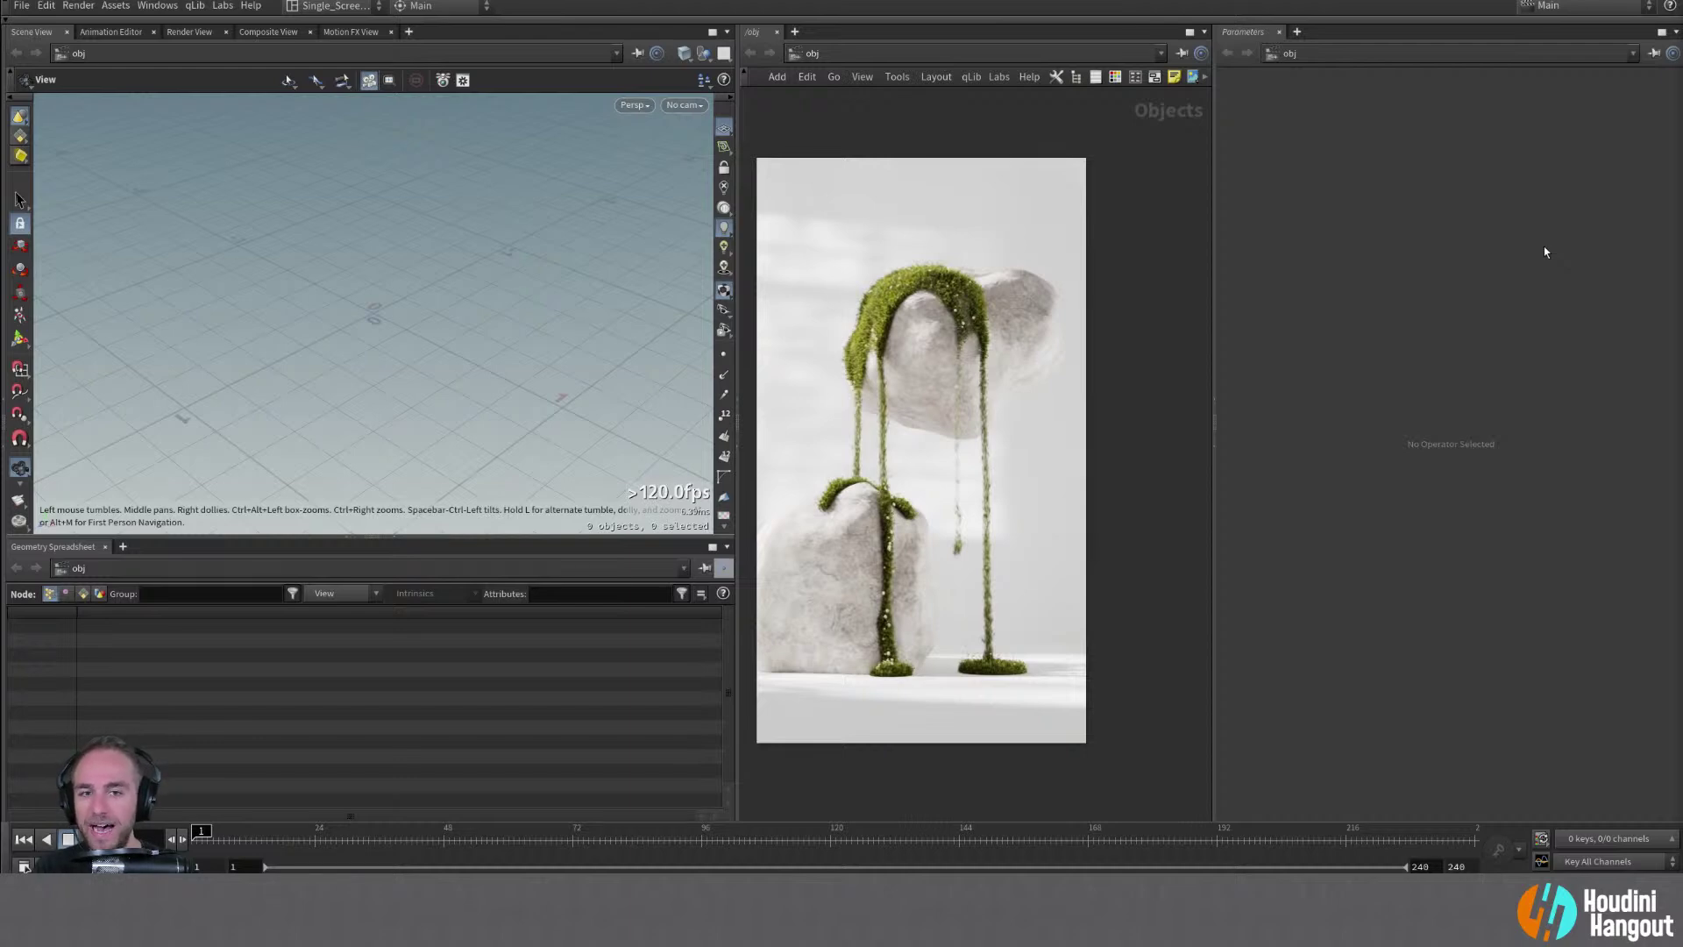
mouse_move(877, 595)
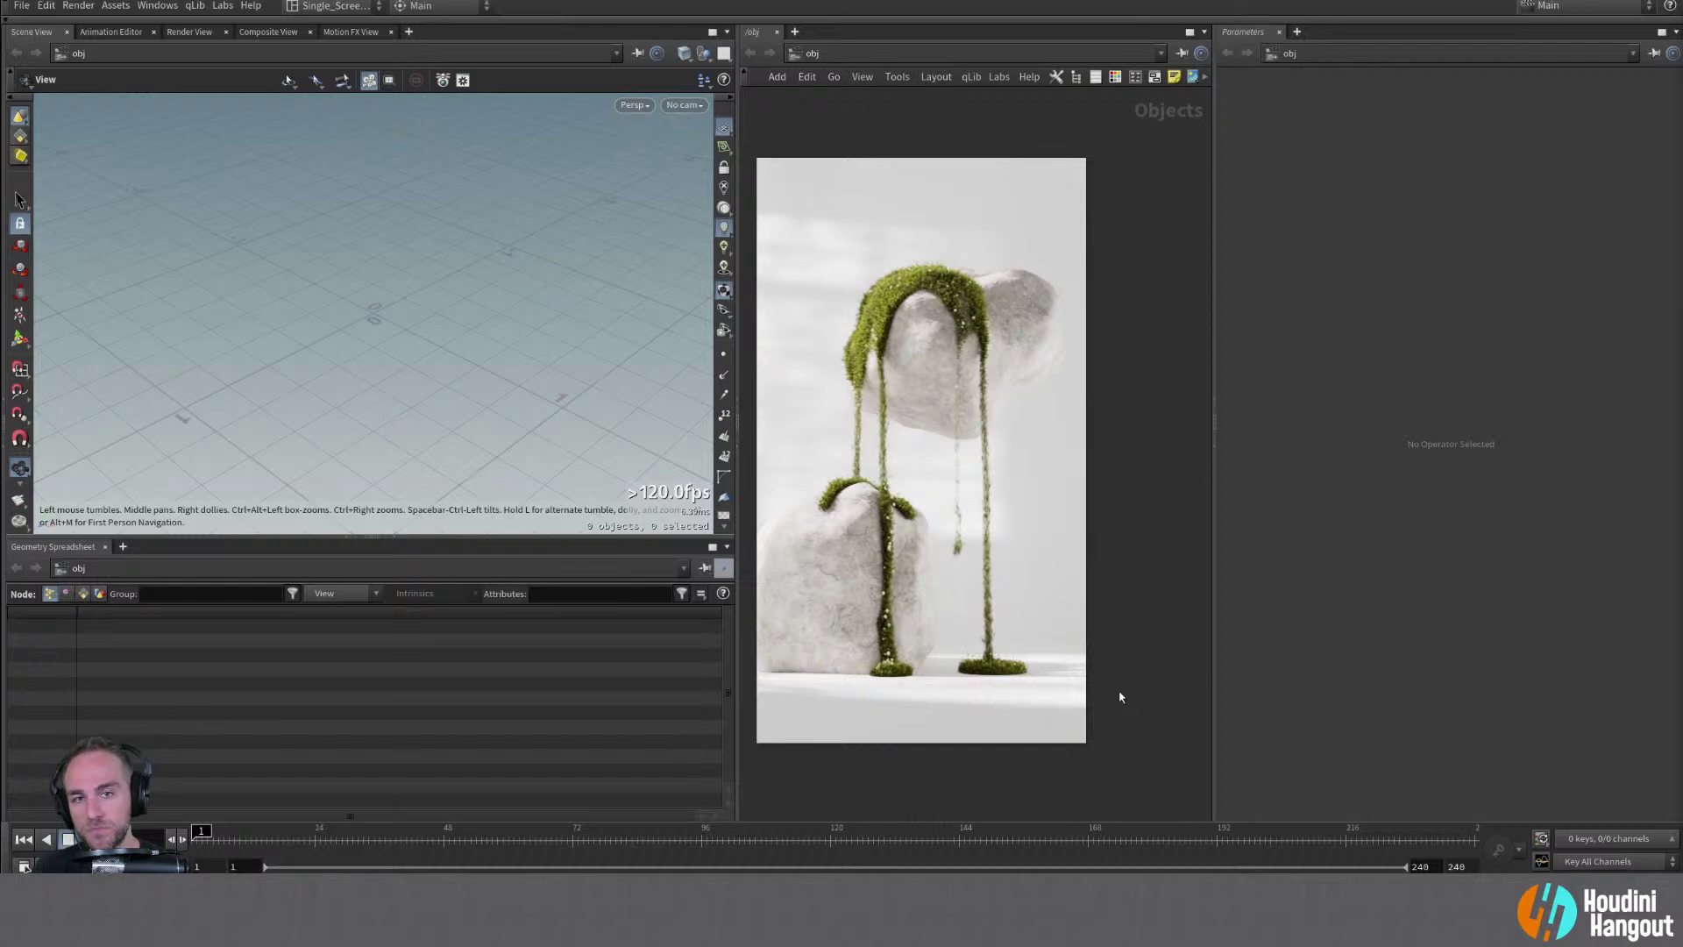
mouse_move(807, 639)
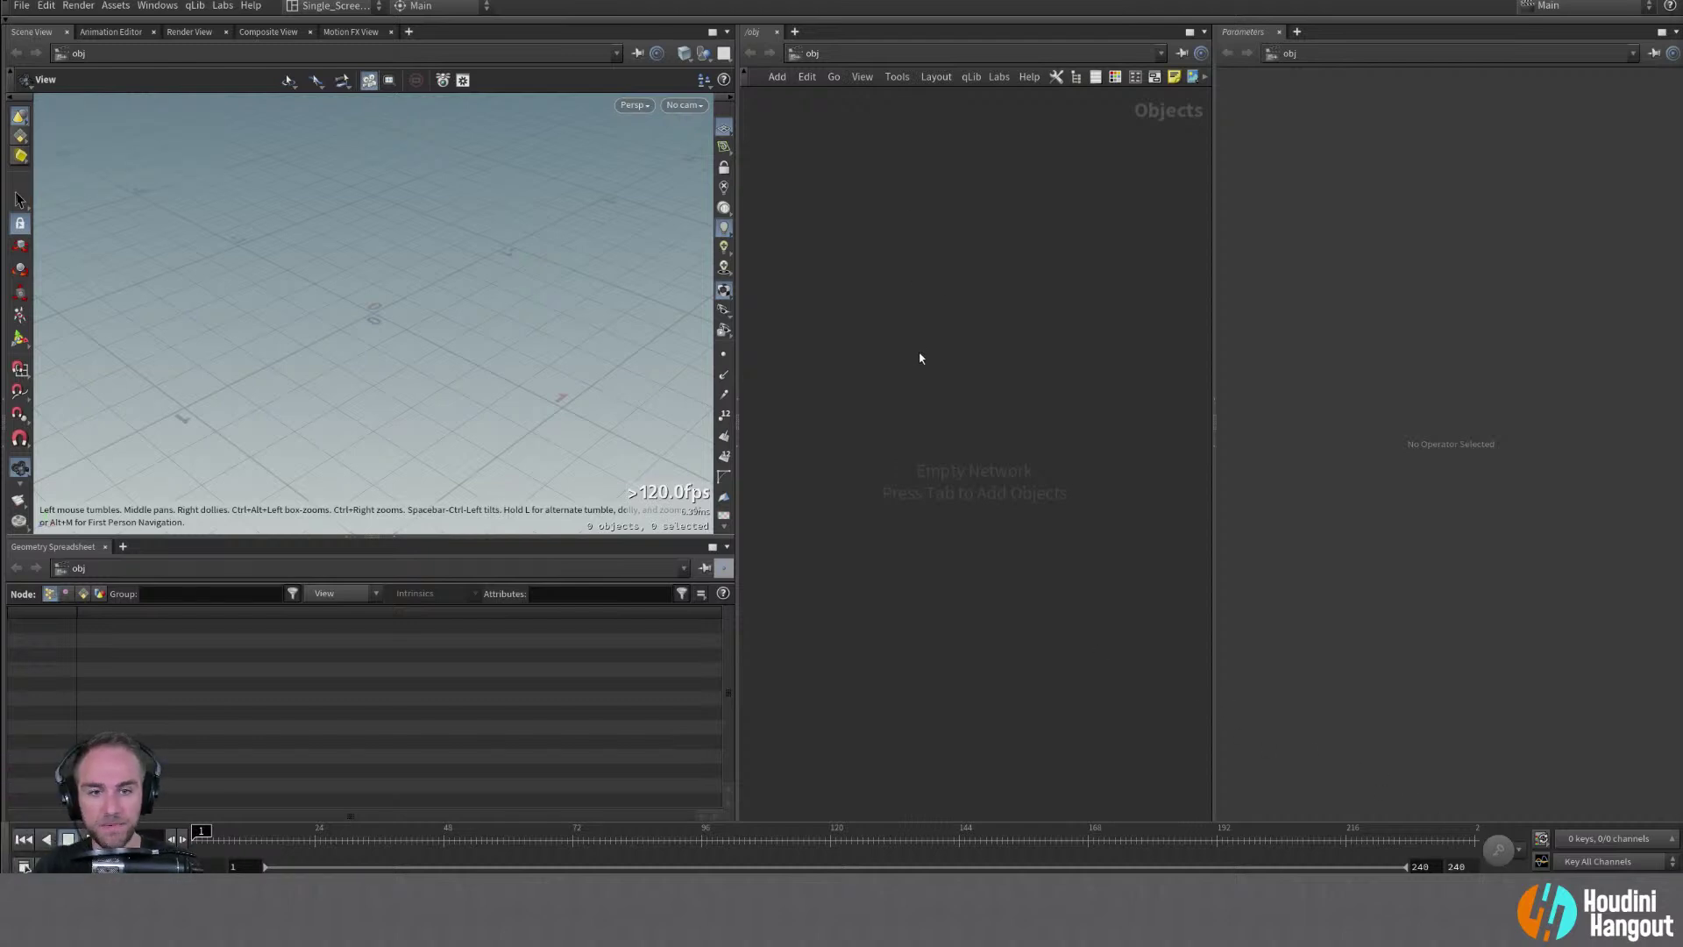
Create a Geometry object in the empty scene network and name it rocks
key(Tab)
text(geo)
key(Return)
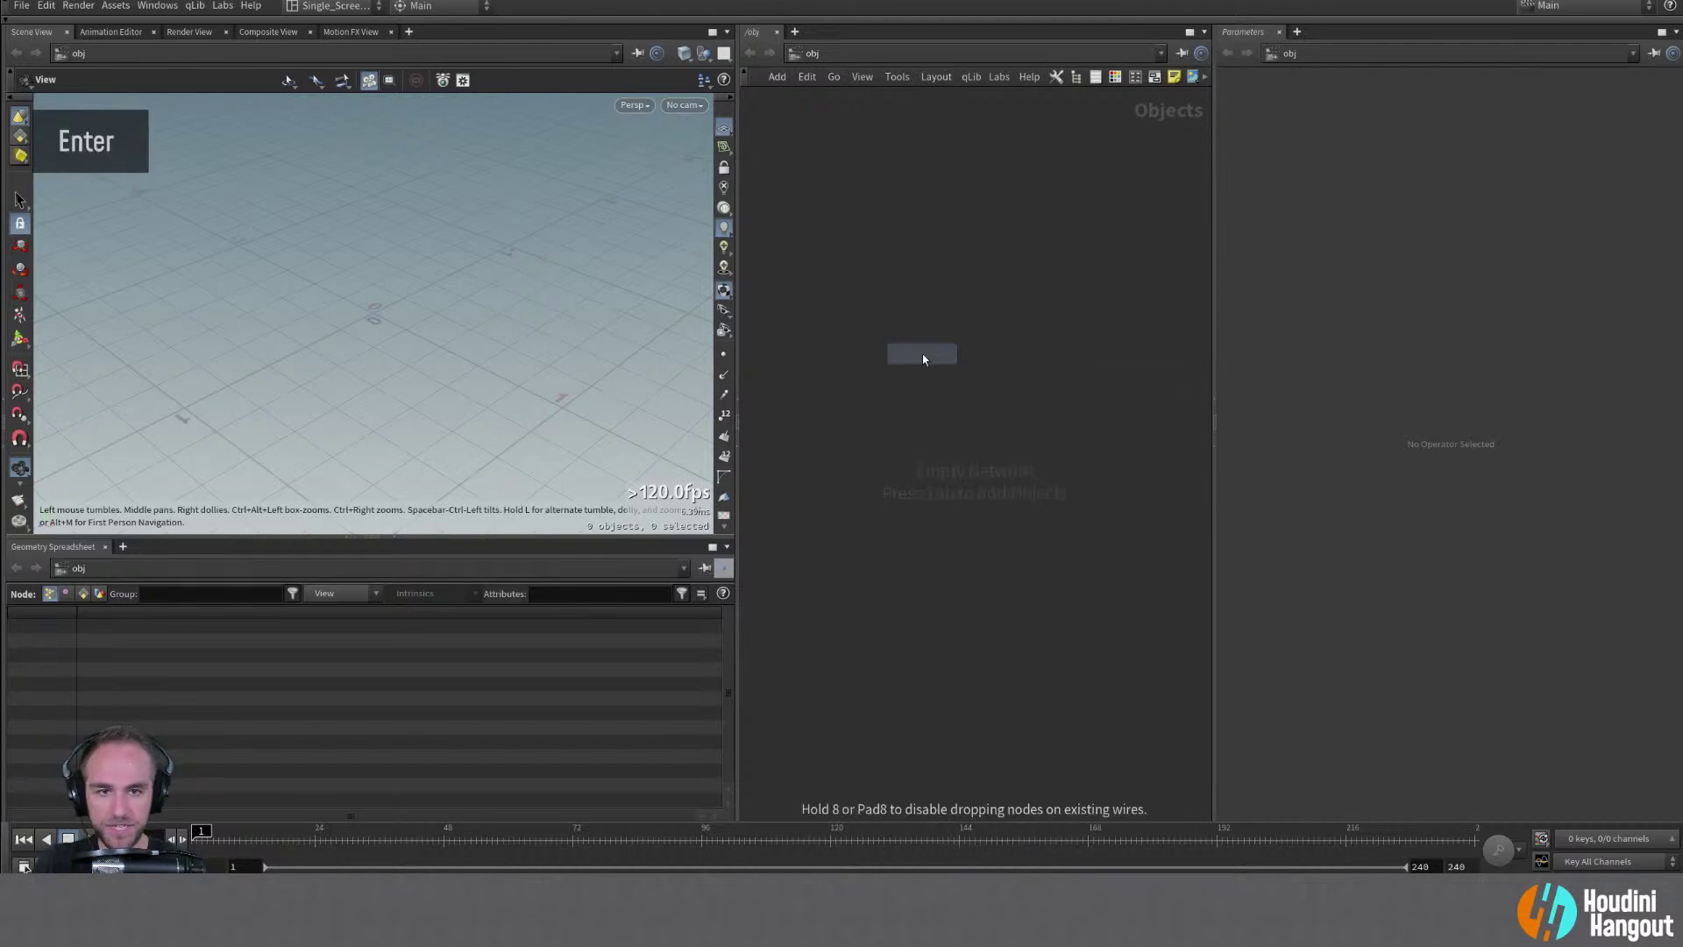
click(955, 263)
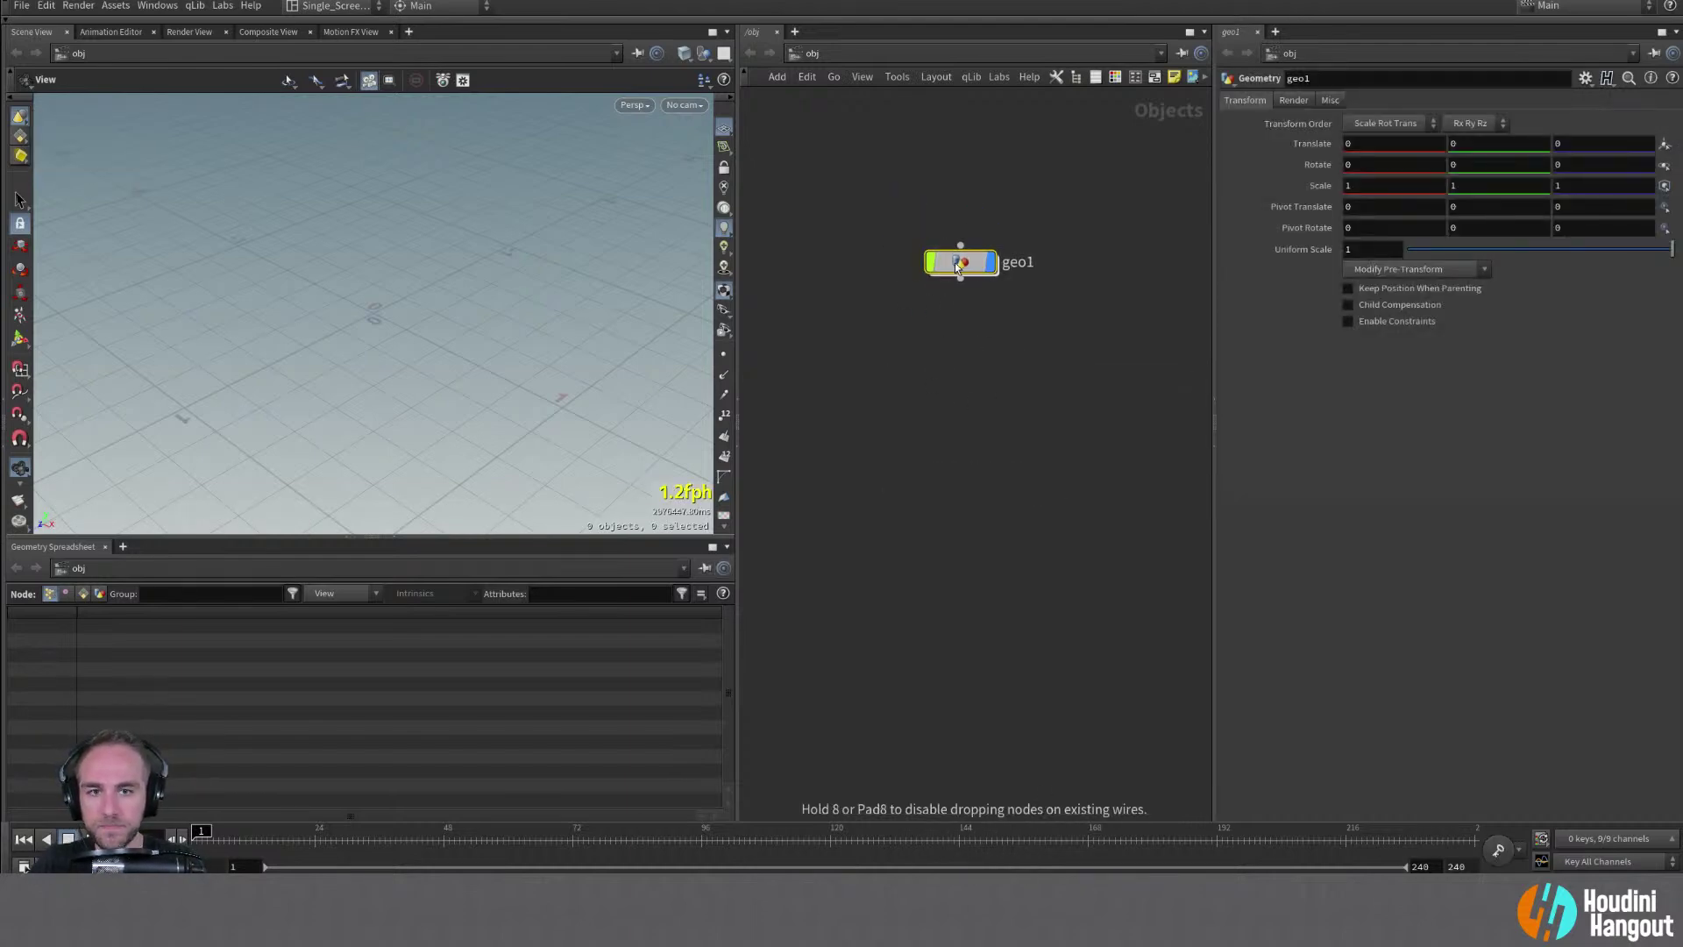
double_click(1008, 264)
text(rocks)
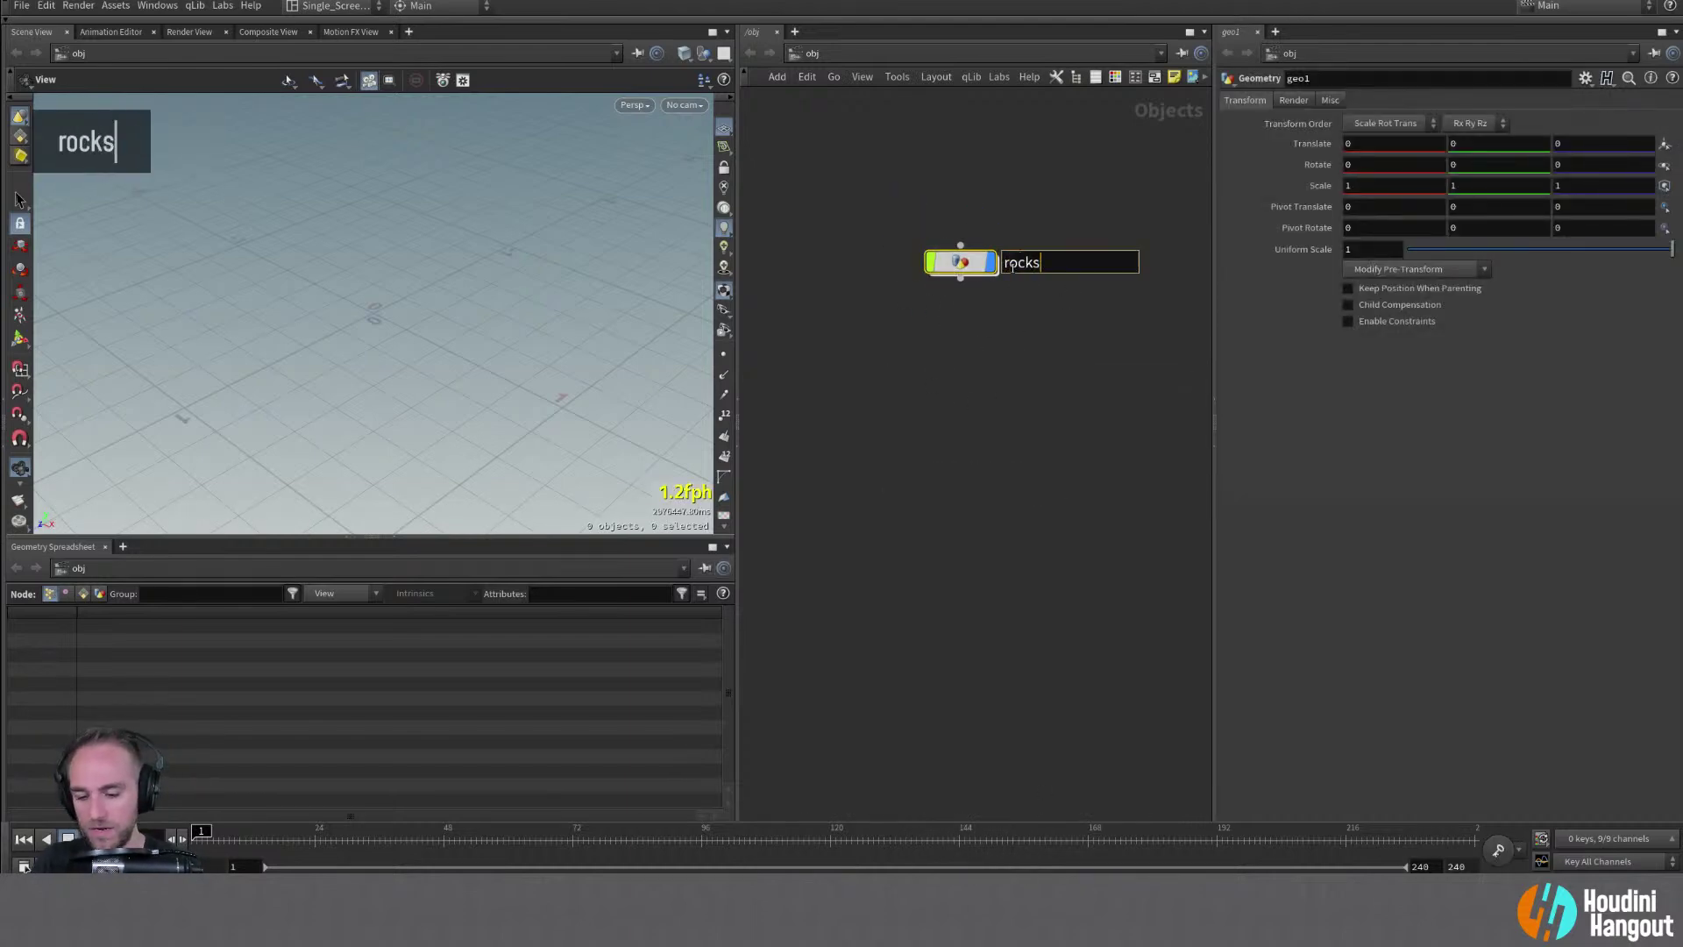
key(Return)
drag(959, 263, 916, 268)
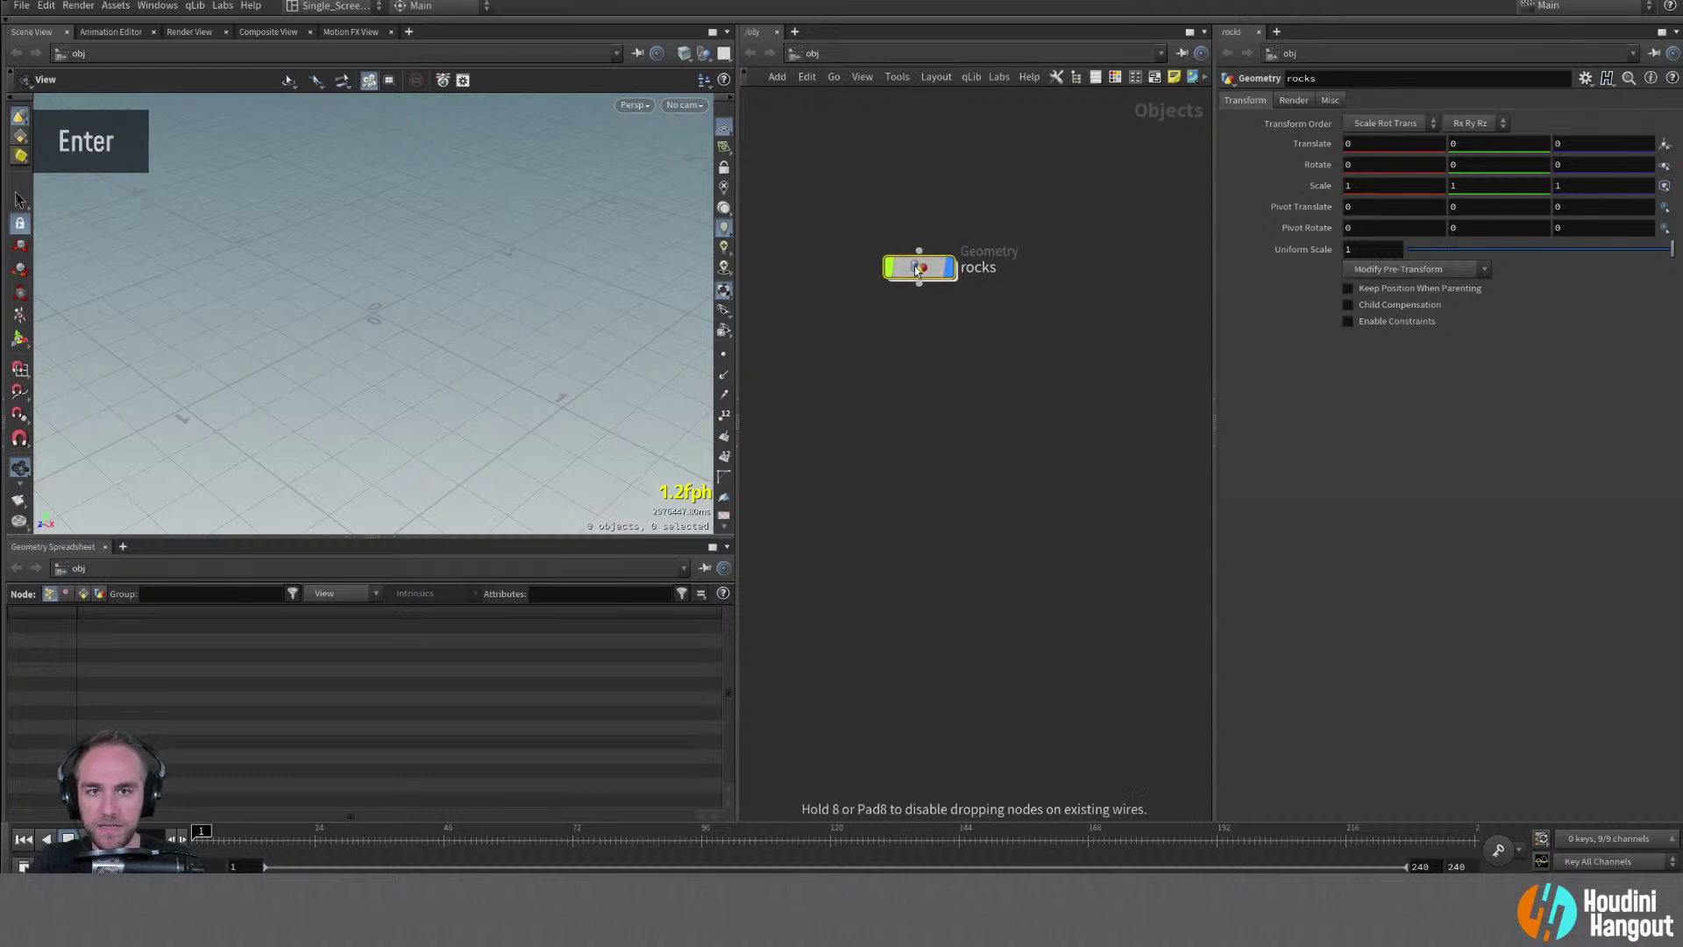
Colour the rocks geometry node dark green using the network colour palette
drag(847, 212, 1017, 350)
key(c)
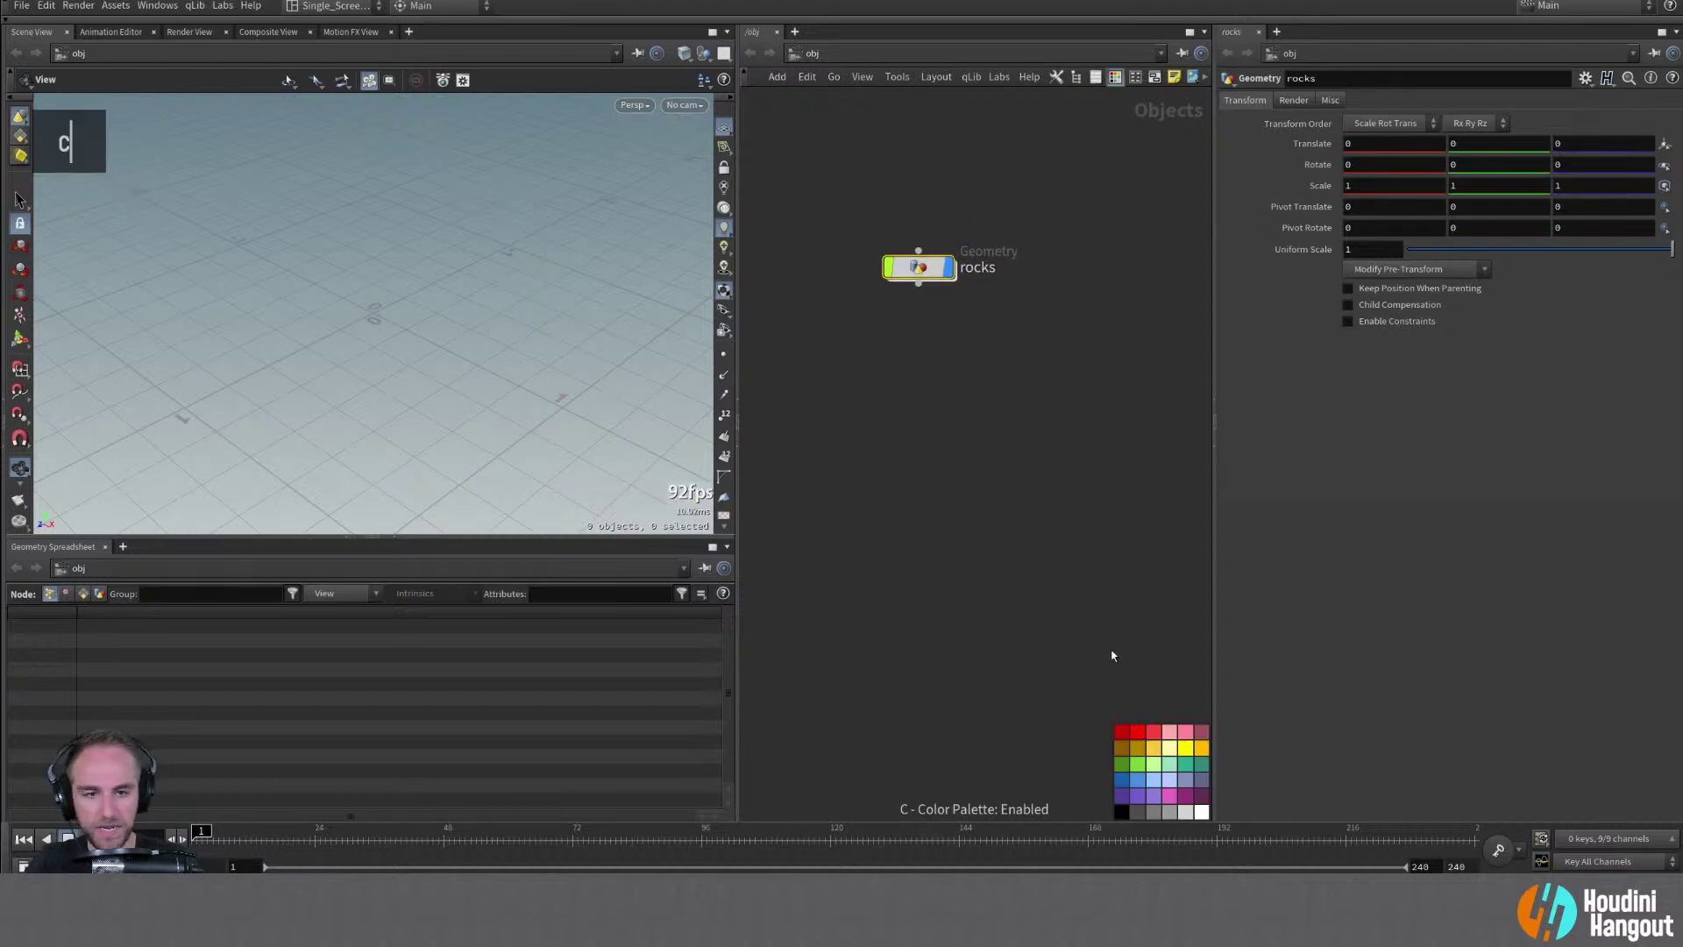
double_click(1117, 764)
alt+middle_drag(908, 450, 879, 450)
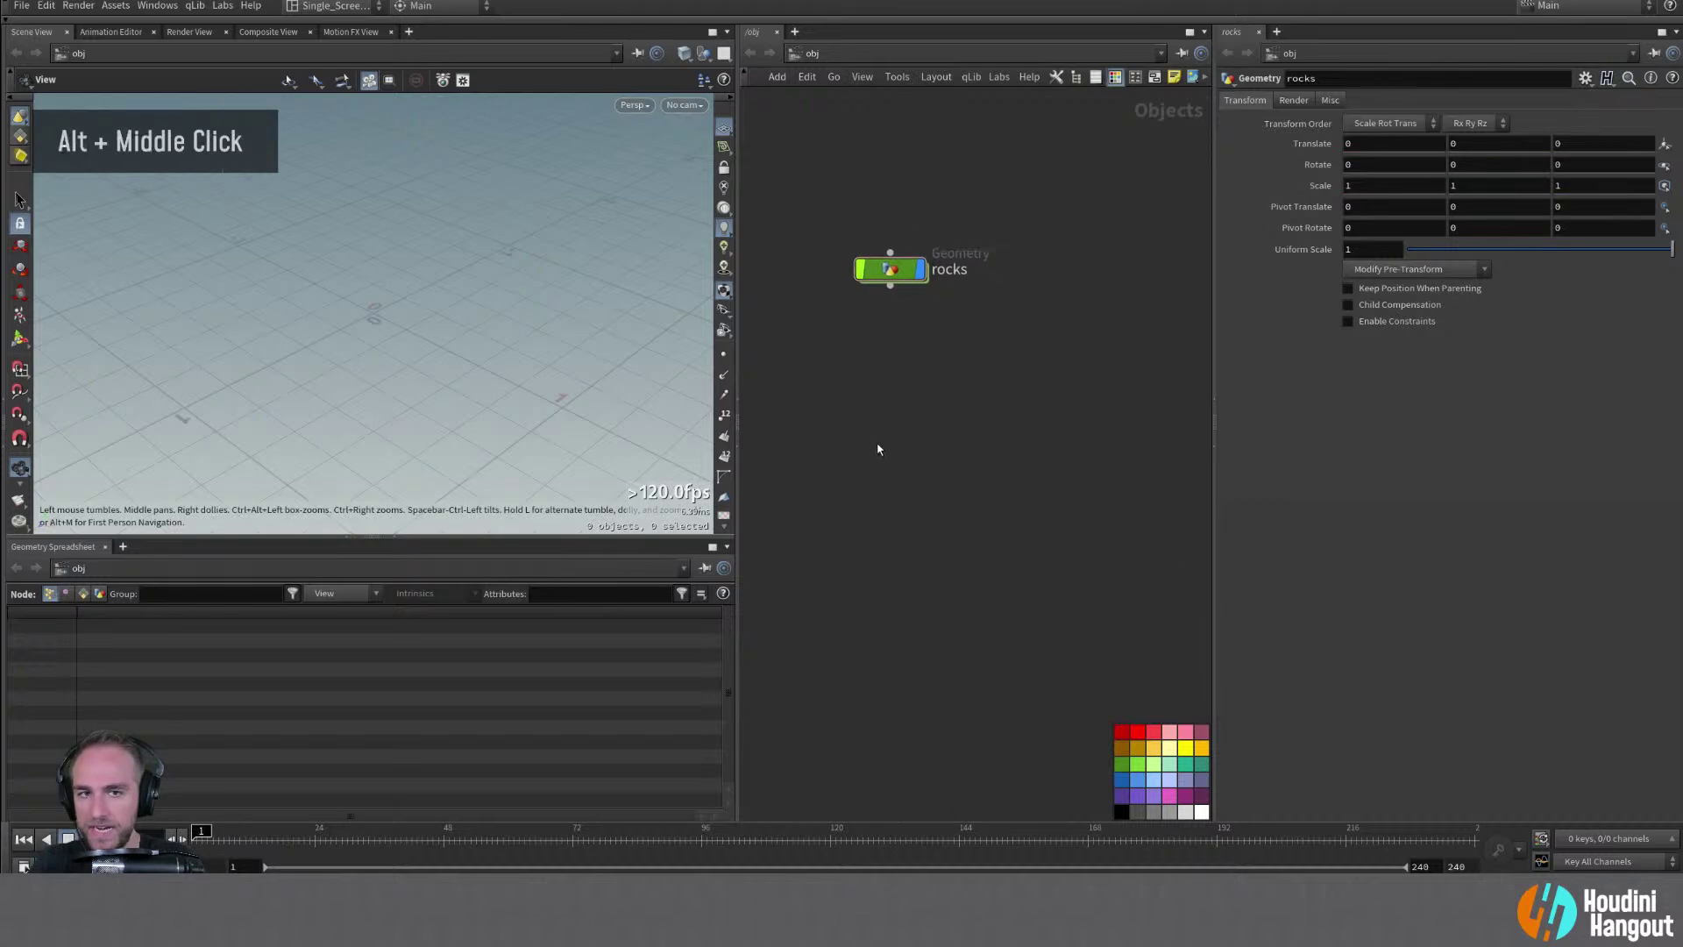
middle_drag(403, 302, 376, 350)
alt+drag(376, 350, 429, 331)
alt+middle_drag(429, 330, 425, 345)
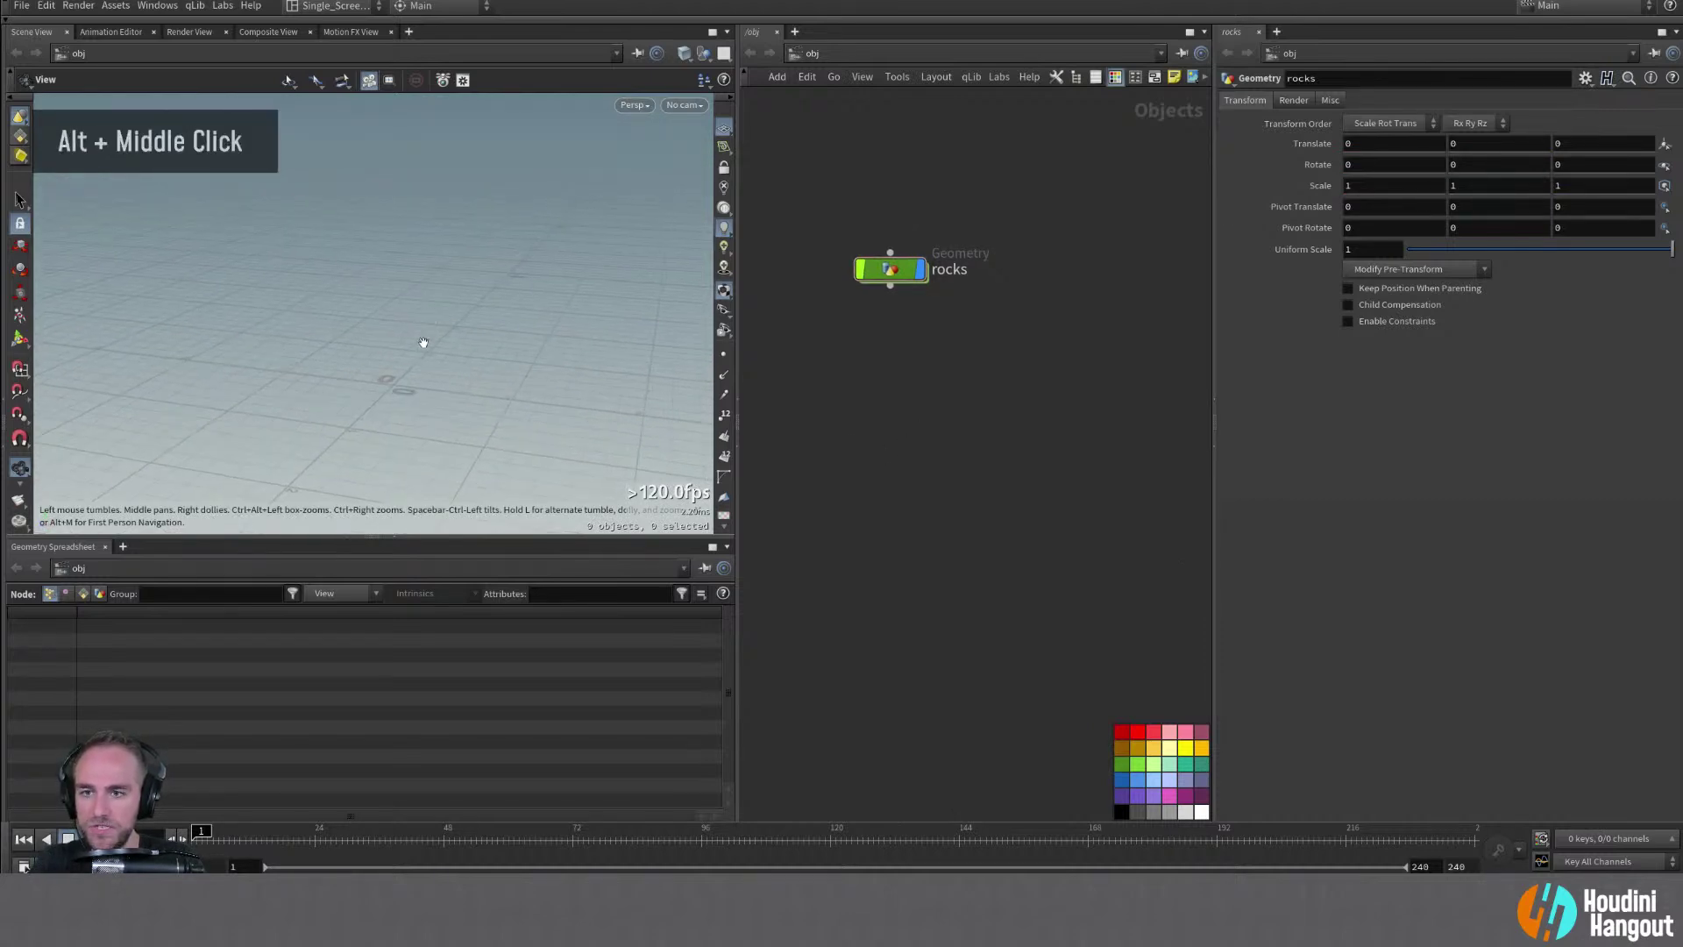
mouse_move(902, 282)
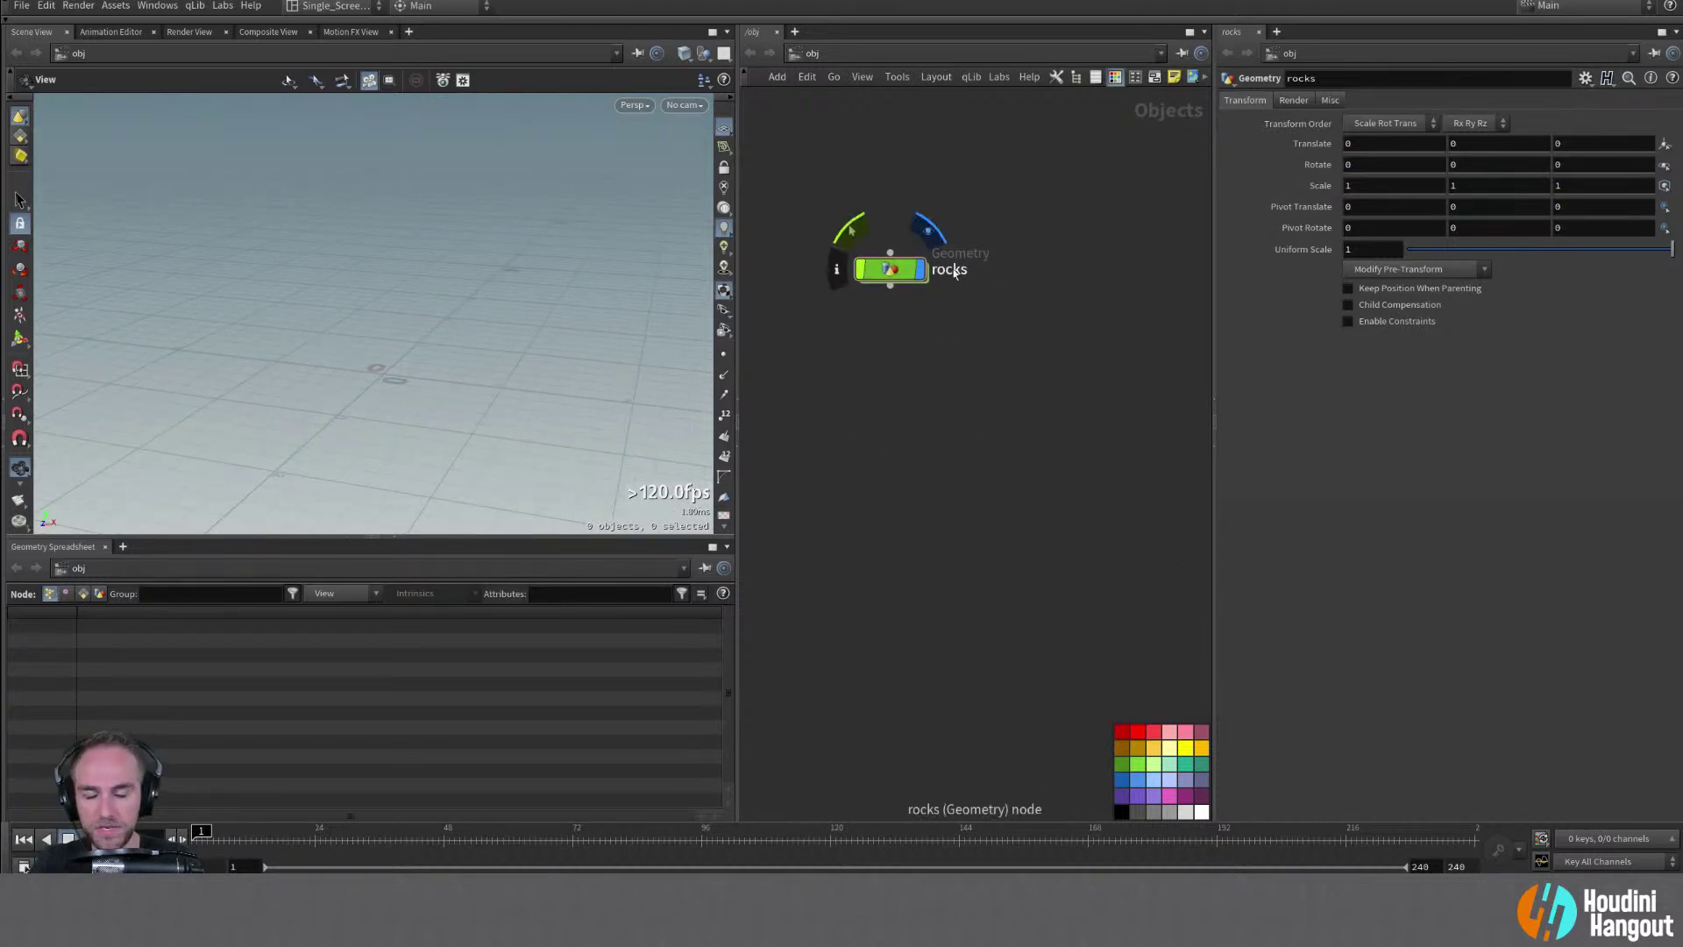
Go inside the rocks object and add a Sphere node to its network
double_click(897, 273)
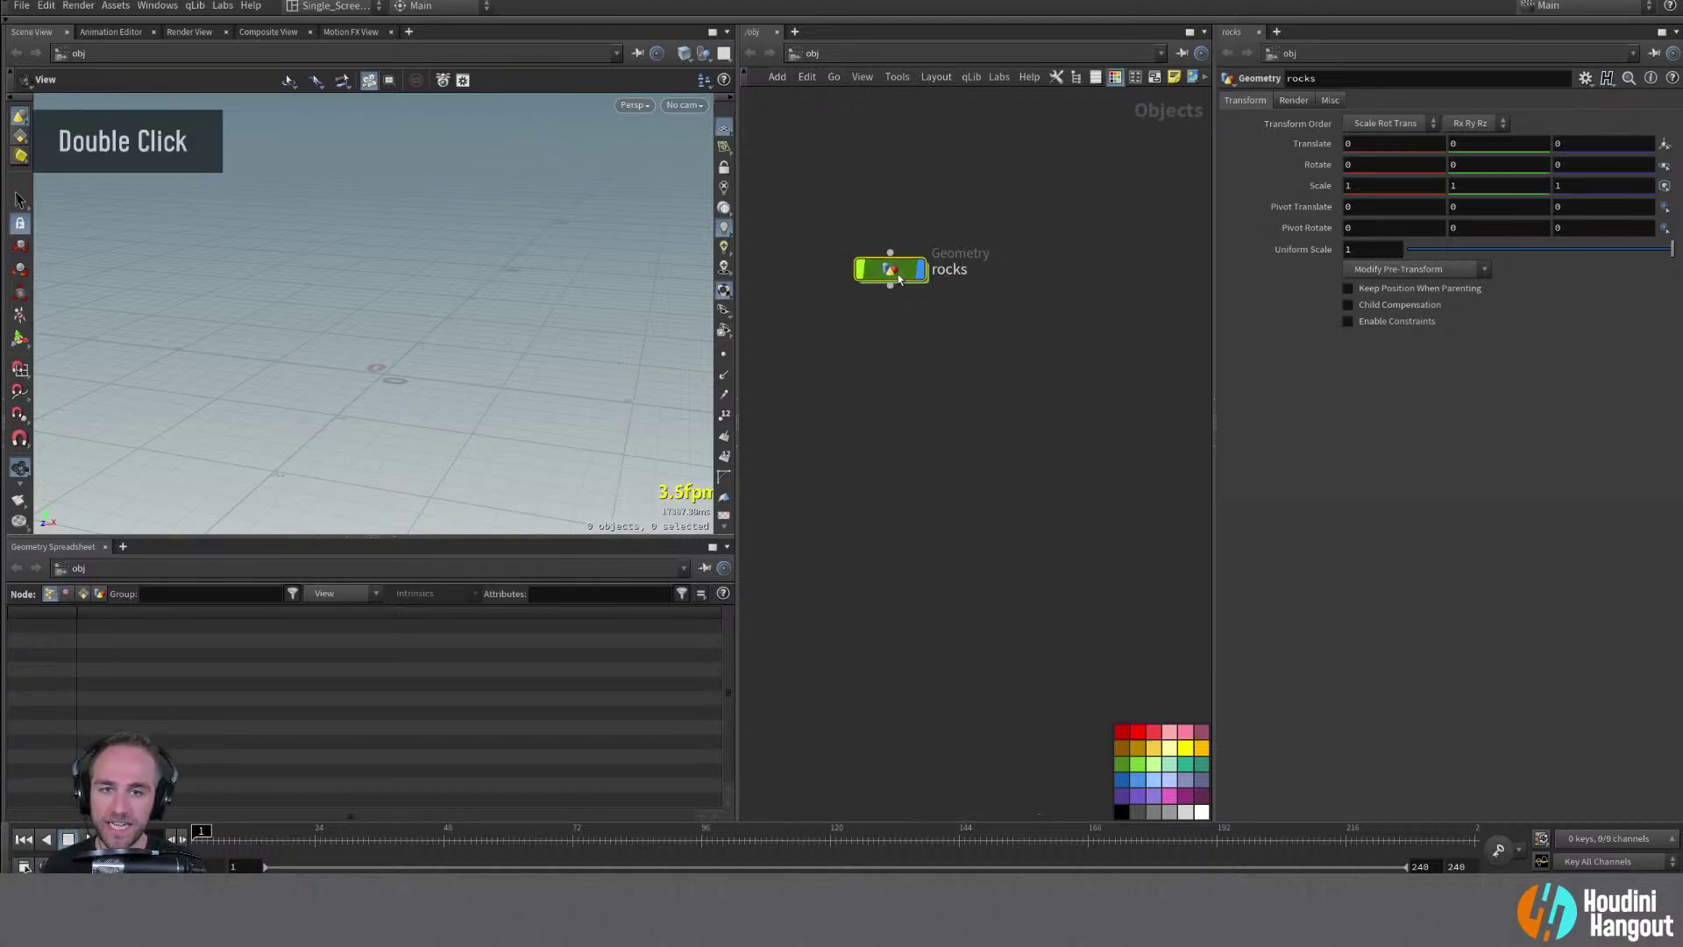
key(Tab)
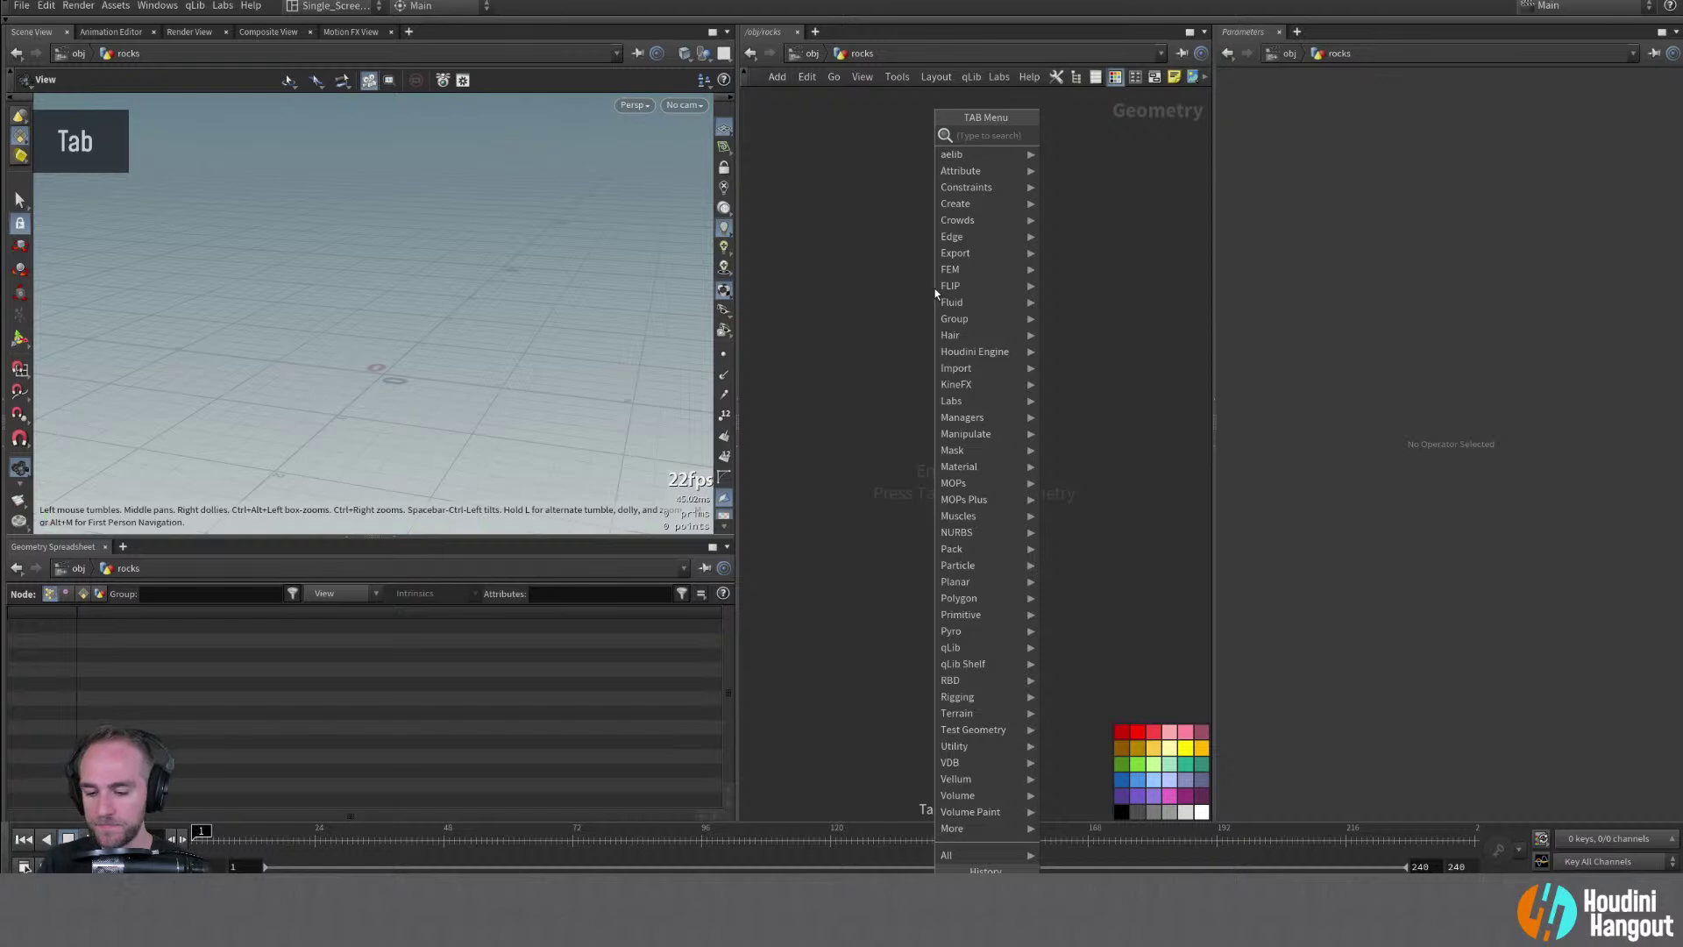
text(sphere)
key(Return)
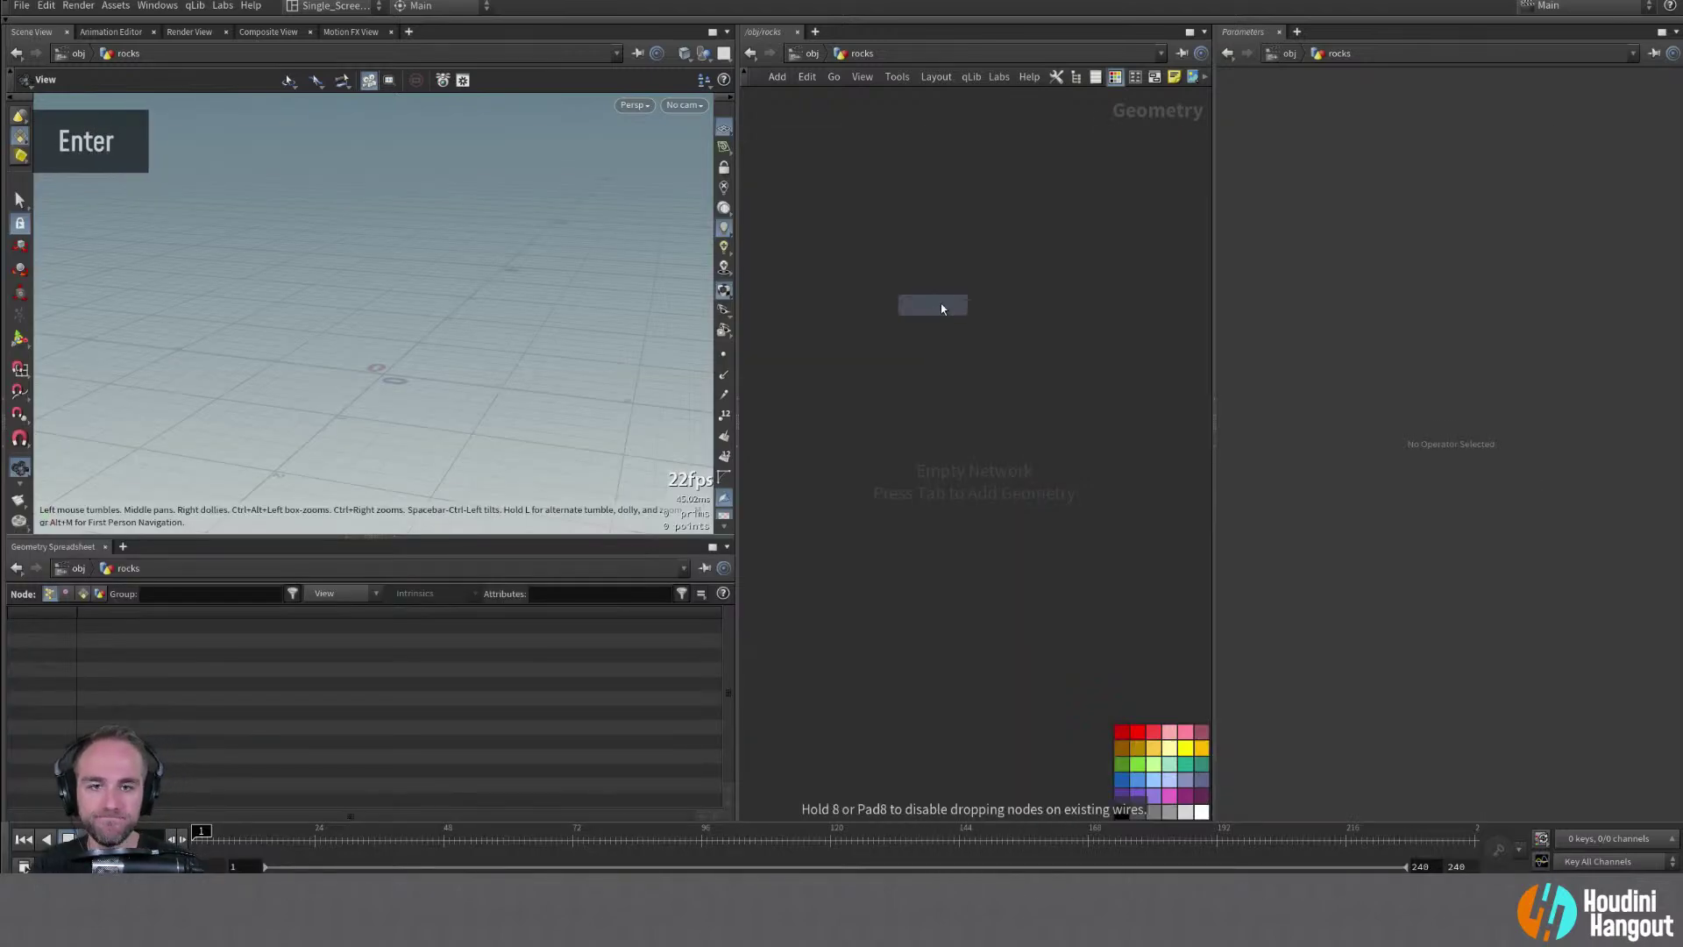
click(942, 307)
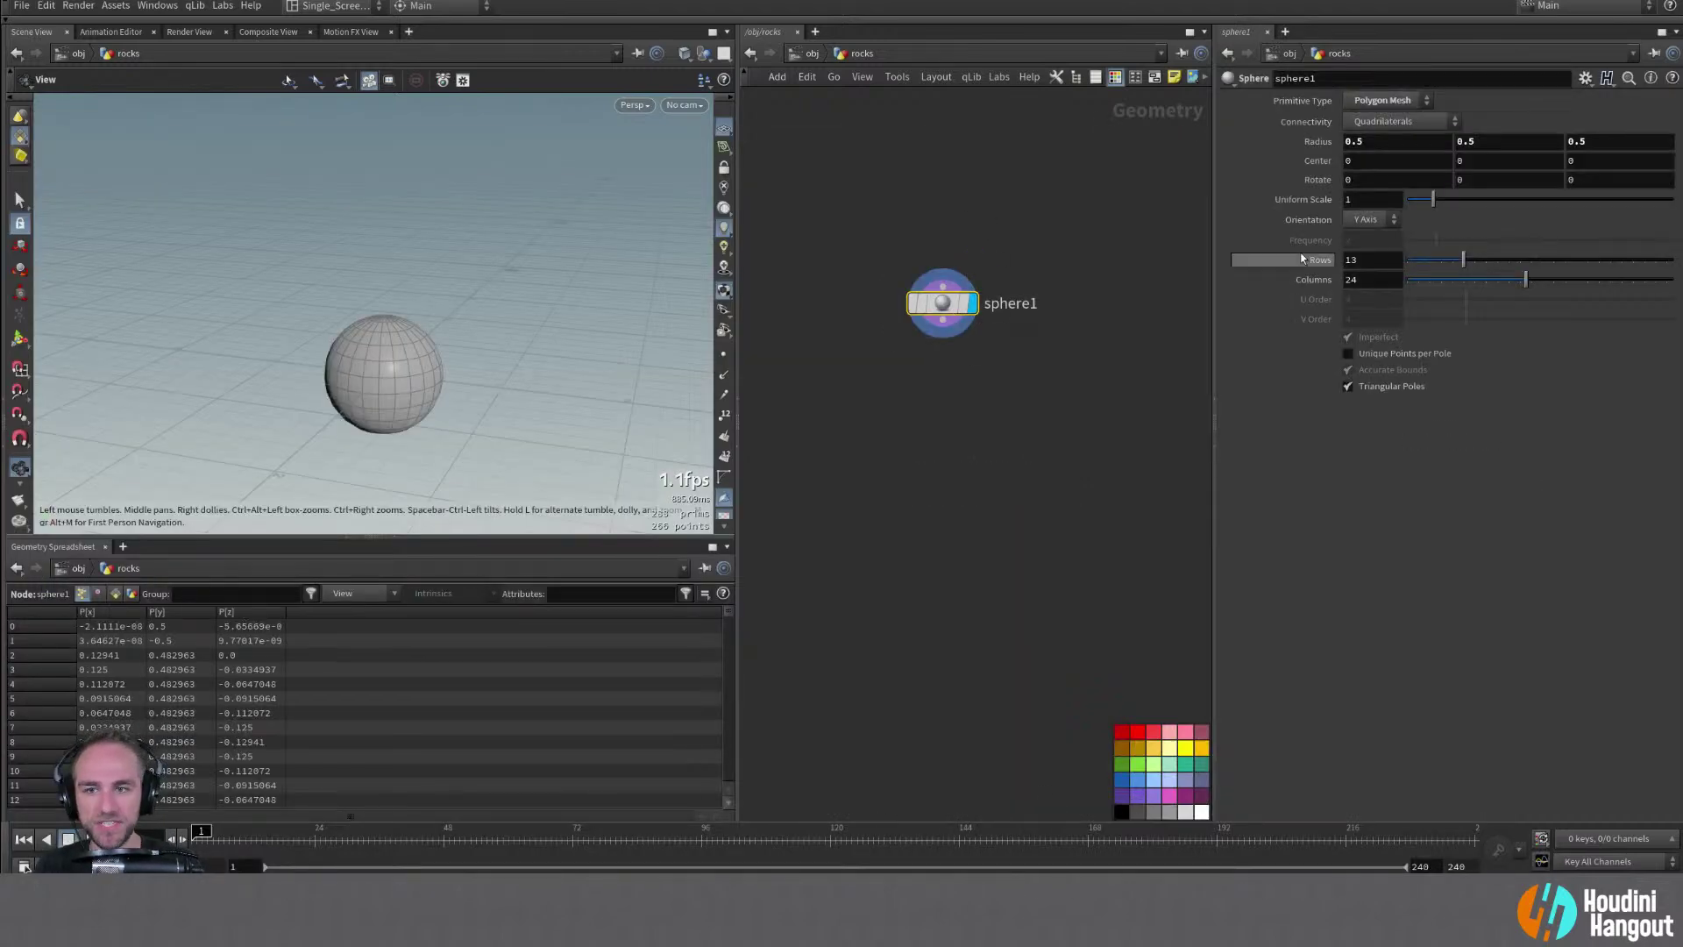
Set the sphere's primitive type to Polygon and its frequency to 10
click(1382, 100)
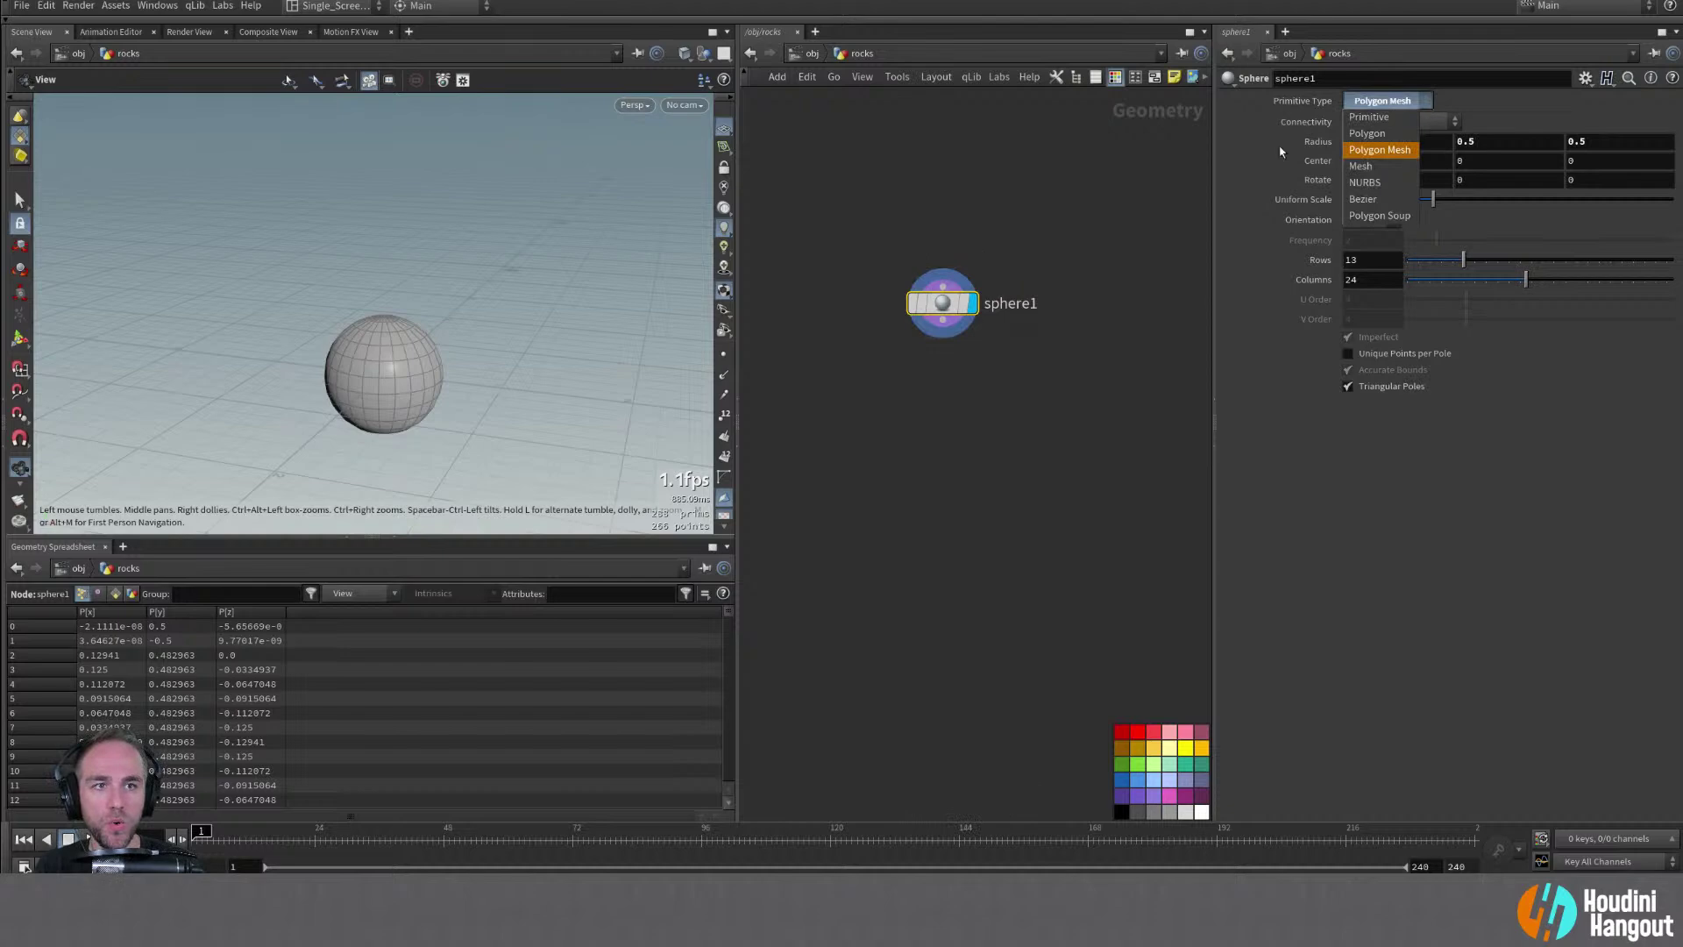
click(1357, 133)
double_click(1391, 241)
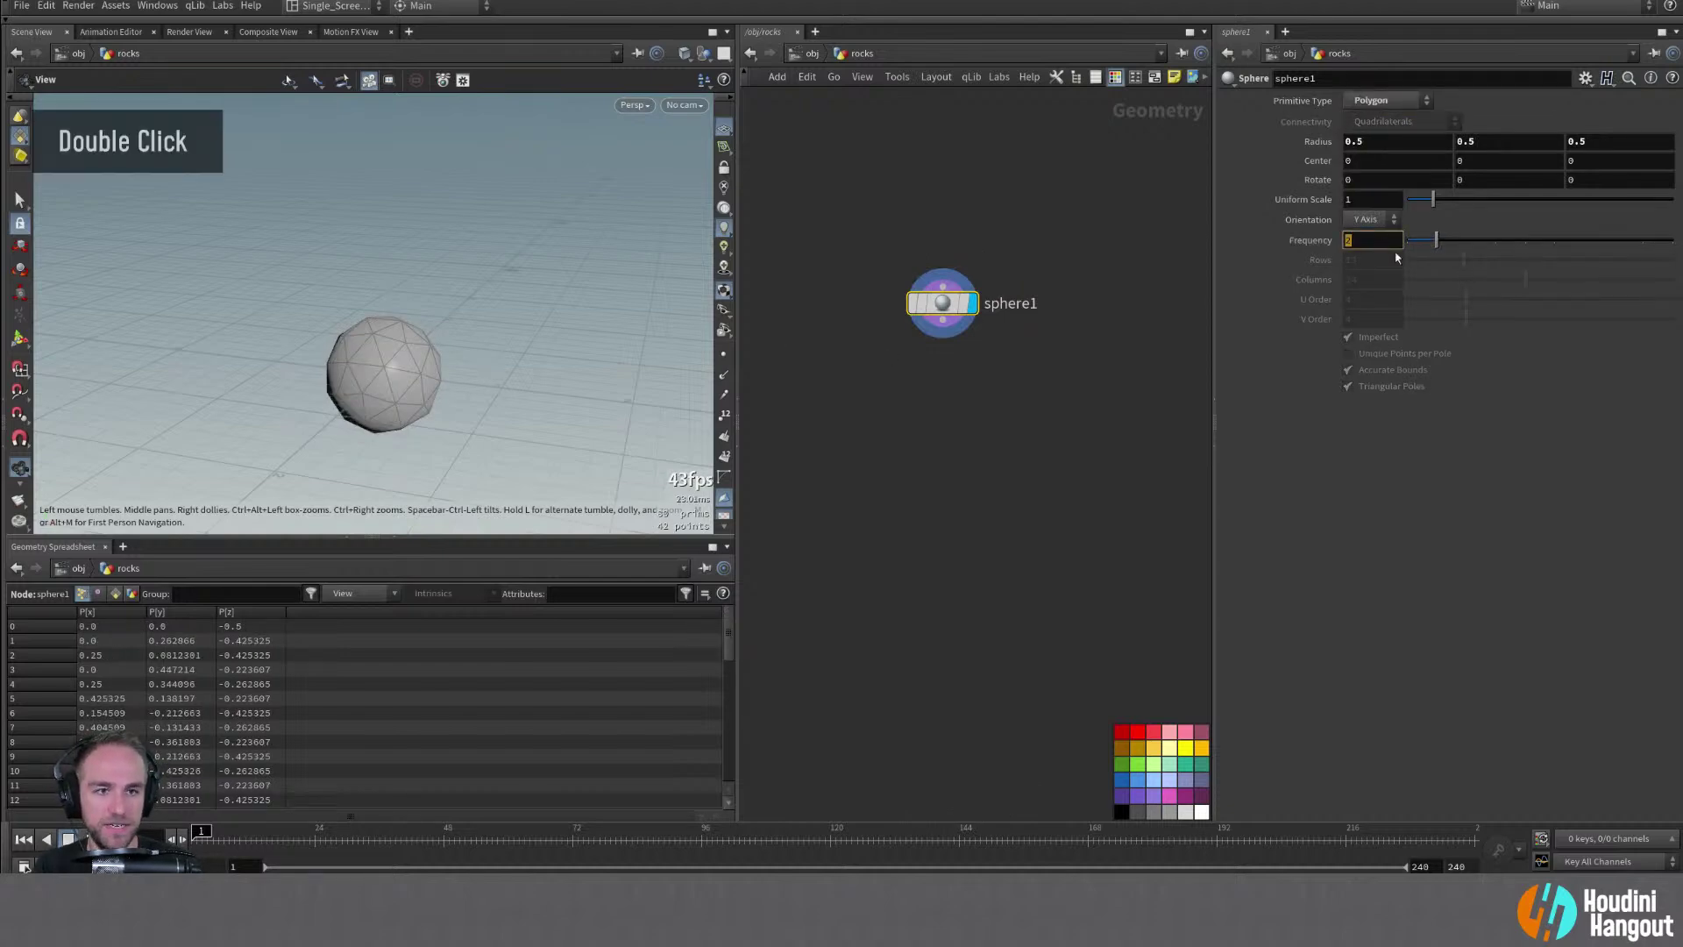
text(8)
key(Return)
double_click(1378, 241)
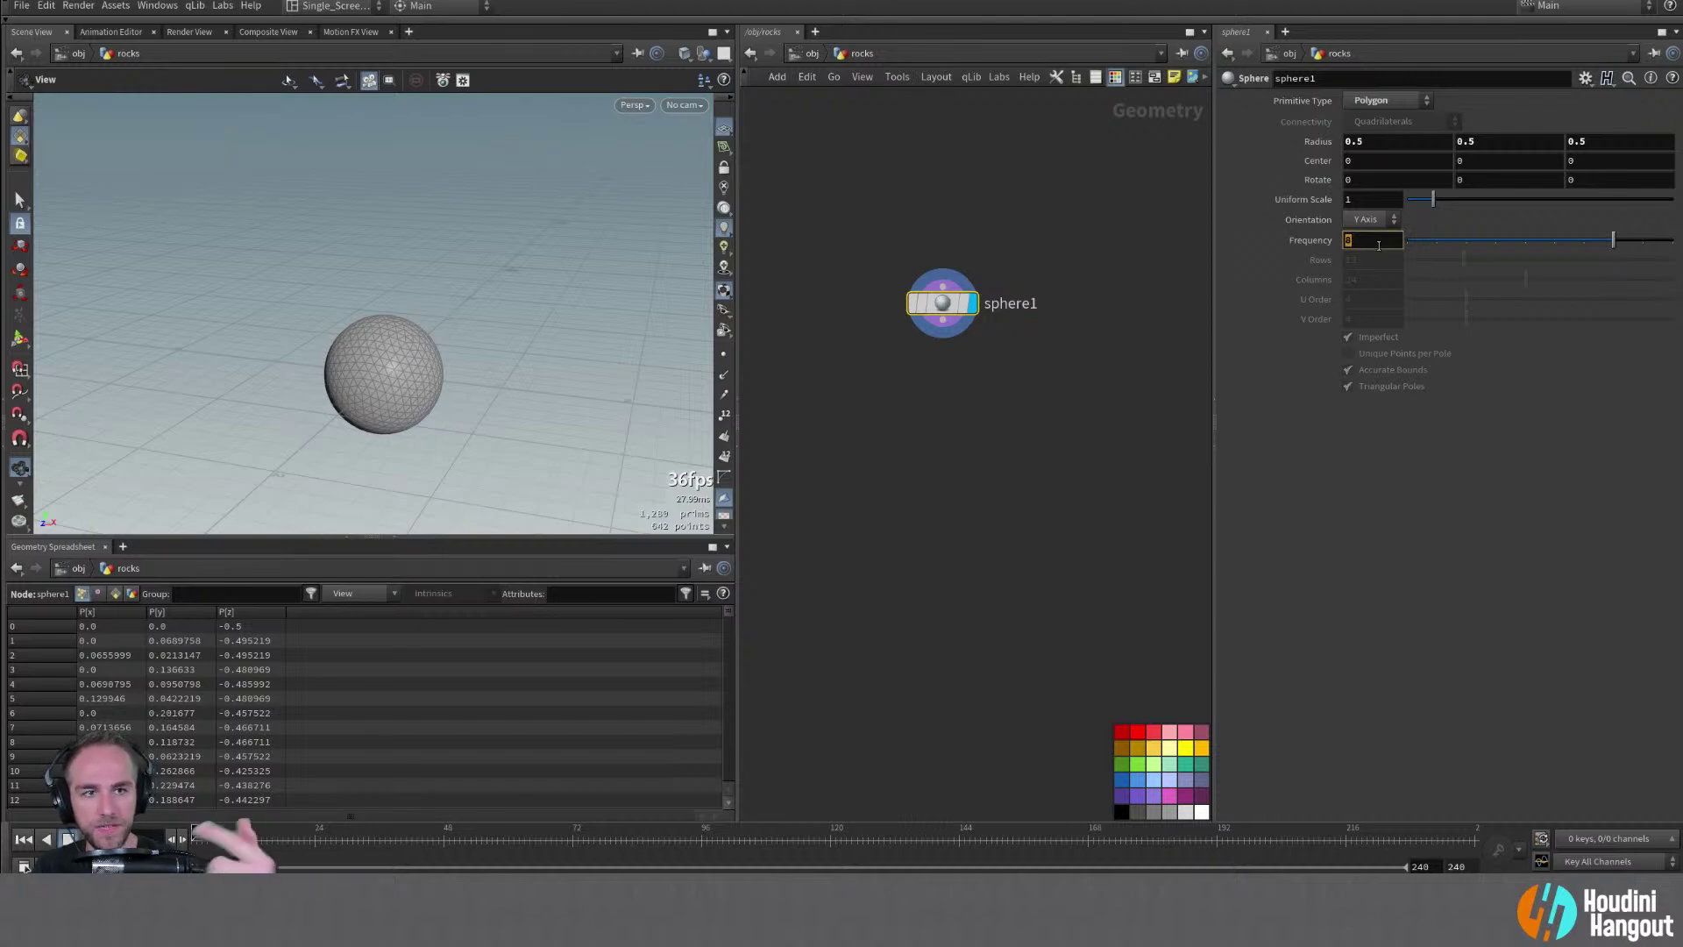
text(10)
key(Return)
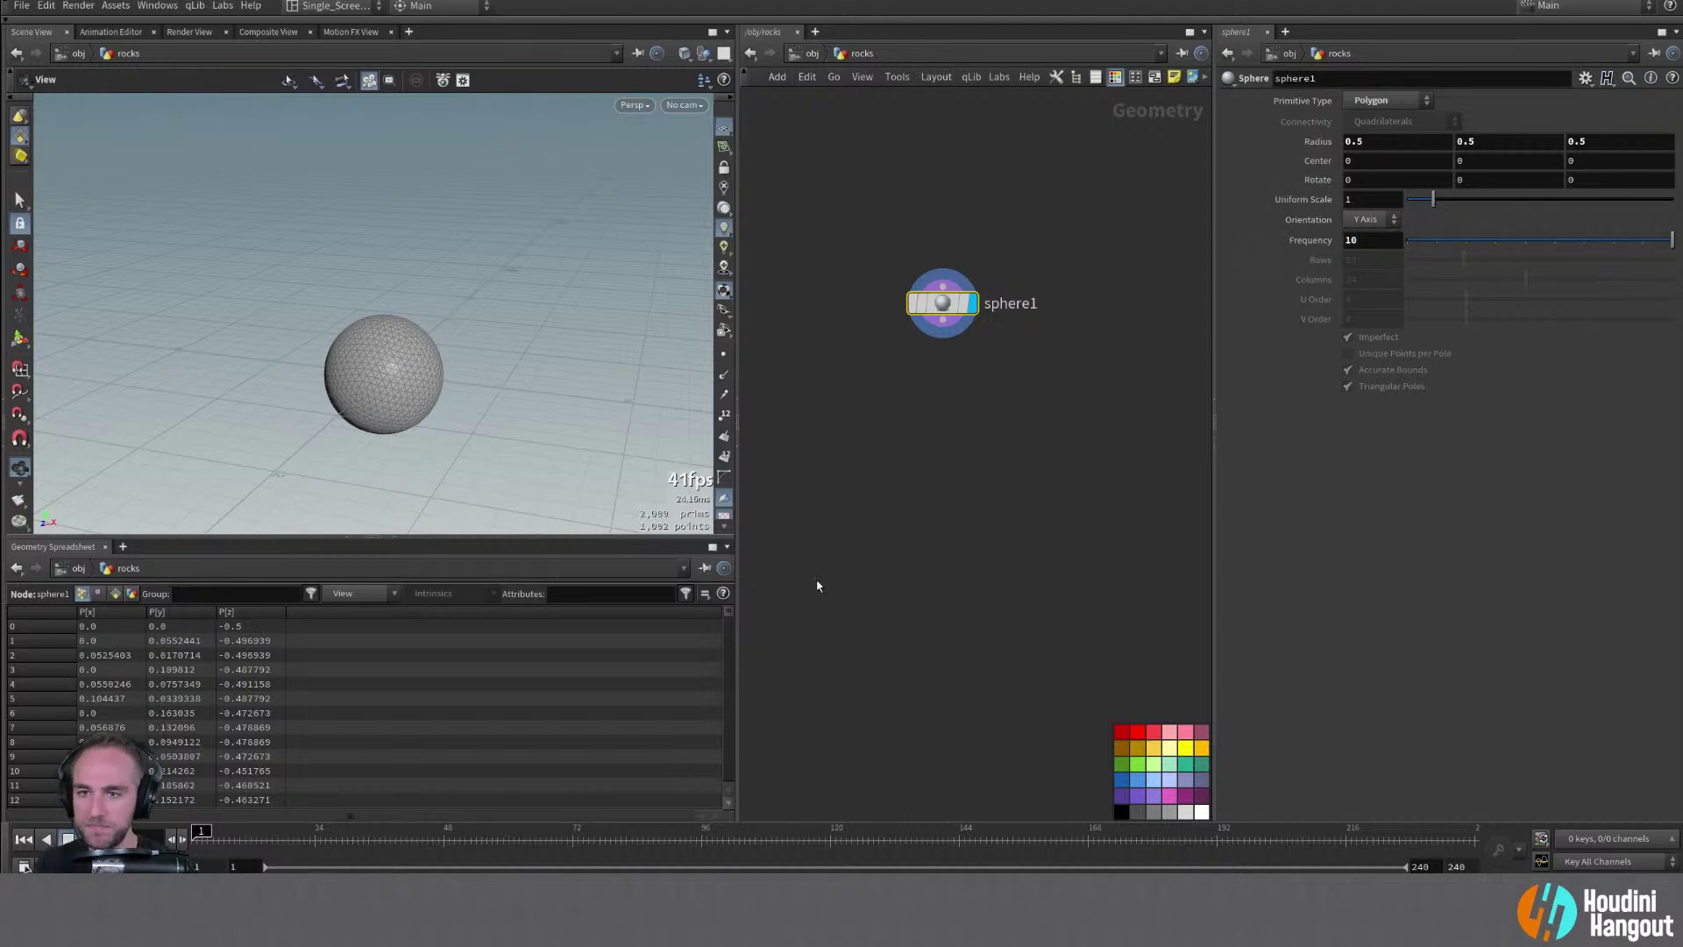
alt+drag(456, 351, 490, 357)
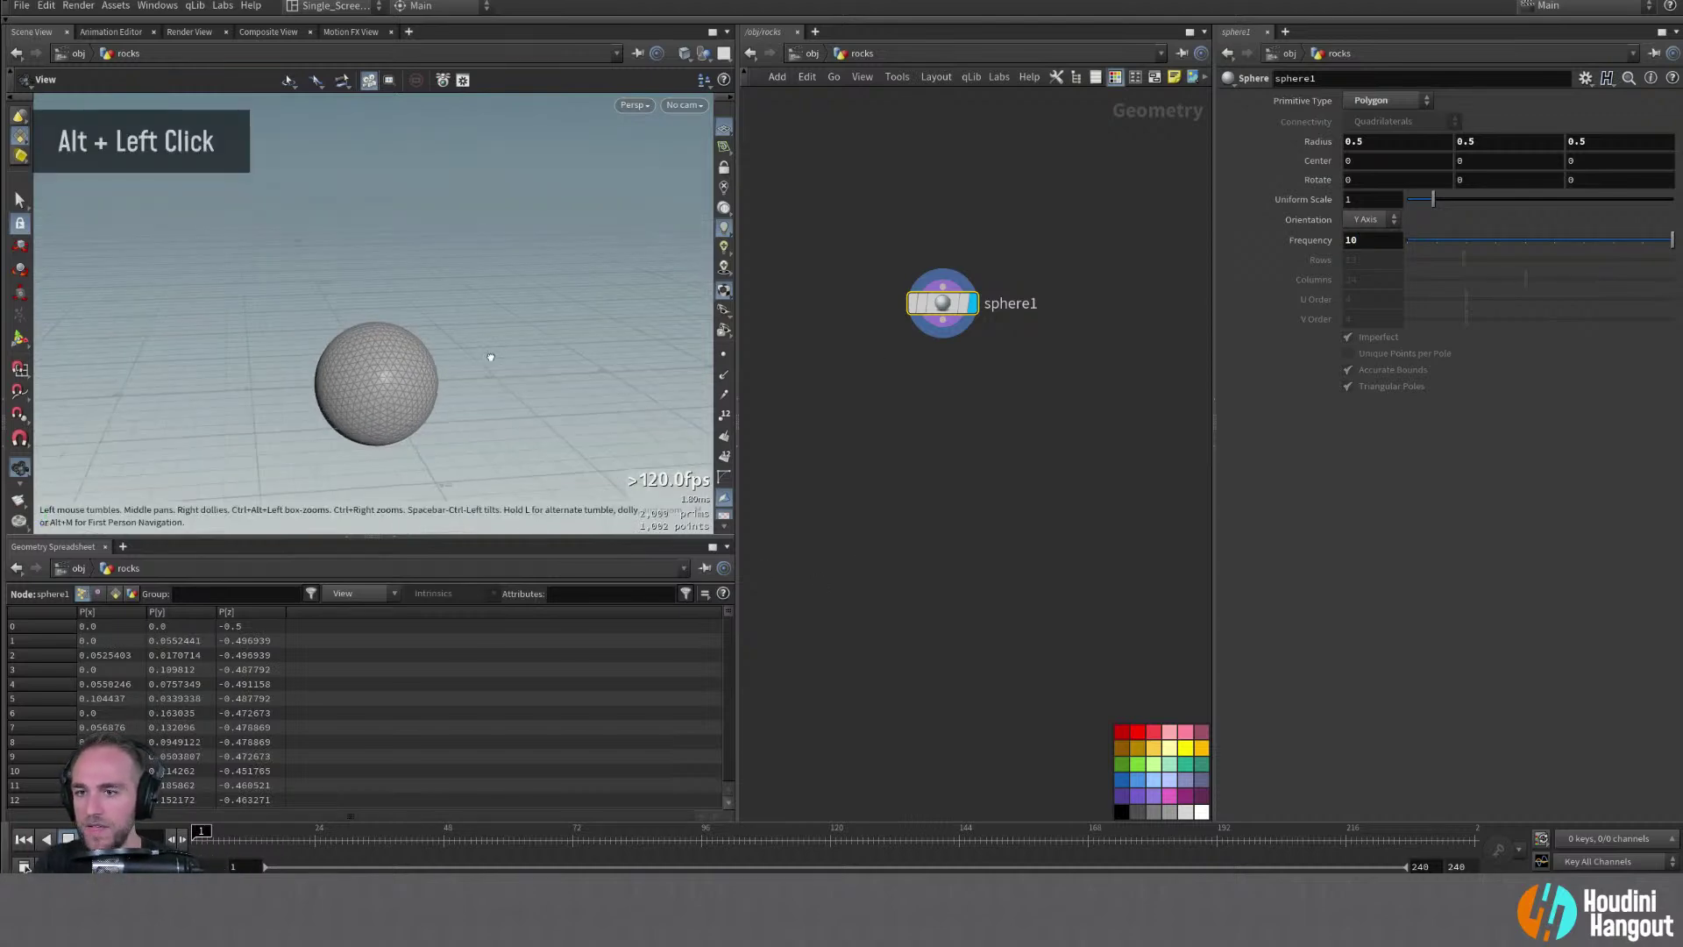
Raise the sphere's frequency to 15 for a denser mesh
double_click(1372, 239)
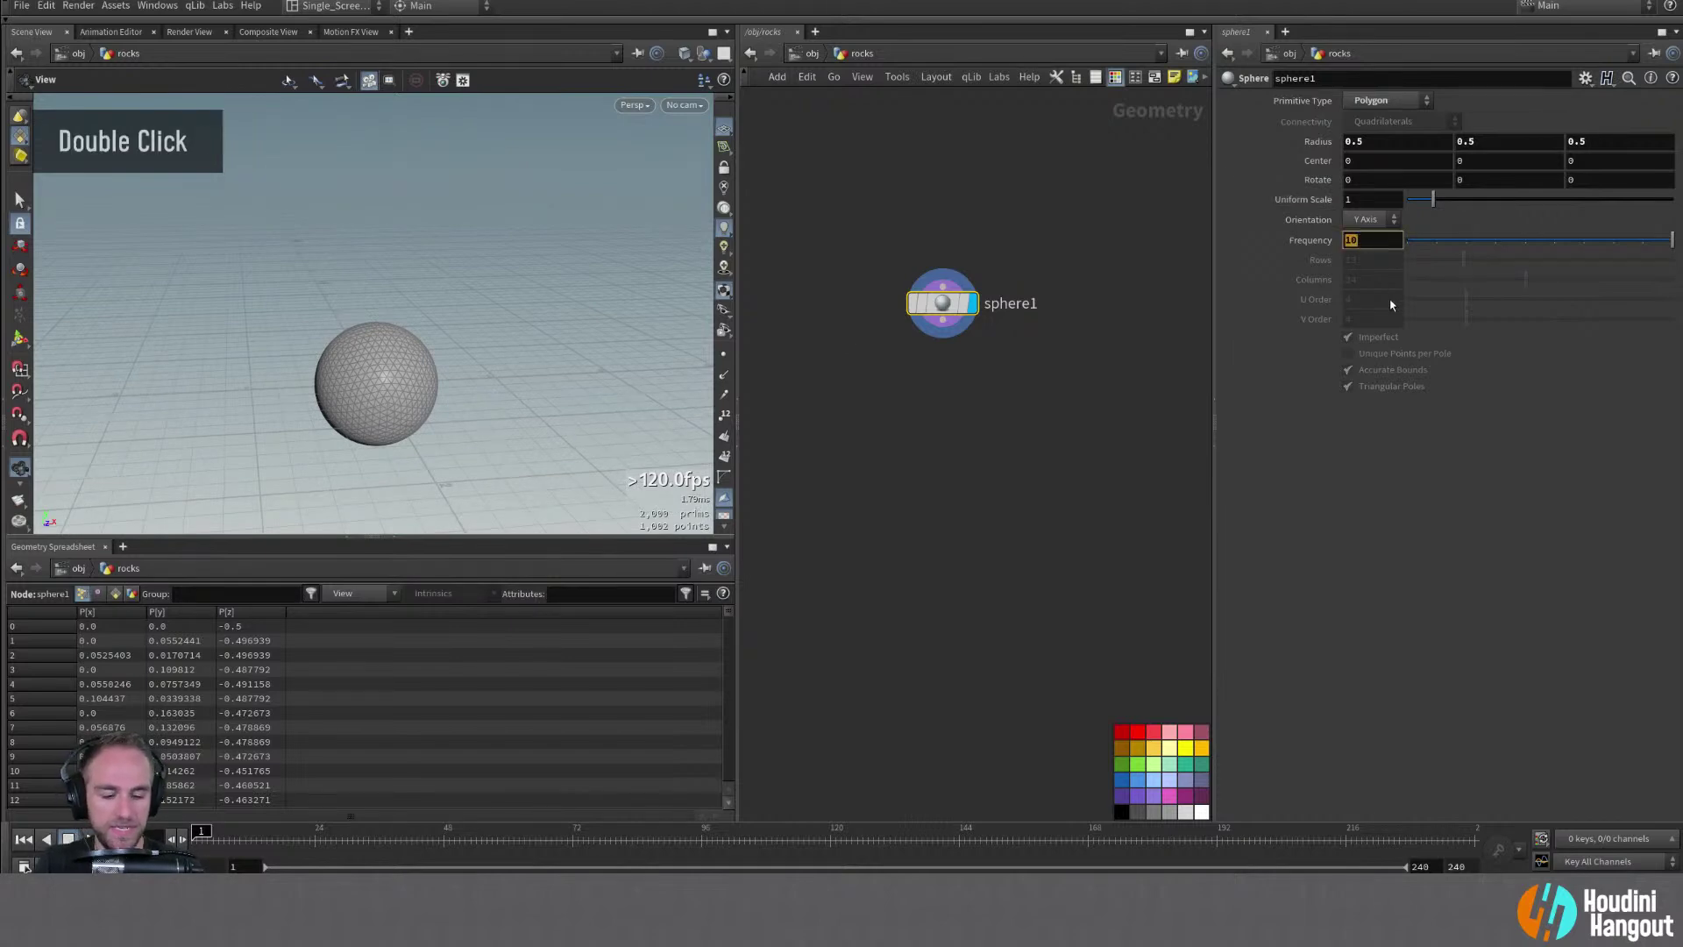
text(15)
key(Return)
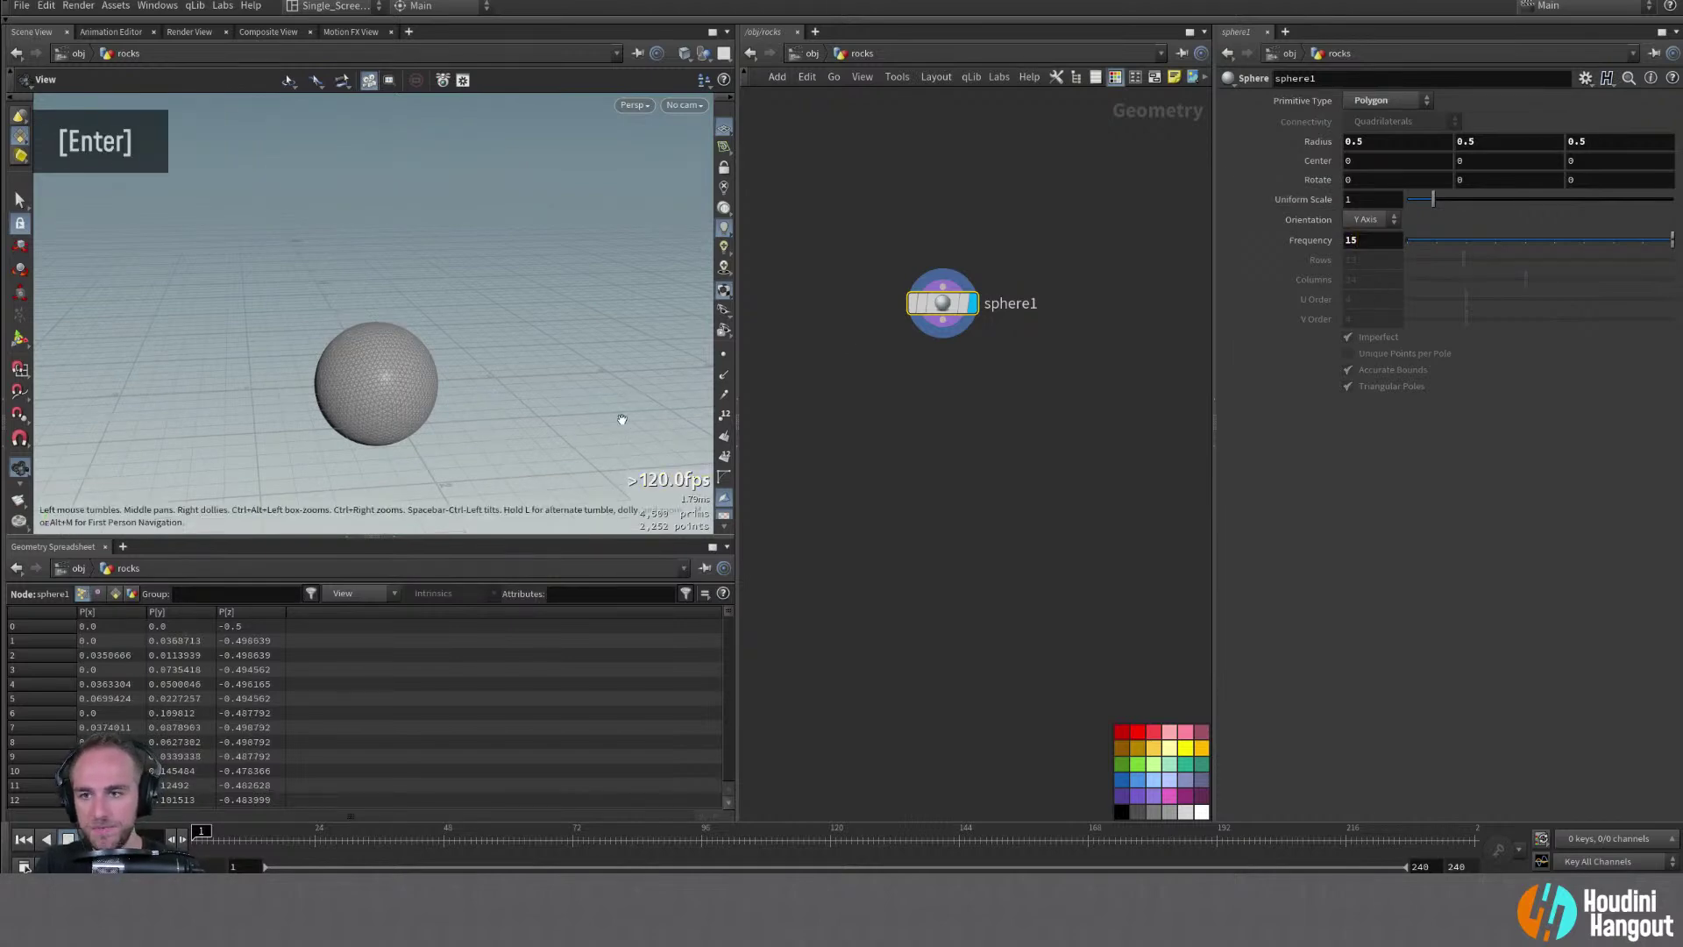
alt+drag(620, 418, 433, 392)
Add a Mountain node after the sphere, connect it and display its noise-deformed result
key(Tab)
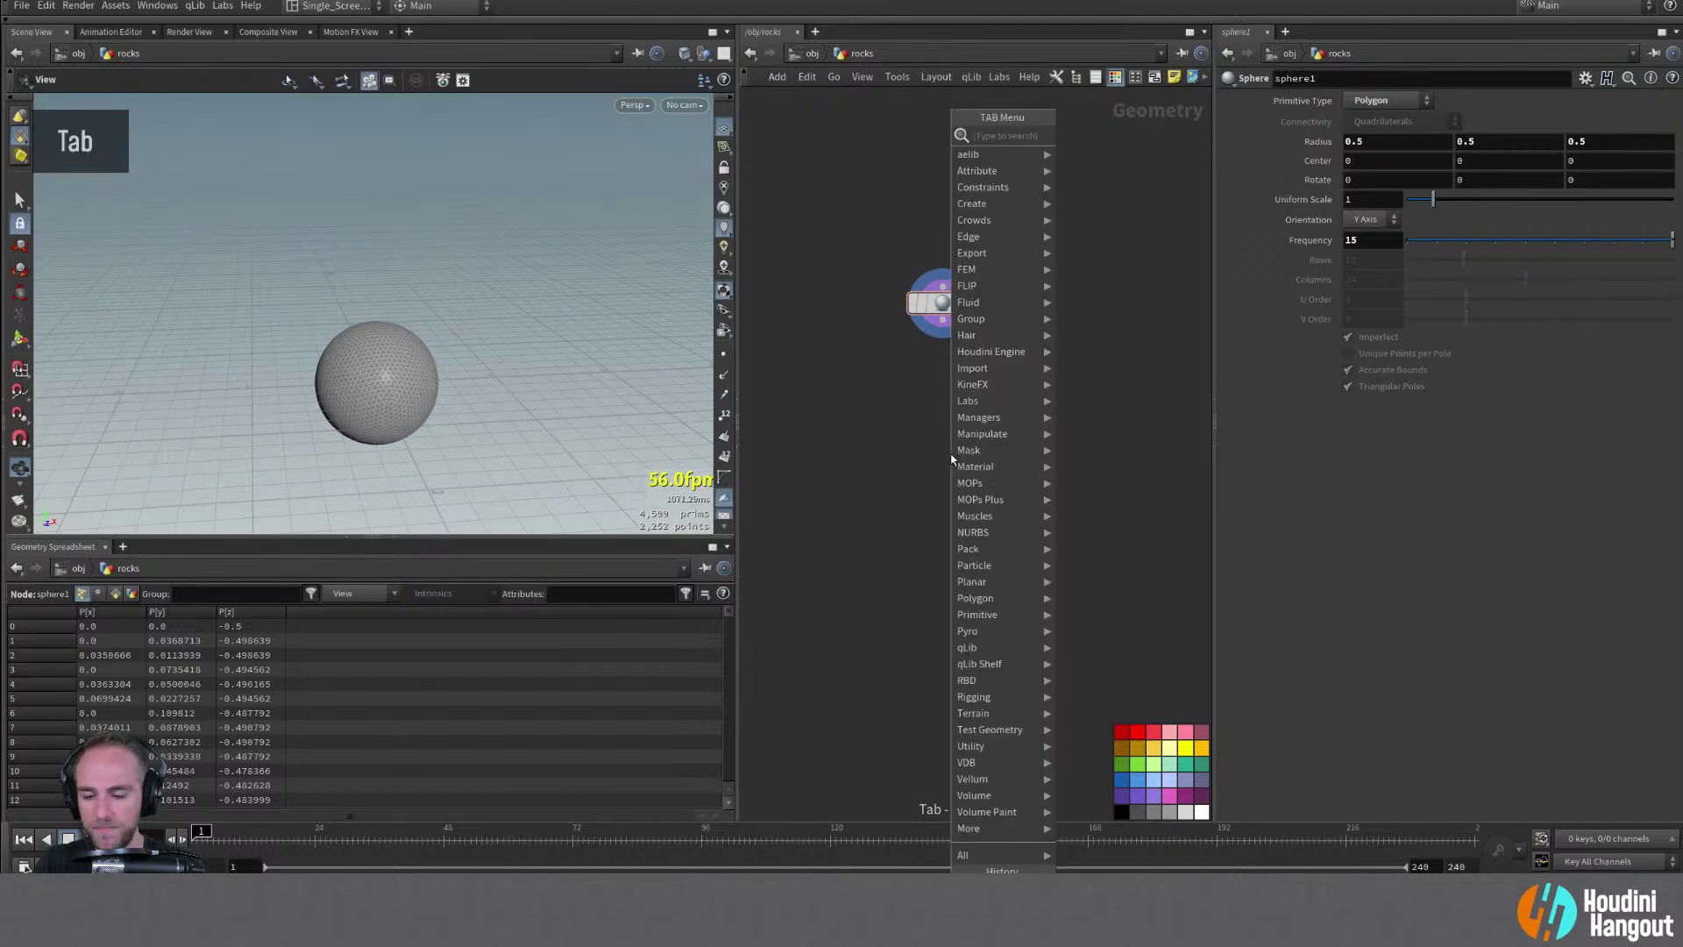
text(moun)
key(Return)
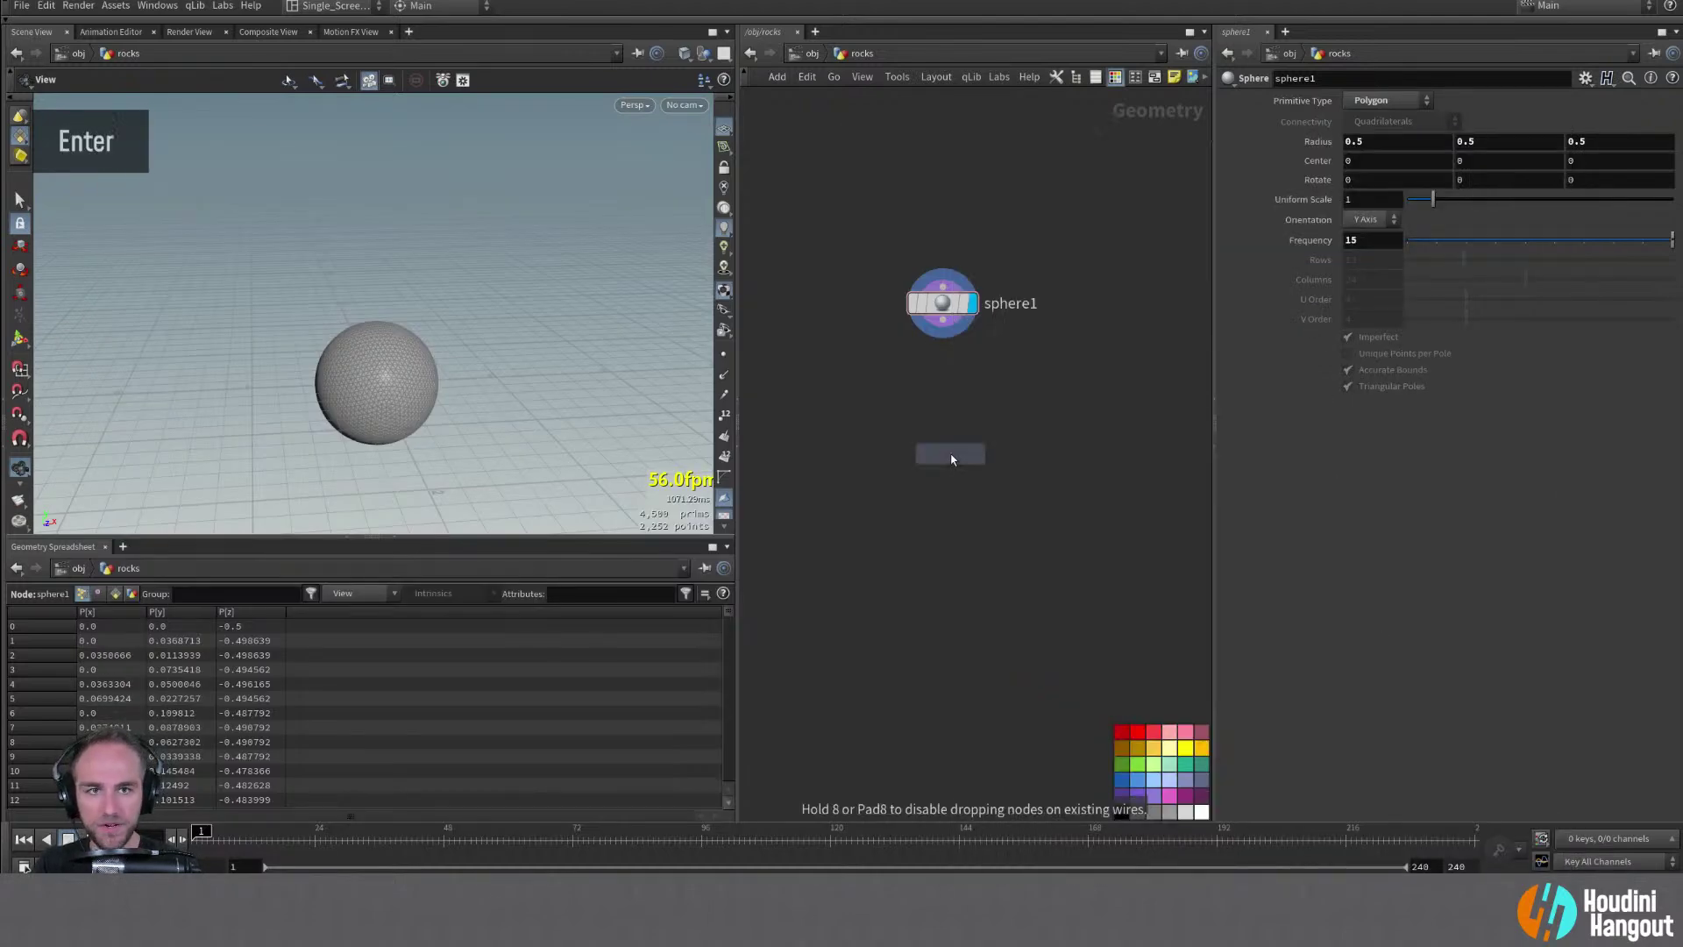
click(969, 352)
double_click(975, 372)
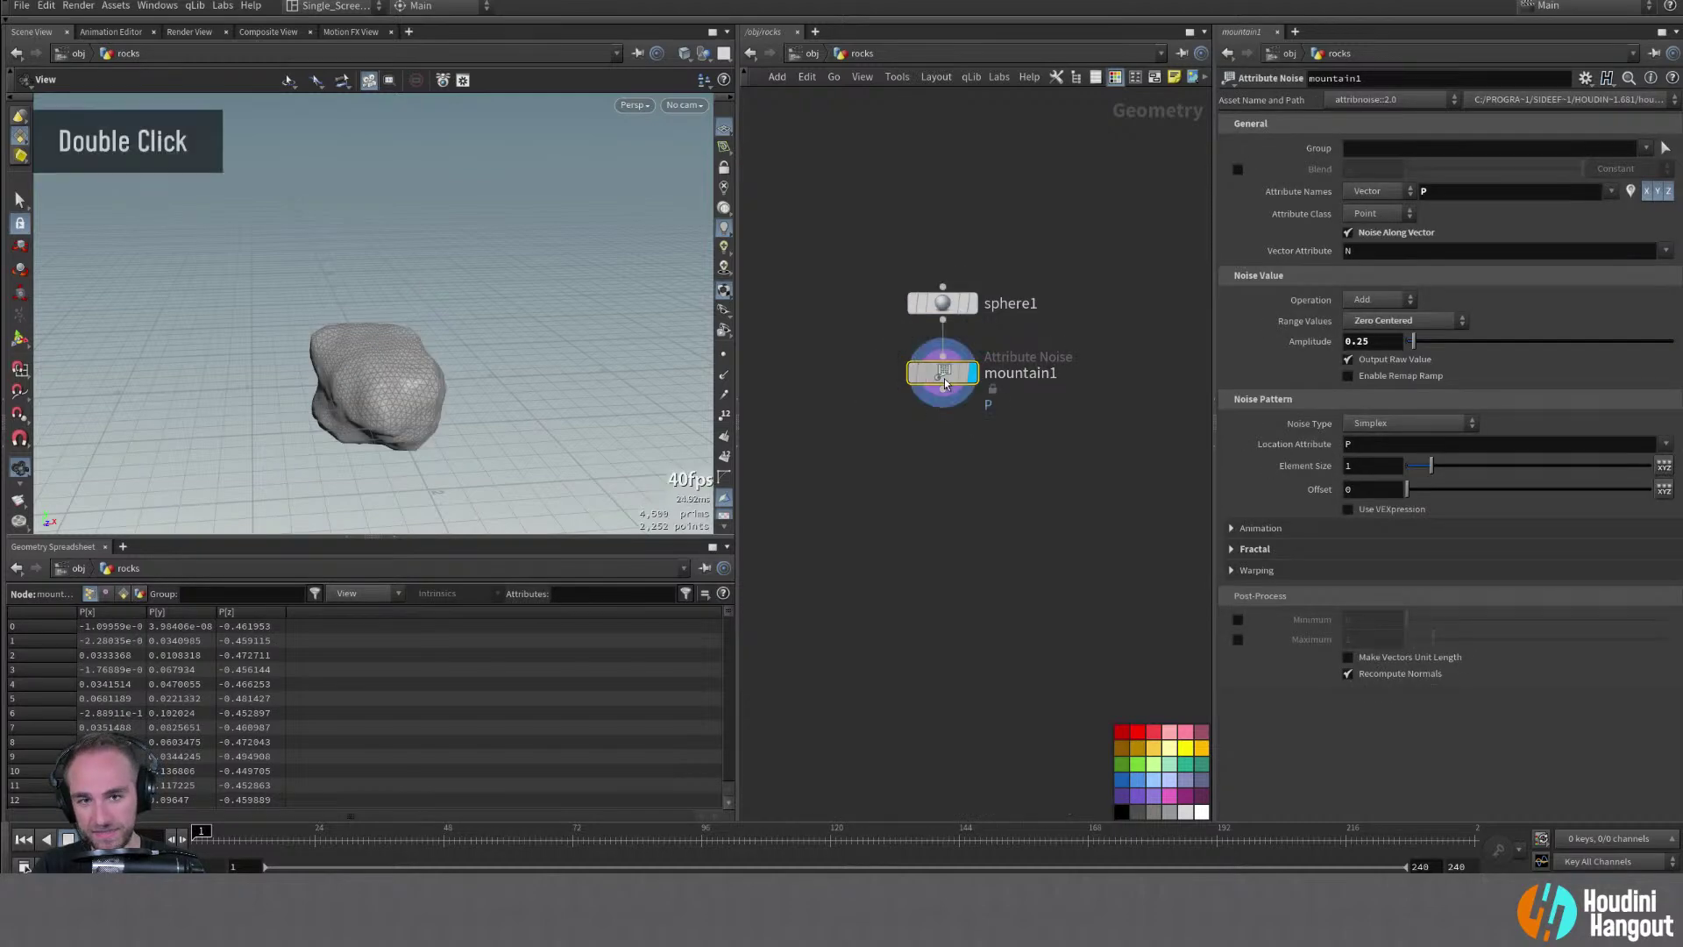
alt+drag(387, 374, 218, 368)
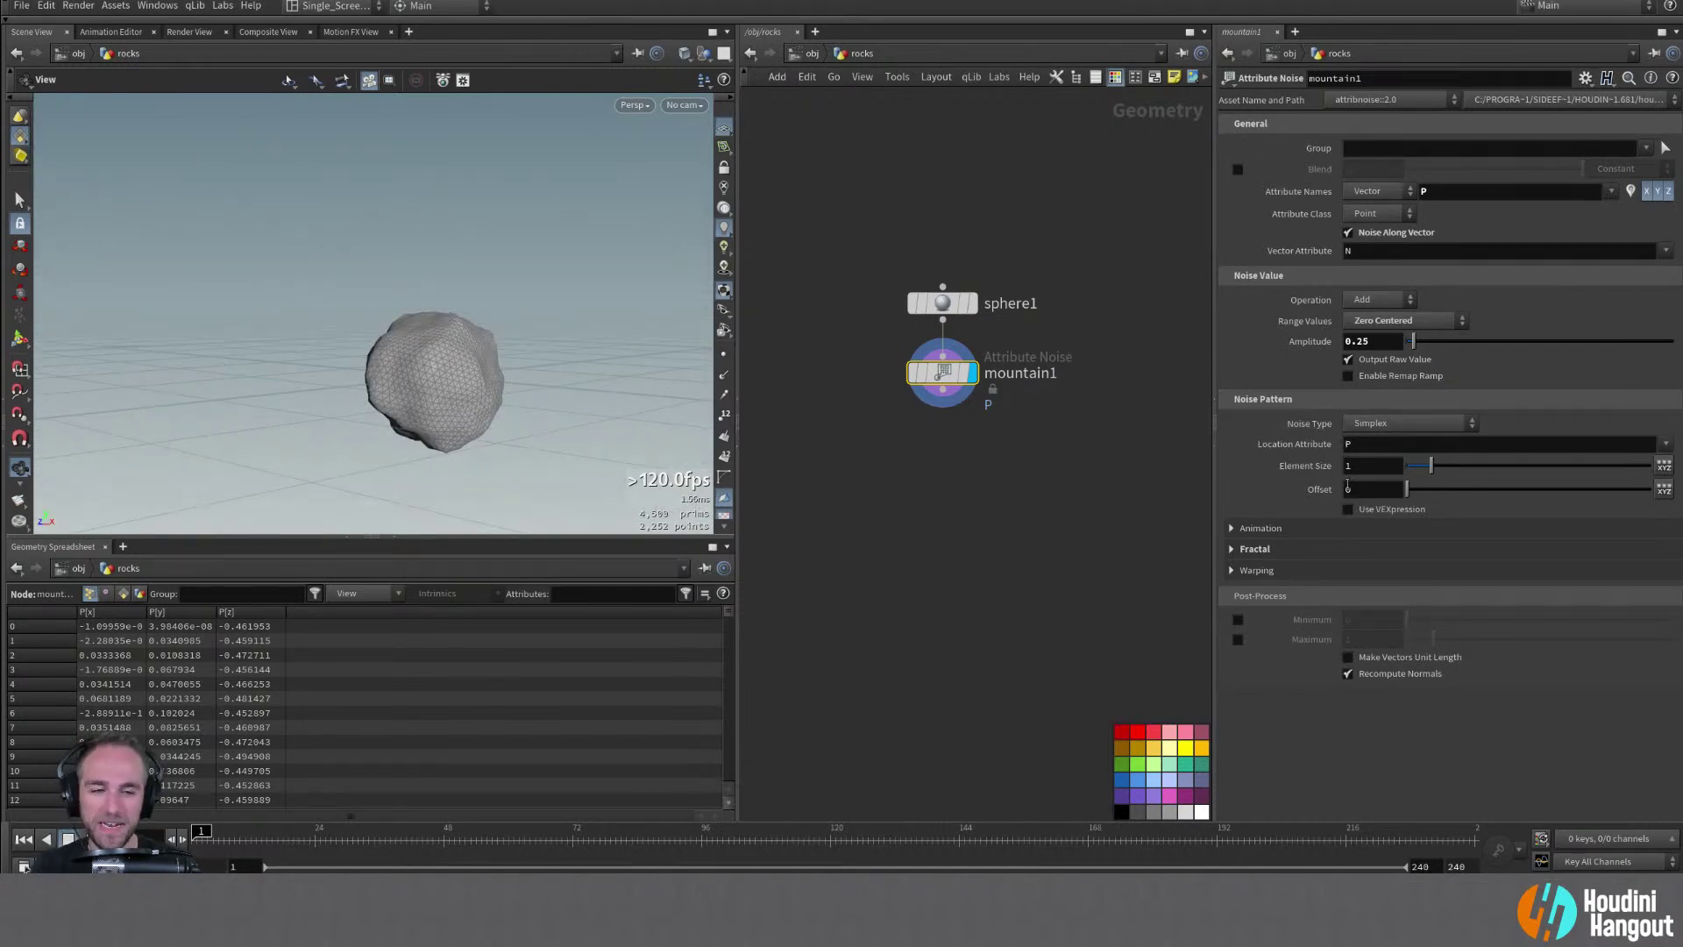
mouse_move(387, 365)
alt+mouse_down()
mouse_move(481, 371)
mouse_move(368, 351)
alt+mouse_up()
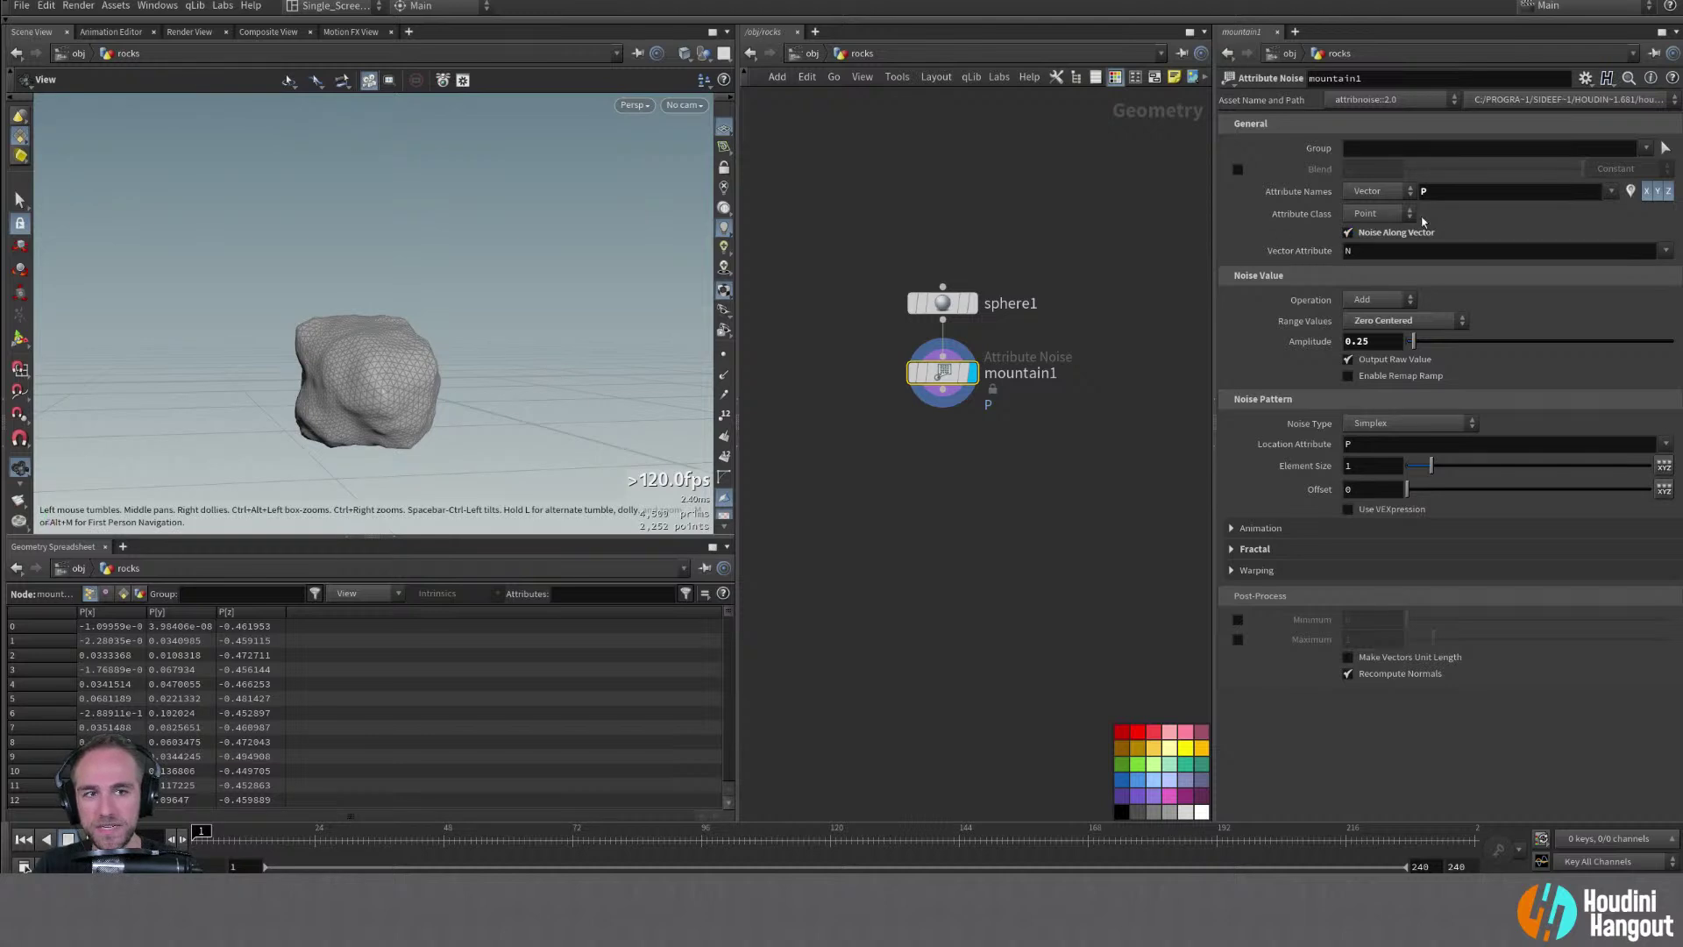
mouse_move(474, 367)
alt+mouse_down()
mouse_move(461, 376)
mouse_move(491, 372)
alt+mouse_up()
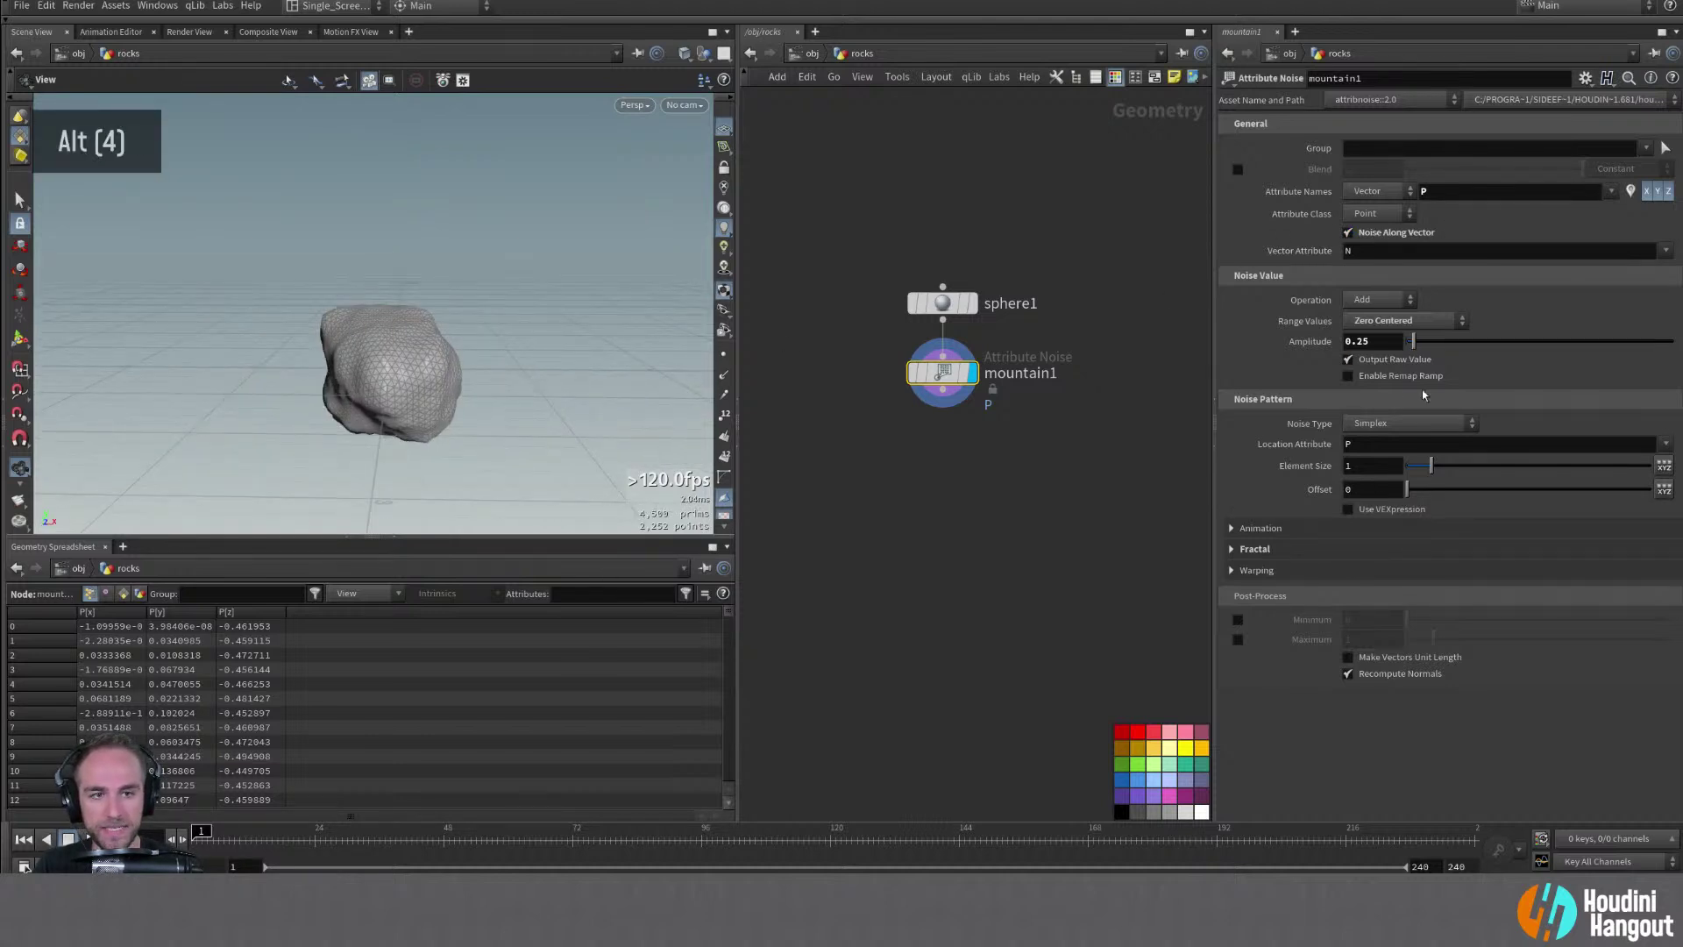
Set the mountain noise offset to 19.9 to vary the rock's shape
drag(1409, 488, 1492, 497)
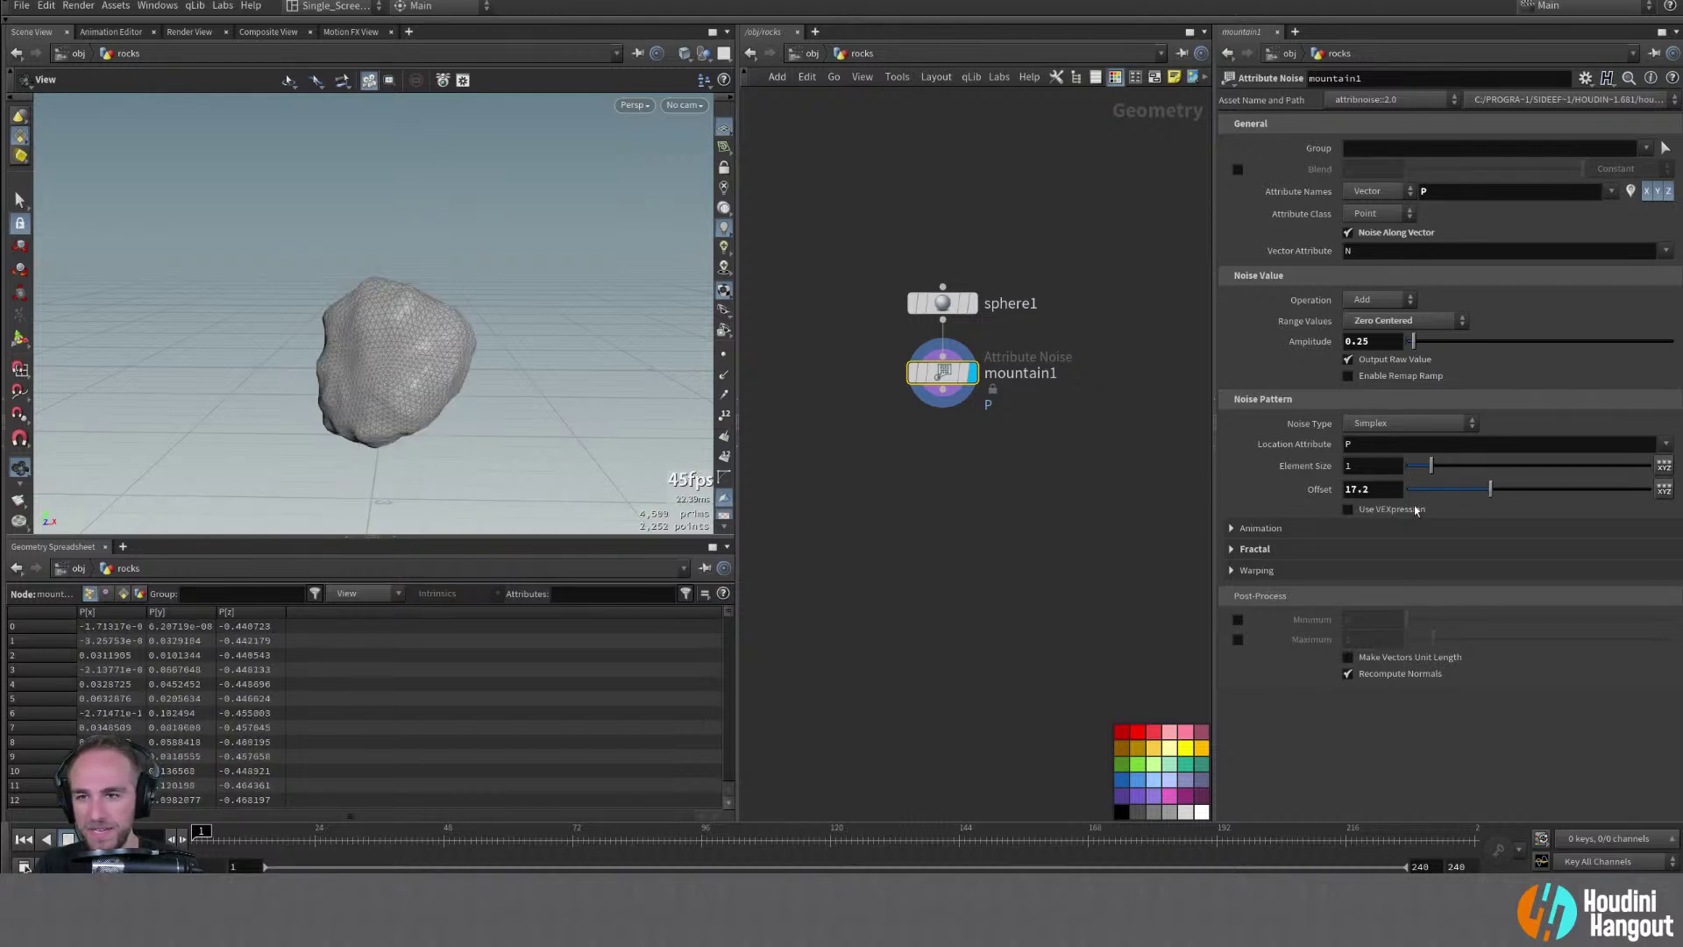
alt+drag(463, 352, 688, 352)
drag(1475, 493, 1503, 492)
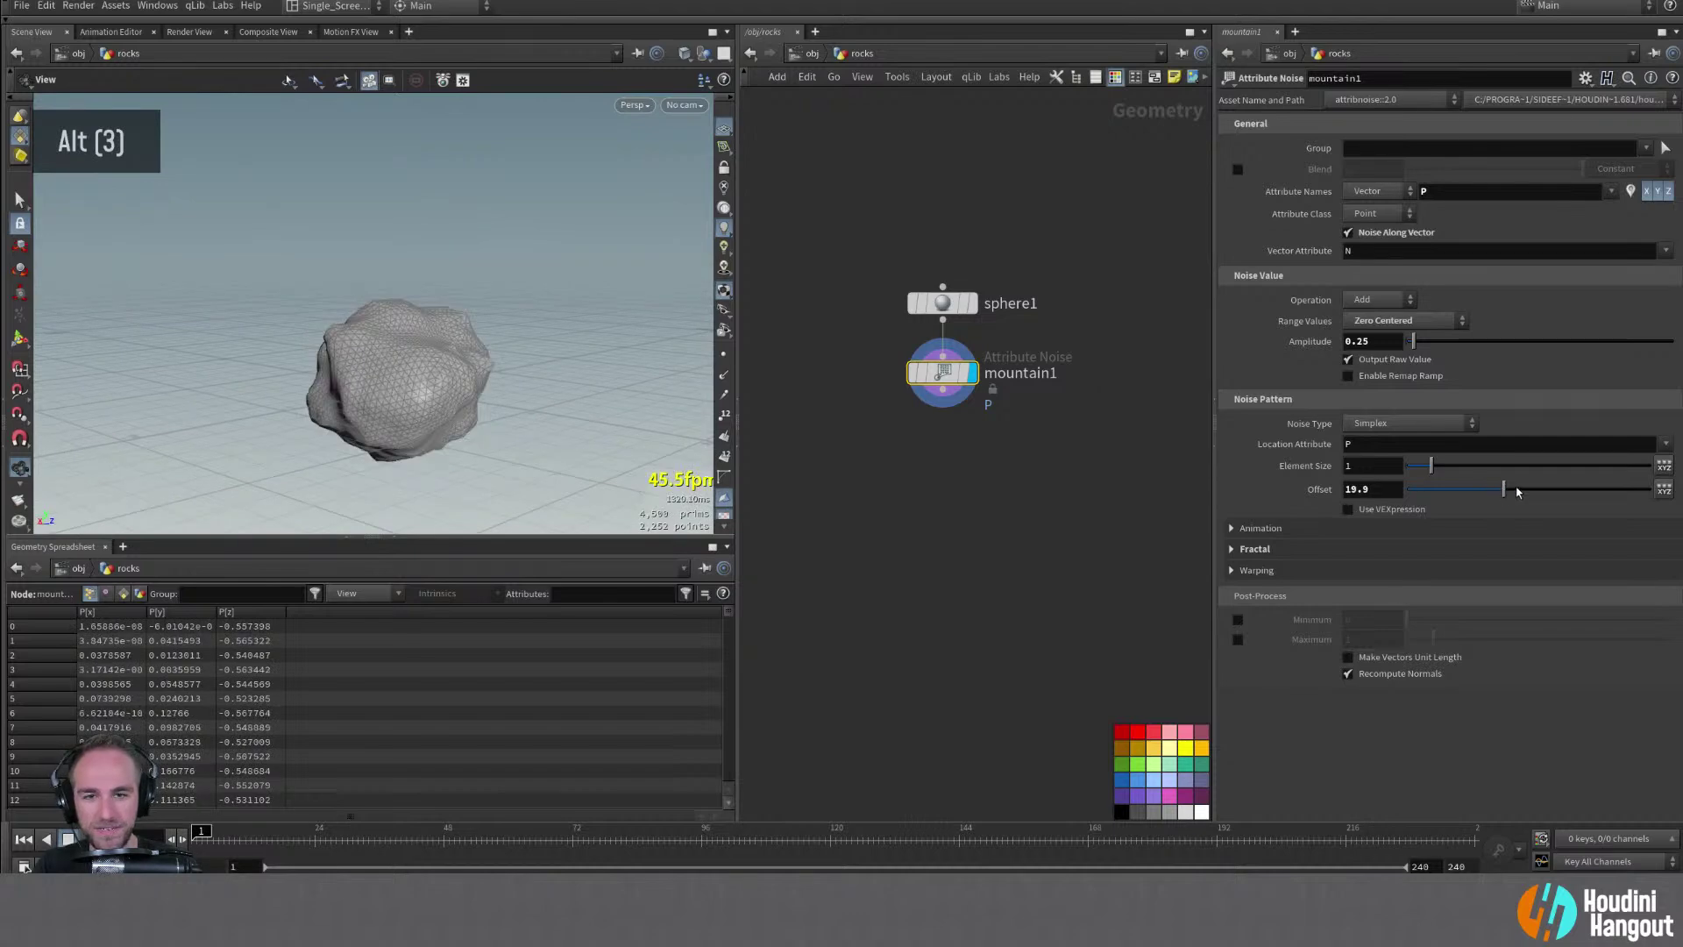
mouse_move(377, 347)
alt+mouse_down()
mouse_move(228, 342)
mouse_move(424, 342)
mouse_move(395, 338)
mouse_move(428, 321)
mouse_move(392, 345)
alt+mouse_up()
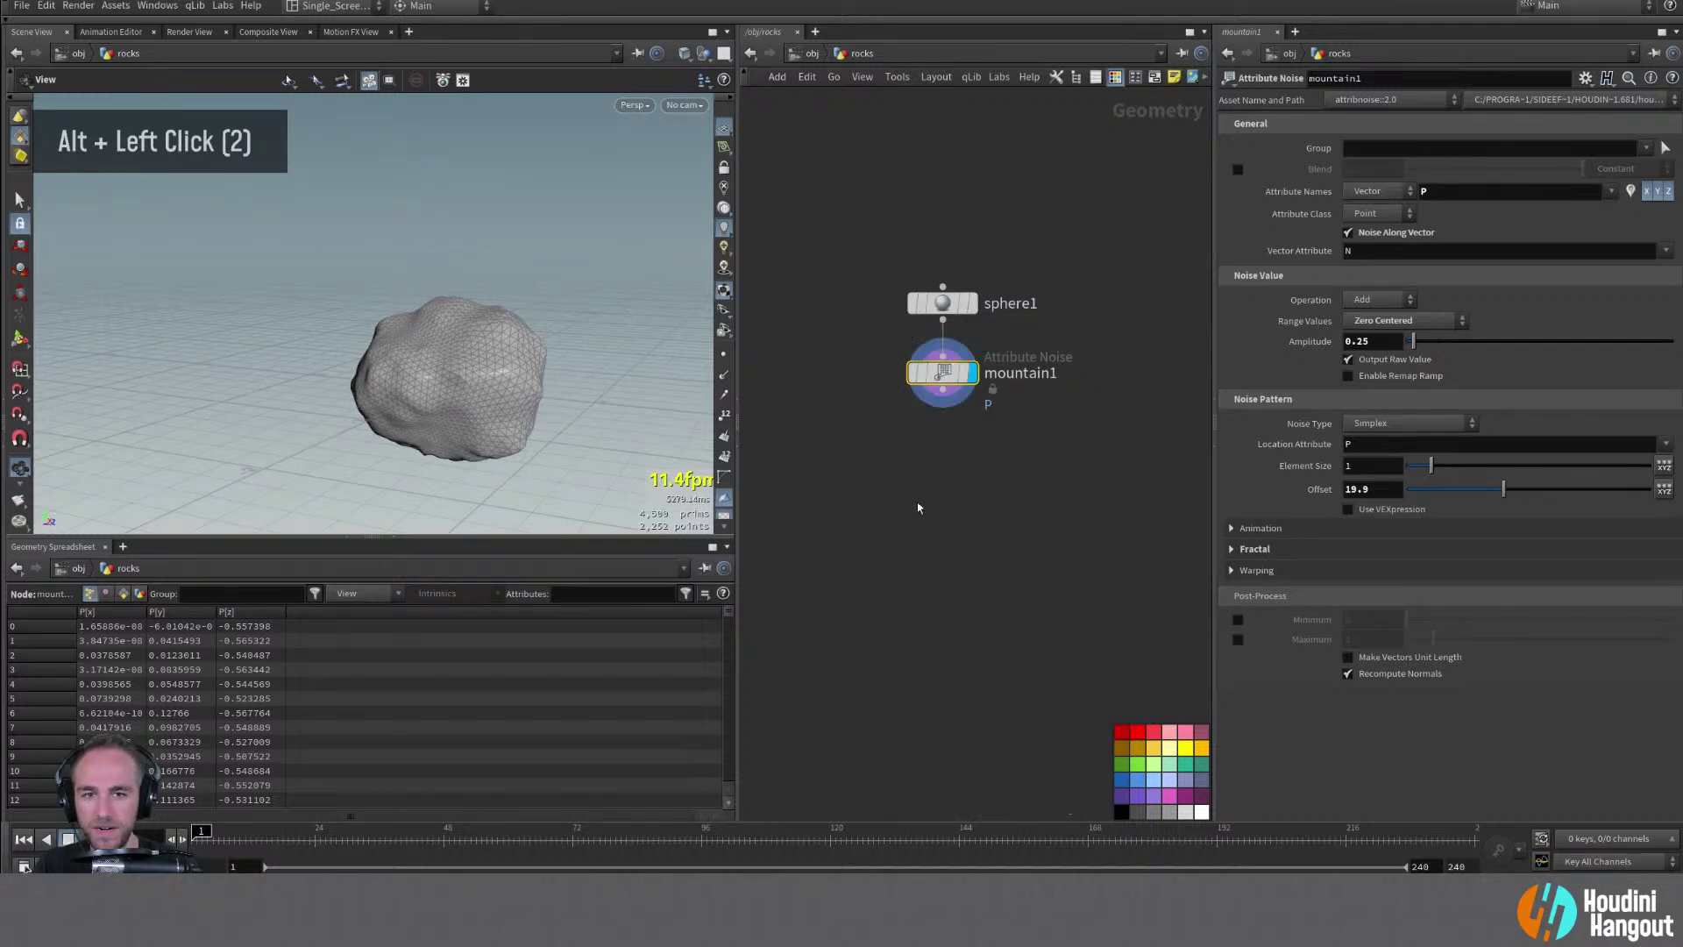
Add a Transform node connected below the first mountain node
key(Tab)
text(trans)
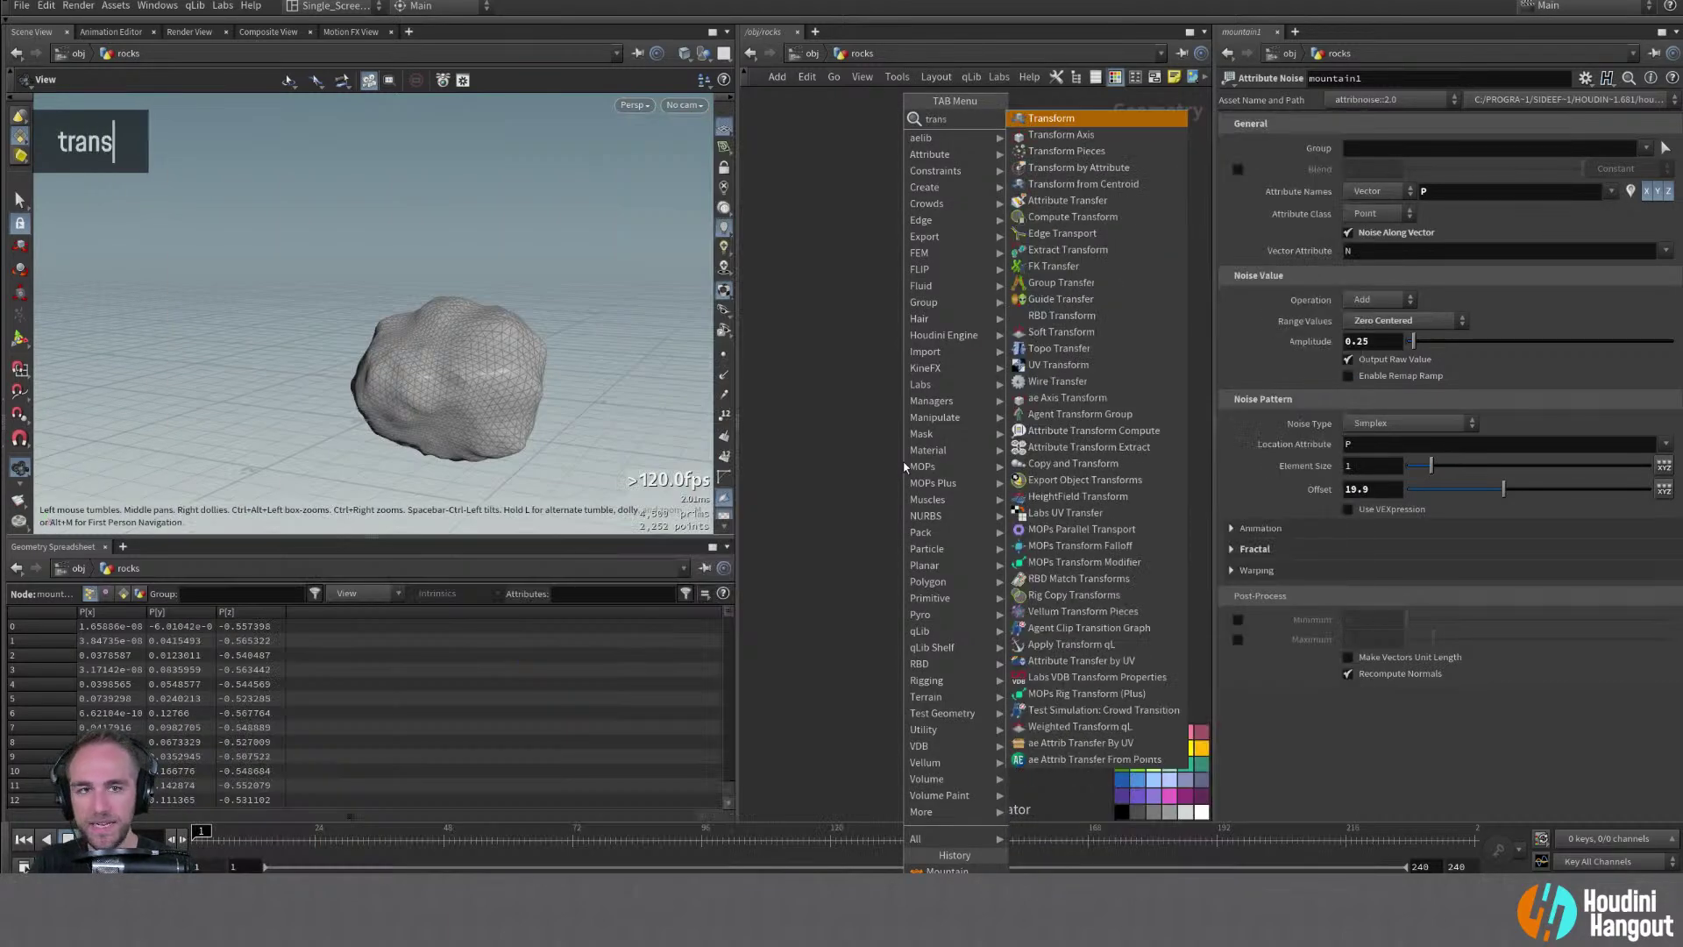
key(Return)
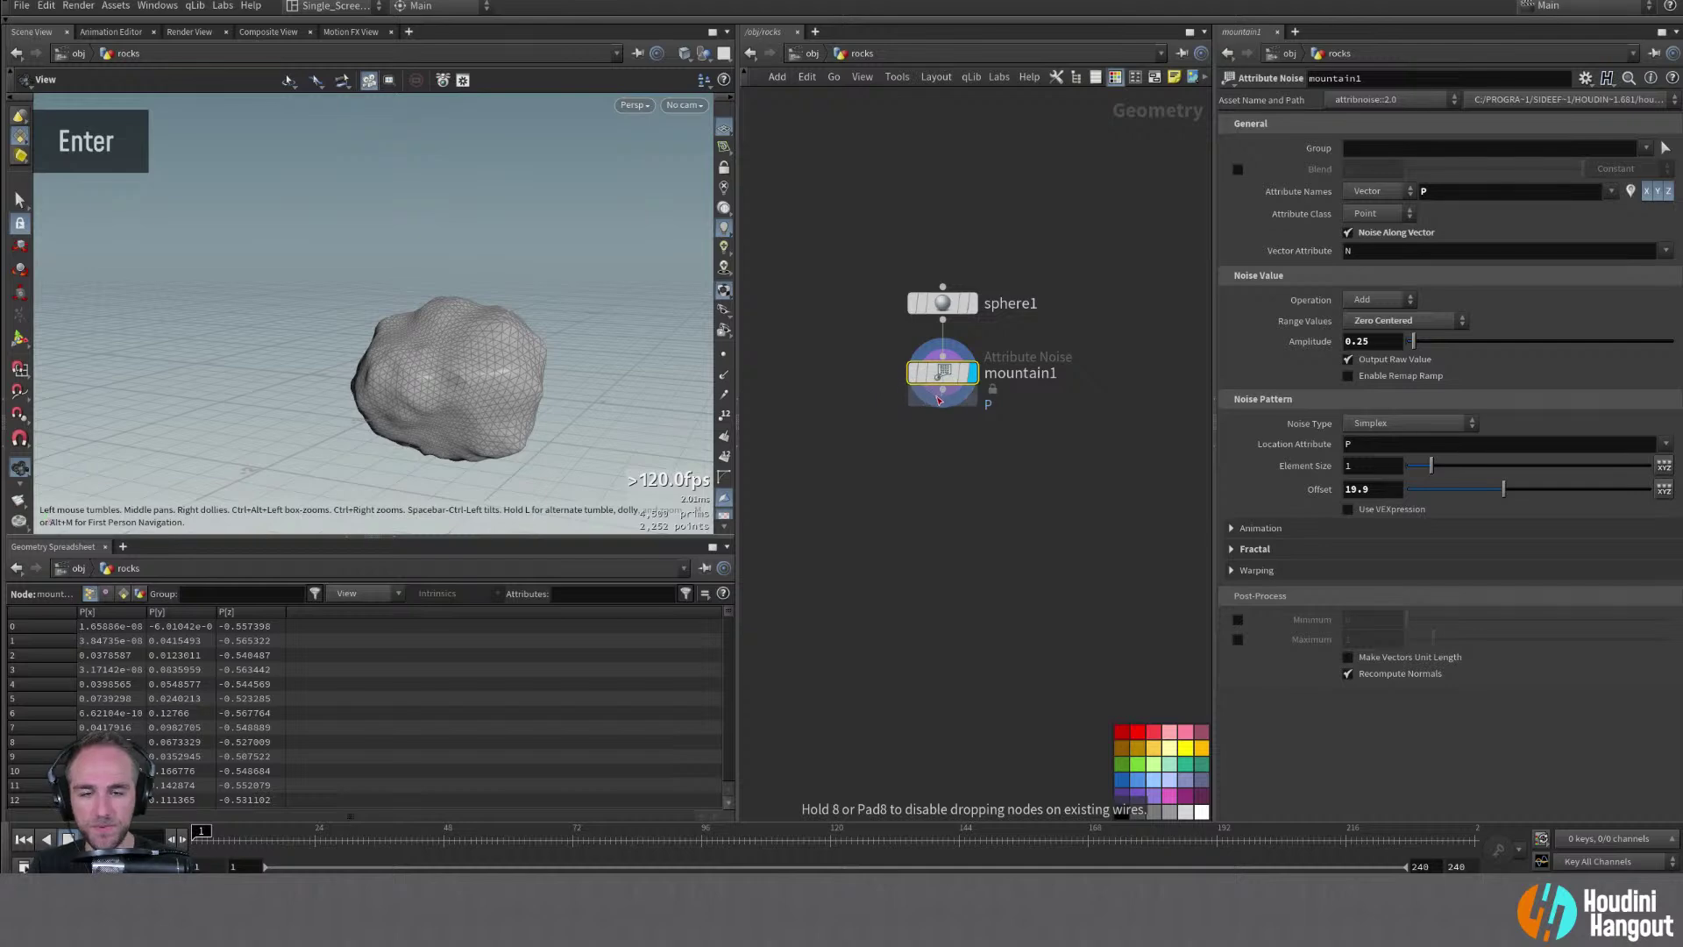
click(796, 330)
Duplicate the mountain node as a second branch from the sphere and spread the nodes into two separate branches
drag(843, 360, 1002, 503)
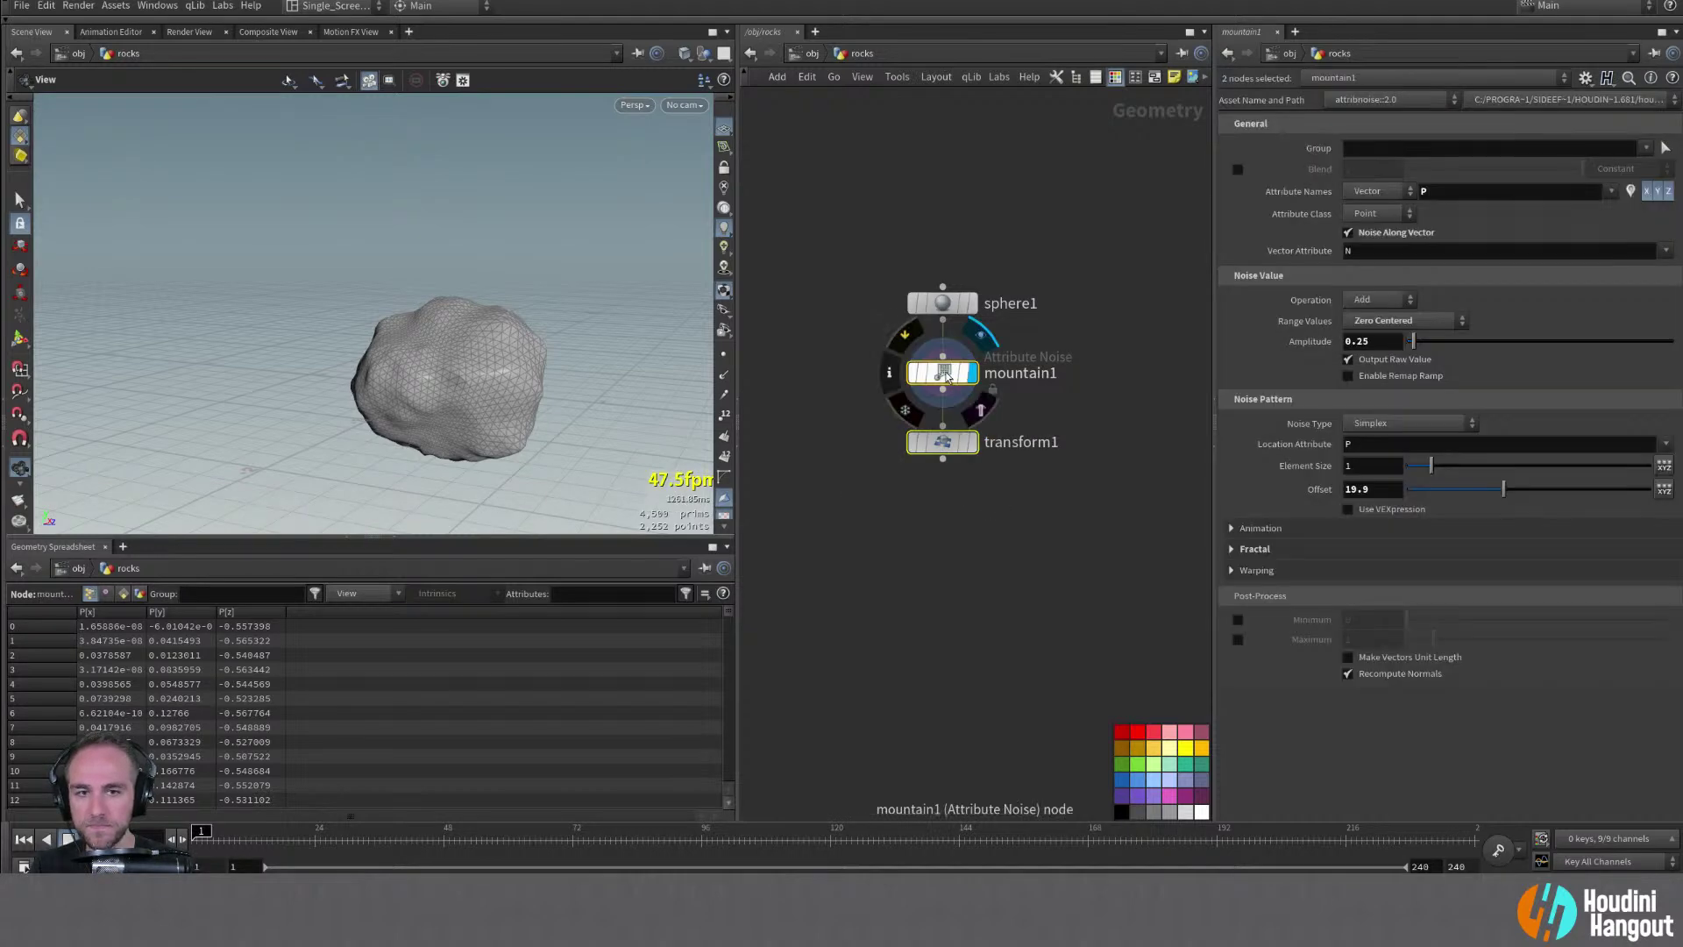
drag(943, 372, 1083, 410)
click(874, 410)
drag(947, 304, 973, 273)
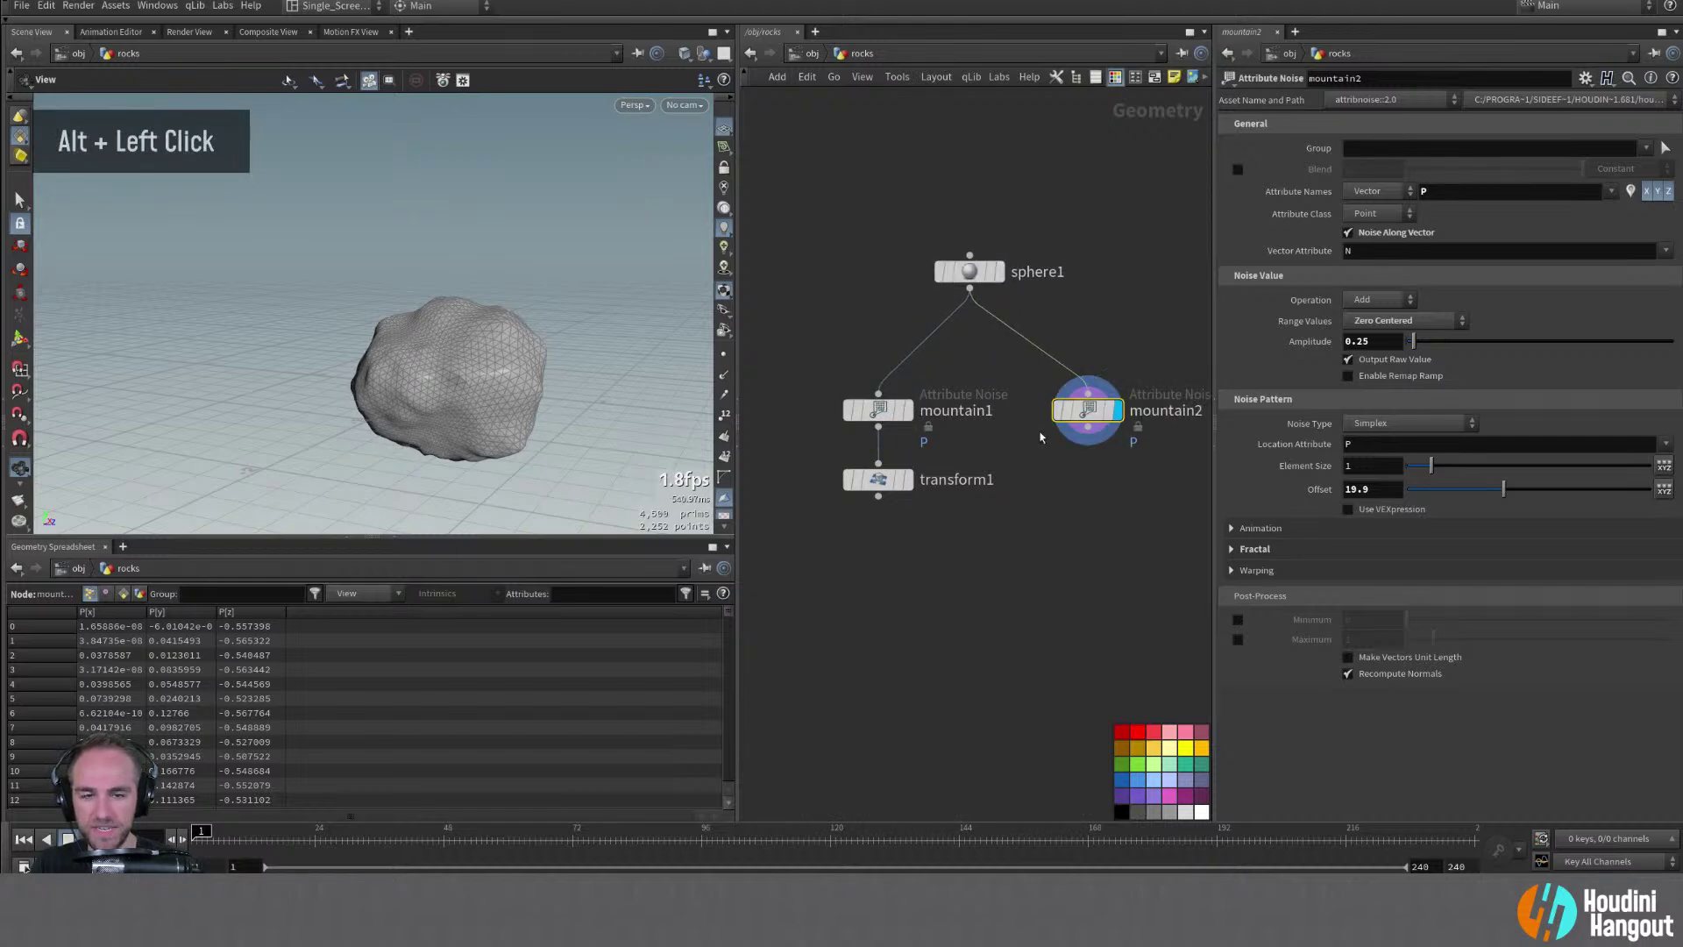
Display the transform node and raise the rock to about 2.52 in Y and 0.62 in Z, rotated about -81.3° around Y
double_click(877, 479)
alt+drag(570, 411, 596, 80)
key(Return)
alt+drag(582, 191, 473, 202)
alt+middle_drag(473, 203, 431, 313)
alt+drag(431, 314, 377, 290)
alt+drag(496, 285, 553, 232)
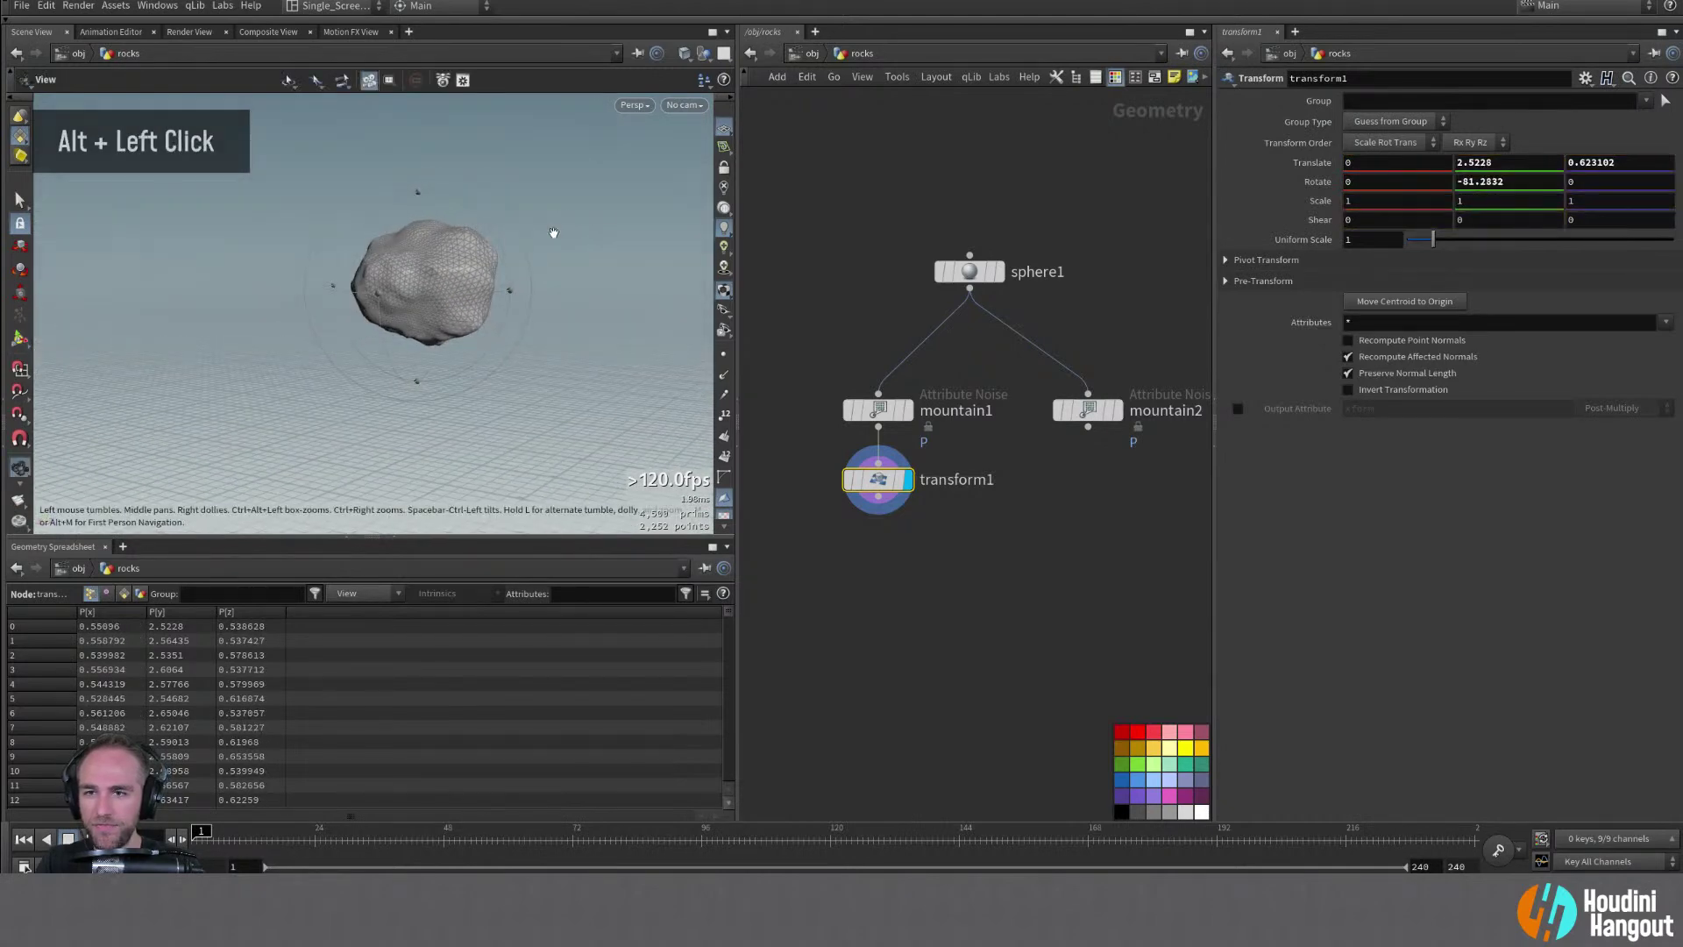
Move the upper rock to about -0.02, 2.64, 0.75 and rotate it to about -99.7° around Y
alt+click(448, 296)
mouse_move(473, 295)
mouse_down()
mouse_move(409, 299)
mouse_move(439, 369)
mouse_move(429, 329)
mouse_move(471, 323)
mouse_up()
alt+middle_drag(438, 306, 504, 275)
alt+drag(504, 275, 417, 248)
alt+middle_drag(417, 248, 383, 226)
alt+drag(383, 226, 397, 326)
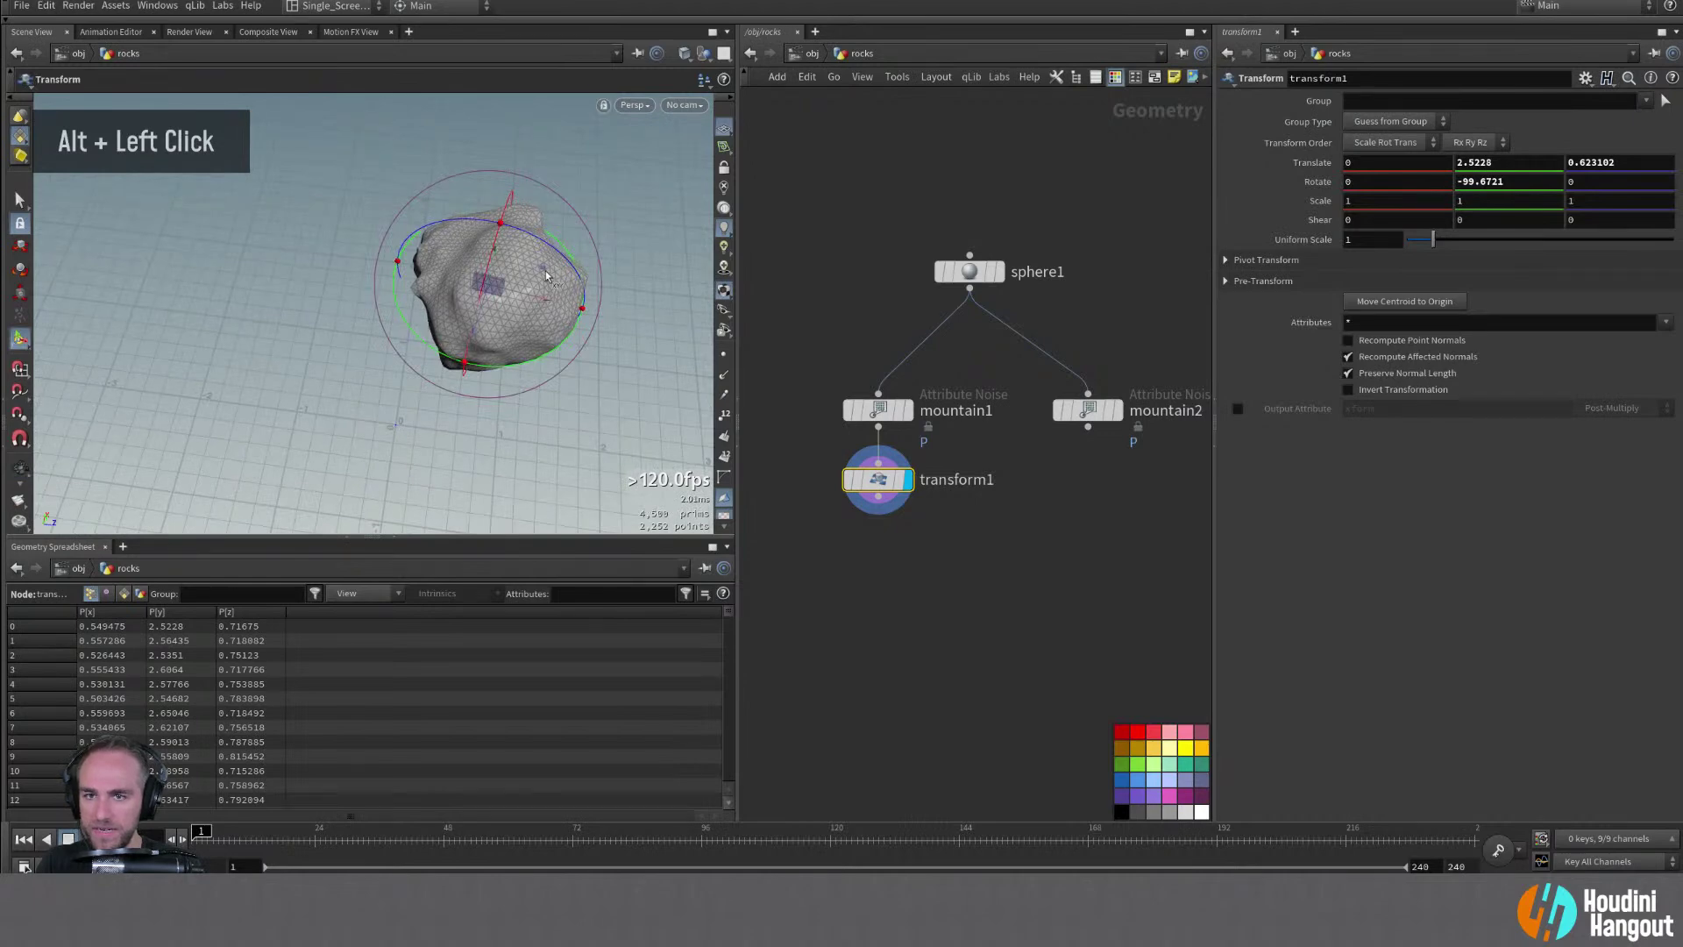
drag(548, 275, 564, 266)
alt+drag(558, 327, 559, 294)
alt+right_drag(499, 395, 275, 391)
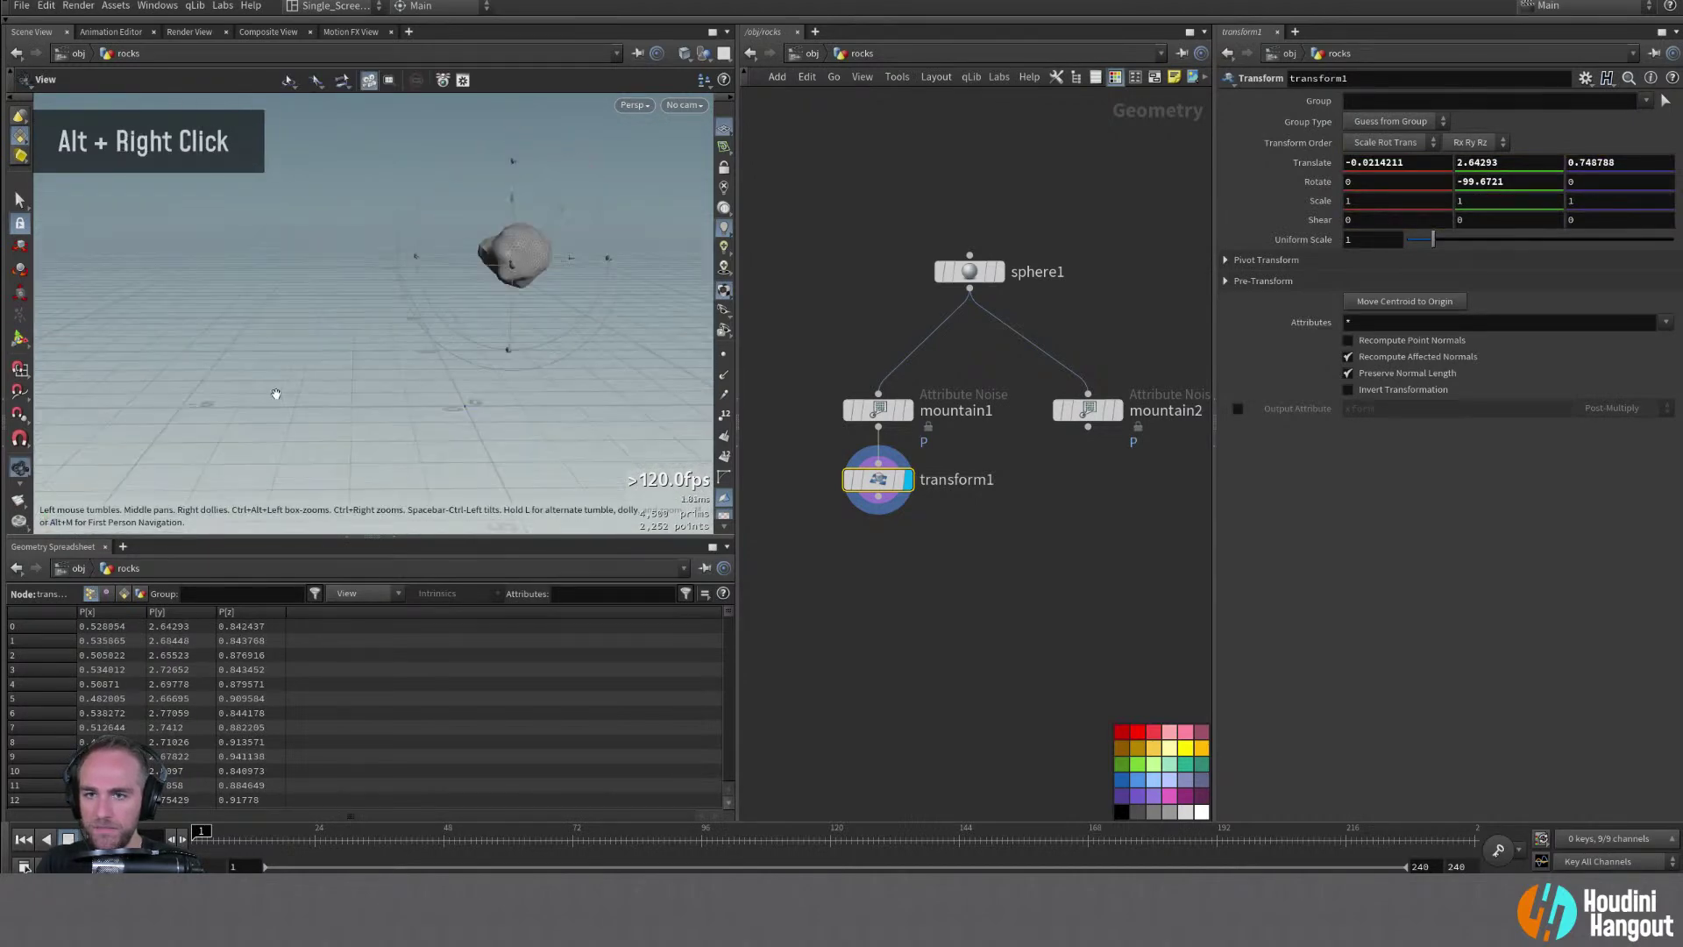
alt+drag(275, 391, 289, 385)
key(Return)
Display the second mountain node and set its noise offset to 28.9 to give the lower rock a different shape
double_click(1117, 419)
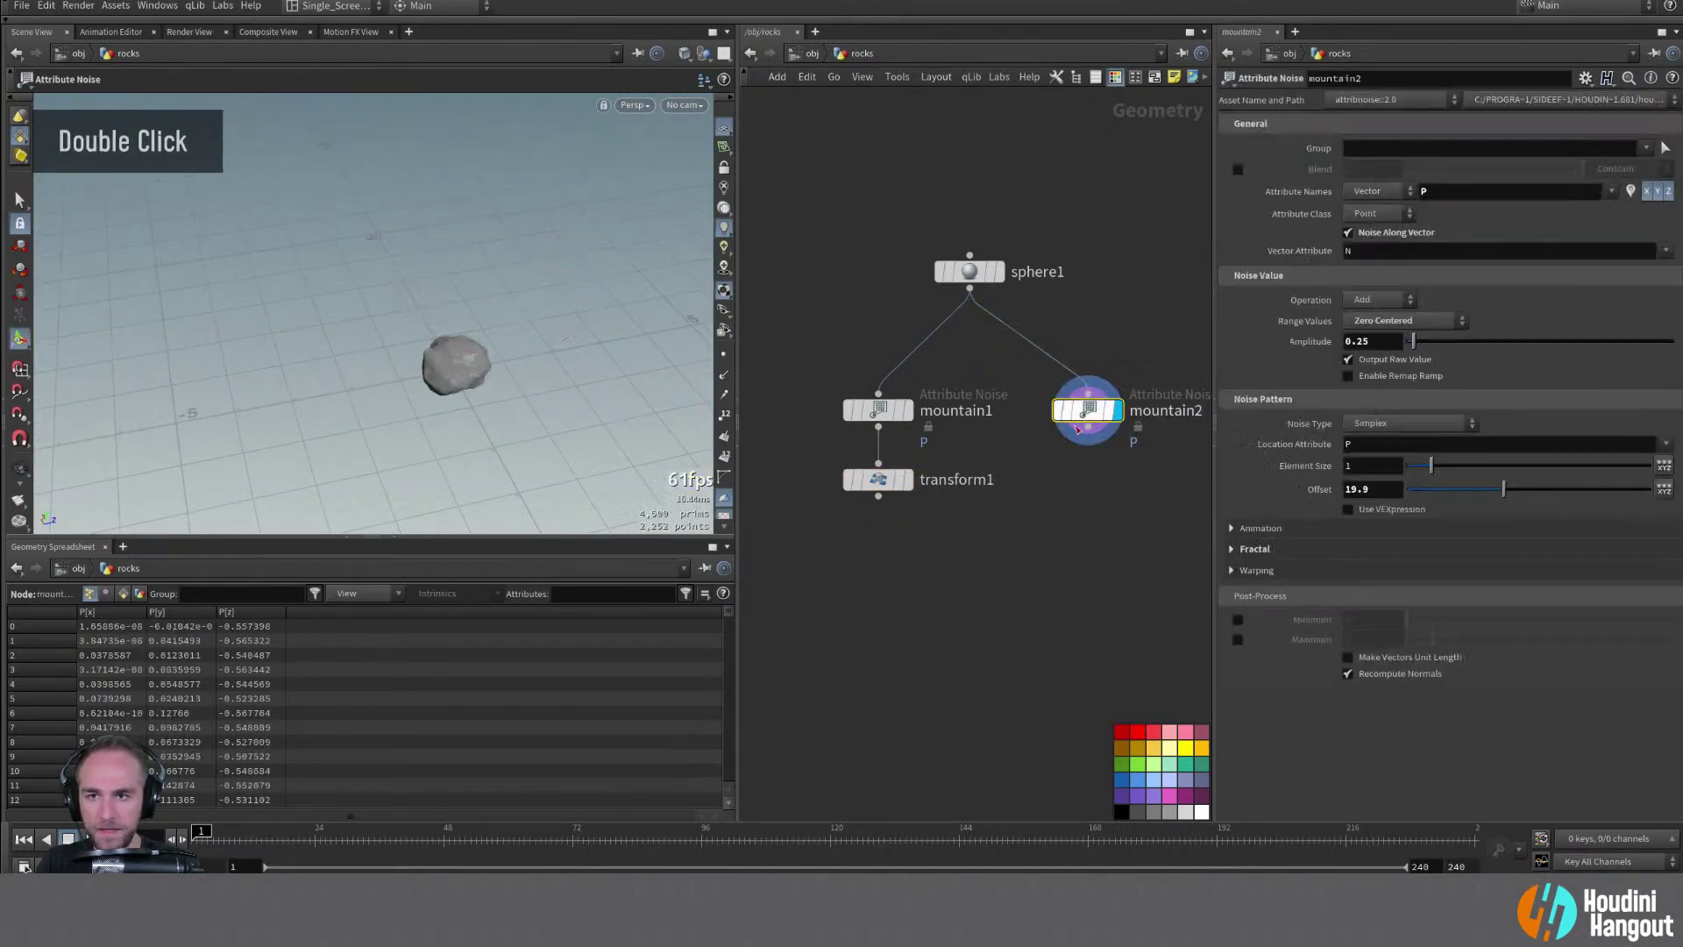
drag(1496, 493, 1512, 492)
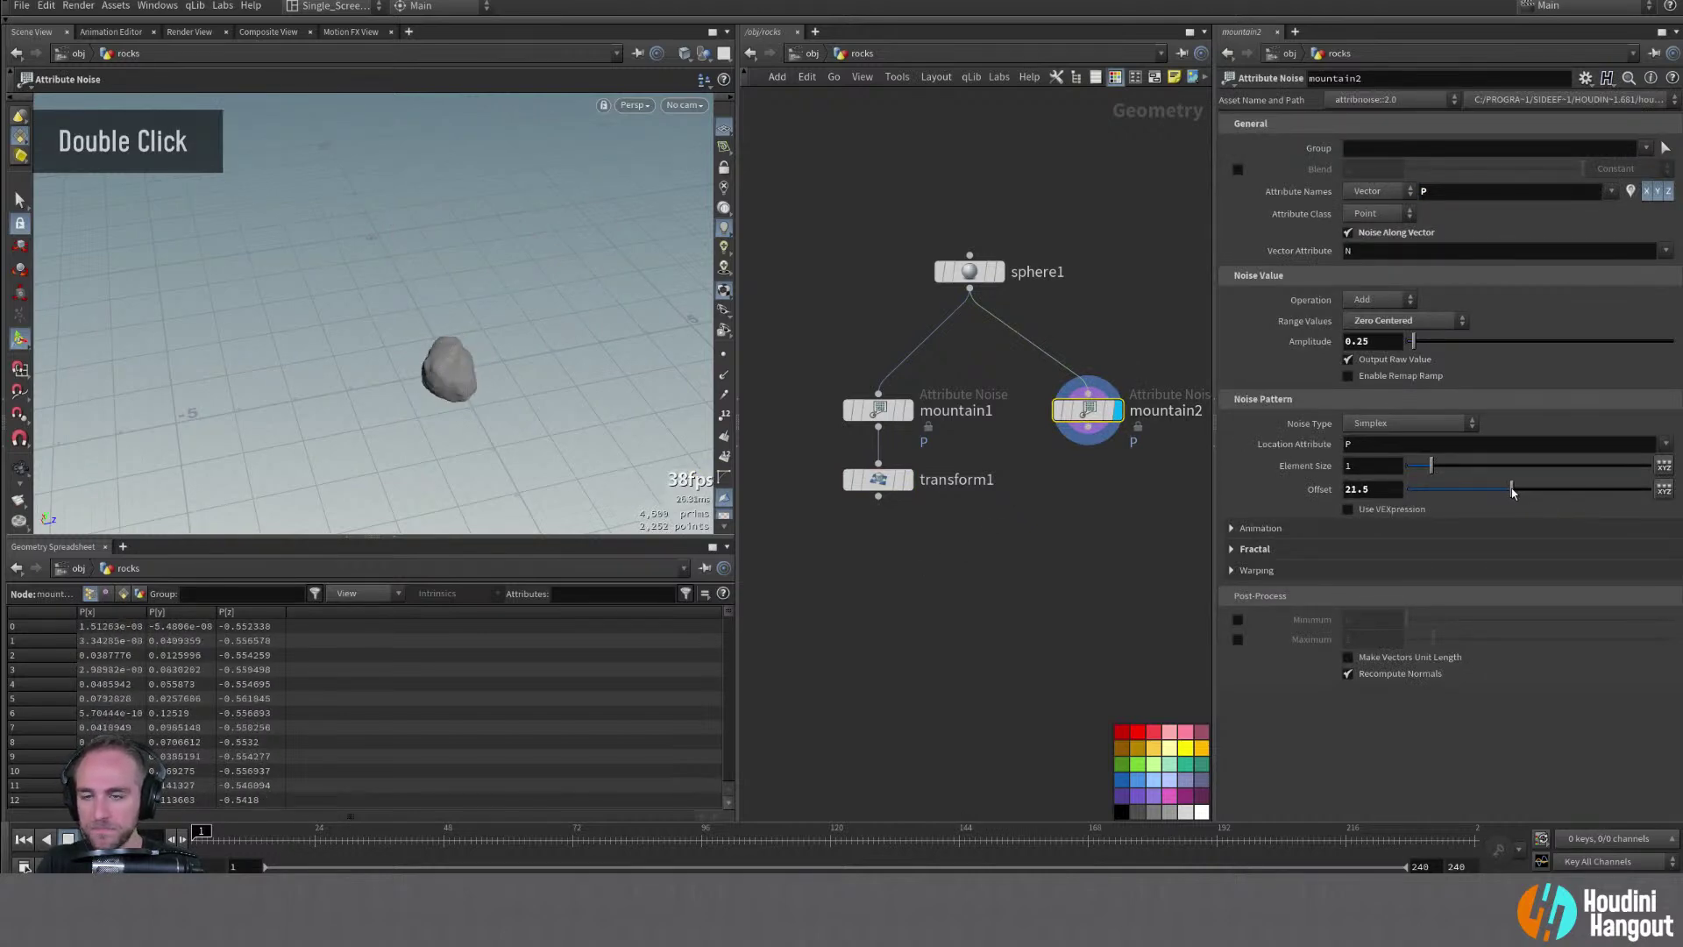
alt+drag(473, 377, 511, 395)
alt+right_drag(511, 395, 594, 319)
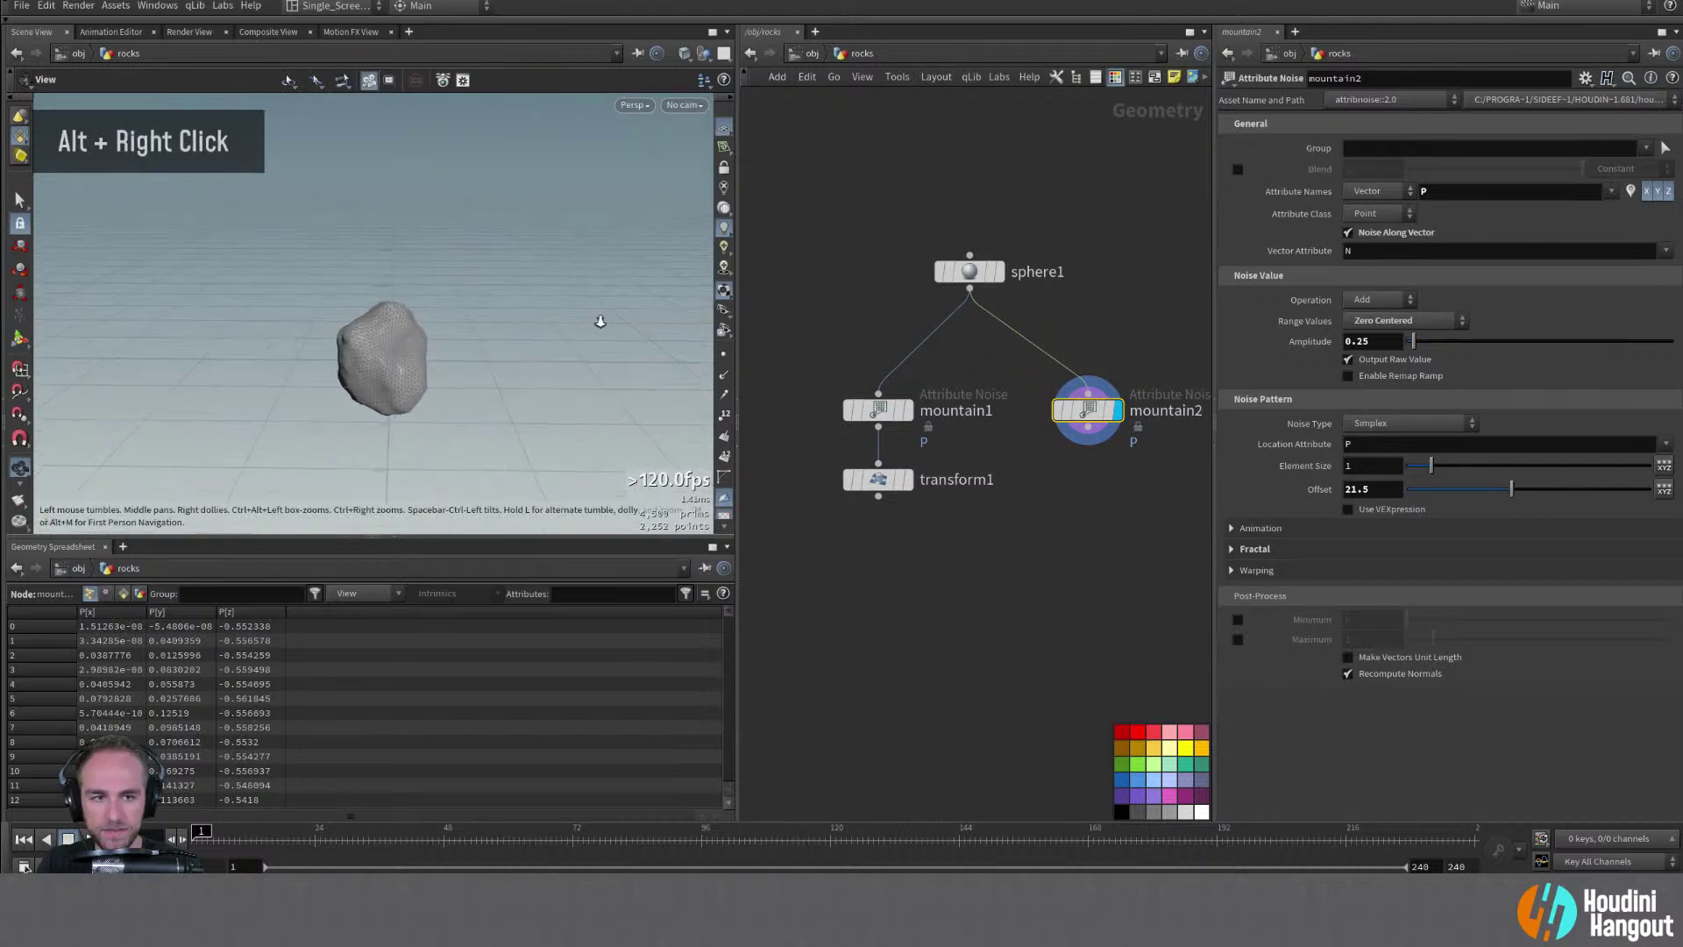
alt+drag(593, 319, 282, 368)
drag(1511, 491, 1548, 498)
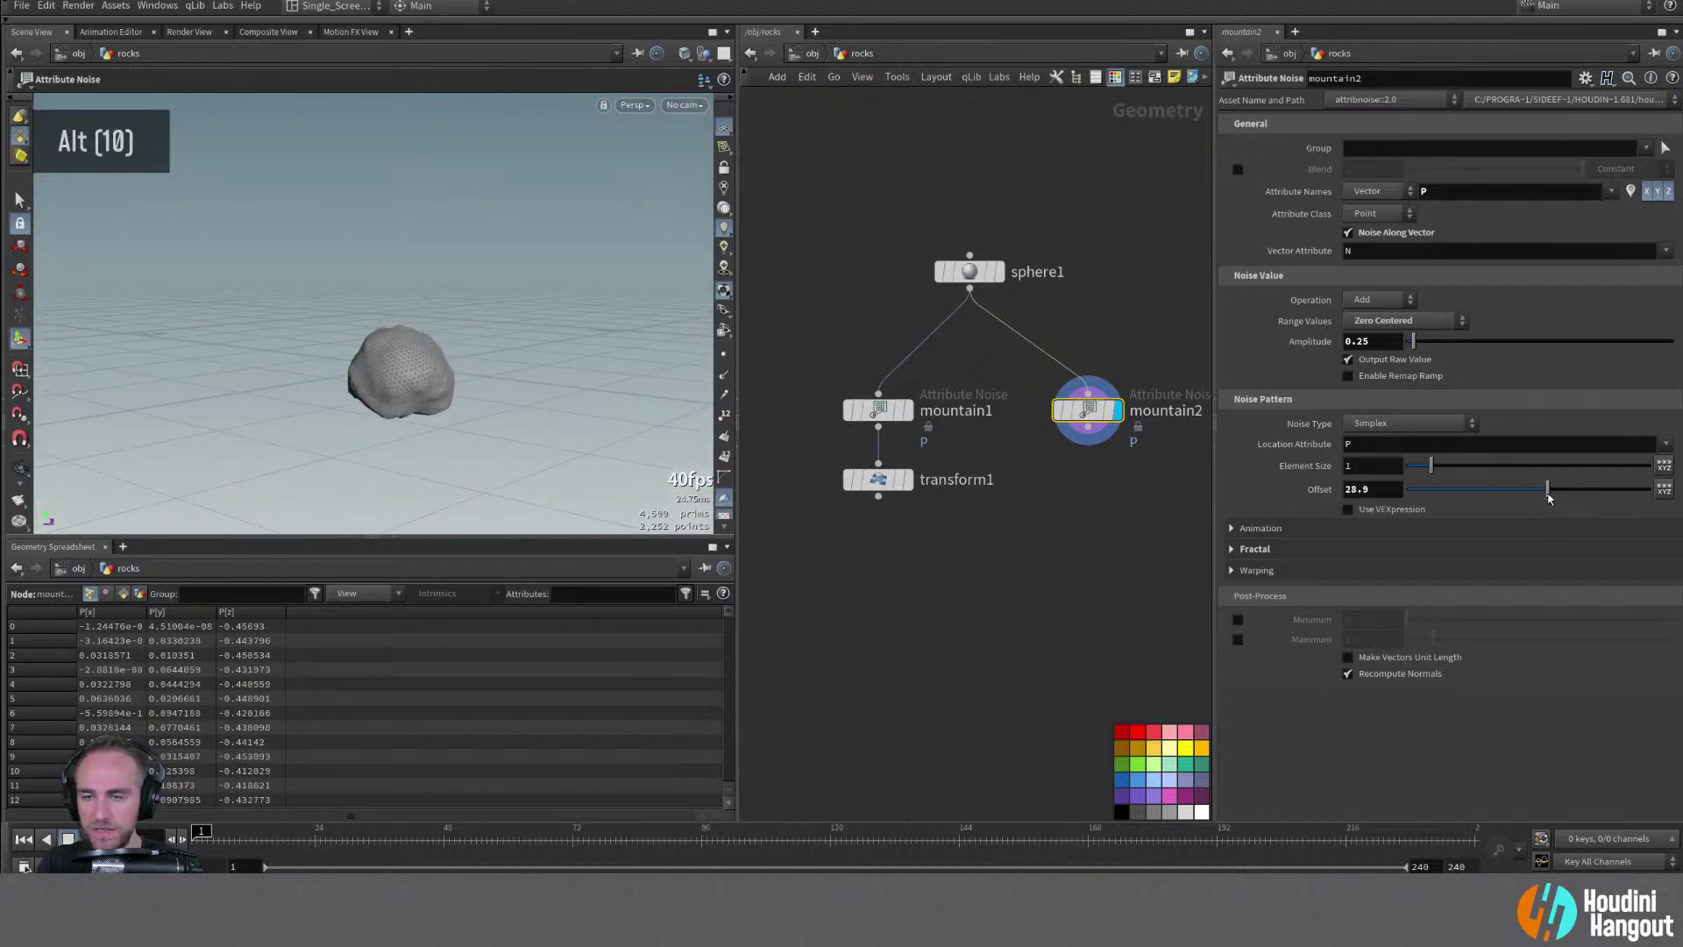
alt+drag(273, 394, 377, 398)
Duplicate the transform node below the second mountain node and display the copy
alt+drag(879, 480, 1099, 480)
double_click(1103, 481)
double_click(1100, 480)
double_click(1092, 479)
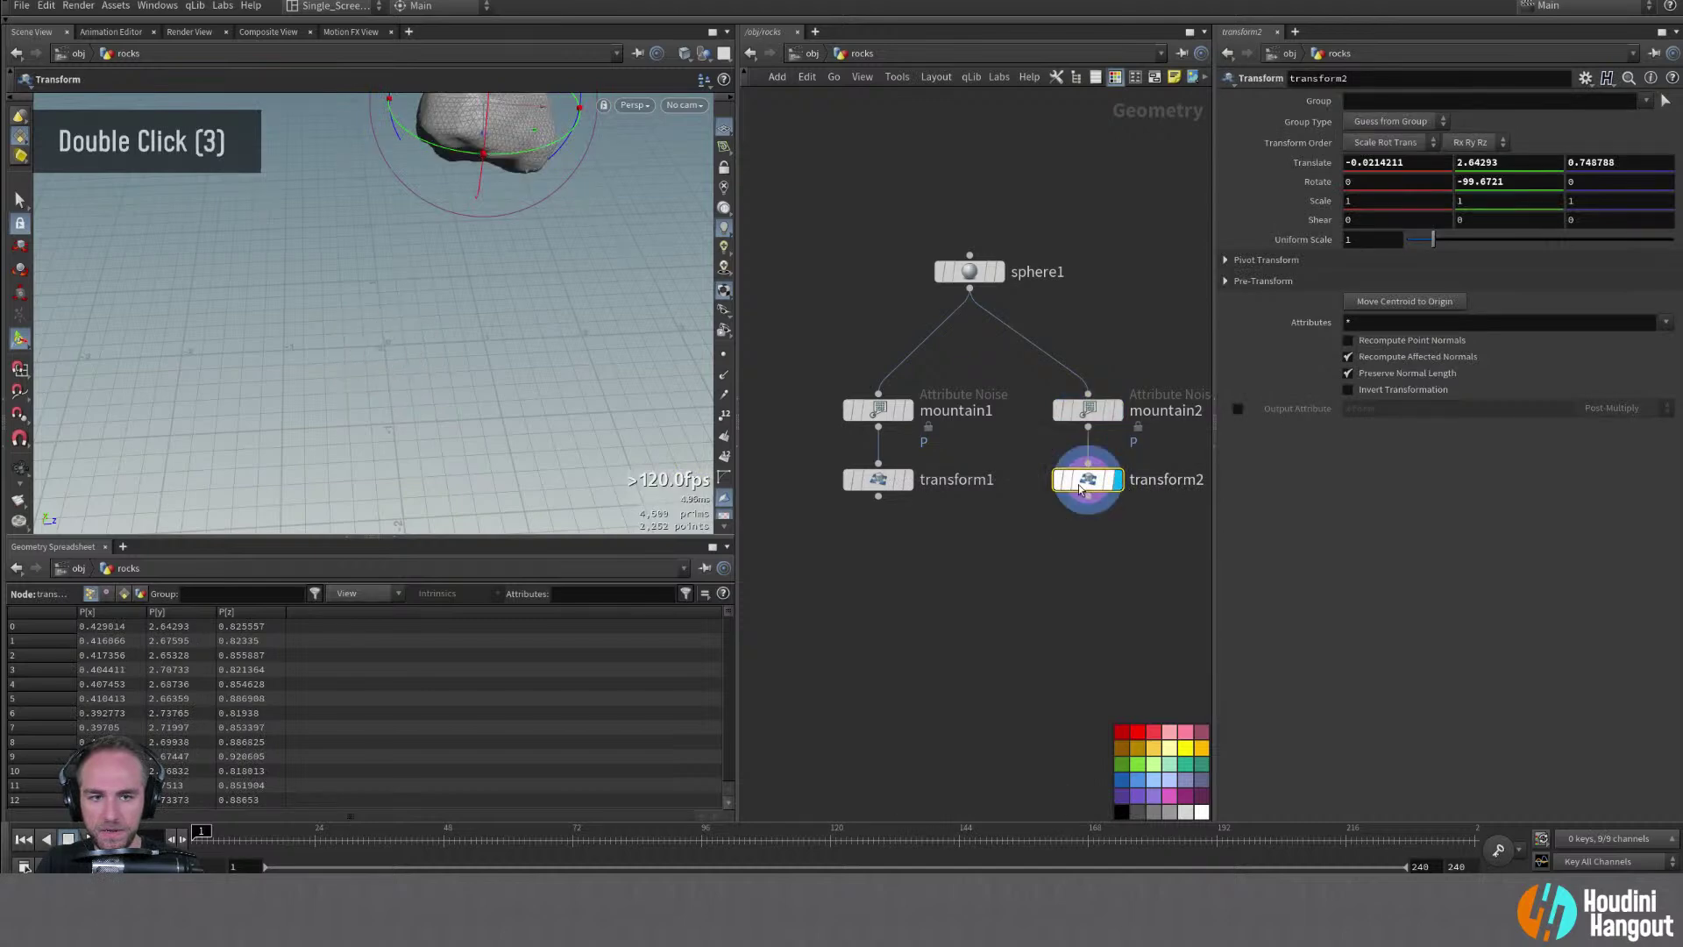
Reset the duplicated transform's translate and rotate values to their defaults
ctrl+middle_click(1313, 162)
ctrl+middle_click(1317, 181)
alt+drag(476, 348, 524, 349)
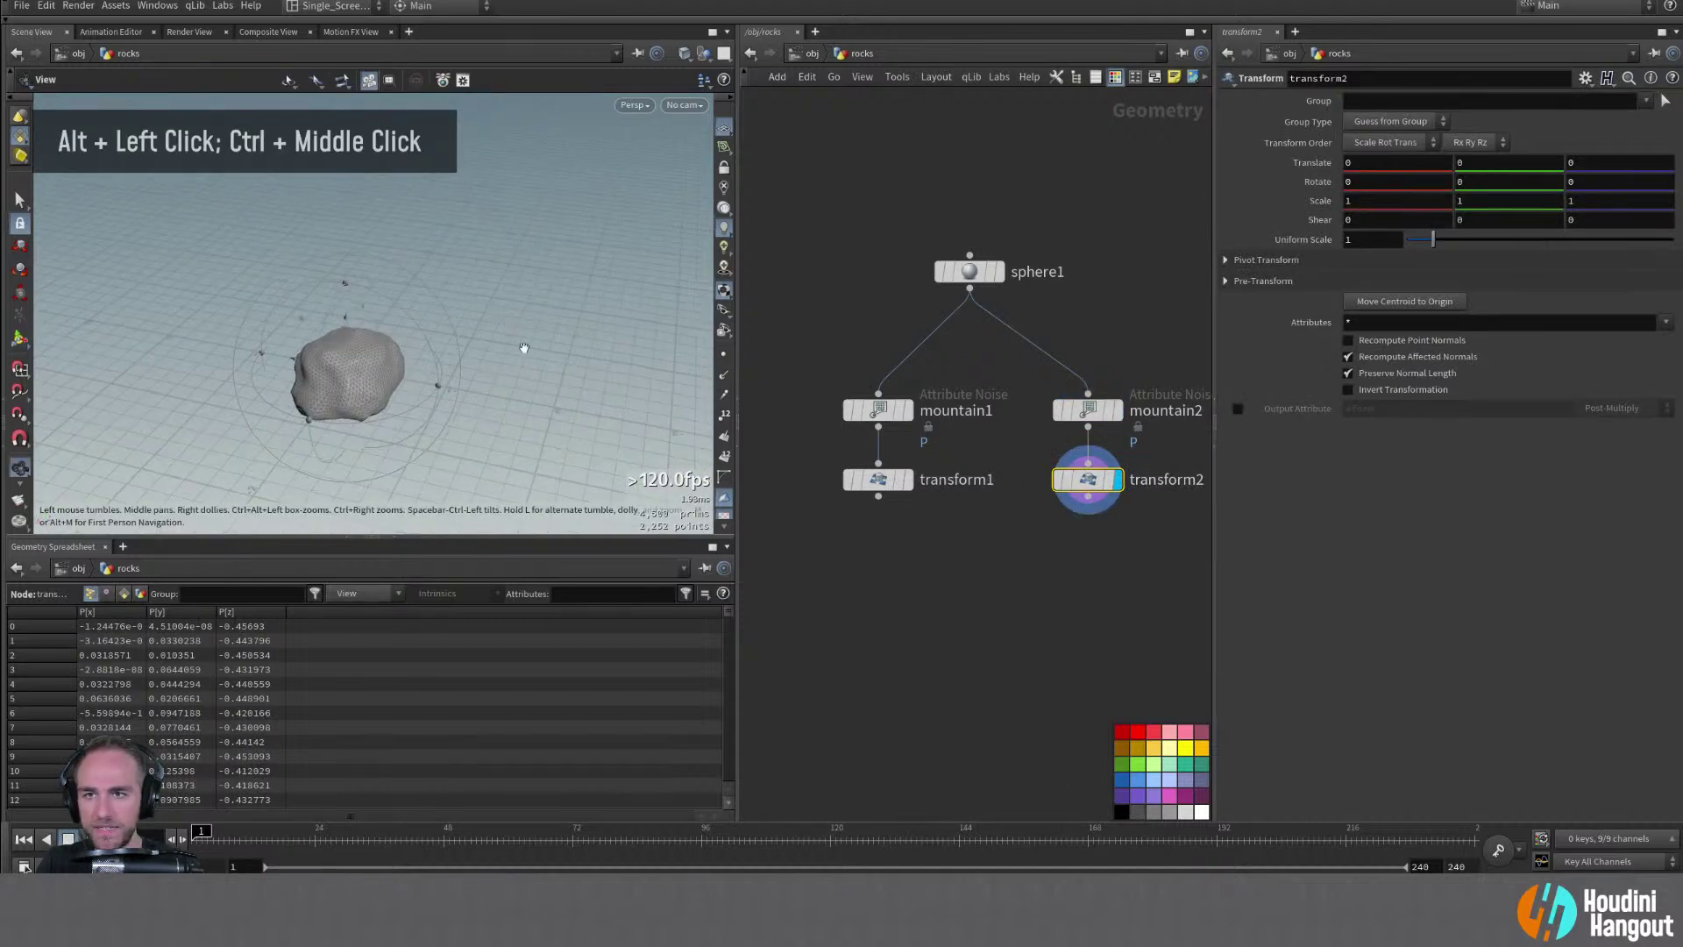
Merge the outputs of both transform nodes and display the merge node with the second transform selected
click(879, 497)
shift+click(1088, 497)
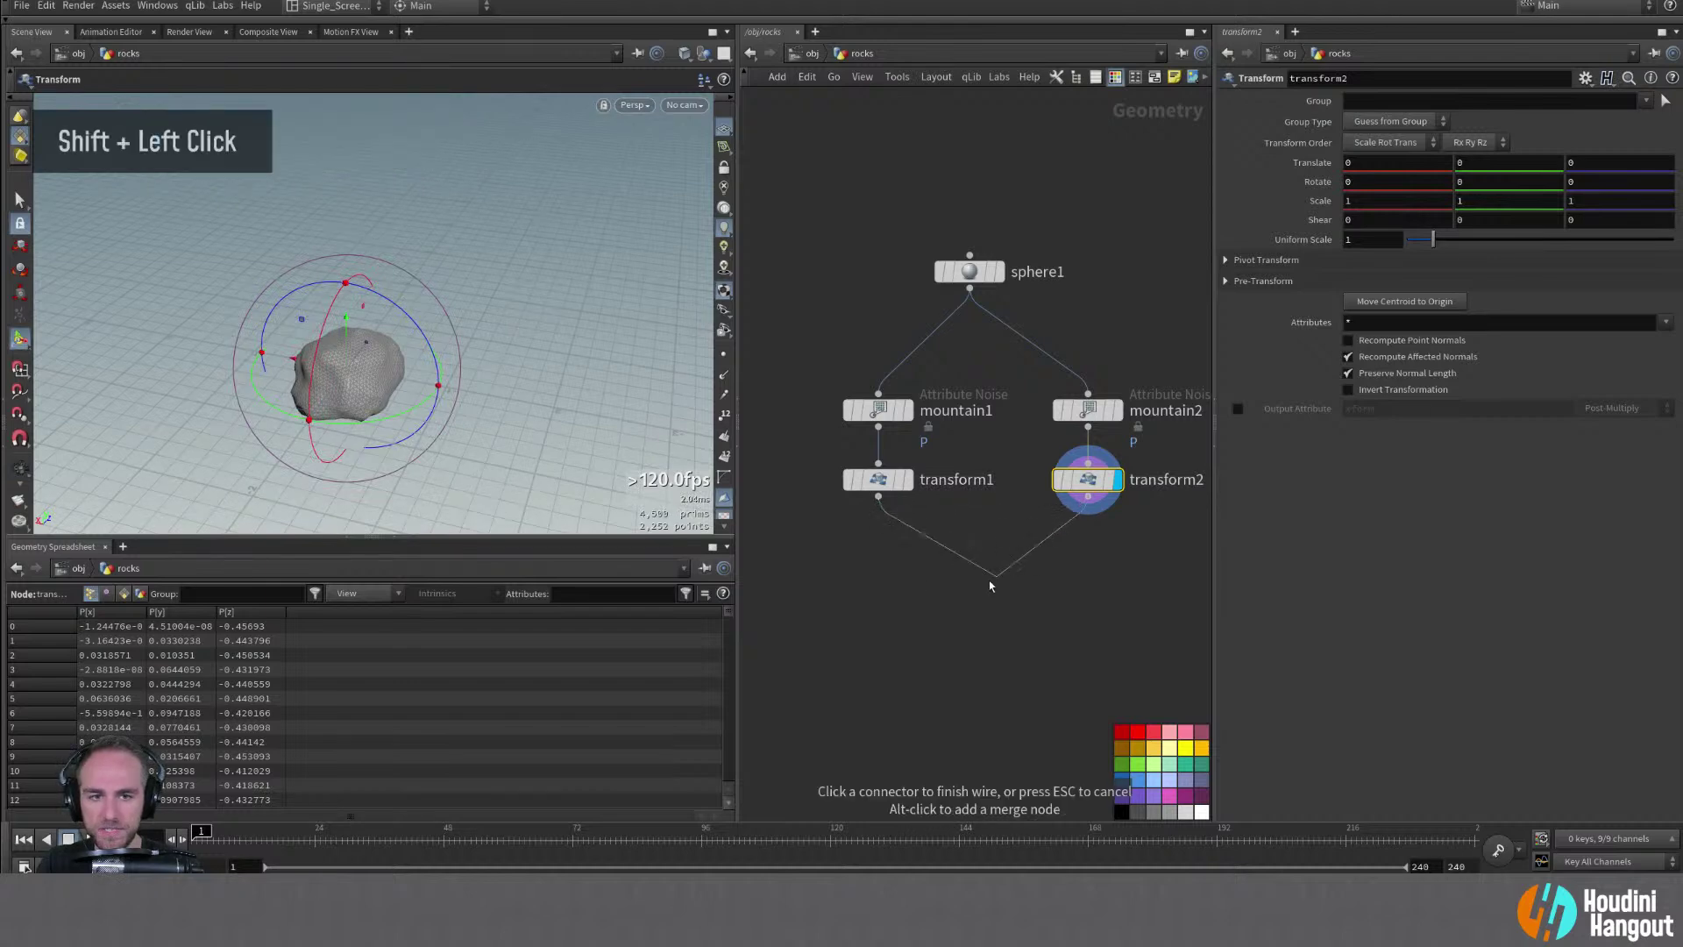
alt+click(986, 594)
alt+click(456, 384)
alt+right_drag(457, 384, 442, 377)
alt+drag(443, 377, 480, 348)
key(Return)
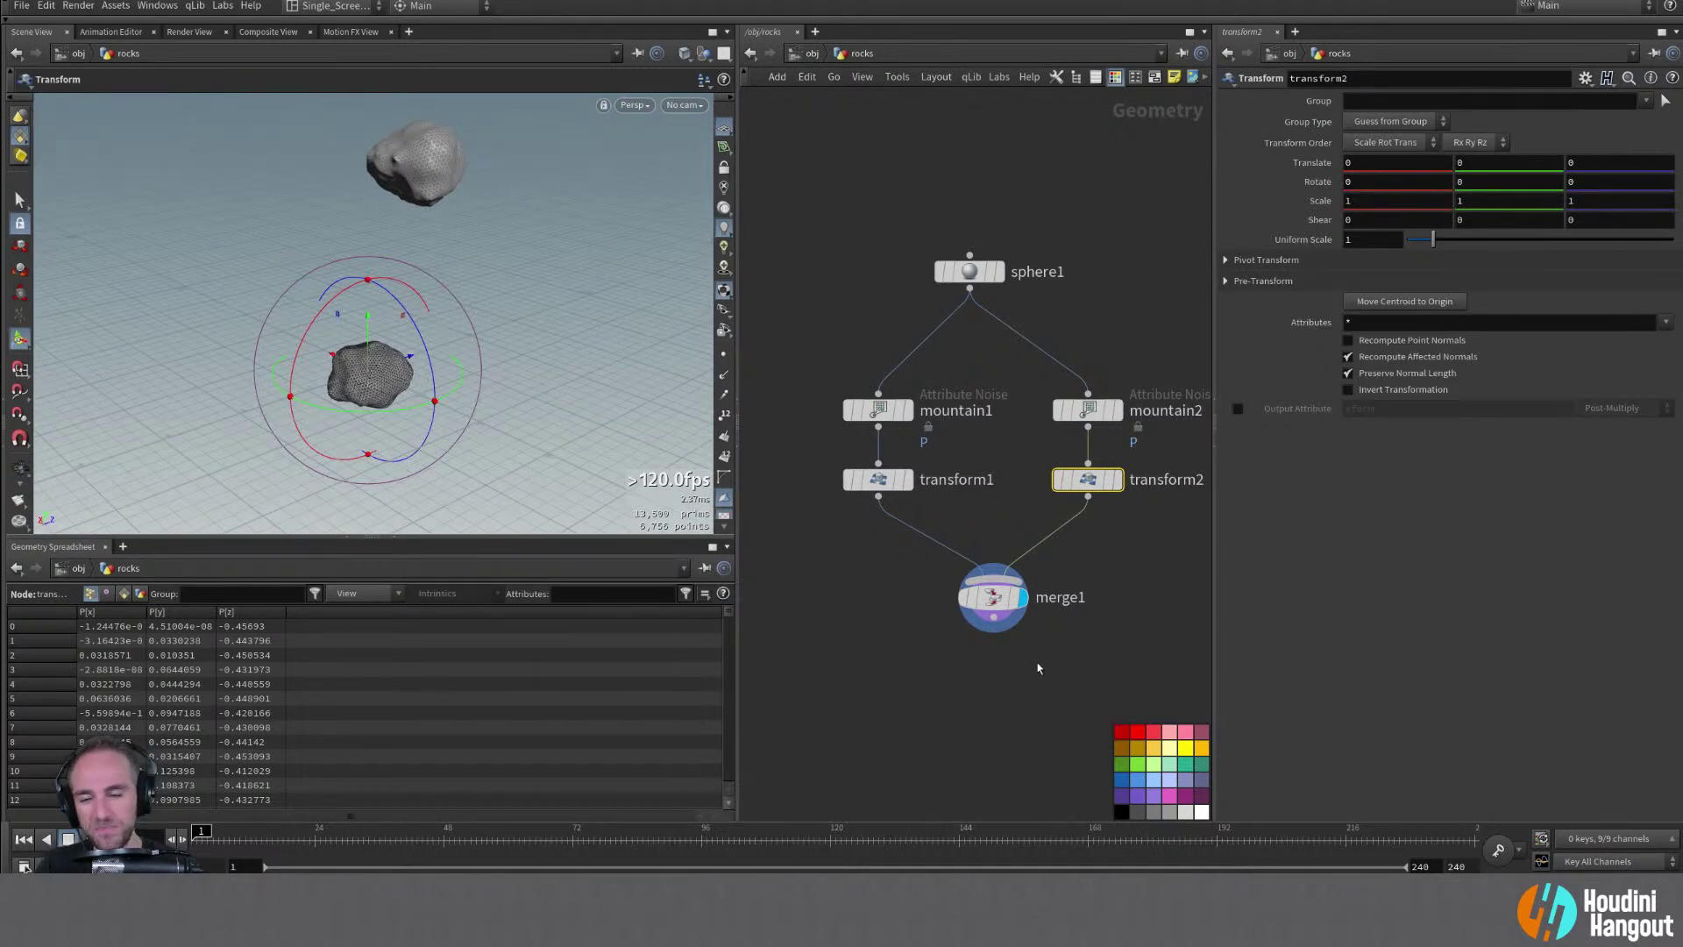
Display the second transform node while showing the merge node as a template reference
mouse_move(1004, 600)
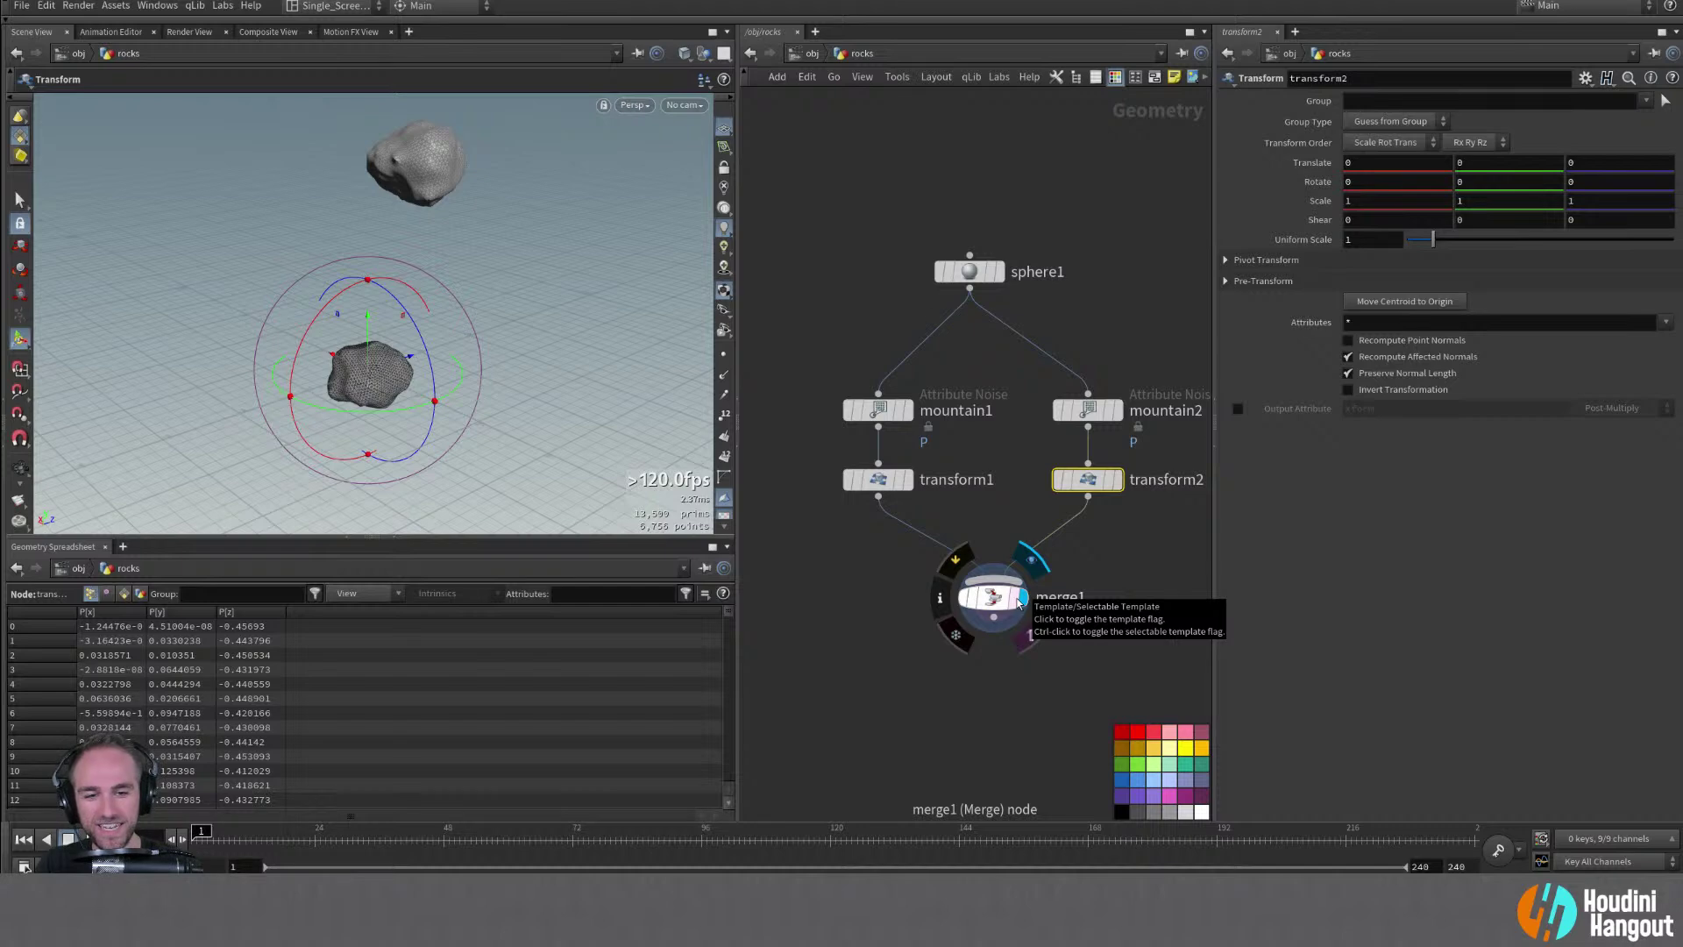
double_click(1022, 608)
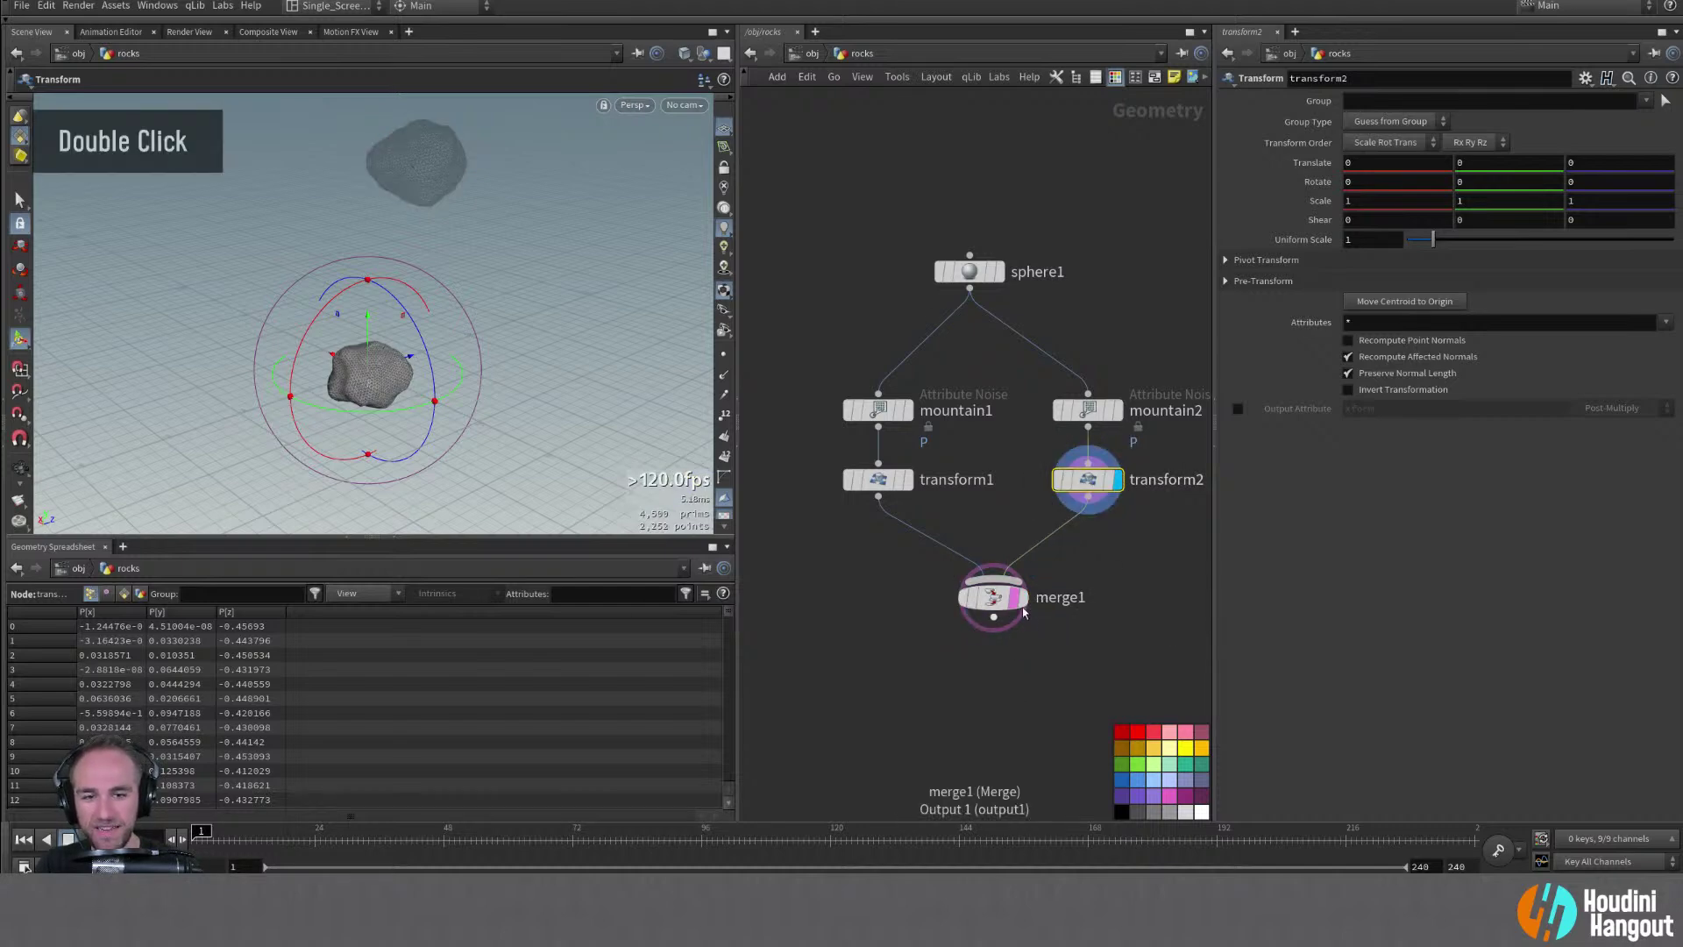
mouse_move(337, 329)
alt+mouse_down()
mouse_move(298, 319)
mouse_move(318, 309)
alt+mouse_up()
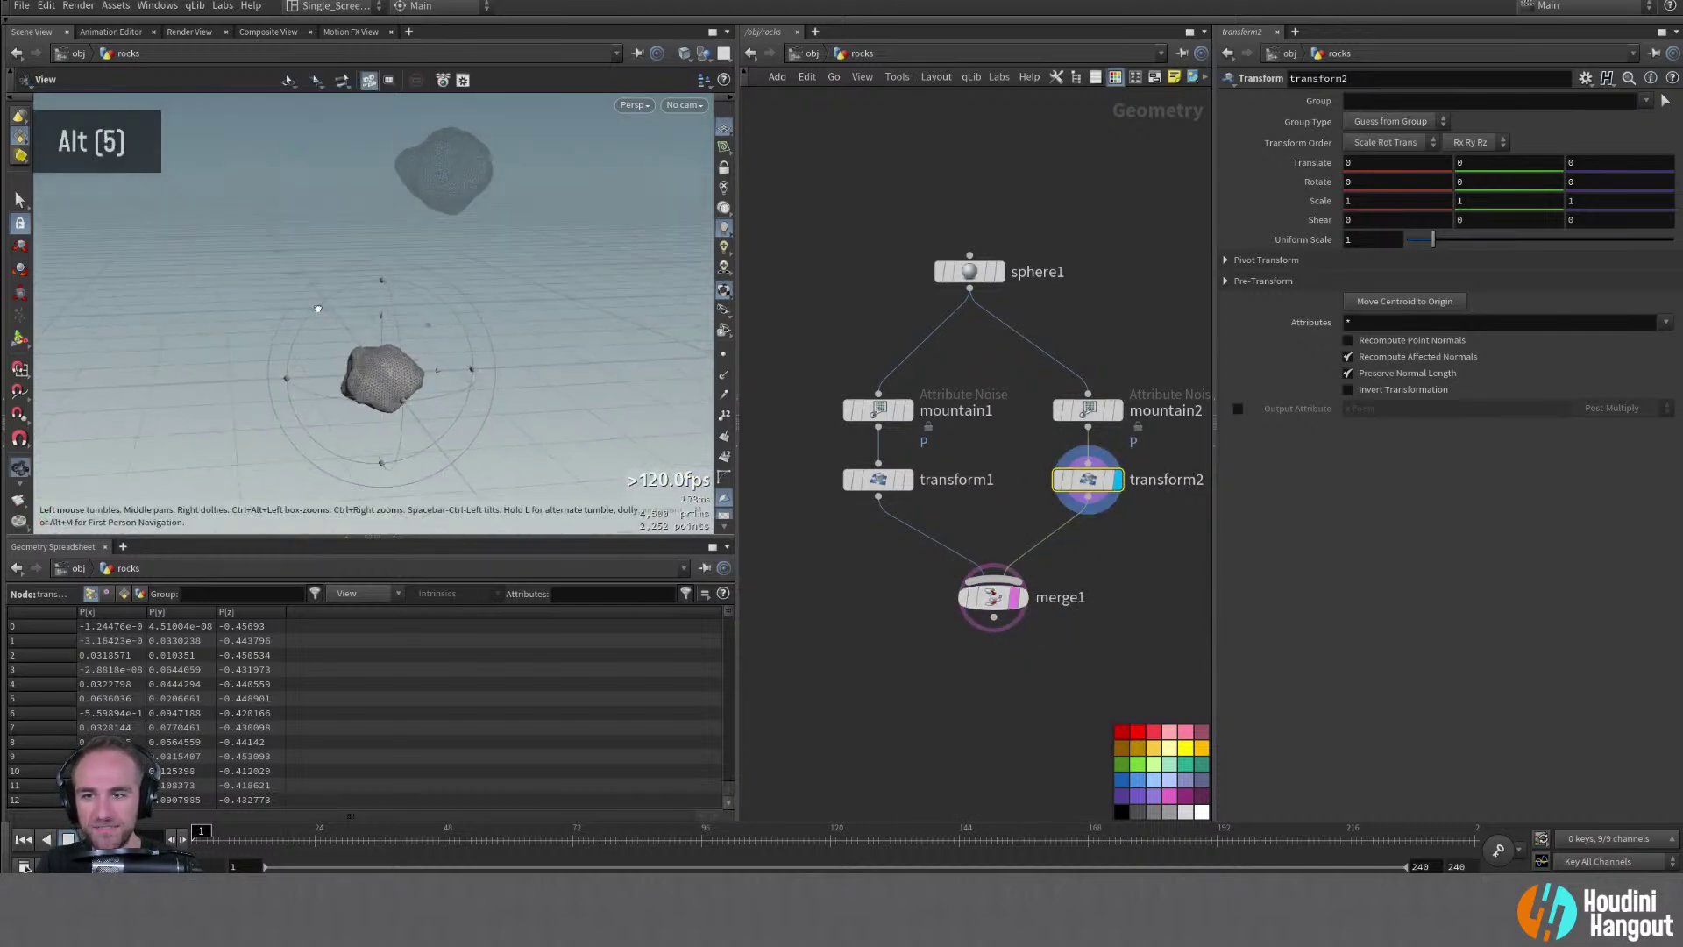
Template the first transform node instead of the merge node and select the second transform for editing
click(878, 478)
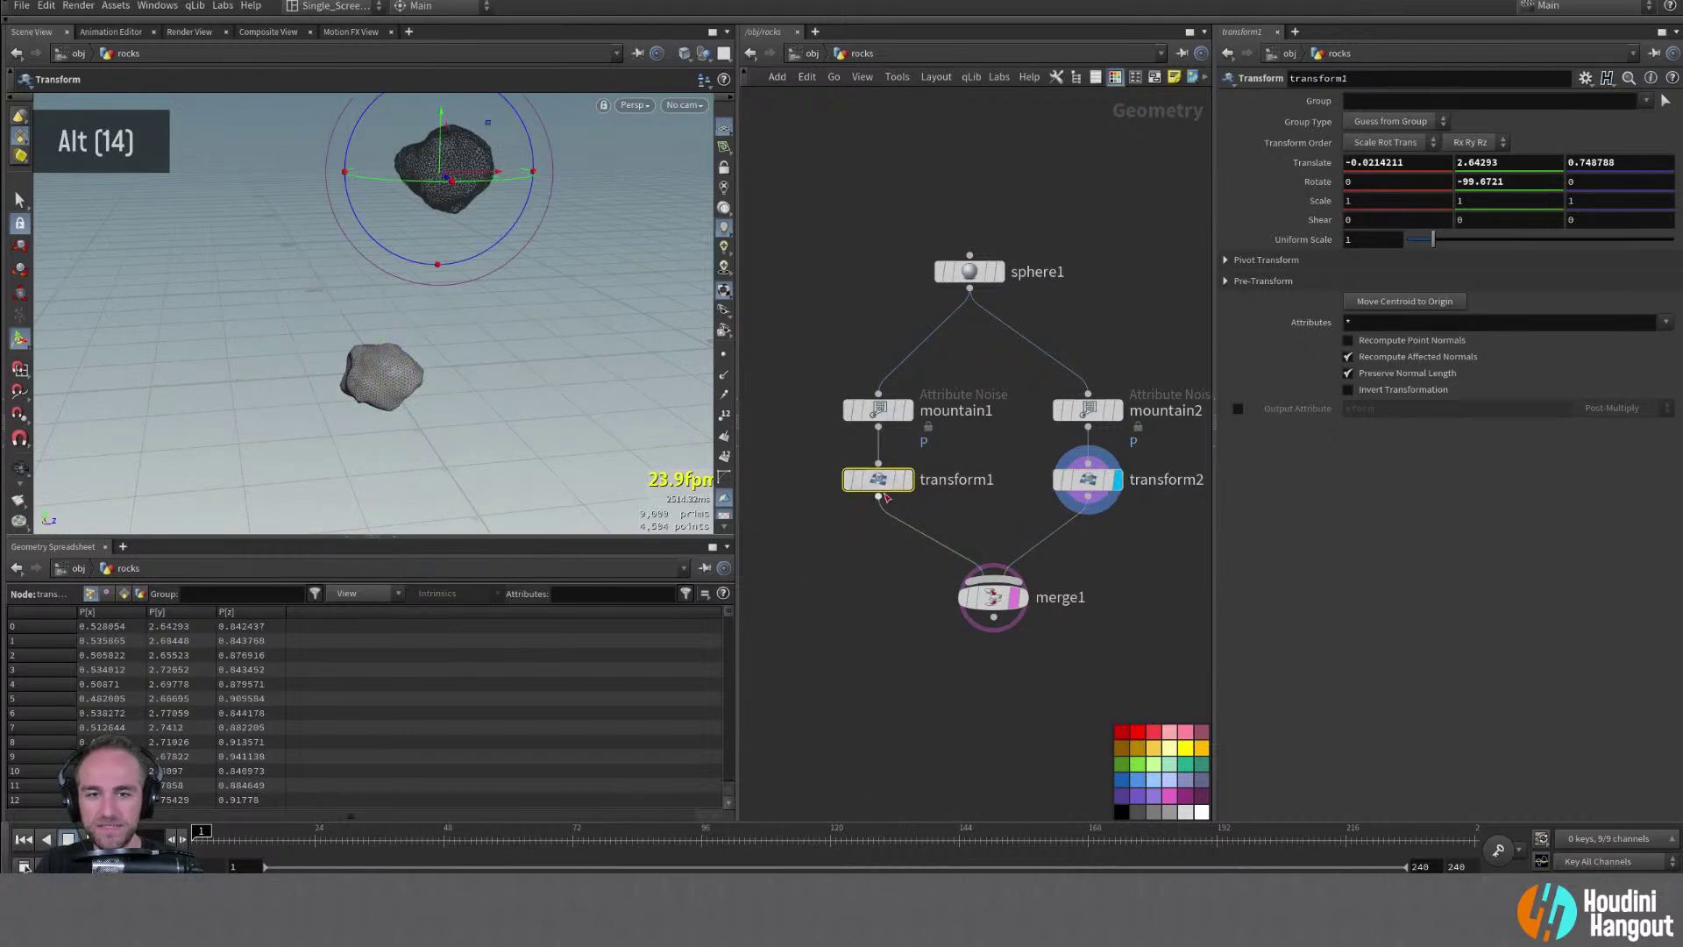
click(904, 479)
alt+click(397, 378)
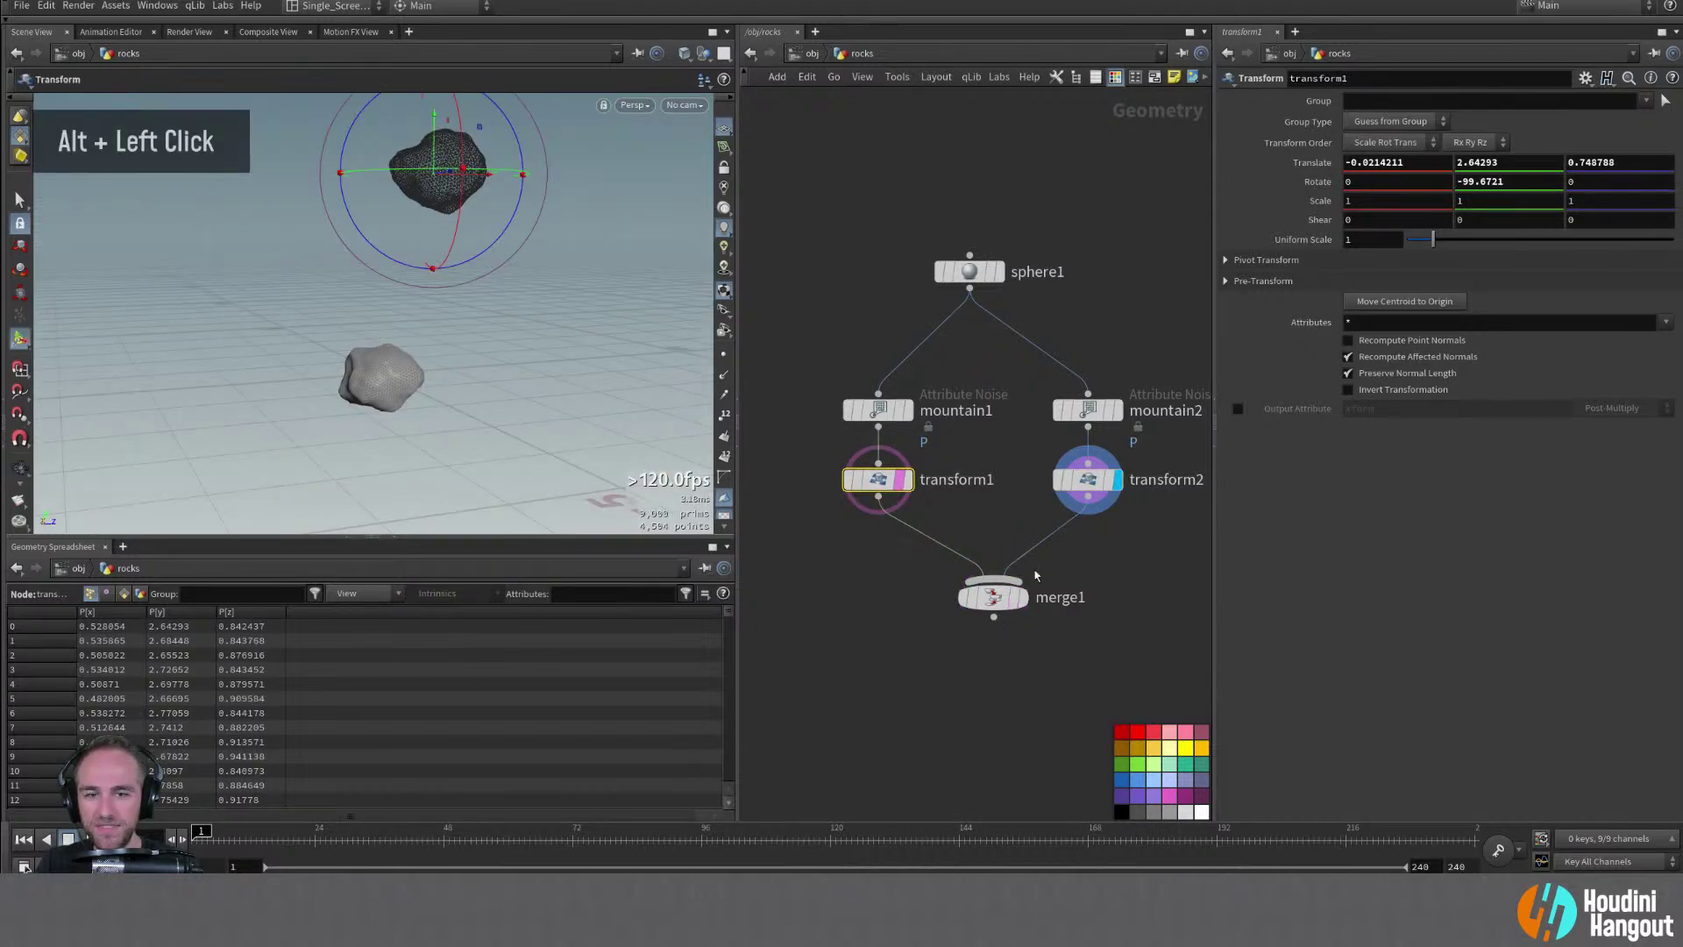
alt+drag(561, 385, 535, 368)
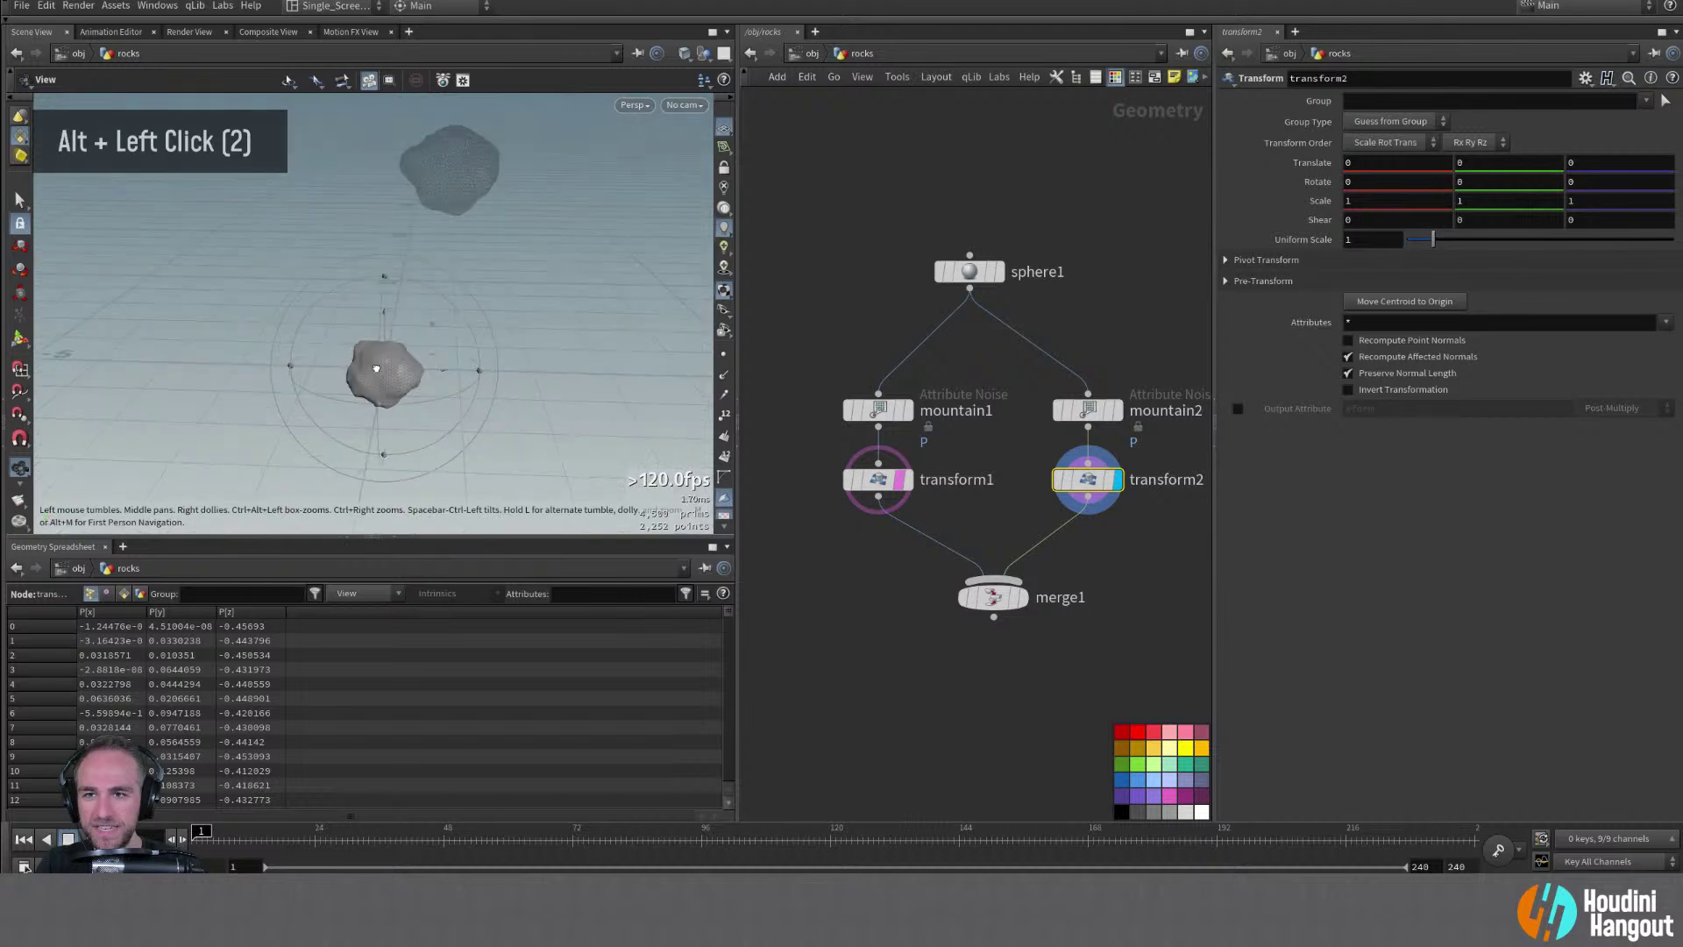
alt+middle_drag(534, 368, 535, 385)
alt+drag(535, 386, 551, 288)
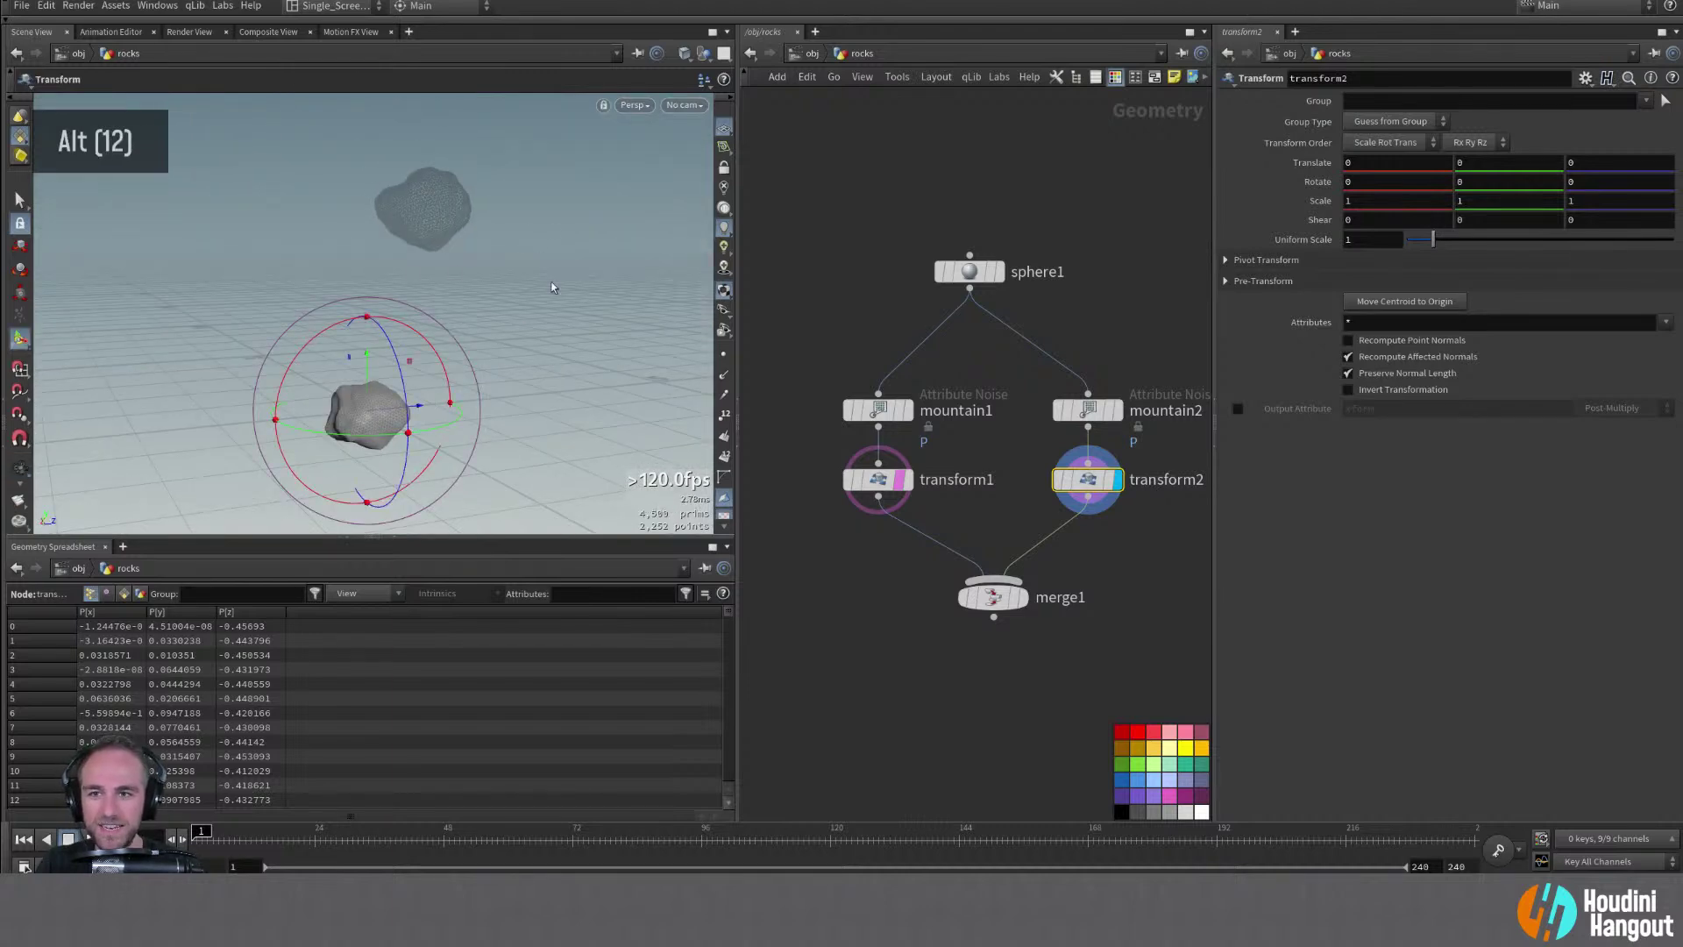
Switch the first transform node to a selectable template to show the upper rock shaded
ctrl+click(900, 479)
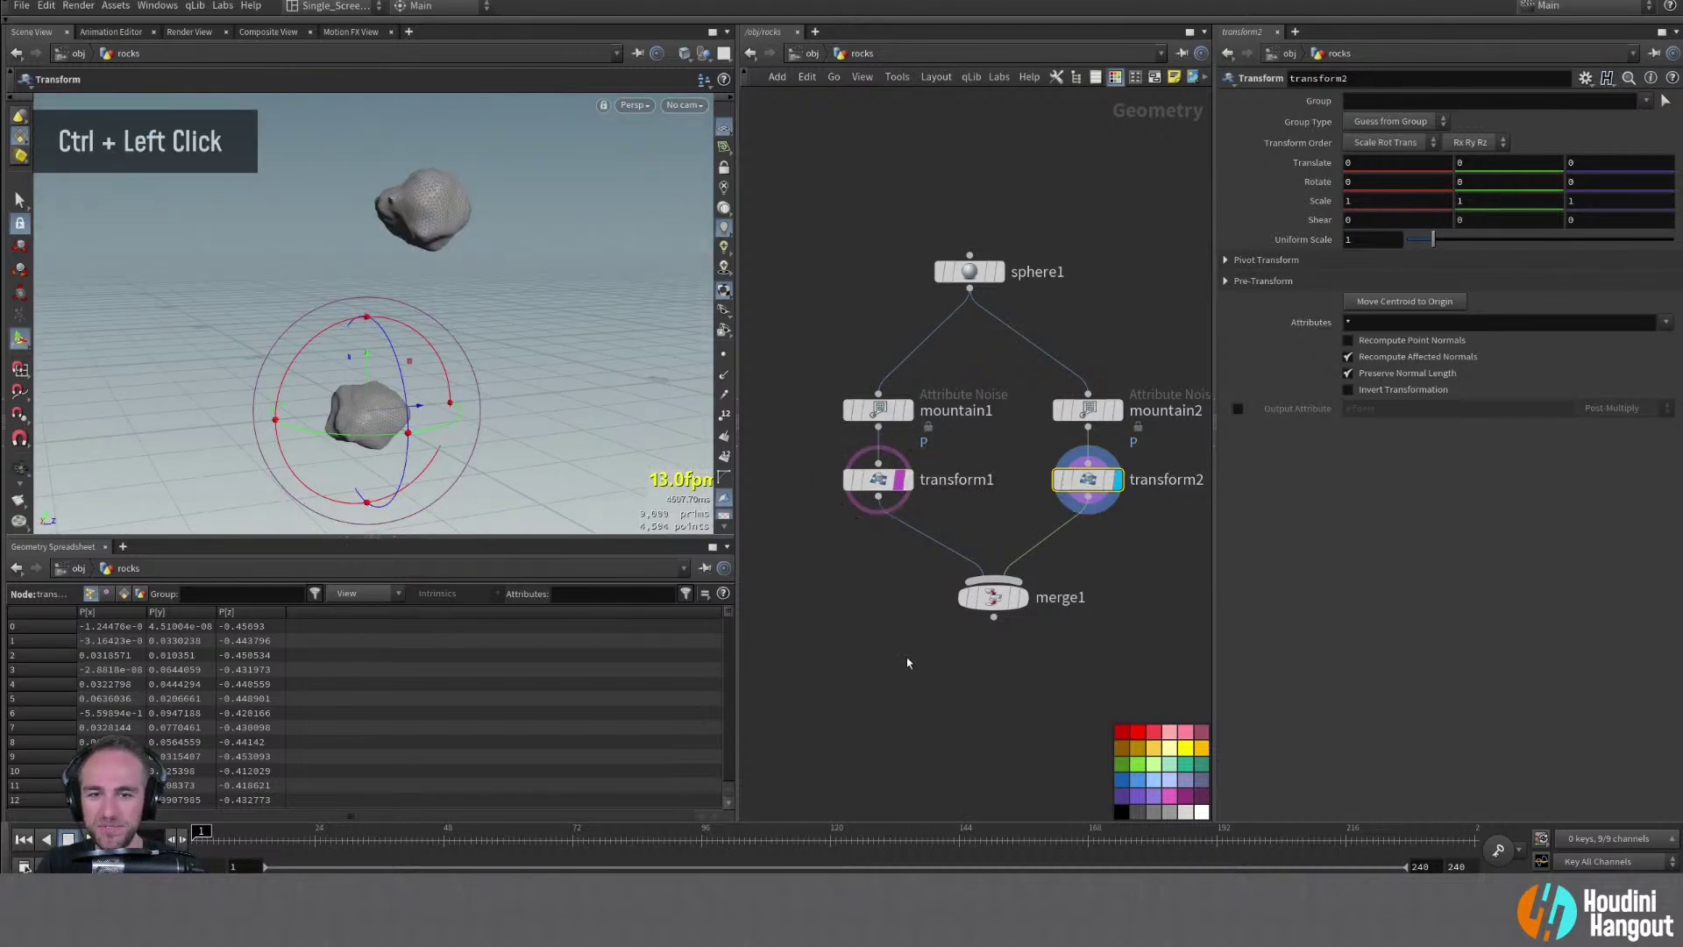
alt+drag(369, 519, 366, 281)
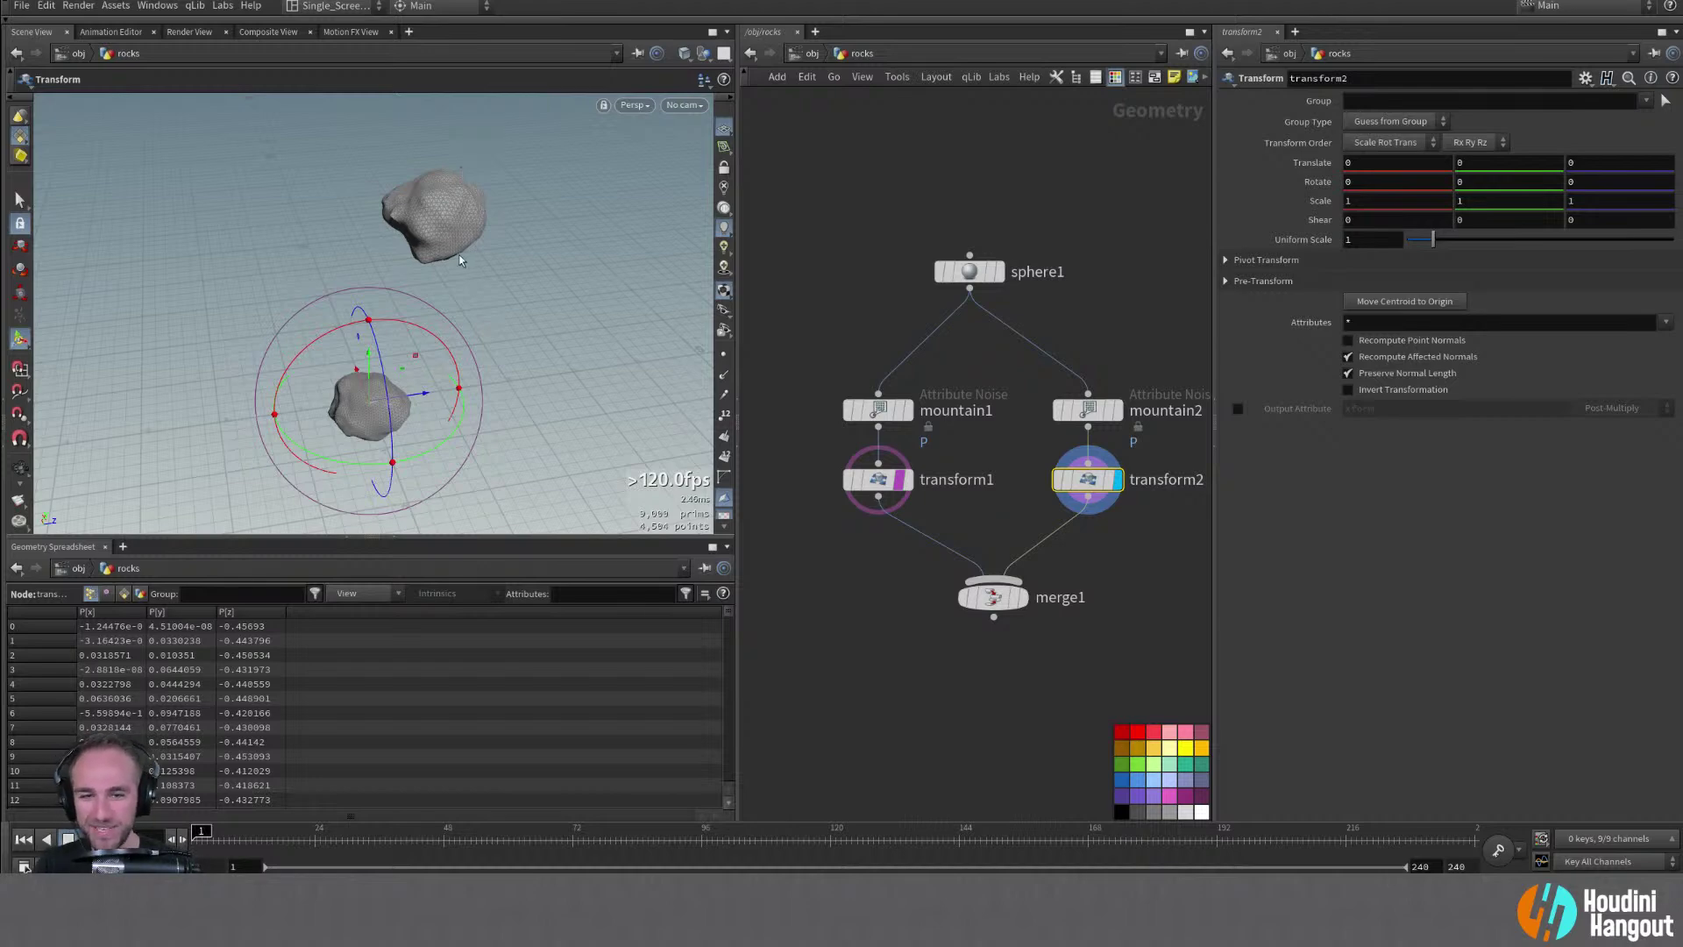
alt+drag(307, 353, 346, 349)
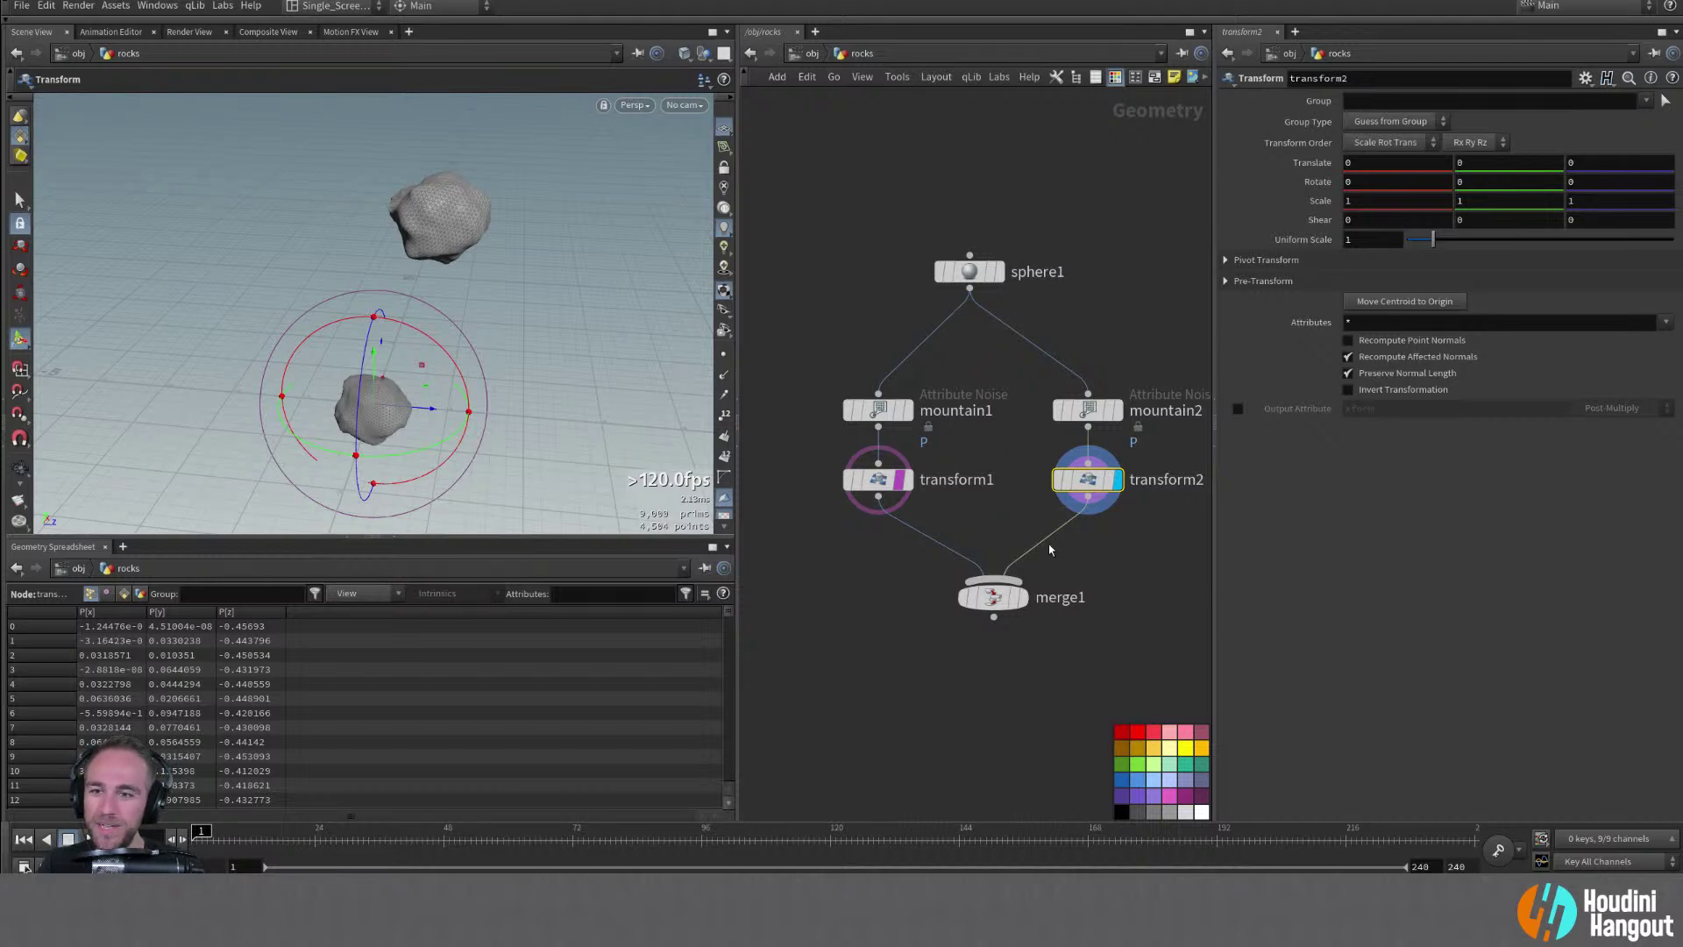
Clear the first transform's template flag and make the merge node a selectable template
ctrl+shift+click(995, 598)
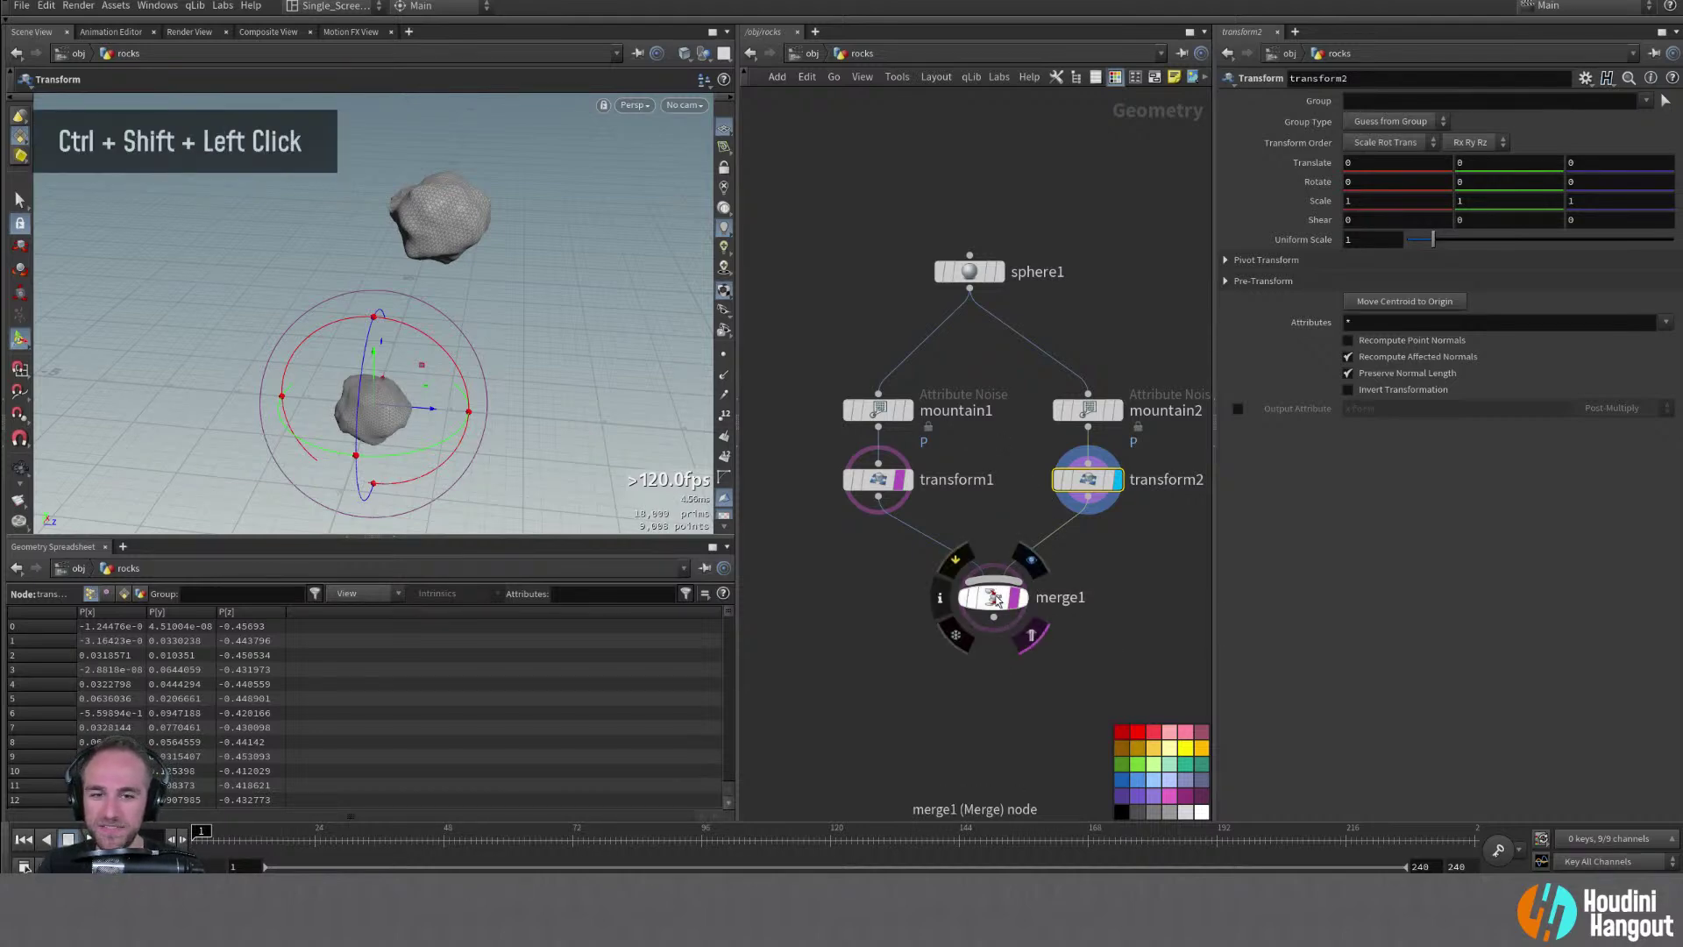
ctrl+click(902, 489)
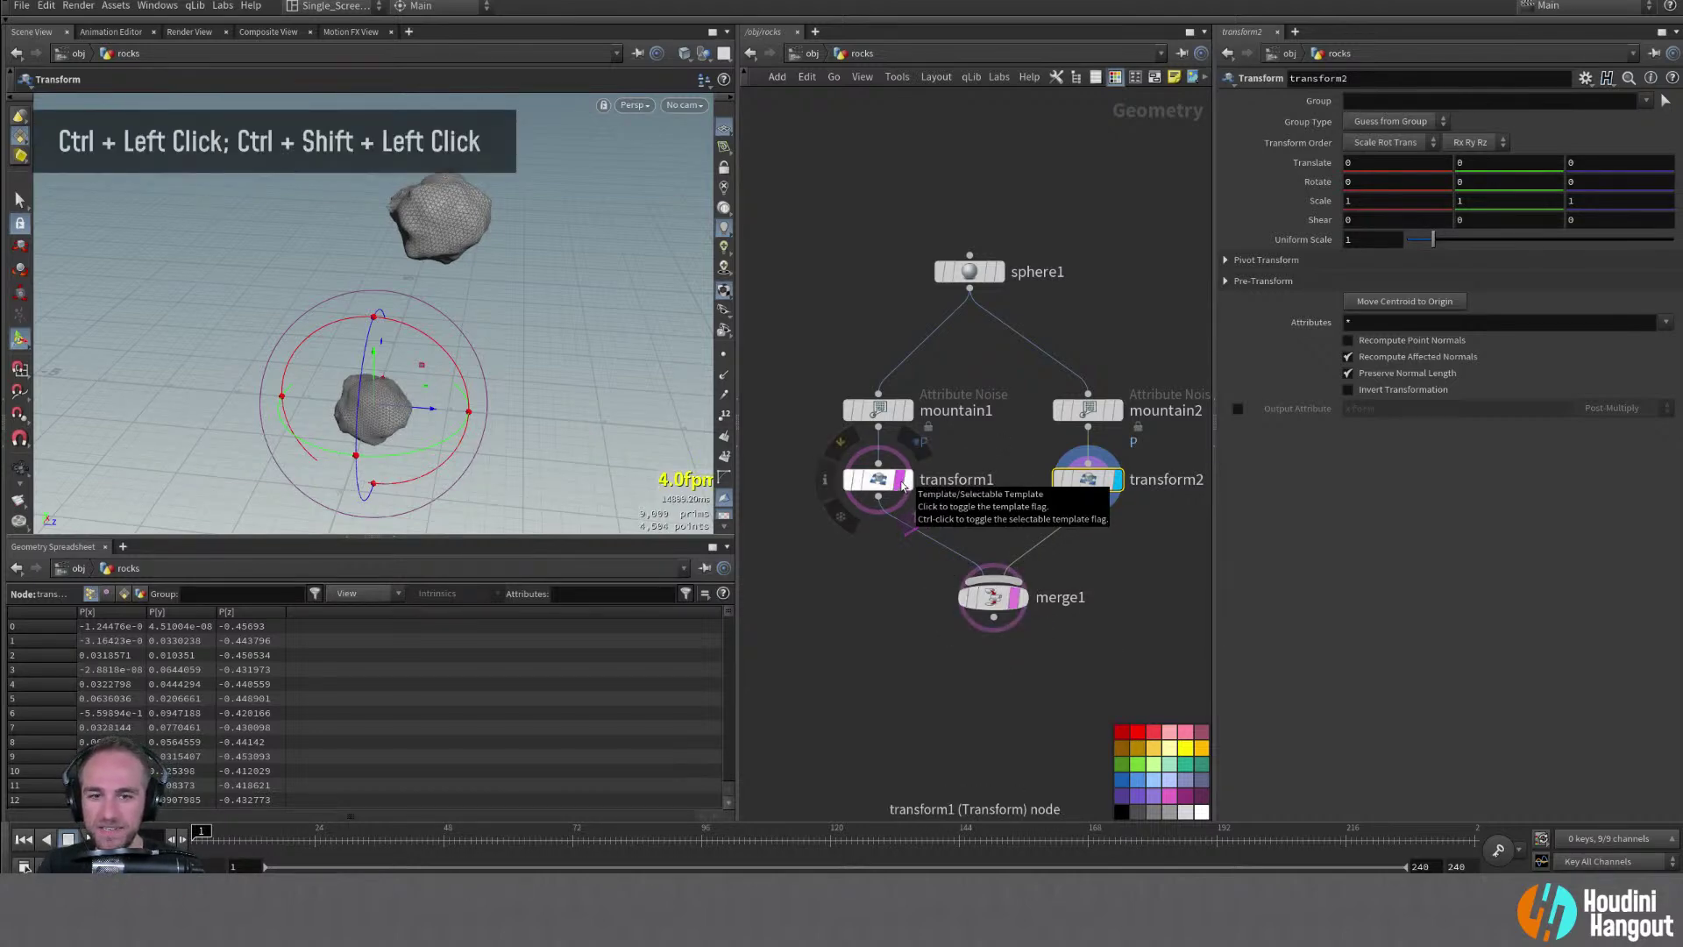
ctrl+click(902, 487)
shift+click(902, 487)
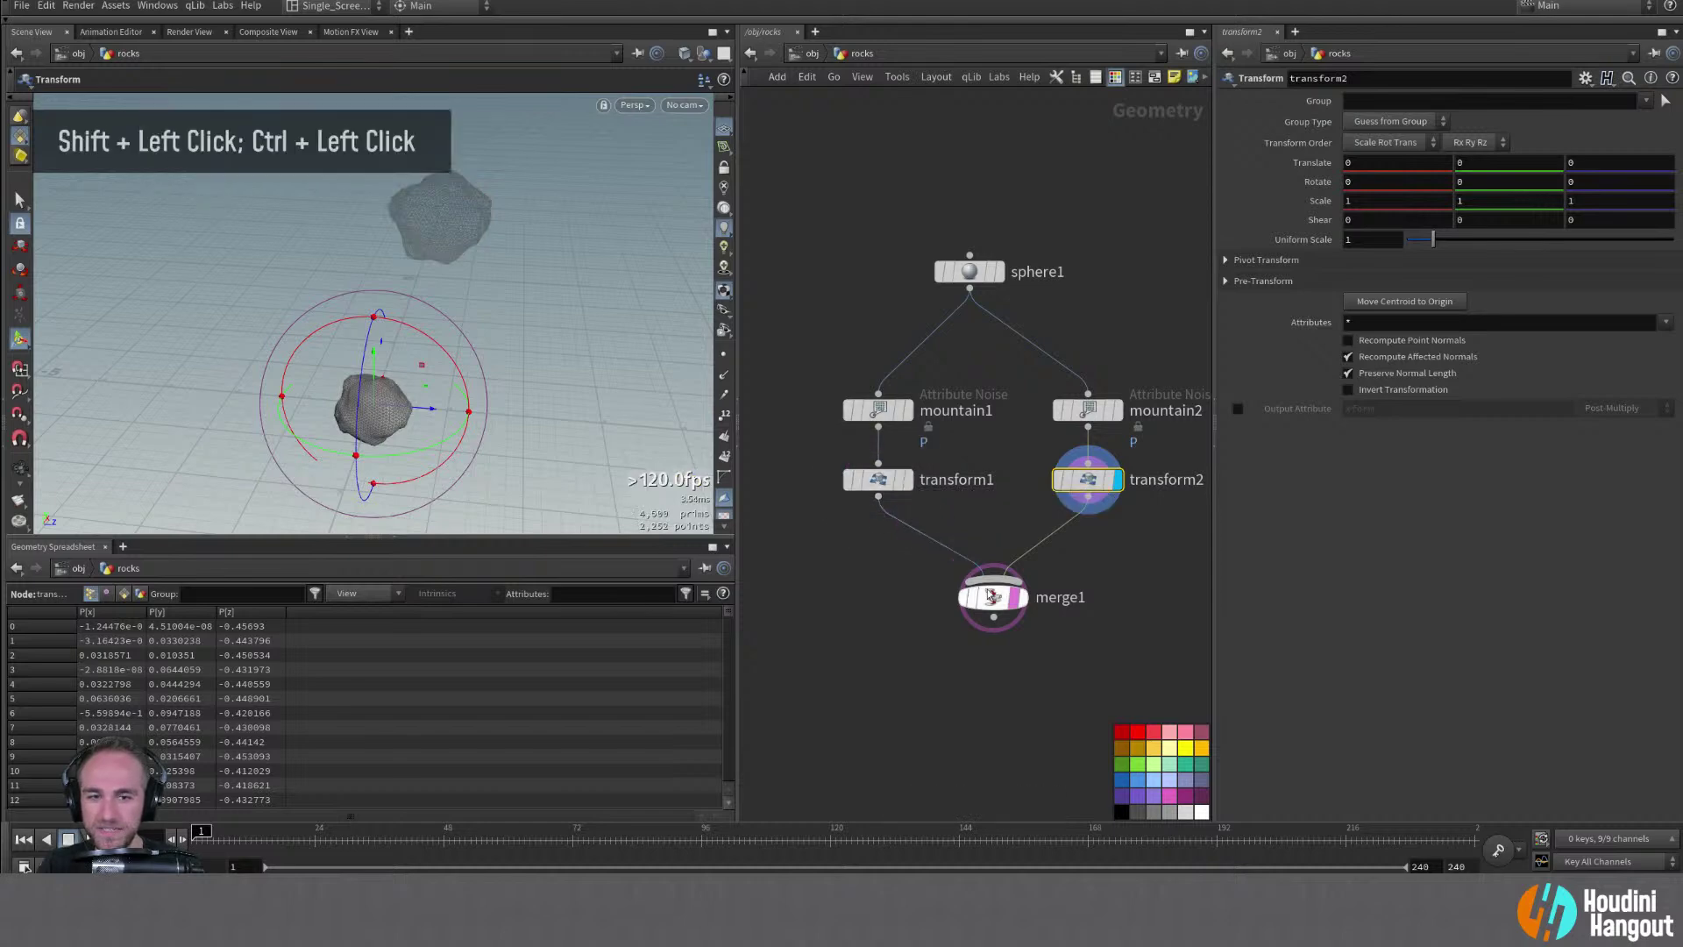
shift+click(1013, 601)
ctrl+click(1015, 601)
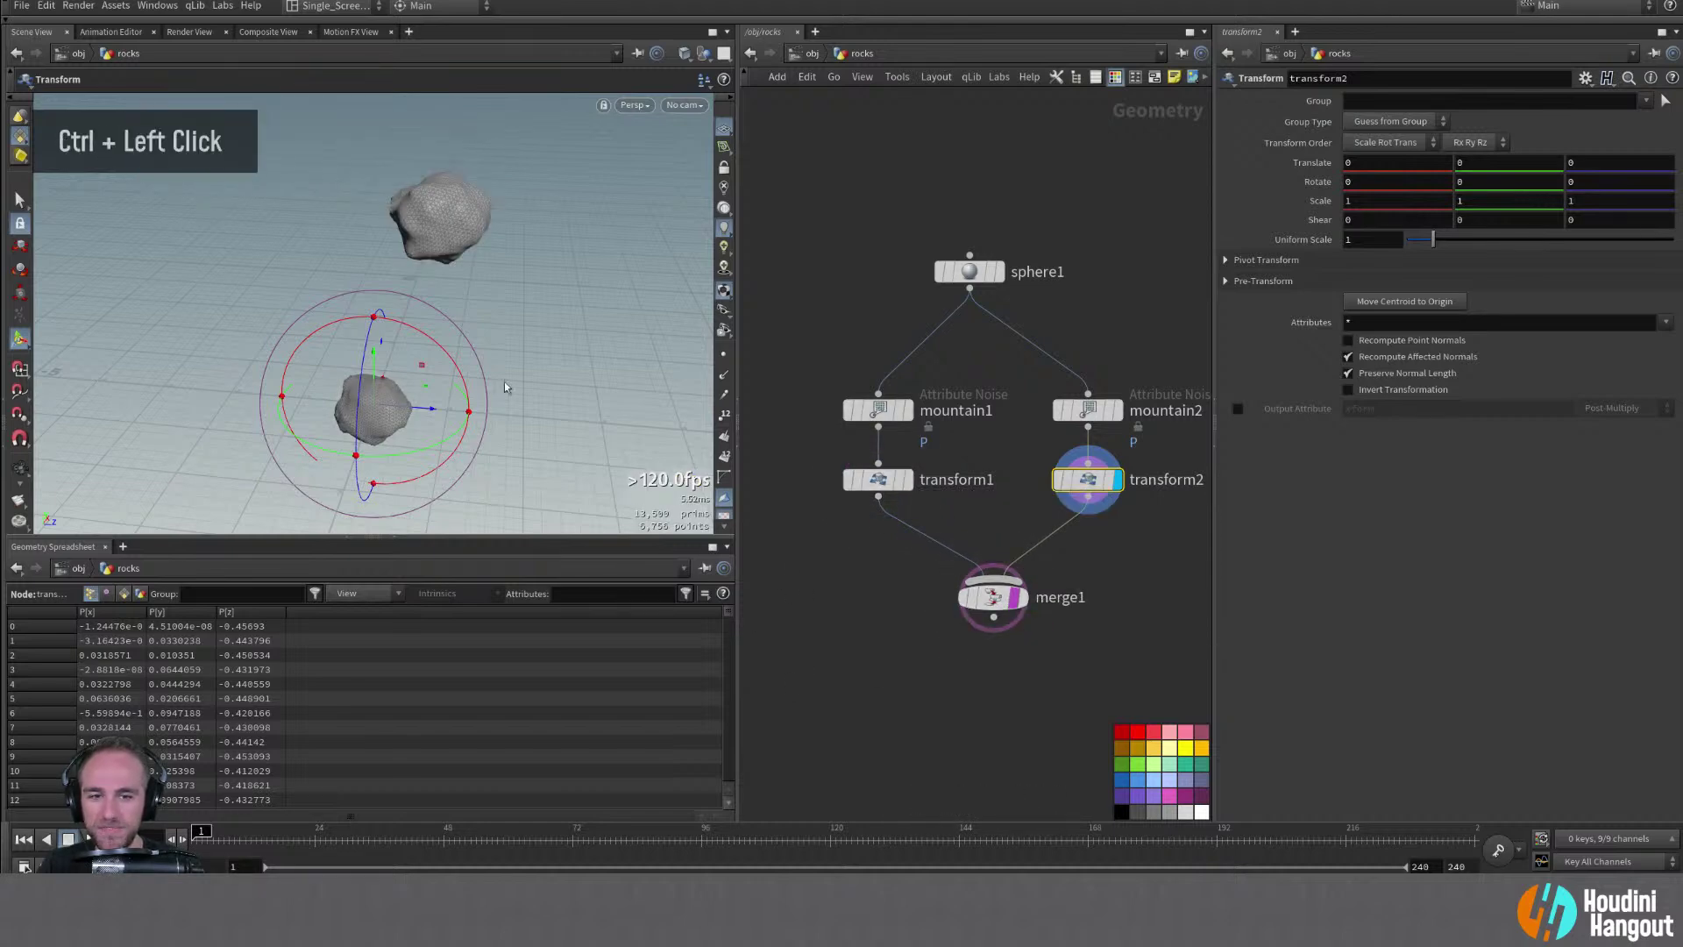
alt+drag(505, 386, 464, 381)
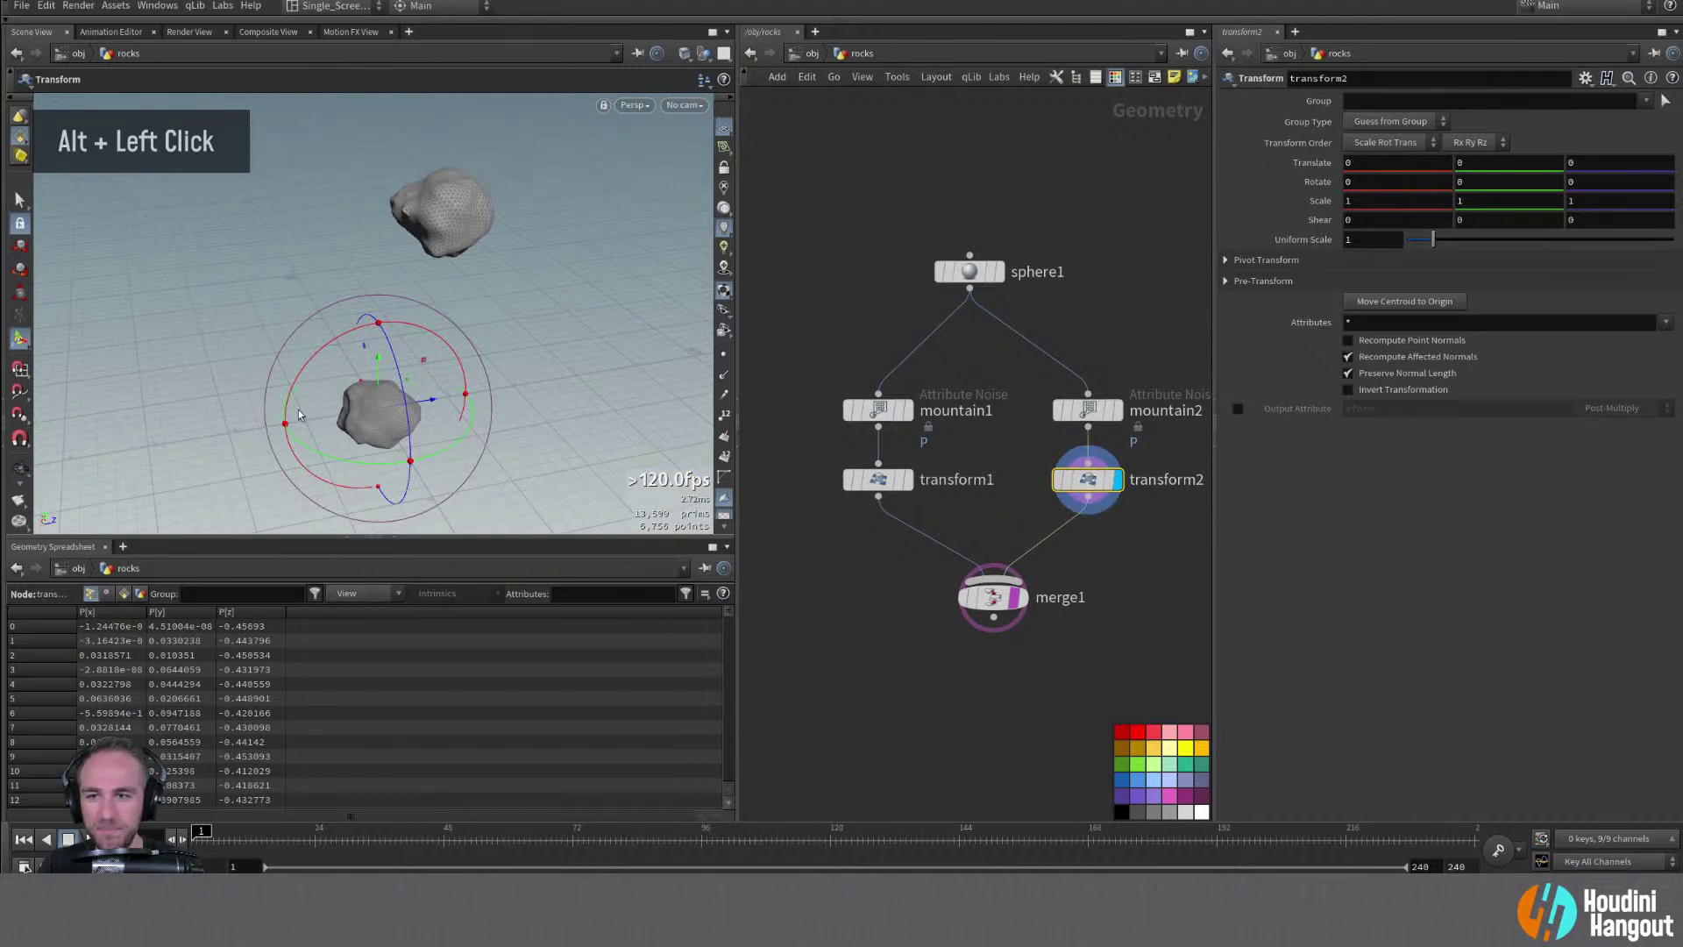
Raise the lower rock to about 0.31 in Y with the second transform node
alt+drag(299, 415, 296, 245)
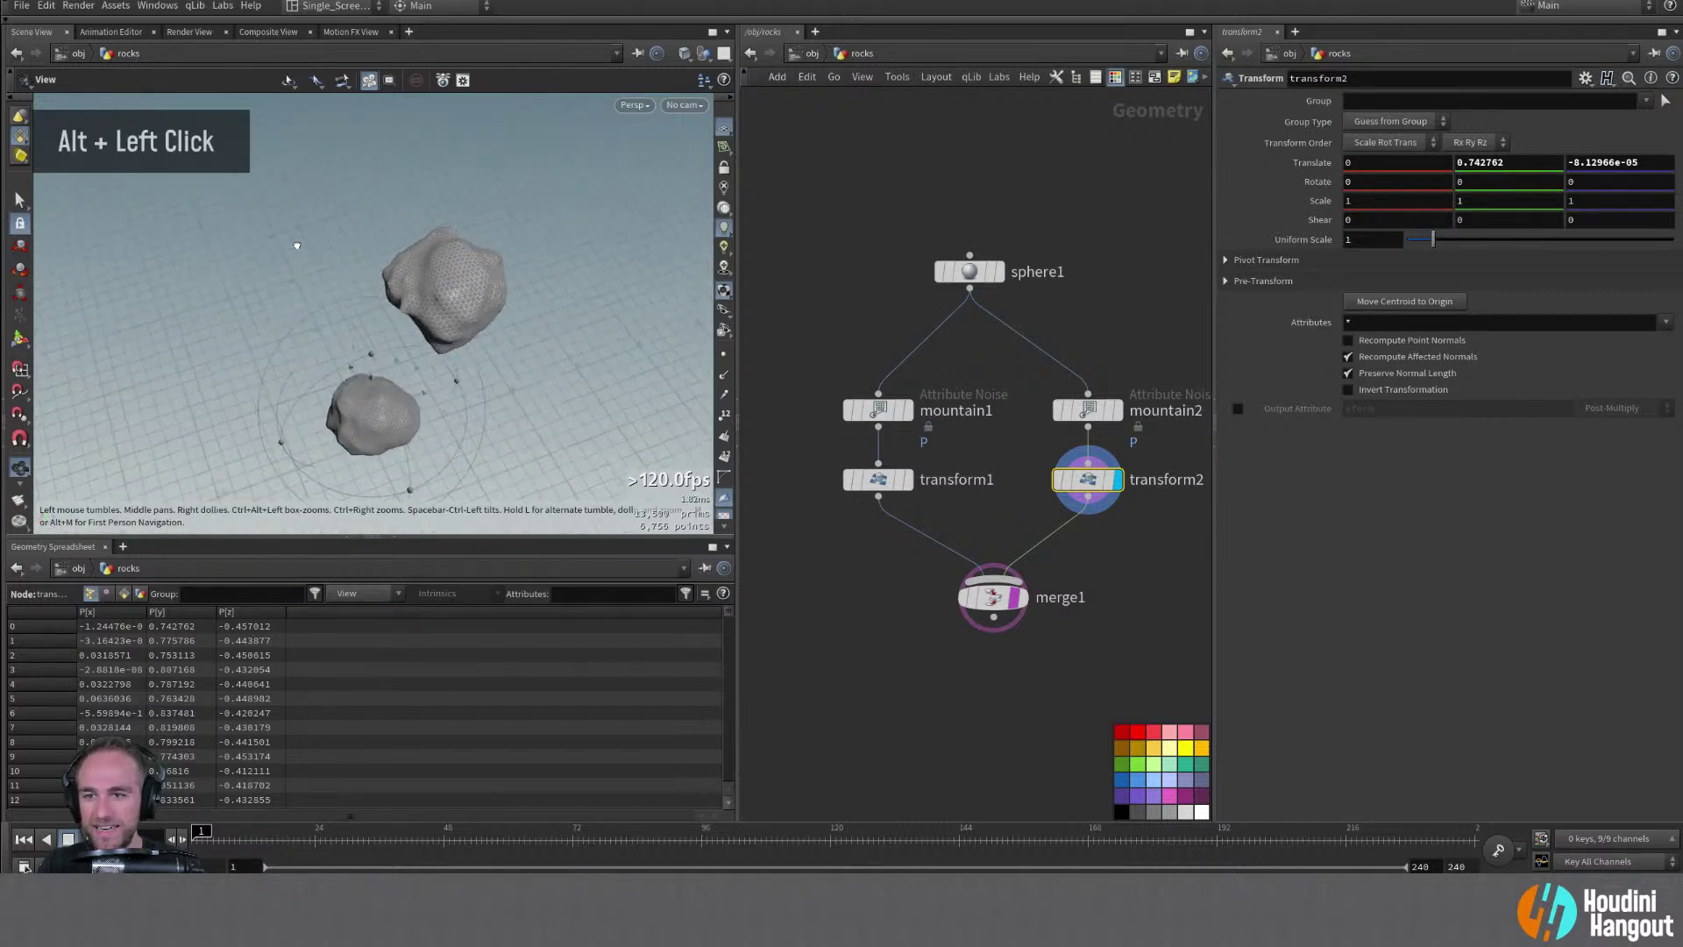
alt+middle_drag(296, 245, 303, 170)
alt+right_drag(302, 171, 470, 309)
key(t)
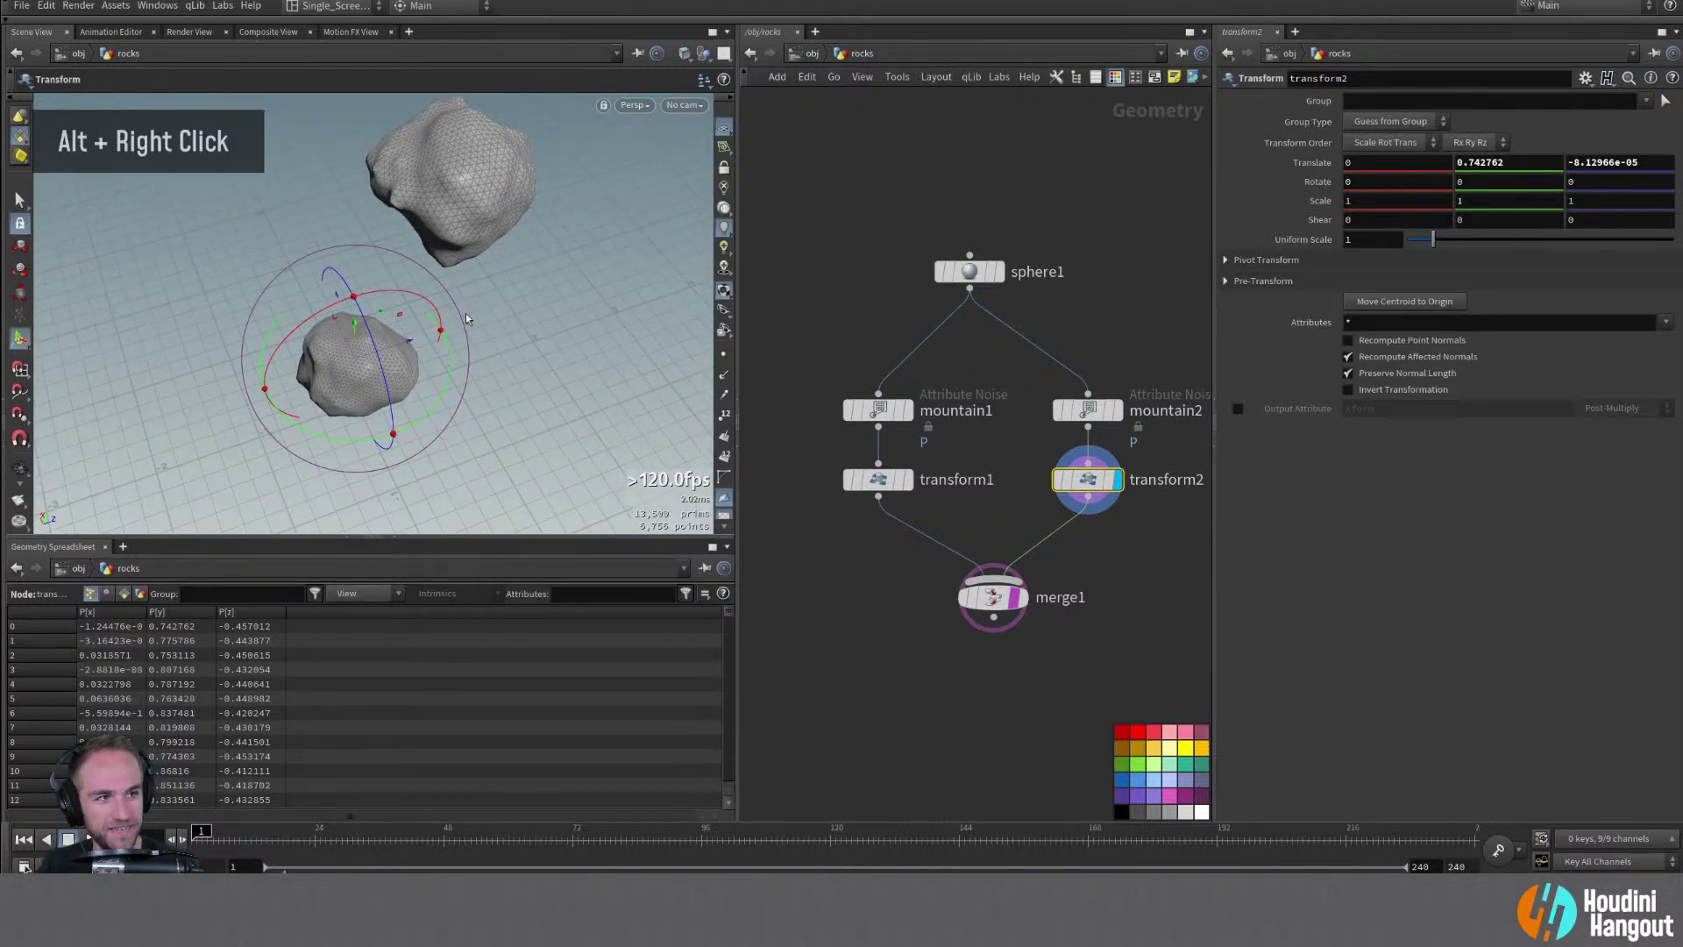
alt+drag(467, 318, 383, 368)
key(Escape)
key(Return)
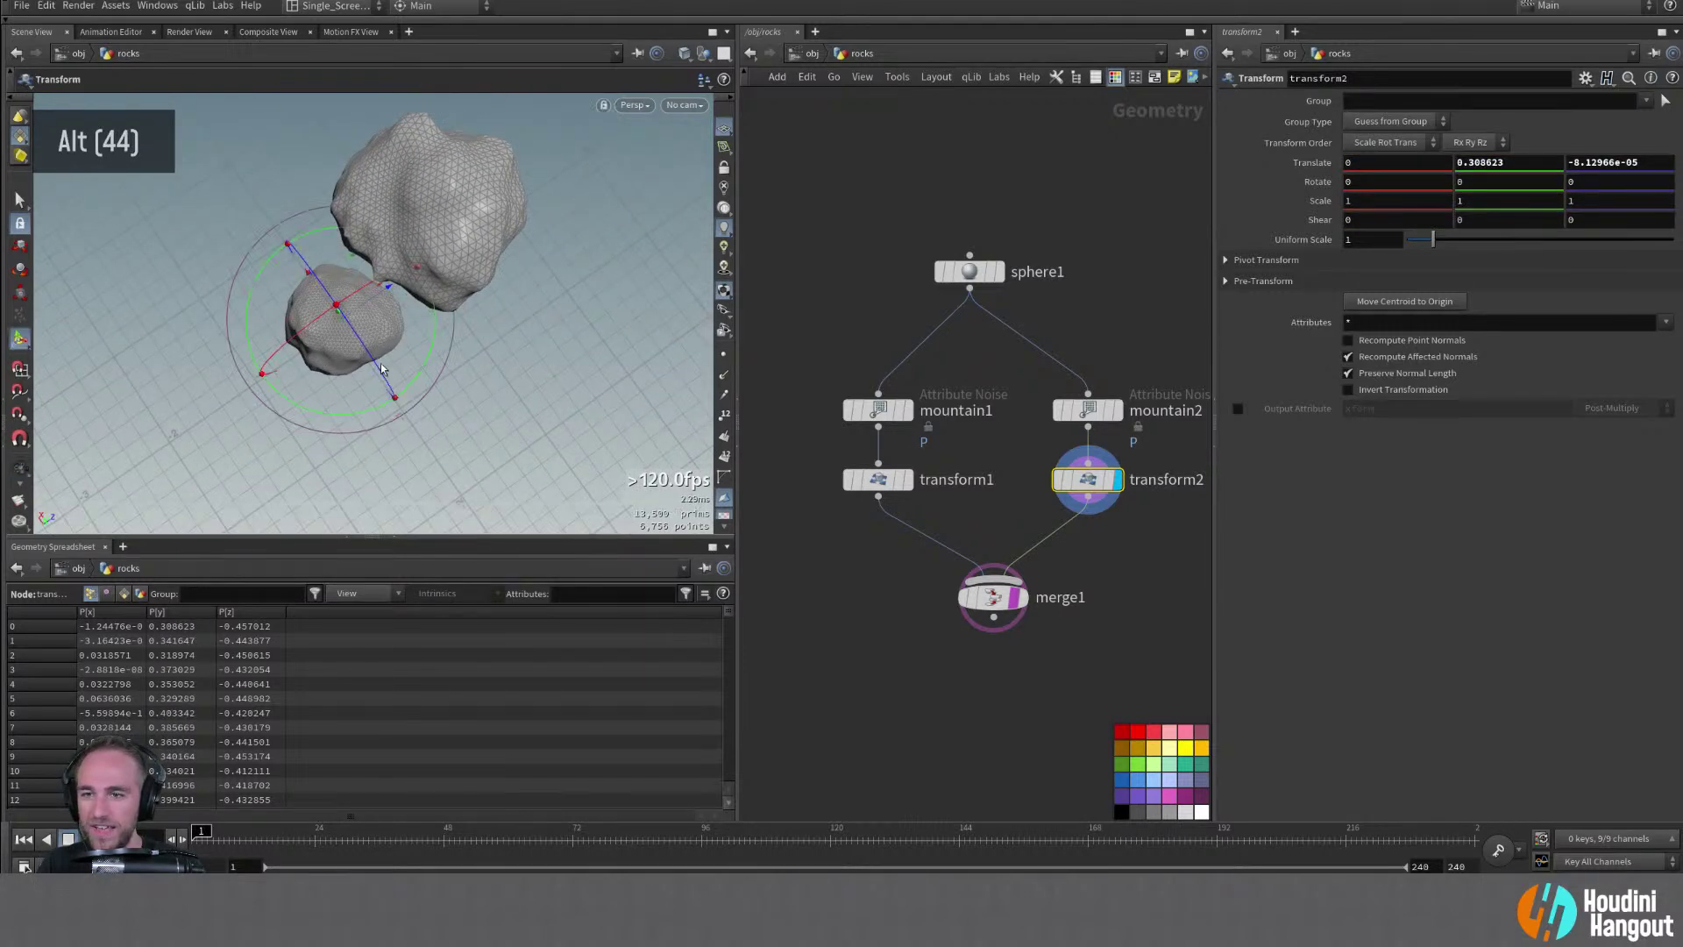
Shift the lower rock to about -0.28 in X and 0.02 in Z, and rotate it about -71.5° around Y
drag(354, 260, 311, 313)
key(Escape)
key(Return)
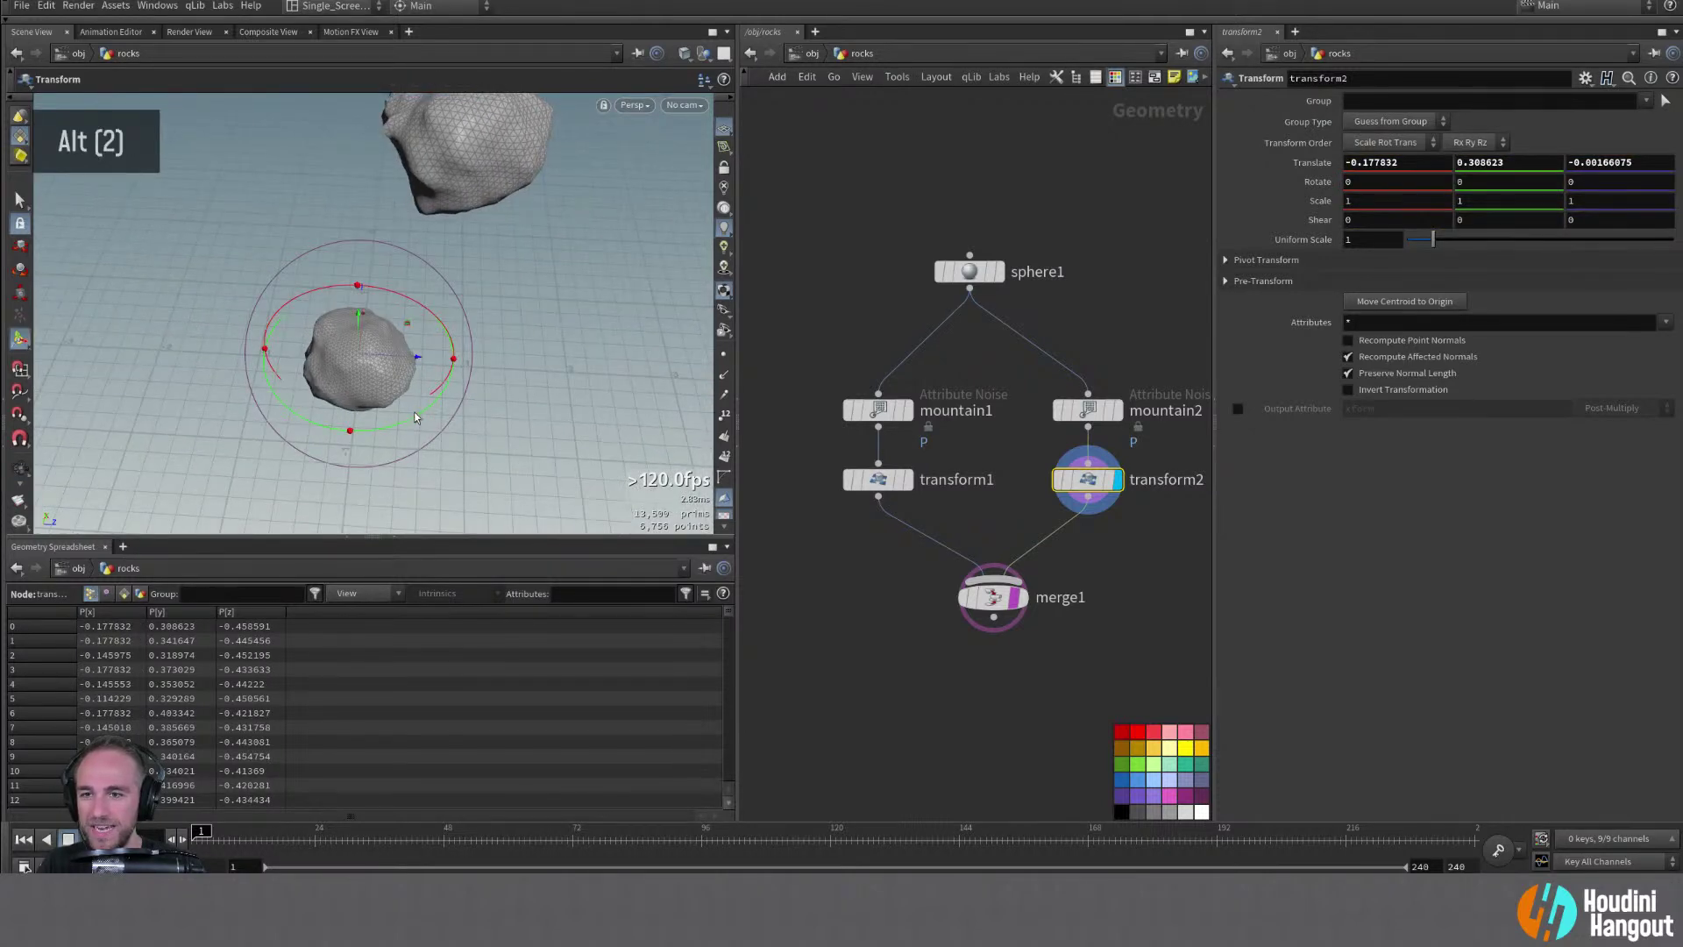
drag(351, 412, 416, 377)
key(Escape)
key(Return)
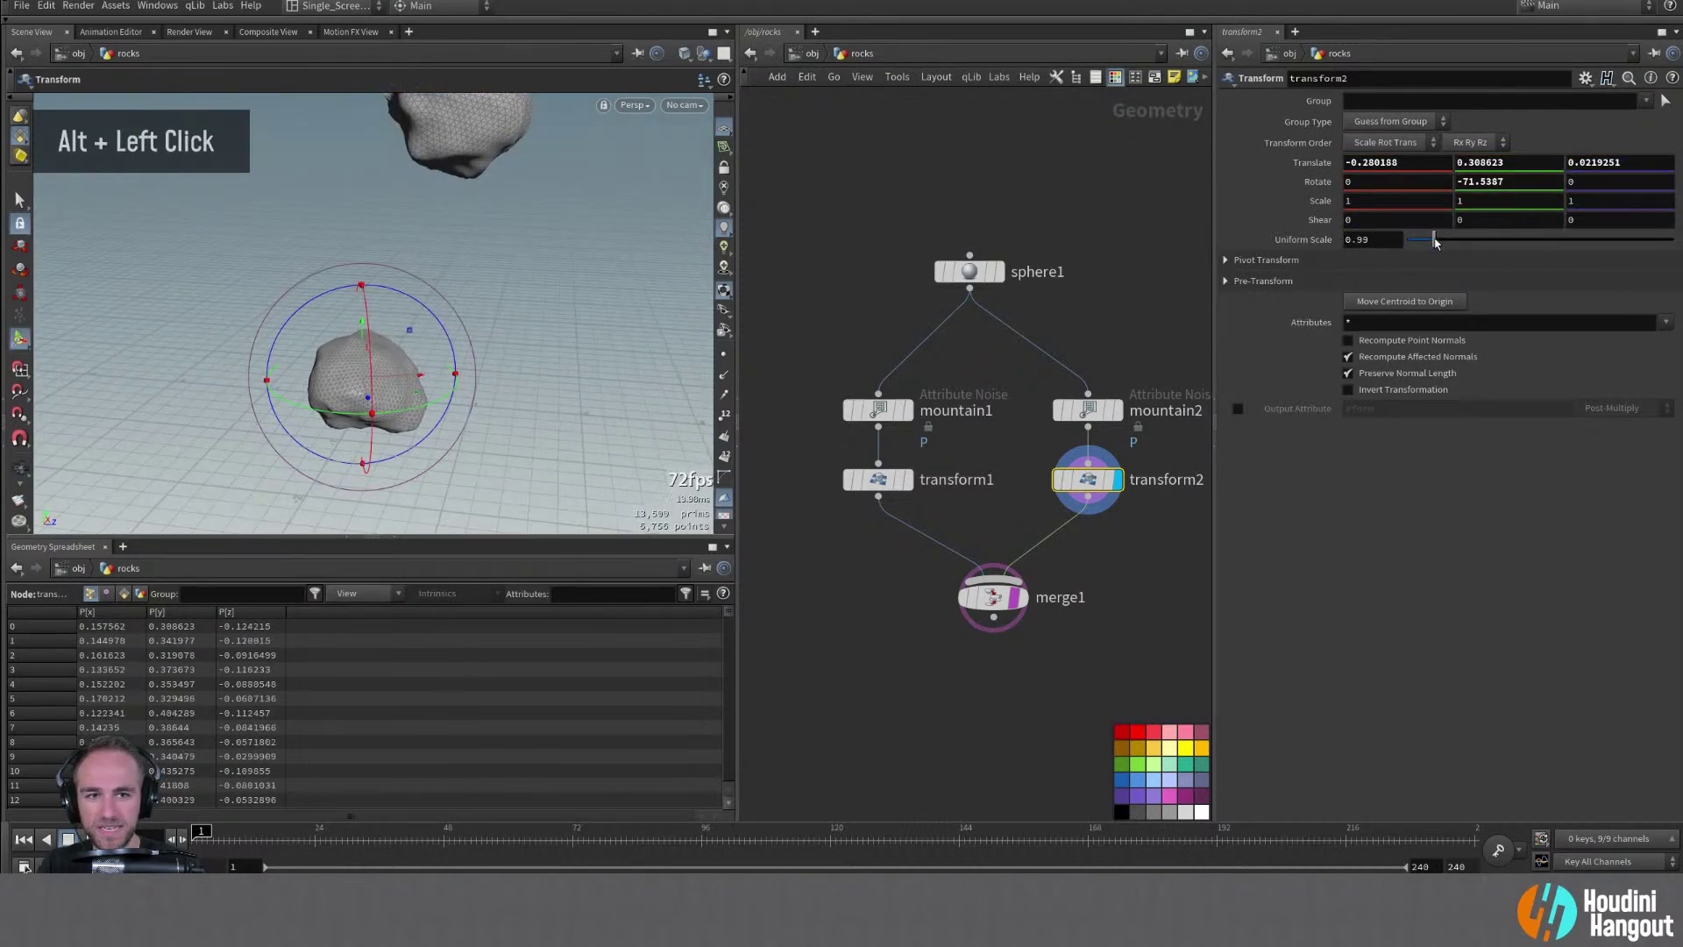
Scale the lower rock uniformly to 1.44, raise it to about 0.45 in Y and rotate it to about -85° around Y
drag(1432, 240, 1446, 241)
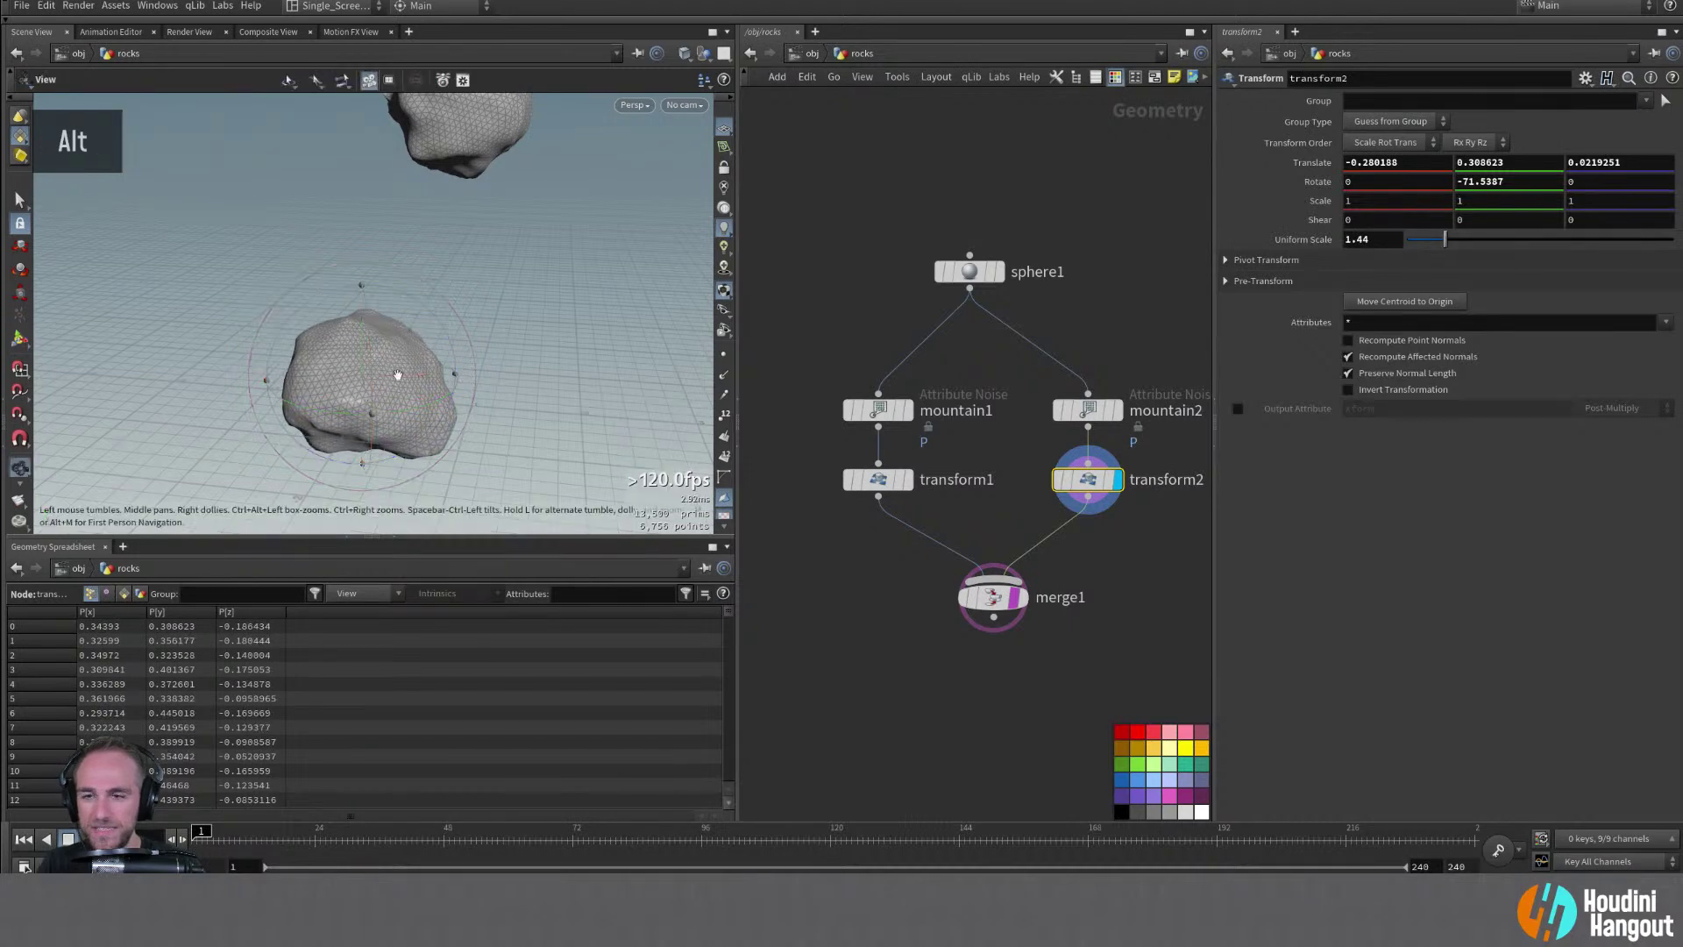
alt+drag(412, 376, 414, 420)
mouse_move(333, 366)
alt+mouse_down()
mouse_move(372, 338)
mouse_move(336, 336)
alt+mouse_up()
alt+drag(288, 355, 359, 327)
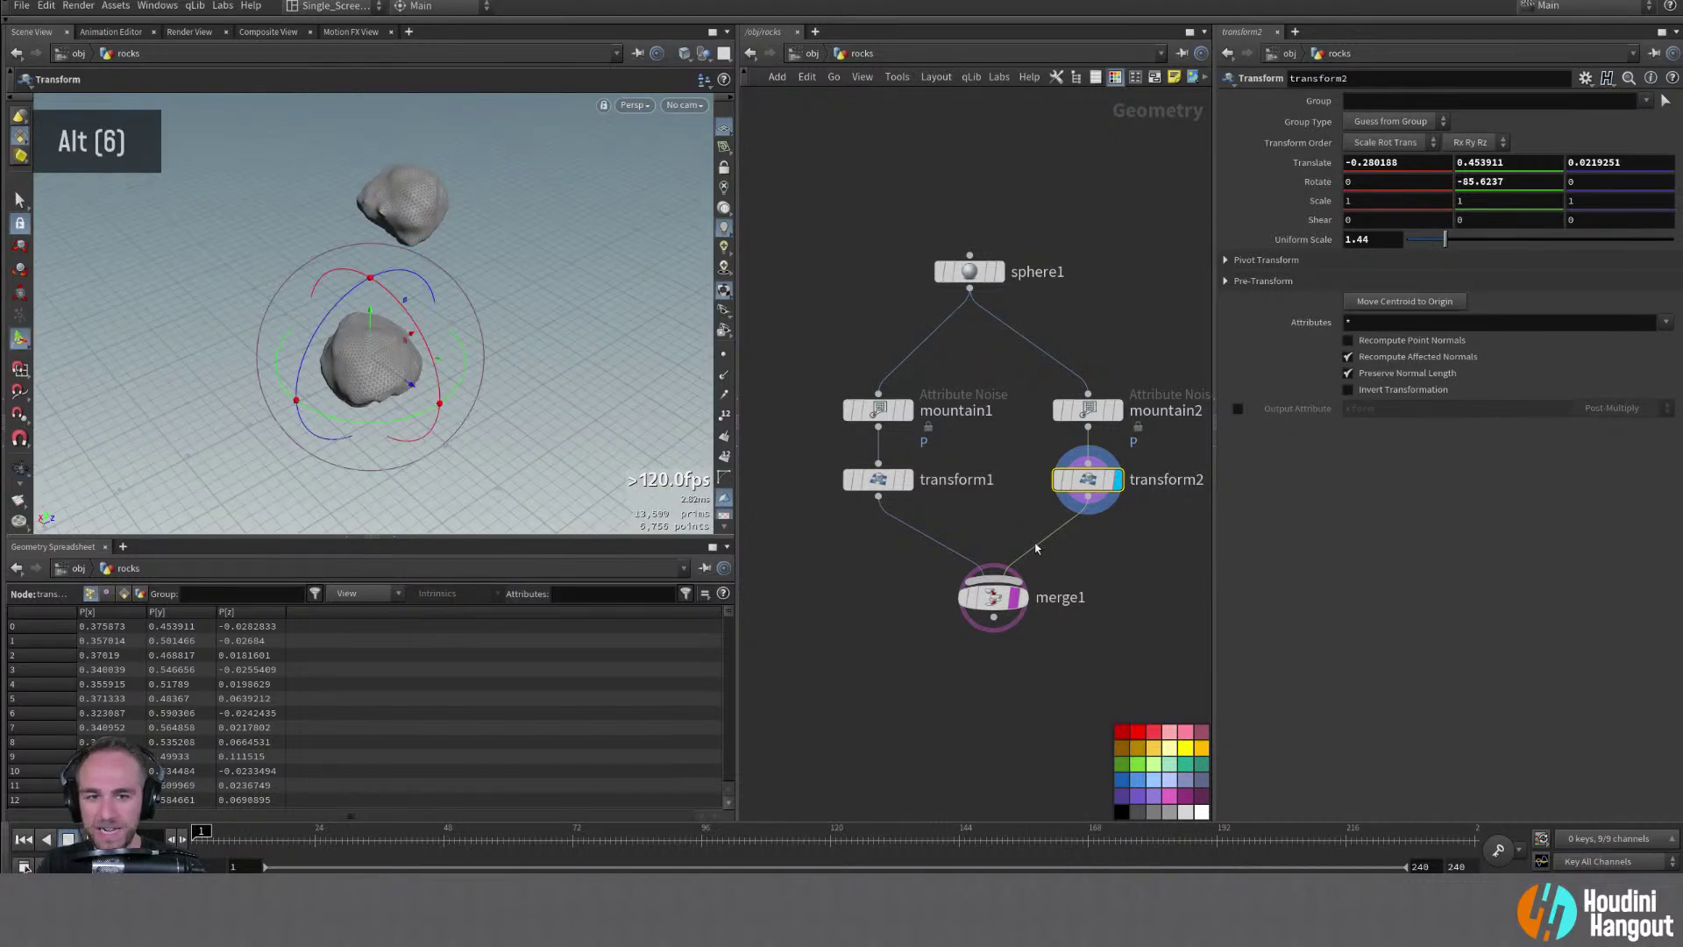
Display and select the merge node without its template flag, and inspect both rocks together
click(1018, 603)
click(1021, 602)
click(996, 598)
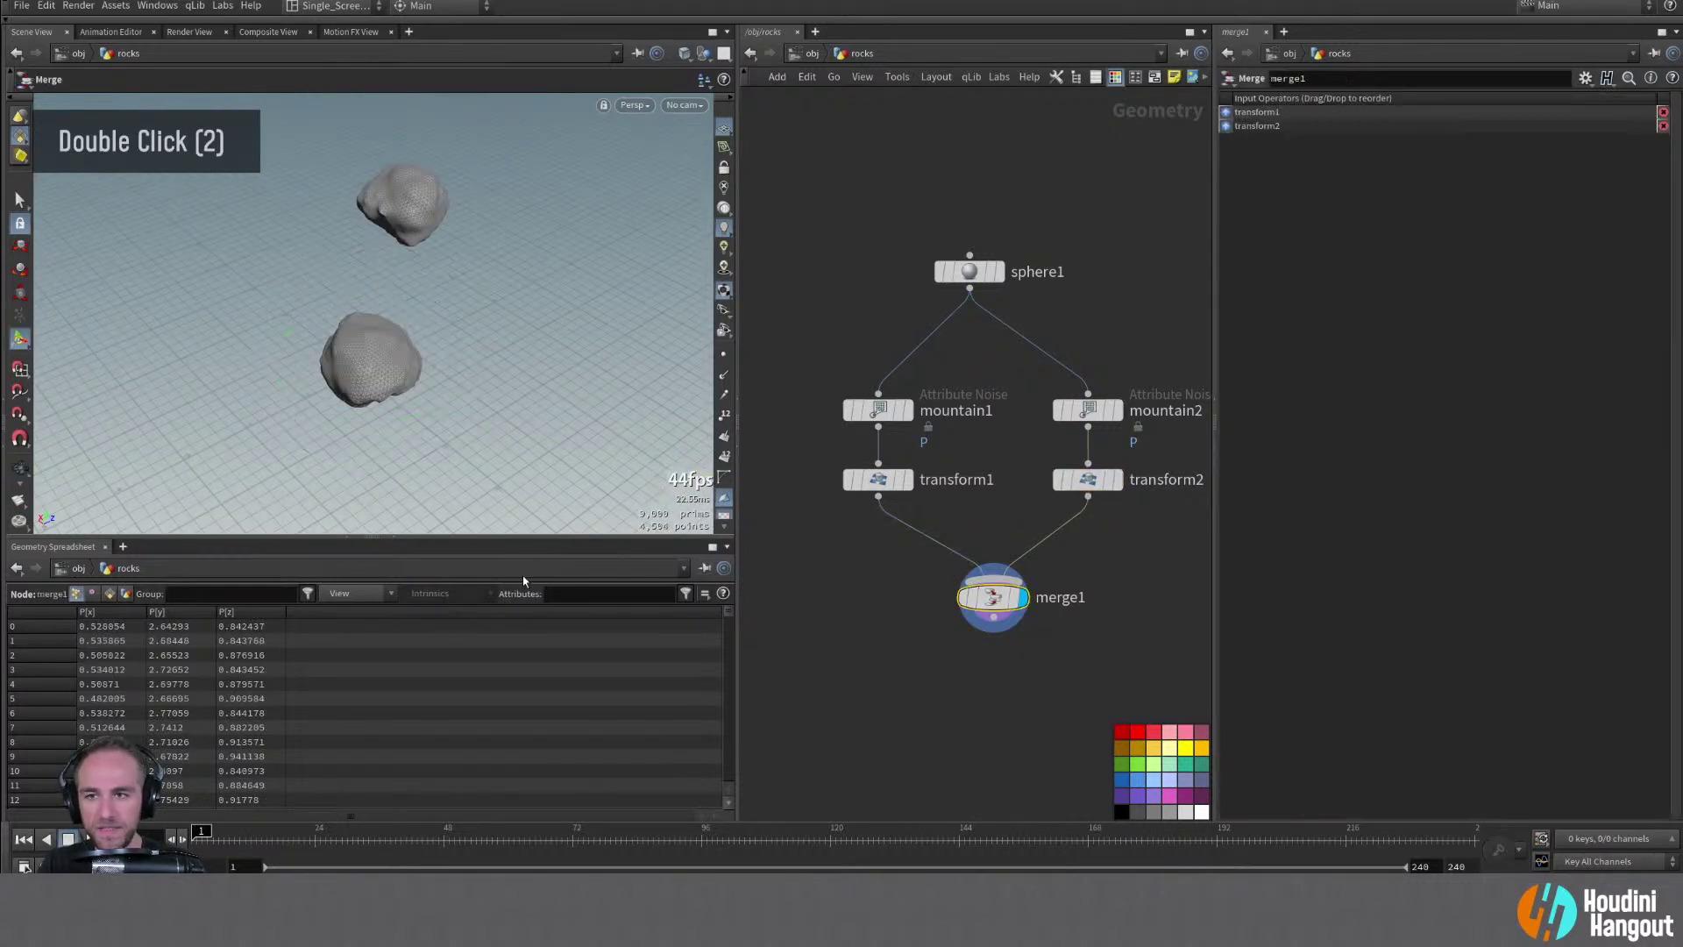
alt+drag(326, 389, 309, 327)
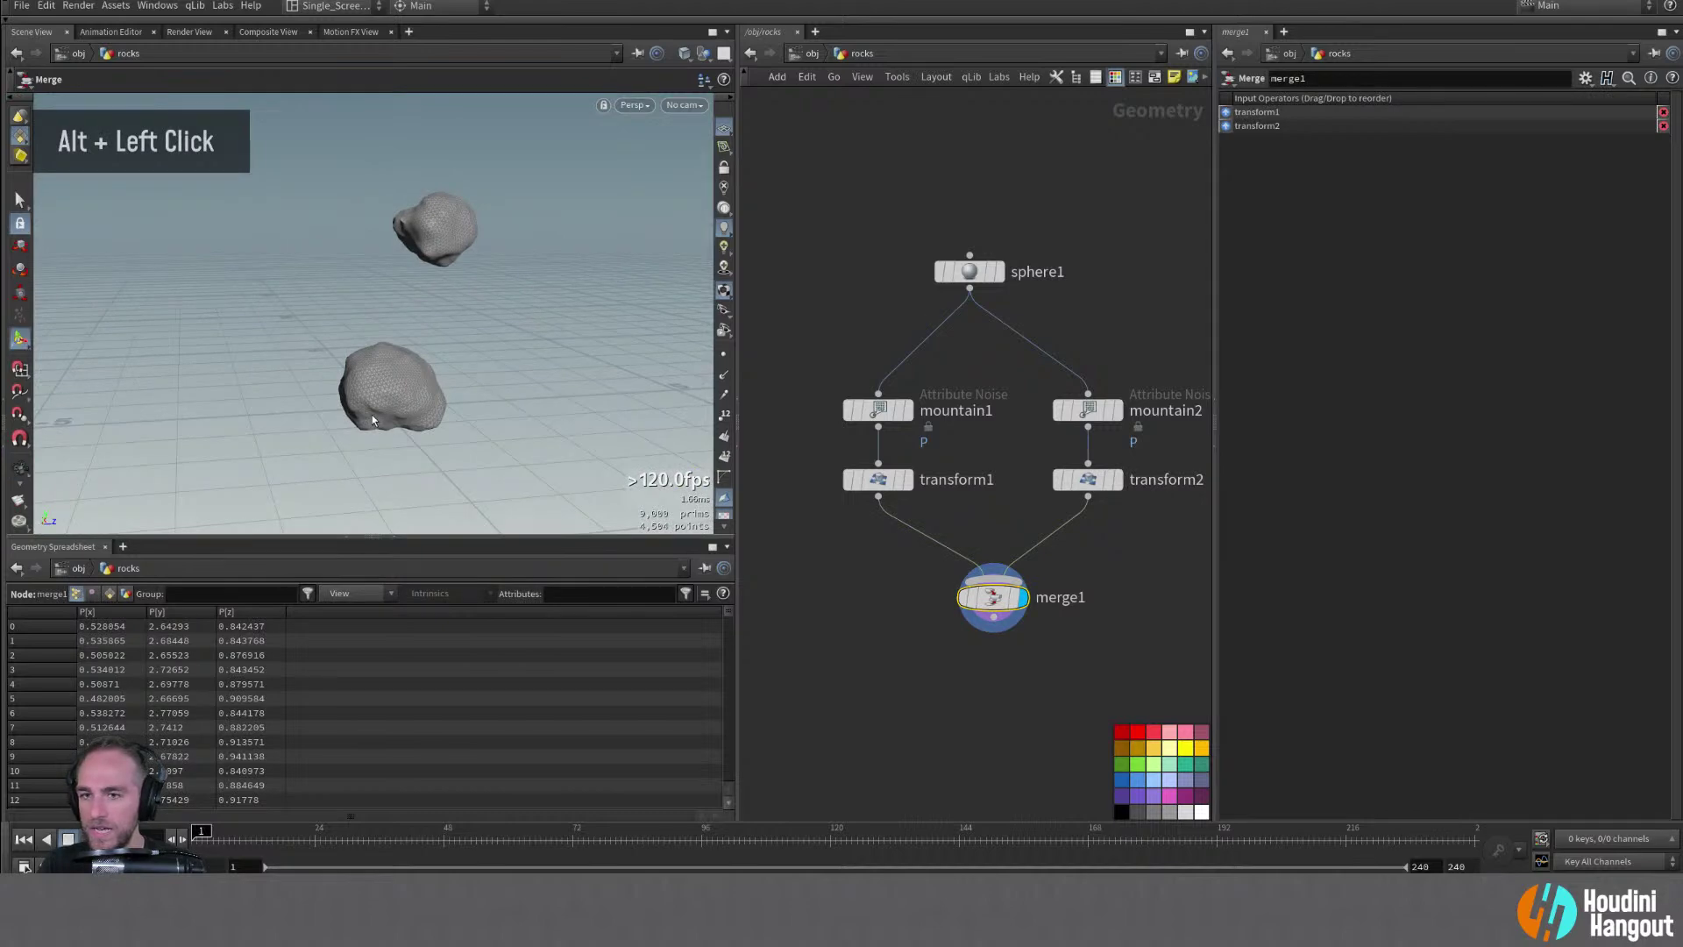
alt+drag(379, 259, 455, 324)
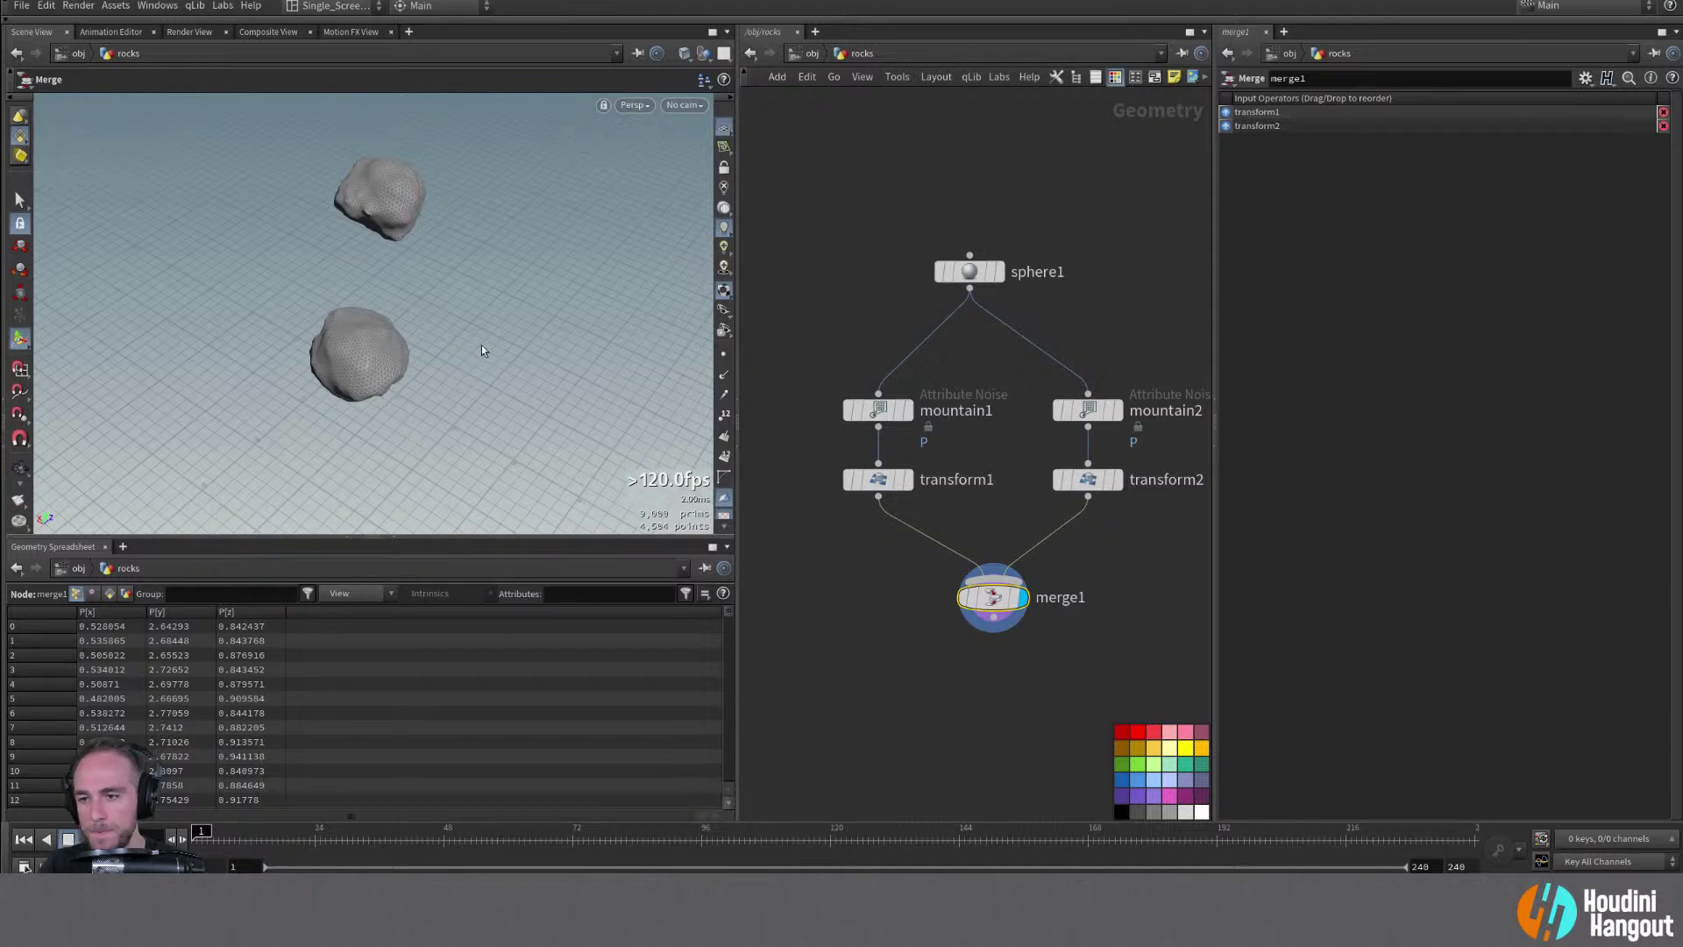
Add a Null node after the node that merges both rocks, and name it OUT
alt+drag(576, 367, 694, 571)
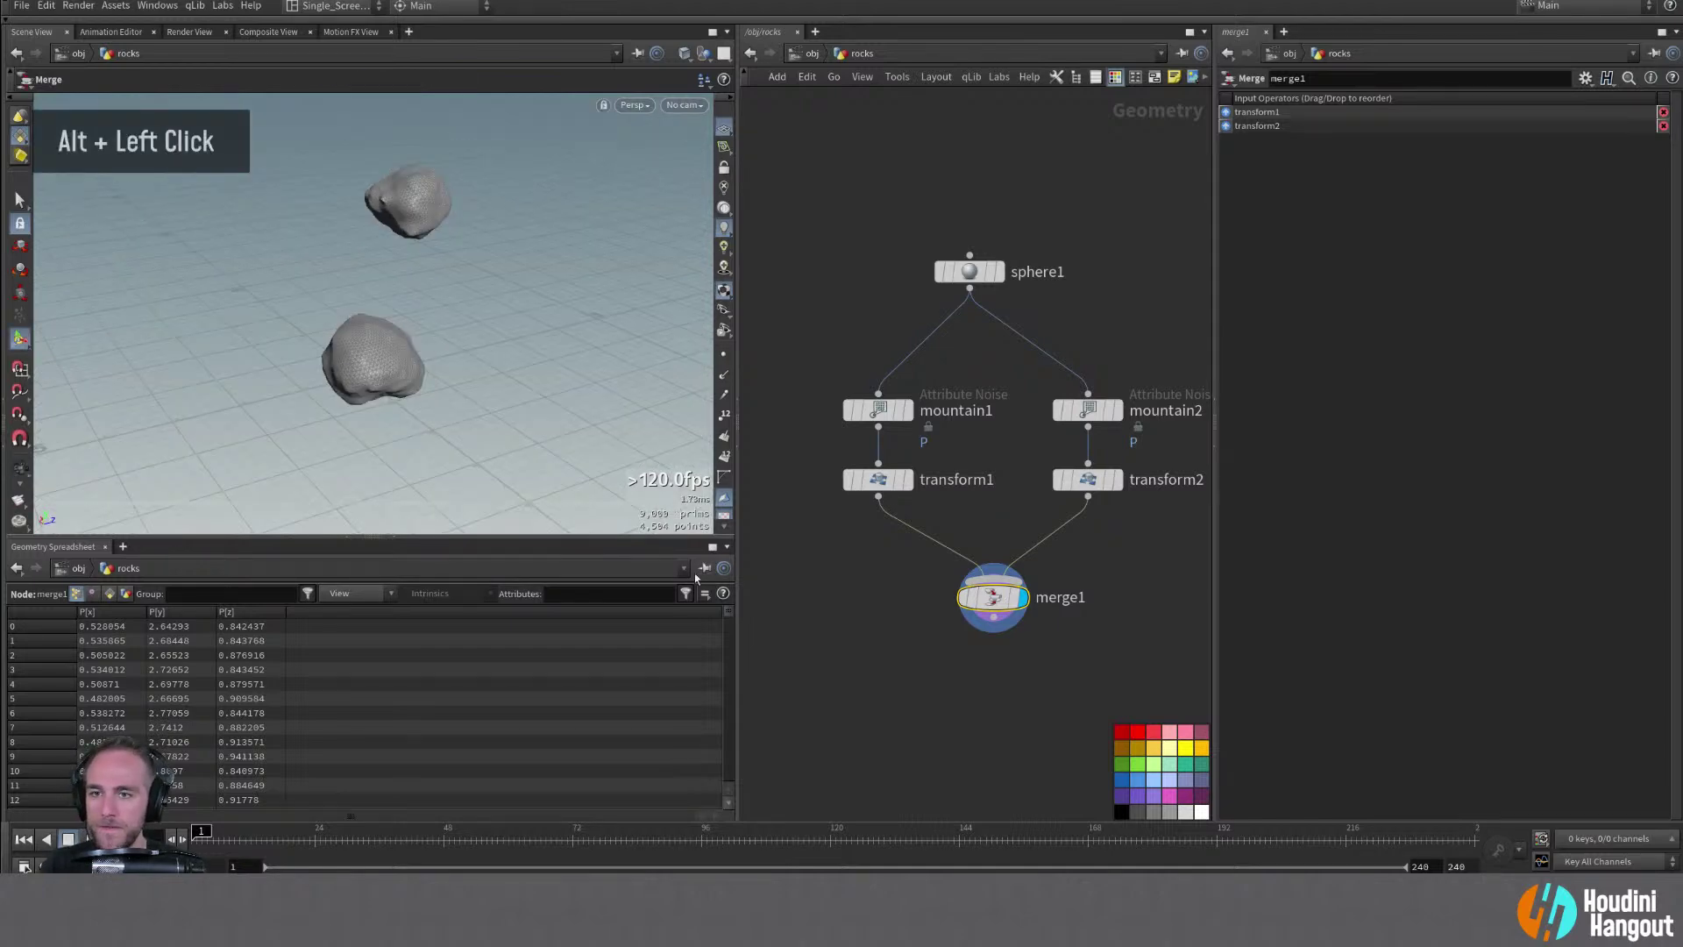
alt+middle_drag(938, 689, 906, 625)
alt+right_drag(905, 626, 917, 641)
key(Tab)
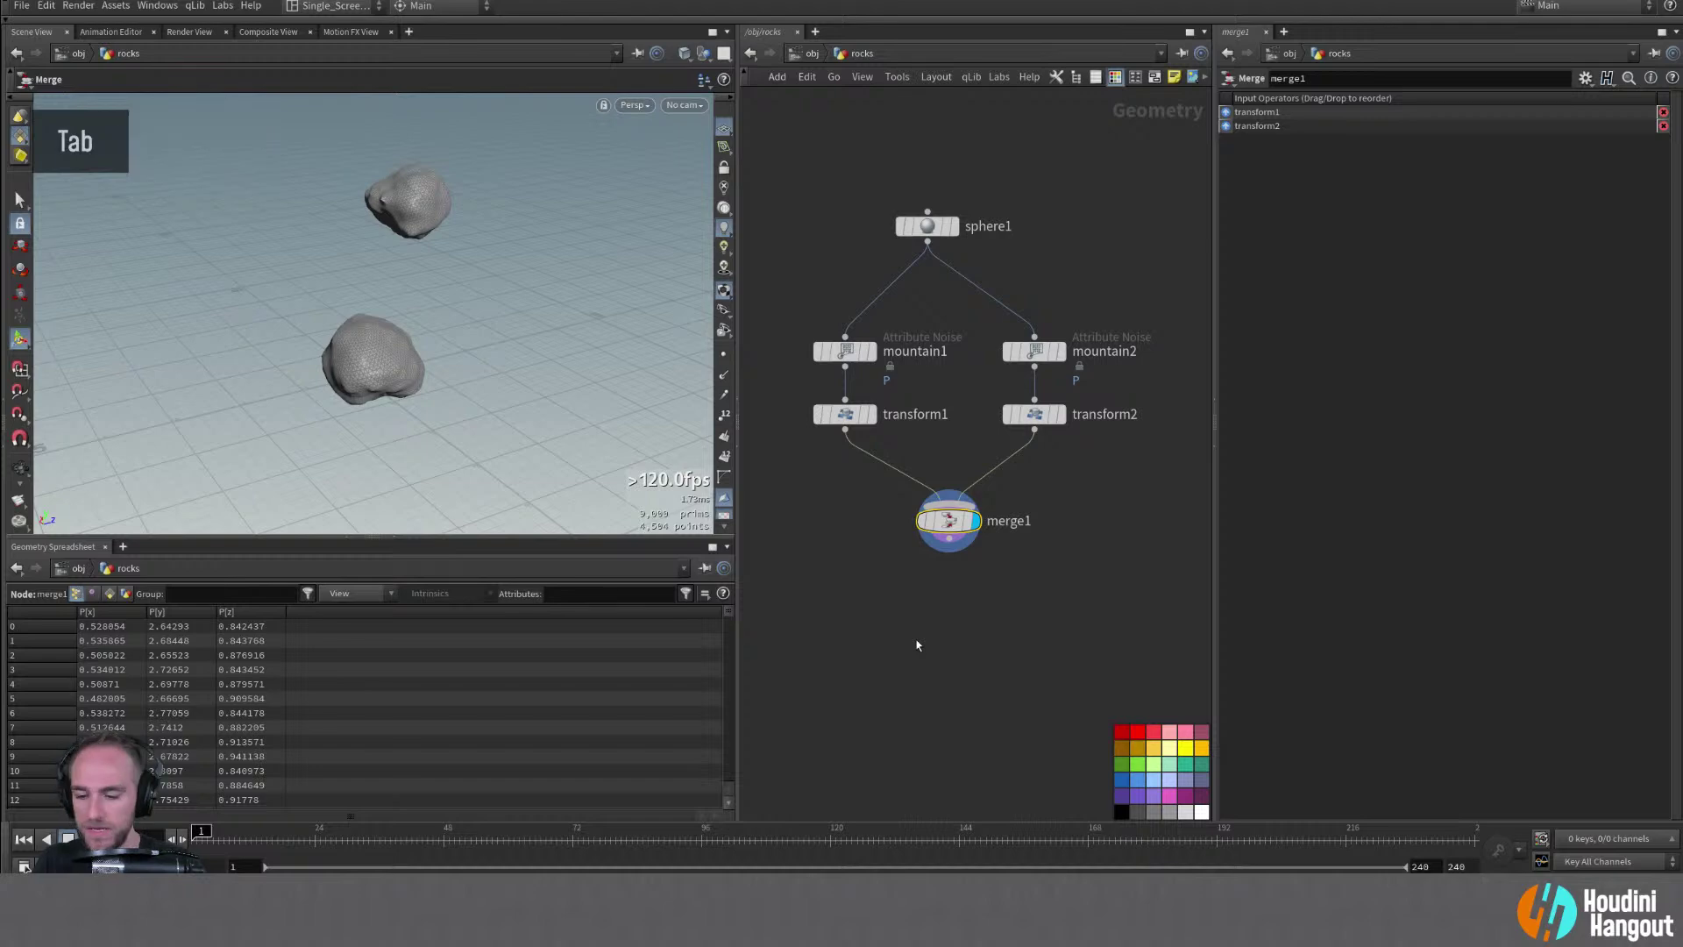
text(nul)
key(Return)
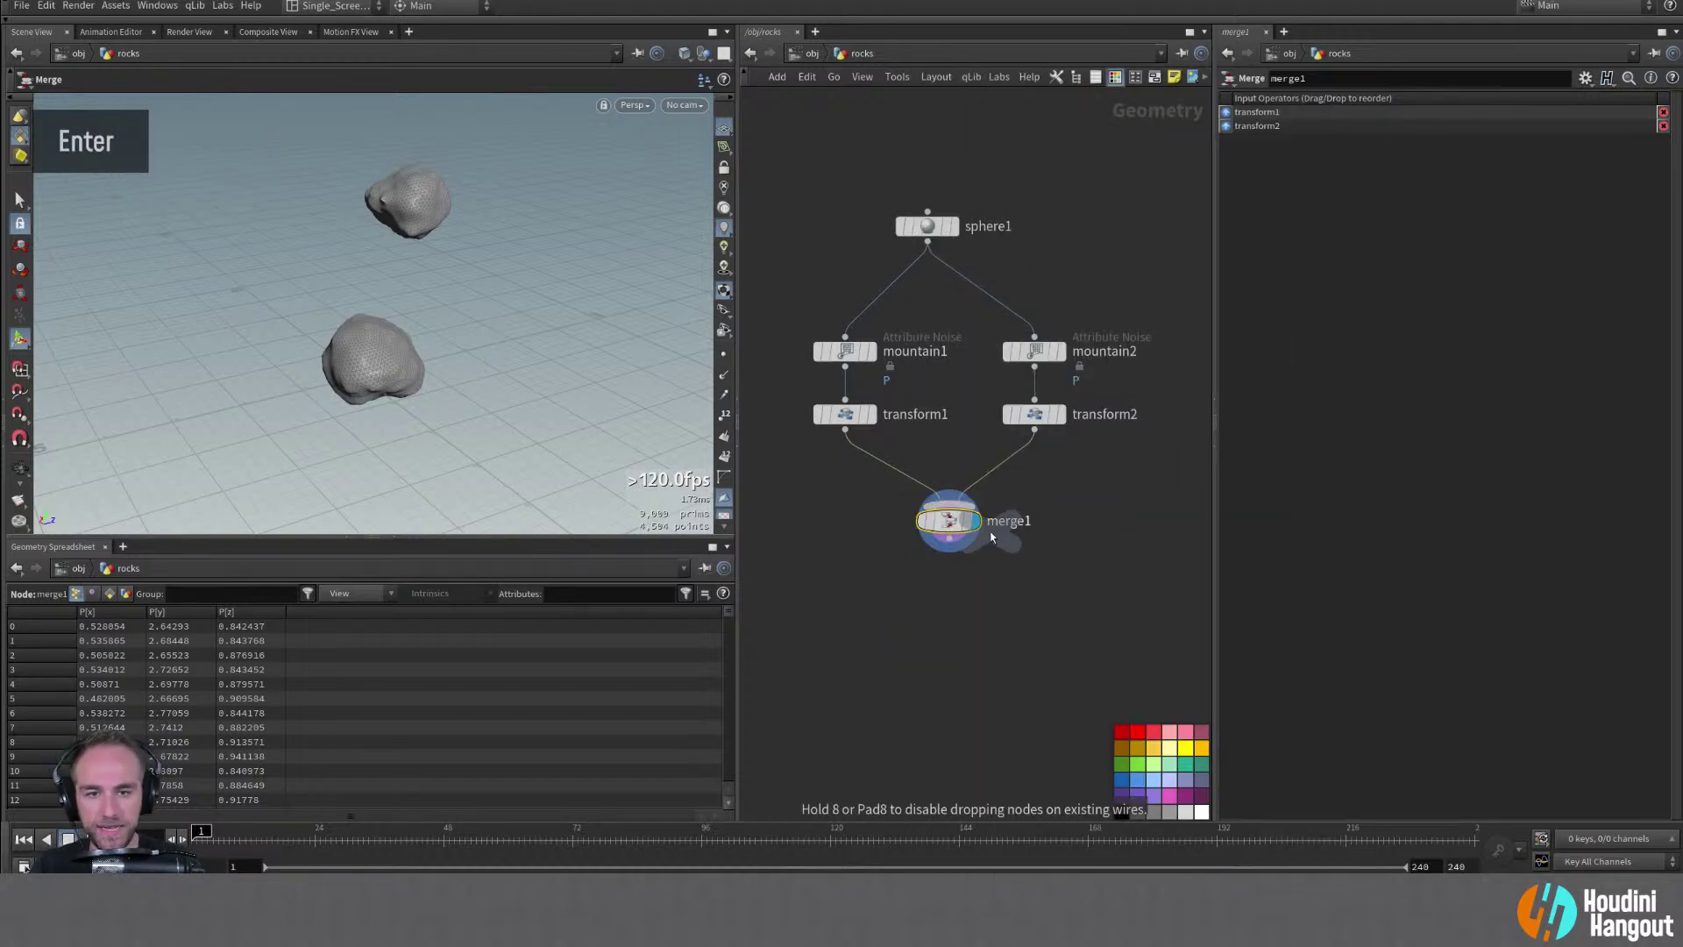
click(949, 590)
double_click(991, 594)
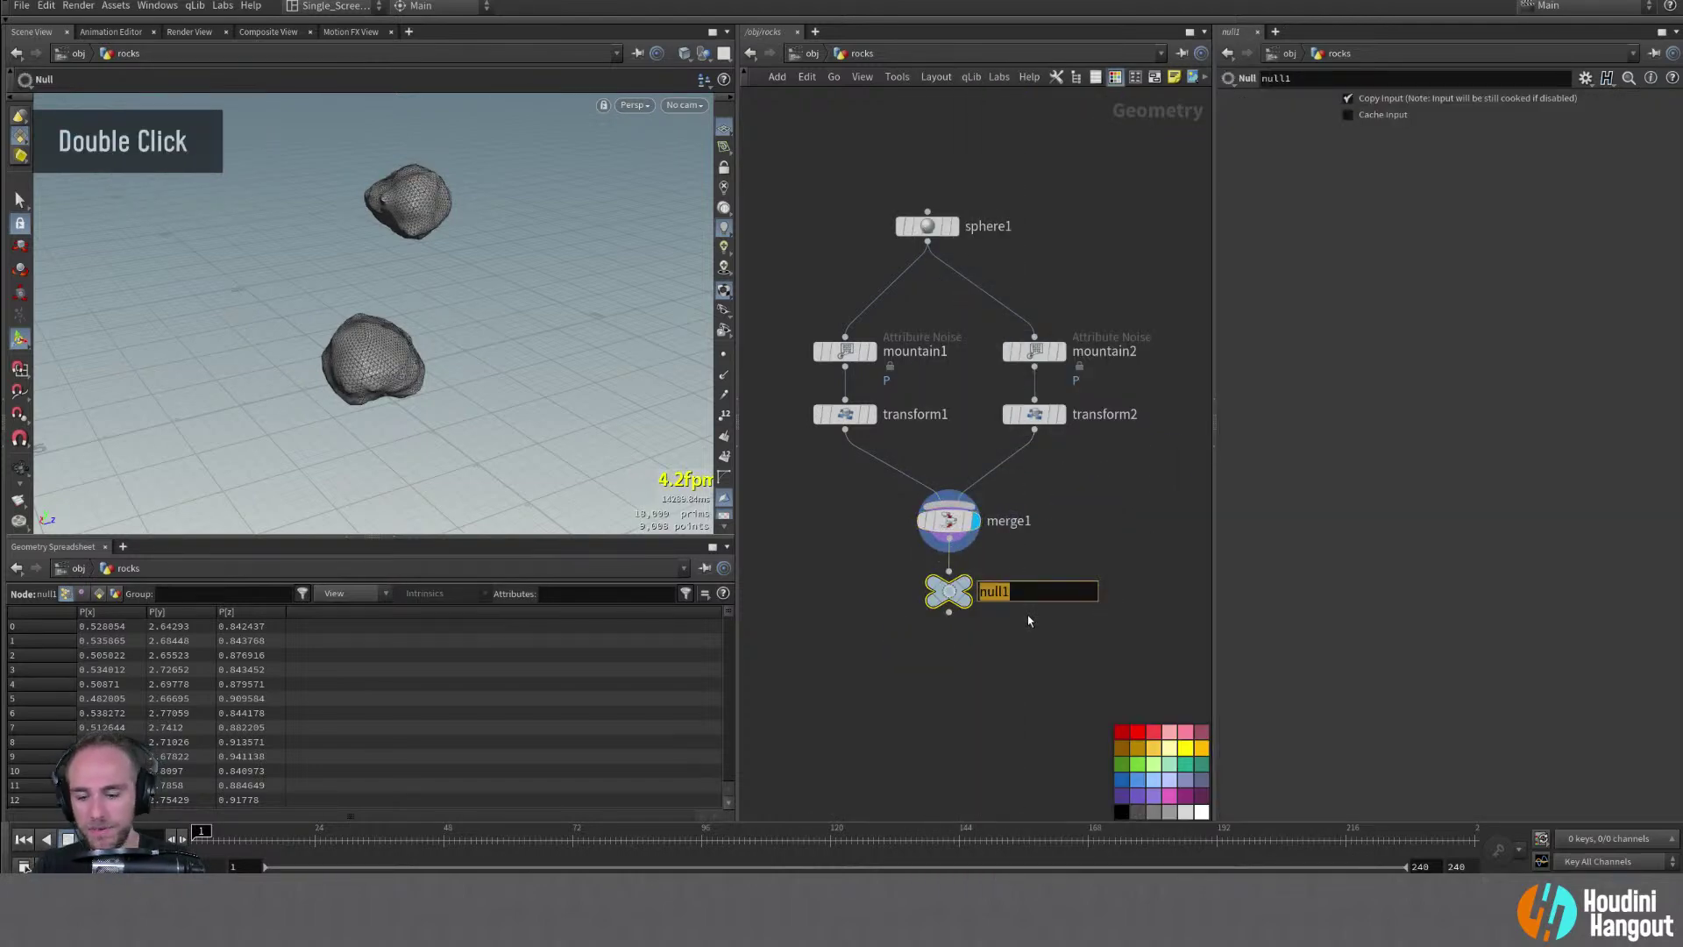
text(OUT)
key(Return)
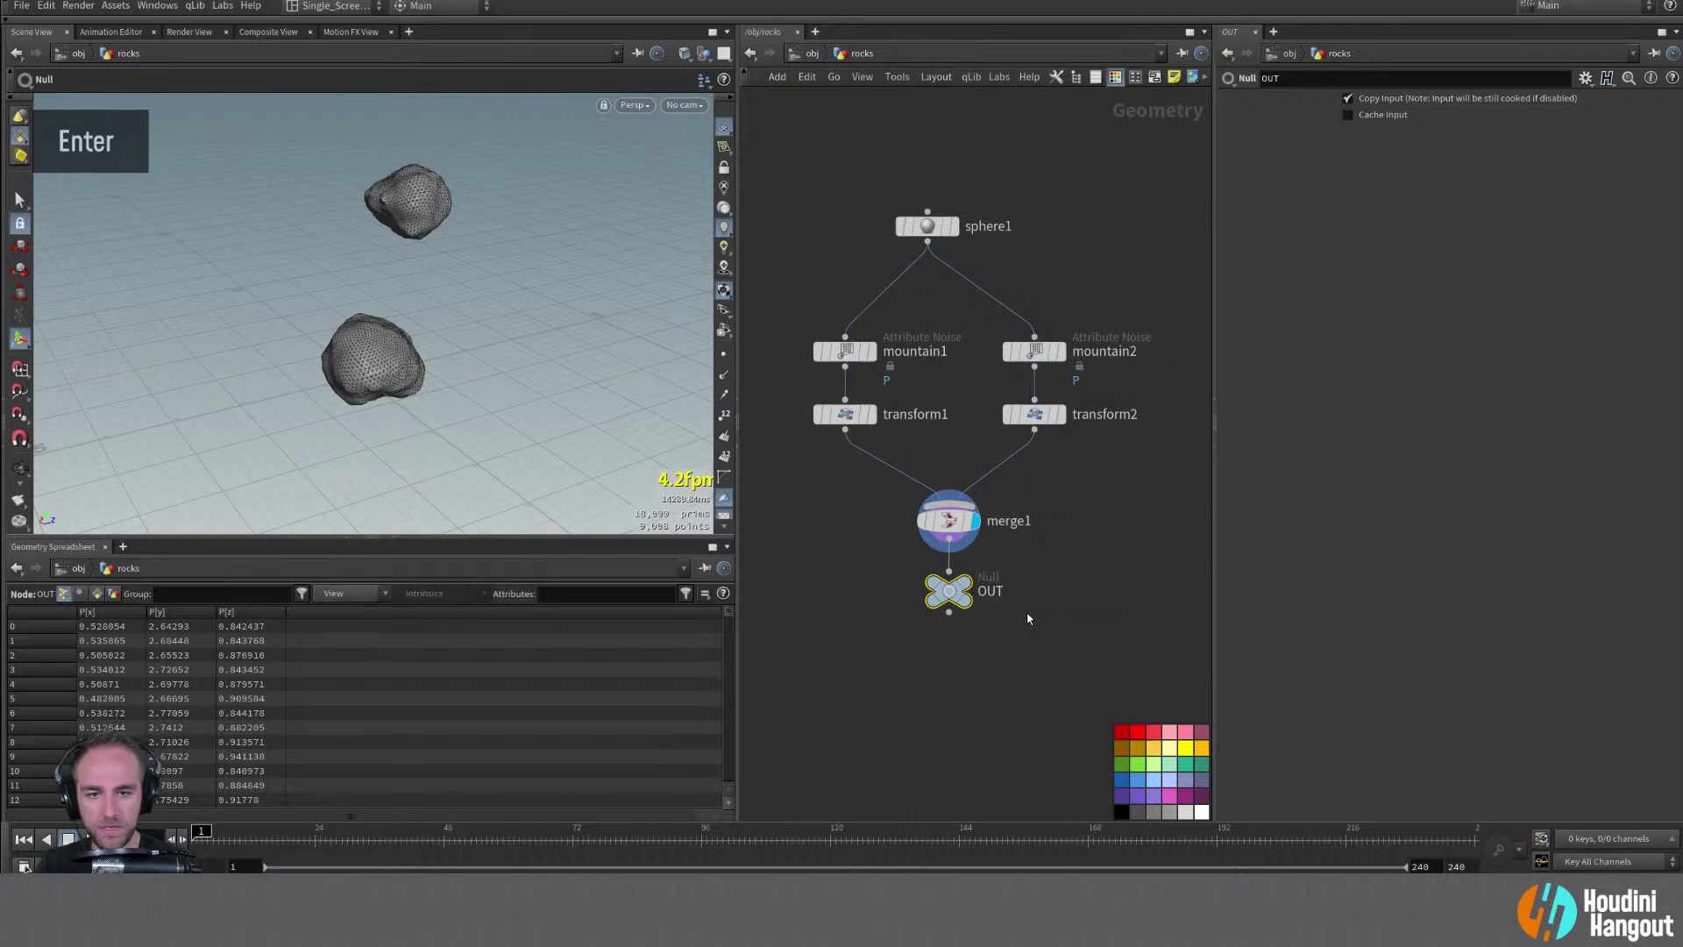
Colour the OUT node green and make it the displayed node of the rocks network
click(1115, 764)
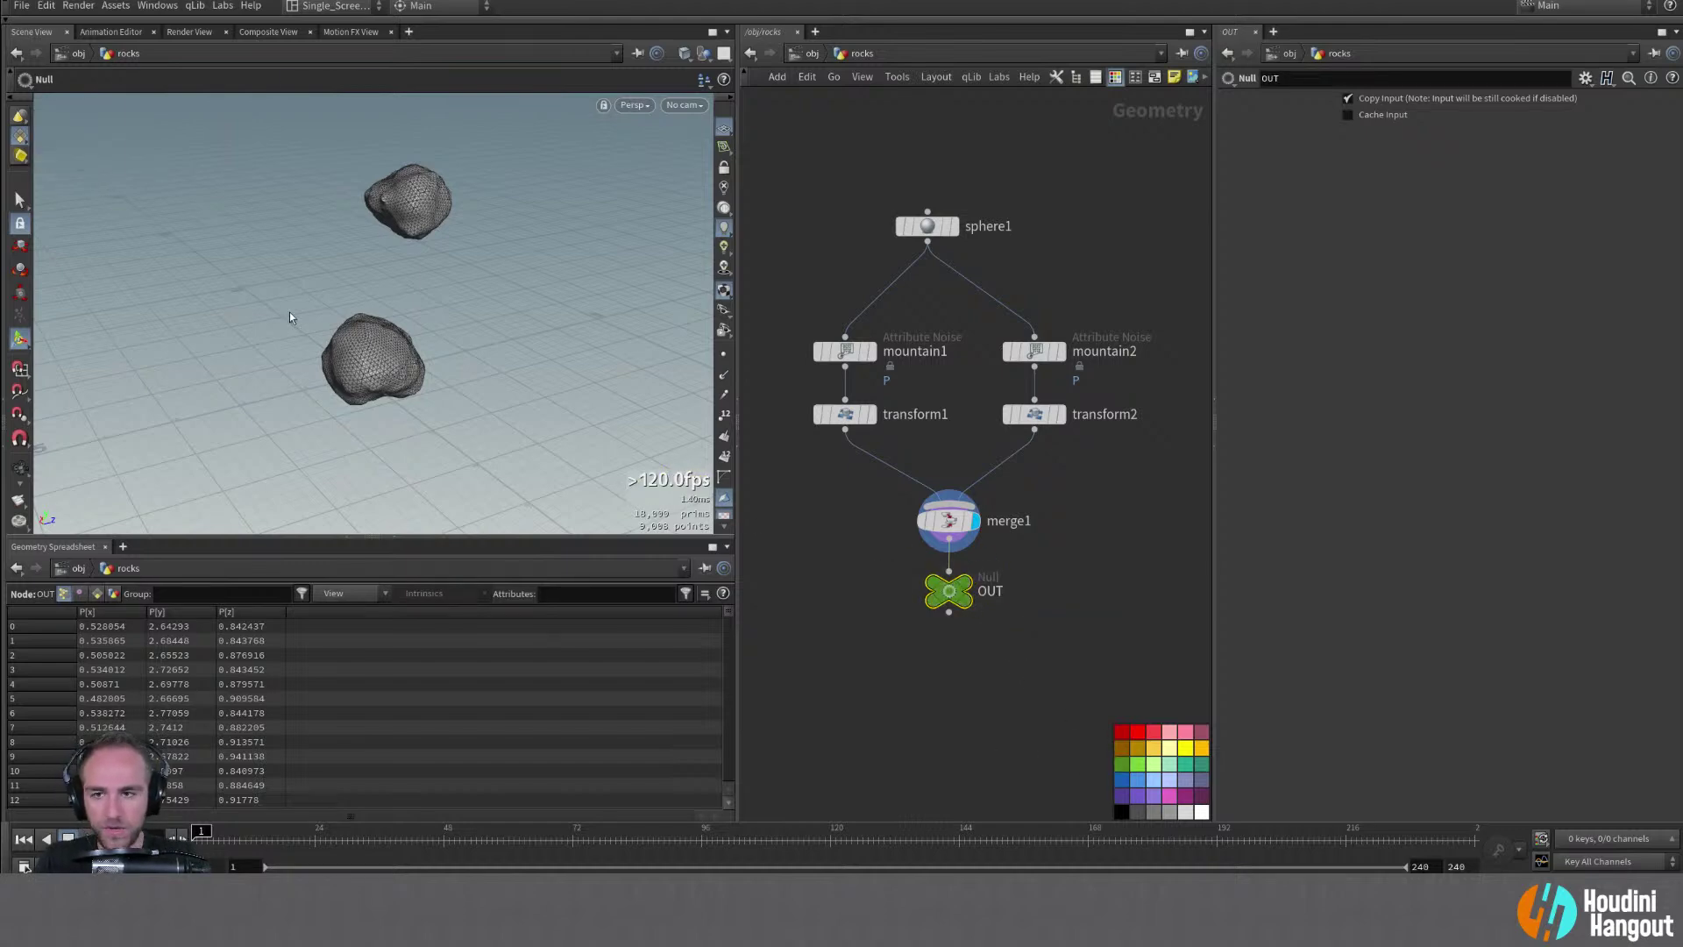
alt+drag(290, 318, 308, 375)
double_click(958, 599)
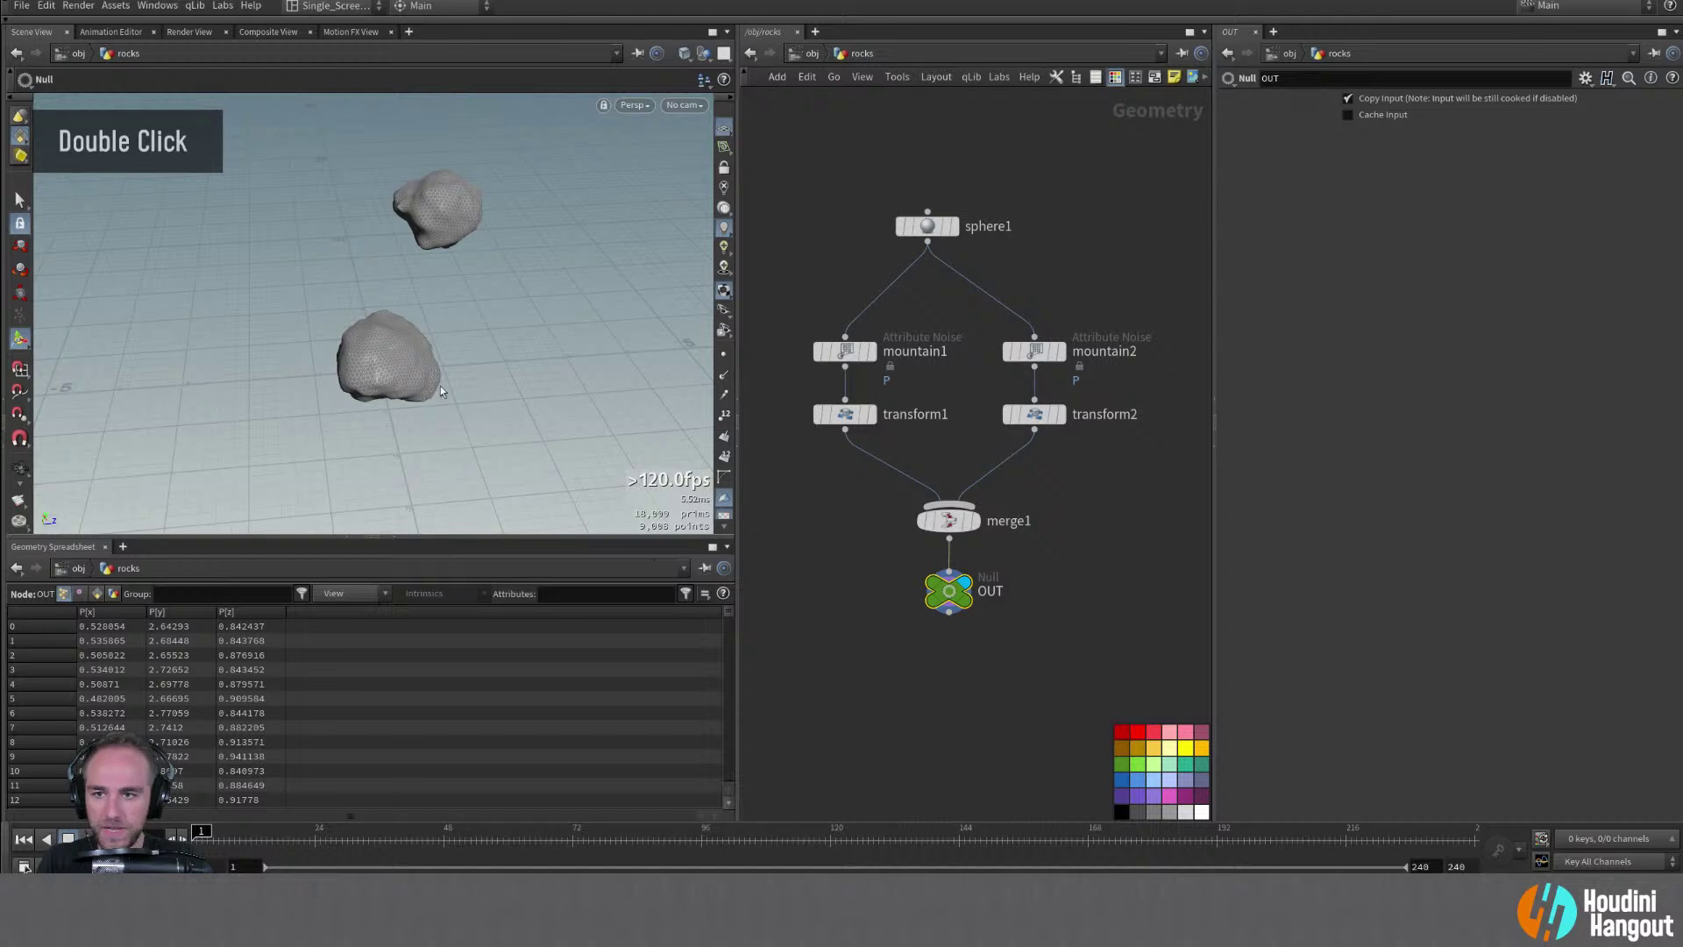
alt+drag(440, 385, 438, 230)
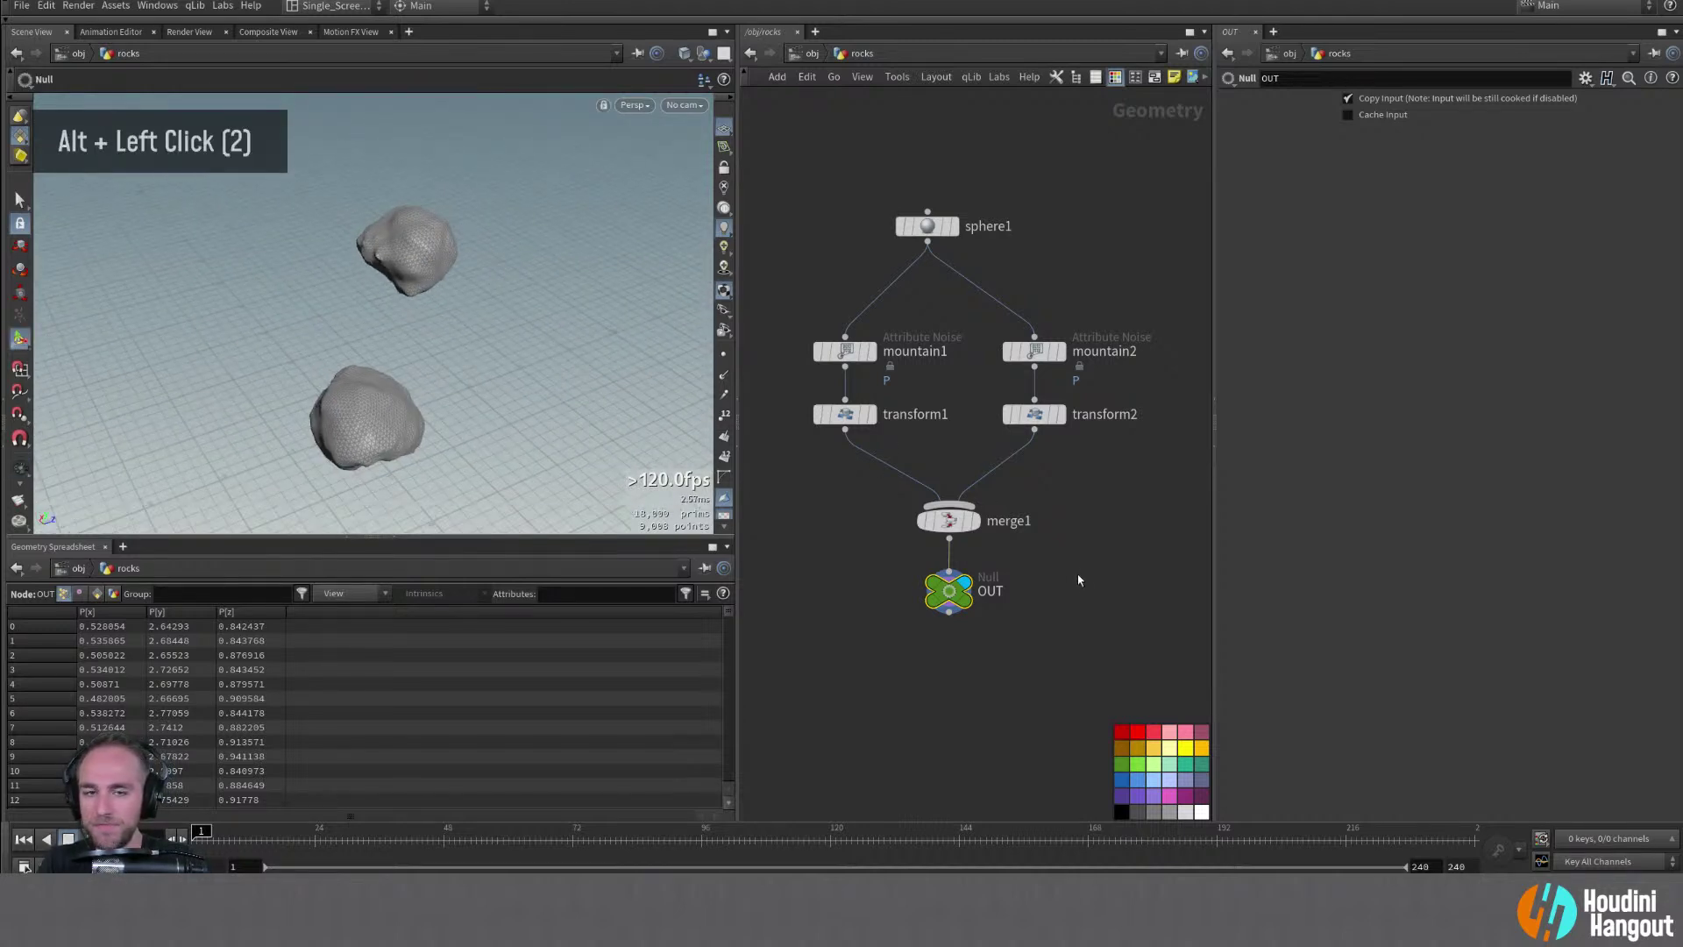
alt+right_drag(1111, 552, 1069, 567)
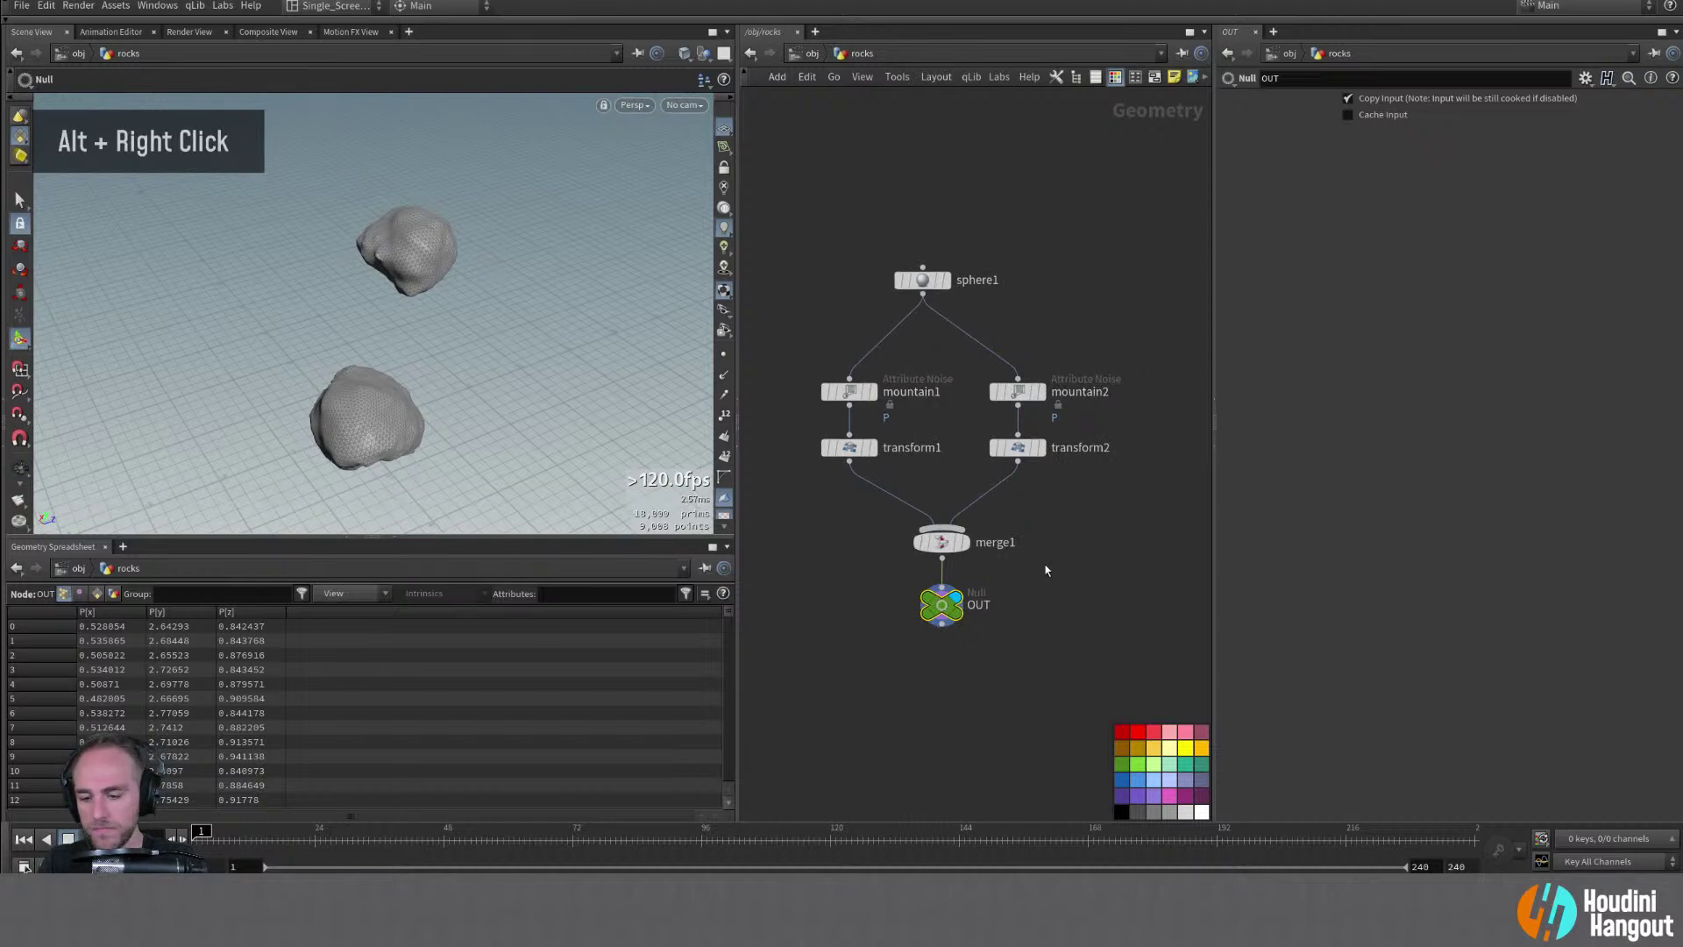
Return to the object level and create a new Geometry object below the rocks object
key(u)
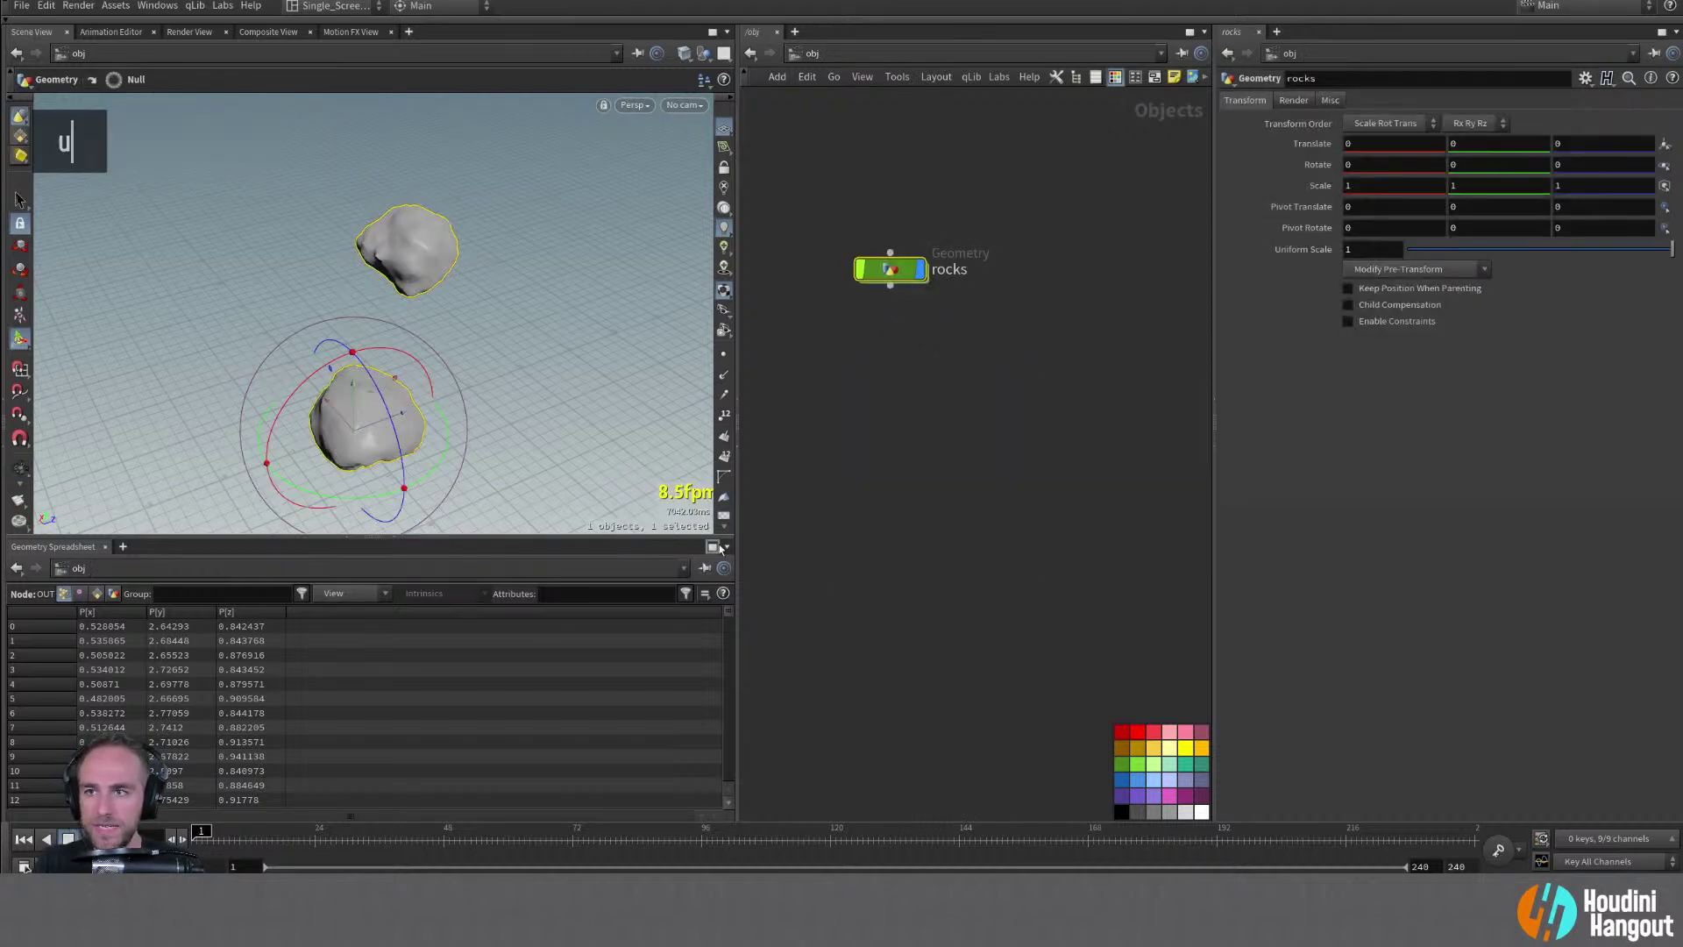
click(1009, 511)
key(Tab)
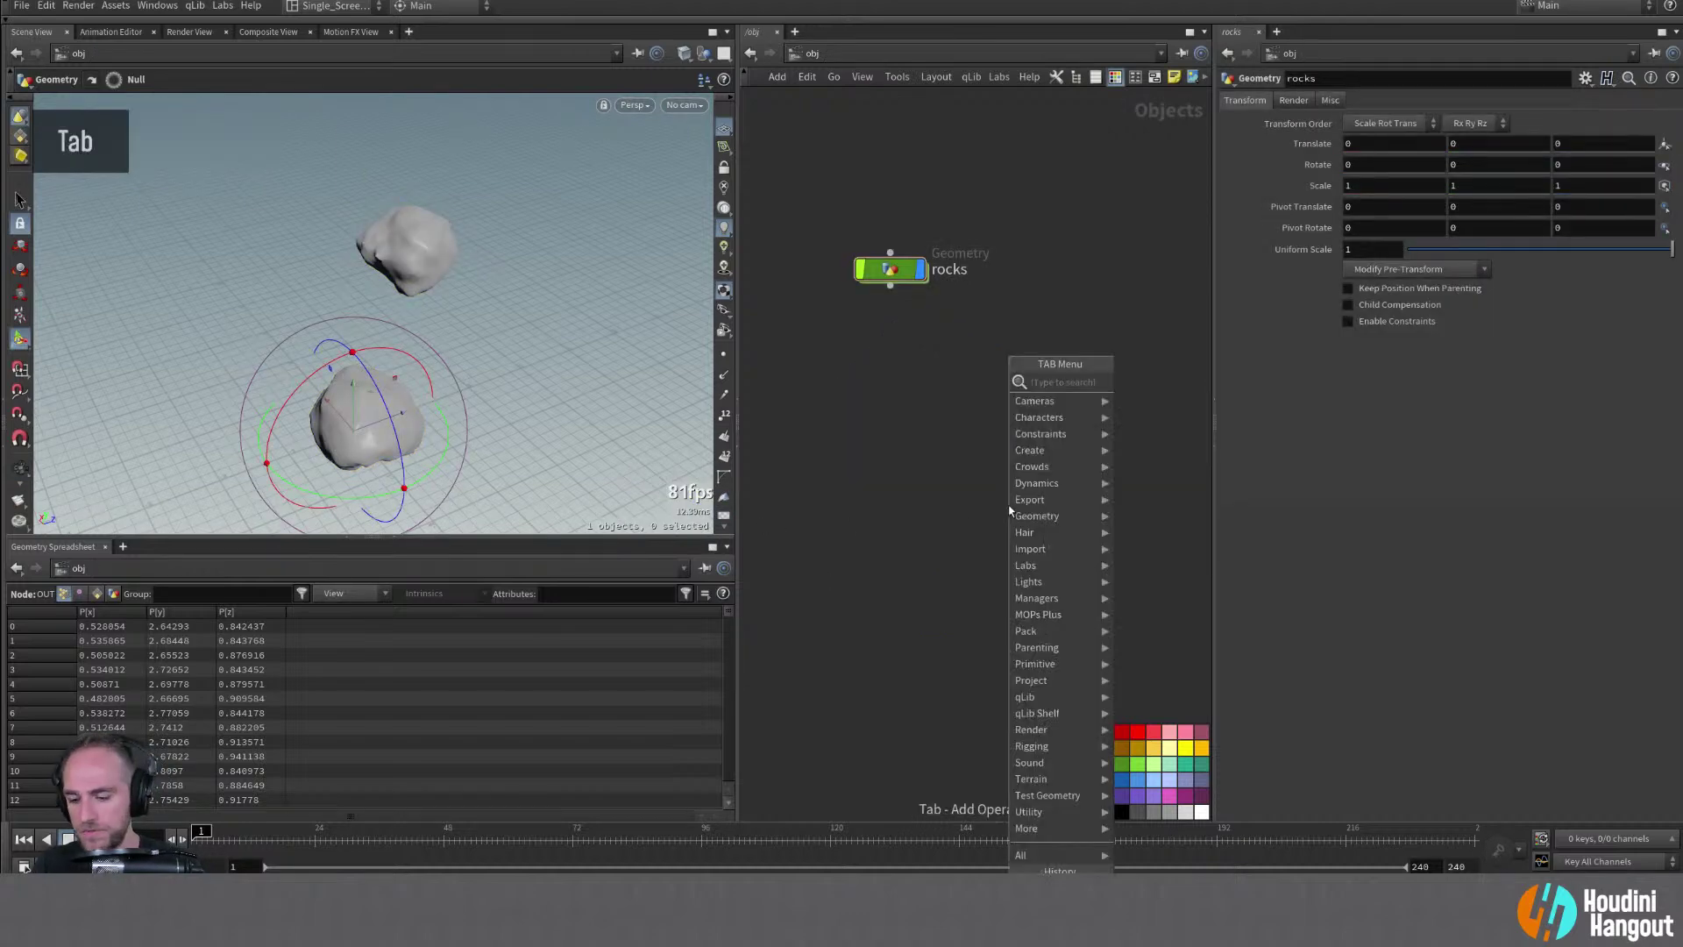
text(geo)
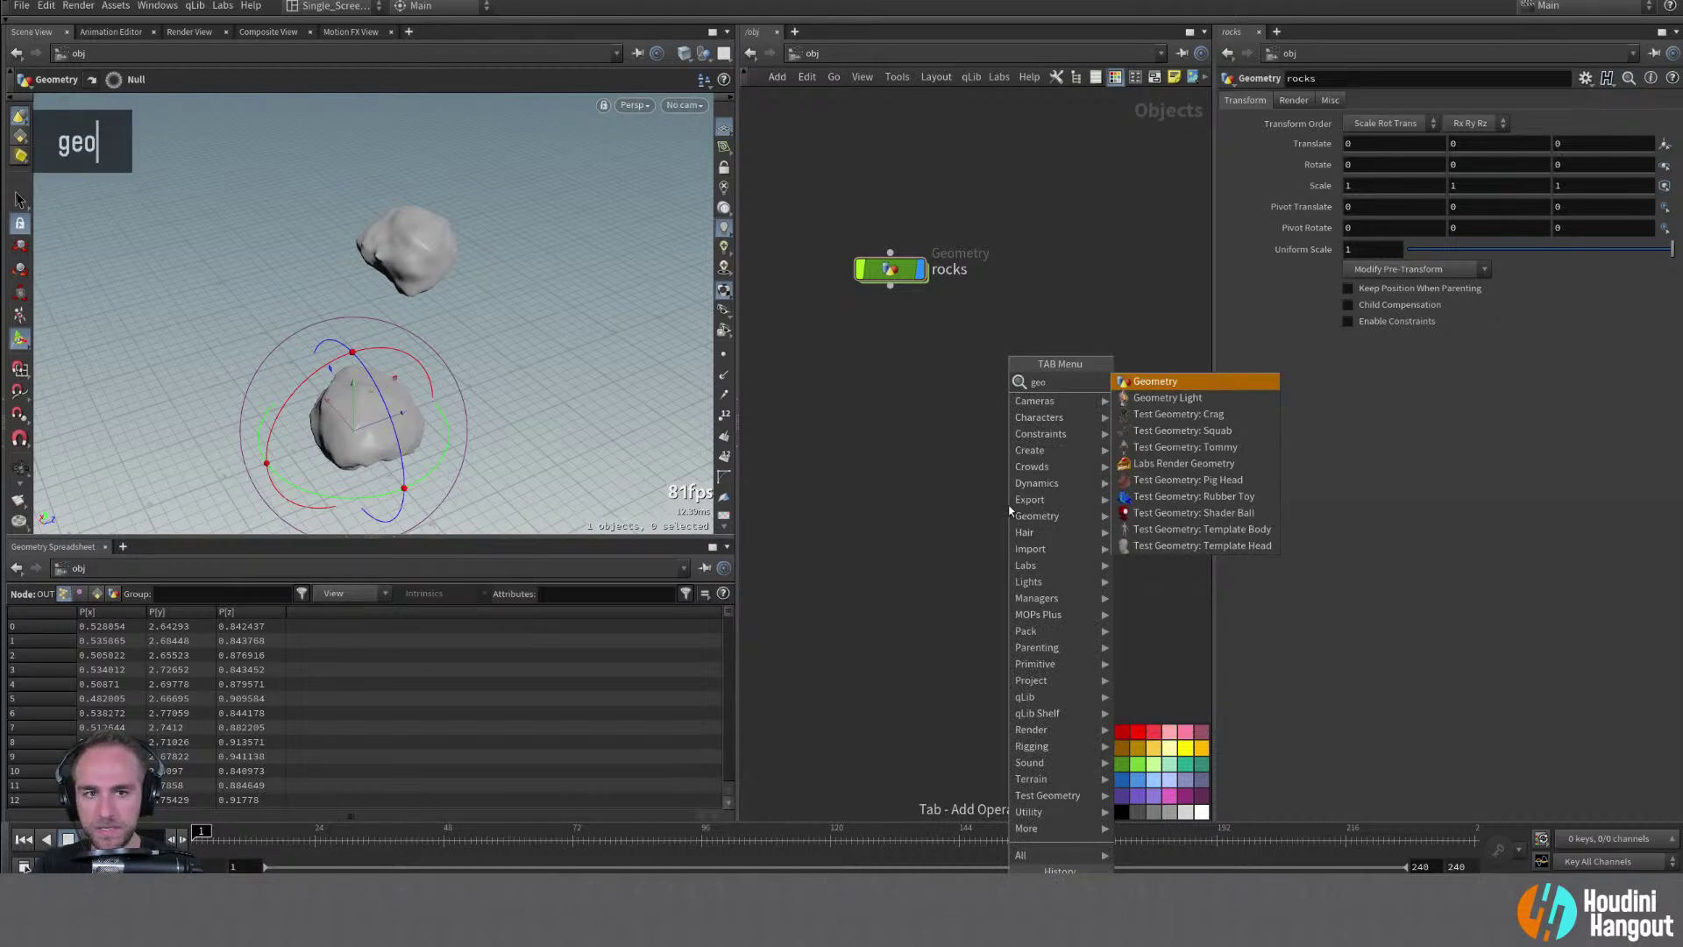
key(Return)
click(891, 365)
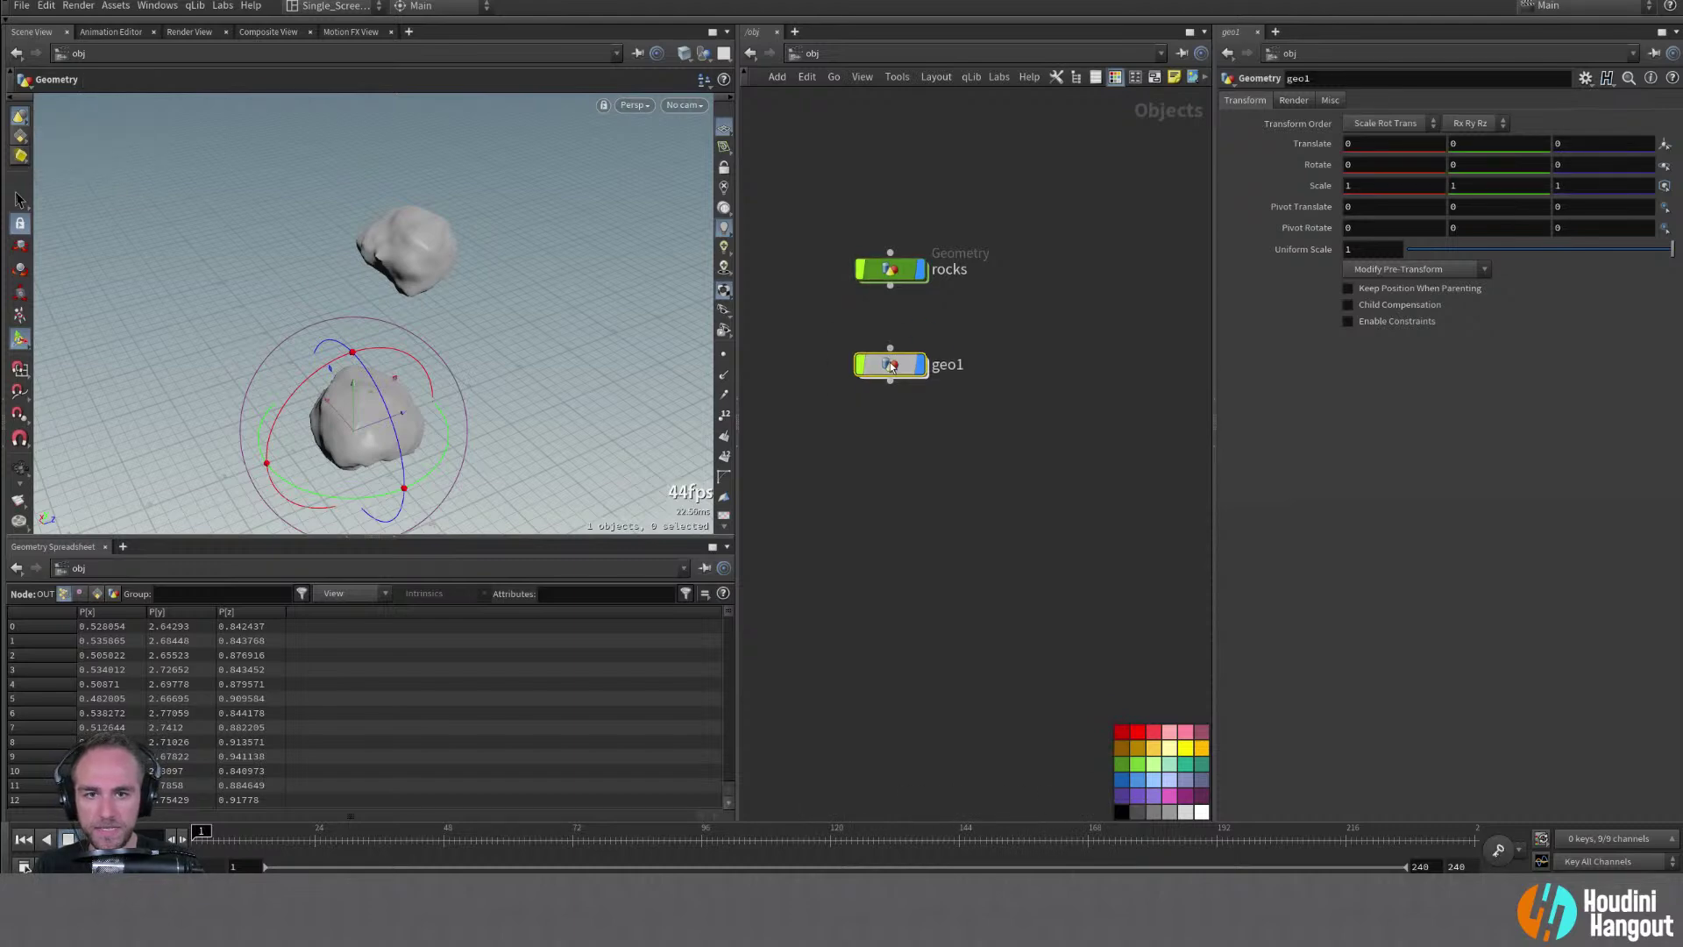
drag(890, 363, 889, 373)
Rename the new geometry object flip_sim and colour it purple
double_click(954, 373)
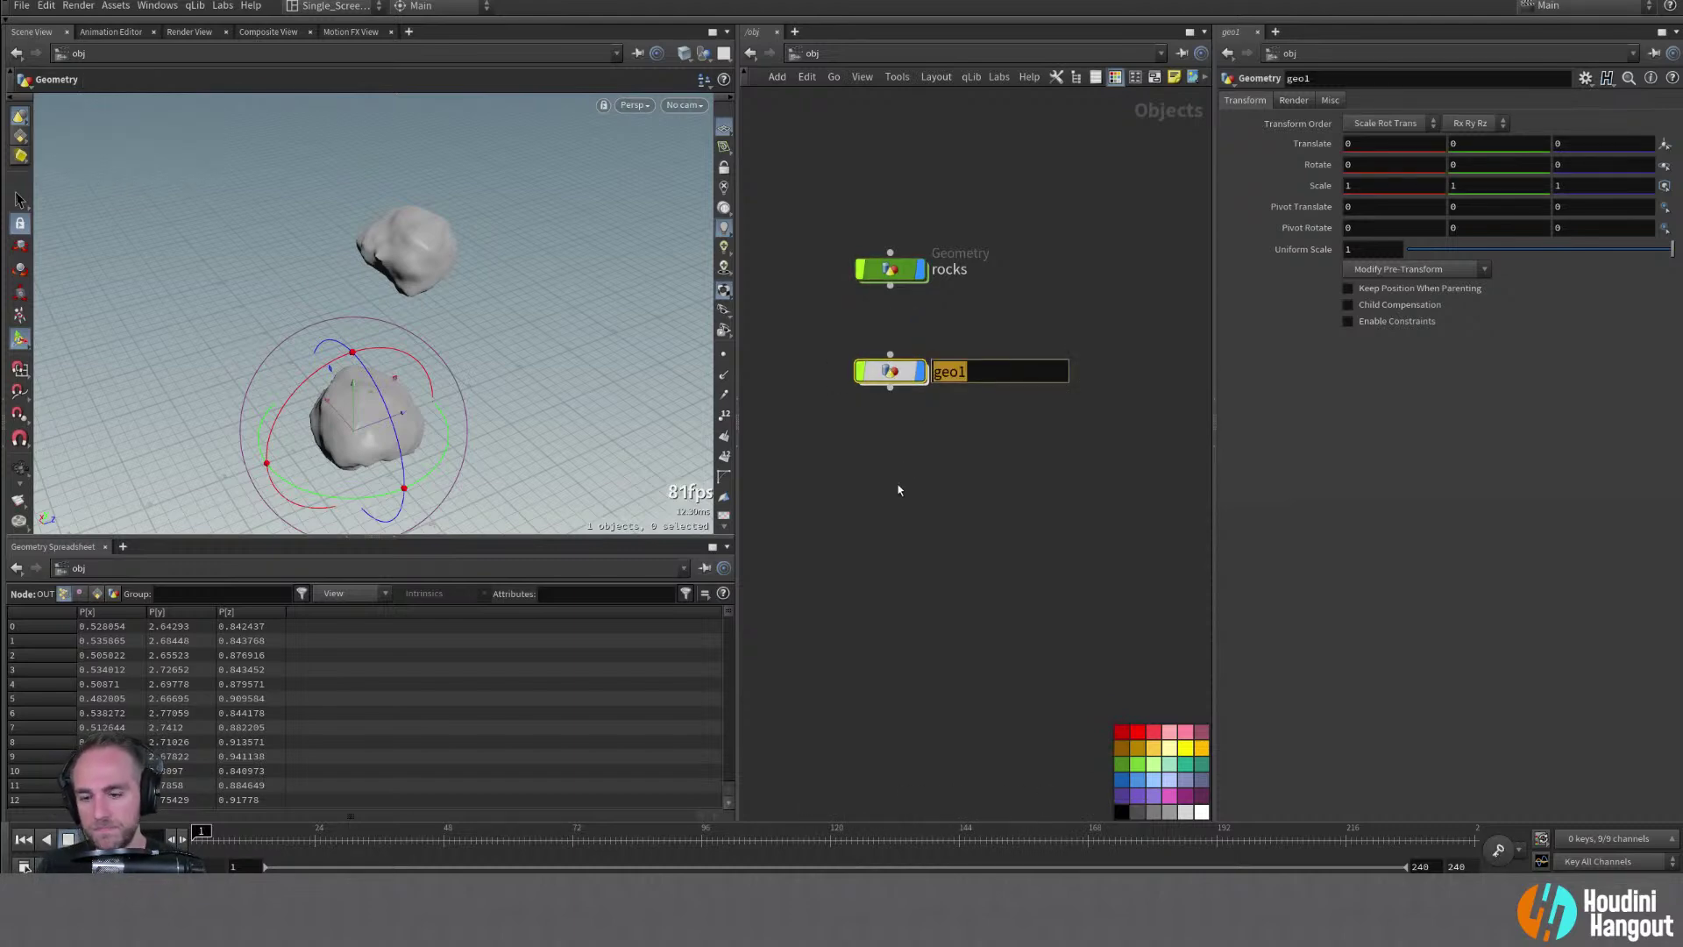
text(FLIP)
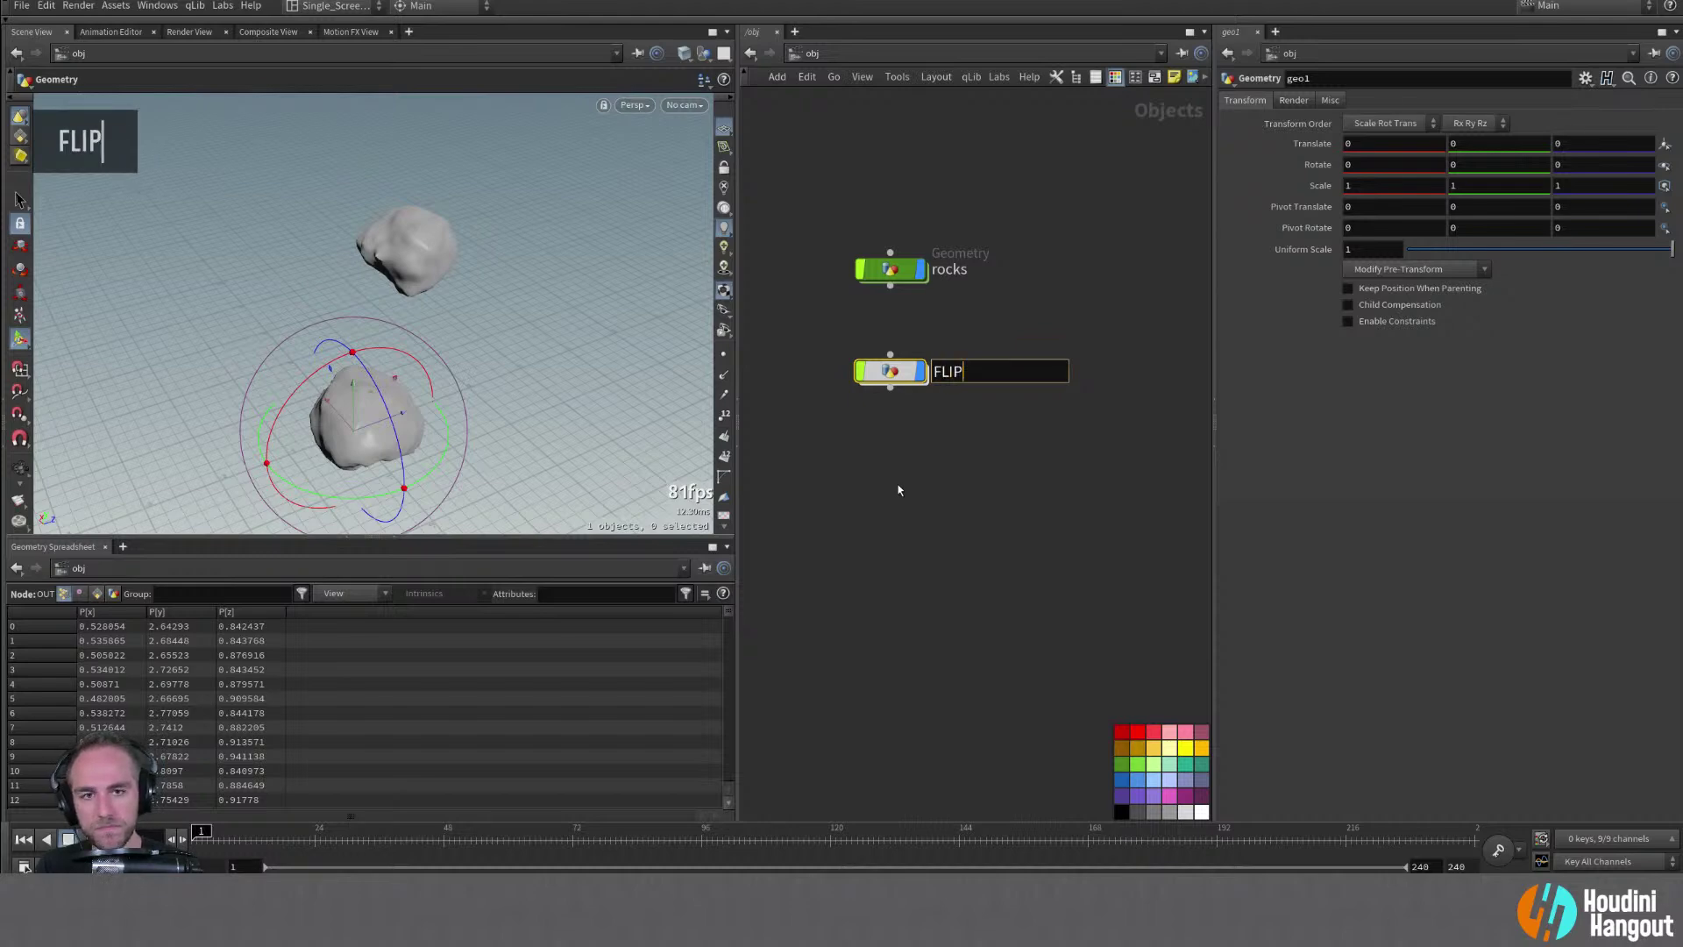
key(BackSpace)
key(BackSpace)
key(BackSpace)
key(BackSpace)
text(f)
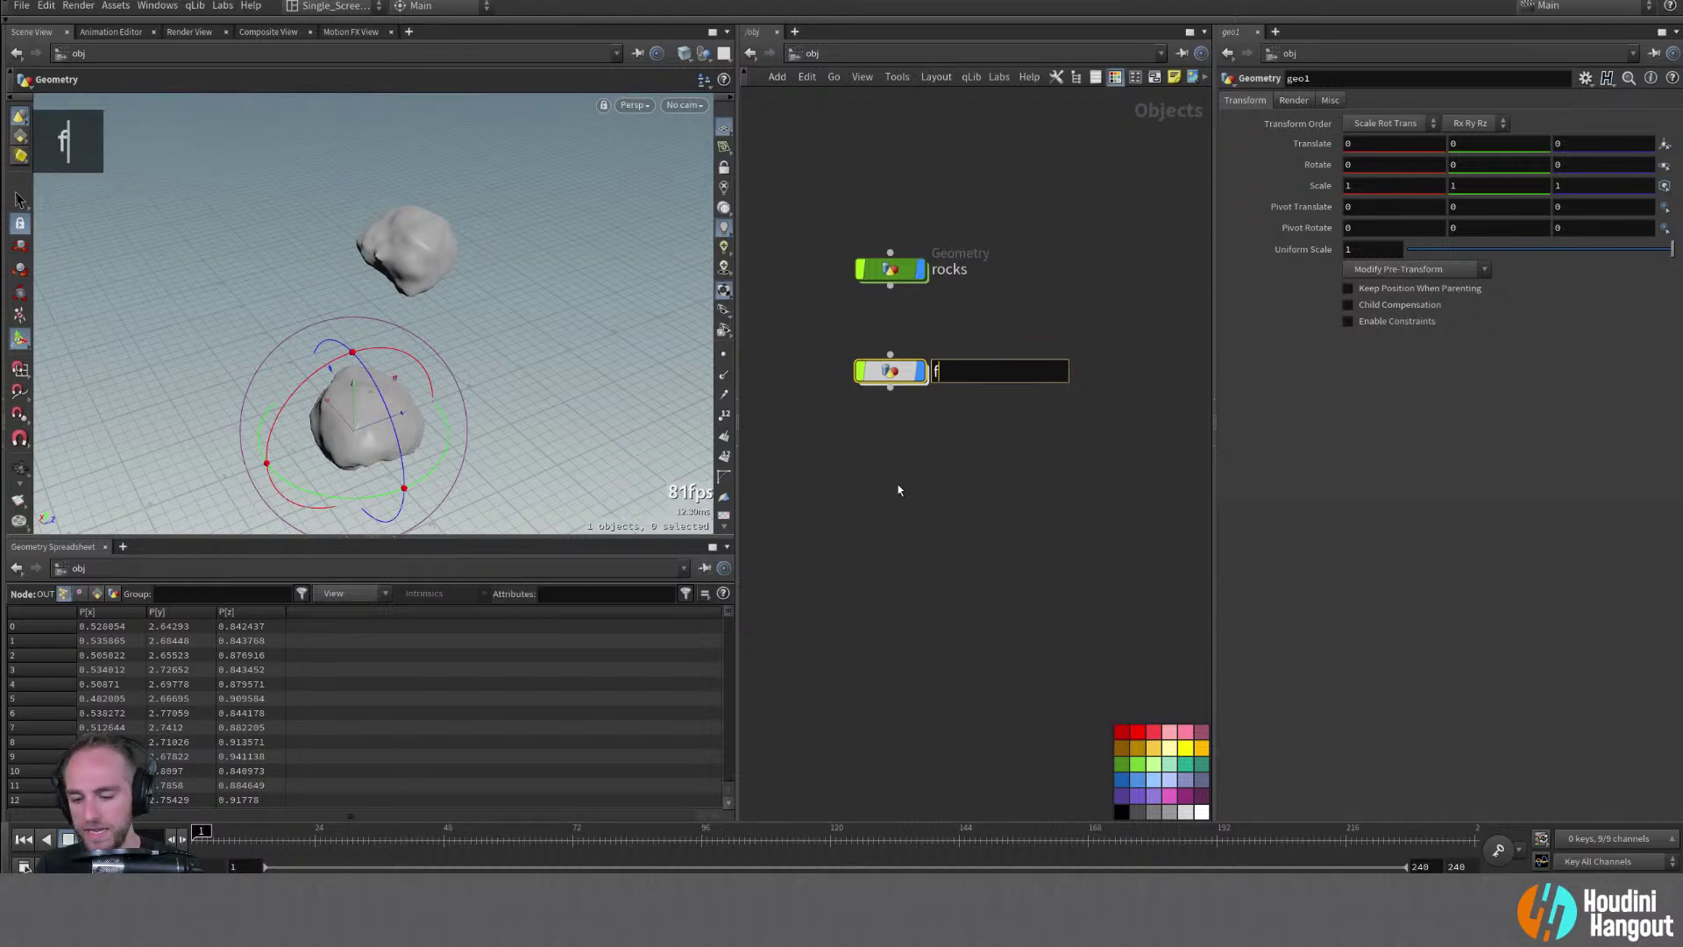
text(lip_sim)
key(Return)
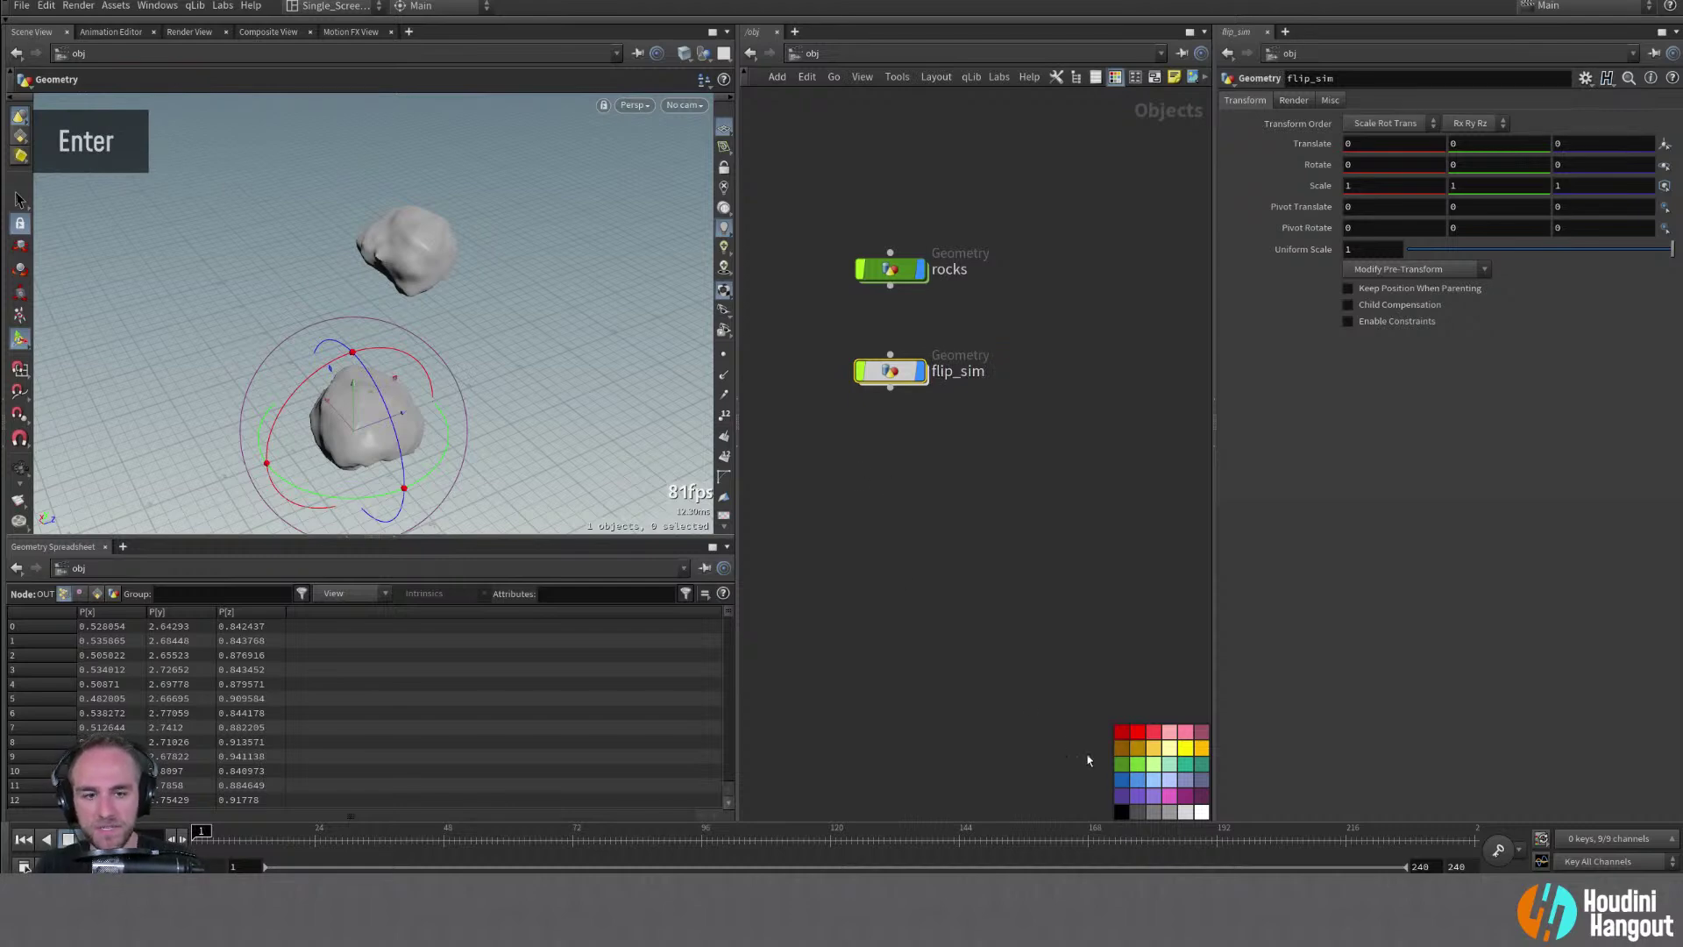
click(1119, 795)
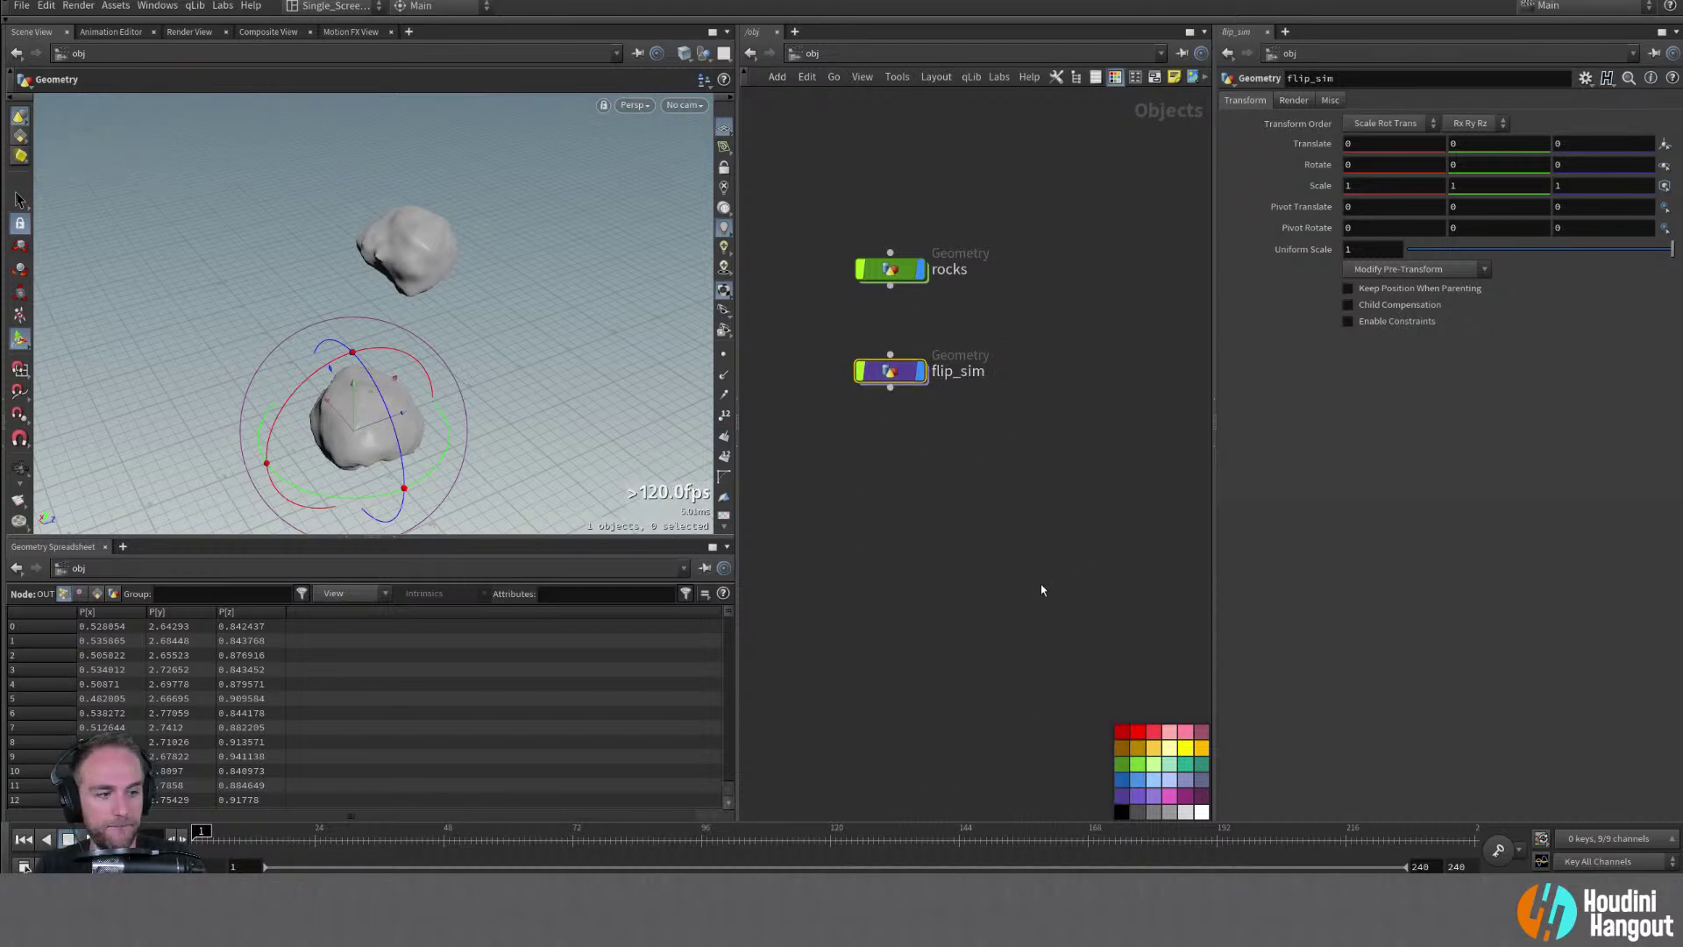
Enter the flip_sim object and place an Object Merge node in its empty network
double_click(899, 370)
alt+drag(499, 411, 401, 380)
alt+middle_drag(402, 379, 417, 334)
alt+right_drag(418, 334, 438, 349)
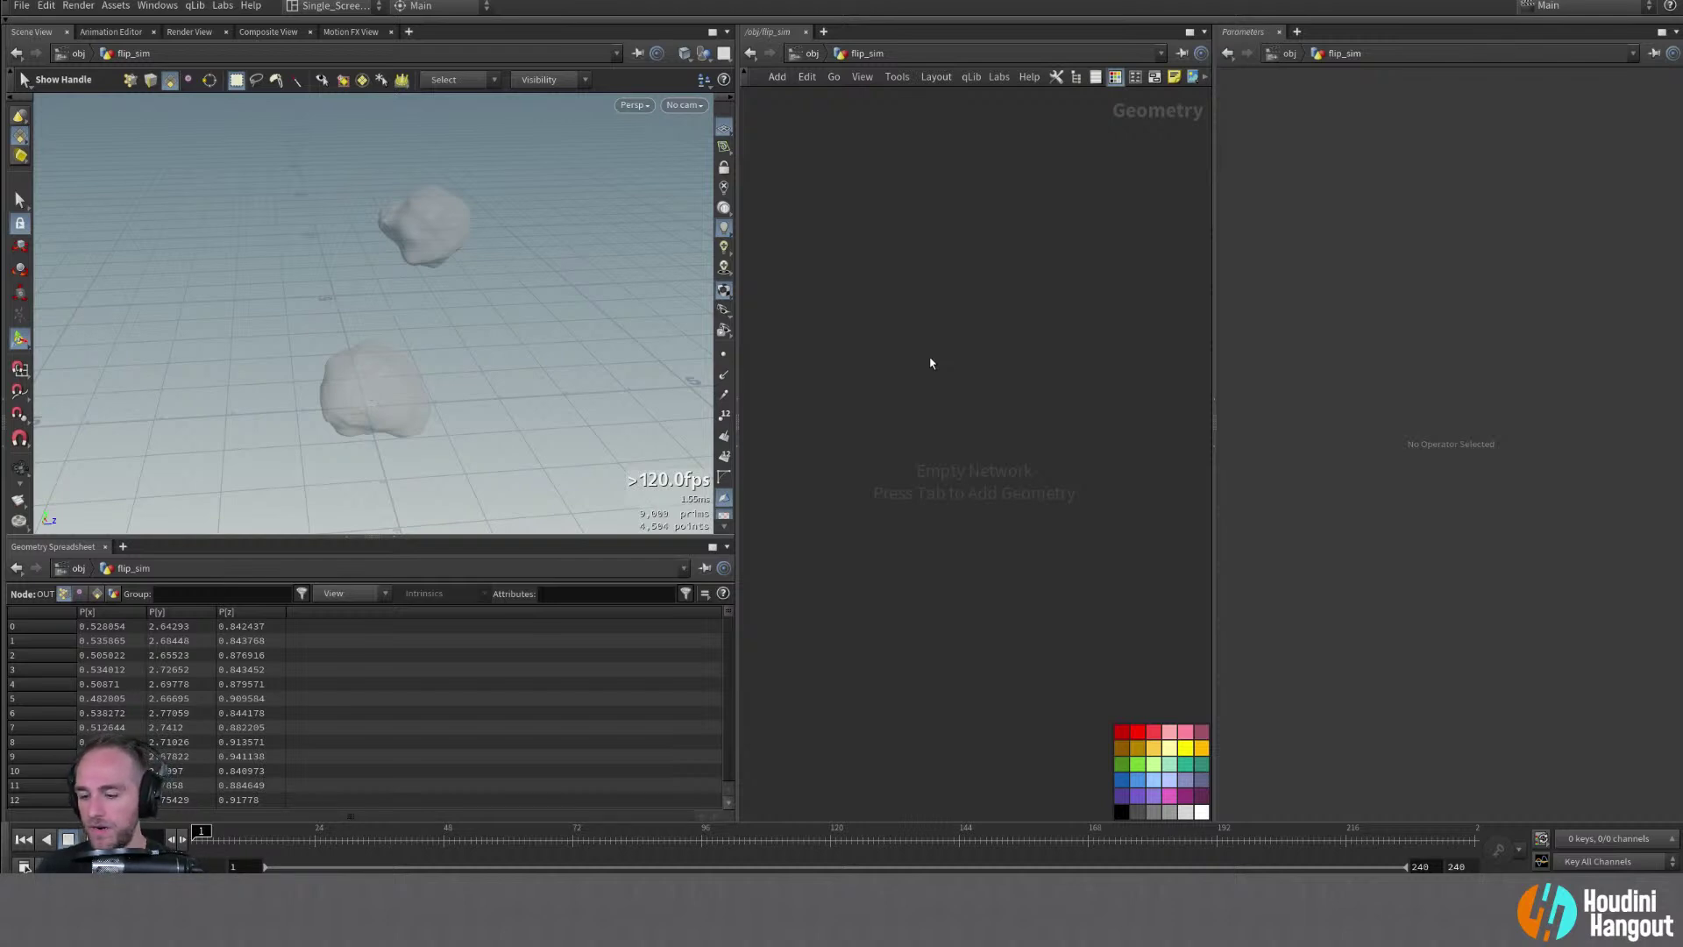
key(Tab)
text(d)
key(BackSpace)
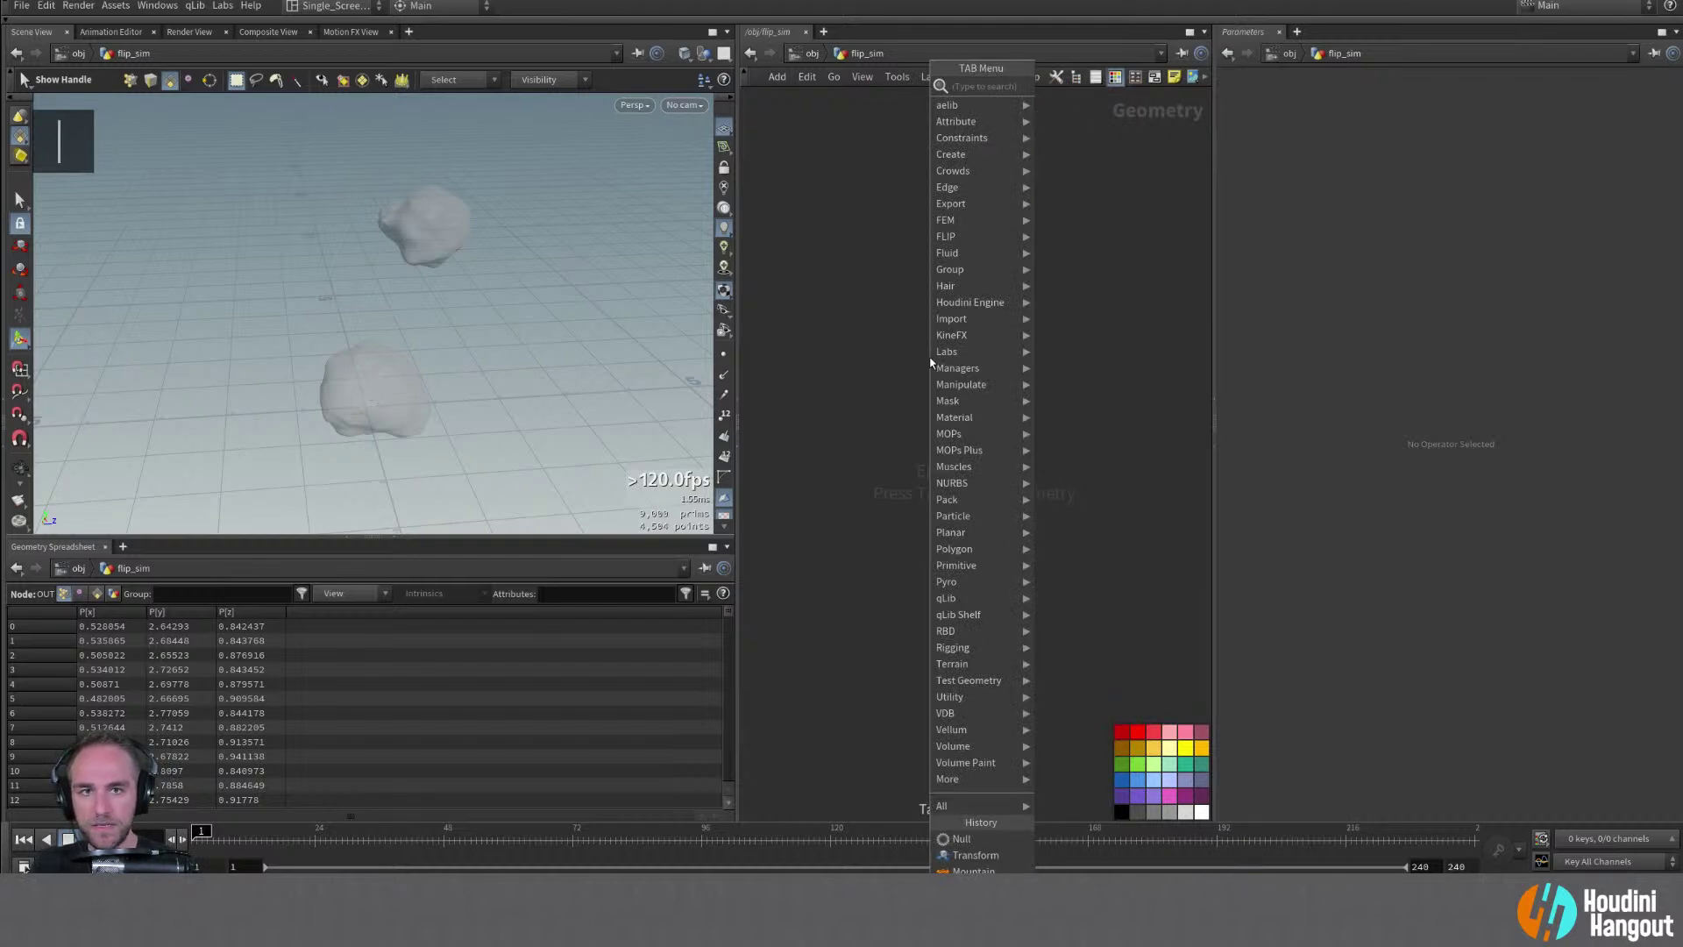
text(object)
key(Return)
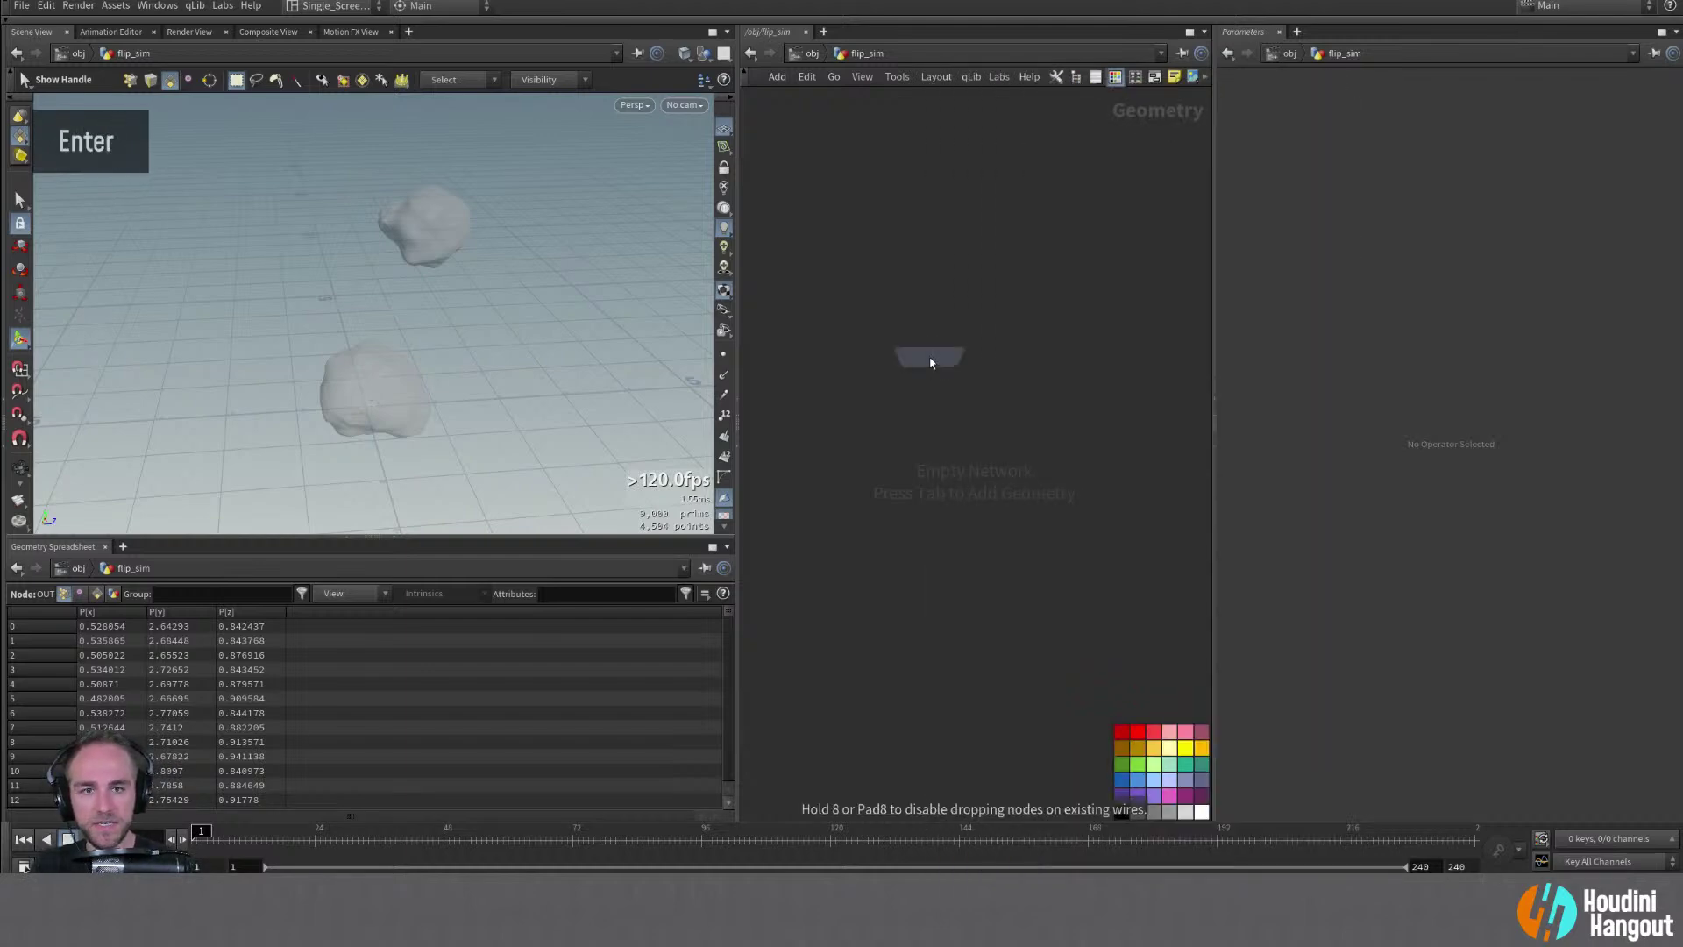
click(931, 362)
Set the Object Merge's first object to /obj/rocks/OUT and shift the node aside in the network
click(1654, 141)
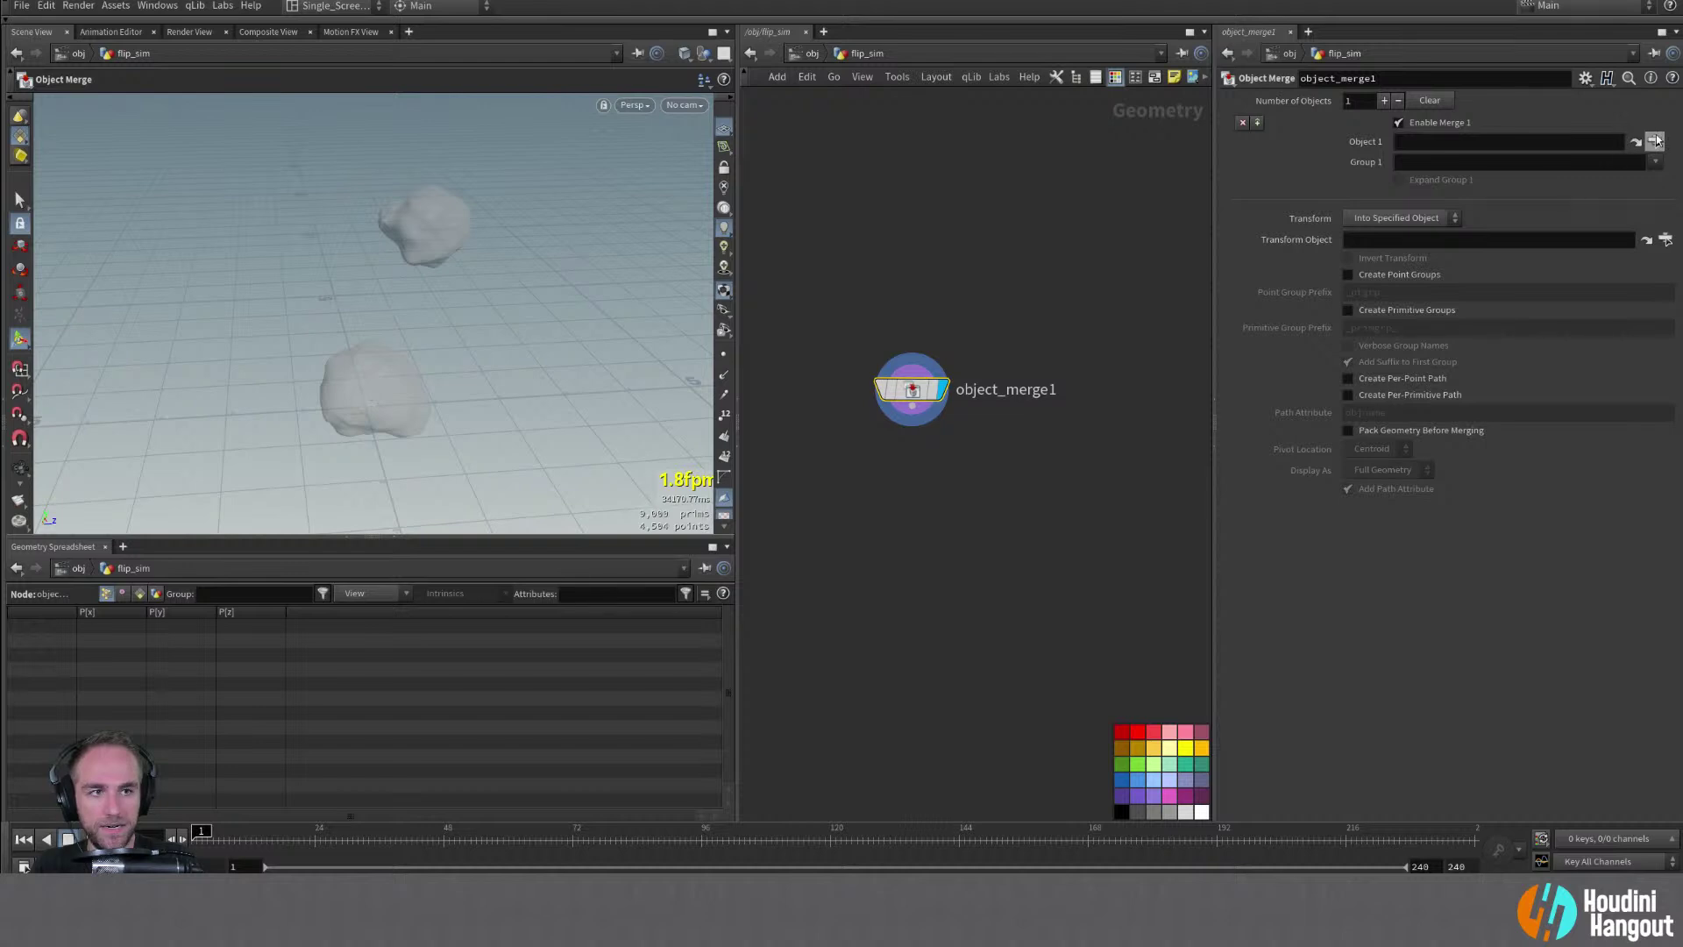
click(1505, 63)
double_click(1556, 77)
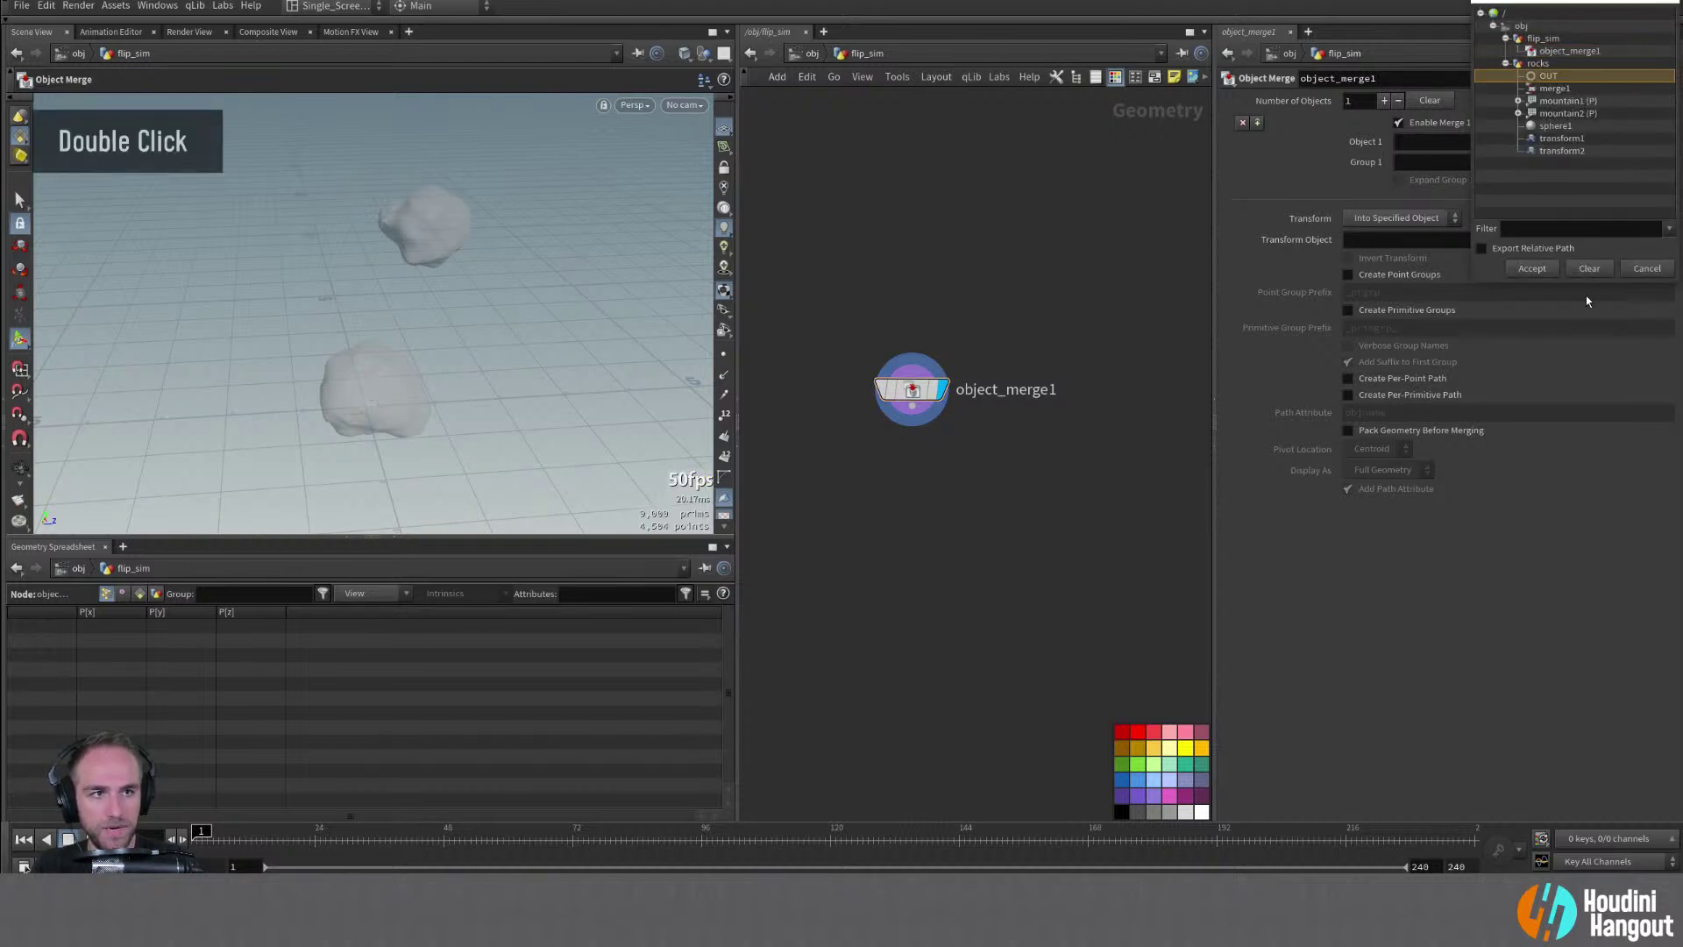
drag(912, 389, 1004, 374)
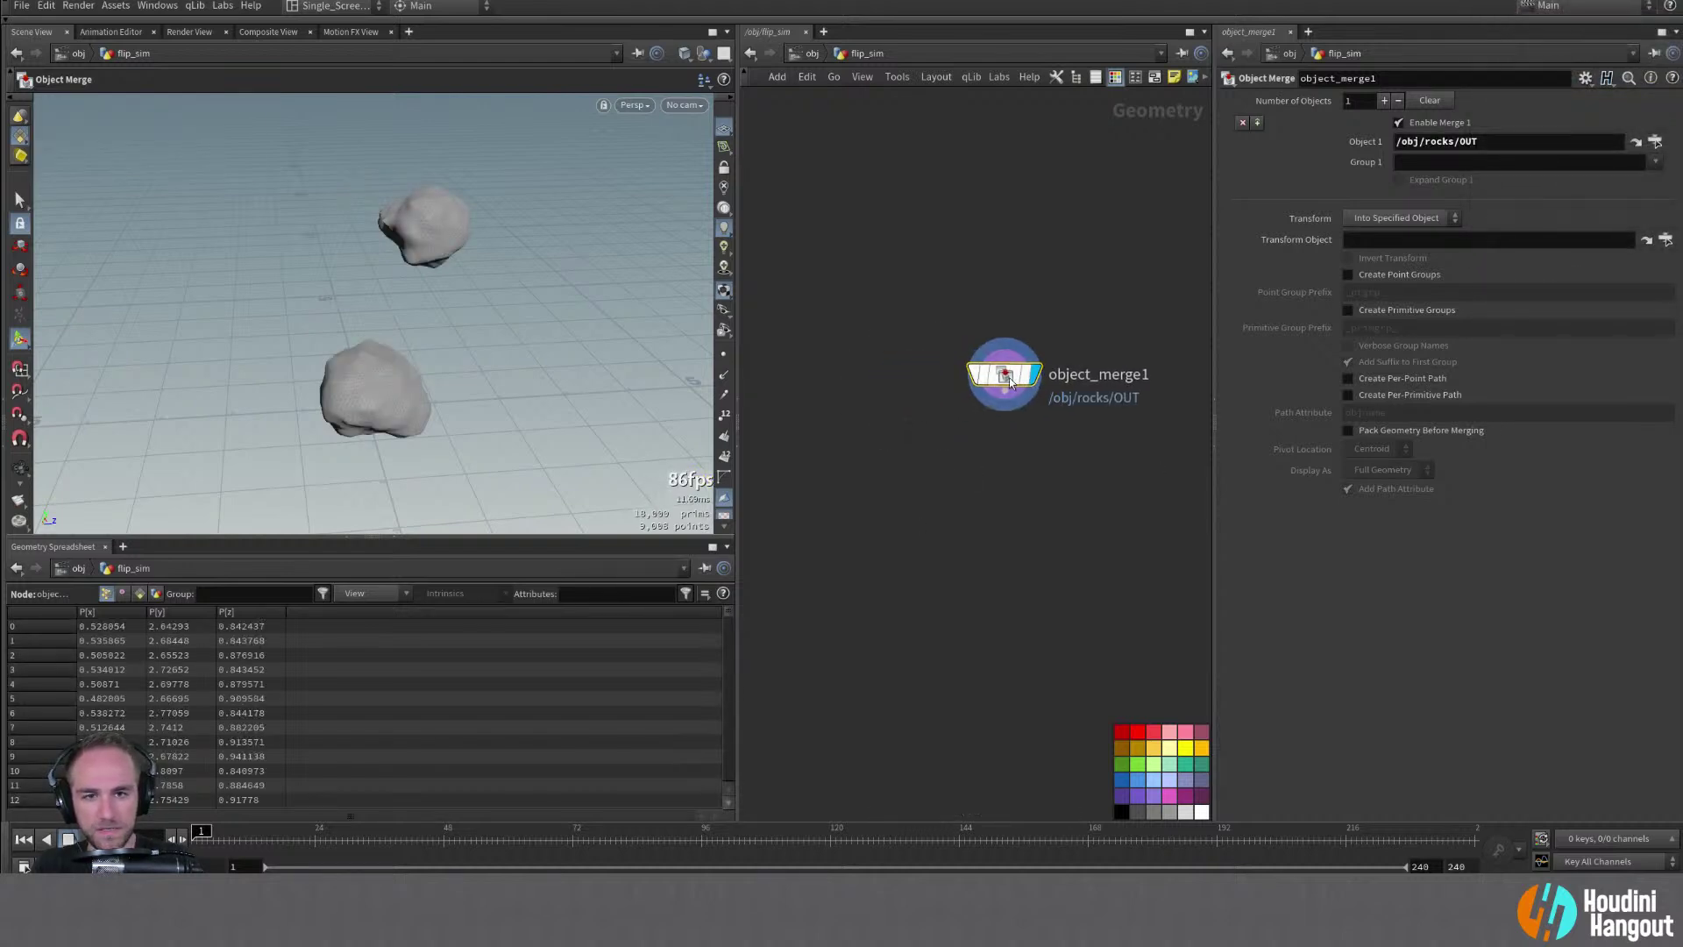
Rename the Object Merge node get_rocks and reposition it in the network
double_click(1094, 374)
click(1095, 374)
text(get)
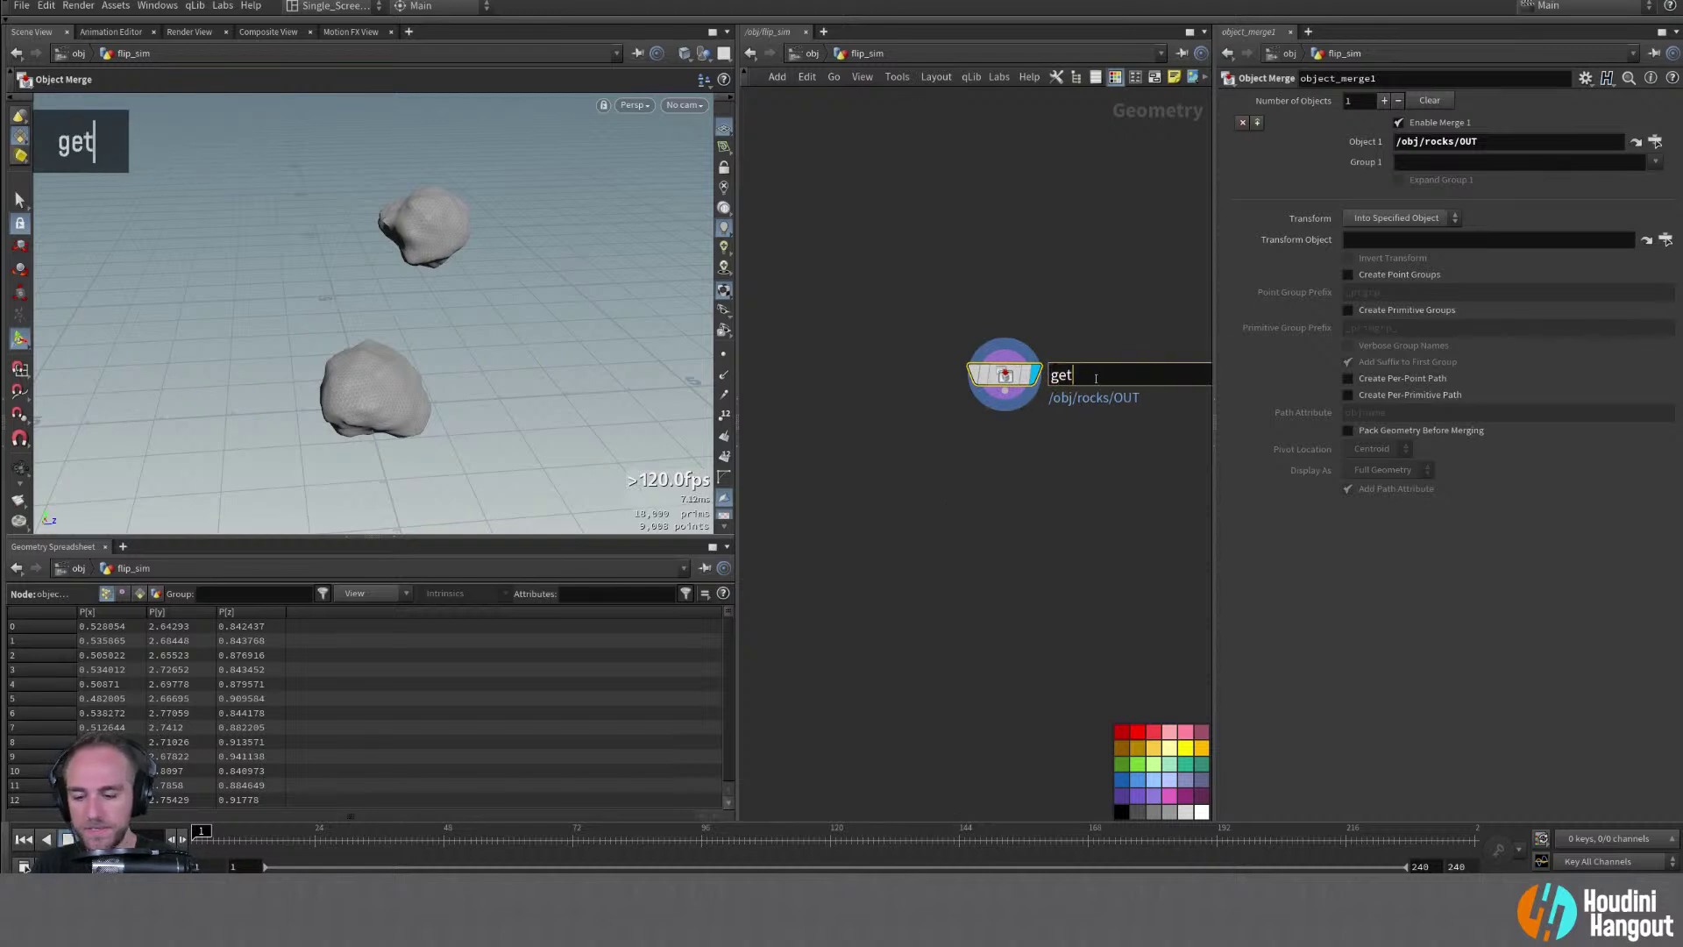
text(_rocks)
key(Return)
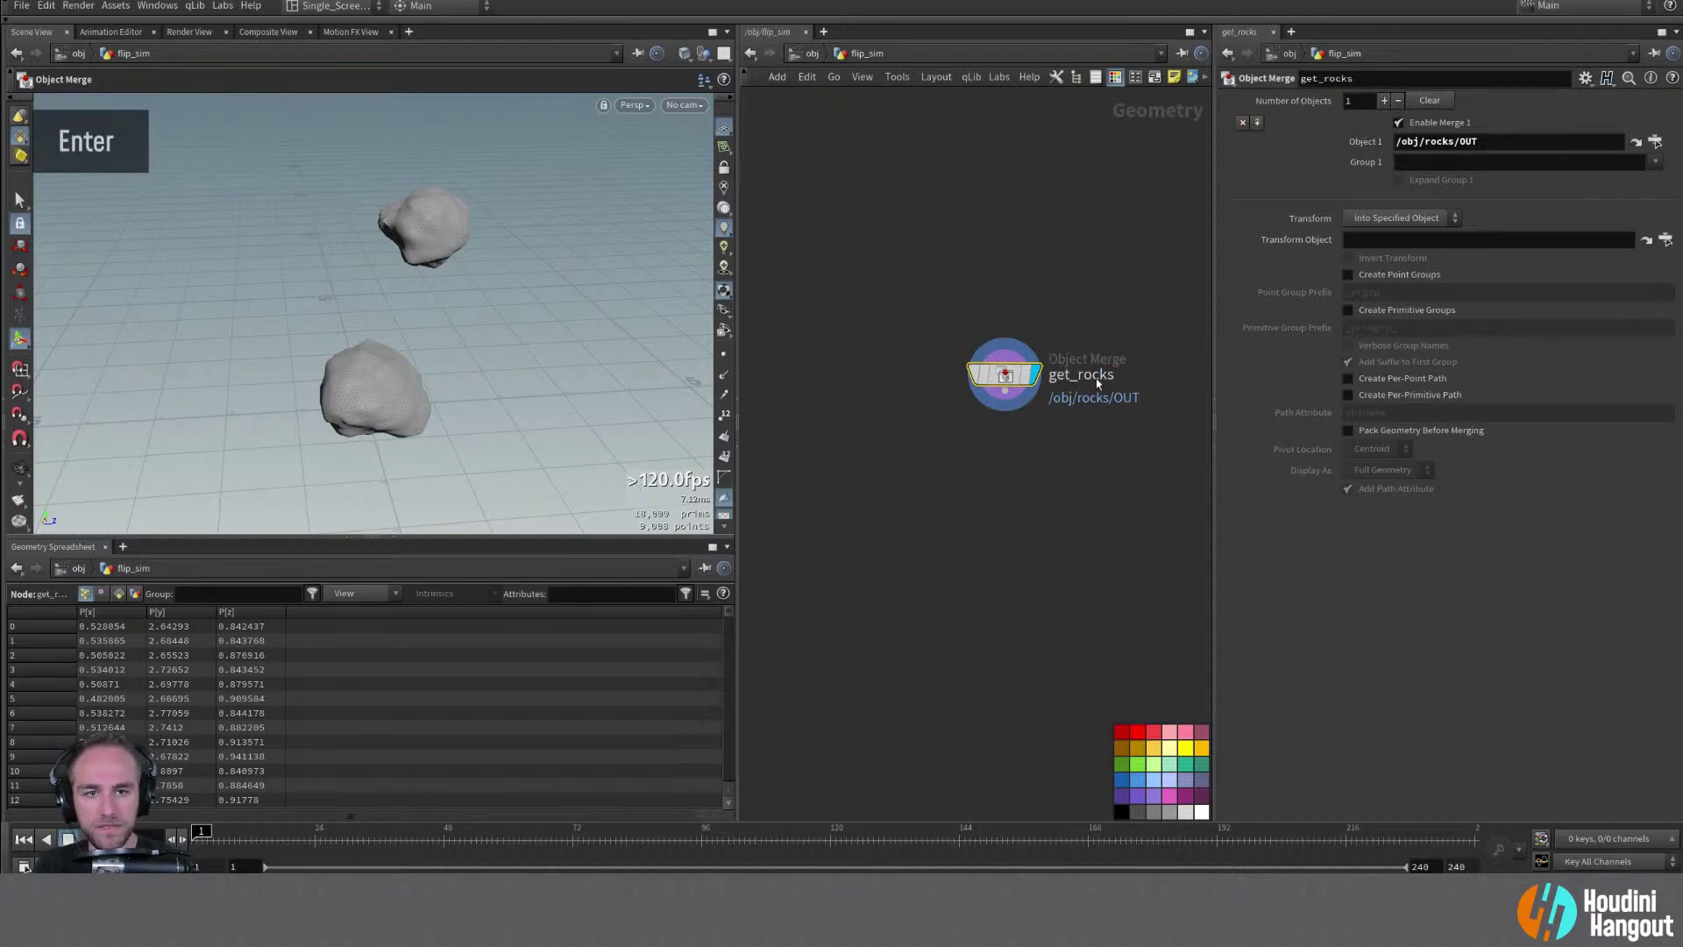
drag(1004, 377, 1048, 353)
double_click(1049, 354)
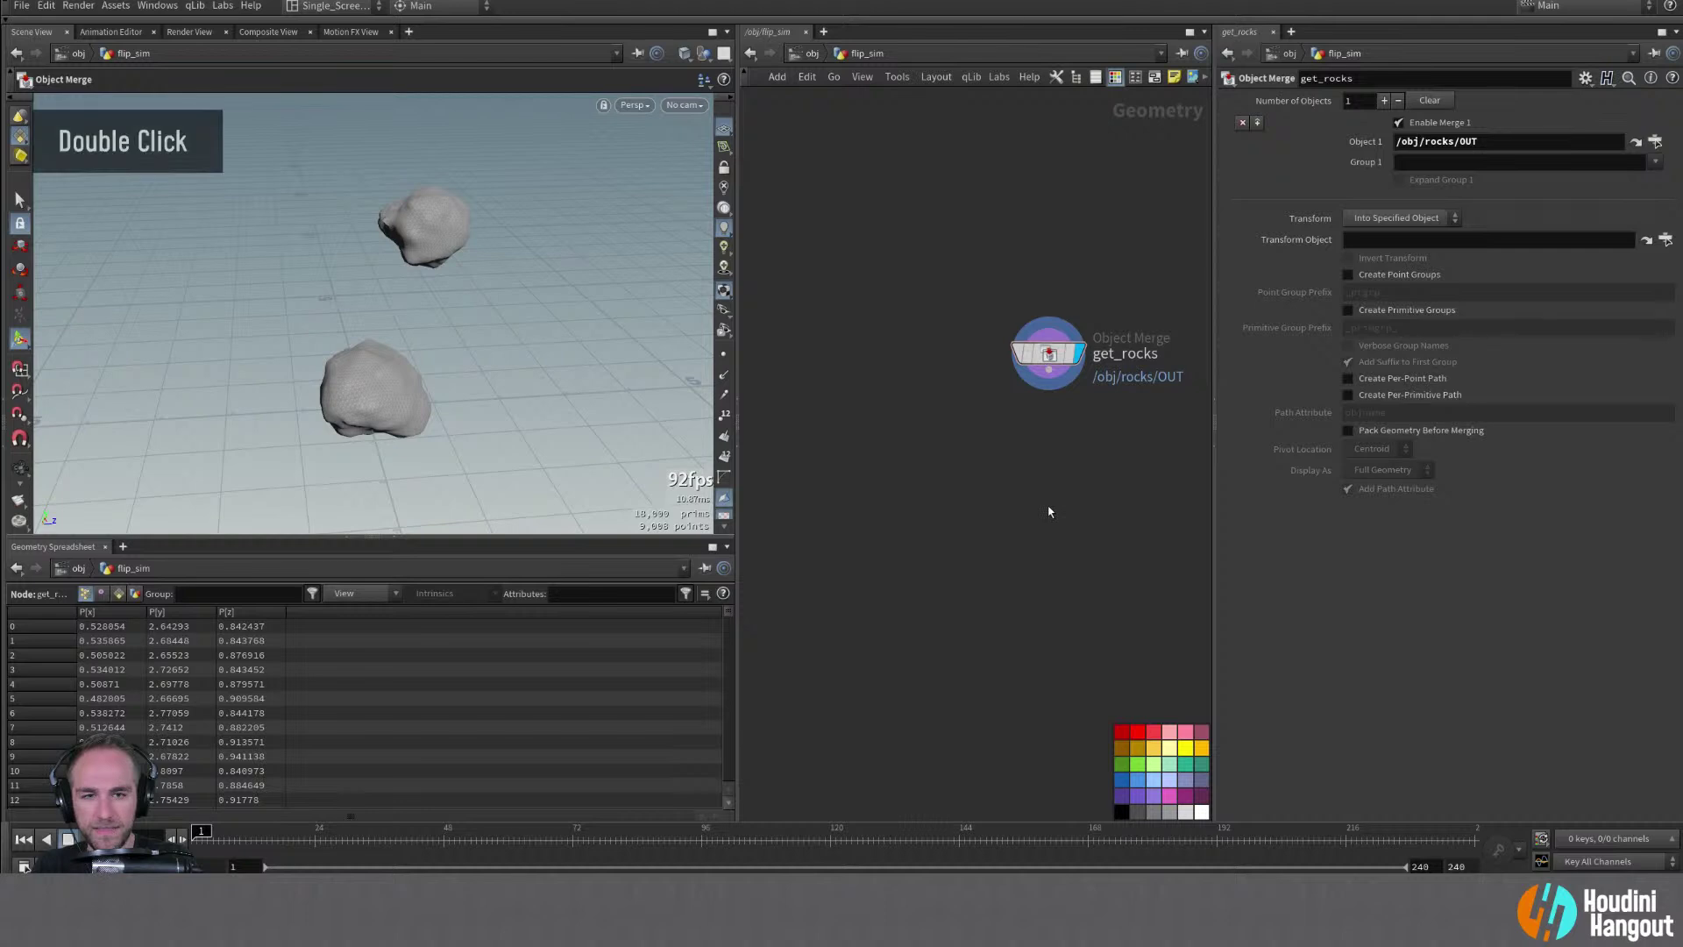
alt+drag(346, 195, 423, 259)
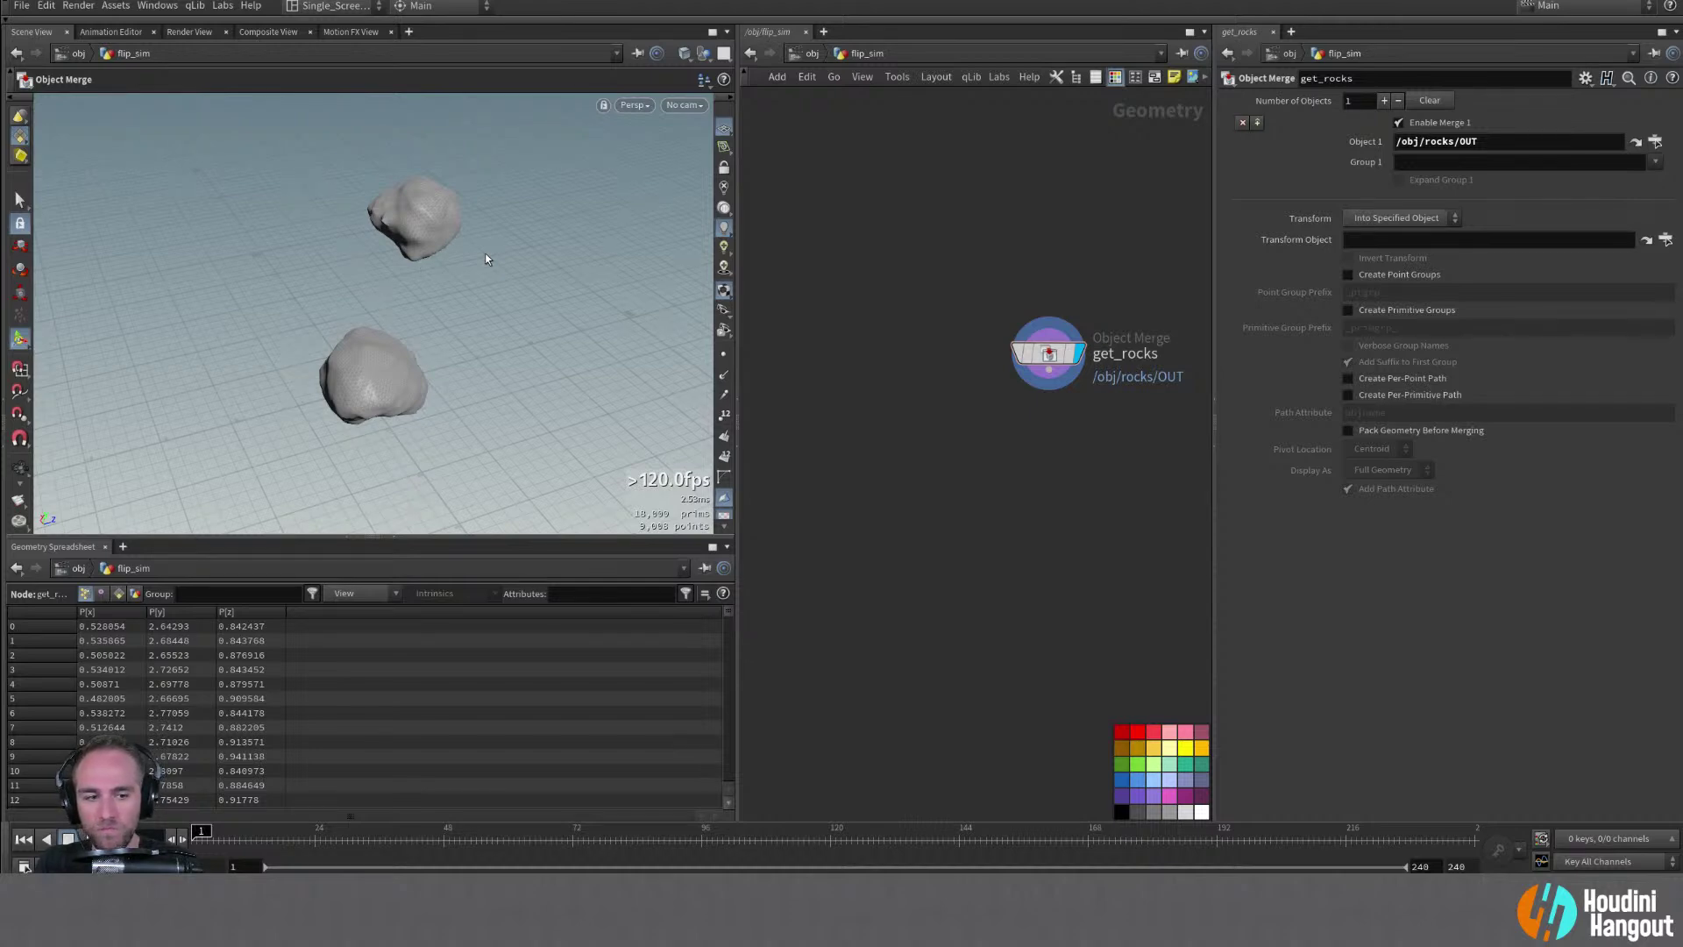
Add a Blast node, connect it to the get_rocks output and display it
key(Tab)
text(blasdt)
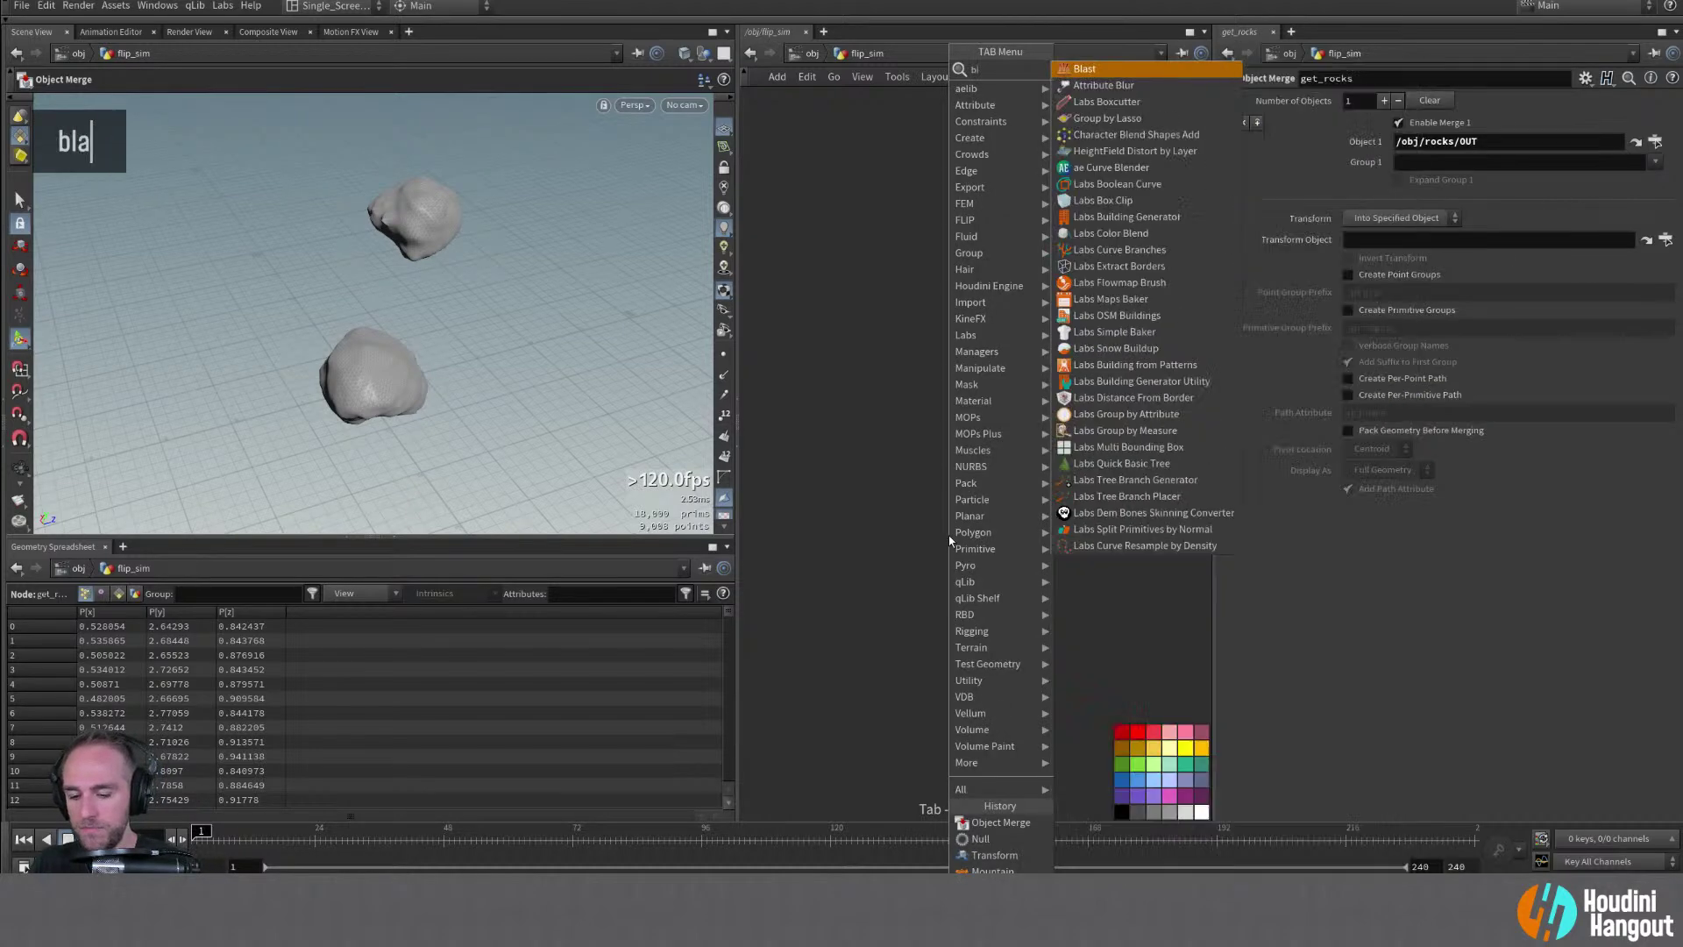
key(BackSpace)
text(t)
key(Return)
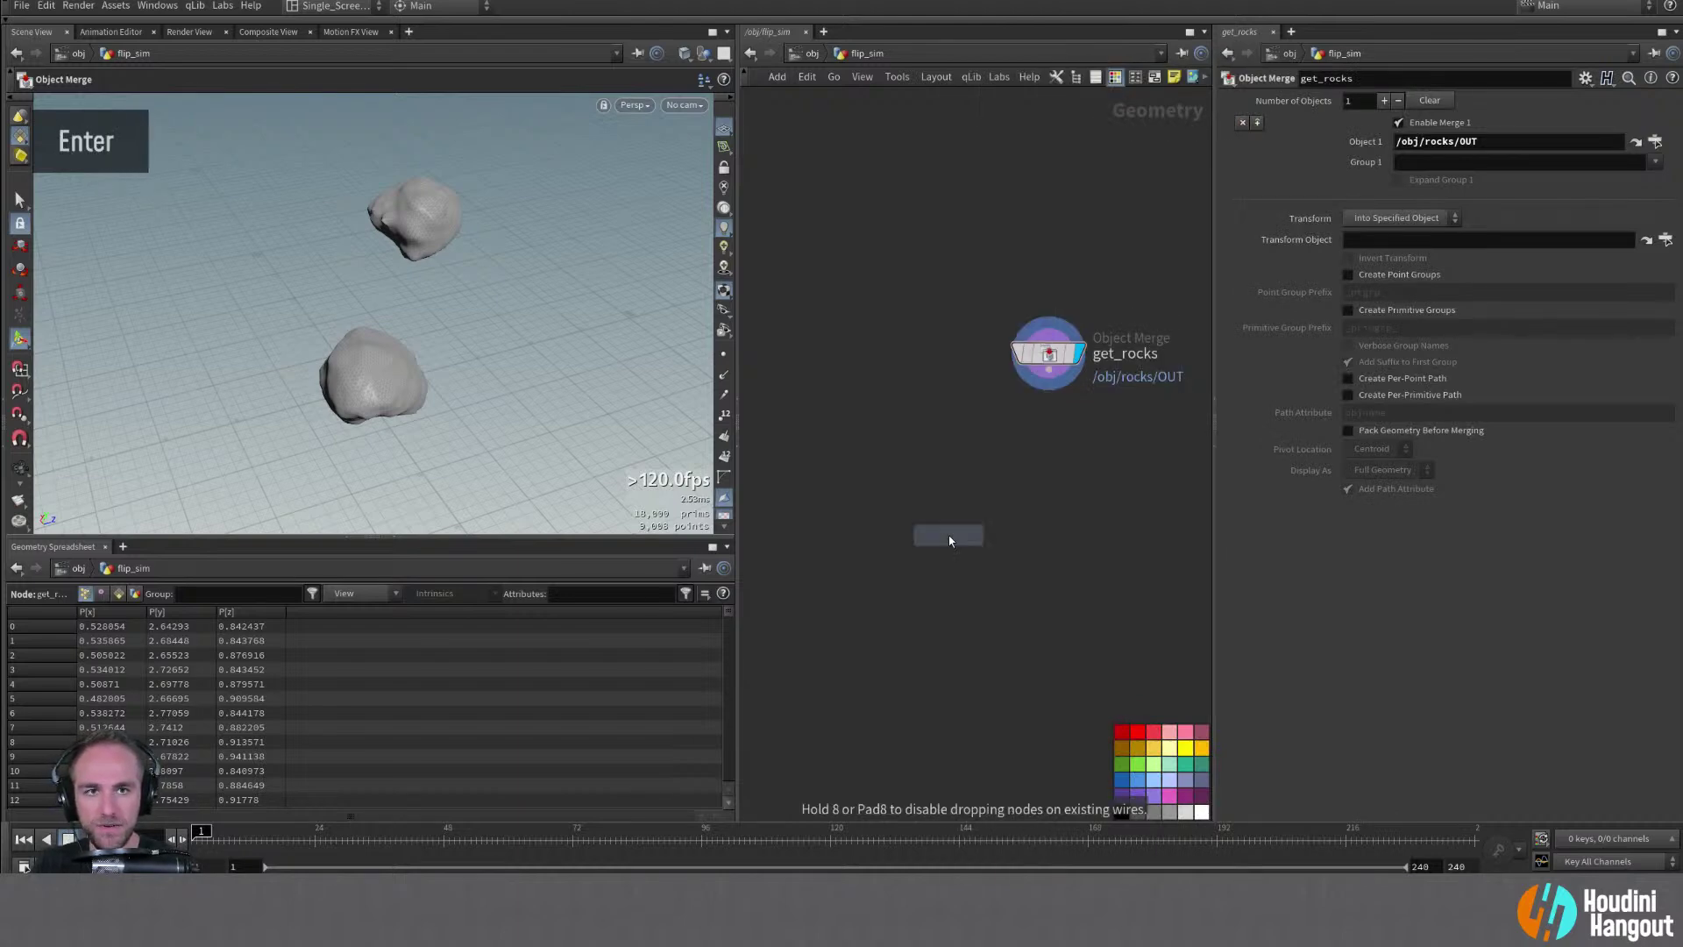
click(880, 478)
double_click(1048, 368)
double_click(880, 458)
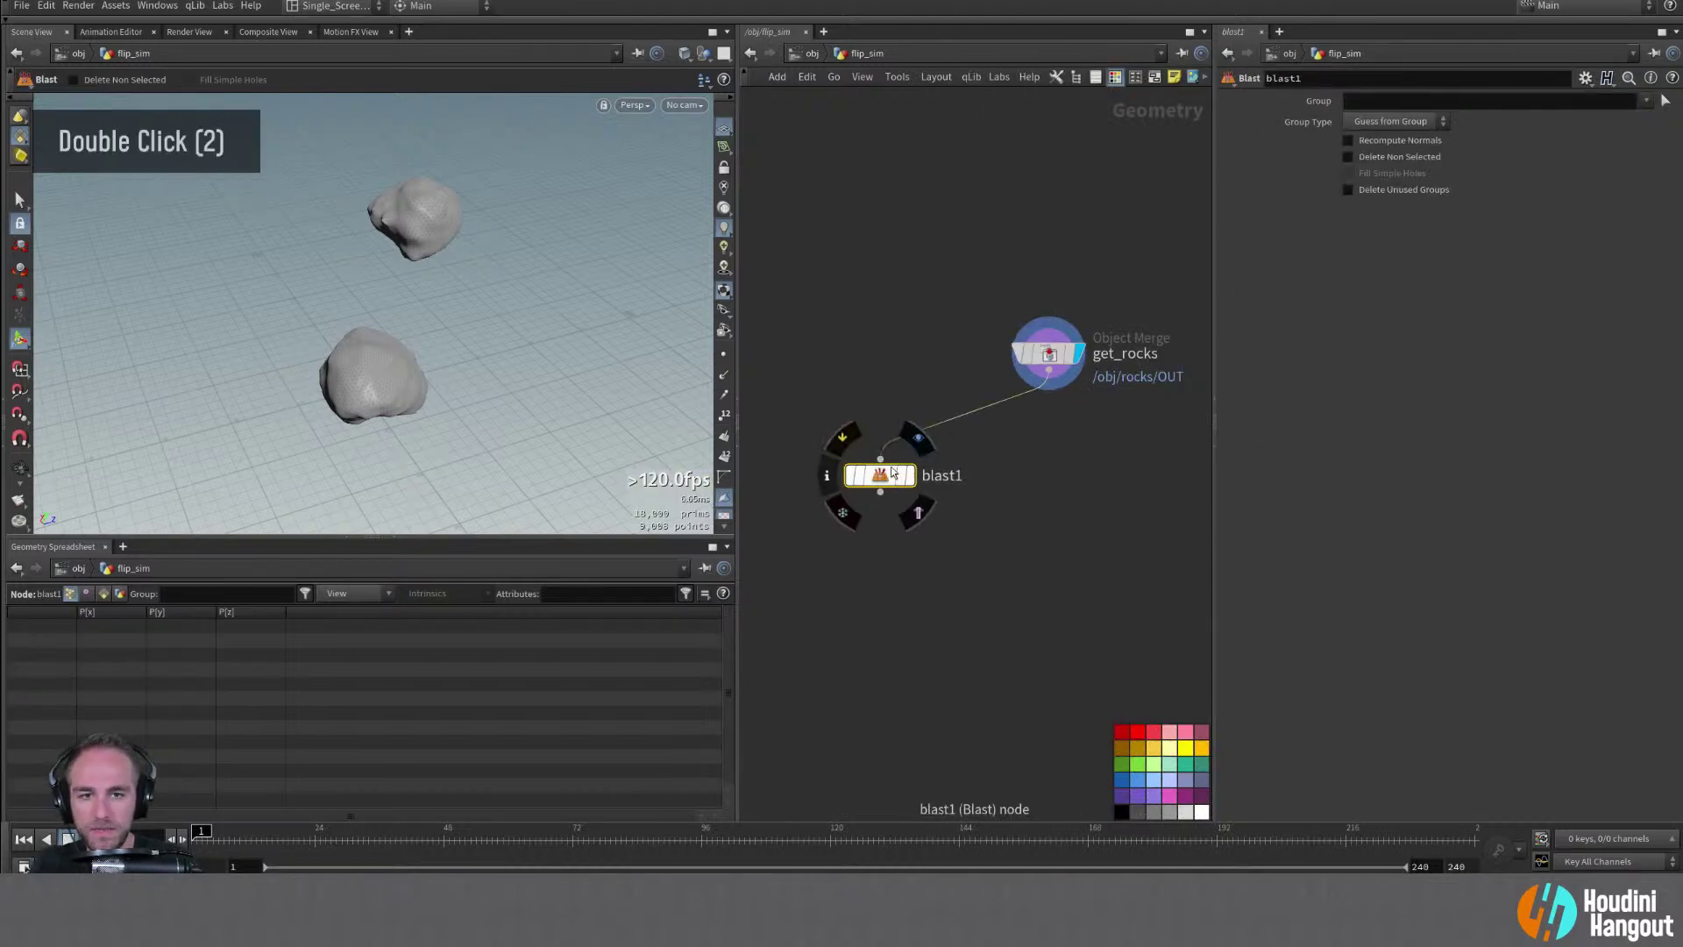
double_click(910, 475)
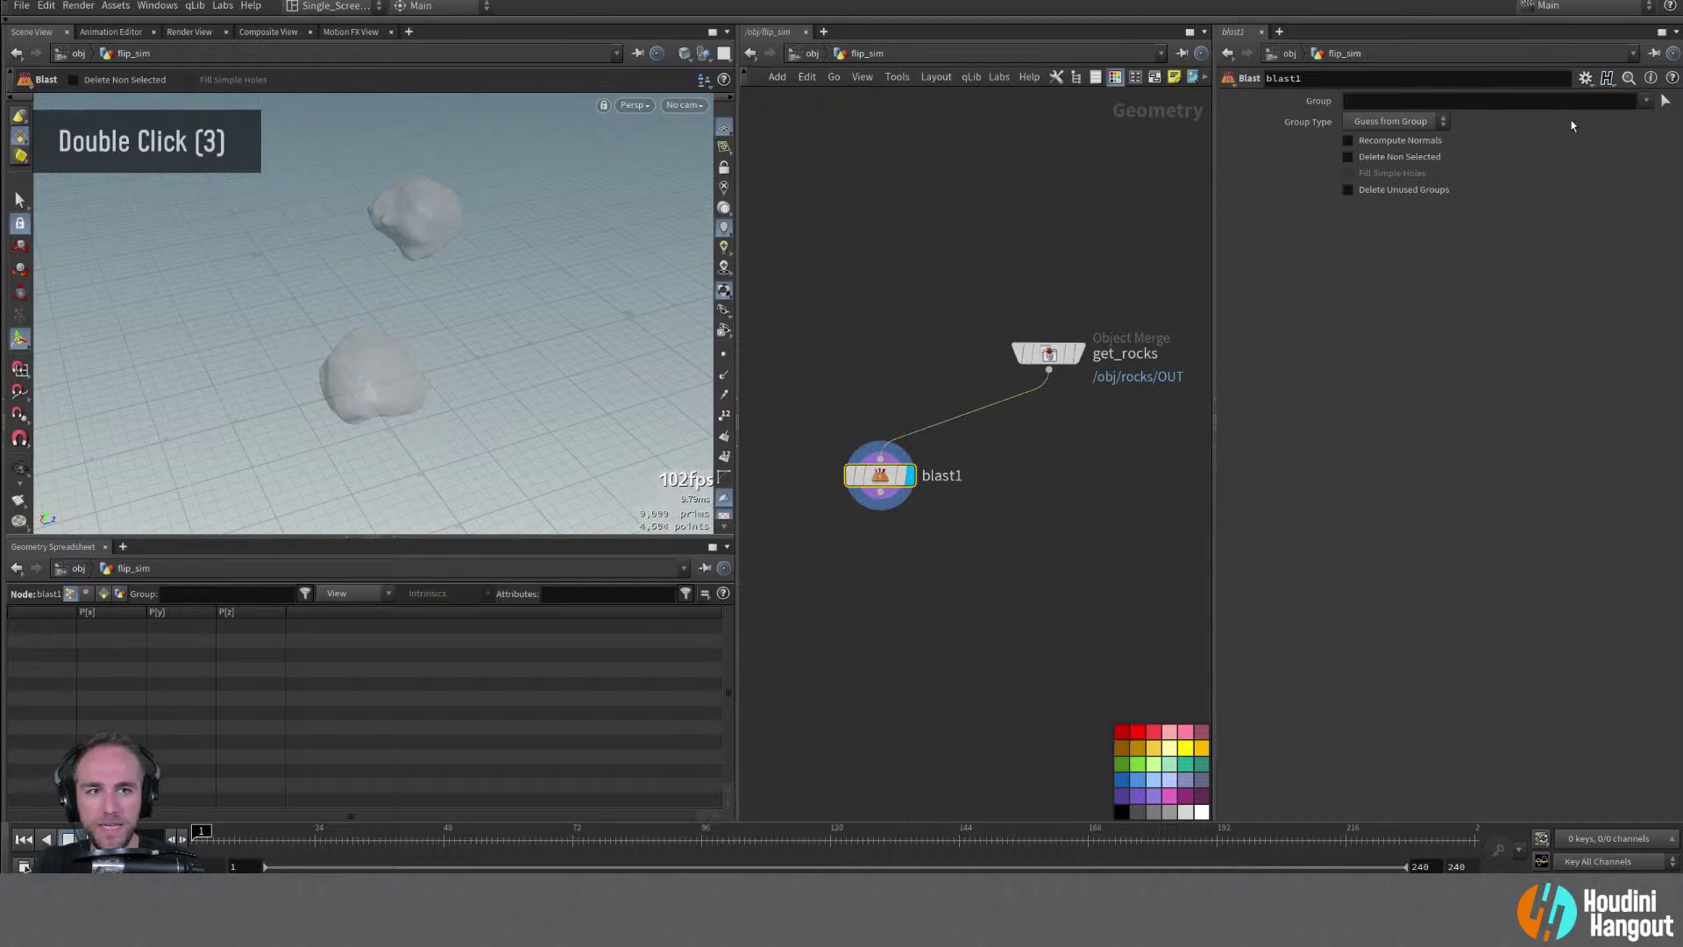
Set the Blast node's group type to Primitives and start picking its group on the upper rock
click(1409, 127)
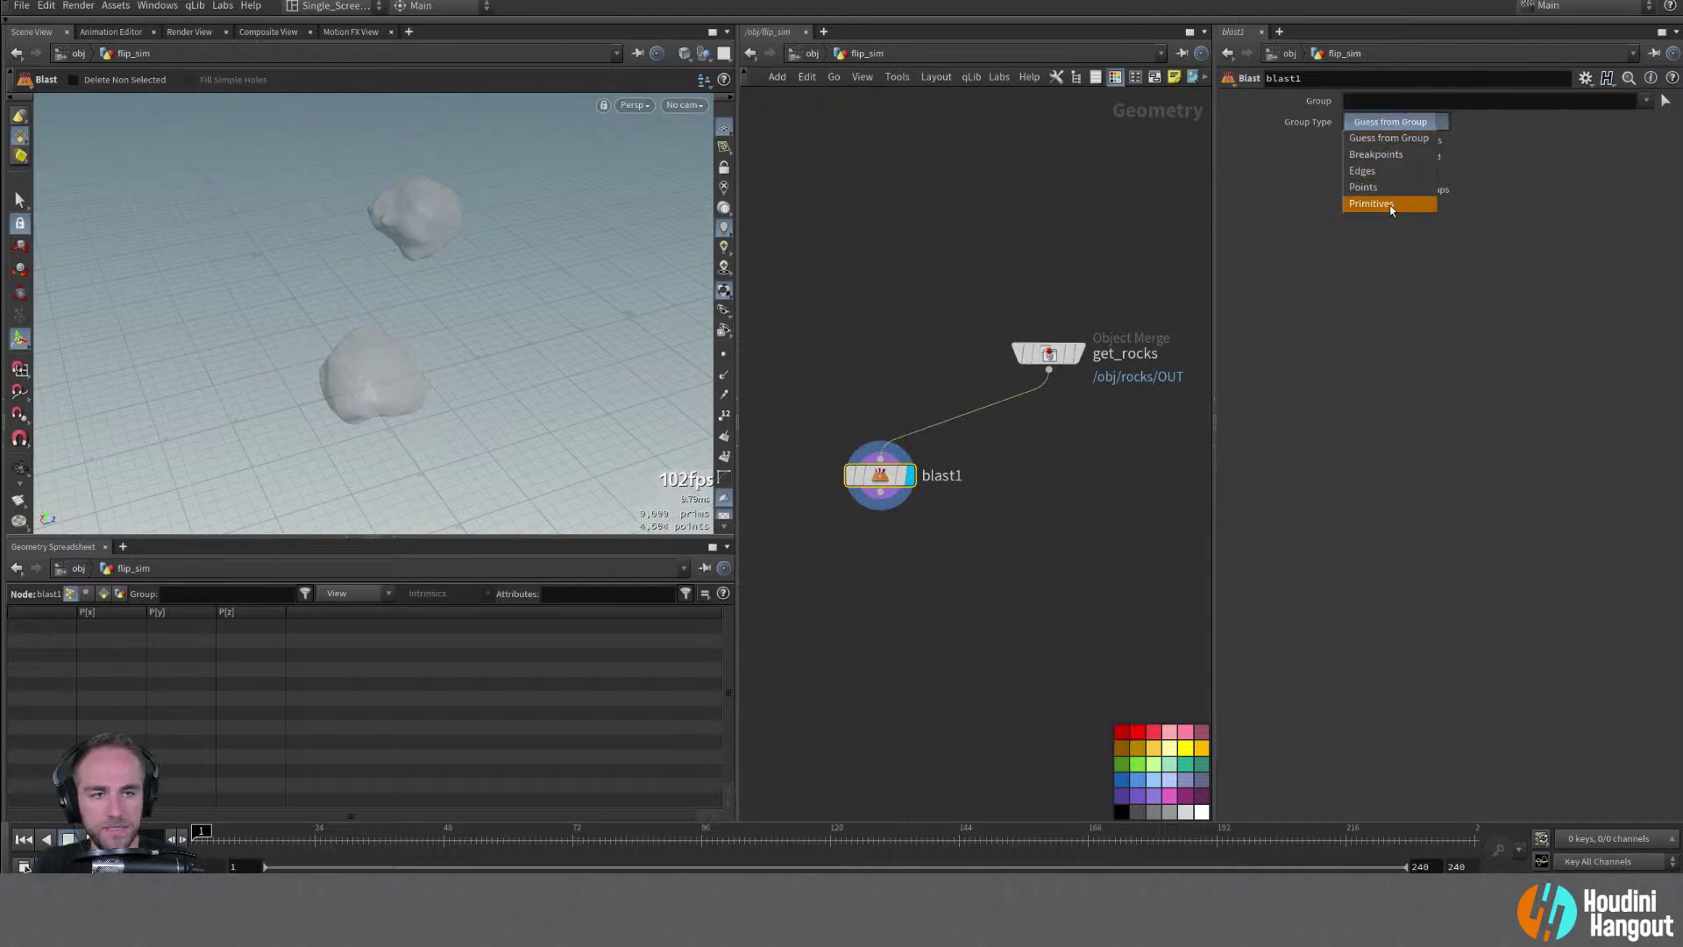
click(1390, 205)
ctrl+click(1077, 354)
alt+drag(517, 209, 486, 207)
alt+right_drag(486, 207, 430, 177)
key(Return)
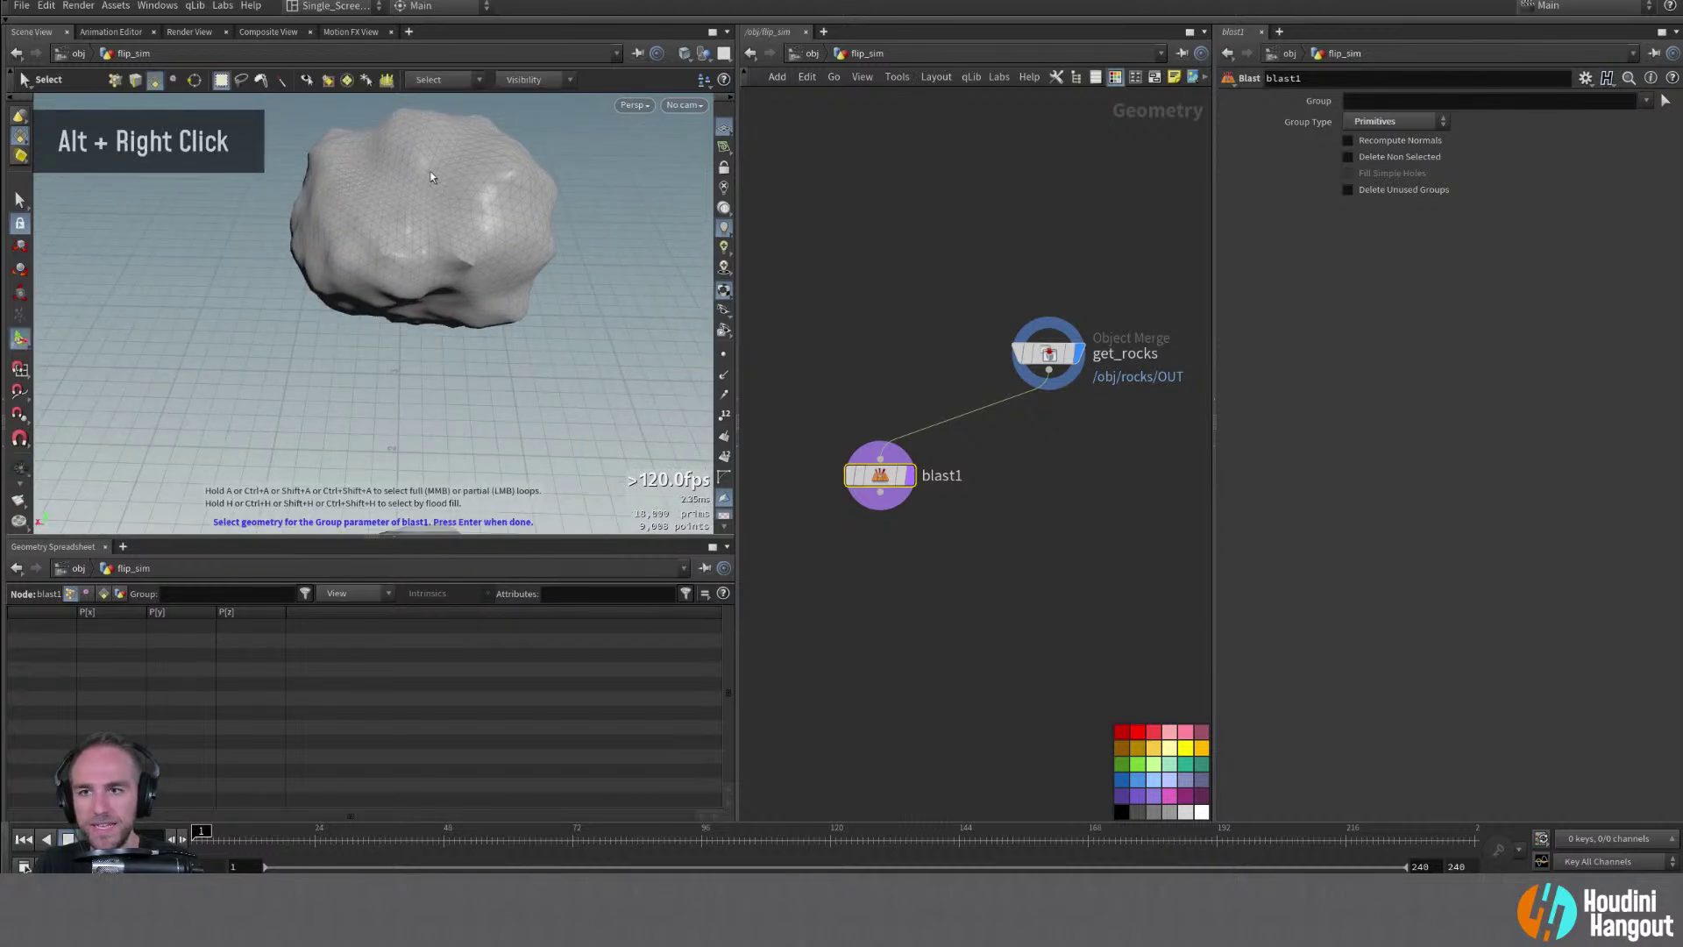
Brush-select a patch of faces on top of the upper rock and accept it as the Blast group
click(346, 85)
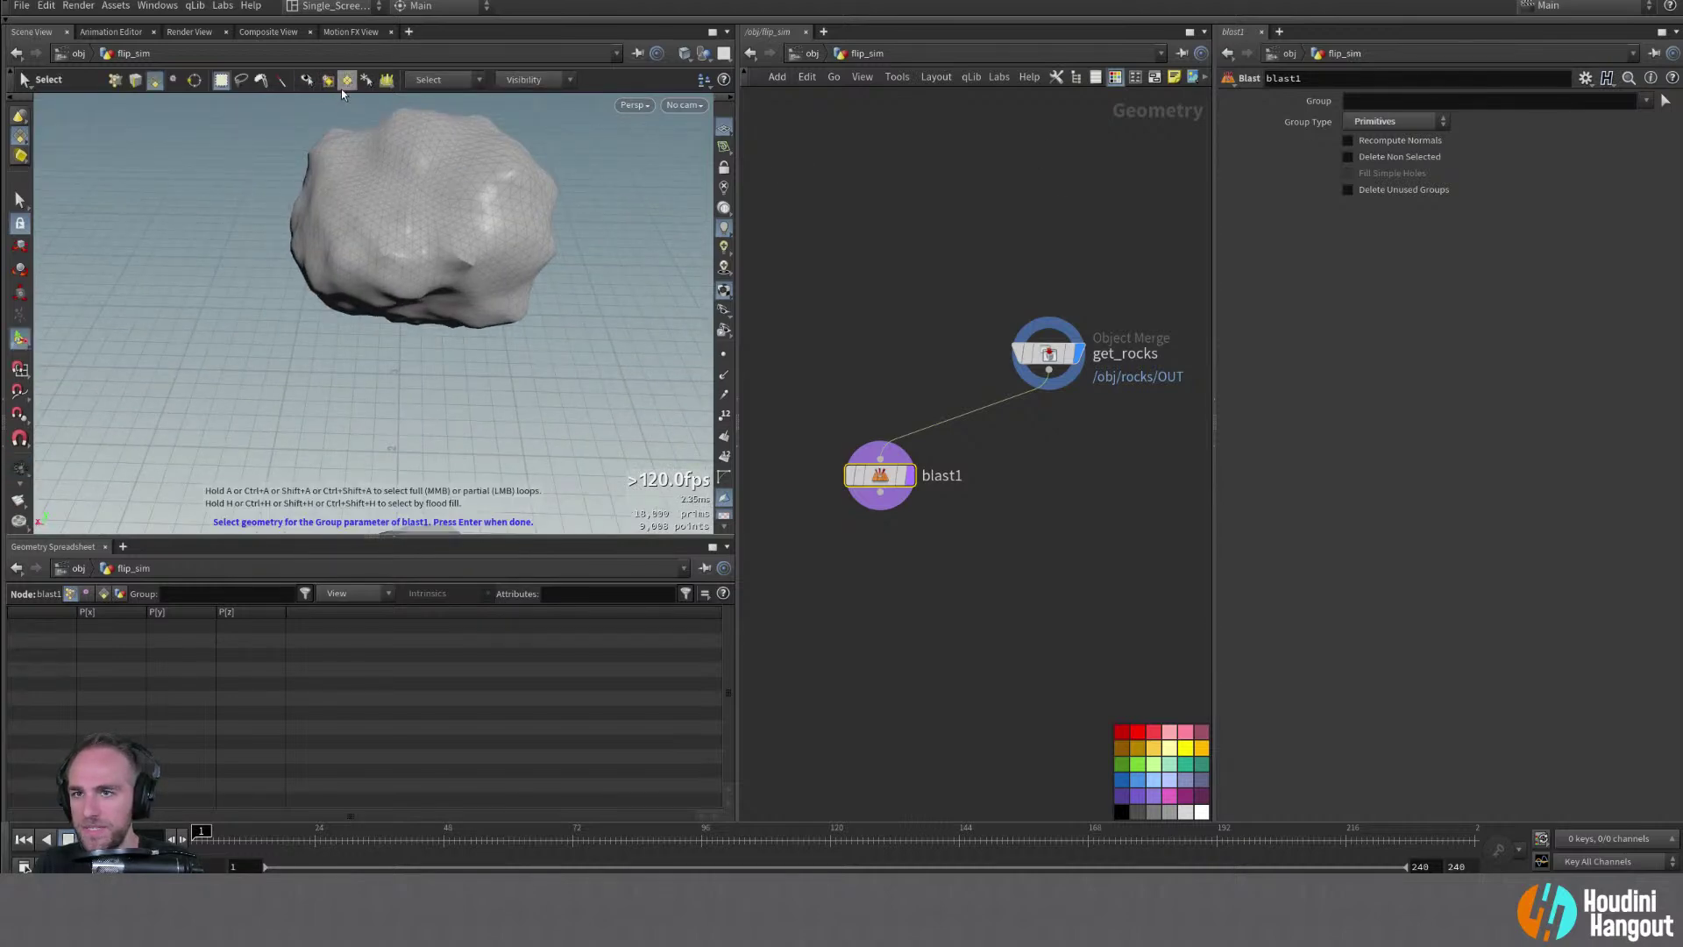
click(263, 79)
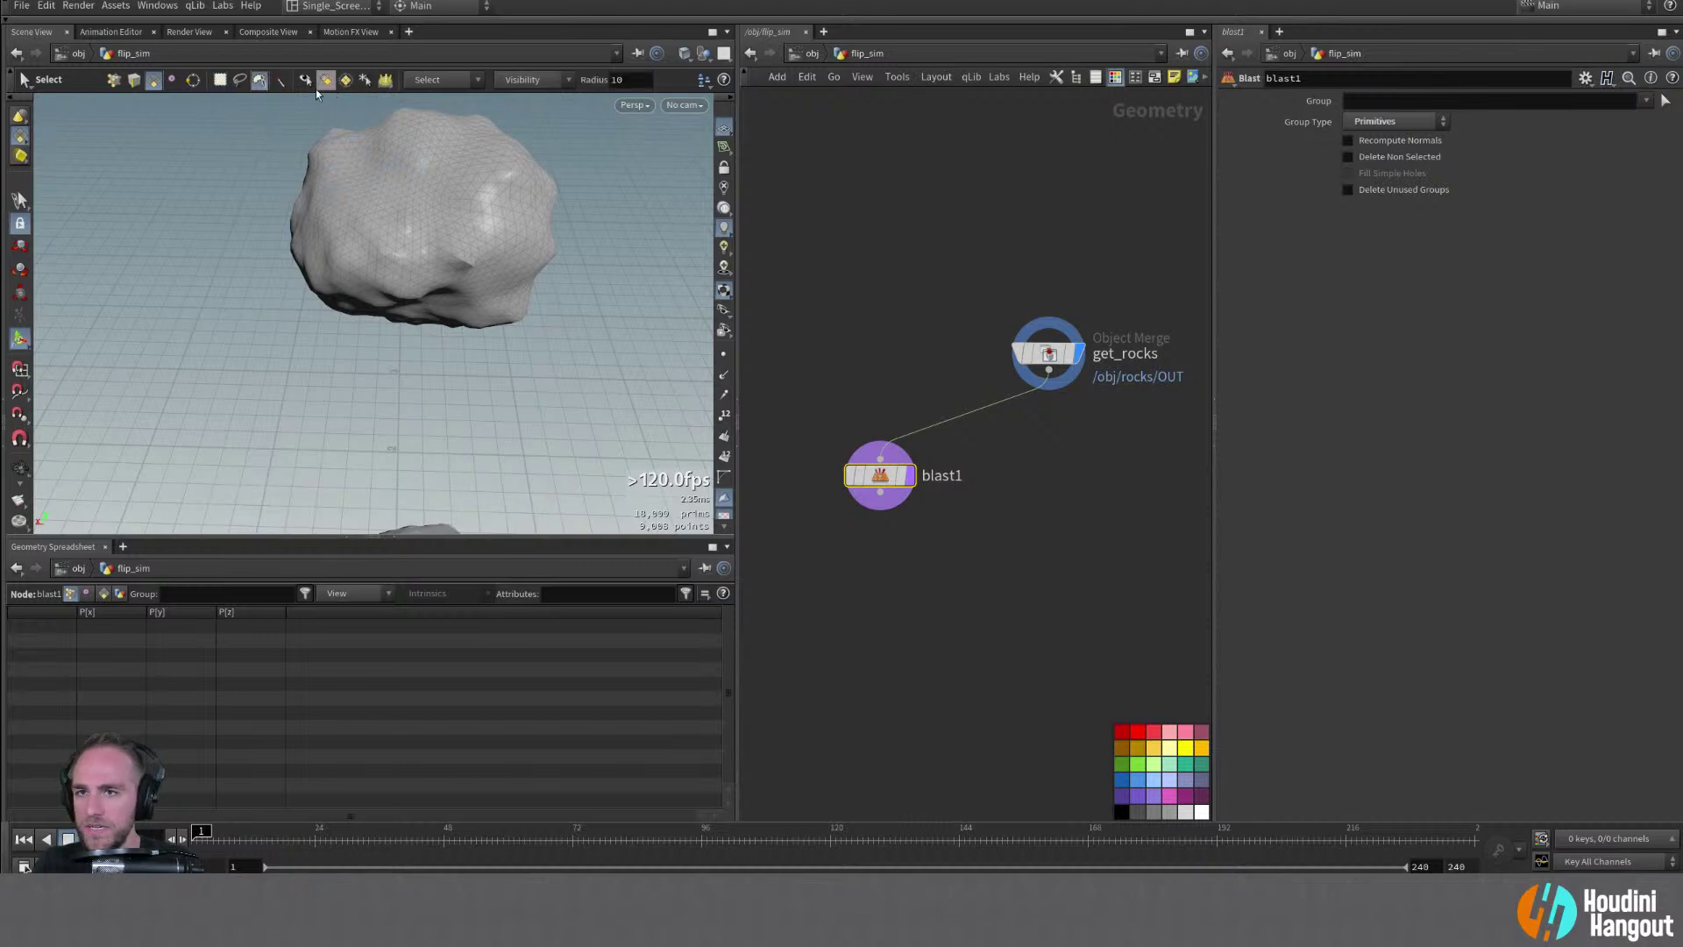
mouse_move(430, 124)
alt+mouse_down()
mouse_move(277, 150)
mouse_move(439, 155)
alt+mouse_up()
alt+right_drag(386, 139, 429, 183)
mouse_move(430, 182)
alt+mouse_down()
mouse_move(406, 275)
mouse_move(446, 190)
alt+mouse_up()
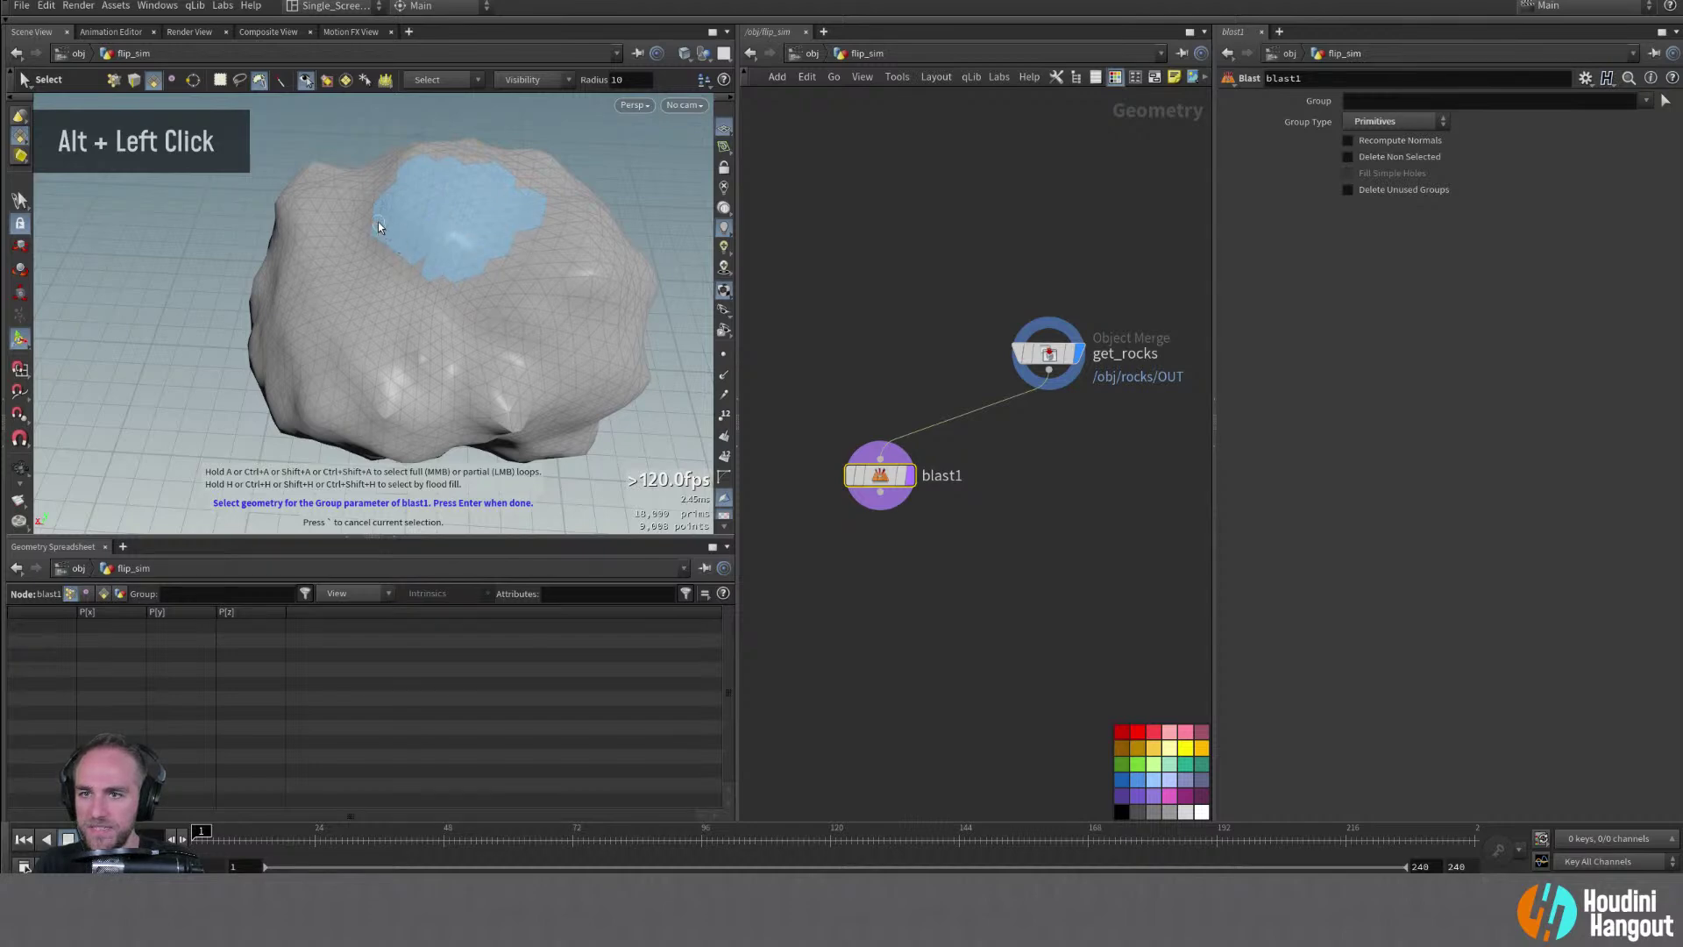
click(524, 231)
mouse_move(475, 251)
alt+mouse_down()
mouse_move(442, 211)
mouse_move(462, 176)
mouse_move(542, 212)
mouse_move(555, 251)
mouse_move(462, 220)
alt+mouse_up()
key(Return)
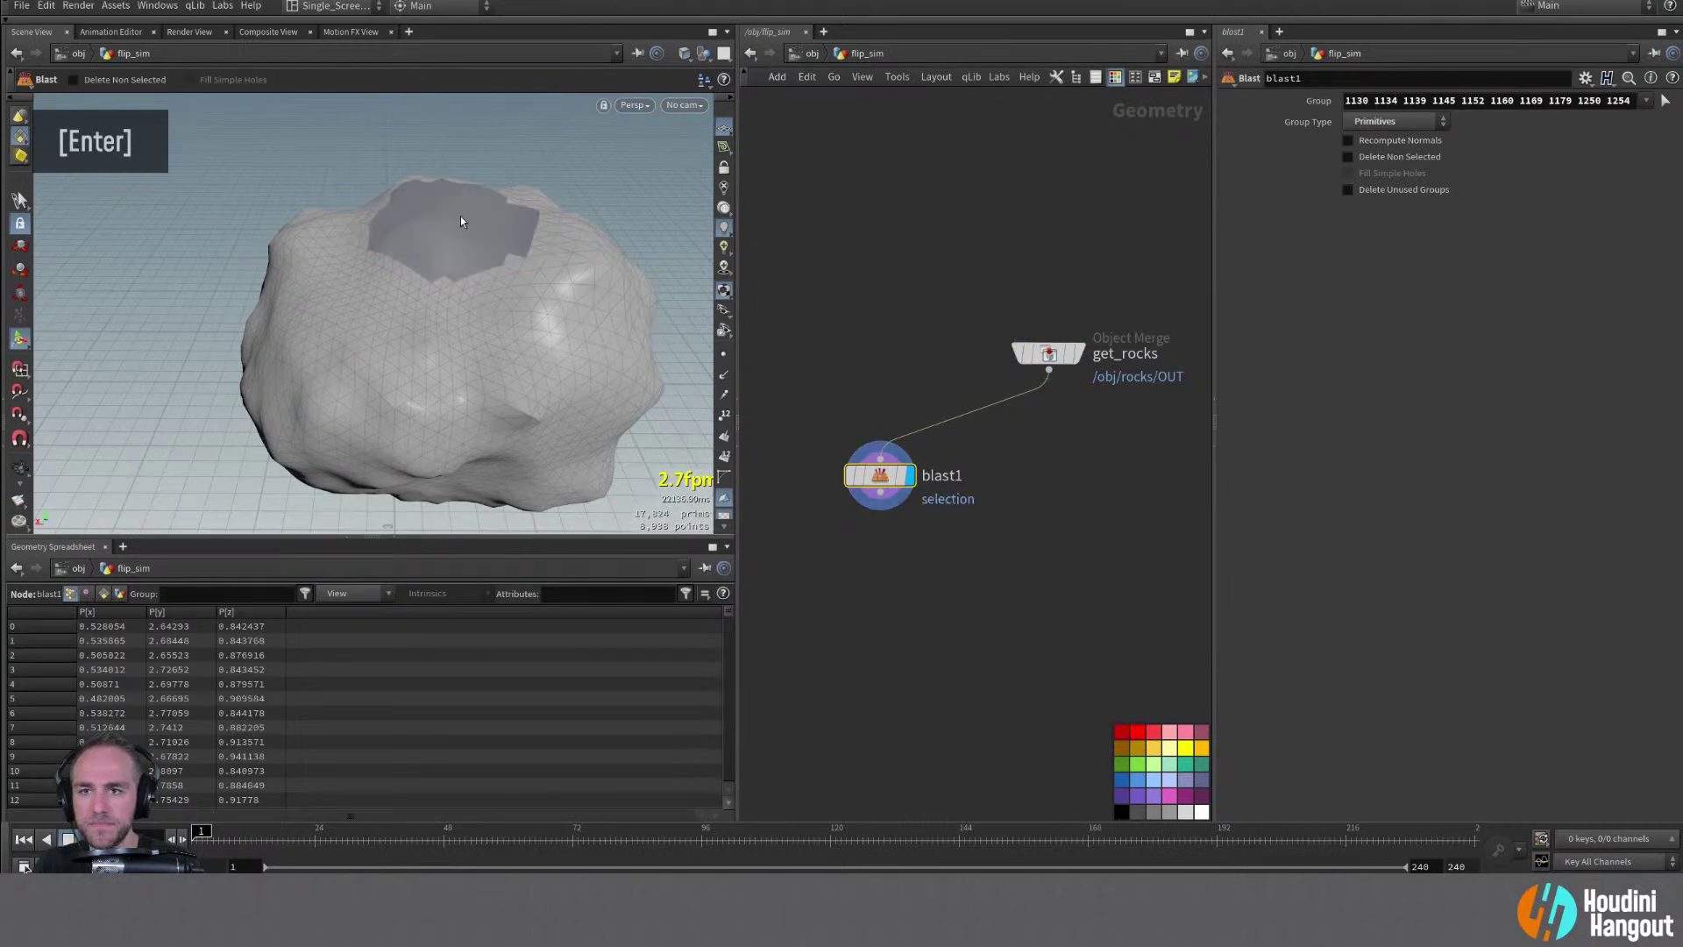
Enable Delete Non Selected on the Blast node to keep only the chosen patch, and inspect it from the side
click(1358, 161)
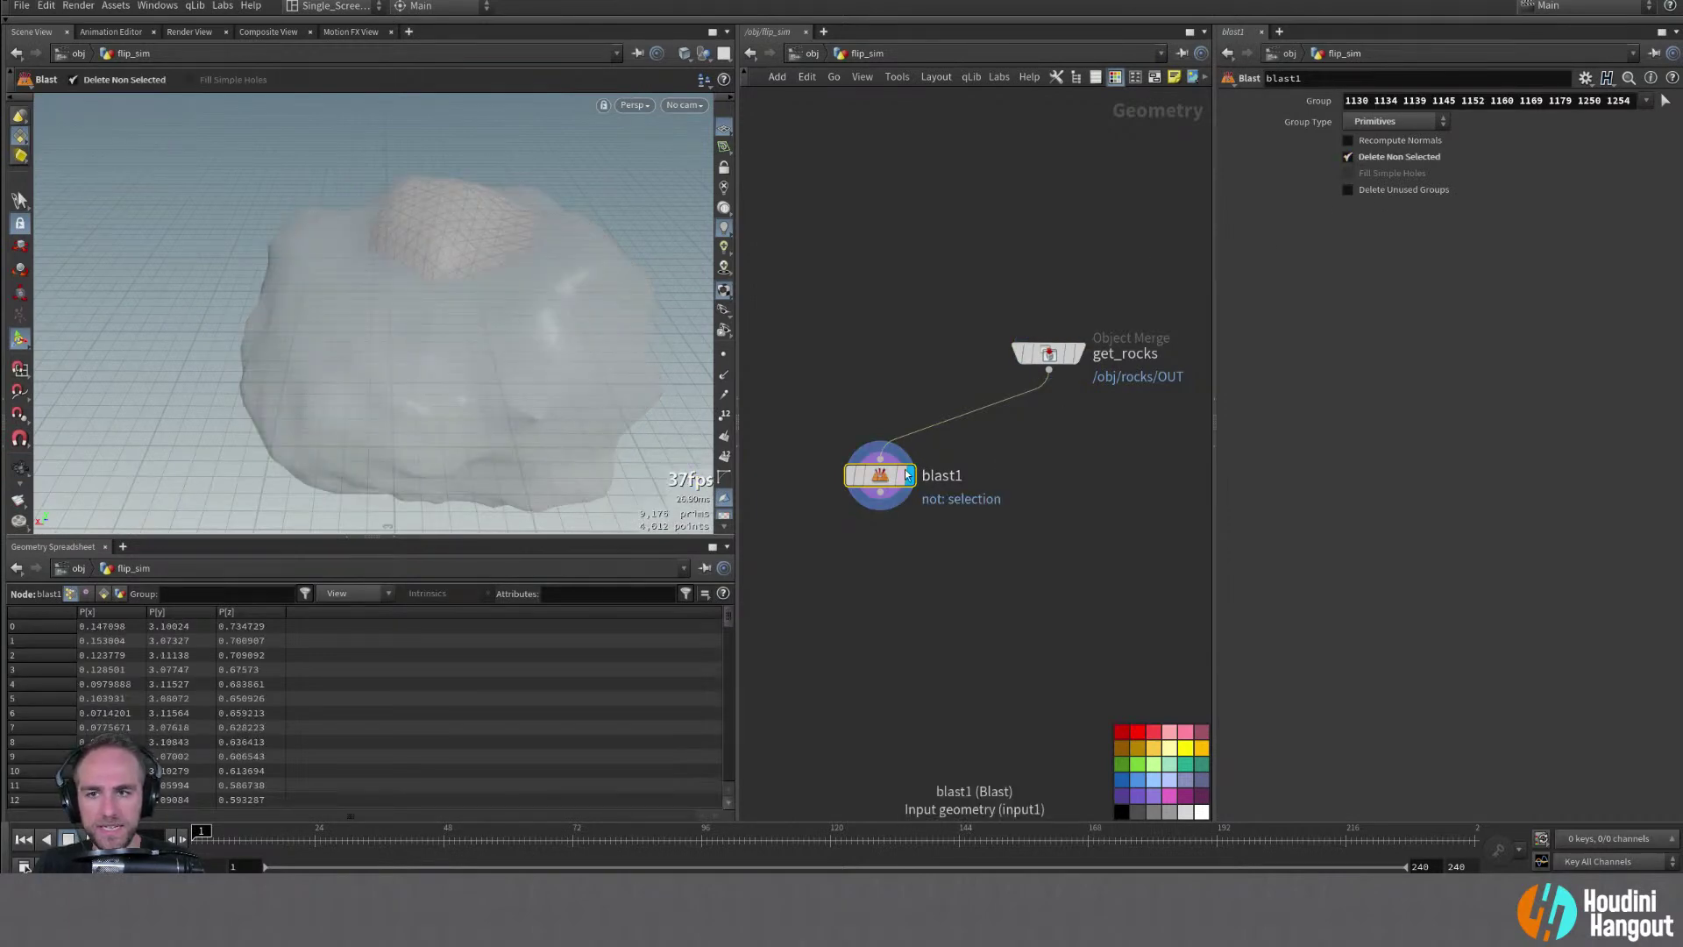
alt+drag(454, 316, 689, 245)
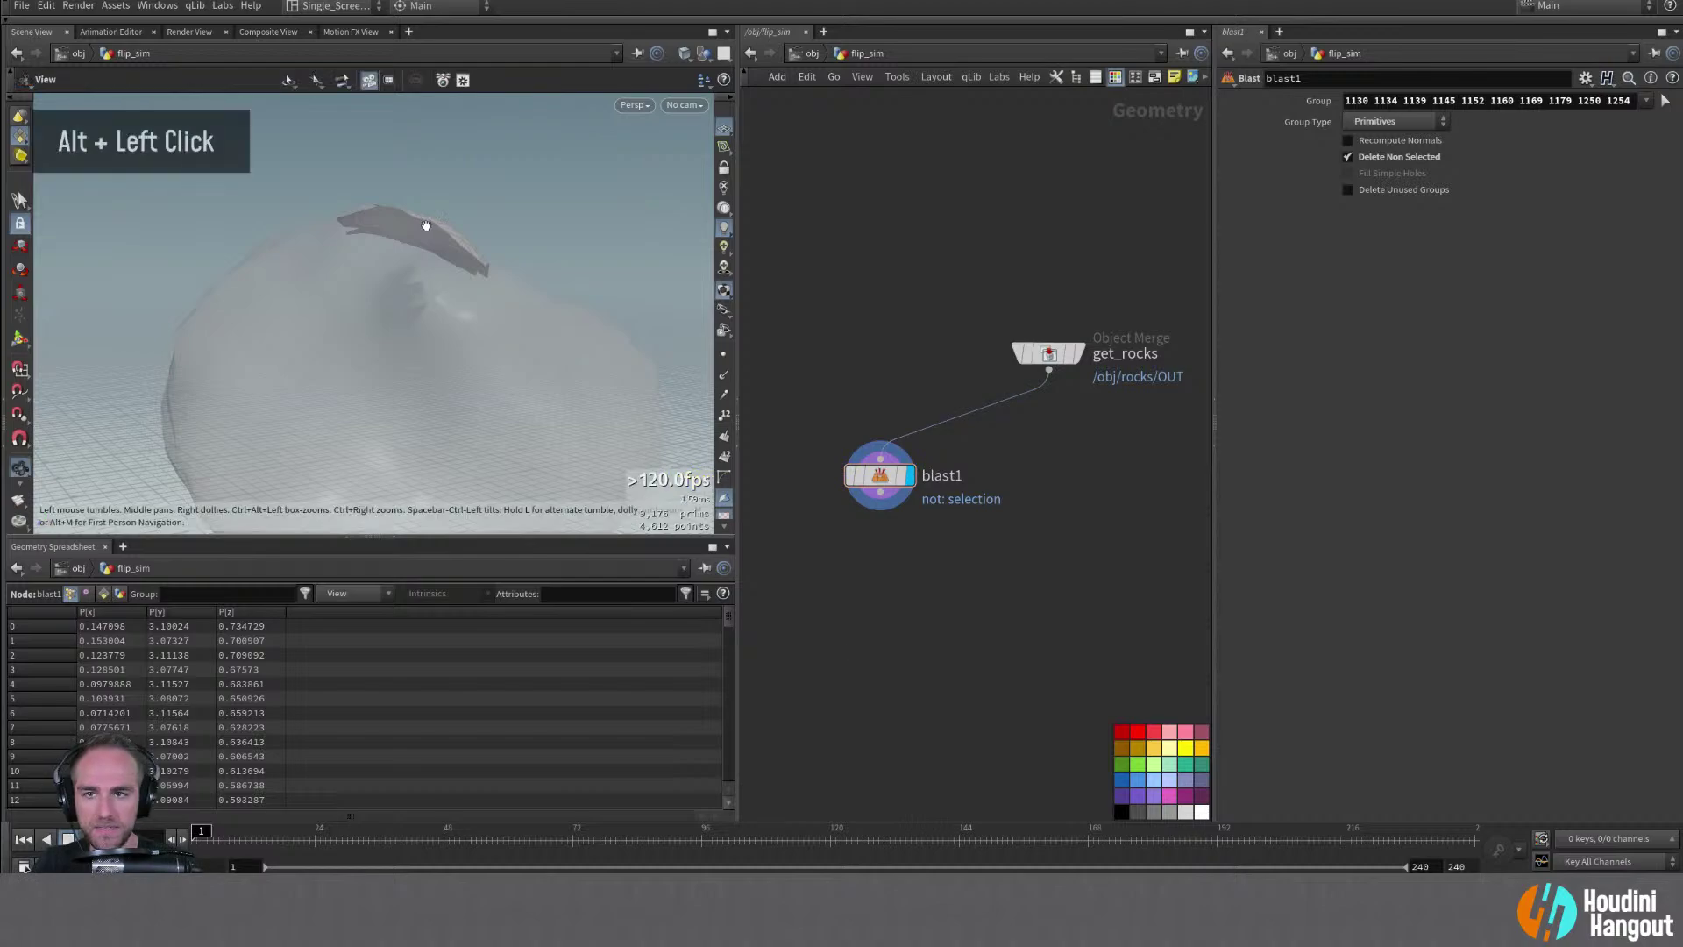
alt+drag(424, 229, 857, 640)
Add a Labs Thicken node below blast1 and display the thickened patch
key(Tab)
text(labs)
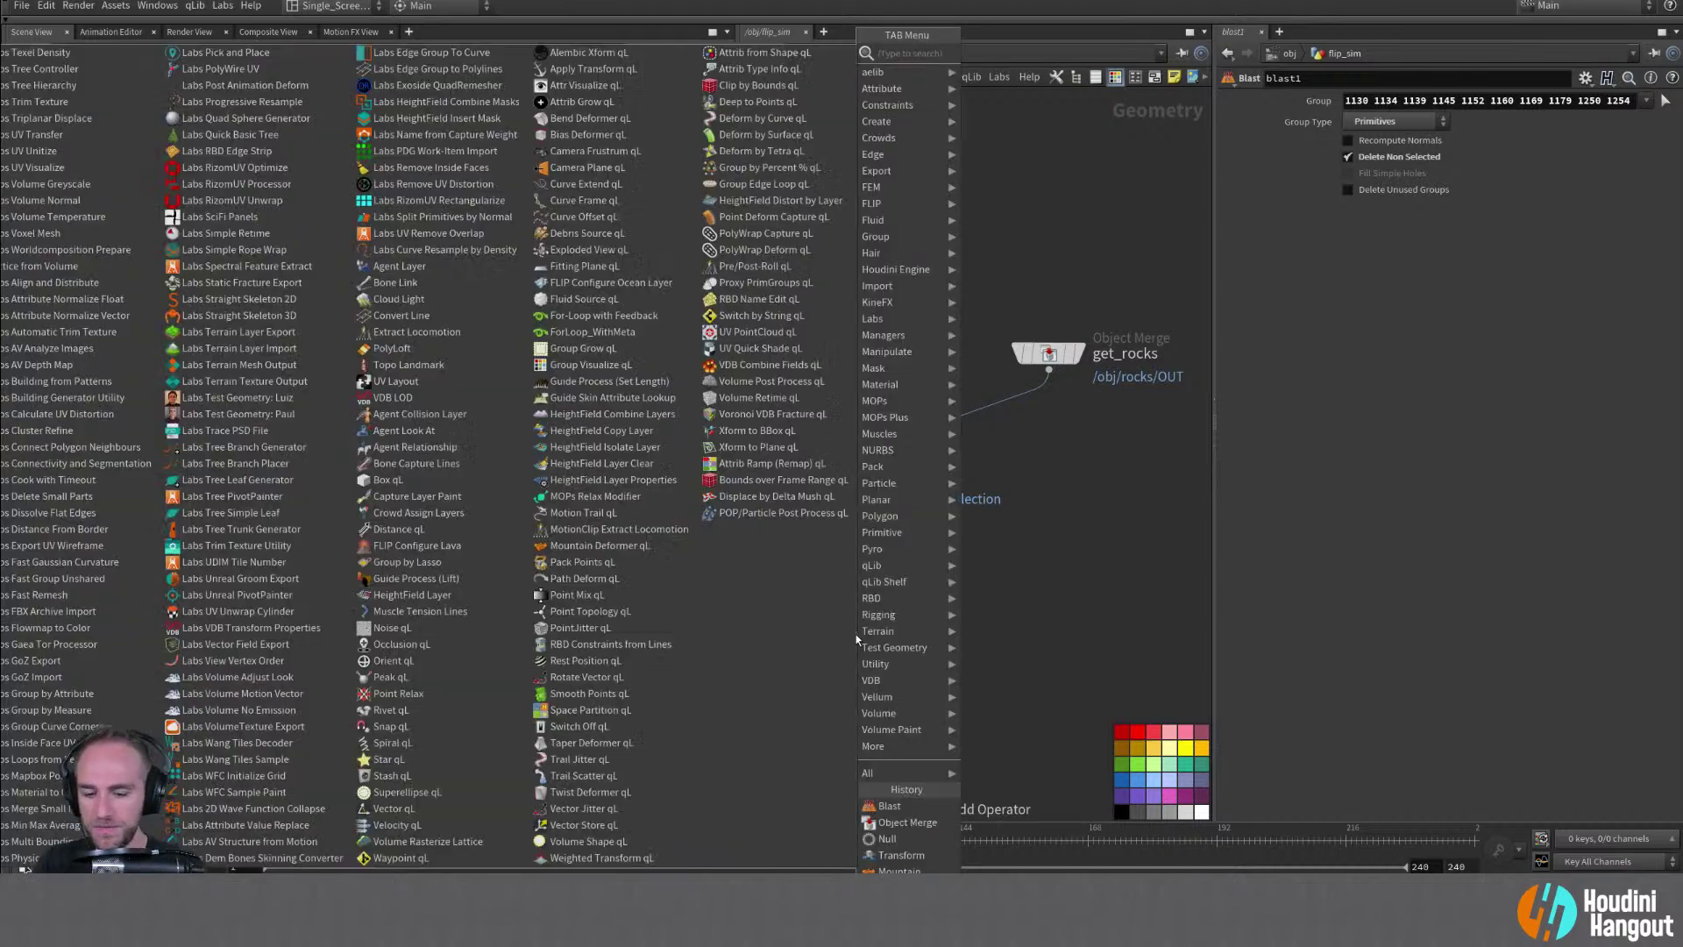
key(Escape)
key(Tab)
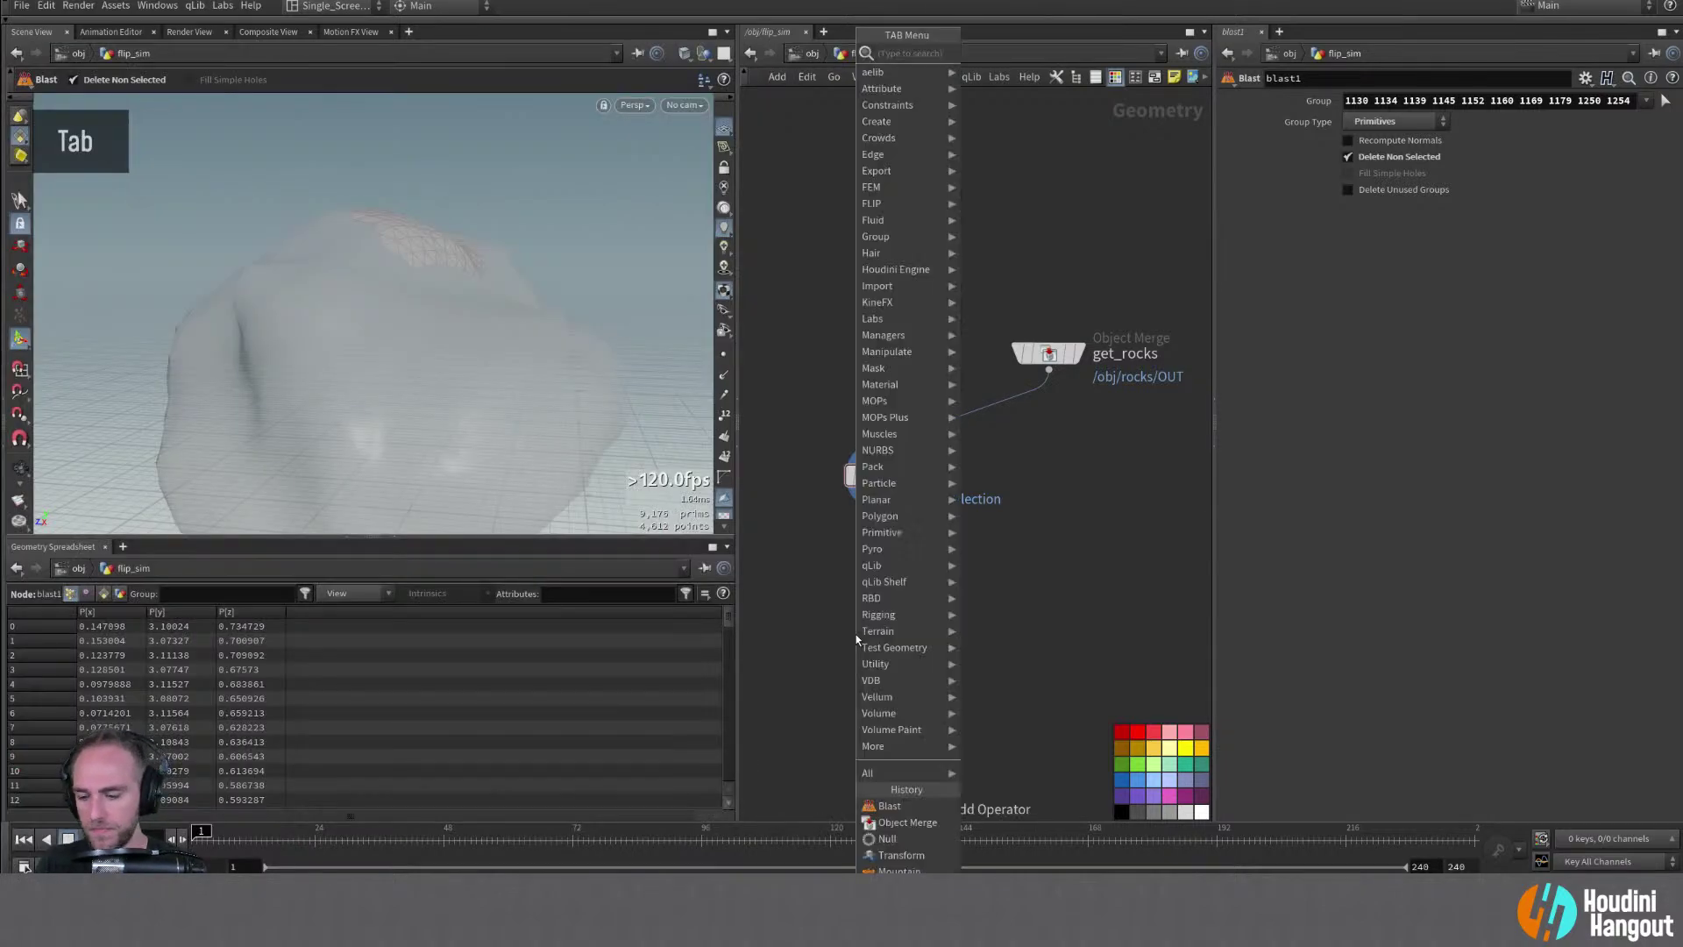
text(thick)
key(Return)
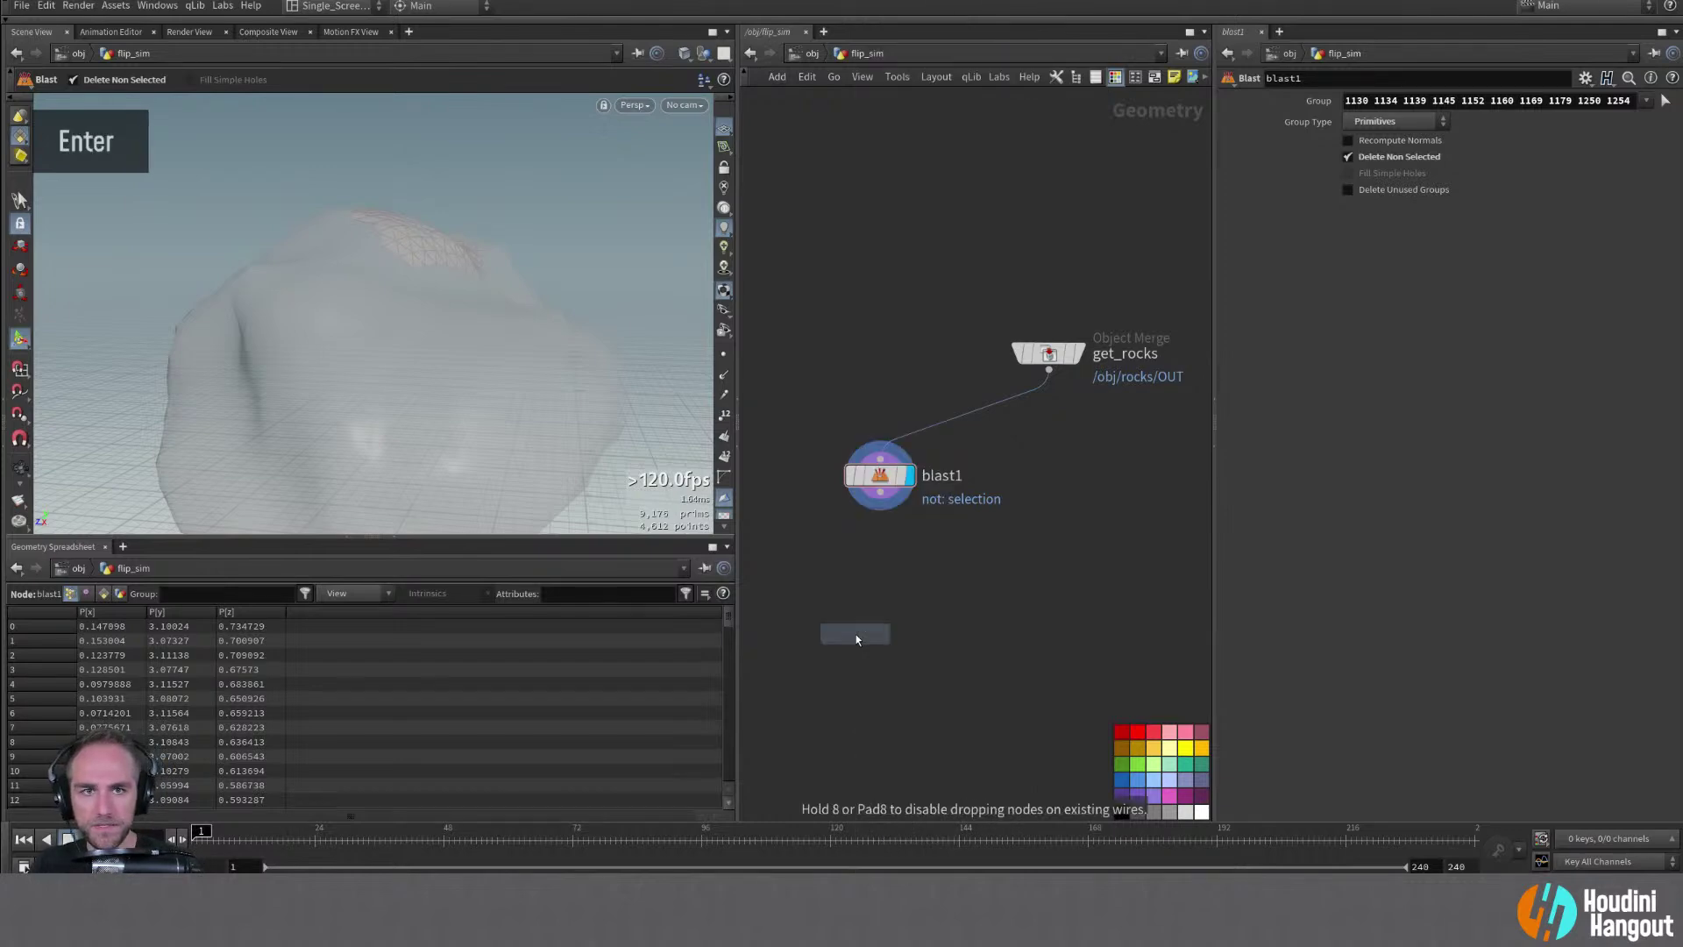
click(879, 544)
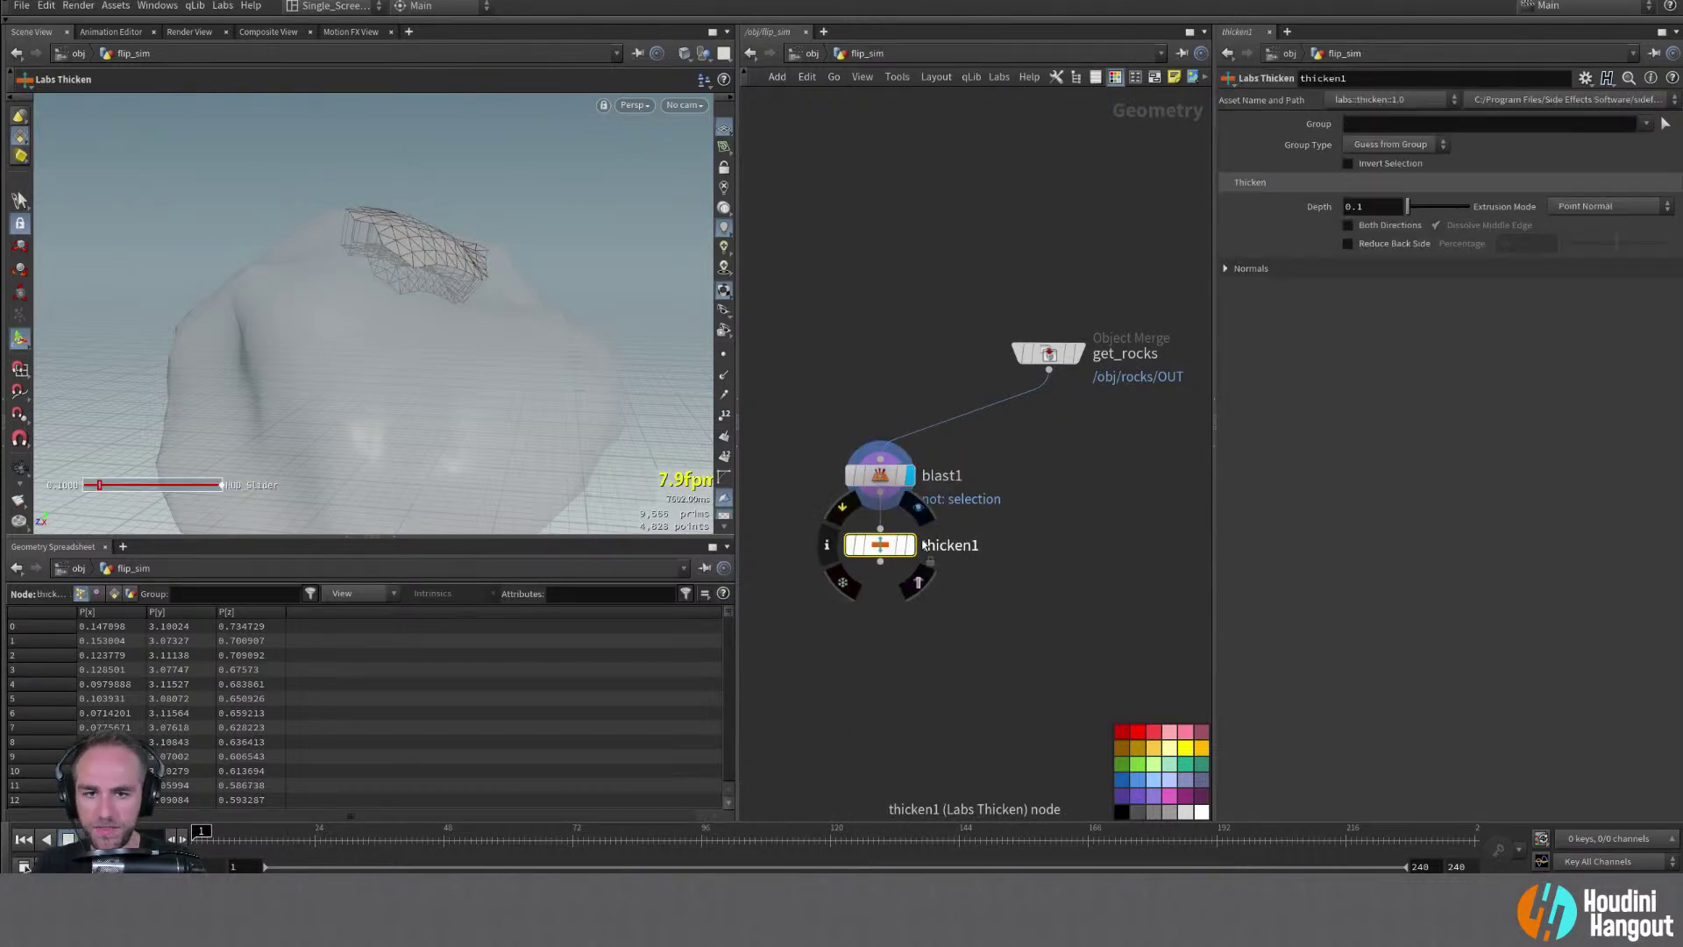
alt+drag(417, 330, 263, 228)
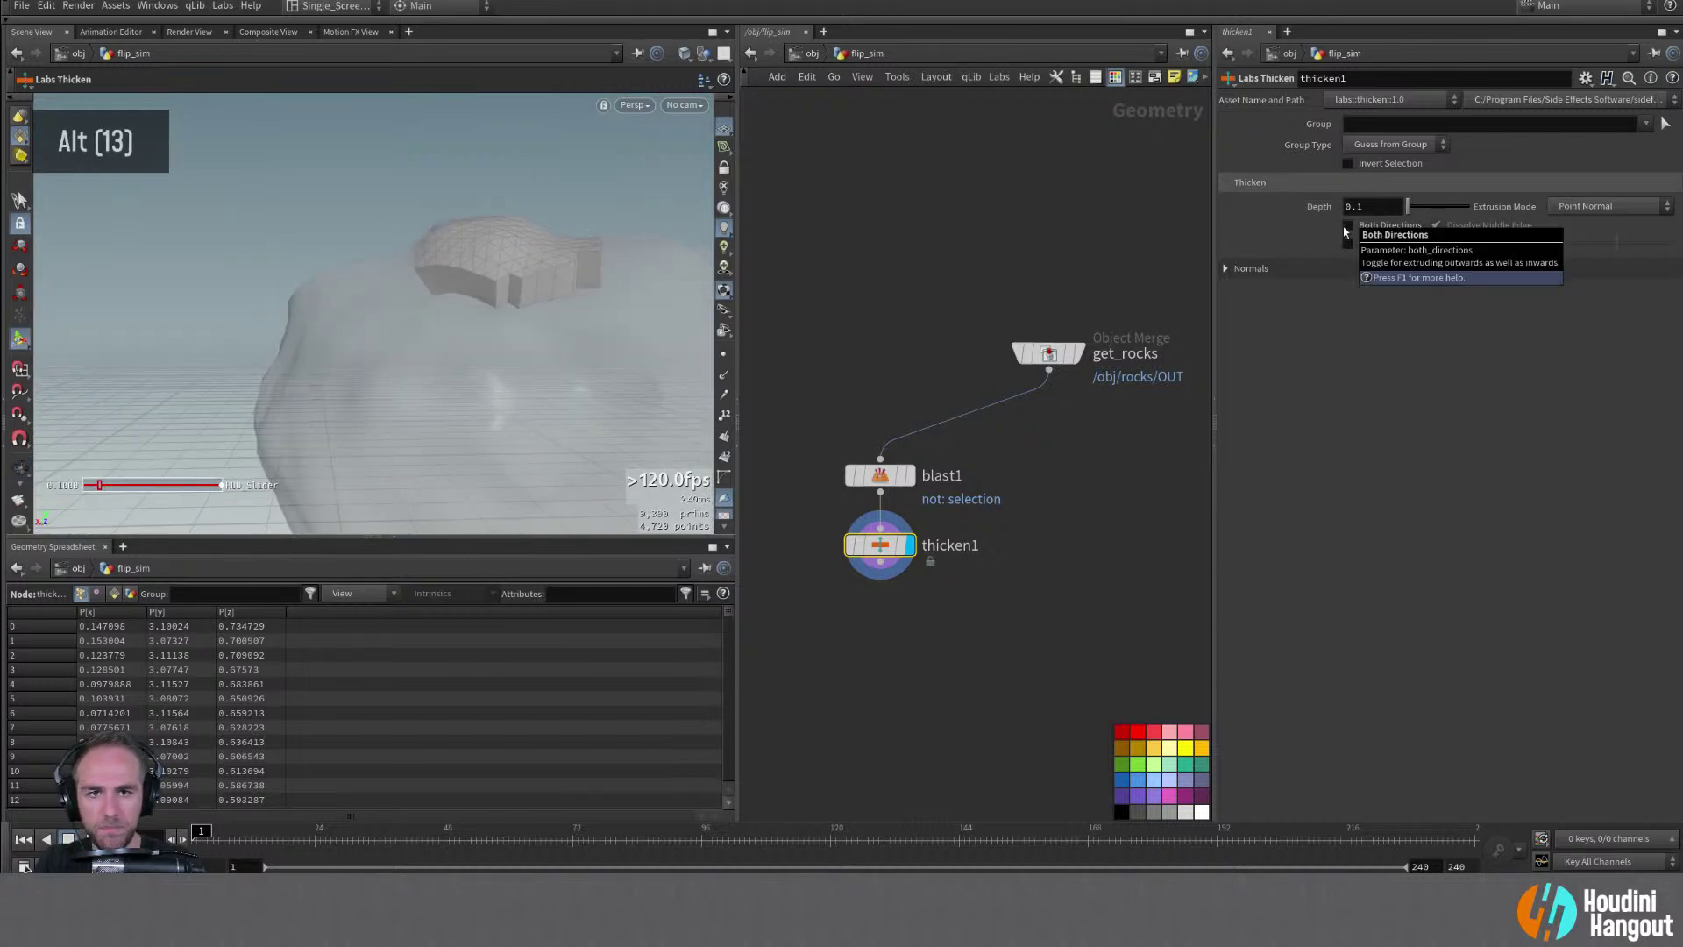
Add a FLIP DOP Source node, wire the thicken1 output into it and display it
click(879, 475)
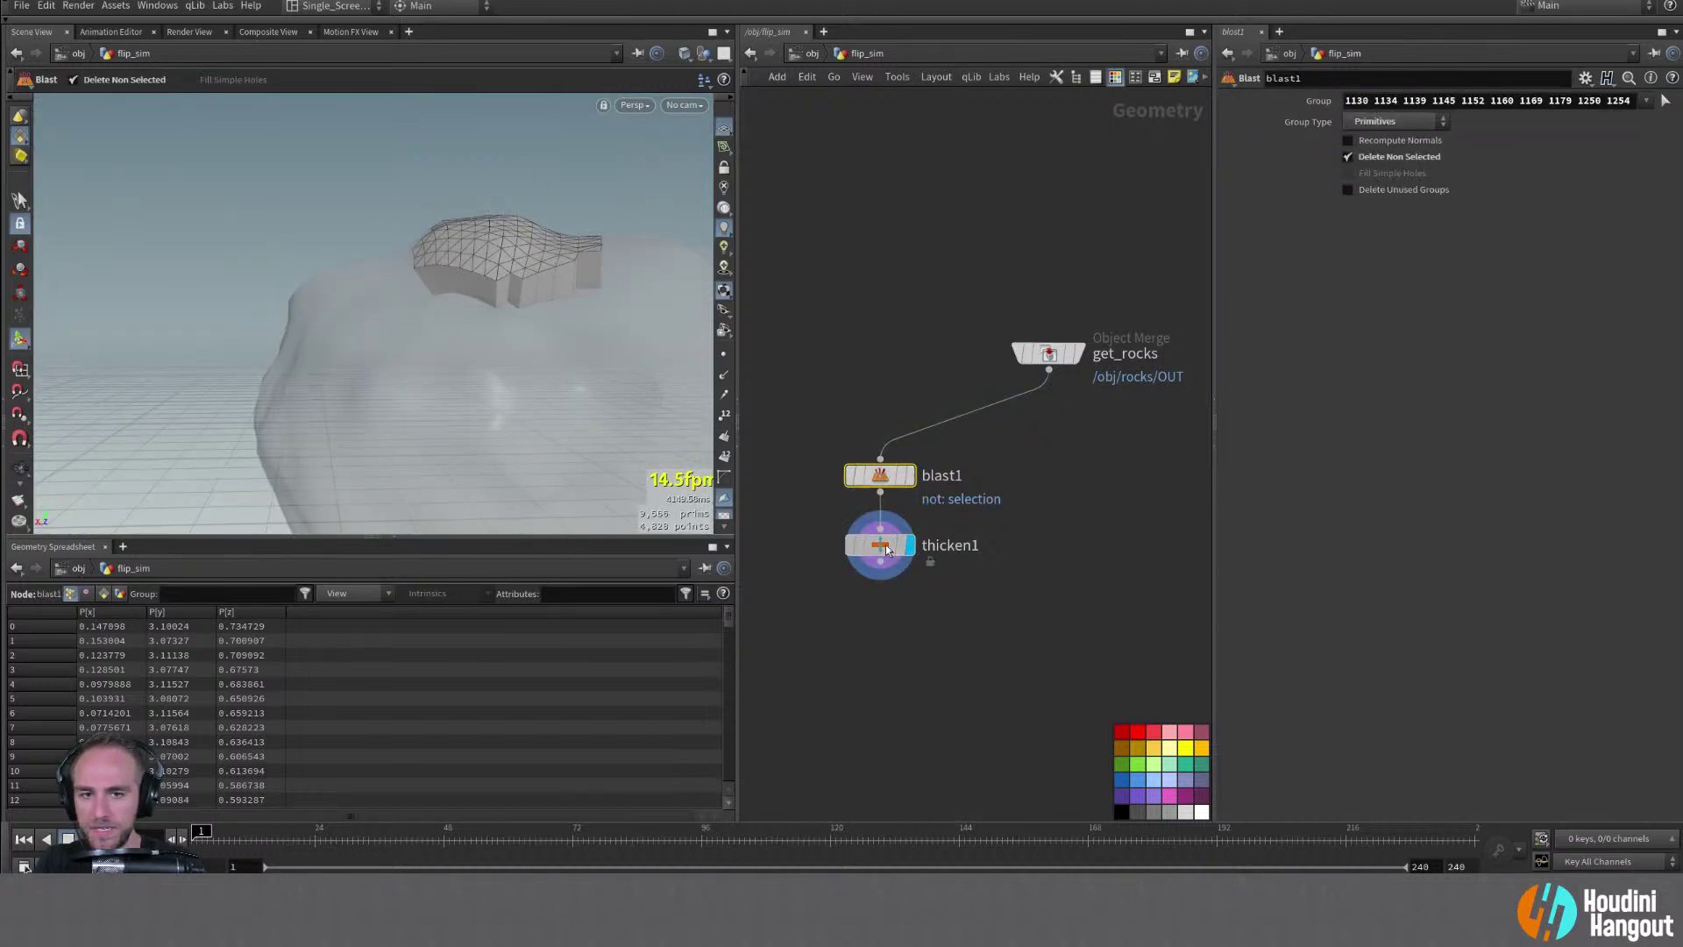
middle_drag(950, 701, 960, 668)
key(Tab)
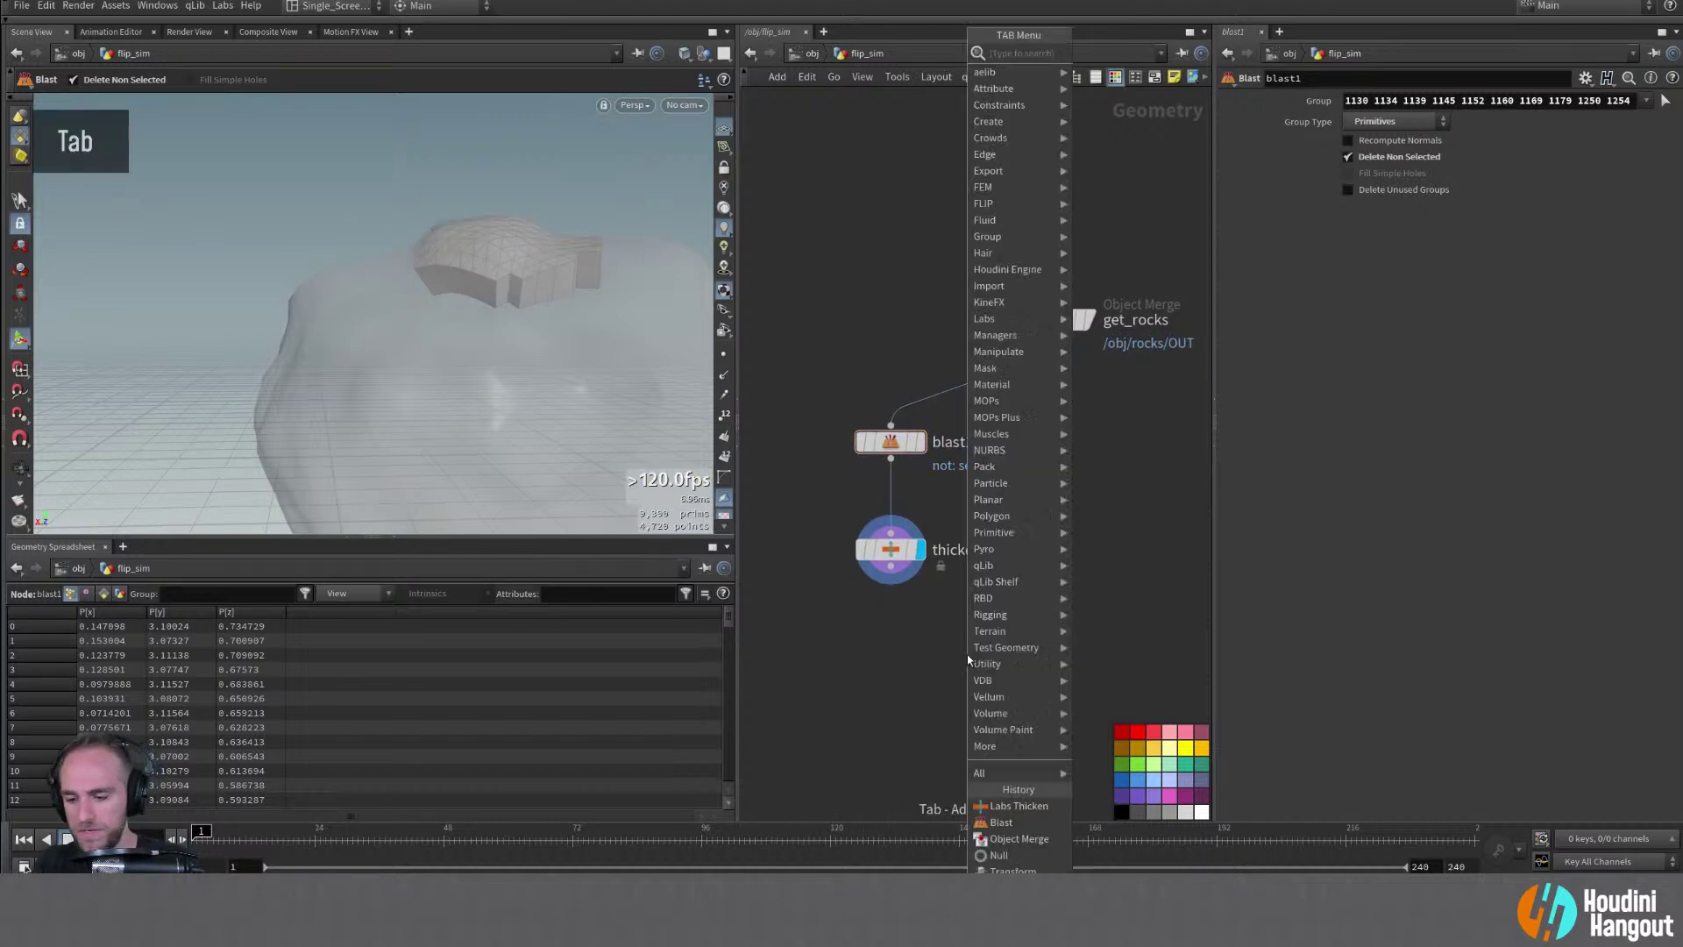
text(flip)
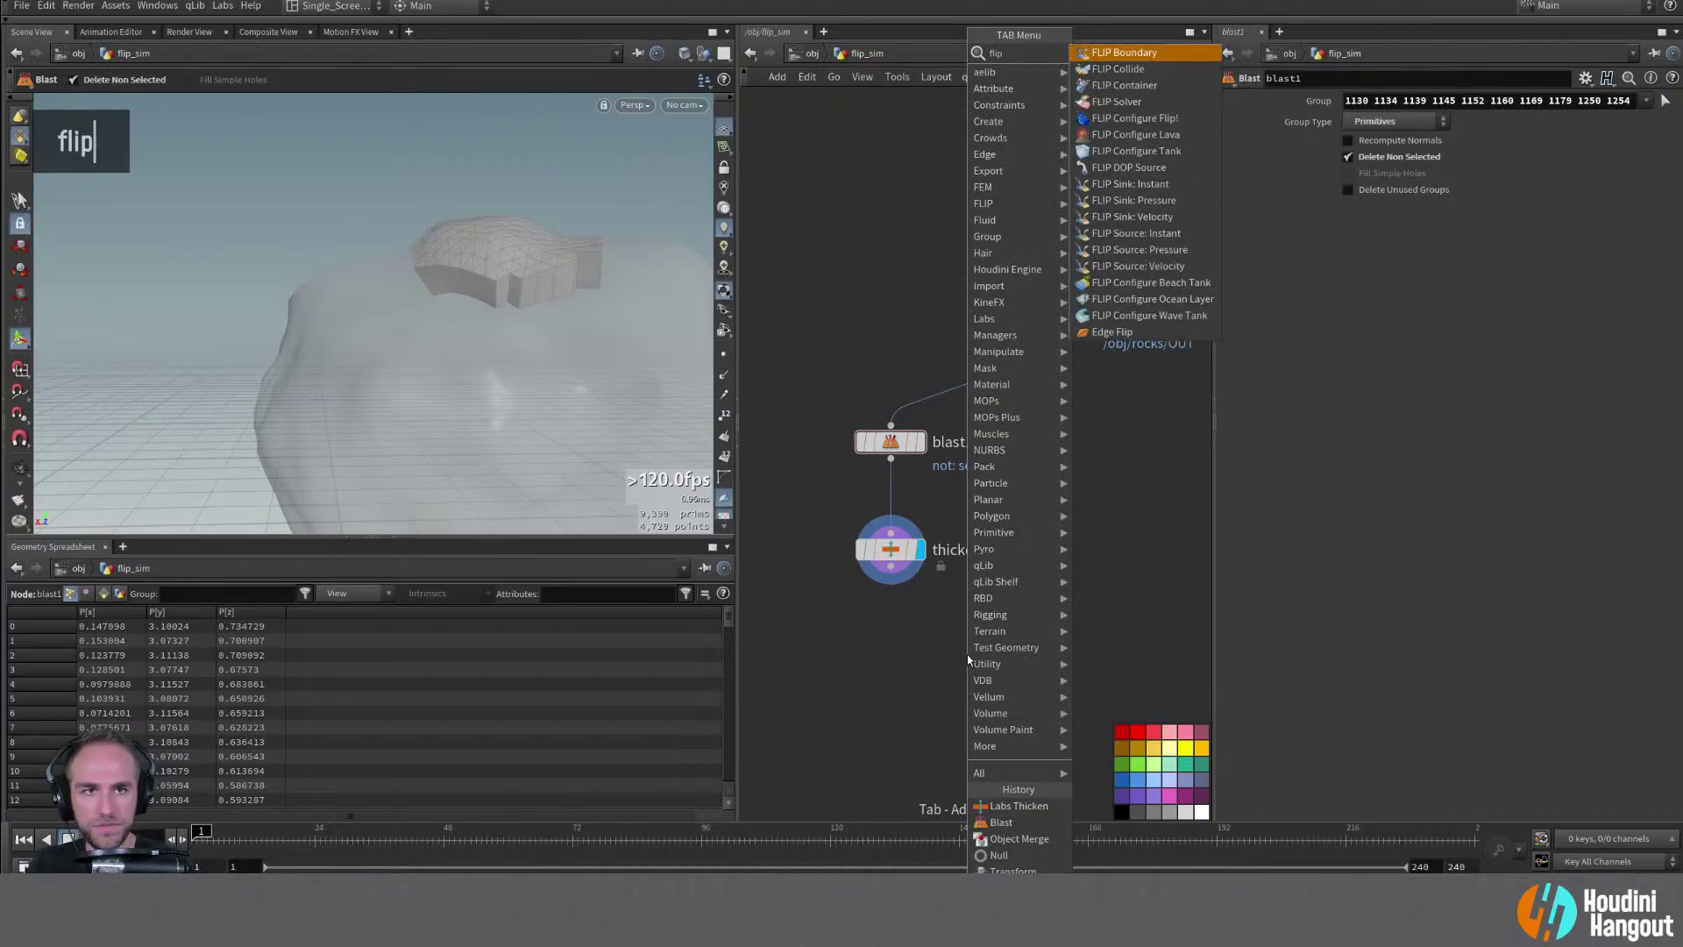
click(1140, 168)
click(844, 627)
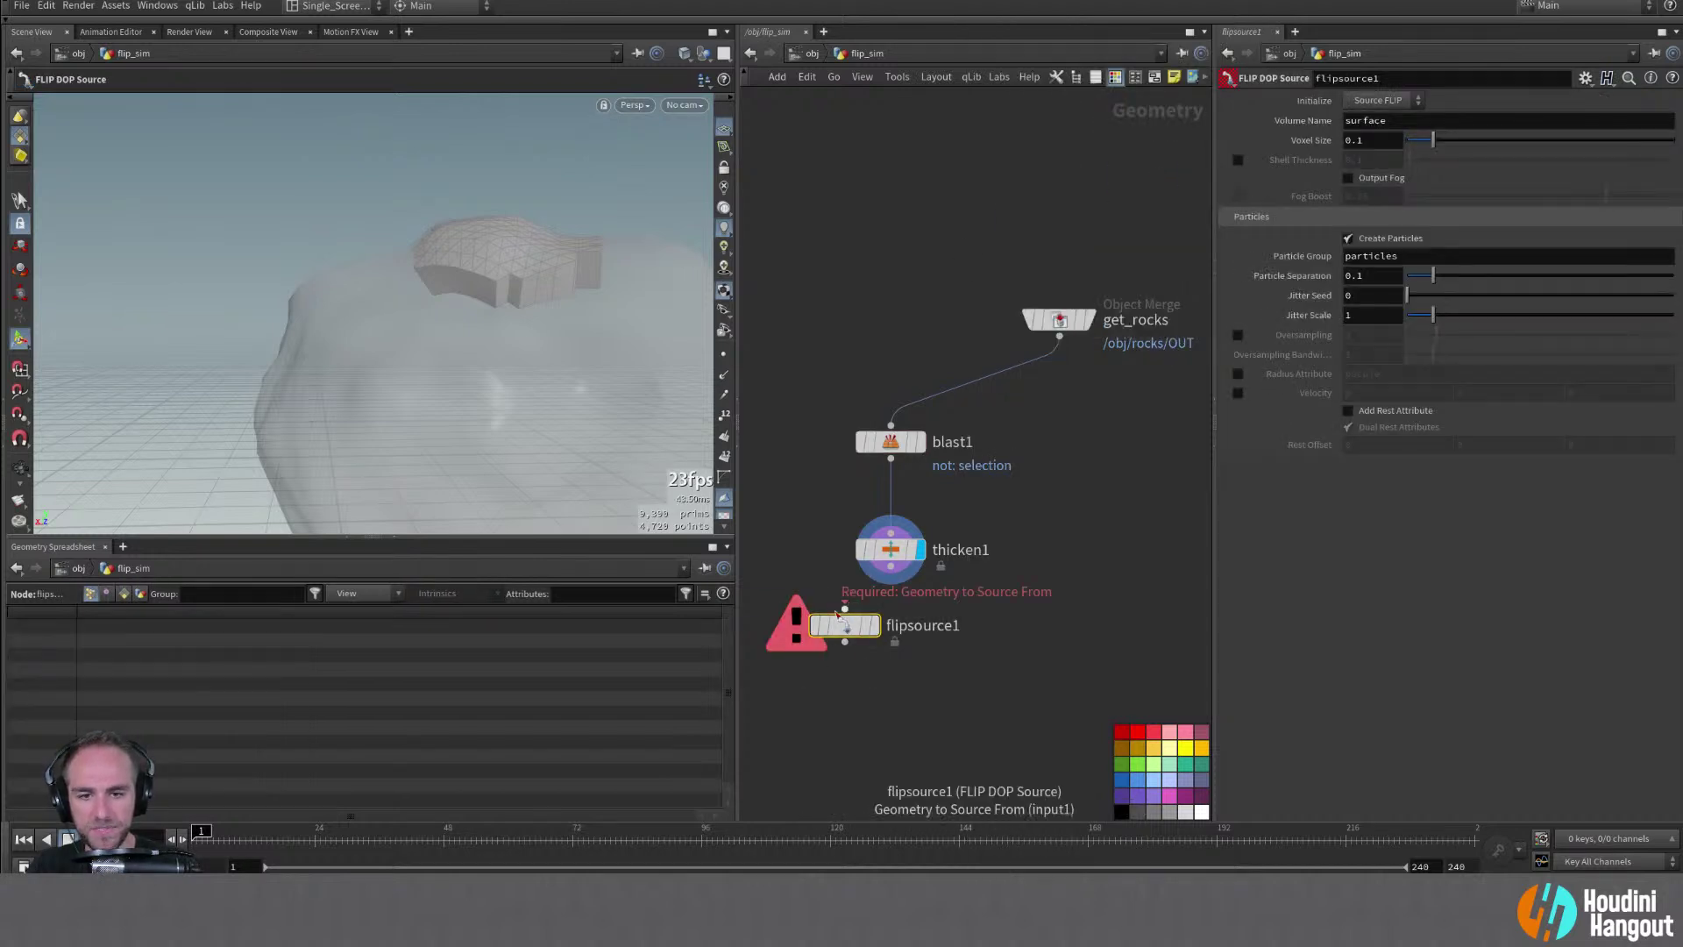
drag(874, 582, 925, 601)
click(940, 585)
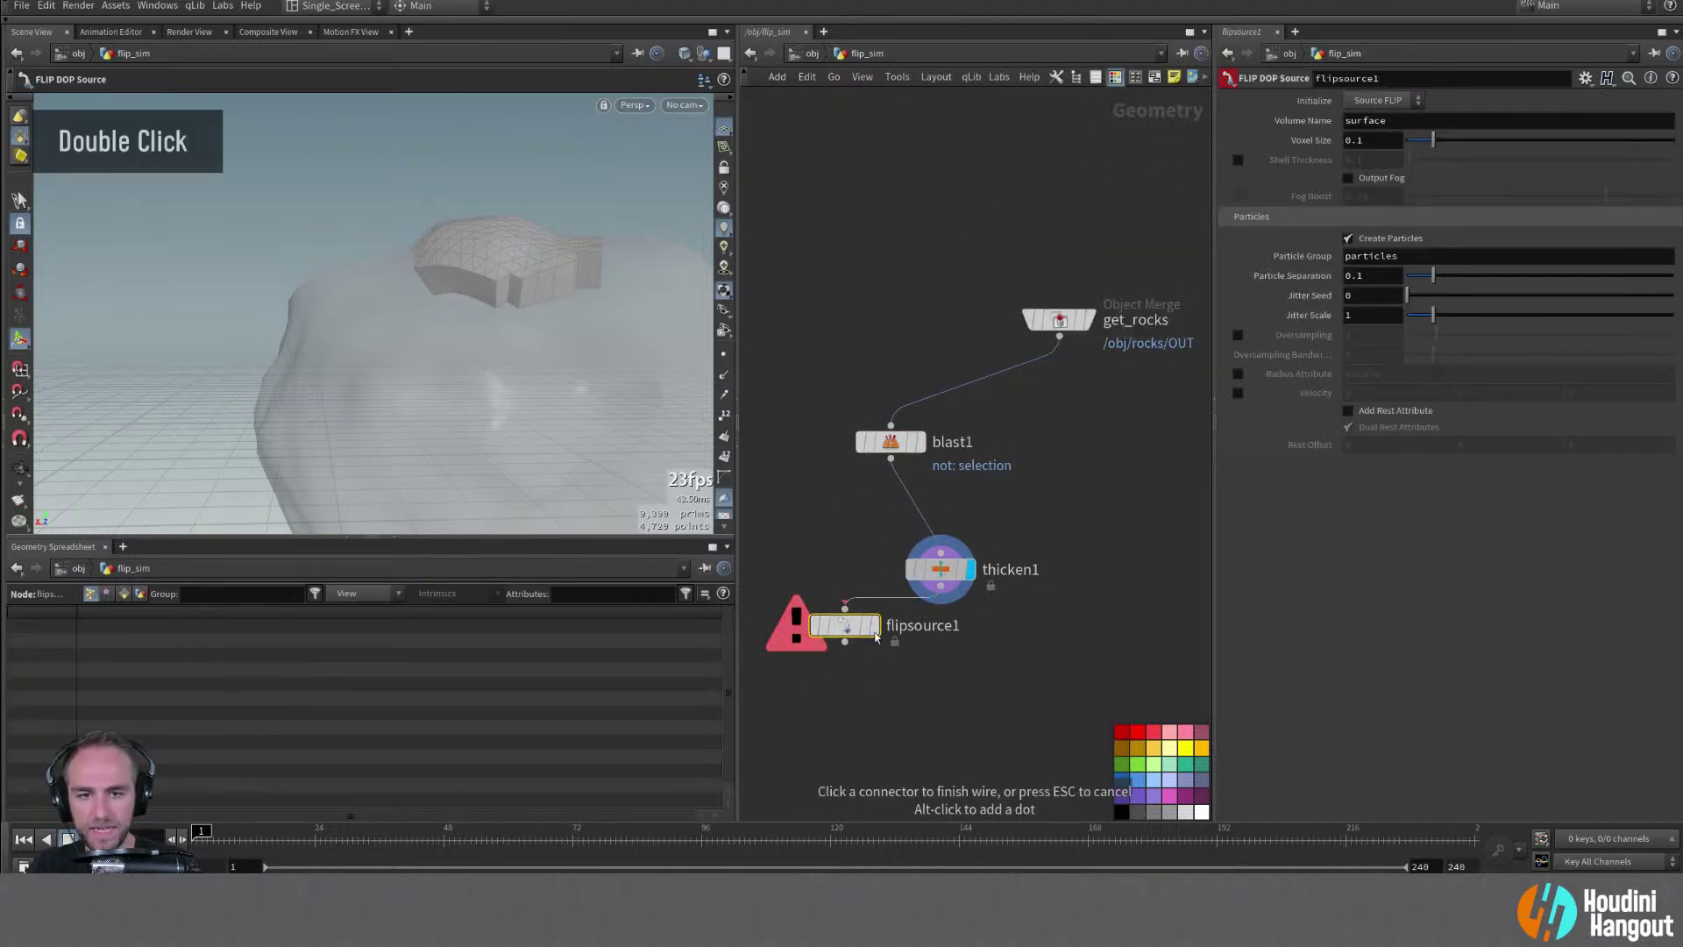
click(844, 608)
click(877, 625)
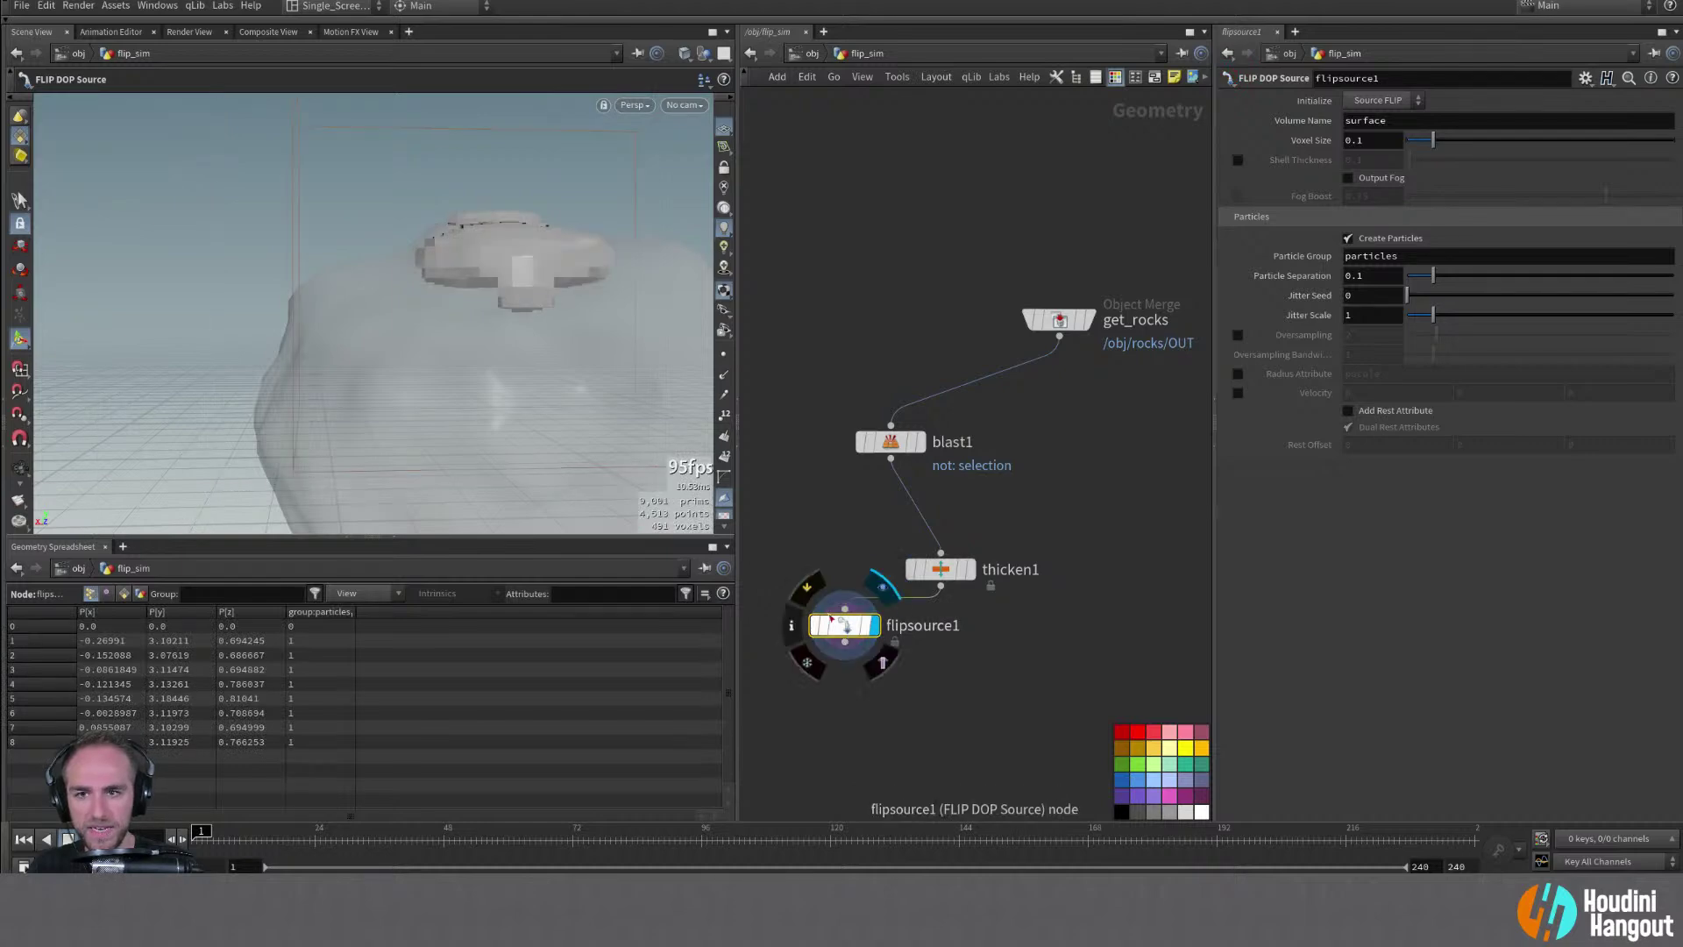
Align the thicken1 and flipsource1 nodes vertically beneath blast1 in the network
mouse_move(350, 333)
alt+mouse_down()
mouse_move(421, 315)
mouse_move(350, 333)
alt+mouse_up()
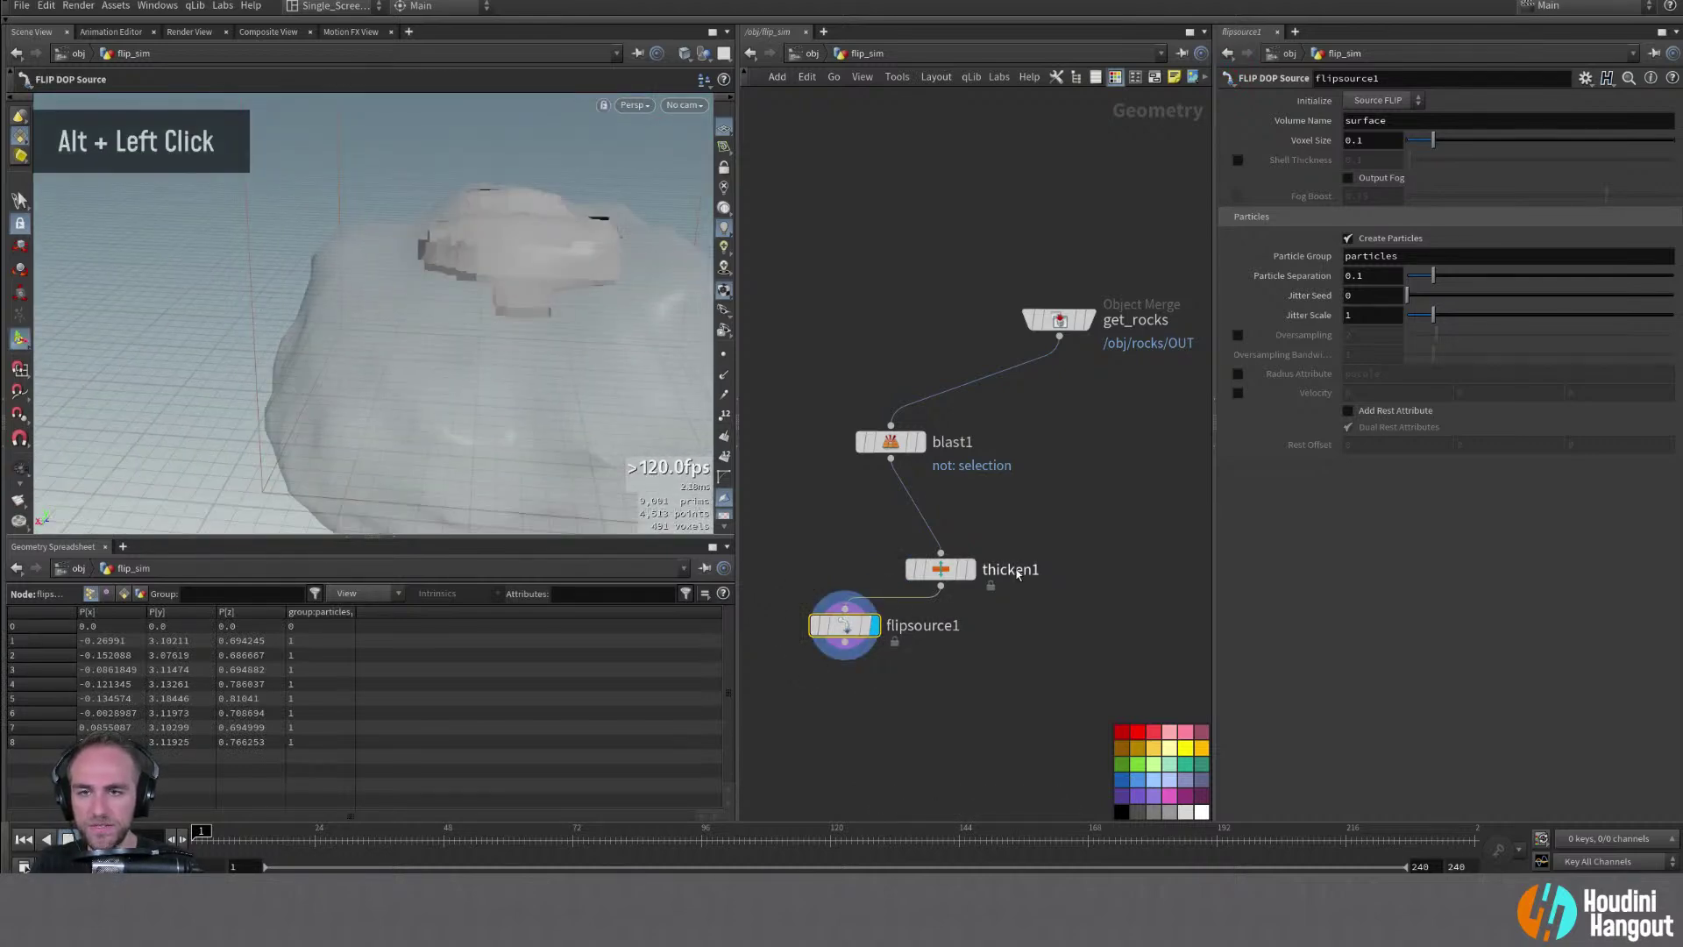
drag(933, 571, 884, 534)
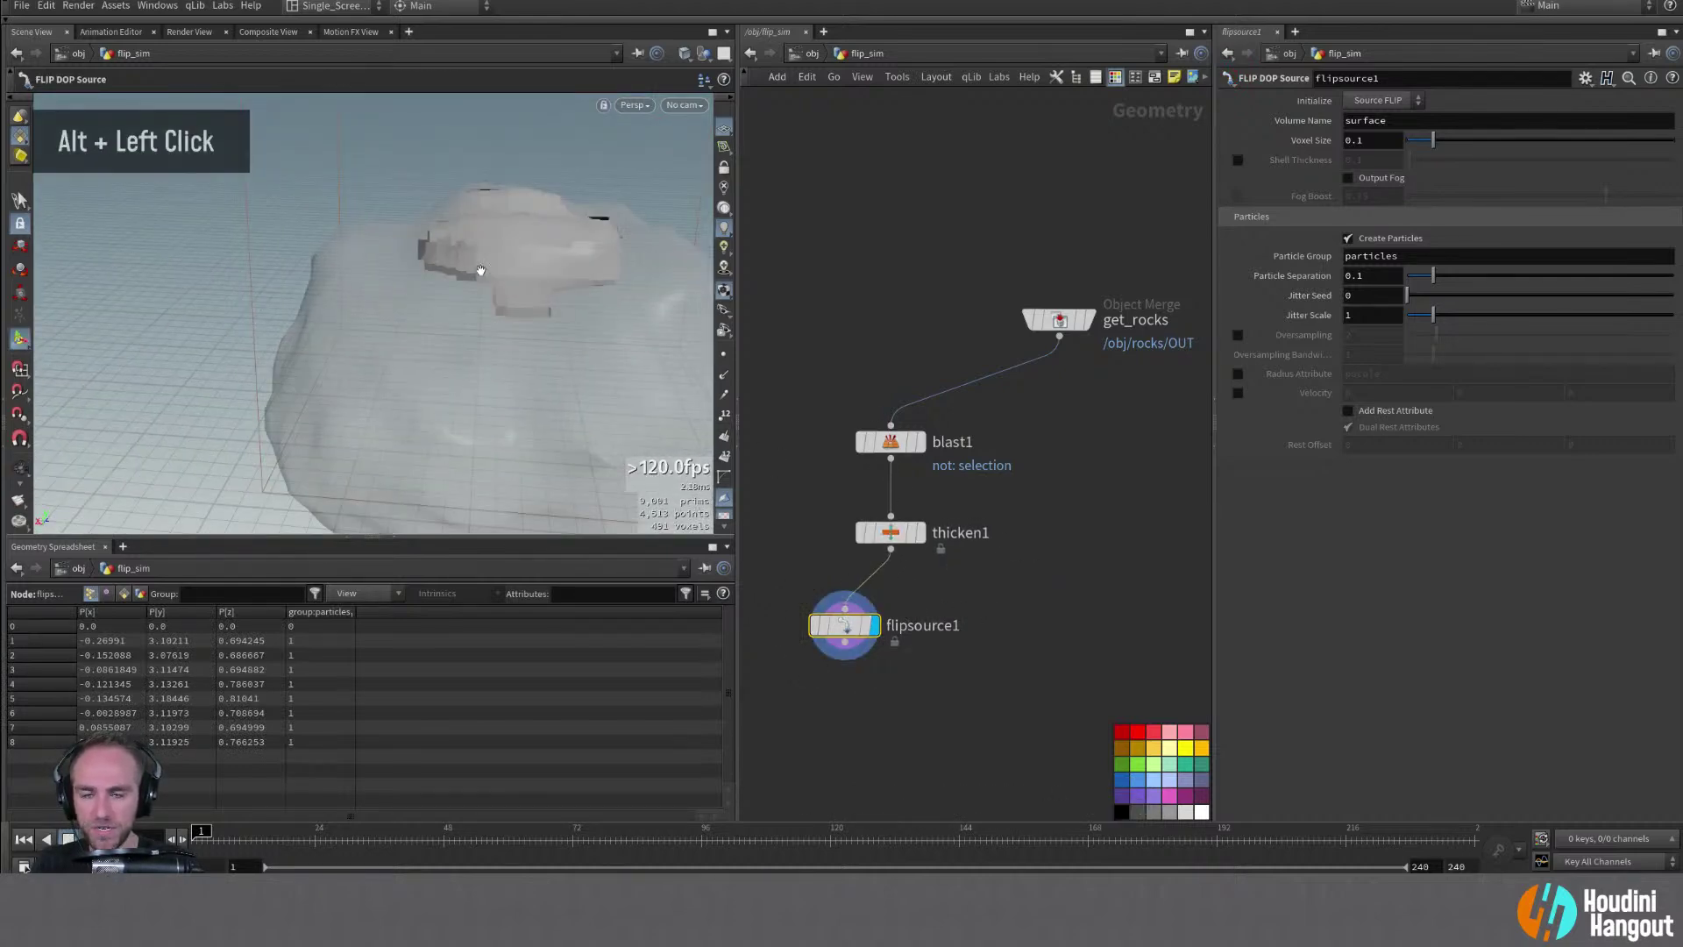
alt+drag(479, 269, 605, 298)
drag(866, 643, 912, 674)
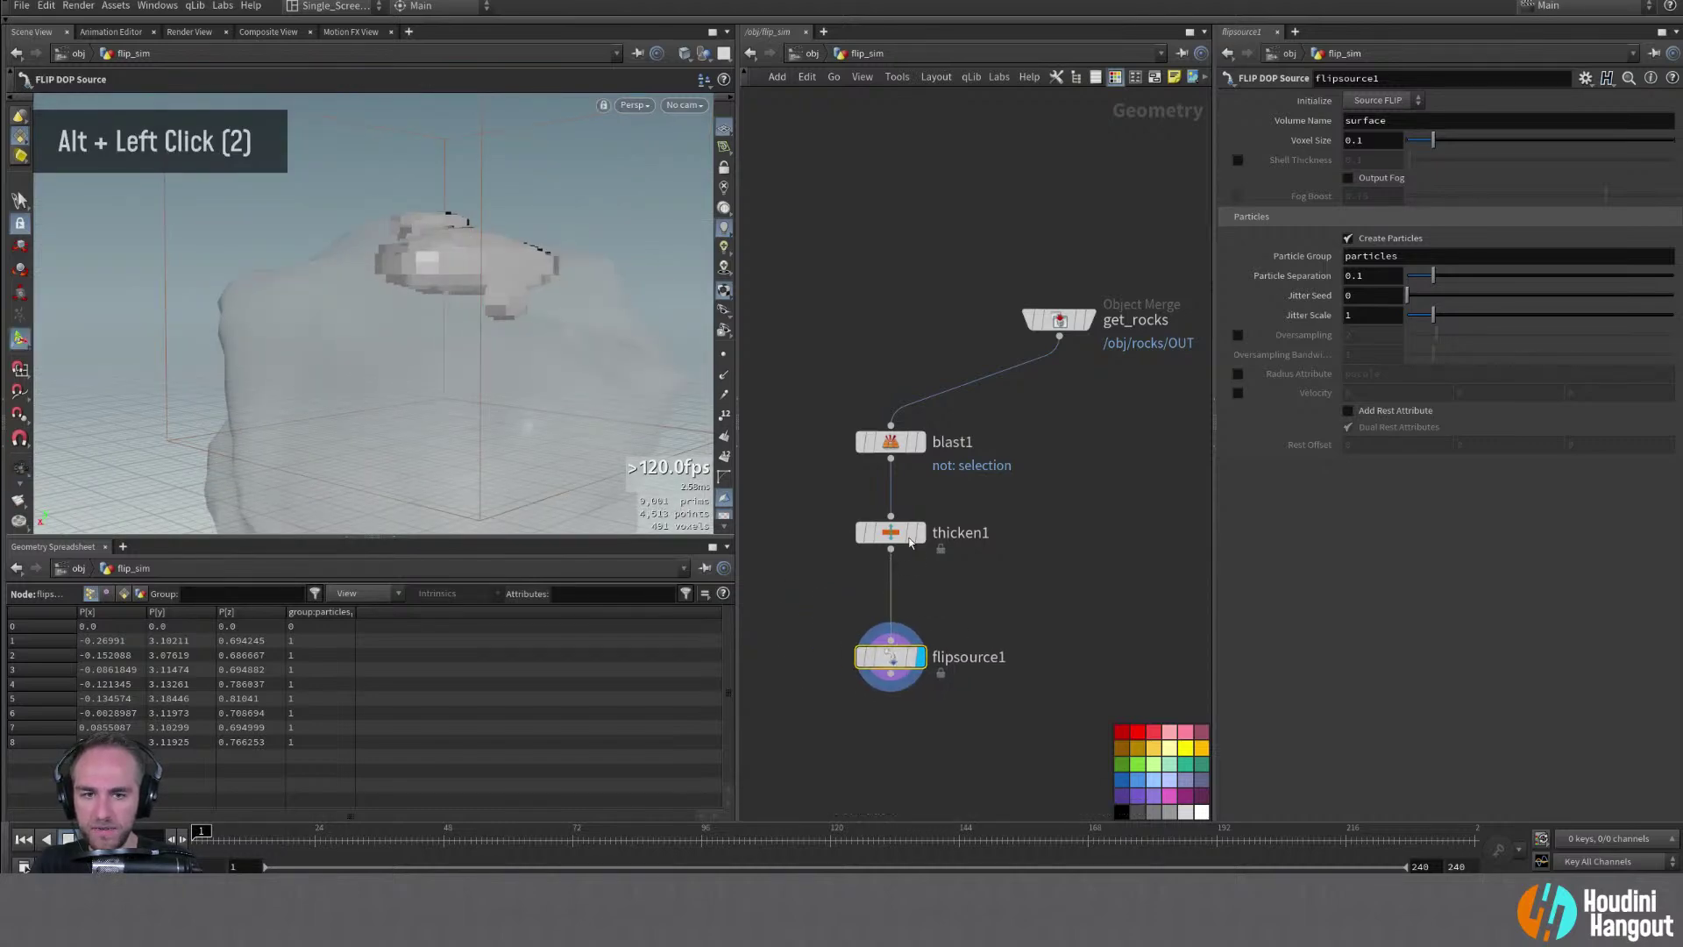
Try the Primitive/Edge Normal extrusion mode on thicken1 and return it to Point Normal
click(891, 532)
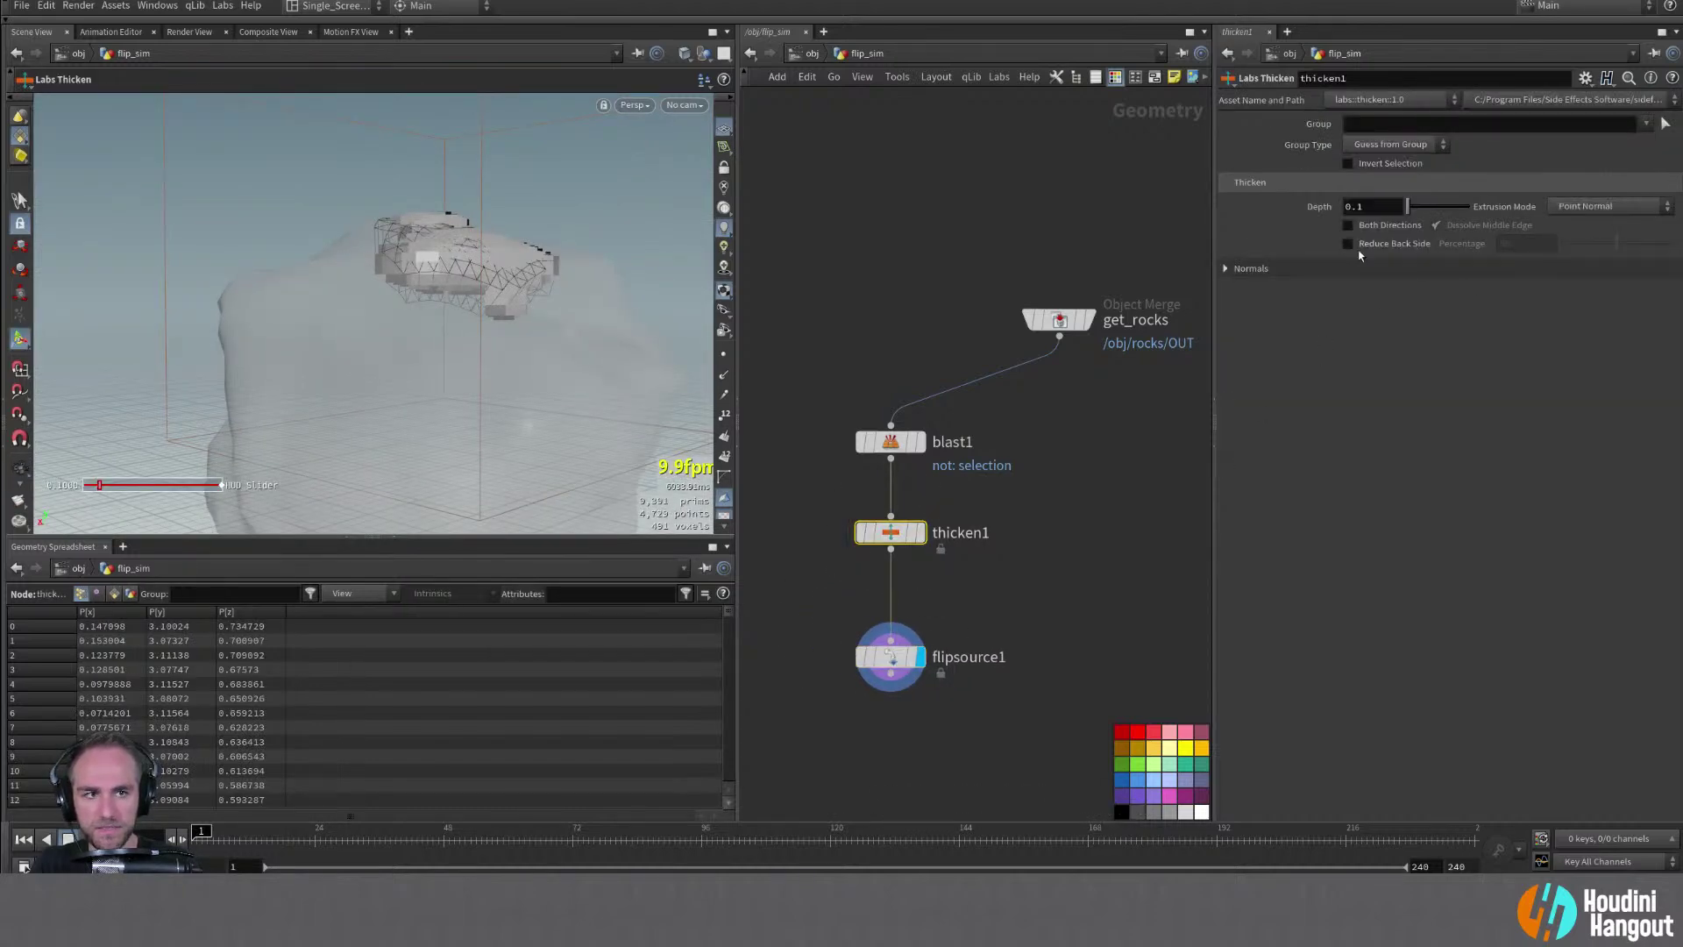
click(1577, 207)
click(1579, 226)
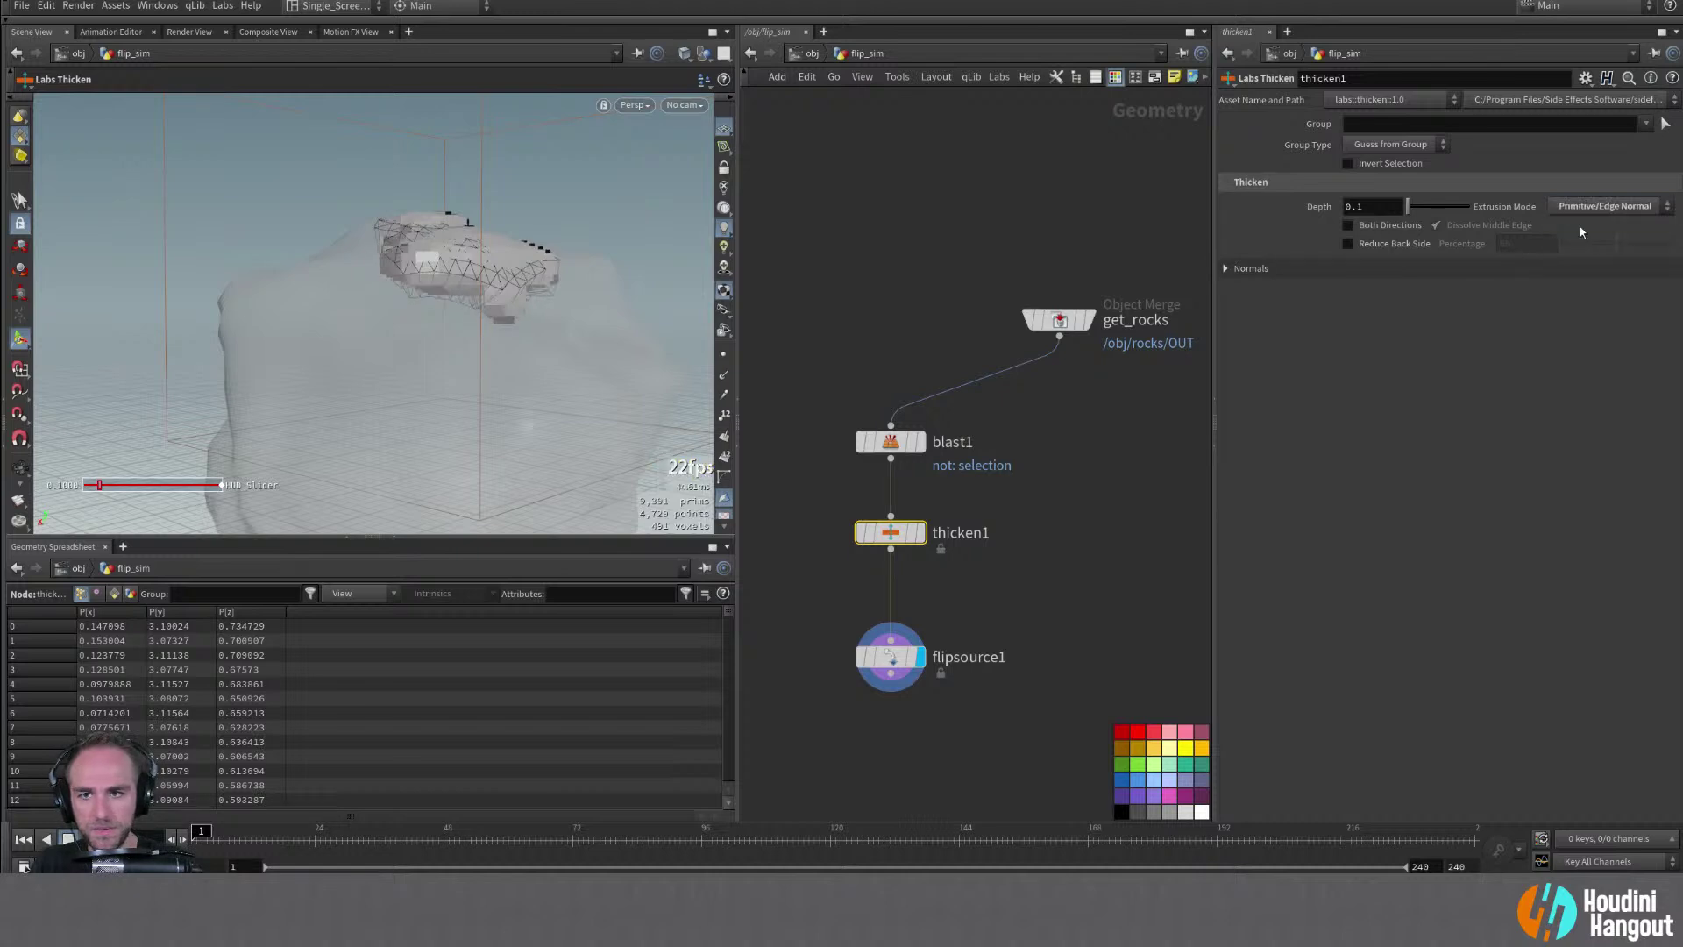
click(1583, 209)
click(1581, 234)
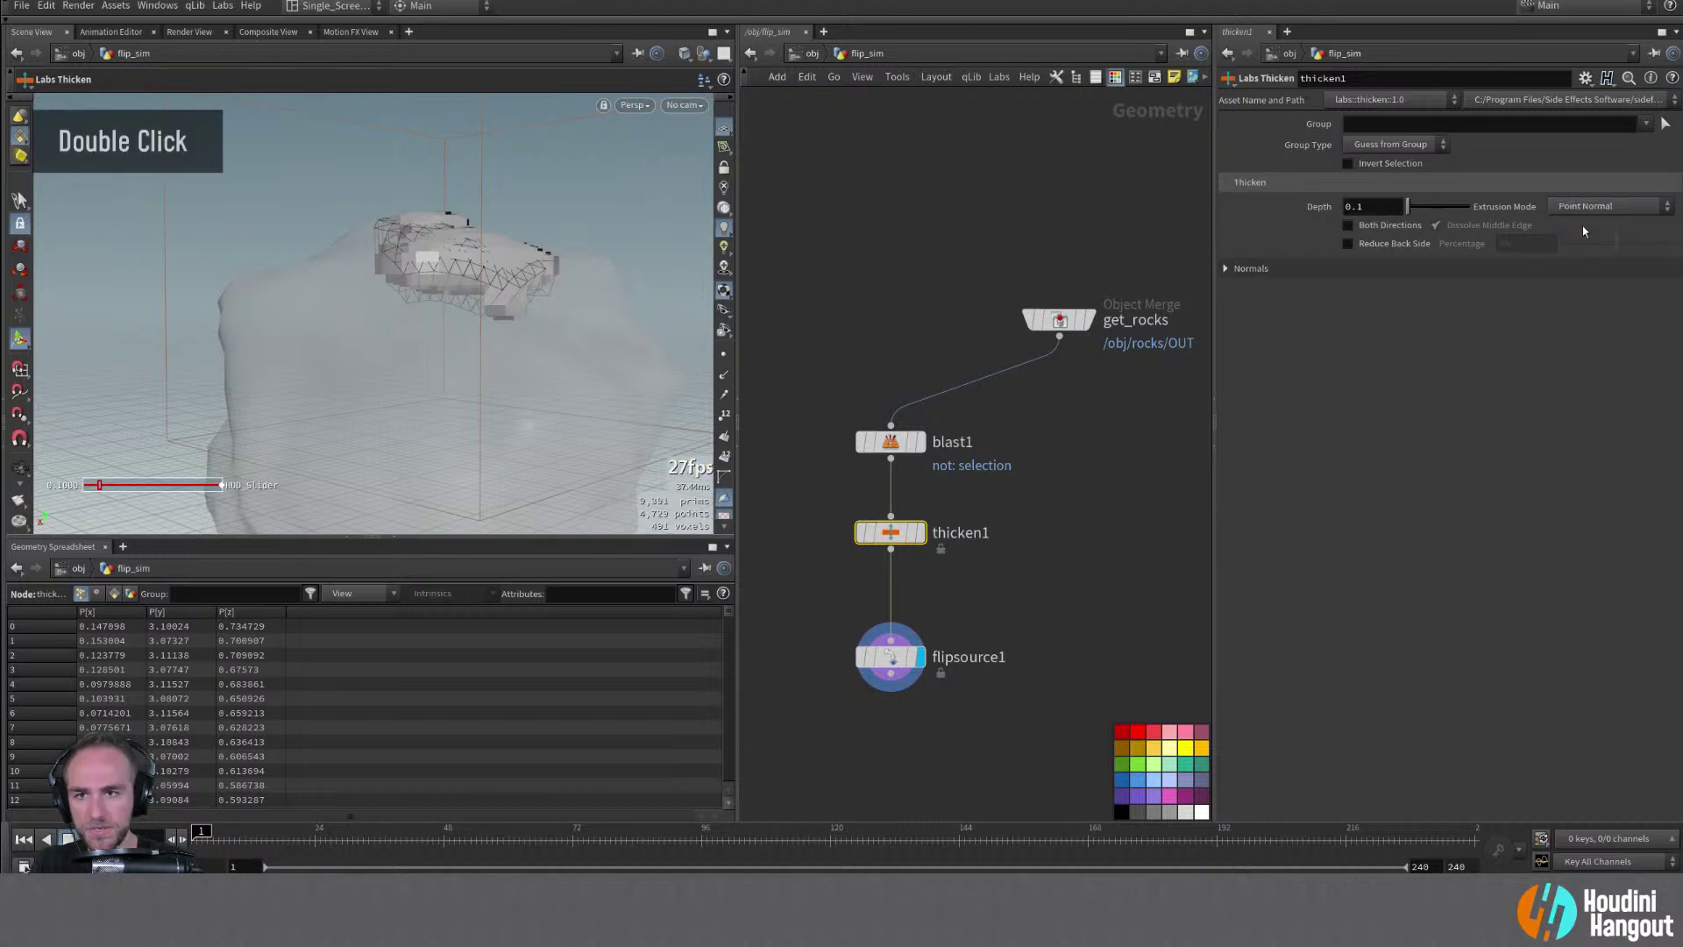
Insert a Peak node between blast1 and thicken1 and display it
double_click(891, 441)
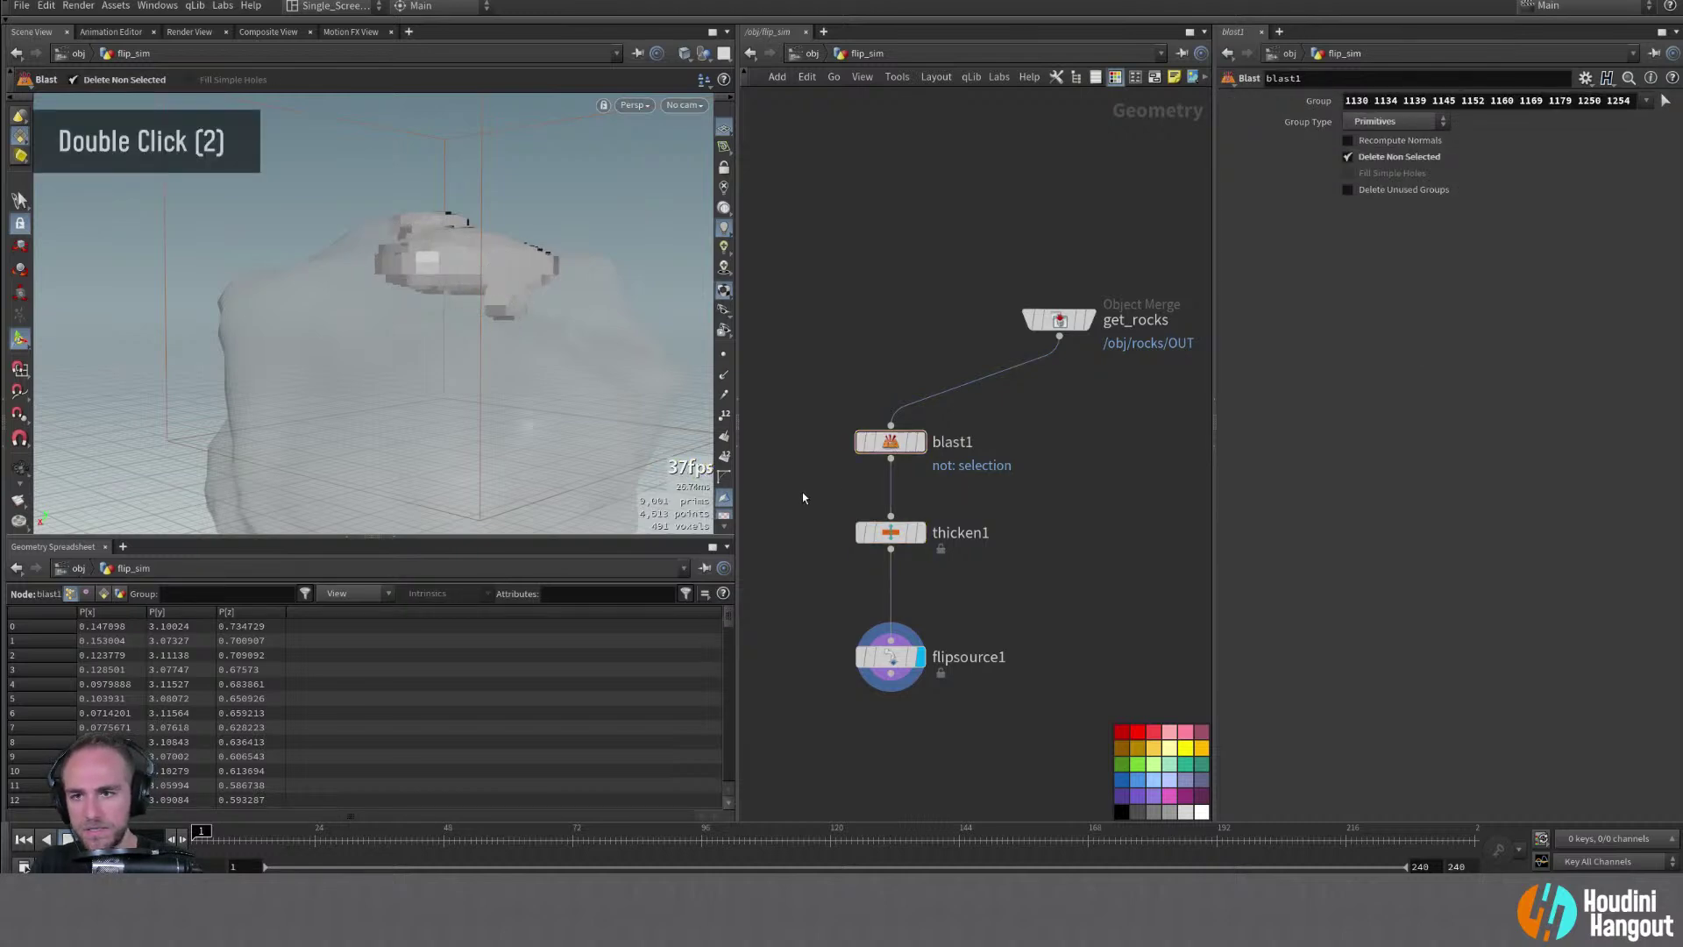
key(Tab)
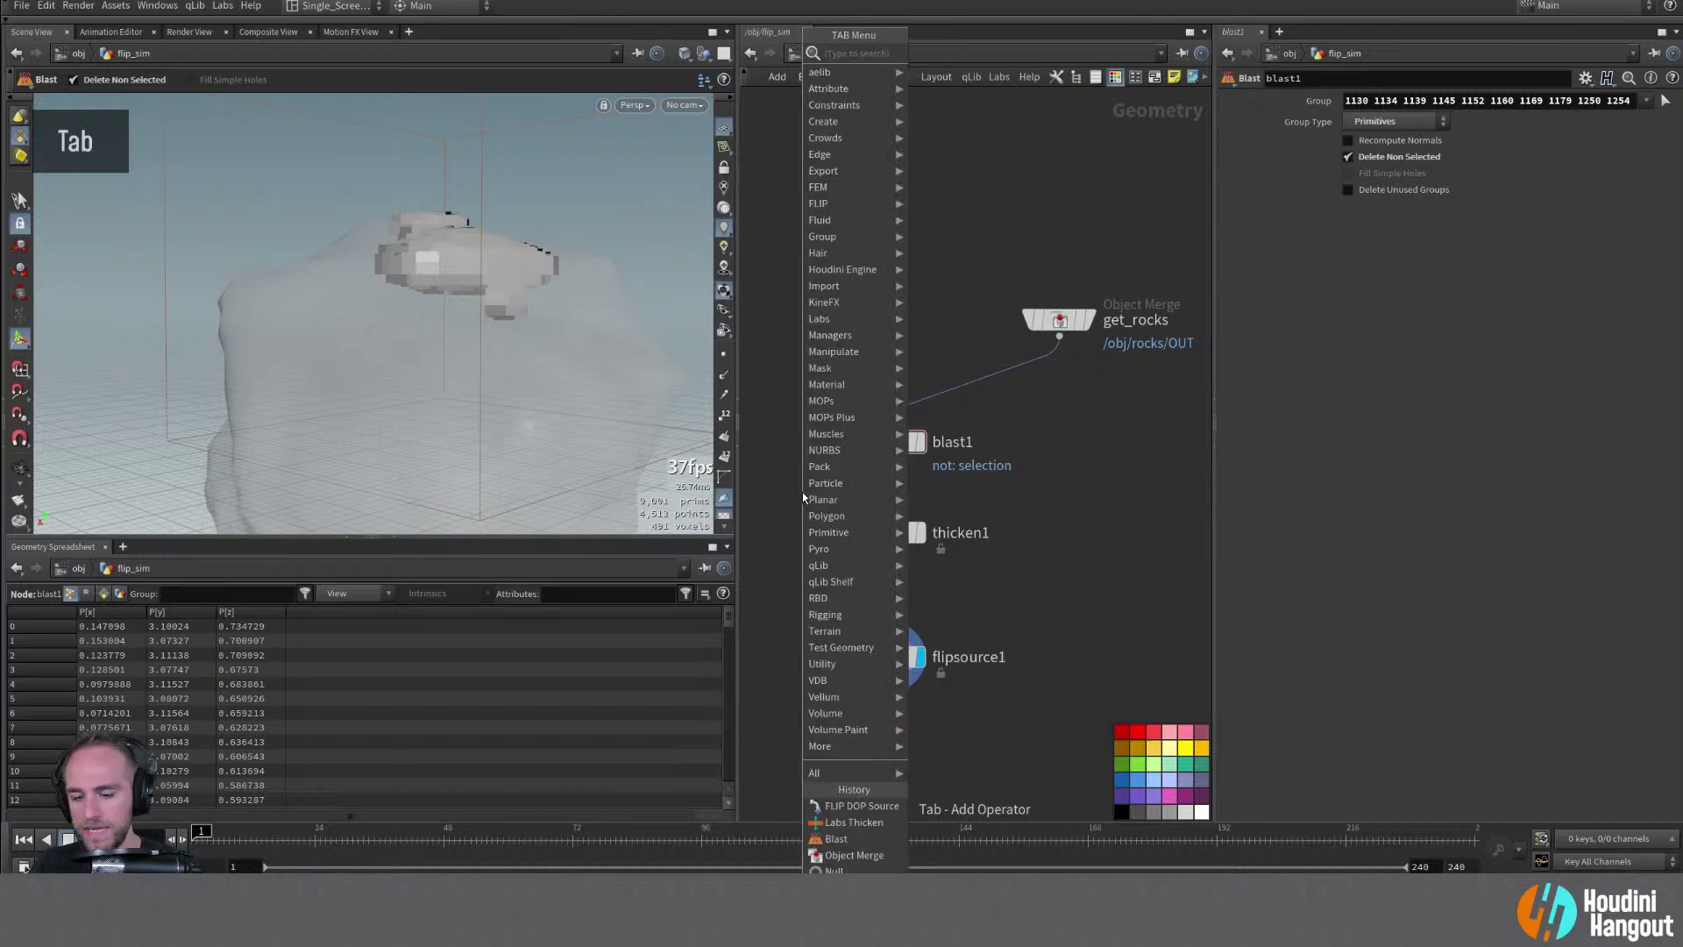
text(peak)
key(Return)
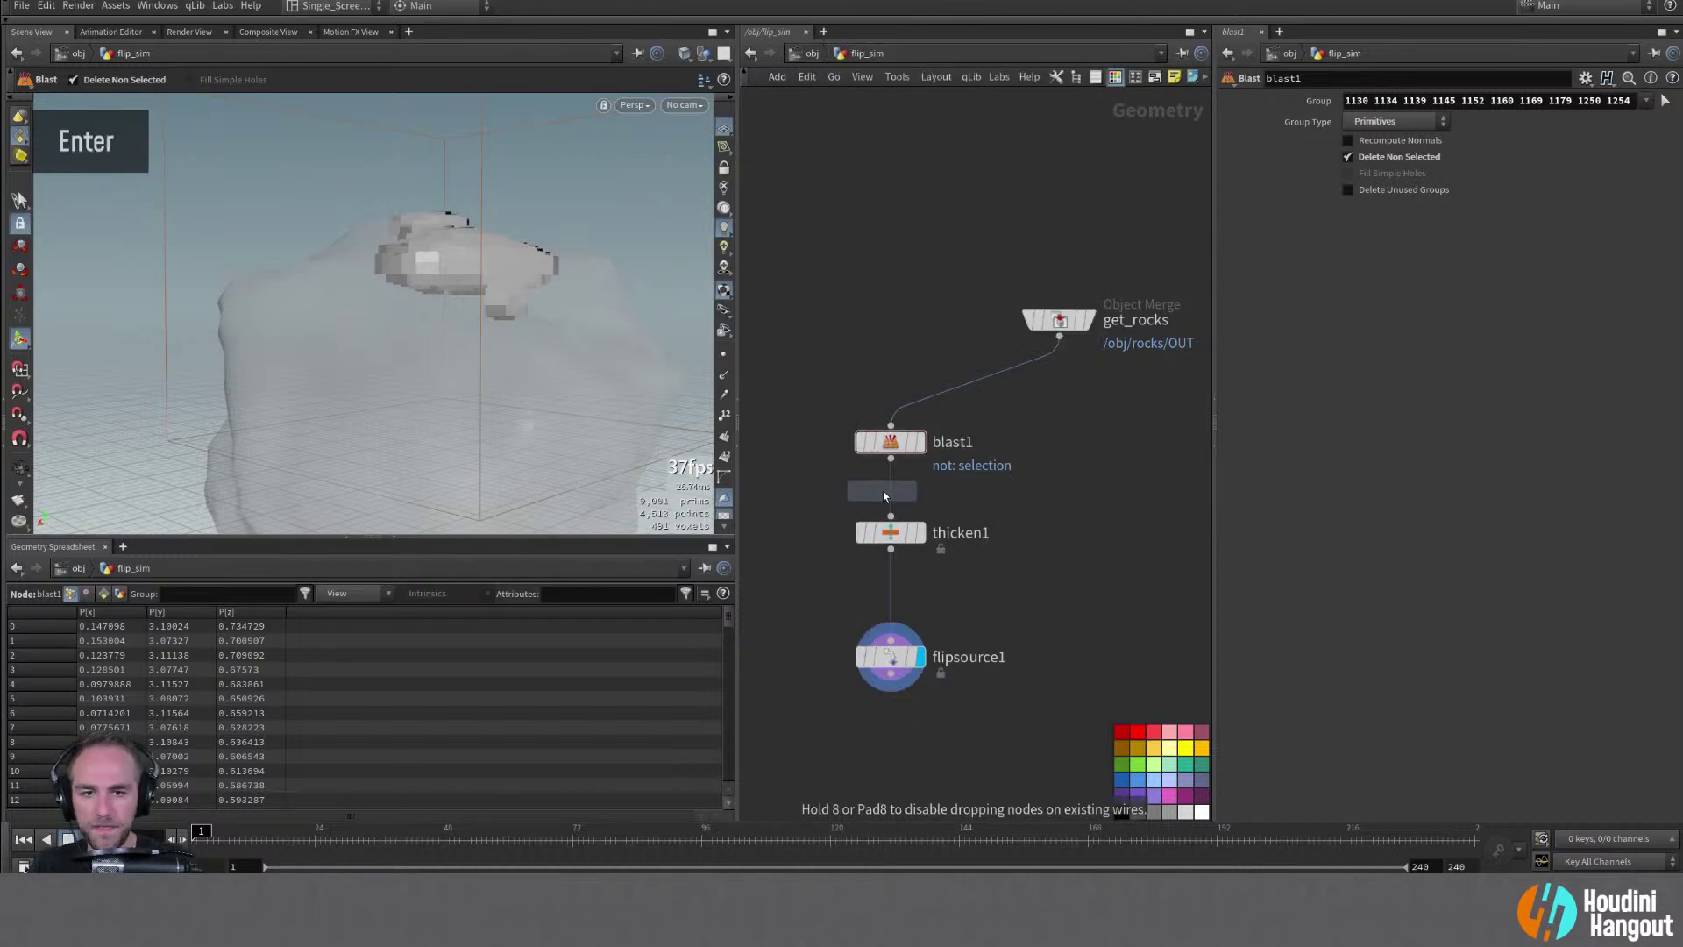
click(884, 496)
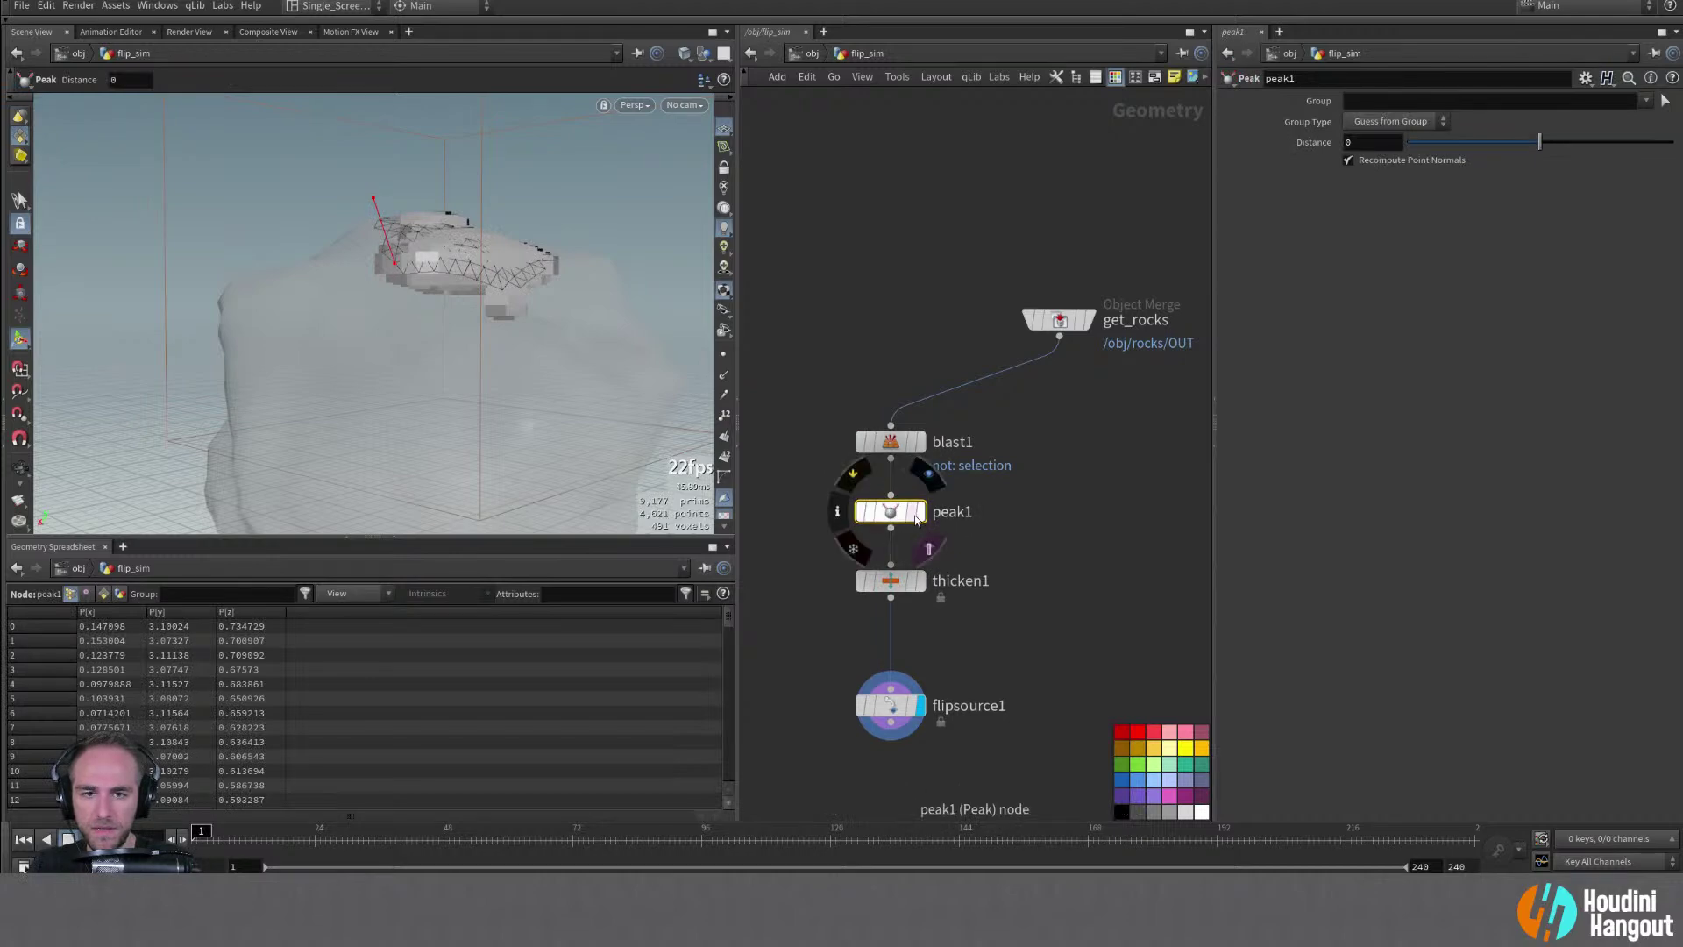
double_click(916, 515)
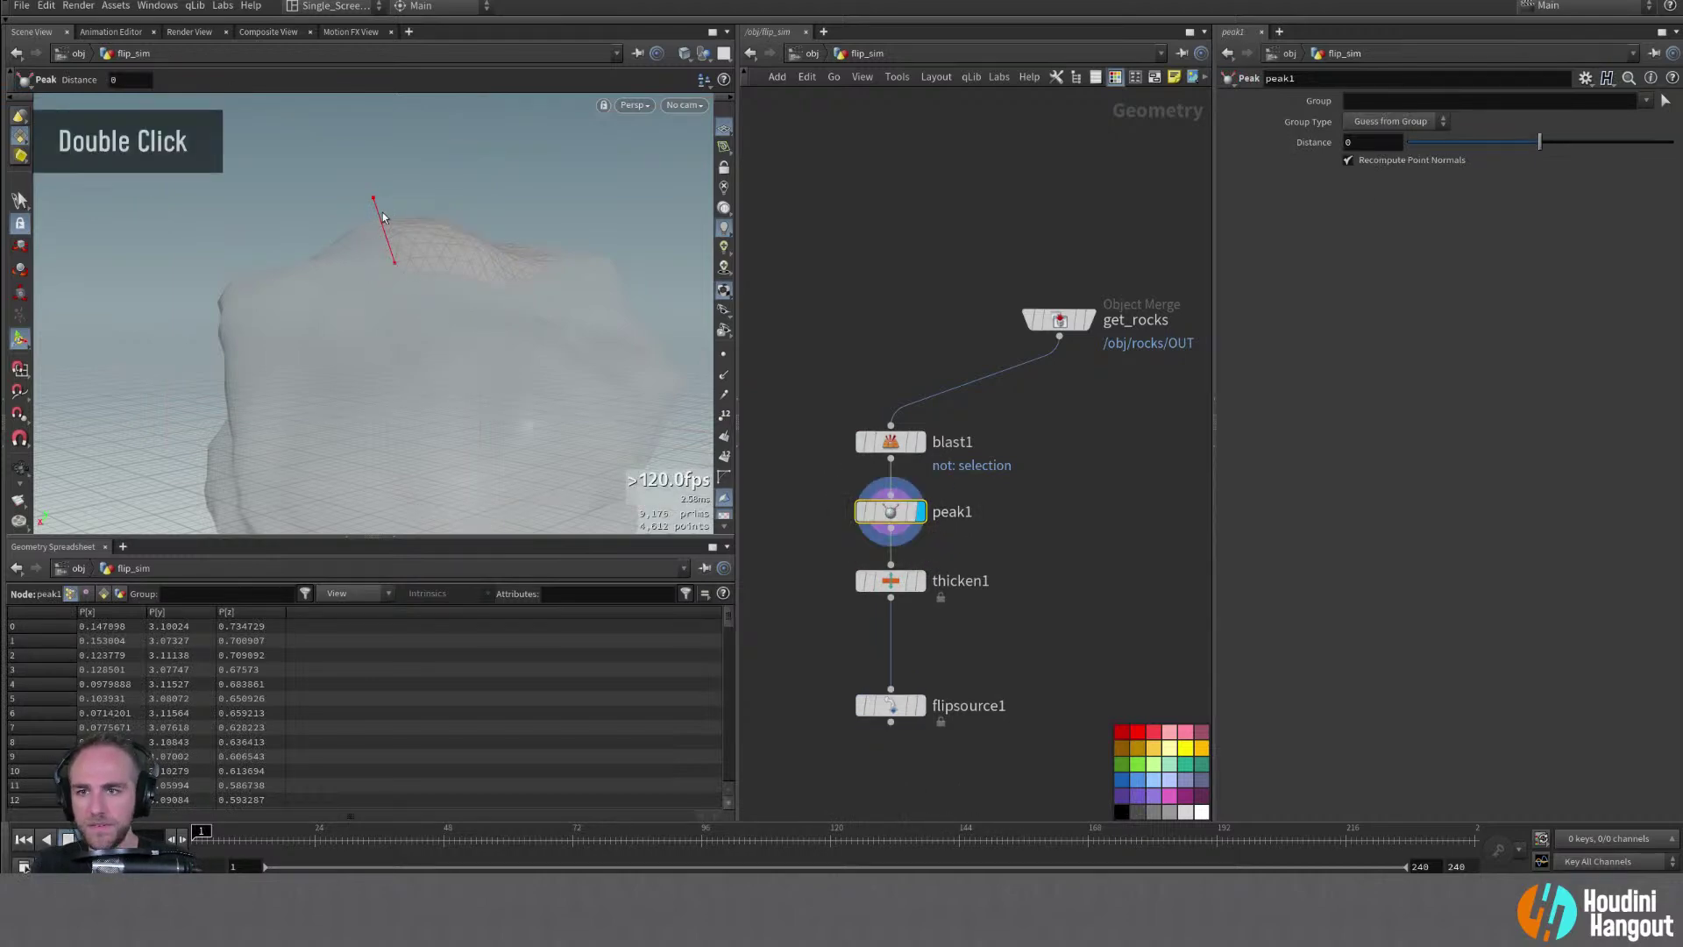
Set the Peak distance to 0.1 so the patch lifts off the rock surface
mouse_move(382, 212)
mouse_down()
mouse_move(382, 197)
mouse_move(225, 214)
mouse_move(364, 225)
mouse_up()
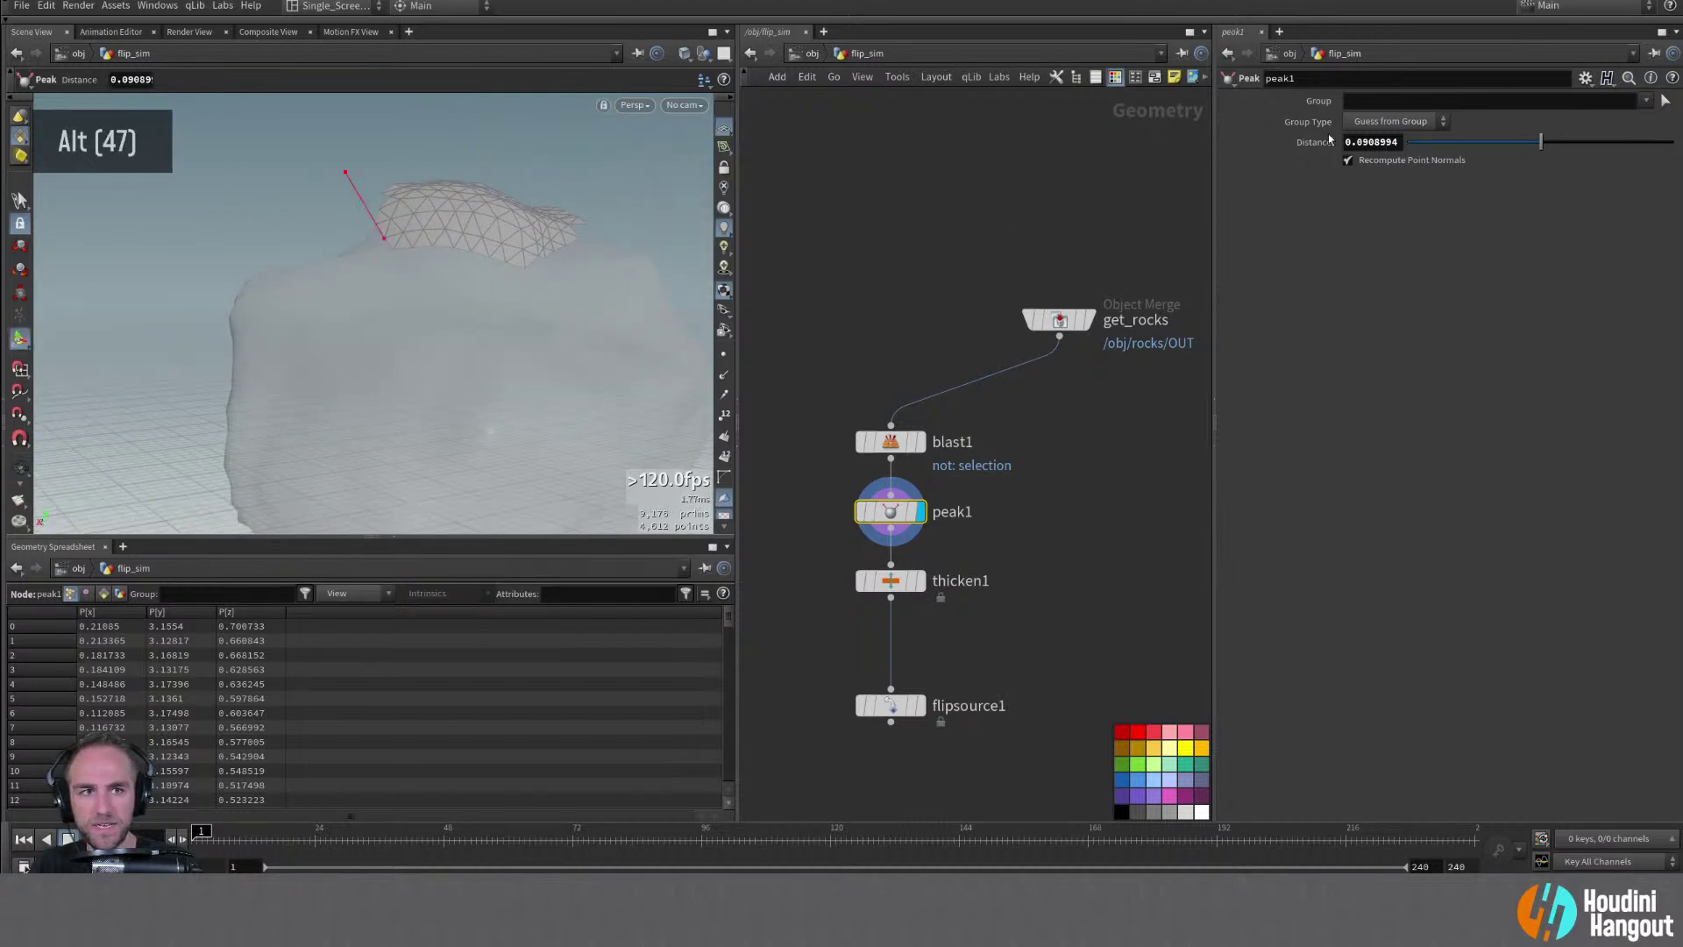
double_click(1359, 143)
text(0.1)
key(Return)
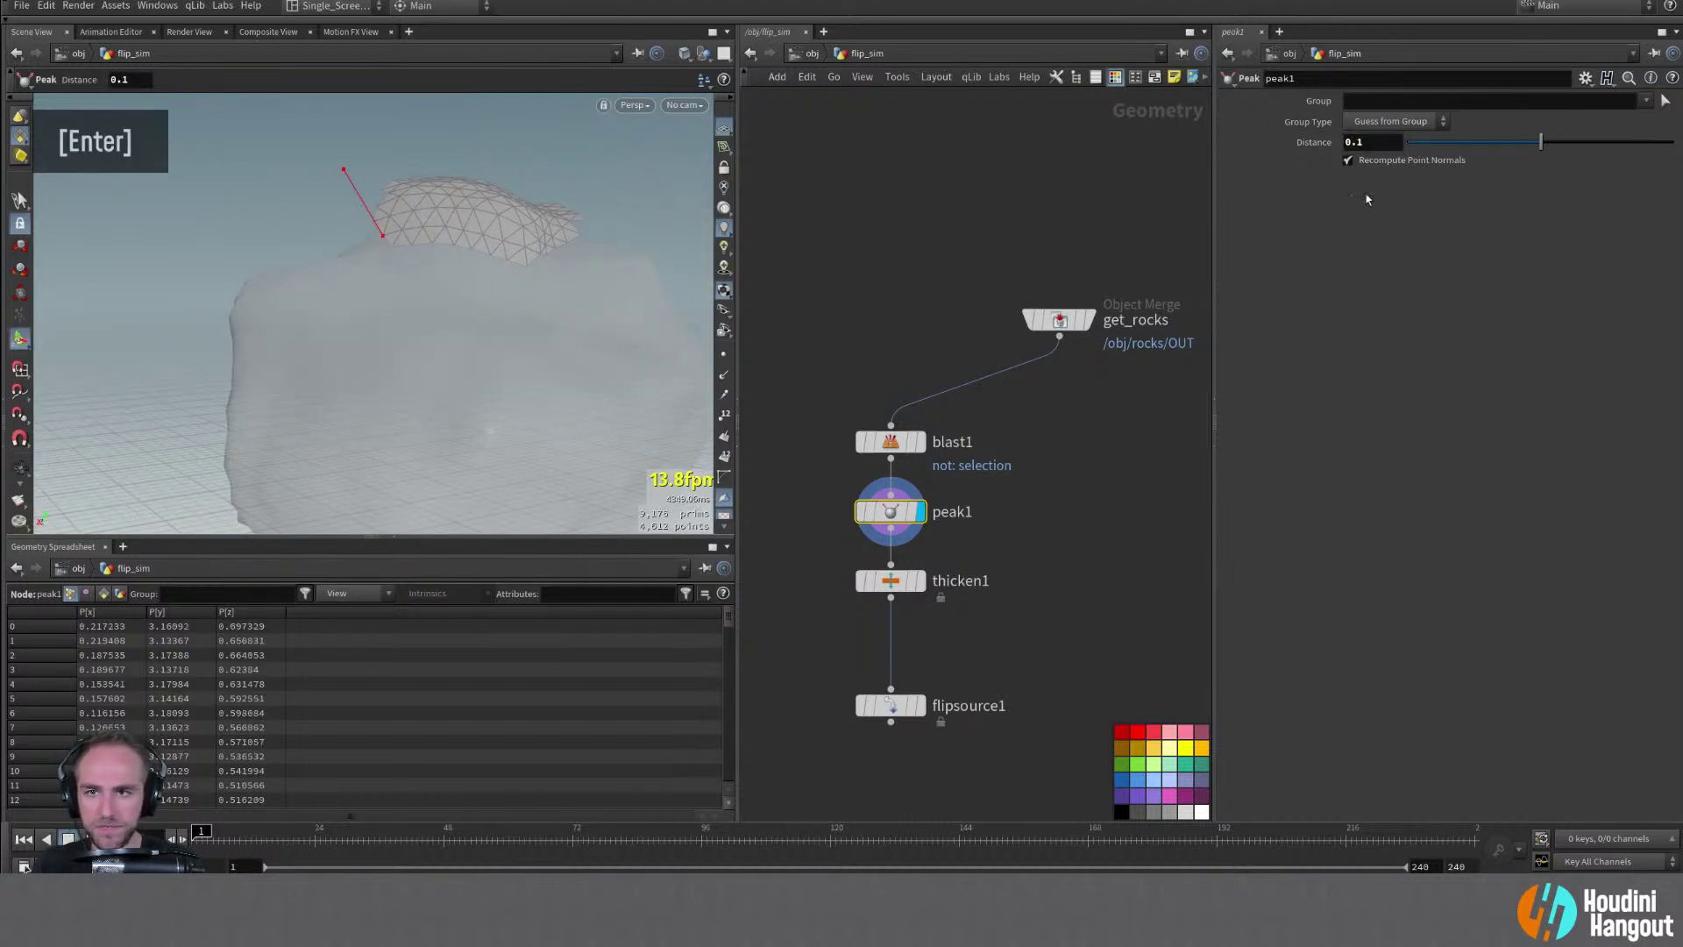
key(alt)
alt+drag(528, 153, 459, 225)
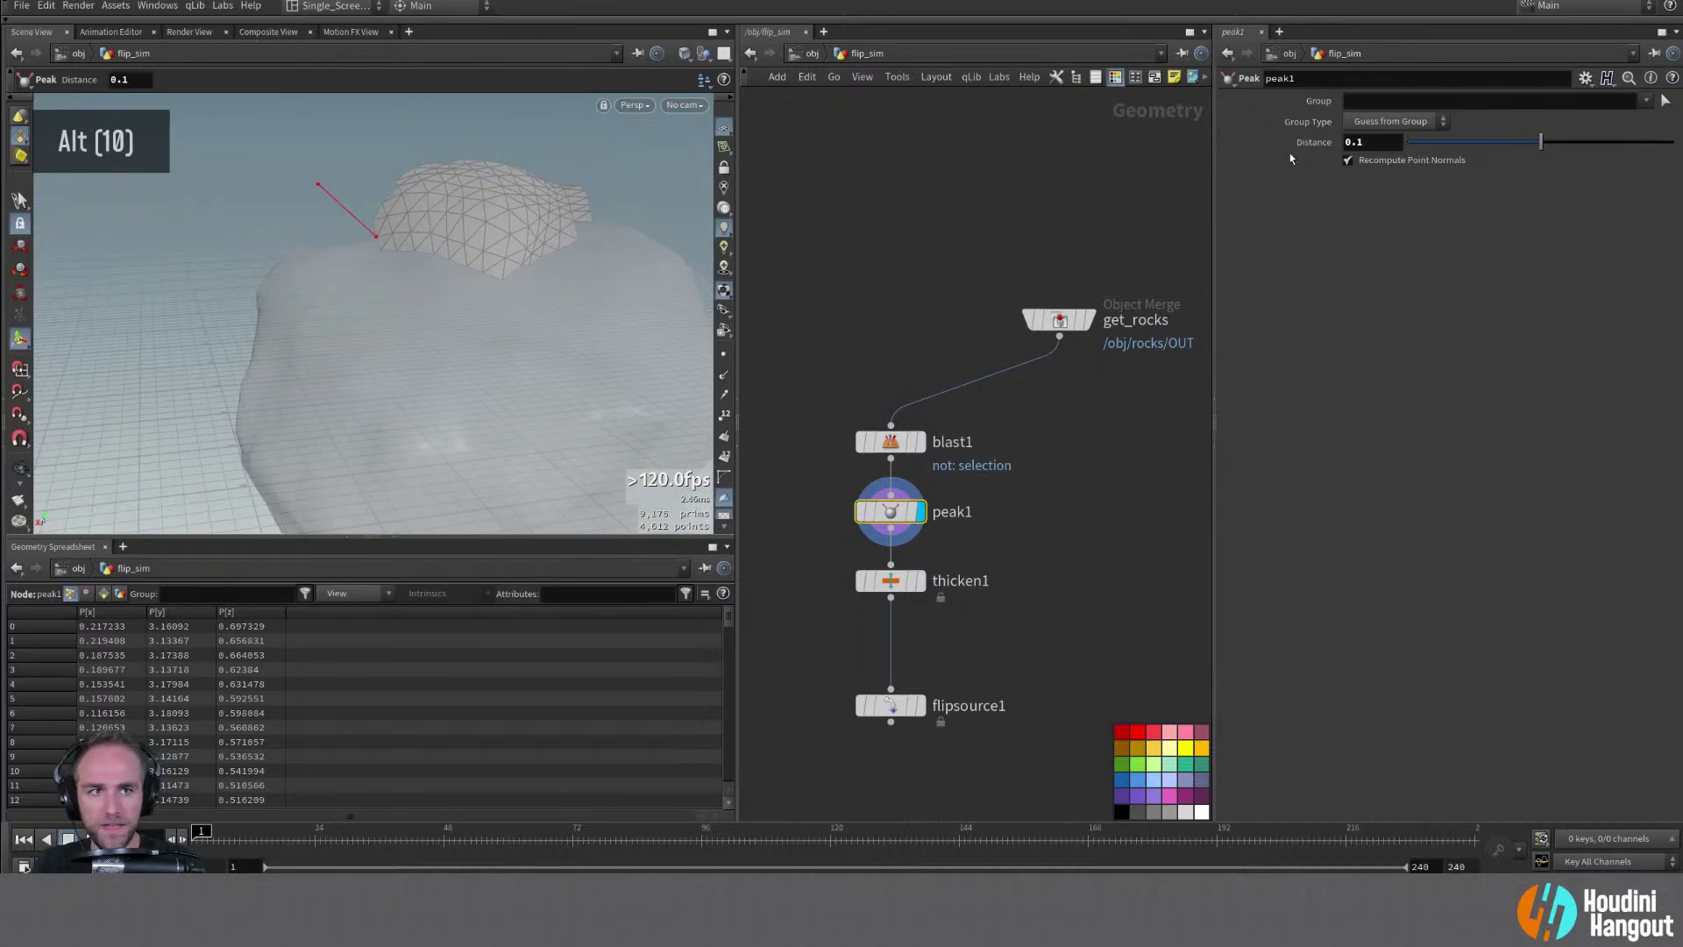
Link the Depth of thicken1 to the Distance of peak1 with a relative reference
right_click(1304, 143)
click(1344, 276)
click(891, 580)
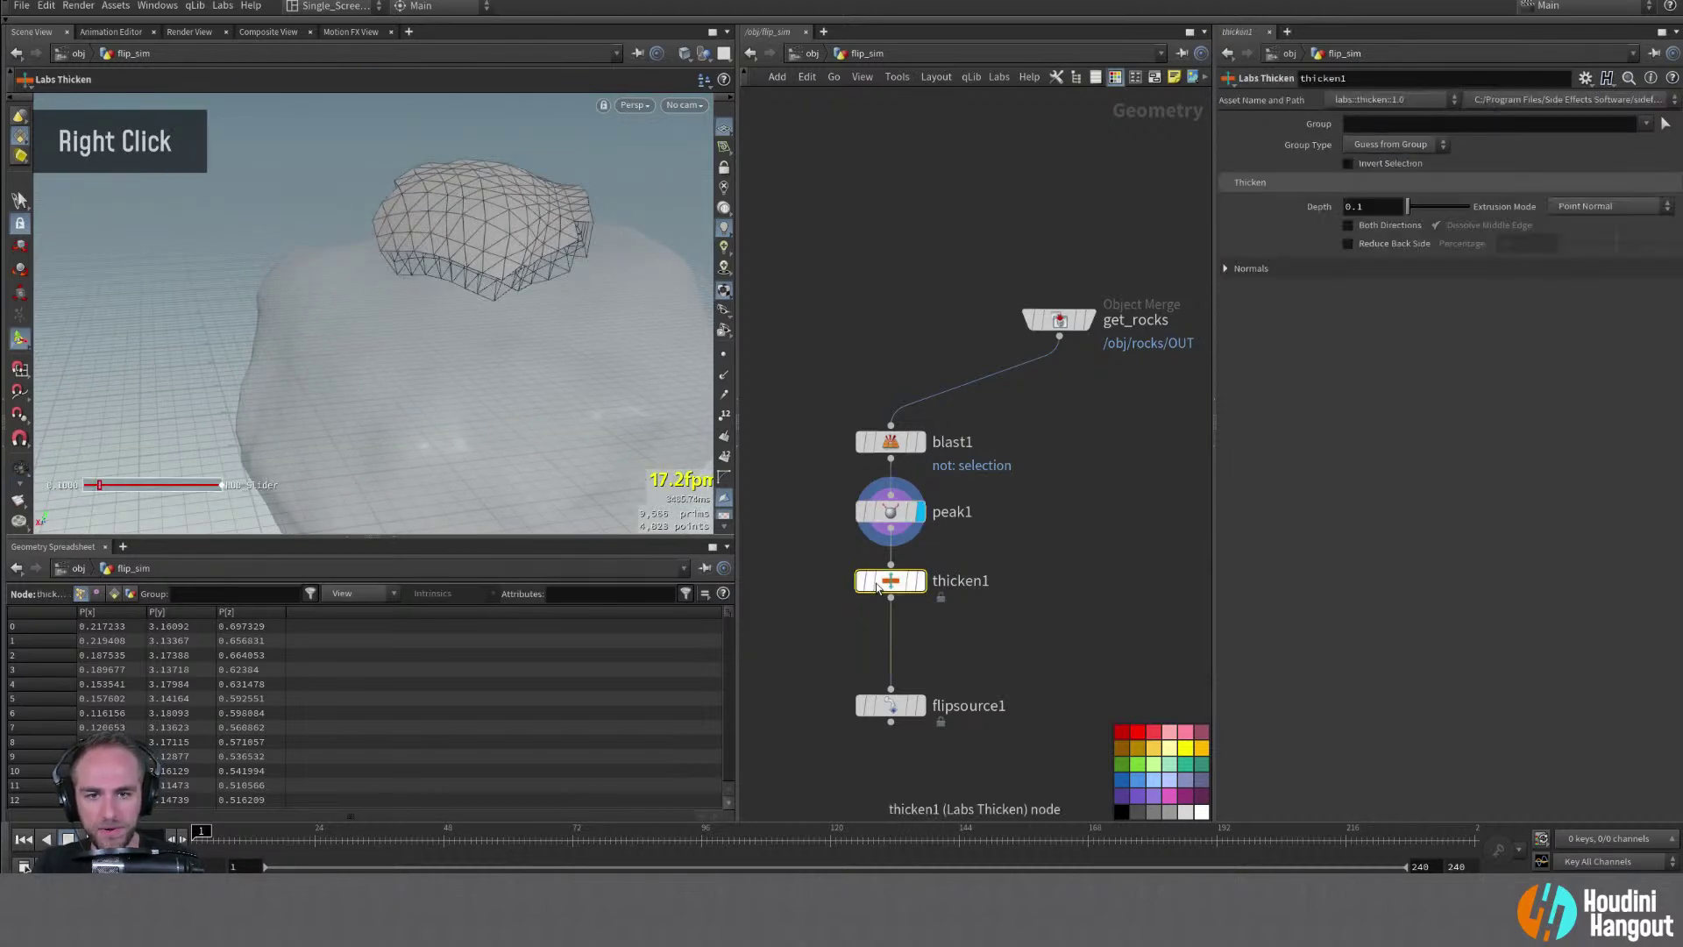
right_click(1311, 209)
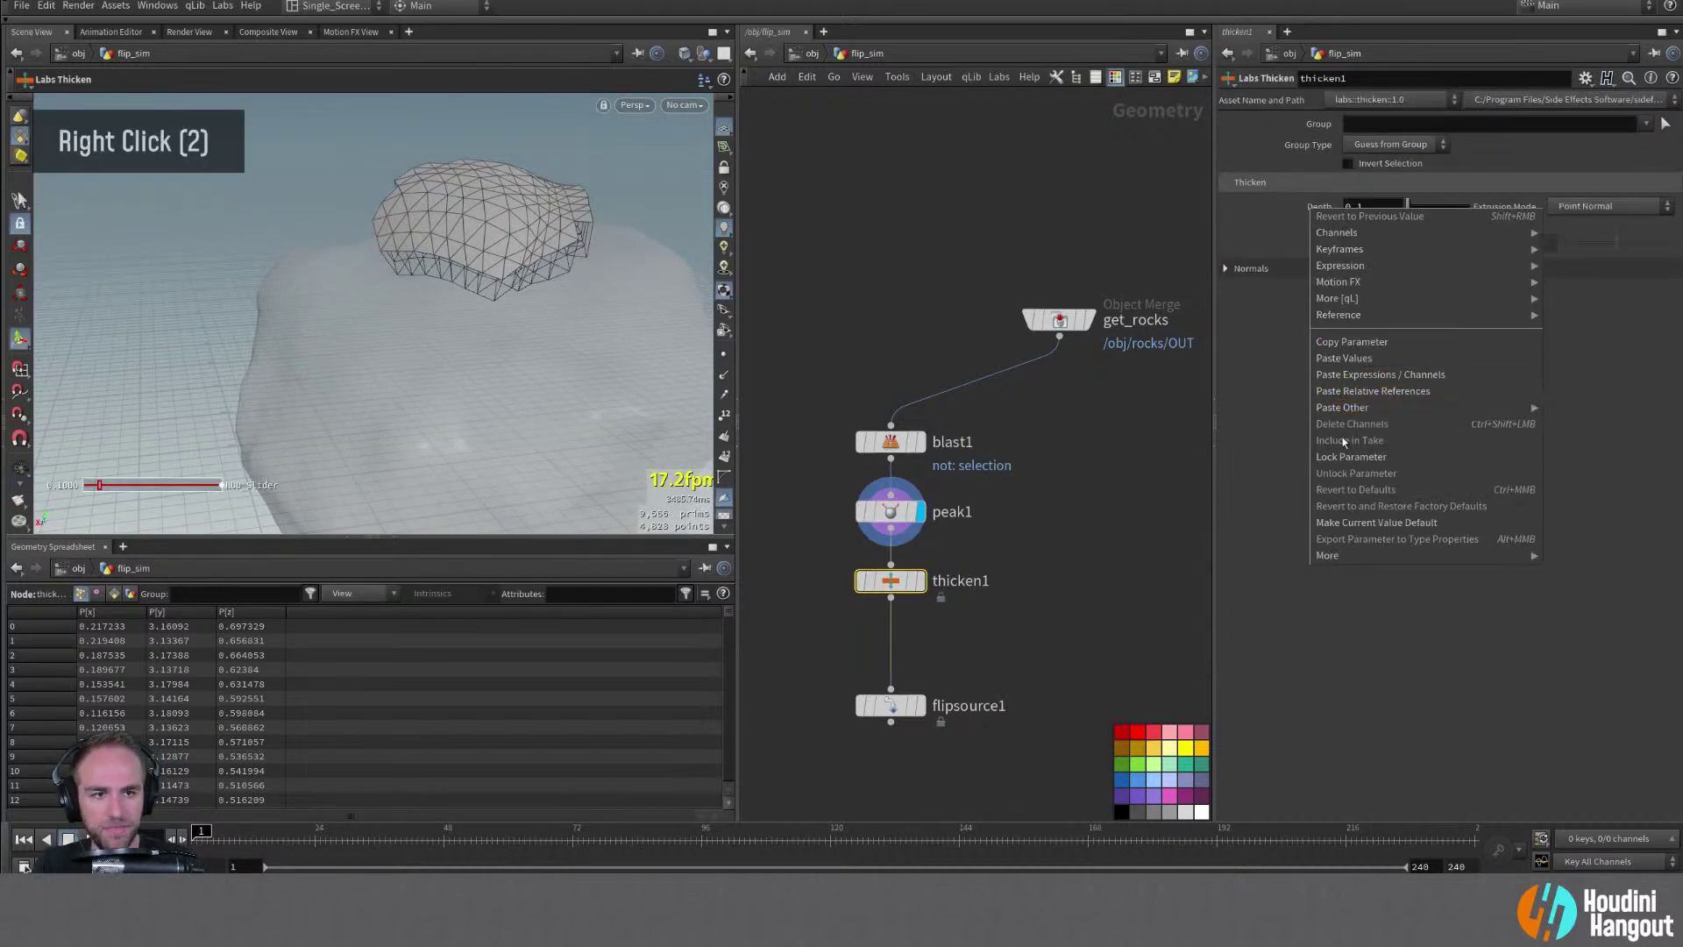
click(1356, 393)
alt+drag(549, 340, 432, 235)
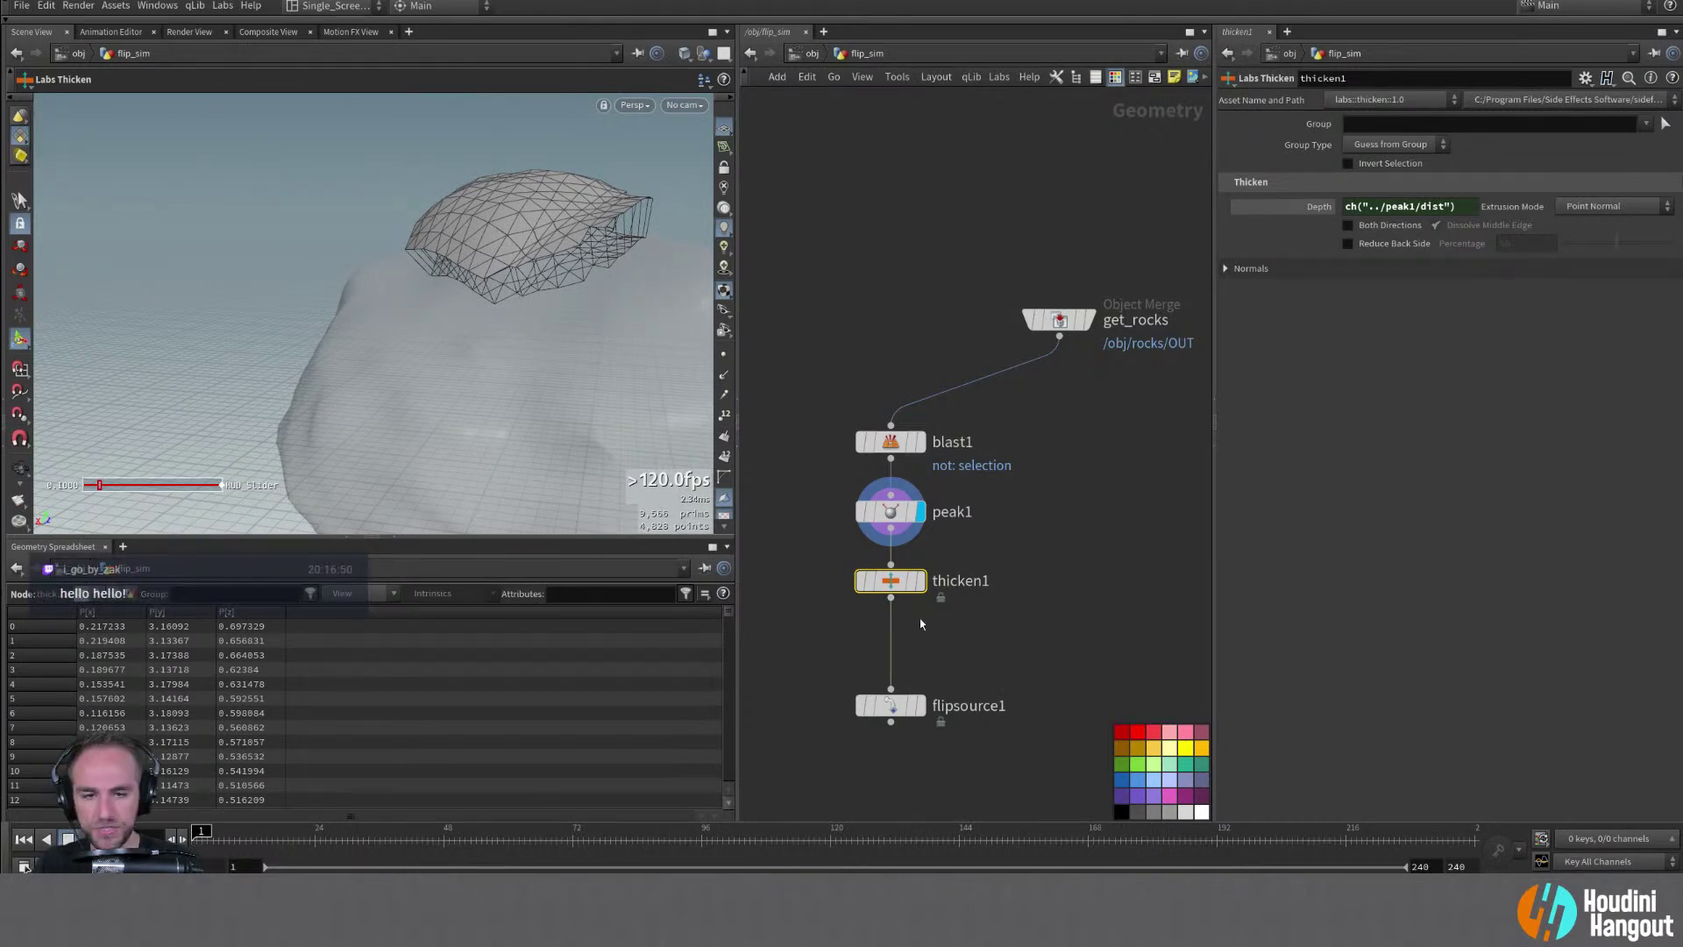
Display flipsource1 and examine how its volume sits on top of the rock
double_click(923, 584)
click(921, 707)
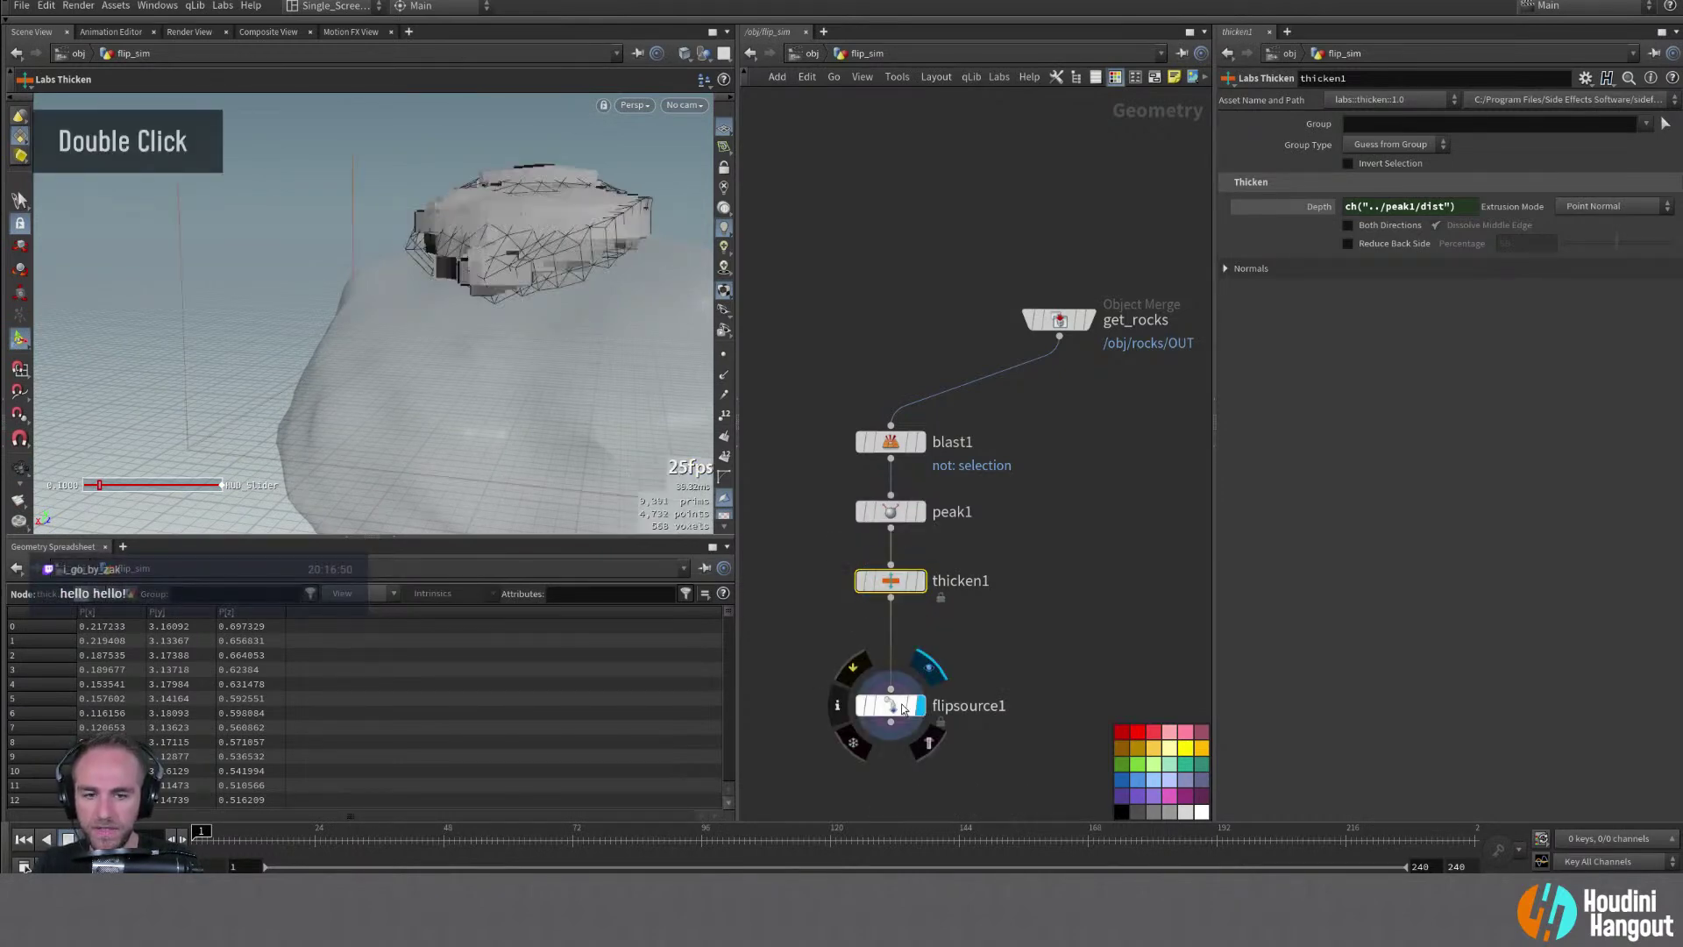
click(901, 707)
alt+drag(567, 226, 842, 290)
Try a peak1 Distance of about 0.35, undo it, and lower the Distance to 0.04
click(890, 511)
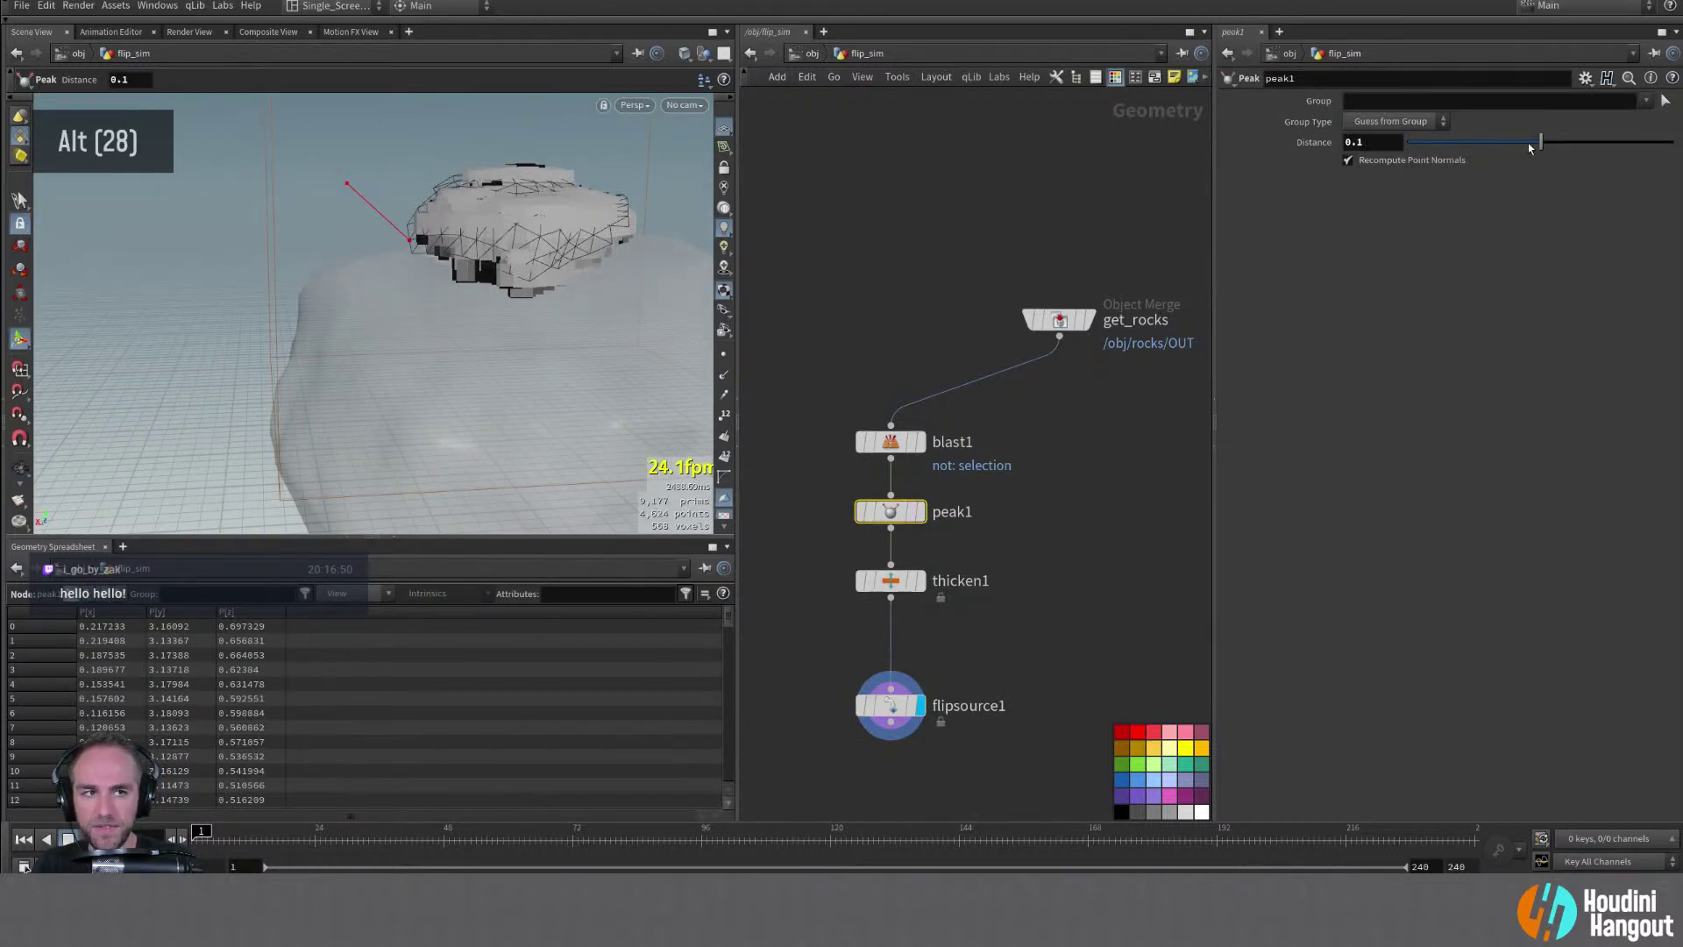
drag(1530, 147, 1545, 145)
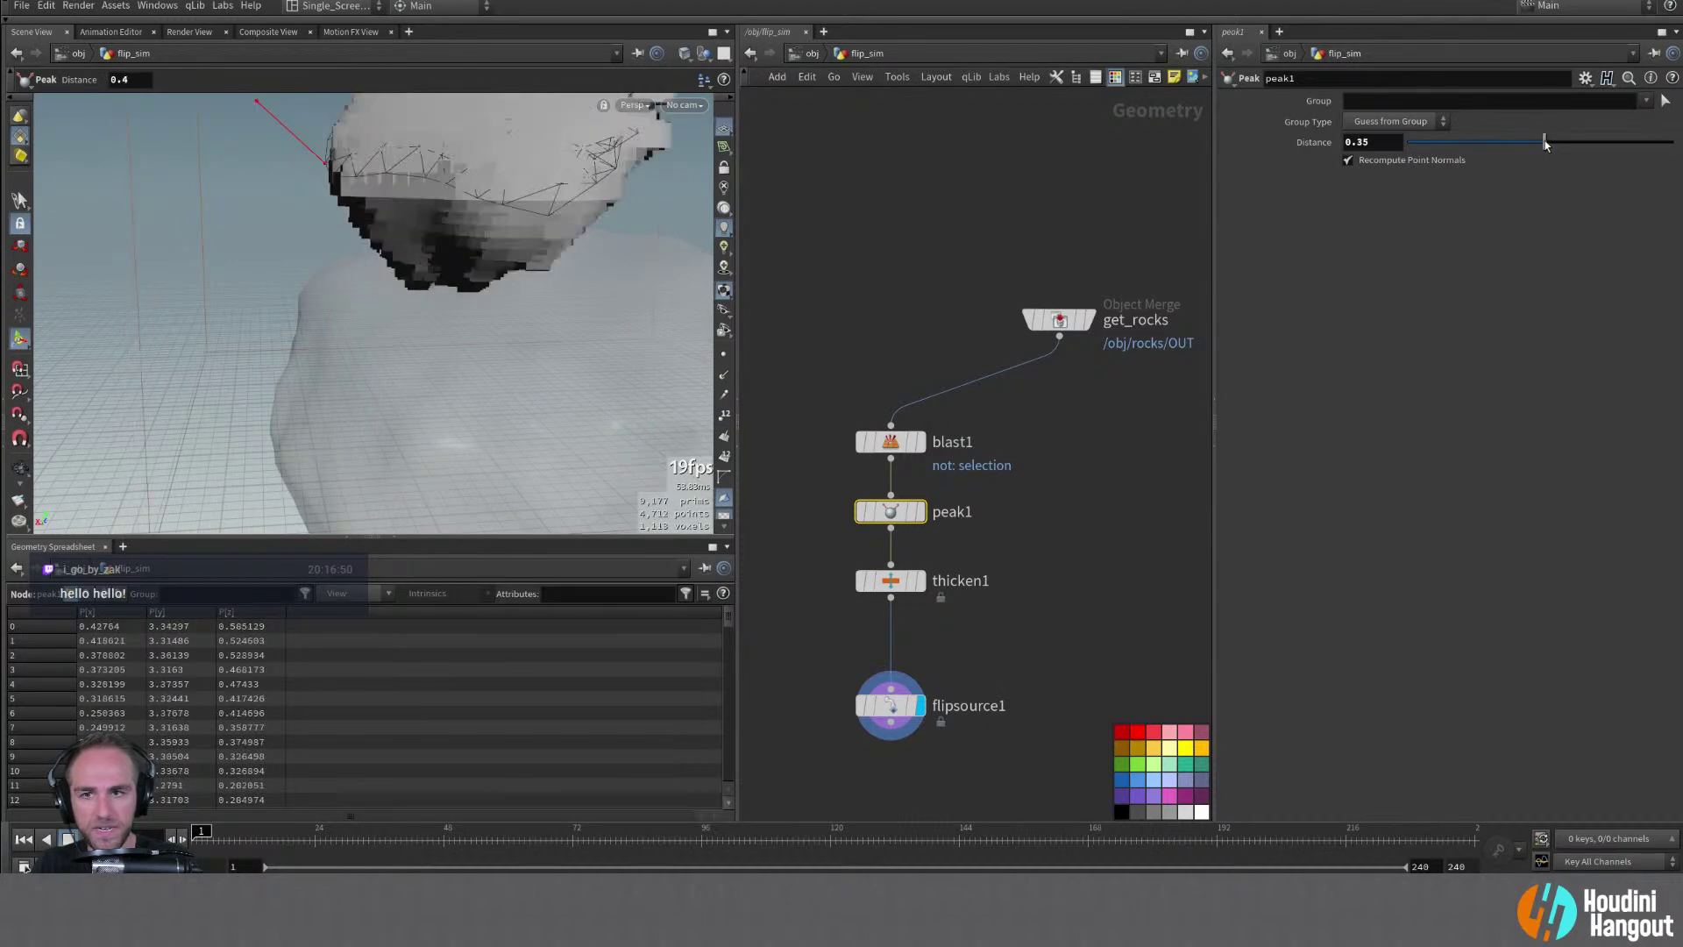
key(ctrl+z)
middle_click(1385, 157)
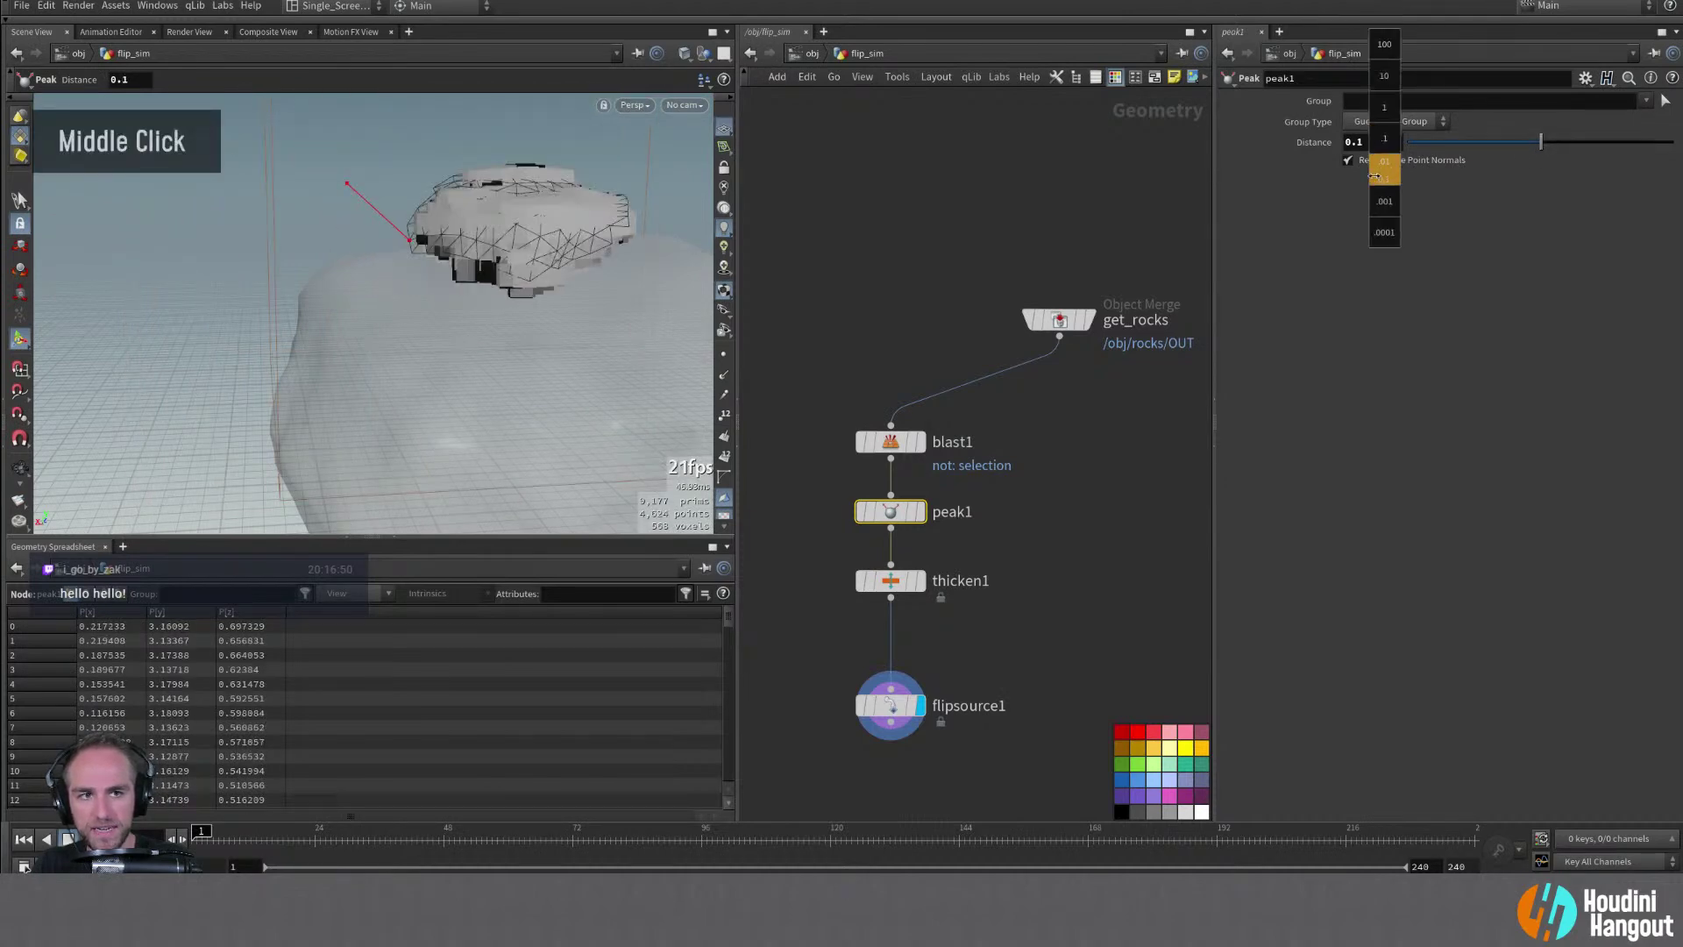
middle_drag(1374, 176, 1341, 176)
alt+drag(438, 236, 355, 223)
View flipsource1's parameters and display thicken1 to examine the thinner patch from the side
click(881, 703)
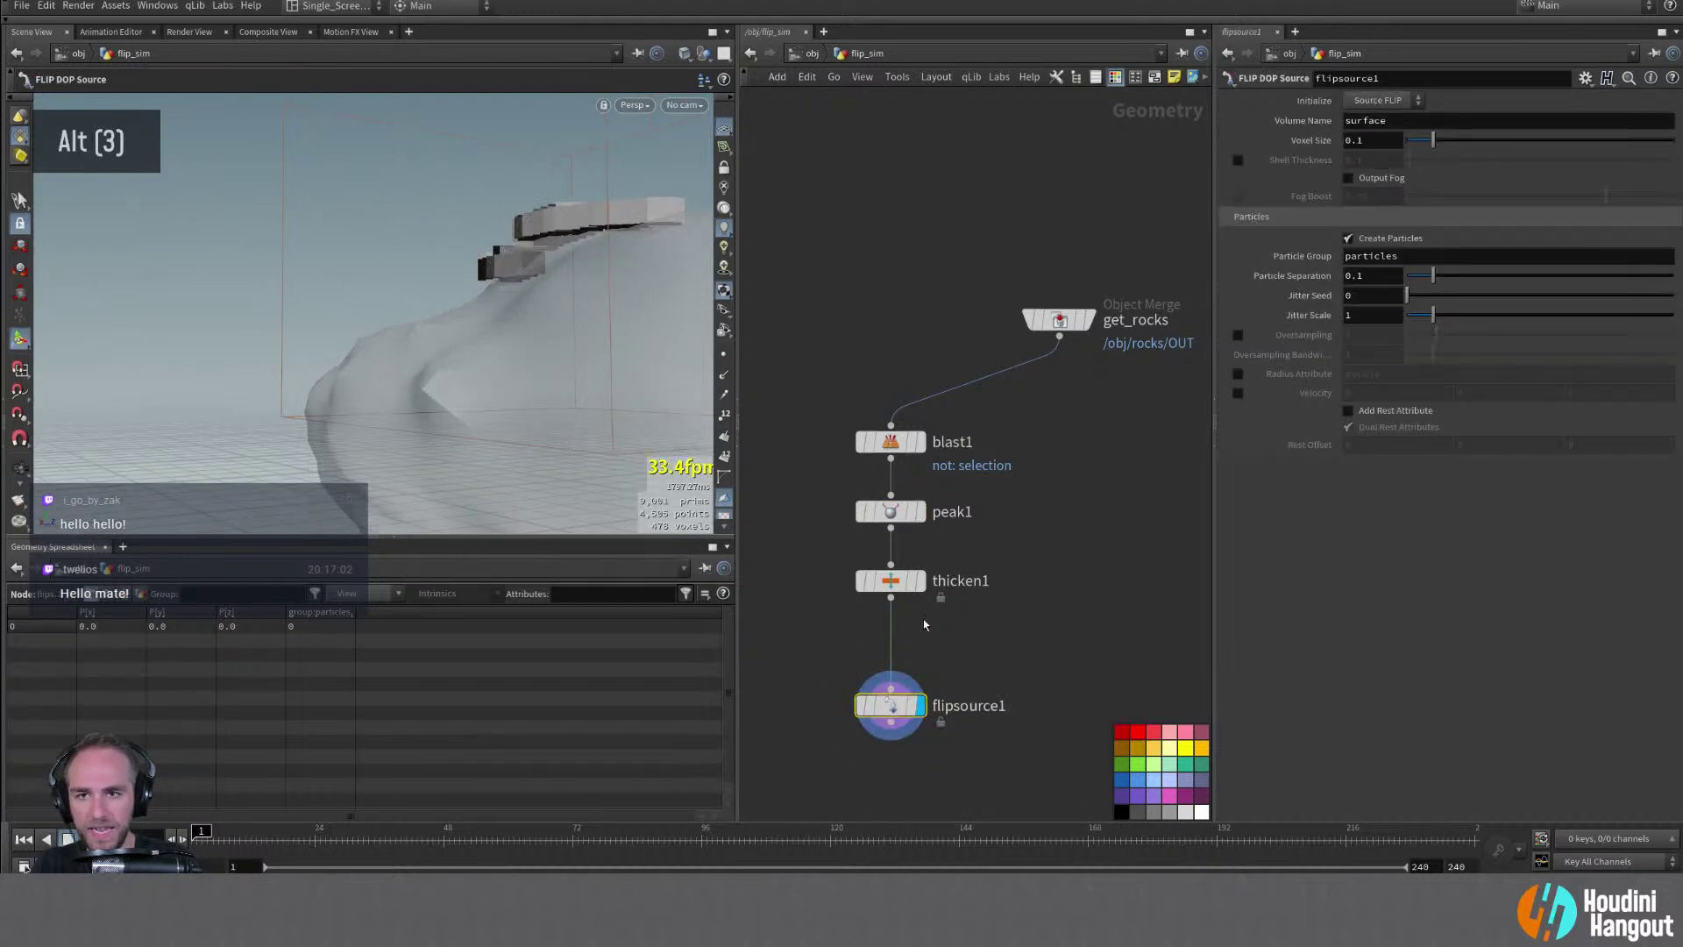
click(921, 581)
click(892, 580)
alt+drag(429, 329, 585, 321)
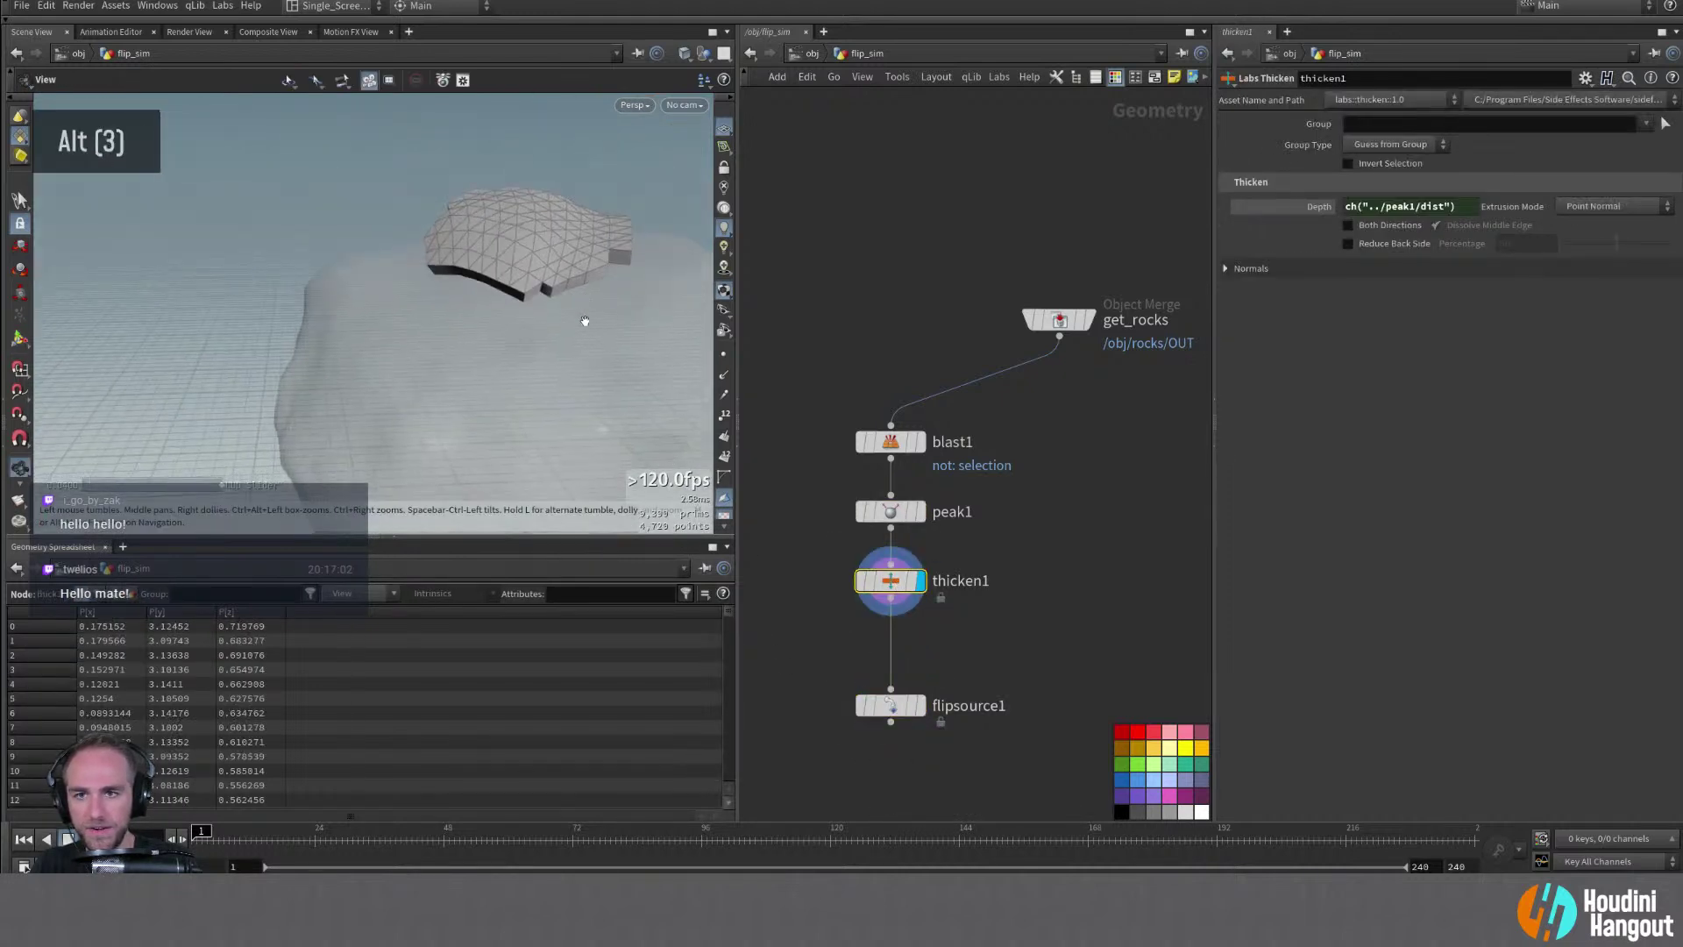
Try a peak1 Distance of 0.0291, return it to 0.04 and check the patch's gap to the rock from several angles
click(890, 511)
alt+drag(487, 177, 508, 237)
alt+middle_drag(509, 237, 485, 298)
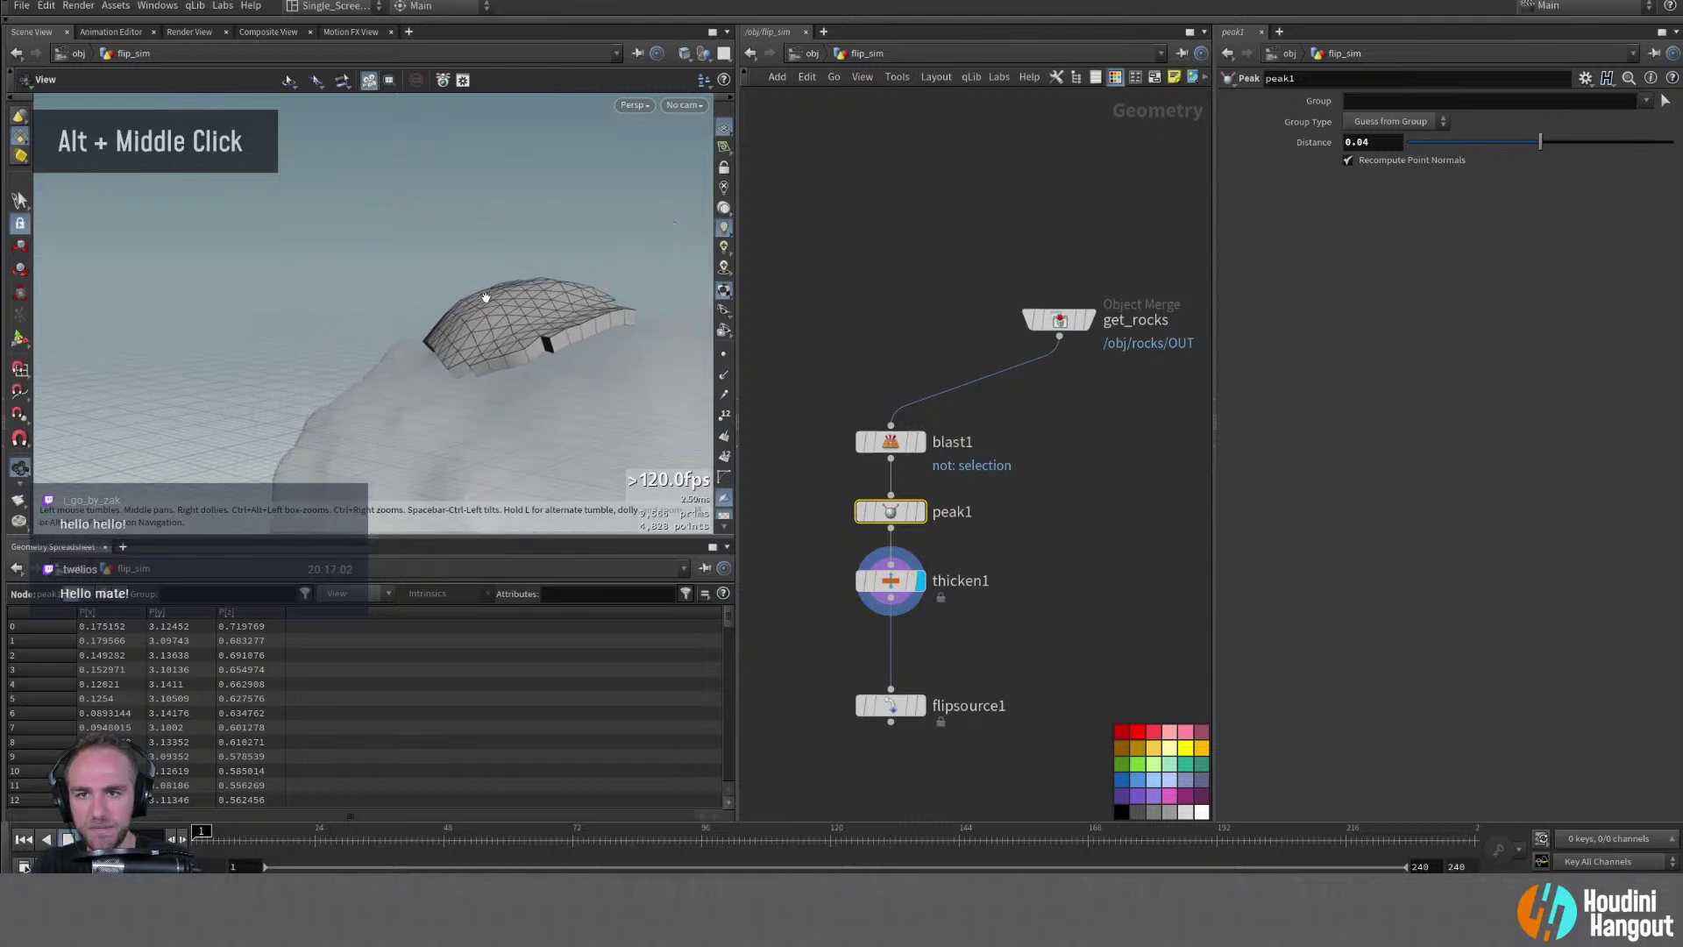
alt+drag(486, 298, 447, 289)
key(Return)
mouse_move(1374, 142)
middle_down()
mouse_move(1381, 203)
mouse_move(1182, 219)
mouse_move(1542, 219)
mouse_move(1411, 219)
mouse_move(1390, 144)
middle_up()
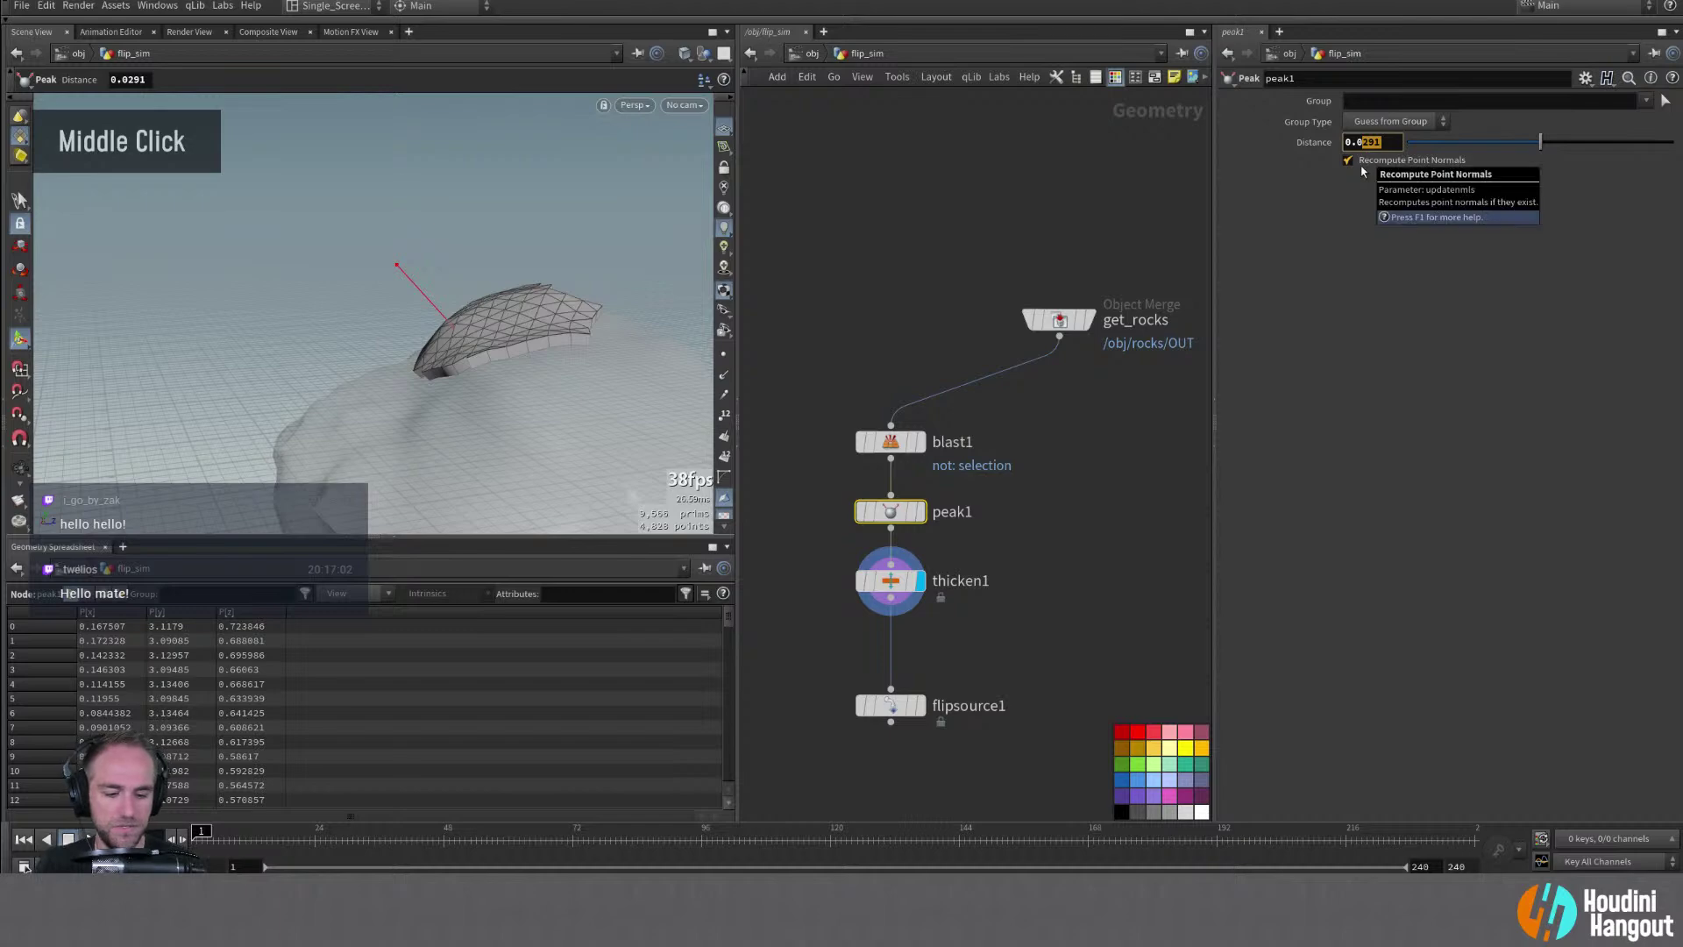
text(4)
key(Return)
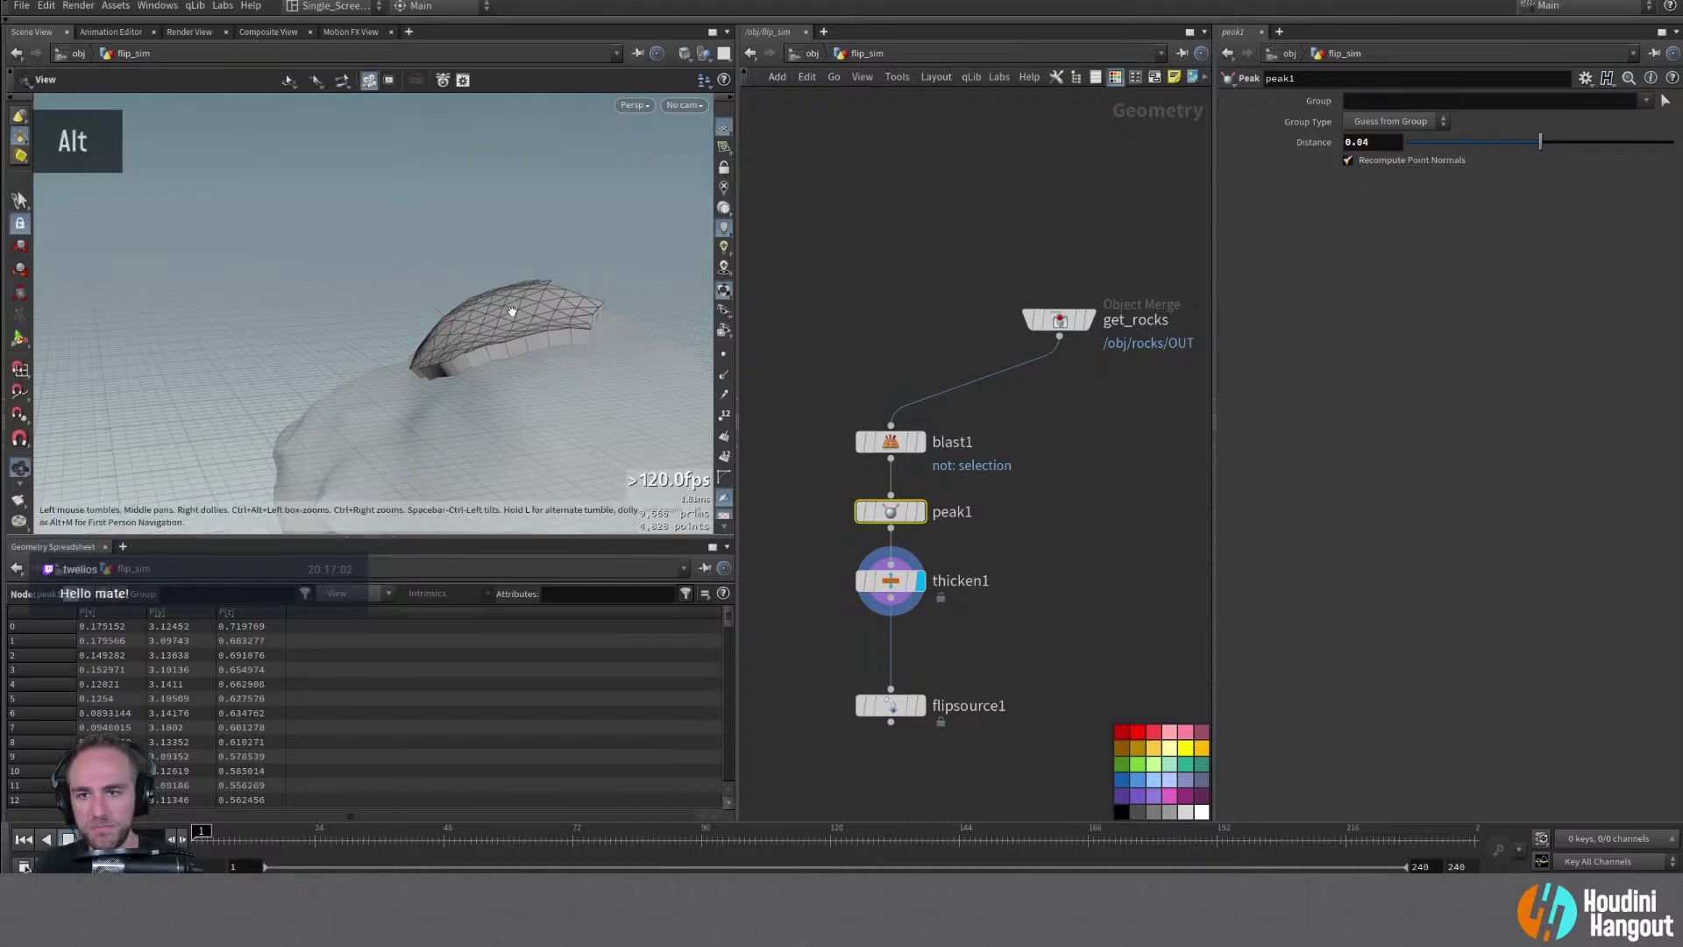
alt+drag(526, 289, 672, 283)
alt+middle_drag(440, 358, 496, 303)
alt+drag(496, 303, 544, 283)
key(Return)
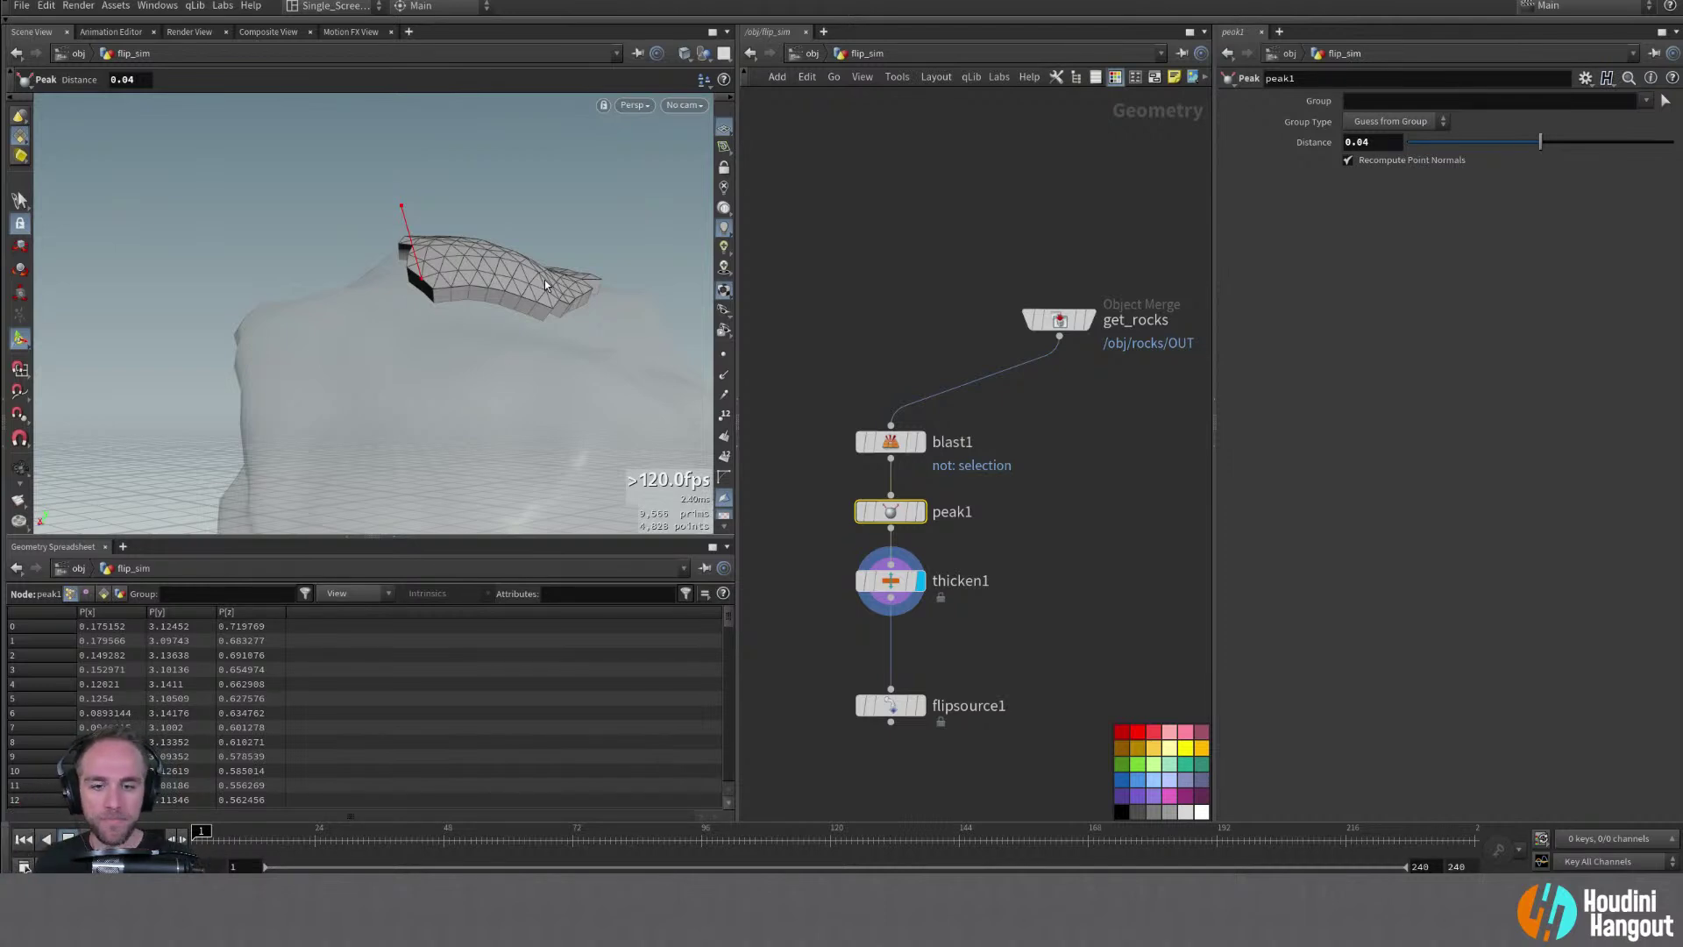
Display flipsource1 and move it up directly beneath thicken1 in the network
middle_drag(1014, 630, 1018, 509)
click(927, 585)
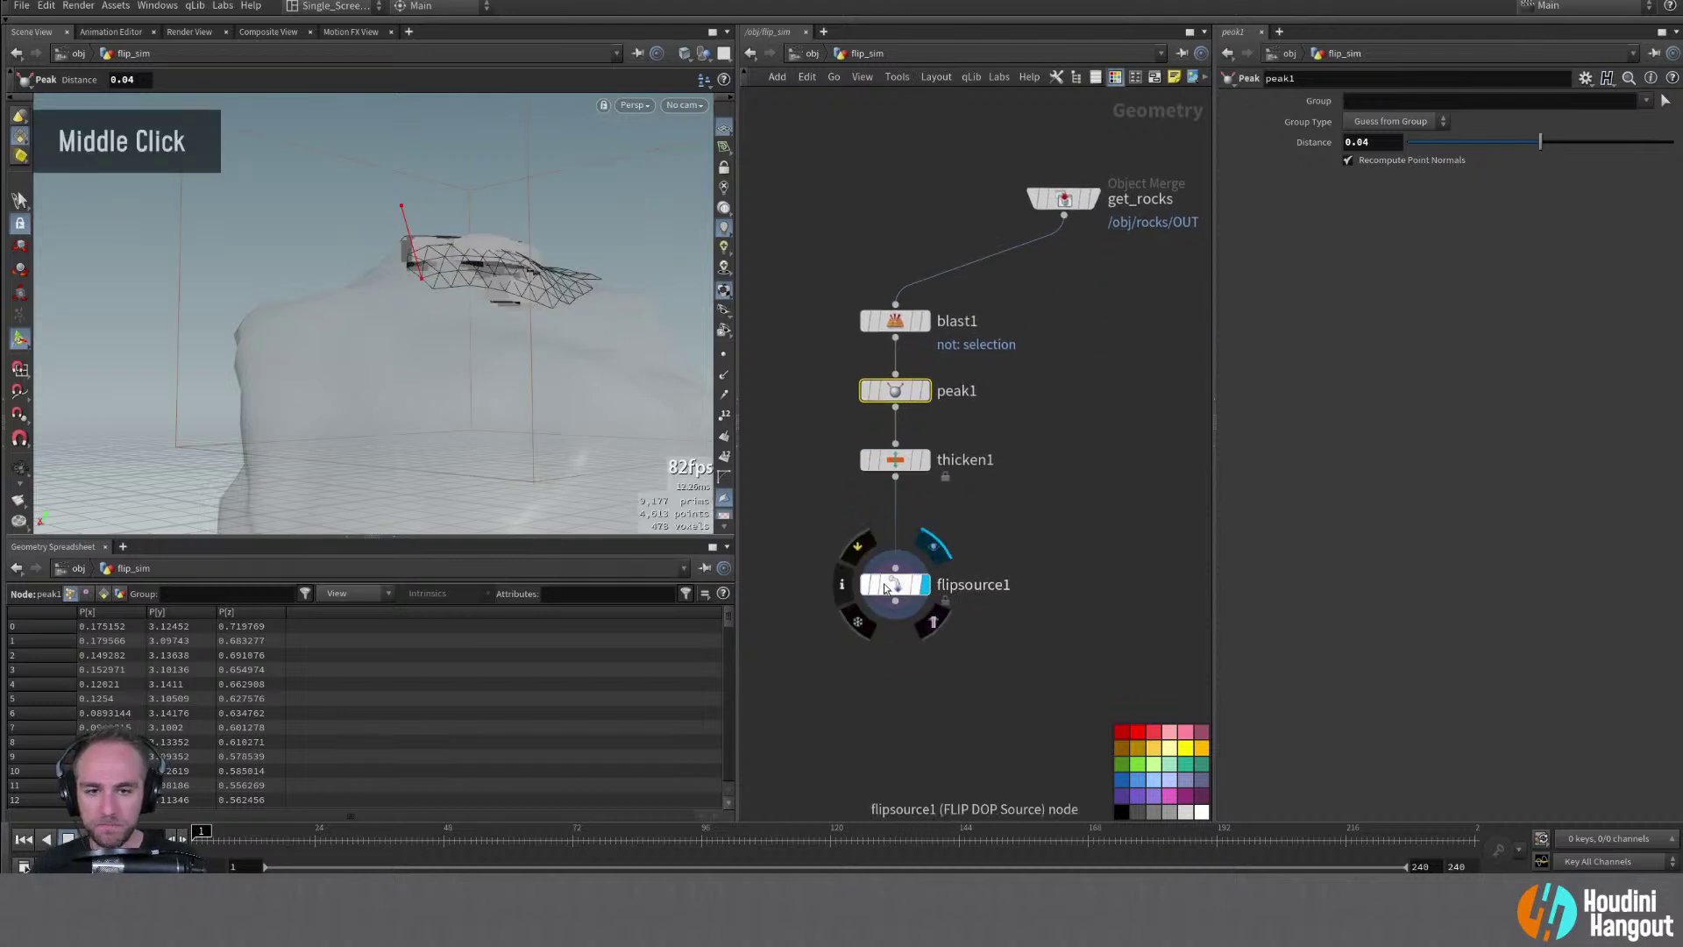
drag(895, 582, 895, 531)
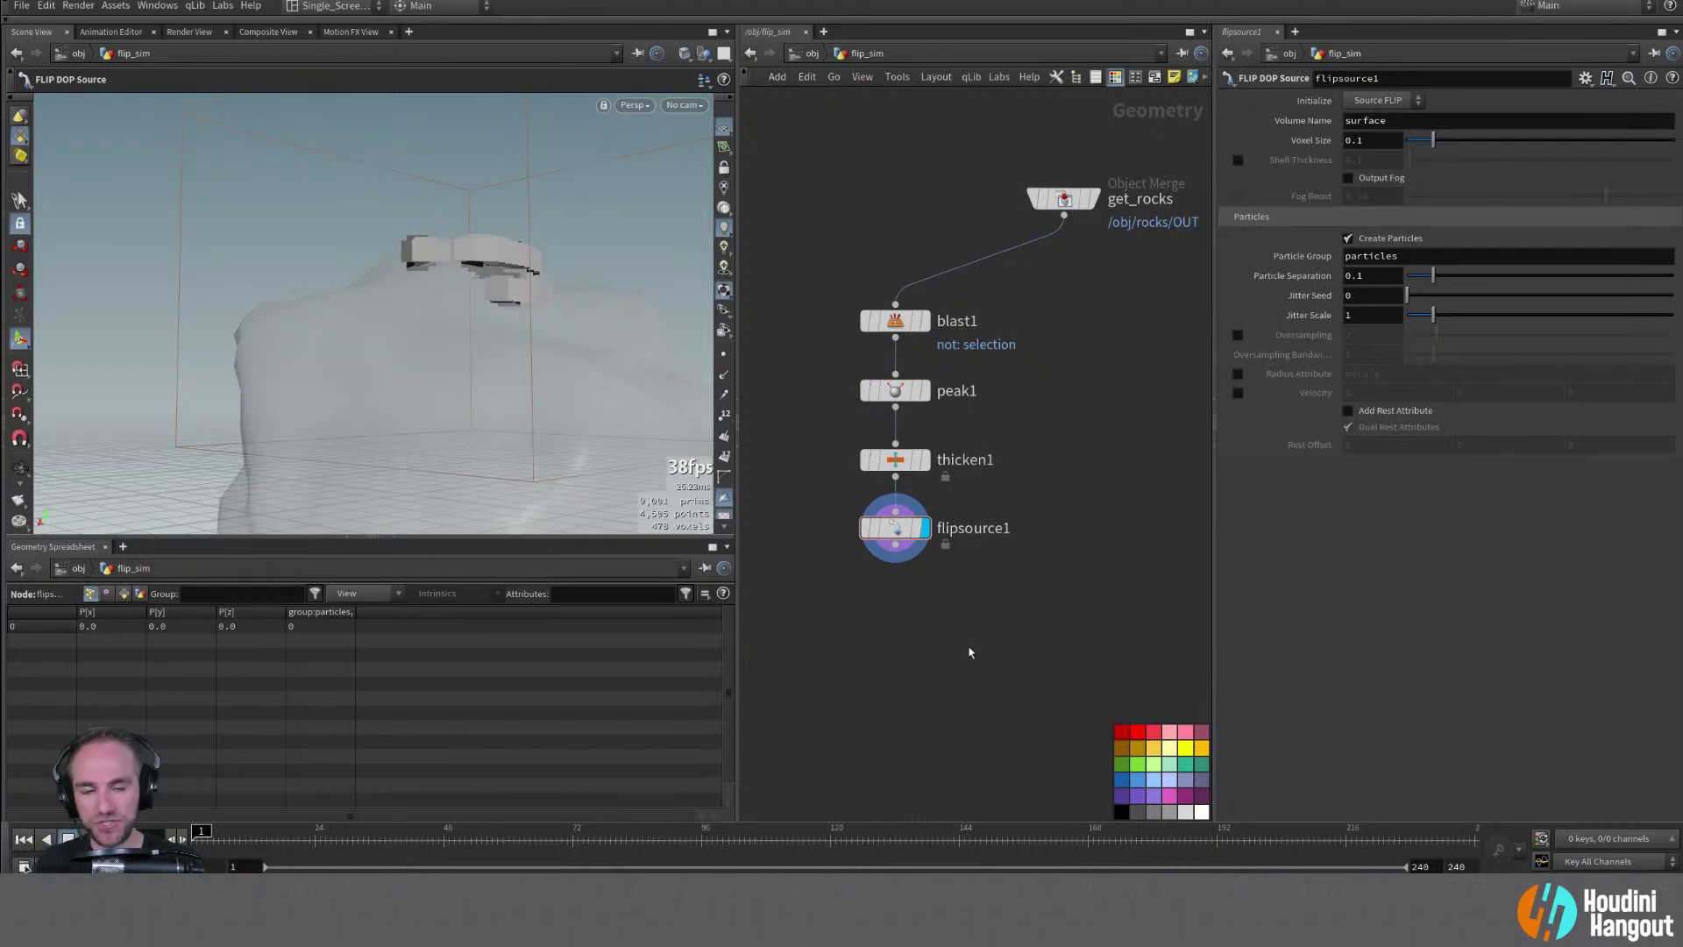
Search the node list for FLIP nodes and look through the available options without adding one
key(Tab)
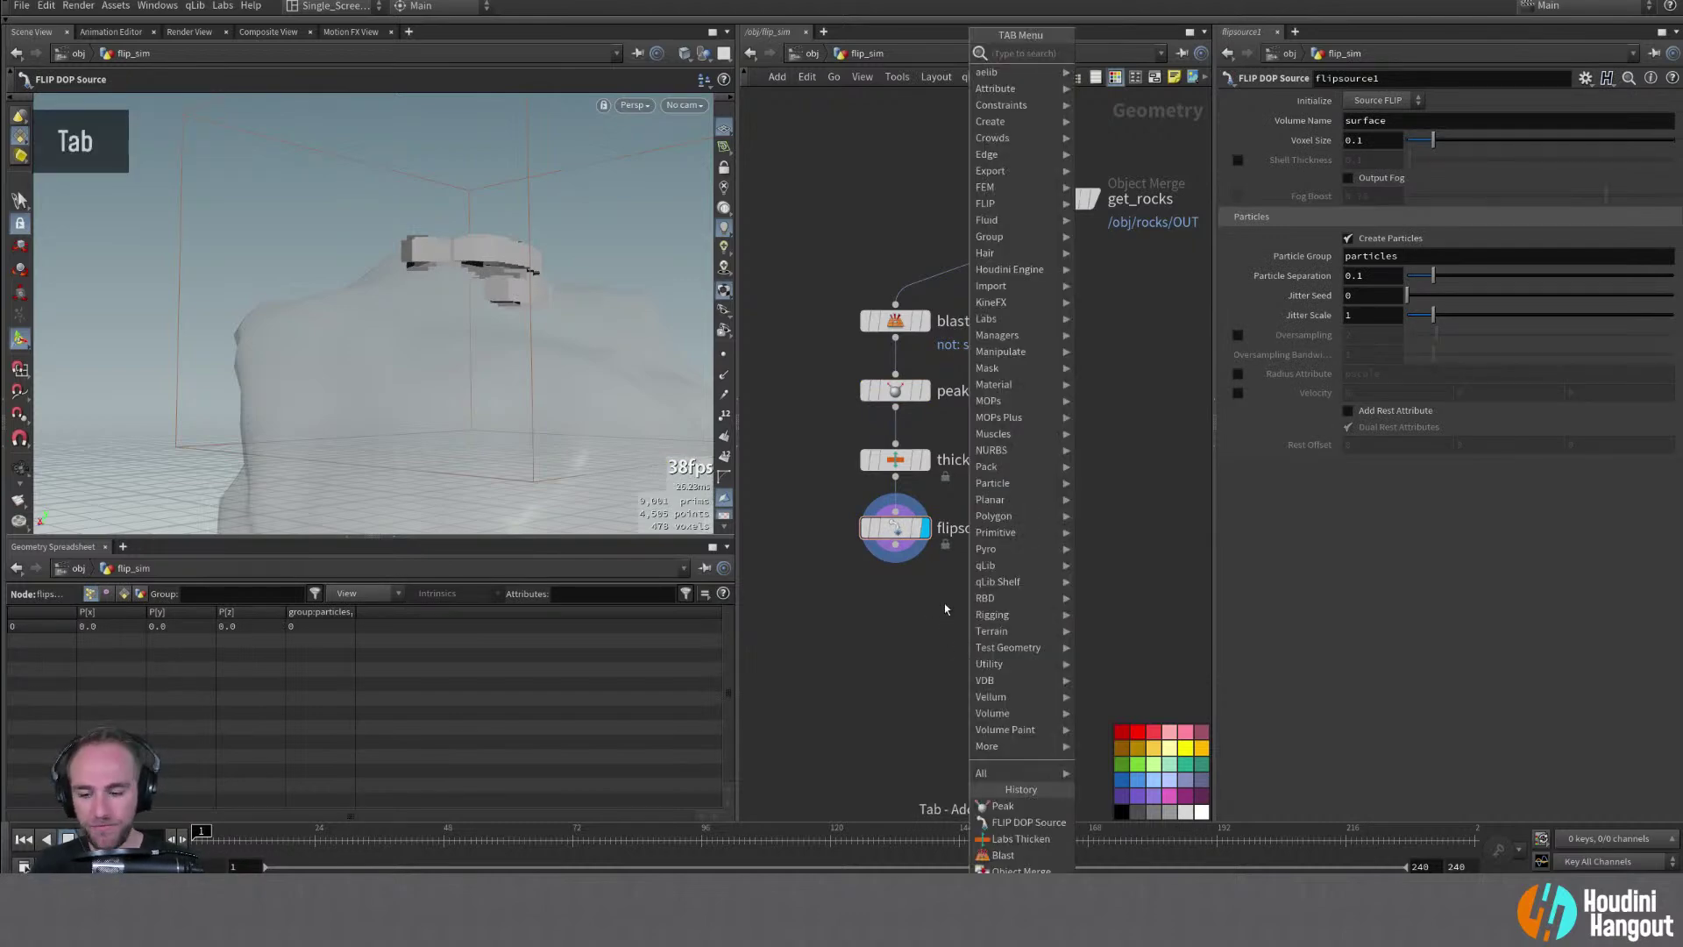
text(fkli)
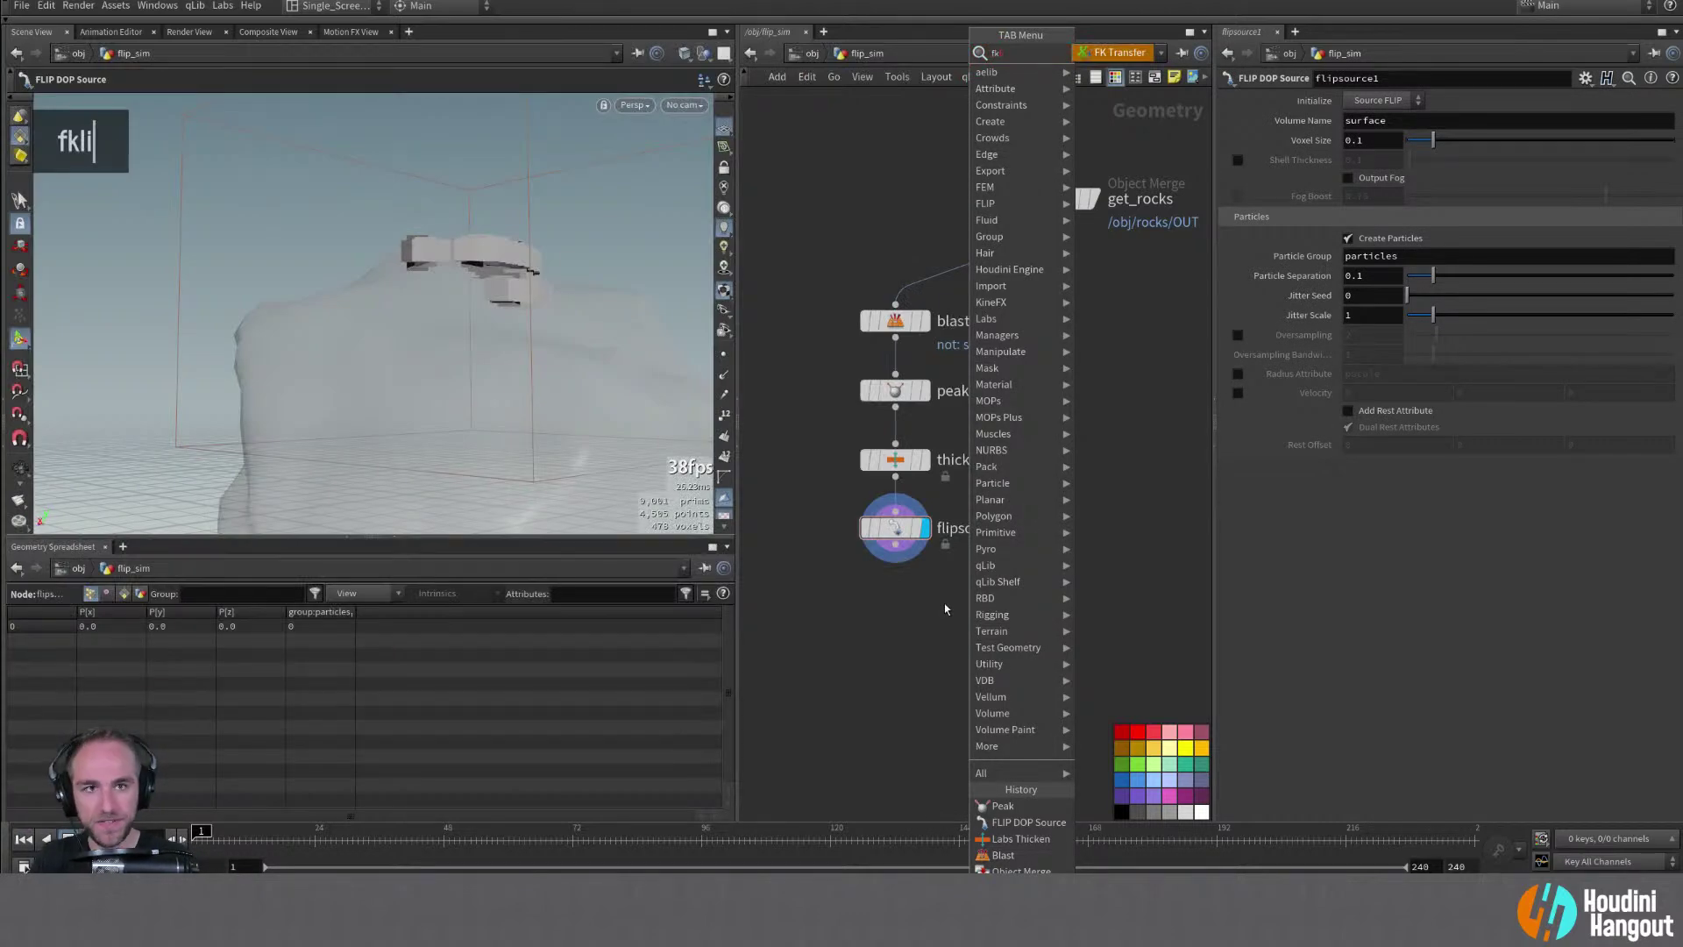
key(BackSpace)
key(BackSpace)
key(BackSpace)
text(lip)
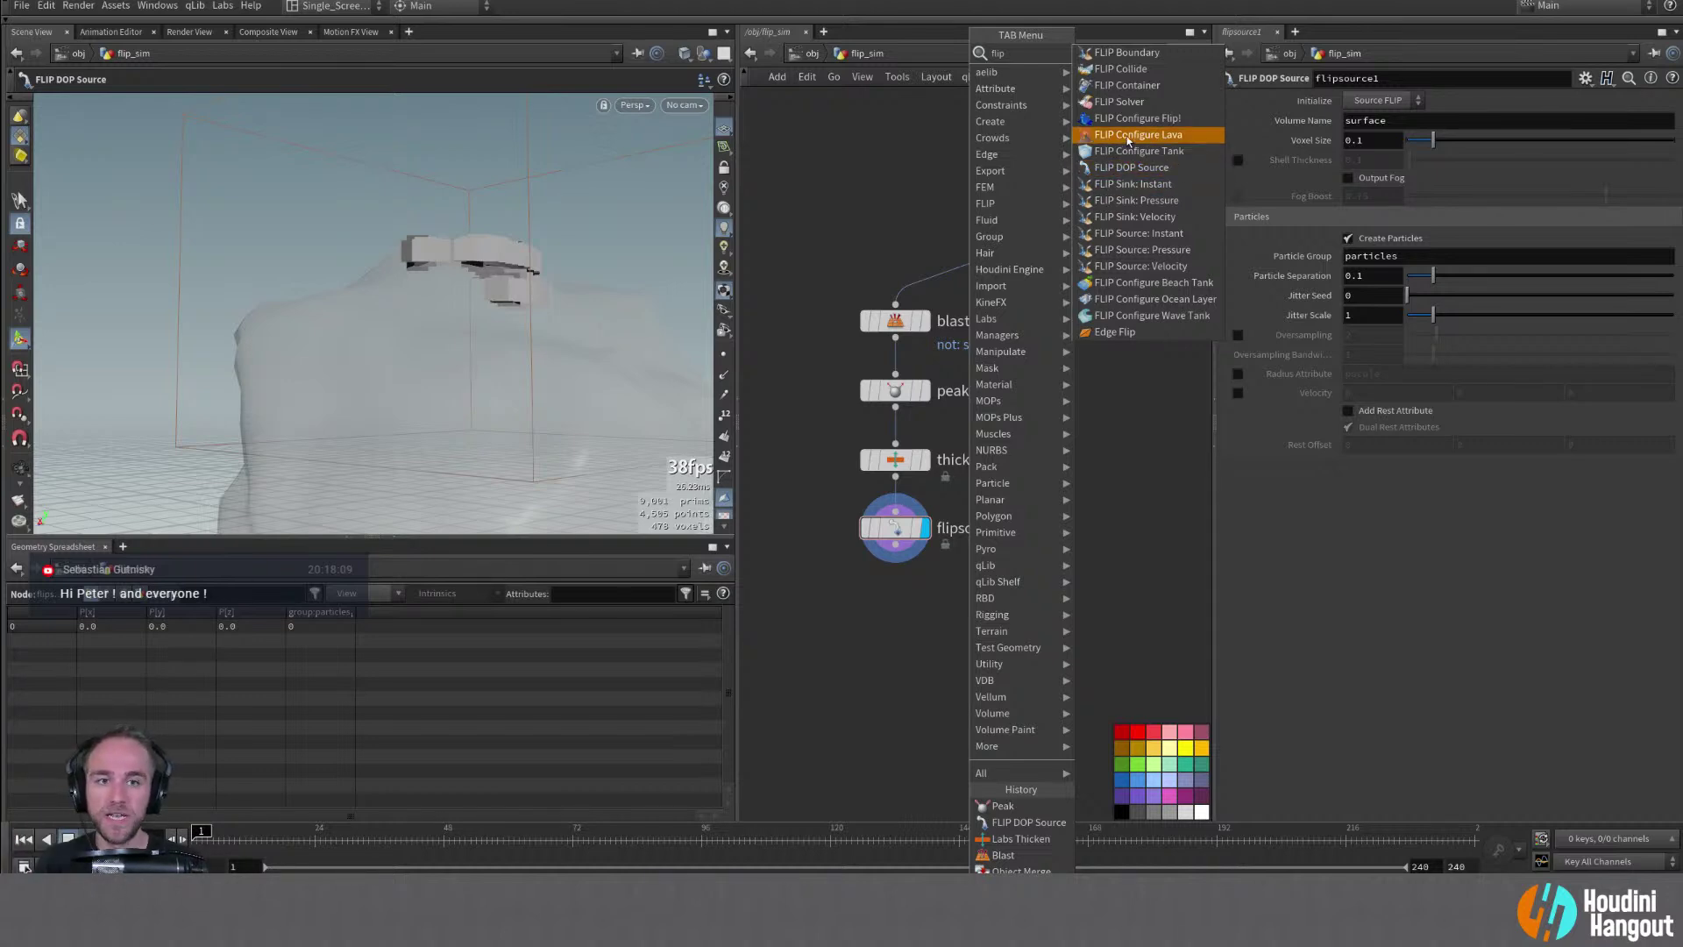
key(Escape)
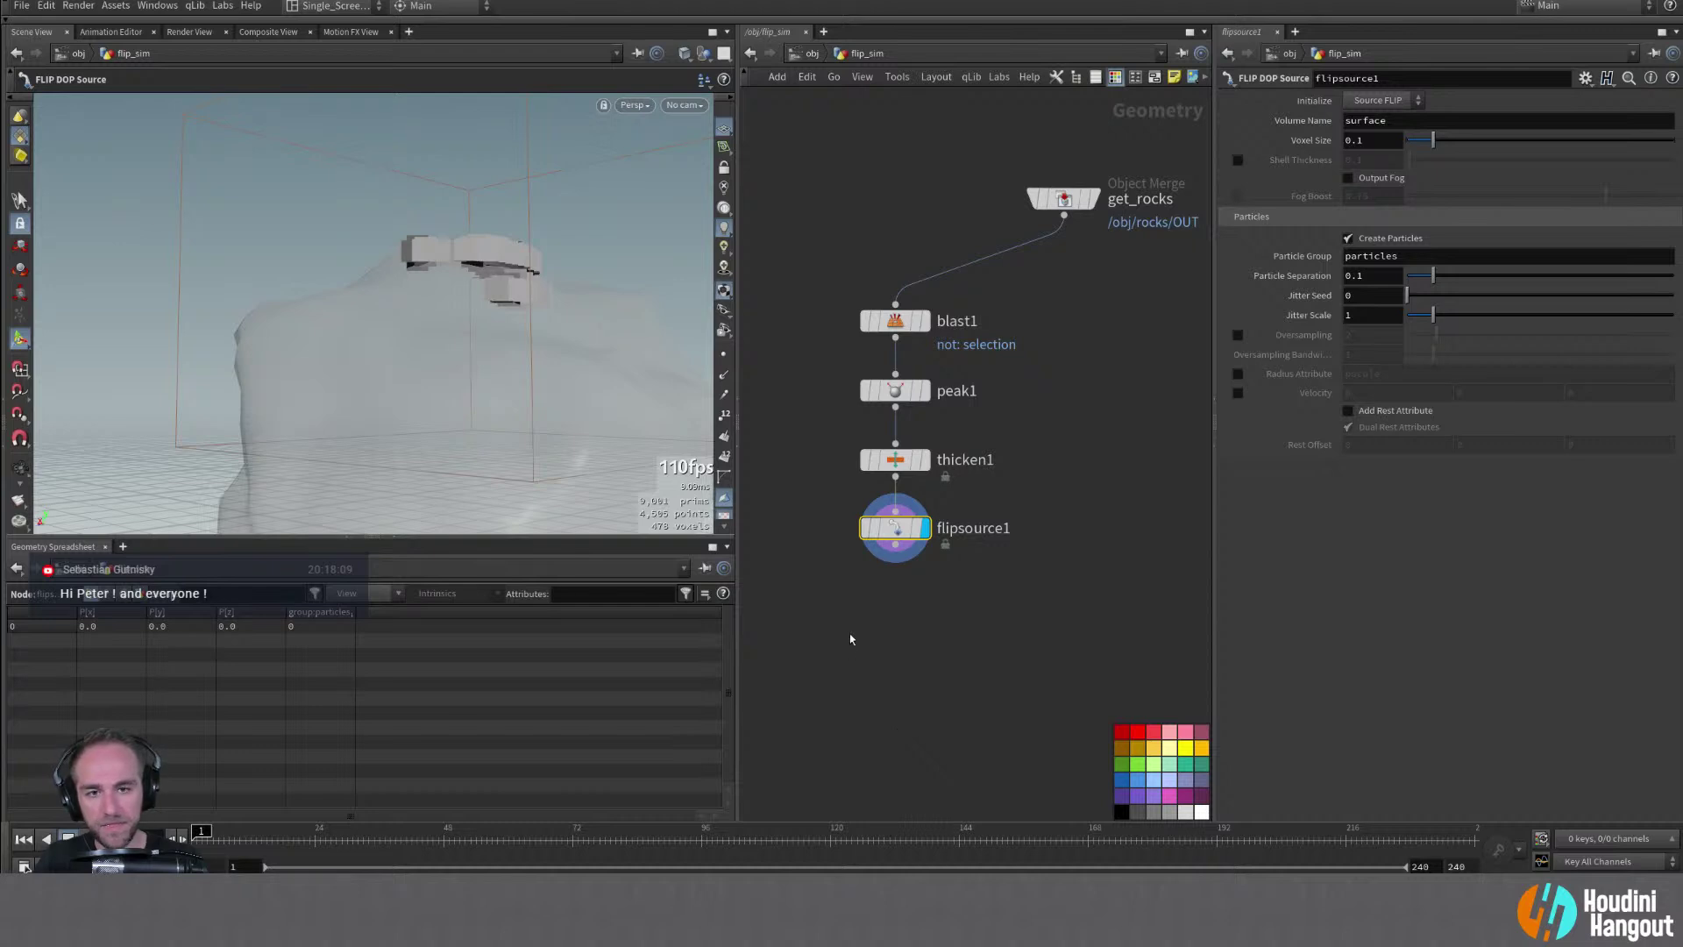
Append a Null node directly beneath flipsource1
middle_drag(849, 632, 834, 613)
right_drag(833, 614, 955, 657)
middle_drag(954, 657, 885, 612)
right_click(885, 612)
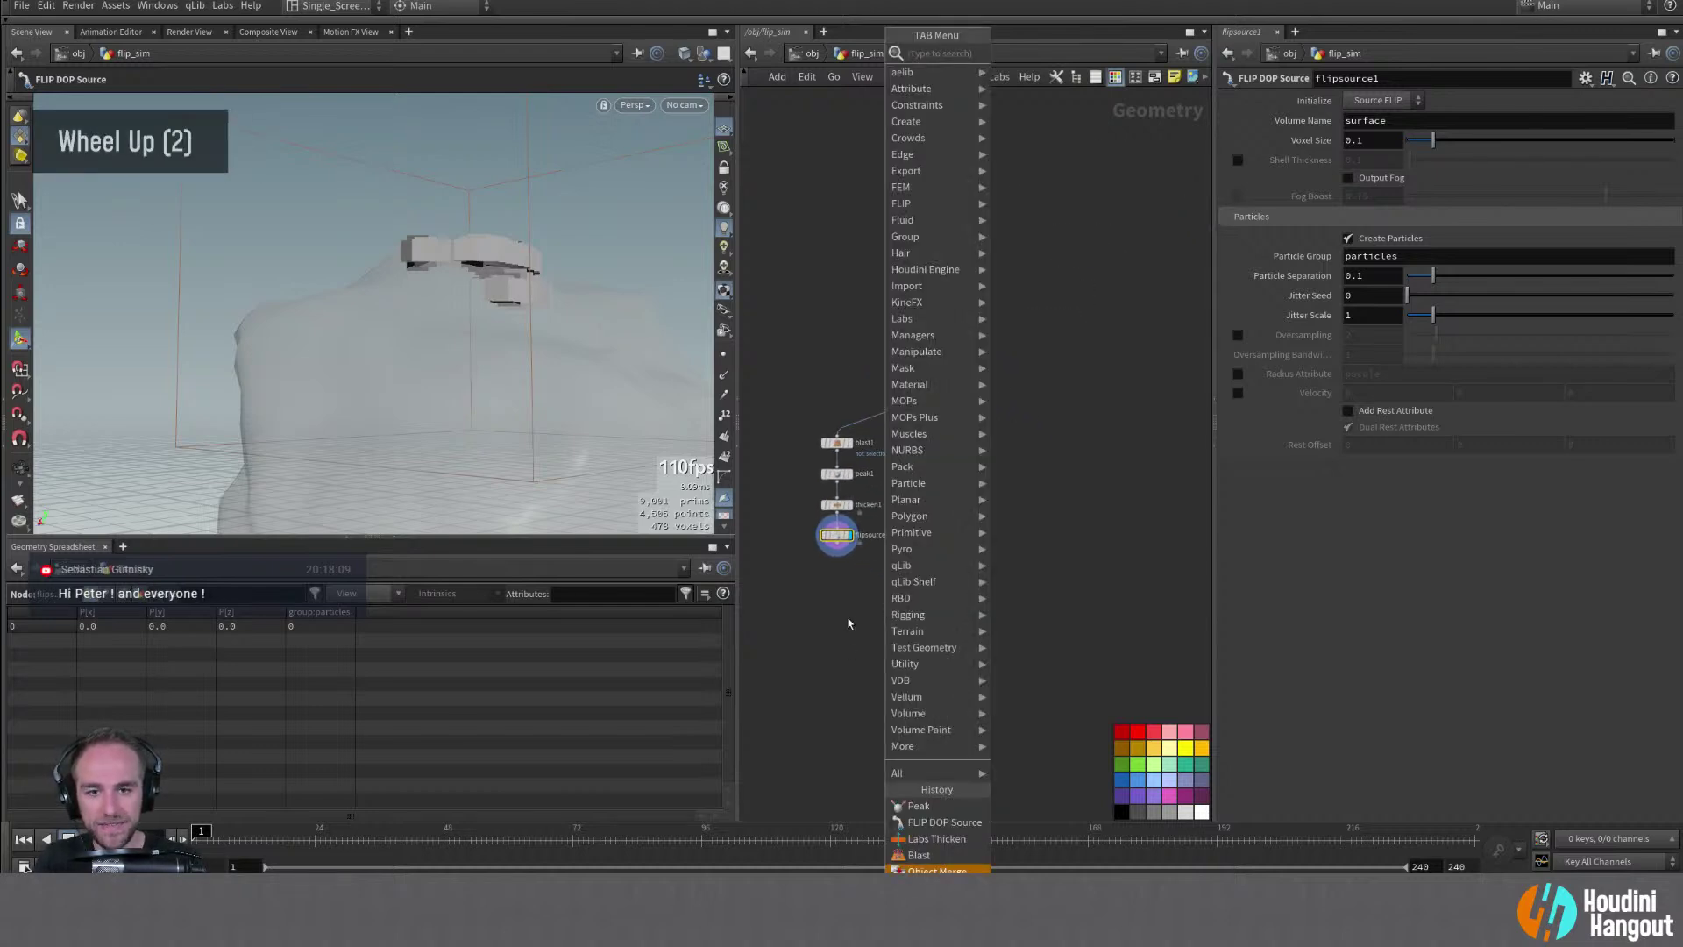
scroll(828, 638, up, 4)
middle_click(964, 559)
mouse_move(963, 559)
right_down()
mouse_move(984, 522)
mouse_move(958, 552)
right_up()
middle_drag(958, 552, 975, 571)
drag(977, 249, 978, 258)
key(Tab)
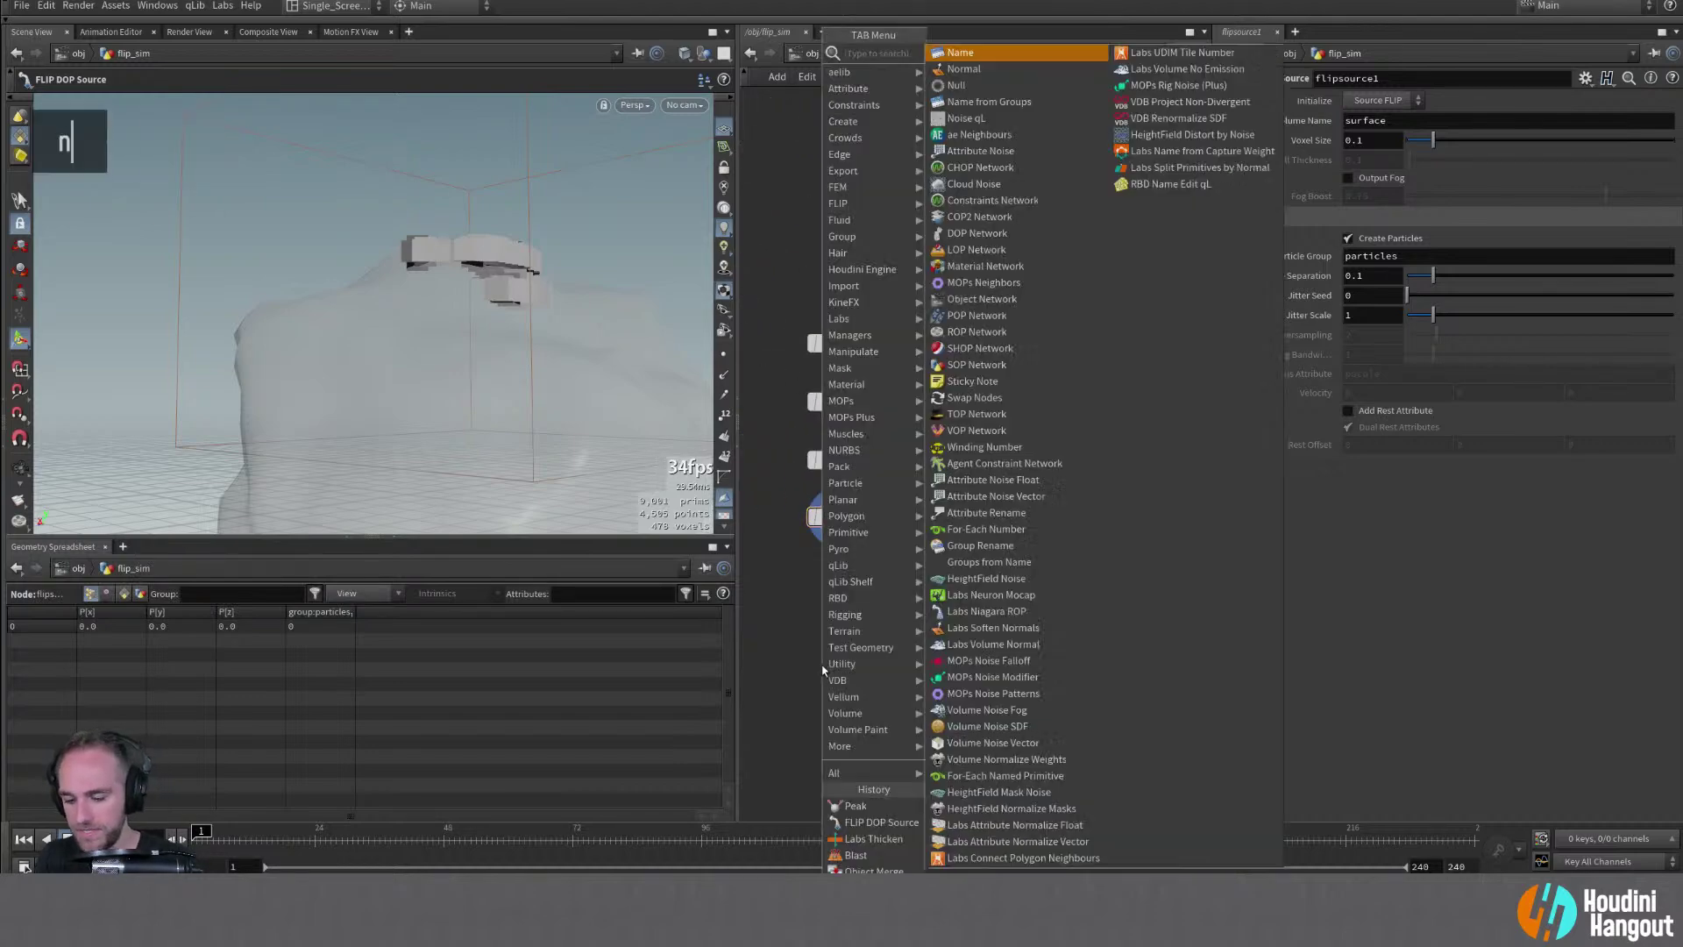
text(null)
key(Return)
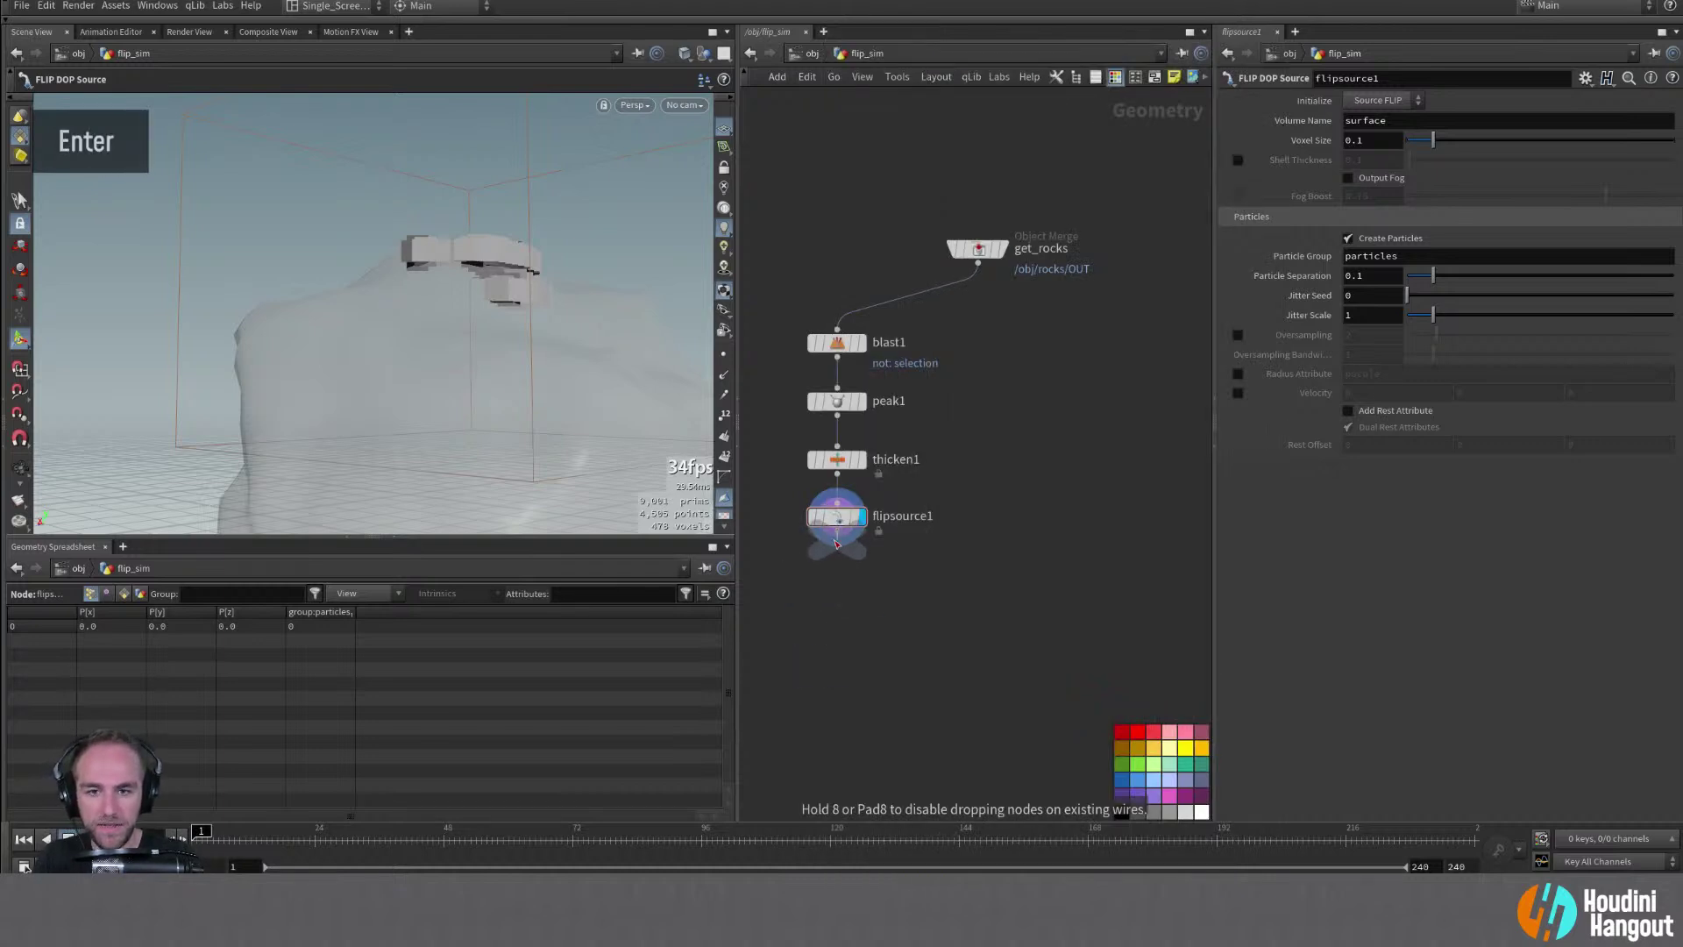
click(837, 582)
Rename the new null EMITTER and colour it golden yellow
double_click(881, 582)
text(EMITTE)
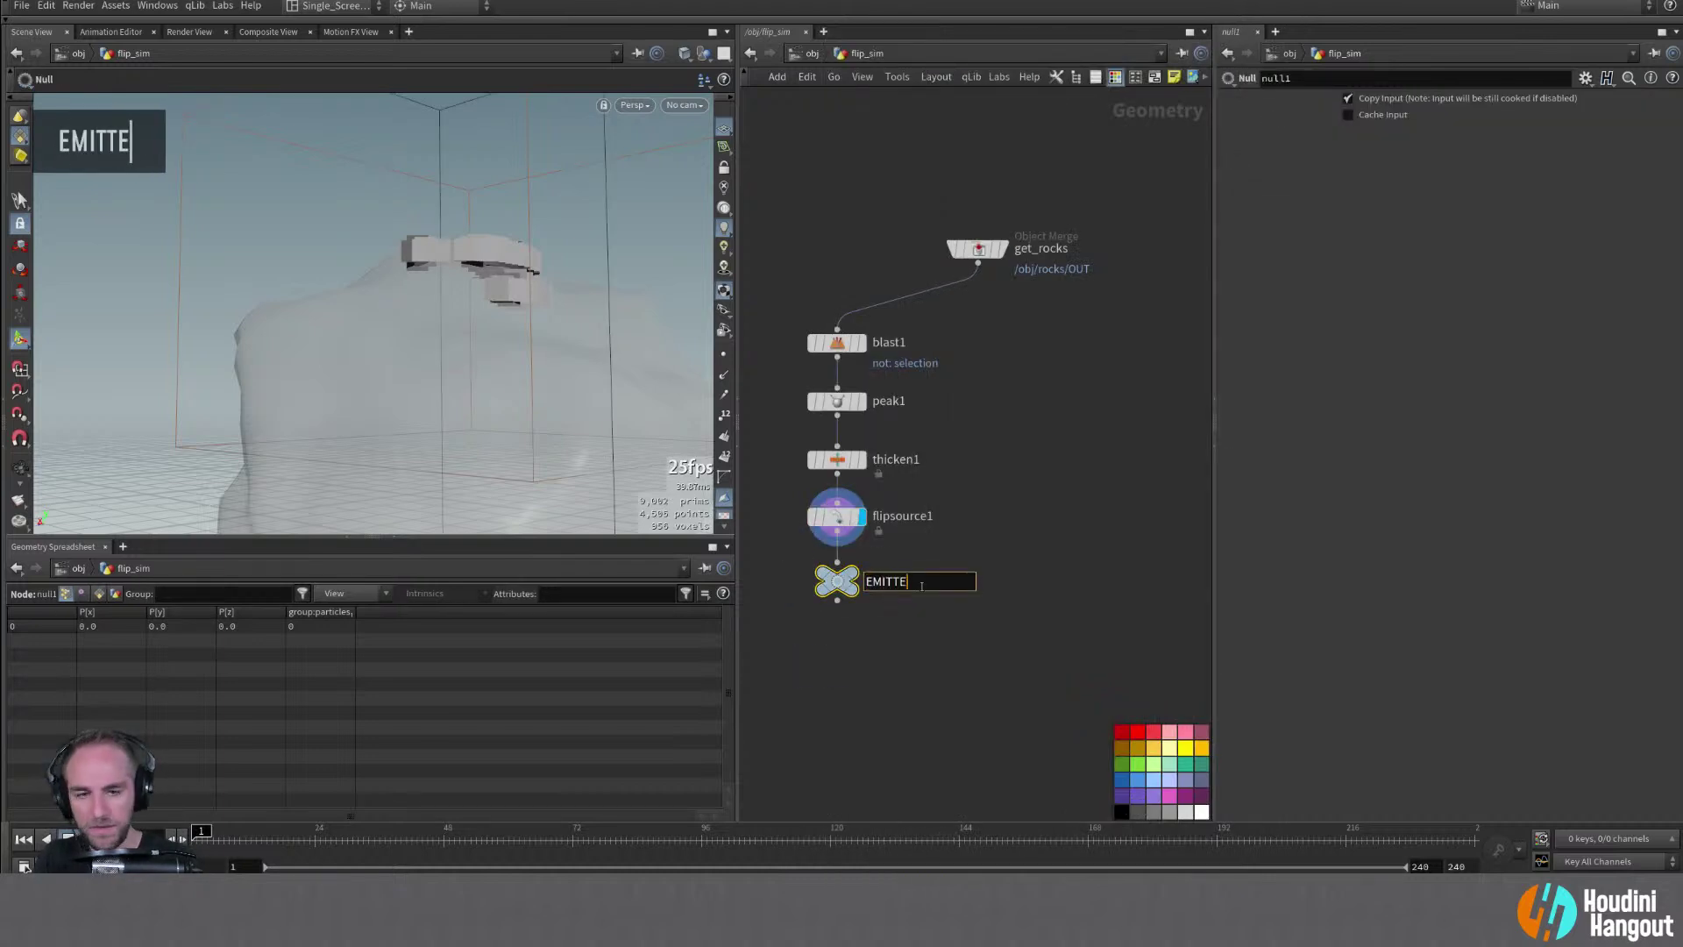
text(R)
key(Return)
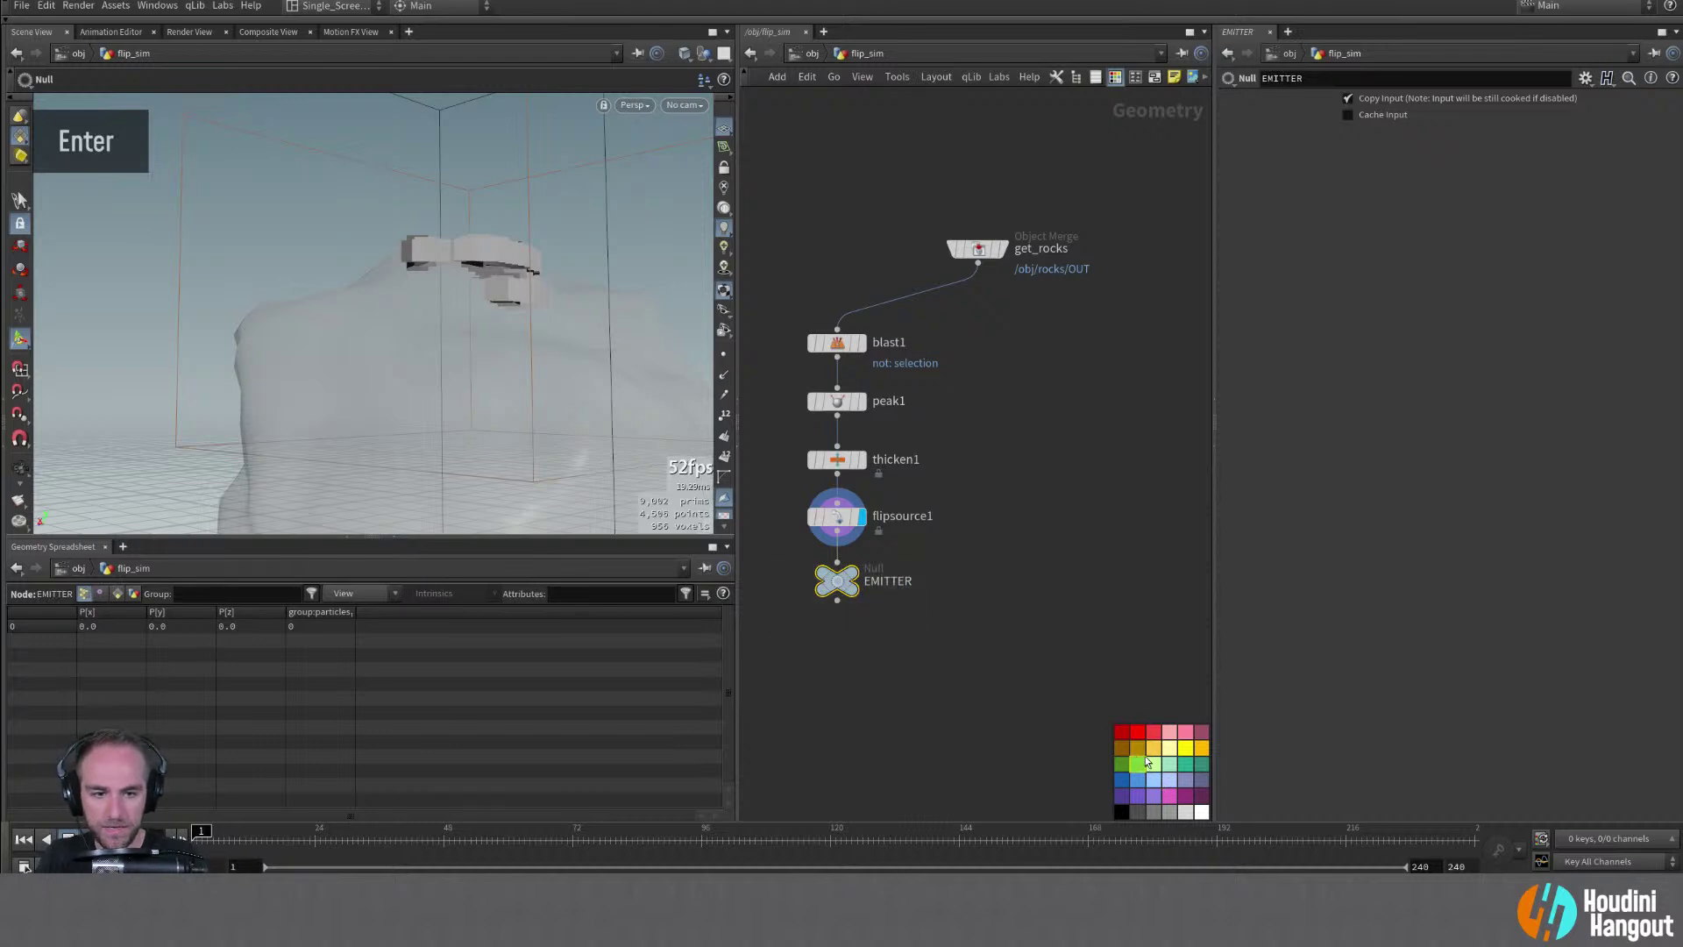
middle_drag(959, 543, 928, 570)
middle_click(1022, 571)
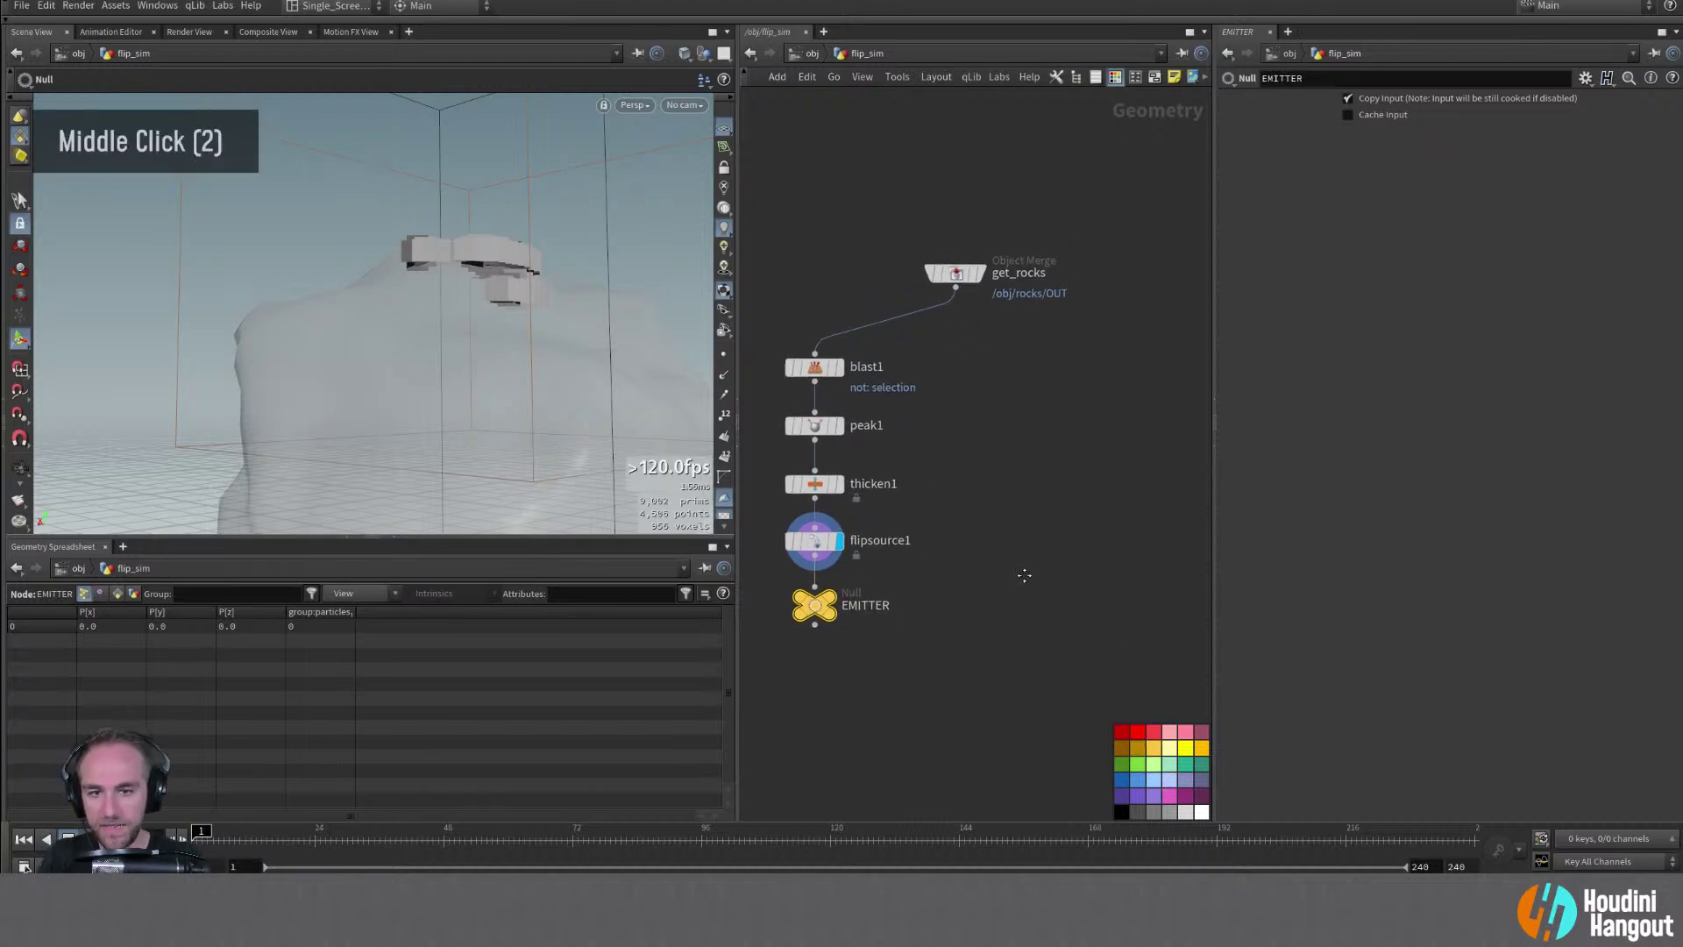
Duplicate the EMITTER null beside the original and rename the copy COLLIDERS
right_drag(1022, 571, 984, 338)
double_click(983, 354)
alt+drag(879, 593, 986, 594)
double_click(1022, 594)
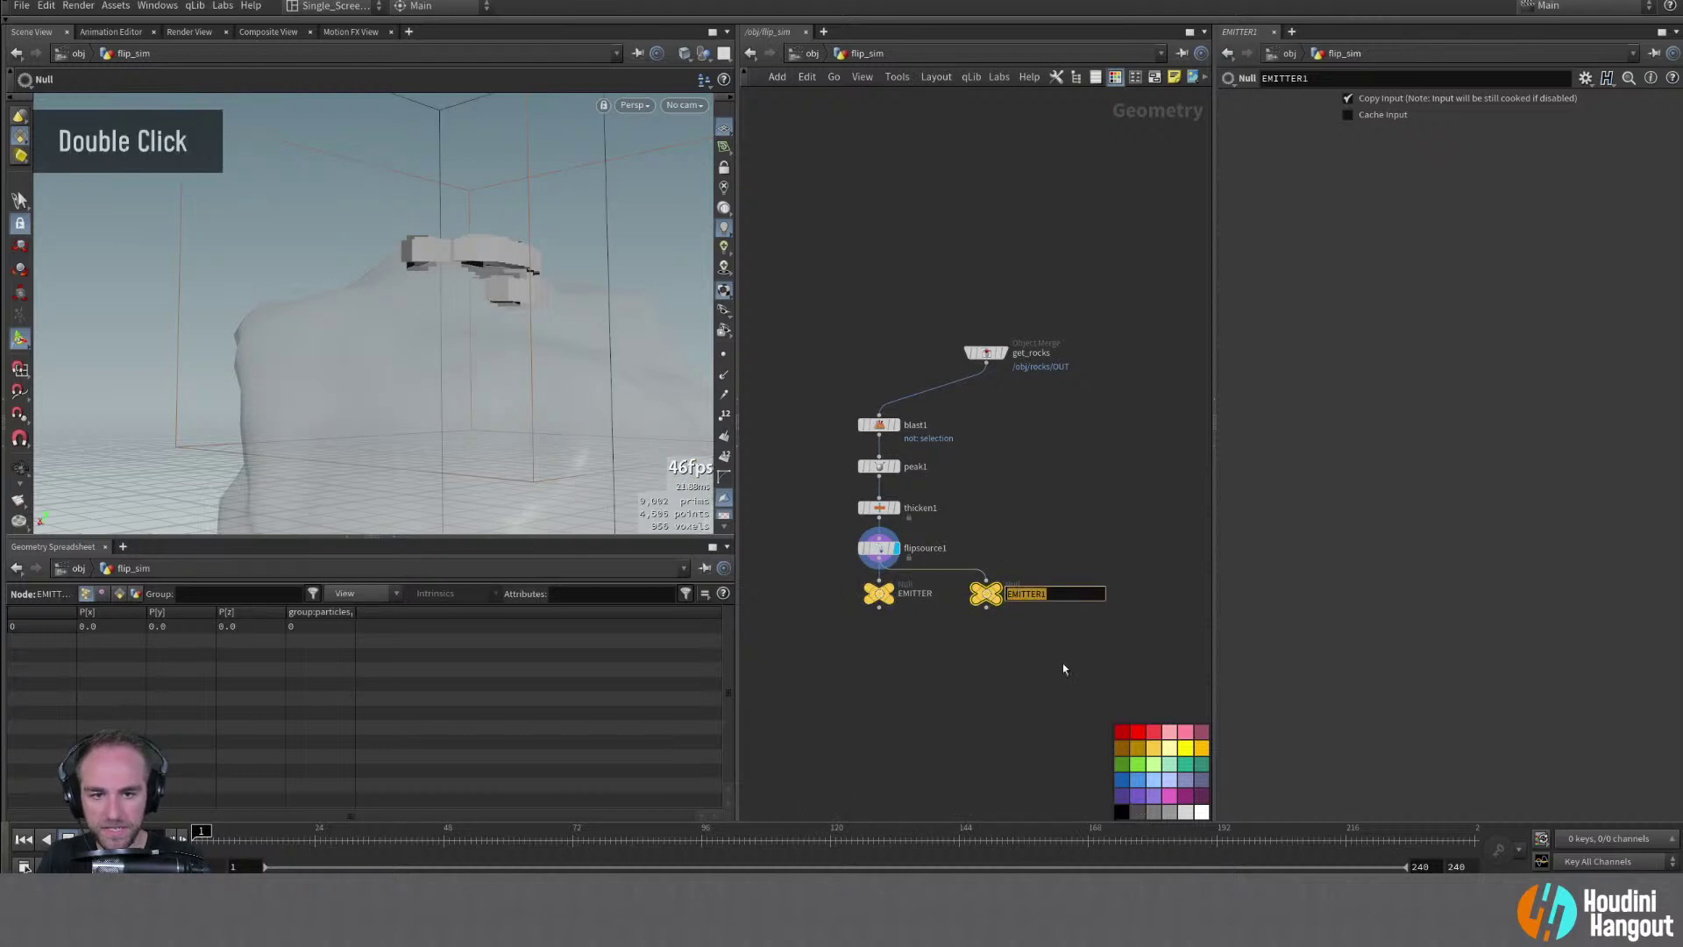
text(COLK)
key(BackSpace)
text(LIDERS)
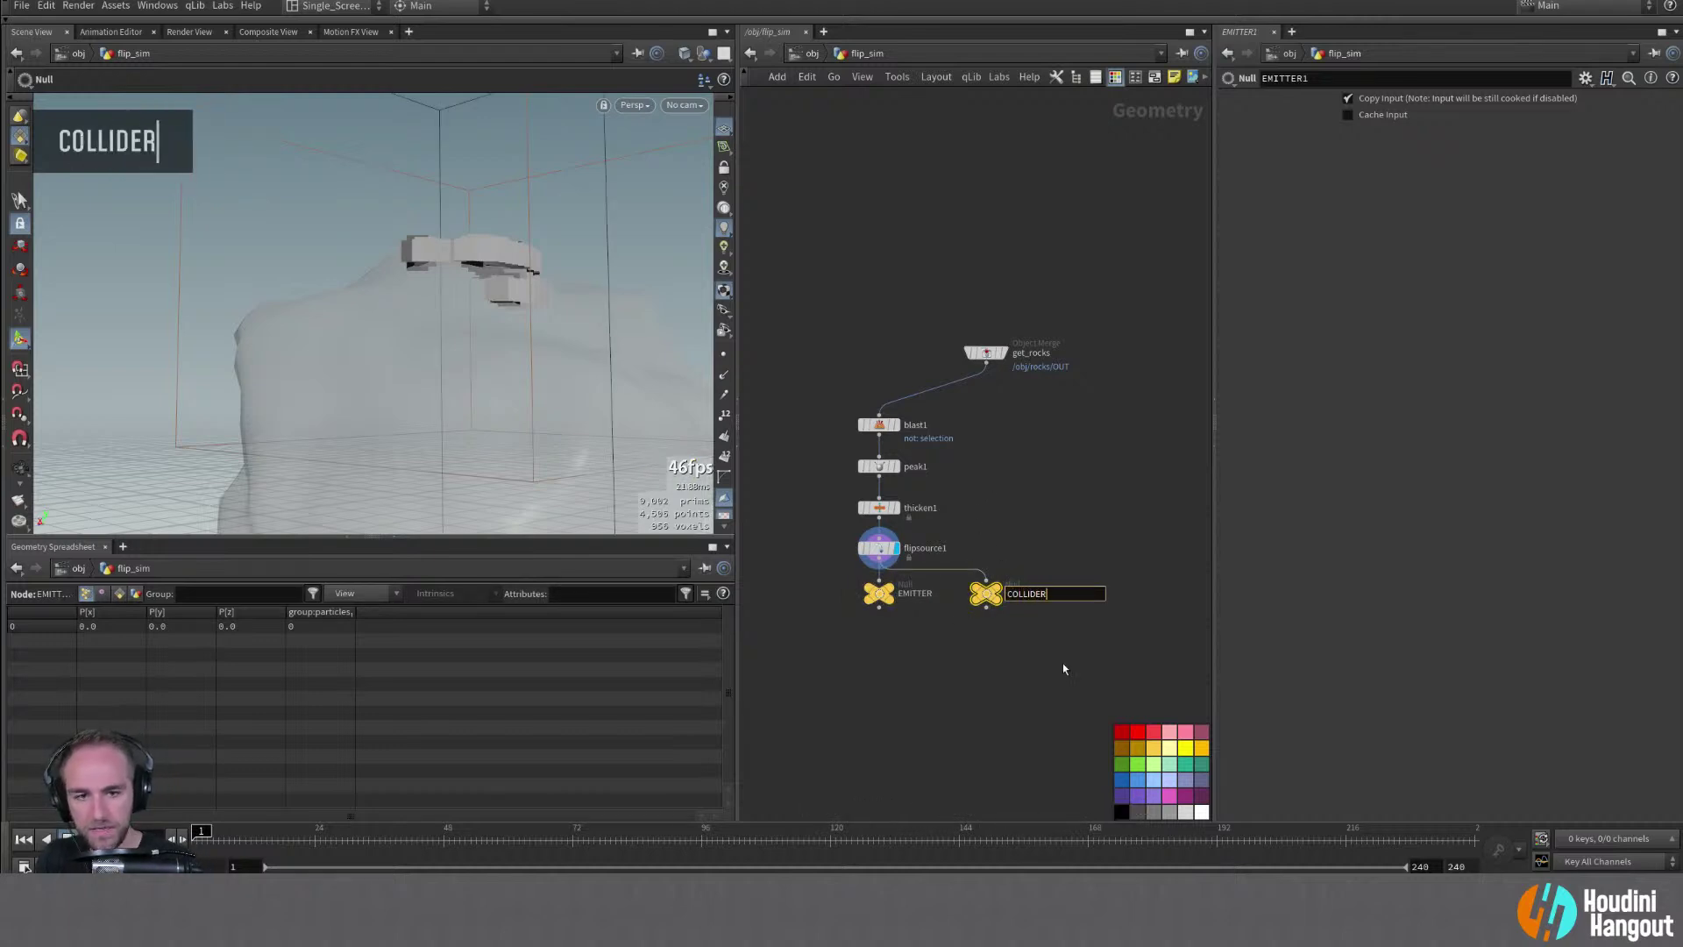
key(shift+Return)
Wire get_rocks directly into the COLLIDERS null and display COLLIDERS and EMITTER in turn
drag(980, 576, 986, 363)
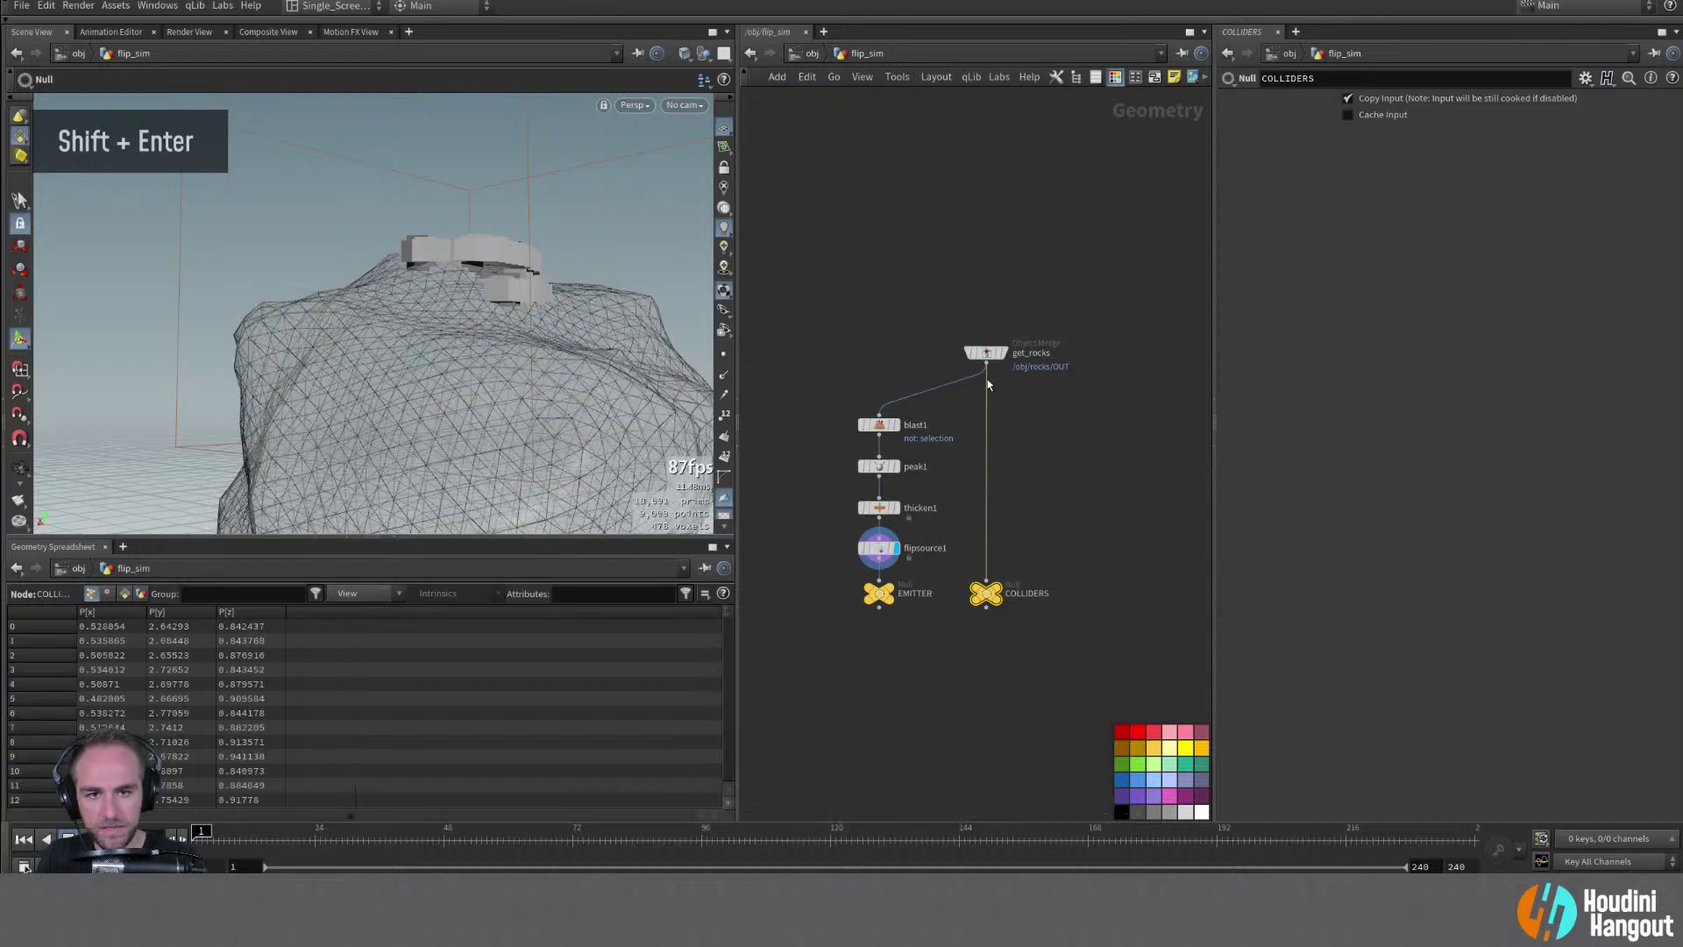
double_click(987, 594)
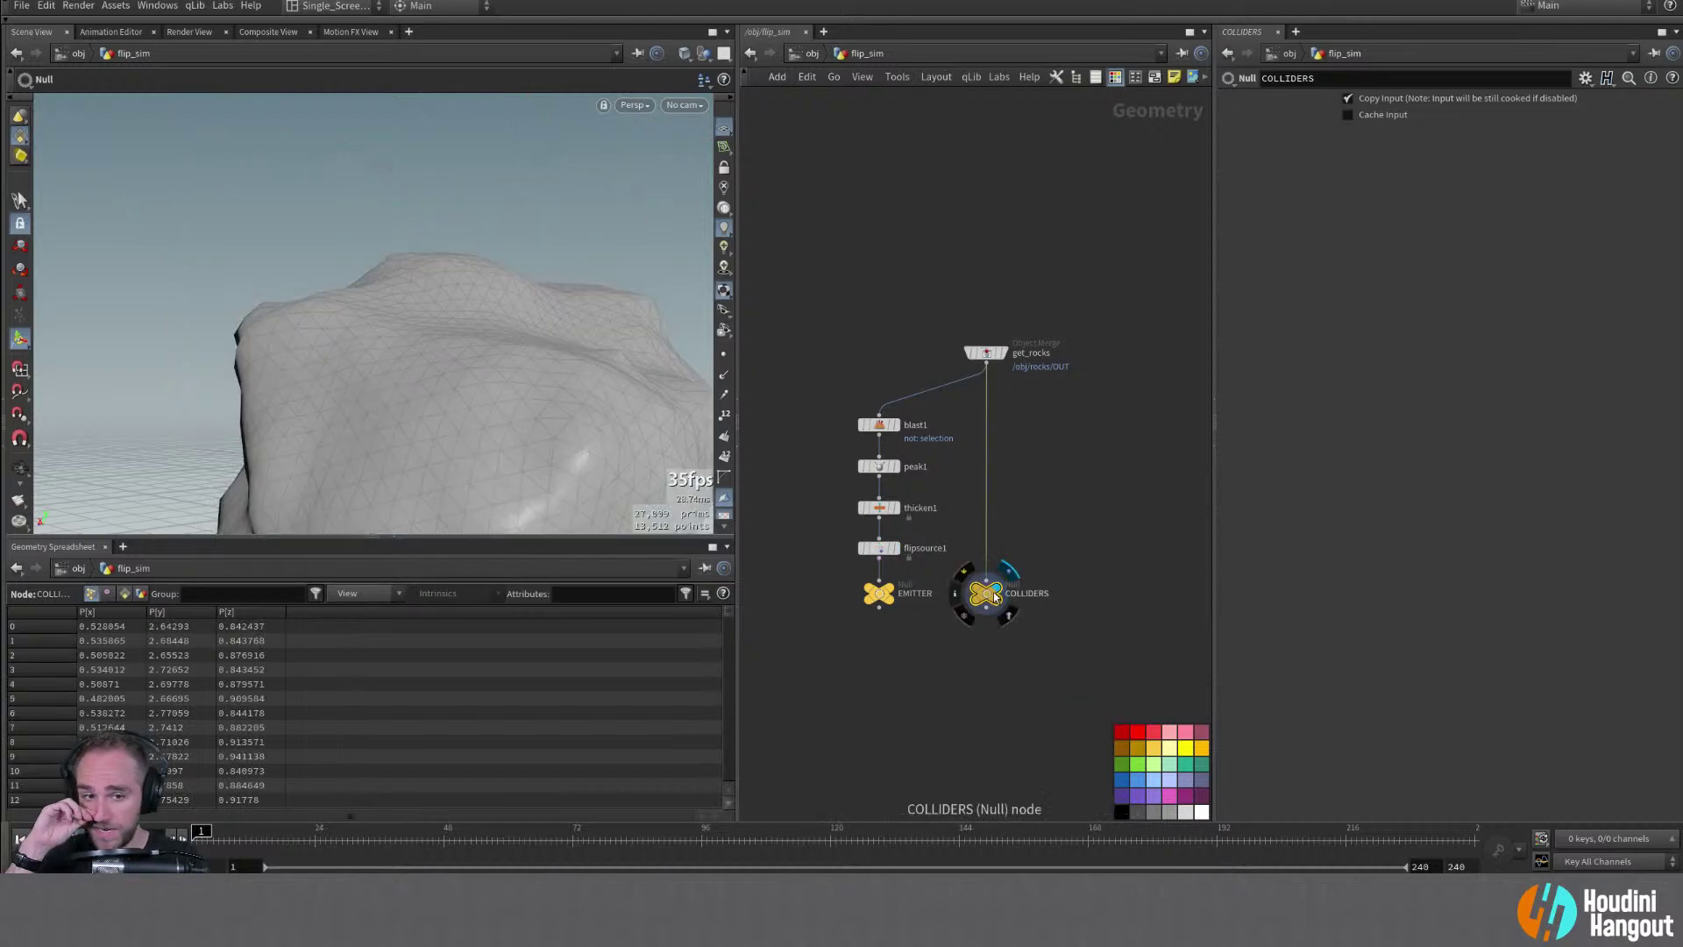
double_click(879, 594)
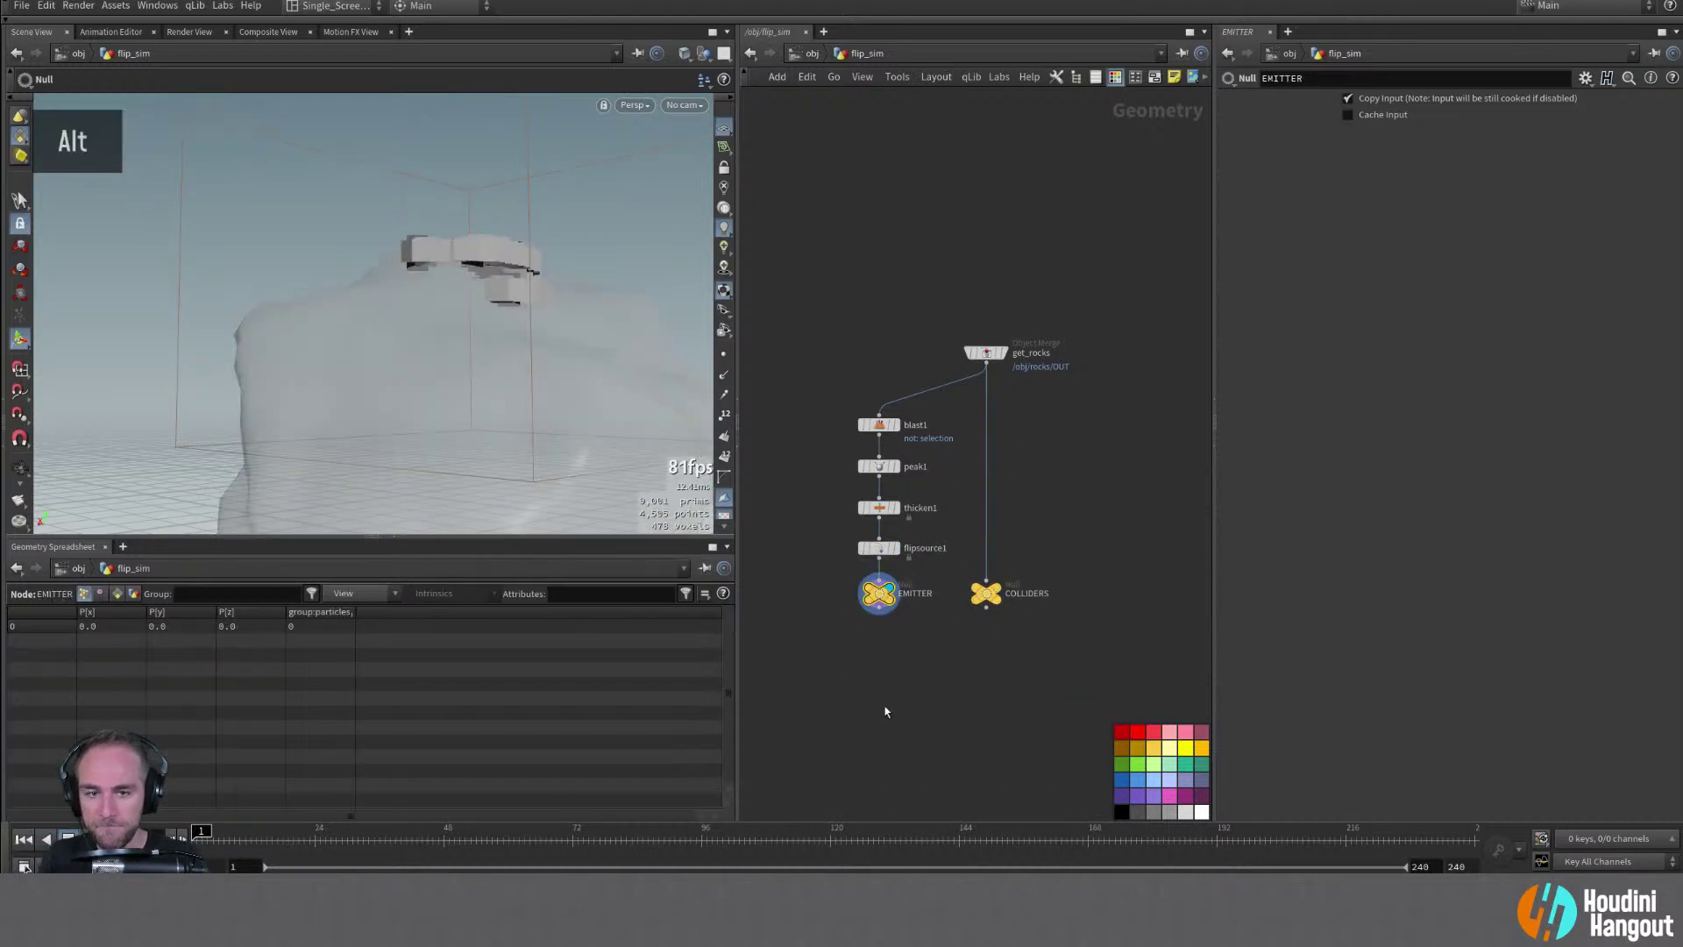
Add a DOP Network node beneath the EMITTER and COLLIDERS nulls
alt+right_drag(884, 692, 906, 590)
key(Tab)
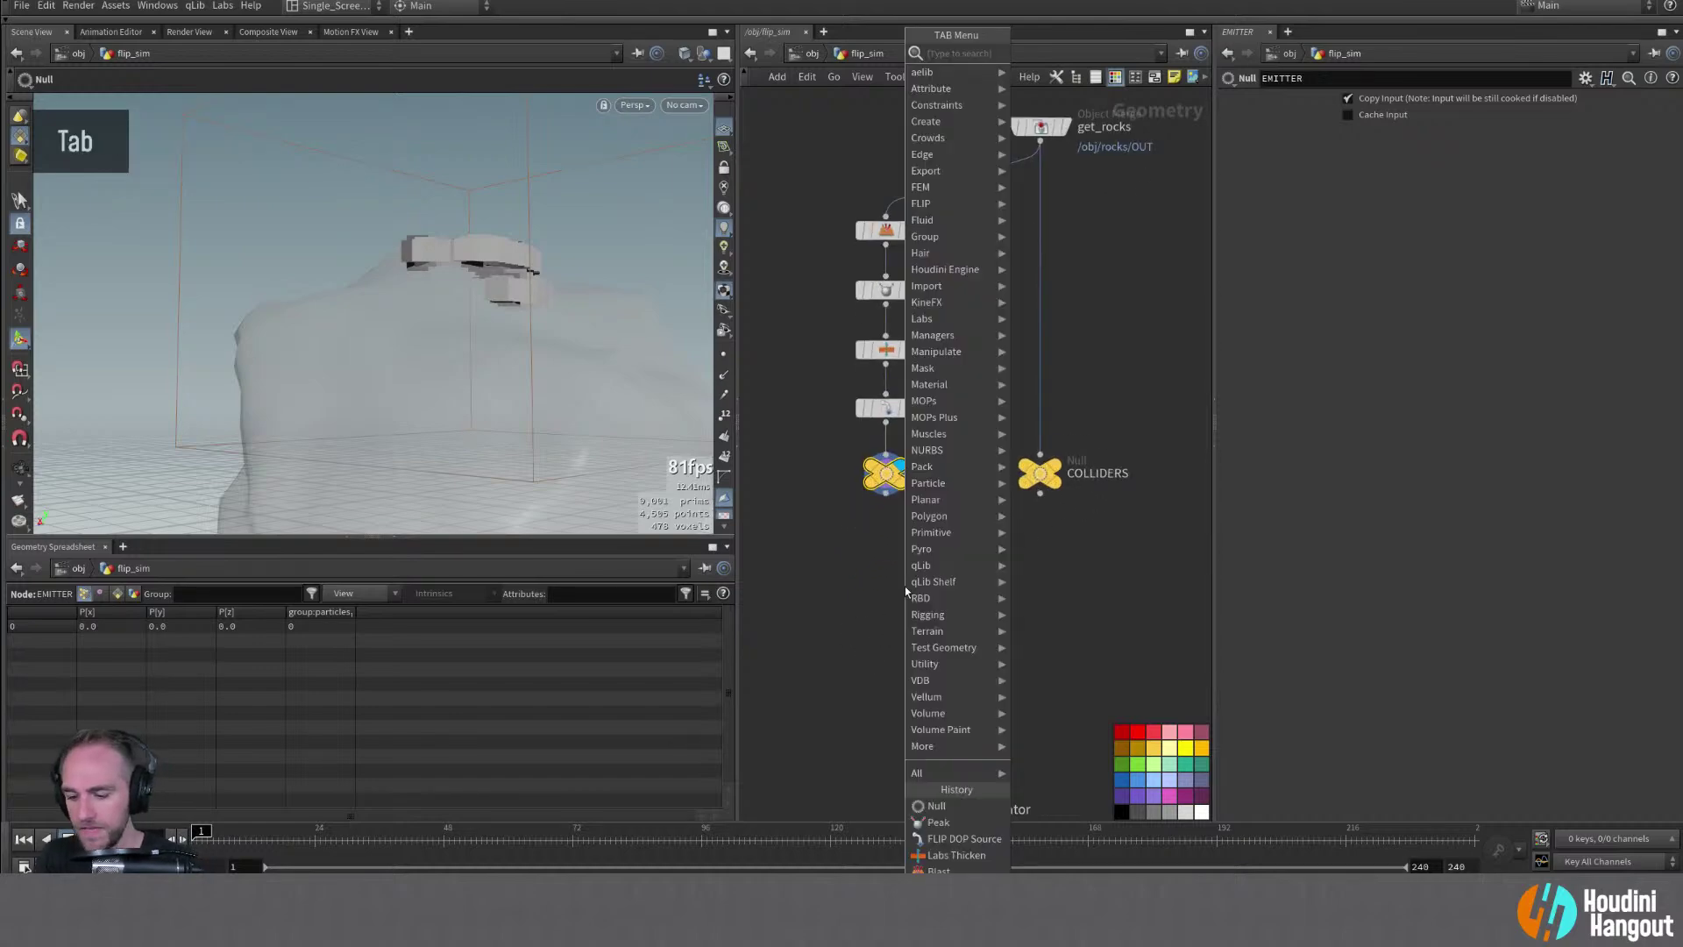
text(dopn)
key(Return)
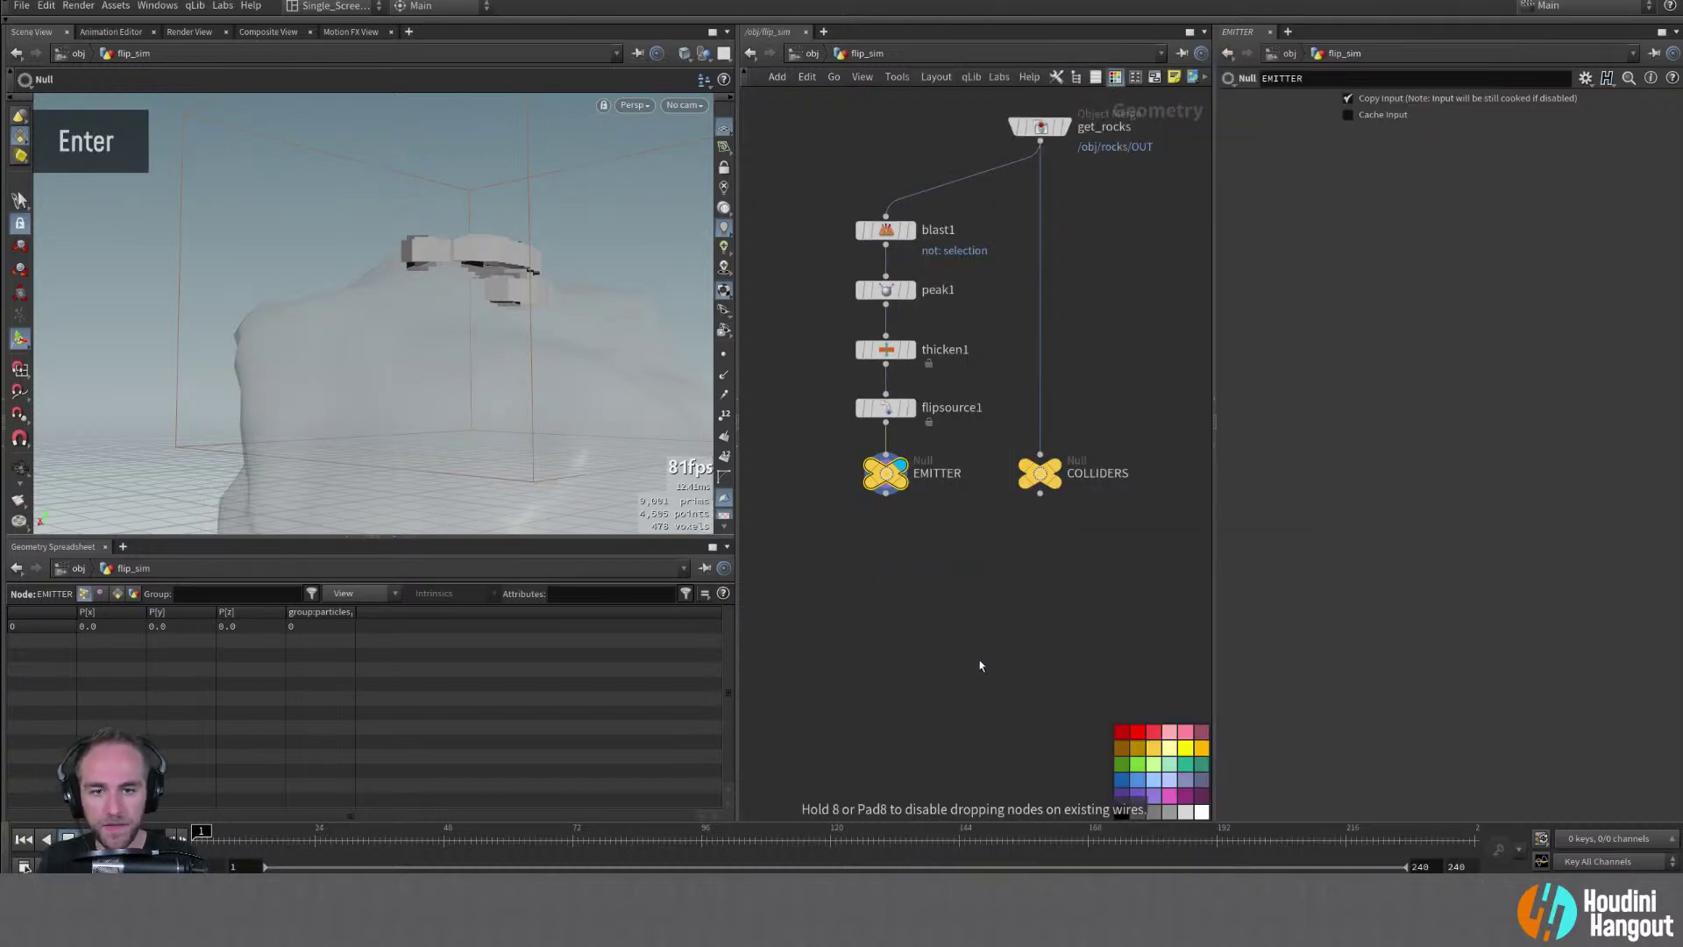
click(955, 612)
Wire EMITTER and COLLIDERS into the first two inputs of dopnet1 and go inside the network
double_click(954, 616)
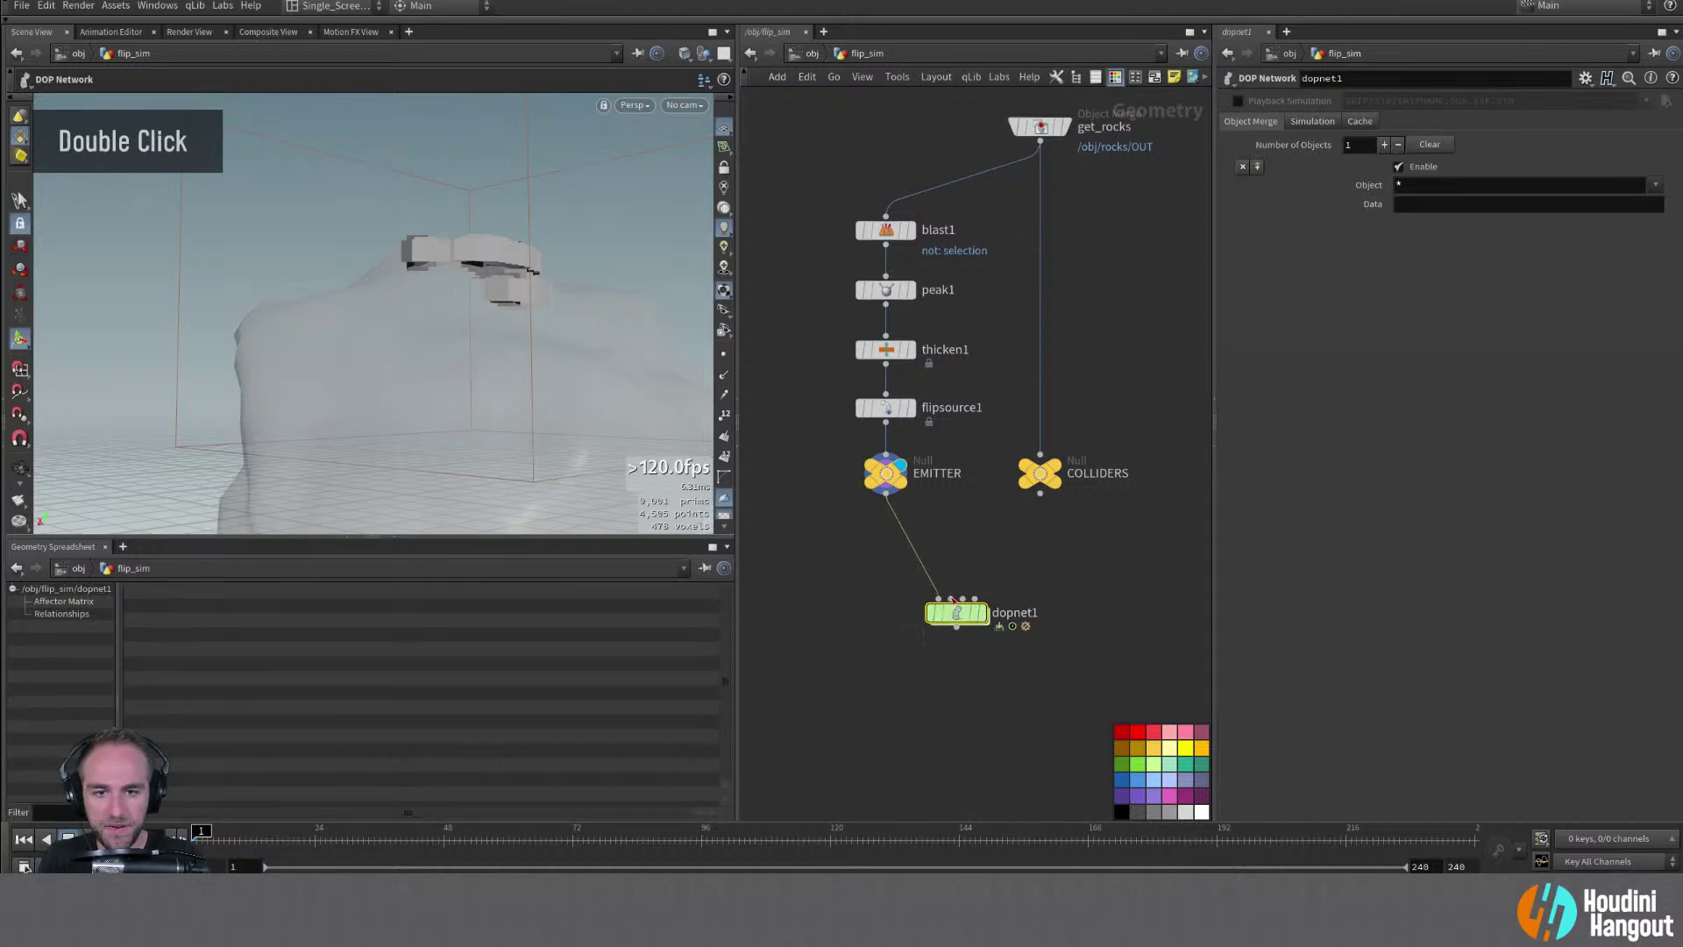
double_click(995, 611)
double_click(964, 608)
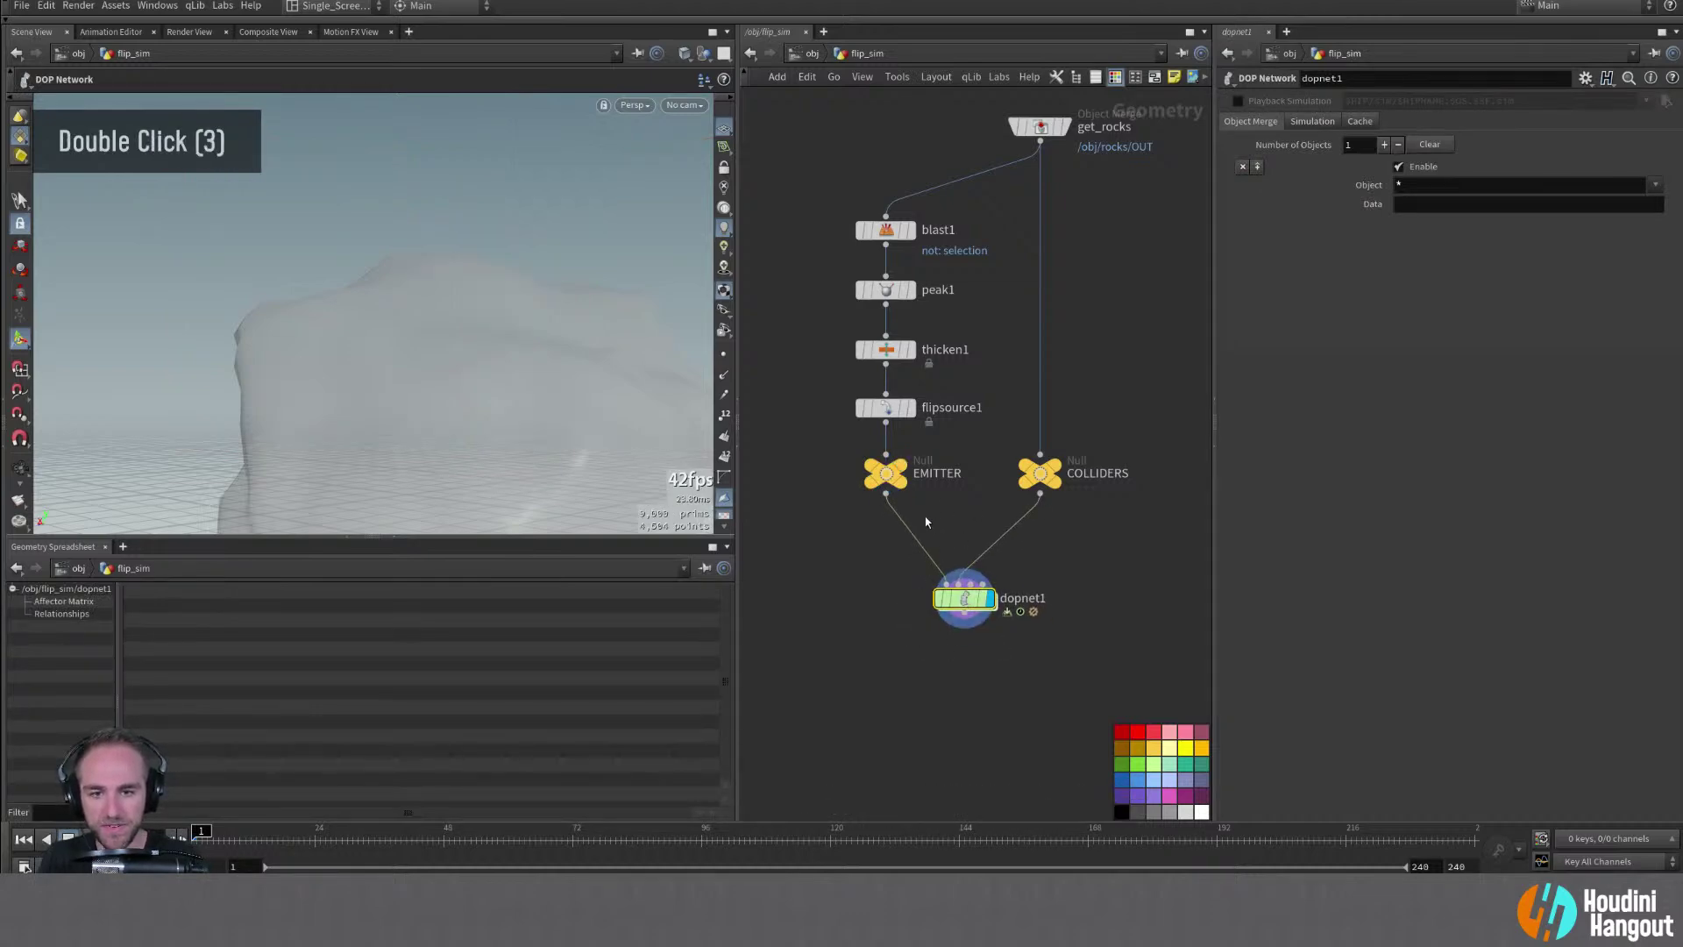
double_click(951, 600)
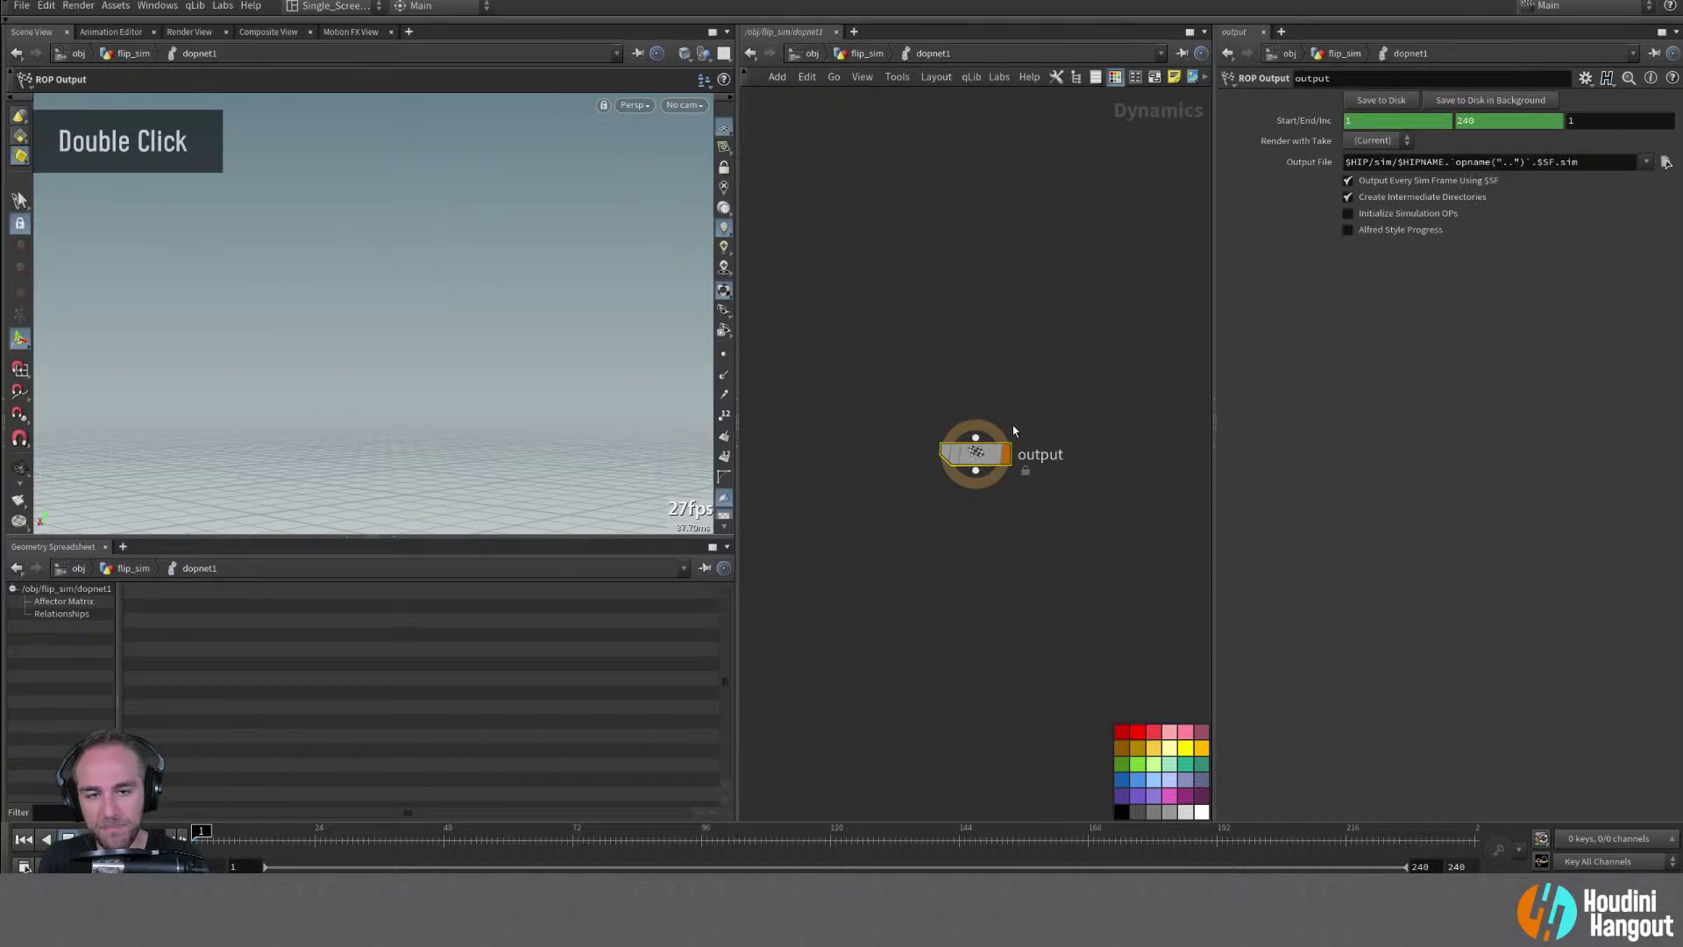
Add a FLIP Object node above the output node in the DOP network
double_click(848, 450)
key(Tab)
text(f)
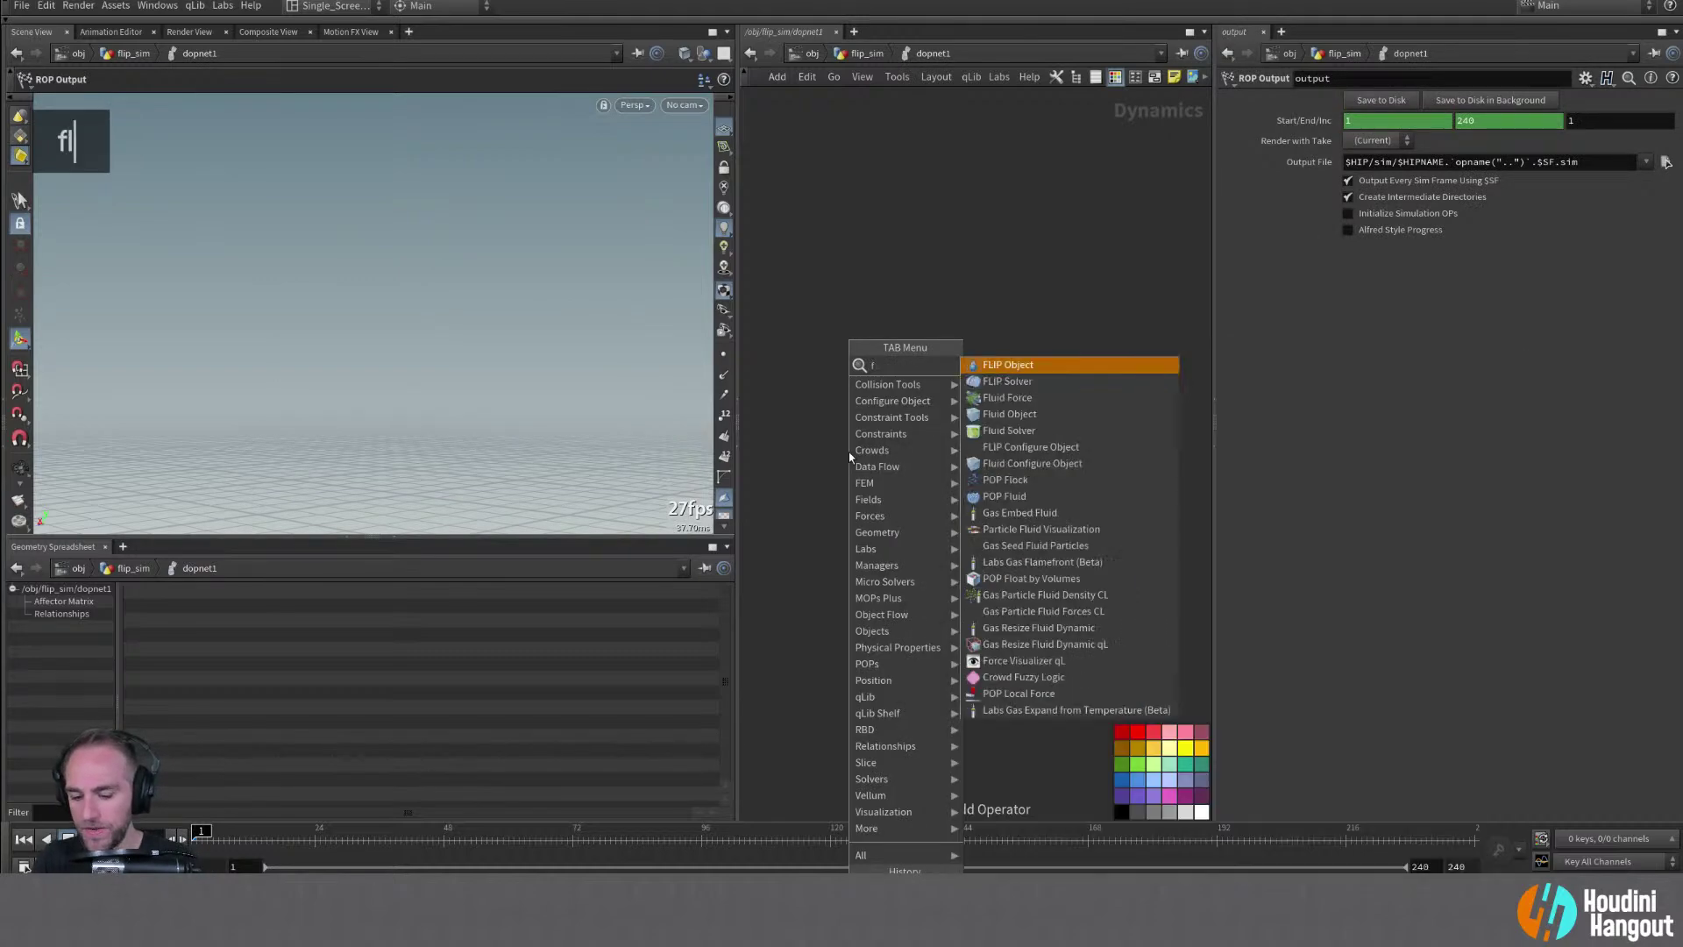
text(lip)
key(Return)
click(857, 308)
Add a FLIP Solver node and wire flipobject1 into its first input
key(Tab)
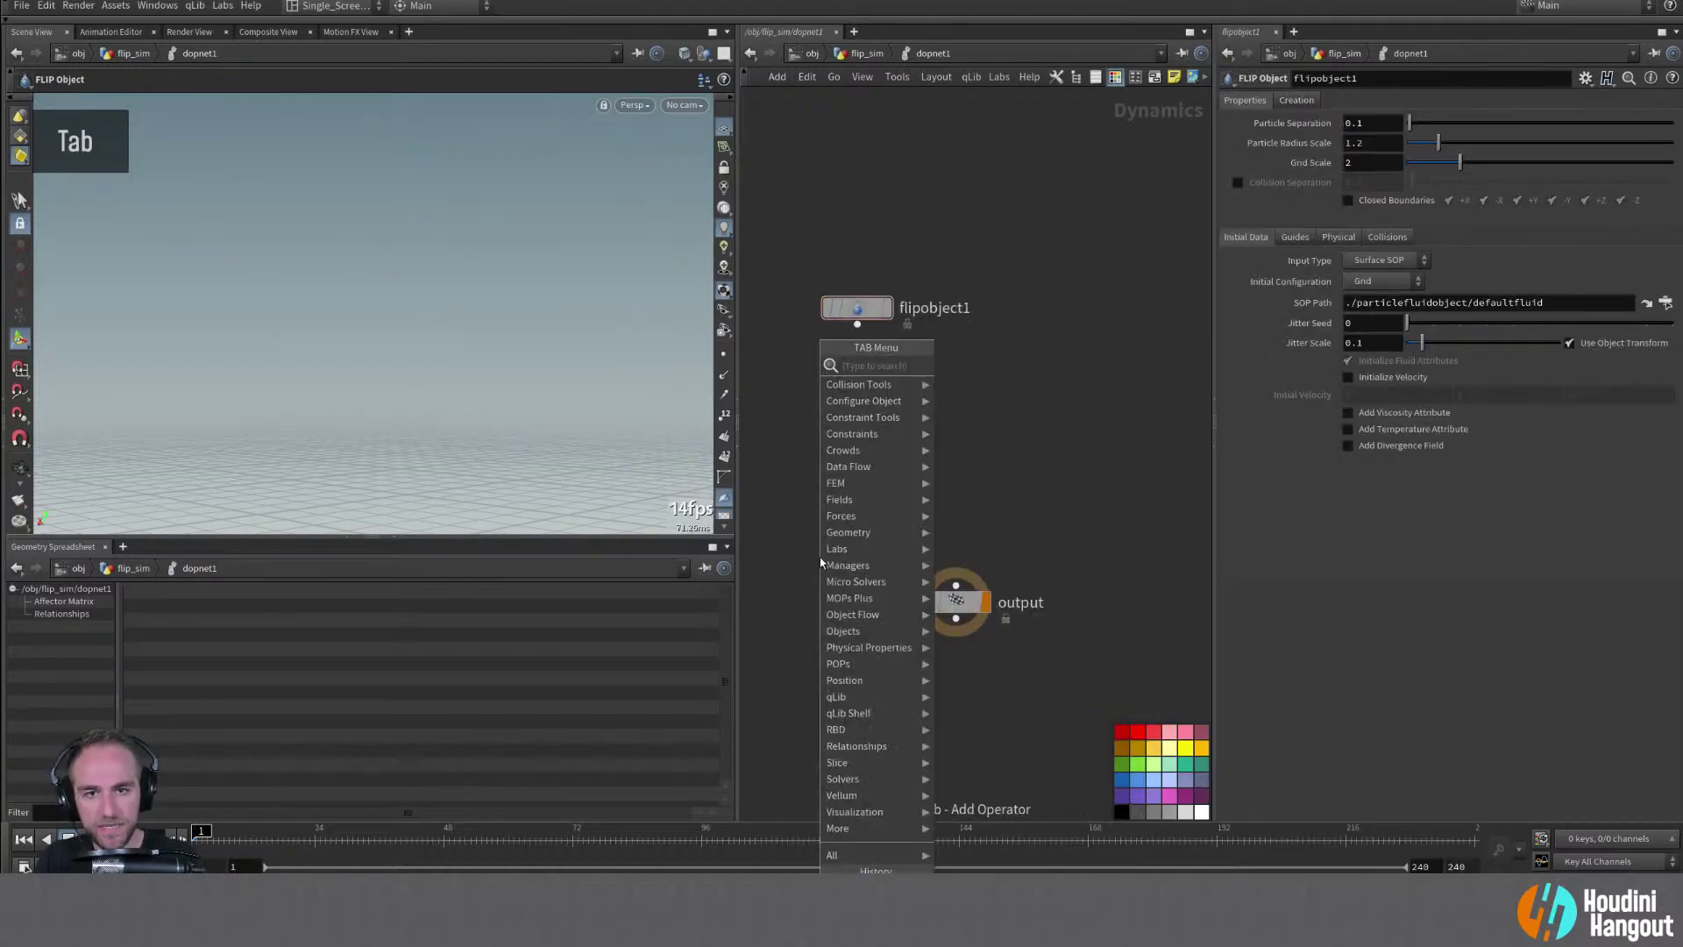
text(flip)
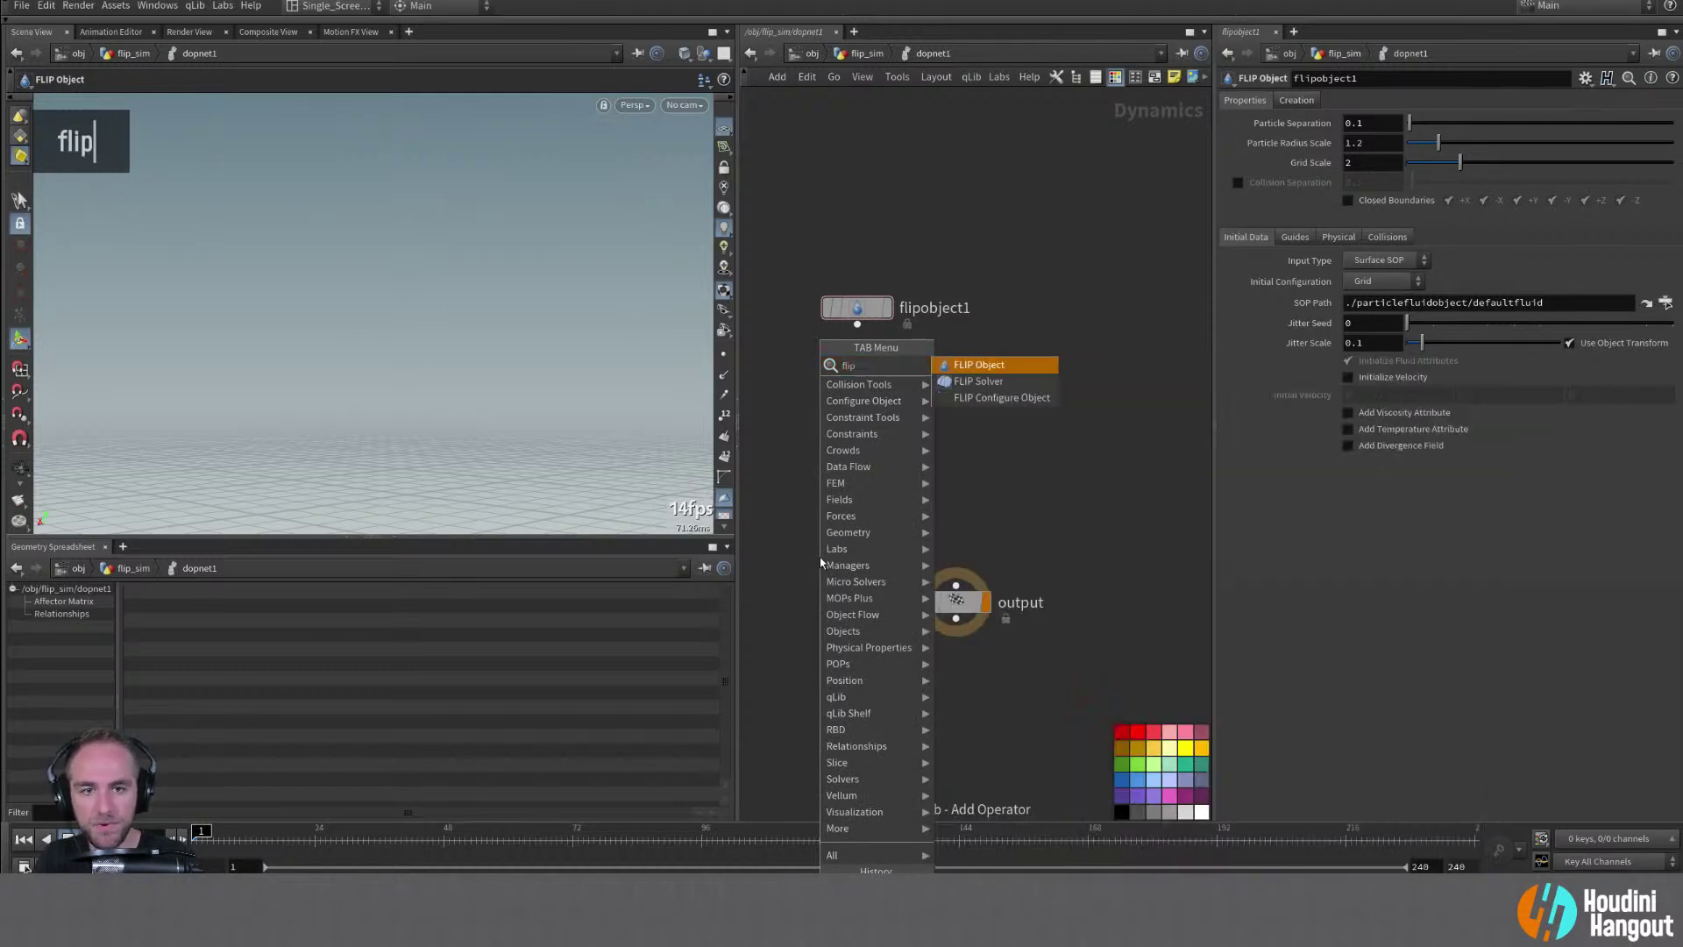
key(Down)
key(Return)
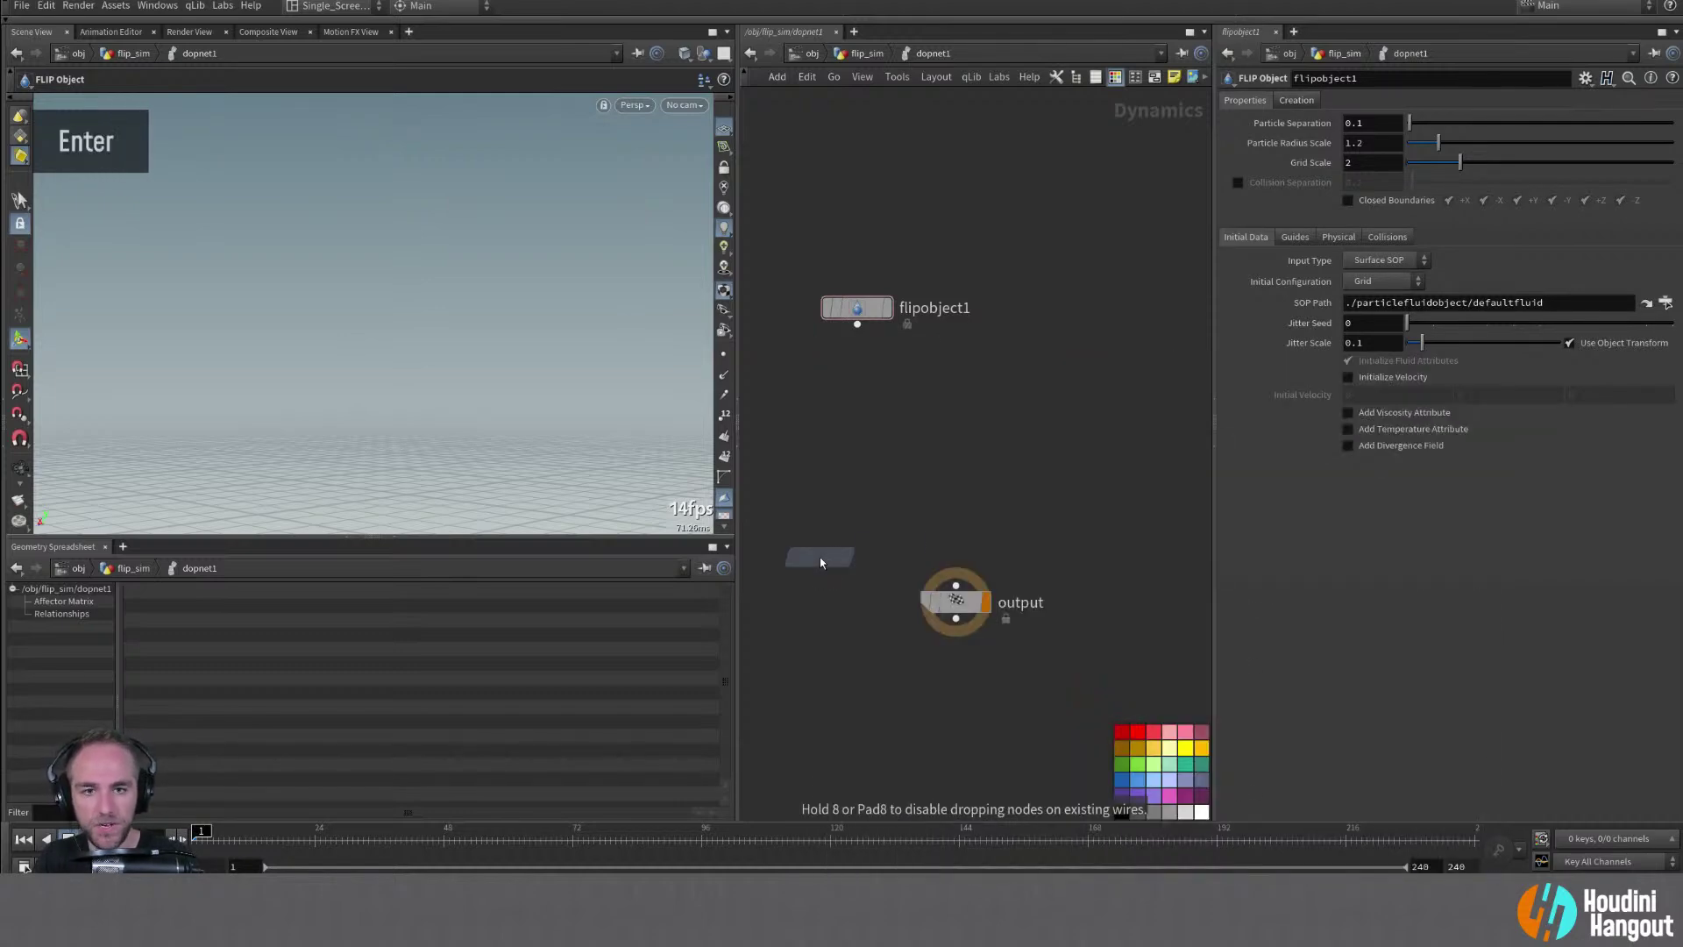
click(945, 437)
drag(858, 324, 955, 423)
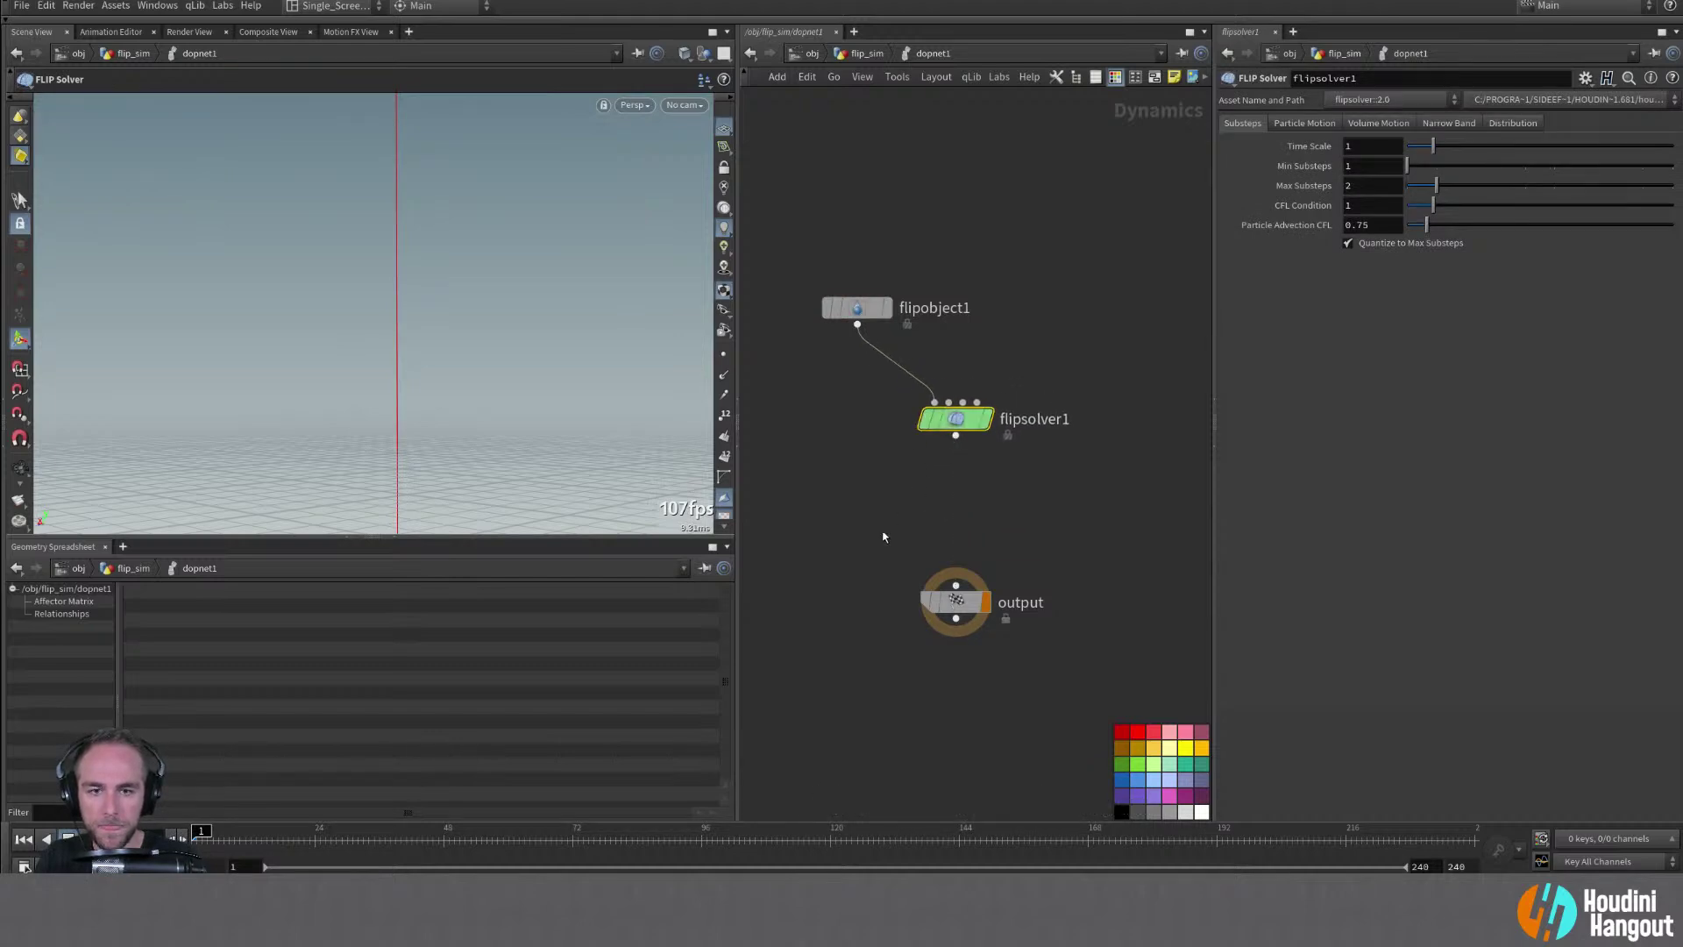
Add a Gravity Force node below the FLIP solver and wire the solver through it into the output
drag(936, 611, 927, 689)
key(Tab)
text(grav)
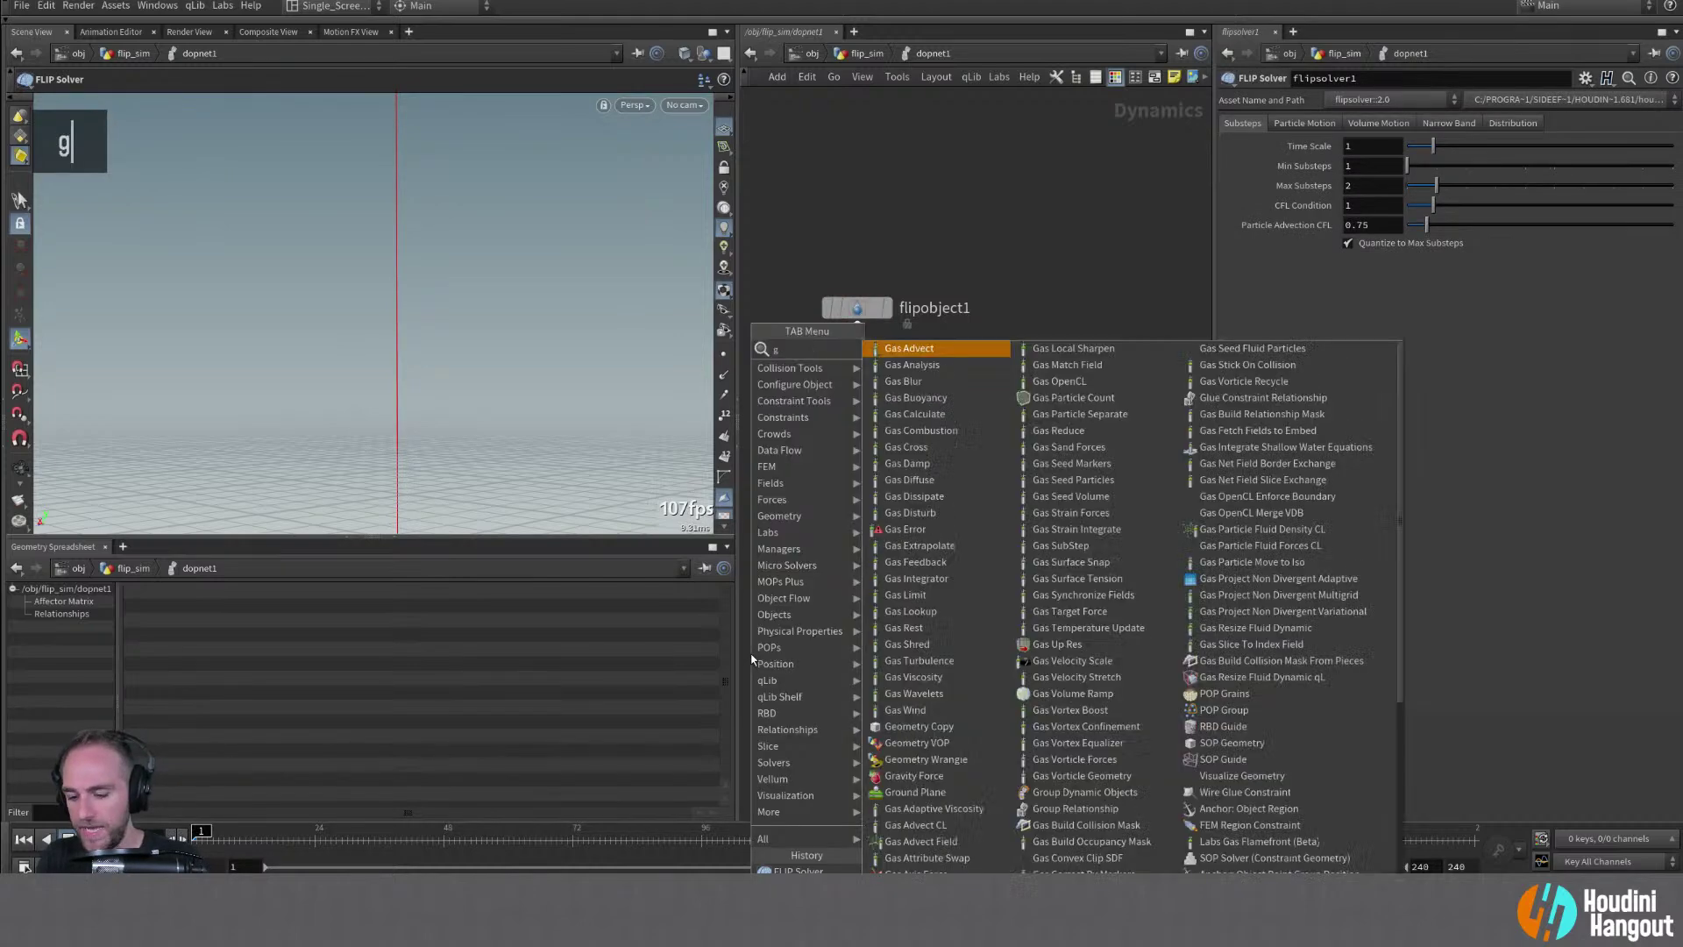
key(Return)
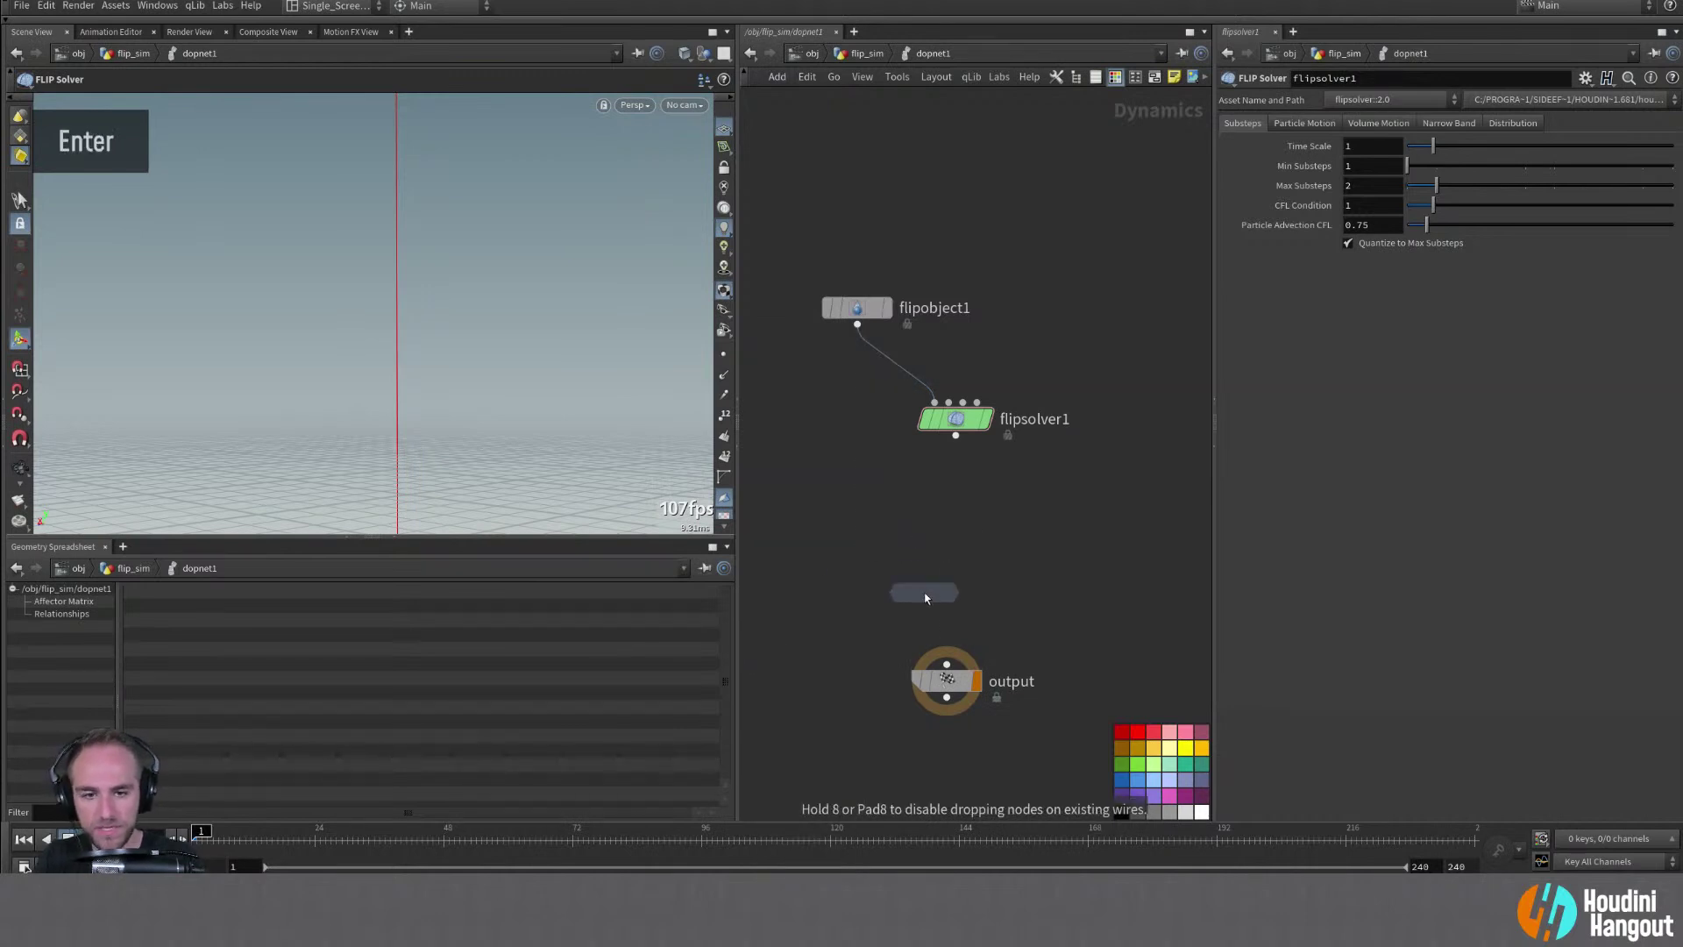
click(936, 584)
key(j)
drag(956, 431, 947, 679)
drag(949, 431, 931, 454)
Add a Volume Source node to the network near flipobject1
key(Tab)
text(flip)
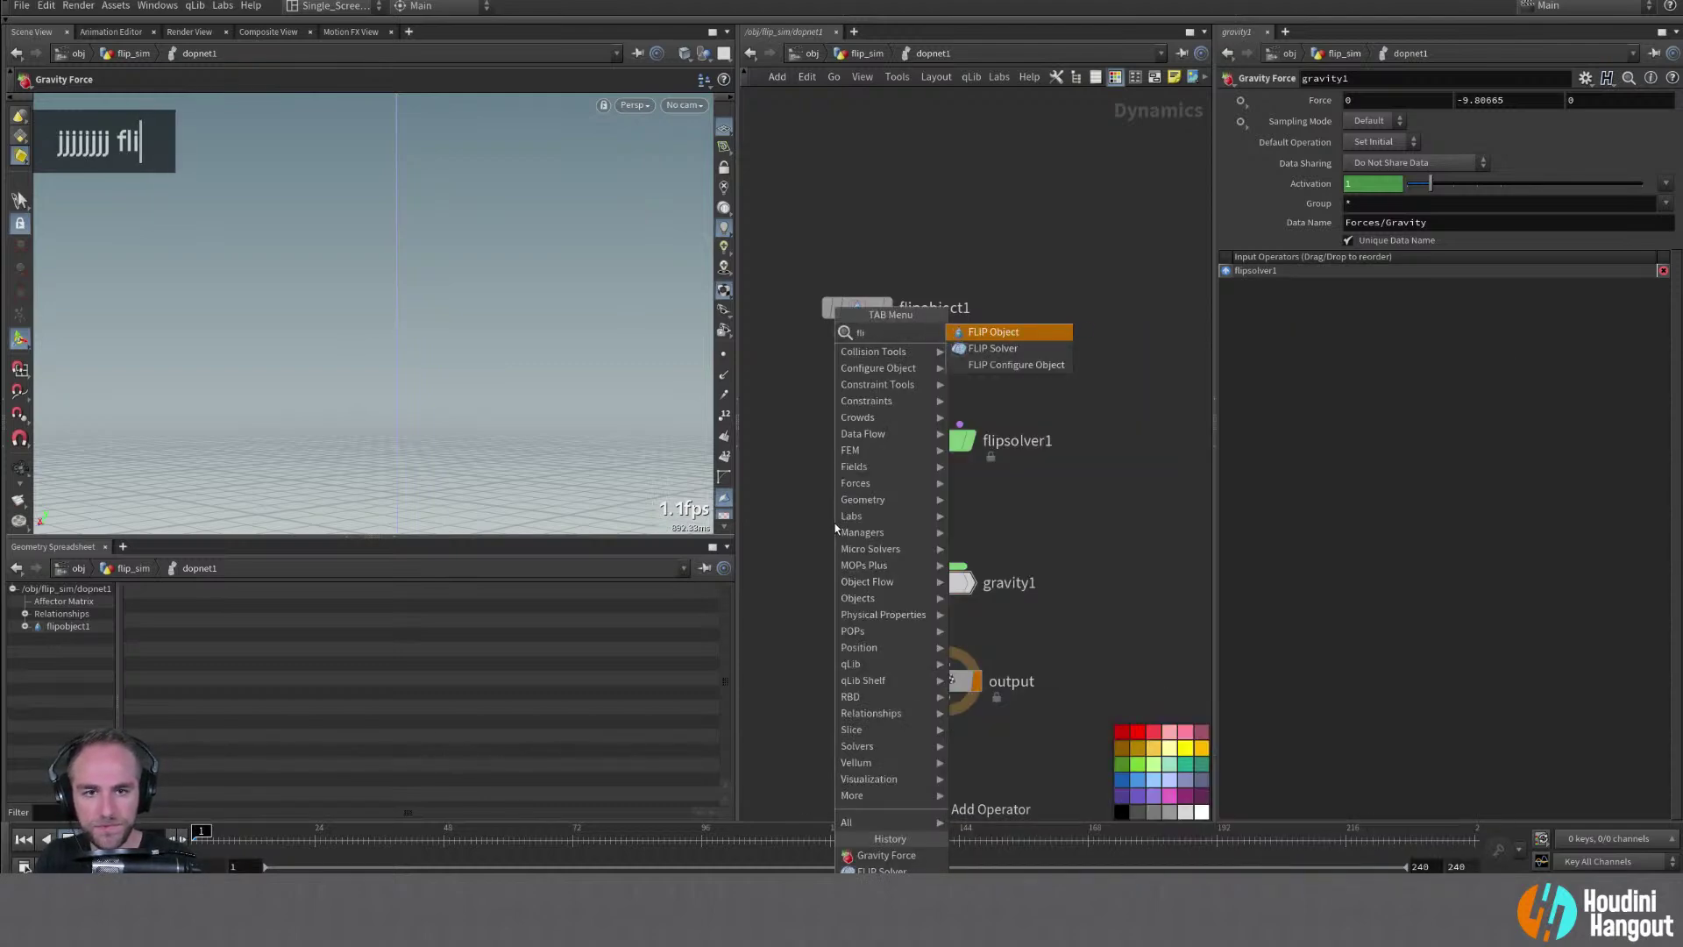
key(BackSpace)
key(BackSpace)
key(BackSpace)
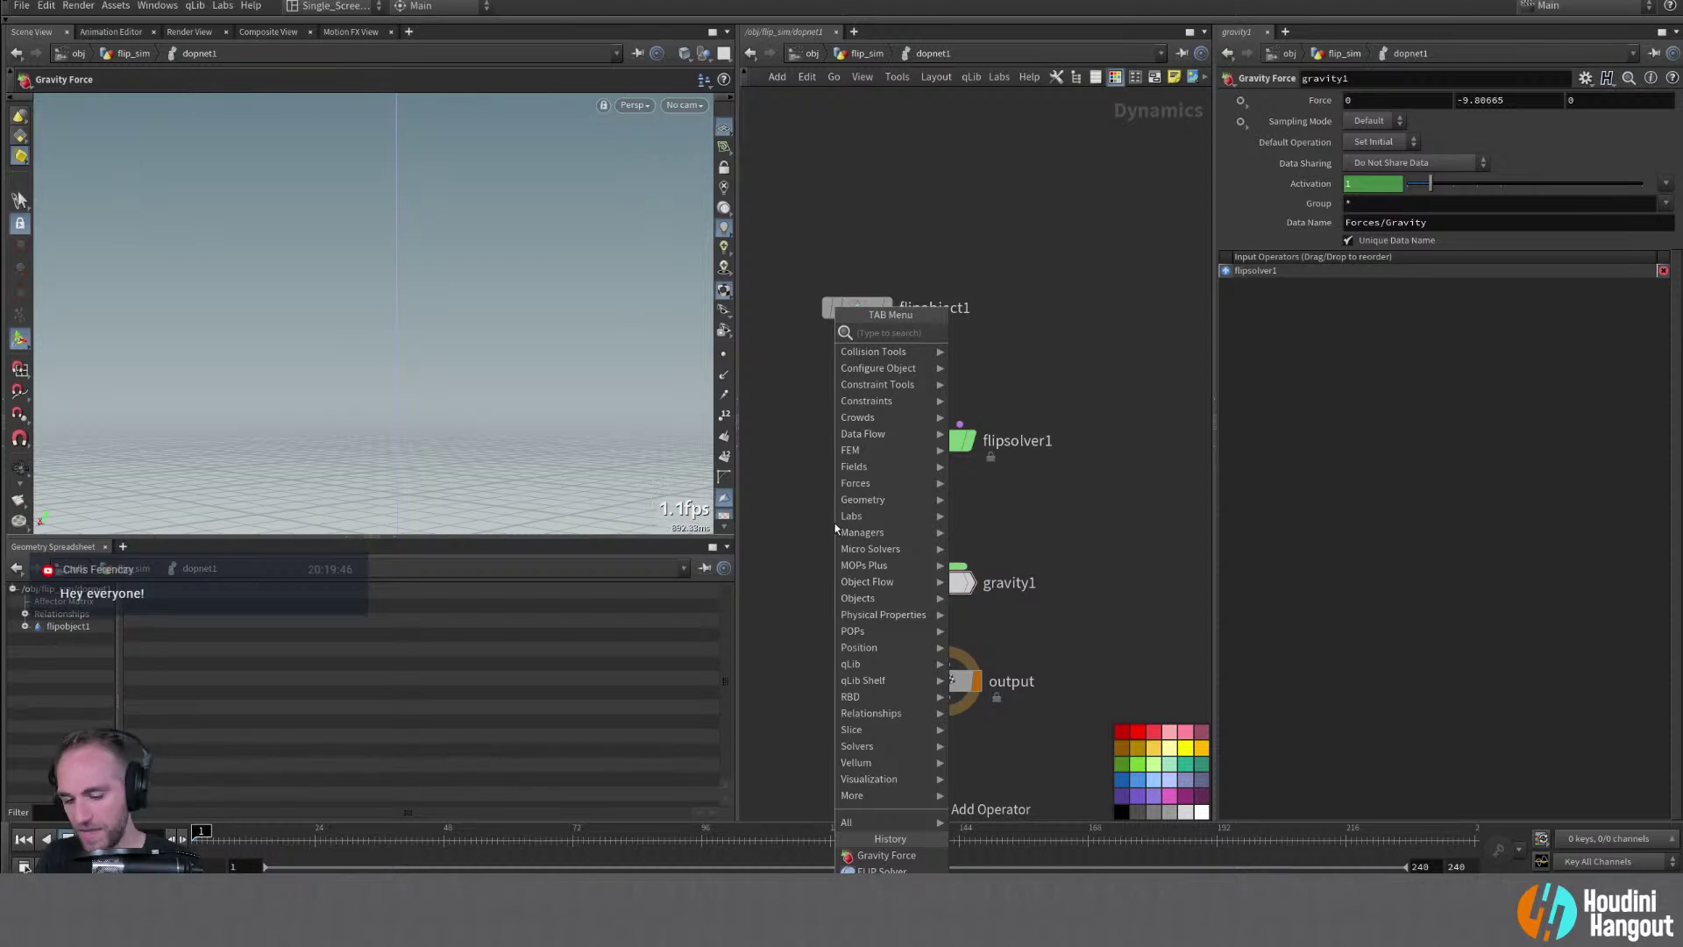
text(source)
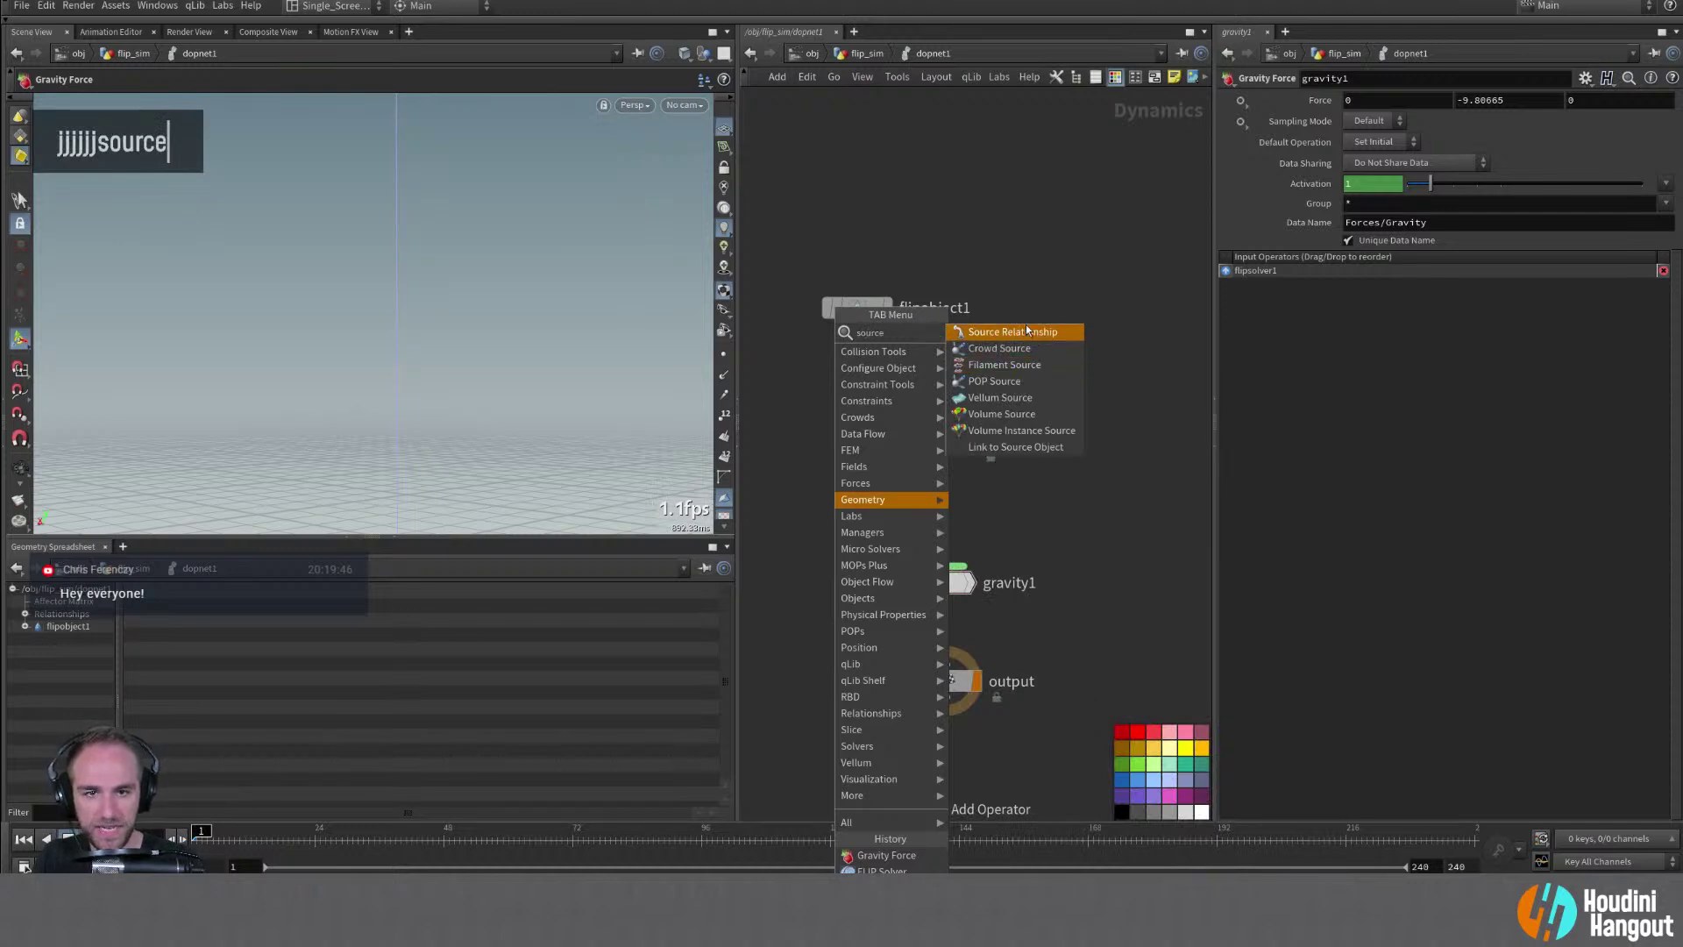
double_click(1023, 417)
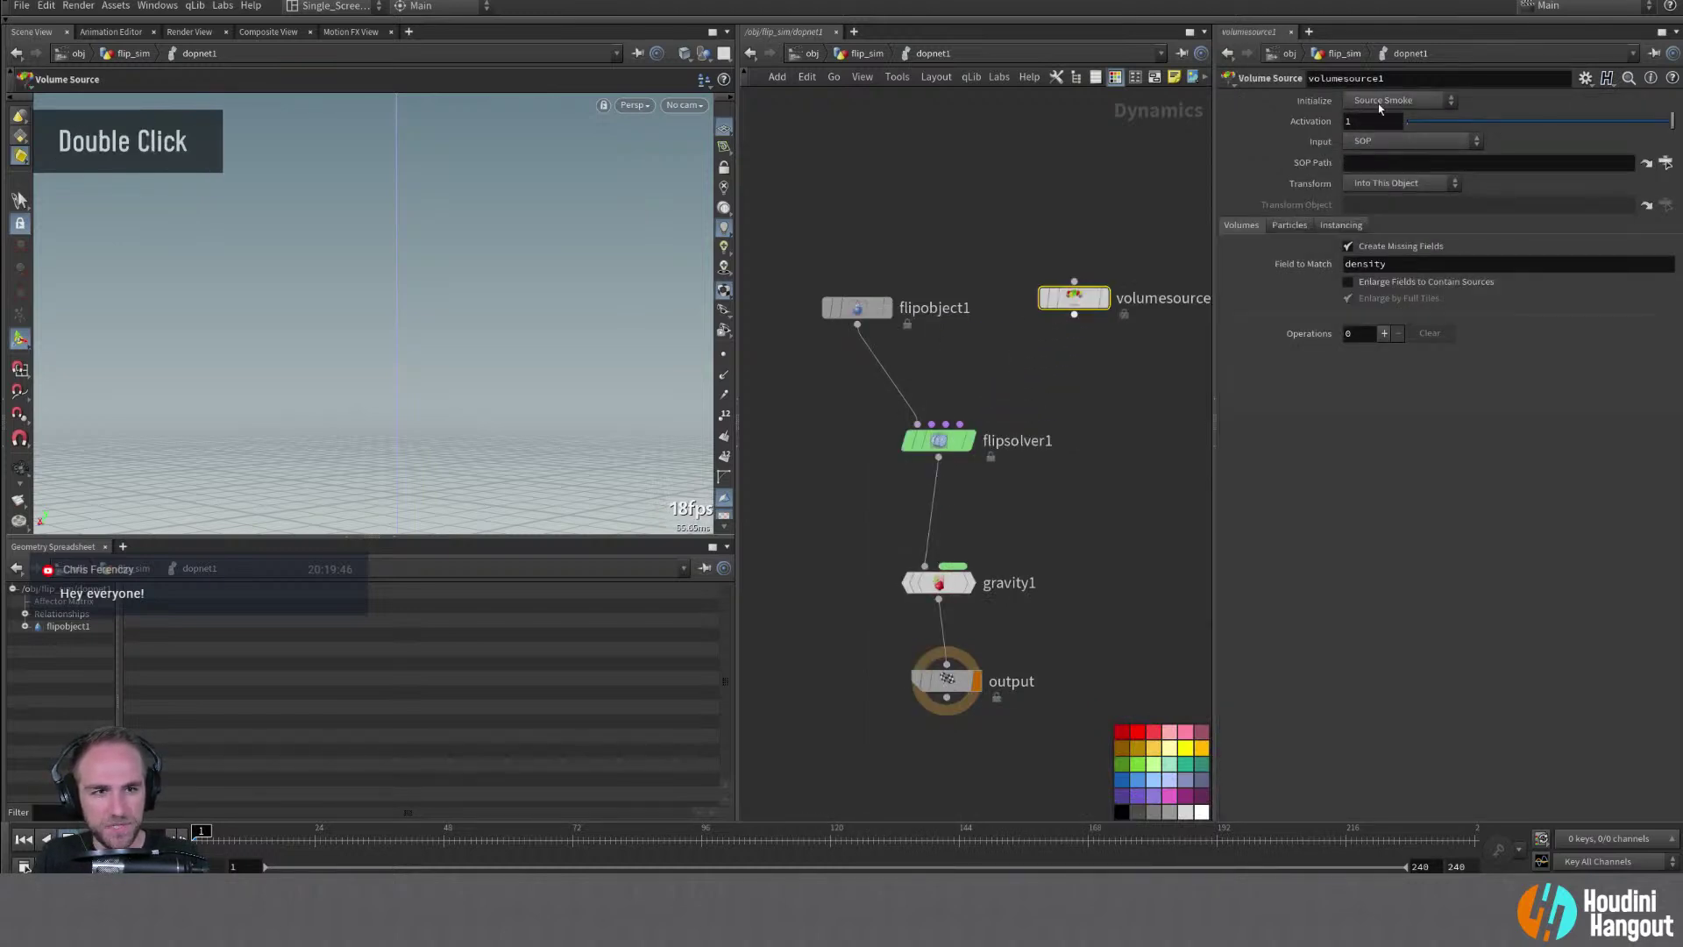
Initialize the Volume Source with the Source FLIP preset and align the node beside flipobject1
click(1379, 107)
click(1376, 215)
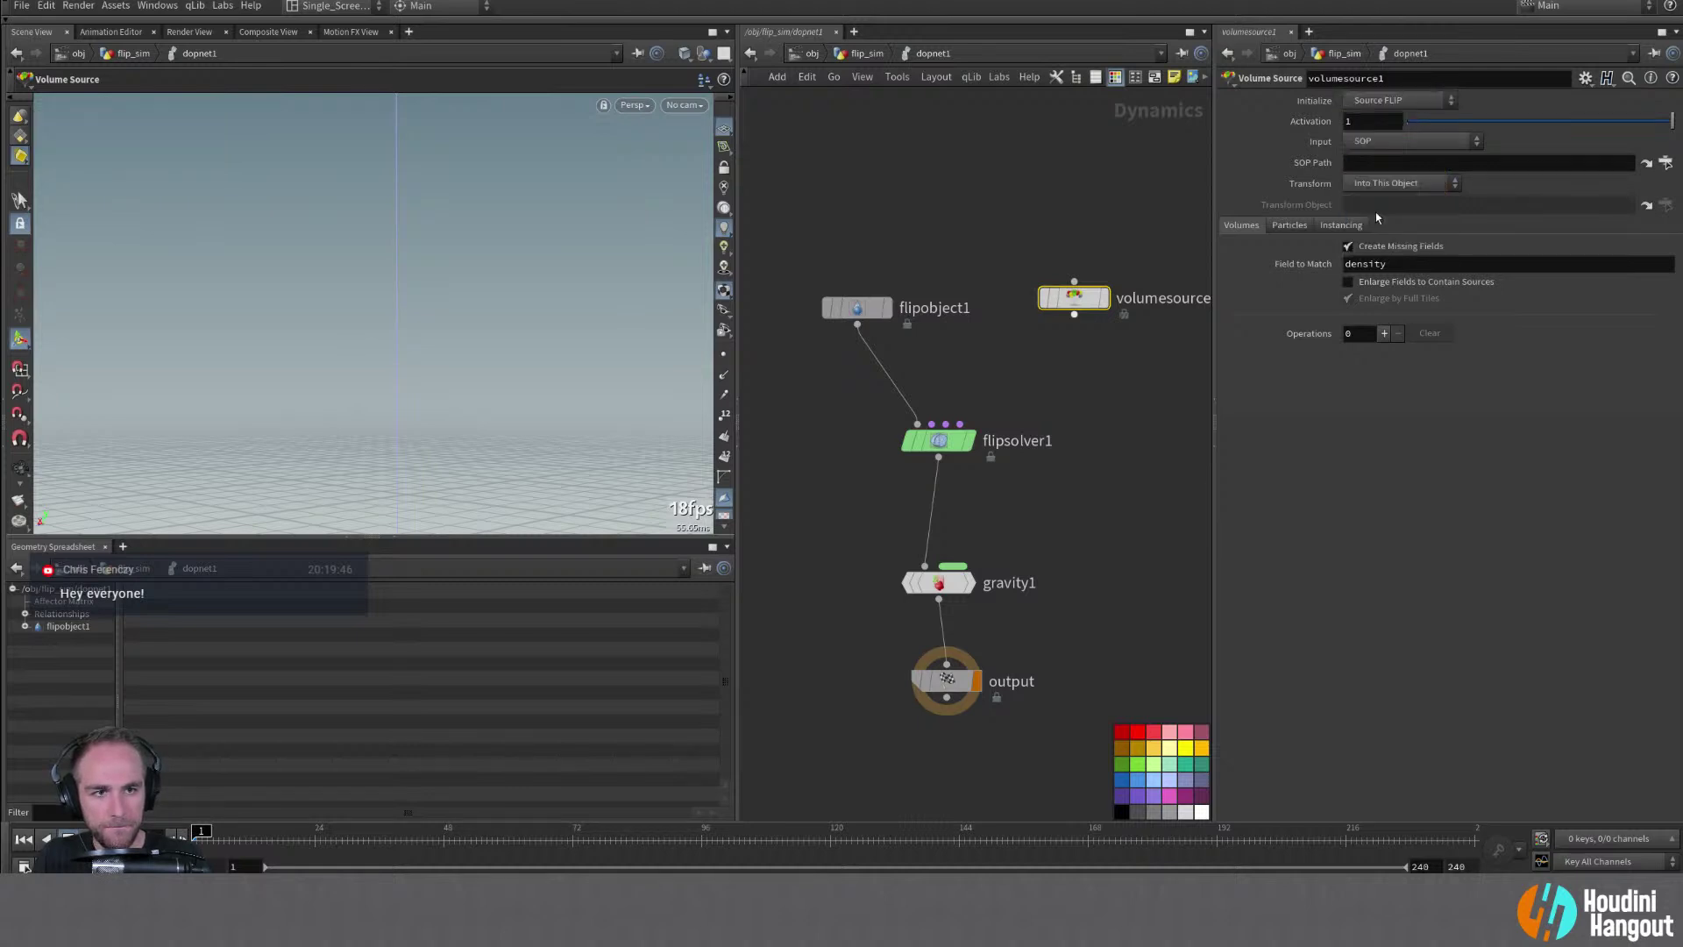
drag(1074, 298, 1045, 306)
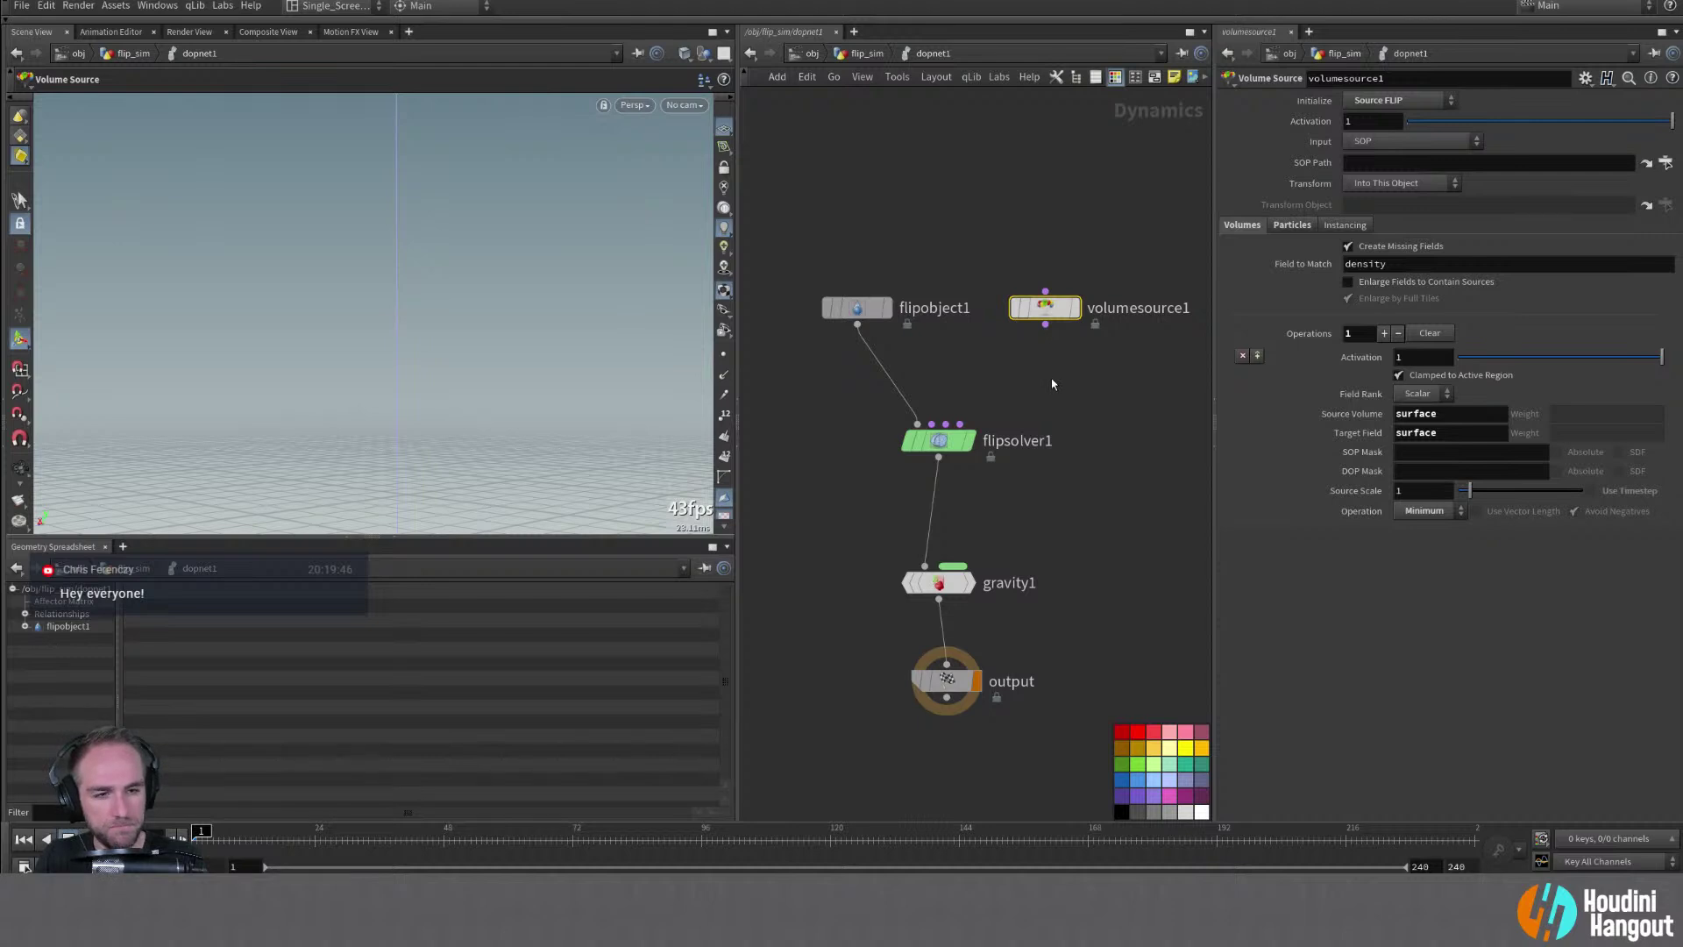
click(1393, 100)
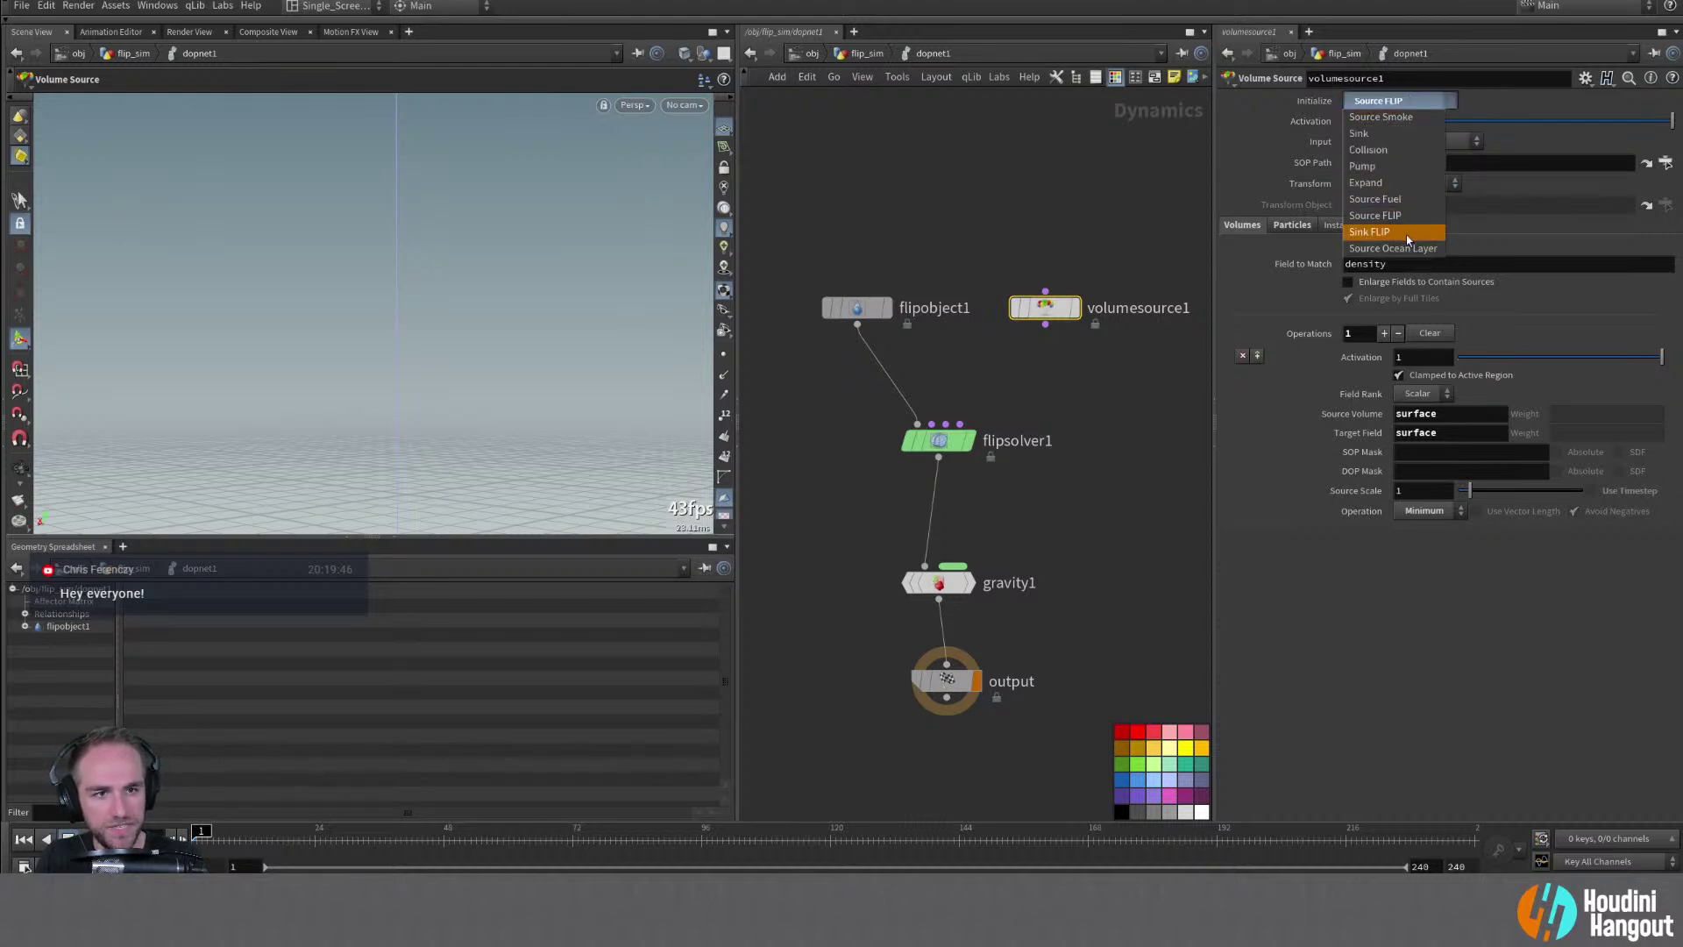
click(1407, 233)
click(1411, 102)
click(1411, 216)
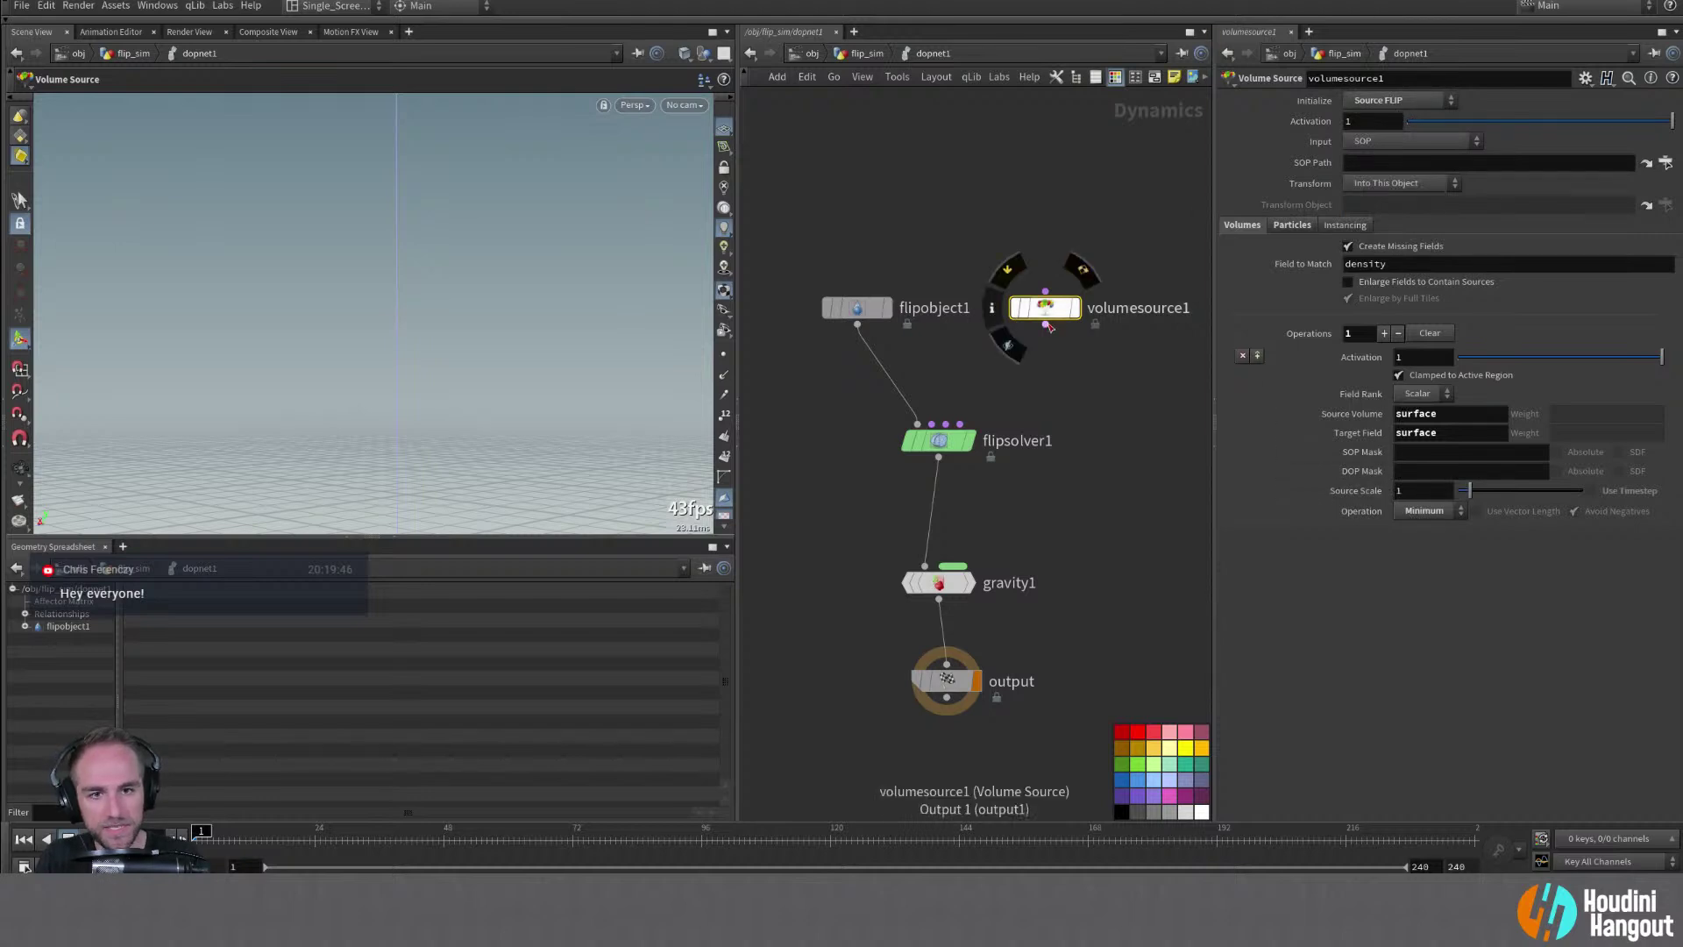
Wire the Volume Source into the FLIP solver's last input and rename it flip_source
click(1045, 324)
click(961, 422)
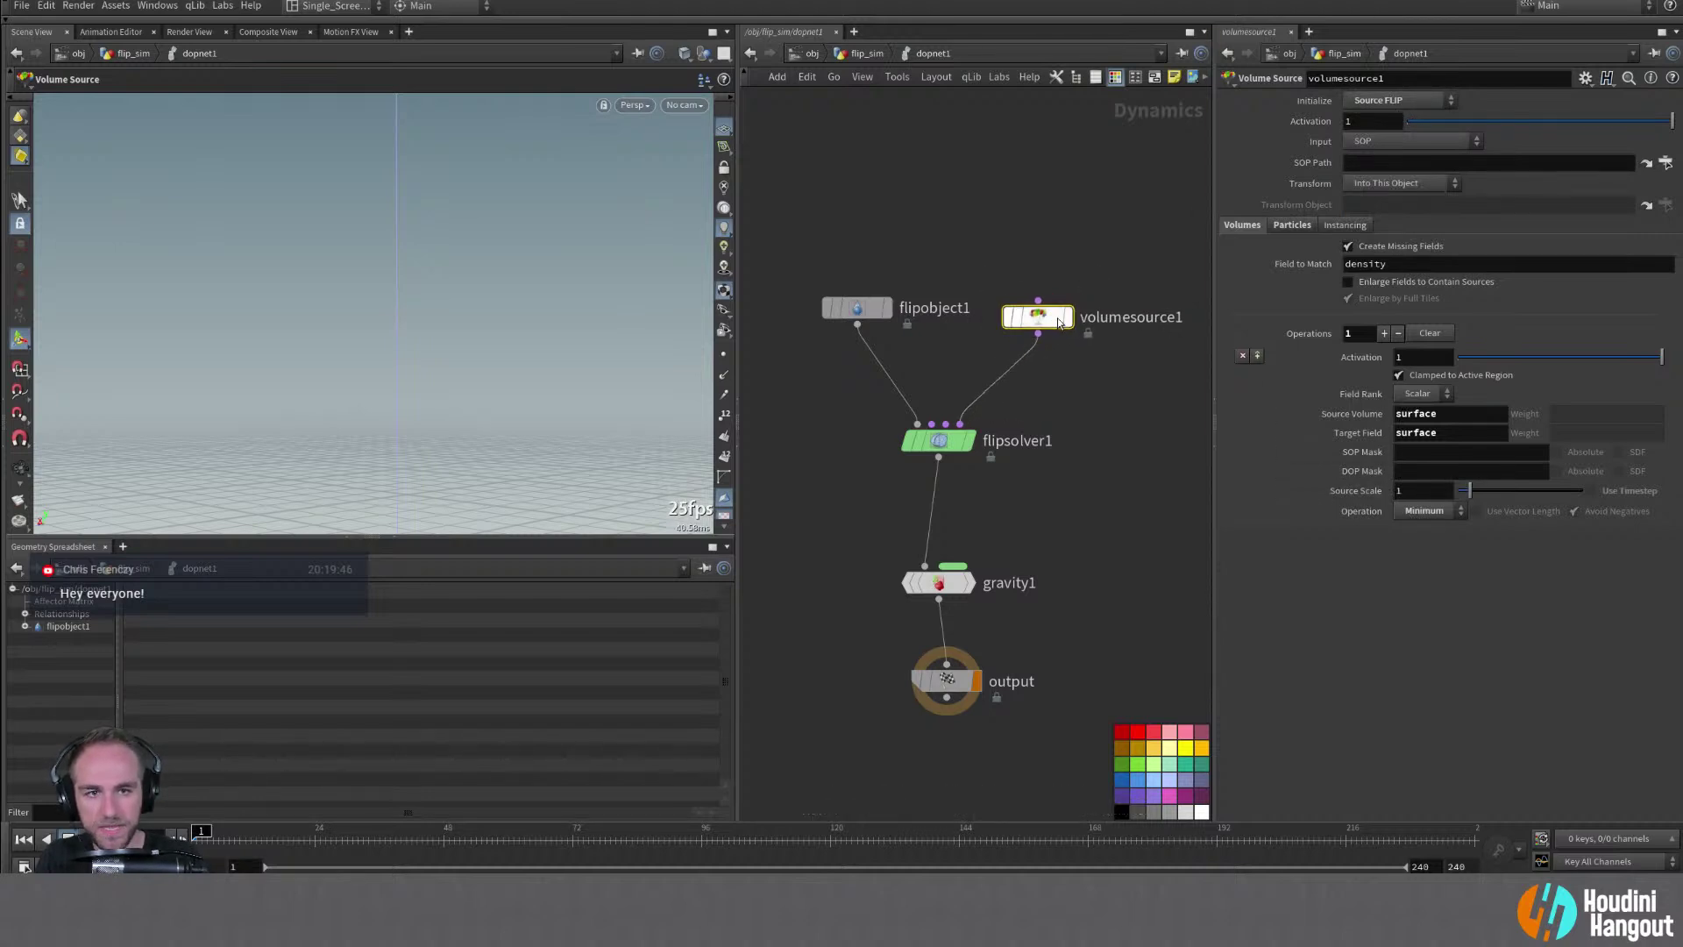
middle_drag(1135, 299, 1066, 298)
double_click(1066, 308)
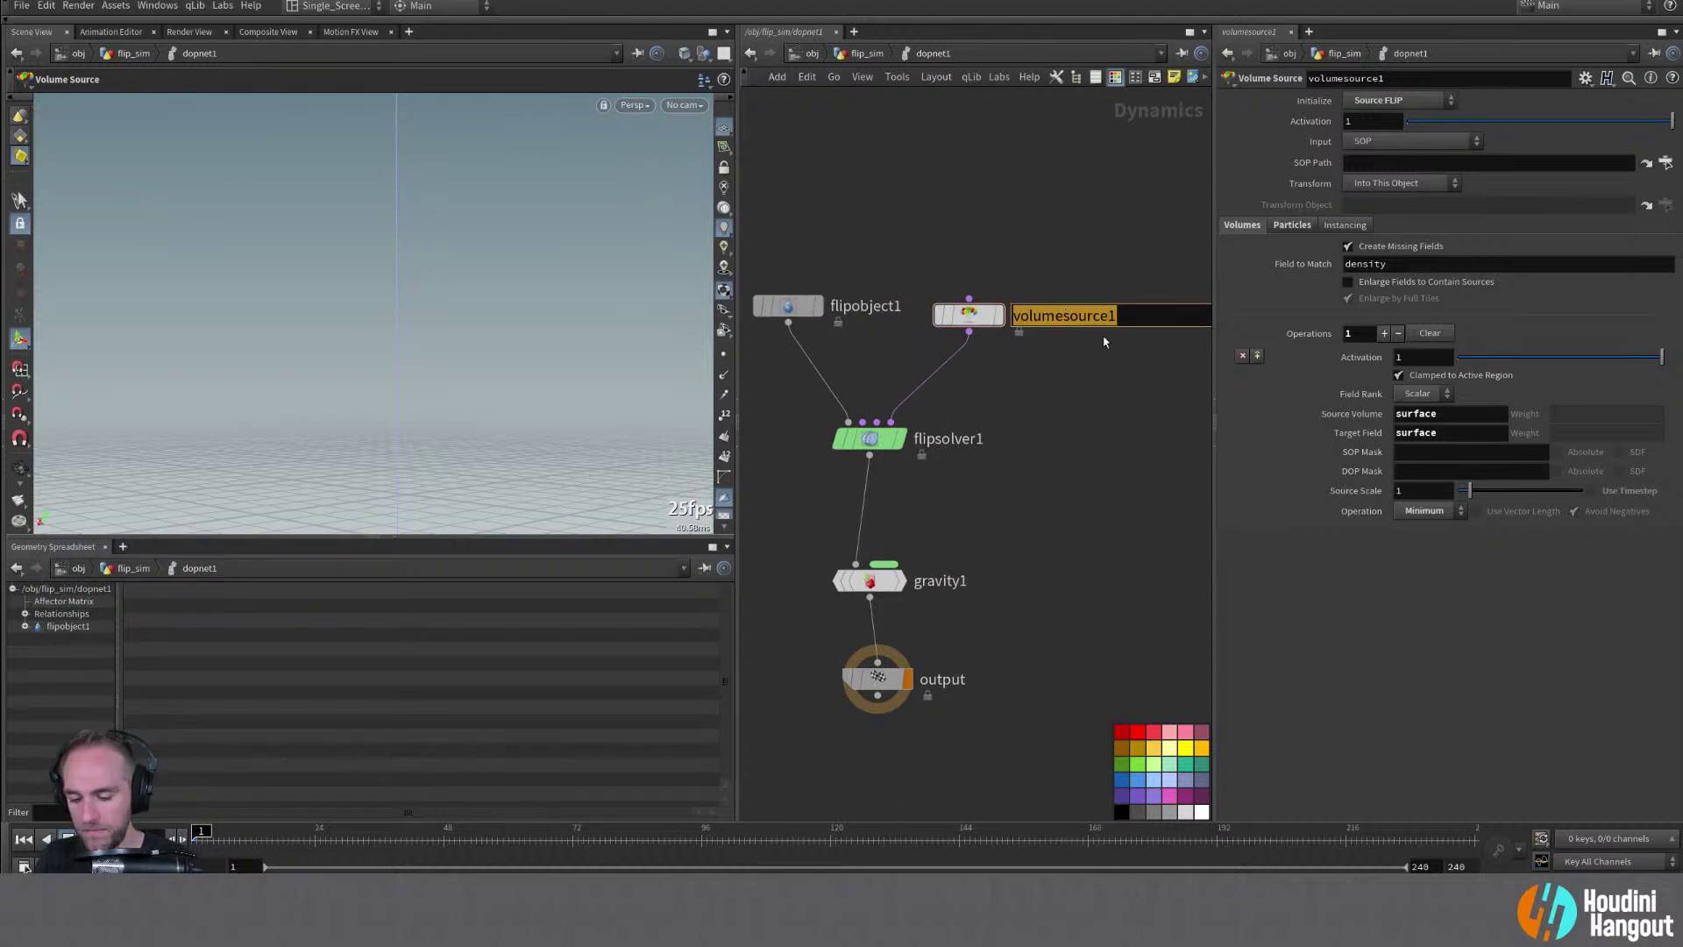
text(flip_source)
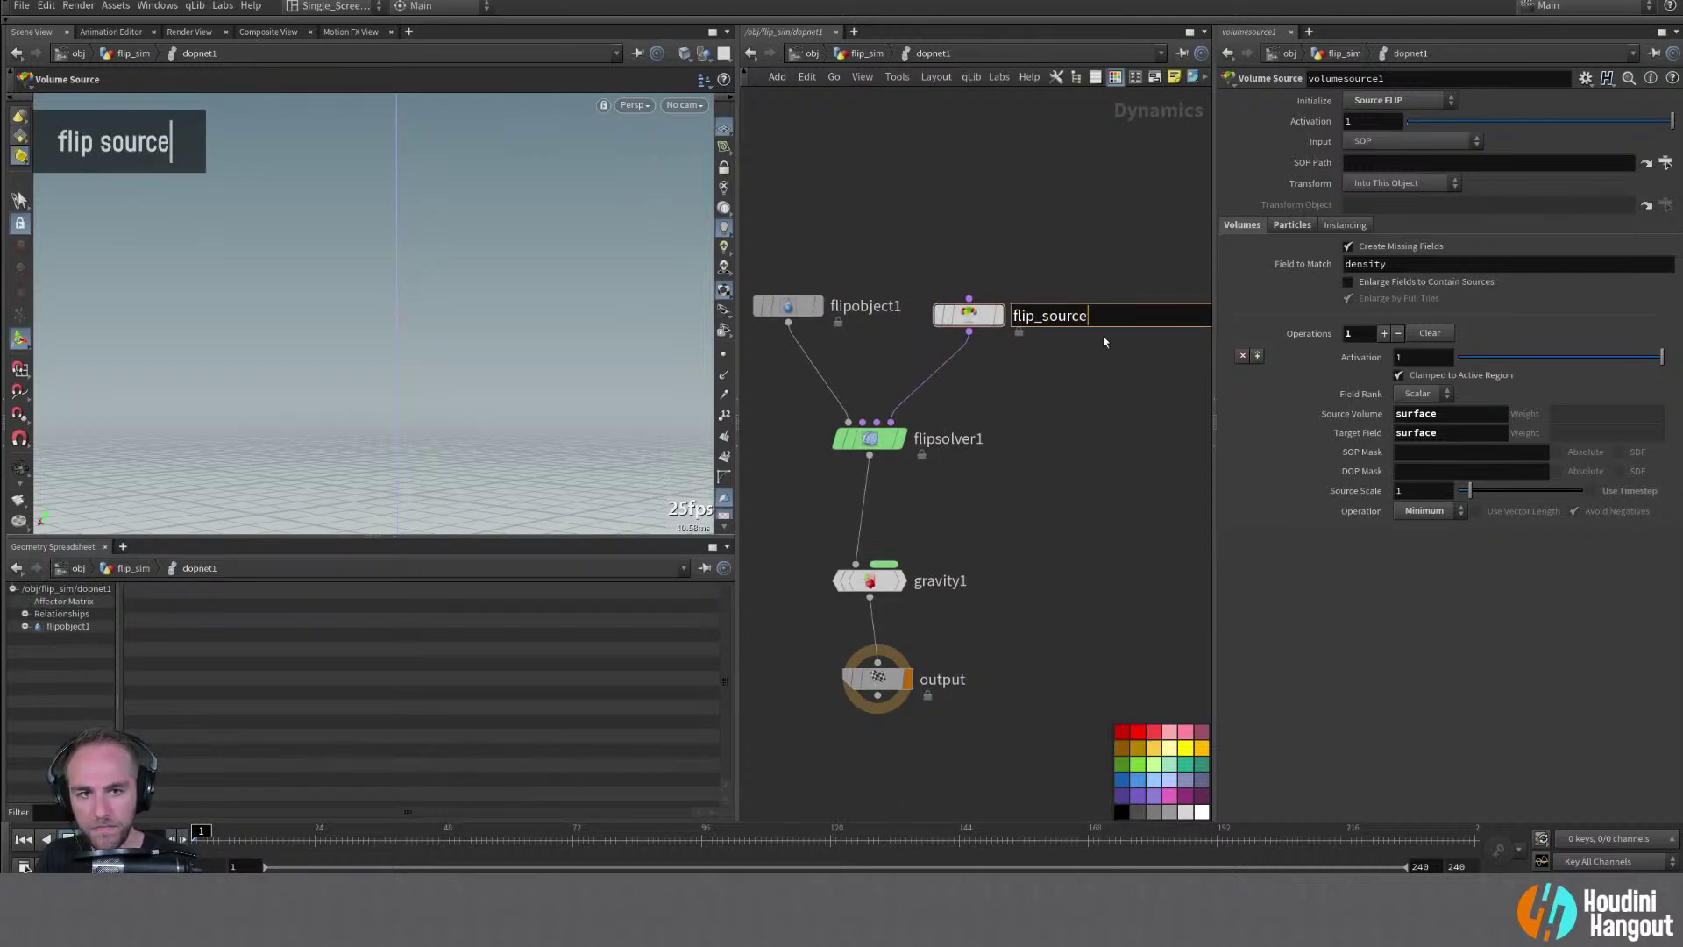
key(Return)
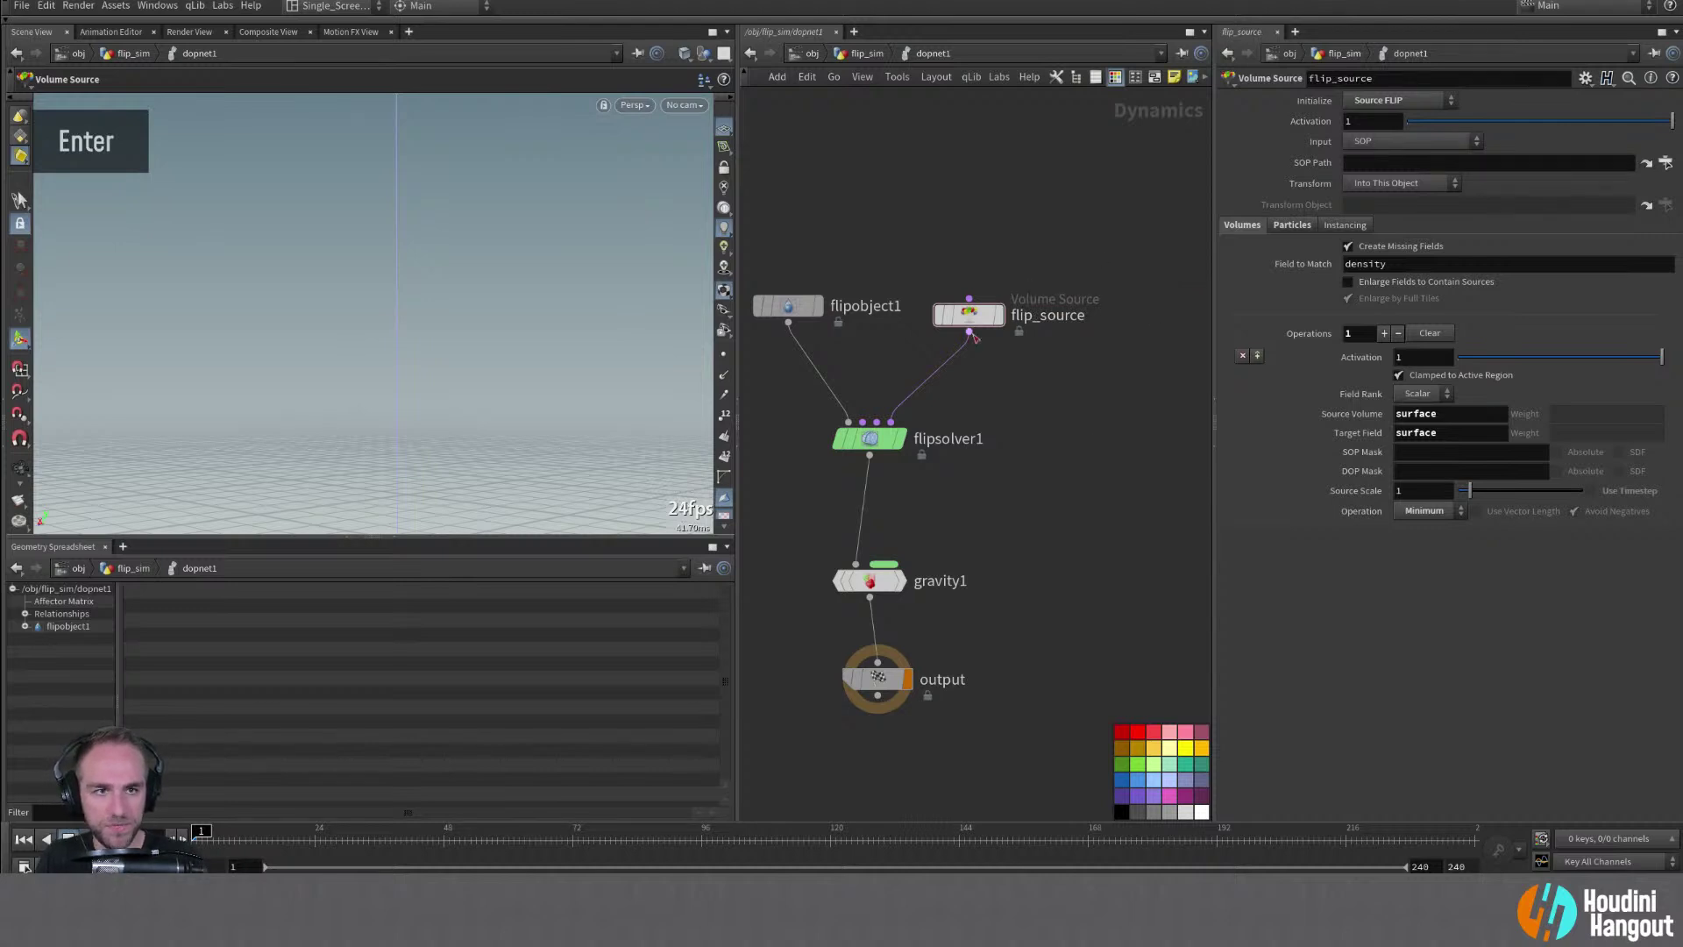
Clear the SOP Path of flipobject1 to remove its default fluid geometry
click(788, 305)
middle_drag(826, 451, 864, 450)
alt+right_drag(368, 355, 315, 390)
alt+right_drag(373, 350, 293, 409)
alt+right_drag(394, 325, 357, 349)
alt+drag(356, 349, 407, 393)
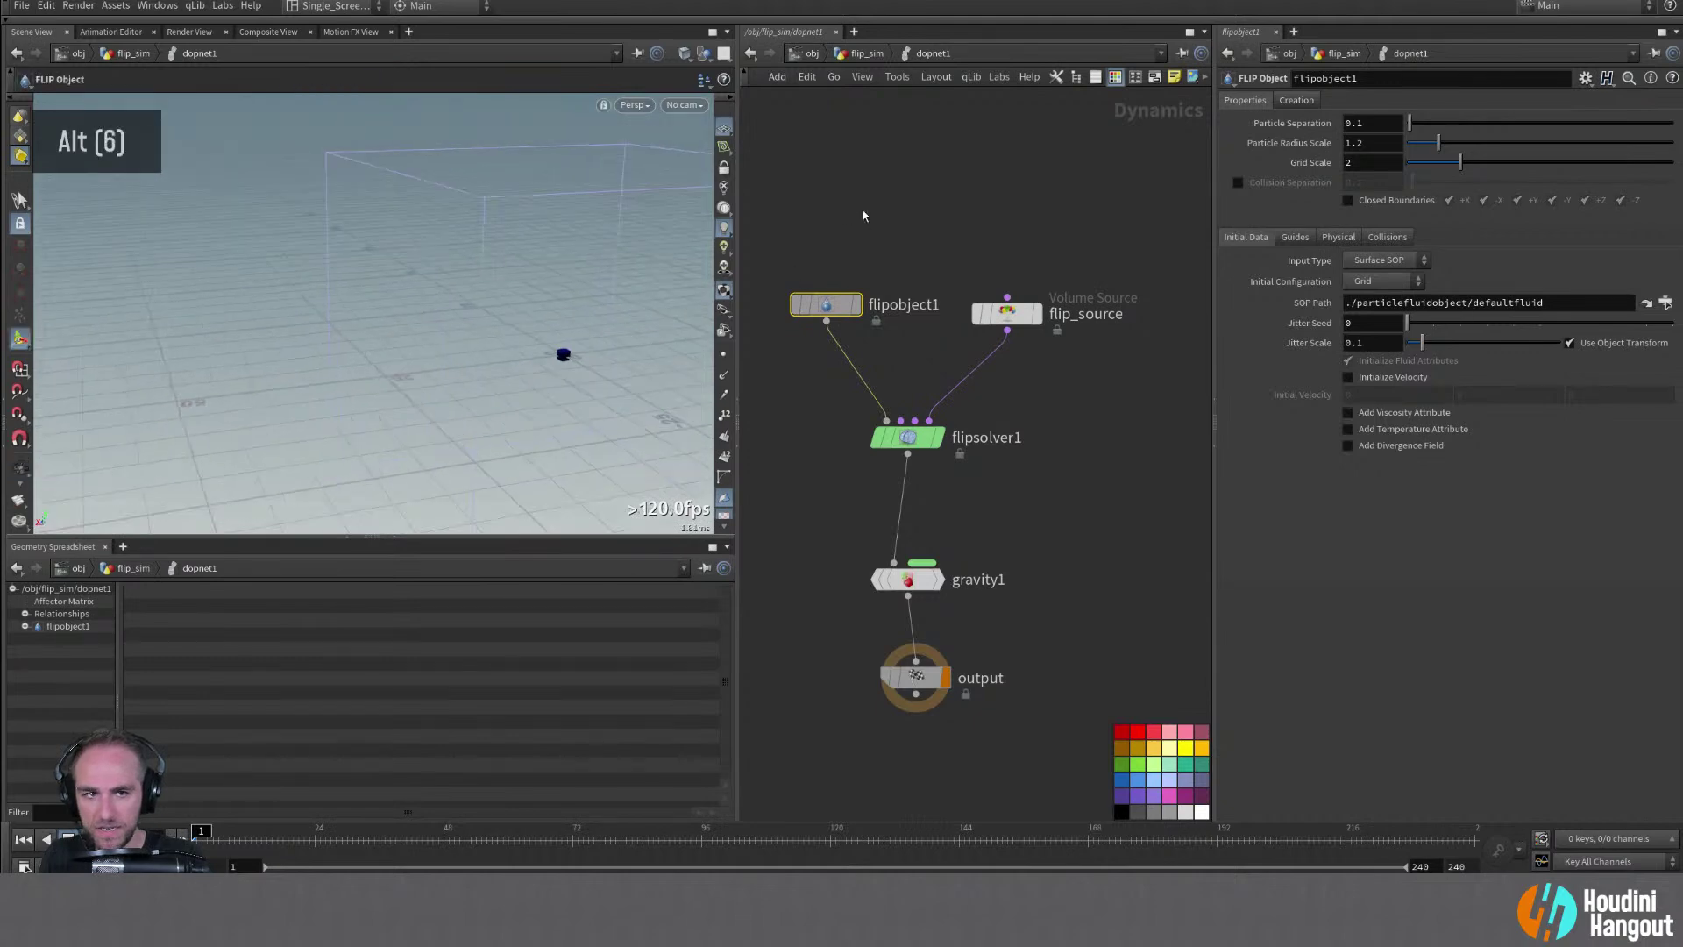
ctrl+middle_click(1249, 302)
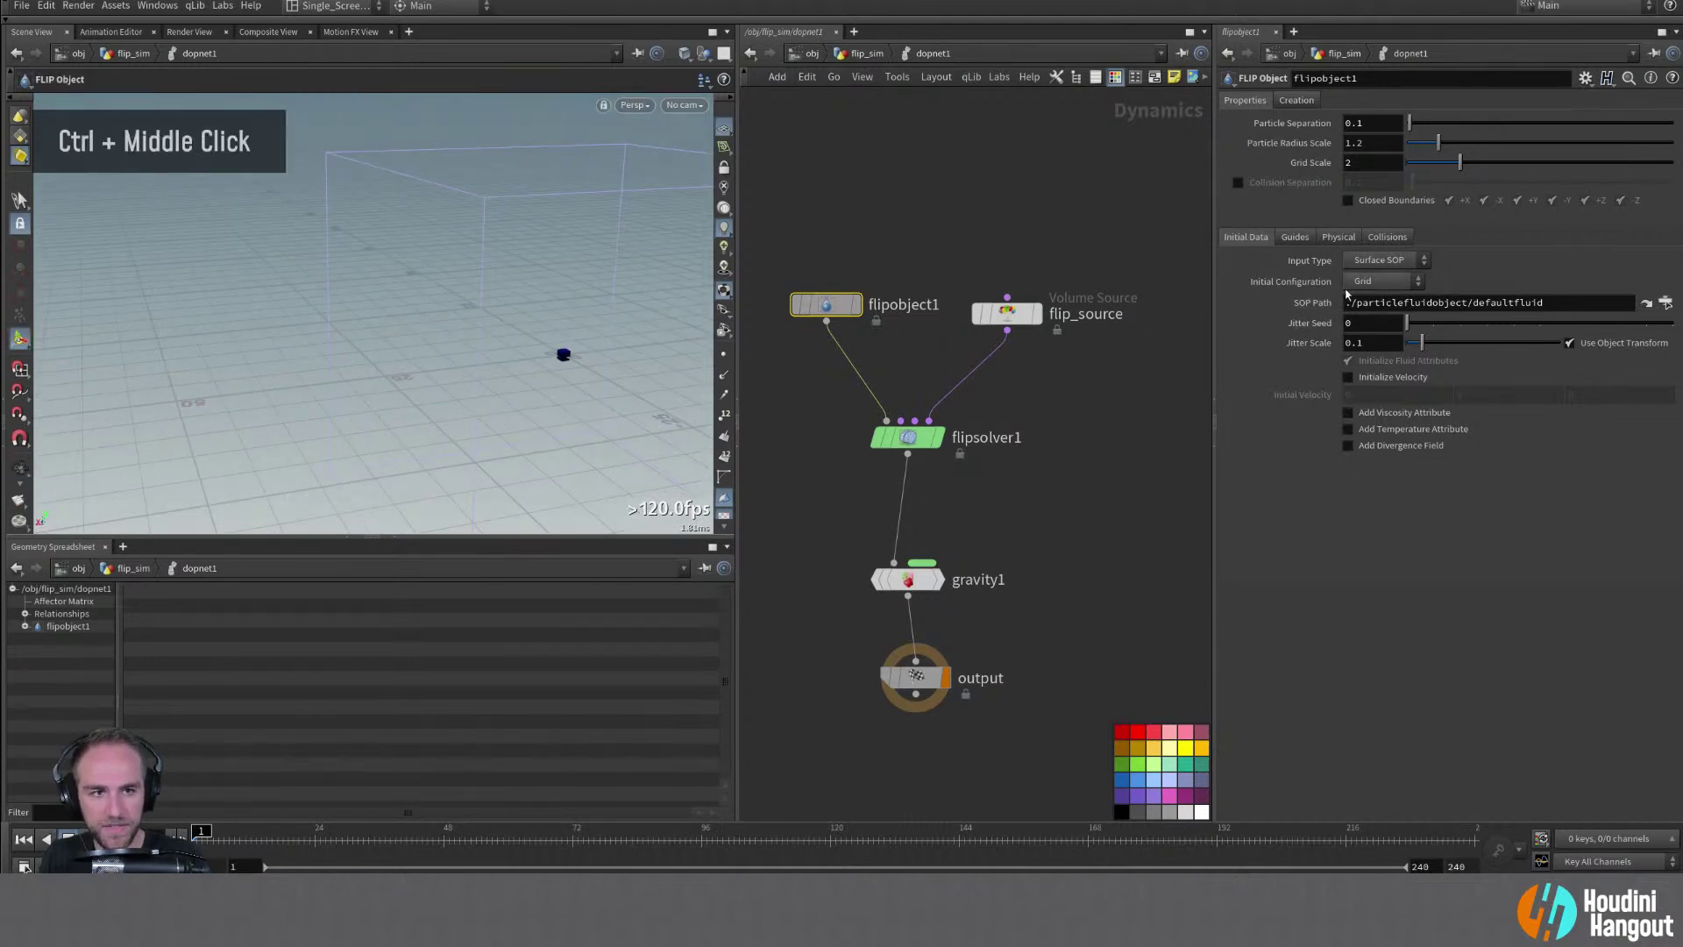
ctrl+middle_click(1304, 307)
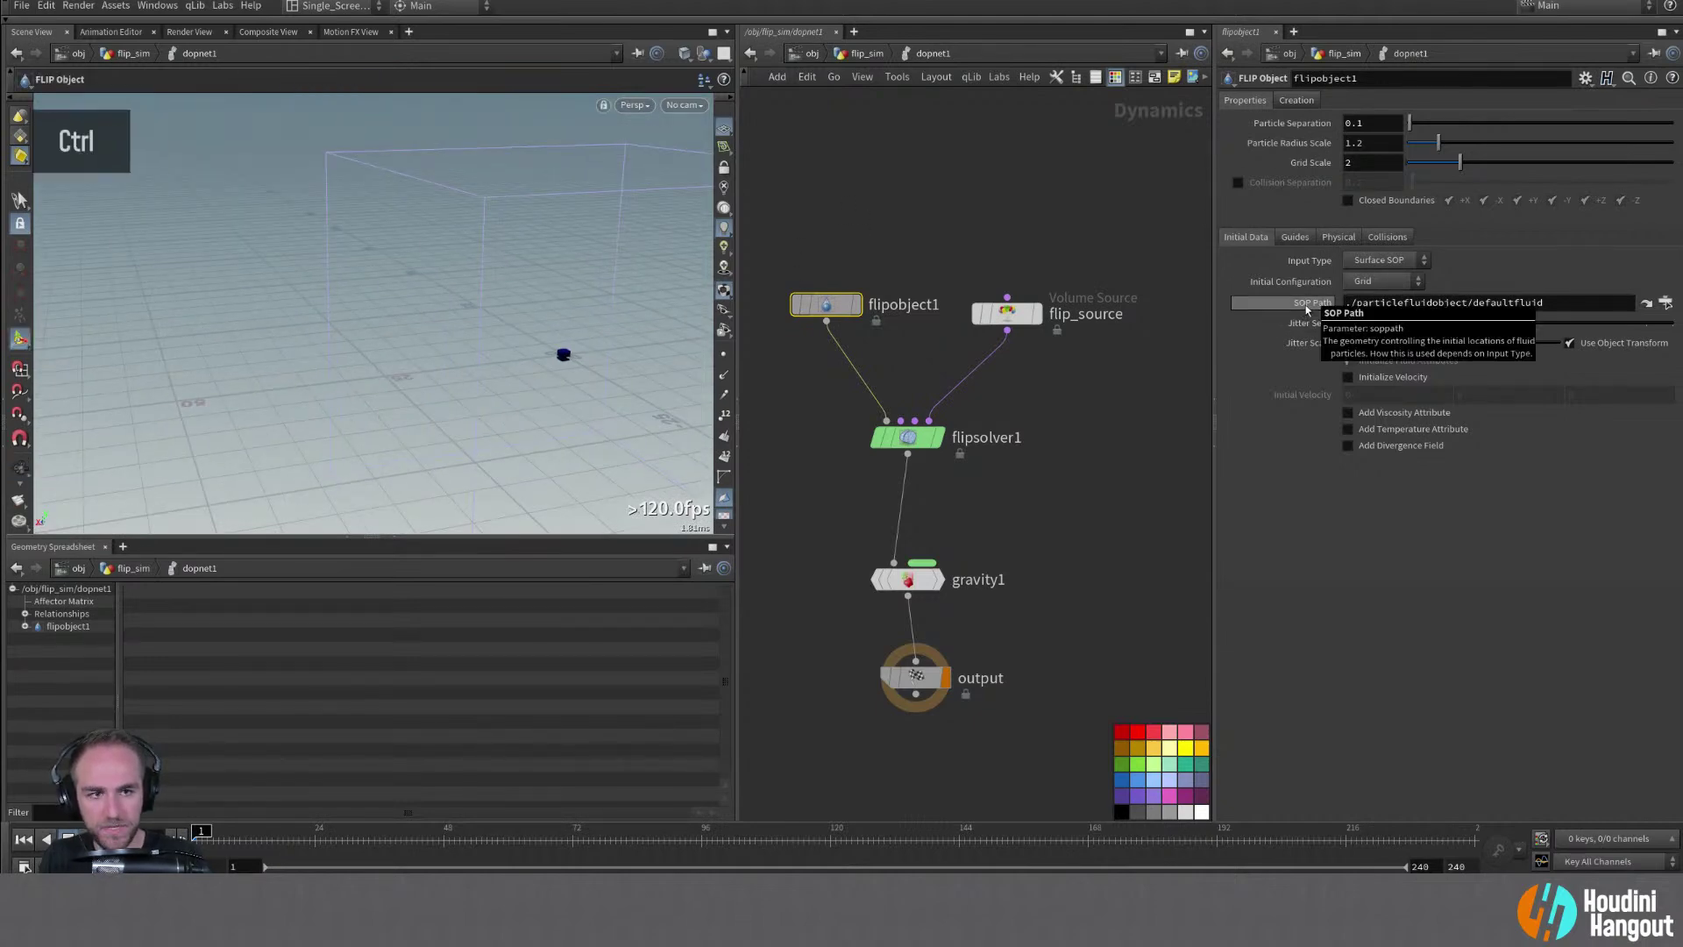
click(1574, 300)
key(BackSpace)
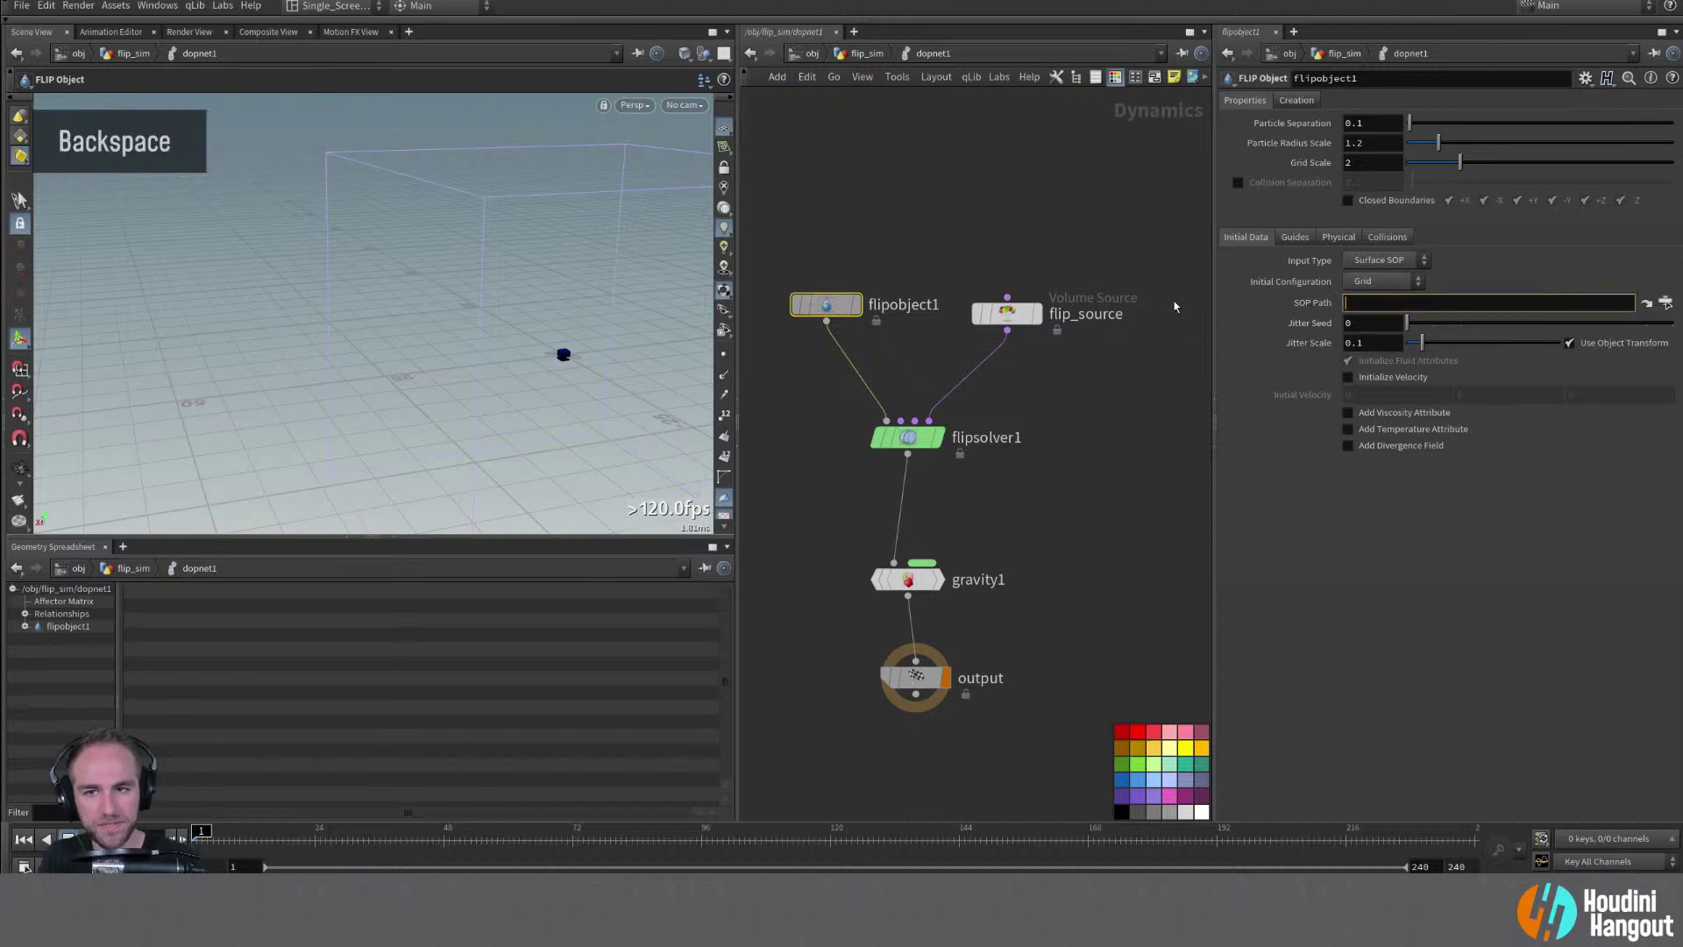
key(Return)
Set flipobject1's Input Type to Particle Field, enable Add Viscosity Attribute and level the node with flip_source
click(1399, 278)
click(1479, 277)
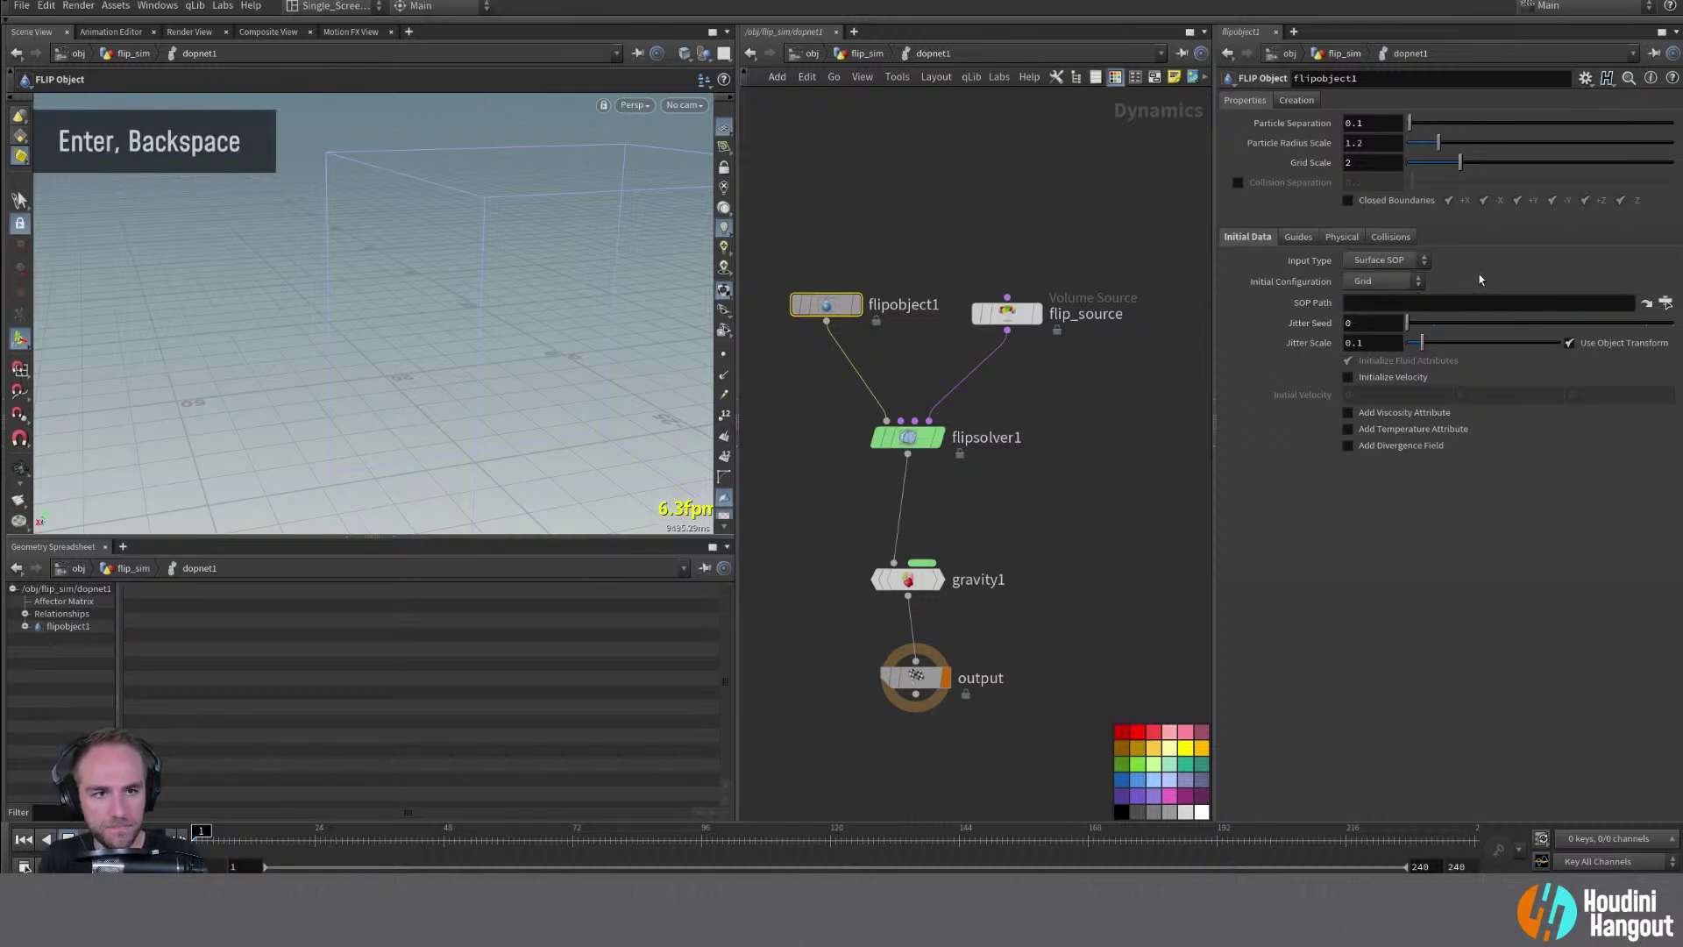
click(1400, 264)
click(1401, 293)
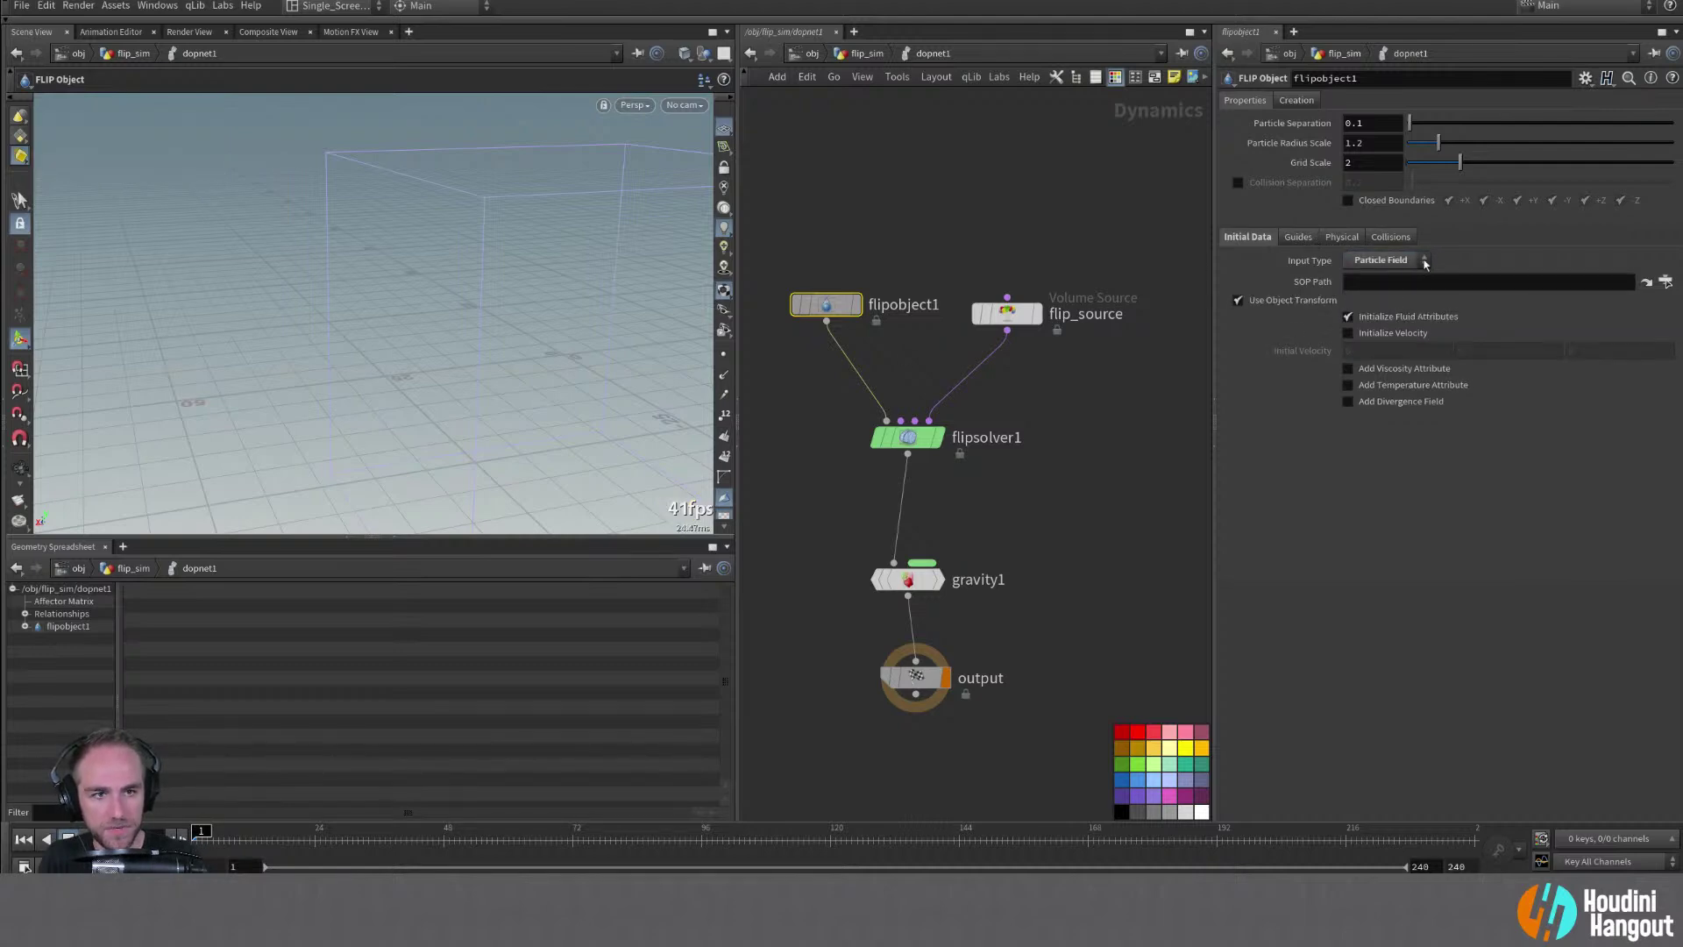
double_click(1422, 261)
click(1411, 261)
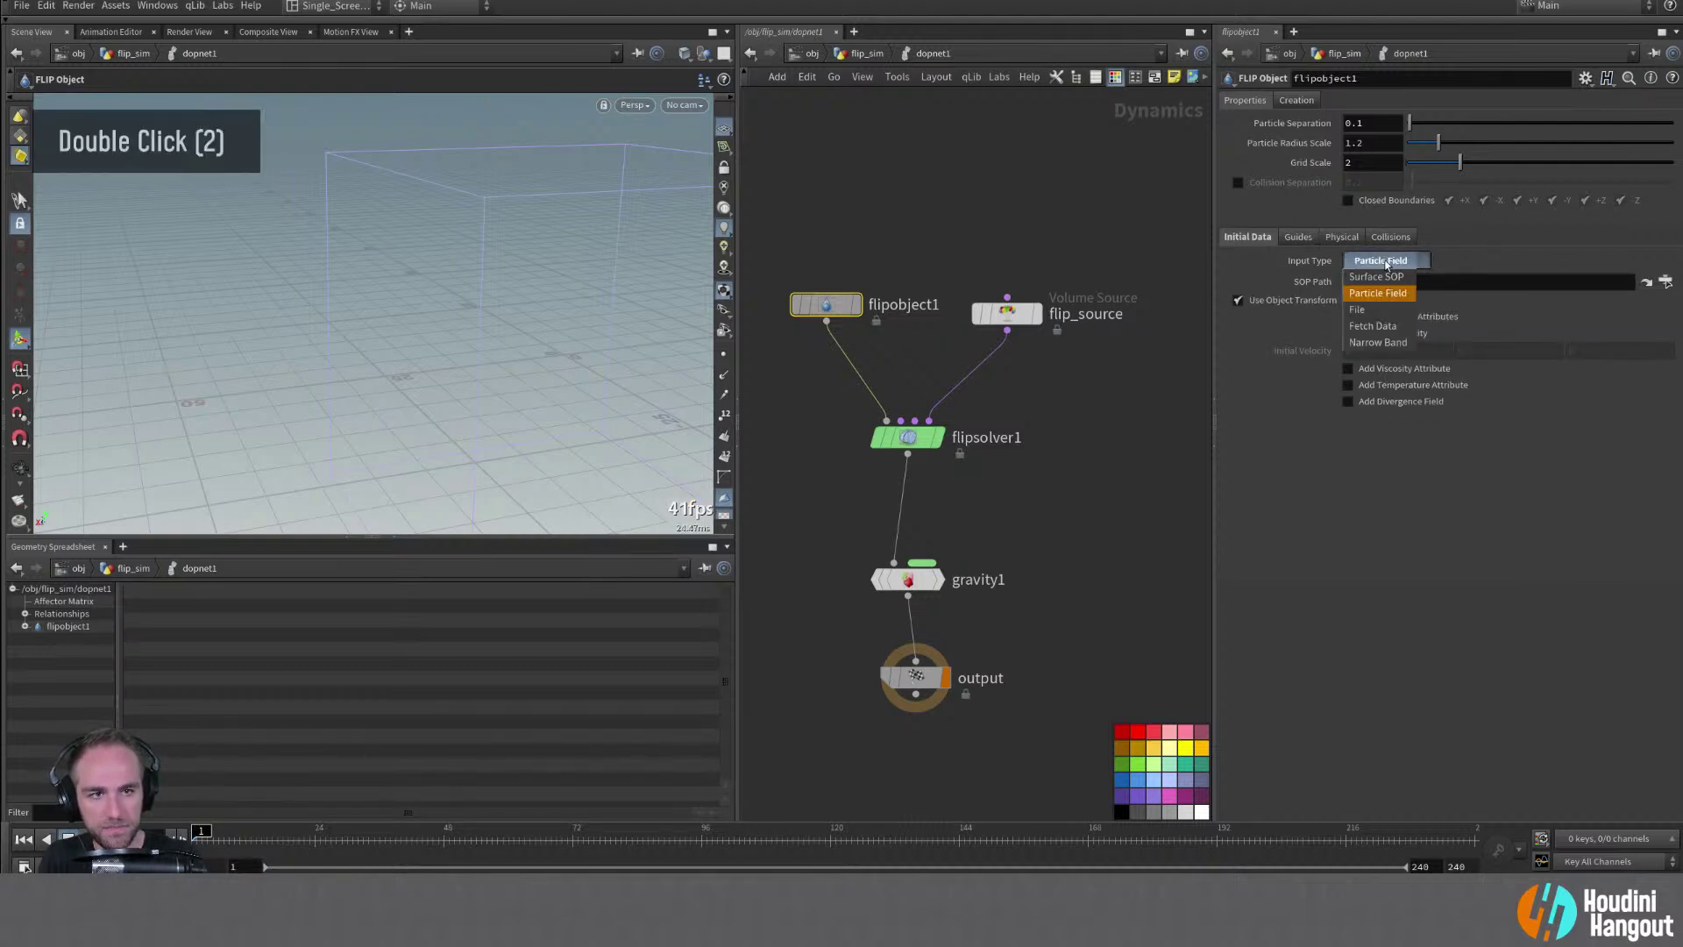
click(1404, 311)
click(1400, 261)
click(1376, 326)
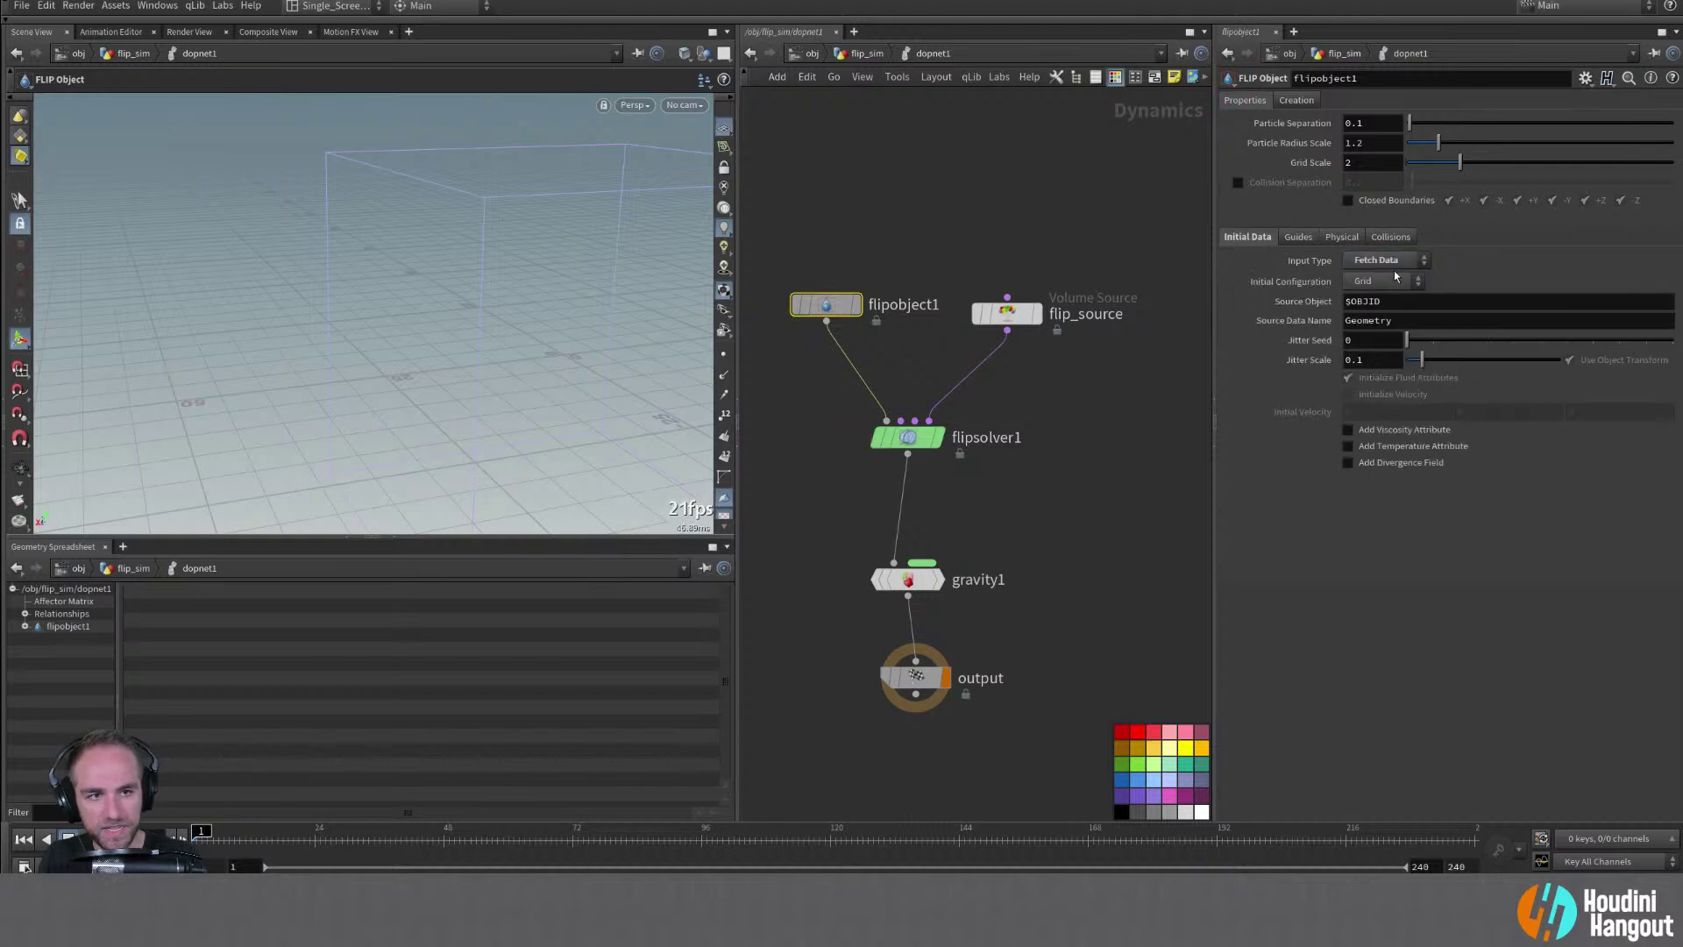
click(1393, 261)
click(1388, 285)
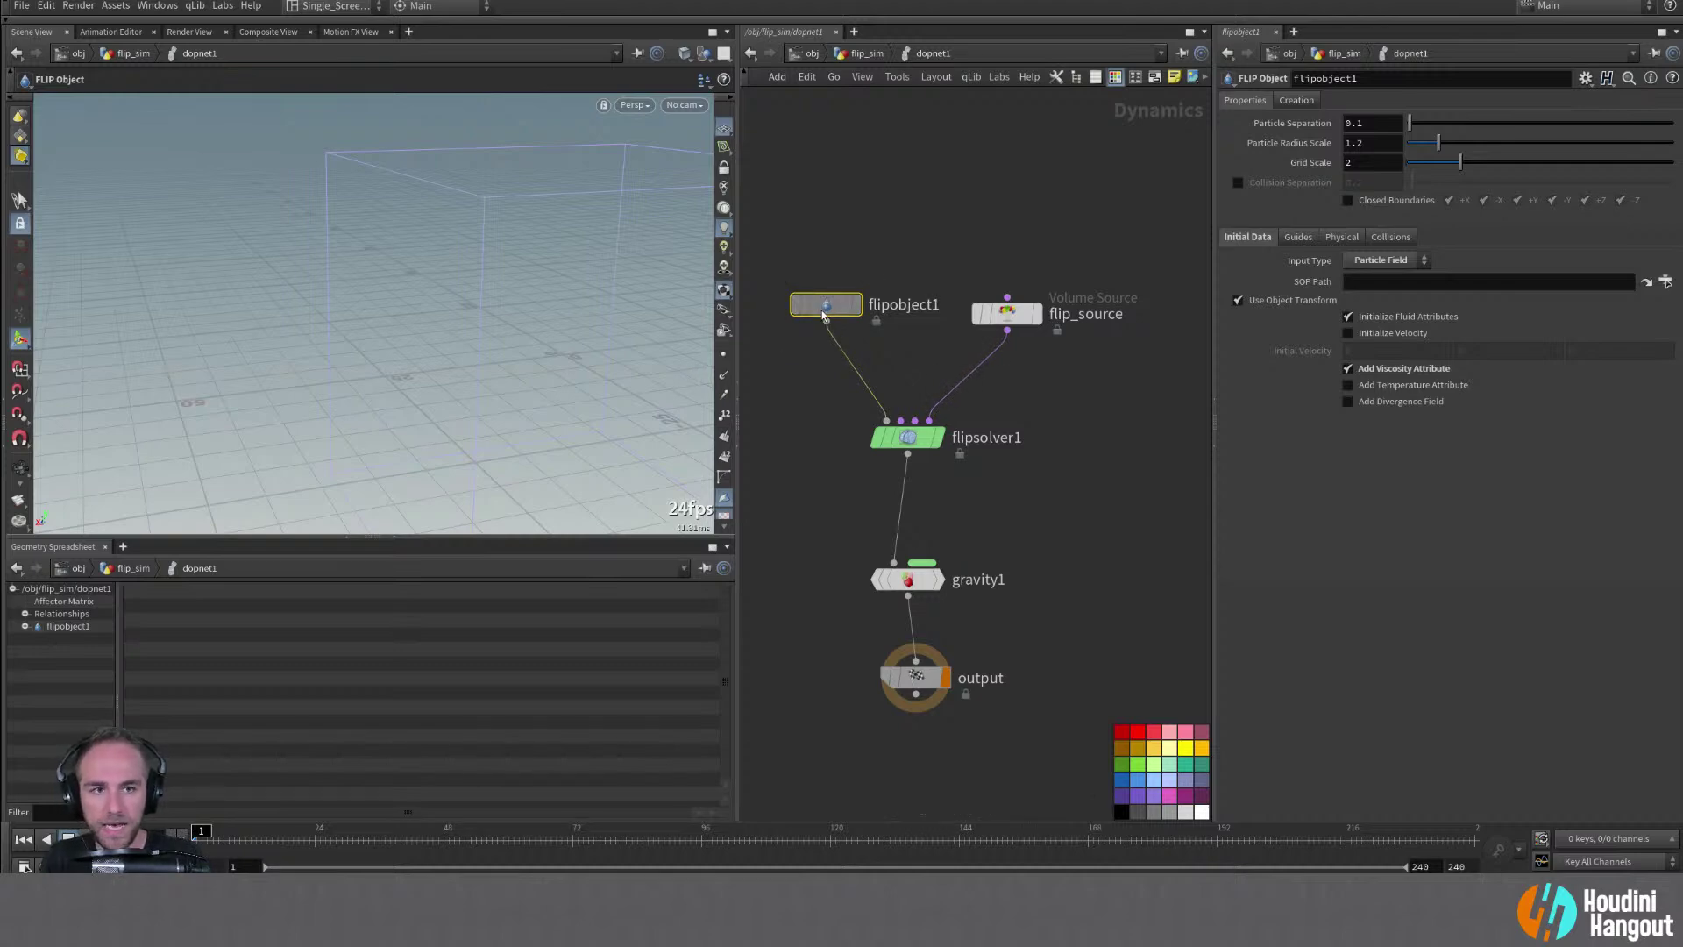
drag(823, 314, 808, 308)
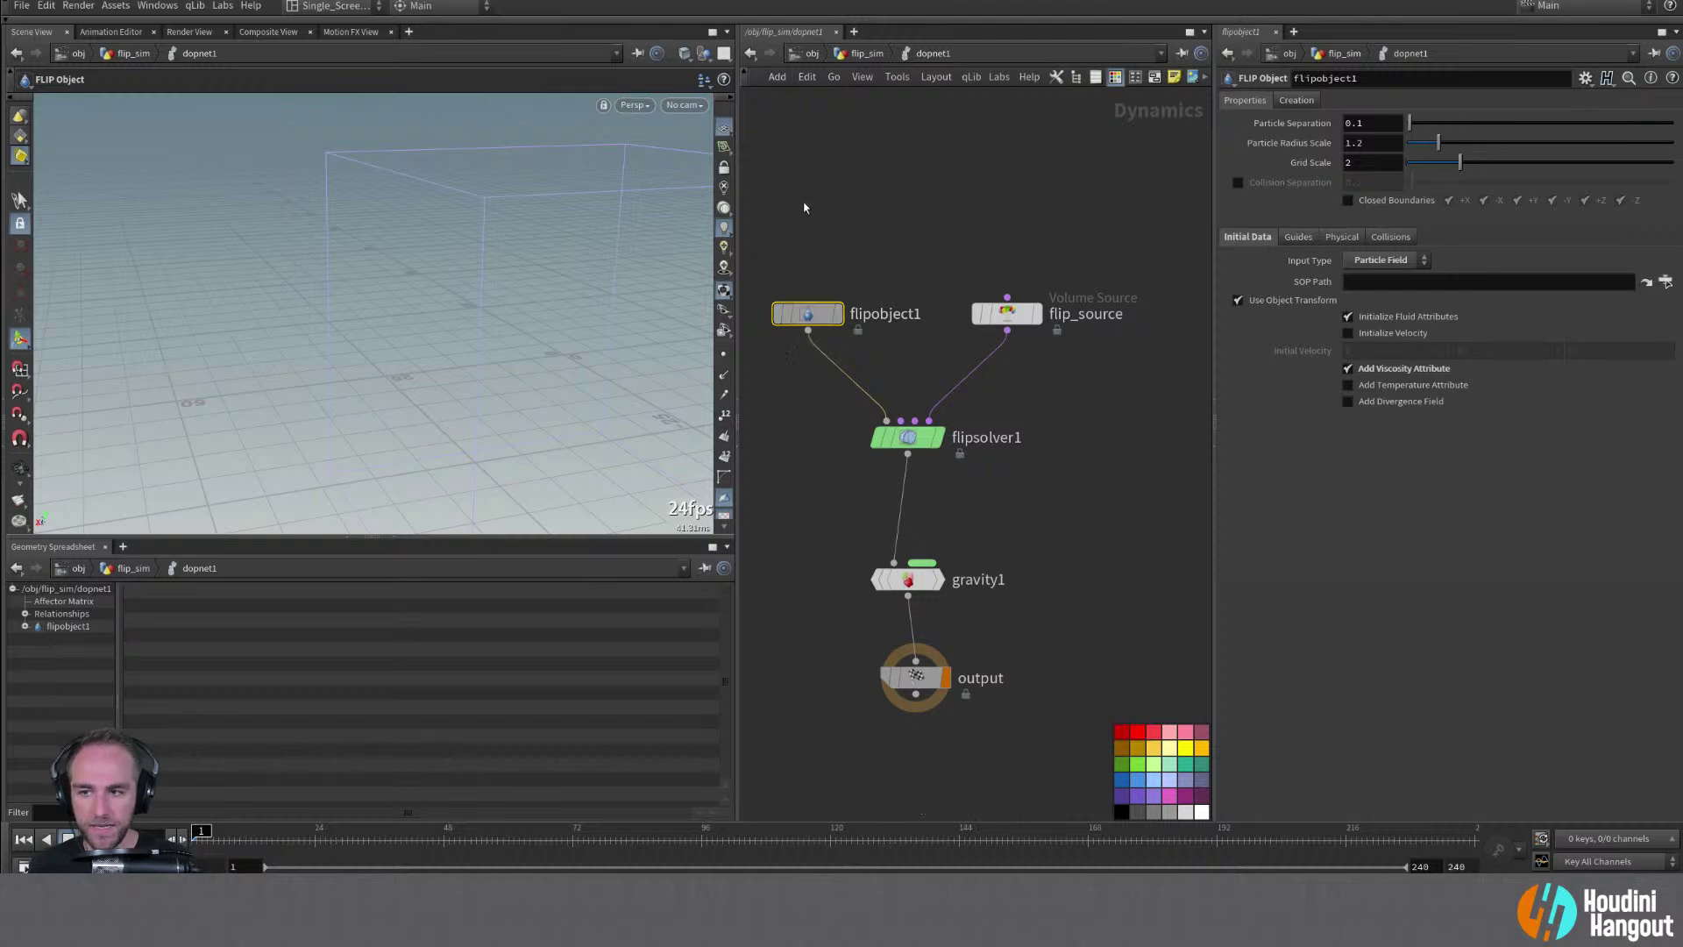
Examine the simulation data stored under flipobject1, including its Geometry entry, in an enlarged Geometry Spreadsheet
click(25, 626)
drag(119, 678, 207, 678)
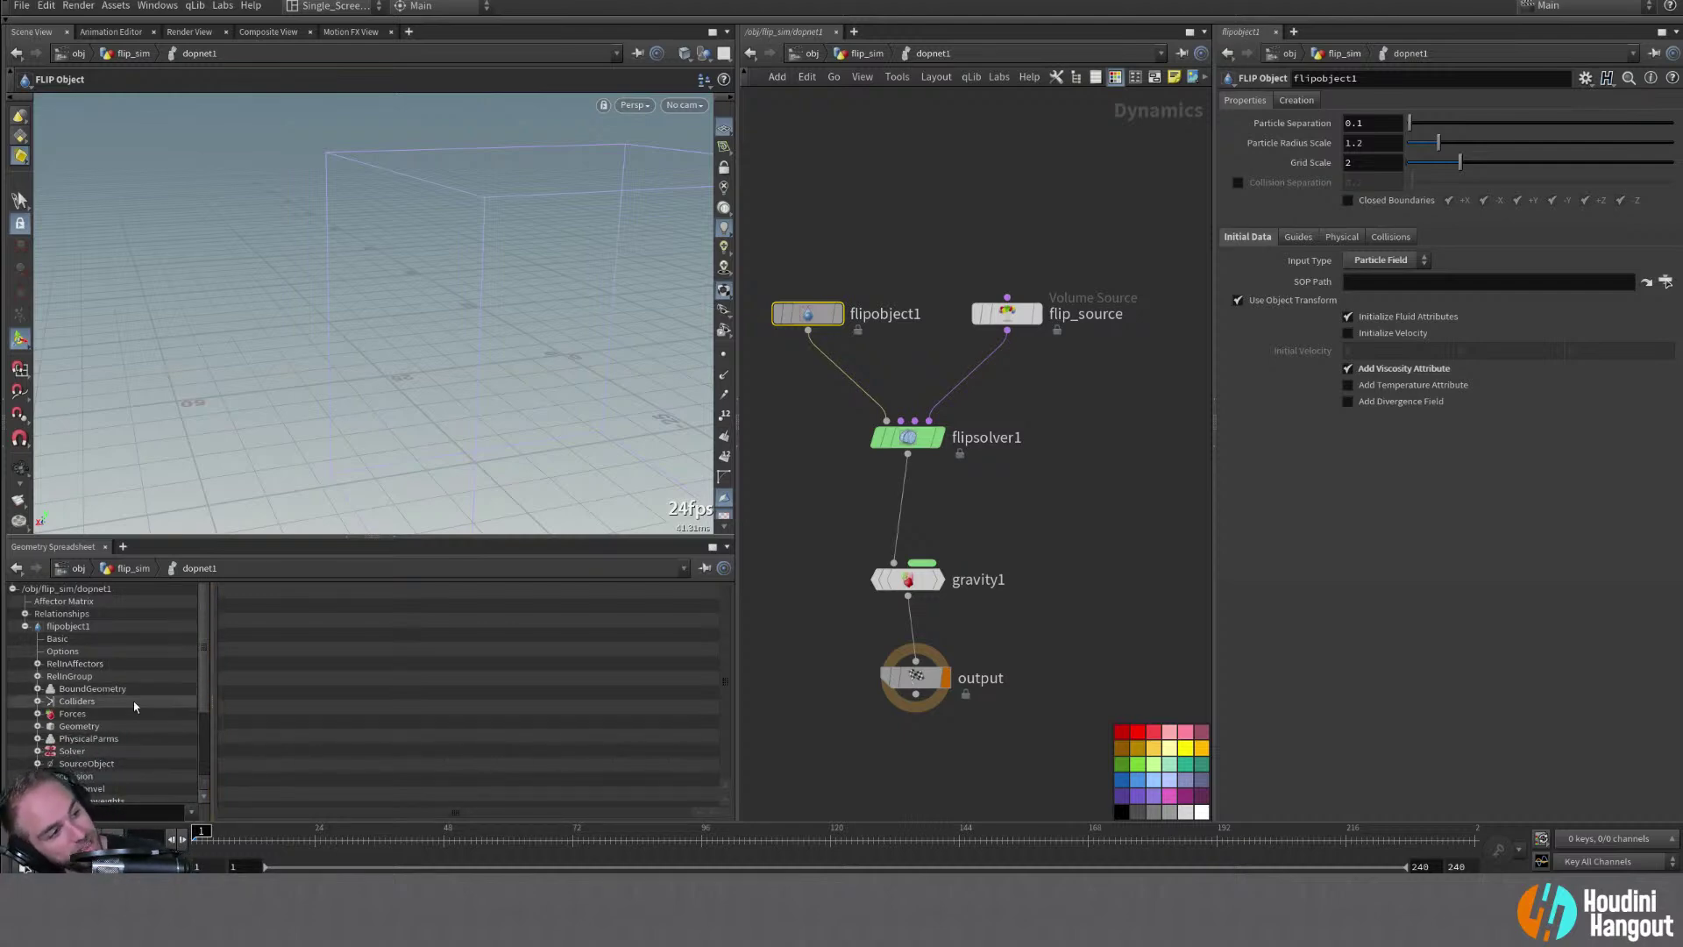
drag(373, 536, 375, 435)
scroll(109, 683, down, 11)
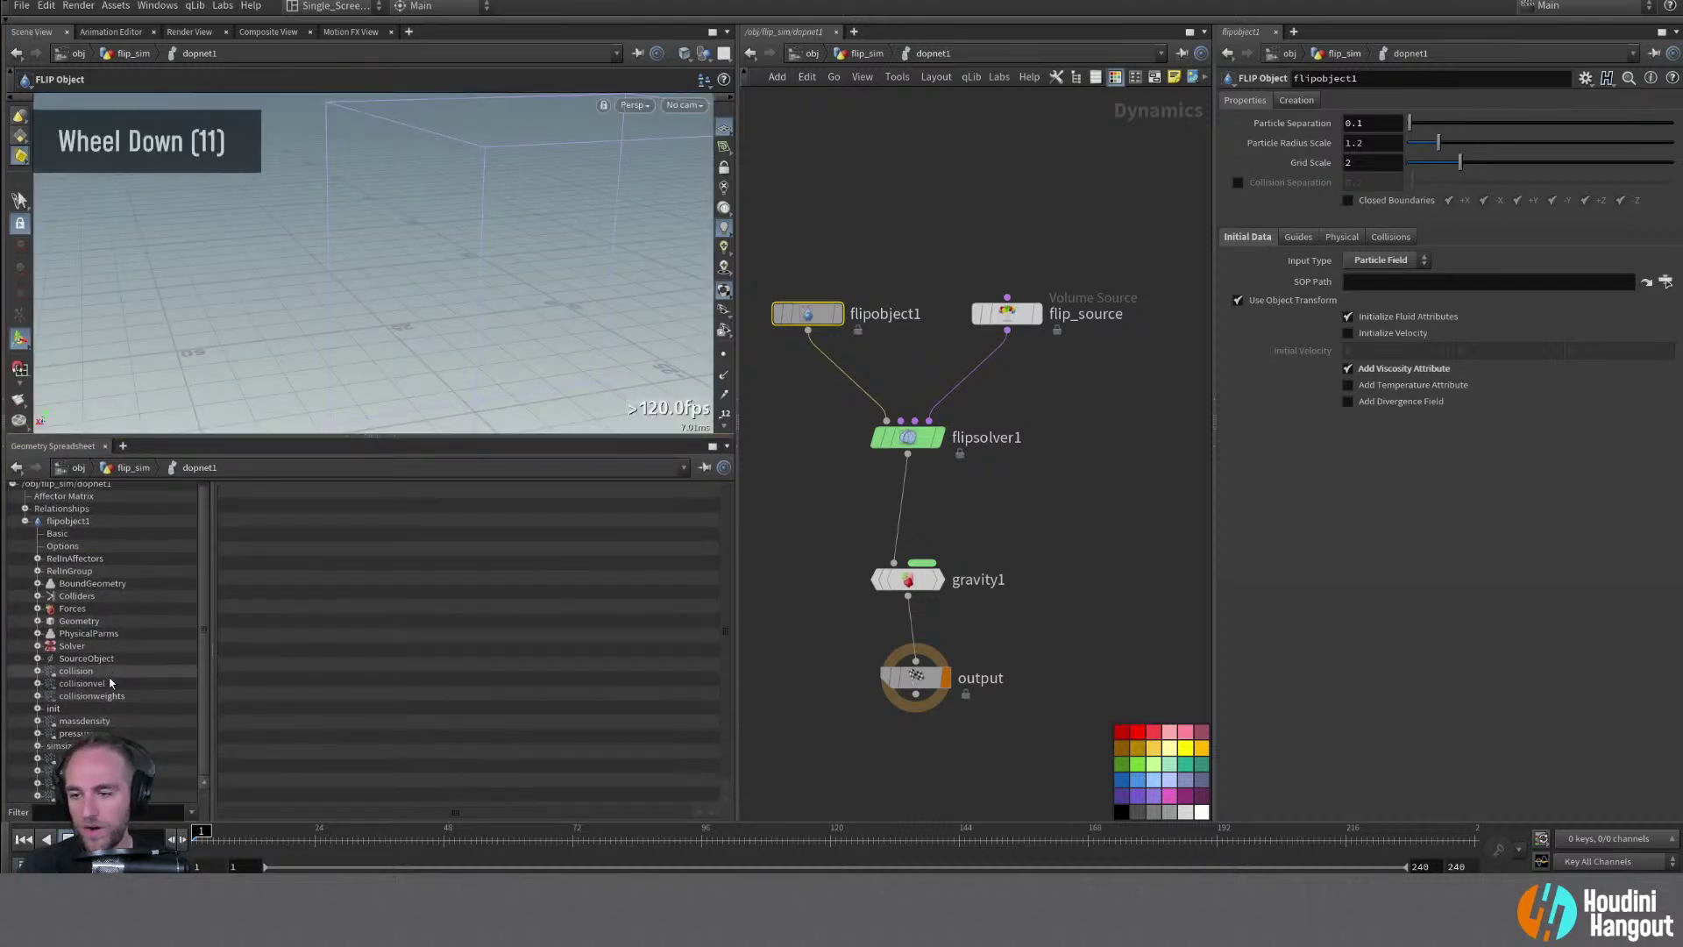
scroll(110, 683, down, 15)
click(83, 621)
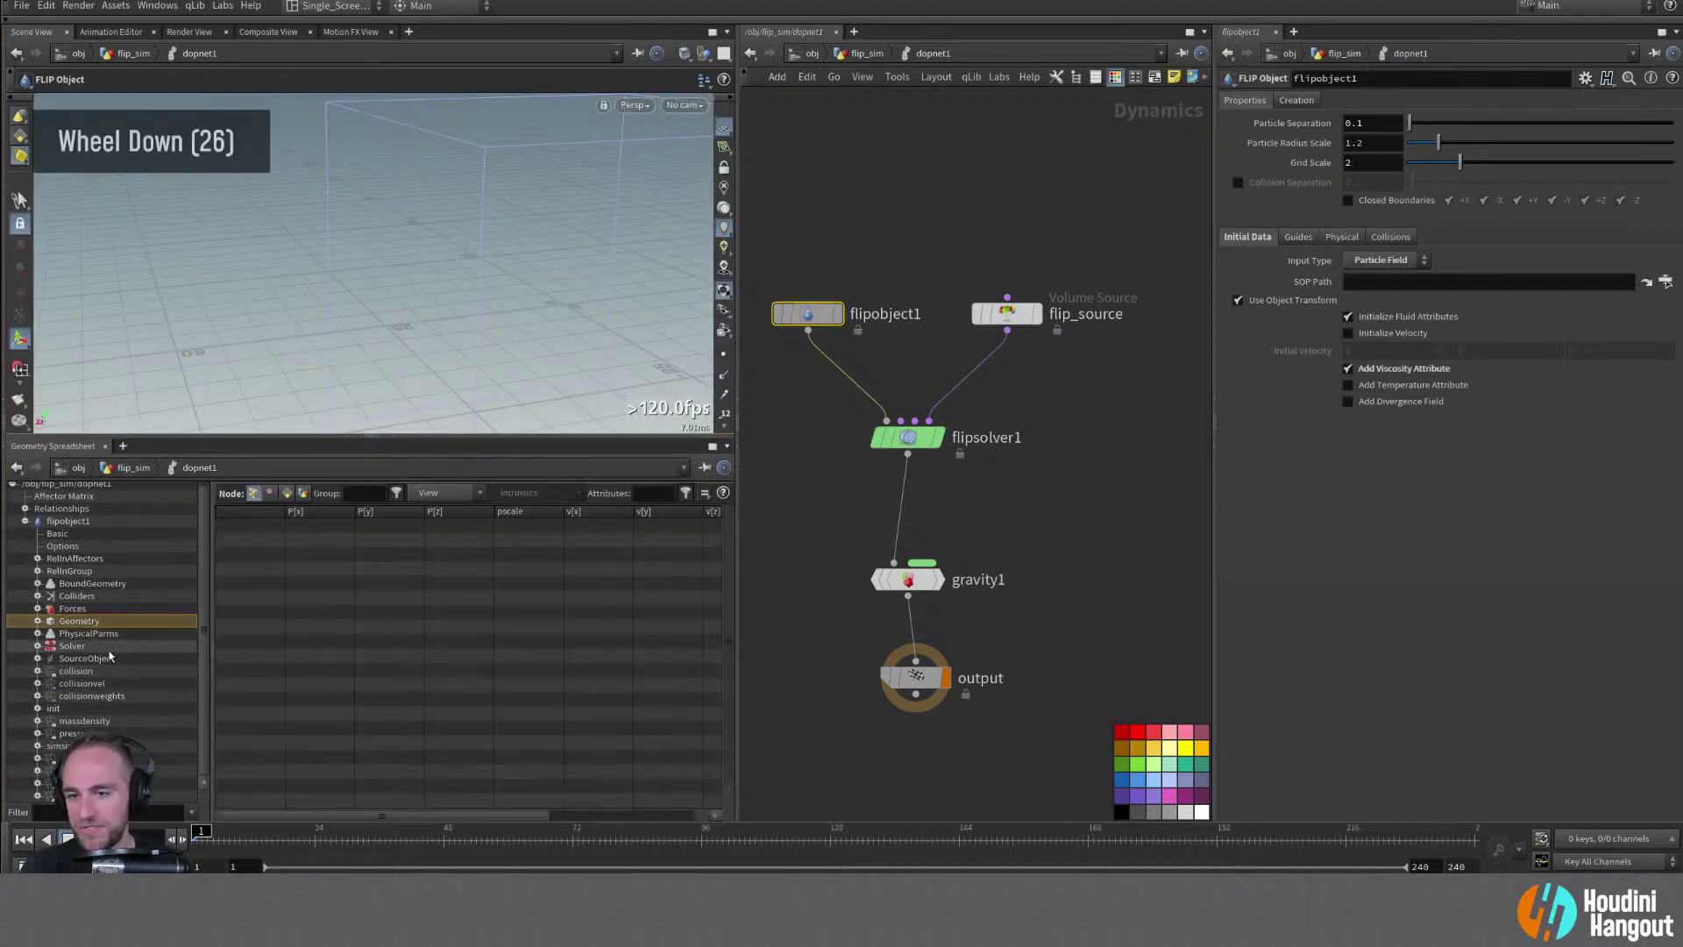
click(25, 526)
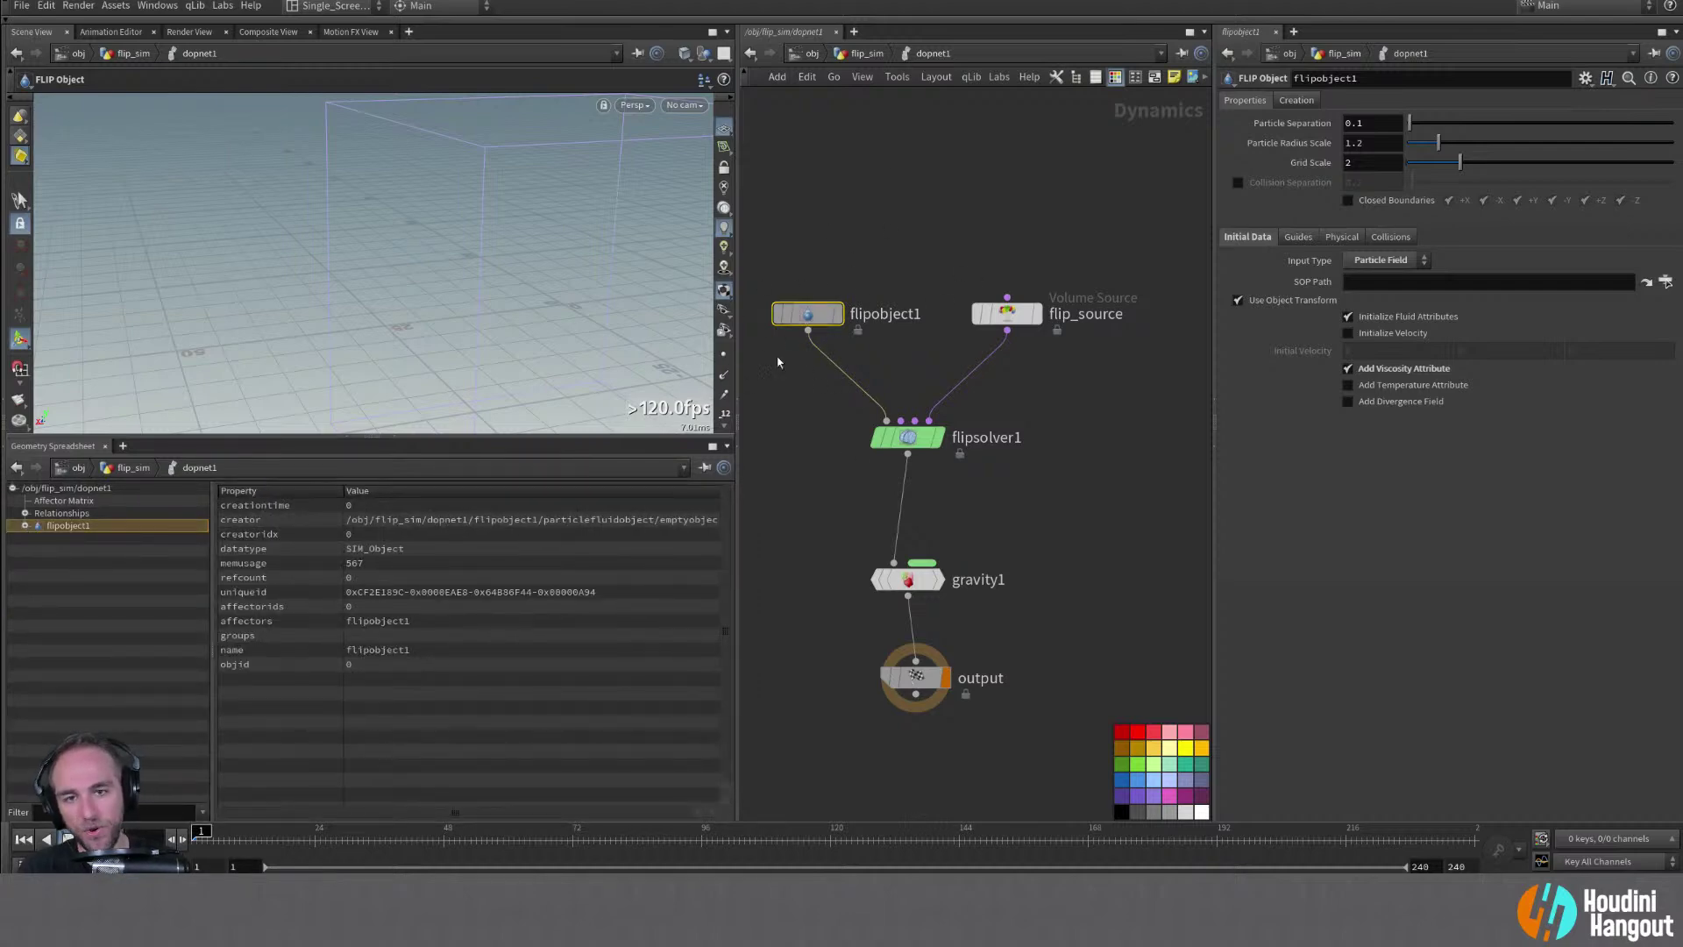
click(1006, 314)
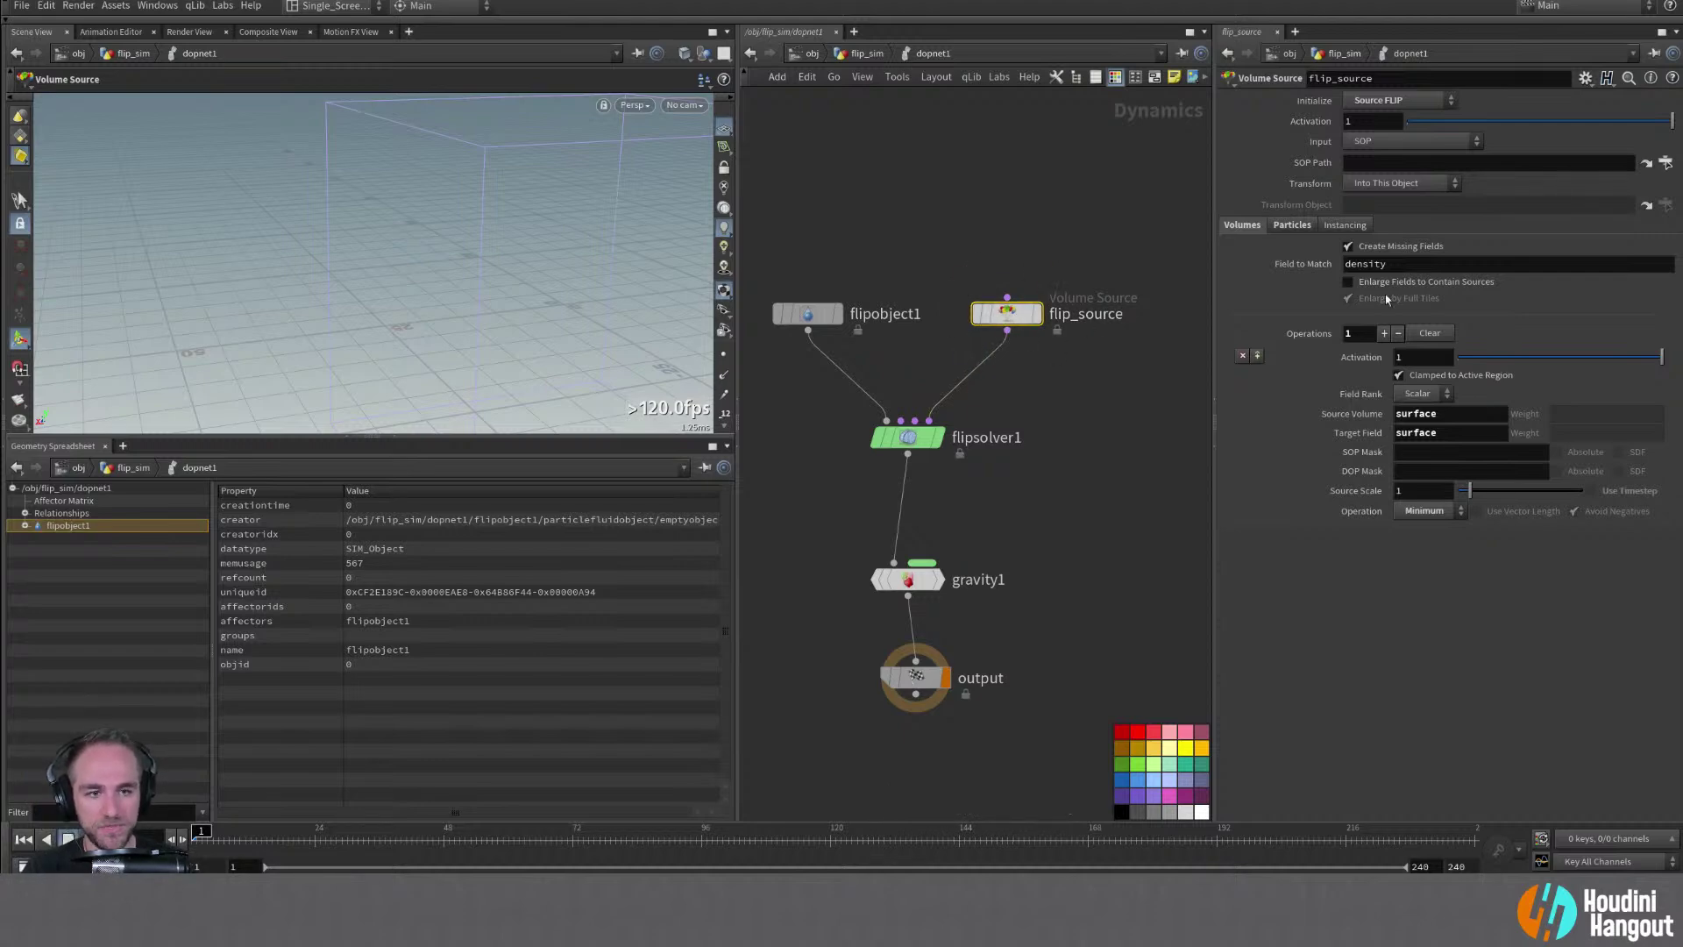
click(1385, 100)
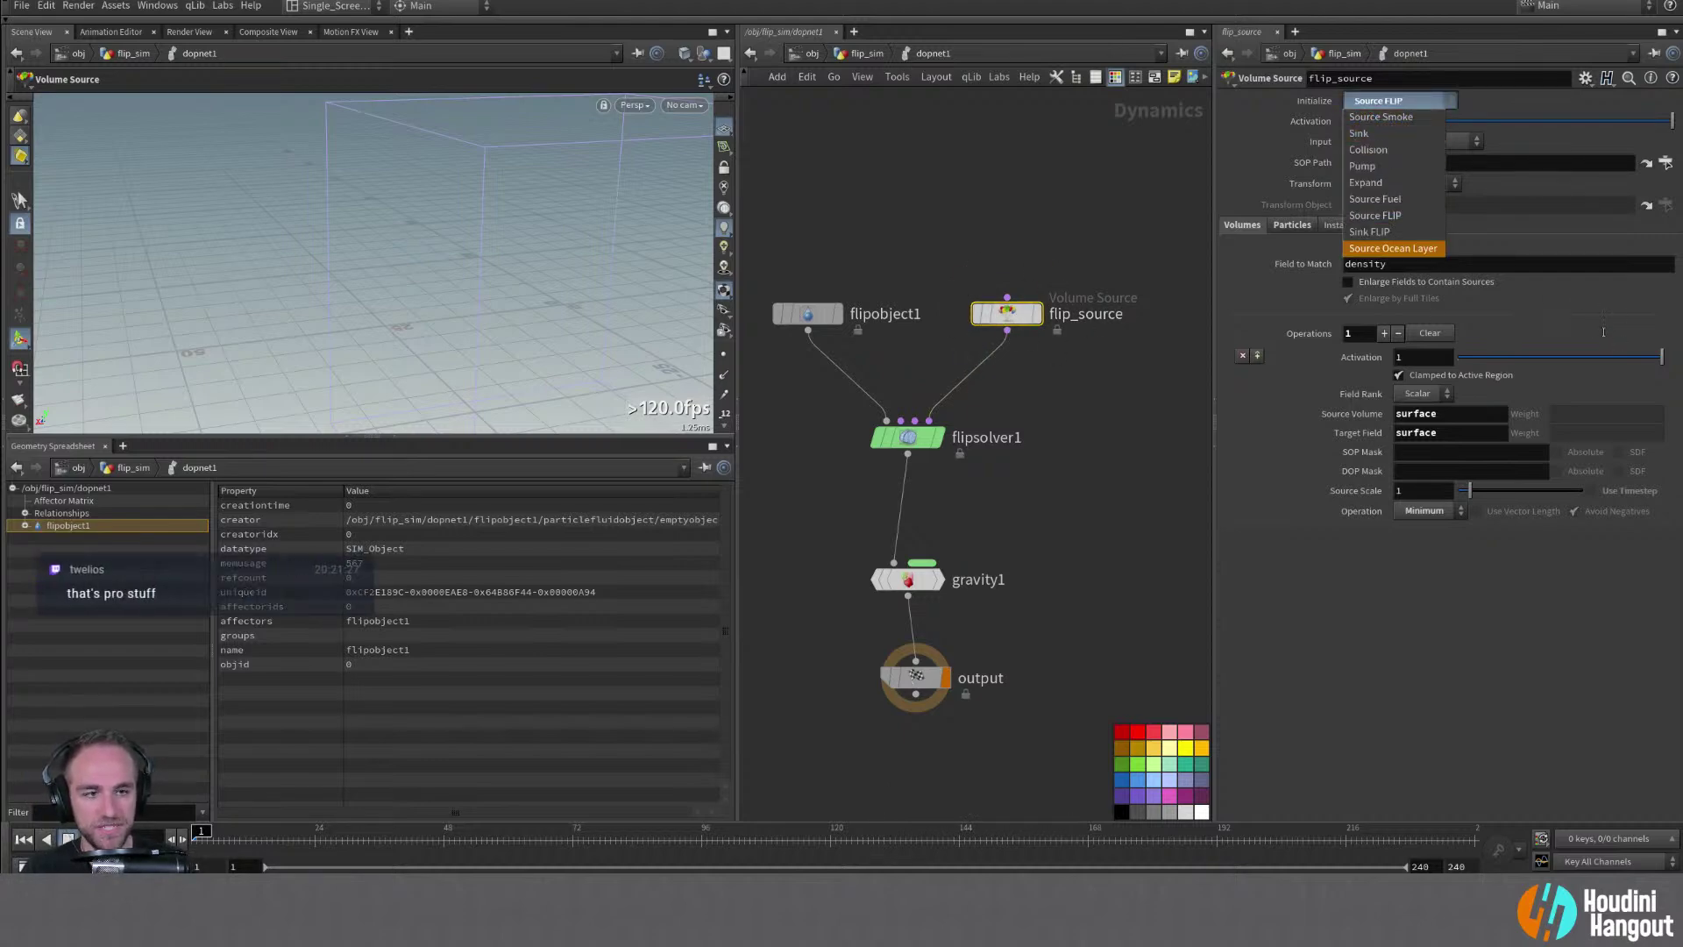
click(1596, 333)
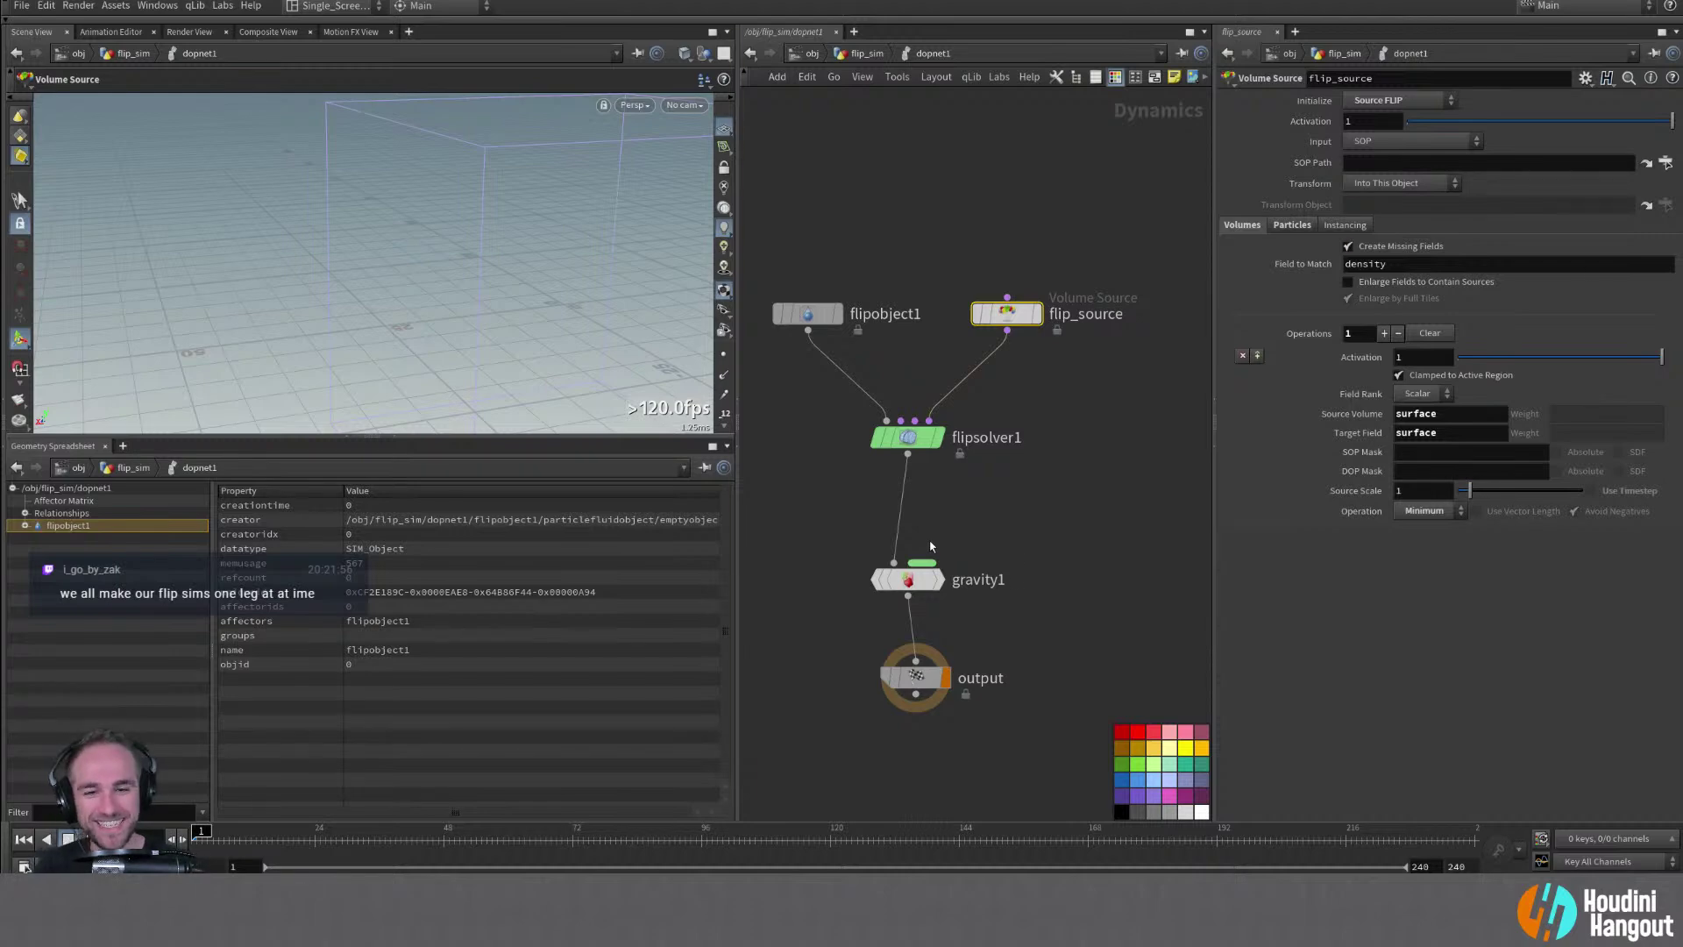
Straighten the node chain by aligning gravity1 and output vertically below flipsolver1
drag(922, 681, 914, 708)
drag(908, 579, 908, 554)
drag(915, 703, 909, 675)
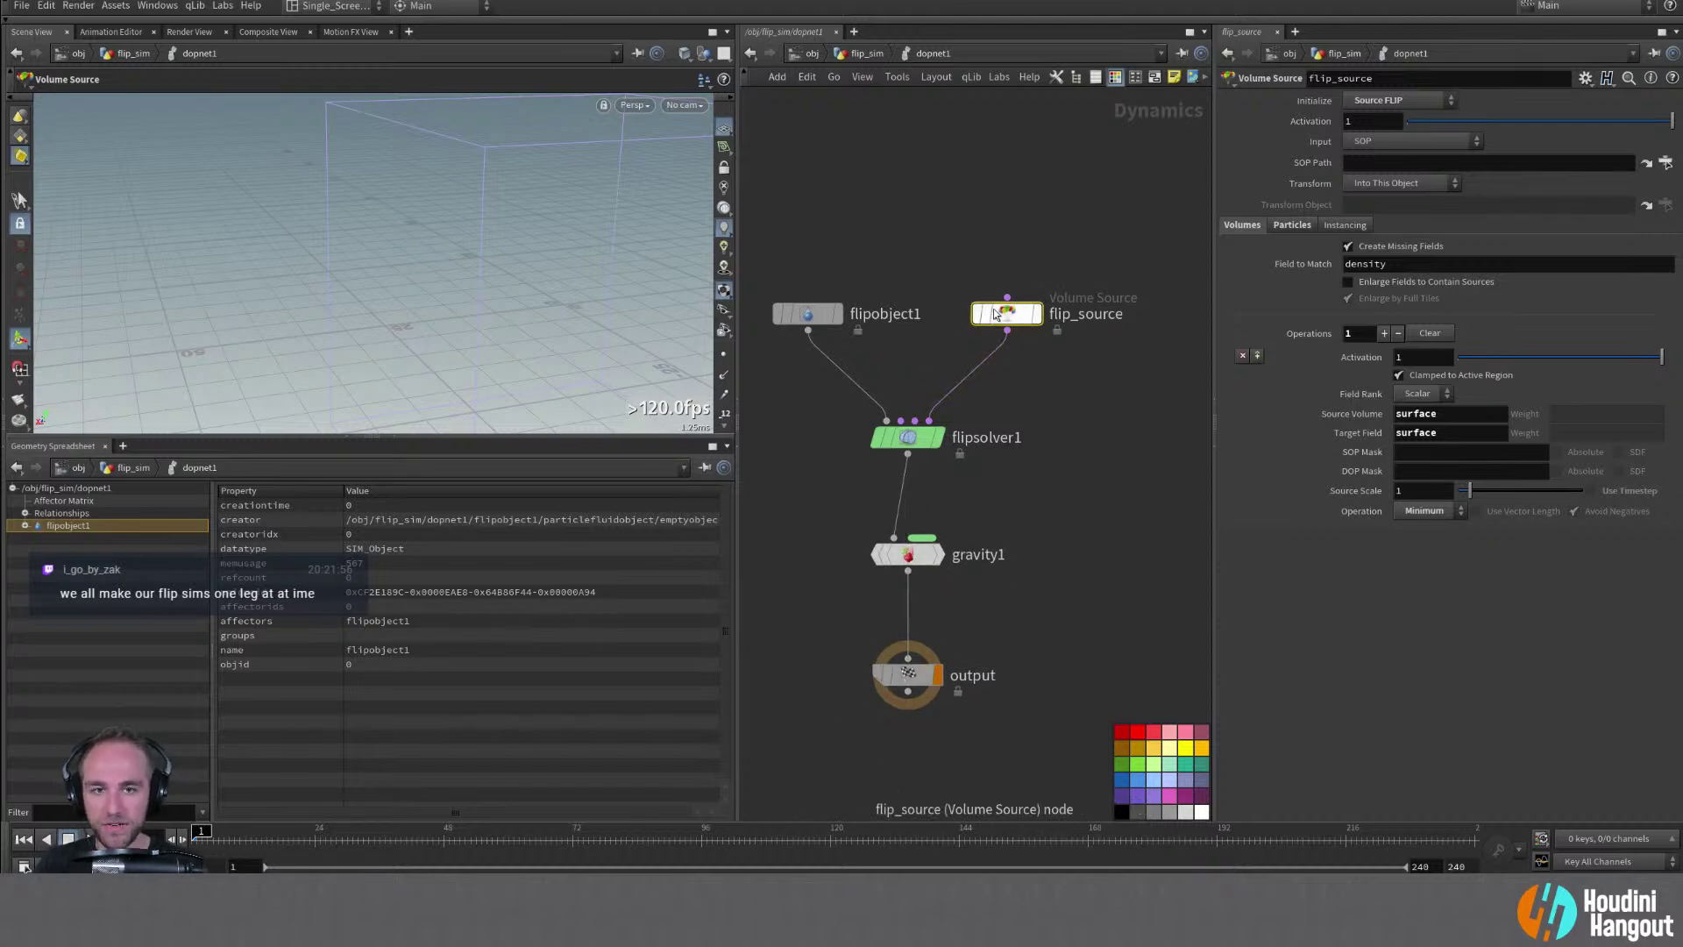
Set flip_source's Input to First Context Geometry and check the EMITTER null wired into dopnet1
click(807, 314)
click(1113, 554)
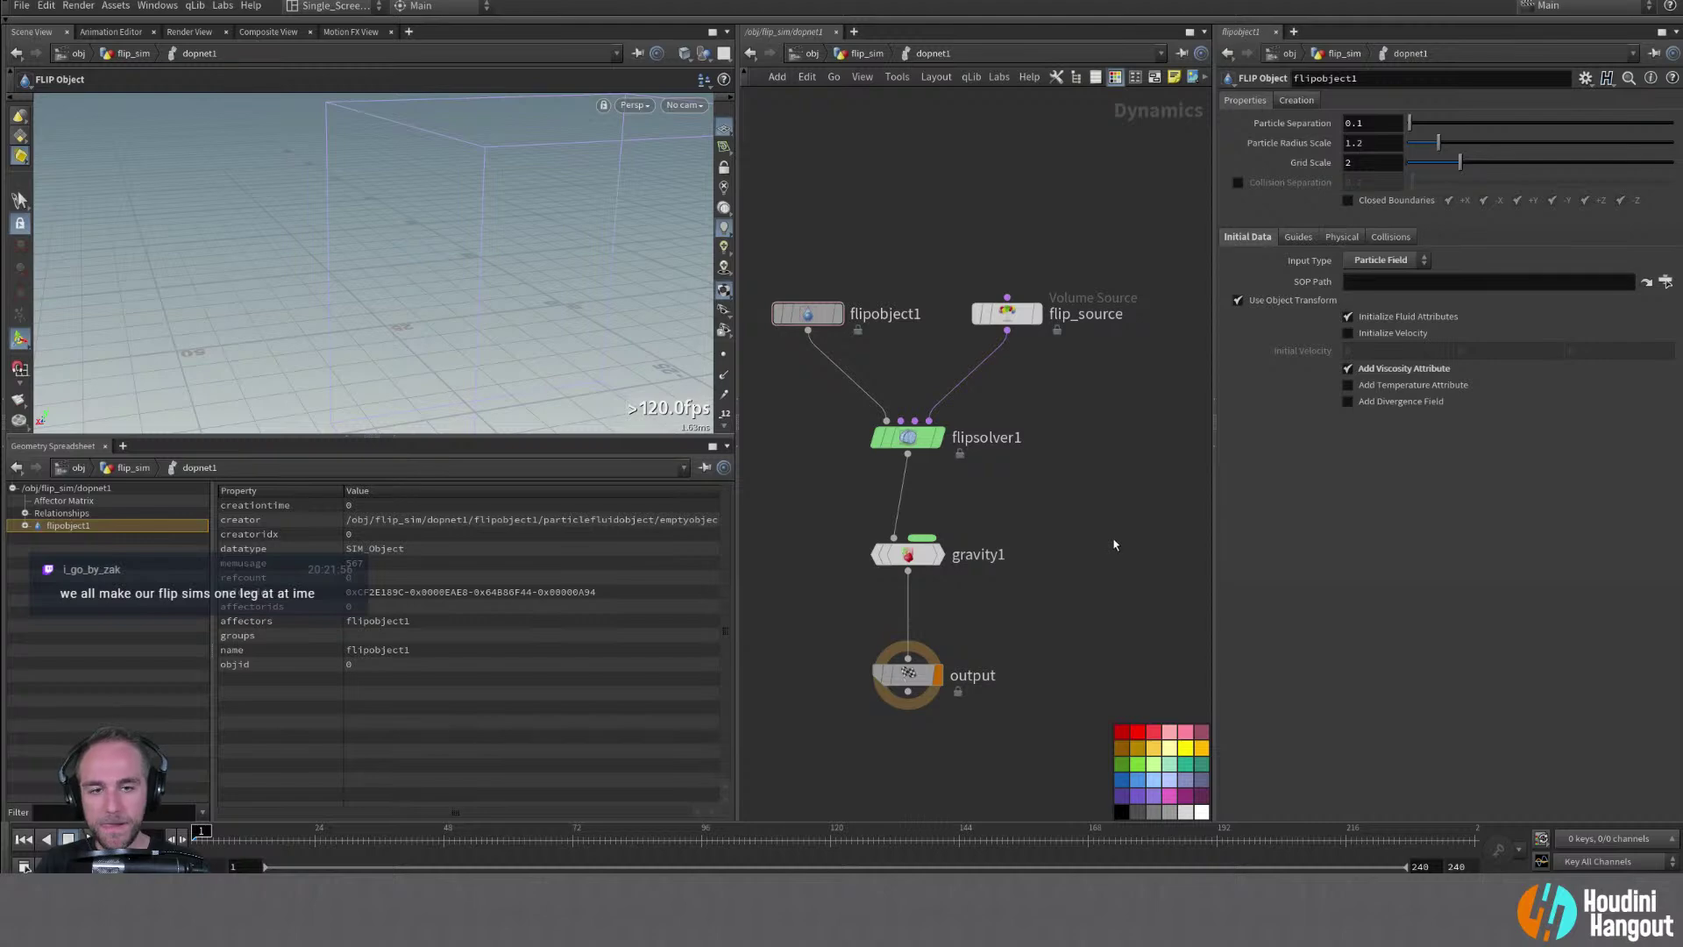
click(1015, 323)
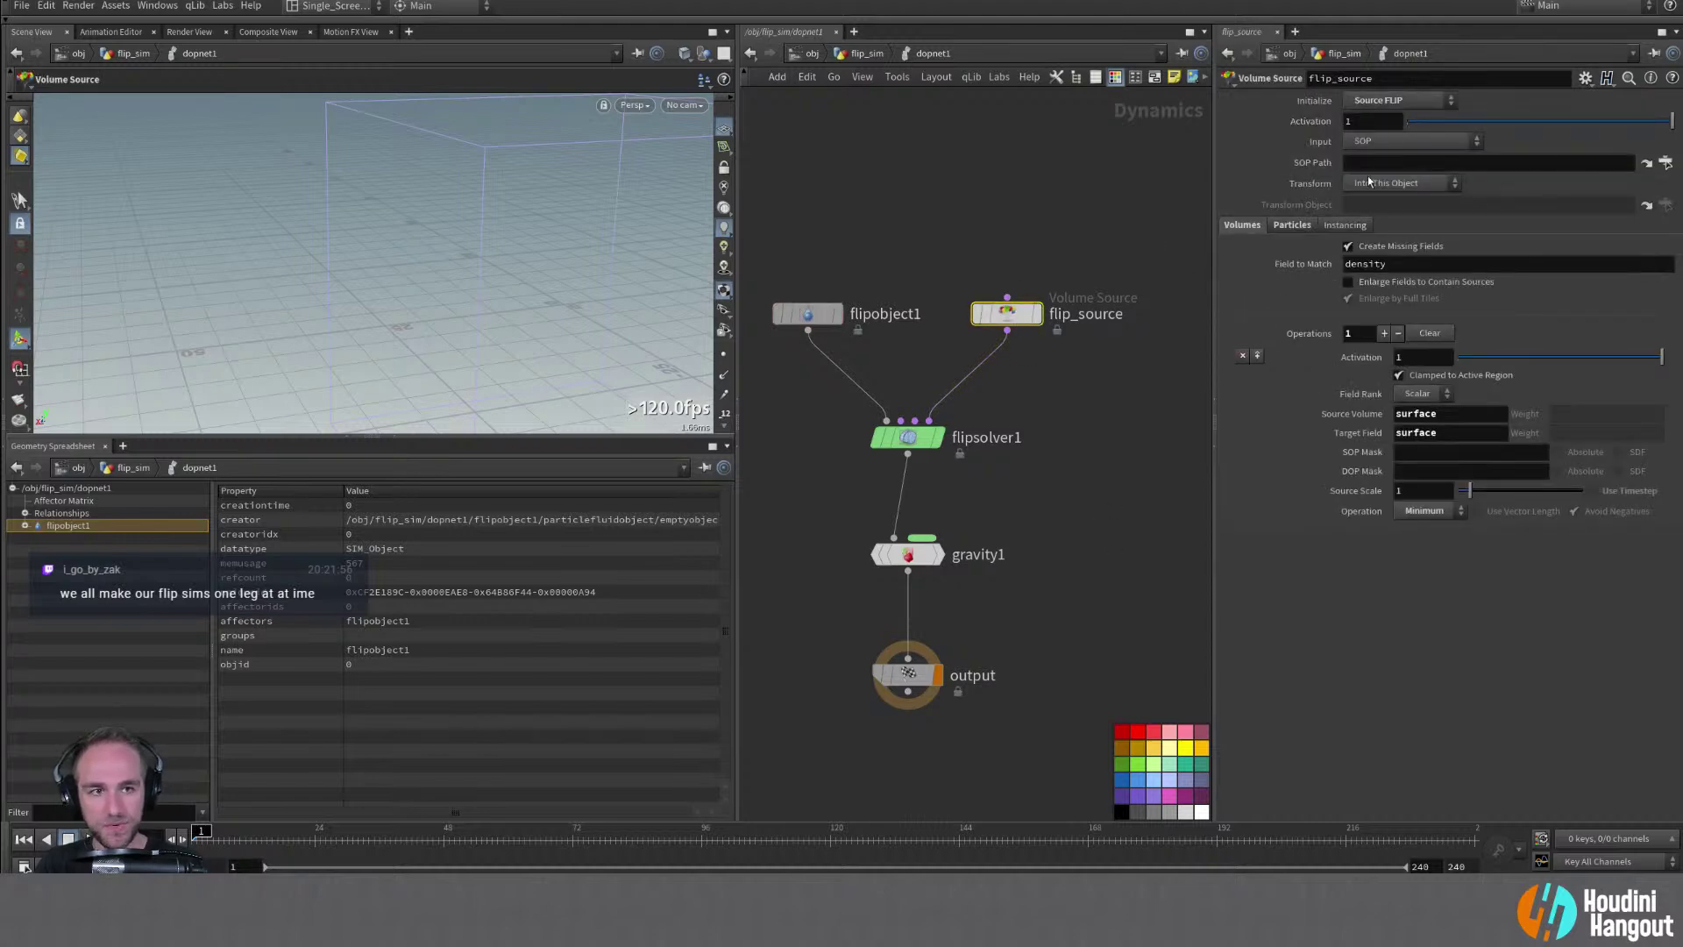
click(1429, 141)
click(1398, 163)
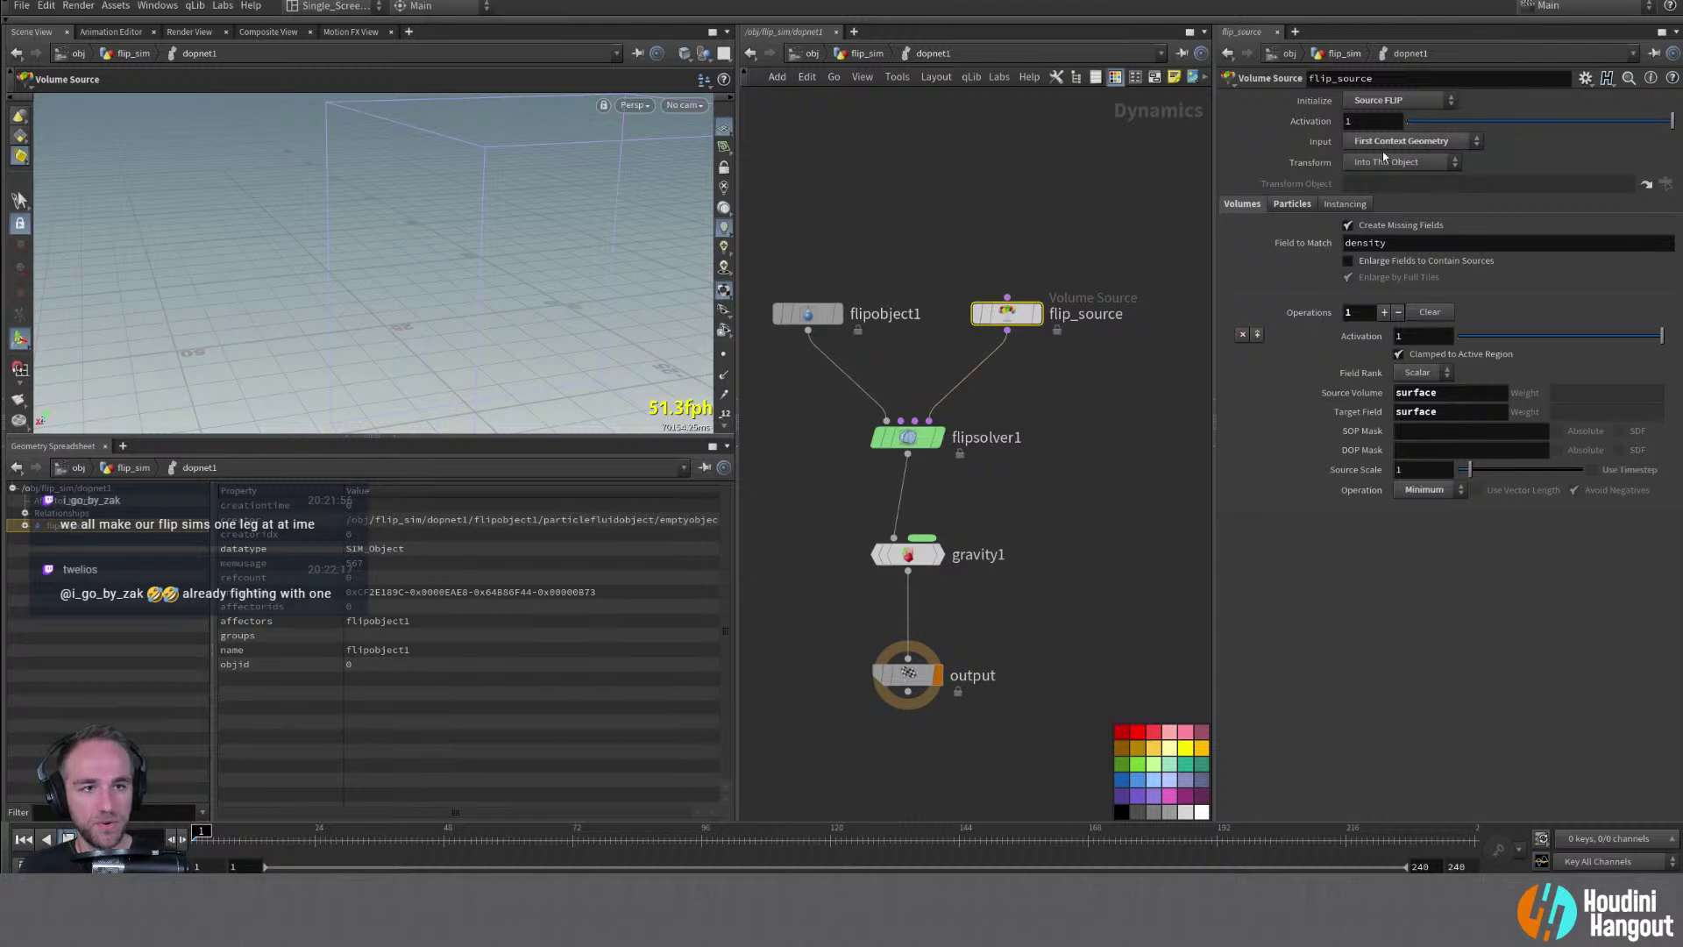
key(u)
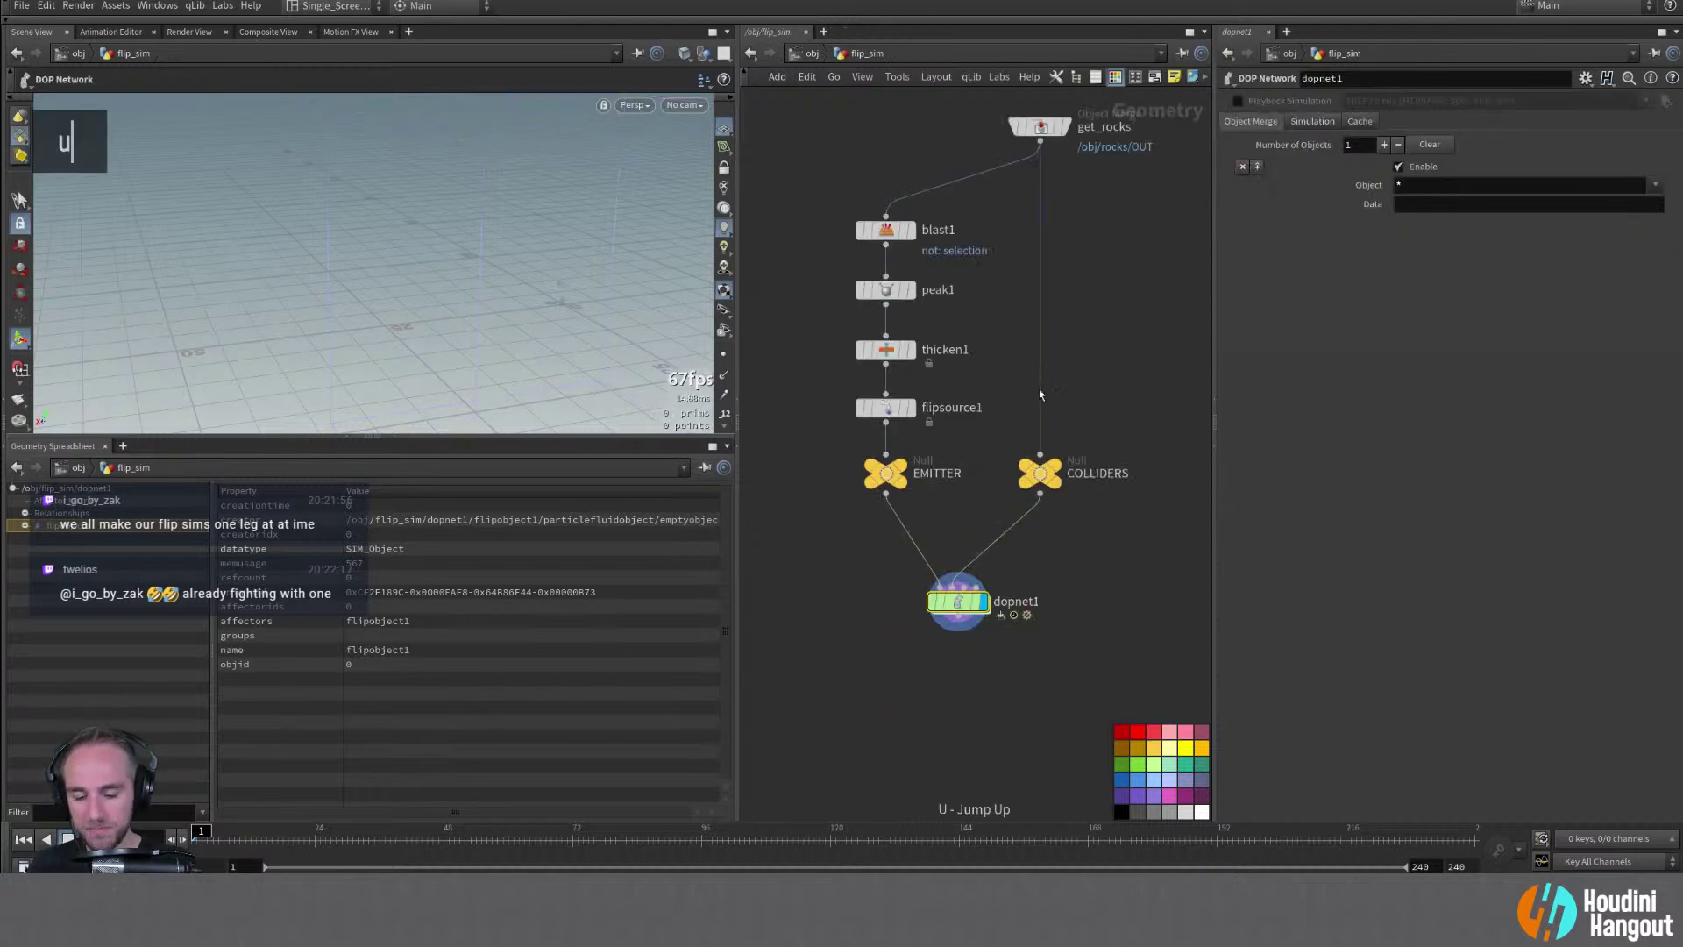
click(889, 478)
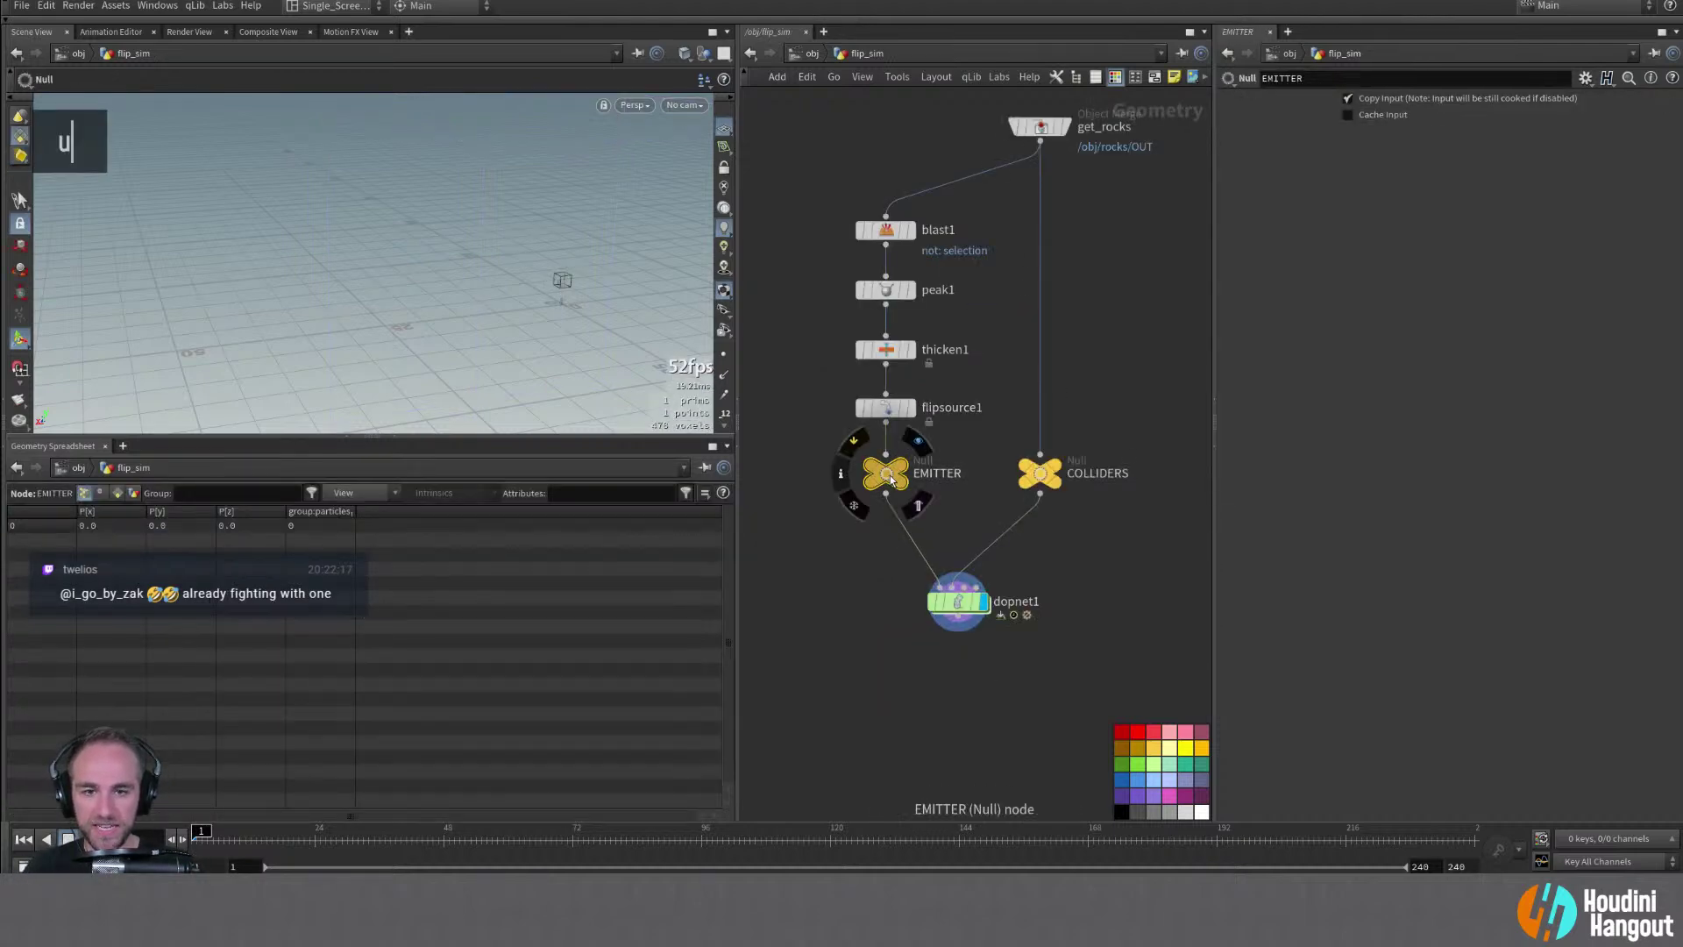
middle_click(889, 477)
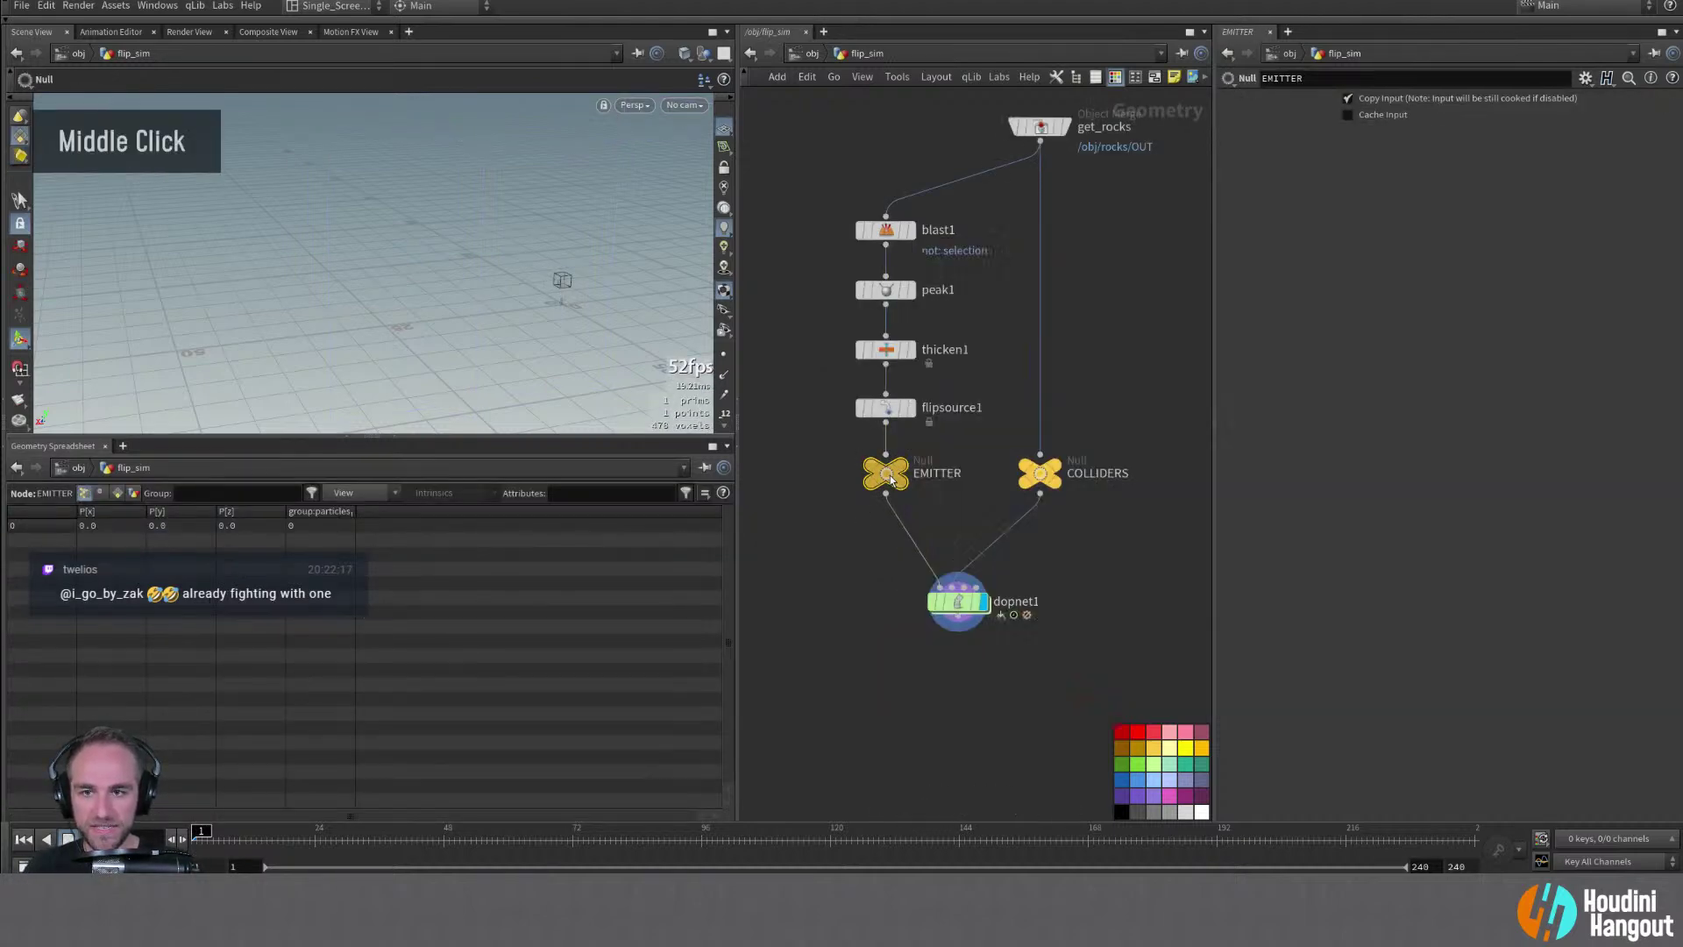
double_click(965, 607)
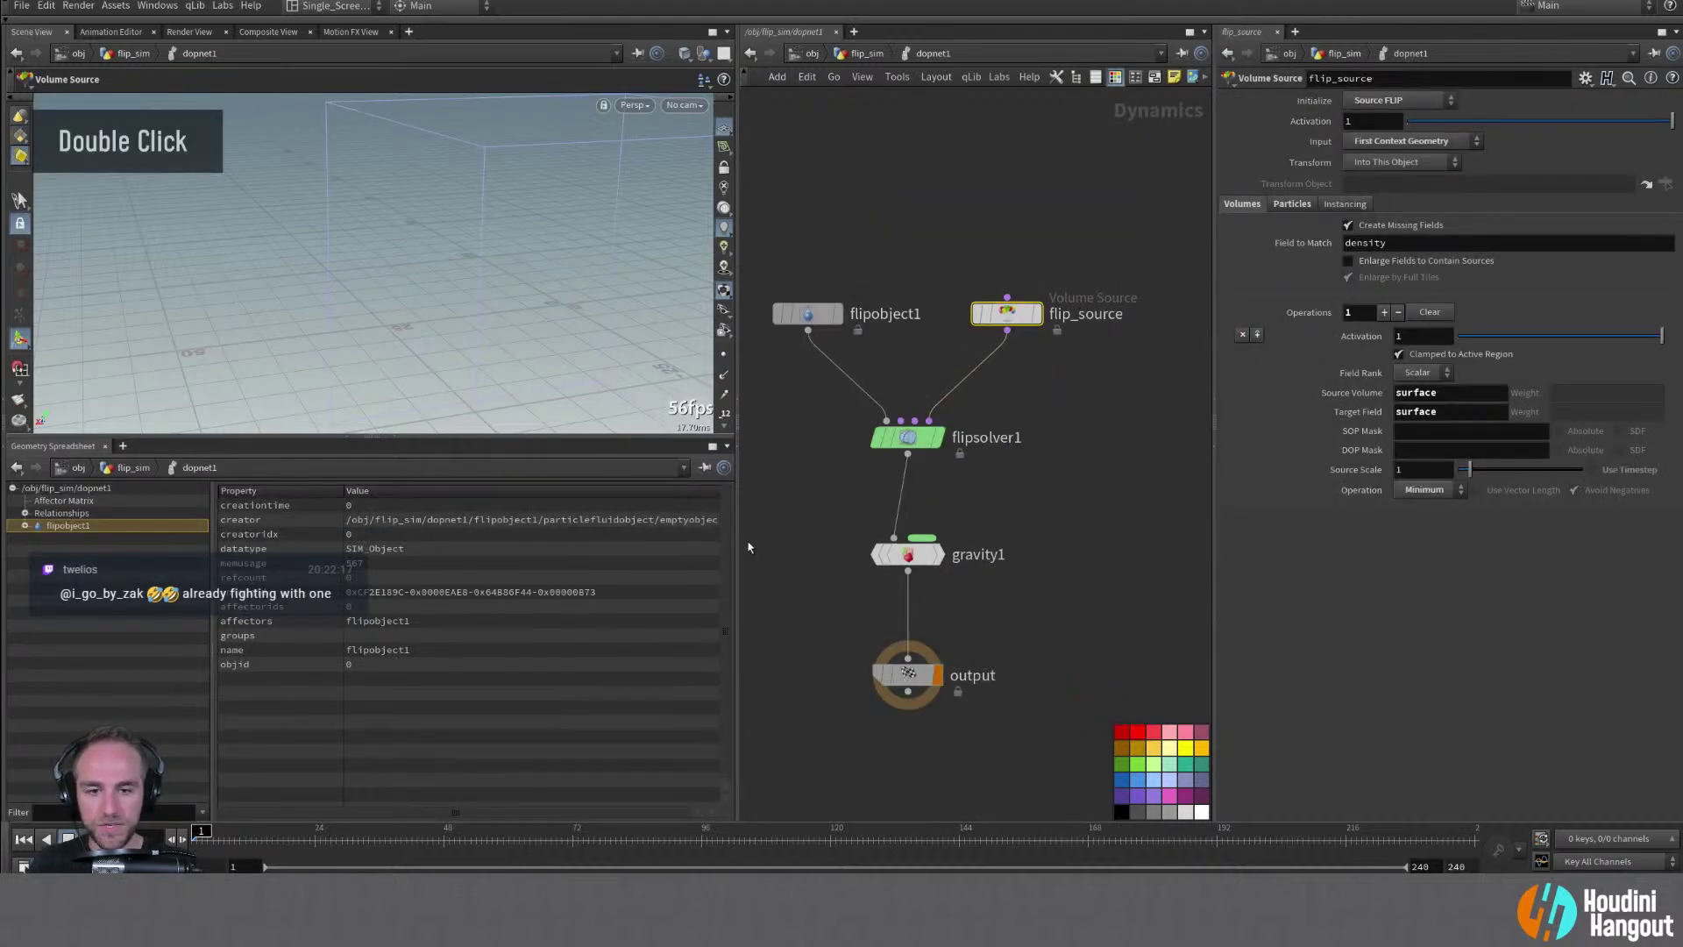
Enlarge the viewport and set flipsolver1's Volume Limits Box Size to 10 in all three axes
alt+right_drag(439, 266, 508, 260)
alt+drag(508, 259, 507, 263)
alt+middle_drag(508, 263, 500, 288)
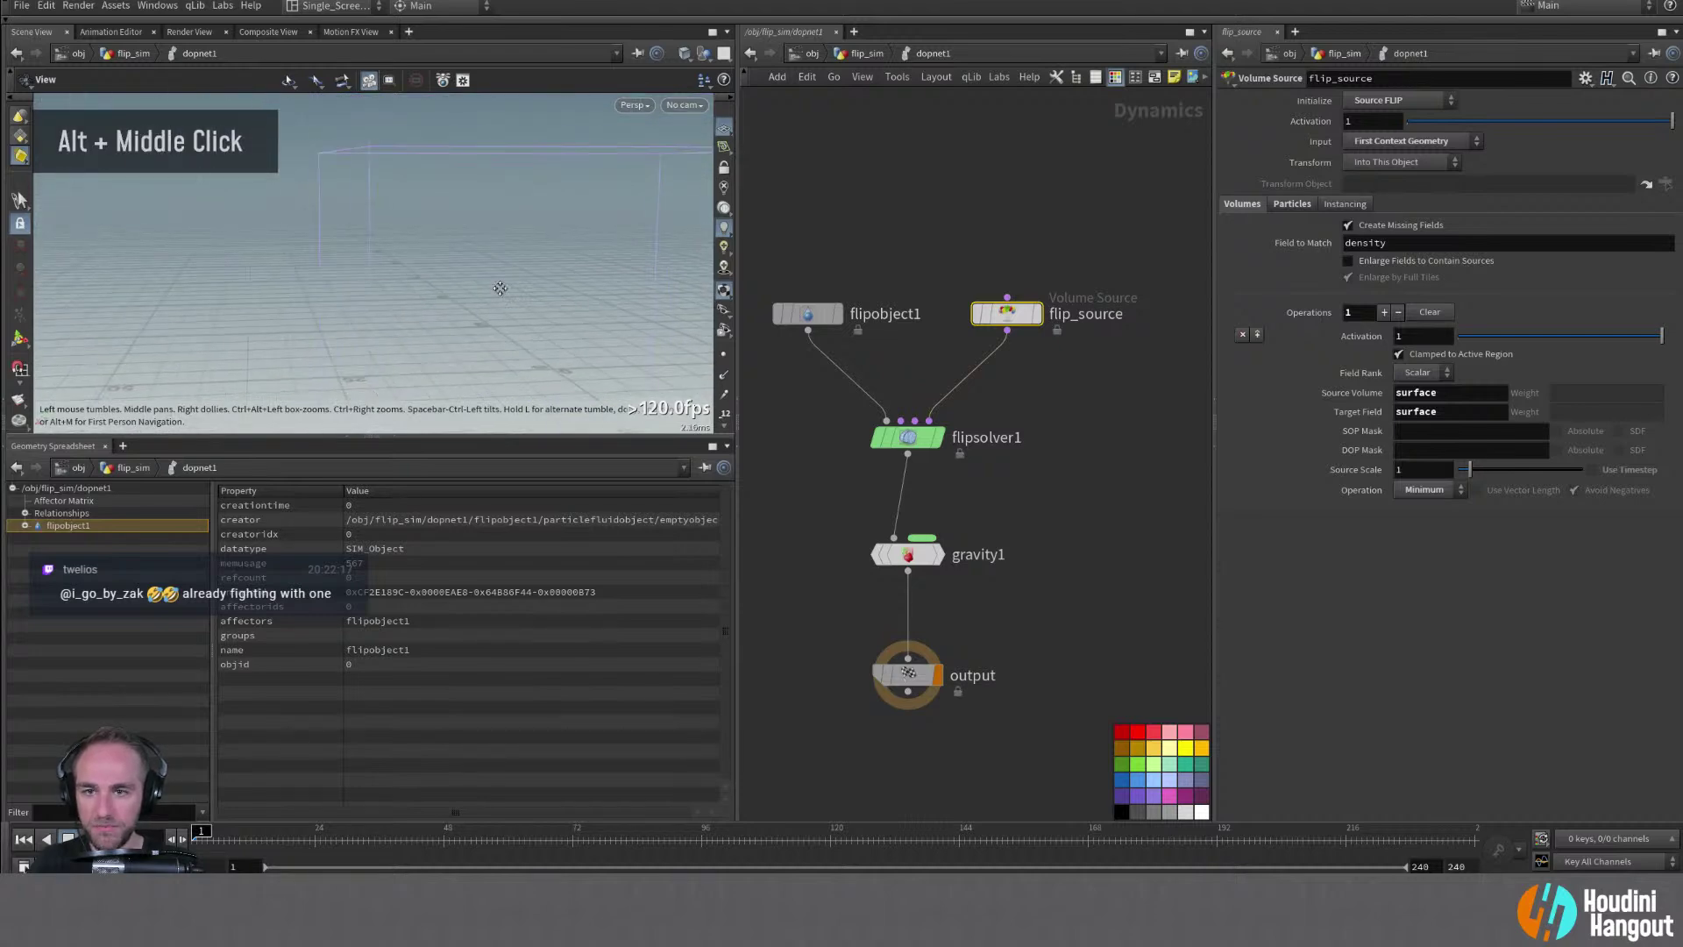
alt+right_drag(499, 288, 368, 274)
drag(374, 435, 375, 594)
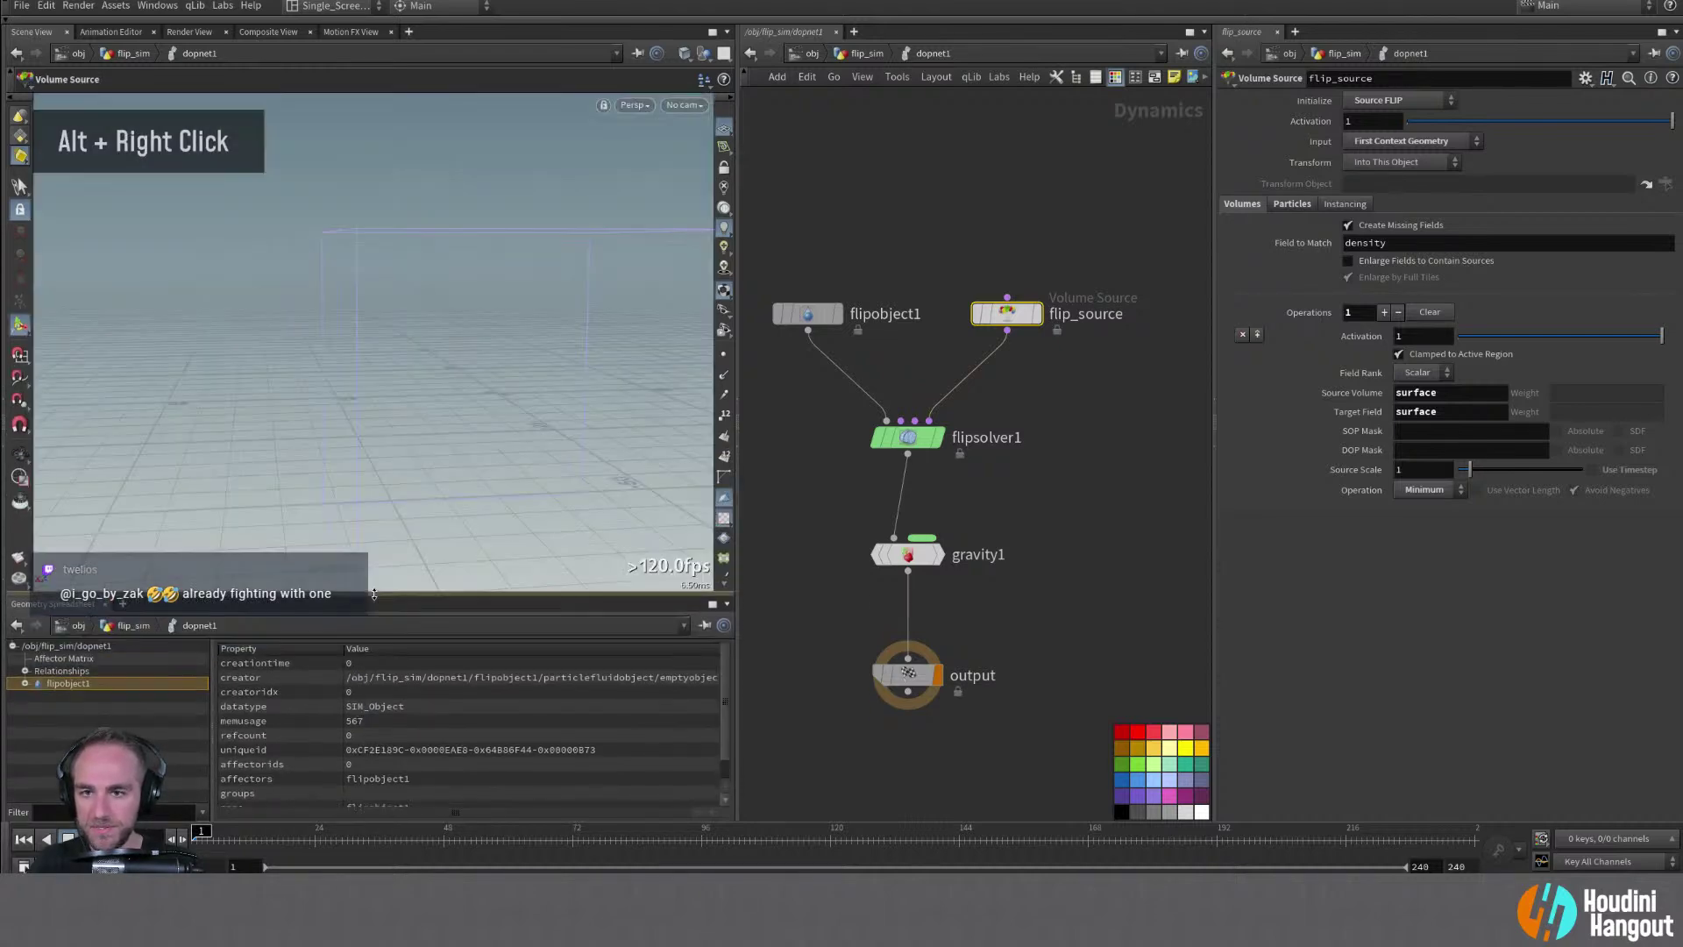
alt+drag(533, 345, 391, 361)
click(907, 436)
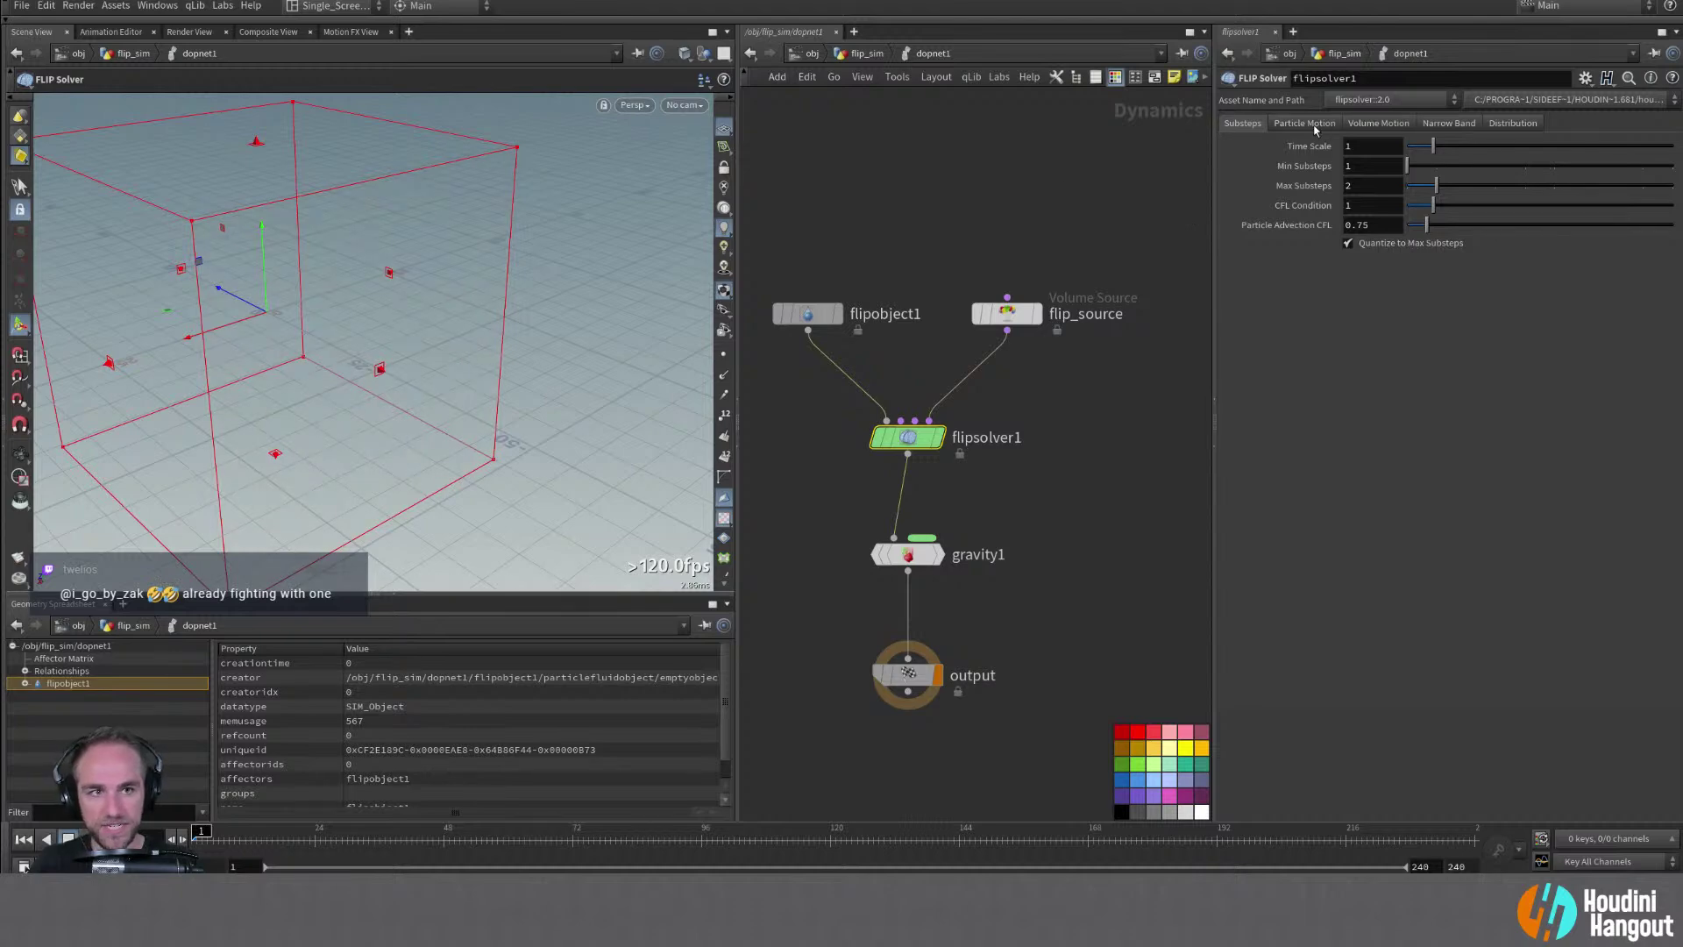
click(1361, 125)
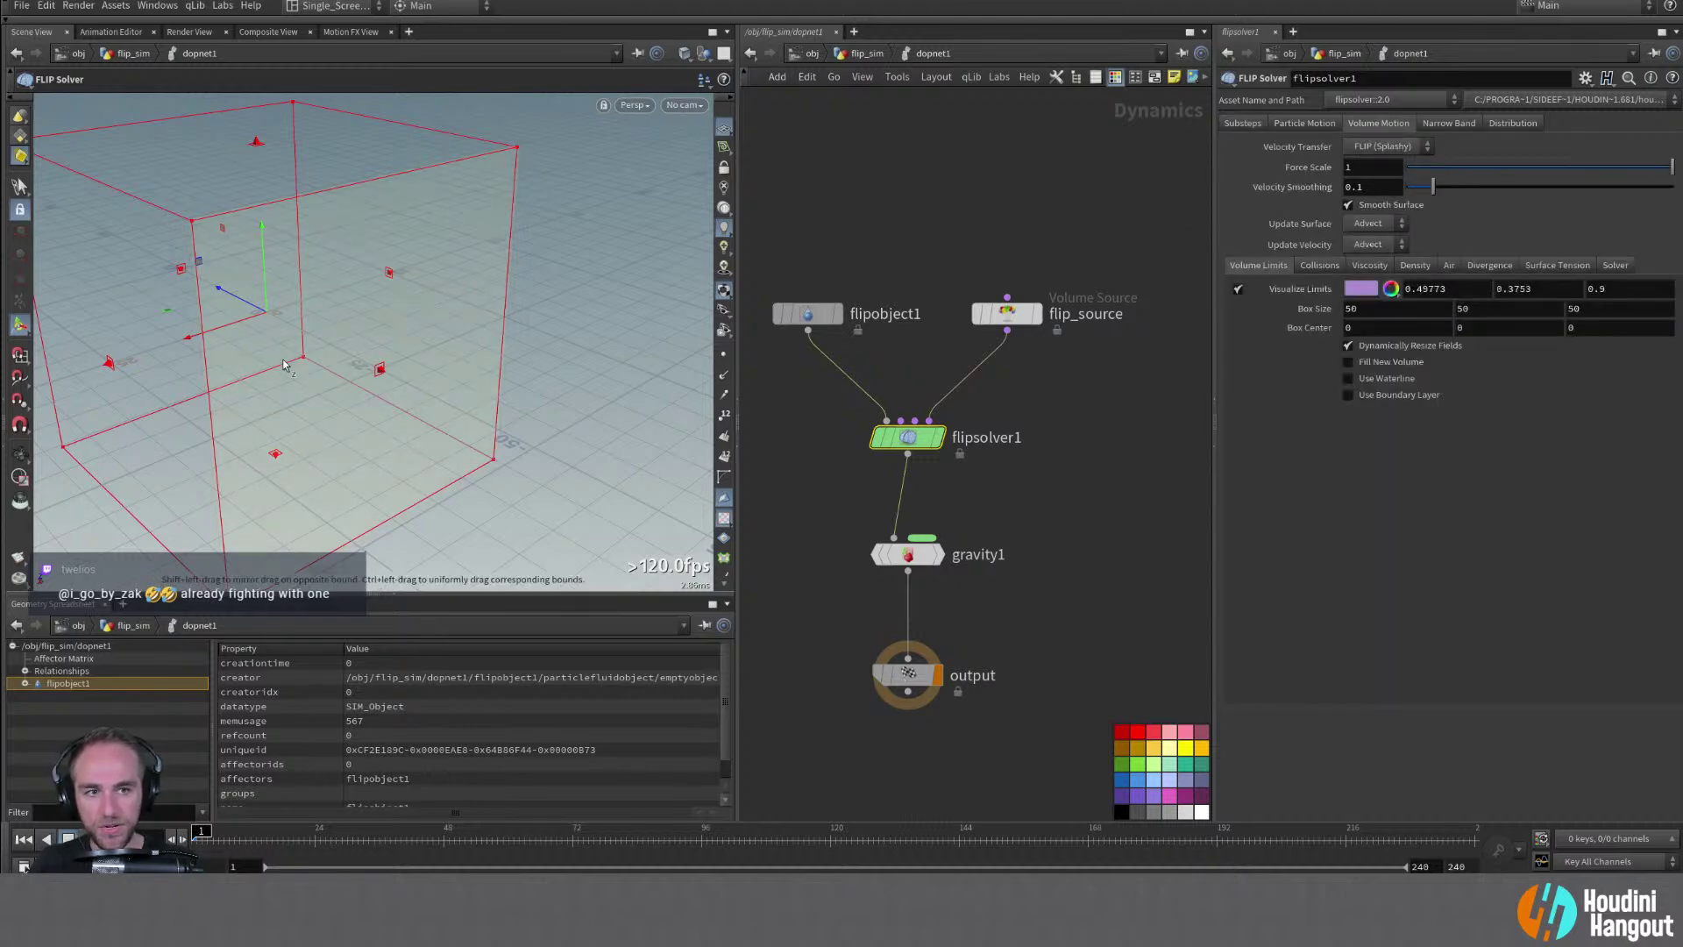
alt+middle_drag(377, 351, 567, 422)
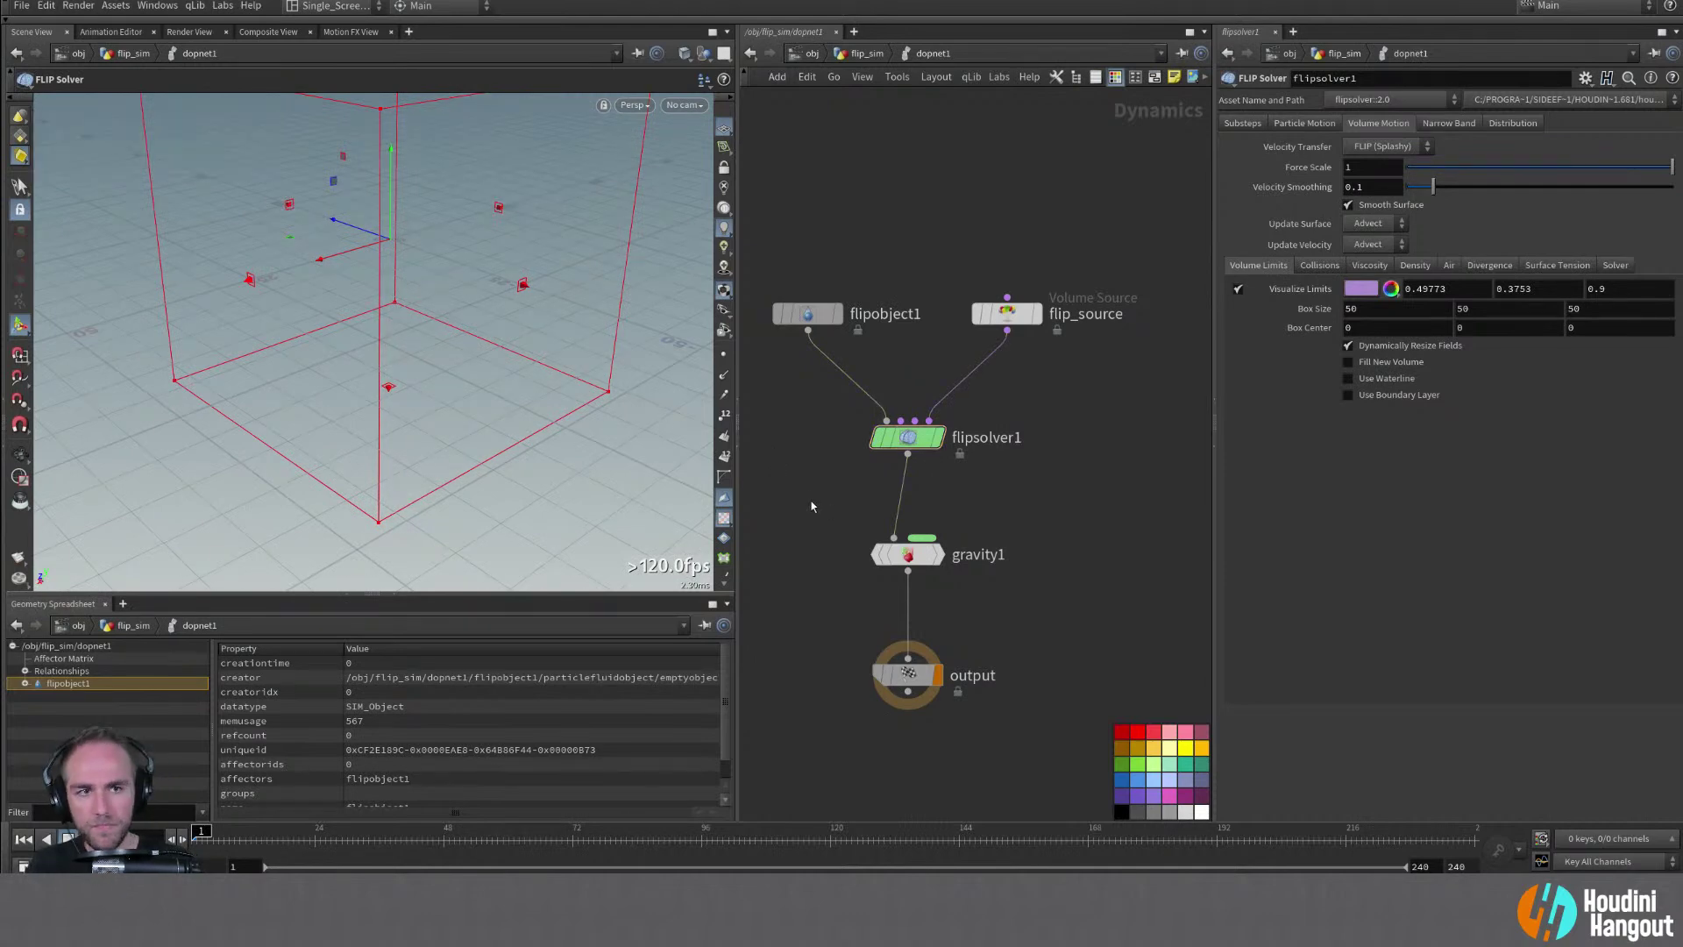
middle_drag(1328, 315, 1284, 244)
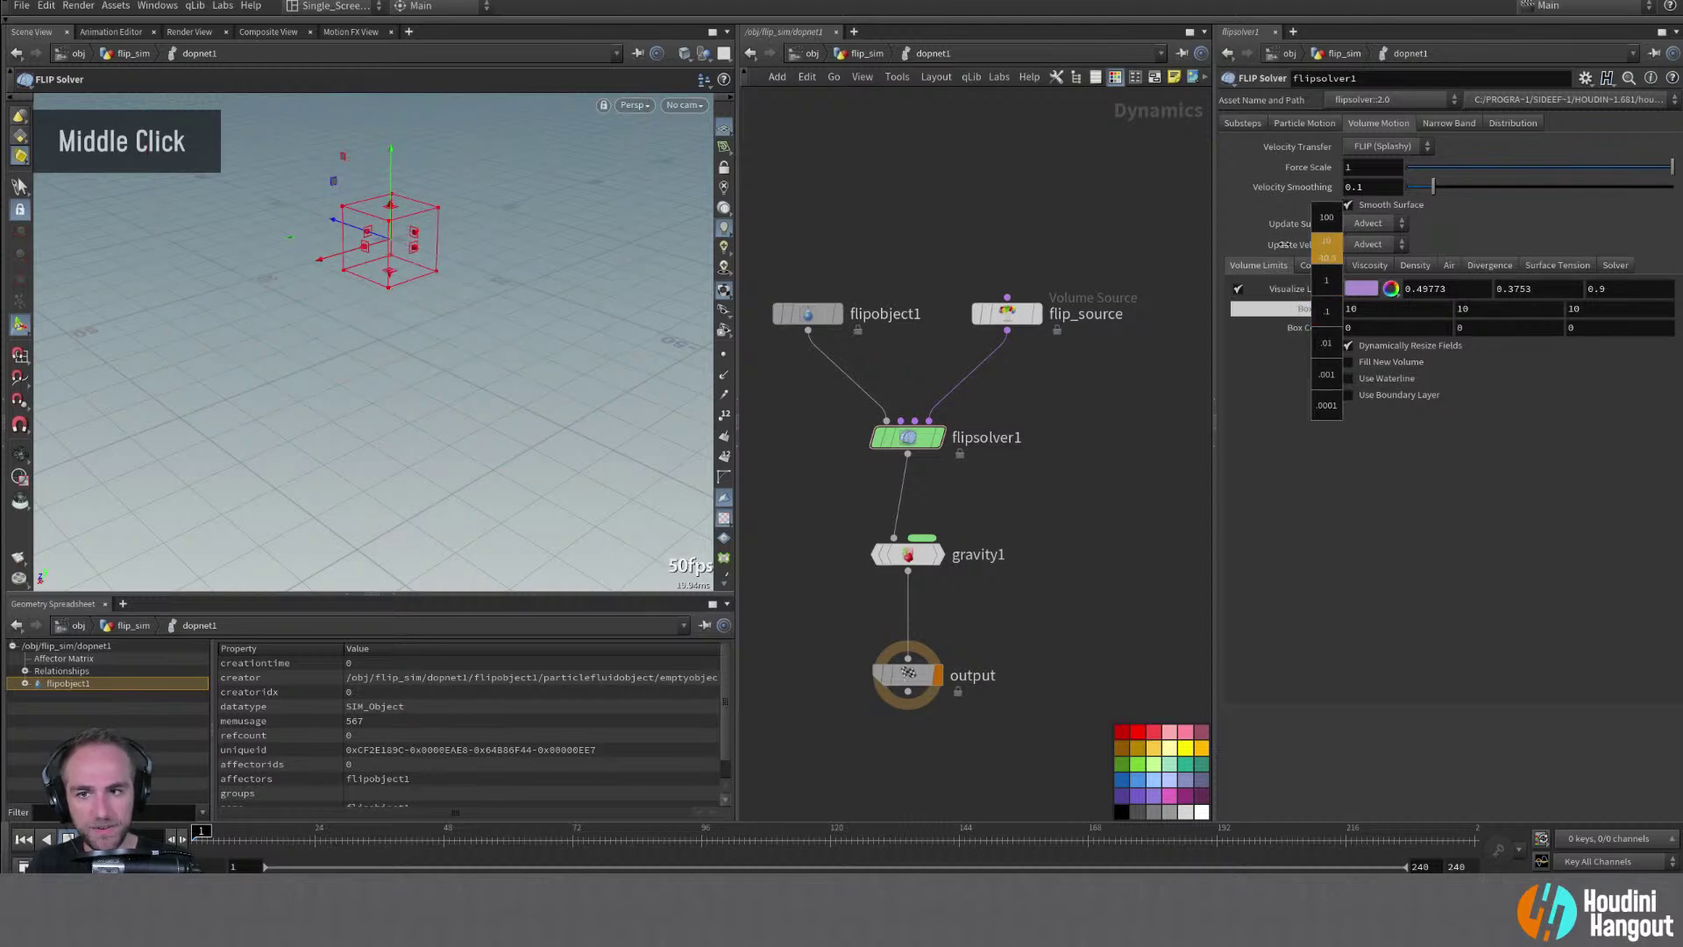
Raise flipsolver1's volume limit box so its Box Center Y is about 3.86
key(space)
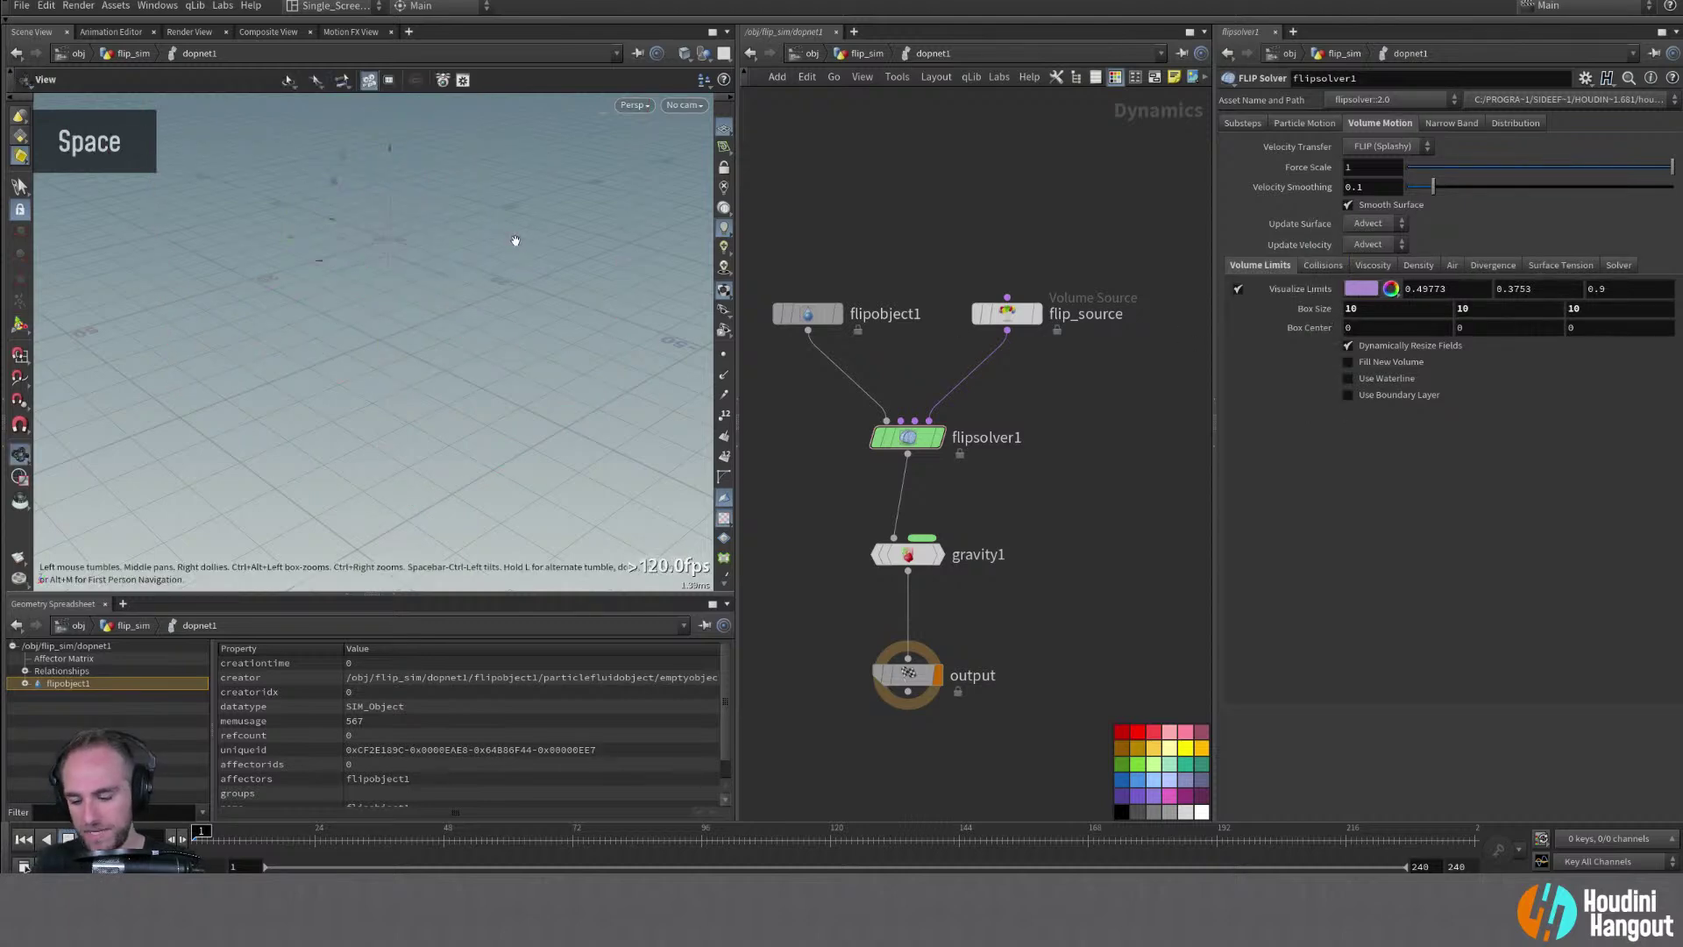
scroll(515, 248, up, 5)
alt+drag(391, 403, 364, 365)
key(Return)
Inspect the position of the two rocks in the flip_sim network from several angles and reopen dopnet1
key(u)
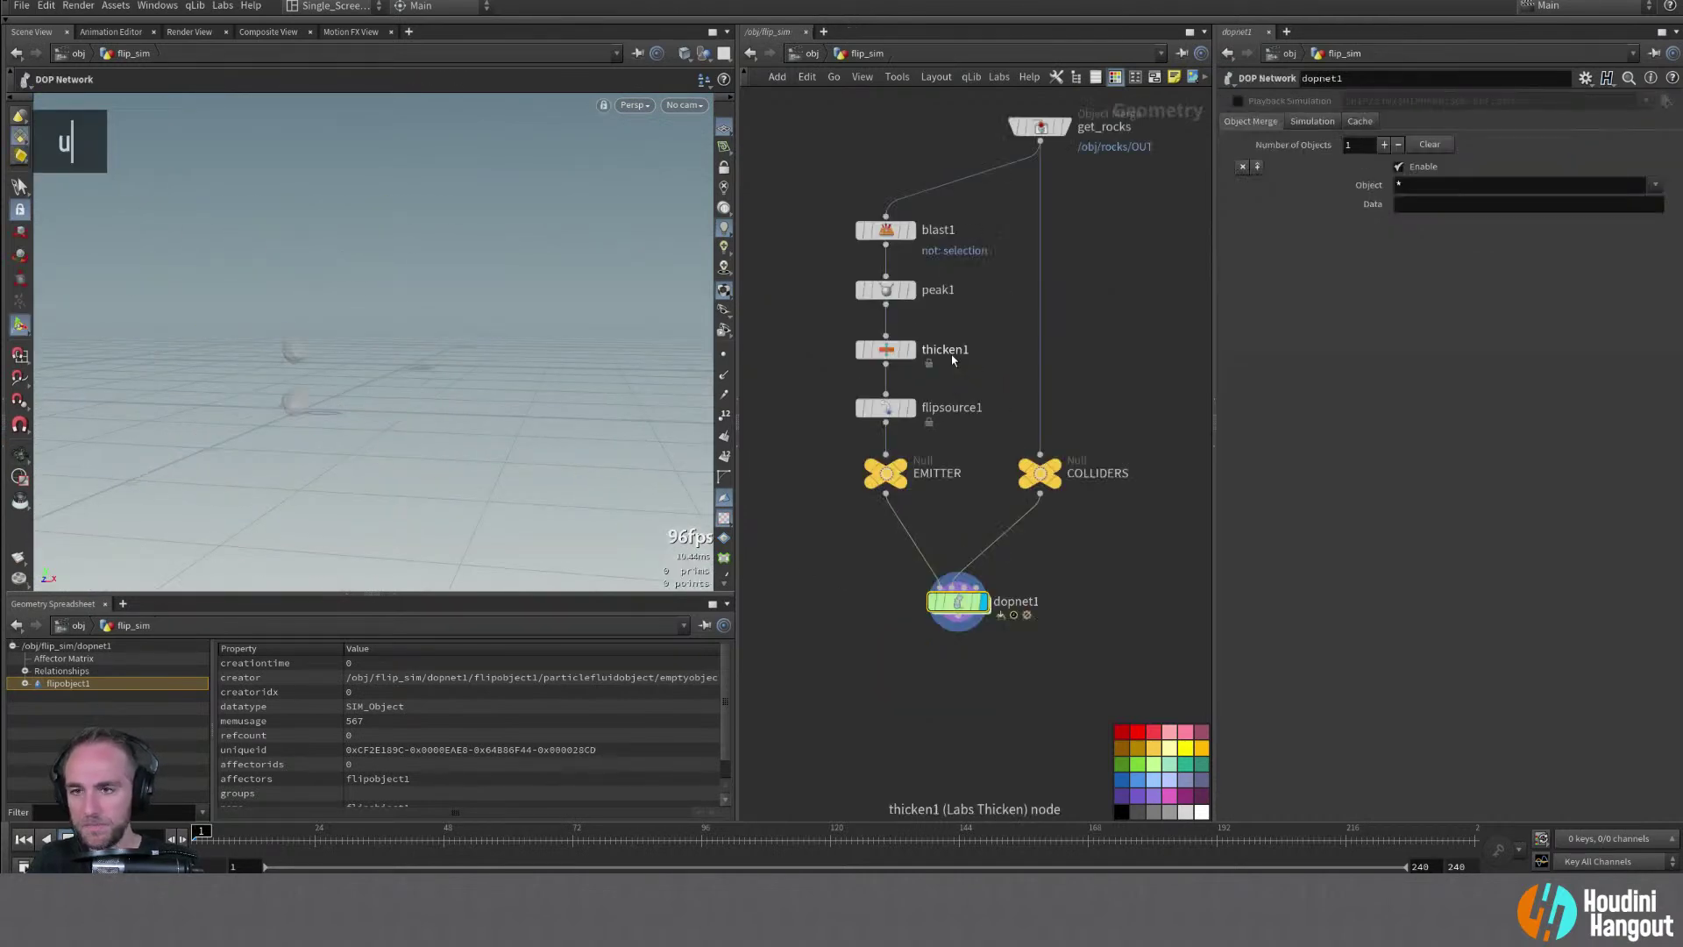
alt+drag(542, 493, 561, 351)
alt+right_drag(561, 351, 590, 278)
alt+middle_drag(589, 278, 526, 368)
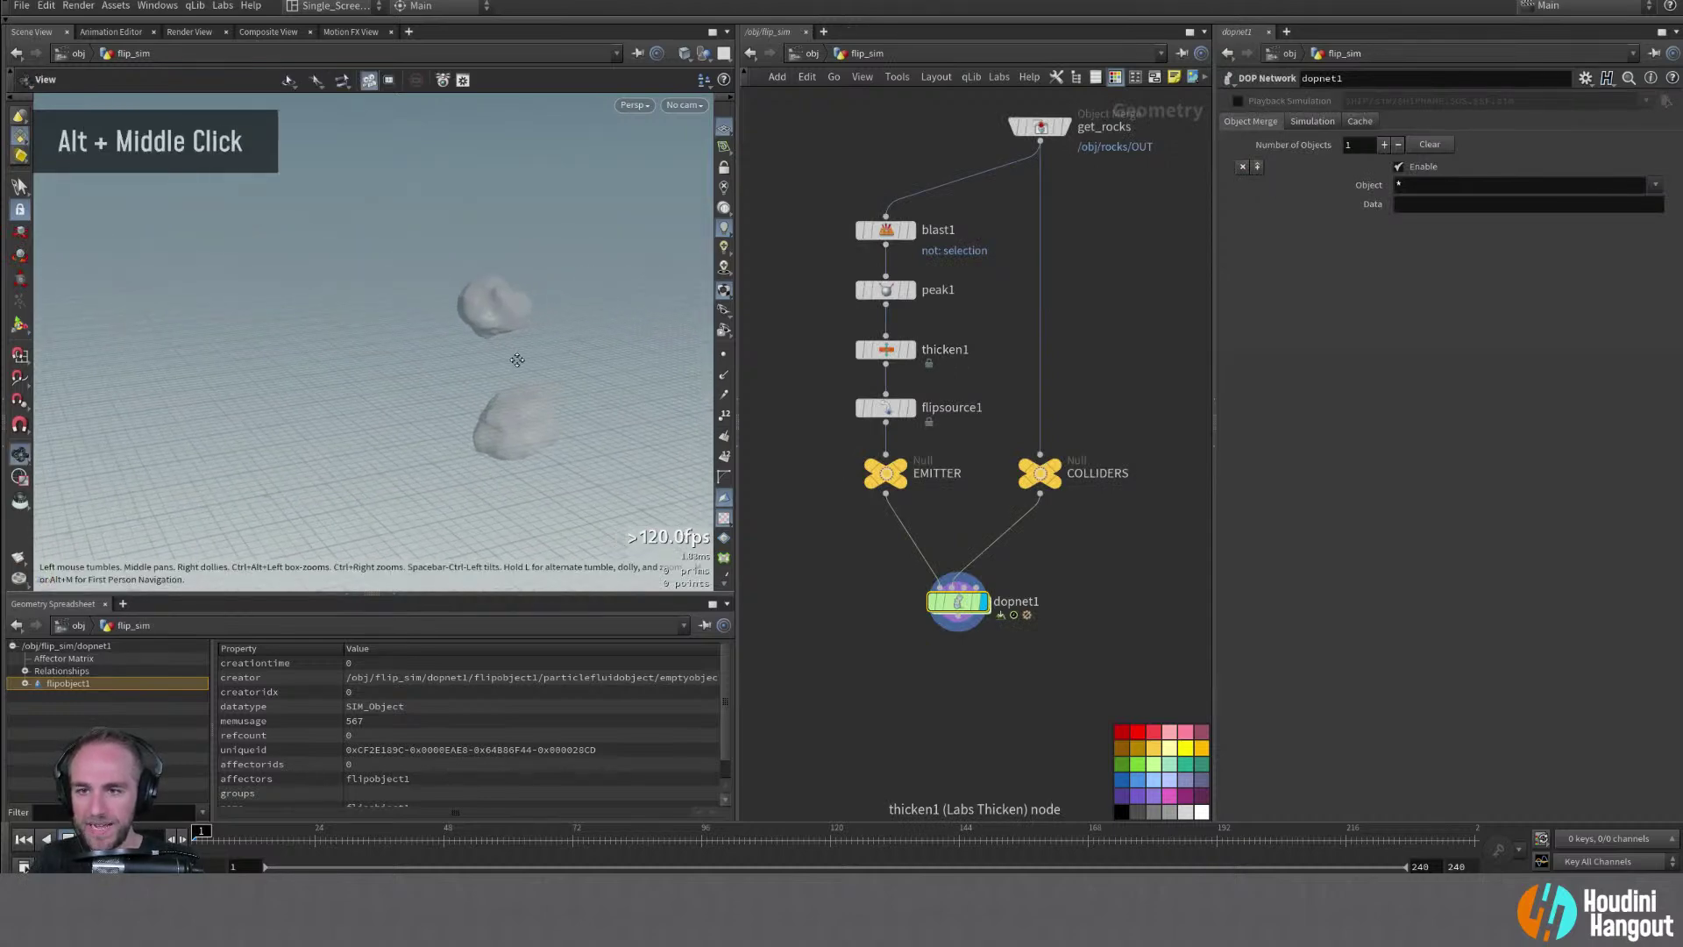
alt+drag(526, 368, 468, 473)
alt+middle_drag(468, 473, 421, 438)
alt+right_drag(420, 438, 191, 454)
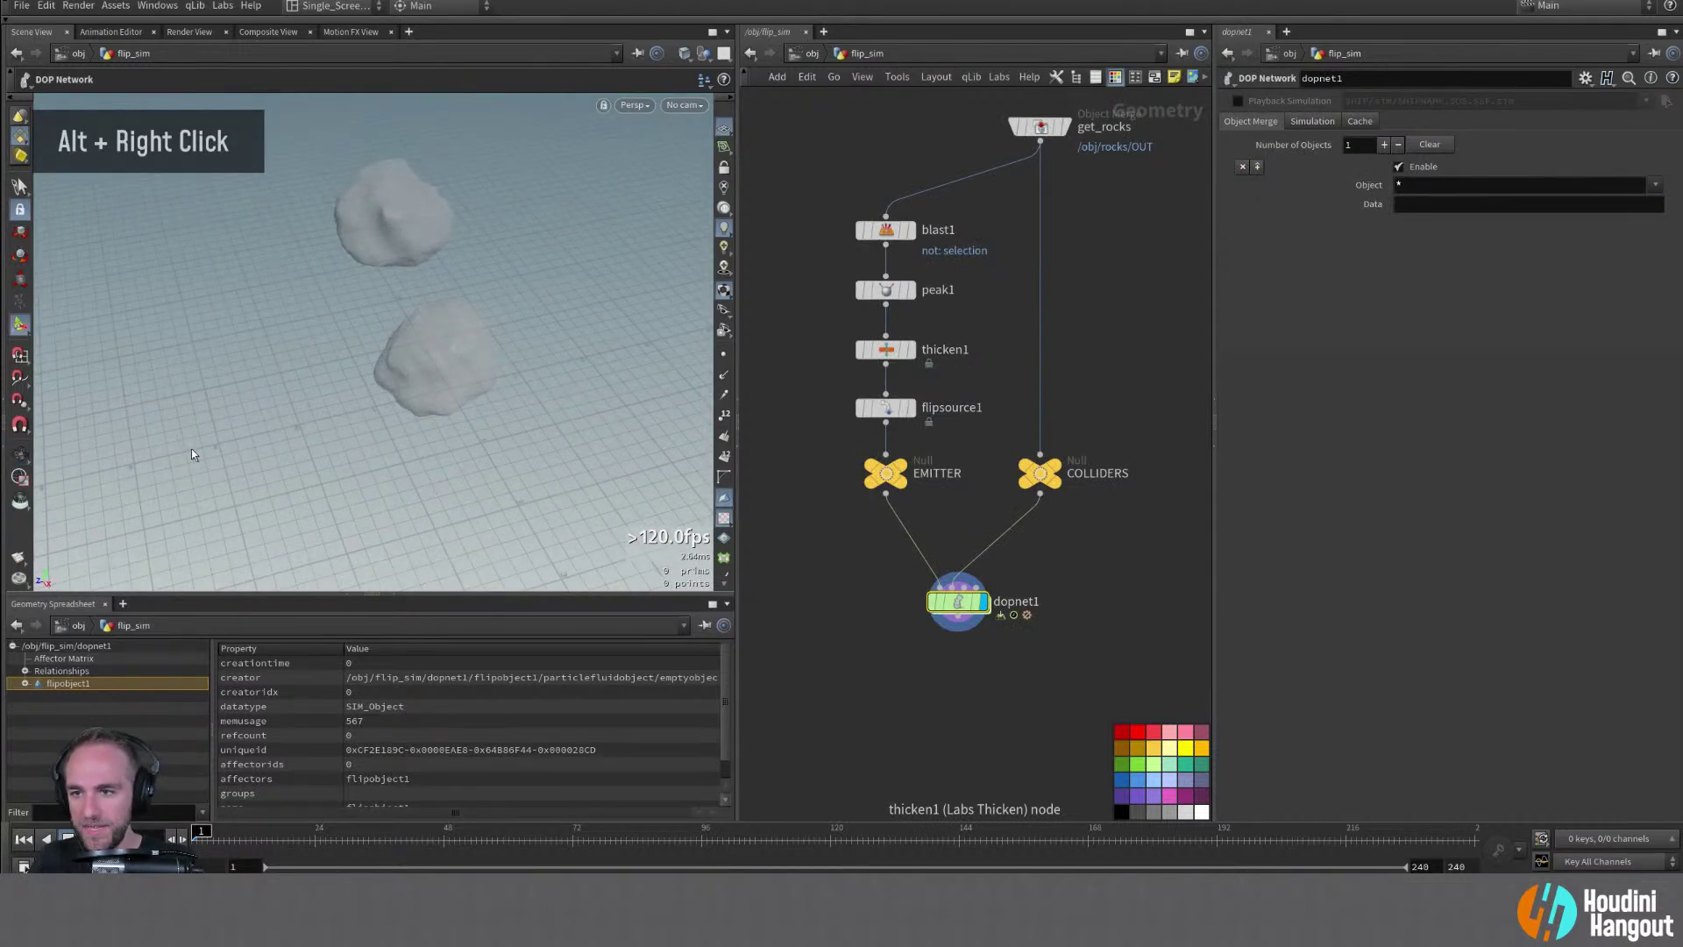
alt+drag(219, 450, 407, 387)
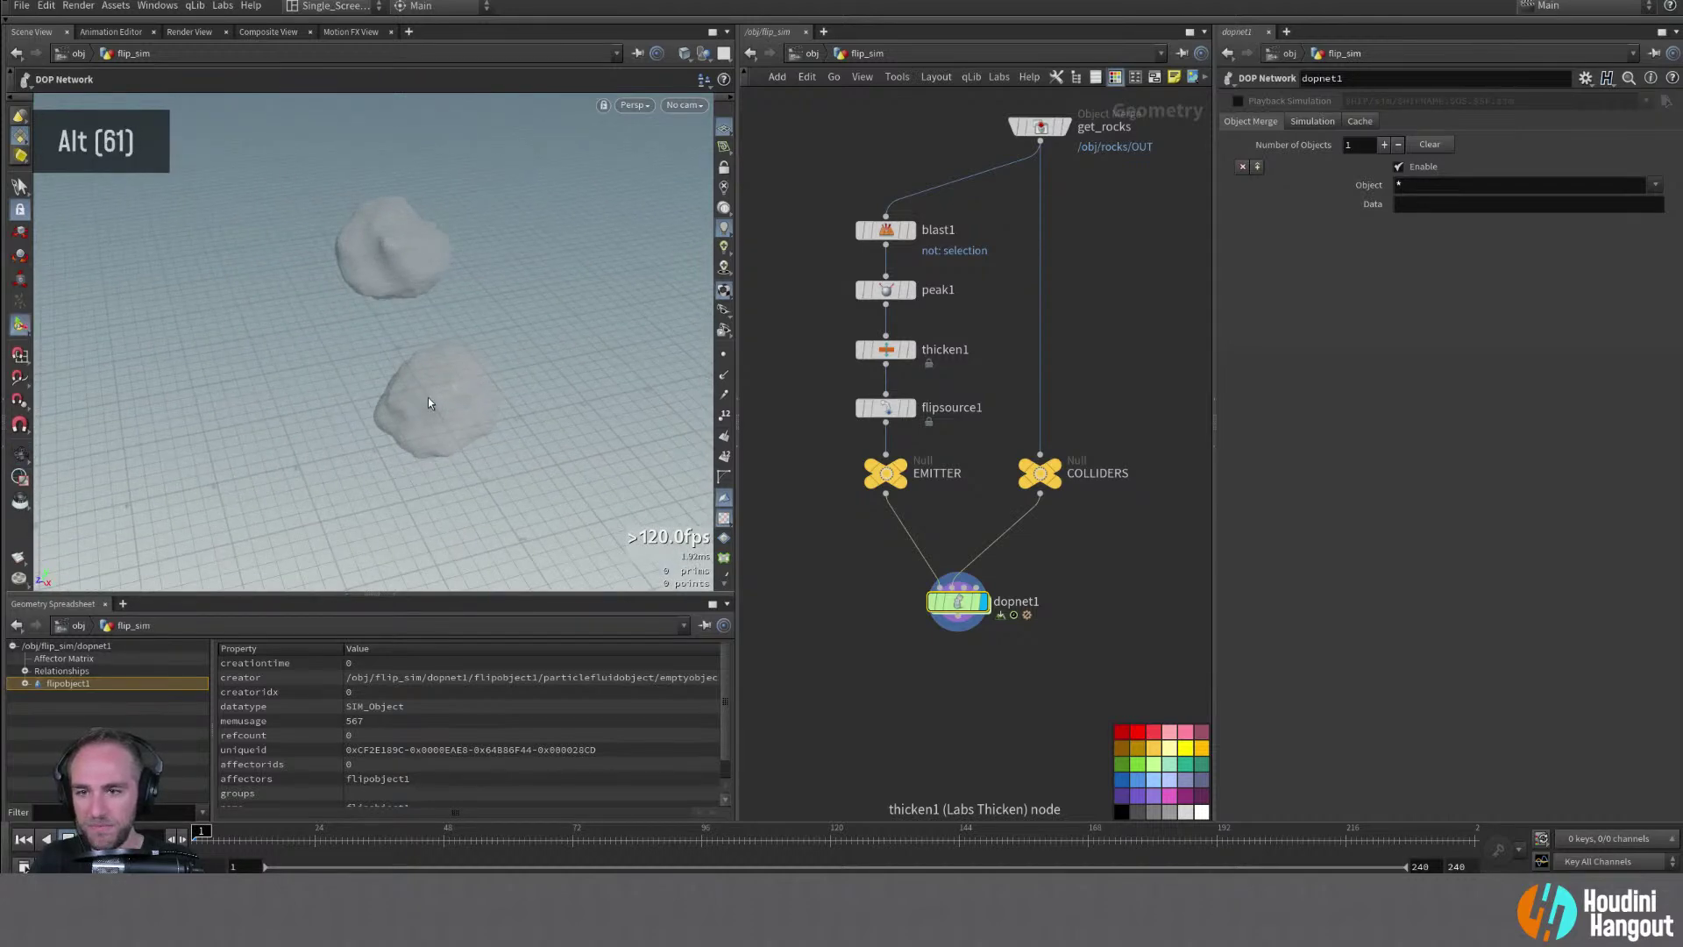
double_click(957, 602)
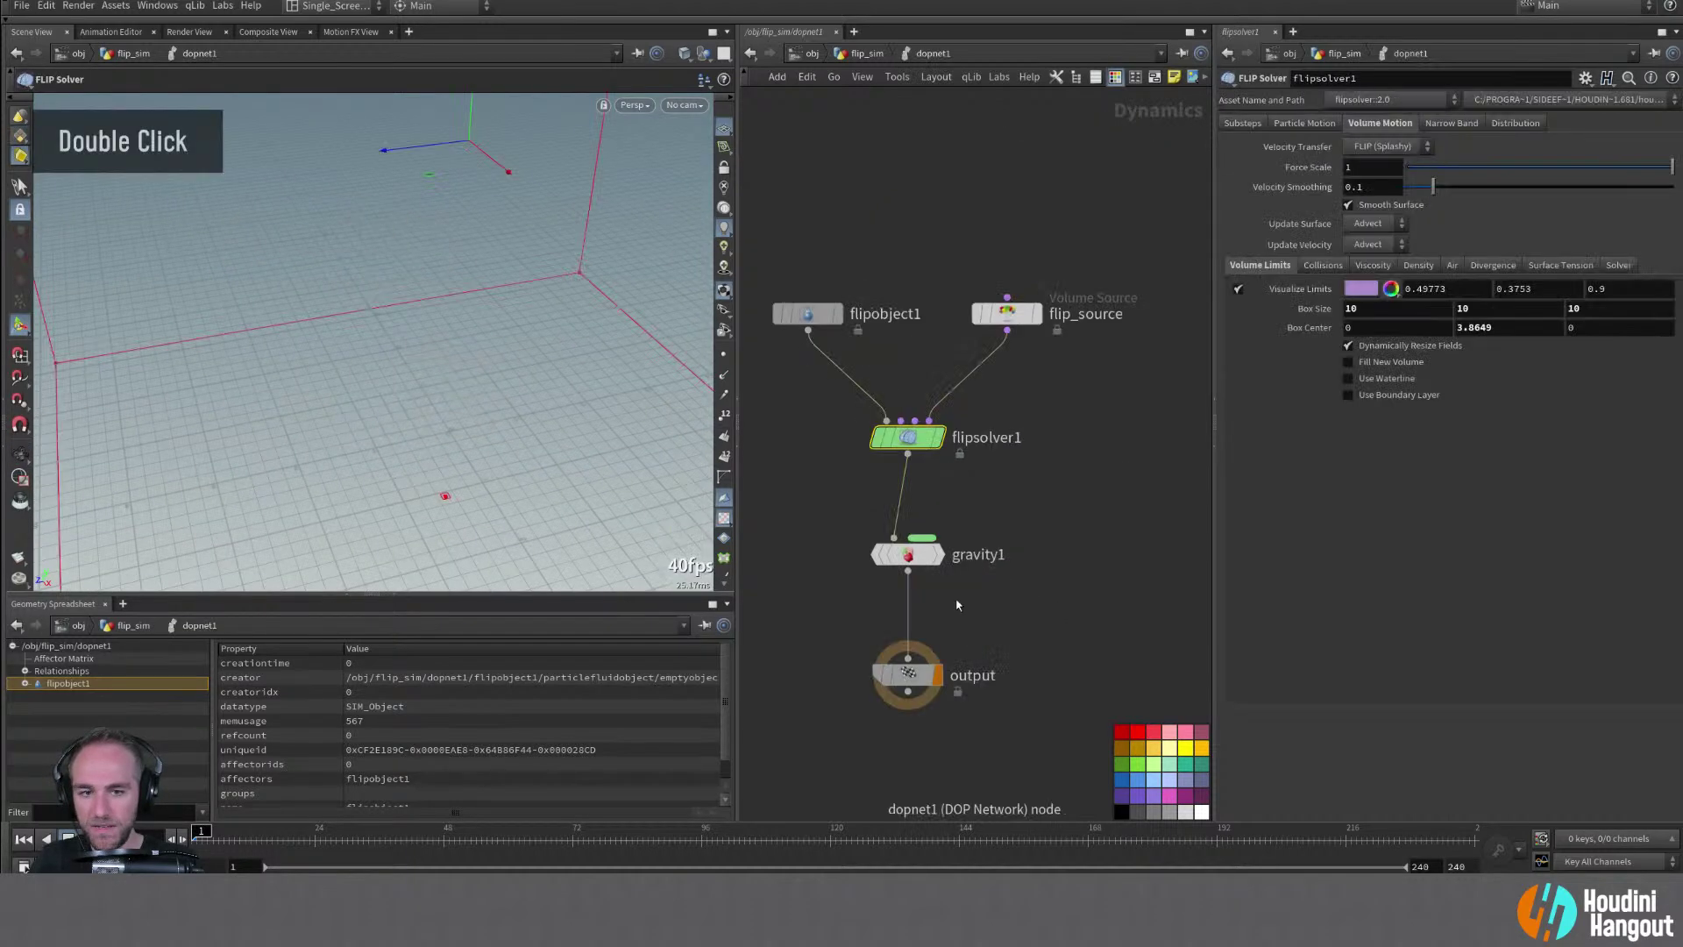
Examine the solver's limit box and review the settings of flipobject1, flip_source and flipsolver1
alt+drag(351, 386, 377, 368)
alt+right_drag(376, 368, 424, 420)
alt+middle_drag(424, 421, 376, 365)
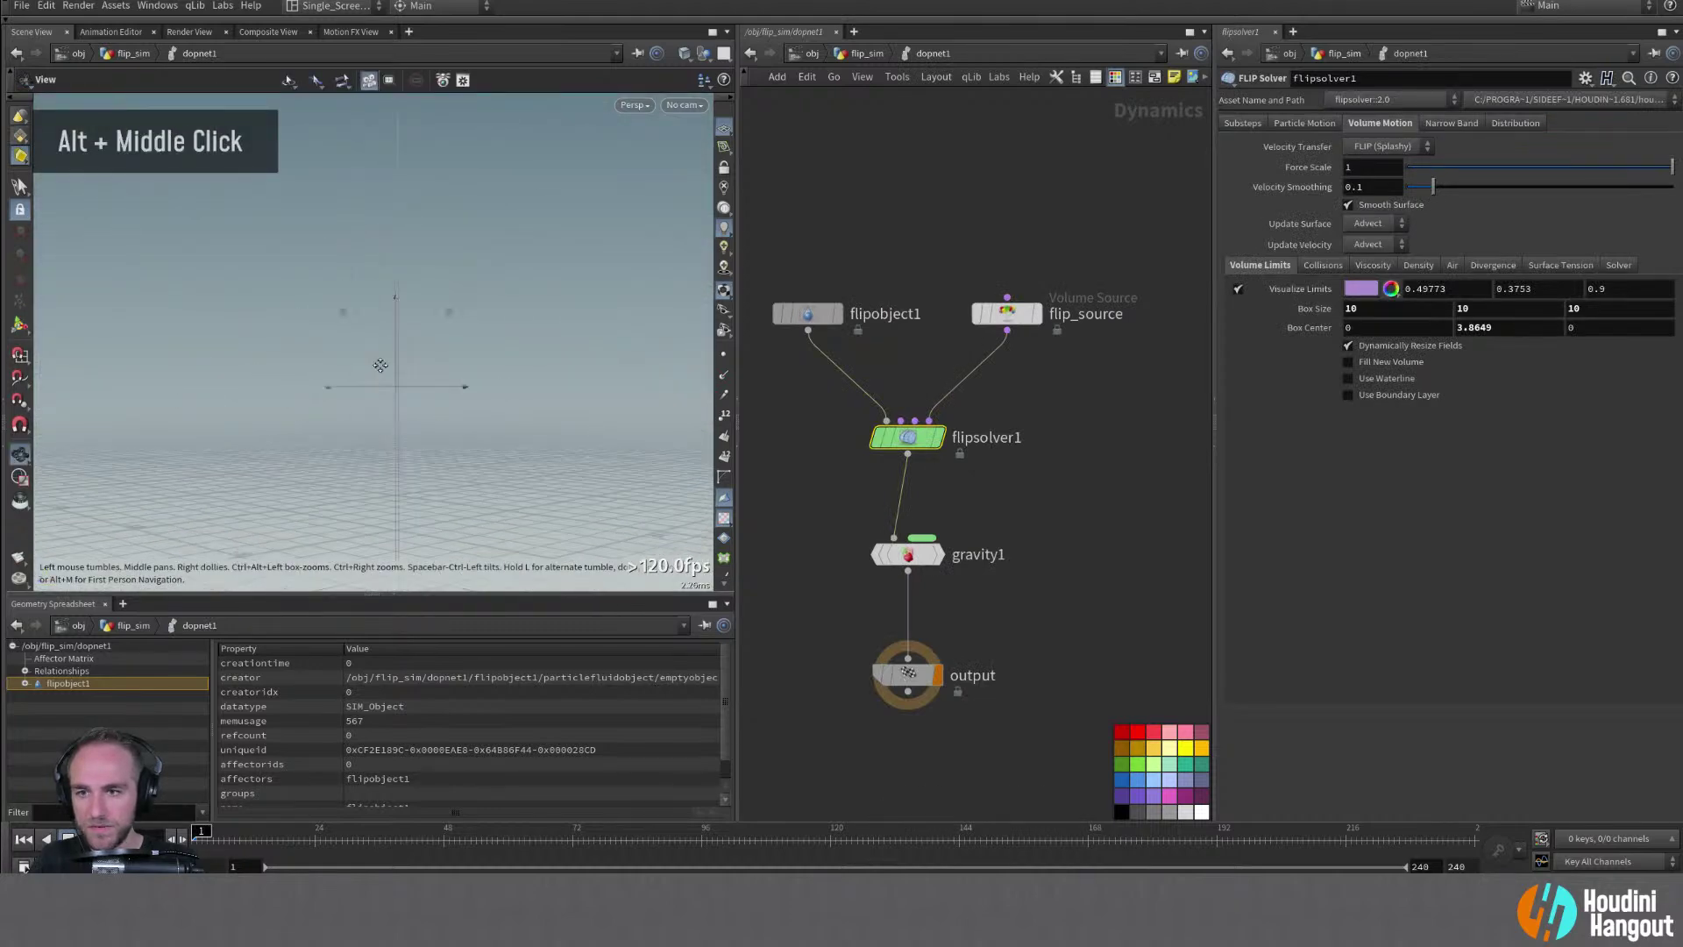
alt+drag(376, 364, 365, 421)
click(807, 312)
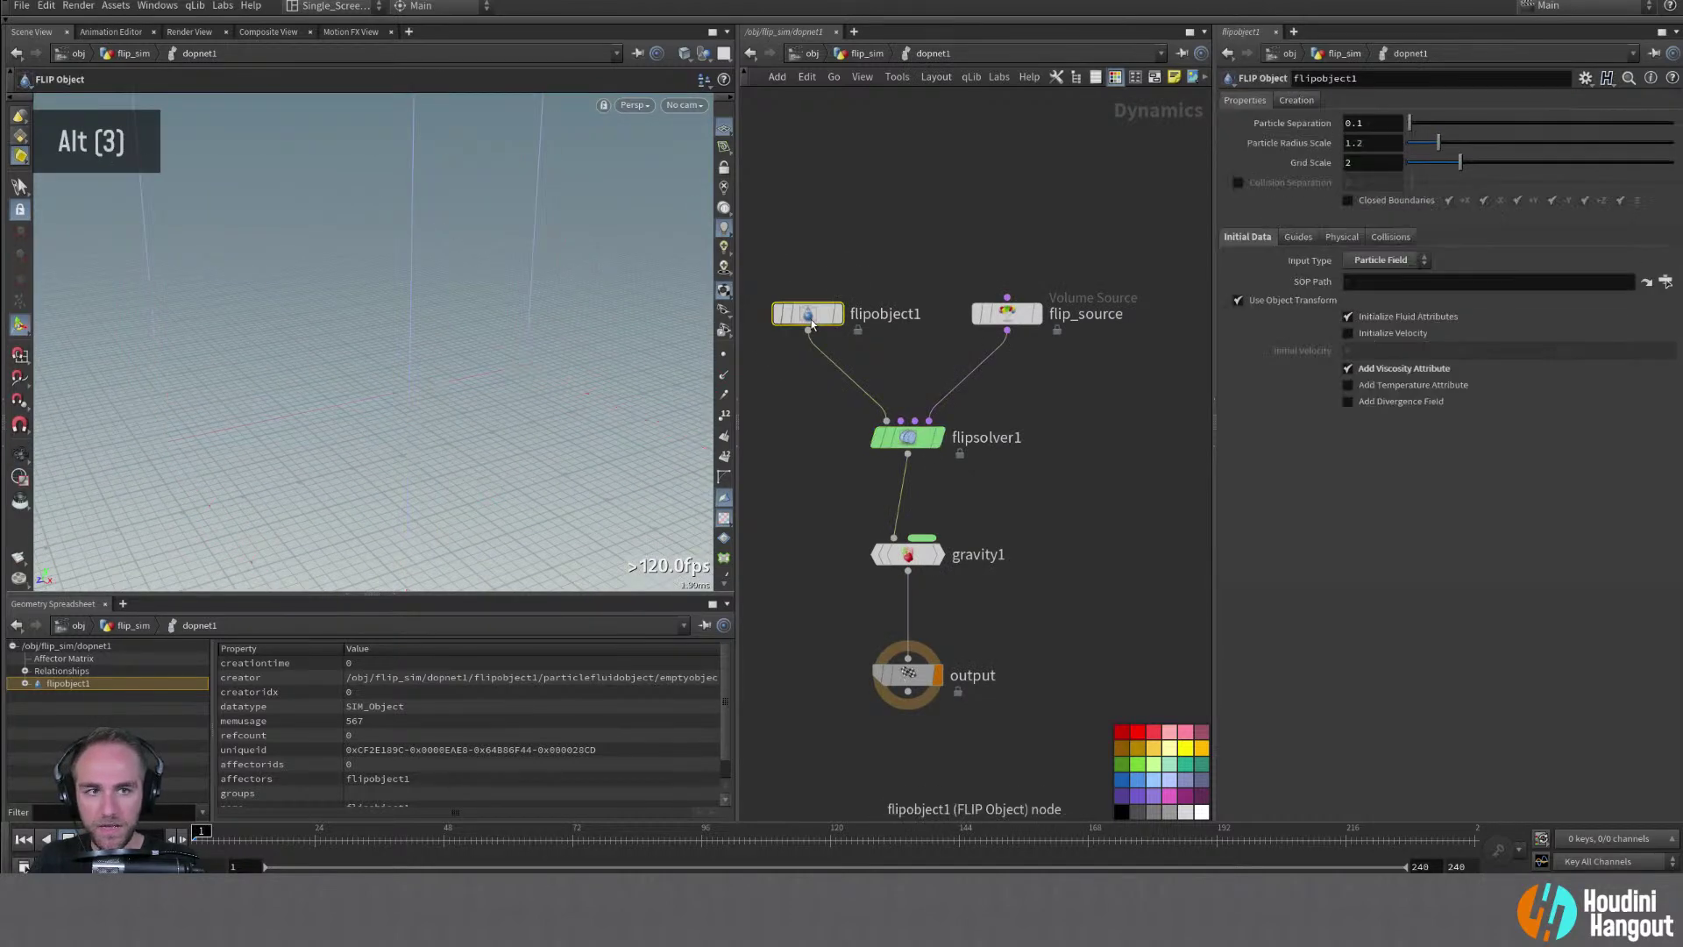
click(1016, 313)
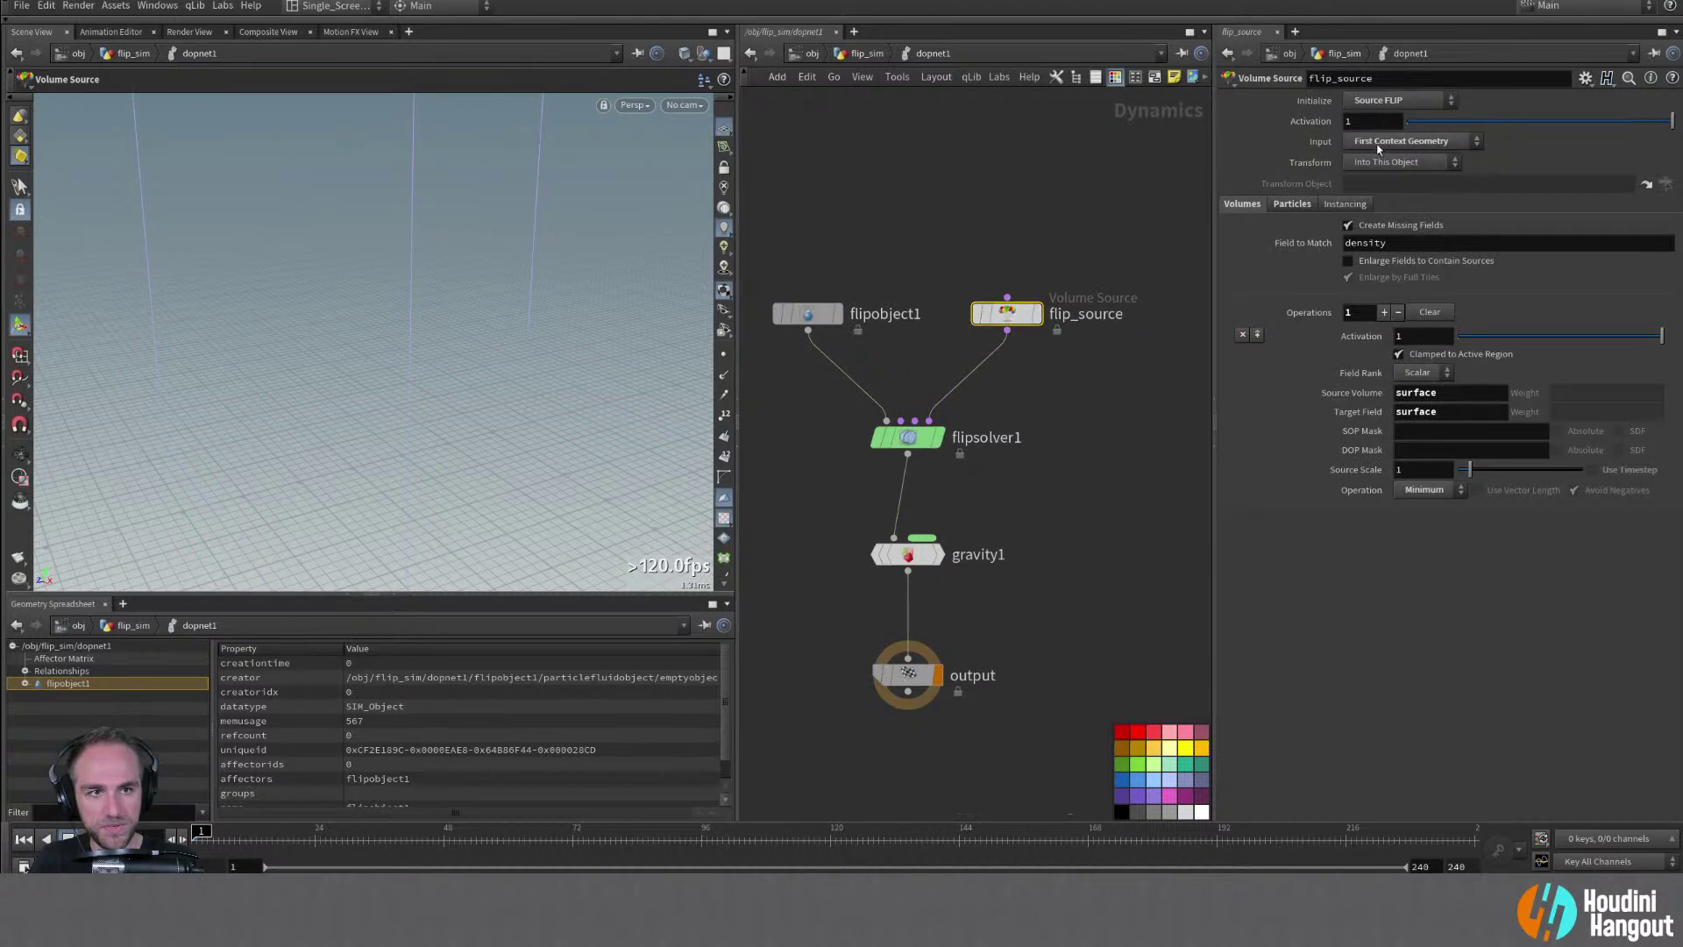
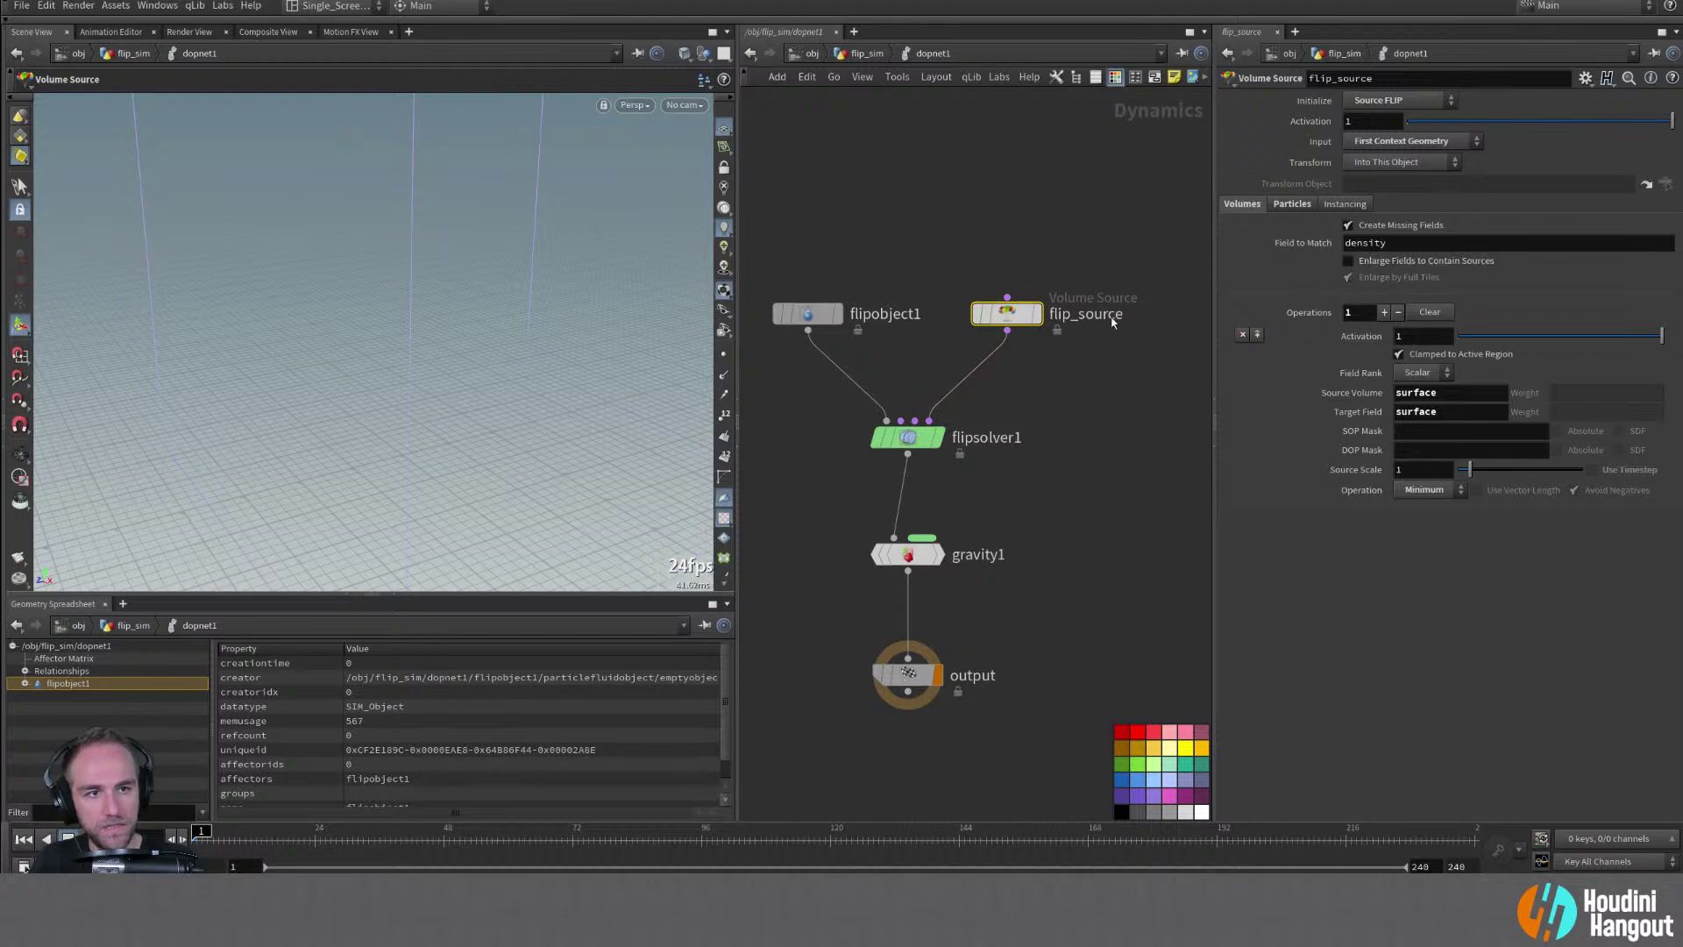
click(807, 313)
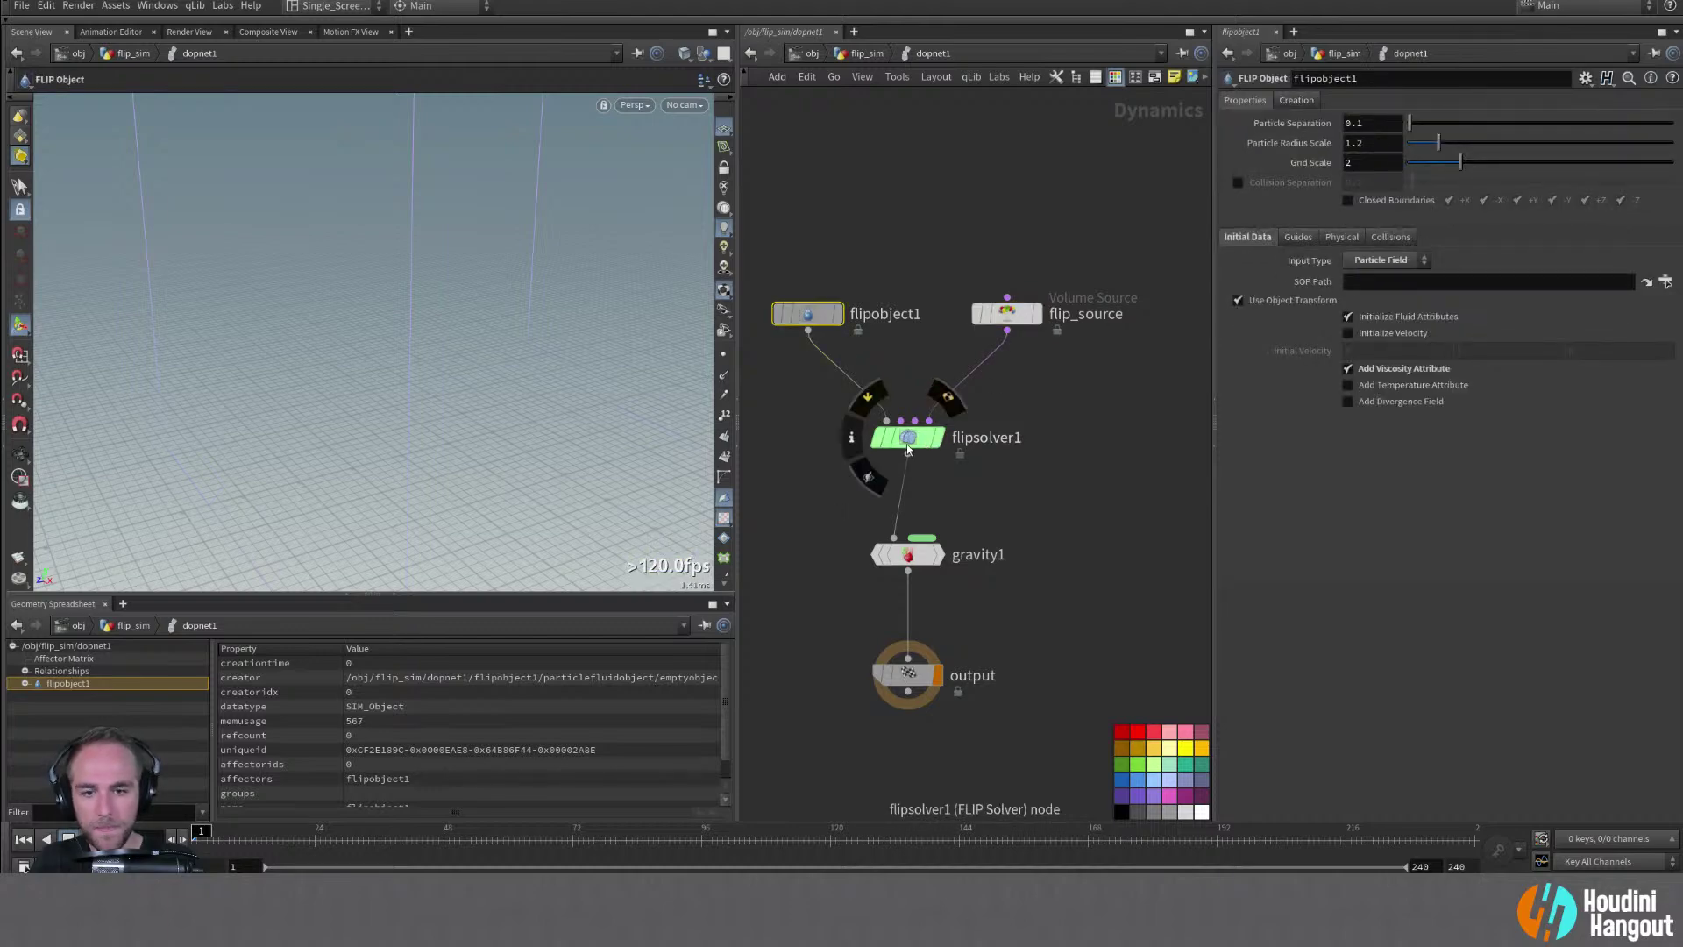
click(906, 444)
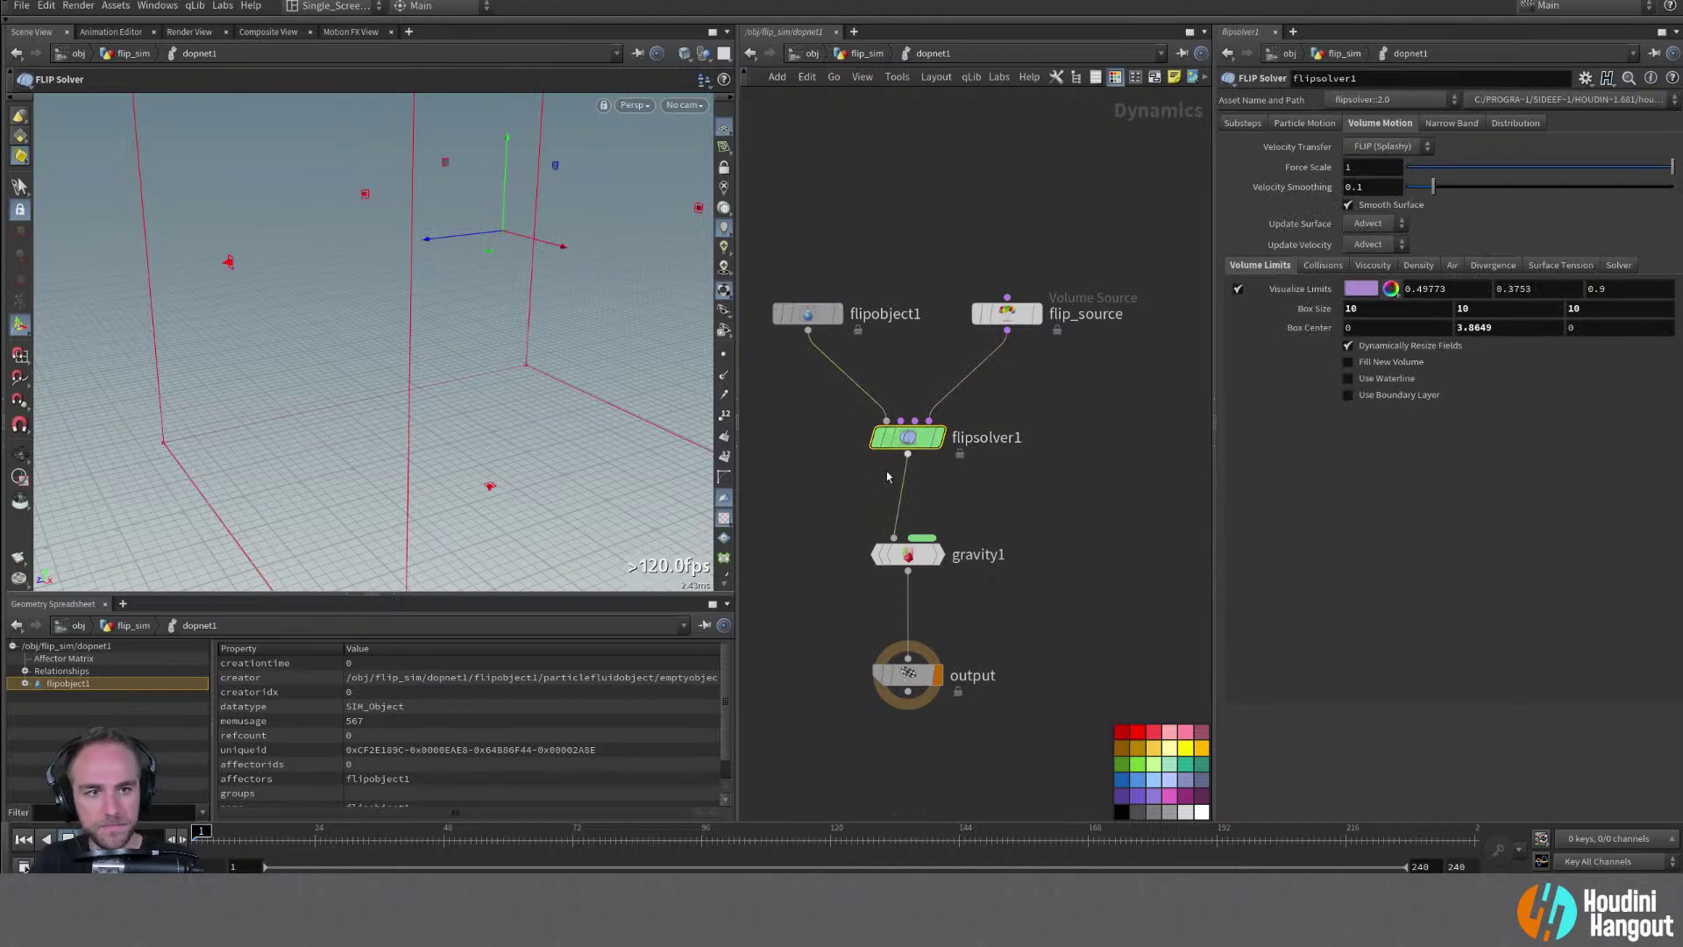
Insert a Merge node on the wire between flipsolver1 and gravity1
middle_drag(816, 531, 834, 508)
key(Tab)
text(merg)
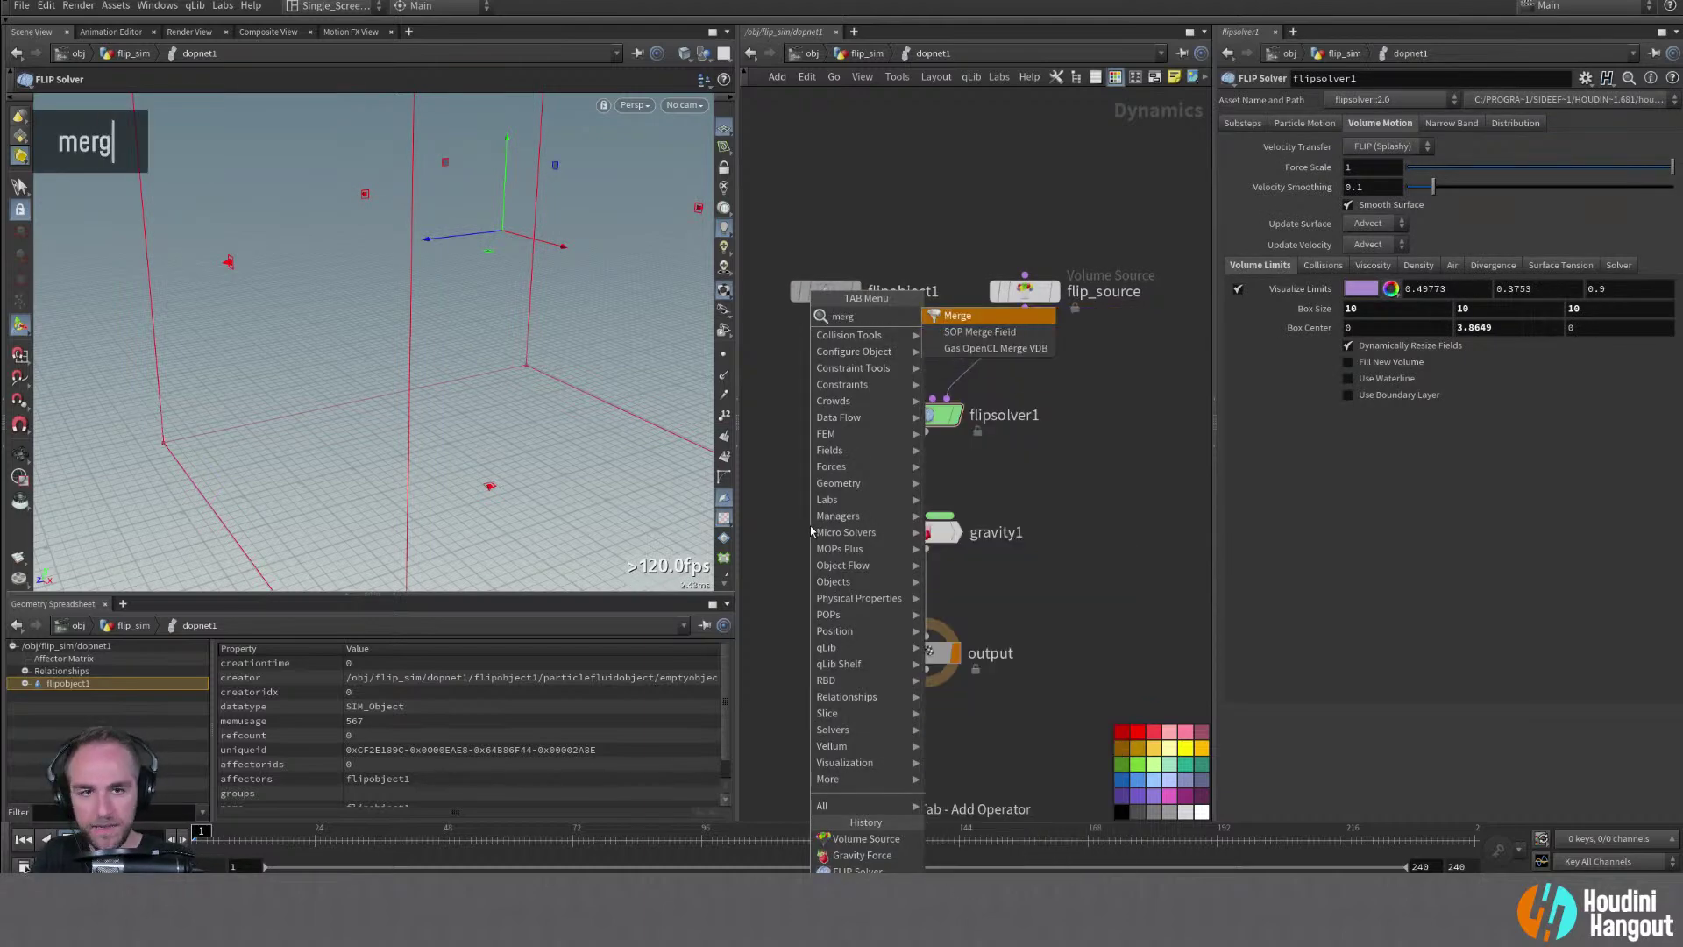
key(Return)
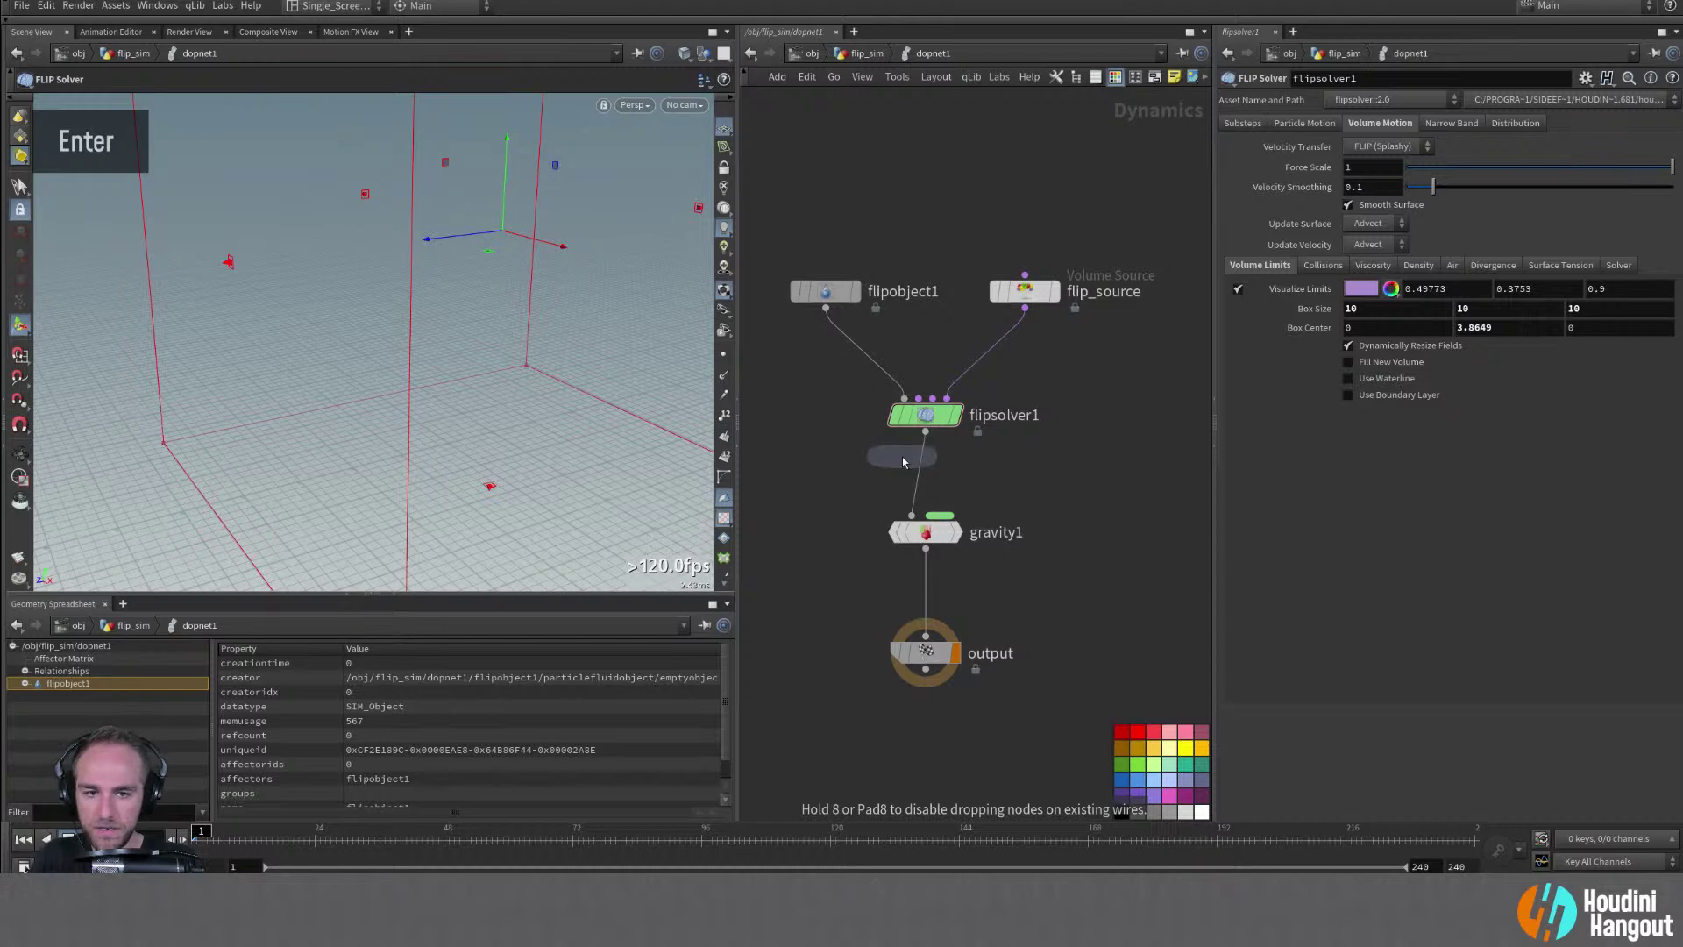
click(916, 487)
drag(916, 486, 926, 492)
Add a Static Object node beside flipsolver1
middle_drag(862, 511, 947, 570)
key(Tab)
text(stat)
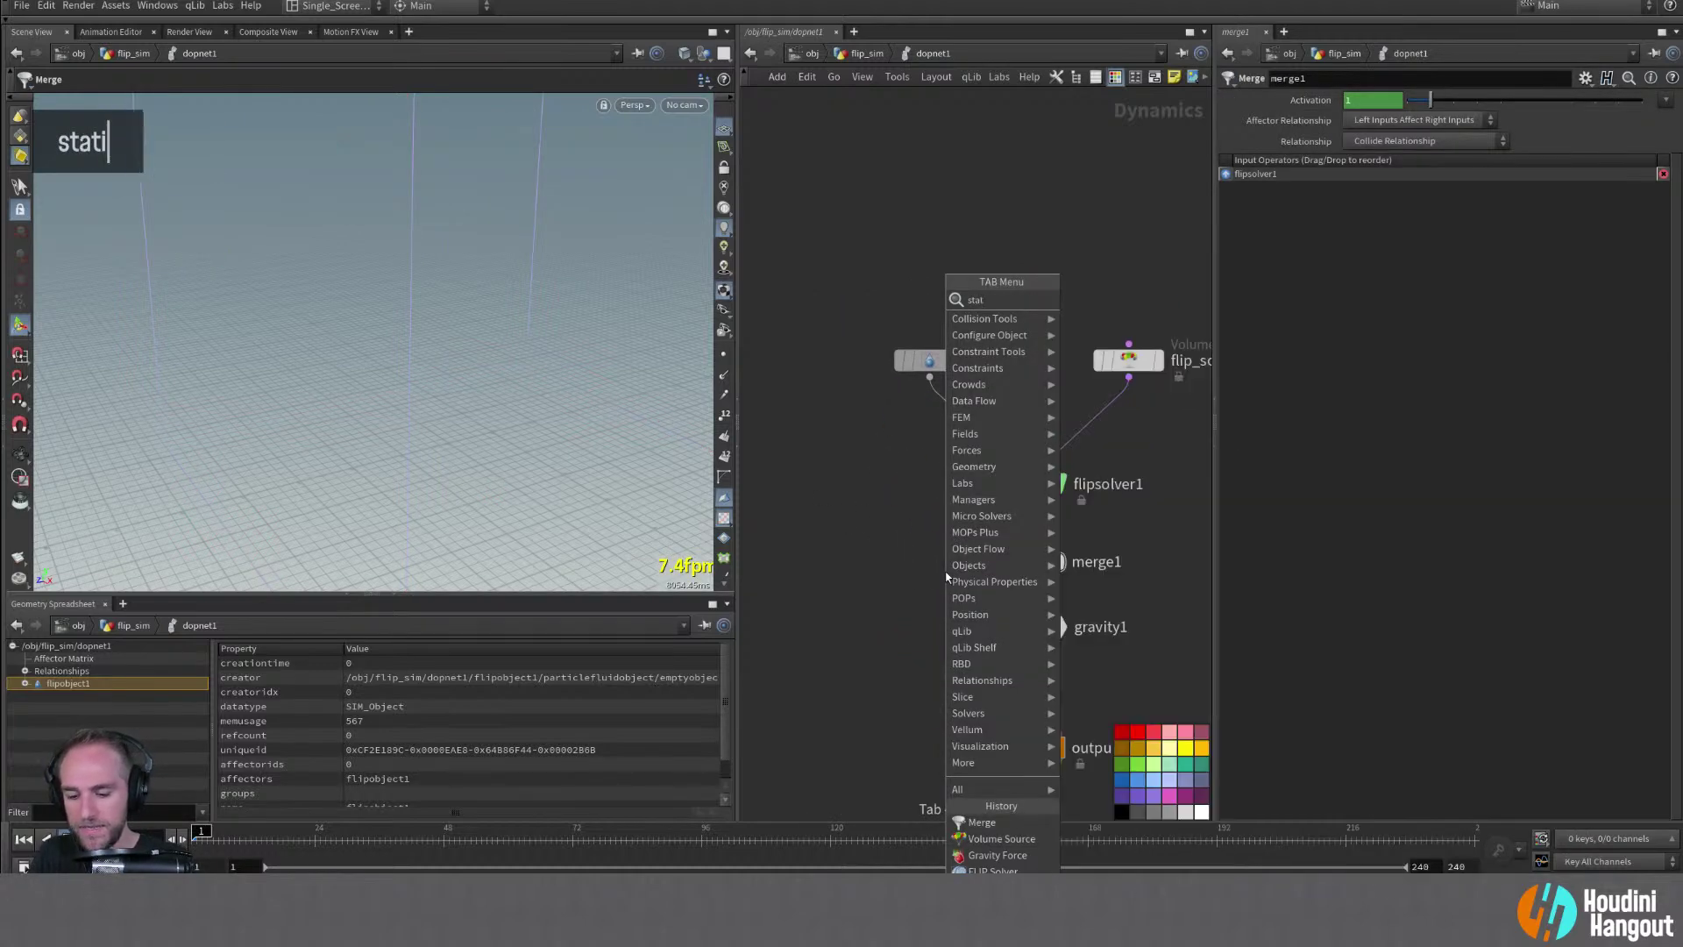
key(Return)
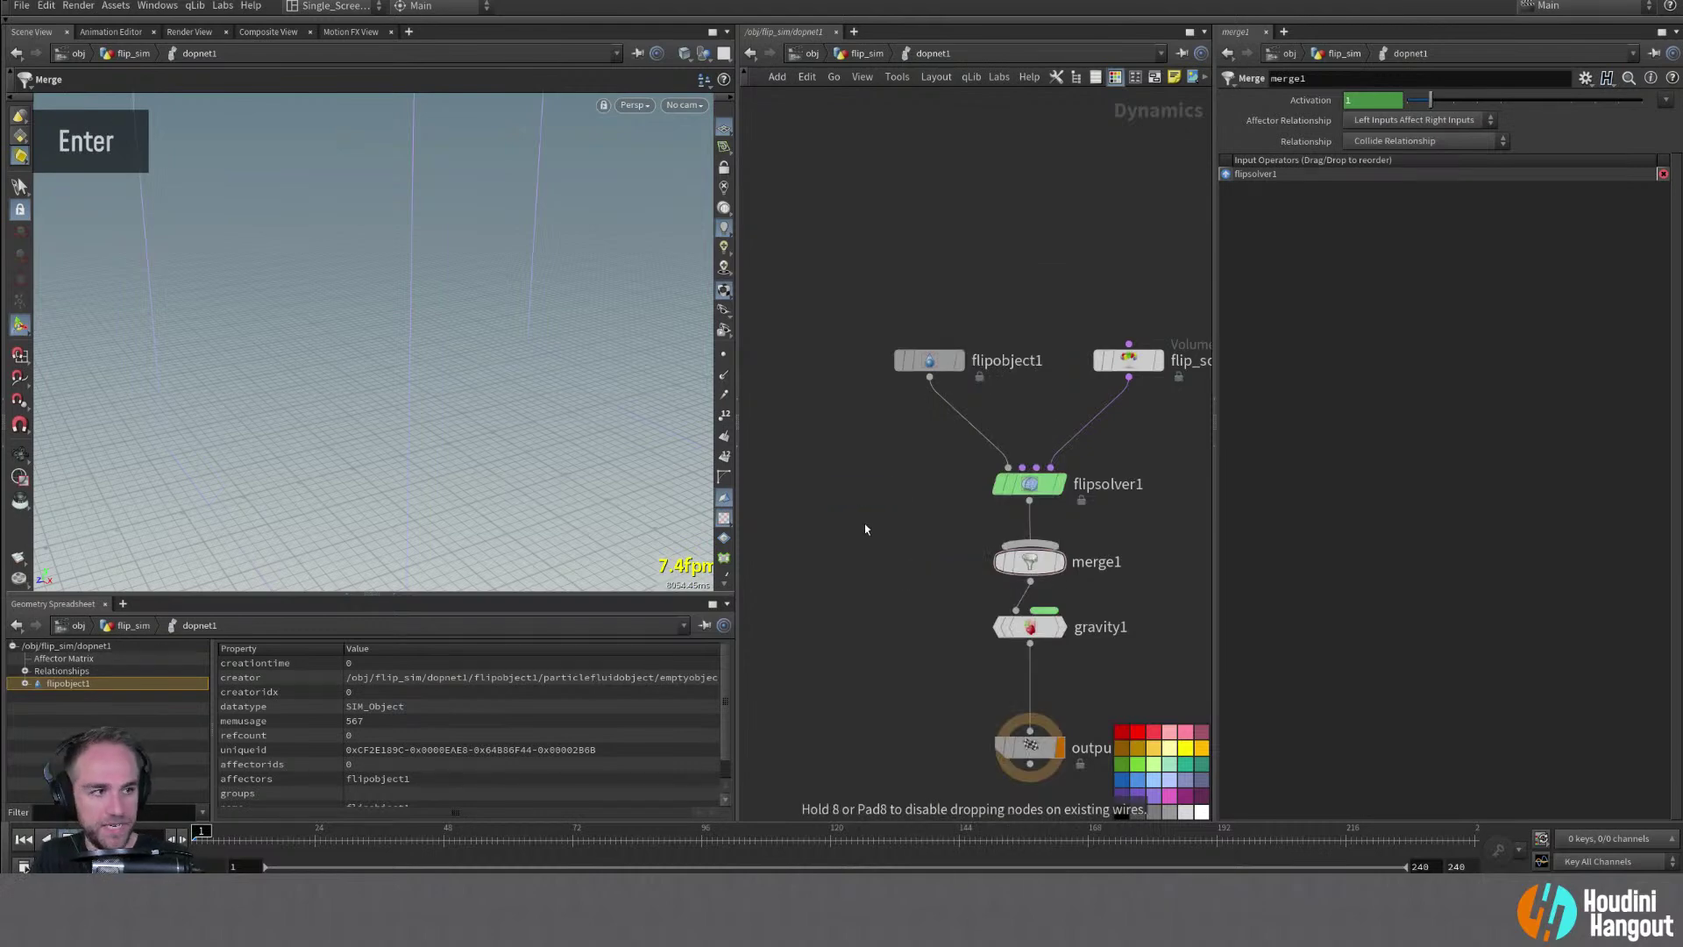
double_click(856, 493)
Wire staticobject1 into merge1 and reverse the merge inputs so staticobject1 comes before flipsolver1
drag(856, 508, 1023, 578)
double_click(1025, 579)
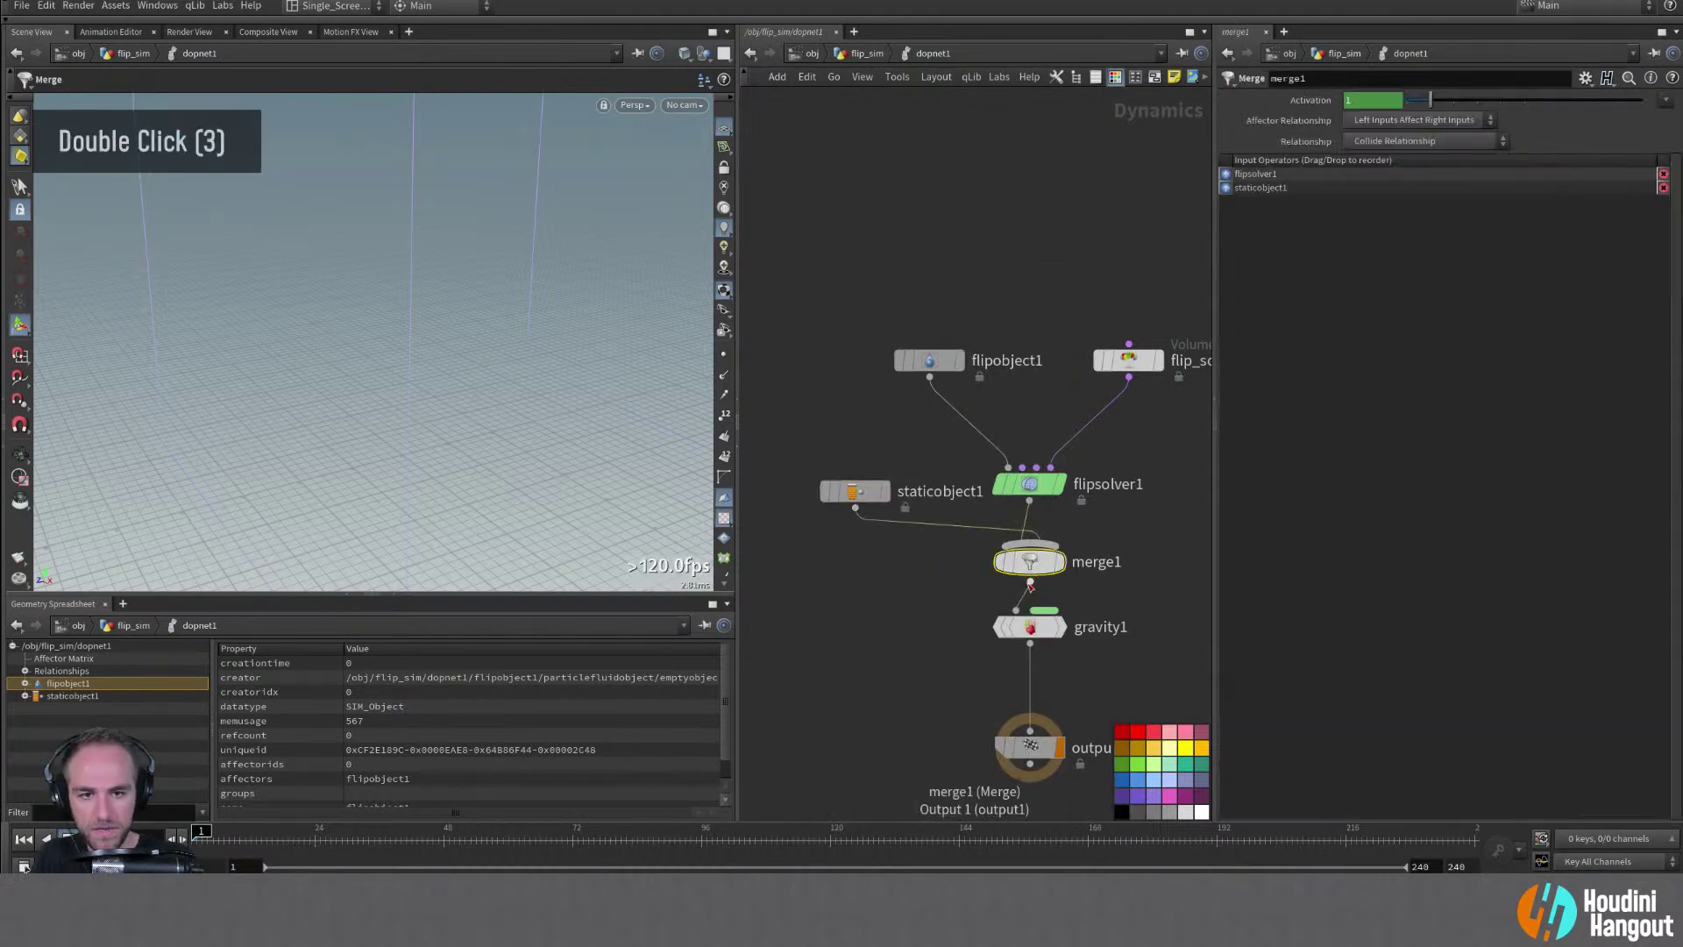
key(shift+r)
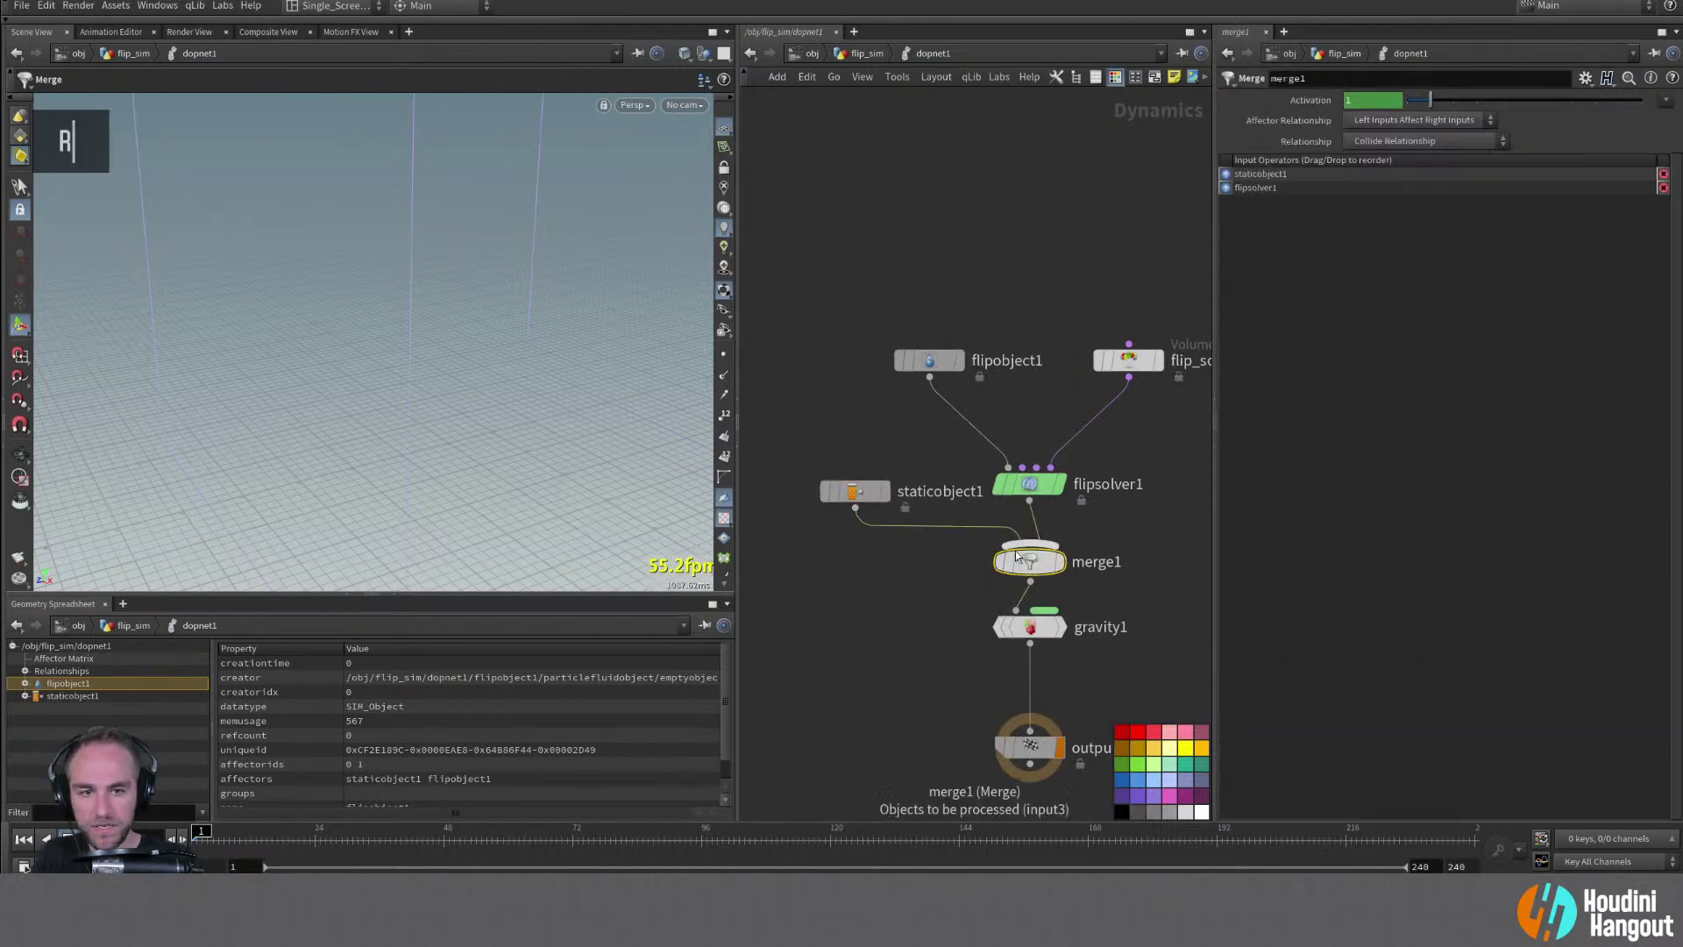
Set staticobject1's SOP Path to the expression `opinputpath("..",1)` so it reads the DOP network's second input
drag(843, 491, 829, 458)
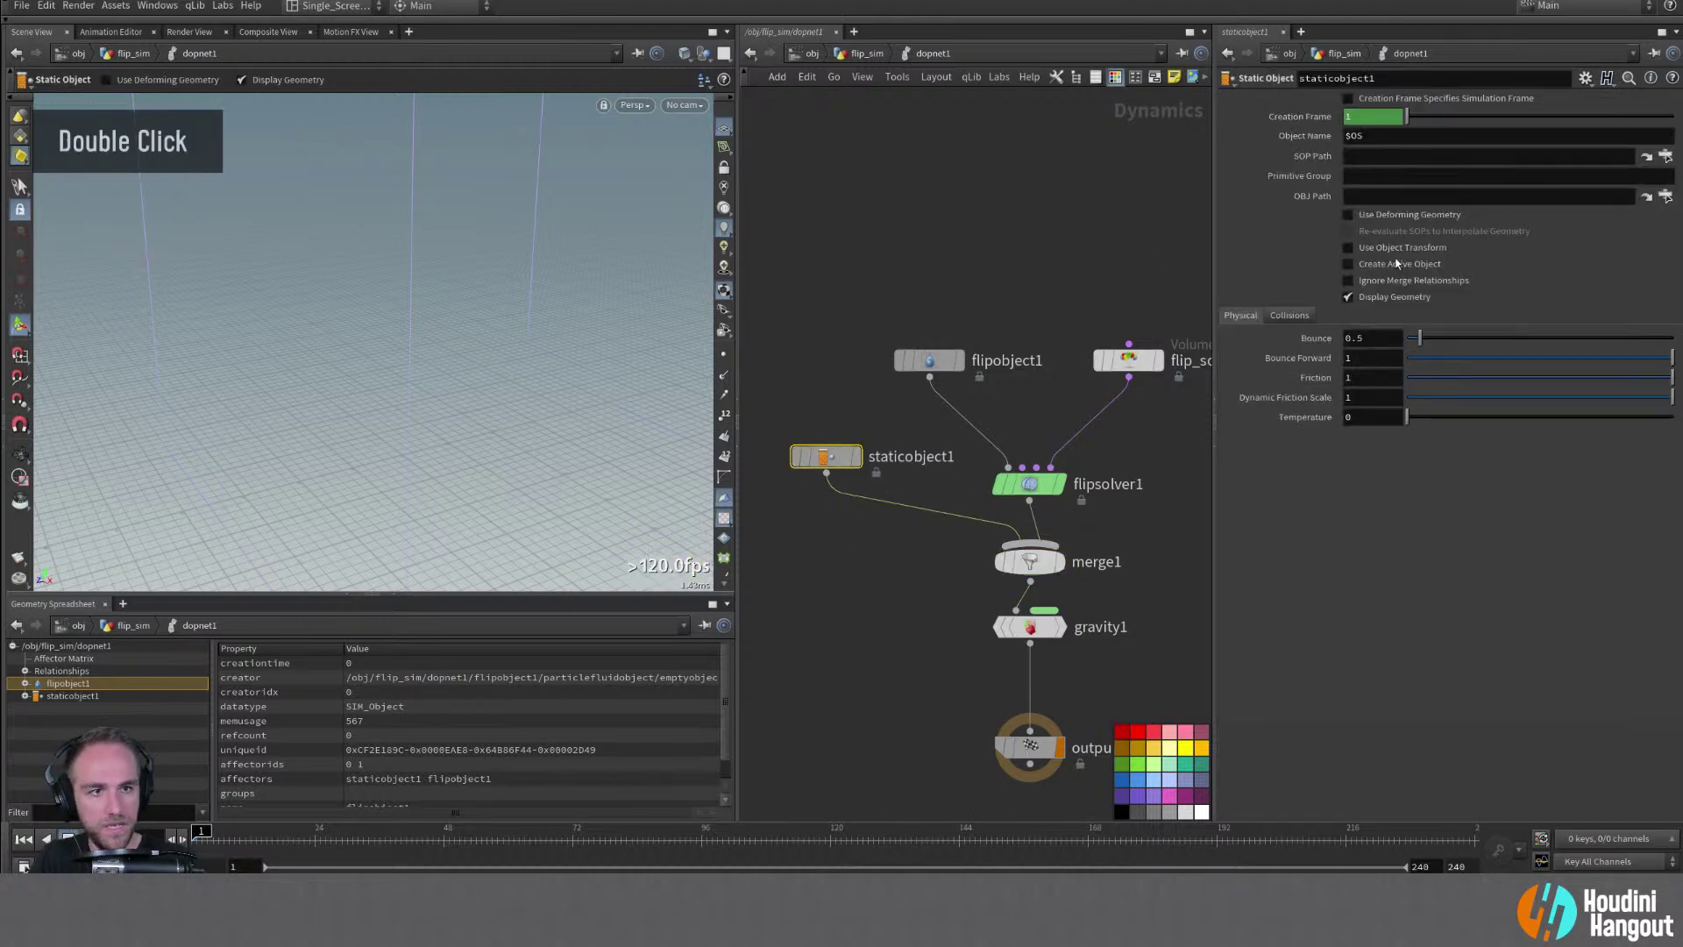
click(1368, 159)
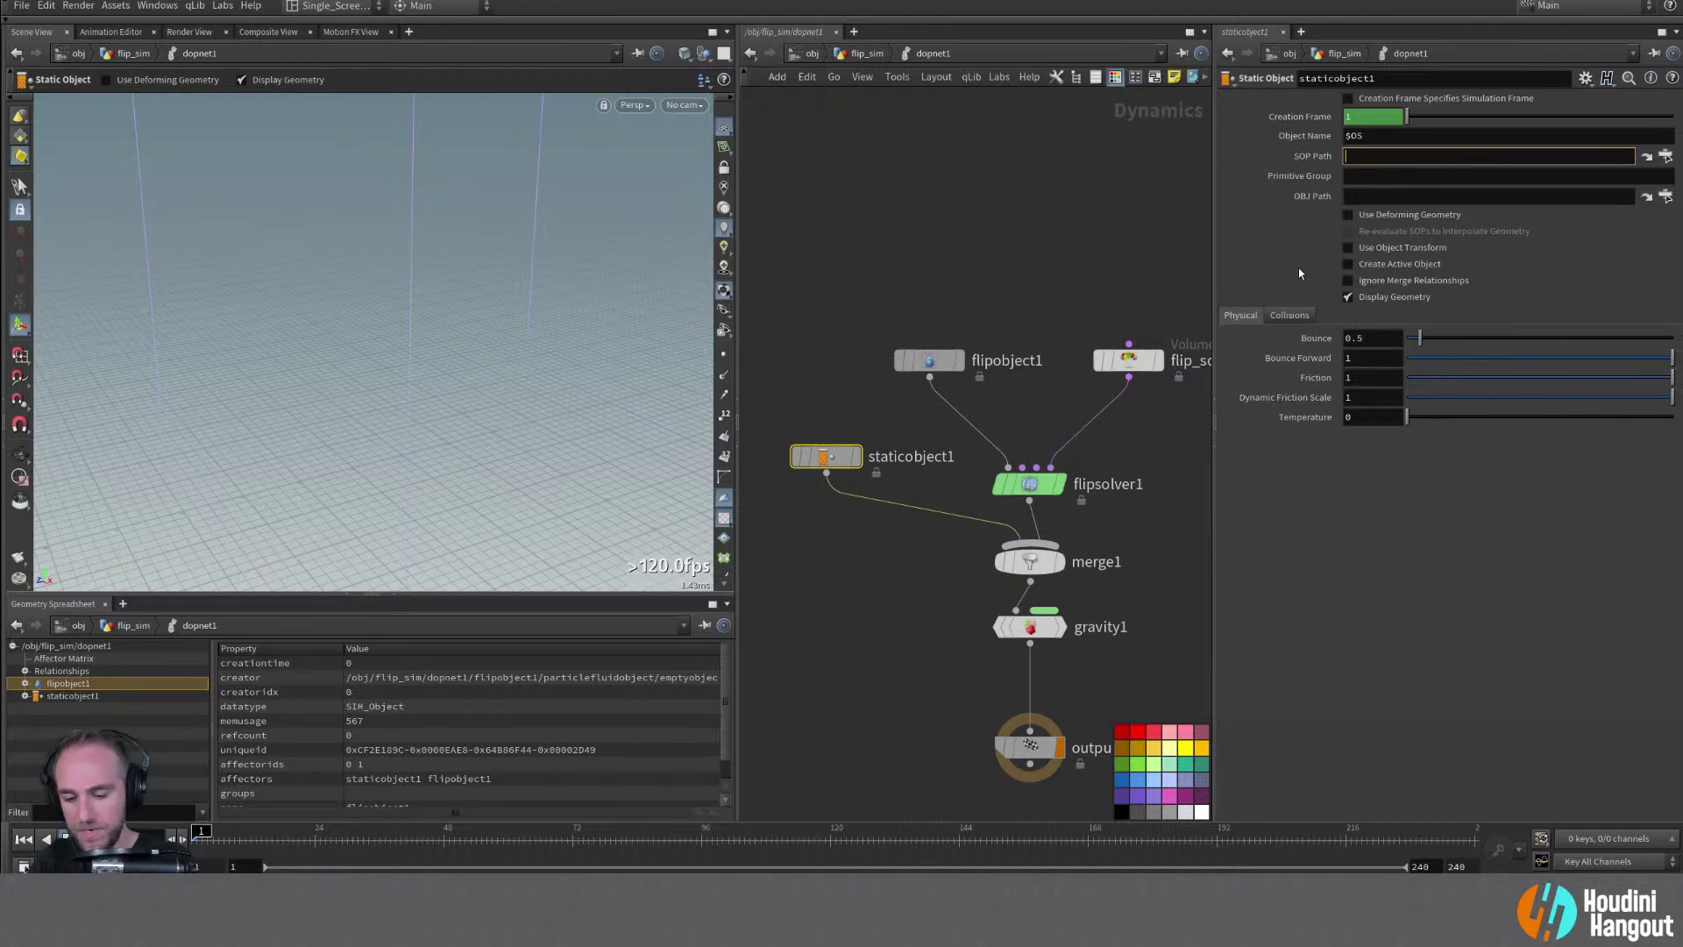
text(`opin)
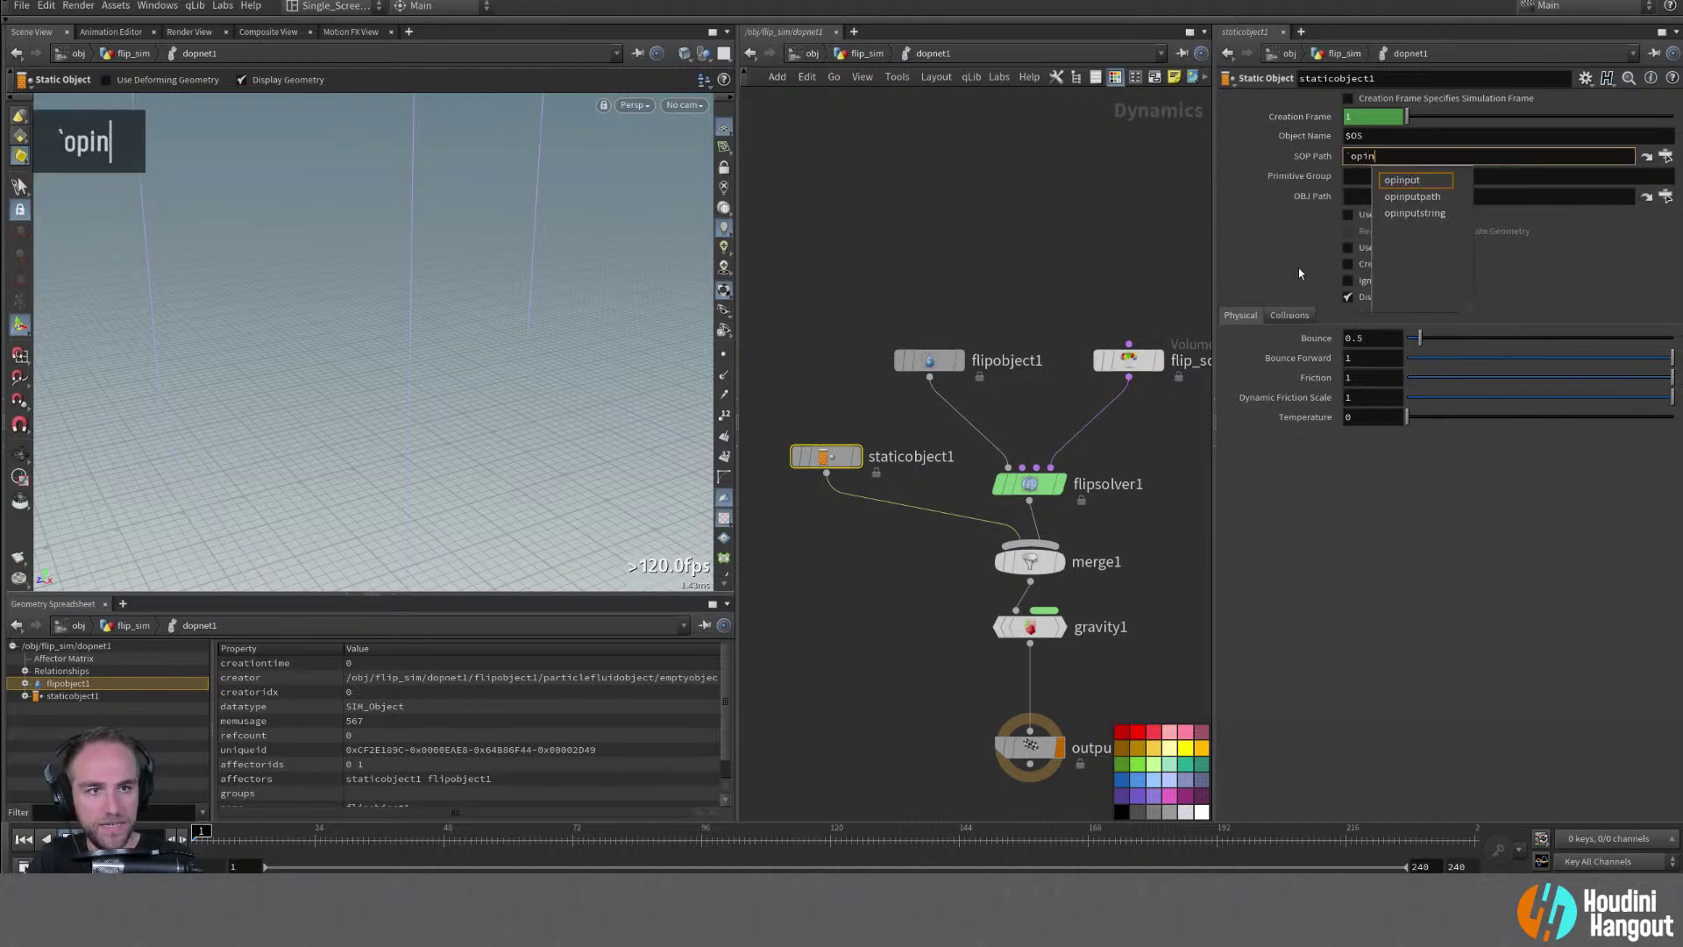
key(Down)
key(Return)
text((*)
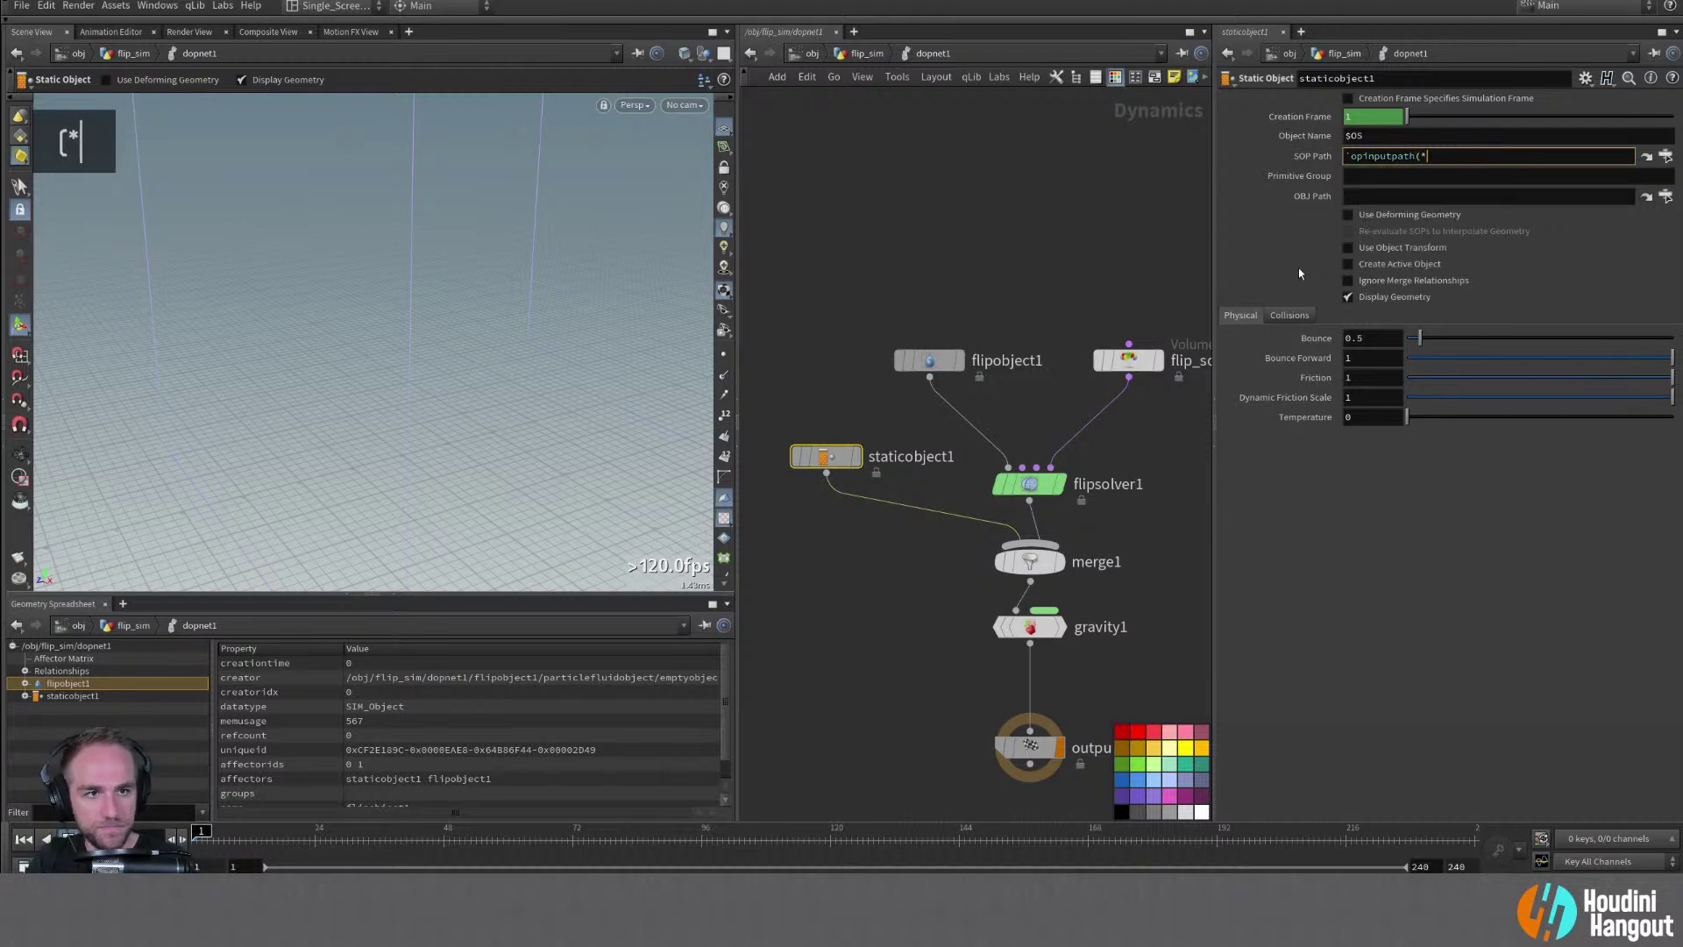
key(BackSpace)
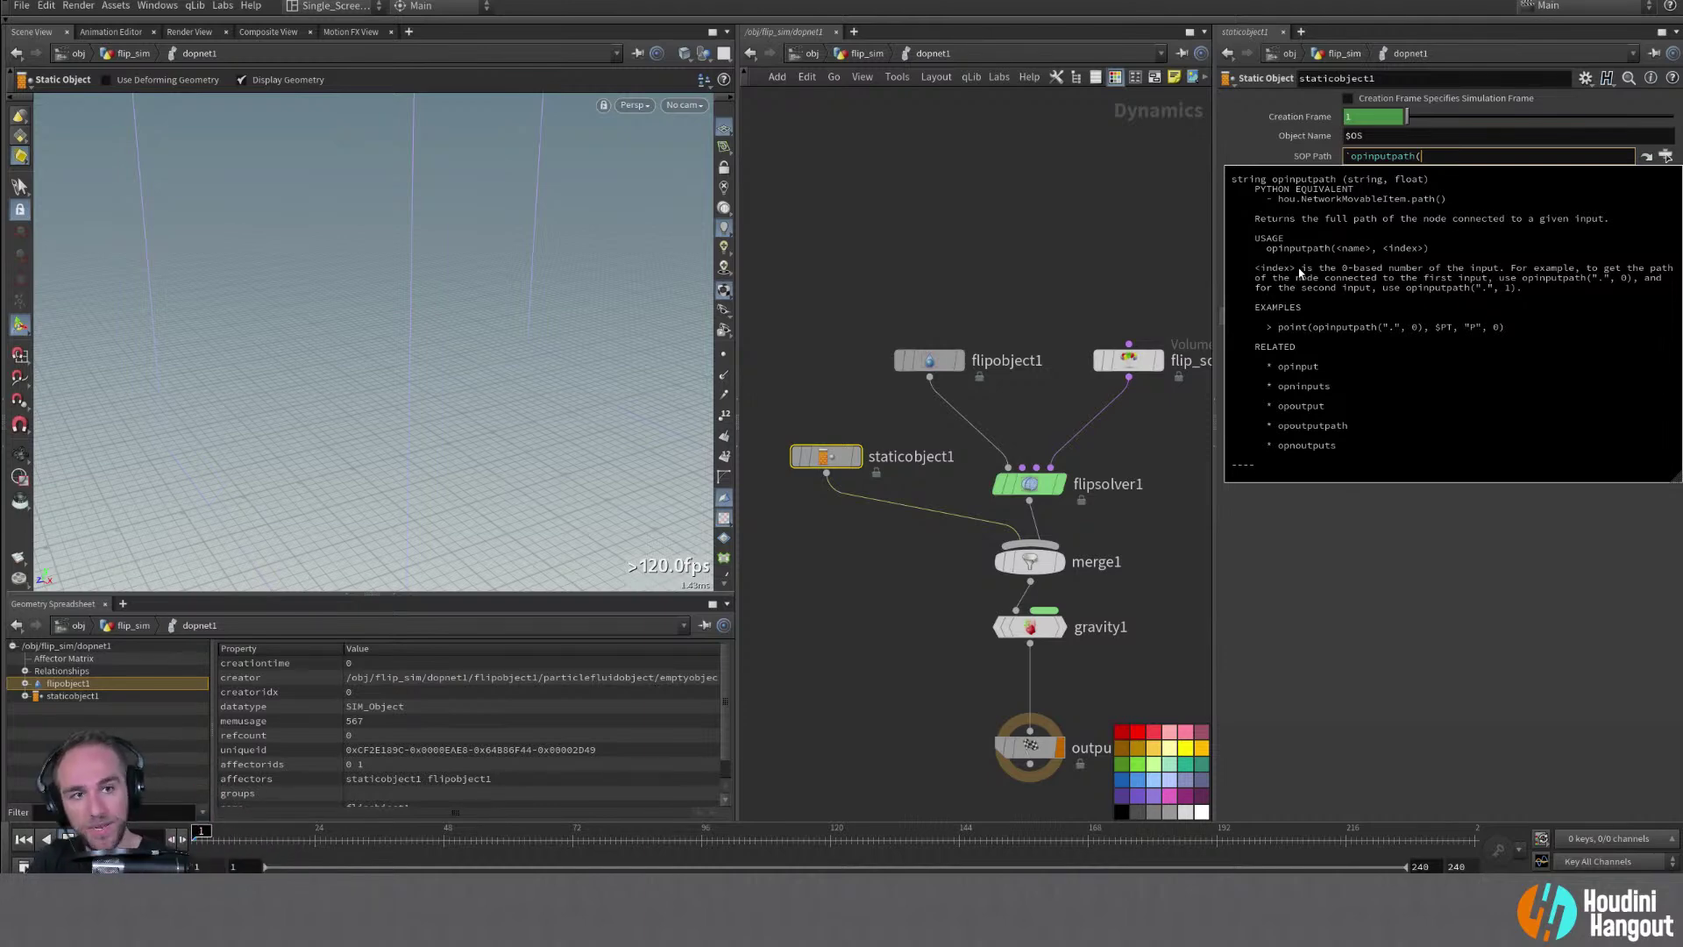
text(".)
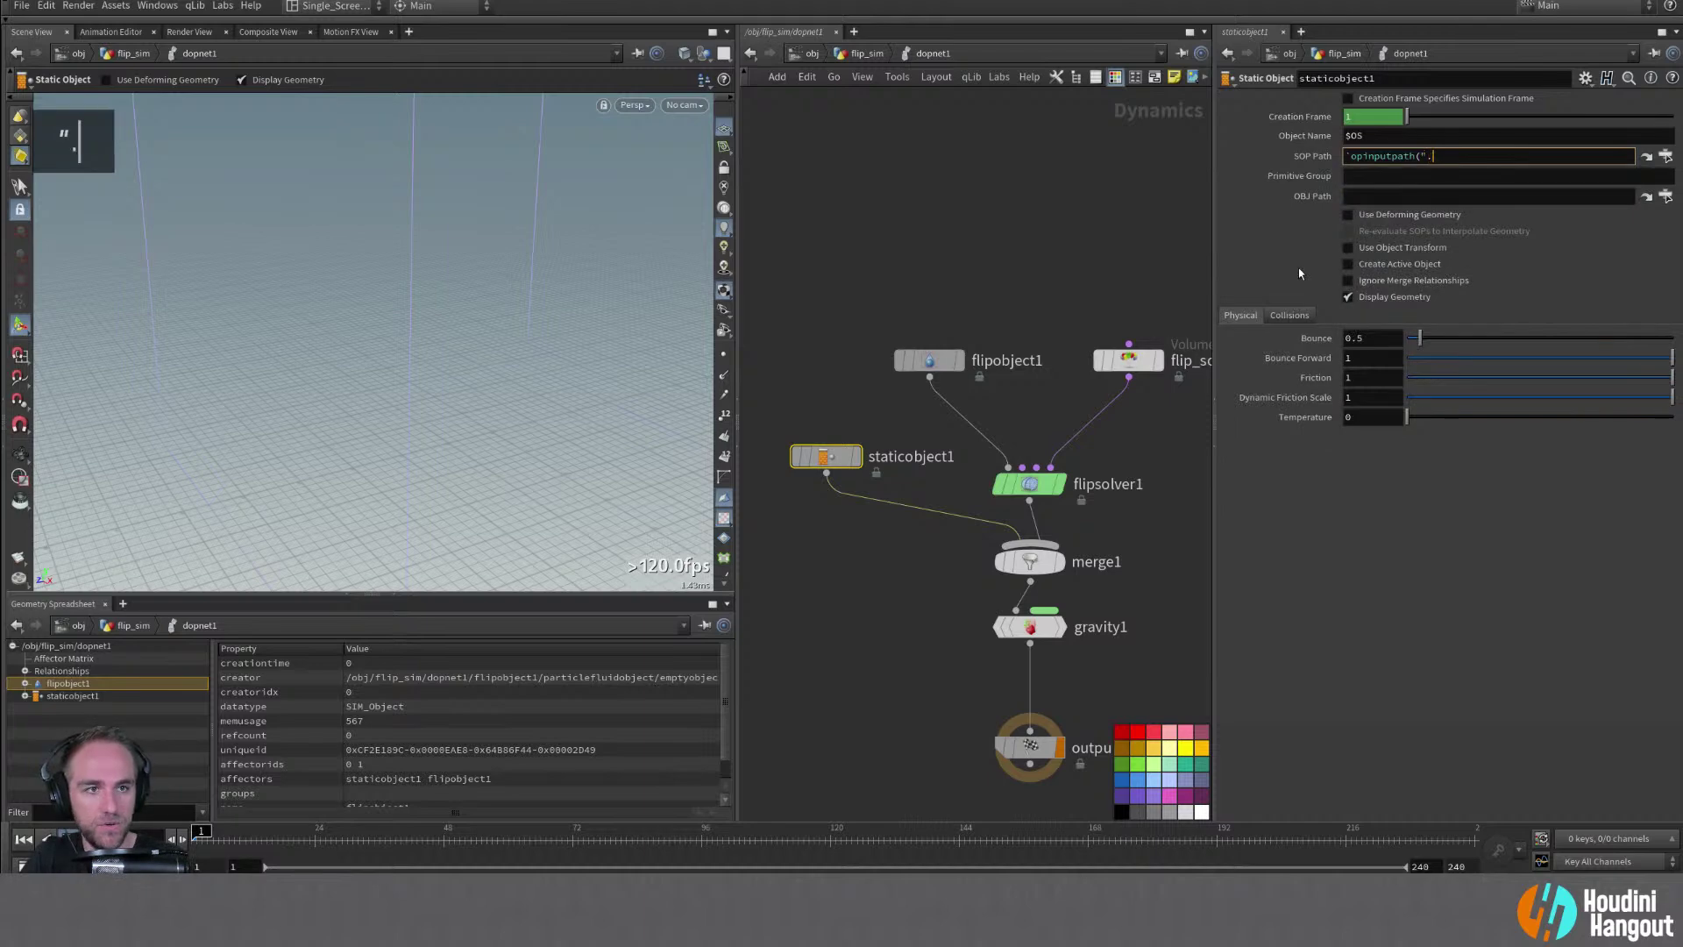
text(.",)
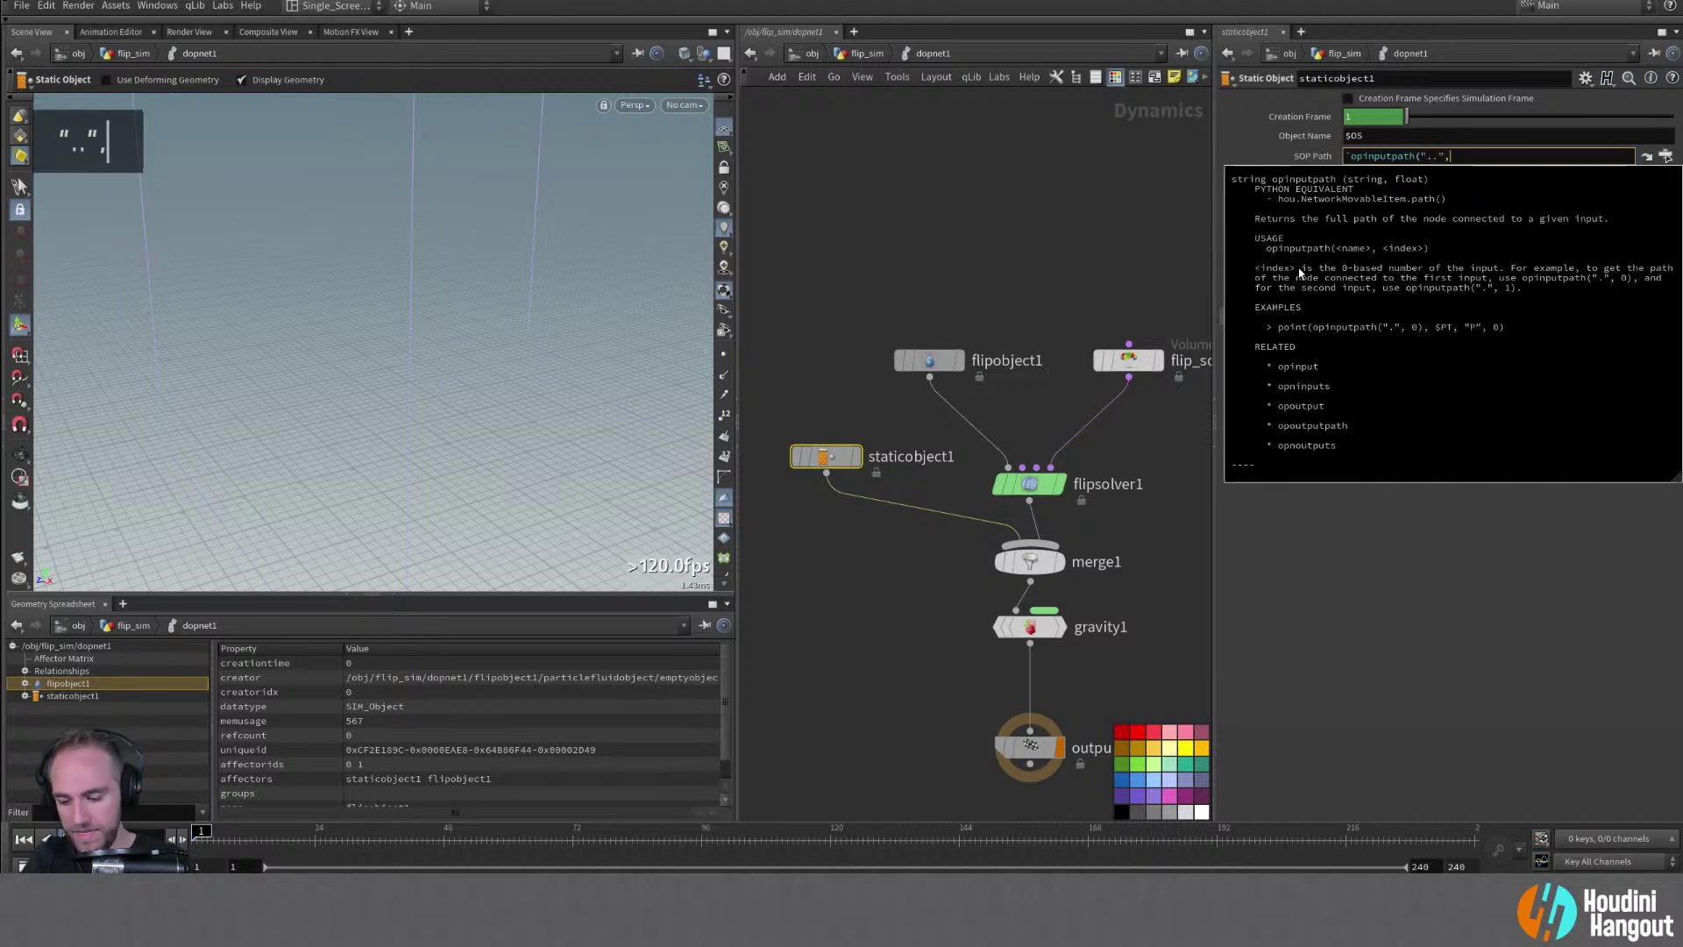
text(1))
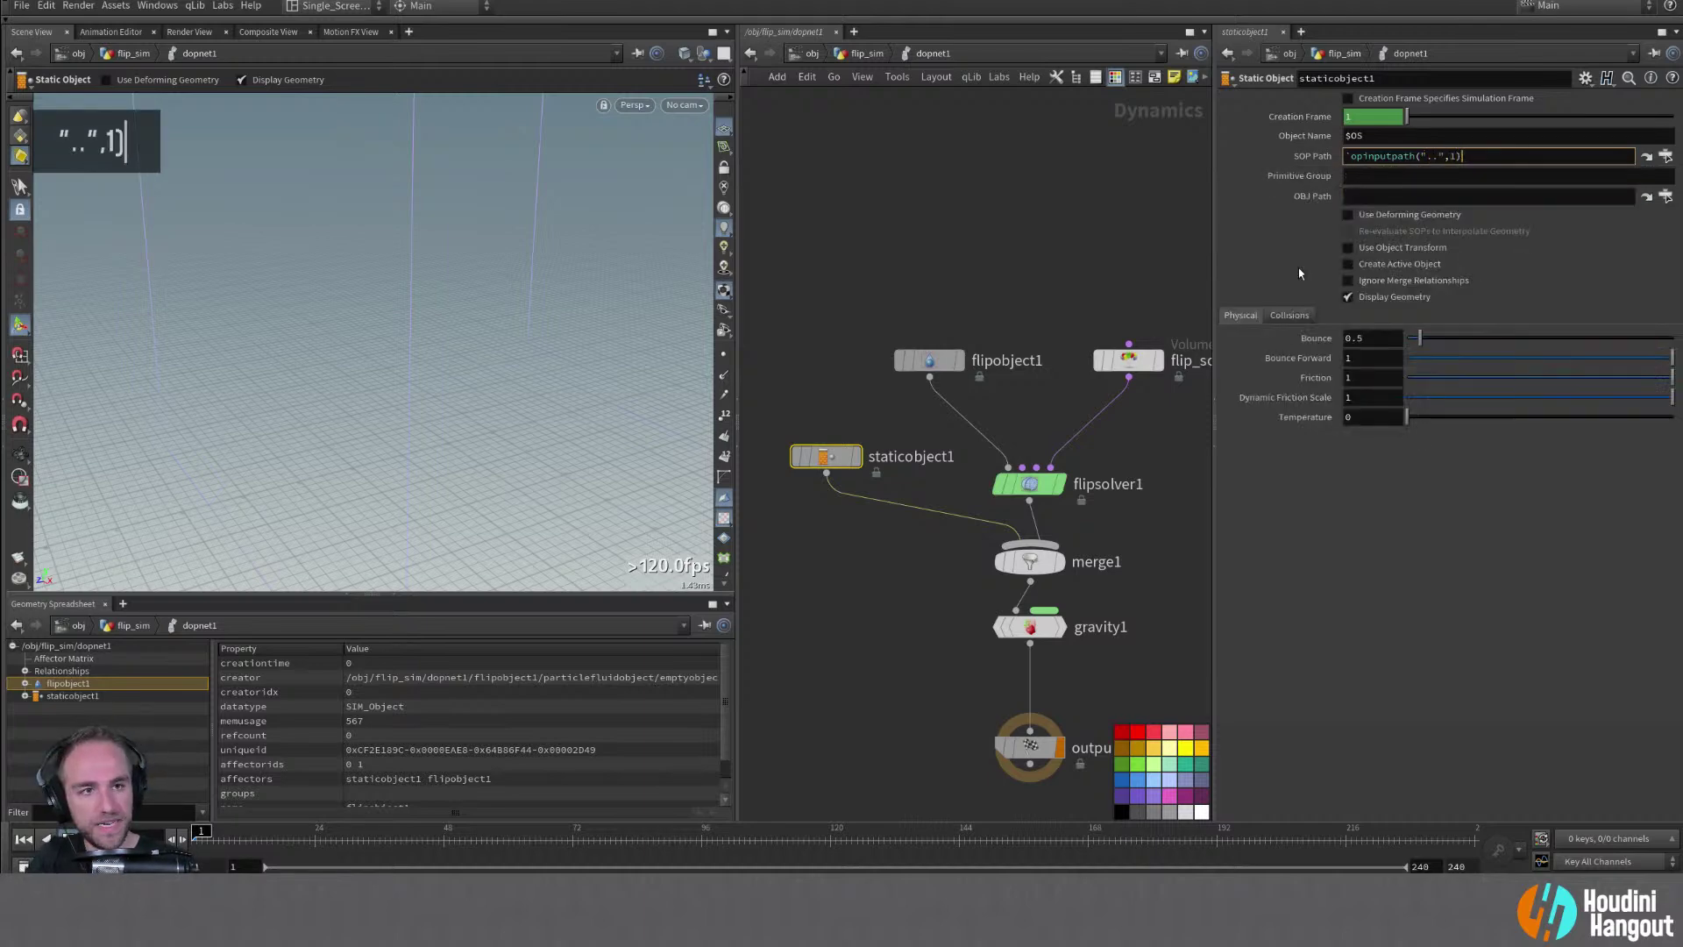
text(`)
key(Return)
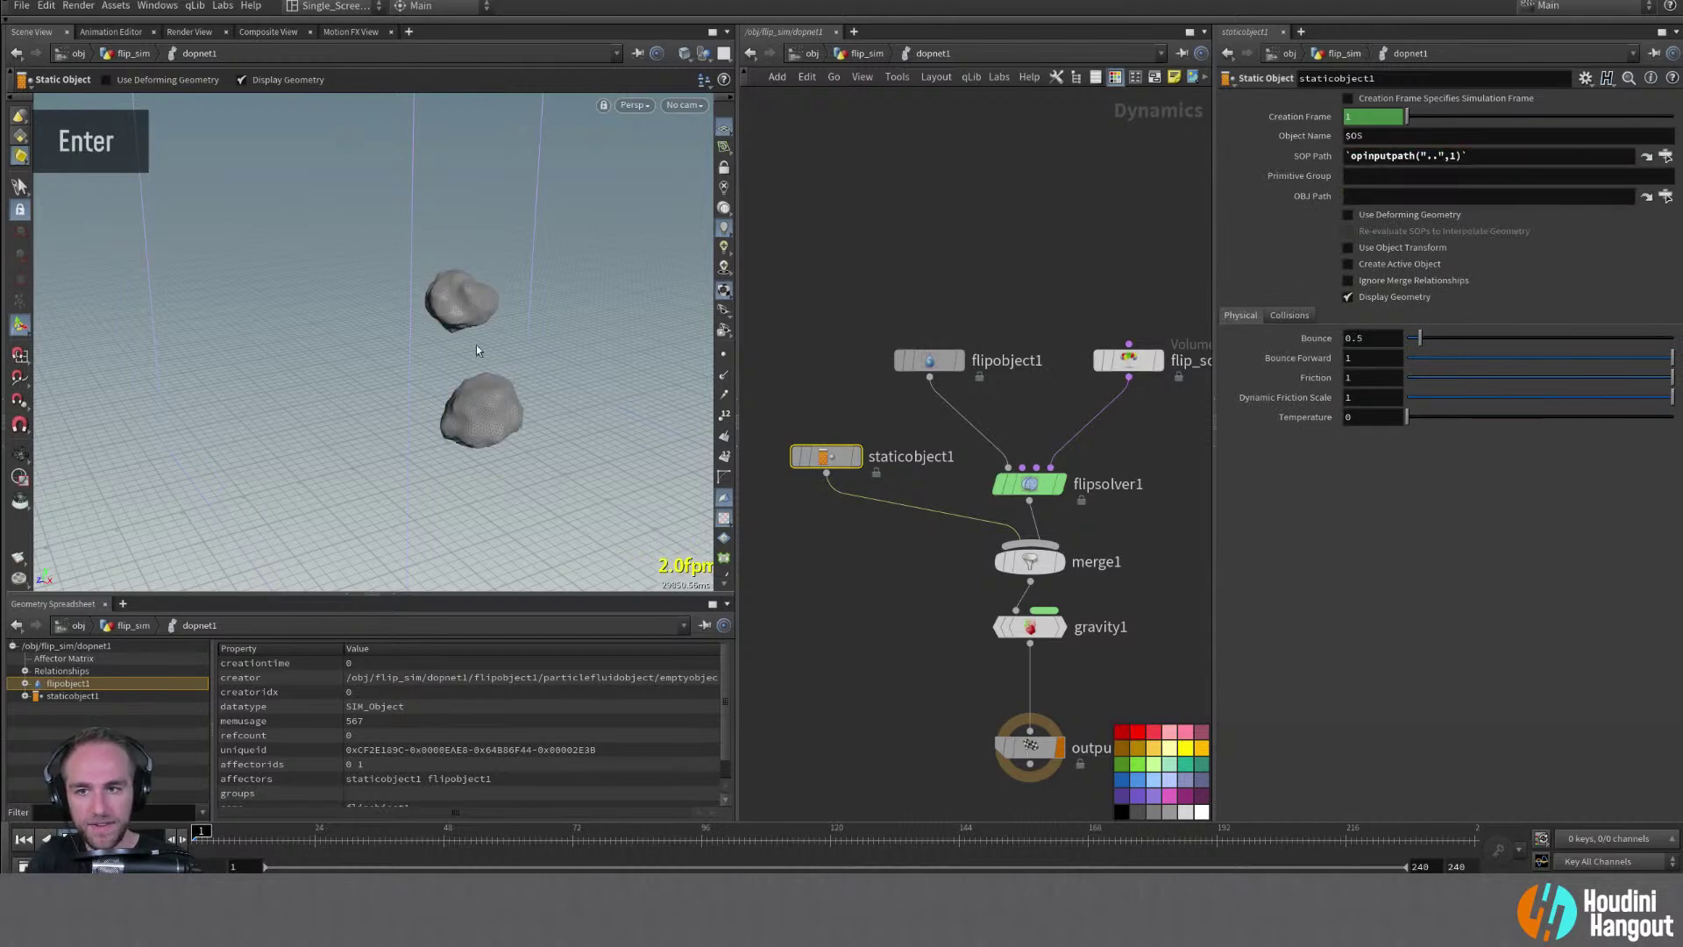
Inspect the rock colliders from several angles, the evaluated SOP Path and staticobject1's collision volume settings
alt+drag(476, 346, 429, 324)
alt+middle_drag(394, 355, 131, 231)
alt+drag(345, 403, 534, 386)
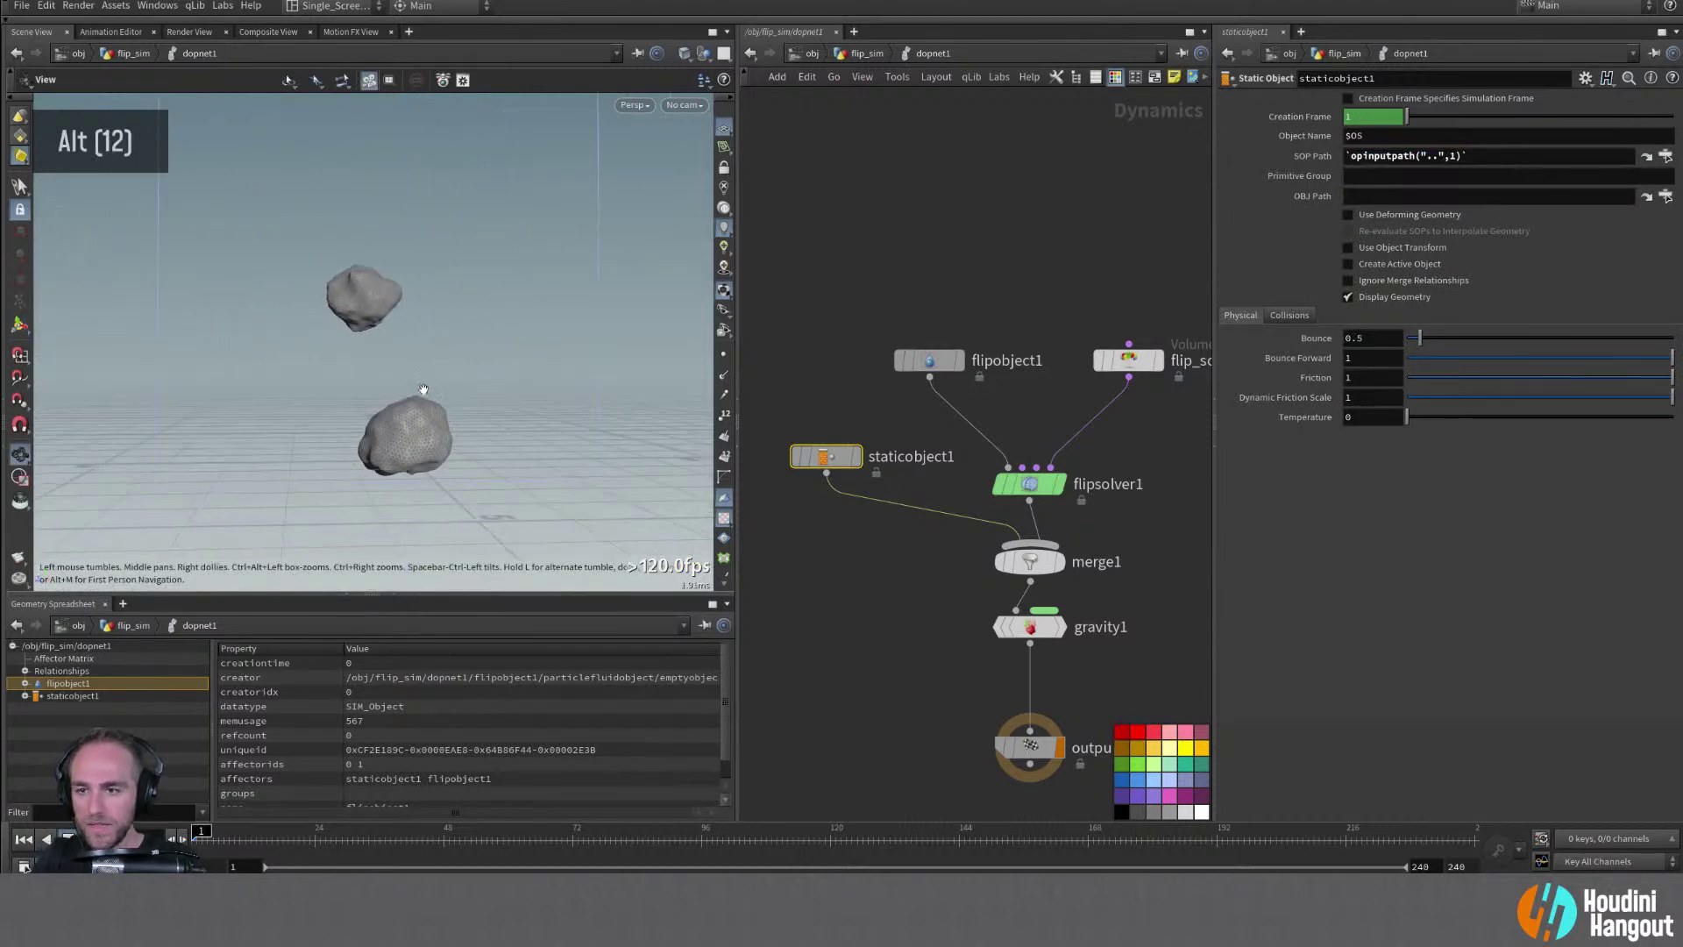
middle_click(1306, 154)
middle_click(1312, 155)
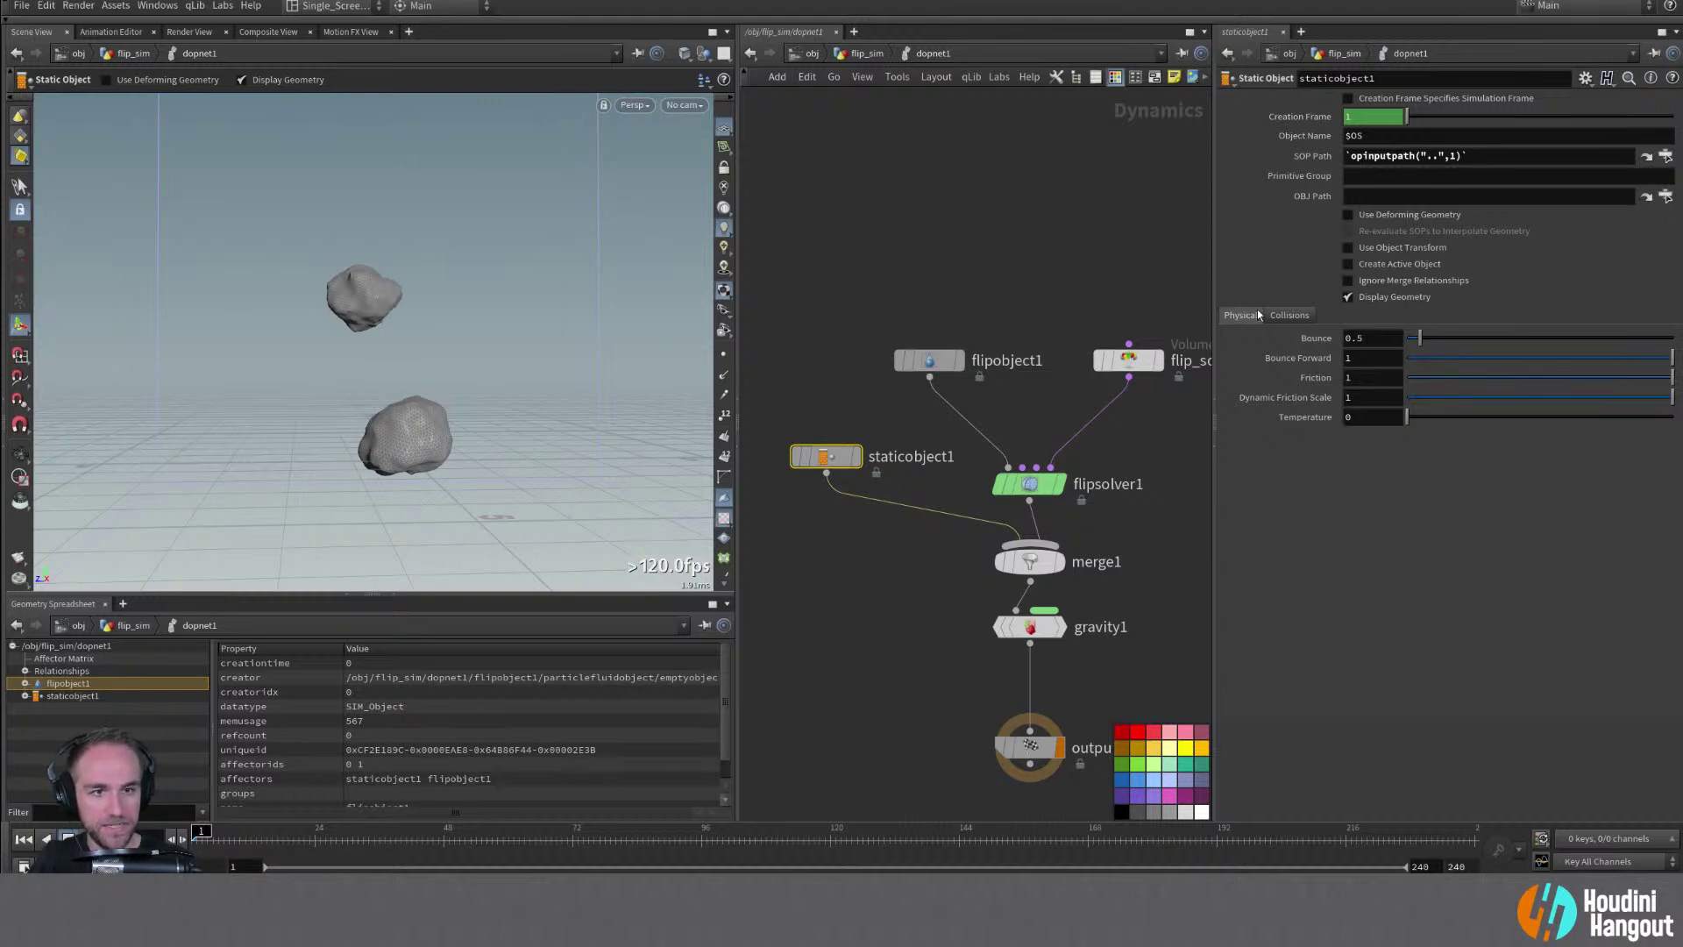
click(1302, 315)
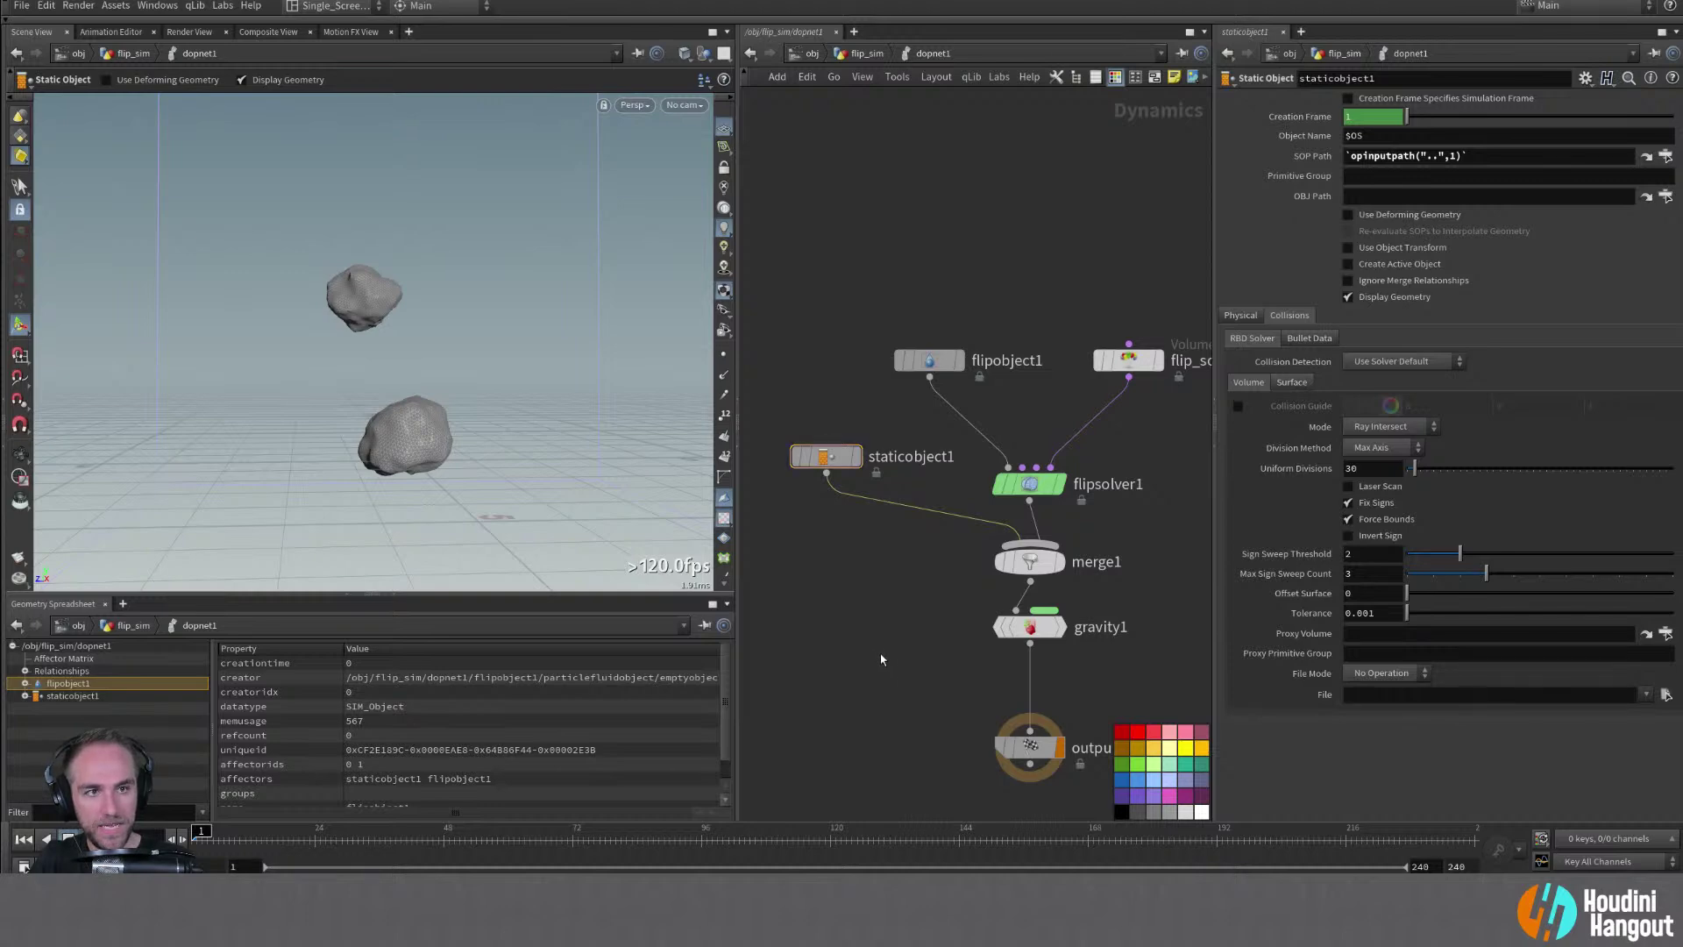
Return to the flip_sim network and add a Collision Source node beside the wire from get_rocks to COLLIDERS
key(u)
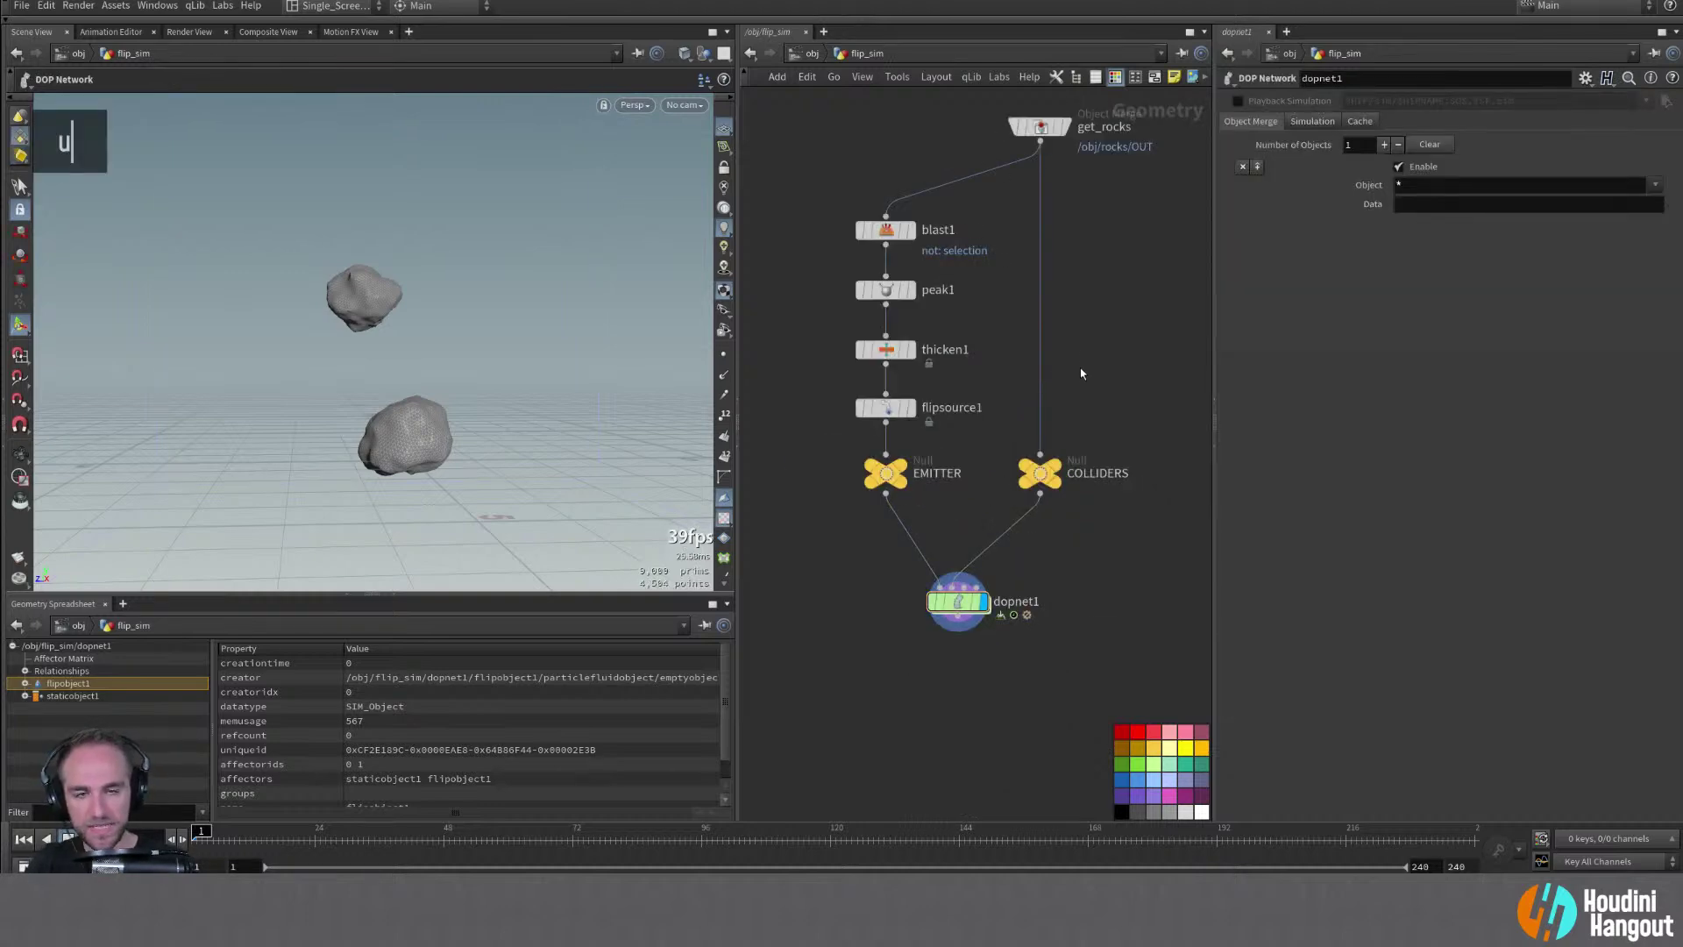
key(Tab)
text(col)
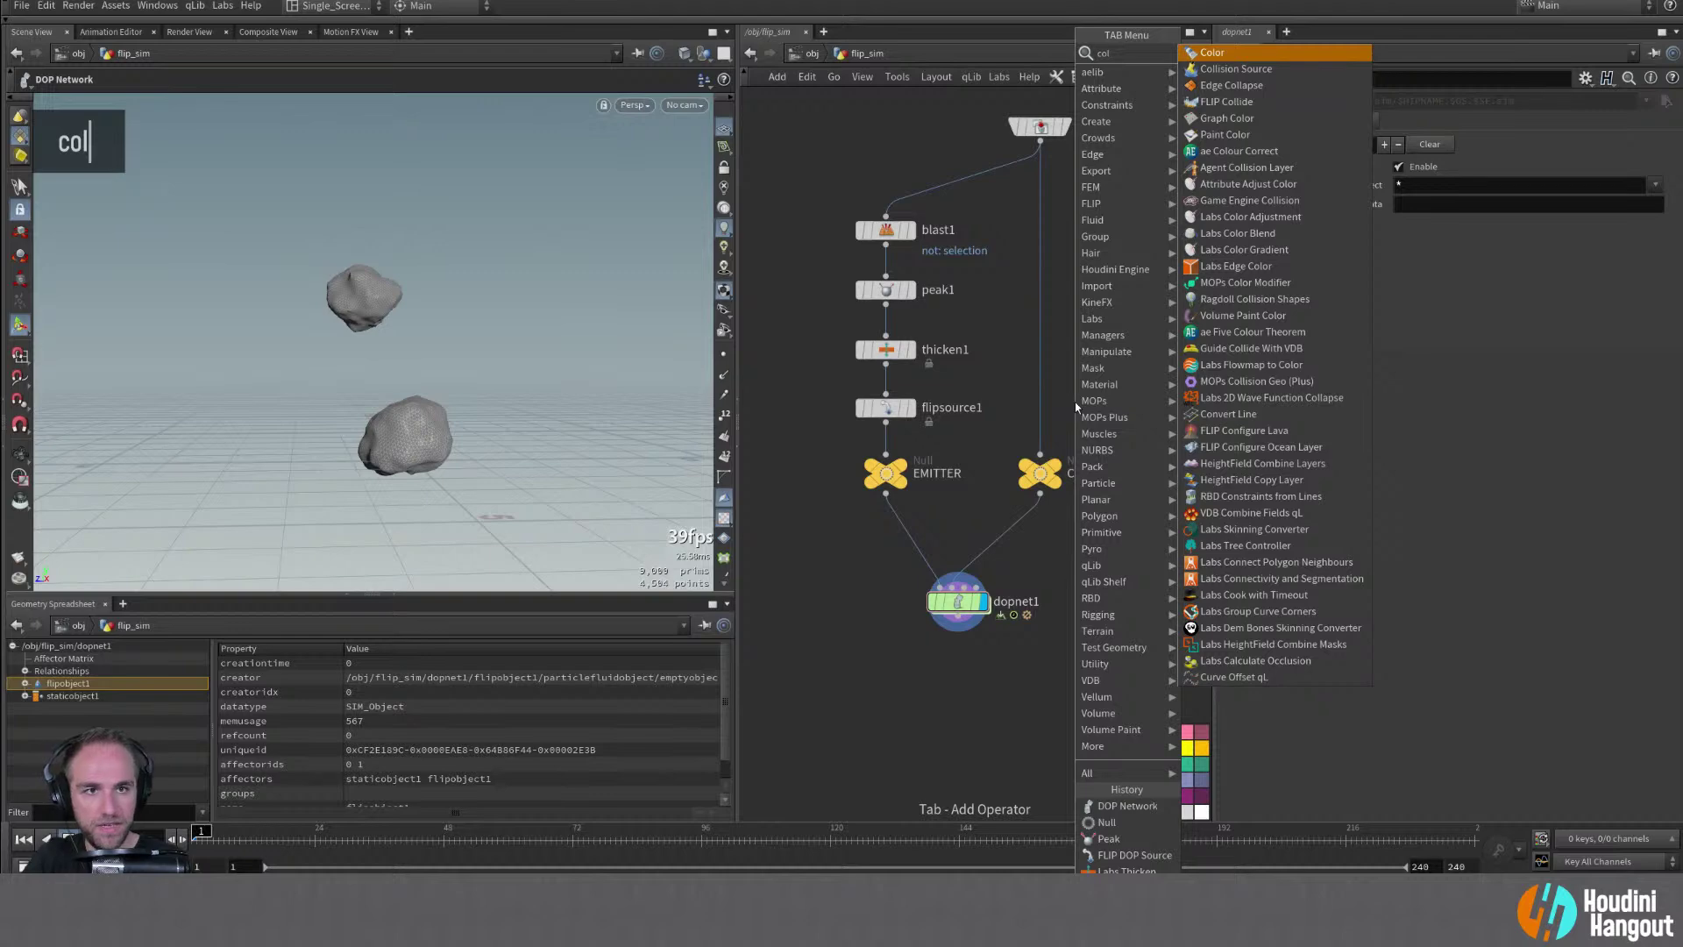
key(Down)
key(Return)
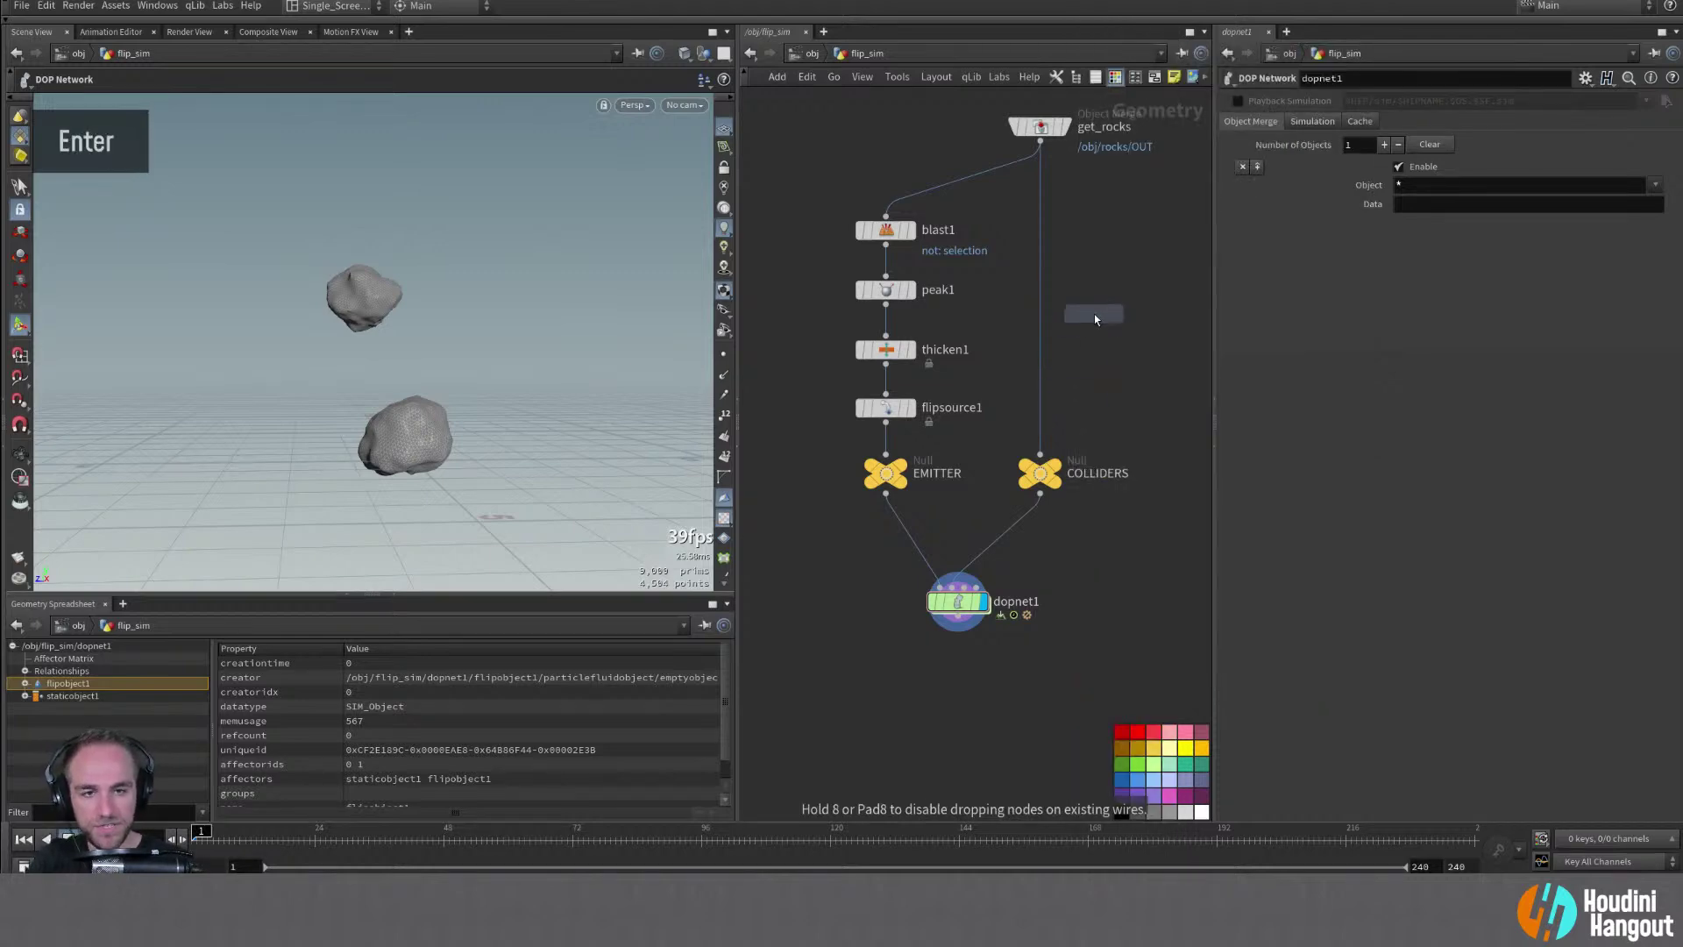
click(1103, 313)
mouse_move(1103, 315)
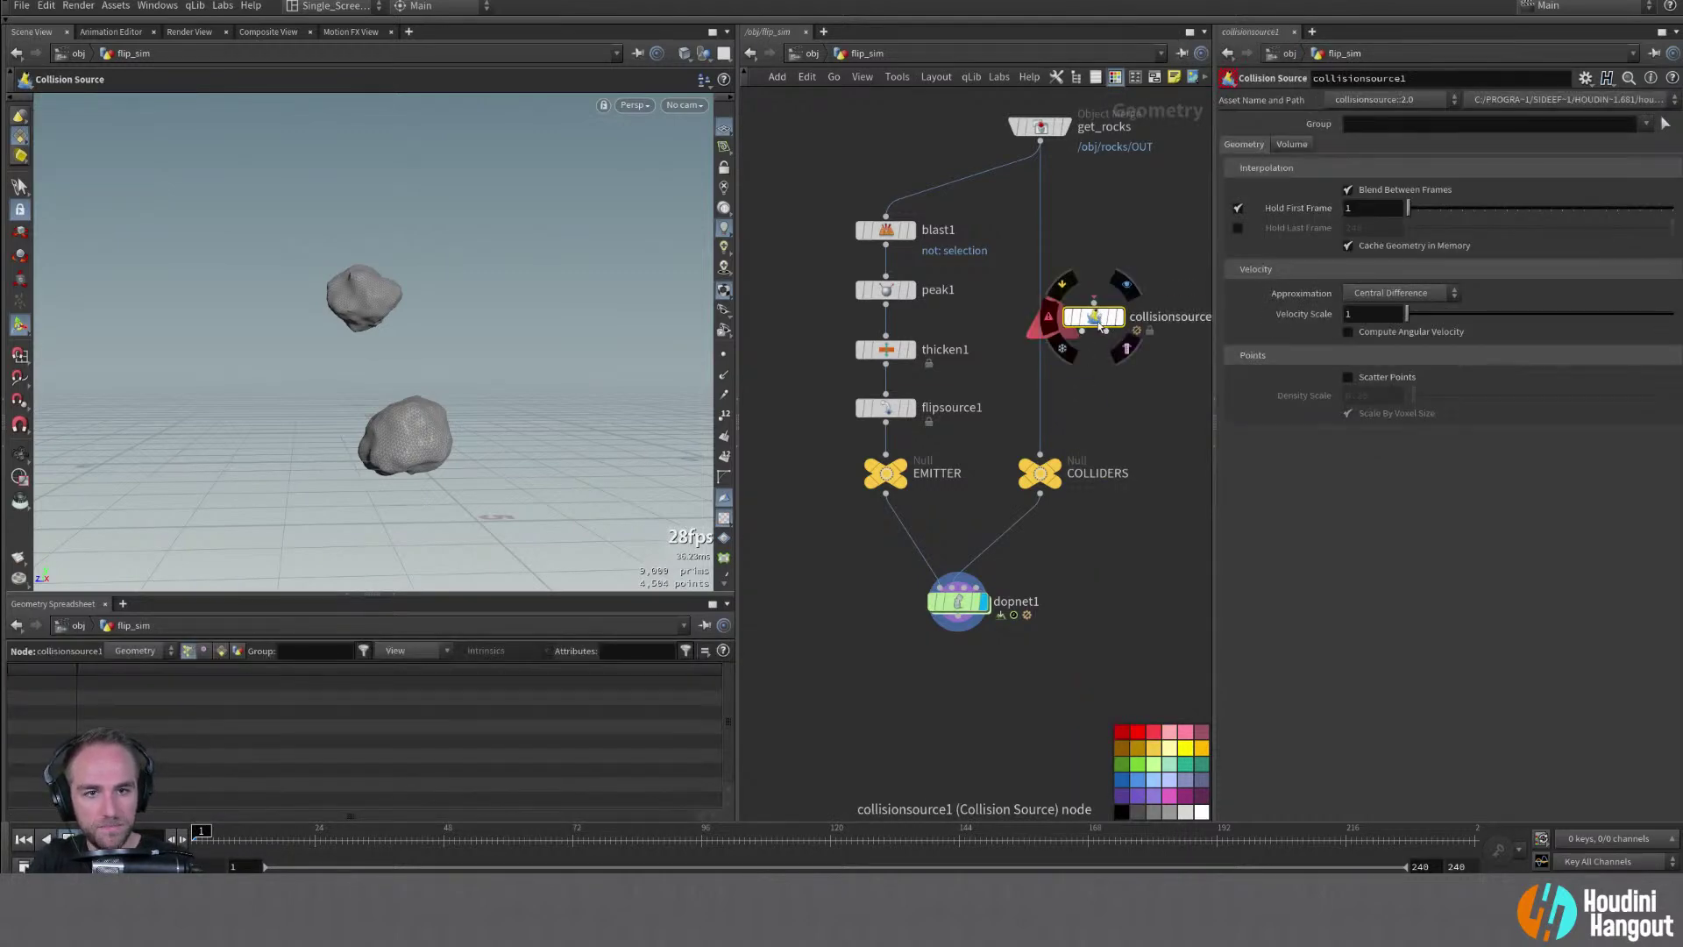
drag(1099, 321, 1098, 337)
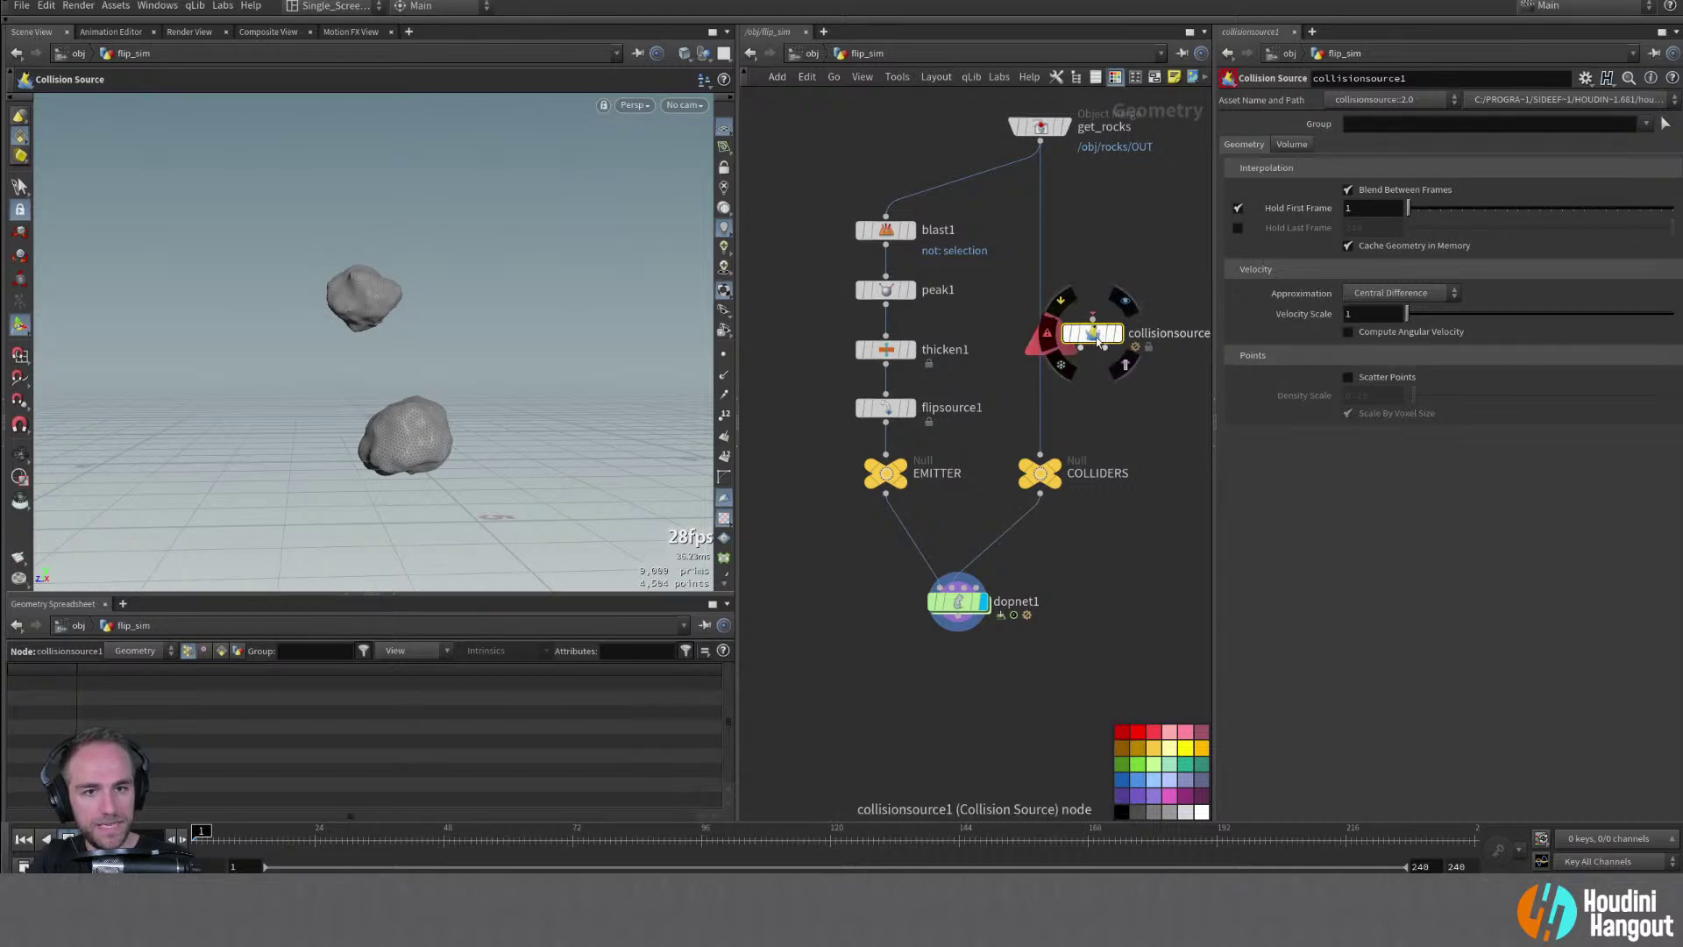
Wire get_rocks into collisionsource1, display its result and show its volume settings
double_click(1093, 322)
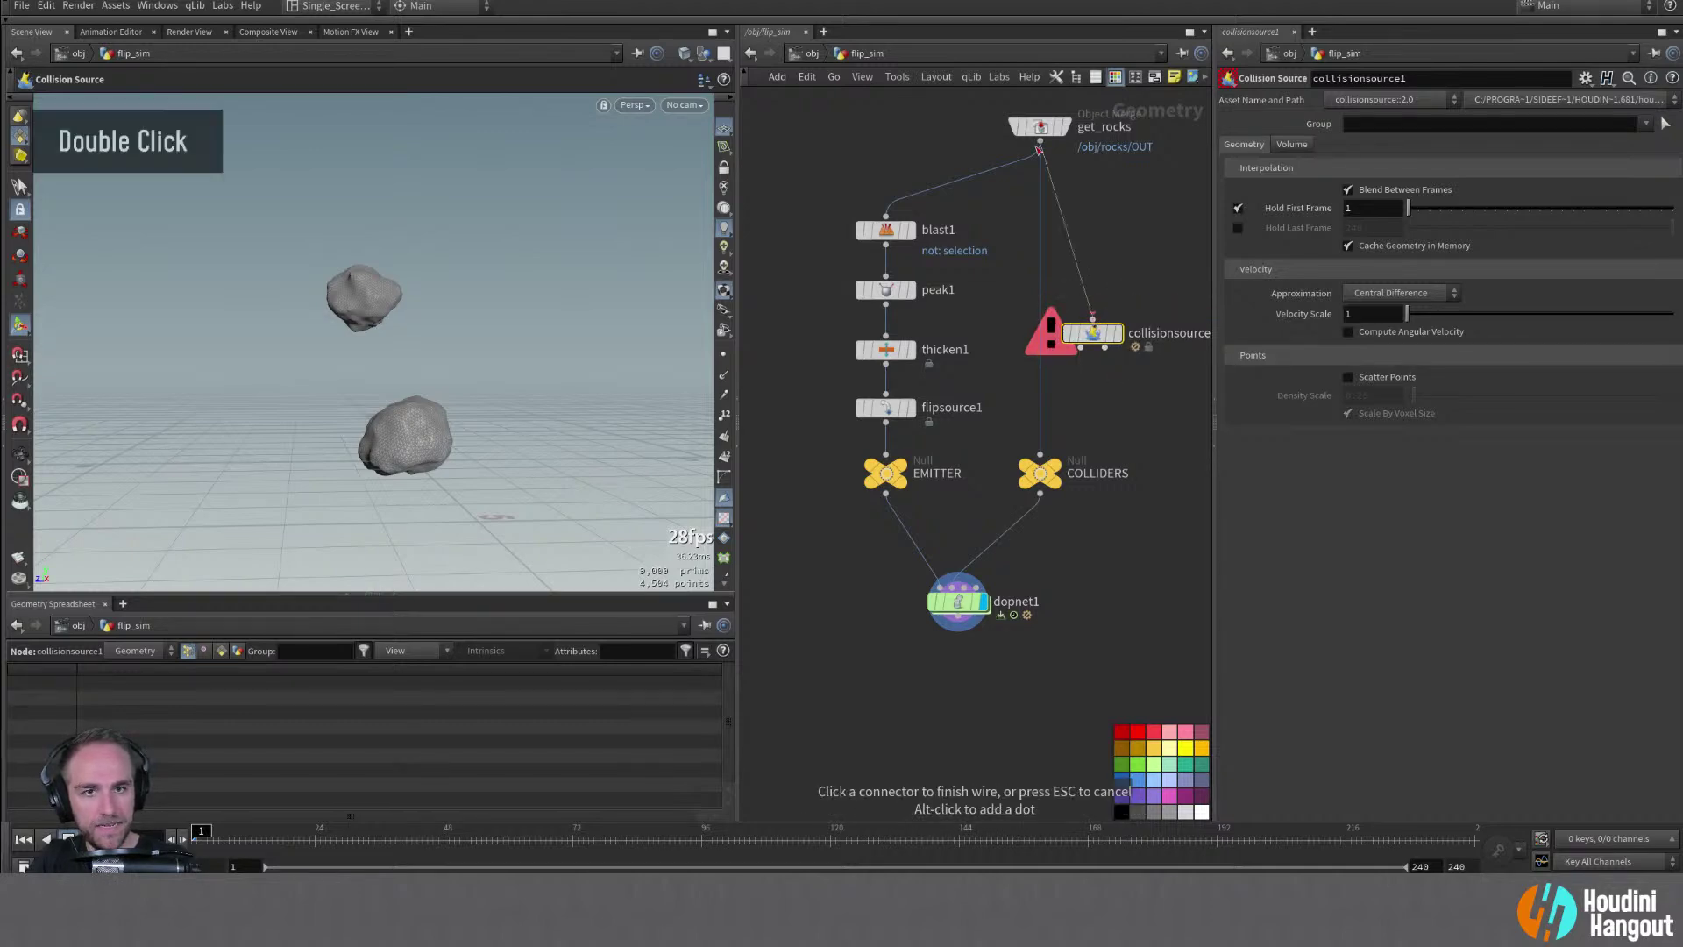
double_click(1095, 320)
double_click(1099, 321)
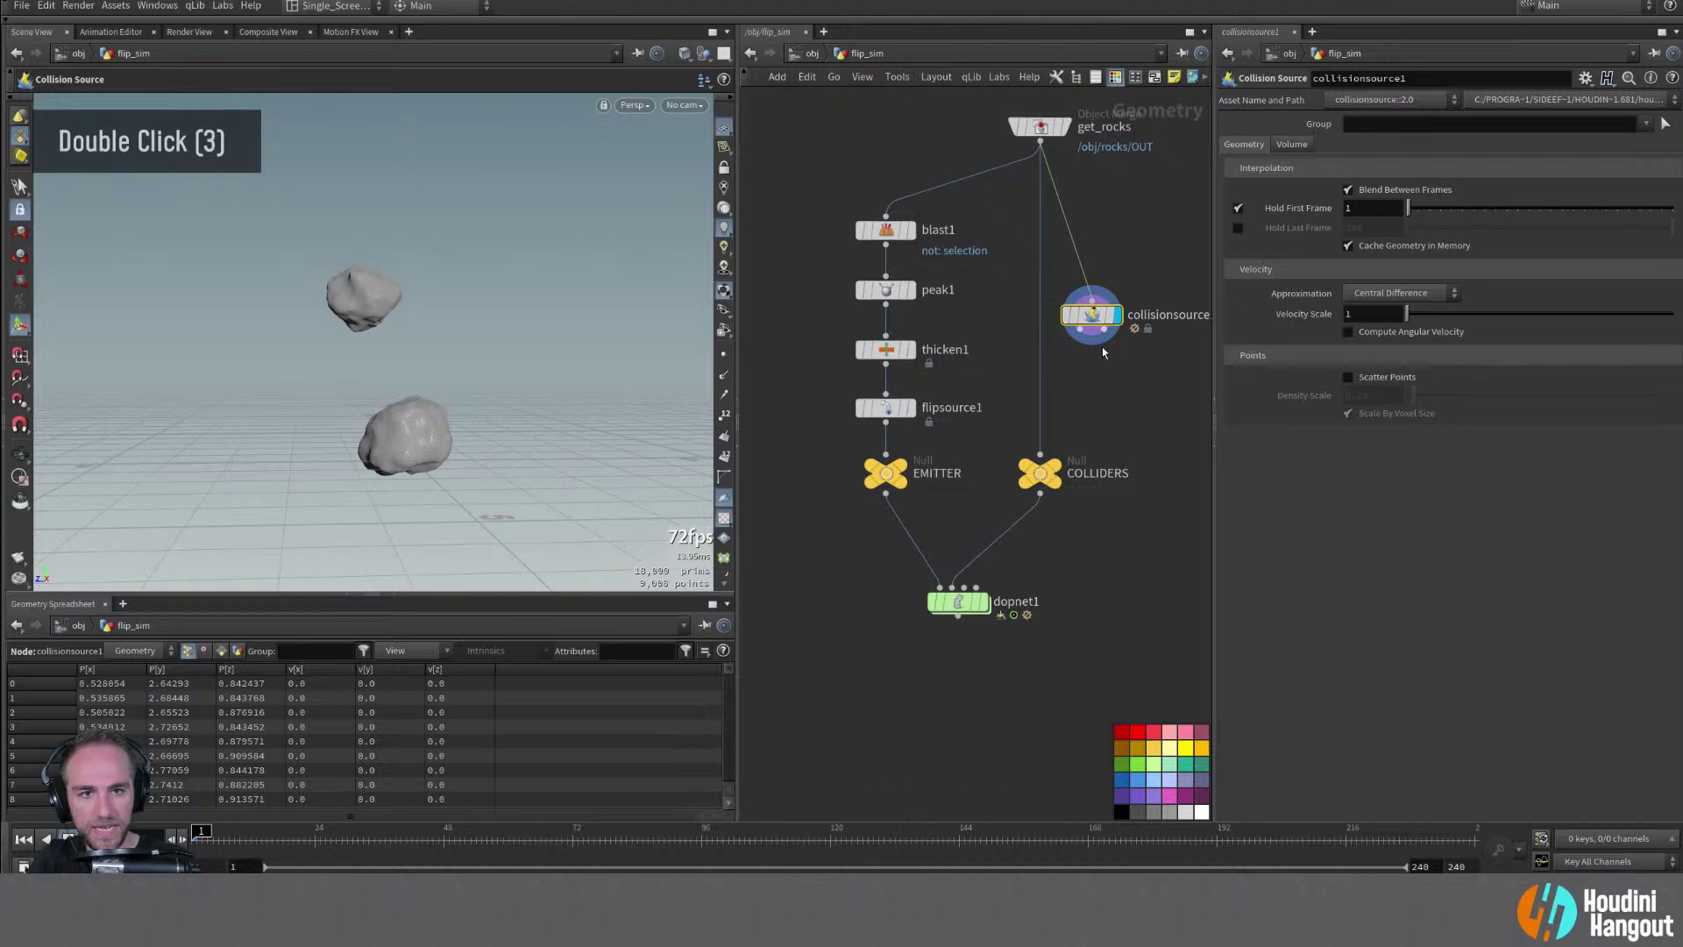
click(1293, 147)
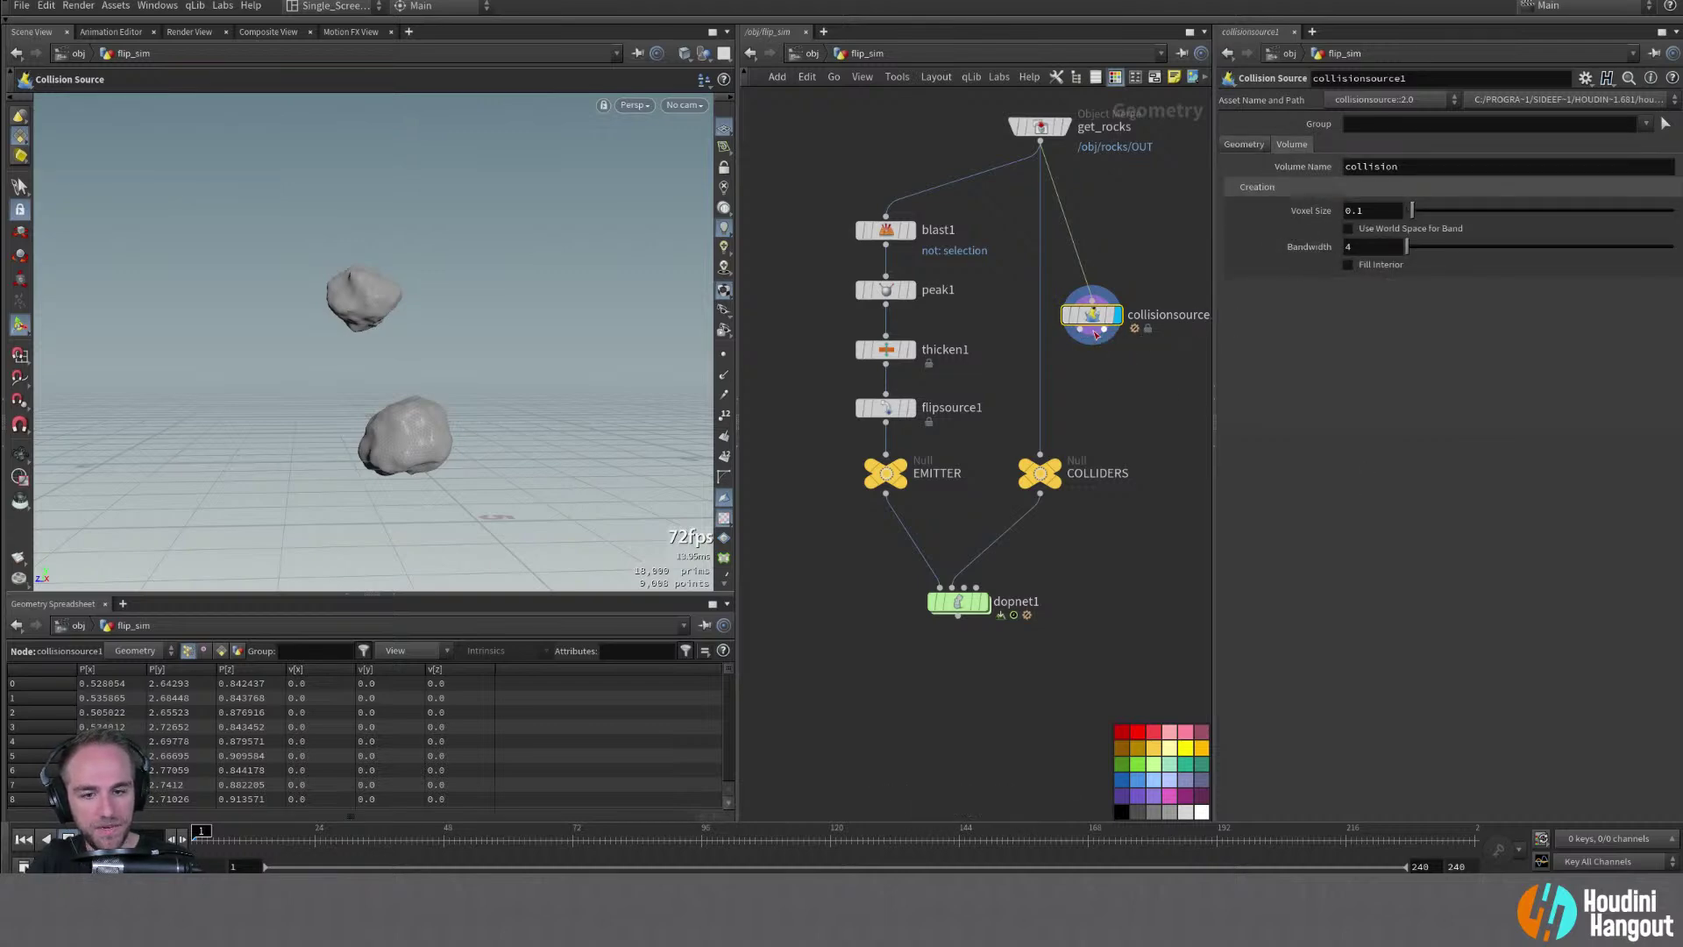
Place collisionsource1 between get_rocks and COLLIDERS, feeding its first output into COLLIDERS, and shift COLLIDERS slightly towards EMITTER
drag(1106, 334, 1040, 331)
click(1041, 452)
double_click(1074, 366)
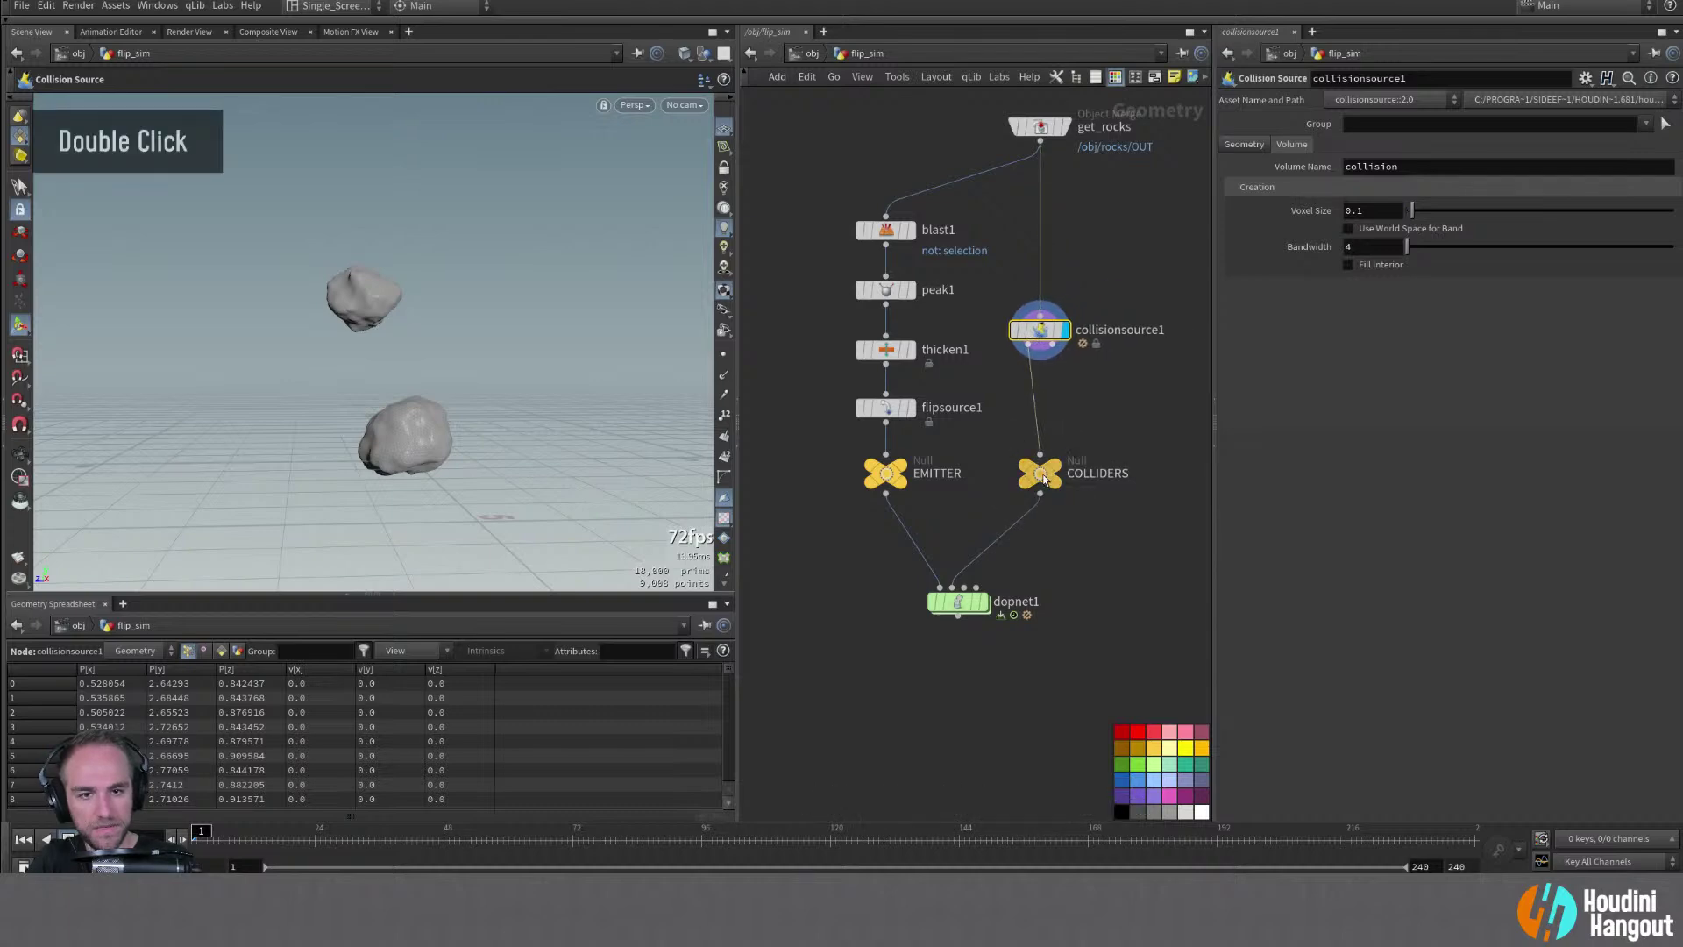
drag(1044, 478, 1016, 477)
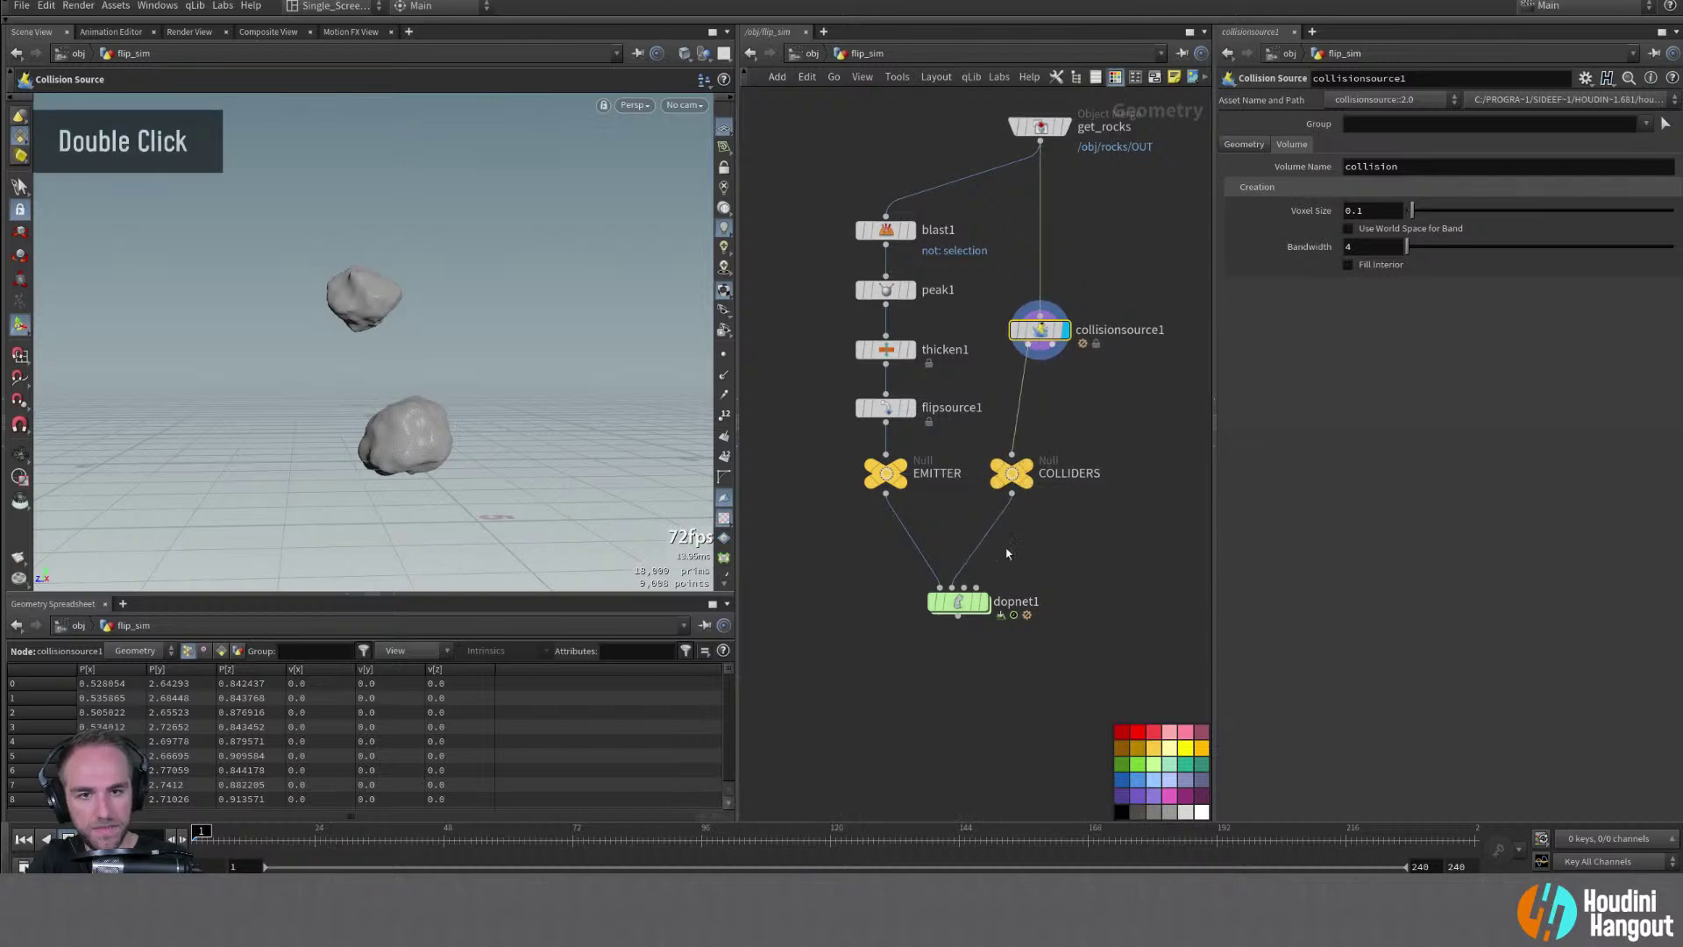
Duplicate the COLLIDERS null beside the original and rename the copy COLLIDERS_VDB
click(1008, 477)
key(alt)
key(alt)
key(alt)
alt+drag(1016, 478, 1155, 471)
key(alt)
middle_drag(1159, 584, 992, 595)
double_click(1074, 485)
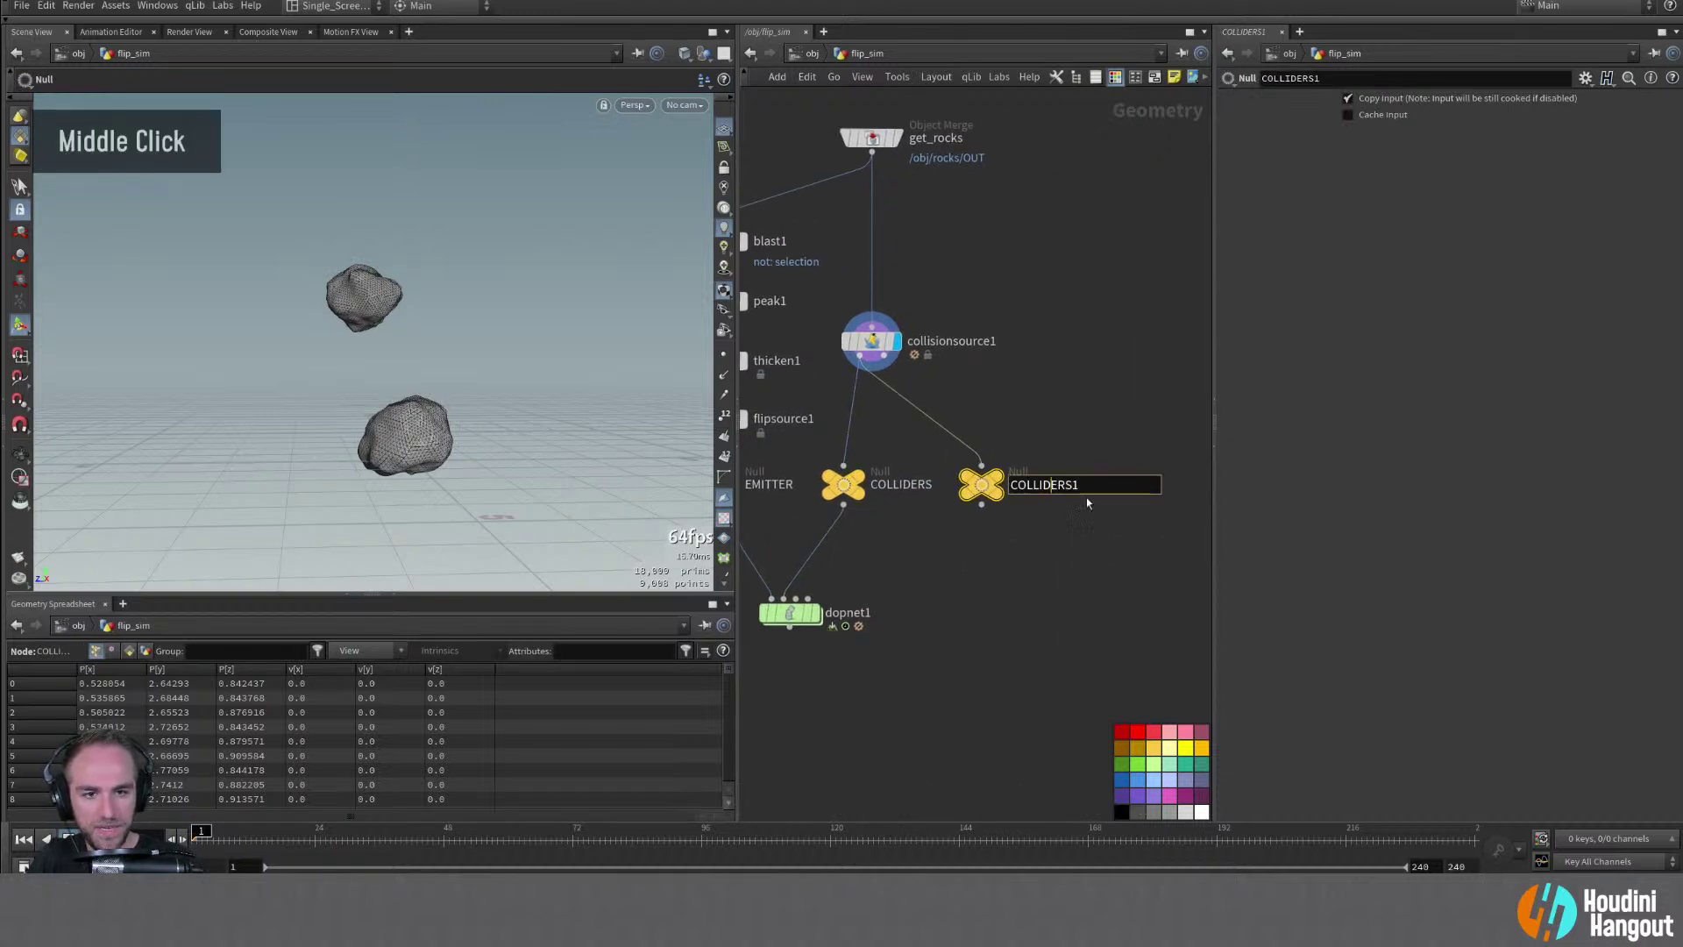
drag(1083, 485, 1061, 485)
text(_VDB)
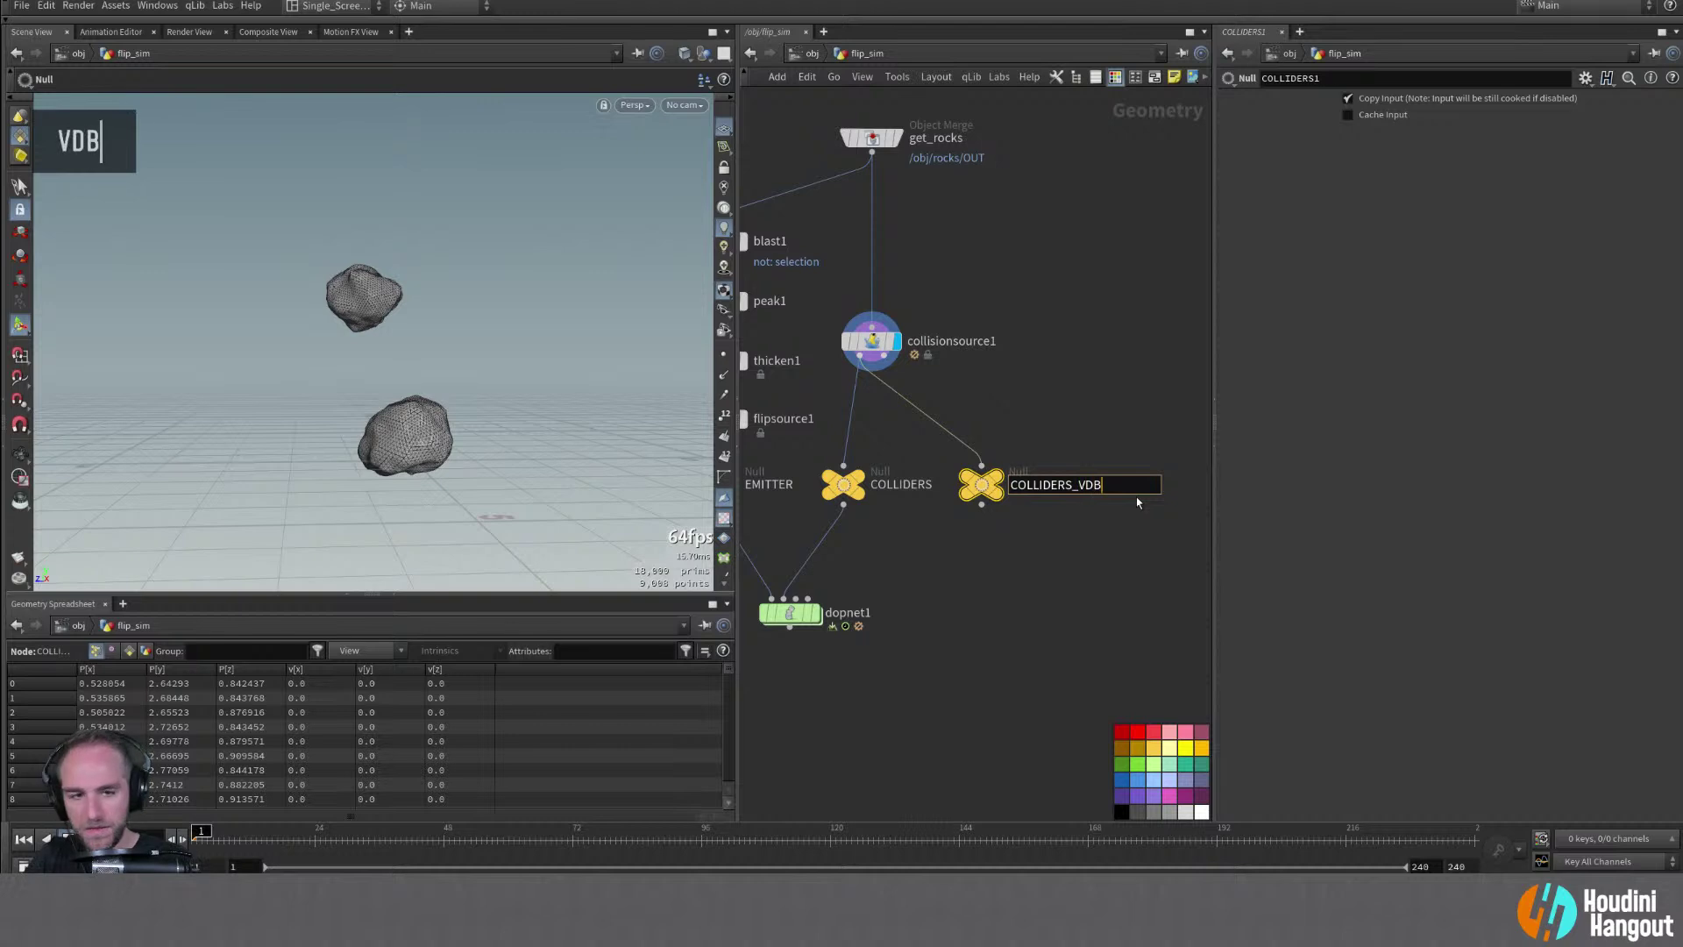
key(Return)
Connect collisionsource1's second output to COLLIDERS_VDB and wire COLLIDERS_VDB into dopnet1's third input
drag(912, 395, 887, 359)
click(808, 598)
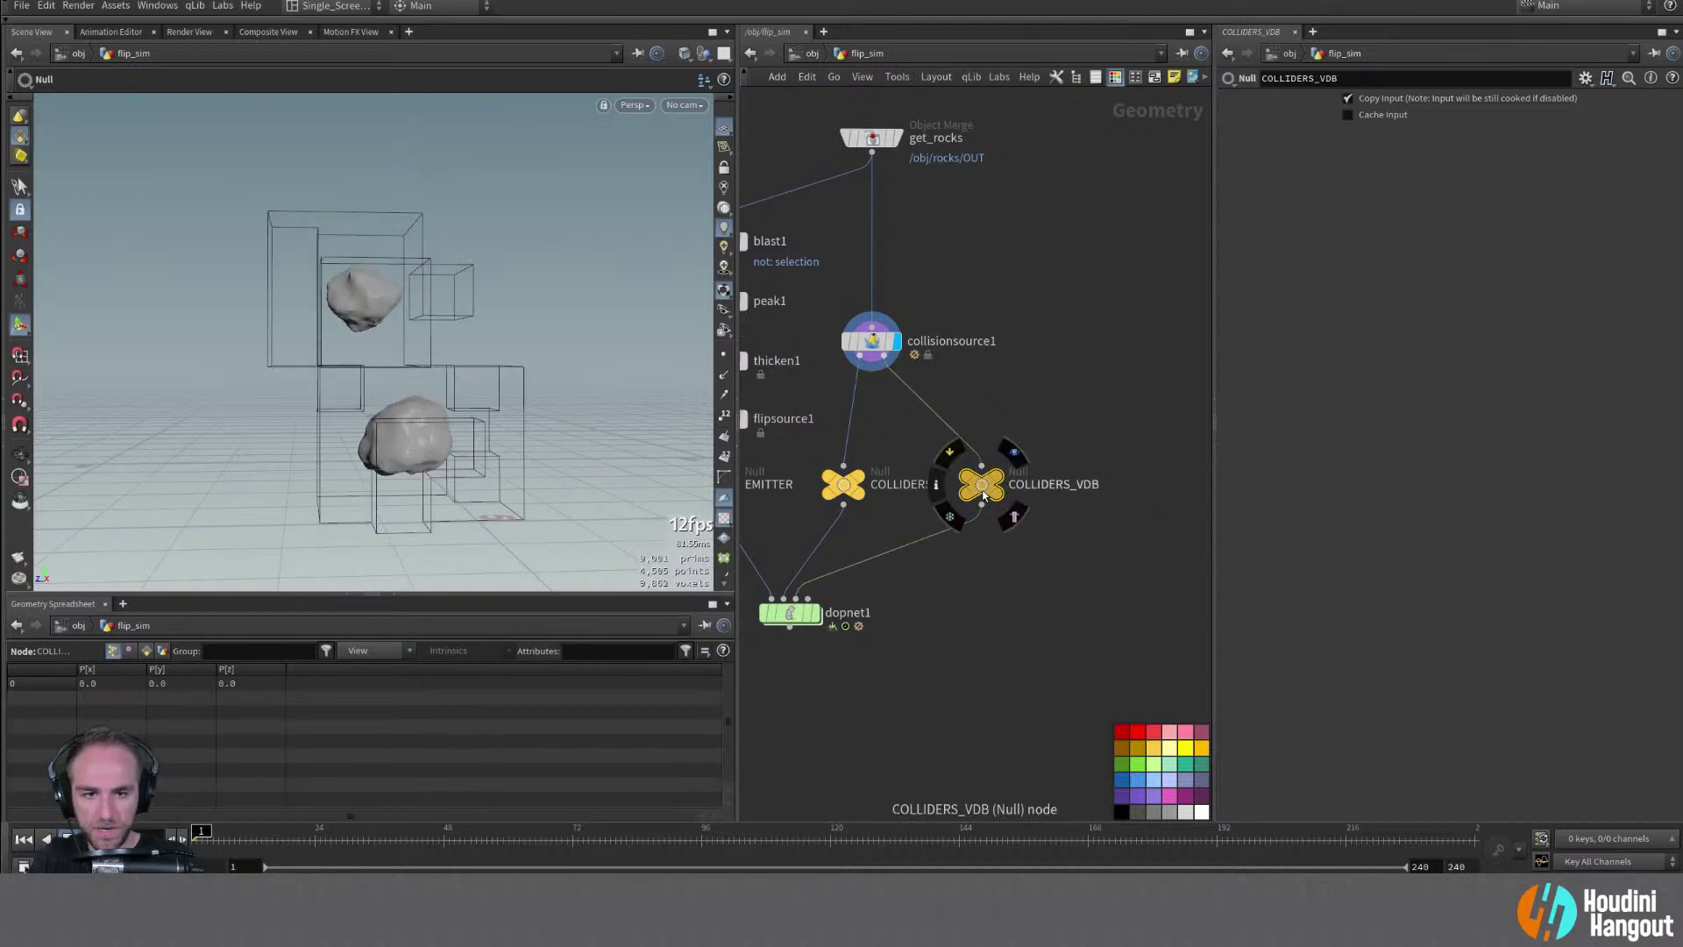
click(981, 505)
middle_drag(849, 438, 880, 448)
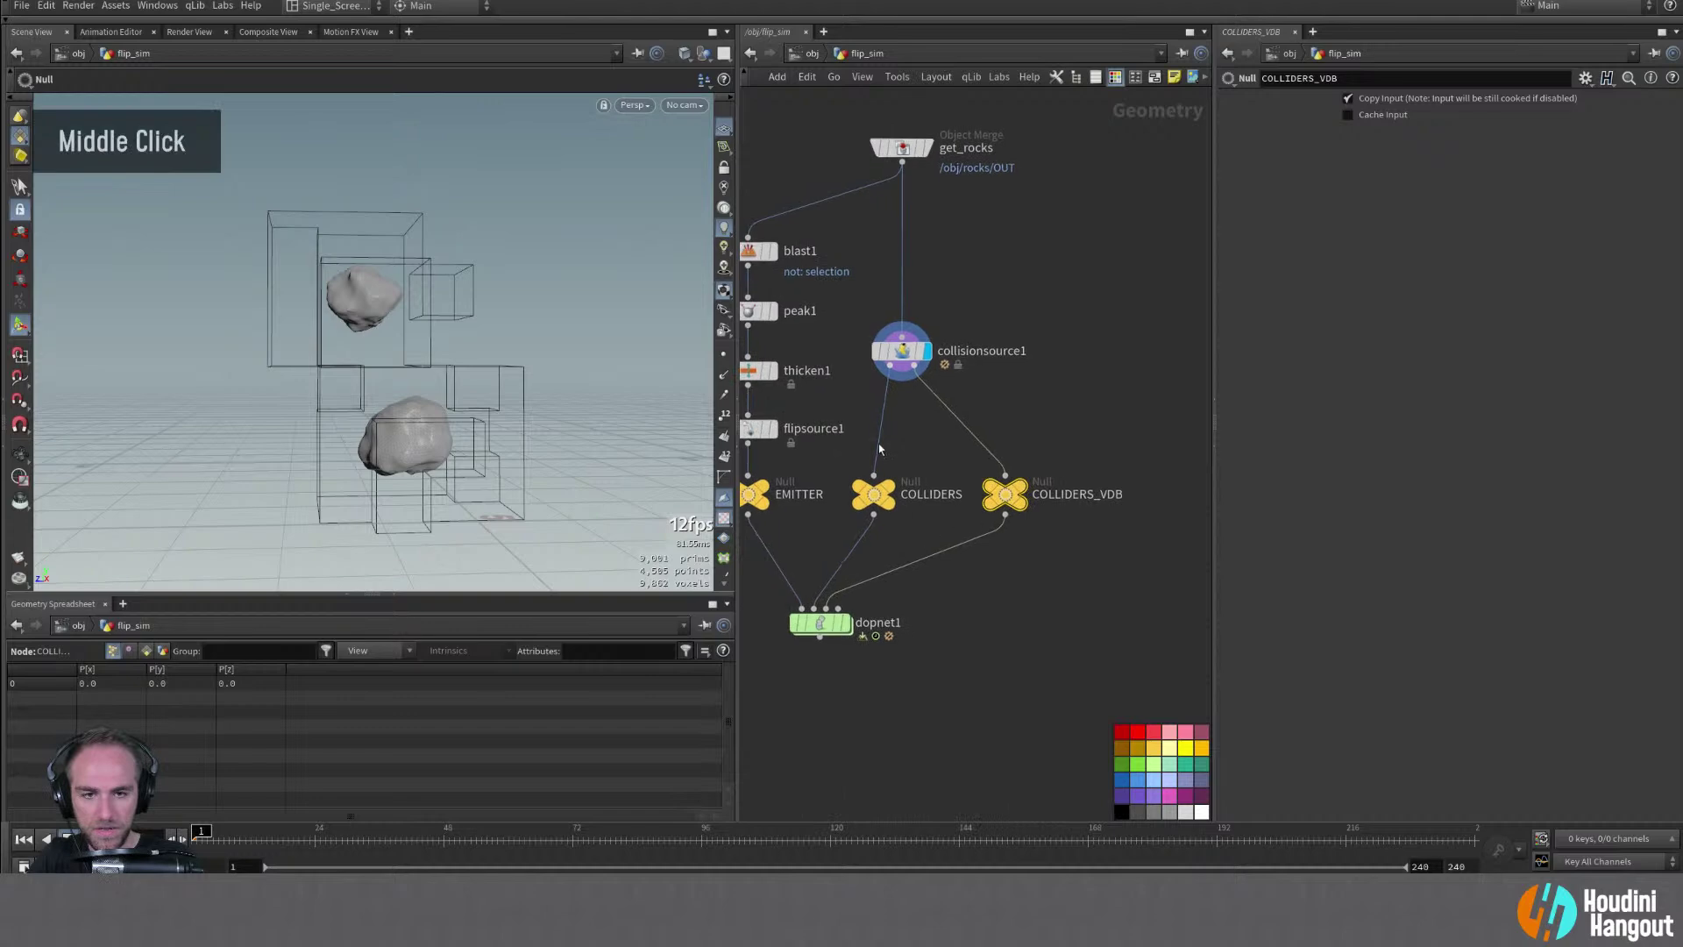
Display dopnet1 and, inside it, set staticobject1's collision volume Mode to Volume Sample
double_click(841, 629)
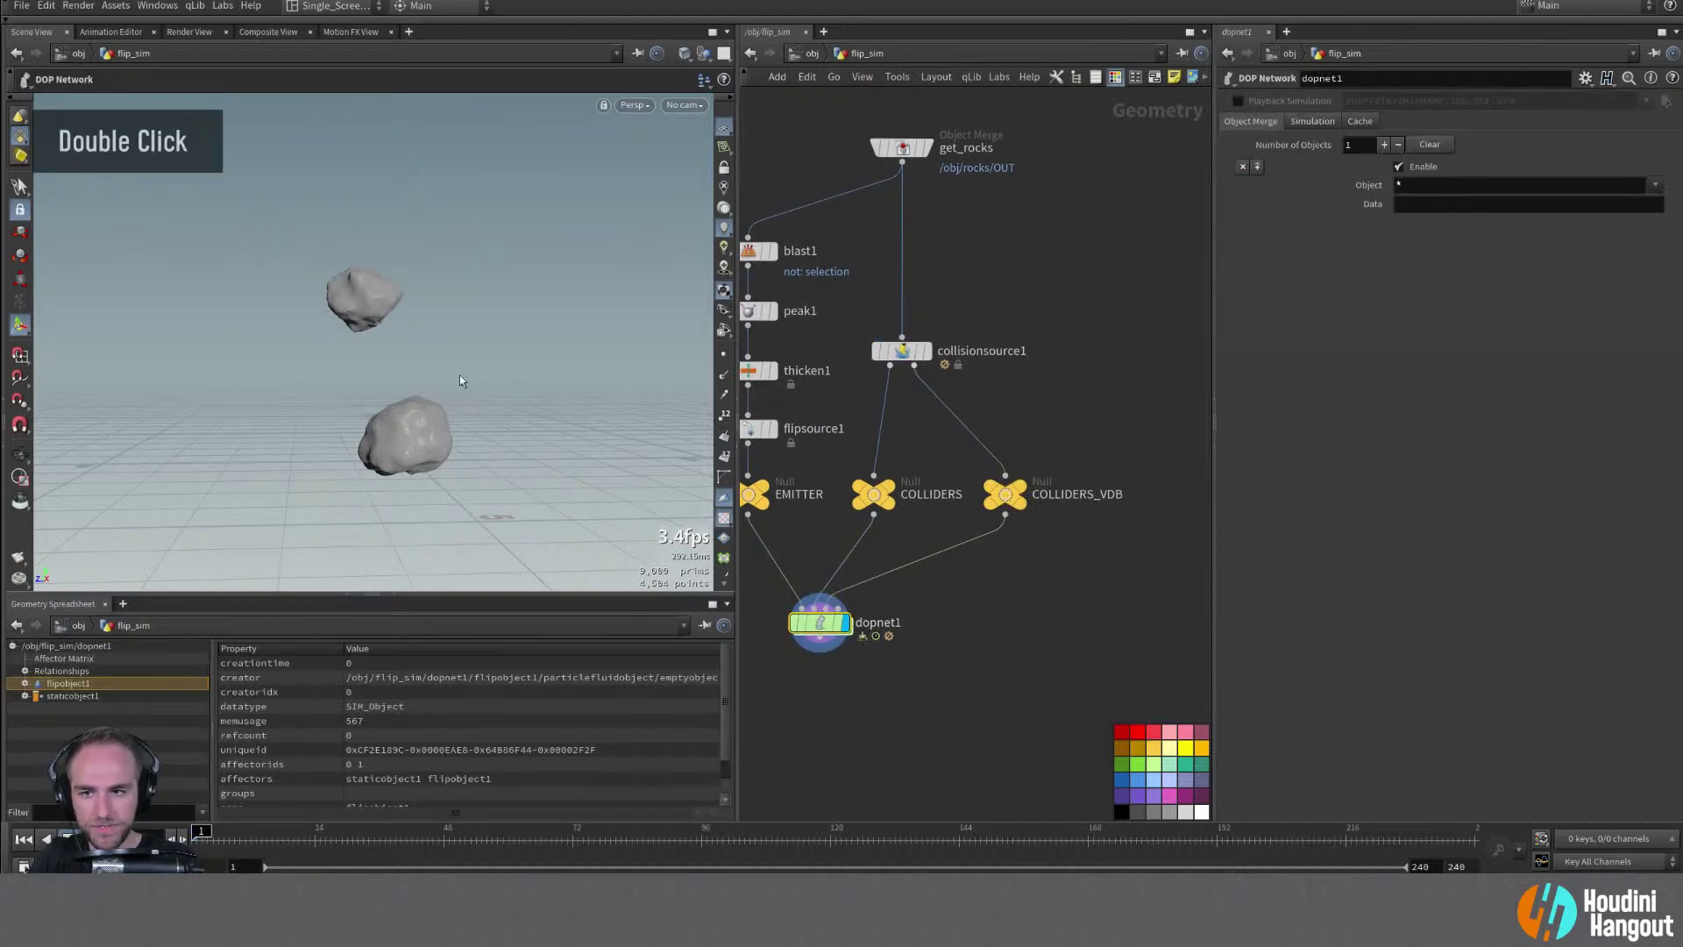
double_click(819, 623)
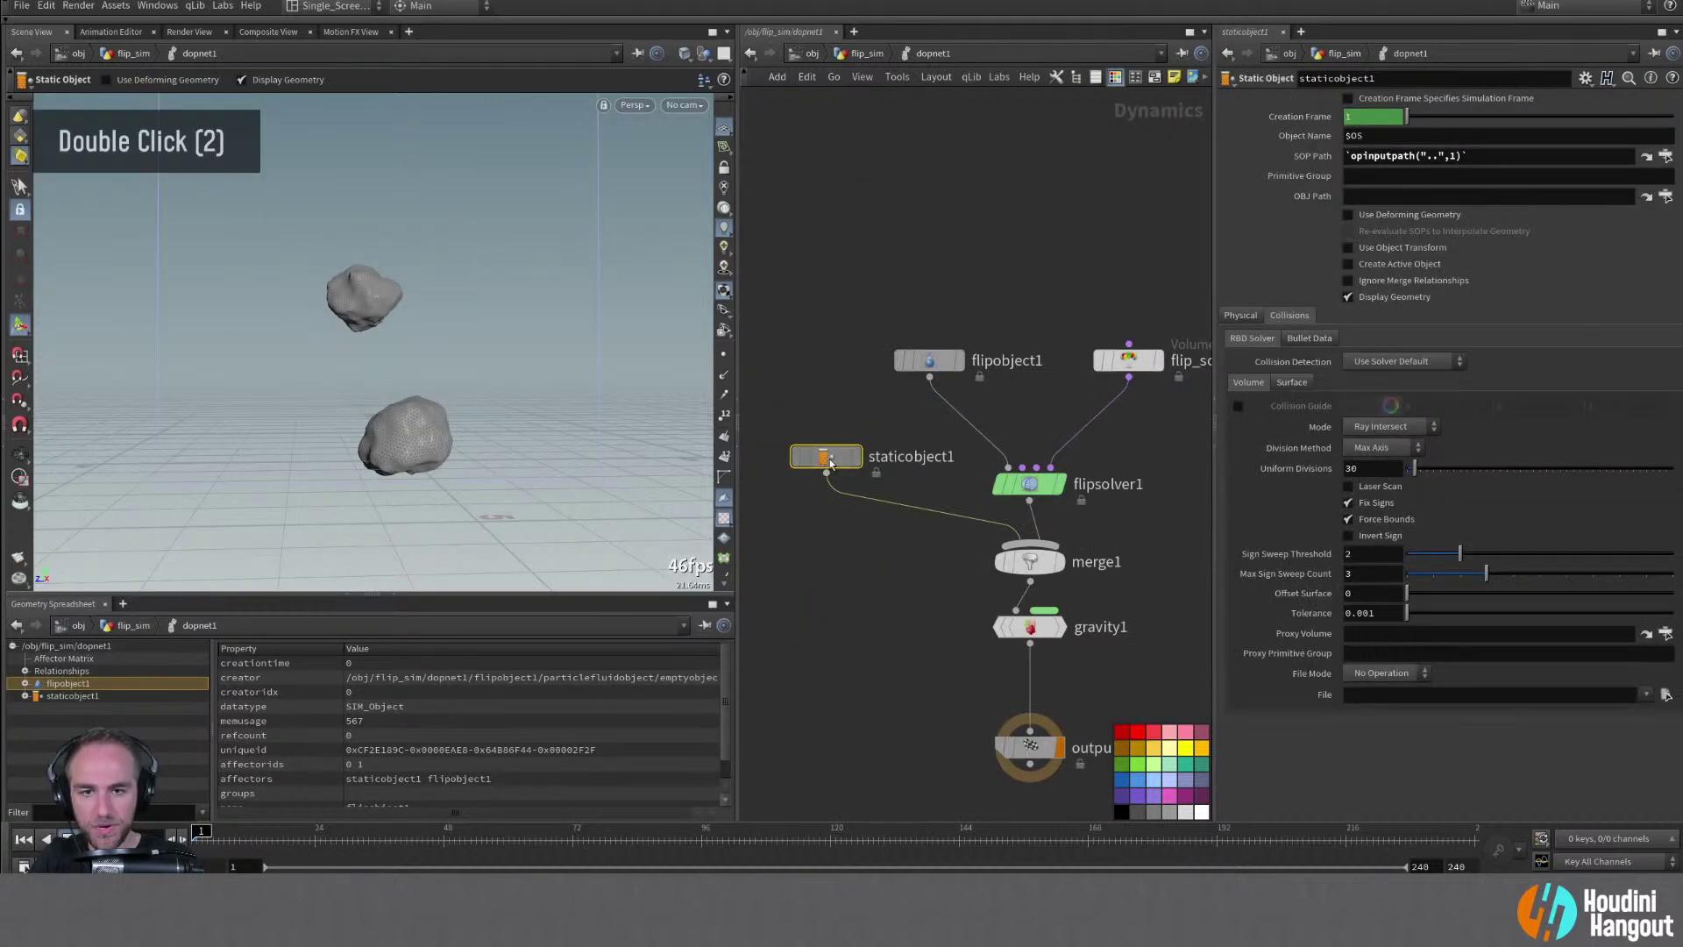
click(1383, 426)
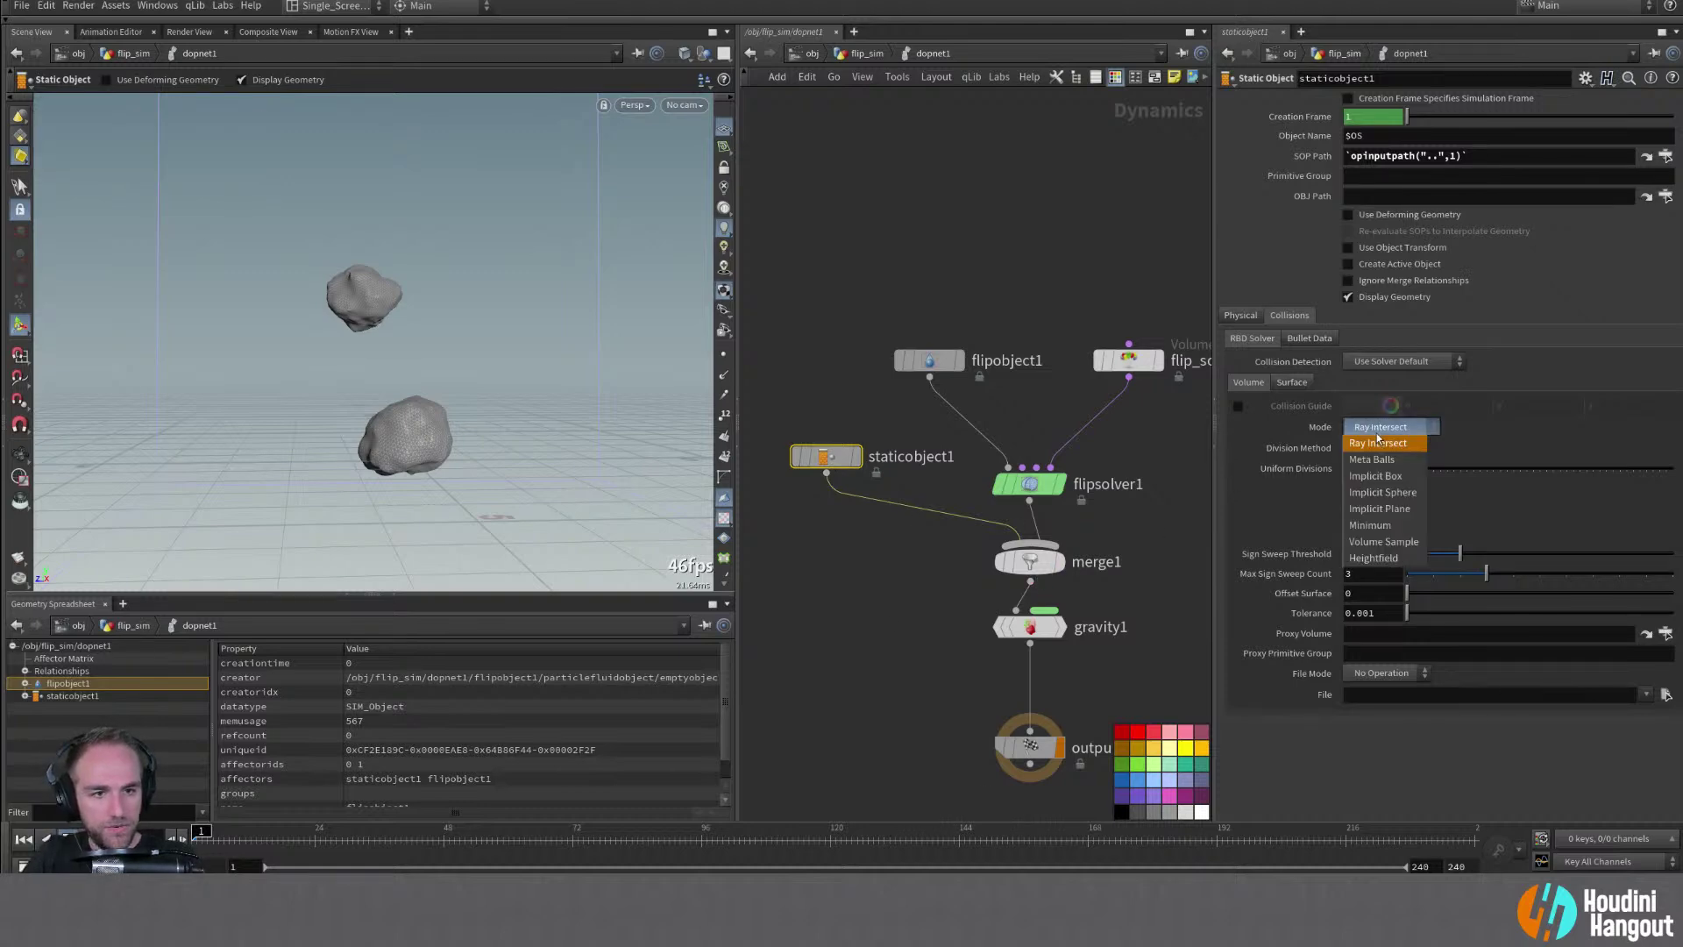
click(1384, 541)
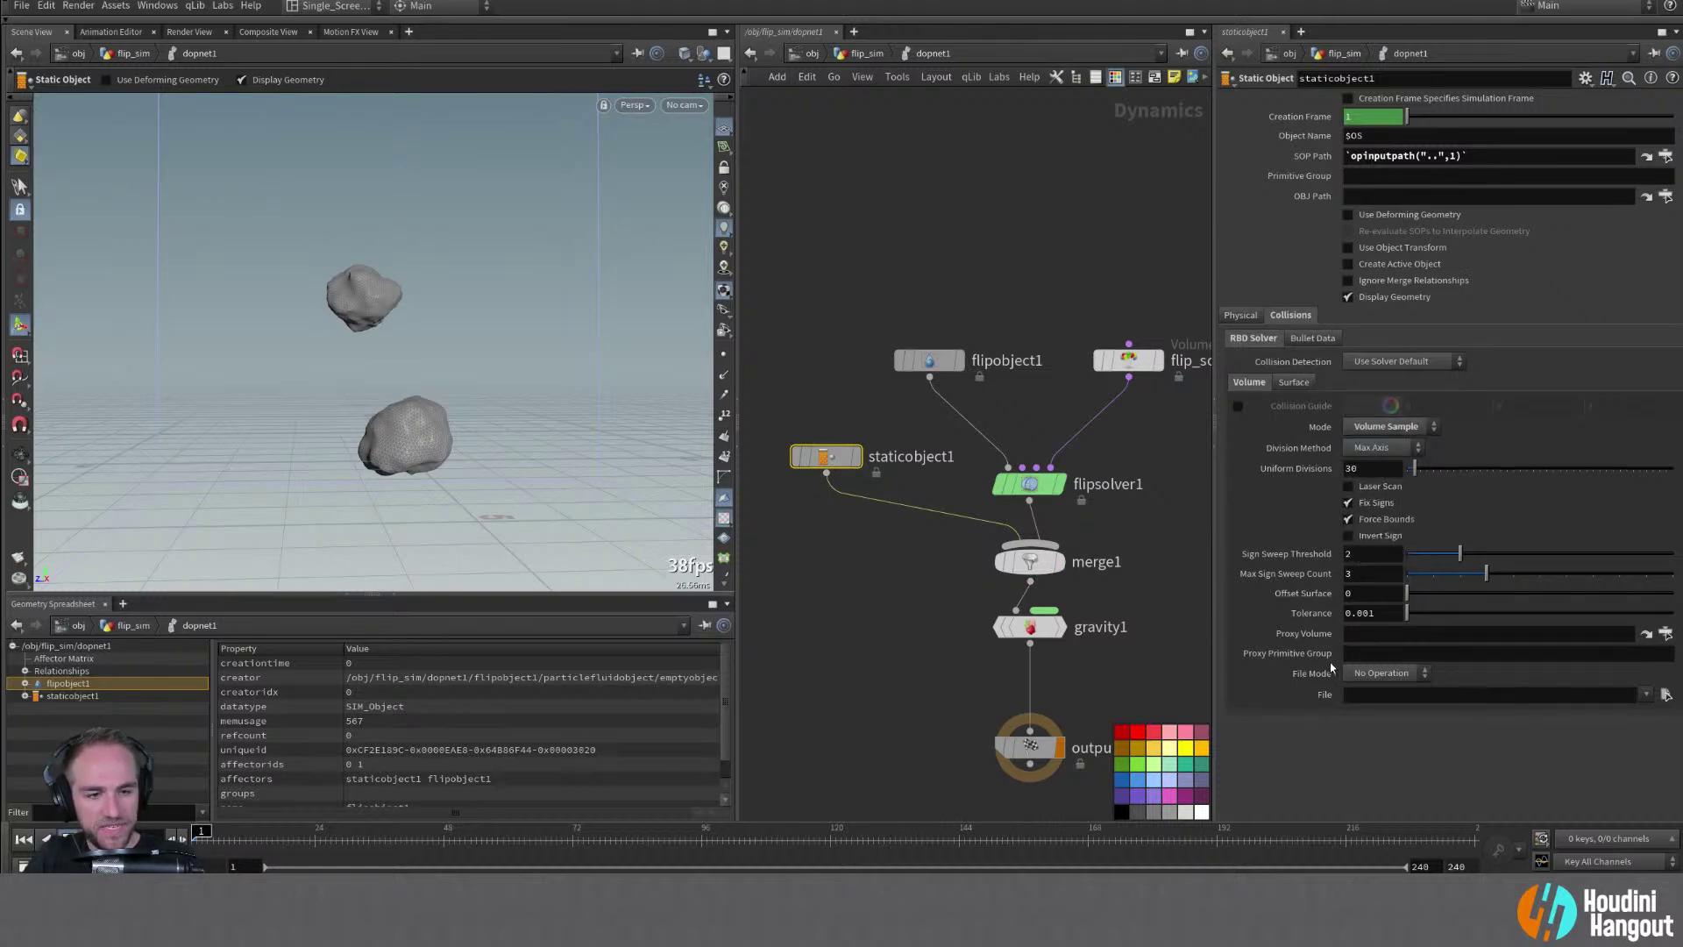
Set staticobject1's Proxy Volume to `opinputpath("..",2)`, reusing the SOP Path expression, and check the path it evaluates to
click(1475, 156)
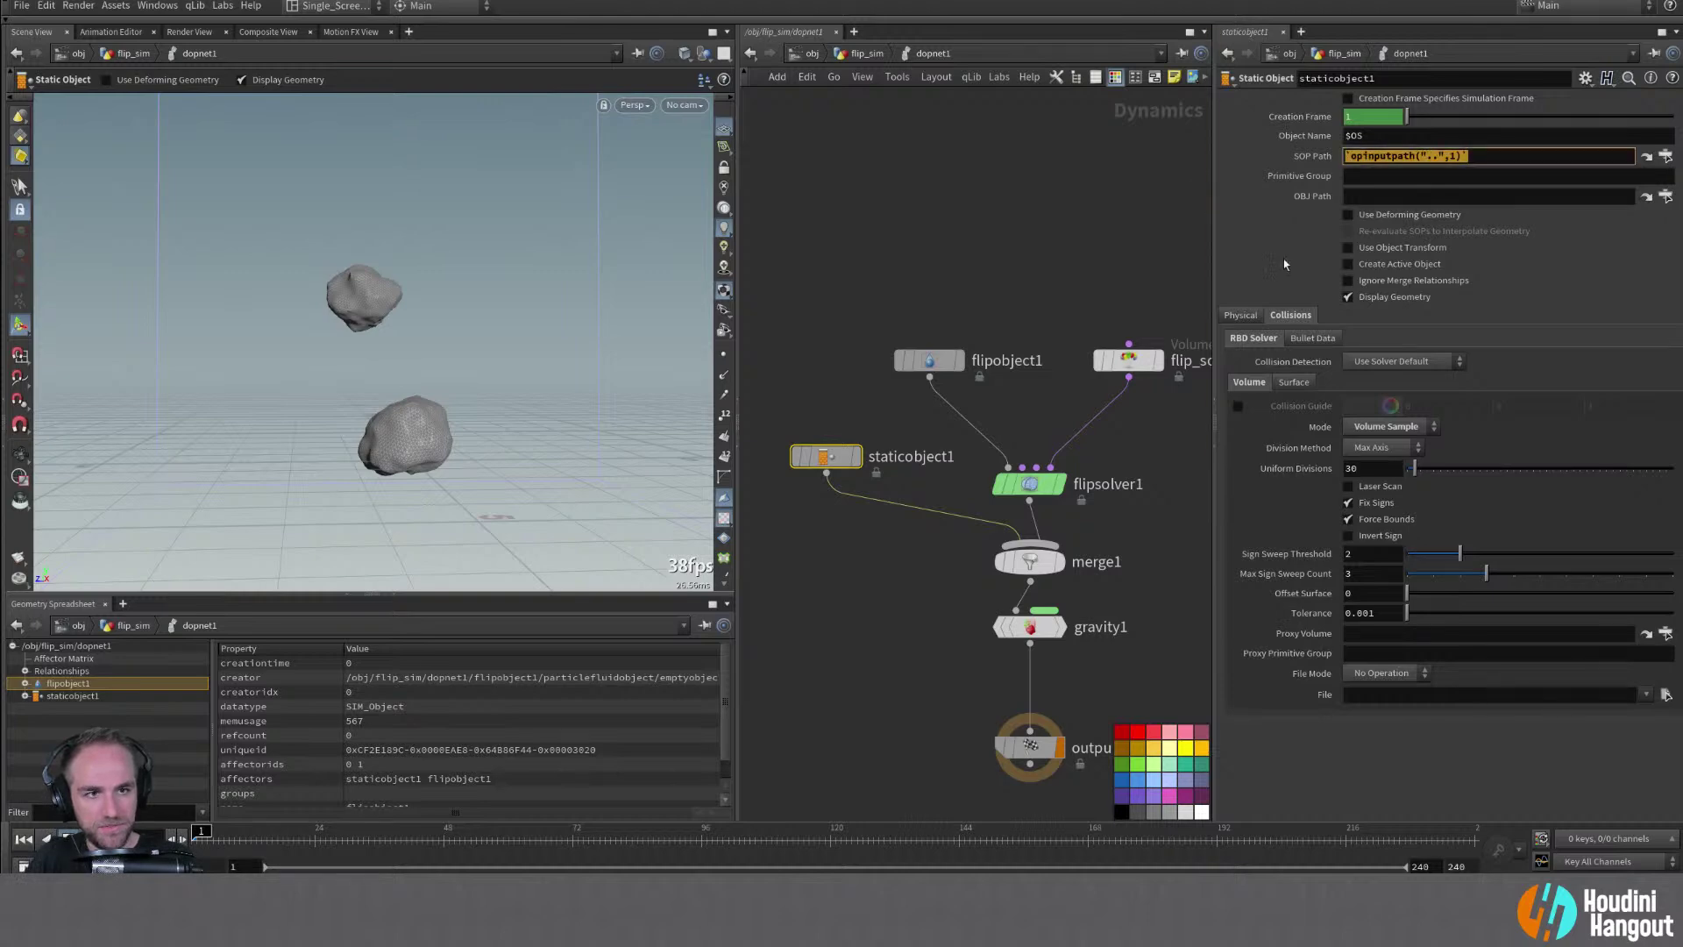
key(ctrl+c)
click(1401, 633)
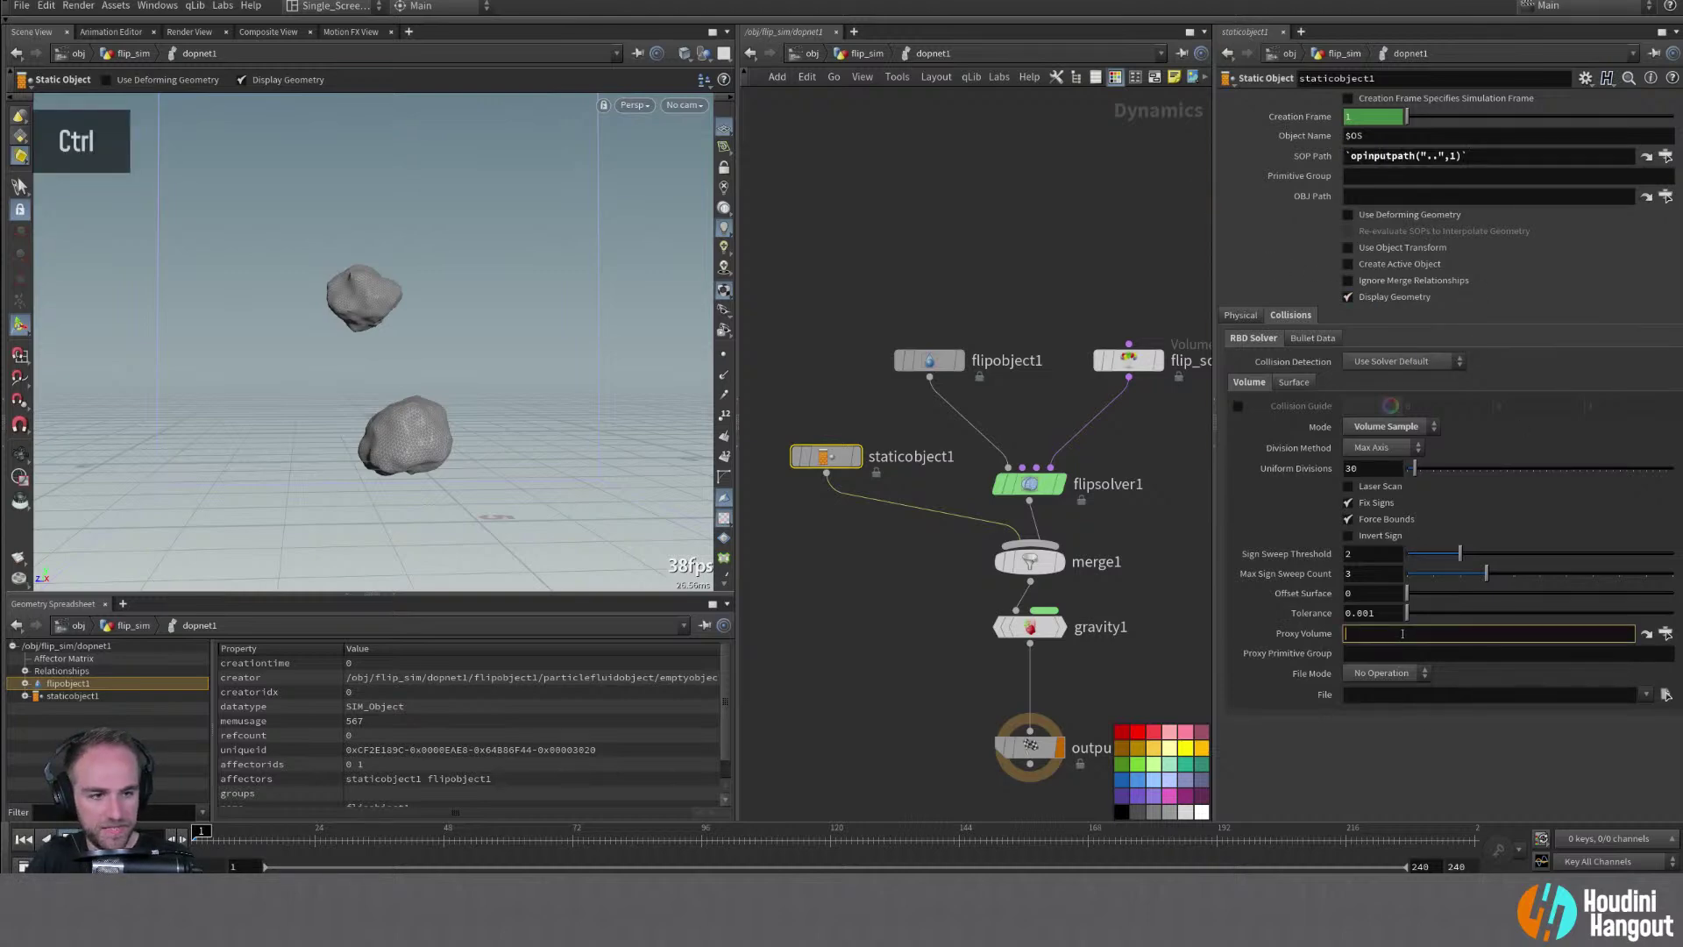
key(ctrl+v)
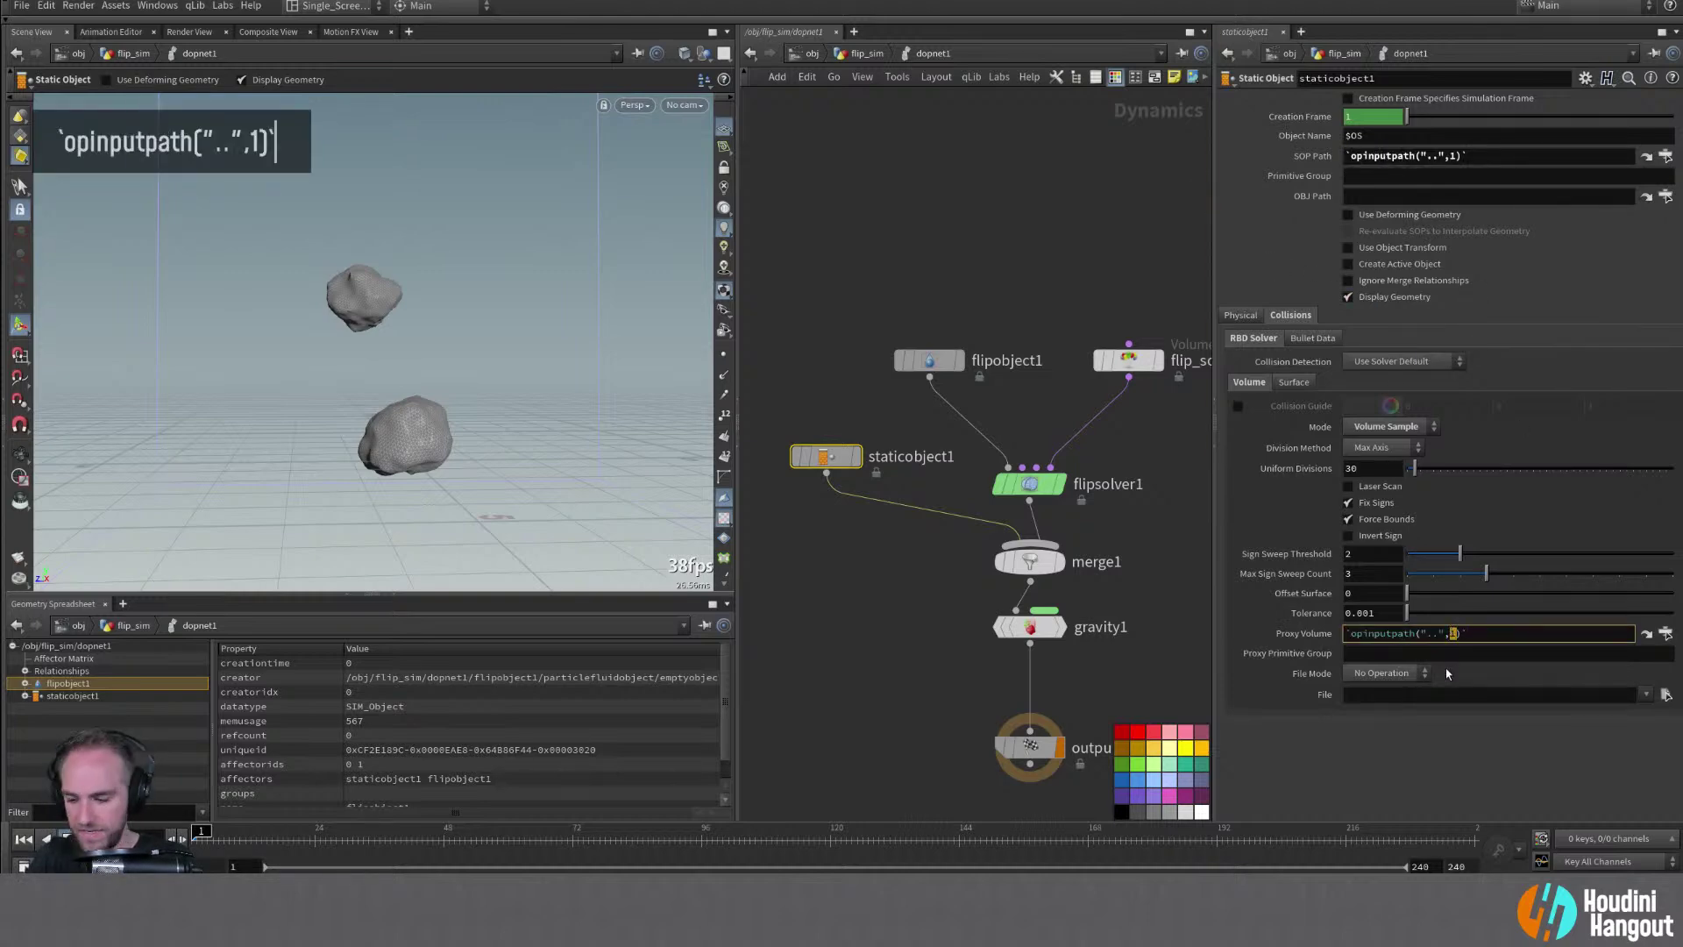
click(1438, 777)
middle_click(1460, 636)
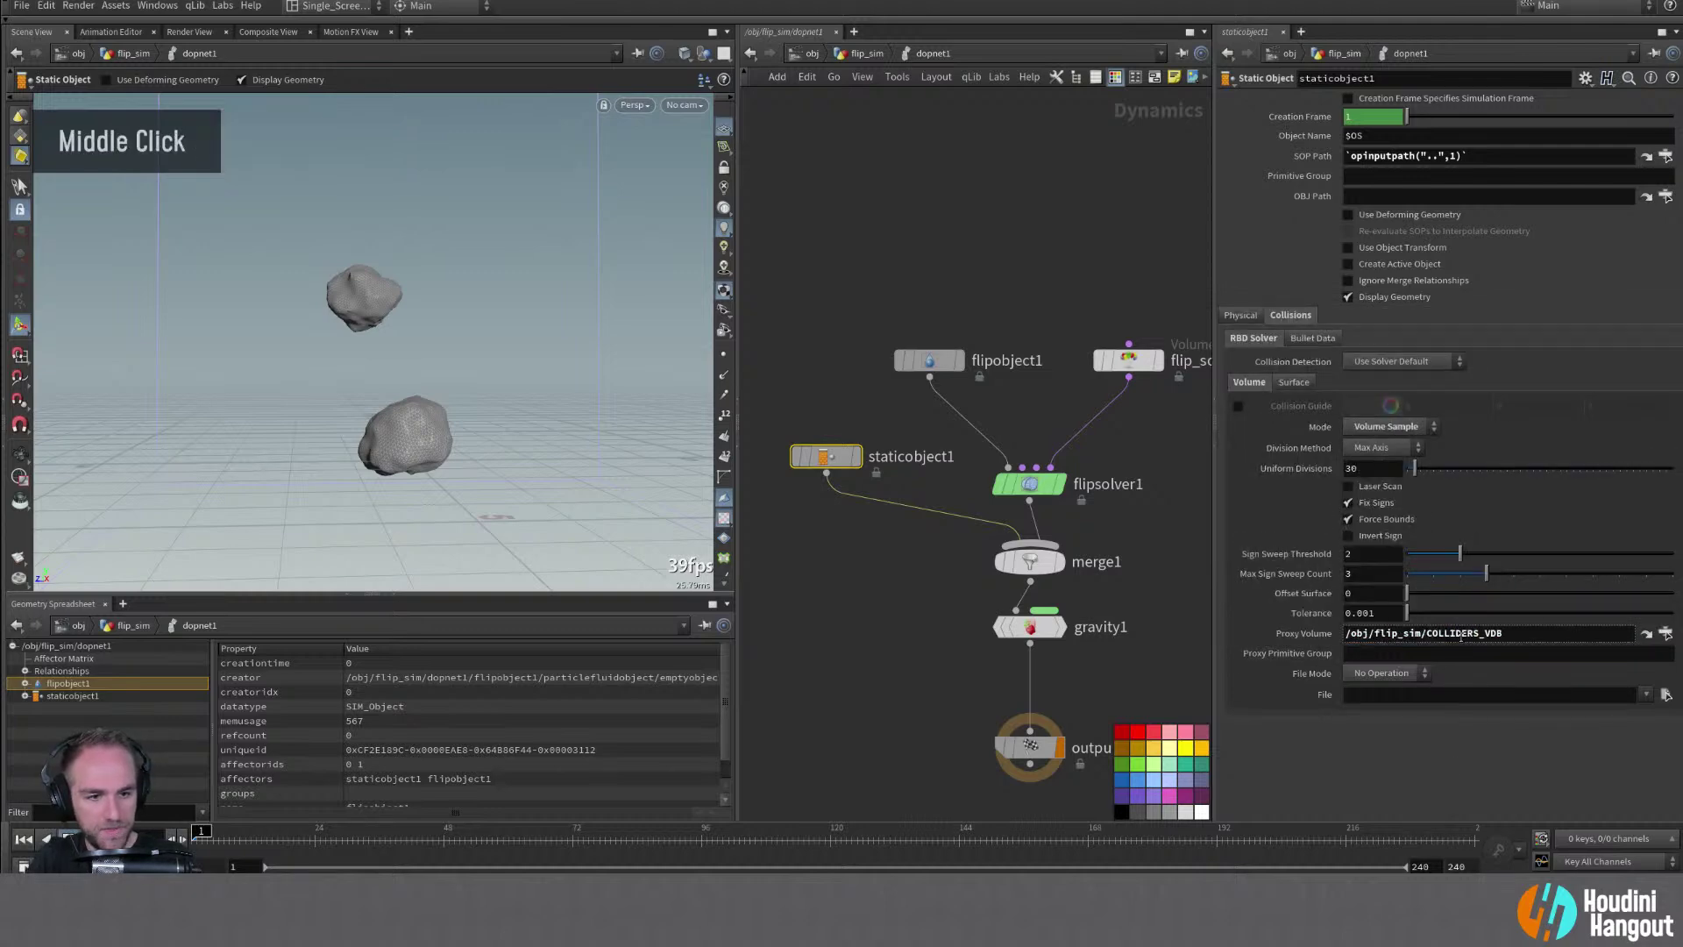
middle_click(1310, 634)
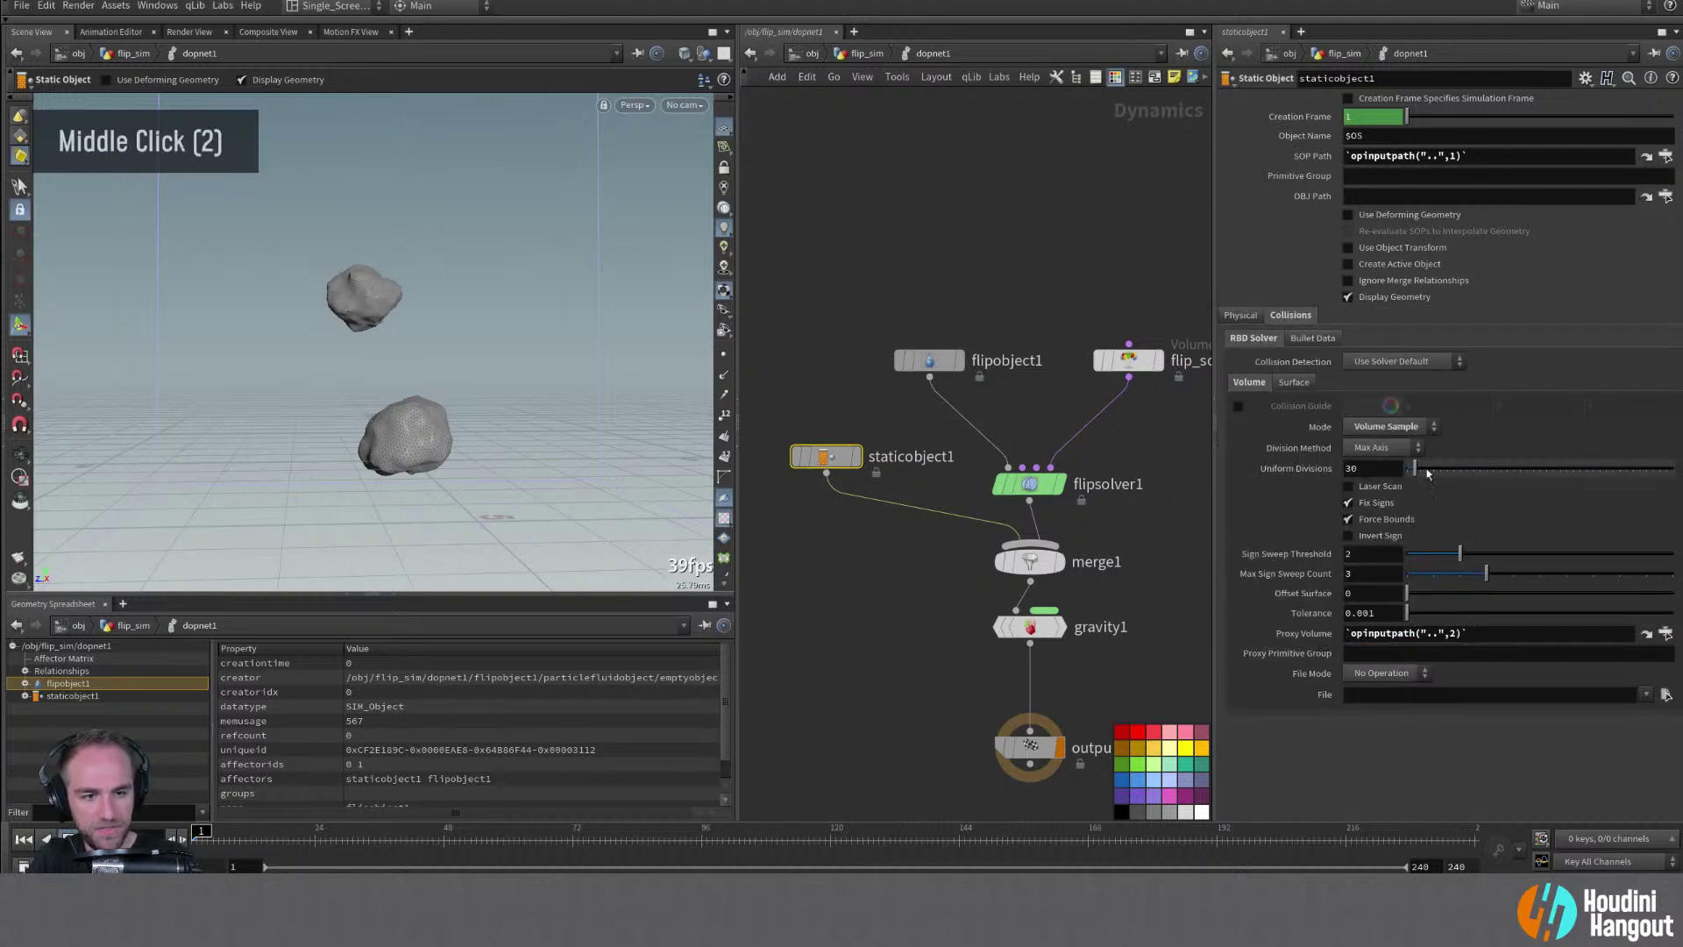
Set staticobject1's Division Method to By Size and link collisionsource1's Voxel Size to its Division Size with a relative reference
click(1384, 448)
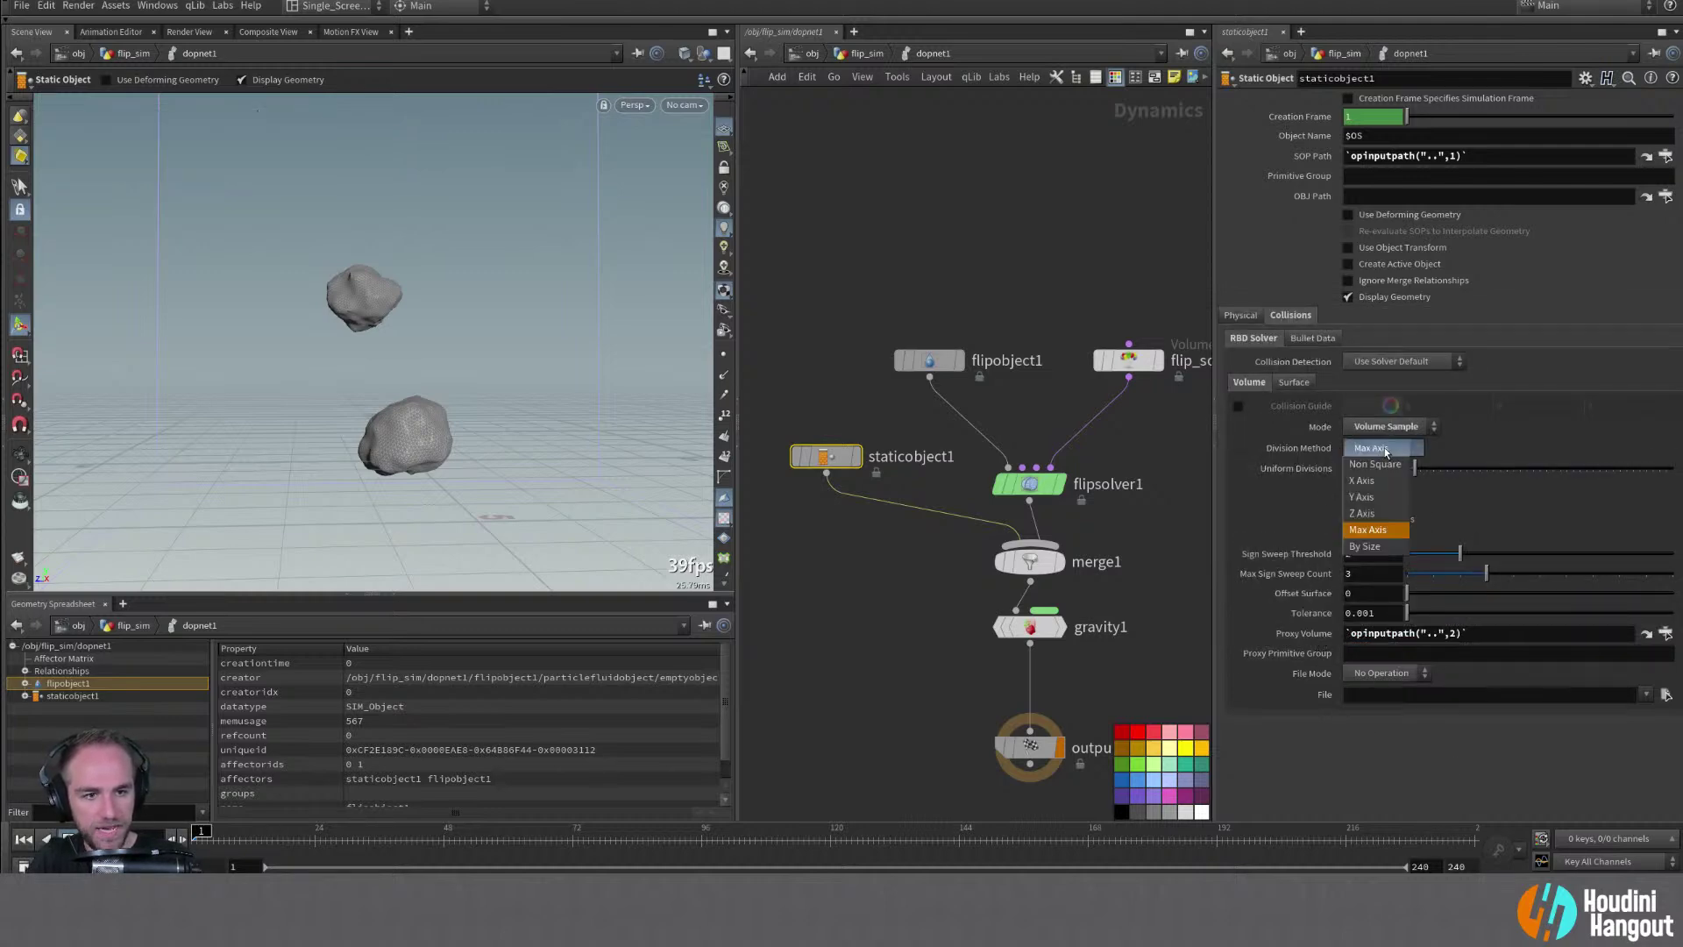
click(1400, 548)
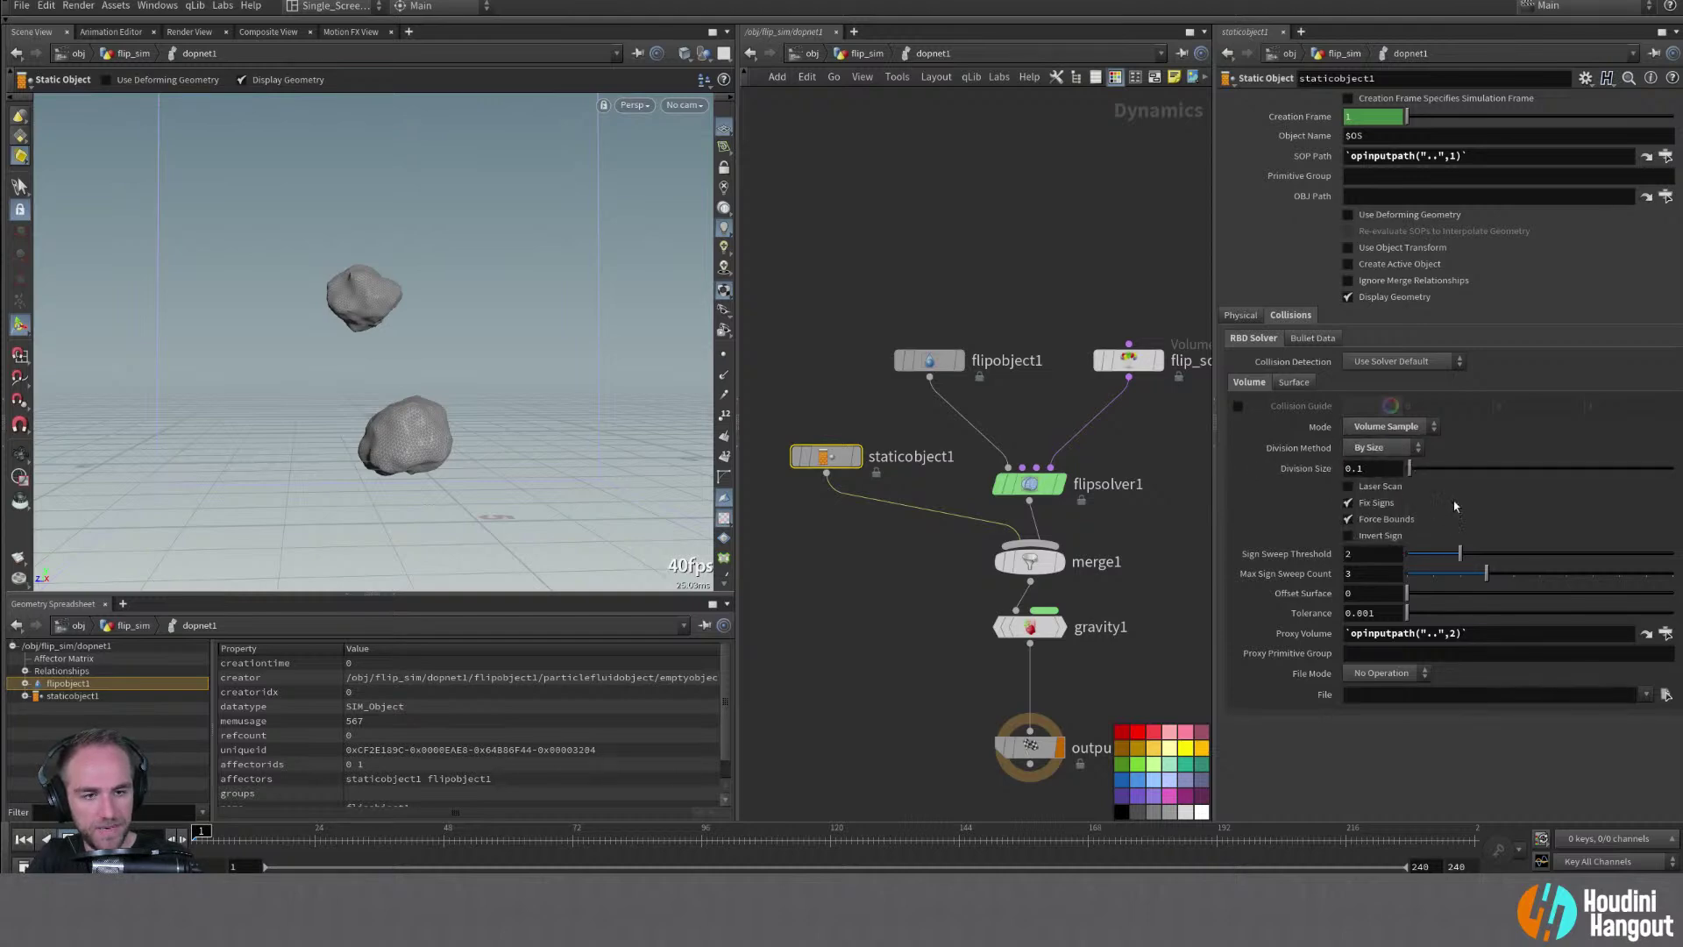
right_click(1347, 467)
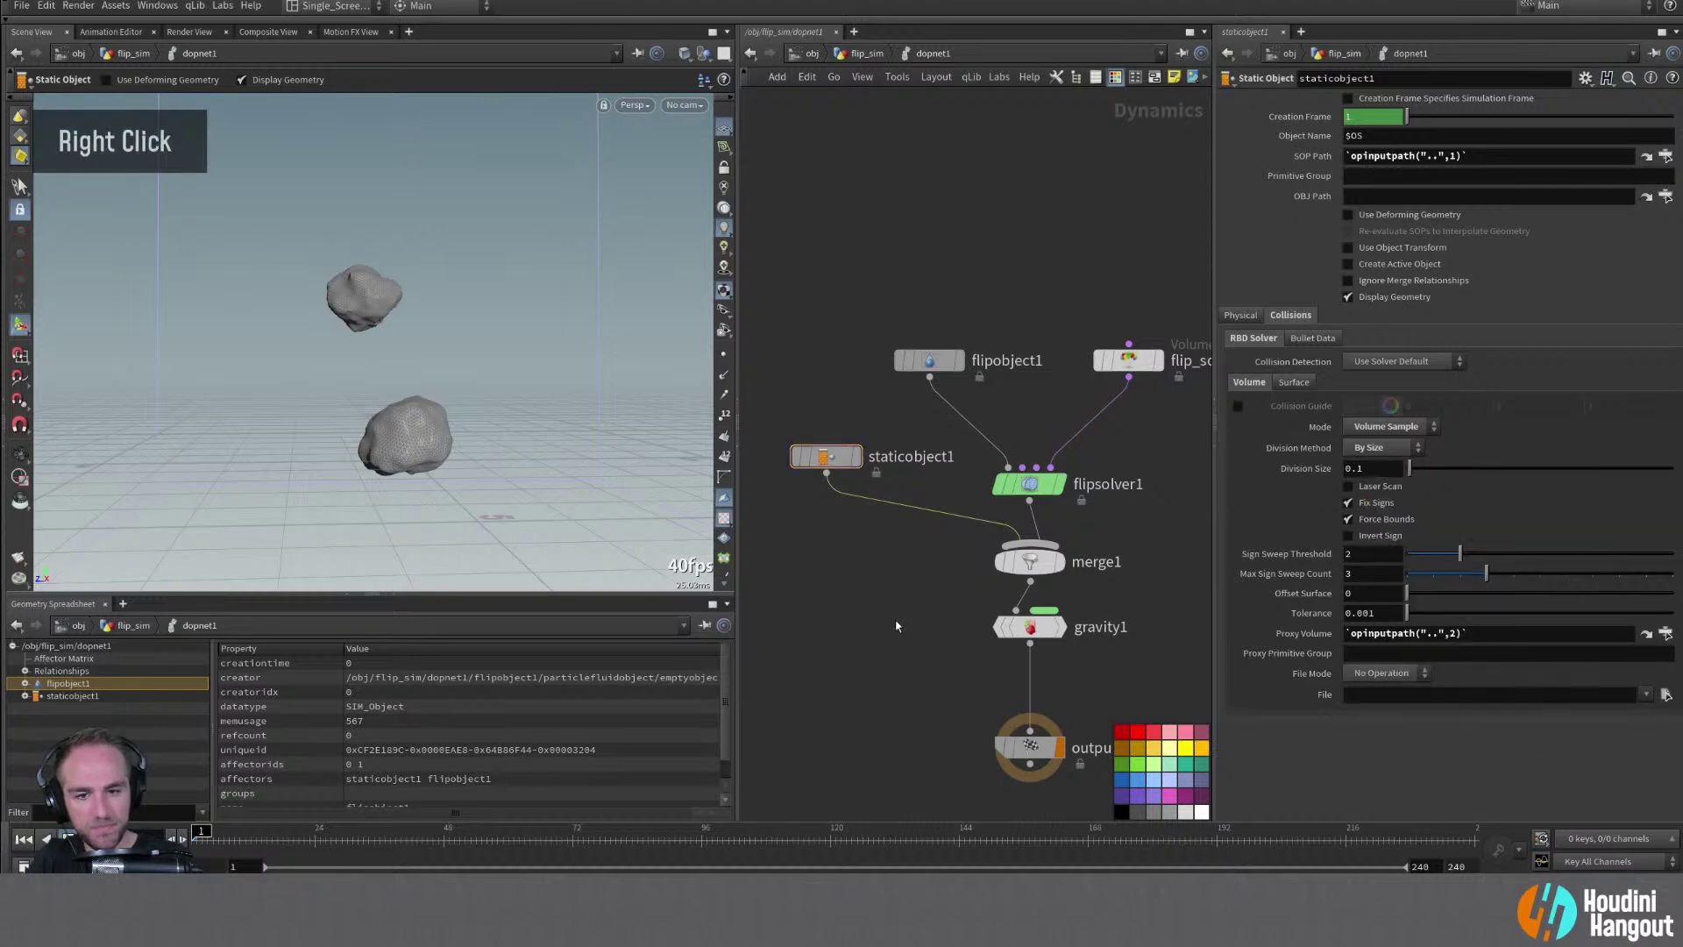
key(u)
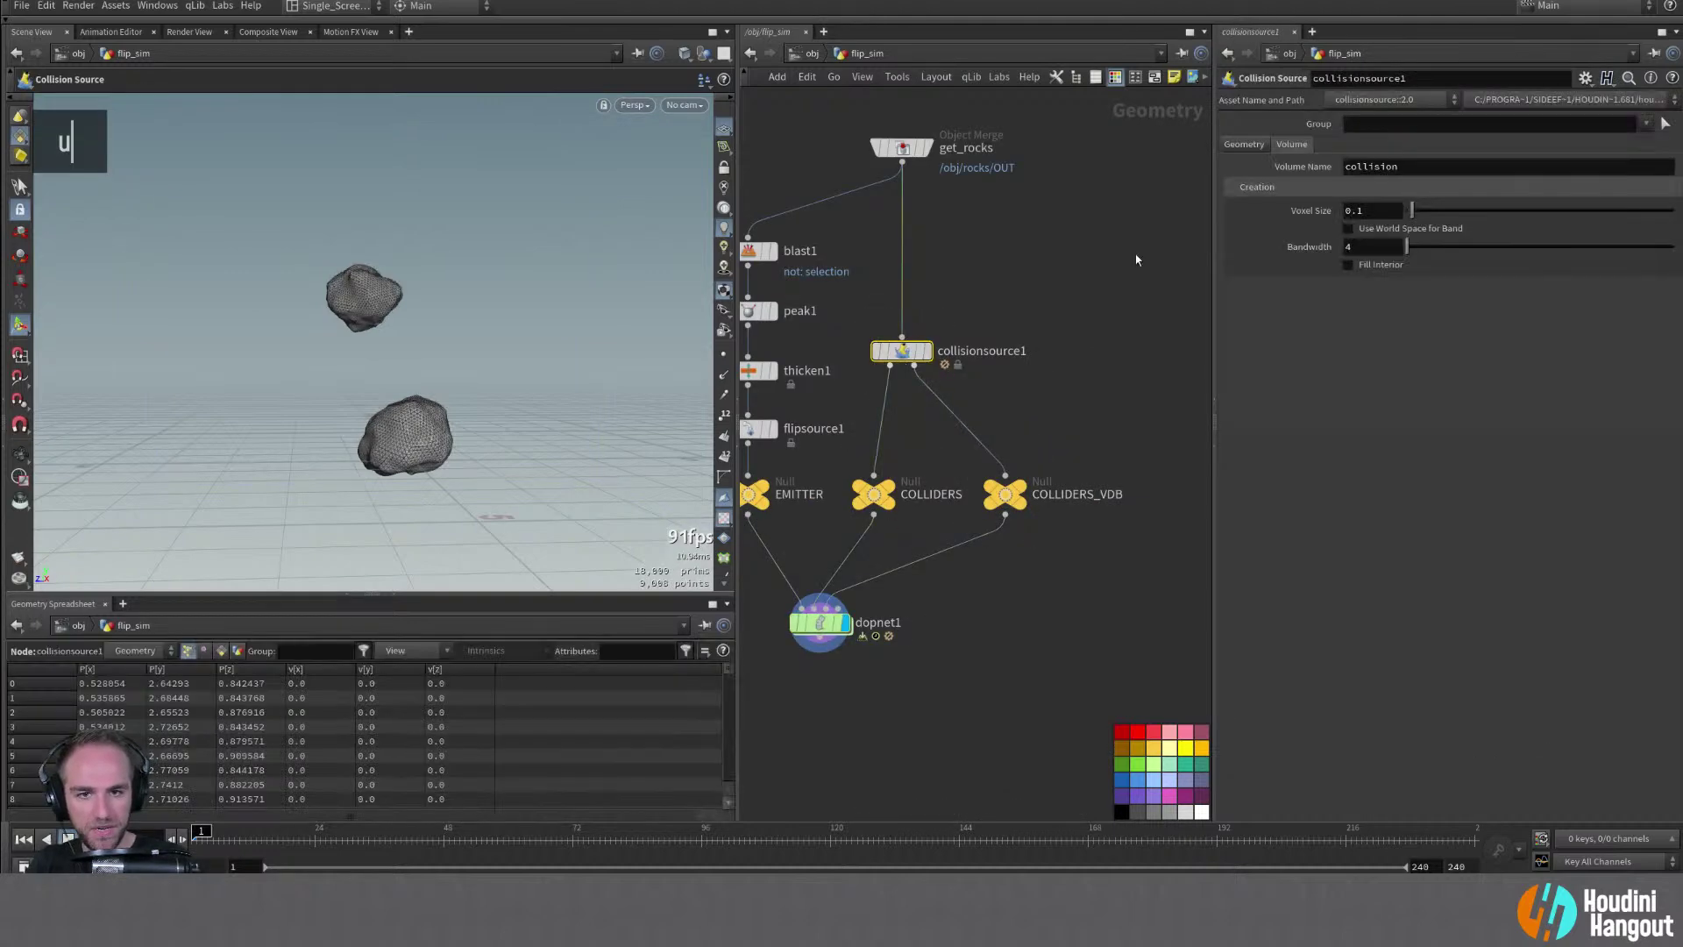
right_click(1357, 209)
click(1409, 391)
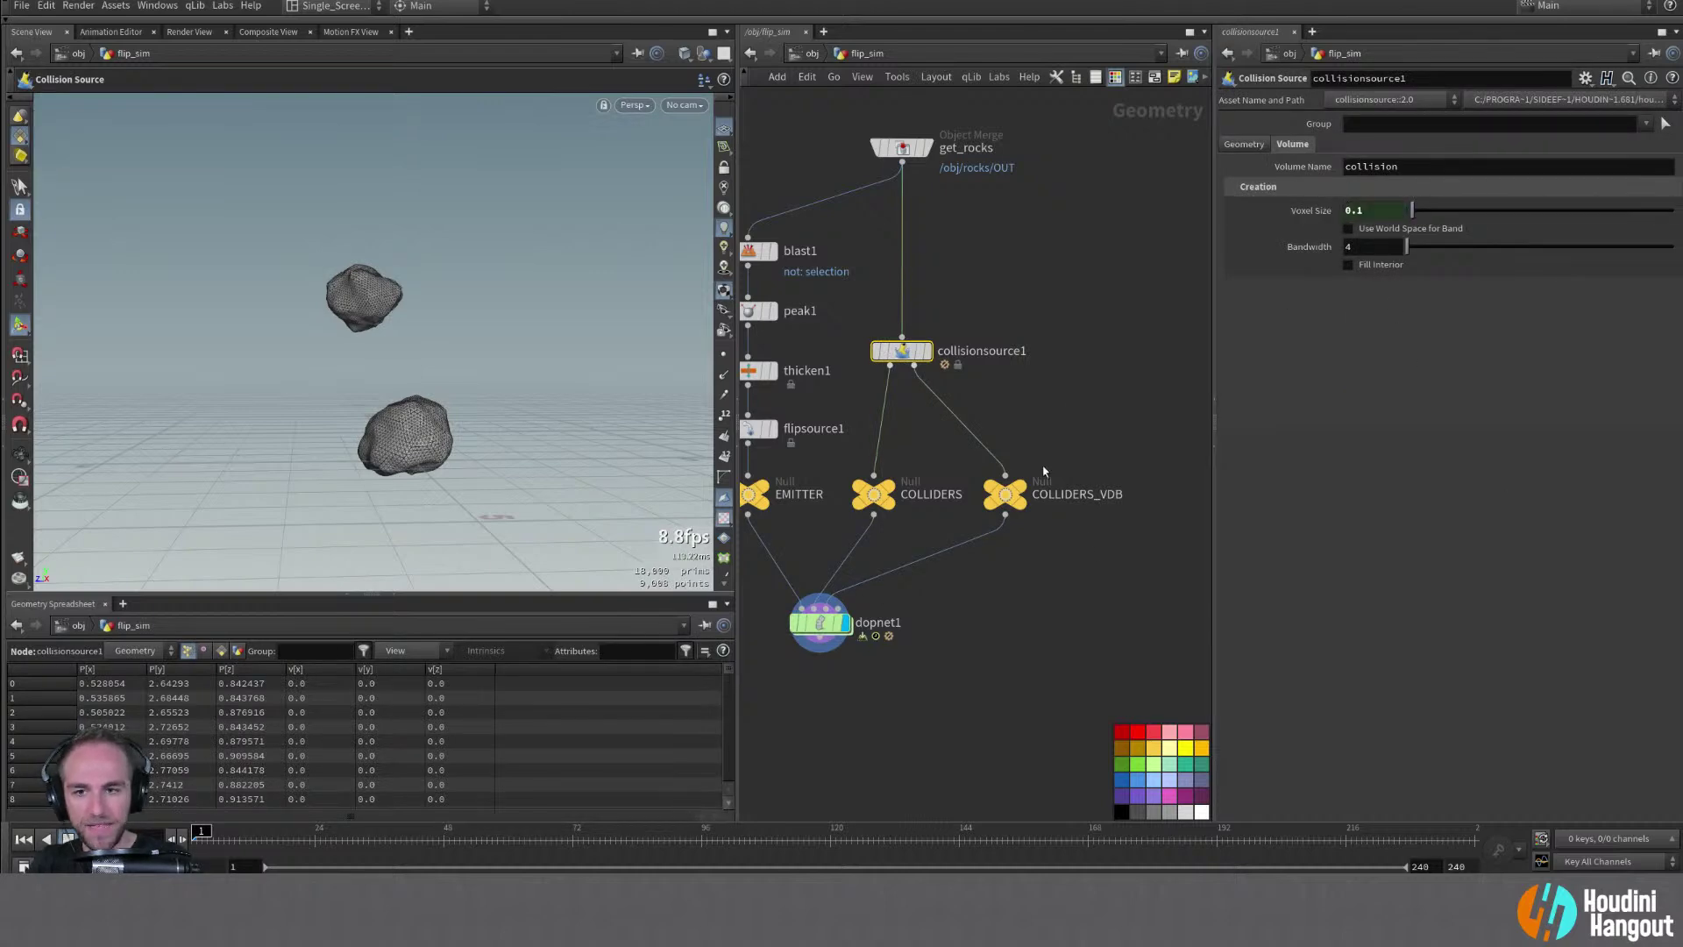
Inside dopnet1, turn off staticobject1's Display Geometry and turn on its Collision Guide
double_click(820, 621)
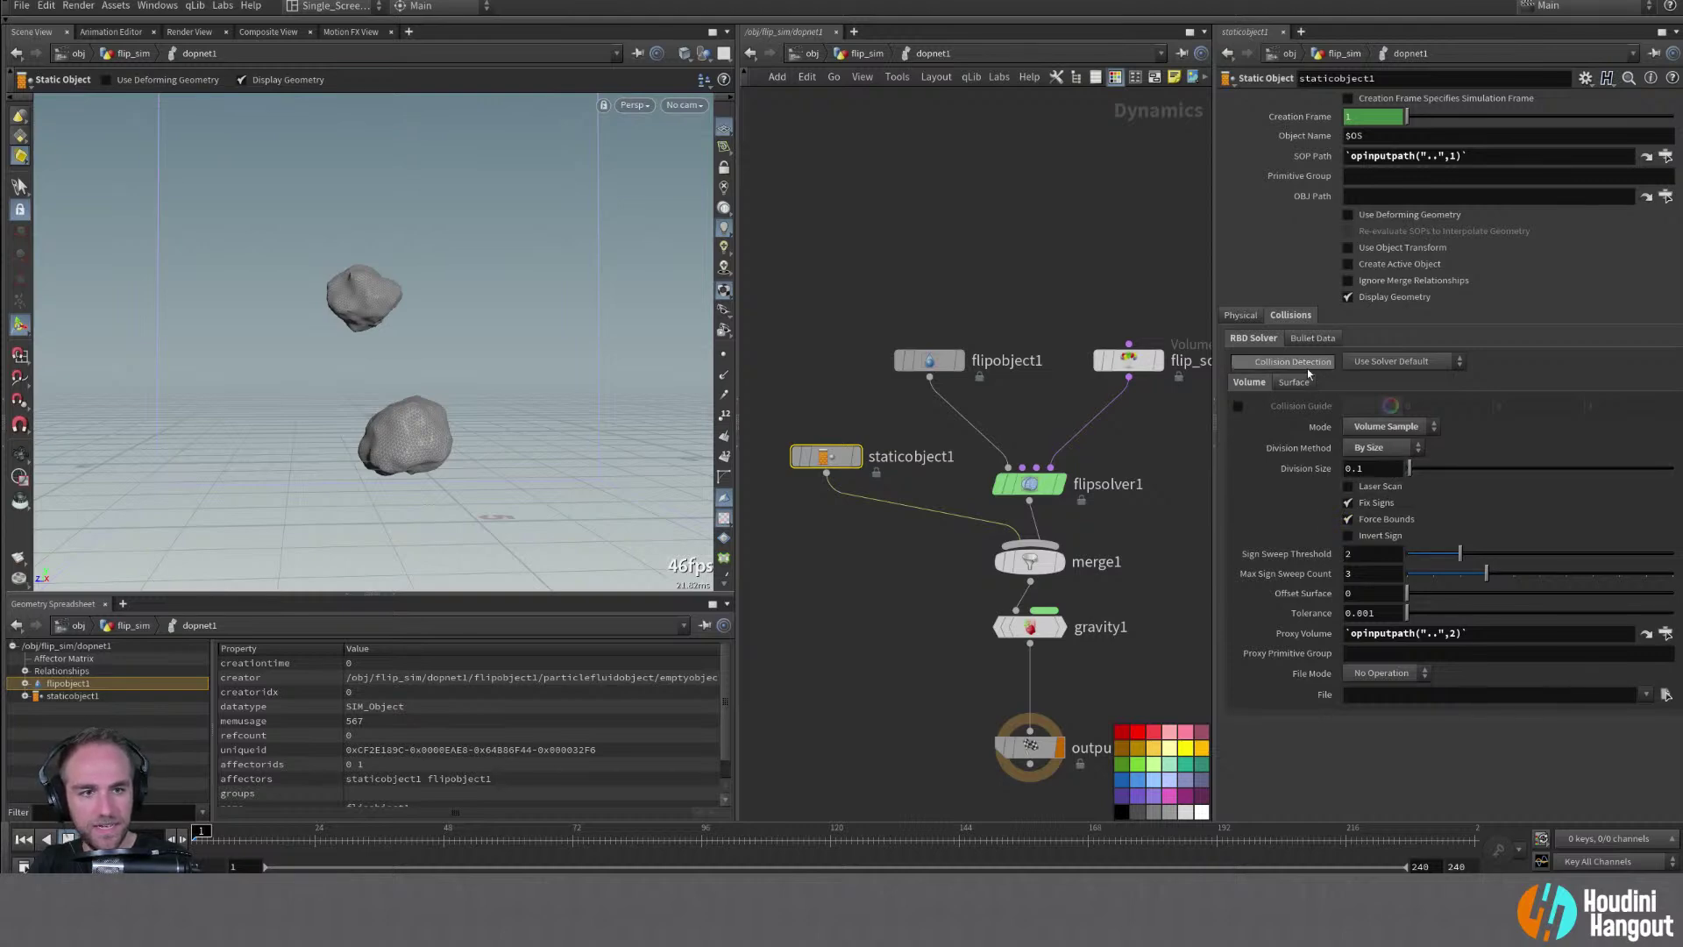
click(1347, 297)
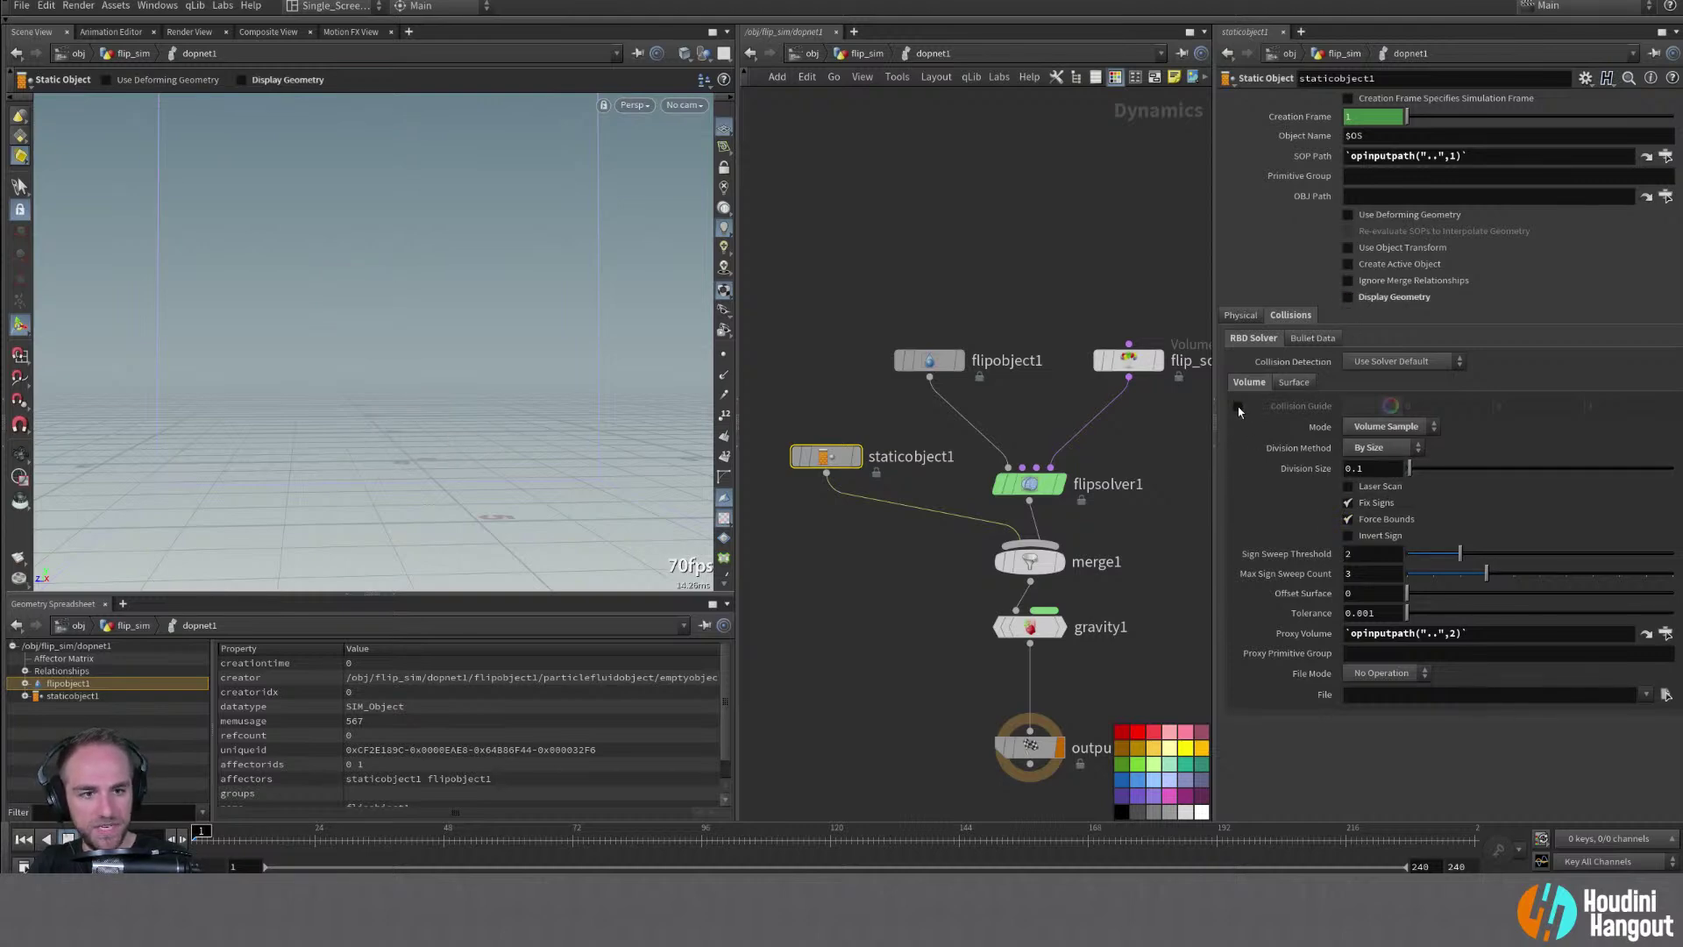
click(1238, 406)
Try out coarser Division Size values on staticobject1, such as 0.17, and bring it back to 0.1
drag(1408, 469, 1411, 472)
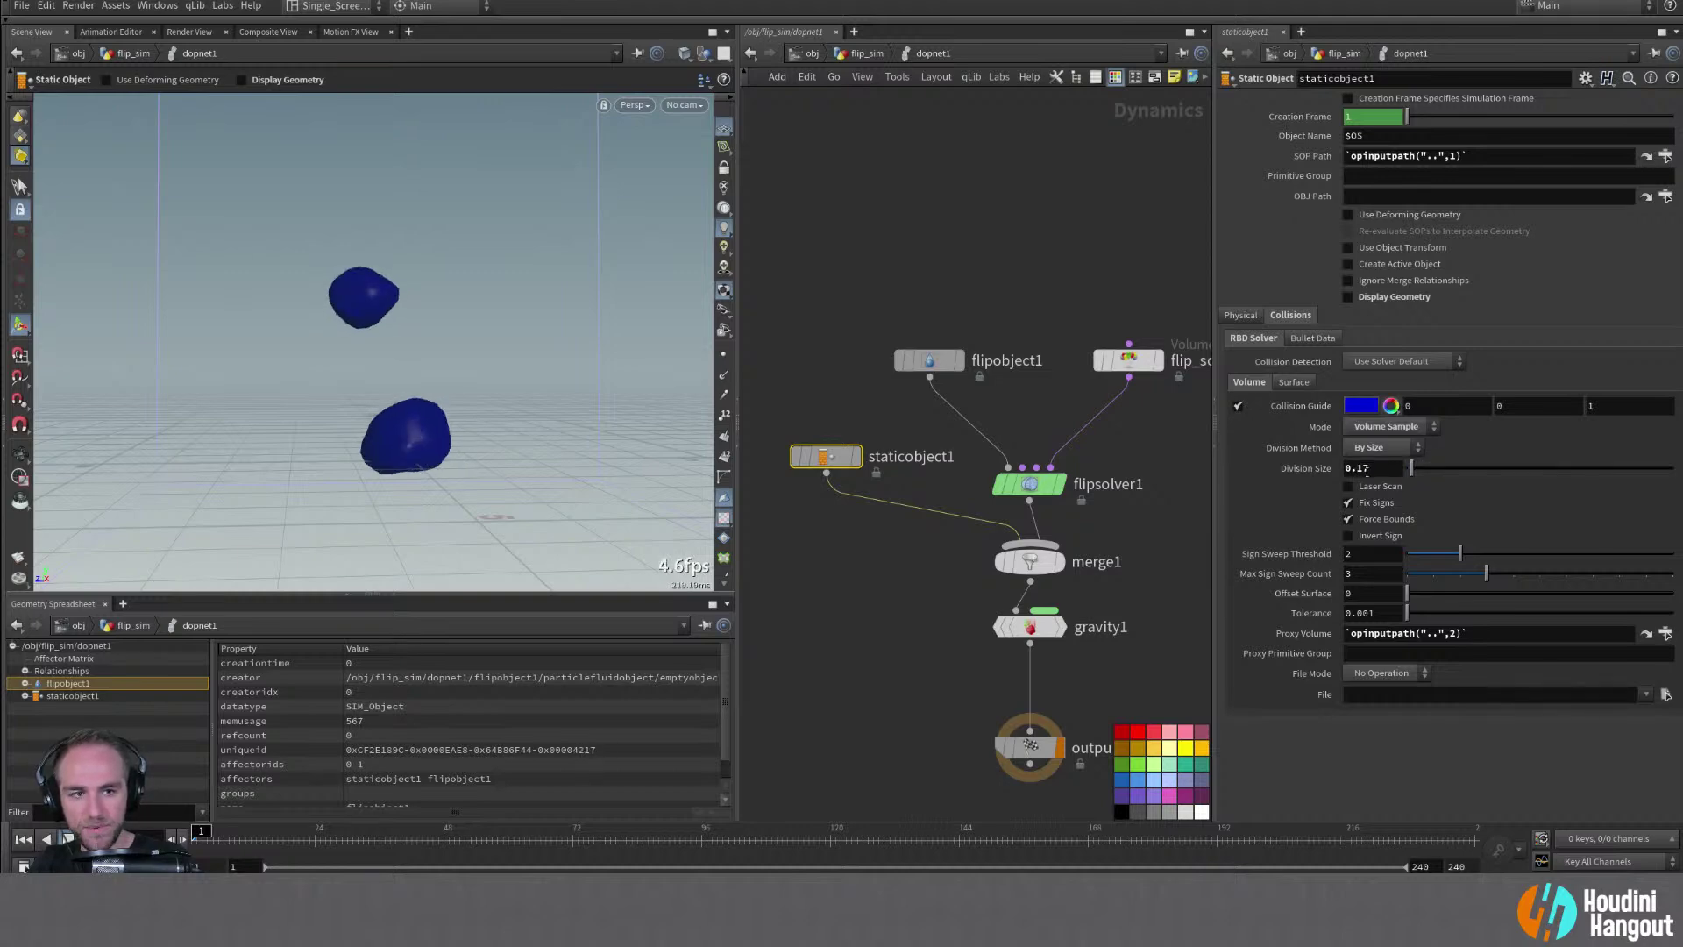
middle_drag(1369, 468, 1378, 523)
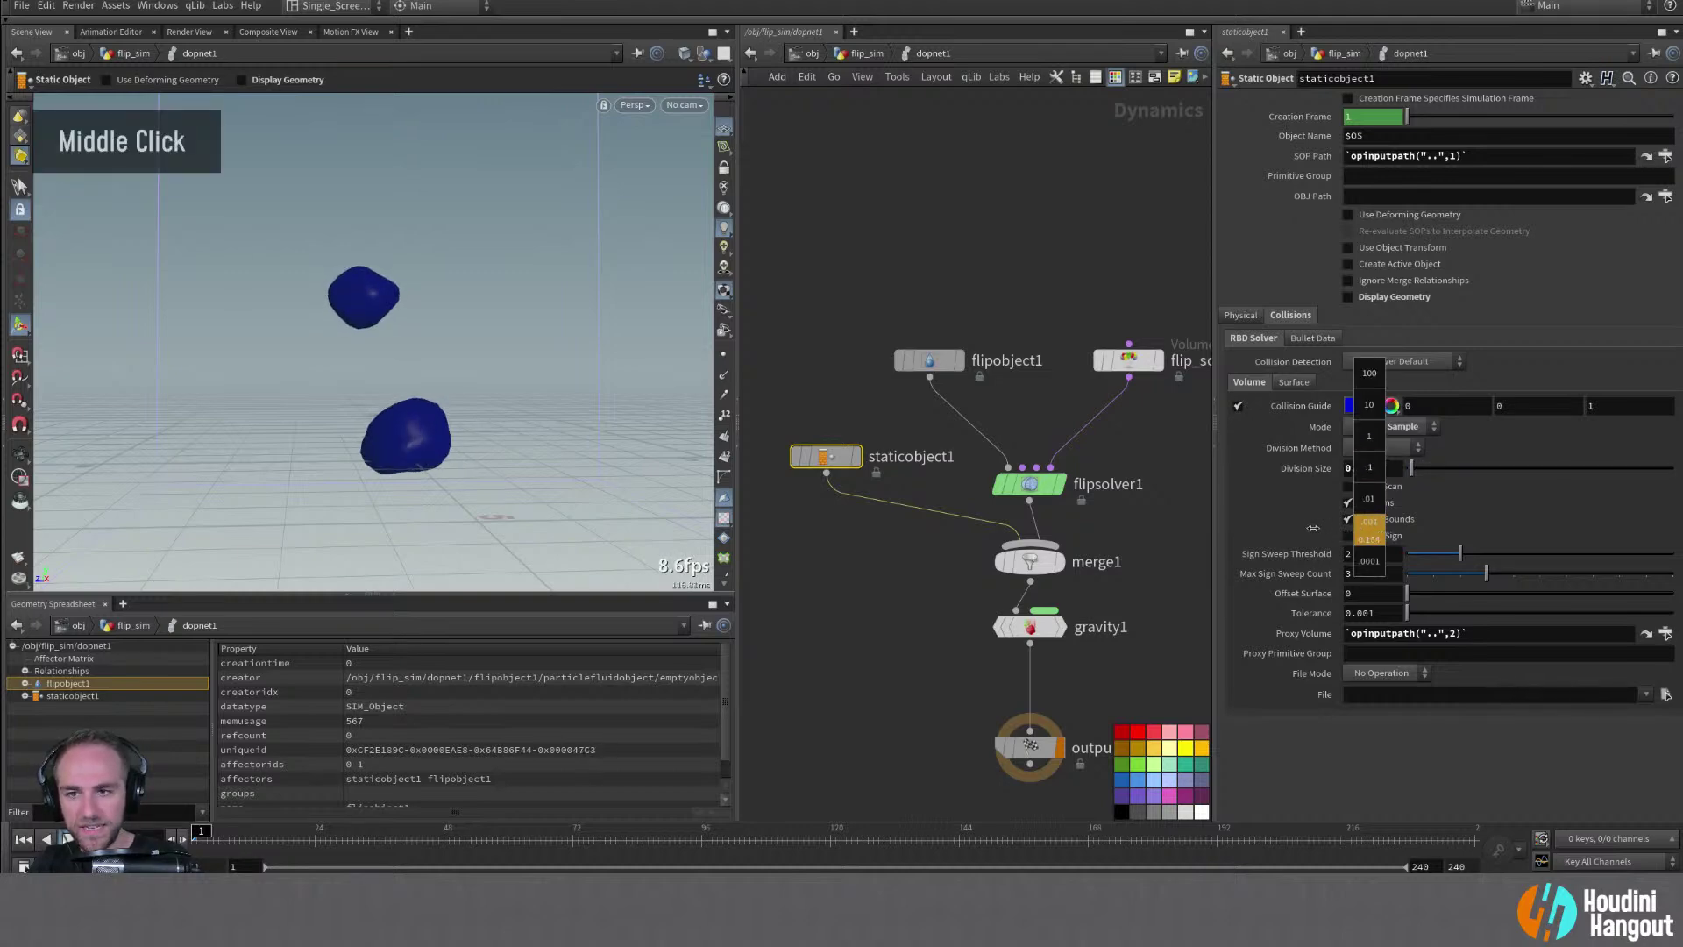
middle_drag(1236, 532, 1098, 541)
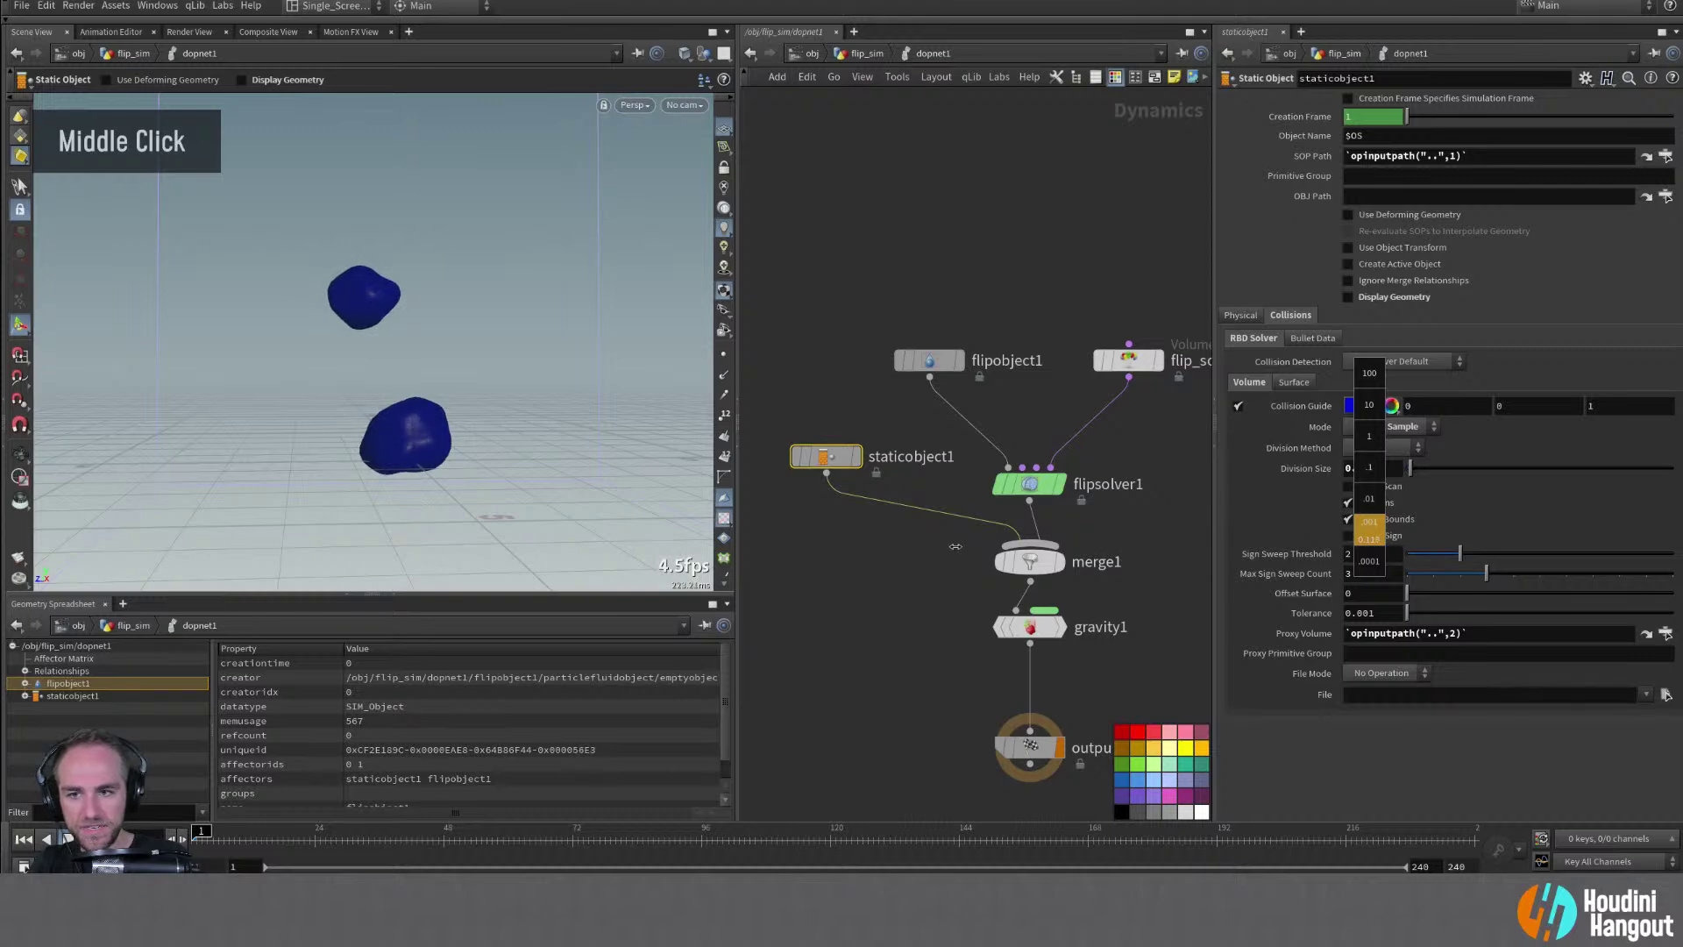
middle_drag(865, 548, 1374, 517)
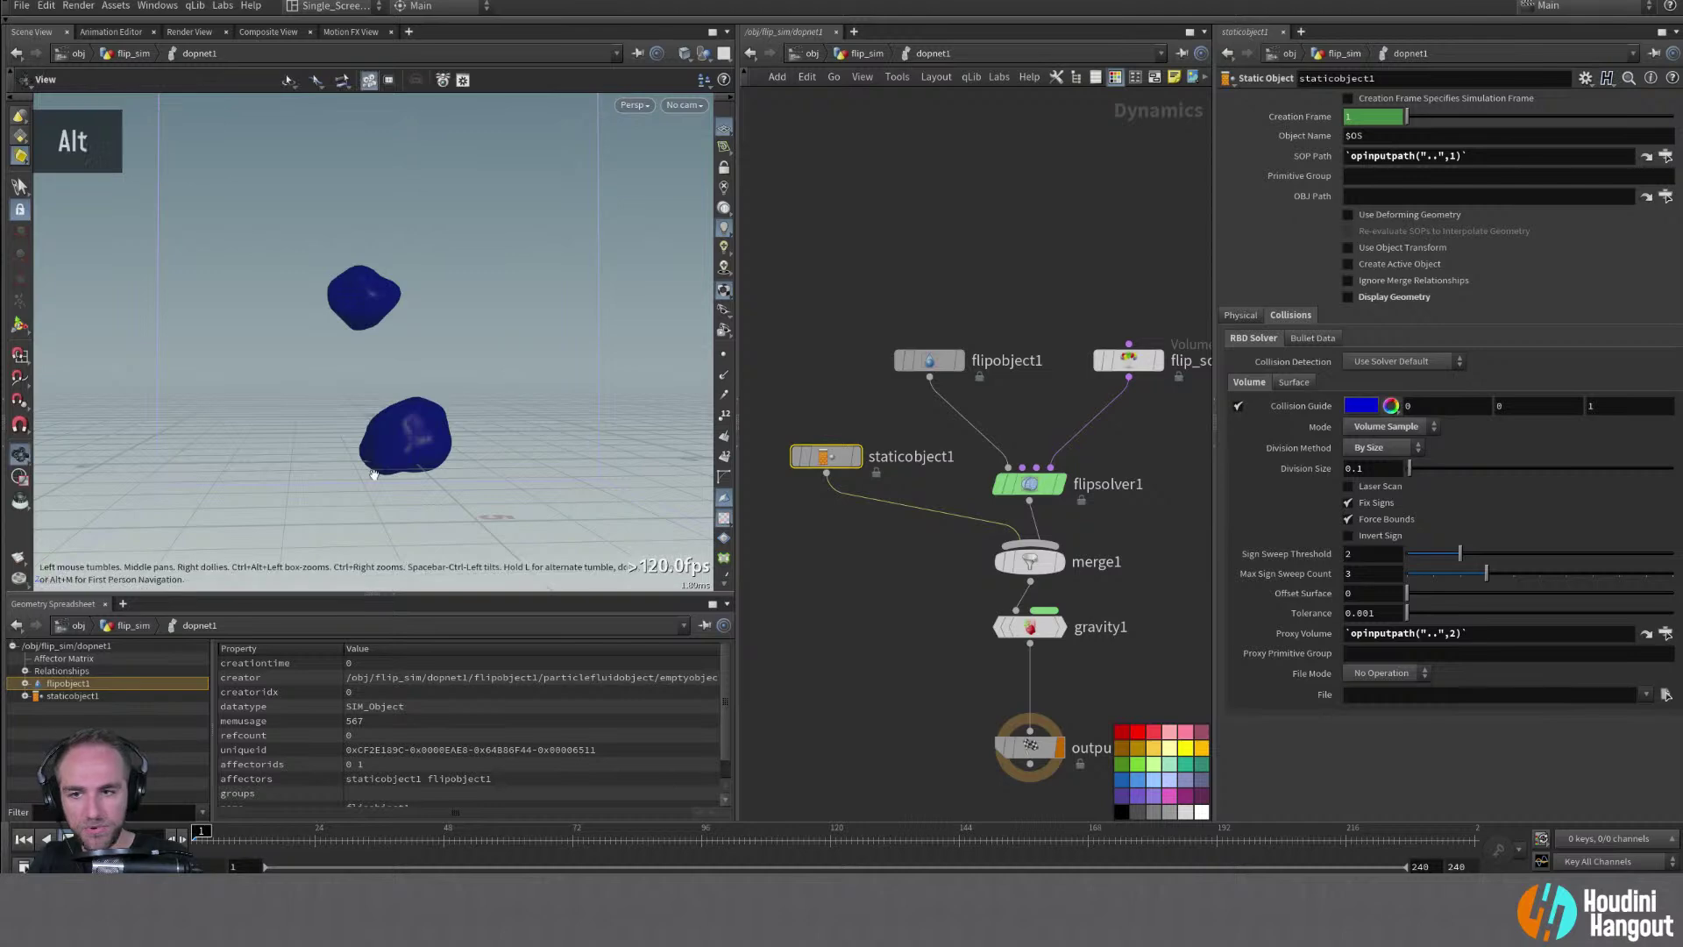
Inspect the rock's collision guide up close and set staticobject1's Division Size to 0.02
alt+right_drag(560, 412, 593, 371)
alt+middle_drag(593, 371, 526, 394)
alt+drag(526, 394, 427, 483)
alt+middle_drag(427, 483, 538, 481)
alt+right_drag(341, 367, 1105, 149)
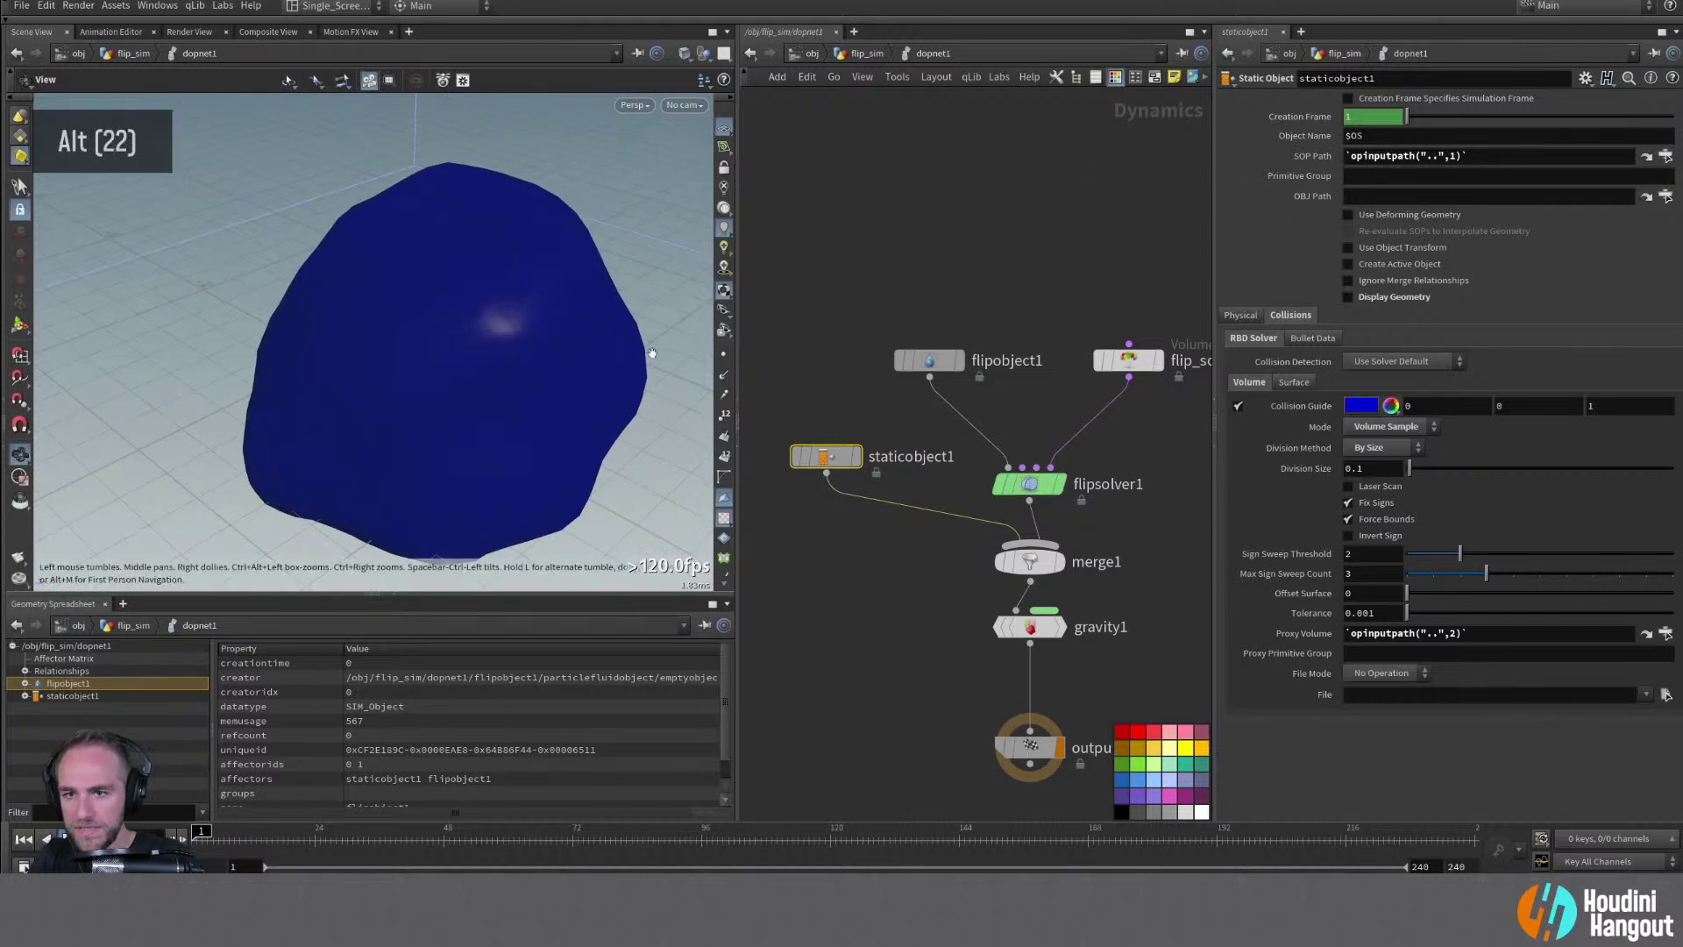
alt+drag(652, 352, 522, 331)
middle_drag(1381, 468, 1306, 505)
alt+drag(412, 412, 548, 421)
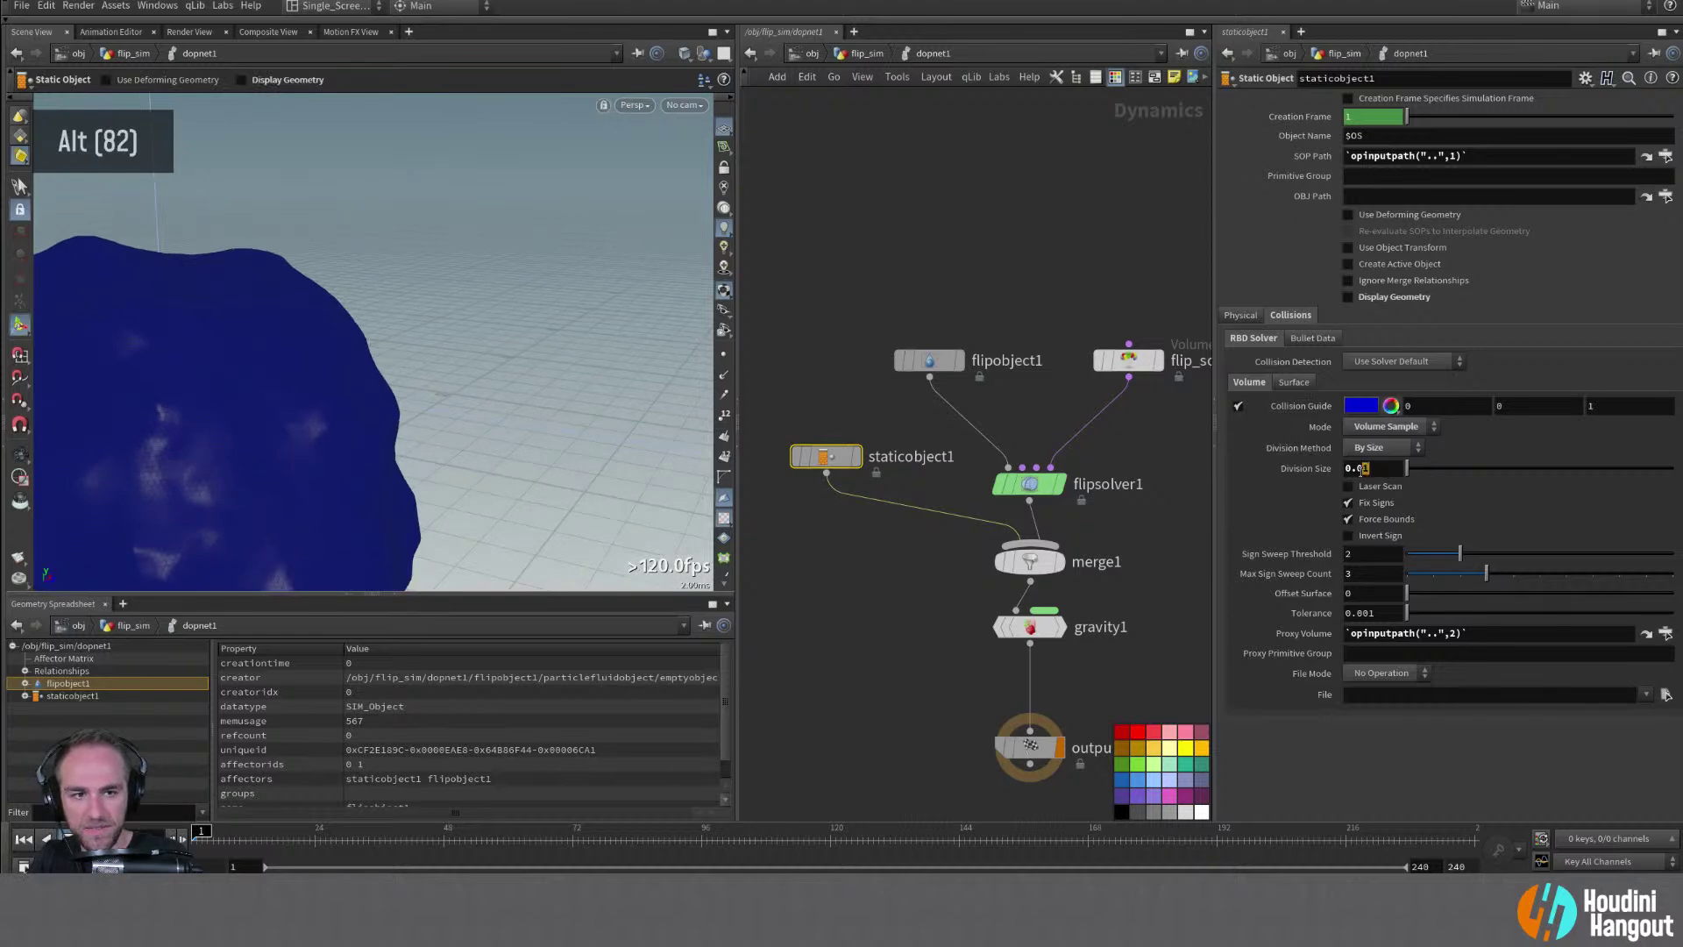
text(2)
key(Return)
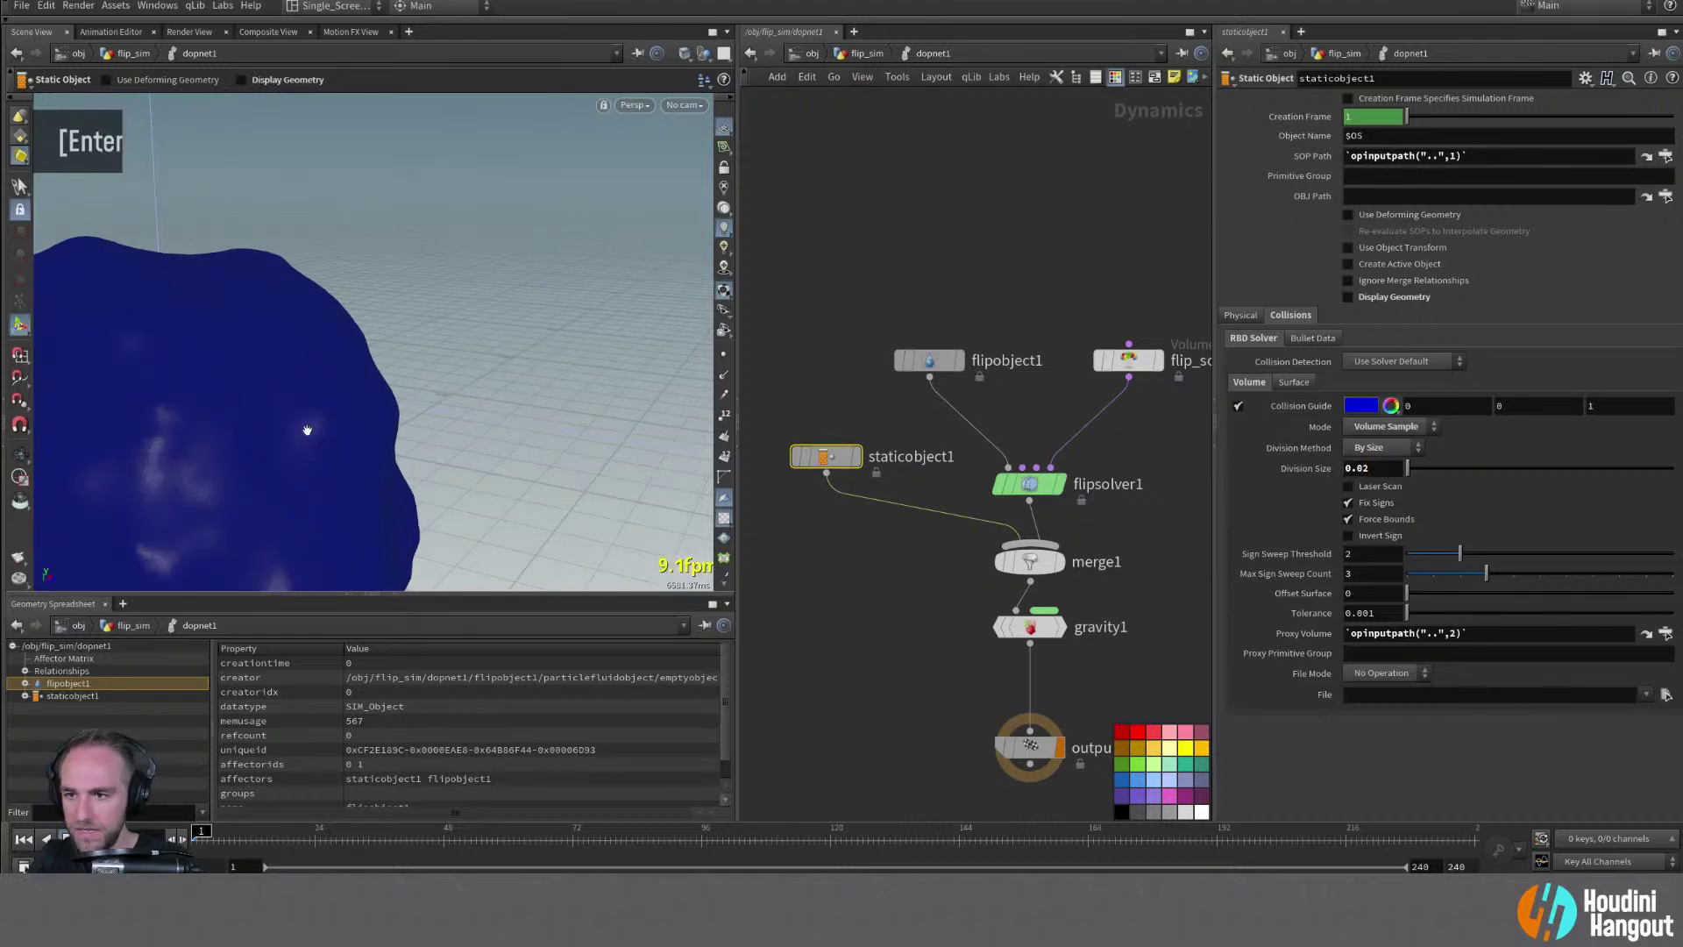
Check the refined collision shapes of both rocks, turn off staticobject1's Collision Guide and turn its Display Geometry back on
alt+drag(308, 428, 367, 416)
alt+right_drag(366, 415, 319, 398)
alt+middle_drag(319, 398, 350, 379)
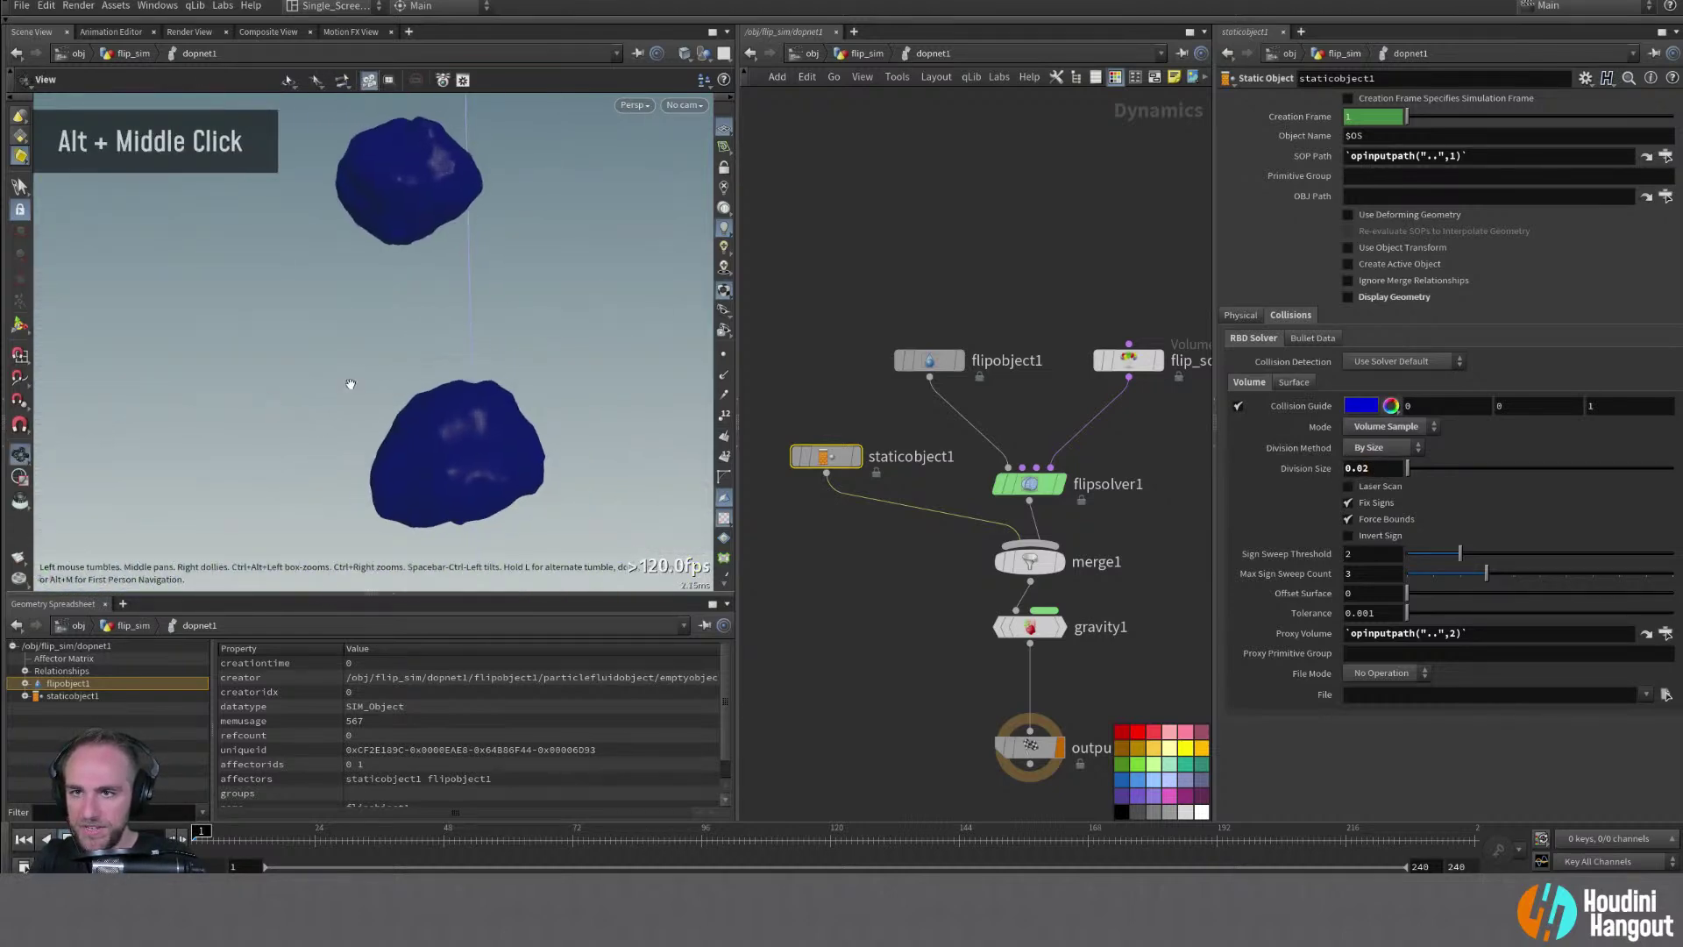
alt+drag(350, 380, 395, 255)
alt+middle_drag(395, 255, 432, 338)
alt+right_drag(432, 338, 180, 357)
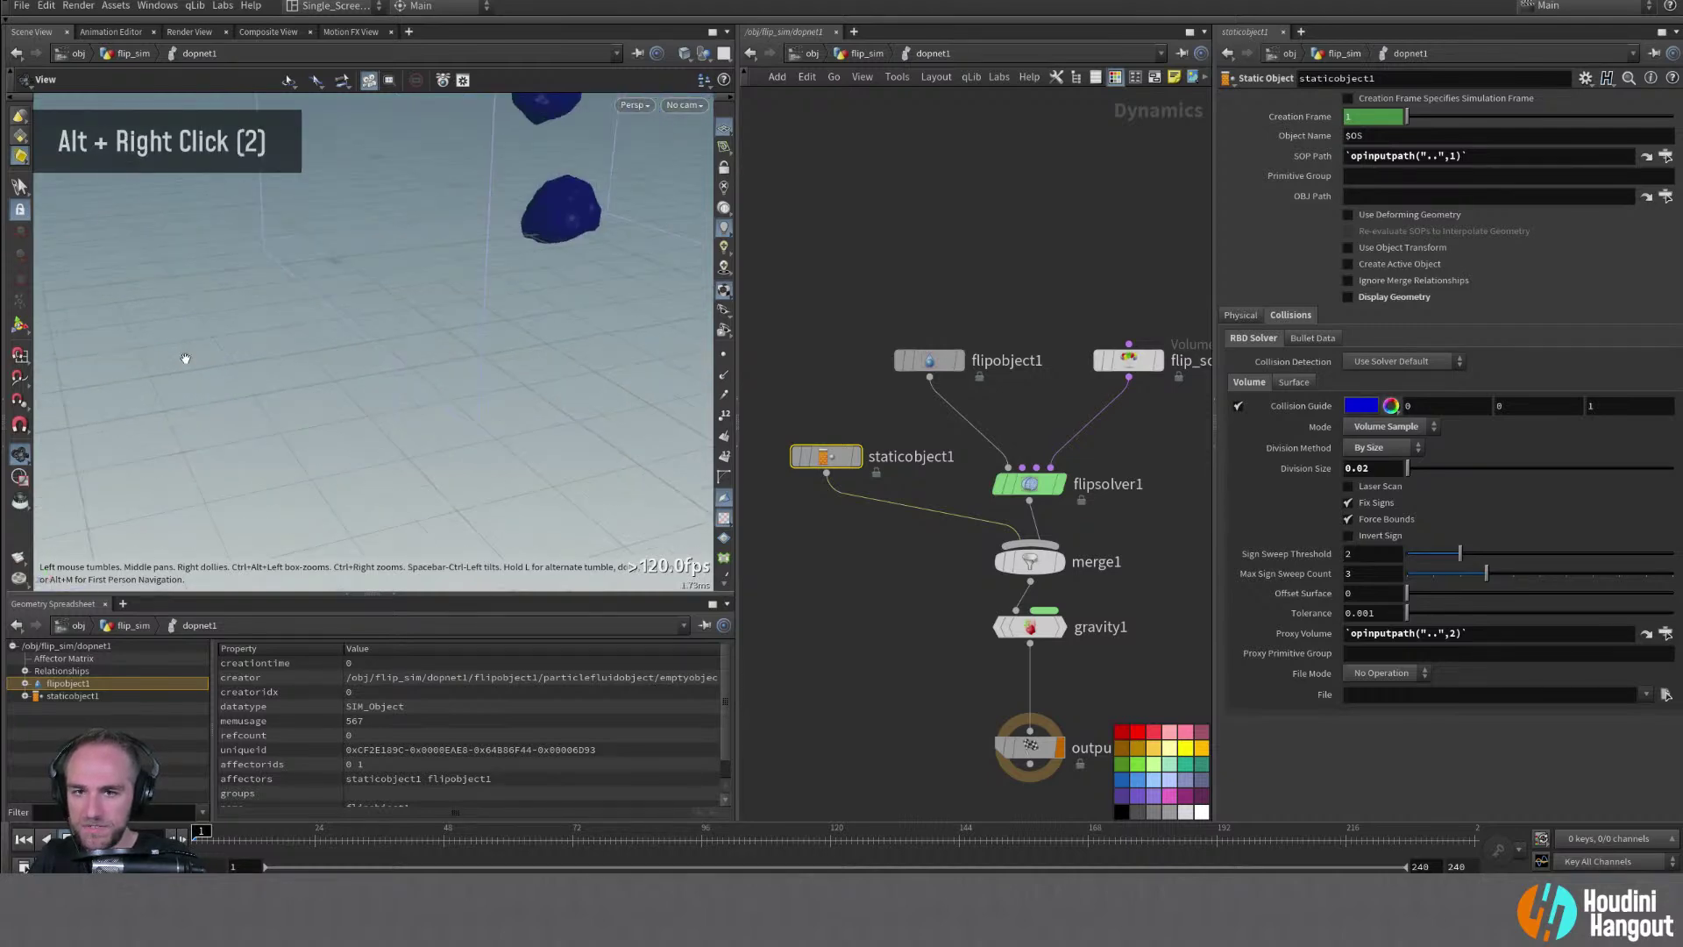
alt+middle_drag(181, 356, 263, 462)
key(Return)
click(1237, 406)
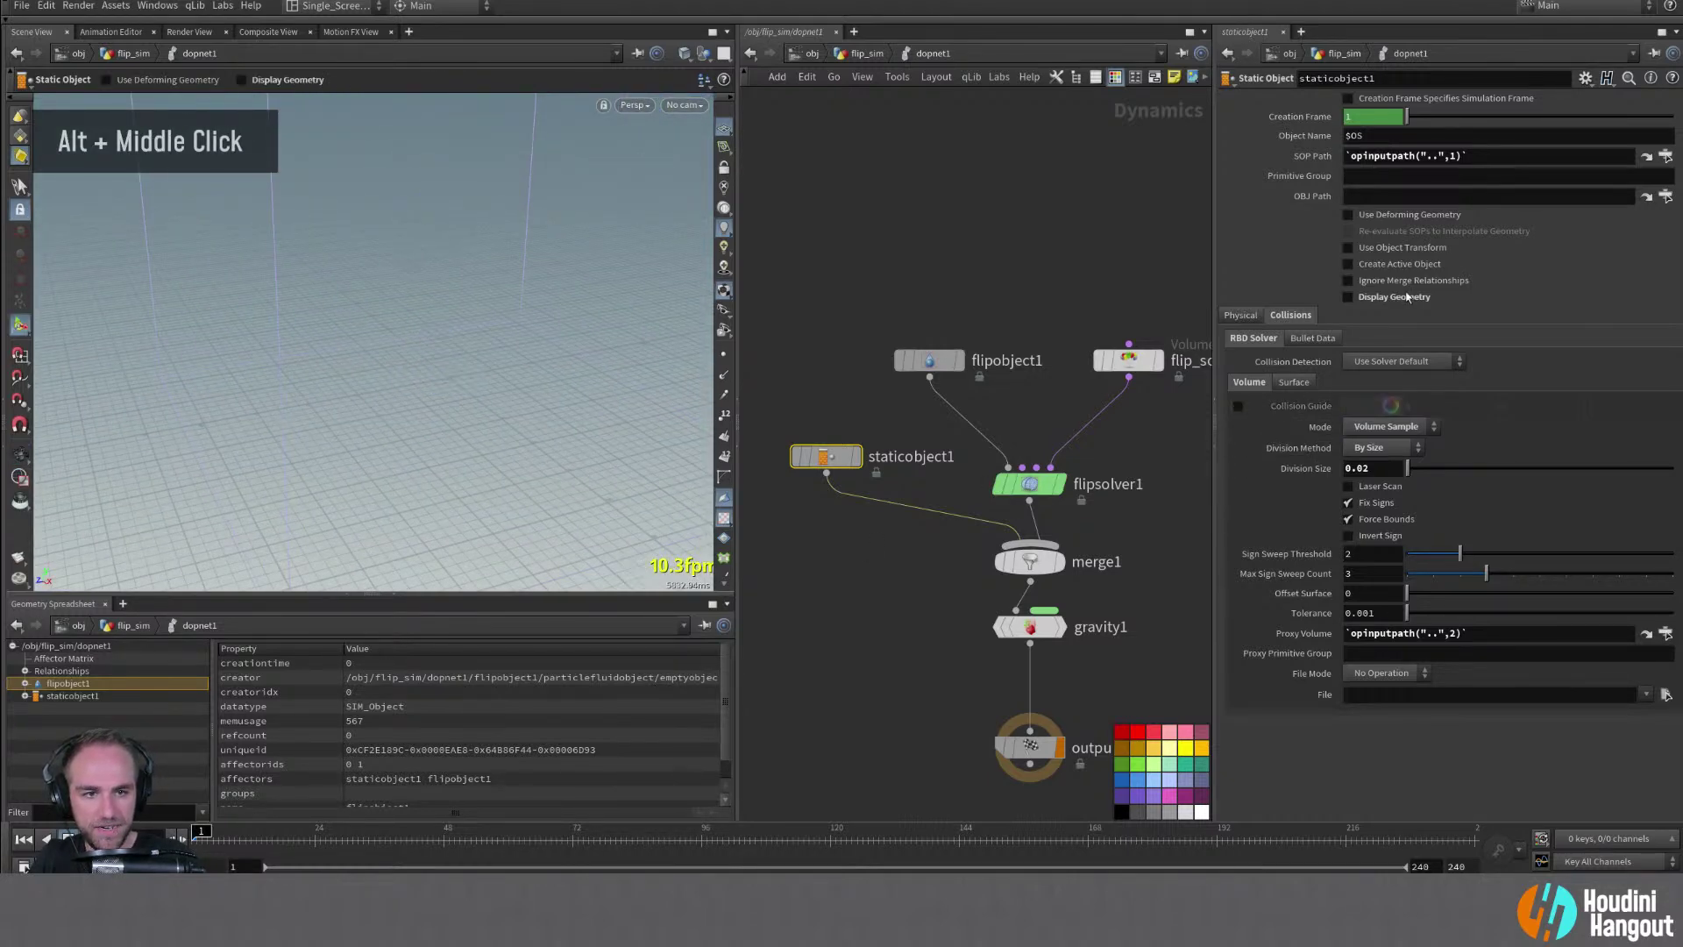
click(1348, 296)
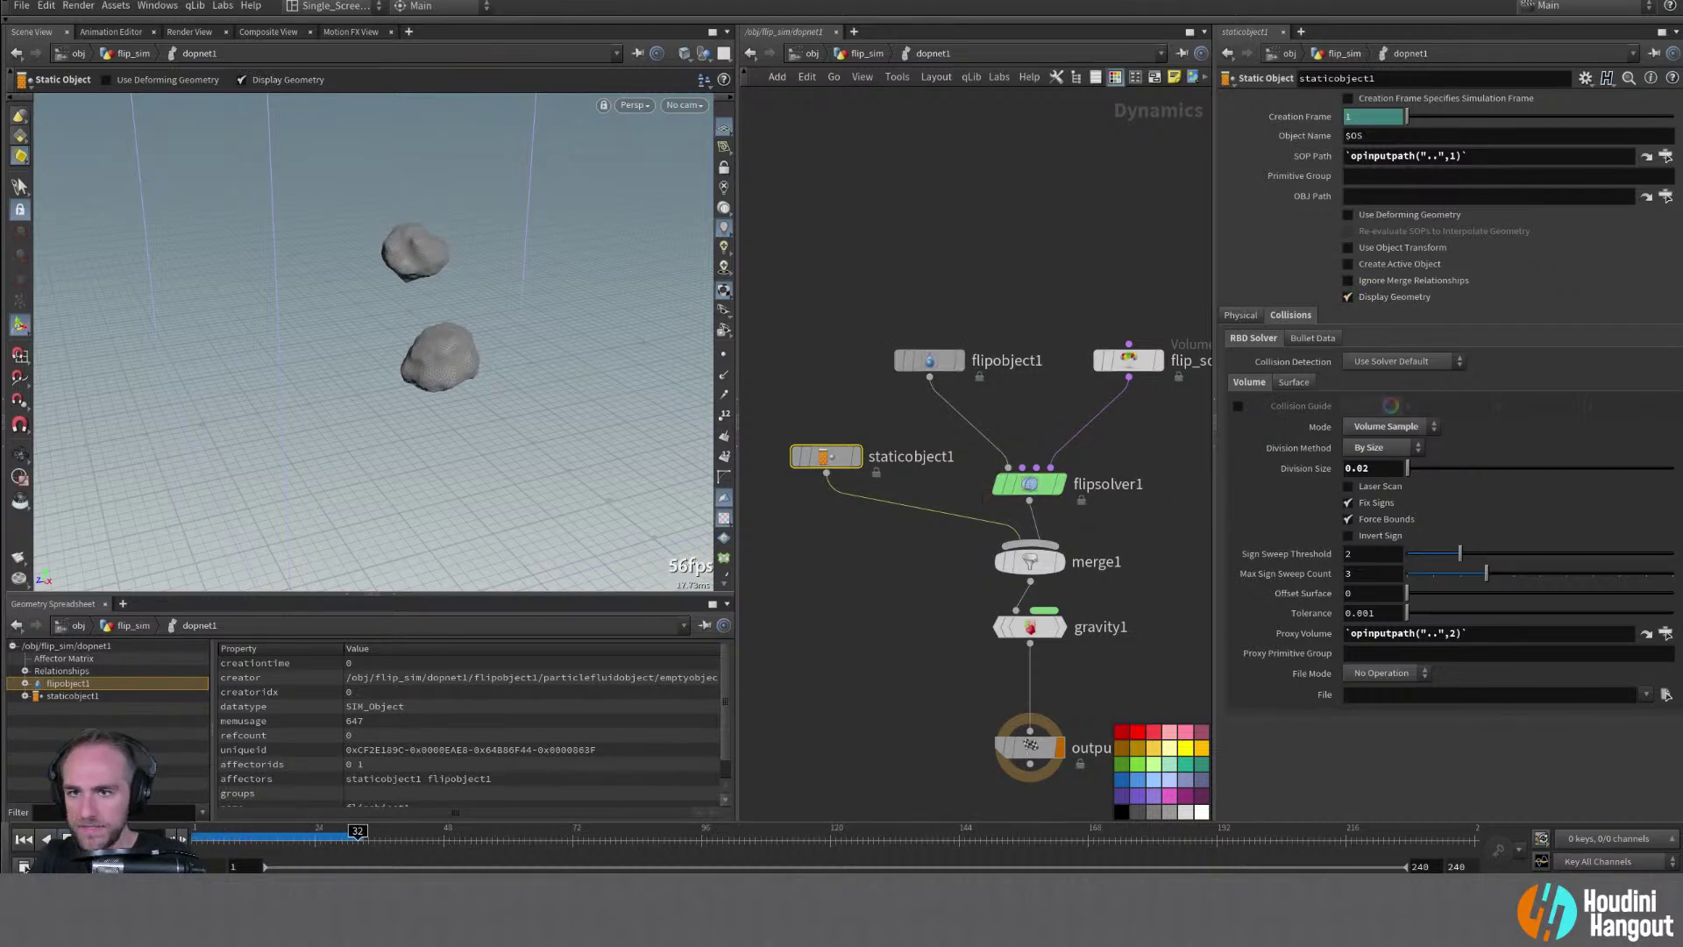
Review the particle and volume sourcing settings of flip_source
click(1127, 360)
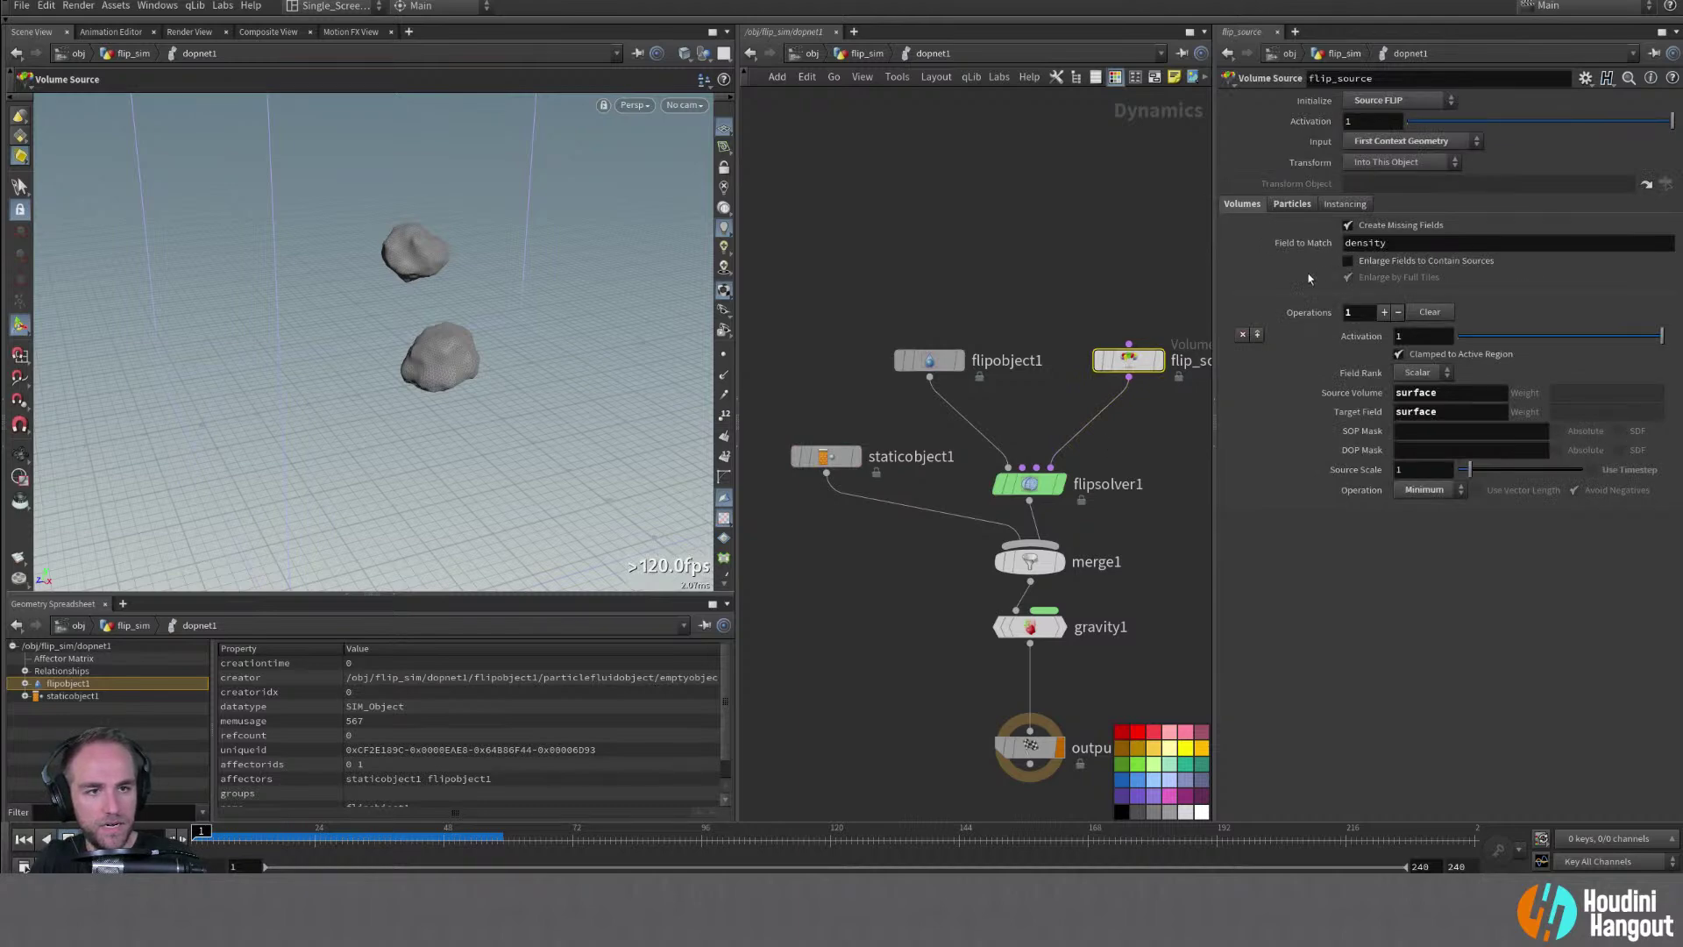
click(1288, 204)
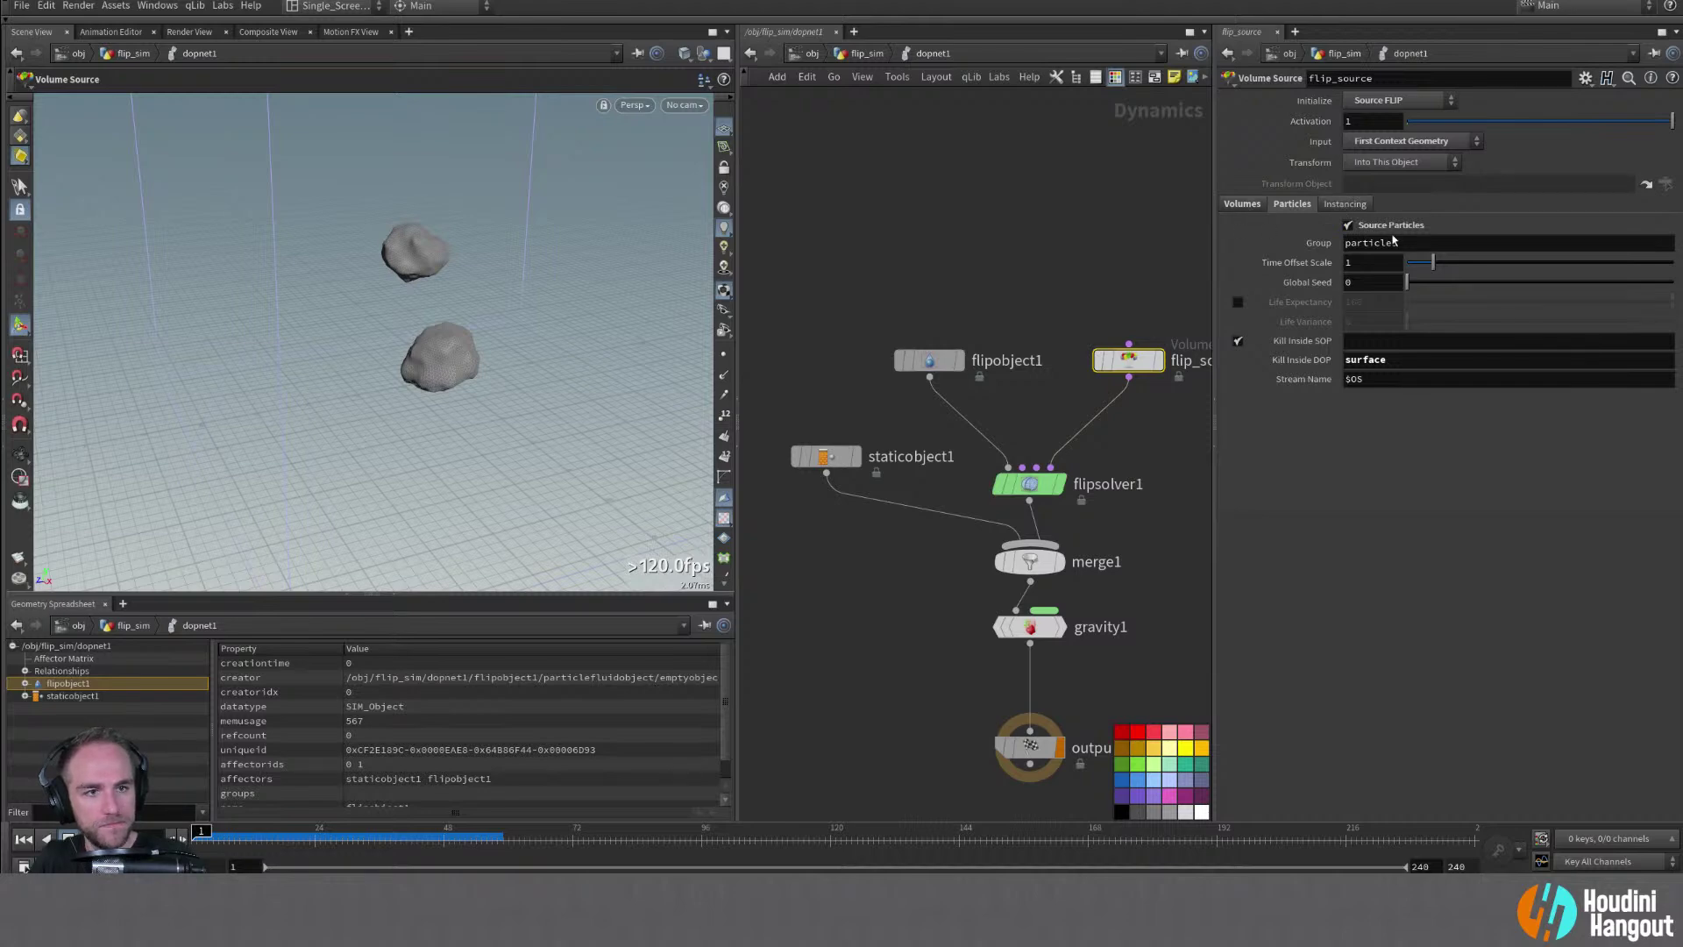
click(1239, 204)
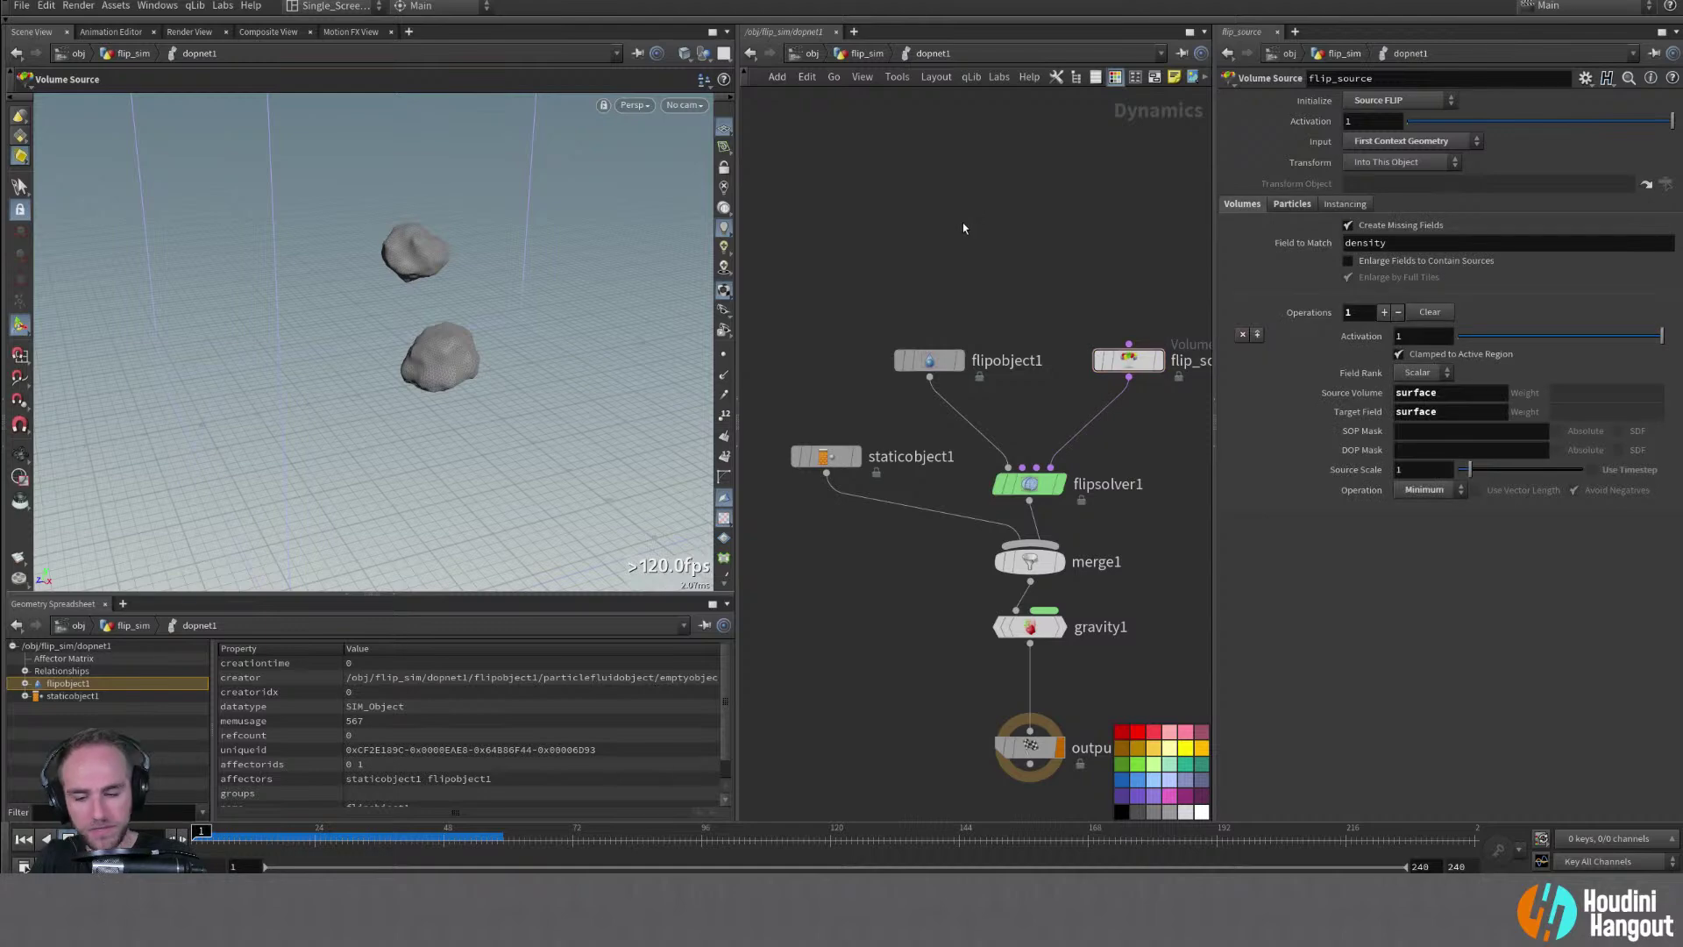
Return to the flip_sim network, display flipsource1 and check its node info and its output on the upper rock
key(u)
middle_drag(1033, 245, 1191, 279)
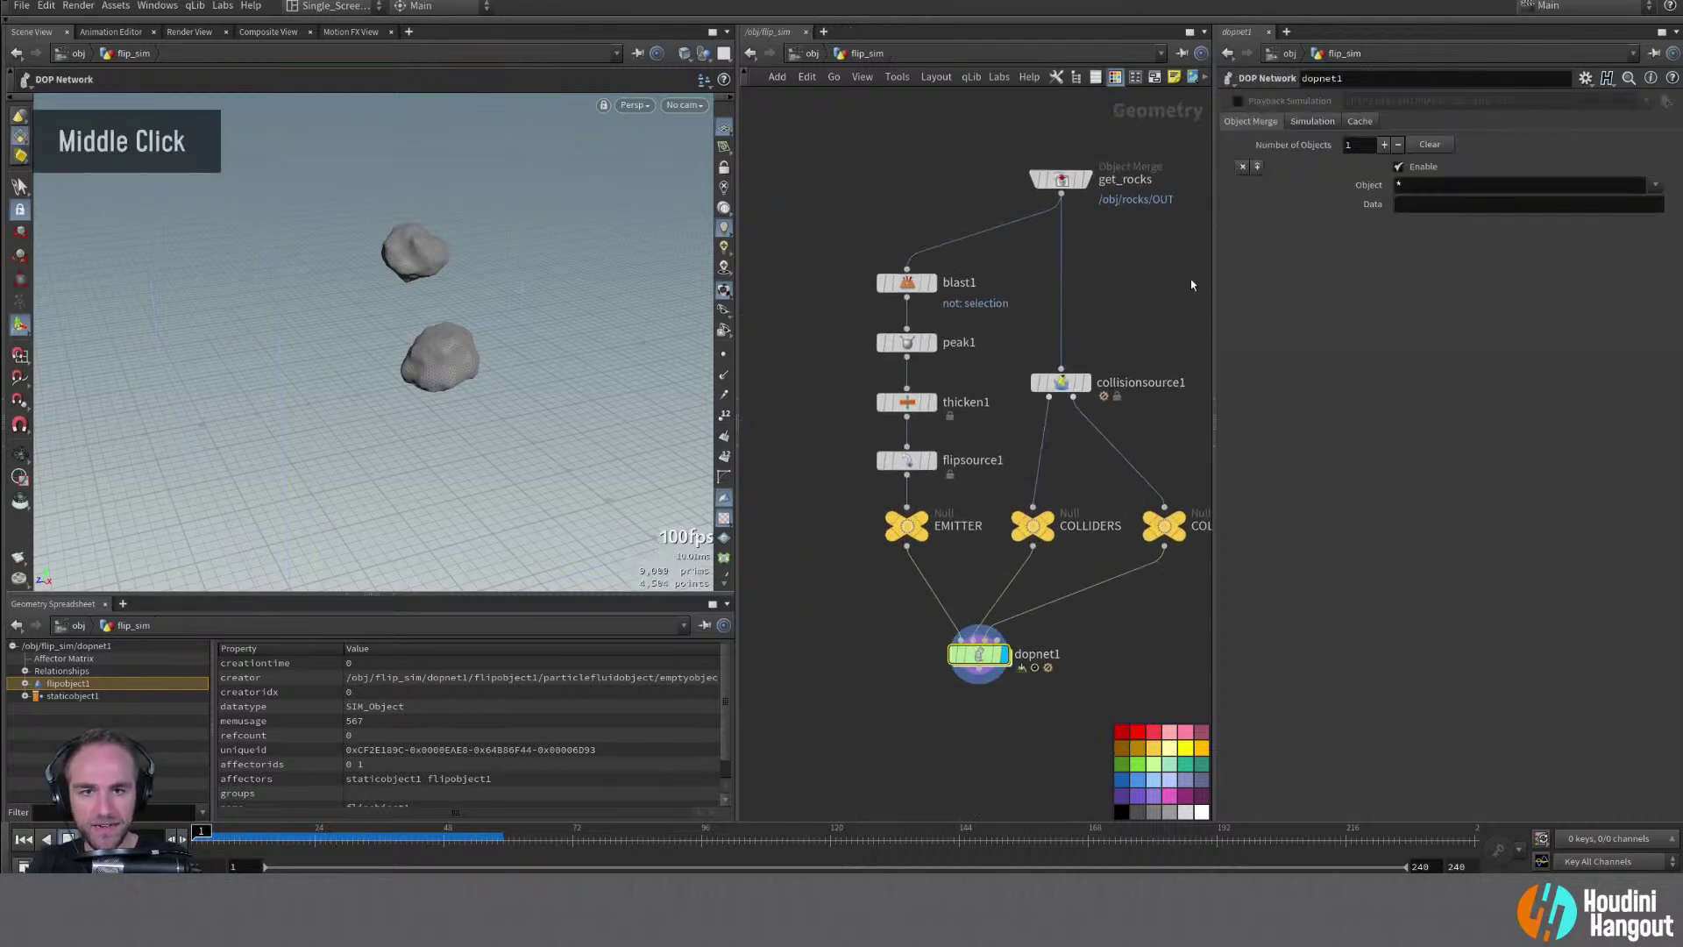
click(905, 462)
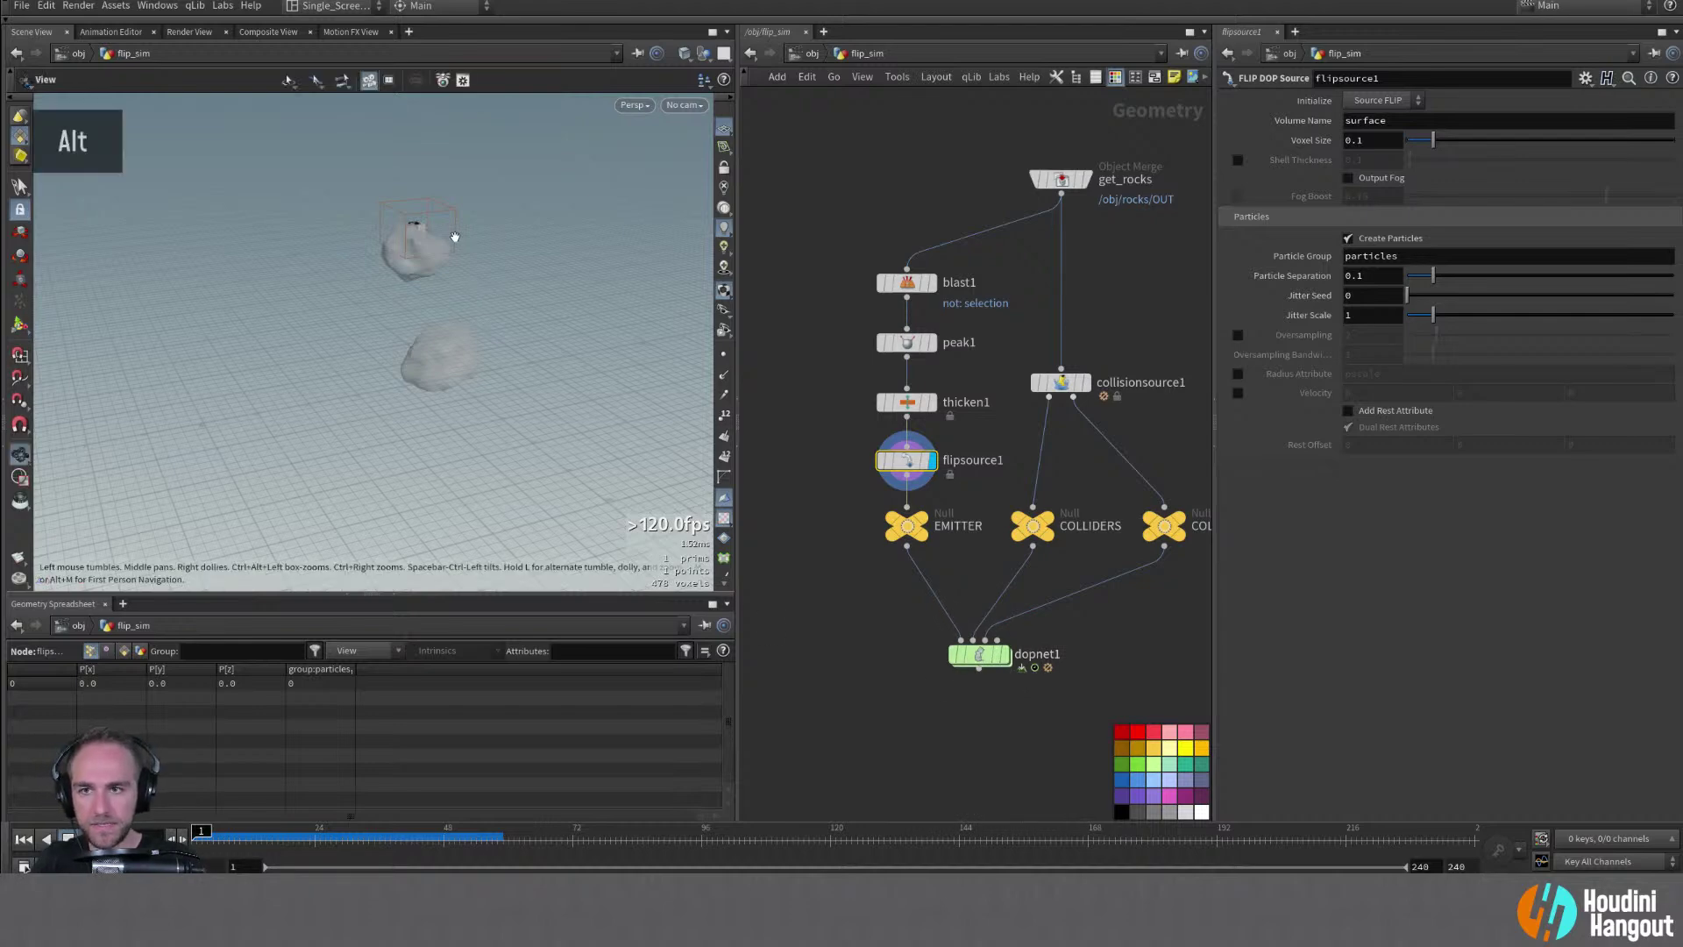
alt+right_drag(454, 237, 692, 149)
key(Return)
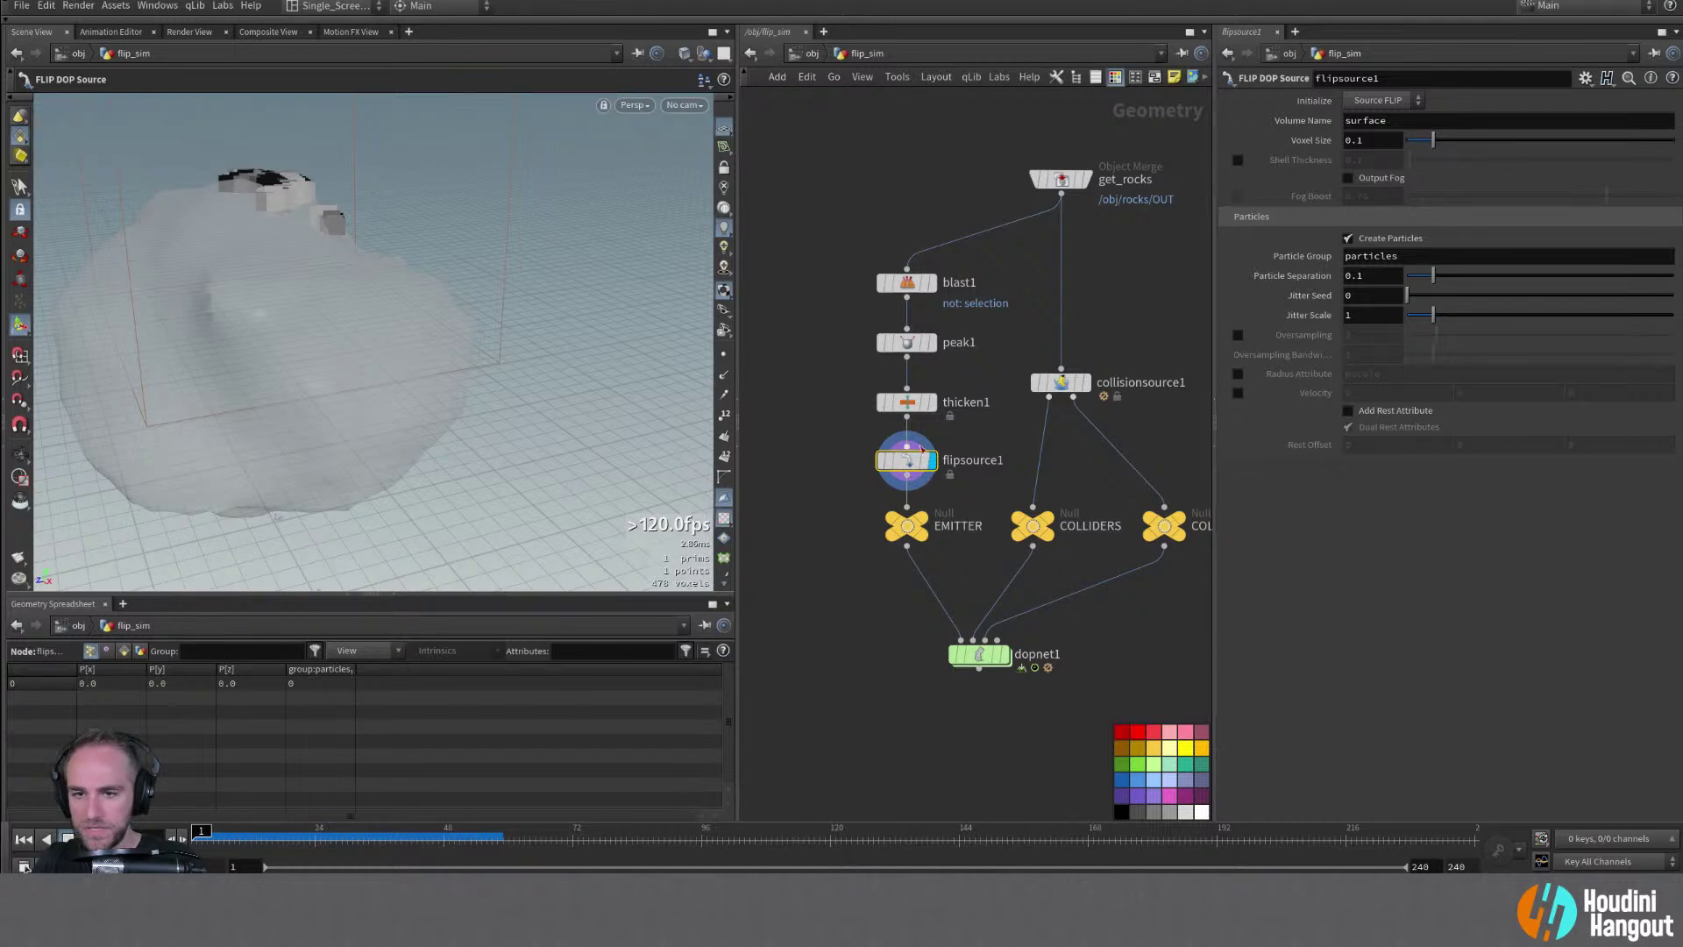
middle_click(907, 462)
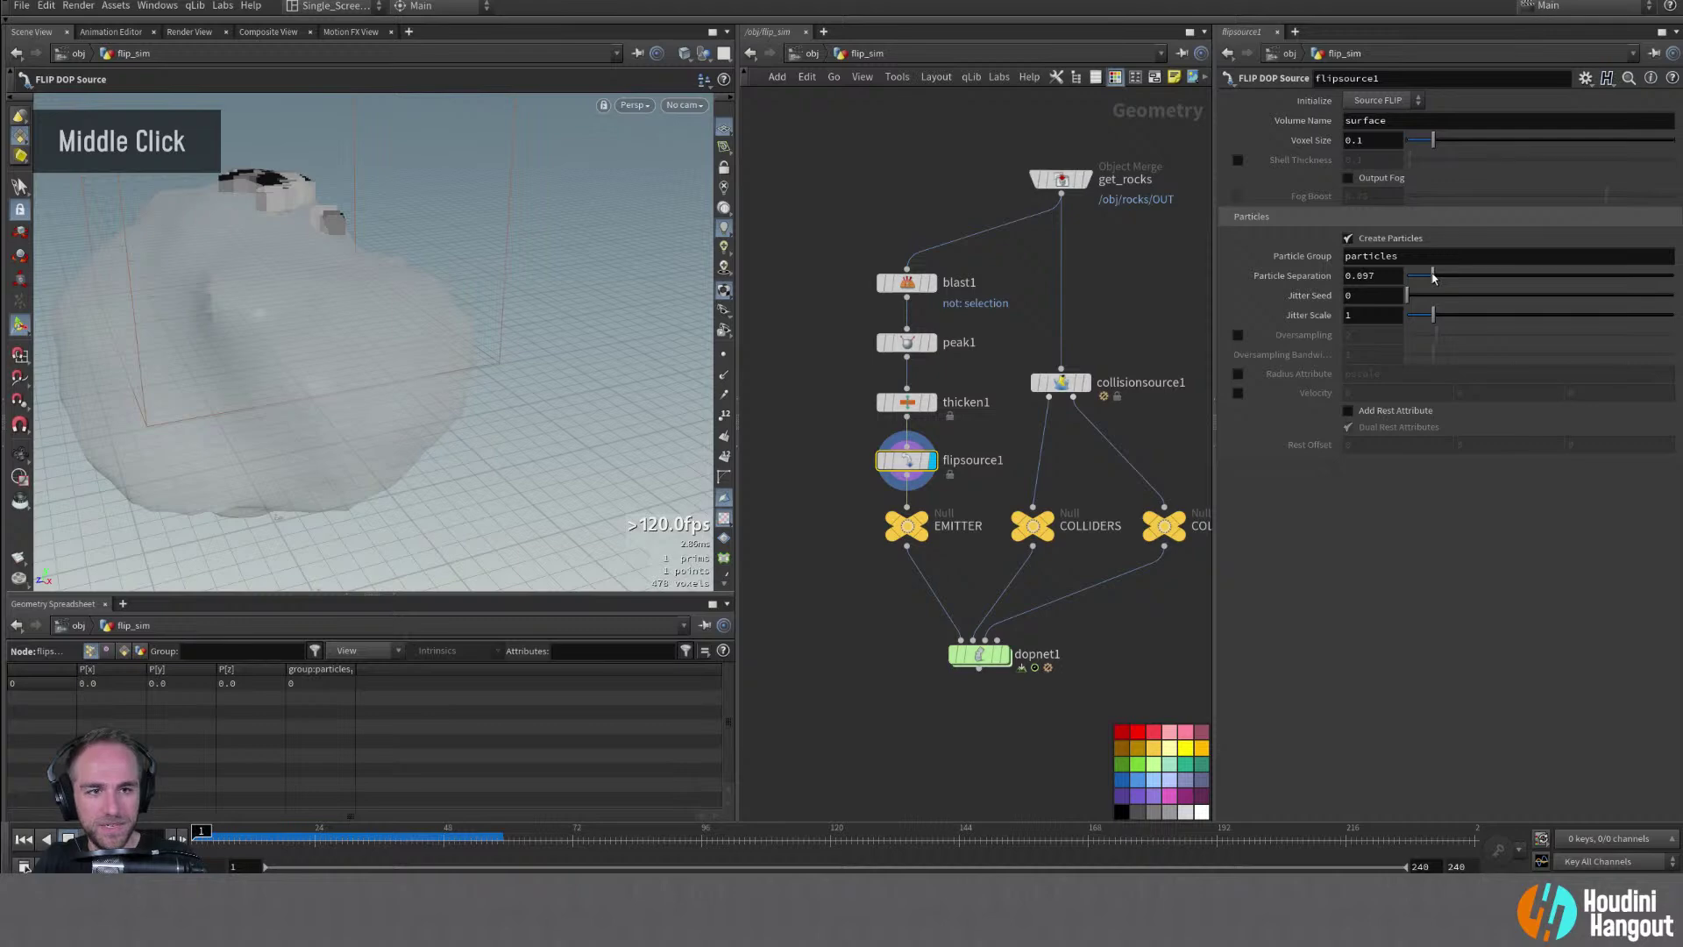
Lower flipsource1's Particle Separation to 0.035 and its Voxel Size to 0.03
drag(1434, 277, 1417, 277)
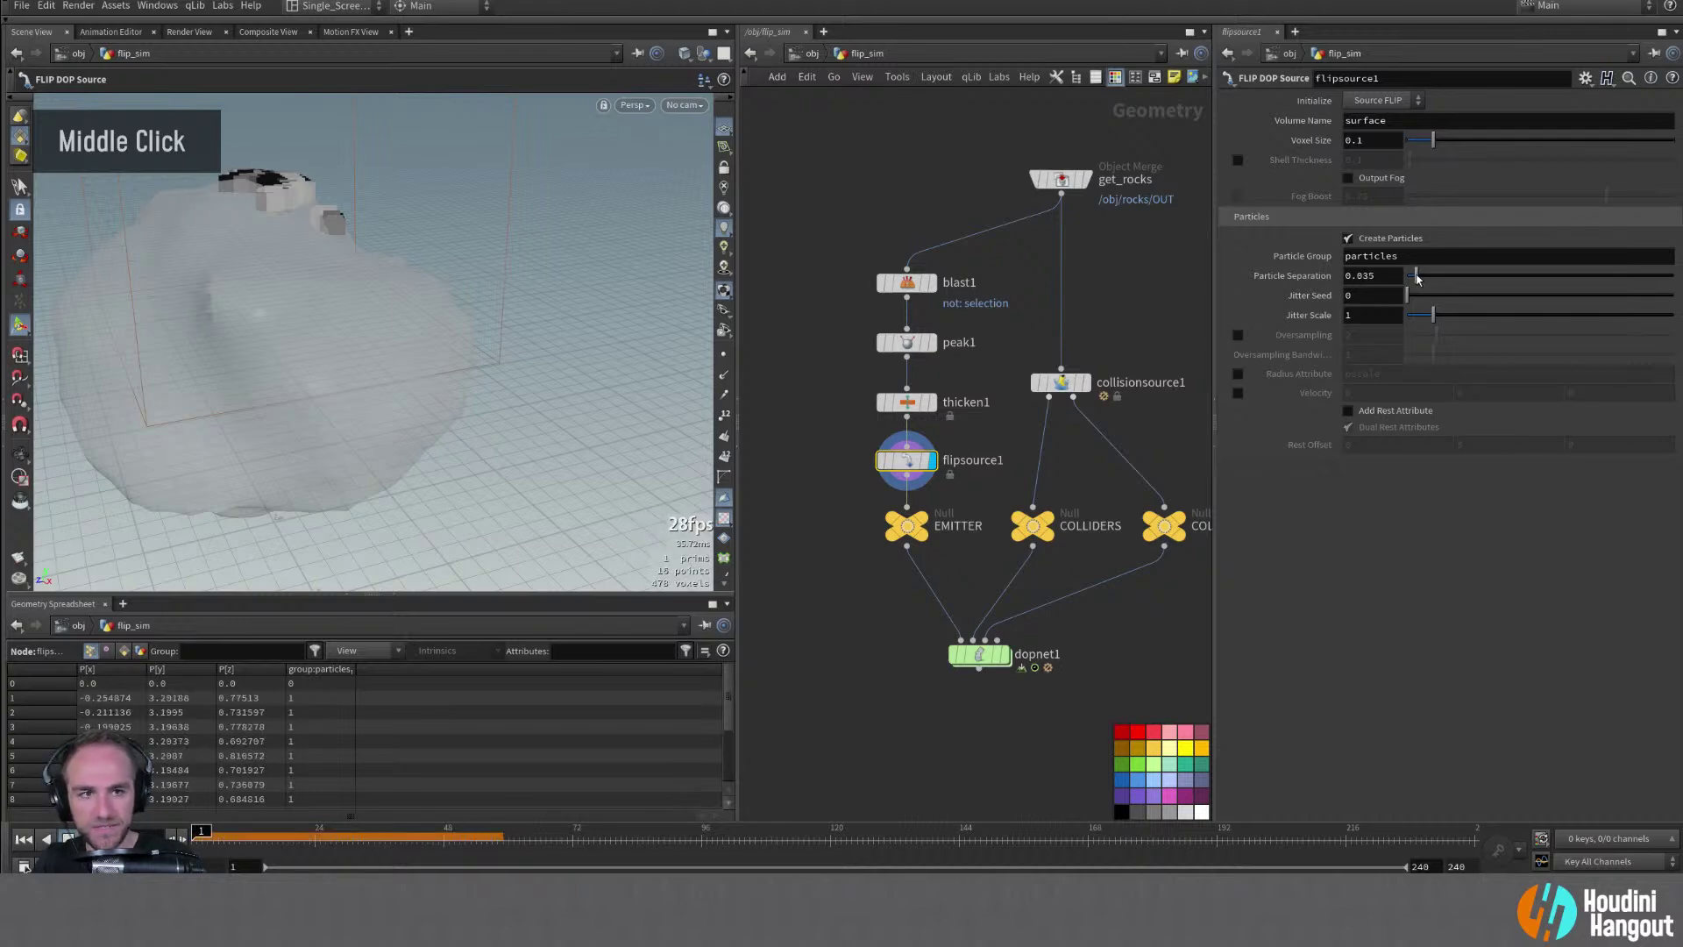
drag(1434, 146, 1417, 147)
alt+drag(173, 232, 254, 254)
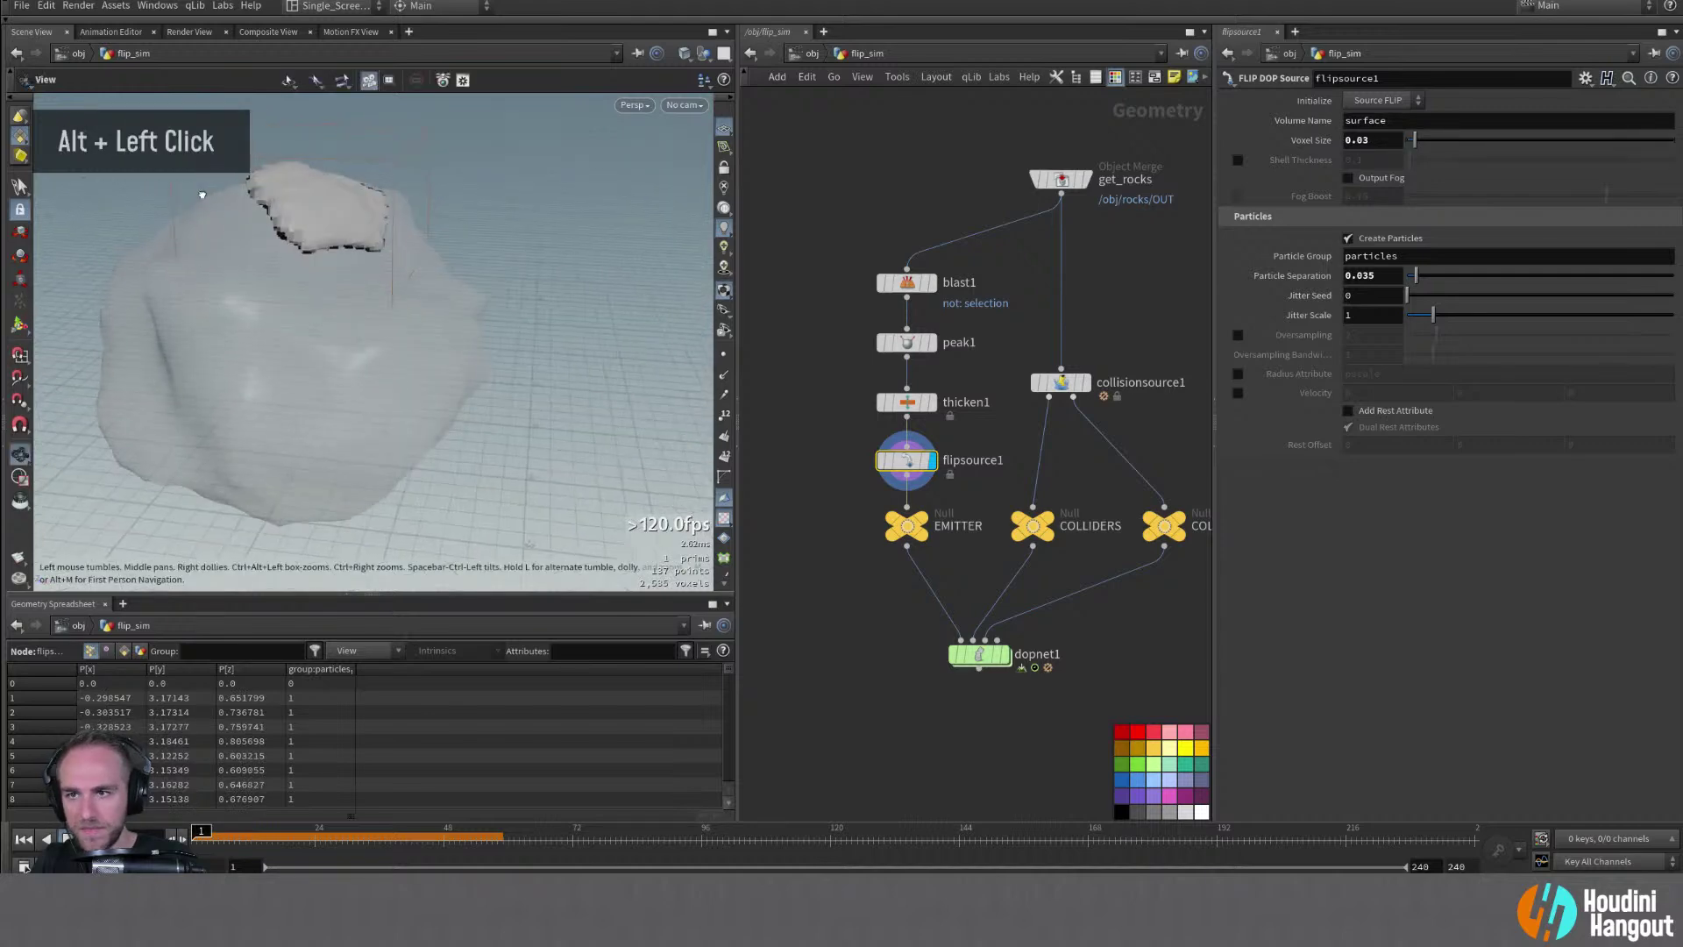
Set flipsource1's Particle Separation to 0.02 and check its node info
drag(1377, 275, 1361, 275)
text(2)
key(Return)
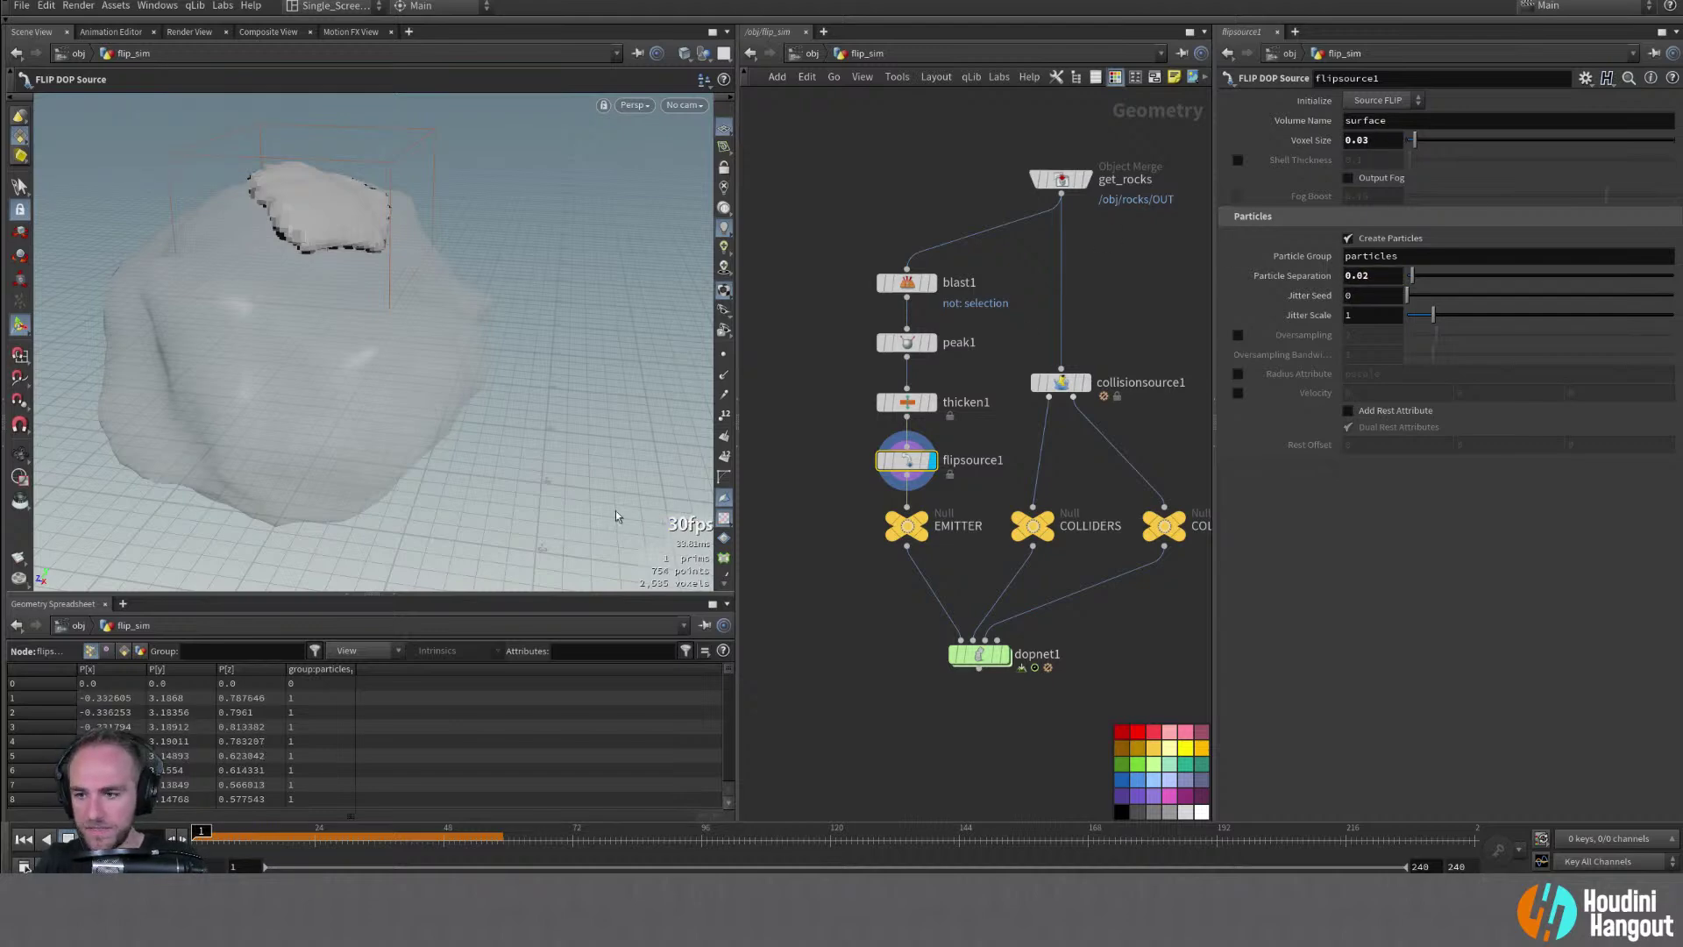
middle_click(903, 464)
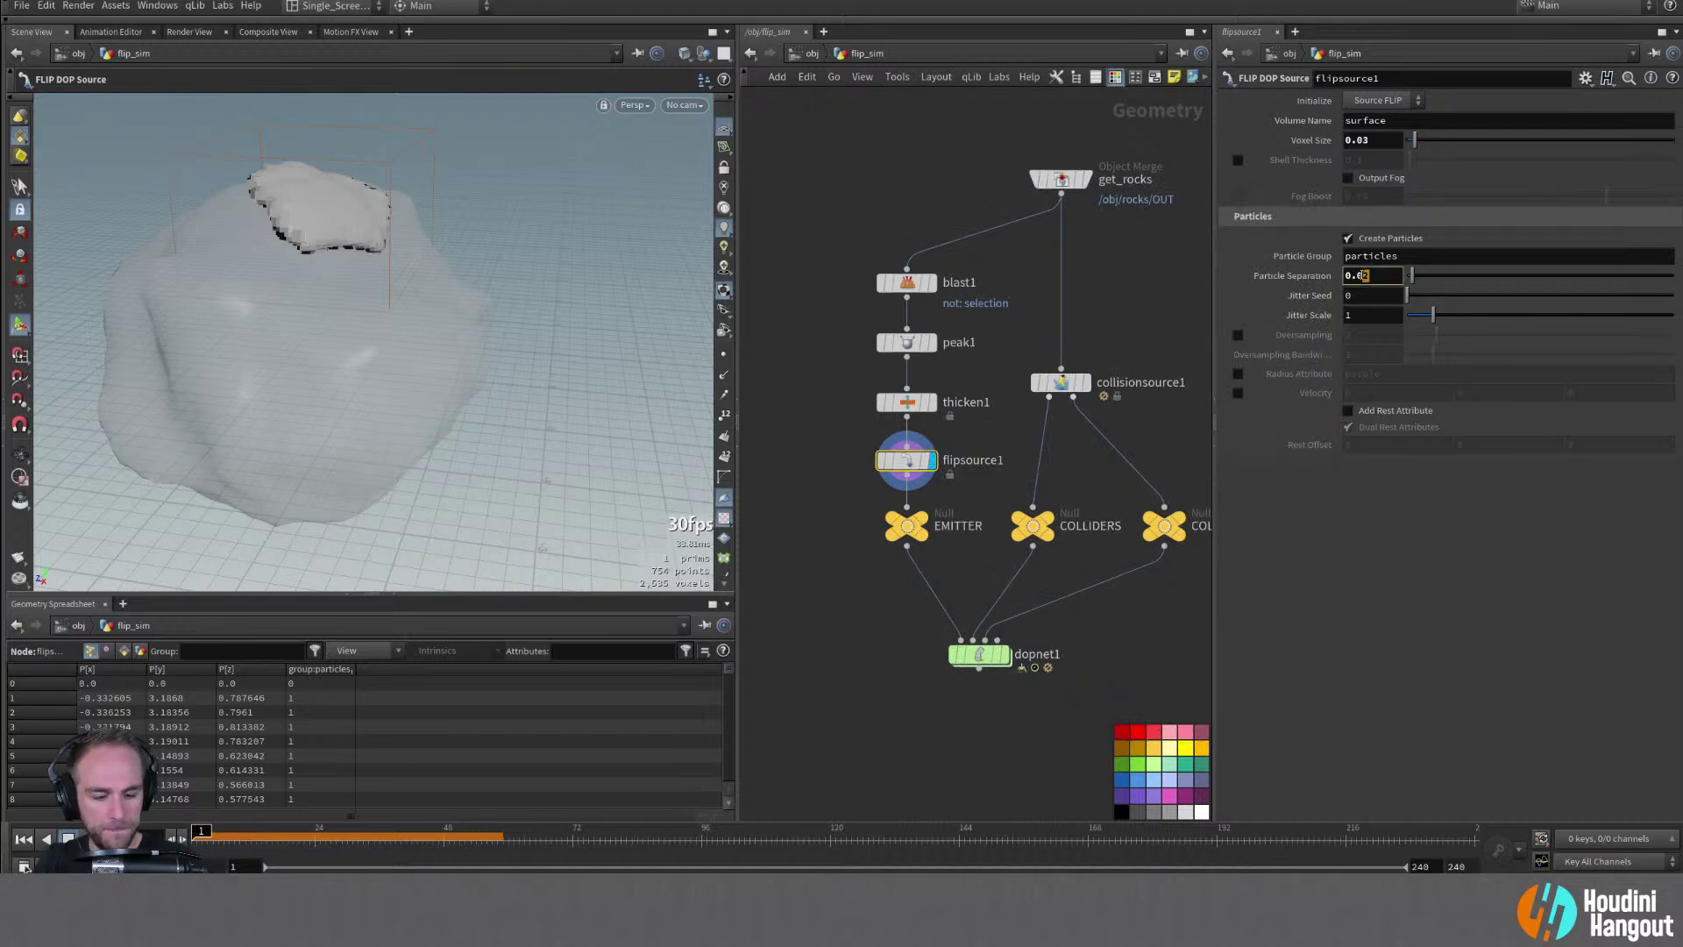
Set flipsource1's Particle Separation to 0.01 and its Voxel Size to 0.02
text(1)
key(Return)
alt+drag(373, 281, 326, 285)
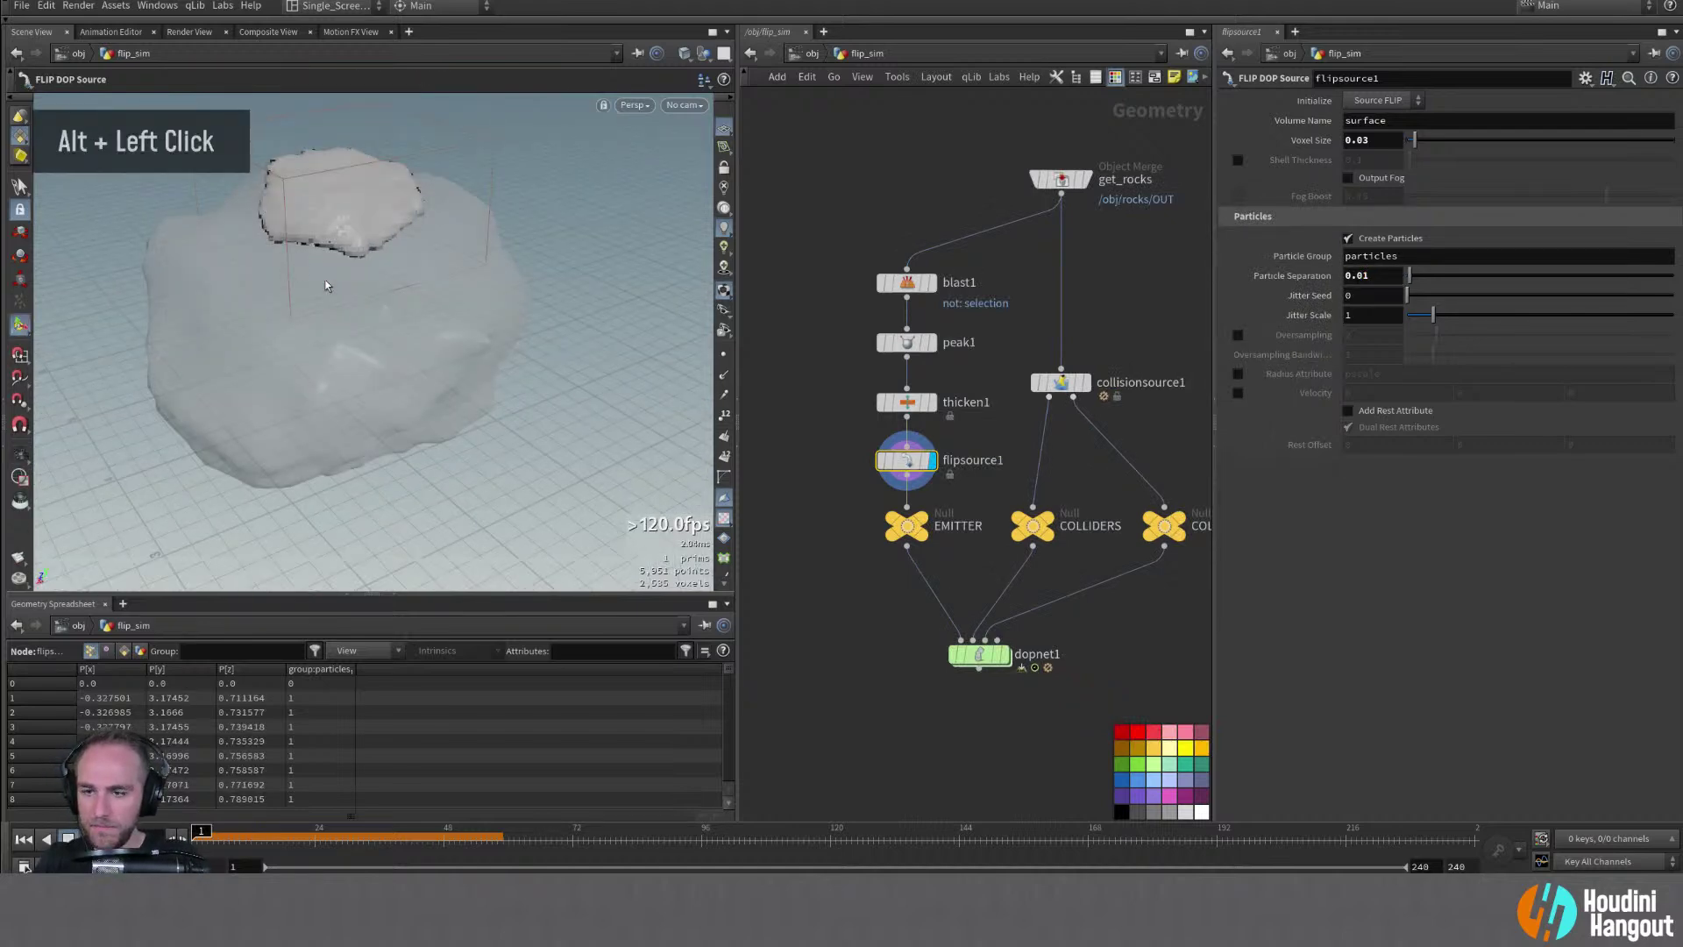
click(1363, 141)
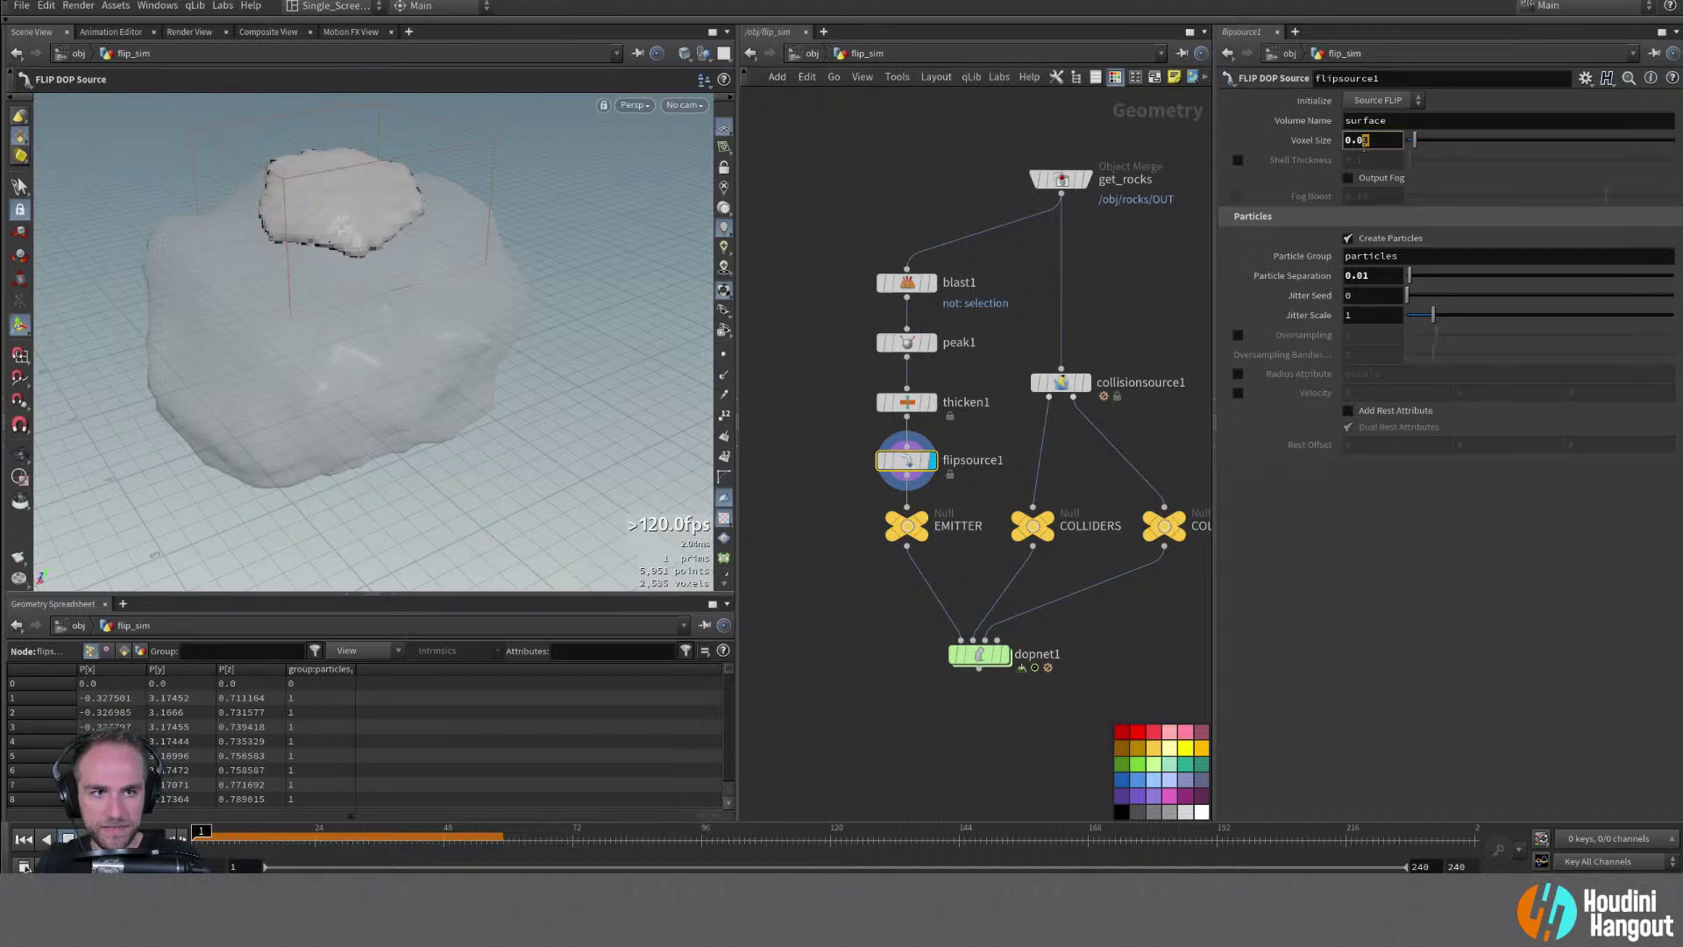
text(2)
key(Return)
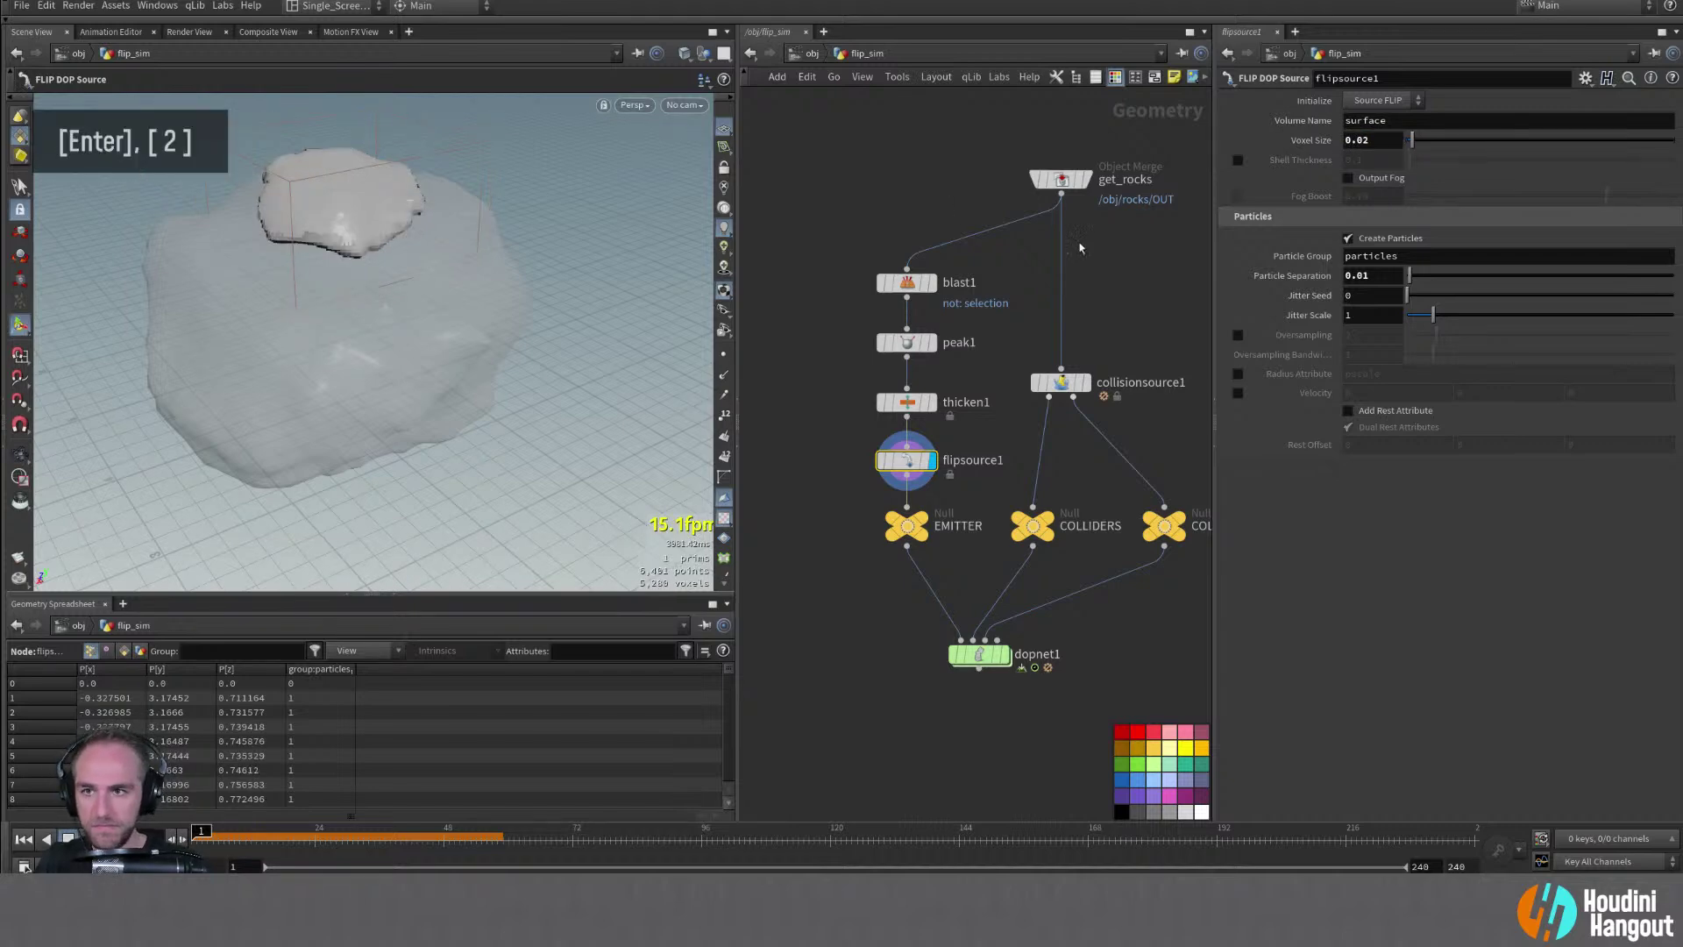
Go back inside dopnet1, open flip_source's particle settings and inspect the emitted fluid on the upper rock
double_click(979, 654)
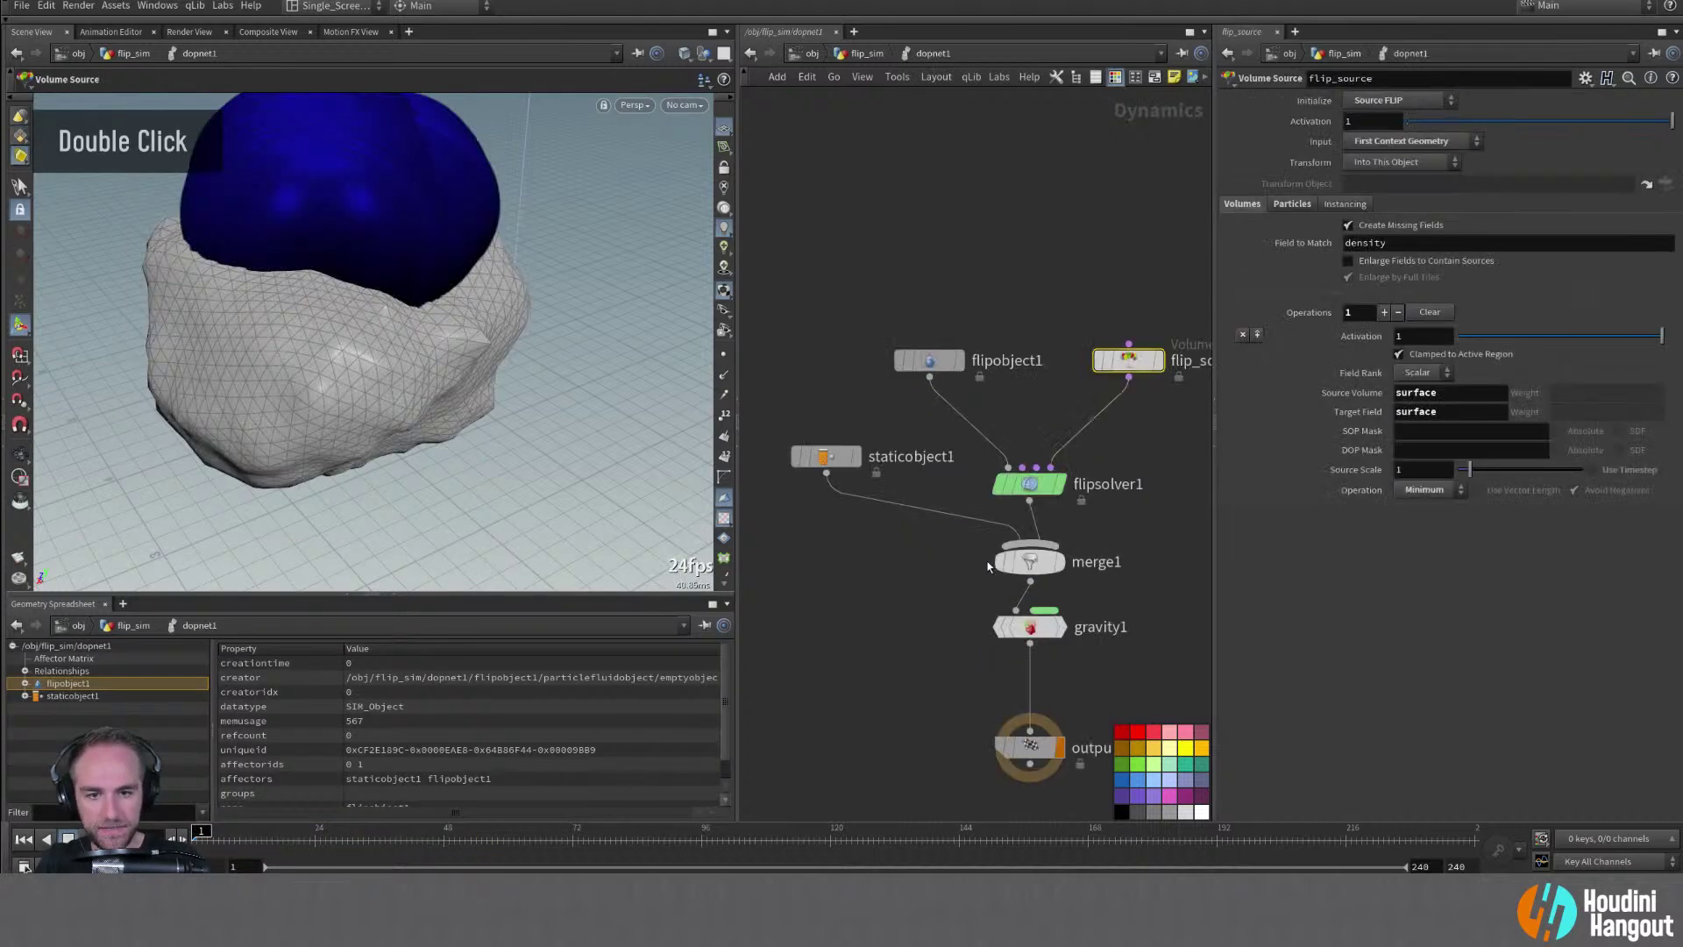
click(1293, 205)
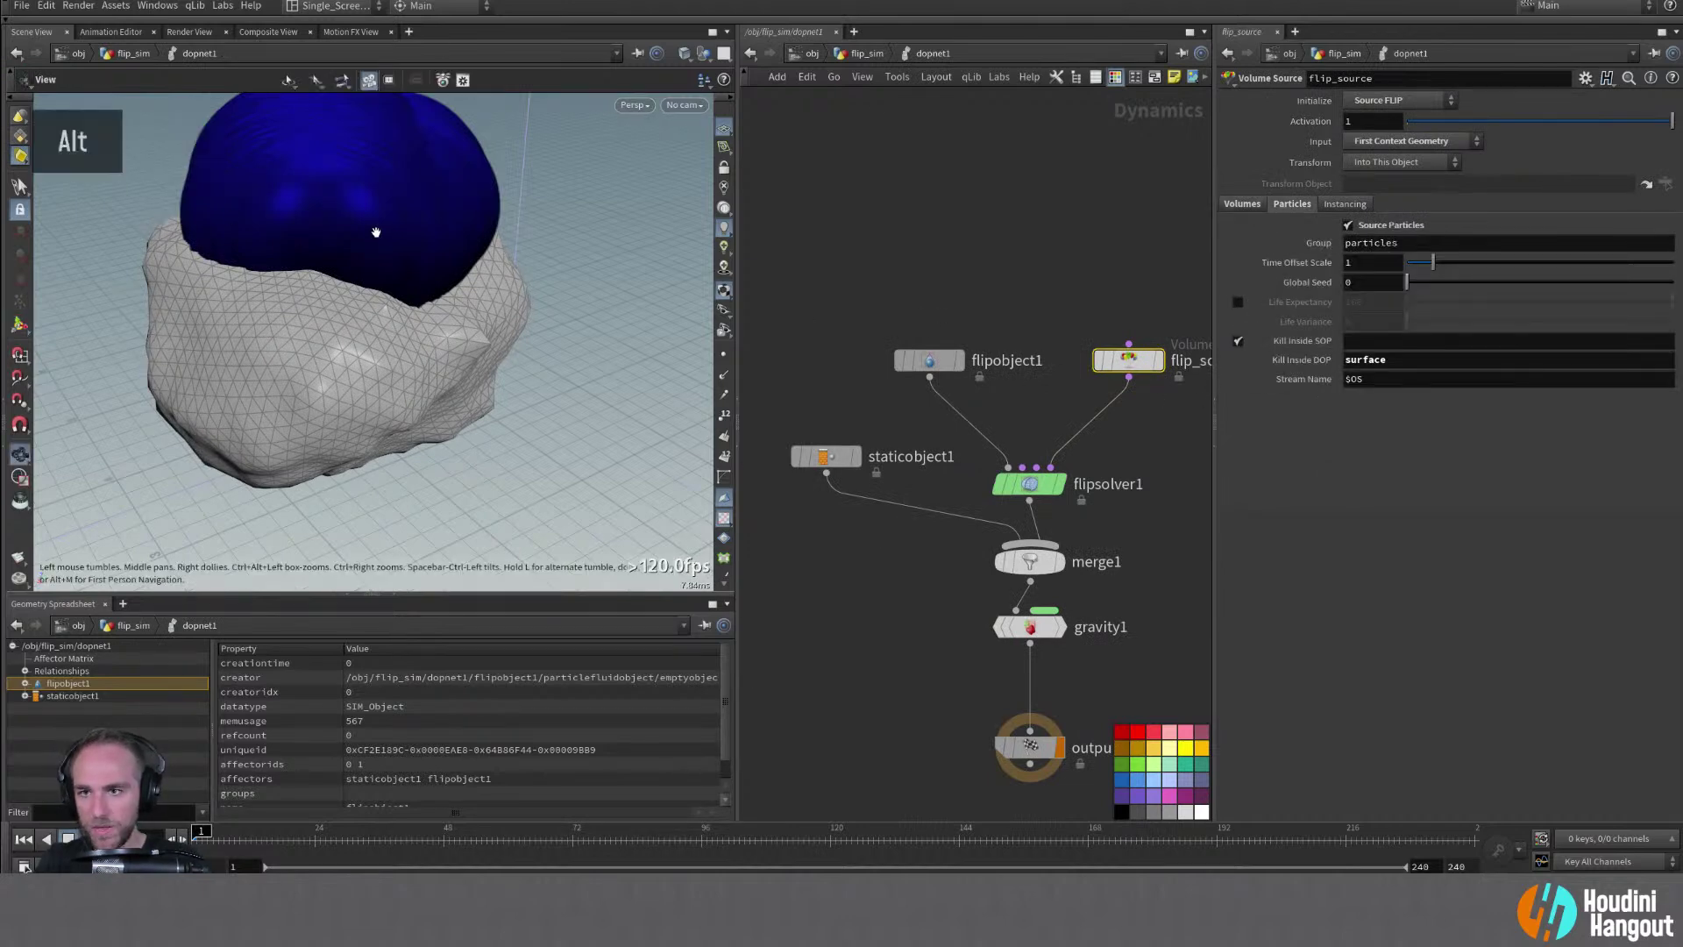
alt+drag(375, 233, 408, 192)
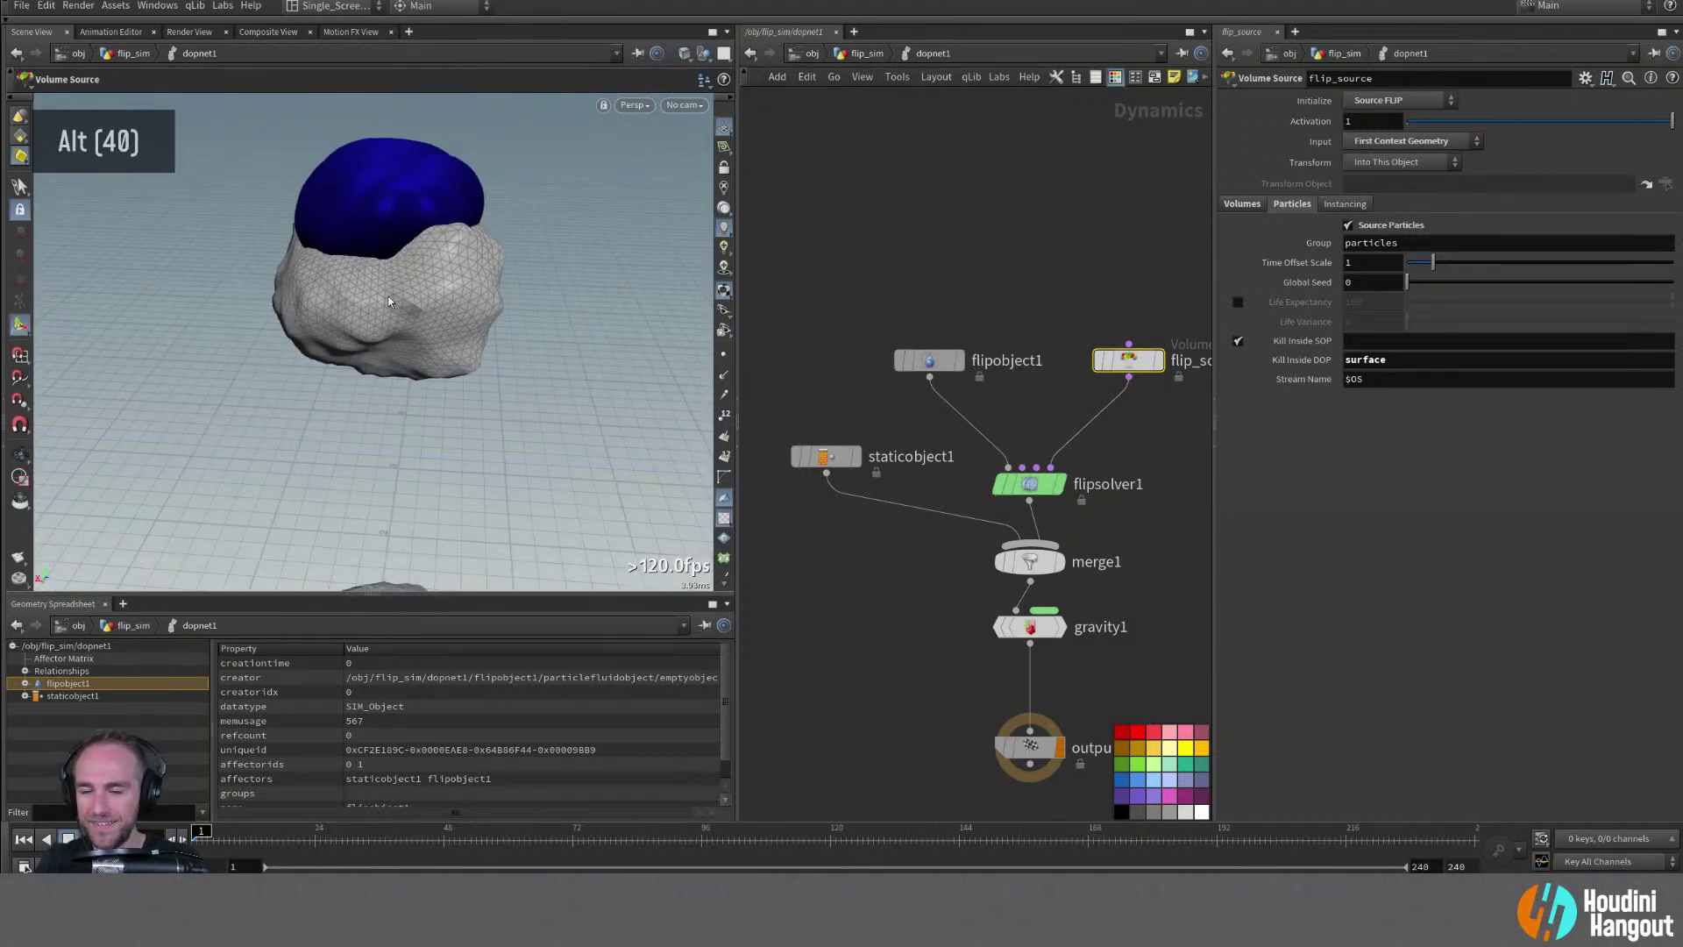
Compare the particle guide visualization modes of flipobject1, including Spheres and Sprites, and set it to Particles
click(918, 363)
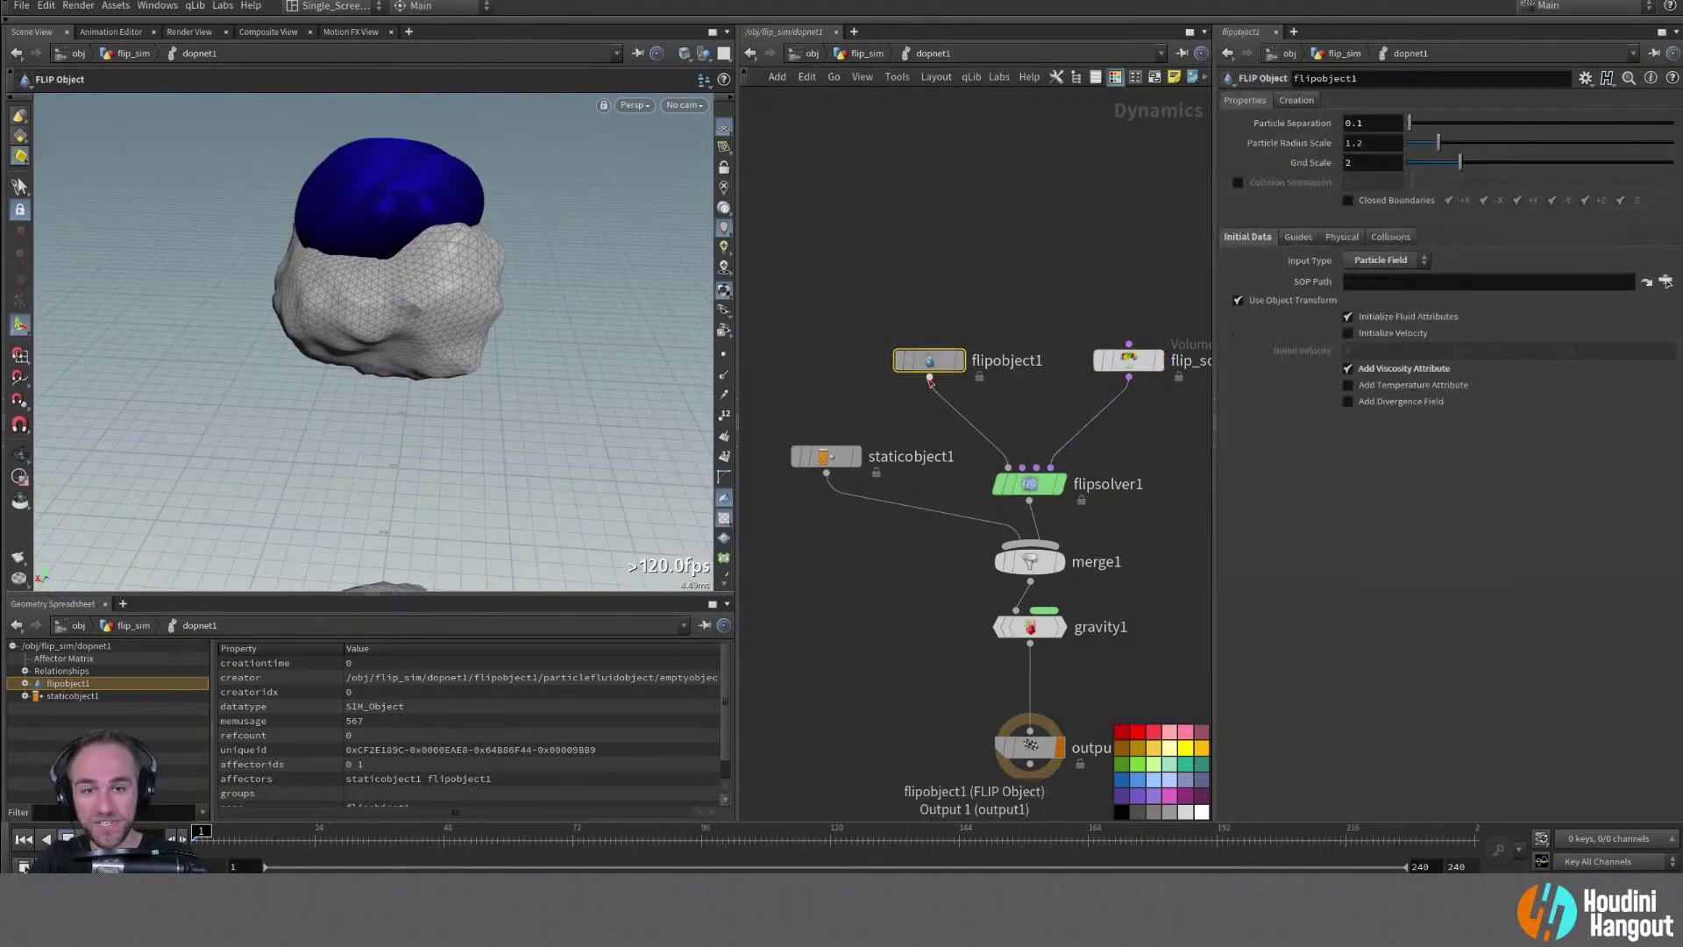
click(1298, 239)
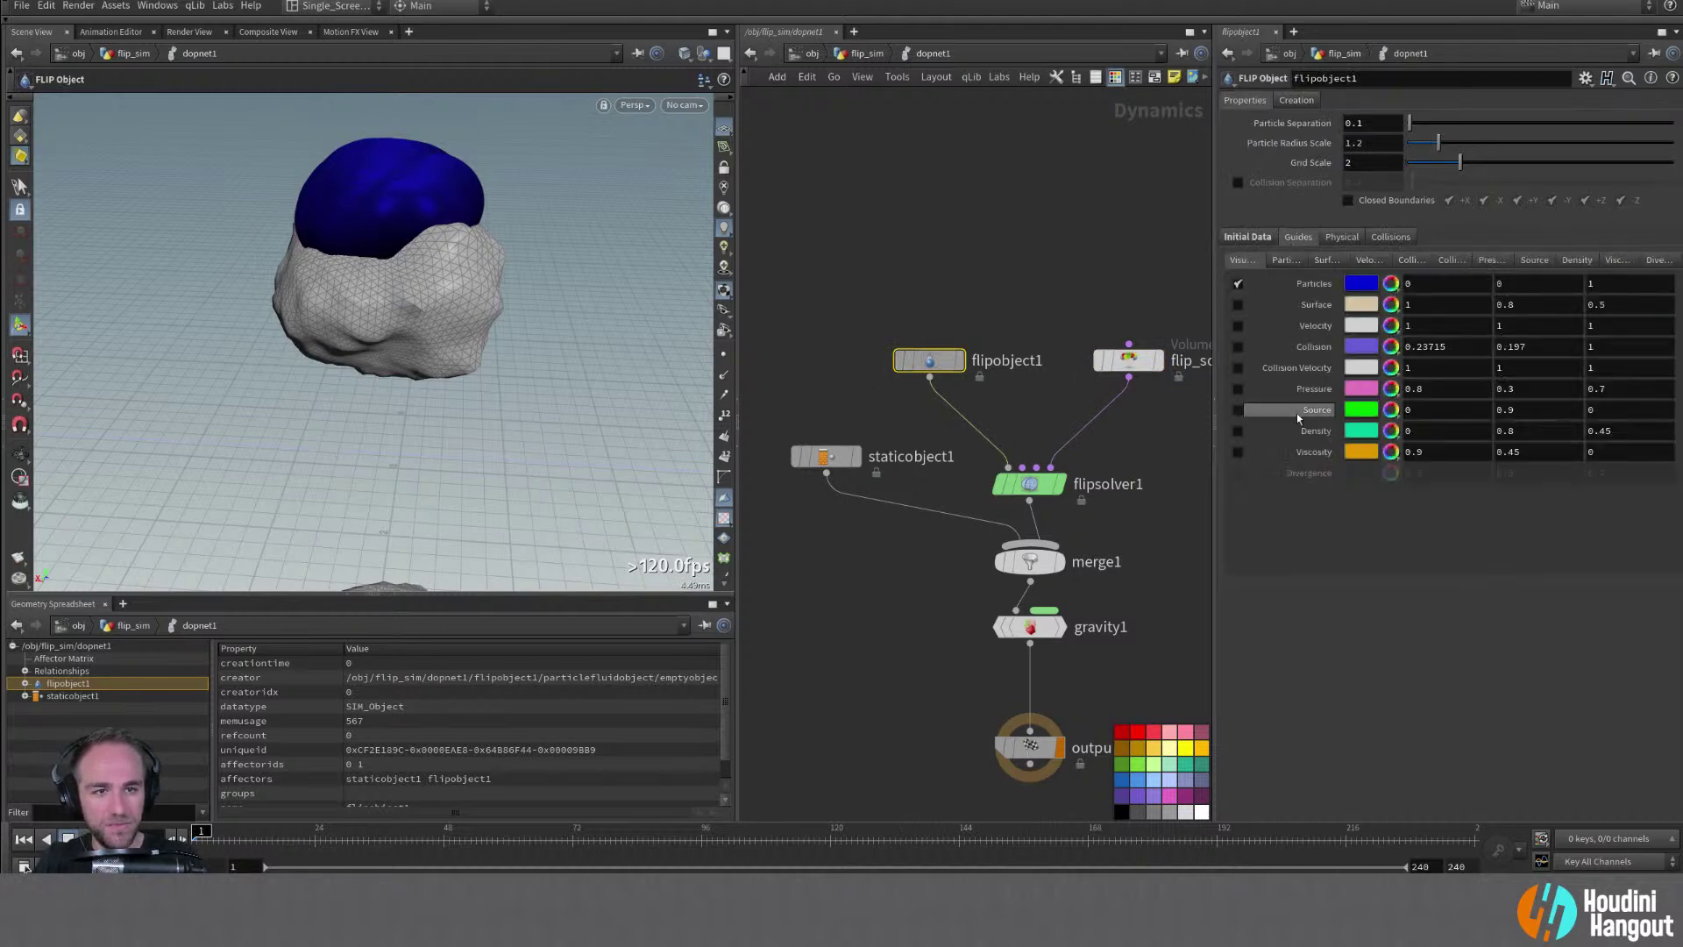
click(1286, 260)
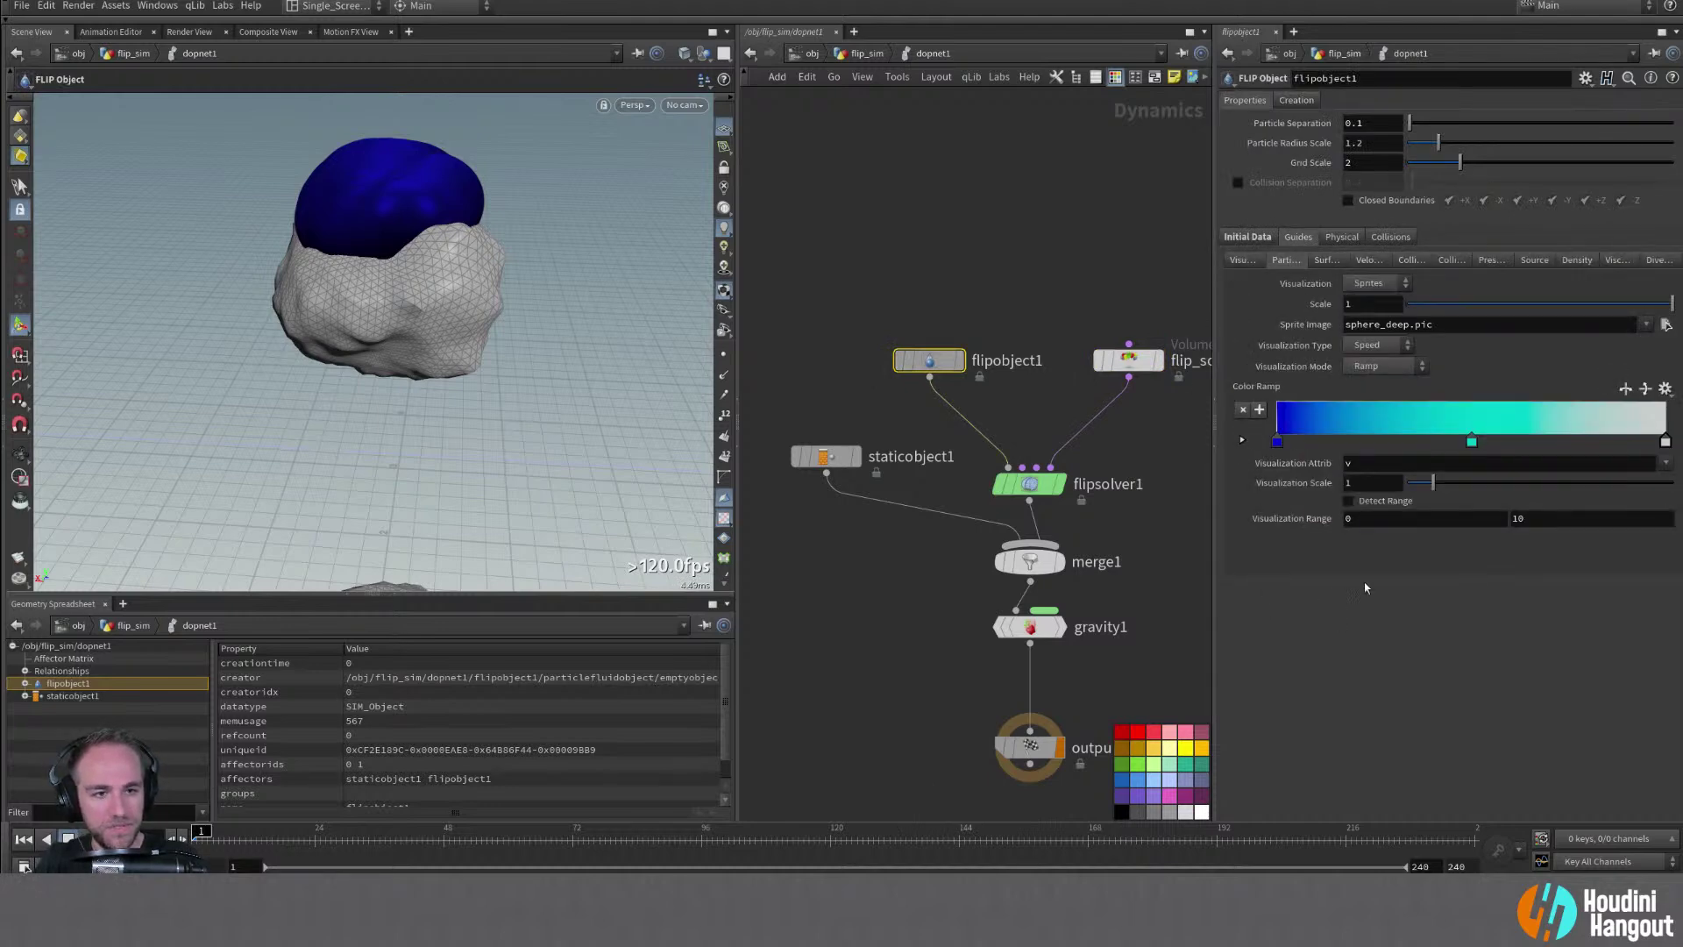
click(1372, 285)
click(1366, 349)
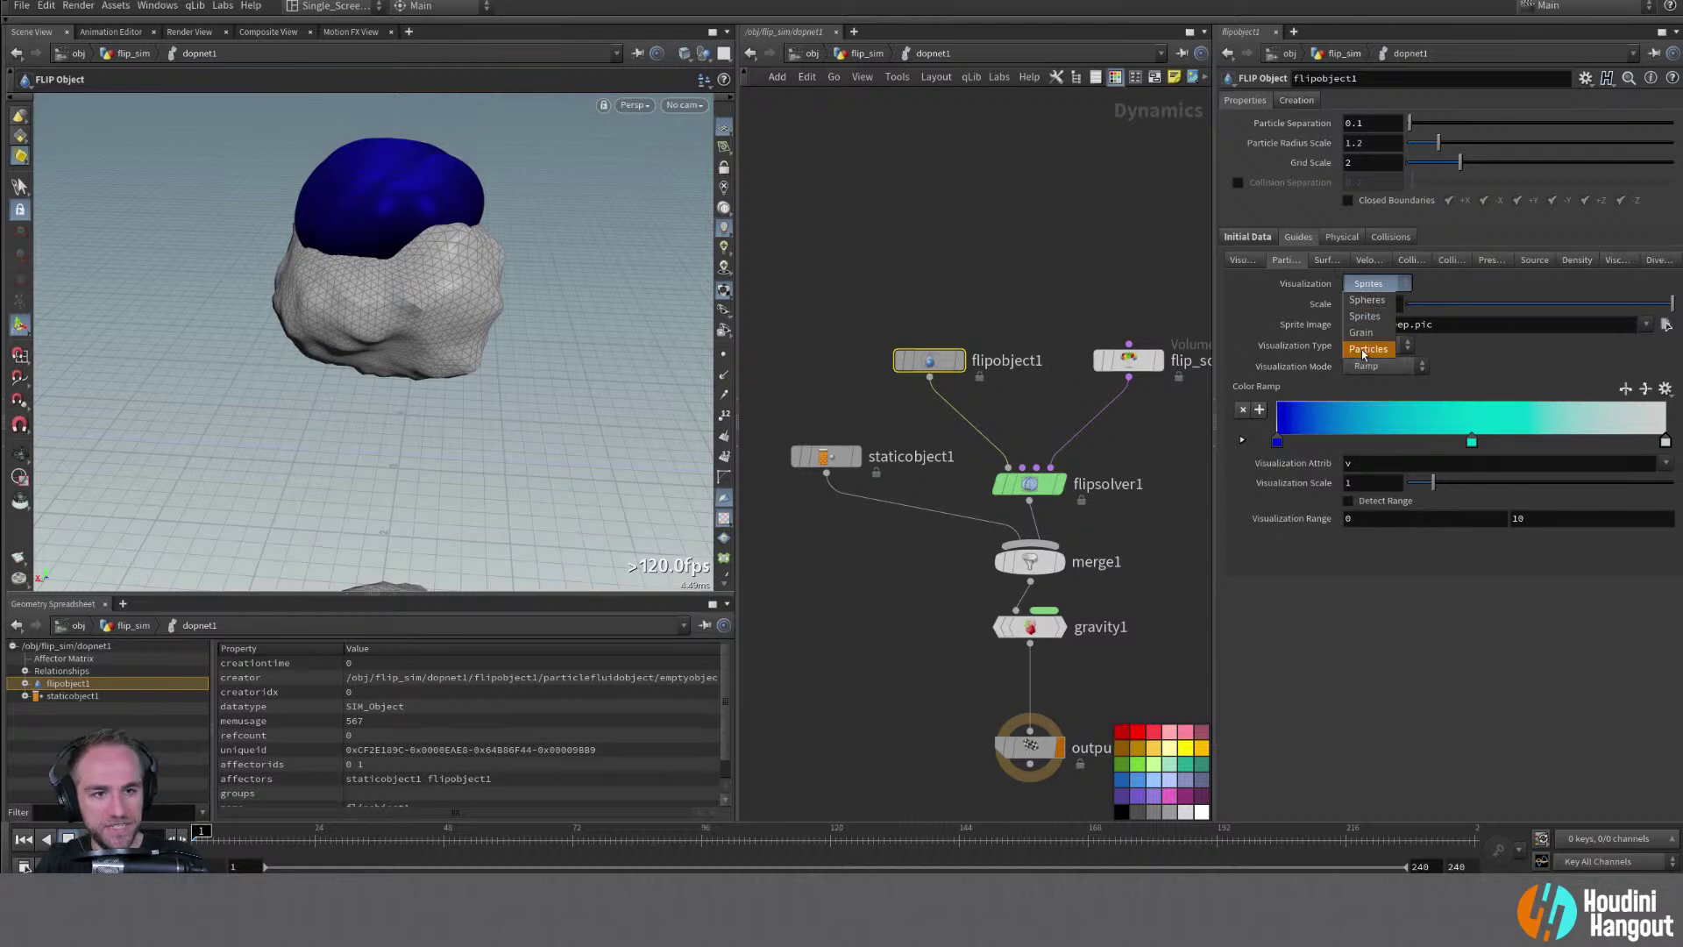
click(1375, 283)
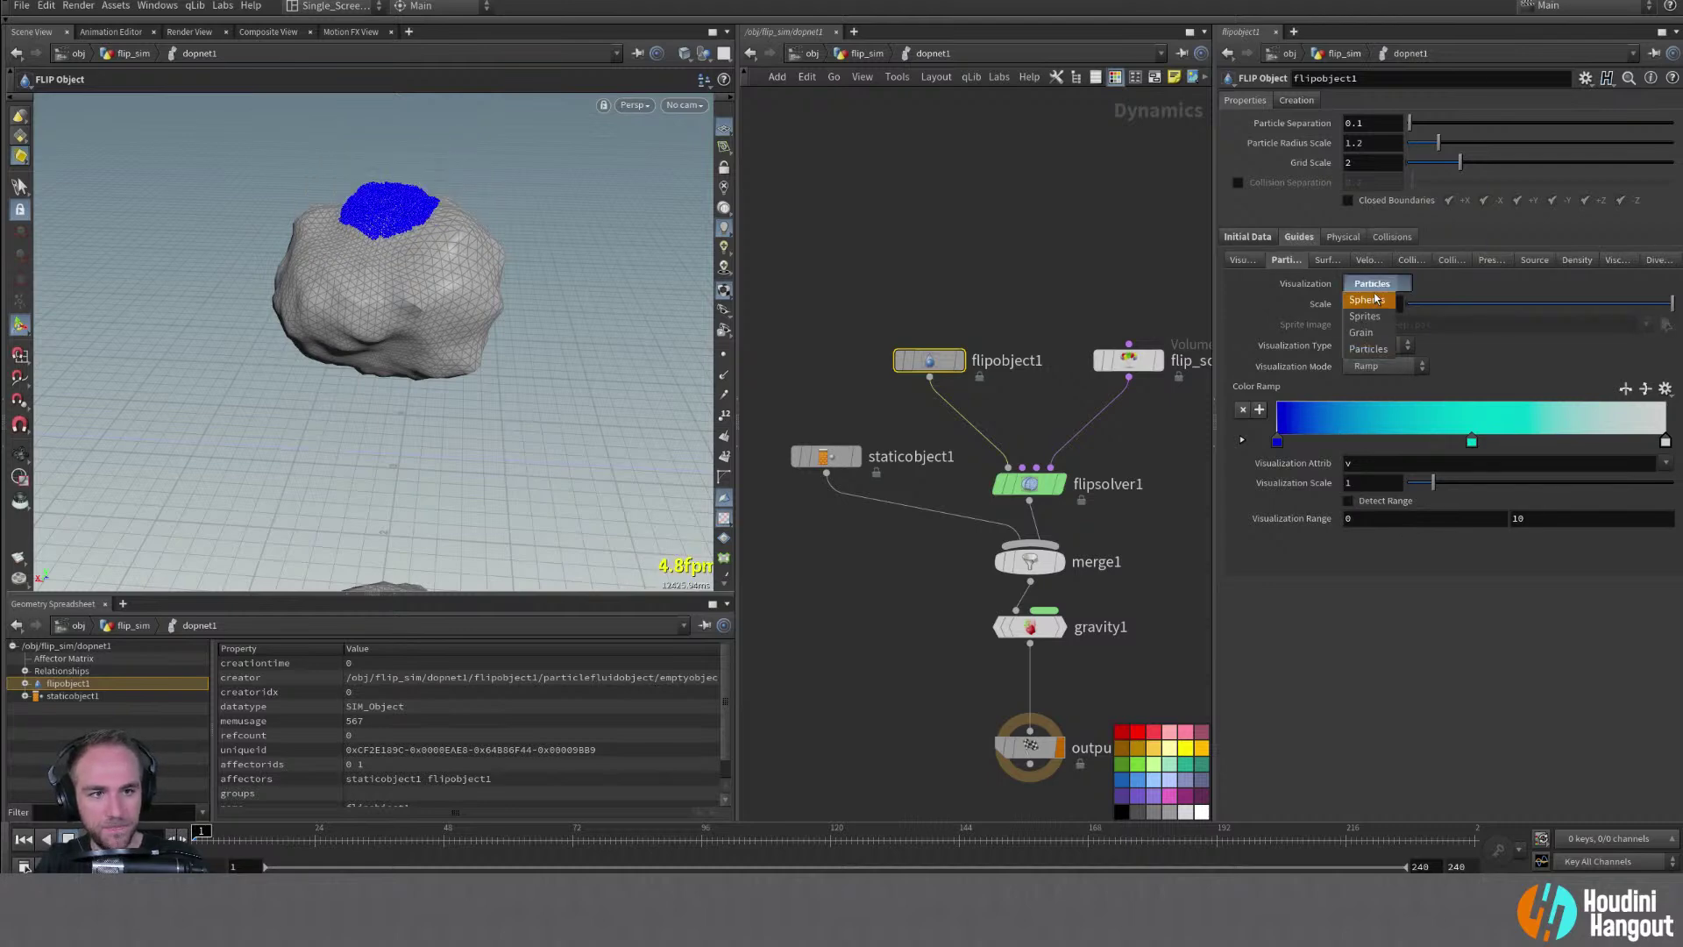
click(1373, 287)
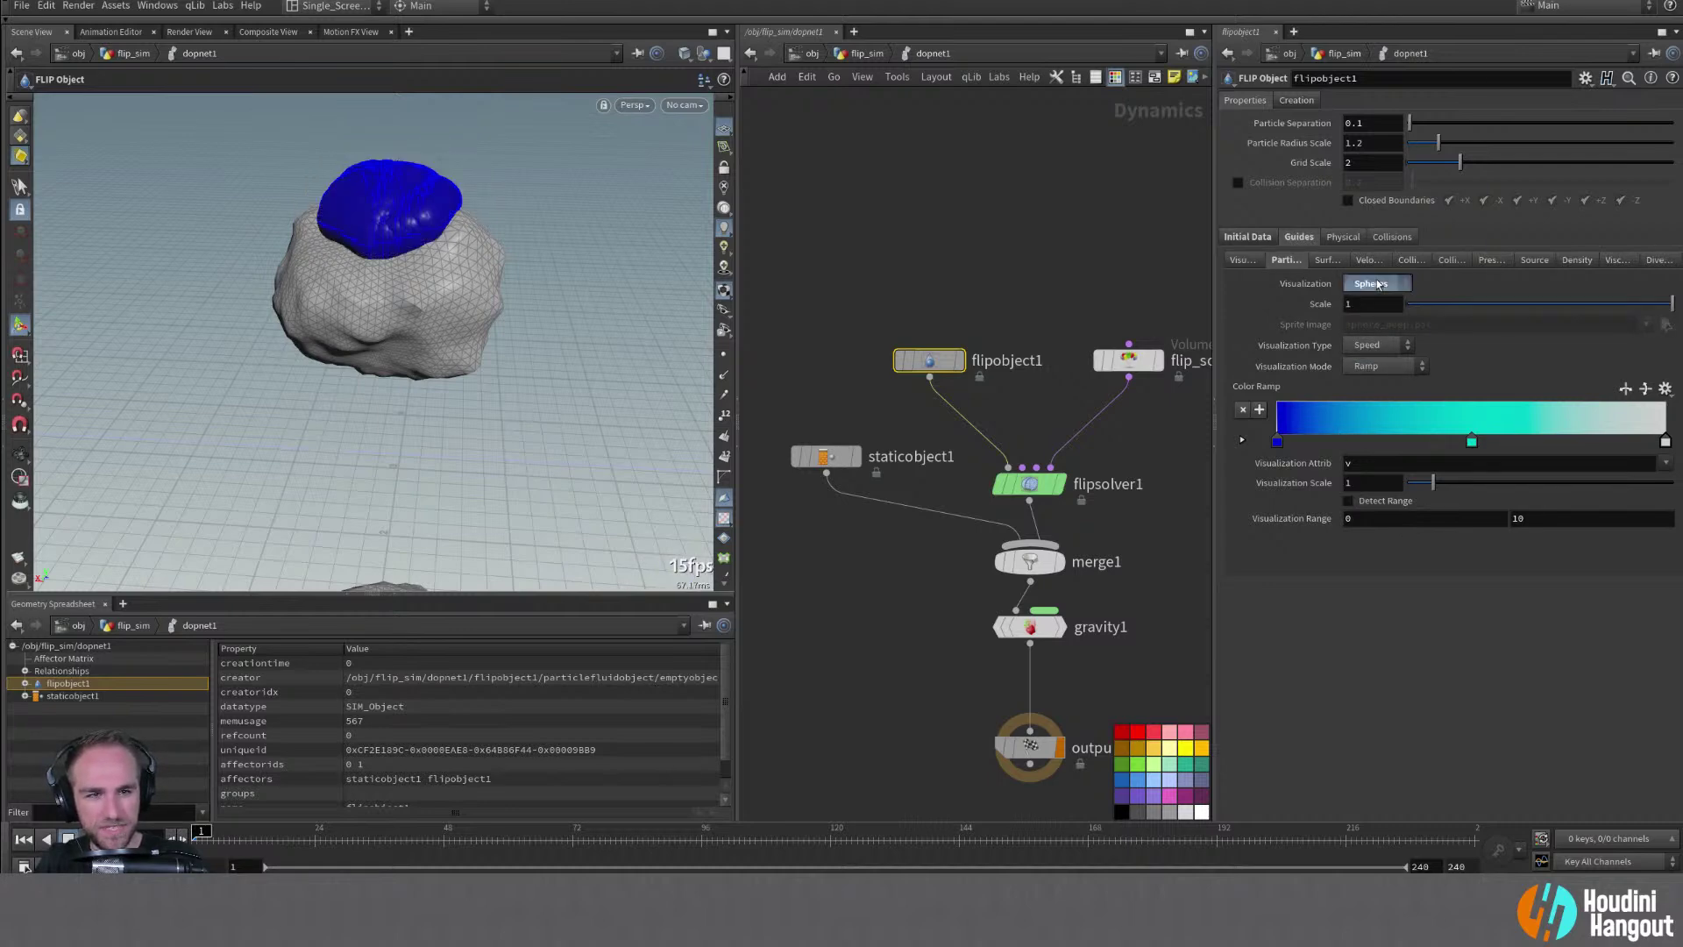
click(1372, 283)
click(1374, 305)
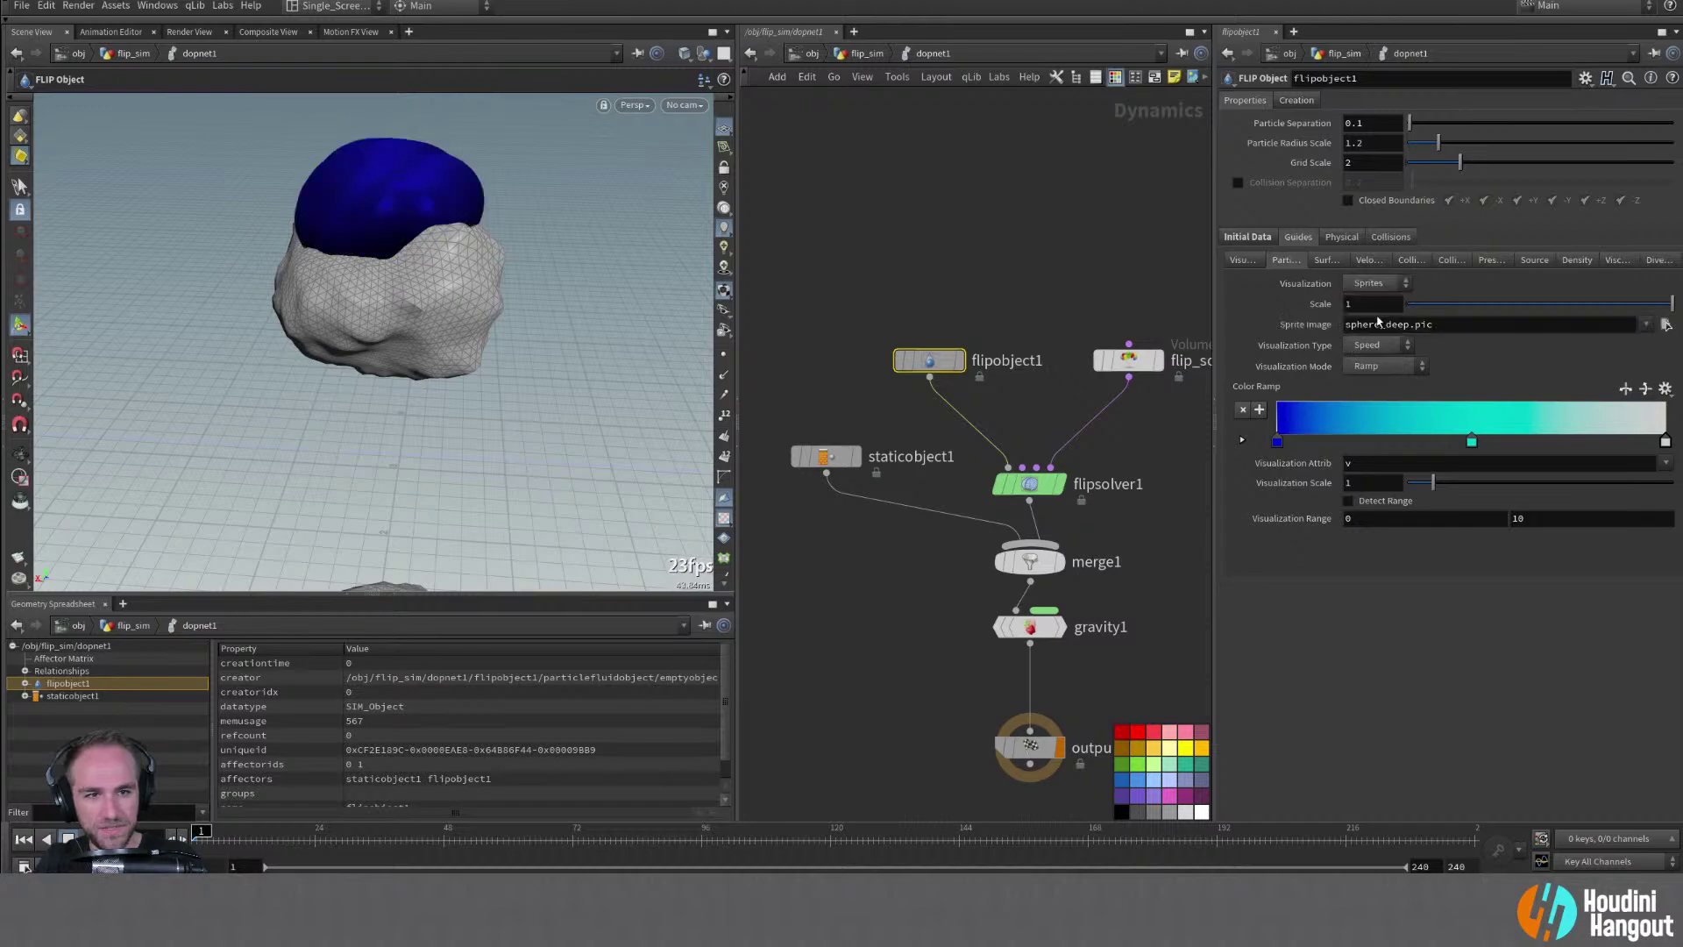
click(1376, 285)
click(1372, 349)
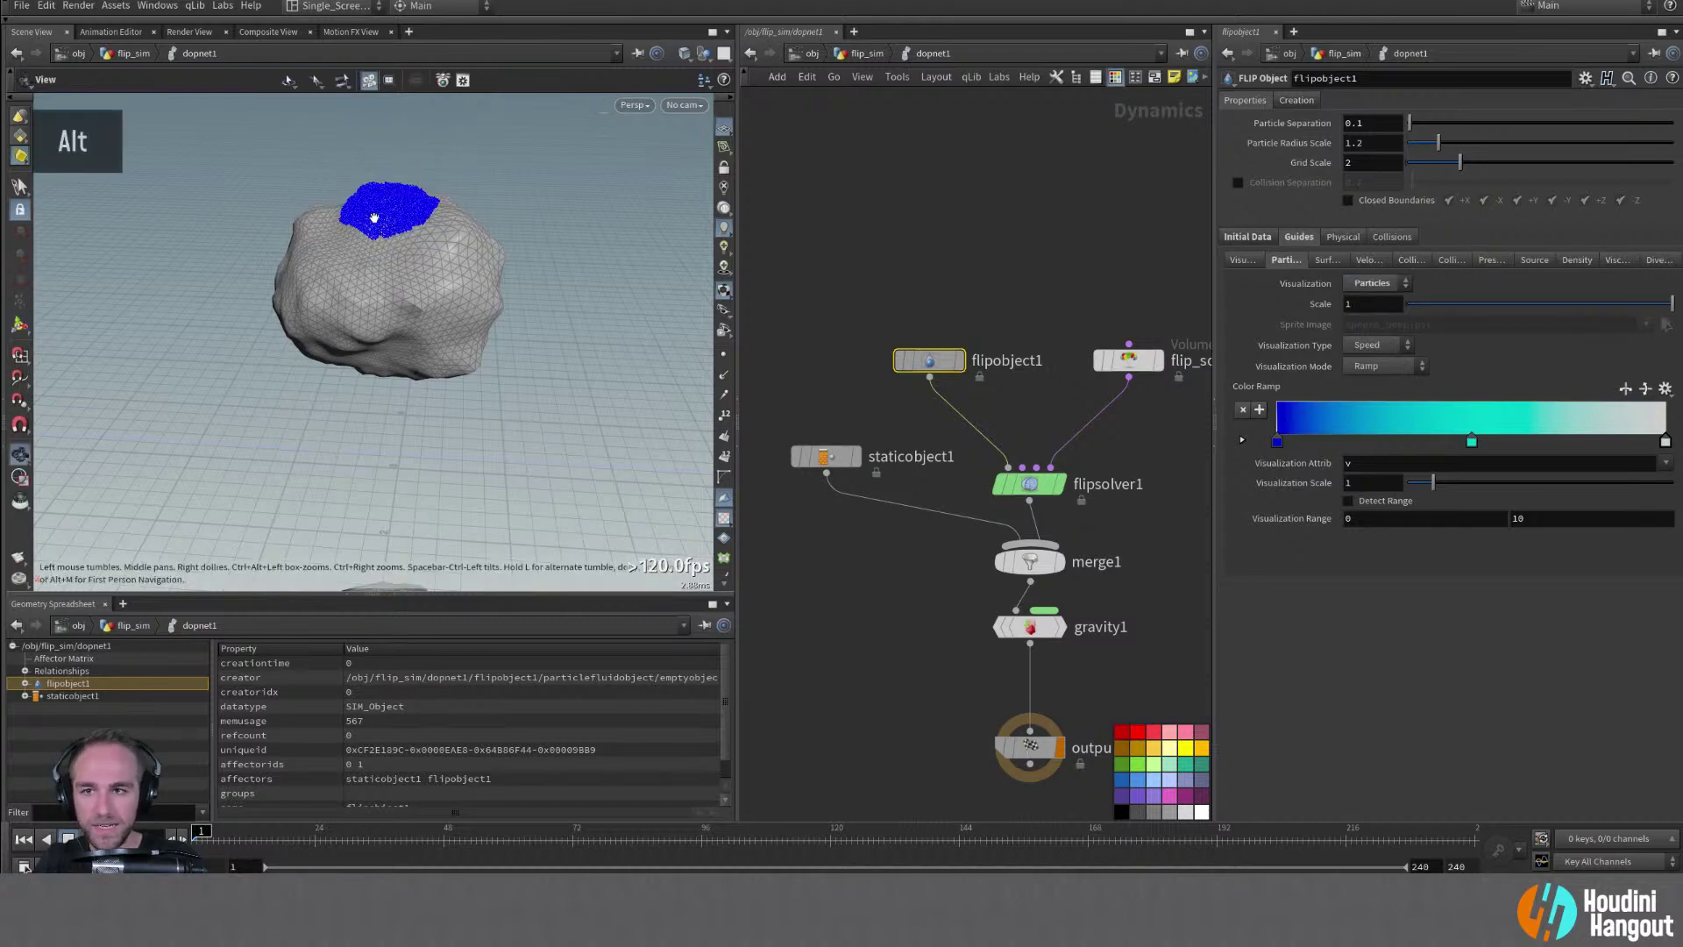
Play the simulation to inspect the particles on the upper rock, rewind to frame 1, and review flipobject1's guide options
alt+right_drag(329, 370, 474, 280)
alt+drag(473, 281, 605, 263)
alt+middle_drag(605, 263, 561, 279)
alt+right_drag(561, 279, 526, 289)
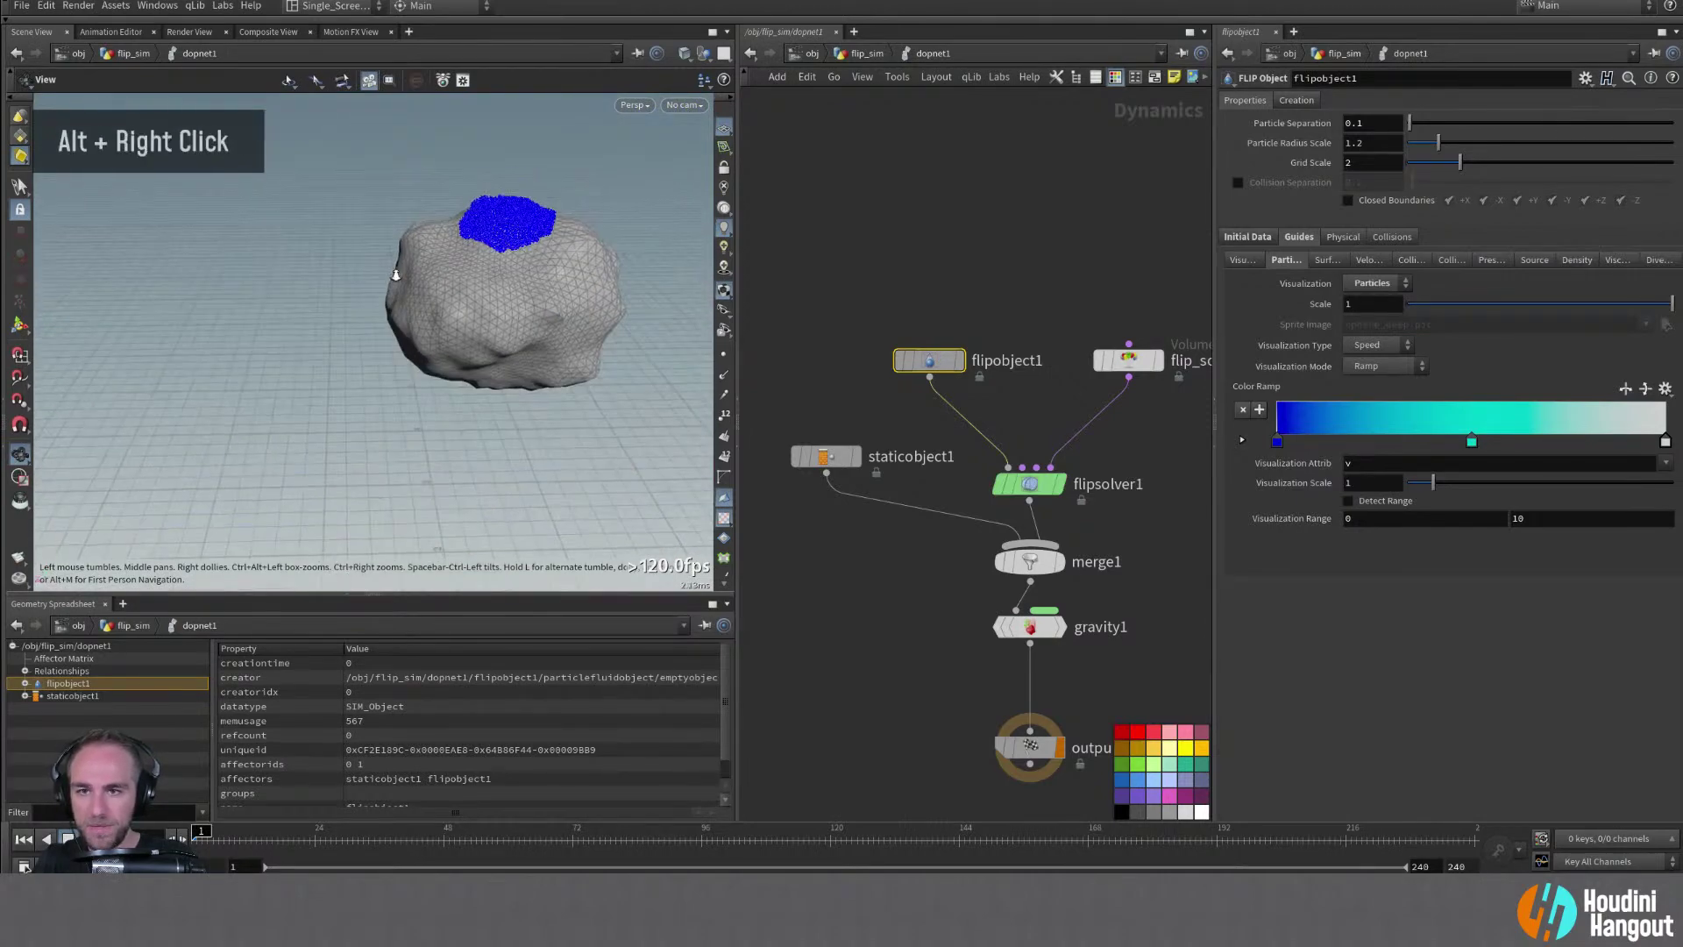
alt+drag(526, 289, 478, 289)
key(Up)
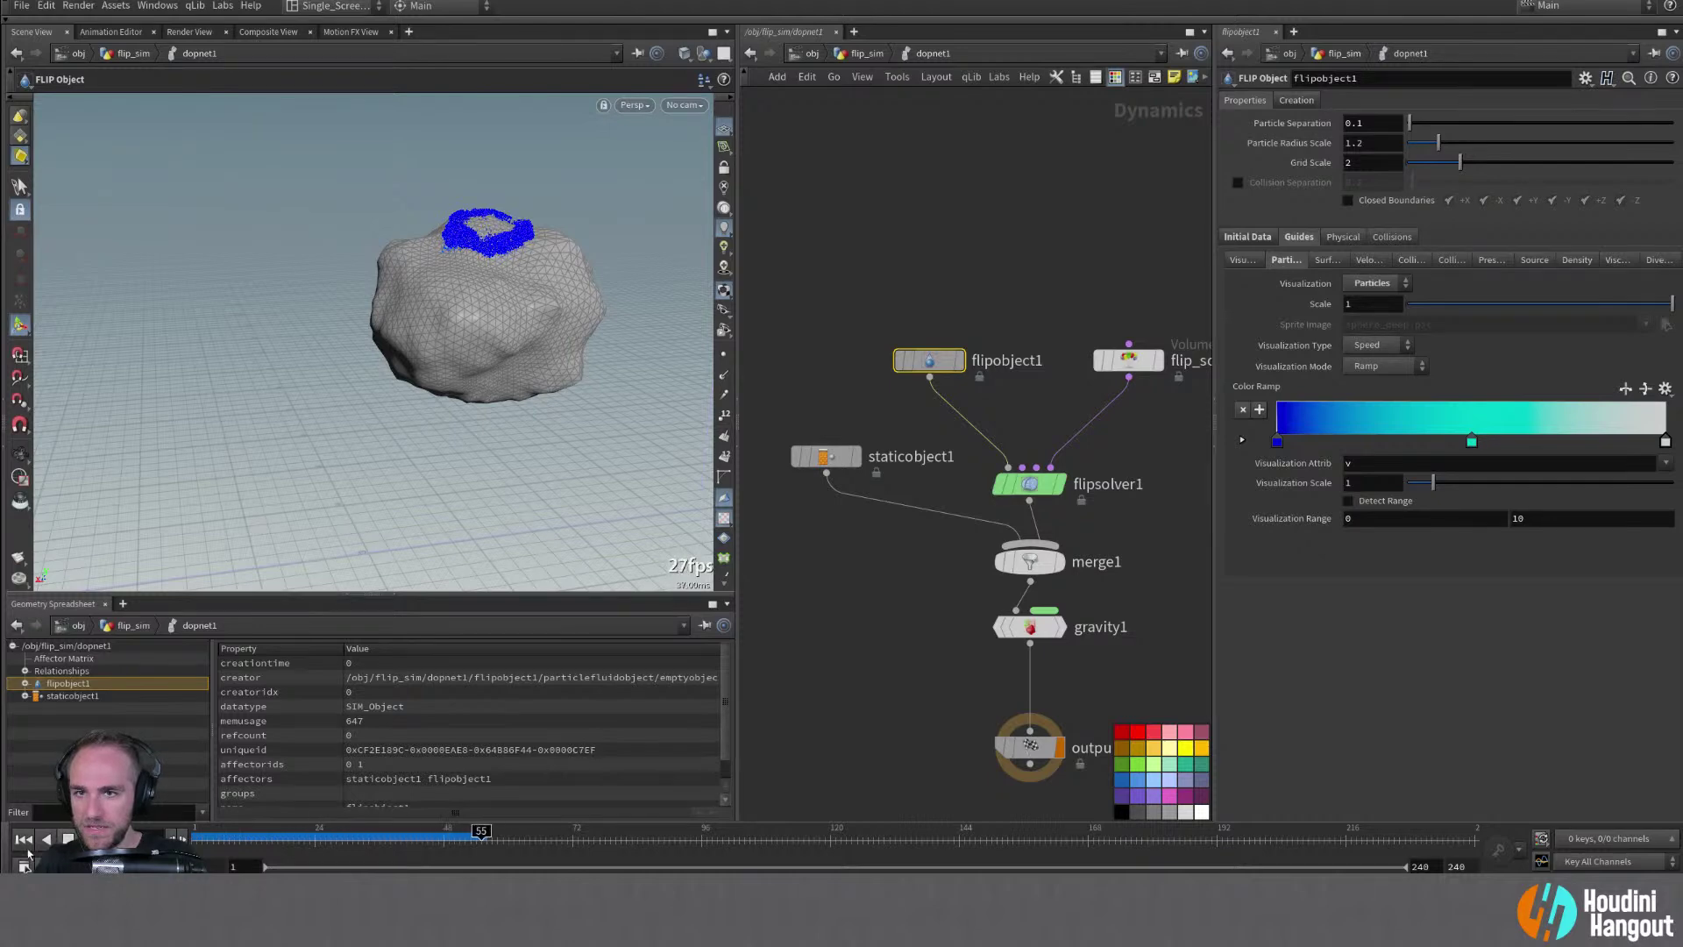
key(ctrl+Up)
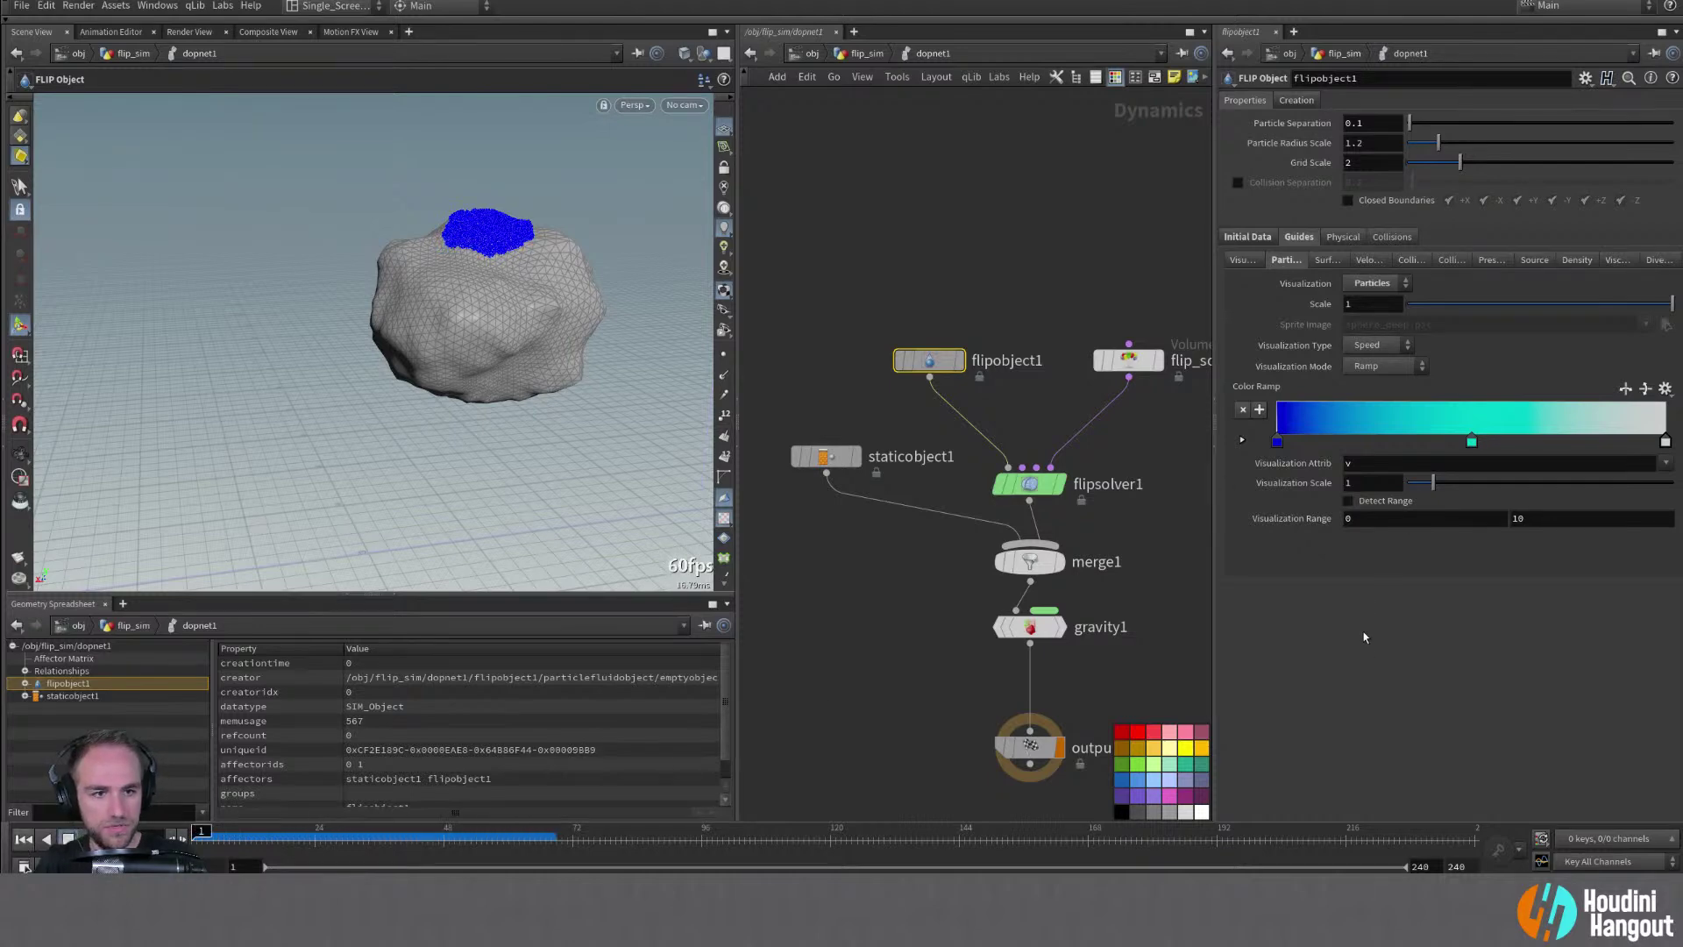
click(1242, 261)
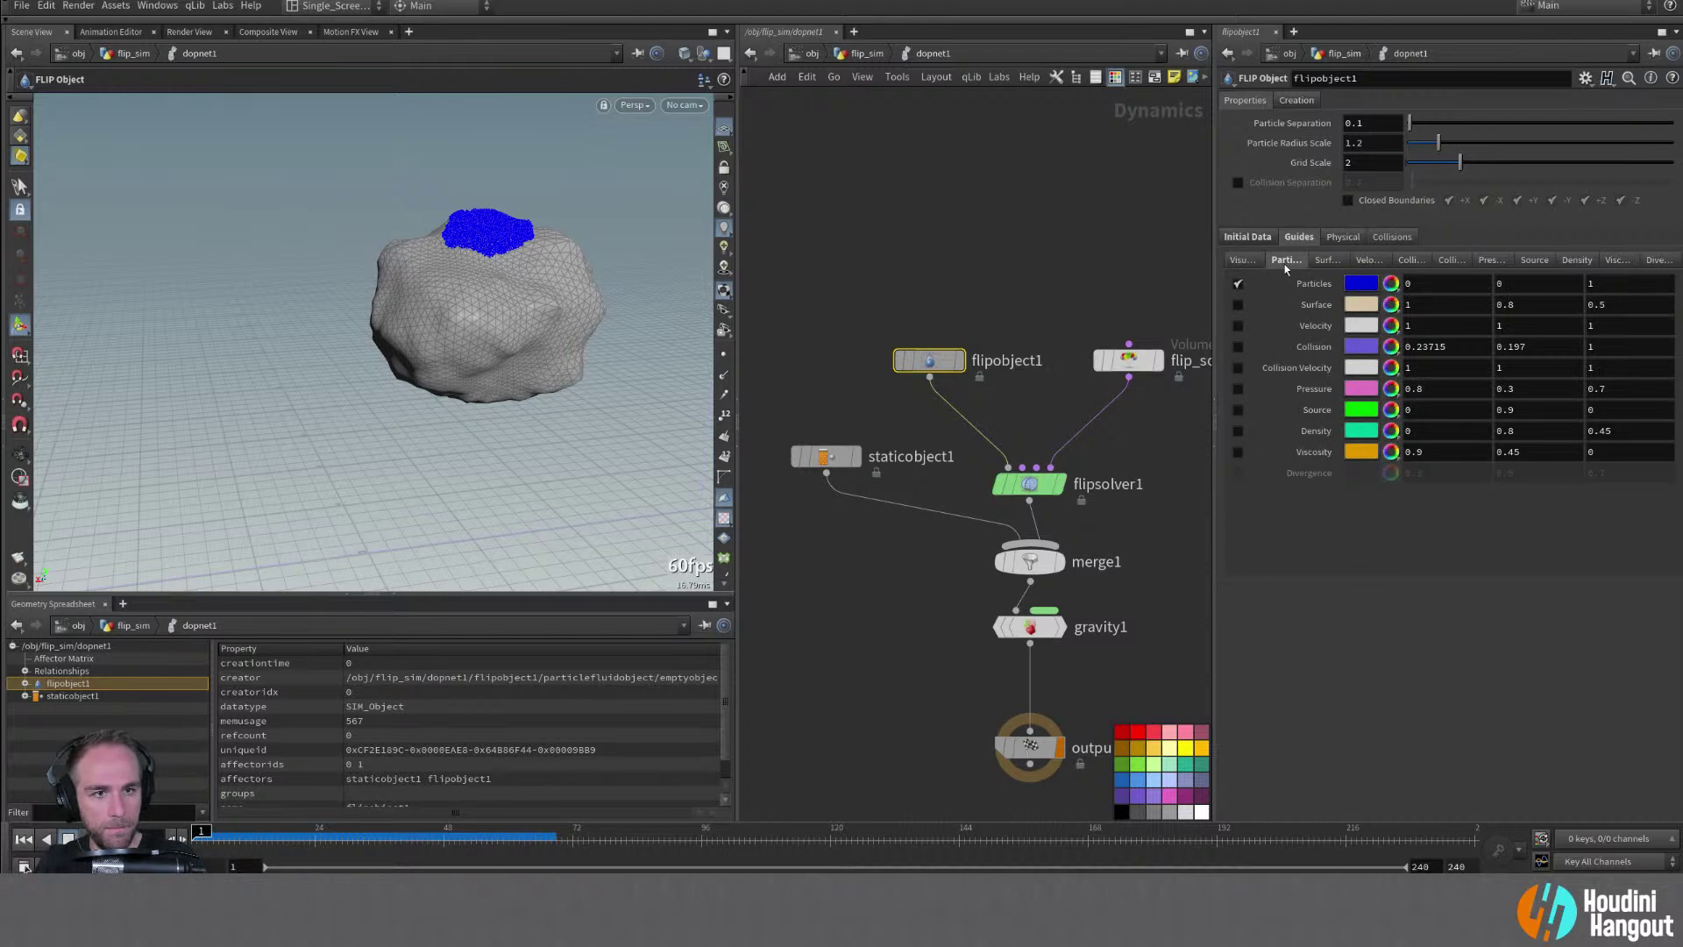
click(1285, 261)
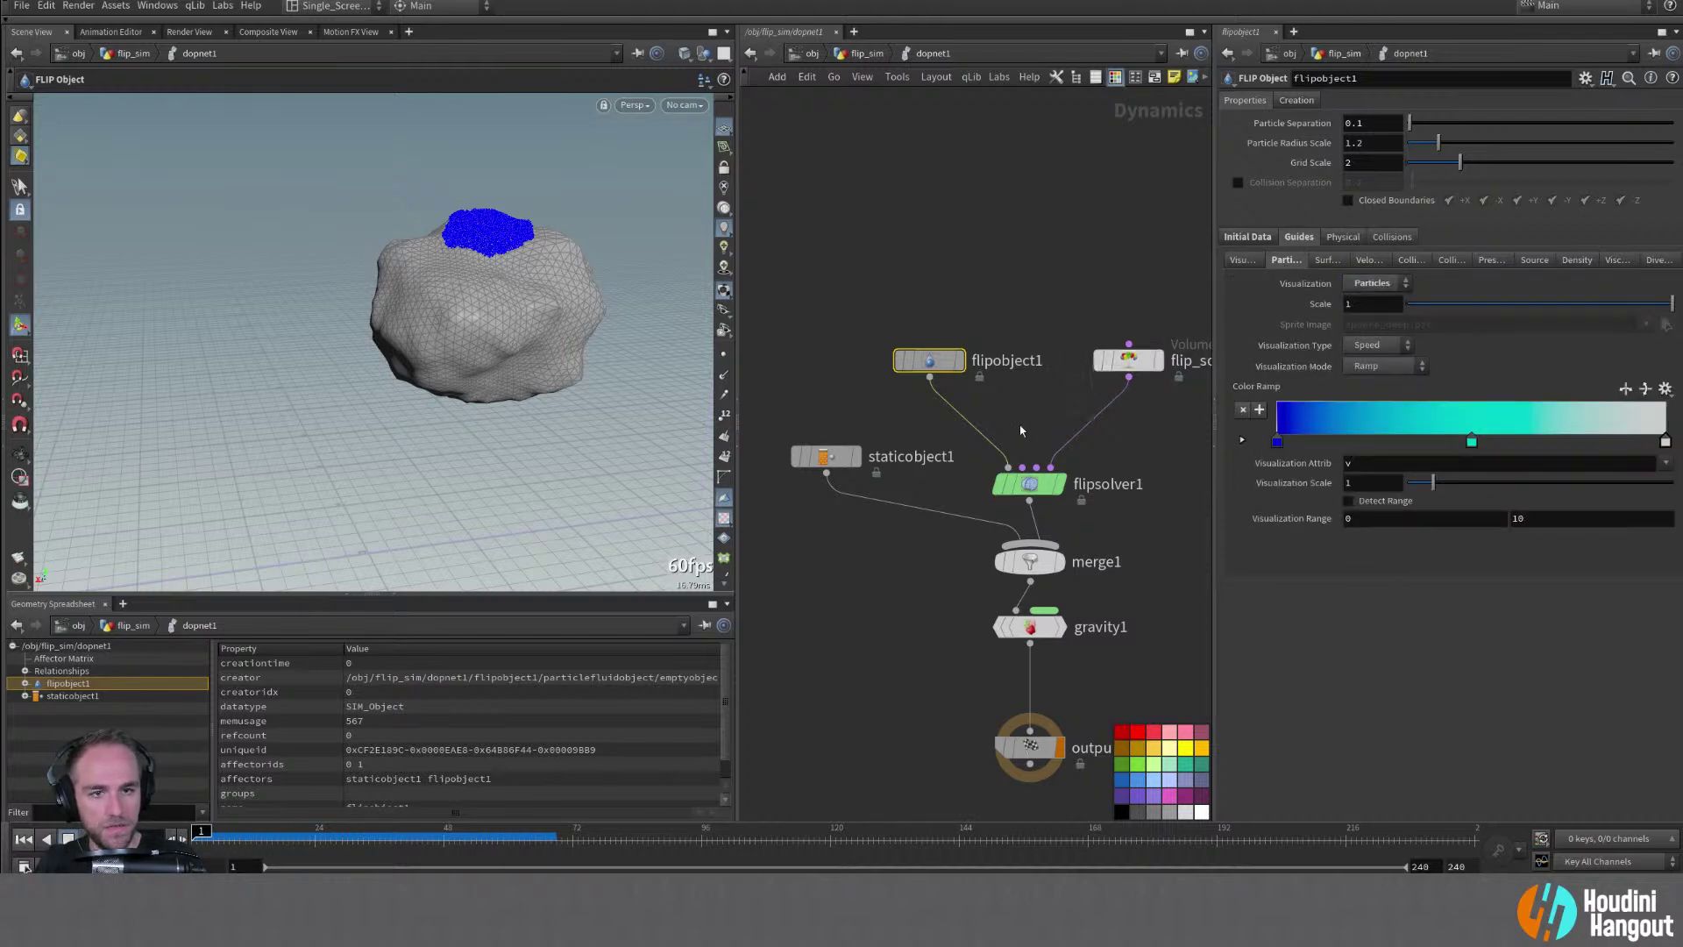
Resize flipsolver1's volume limits around both rocks to about 5.42 × 5.62 × 6.24, with the box center at about 1.68 in Y
click(1032, 489)
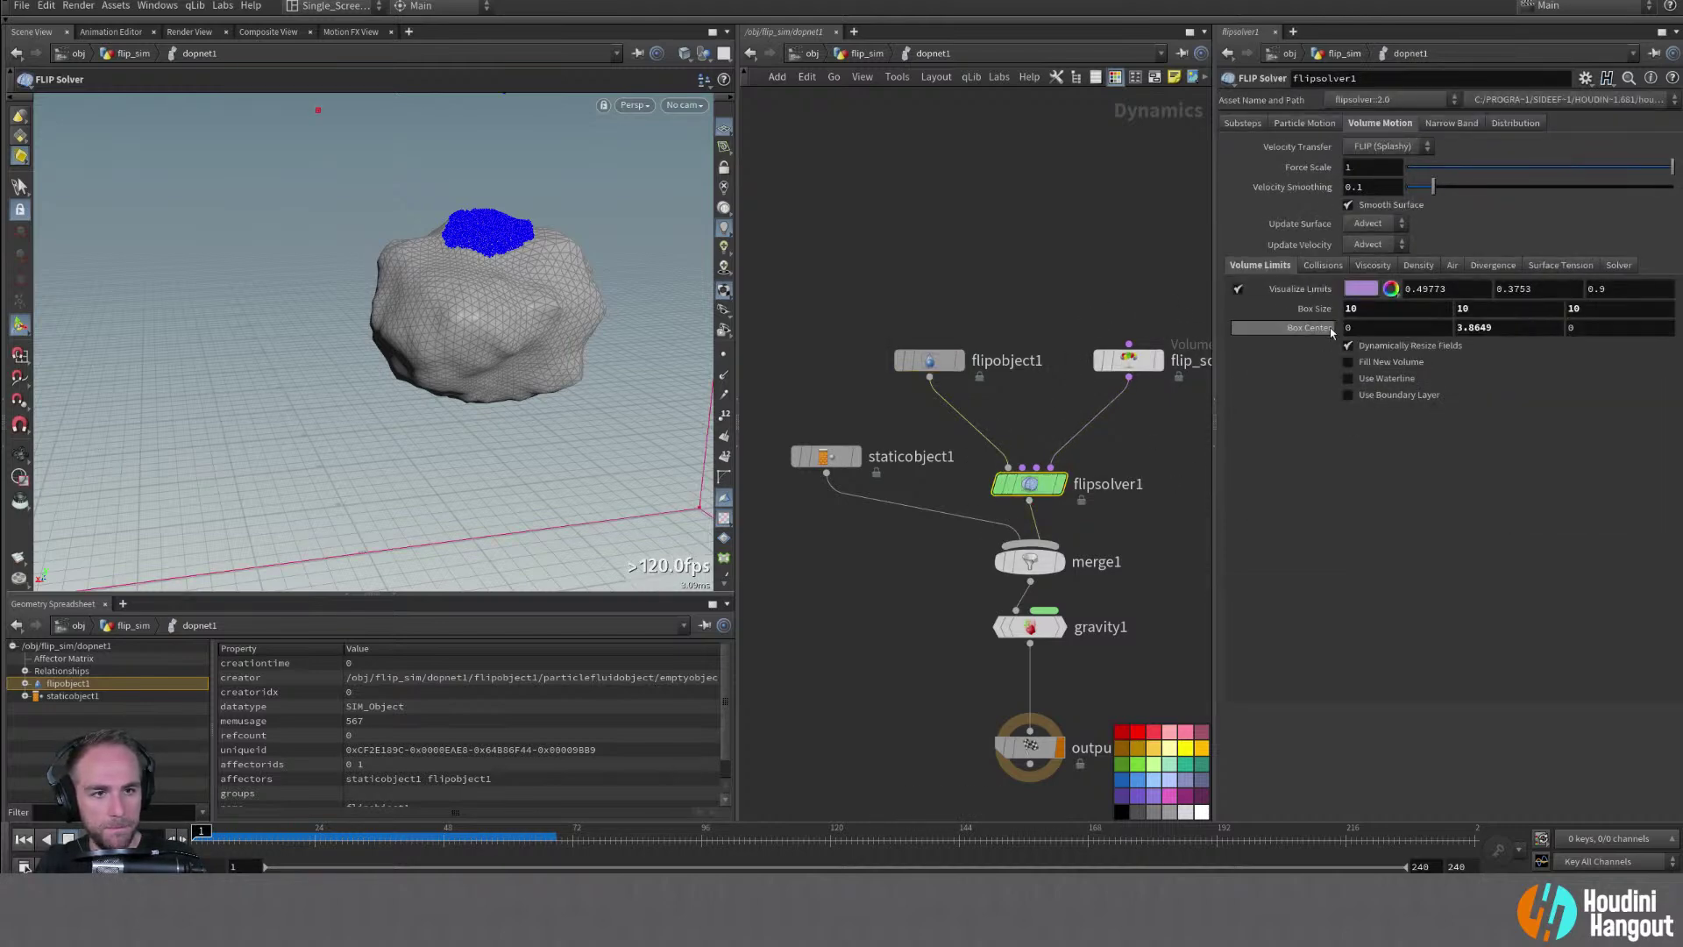
alt+right_drag(657, 300, 450, 338)
alt+drag(451, 338, 526, 339)
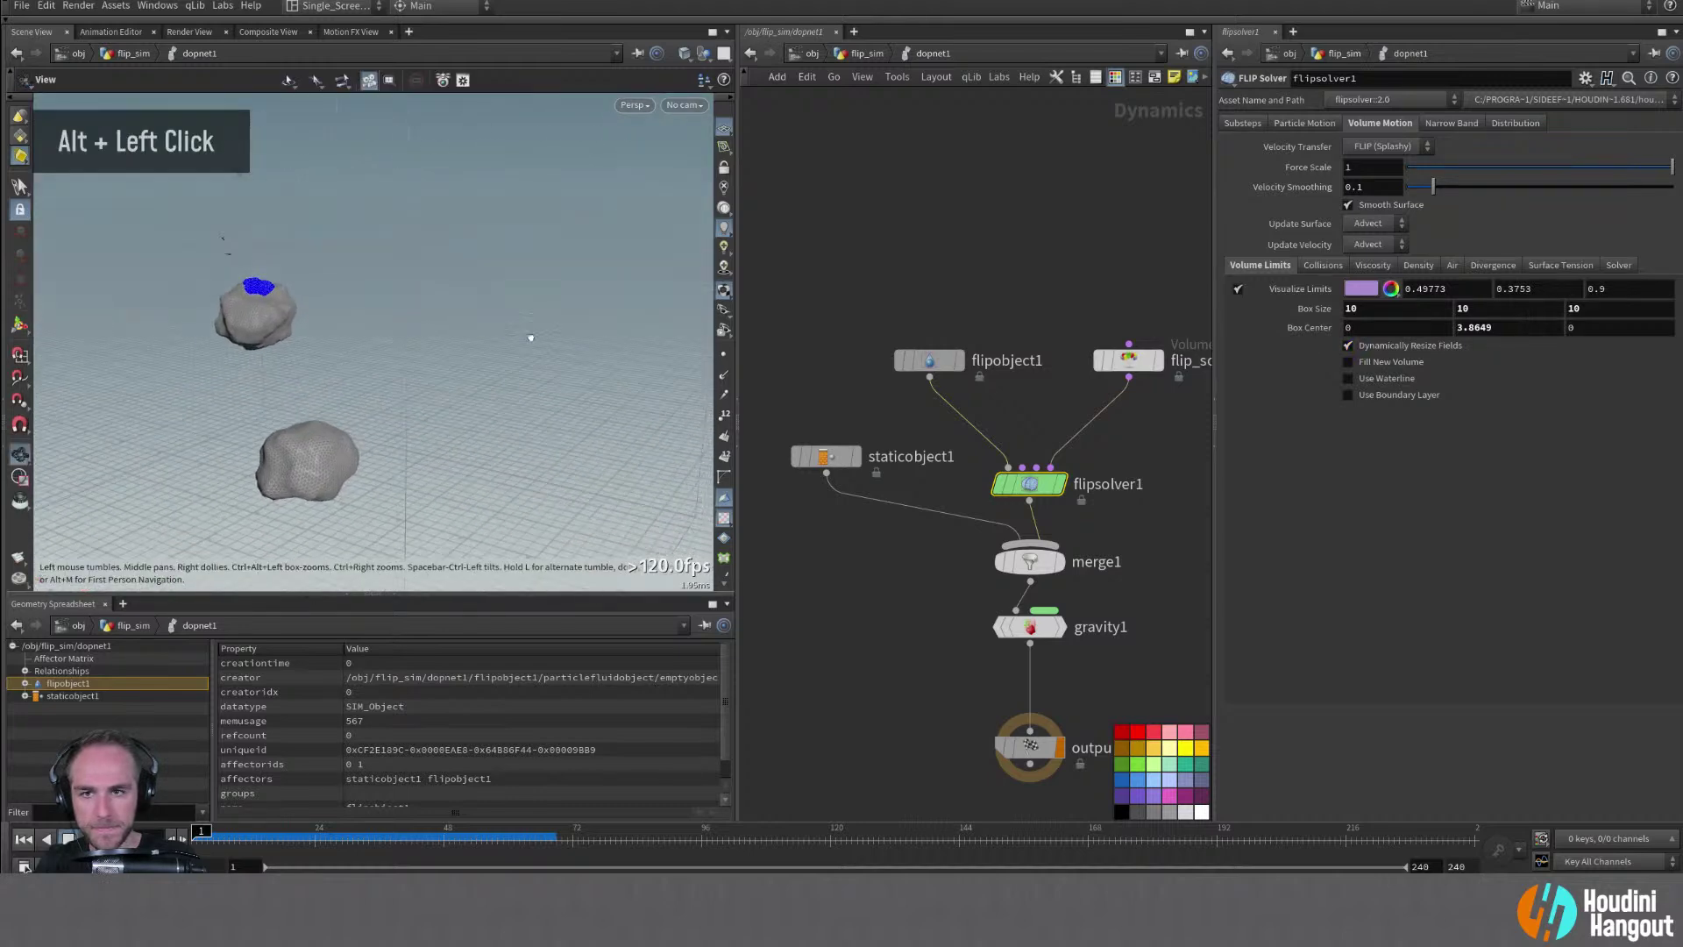
alt+right_drag(525, 339, 417, 369)
alt+drag(417, 369, 465, 350)
key(Return)
shift+drag(387, 165, 385, 324)
alt+drag(351, 425, 483, 438)
alt+middle_drag(486, 437, 372, 433)
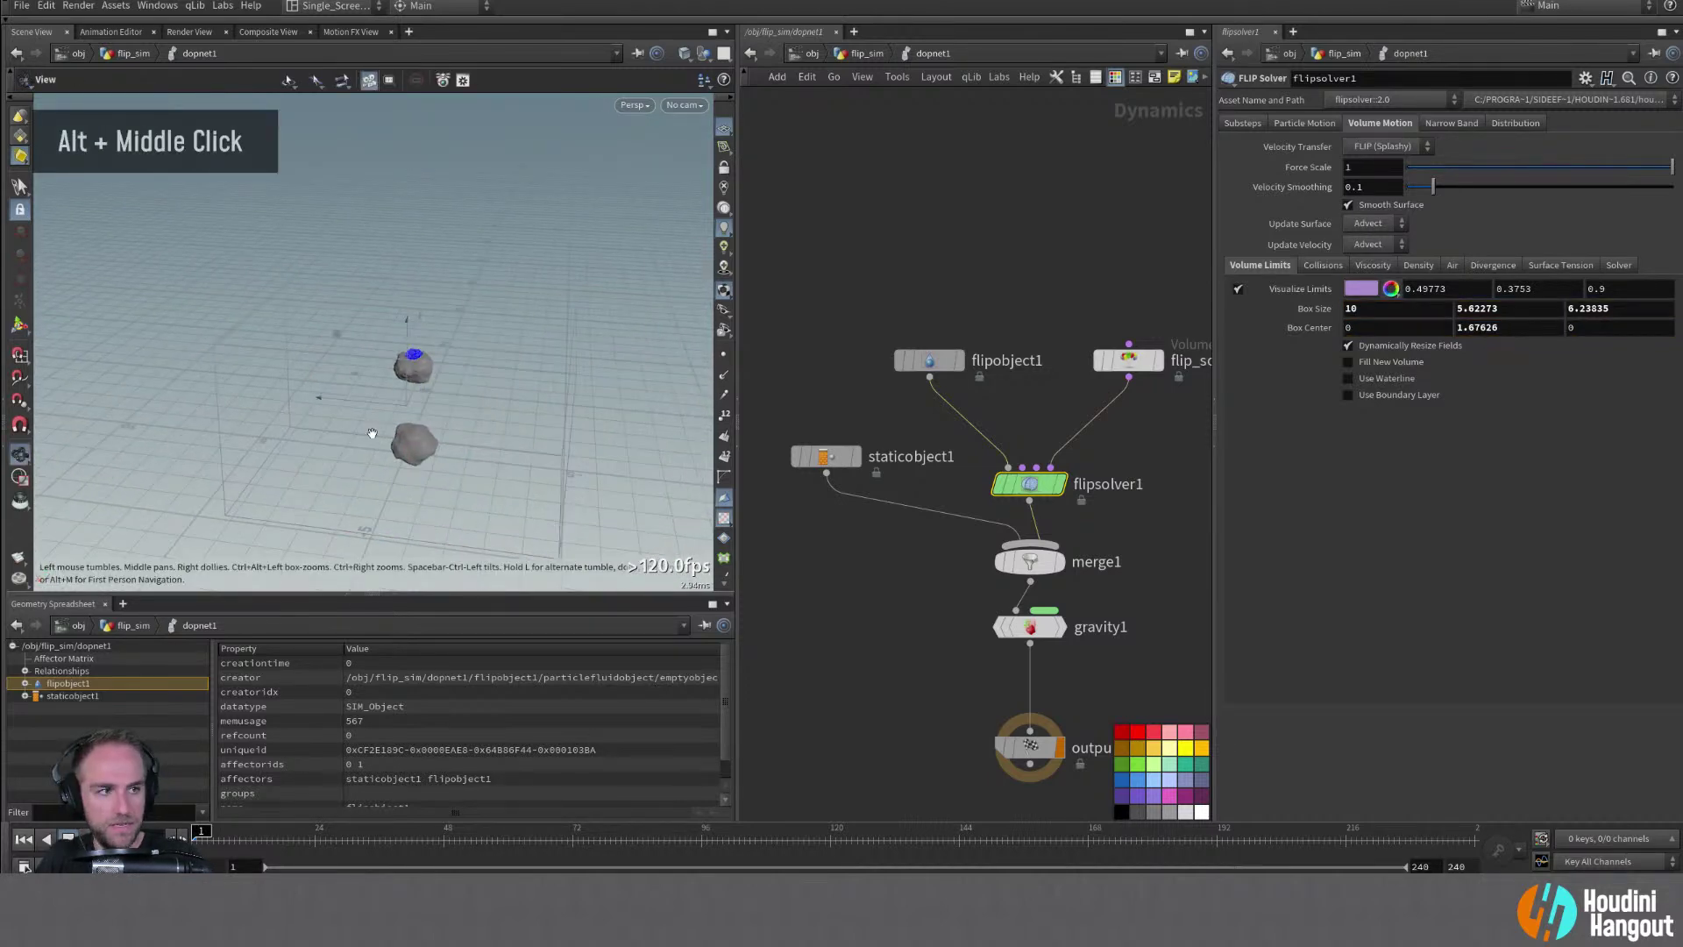
mouse_move(565, 434)
shift+mouse_down()
mouse_move(466, 431)
mouse_move(480, 440)
mouse_move(498, 436)
mouse_move(455, 419)
mouse_move(561, 421)
shift+mouse_up()
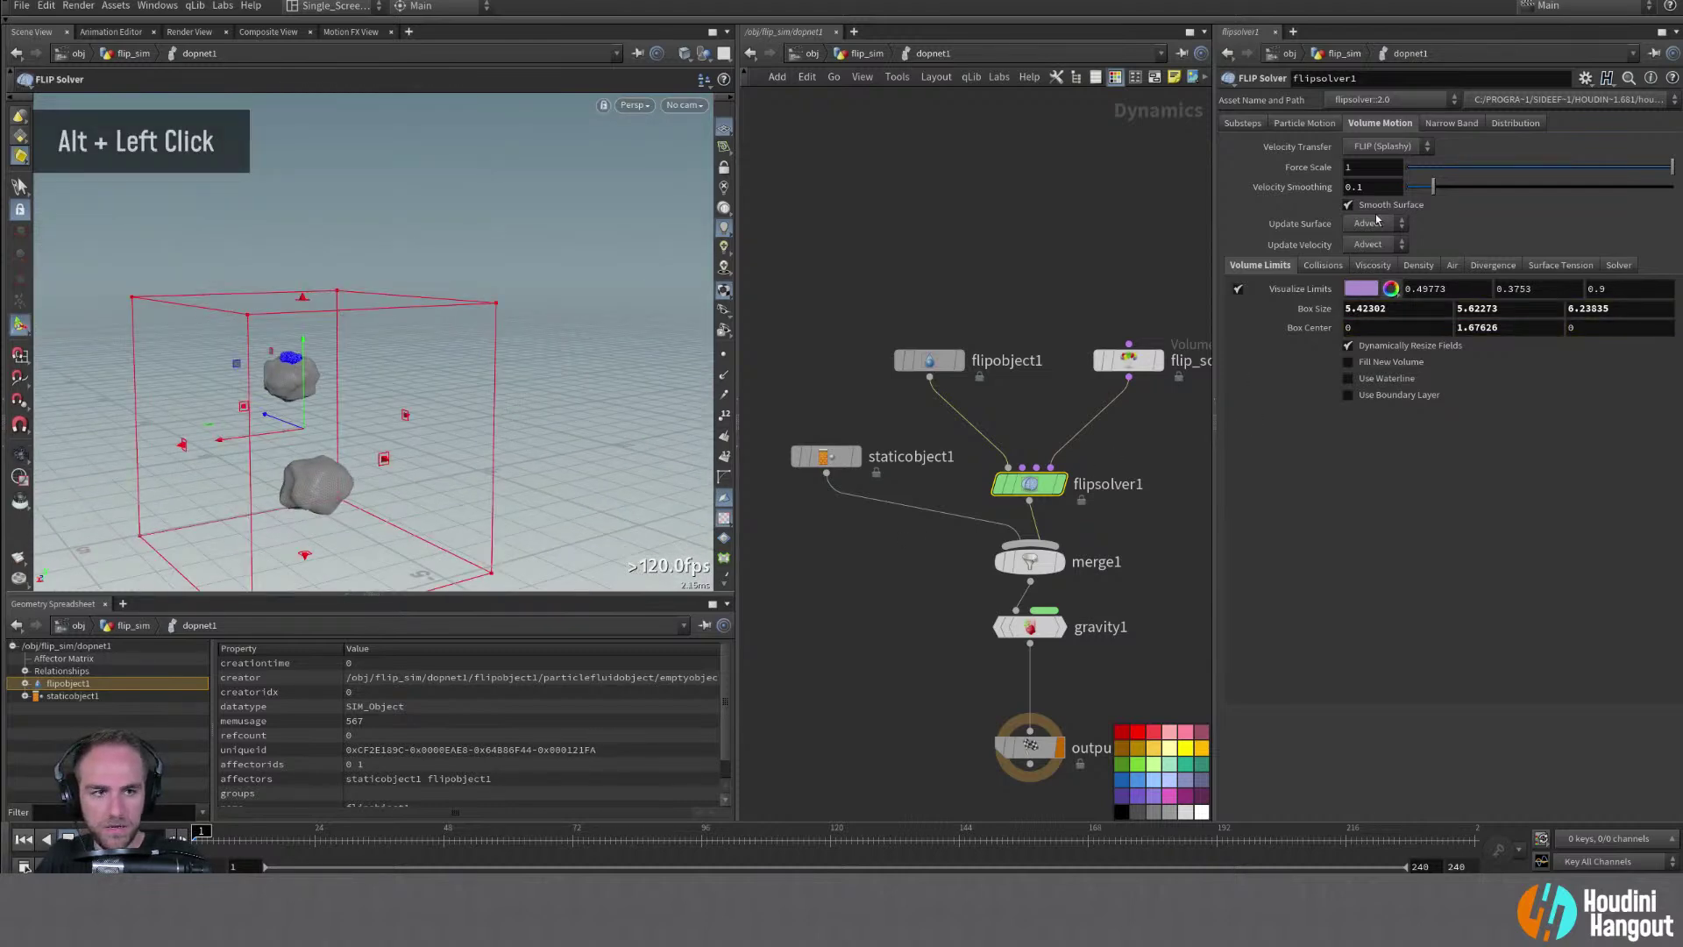
Review flipsolver1's particle motion behavior options with the whole limit box in view
click(1301, 123)
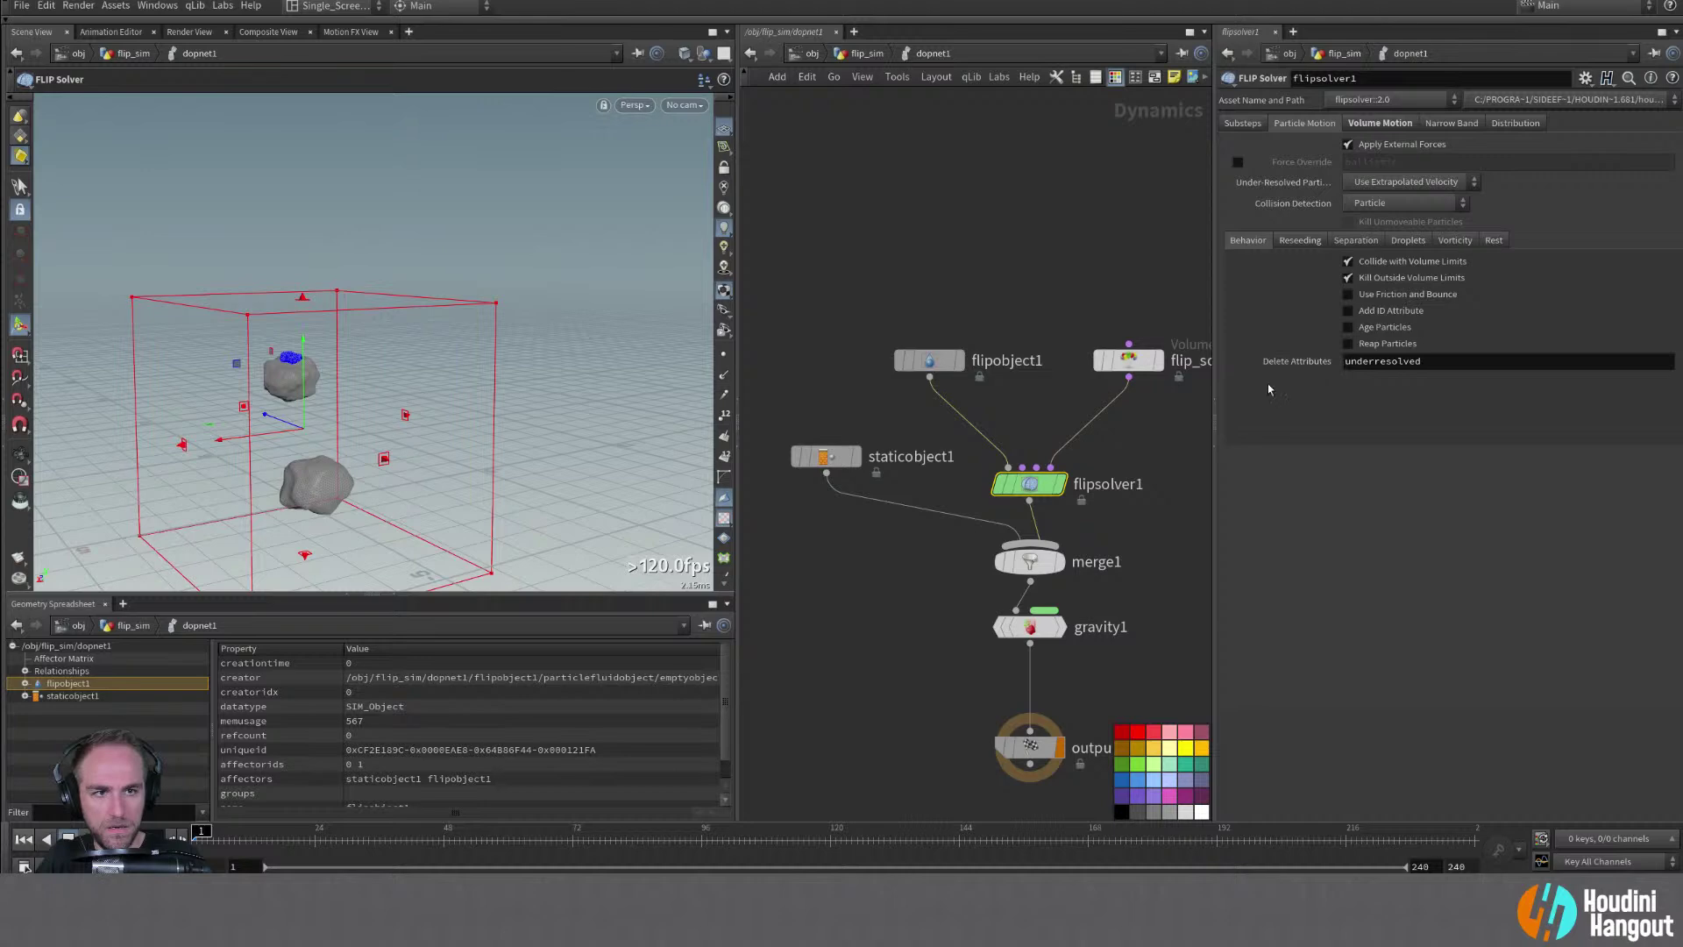
alt+middle_drag(369, 420, 399, 372)
alt+right_drag(398, 372, 508, 372)
Play the simulation and turn off the Kill Inside SOP option in flip_source's particle settings
key(Up)
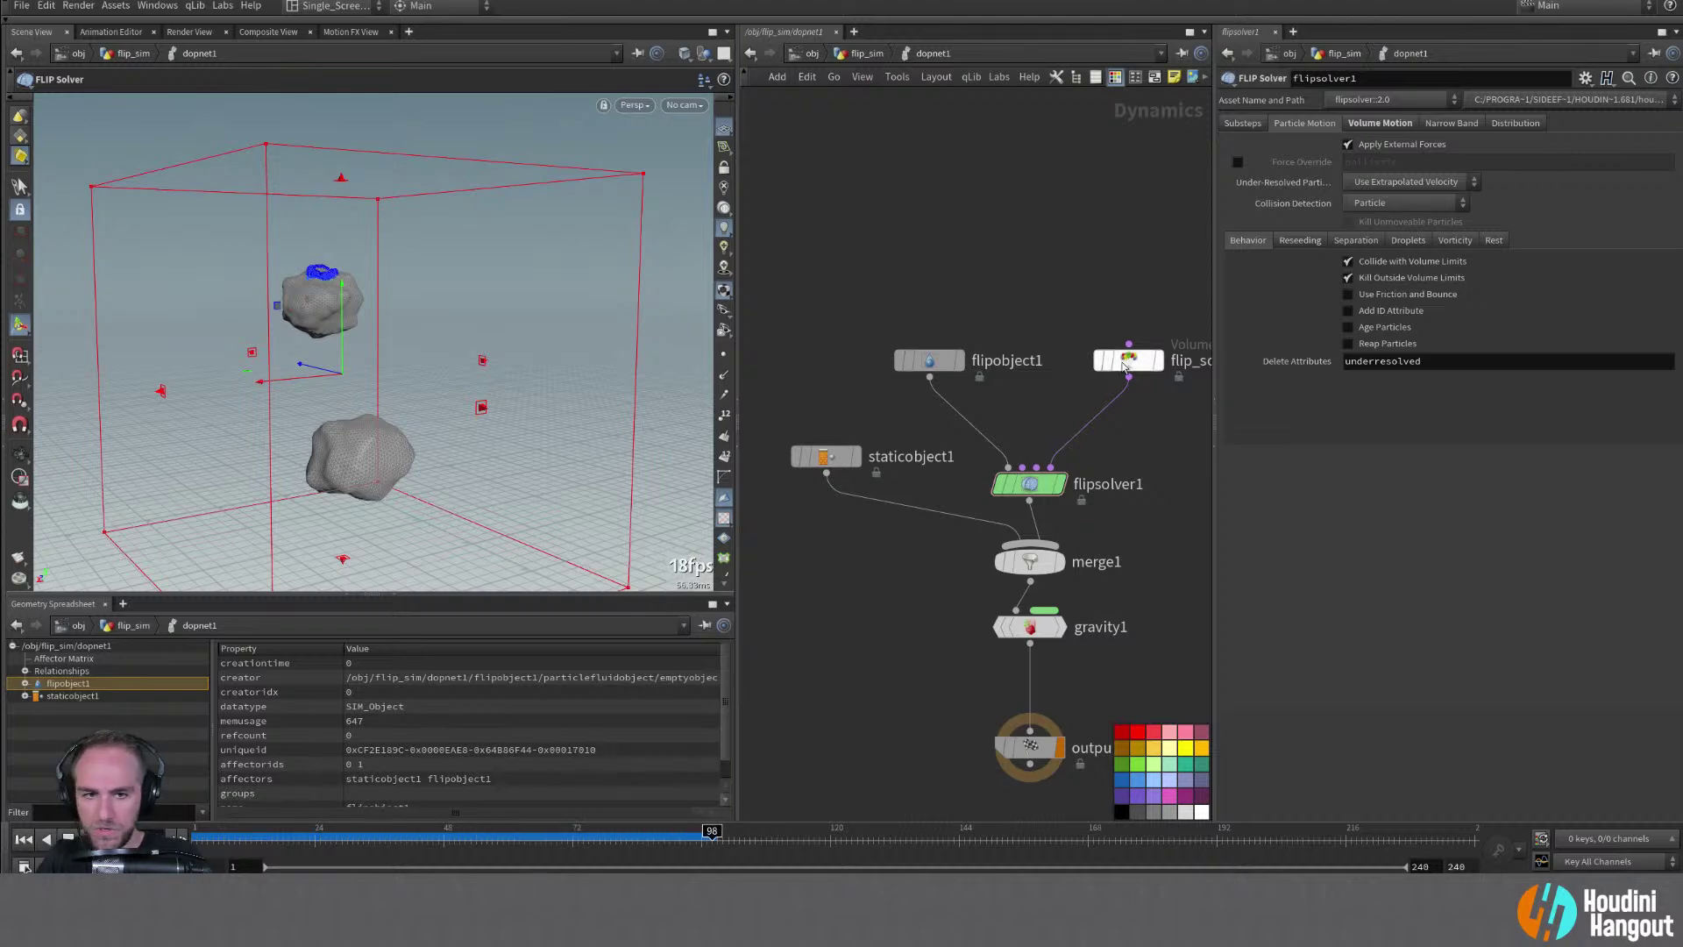
click(1133, 366)
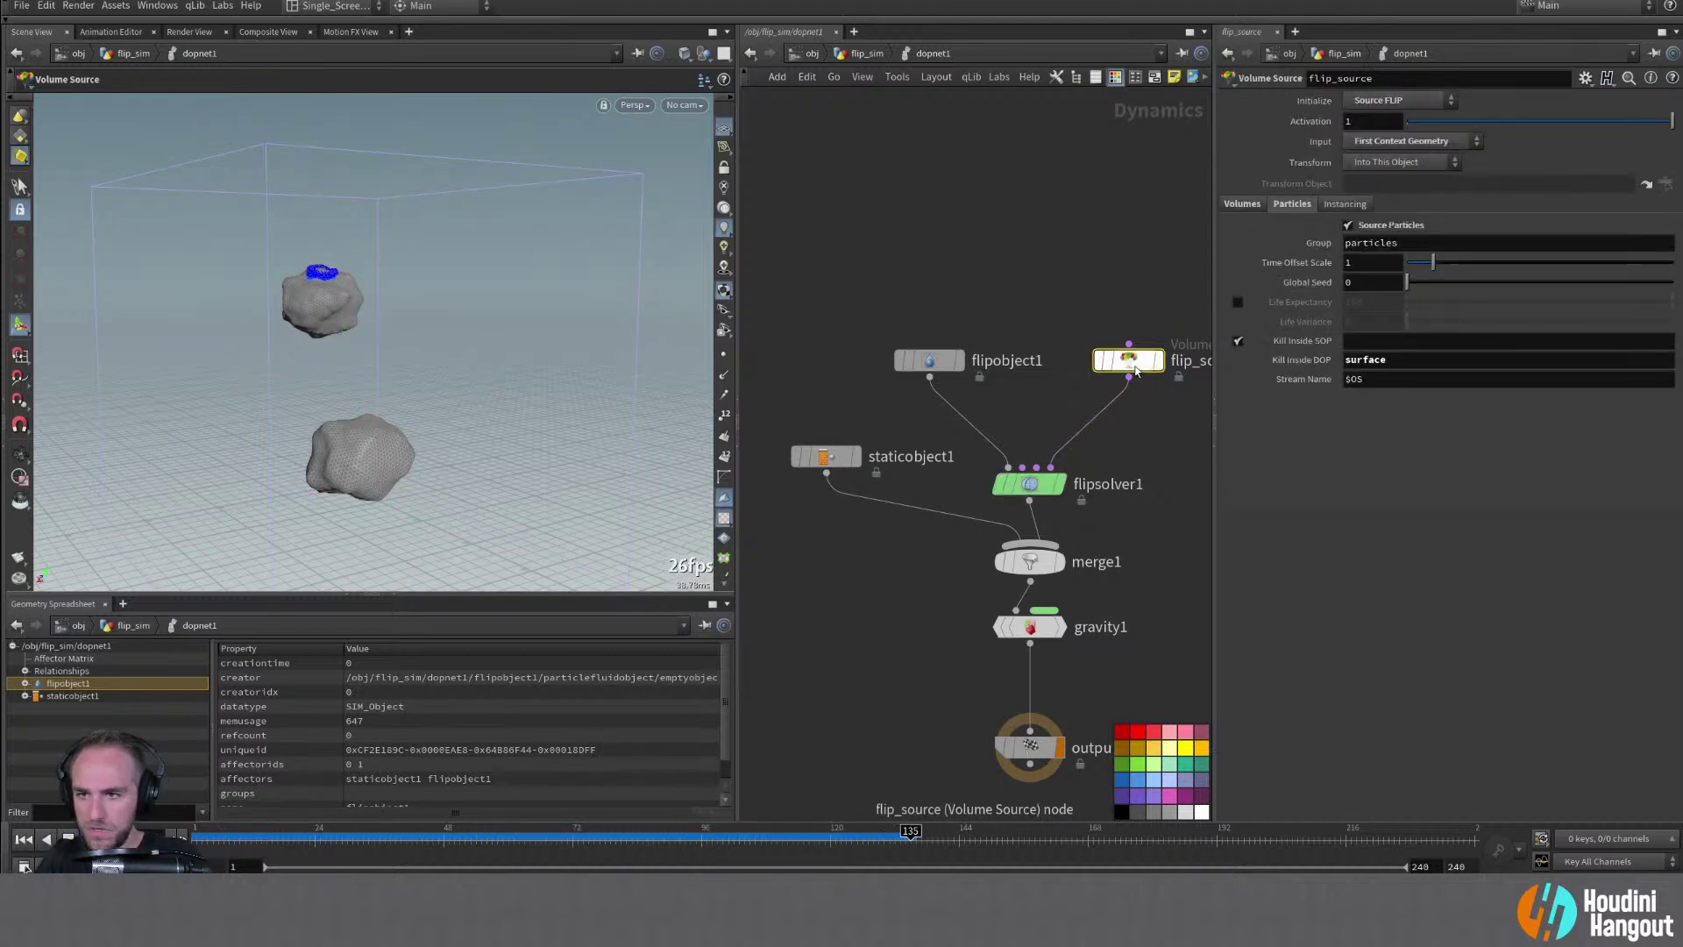
click(1238, 342)
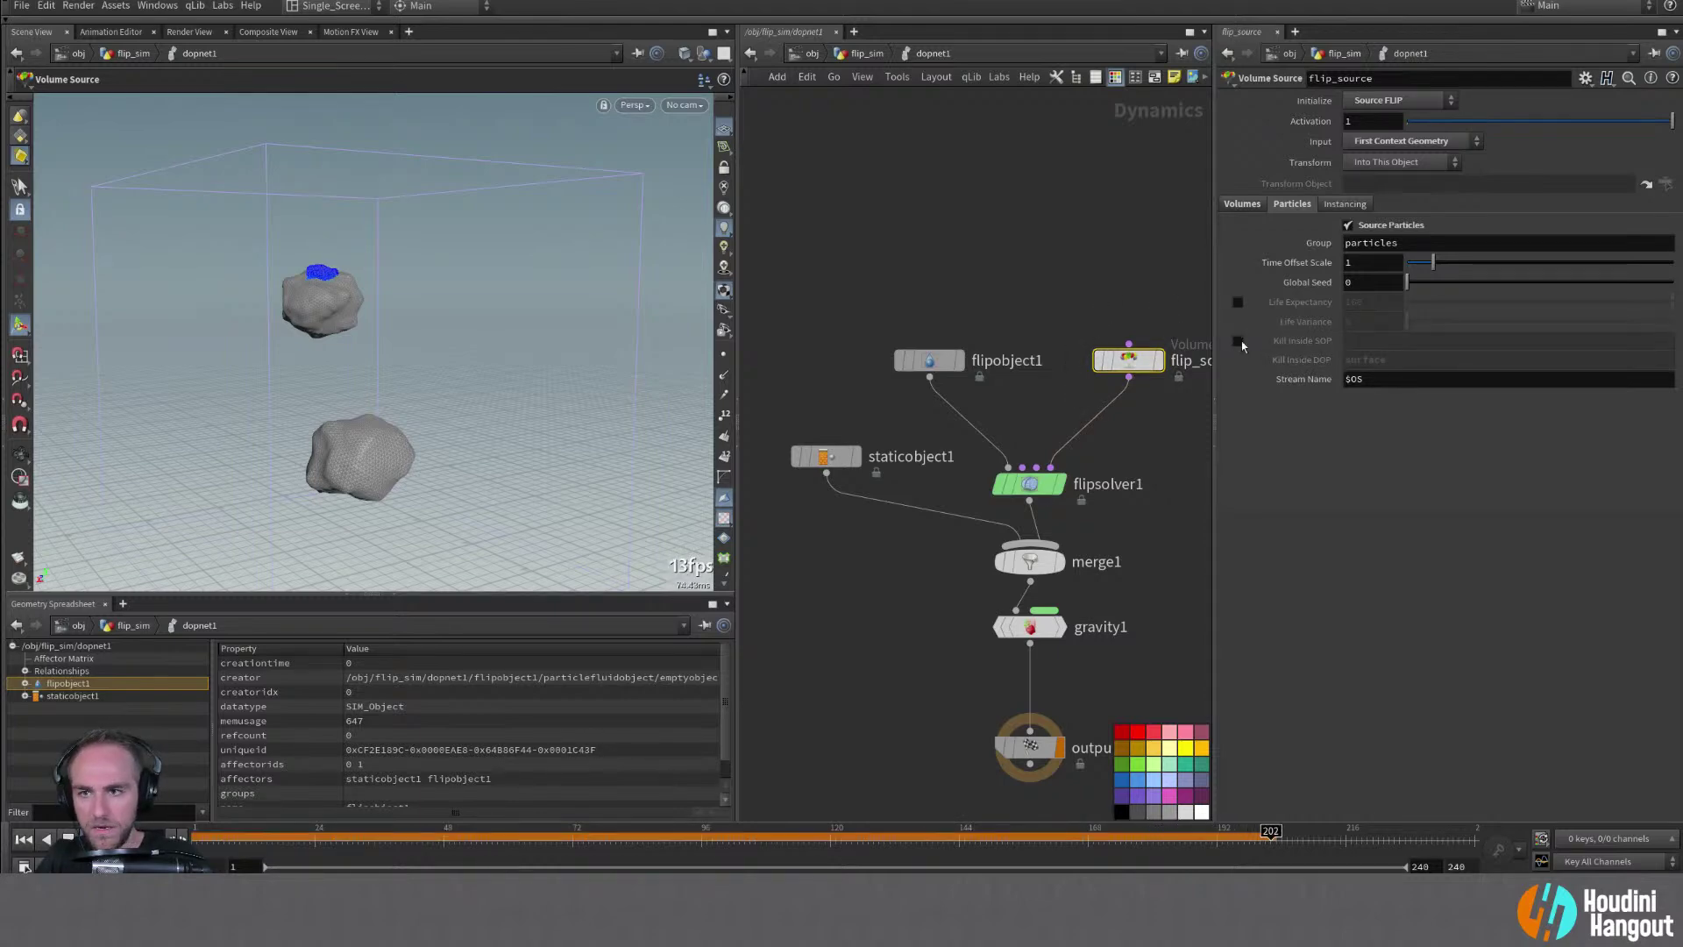
Test flip_source's Enlarge Fields to Contain Sources option during playback, leave it off, and rewind to frame 1
double_click(1242, 203)
click(1346, 262)
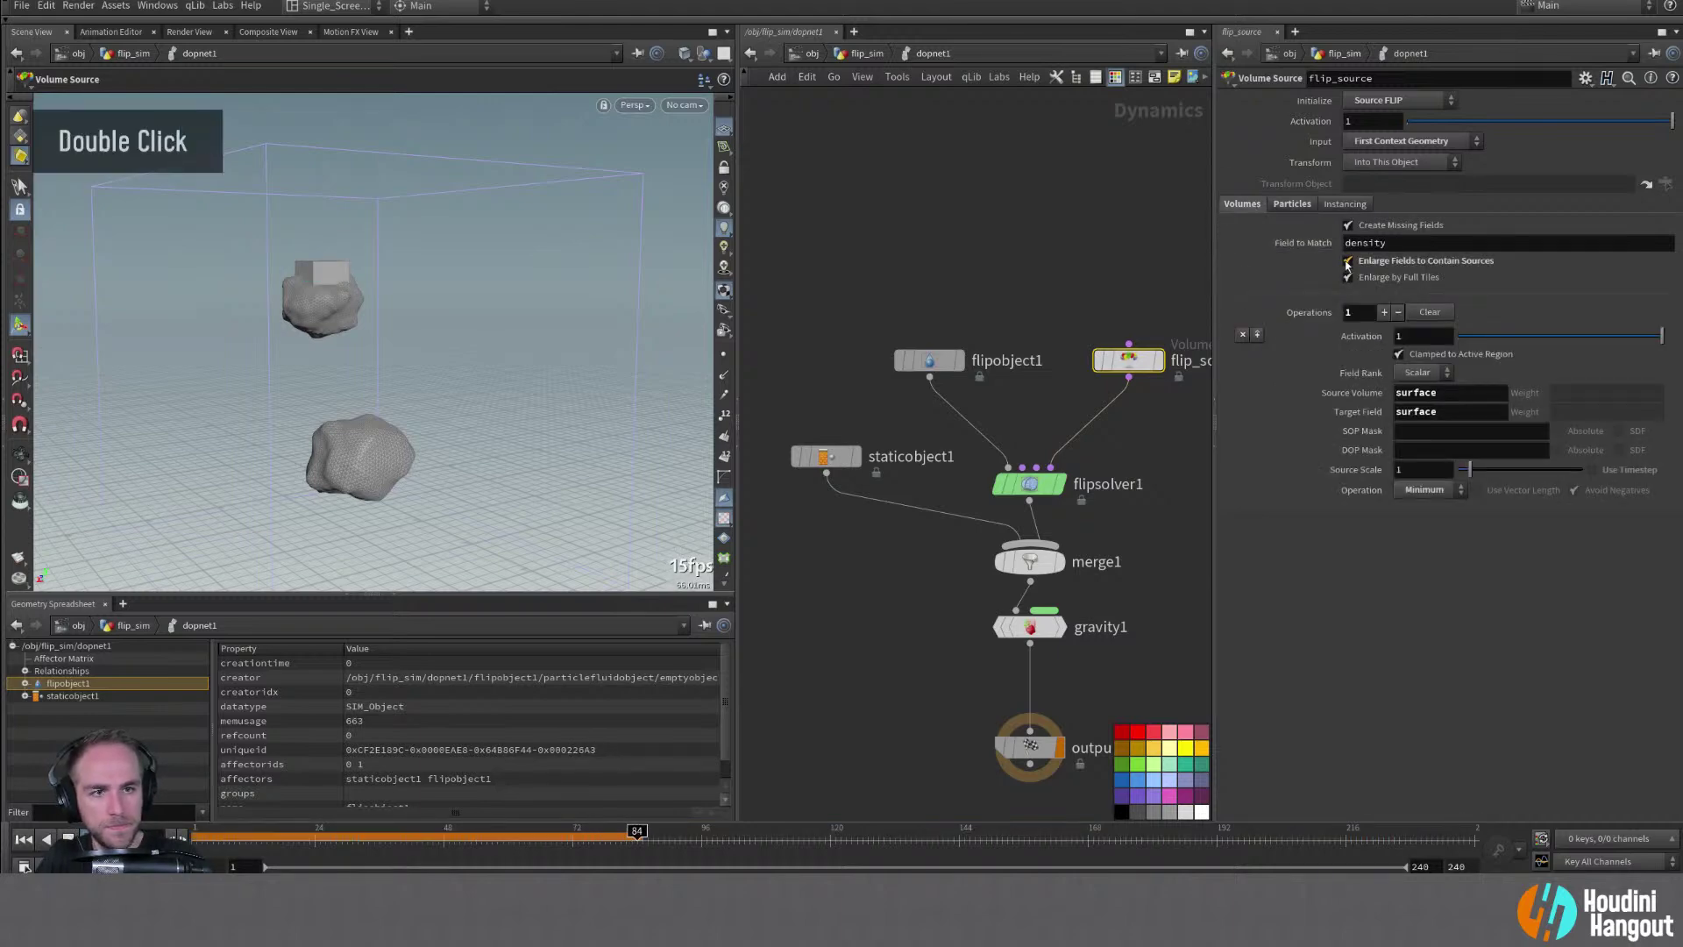
click(1346, 262)
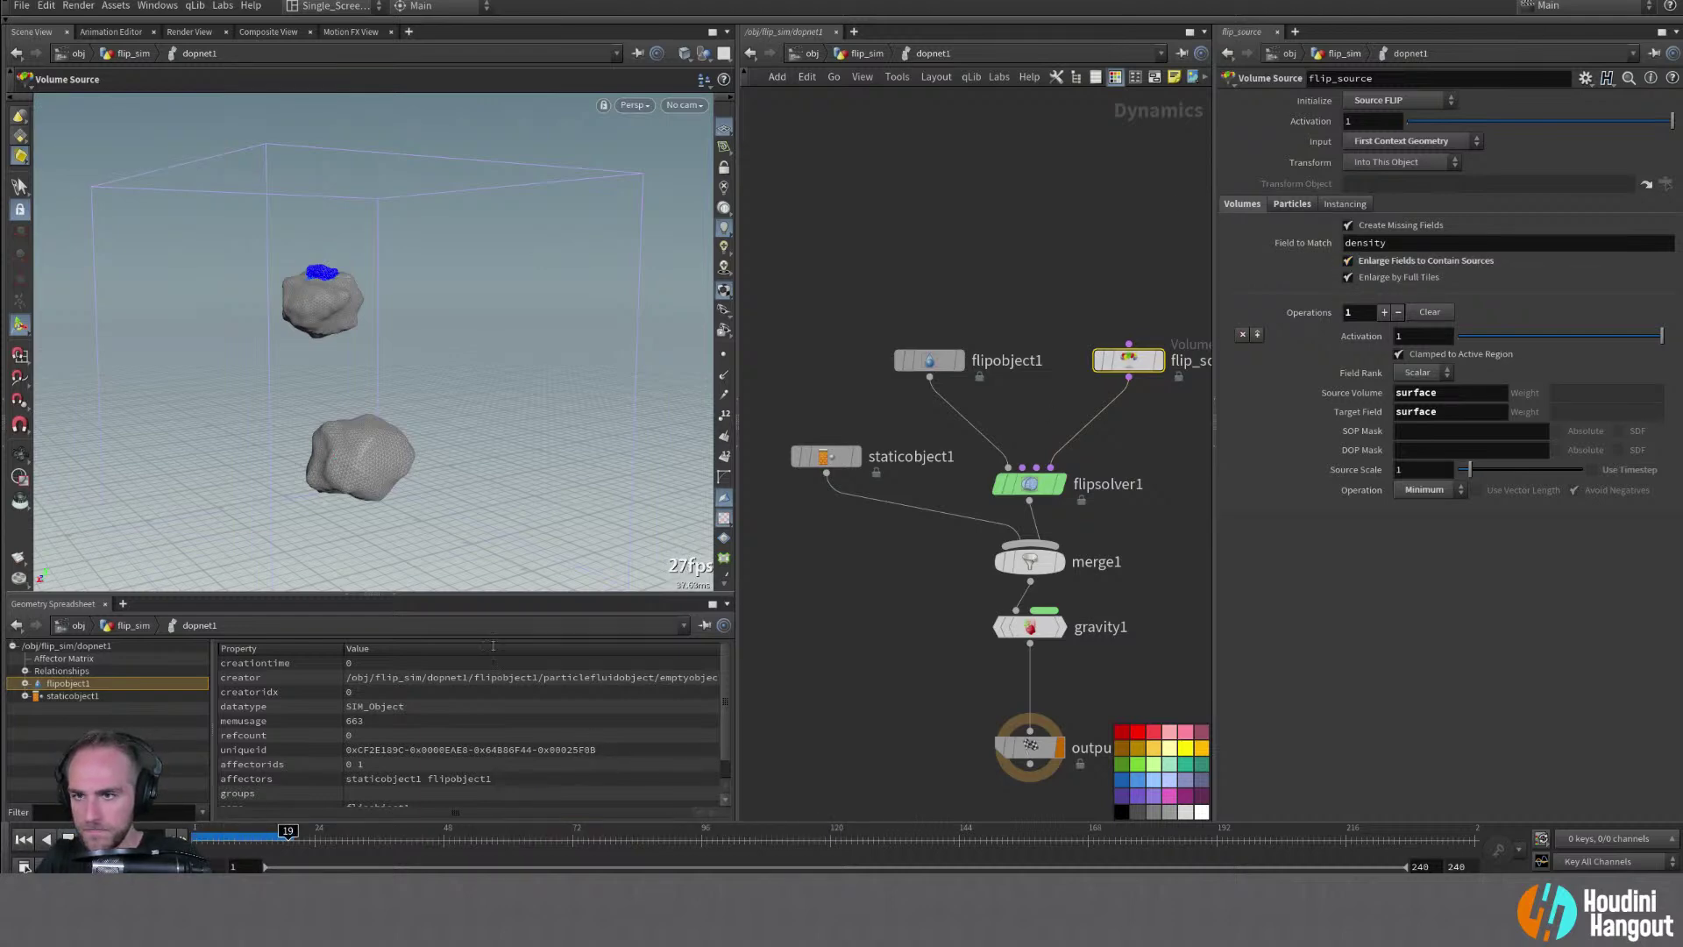
click(1347, 261)
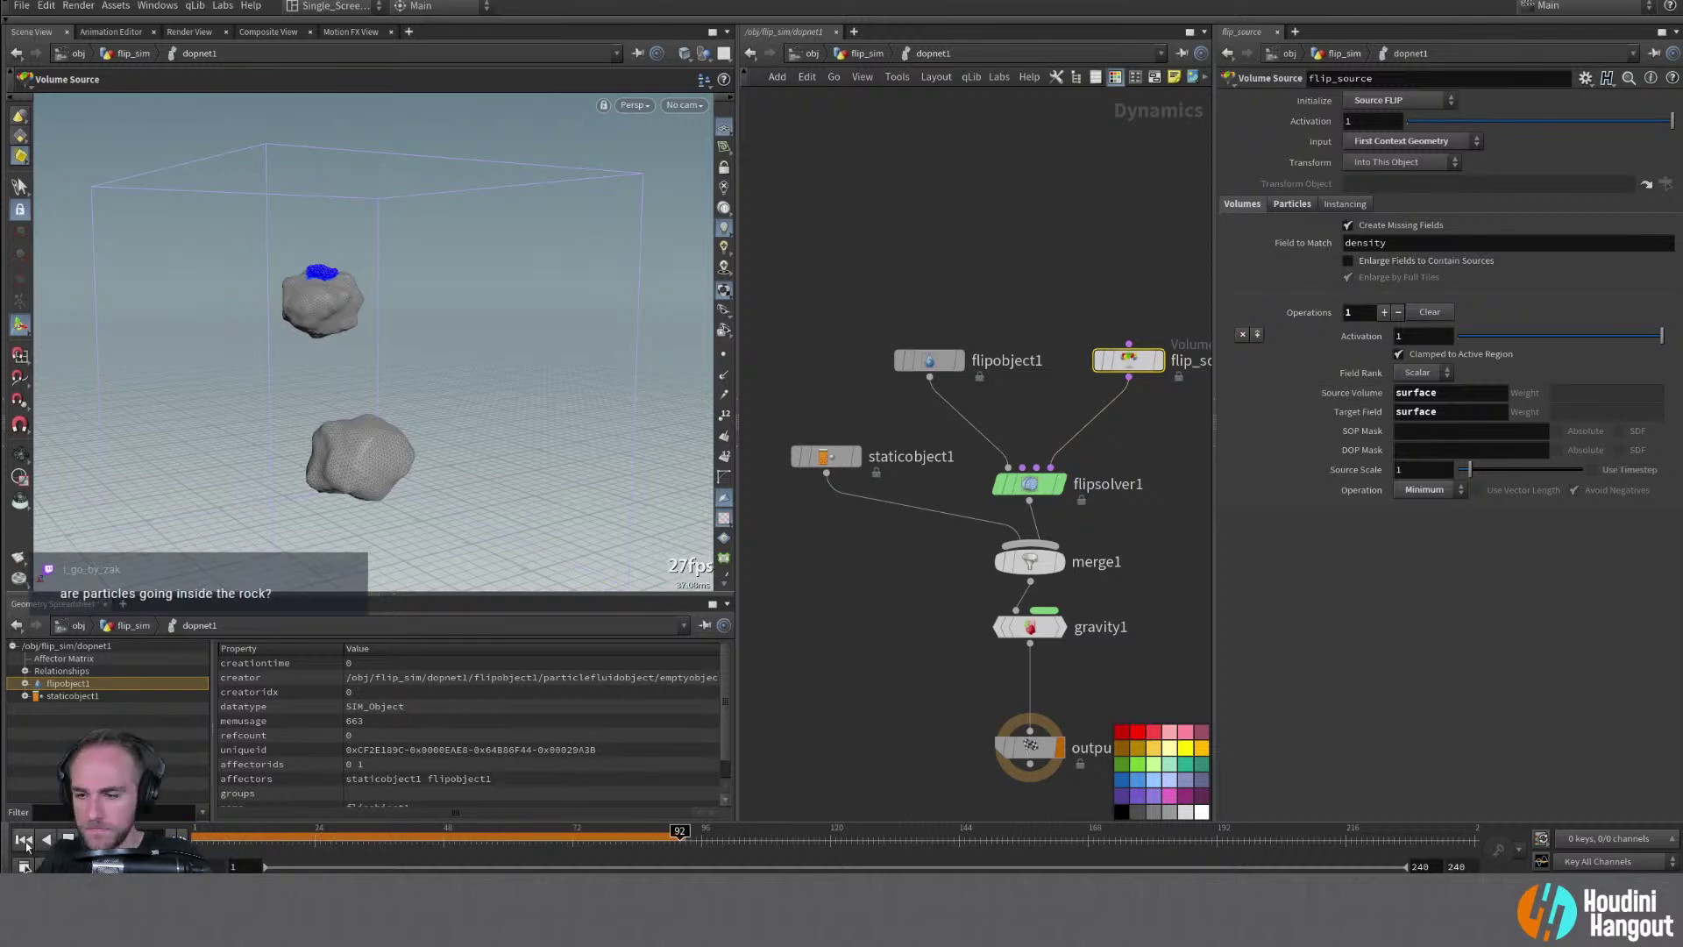
key(ctrl+Up)
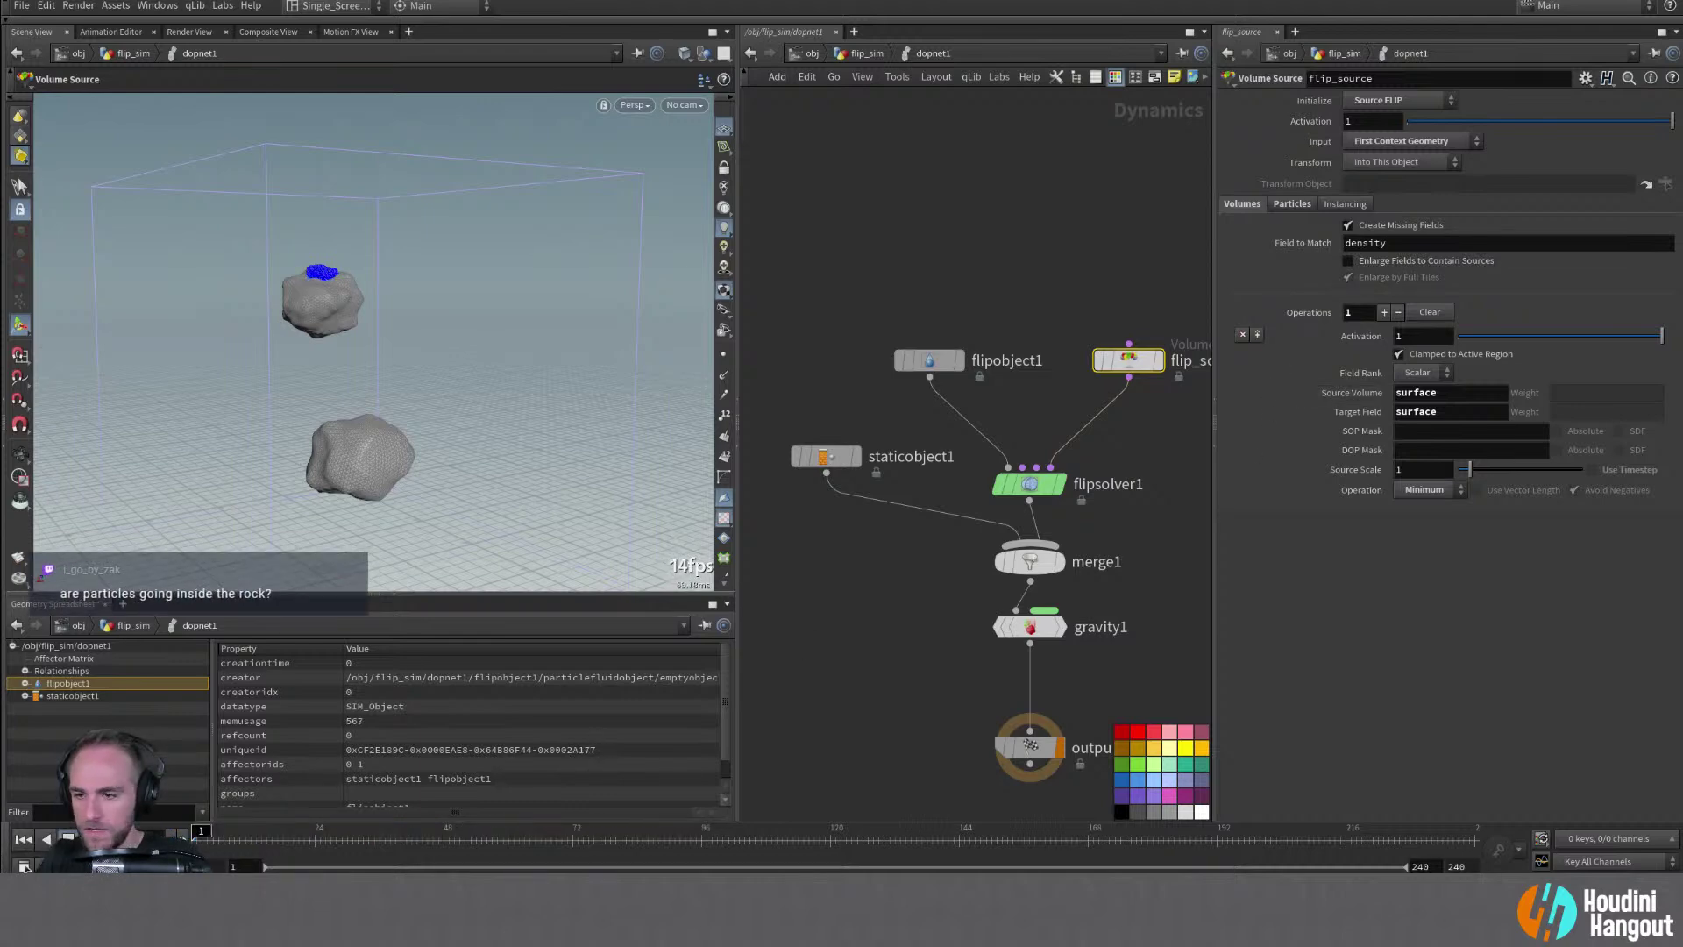
Bypass staticobject1 and replay the simulation, examining the emitted particles up close without the rock colliders
click(796, 461)
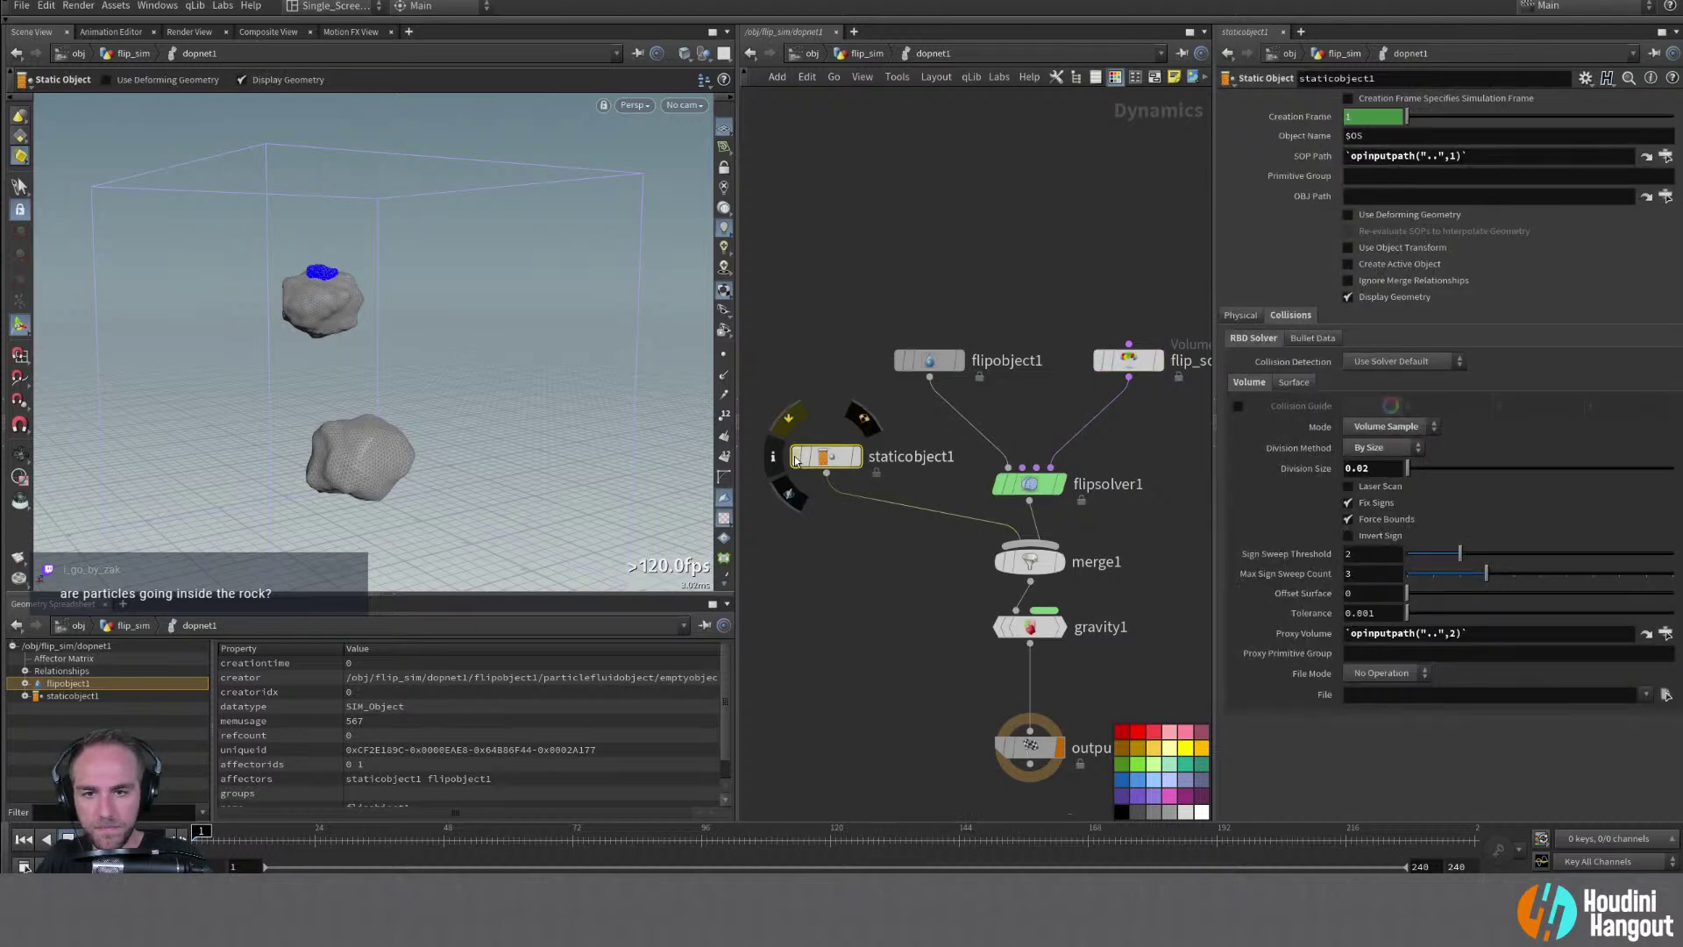
click(797, 458)
double_click(330, 261)
key(Up)
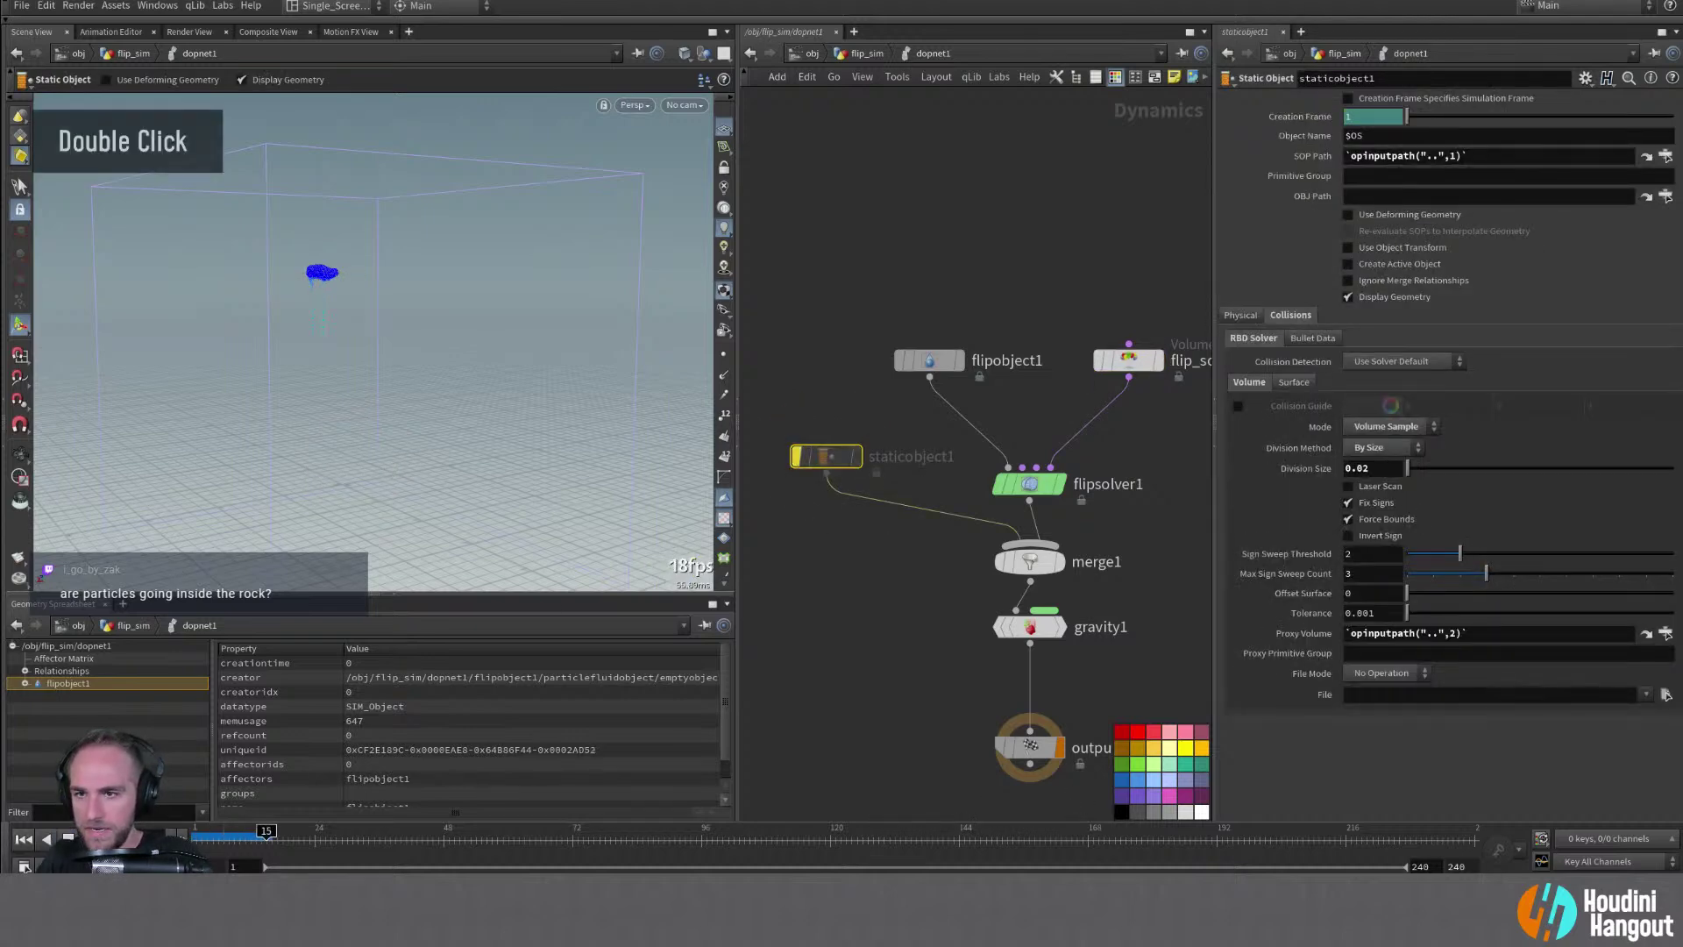
alt+right_drag(330, 261, 496, 245)
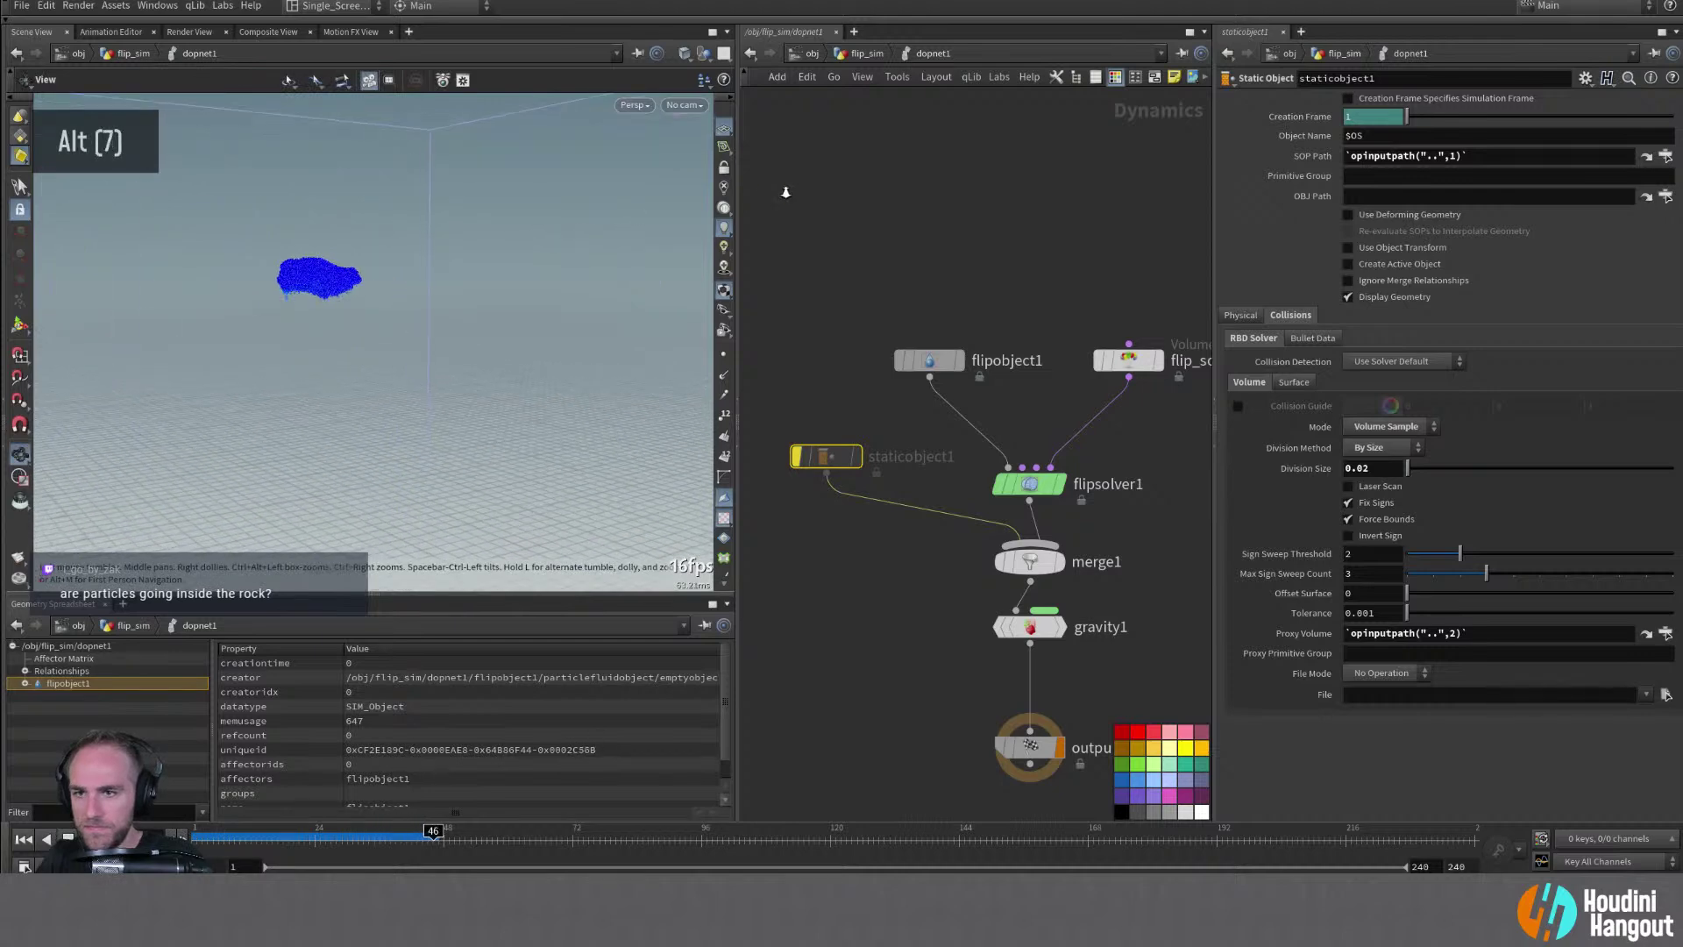
alt+drag(316, 277, 500, 339)
alt+drag(191, 277, 292, 416)
Rewind to frame 1 and turn Kill Inside SOP back on in flip_source's particle settings
click(940, 365)
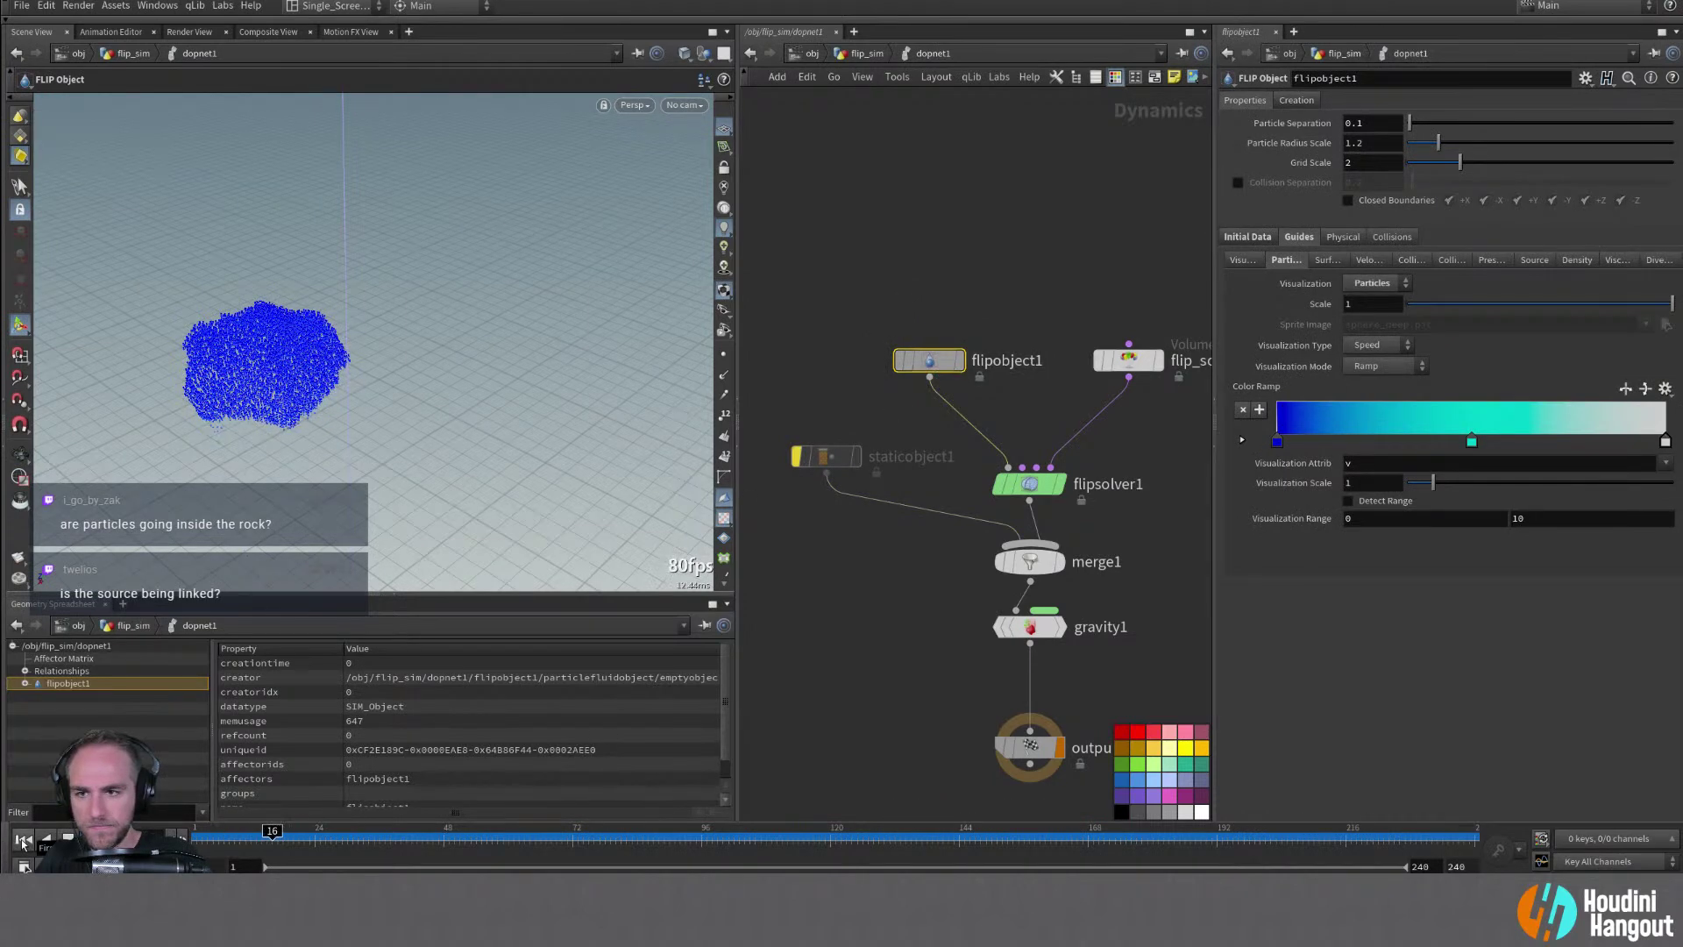
click(24, 843)
click(1144, 366)
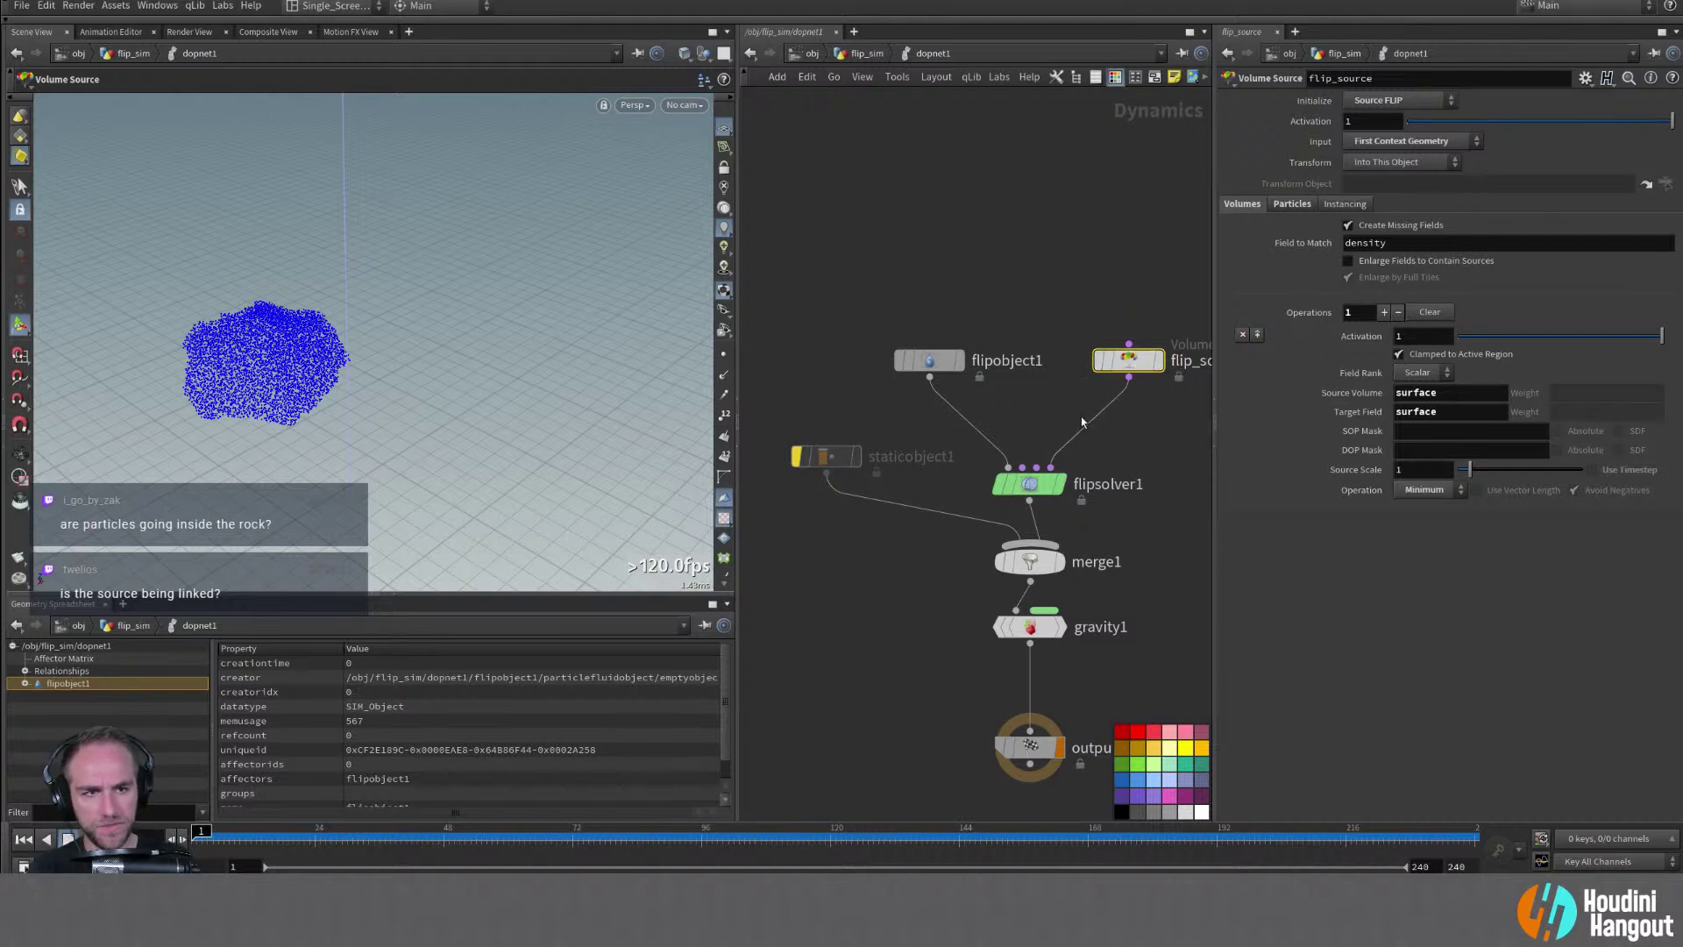
click(1293, 204)
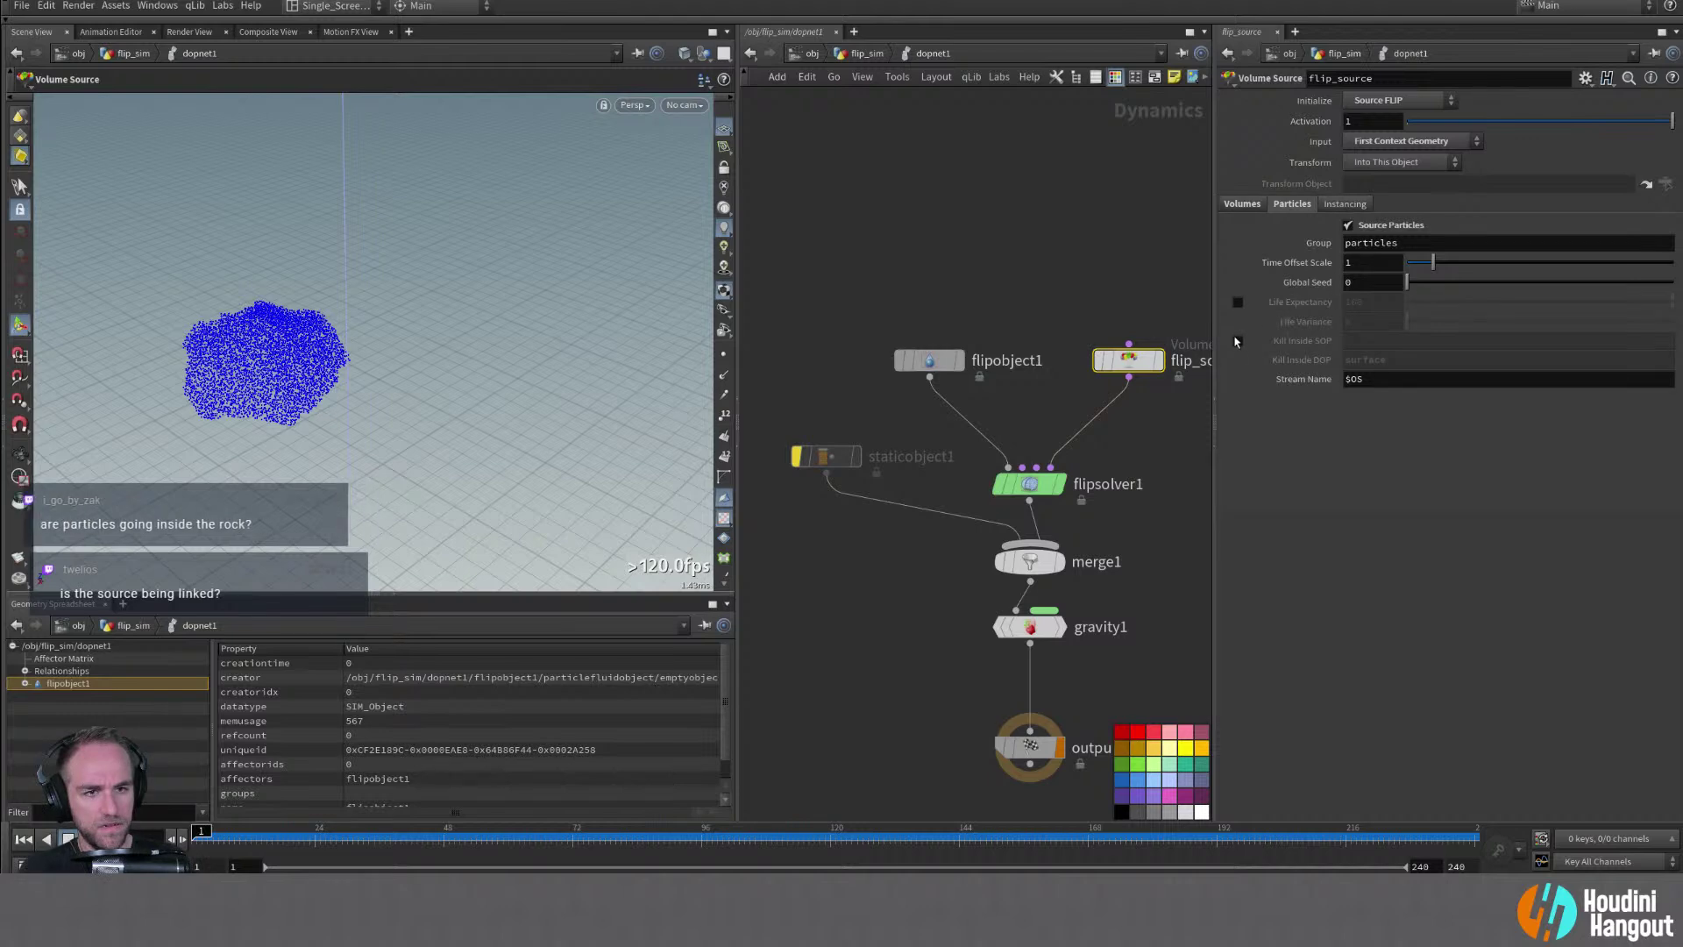
click(1238, 341)
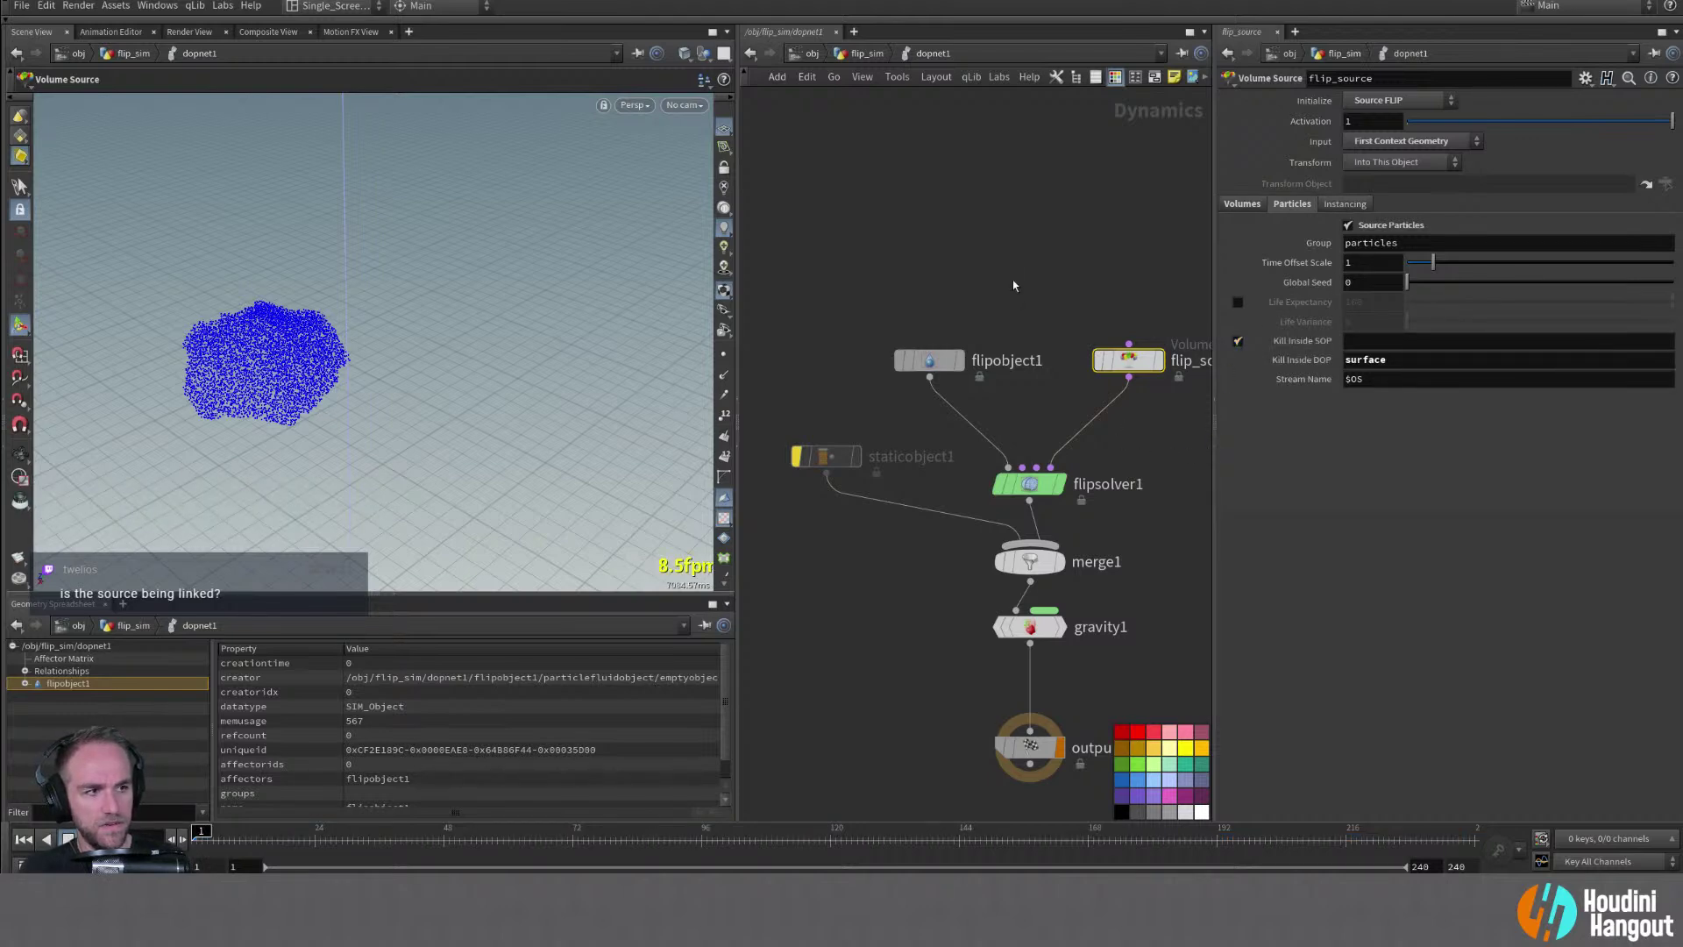
Return to the flip_sim network, display collisionsource1 and open its volume settings for inspection
key(u)
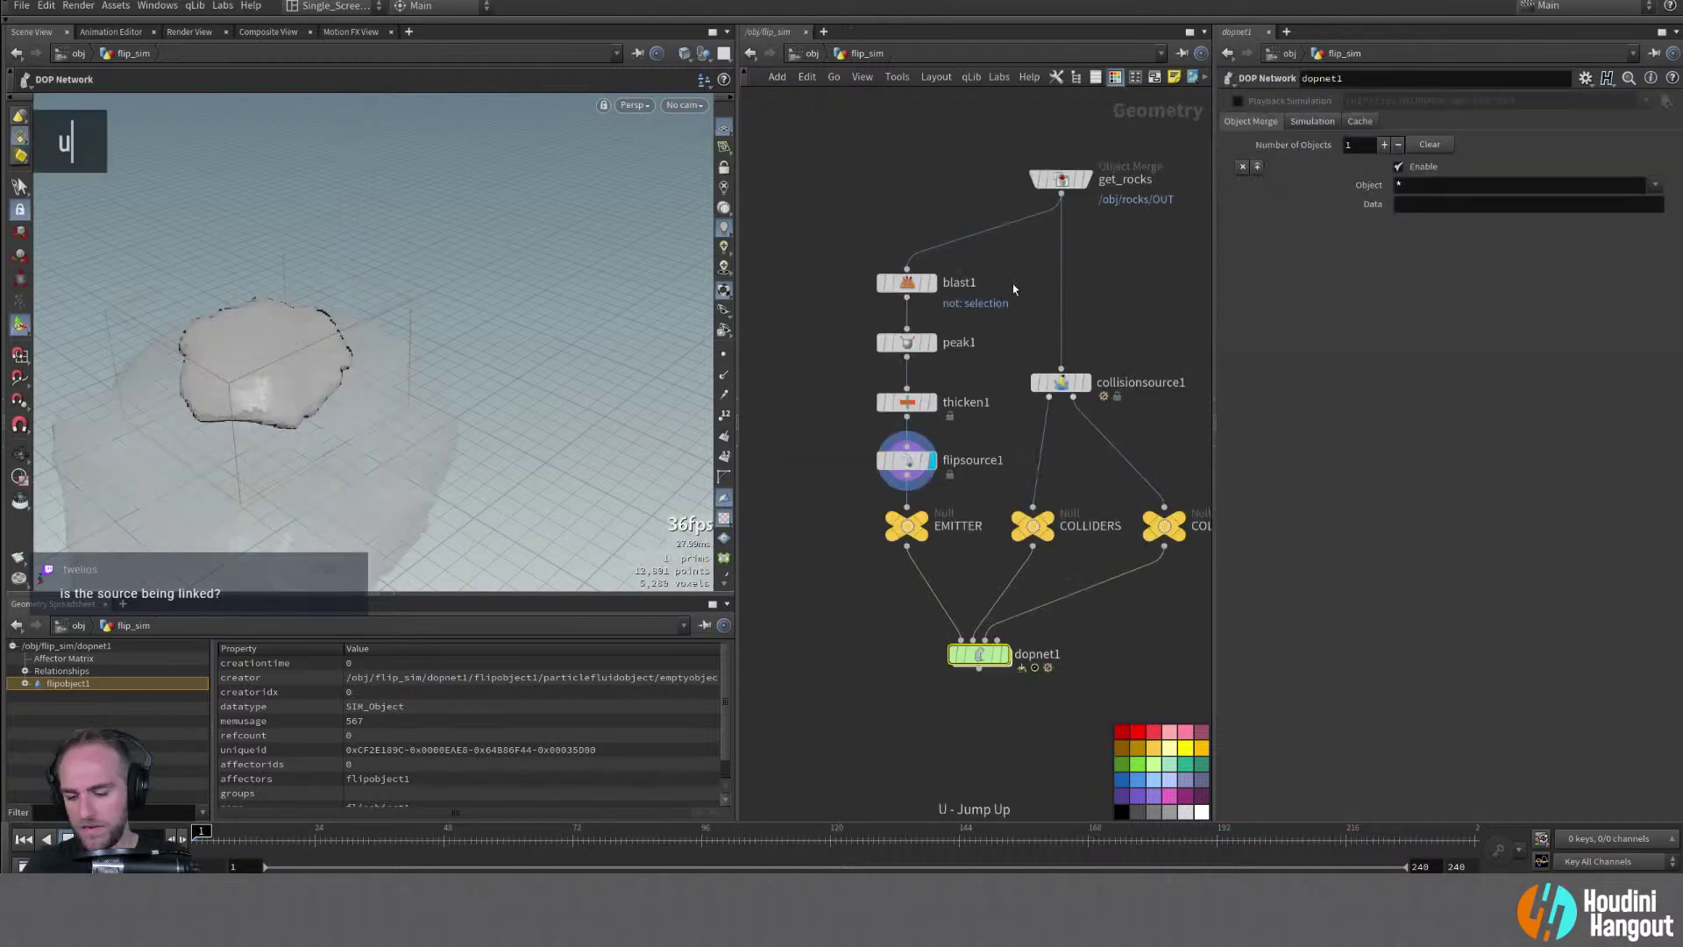
click(1033, 535)
click(1089, 355)
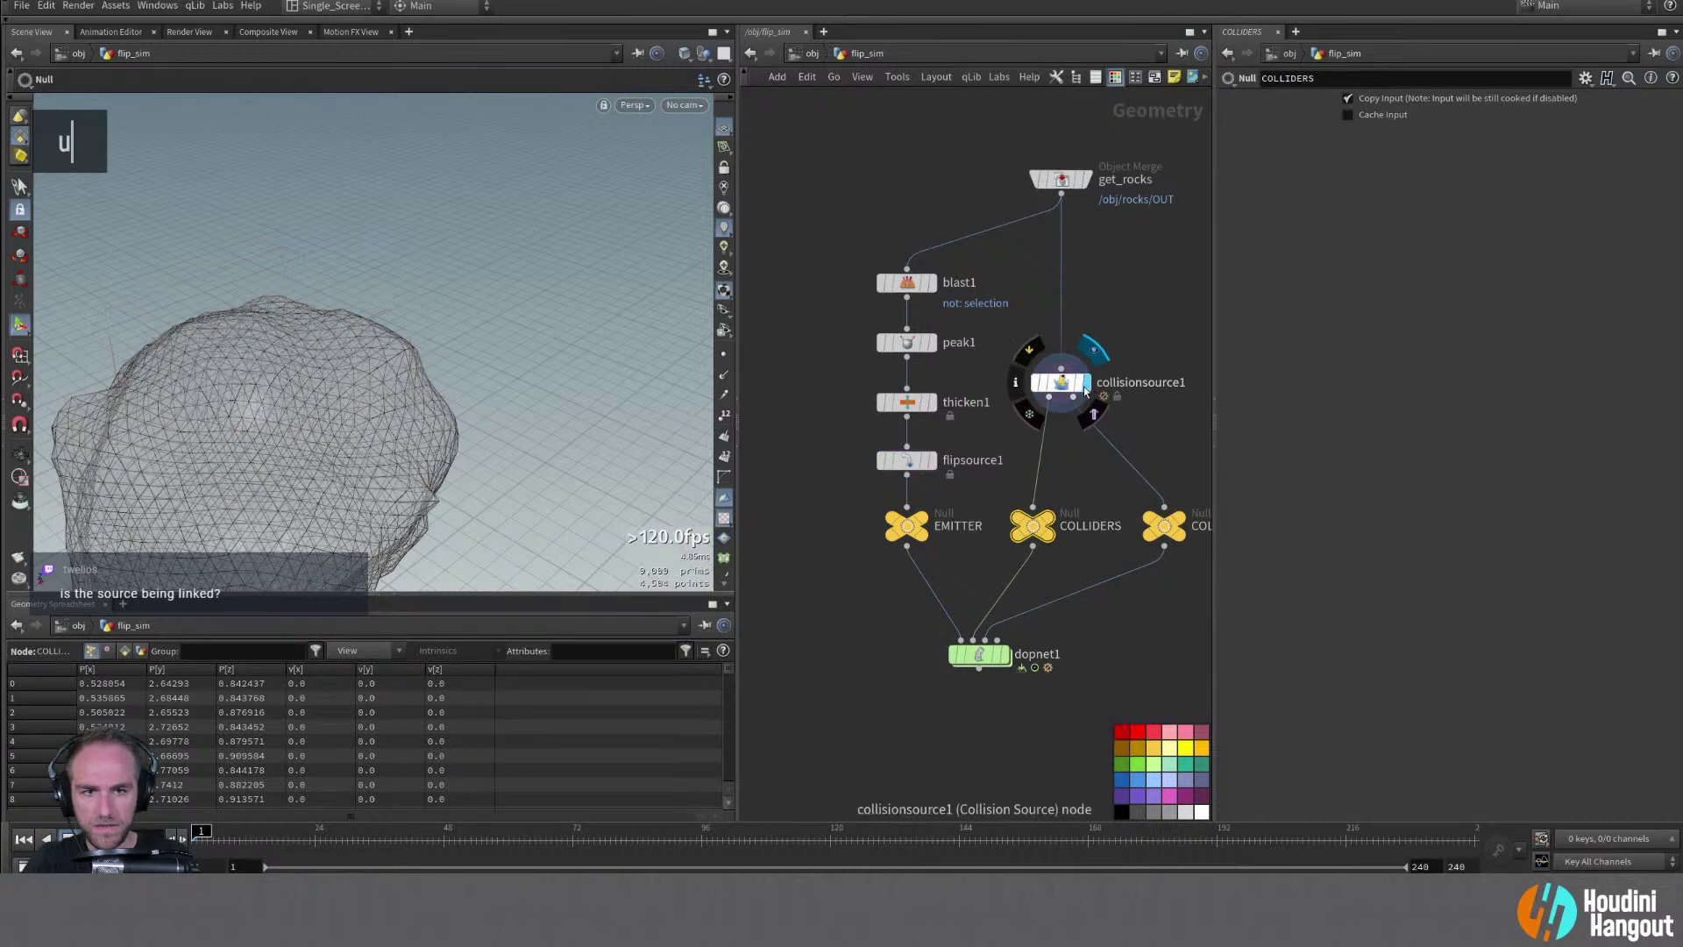
click(1061, 382)
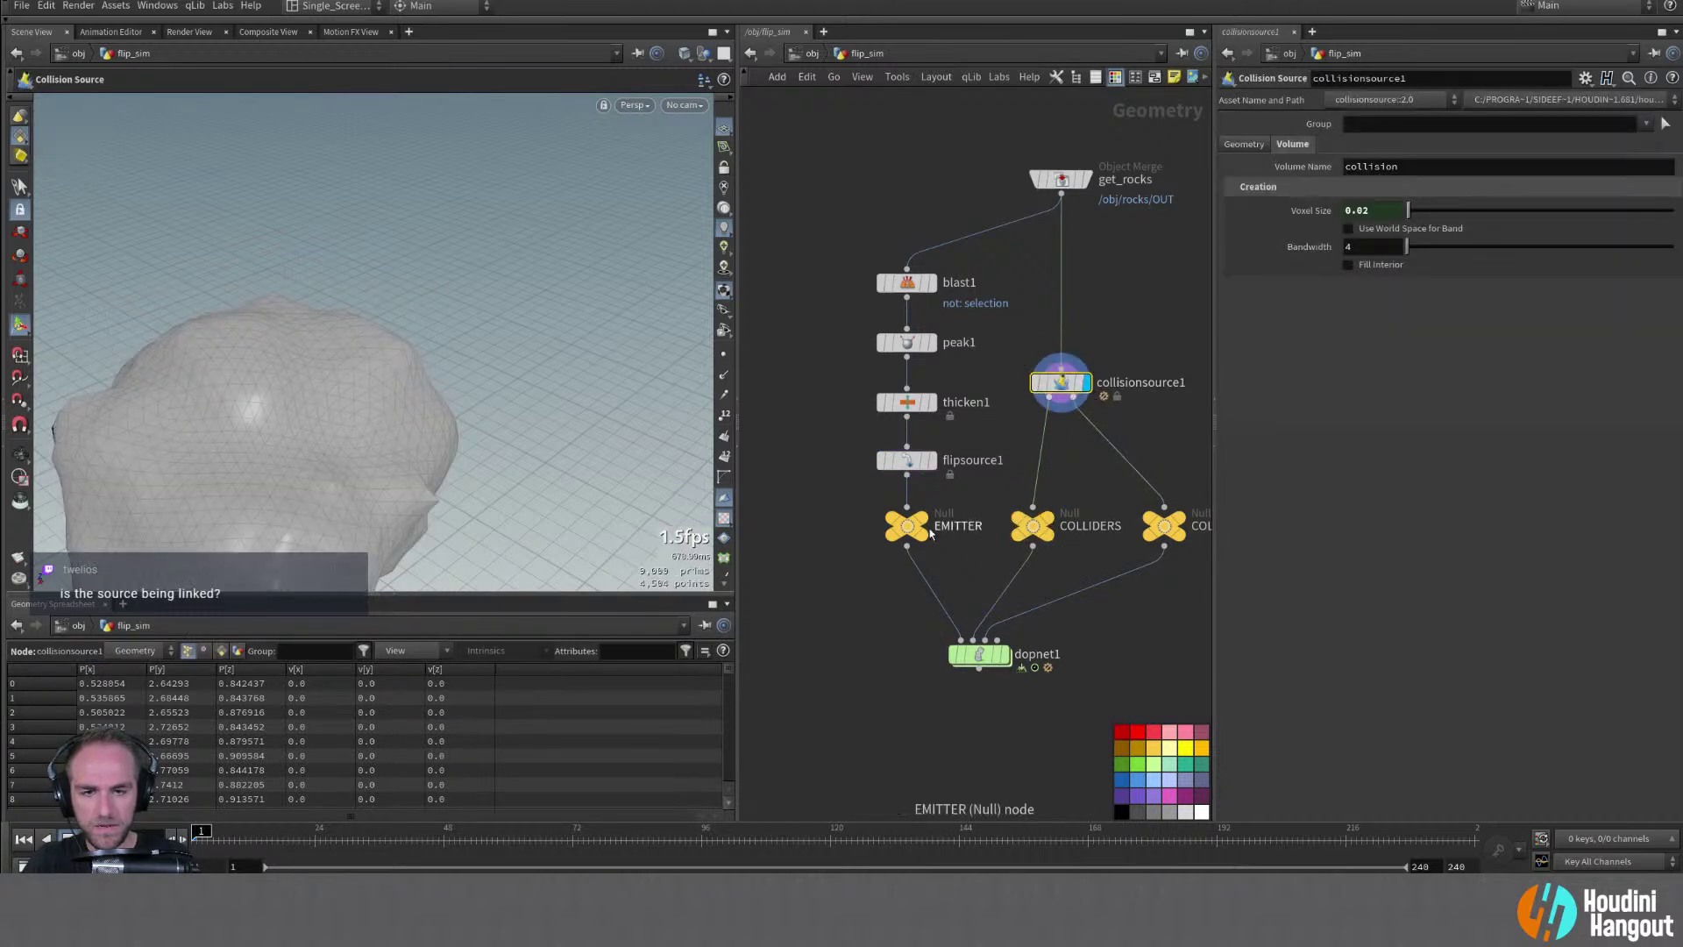
Examine the output of flipsource1 and the EMITTER null, display dopnet1, and check flipsource1's Oversampling option
click(907, 460)
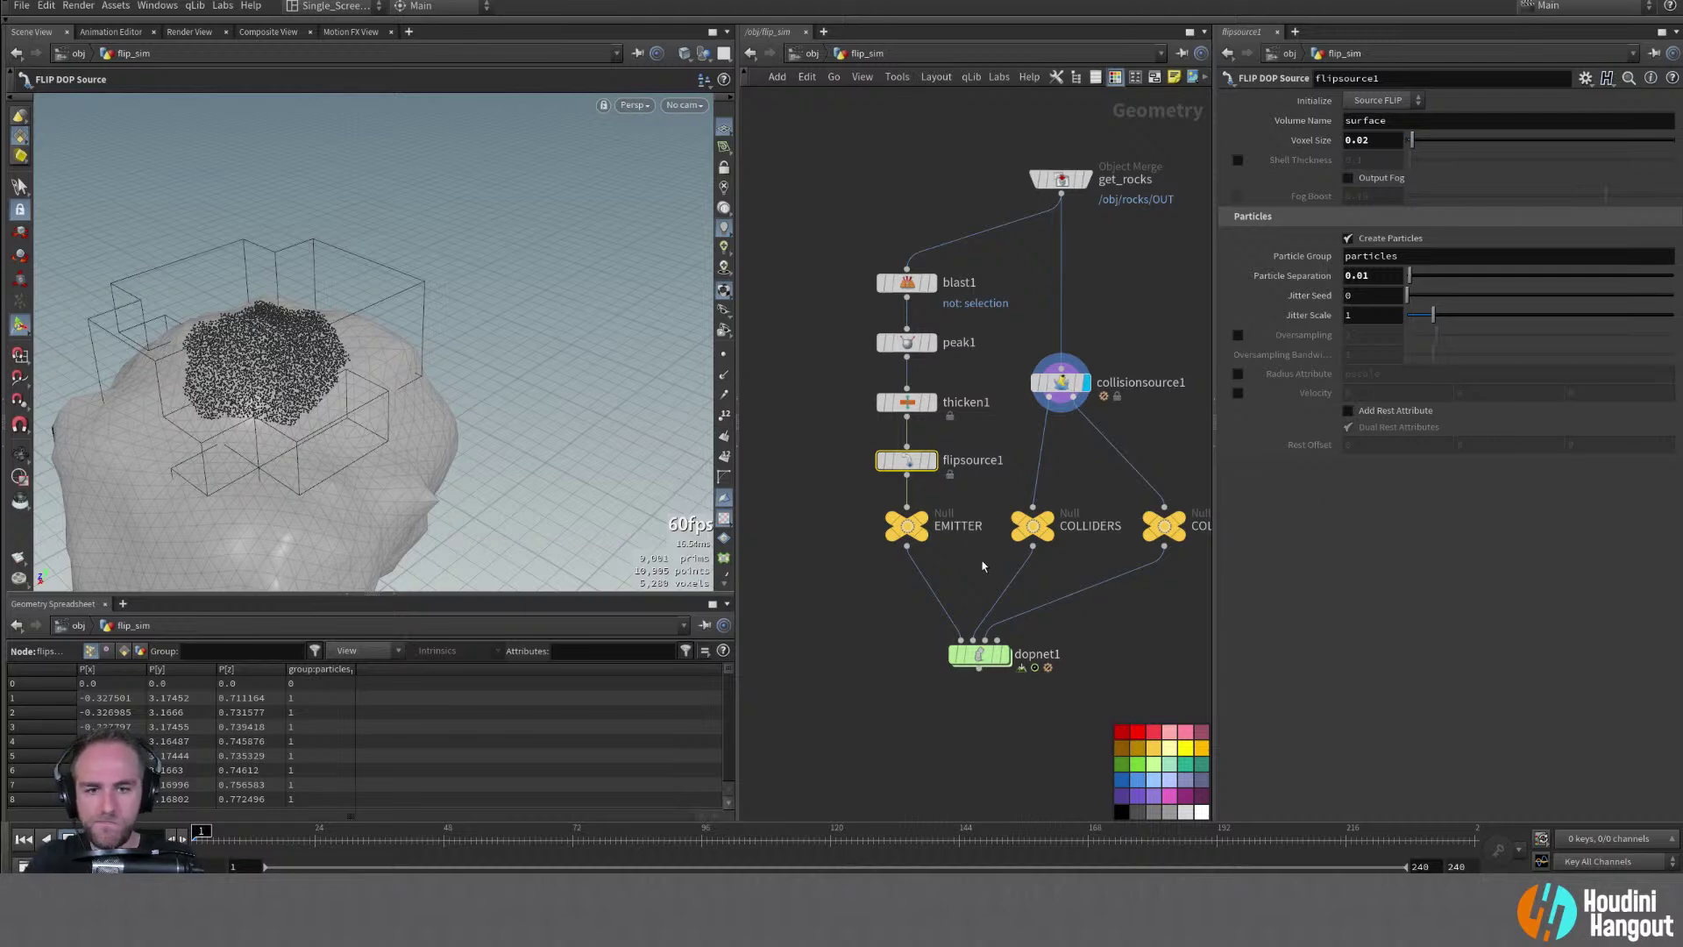
double_click(907, 525)
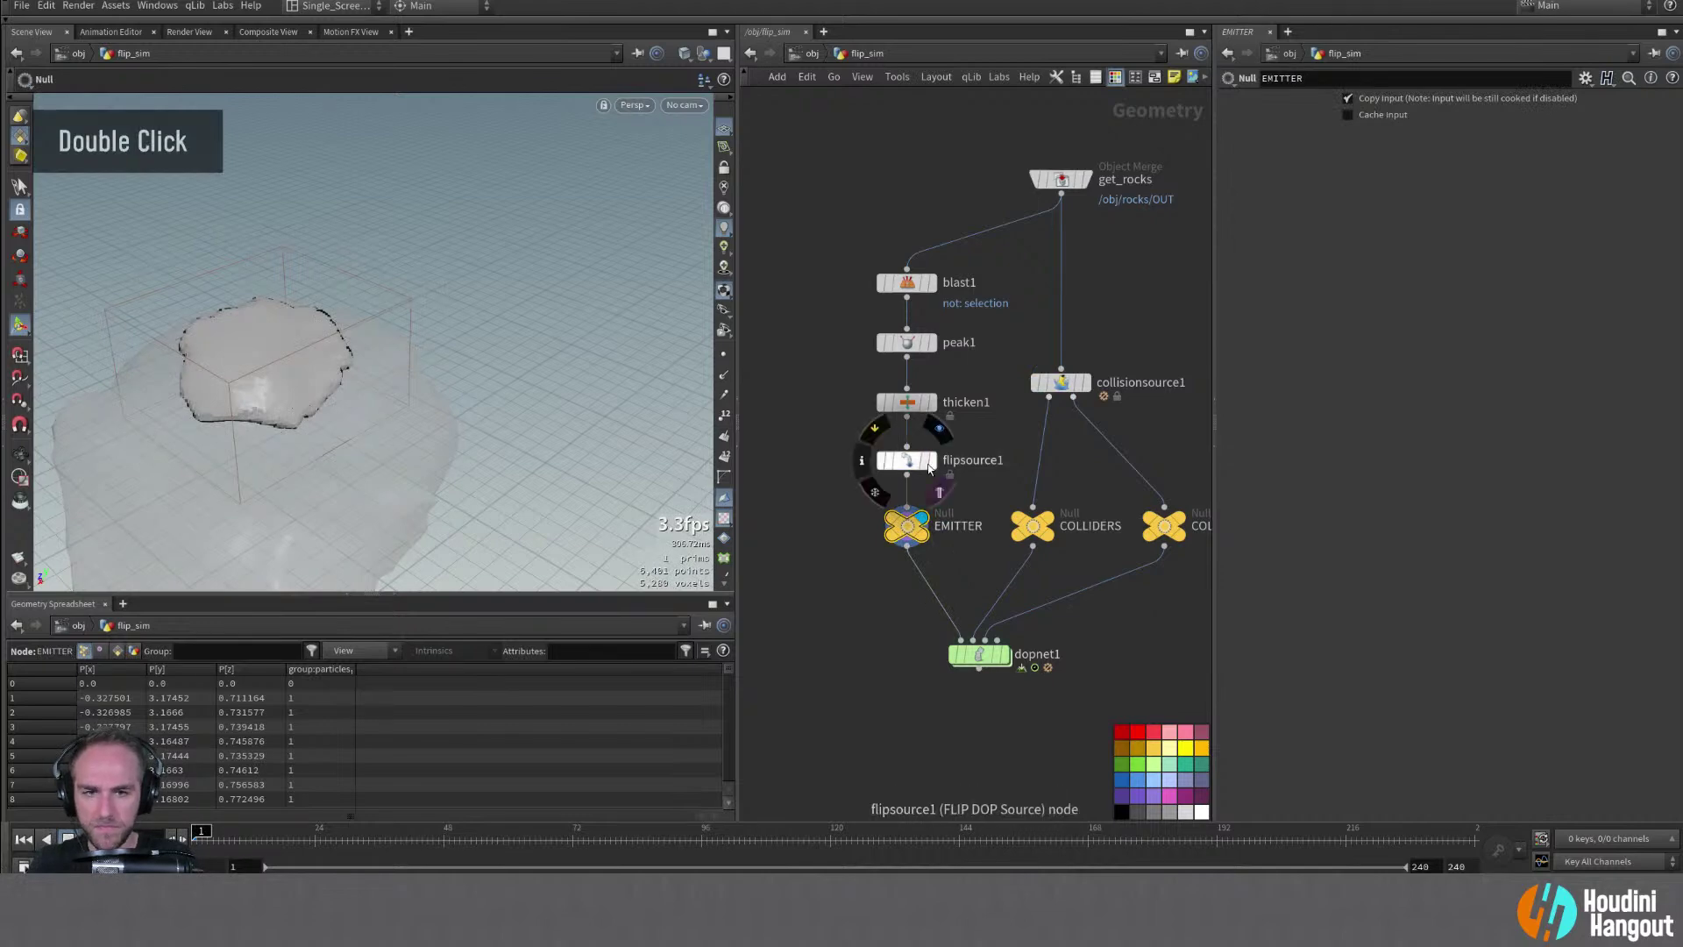
double_click(929, 464)
double_click(999, 655)
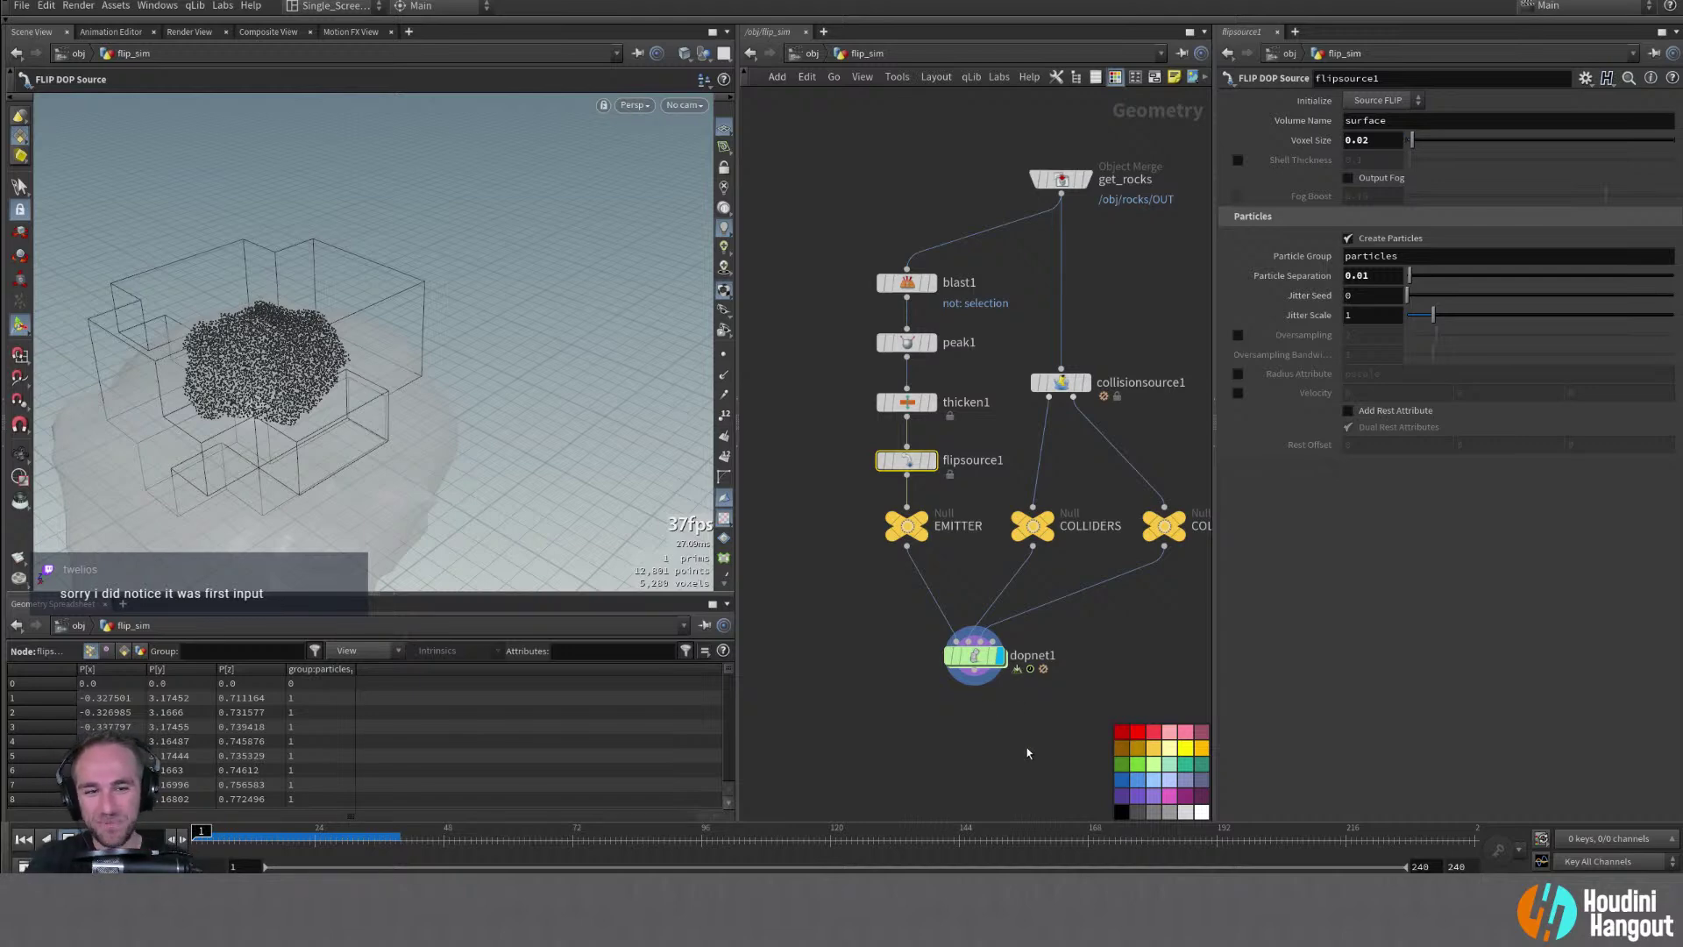
click(1237, 337)
click(1236, 337)
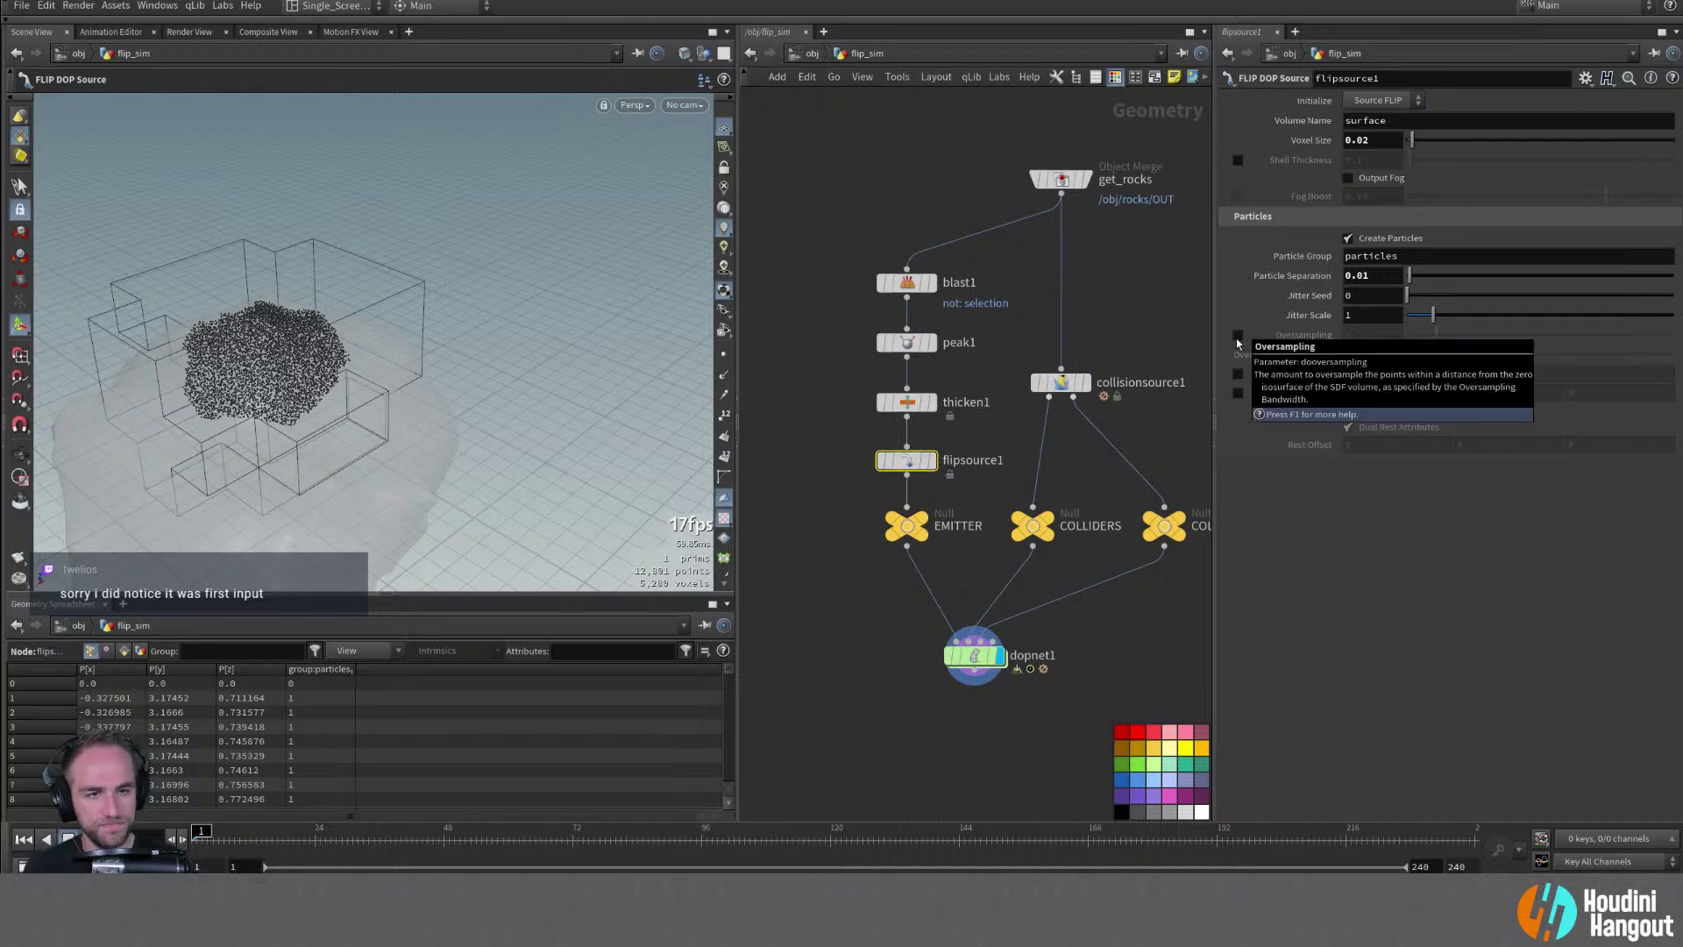
Inside dopnet1, set flipobject1's initial data Input Type to Surface SOP, then replay the simulation and rewind to frame 1
double_click(982, 657)
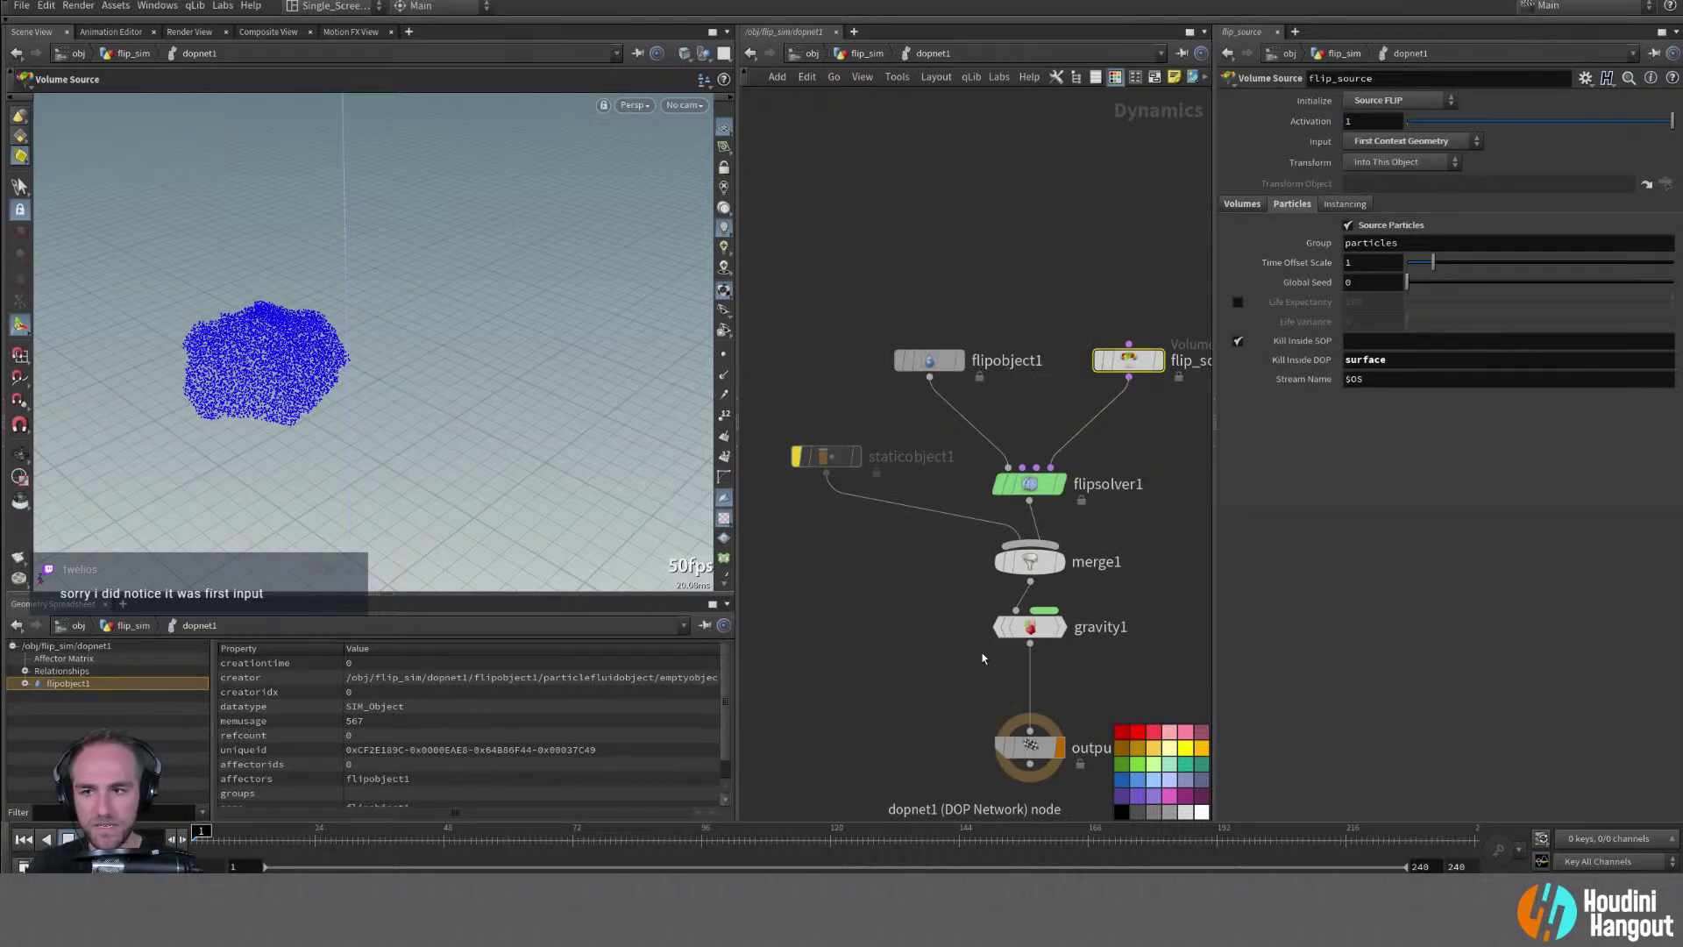
click(927, 361)
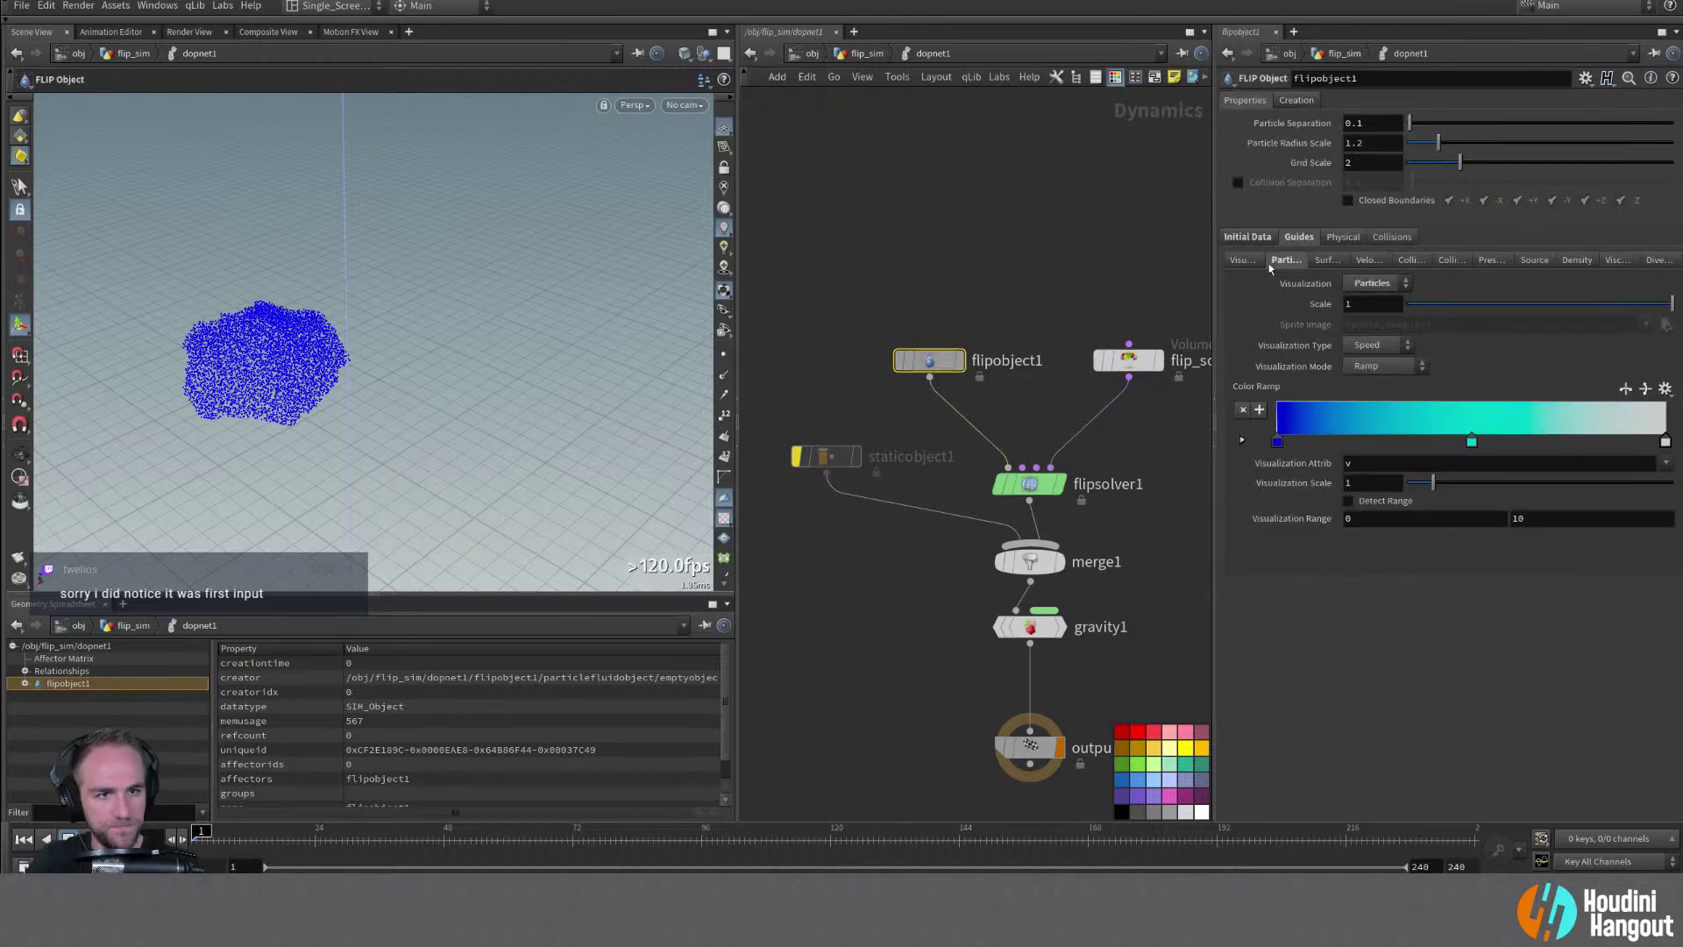
click(1247, 236)
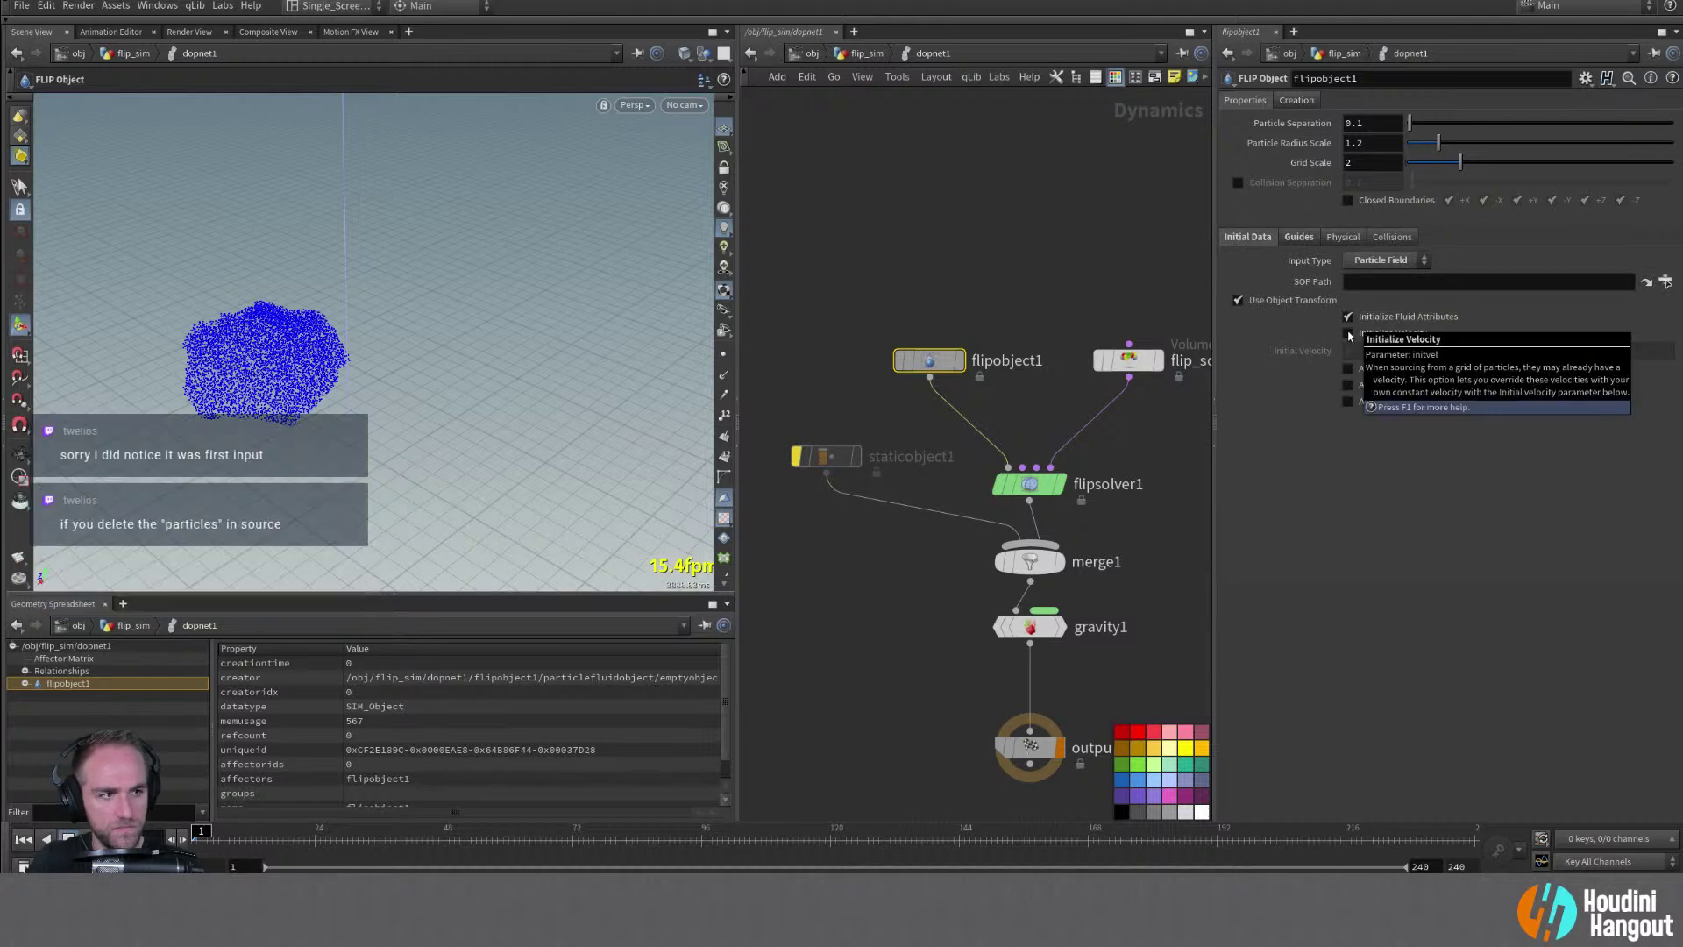
click(1388, 263)
click(1388, 274)
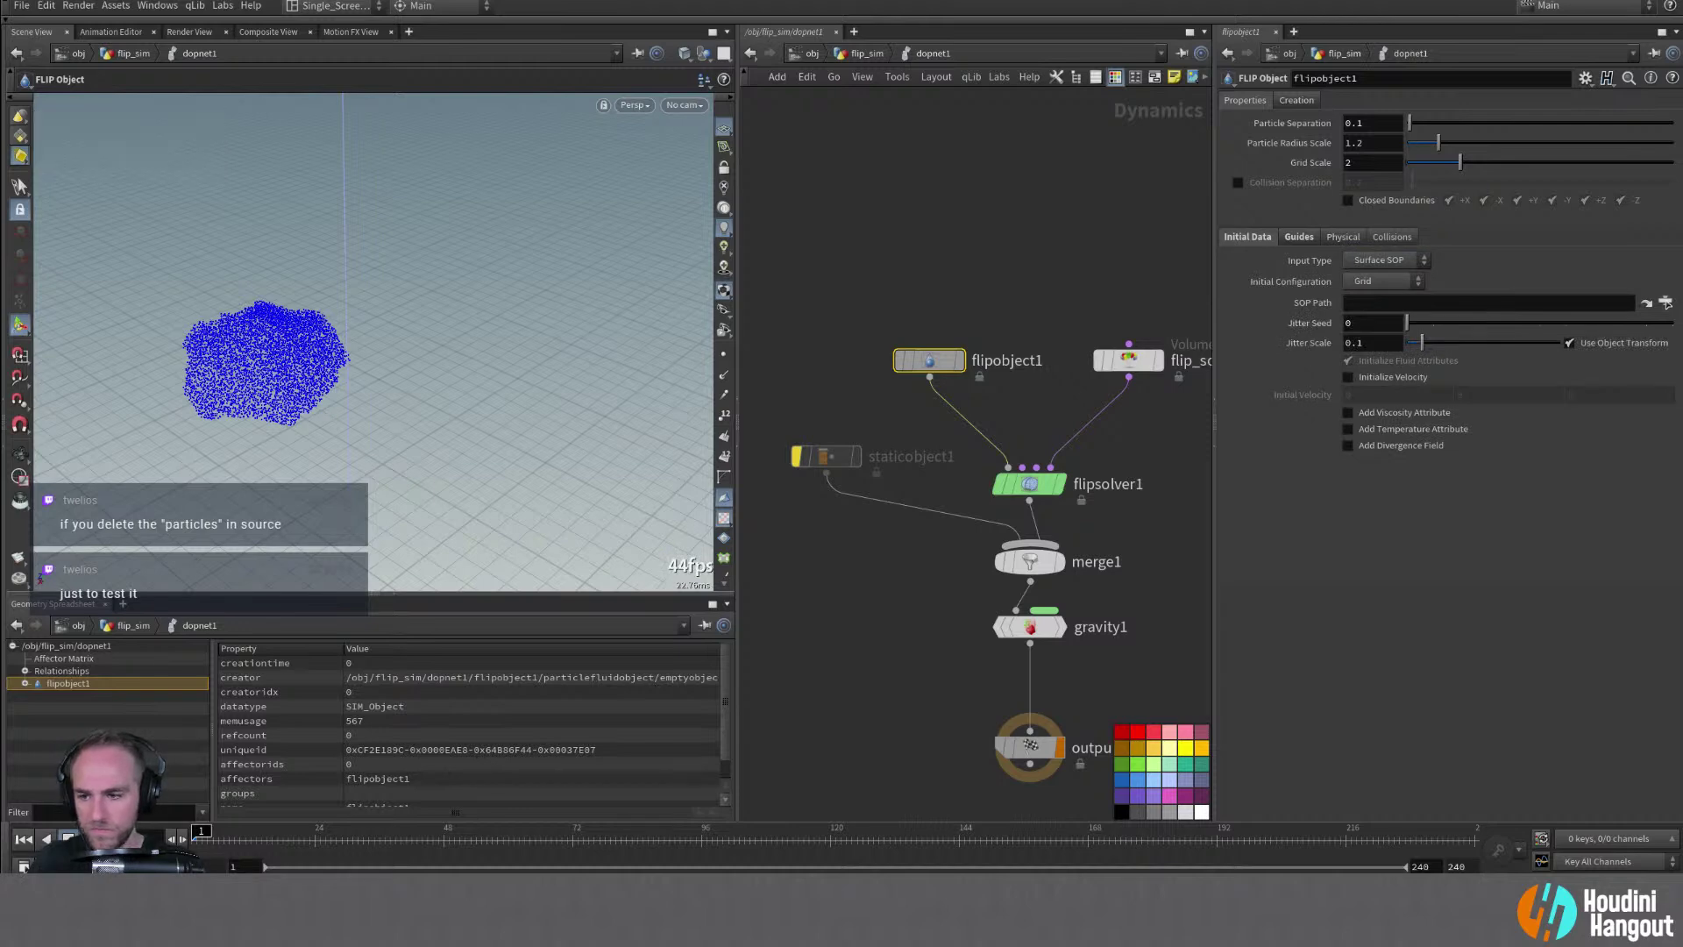
click(91, 838)
click(24, 839)
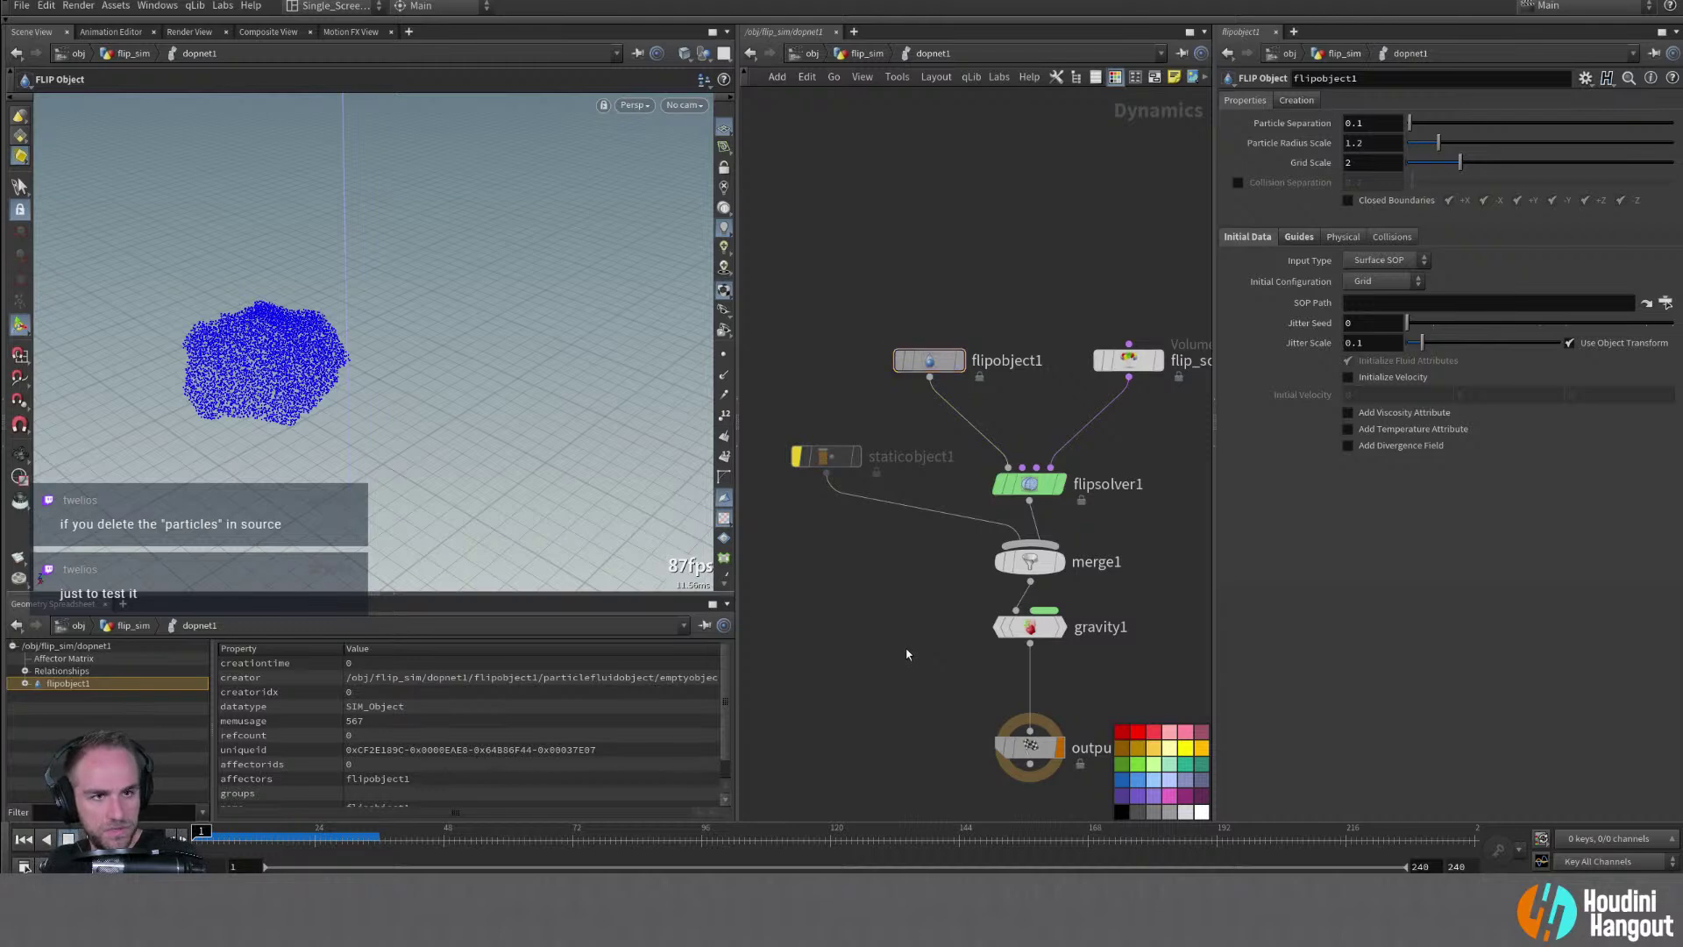
Test playback with flip_source's particle Group cleared, restore the Group to particles, and rewind to frame 1
click(1123, 374)
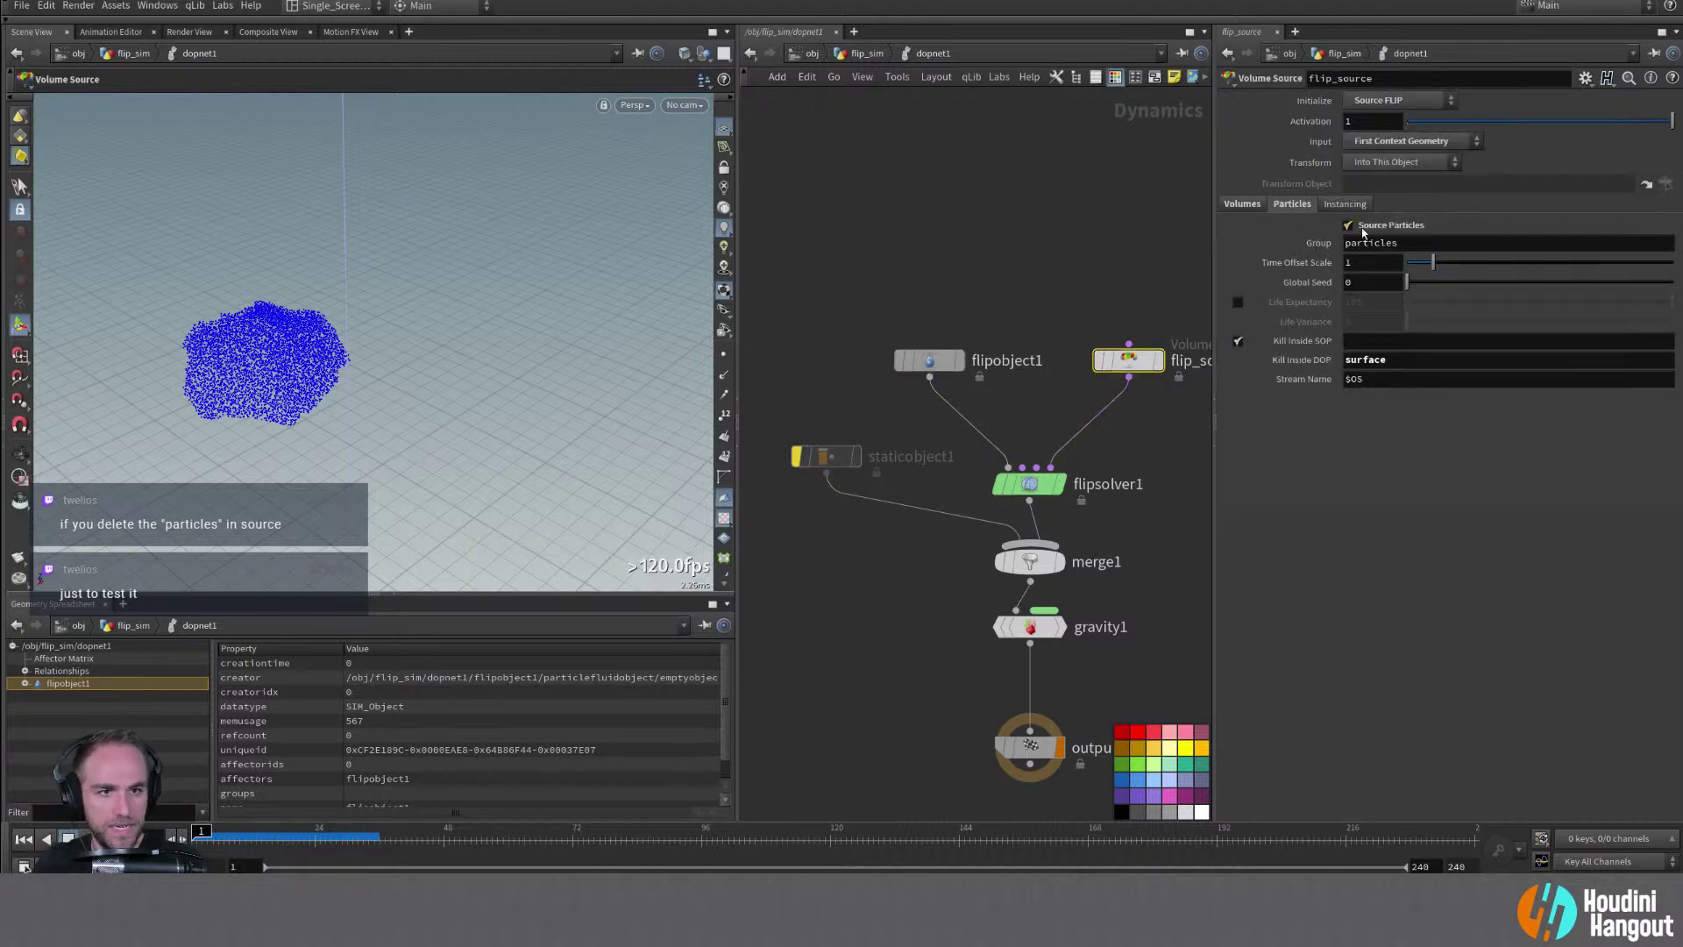
double_click(1397, 242)
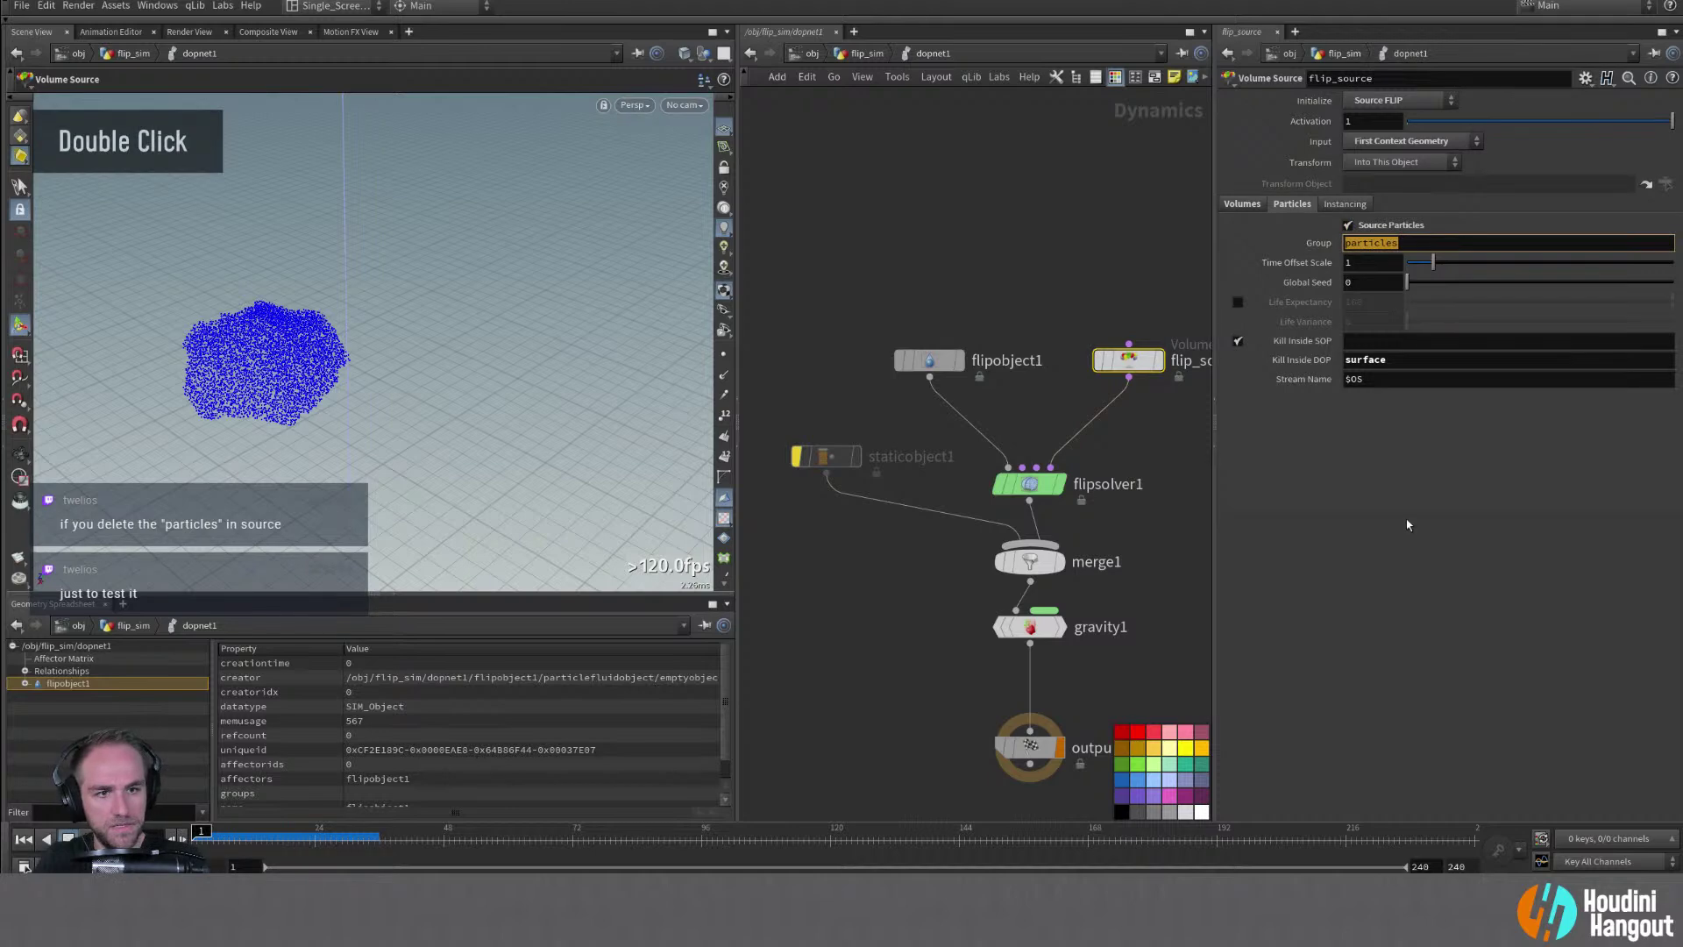
key(BackSpace)
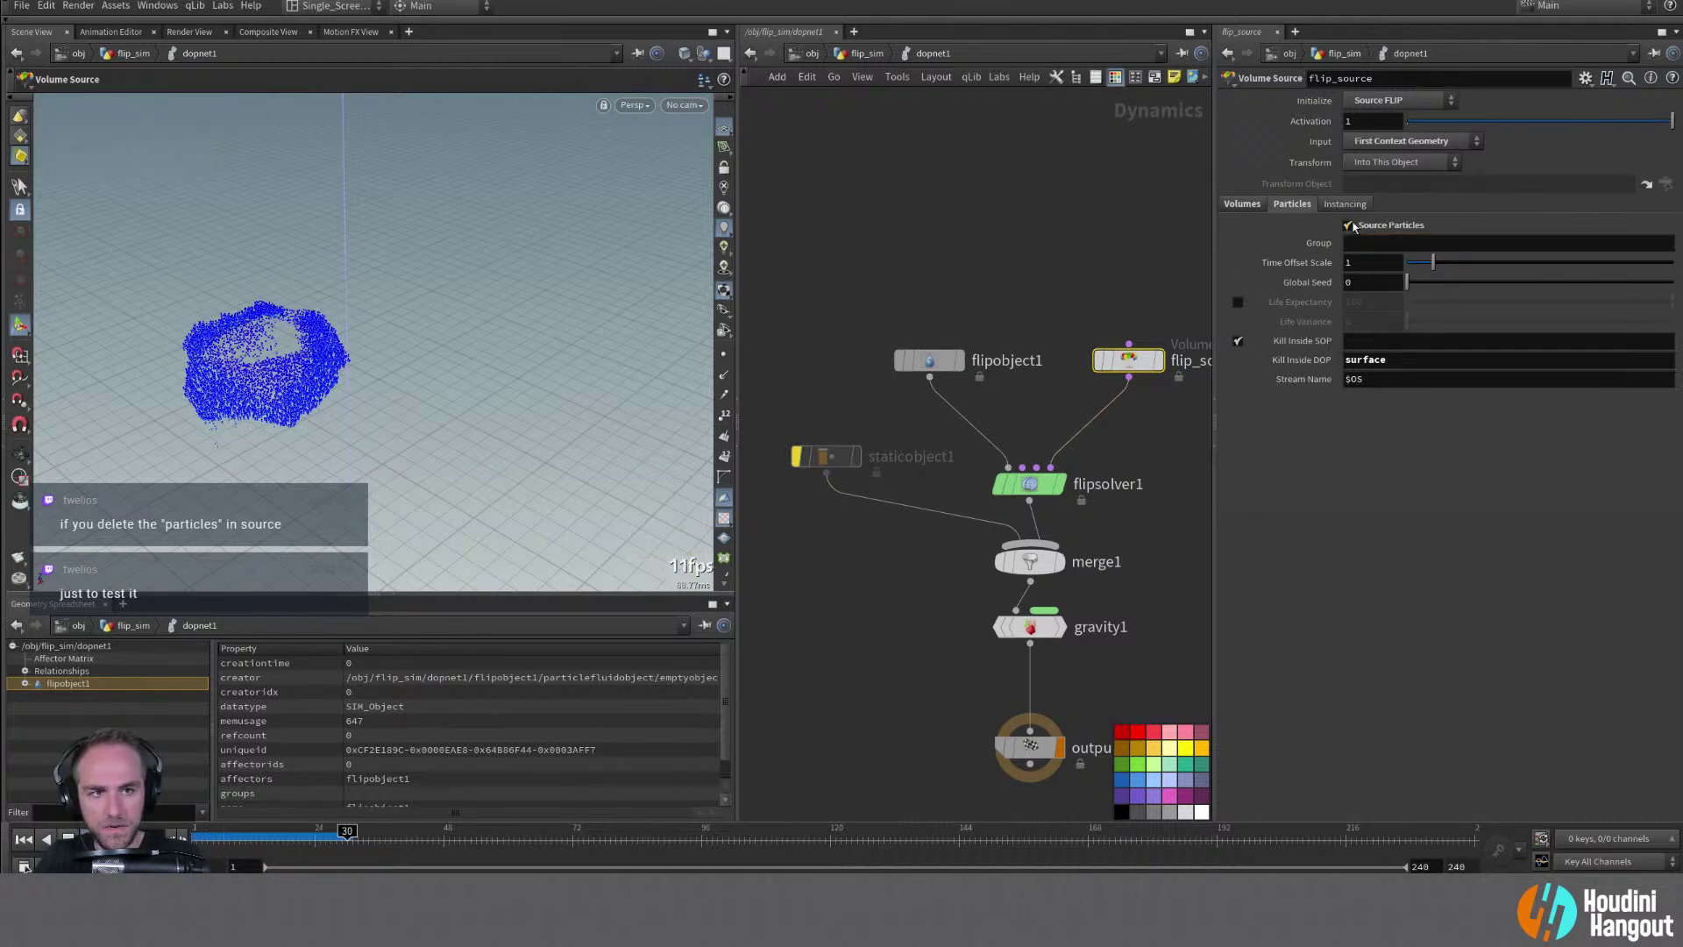
ctrl+middle_click(1322, 247)
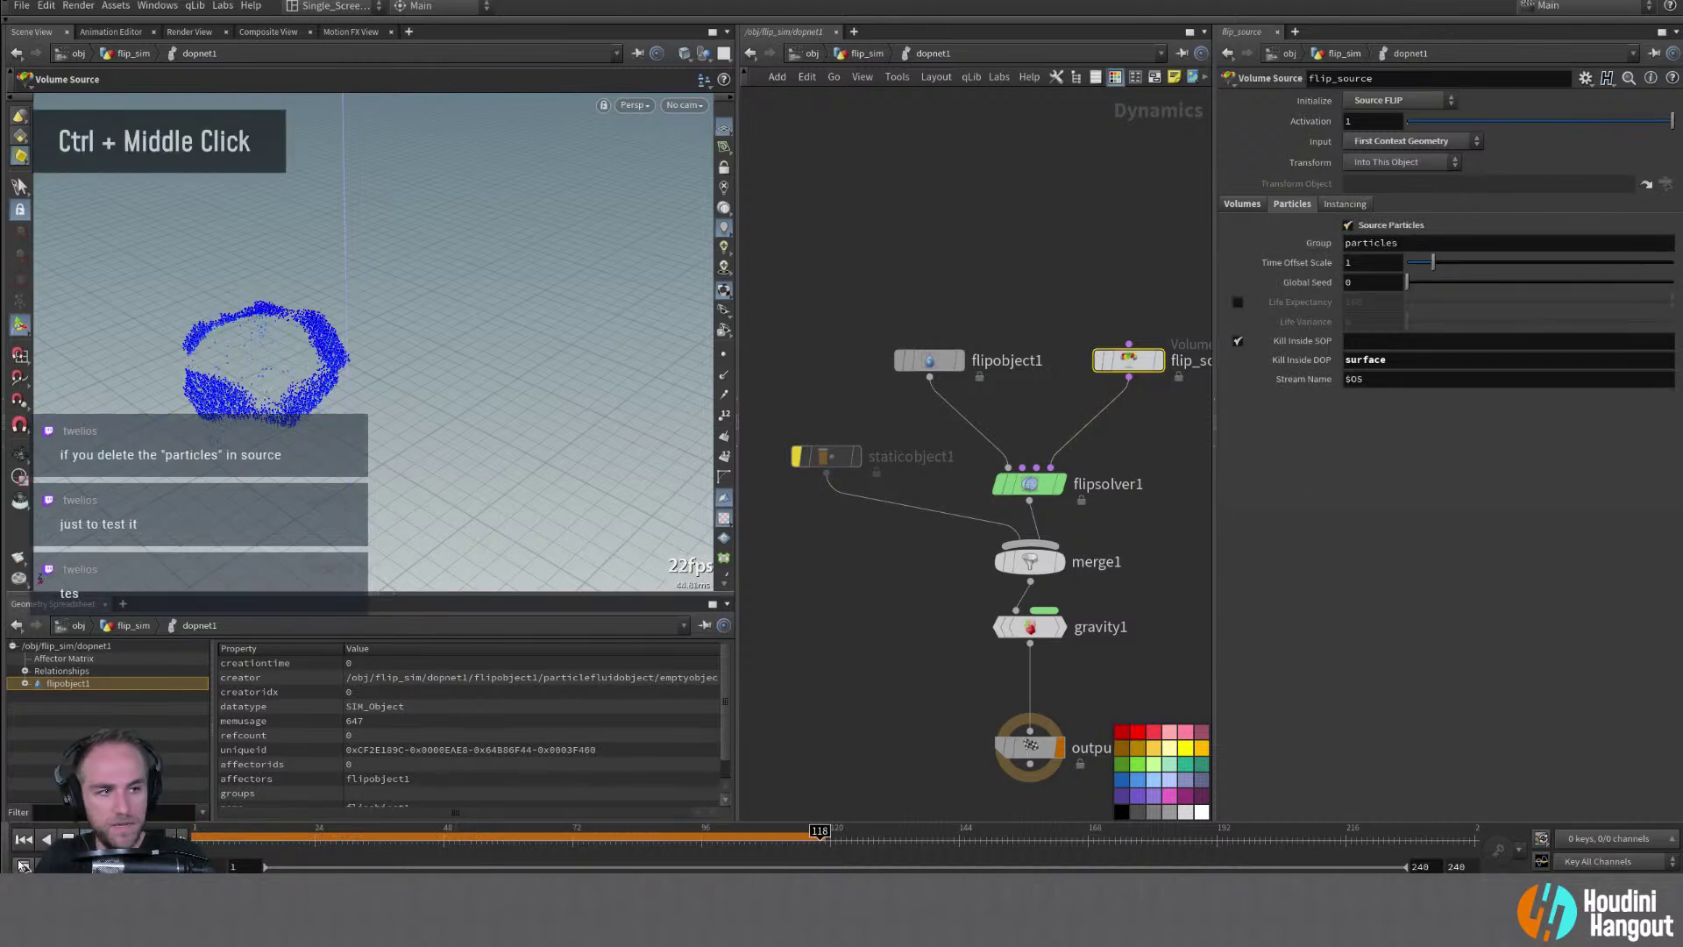
click(24, 840)
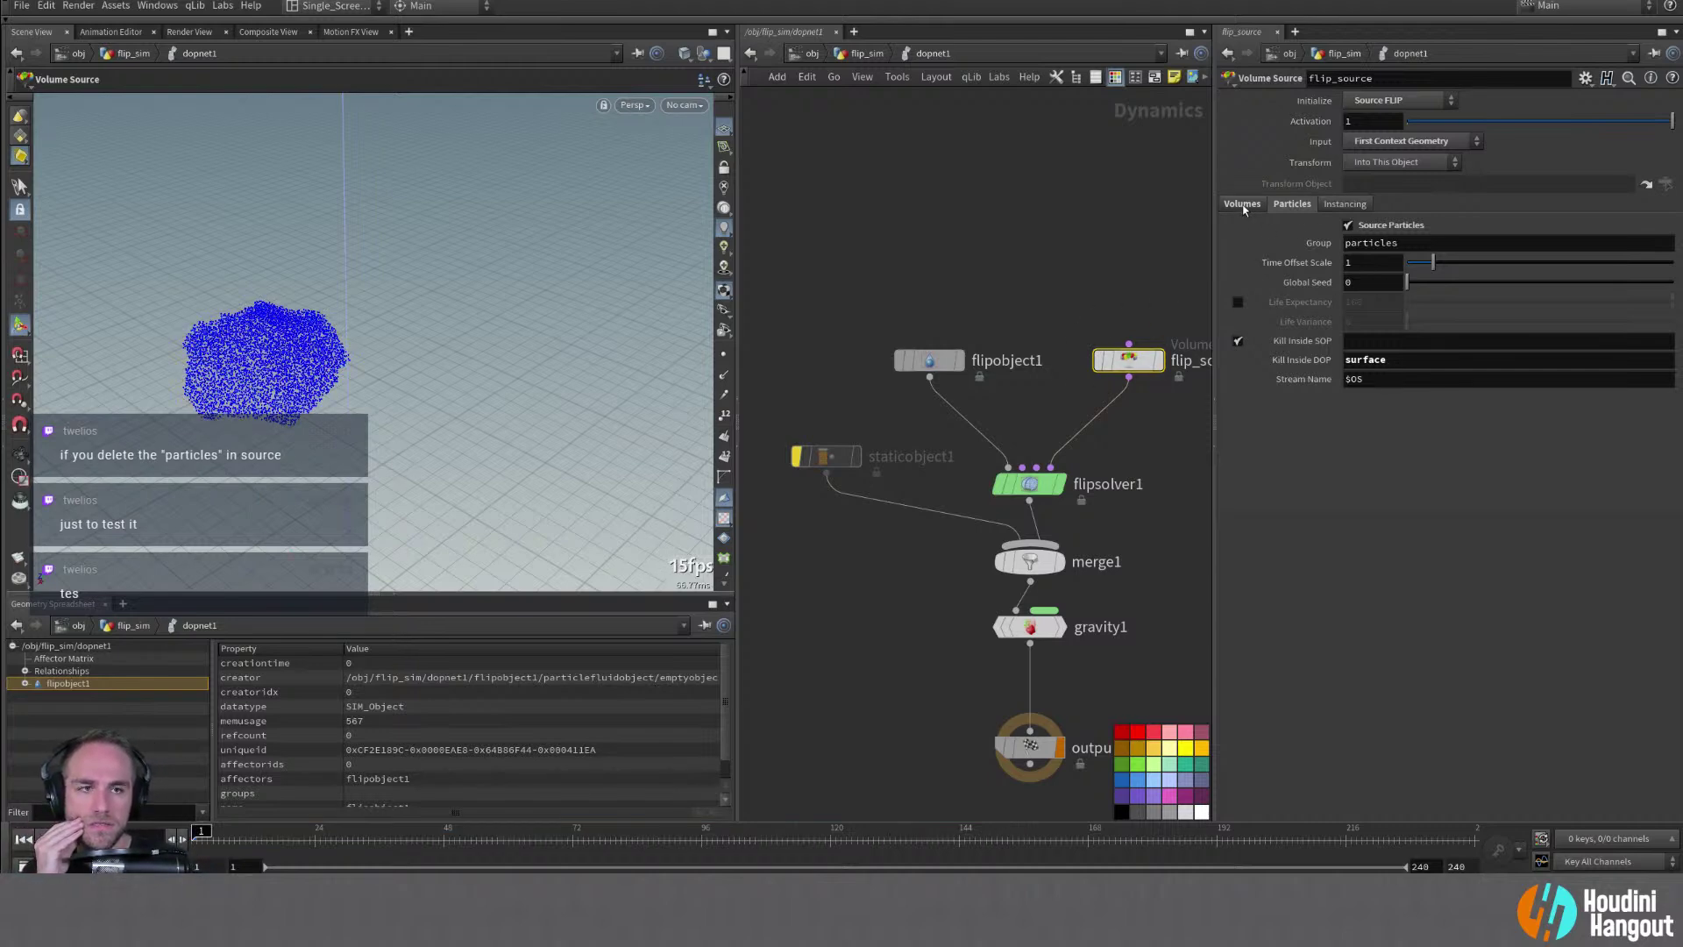
Reset flip_source's surface volume Operation to Add, replay the simulation, and rewind to frame 1
click(1380, 163)
double_click(1241, 203)
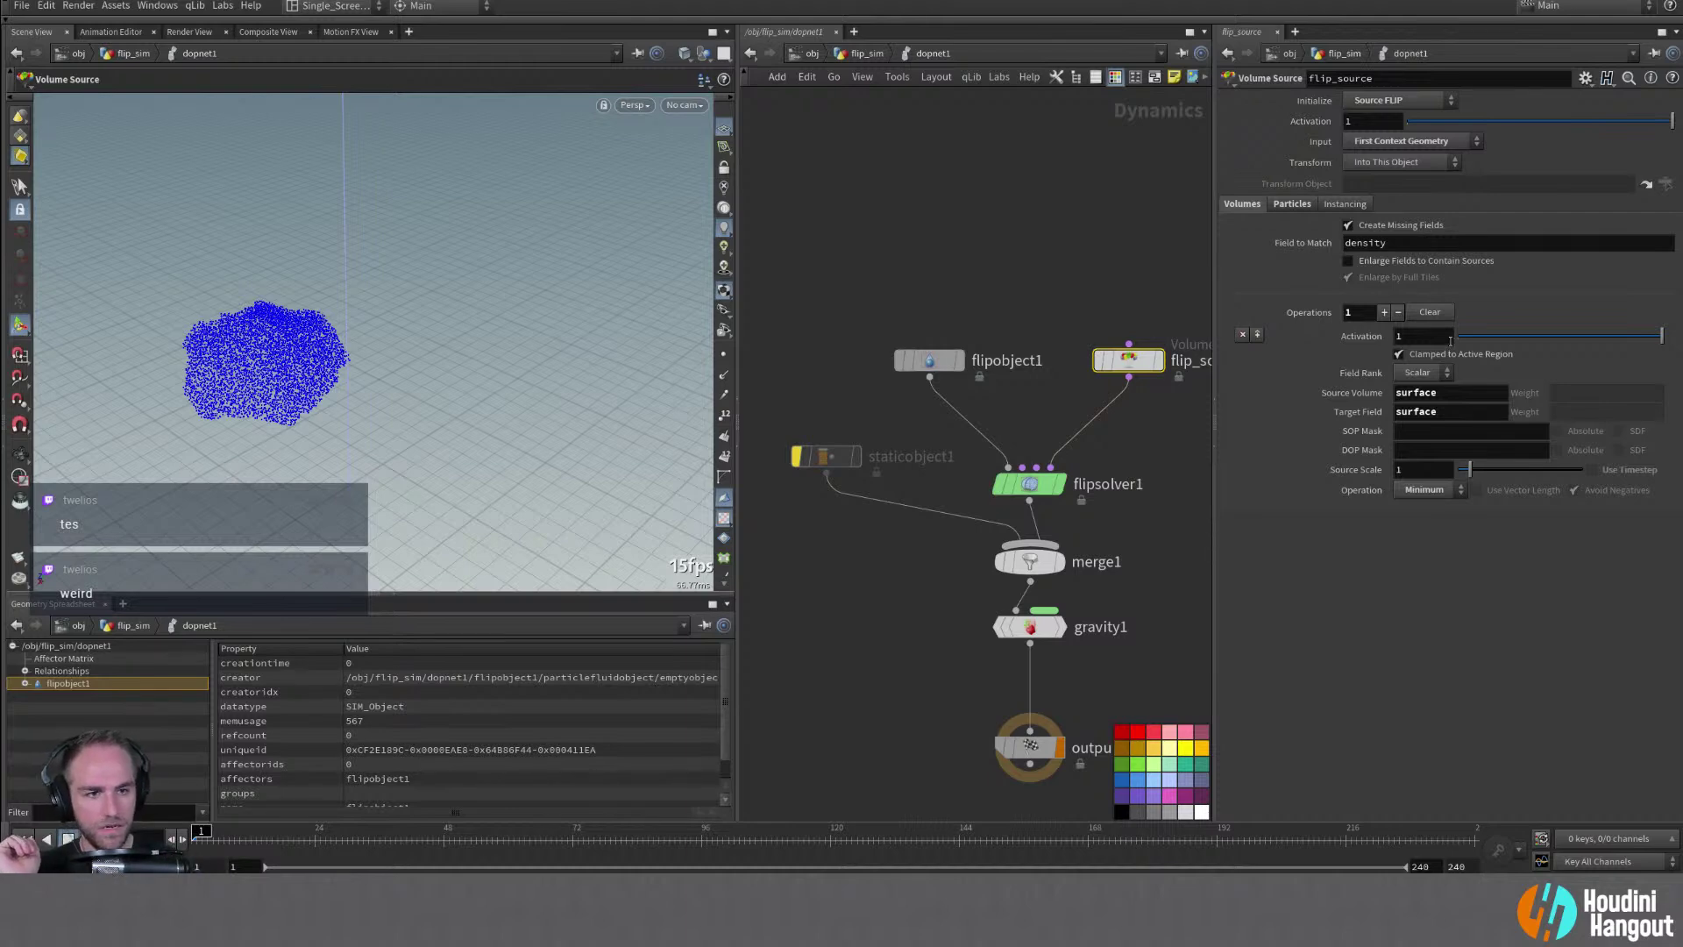
double_click(1423, 489)
ctrl+middle_click(1361, 490)
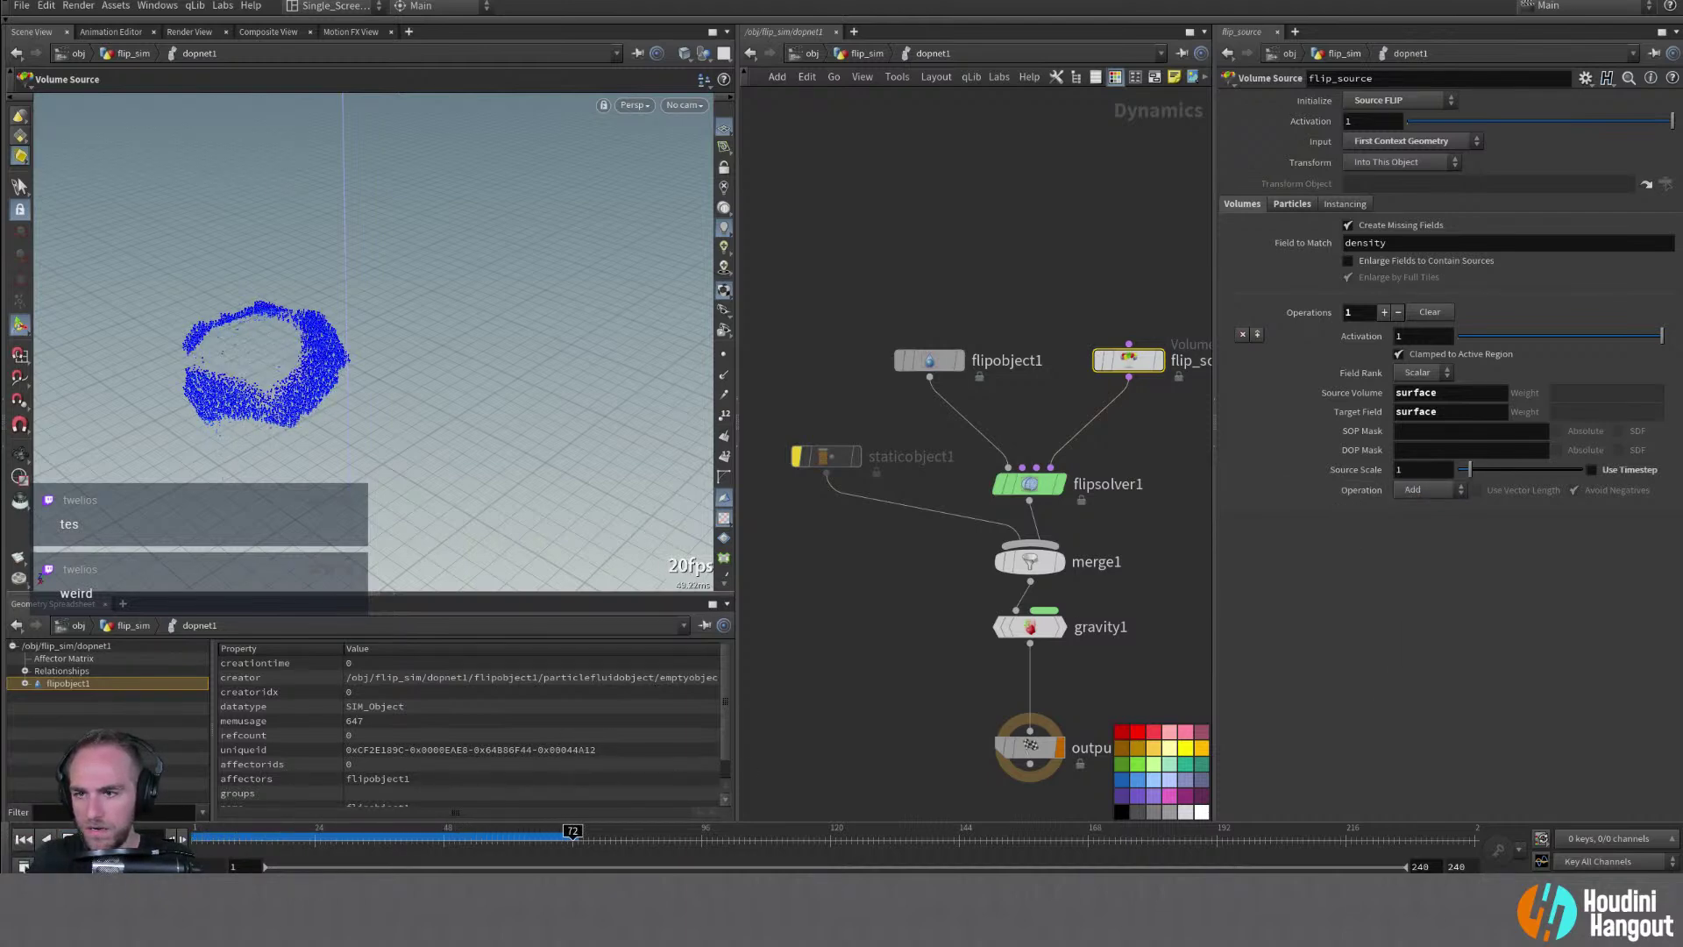
key(ctrl+Up)
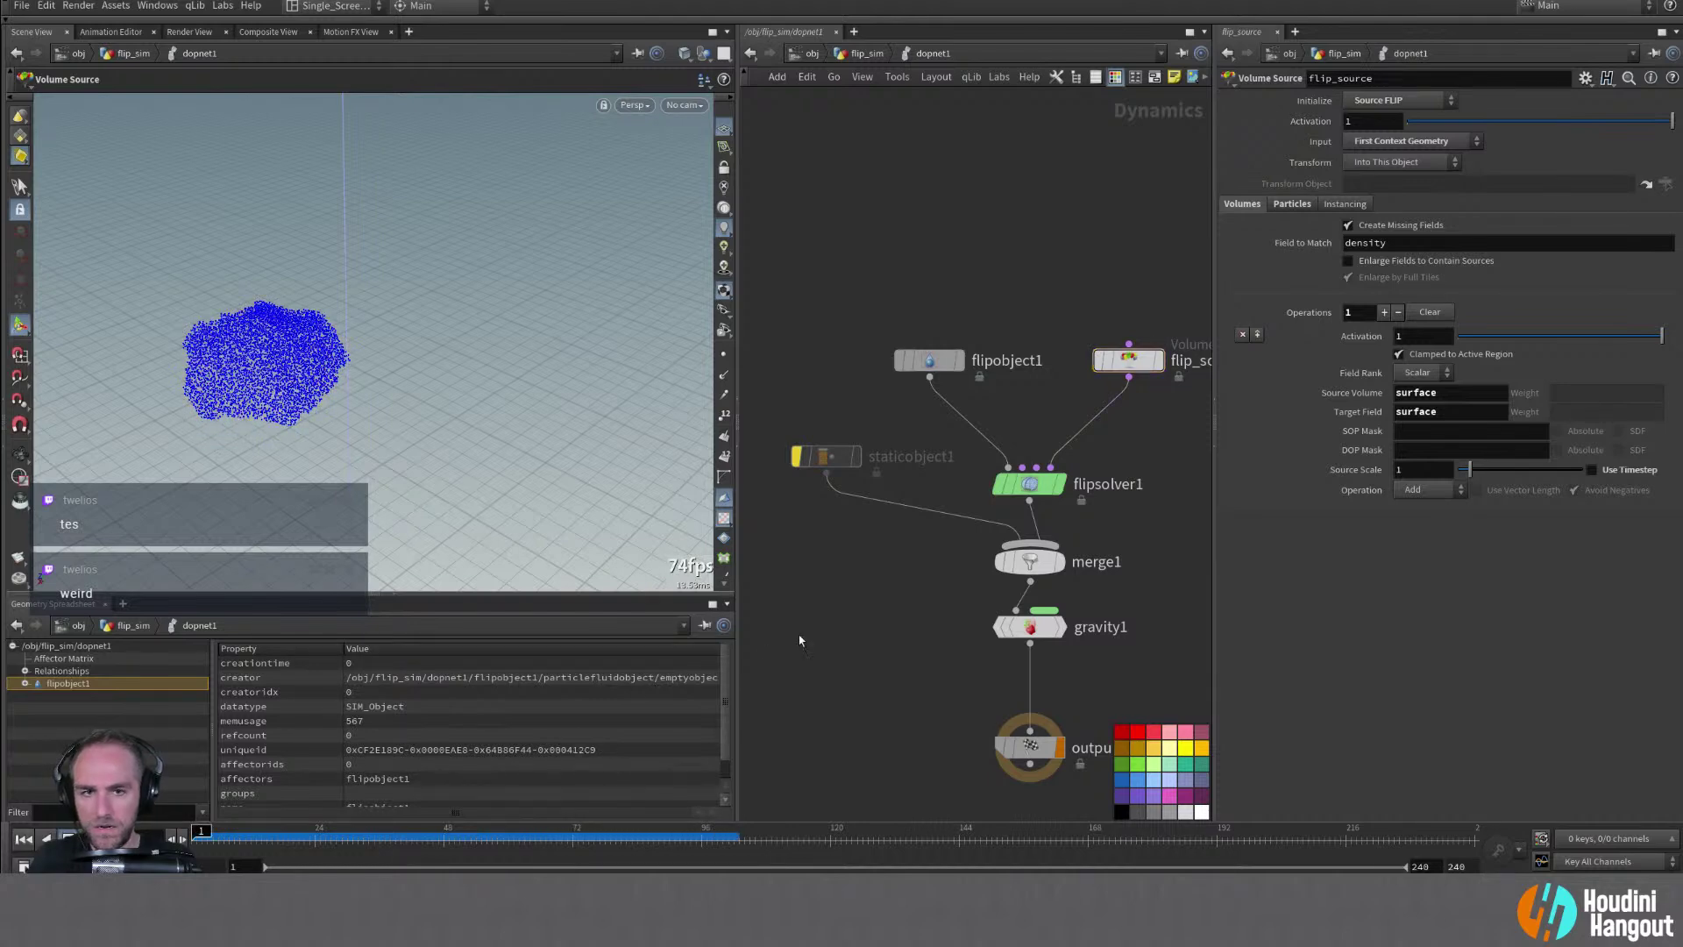
Return to the flip_sim network and display thicken1 to inspect the thickened emitter patch from the side
key(u)
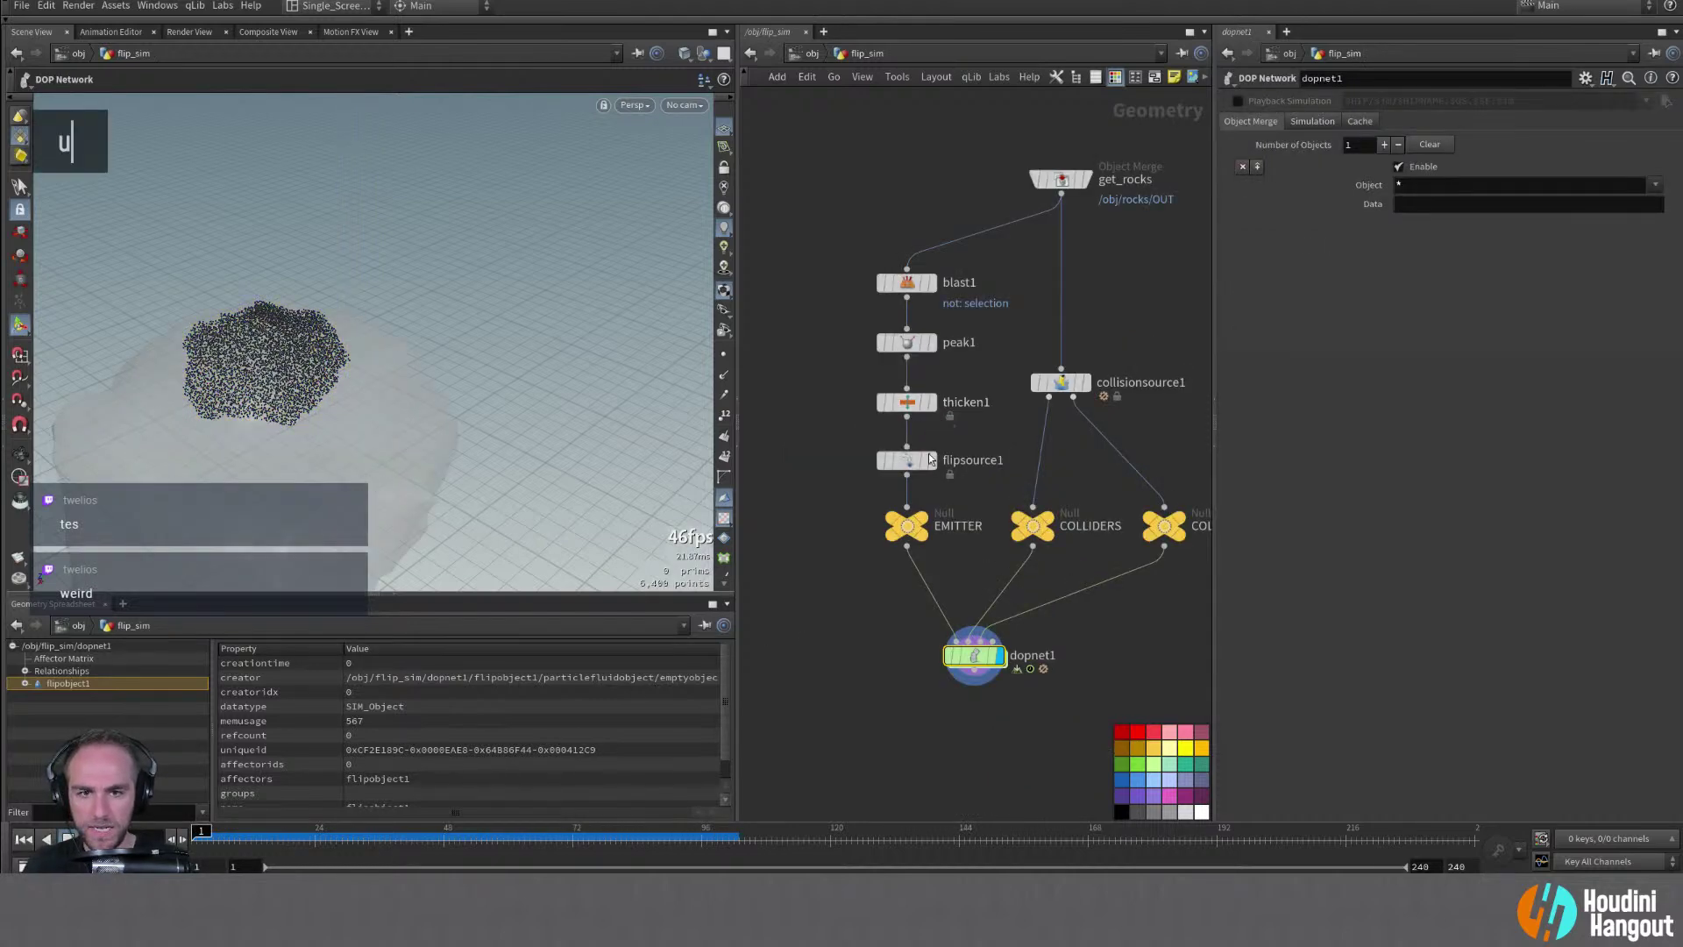
double_click(909, 405)
alt+drag(412, 333, 319, 345)
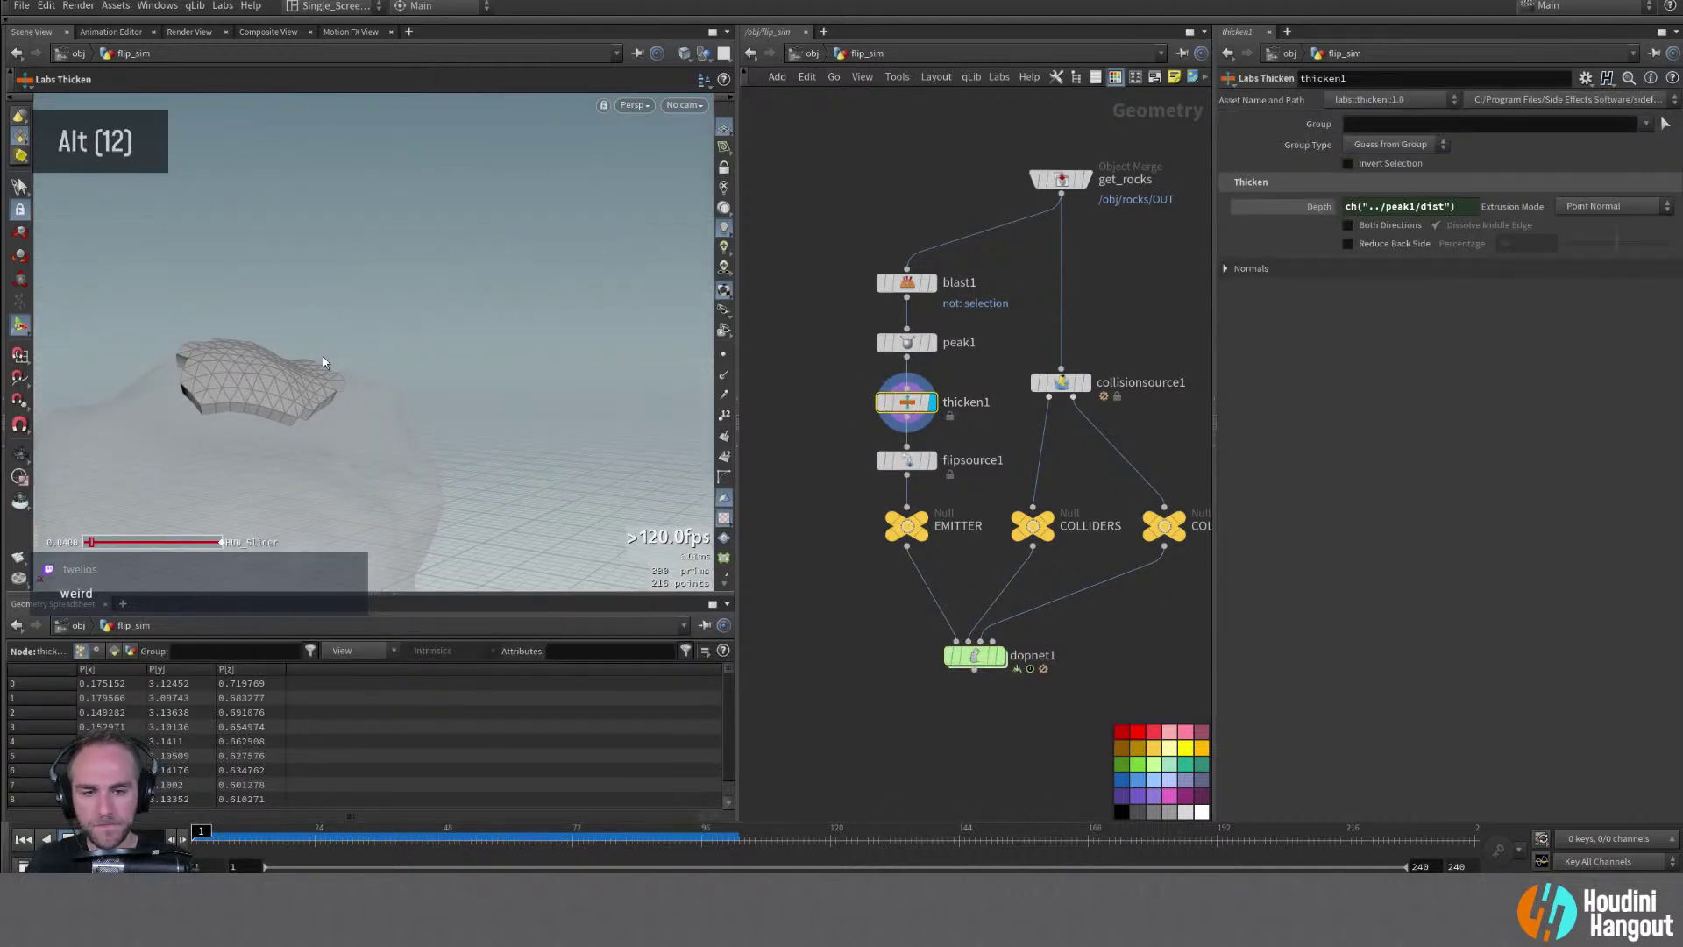
alt+middle_drag(907, 456, 932, 454)
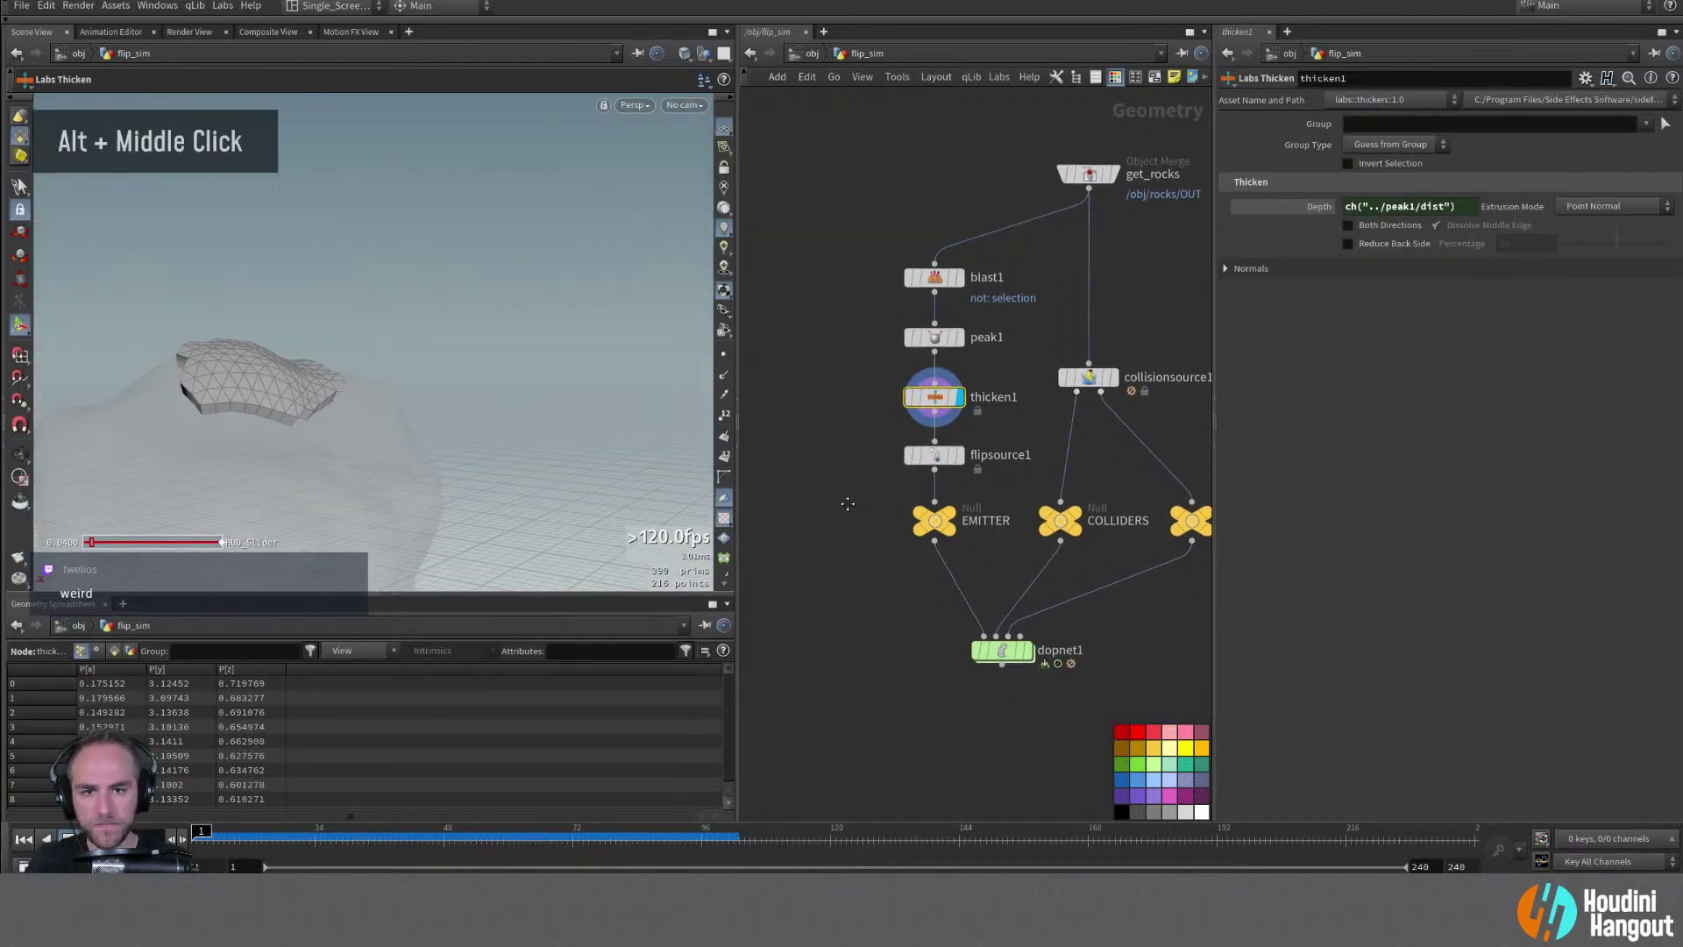
alt+right_drag(932, 454, 922, 442)
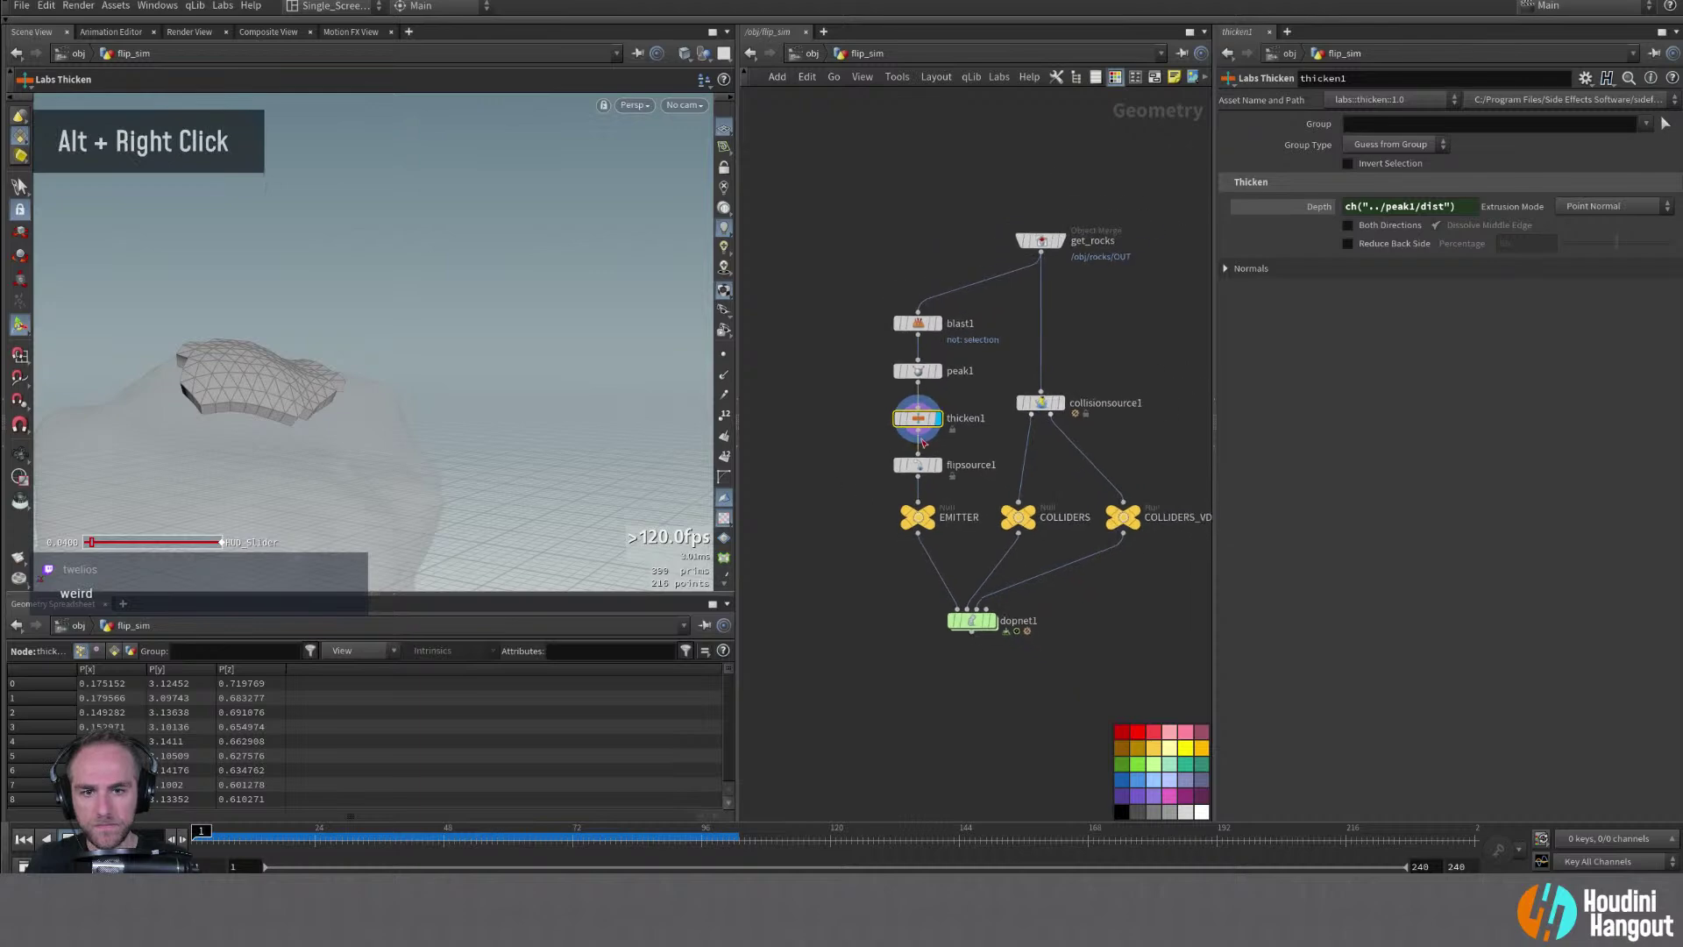
Show the shelves, display EMITTER, and pull flipsource1 out of the chain so thicken1 feeds EMITTER directly, placing EMITTER closer below it
click(8, 18)
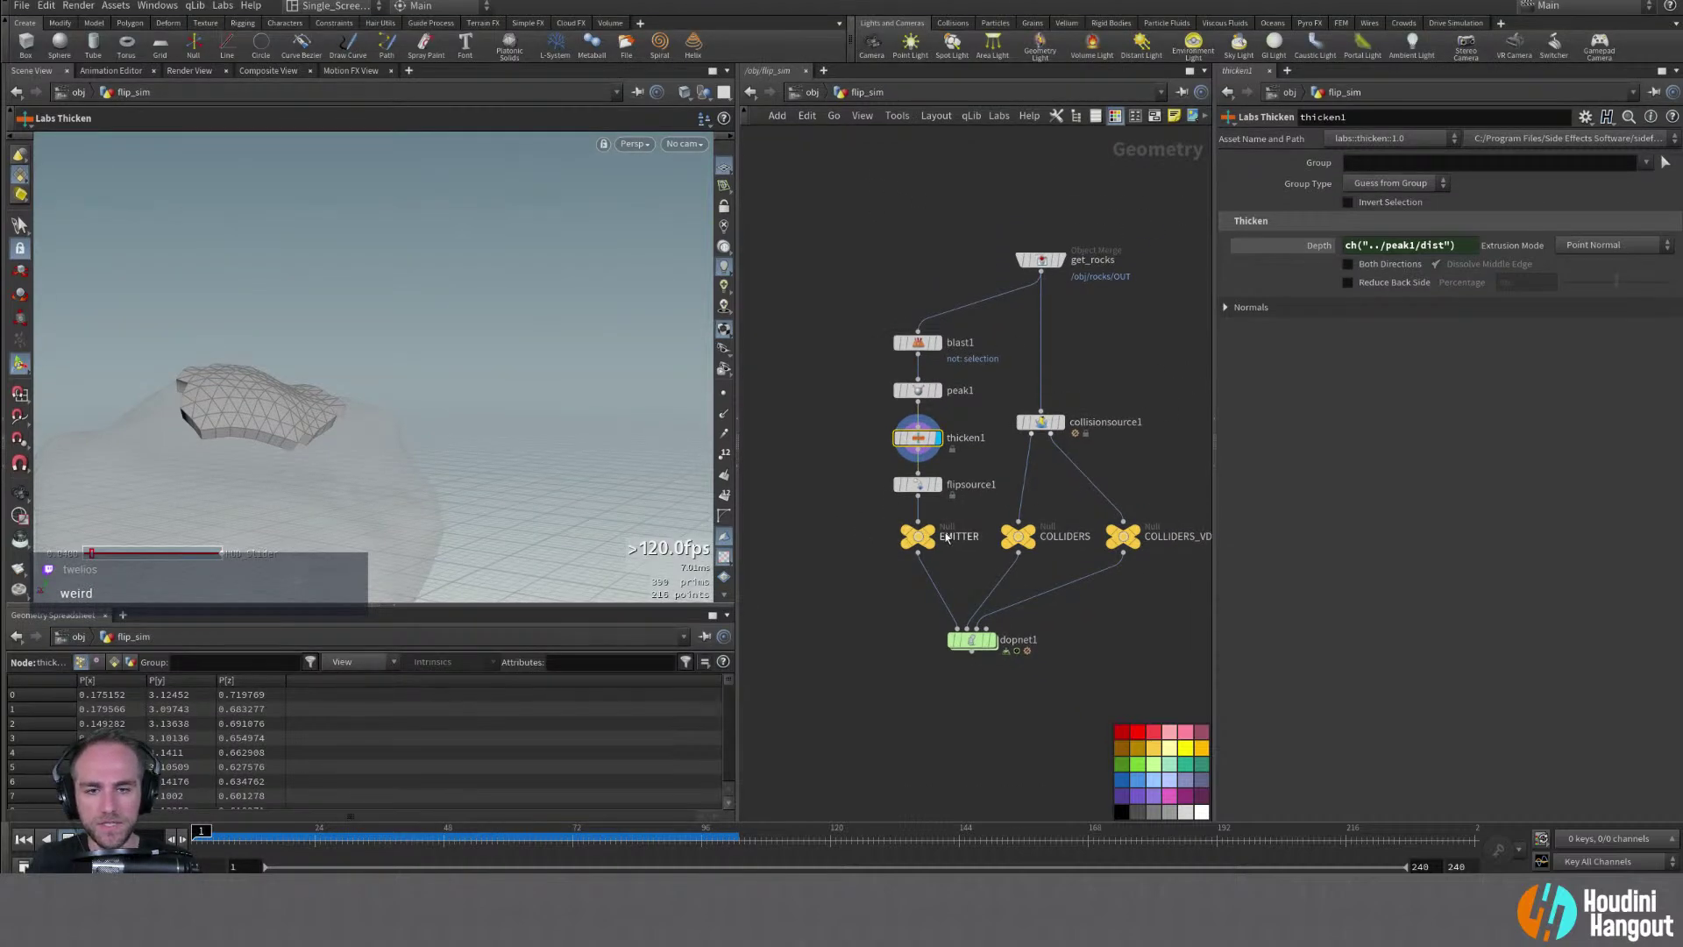
double_click(918, 536)
drag(918, 484, 793, 346)
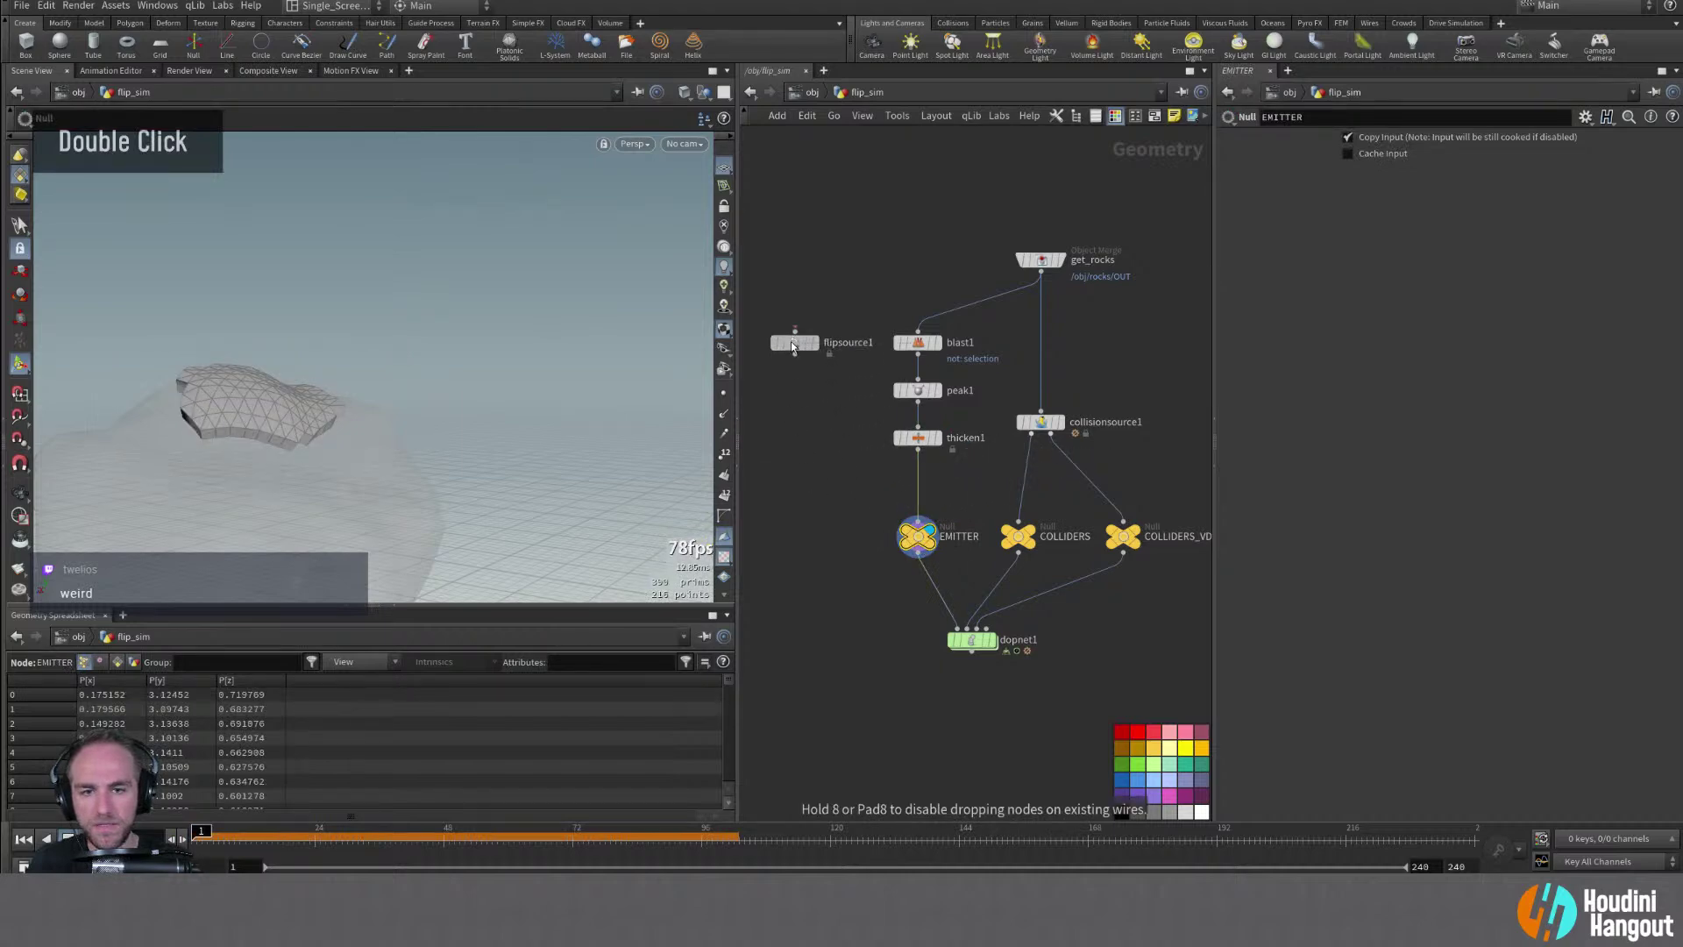
drag(919, 533, 918, 487)
double_click(919, 362)
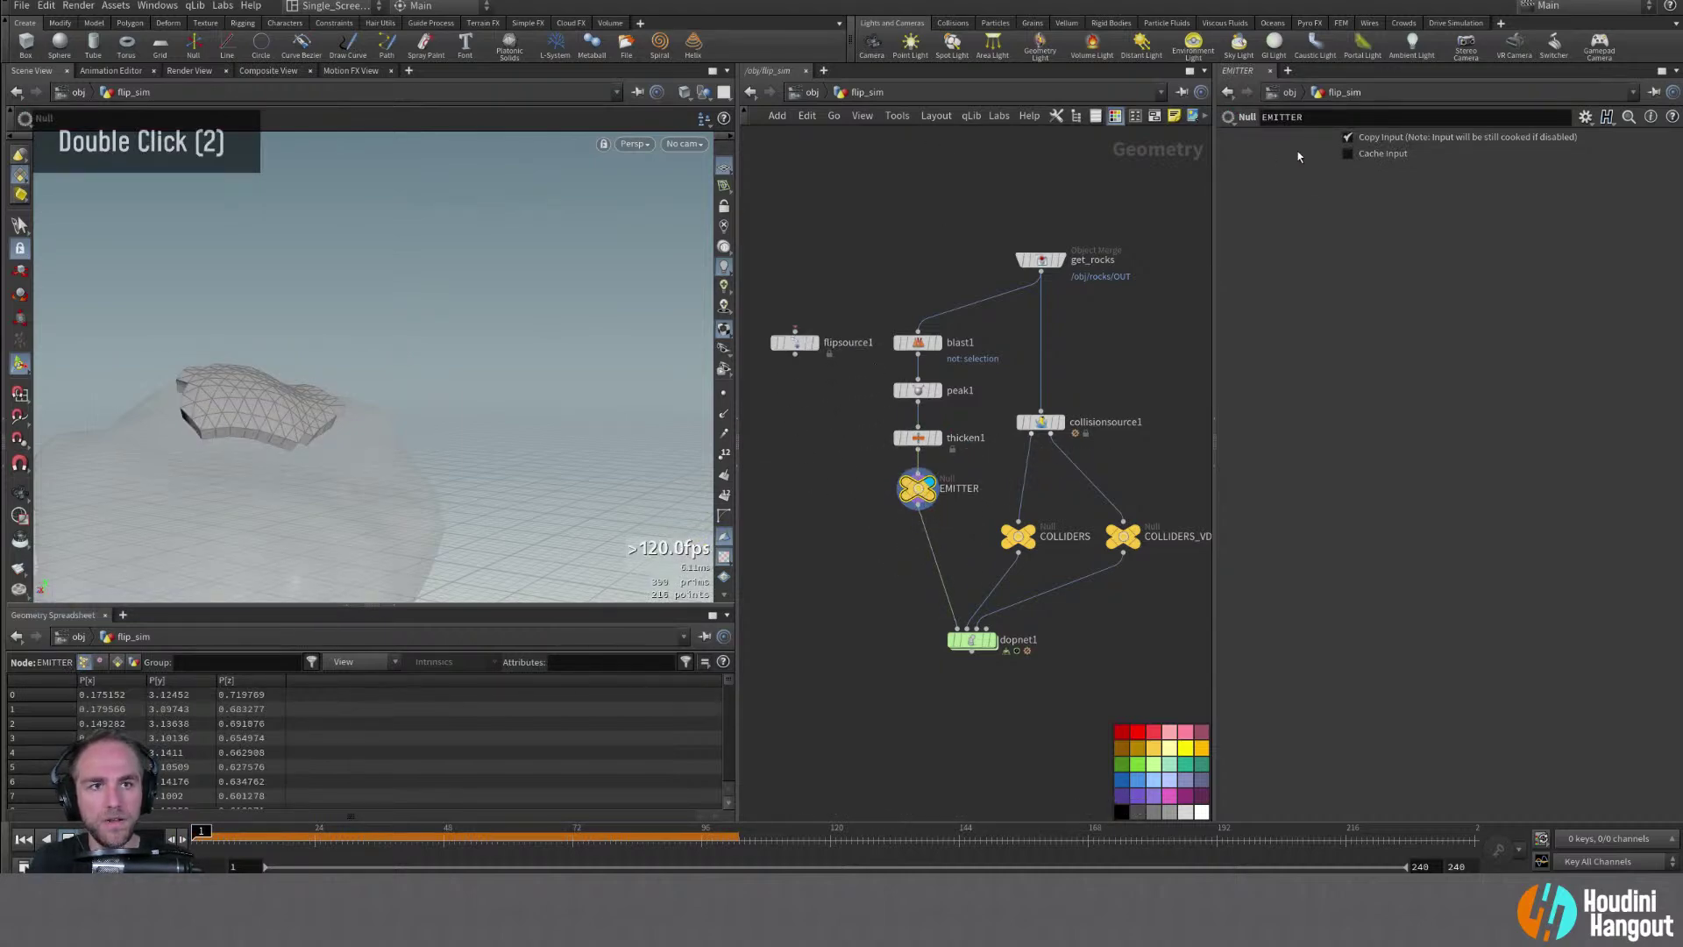
click(1157, 25)
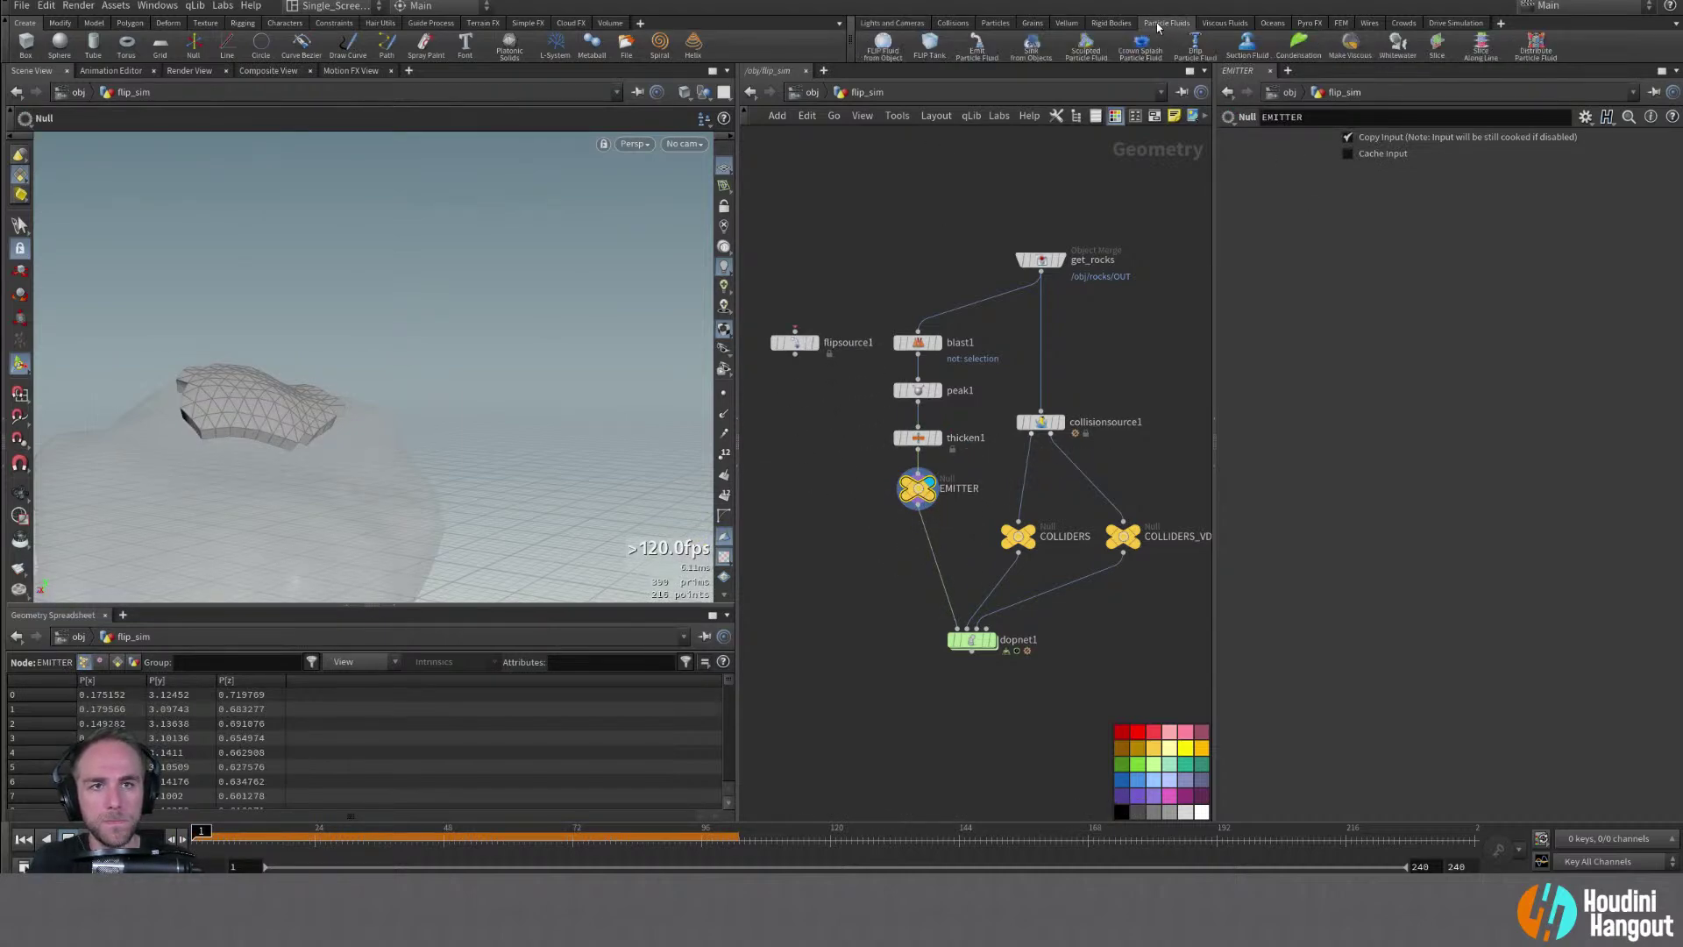
ctrl+click(987, 50)
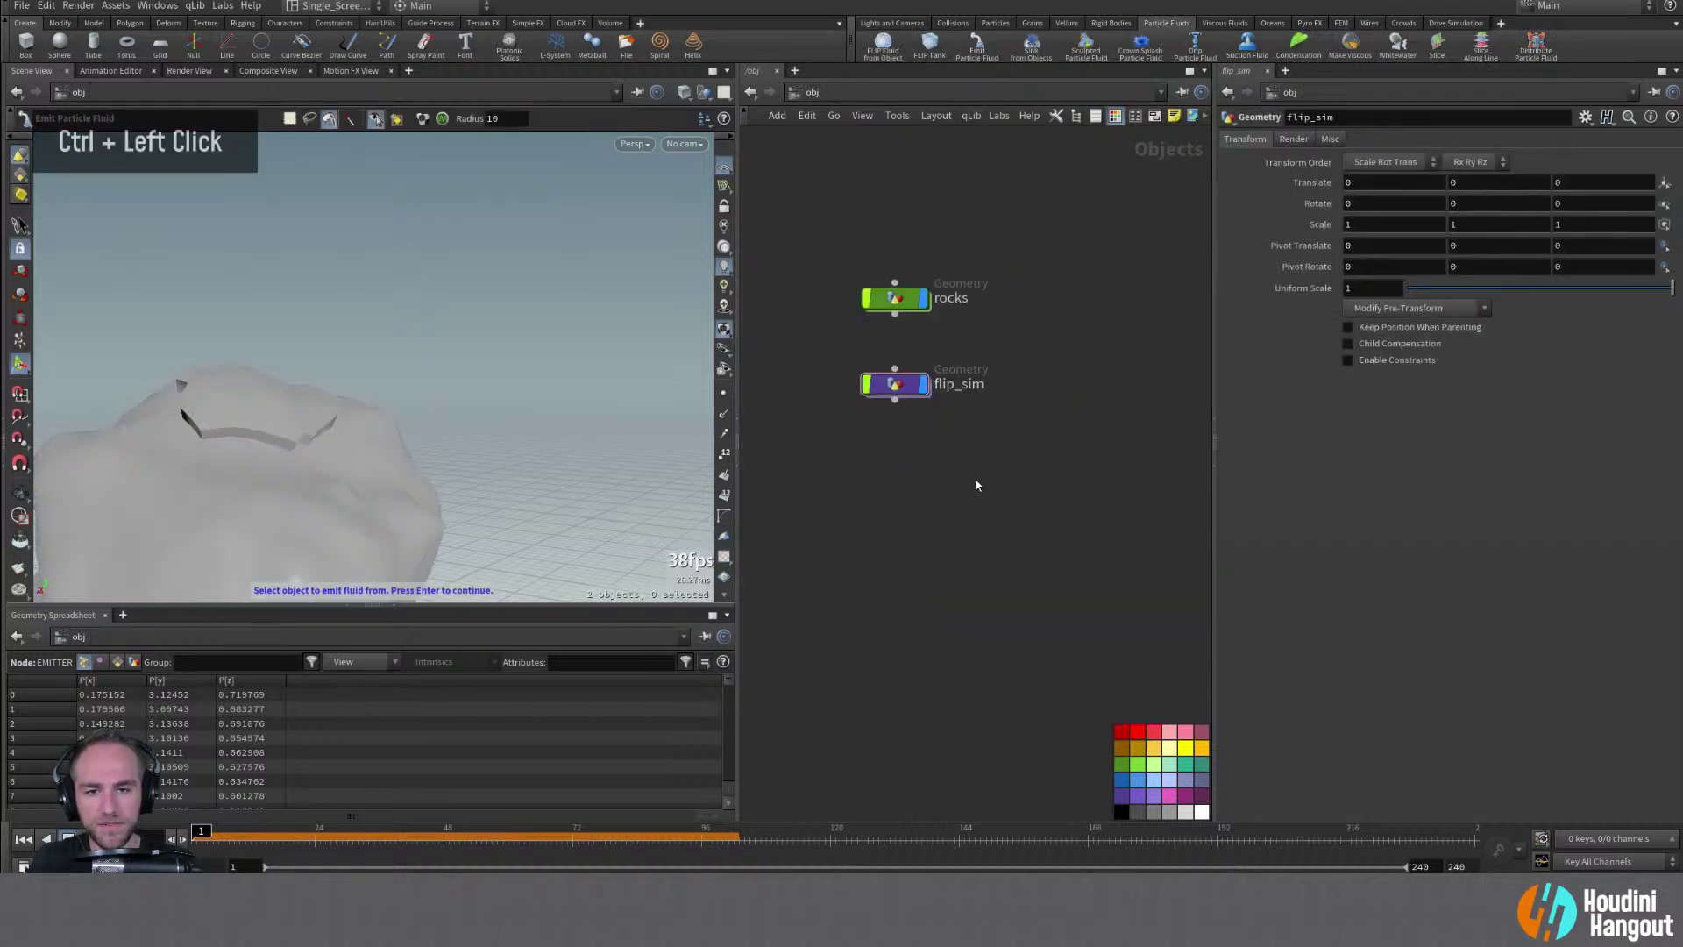
double_click(894, 387)
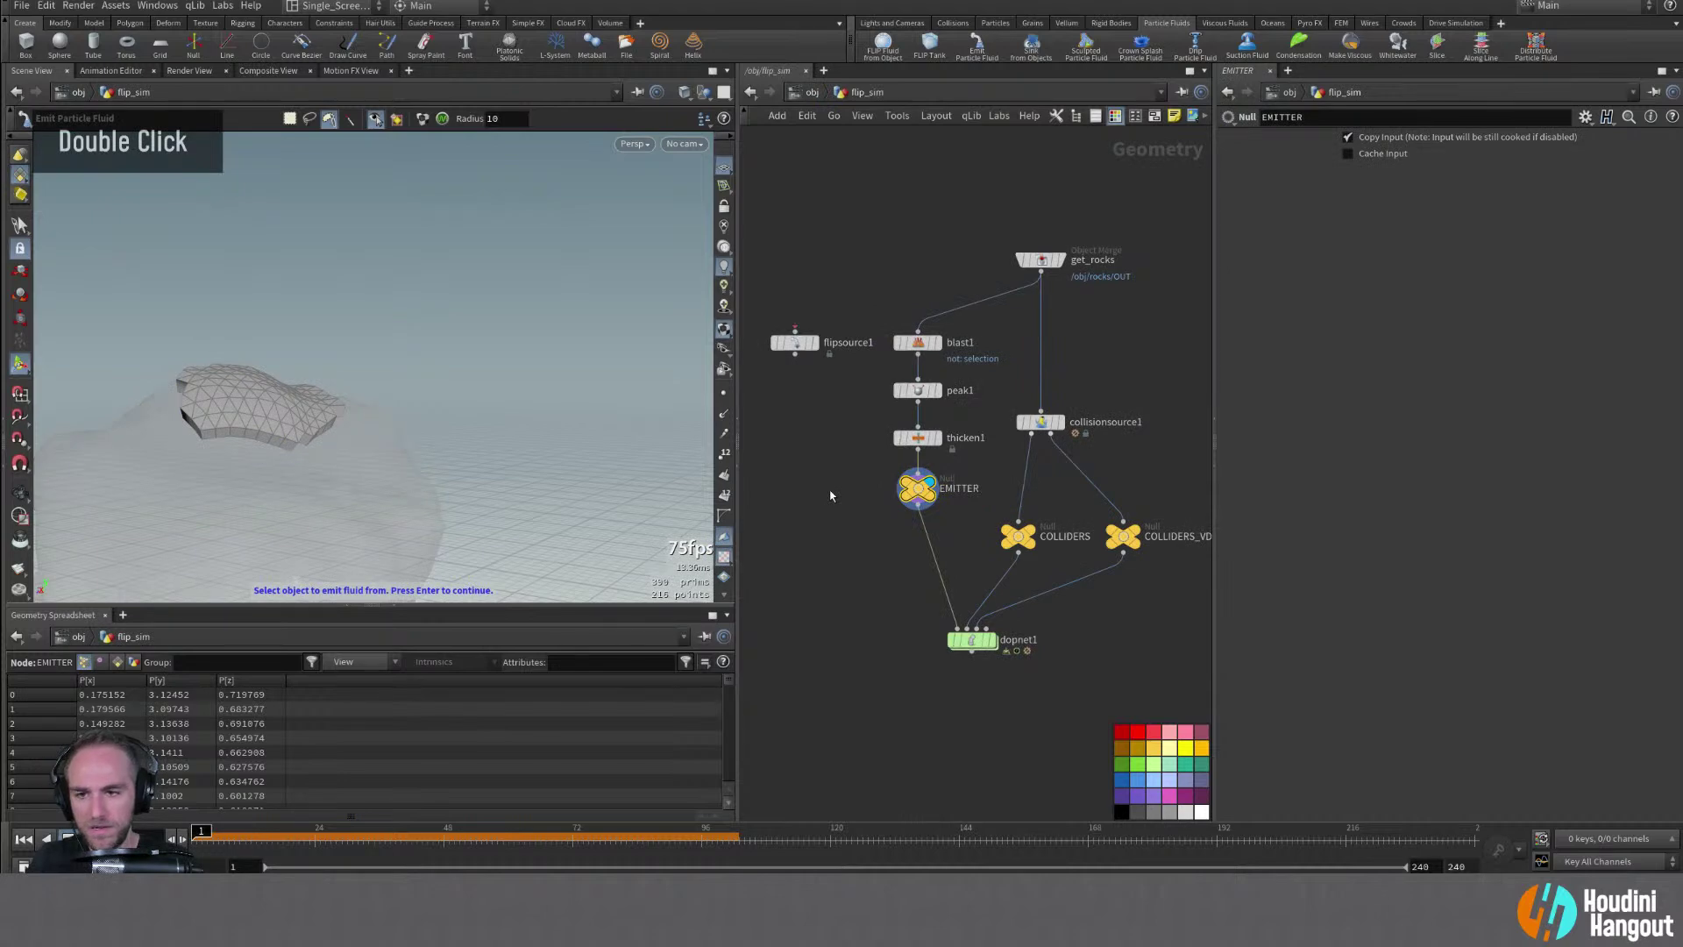
key(Return)
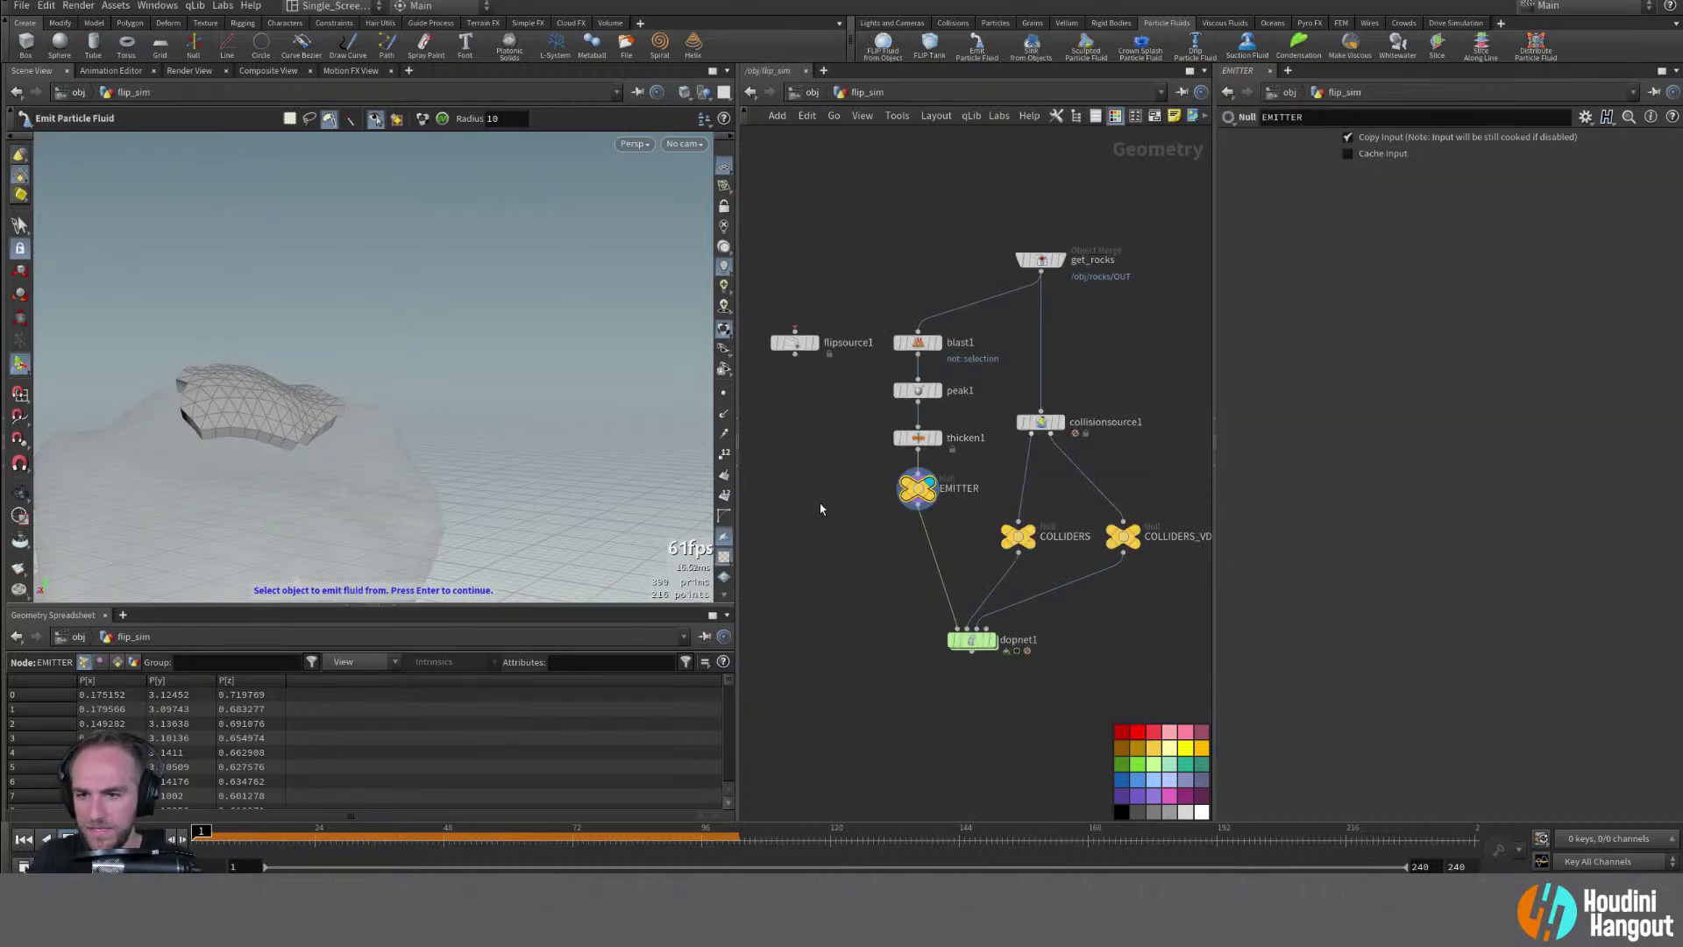
key(Return)
key(Return)
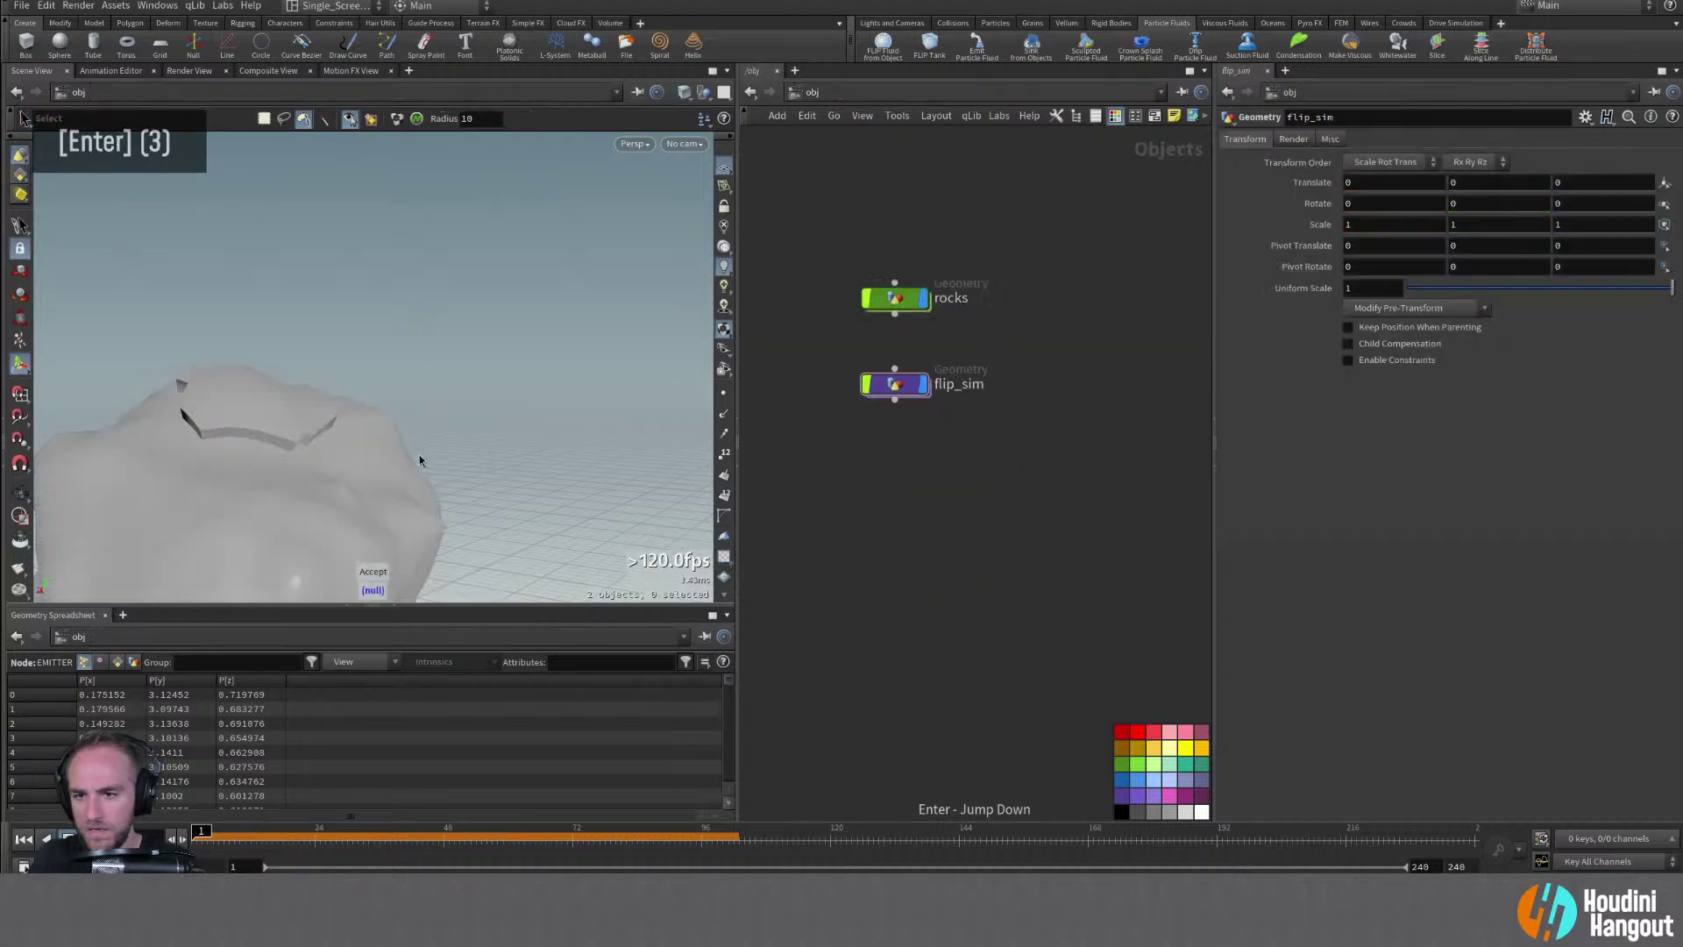
key(Escape)
key(Escape)
key(Escape)
key(Escape)
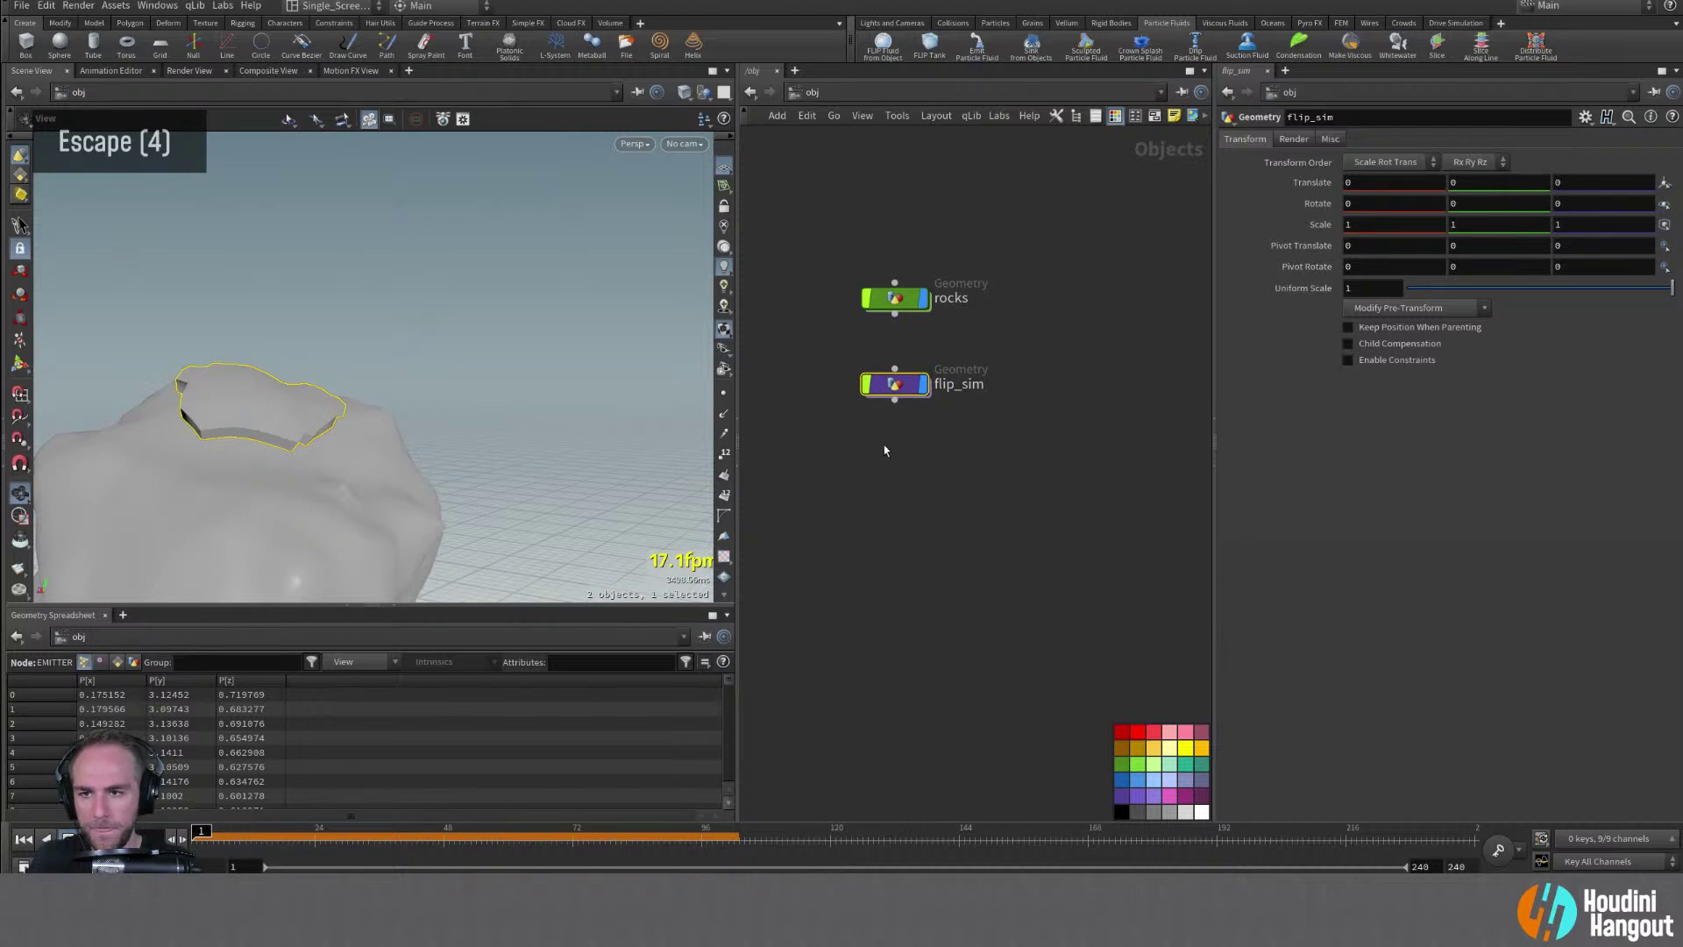
double_click(895, 386)
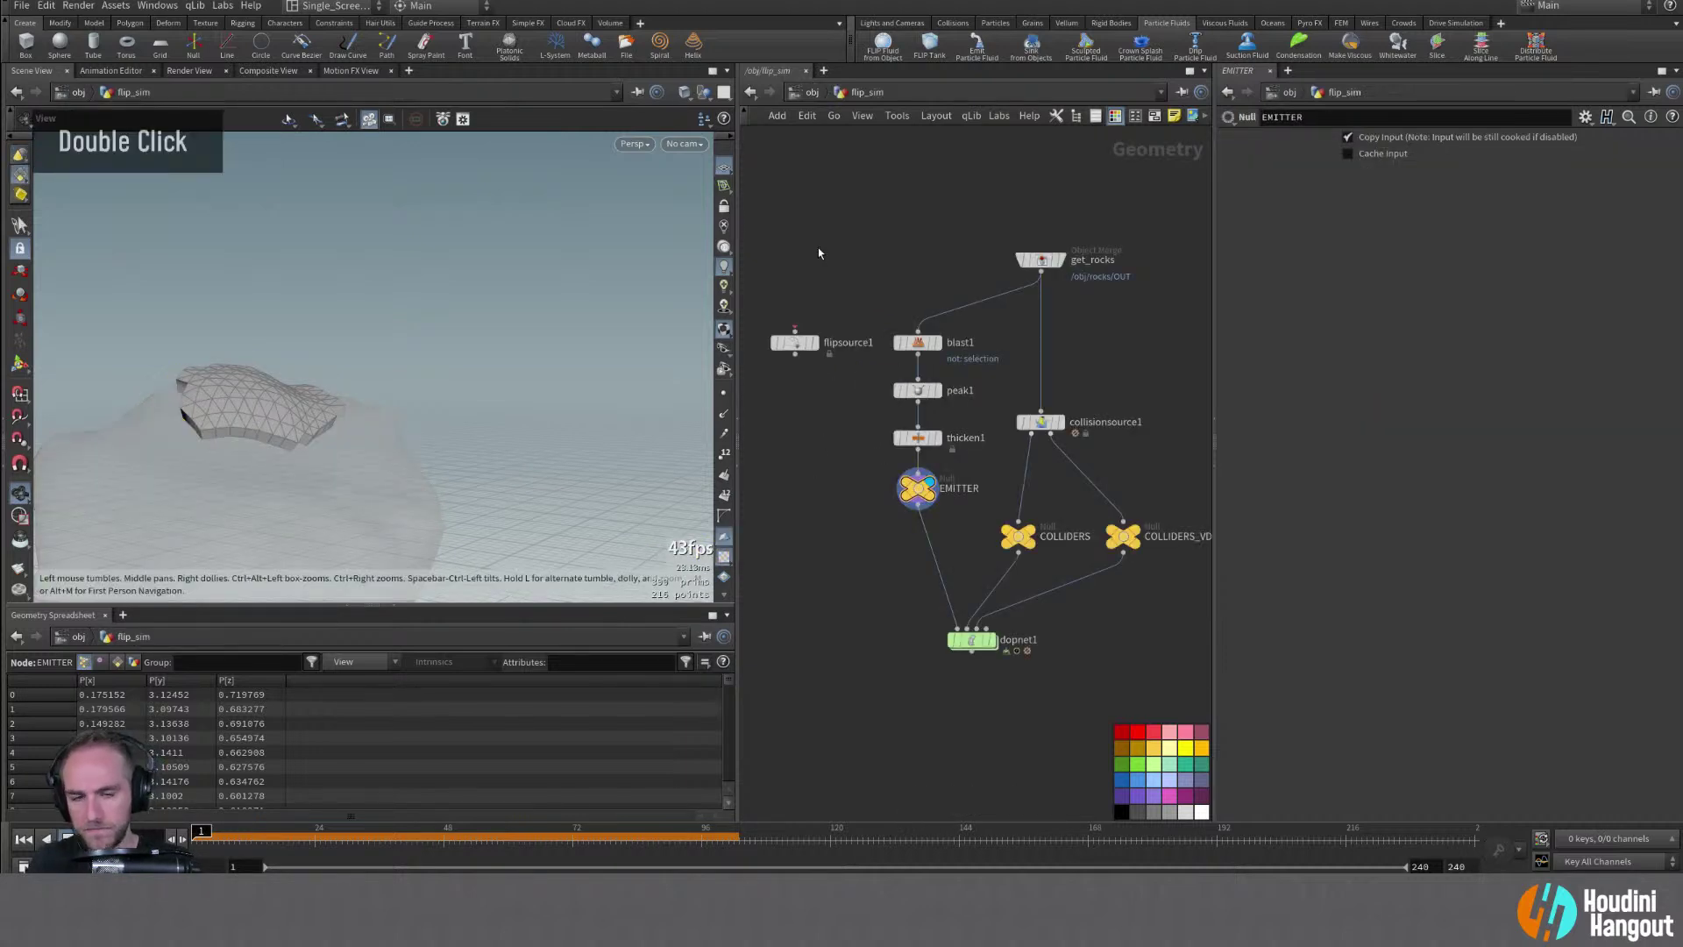
key(u)
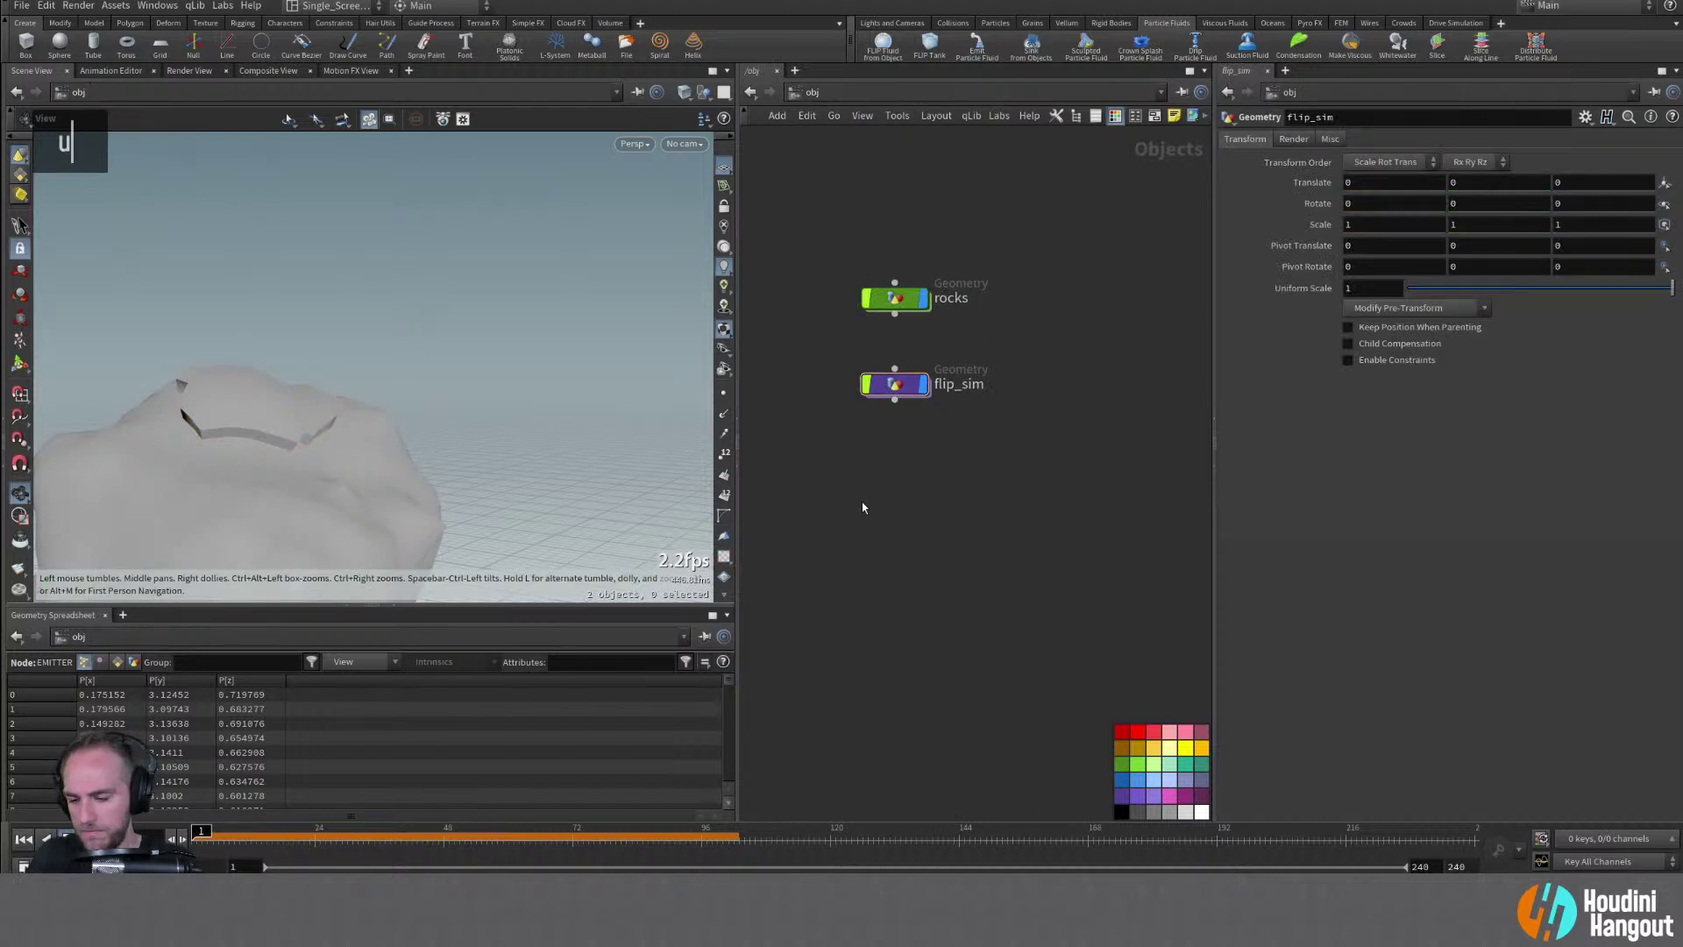
key(Tab)
text(object mer)
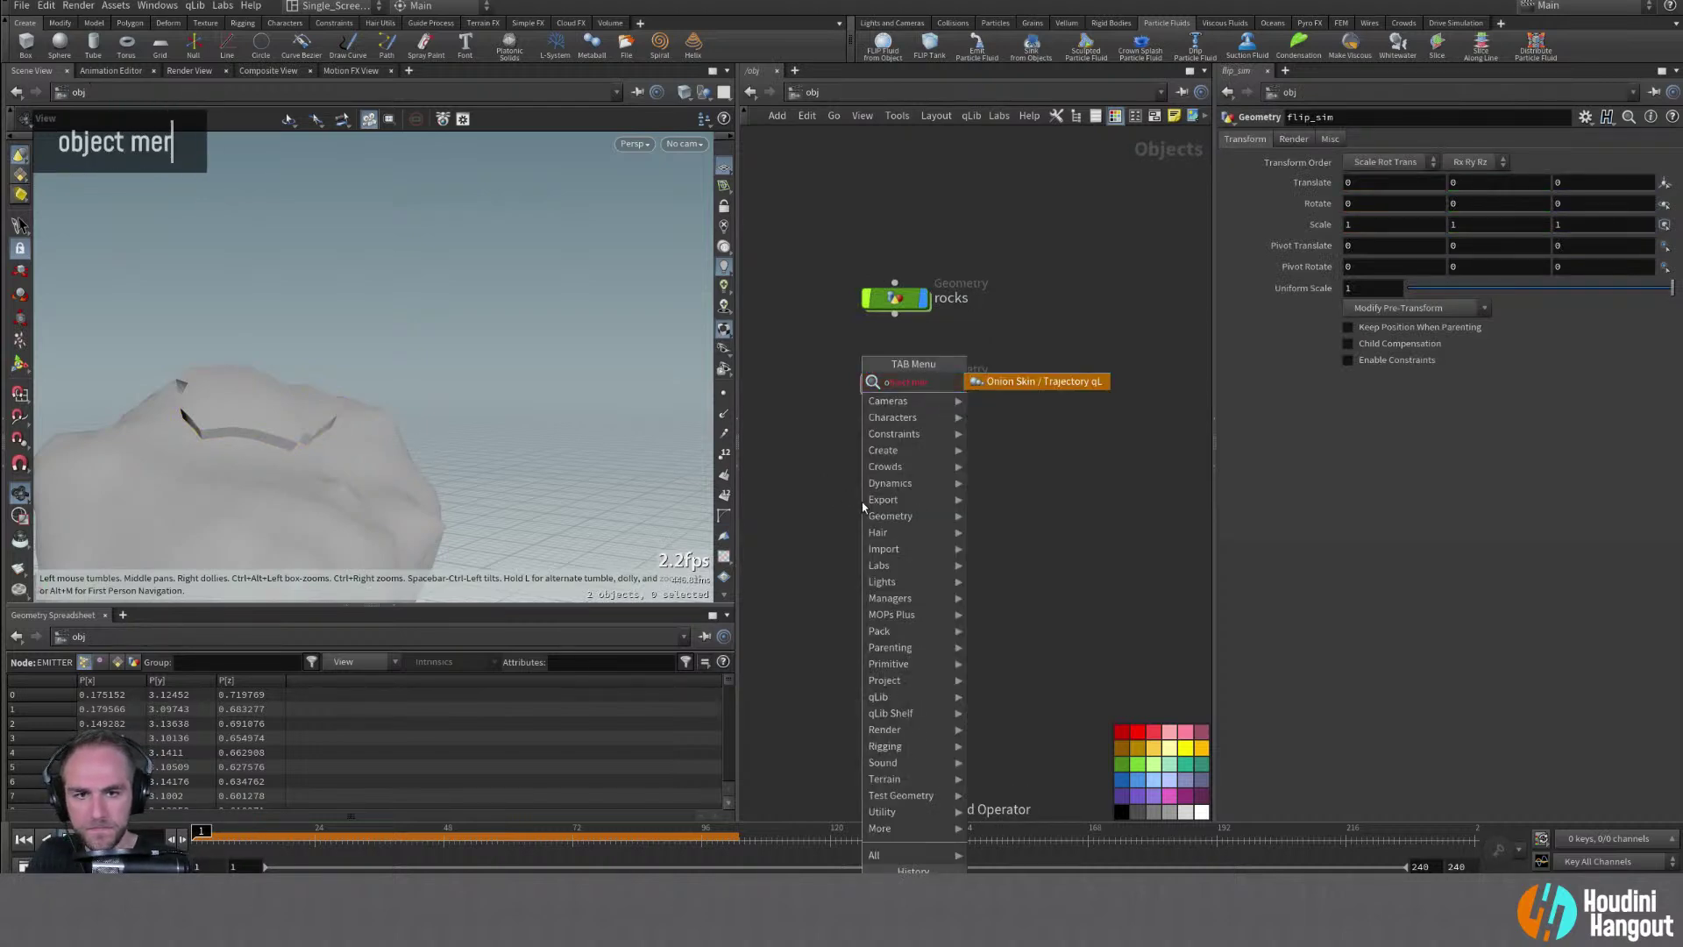
key(Escape)
Add a new Geometry object below flip_sim at the object level
key(Tab)
text(geo)
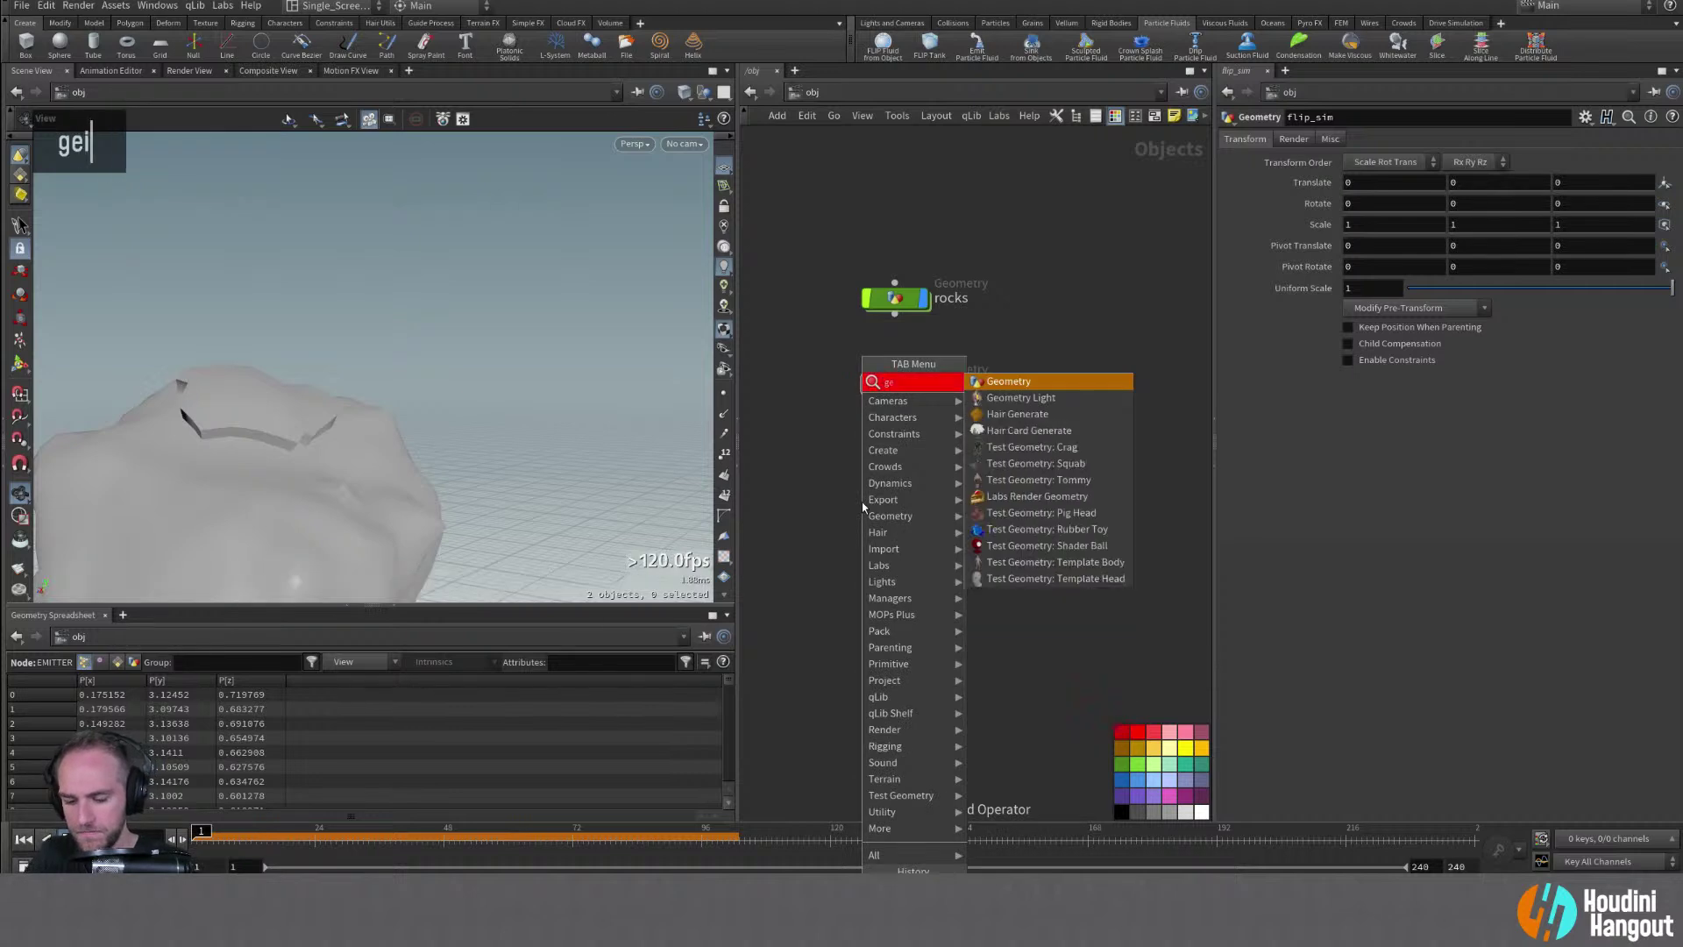
key(Return)
click(896, 445)
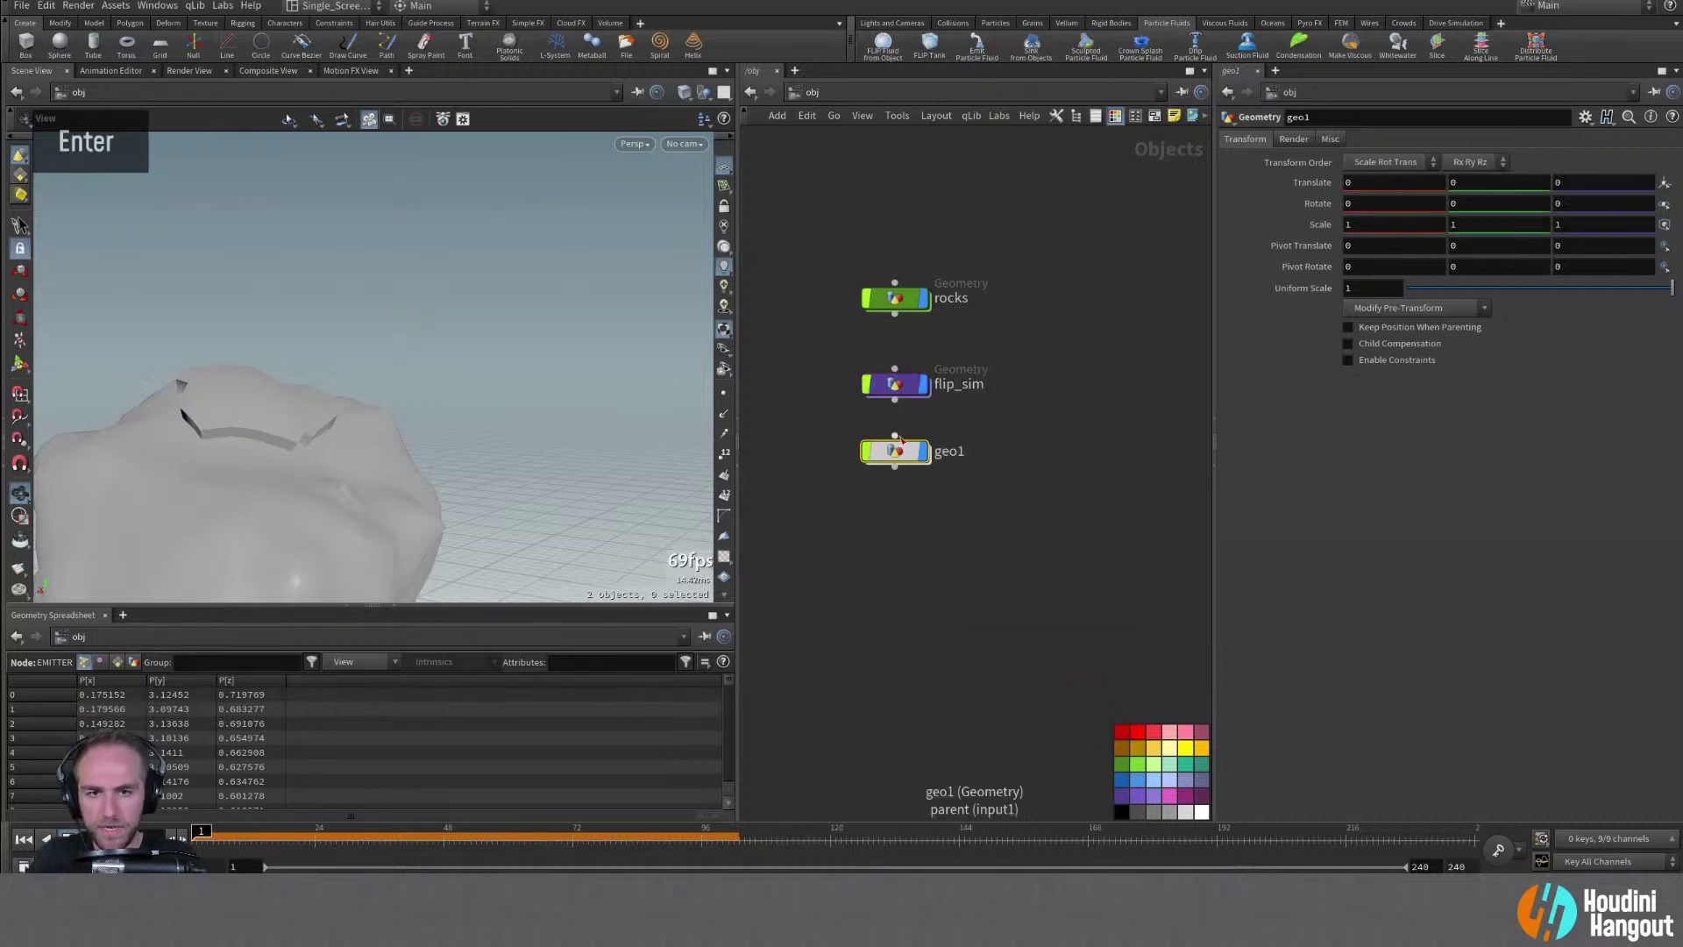
Check inside flip_sim, return to the object level, and rename the new Geometry object flip_emitter
double_click(895, 384)
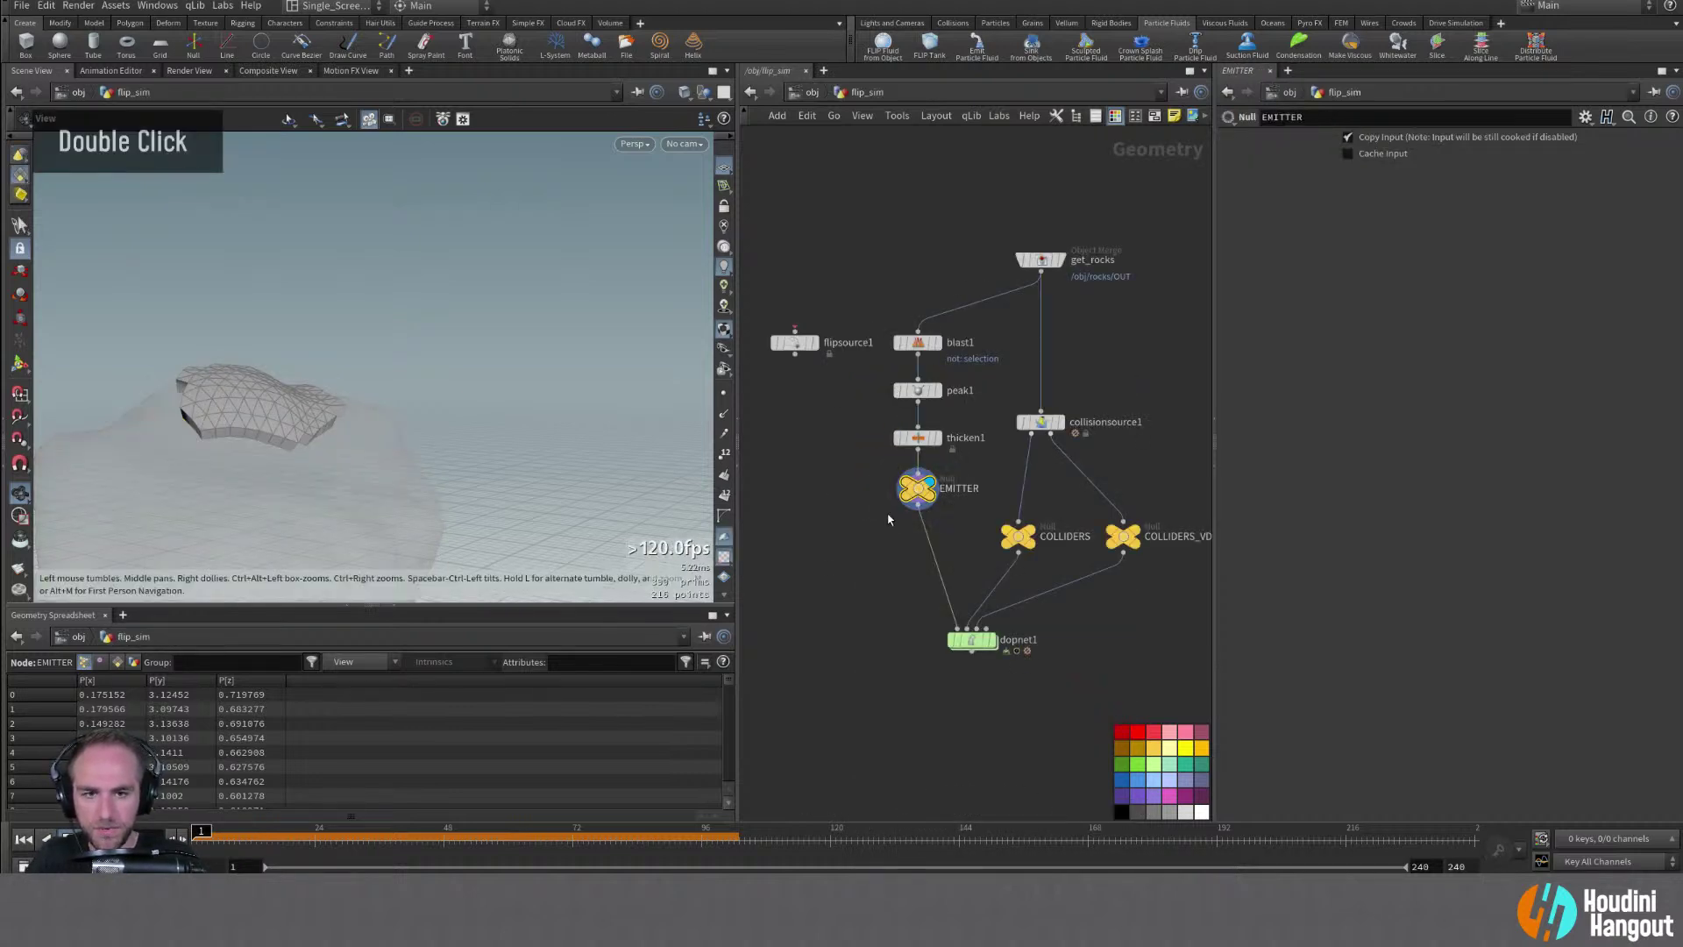
key(u)
double_click(951, 469)
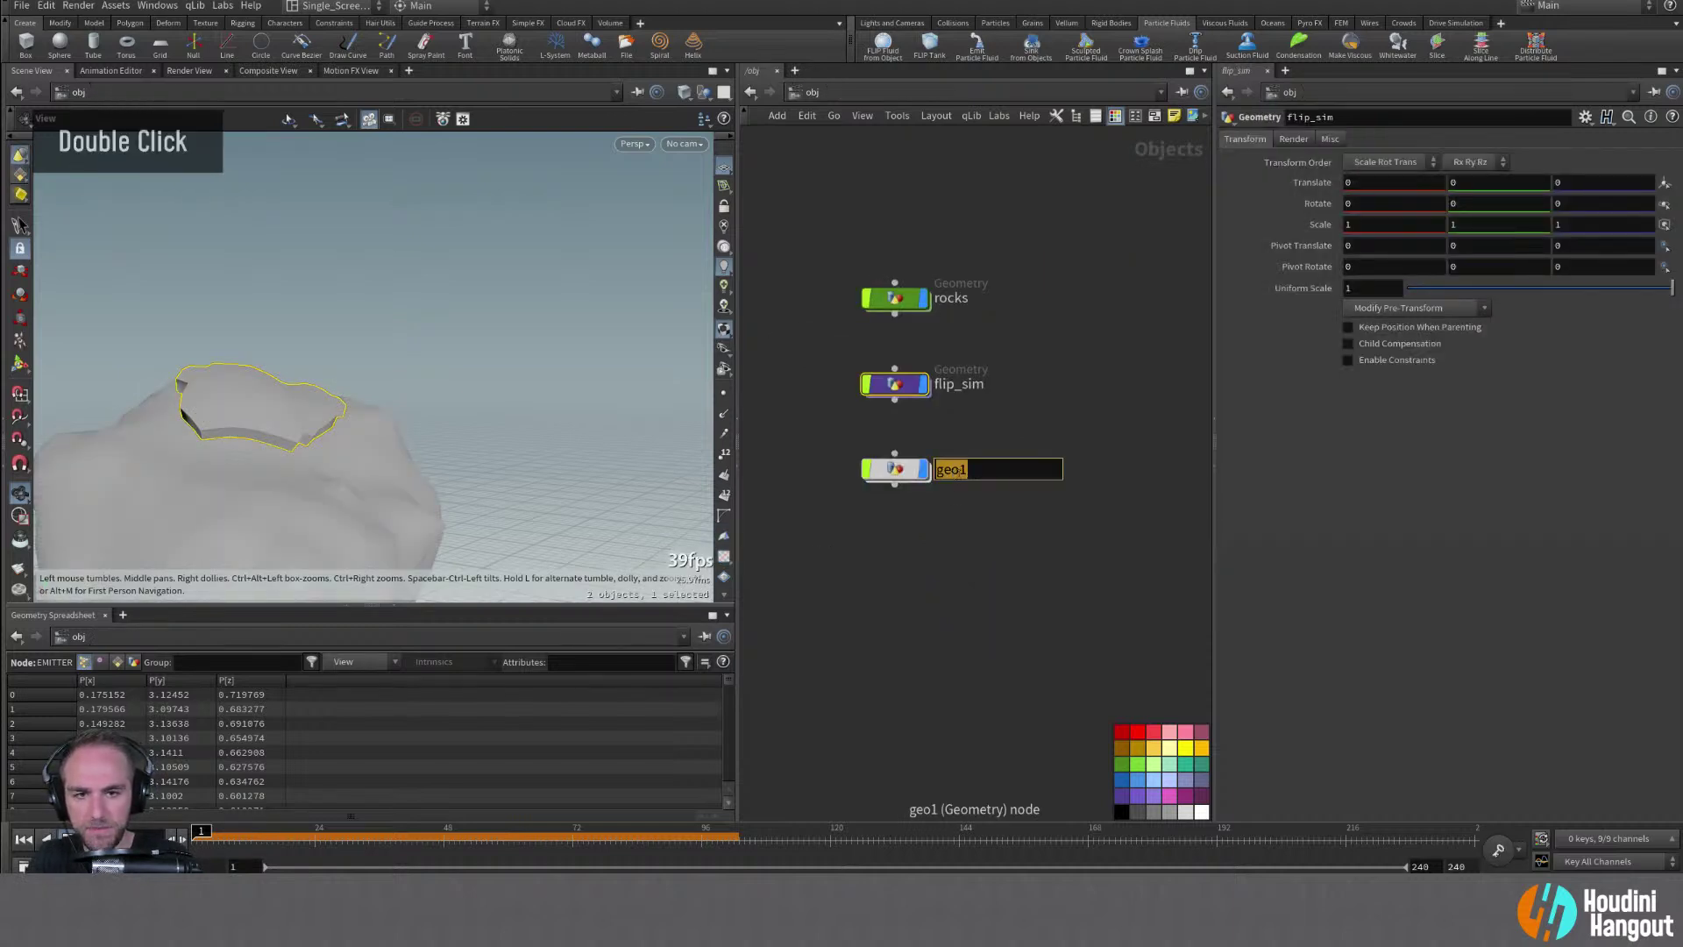
text(flip_em)
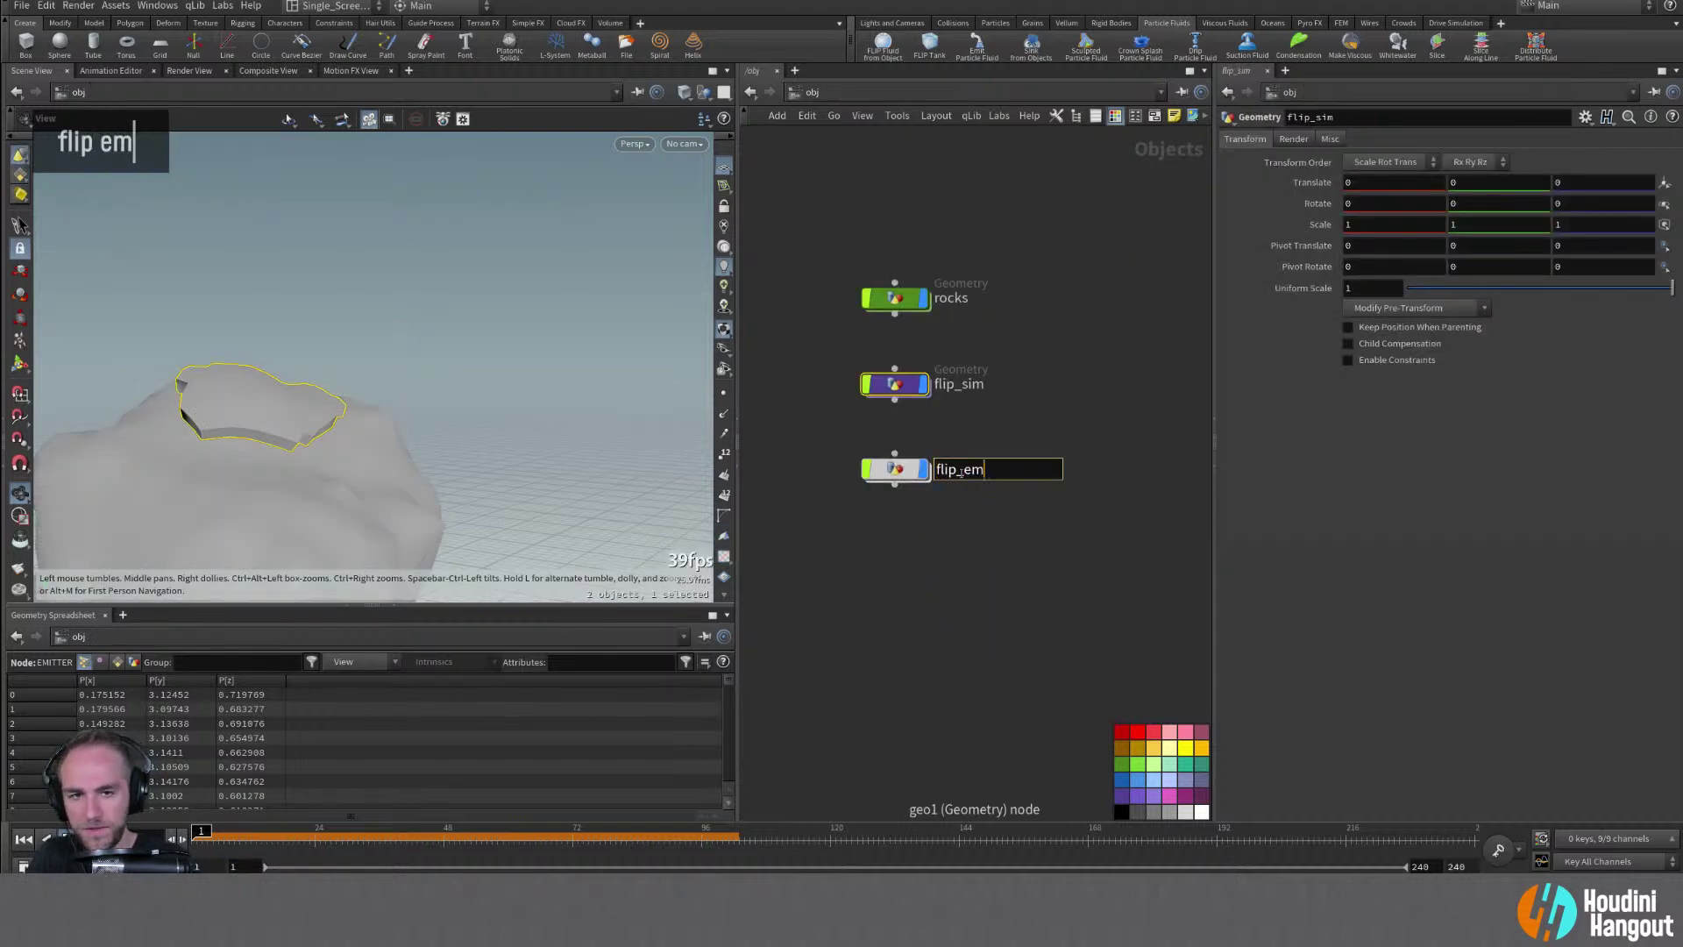
text(itter)
key(Return)
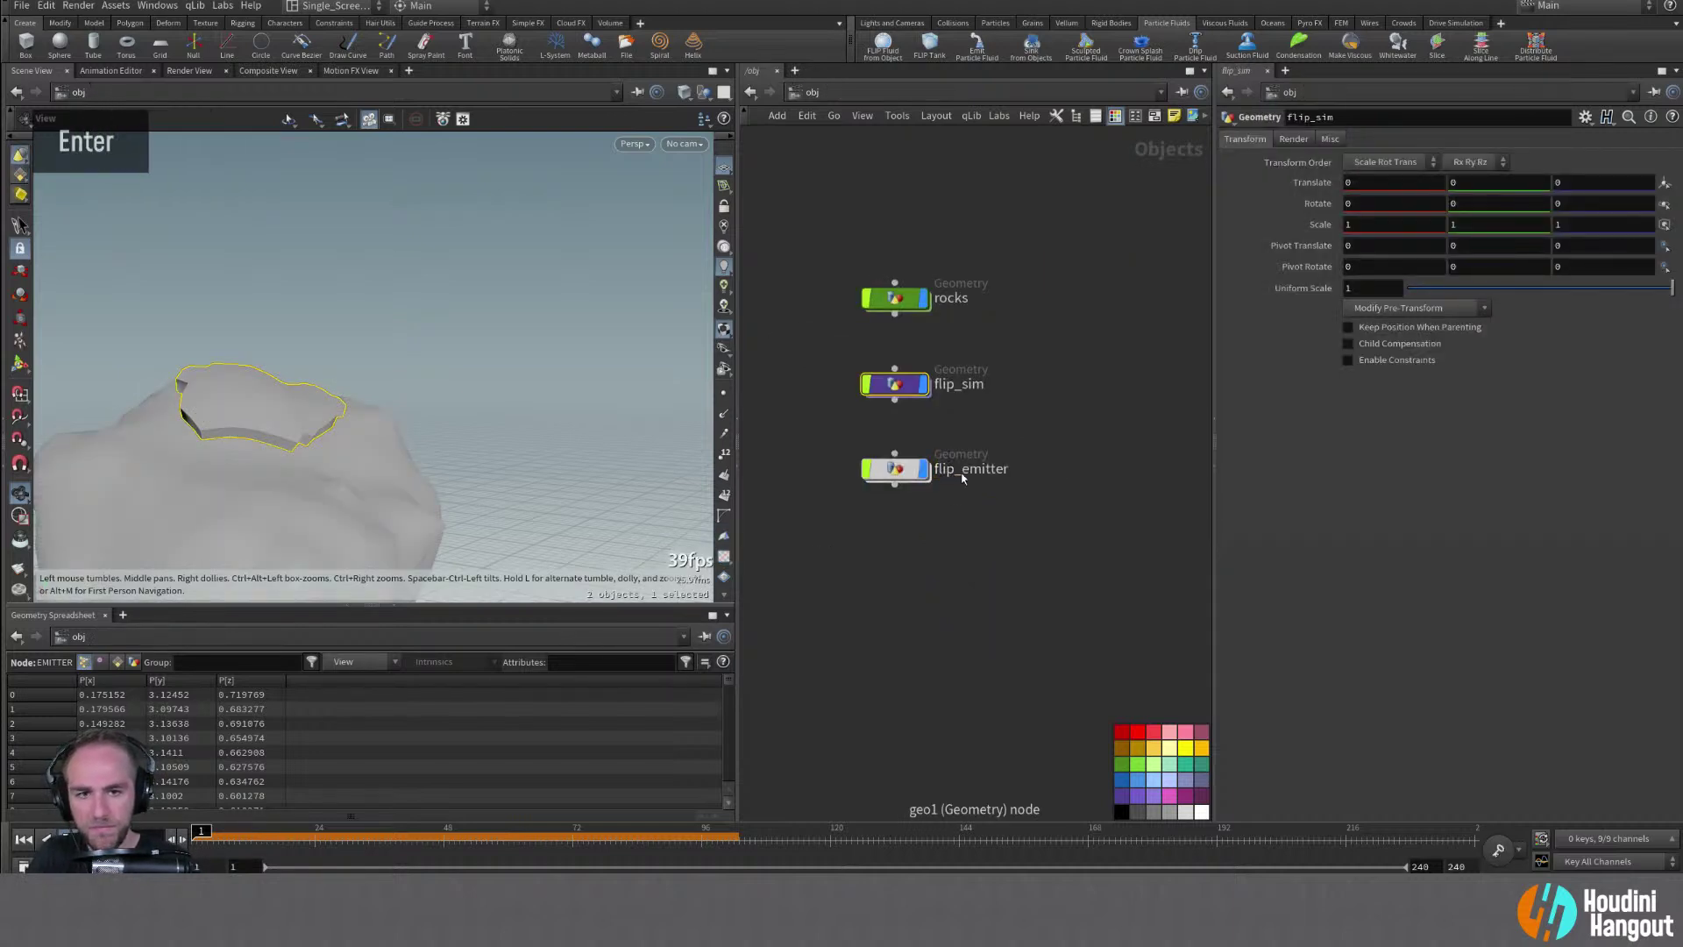
Inside flip_emitter, add an Object Merge node that brings in /obj/flip_sim/EMITTER
double_click(903, 467)
key(Tab)
text(object)
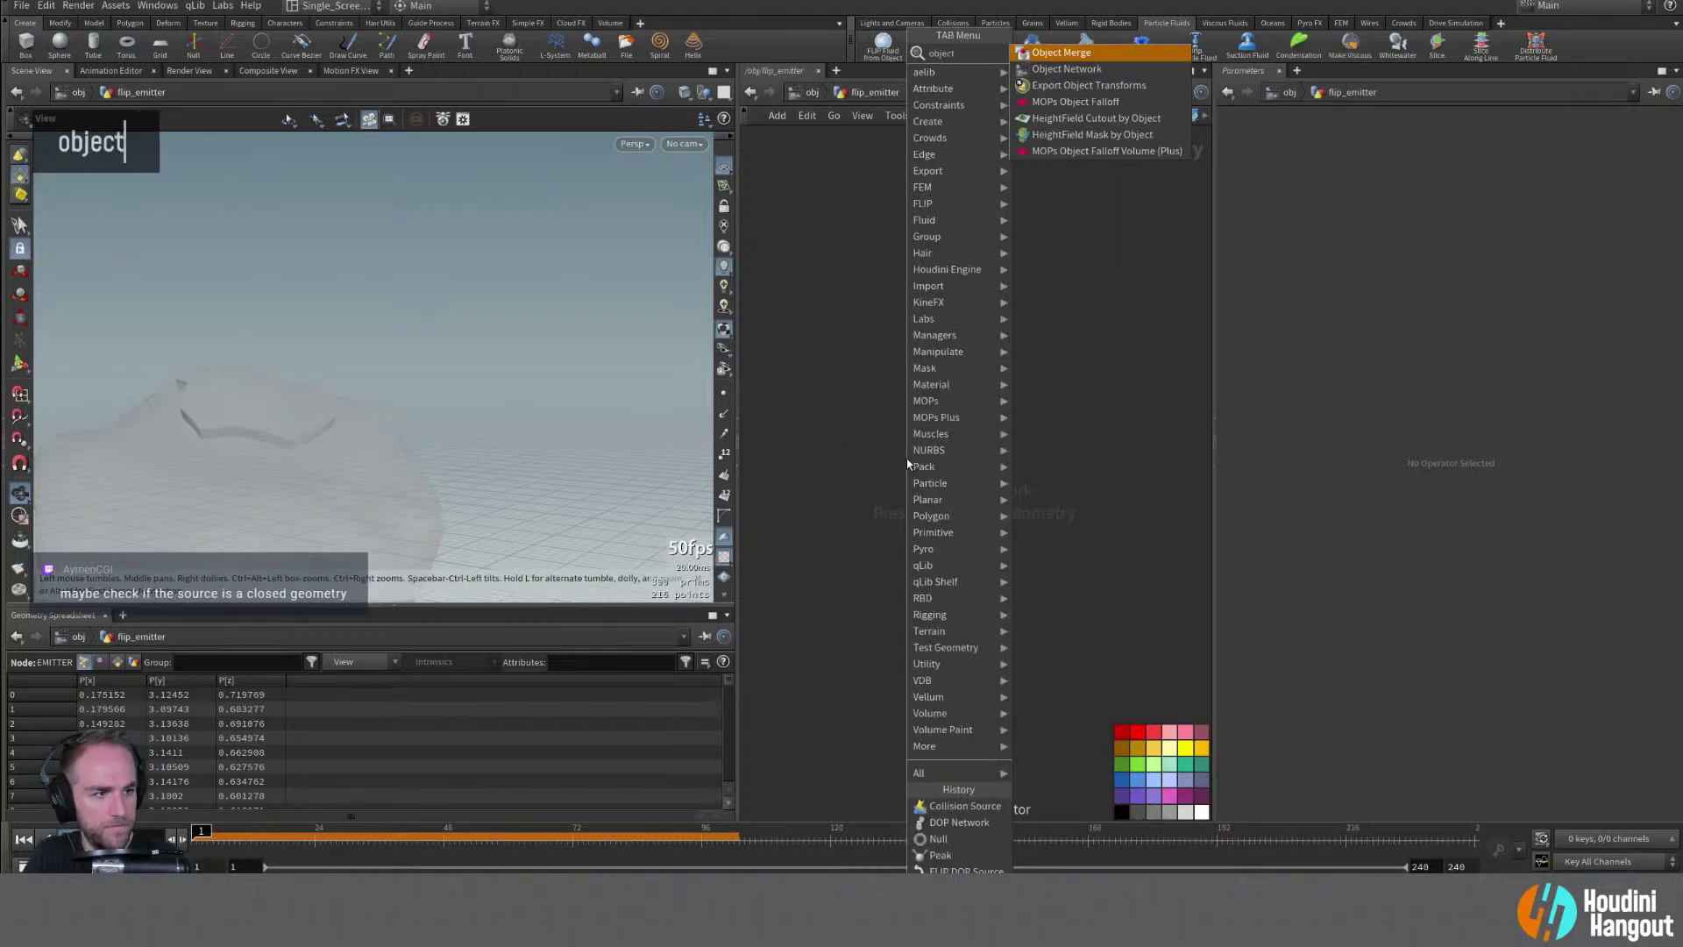
key(Return)
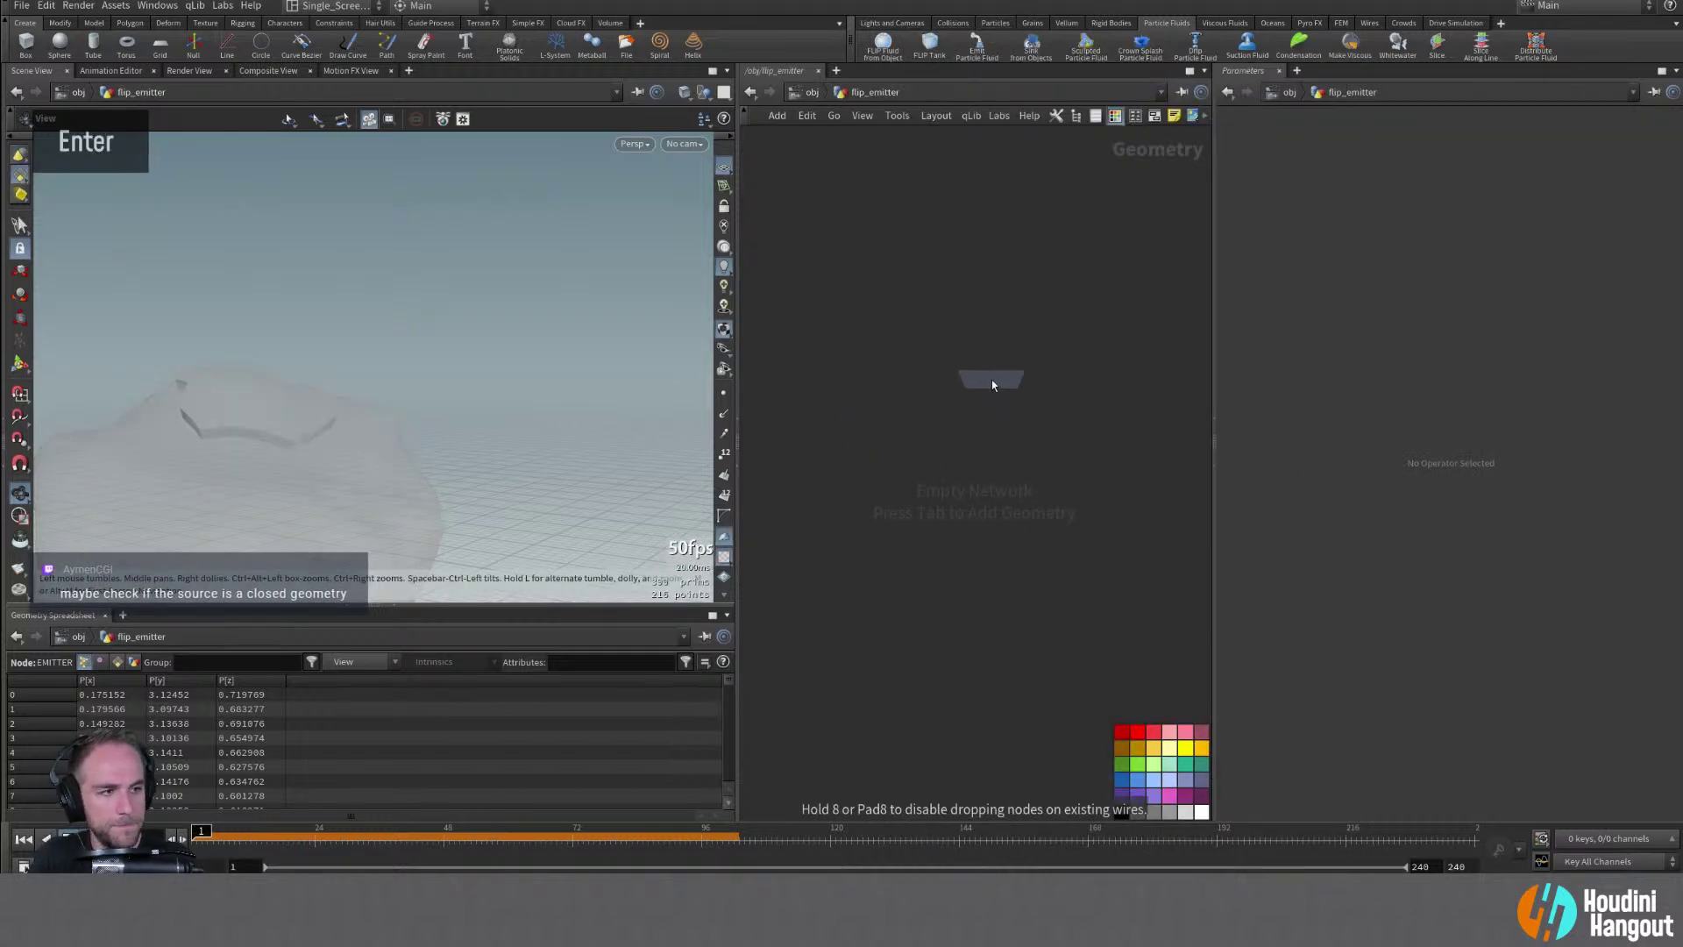
click(991, 381)
drag(994, 382, 964, 396)
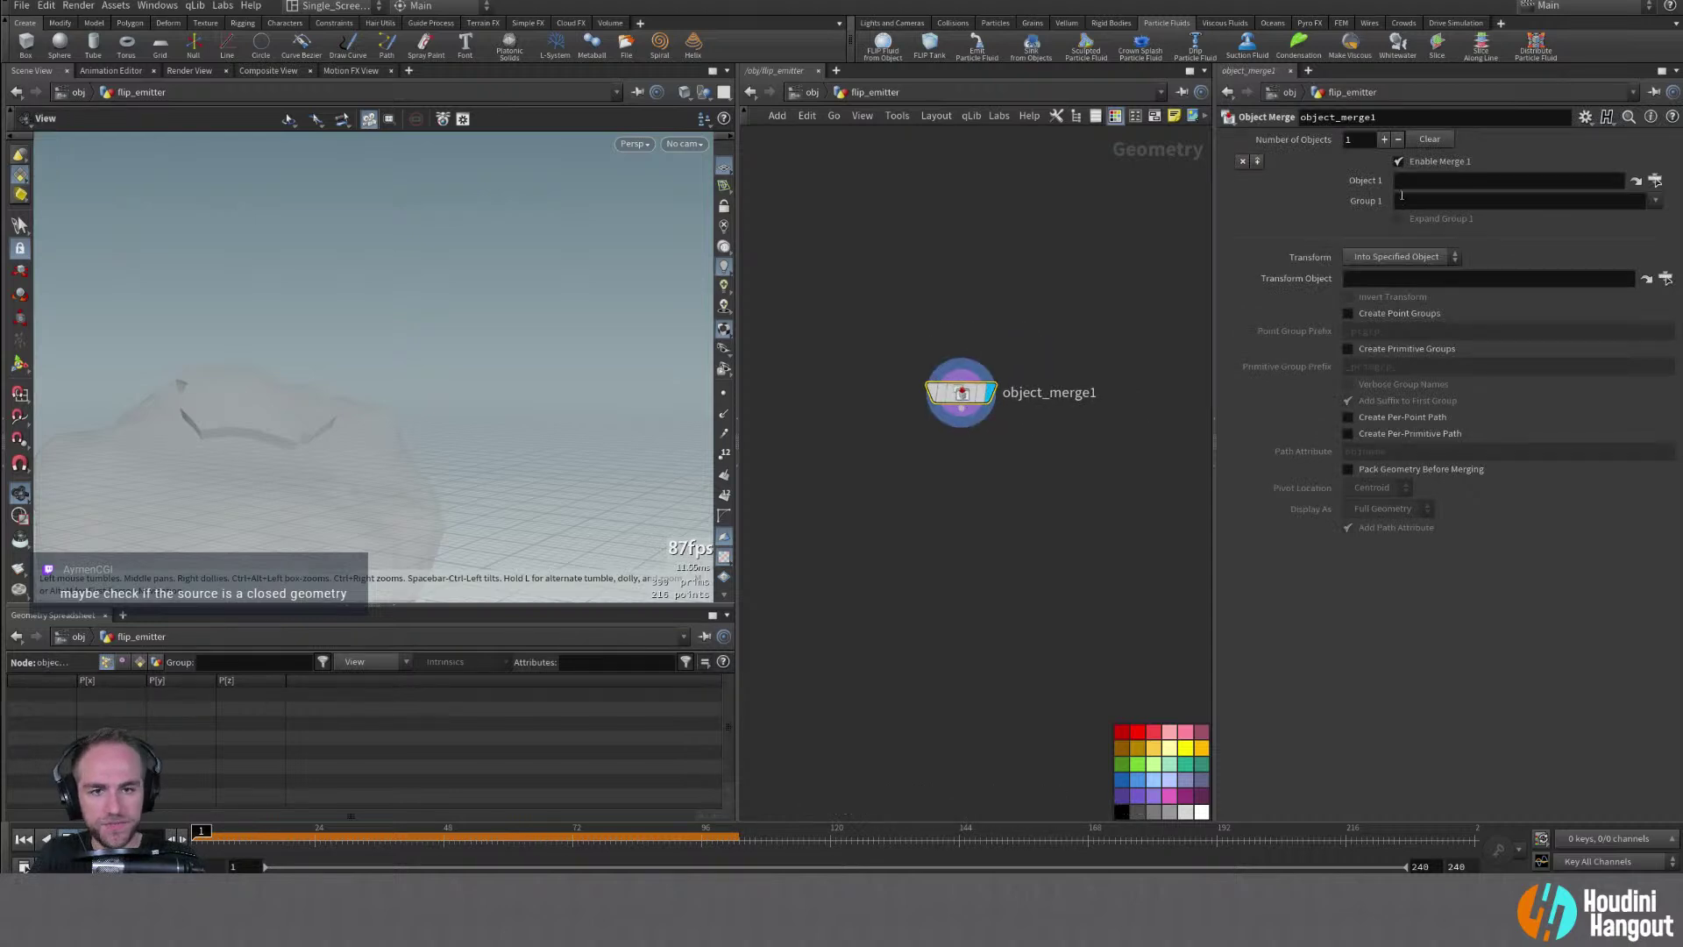
click(1656, 180)
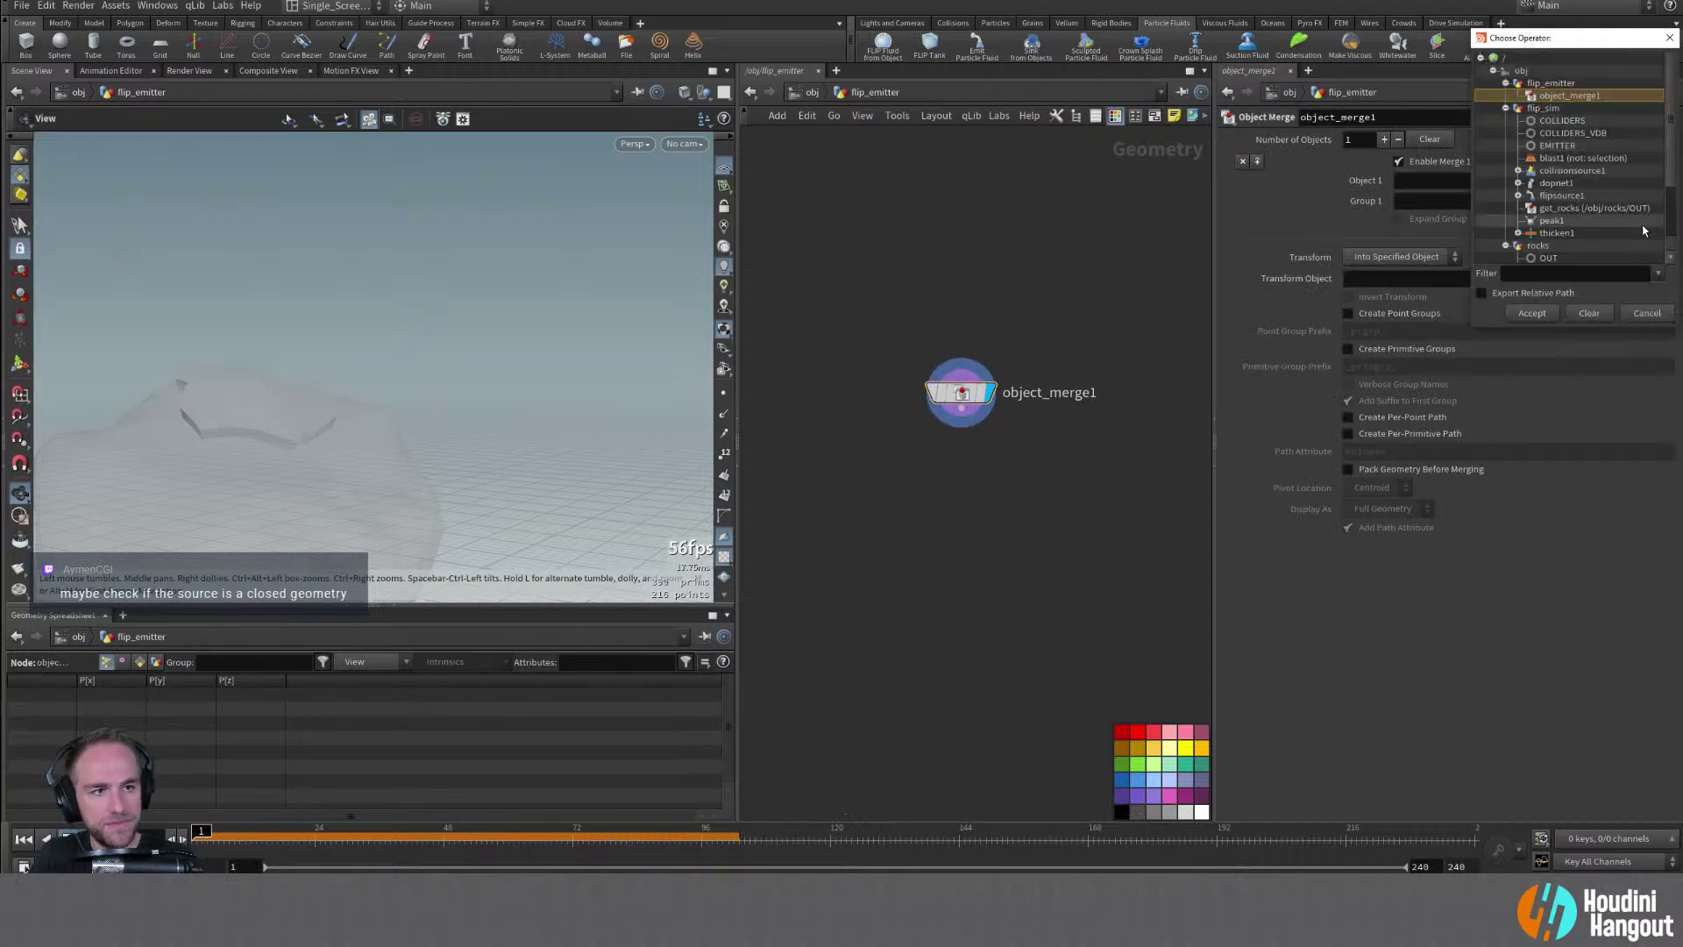
click(1555, 145)
double_click(1532, 313)
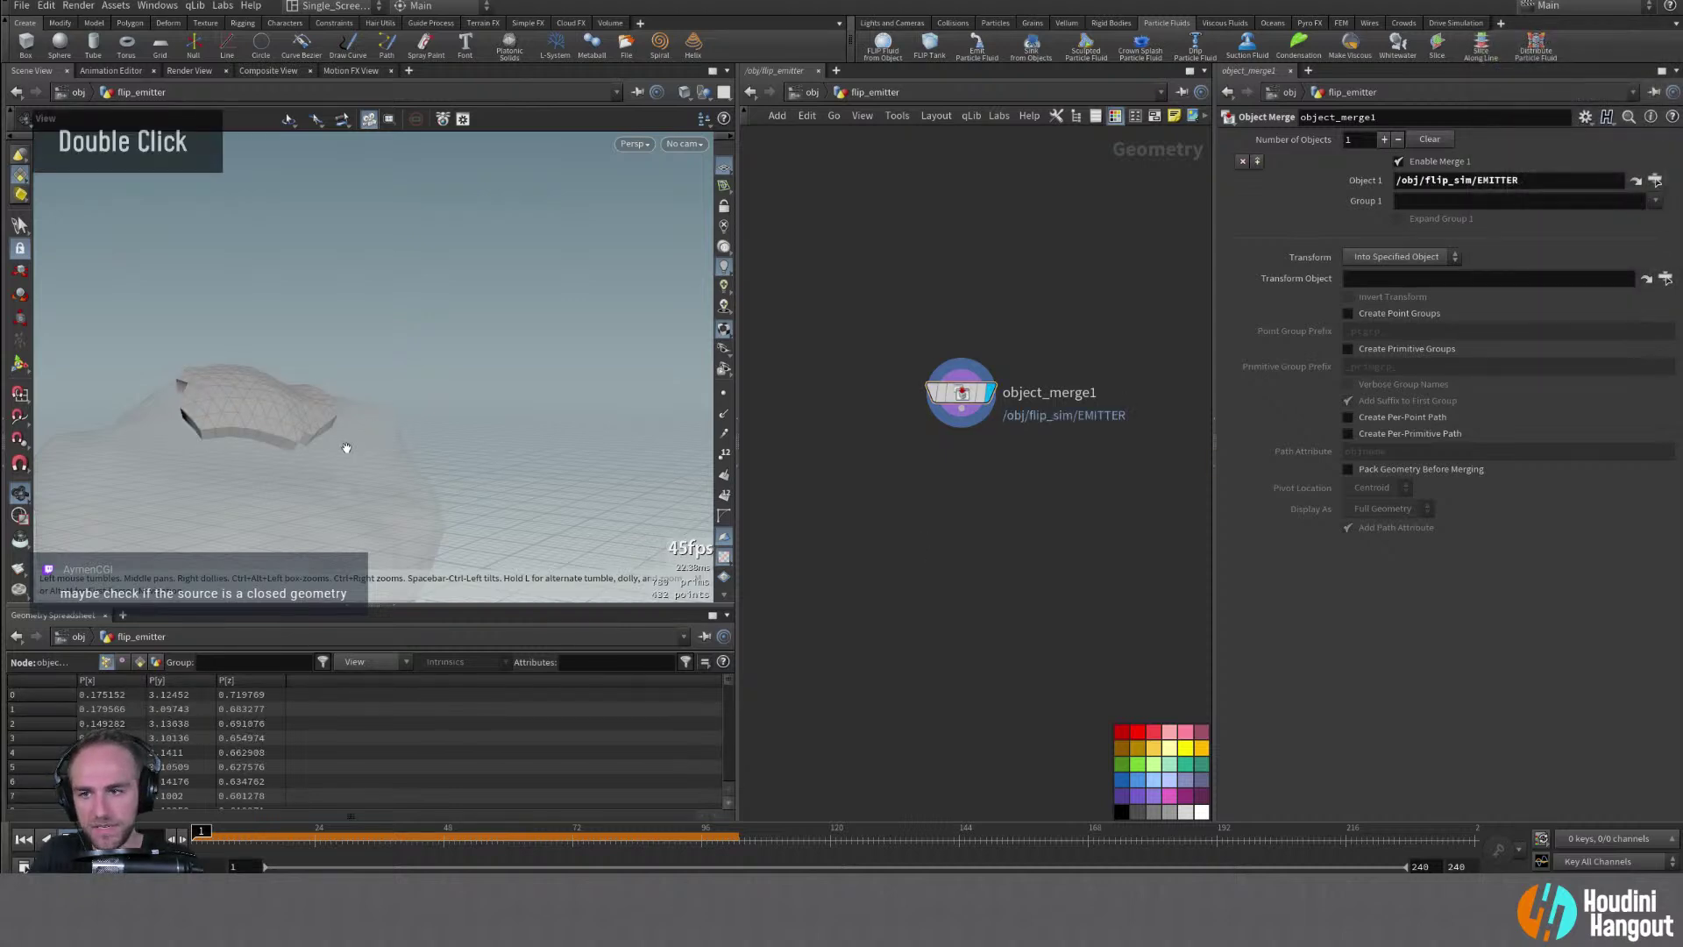
Show point normals on the merged emitter patch and examine its edges and underside for closed geometry
alt+right_drag(347, 448, 330, 413)
alt+drag(330, 413, 732, 397)
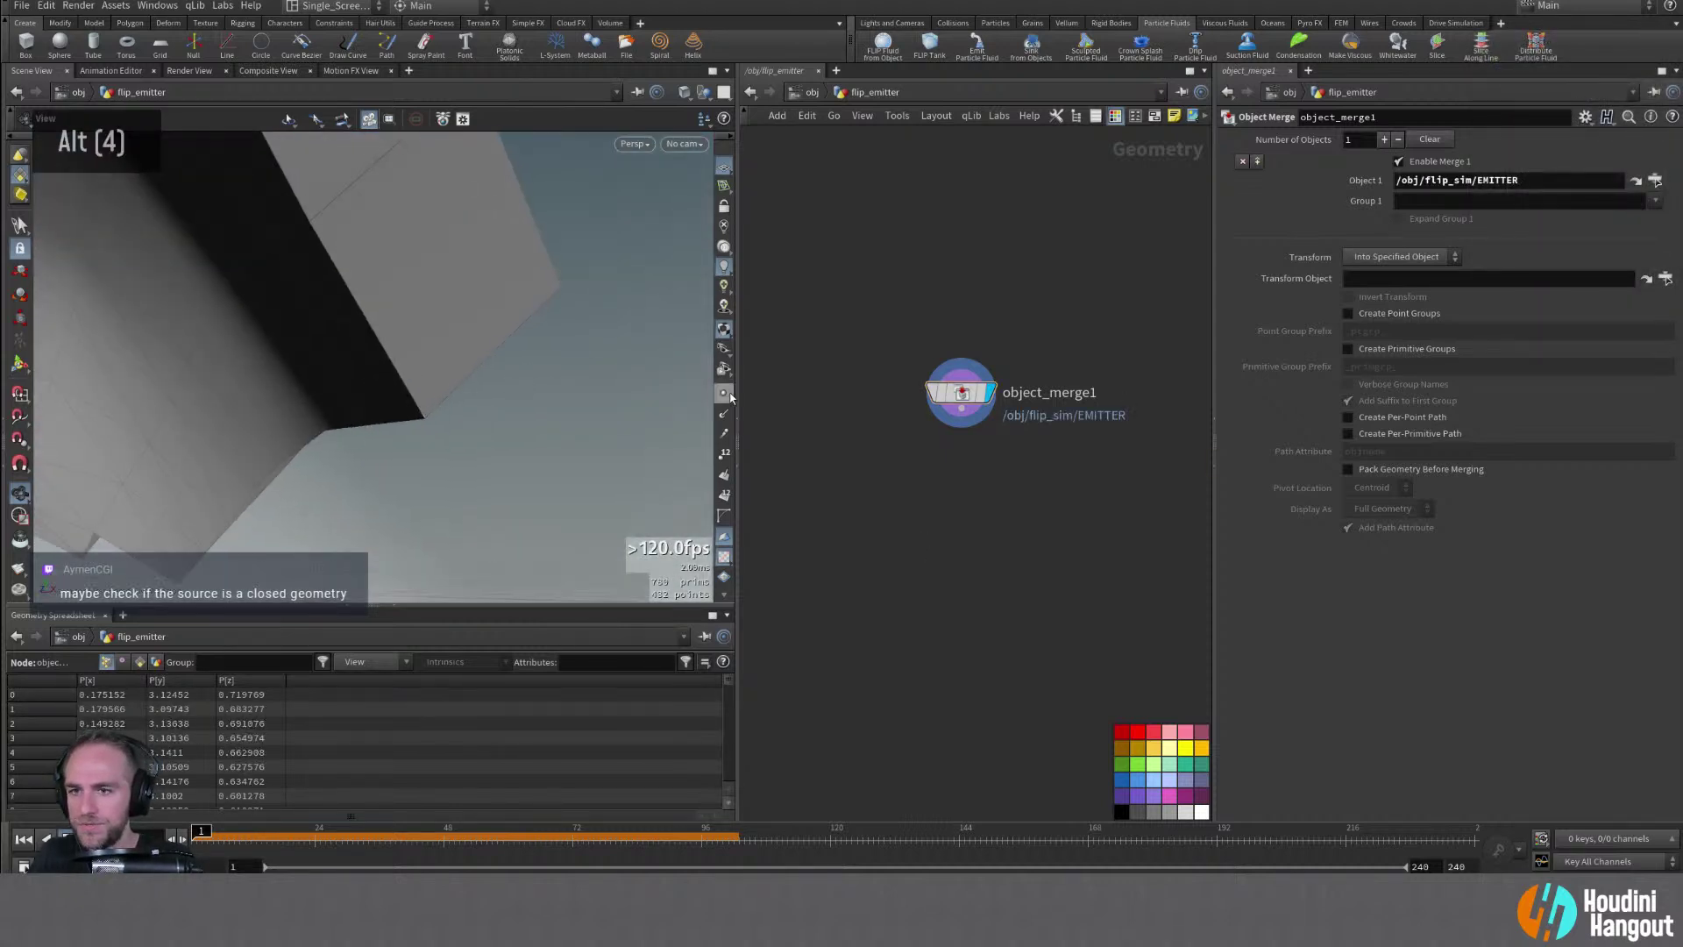
alt+right_drag(410, 316, 456, 281)
alt+drag(456, 281, 559, 221)
double_click(704, 93)
alt+right_drag(438, 351, 406, 307)
alt+drag(406, 308, 596, 338)
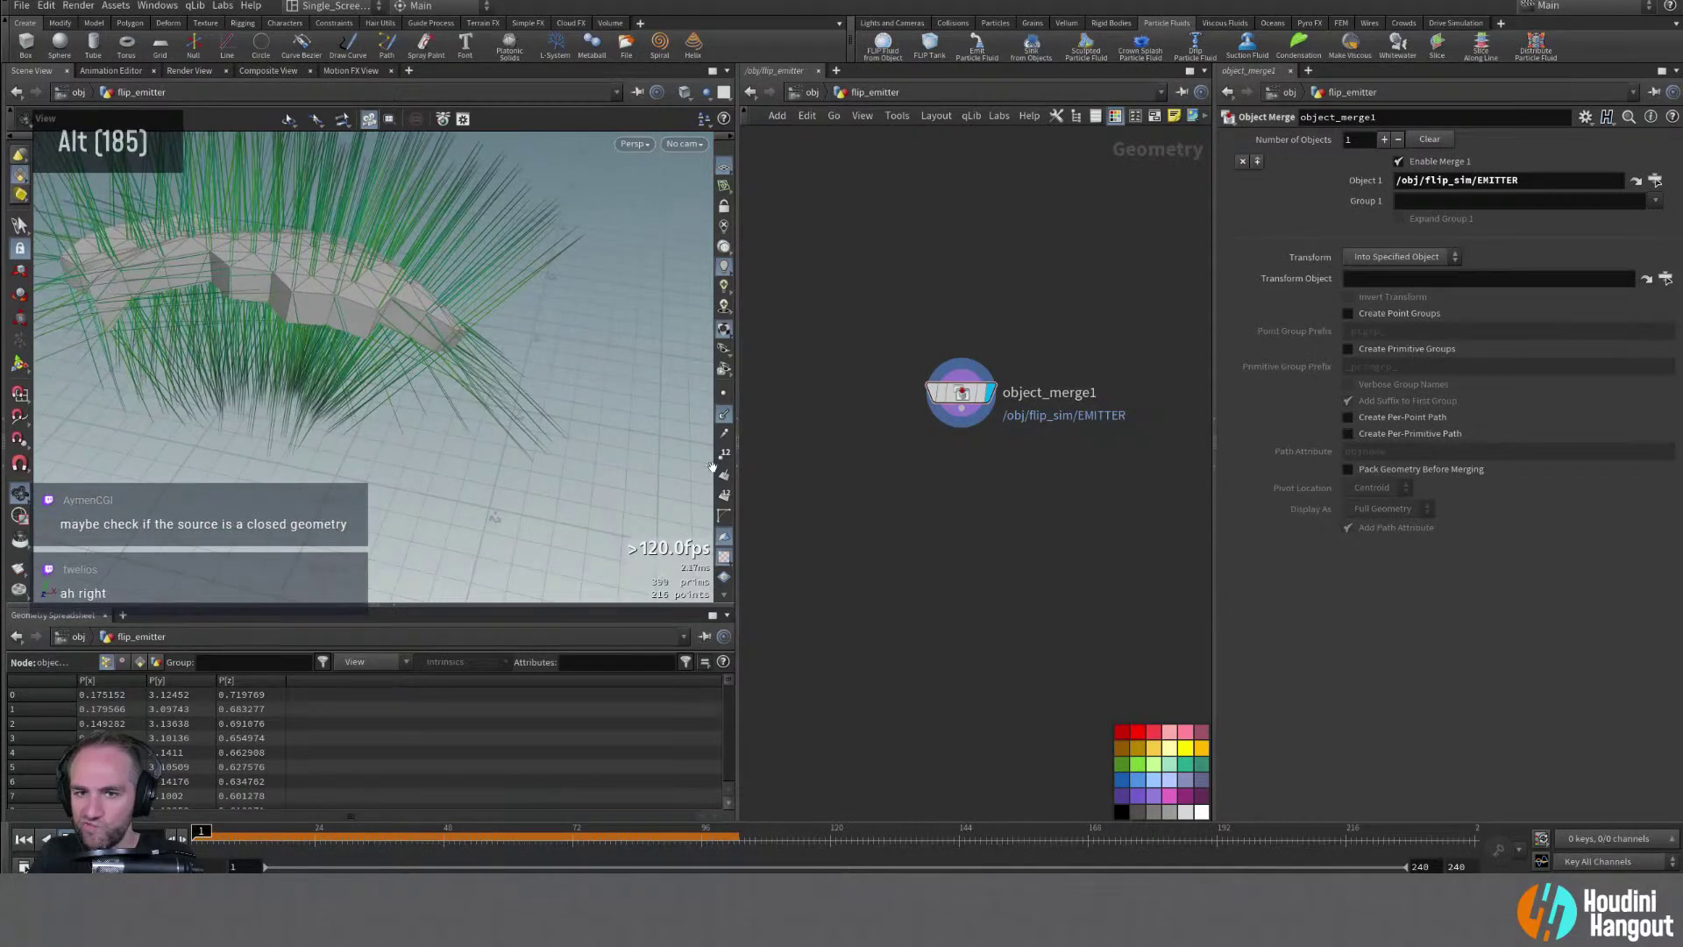
Swap the point normals for point numbers and examine the points along the patch's side edges
double_click(661, 455)
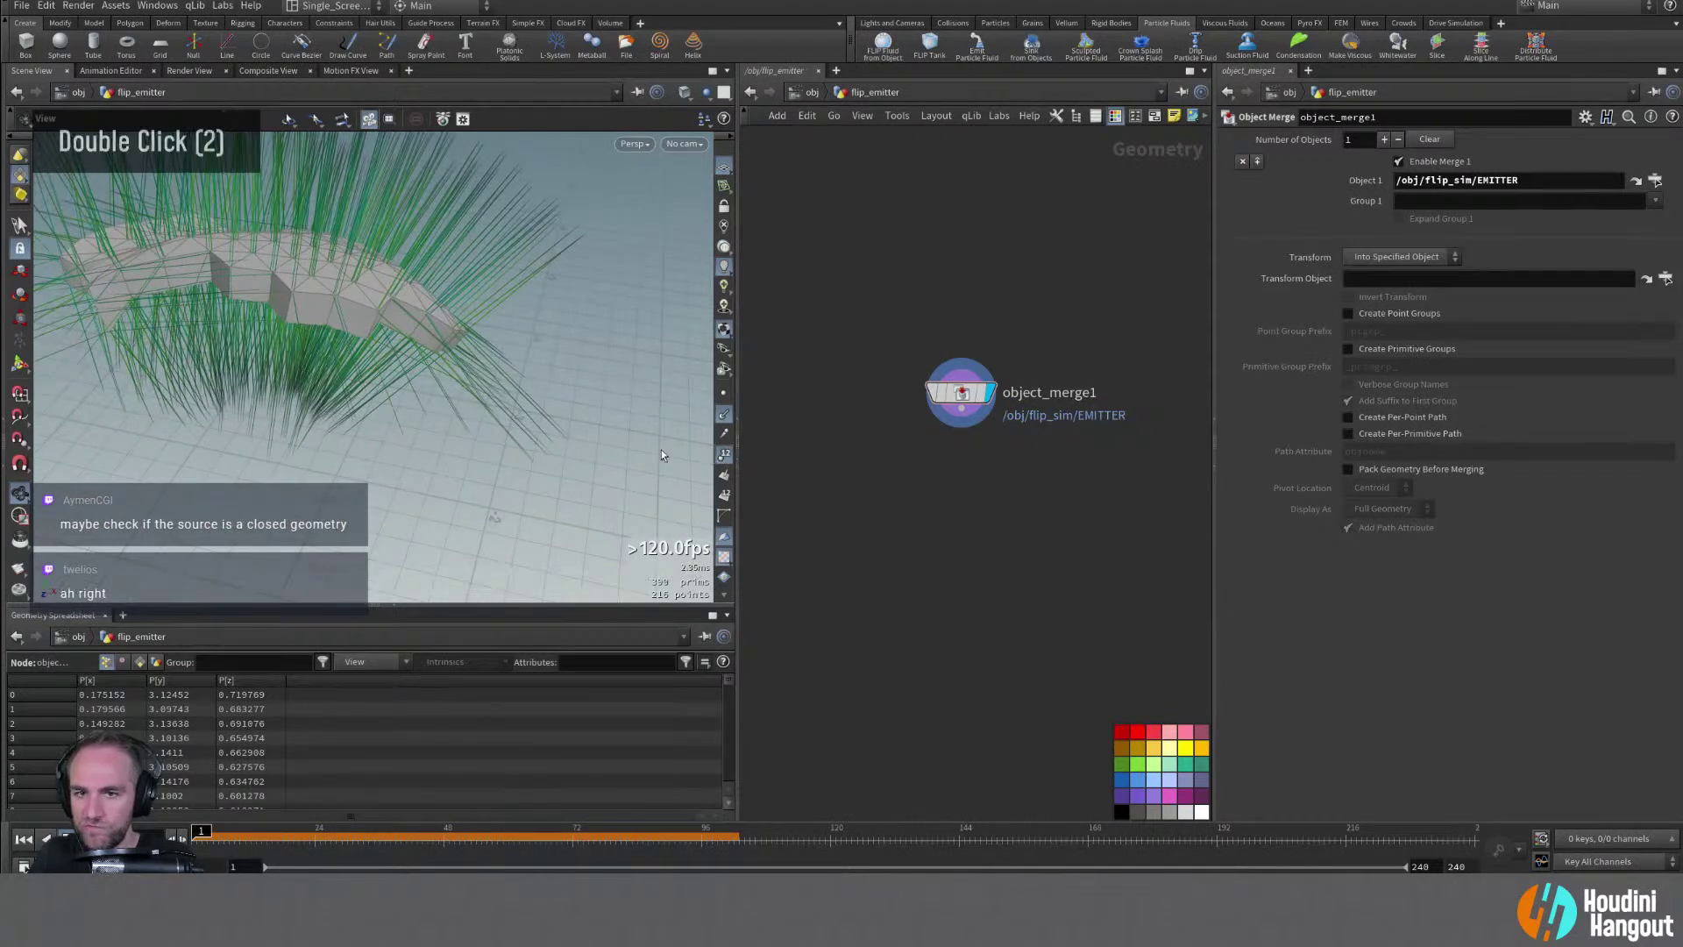
click(724, 424)
alt+right_drag(490, 351, 456, 351)
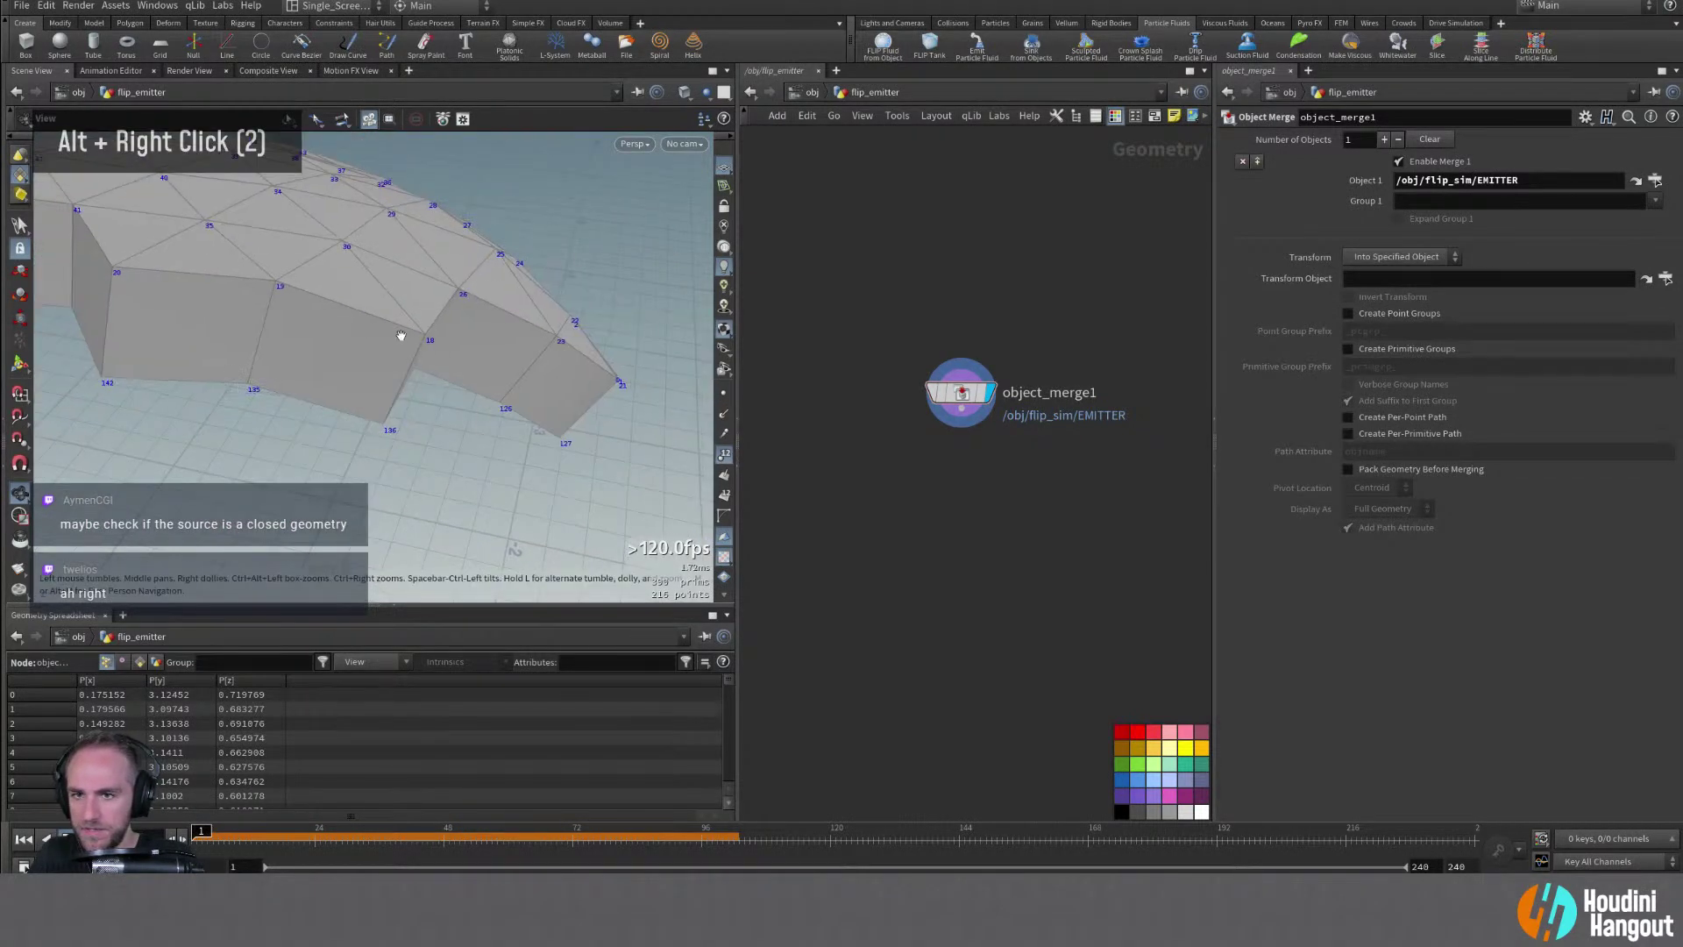
alt+drag(420, 333, 370, 321)
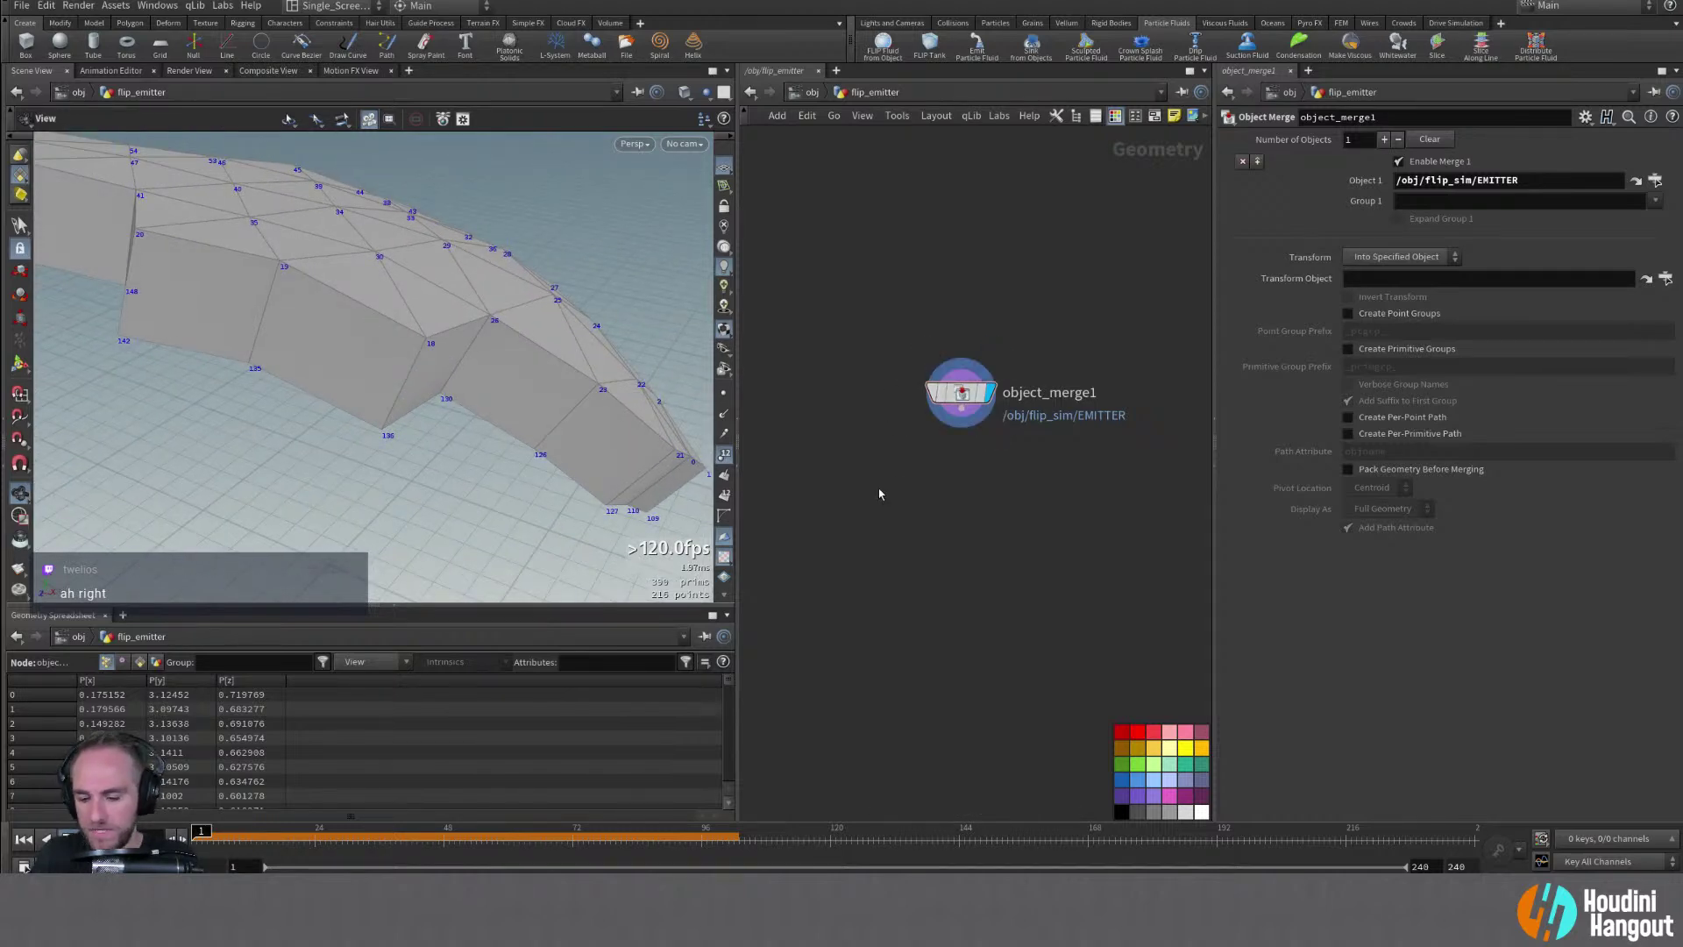
Return to the object level and run Emit Particle Fluid on flip_emitter without choosing an existing fluid object
key(u)
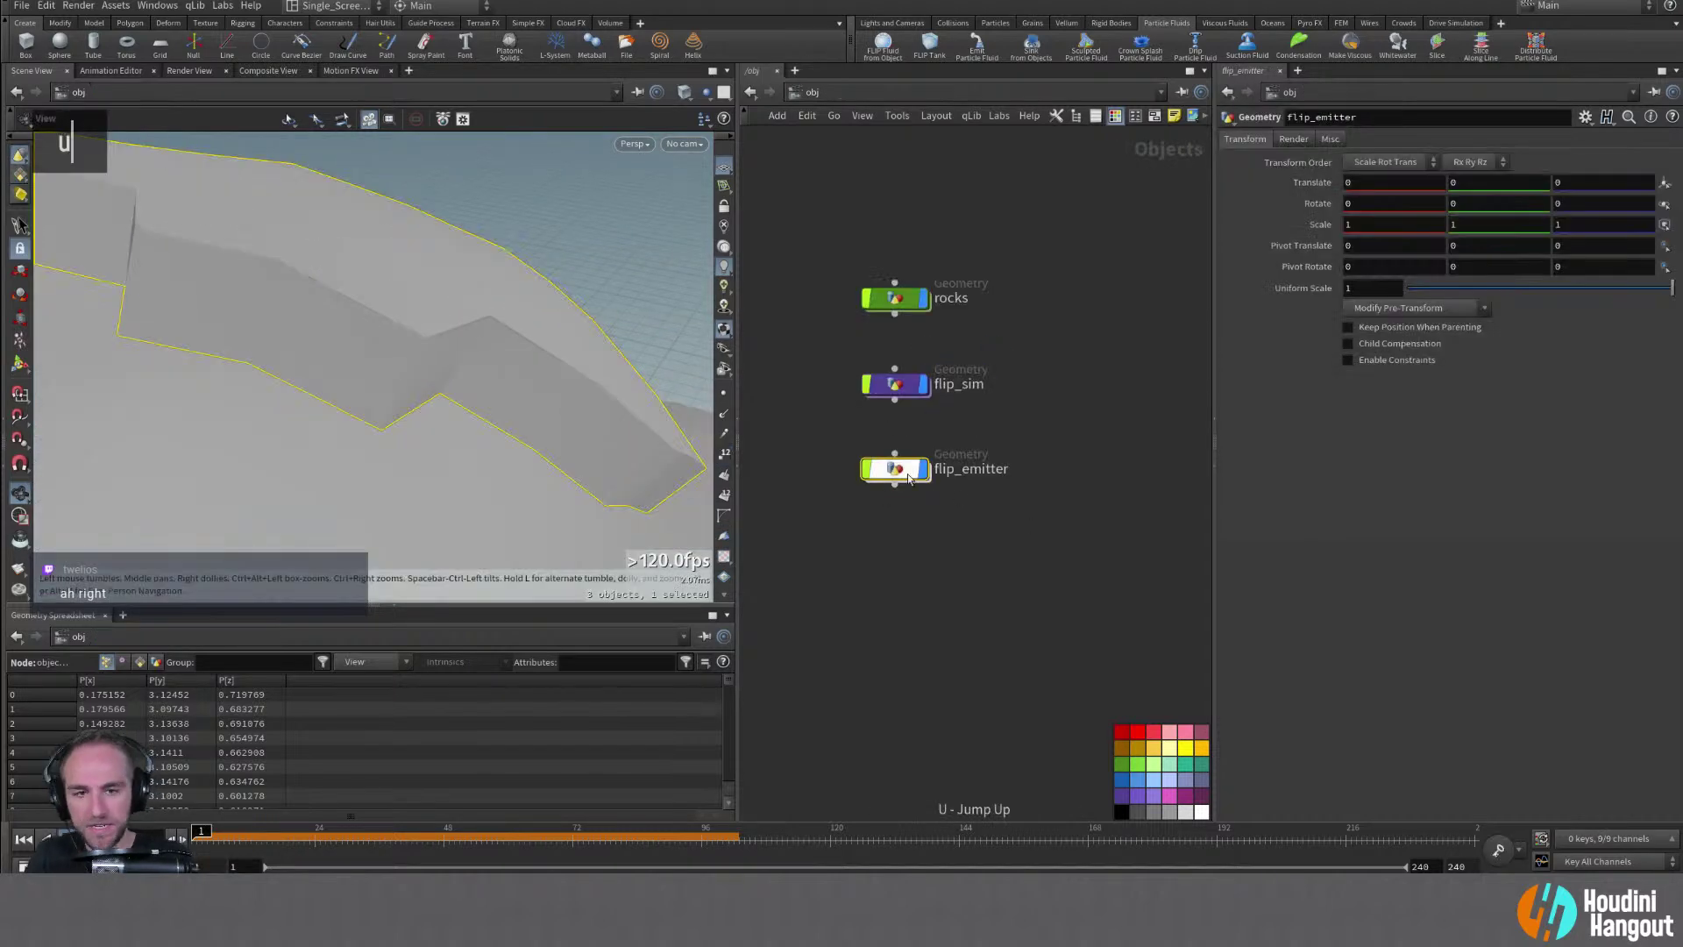
click(976, 50)
key(Return)
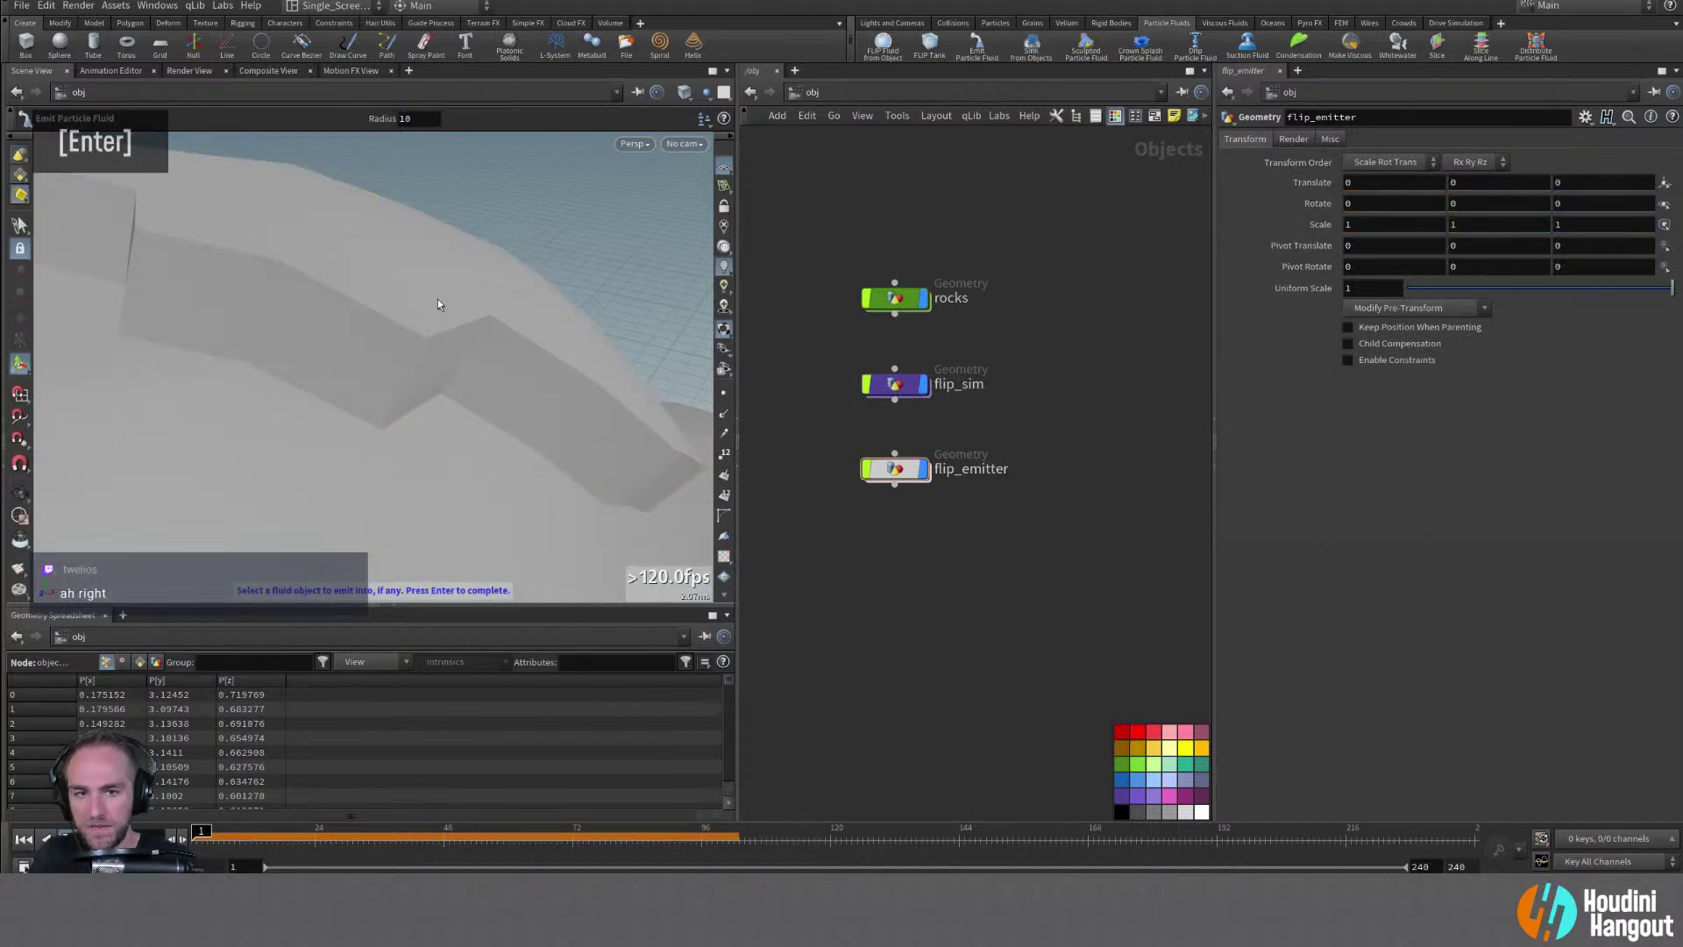
Tidy the new FLIP nodes around flipsolver2 in dopnet1 and view the particle settings of source_surface_from_flip_emitter
alt+right_drag(990, 617, 941, 618)
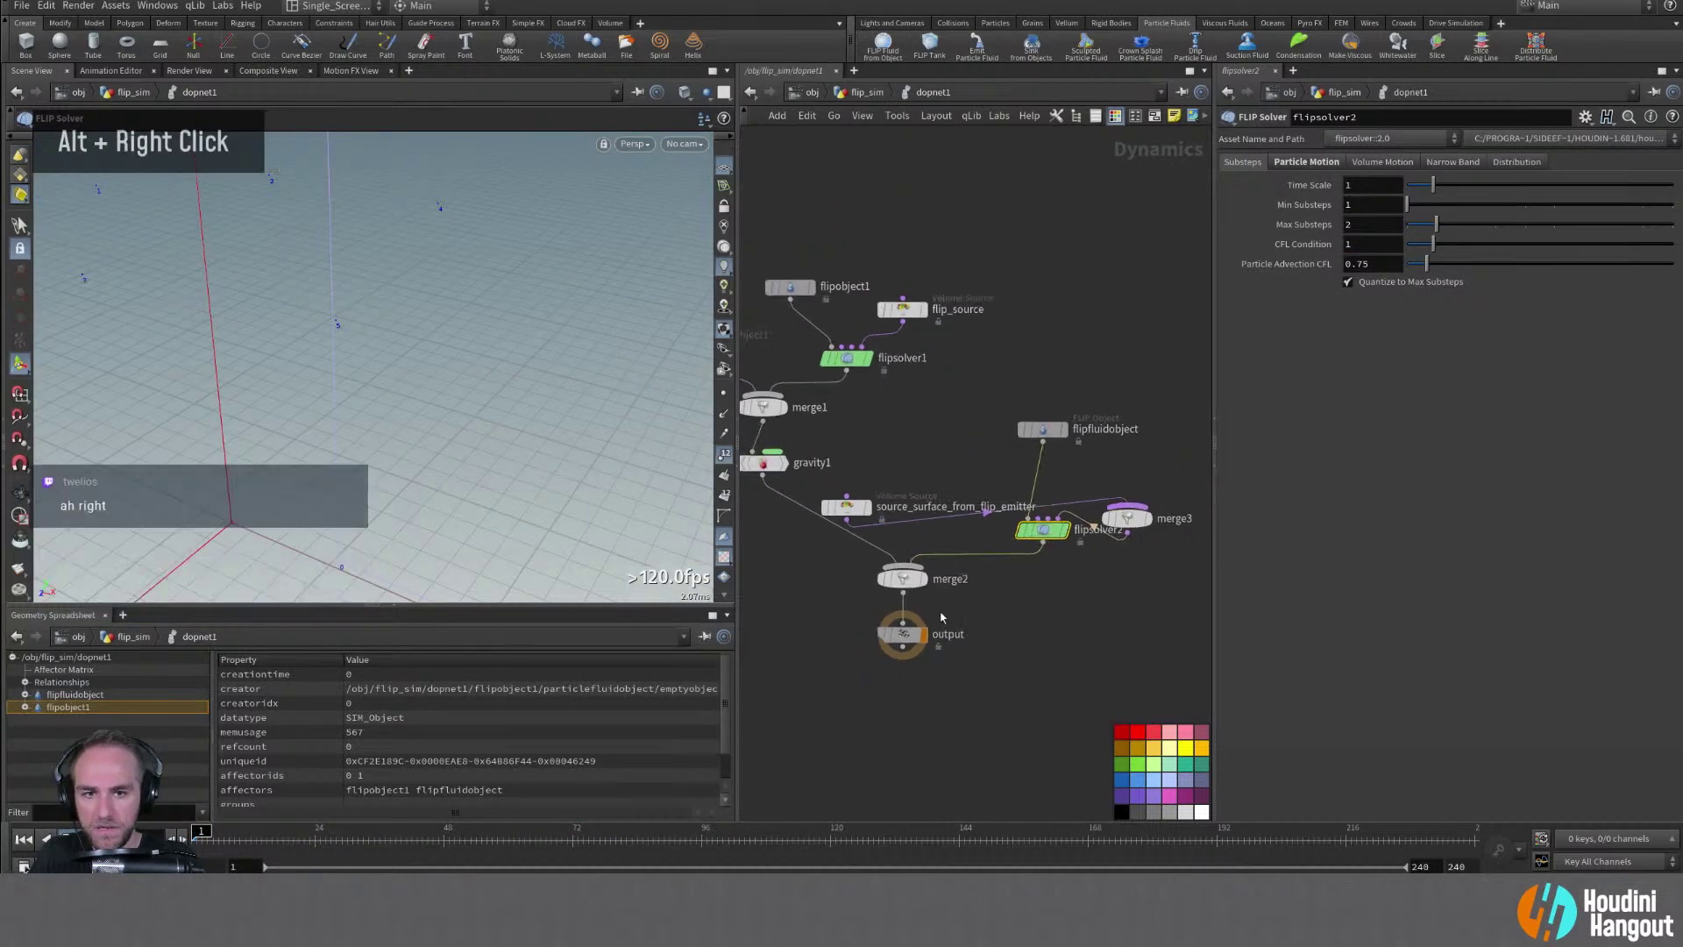
drag(846, 507, 1170, 462)
drag(1126, 518, 1097, 480)
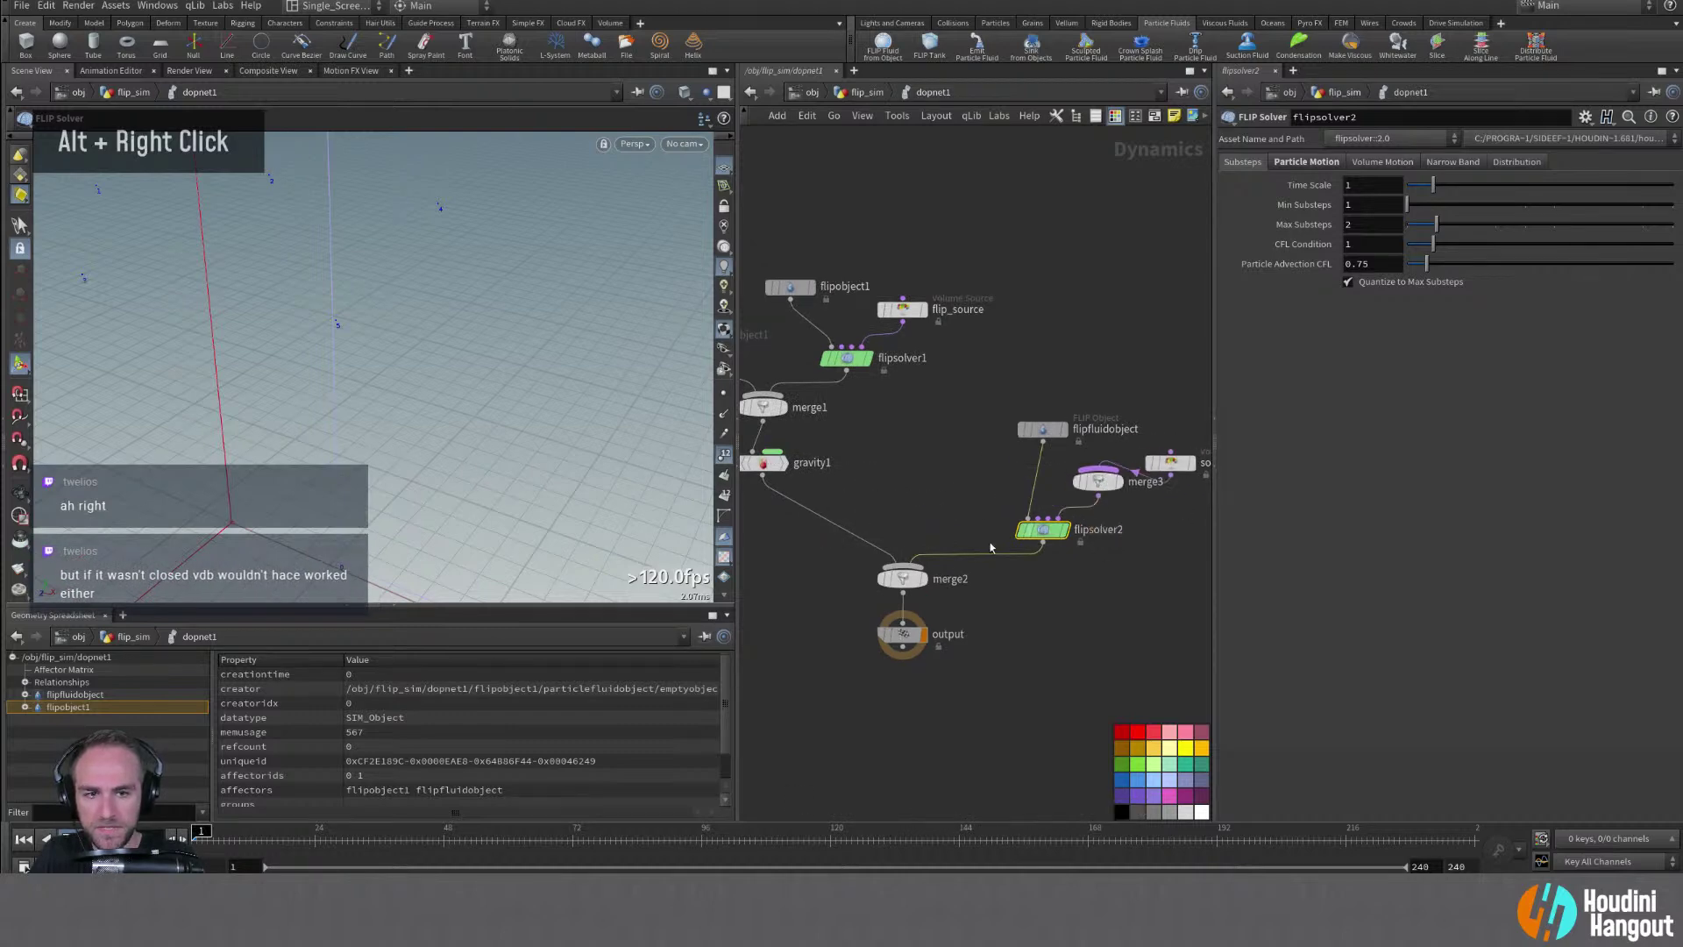
alt+middle_drag(990, 547, 1048, 566)
alt+middle_drag(1026, 499, 922, 520)
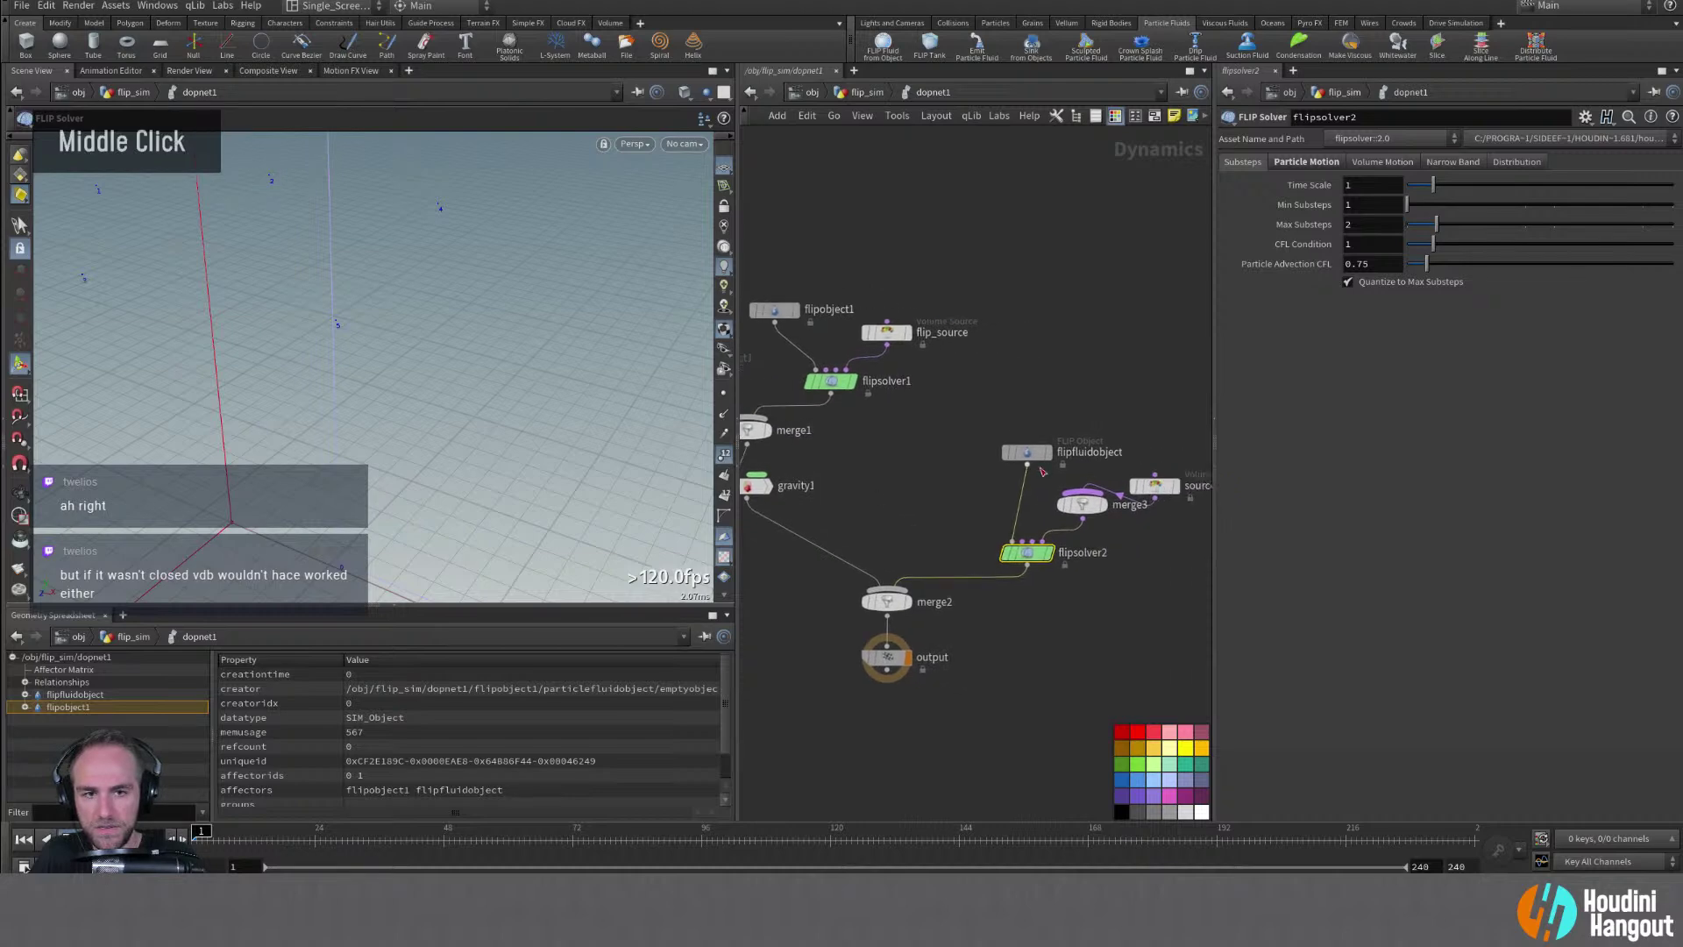
drag(1153, 485, 1107, 436)
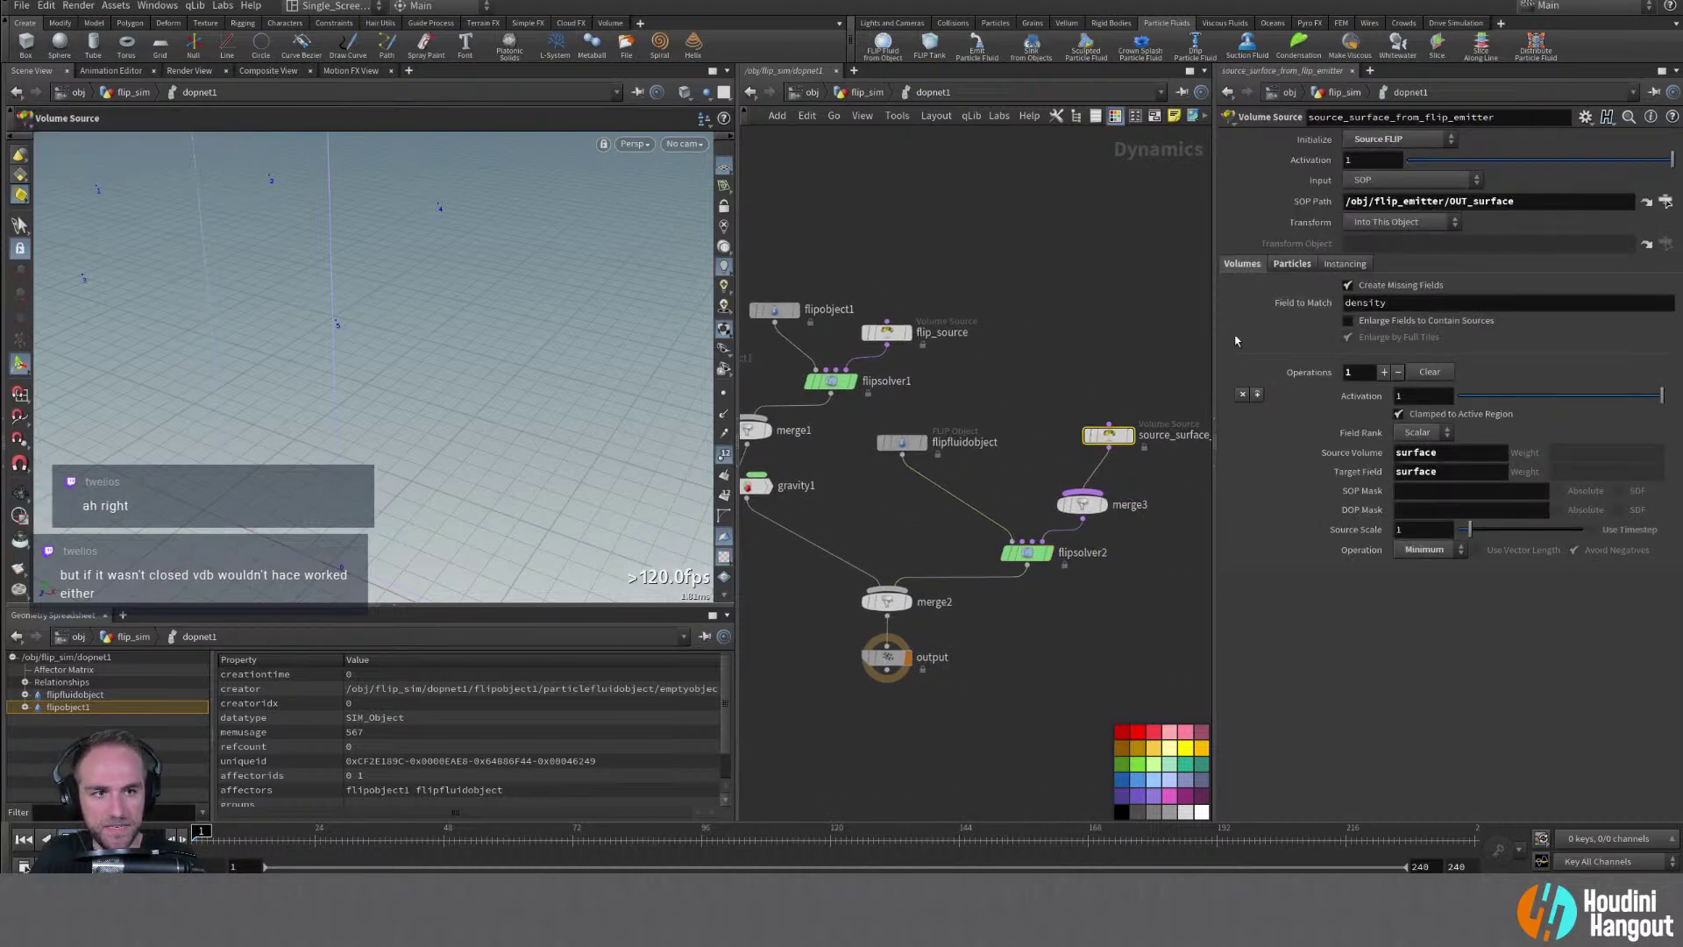
click(1293, 263)
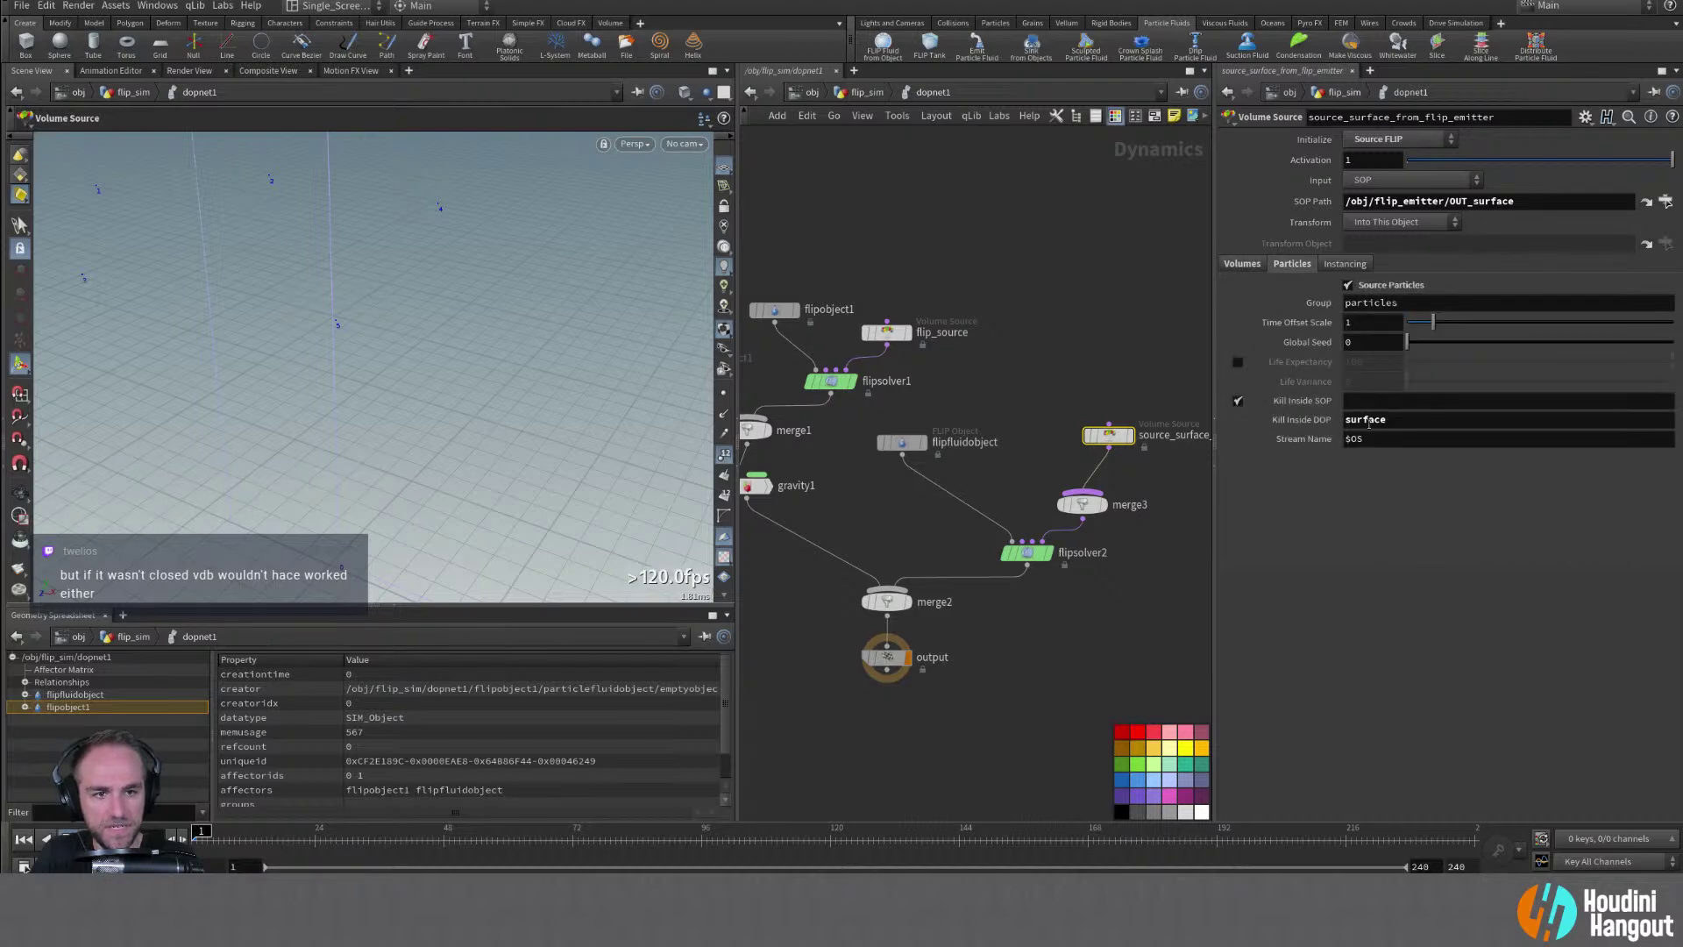
Examine the settings of flipfluidobject and flipobject1 in the DOP network, tidying the positions of merge3 and flipfluidobject
drag(1083, 517, 1099, 516)
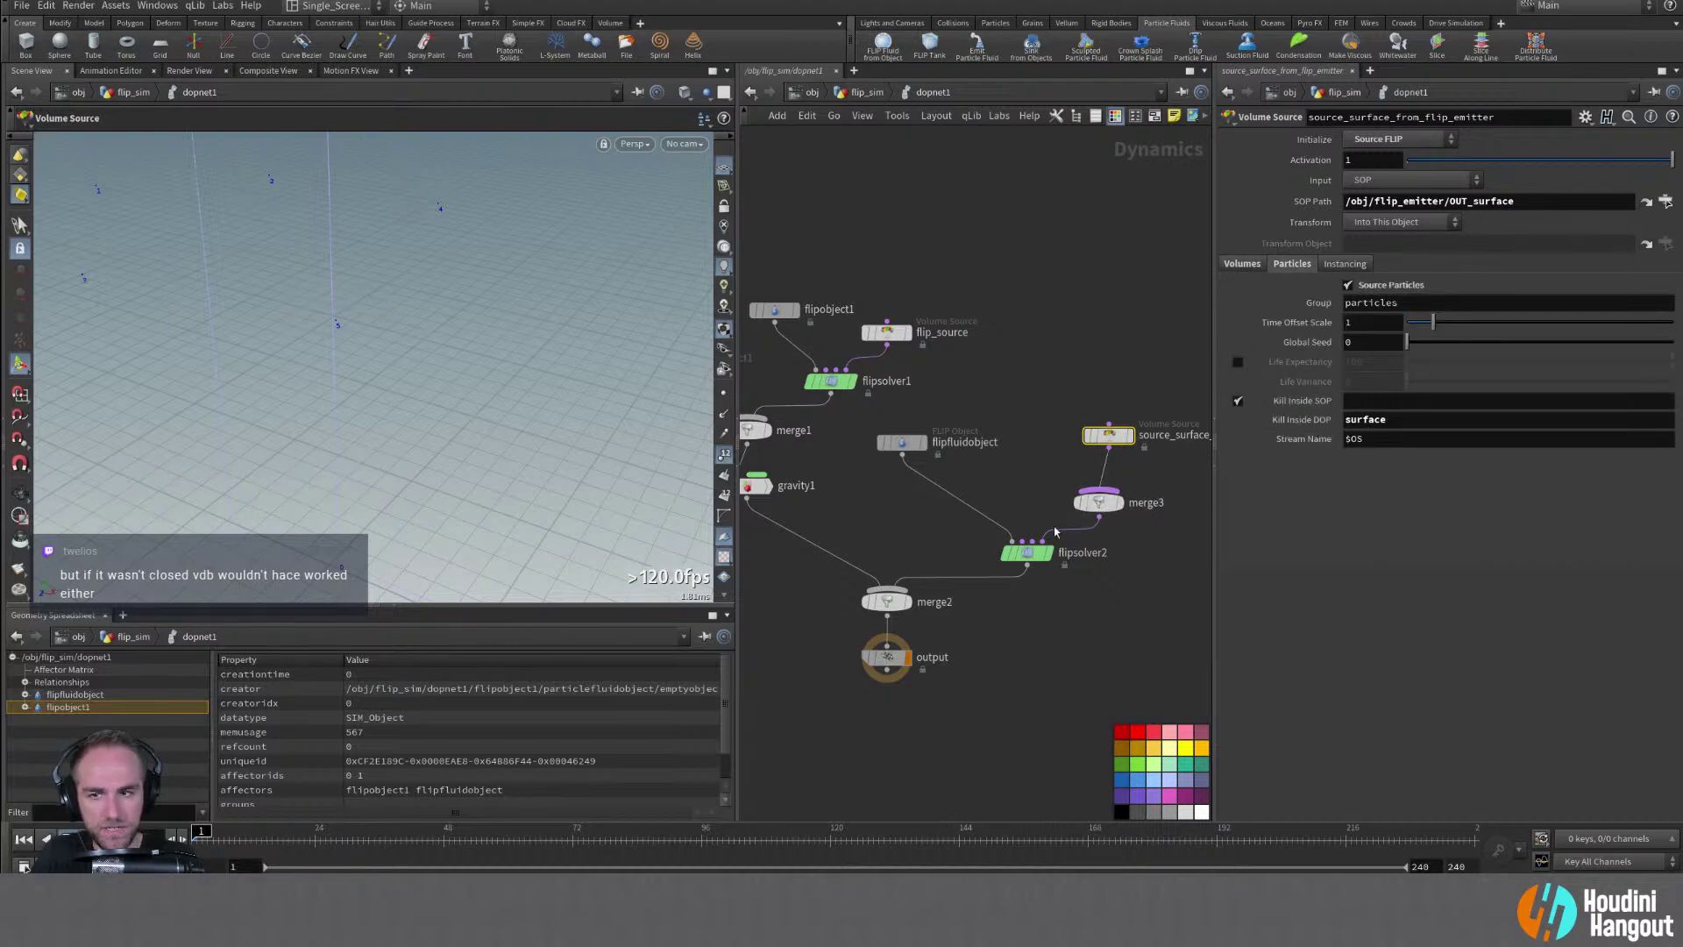
alt+right_drag(490, 263, 214, 307)
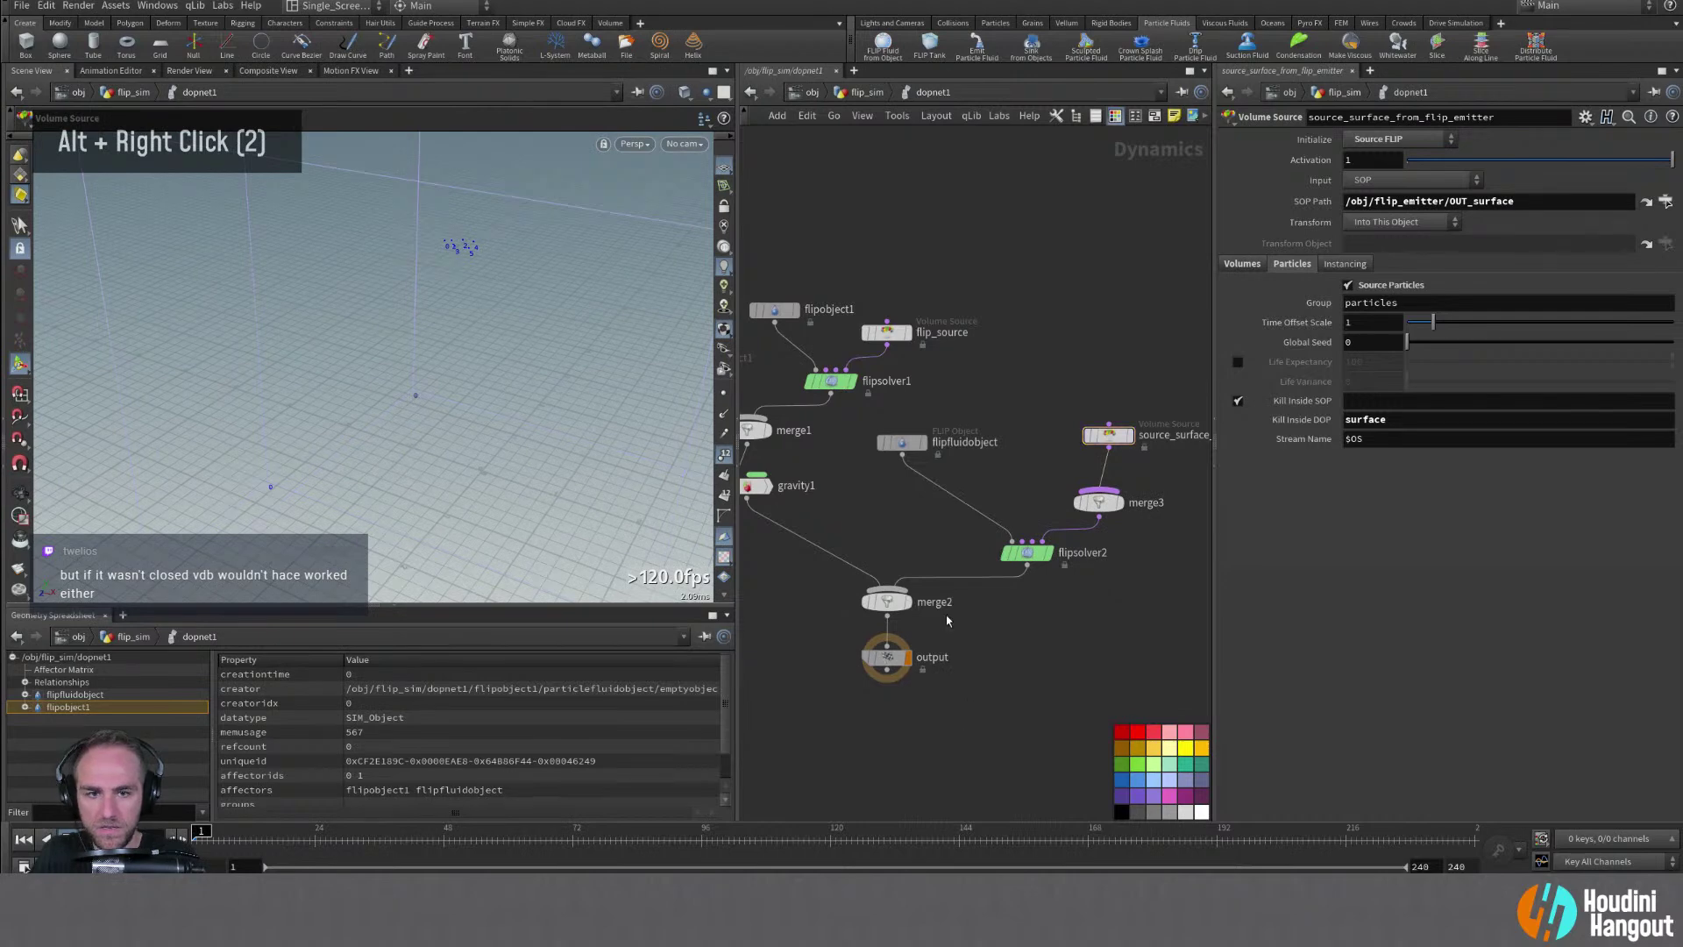
drag(905, 454, 932, 471)
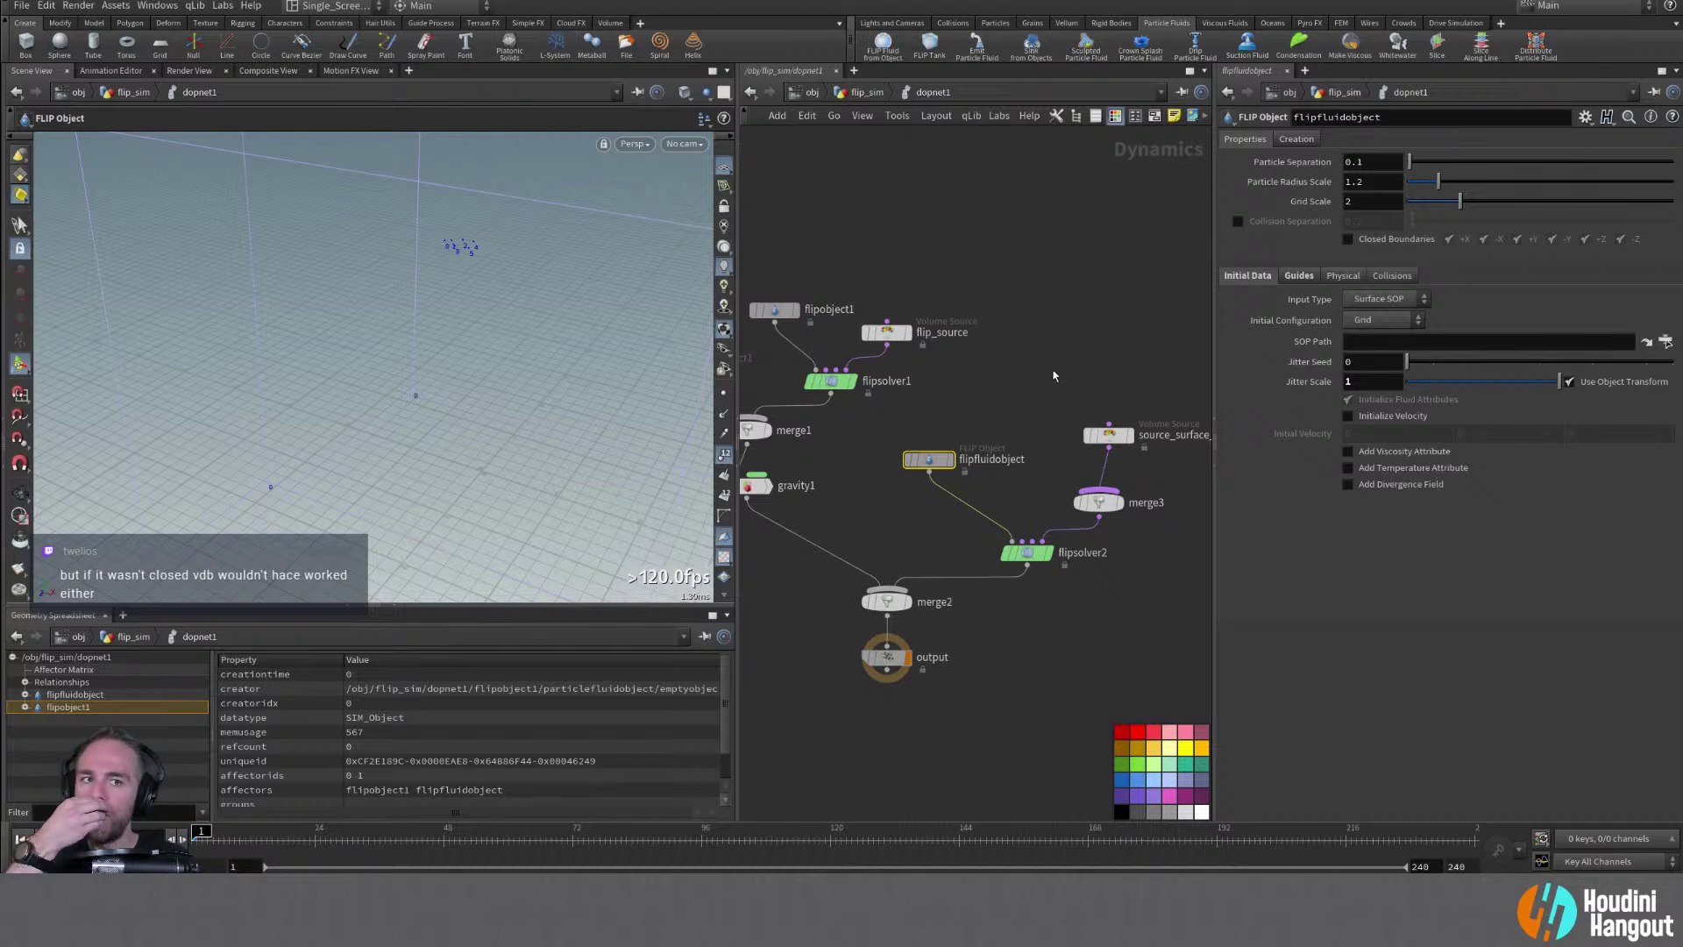
middle_drag(827, 471, 931, 476)
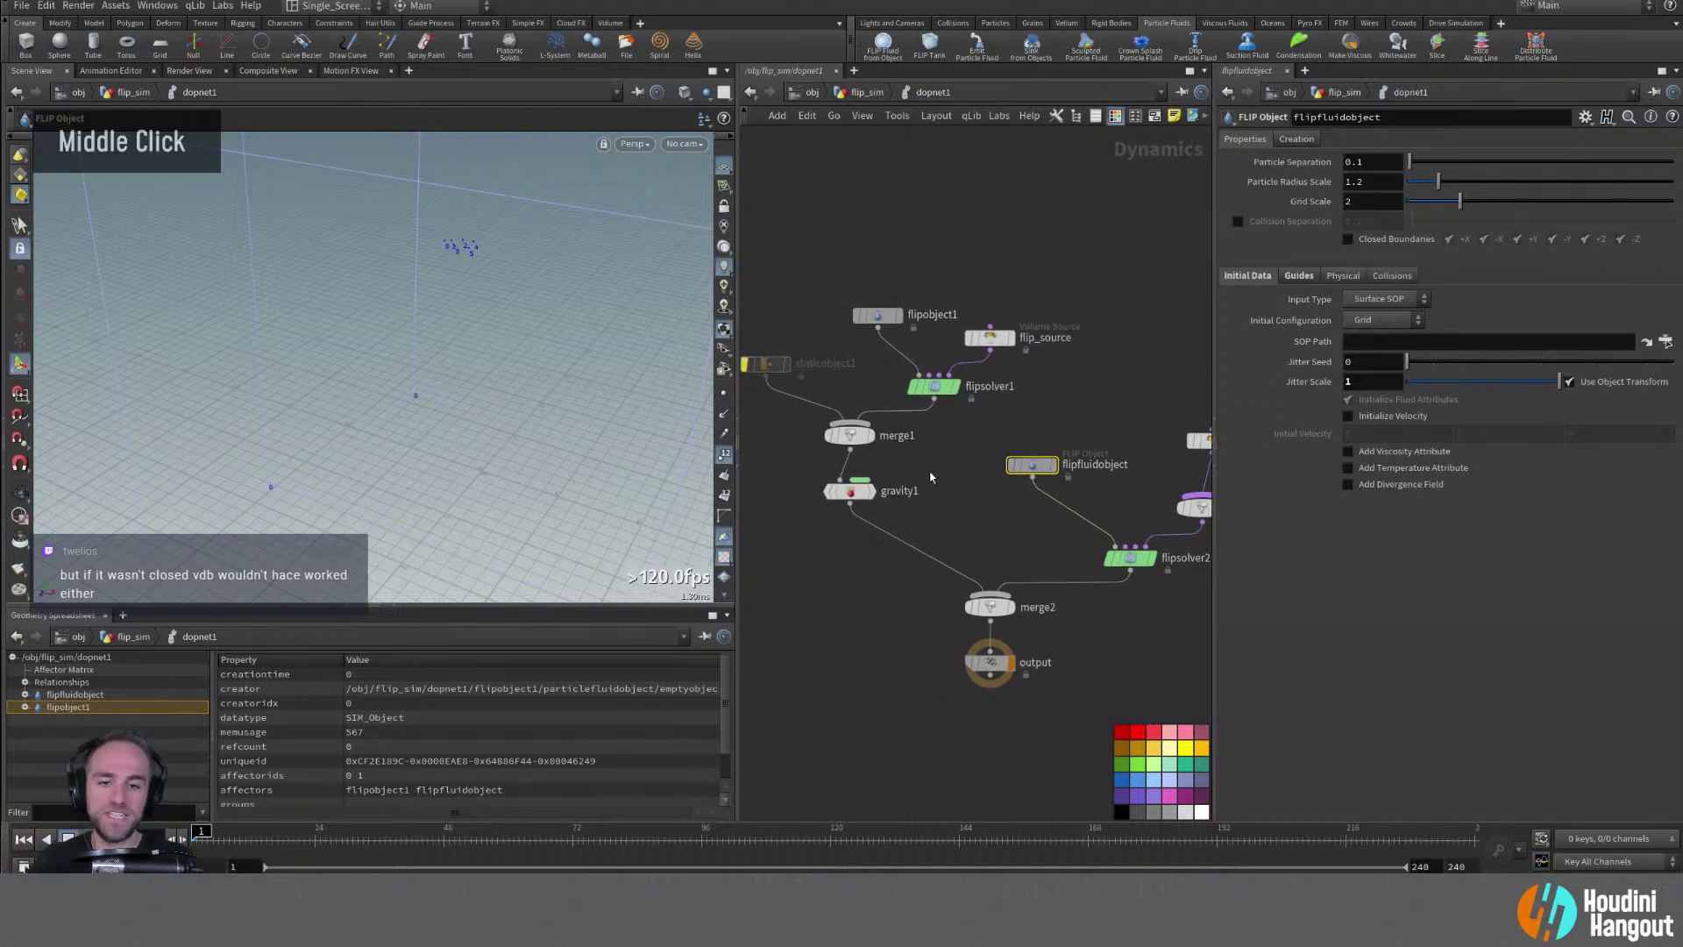
click(877, 315)
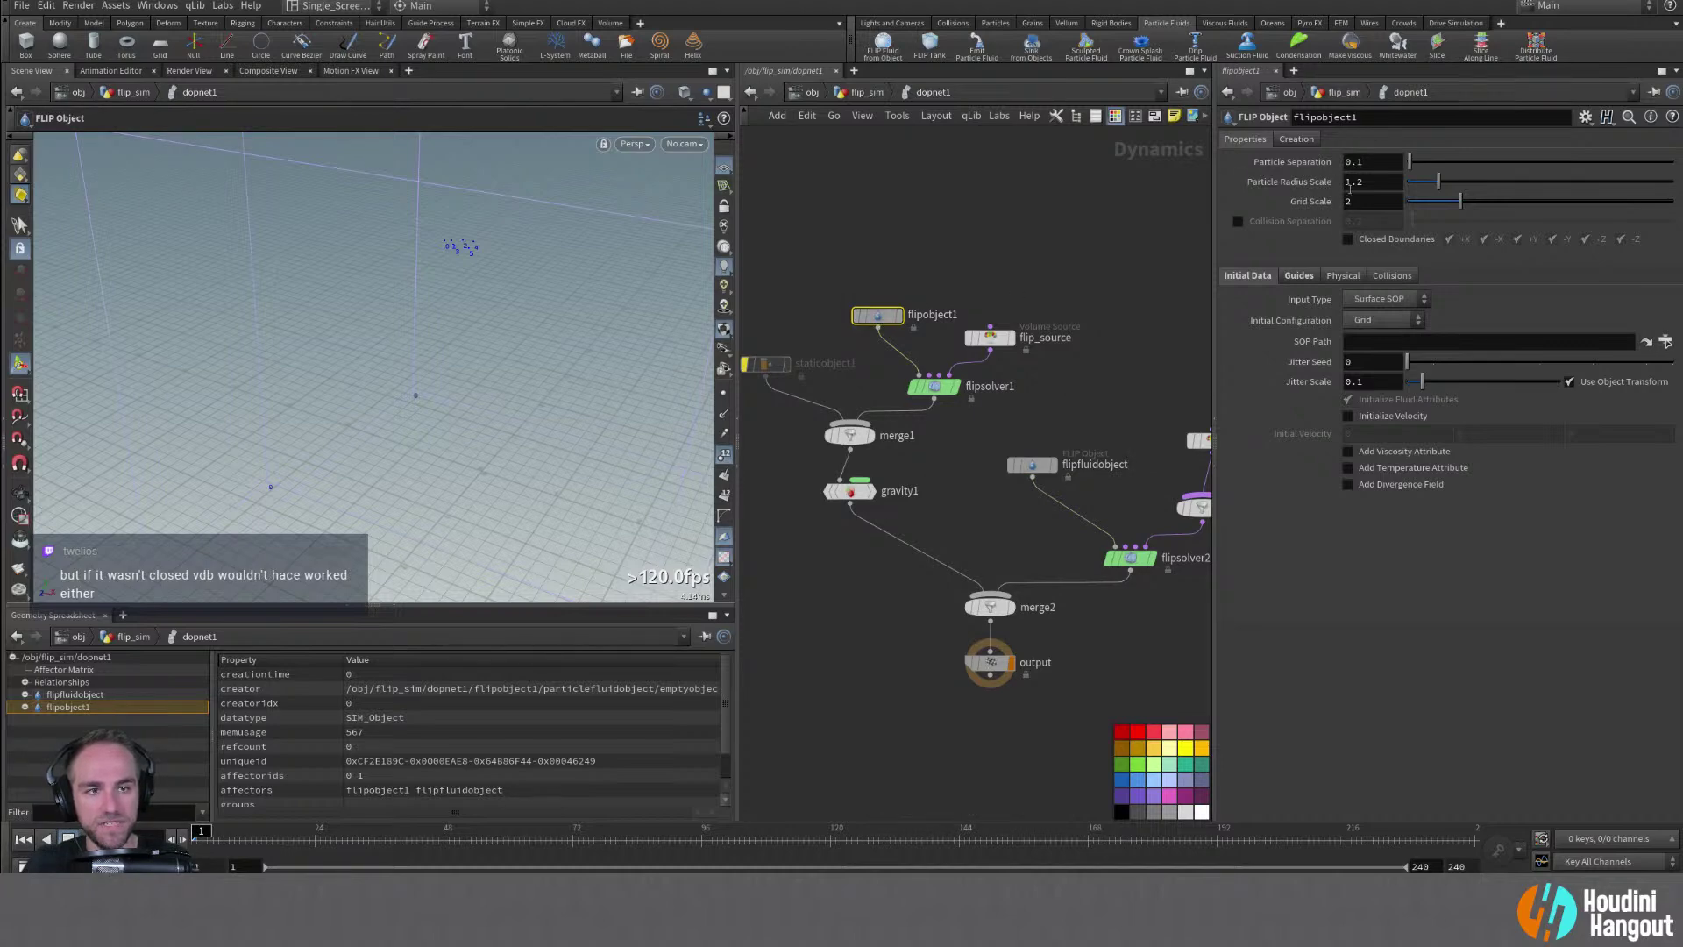
middle_drag(1155, 412, 1076, 402)
key(u)
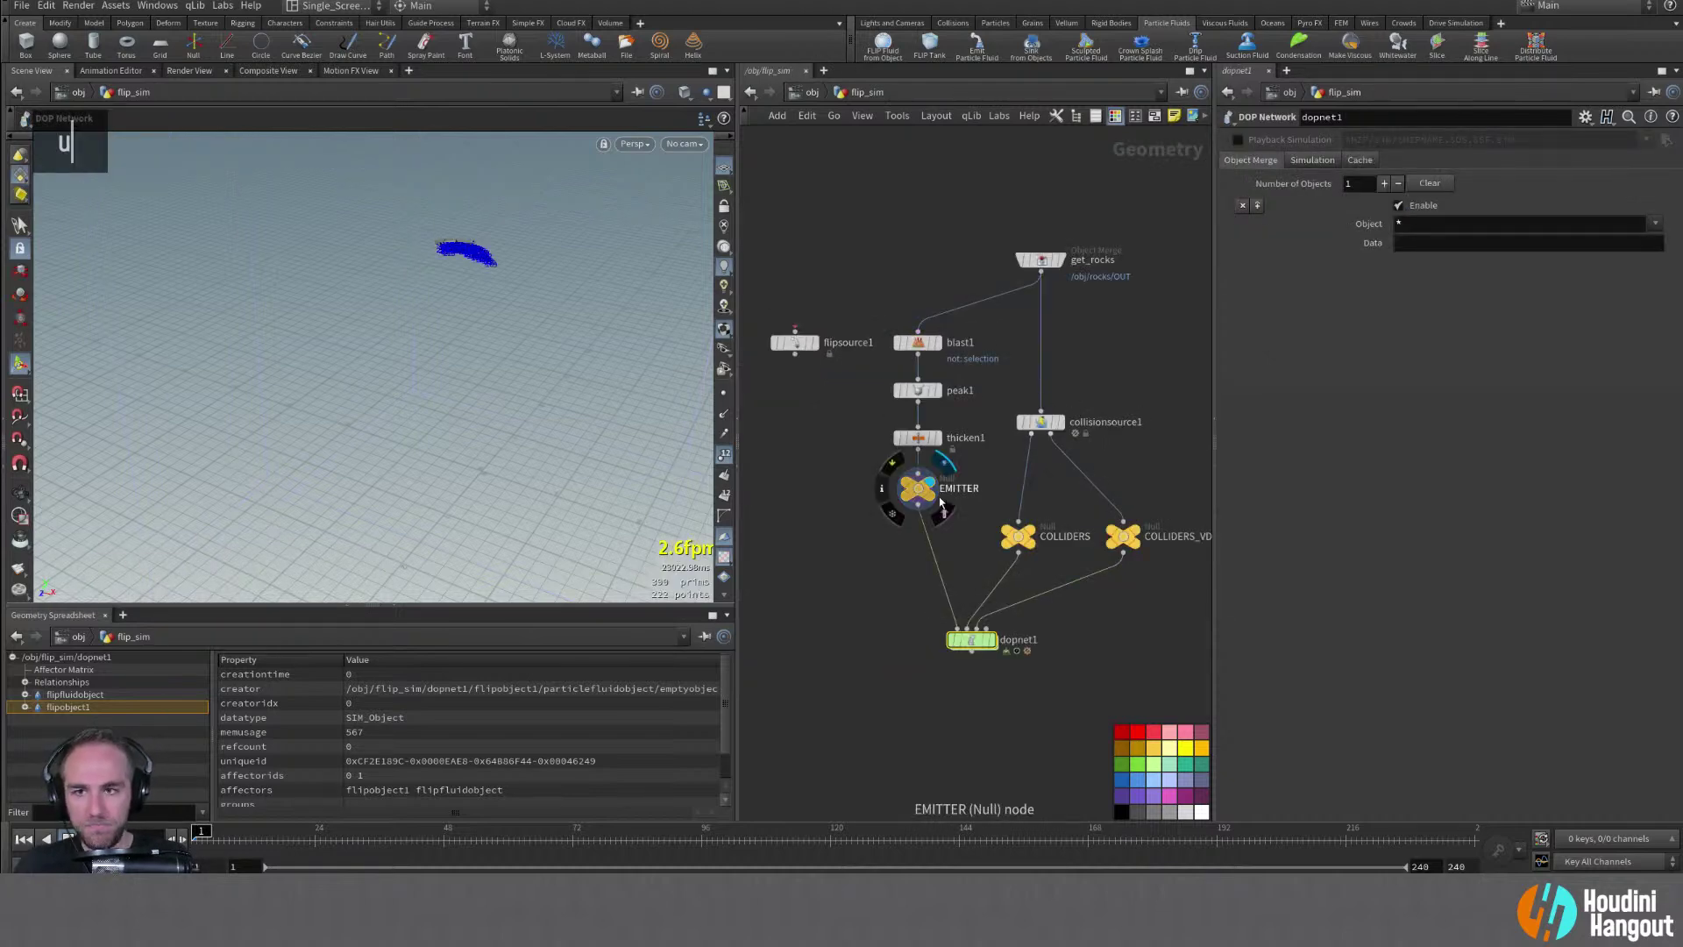
double_click(973, 640)
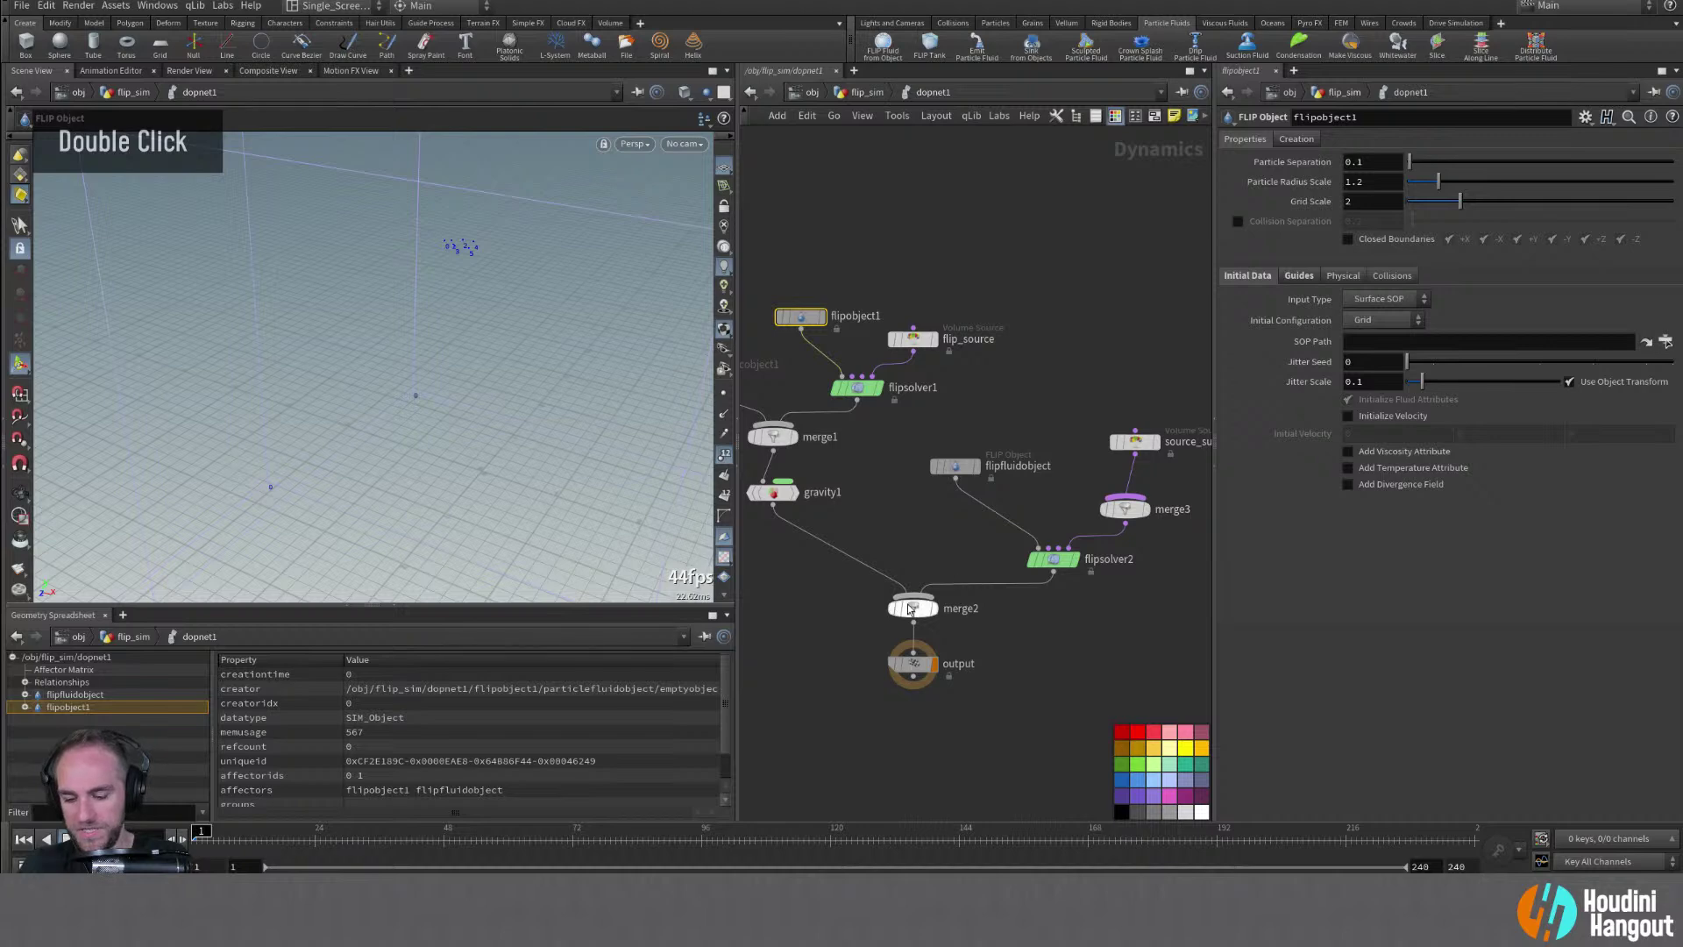
Take merge2 out of the chain and wire gravity1 directly into the output node
drag(916, 610, 1046, 616)
drag(911, 664, 802, 604)
middle_drag(816, 425, 918, 435)
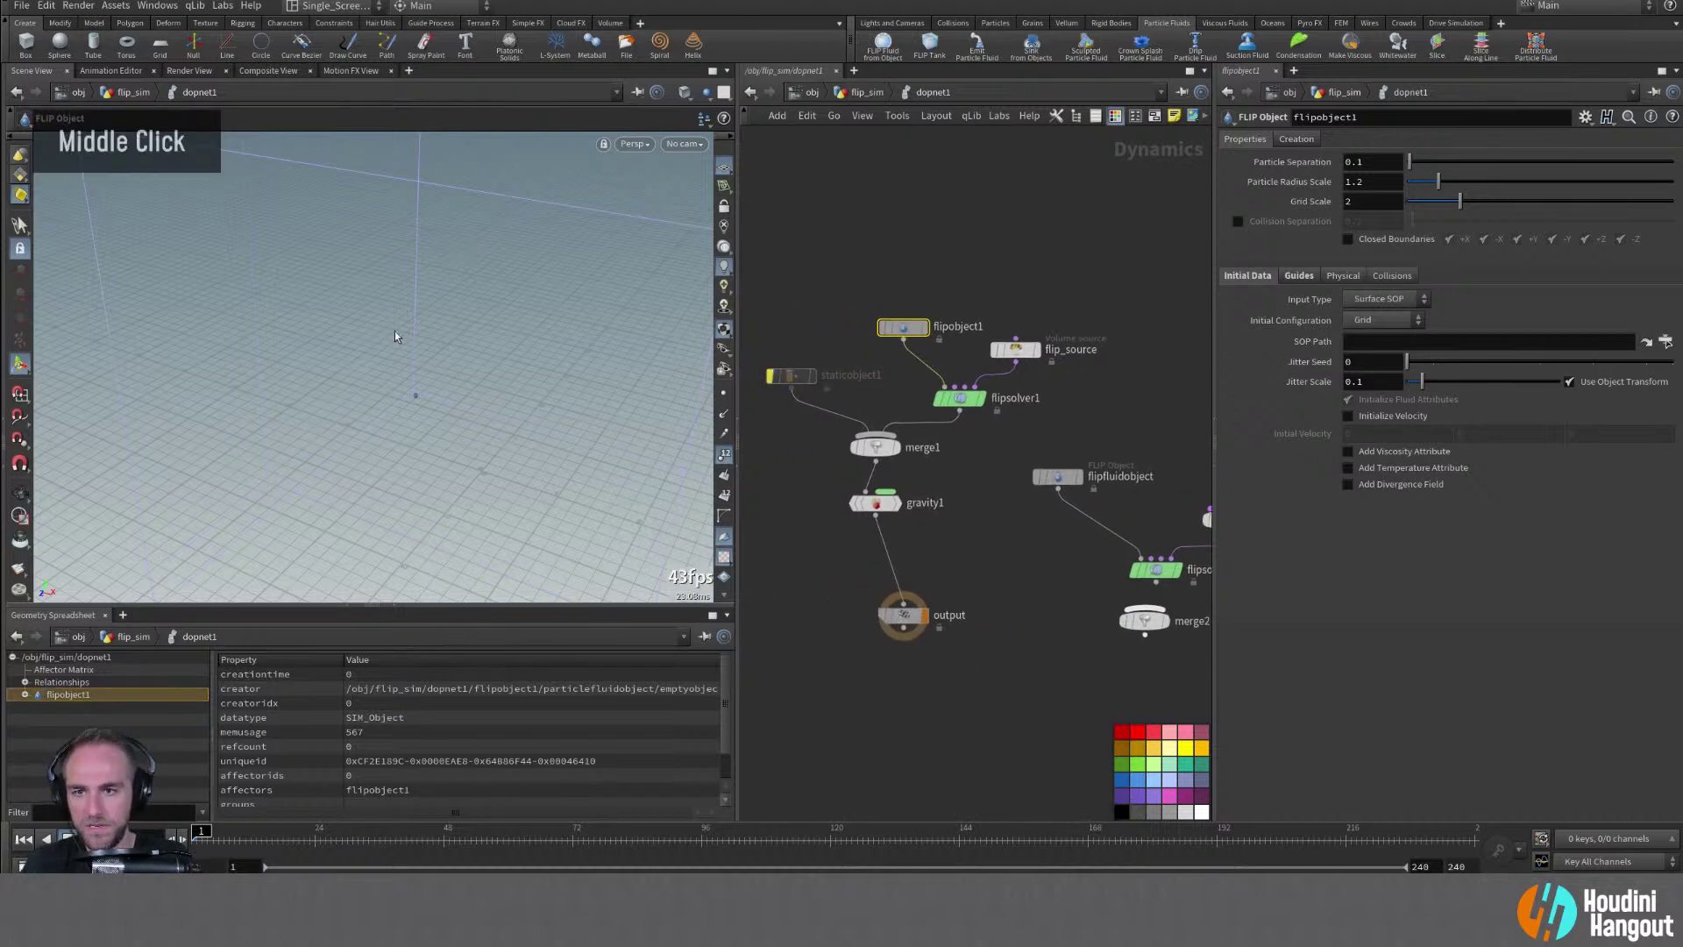
alt+right_drag(395, 337, 260, 394)
alt+drag(260, 394, 473, 368)
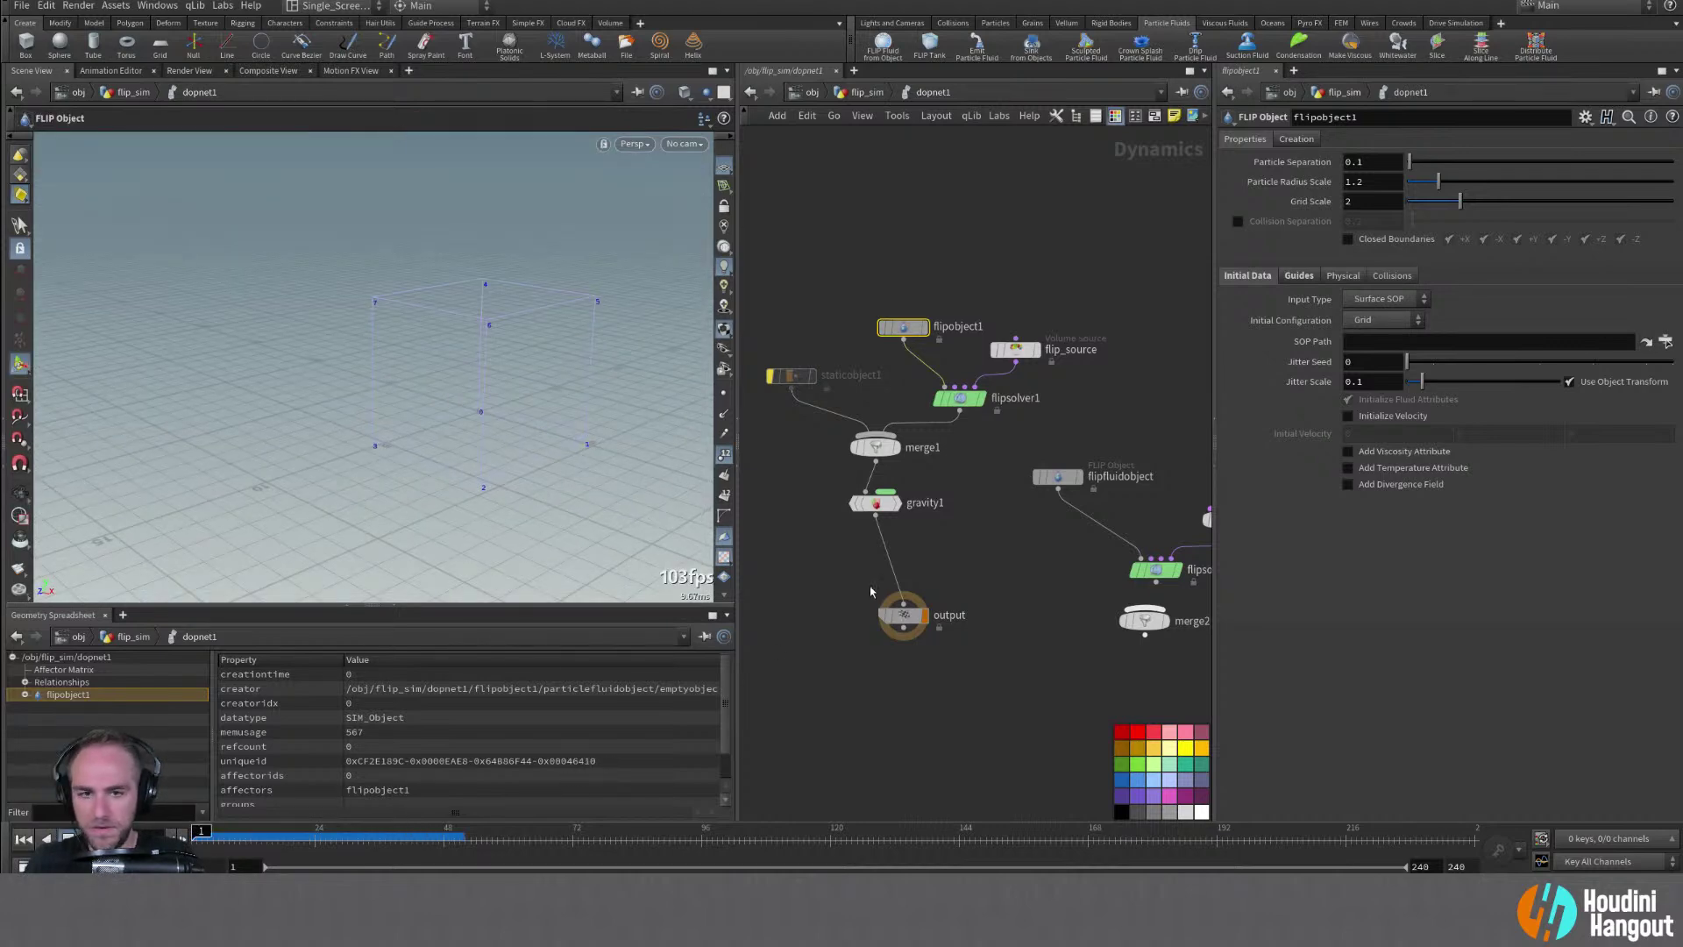
Insert the unconnected flipsource1 node between thicken1 and the EMITTER null in the flip_sim network
key(u)
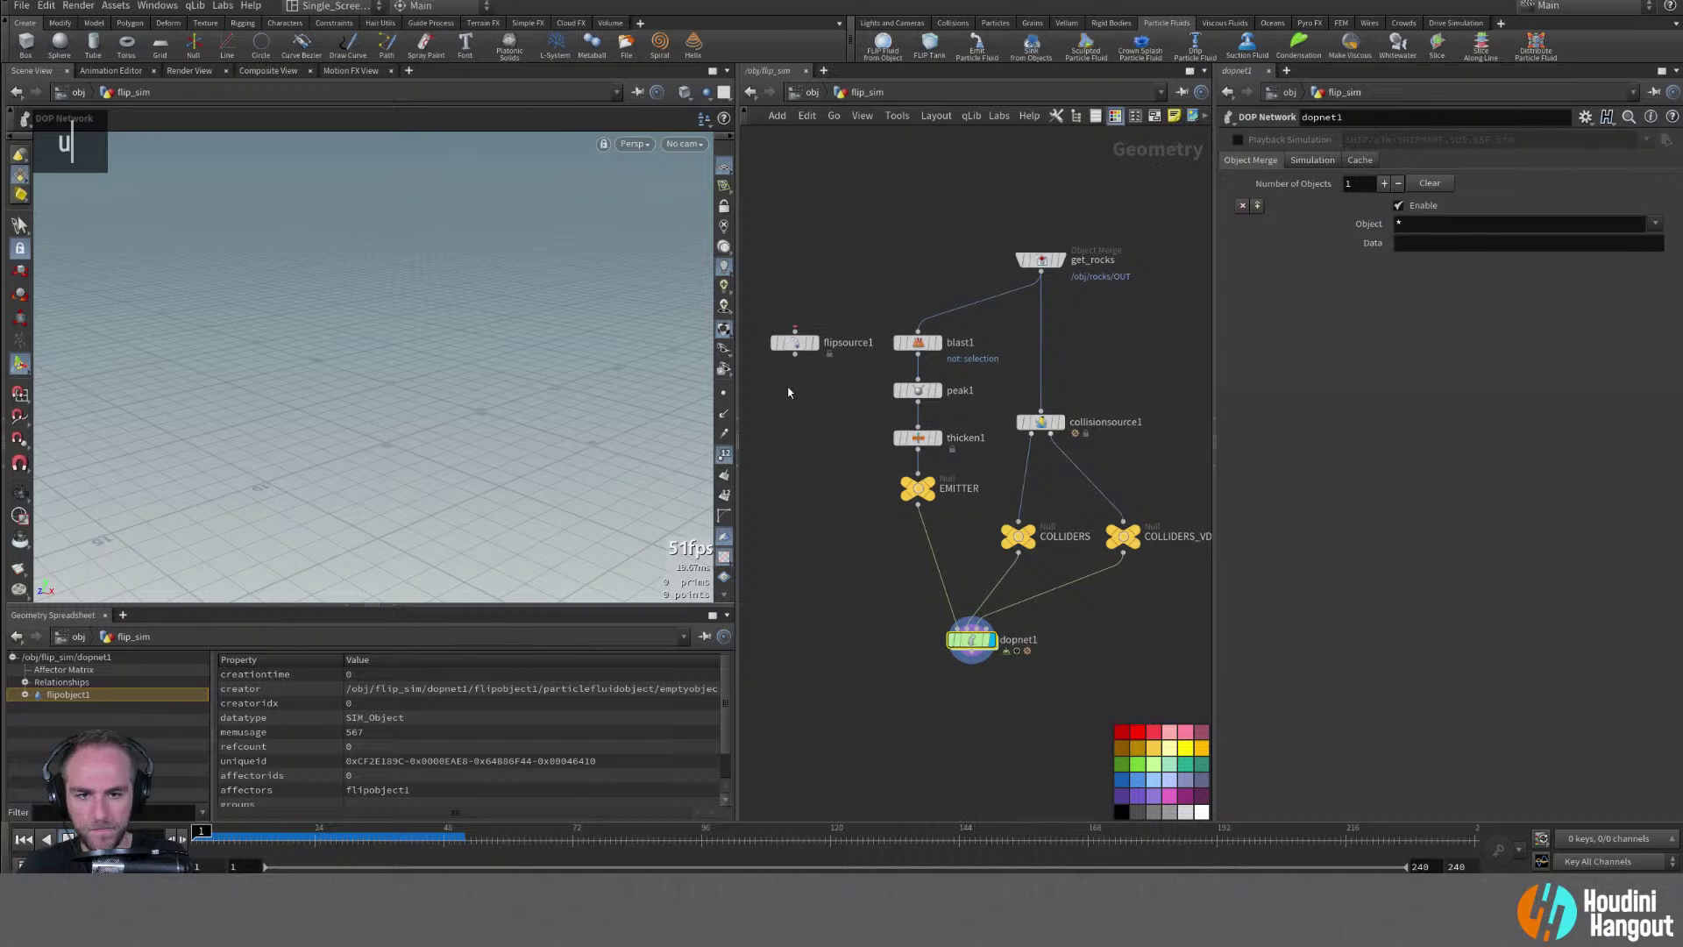
drag(795, 342, 919, 489)
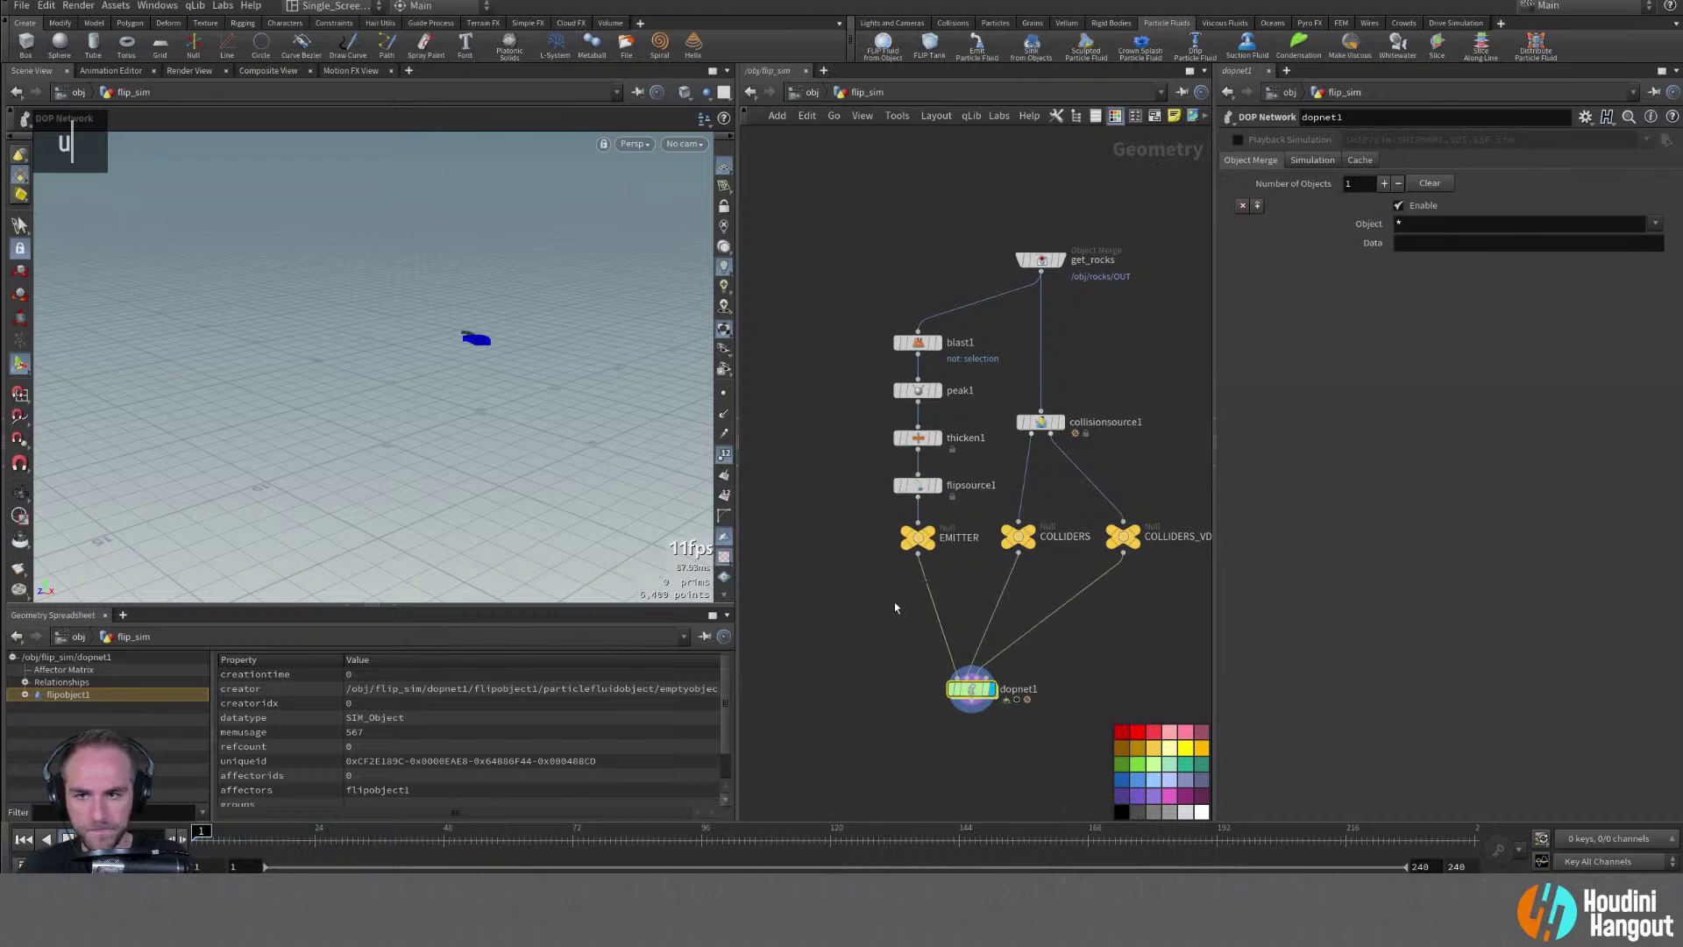
mouse_move(973, 692)
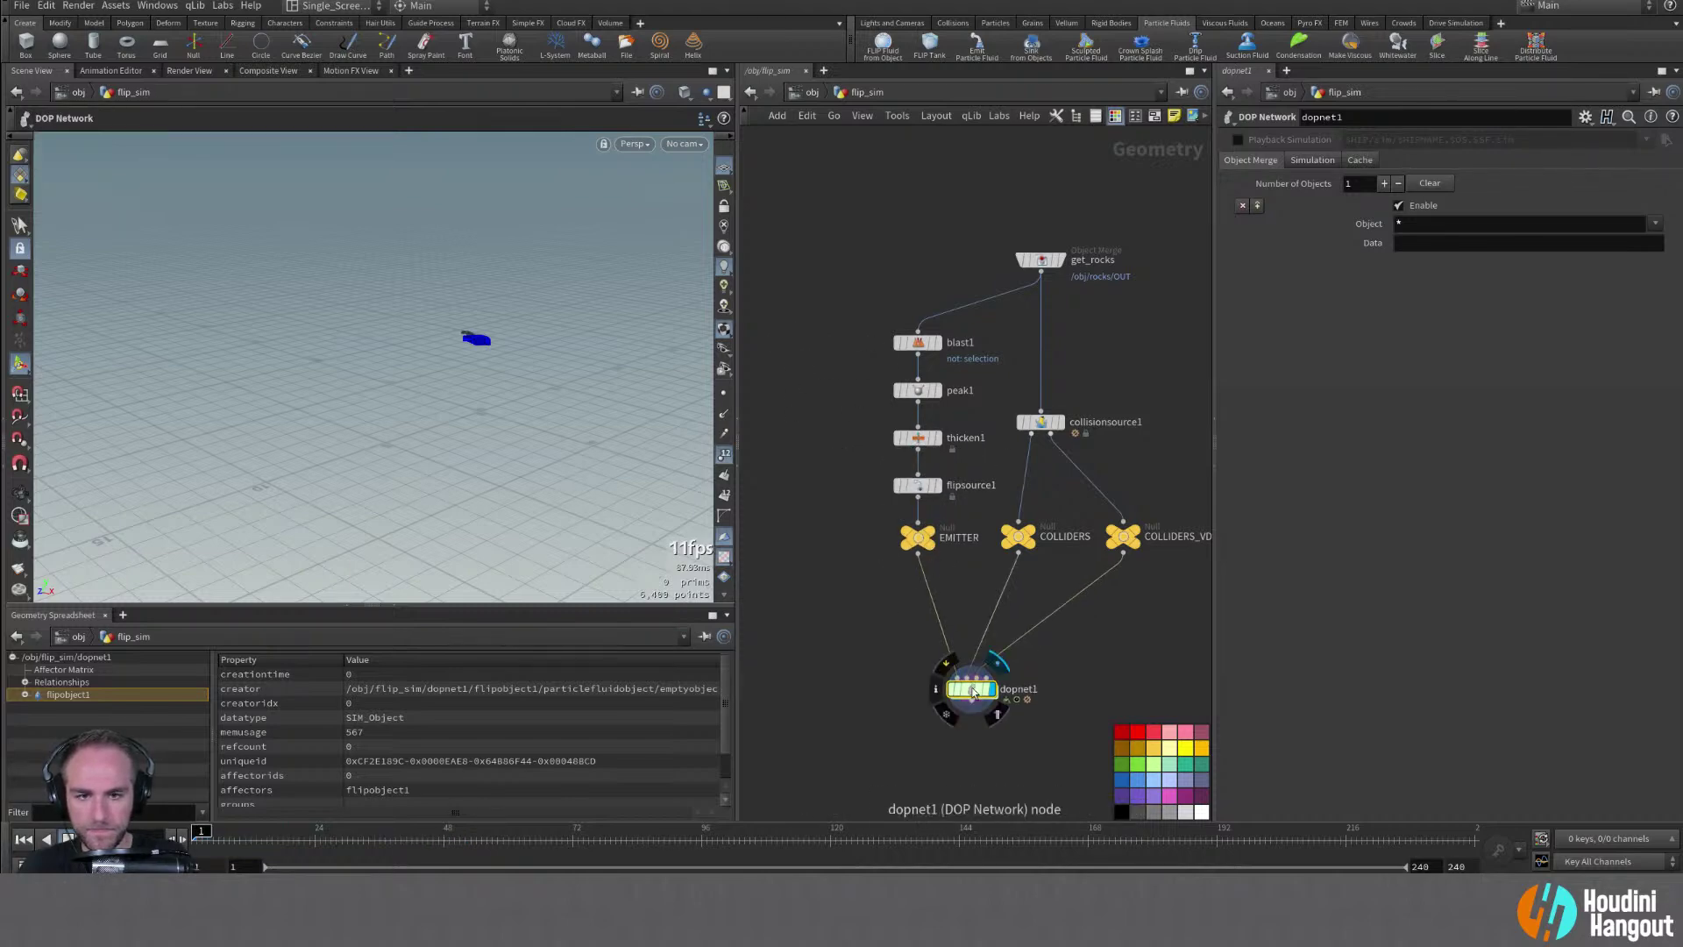
Link flipobject1's Particle Separation to flipsource1's Particle Separation with a relative reference
click(918, 484)
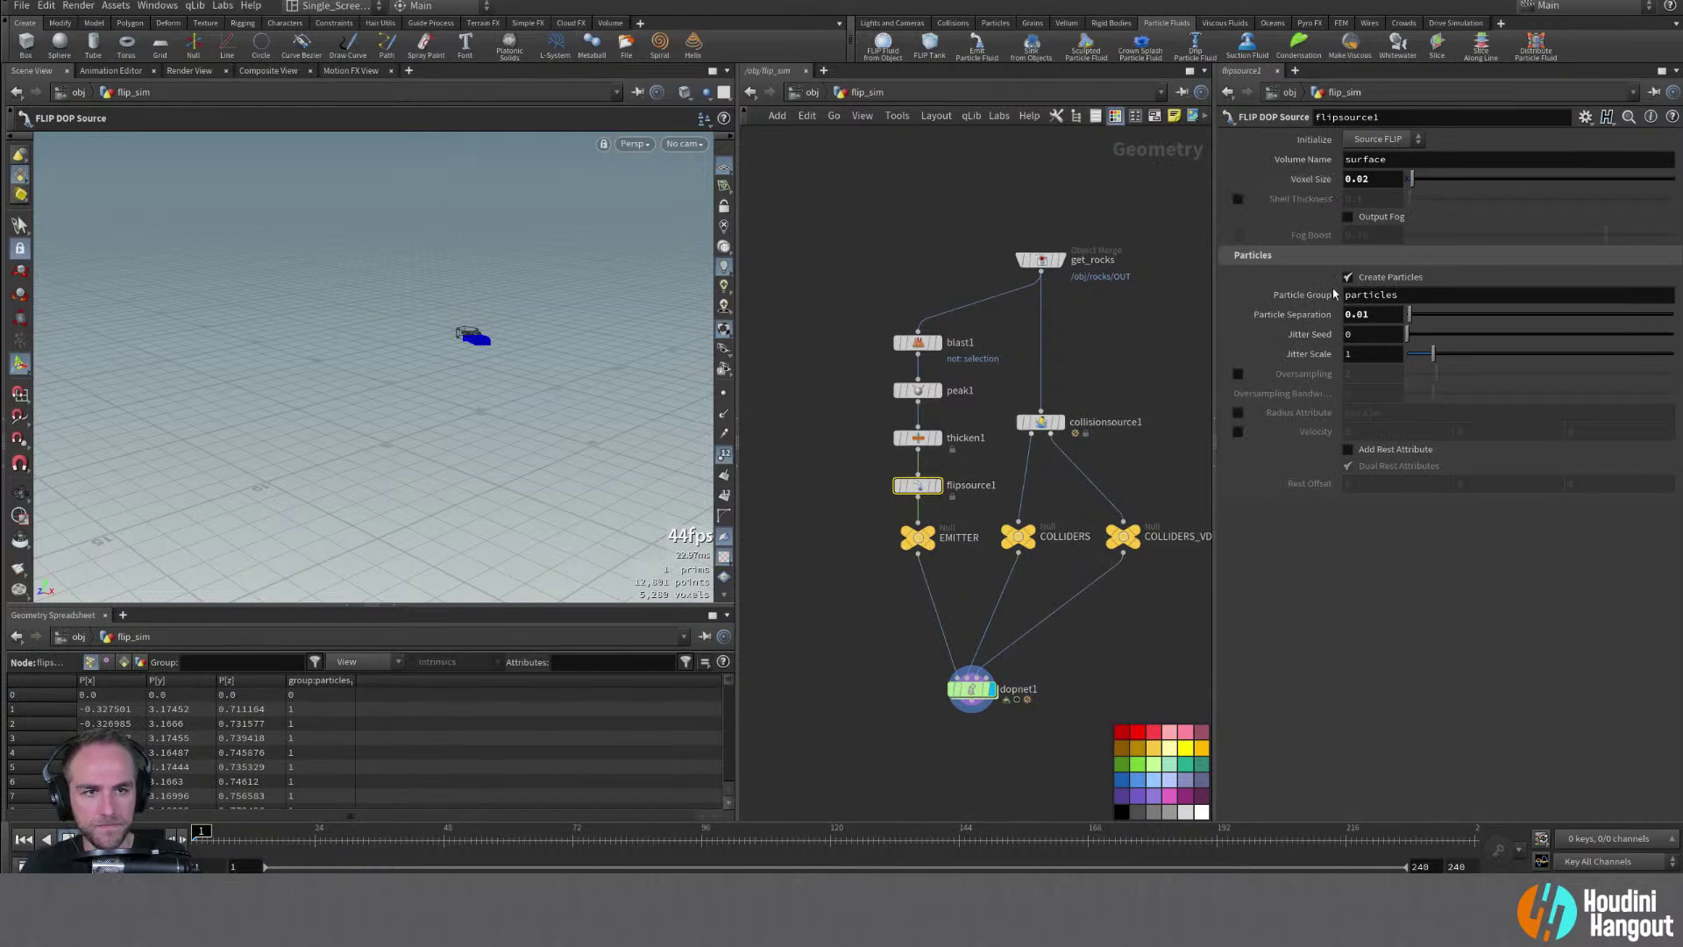
right_click(1328, 316)
click(1368, 448)
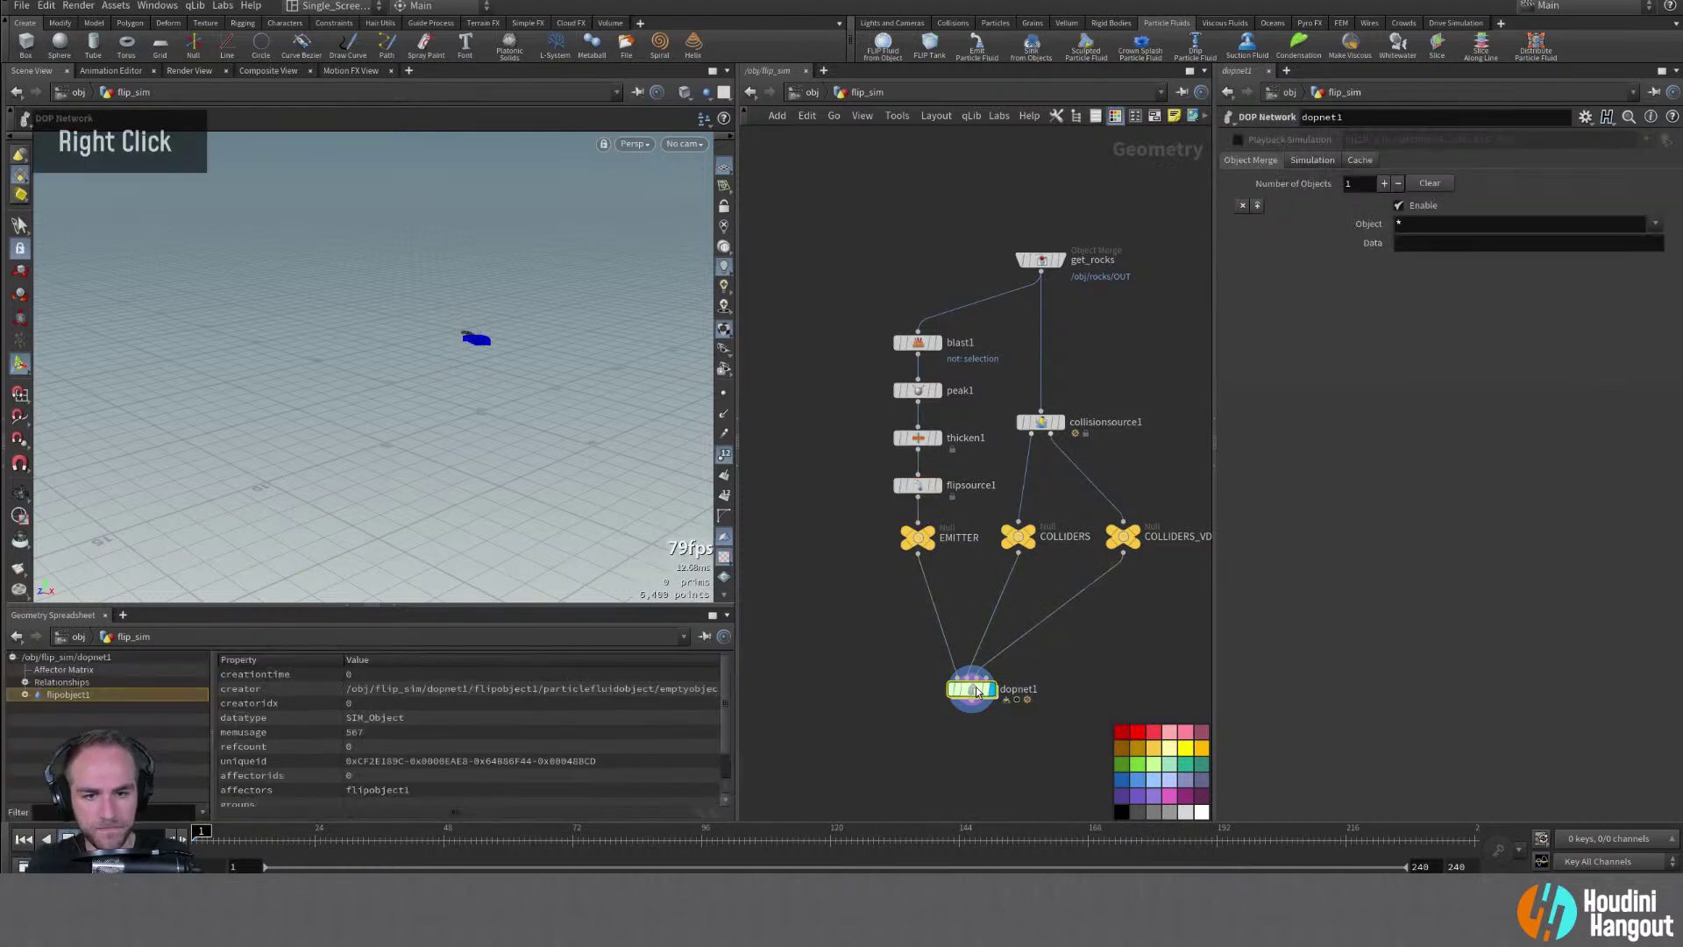
double_click(954, 703)
right_click(1317, 167)
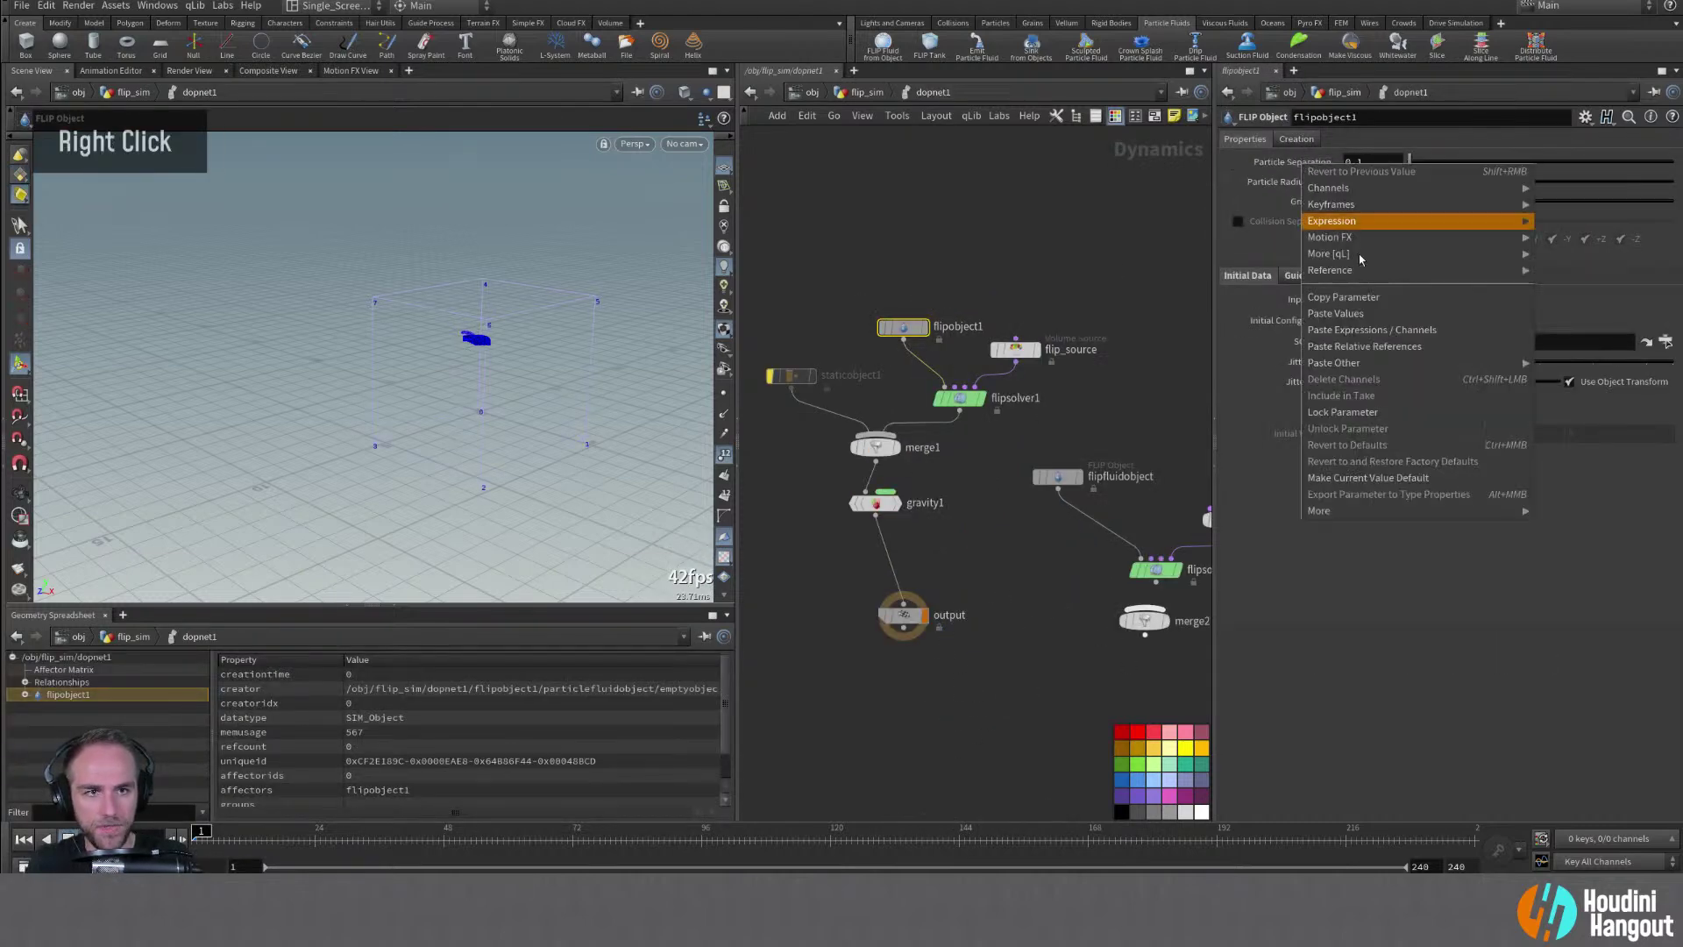
click(1369, 347)
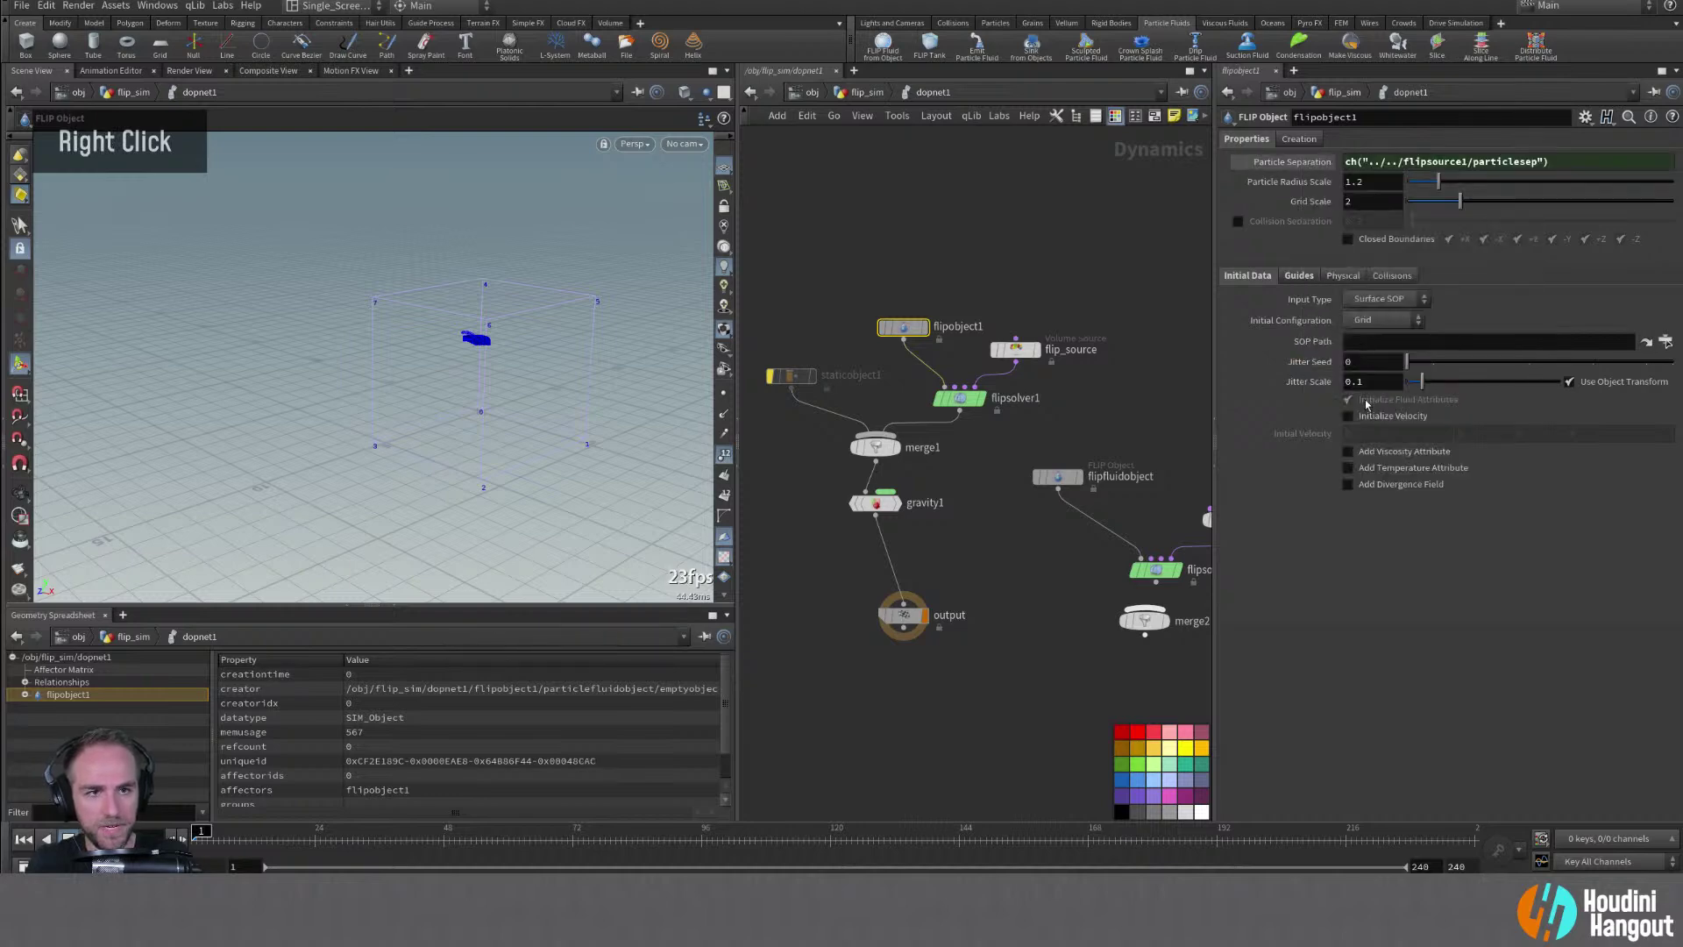
click(1292, 161)
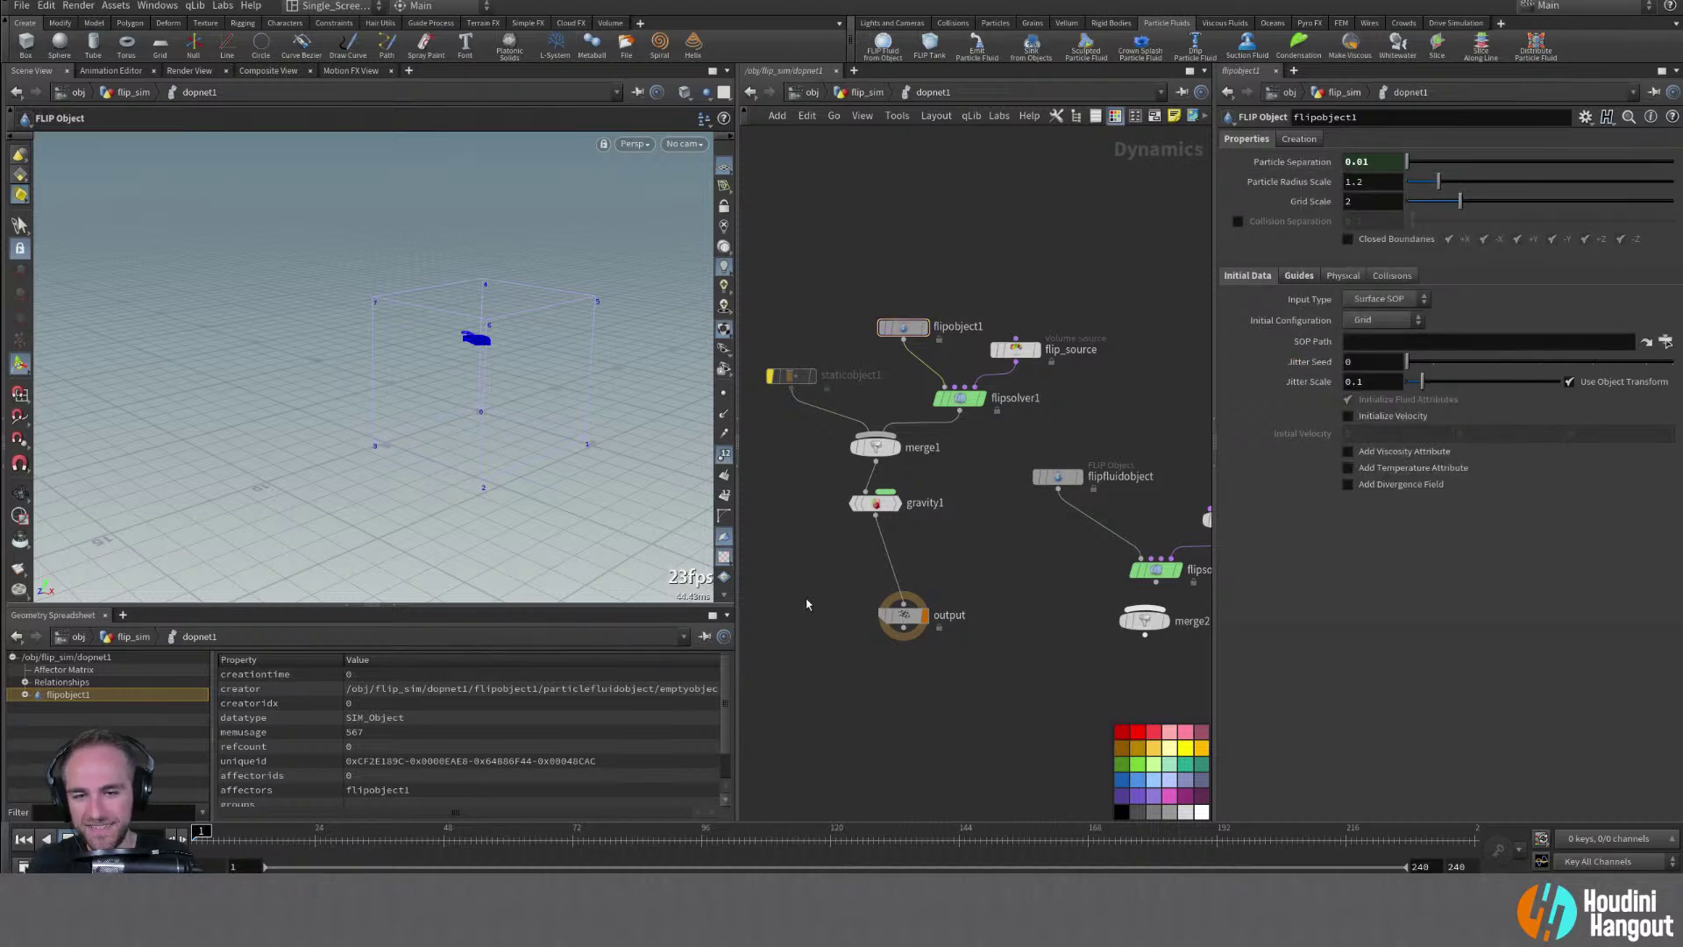
key(u)
click(914, 493)
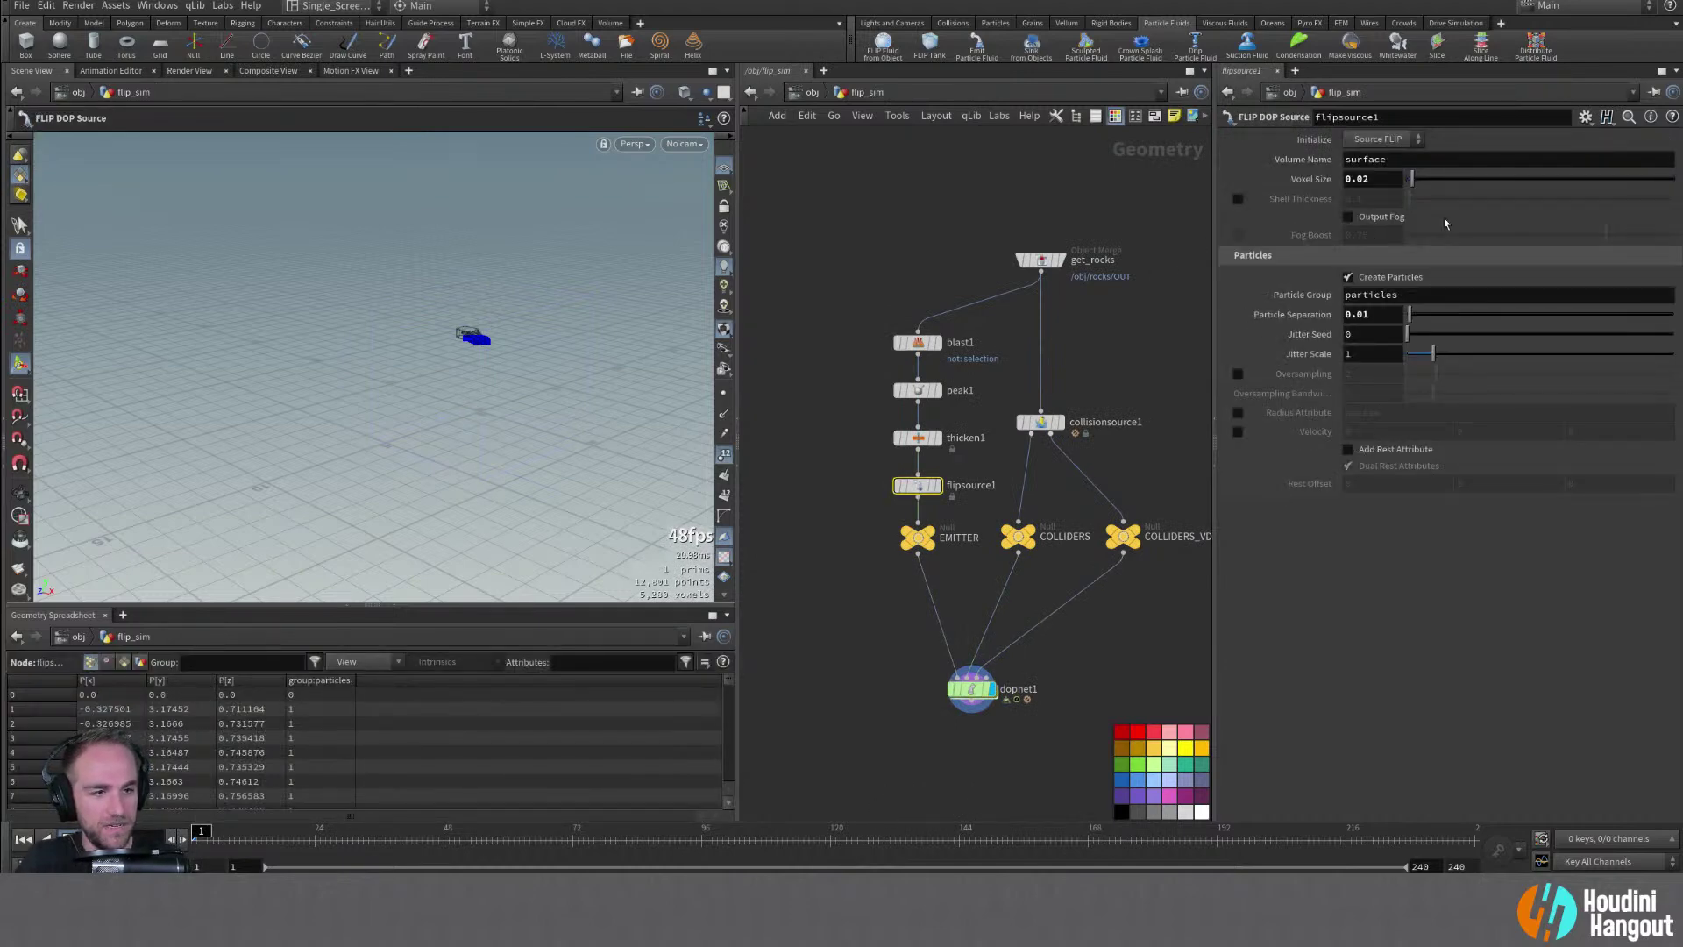
right_click(1310, 183)
click(1347, 316)
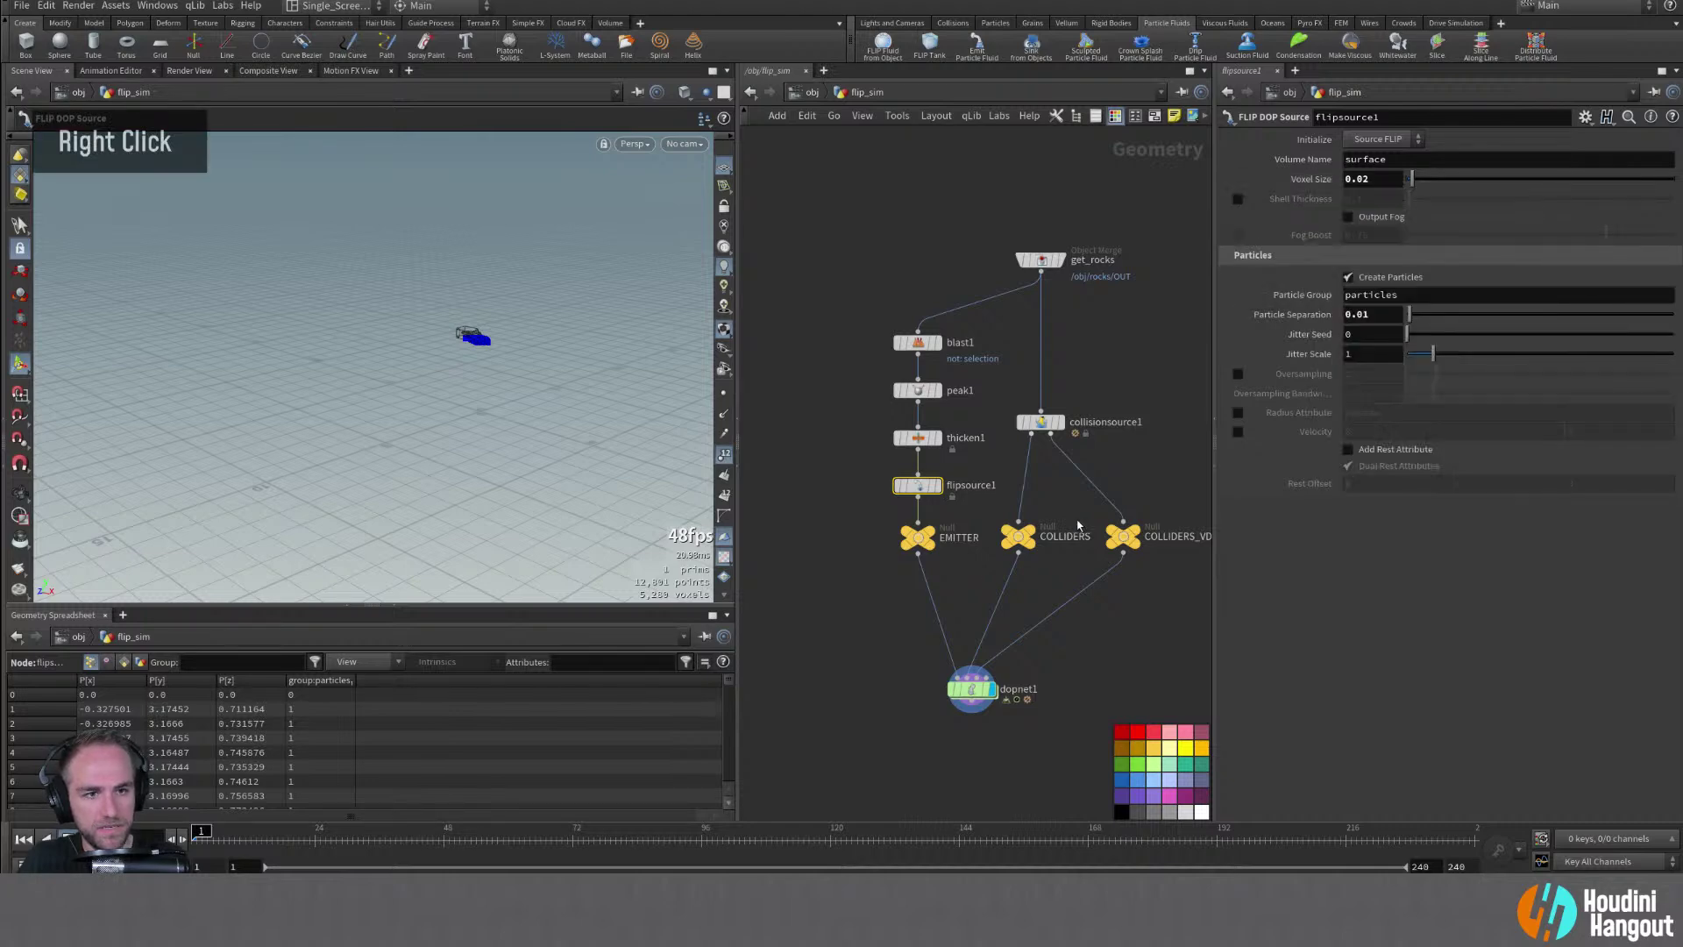
double_click(971, 689)
mouse_move(907, 338)
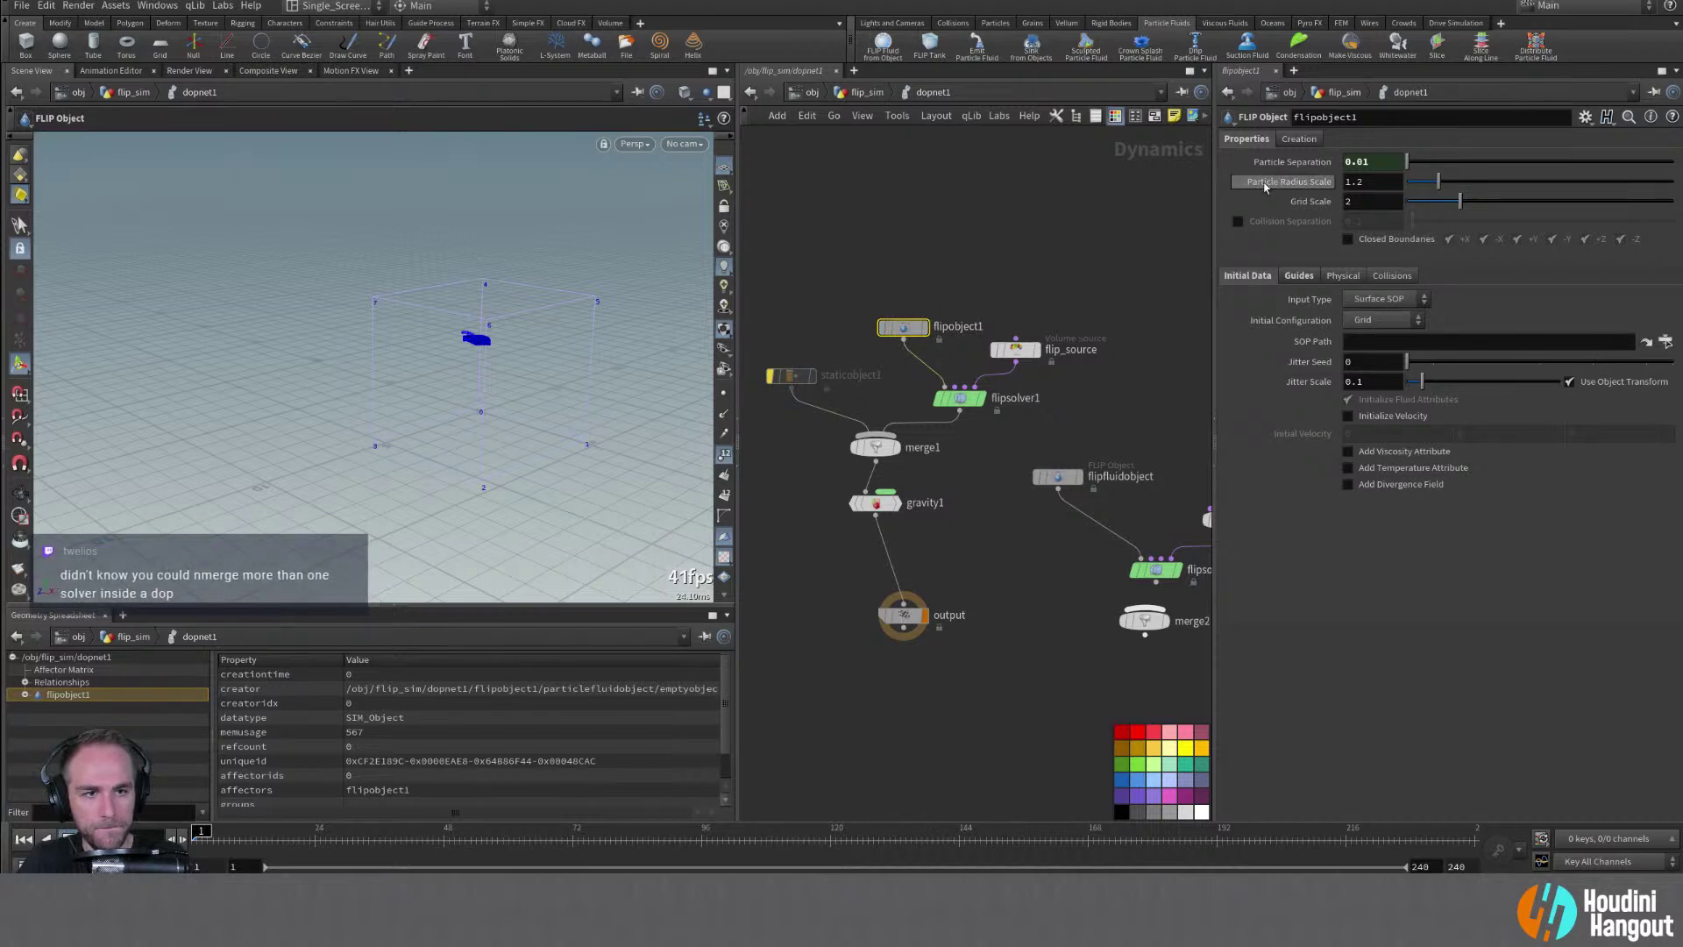
mouse_move(1265, 186)
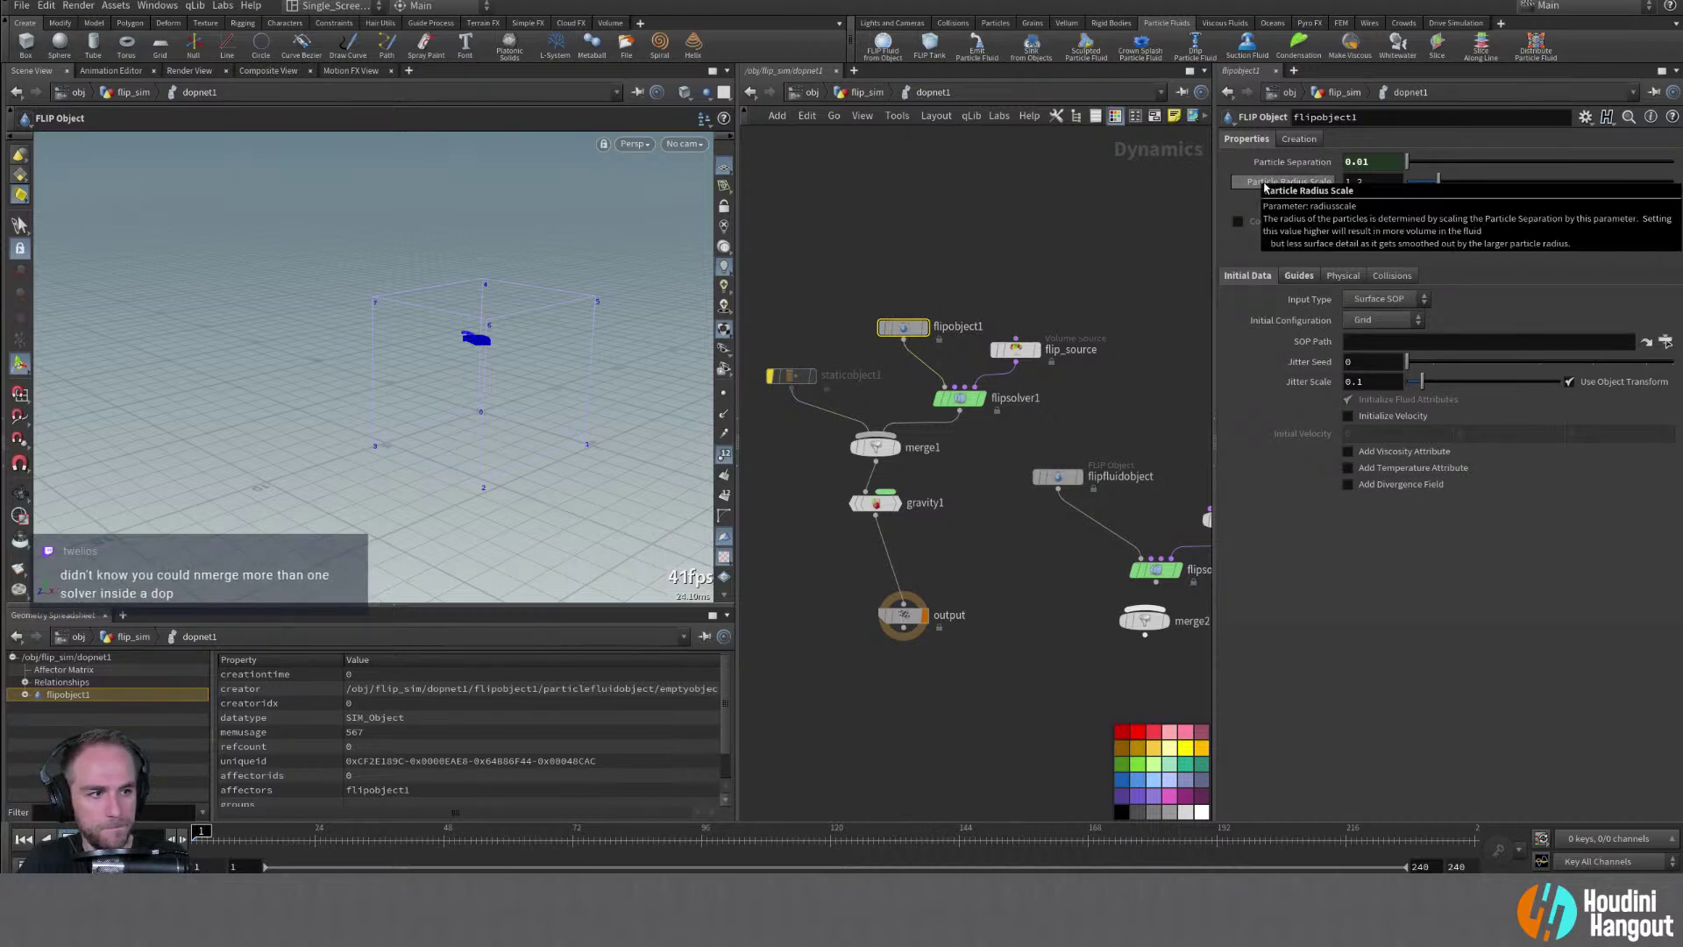
click(1024, 232)
Select the output node and turn off the point number display in the viewport
alt+drag(491, 340, 552, 326)
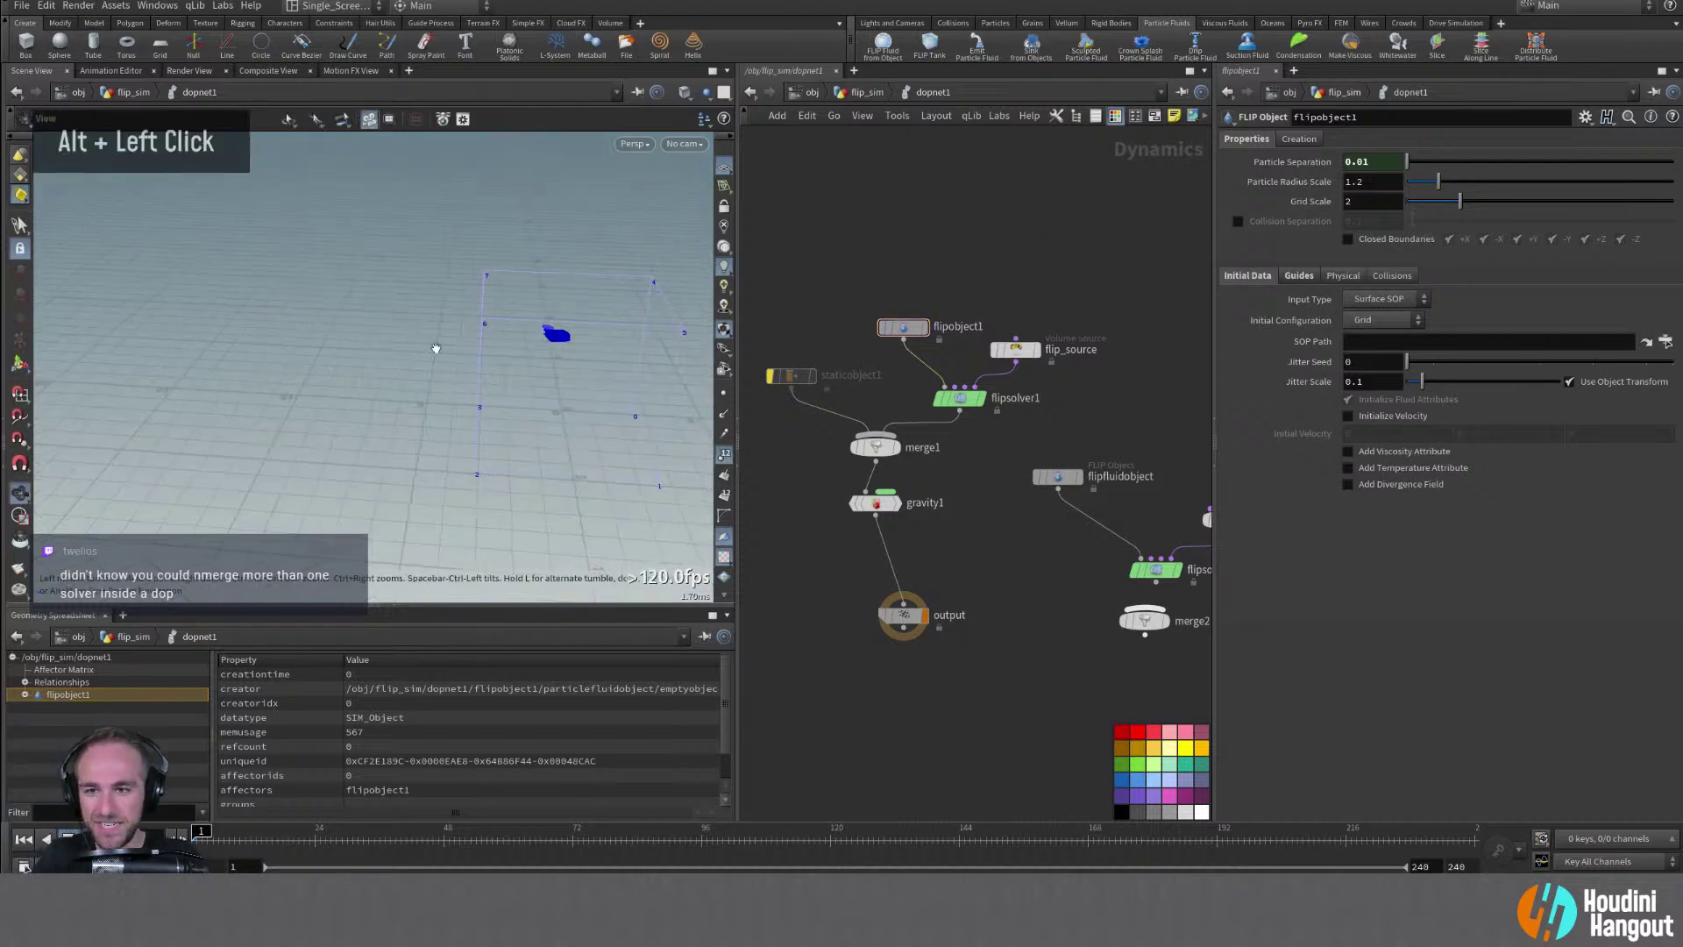
click(903, 614)
alt+right_drag(566, 312, 614, 312)
alt+right_drag(812, 208, 688, 385)
click(724, 456)
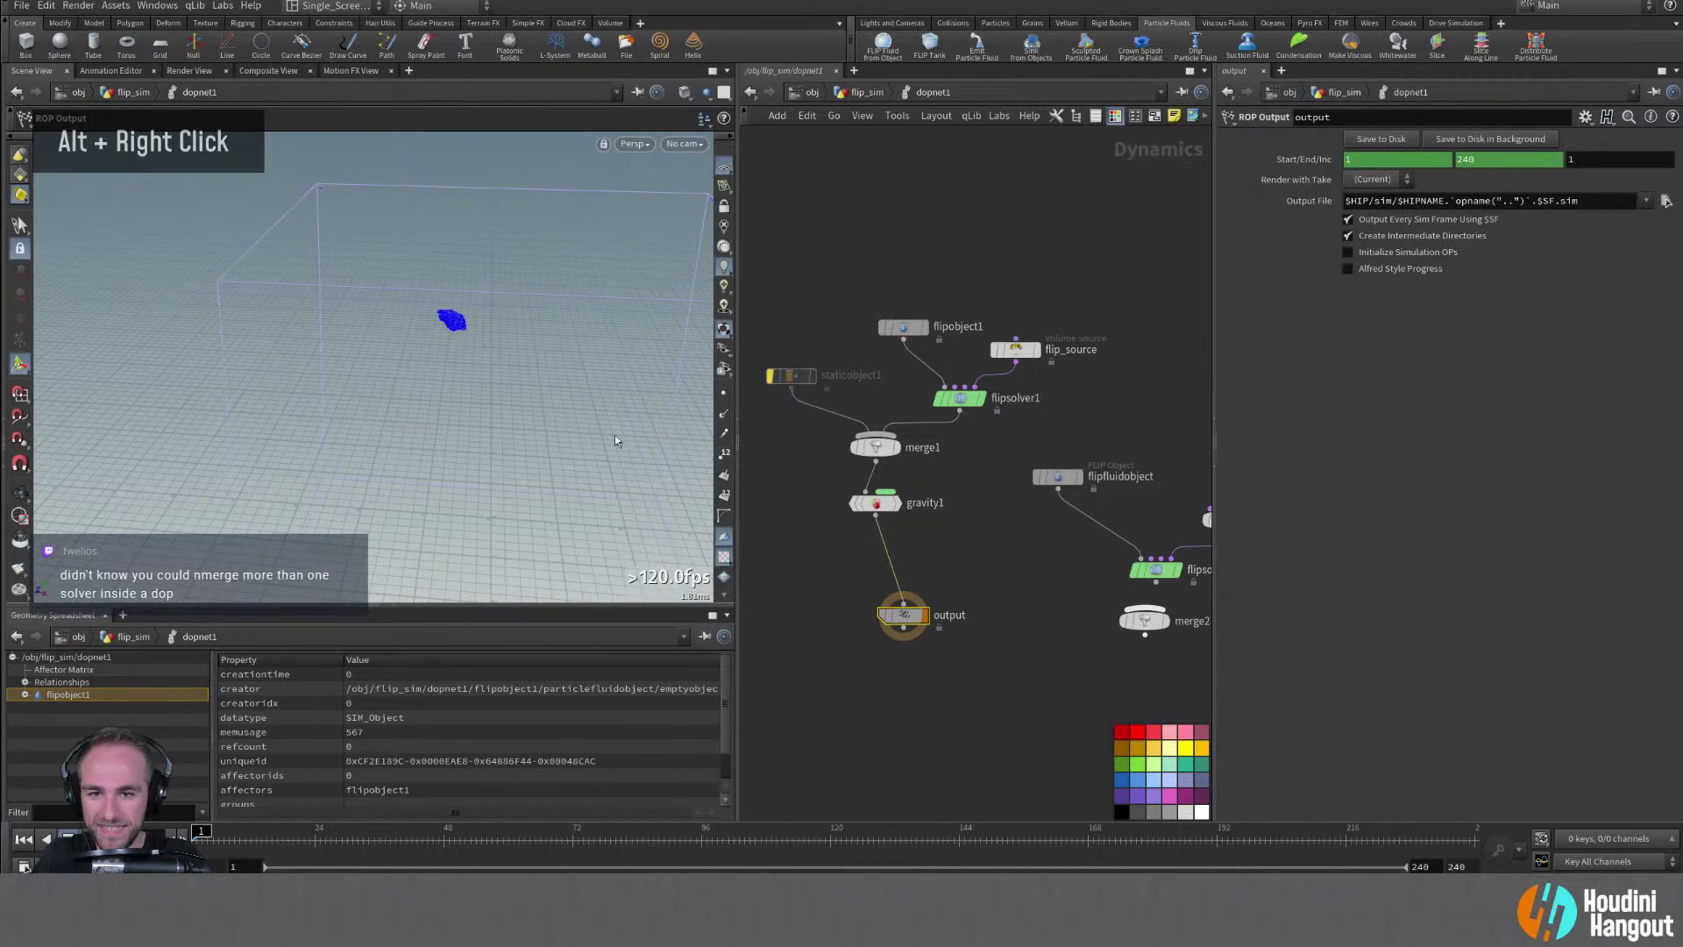
Play the simulation while viewing the emitted particles up close, and return to the first frame
alt+drag(561, 407, 339, 331)
alt+right_drag(339, 330, 673, 338)
alt+middle_drag(673, 338, 561, 349)
alt+right_drag(561, 349, 631, 349)
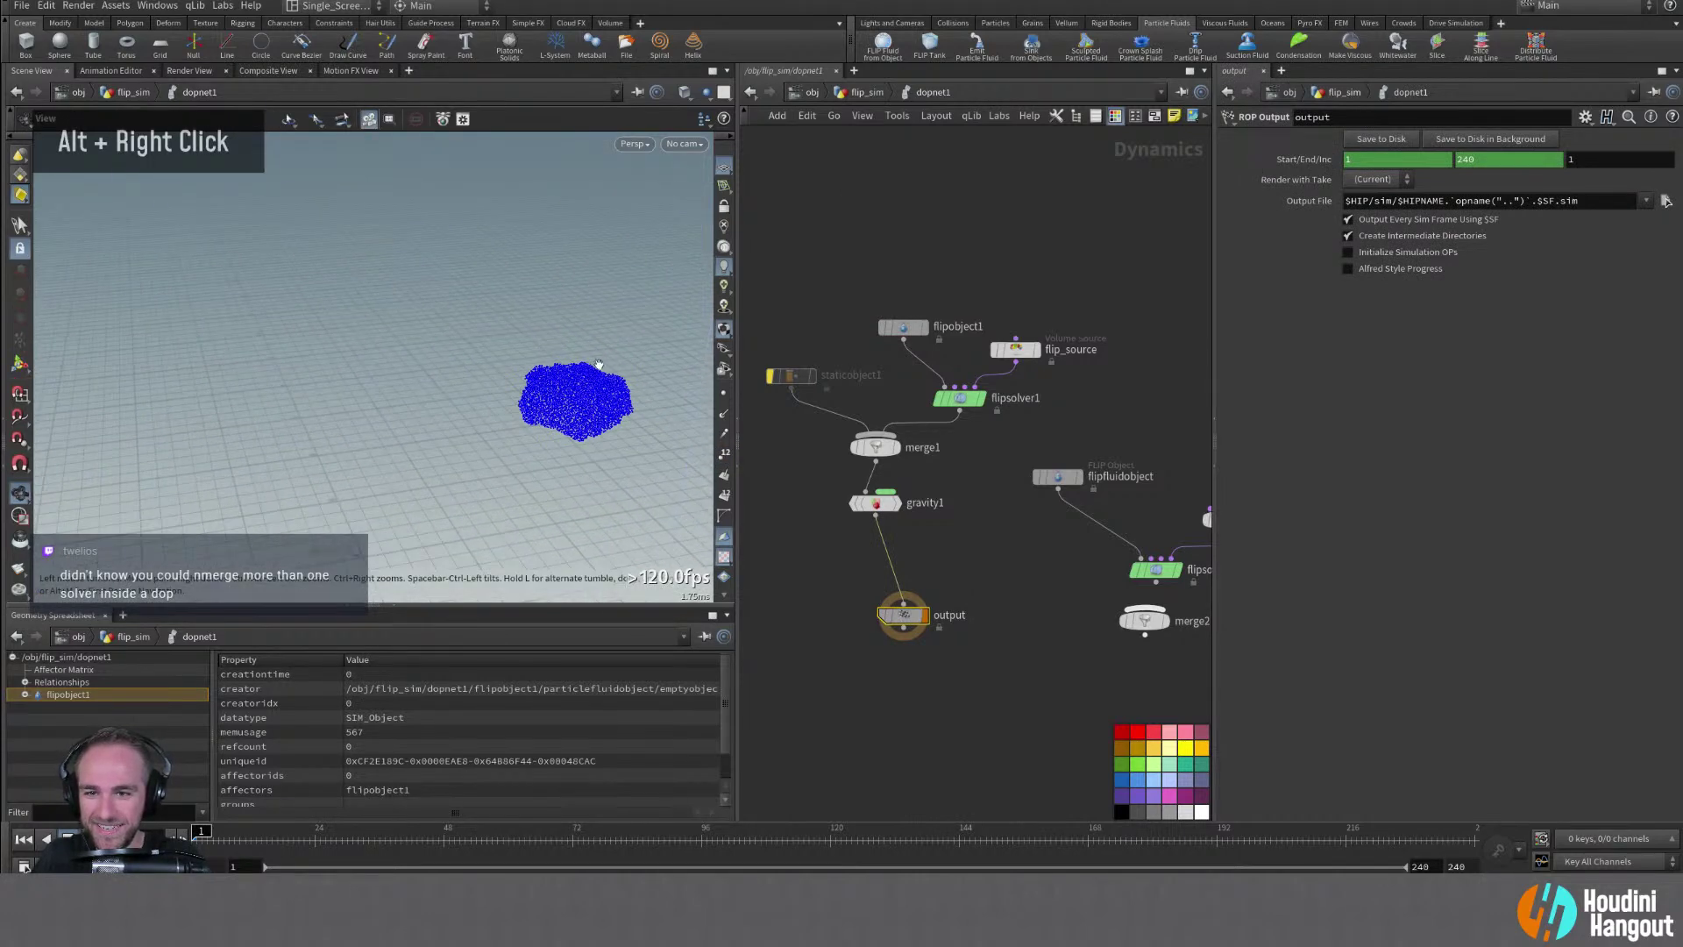
alt+middle_drag(631, 348, 614, 350)
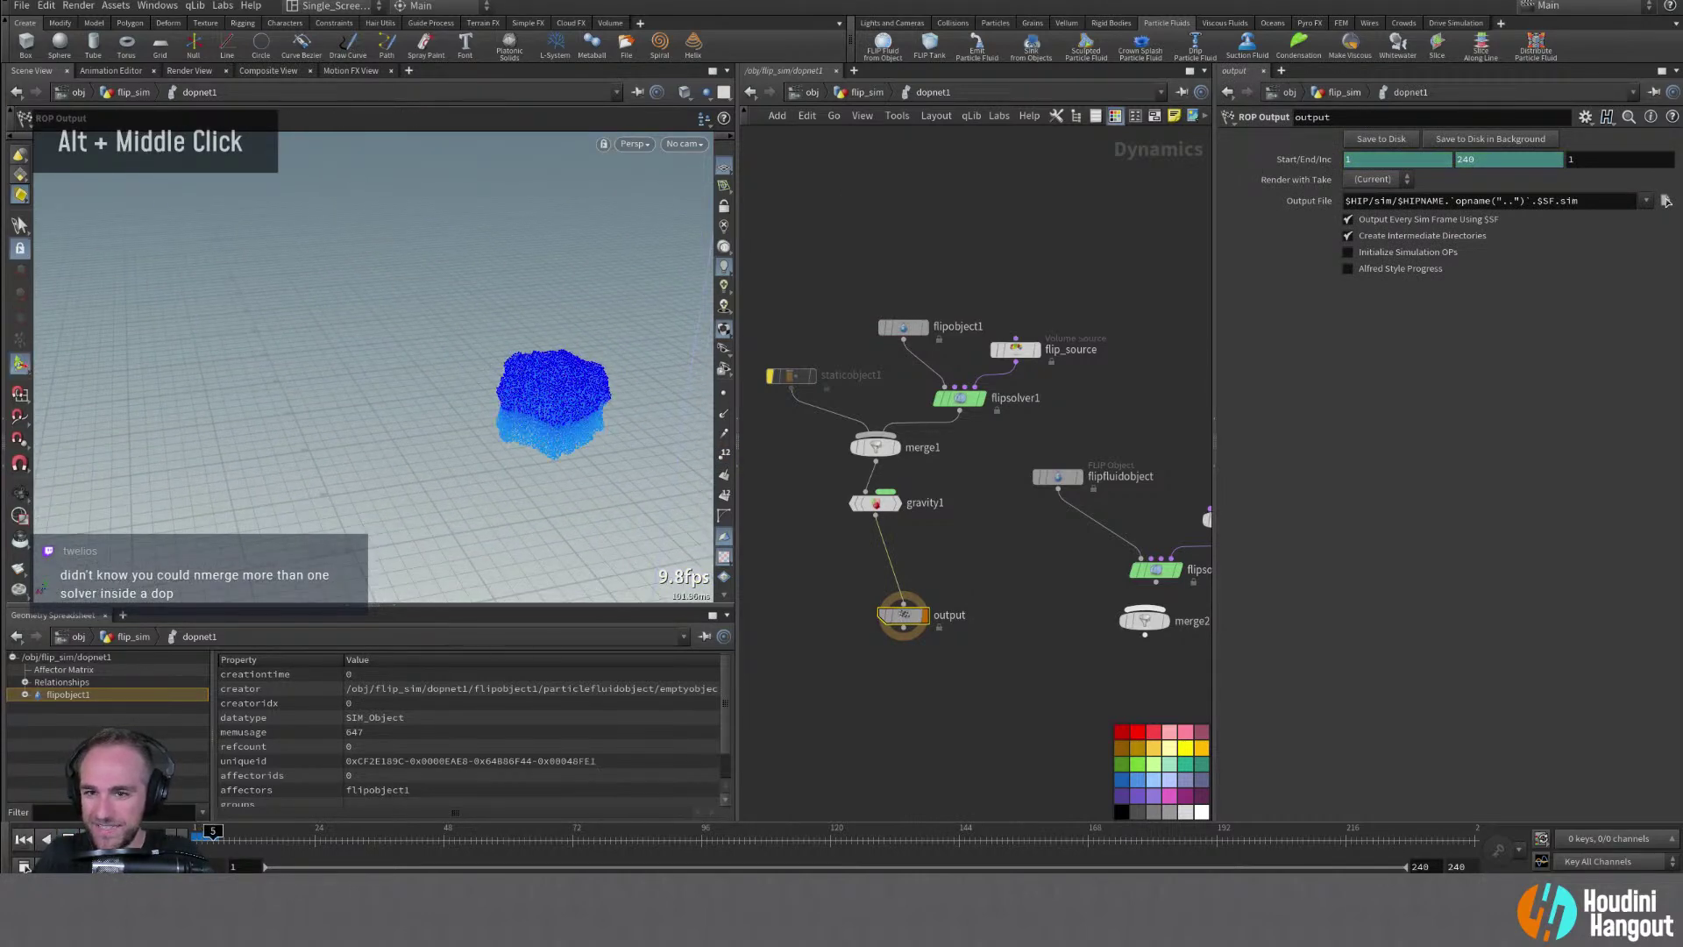
click(24, 840)
Delete the second FLIP branch from flipfluidobject and its source down to merge2, and auto-arrange the remaining nodes
middle_drag(1070, 432, 920, 449)
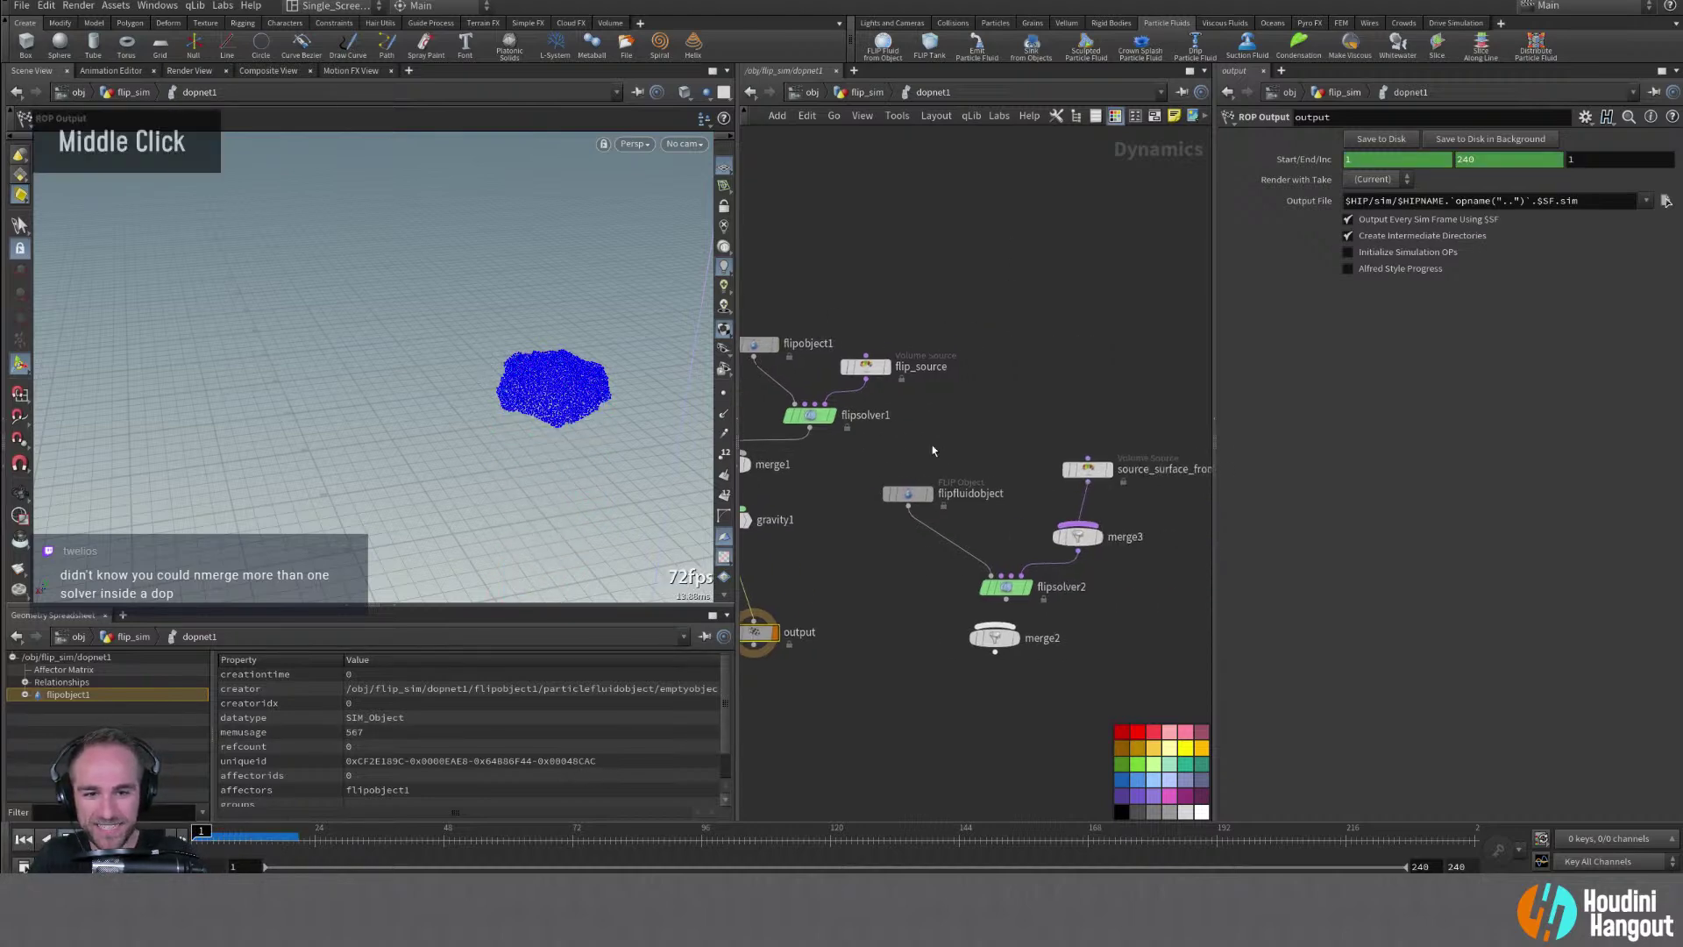
drag(872, 444, 1109, 644)
key(Delete)
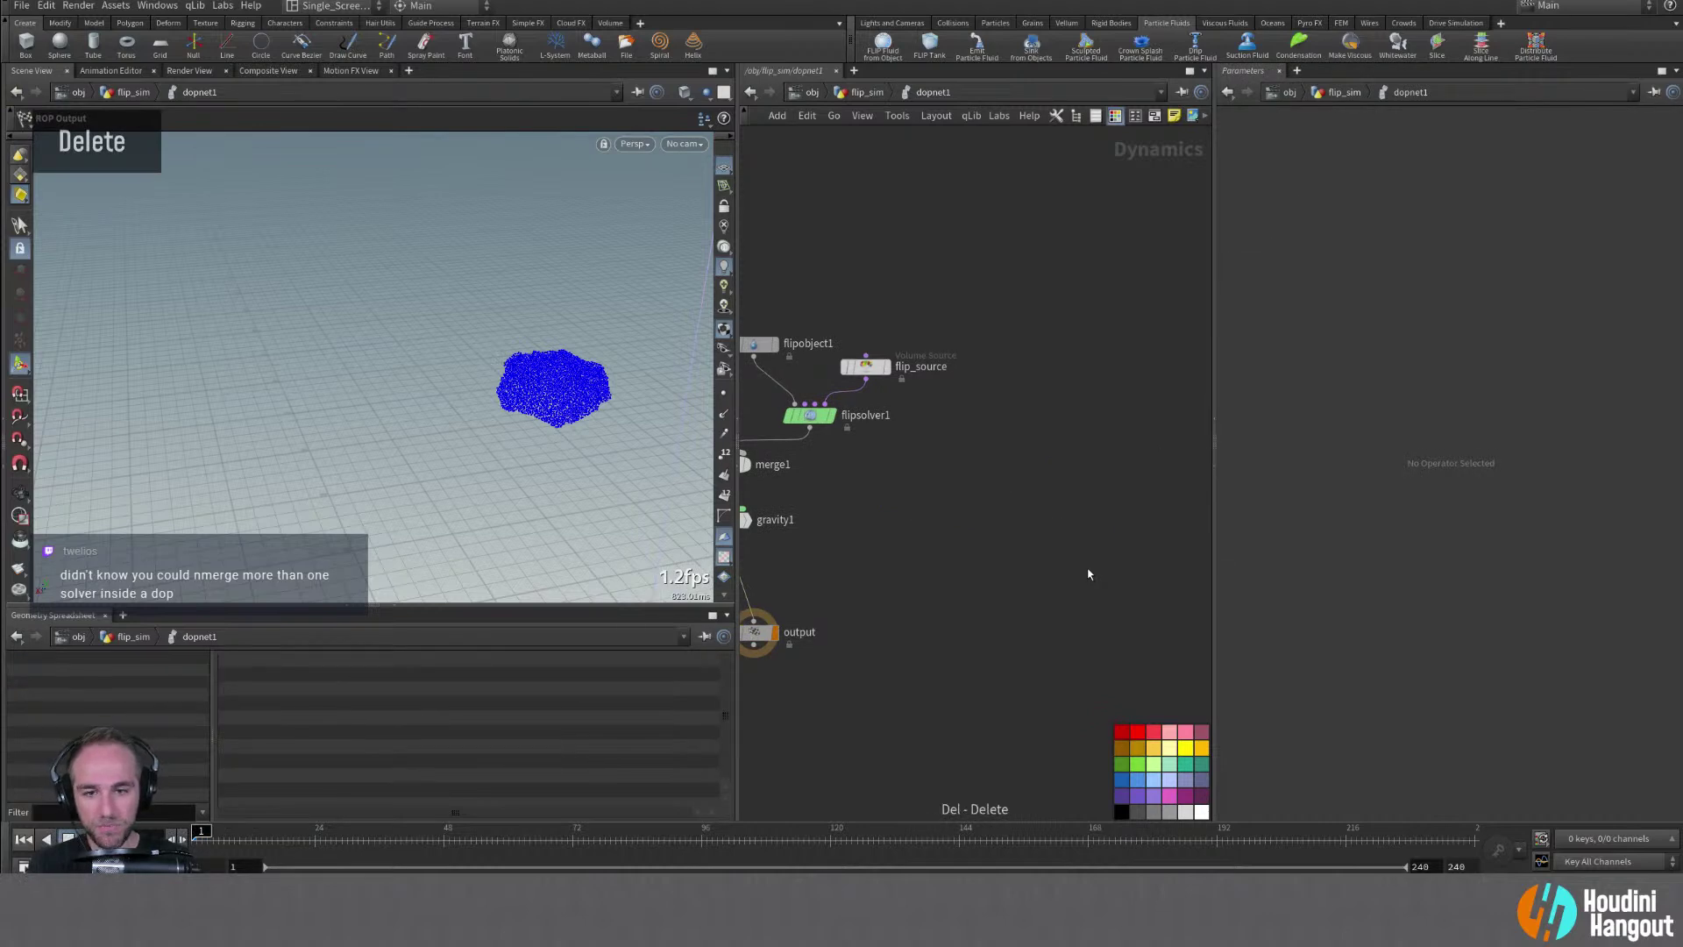
middle_drag(1089, 575, 1143, 571)
right_drag(1144, 571, 1090, 575)
key(l)
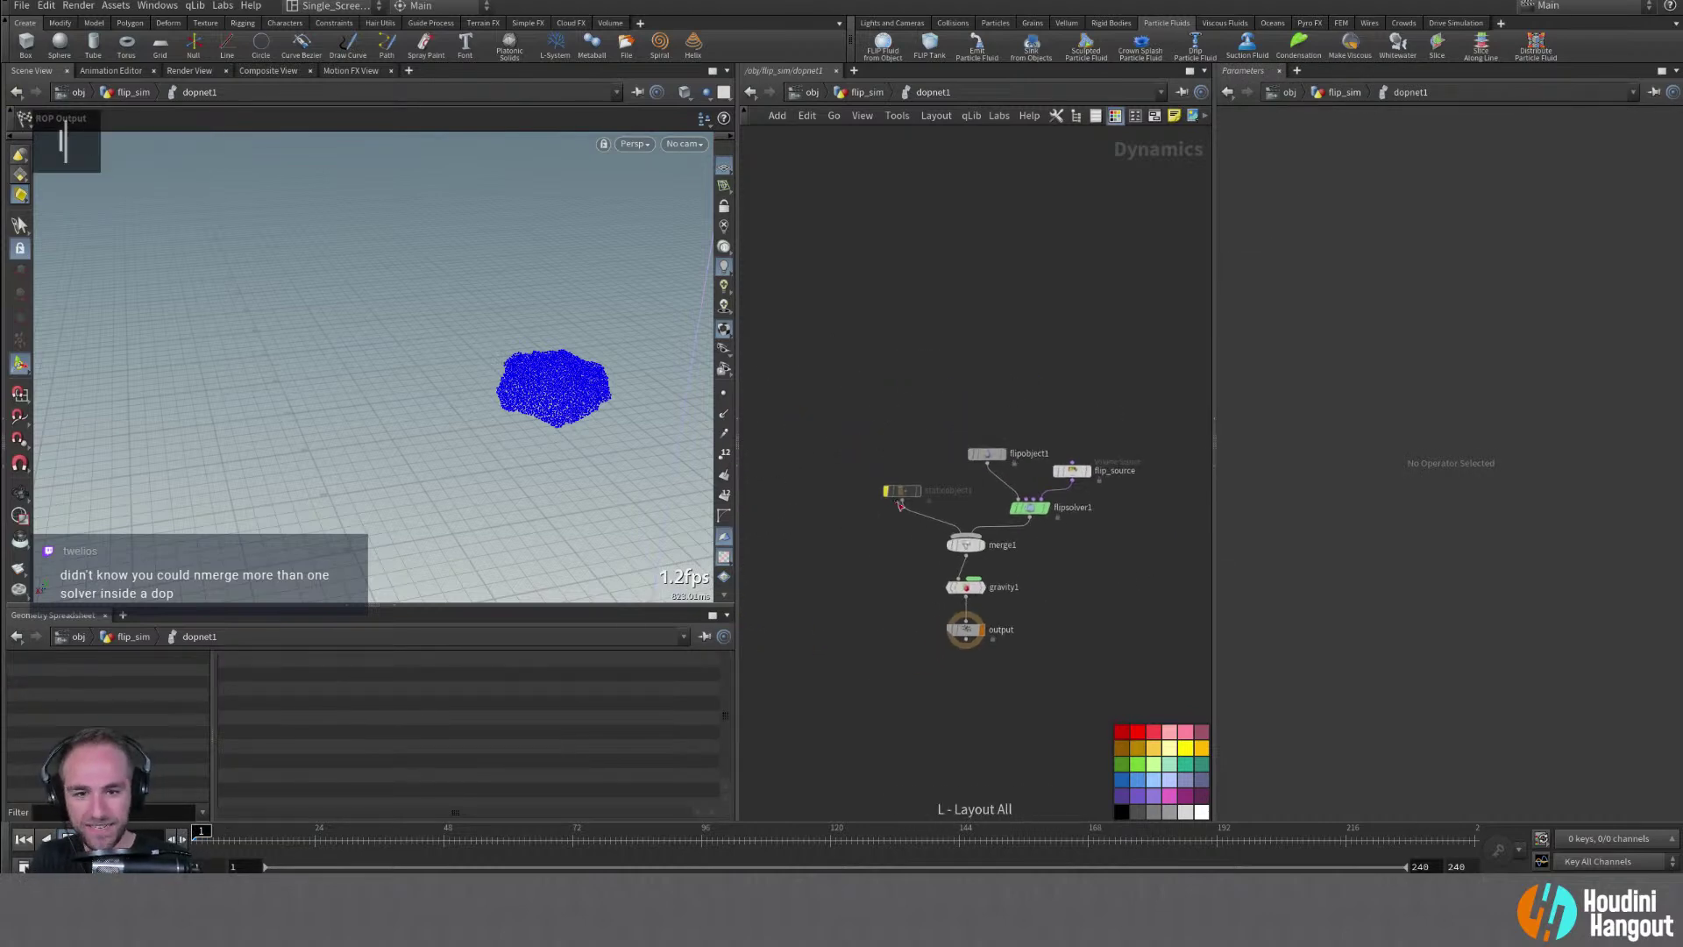
Re-enable the bypassed staticobject1 collider and check the Particle Separation settings on flipobject1 and flipsource1
click(887, 491)
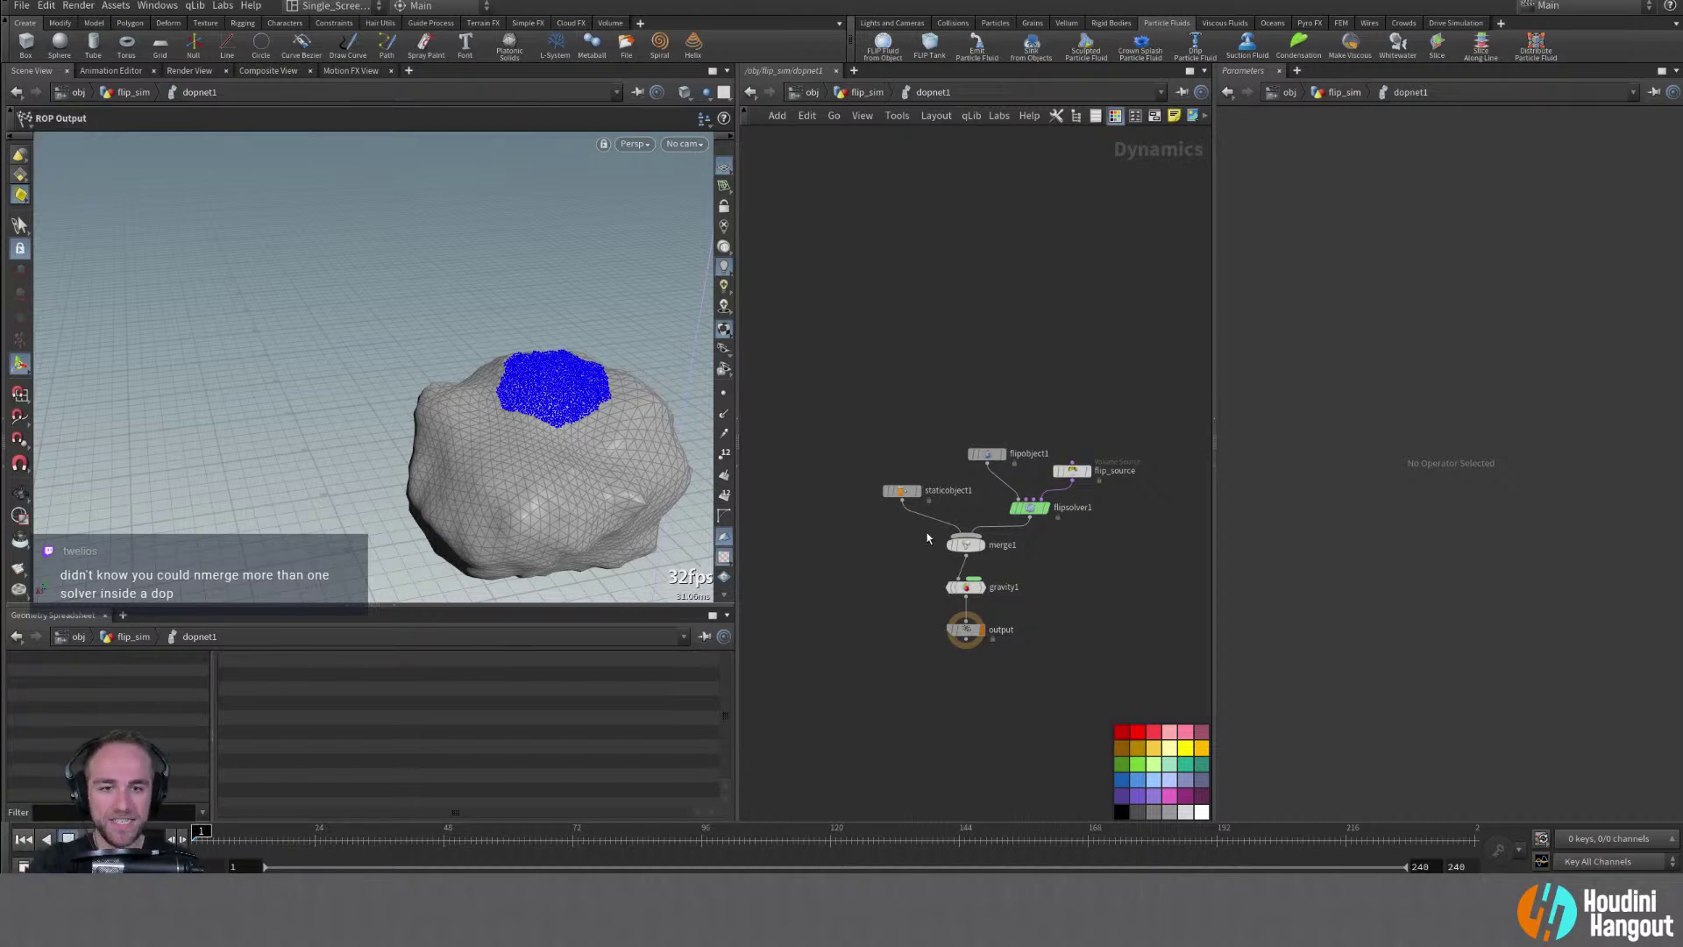
click(986, 453)
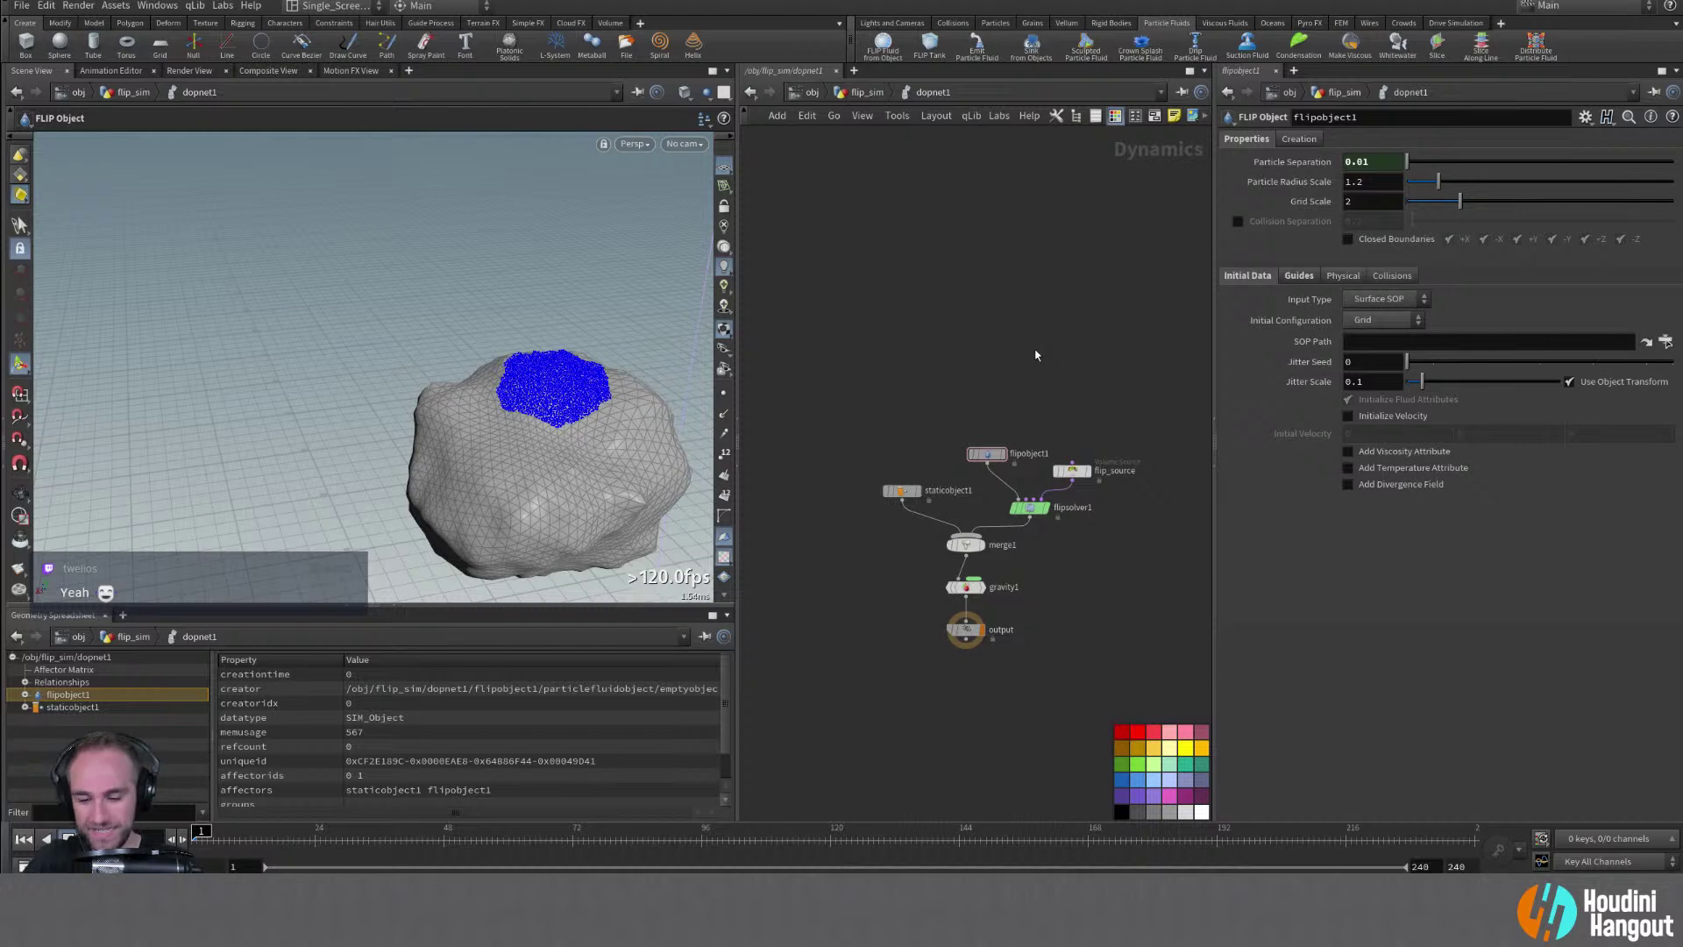
key(u)
click(918, 484)
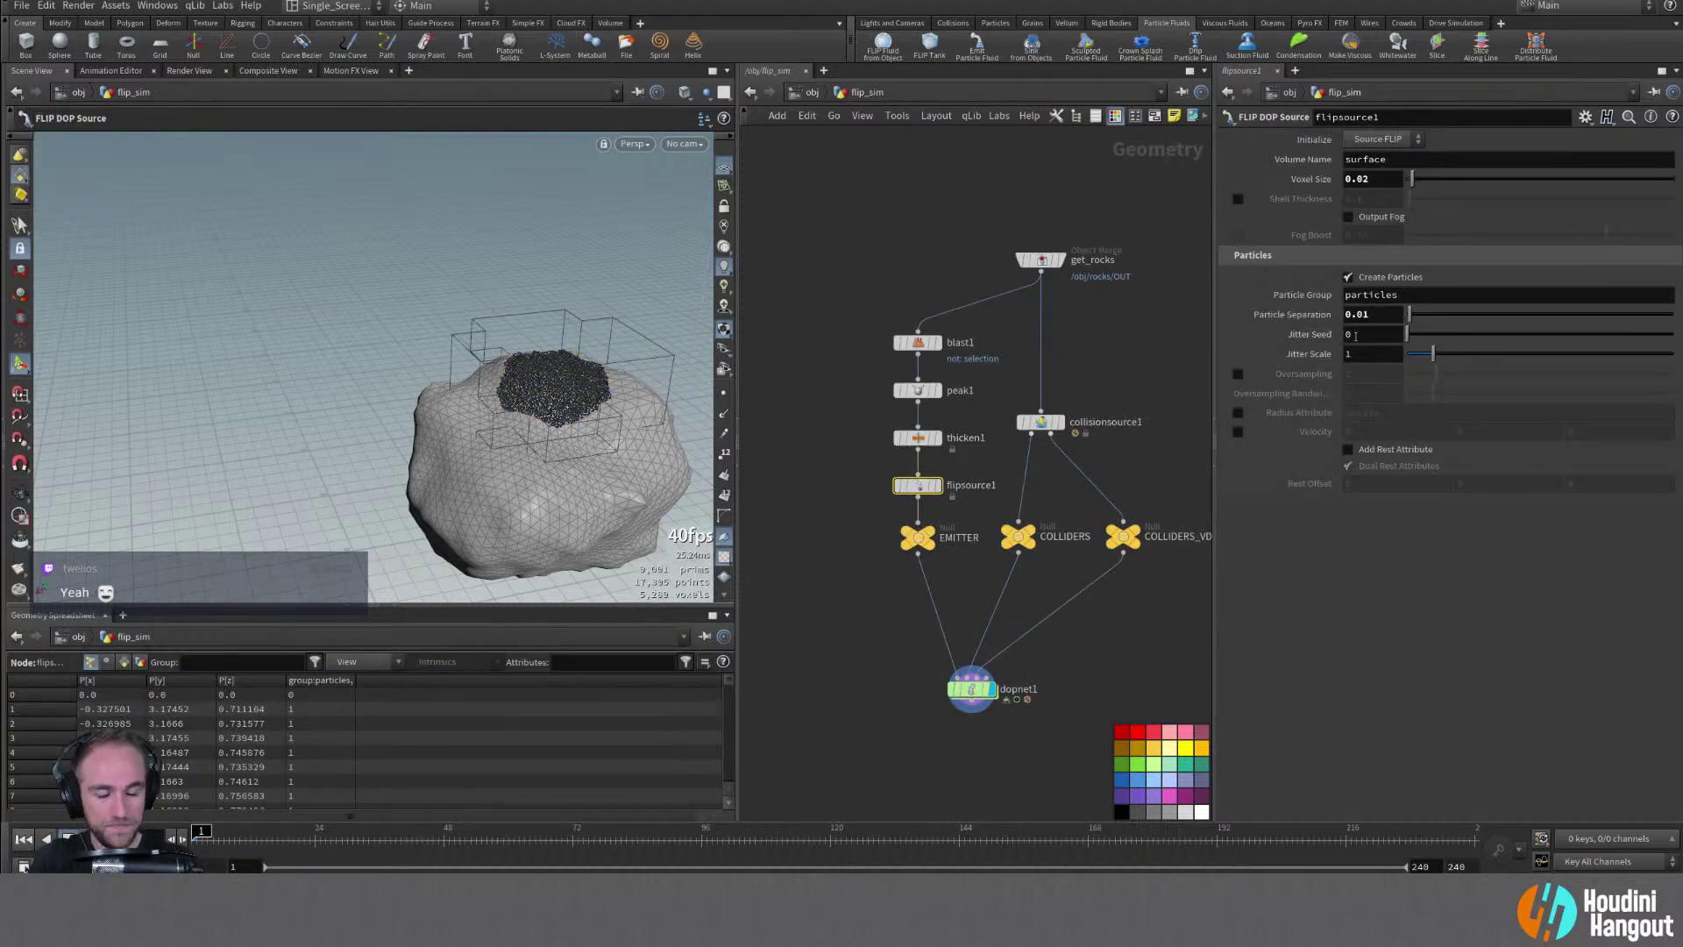
Play the simulation to examine the fluid particles running over the rocks, and return to the first frame
key(Up)
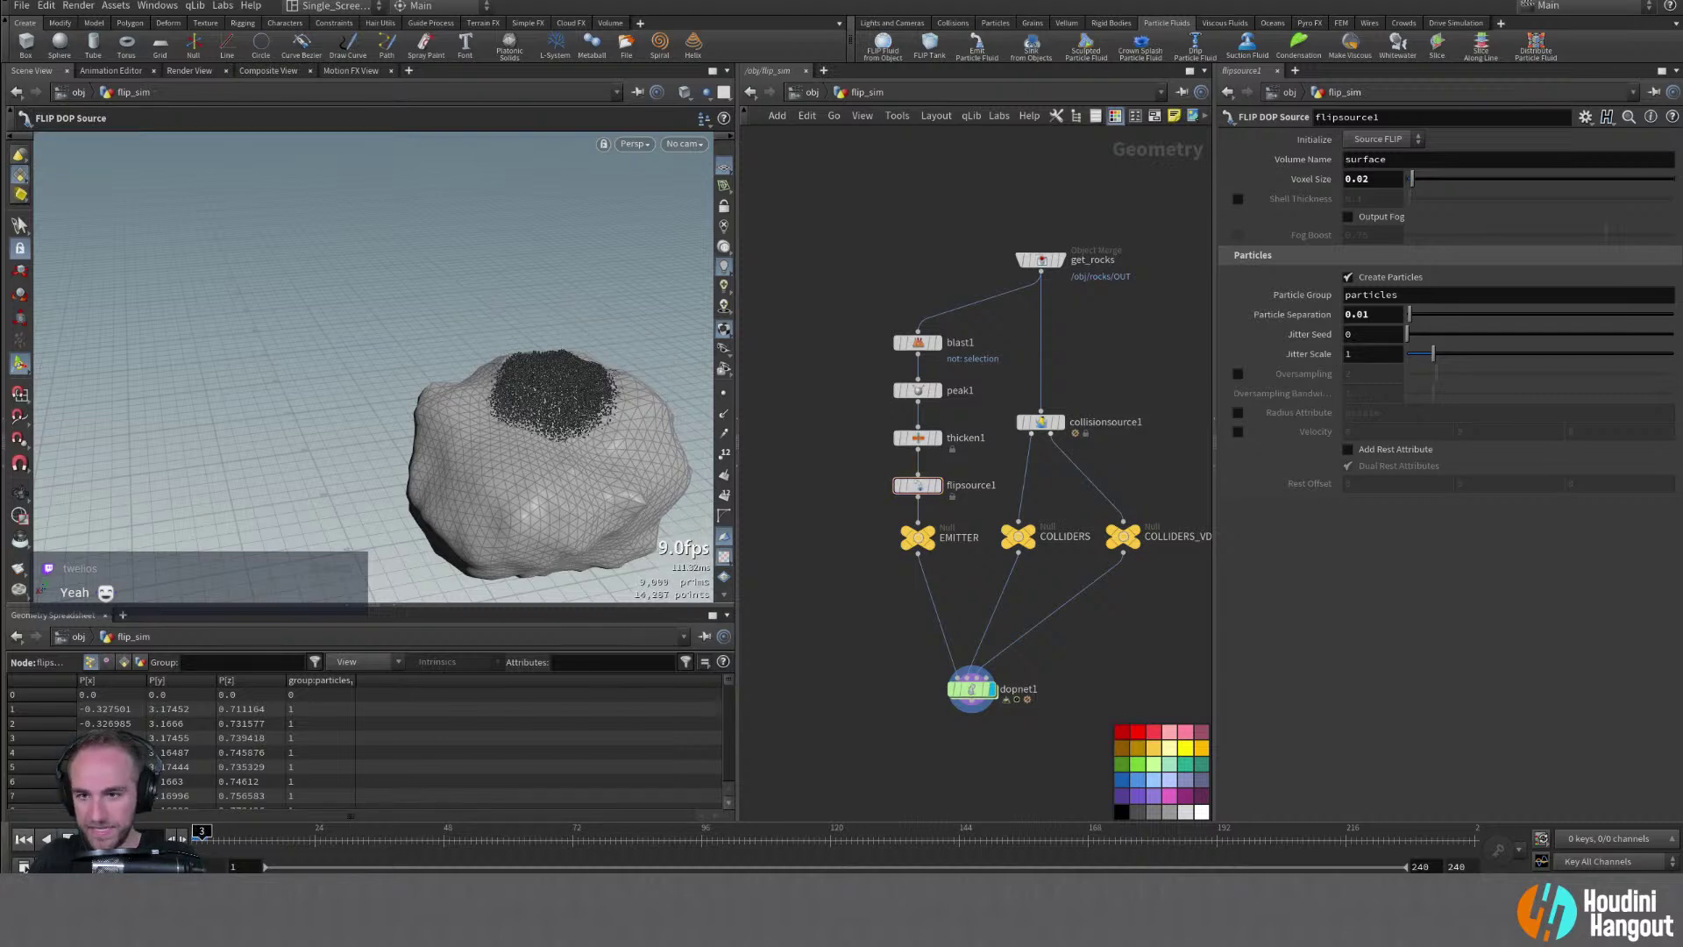
alt+right_drag(544, 500, 561, 465)
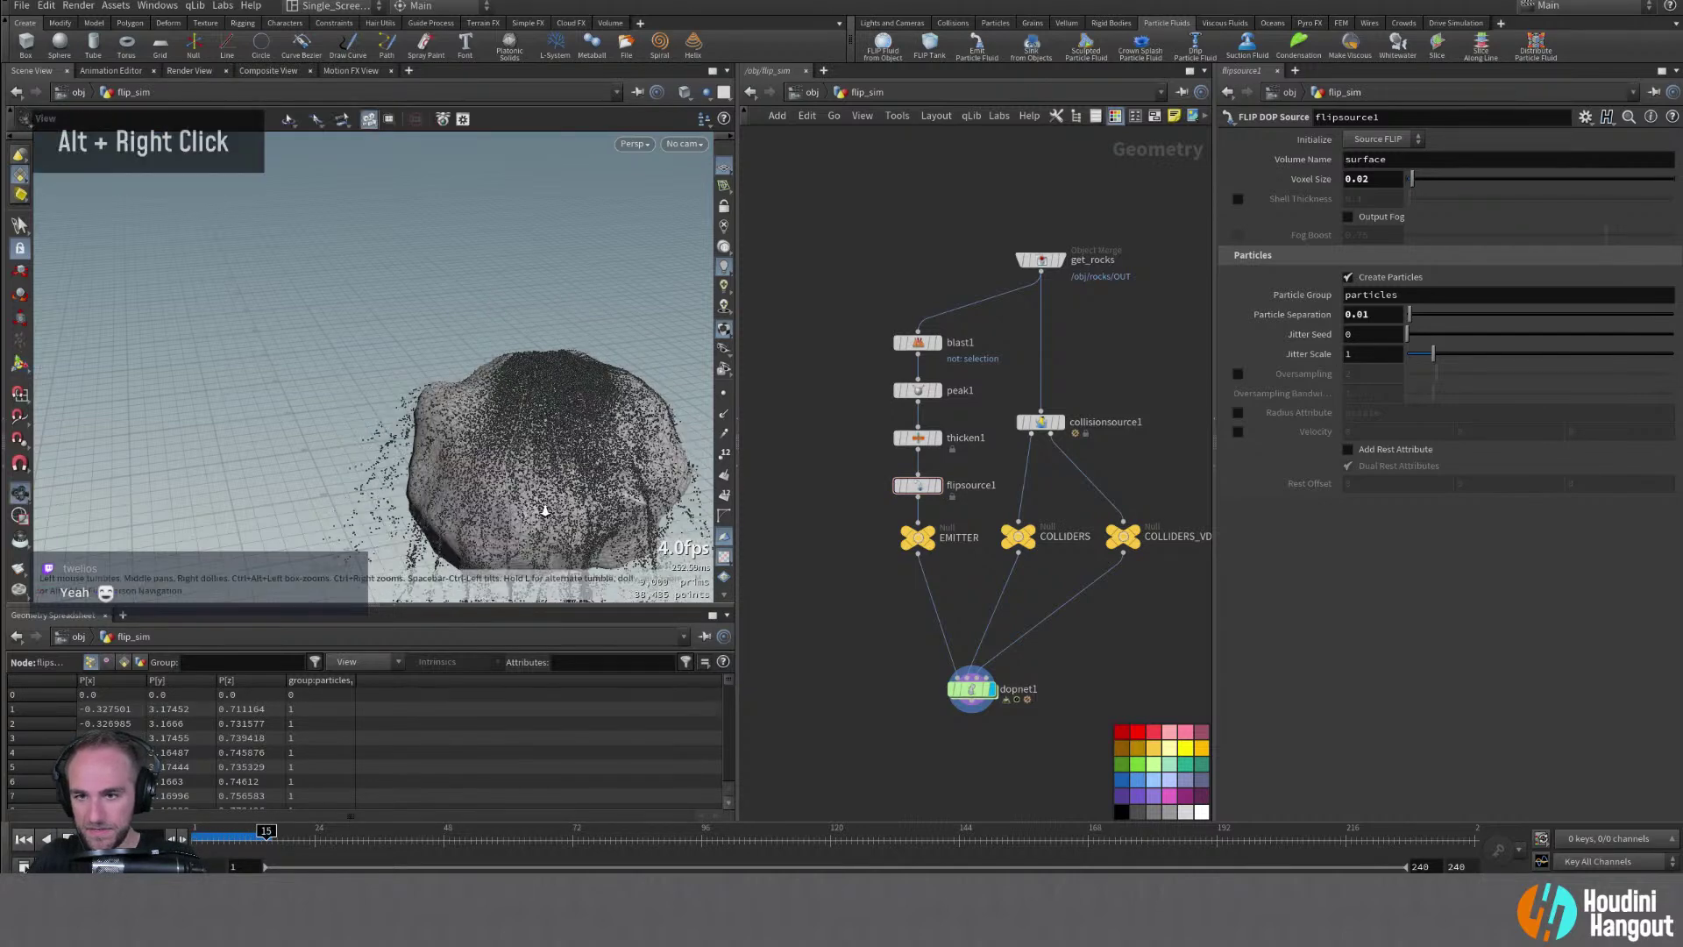
alt+middle_drag(561, 464, 576, 133)
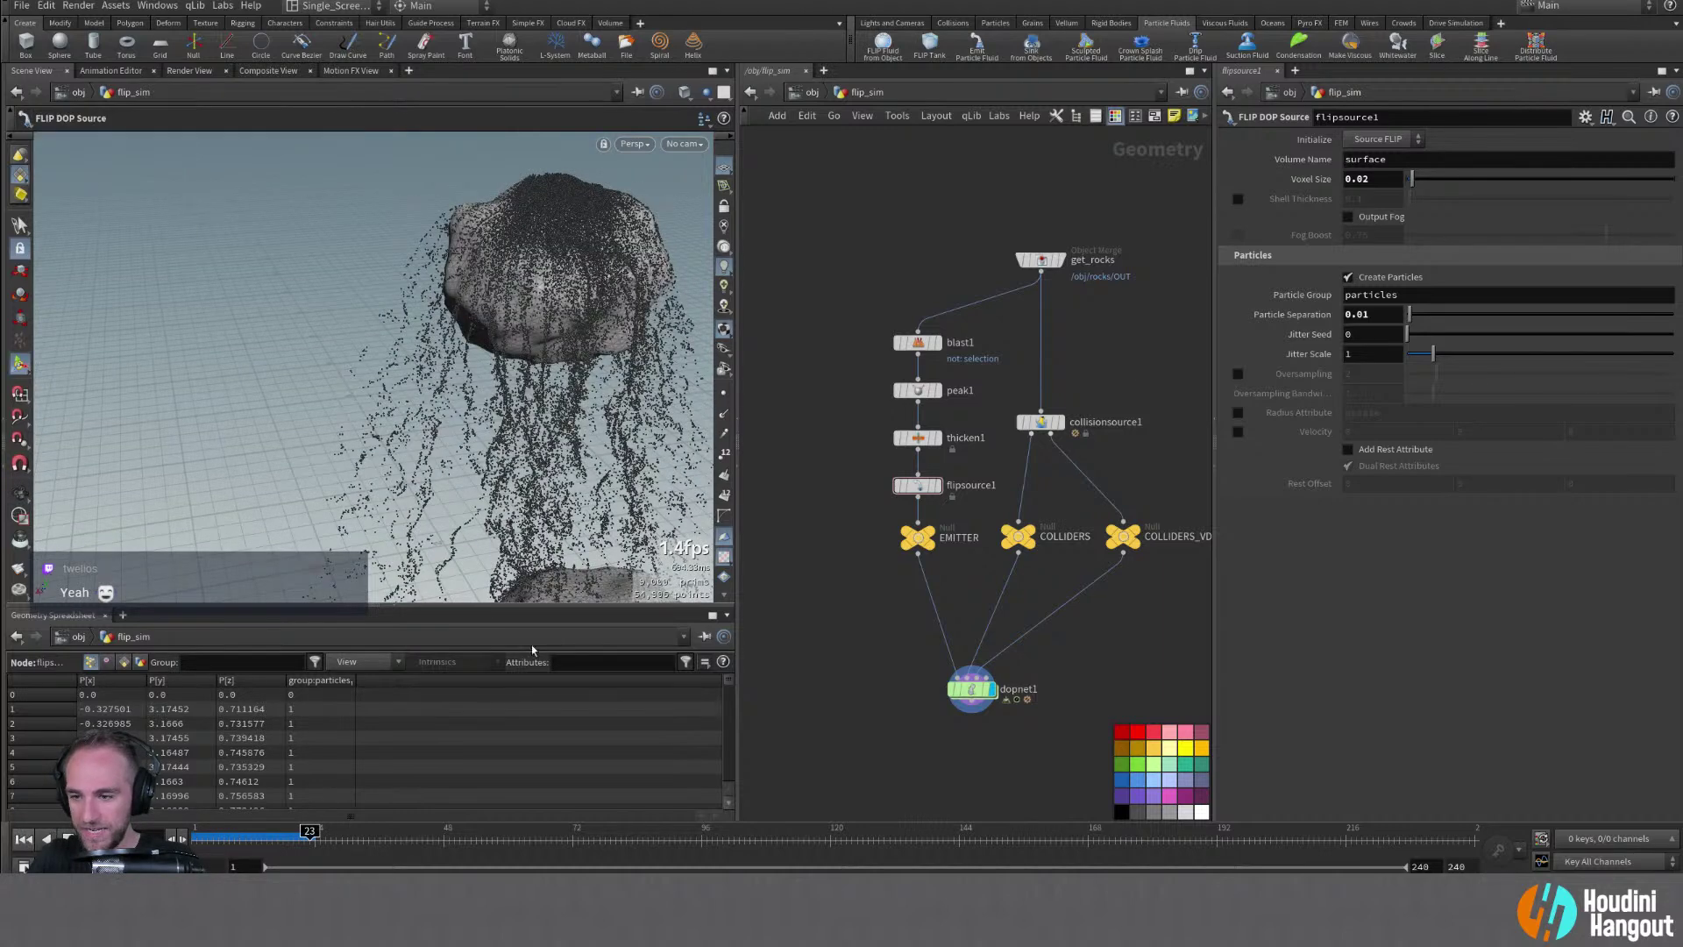
key(ctrl+Up)
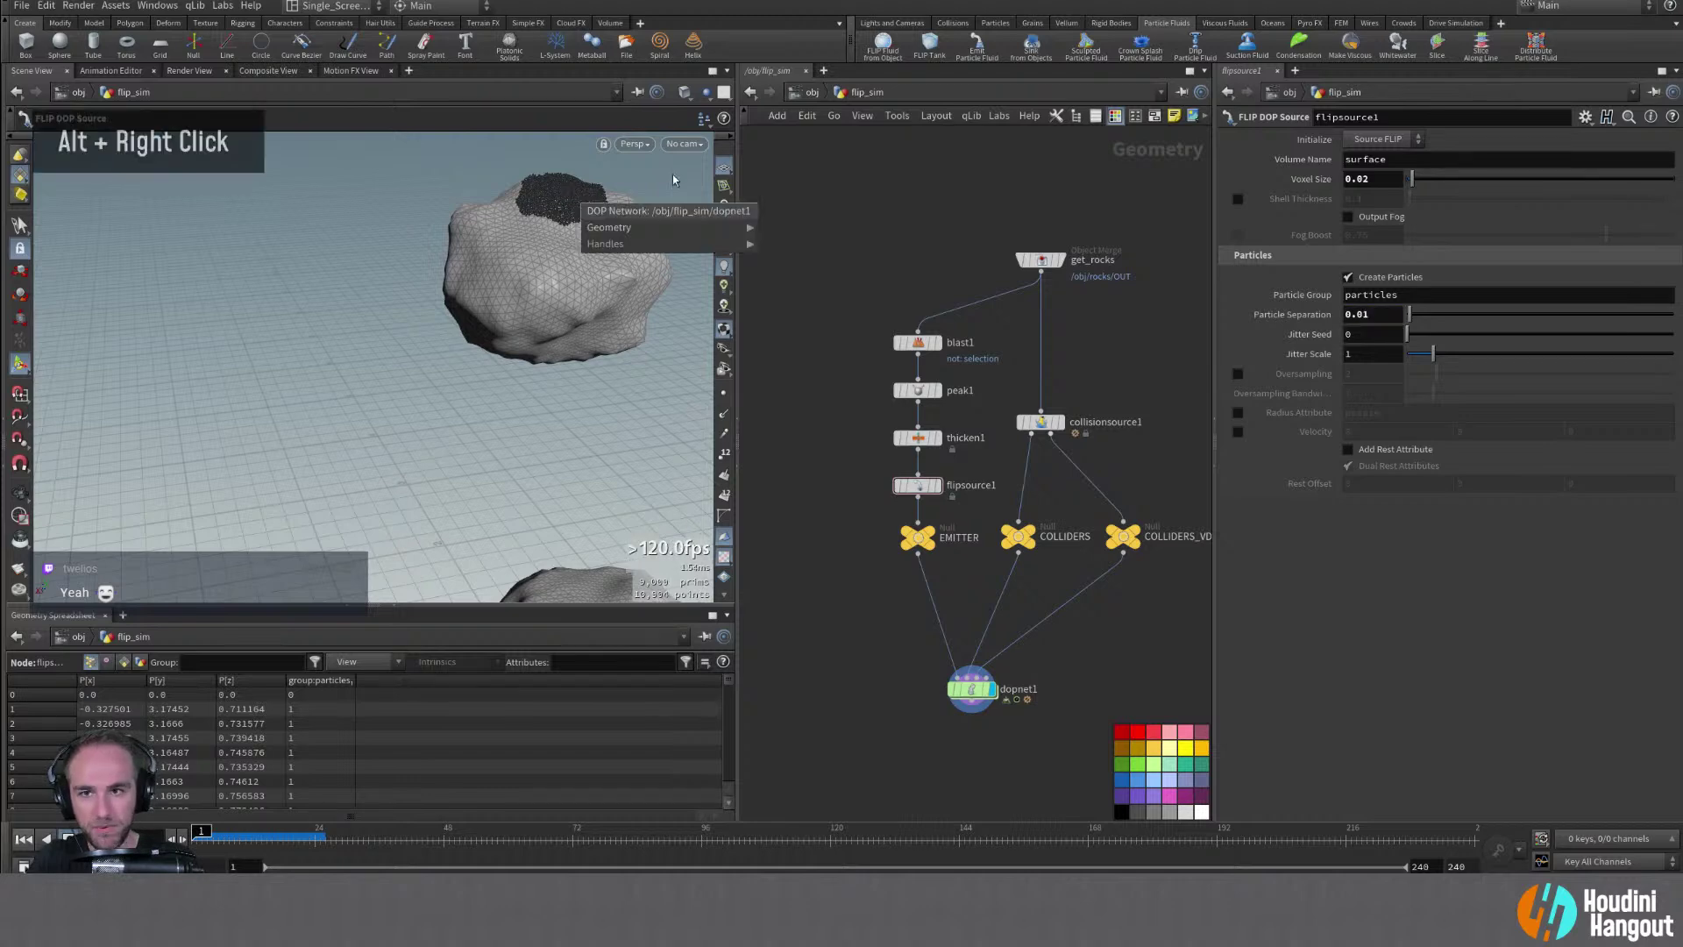
Try a Particle Separation of 0.02 on flipsource1, and set it to 0.015 instead
alt+right_drag(676, 181, 868, 140)
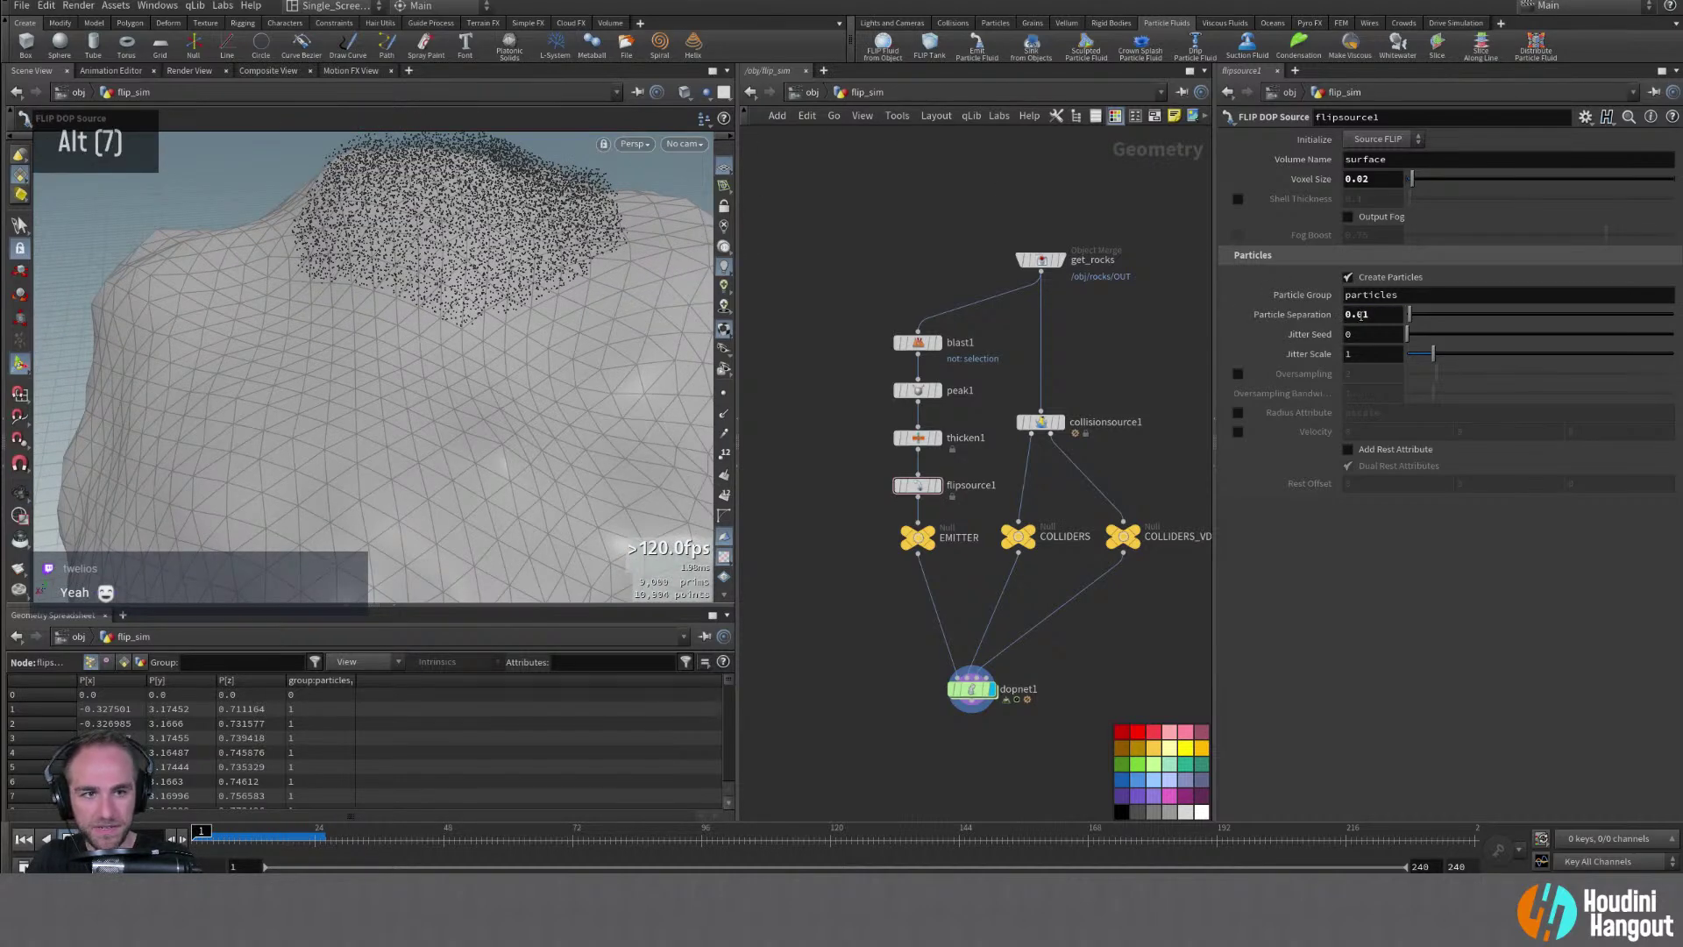
click(1365, 316)
text(2)
key(Return)
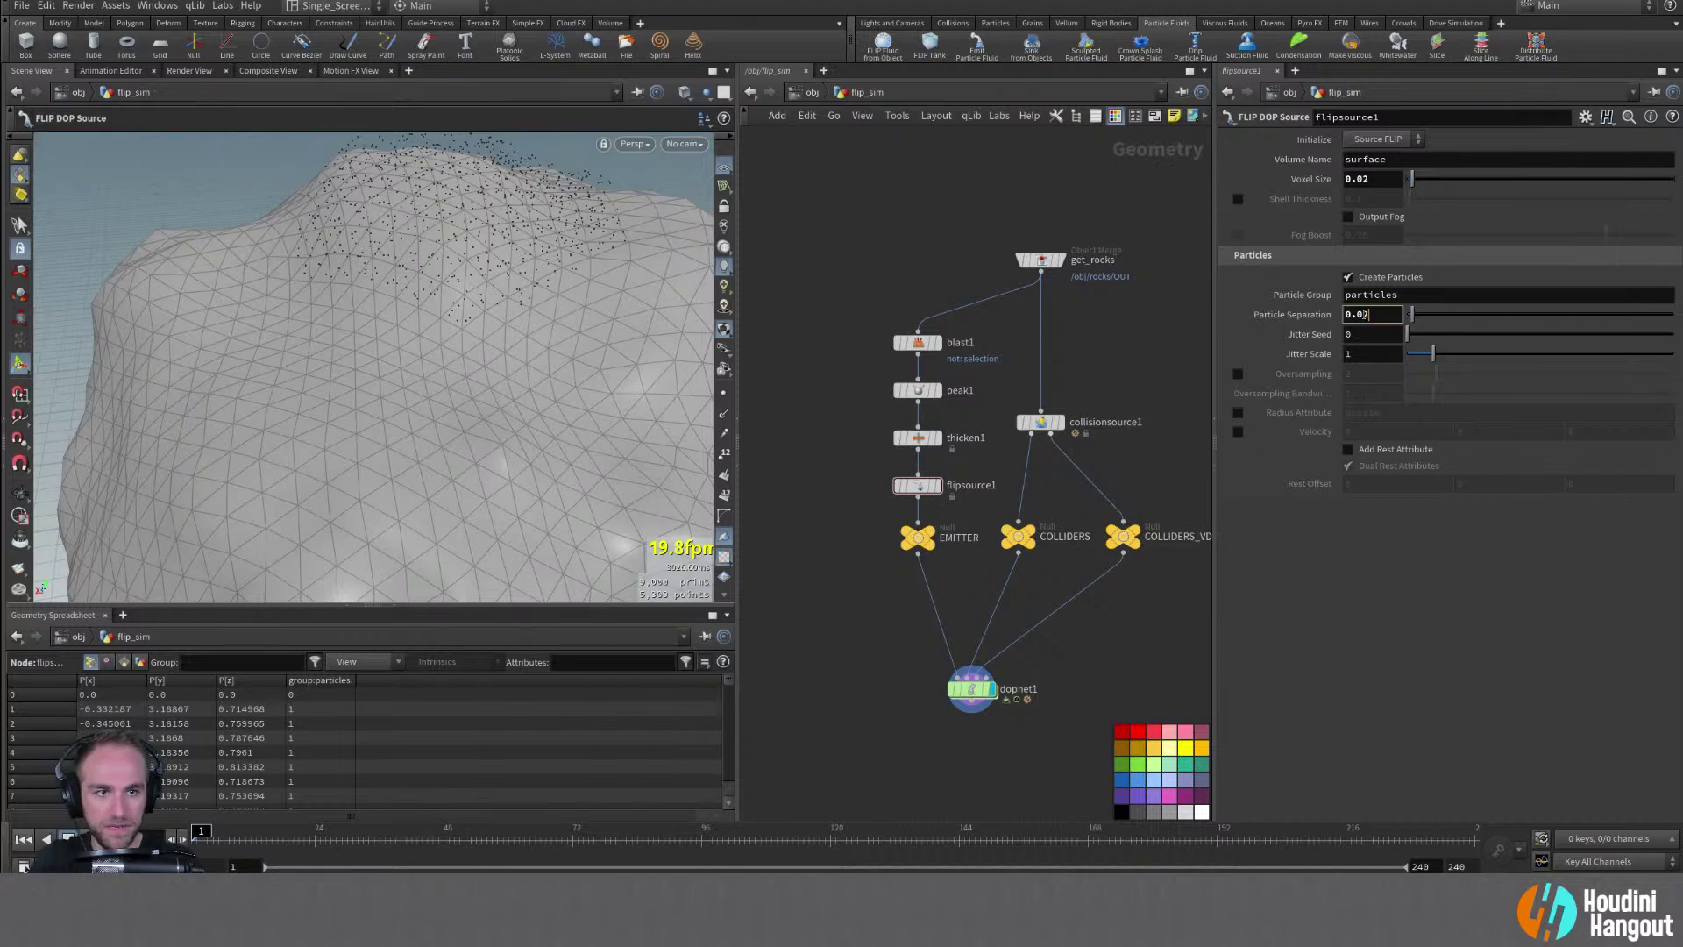
drag(1363, 314, 1375, 317)
text(15)
key(Return)
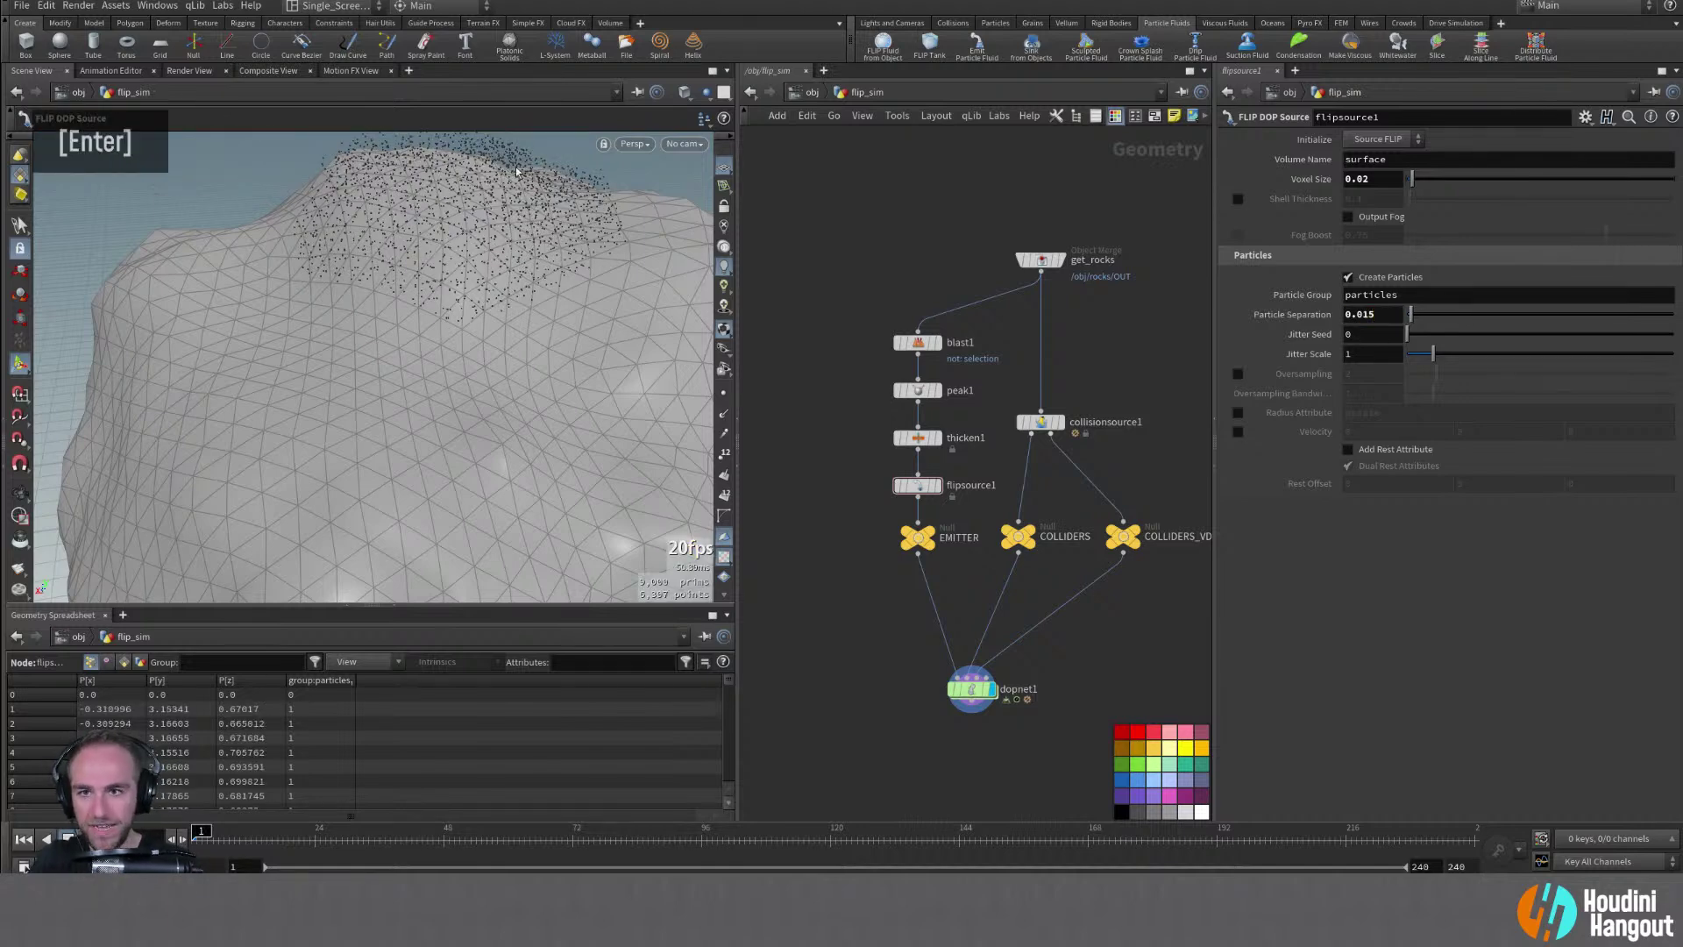
Set flipsource1's Jitter Seed to $F, play the simulation to check the emission, and return to the first frame
alt+right_drag(394, 350, 333, 350)
alt+drag(368, 263, 425, 206)
alt+right_drag(424, 206, 412, 223)
alt+drag(412, 224, 427, 275)
double_click(1364, 333)
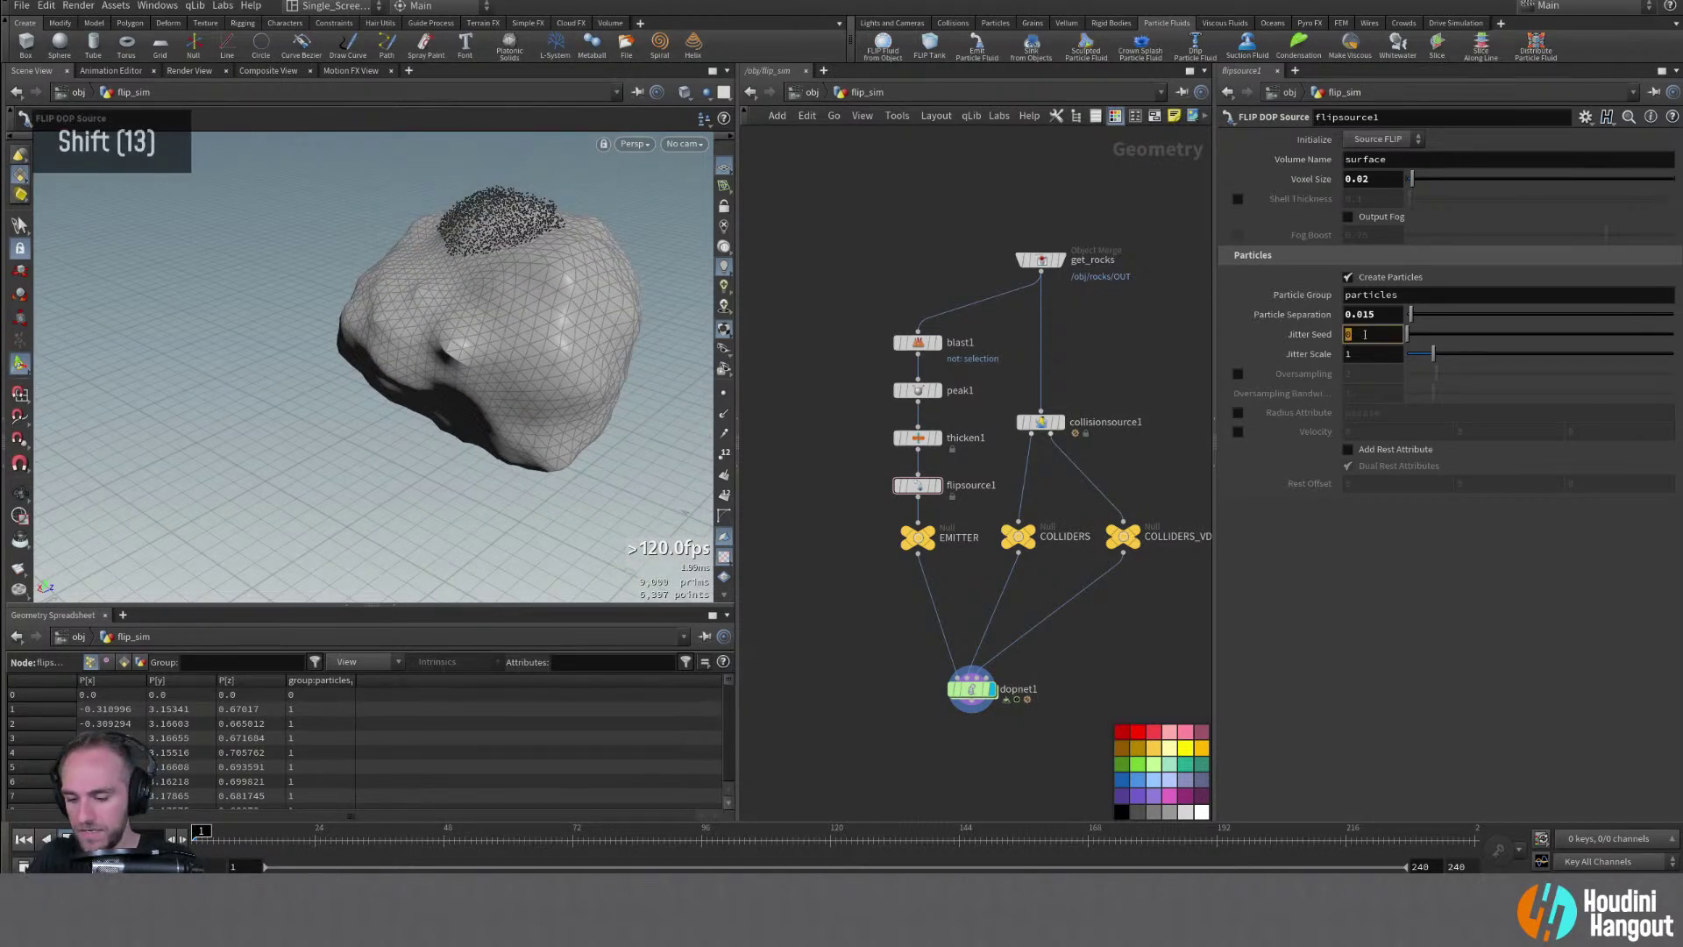
text($)
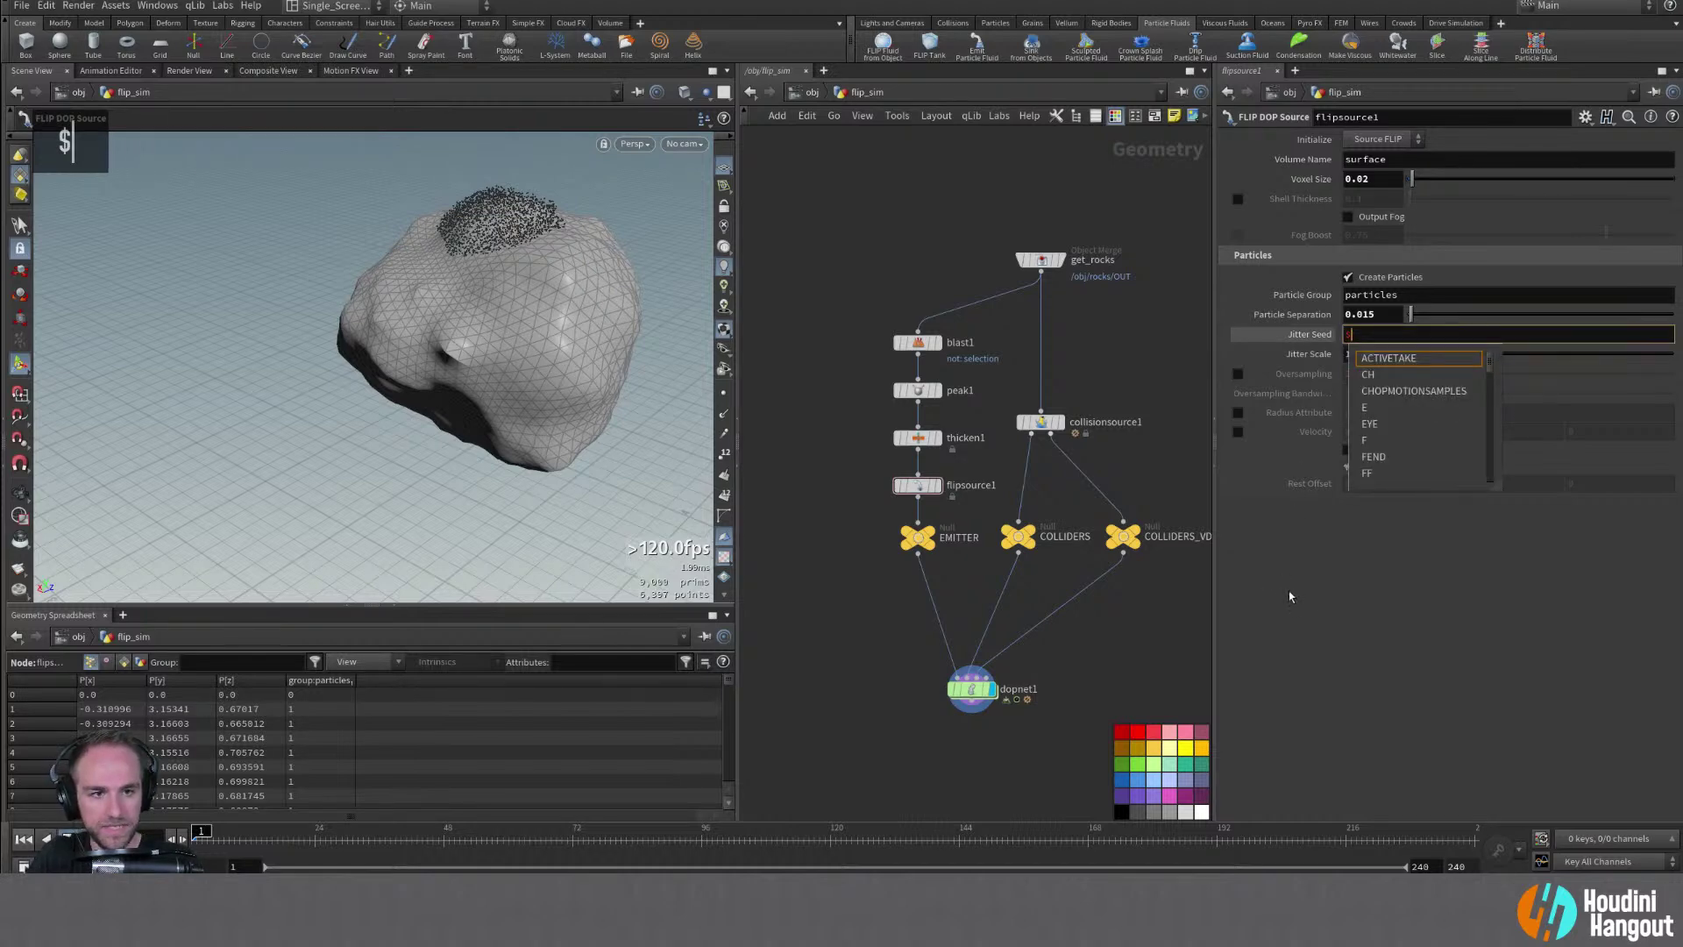
text(F)
key(Return)
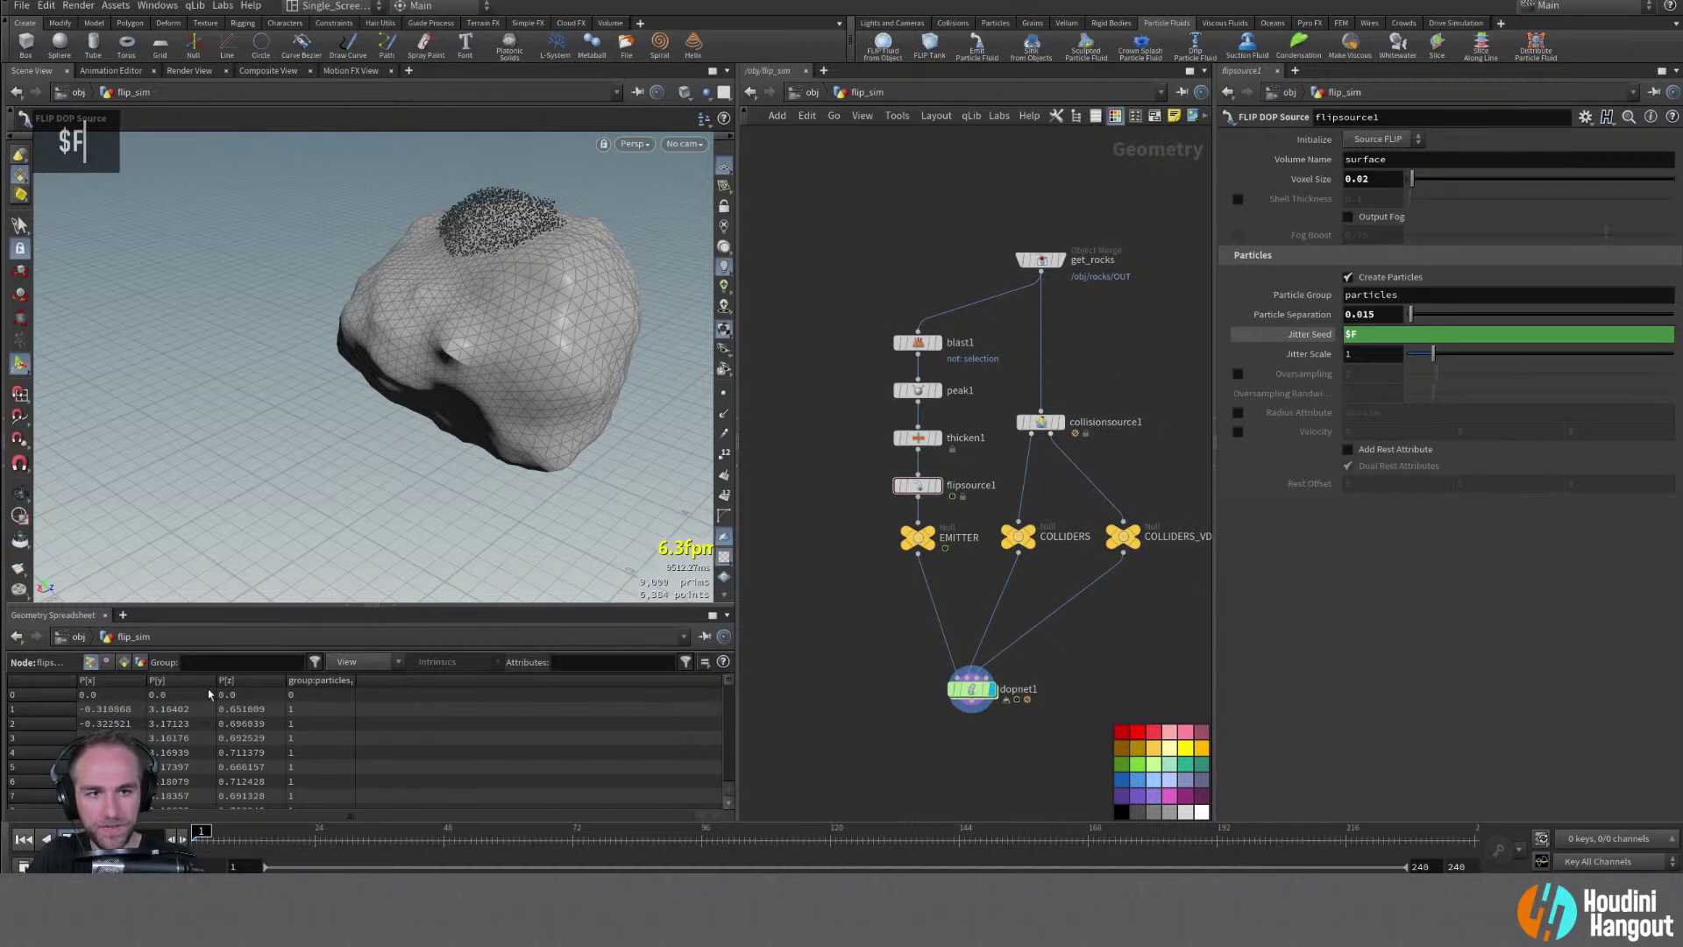
double_click(88, 838)
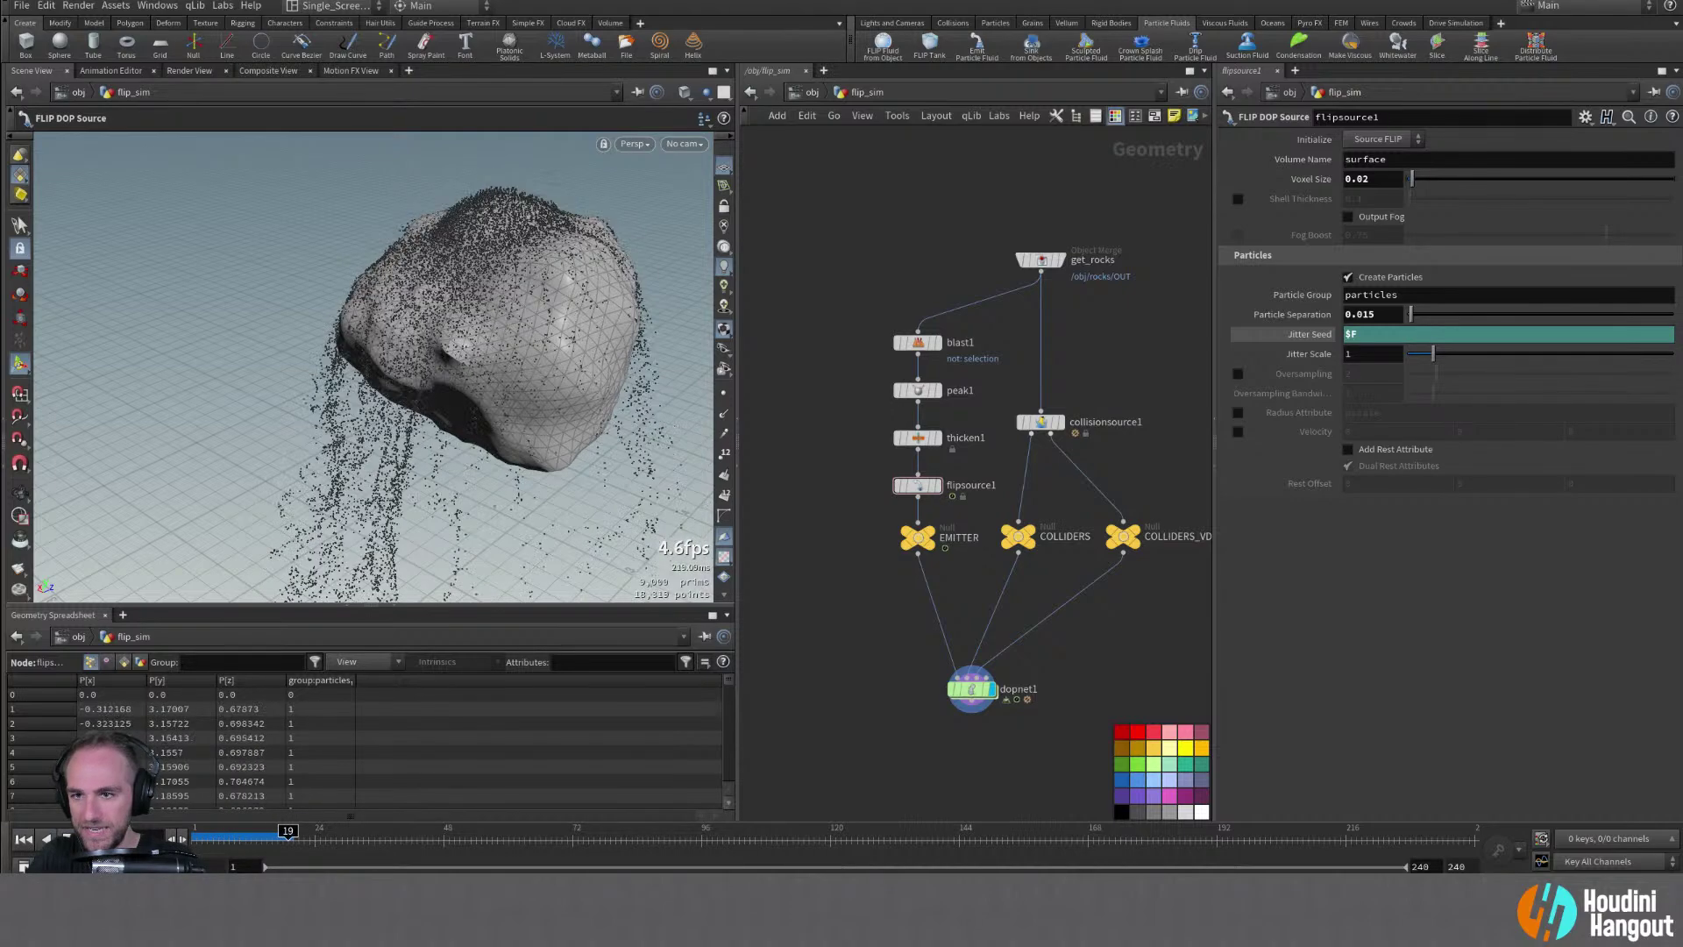
double_click(88, 839)
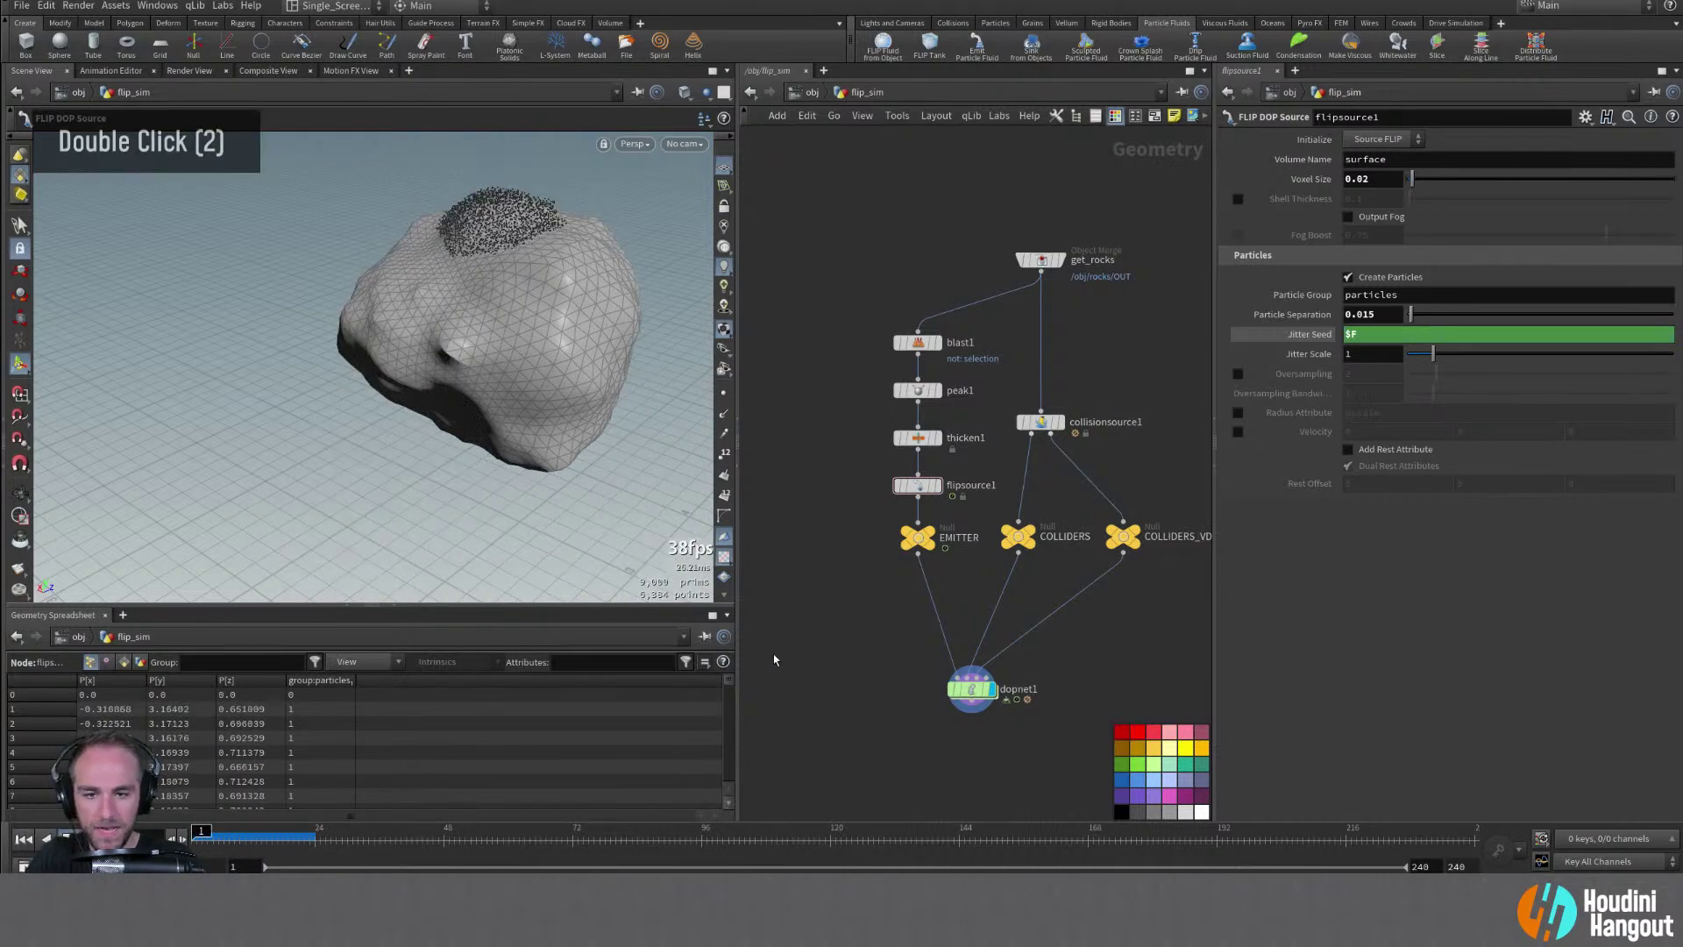
Inspect the create_surface node and its settings inside the flip_emitter object
key(u)
middle_drag(903, 392, 946, 447)
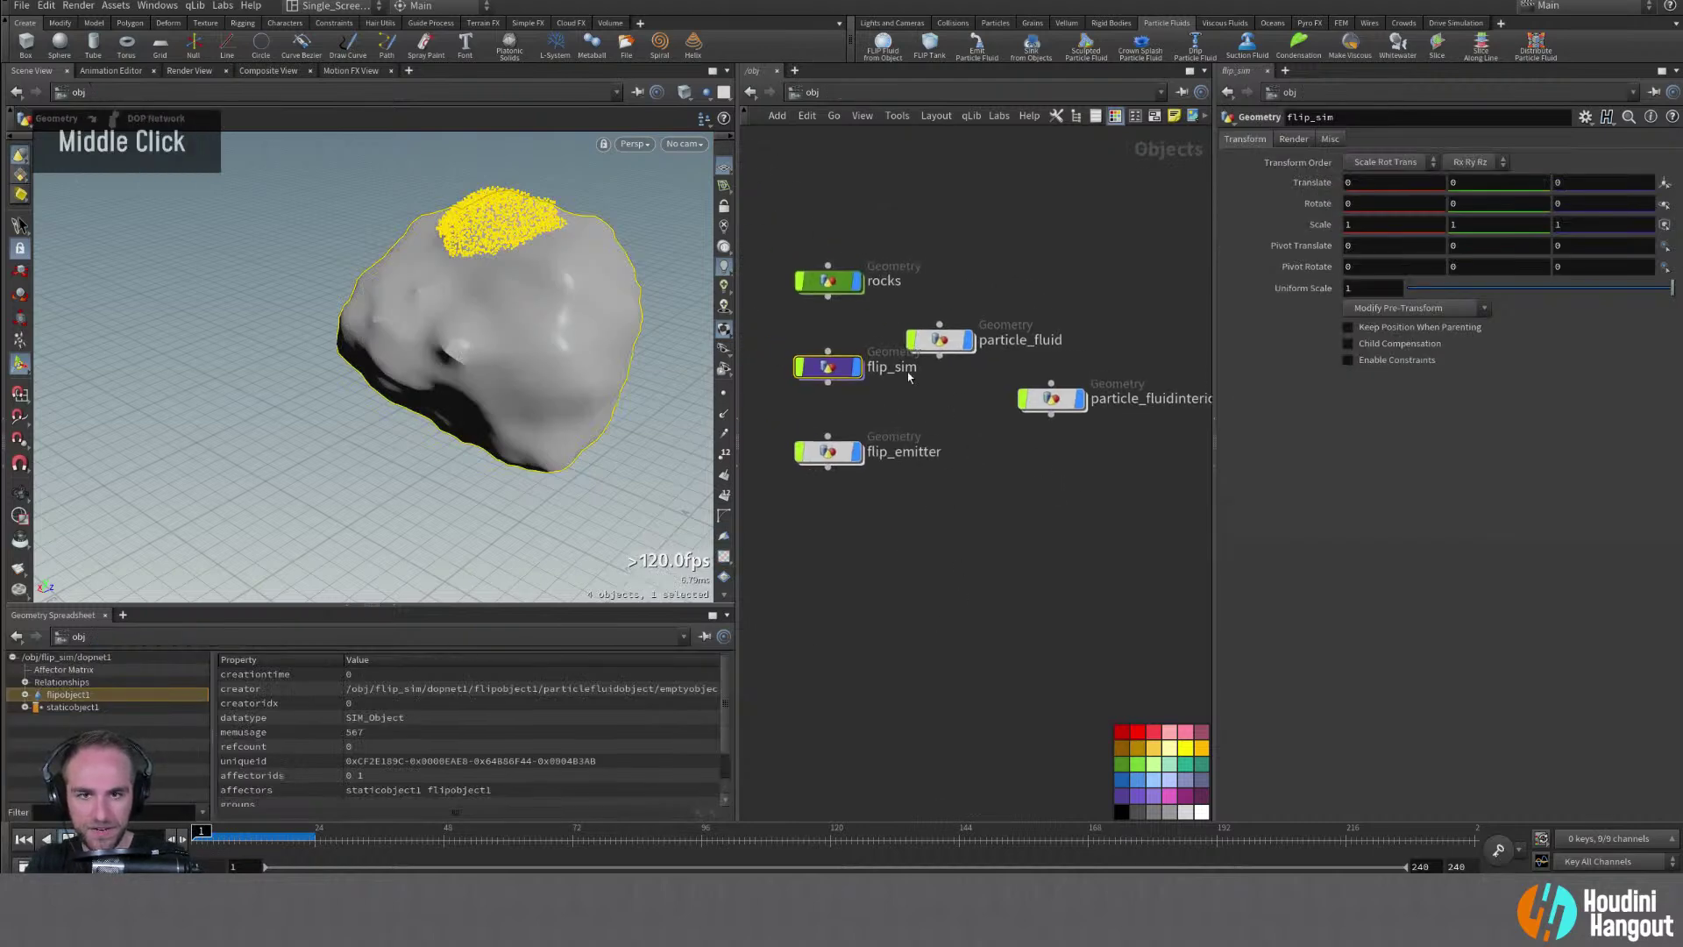
double_click(807, 450)
click(985, 344)
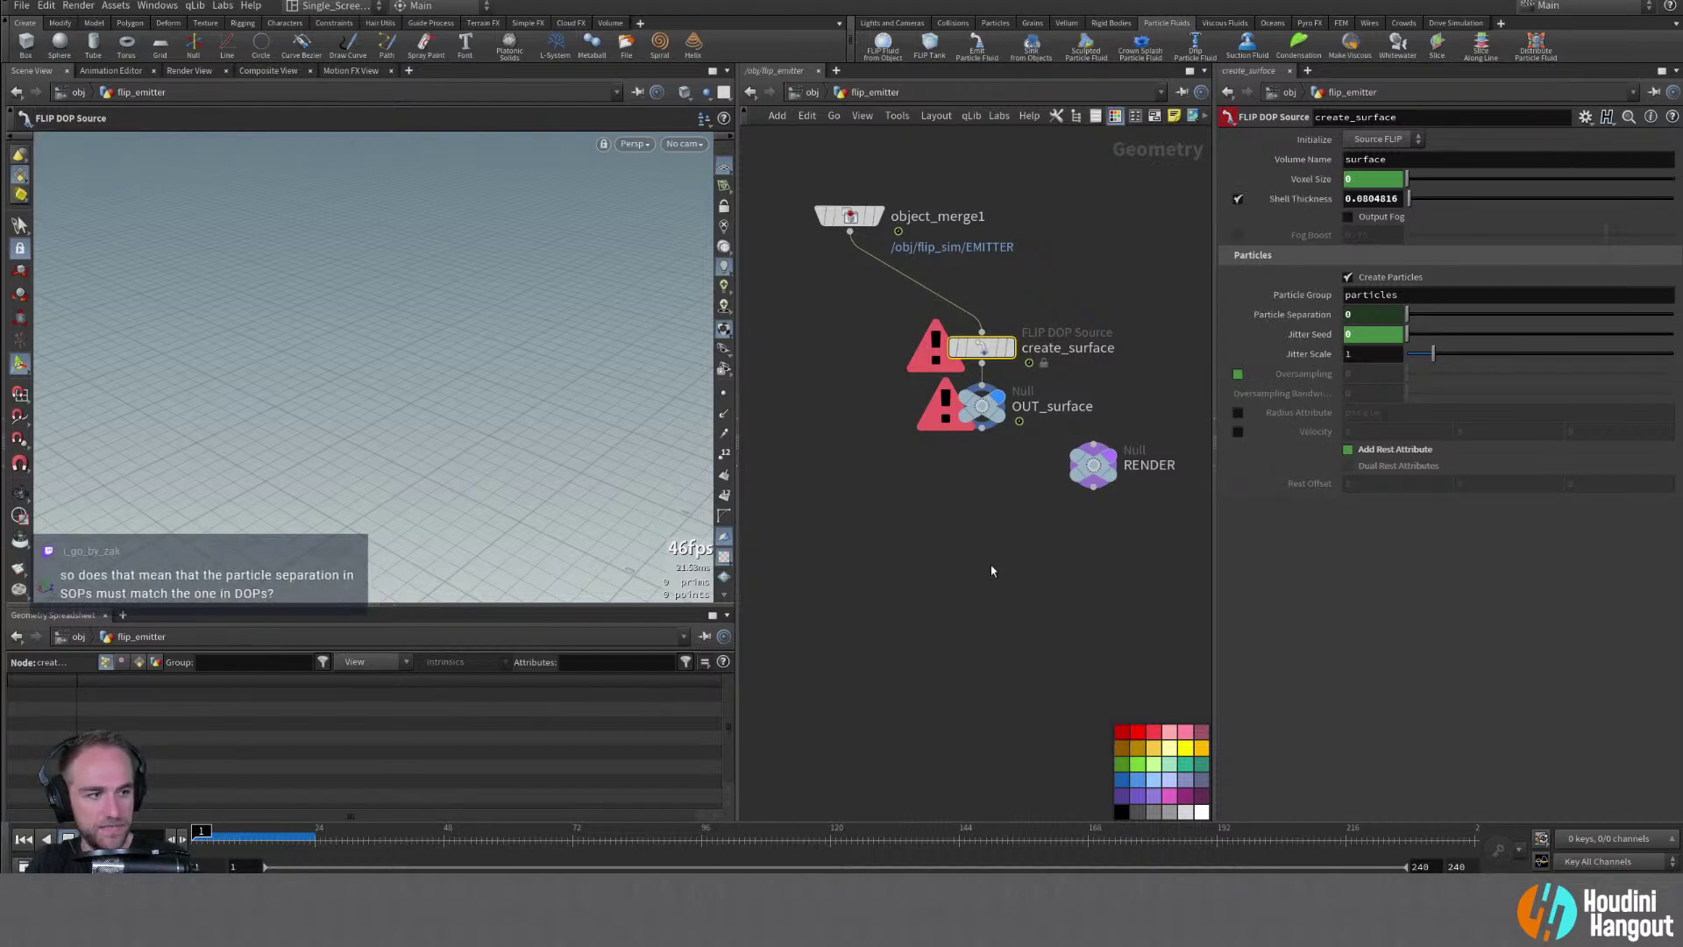
key(u)
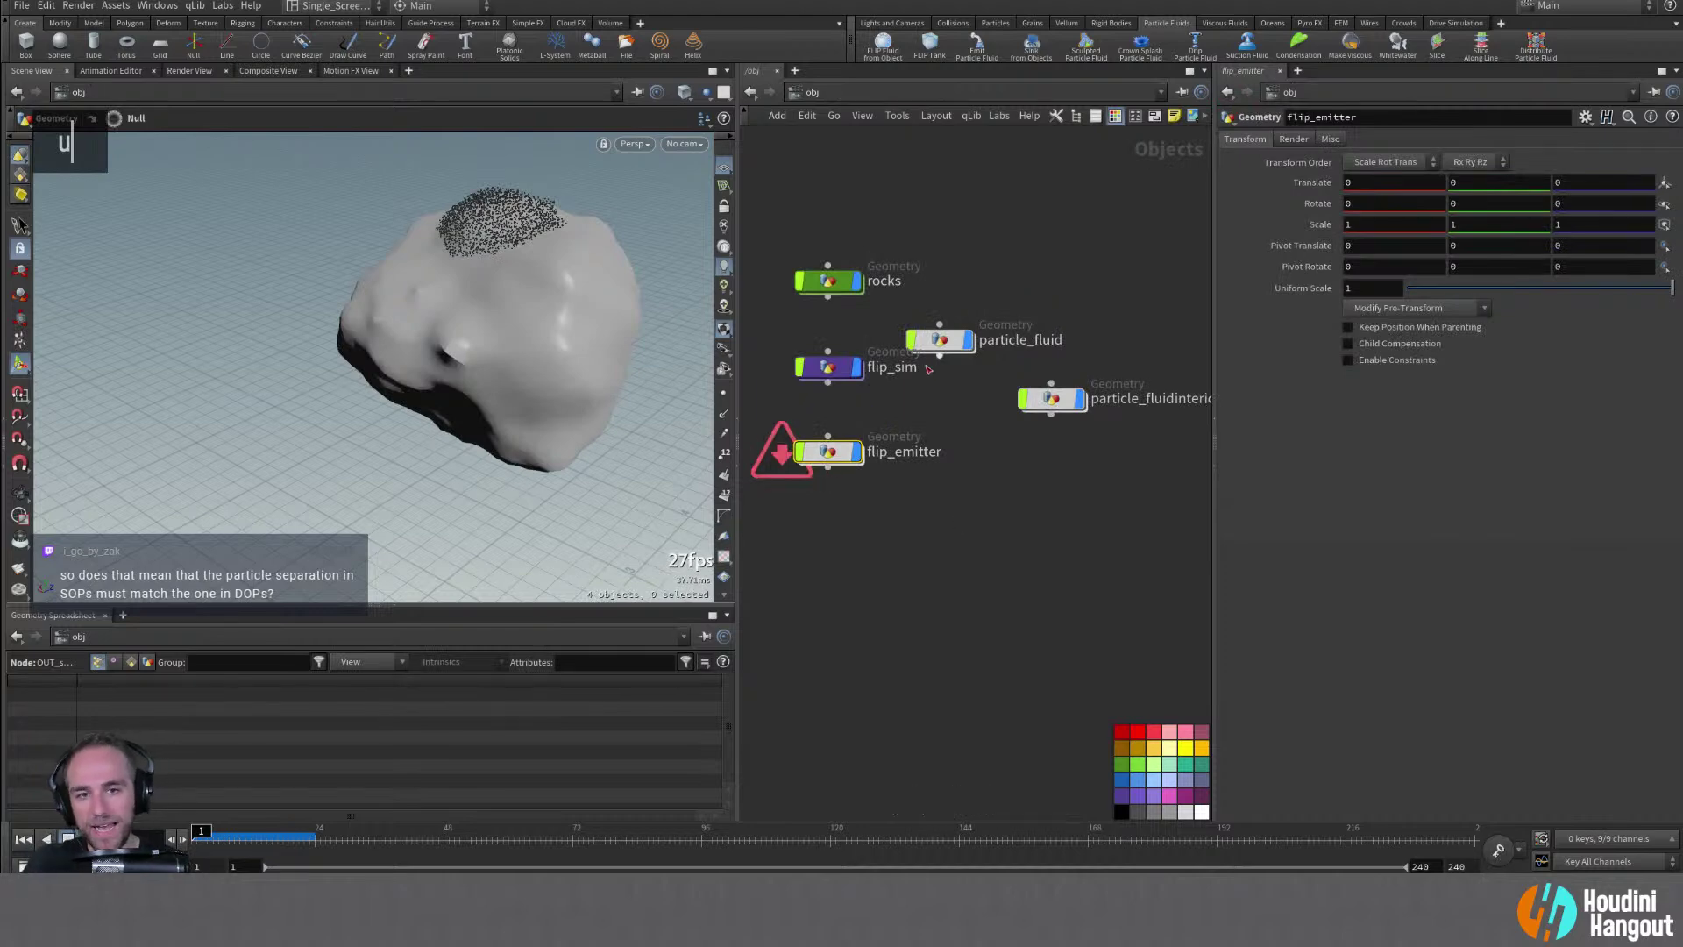
double_click(832, 452)
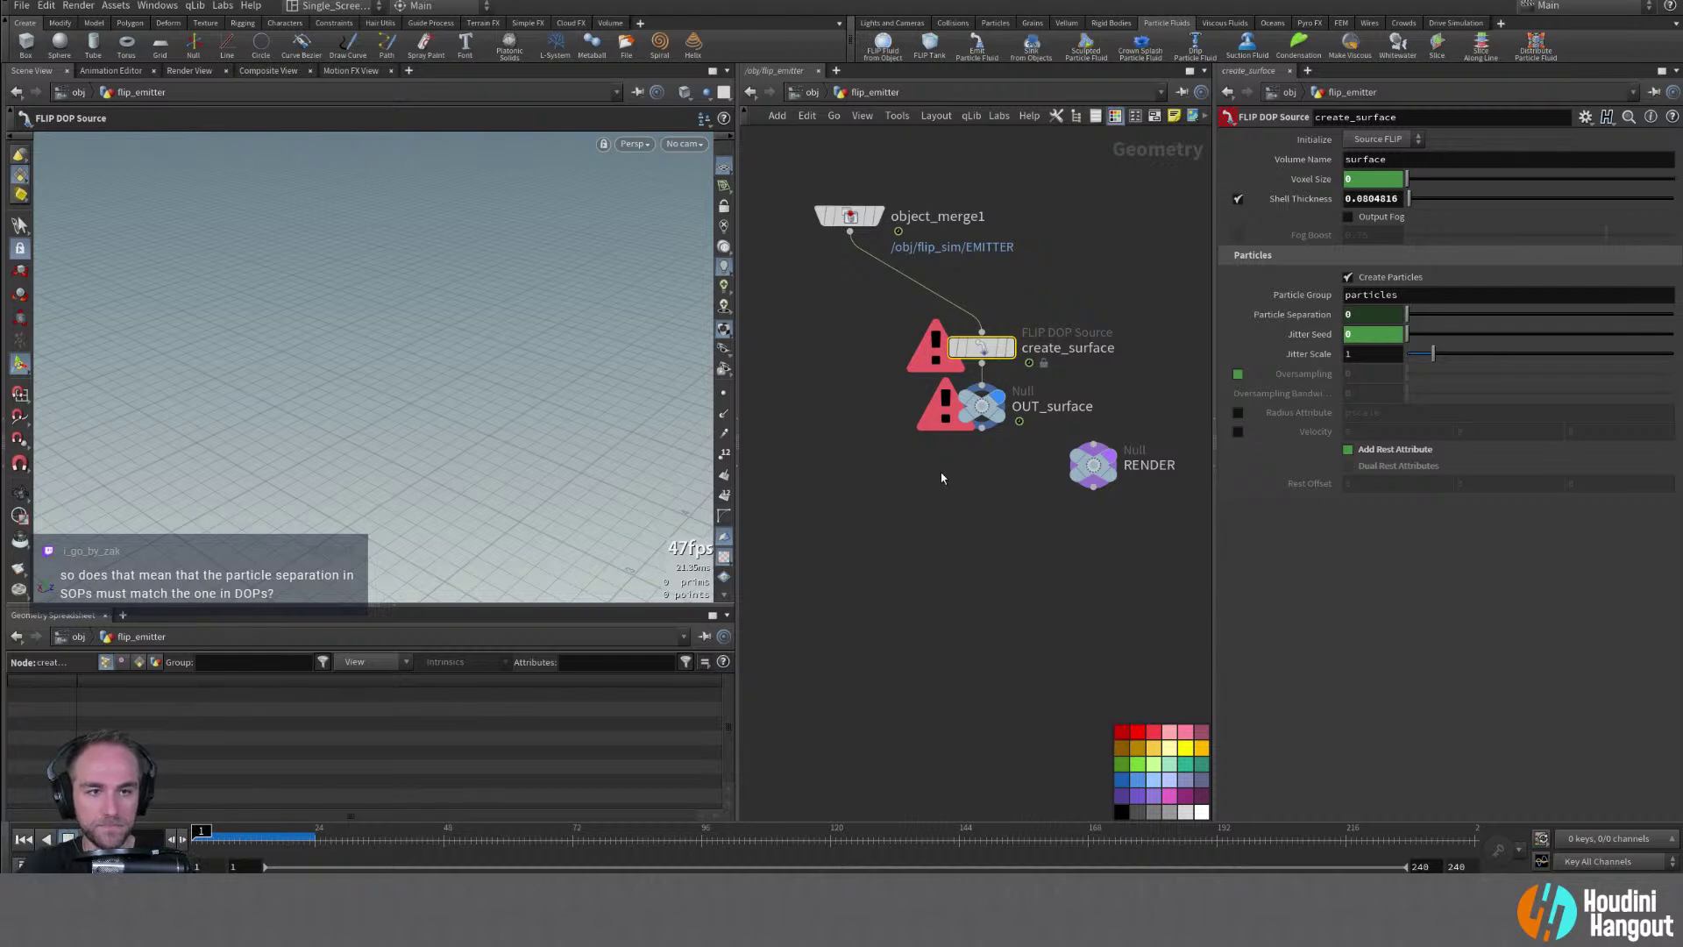
At object level, move flip_emitter below the particle fluid objects and place flip_sim closer beneath rocks
key(u)
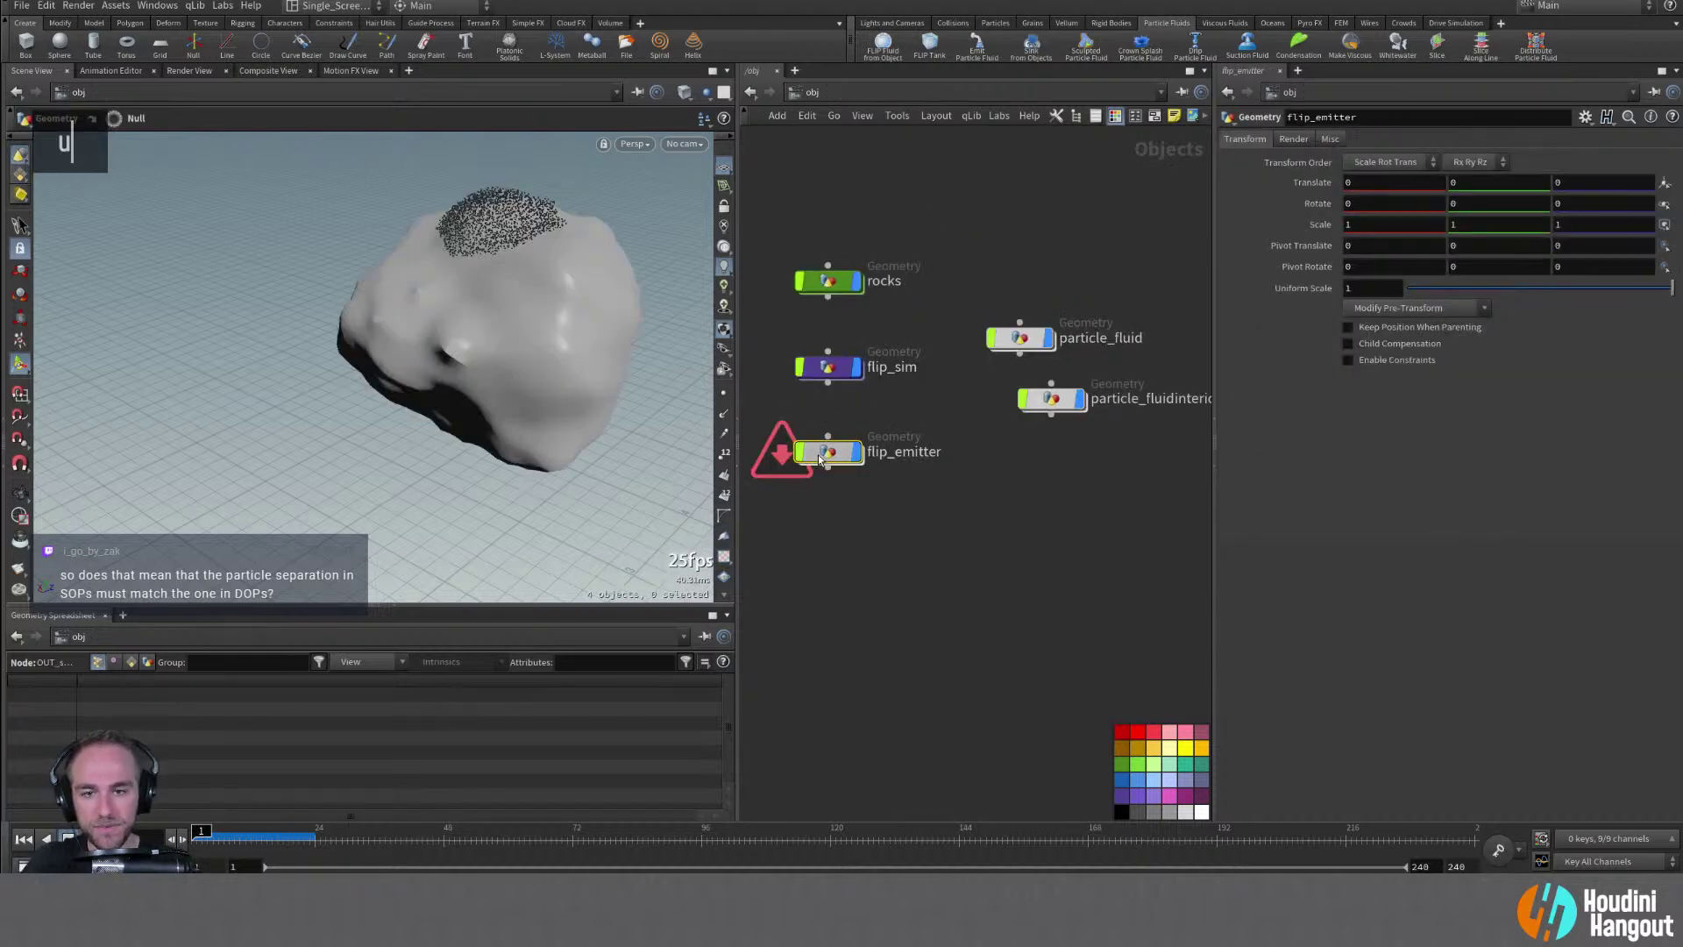
drag(824, 460, 1040, 469)
drag(840, 380, 840, 362)
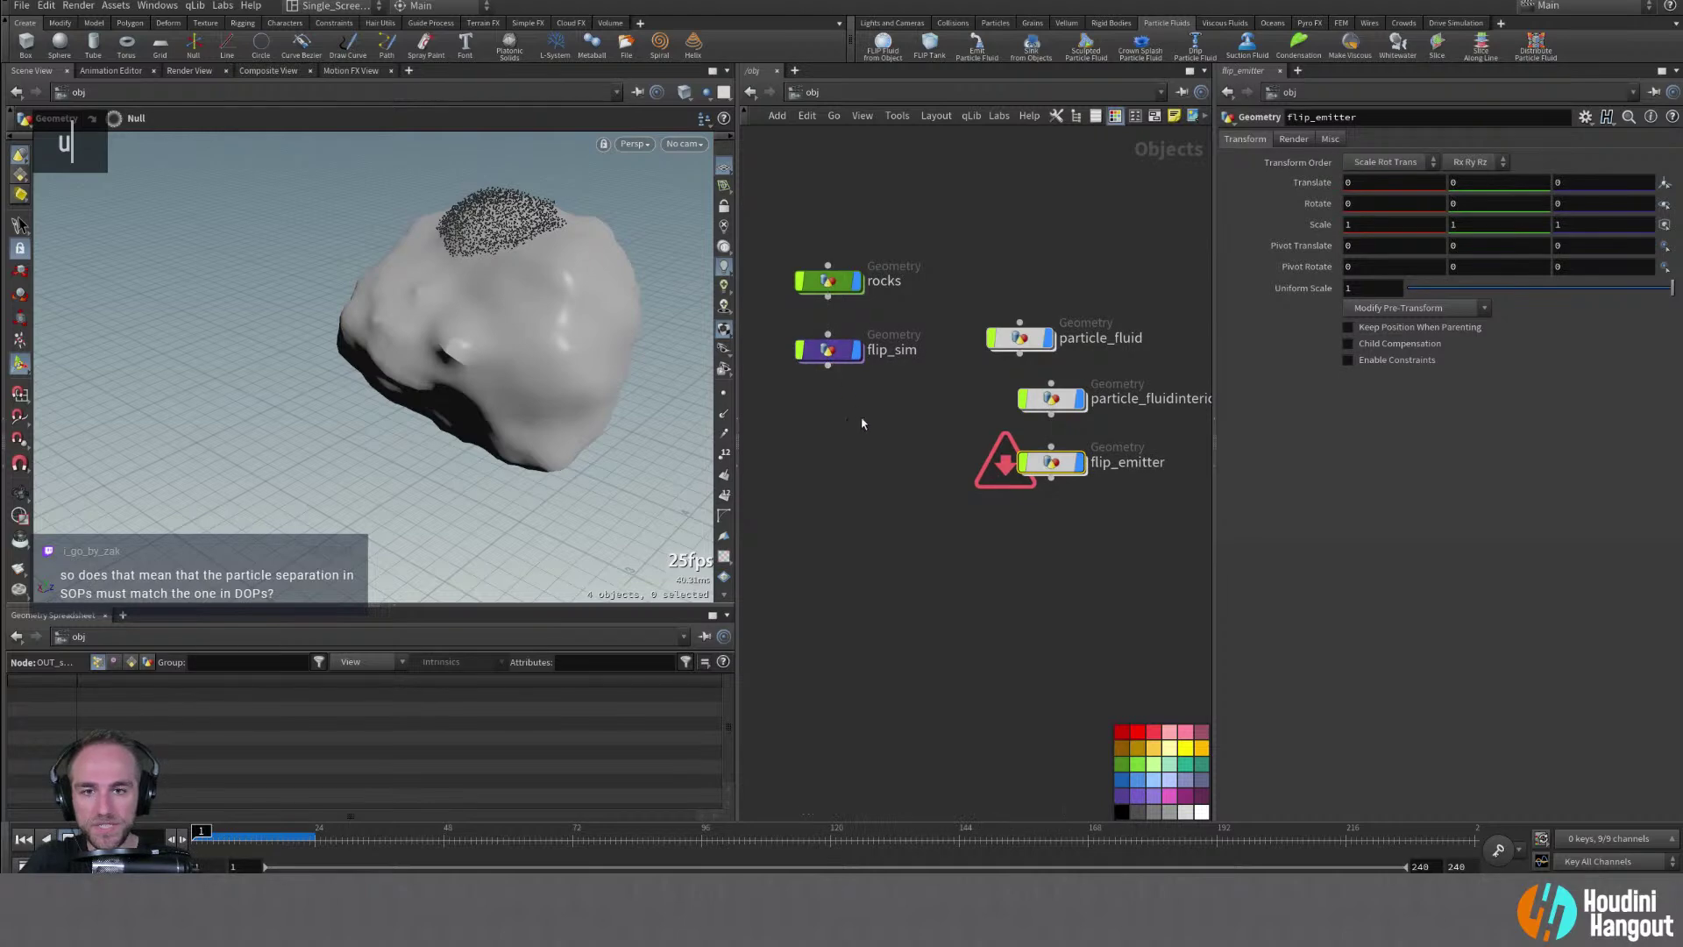
Inside flip_sim's dopnet1, set flipobject1's Particle Separation to ch("../../flipsource1/particlesep")/2, play the simulation, and return to the first frame
double_click(828, 350)
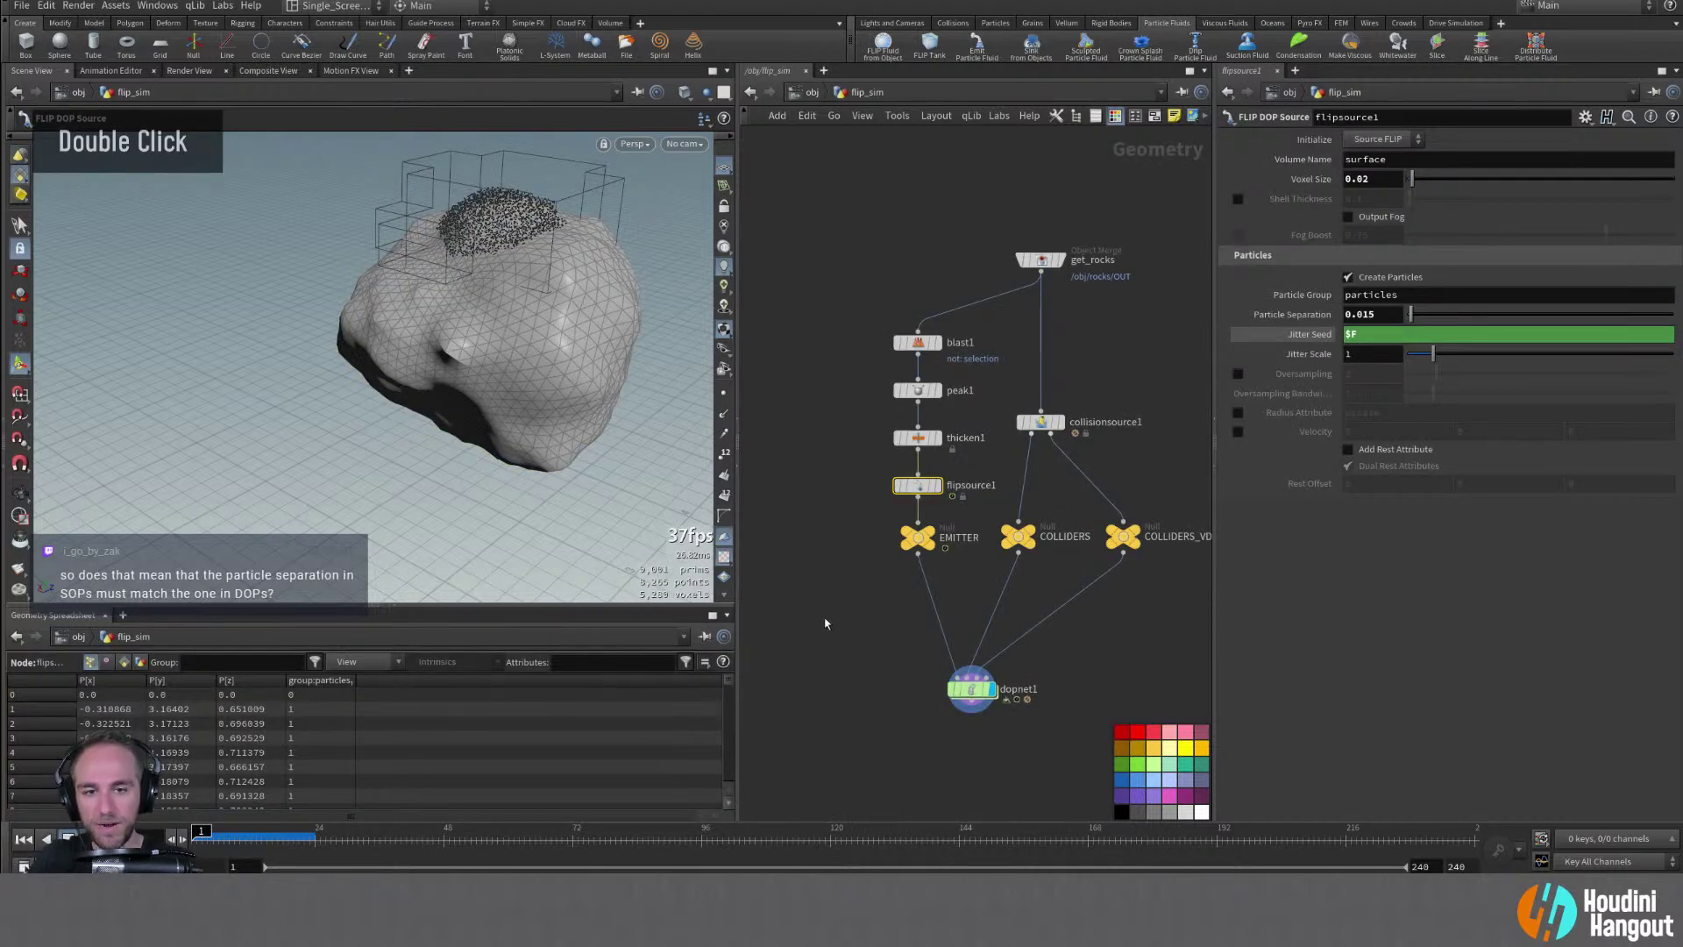
double_click(971, 688)
right_click(989, 488)
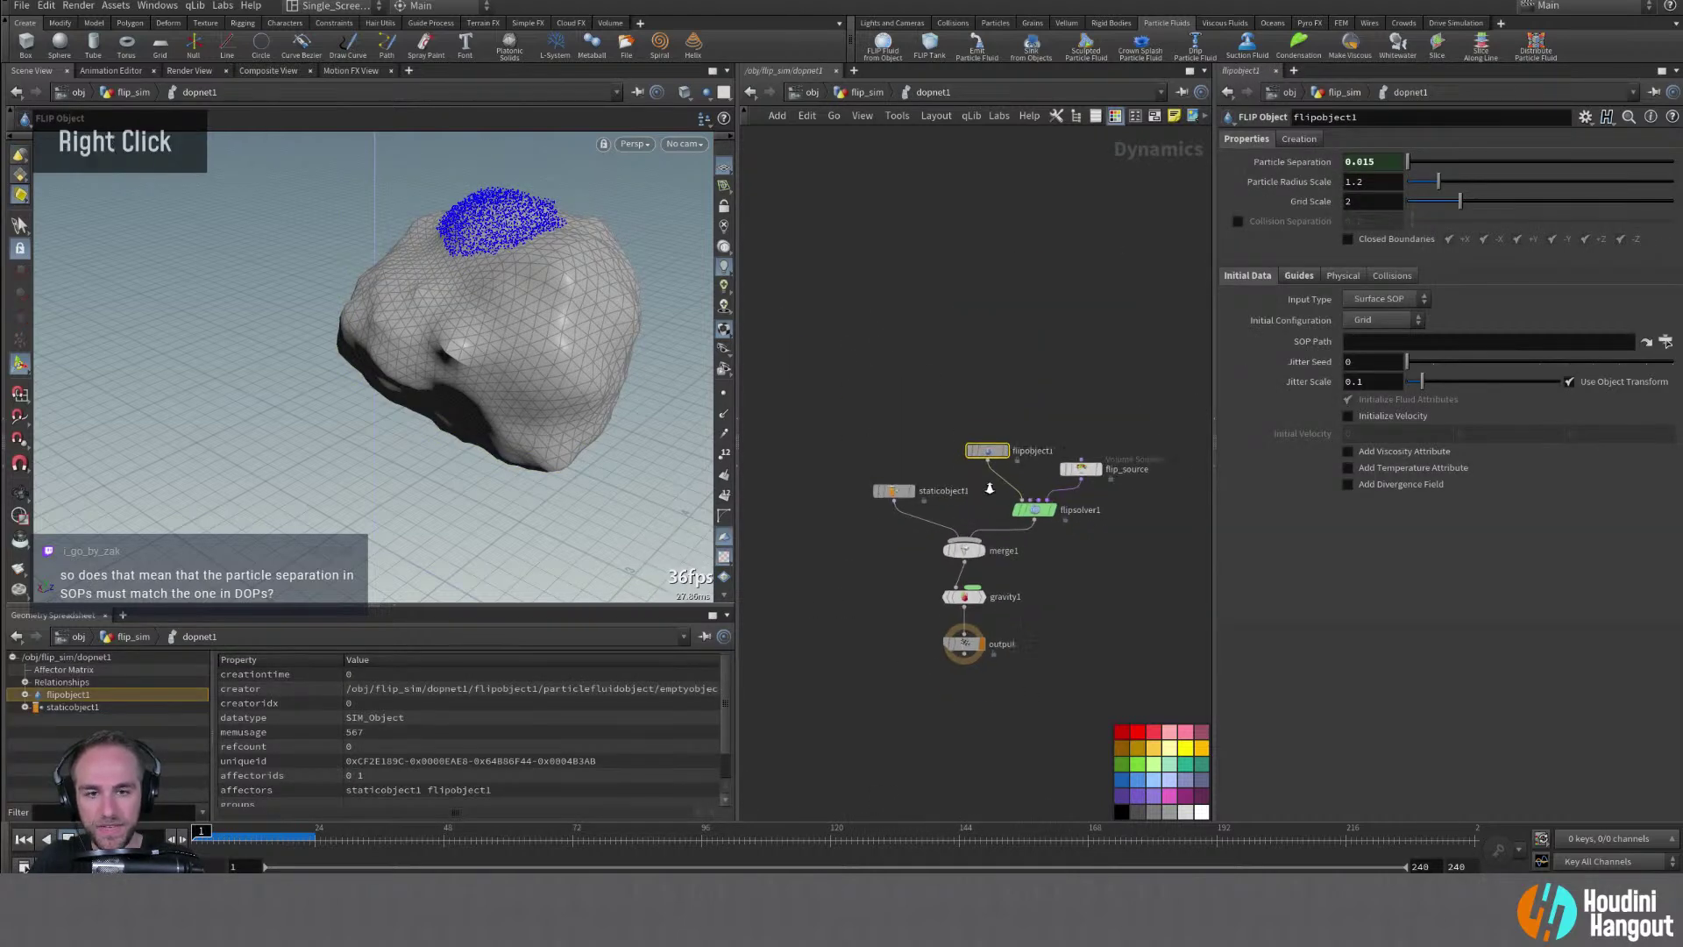
scroll(989, 488, up, 3)
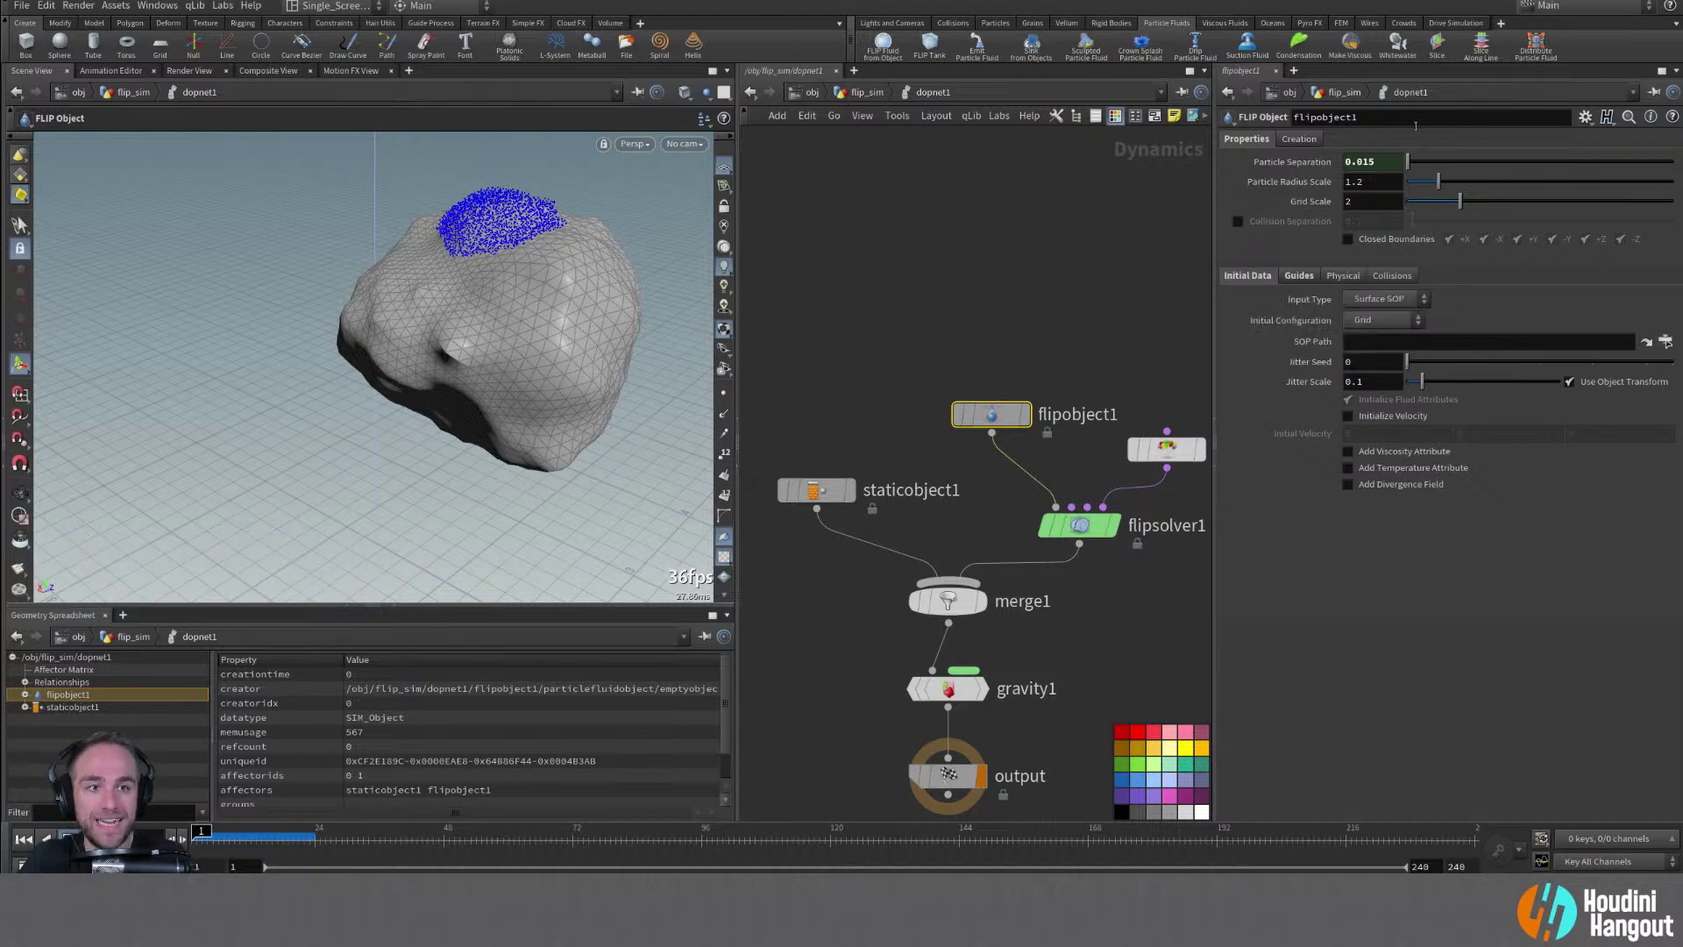
text(ch("../../flipsource1/particlesep"))
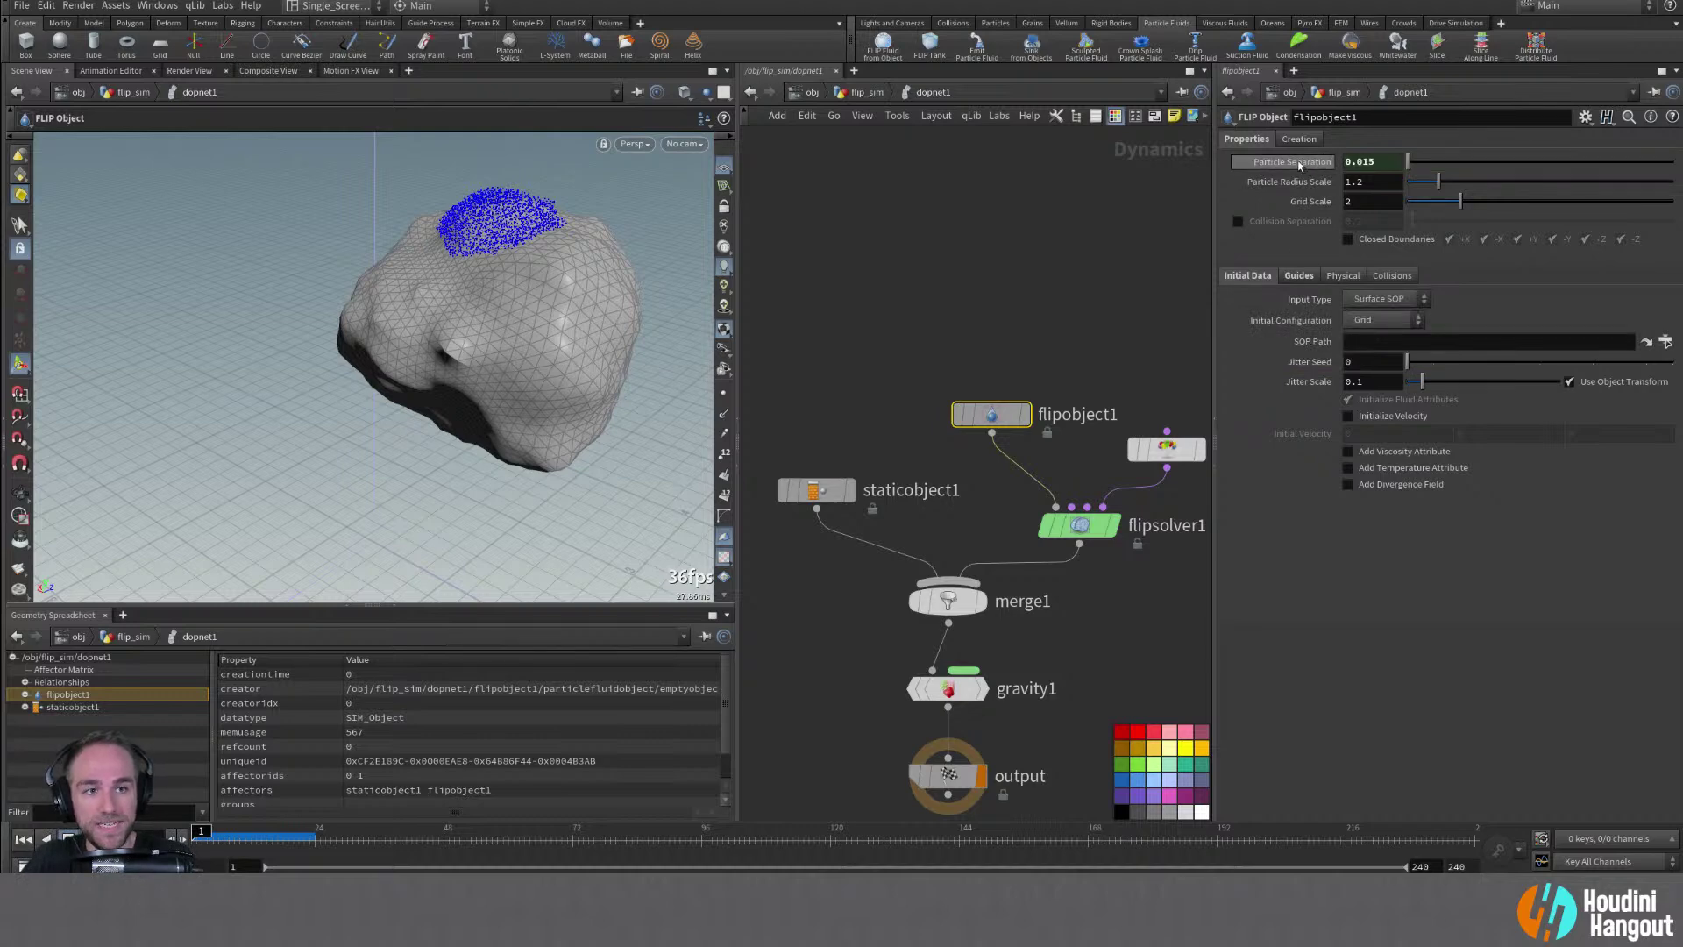
click(1561, 161)
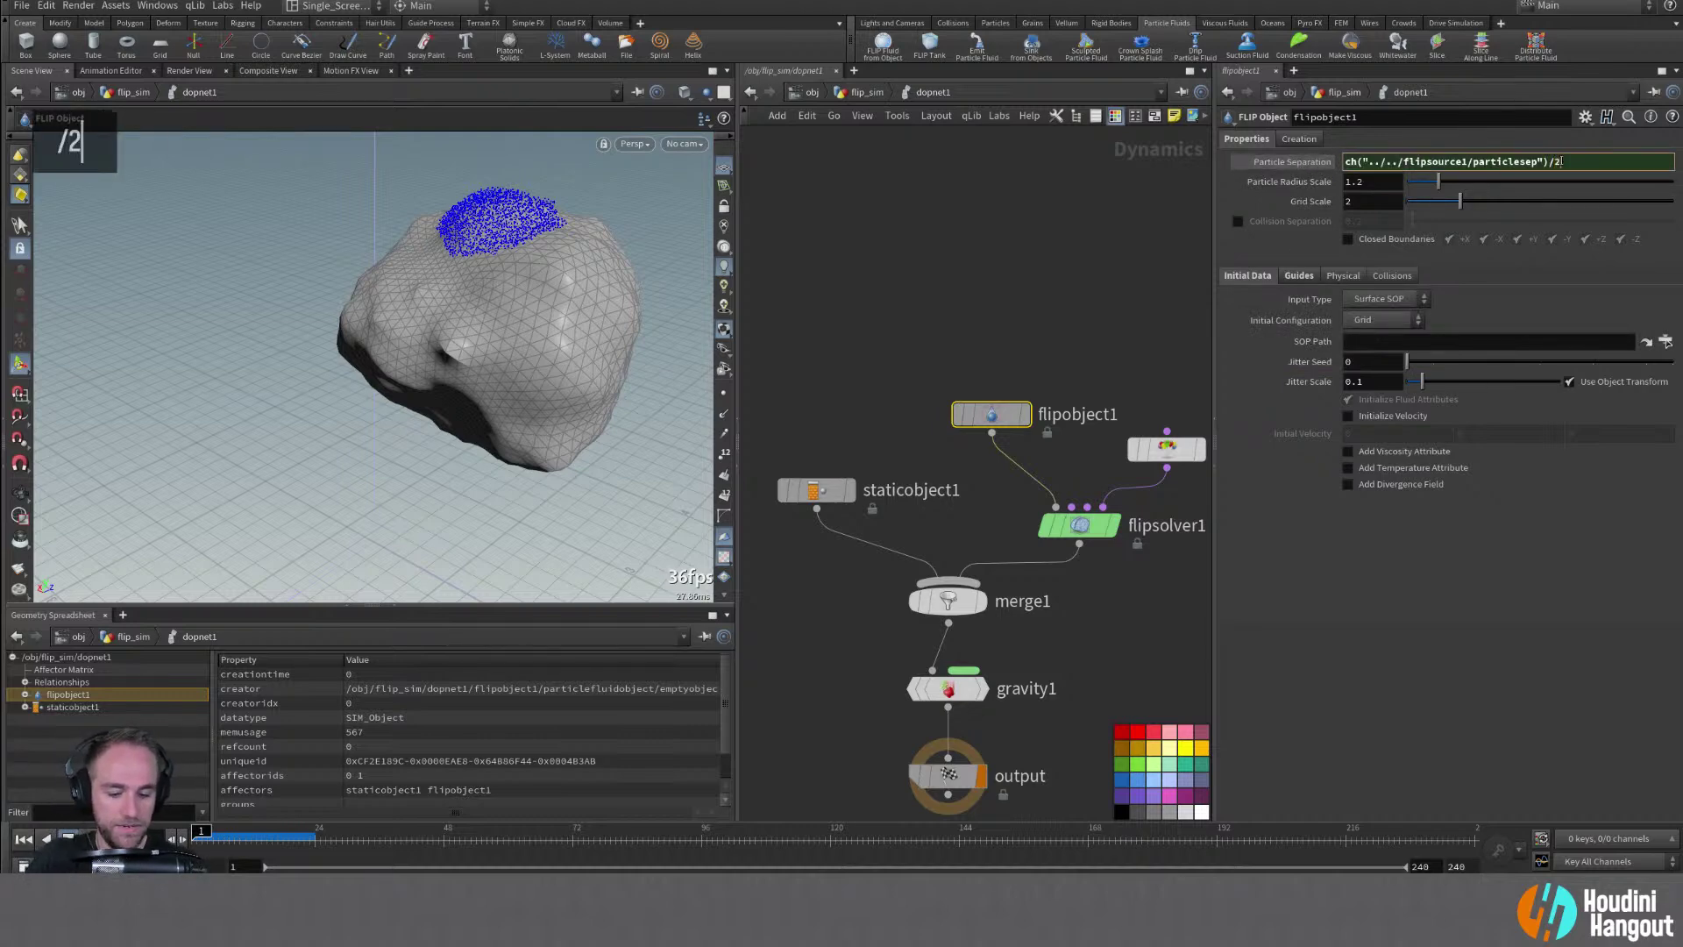
key(Return)
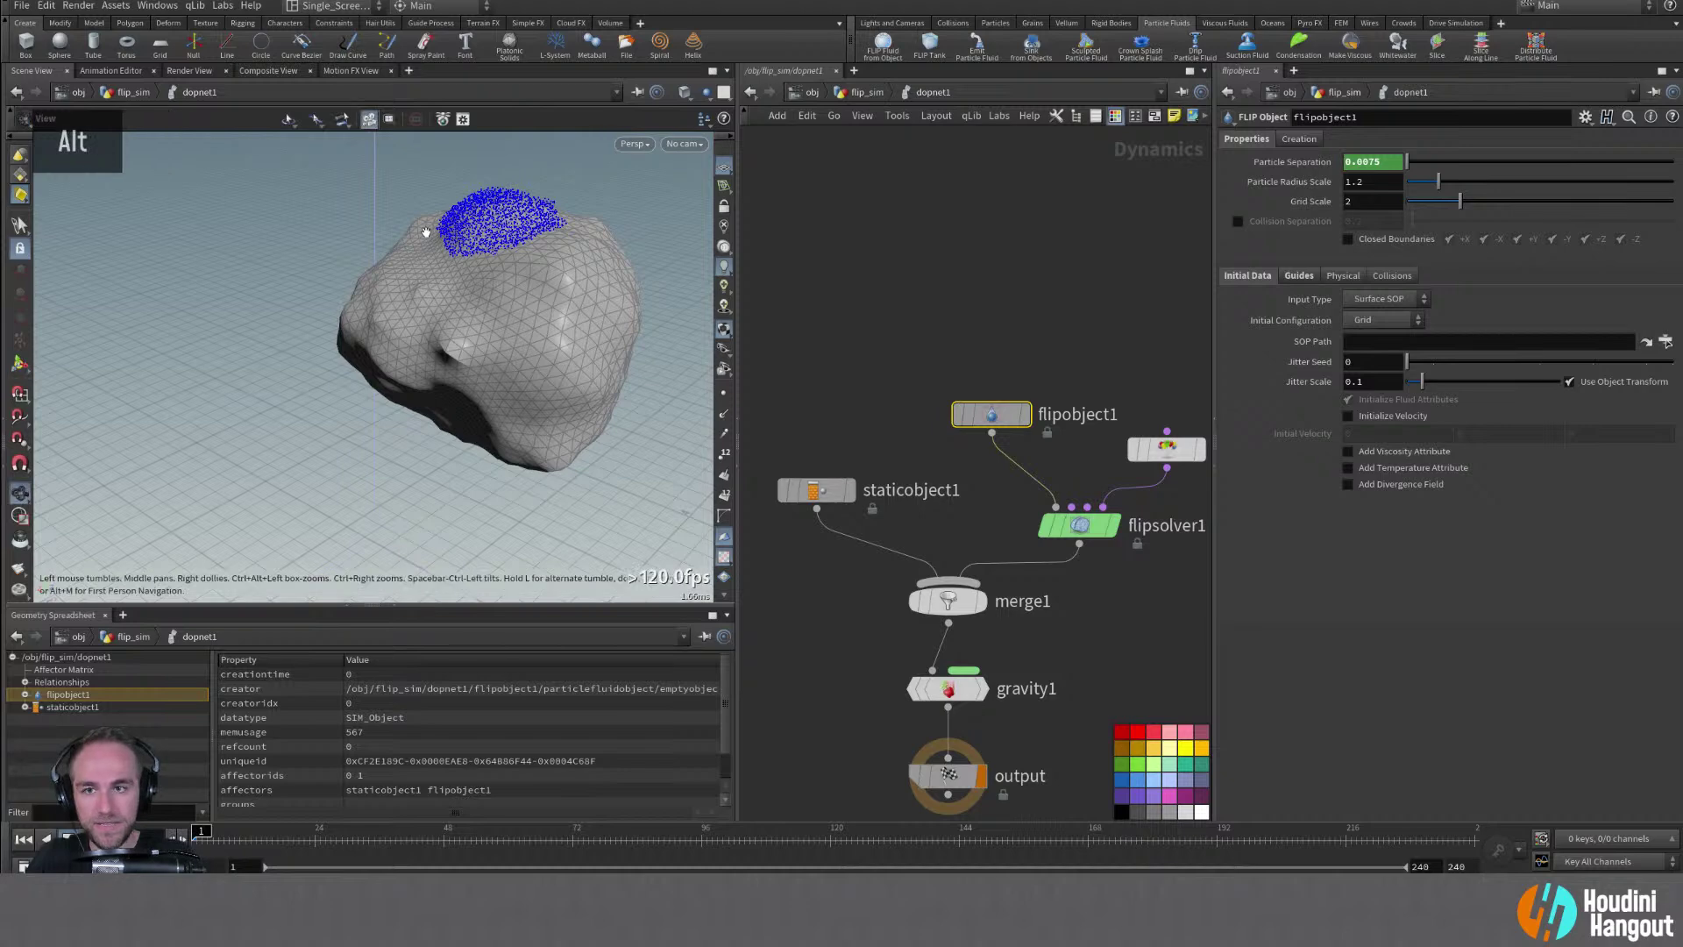
alt+drag(491, 368, 508, 412)
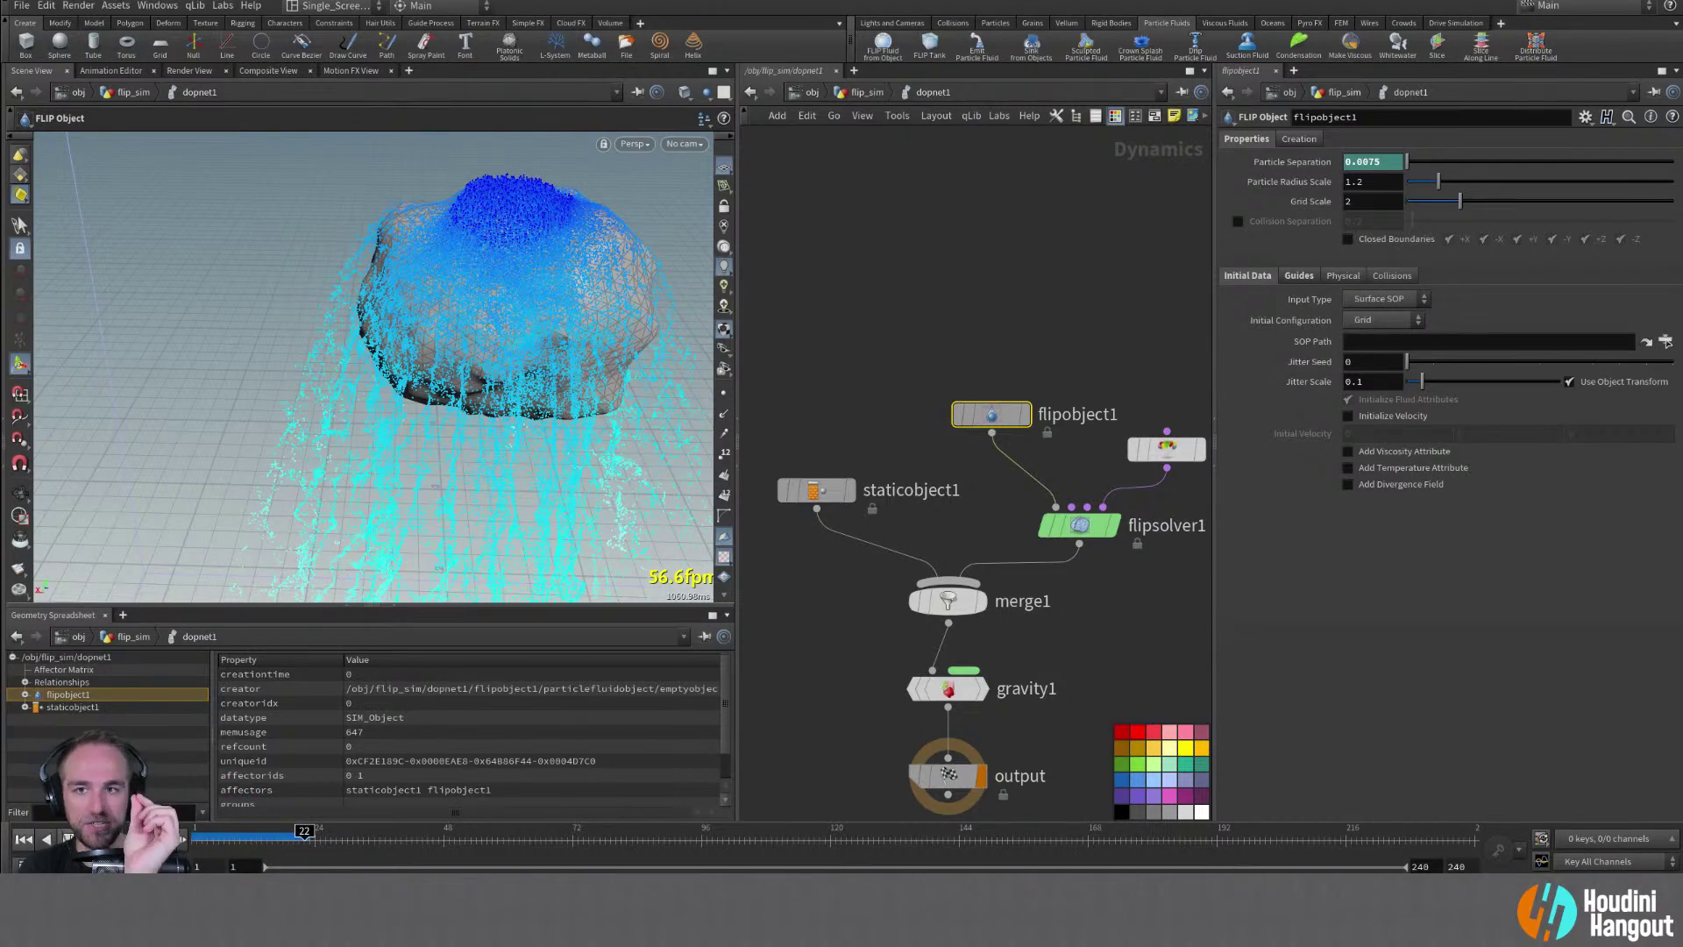
key(ctrl+Up)
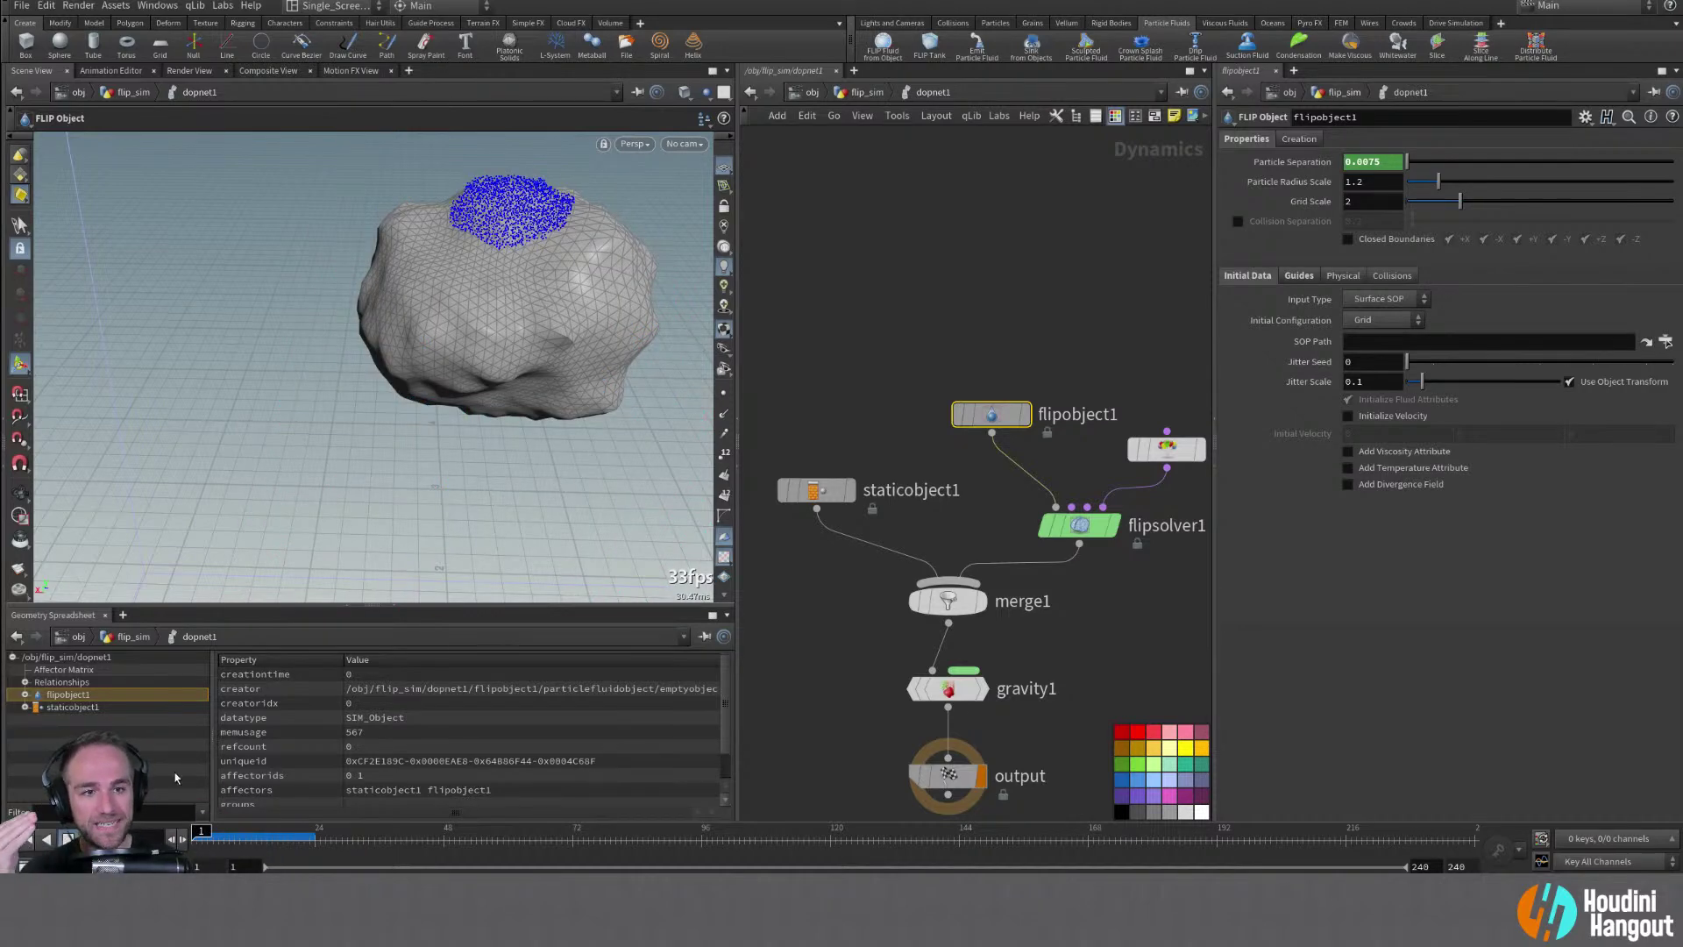
Show flipsolver1's Particle Motion Reseeding settings and step the simulation forward several frames
click(1079, 525)
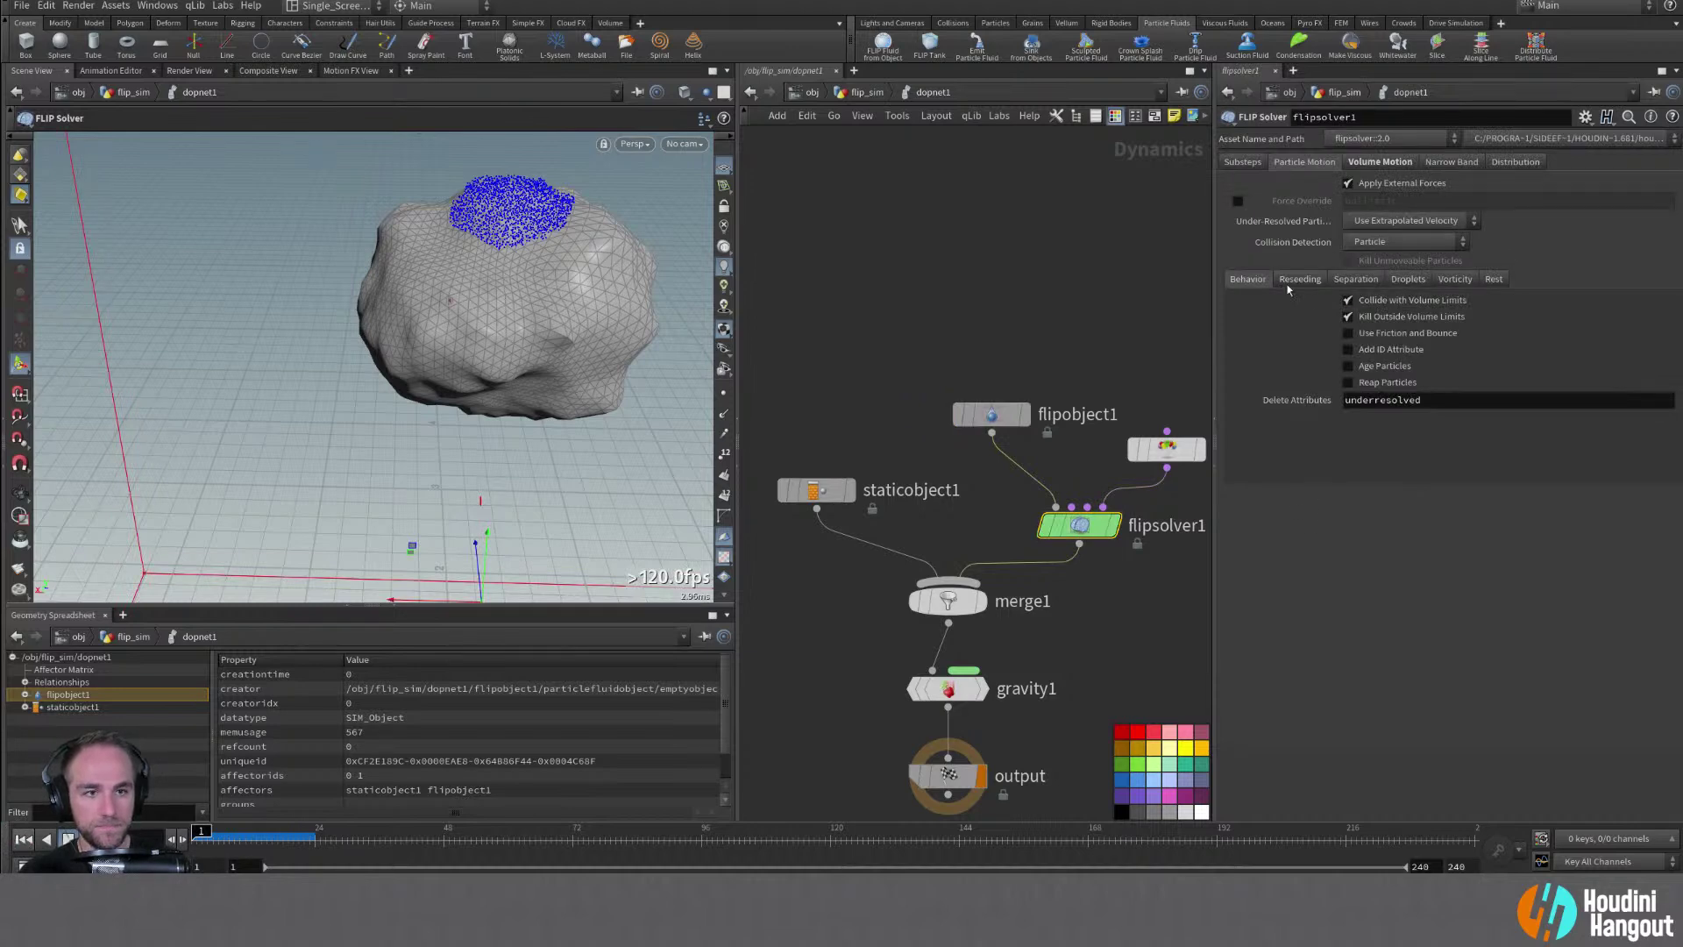
double_click(1294, 282)
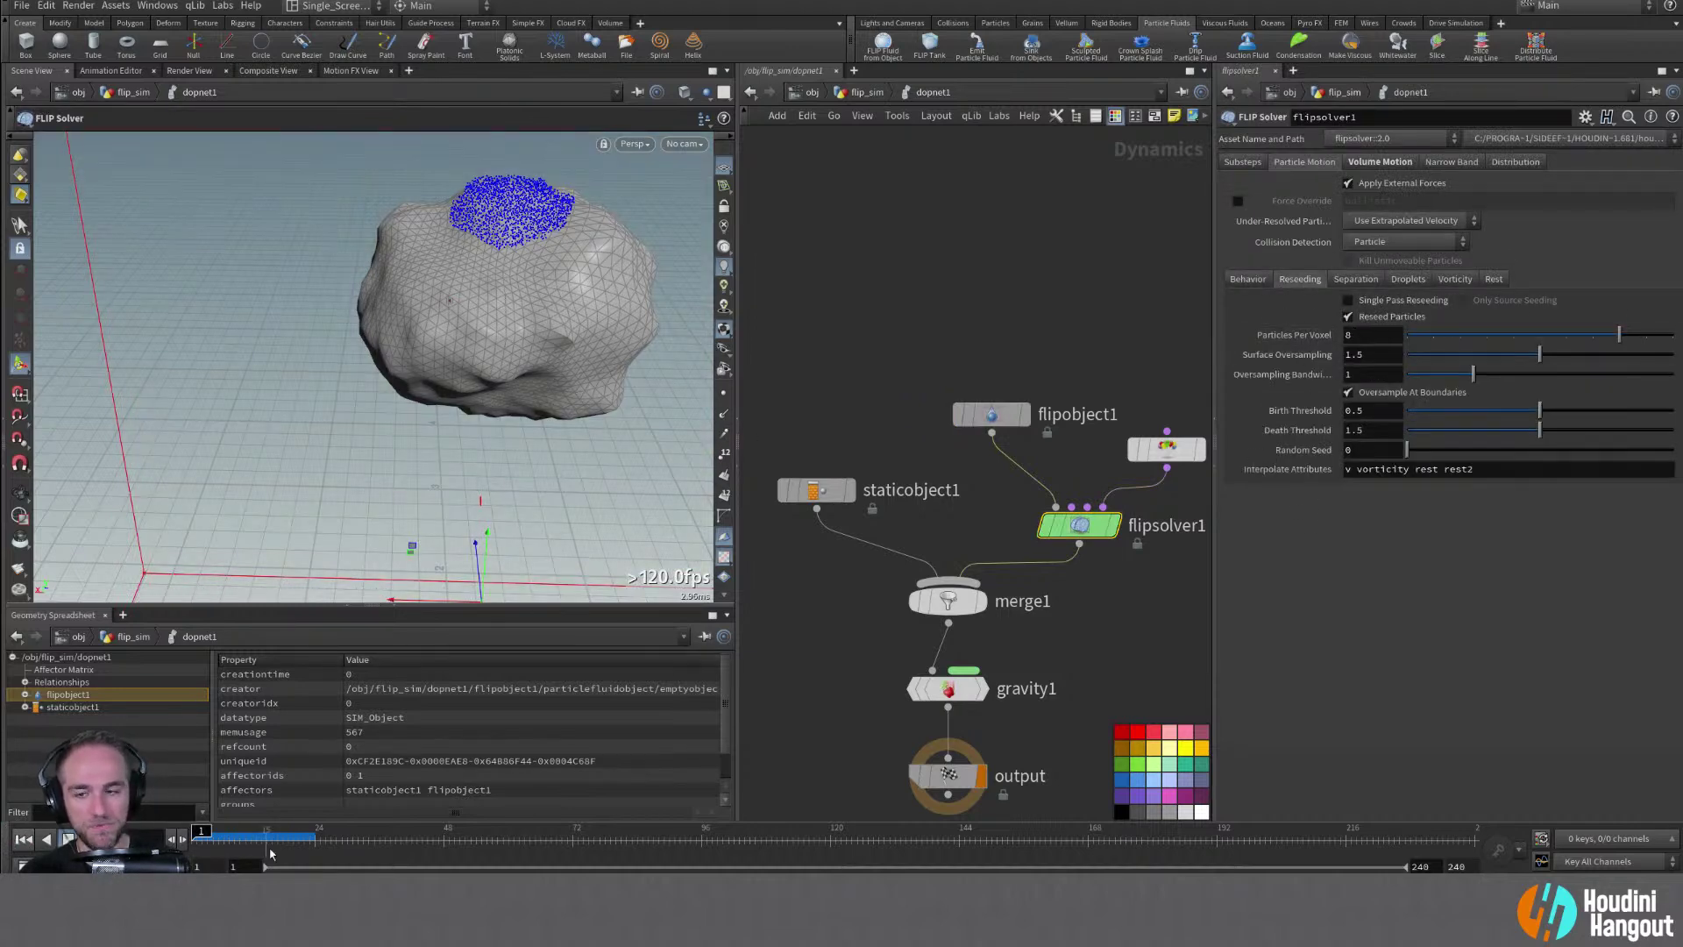
double_click(183, 840)
double_click(182, 840)
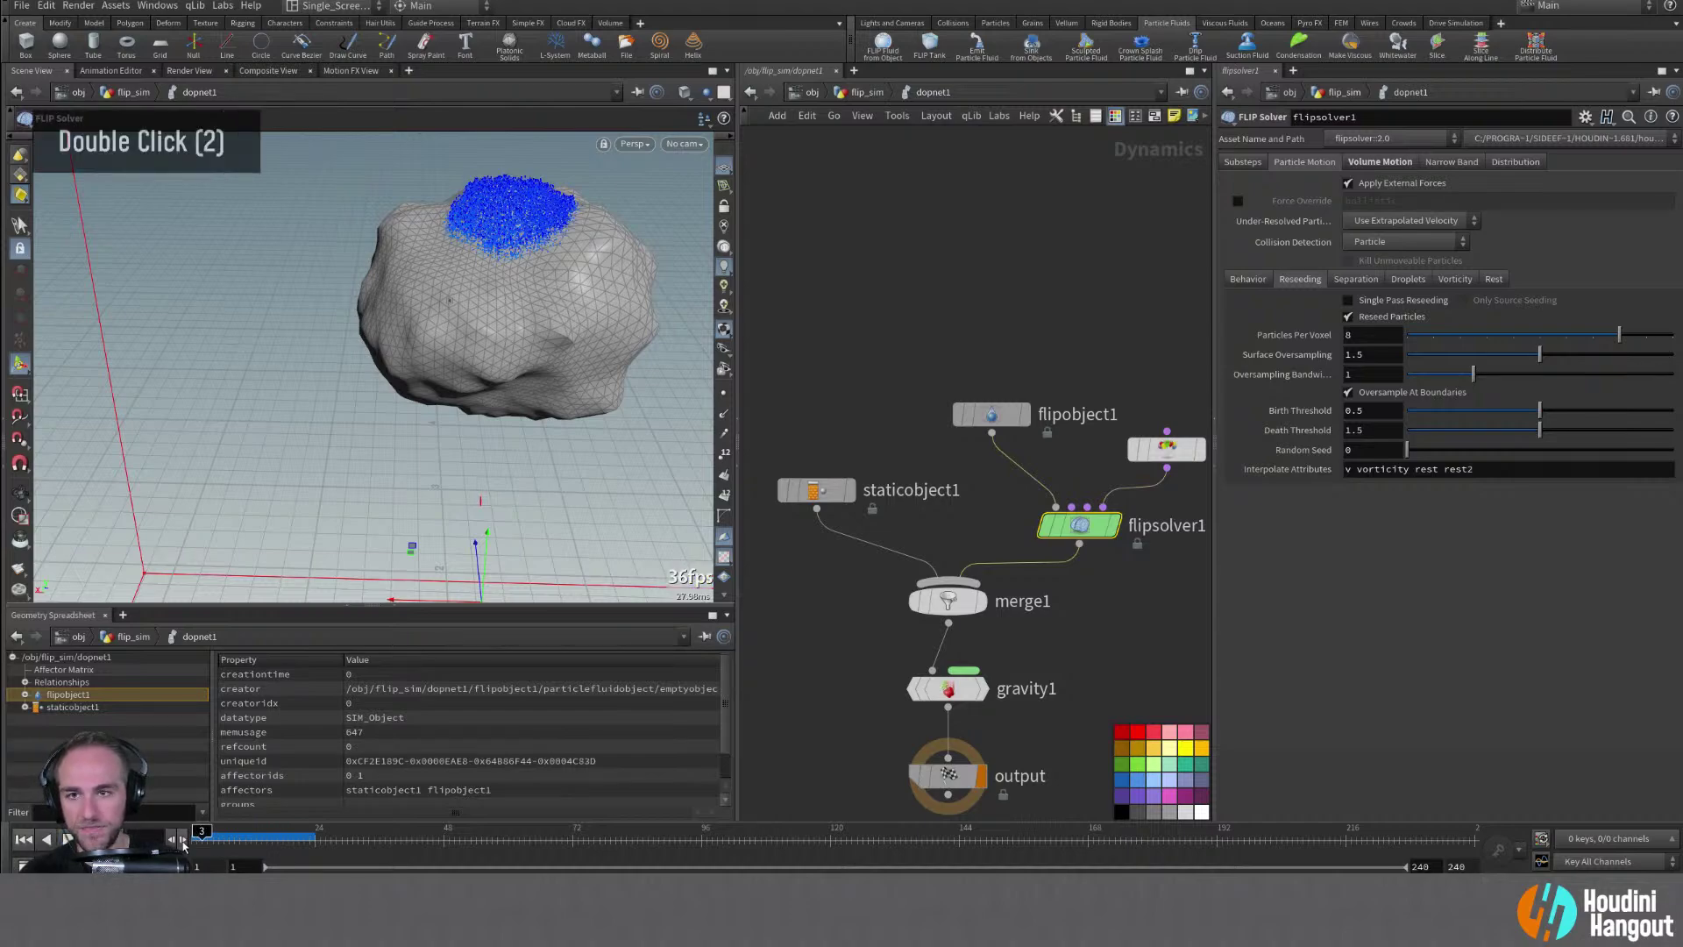
double_click(182, 840)
double_click(182, 839)
double_click(183, 840)
double_click(182, 839)
Examine the reseeded particles on top of the rock from several angles, and return to the first frame
alt+right_drag(491, 316, 526, 290)
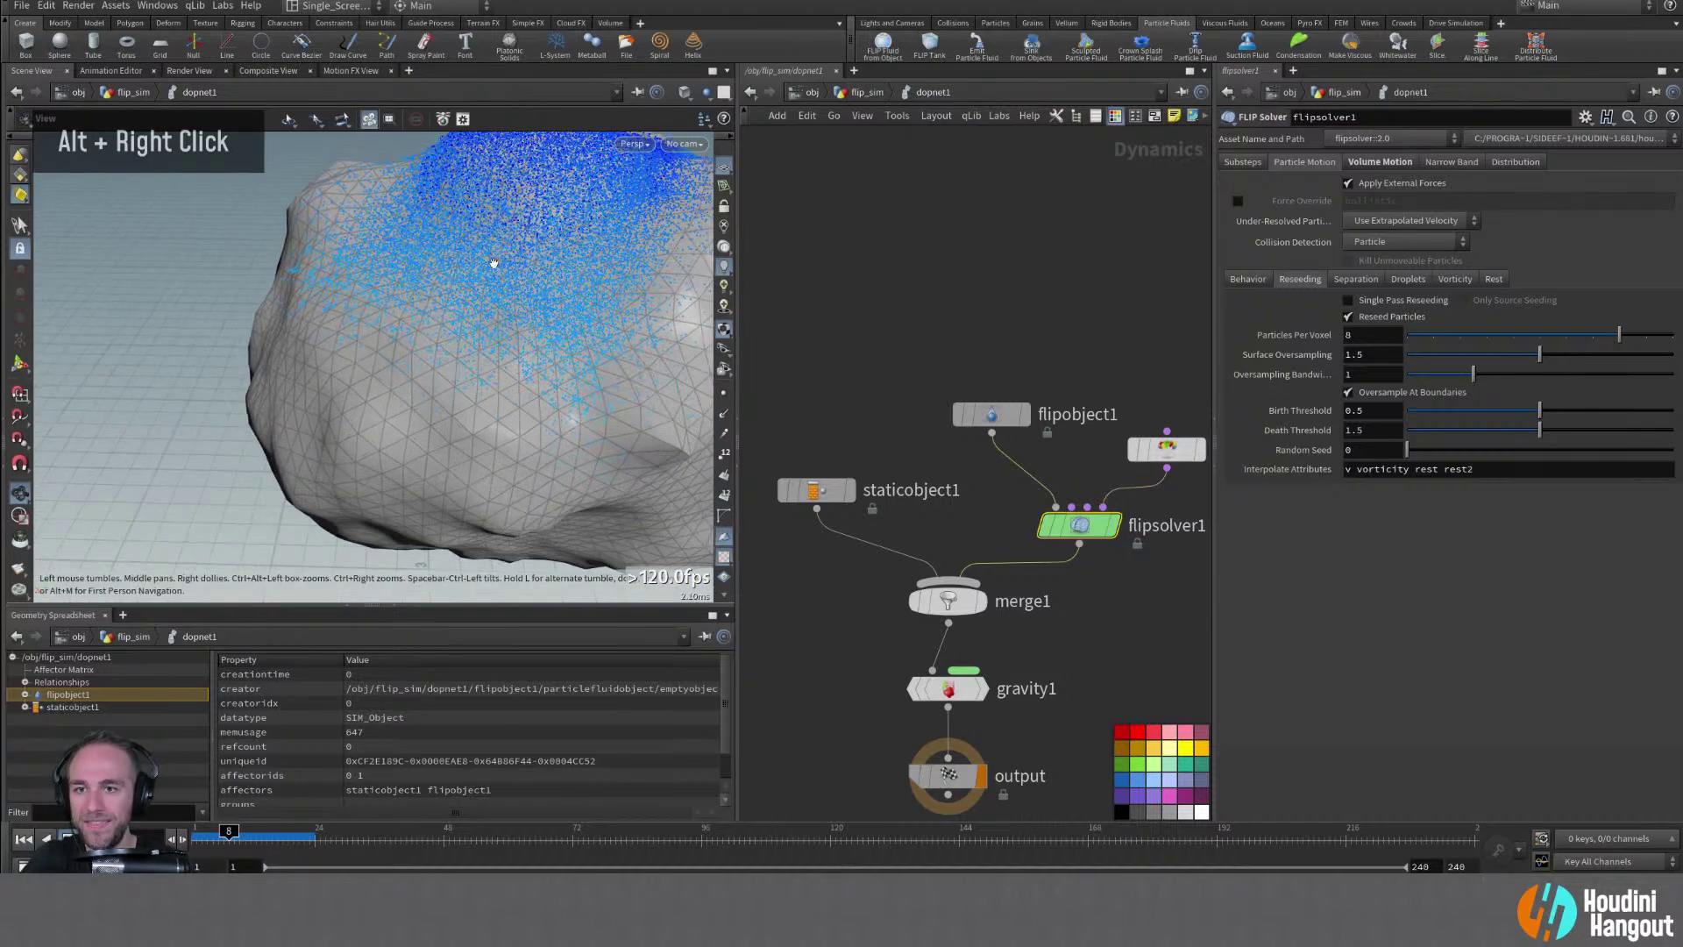
alt+drag(526, 289, 669, 334)
alt+right_drag(669, 335, 500, 252)
alt+drag(500, 252, 271, 248)
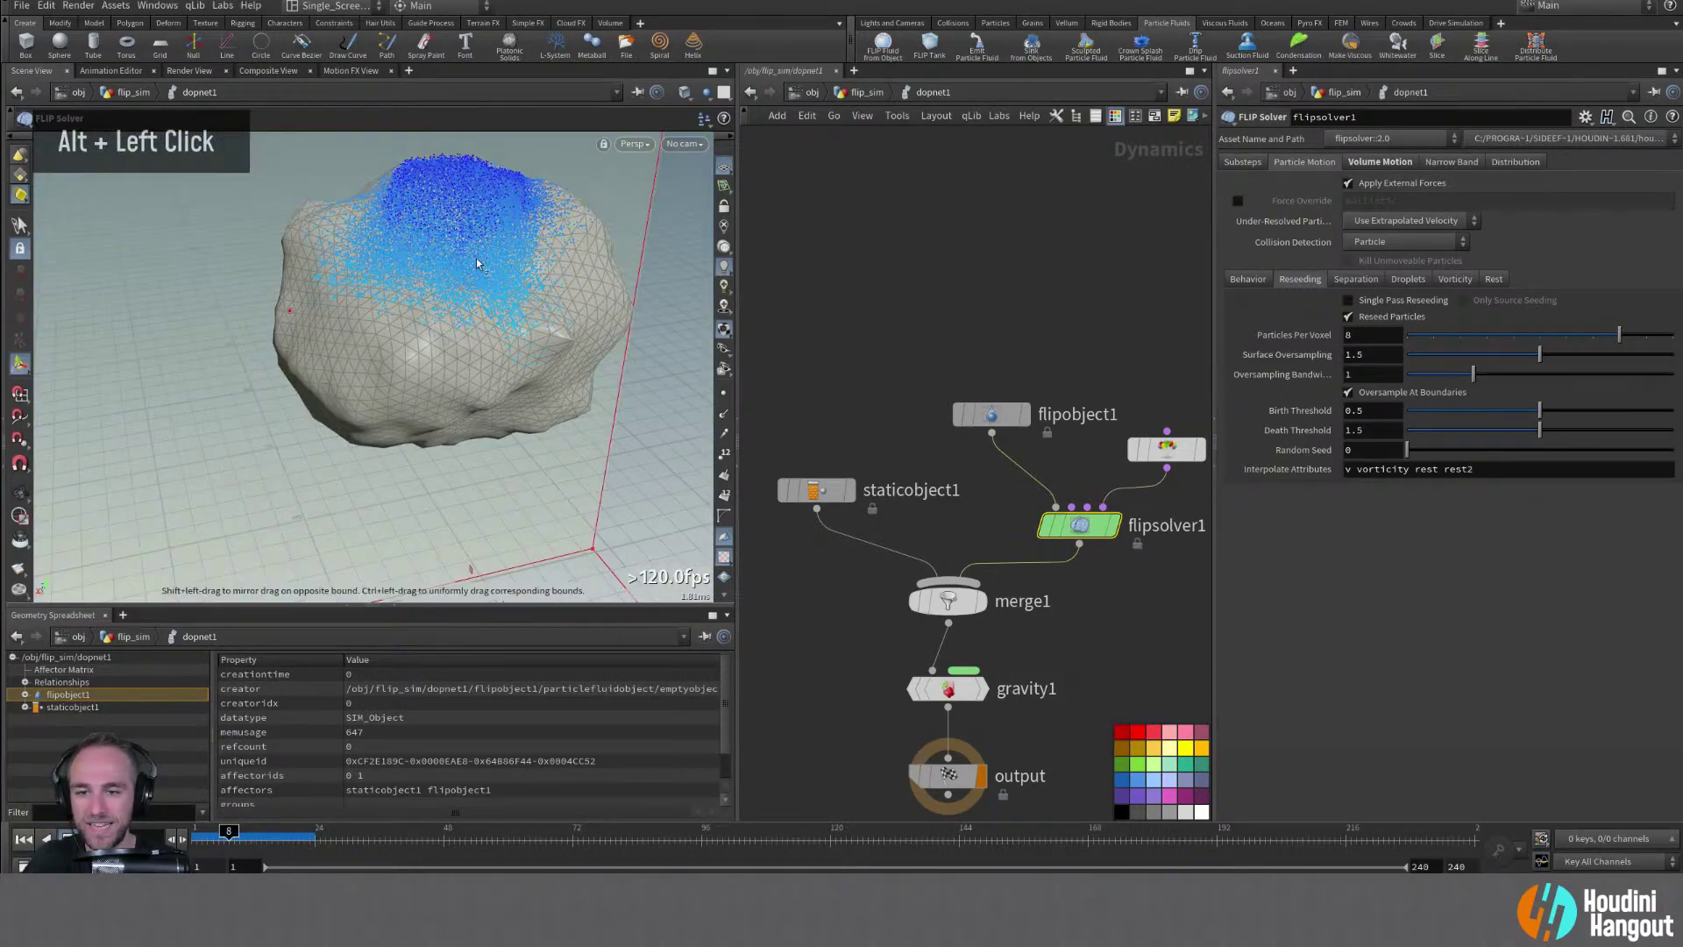
key(Return)
click(24, 839)
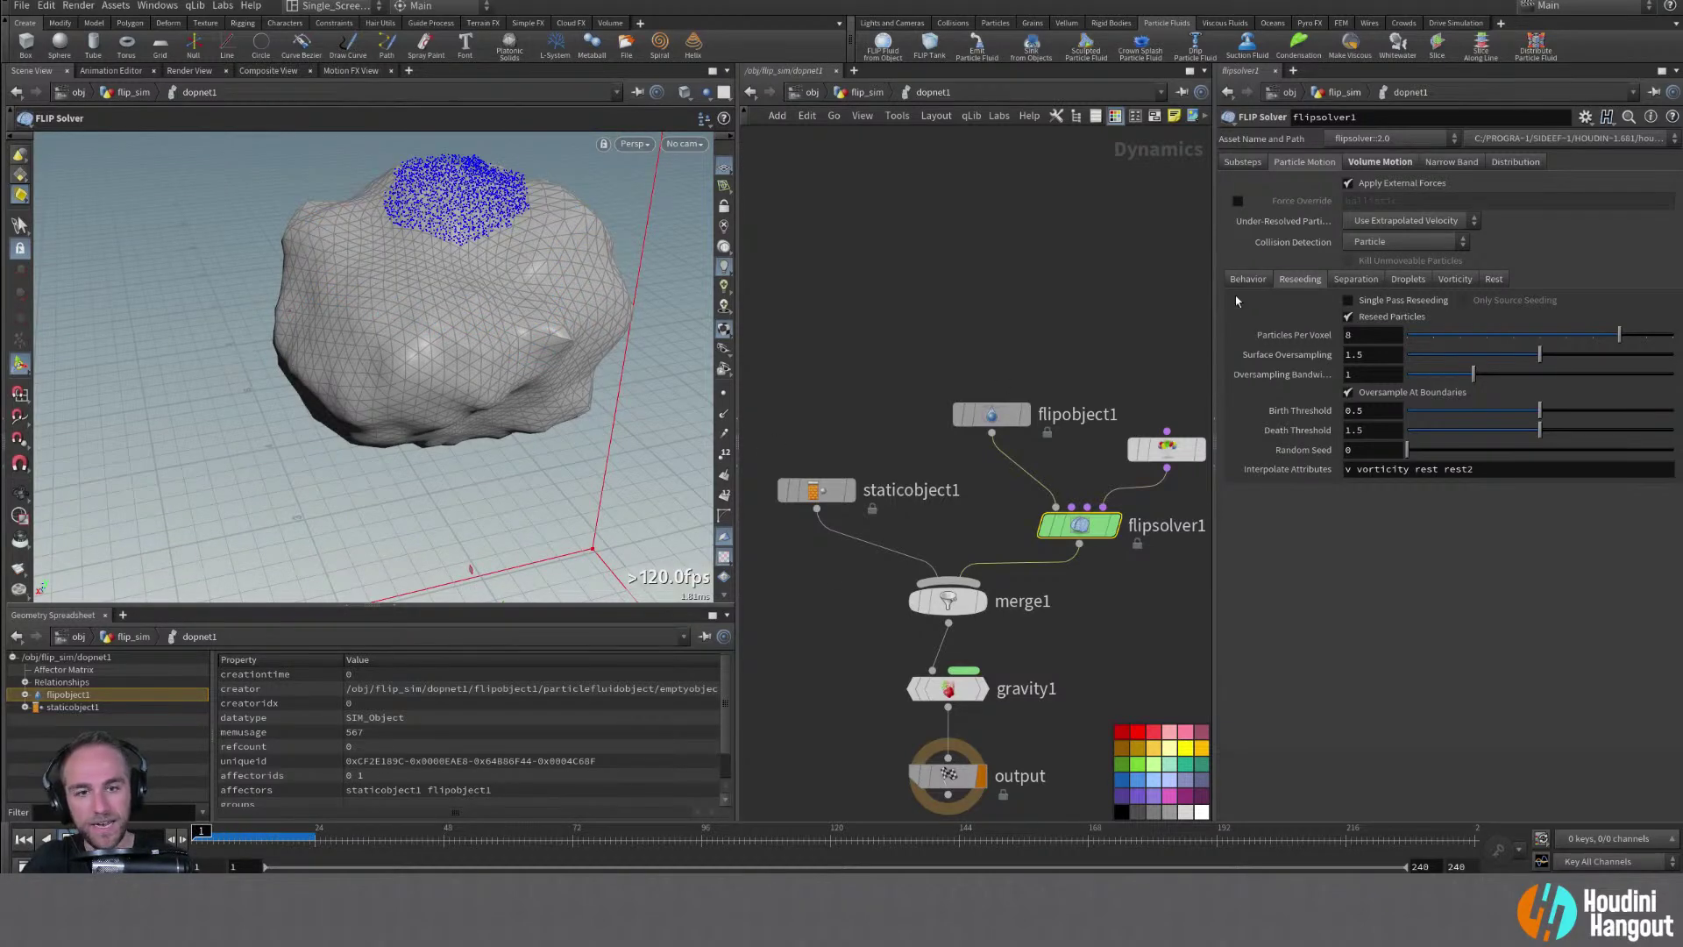
Remove the division by 2 from flipobject1's Particle Separation expression, leaving ch("../../flipsource1/particlesep")
click(1244, 163)
click(991, 414)
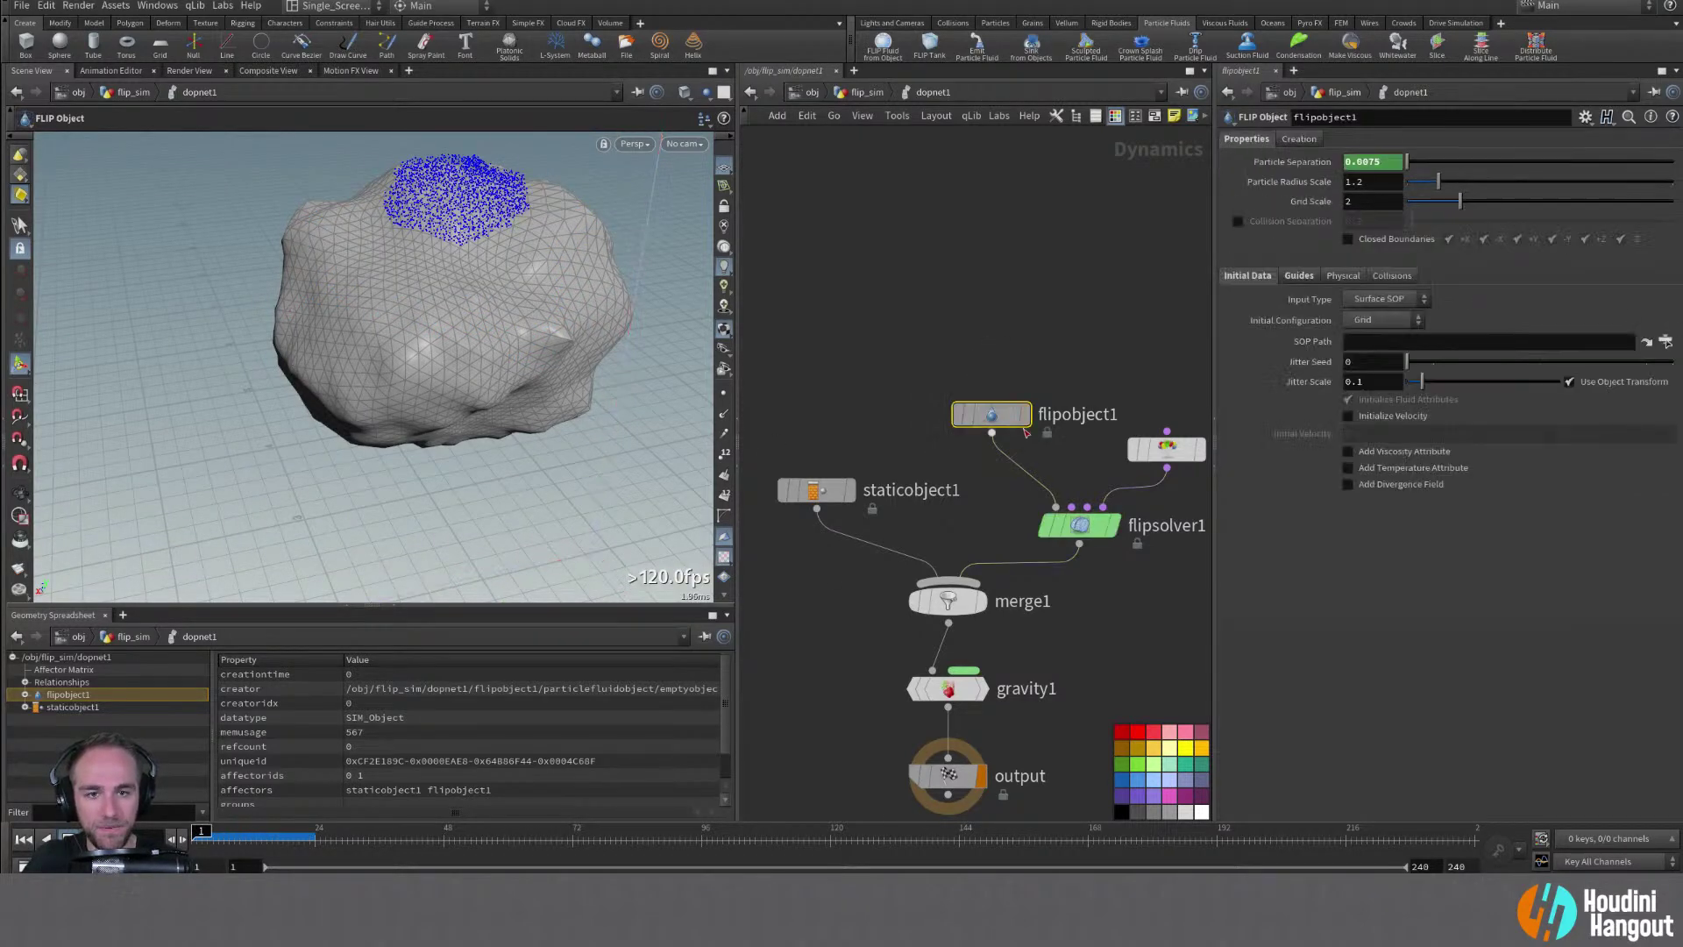
click(1274, 163)
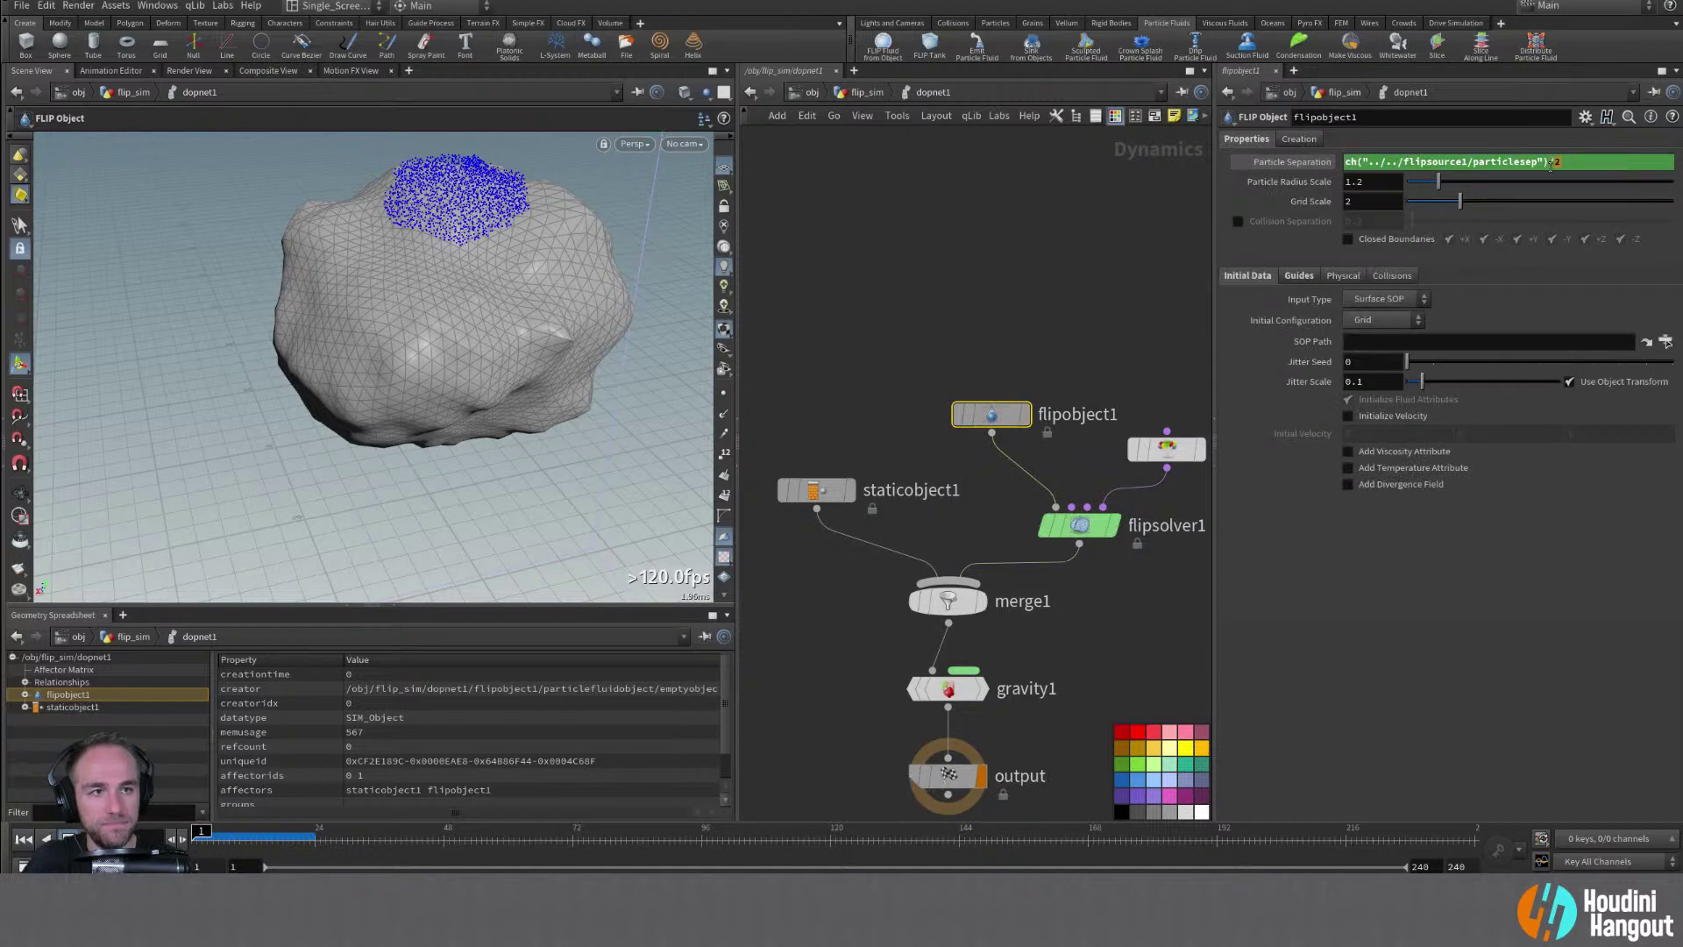
key(BackSpace)
key(Return)
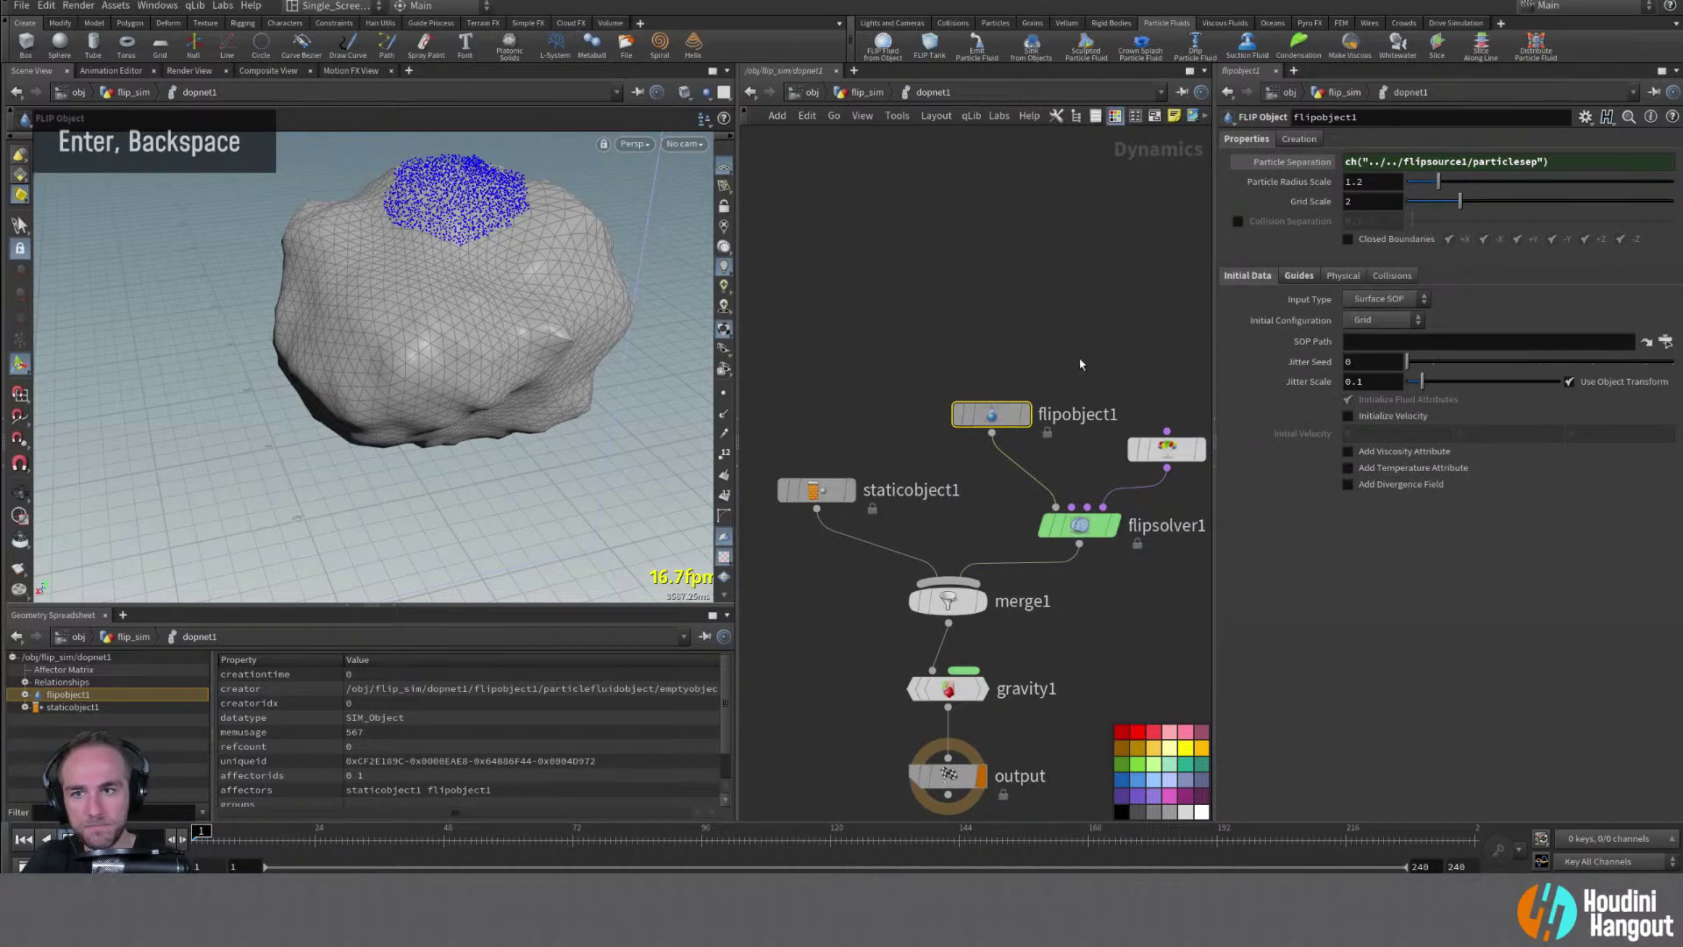
Check flipobject1's Creation and Properties settings and read the description of its Particle Separation parameter
alt+right_drag(377, 346, 351, 342)
alt+middle_drag(351, 342, 259, 372)
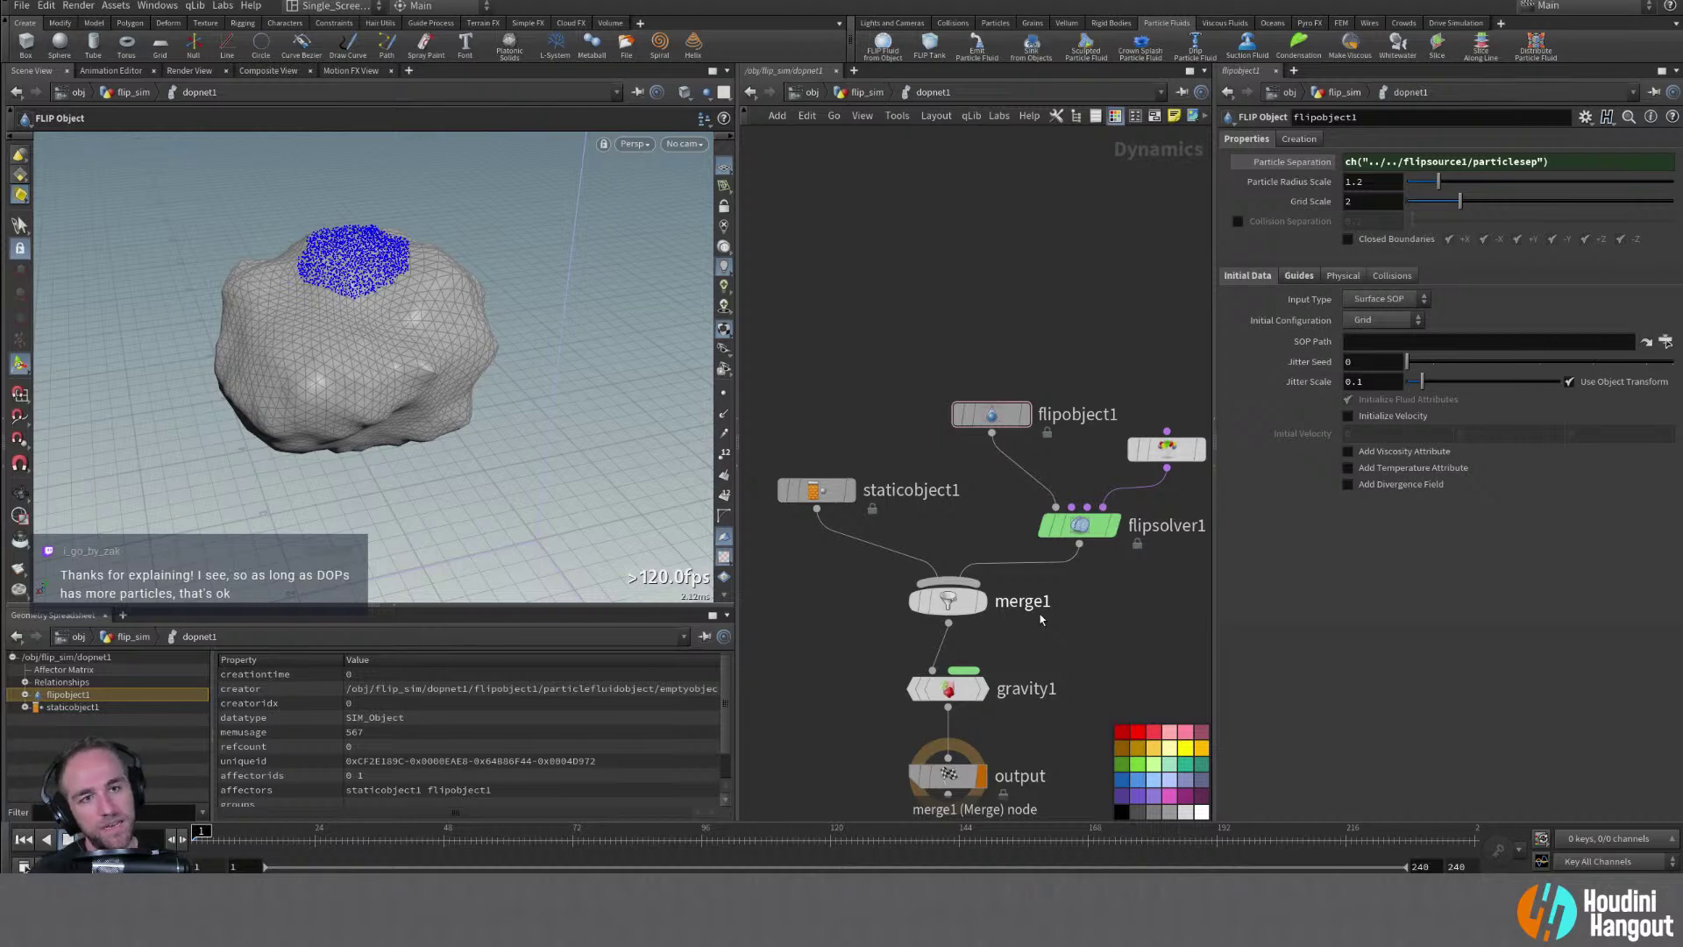
click(1299, 139)
click(1245, 140)
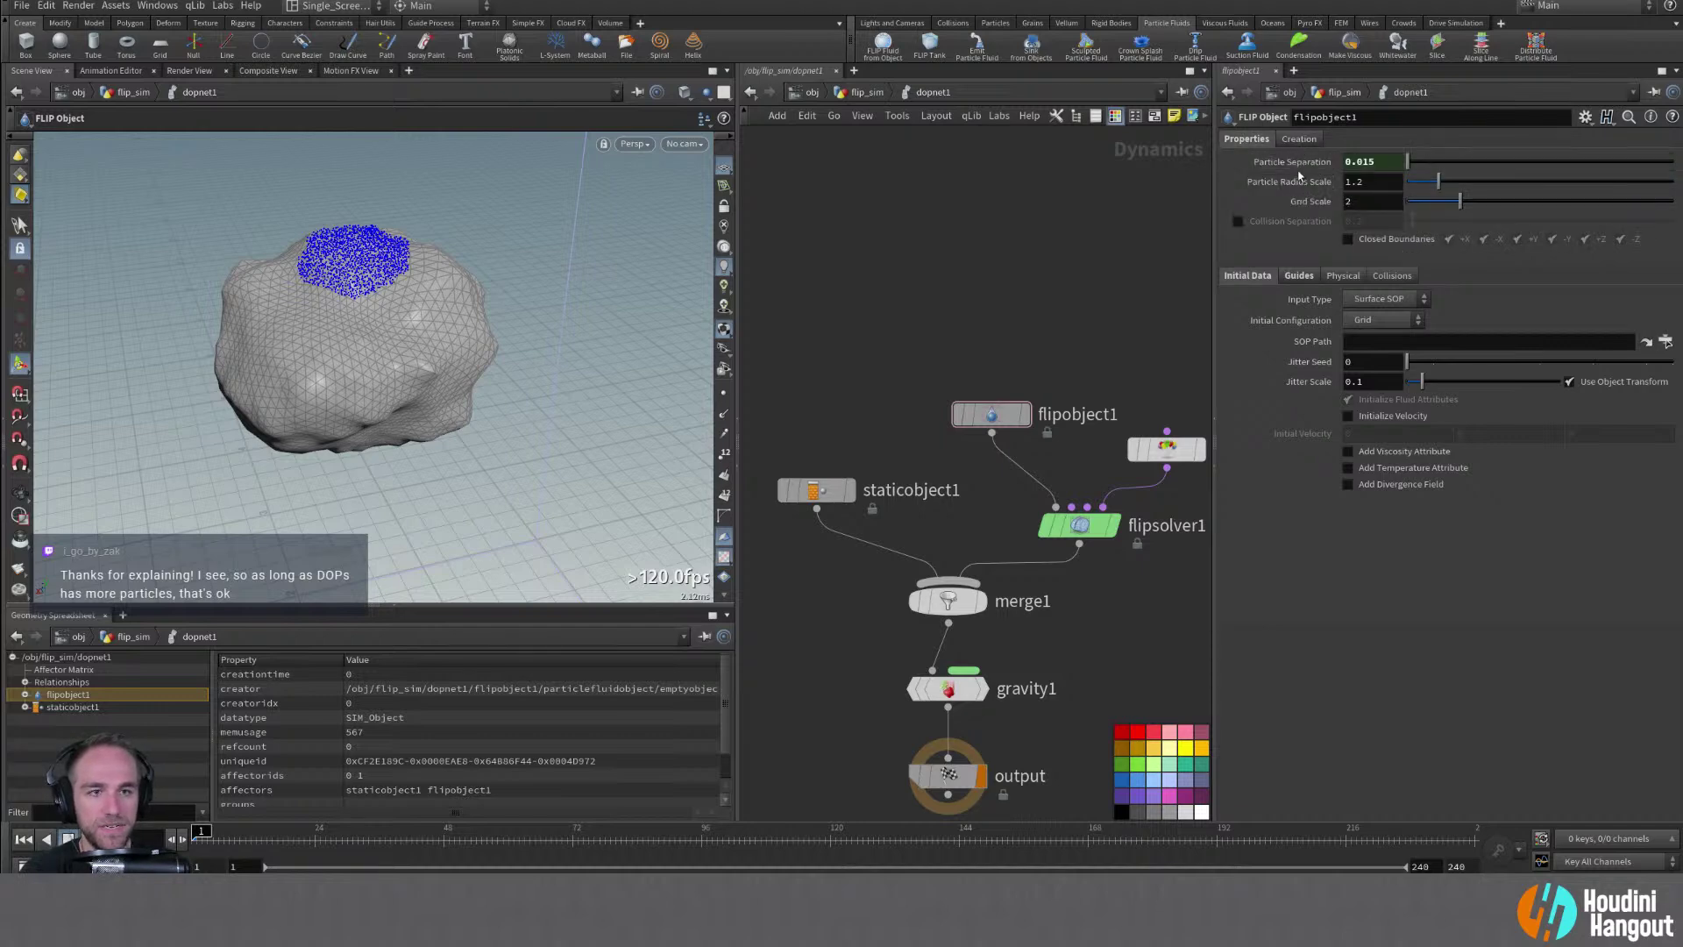
mouse_move(1296, 158)
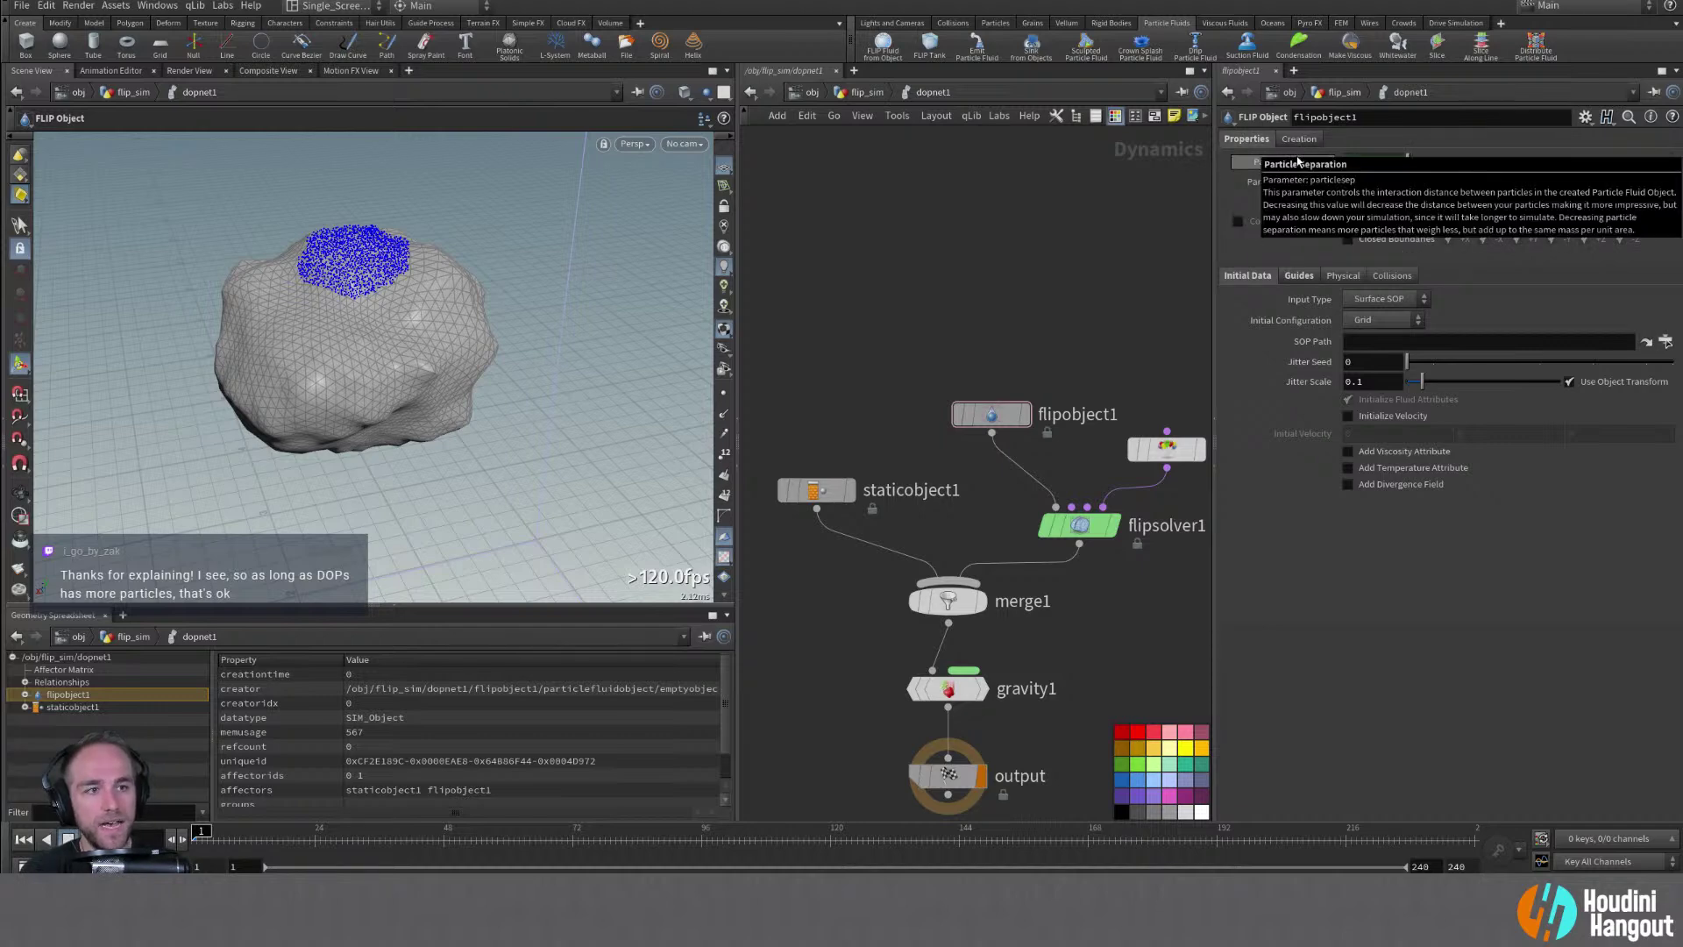
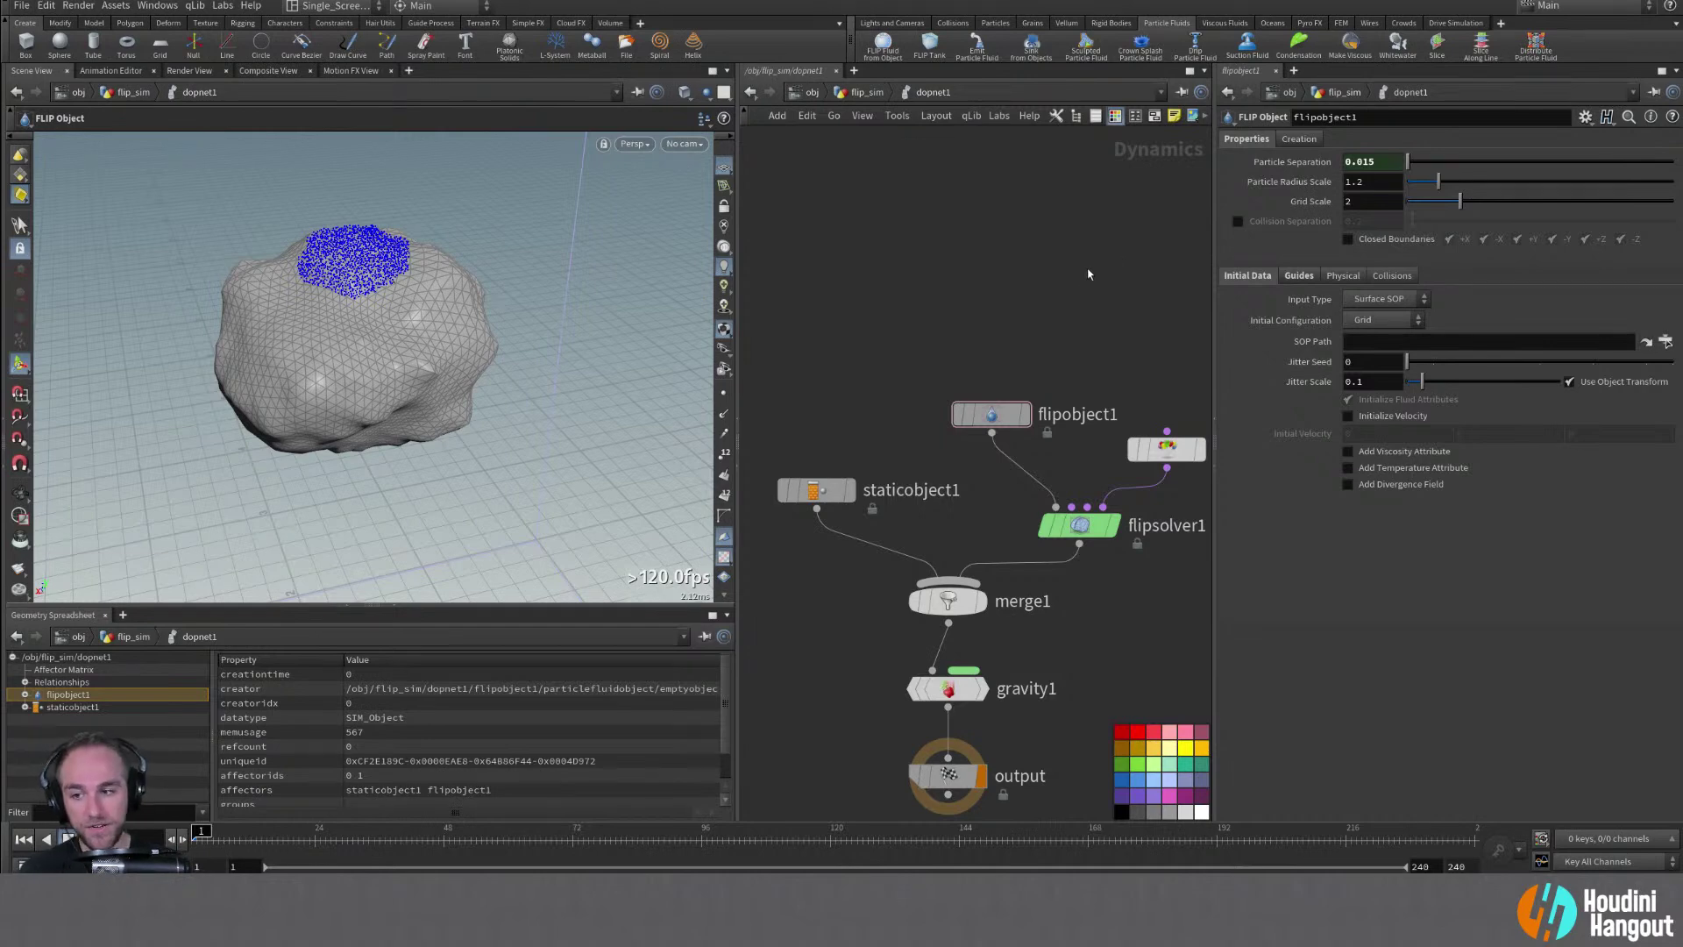
Check flipobject1's node information during playback and revert its Particle Separation to the default 0.1
middle_click(990, 416)
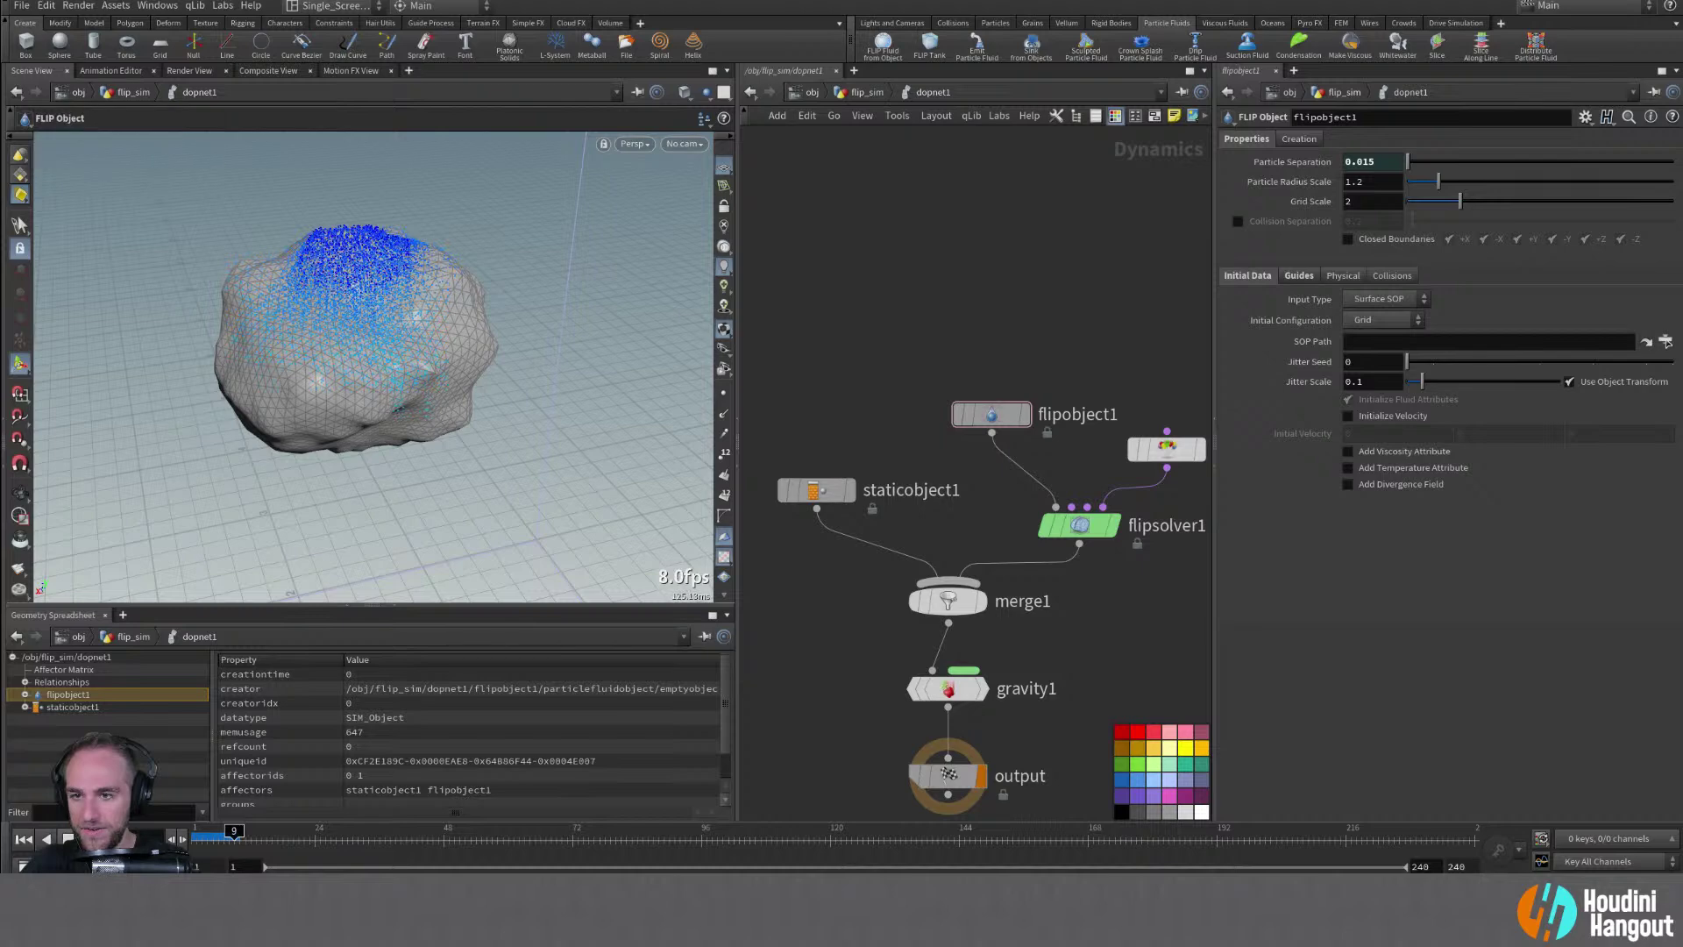
middle_click(1011, 414)
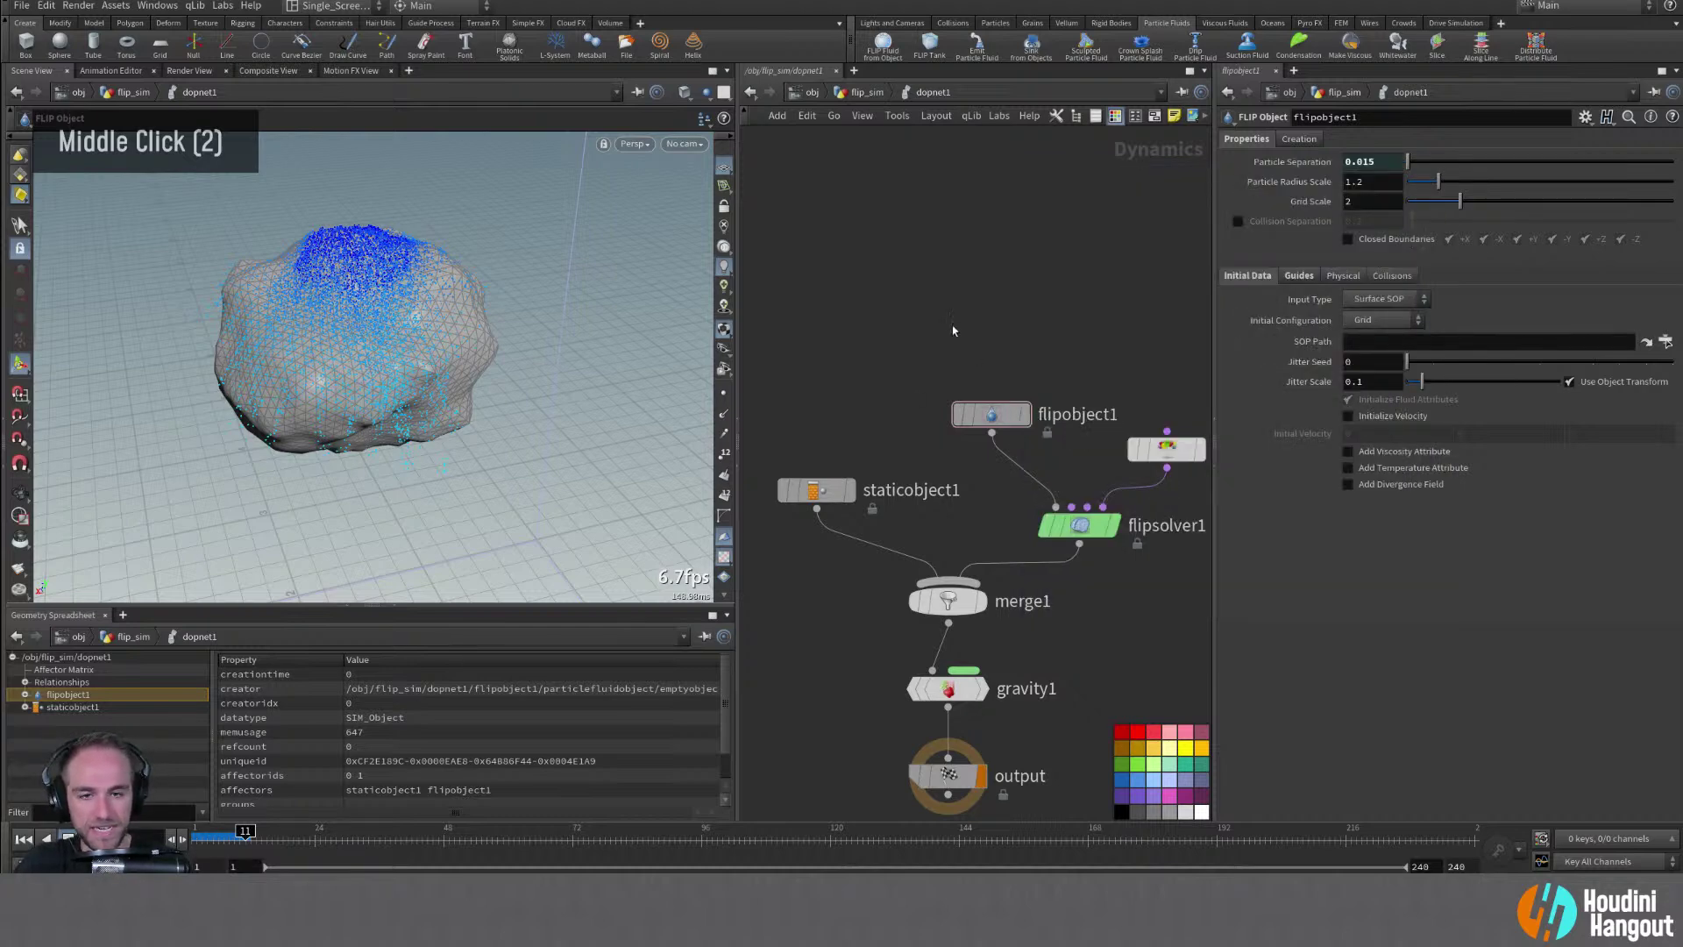
right_click(1315, 164)
ctrl+middle_click(1270, 164)
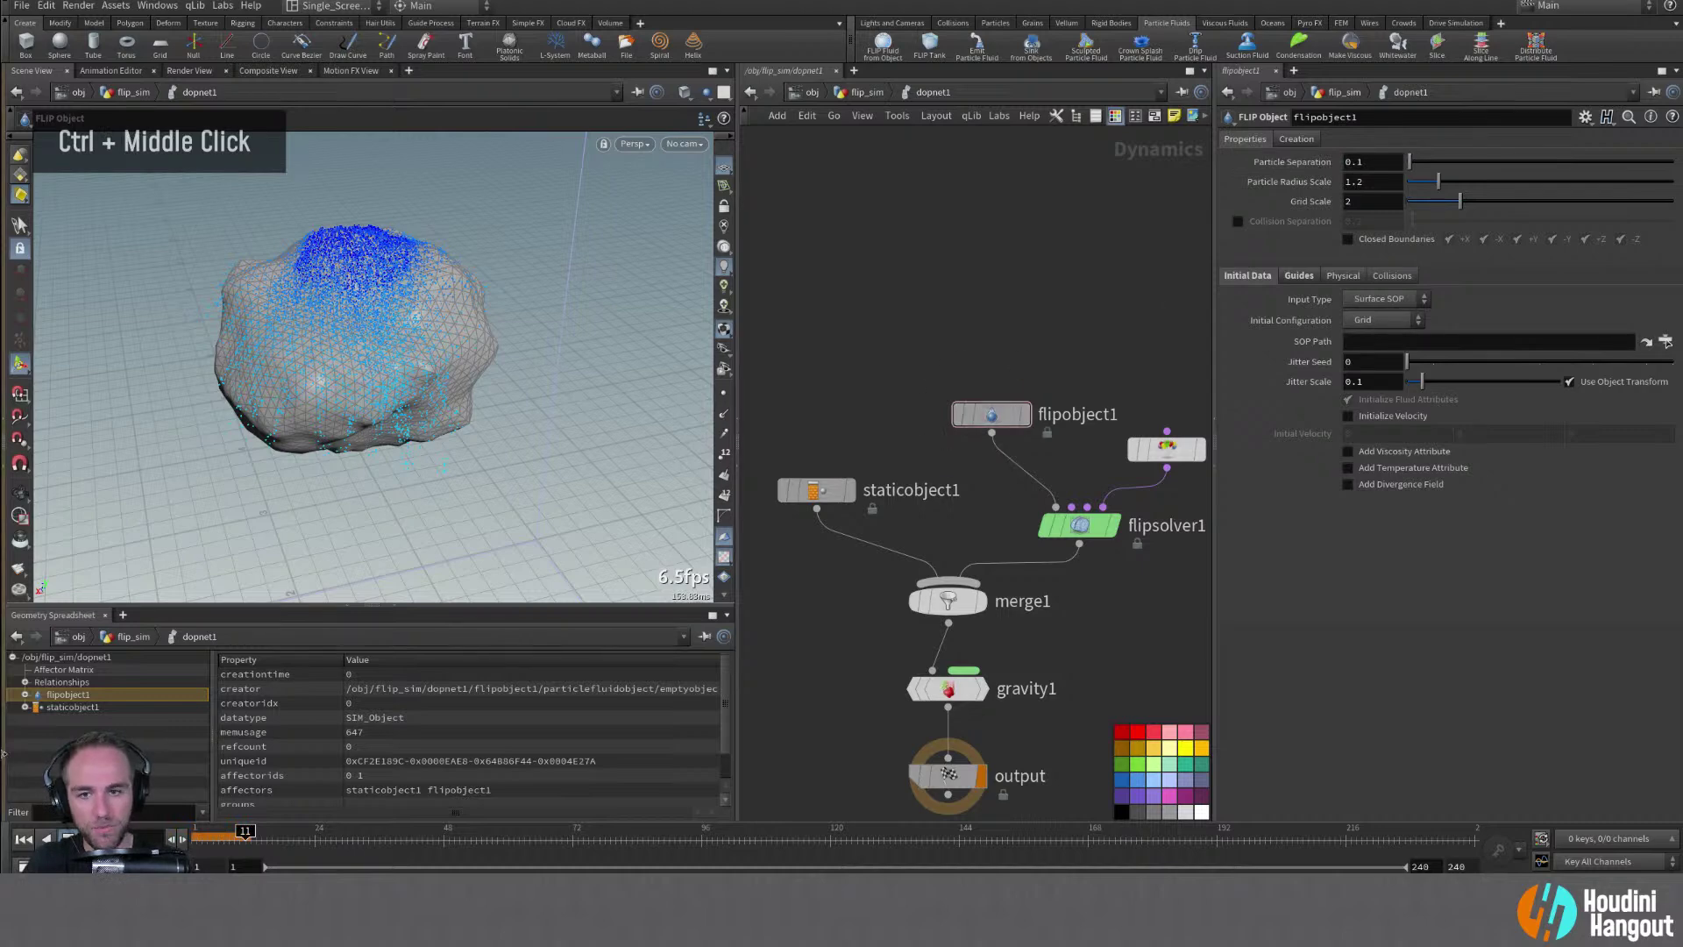
Restart the simulation, advance it frame by frame to frame 9, and check flipobject1's node information
click(24, 839)
click(182, 839)
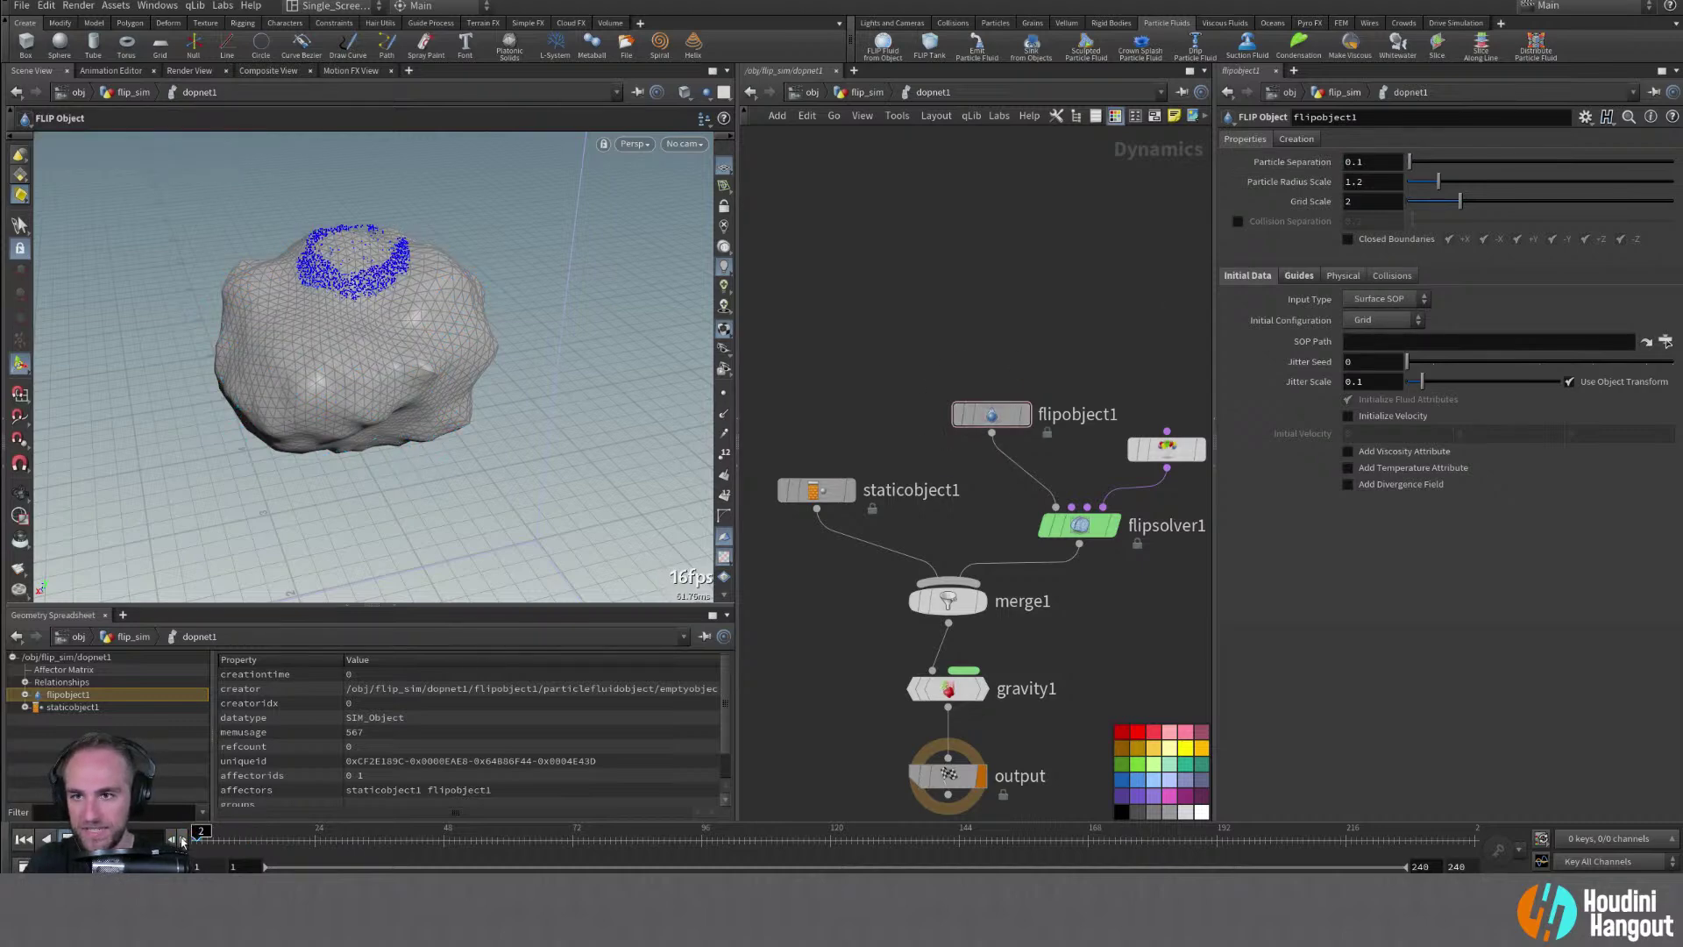
double_click(181, 839)
double_click(182, 839)
double_click(181, 838)
double_click(181, 839)
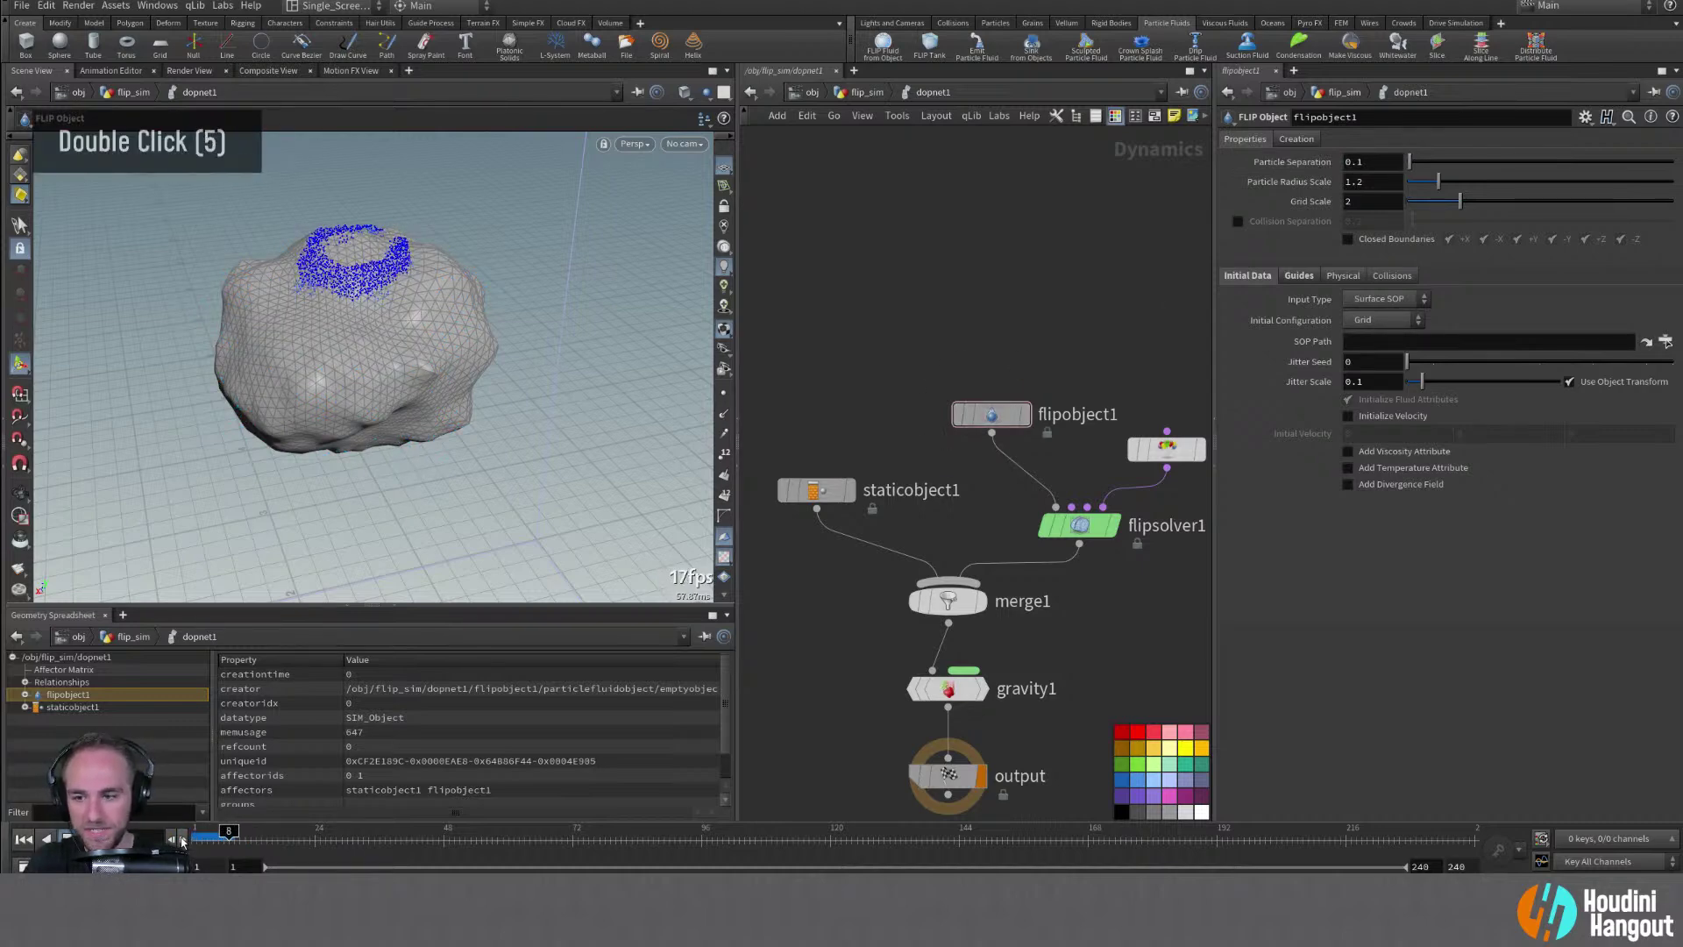
double_click(181, 839)
middle_click(1007, 413)
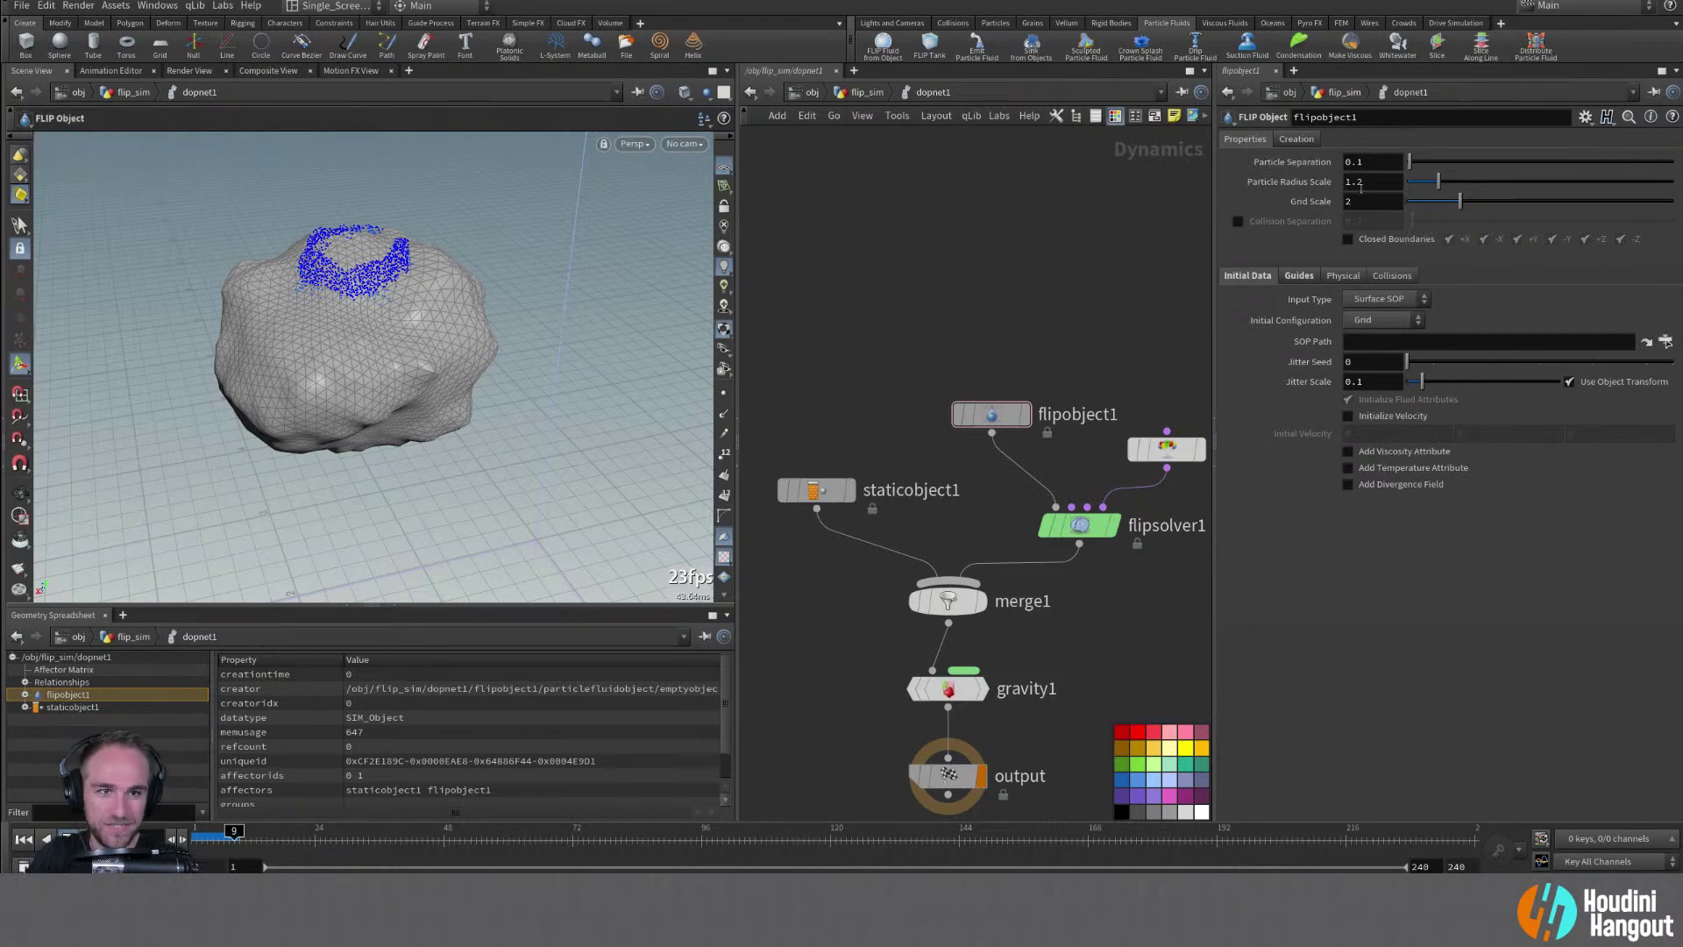
Undo the Particle Separation reset to restore ch("../../flipsource1/particlesep"), replay the simulation, and return to the first frame
key(ctrl+z)
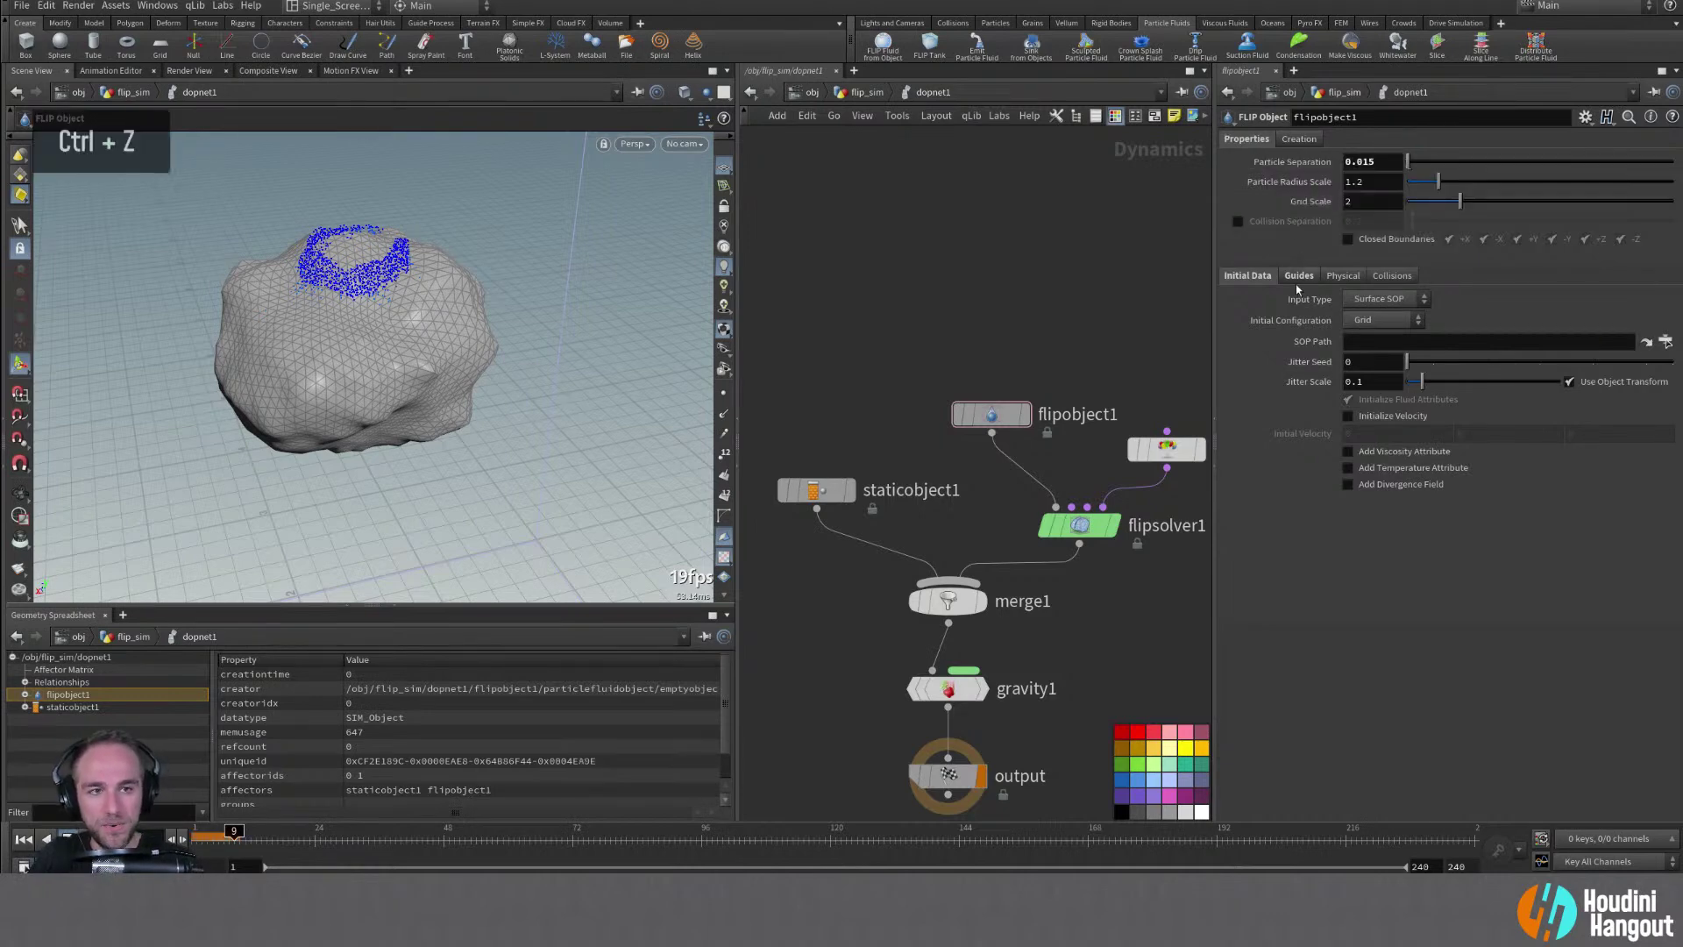
key(ctrl+z)
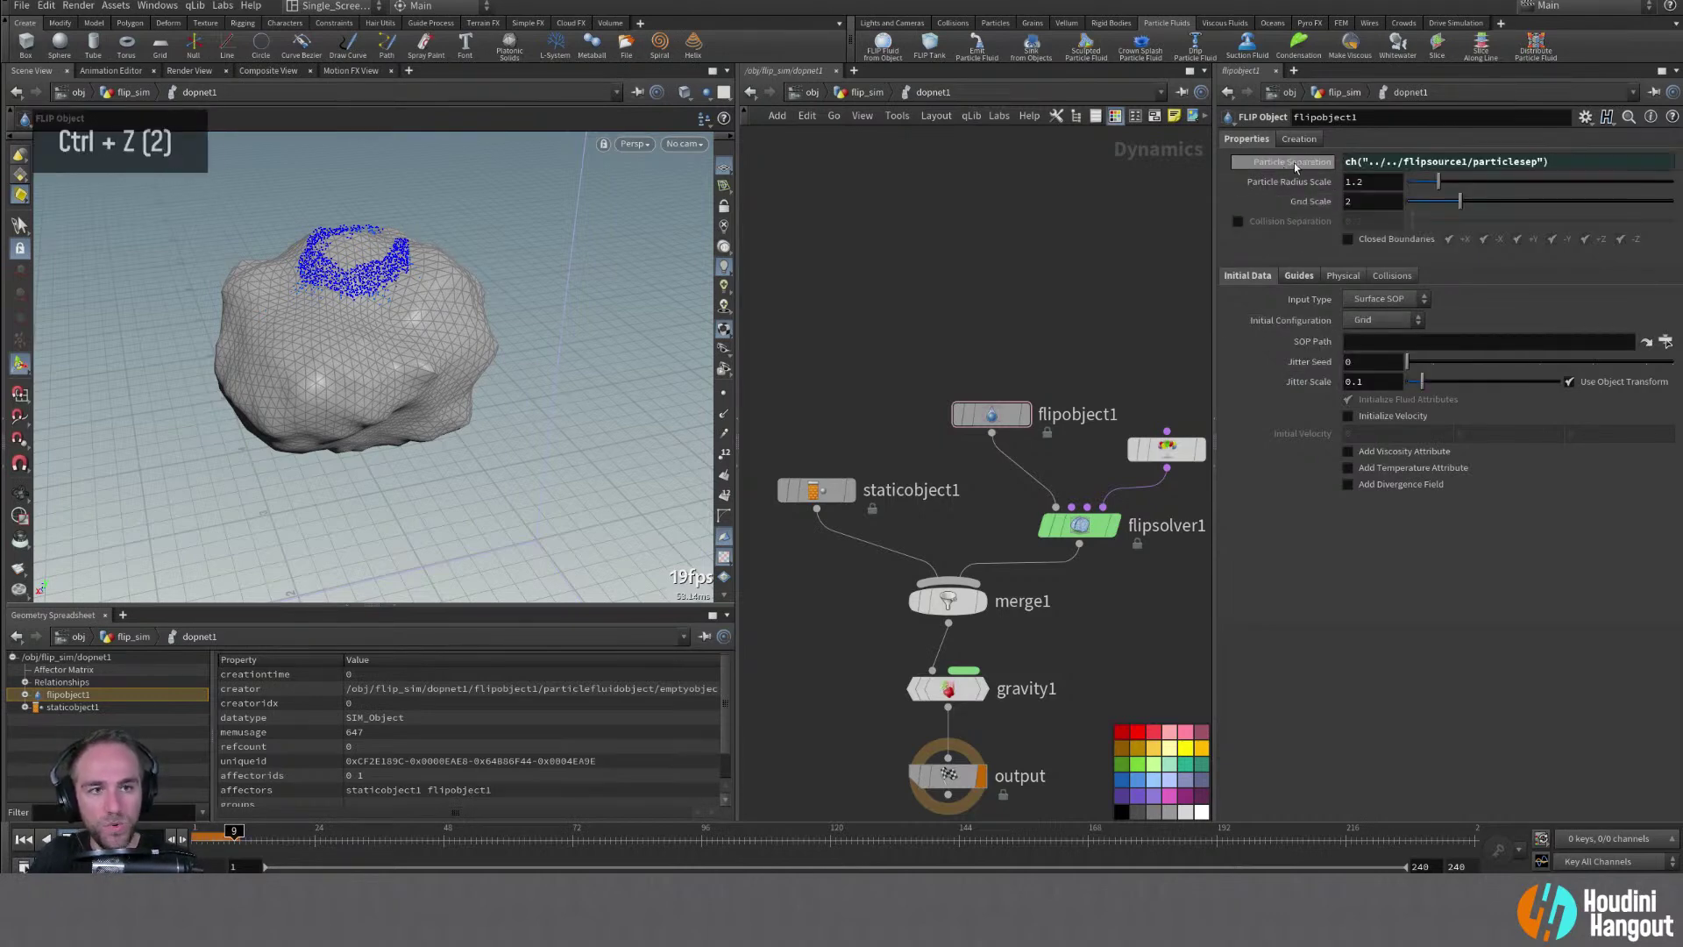
double_click(1294, 162)
click(24, 839)
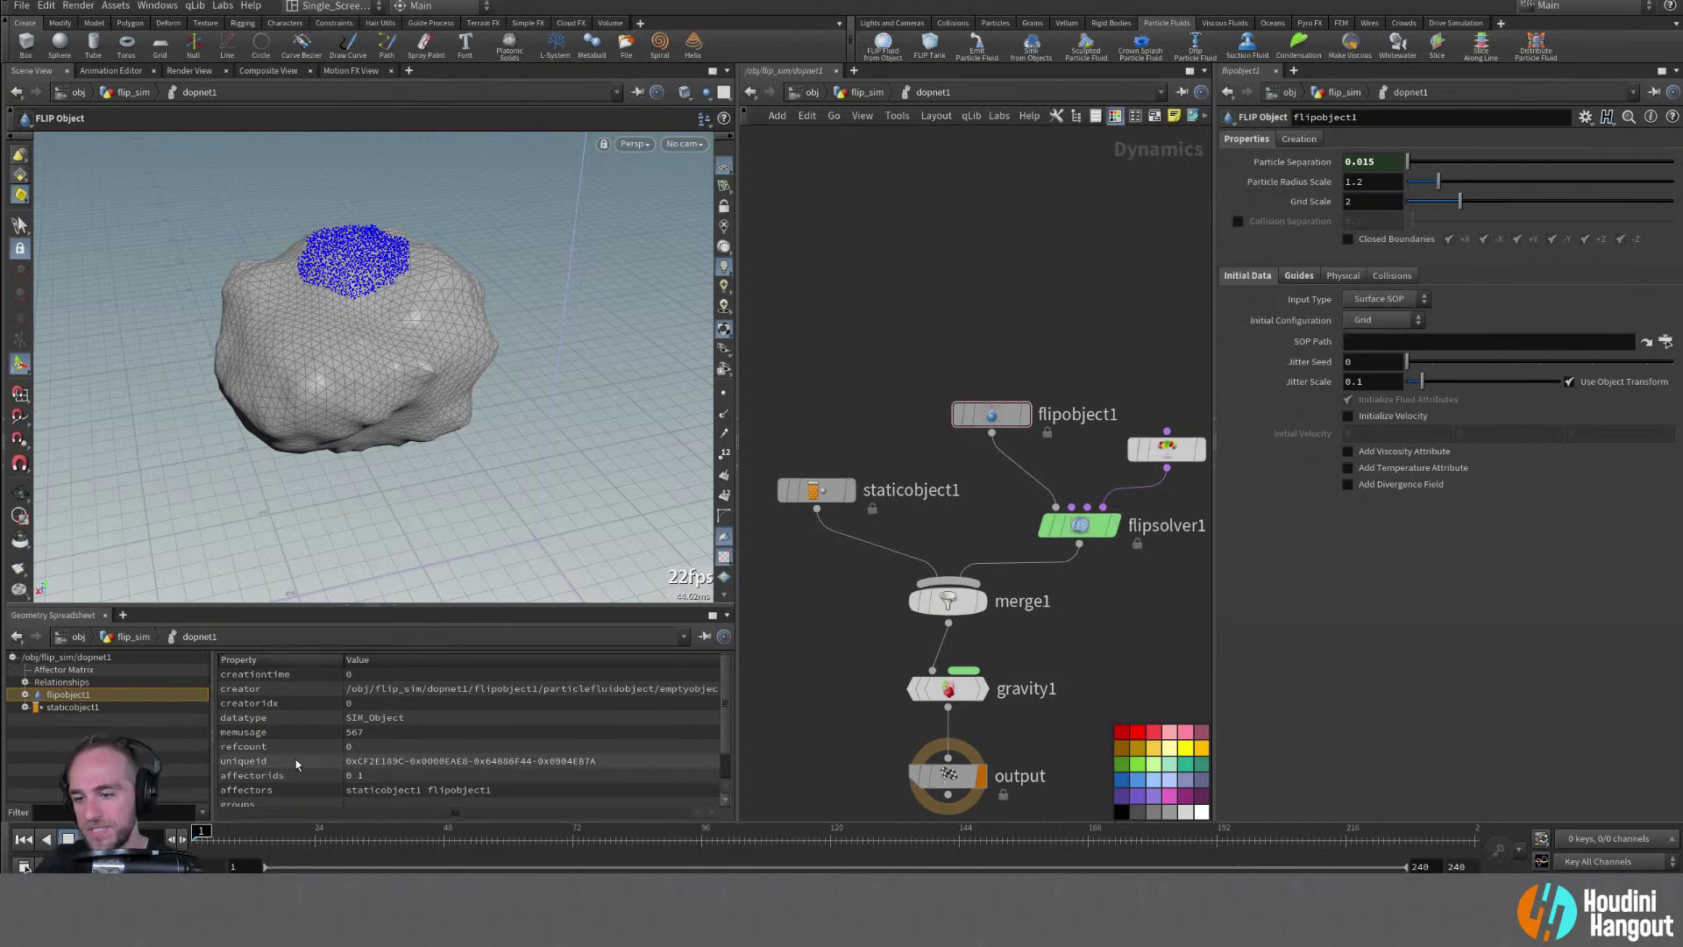
key(Up)
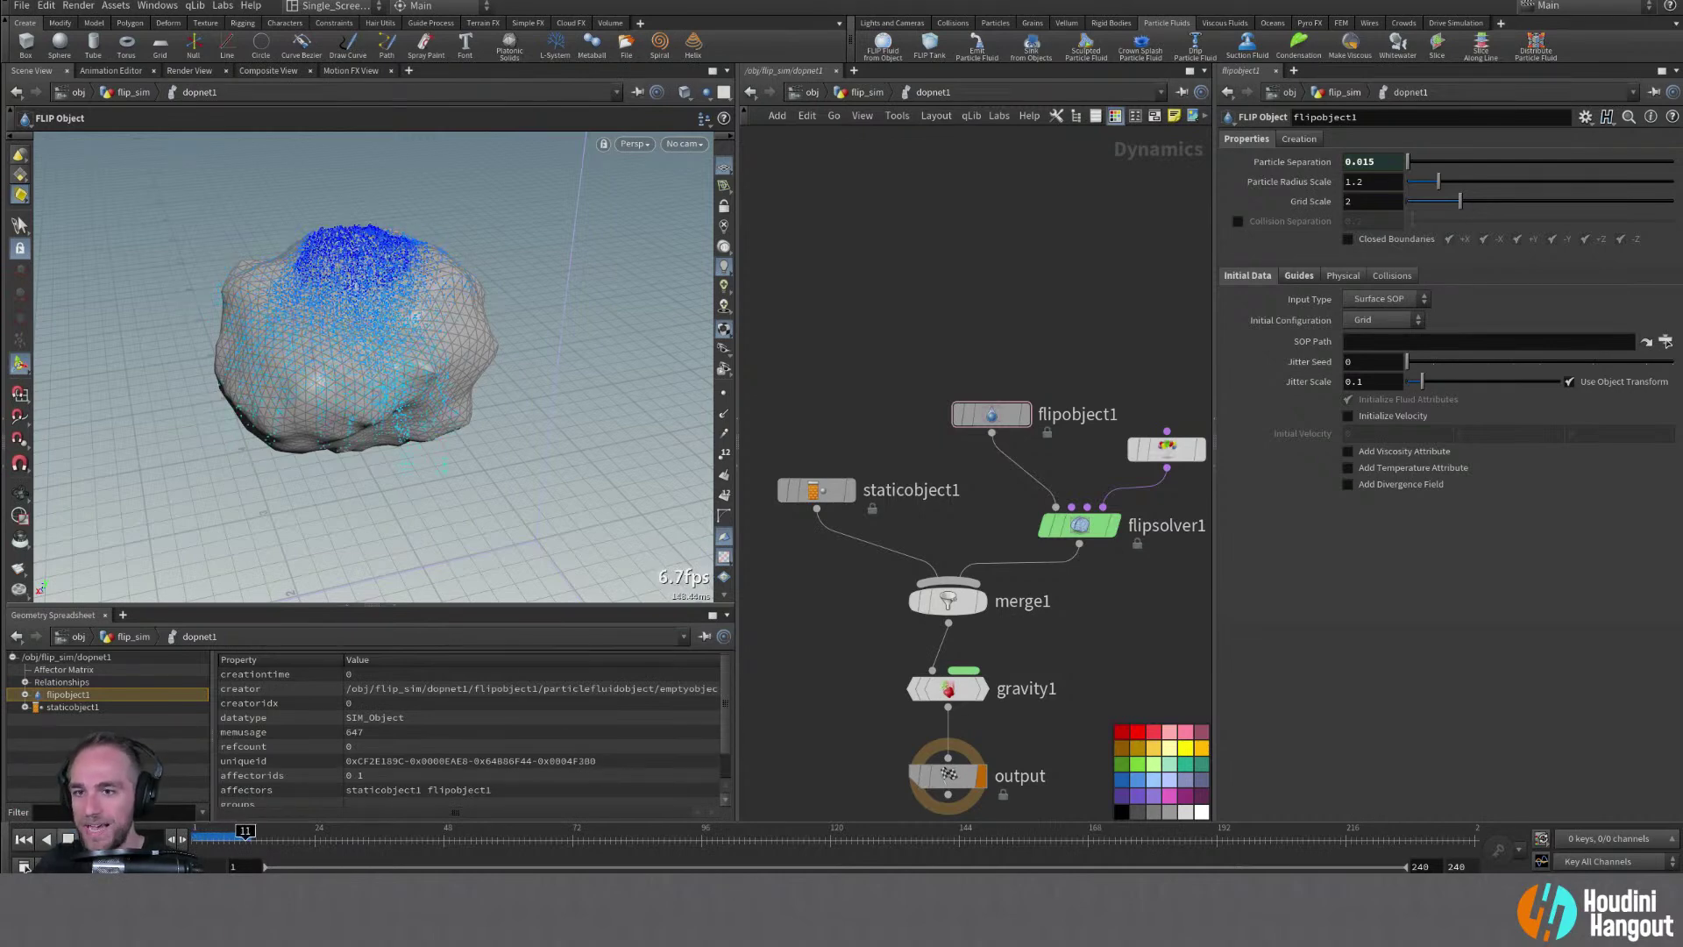
click(24, 838)
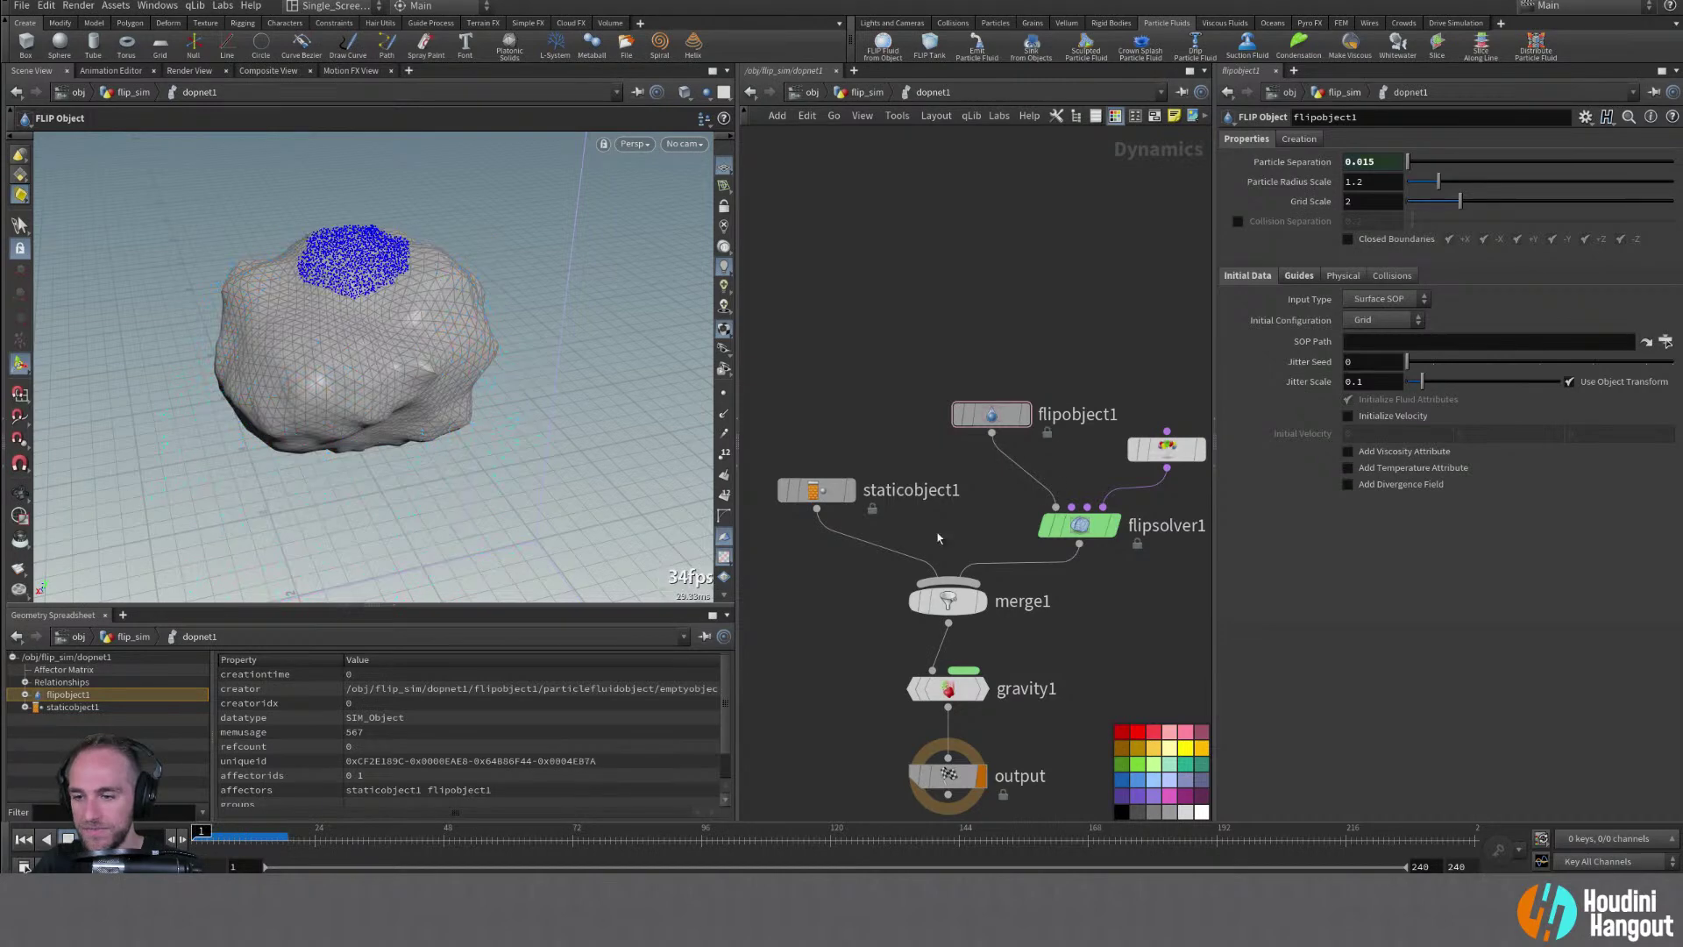
Enable Add Viscosity Attribute on flipobject1 and turn on its Surface guide visualization
click(1347, 451)
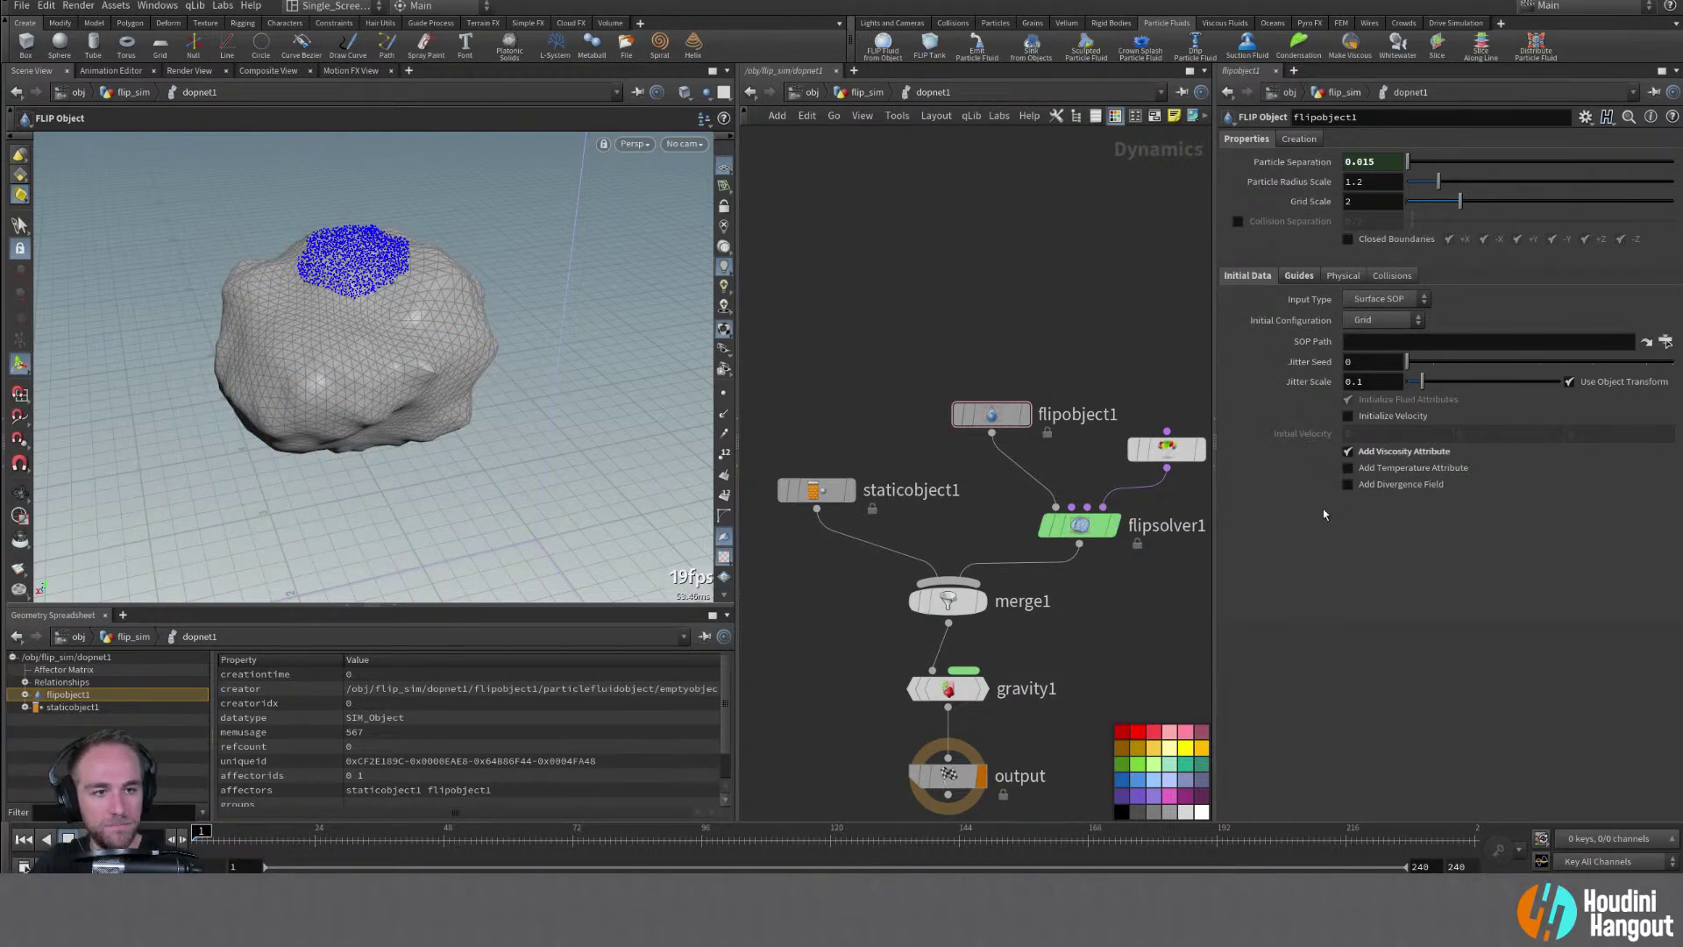
click(1297, 276)
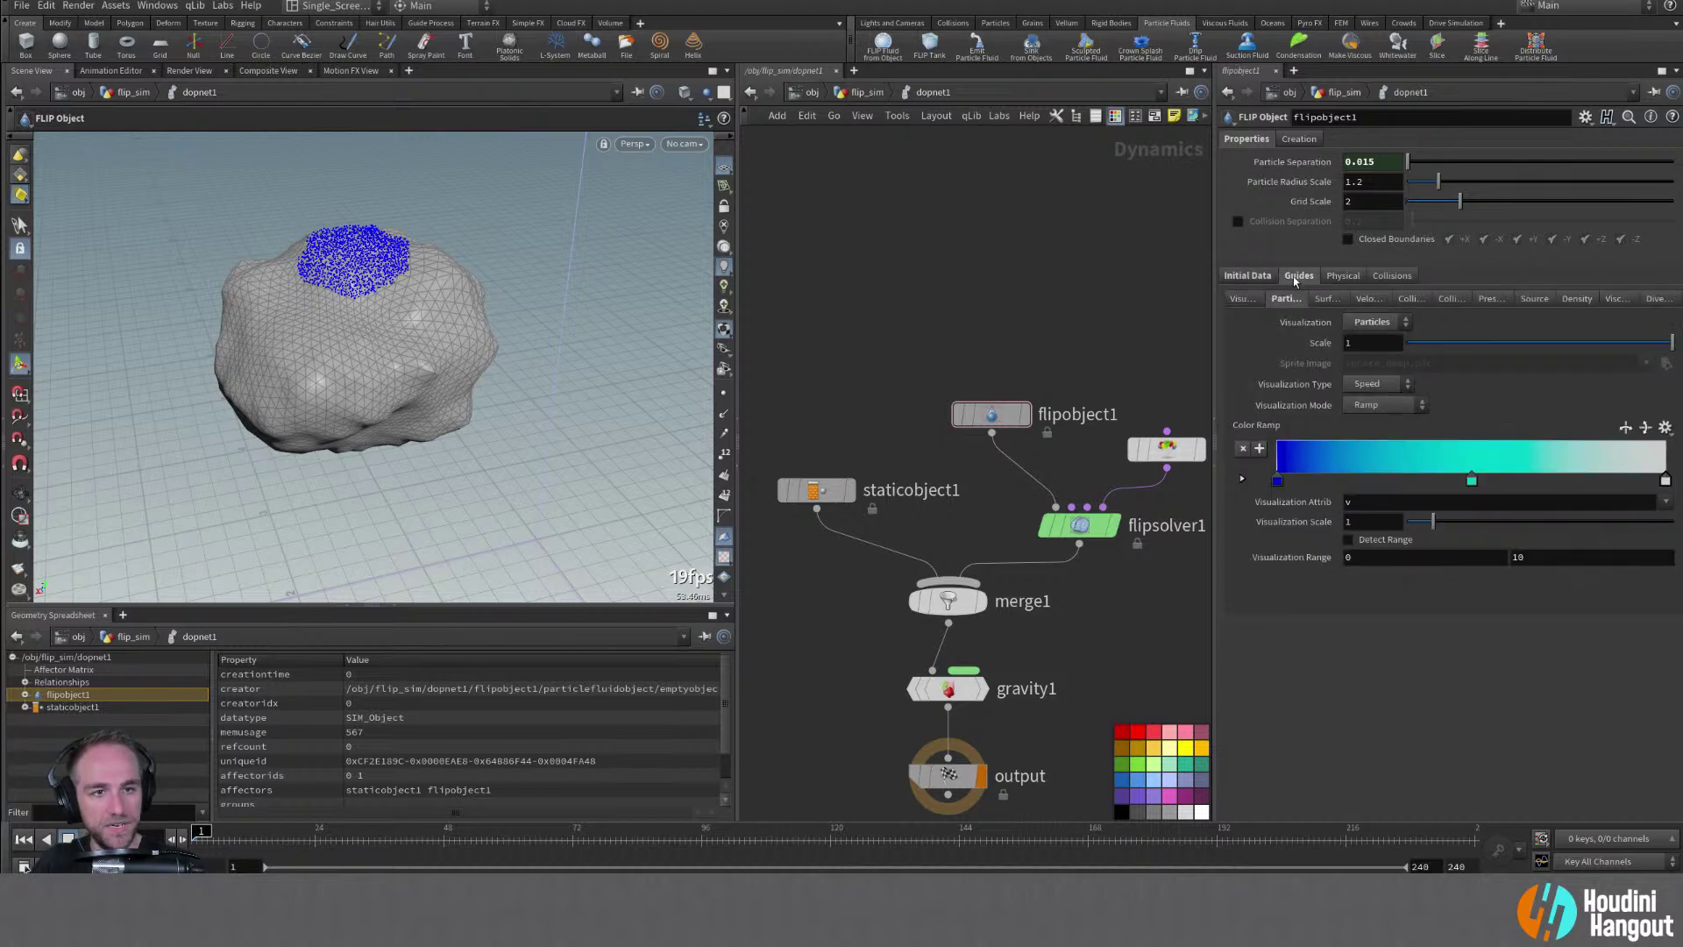
click(1242, 299)
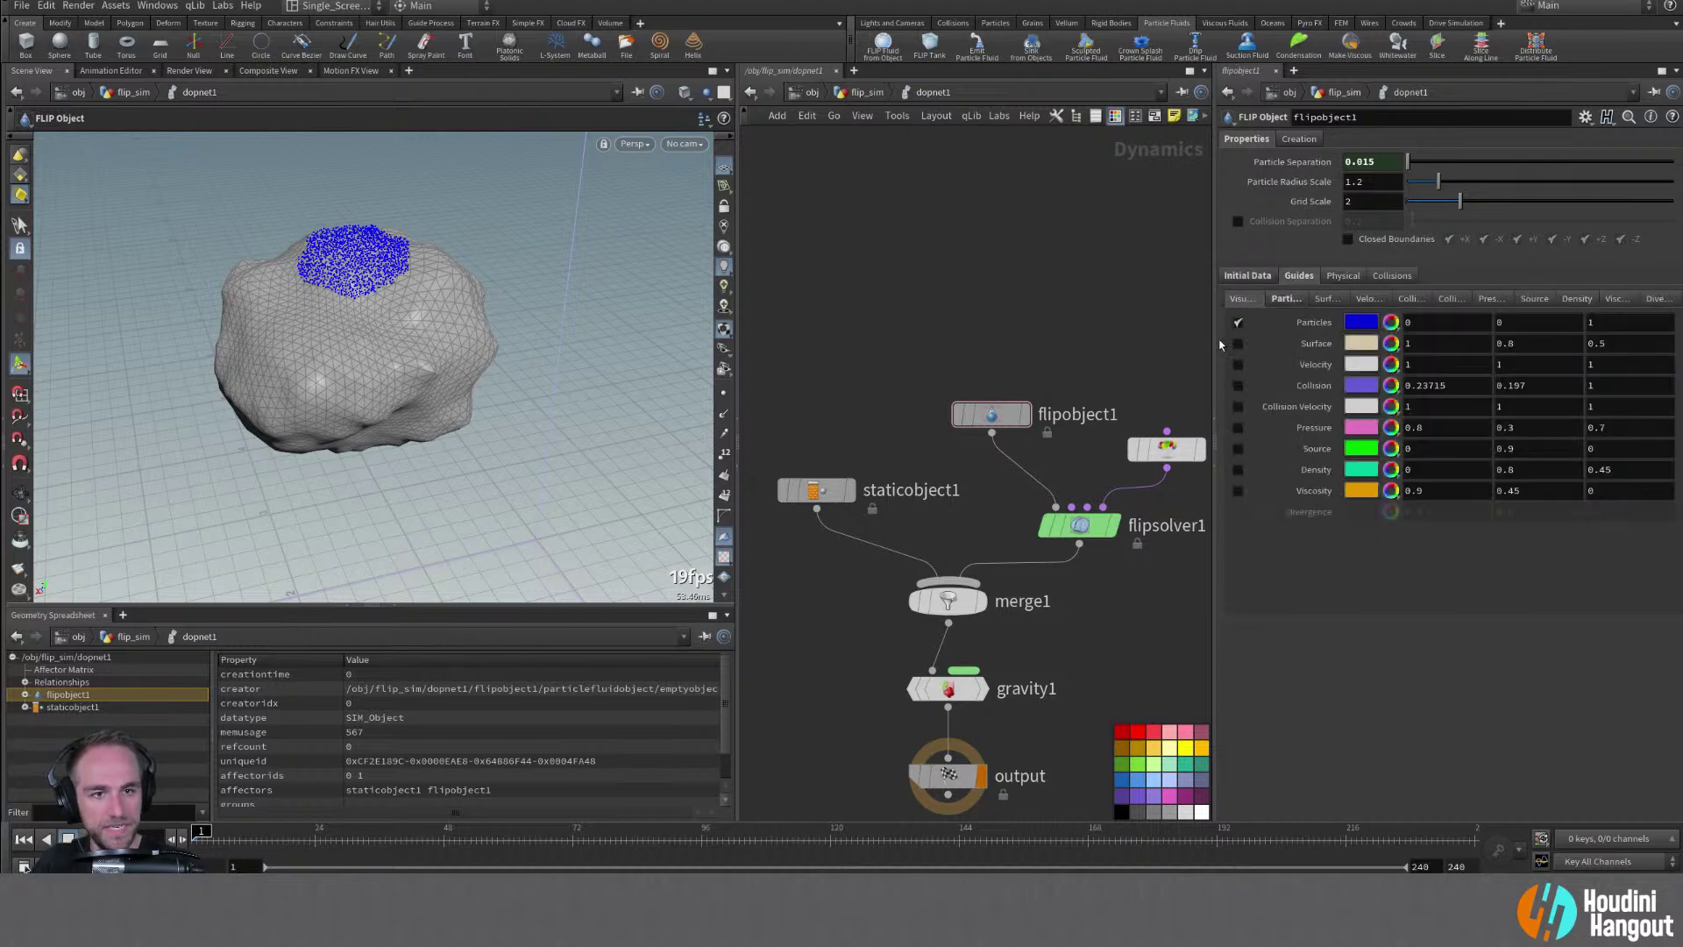
click(1281, 302)
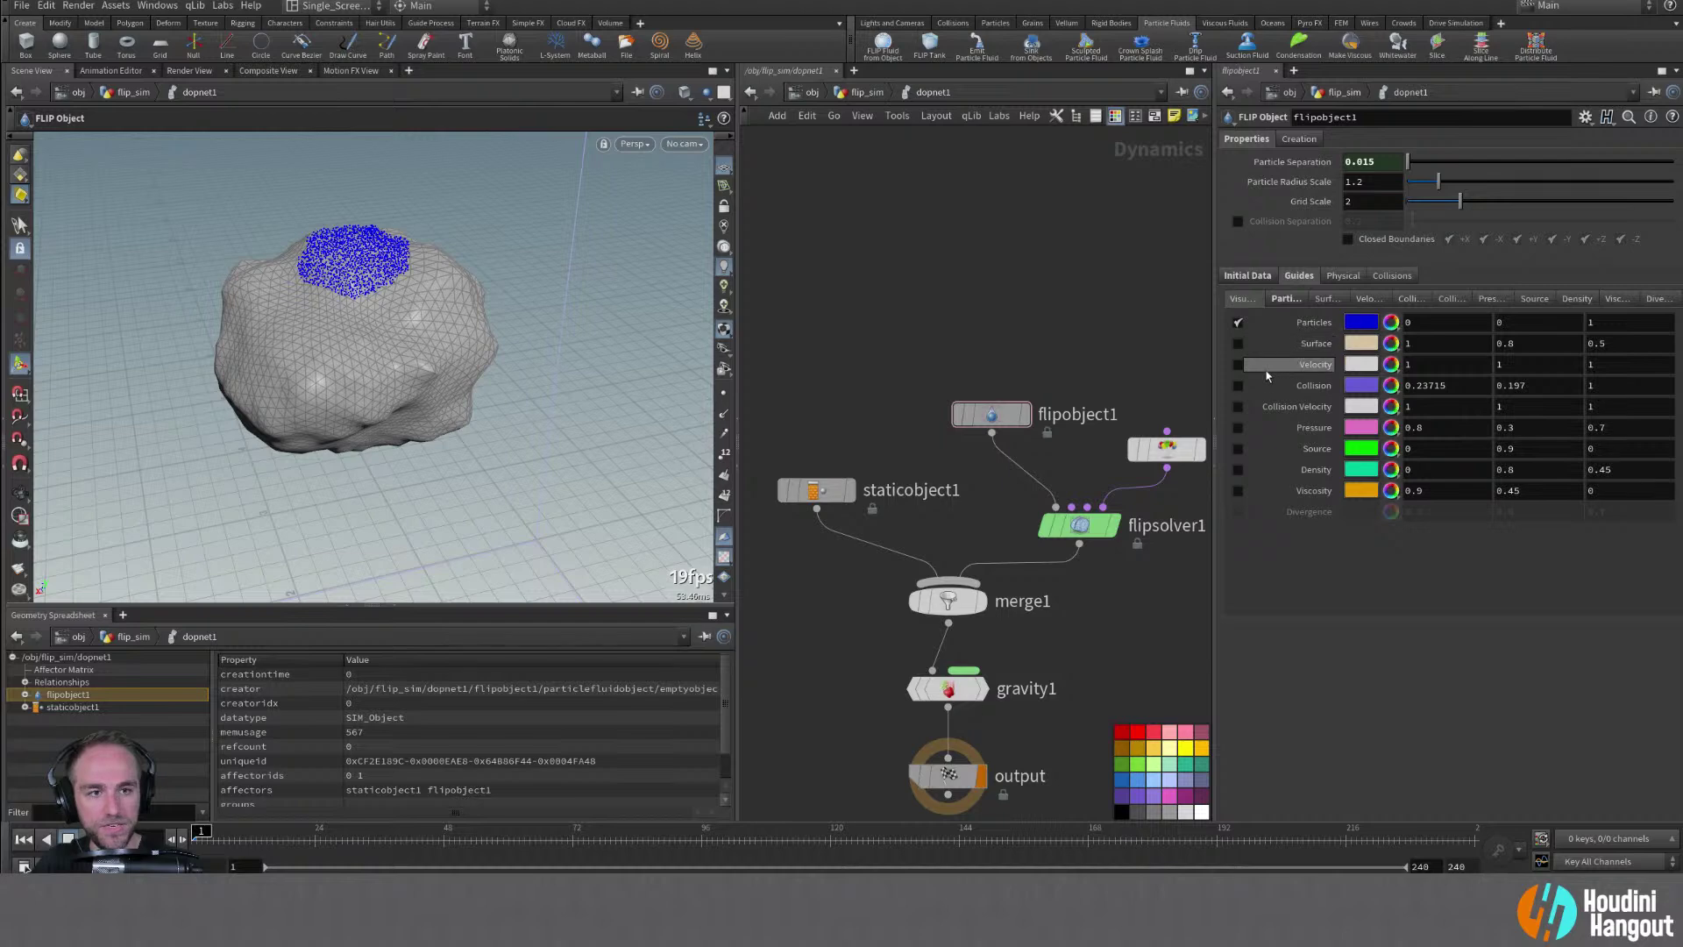
click(1285, 343)
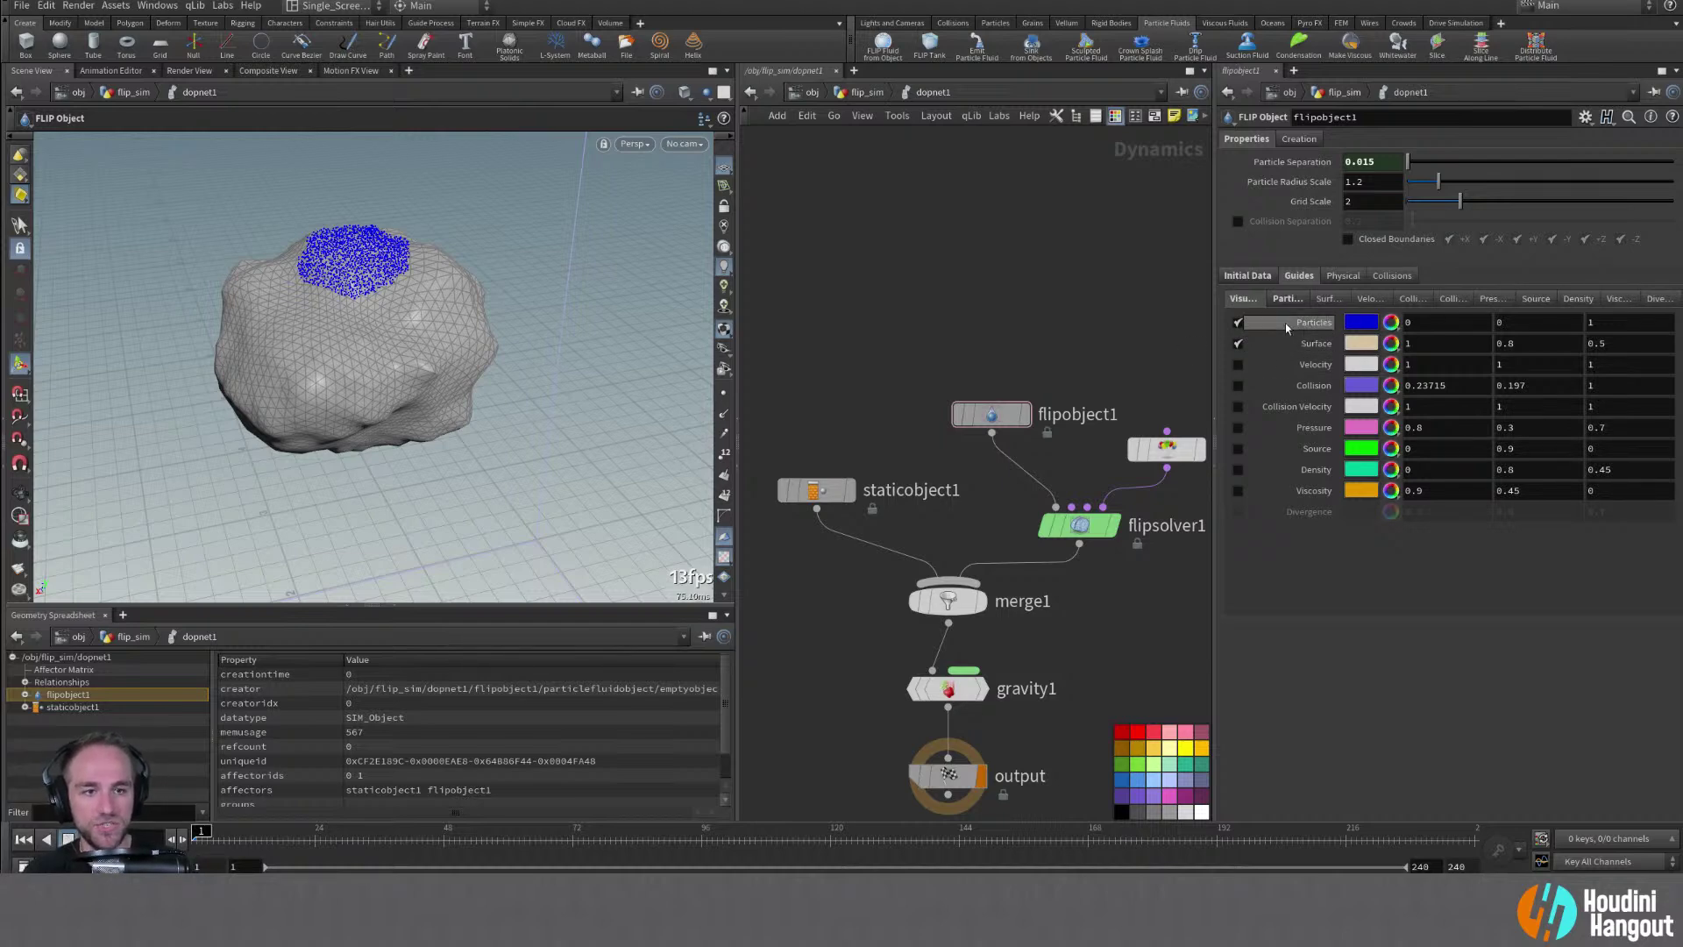
Play the simulation to frame 22 and examine the fluid surface over the rock from several angles
key(Up)
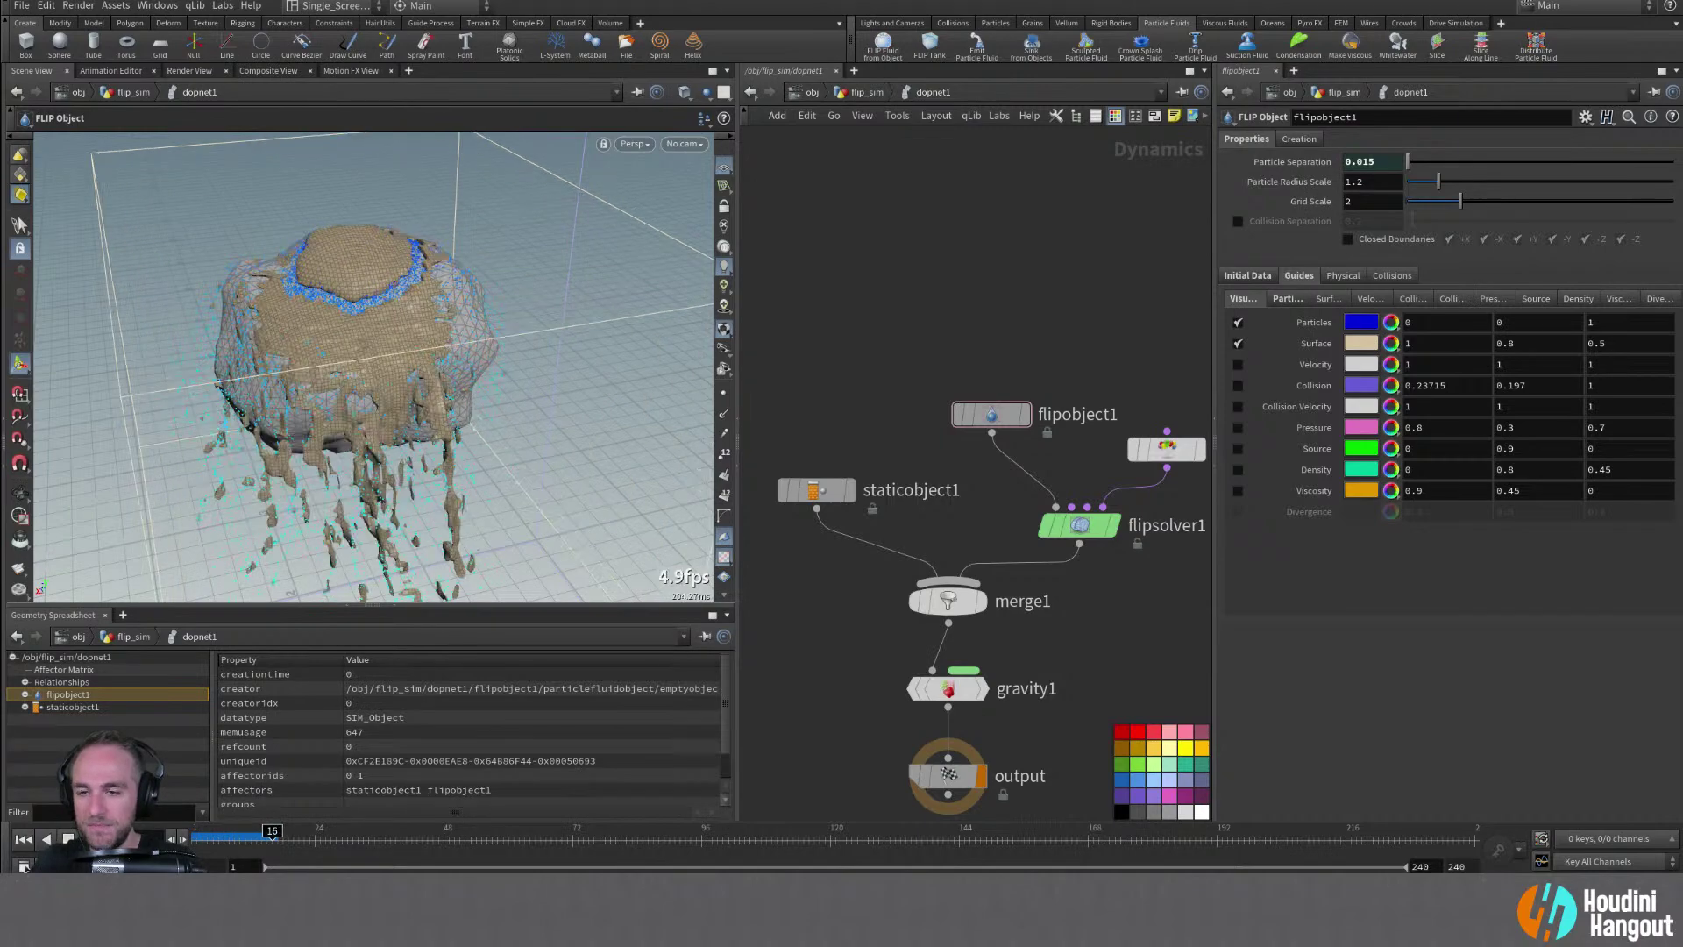
alt+right_drag(465, 331, 469, 316)
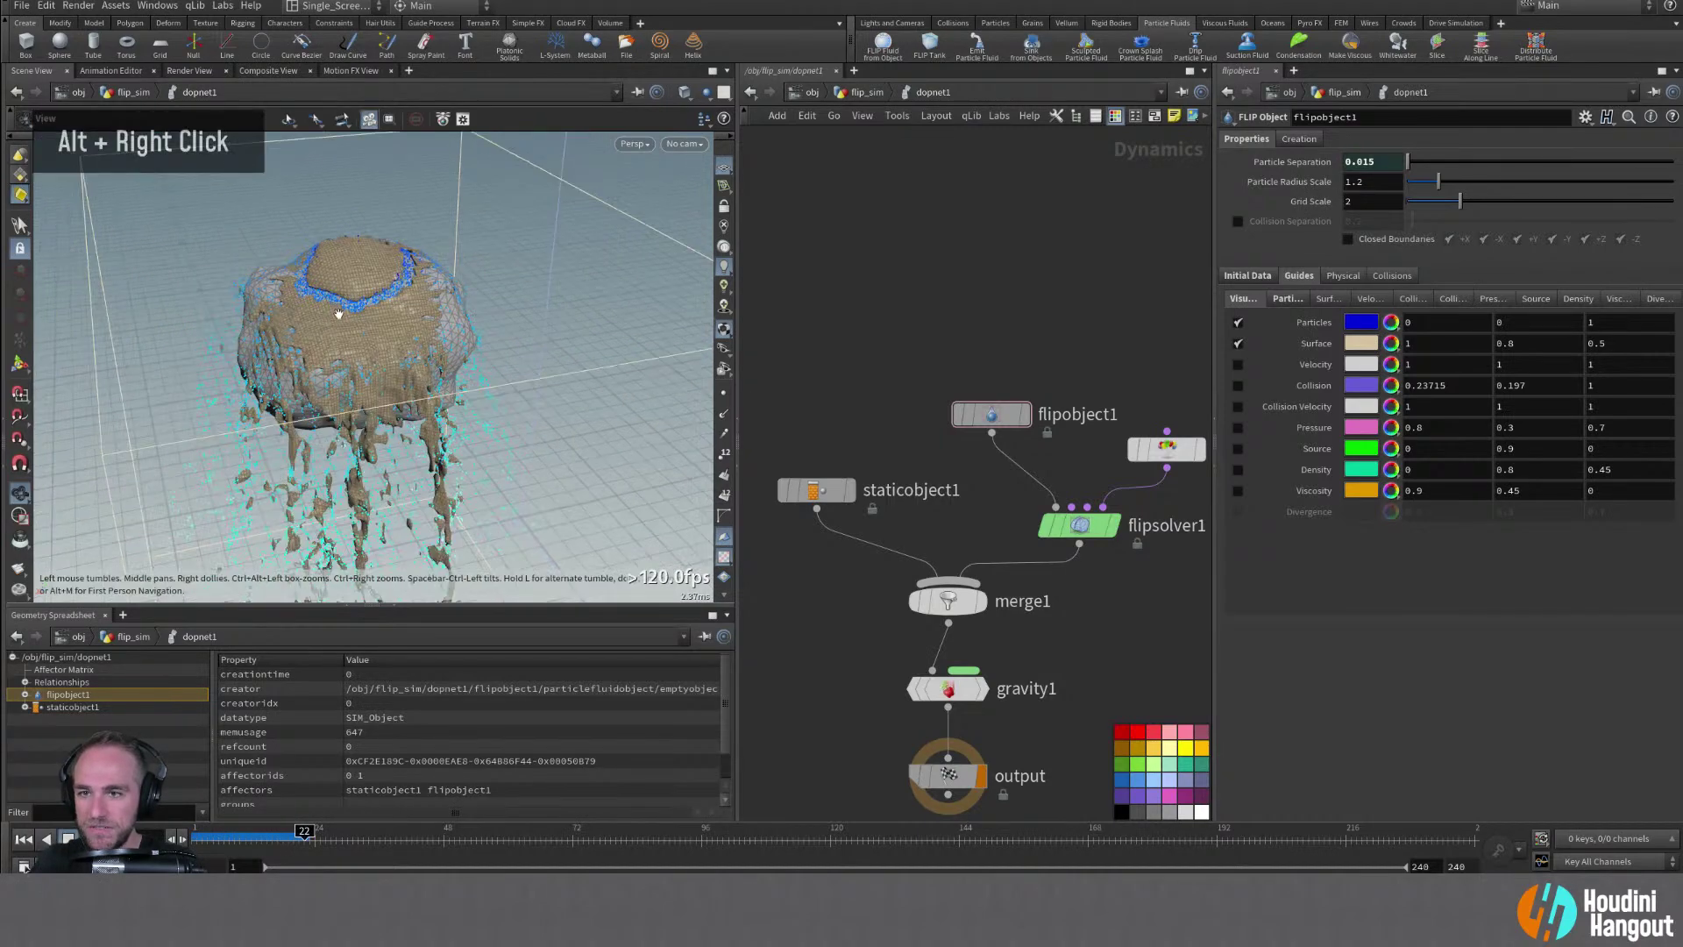
alt+drag(469, 315, 491, 219)
alt+right_drag(490, 219, 515, 146)
alt+middle_drag(515, 146, 518, 351)
alt+drag(517, 350, 525, 342)
alt+middle_drag(526, 342, 517, 336)
alt+drag(517, 335, 405, 361)
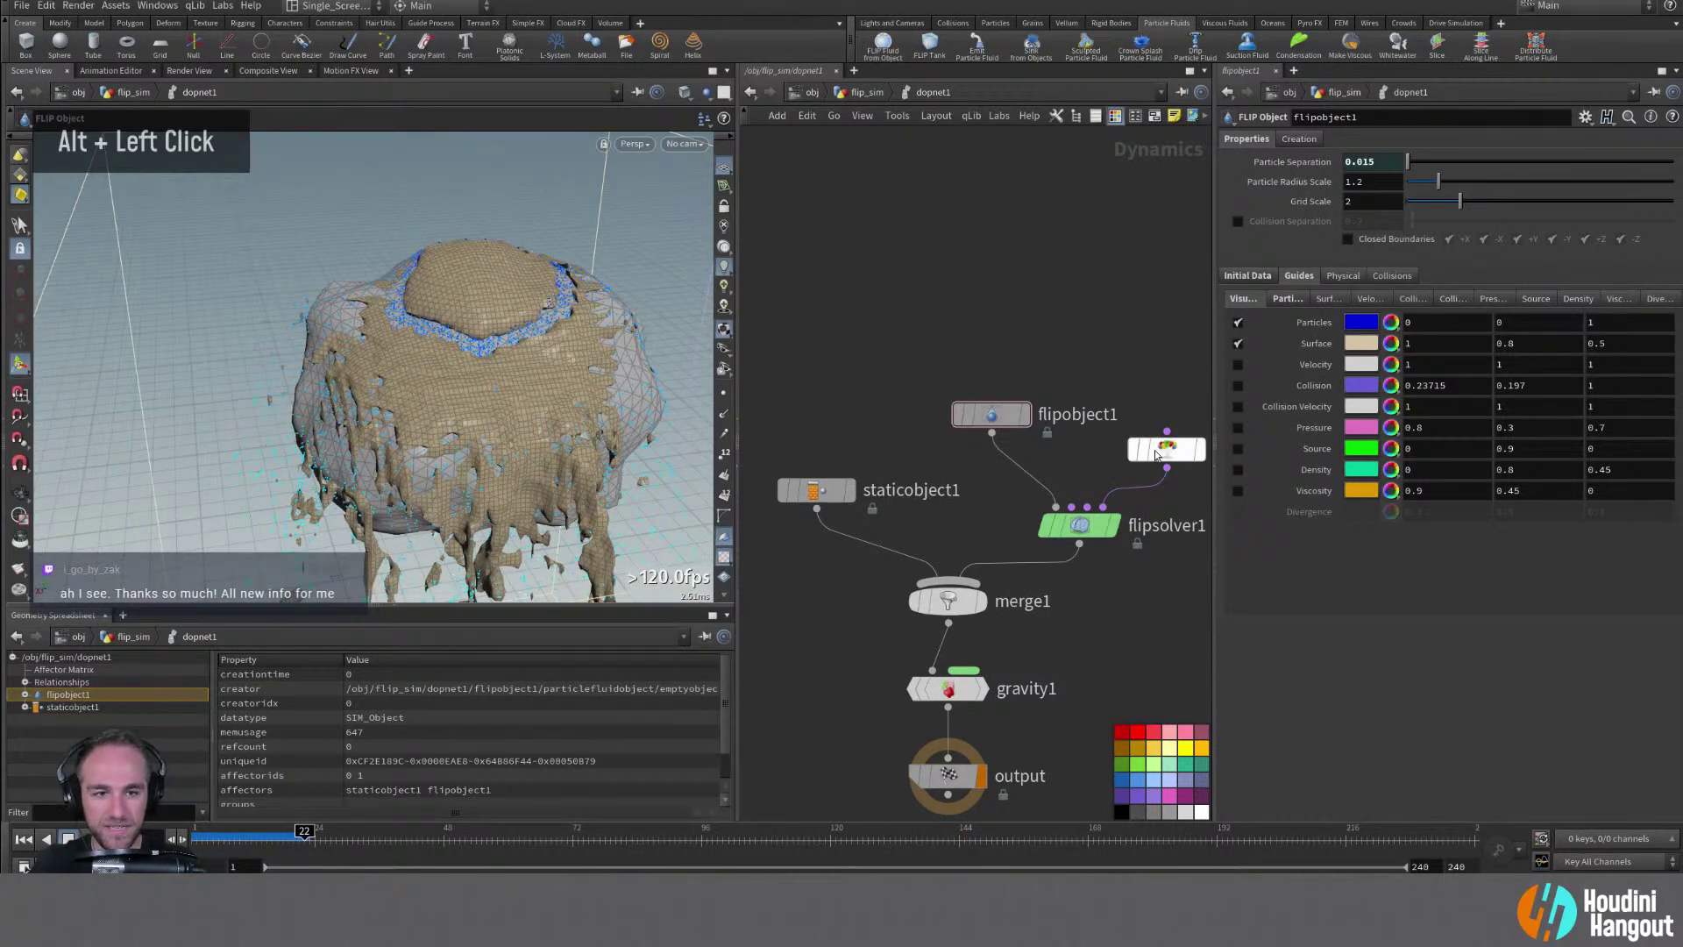
Try turning off Kill Inside SOP in flip_source's particle settings, replay the simulation, and return to the first frame
click(1166, 449)
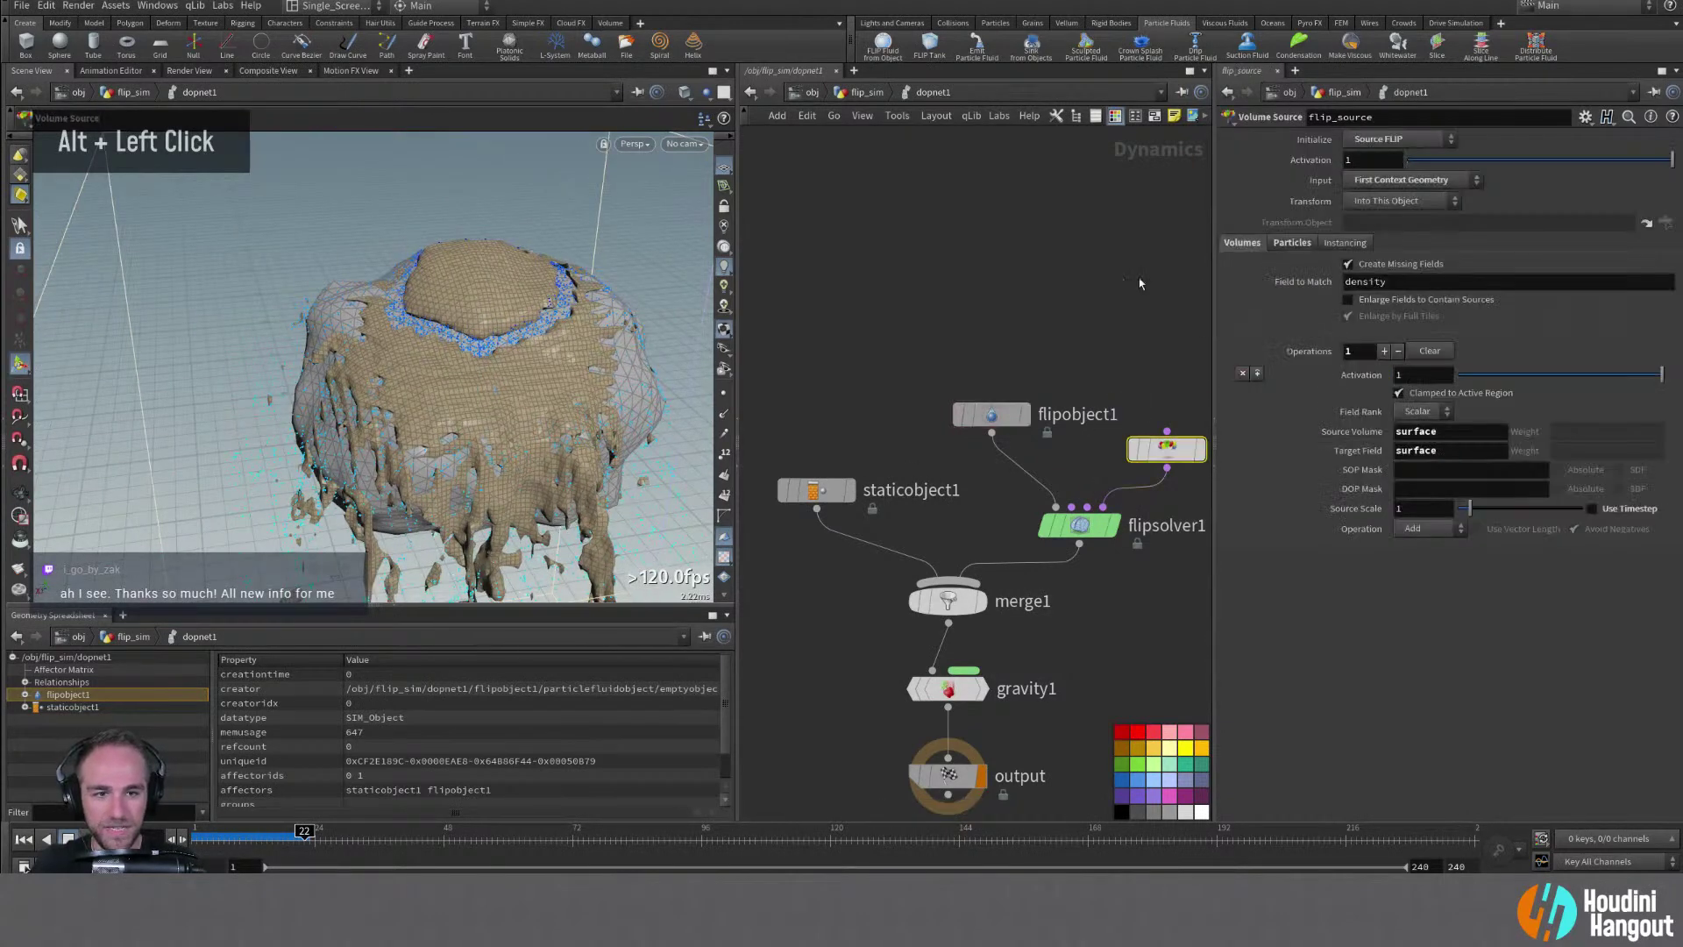
double_click(1293, 242)
click(1237, 379)
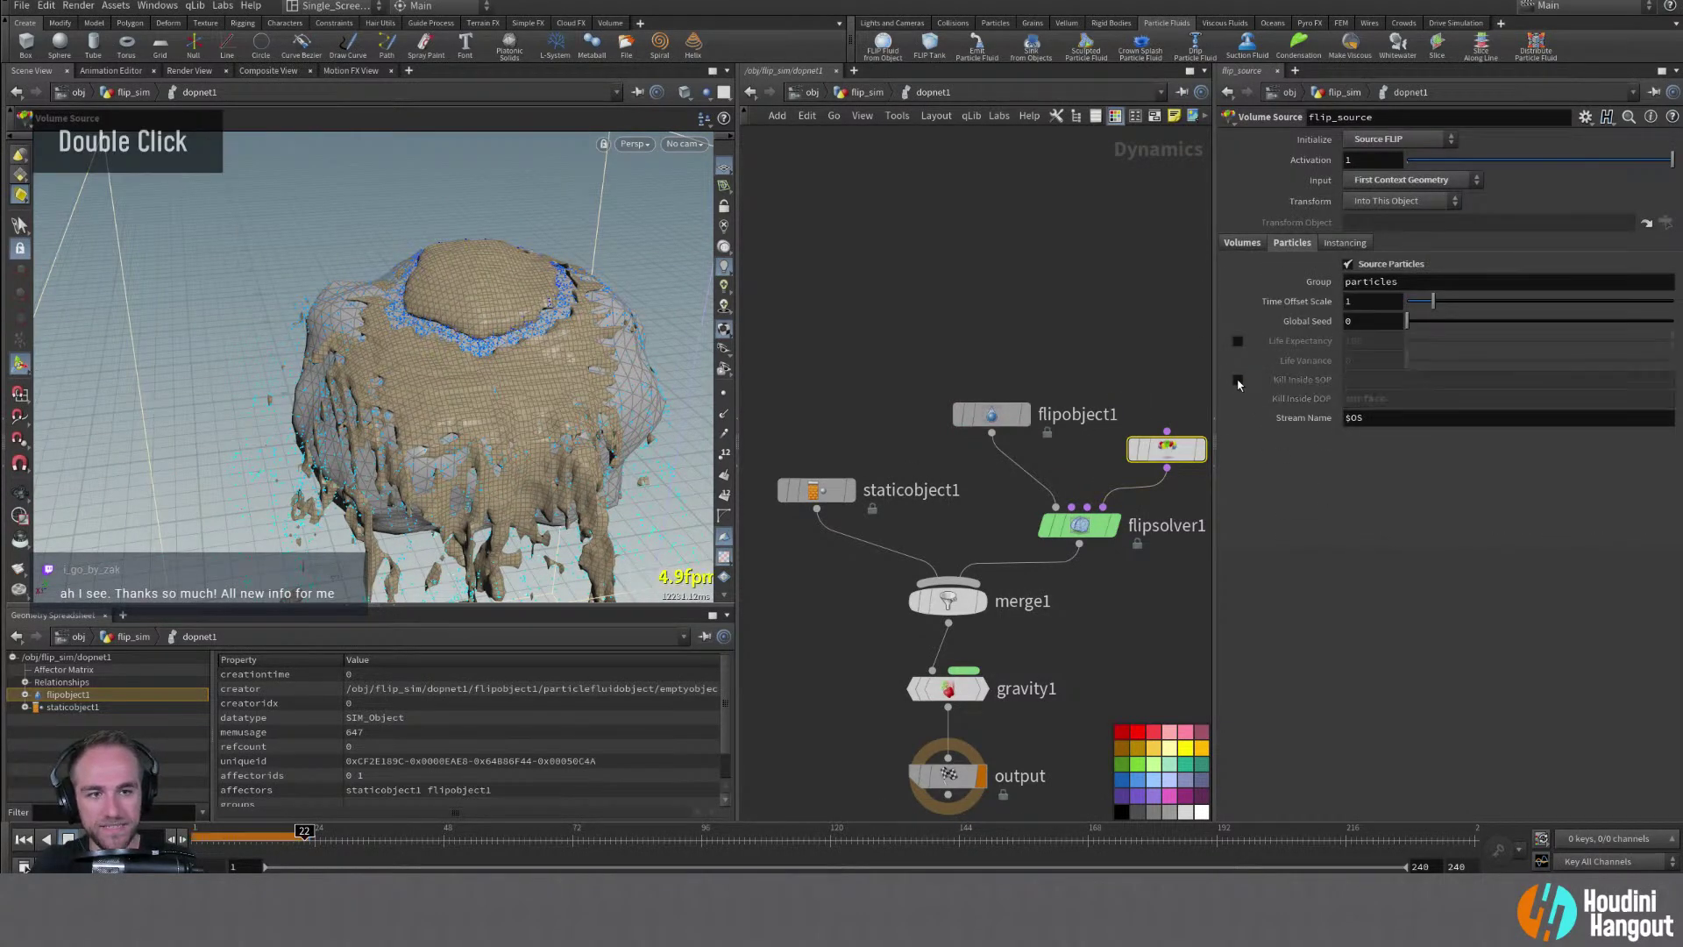
click(25, 839)
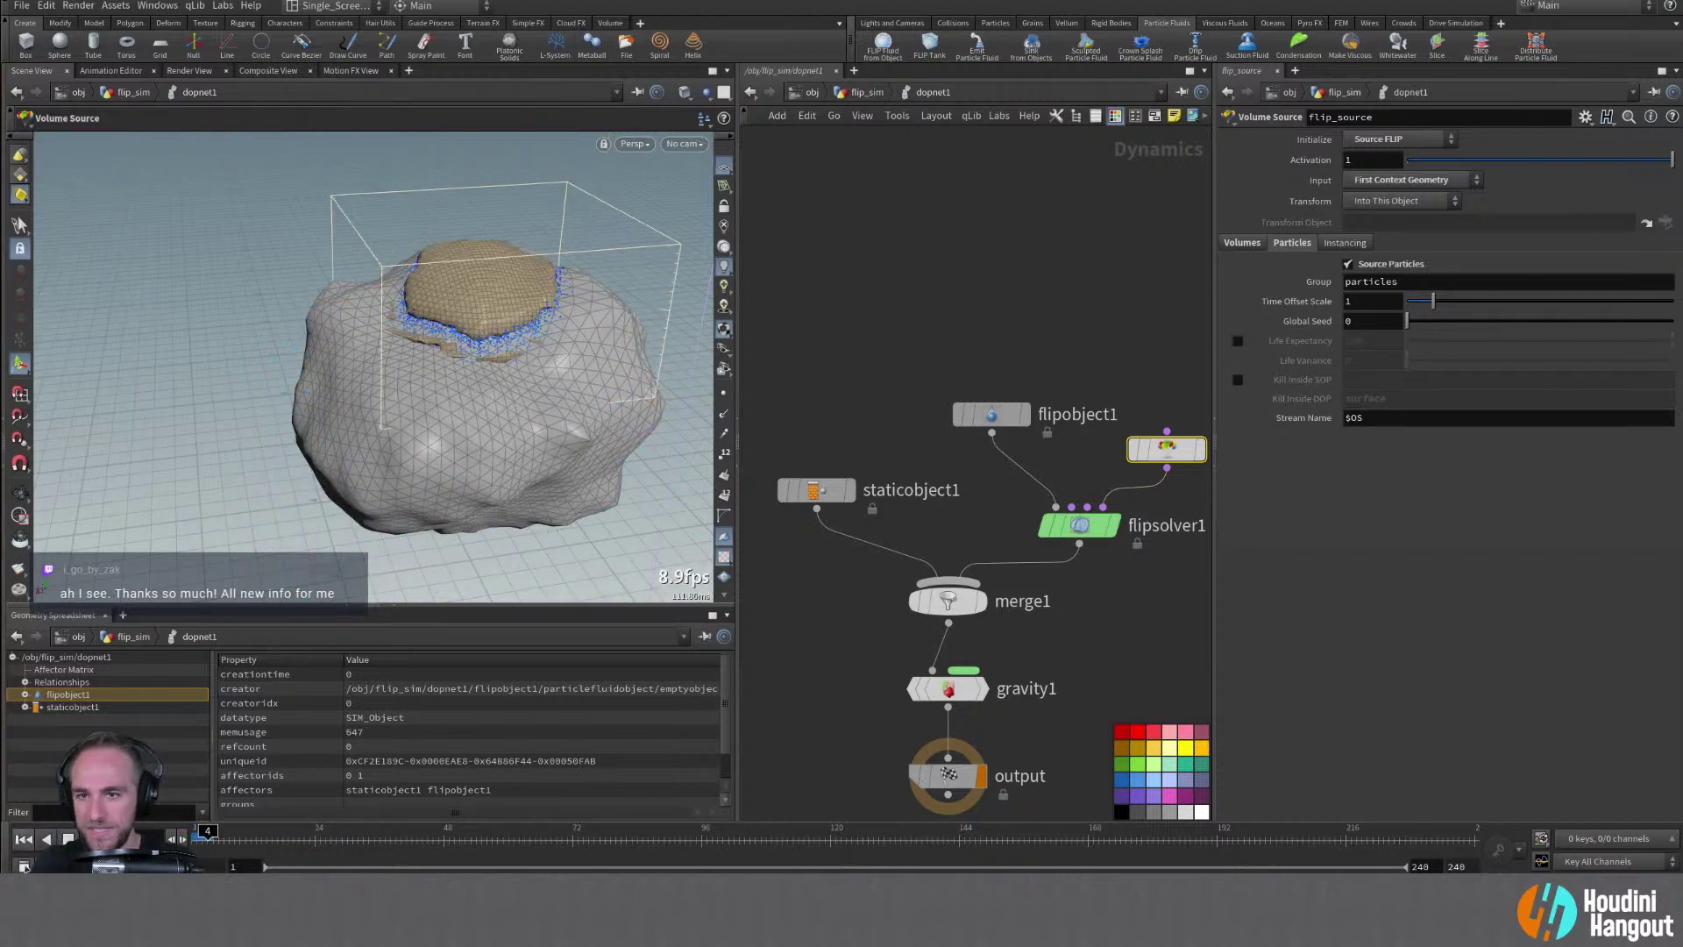
double_click(24, 839)
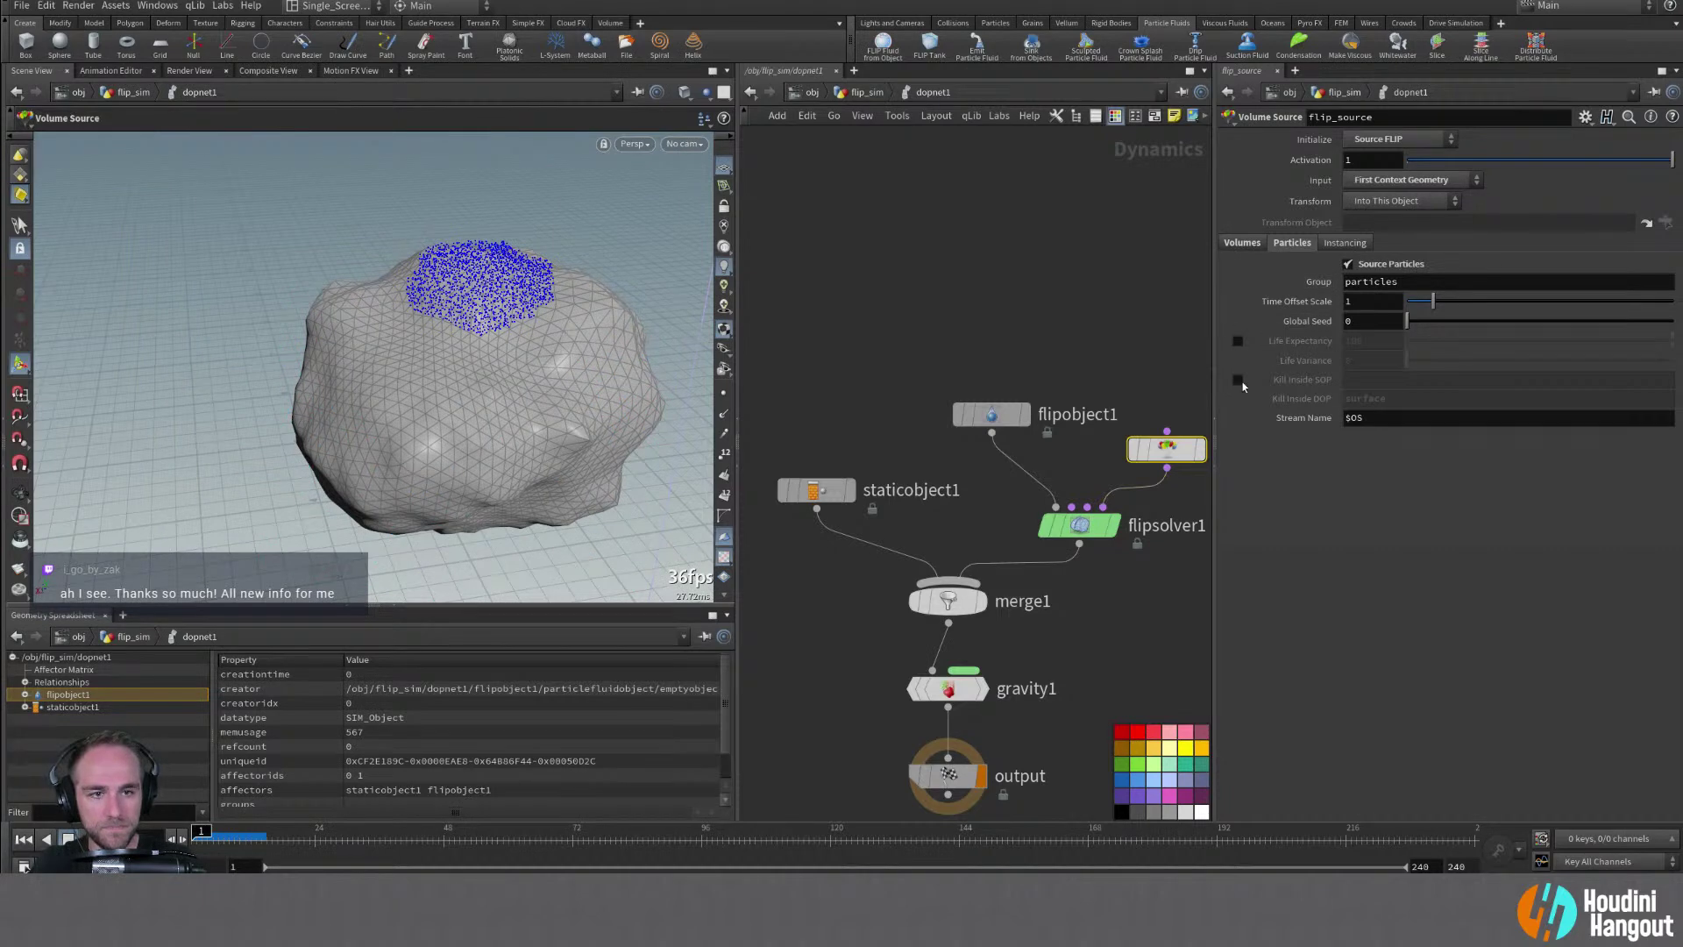
Re-enable Kill Inside SOP on flip_source, replay the simulation around the rock, and return to the first frame
click(1238, 379)
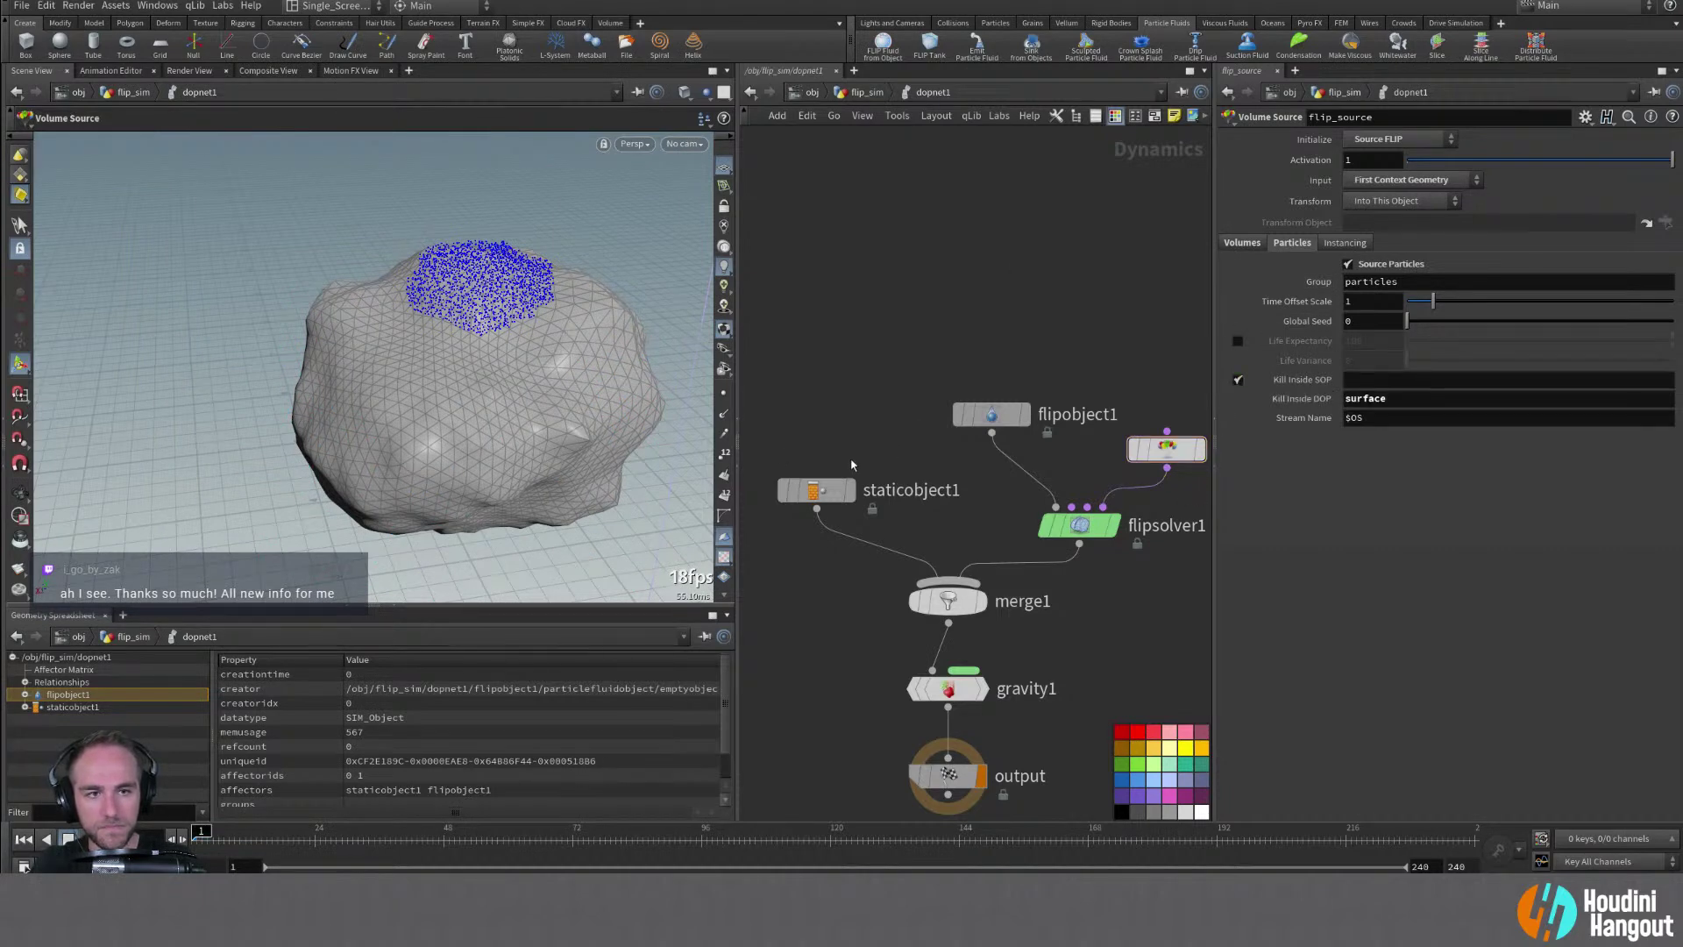
alt+drag(537, 329, 518, 332)
alt+right_drag(517, 331, 491, 350)
alt+middle_drag(491, 350, 434, 306)
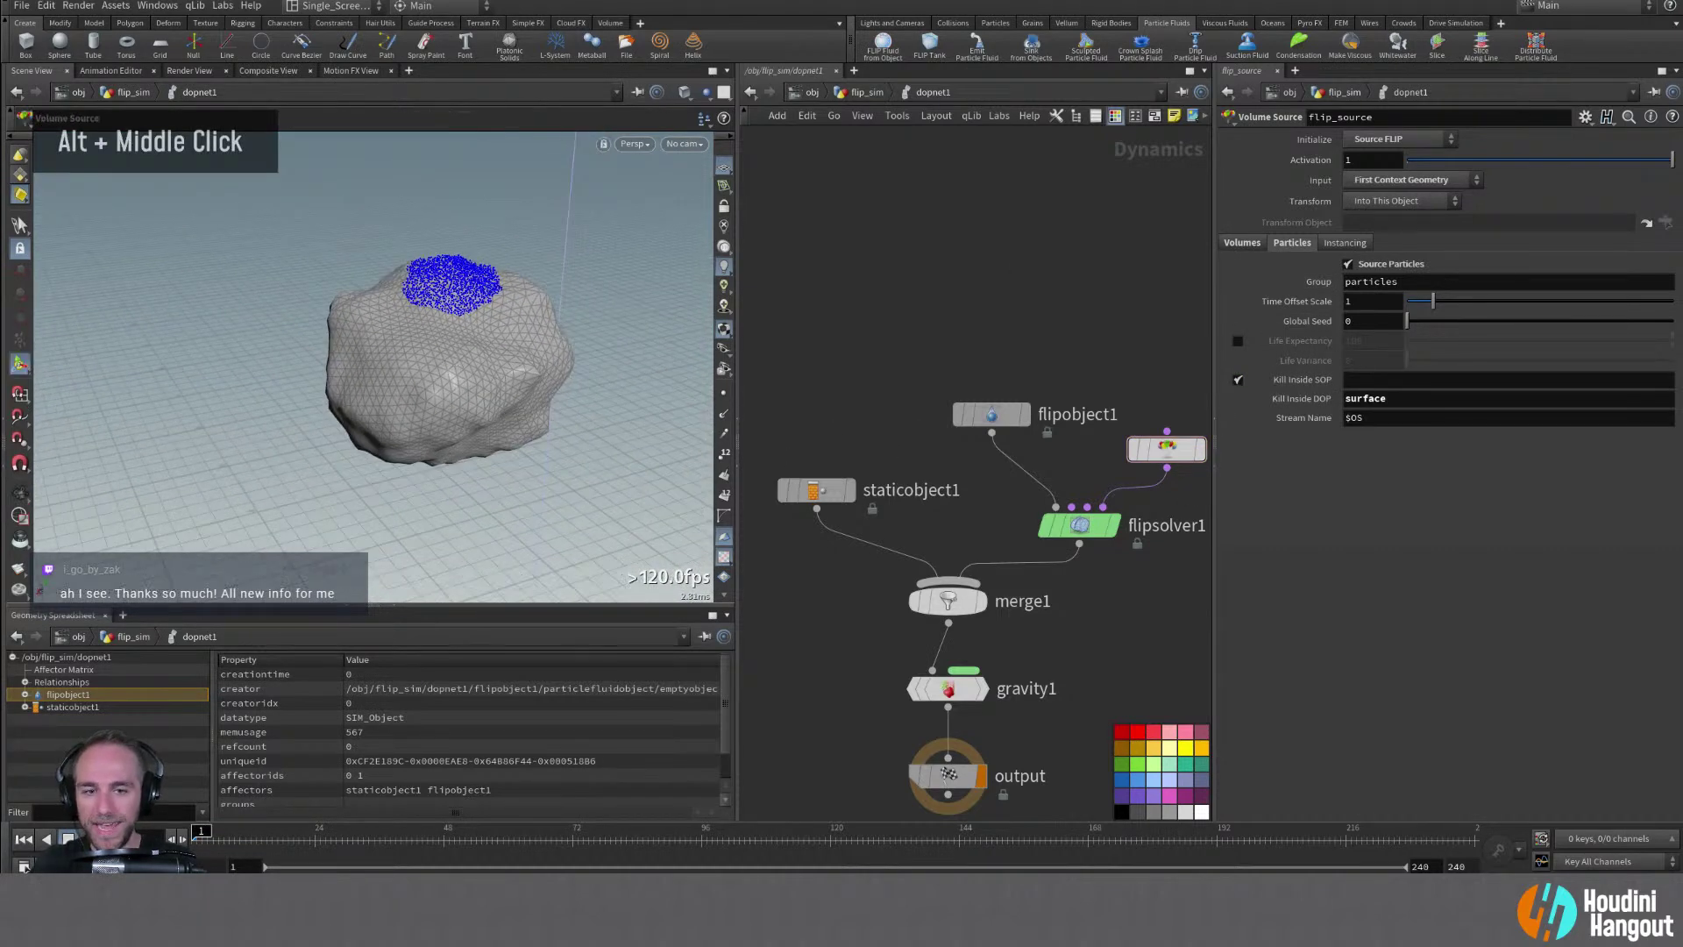
key(Up)
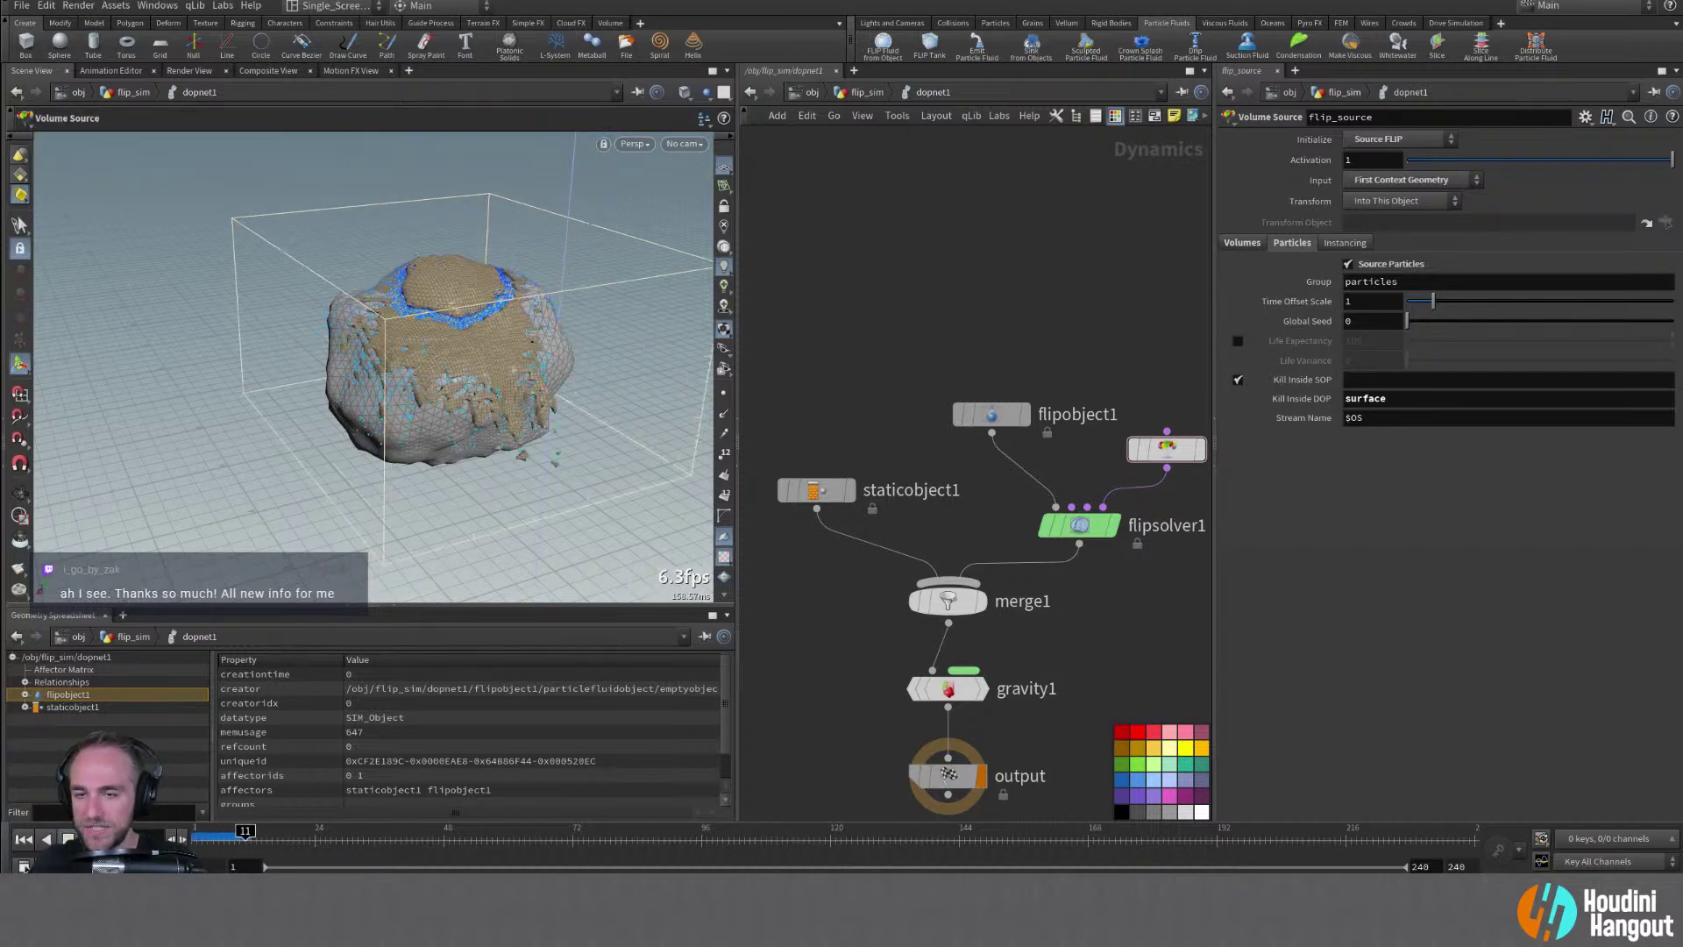
alt+drag(525, 333, 491, 351)
click(24, 839)
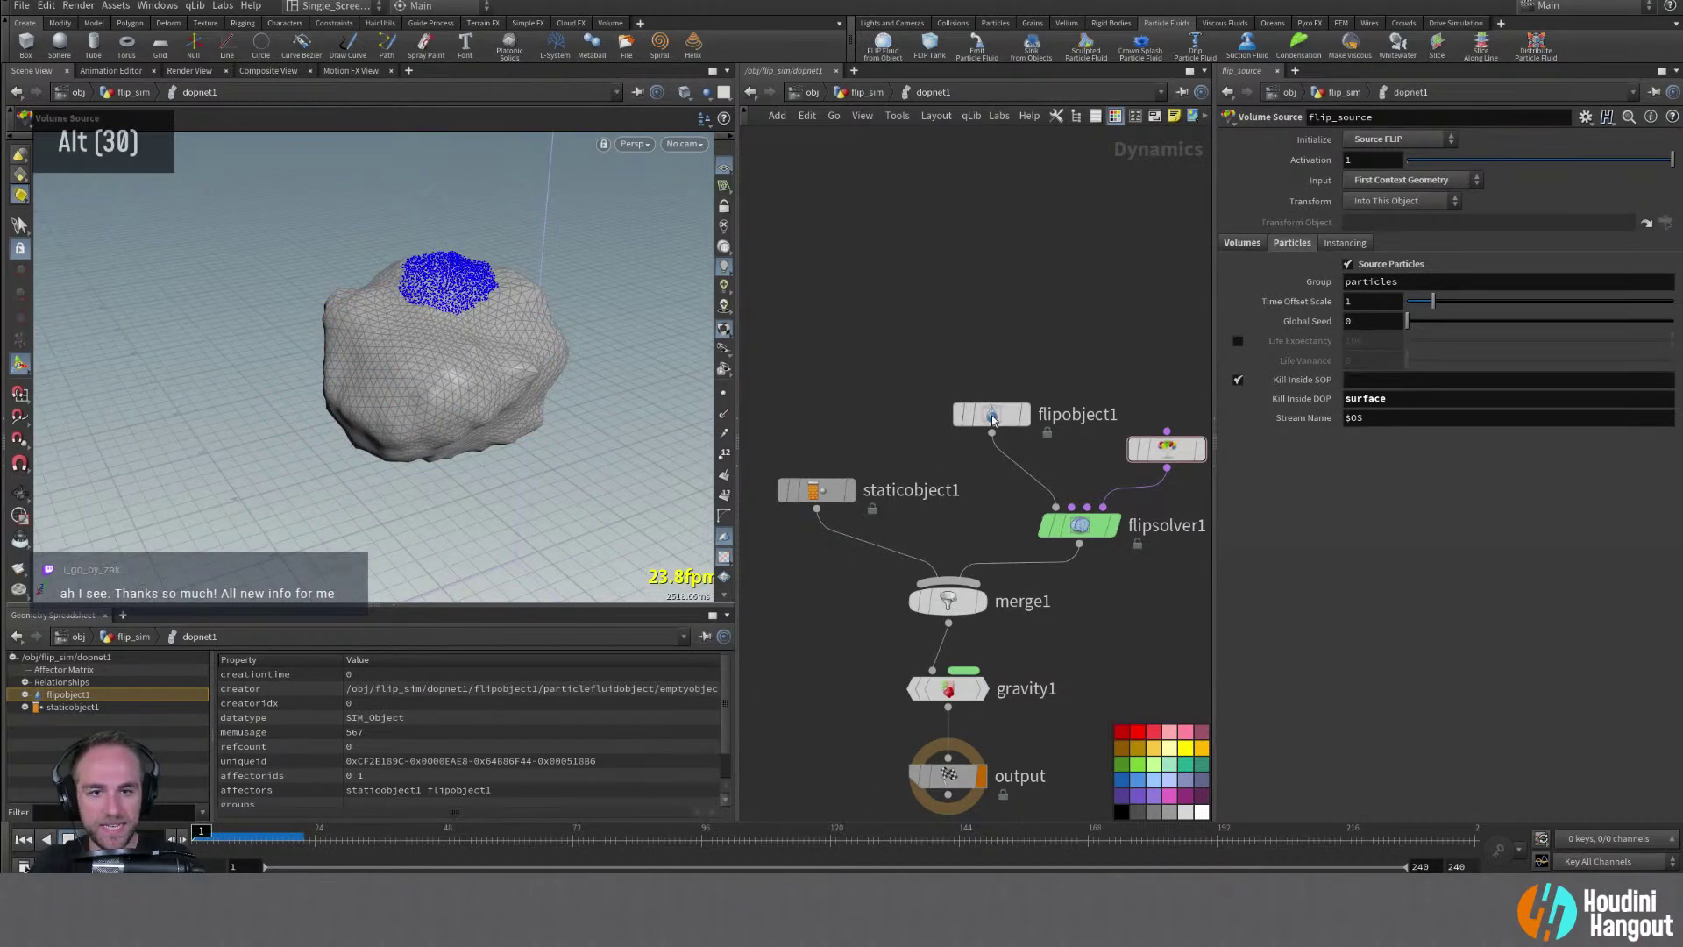
Set flipobject1's Particle Separation to 0.01 and play the simulation
click(992, 414)
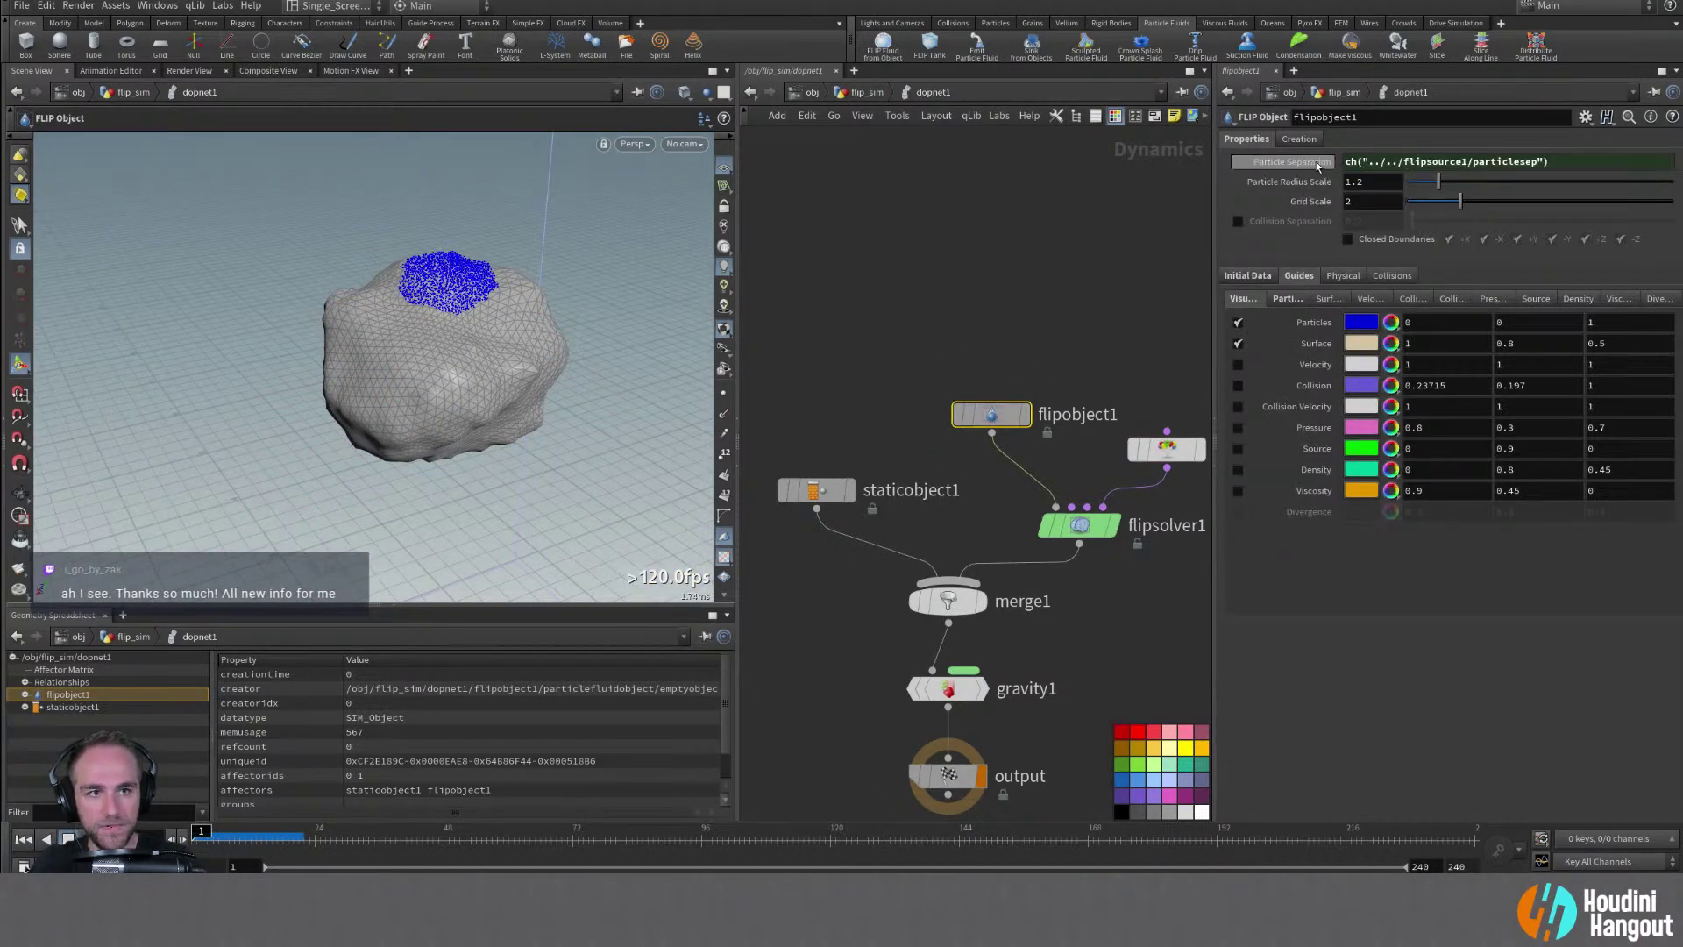
double_click(1381, 164)
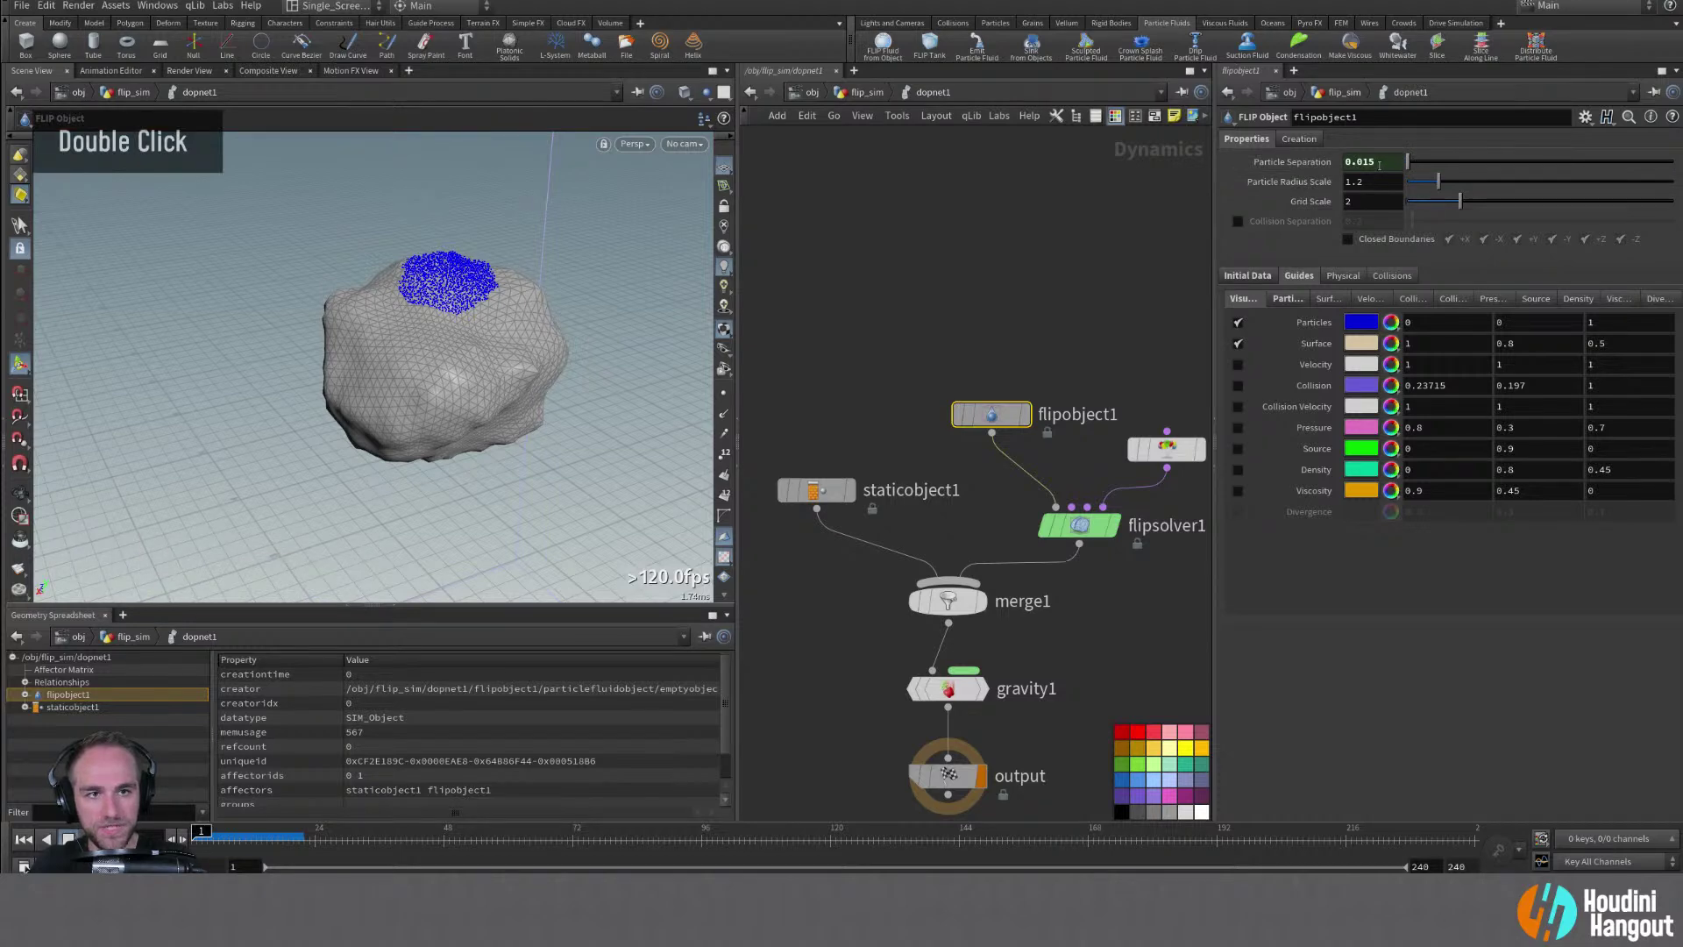
text(0.01)
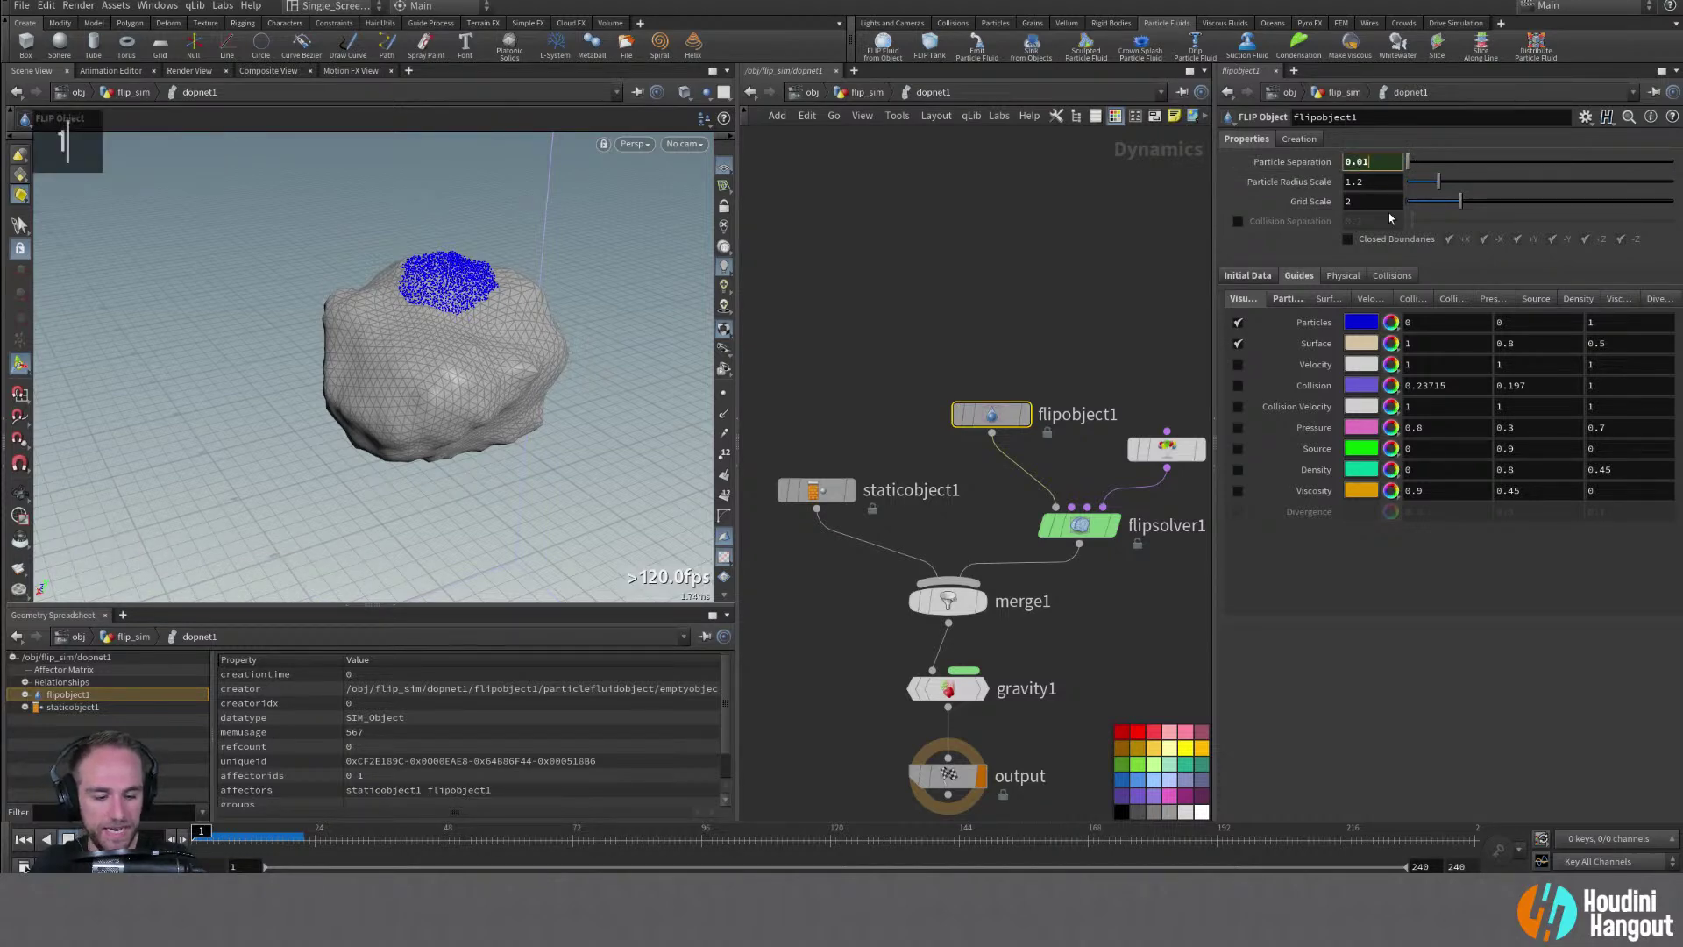
key(Return)
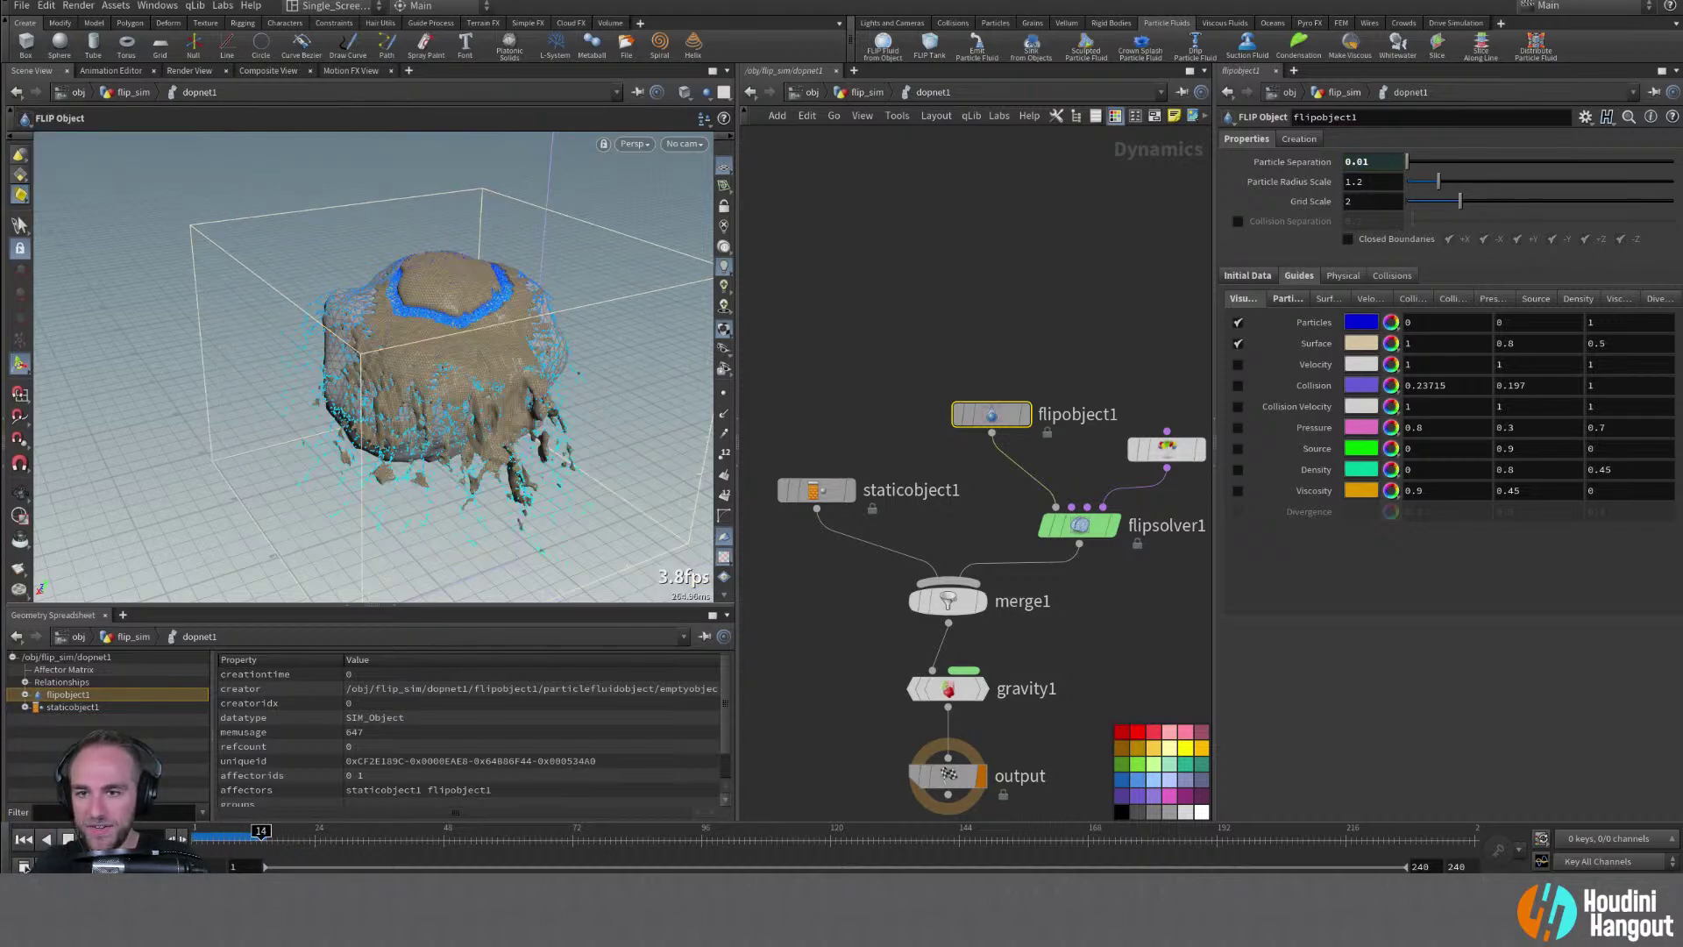
Examine the finer fluid surface around the rock at frame 18 and check flipobject1's node information
alt+drag(377, 368, 444, 378)
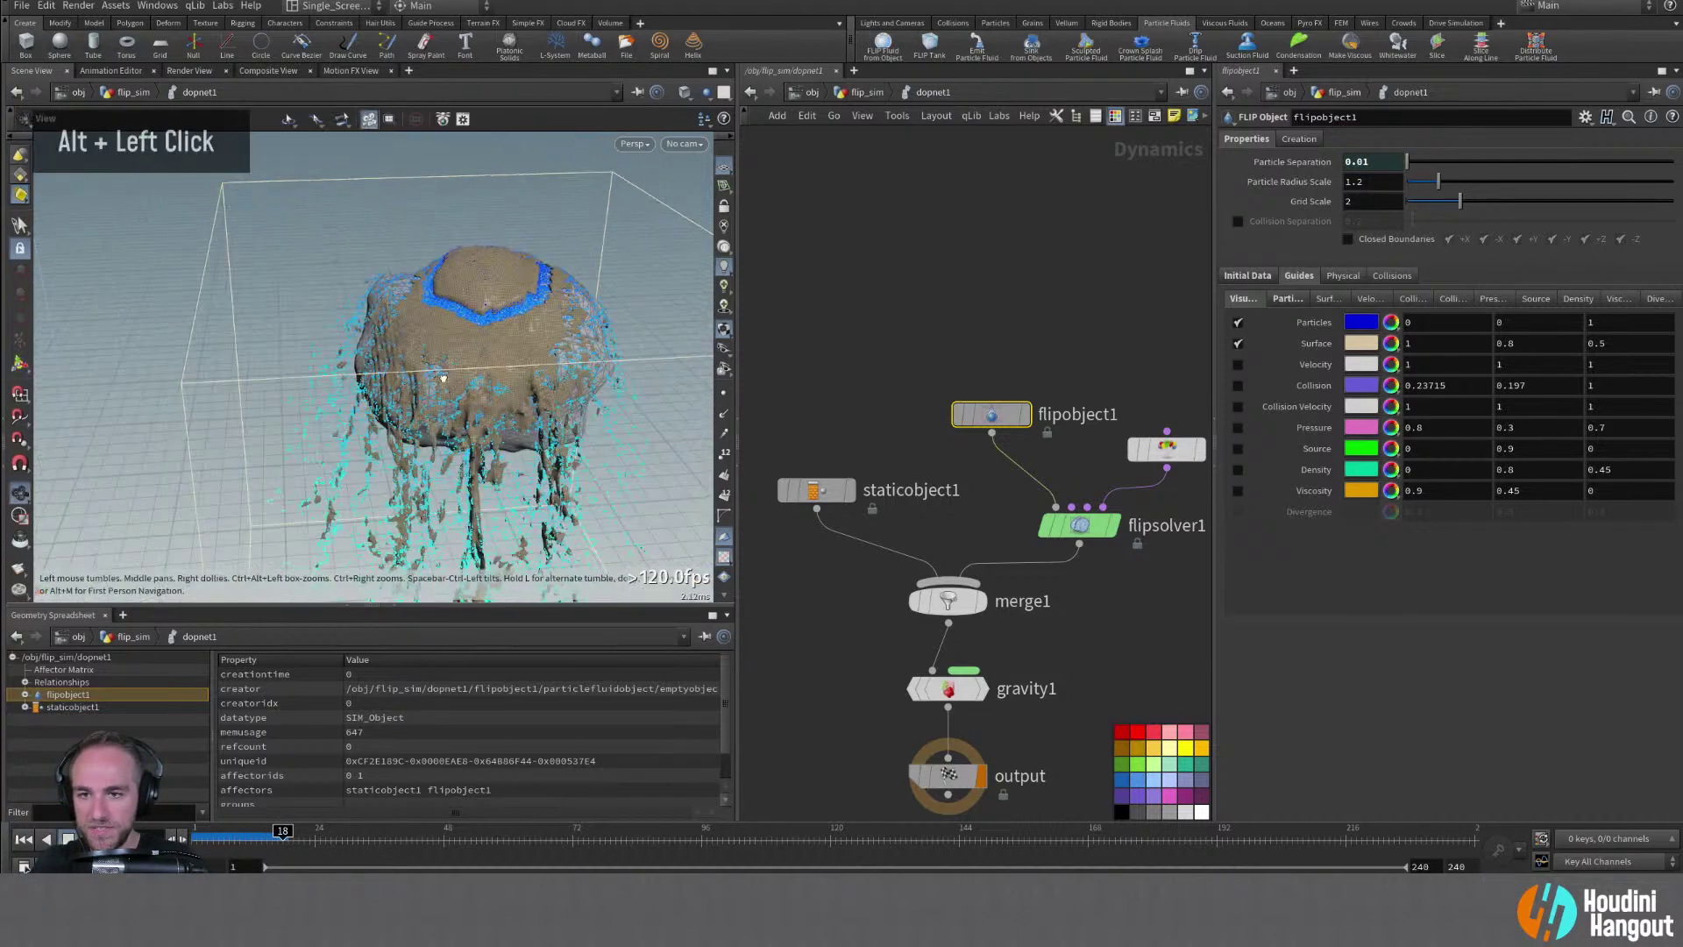
alt+right_drag(443, 377, 478, 399)
alt+drag(477, 399, 523, 440)
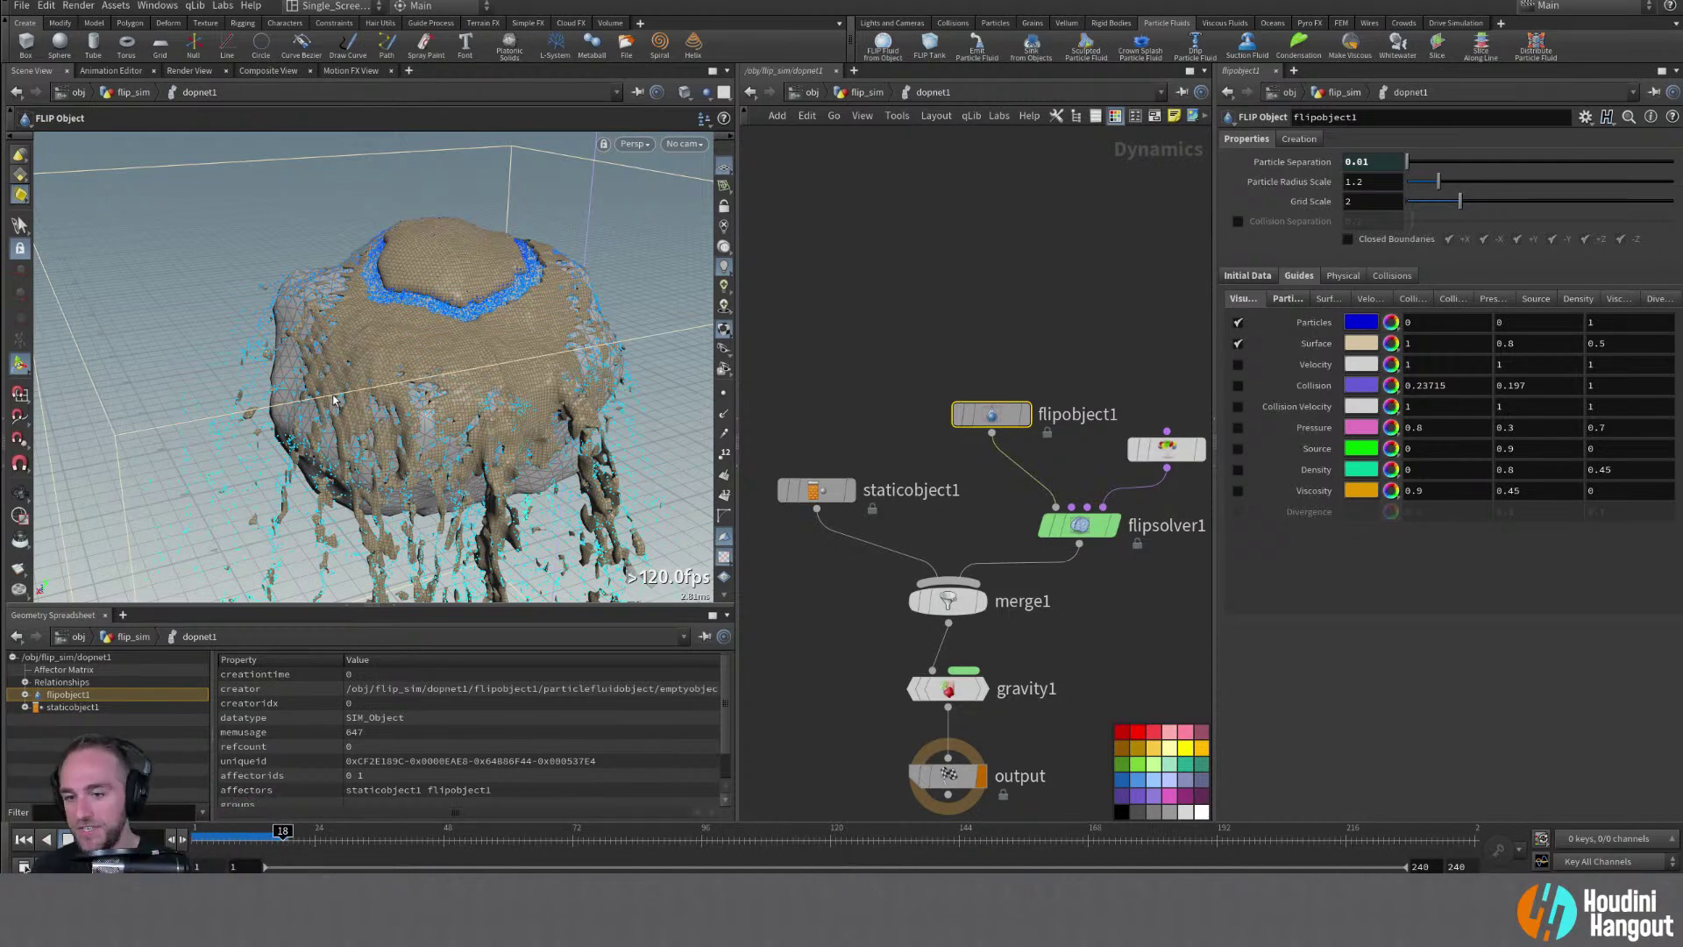
middle_click(1001, 415)
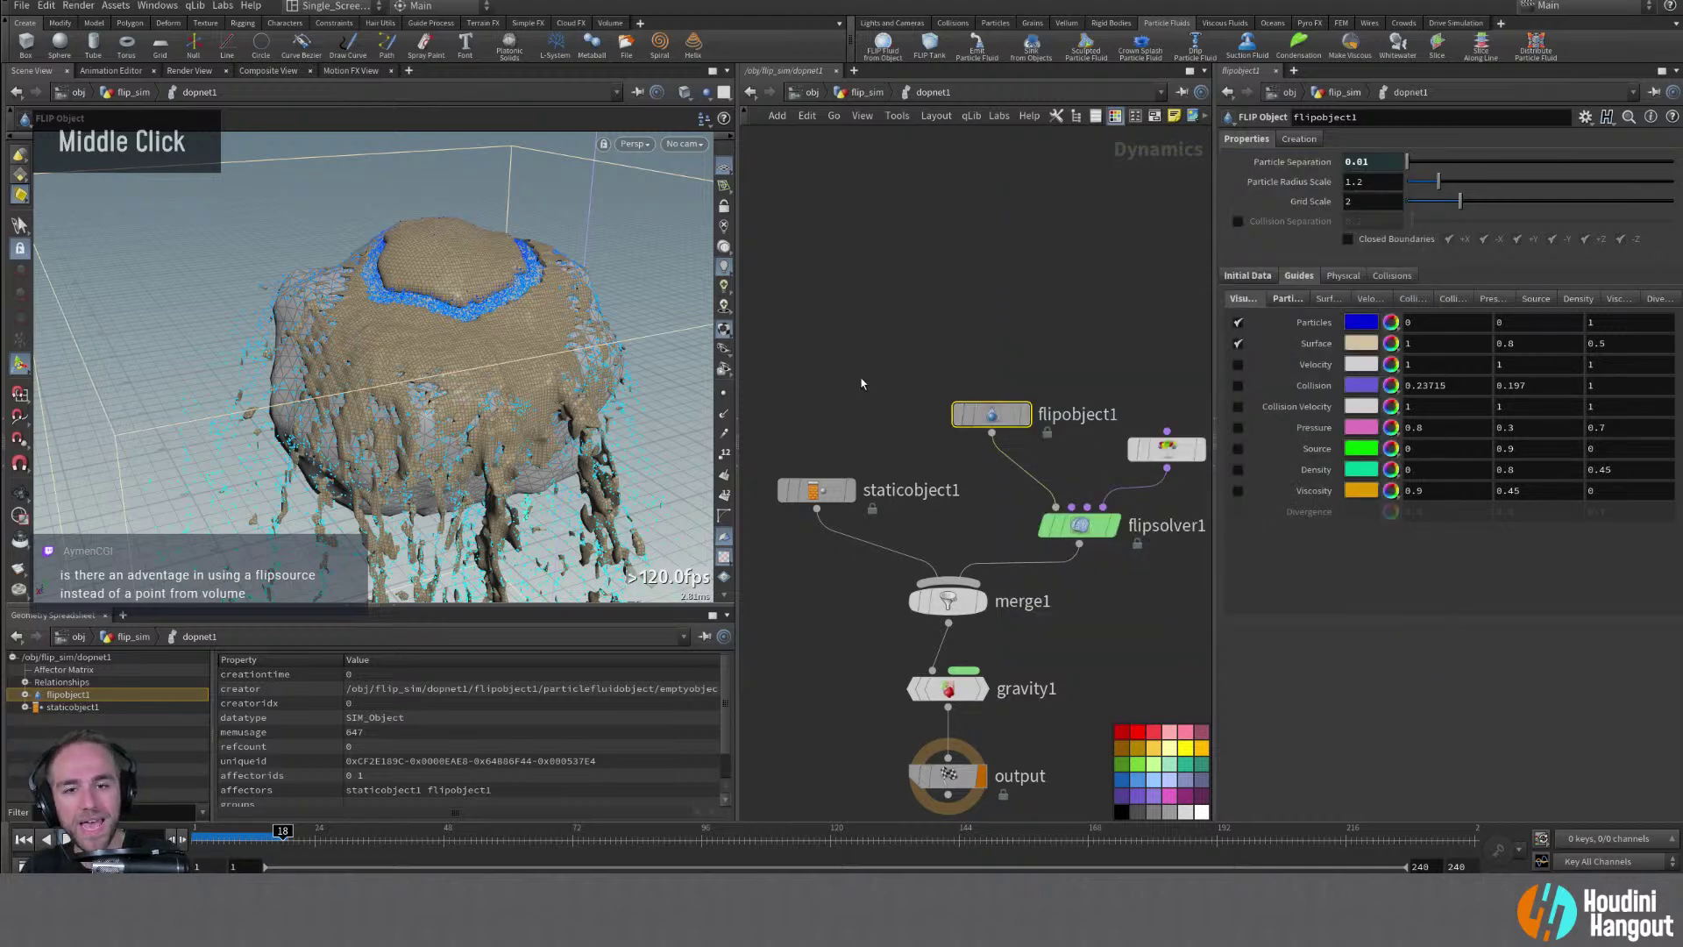
middle_drag(850, 435, 898, 363)
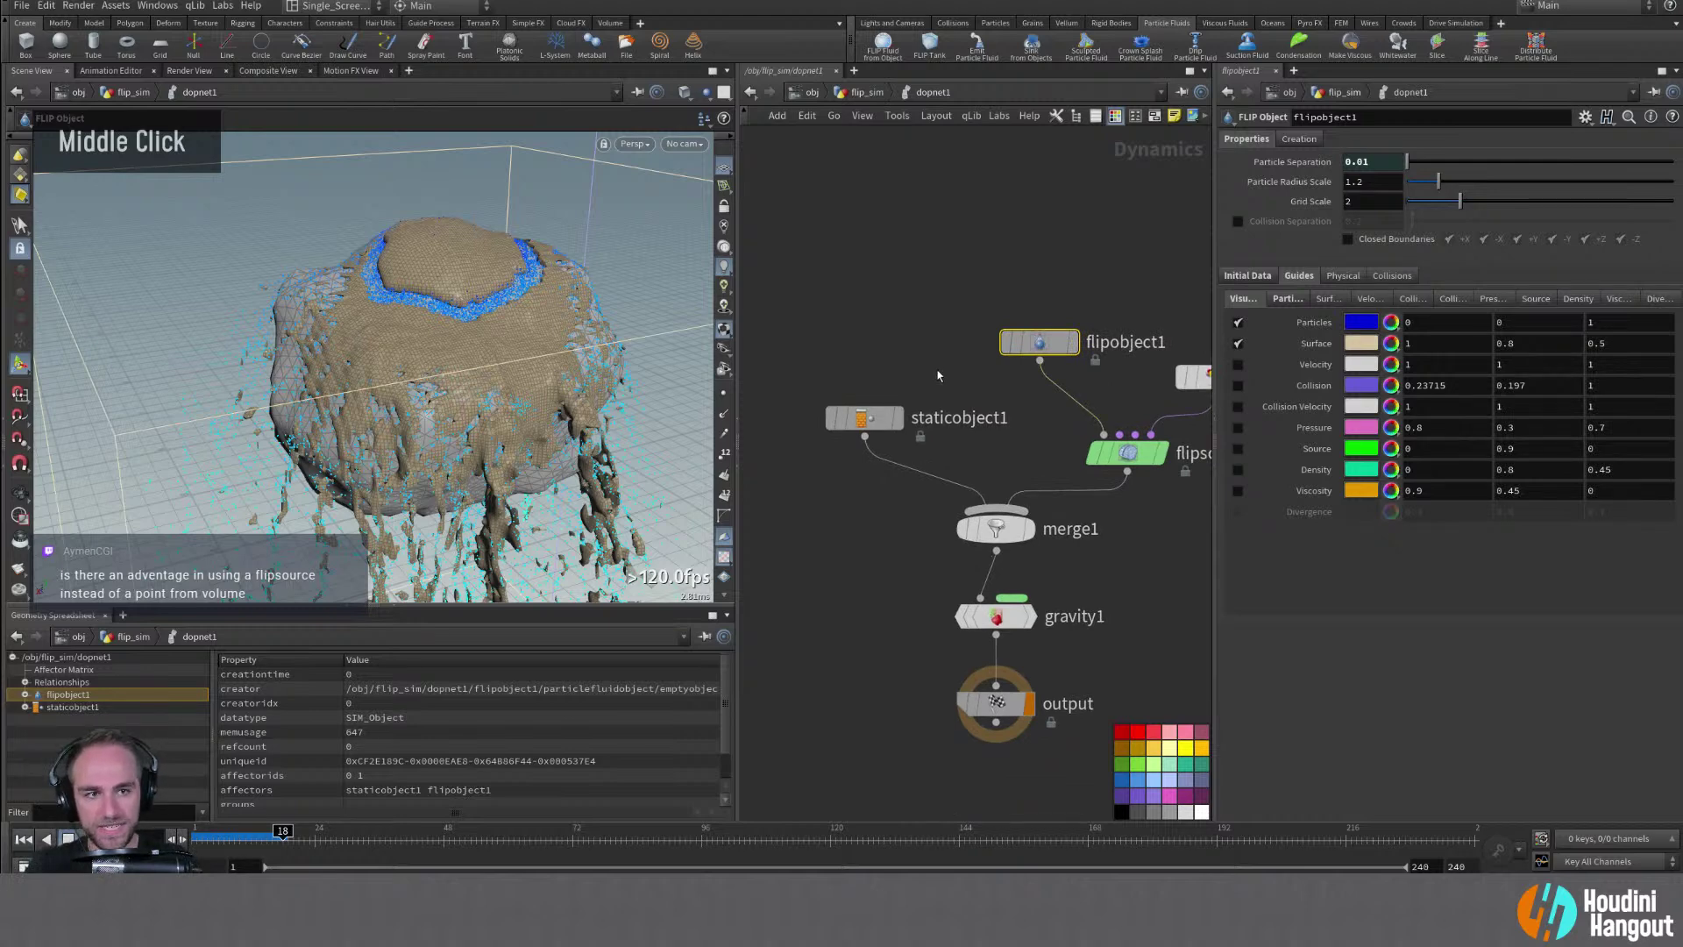
Undo the last Particle Separation change on flipobject1 and return to the flip_sim network
key(ctrl+z)
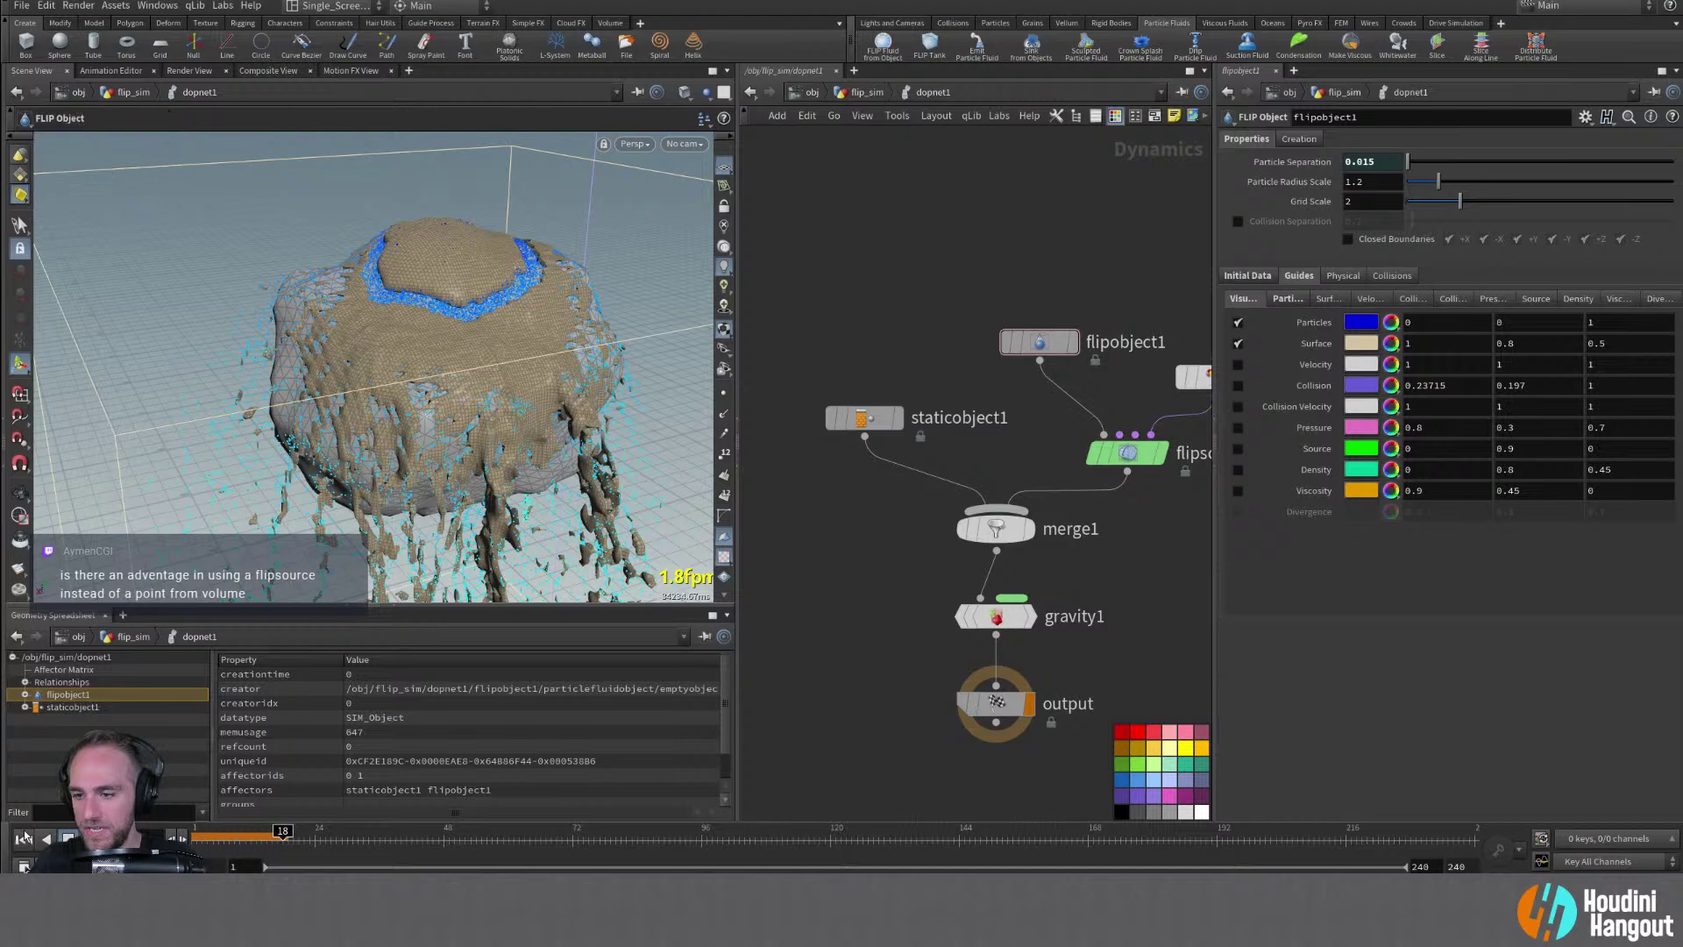
key(u)
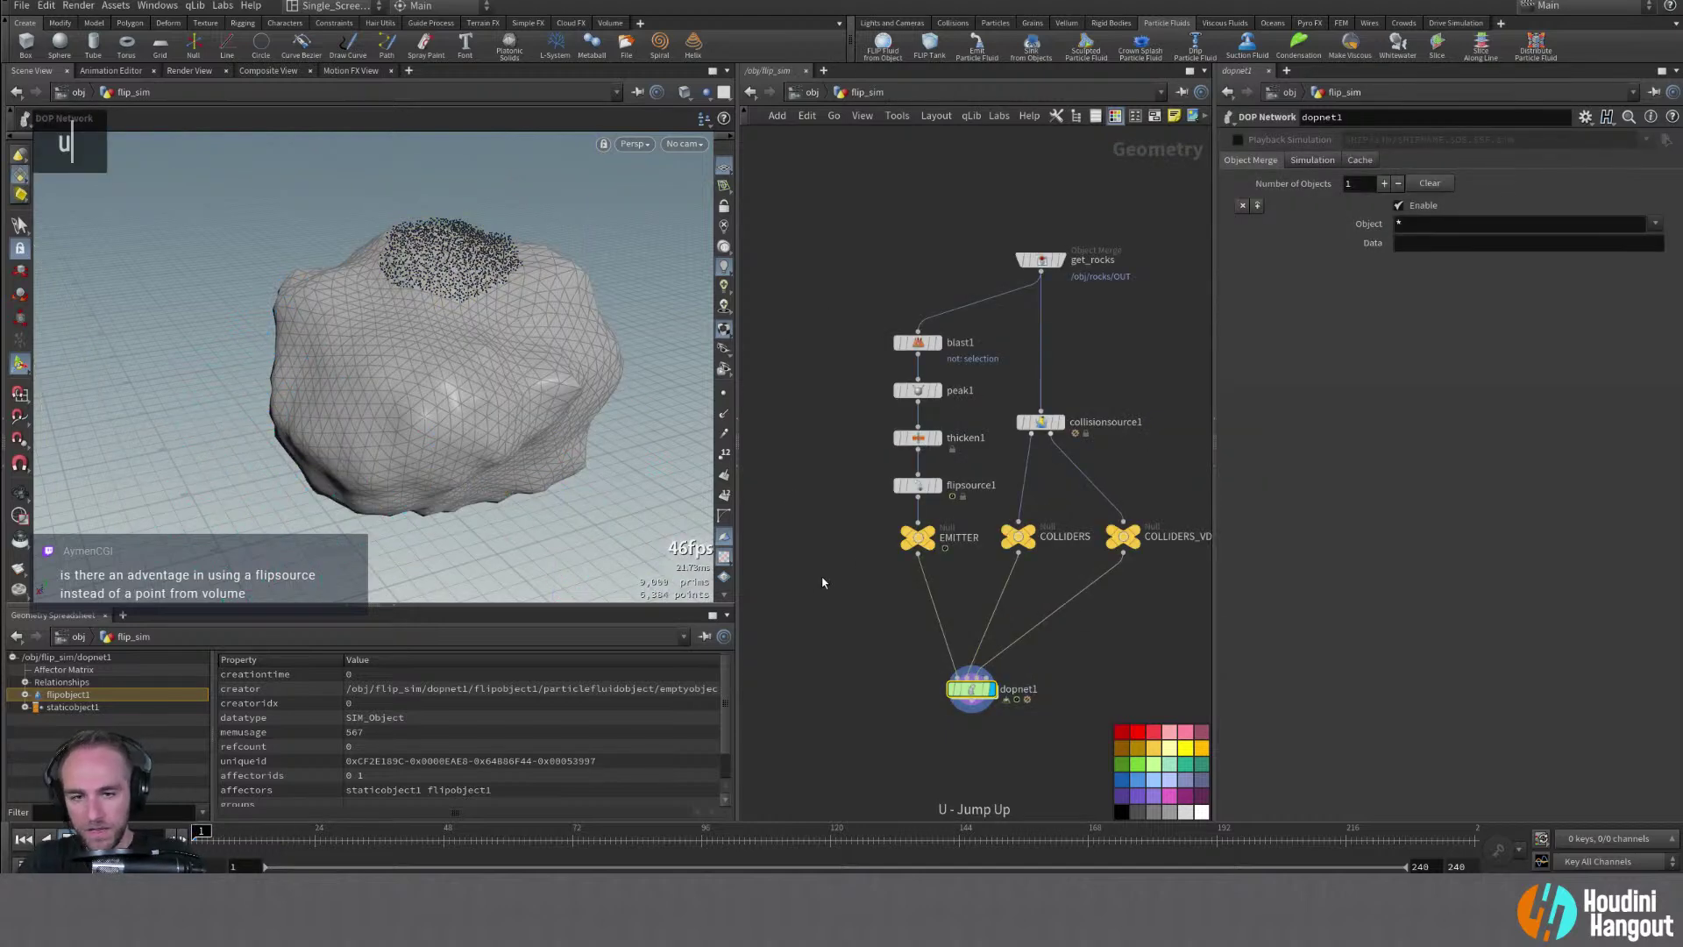
Turn on Oversampling for flipsource1's particles and check the node's information
click(918, 485)
middle_click(920, 487)
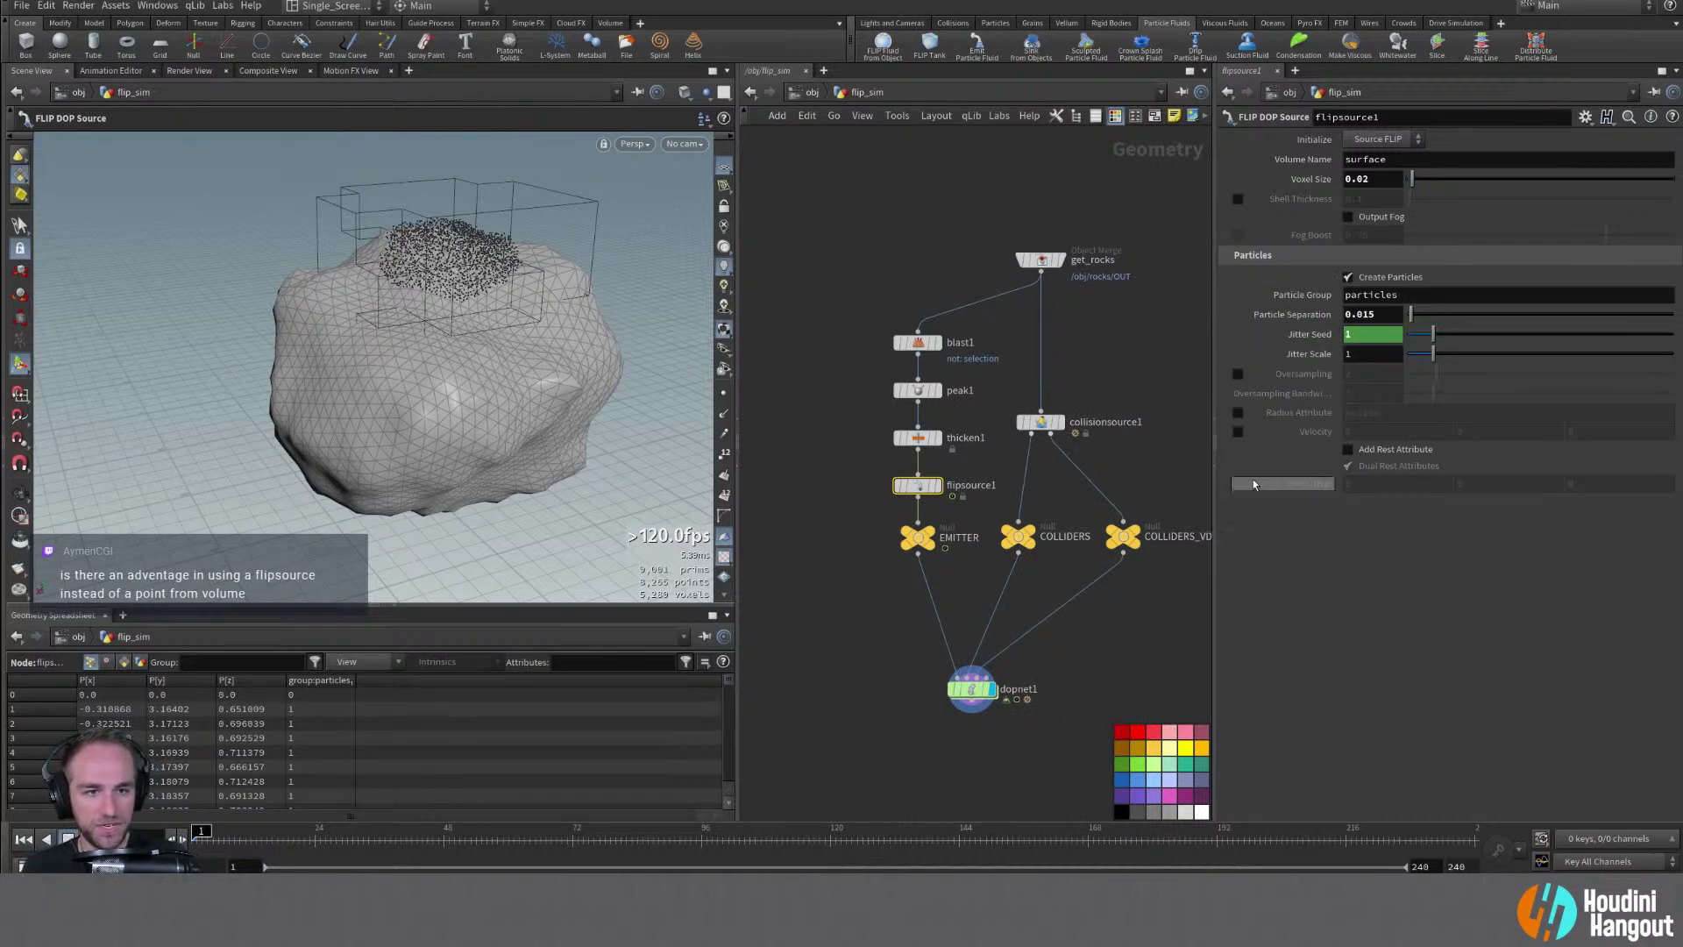
click(1237, 373)
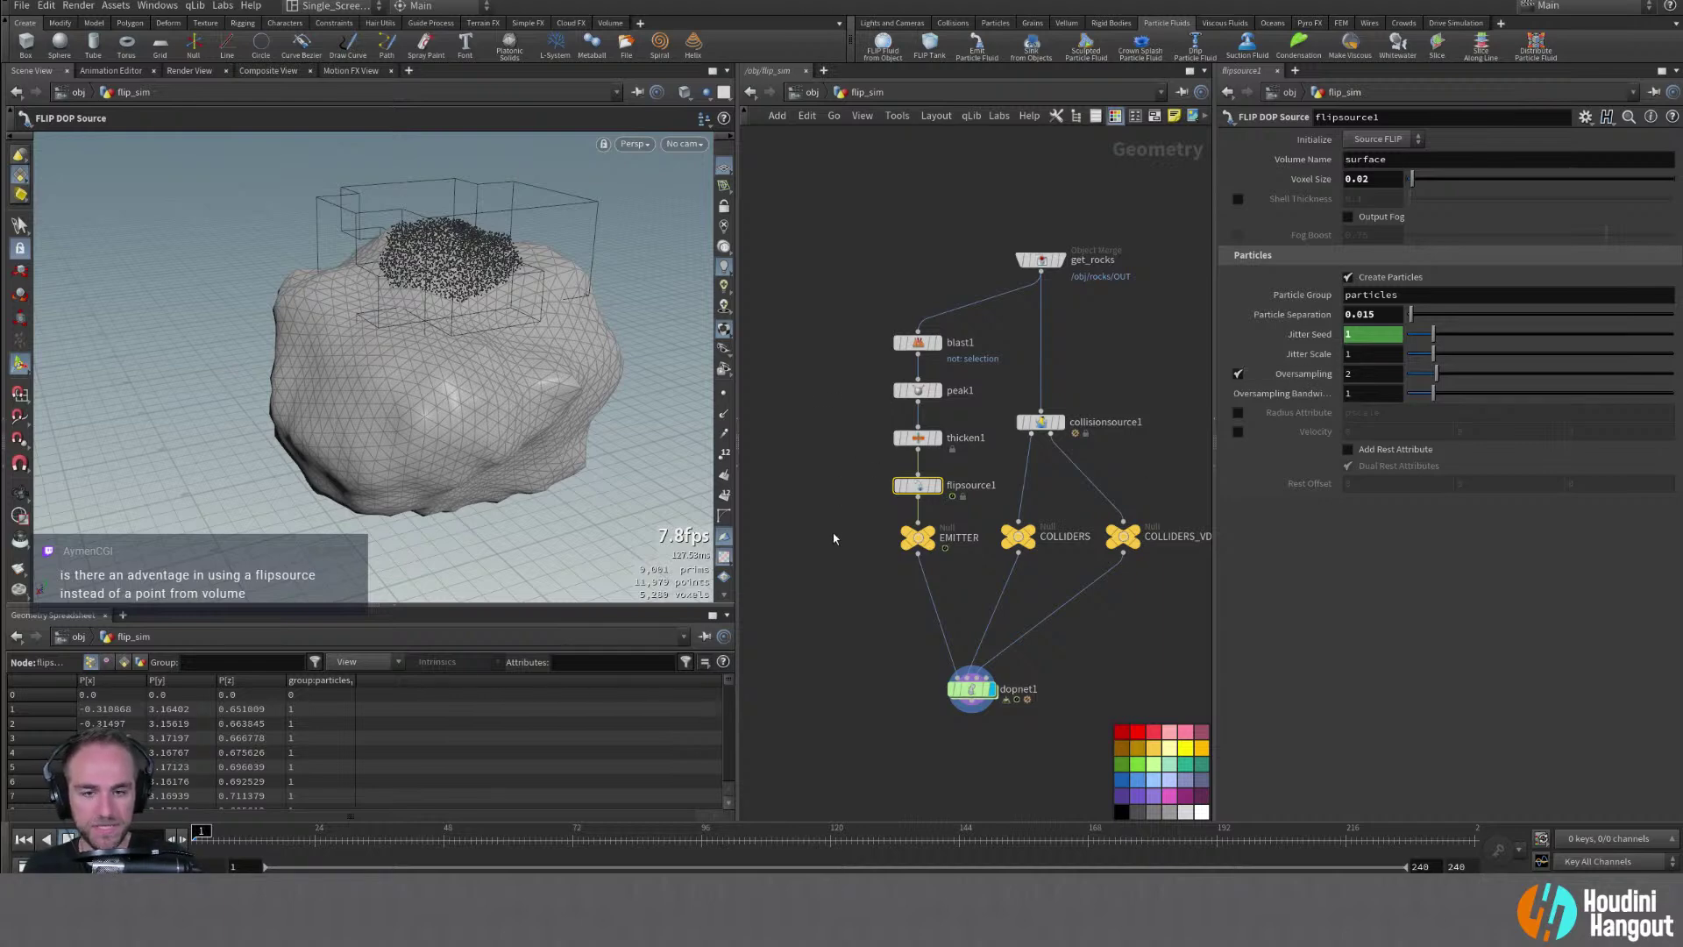
click(1237, 199)
click(1237, 200)
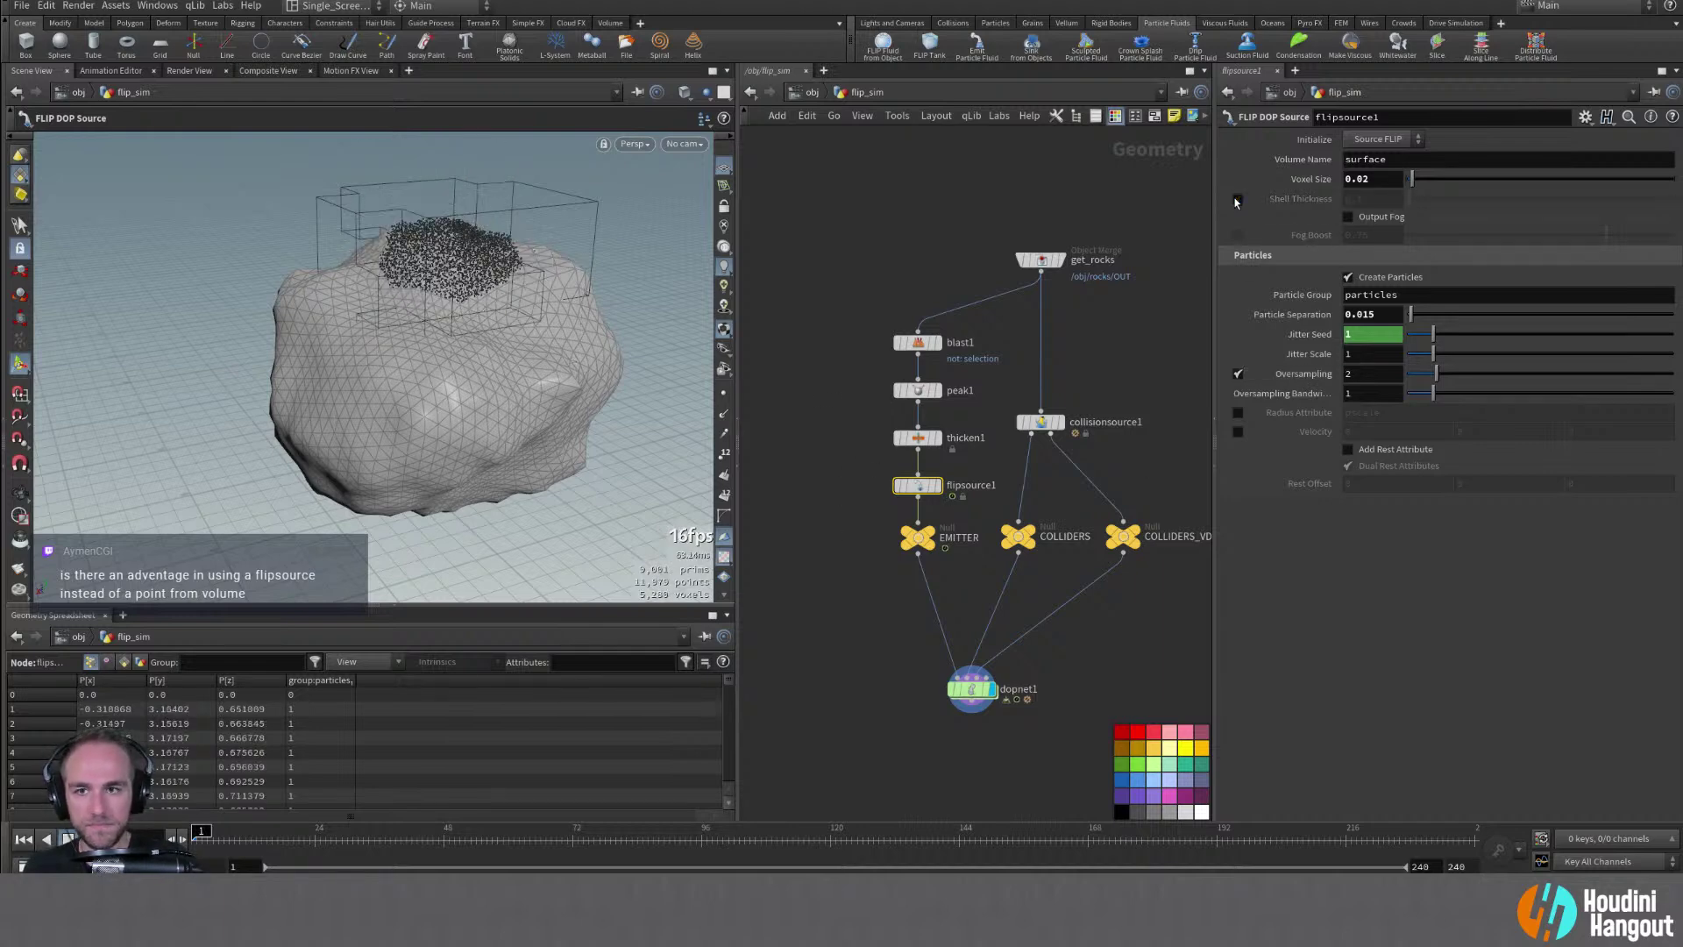
middle_click(918, 487)
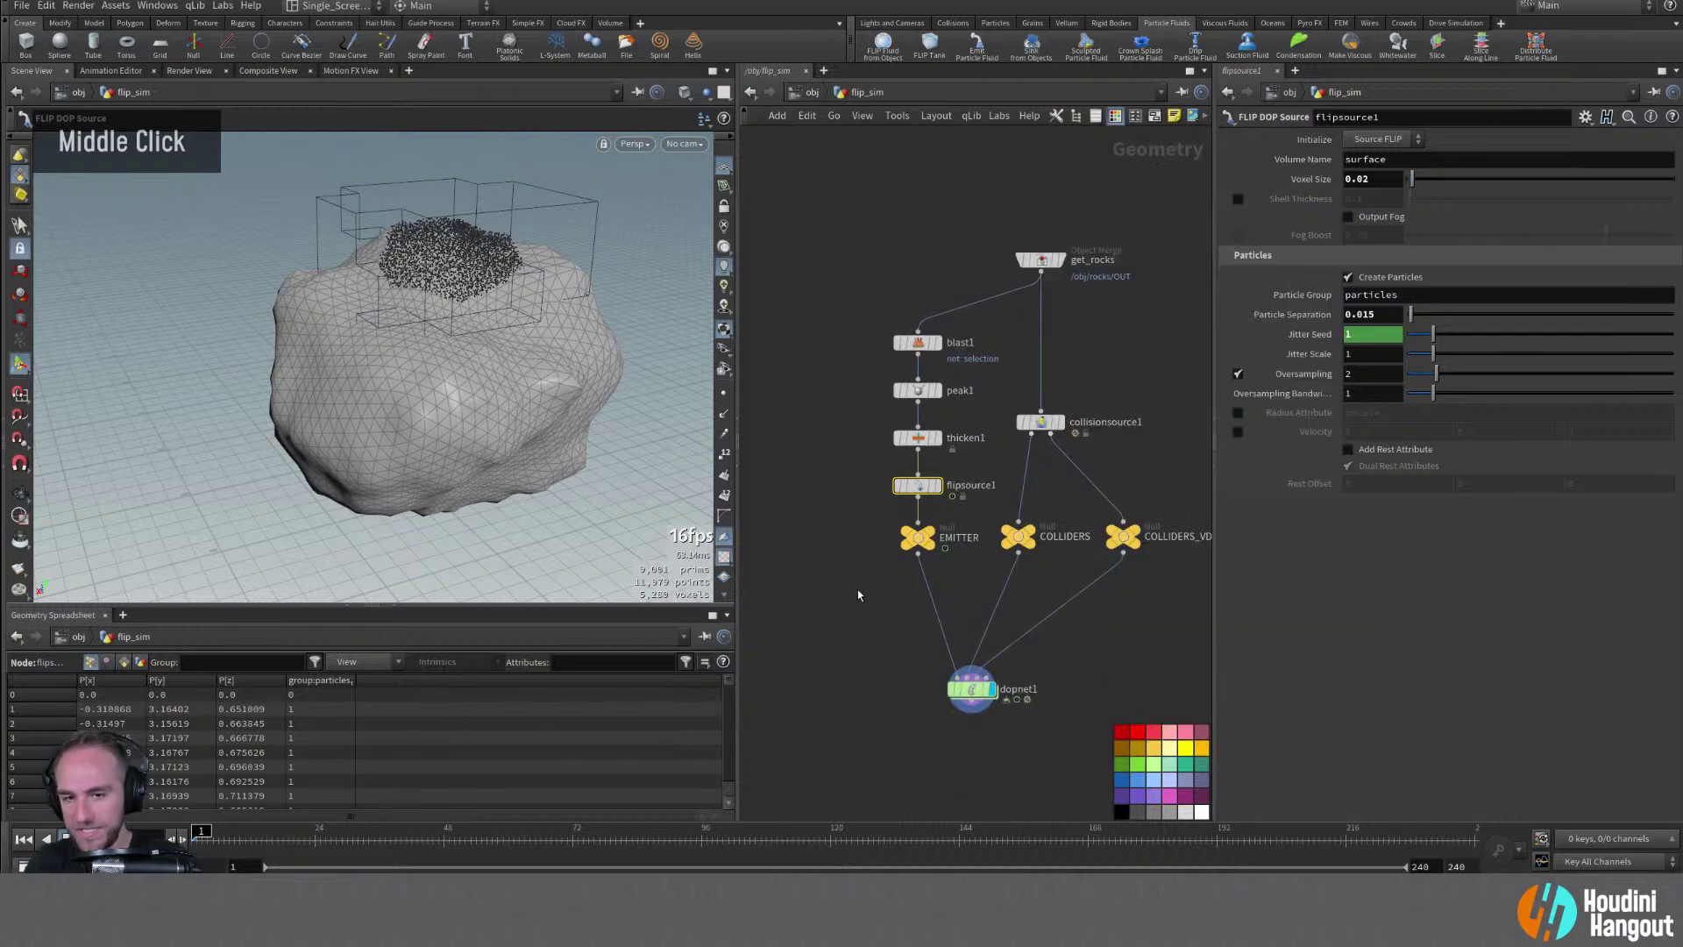
Add a Points from Volume node beside flipsource1
key(Tab)
text(pioiu)
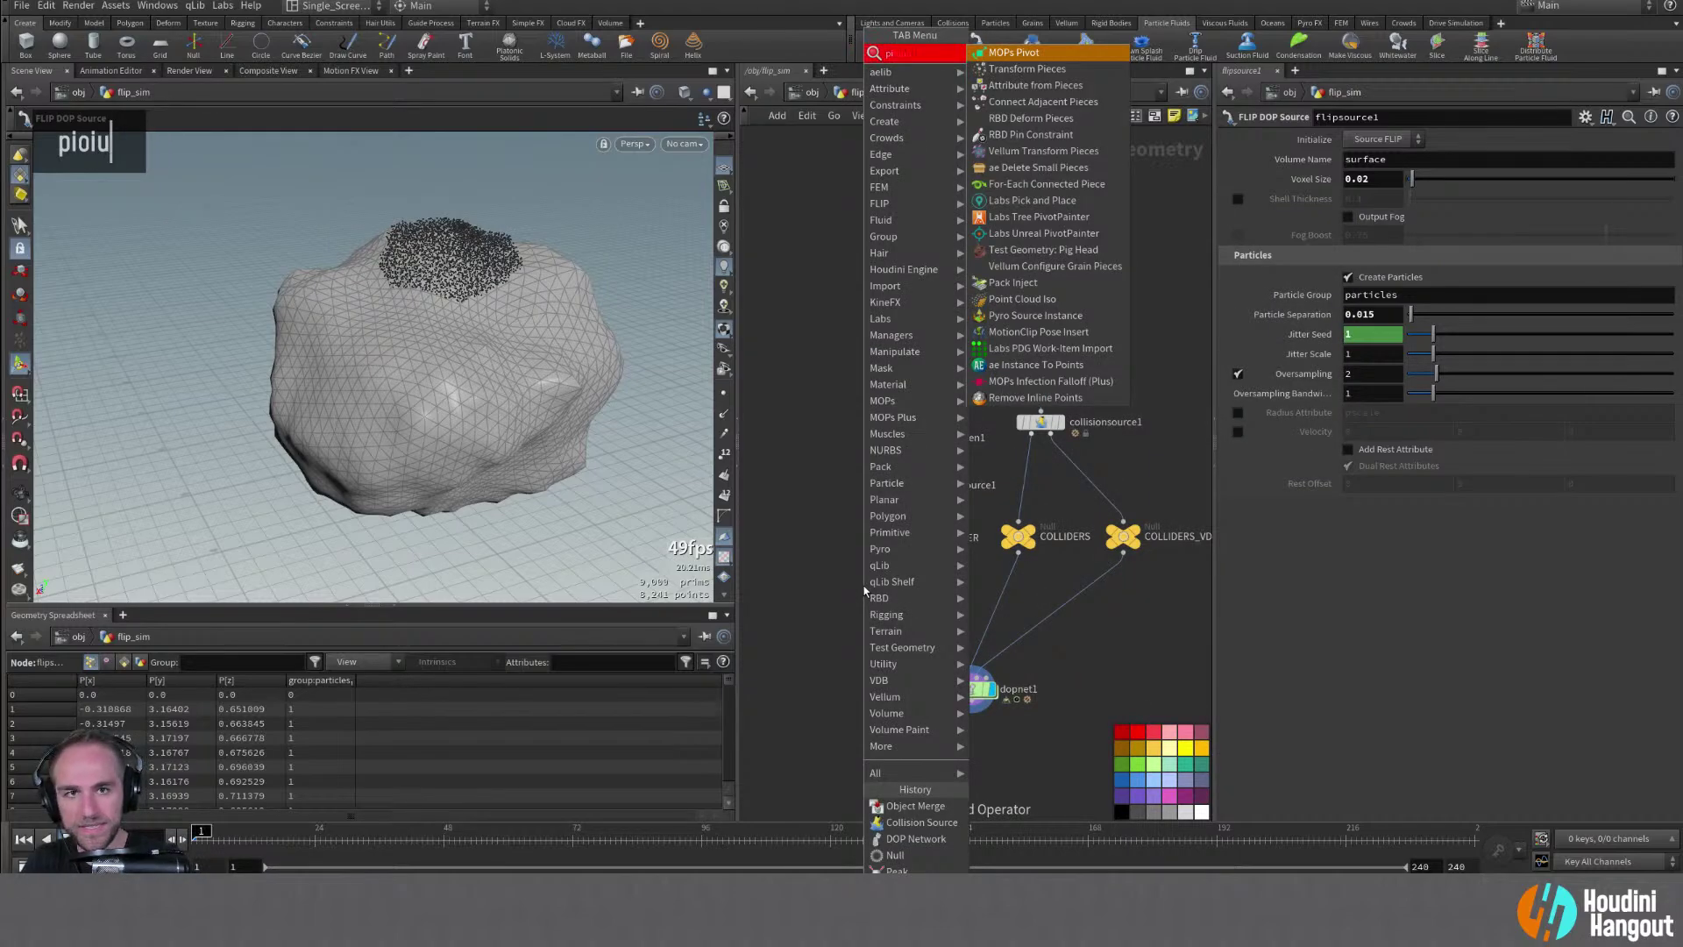
key(BackSpace)
key(BackSpace)
key(BackSpace)
key(BackSpace)
text(oin)
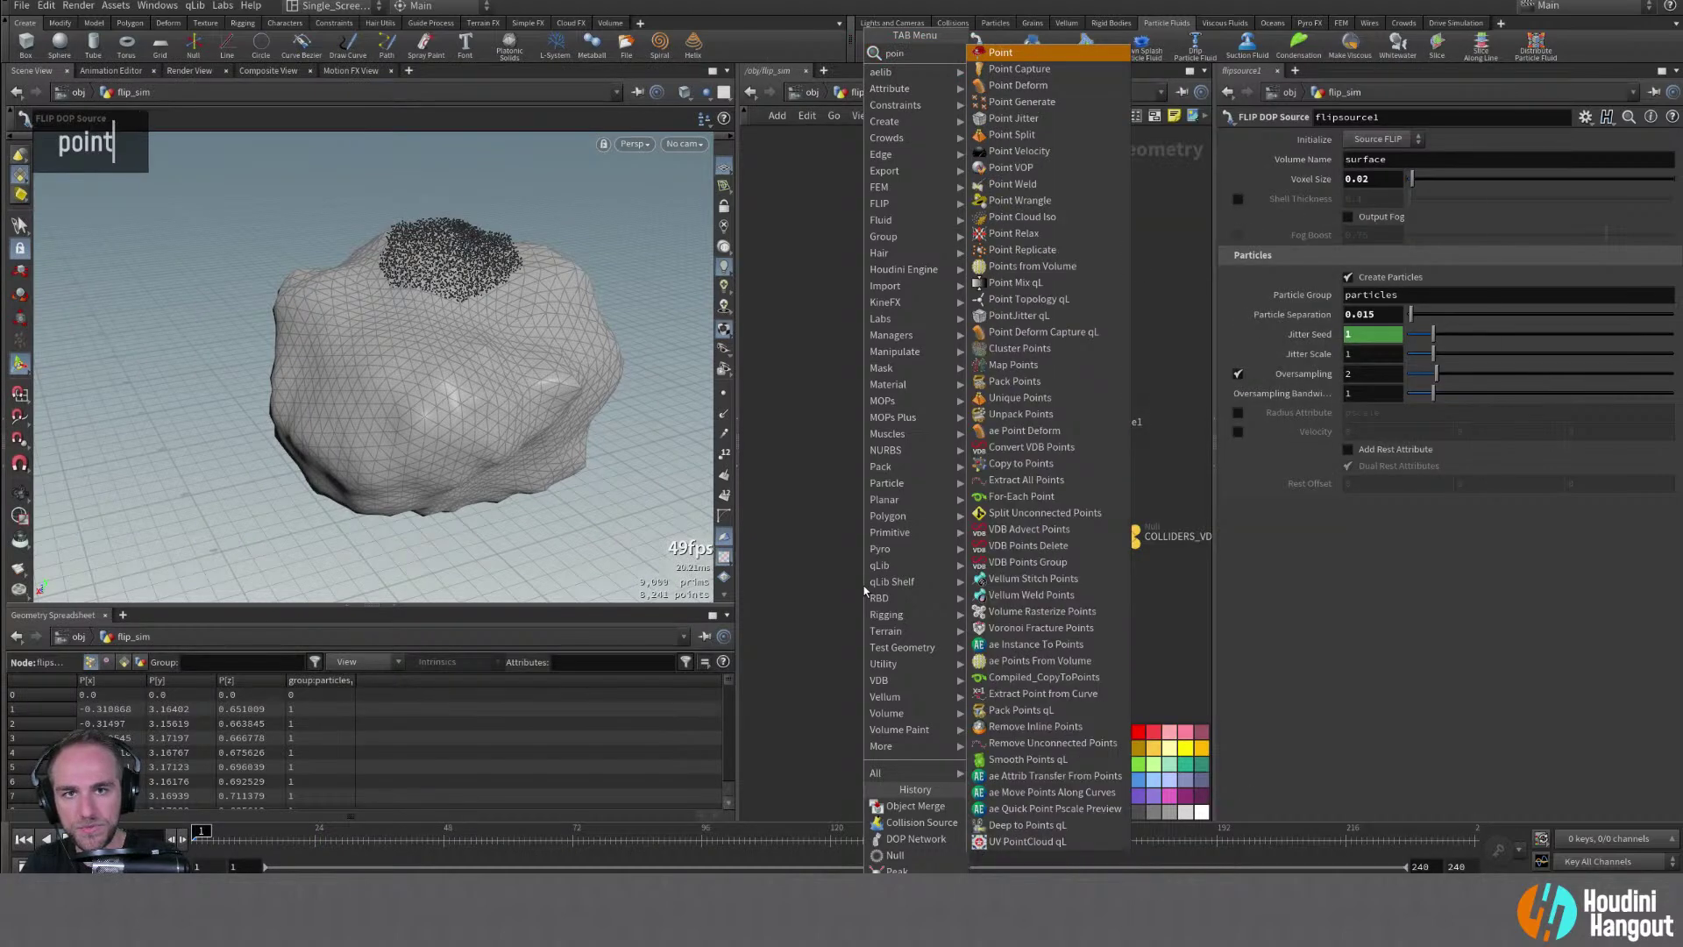
text(ts from)
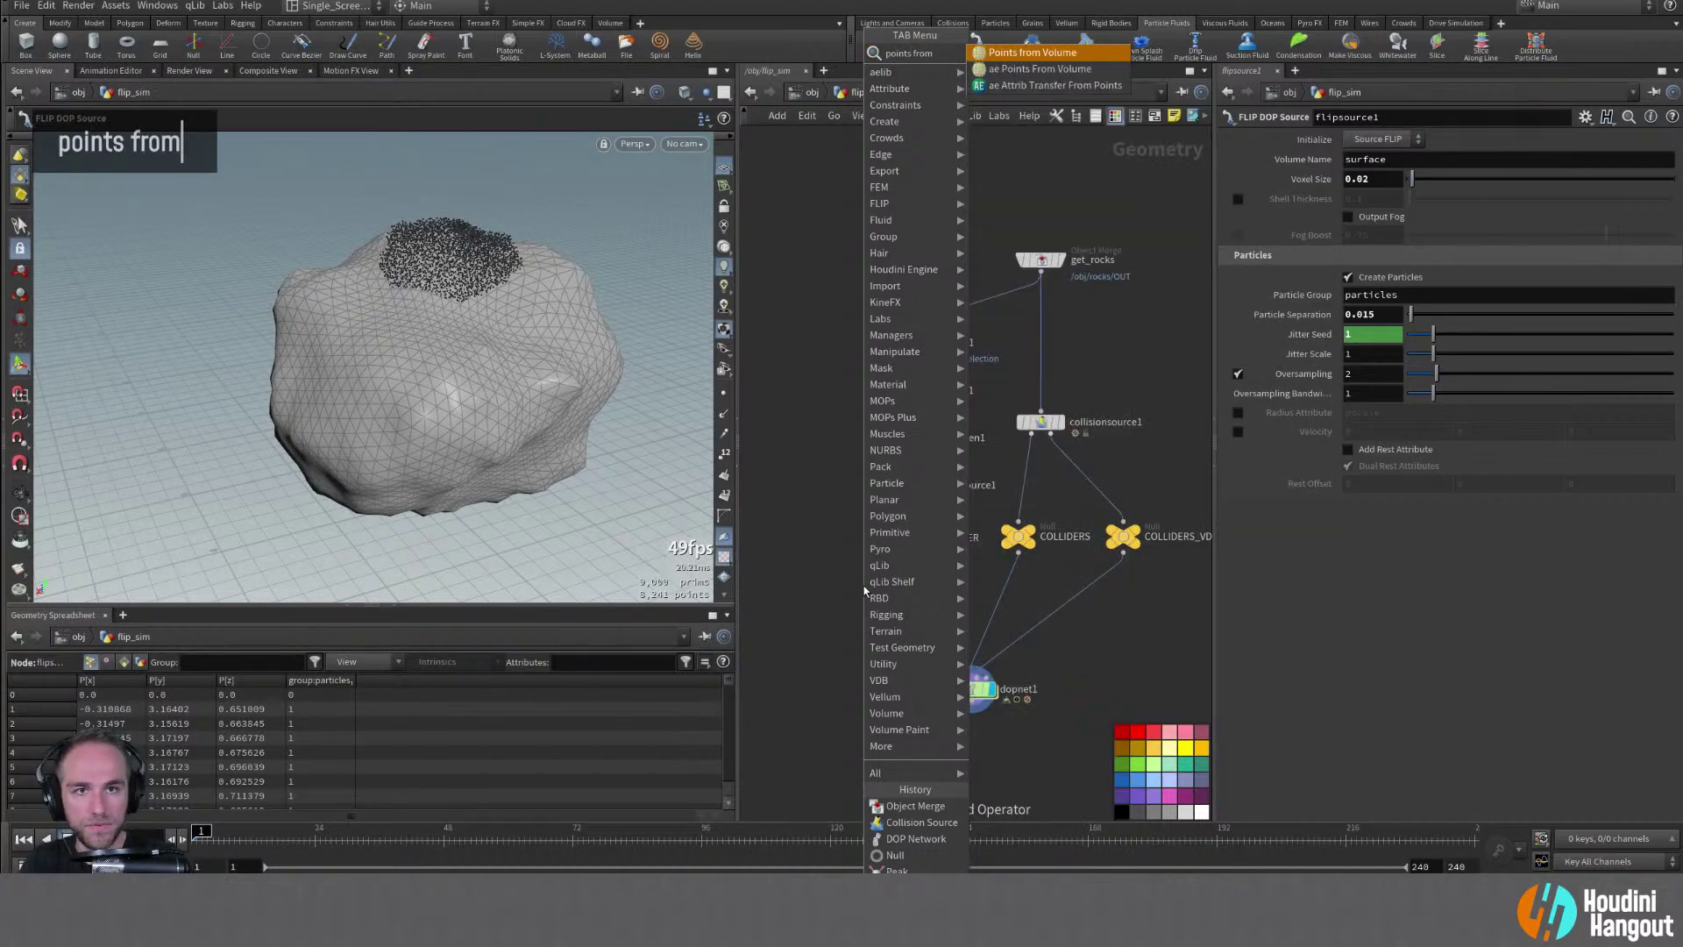
key(Return)
click(840, 505)
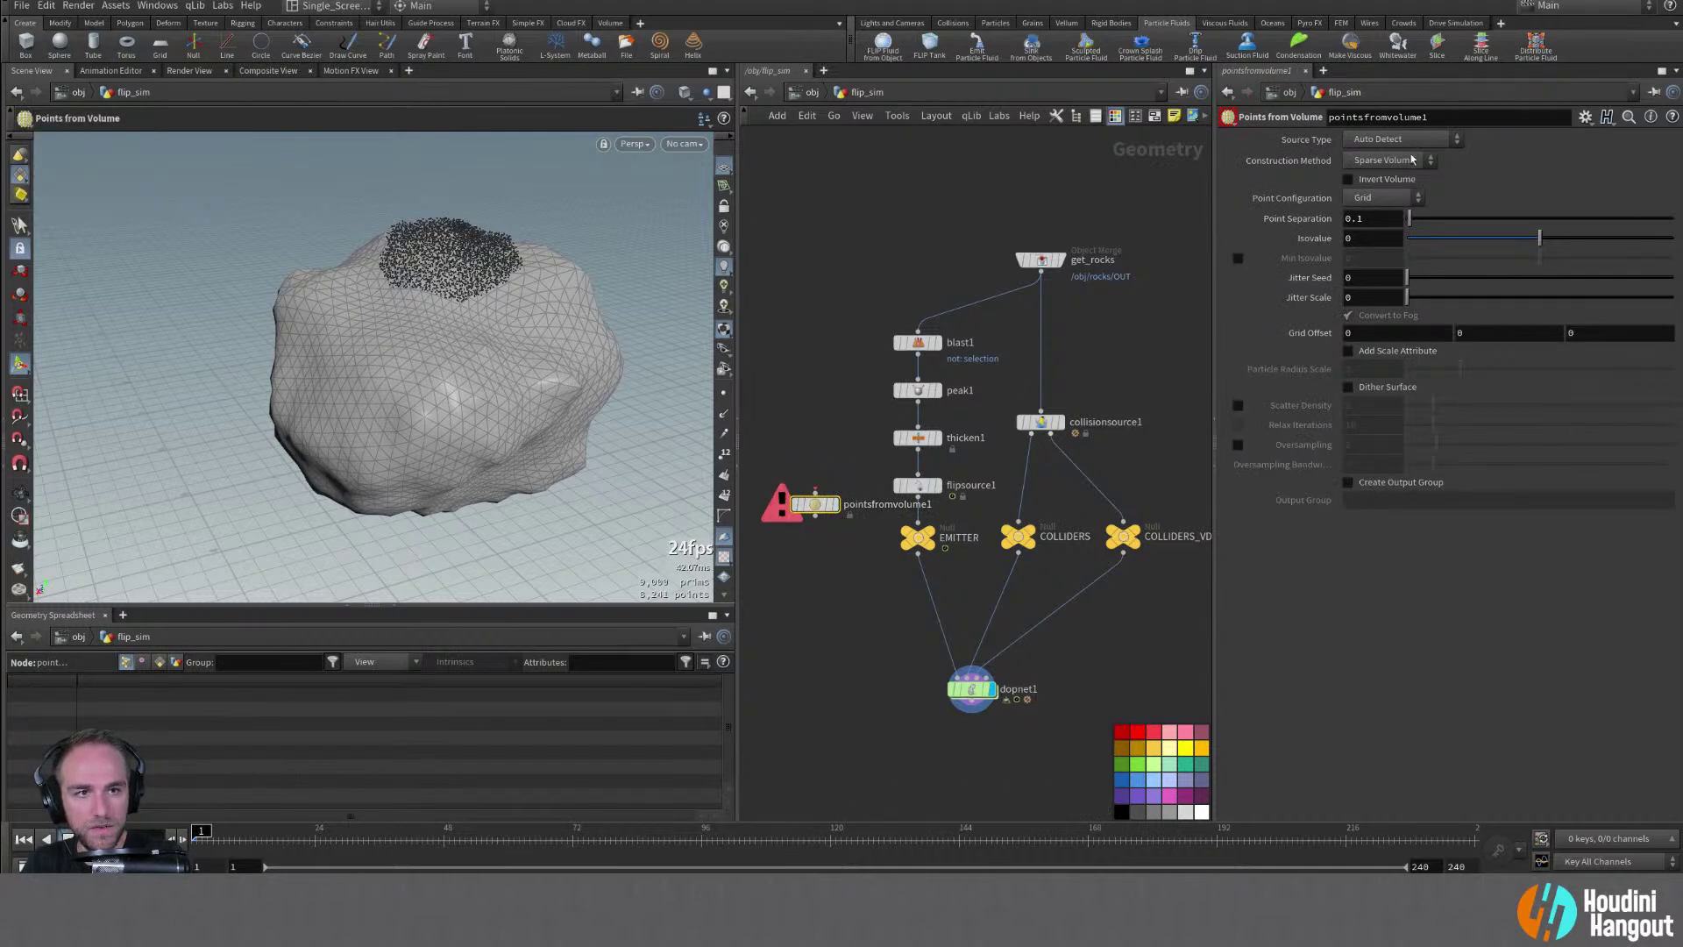
Set pointsfromvolume1's Source Type to Geometry, feed it from thicken1, and display its result
click(1400, 138)
click(1370, 172)
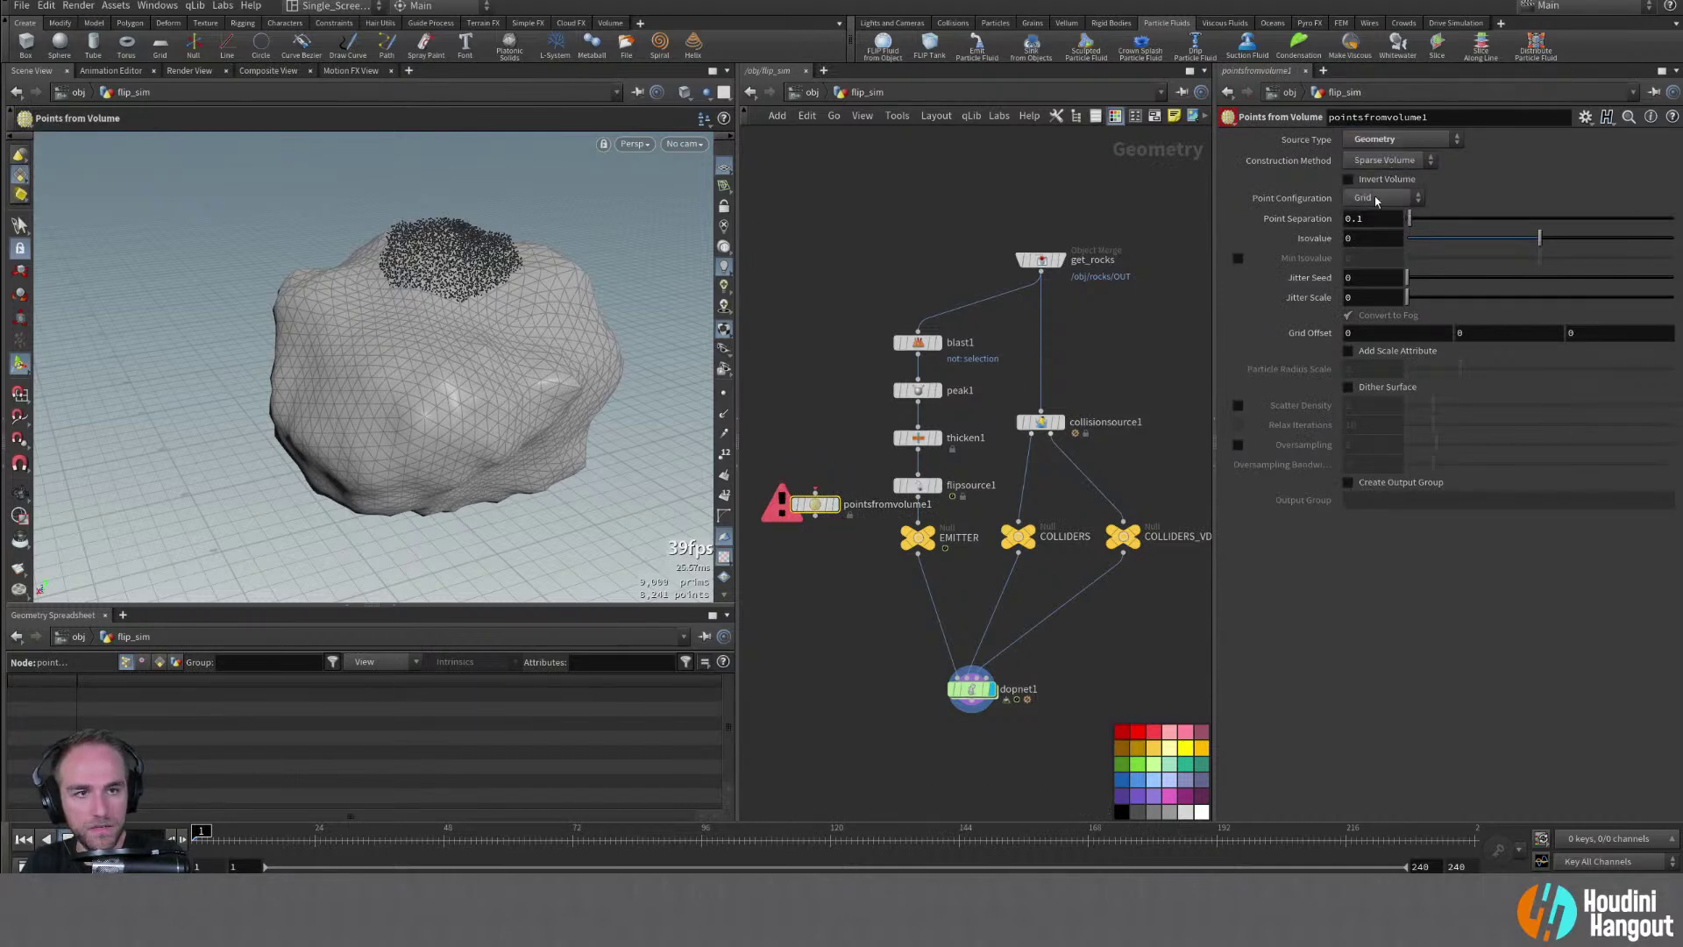
click(918, 450)
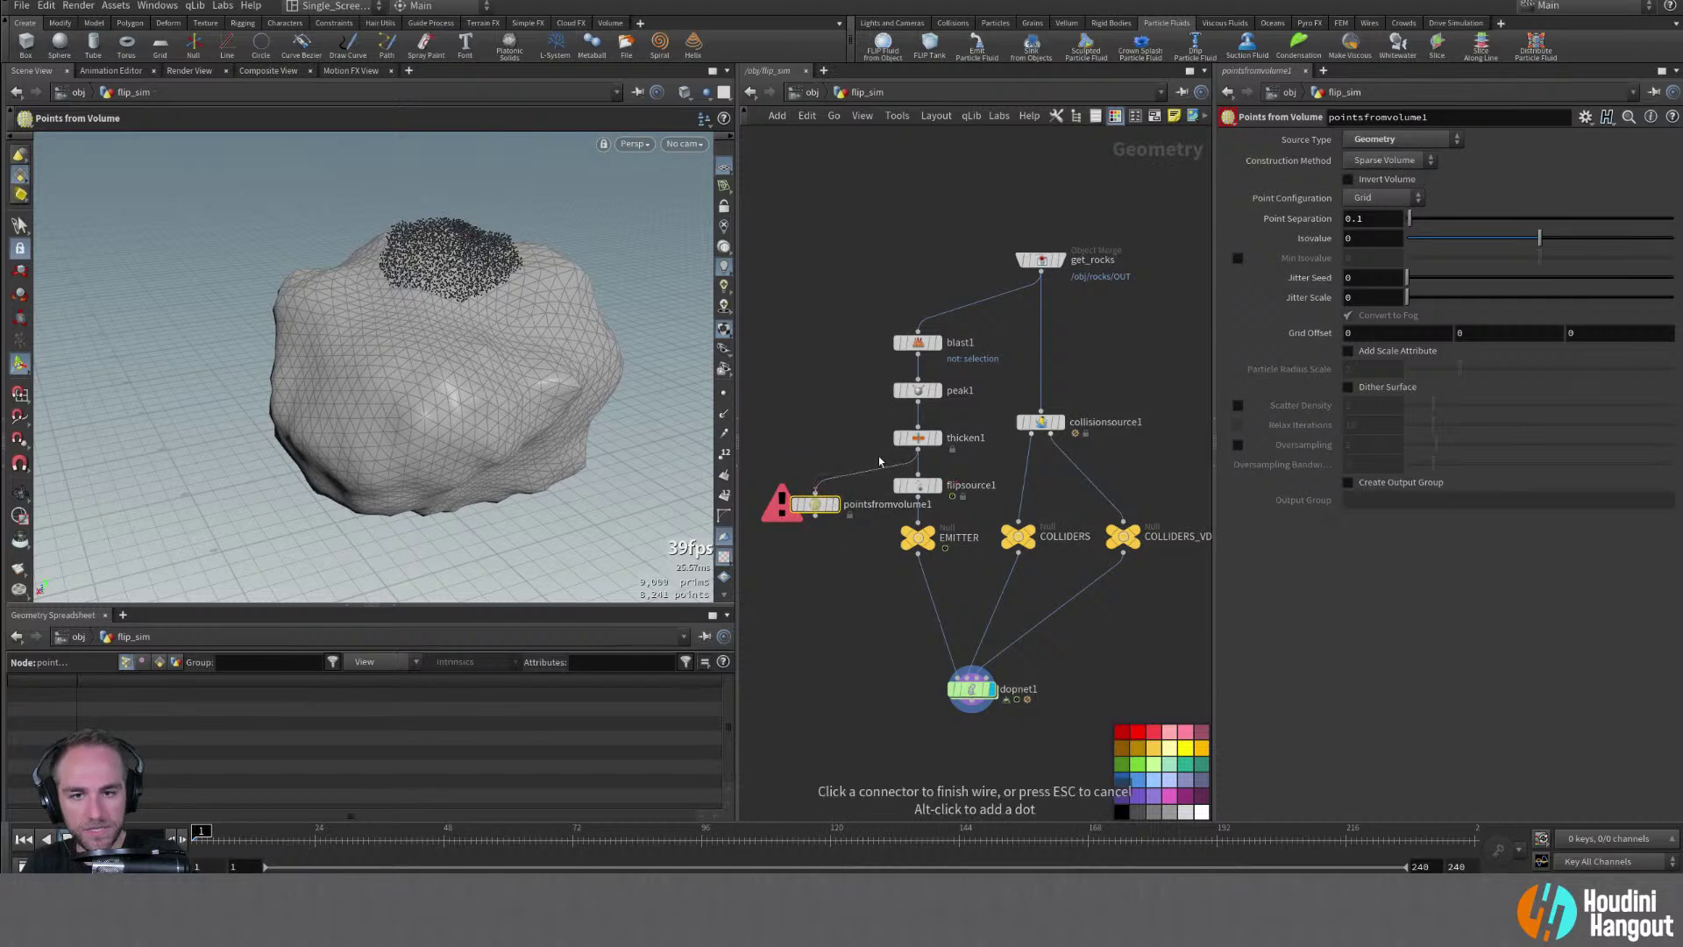
click(816, 492)
click(837, 506)
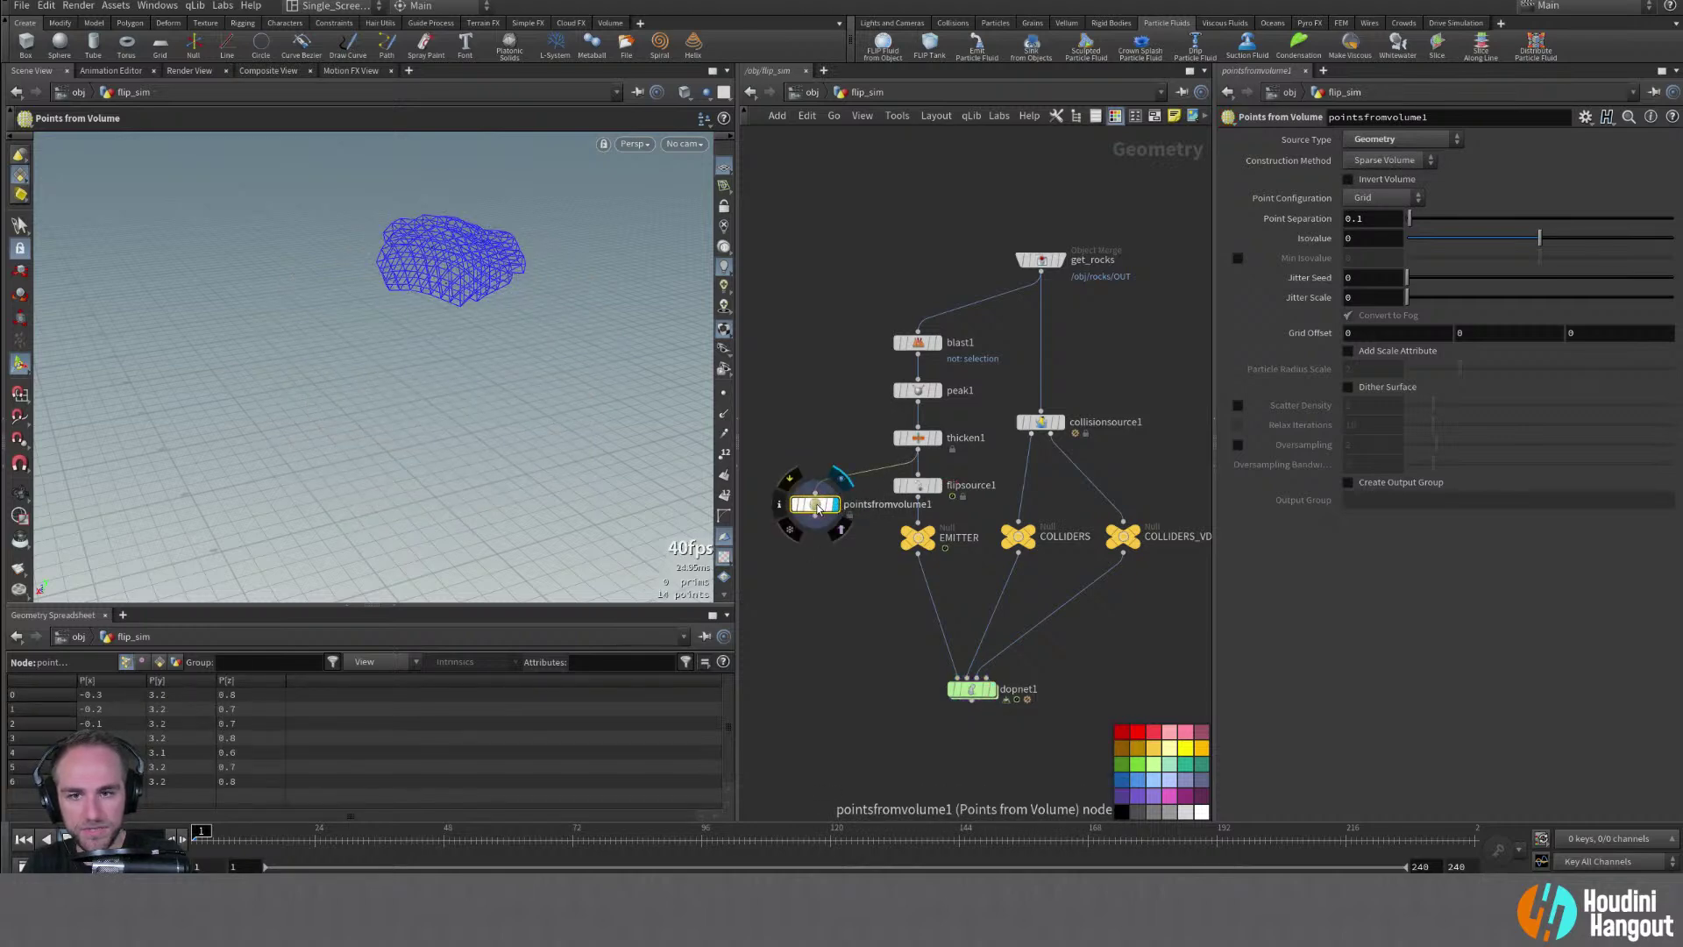
Set pointsfromvolume1's Point Separation to 0.01 and inspect the denser points
key(BackSpace)
text(01)
key(Return)
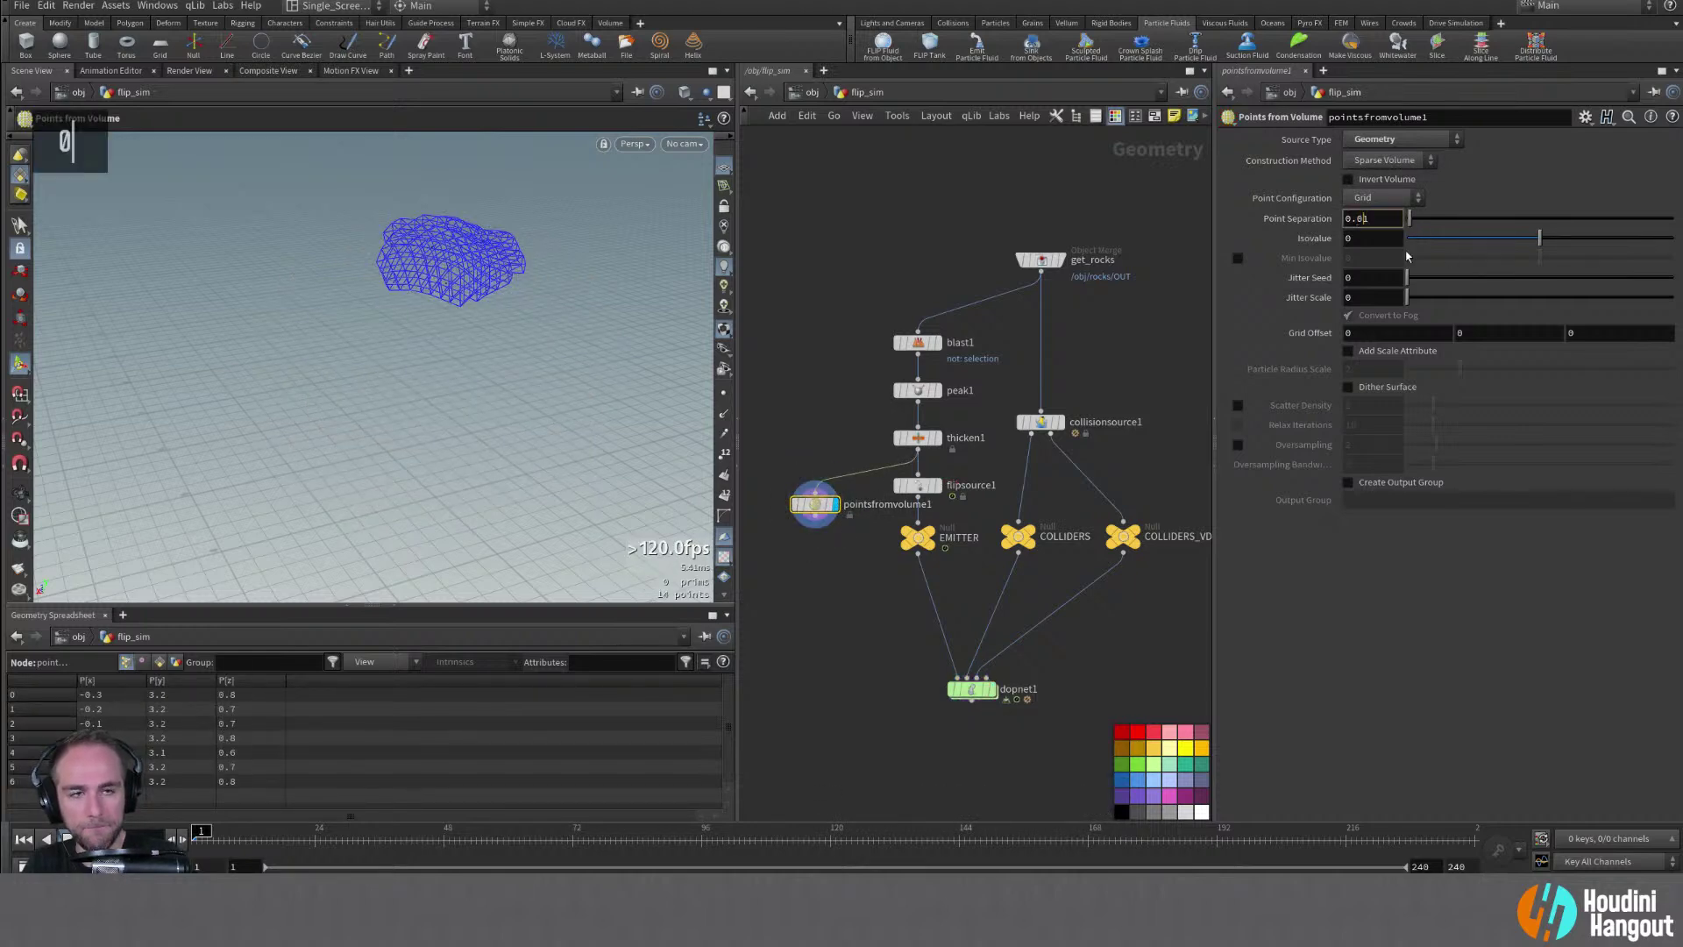
alt+right_drag(458, 264, 517, 241)
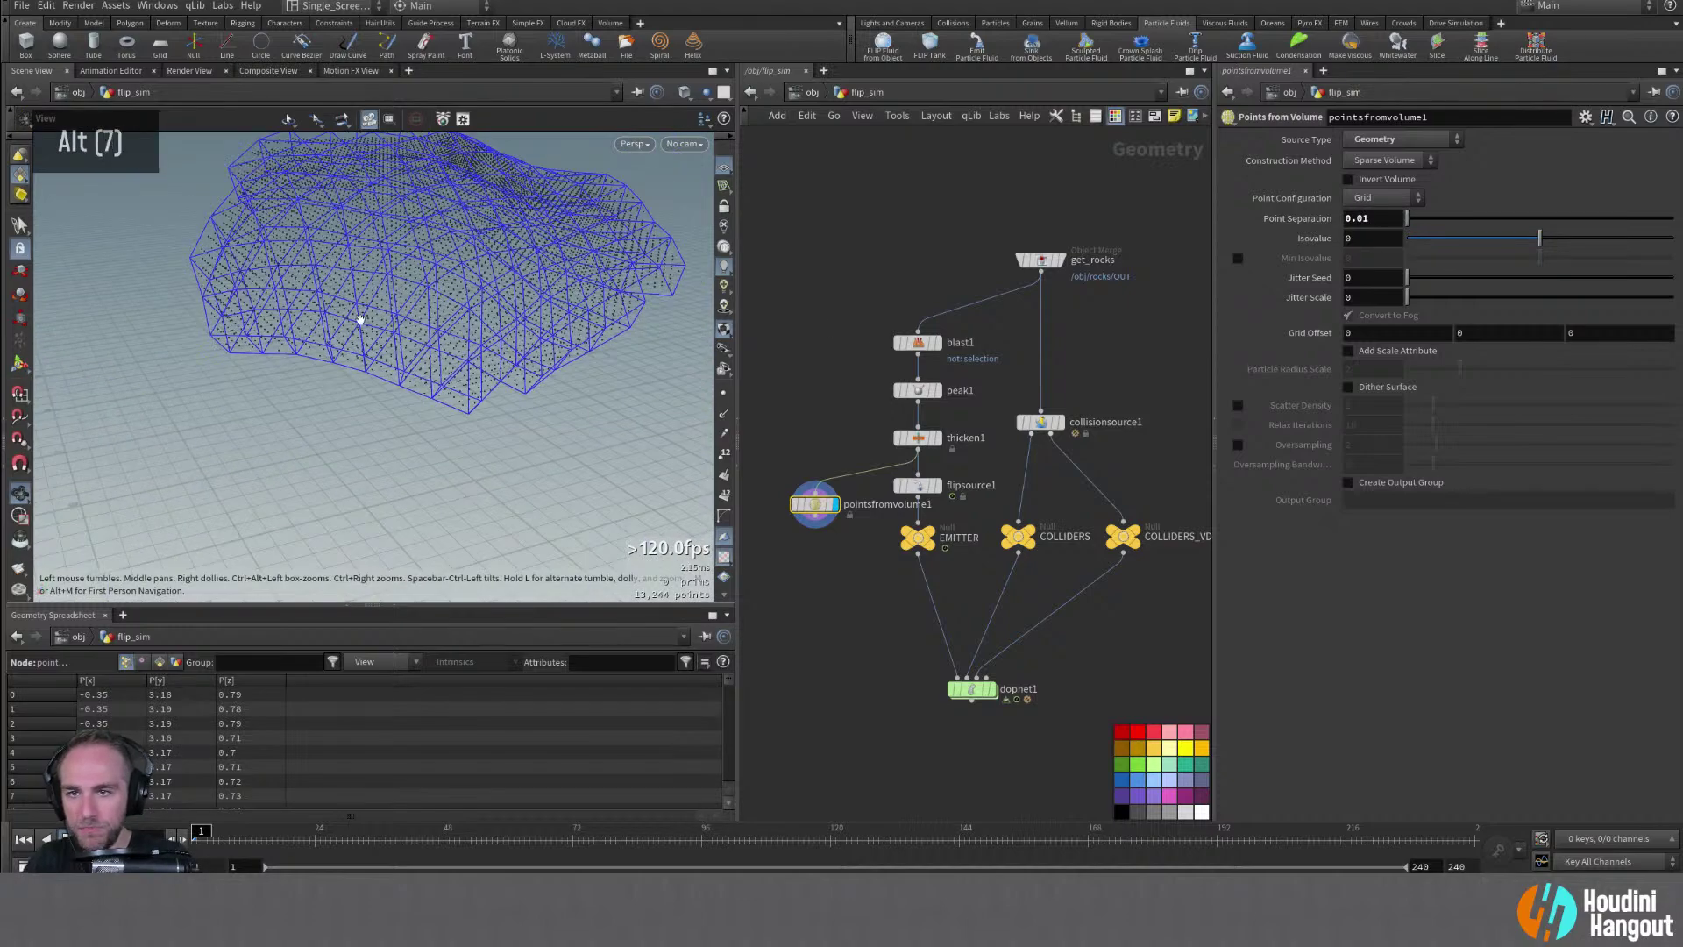
alt+drag(360, 319, 840, 282)
Set pointsfromvolume1's Jitter Seed to 1 and Jitter Scale to 1
double_click(1378, 272)
text(1)
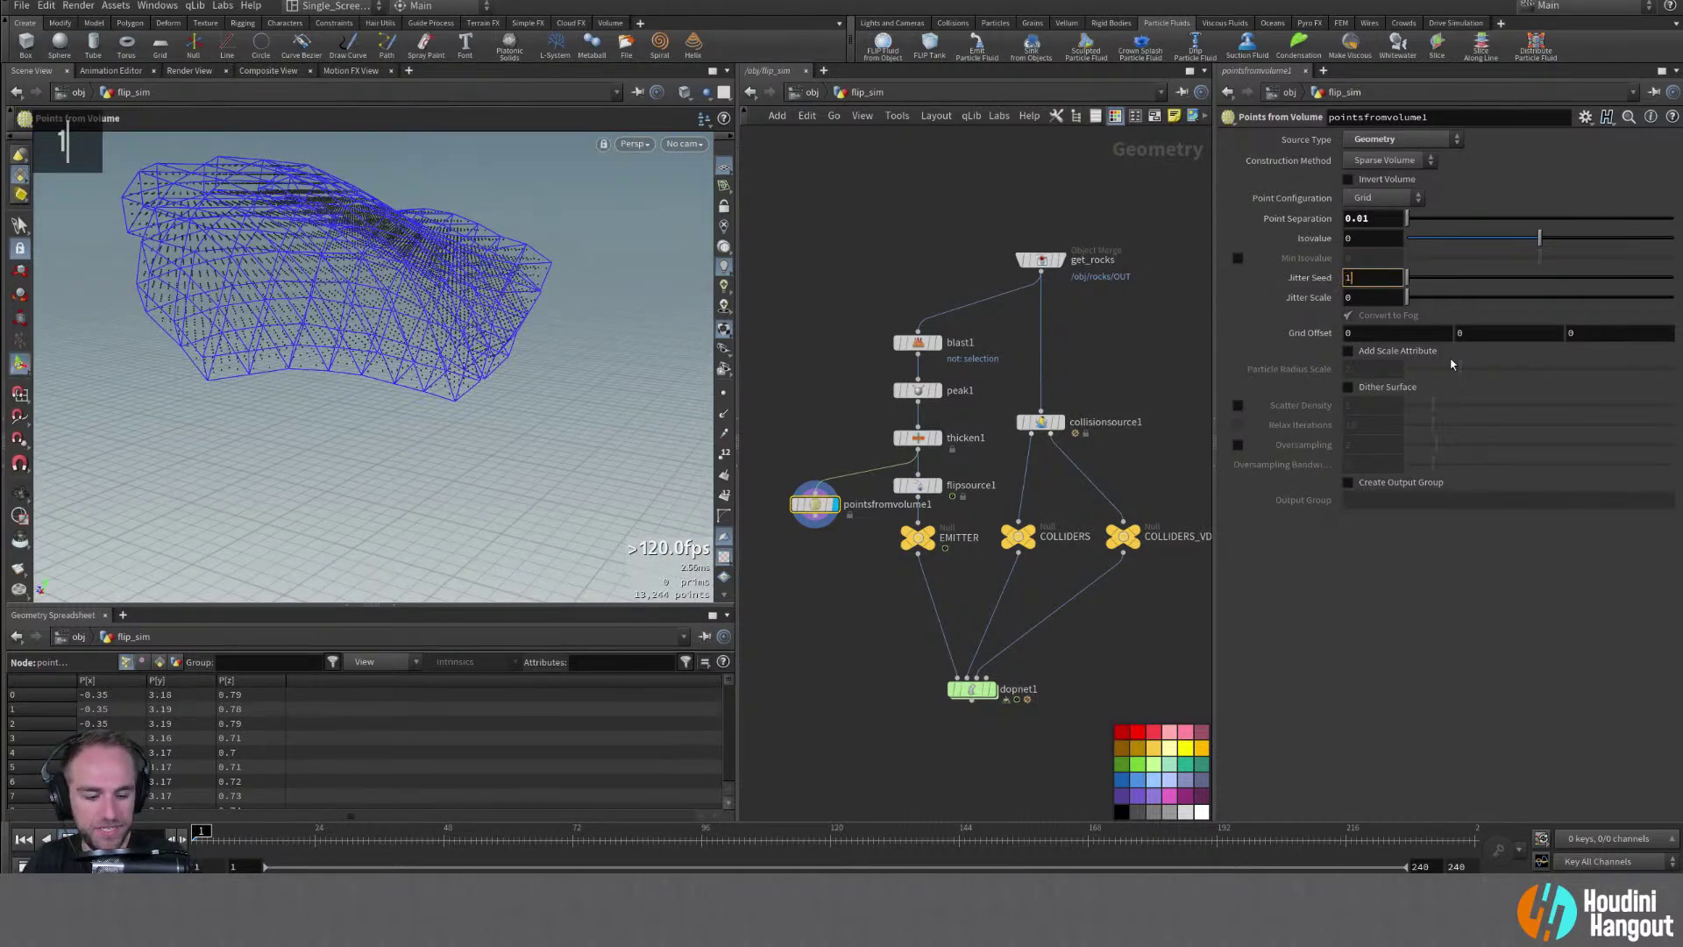
key(Return)
alt+drag(390, 283, 357, 308)
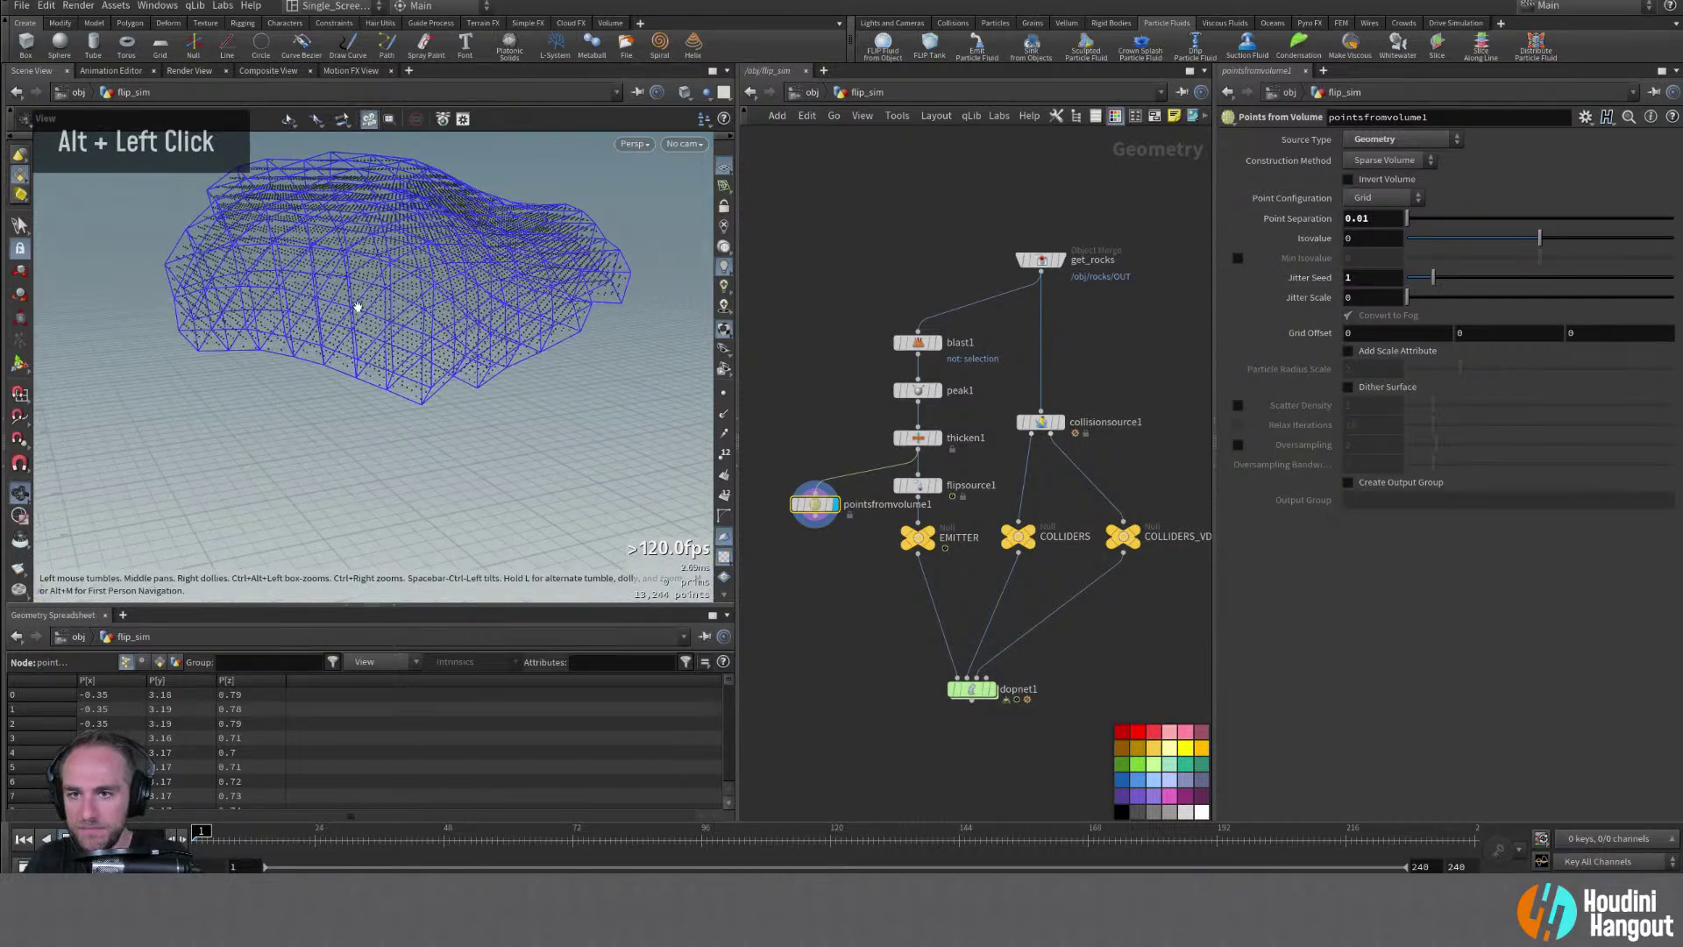
double_click(1350, 296)
text(1)
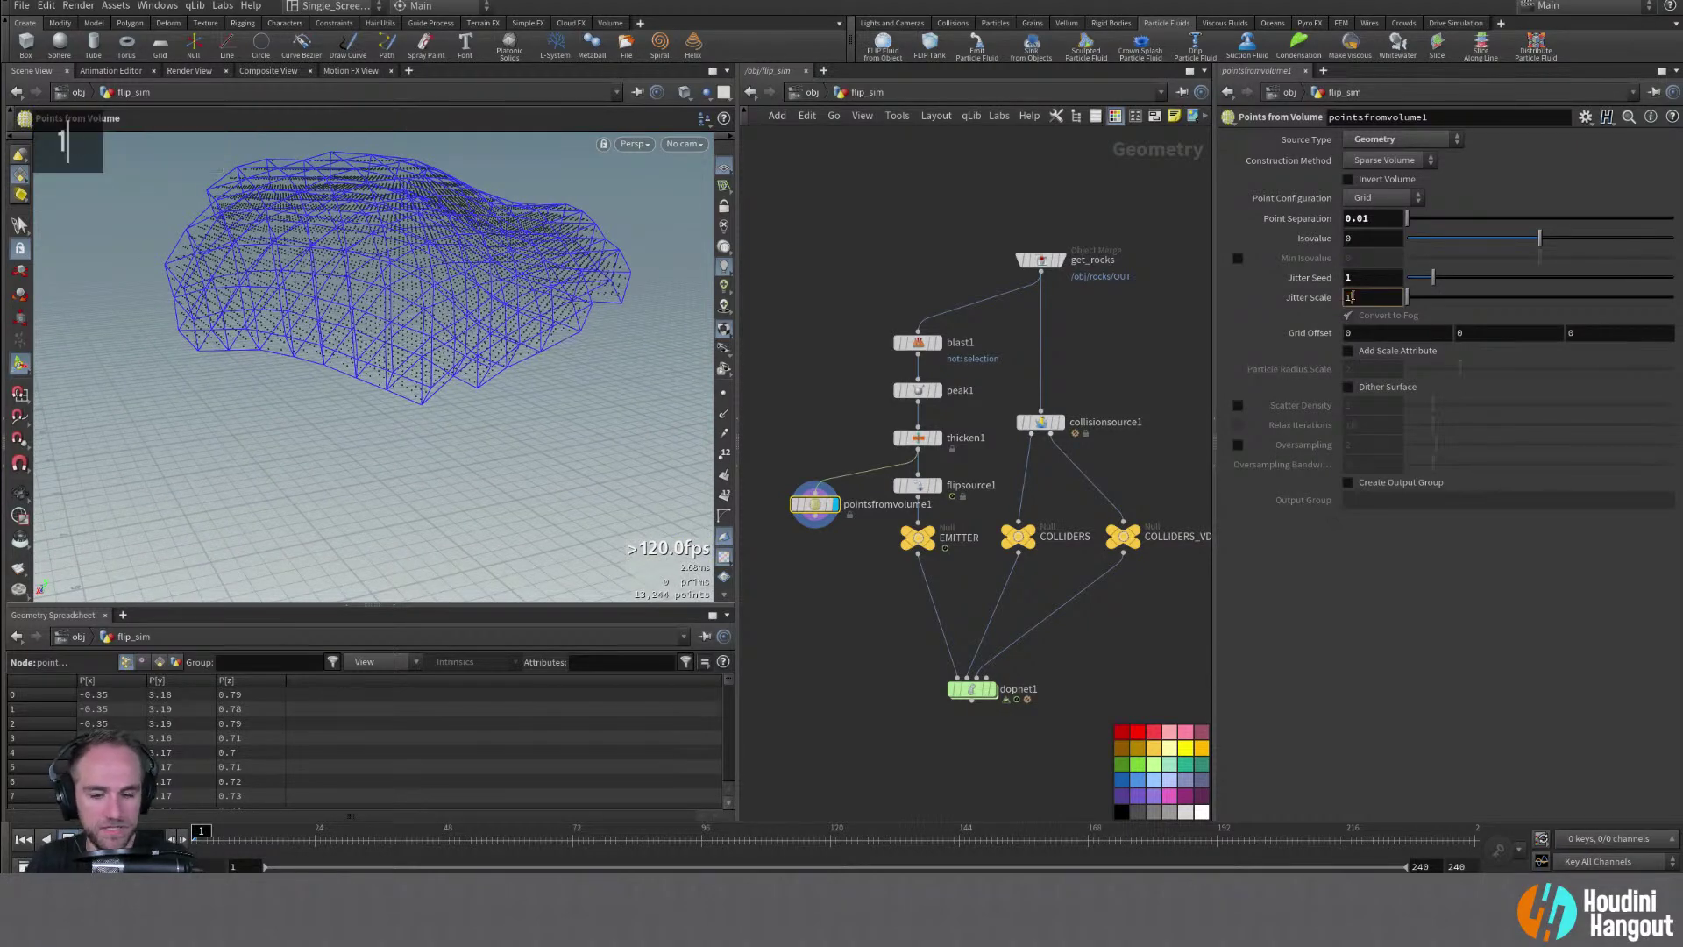
key(Return)
alt+drag(444, 315, 796, 401)
Display flipsource1 and examine its node information for the particles and surface volume
double_click(934, 485)
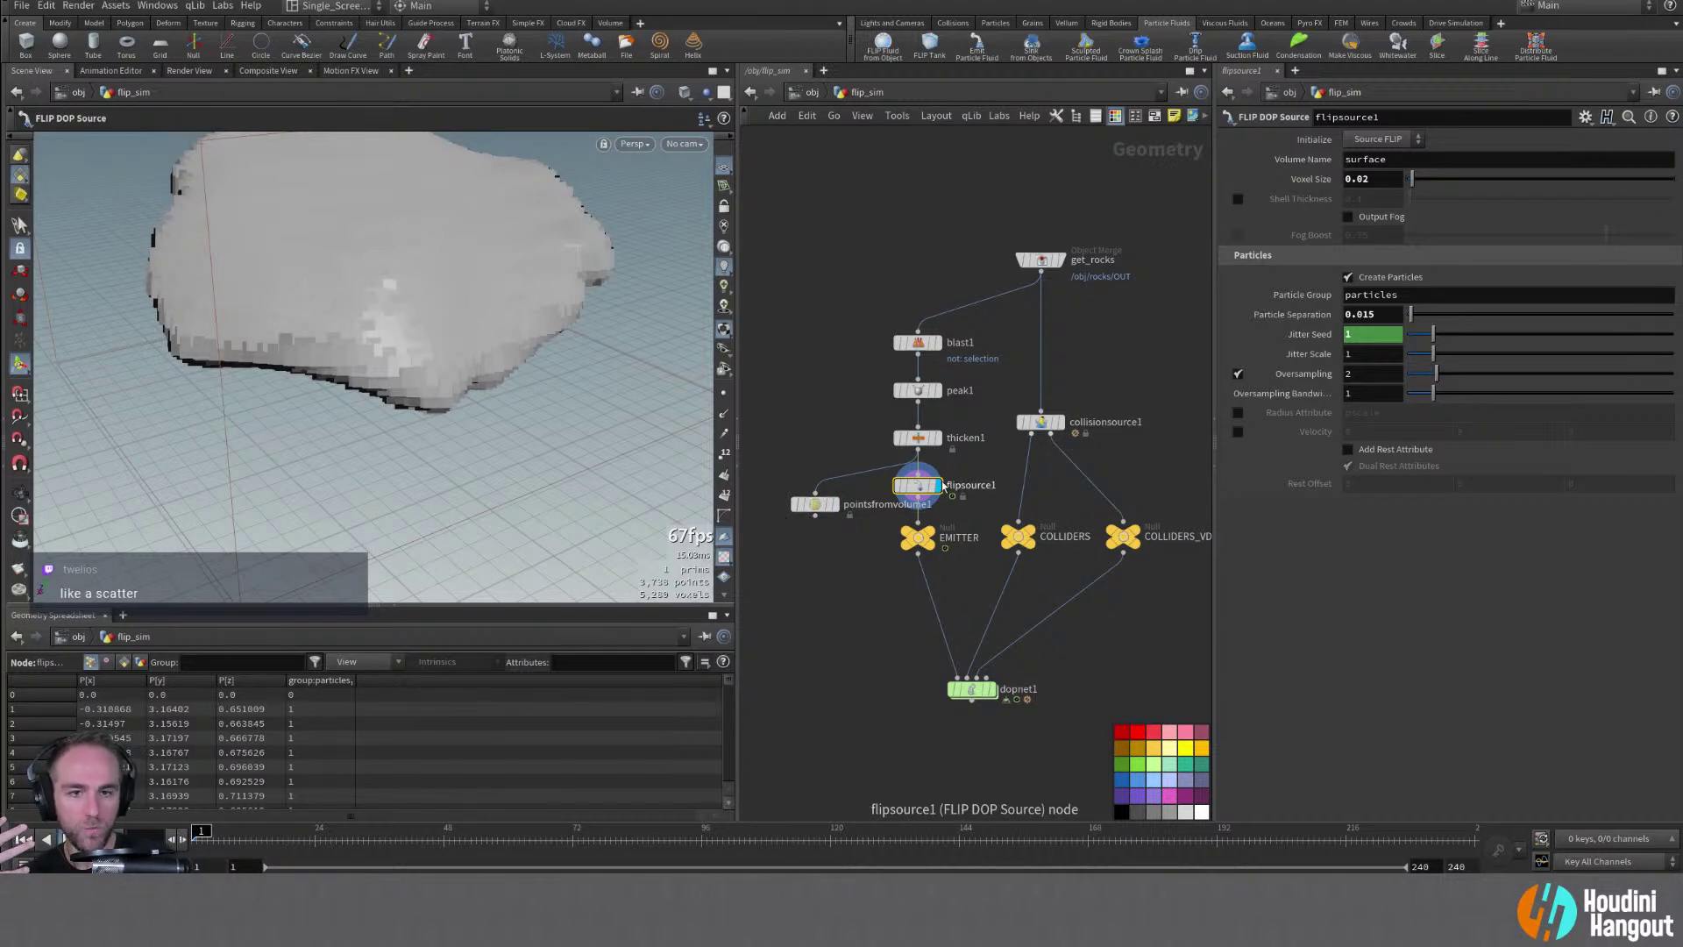
middle_click(914, 491)
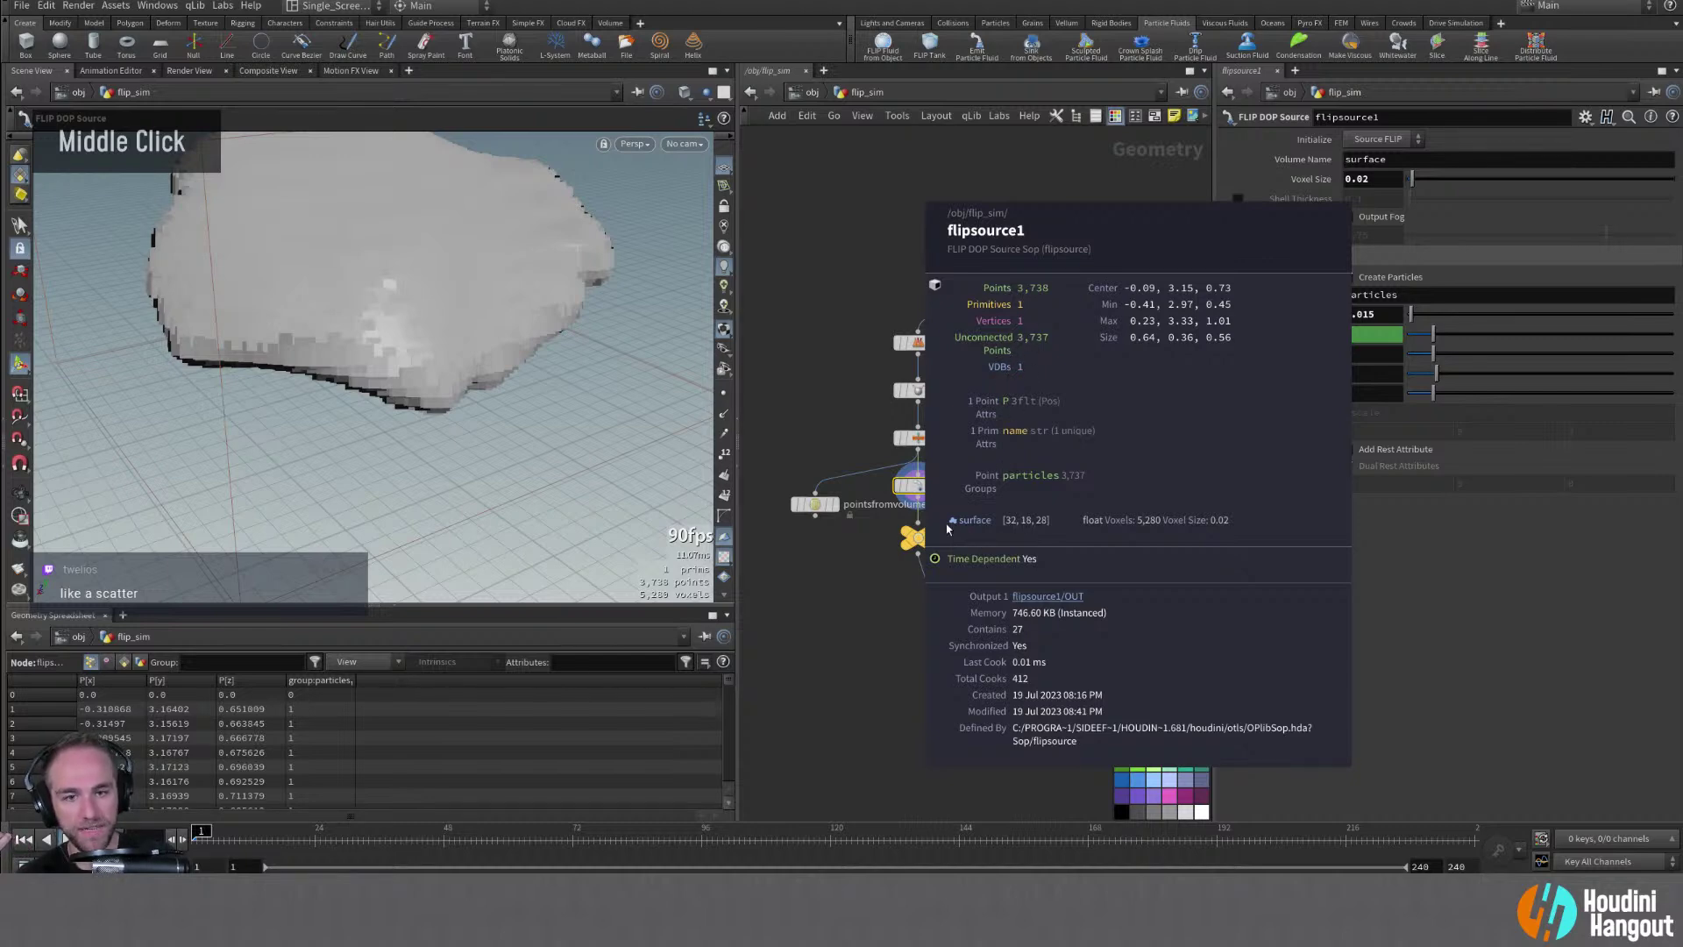
middle_drag(1183, 515, 1175, 519)
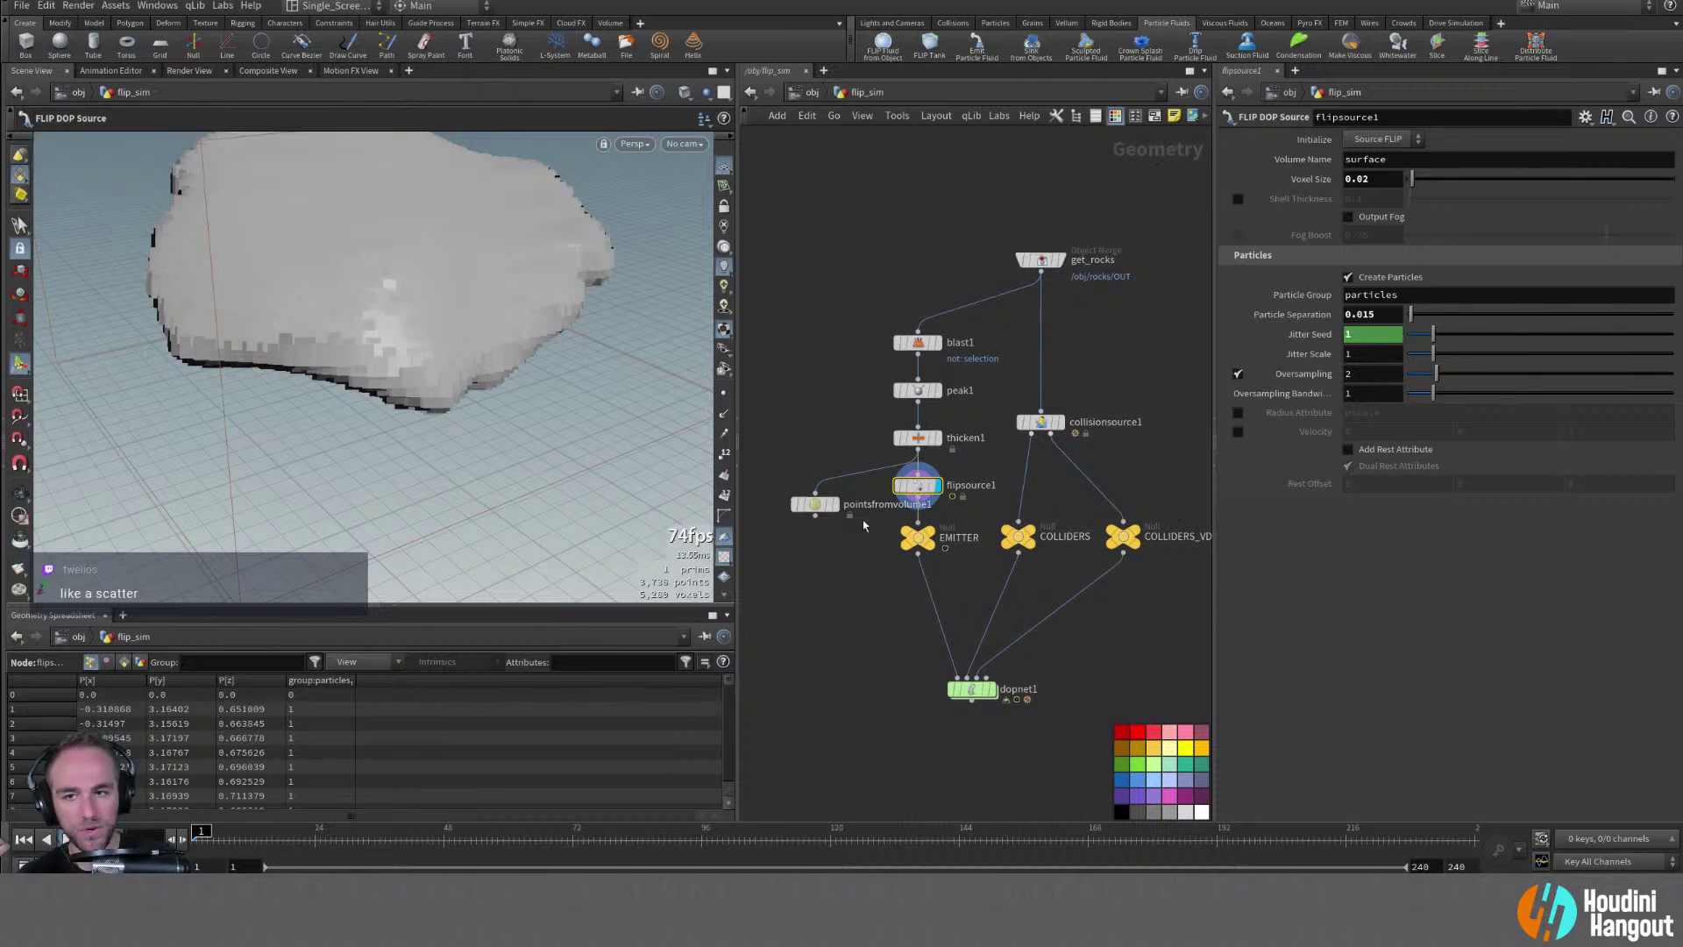
mouse_move(913, 486)
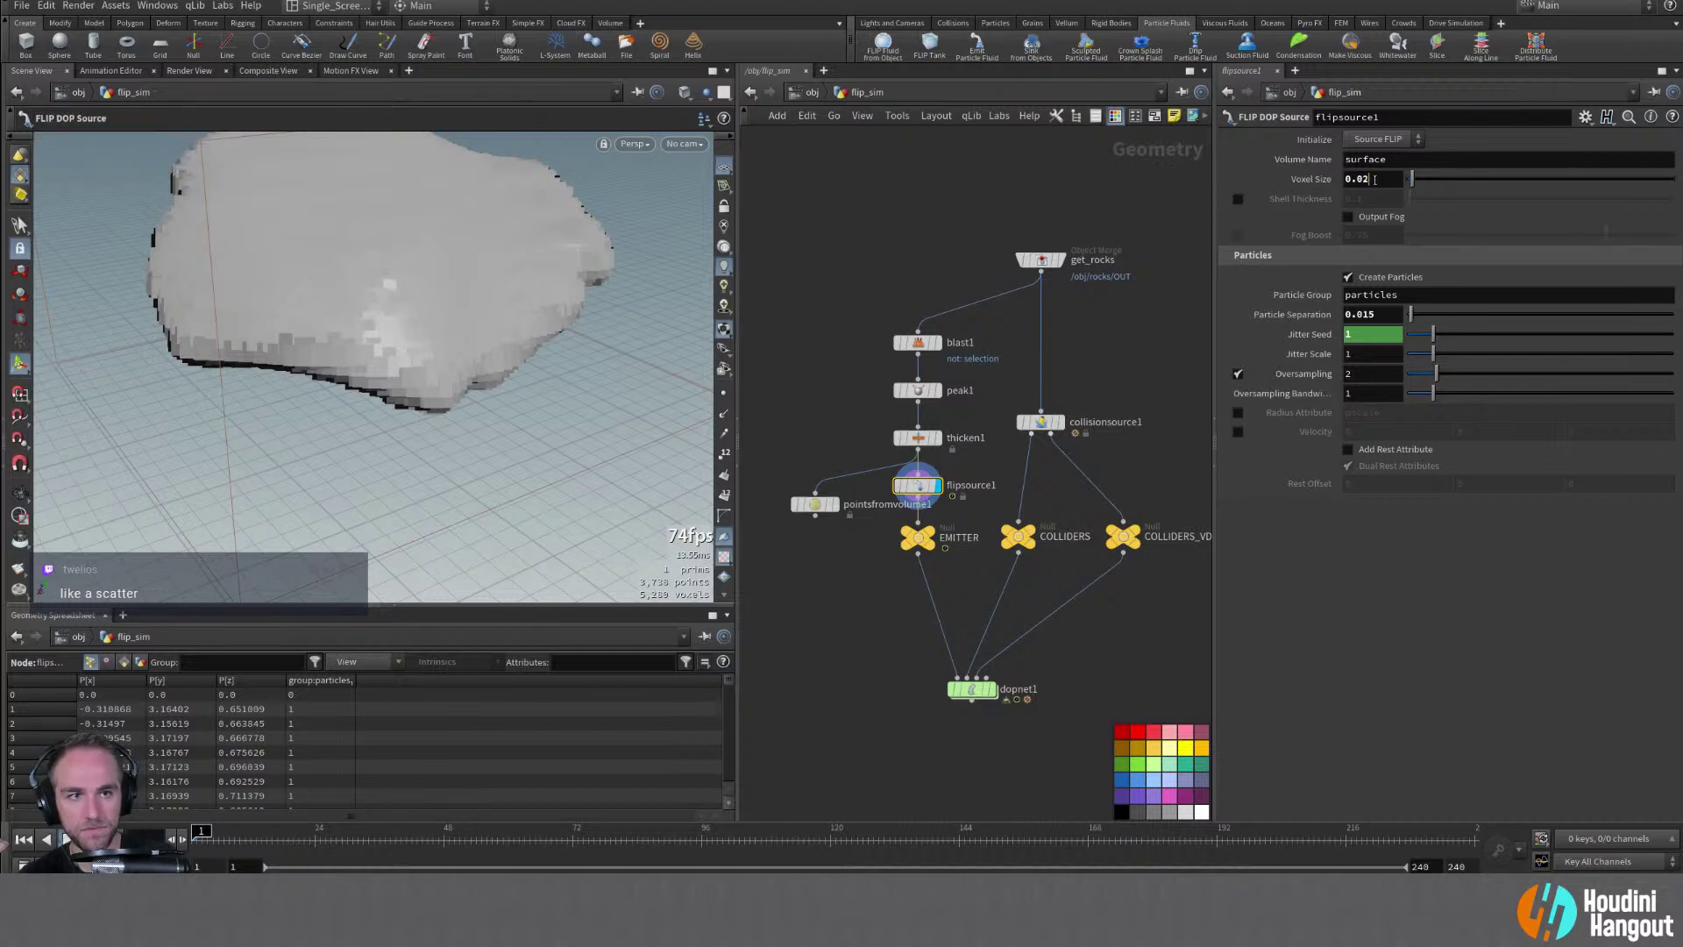
Set flipsource1's Voxel Size to 0.01 and check its node information
drag(1361, 180, 1379, 225)
text(1)
key(Return)
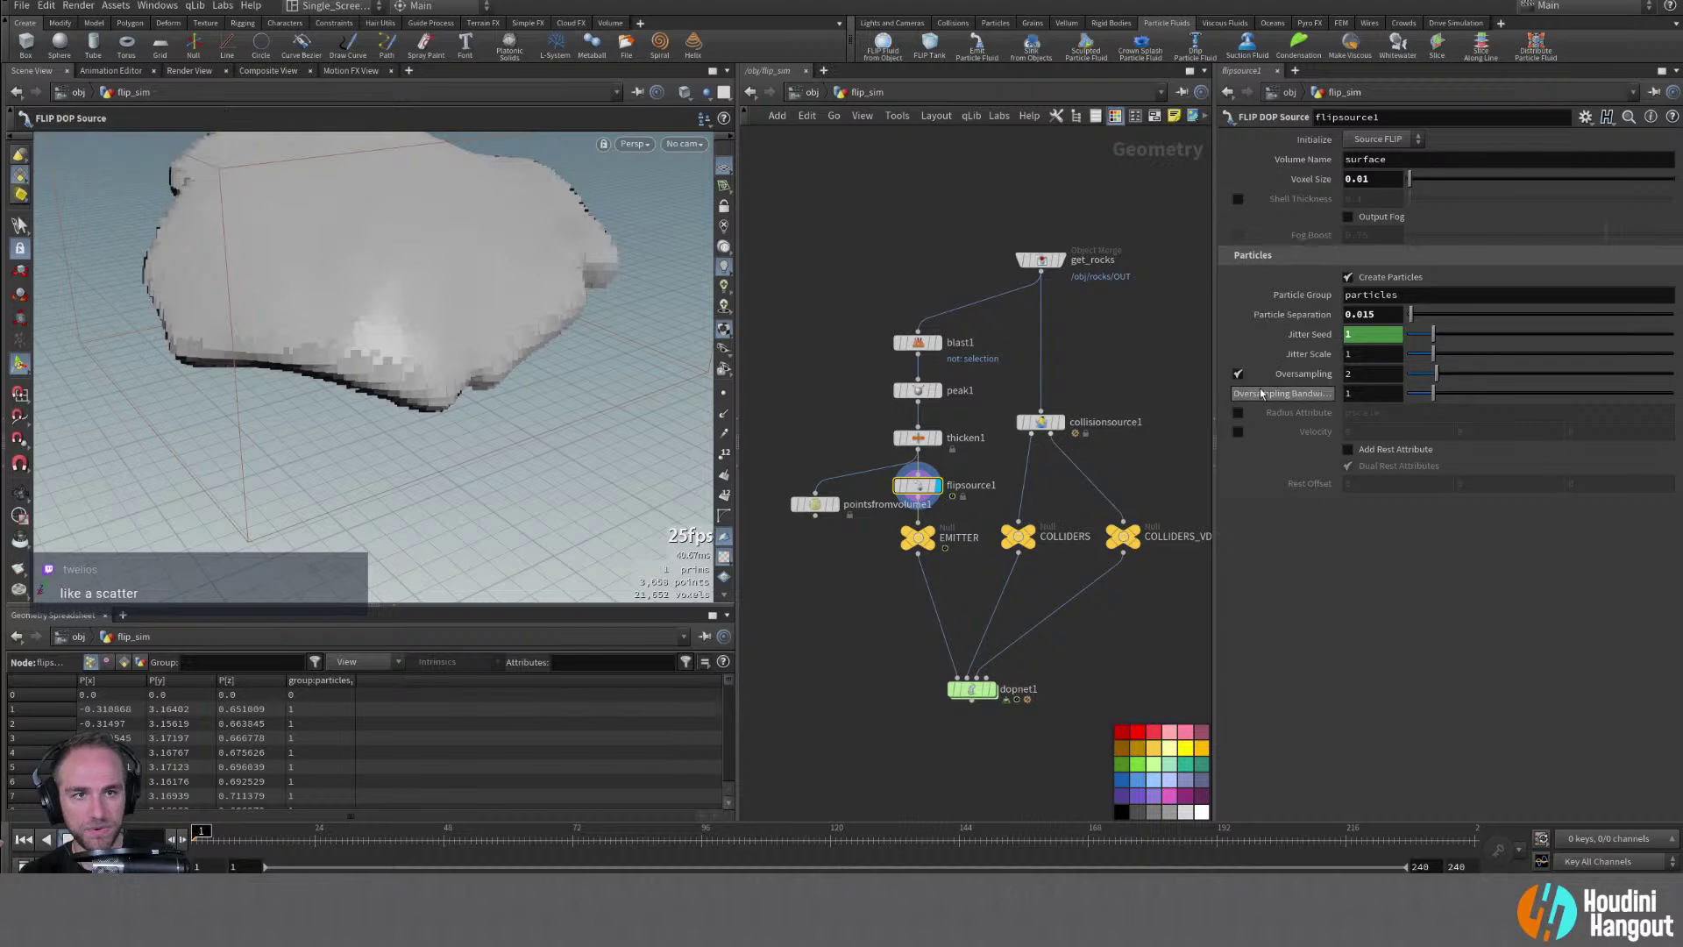
middle_click(920, 489)
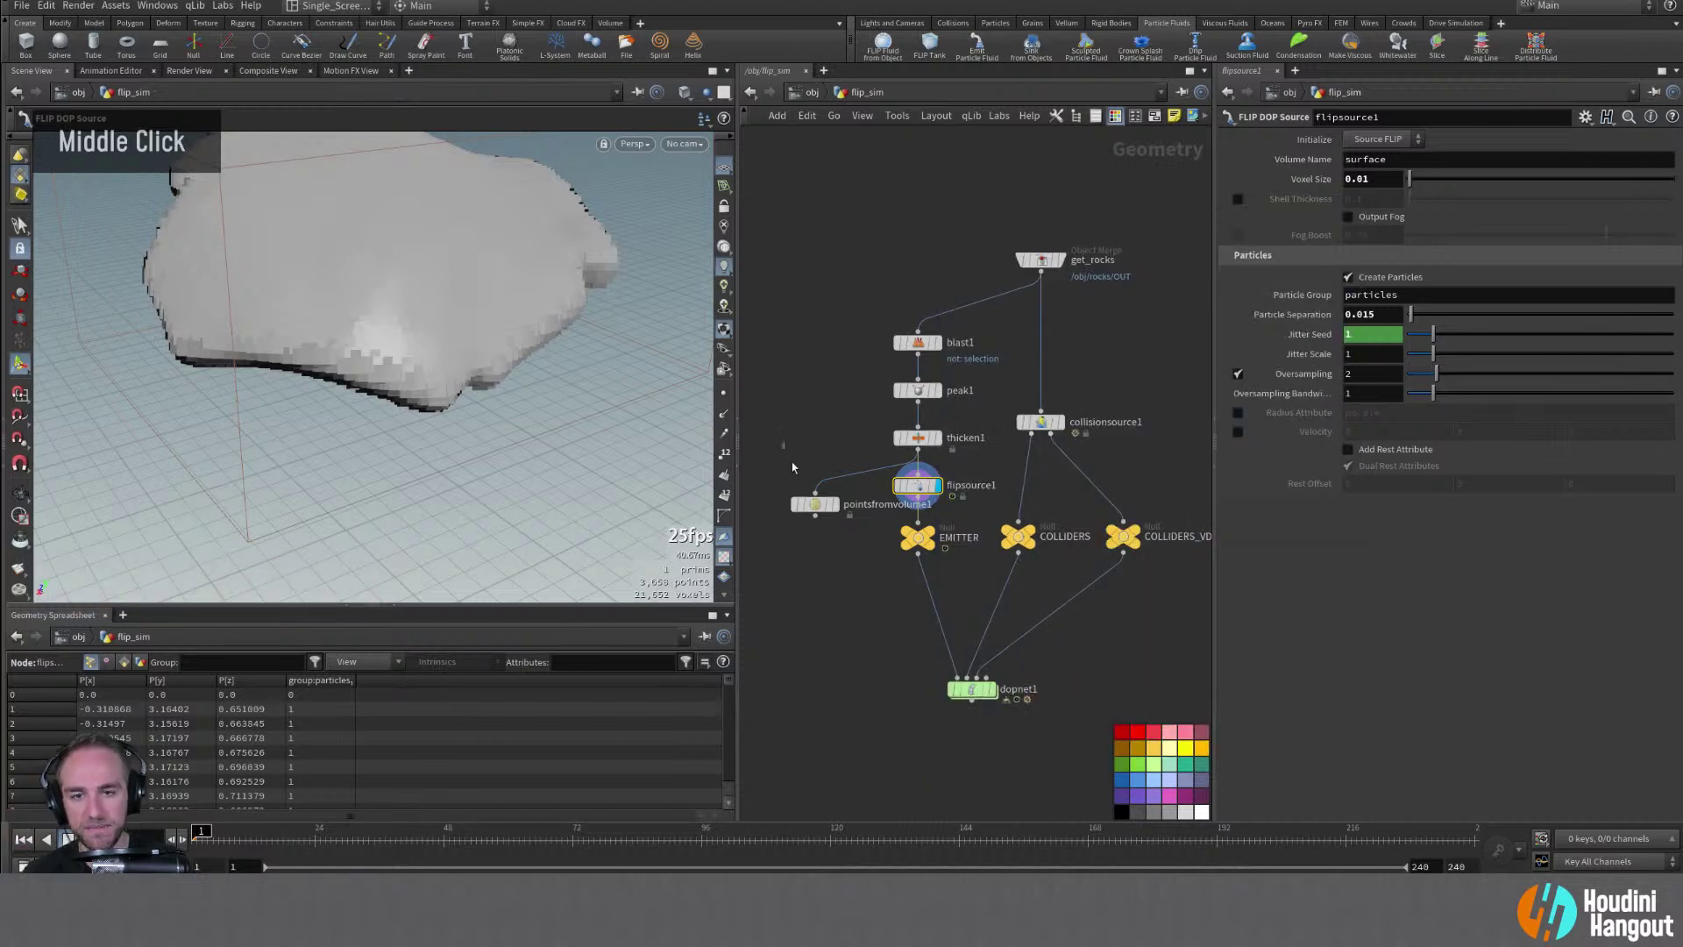
Delete the pointsfromvolume1 node and display dopnet1
click(811, 504)
key(Delete)
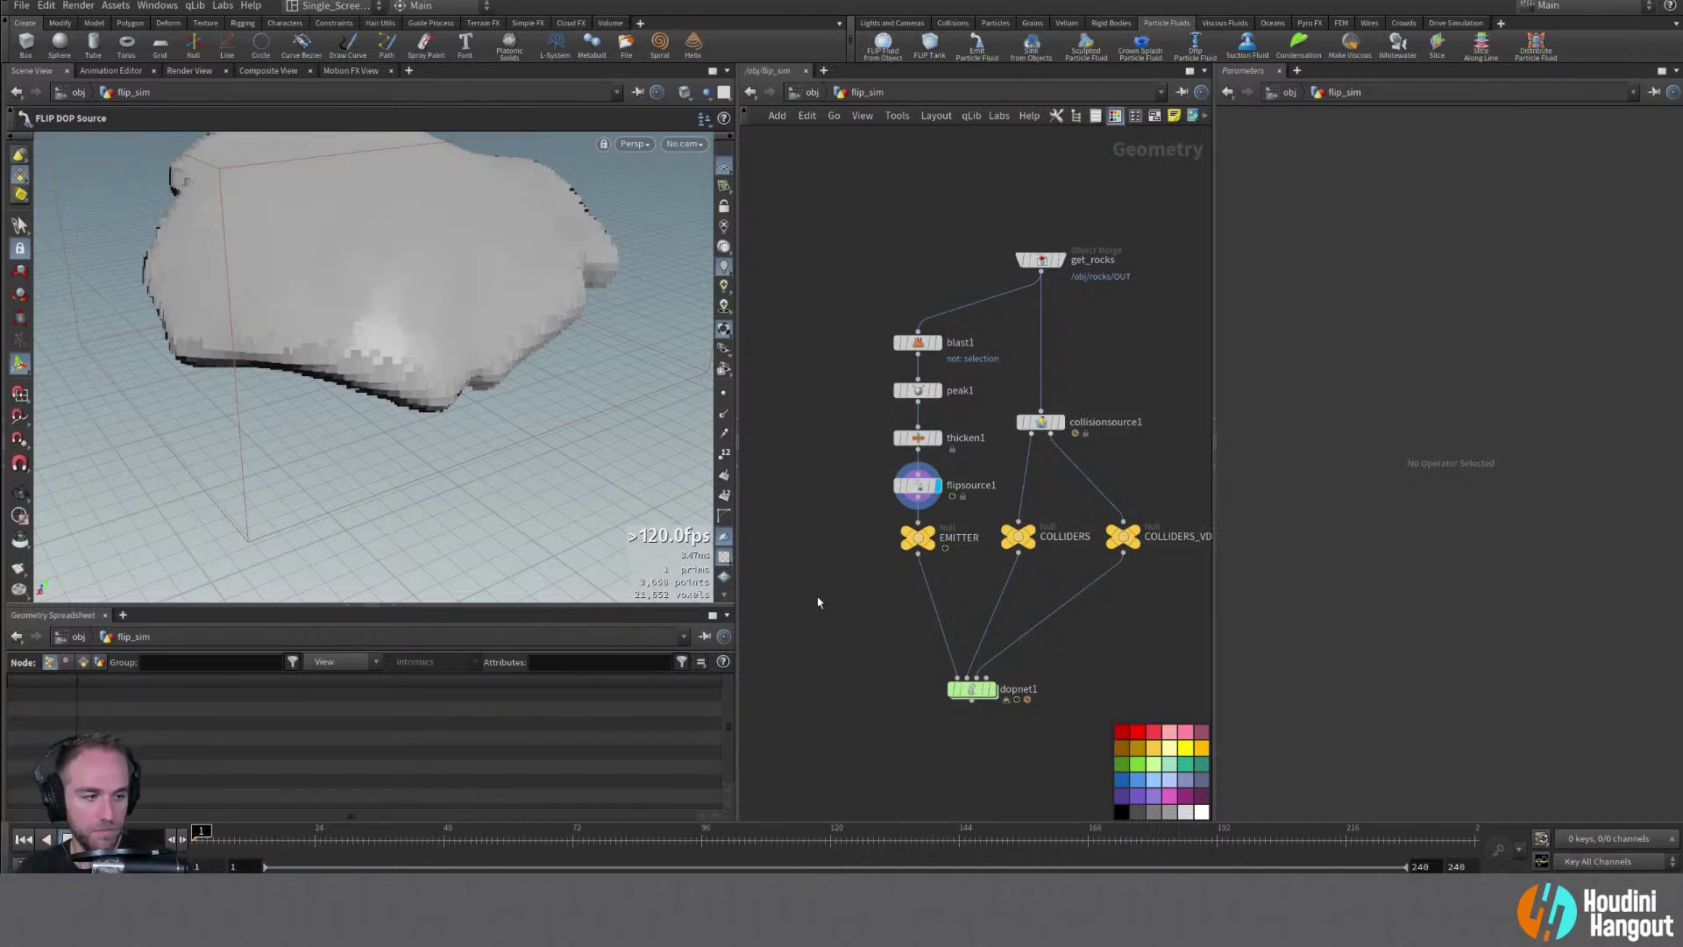
double_click(991, 689)
Play the simulation to frame 17 and examine the particles flowing over the rock
alt+right_drag(315, 350, 303, 338)
alt+drag(302, 337, 291, 331)
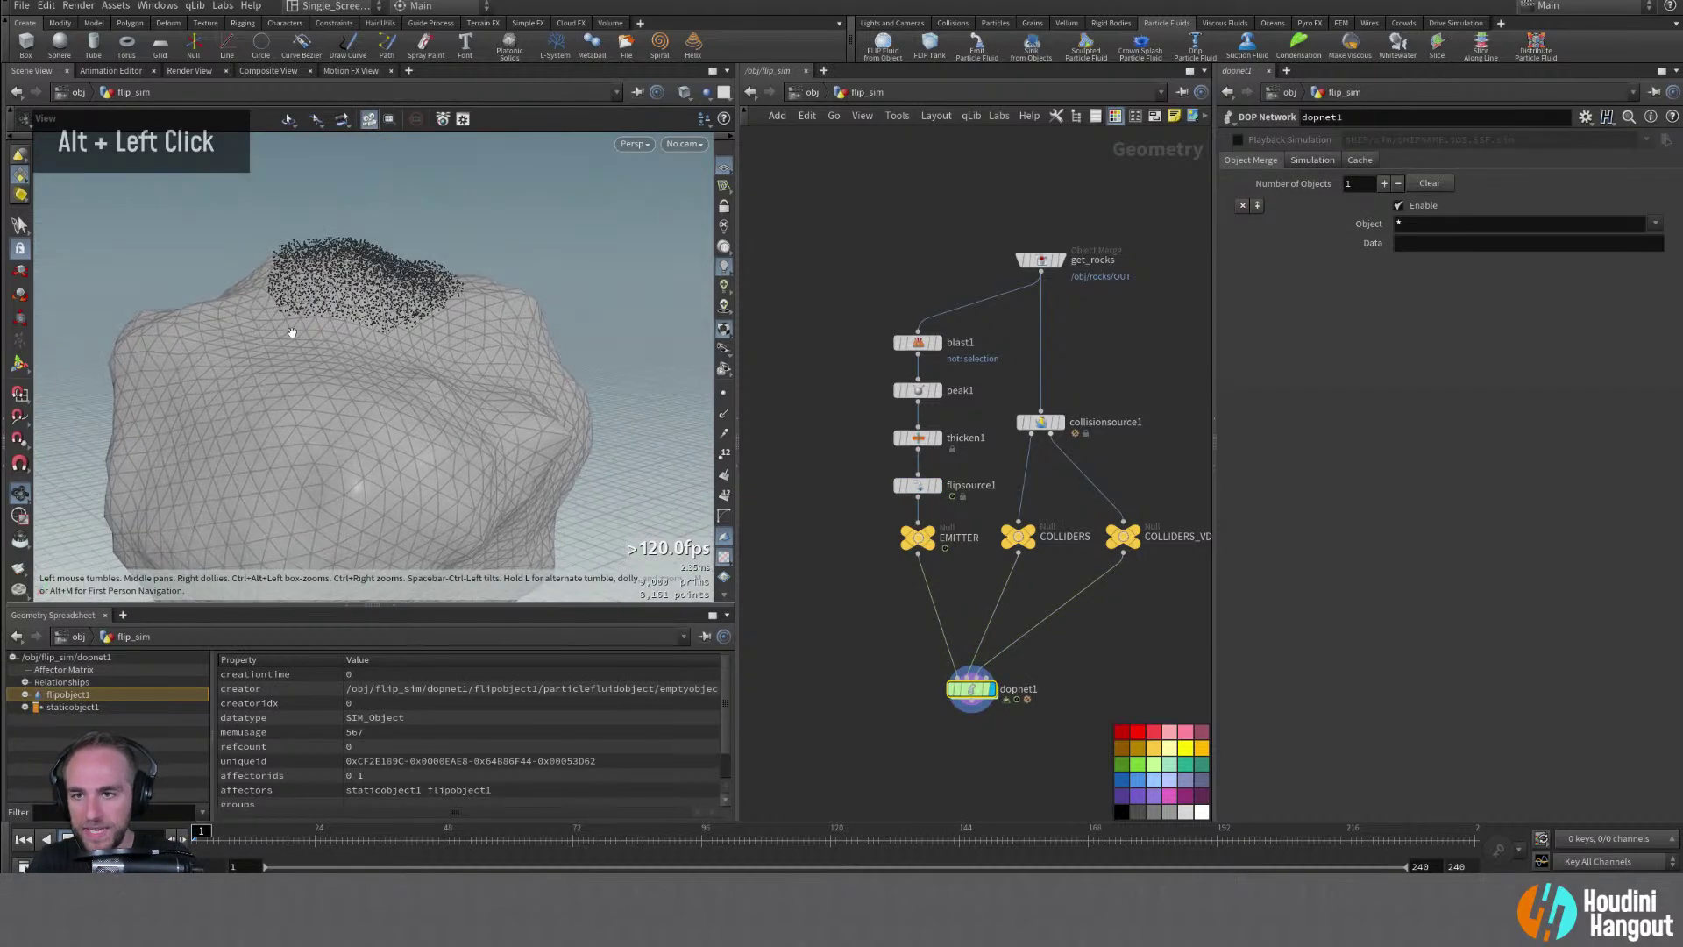
key(Up)
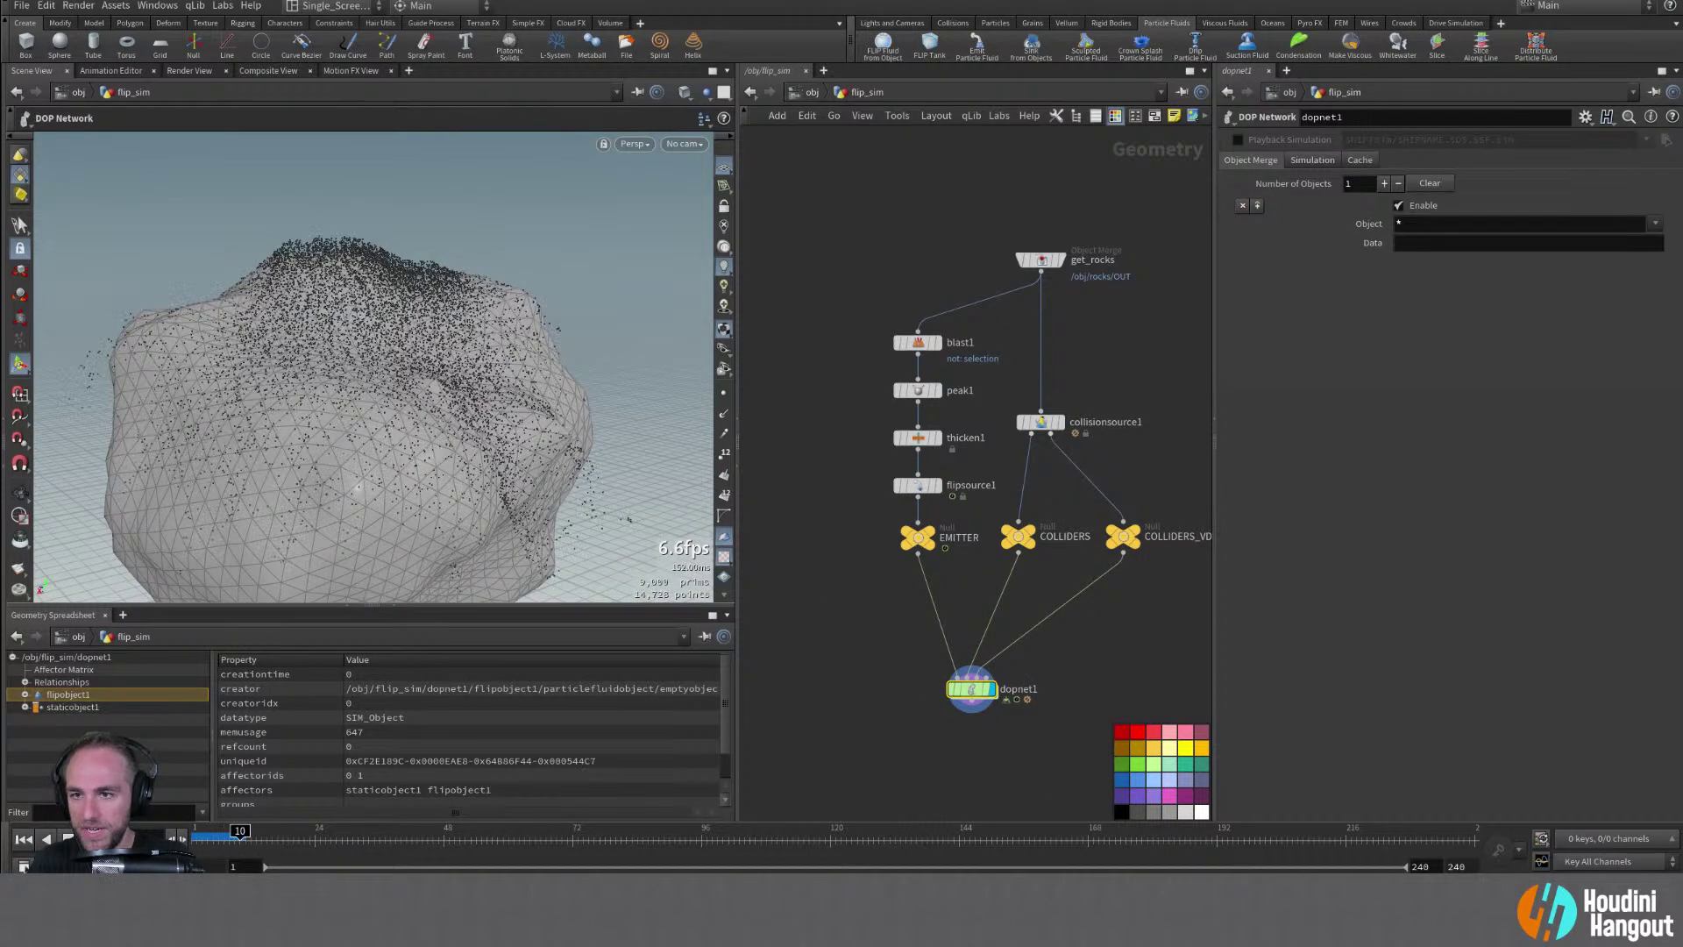
alt+drag(316, 368, 207, 375)
alt+right_drag(207, 375, 263, 398)
alt+drag(262, 398, 492, 385)
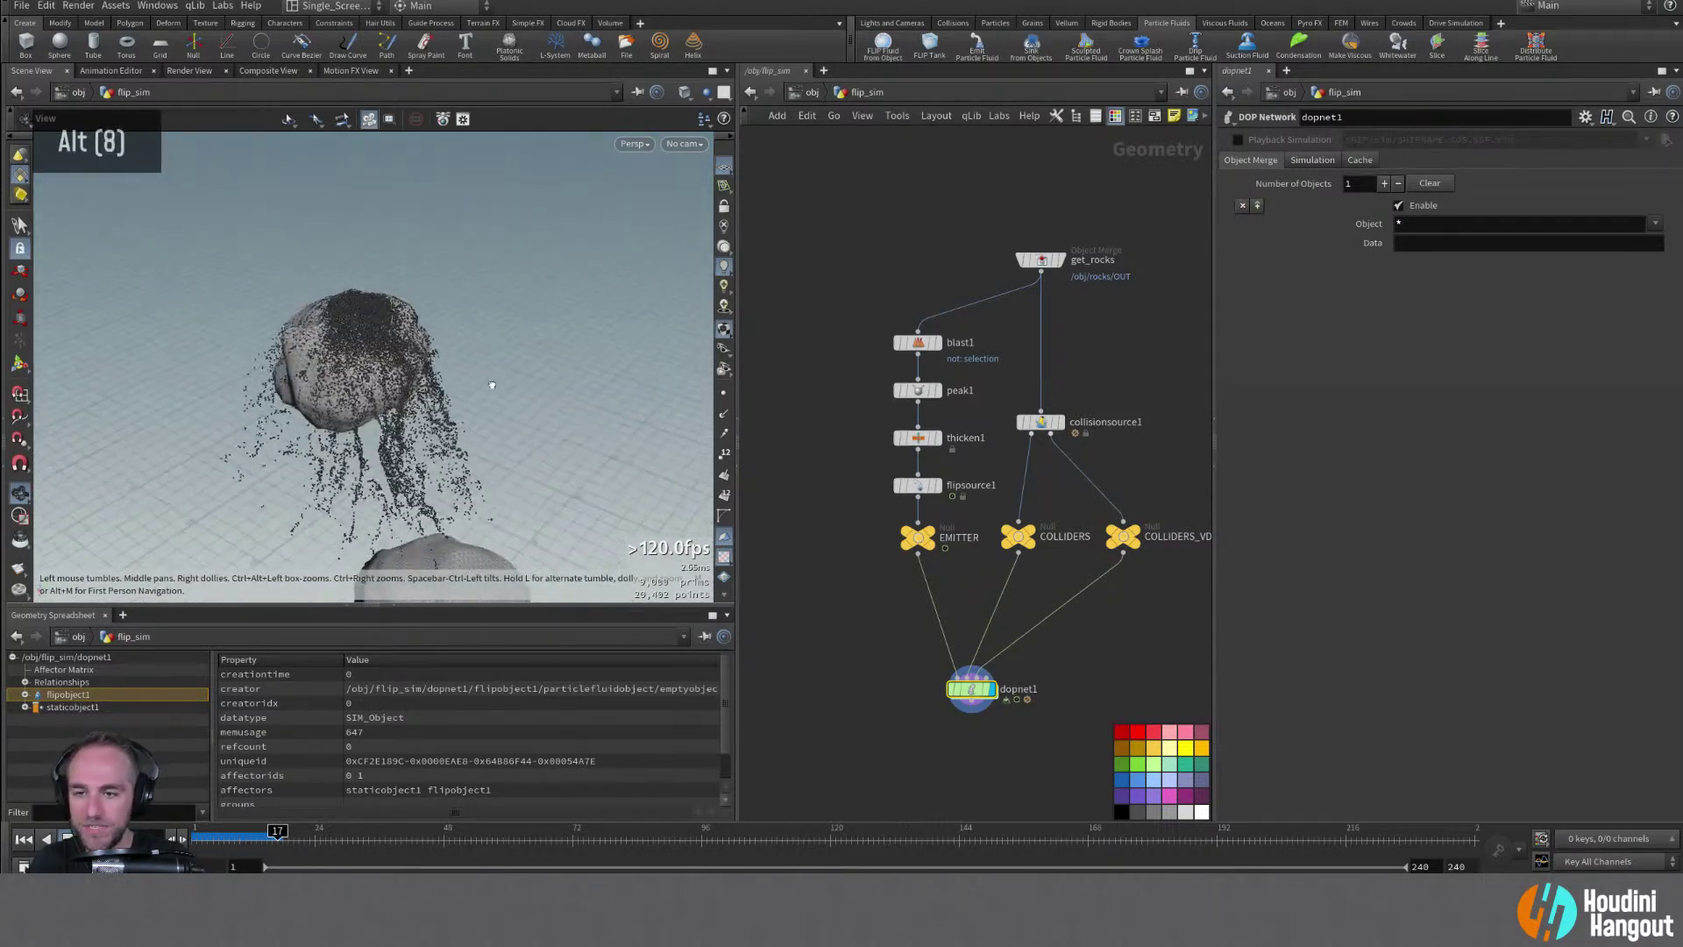
alt+right_drag(492, 386, 397, 412)
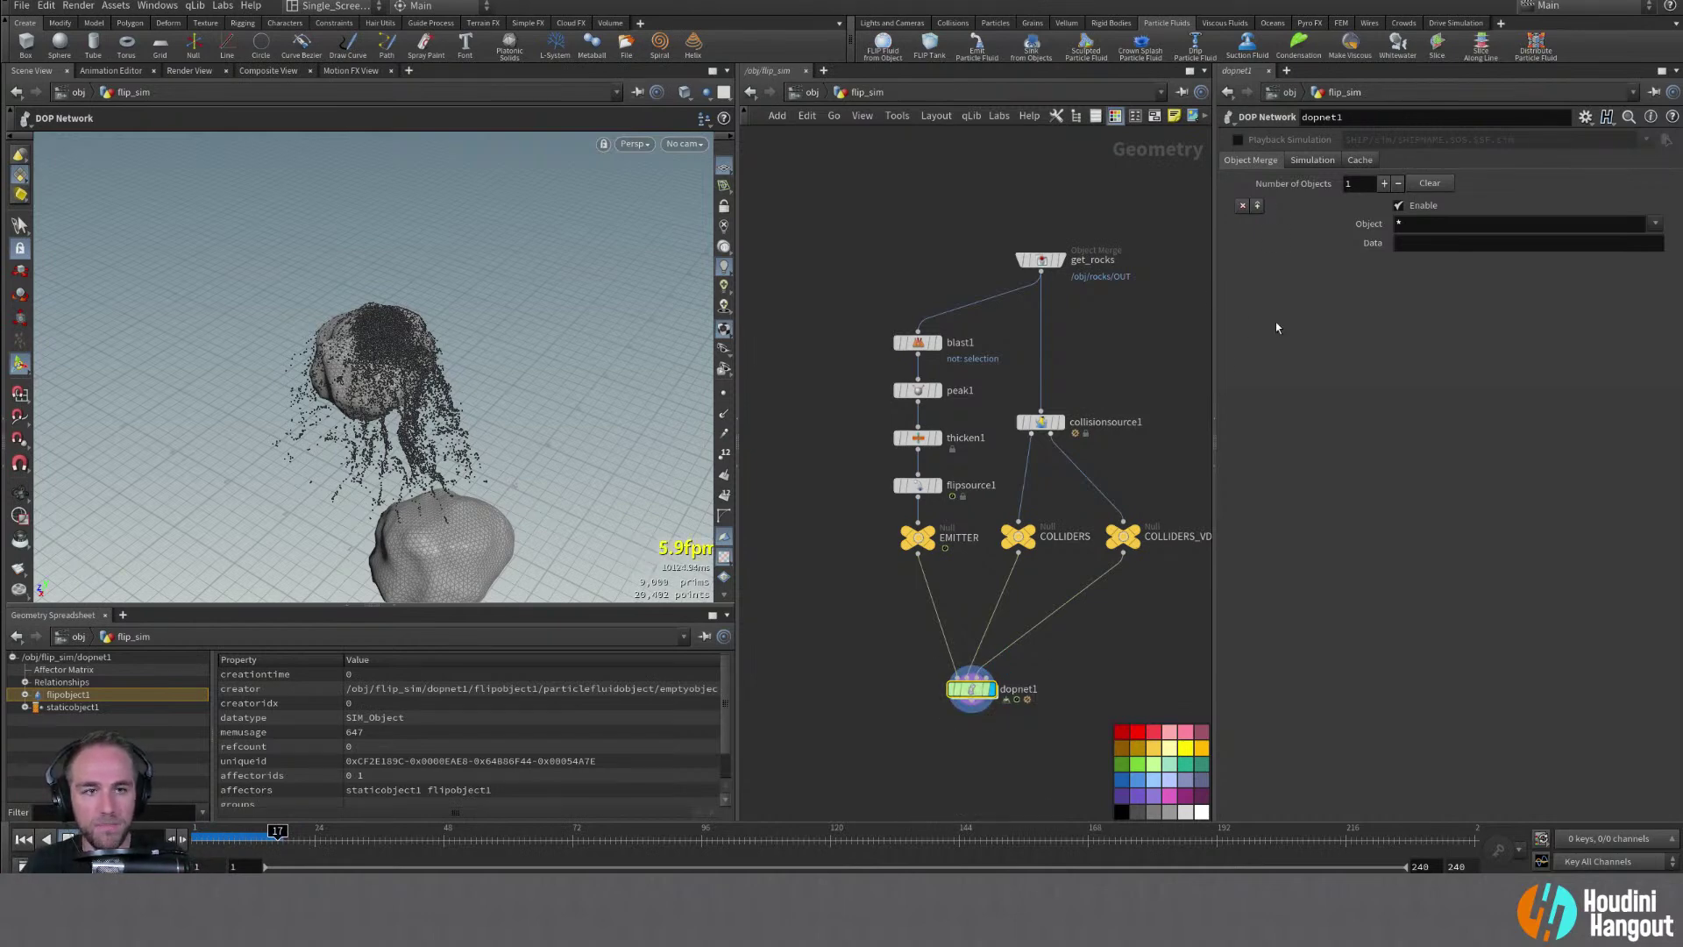
Inside dopnet1, turn off flipobject1's Surface visualization so only the particle guide is shown
double_click(972, 688)
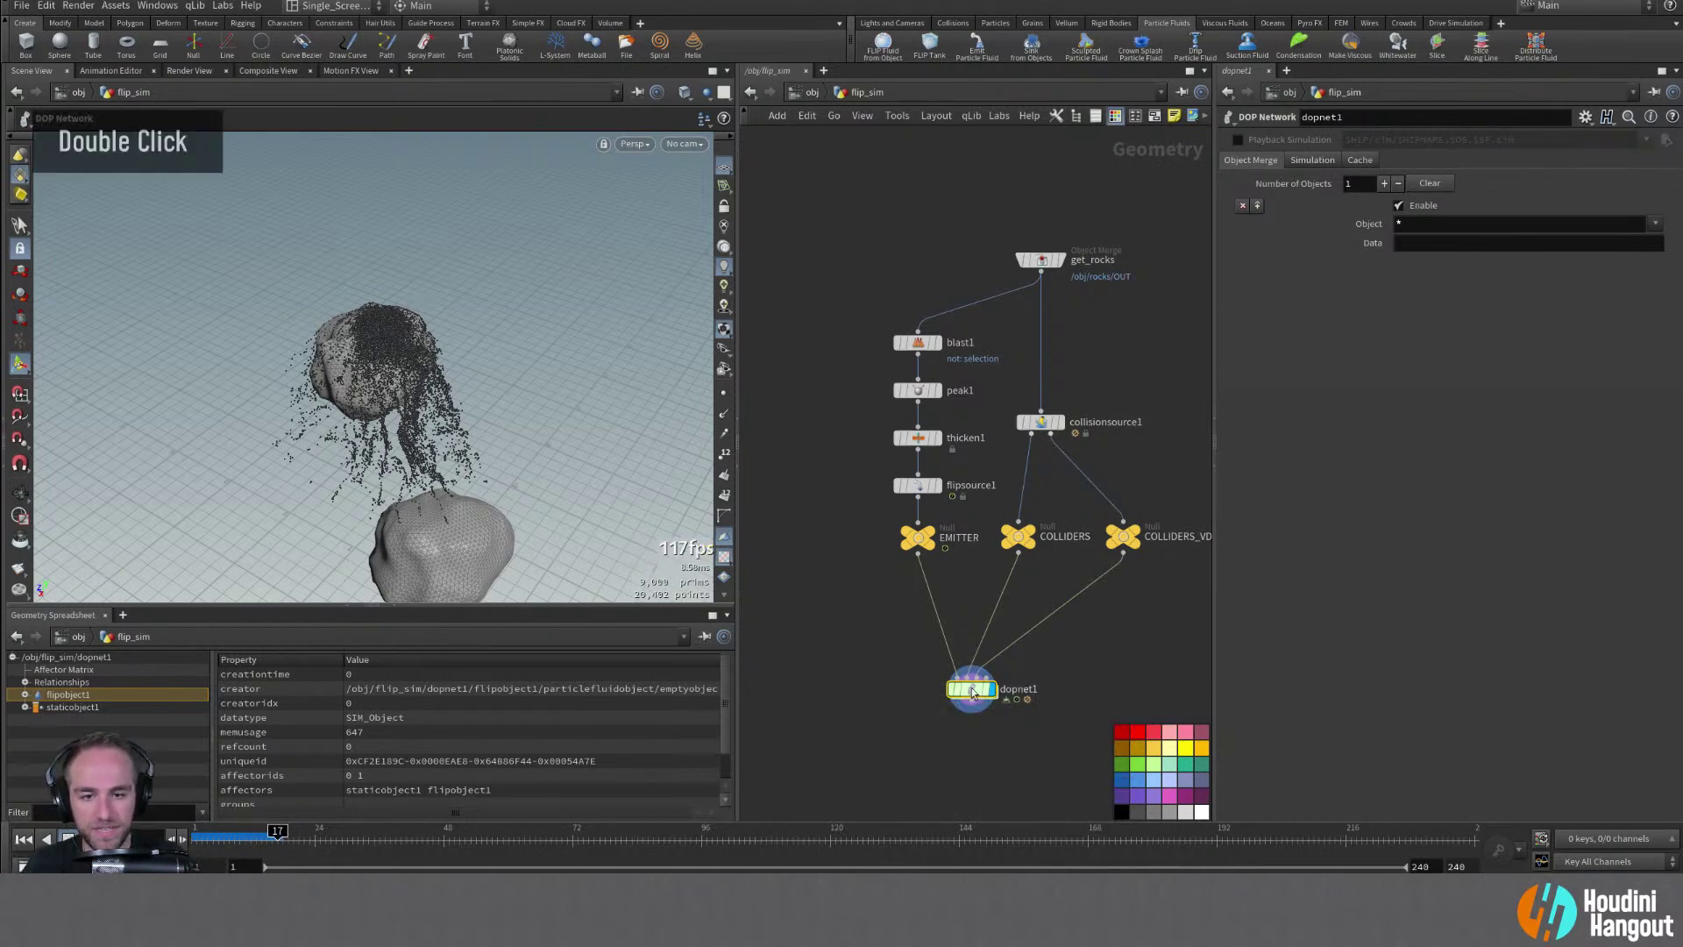
click(1128, 453)
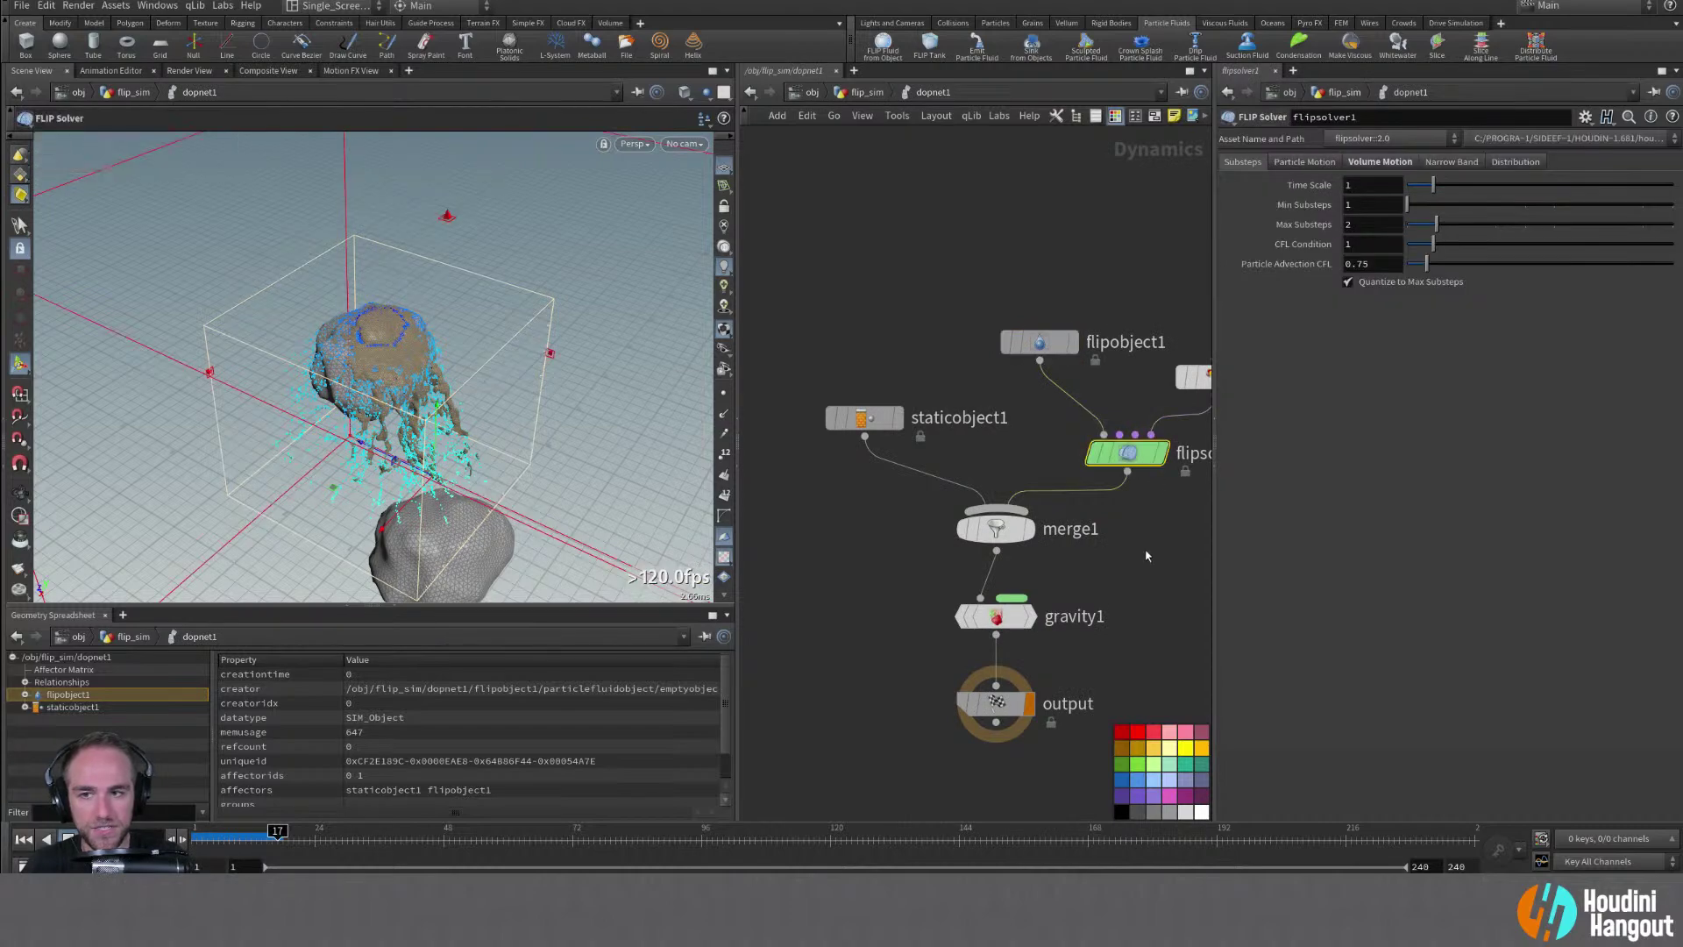
alt+middle_drag(1123, 530, 1068, 541)
click(983, 353)
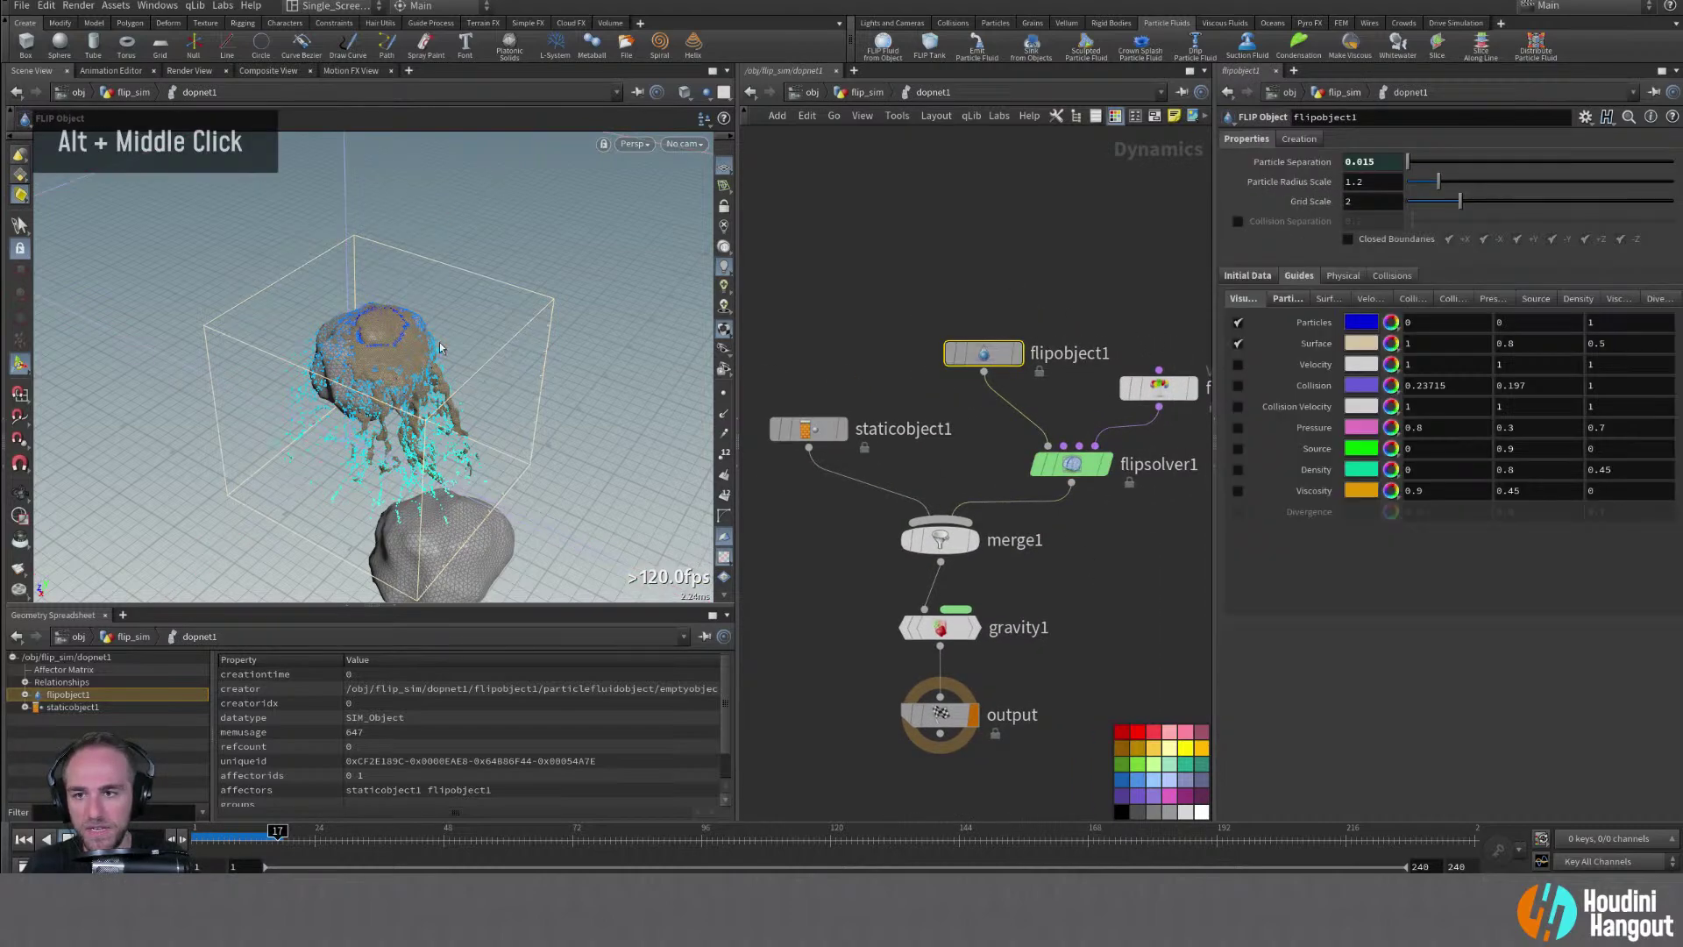
alt+drag(502, 350, 471, 335)
alt+right_drag(470, 335, 856, 229)
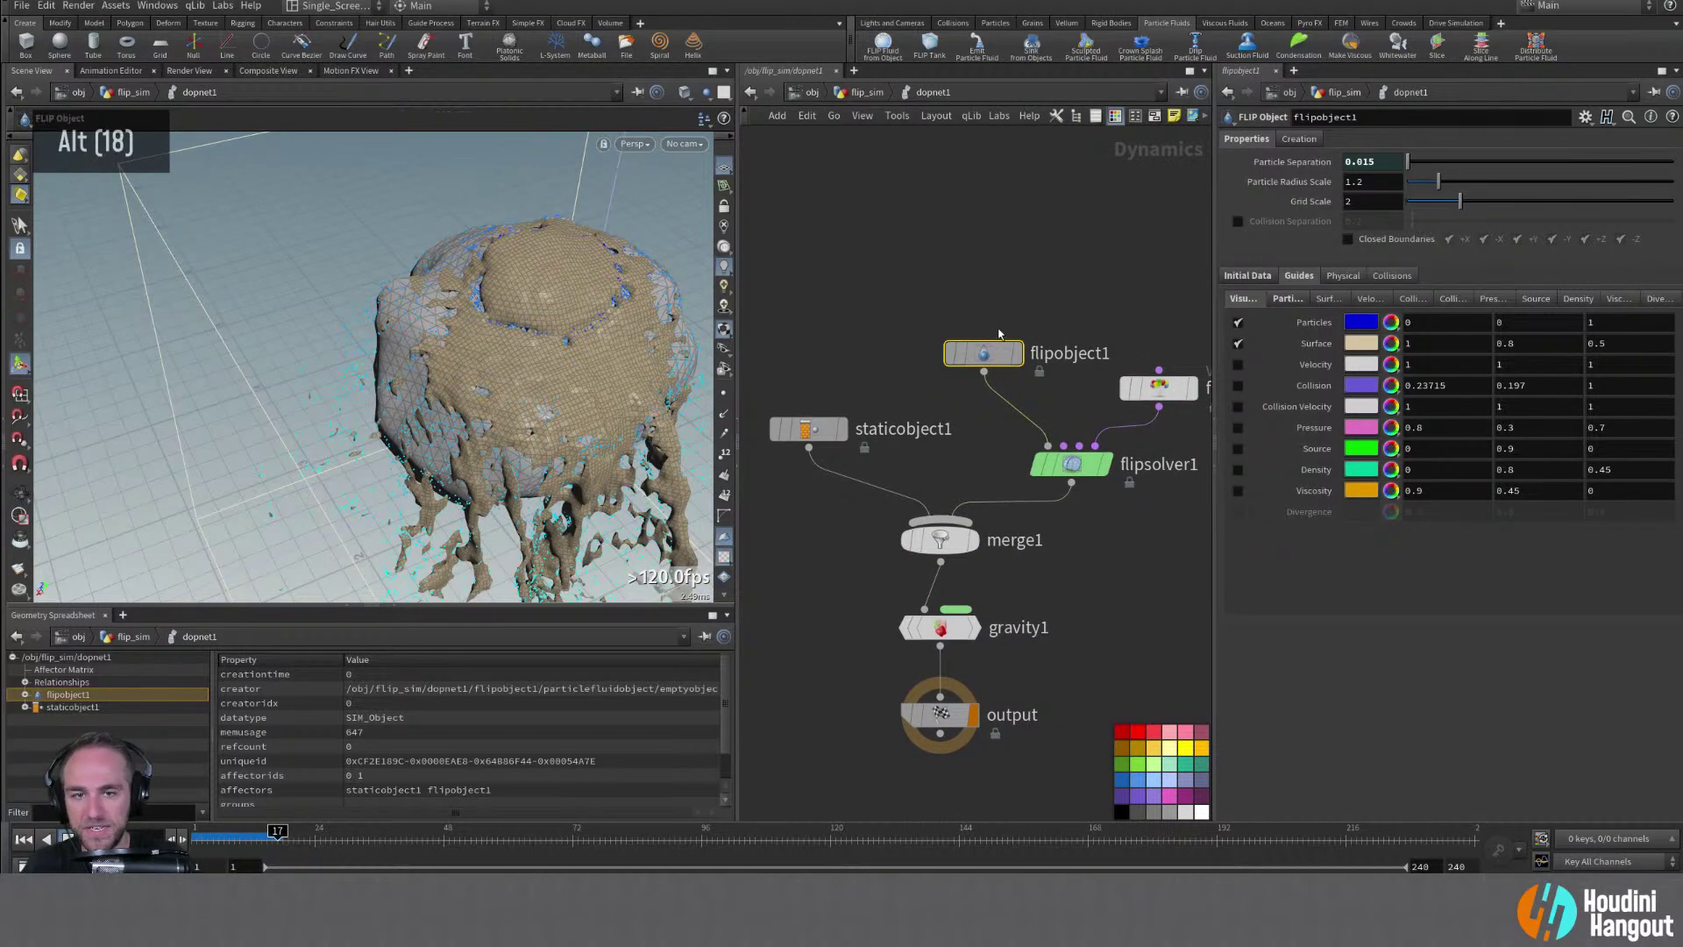
click(1238, 343)
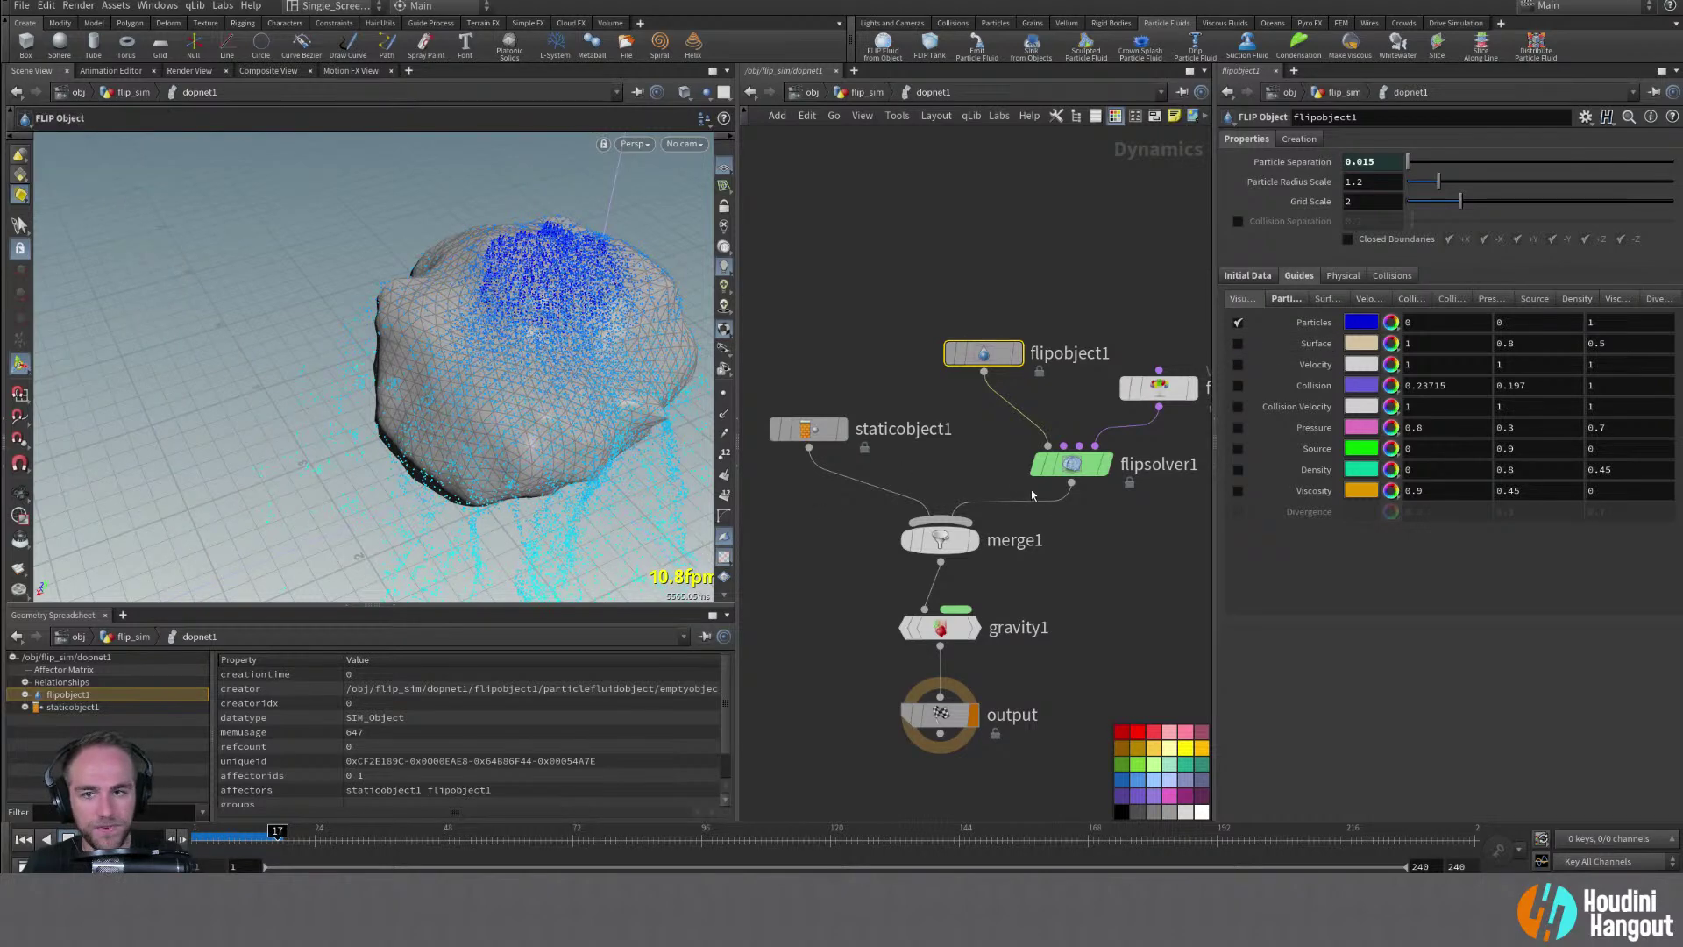
Review flipsolver1's Volume Motion, Particle Motion and Collision Detection settings, and return the simulation to frame 1
alt+middle_drag(1087, 519, 1054, 514)
click(1038, 459)
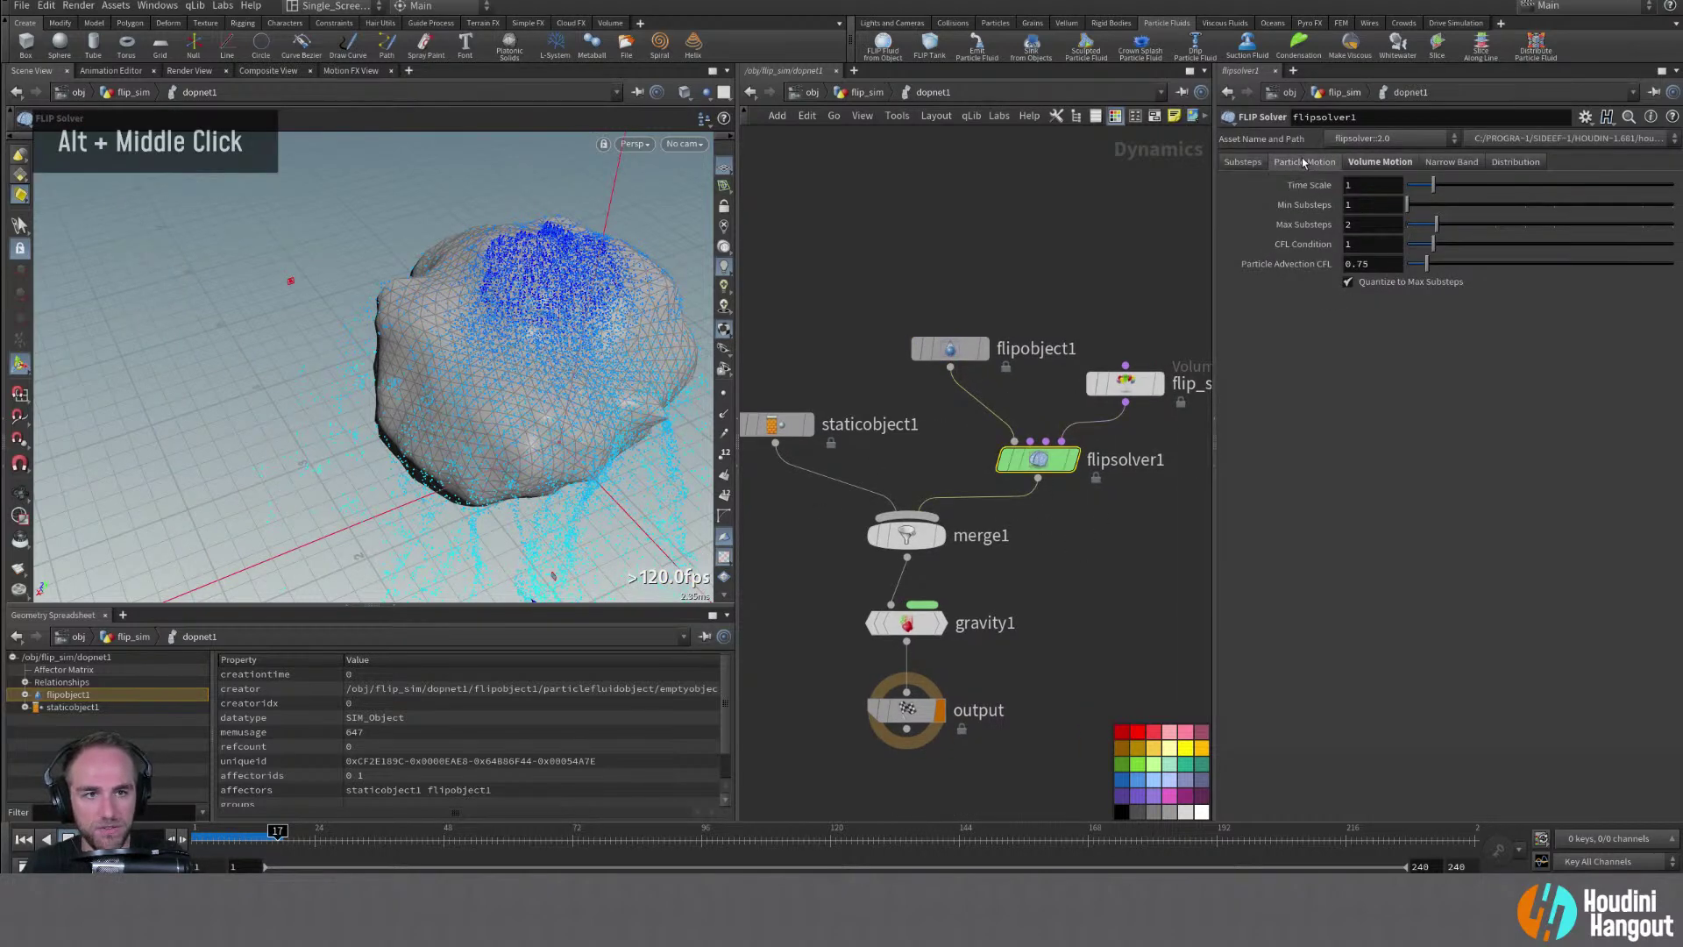
click(1329, 165)
click(1374, 165)
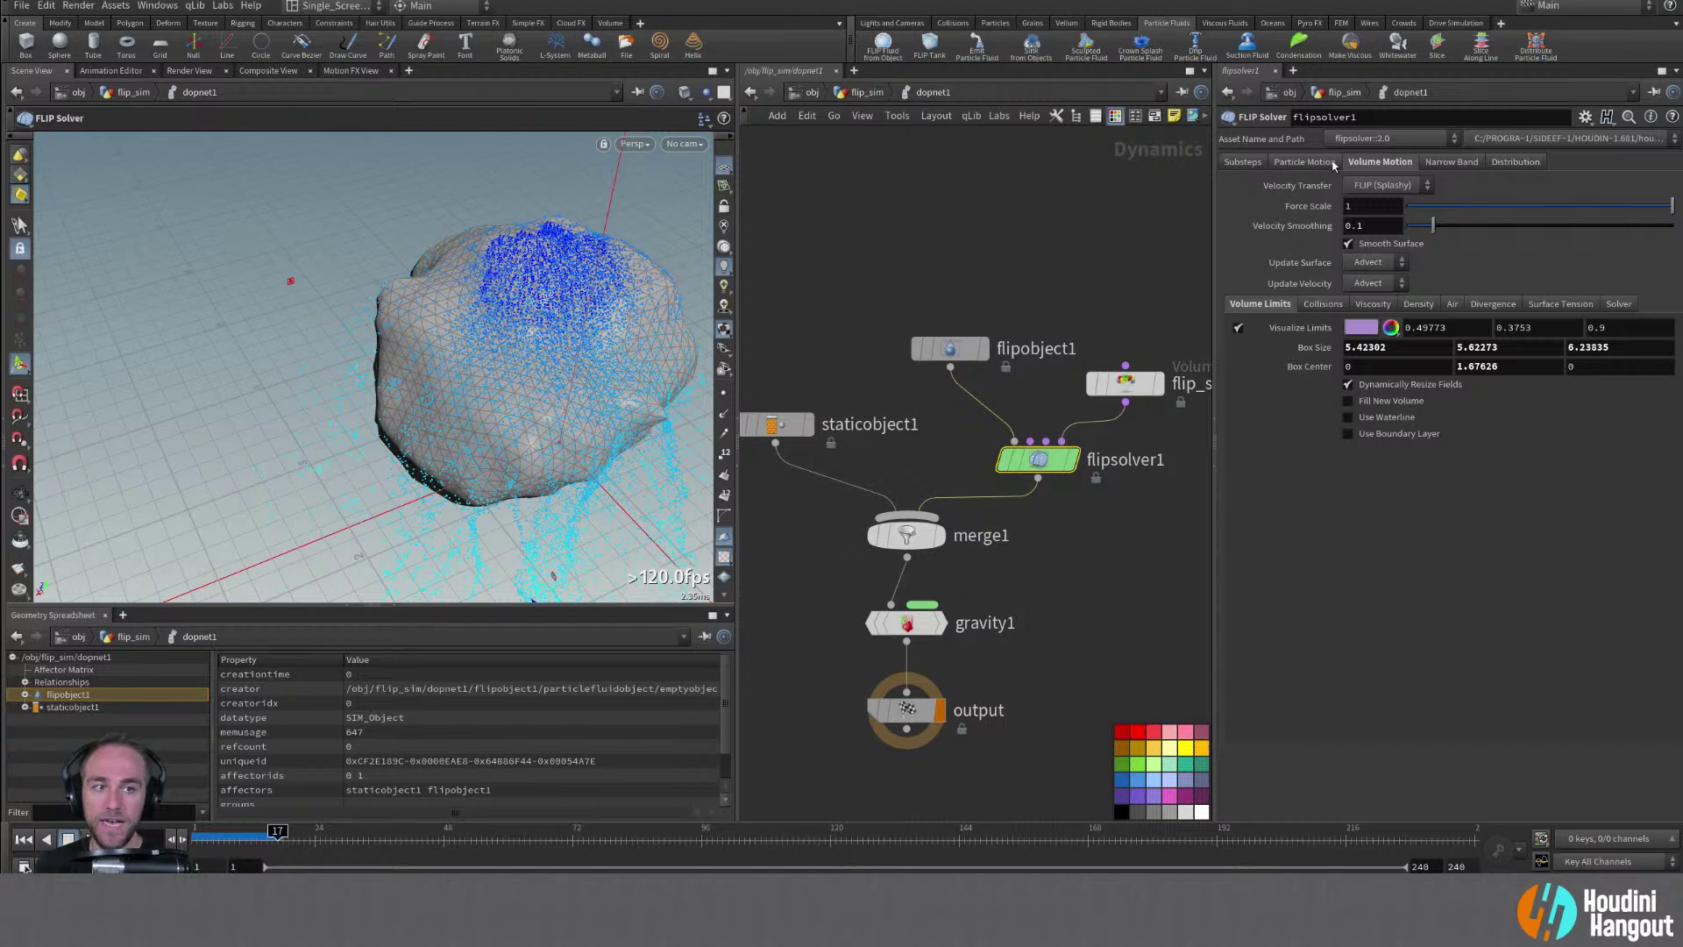
click(1451, 304)
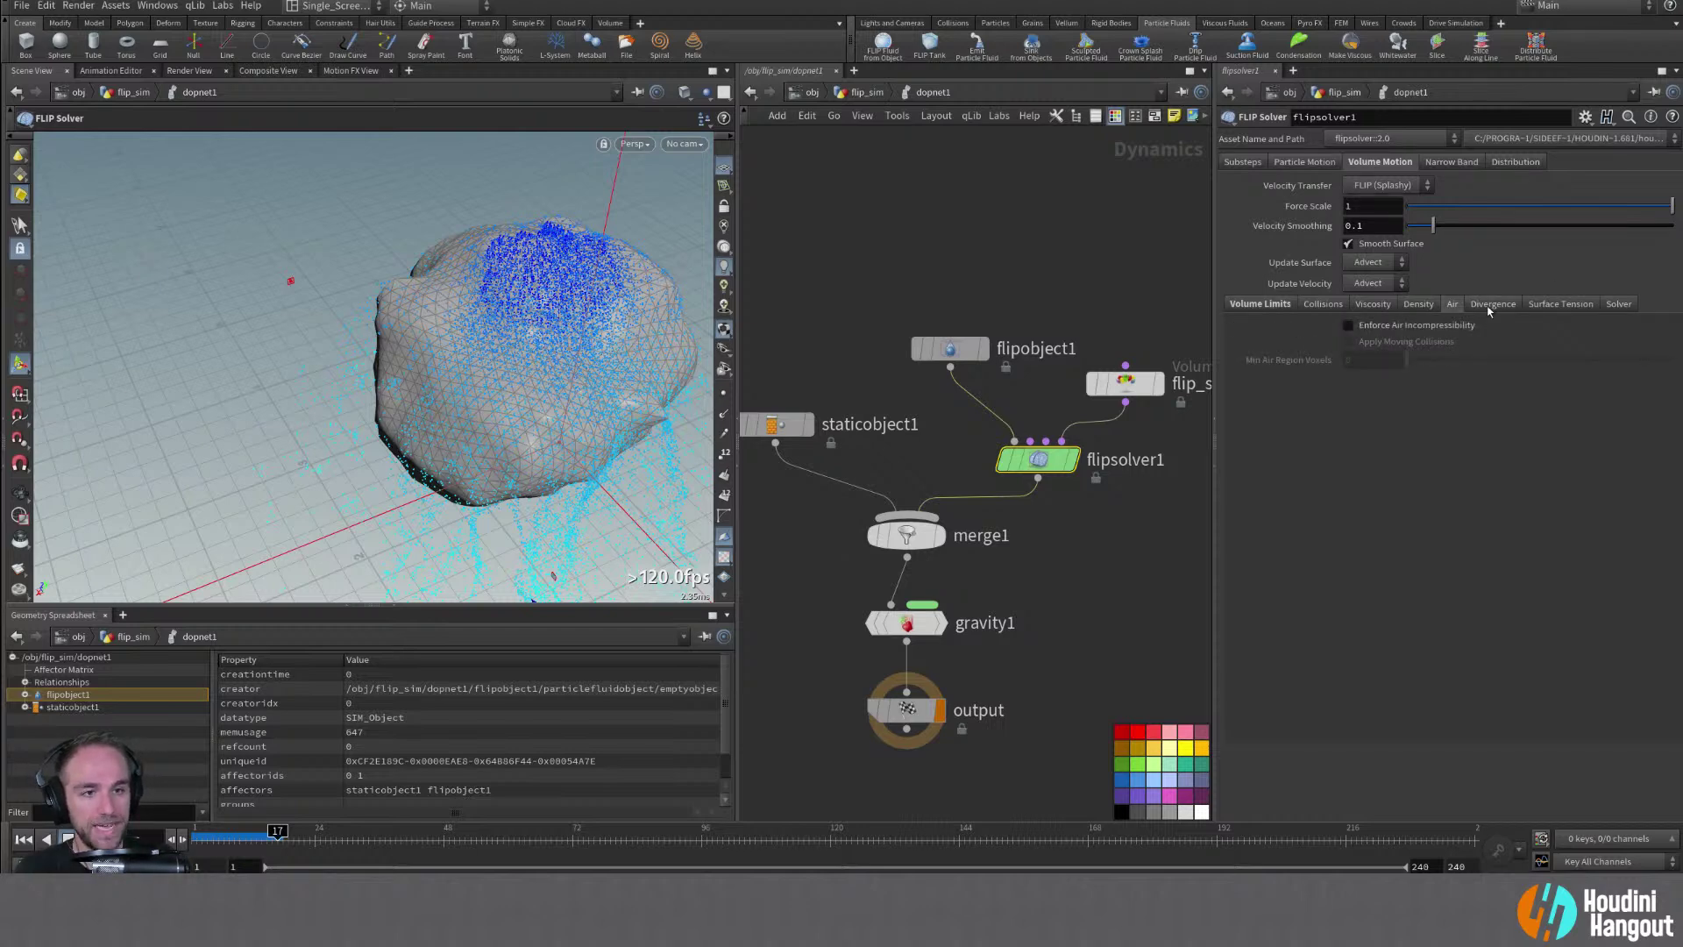
click(1237, 305)
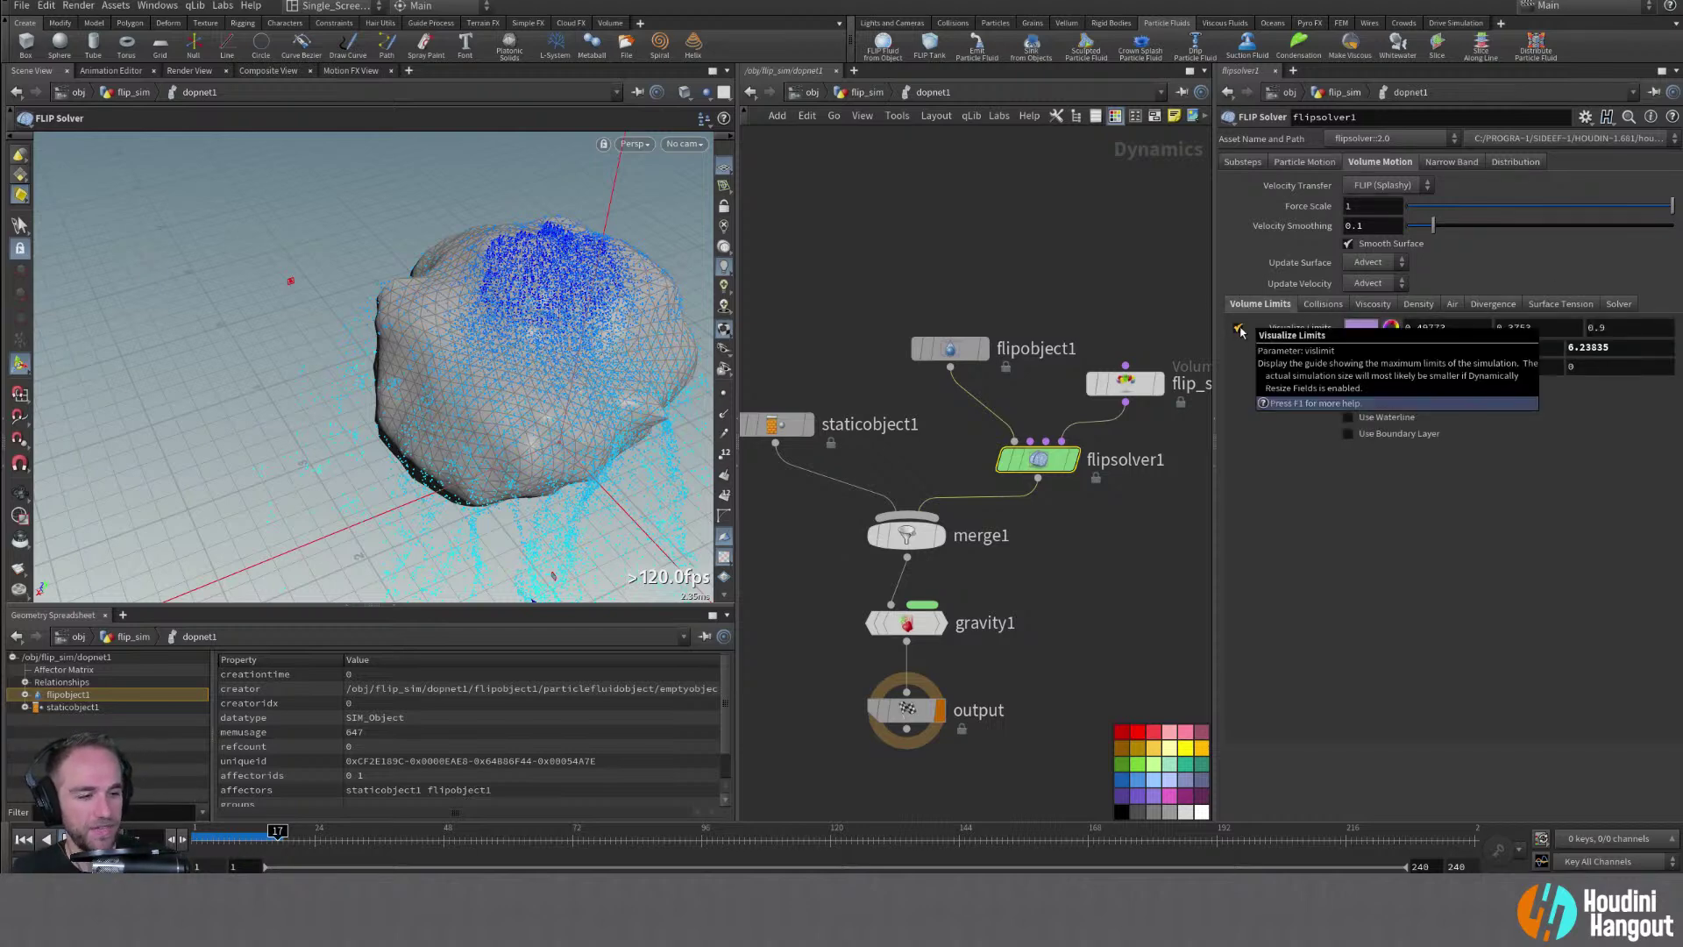
click(1305, 162)
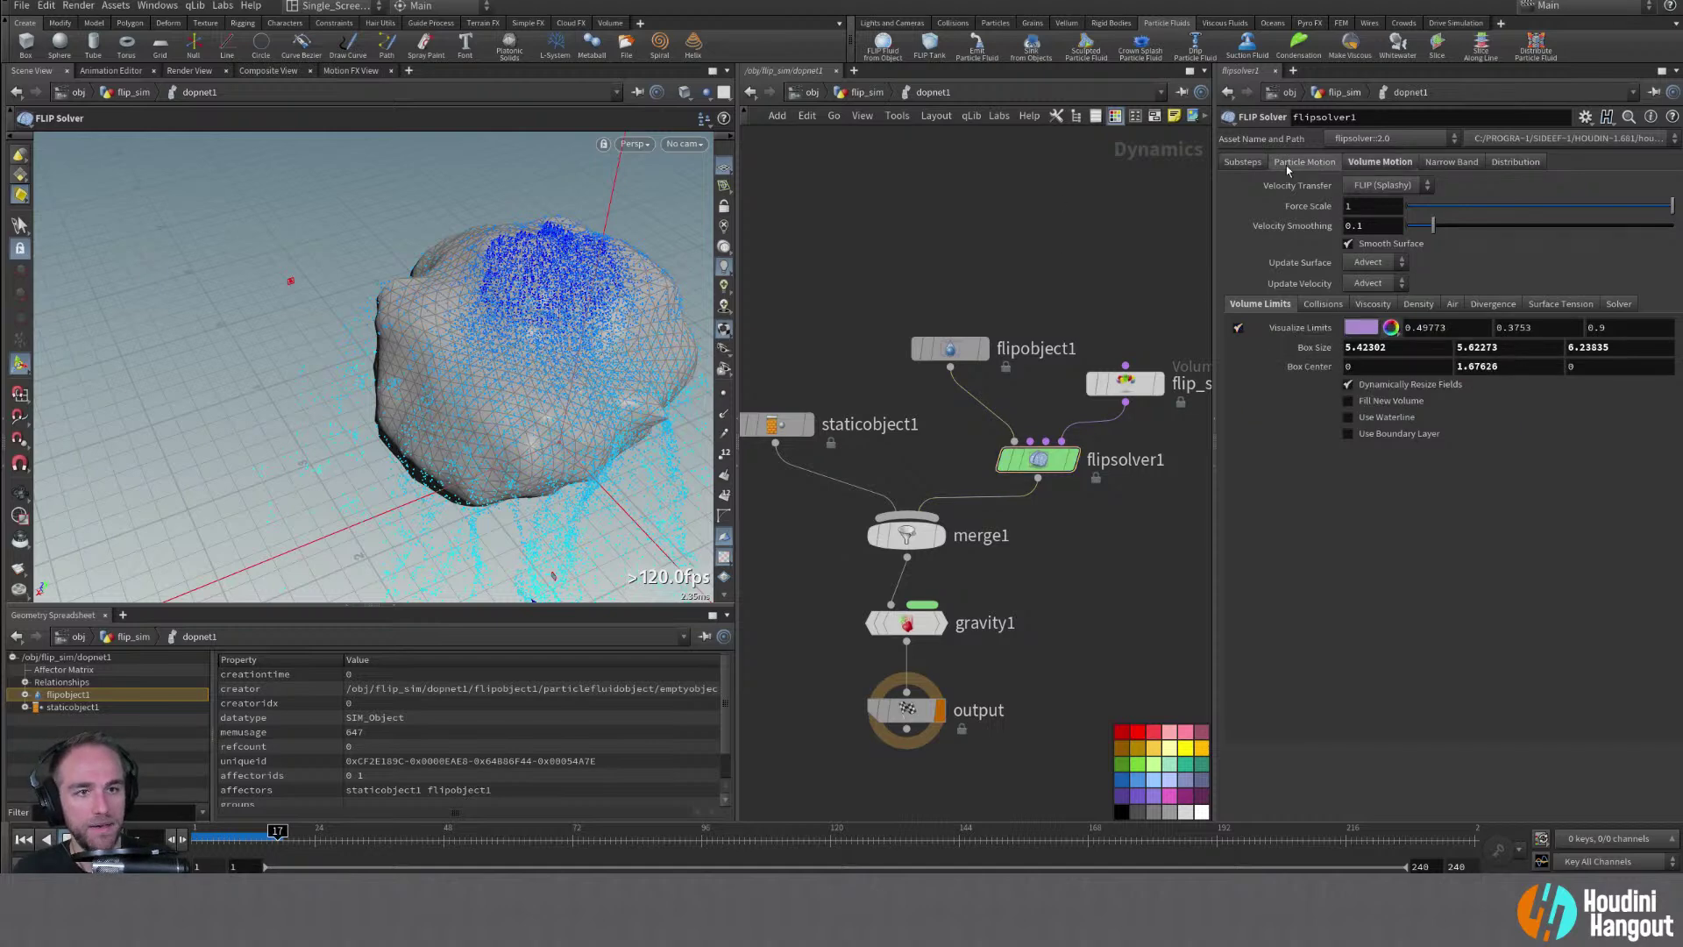
click(1267, 278)
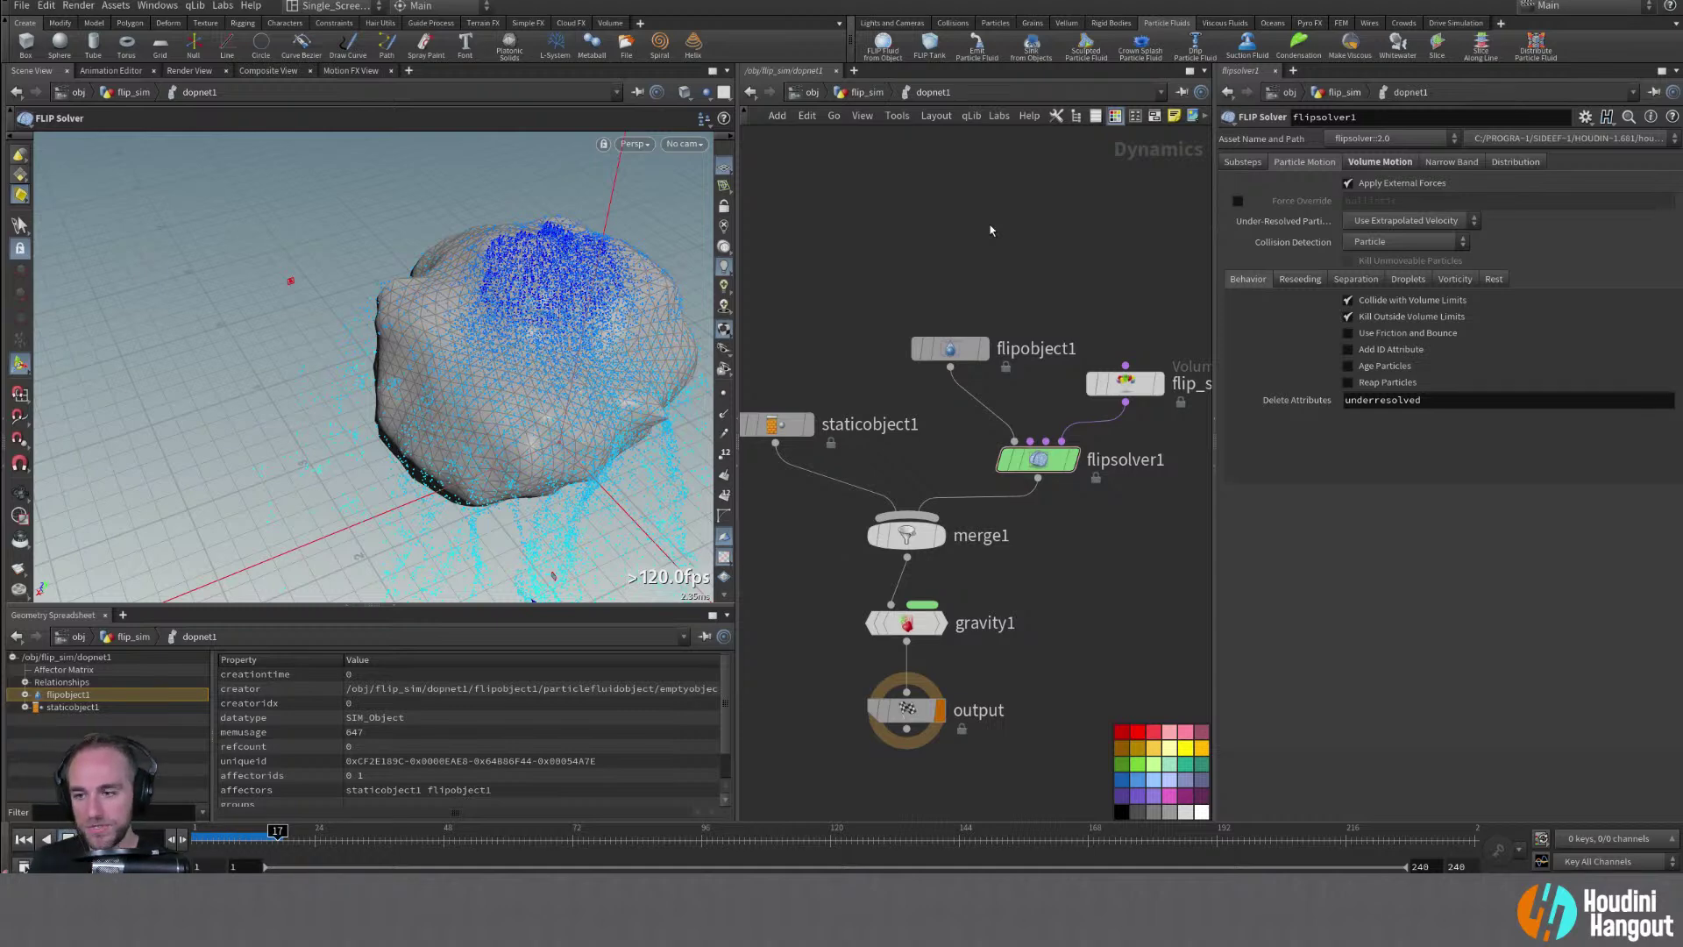
click(24, 839)
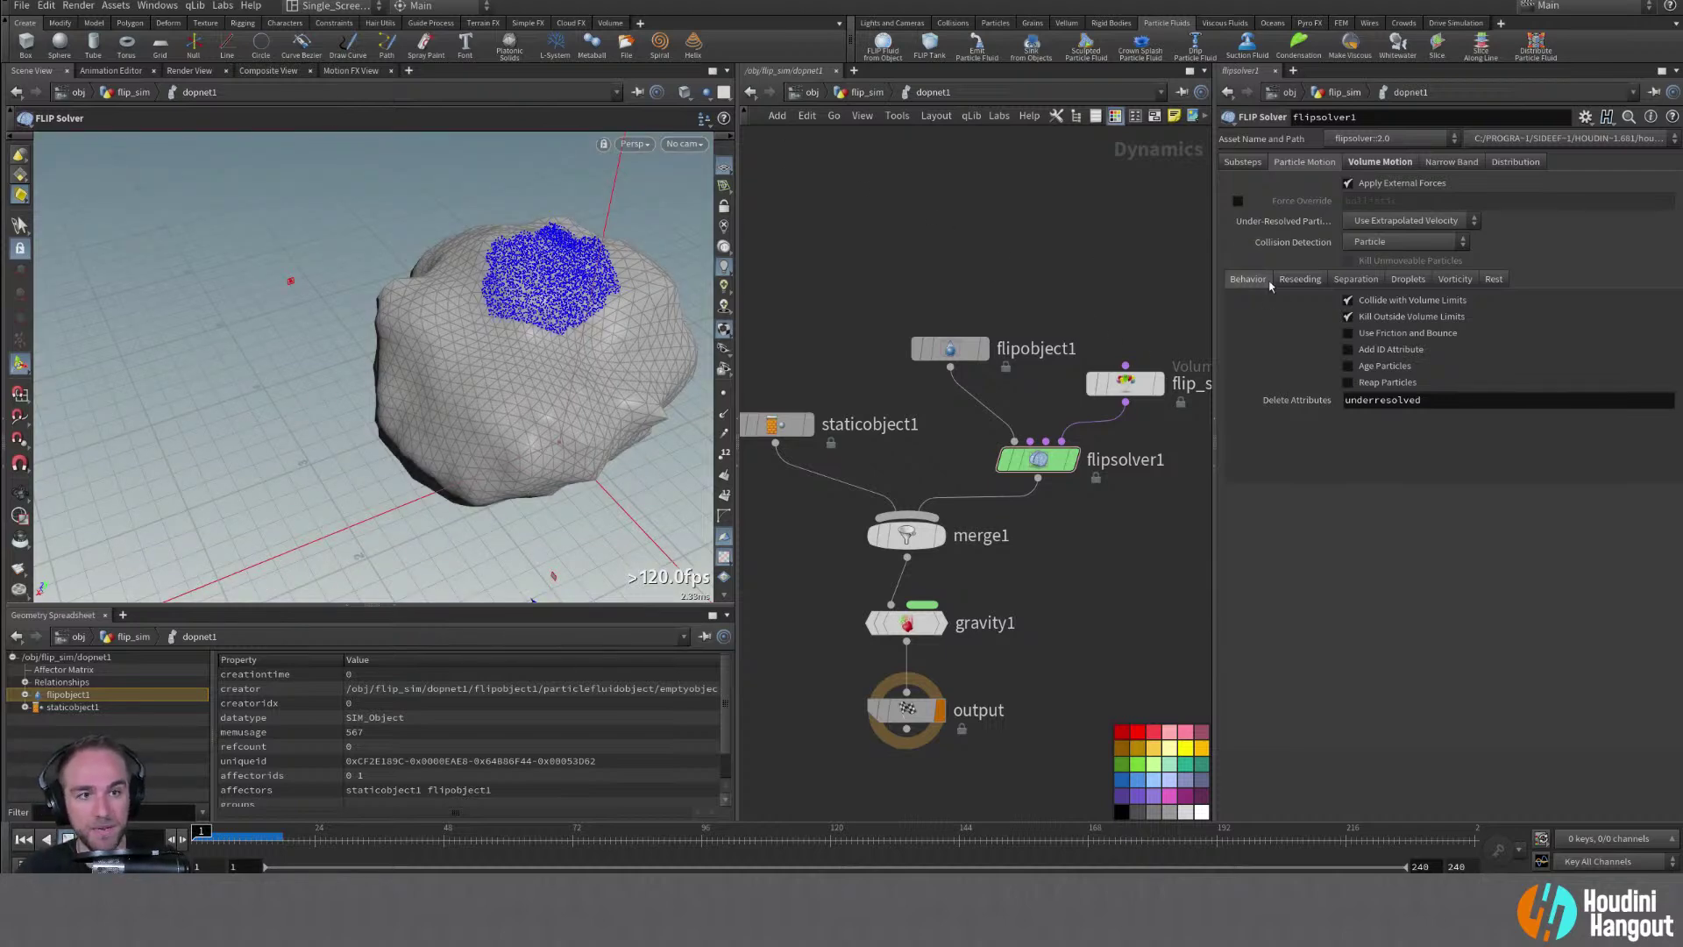
click(1402, 242)
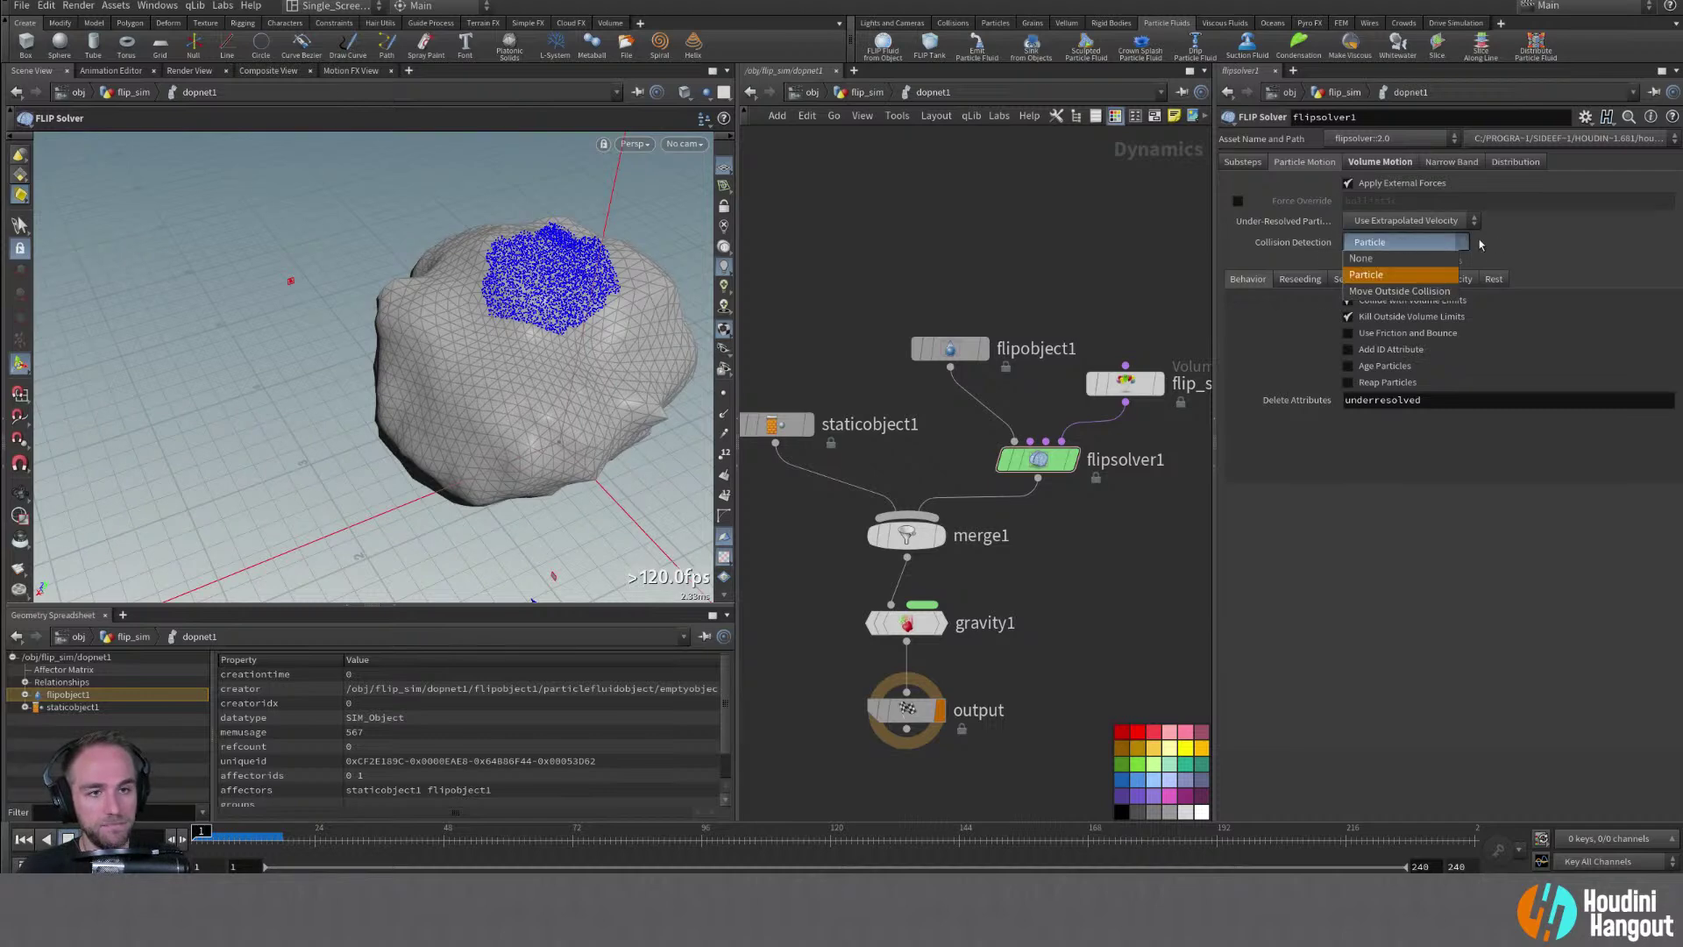
click(1526, 243)
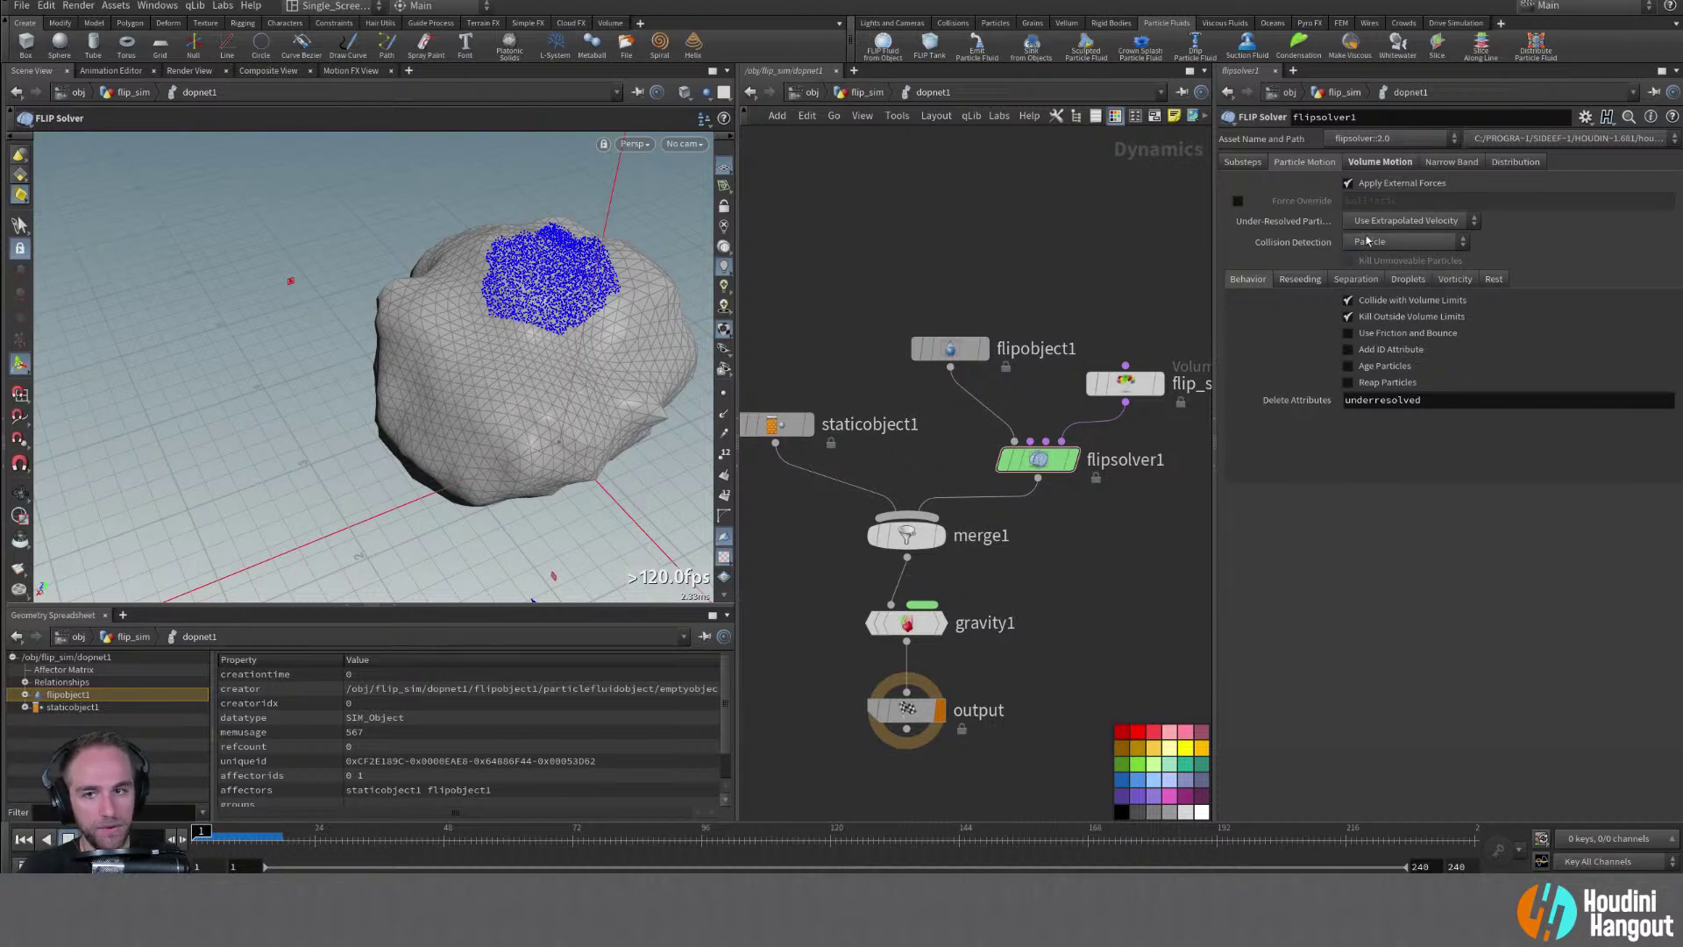
Check flipobject1's Initial Data settings for the Add Viscosity Attribute option
middle_drag(914, 244, 805, 198)
click(864, 301)
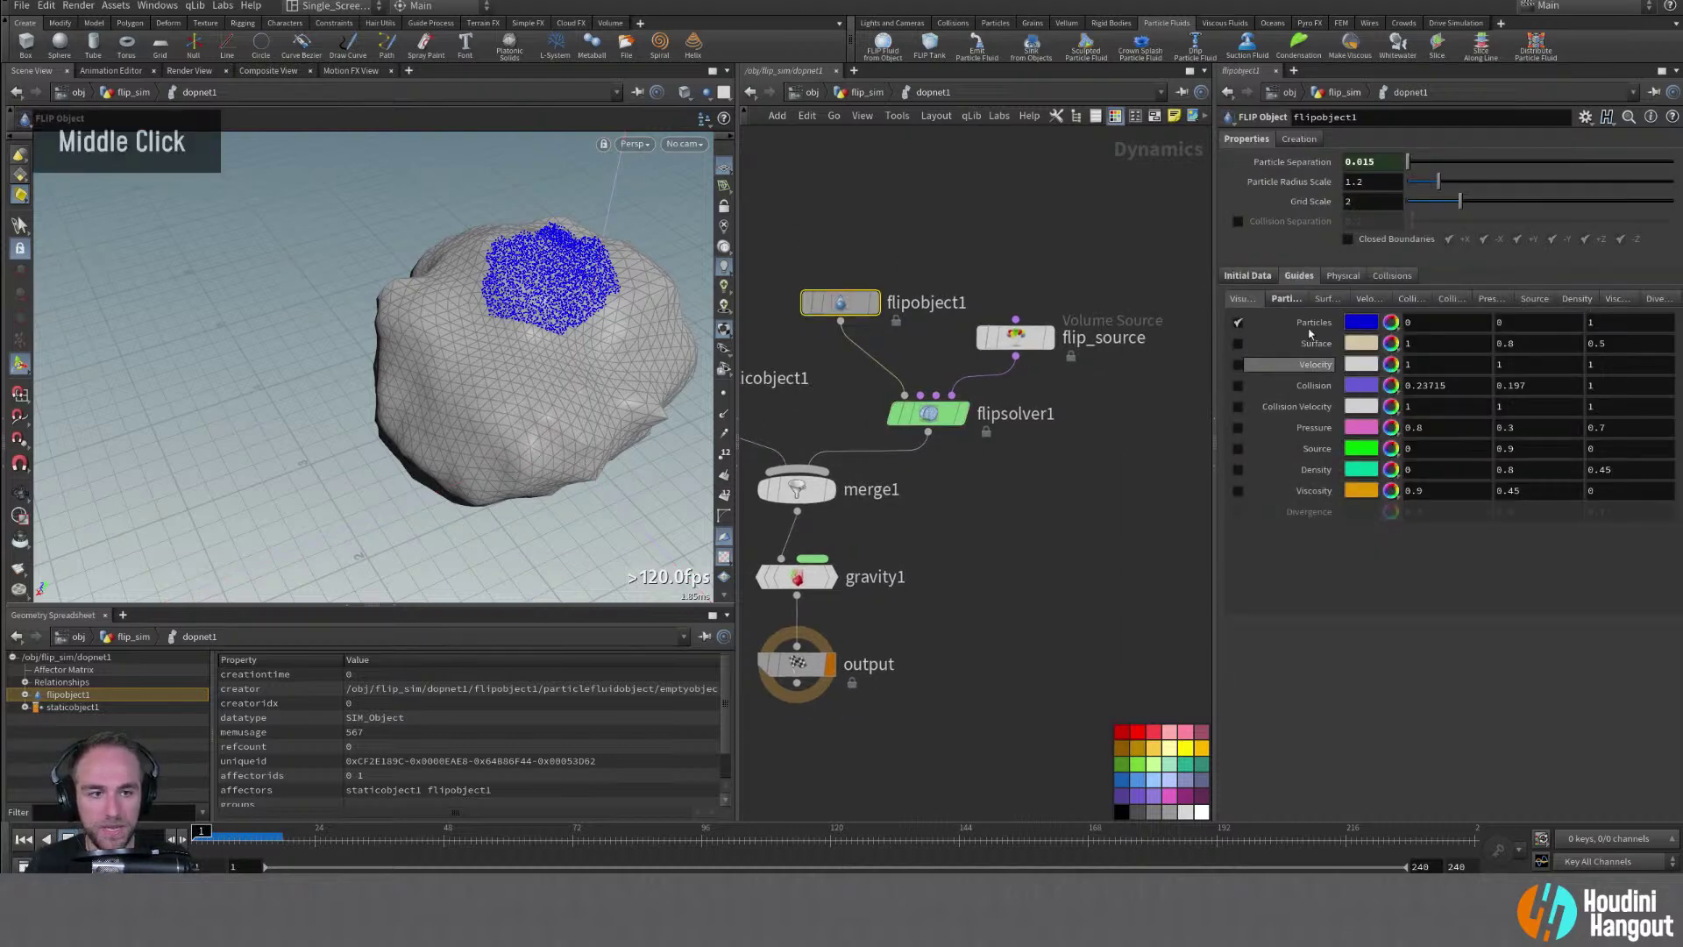
double_click(1258, 275)
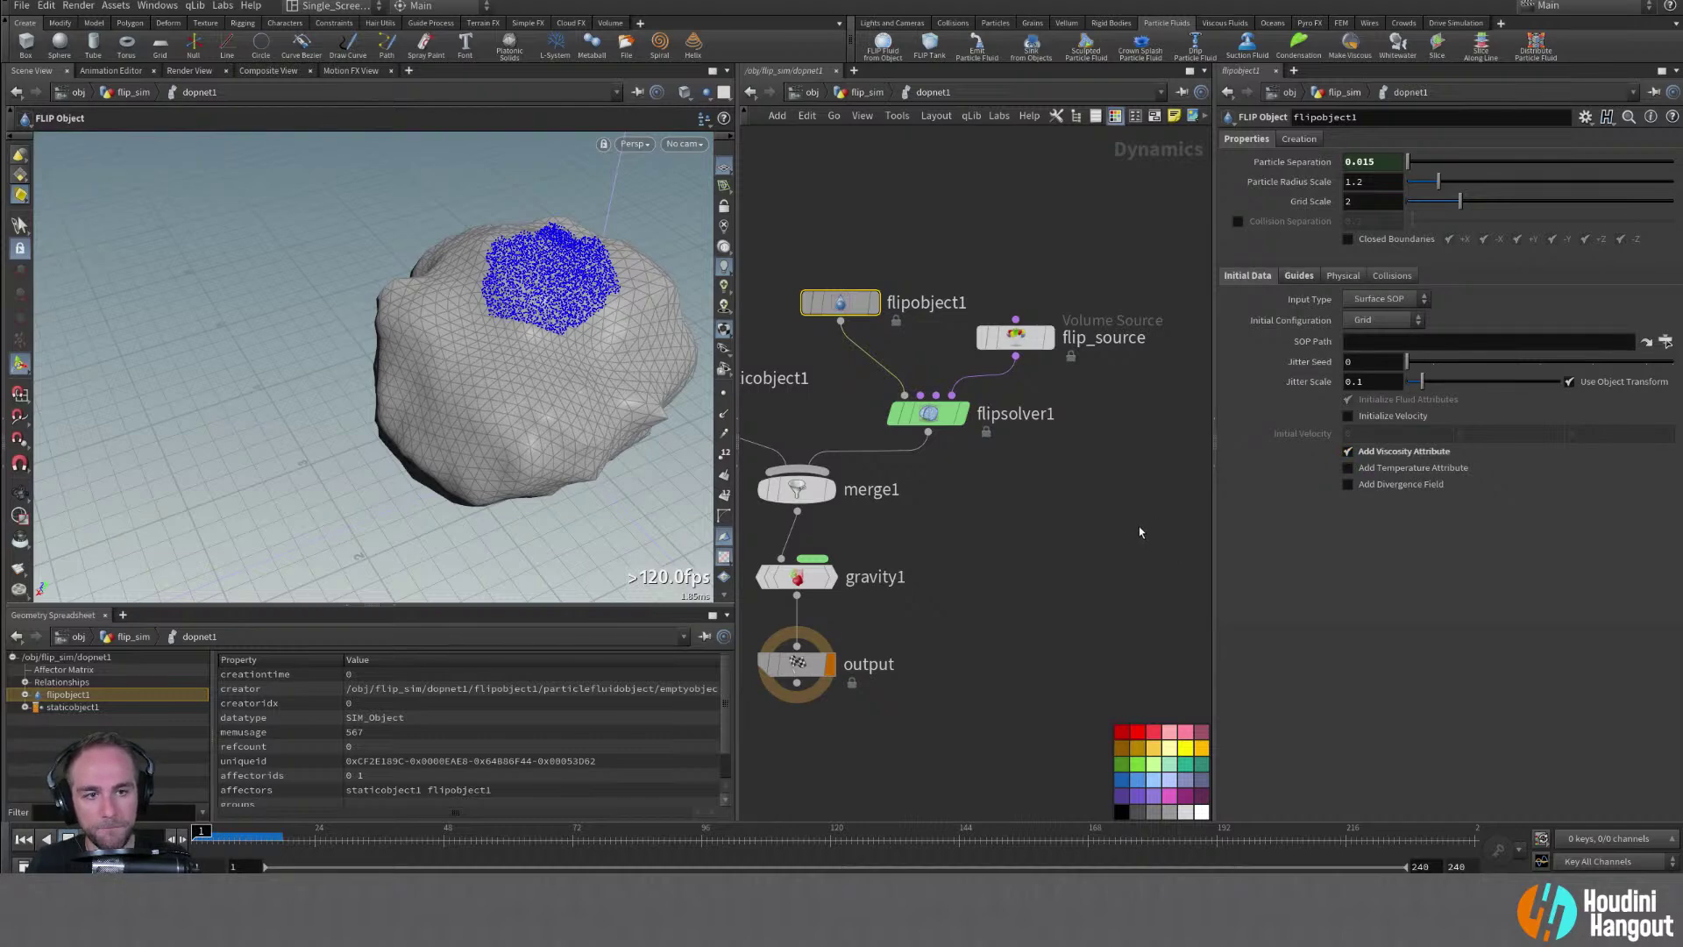
In flipsolver1's viscosity settings, turn on Enable Viscosity, Solve Viscosity with Adaptivity and Slip on Collision
click(927, 413)
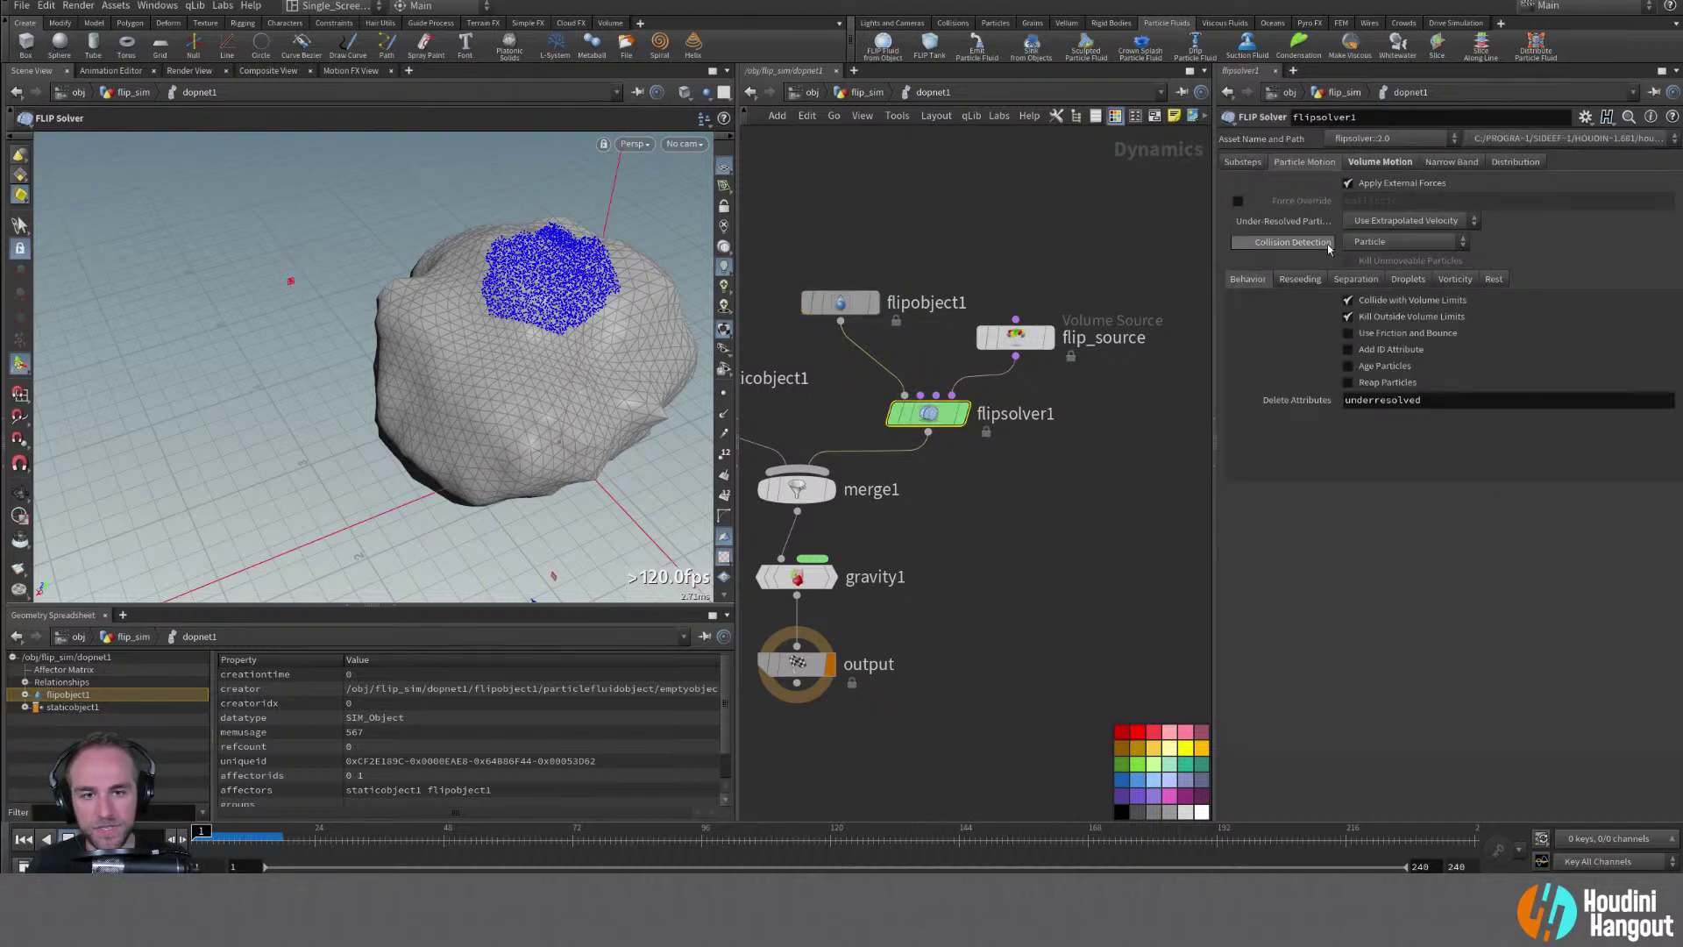
click(1372, 163)
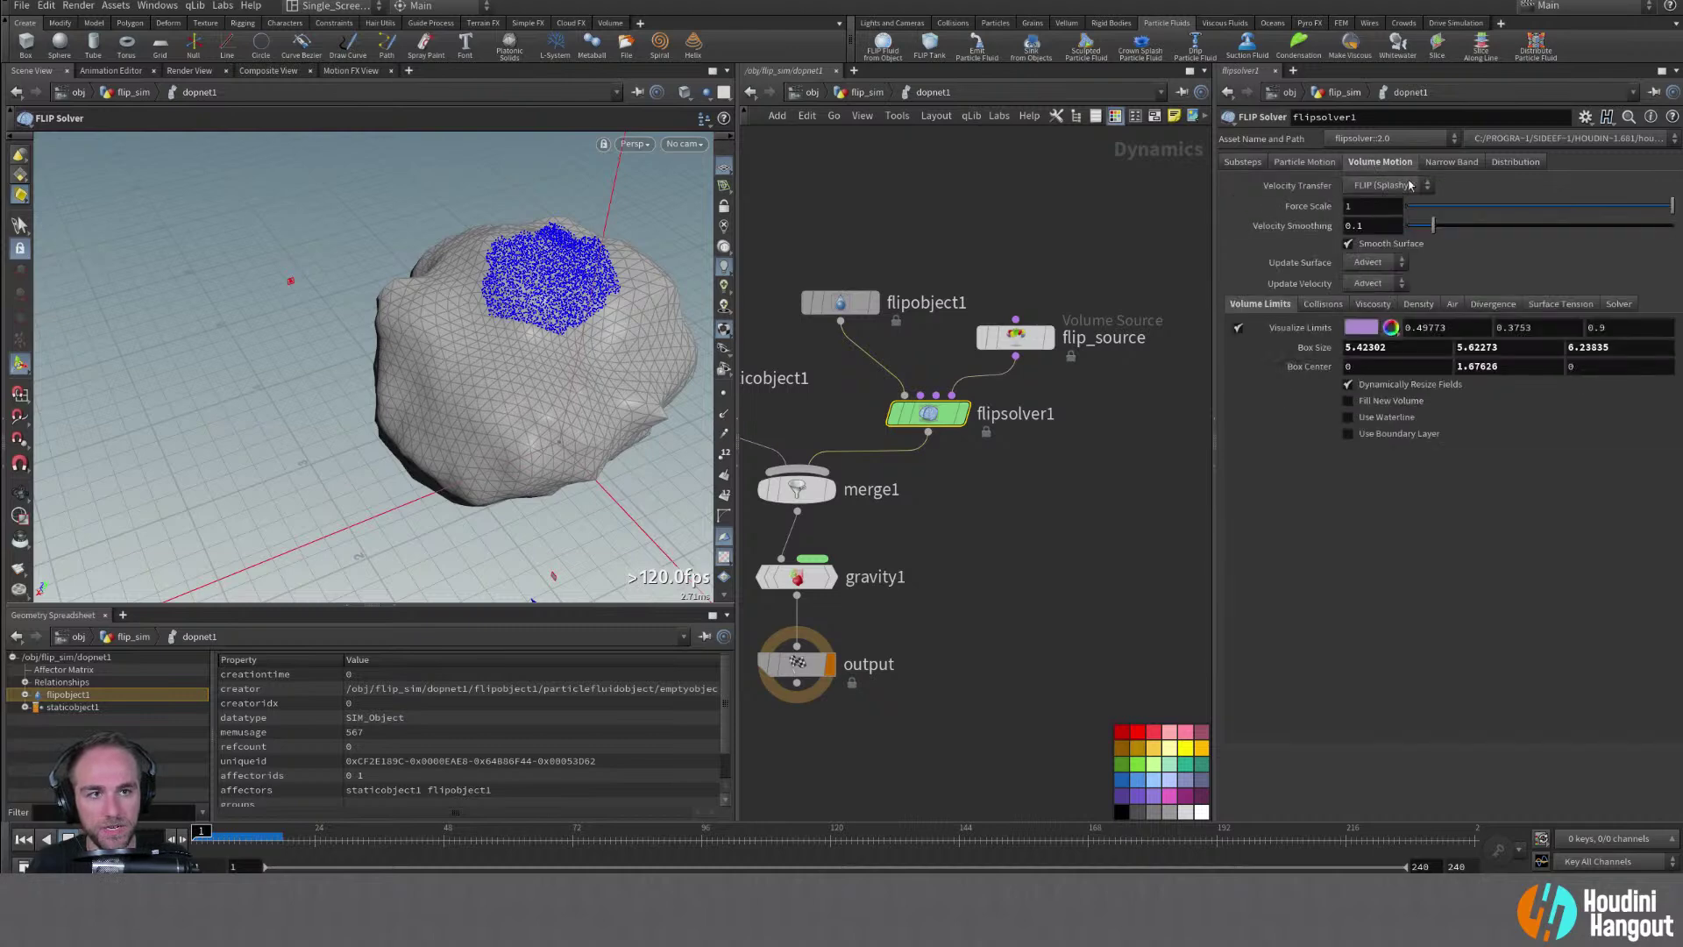
click(1370, 304)
click(1350, 326)
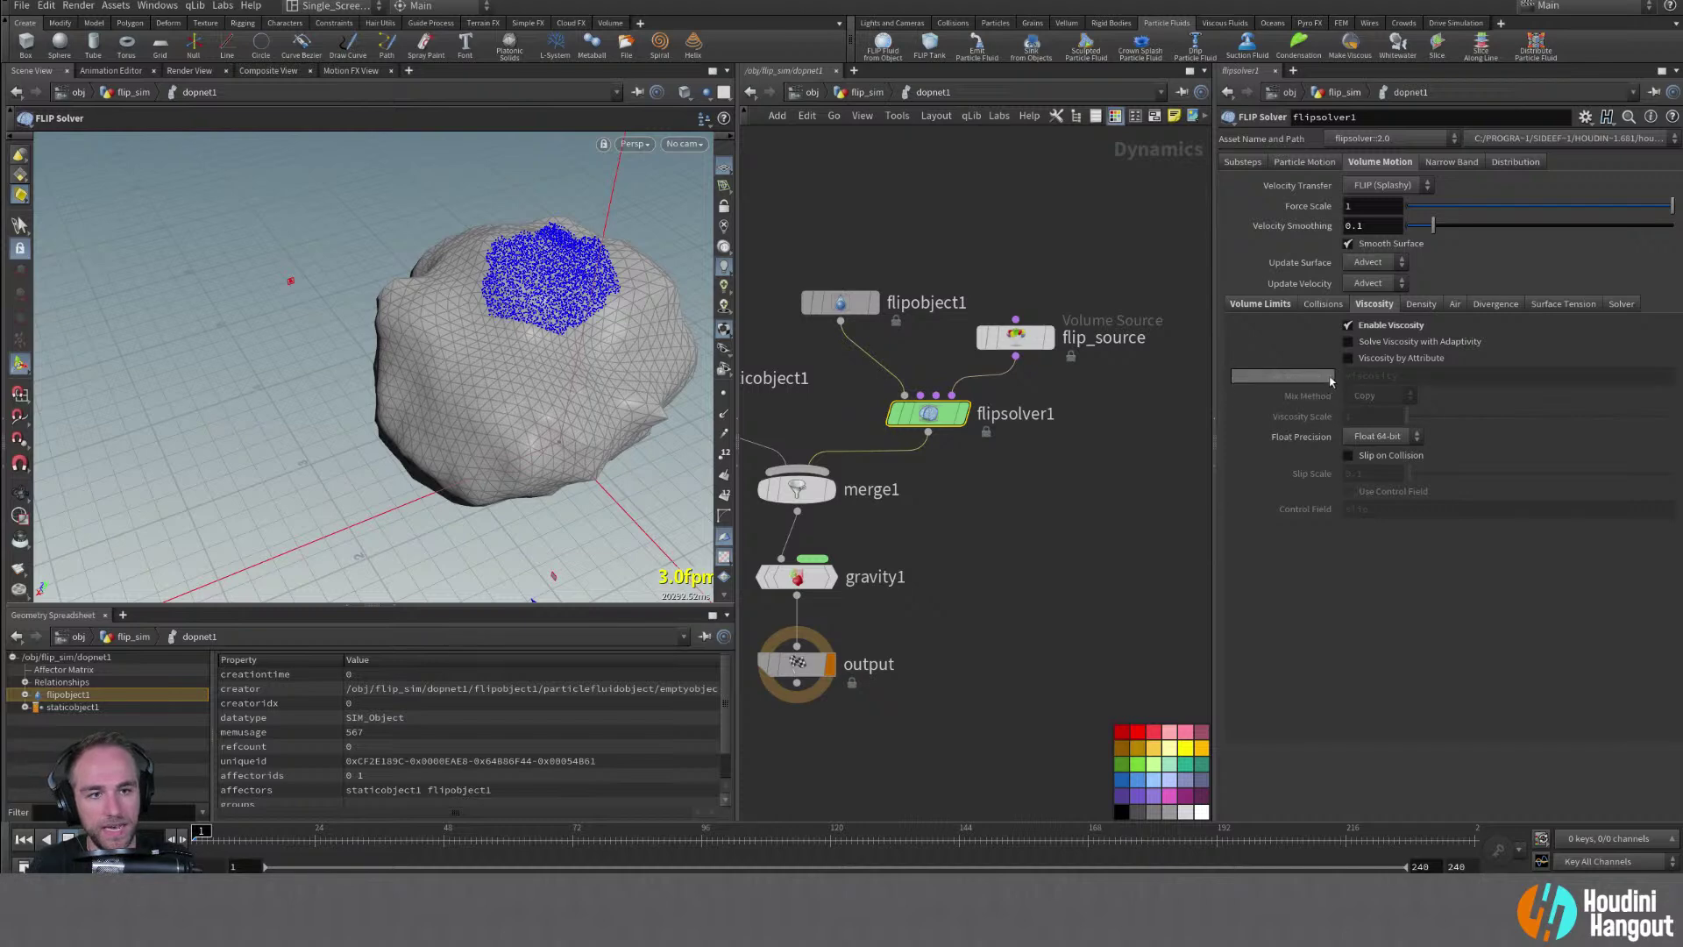
click(1348, 341)
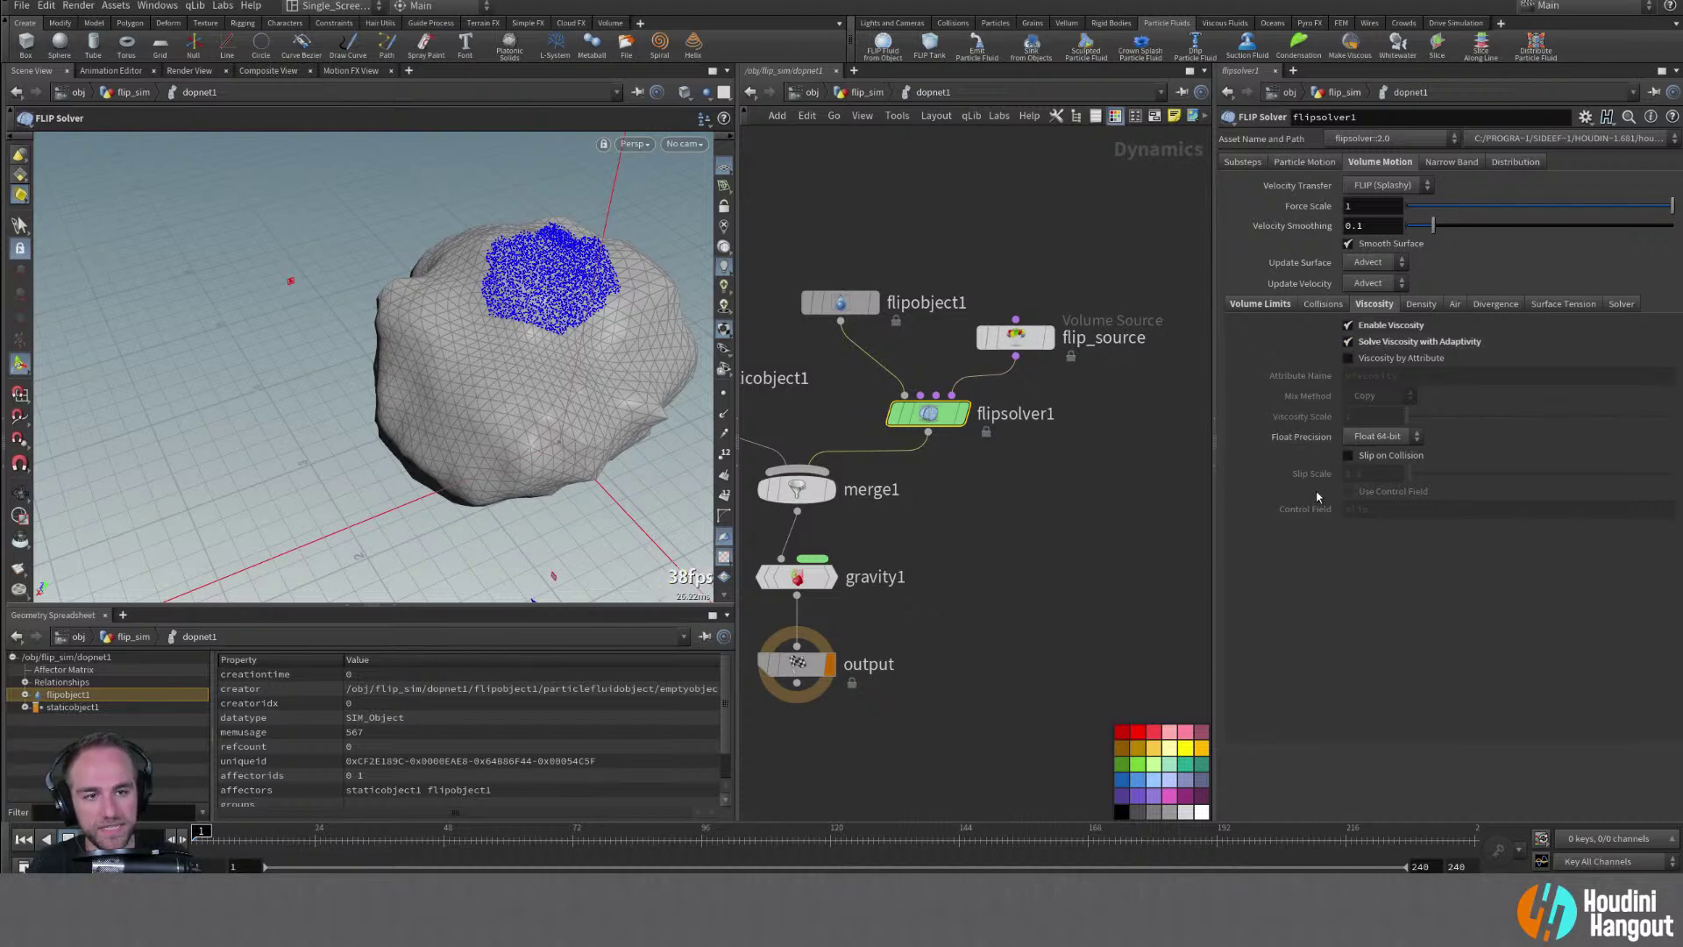
click(1348, 455)
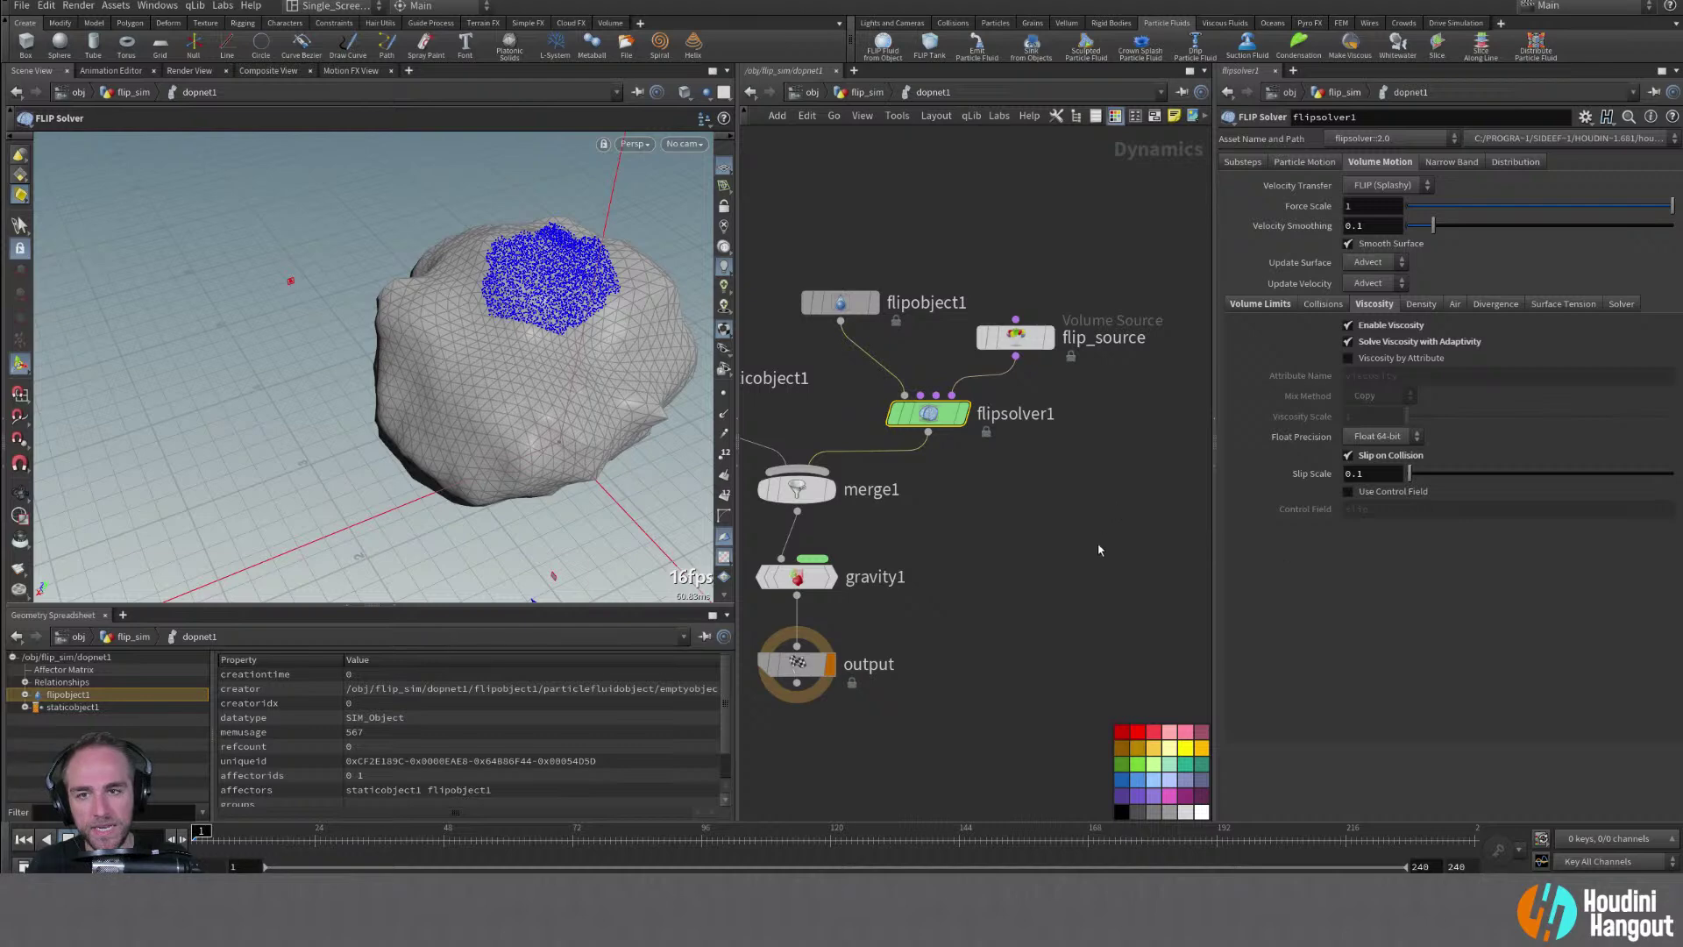
Set flipobject1's physical Viscosity to 100
click(840, 303)
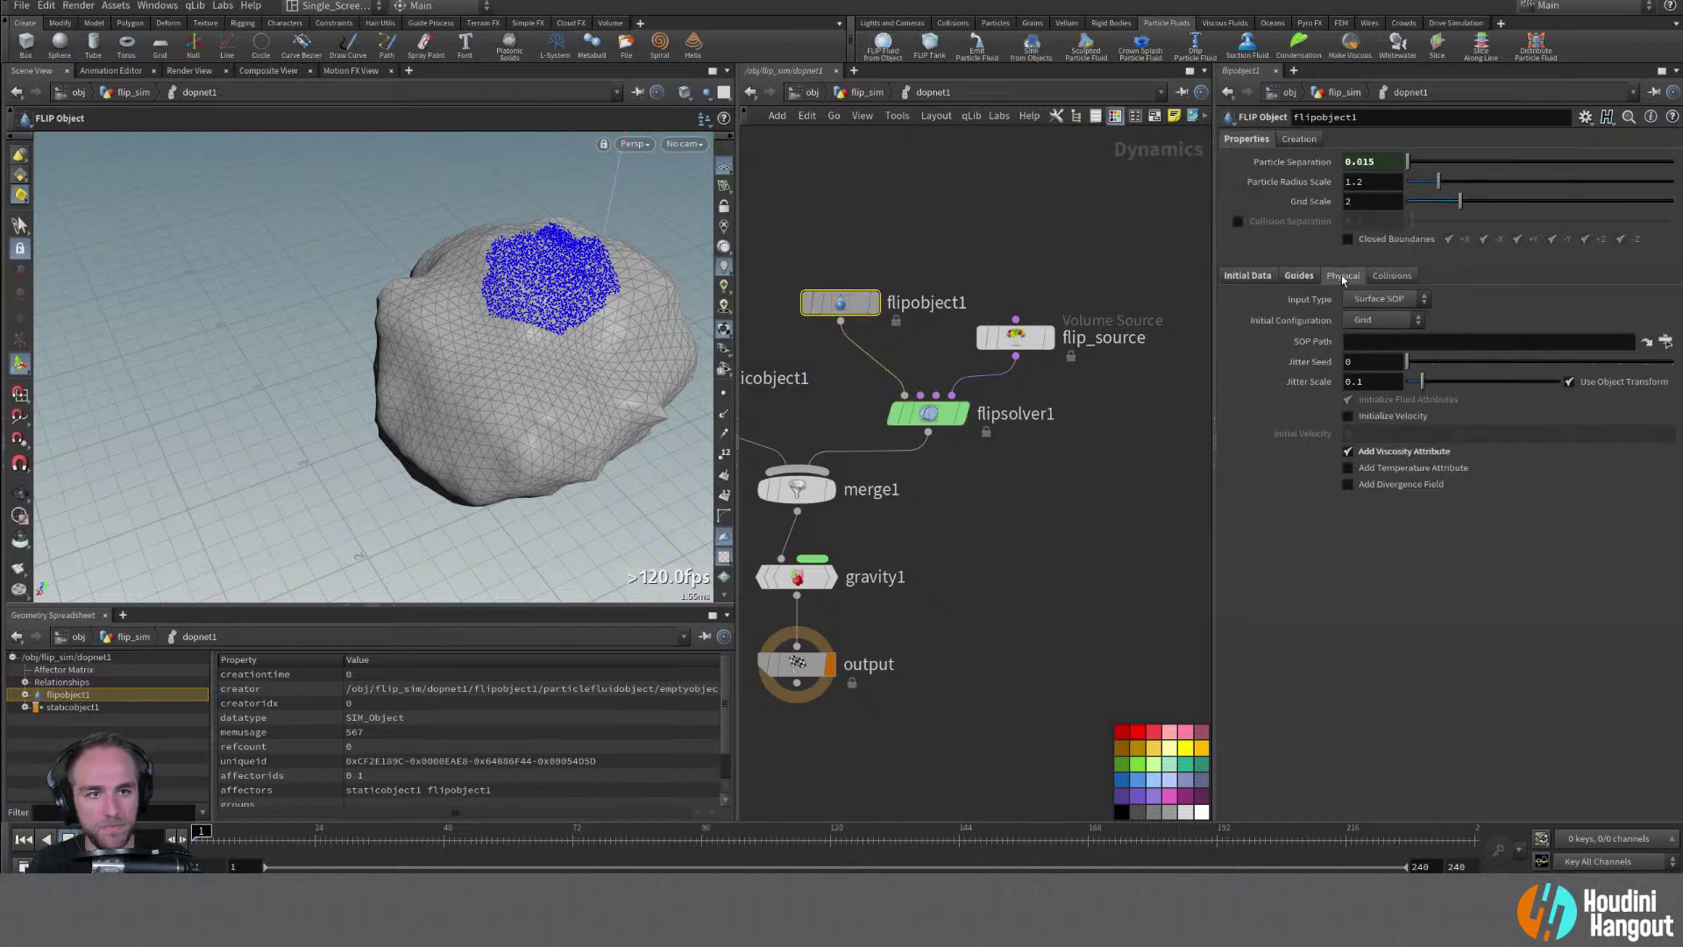
click(1343, 277)
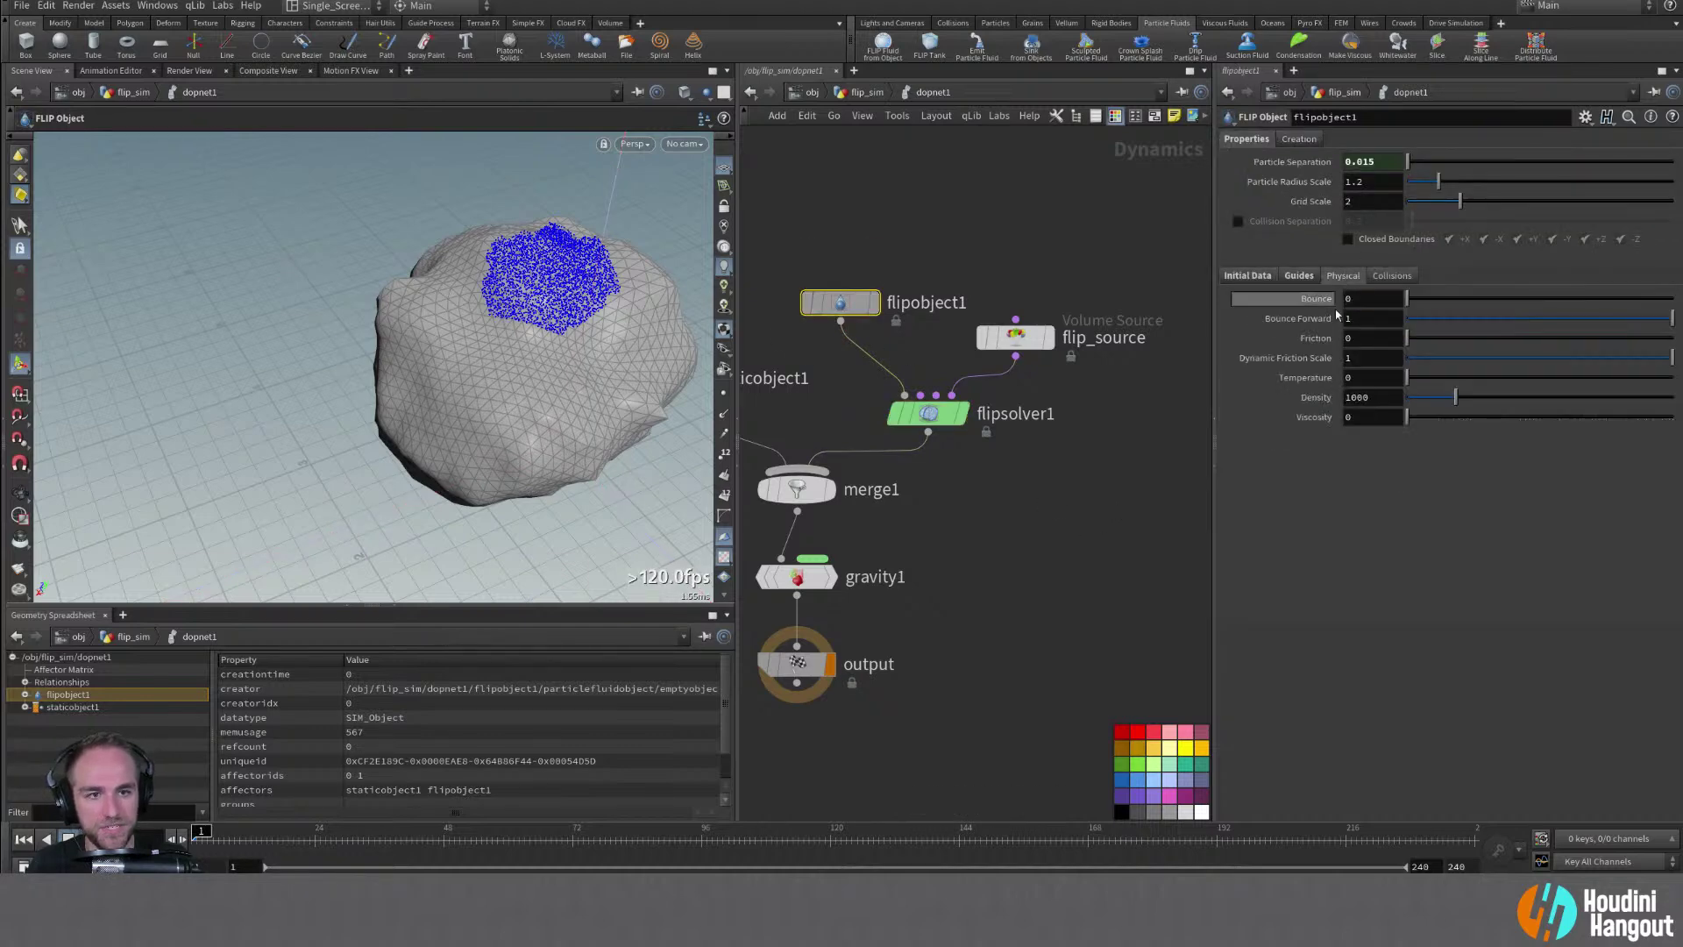
double_click(1359, 417)
text(100)
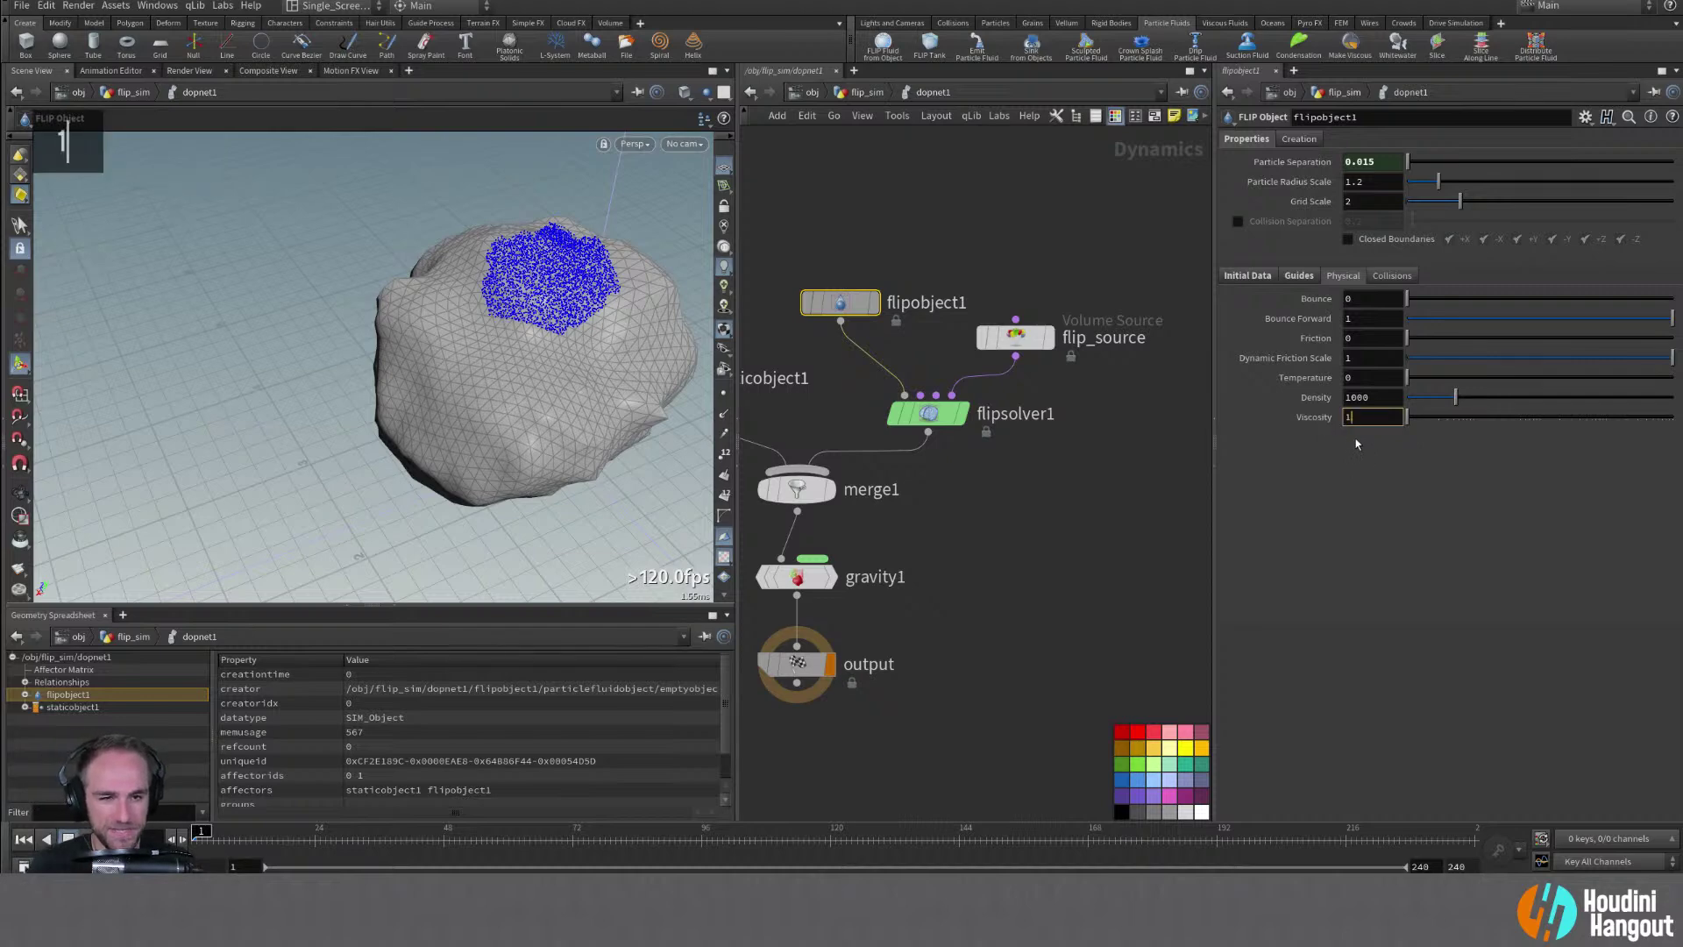
key(Return)
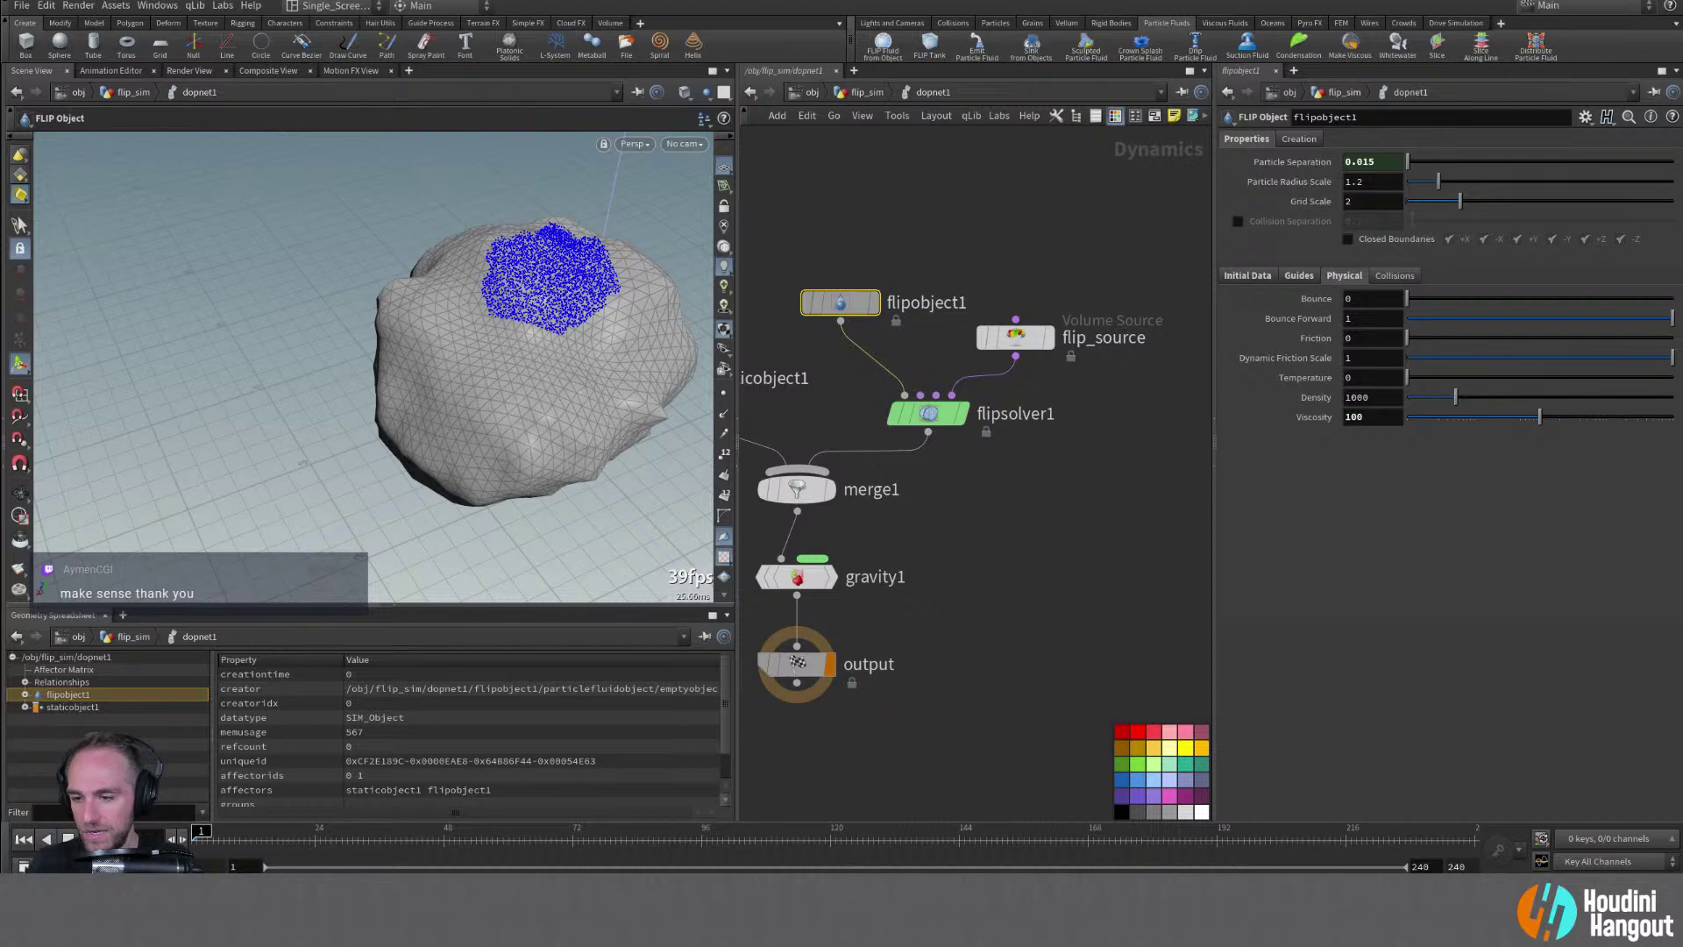
Play the simulation to frame 121 and examine how the viscous particles spread over the upper rock
alt+right_drag(574, 316, 596, 311)
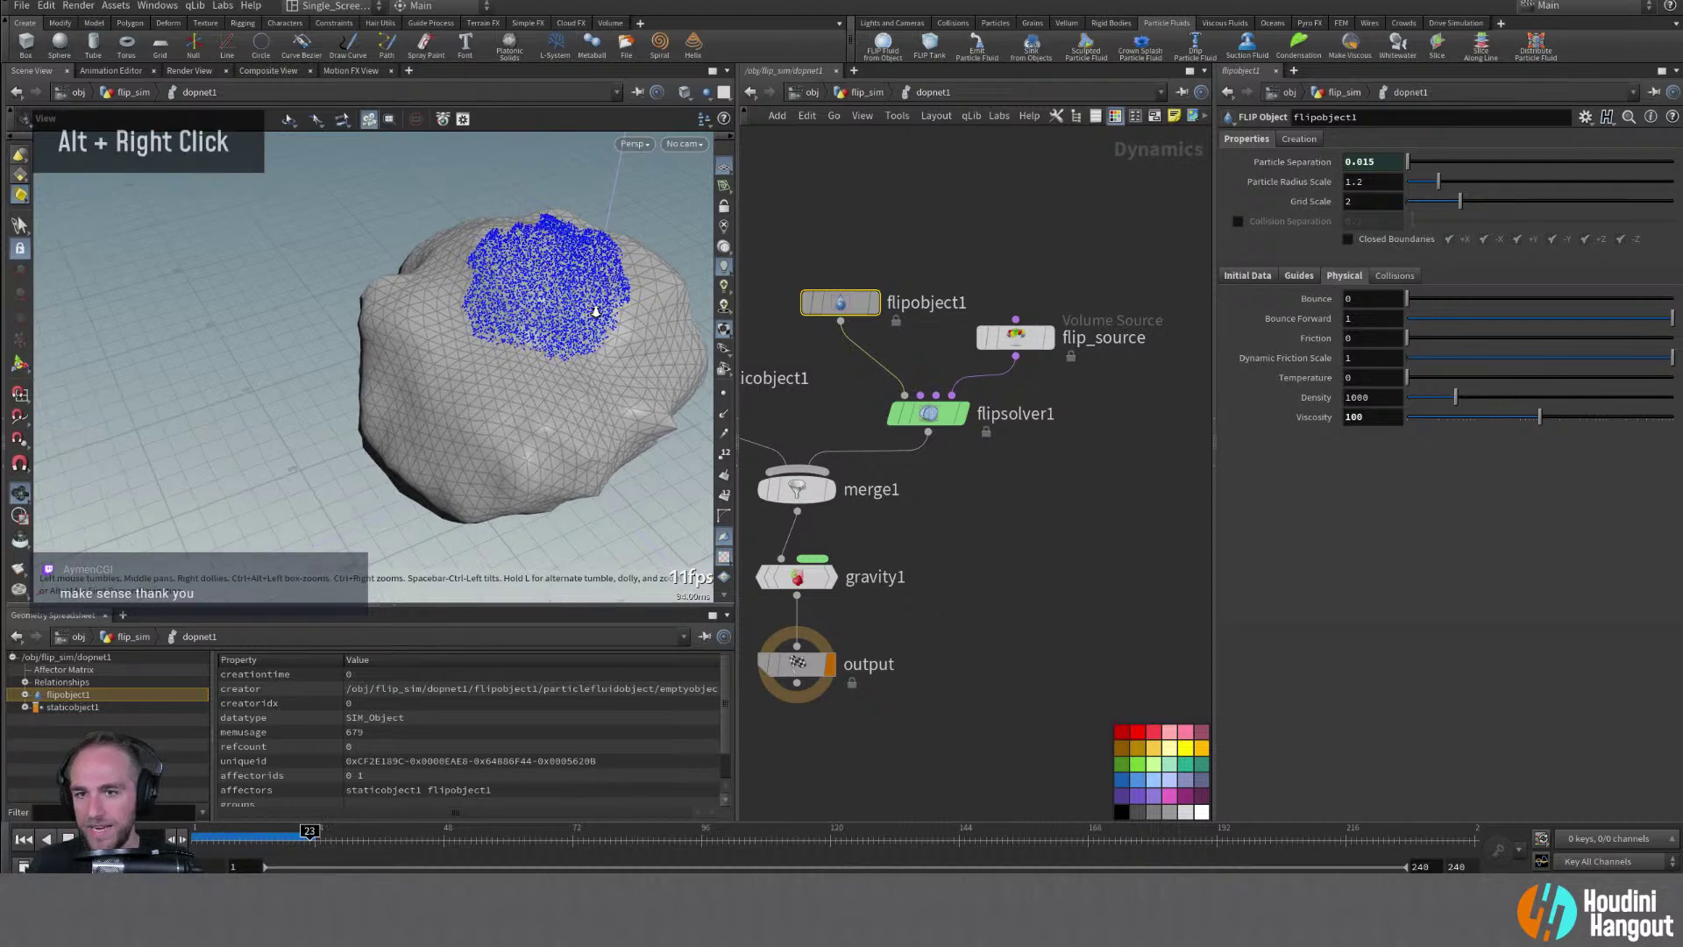
alt+drag(596, 311, 534, 314)
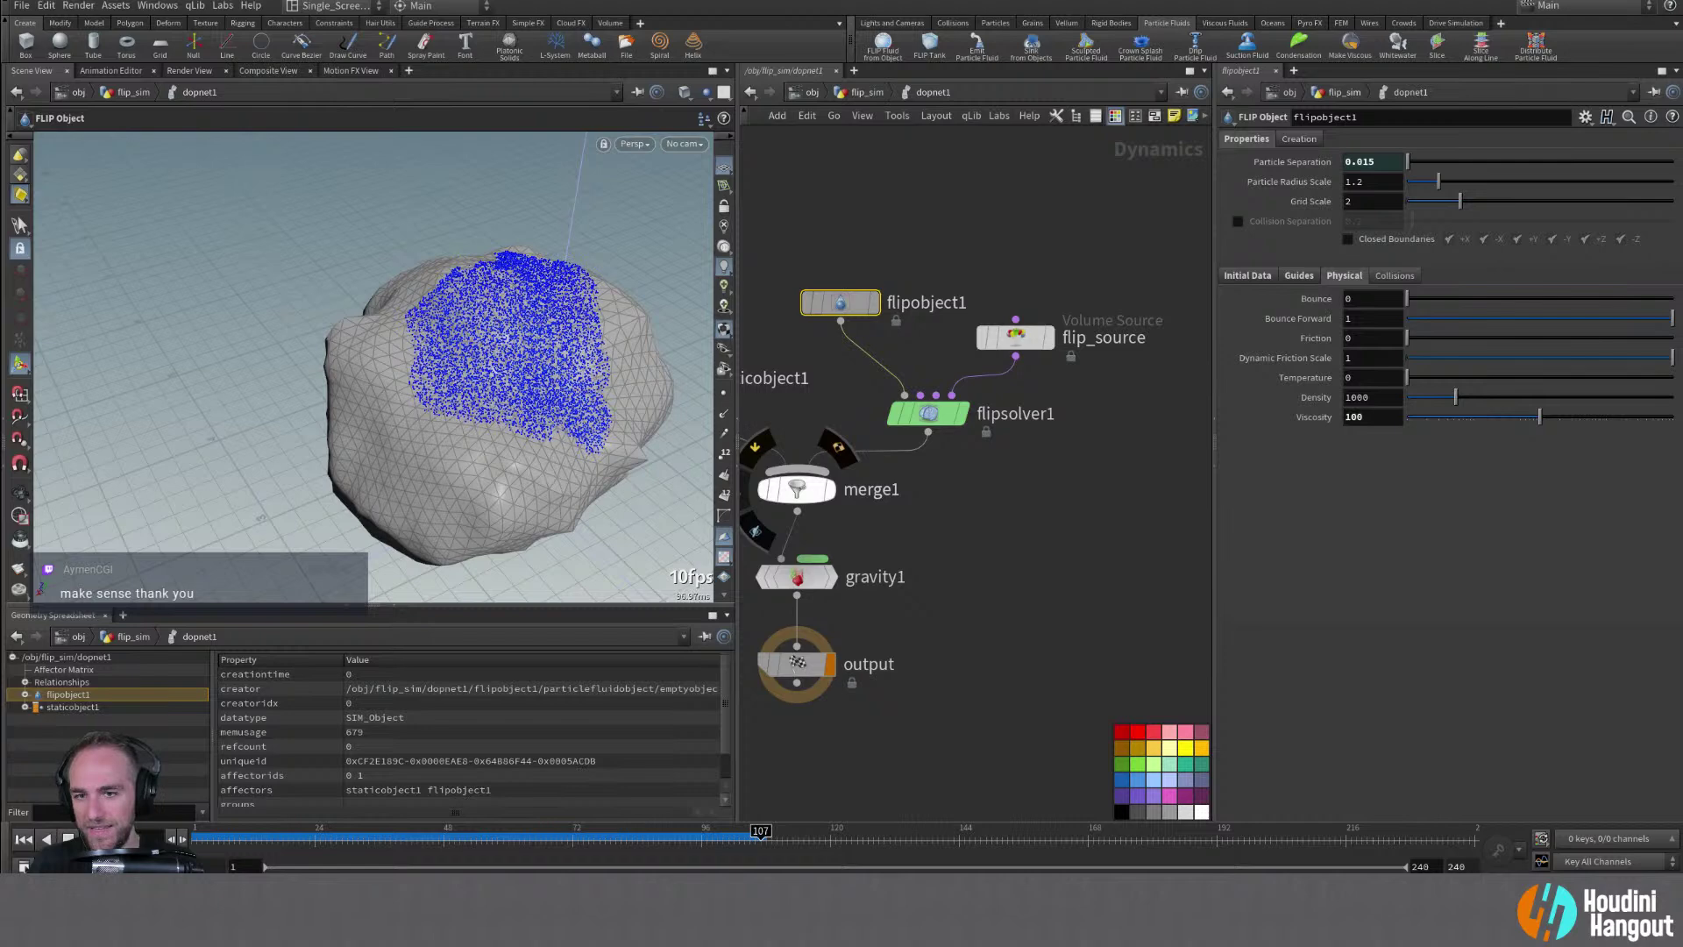
alt+right_drag(513, 377, 482, 372)
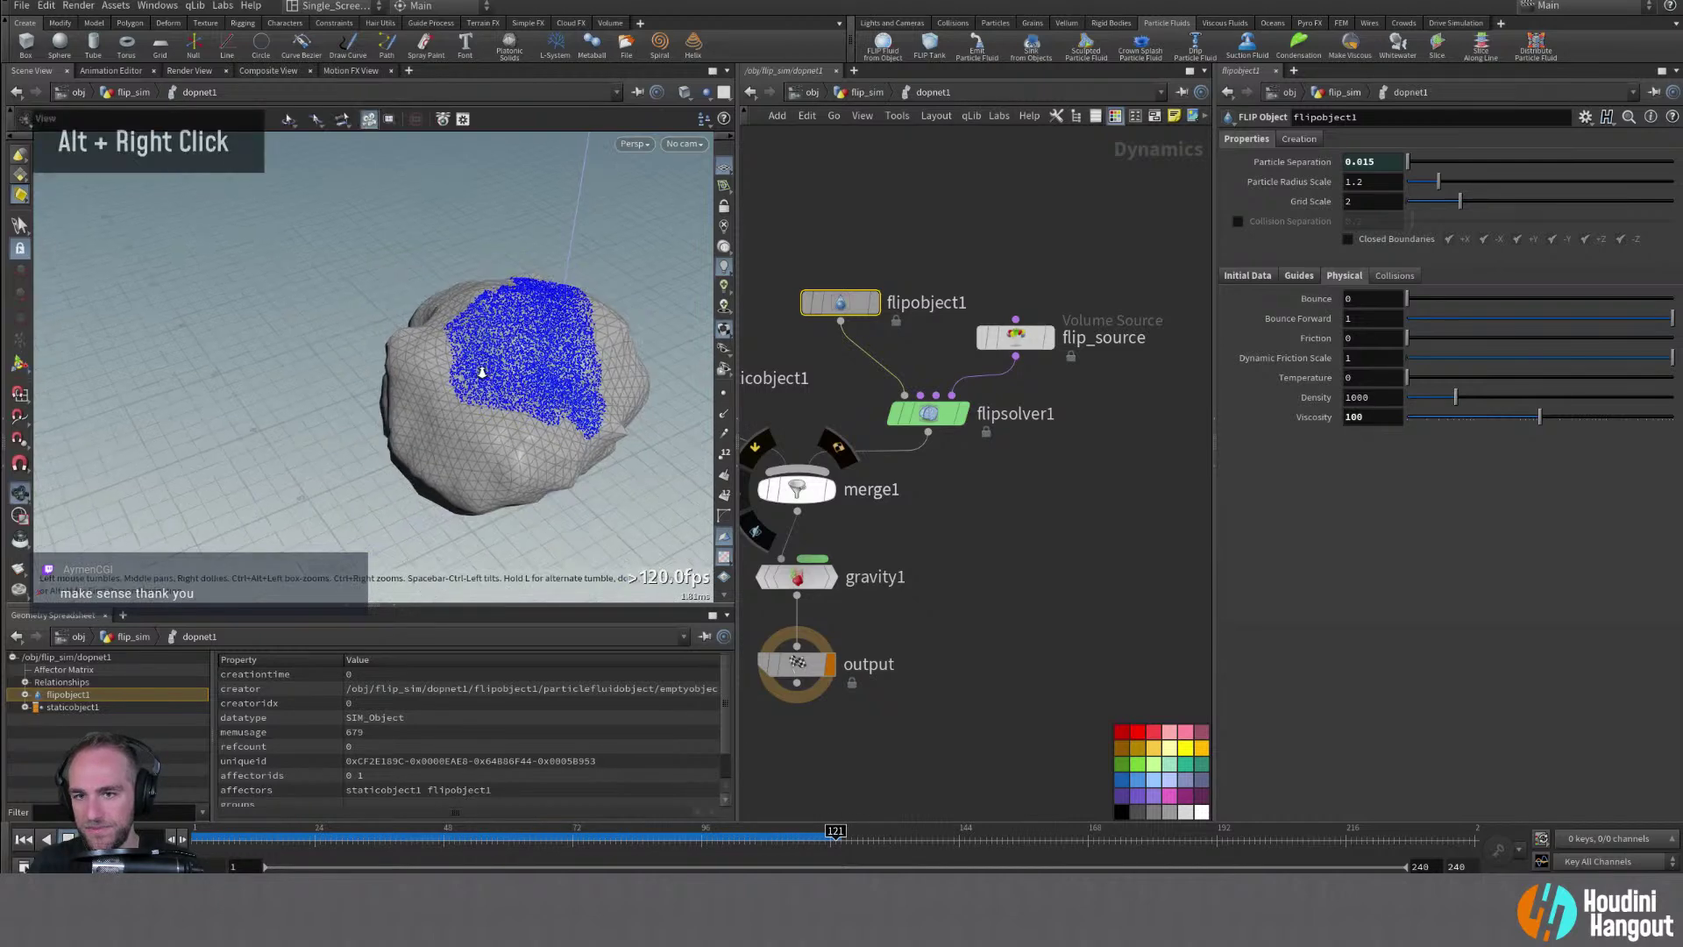
mouse_move(481, 372)
alt+mouse_down()
mouse_move(456, 289)
mouse_move(491, 368)
alt+mouse_up()
alt+middle_drag(941, 595, 980, 594)
alt+right_drag(491, 368, 263, 373)
alt+drag(438, 342, 480, 328)
alt+middle_drag(481, 328, 403, 353)
alt+right_drag(403, 353, 302, 358)
alt+middle_drag(302, 358, 346, 342)
alt+right_drag(345, 342, 548, 285)
alt+middle_drag(505, 543, 472, 385)
alt+drag(471, 385, 465, 398)
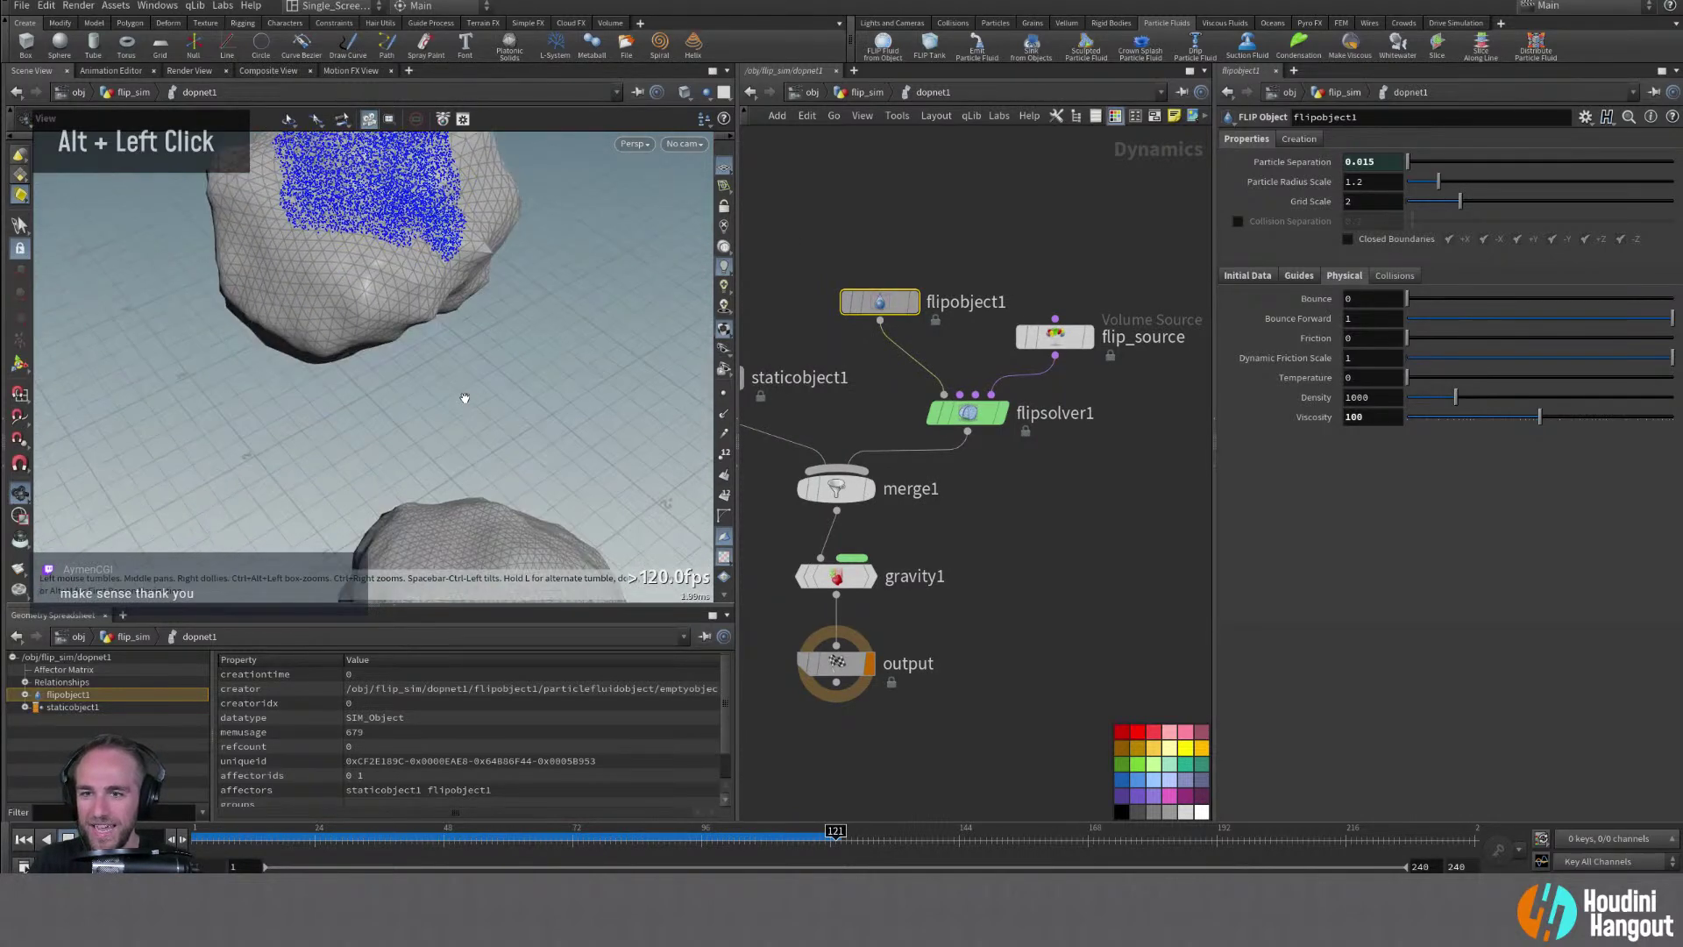
alt+right_drag(464, 398, 426, 342)
alt+middle_drag(426, 341, 396, 521)
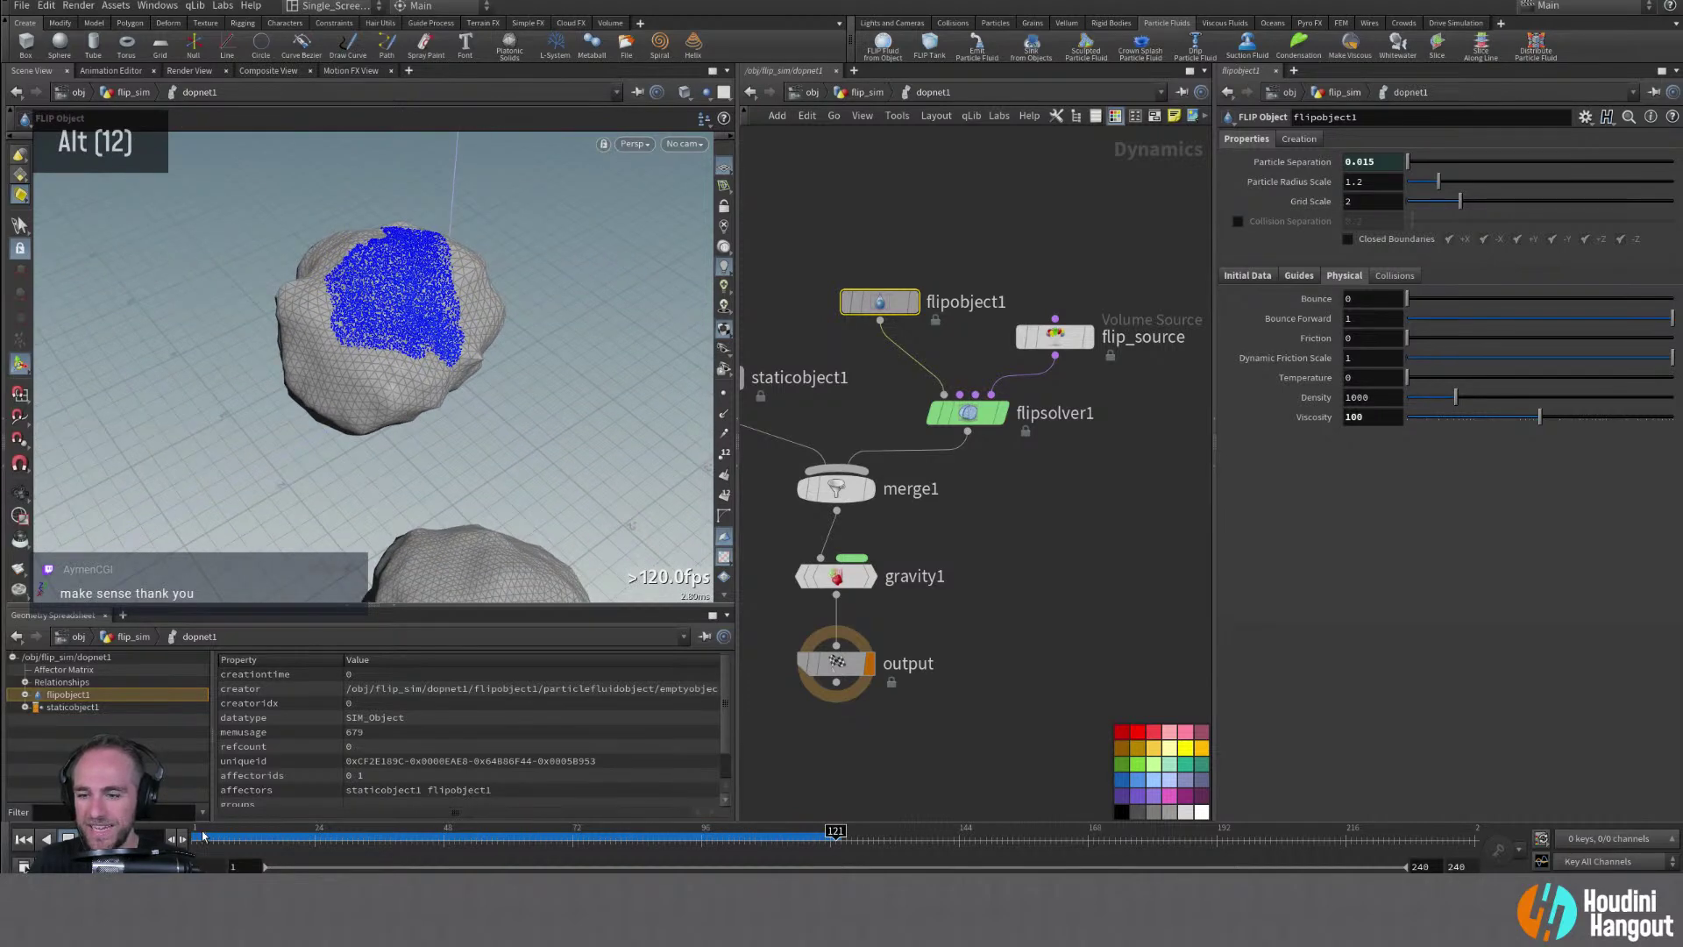
Replay the simulation from the start to frame 190 and examine the fluid's progress relative to both rocks
double_click(18, 840)
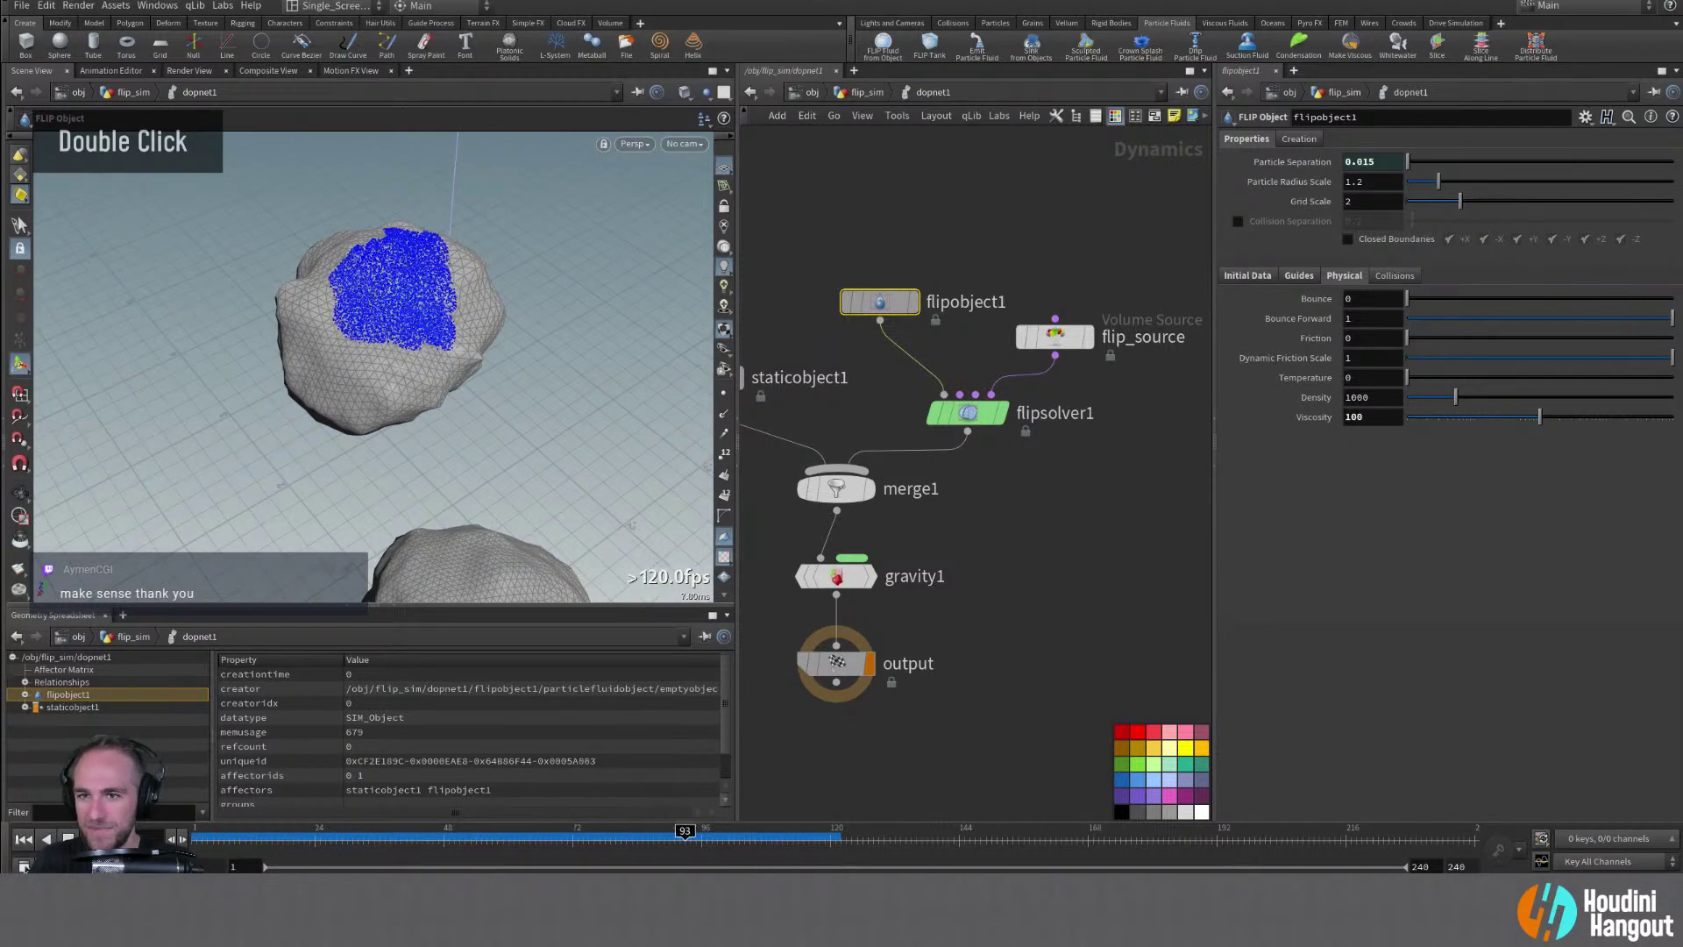
alt+drag(290, 333, 462, 349)
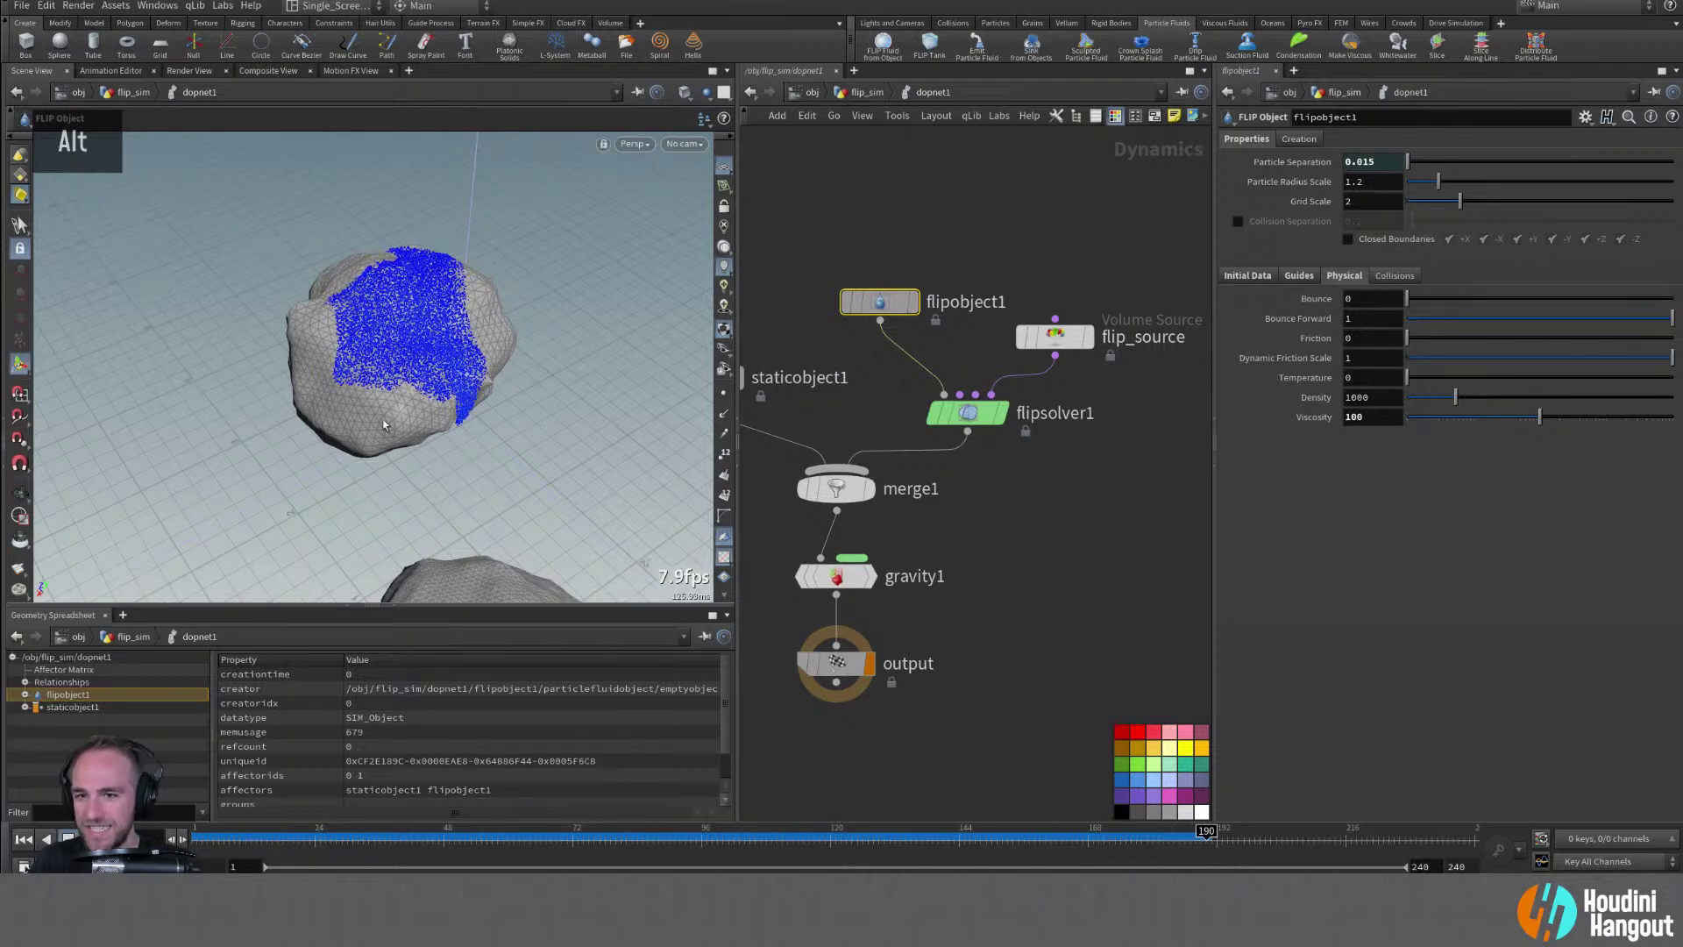
alt+right_drag(376, 377, 272, 364)
alt+drag(387, 340, 427, 266)
alt+middle_drag(427, 391, 491, 220)
alt+drag(491, 263, 368, 359)
alt+right_drag(368, 359, 351, 368)
alt+middle_drag(477, 329, 447, 378)
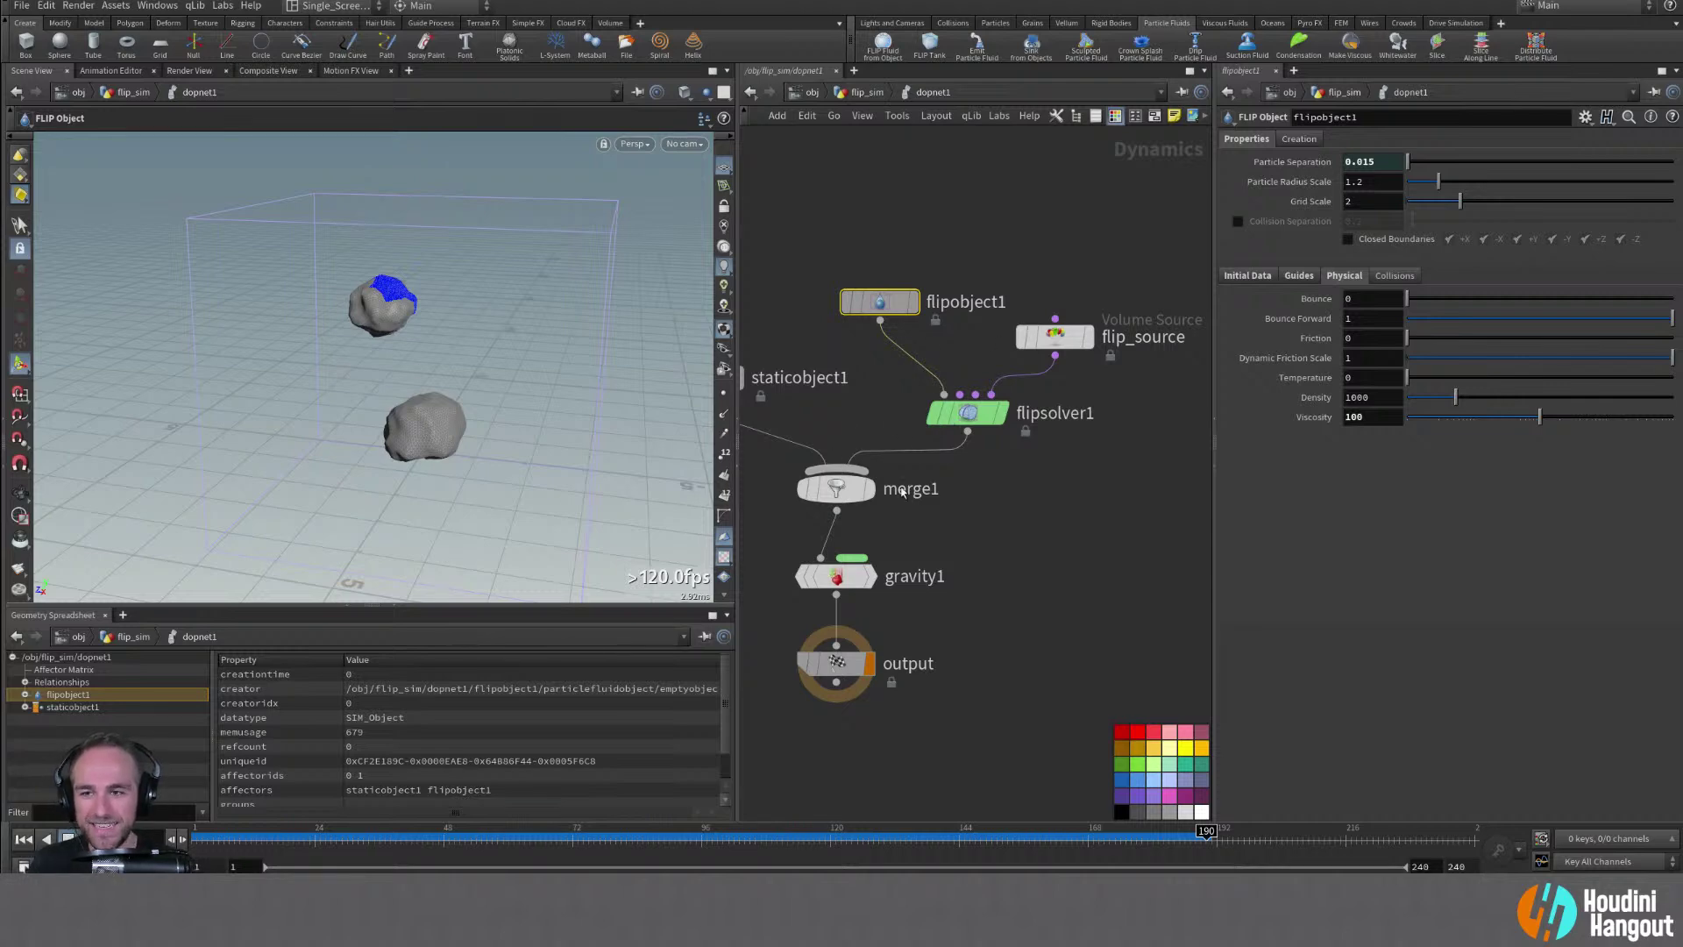
Select flipsolver1, switch to the View tool and inspect the particles draping over the upper rock at frame 190
click(959, 417)
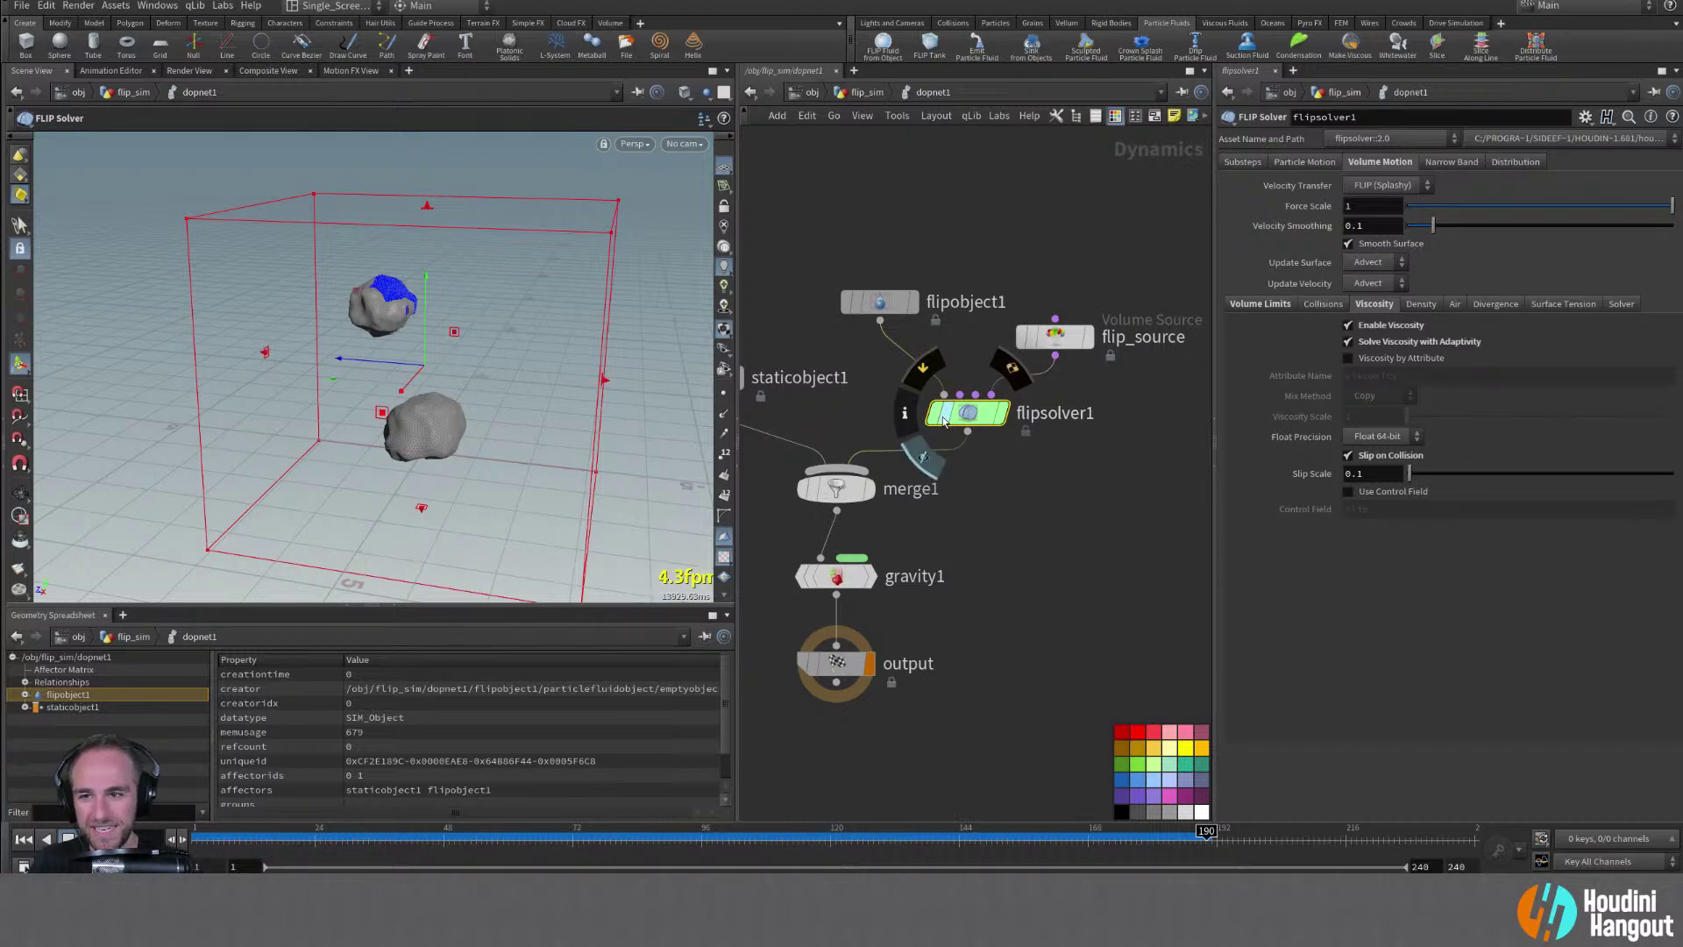
key(Escape)
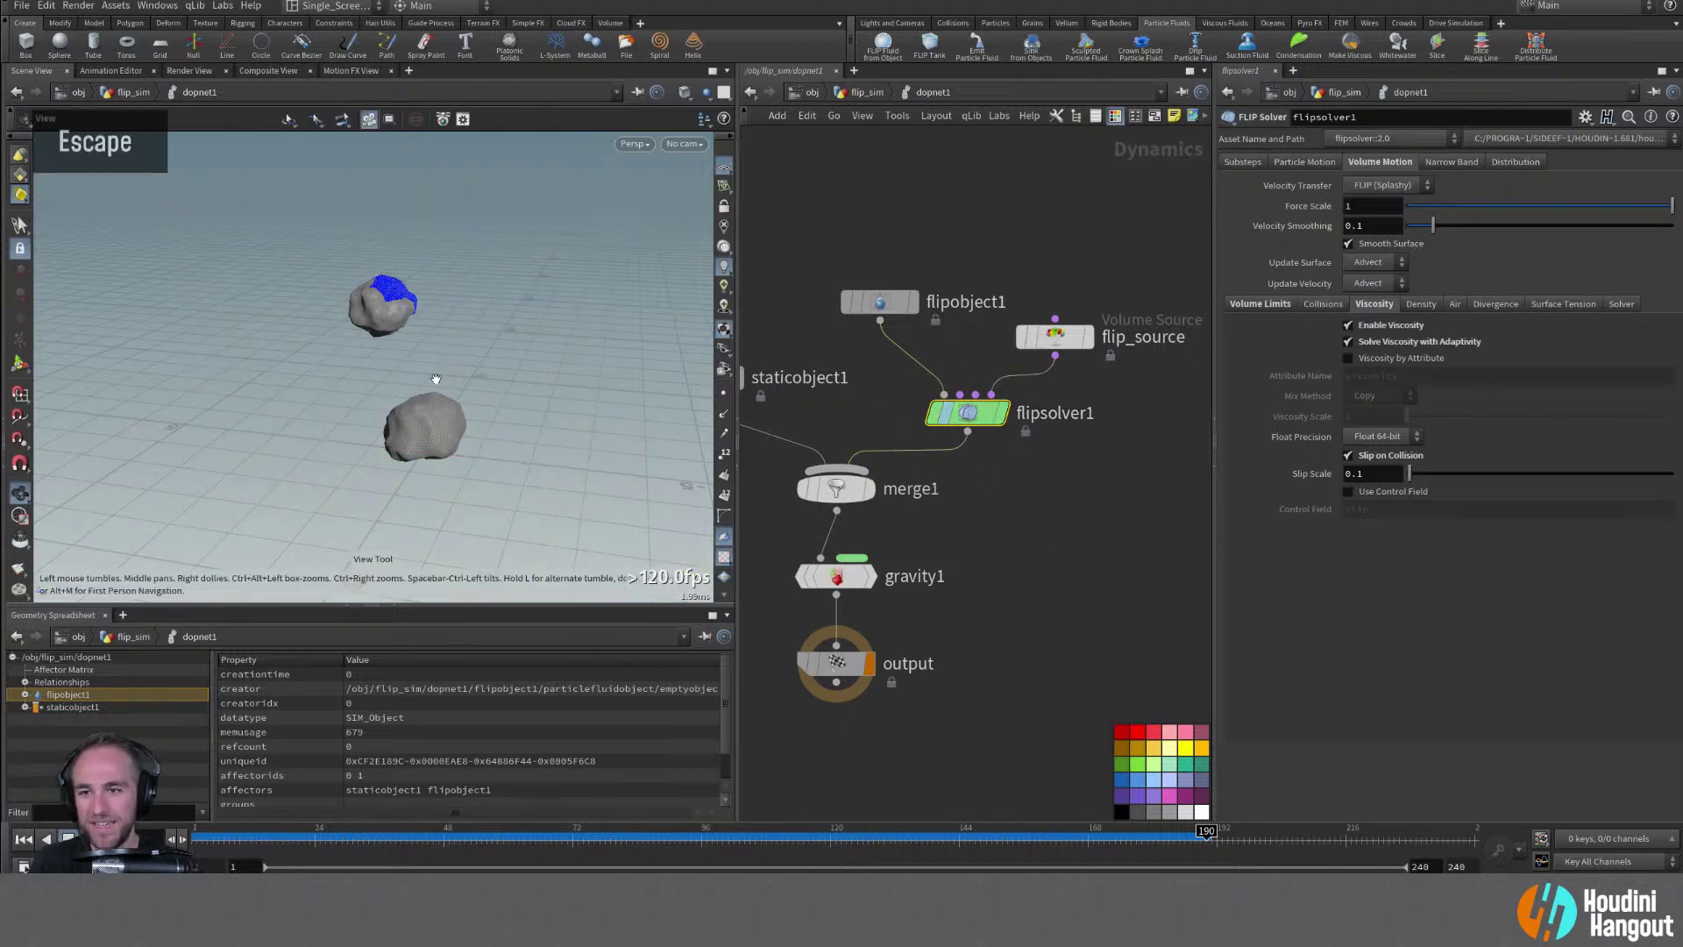
alt+drag(400, 308, 361, 316)
alt+right_drag(361, 316, 905, 214)
alt+drag(342, 307, 373, 305)
alt+drag(369, 295, 351, 302)
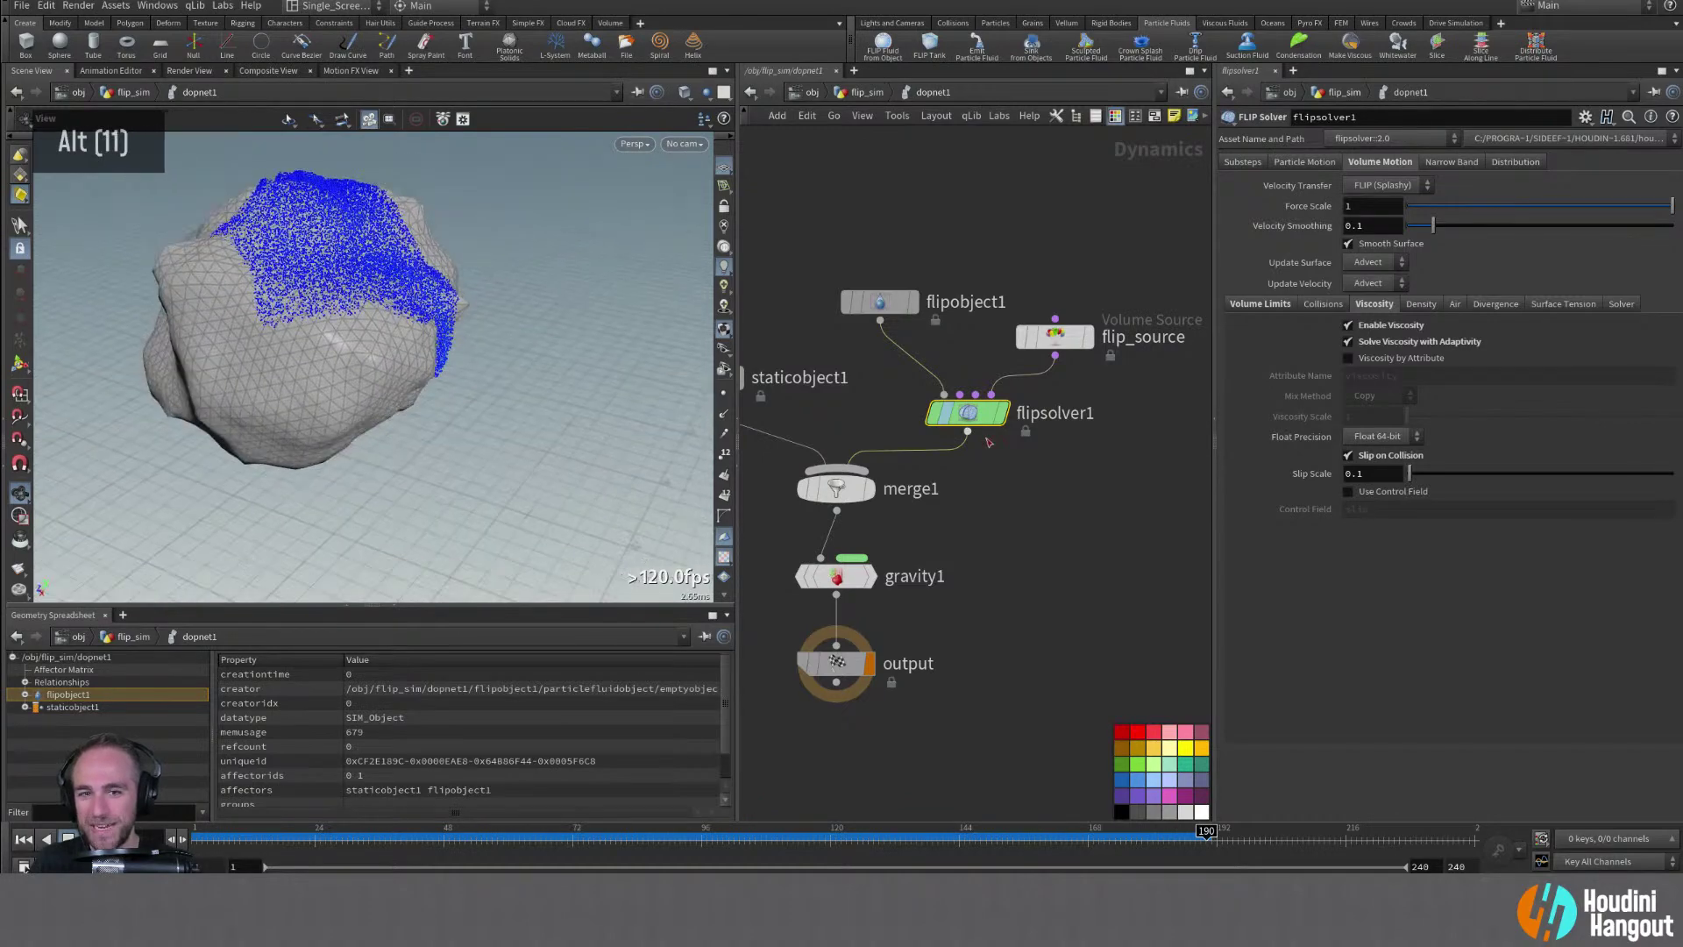
Continue the simulation beyond frame 190 and examine the particles running down toward the upper rock's underside
alt+right_drag(377, 333, 303, 337)
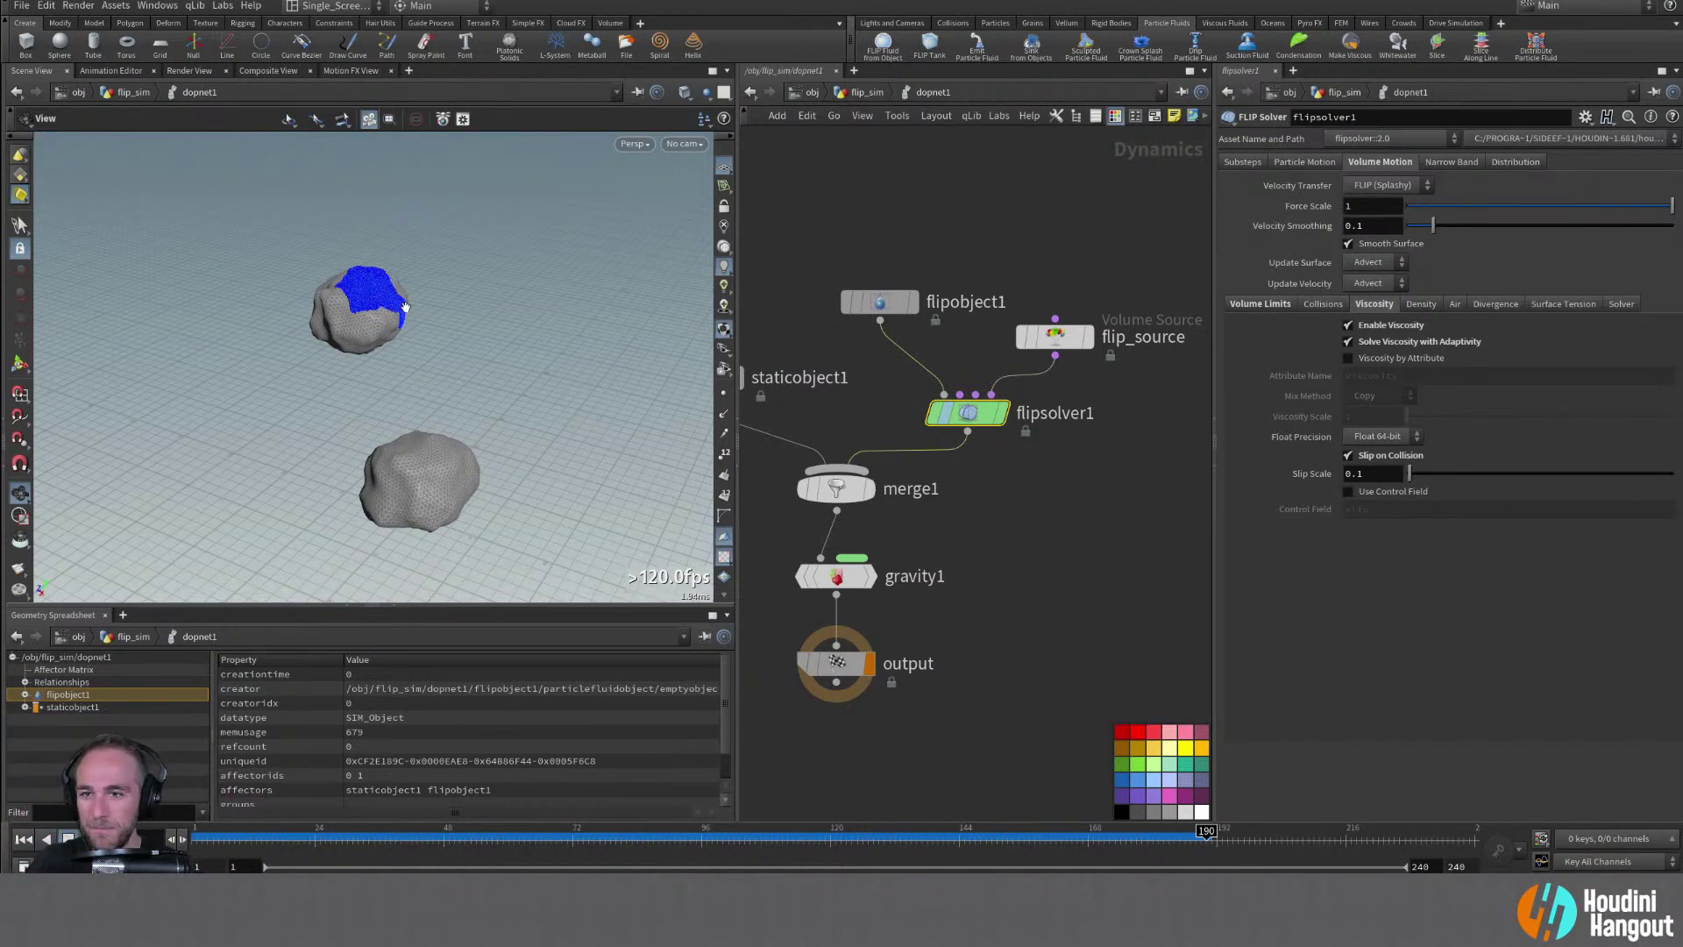
alt+drag(405, 306, 390, 293)
alt+right_drag(390, 294, 508, 237)
alt+drag(507, 237, 474, 254)
alt+right_drag(280, 306, 350, 316)
alt+drag(350, 316, 368, 333)
alt+right_drag(368, 333, 417, 350)
alt+middle_drag(416, 351, 427, 260)
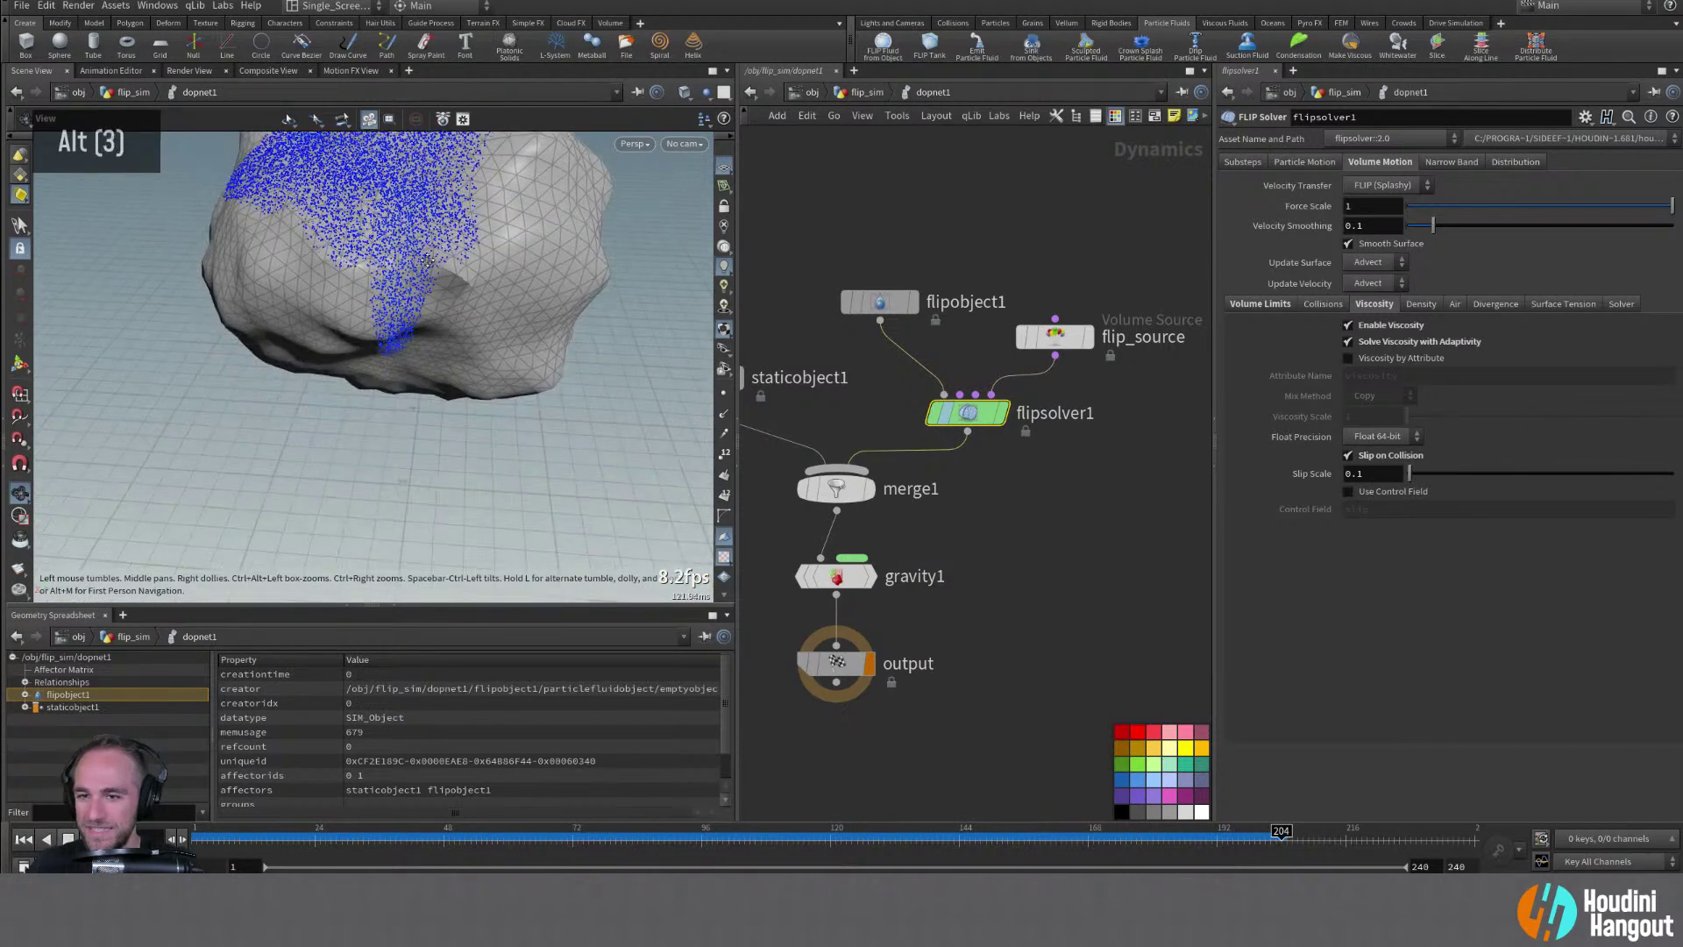
alt+right_drag(426, 260, 402, 372)
alt+drag(402, 372, 307, 374)
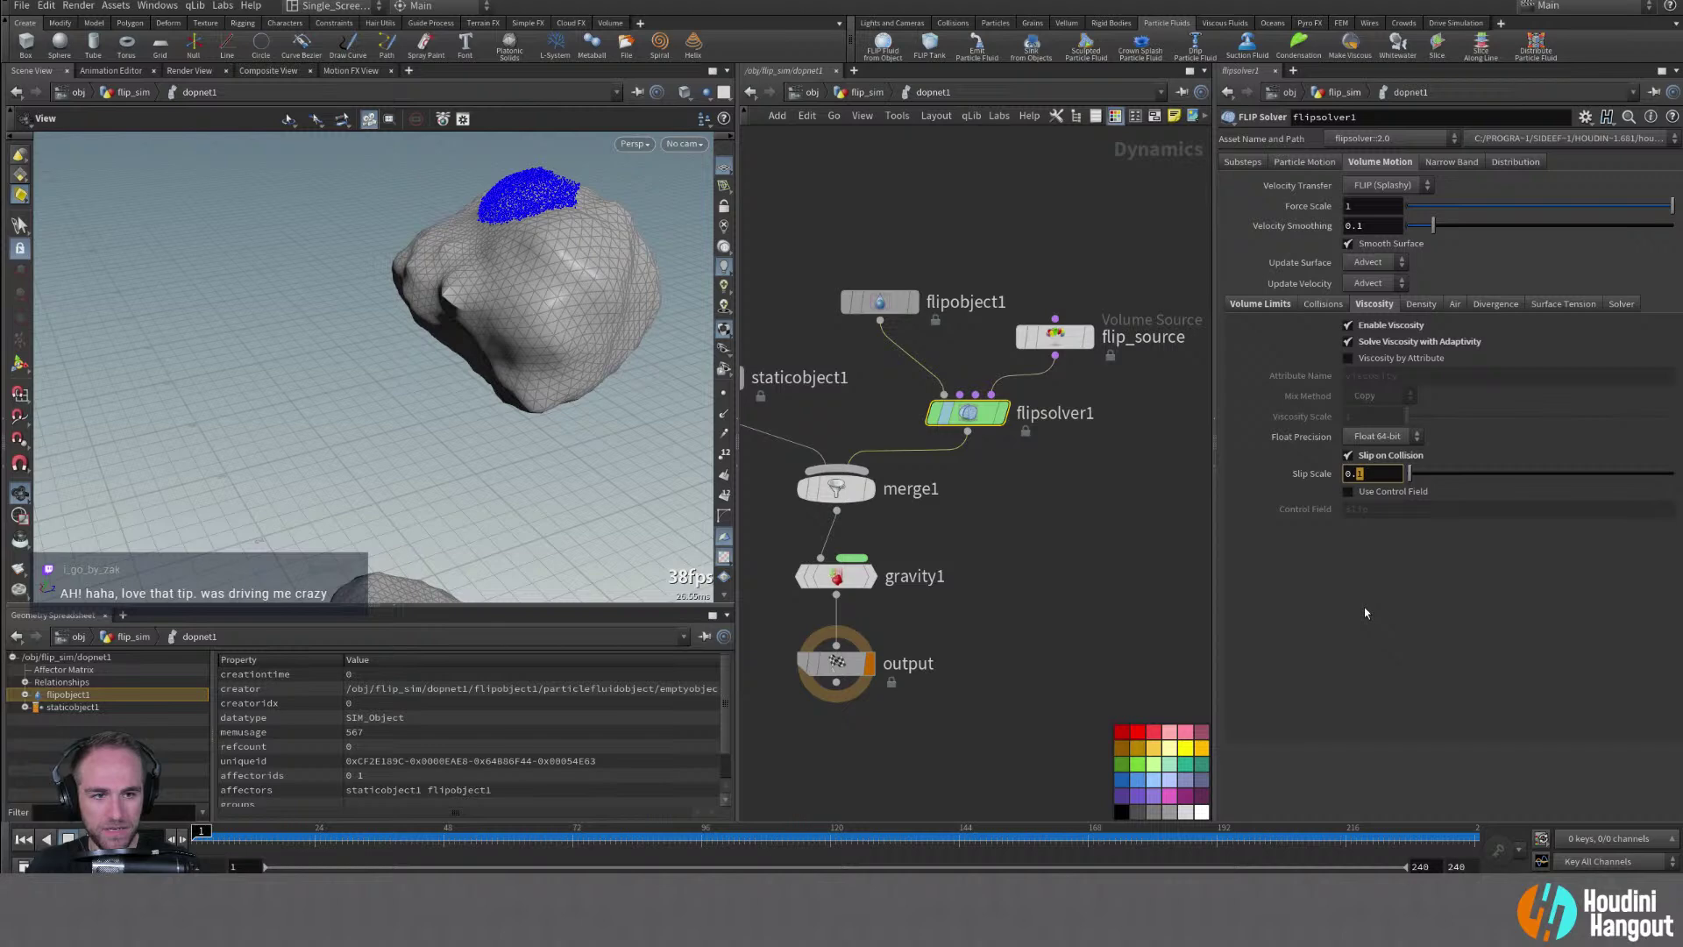
Set flipsolver1's Slip Scale to 0.4
text(4)
key(Return)
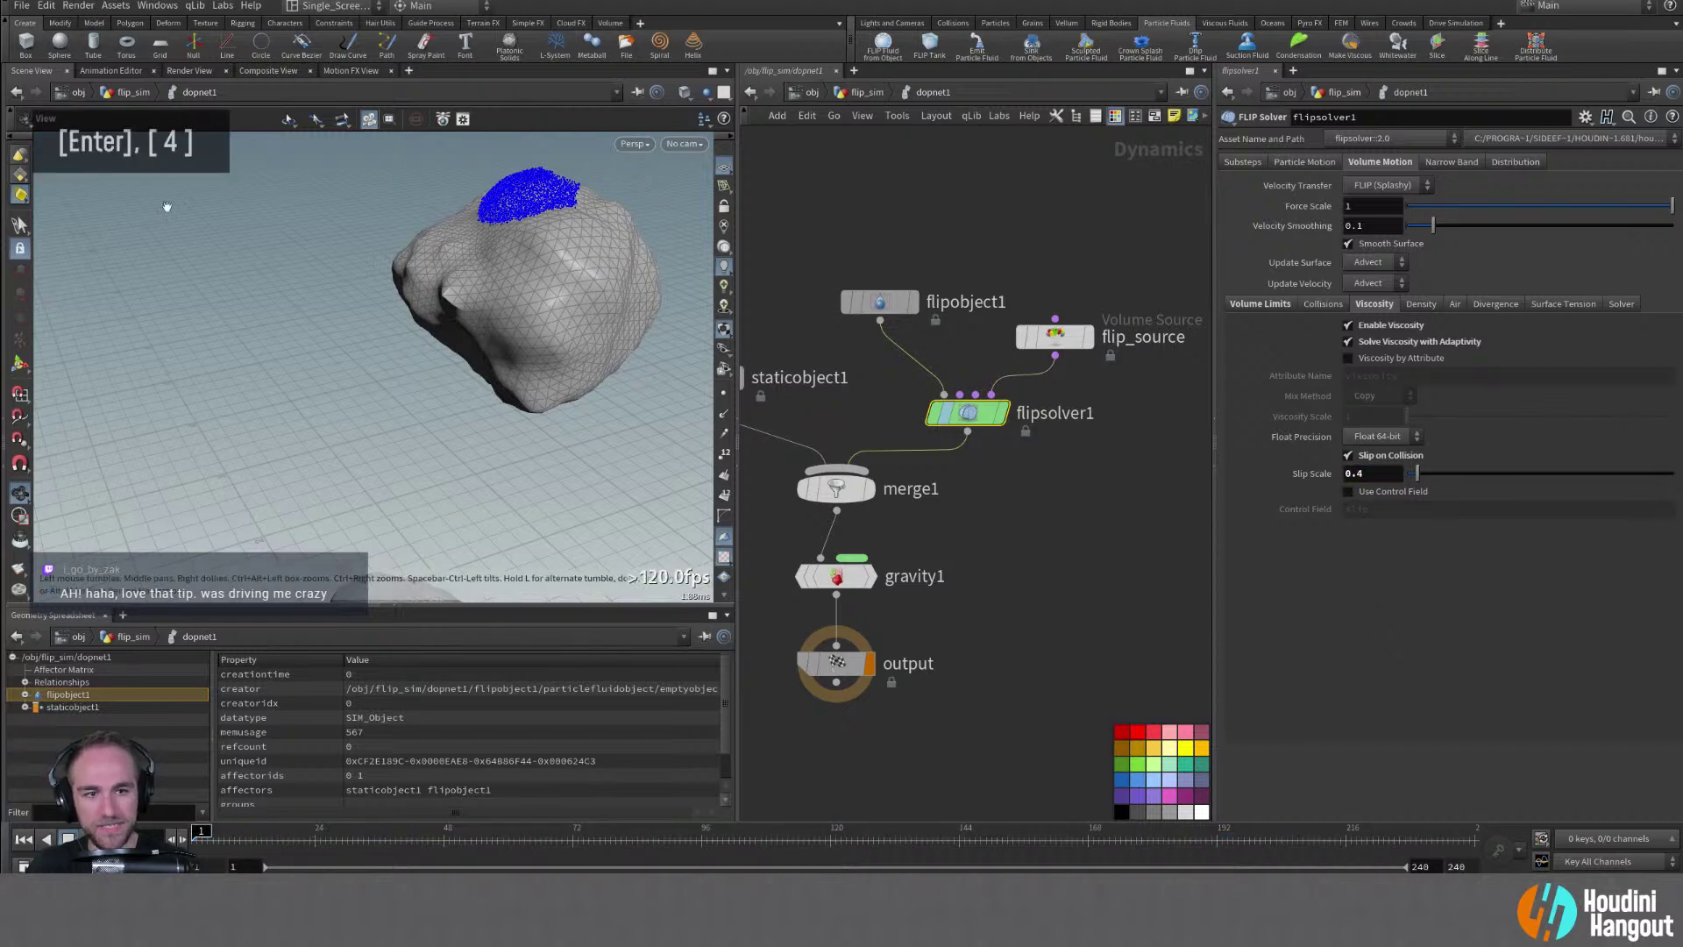
Play the simulation to frame 206 and examine the particles sliding over the upper rock and dripping onto the lower one
alt+drag(530, 221, 474, 224)
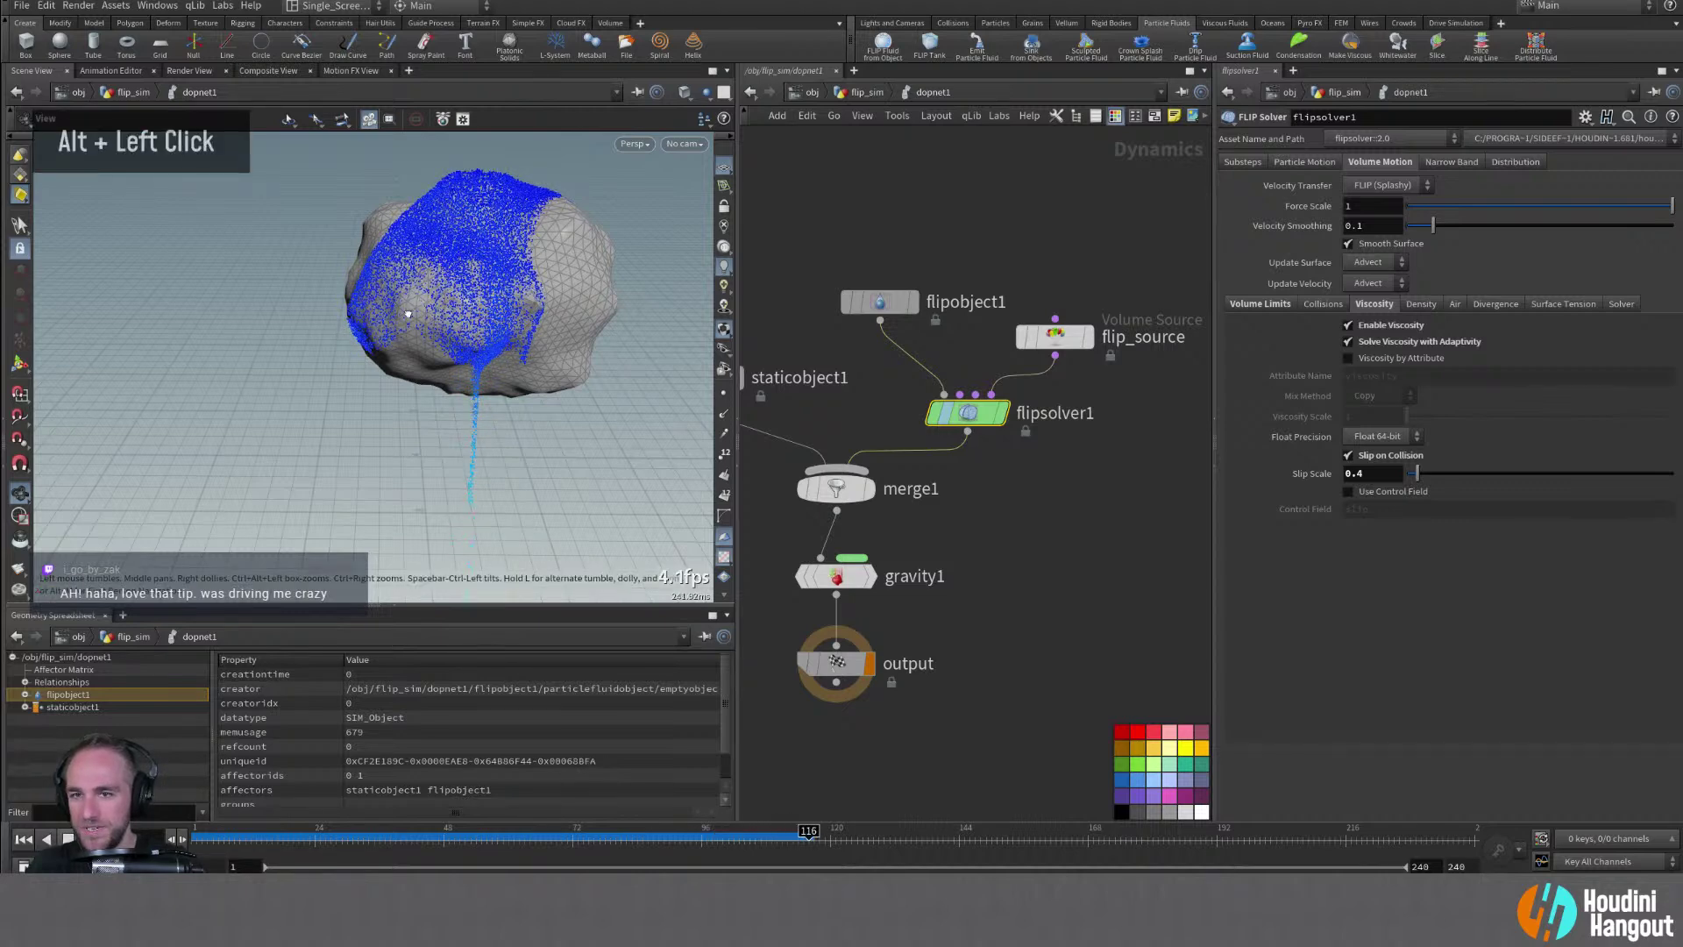
alt+drag(377, 281, 421, 254)
alt+middle_drag(421, 255, 446, 229)
alt+drag(446, 228, 443, 222)
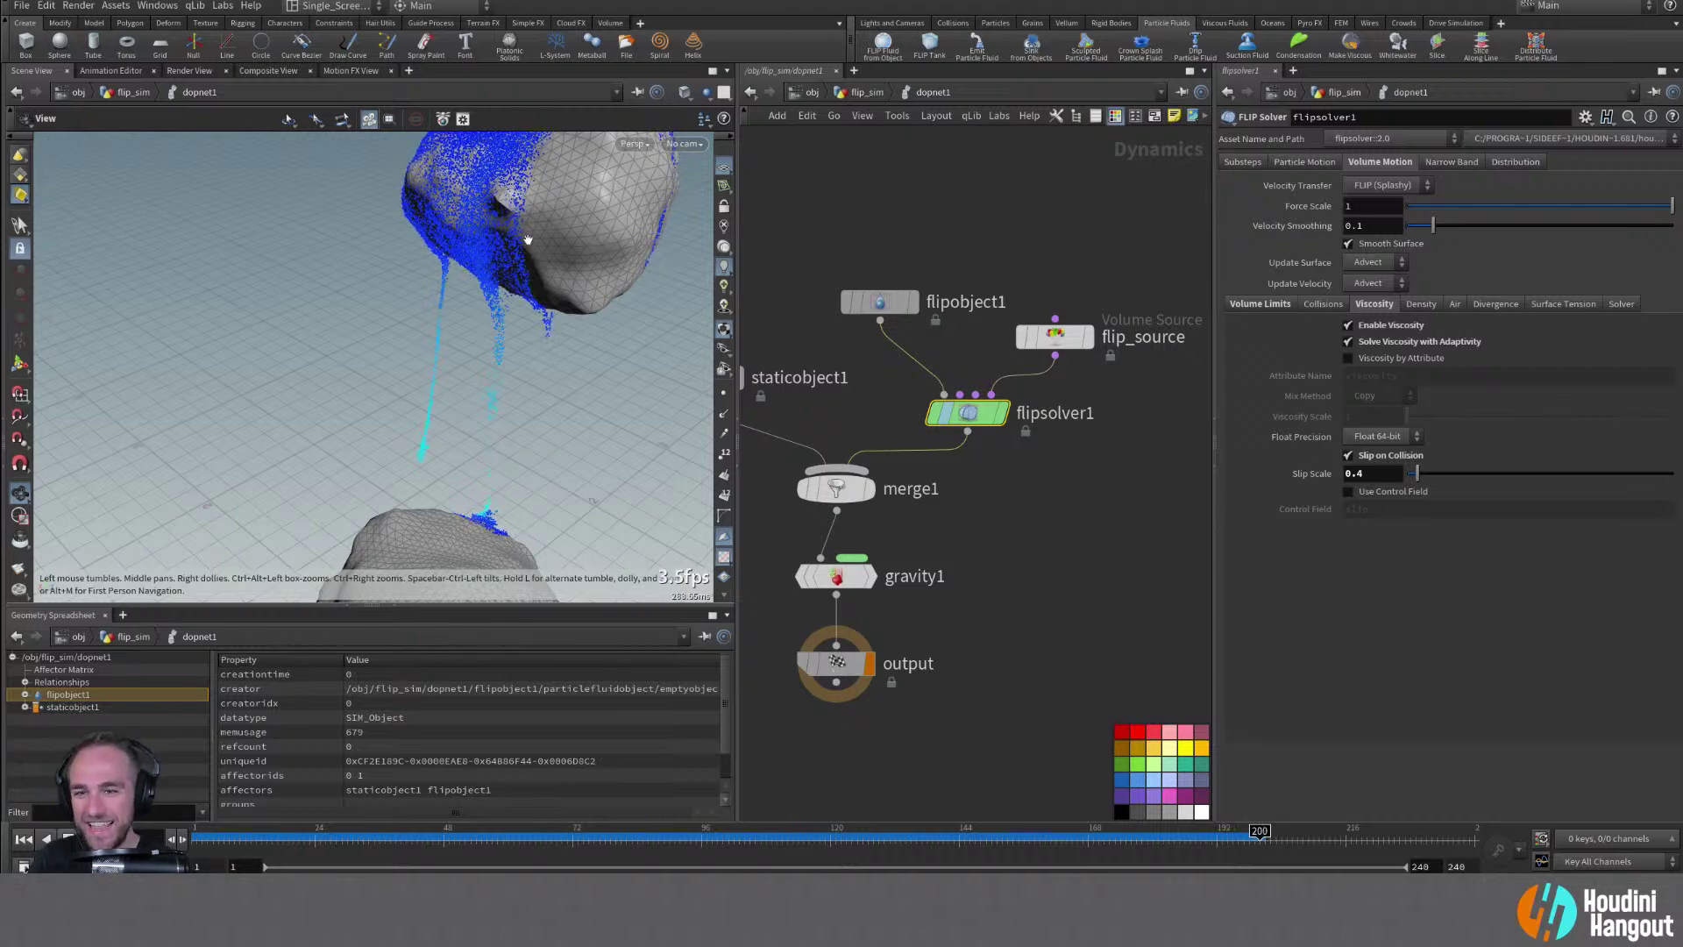
alt+drag(491, 263, 517, 250)
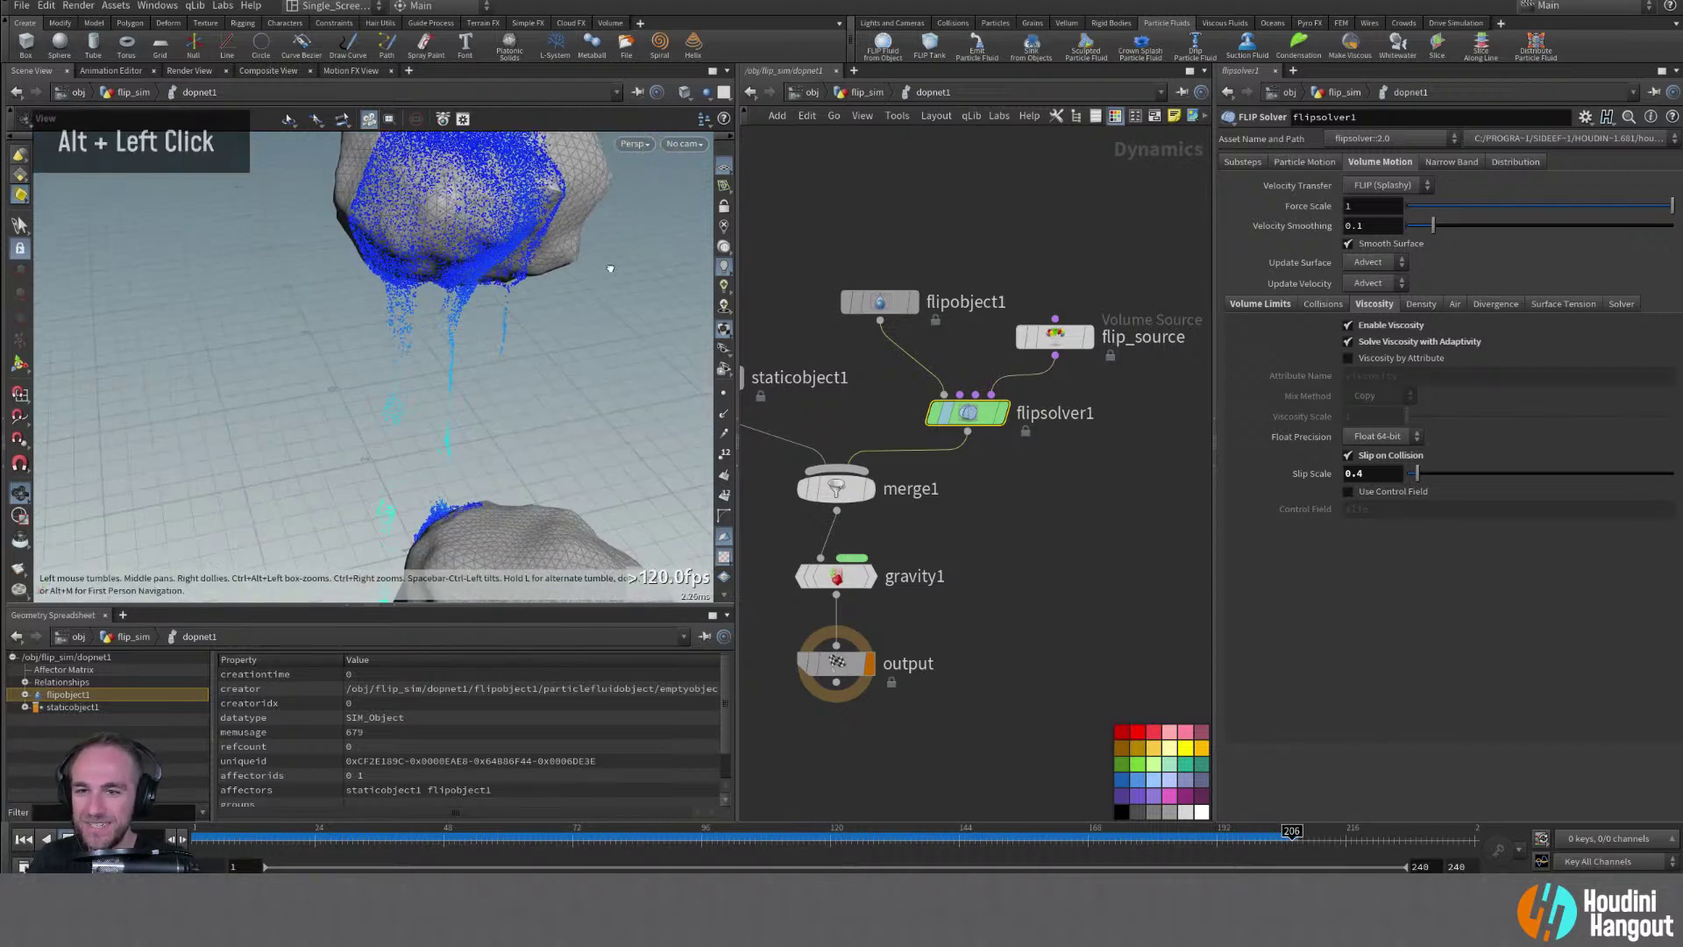
alt+middle_drag(517, 250, 539, 257)
alt+drag(539, 256, 491, 254)
alt+right_drag(491, 255, 456, 263)
alt+drag(456, 263, 394, 254)
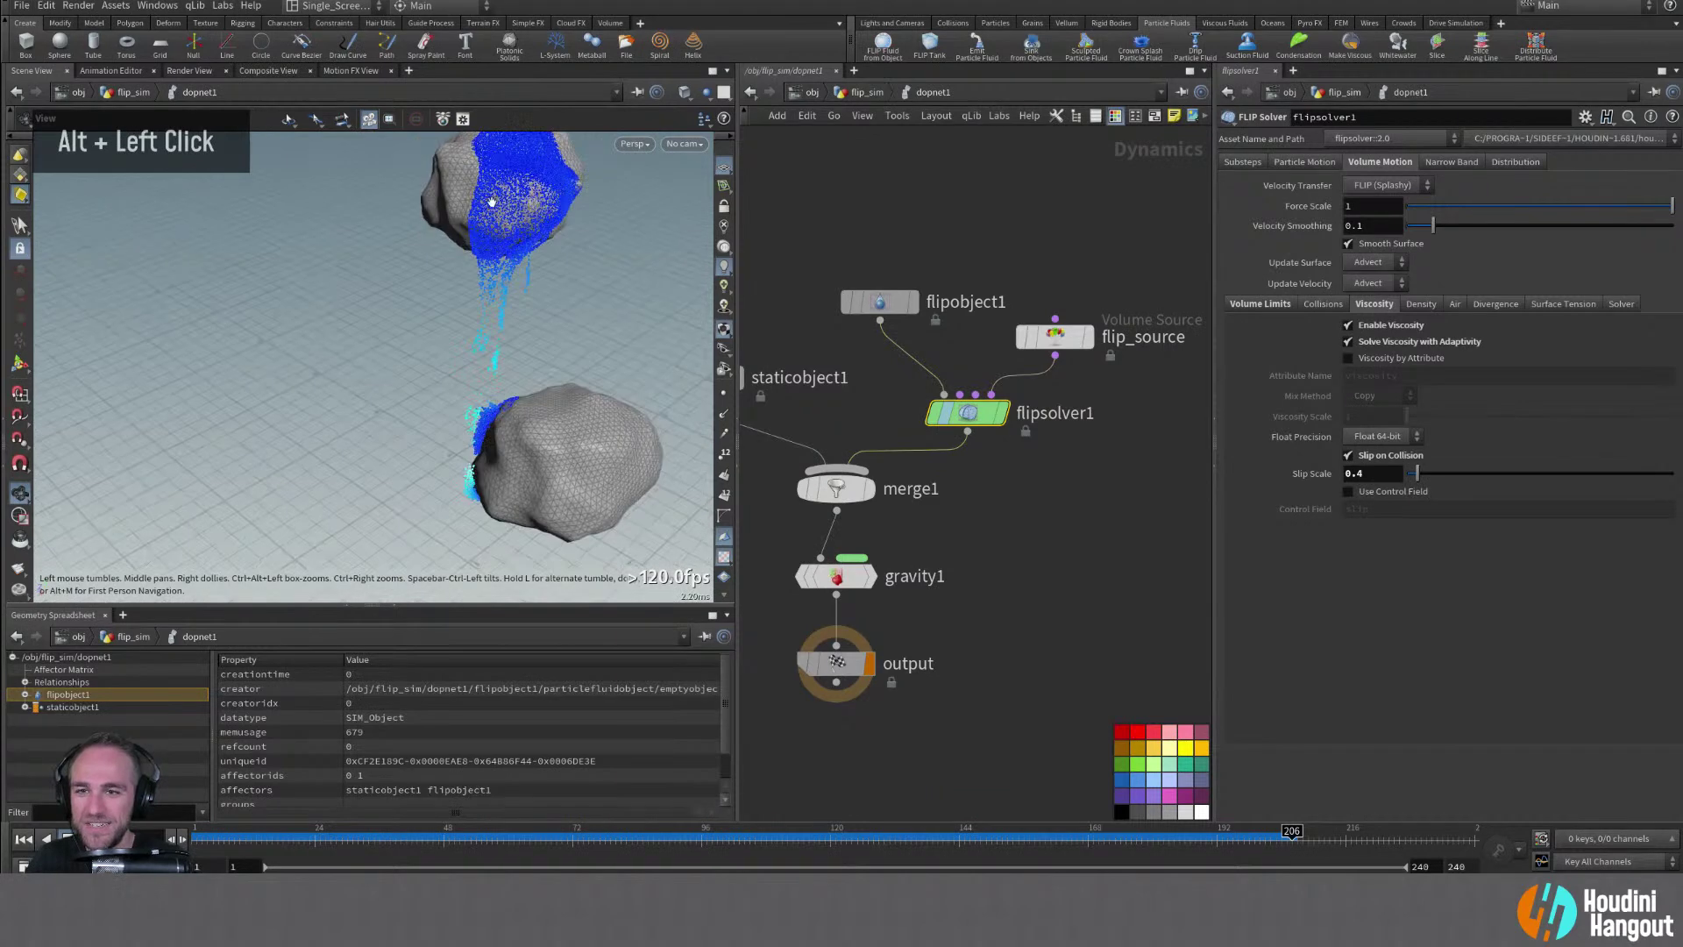
alt+middle_drag(394, 254, 327, 250)
Bypass flipsolver1 and re-enable it
drag(738, 445, 742, 444)
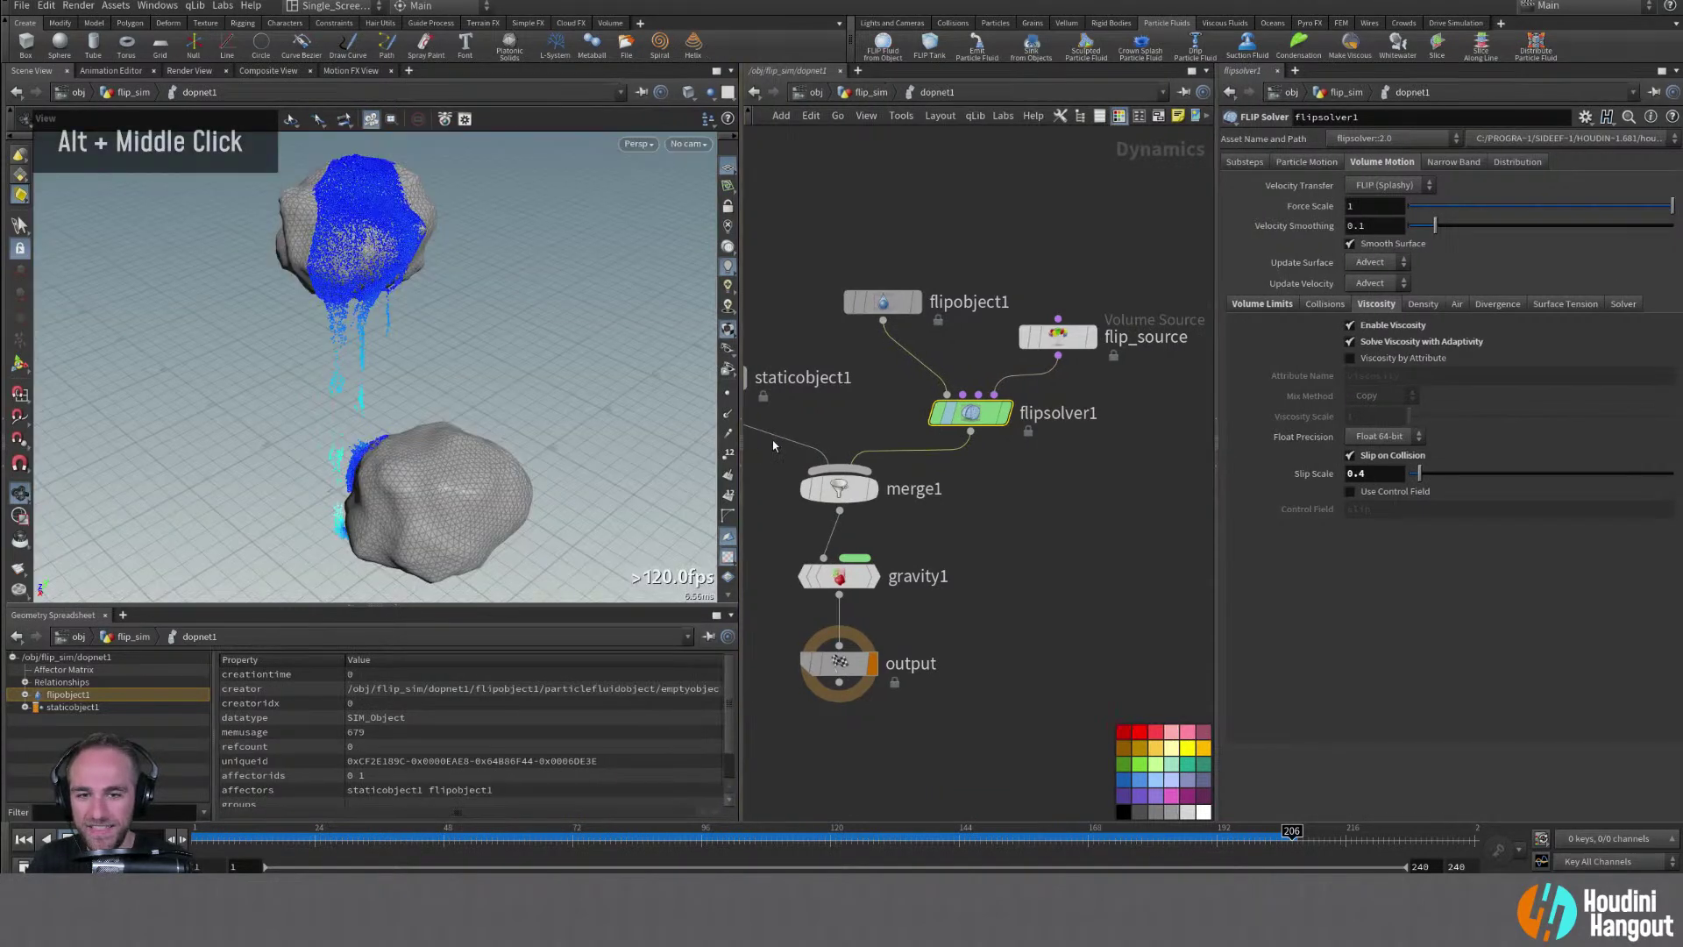
alt+middle_drag(771, 440, 841, 454)
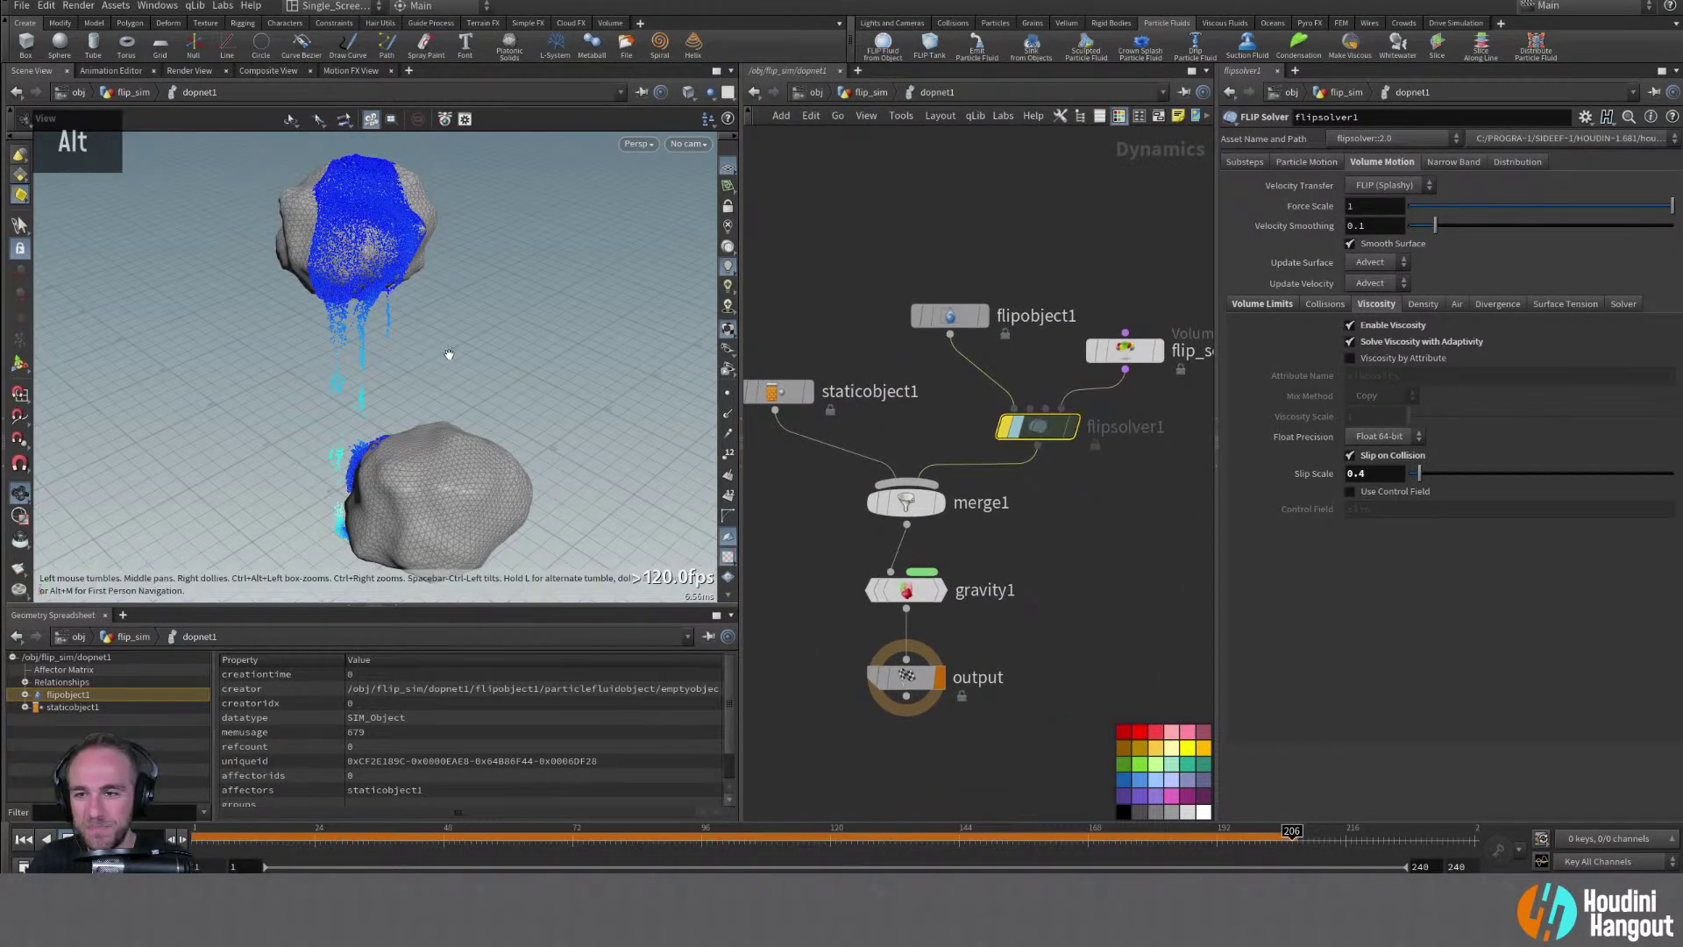
alt+right_drag(443, 356, 249, 402)
click(1004, 429)
click(1004, 429)
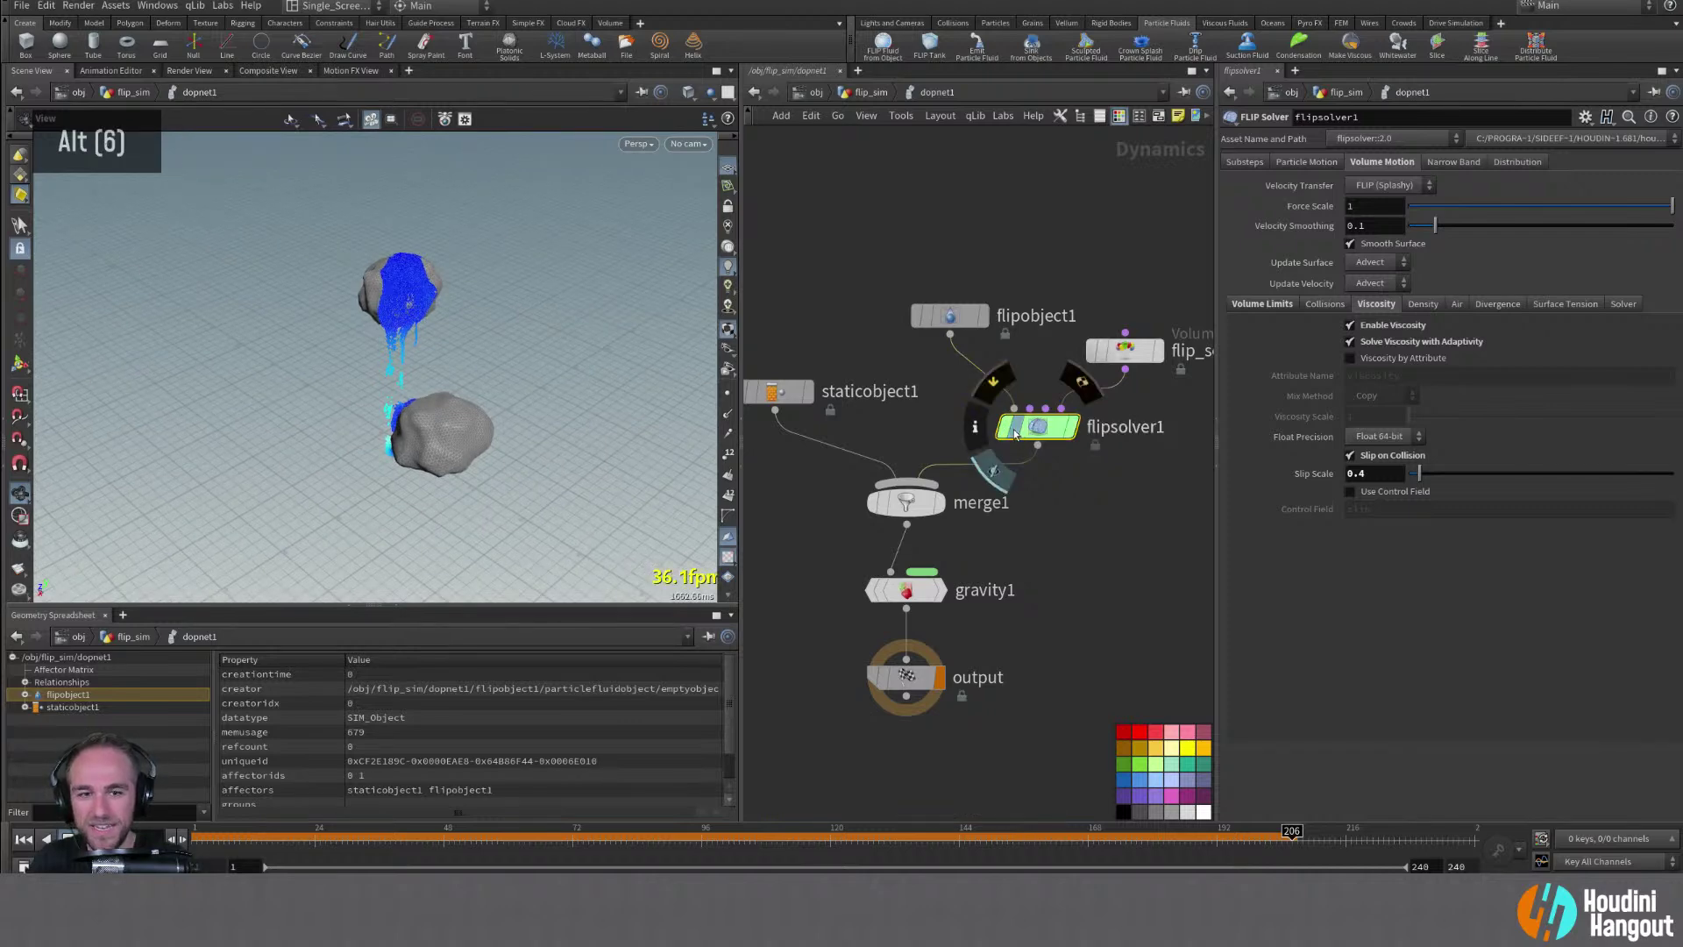
Reset flipsolver1's Slip Scale to its default of 0.1 and test the flow before rewinding to frame 1
alt+drag(453, 522, 424, 338)
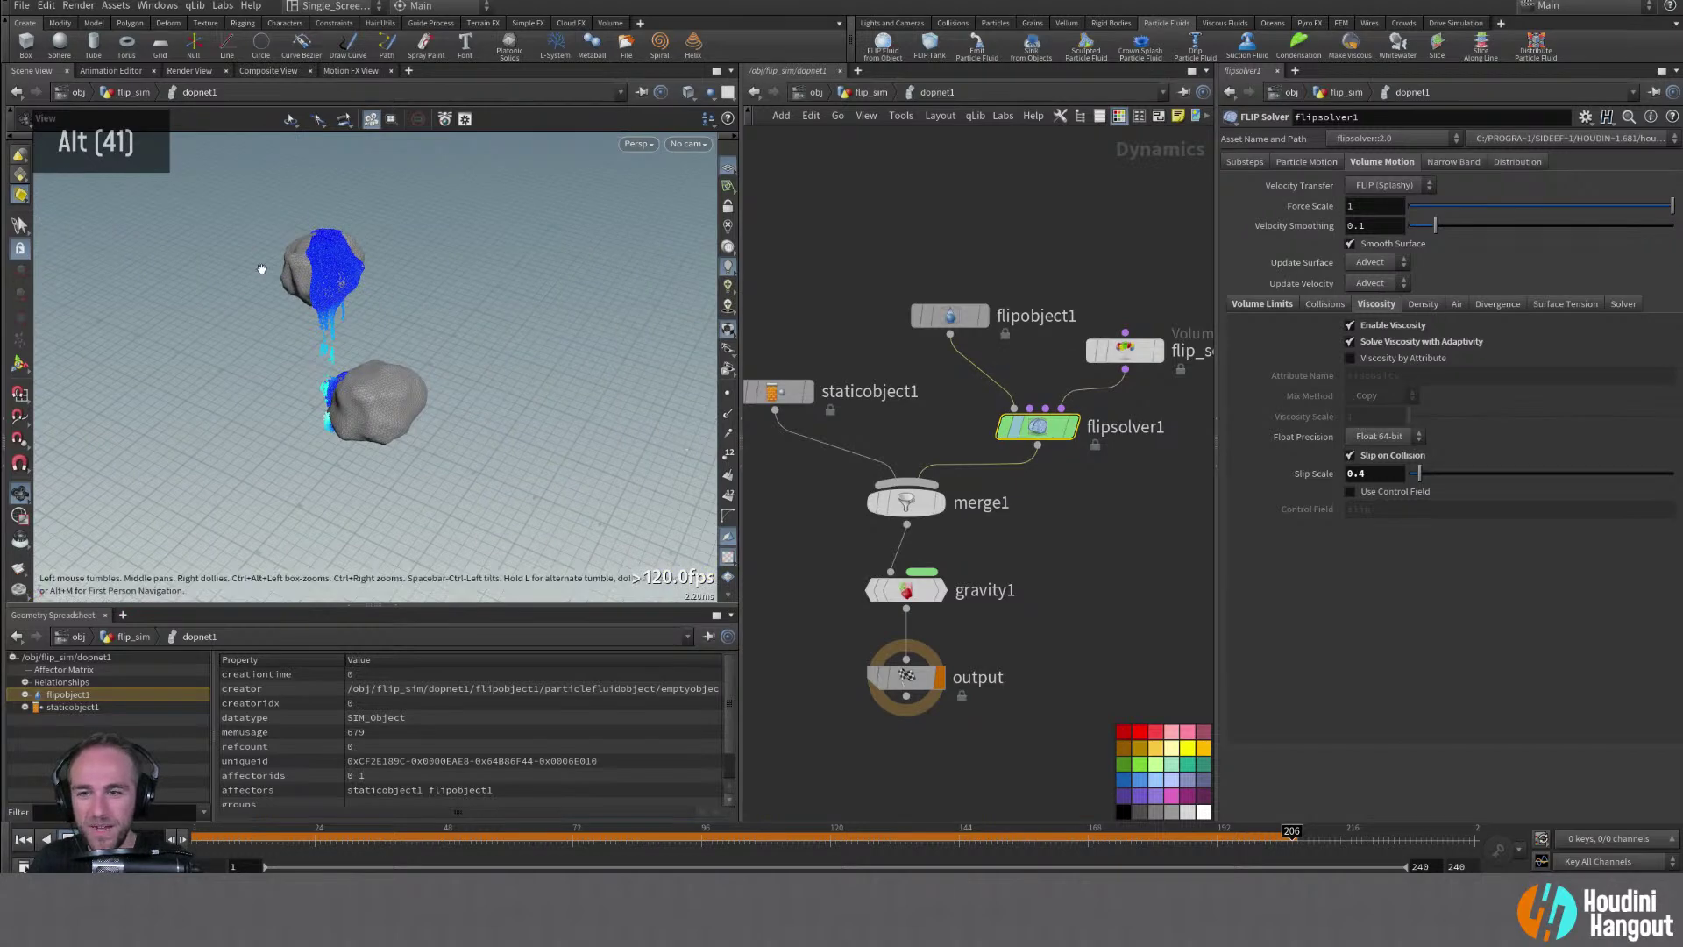
alt+right_drag(377, 412, 447, 420)
alt+middle_drag(368, 421, 293, 440)
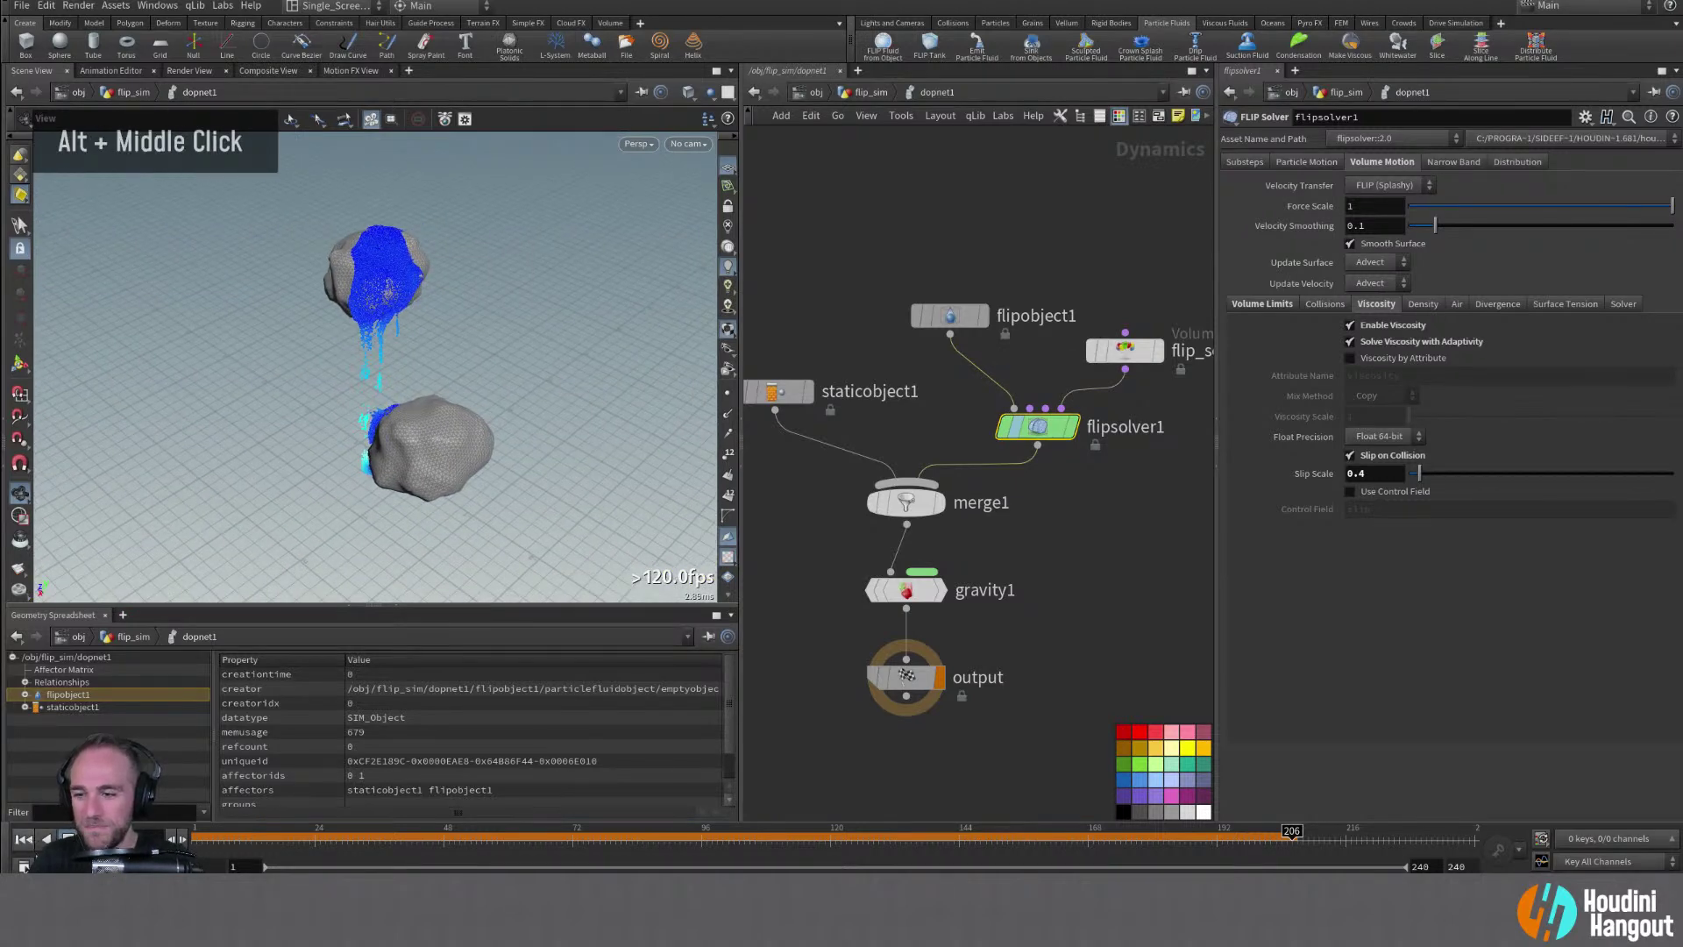
key(ctrl+Up)
ctrl+middle_click(1306, 475)
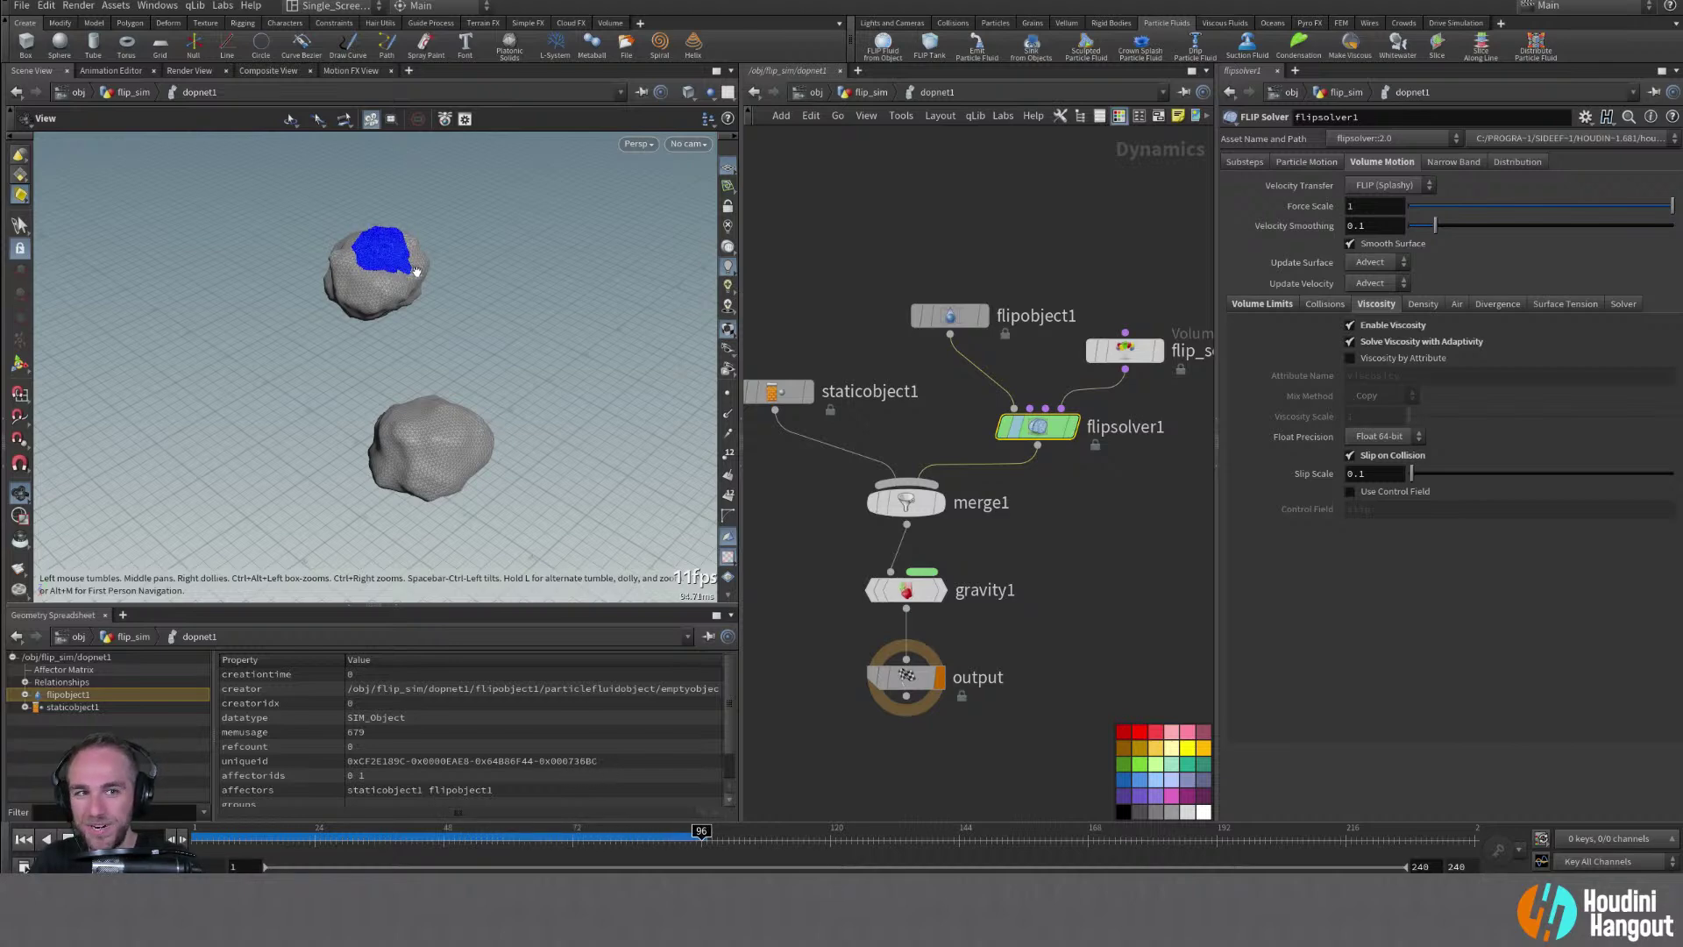
click(24, 840)
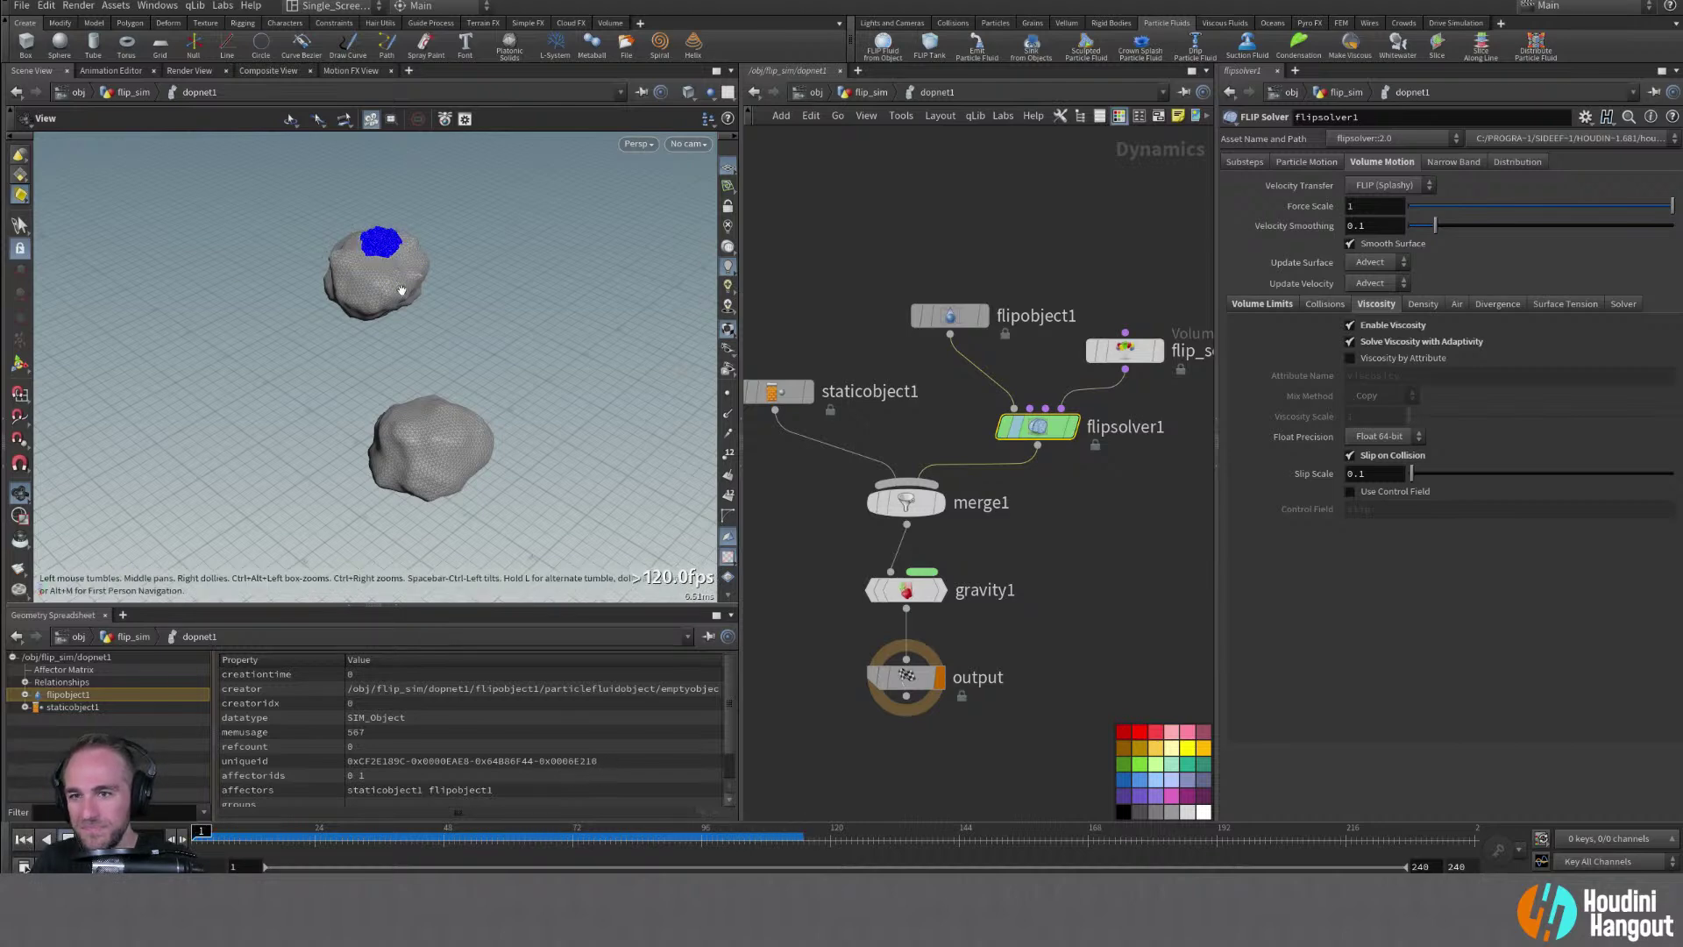
Set flipsolver1's Slip Scale to 0.8
click(1372, 473)
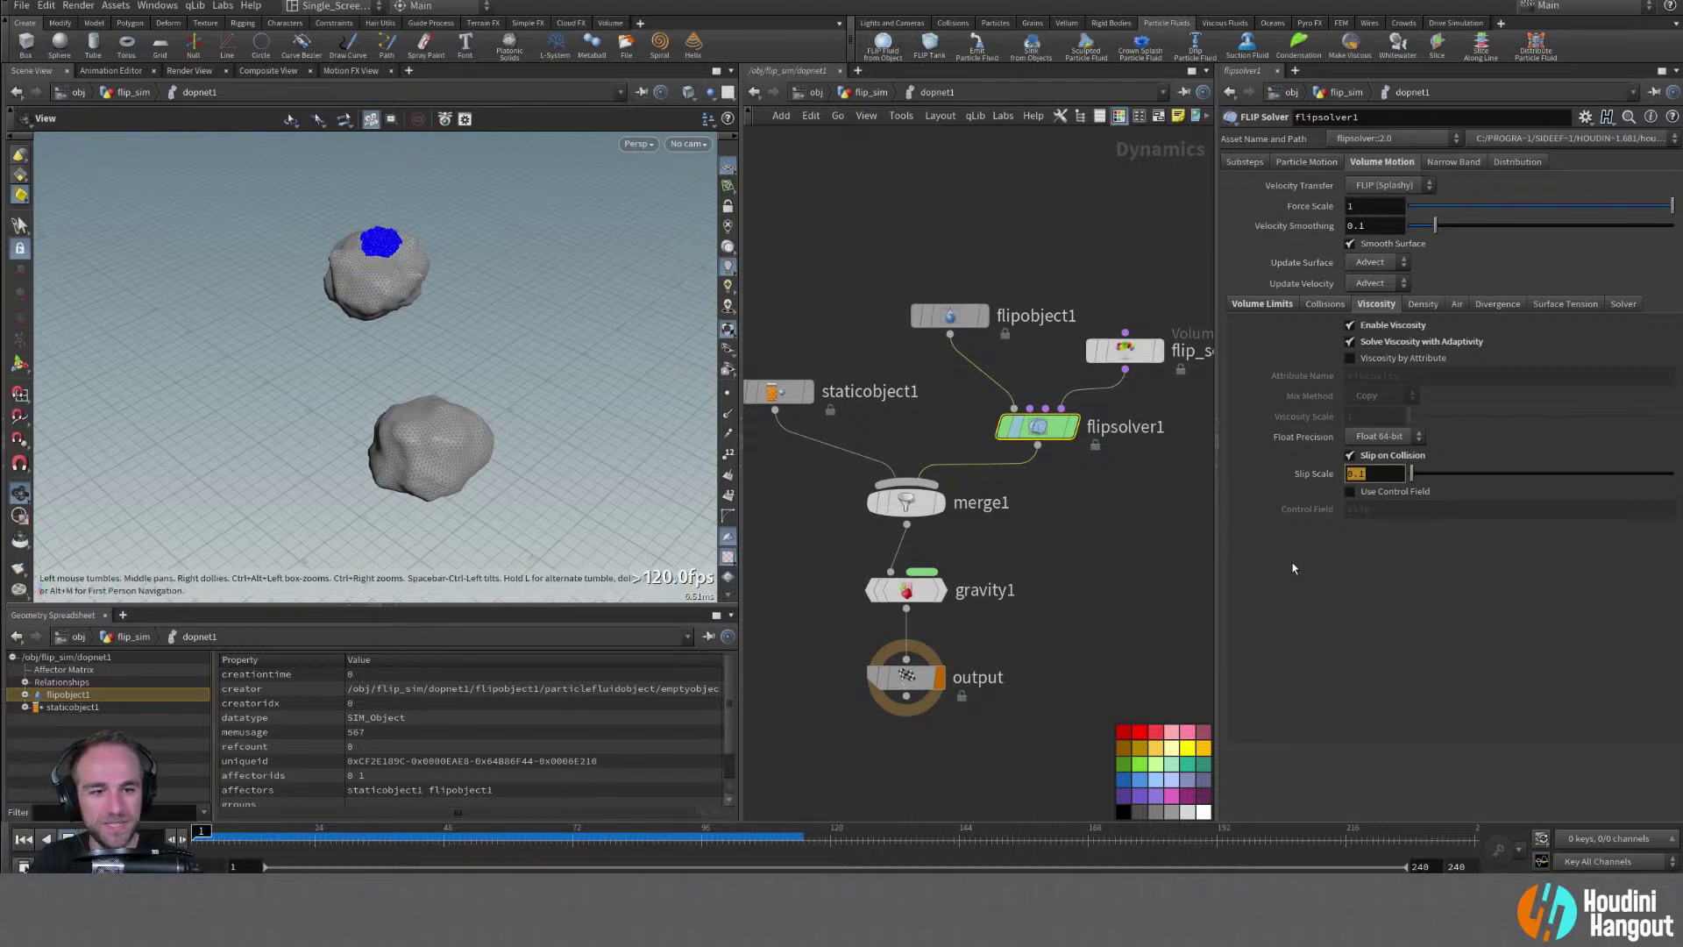
text(0.8)
key(Return)
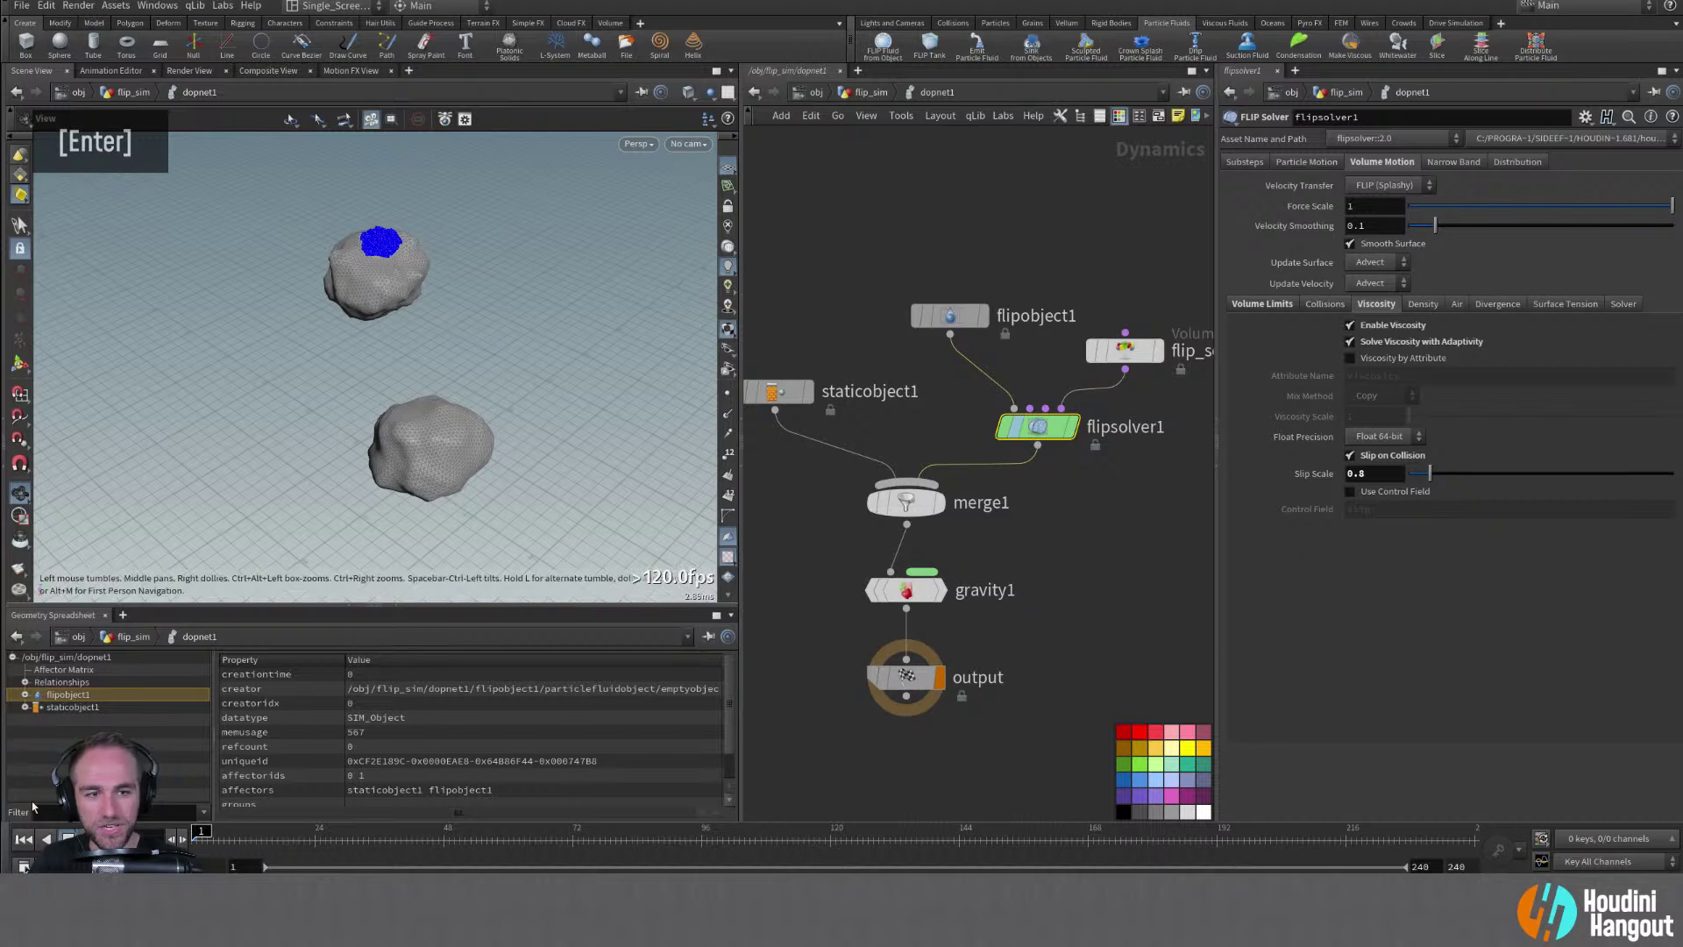
Play the simulation to frame 101 and inspect the fluid on the upper rock and the stream falling past the lower rock
key(Up)
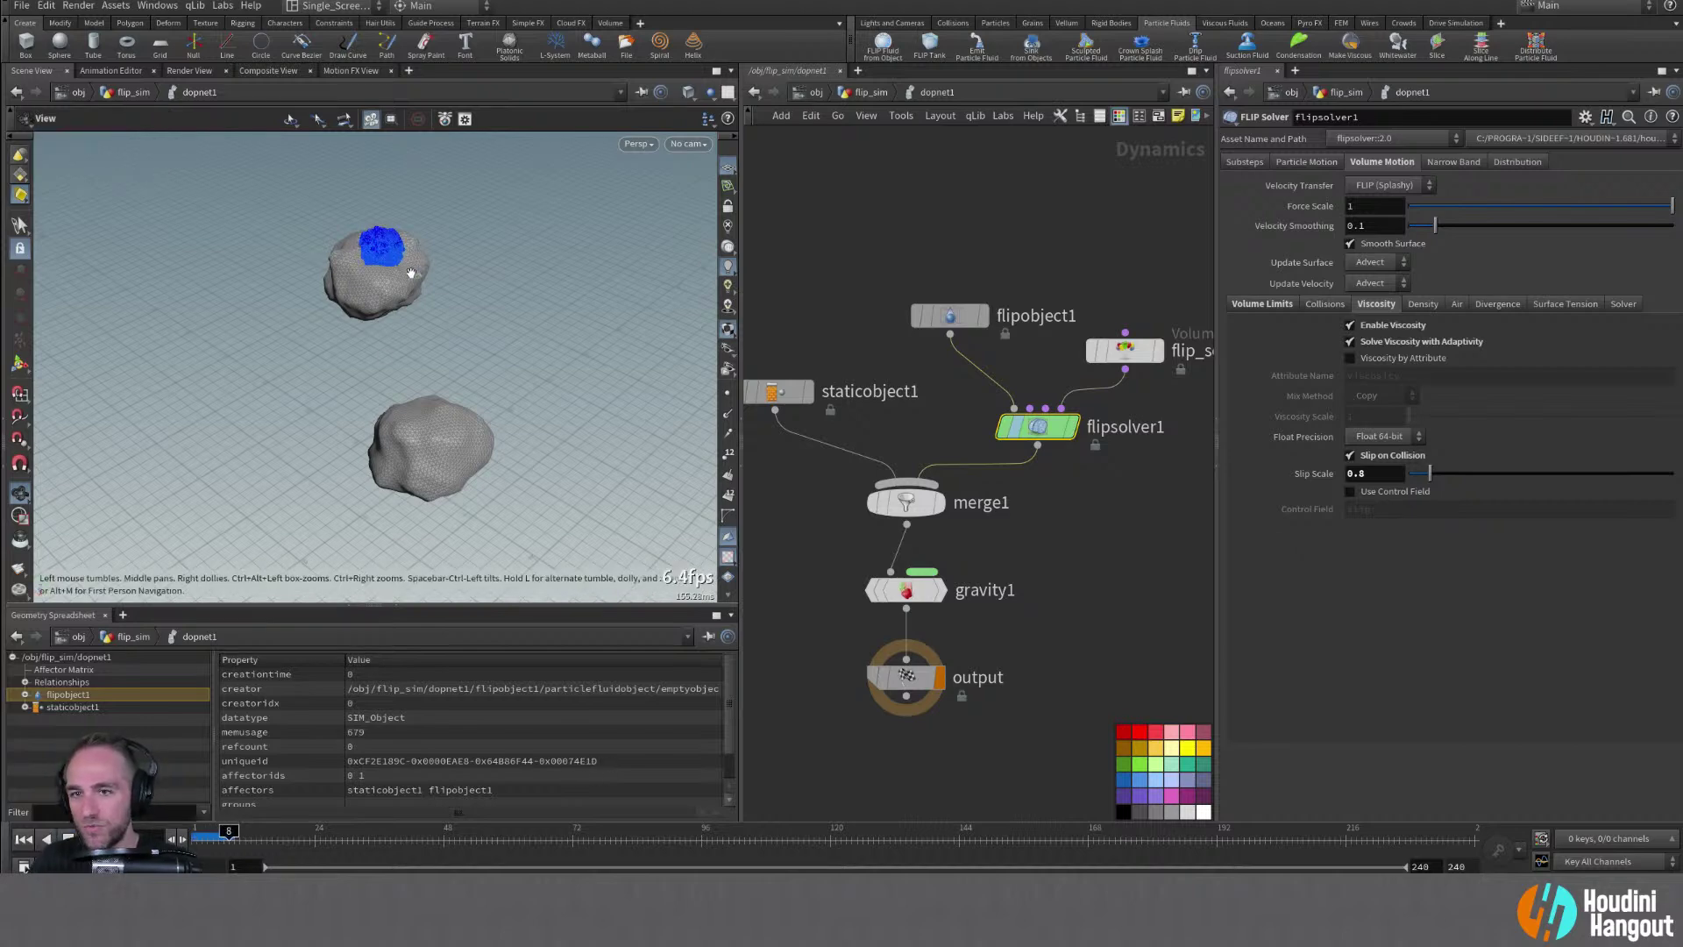
alt+right_drag(375, 357, 541, 273)
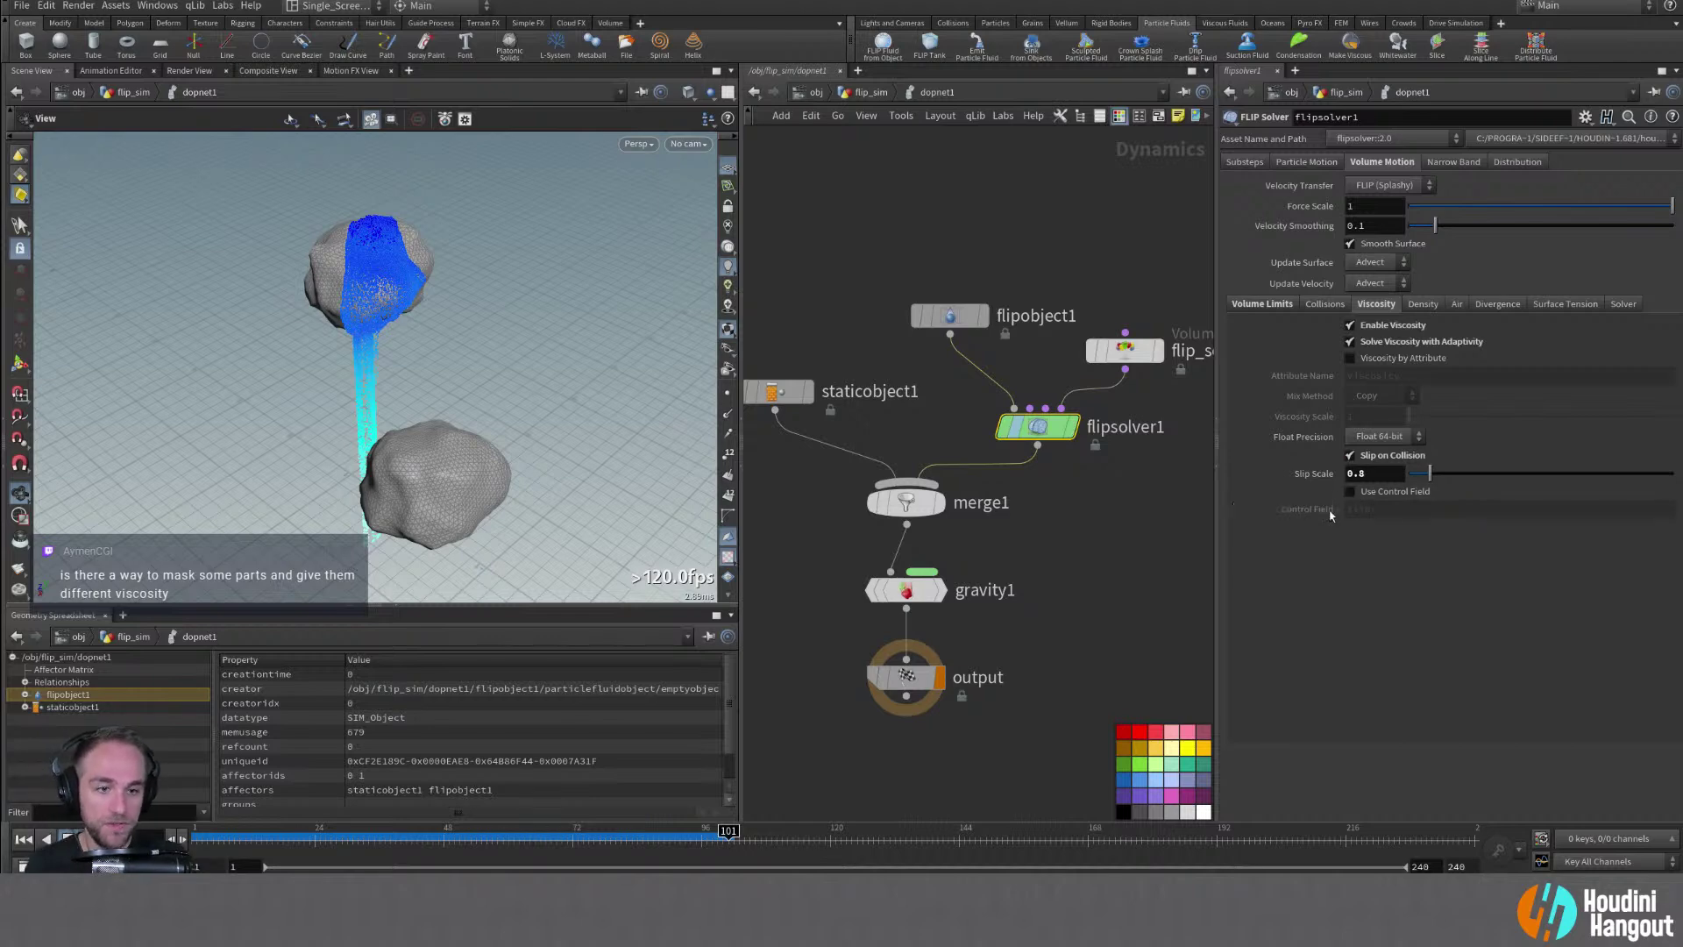
drag(352, 271, 376, 321)
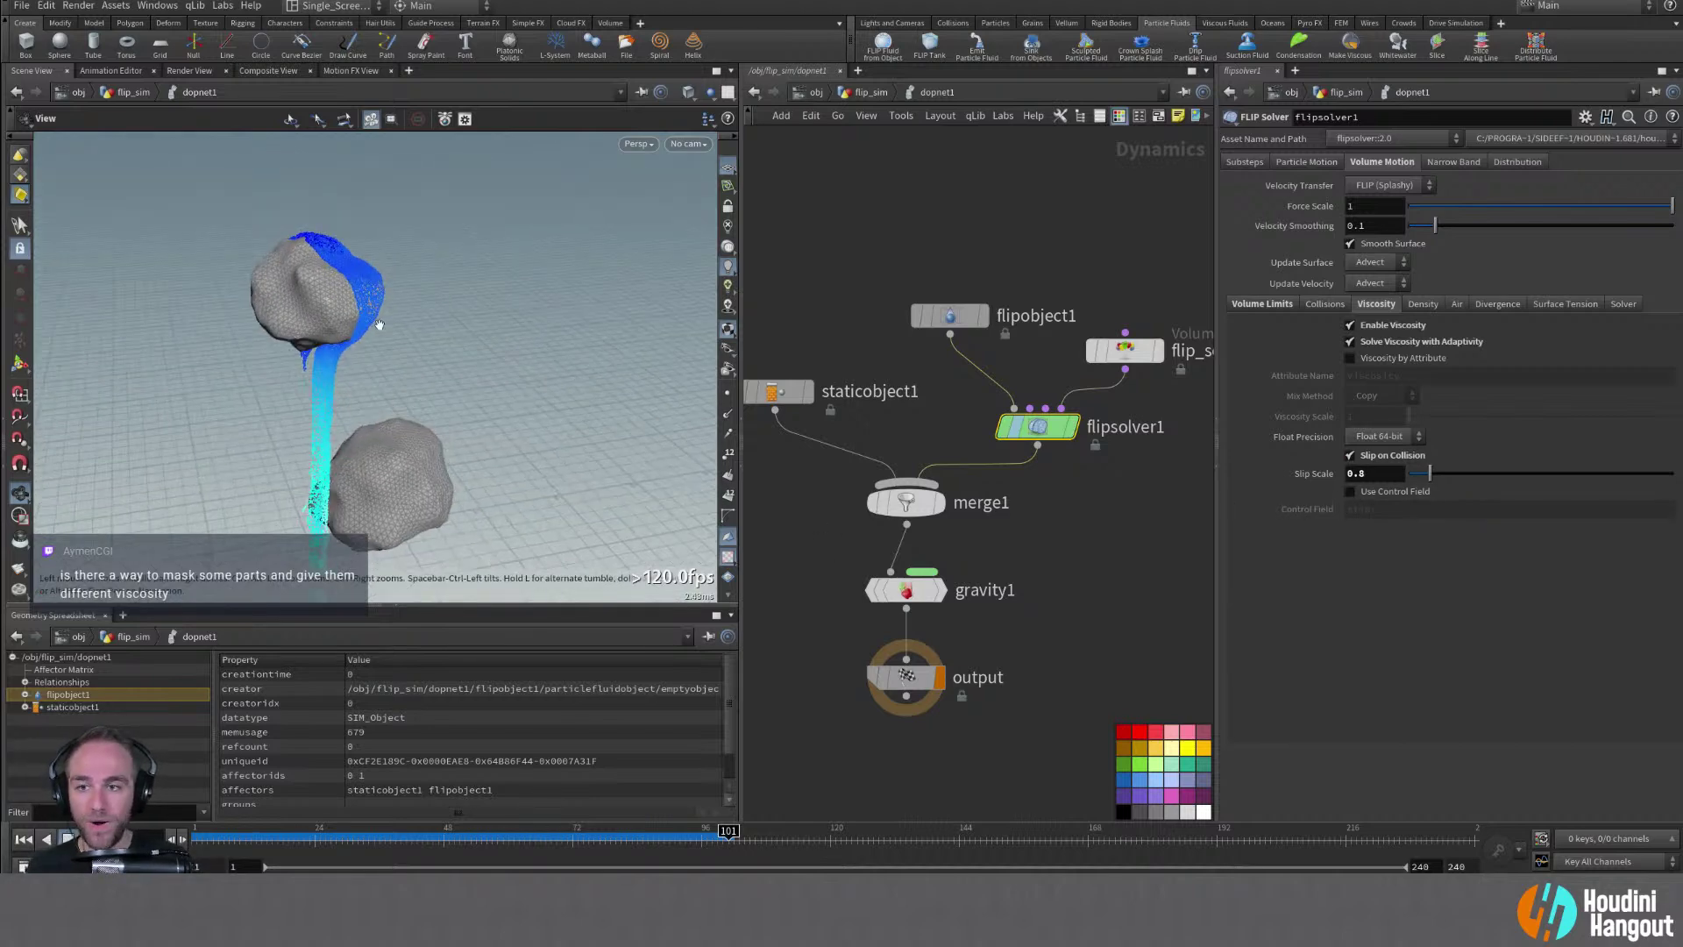
right_drag(377, 321, 274, 241)
drag(274, 241, 424, 315)
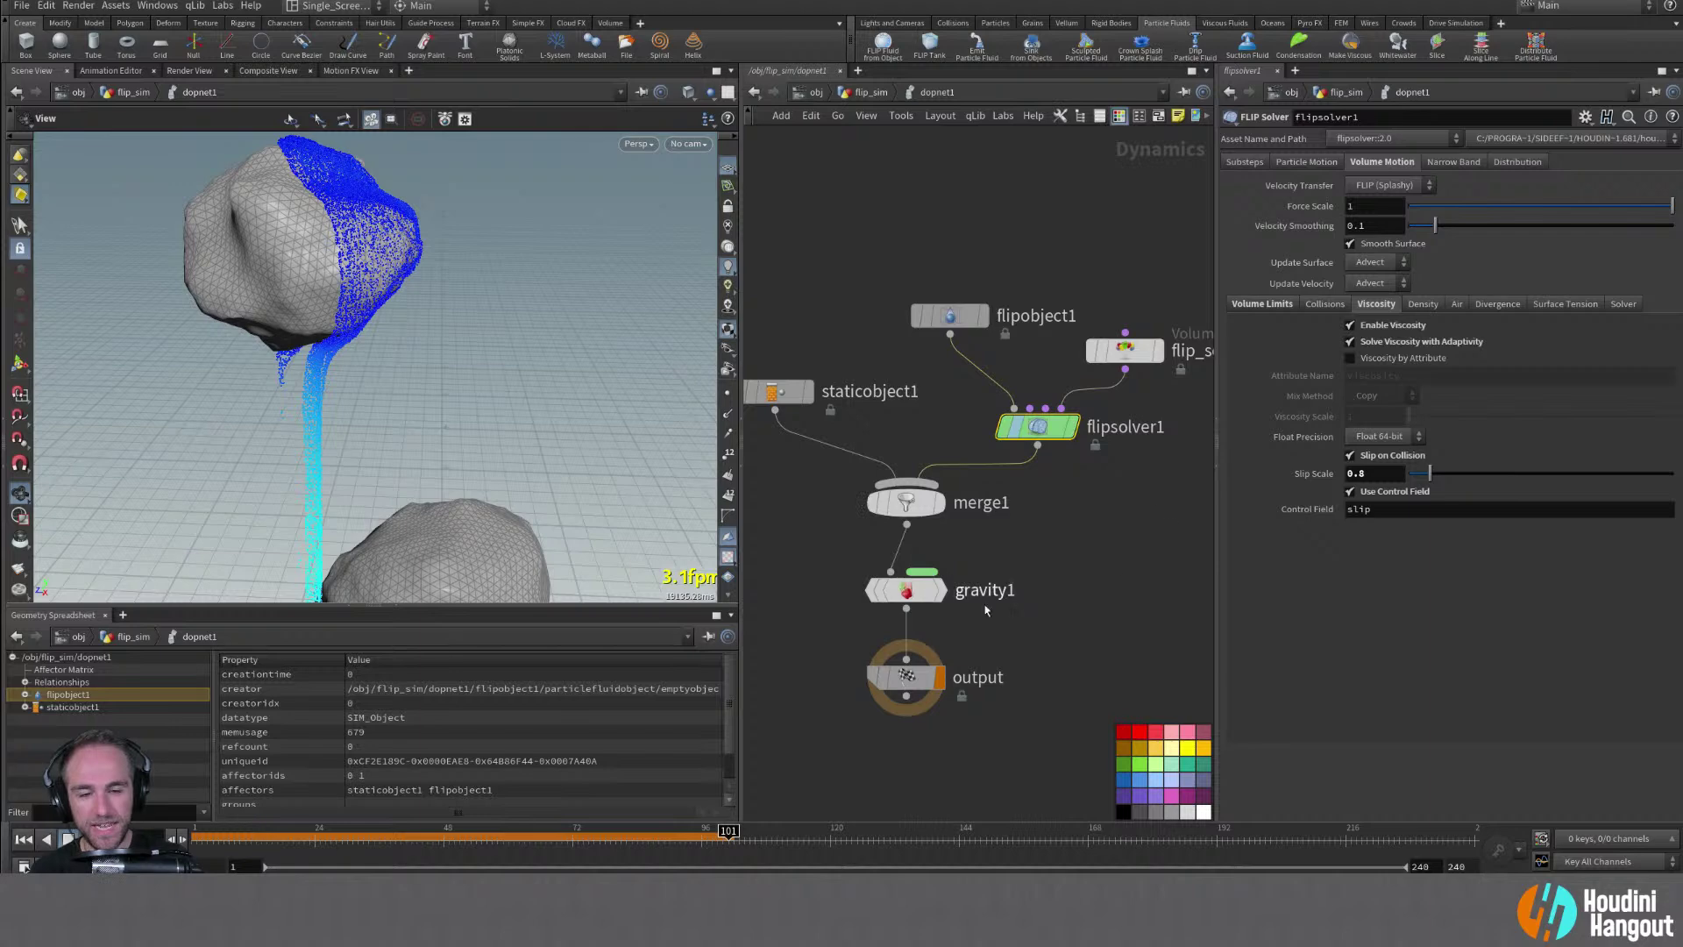
Select flipobject1 and examine its viscosity and velocity field data in the Geometry Spreadsheet, then collapse its data tree
click(950, 316)
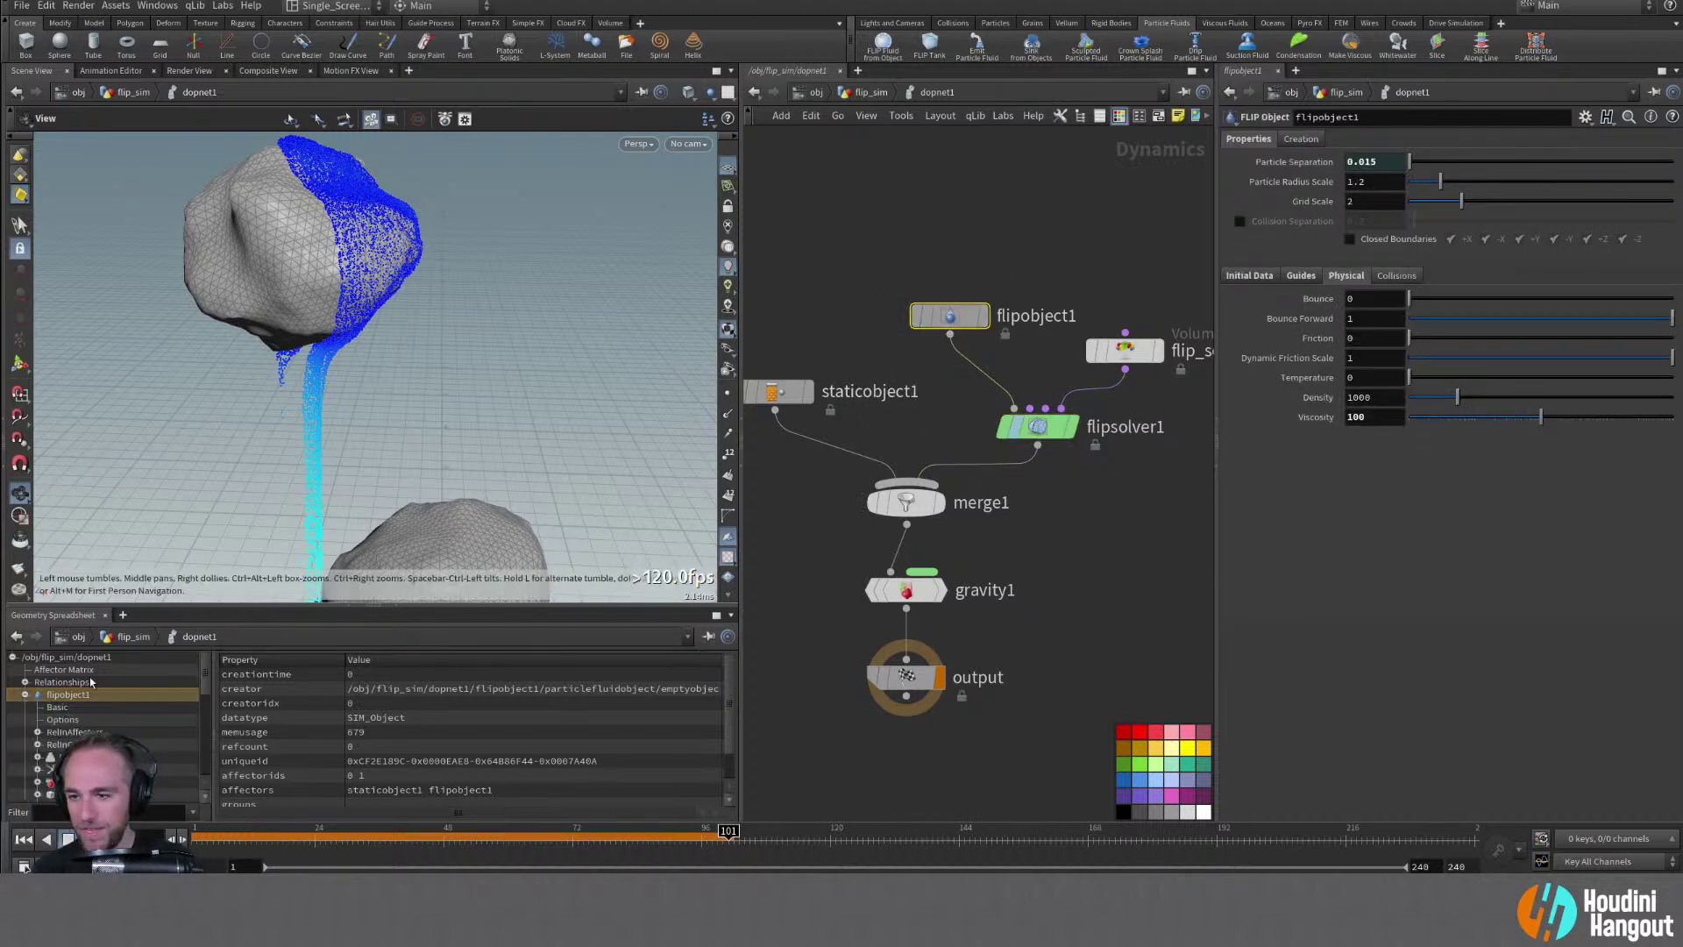
drag(368, 611, 368, 360)
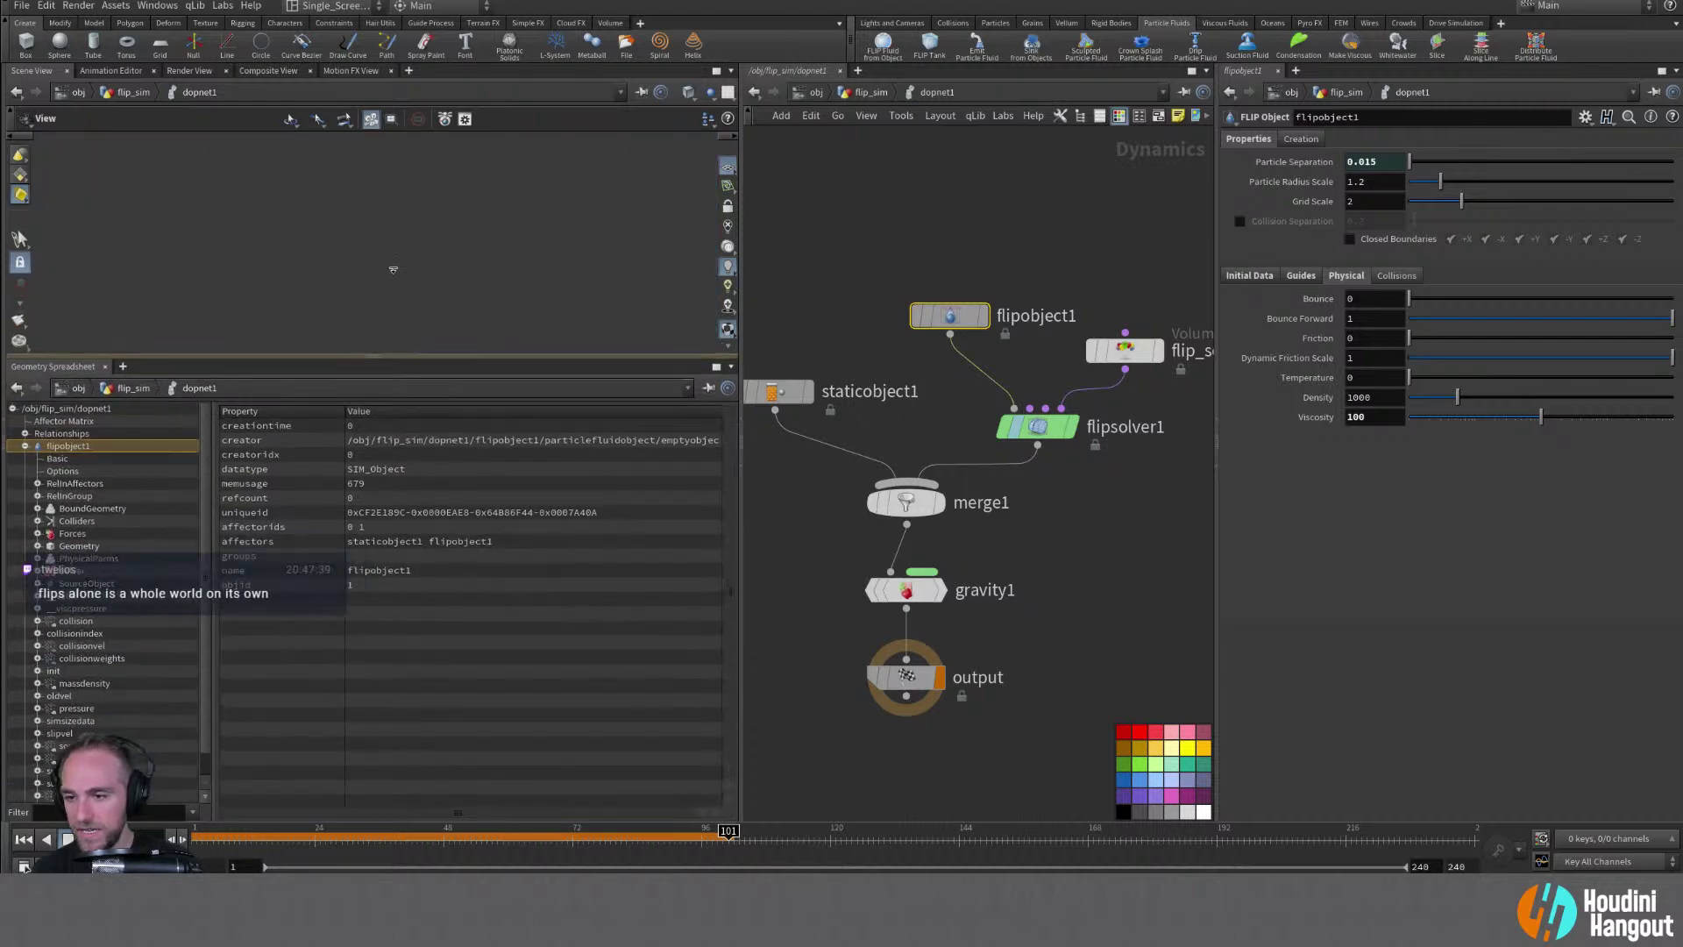
scroll(105, 647, down, 2)
scroll(105, 647, down, 1)
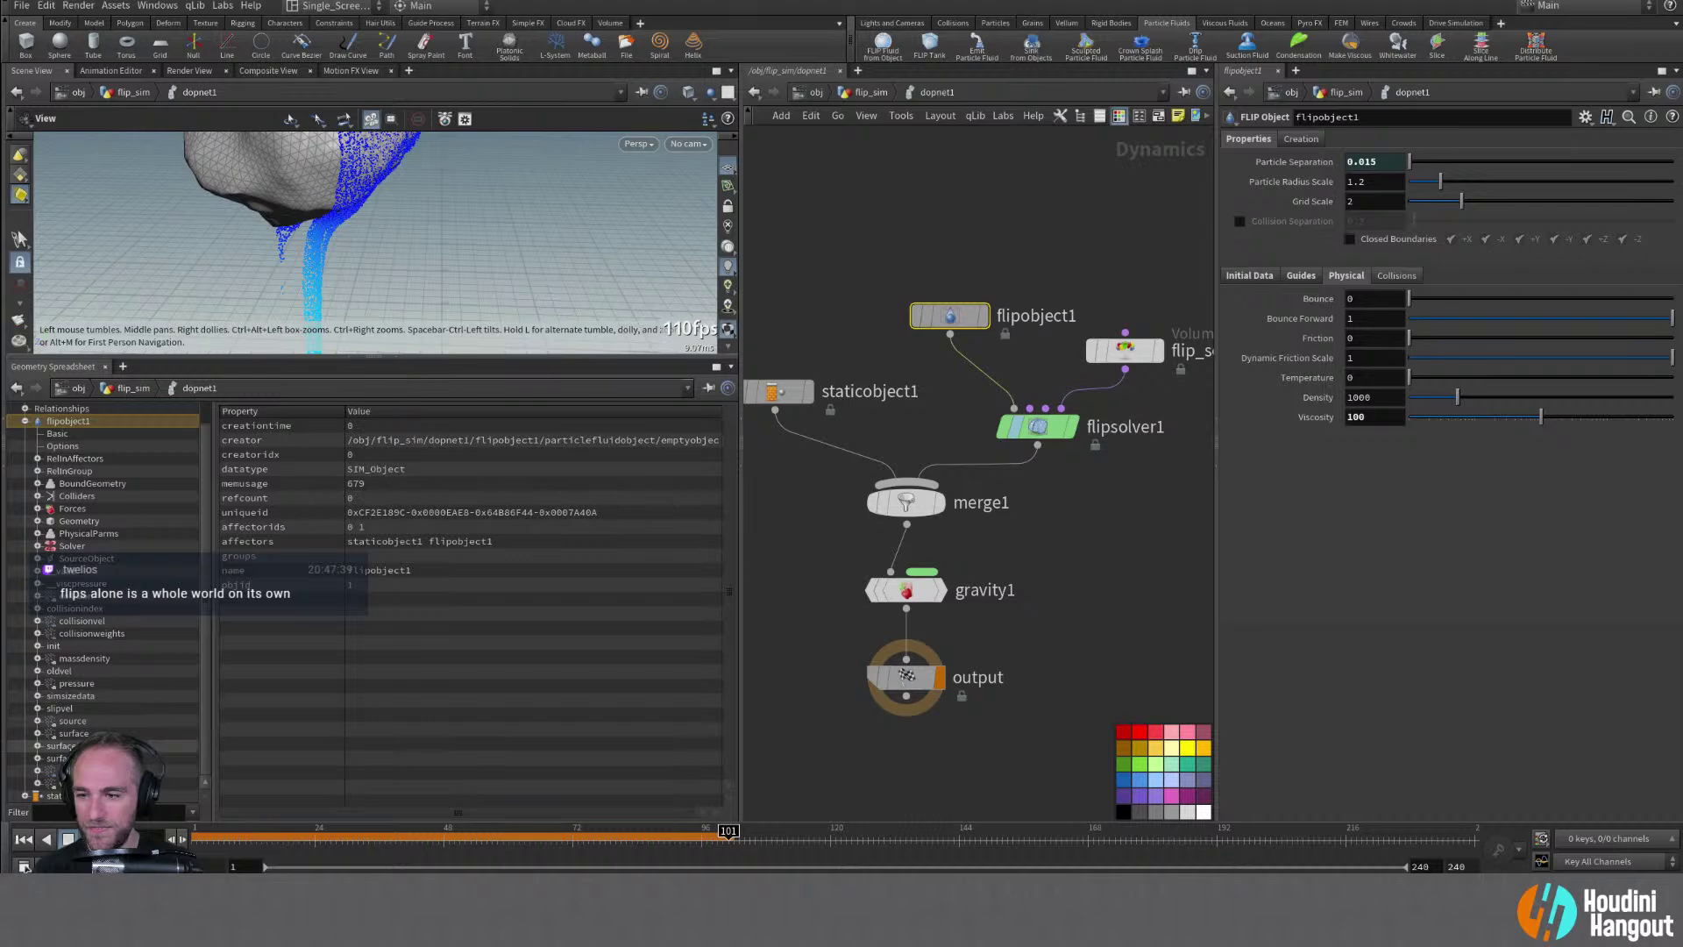
click(71, 721)
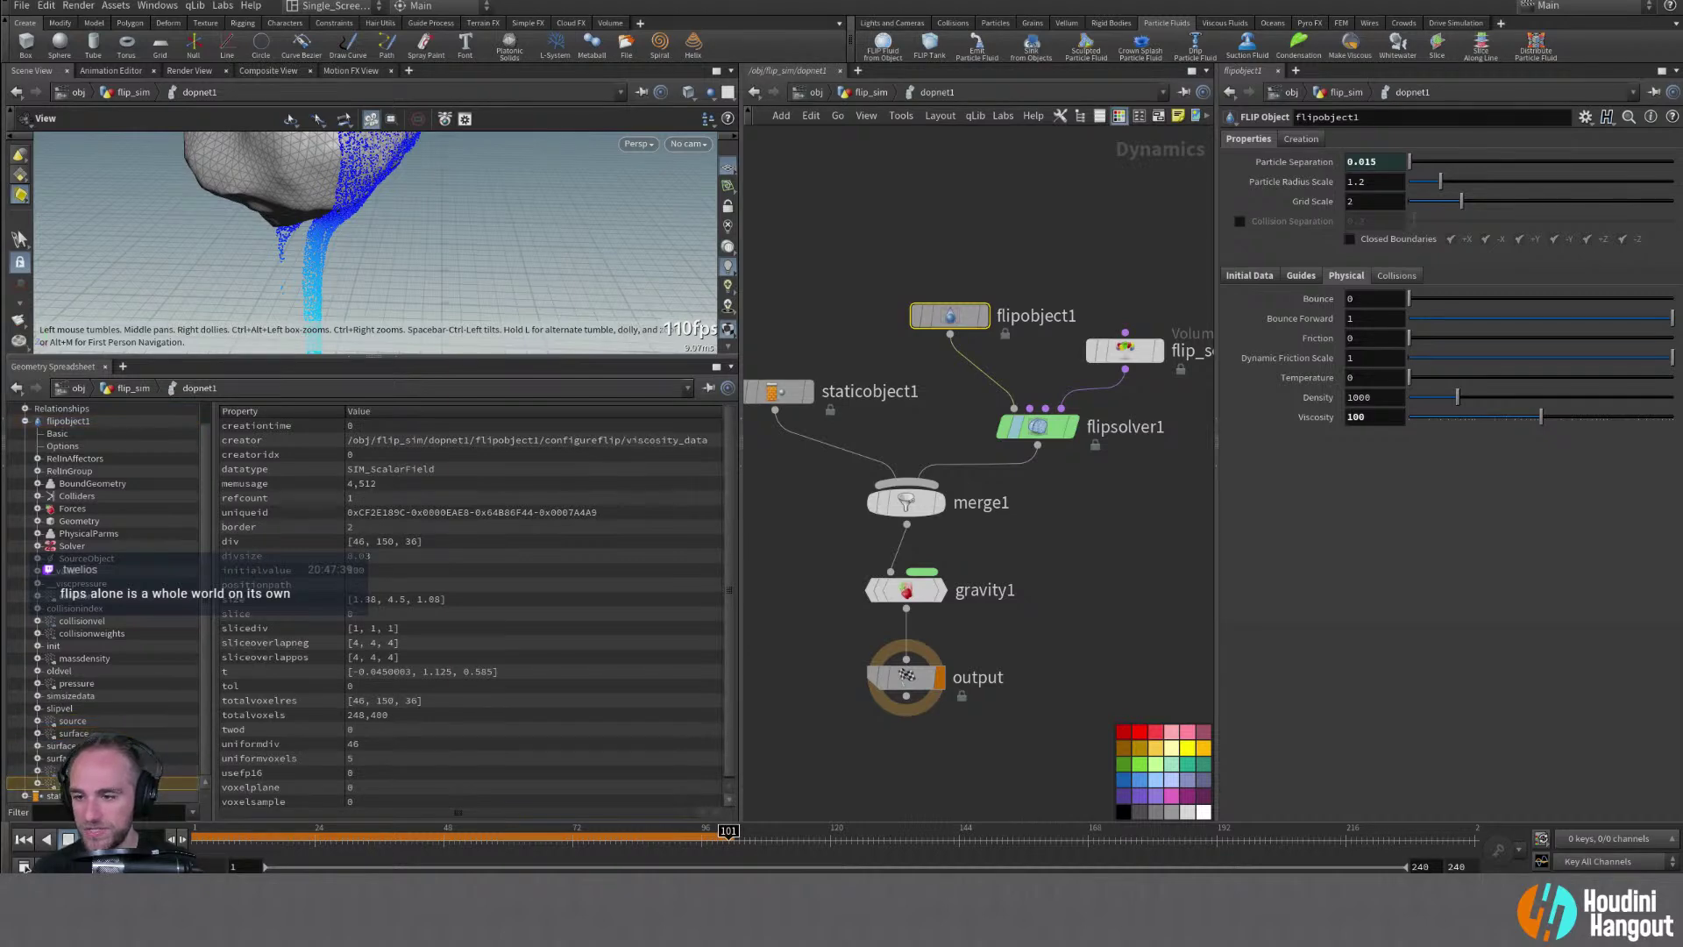
click(68, 770)
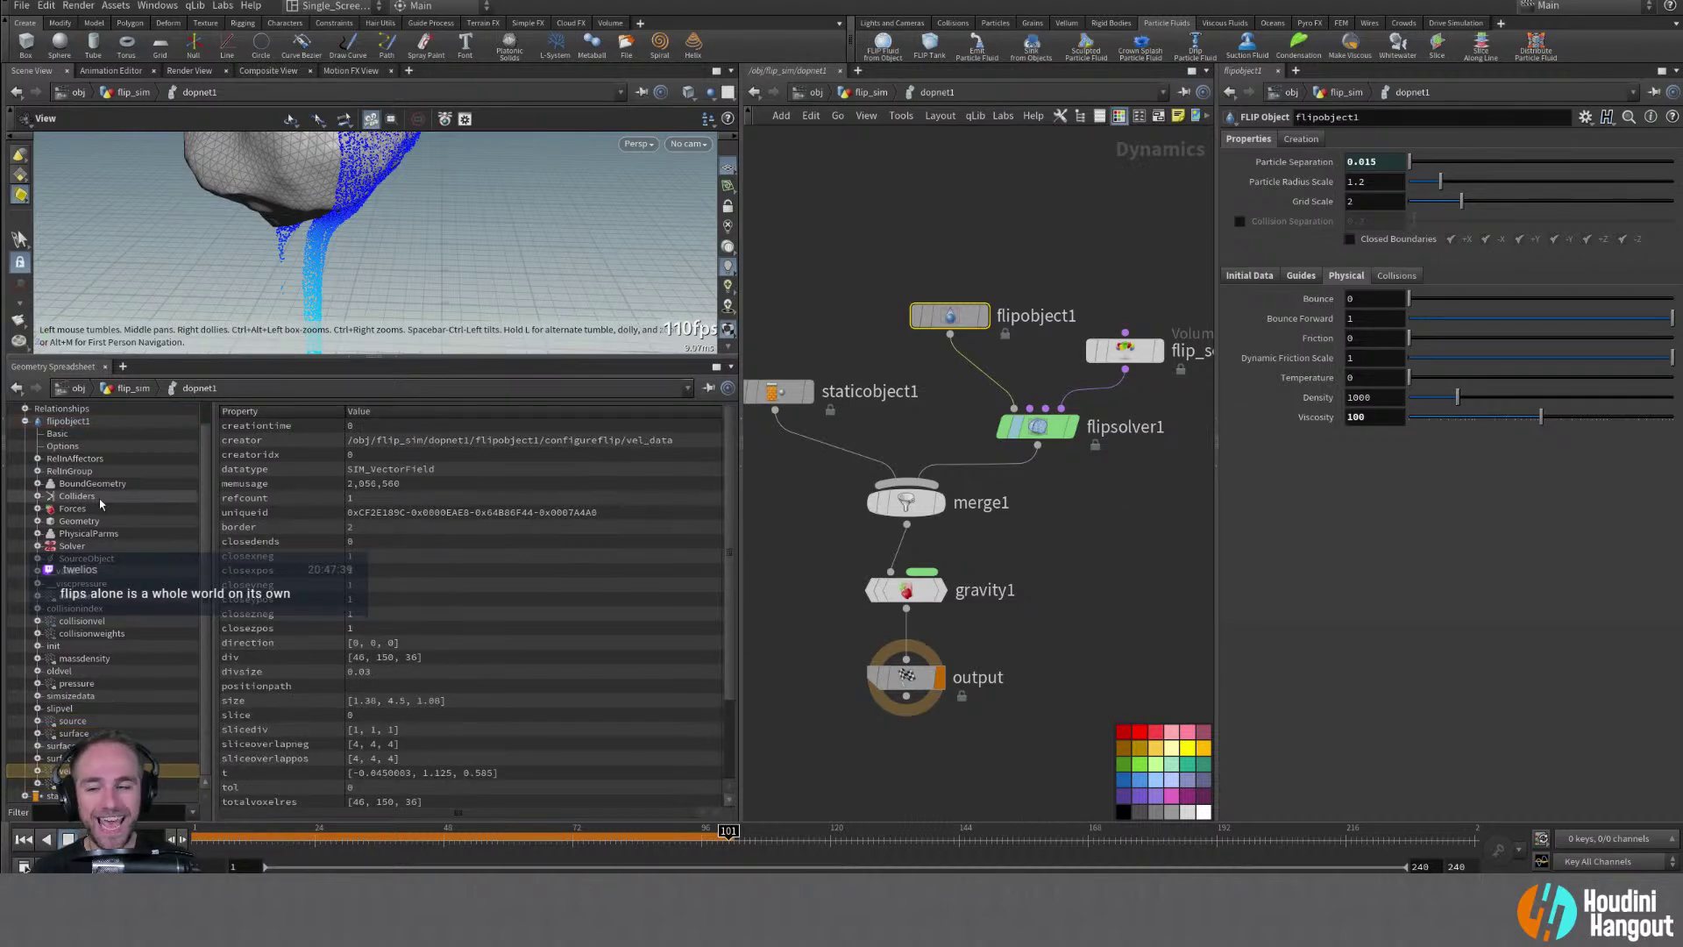
click(53, 421)
double_click(51, 423)
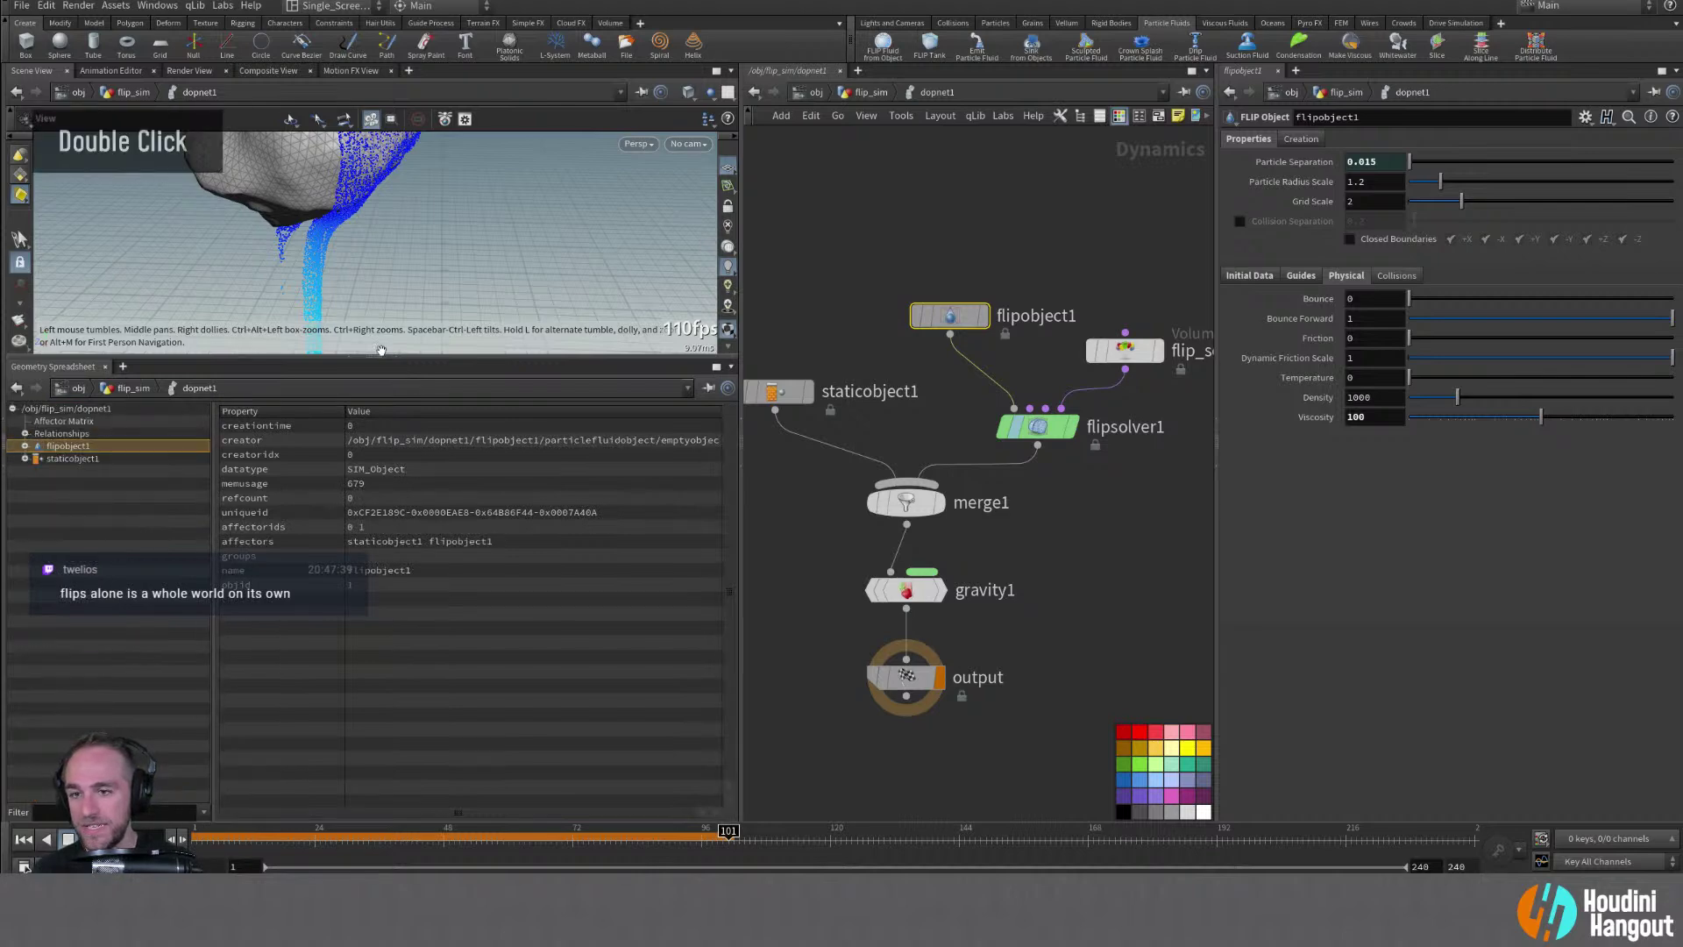
drag(376, 363, 398, 585)
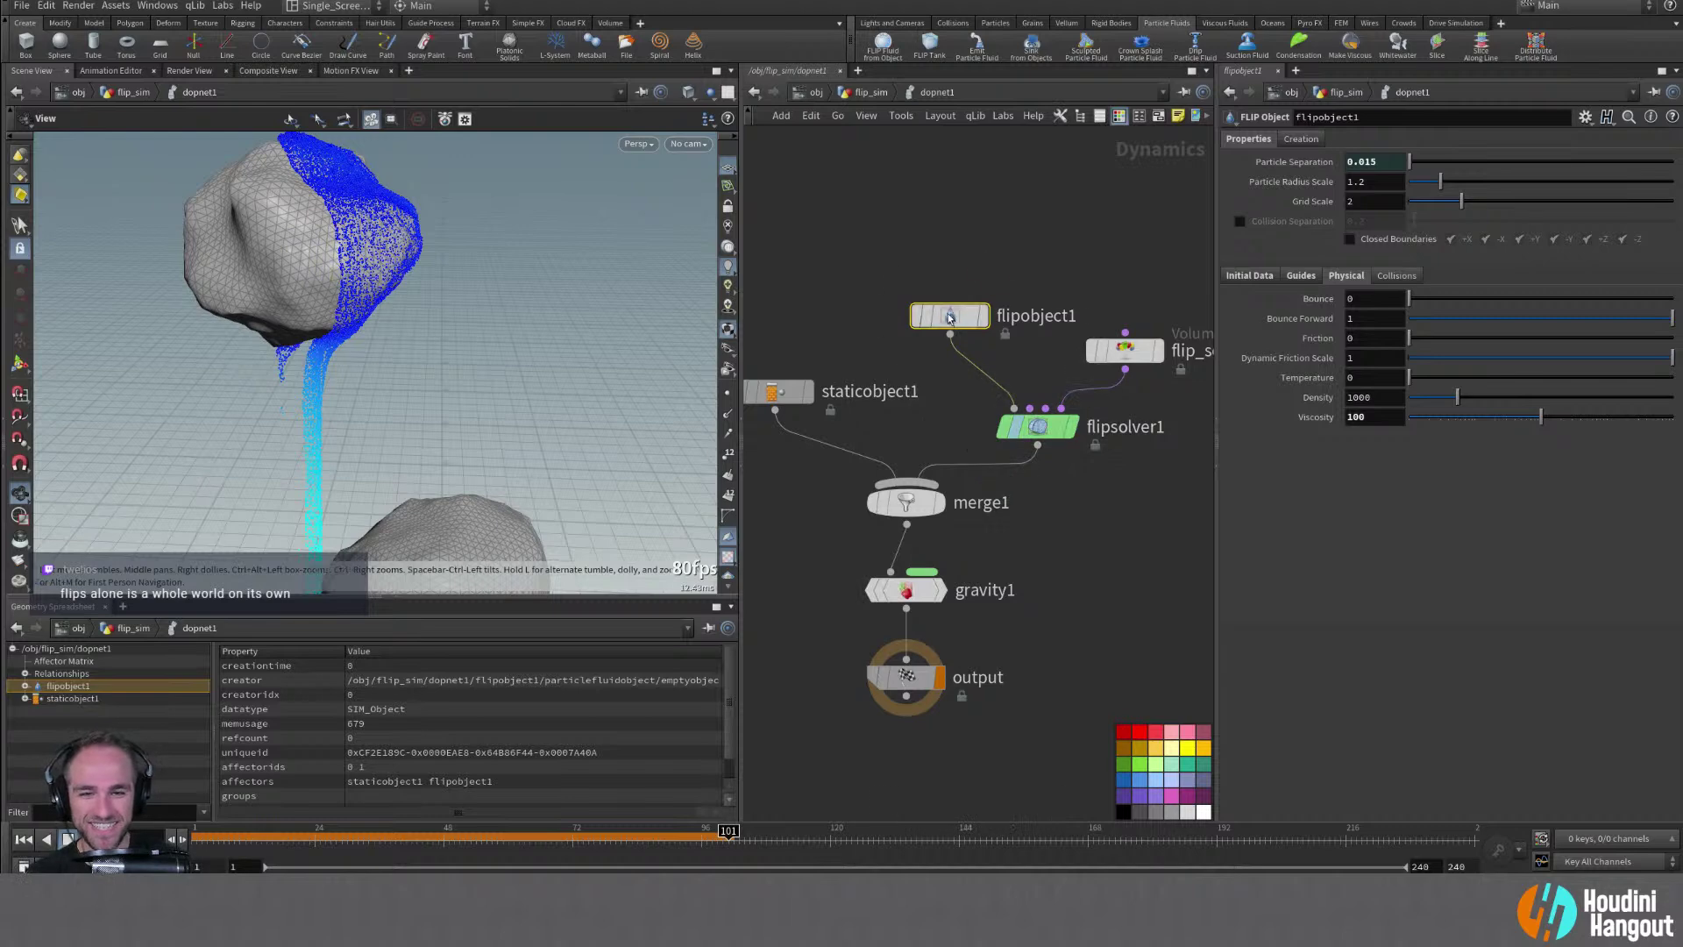
Disable Use Control Field for collision slip on flipsolver1
click(1124, 353)
click(1038, 427)
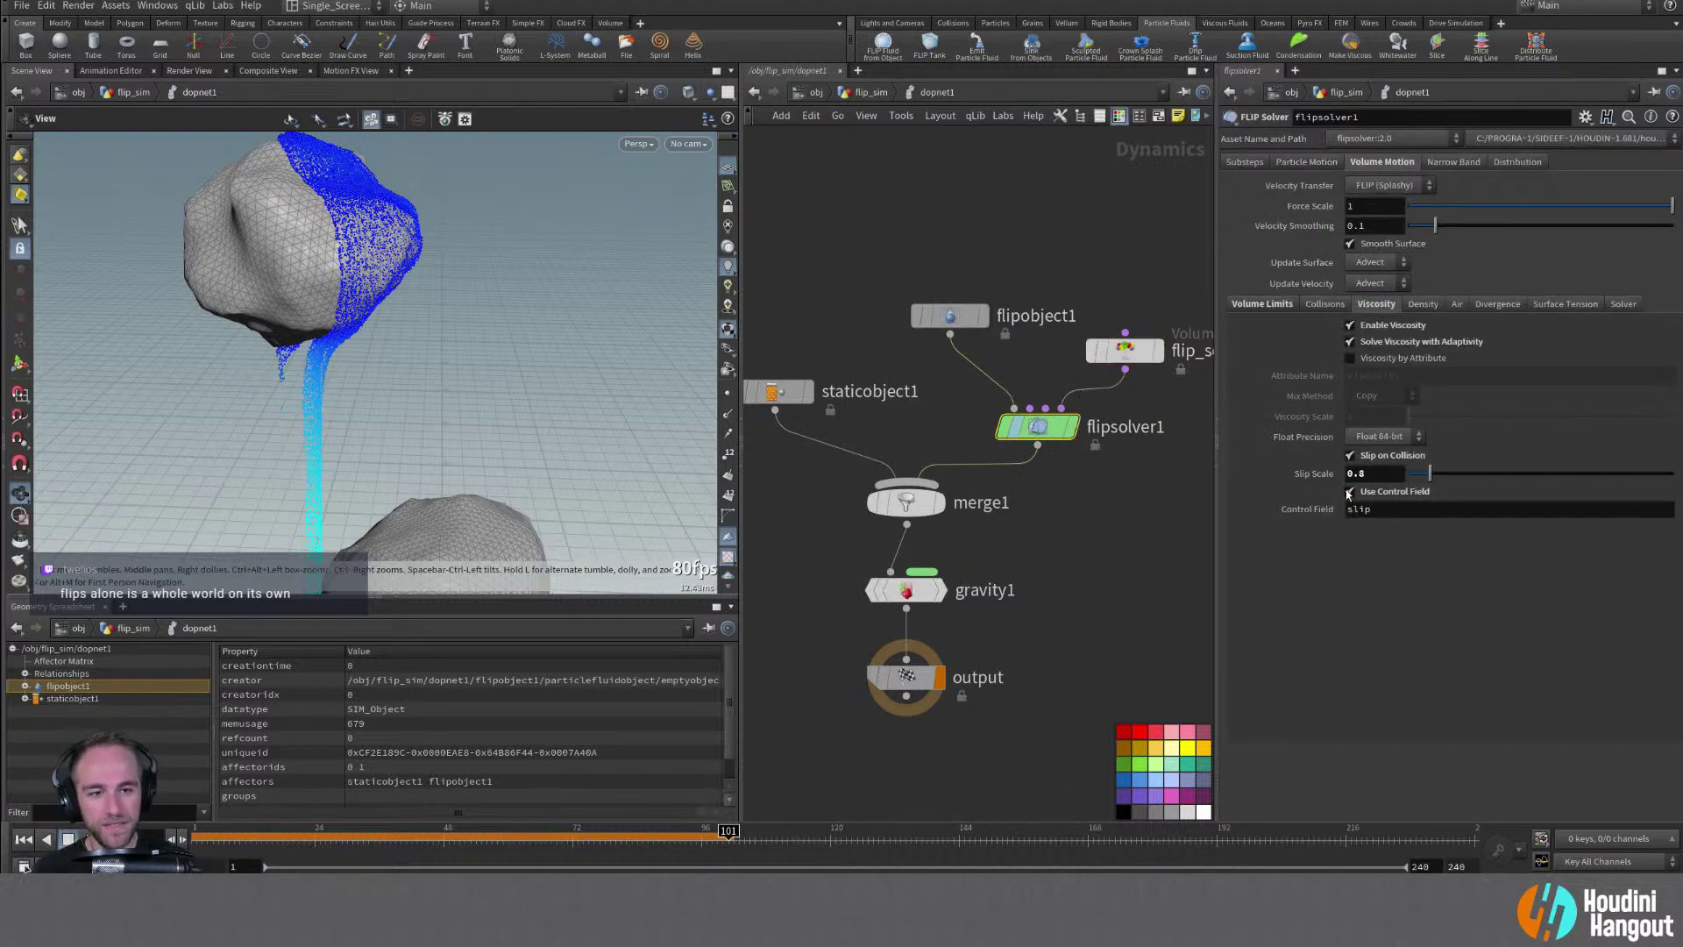
click(1389, 493)
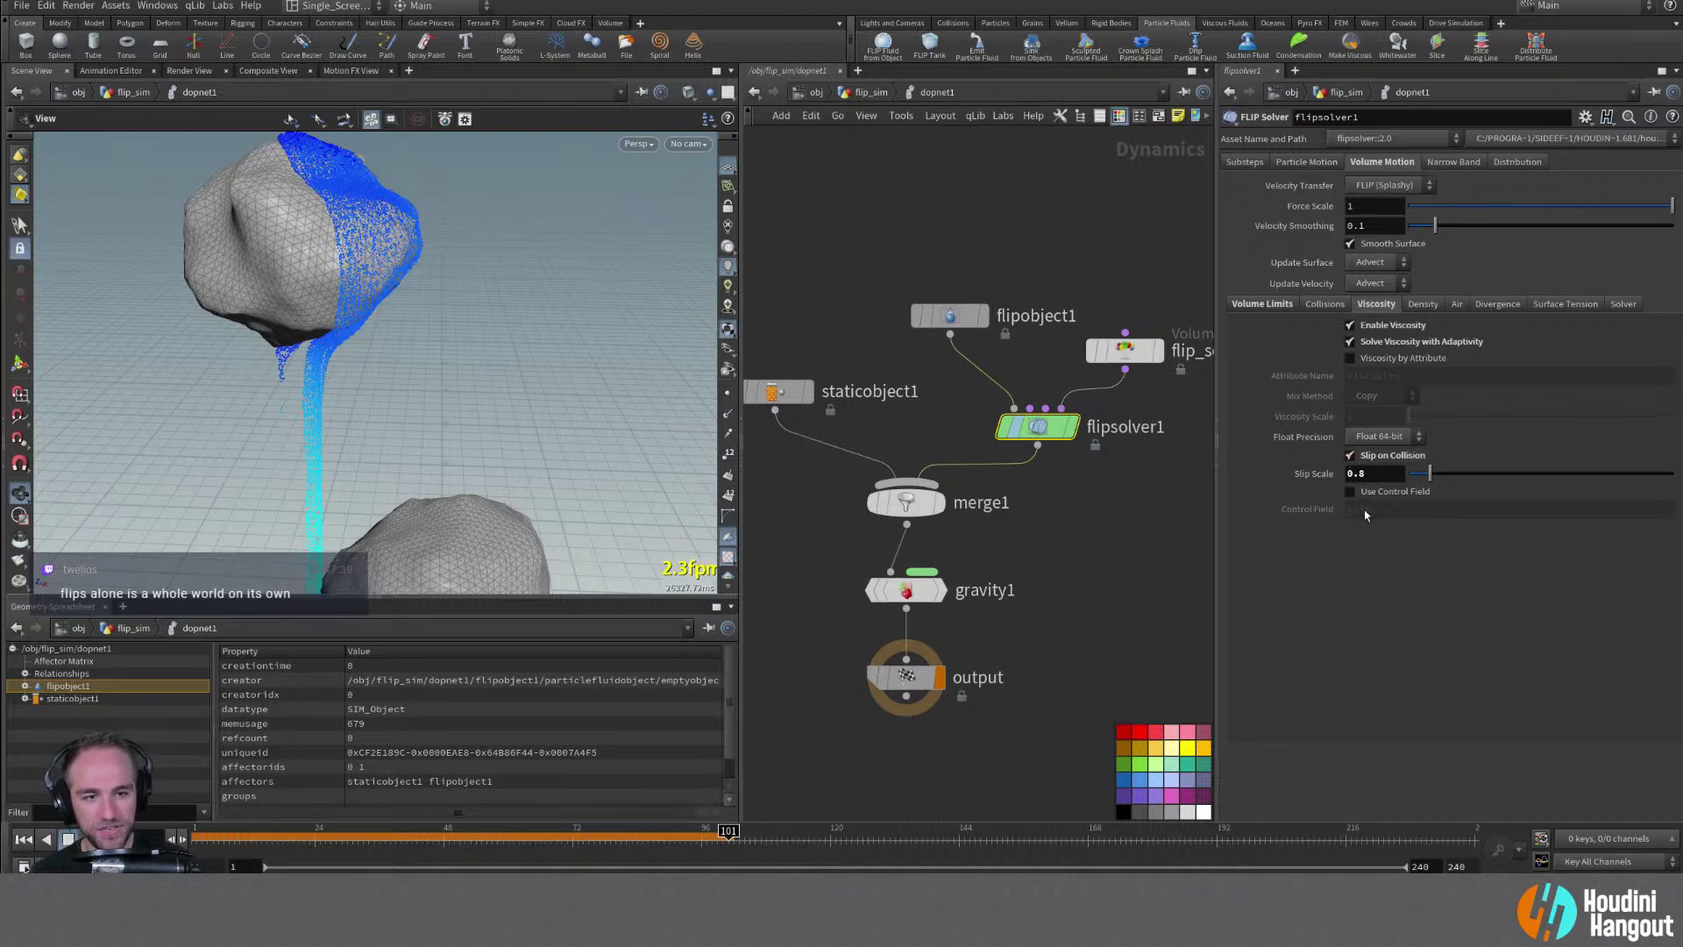
Enable Viscosity by Attribute on flipsolver1, keeping the viscosity attribute name and the Copy mix method
click(1350, 359)
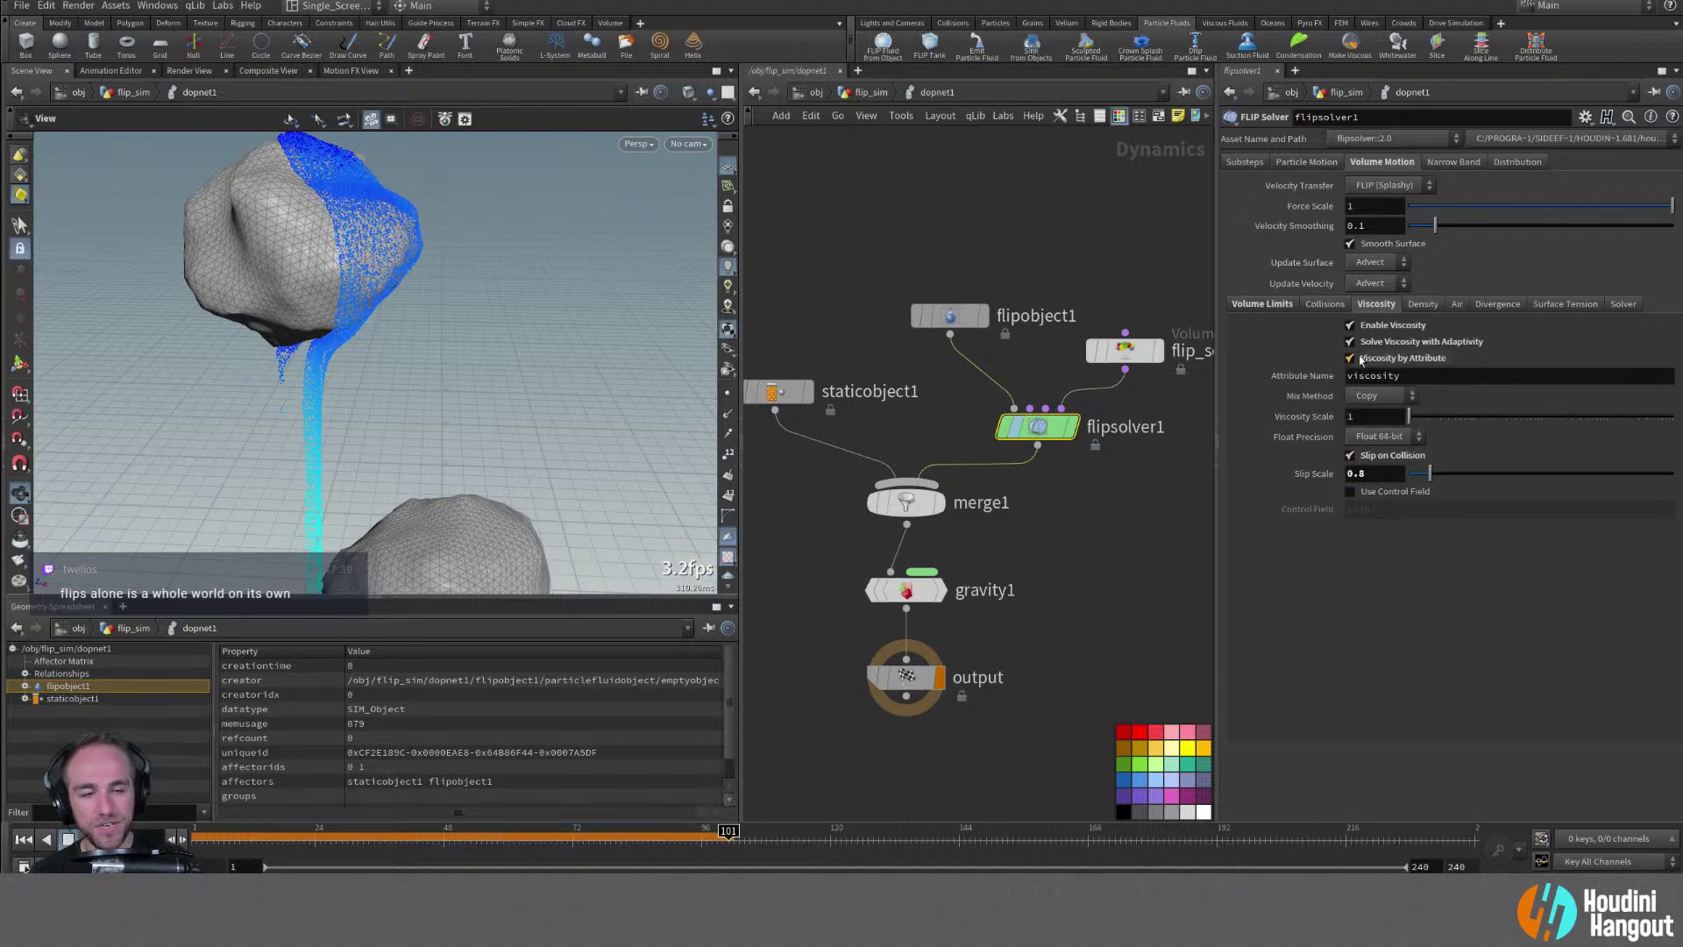
click(1373, 396)
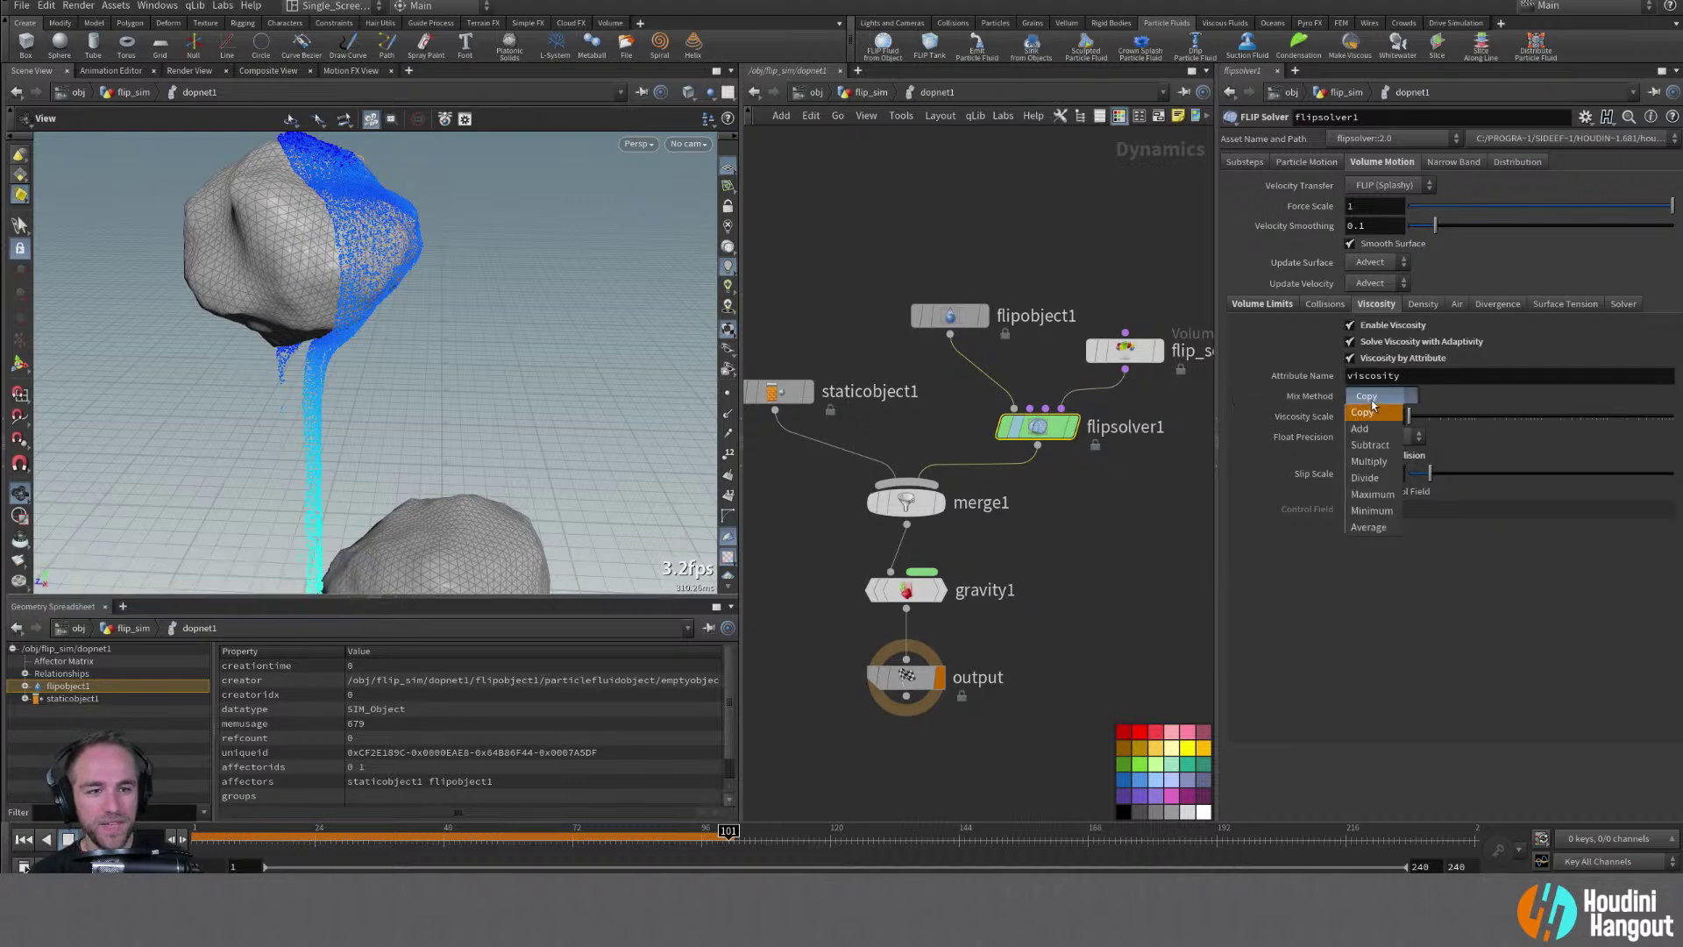
click(1435, 396)
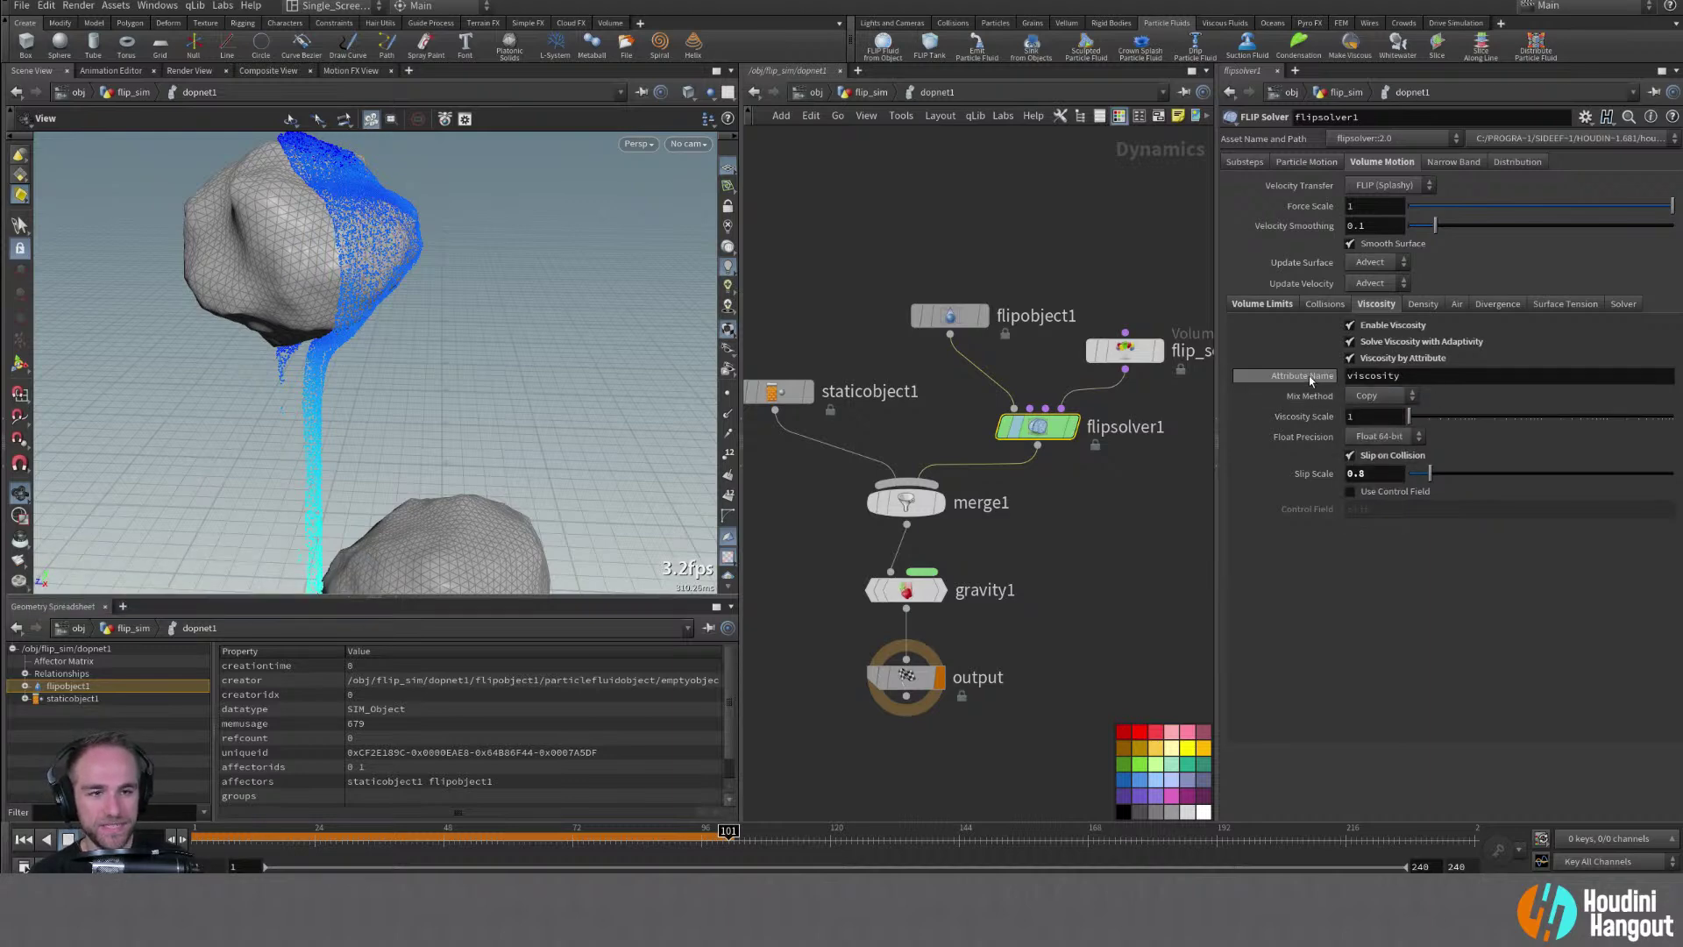
click(957, 326)
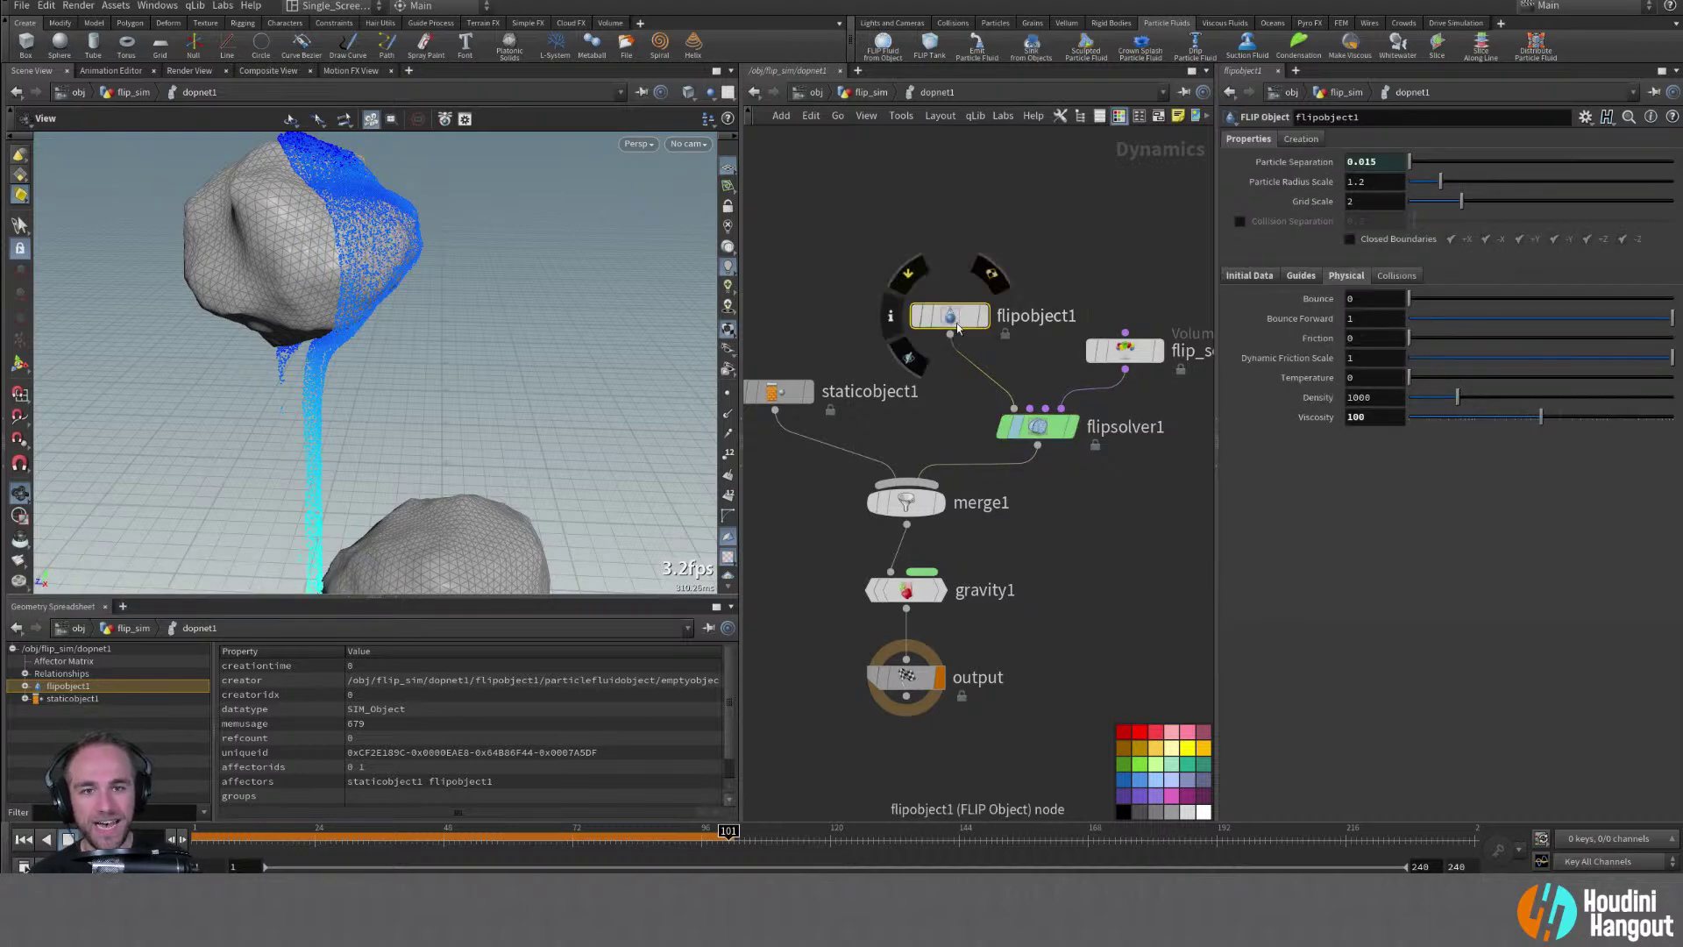
click(1043, 429)
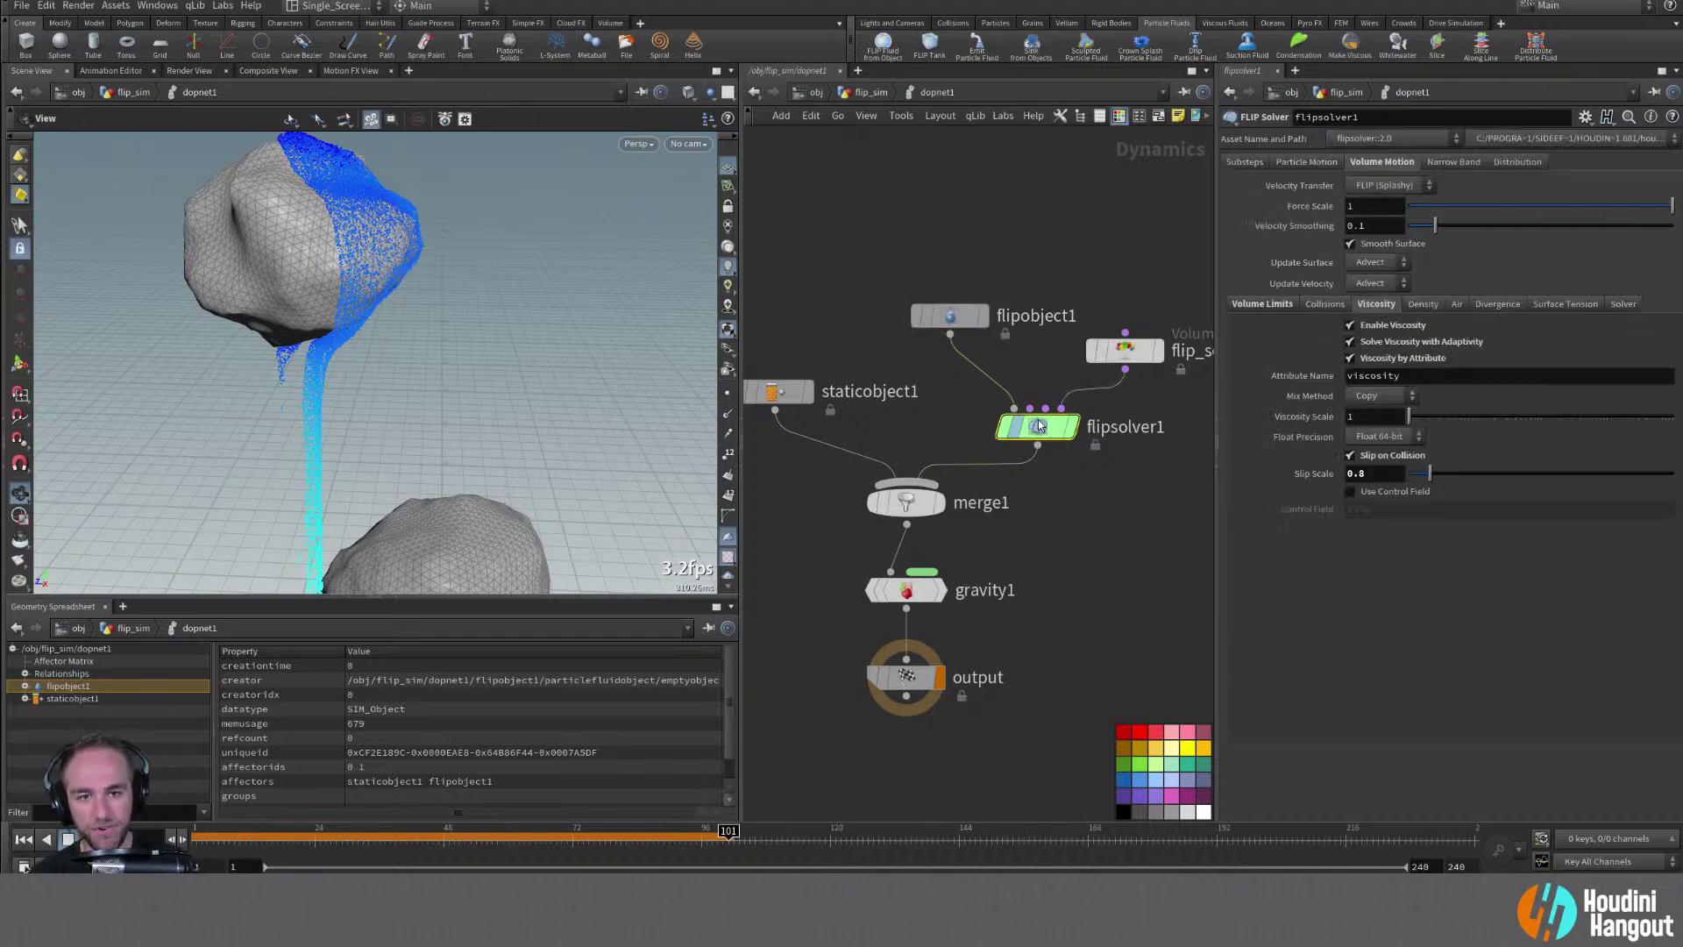
Examine the per-particle viscosity attribute in flipobject1's Geometry data in the Geometry Spreadsheet
click(25, 685)
scroll(87, 701, down, 1)
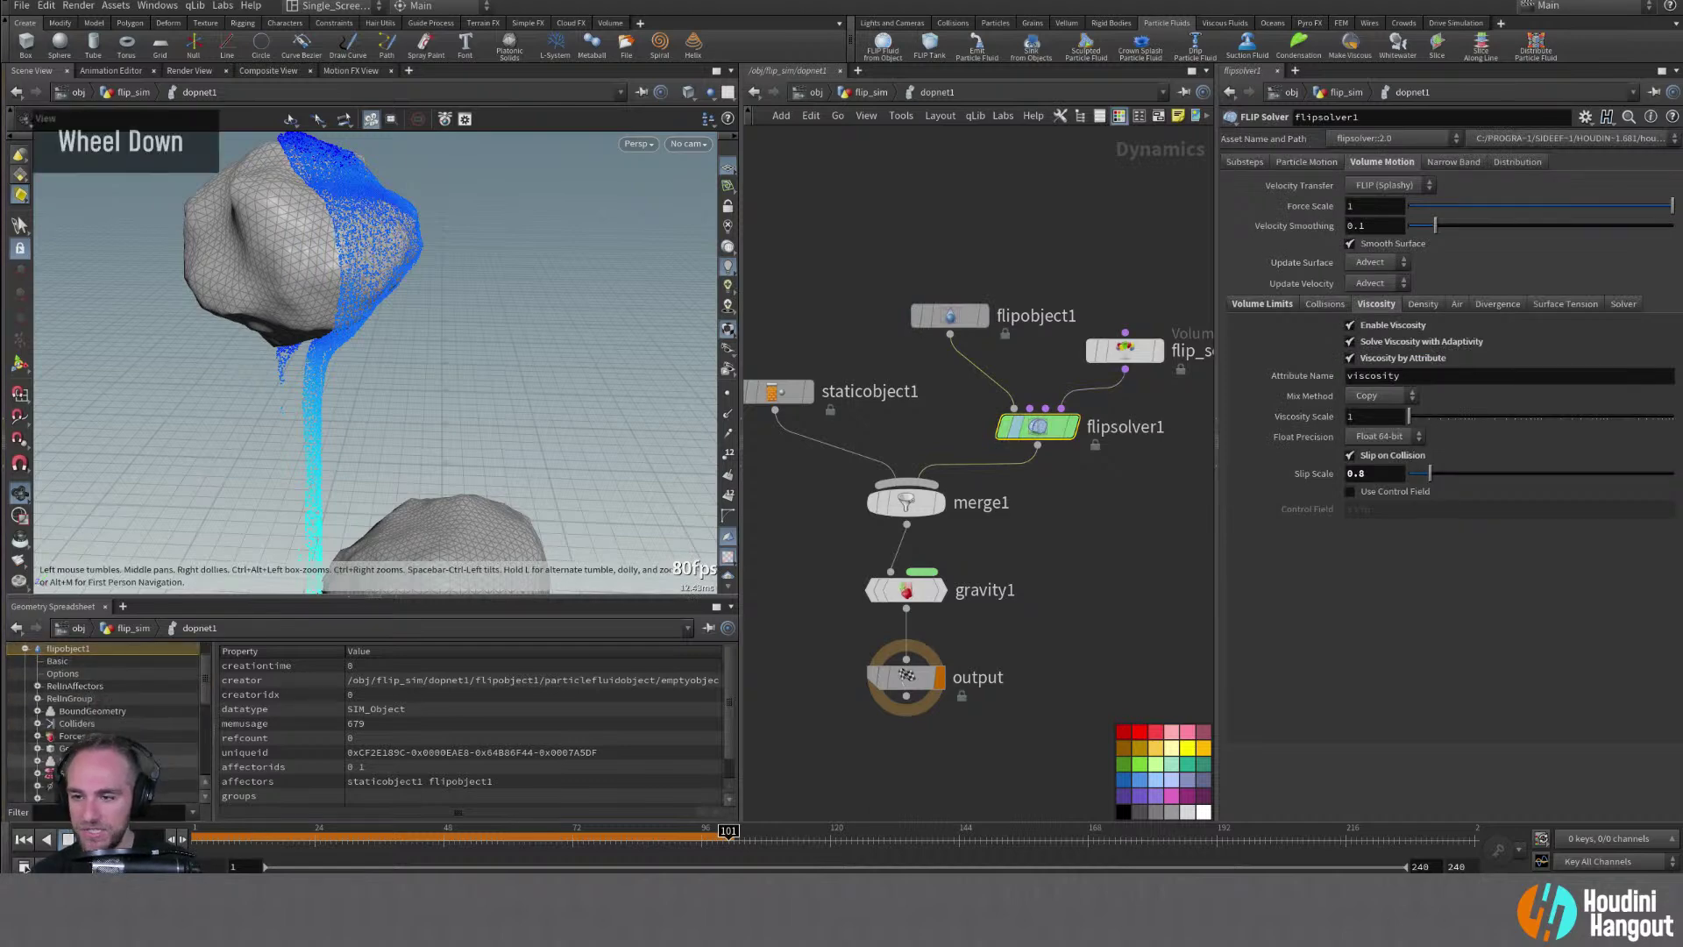
click(166, 748)
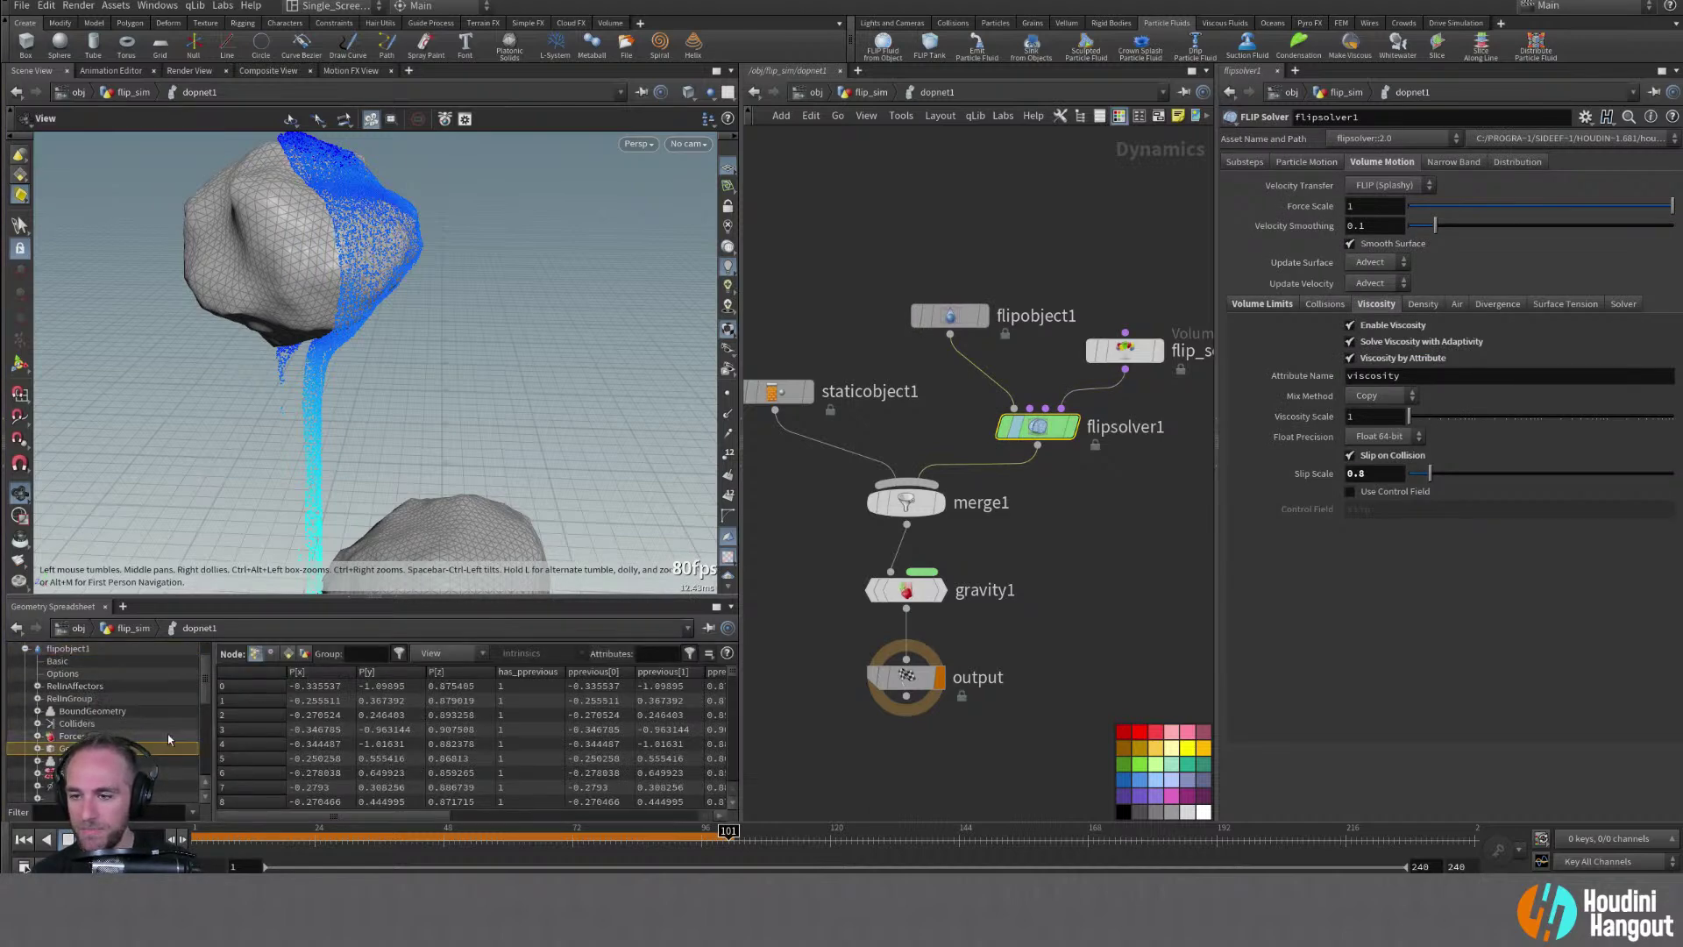
drag(379, 601, 365, 369)
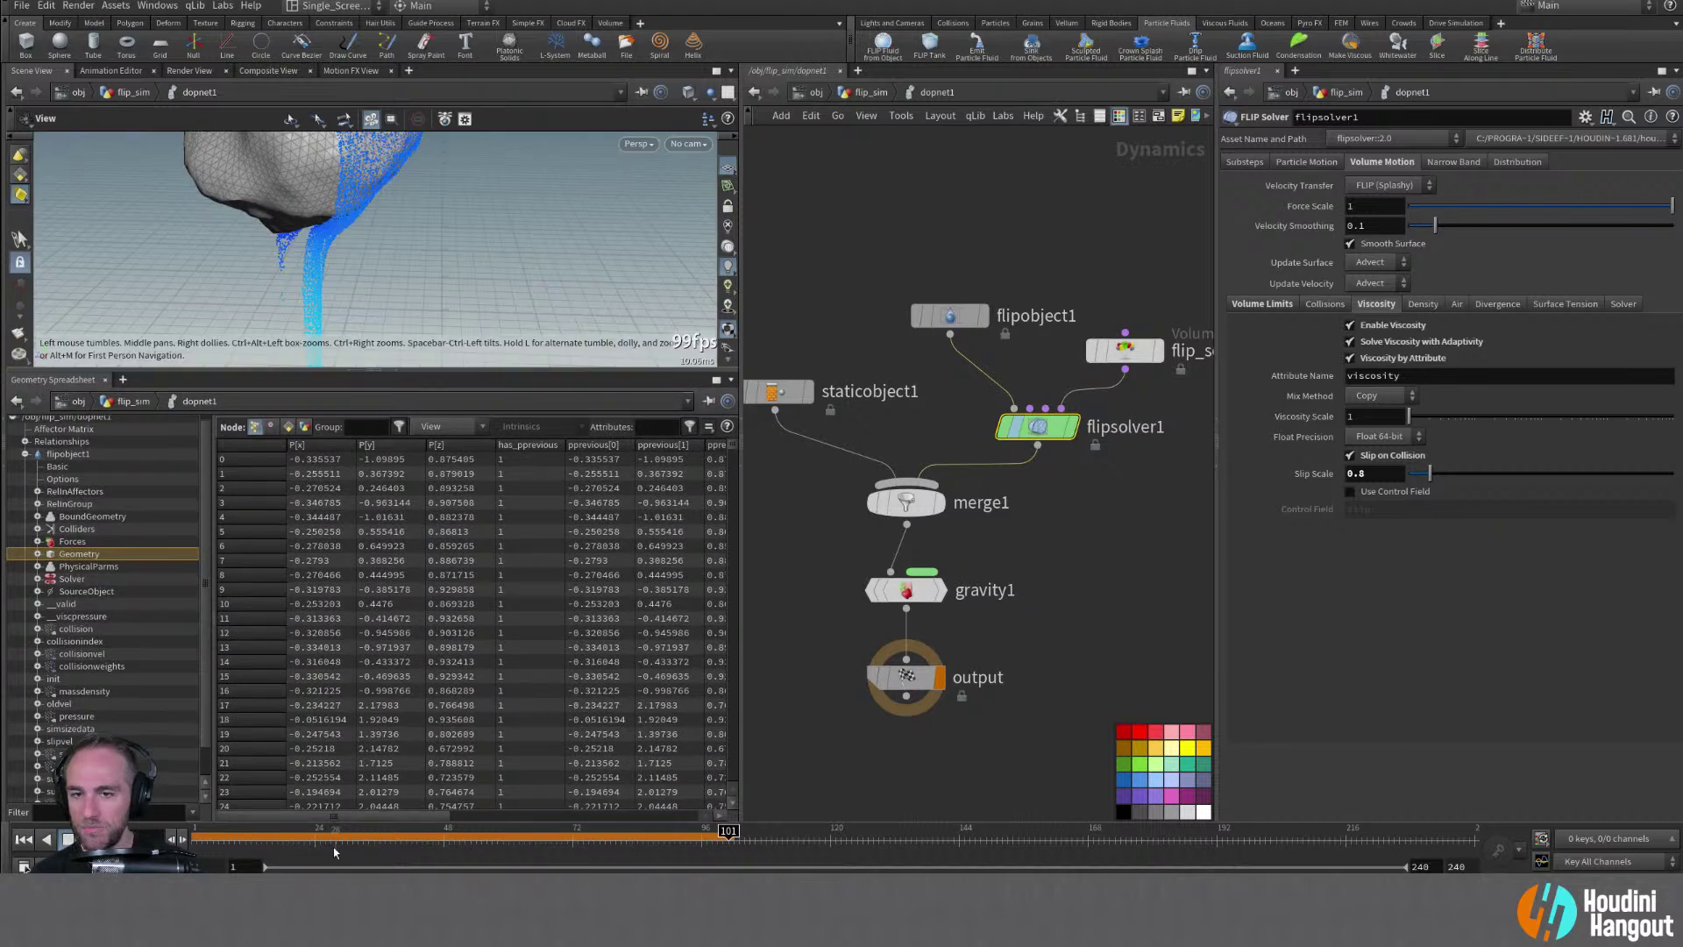
drag(324, 819, 591, 814)
scroll(613, 475, down, 5)
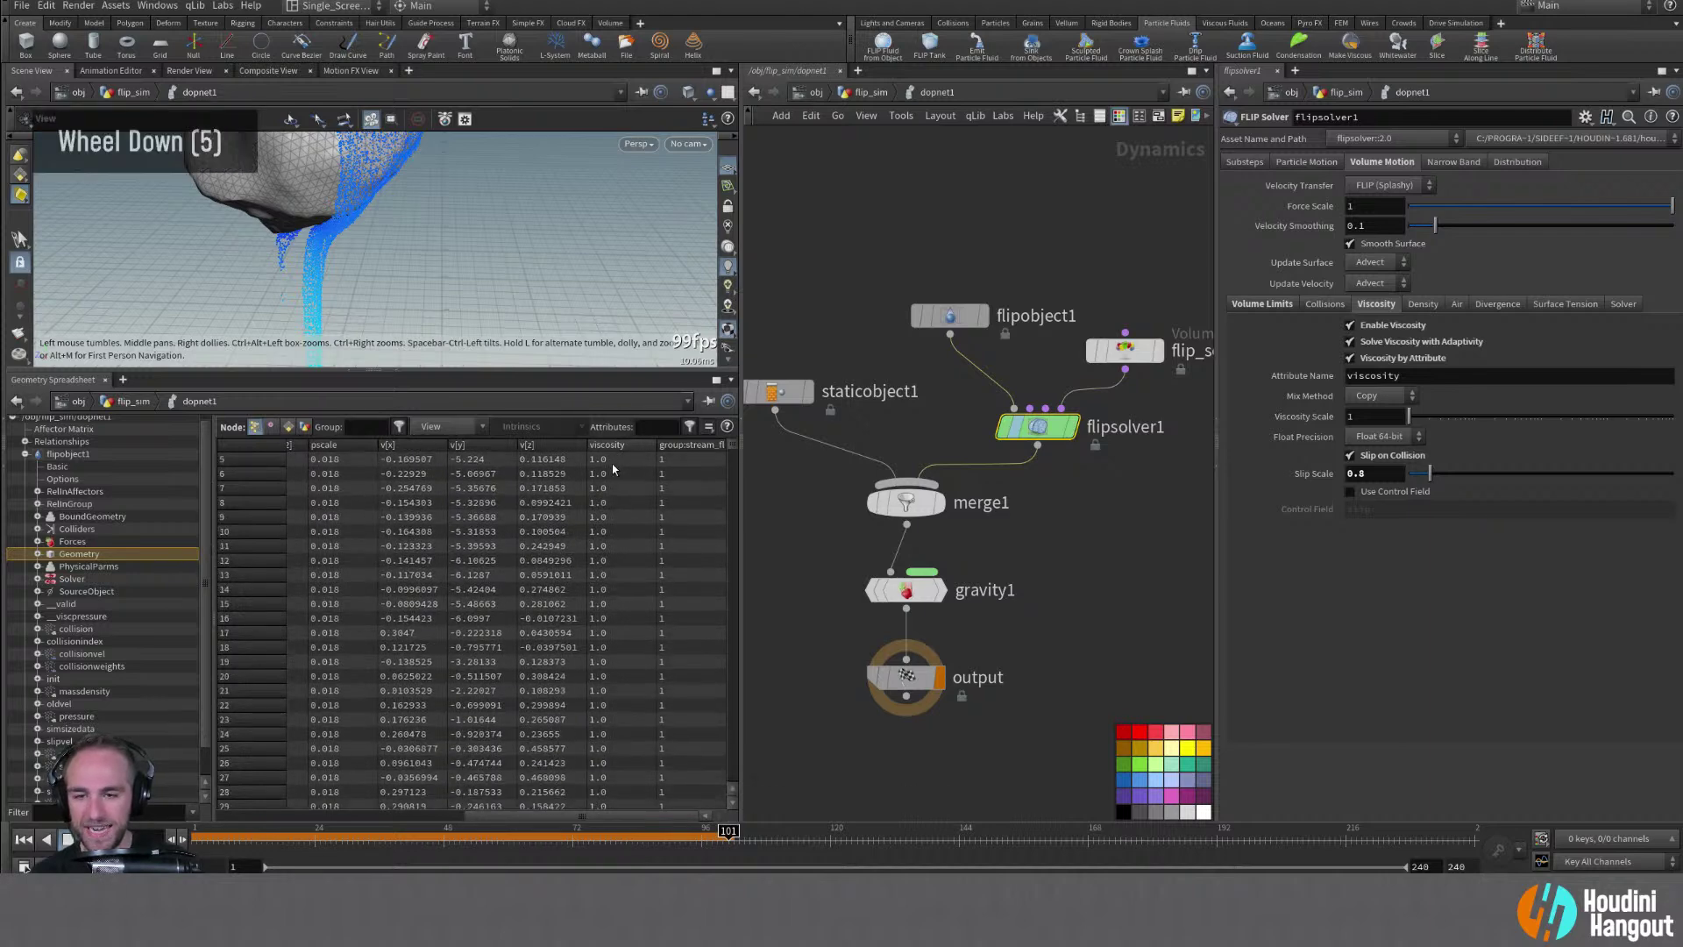
Compare the per-particle viscosity attribute with flipobject1's Physical viscosity setting and the flip_source particle settings
scroll(612, 474, up, 5)
scroll(613, 474, up, 20)
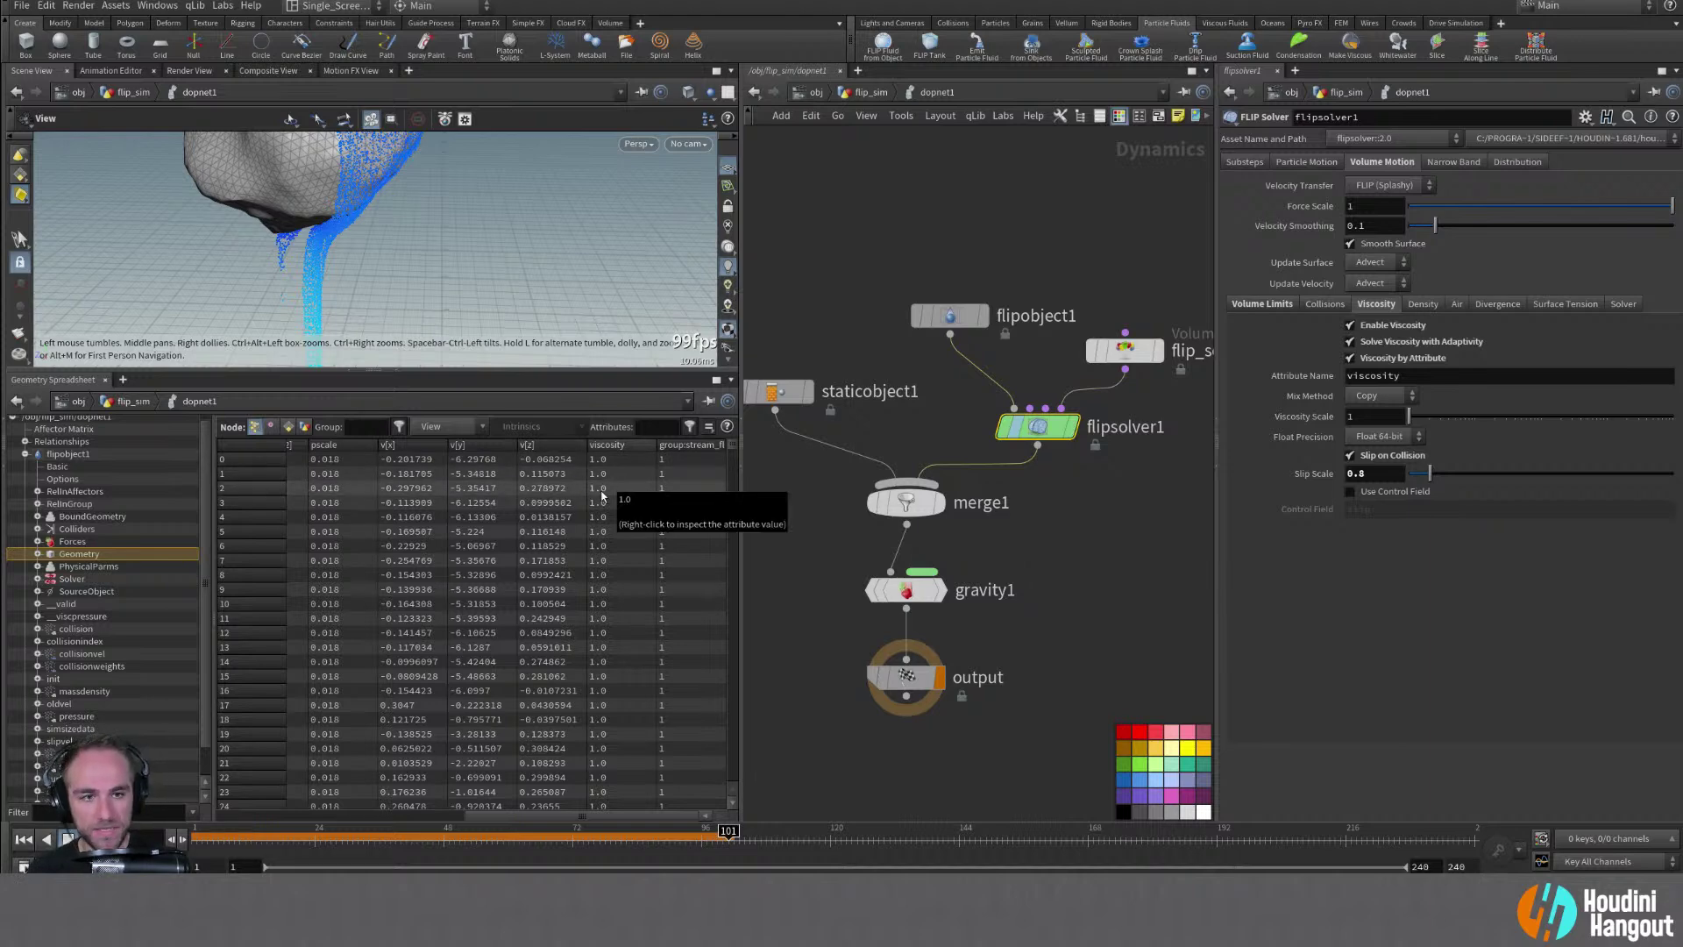
click(949, 316)
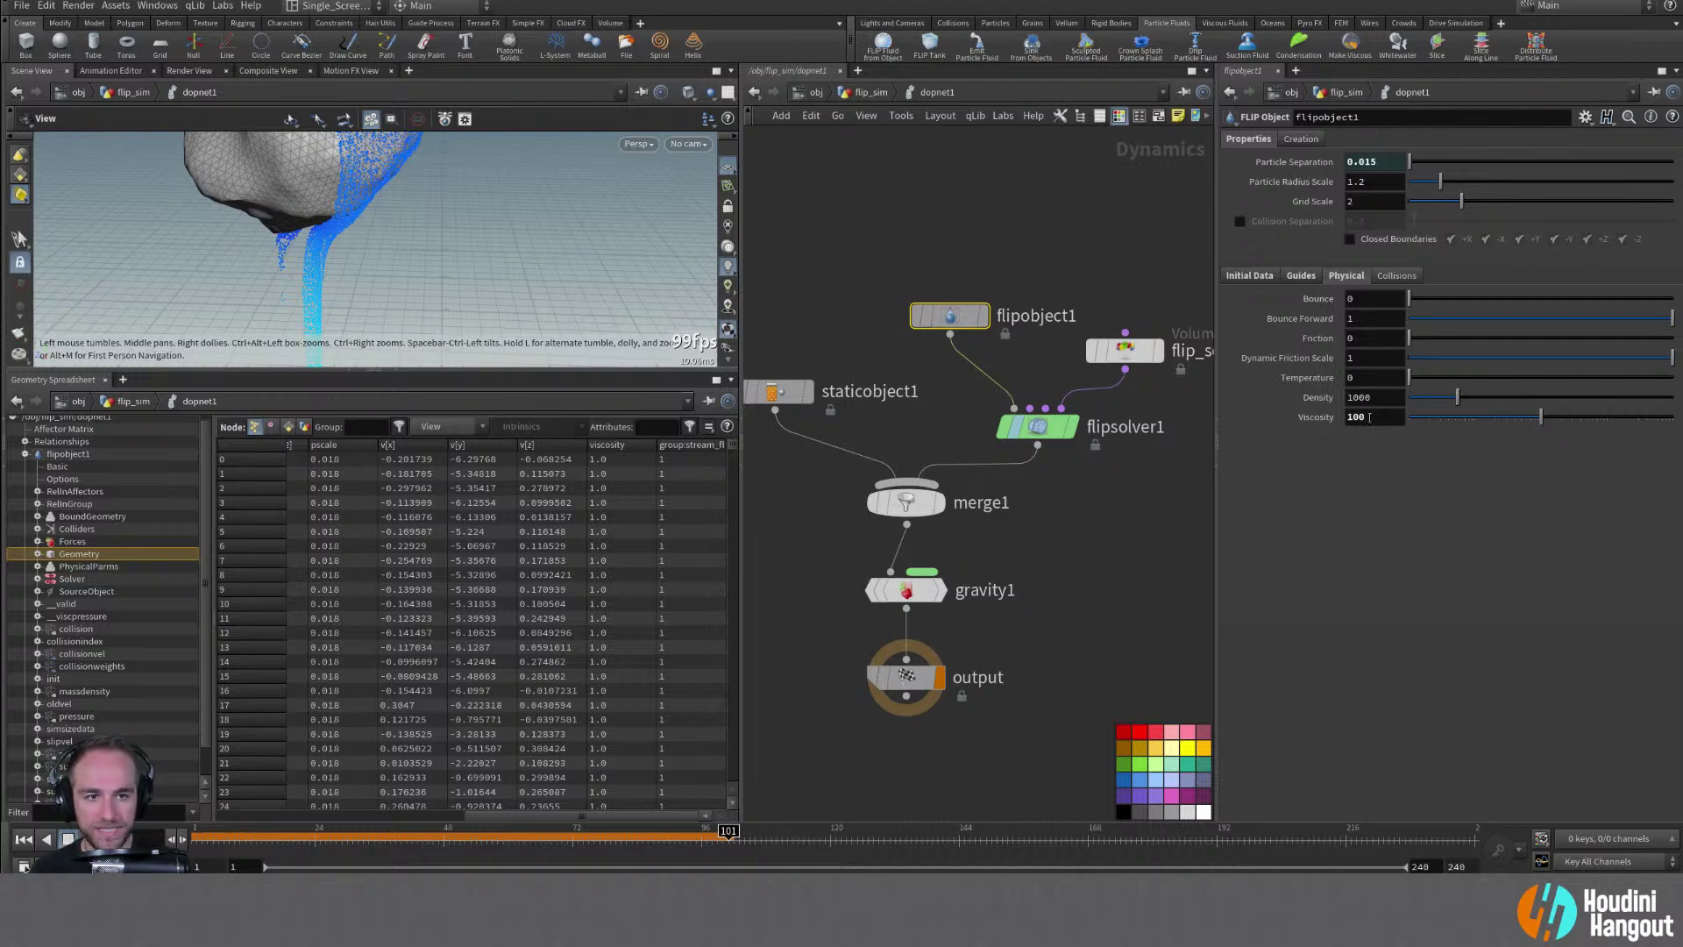
click(1125, 350)
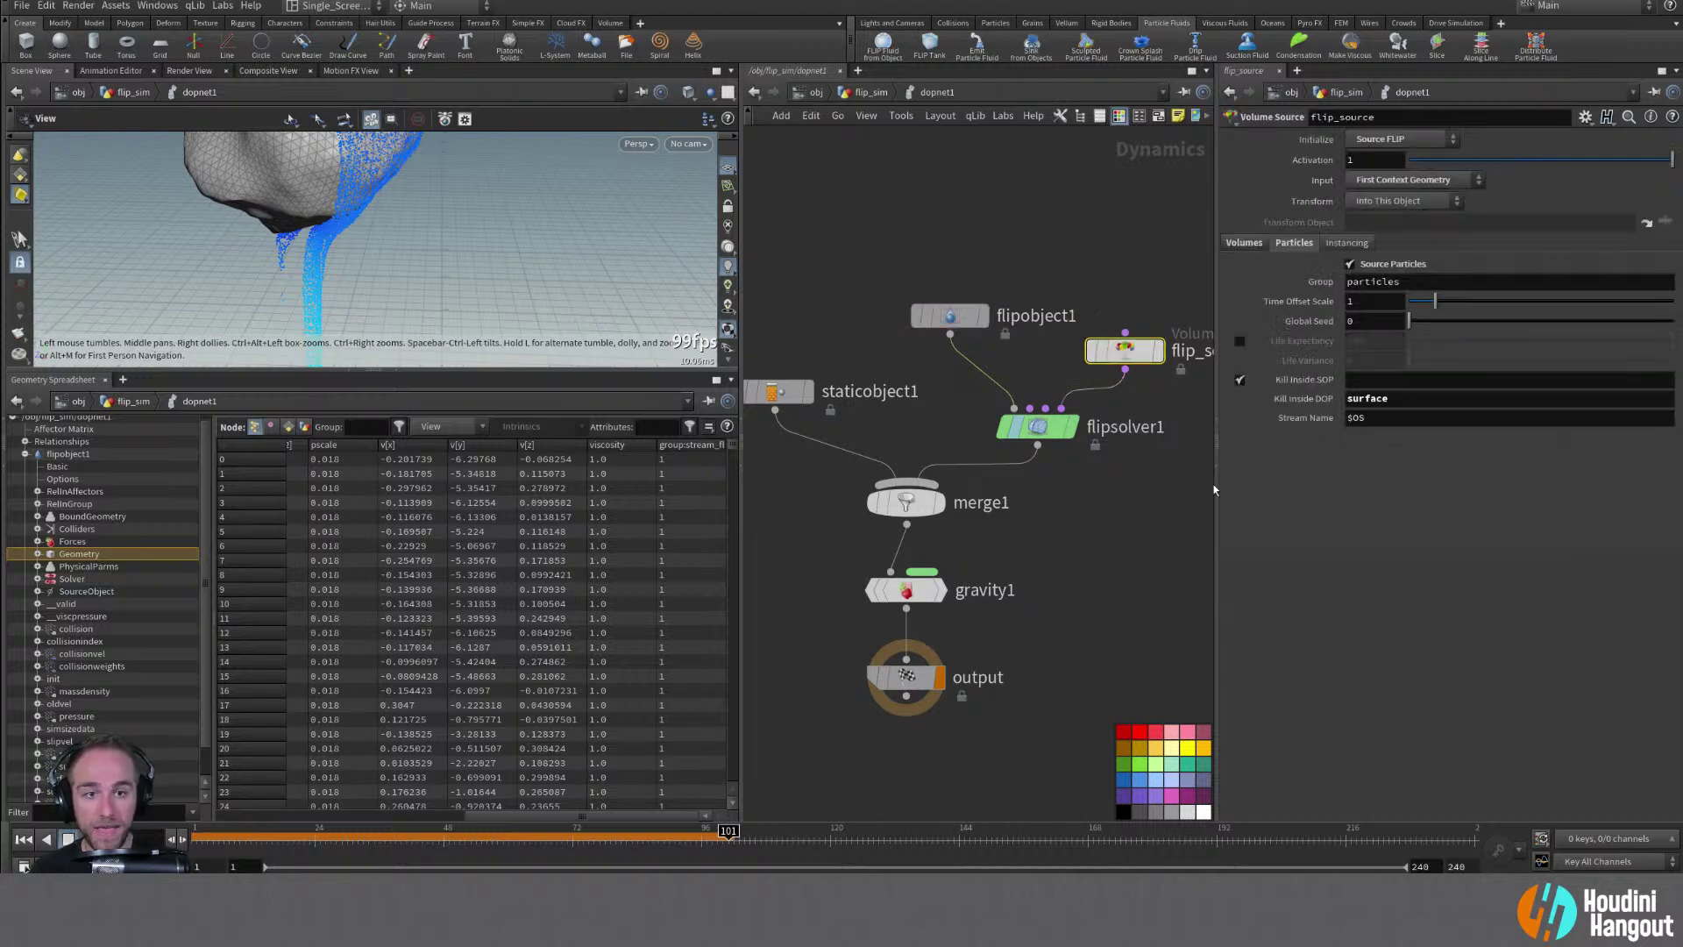
Review the available Mix Method options for the viscosity attribute on flipsolver1, keeping Copy
click(1052, 419)
click(1381, 395)
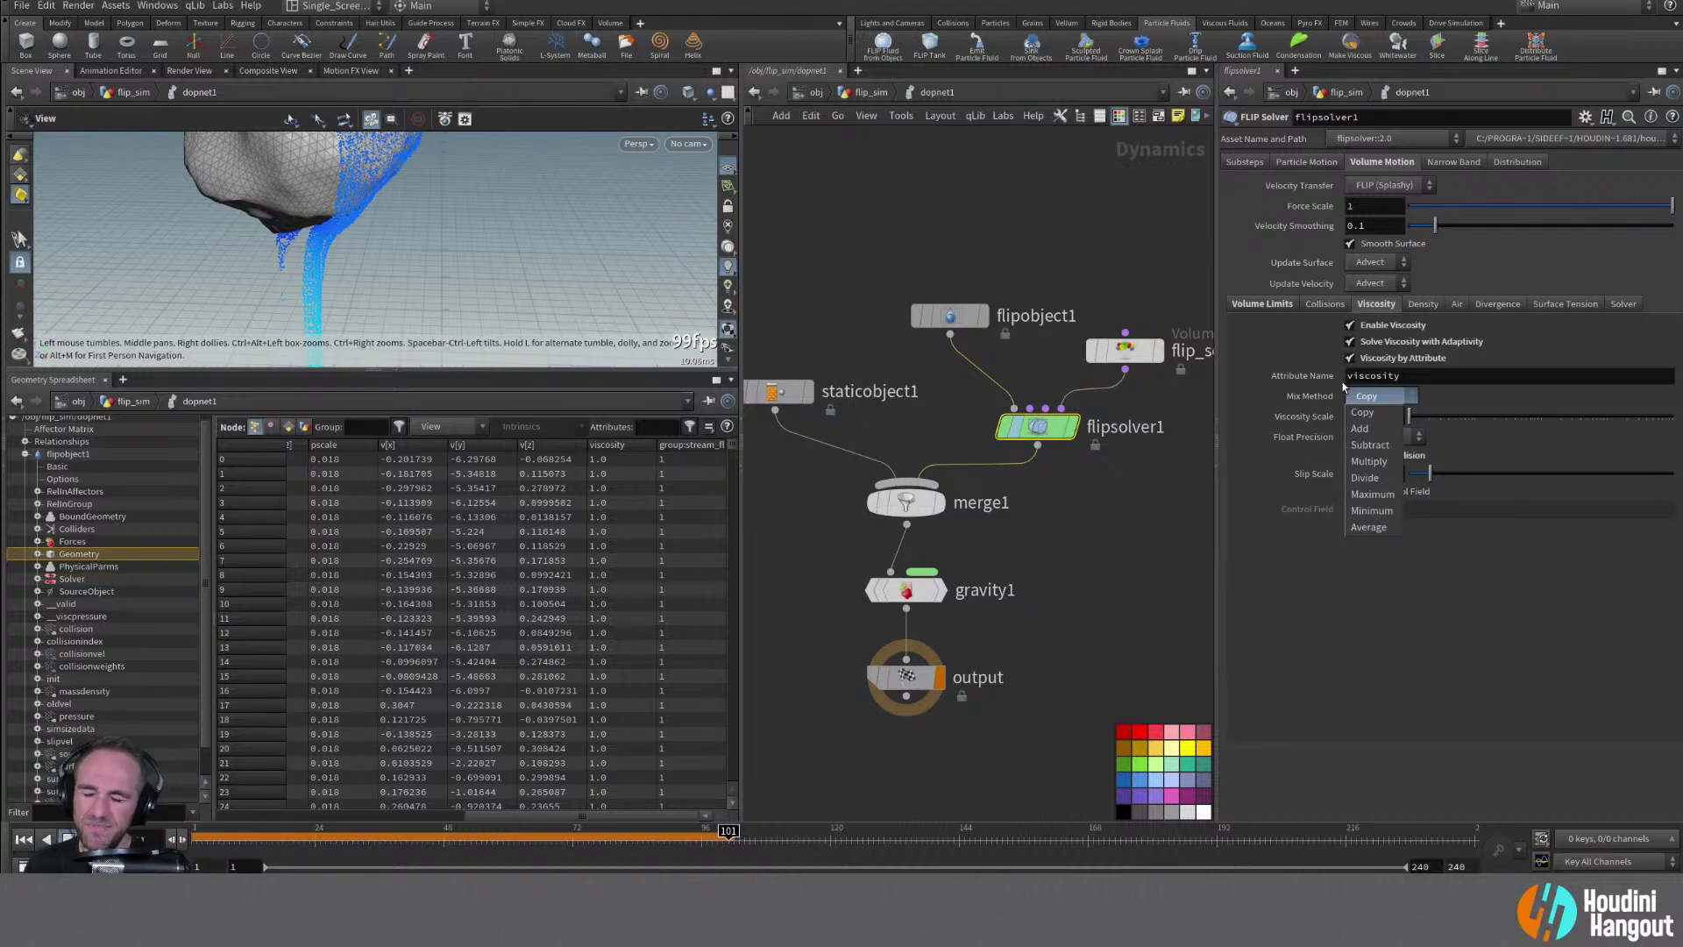
click(1265, 429)
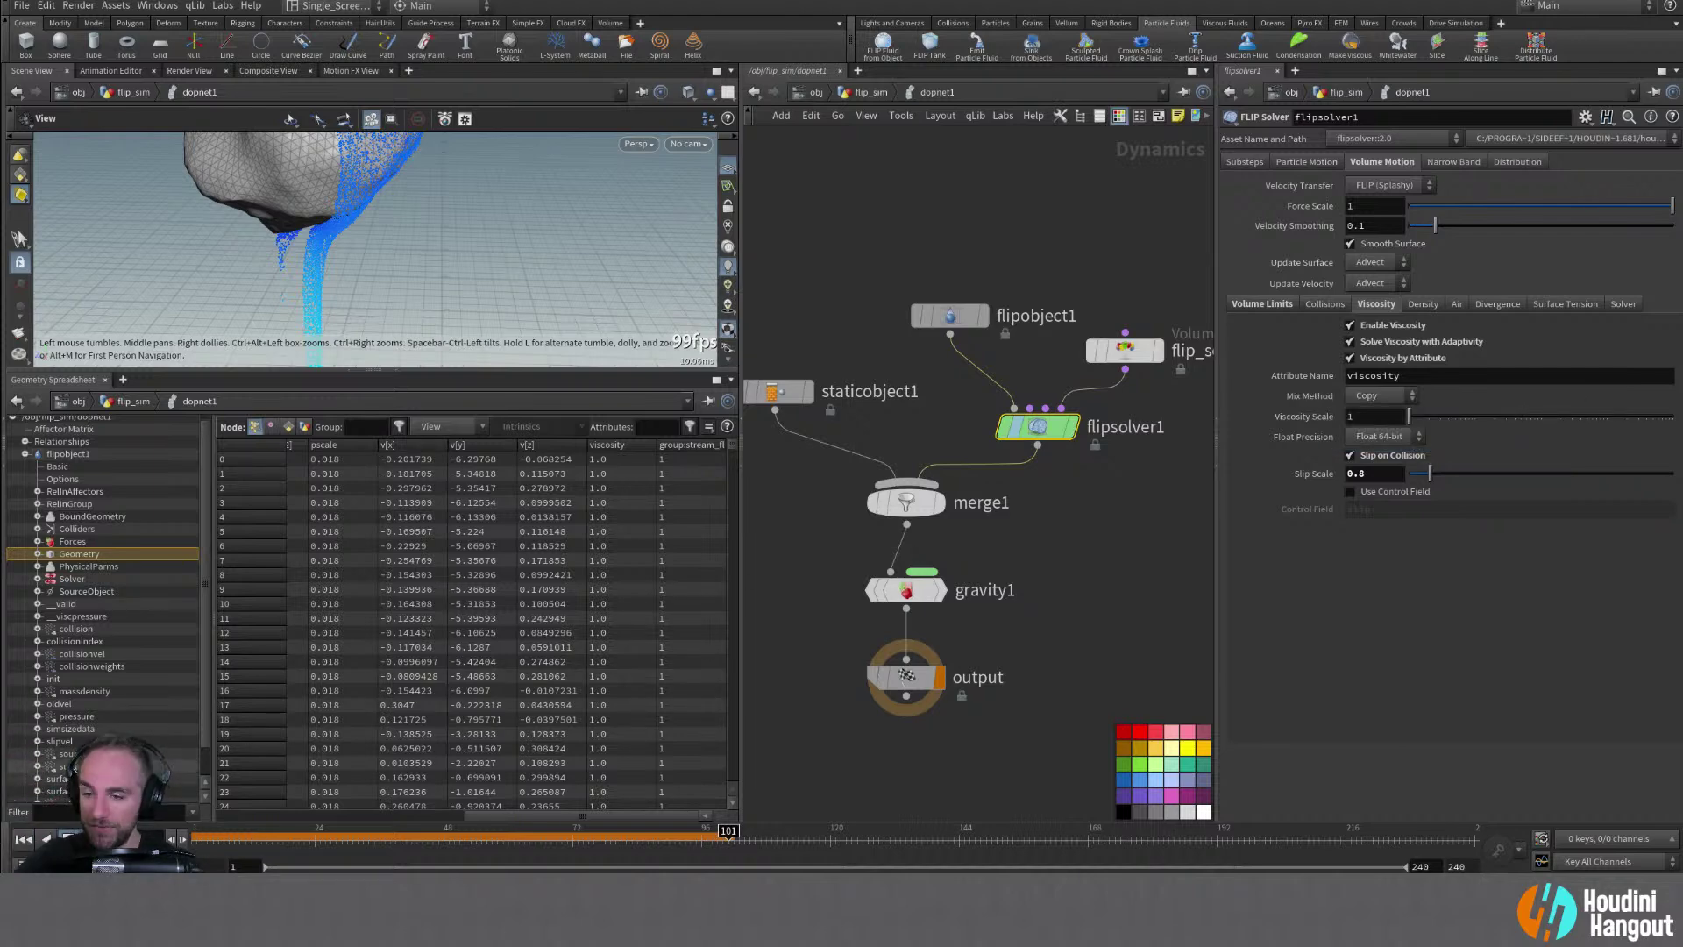
scroll(102, 613, down, 1)
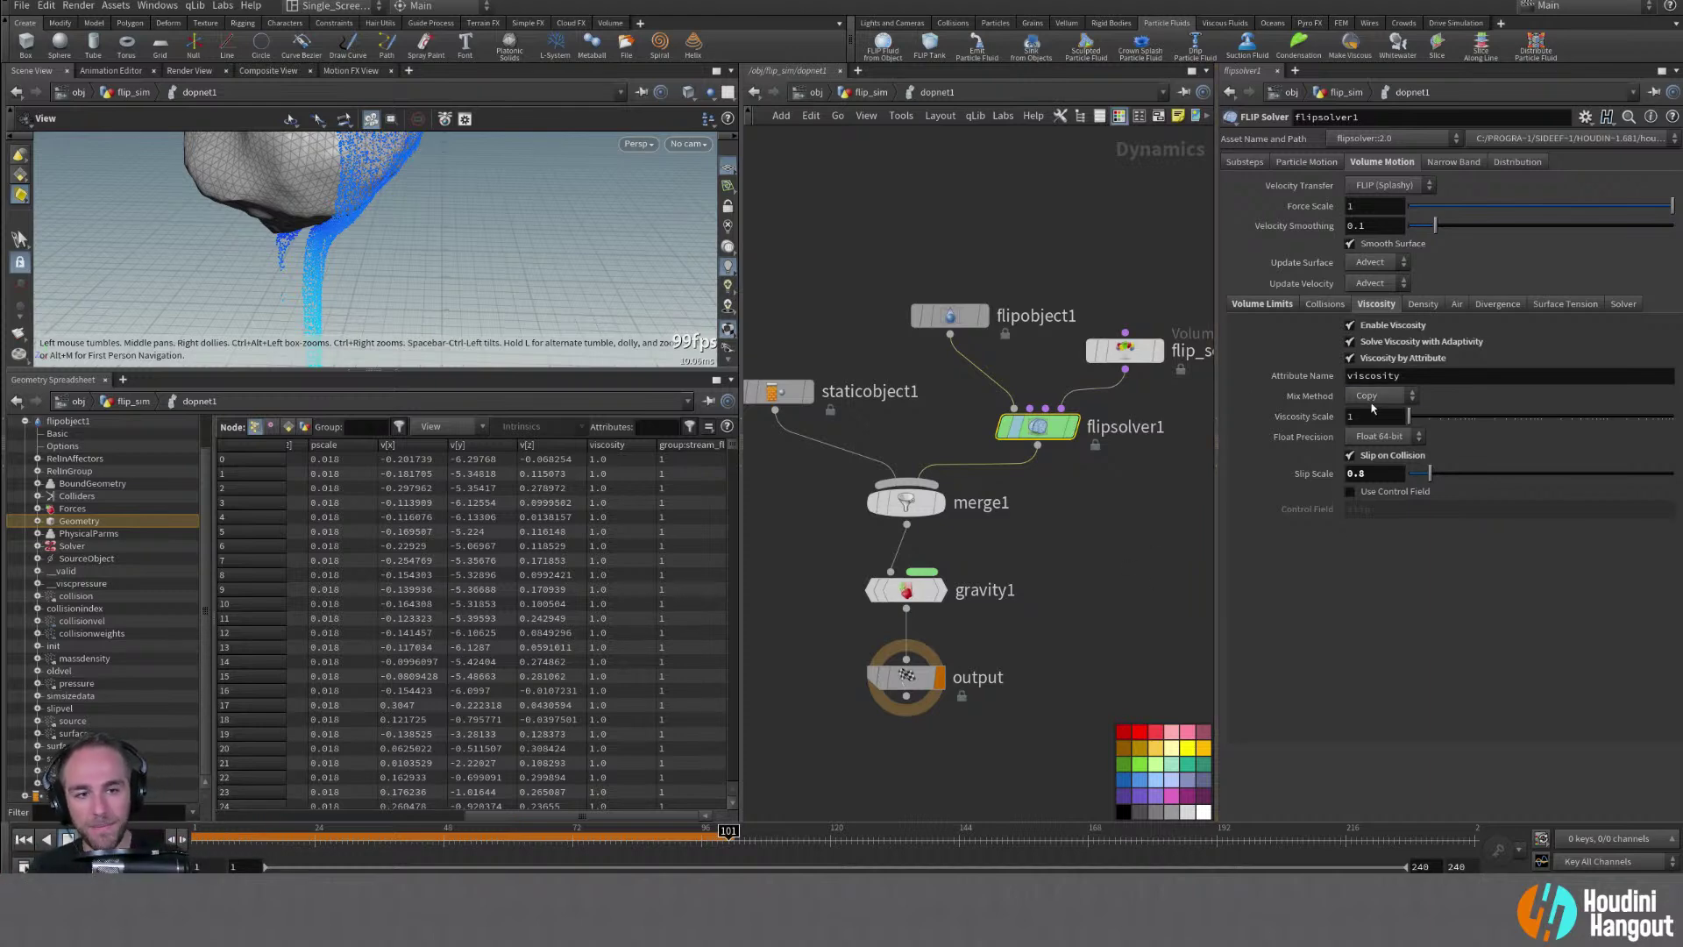
click(1372, 399)
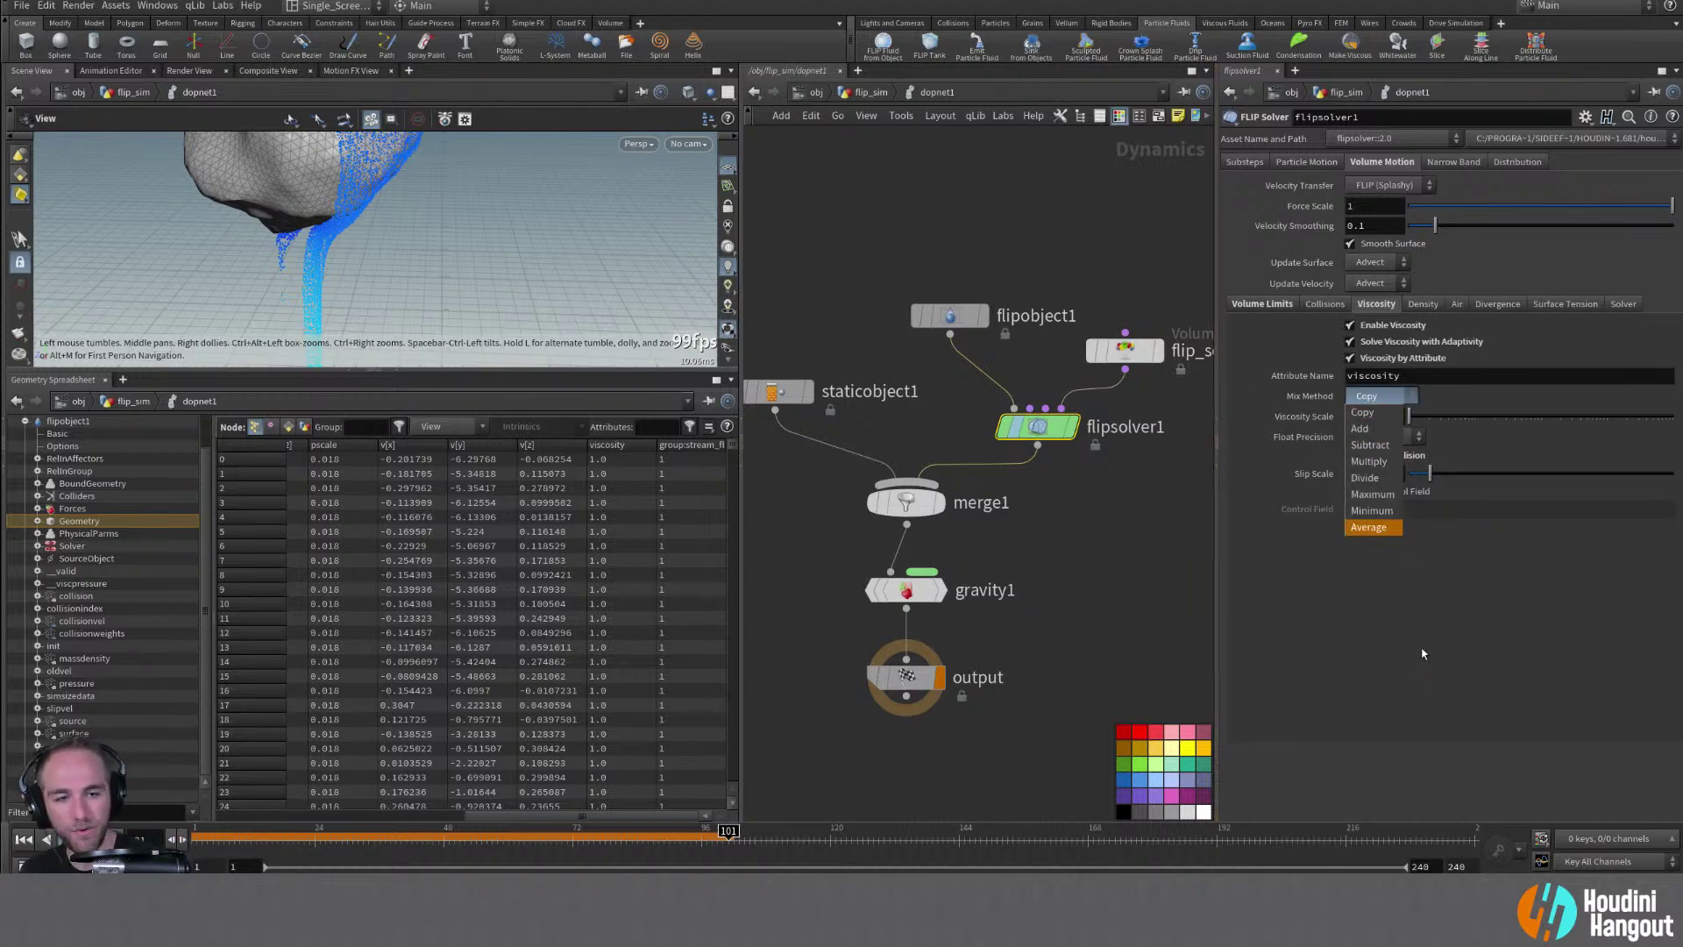
click(1348, 381)
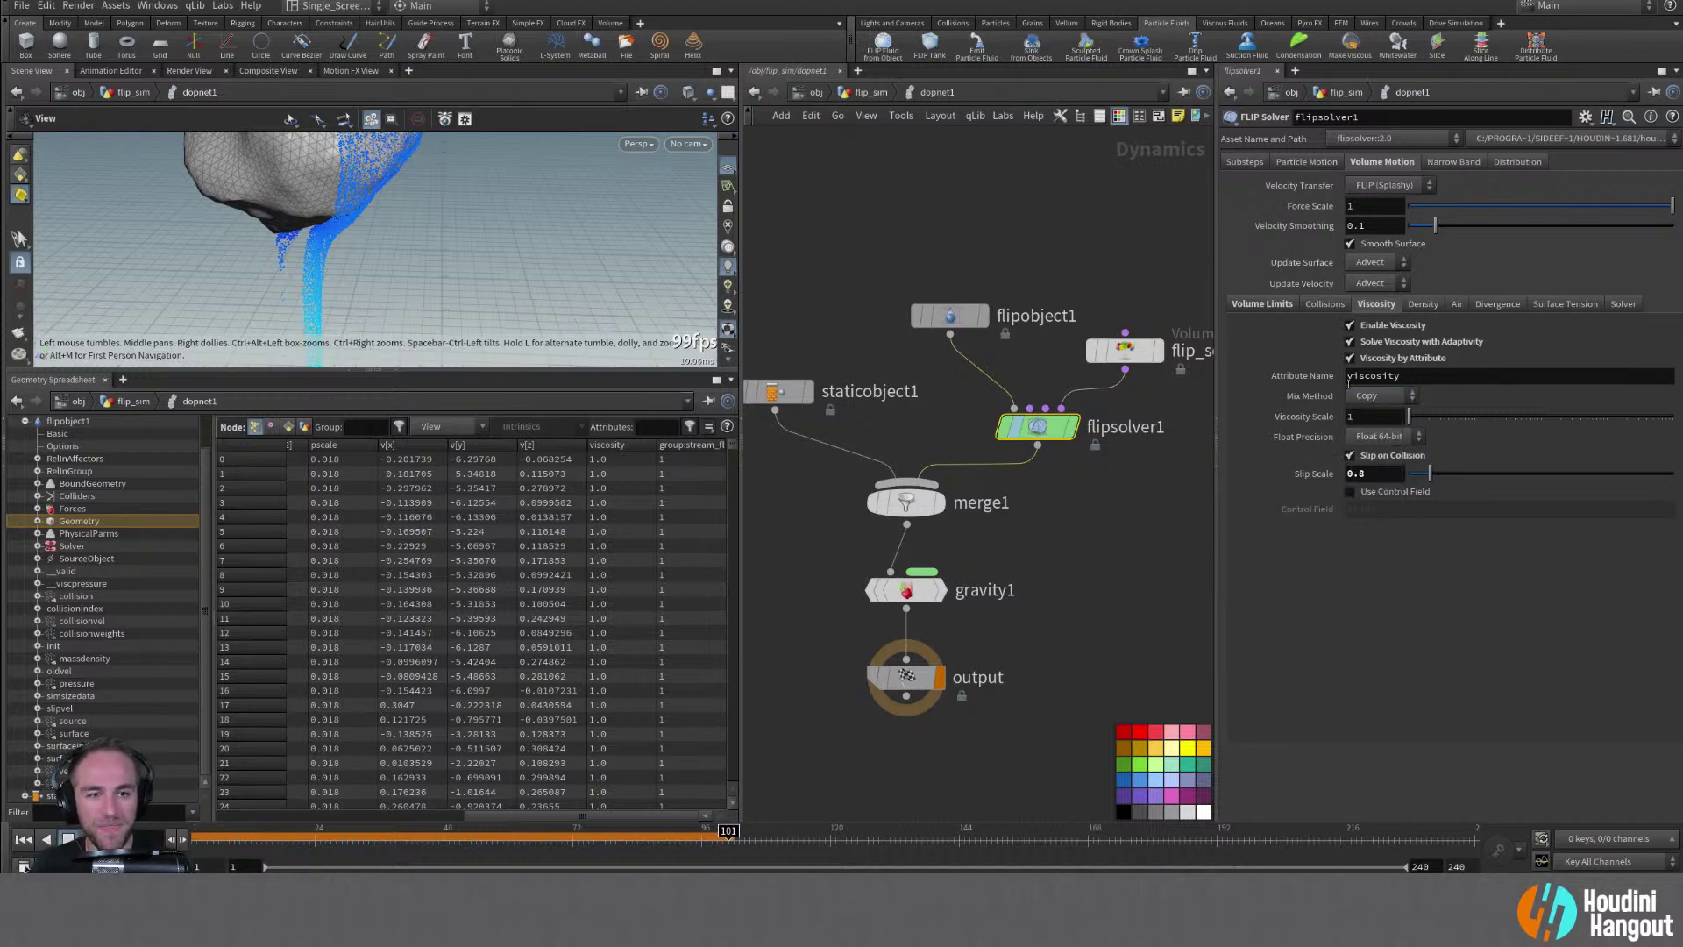
Disable Viscosity by Attribute on flipsolver1 and enlarge the 3D view to show the fluid flowing off the rock
click(1348, 359)
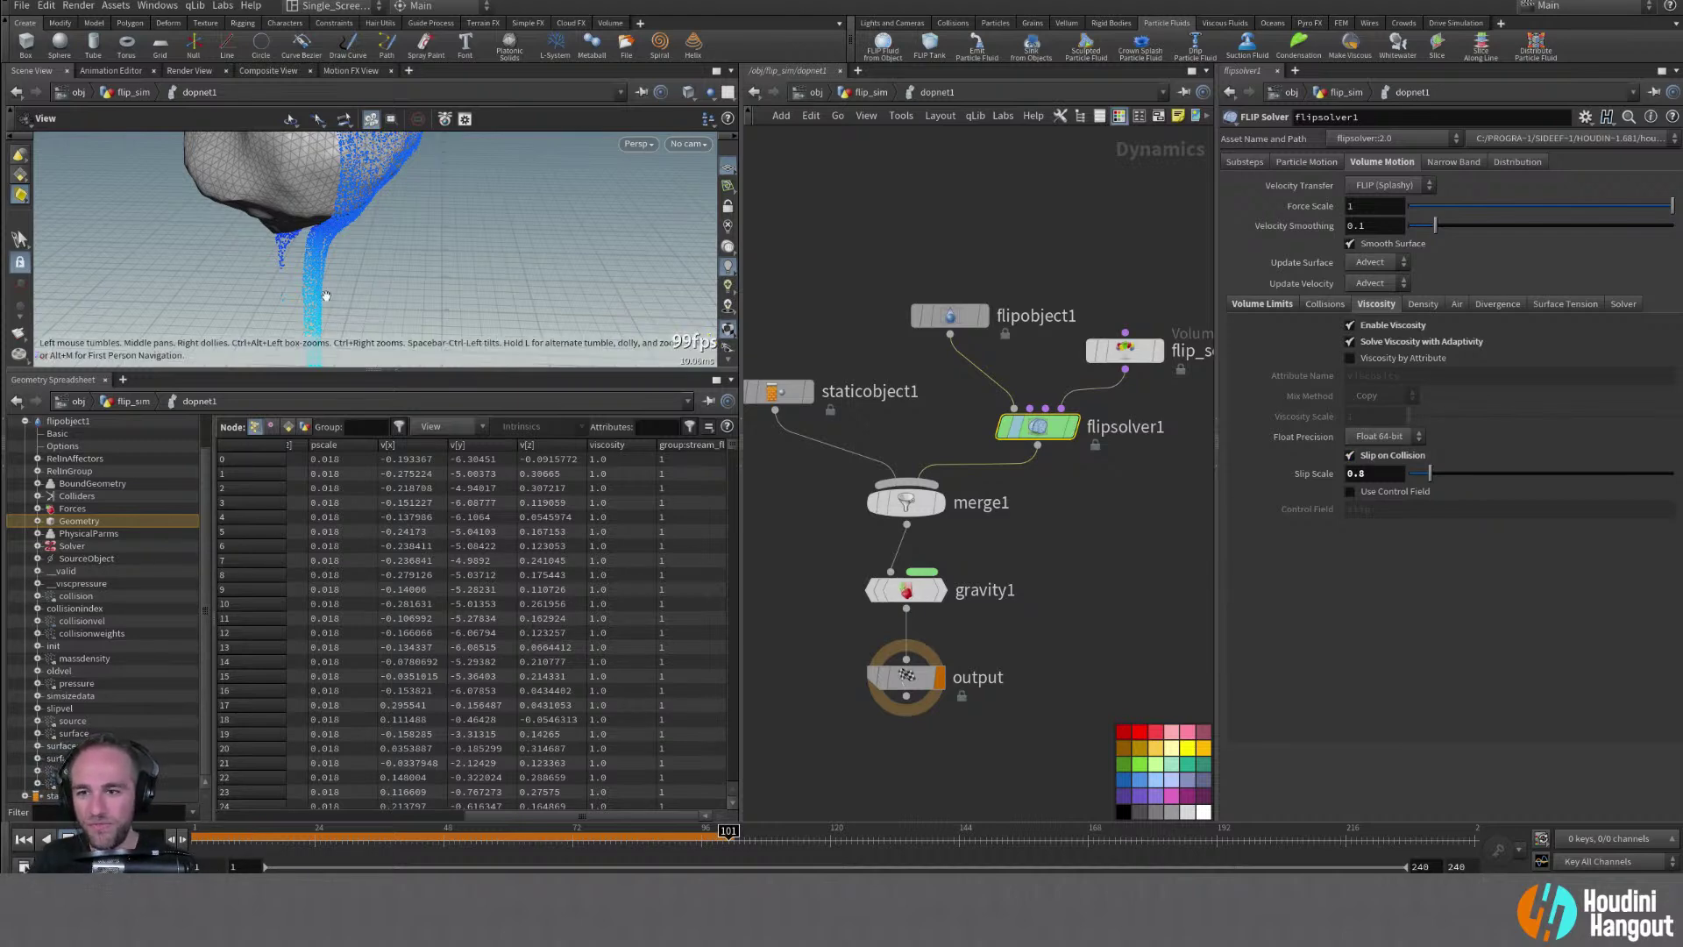
drag(373, 372, 351, 550)
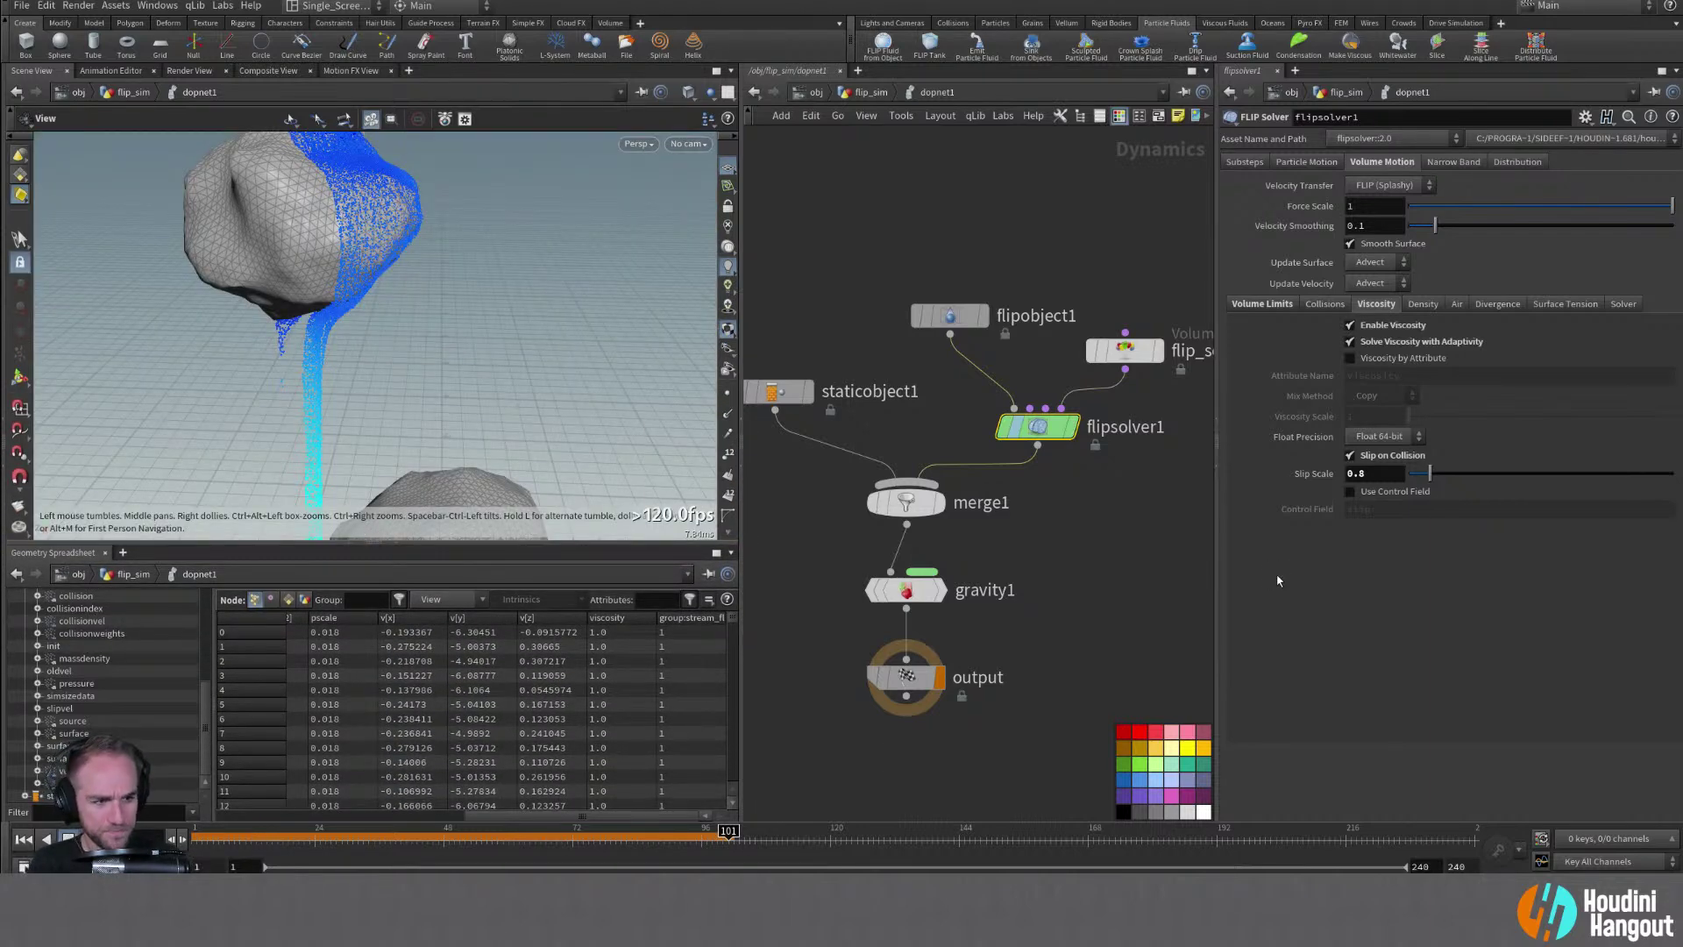
alt+right_drag(298, 289, 313, 290)
alt+drag(313, 290, 263, 245)
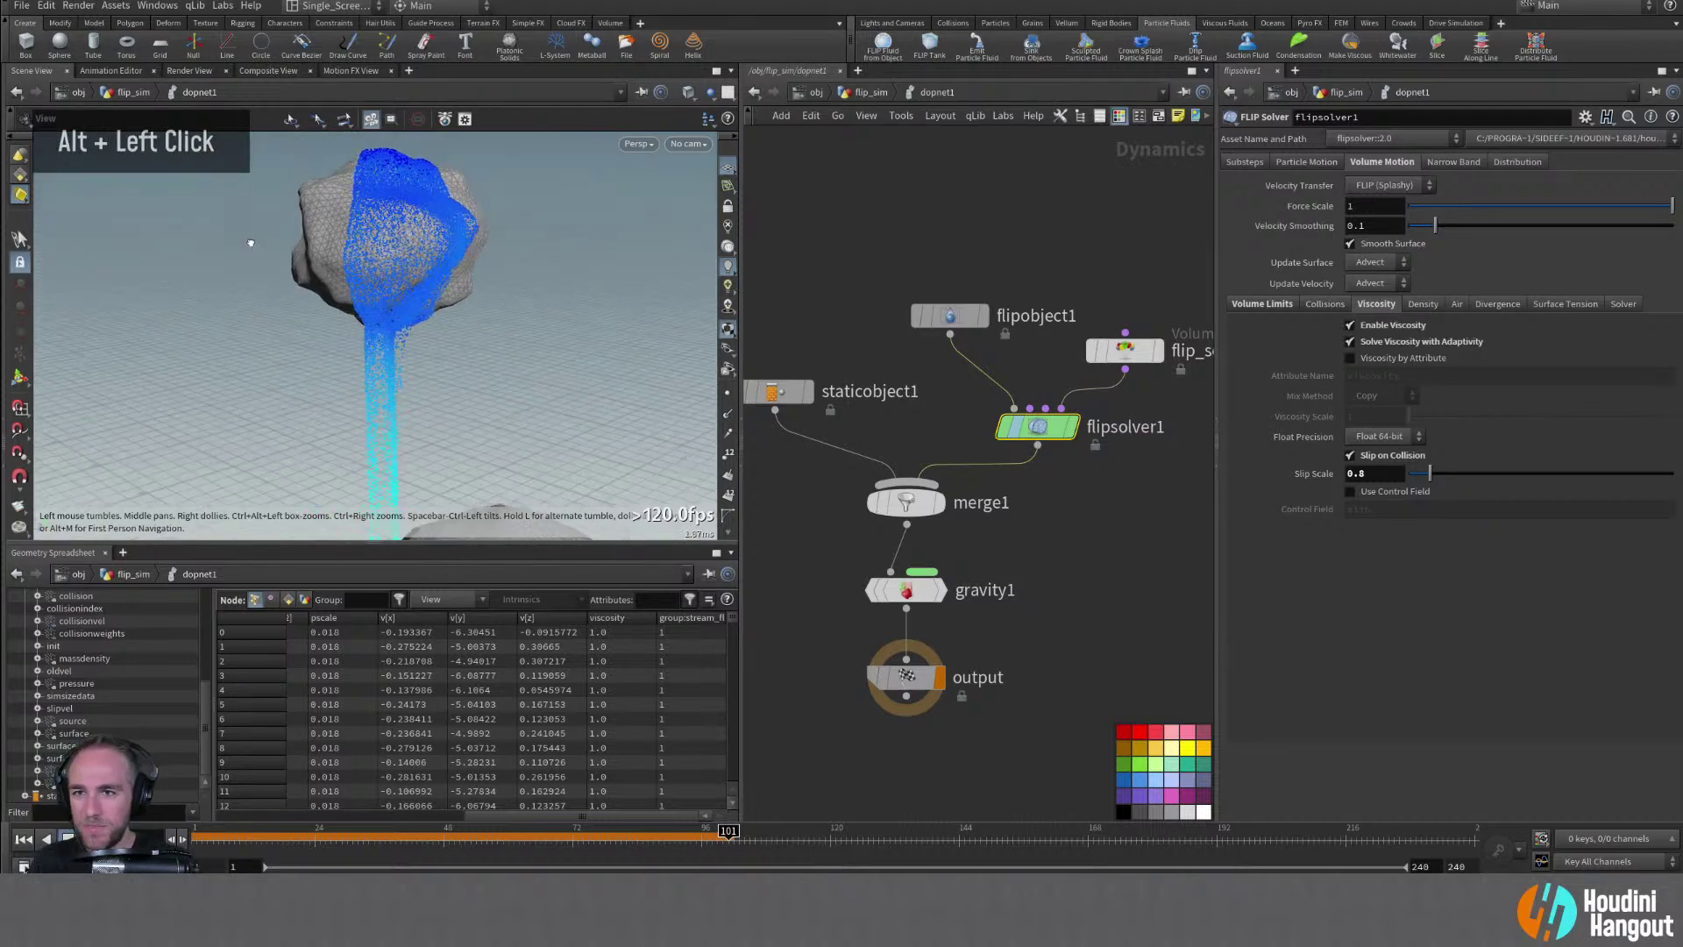
alt+right_drag(263, 245, 412, 255)
alt+drag(412, 254, 412, 311)
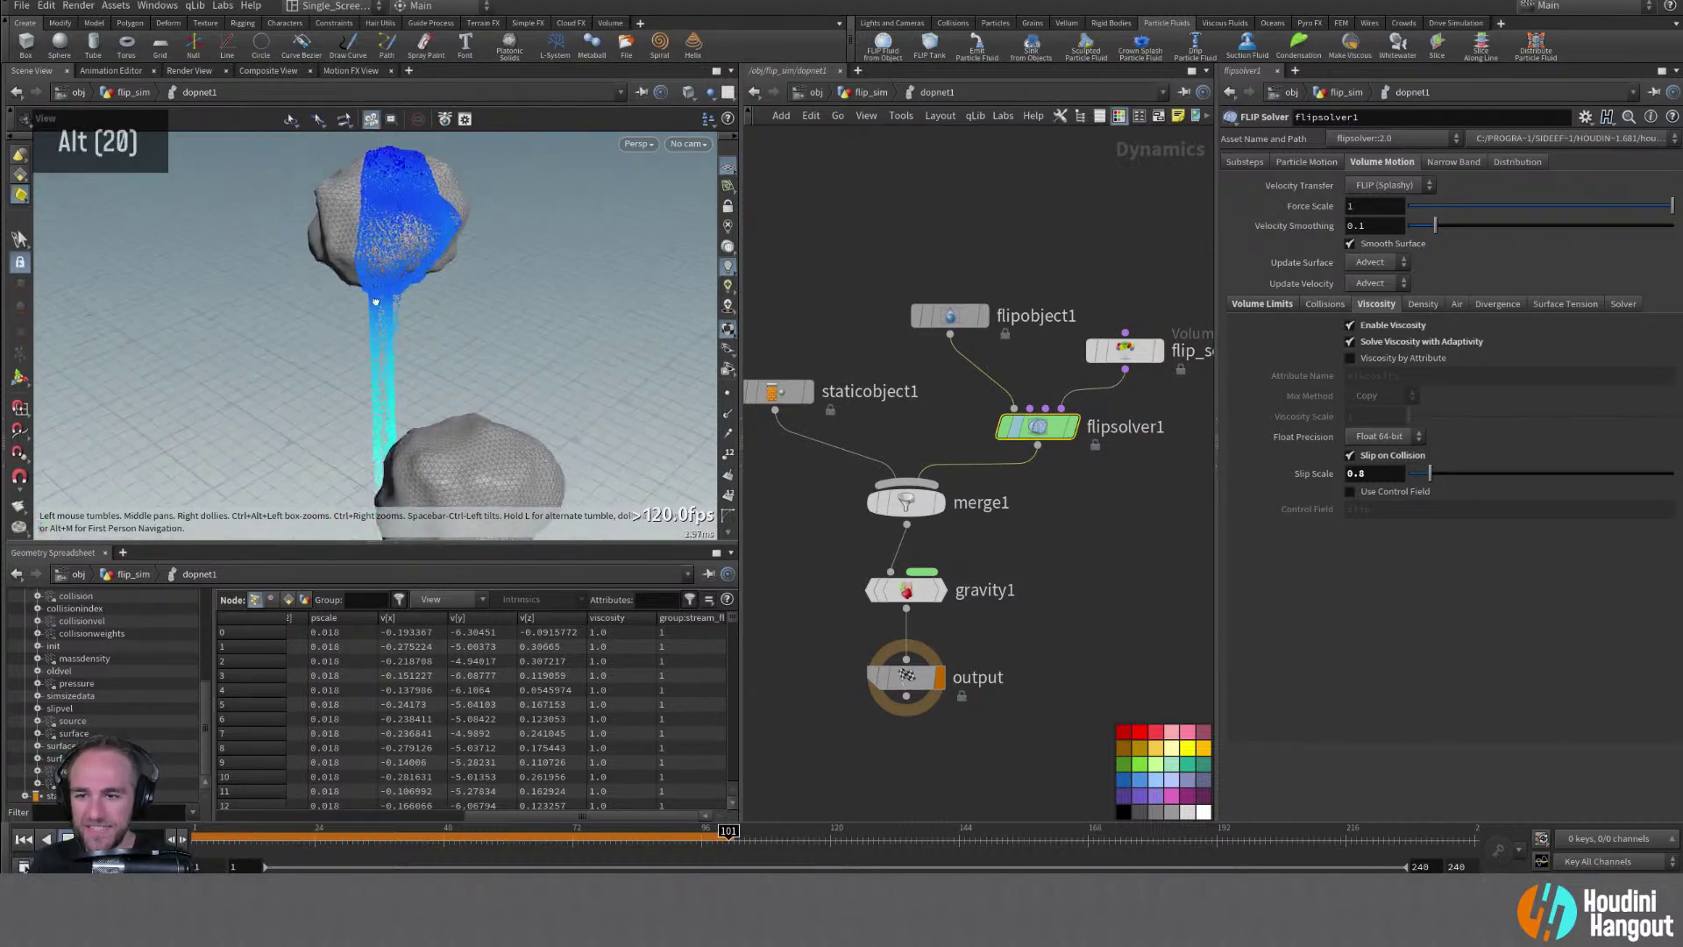
alt+right_drag(412, 311, 438, 263)
alt+drag(438, 263, 317, 444)
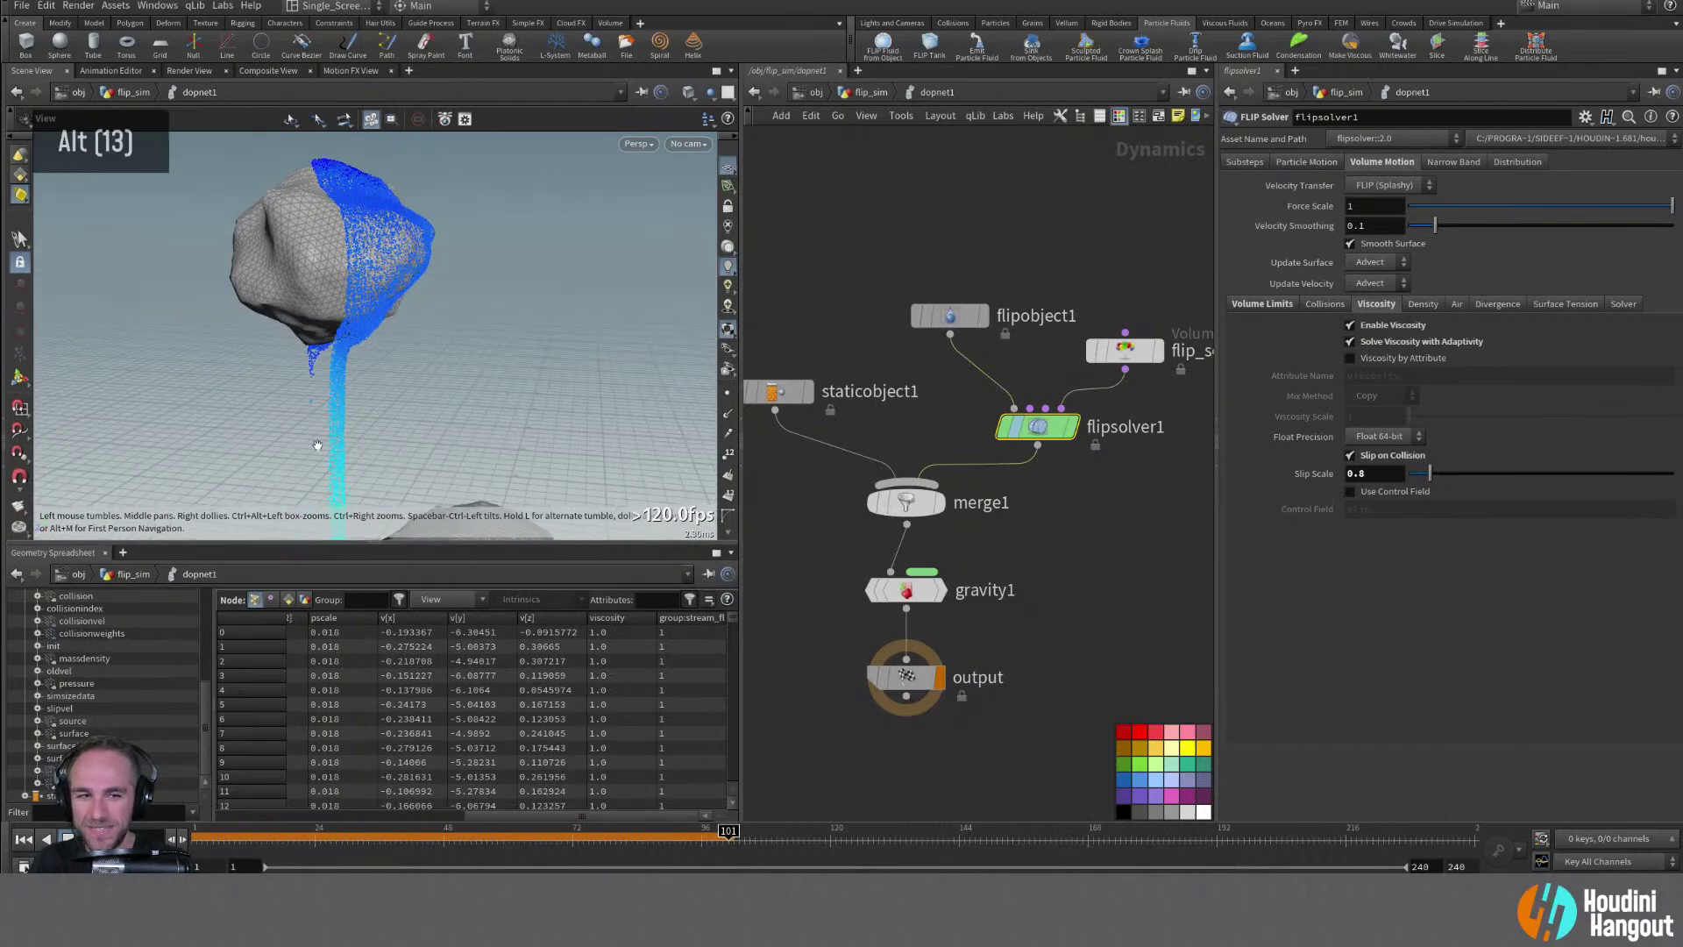
Resimulate the fluid from the first frame past frame 100, and return to frame 1
click(23, 838)
click(89, 838)
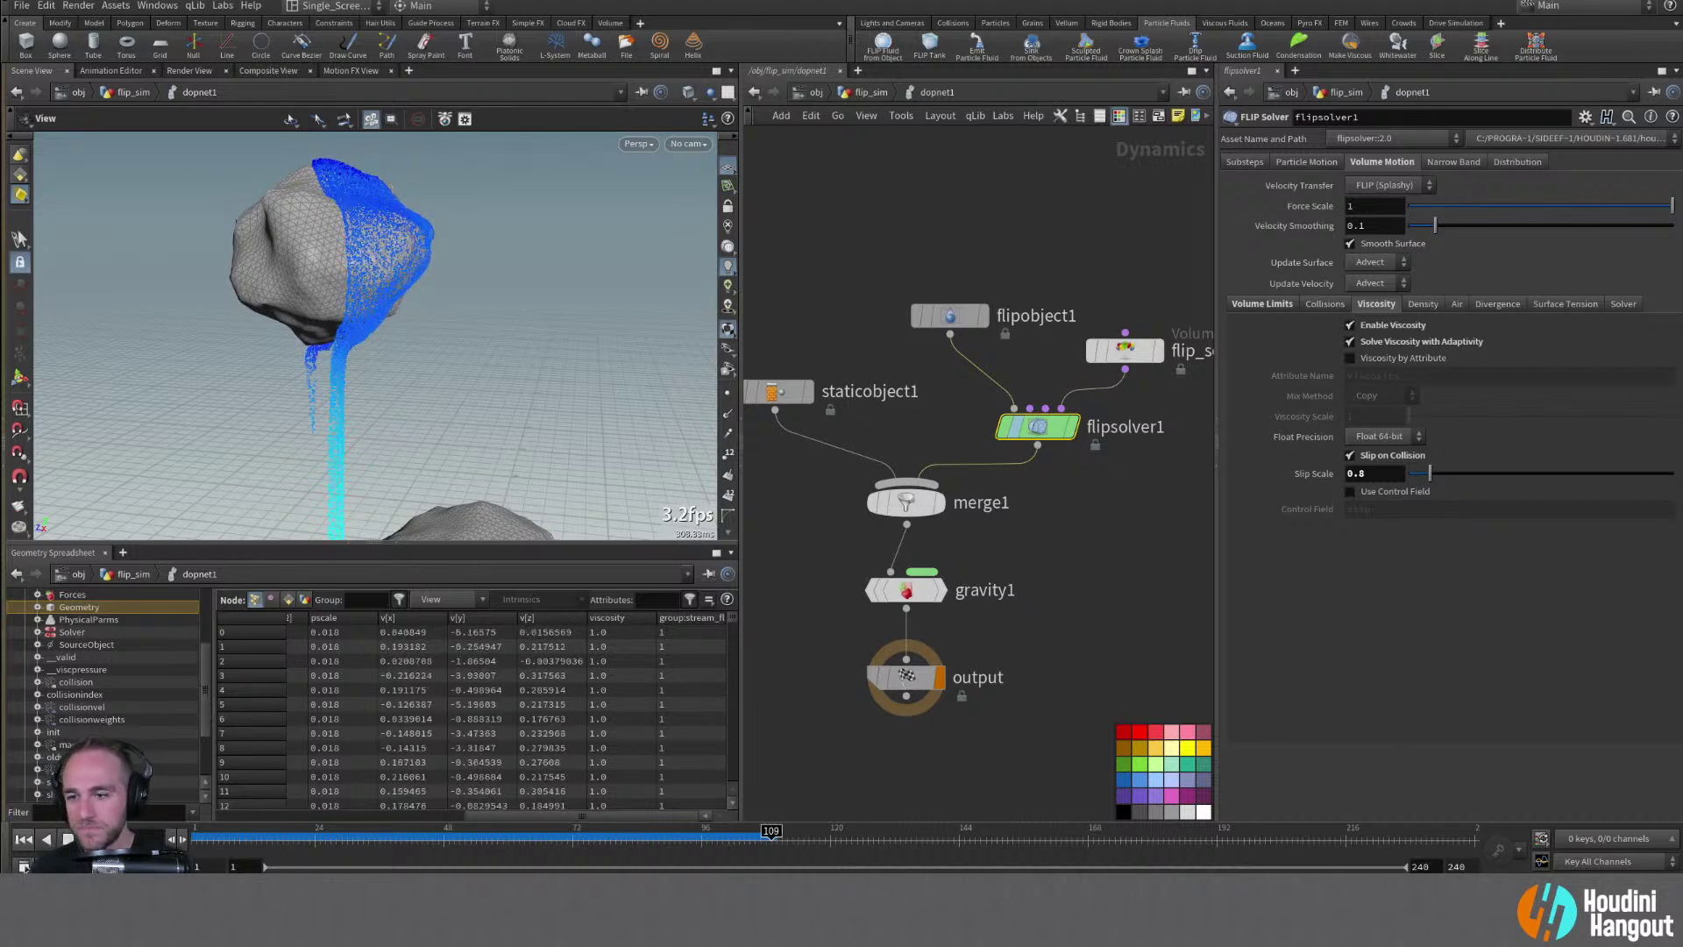
click(24, 839)
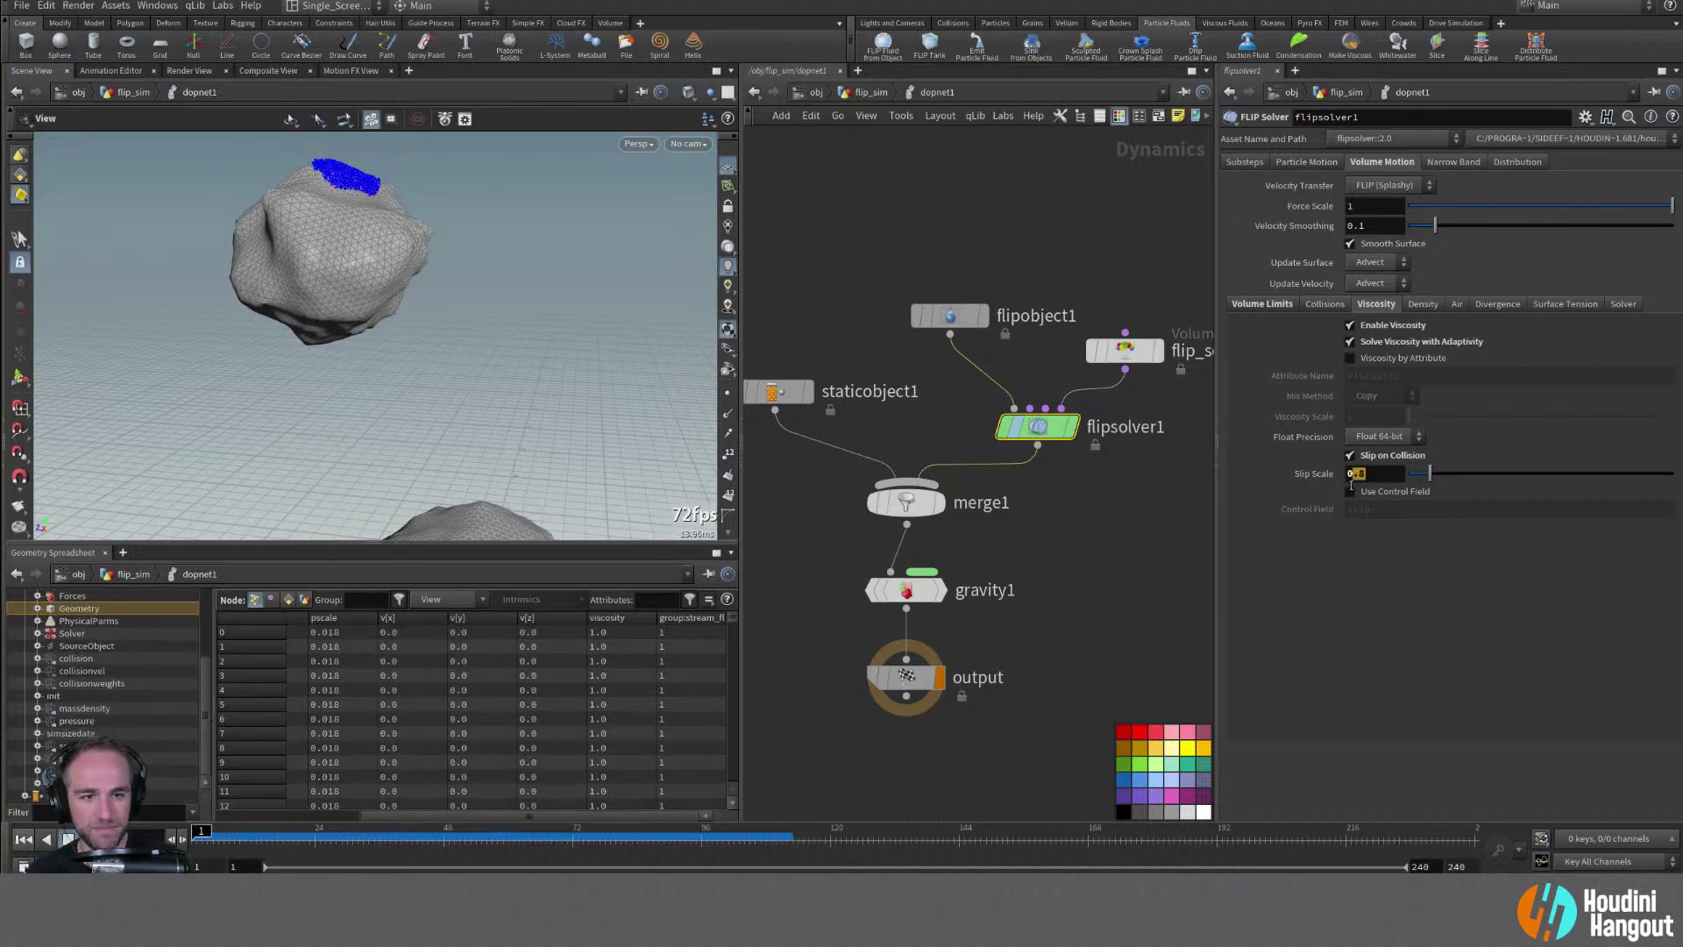
Set flipsolver1's Slip Scale to 0.5 with its channels deleted, and resimulate the flow before returning to frame 1
text(6)
key(Return)
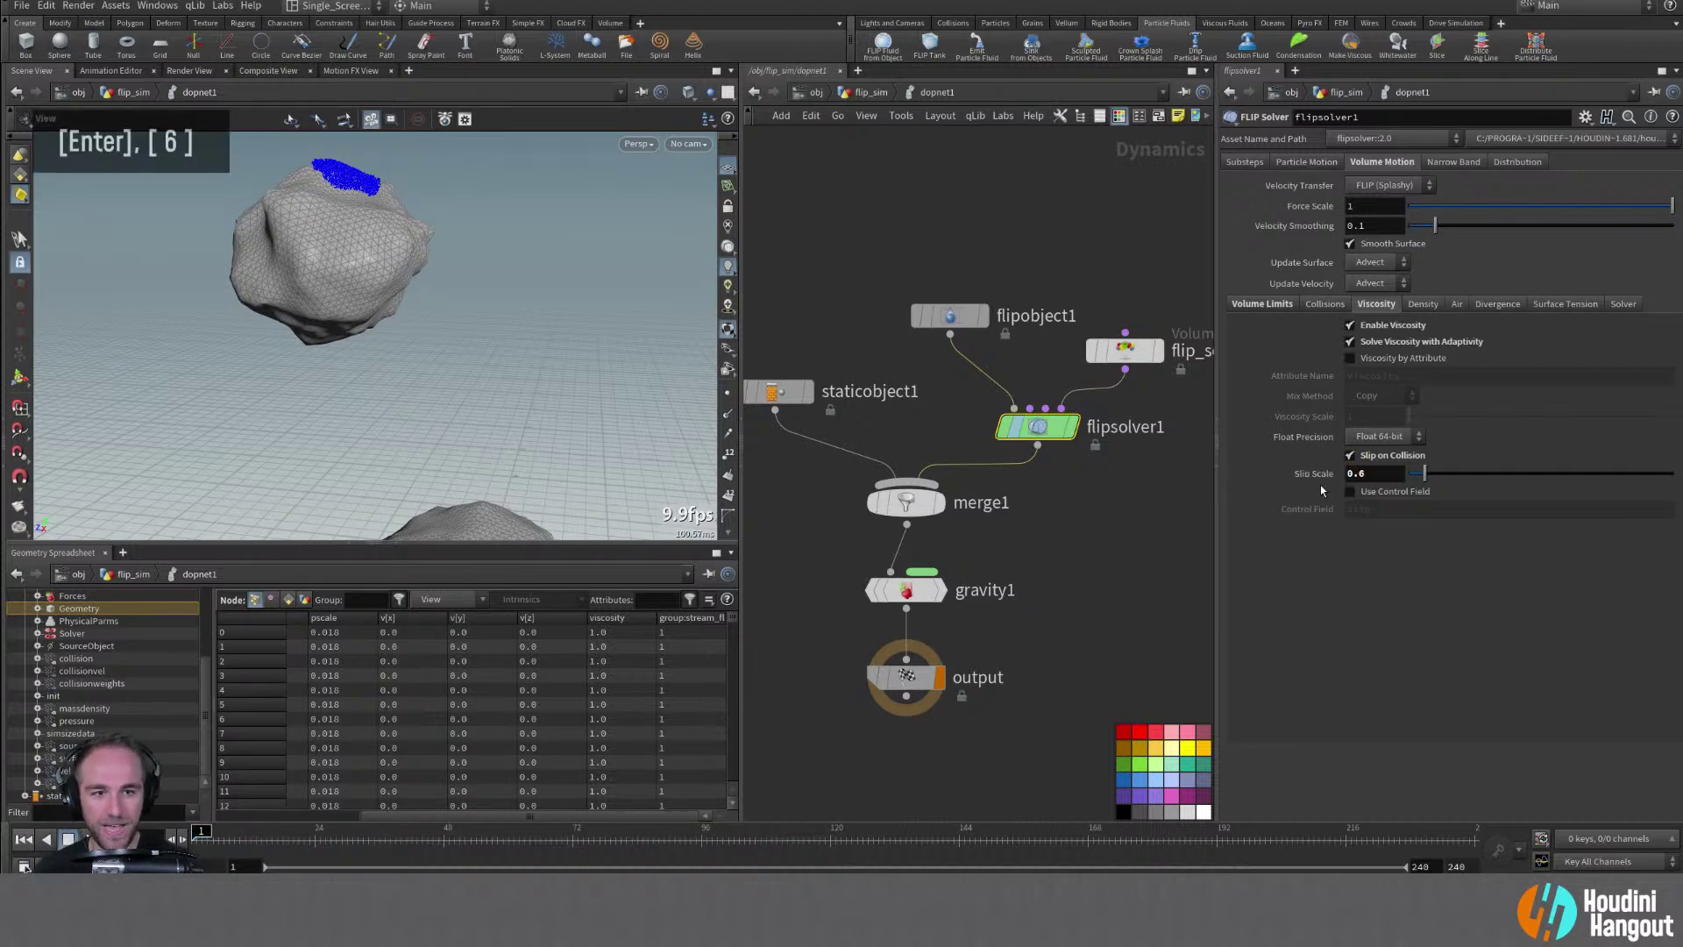
text(5)
key(Return)
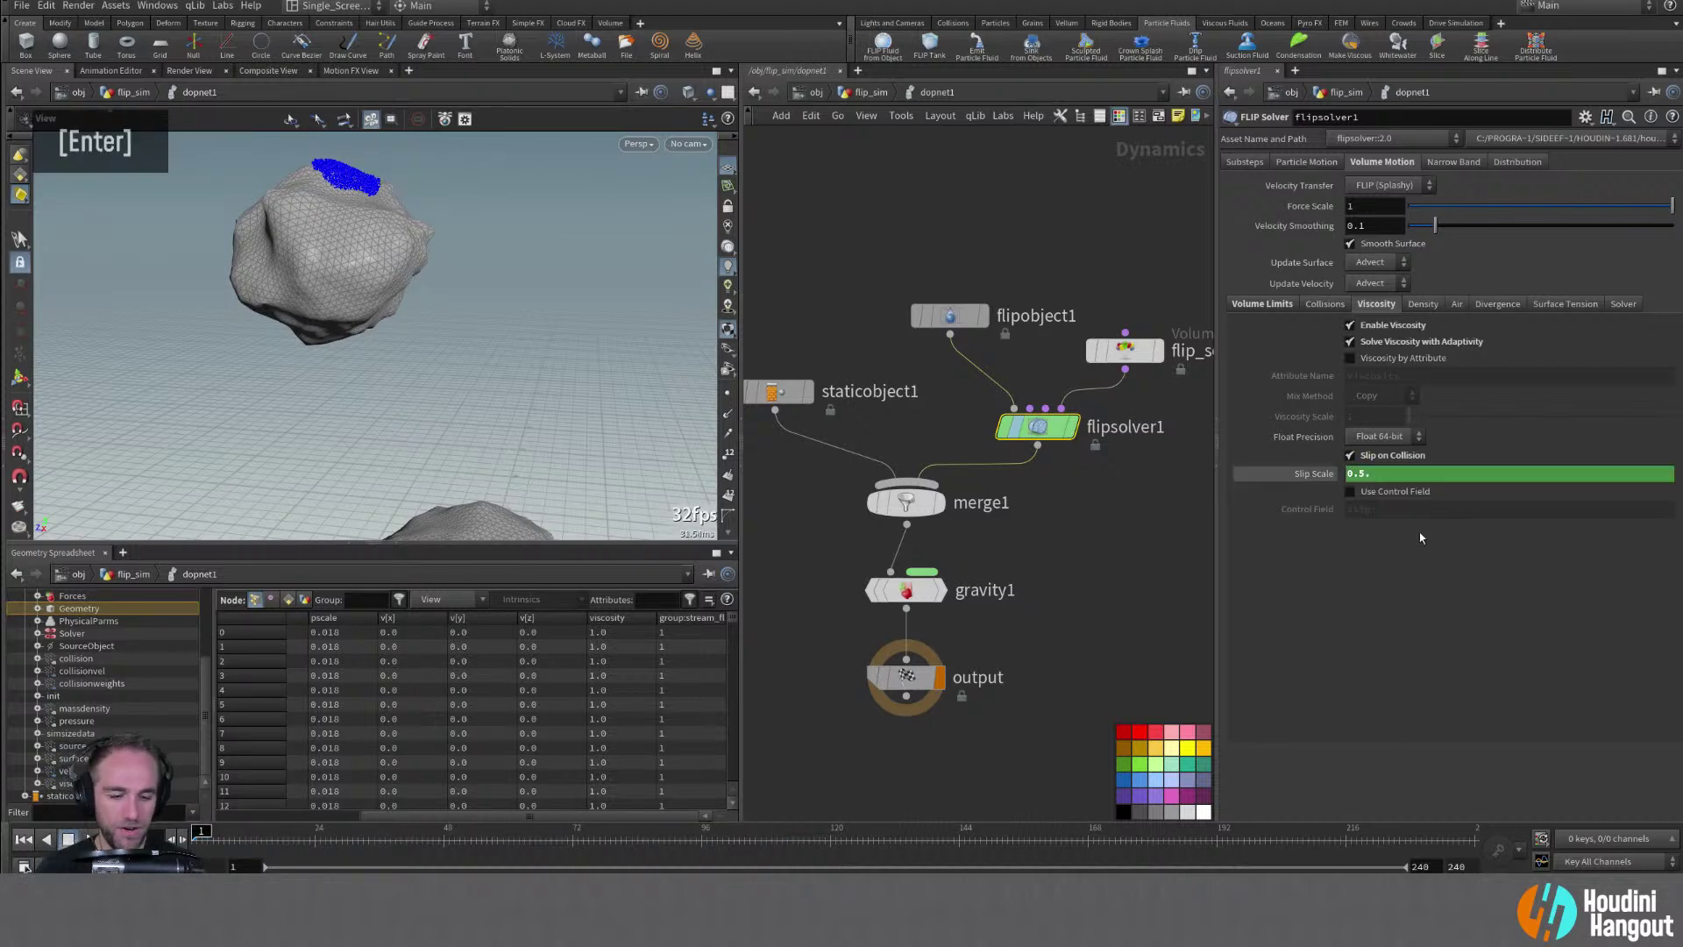
double_click(1381, 471)
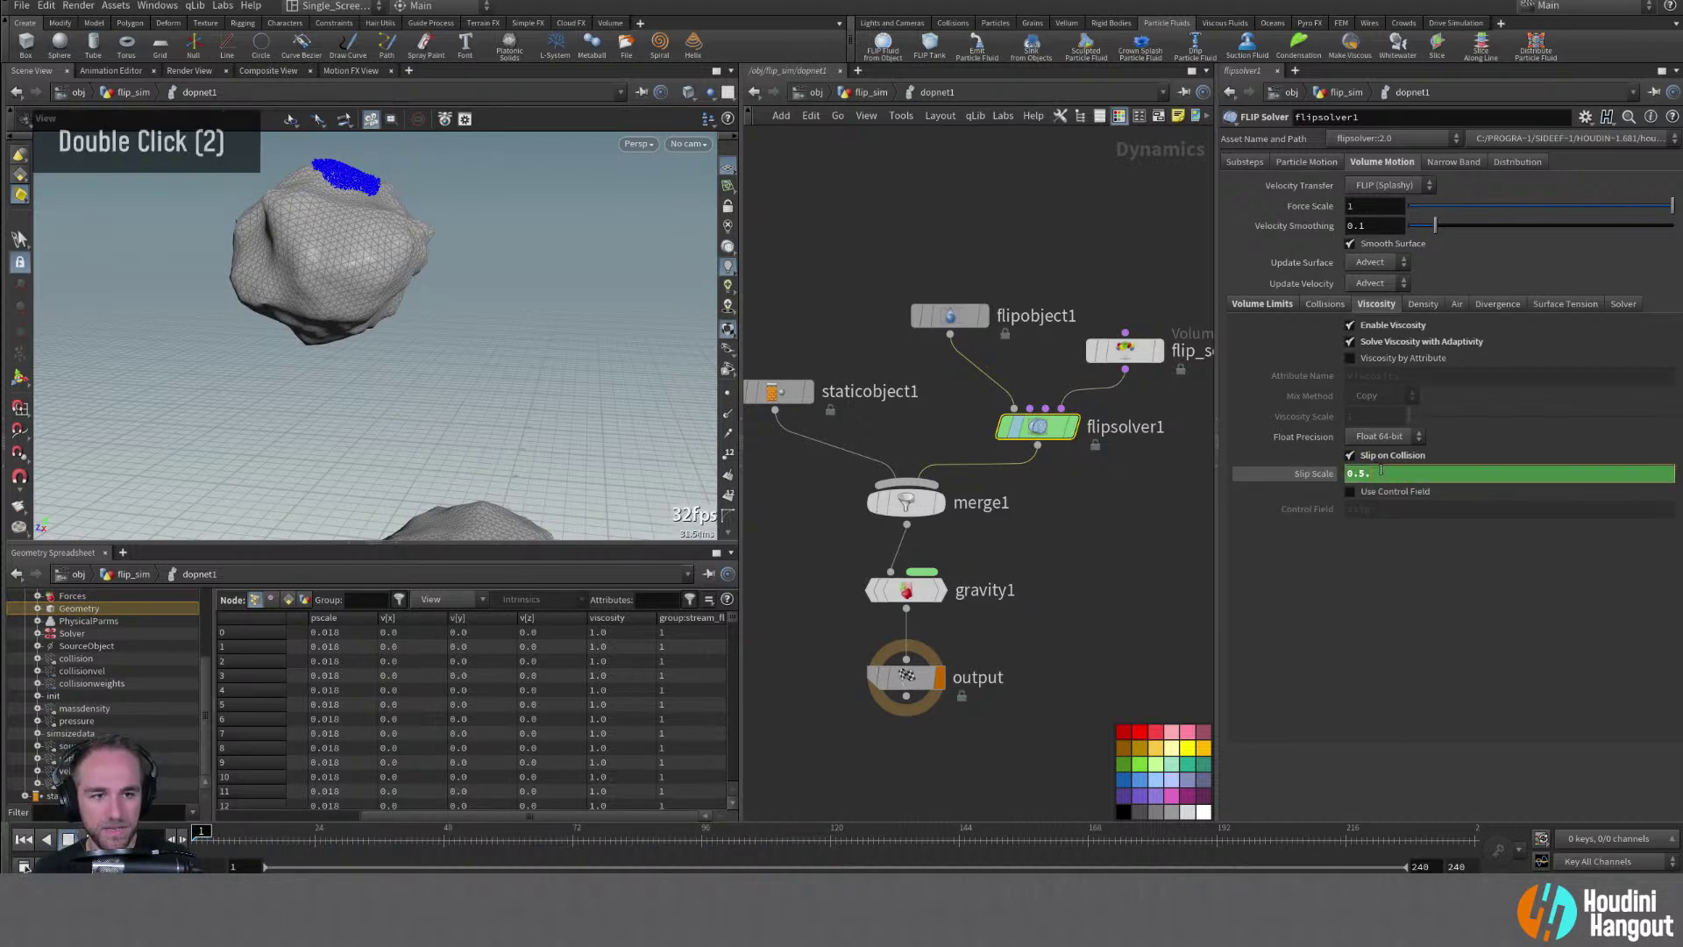
key(BackSpace)
key(Return)
right_click(1313, 477)
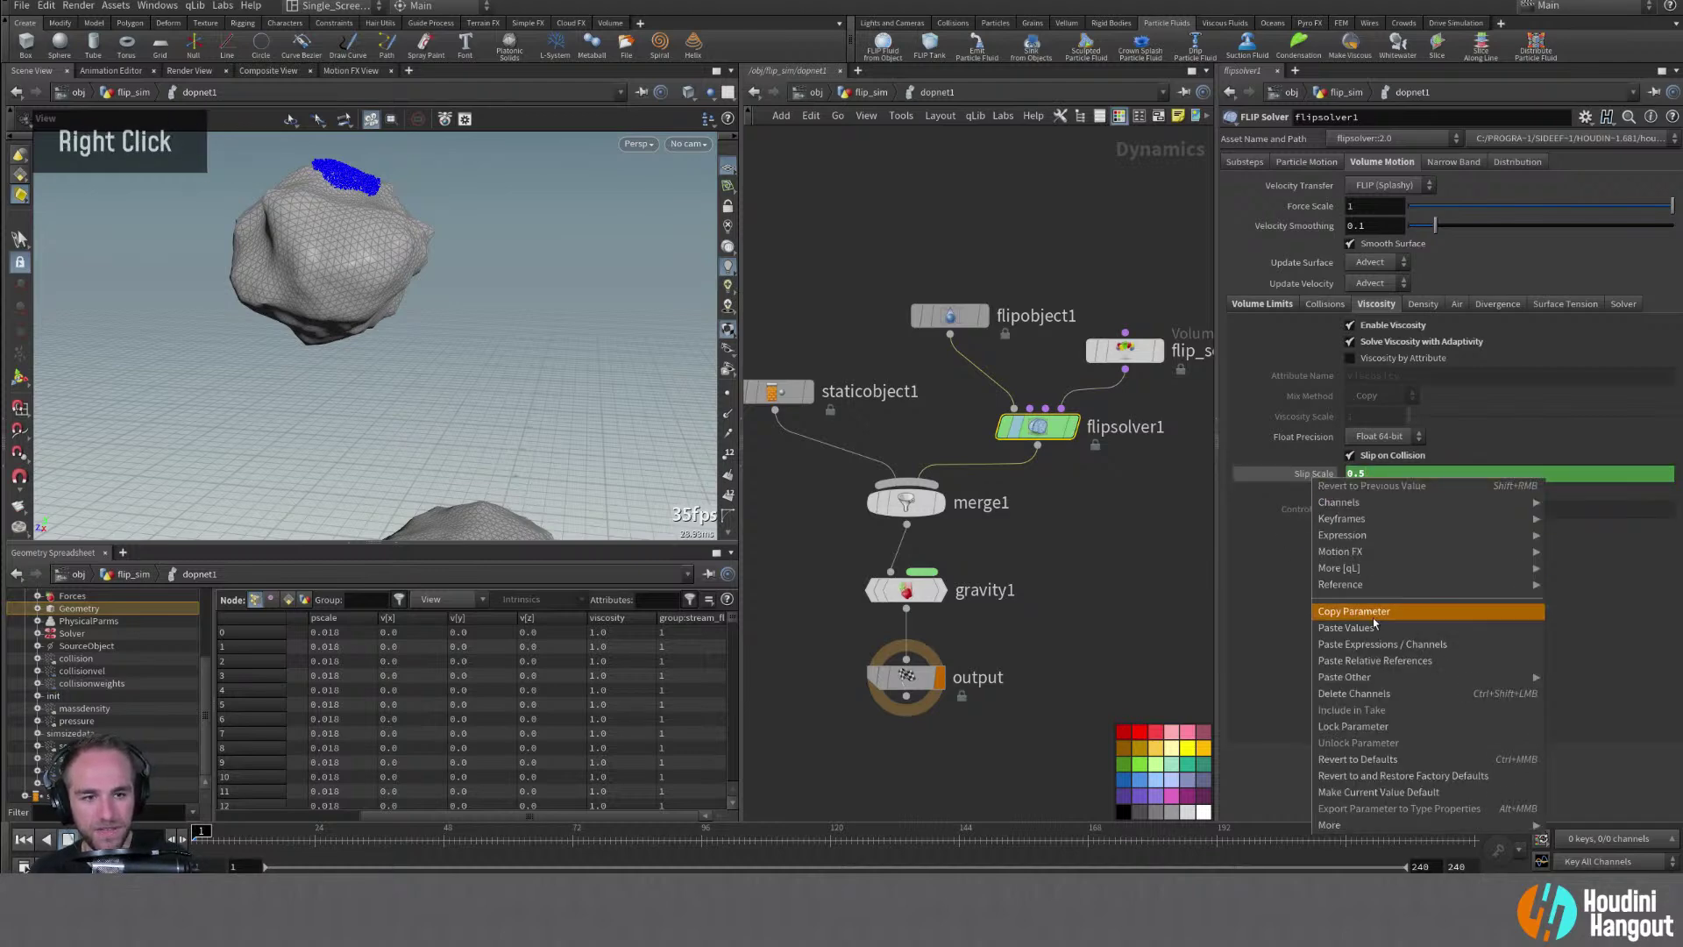
click(1365, 694)
double_click(1006, 713)
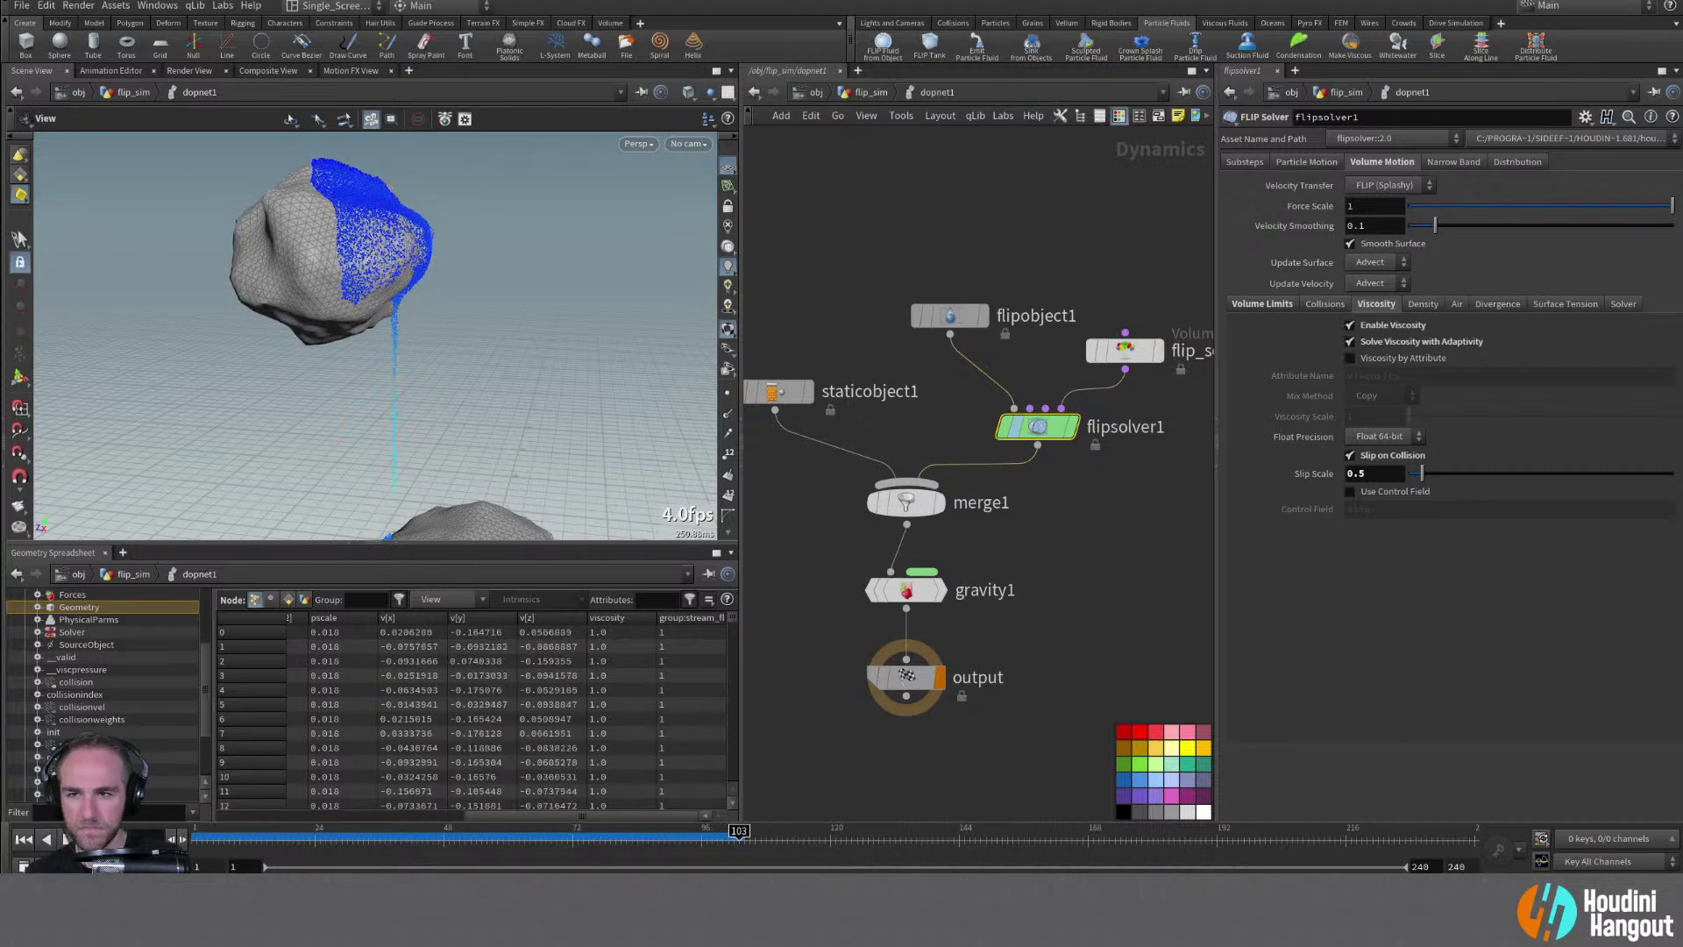
click(23, 839)
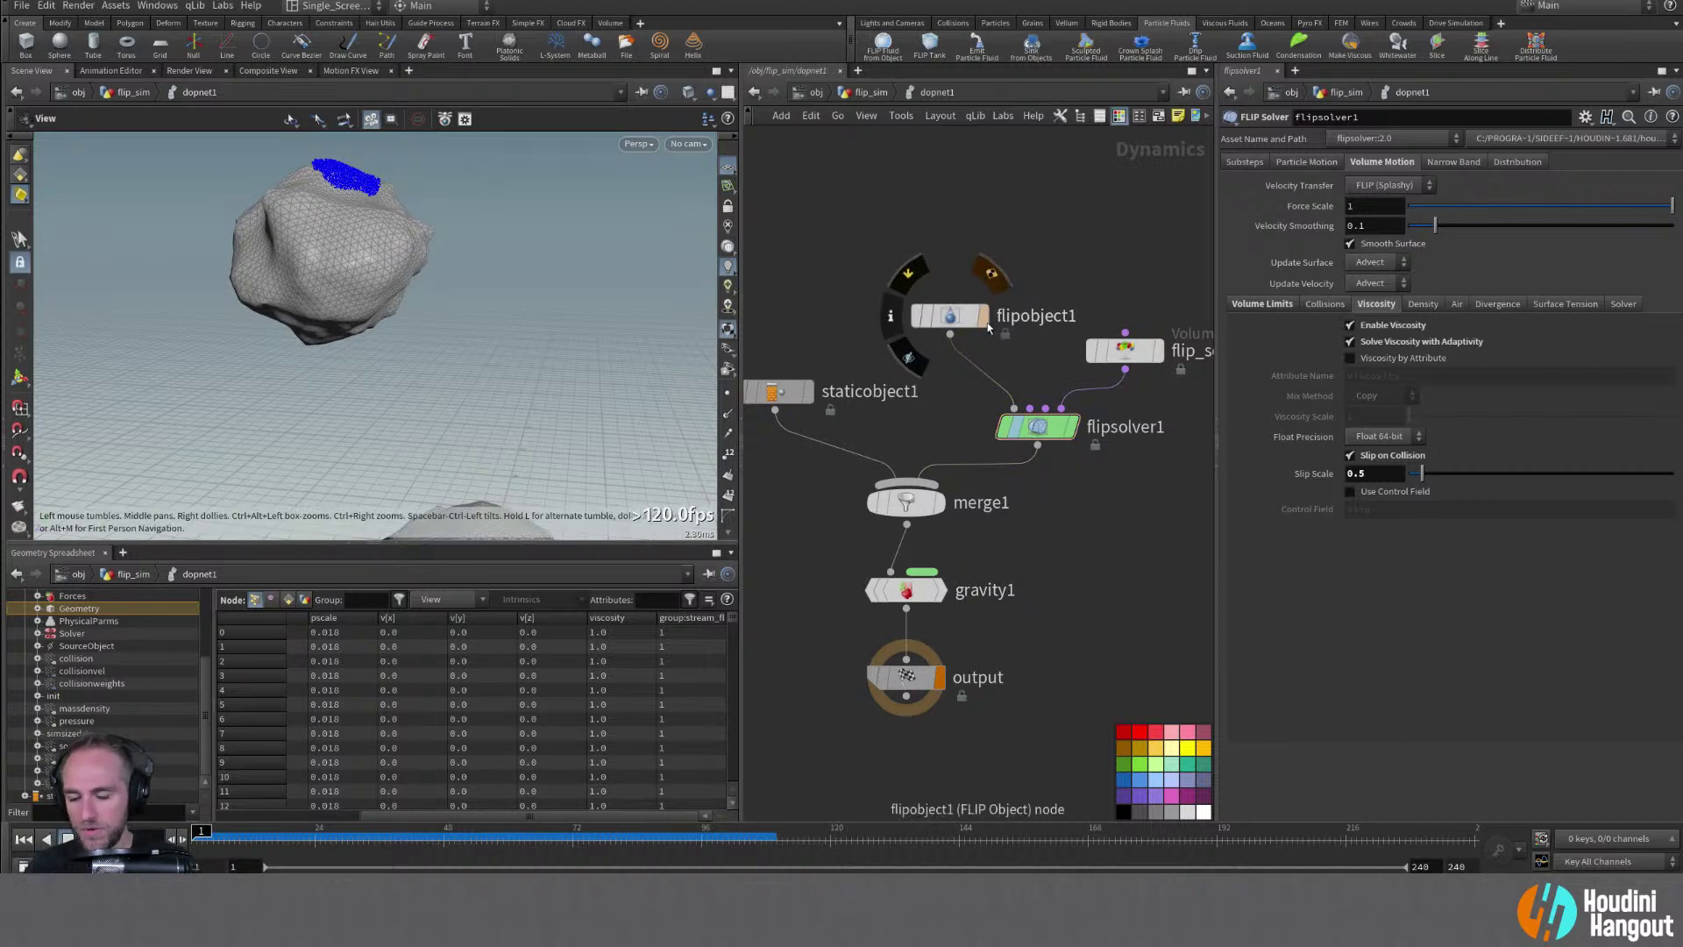
In the flip_sim geometry network, set the Distance of peak1 to 0.06 for the emitter patch on the rock
middle_drag(950, 411, 945, 391)
key(u)
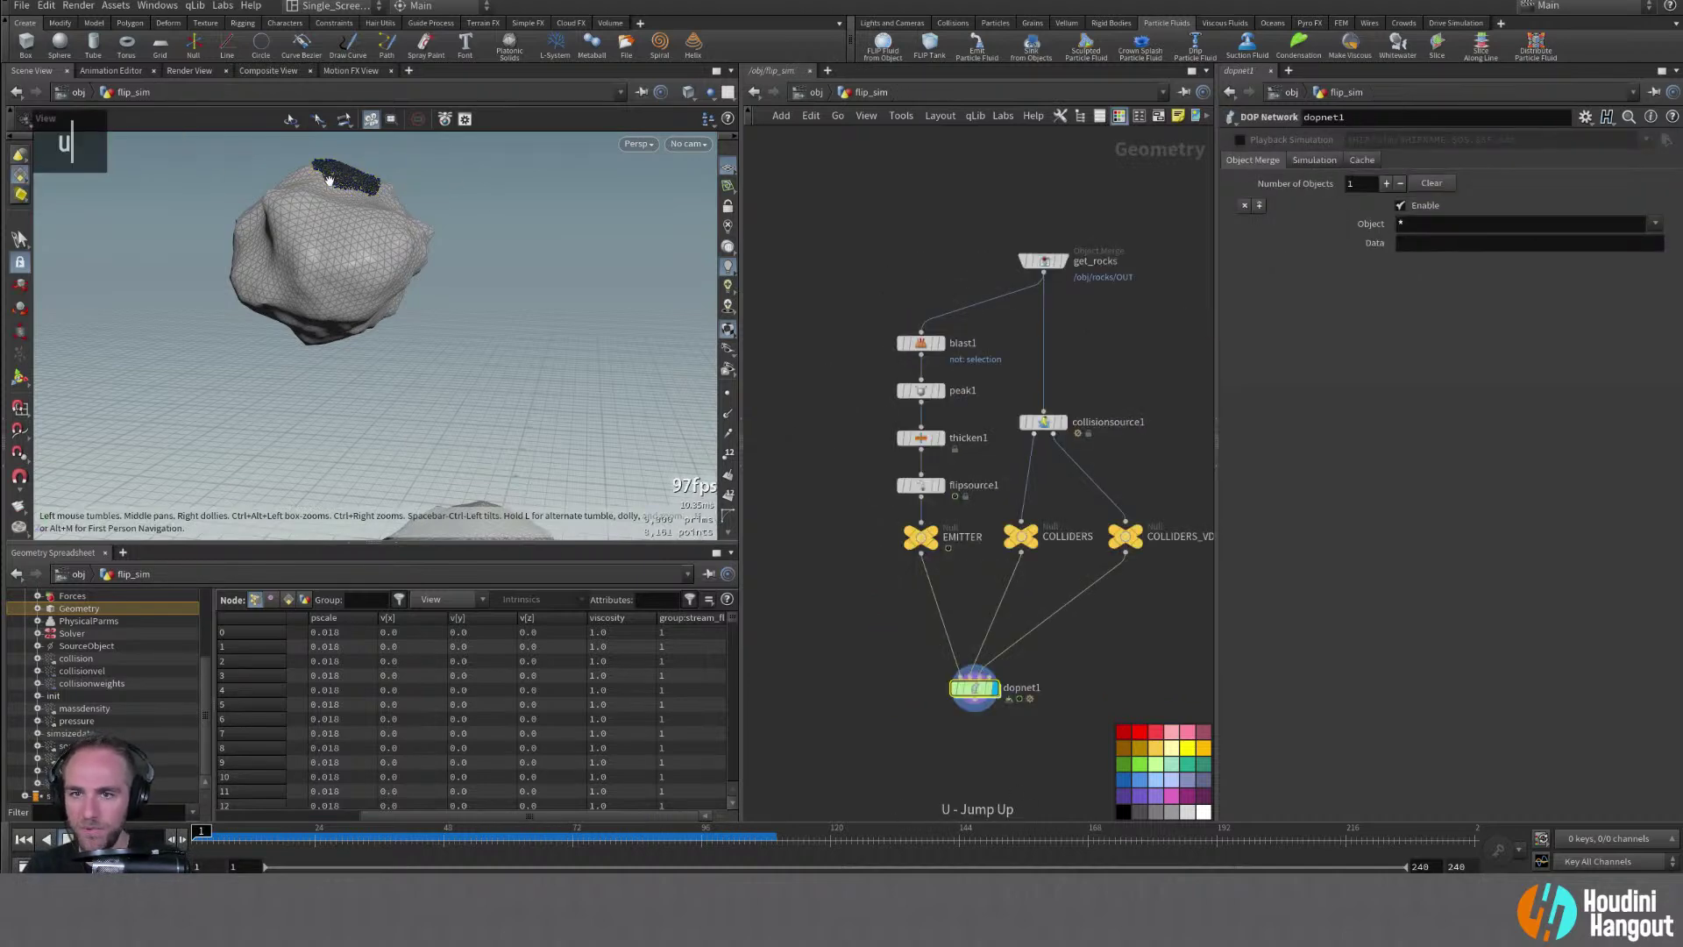
alt+drag(333, 181, 360, 176)
alt+right_drag(359, 175, 545, 165)
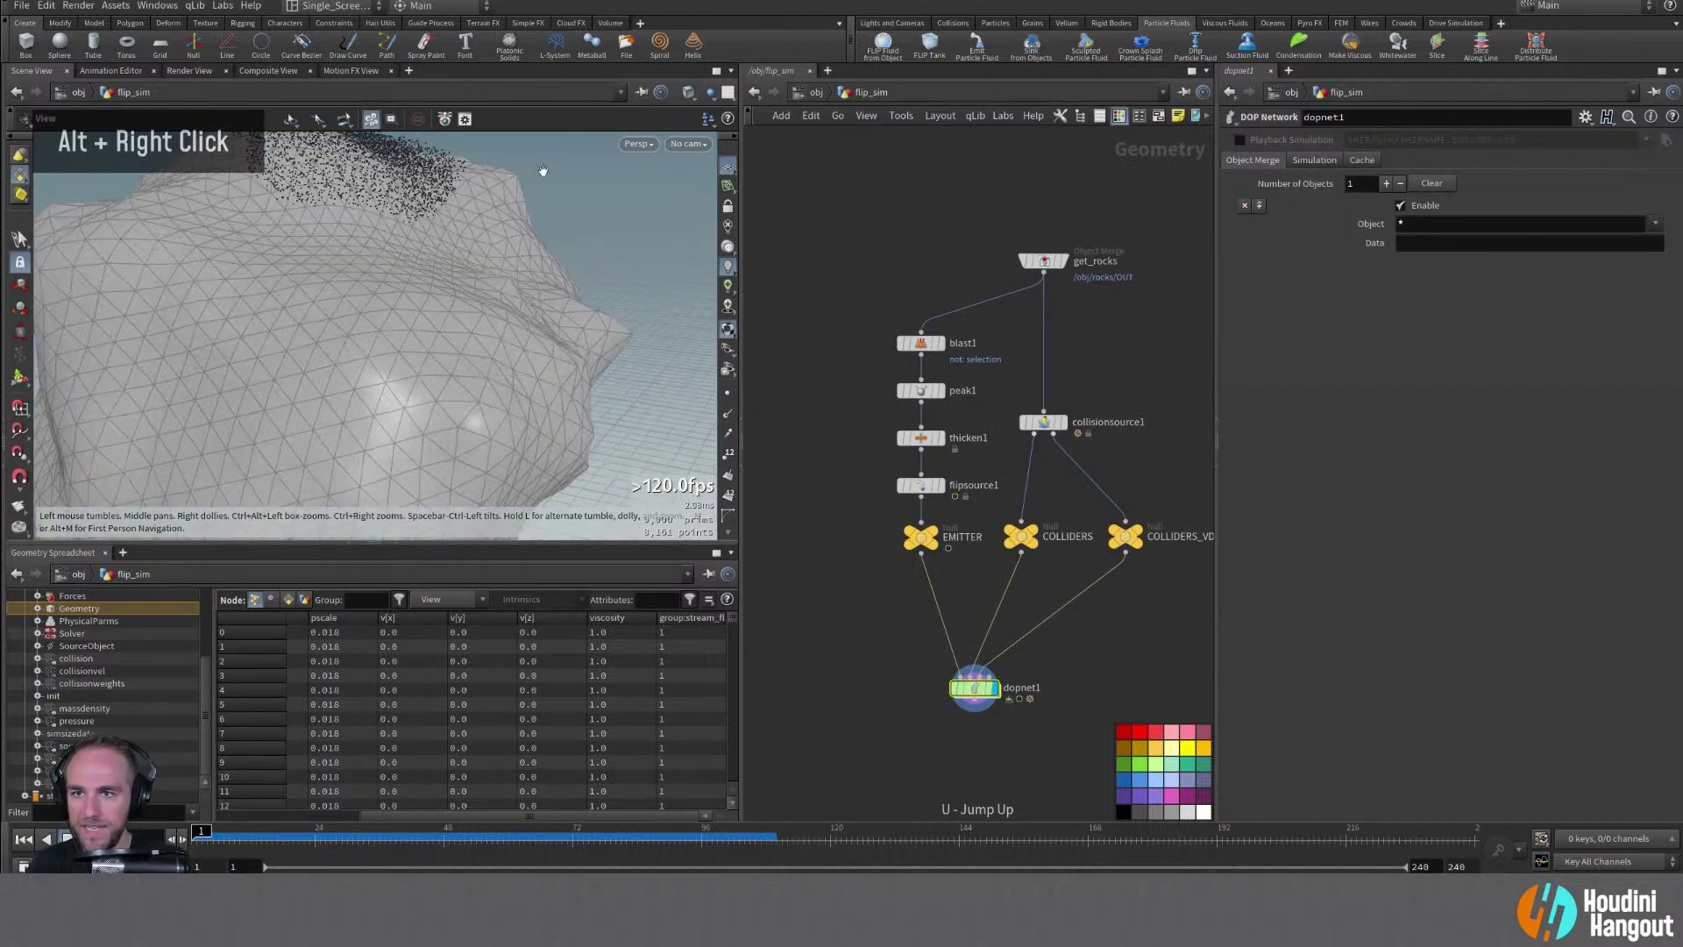
alt+drag(544, 165, 473, 237)
click(921, 438)
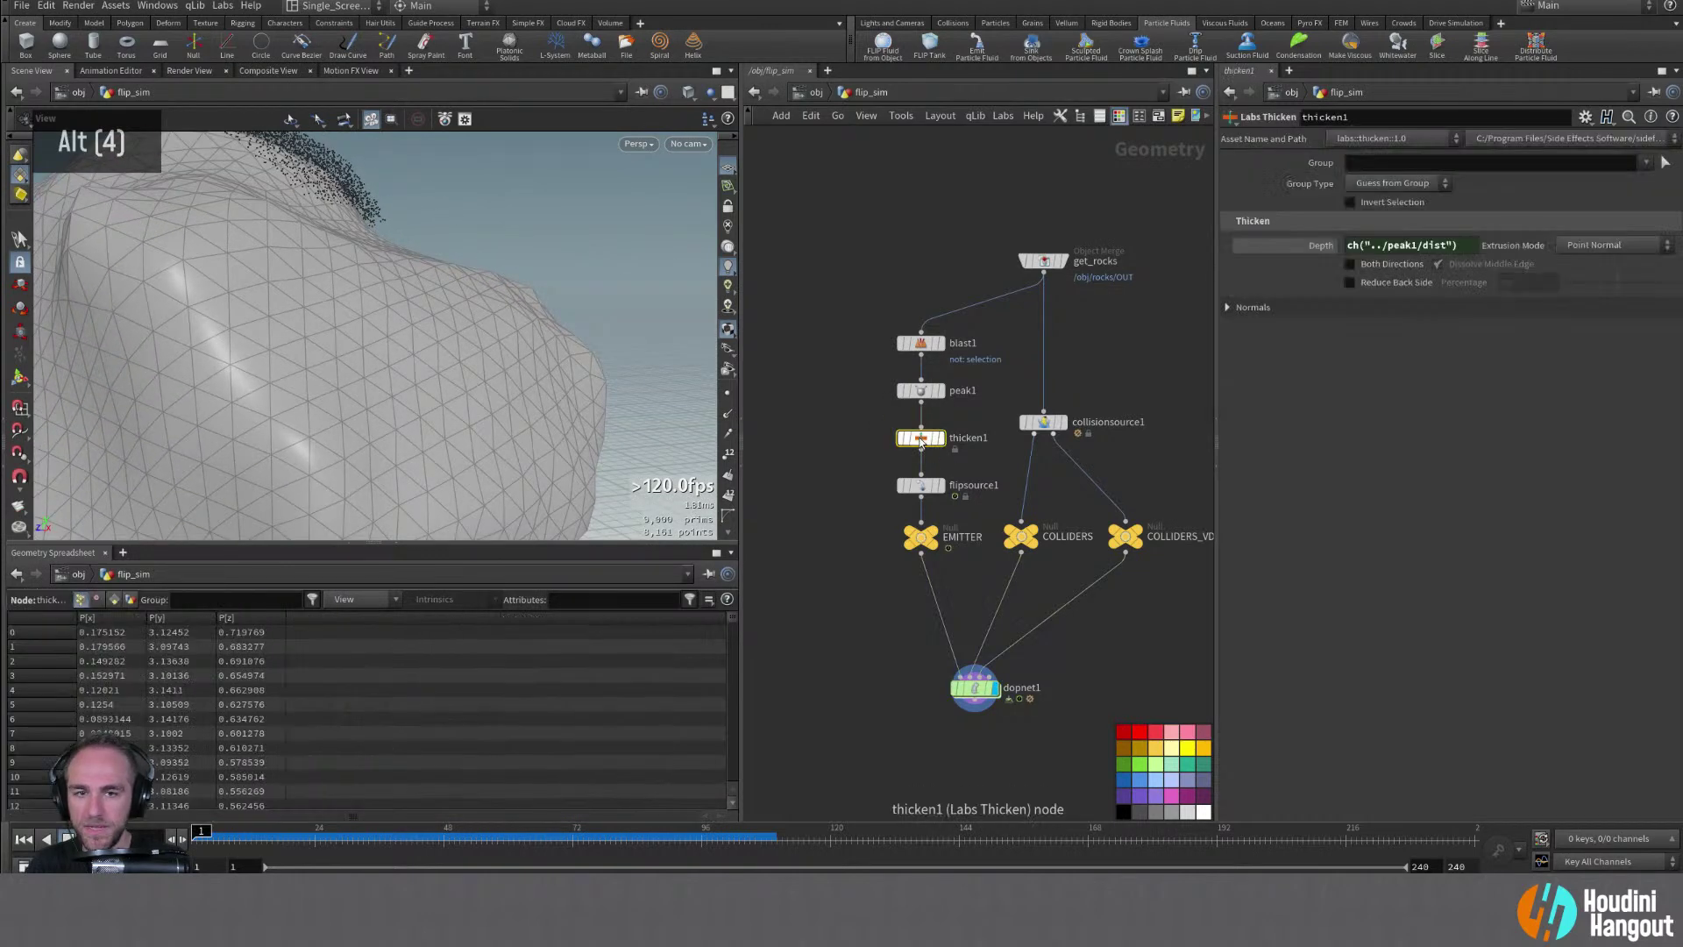
click(912, 392)
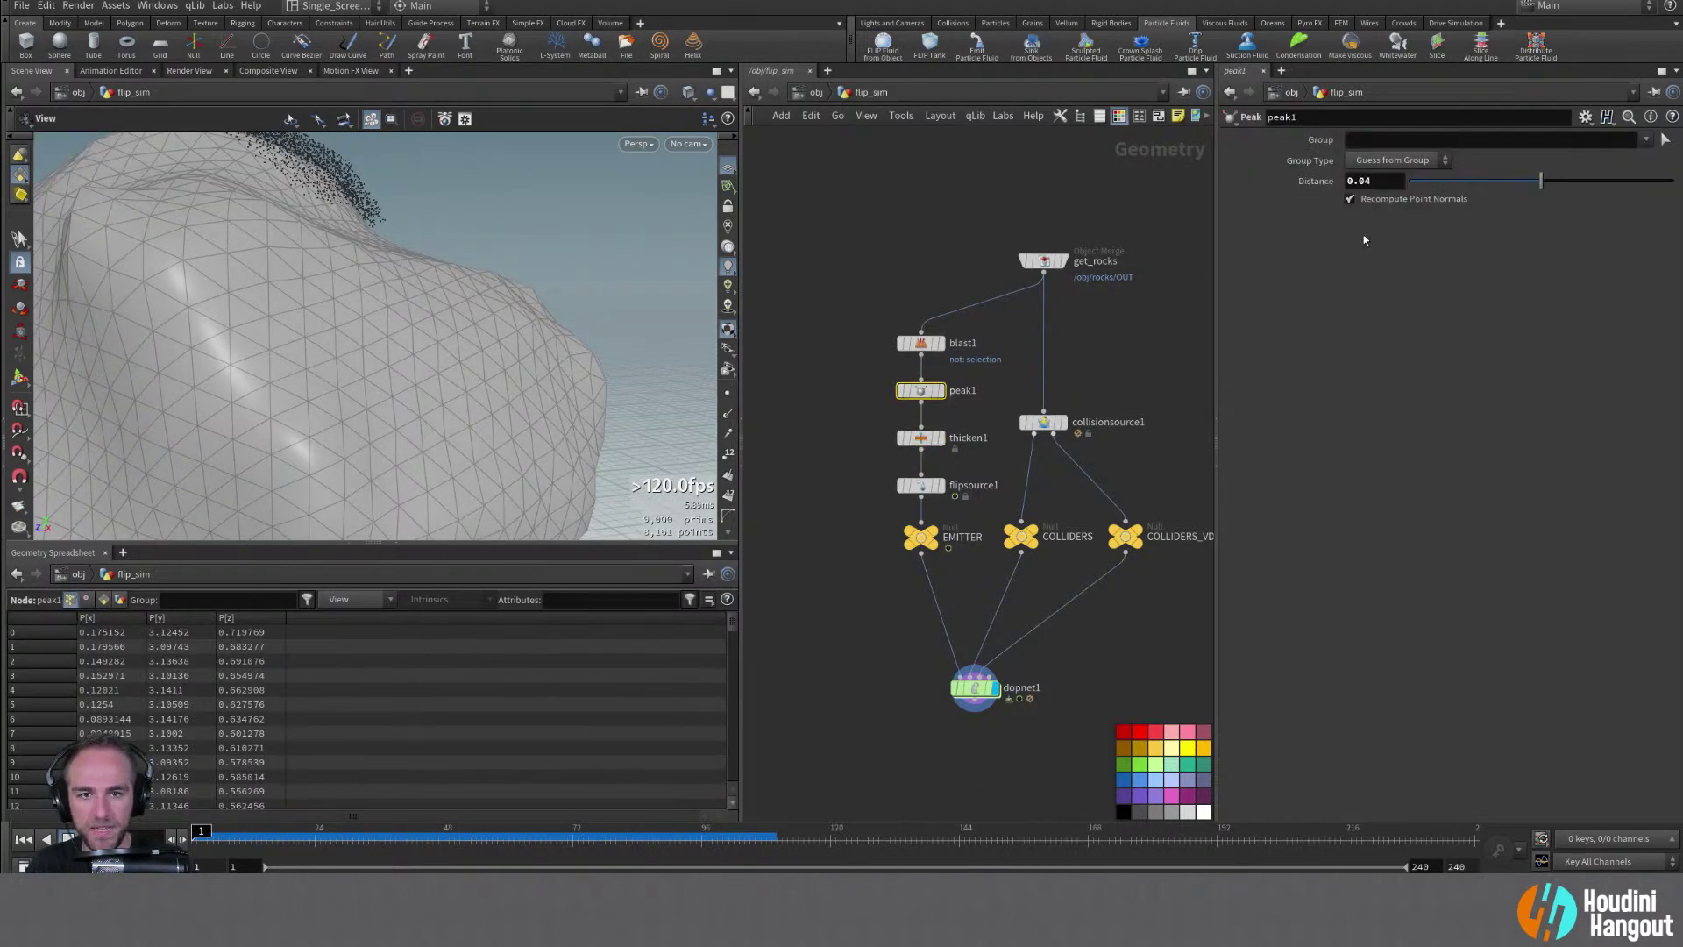
text(5)
key(Return)
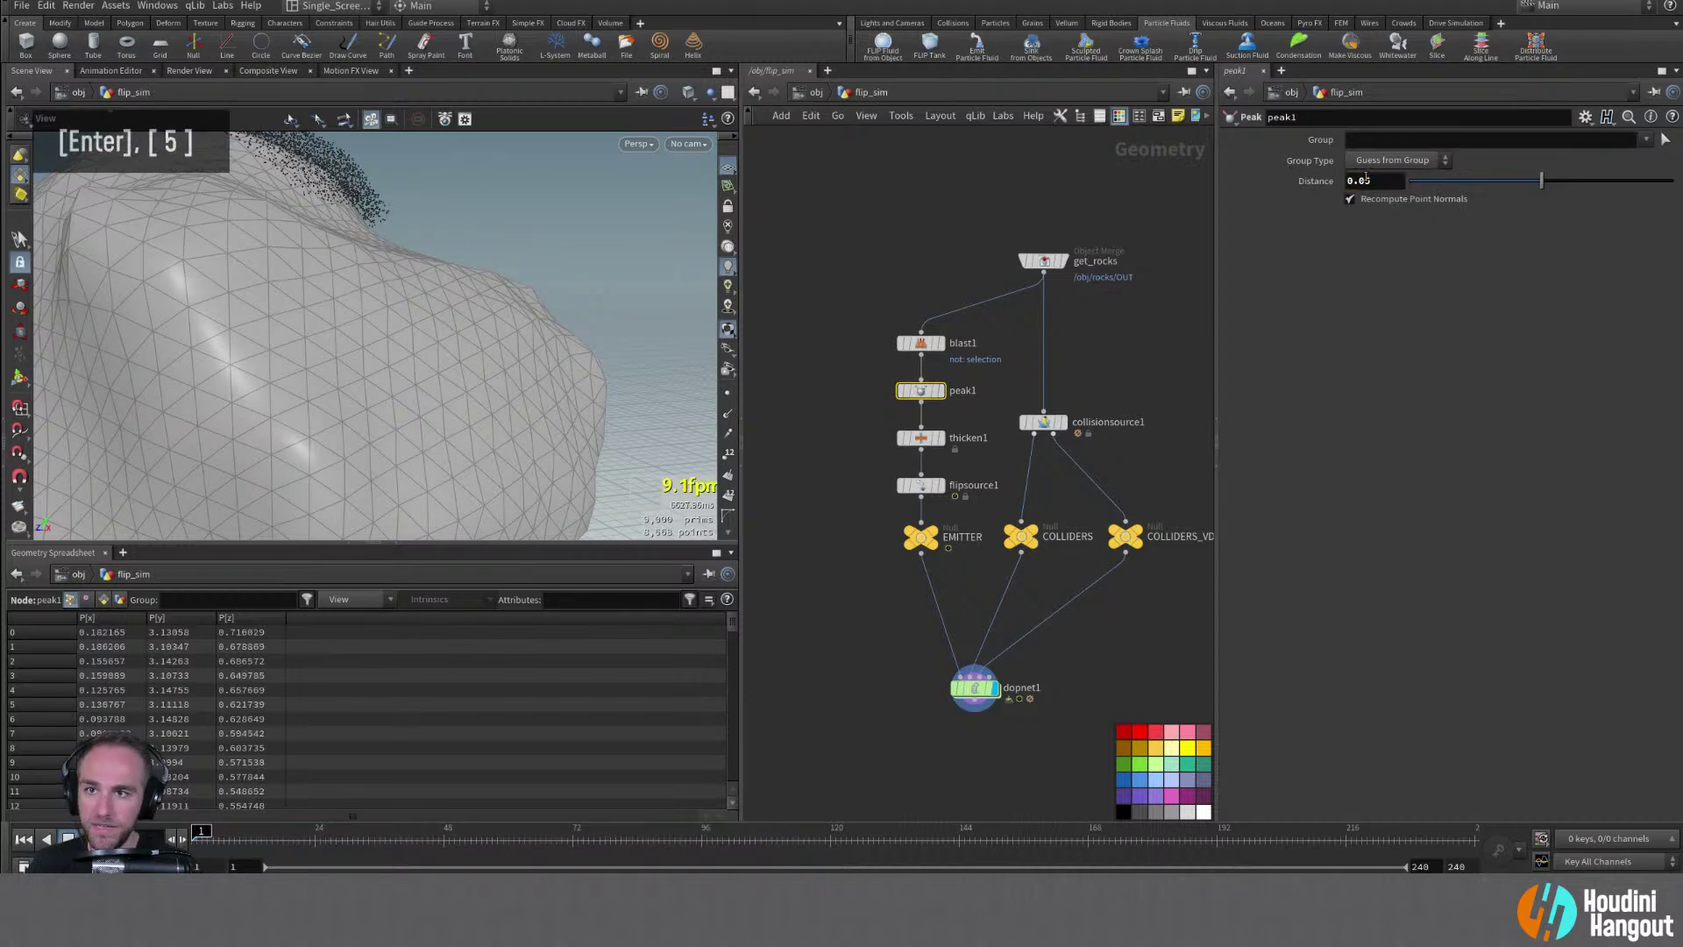
text(6)
key(Return)
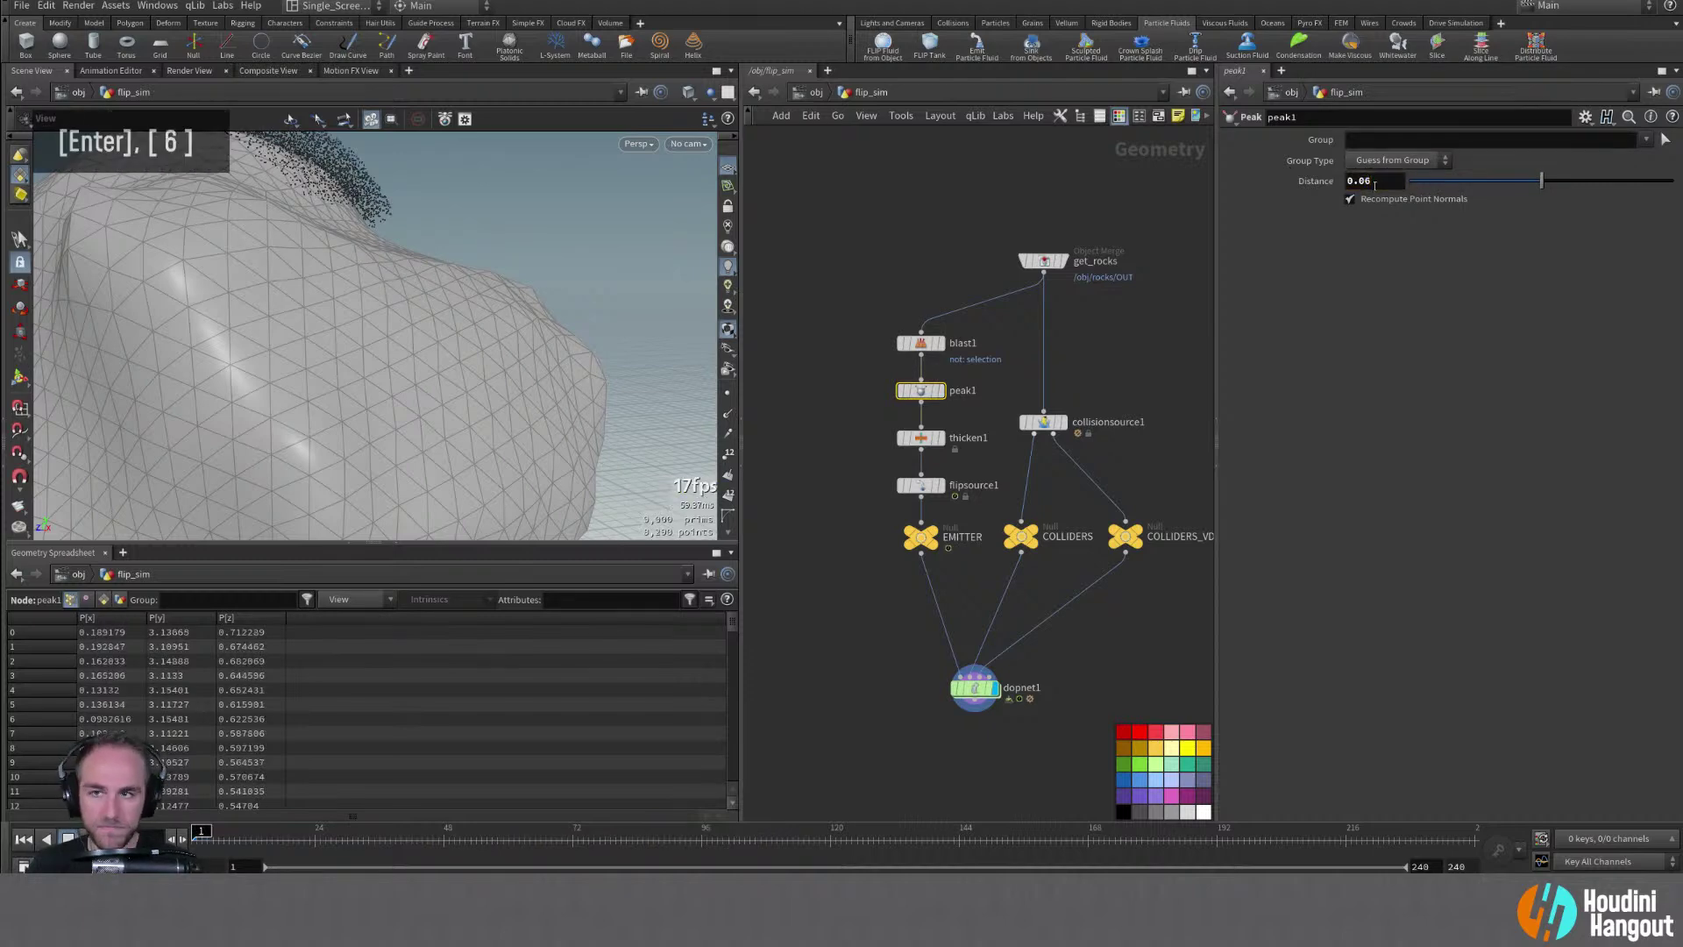
alt+right_drag(311, 224, 281, 219)
alt+drag(281, 219, 230, 237)
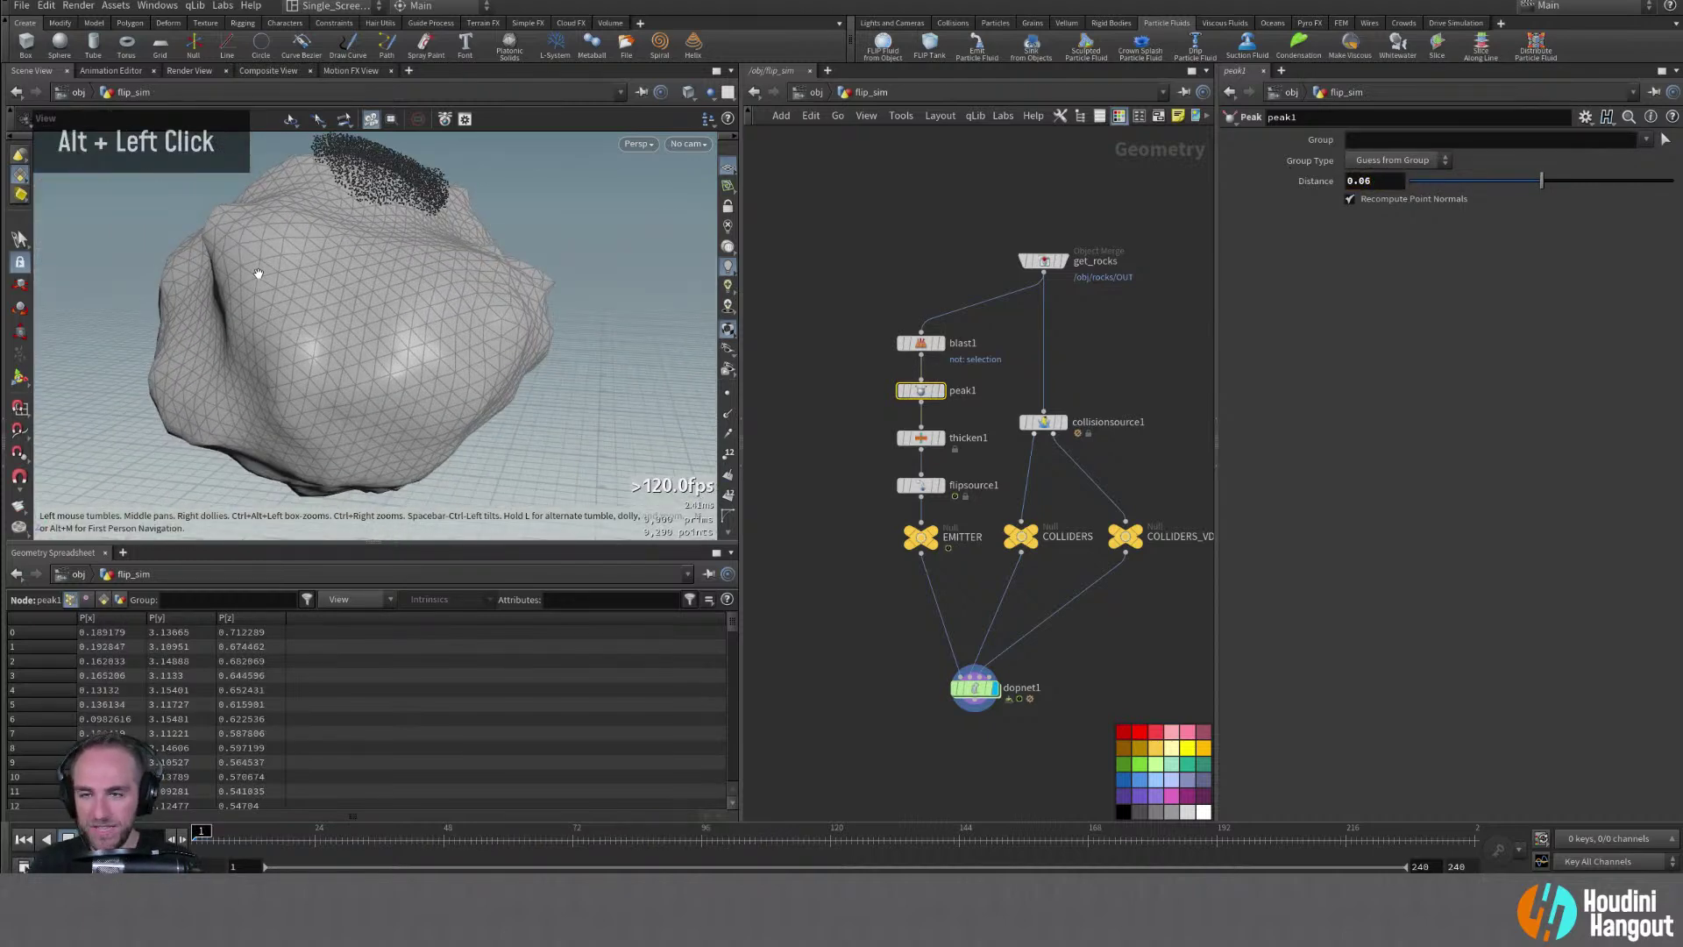
Display flipsource1 to check the emitter's volume and particles, and return inside dopnet1
double_click(922, 488)
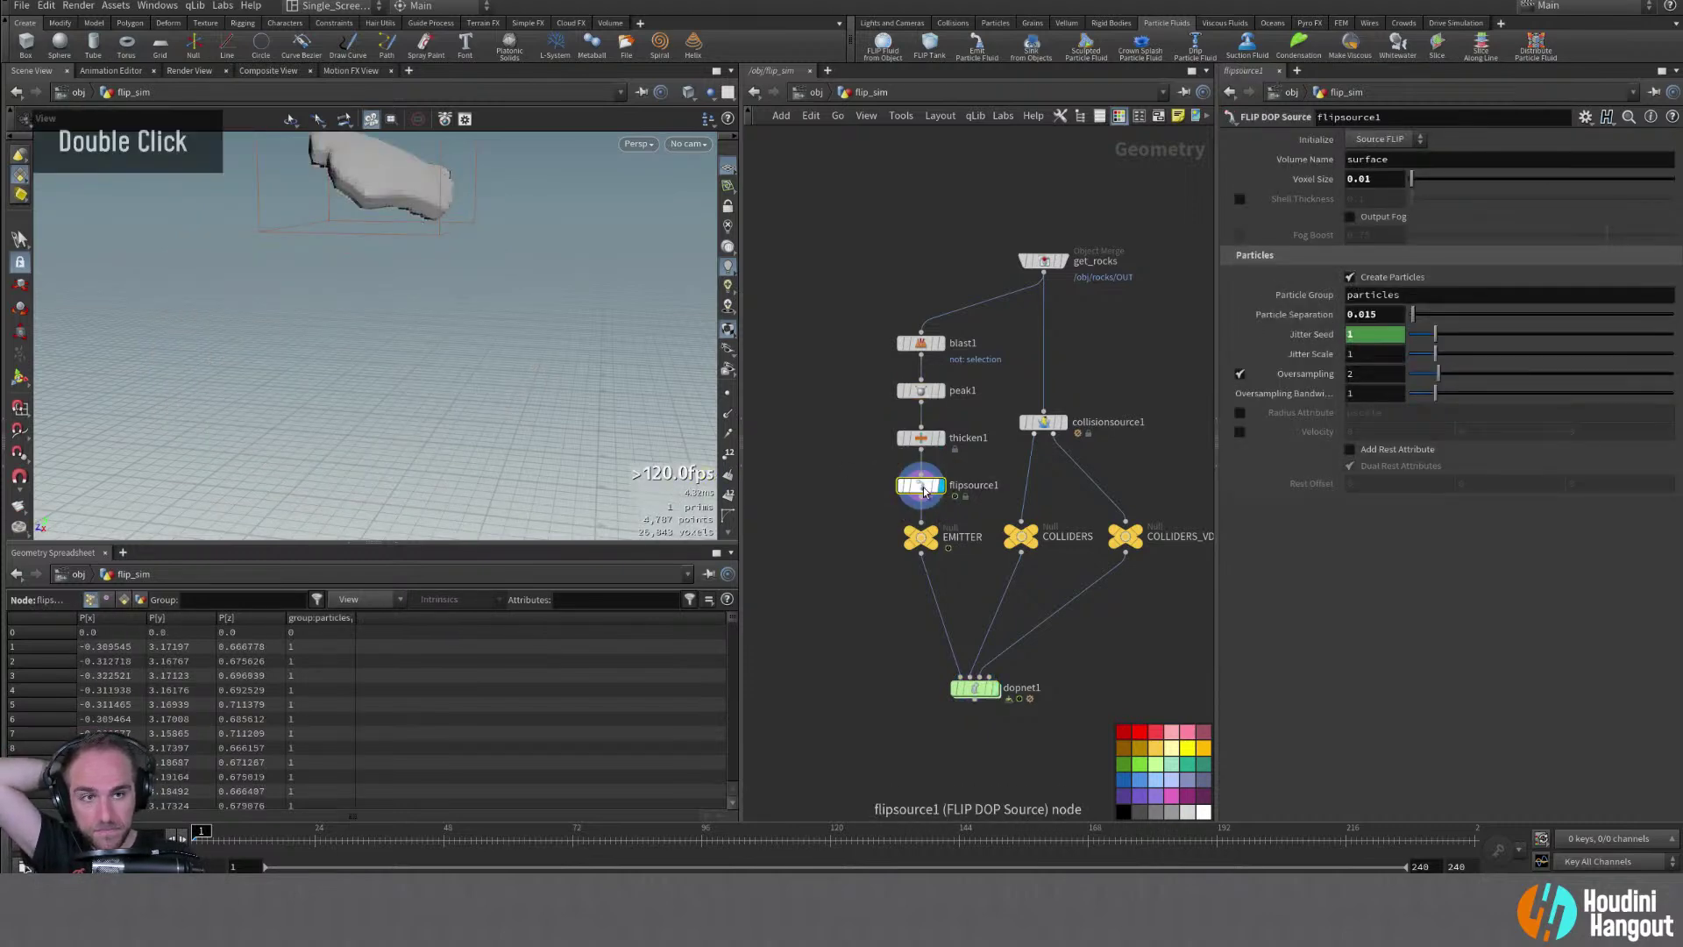
middle_click(921, 487)
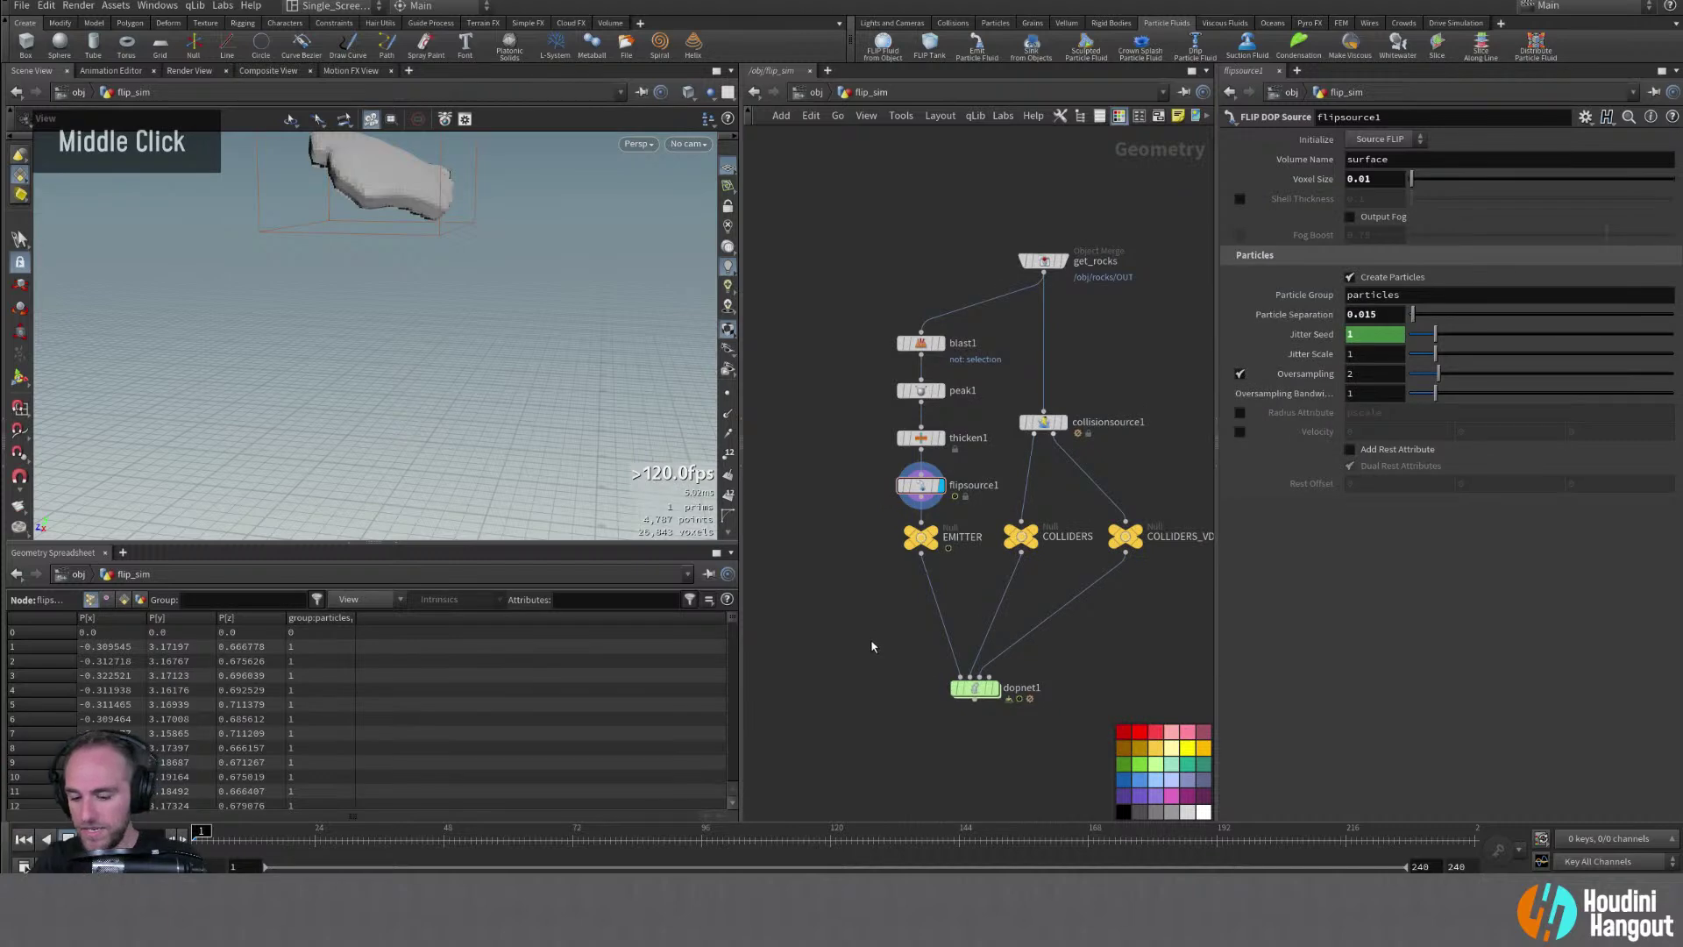
key(u)
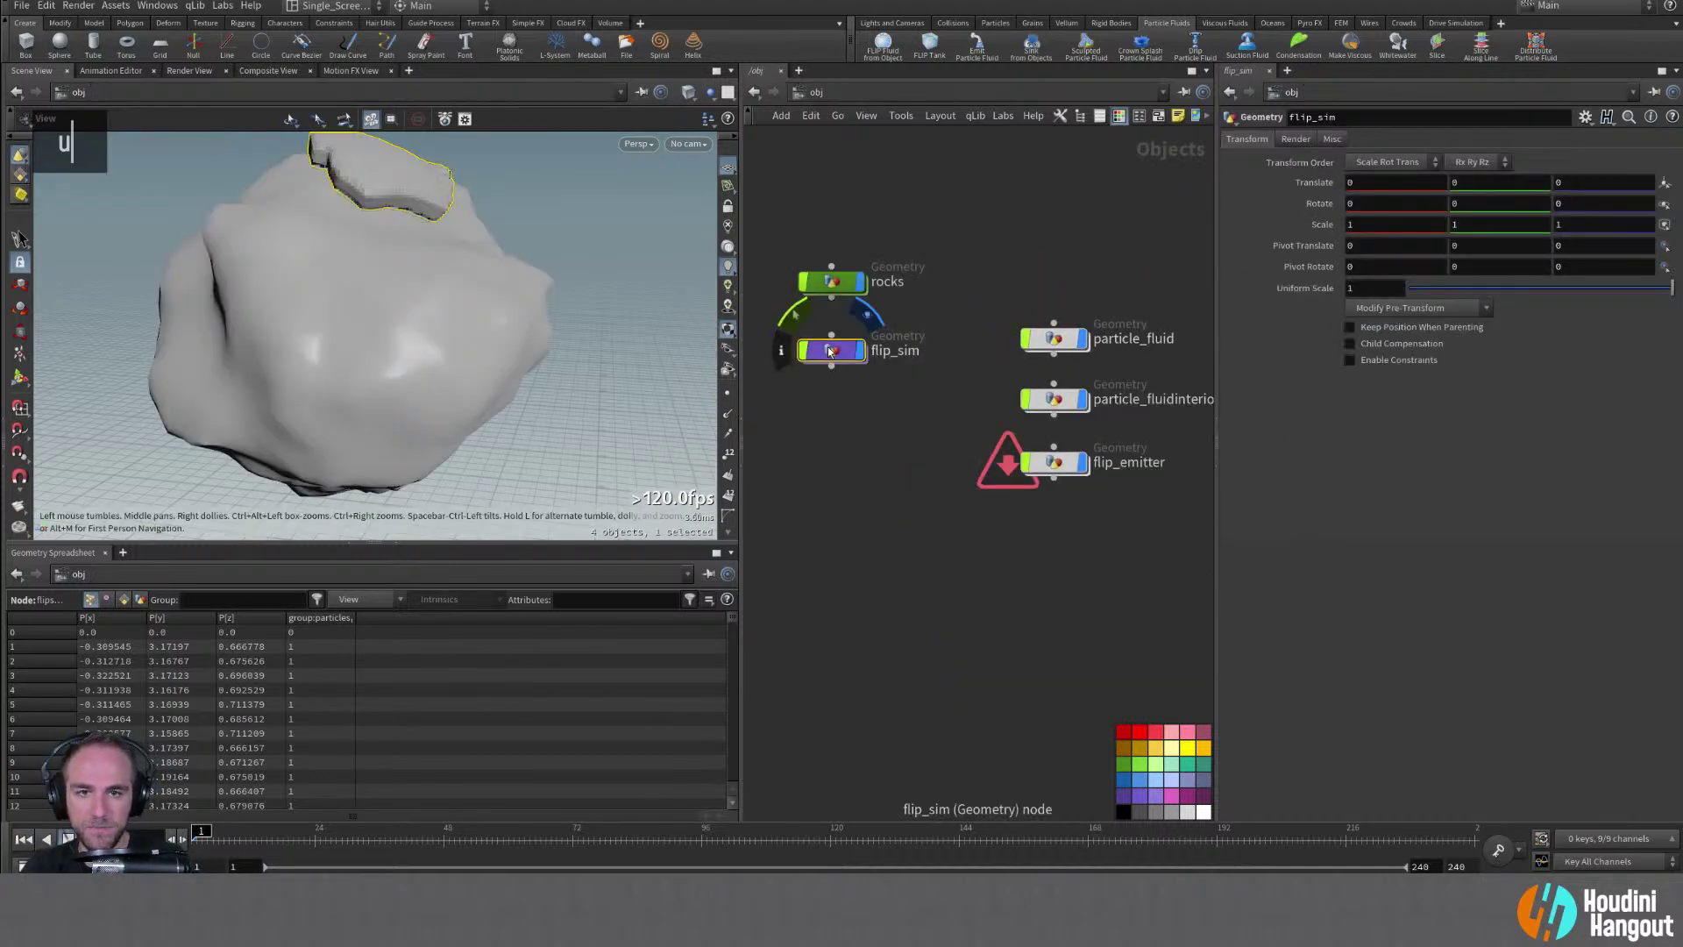
double_click(830, 351)
double_click(973, 689)
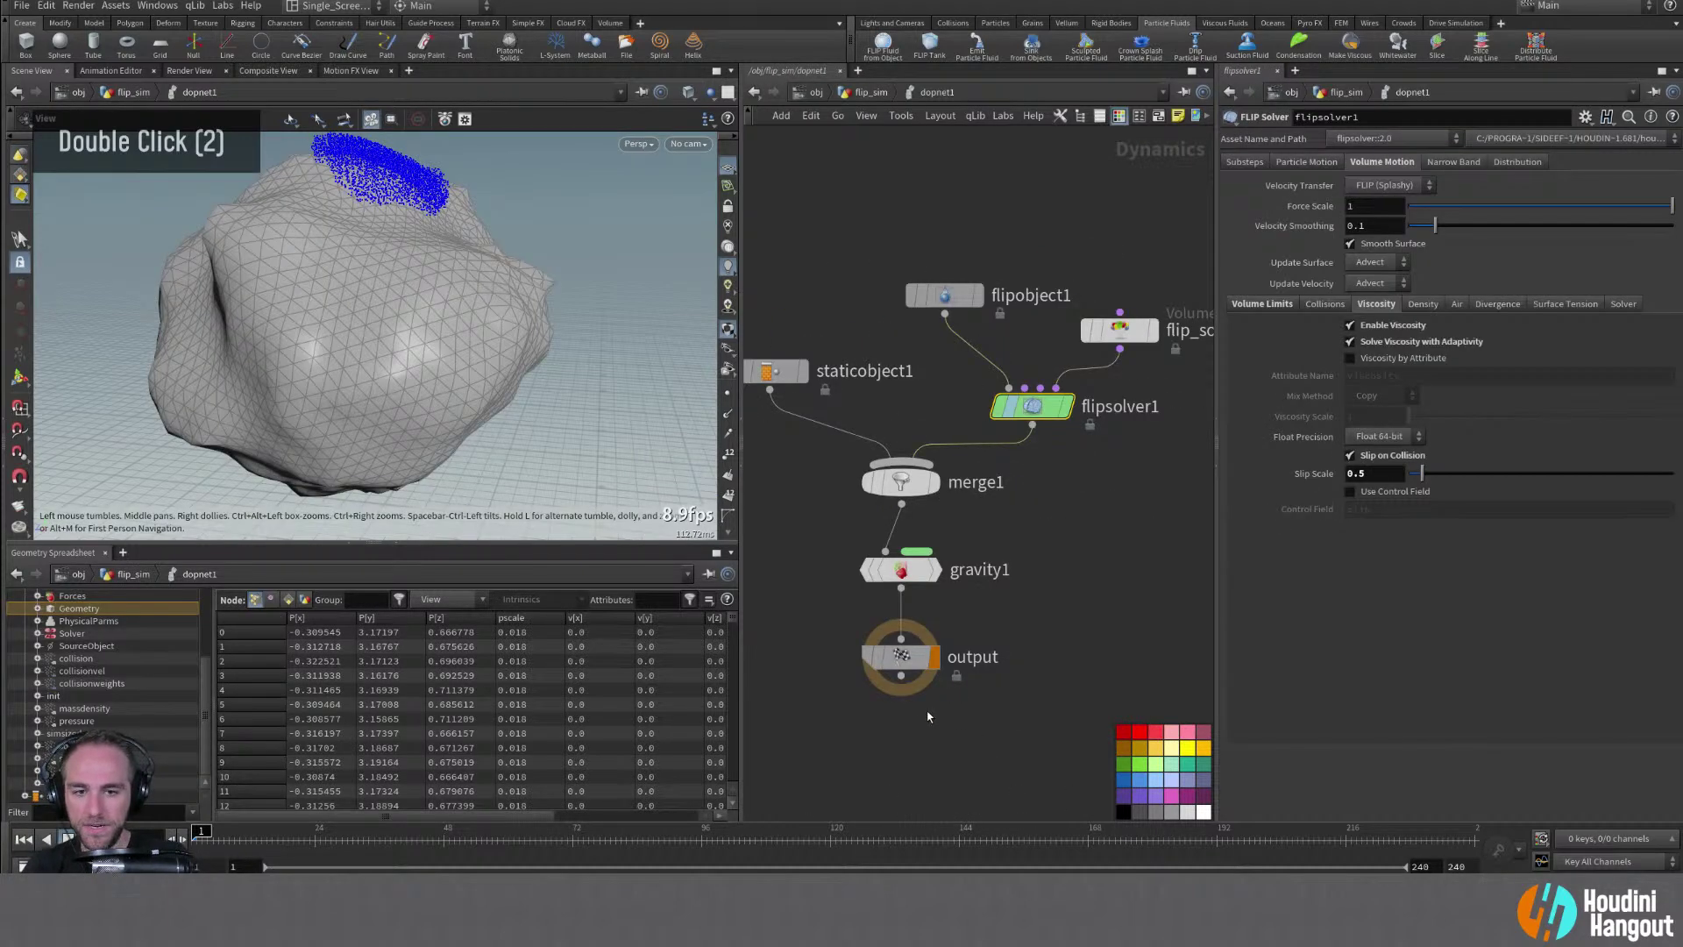
Simulate the fluid past frame 100 and examine how it runs over the upper rock and falls onto the lower one
middle_drag(849, 550, 862, 550)
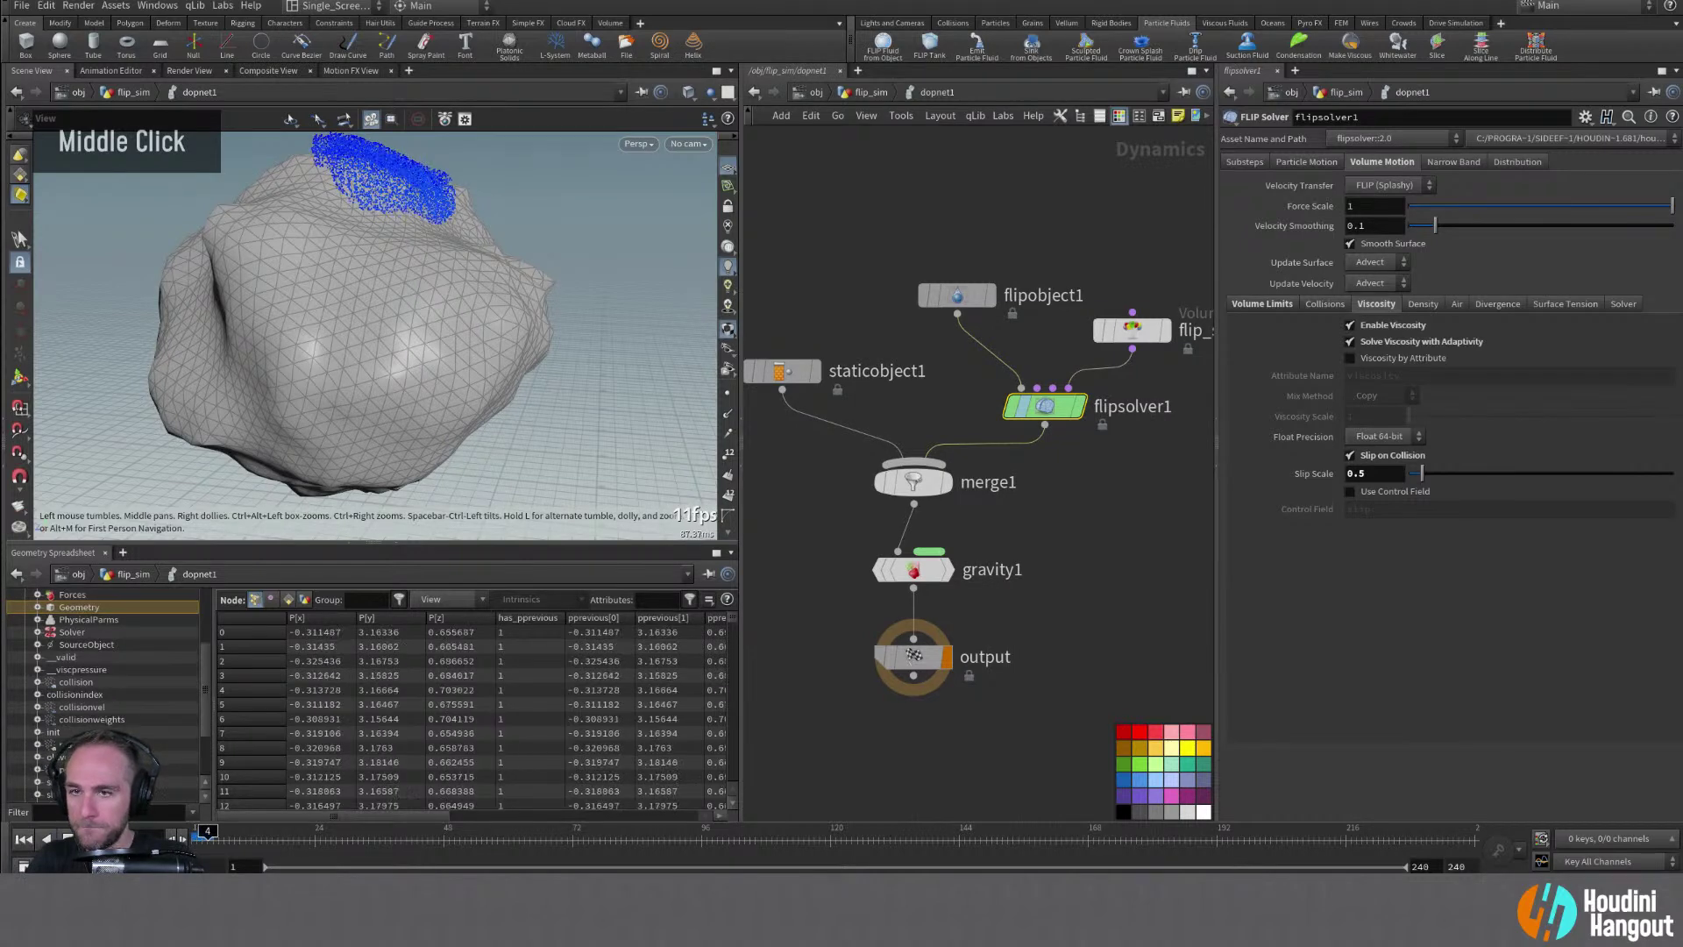
alt+right_drag(421, 221, 413, 282)
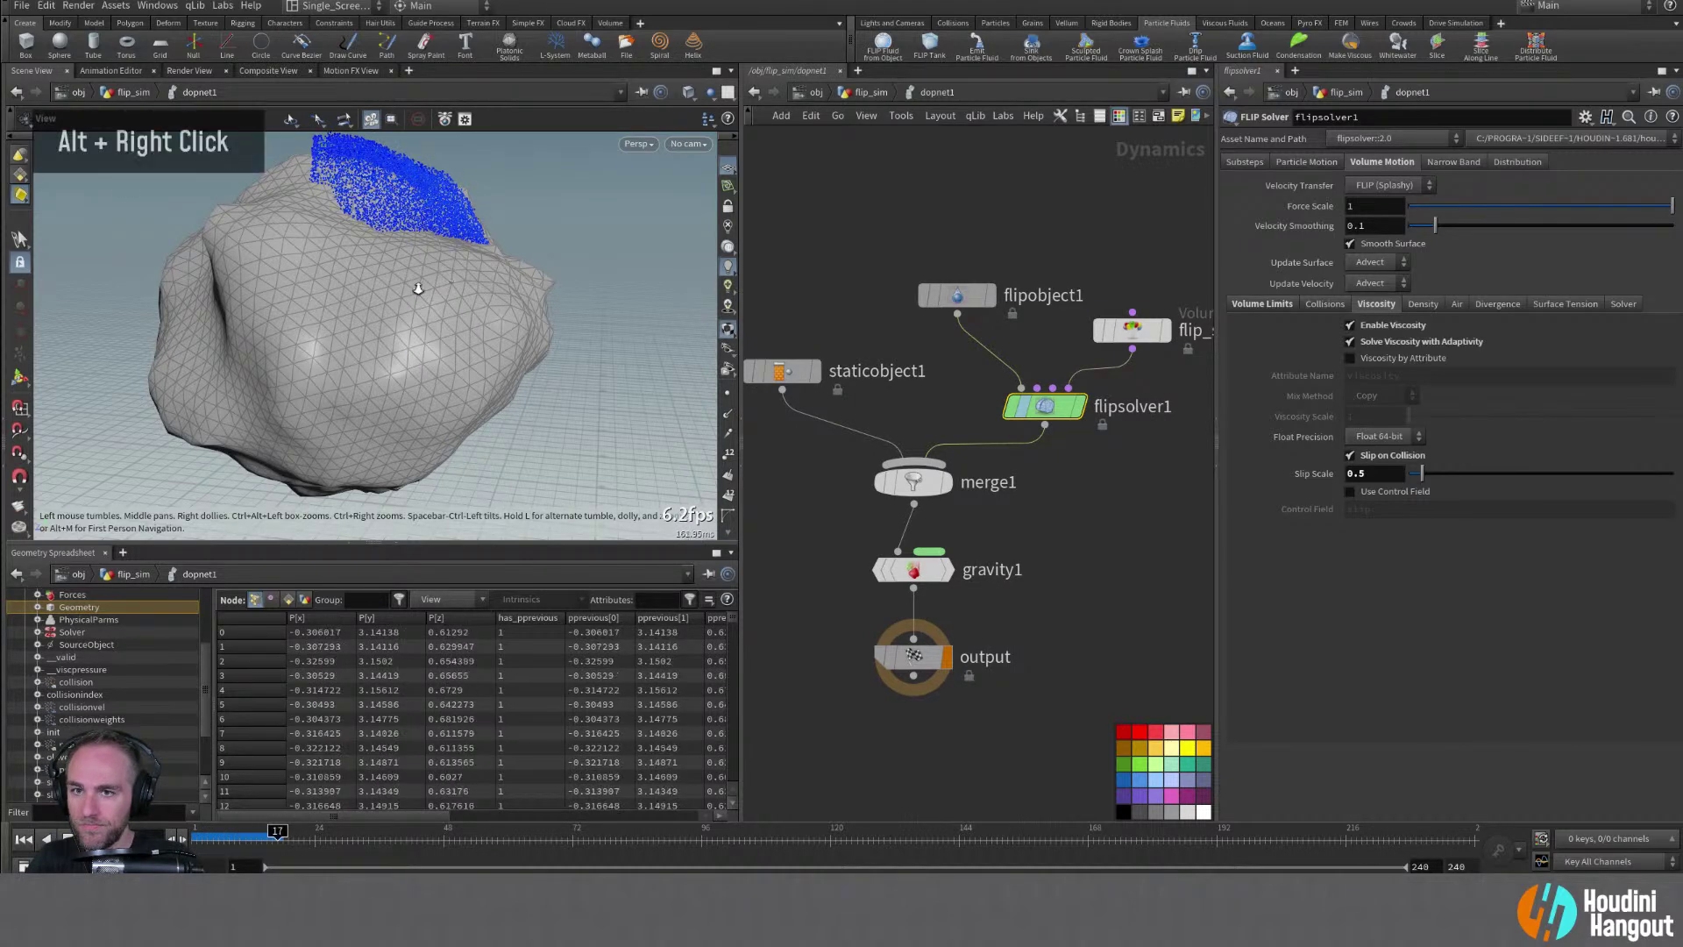
alt+drag(412, 281, 424, 281)
alt+middle_drag(425, 281, 350, 288)
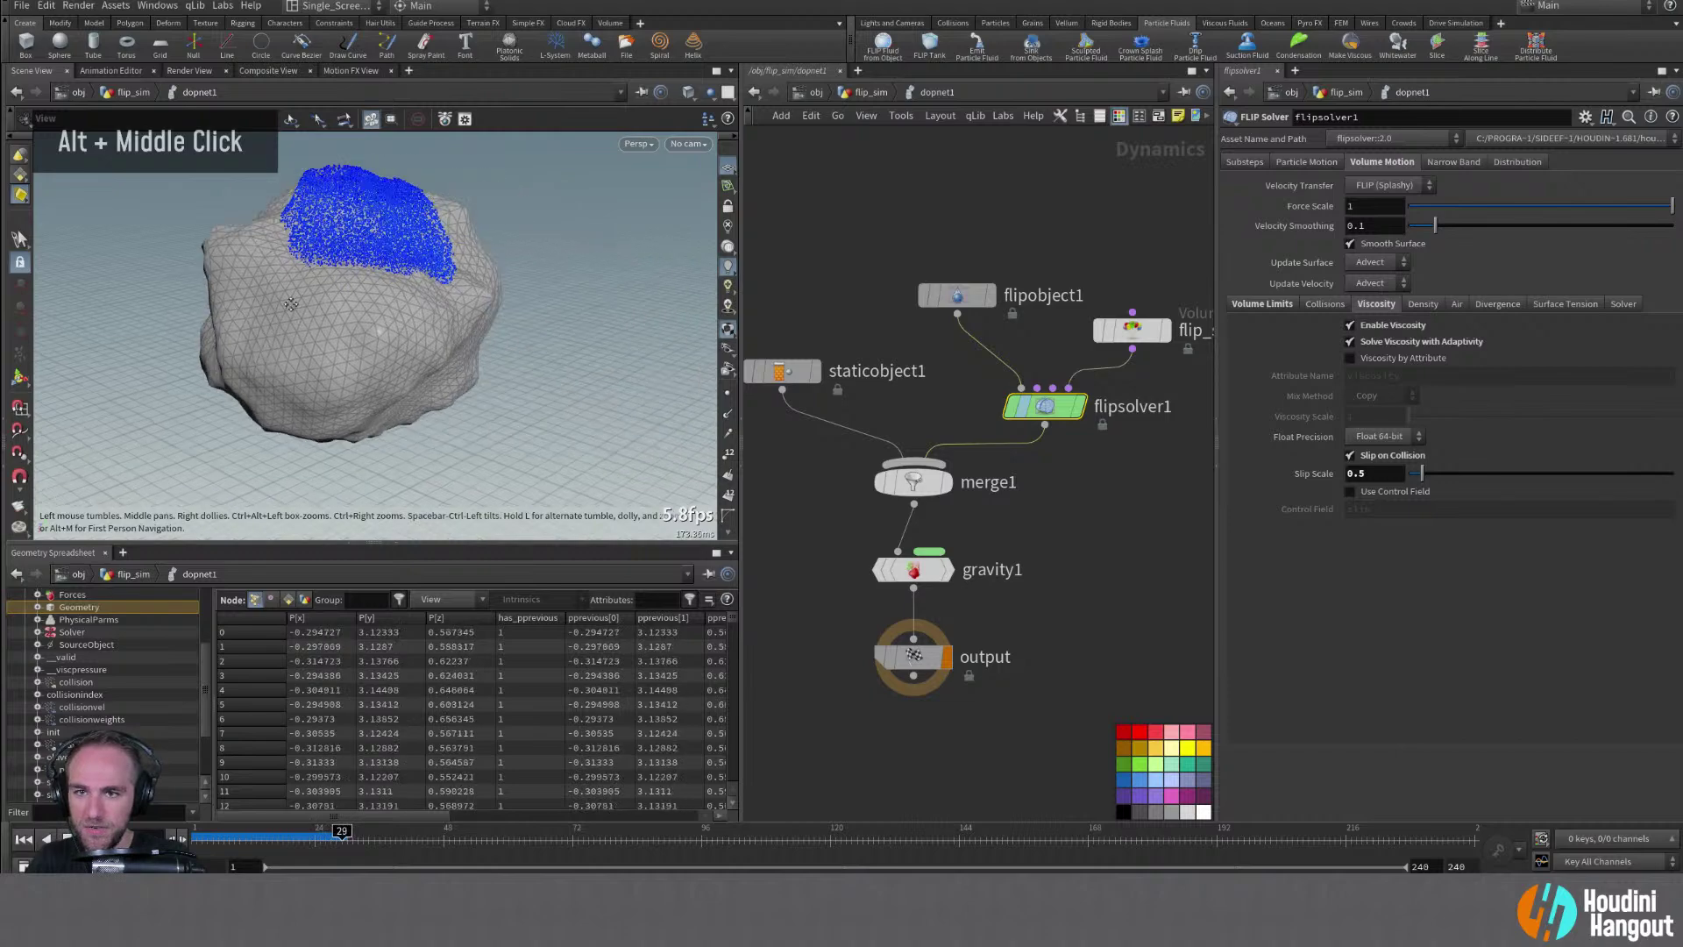
alt+drag(351, 287, 439, 320)
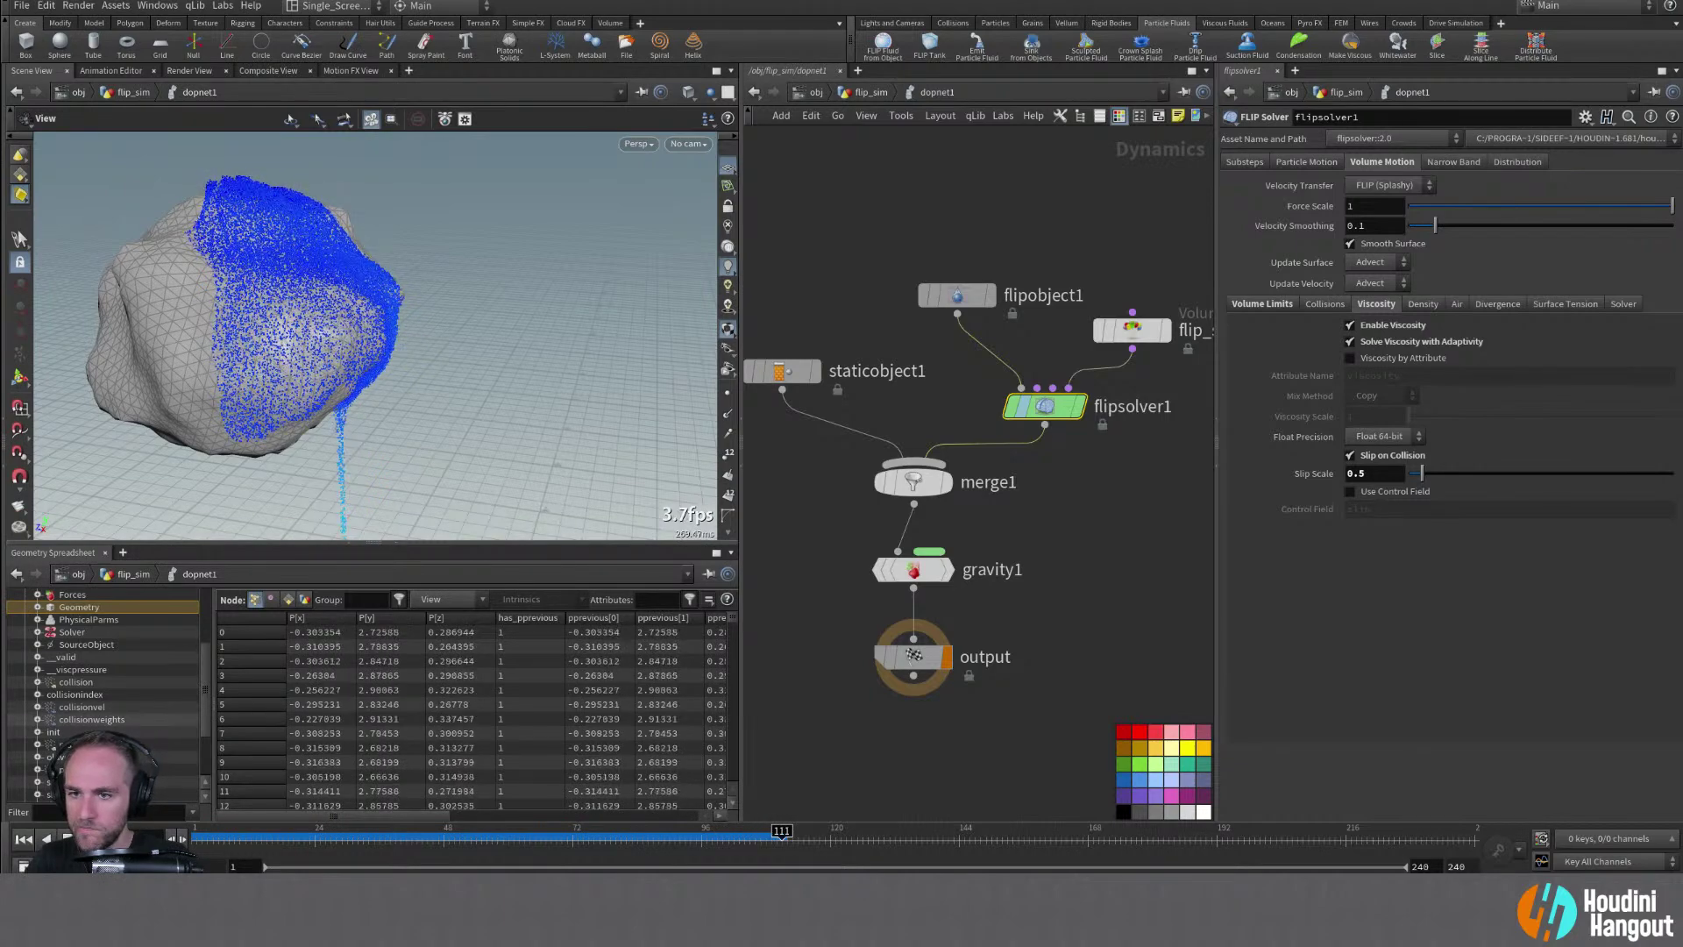
alt+middle_drag(377, 368, 386, 237)
alt+right_drag(386, 237, 333, 289)
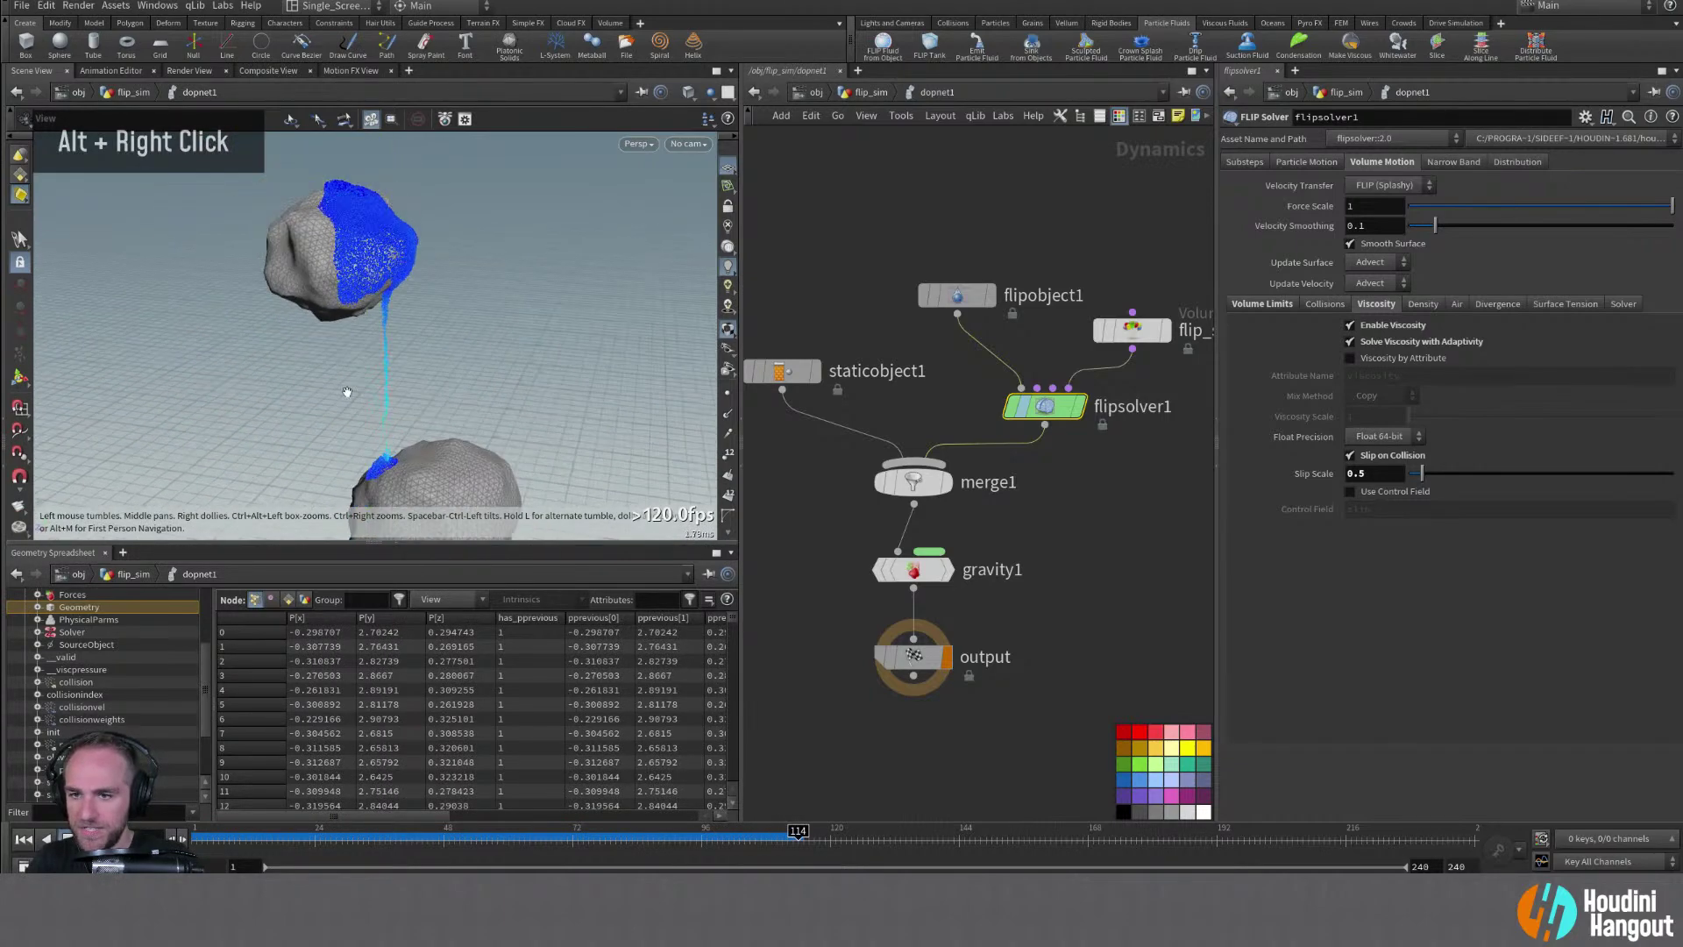
alt+drag(412, 350, 552, 346)
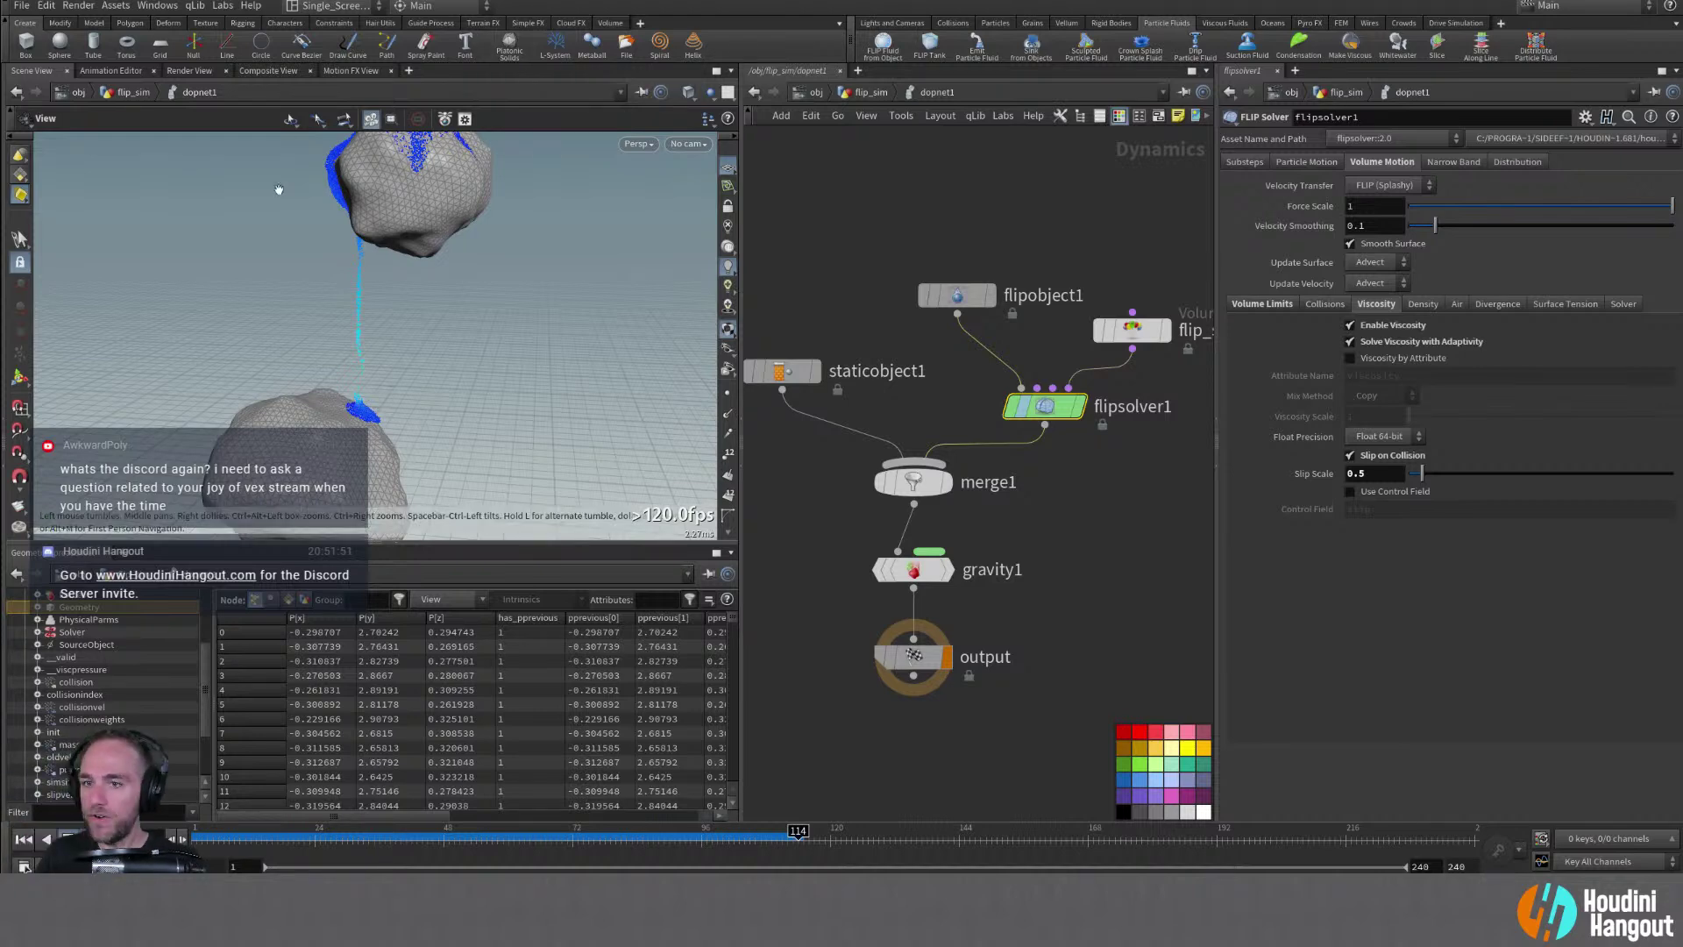
alt+drag(350, 186, 377, 187)
alt+right_drag(376, 187, 412, 187)
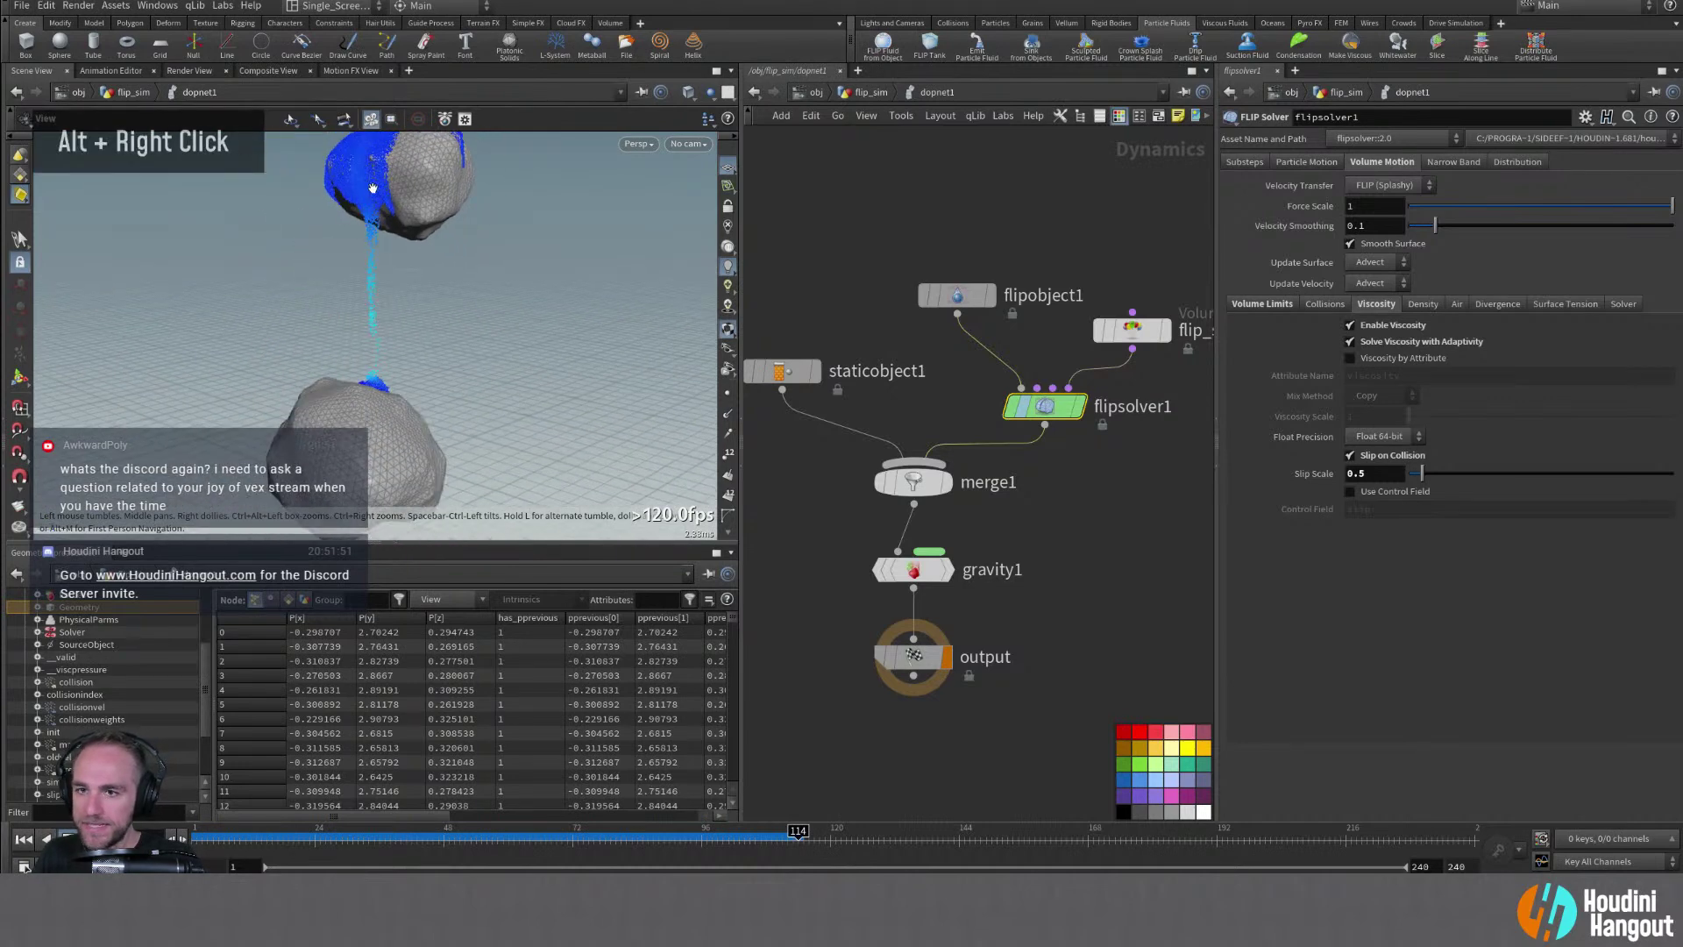
alt+drag(412, 187, 609, 209)
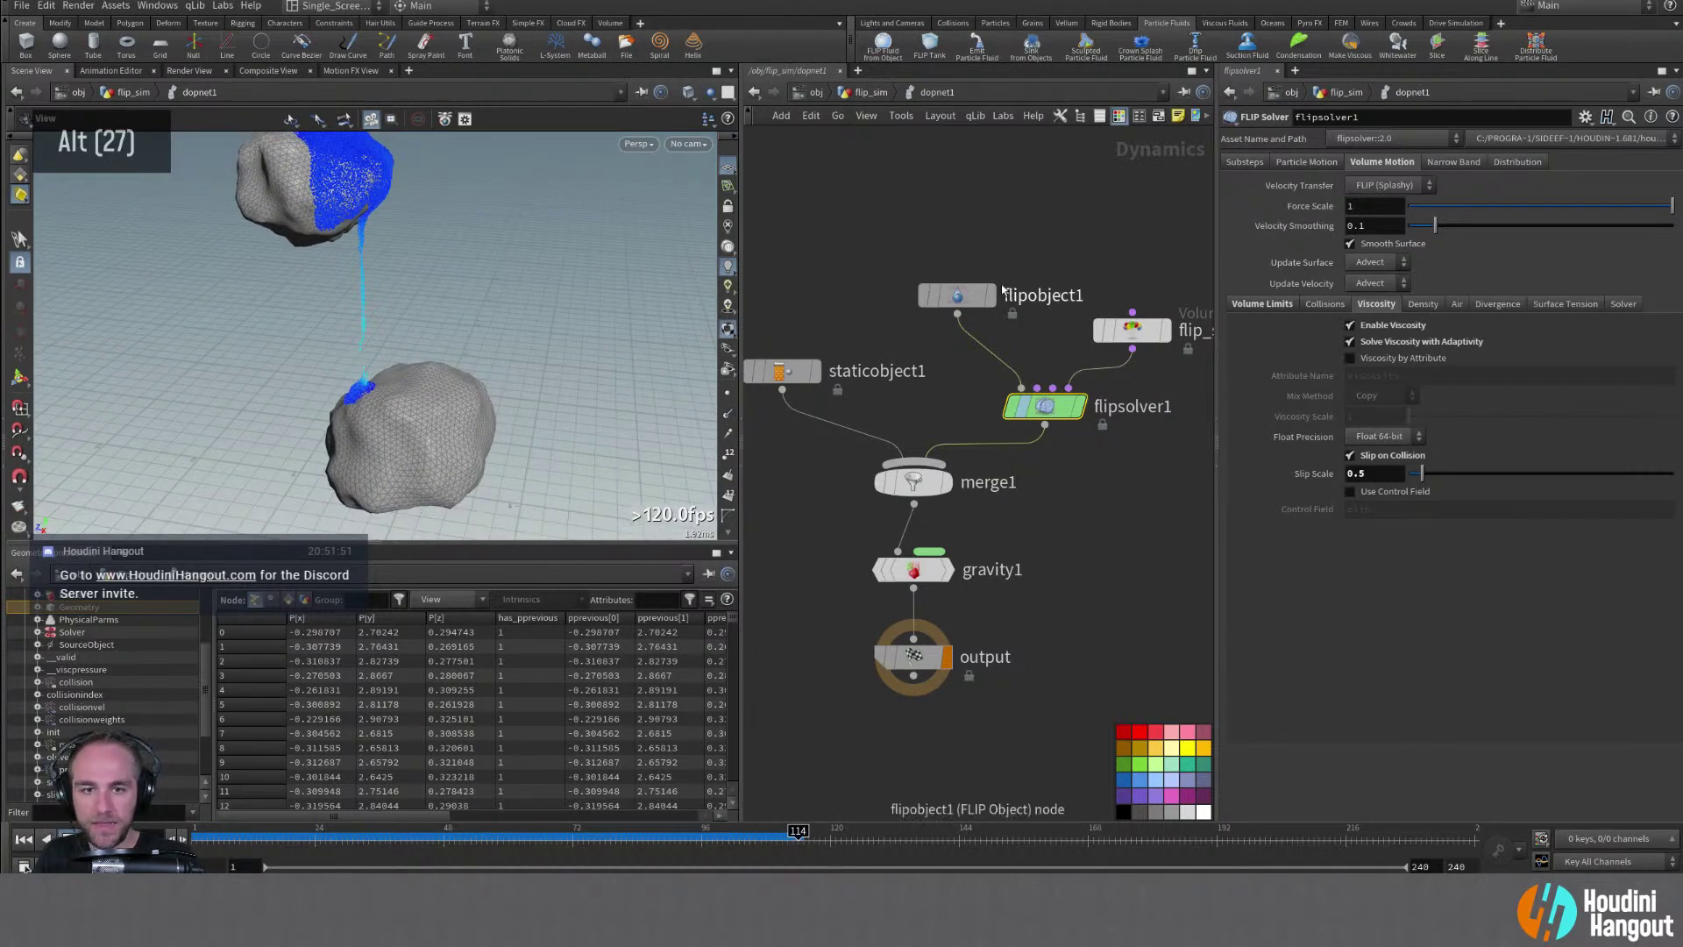
Set flipobject1's Viscosity to 50 and return to the first frame
click(957, 295)
double_click(1372, 417)
text(50)
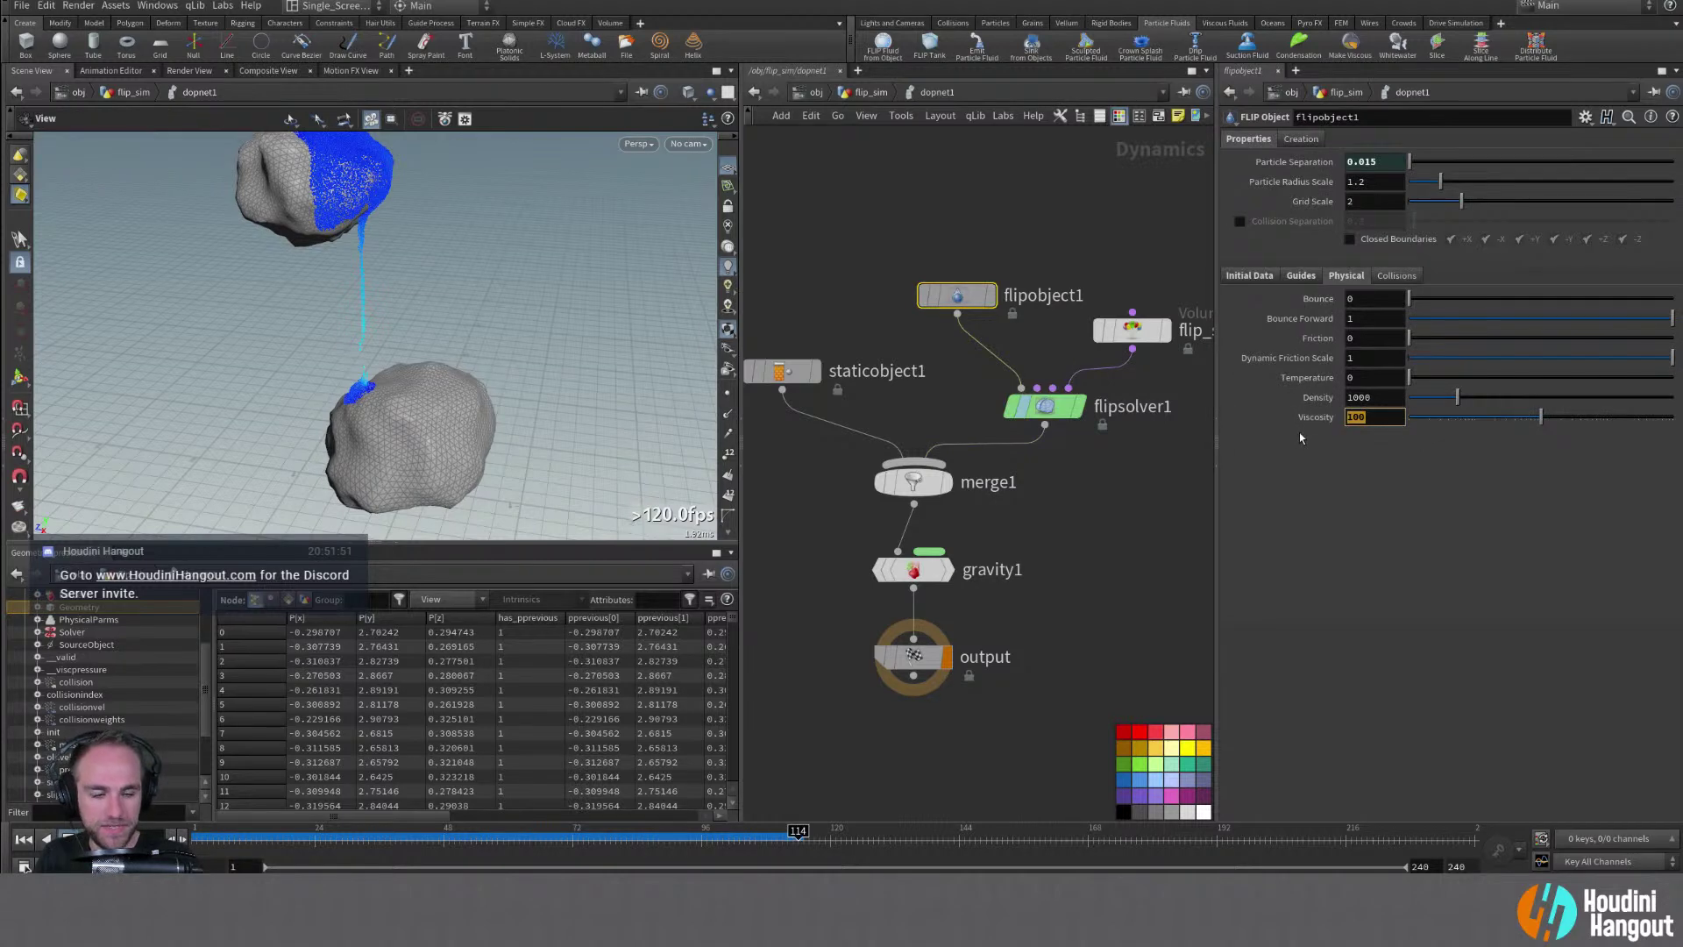
key(Return)
click(23, 841)
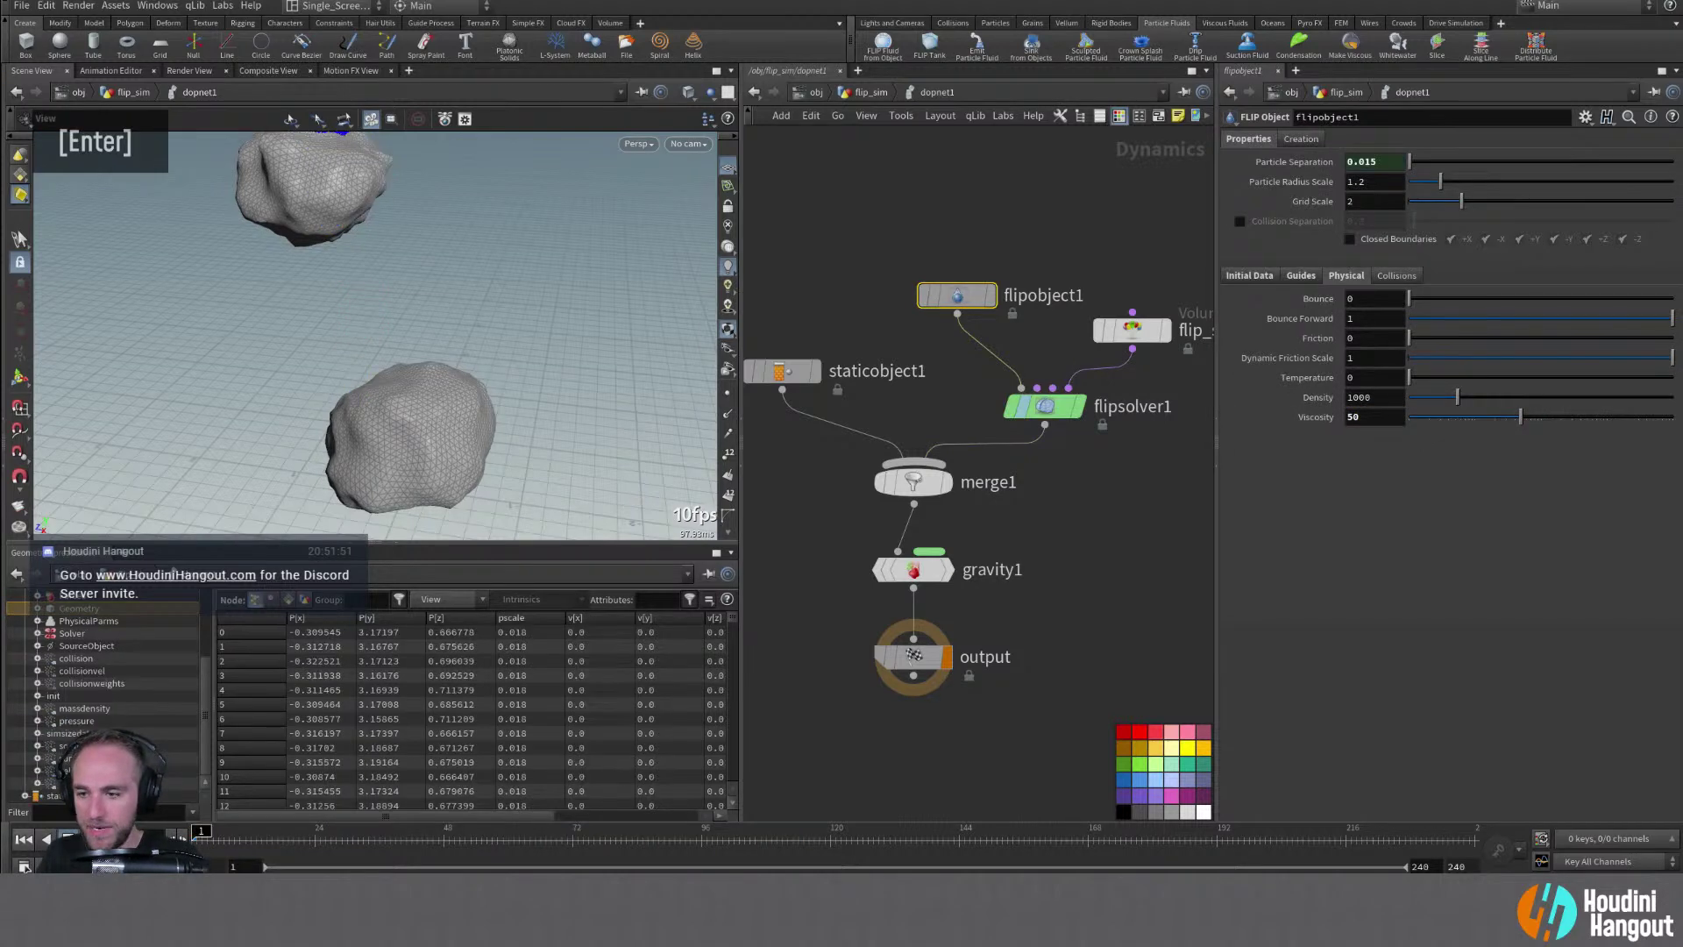
Resimulate the less viscous fluid past frame 80, watching it drip off the upper rock, and return to frame 1
click(92, 839)
alt+drag(296, 173, 335, 234)
alt+middle_drag(335, 234, 351, 230)
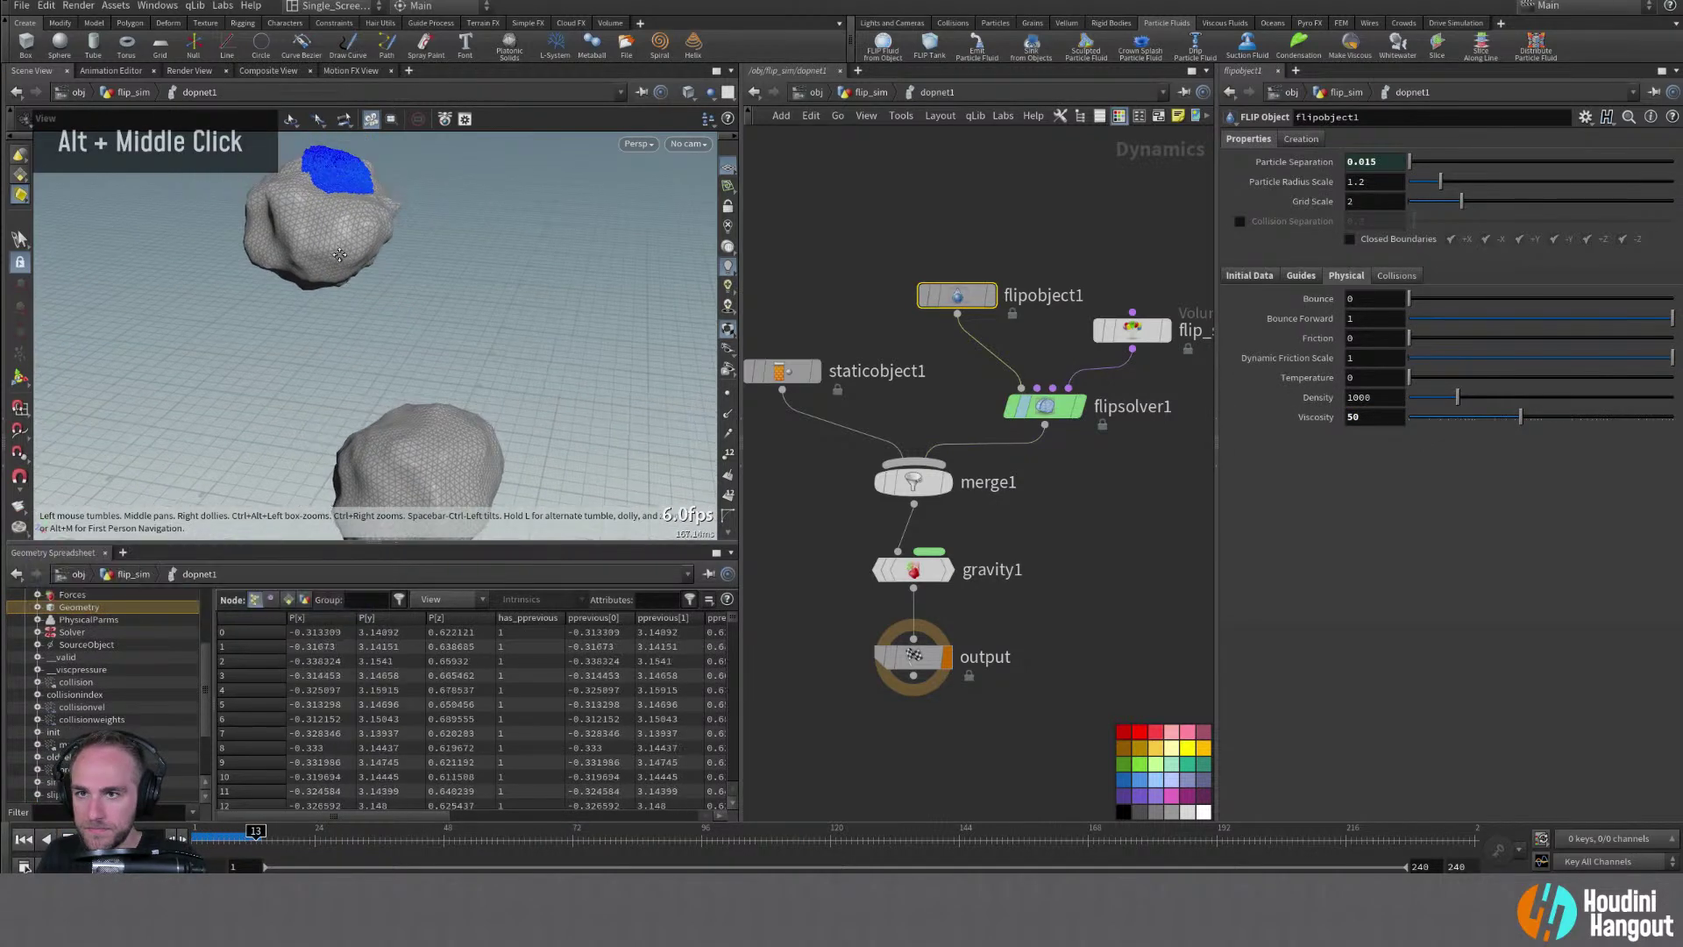
alt+right_drag(351, 230, 380, 225)
alt+drag(379, 226, 300, 235)
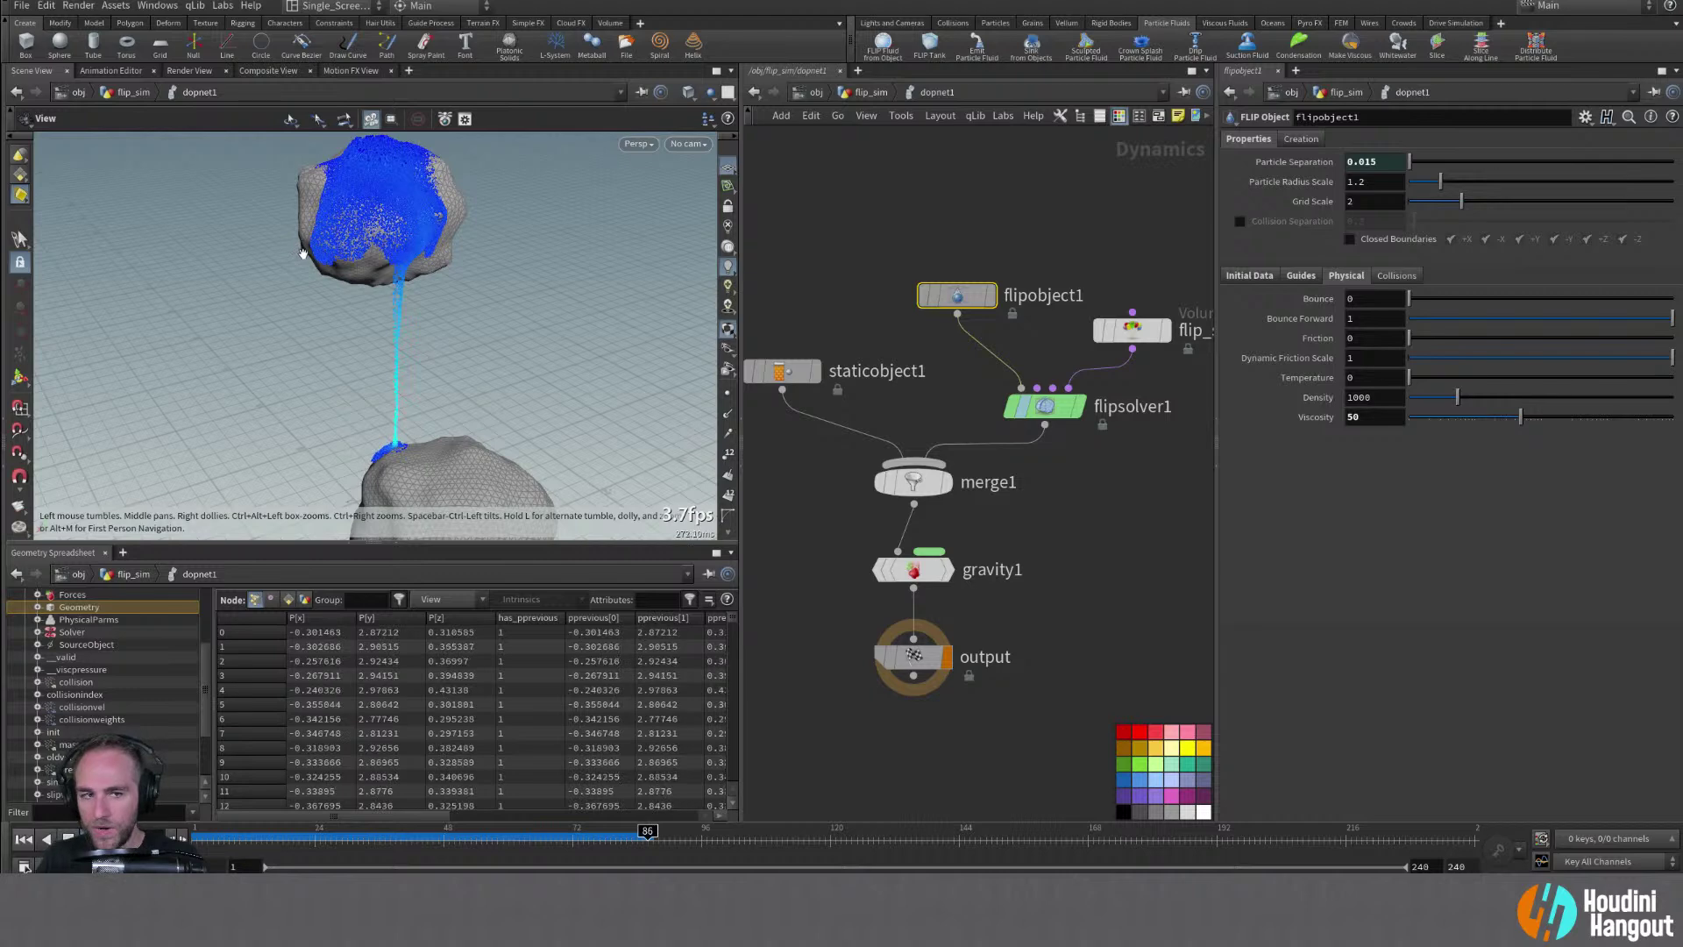
key(ctrl+Up)
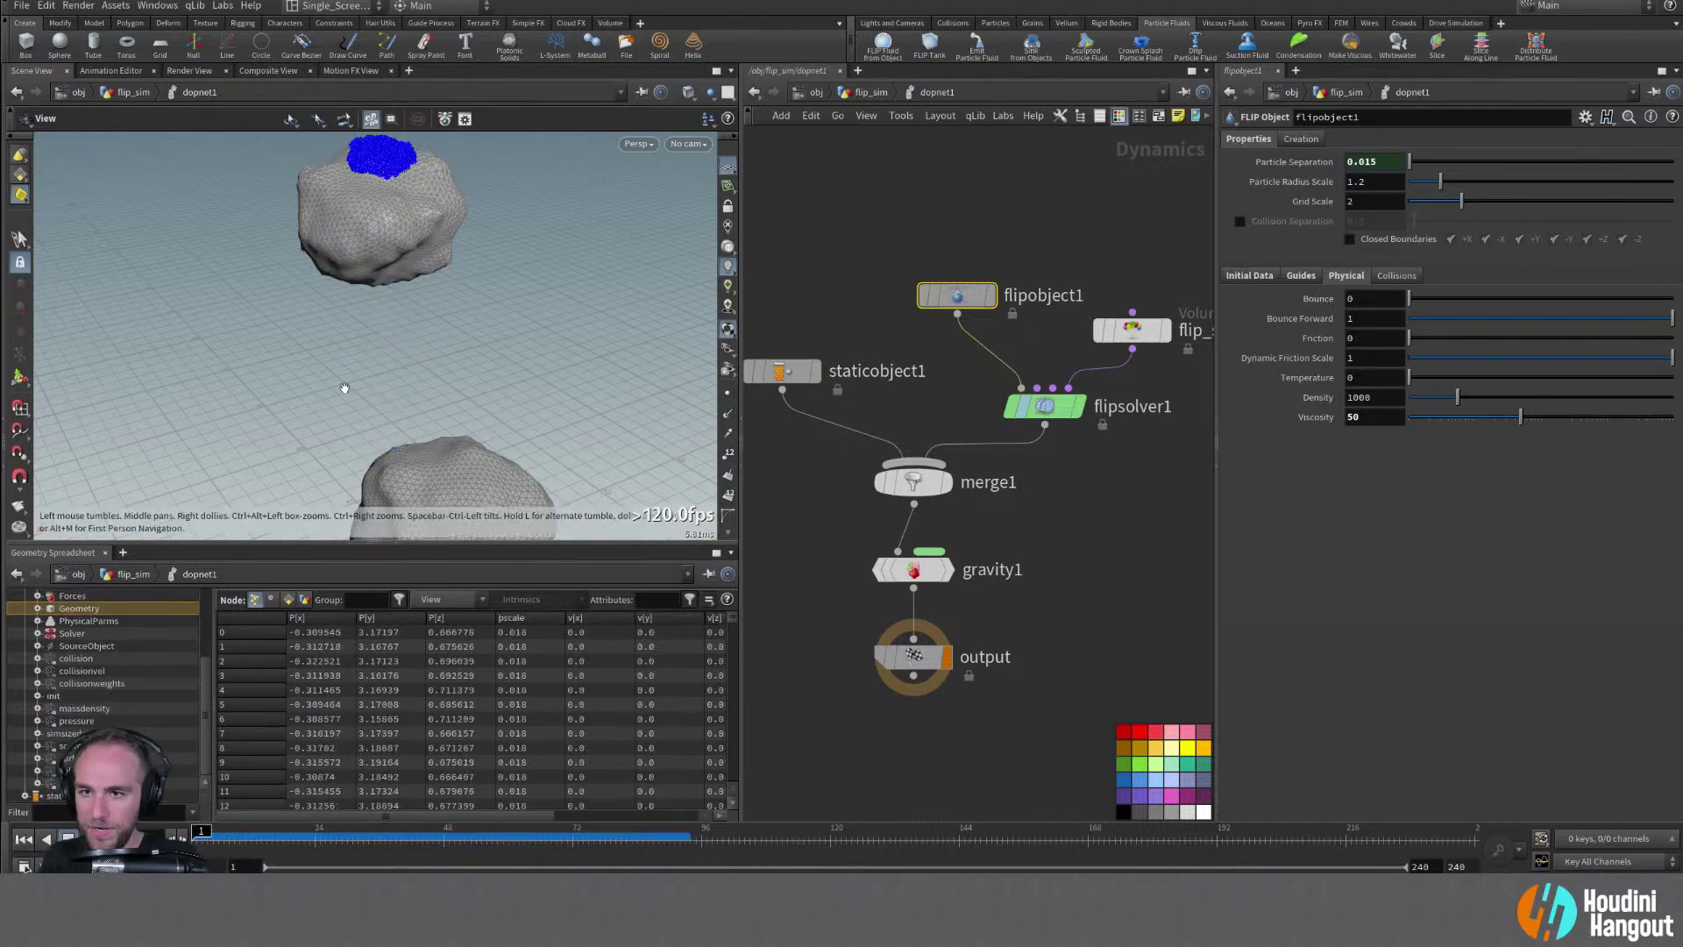
Check the gap between the two rocks, and open the rocks geometry network
alt+click(402, 229)
mouse_move(375, 229)
alt+right_down()
mouse_move(398, 236)
mouse_move(379, 226)
alt+right_up()
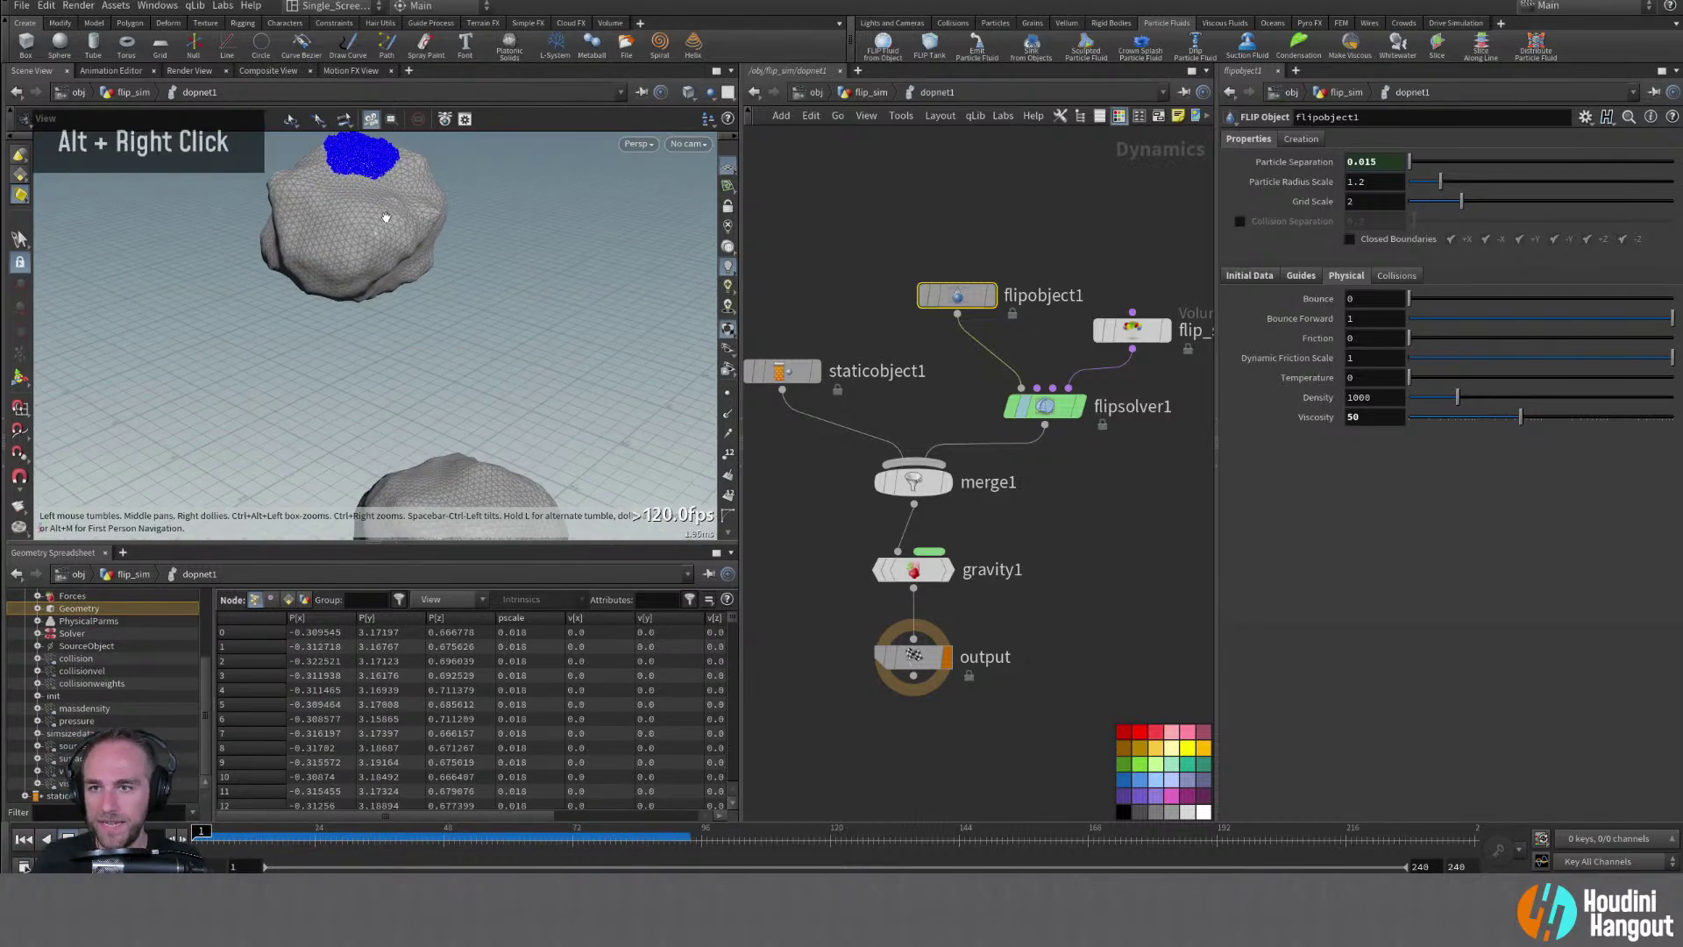
alt+middle_drag(379, 225, 388, 304)
alt+drag(388, 304, 459, 271)
alt+middle_drag(459, 271, 412, 254)
alt+drag(412, 255, 399, 260)
key(alt)
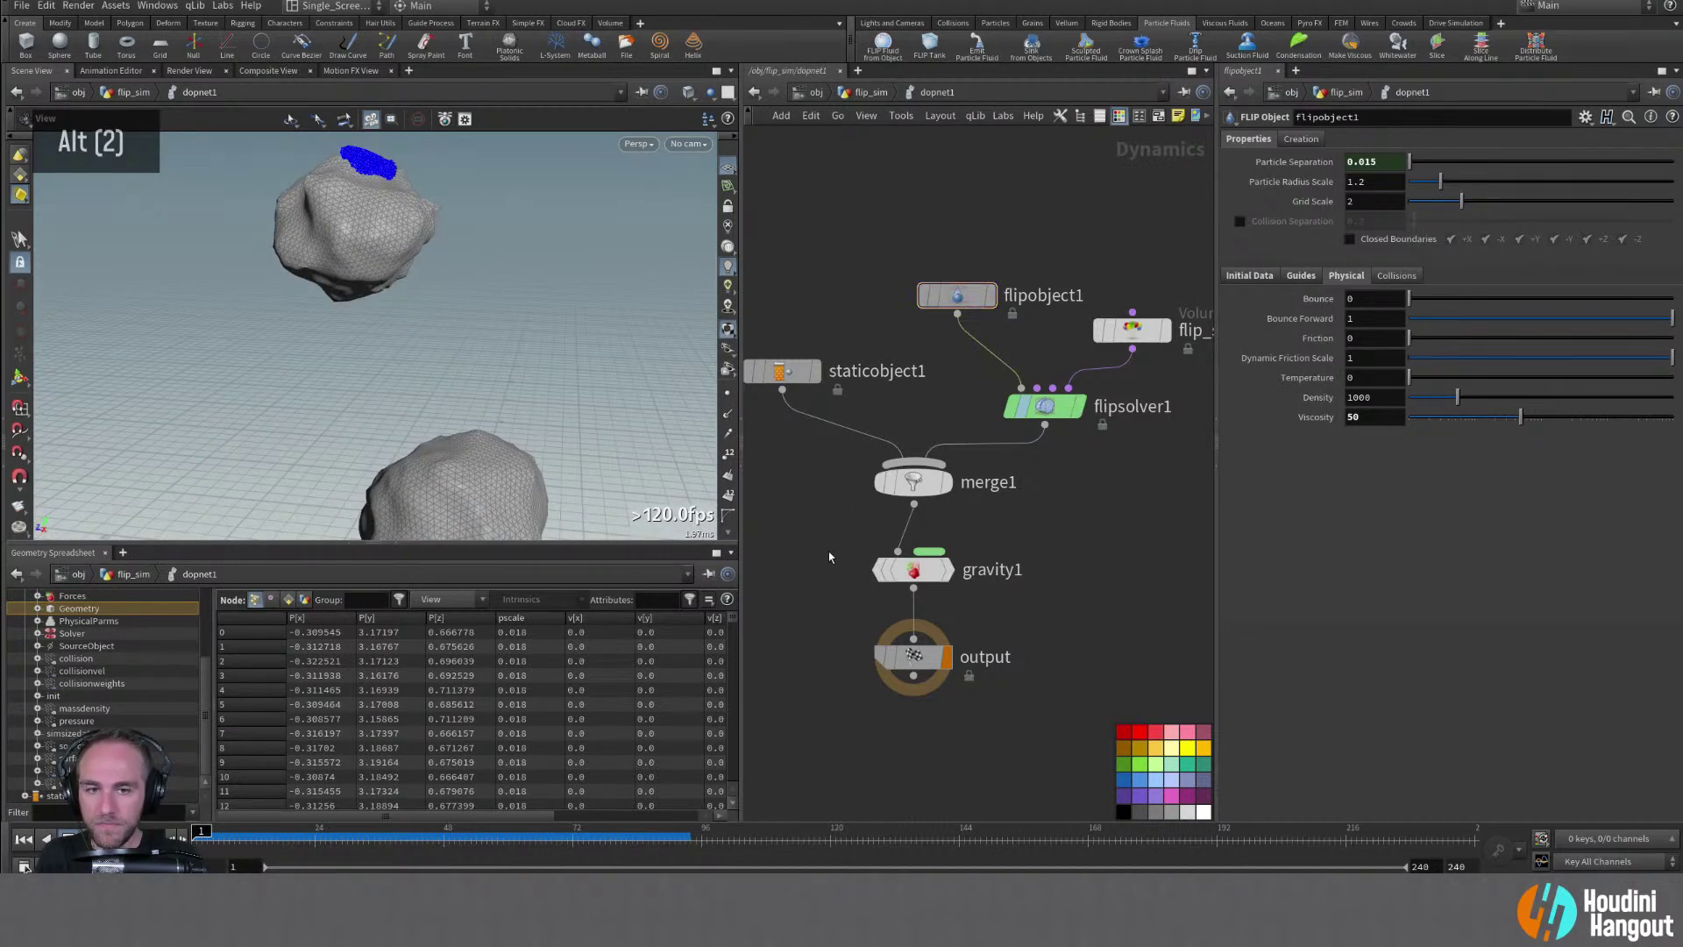
key(u)
middle_drag(945, 258, 922, 263)
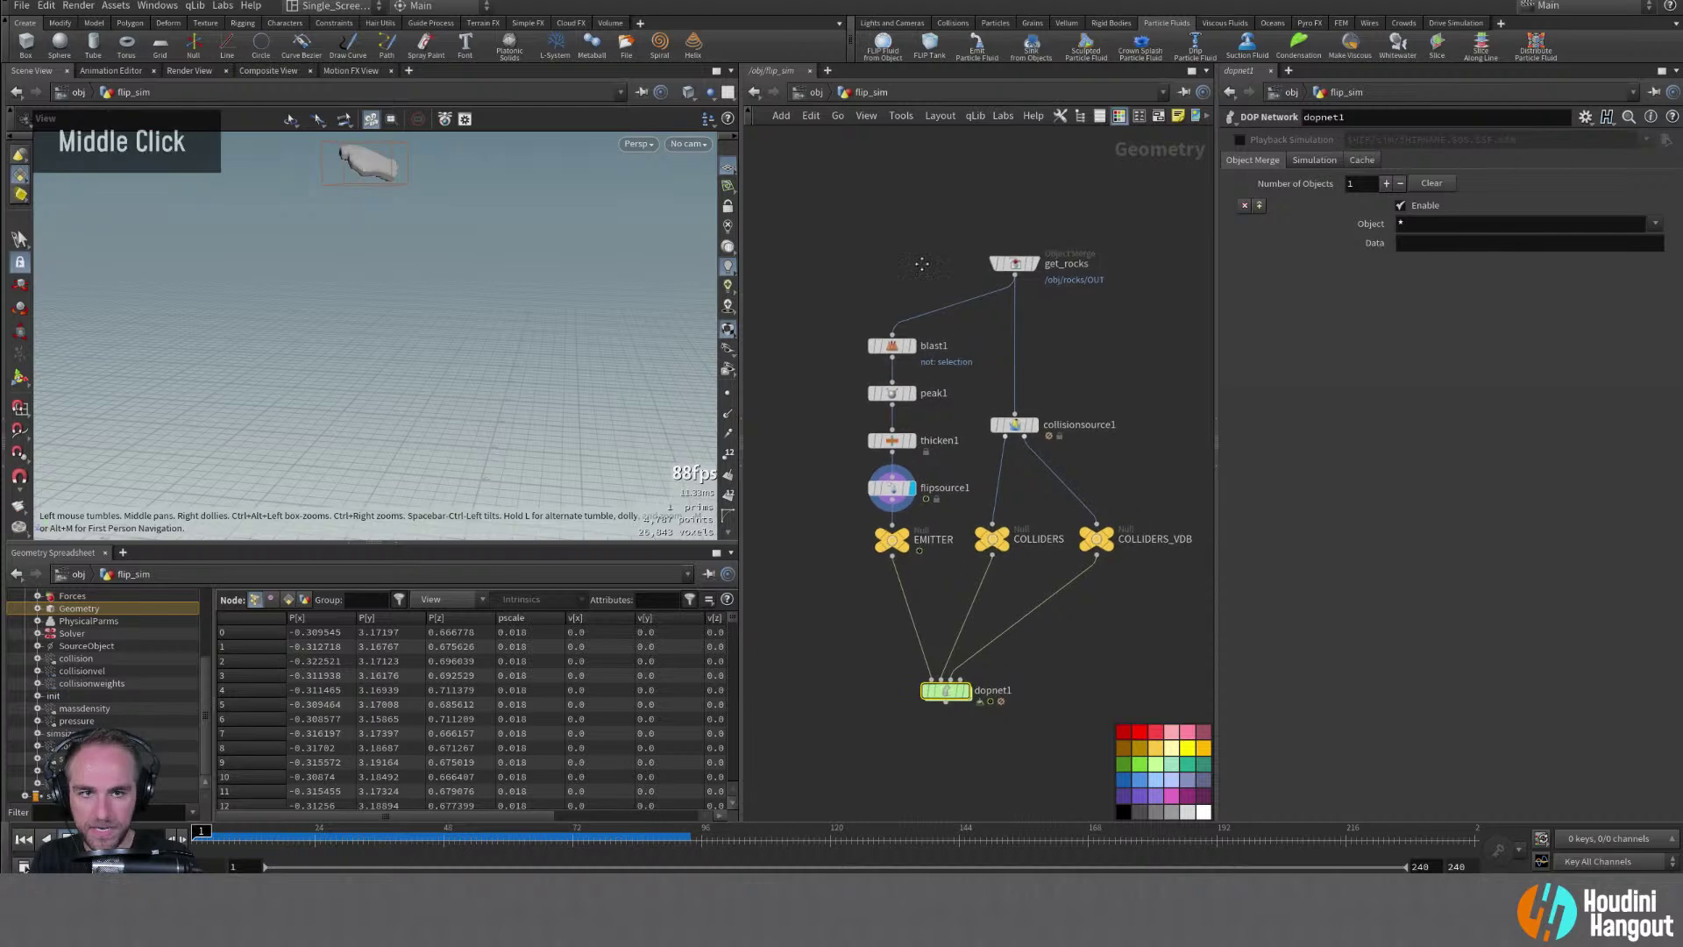
key(u)
double_click(830, 281)
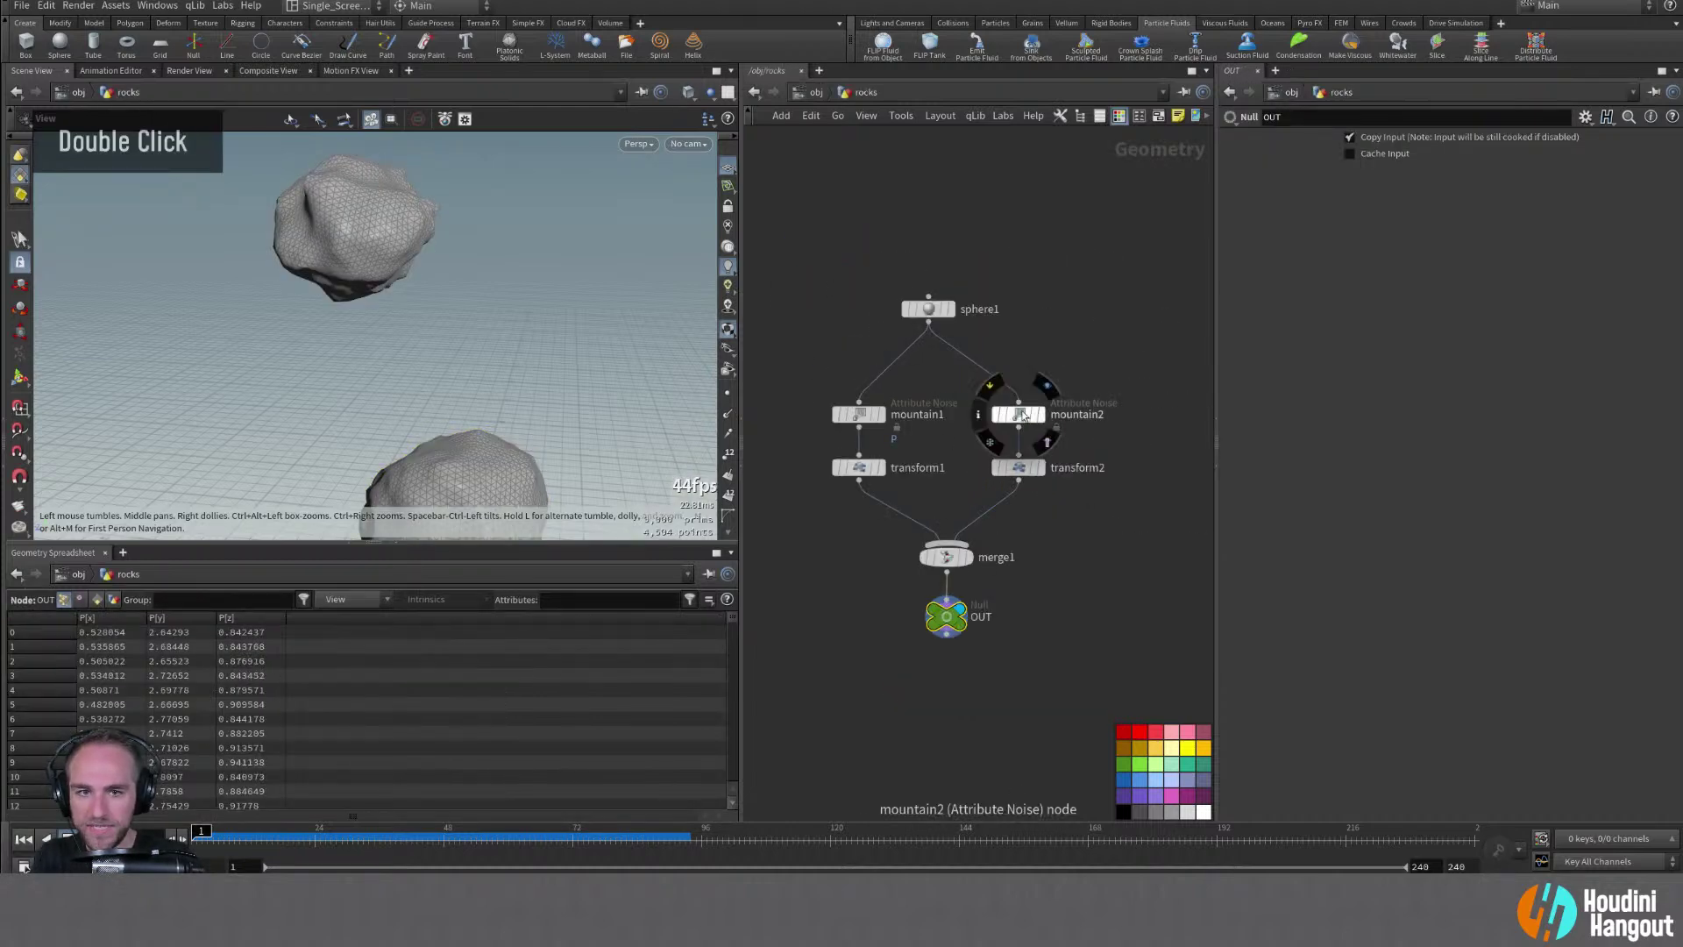
Display transform1 and lower the upper rock to a Y translation of 2.355
click(995, 470)
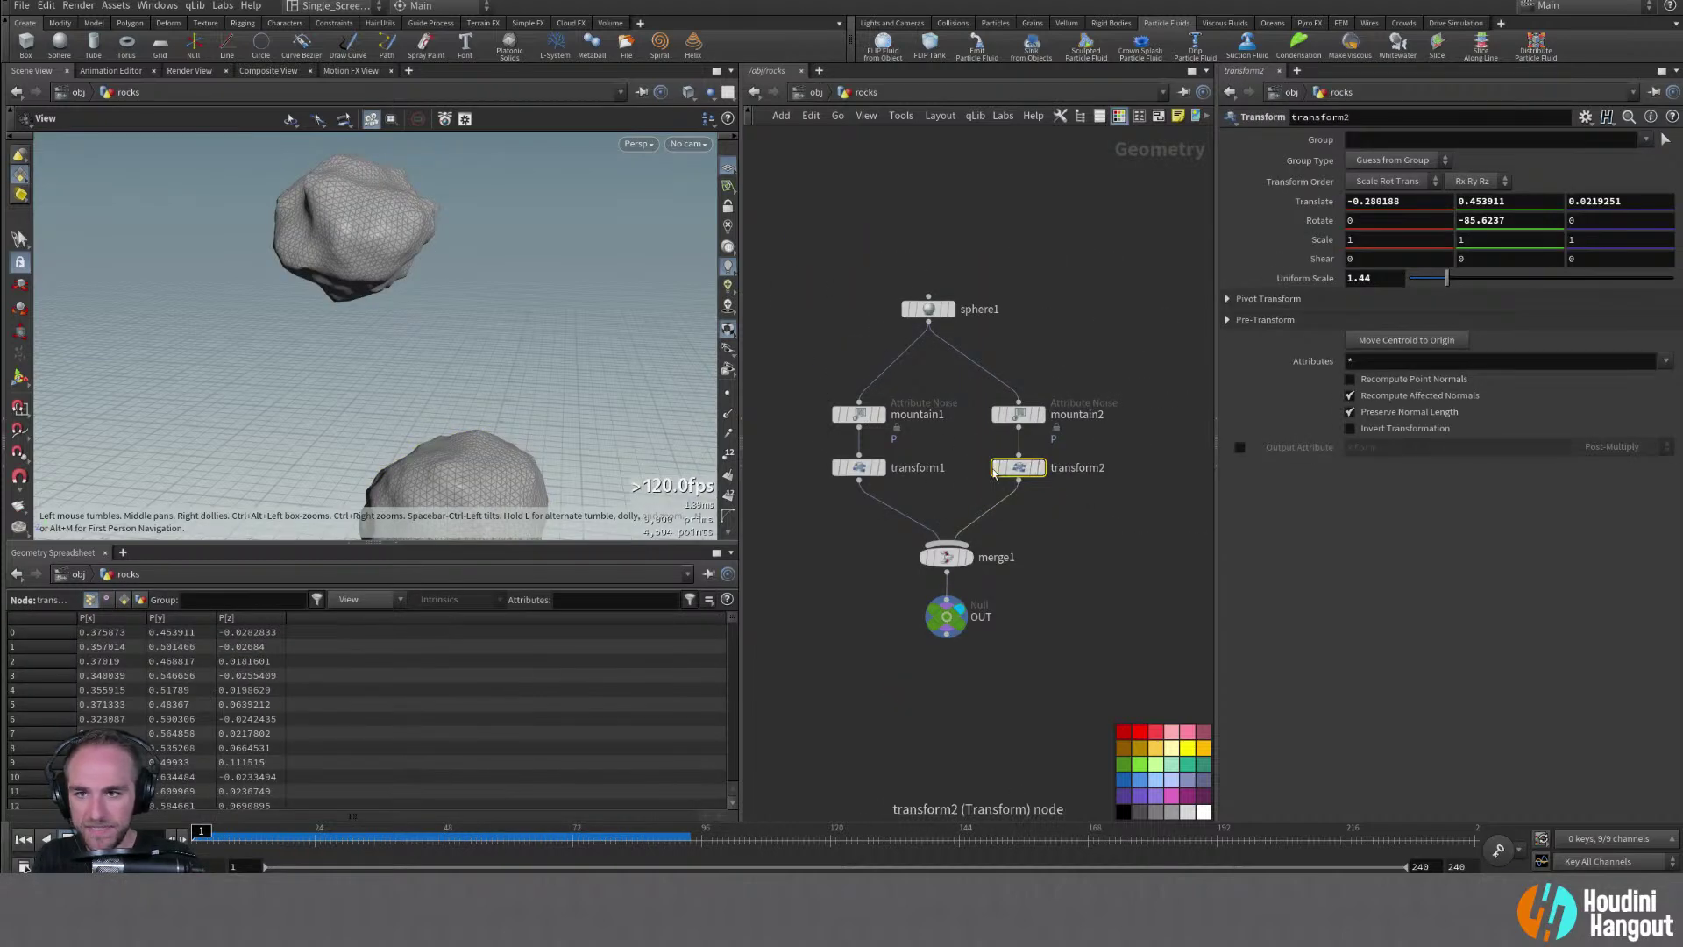
double_click(881, 468)
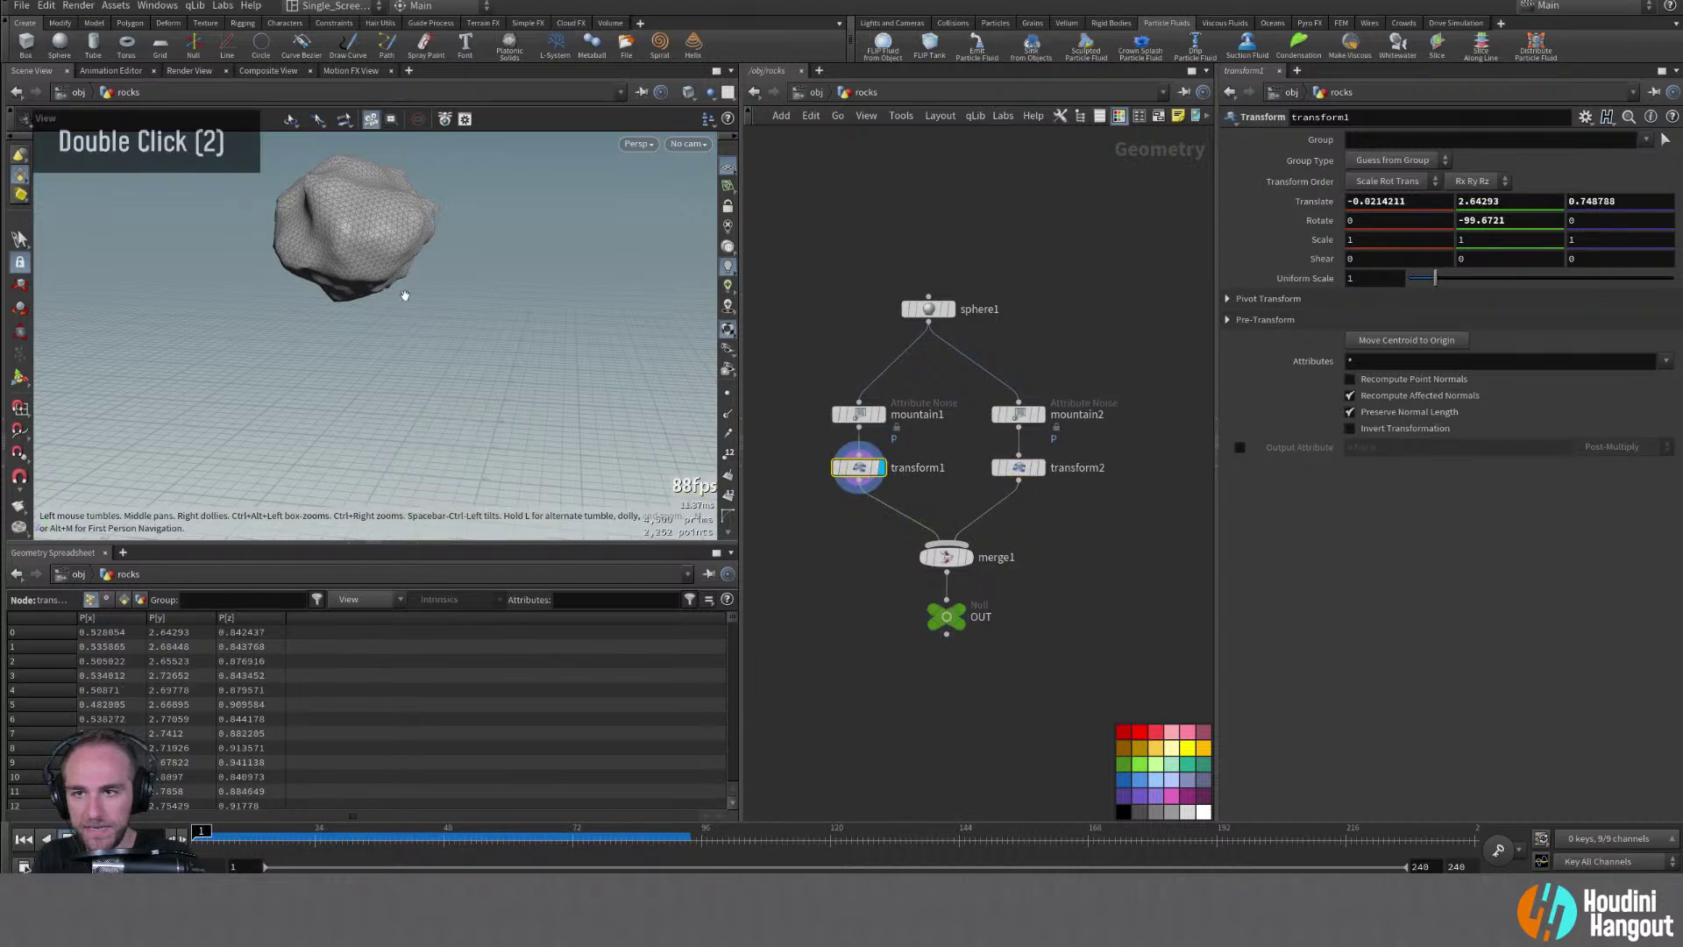
key(Return)
key(Escape)
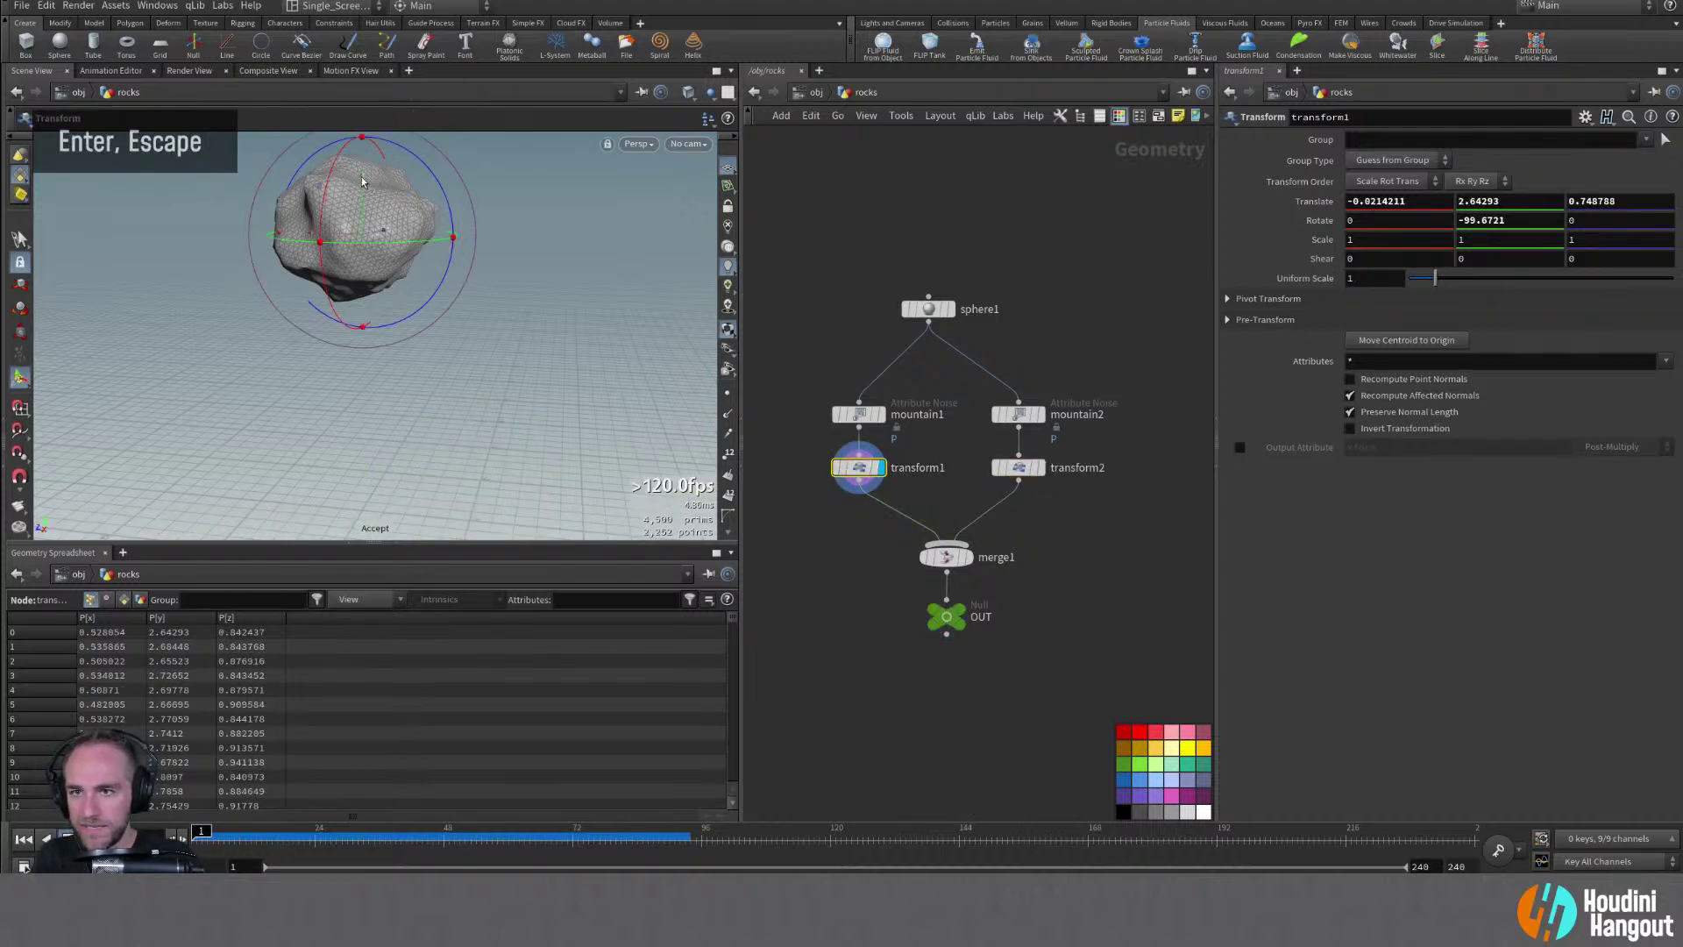
drag(362, 182, 572, 393)
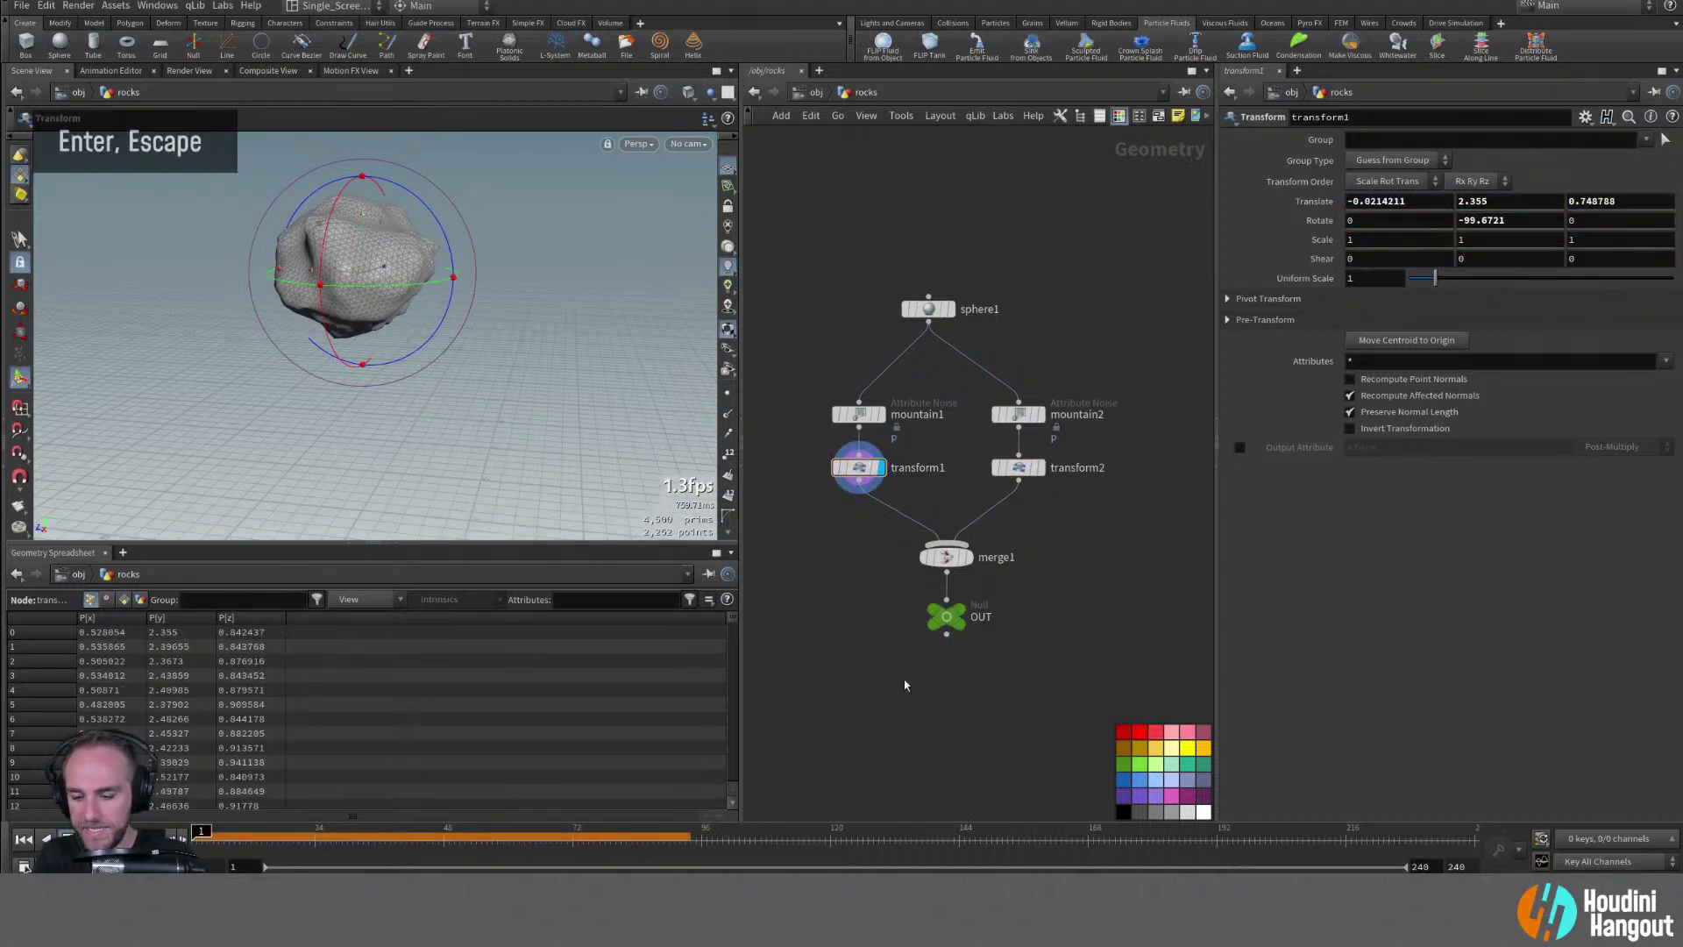
In the flip_sim network, display dopnet1 to check the moved rock, play the first frames and return to frame 1
key(u)
double_click(823, 355)
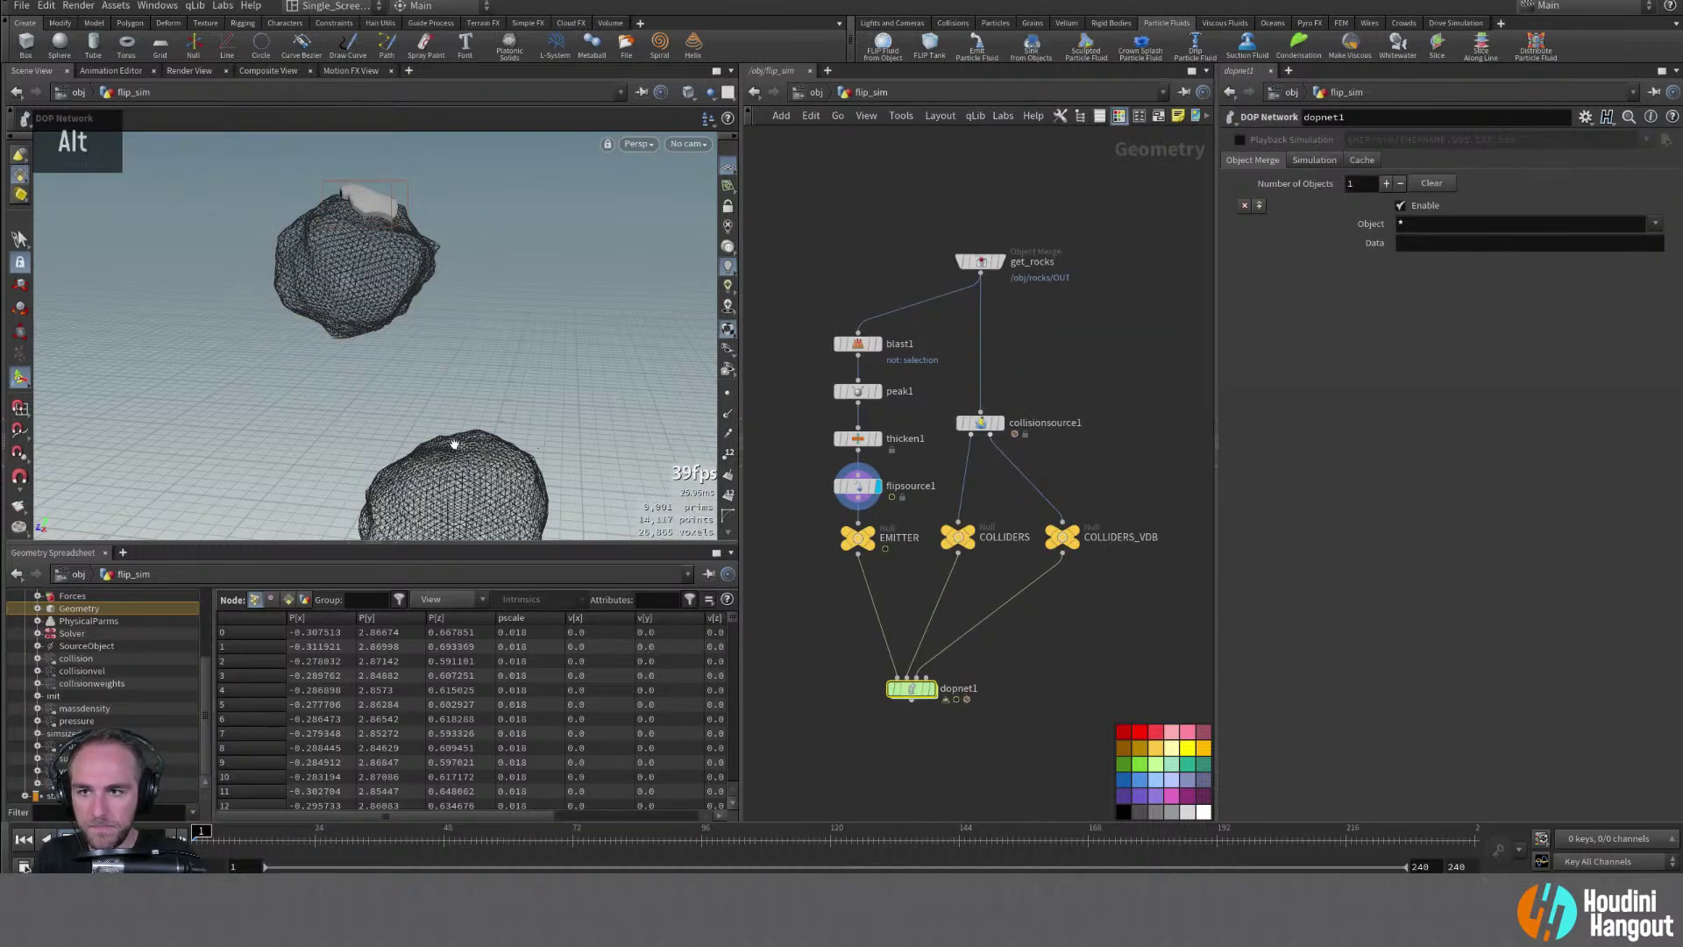
alt+middle_drag(439, 395, 455, 337)
alt+drag(455, 338, 504, 368)
double_click(911, 690)
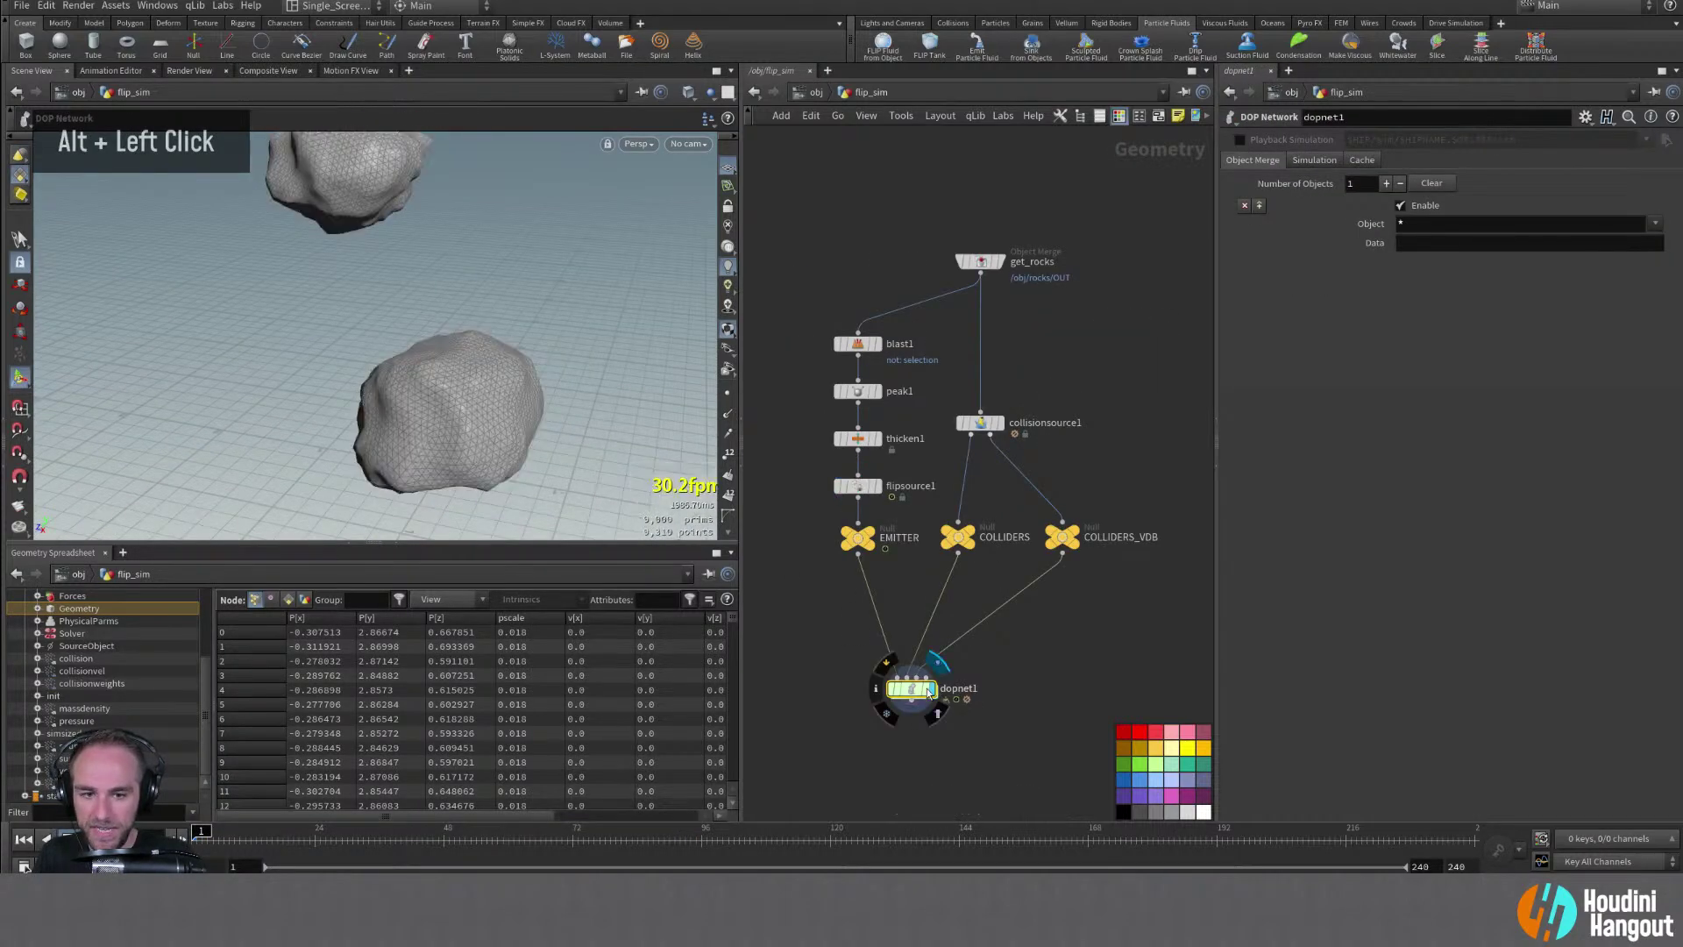
alt+right_drag(421, 333, 390, 331)
alt+middle_drag(405, 331, 410, 355)
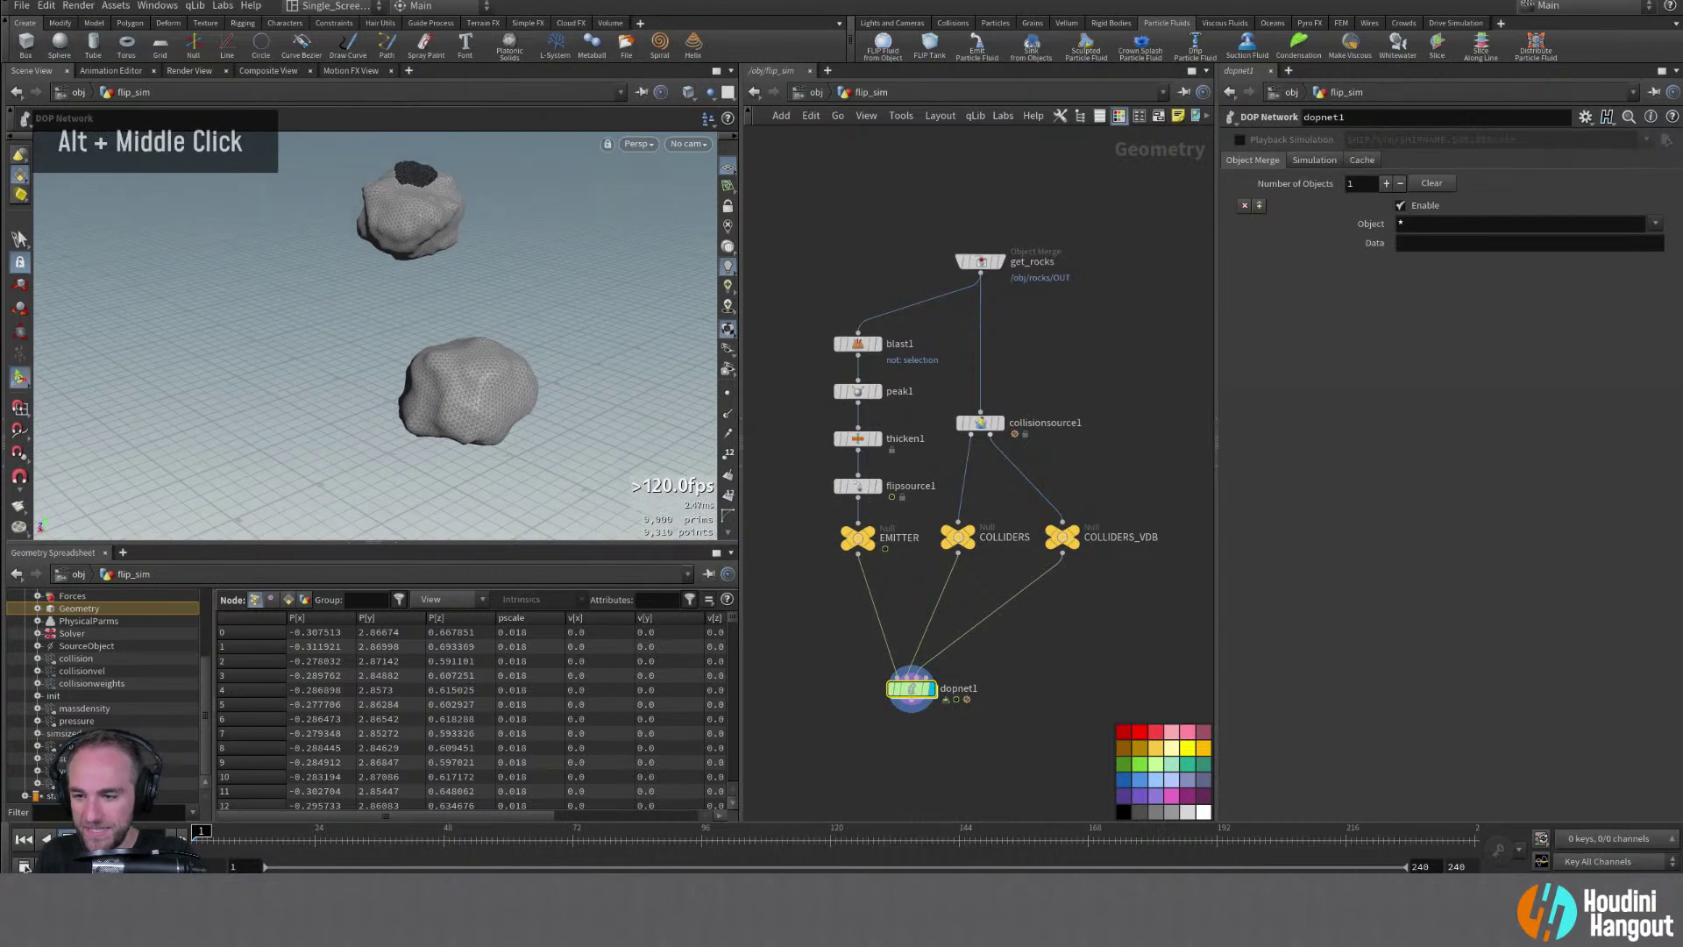
key(Up)
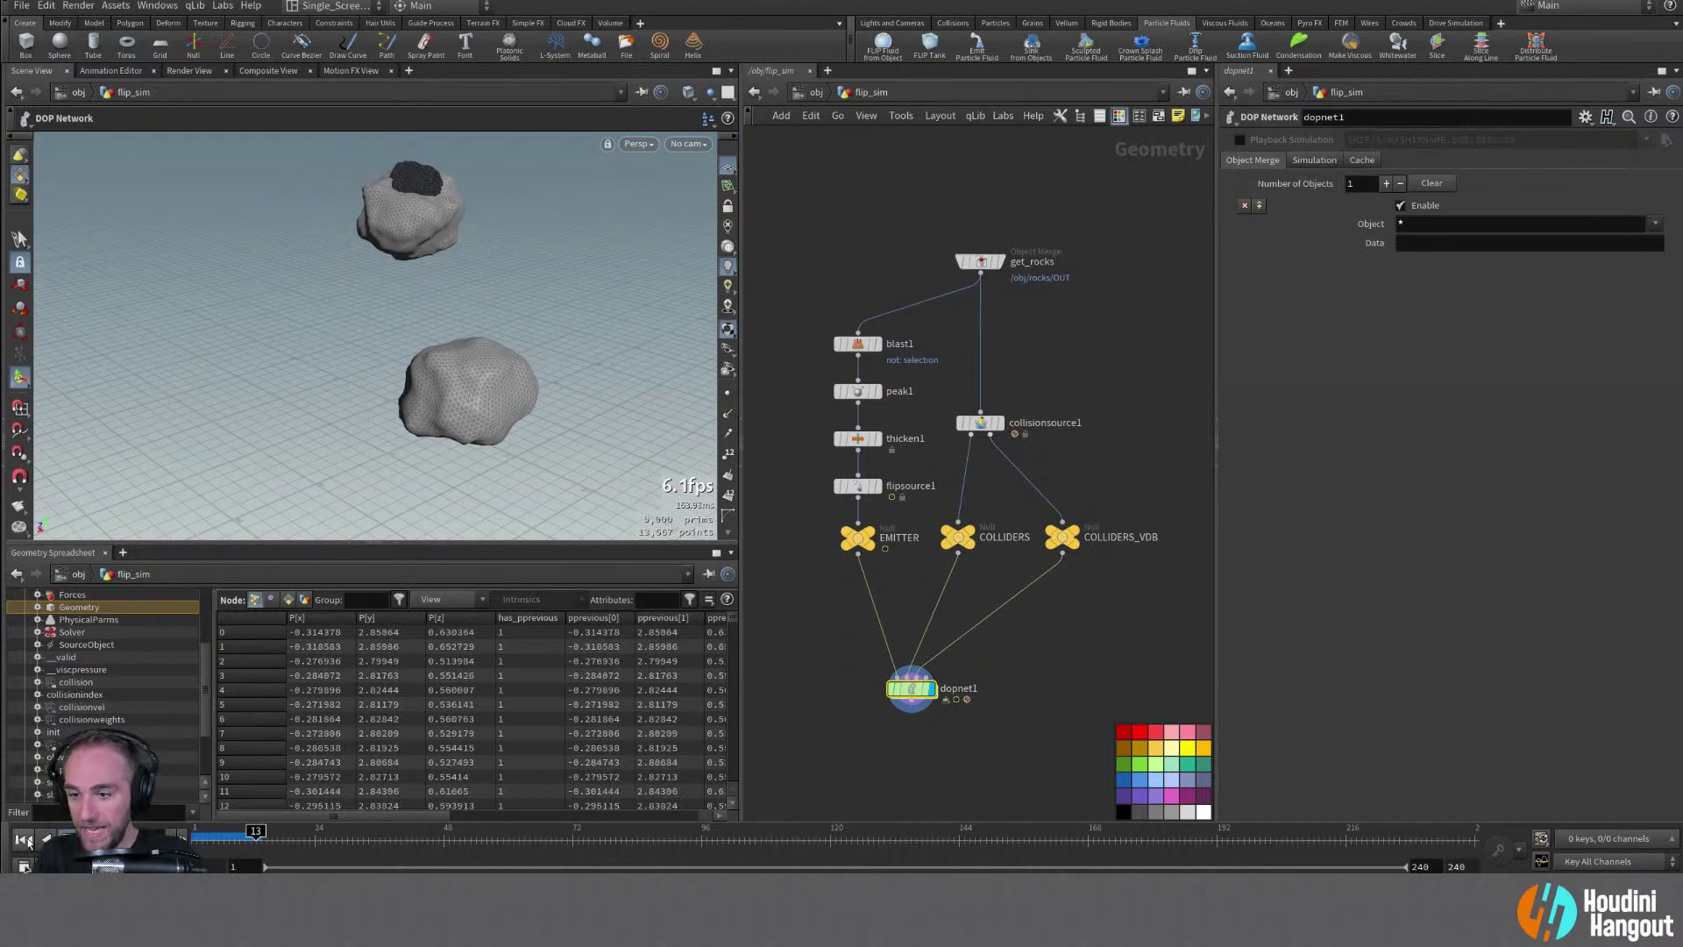
double_click(25, 839)
Inside dopnet1, set flipsolver1's Velocity Transfer to APIC (Swirly)
double_click(910, 689)
click(1045, 406)
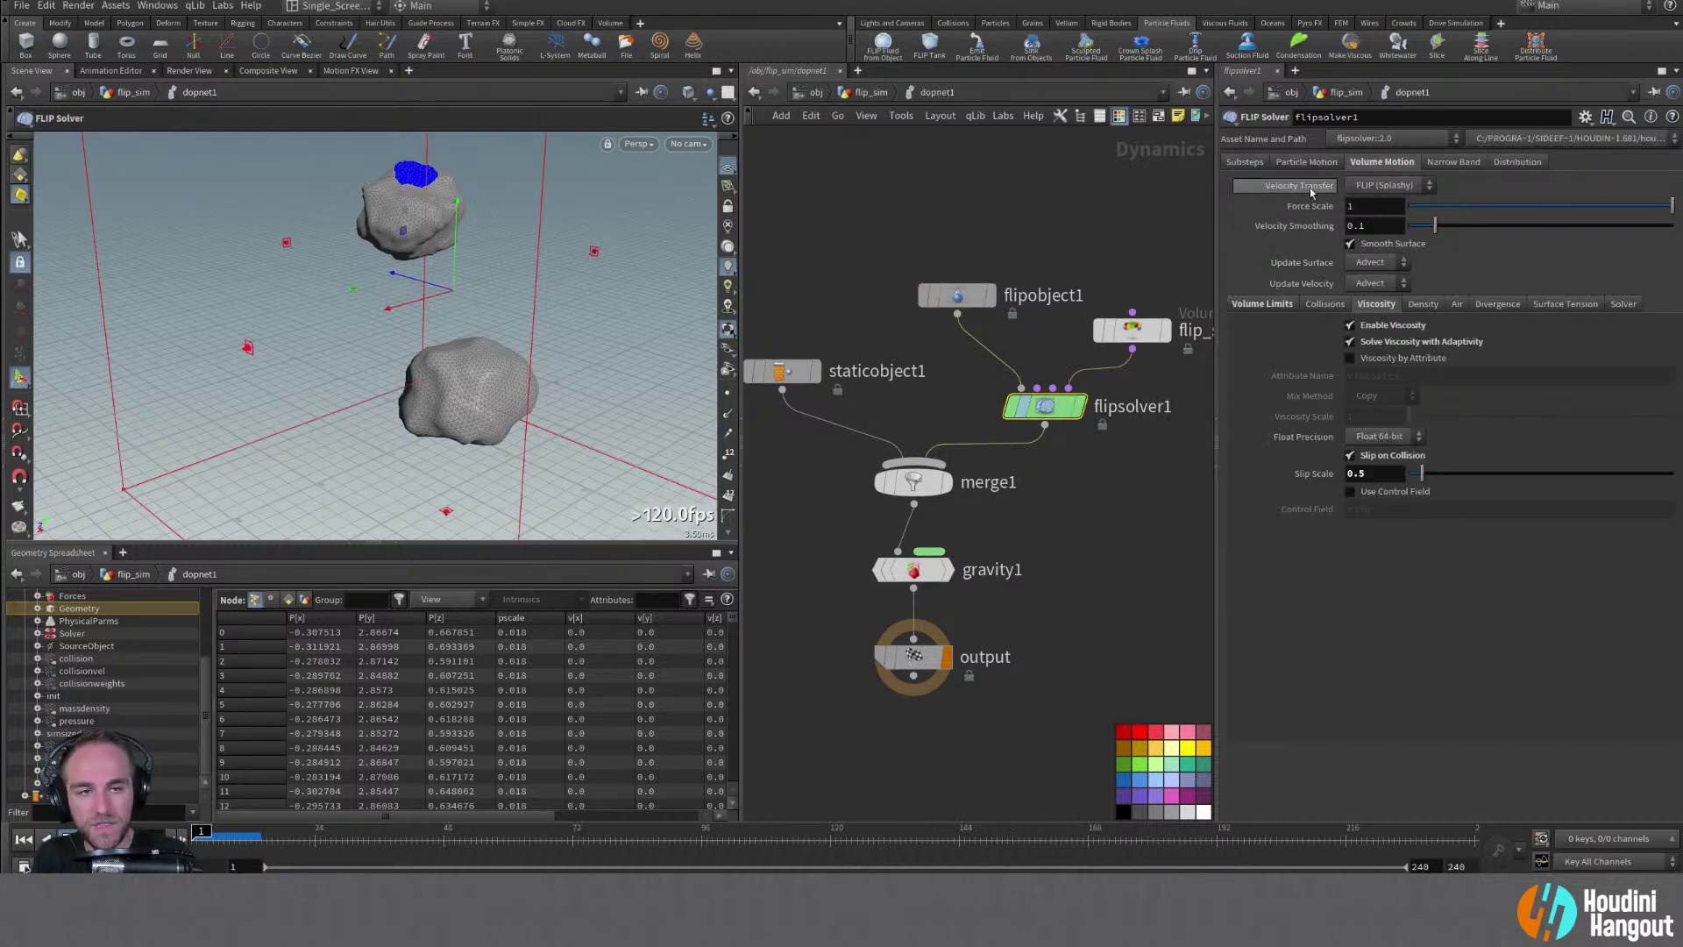
mouse_move(1312, 192)
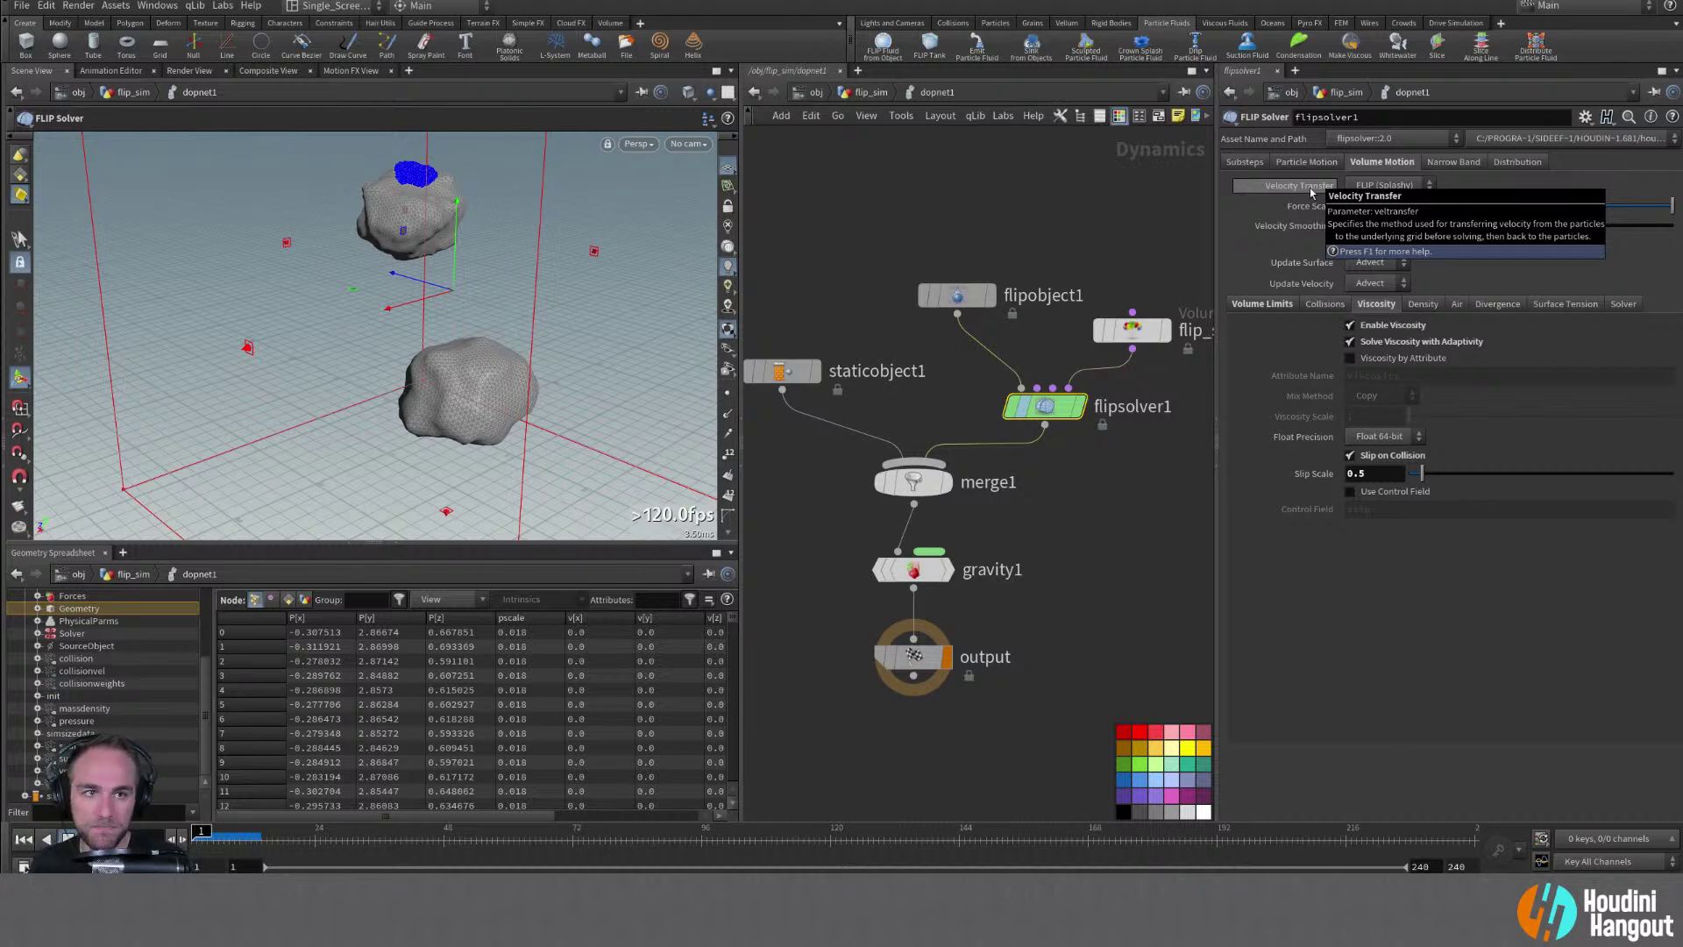
click(1388, 186)
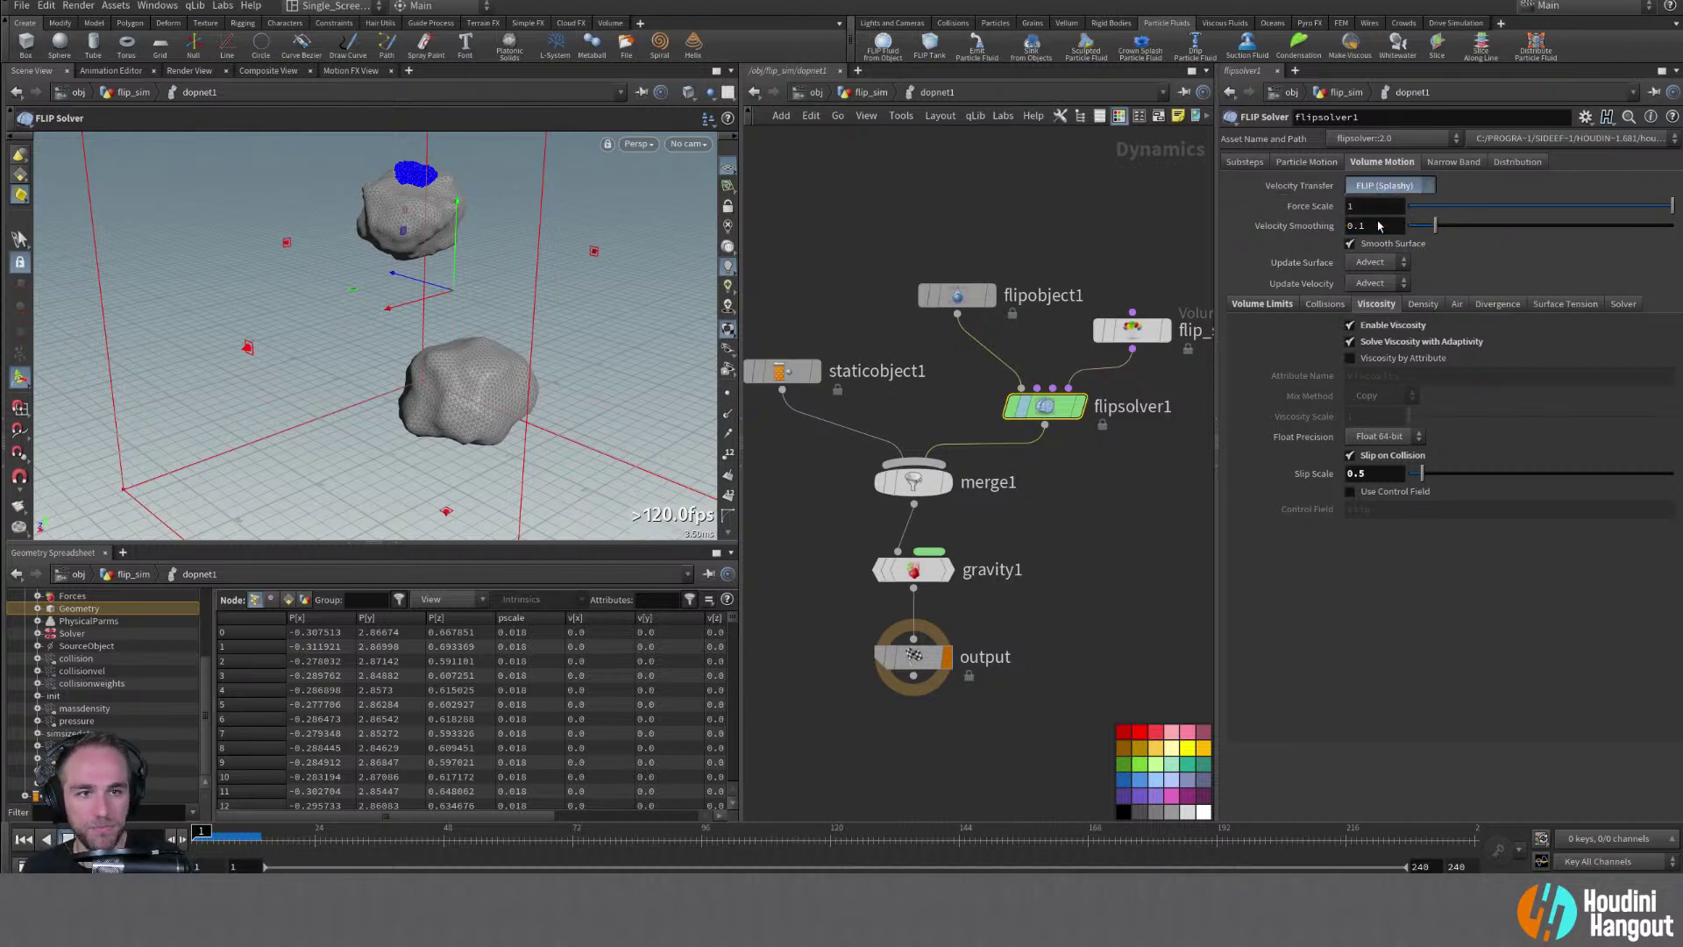
click(1379, 219)
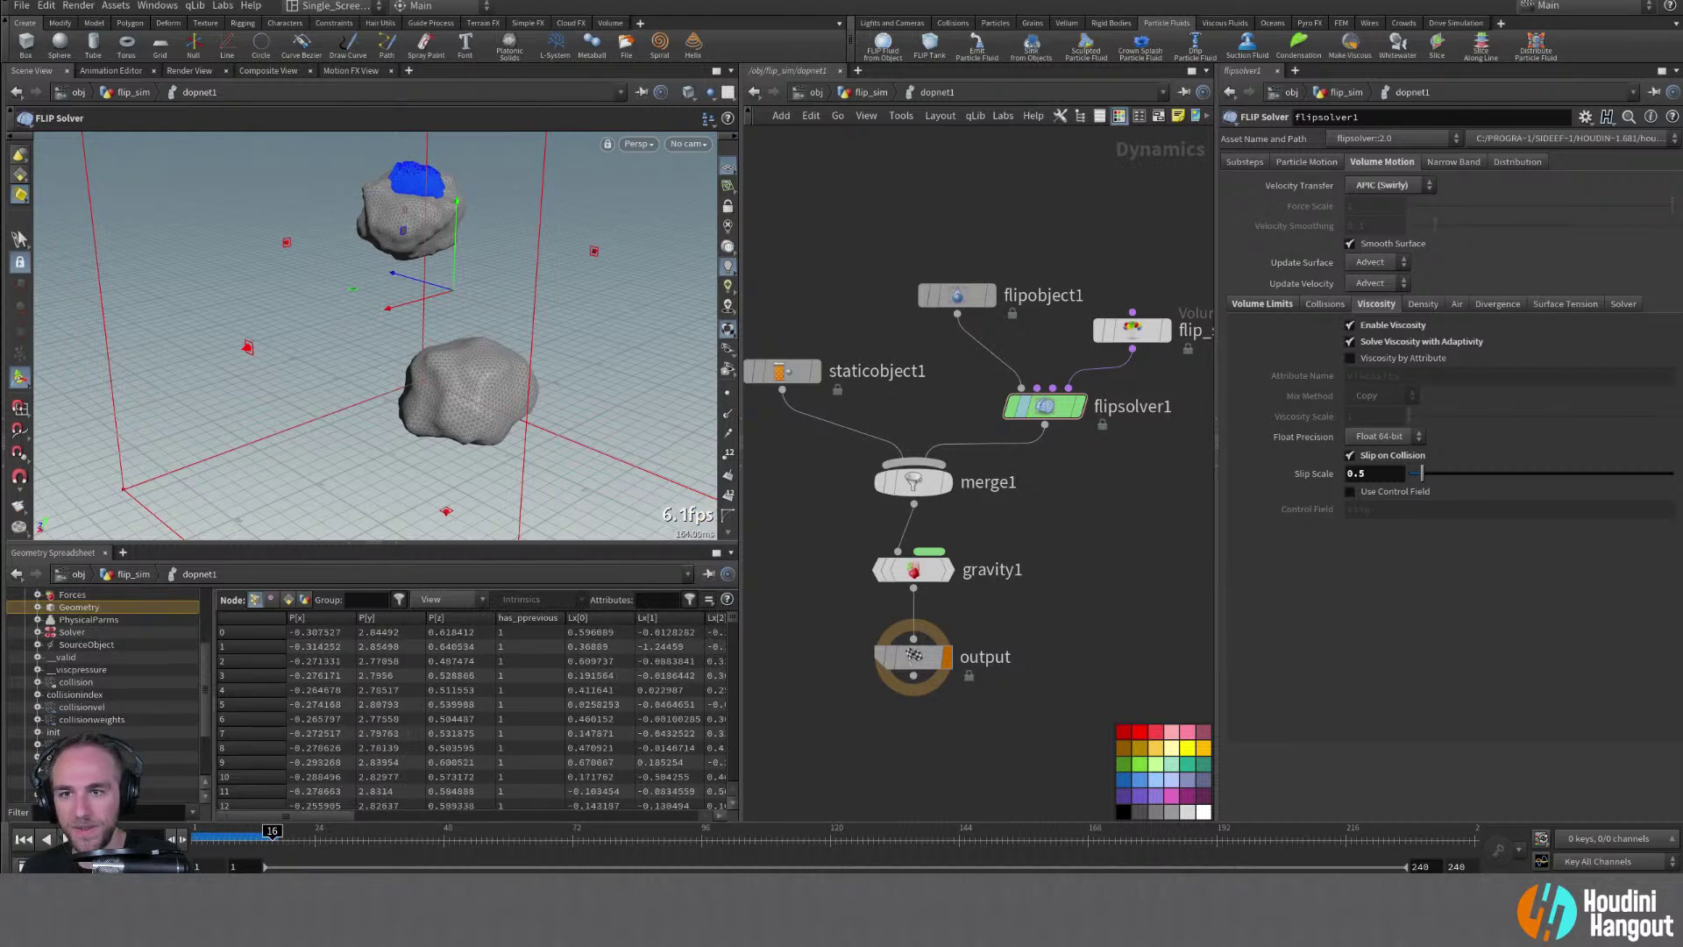
Resimulate past frame 150 with the APIC solver, inspect the streams reaching the lower rock, and restart from the first frame
alt+drag(254, 404, 368, 350)
alt+right_drag(368, 351, 592, 207)
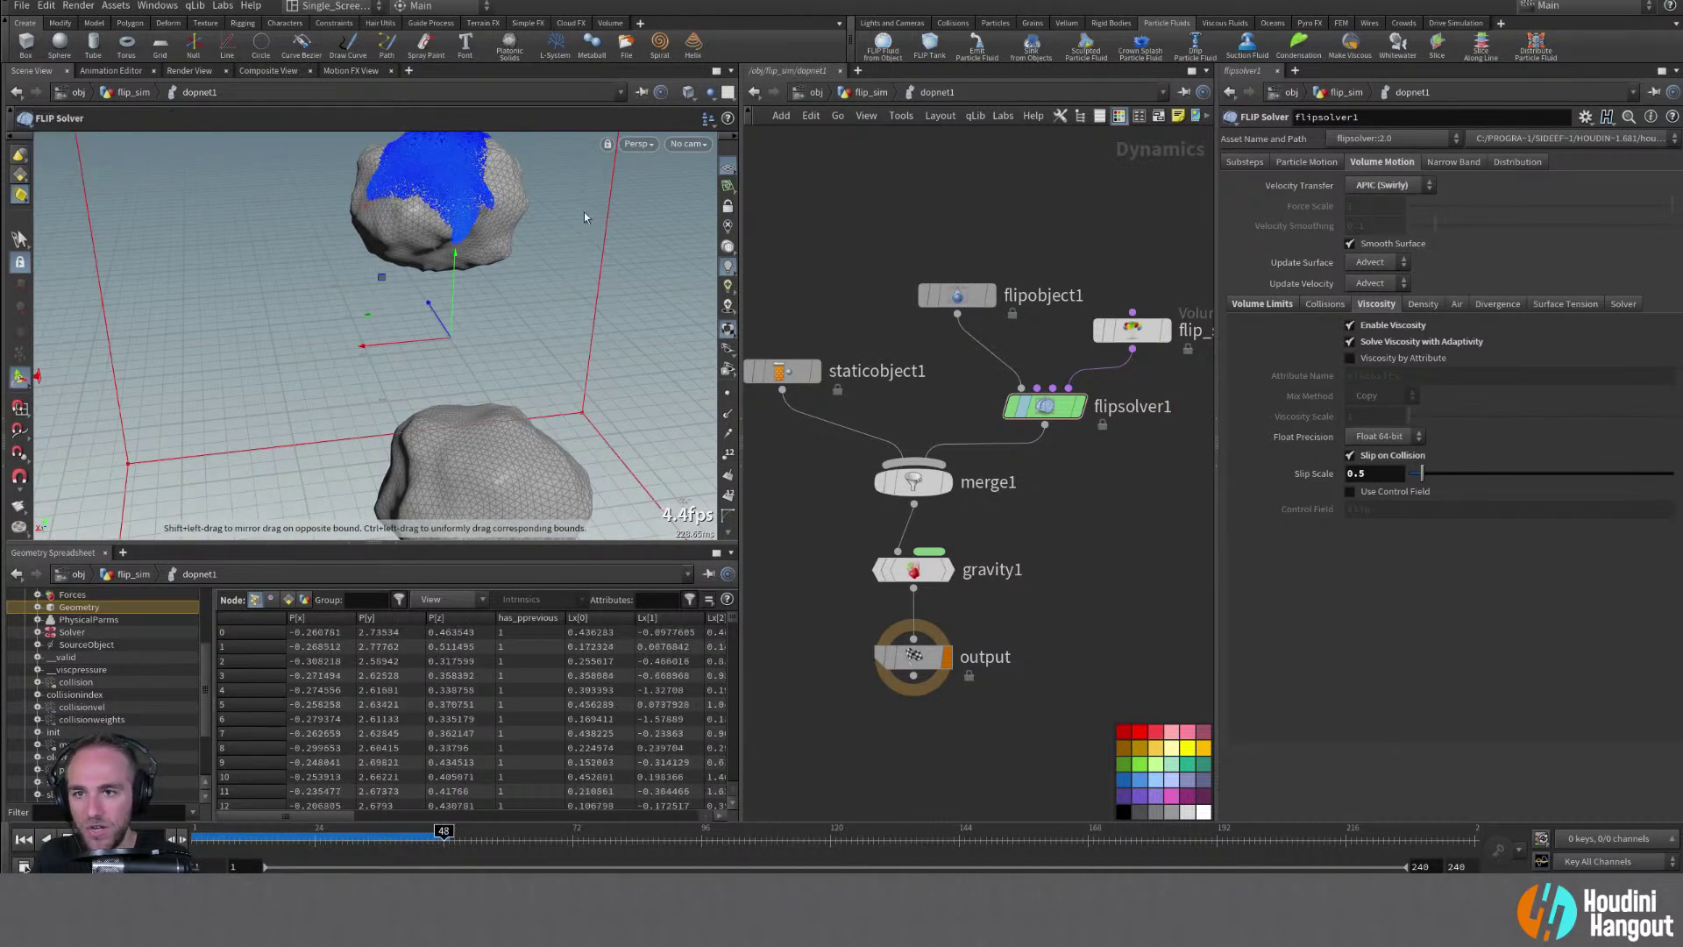
alt+drag(452, 205, 522, 203)
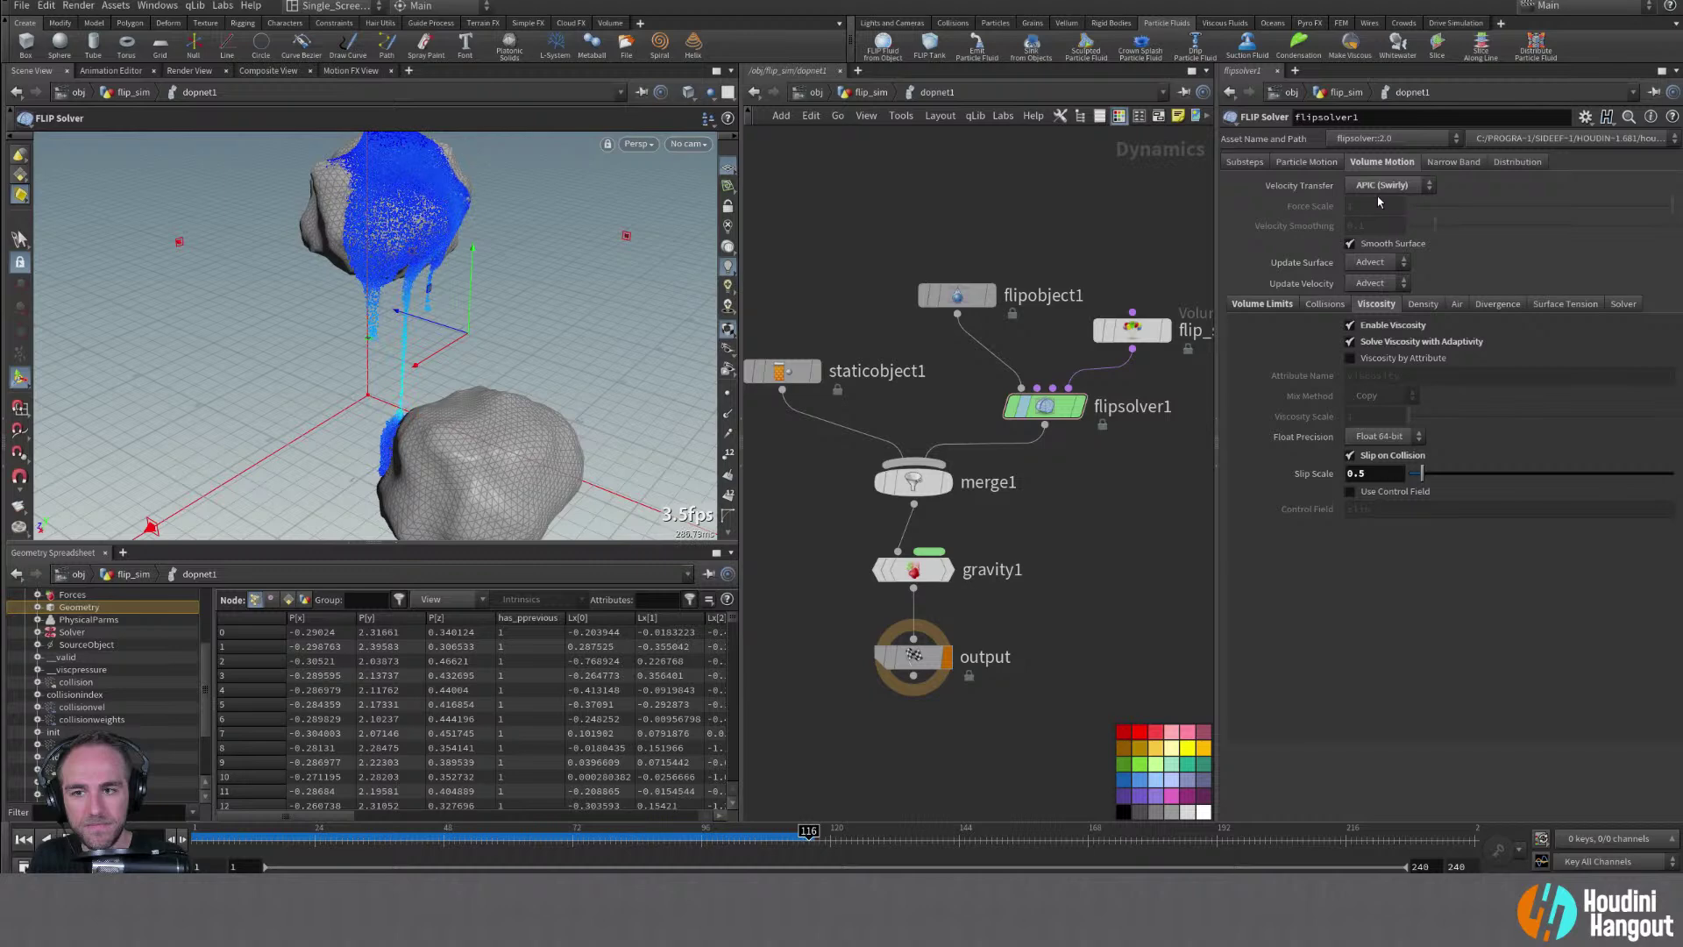
alt+drag(424, 441, 548, 441)
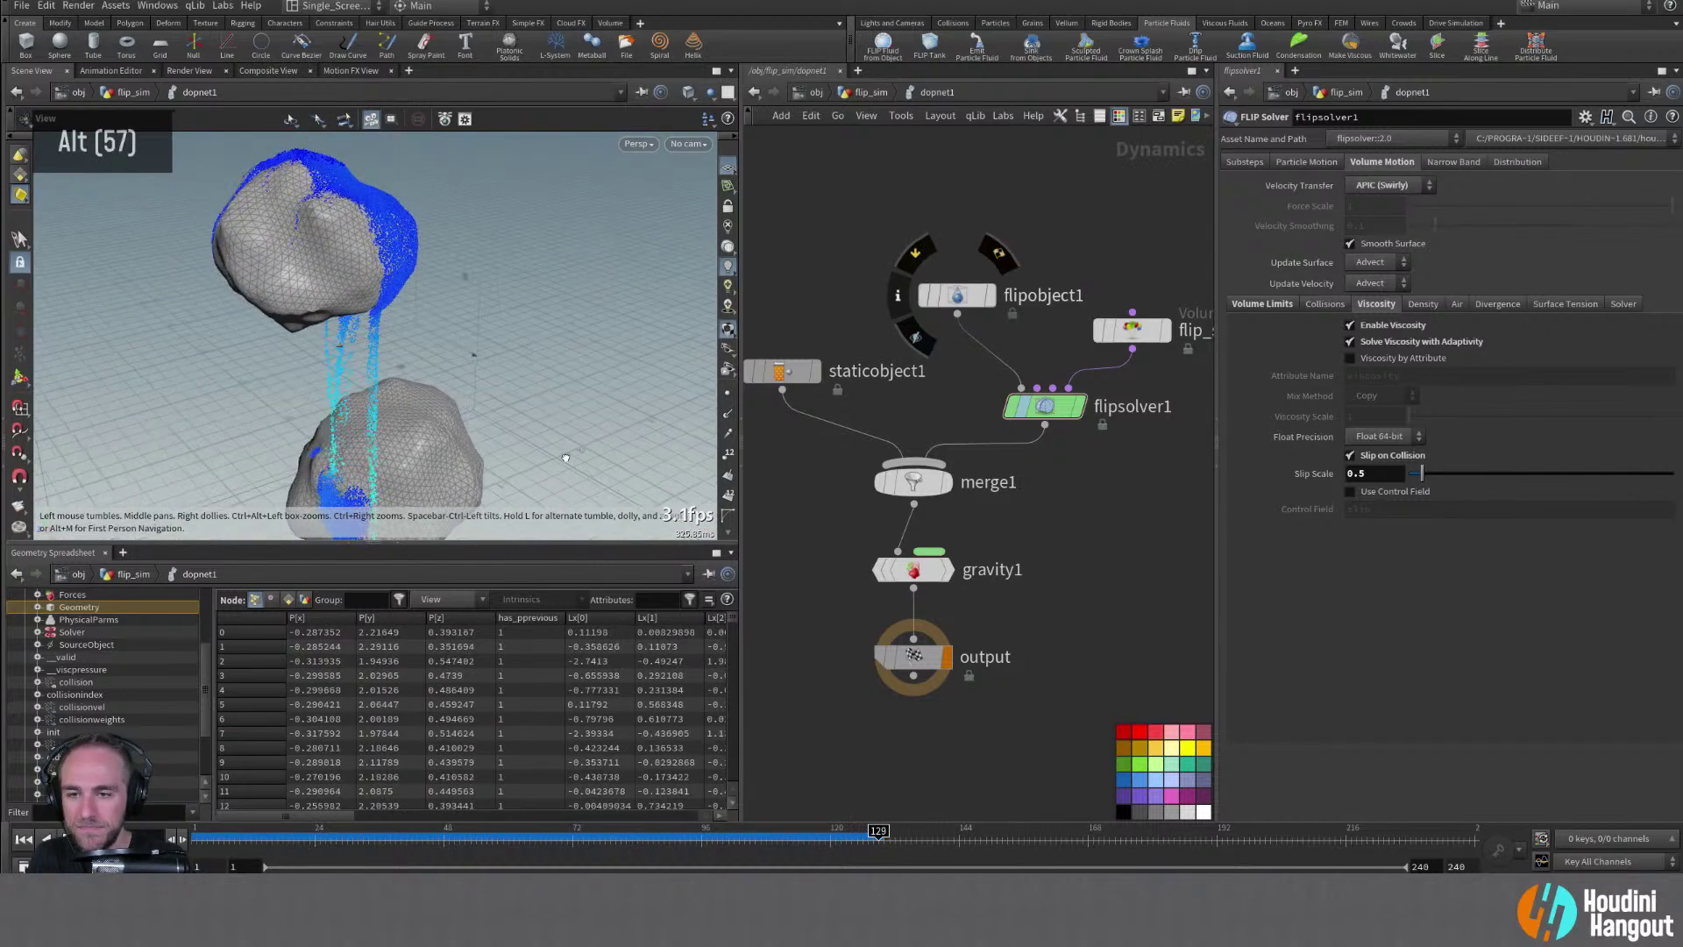
alt+middle_drag(549, 441, 518, 311)
key(Return)
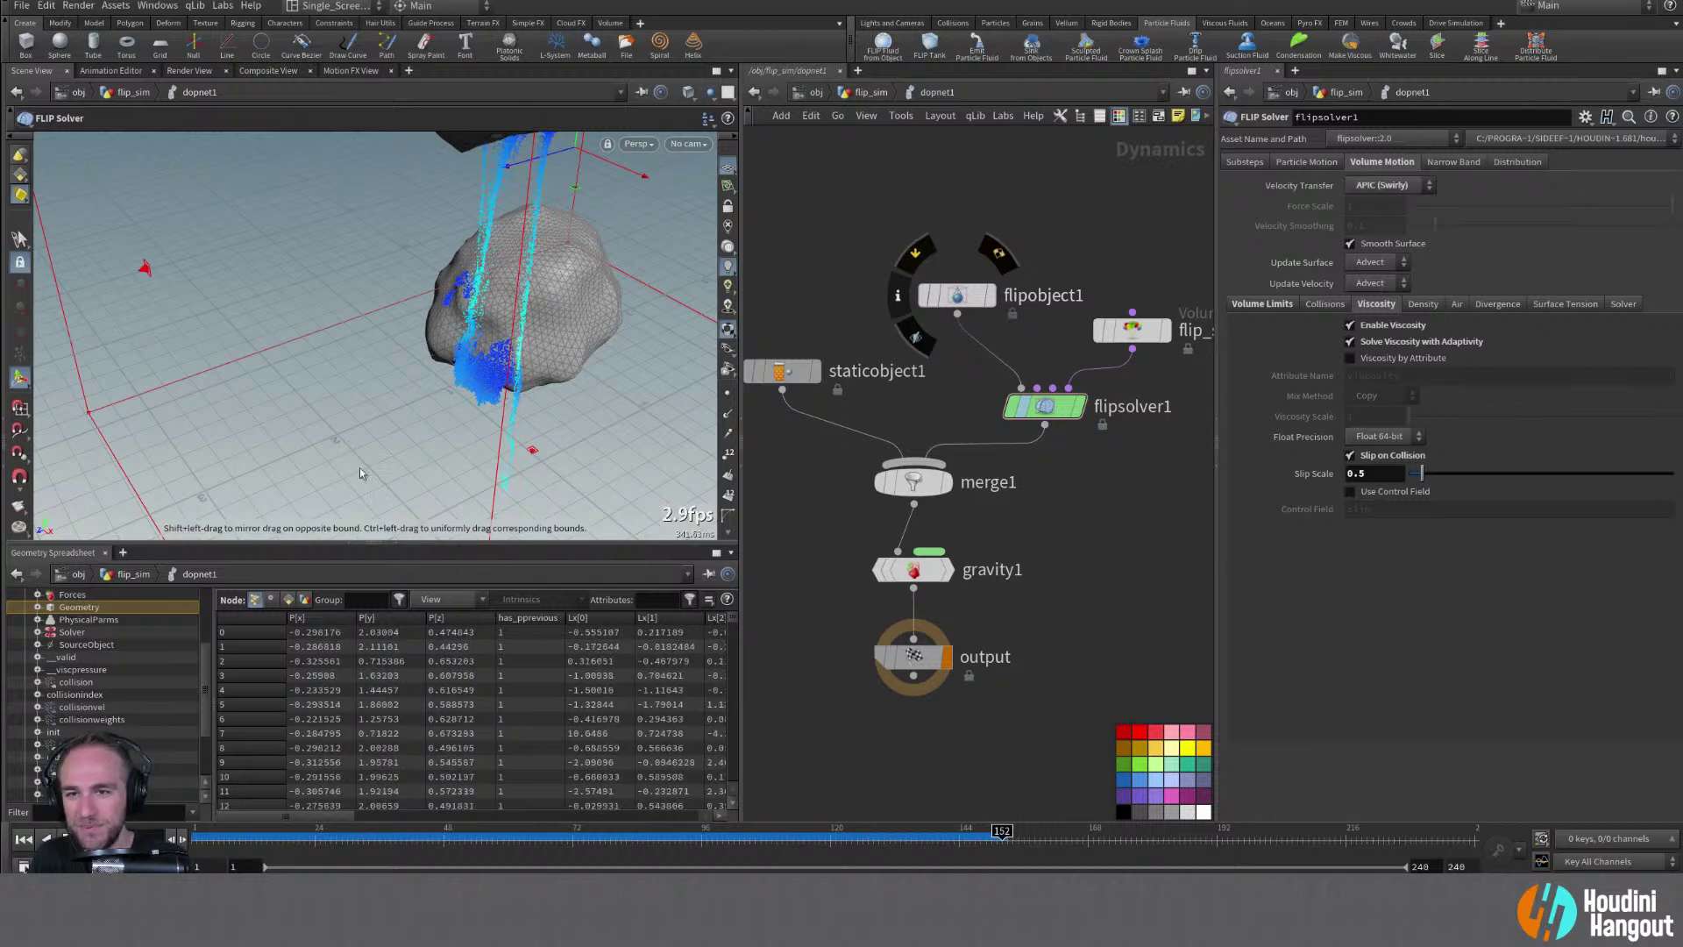
click(24, 838)
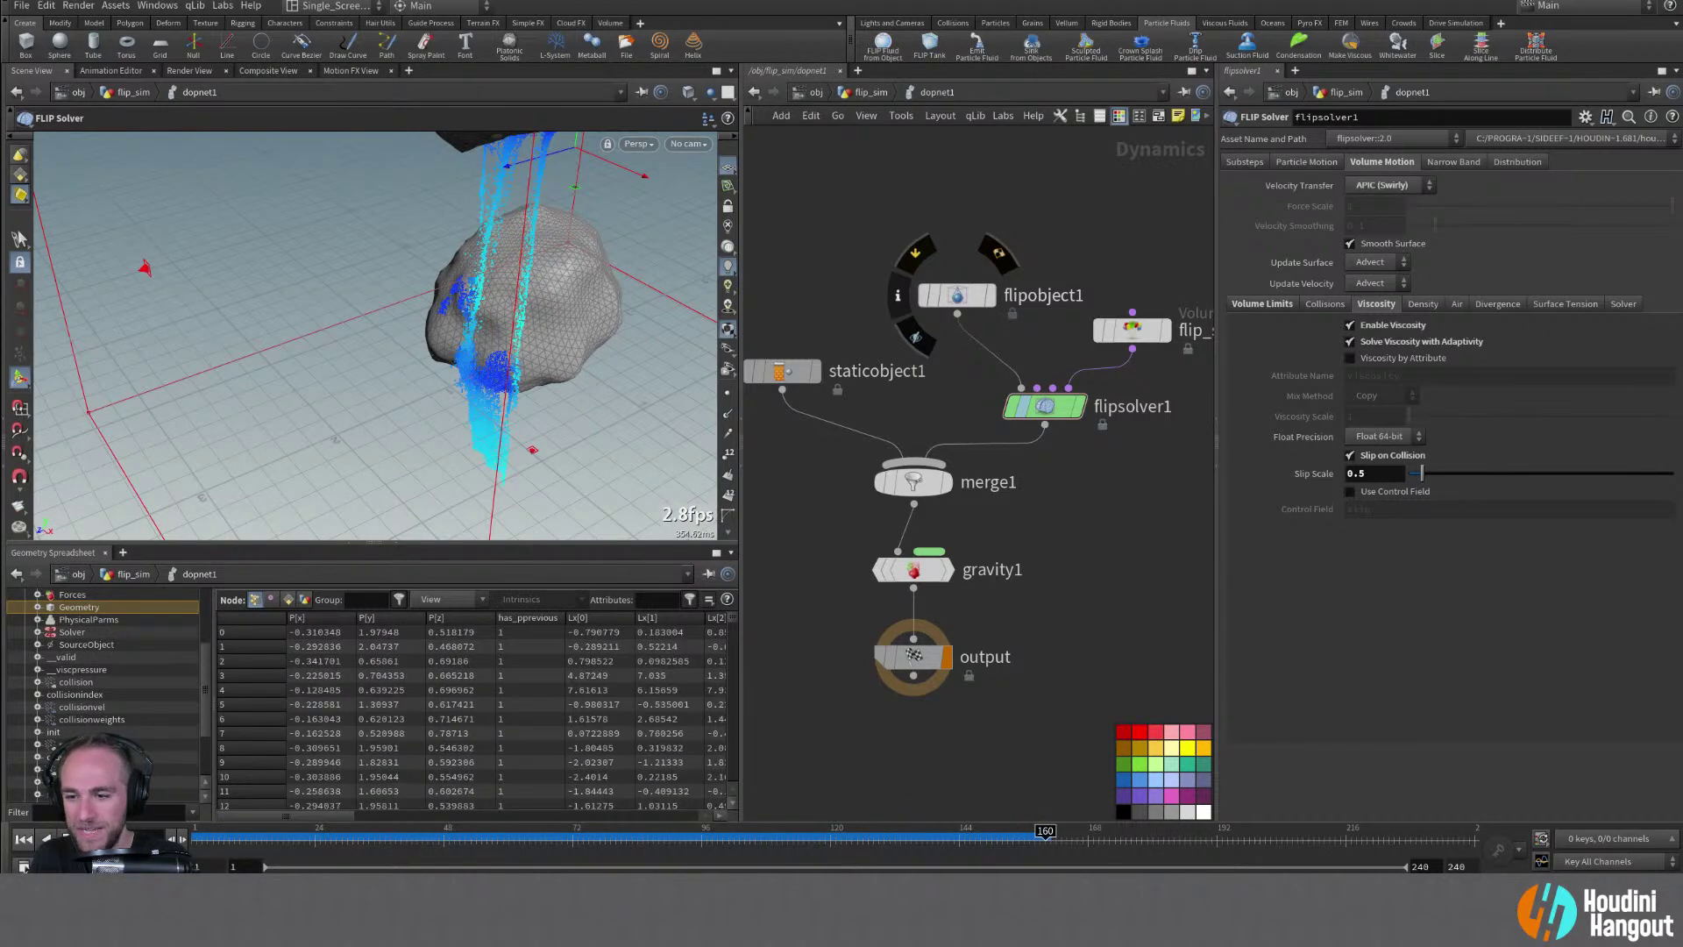
click(24, 838)
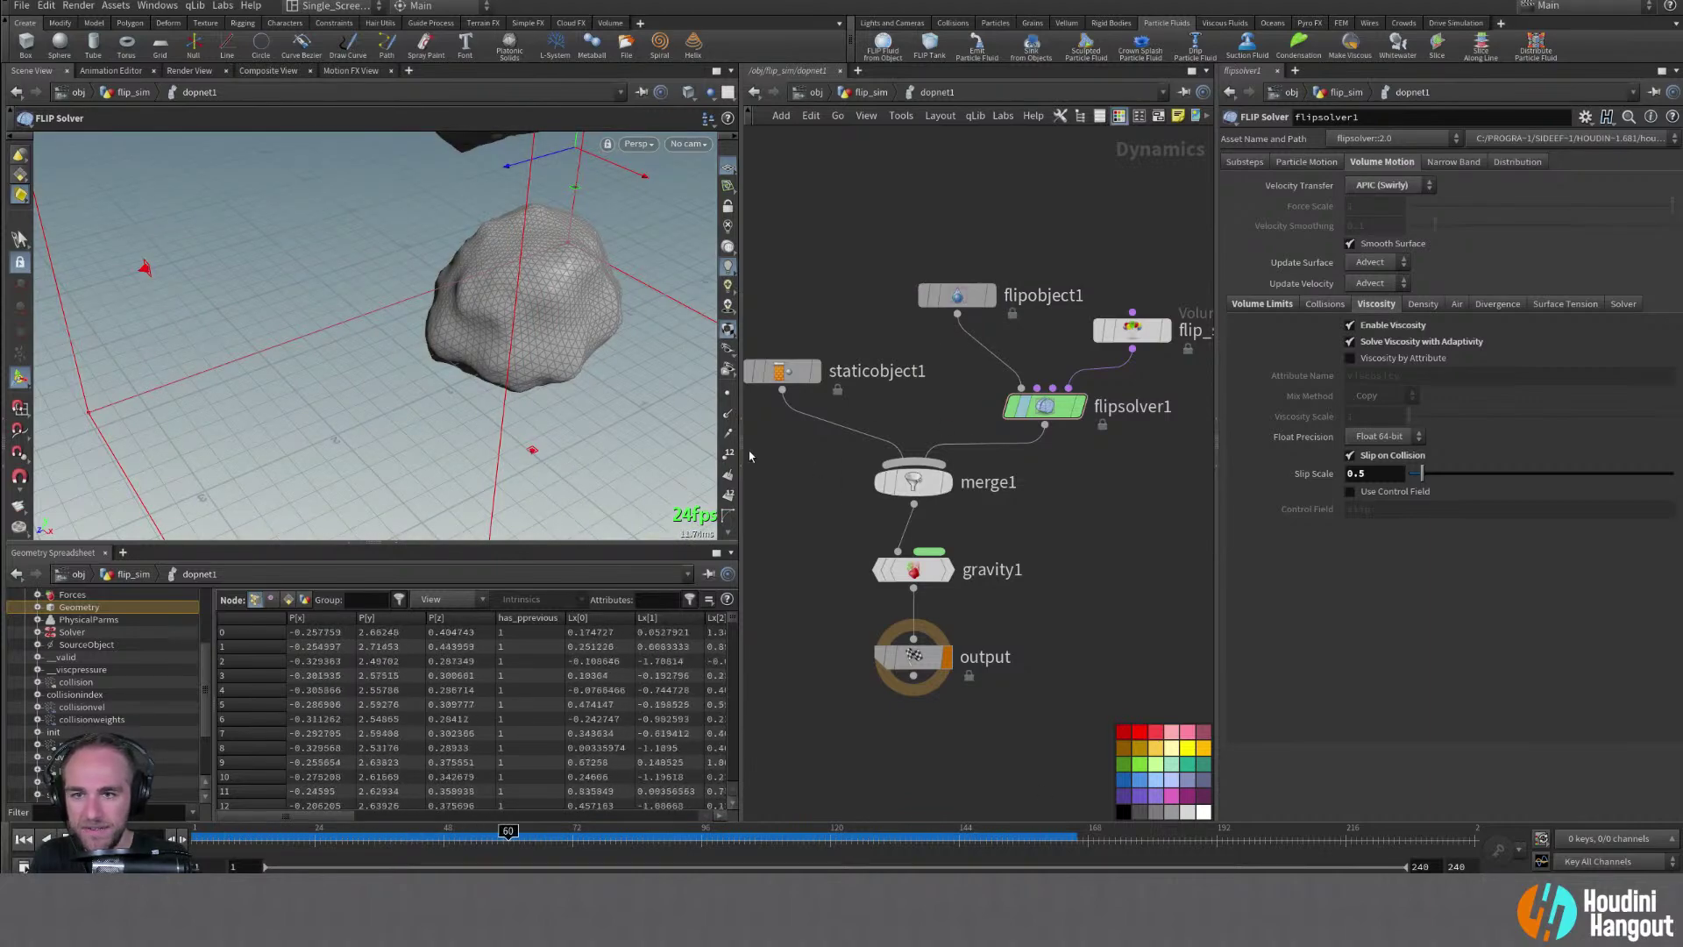
Play the APIC simulation to about frame 169, examine the flow over both rocks, and replay it from frame 1
key(Escape)
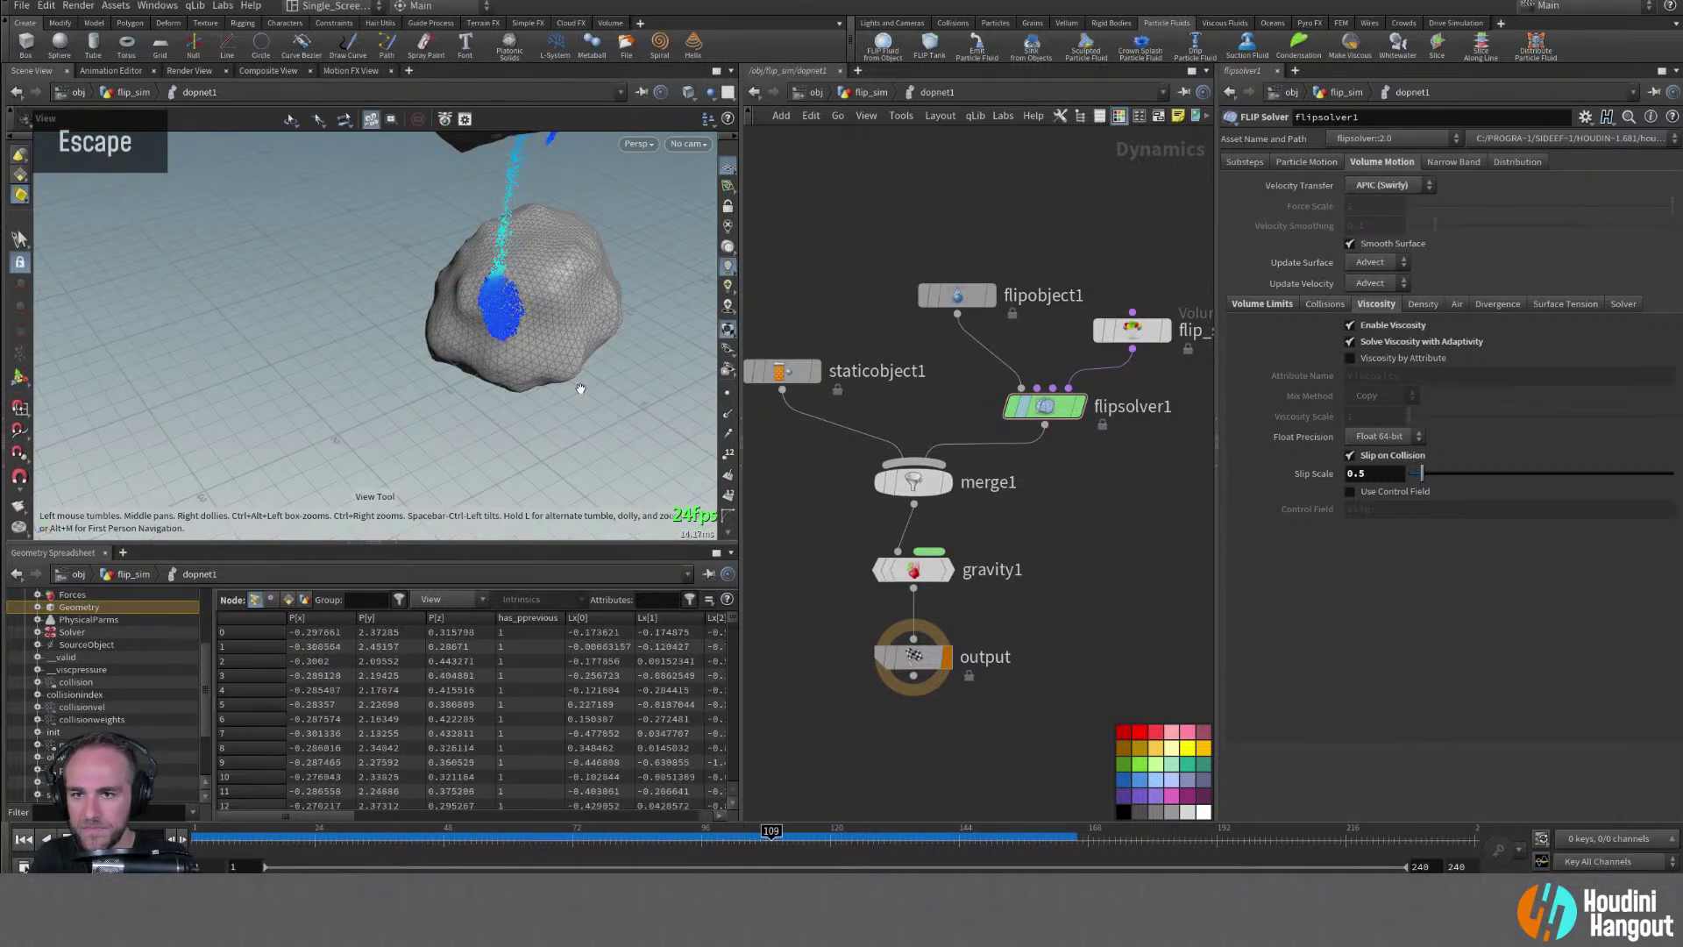
alt+drag(580, 389, 474, 308)
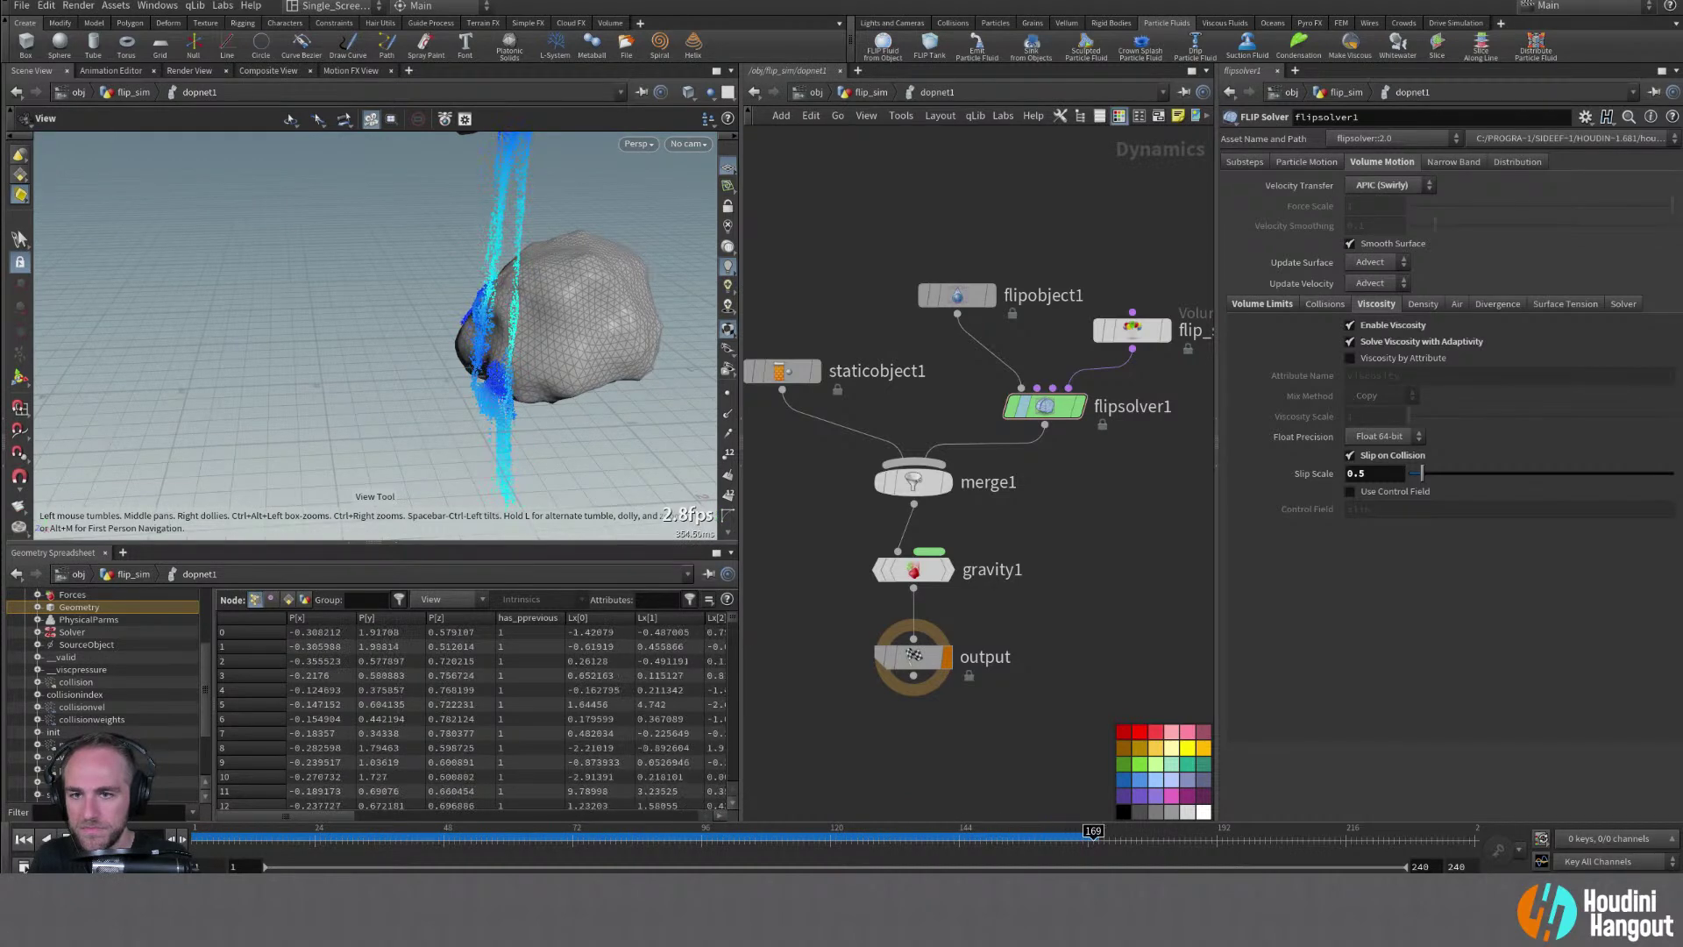
click(24, 838)
alt+drag(526, 323, 465, 324)
alt+right_drag(465, 324, 446, 333)
alt+middle_drag(445, 333, 501, 361)
alt+drag(501, 361, 513, 421)
alt+middle_drag(513, 420, 521, 440)
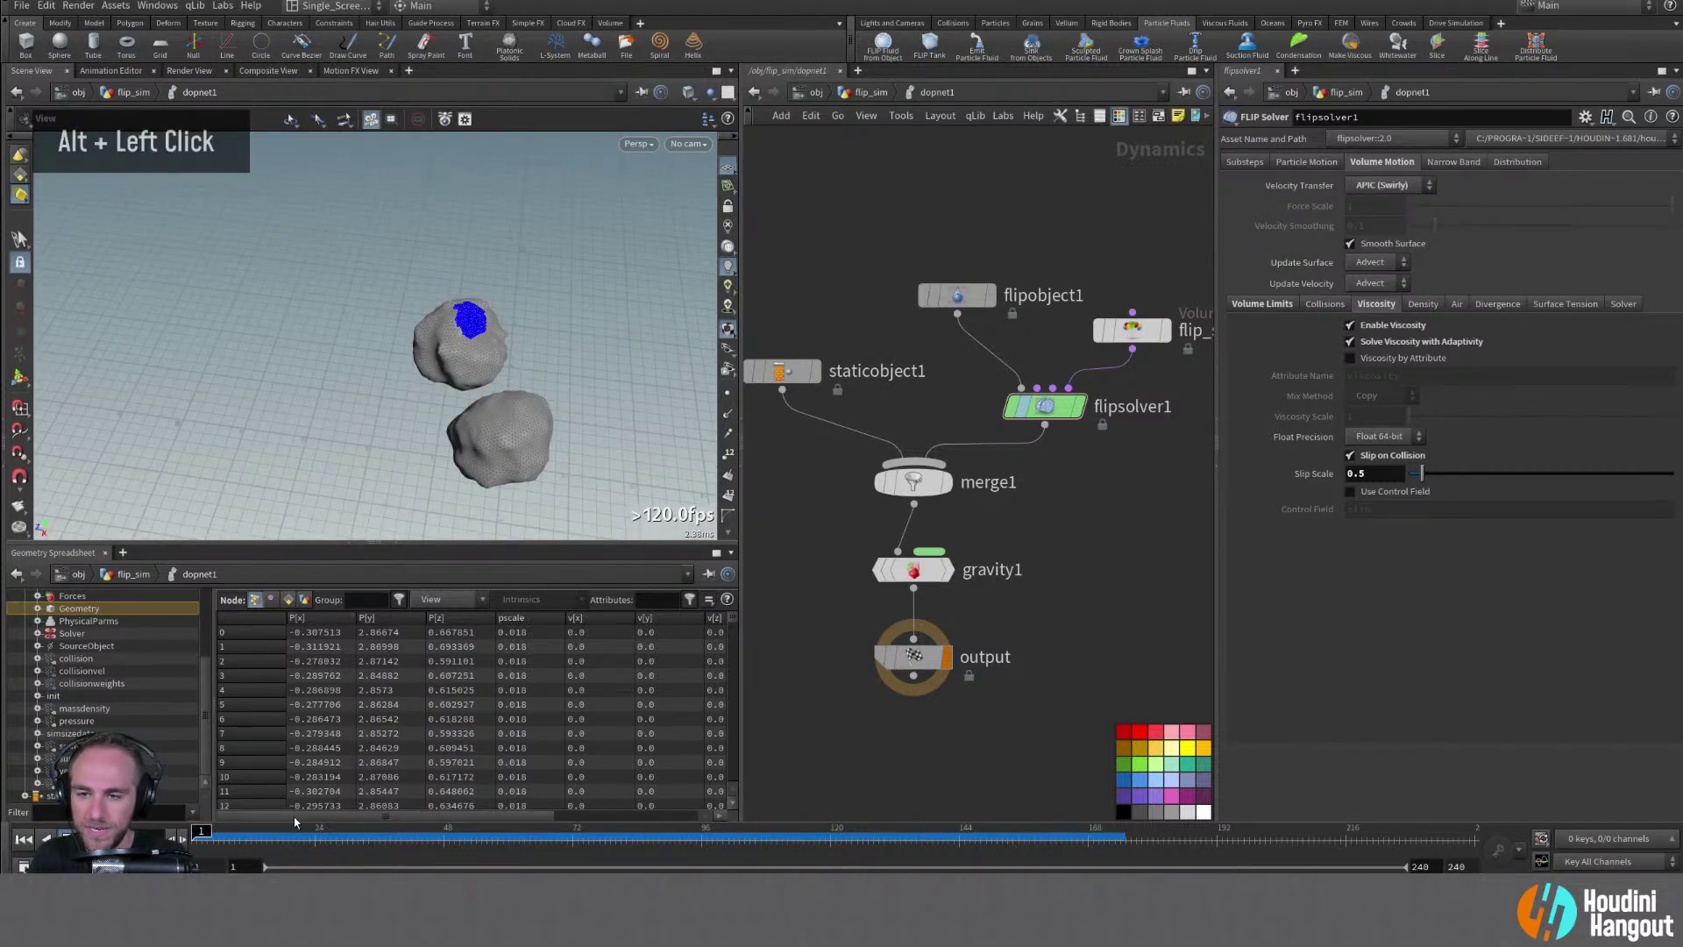
mouse_move(491, 403)
alt+mouse_down()
mouse_move(455, 403)
mouse_move(527, 422)
mouse_move(477, 434)
alt+mouse_up()
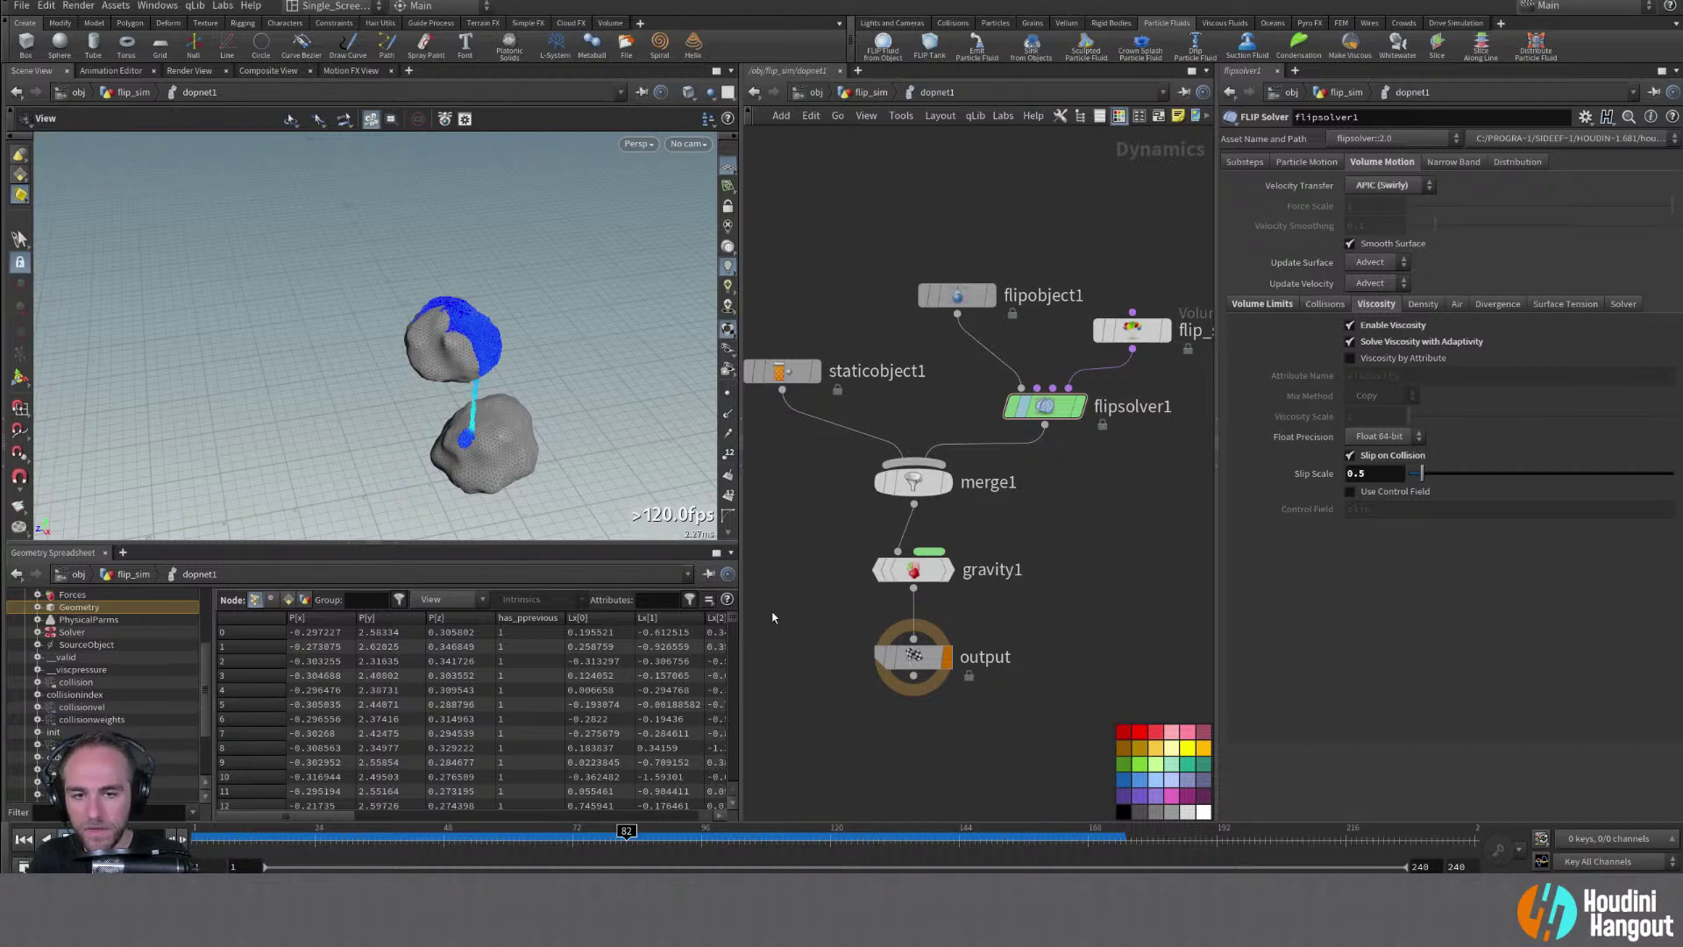
In the rocks network, template OUT for reference and move the lower rock via transform2 to about -0.259, -0.145, 0.299
key(u)
key(u)
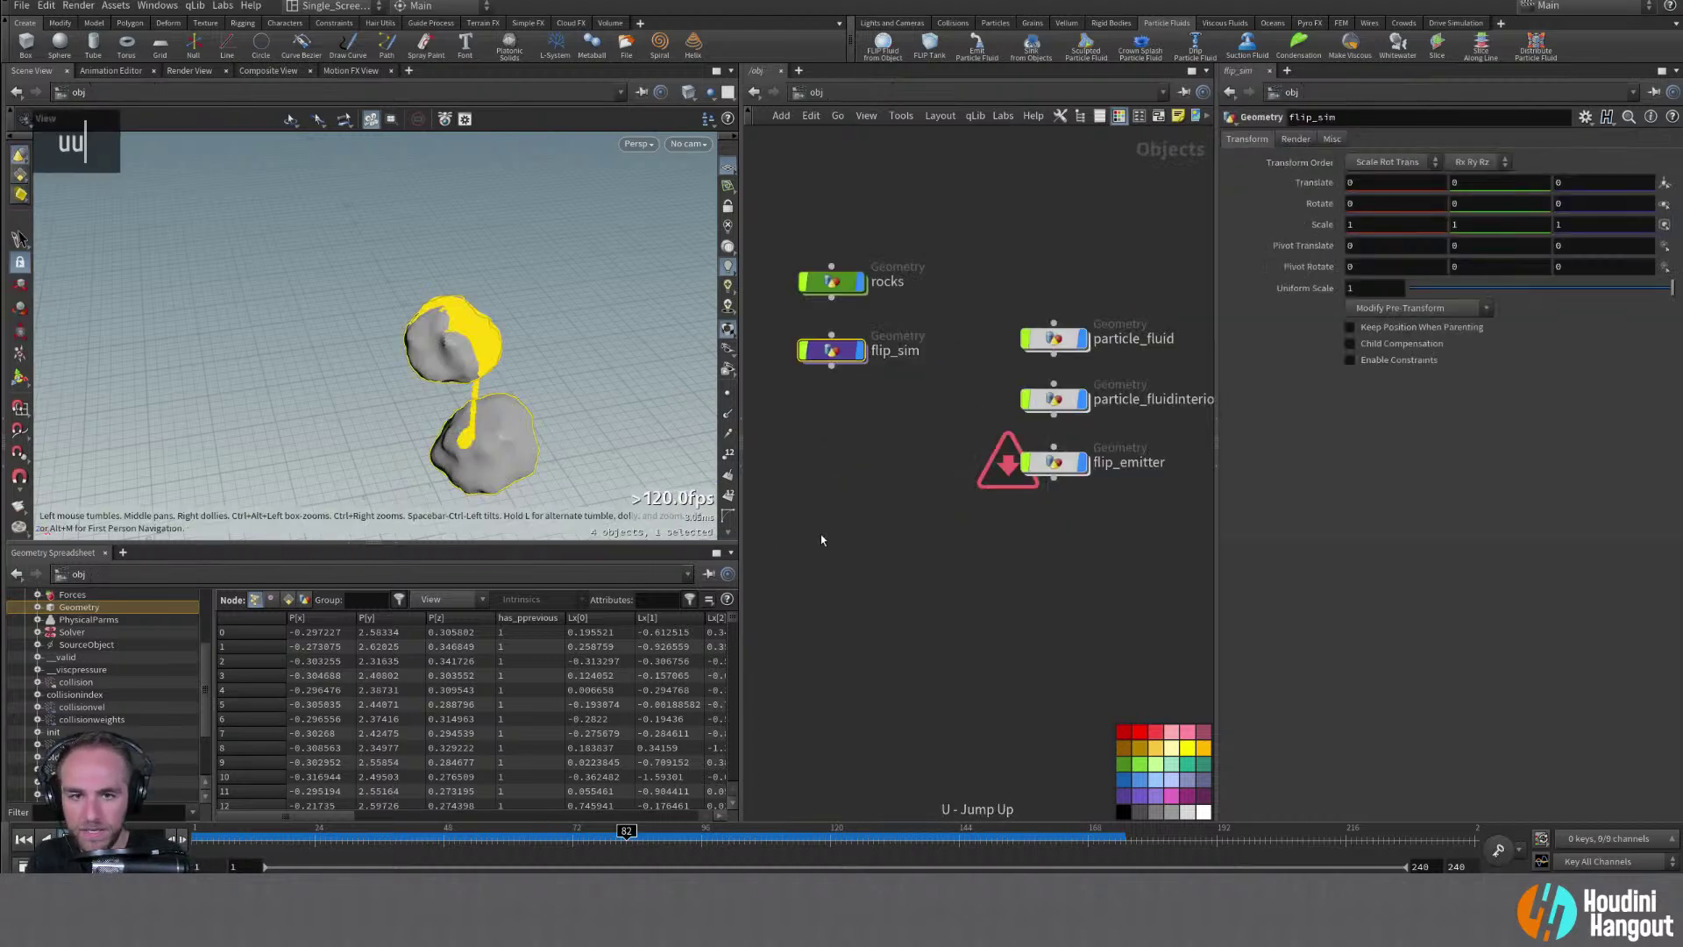
double_click(828, 289)
double_click(1018, 470)
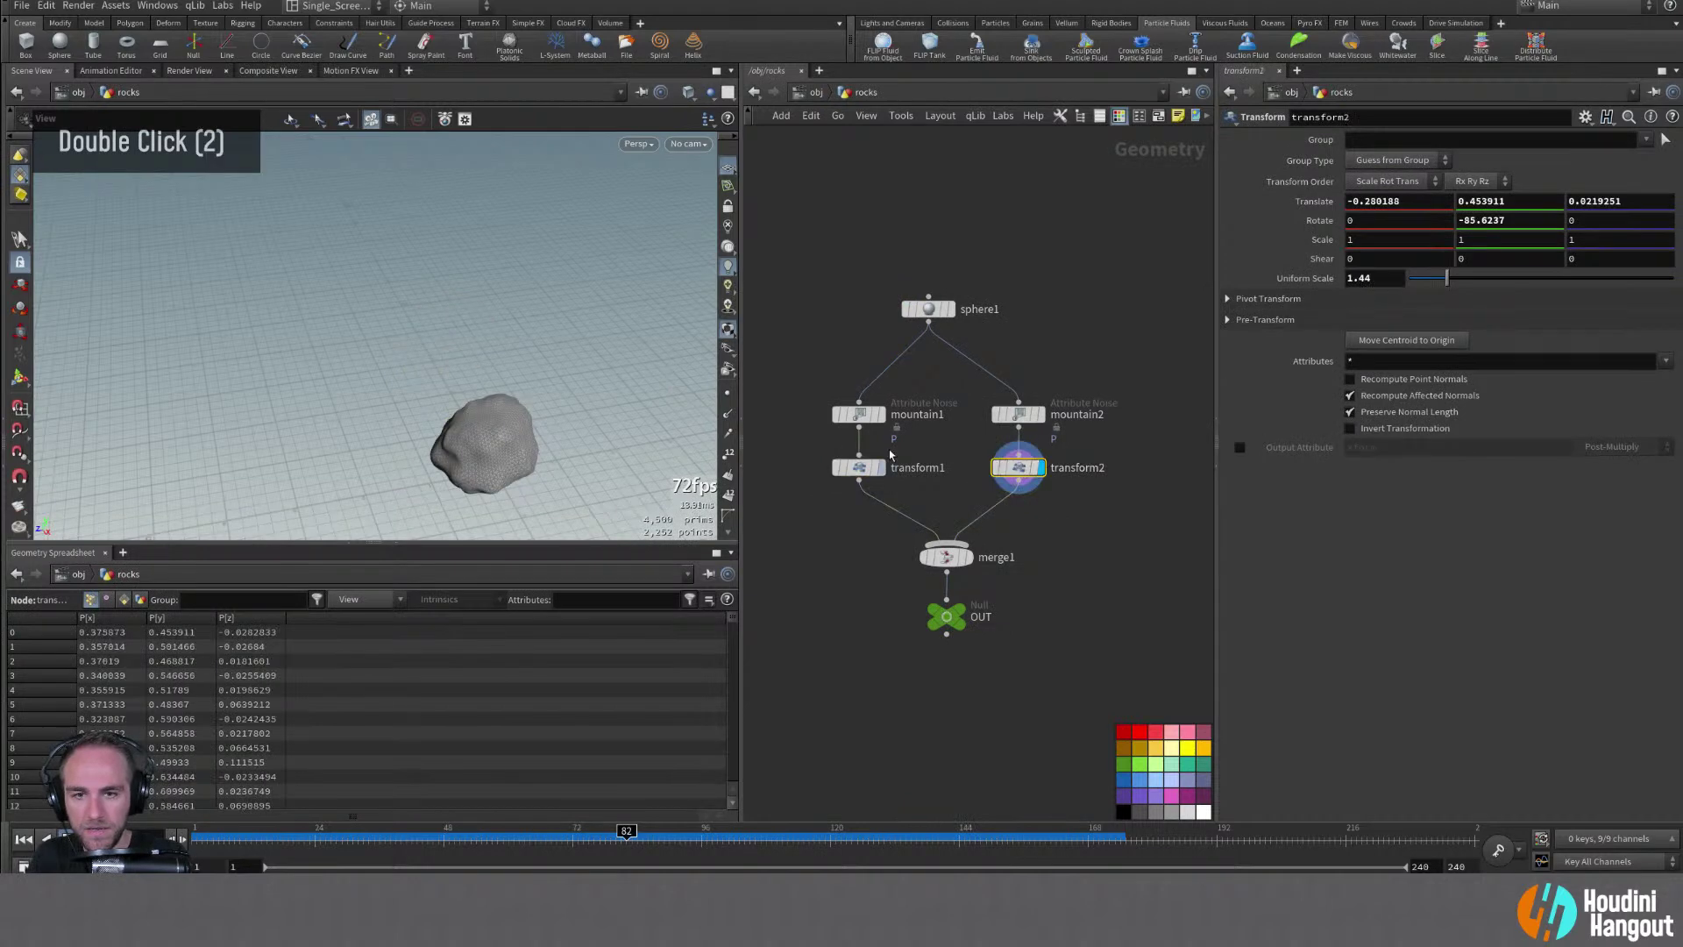
mouse_move(959, 627)
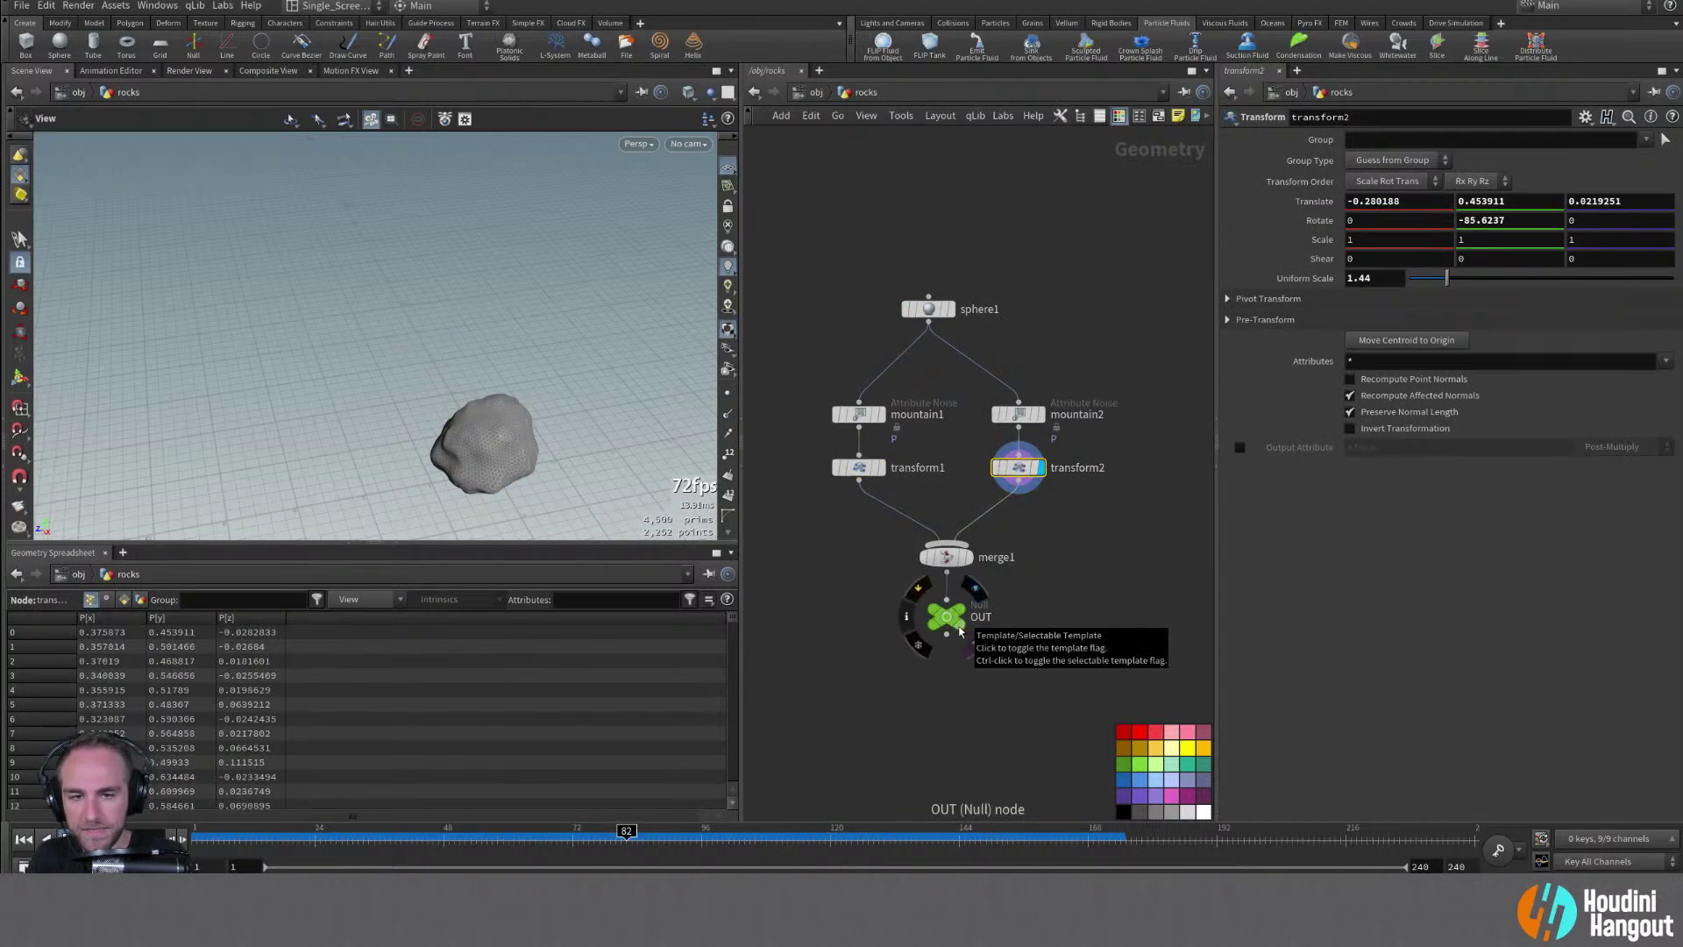
ctrl+click(962, 631)
alt+drag(460, 458, 472, 462)
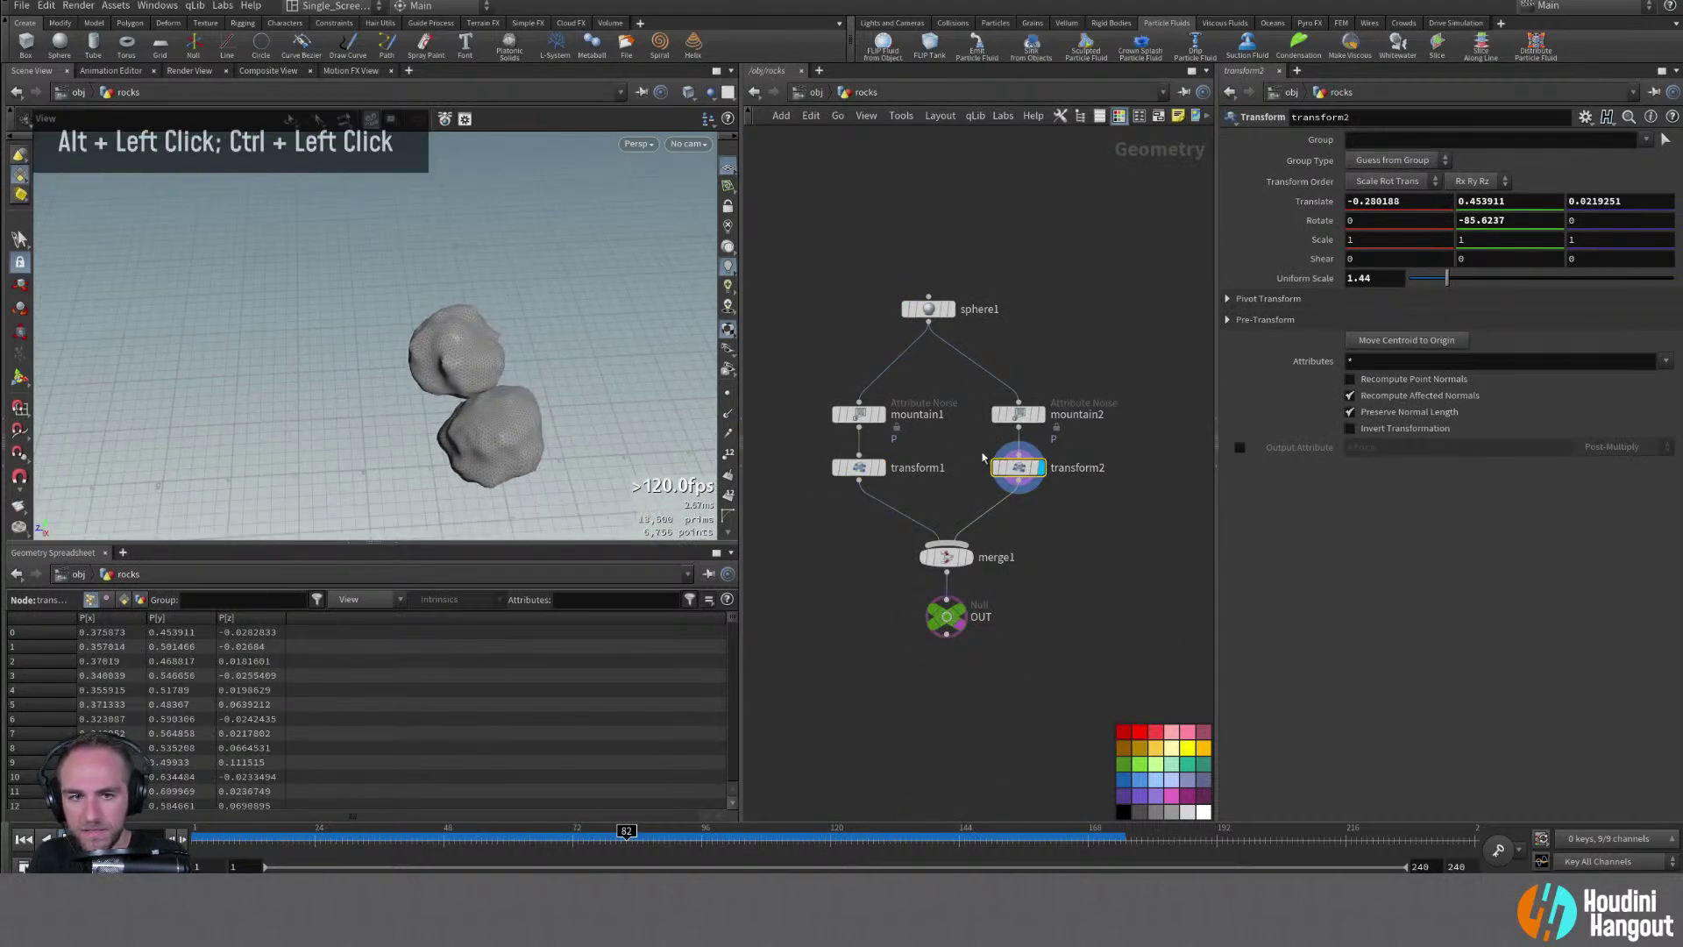
key(Return)
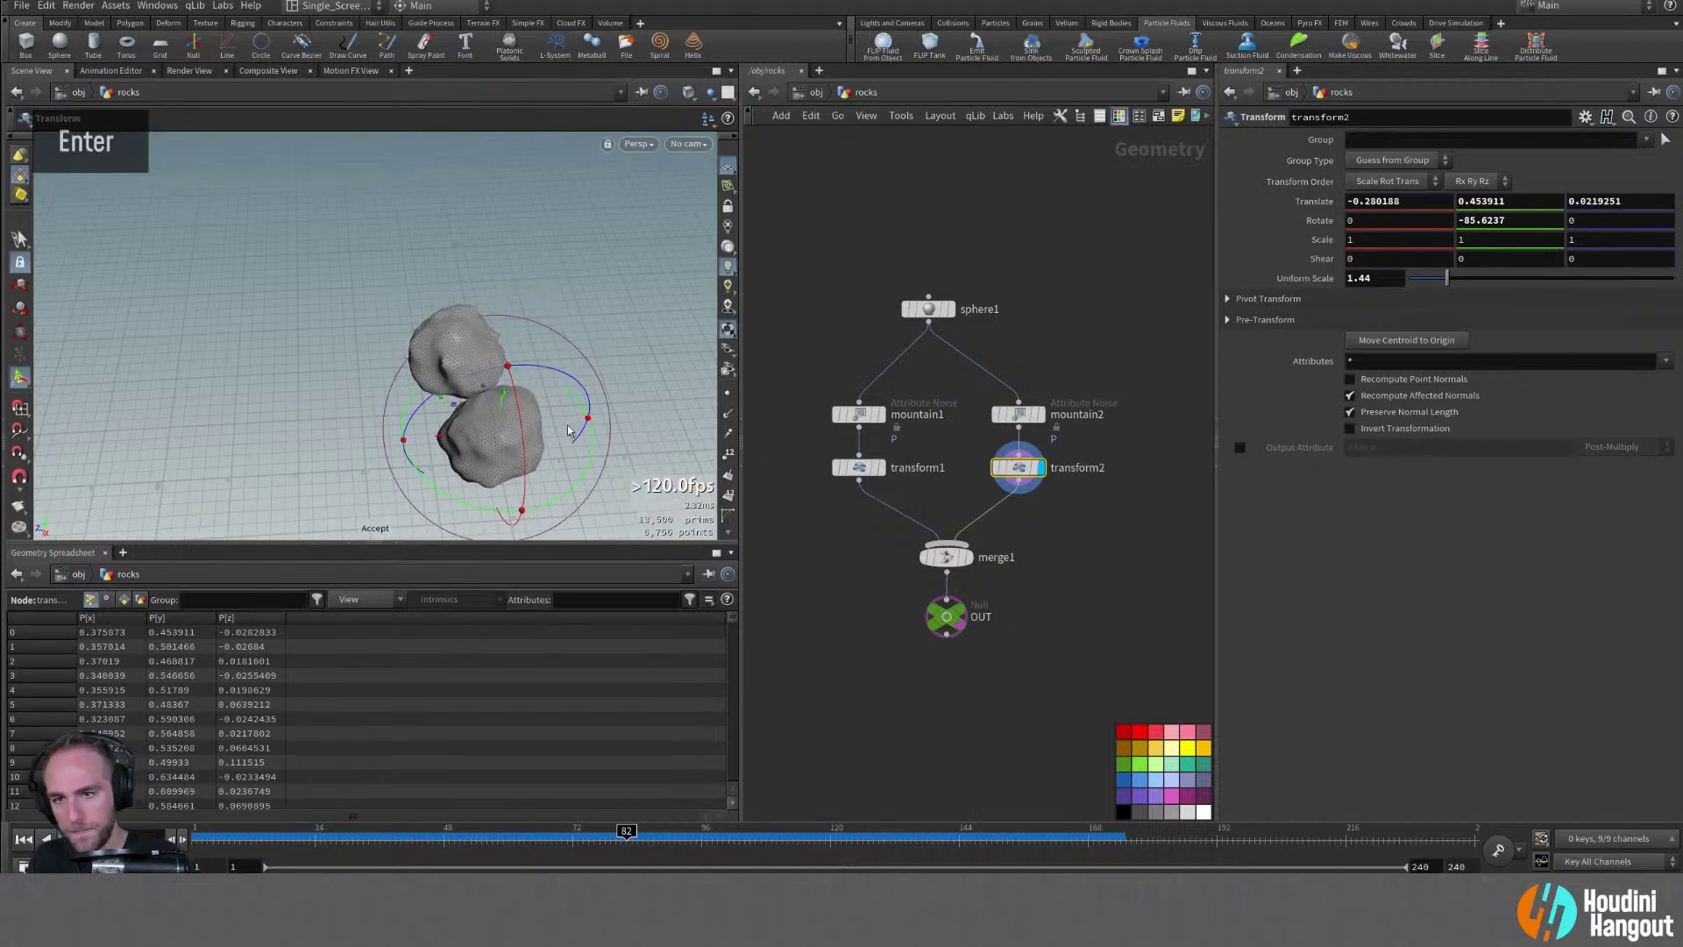
alt+drag(570, 427, 491, 377)
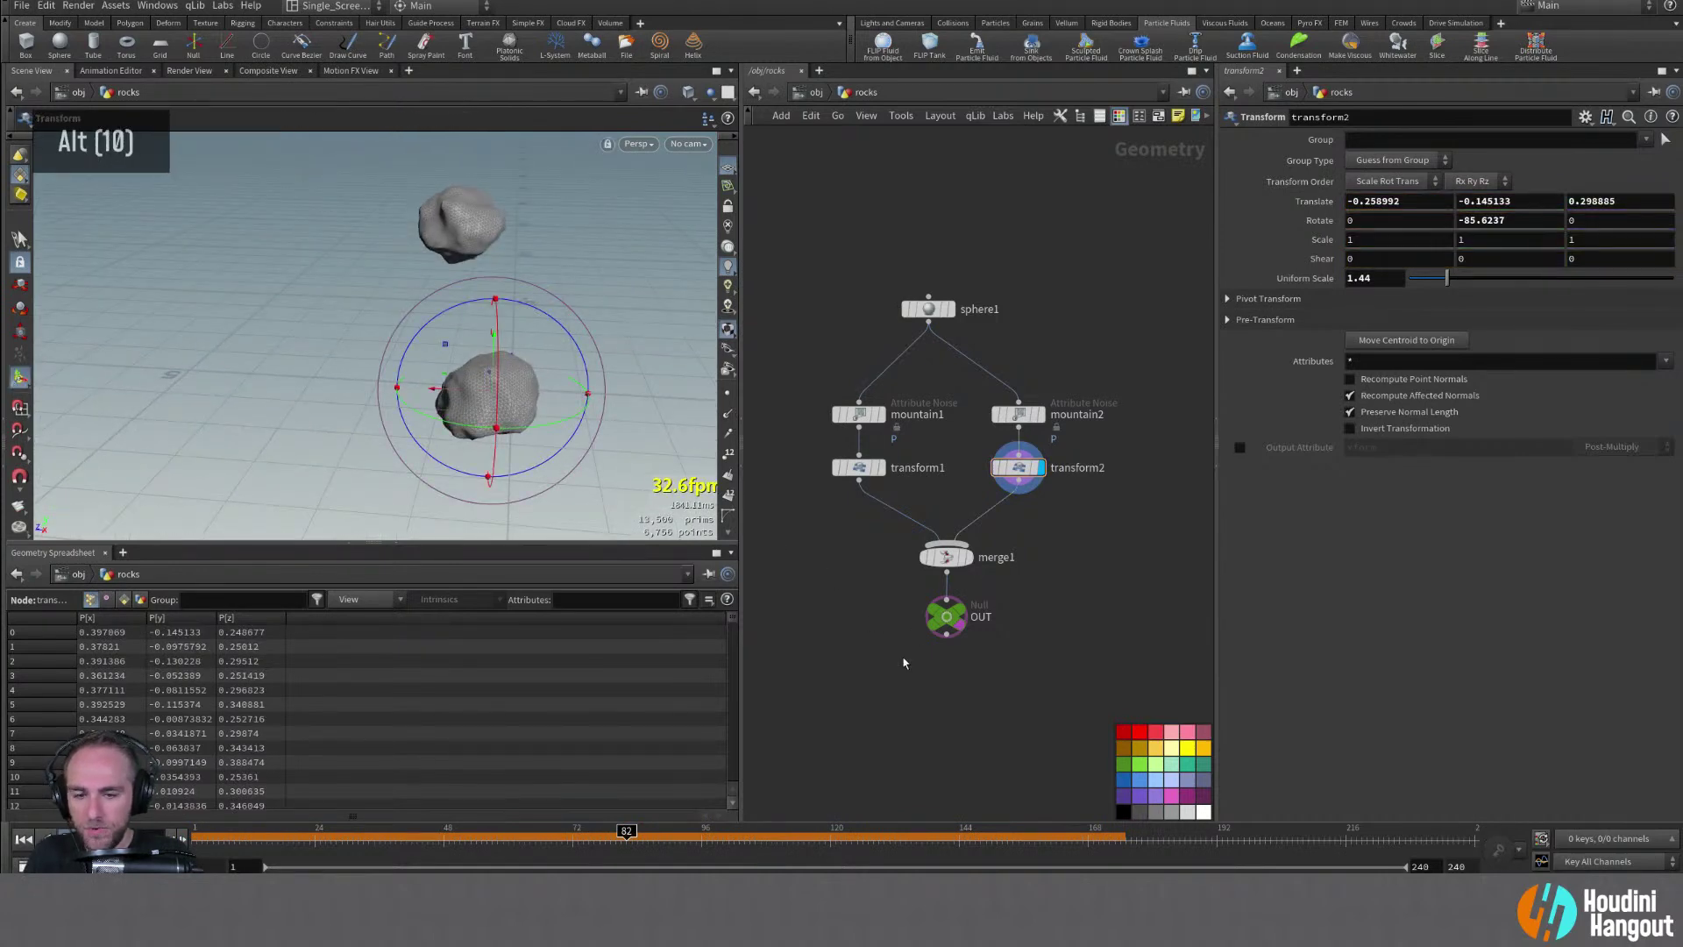
Check the new rock spacing in the flip_sim network and return to the first frame
key(u)
click(830, 351)
double_click(830, 355)
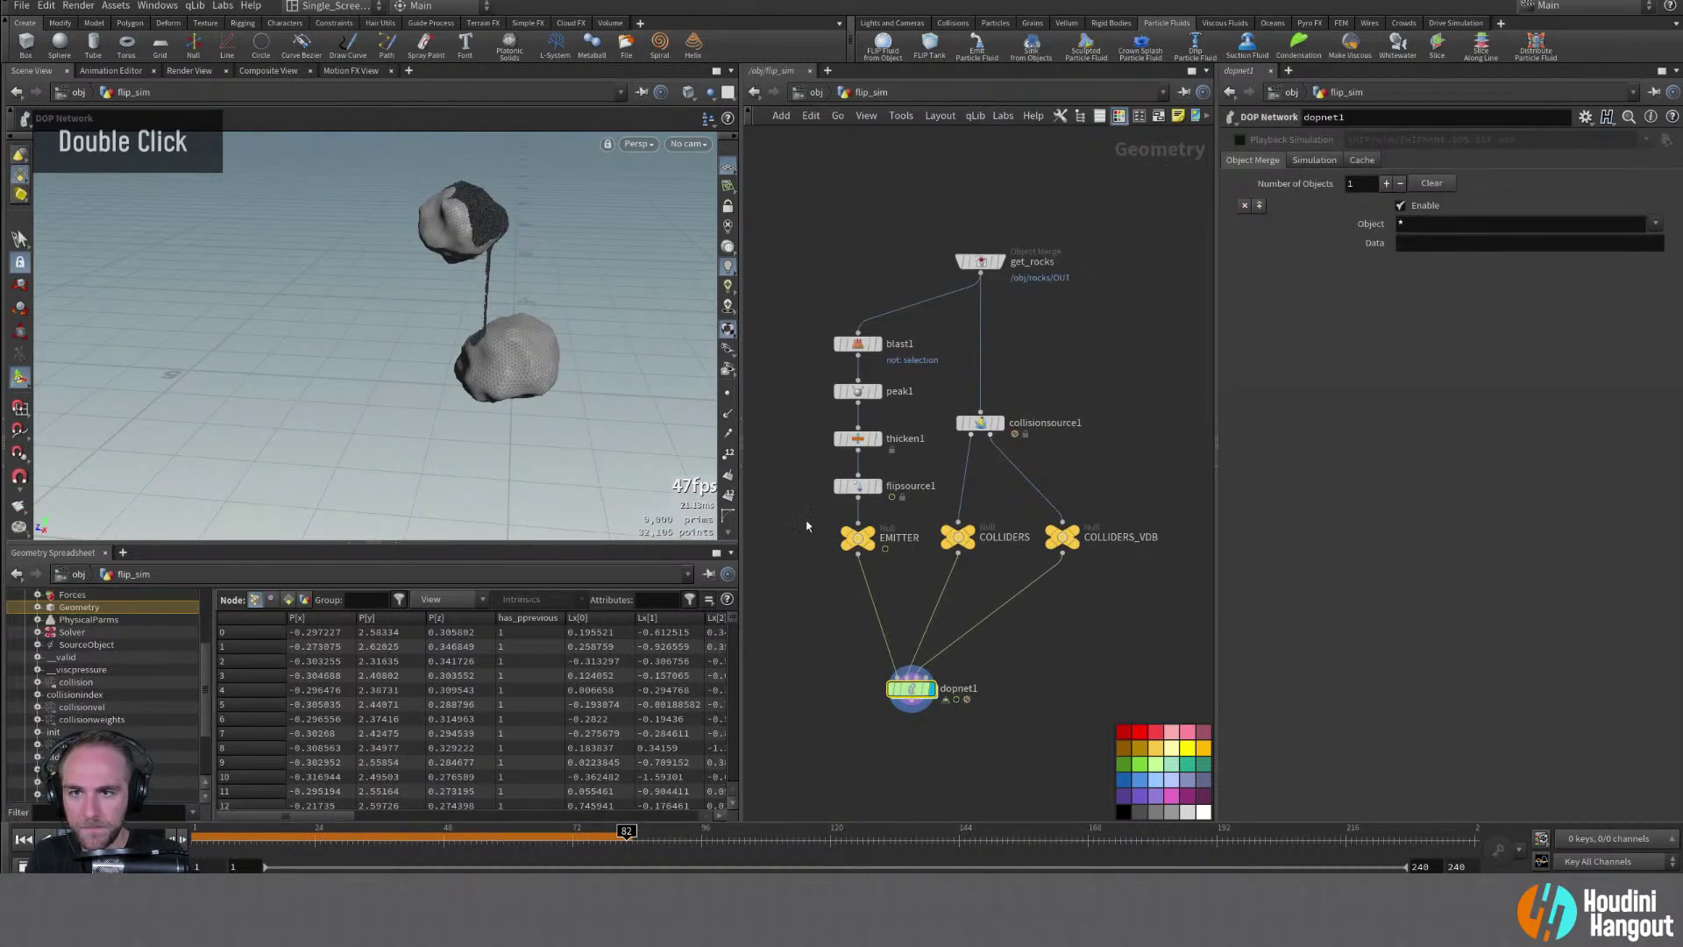
alt+drag(536, 524, 460, 366)
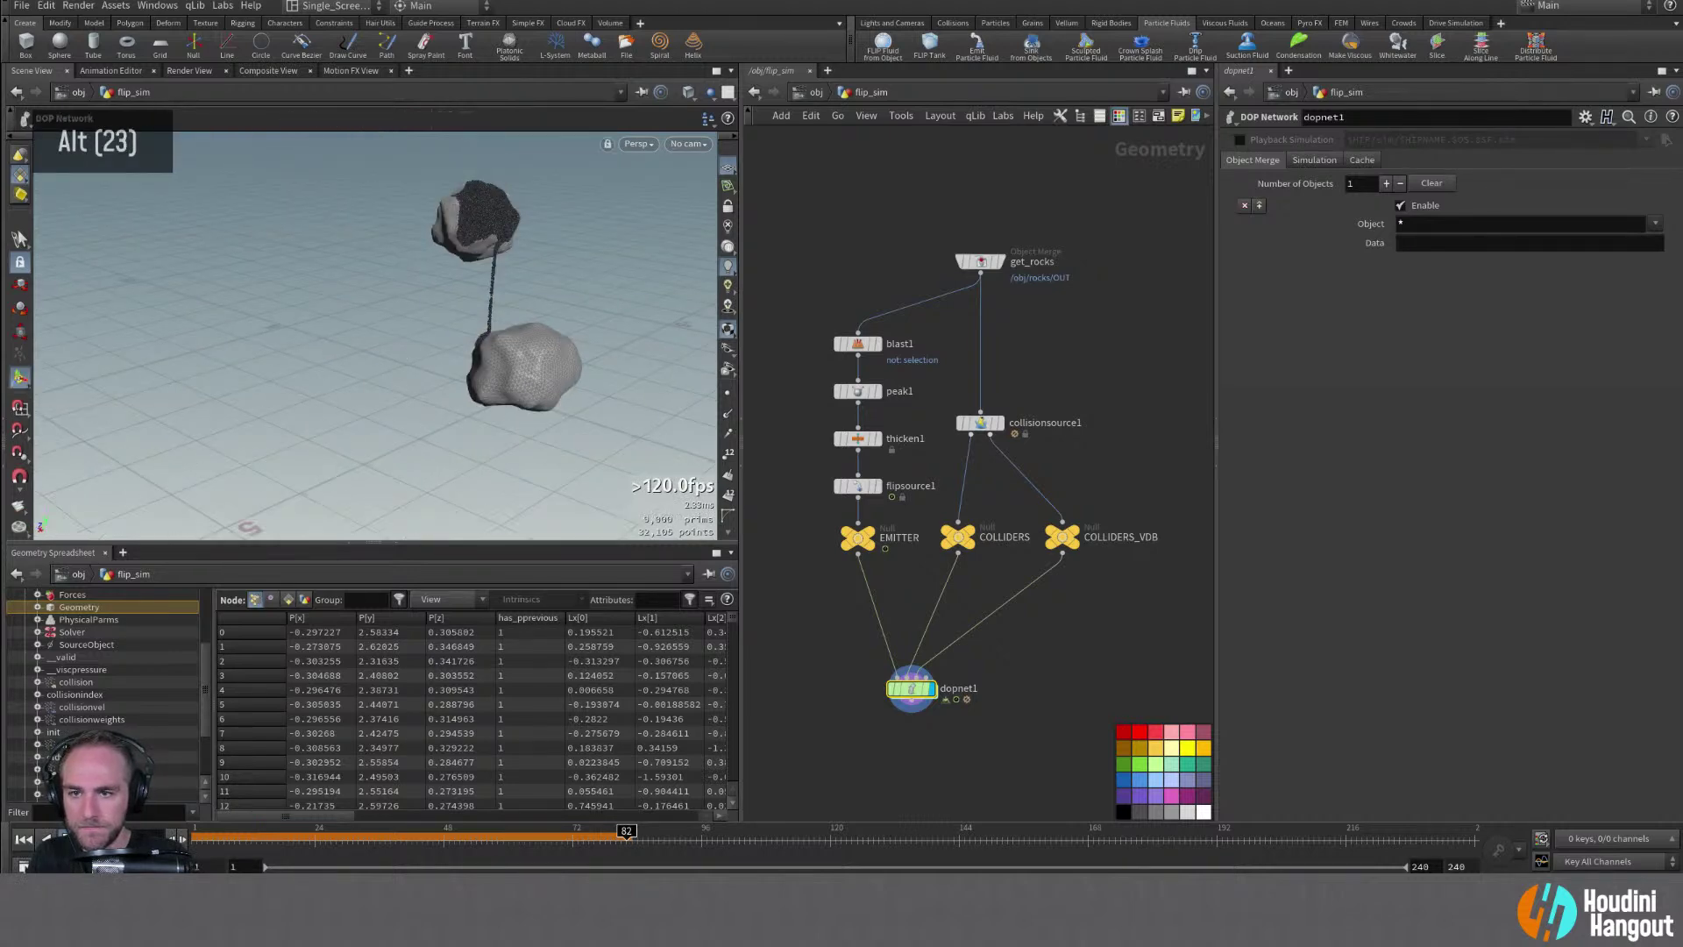
click(21, 839)
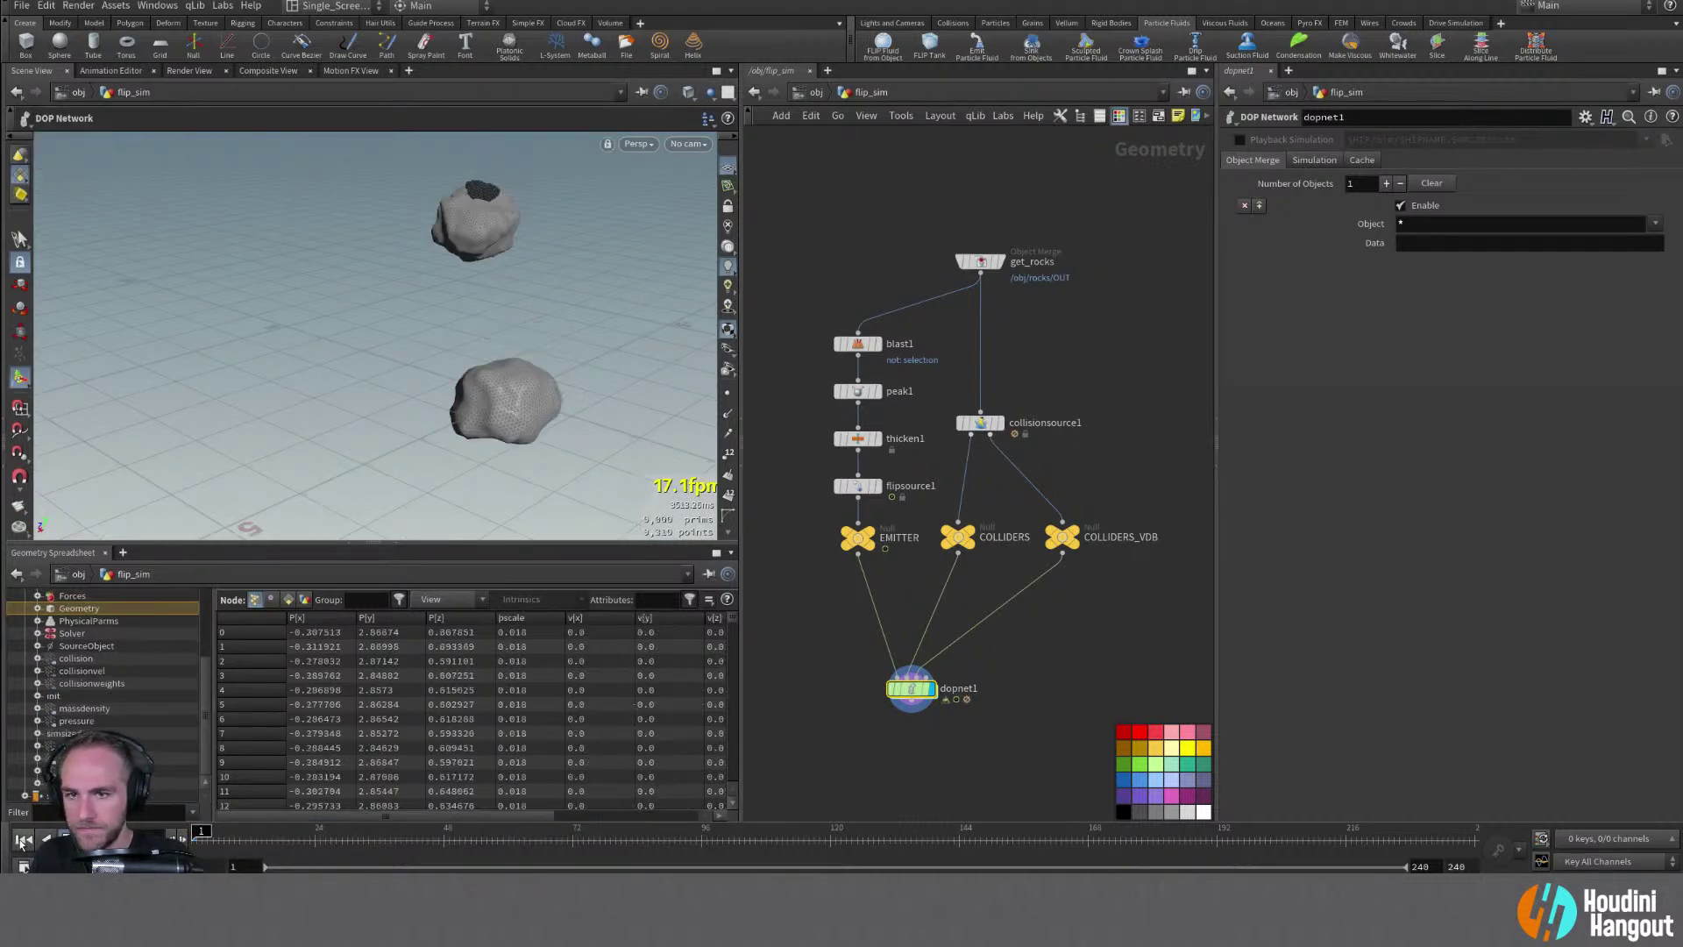
alt+drag(613, 394, 657, 447)
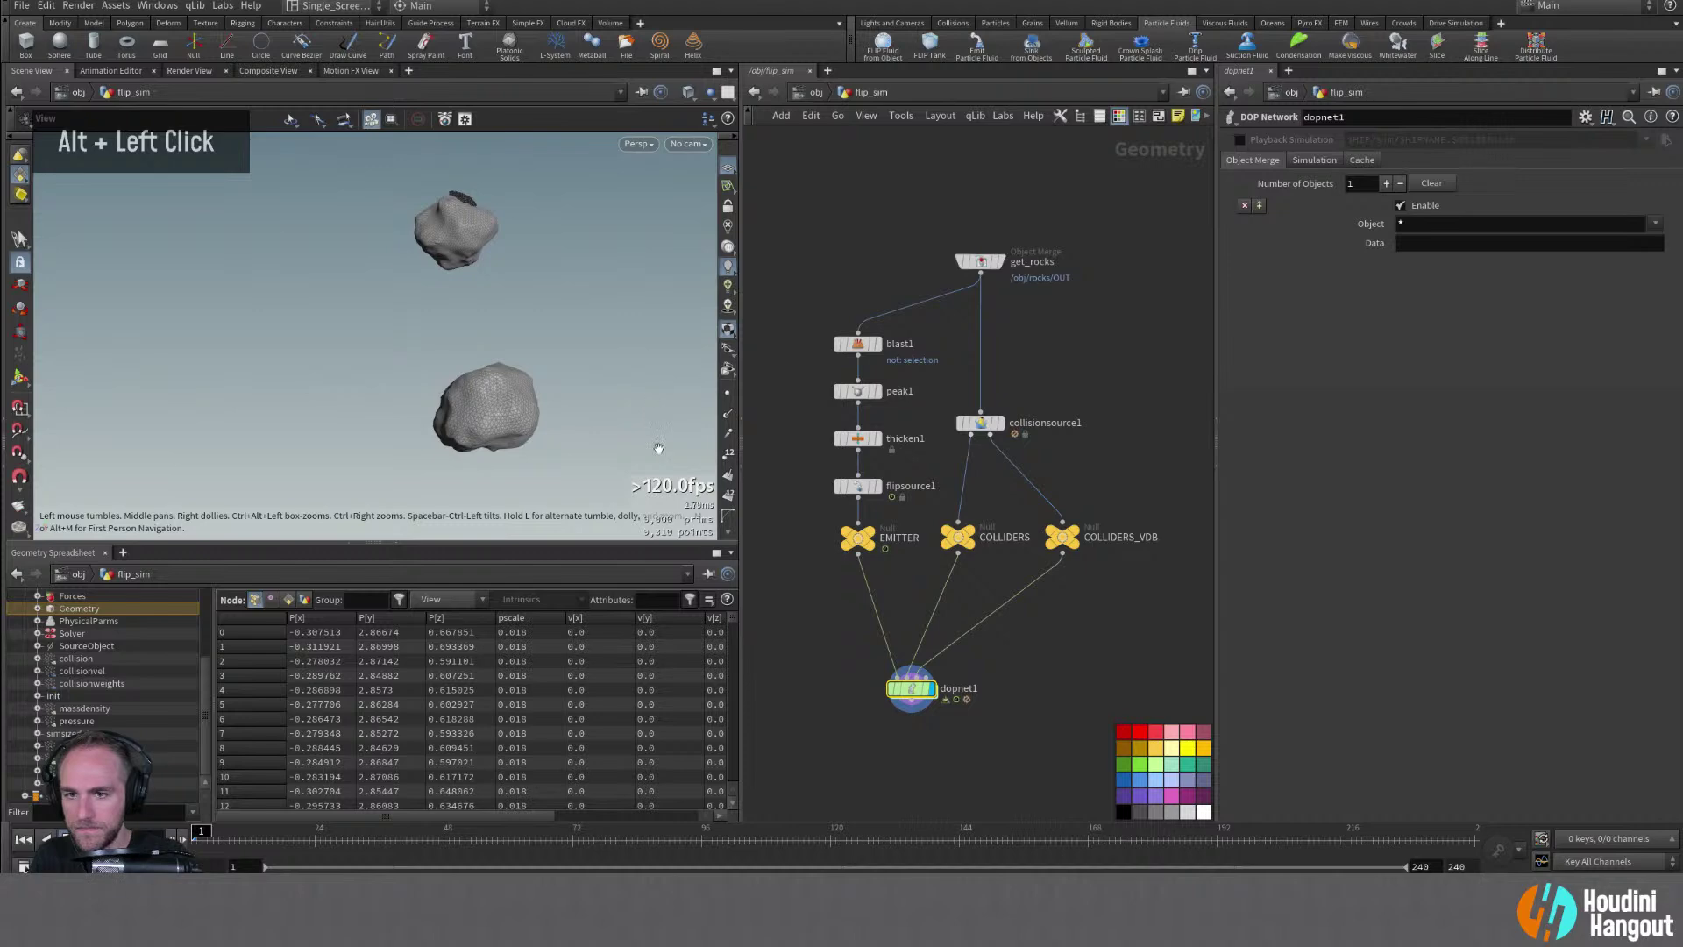
In the rocks network, reset transform2's Y translation and move the lower rock to about 0.098, 0.437, 0.299
key(u)
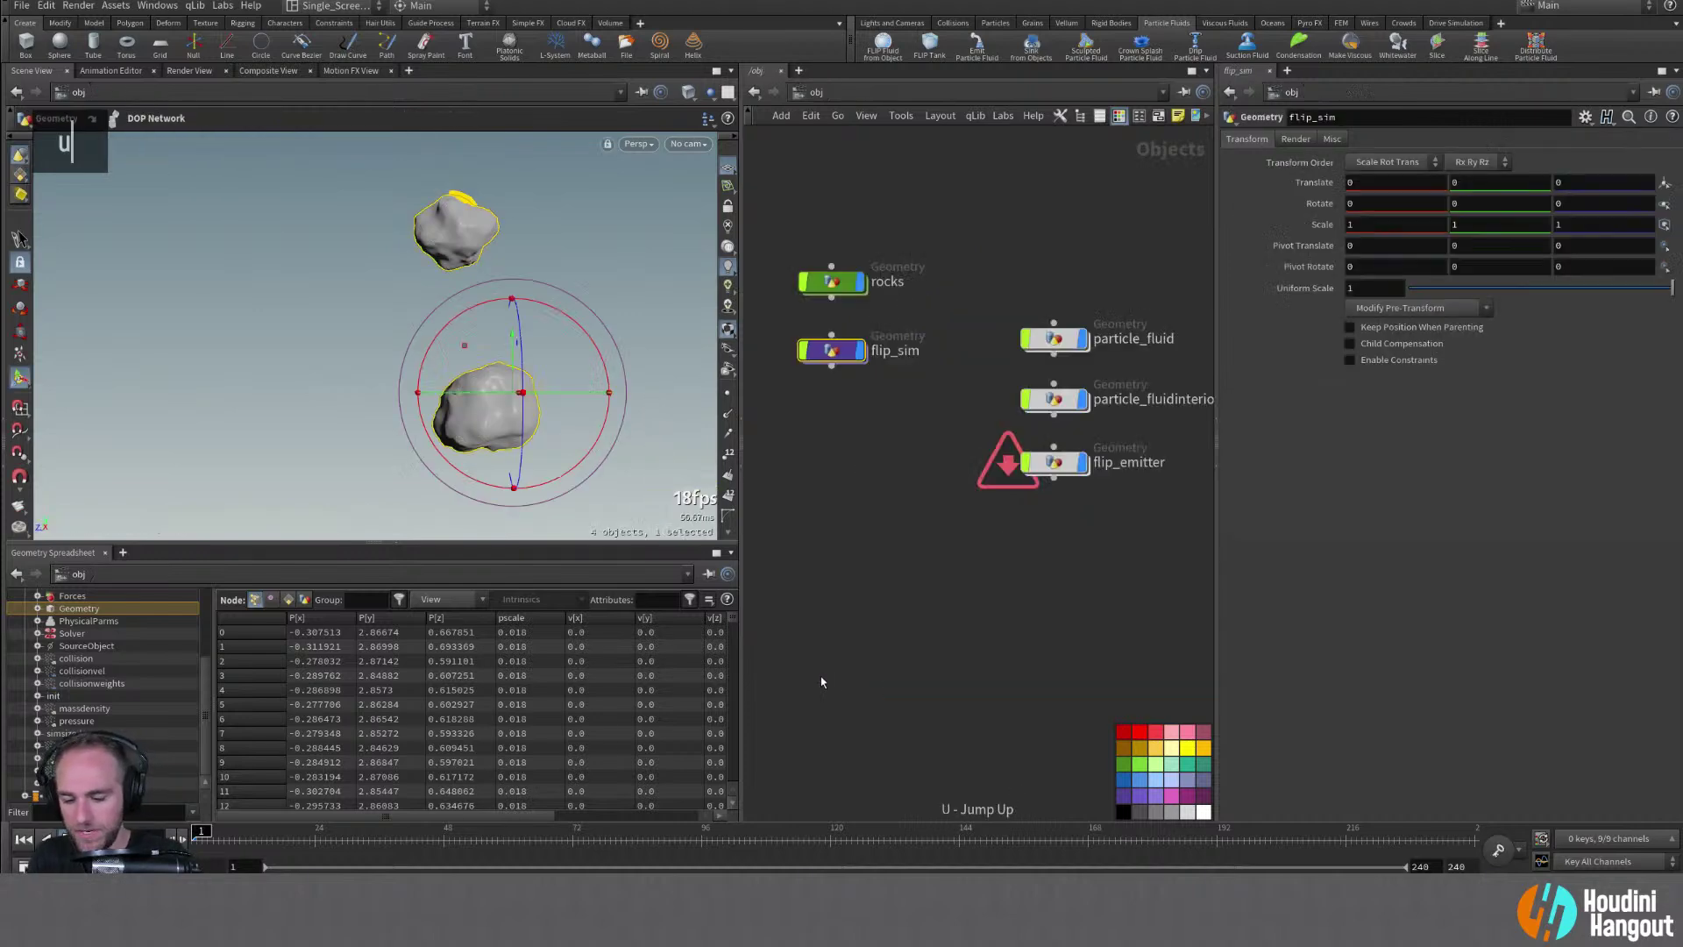
double_click(833, 351)
key(u)
double_click(842, 279)
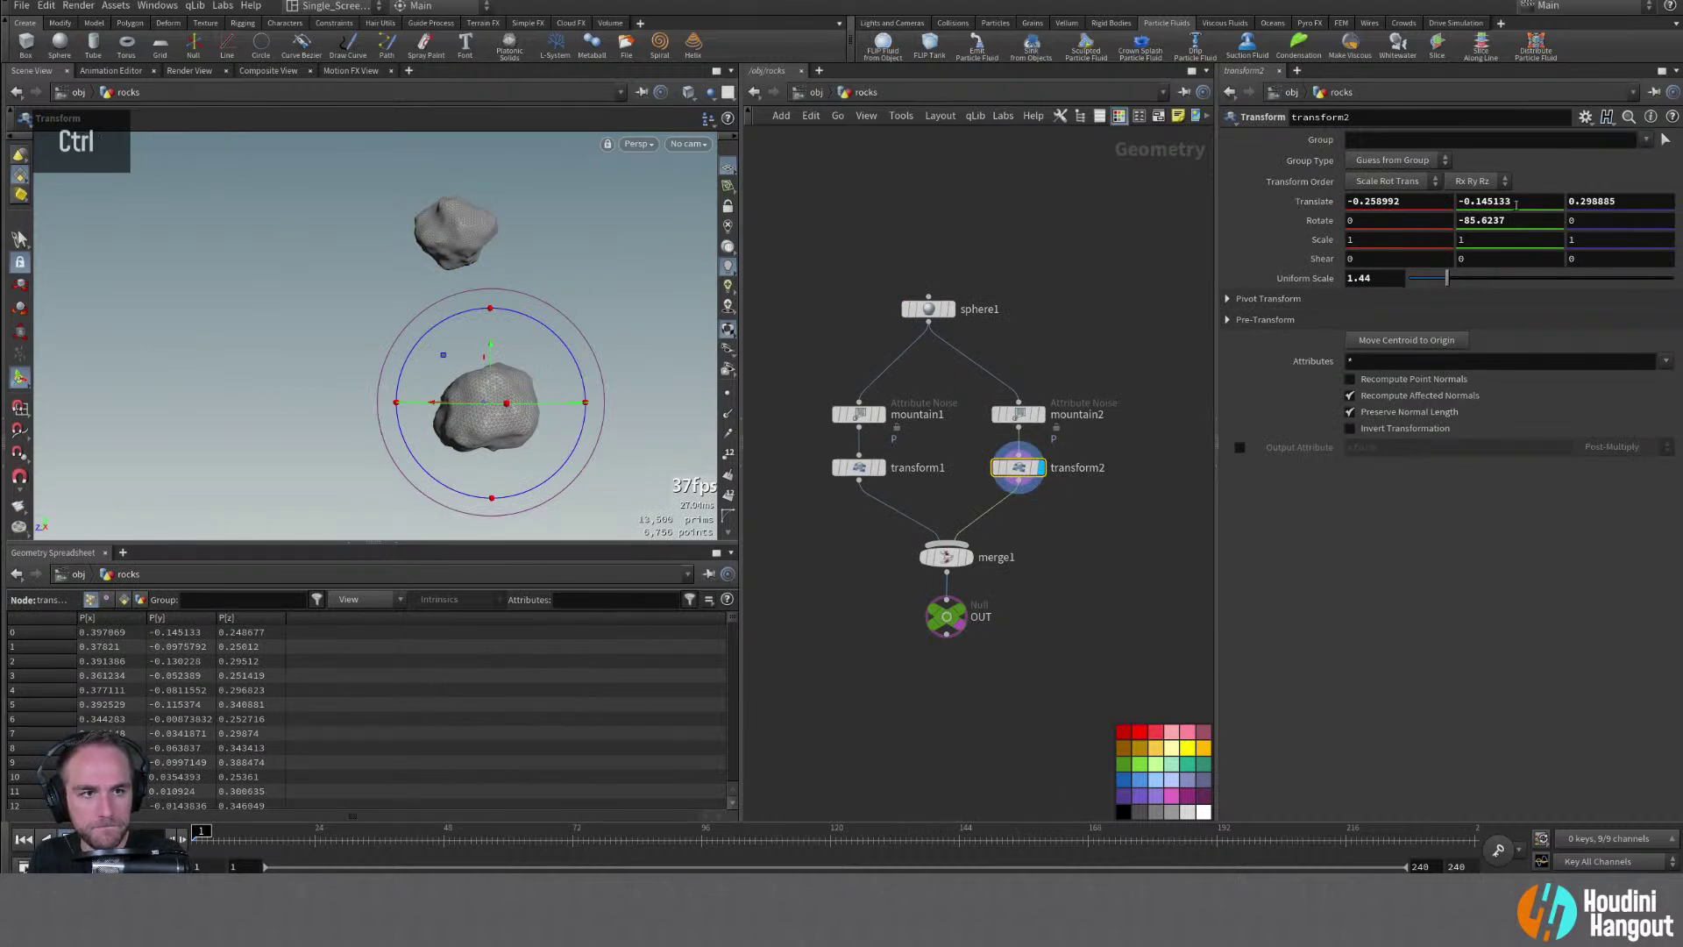
ctrl+middle_click(1515, 203)
key(ctrl)
key(ctrl)
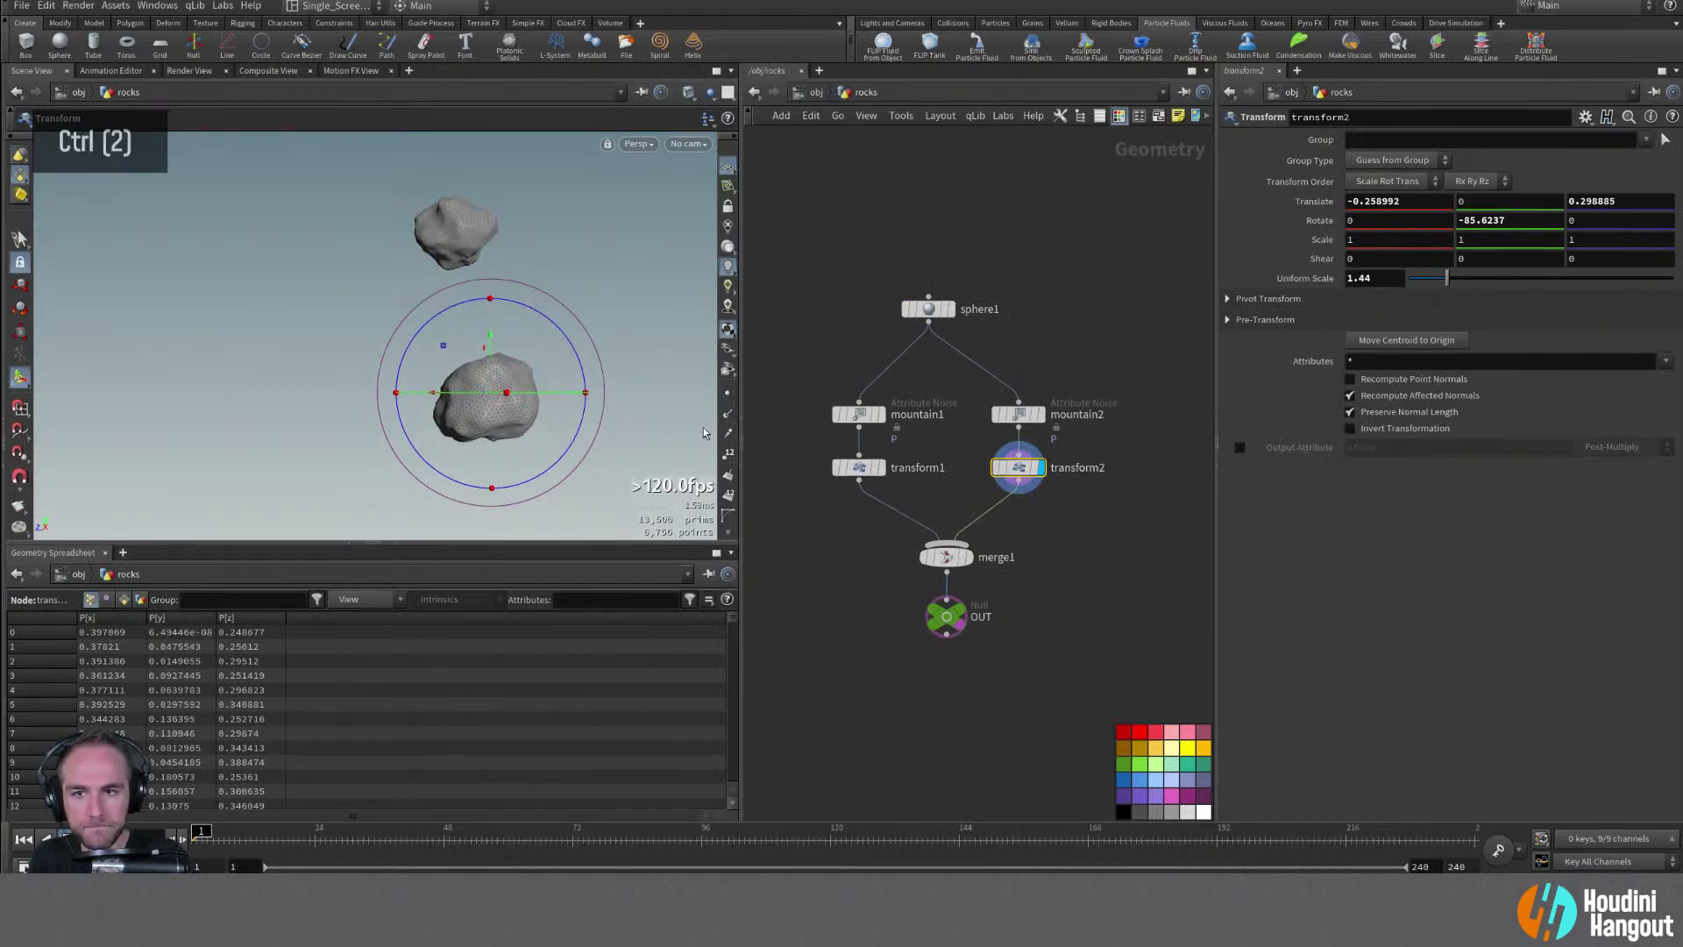
alt+drag(613, 290, 591, 314)
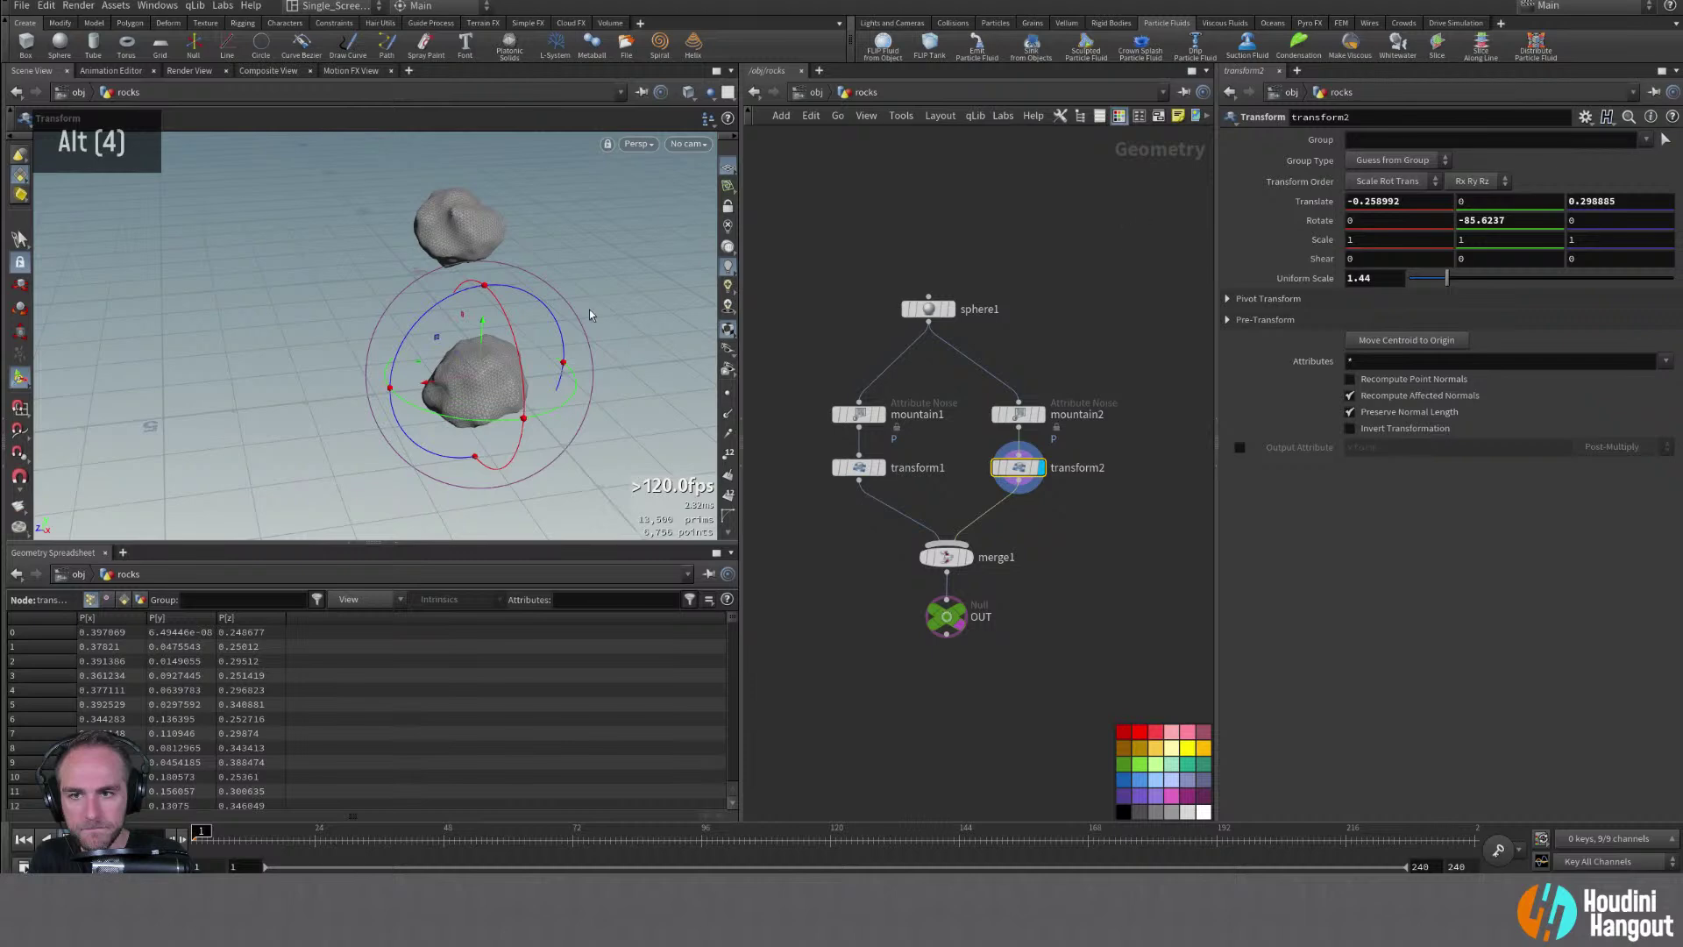
drag(484, 332, 417, 339)
key(alt)
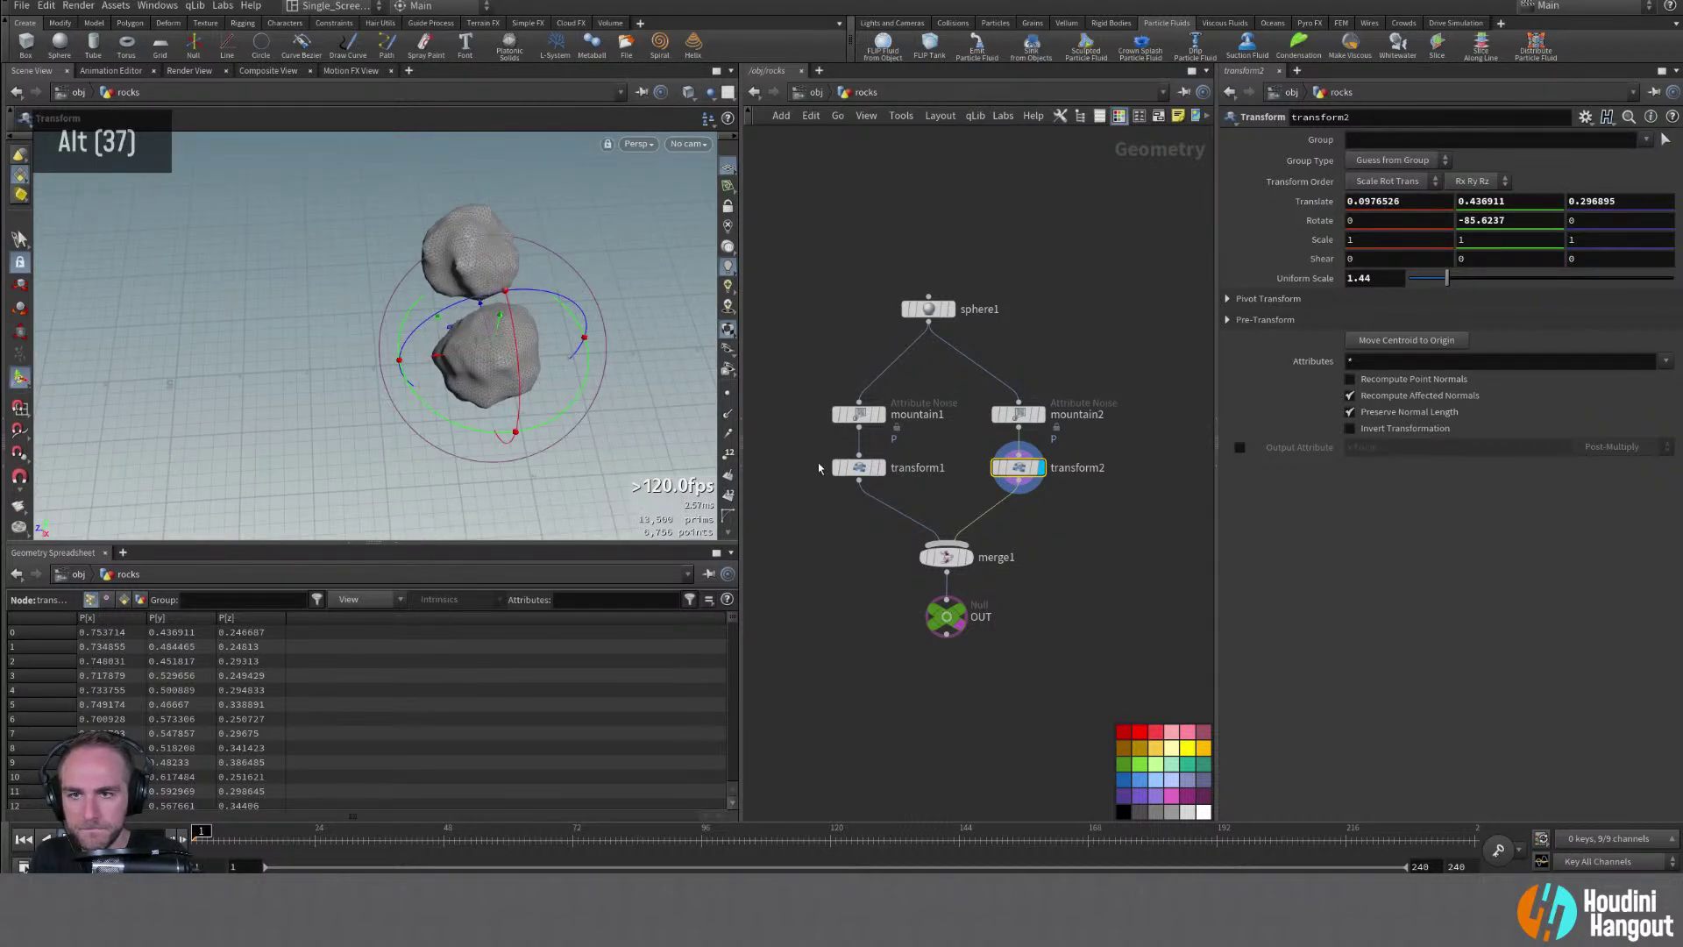
Check the rock alignment at object level and open dopnet1 inside the flip_sim network
key(u)
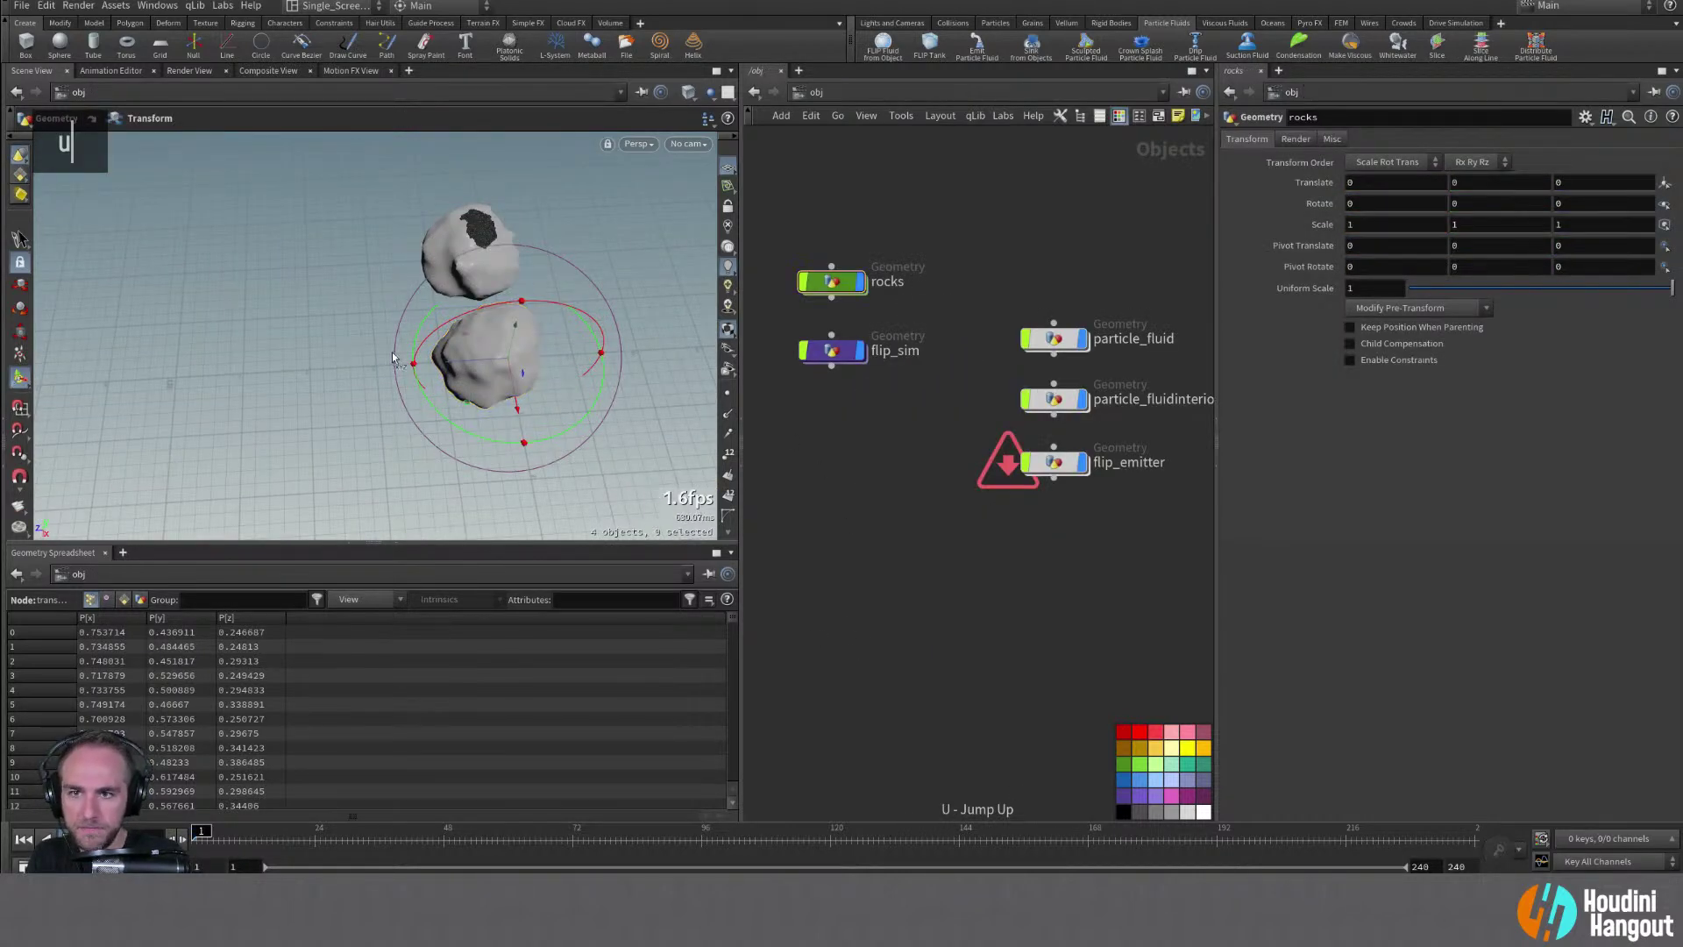
alt+drag(486, 281, 451, 274)
key(alt)
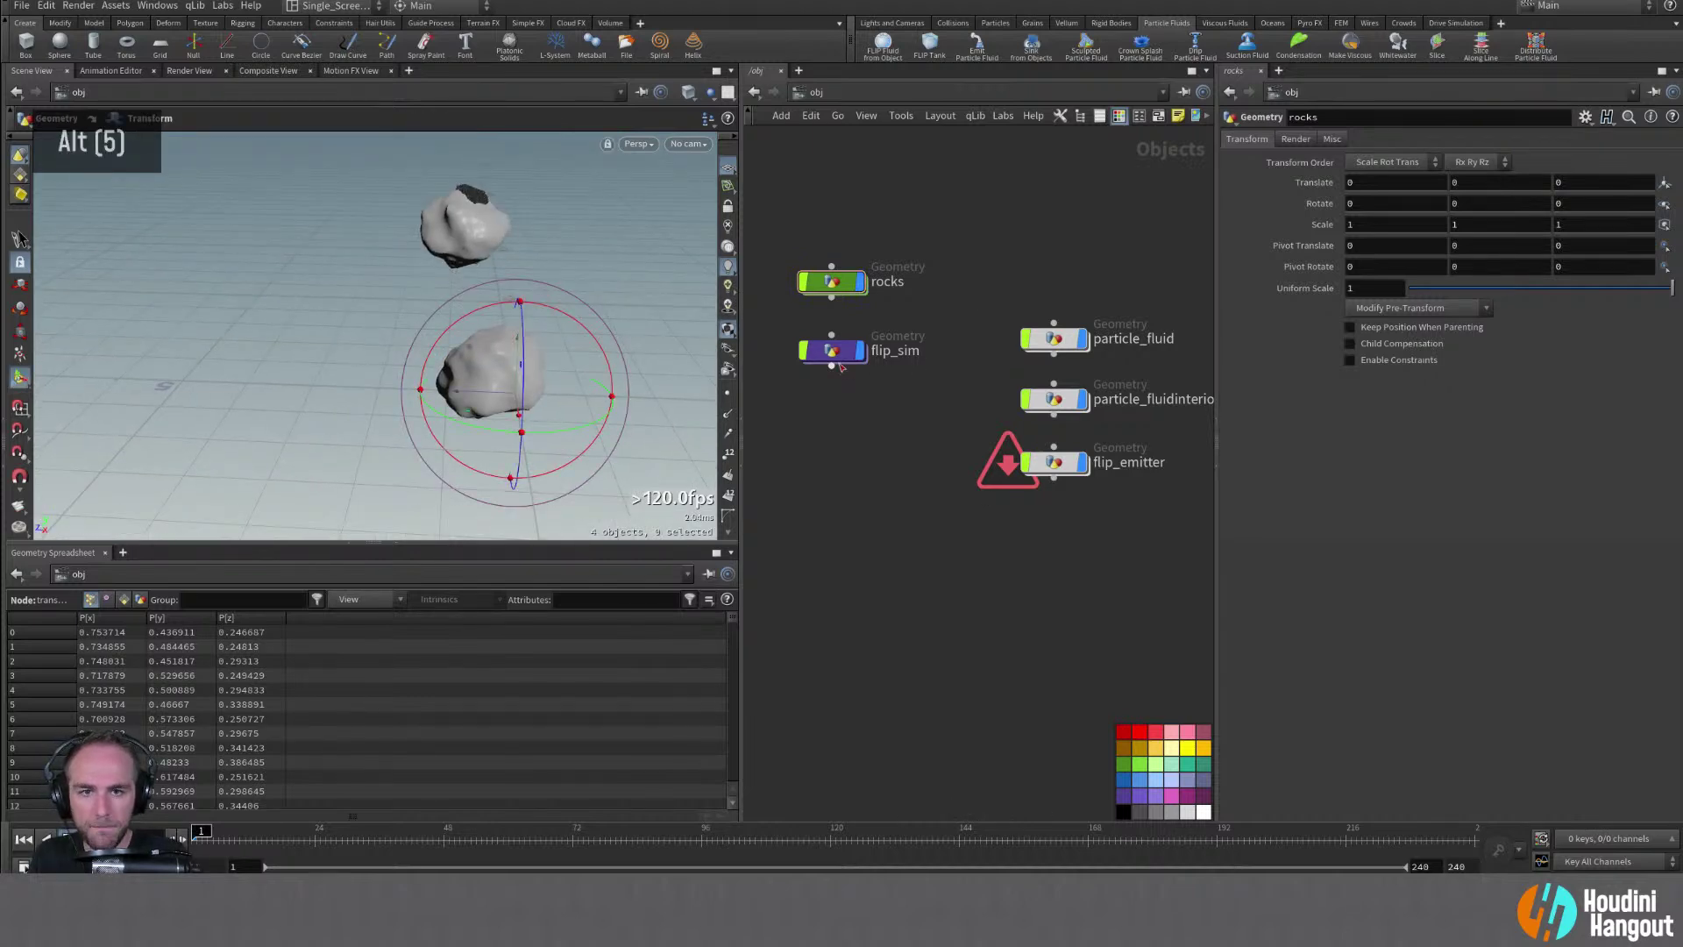
double_click(831, 351)
drag(912, 688, 922, 656)
double_click(922, 659)
double_click(923, 659)
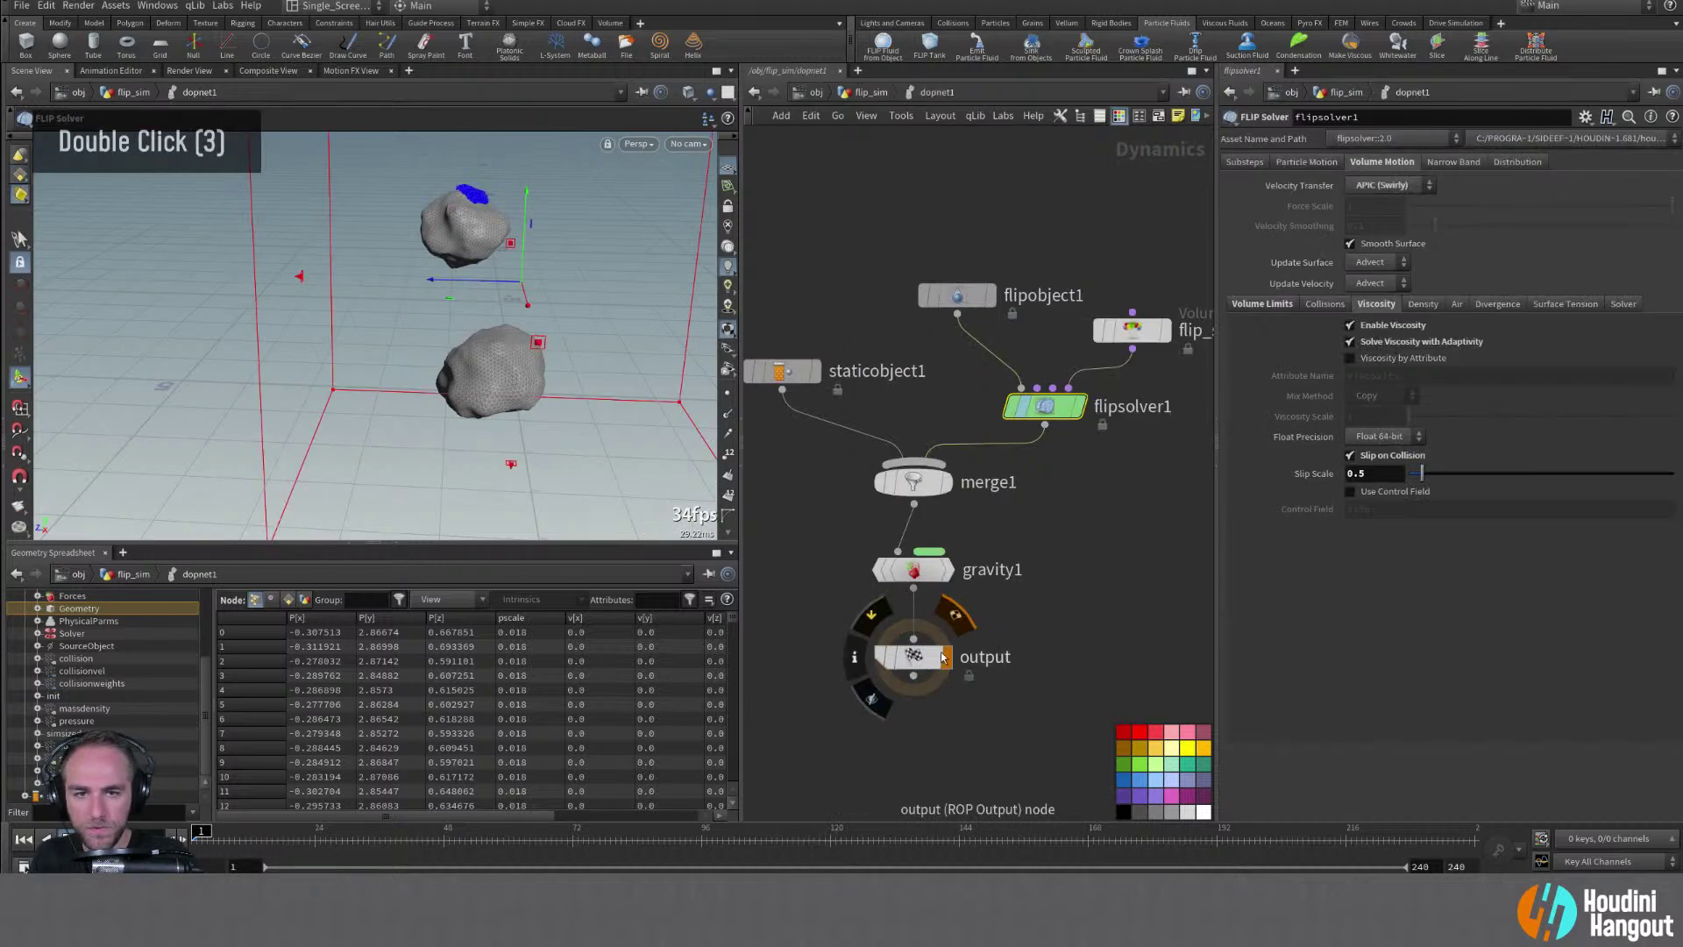
Add a Ground Plane node to the DOP network, placing it near staticobject1
alt+middle_drag(943, 657, 1068, 705)
key(Tab)
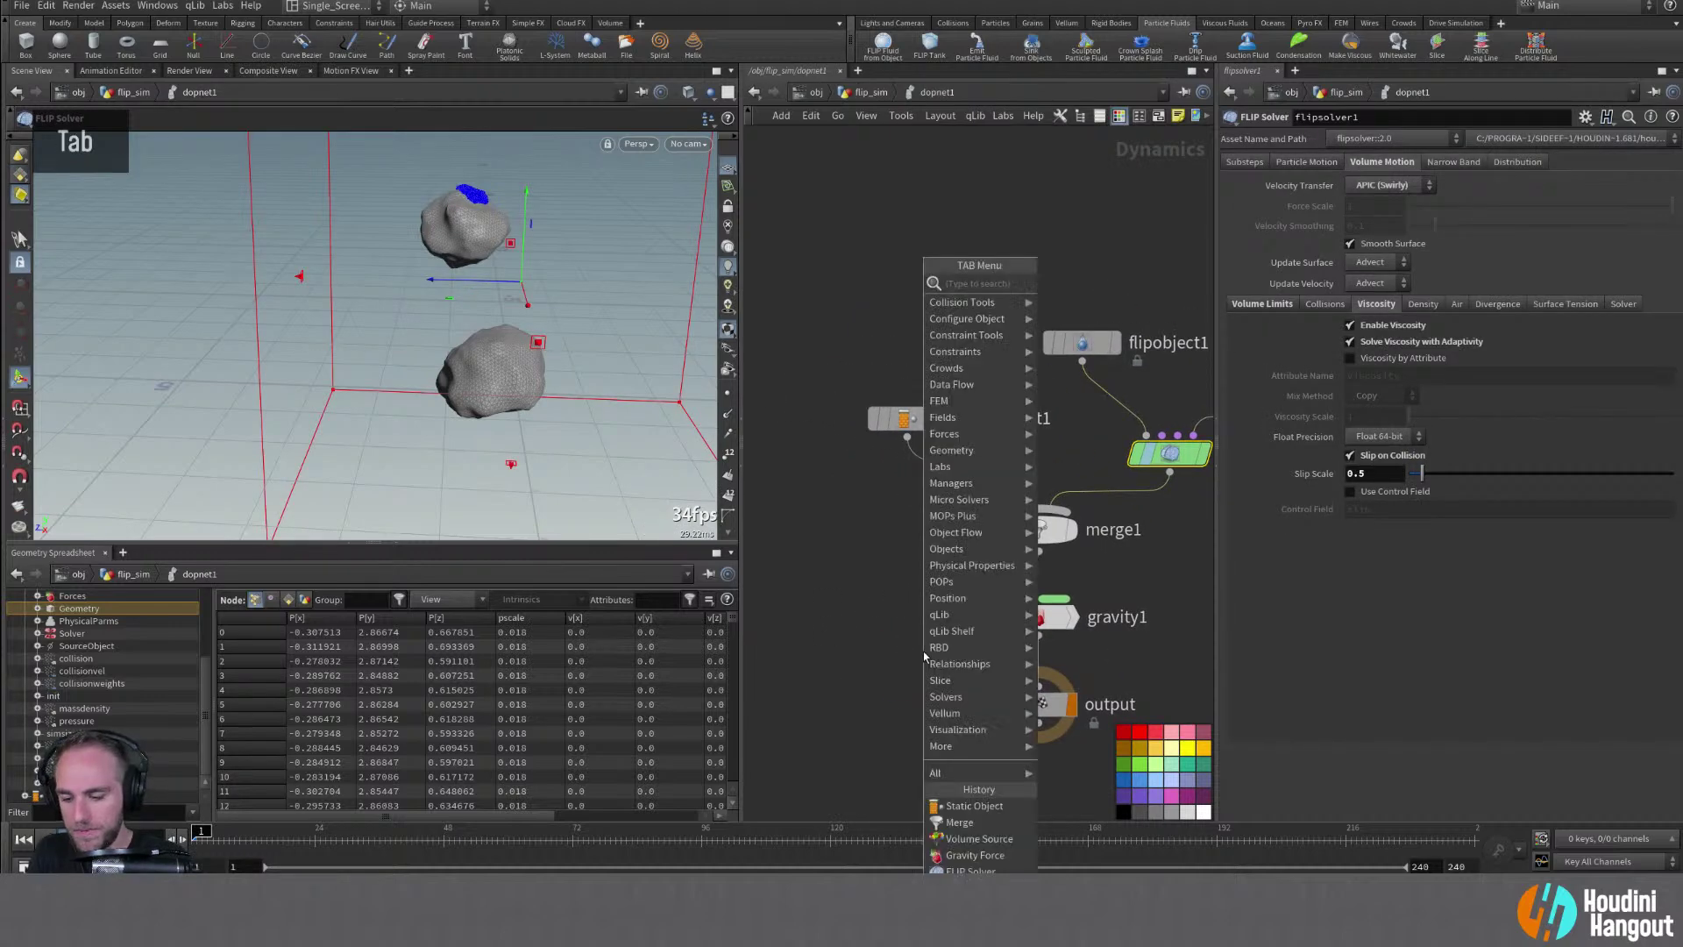
text(ground)
key(Return)
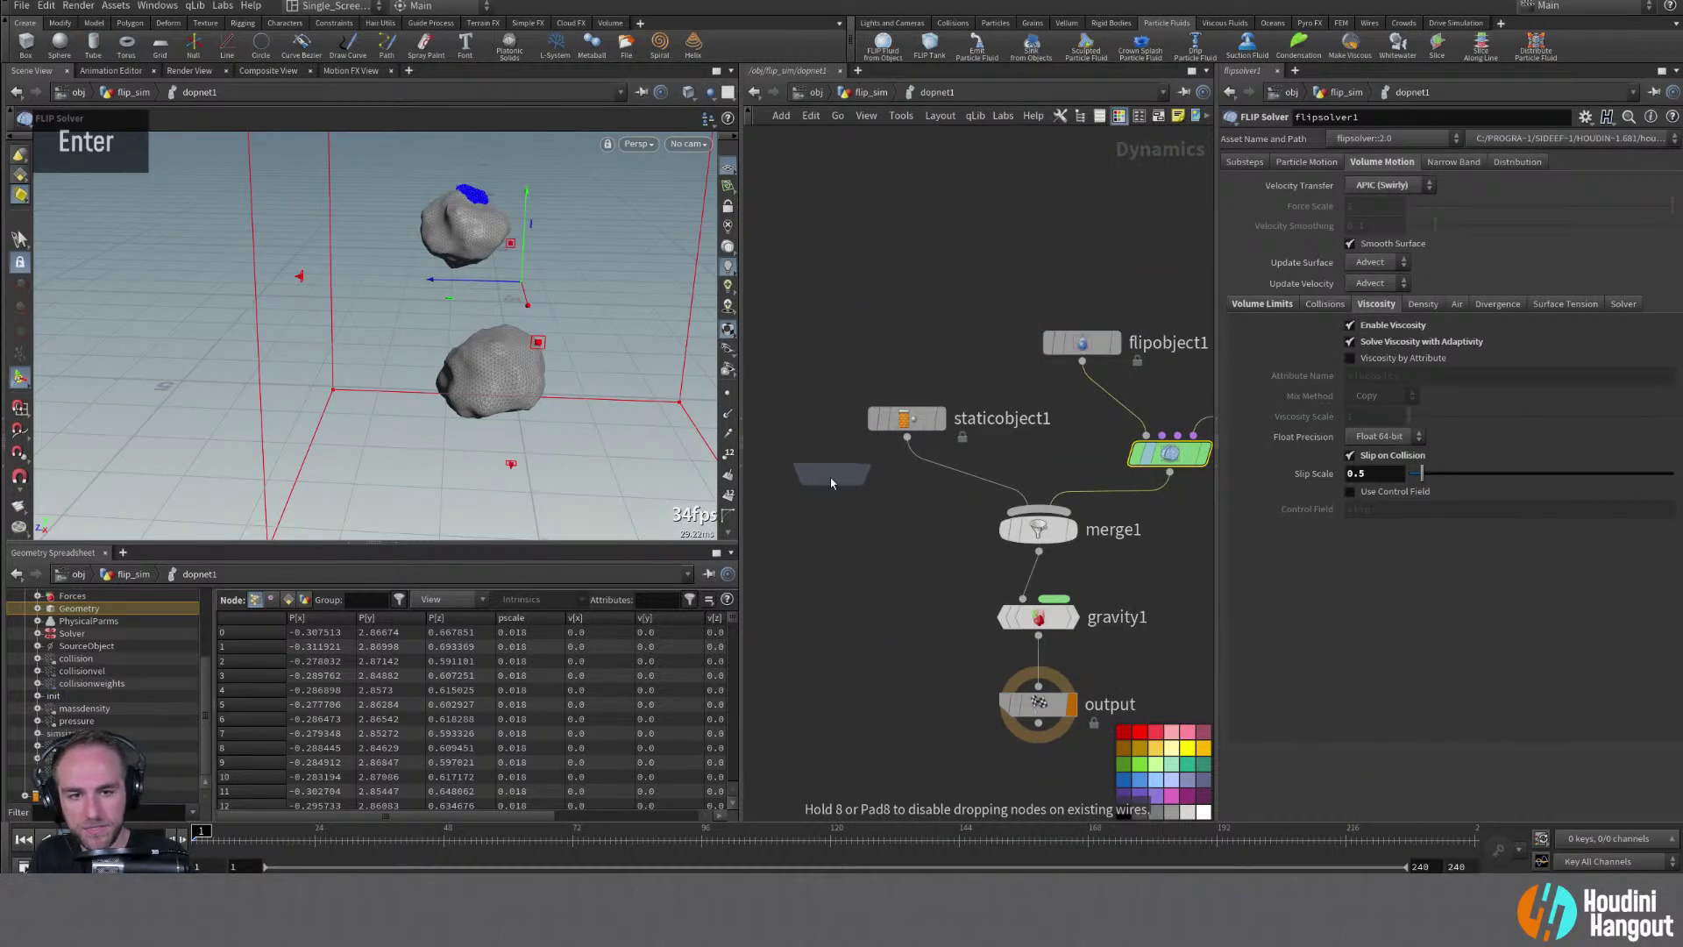
click(831, 482)
drag(798, 495, 768, 349)
middle_drag(864, 509, 933, 570)
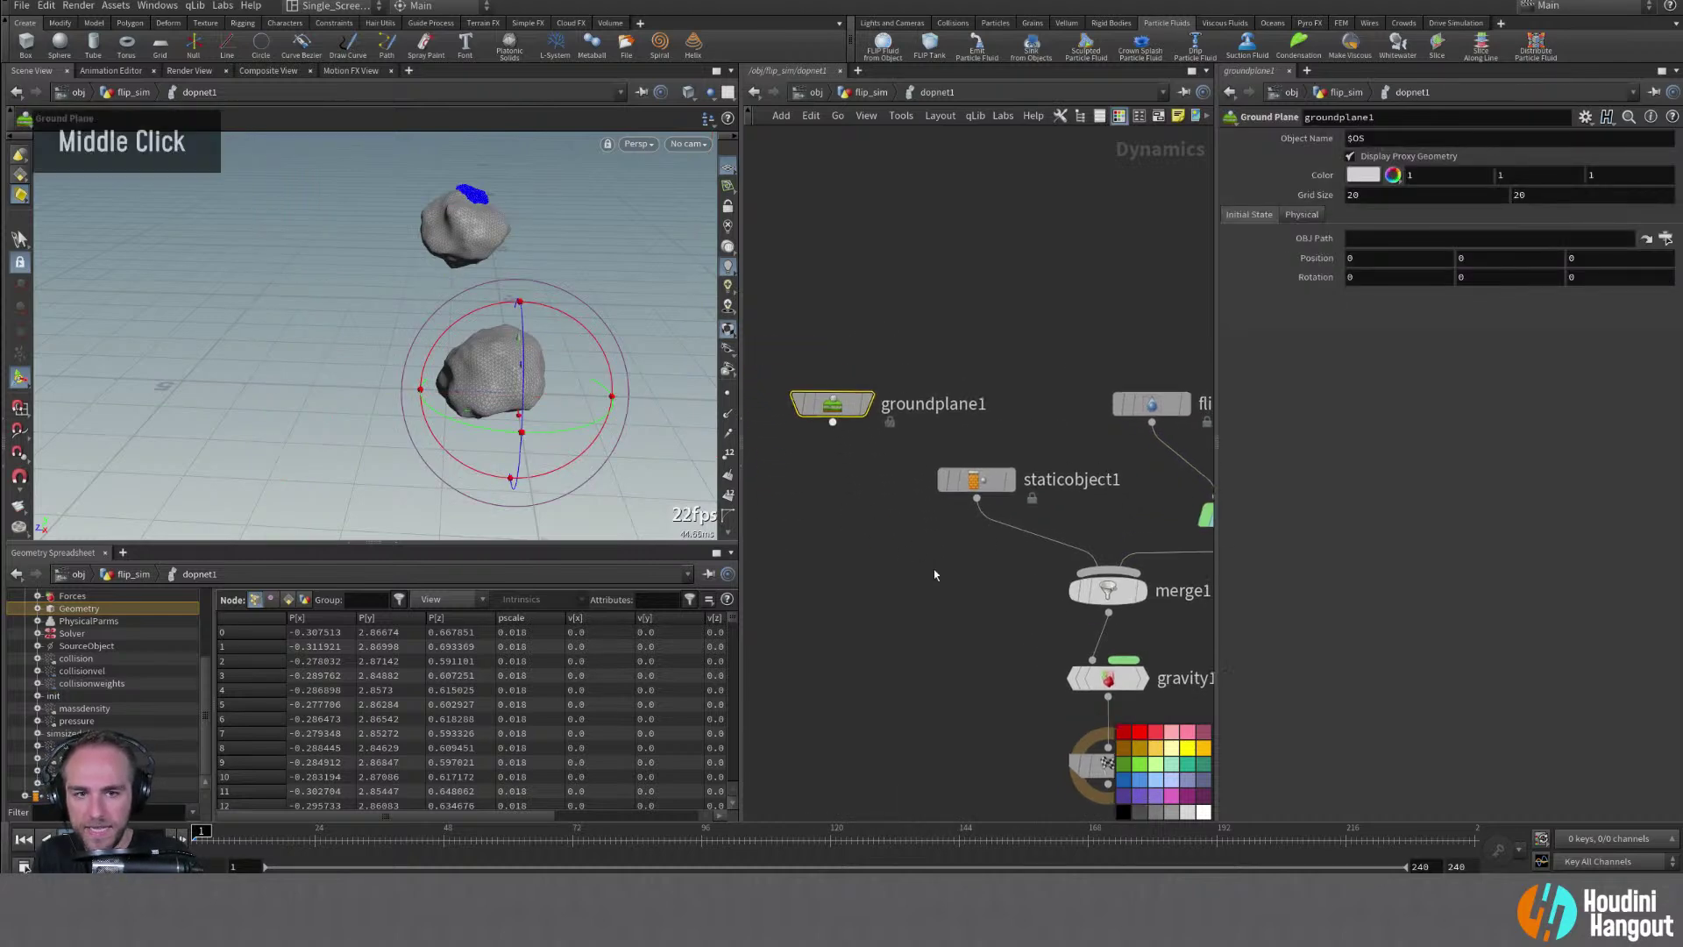
Connect groundplane1 to merge1 and move the node beside staticobject1
click(833, 422)
click(1108, 570)
double_click(1107, 590)
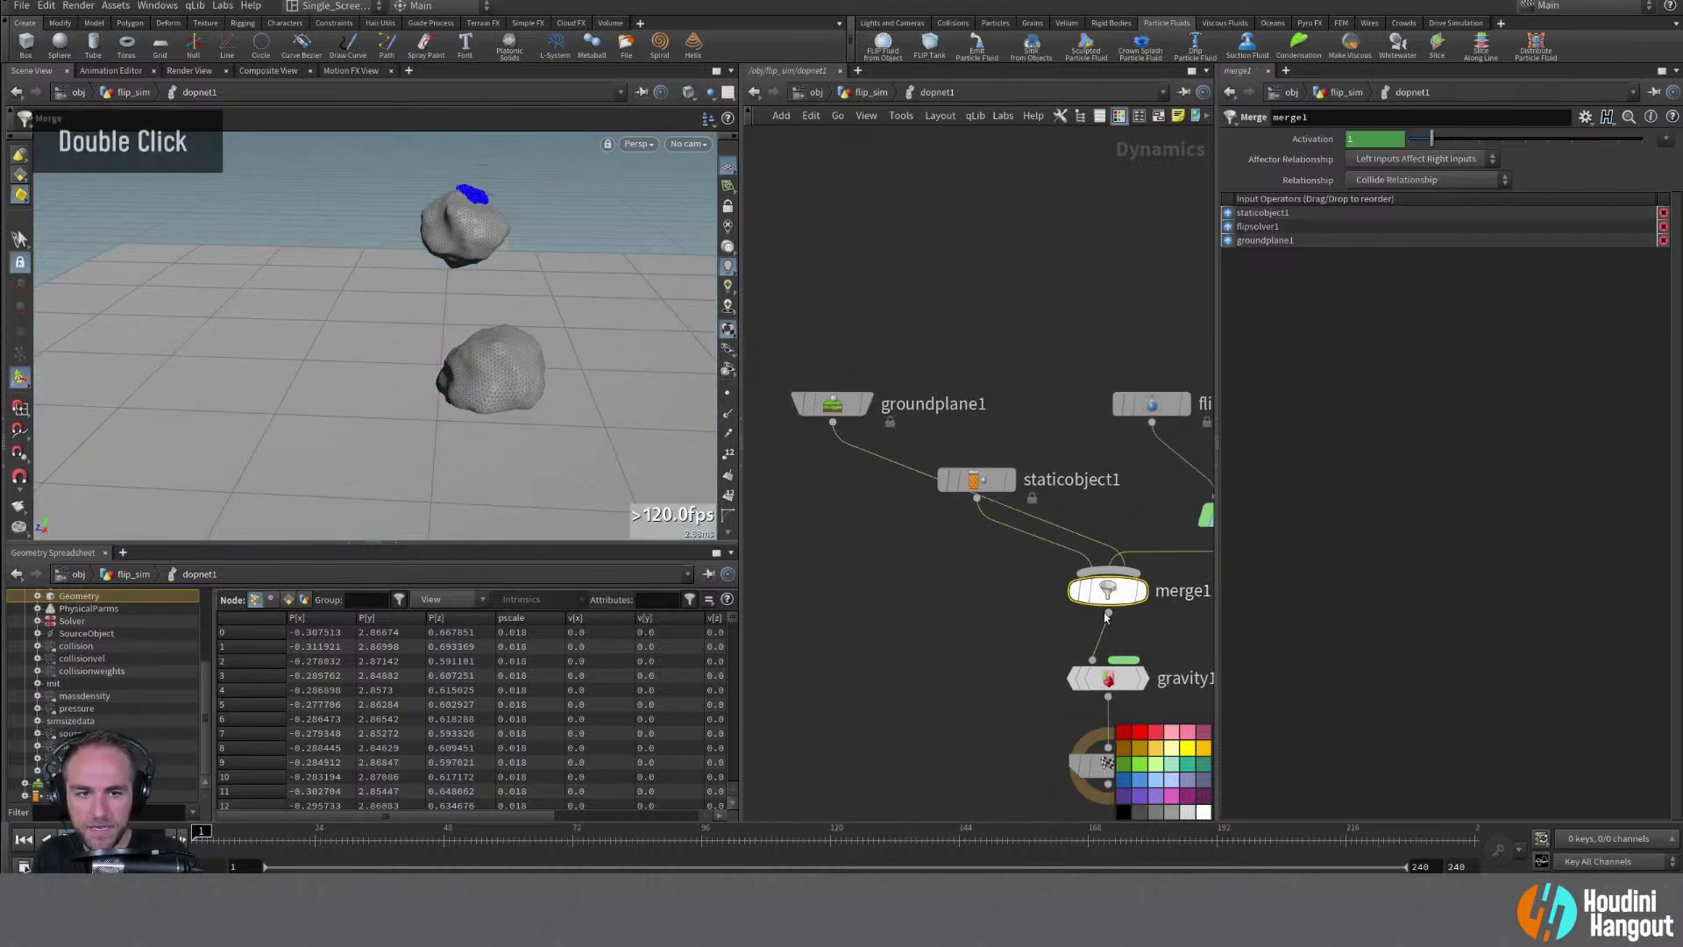
drag(833, 423, 821, 499)
key(Escape)
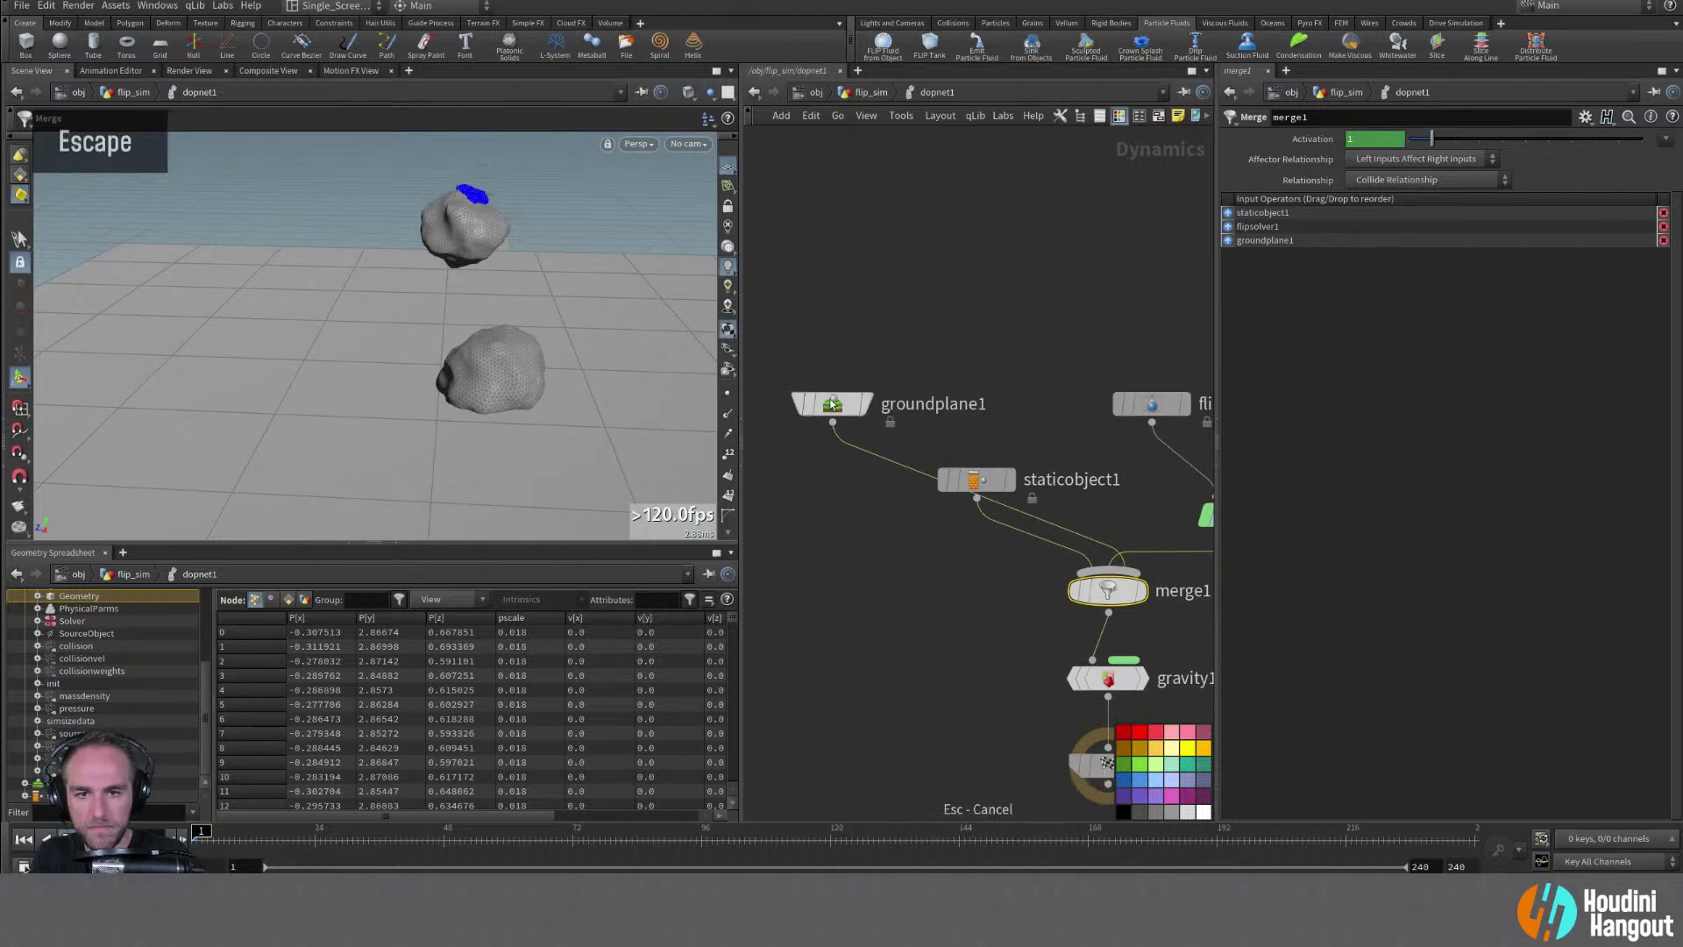
drag(831, 419, 811, 495)
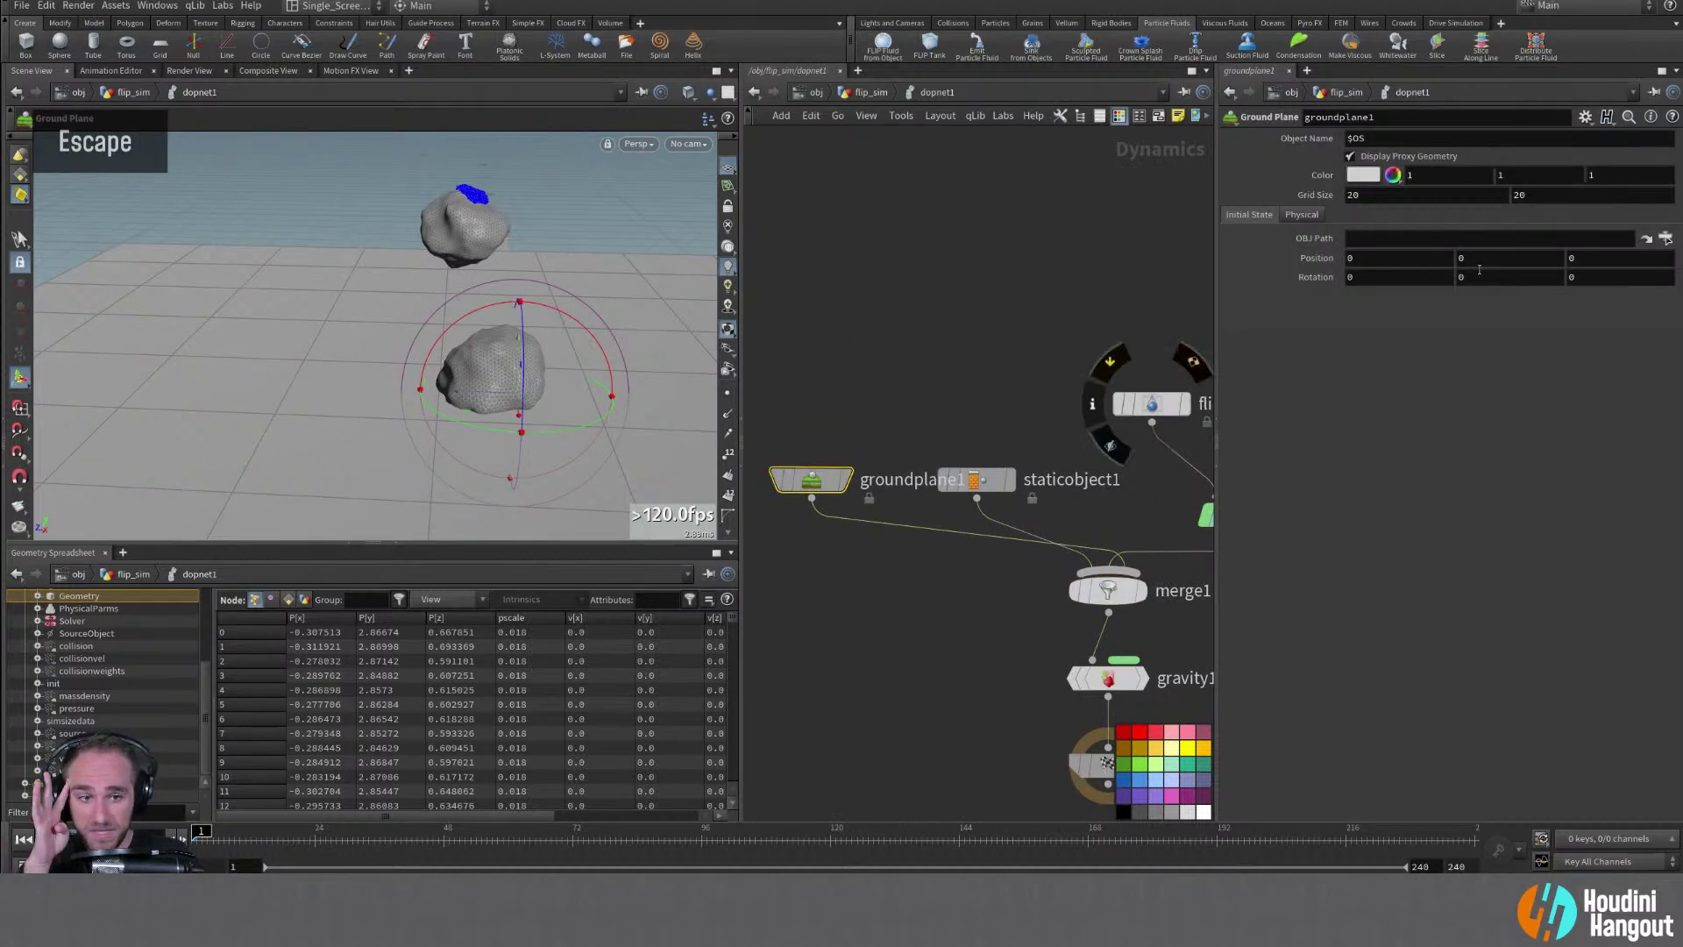
Make groundplane1 the first input operator of merge1 and tidy the spacing of the nodes above it
click(1110, 593)
drag(1253, 240, 1255, 209)
right_drag(1109, 590, 1007, 695)
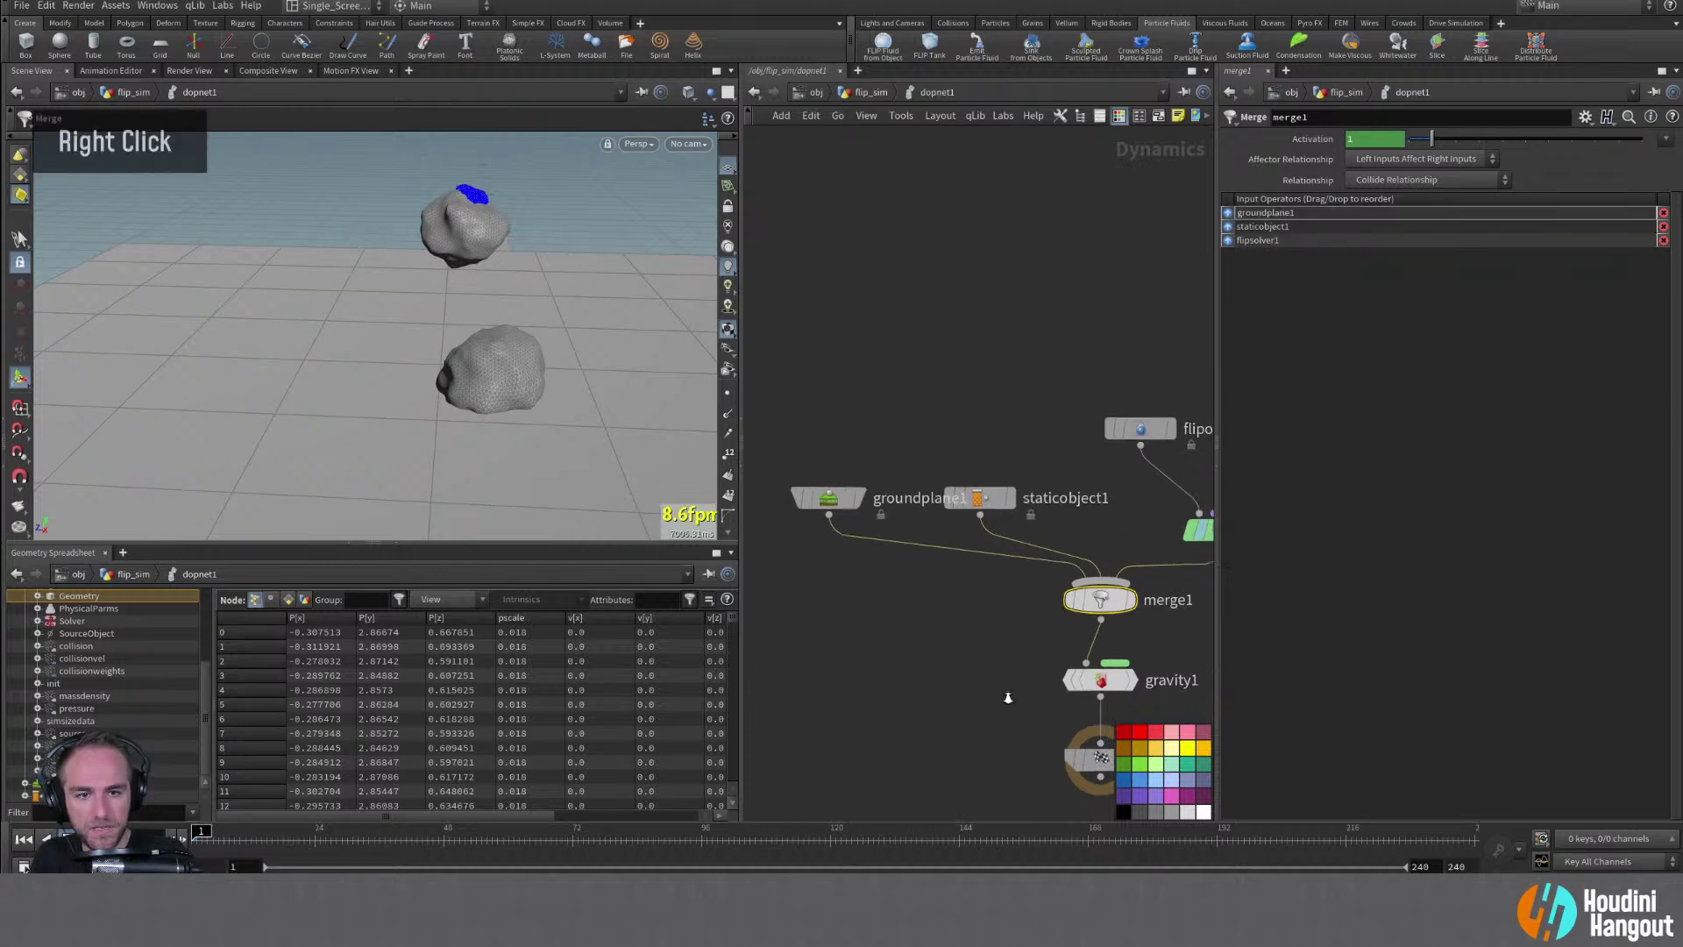
middle_drag(1007, 695, 943, 662)
right_drag(943, 662, 948, 600)
drag(956, 566, 991, 617)
double_click(990, 611)
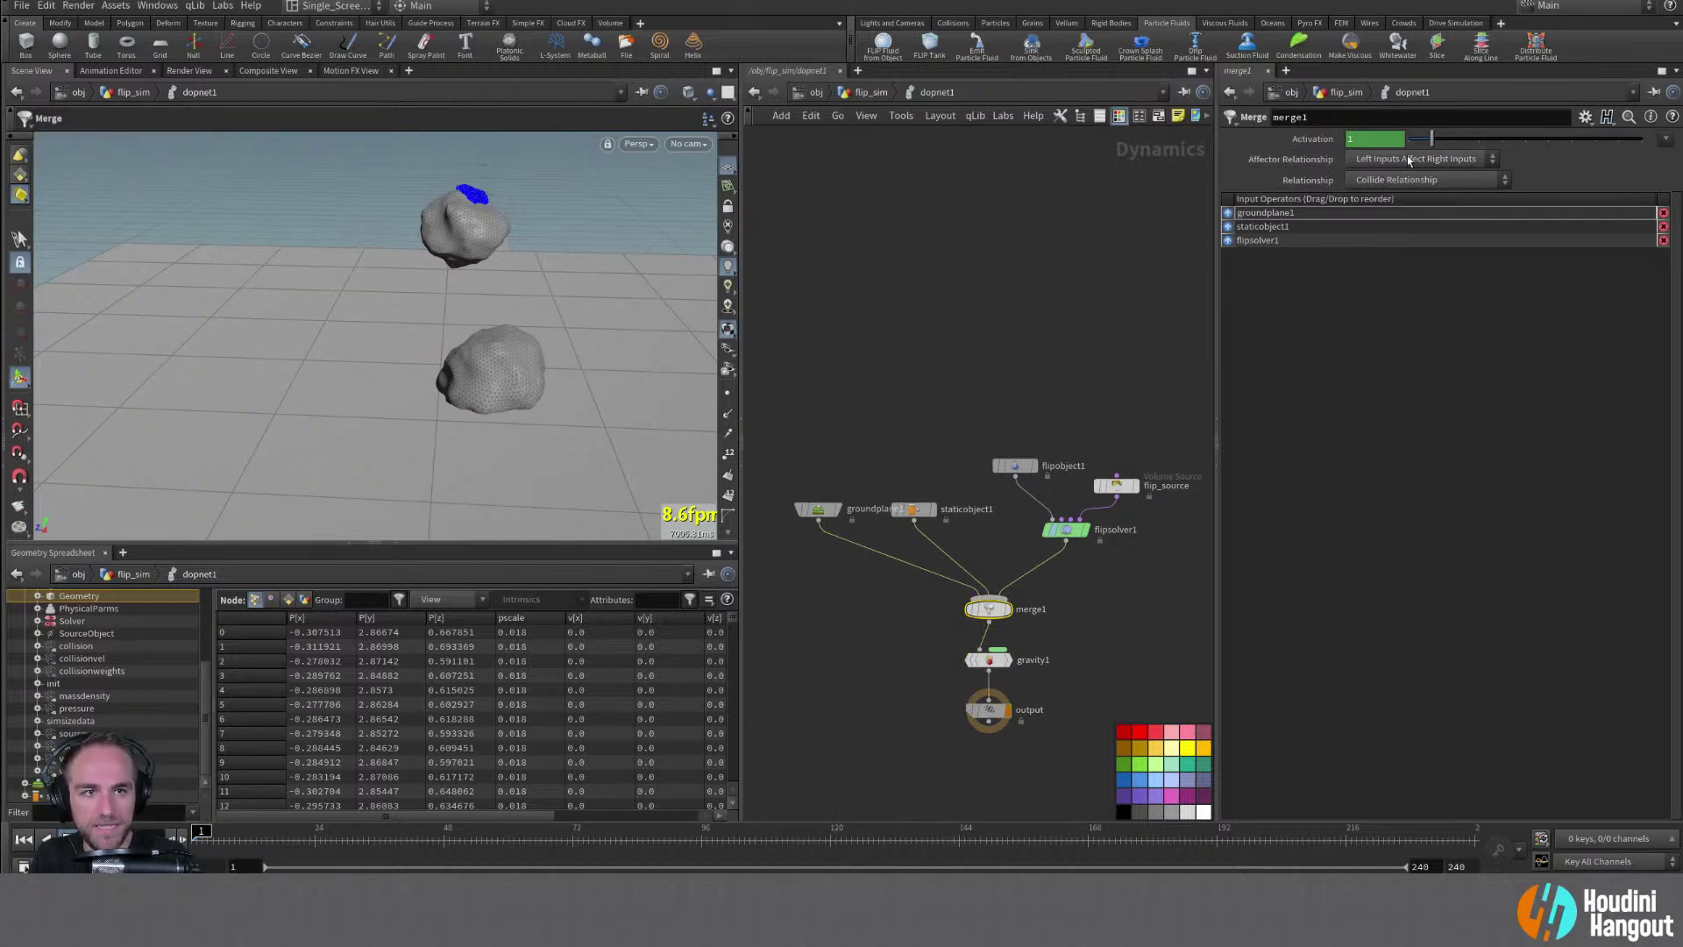
drag(911, 510, 927, 510)
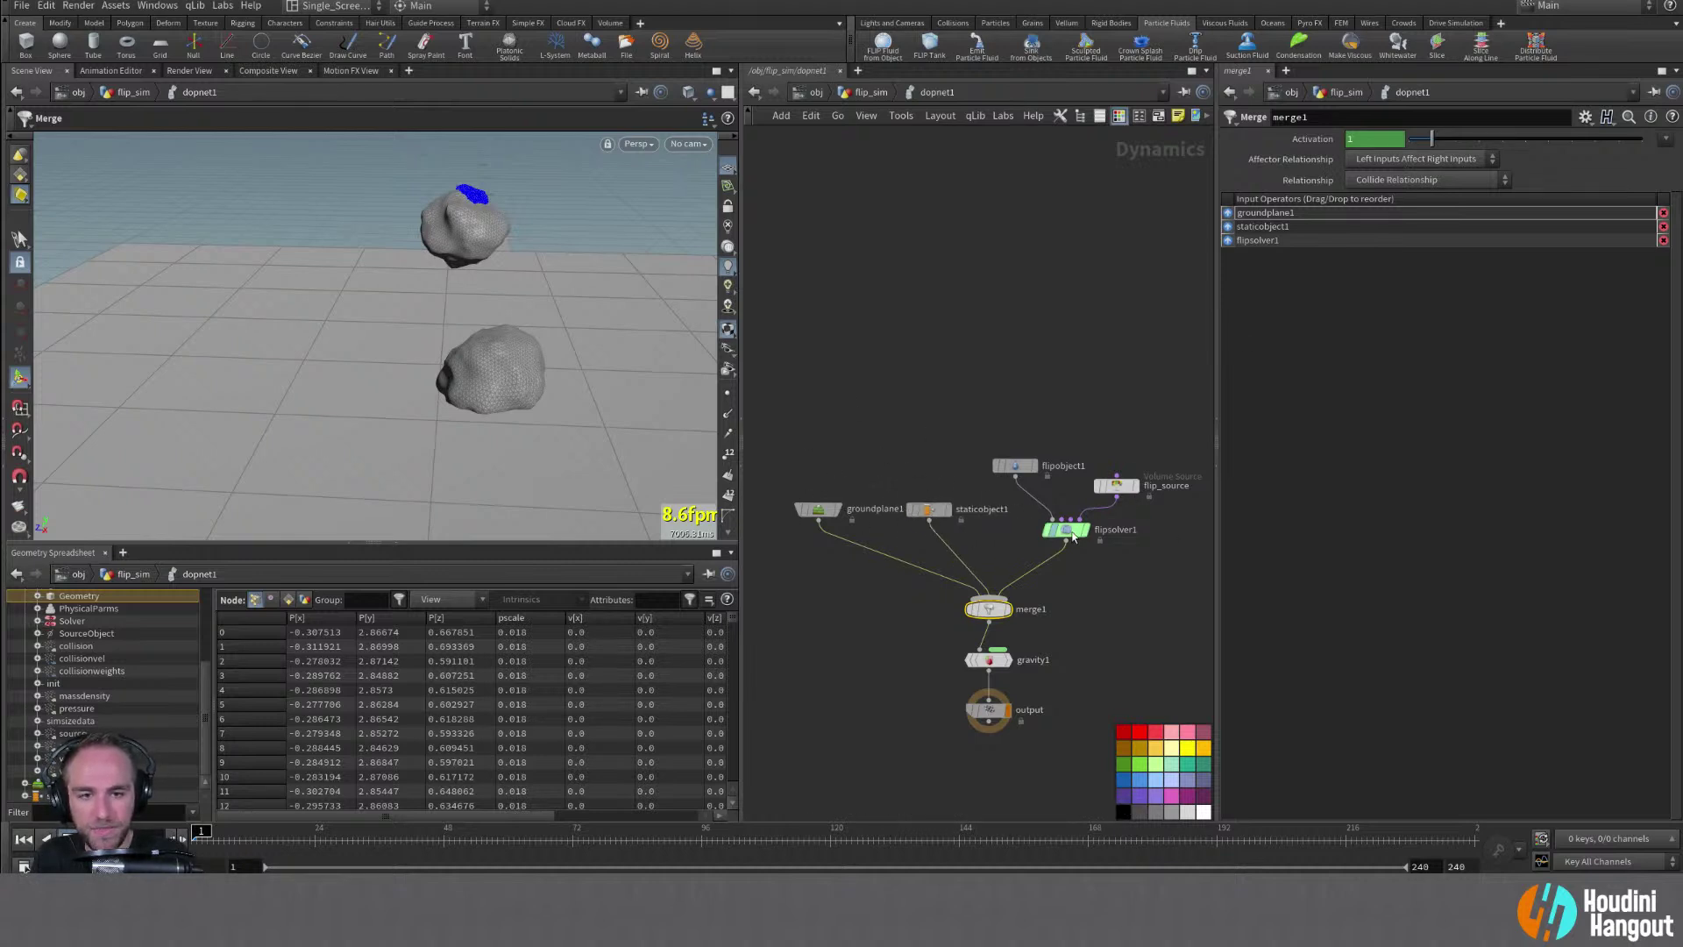
Review merge1's Affector Relationship options, keeping Left Inputs Affect Right Inputs
click(1414, 158)
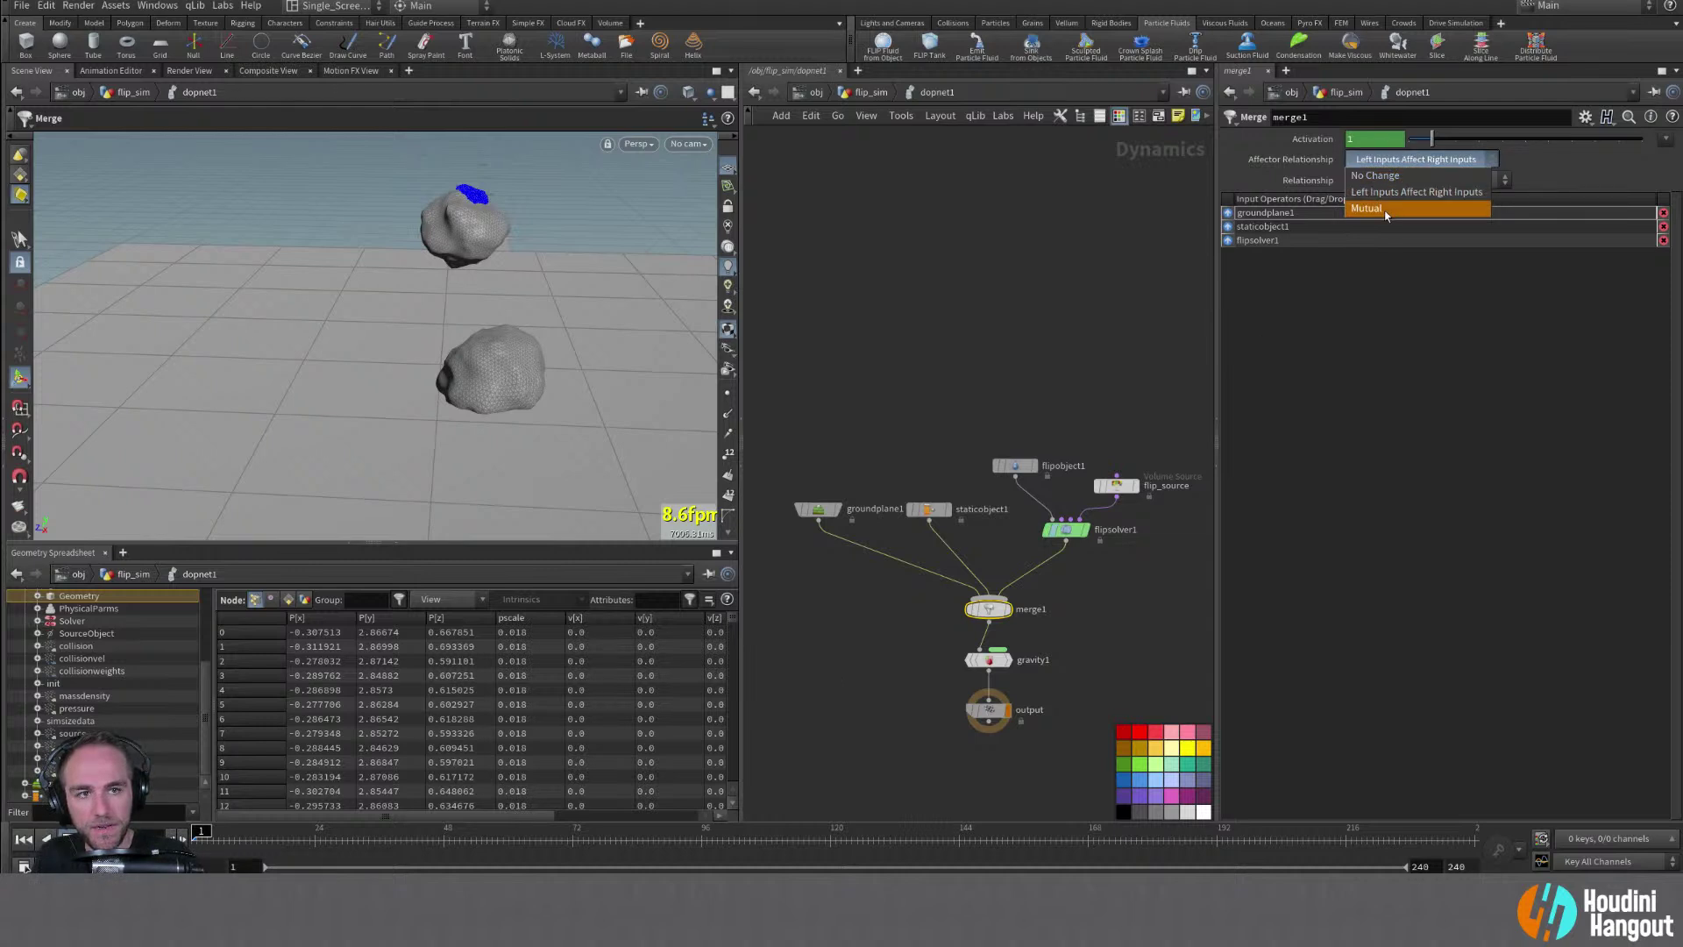
click(940, 389)
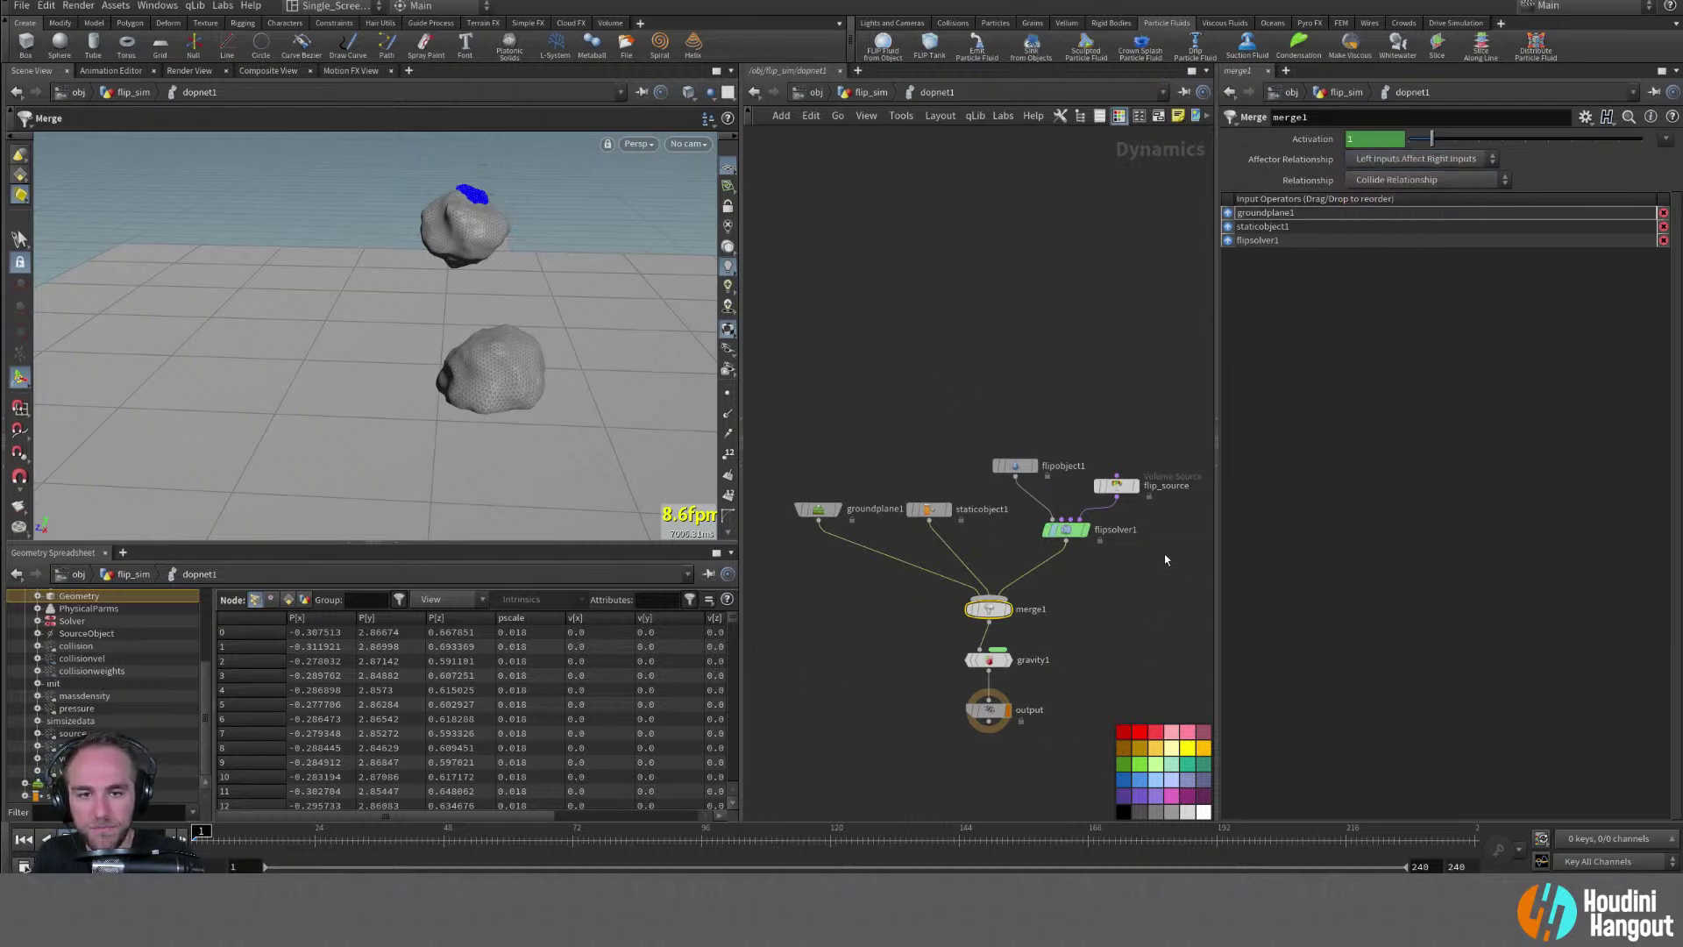
Show the Geometry data of flipobject1 in the geometry spreadsheet
alt+right_drag(439, 334, 477, 346)
alt+drag(478, 346, 539, 390)
alt+drag(608, 342, 499, 361)
mouse_move(499, 360)
alt+right_down()
mouse_move(473, 368)
mouse_move(500, 356)
alt+right_up()
alt+drag(500, 357, 543, 363)
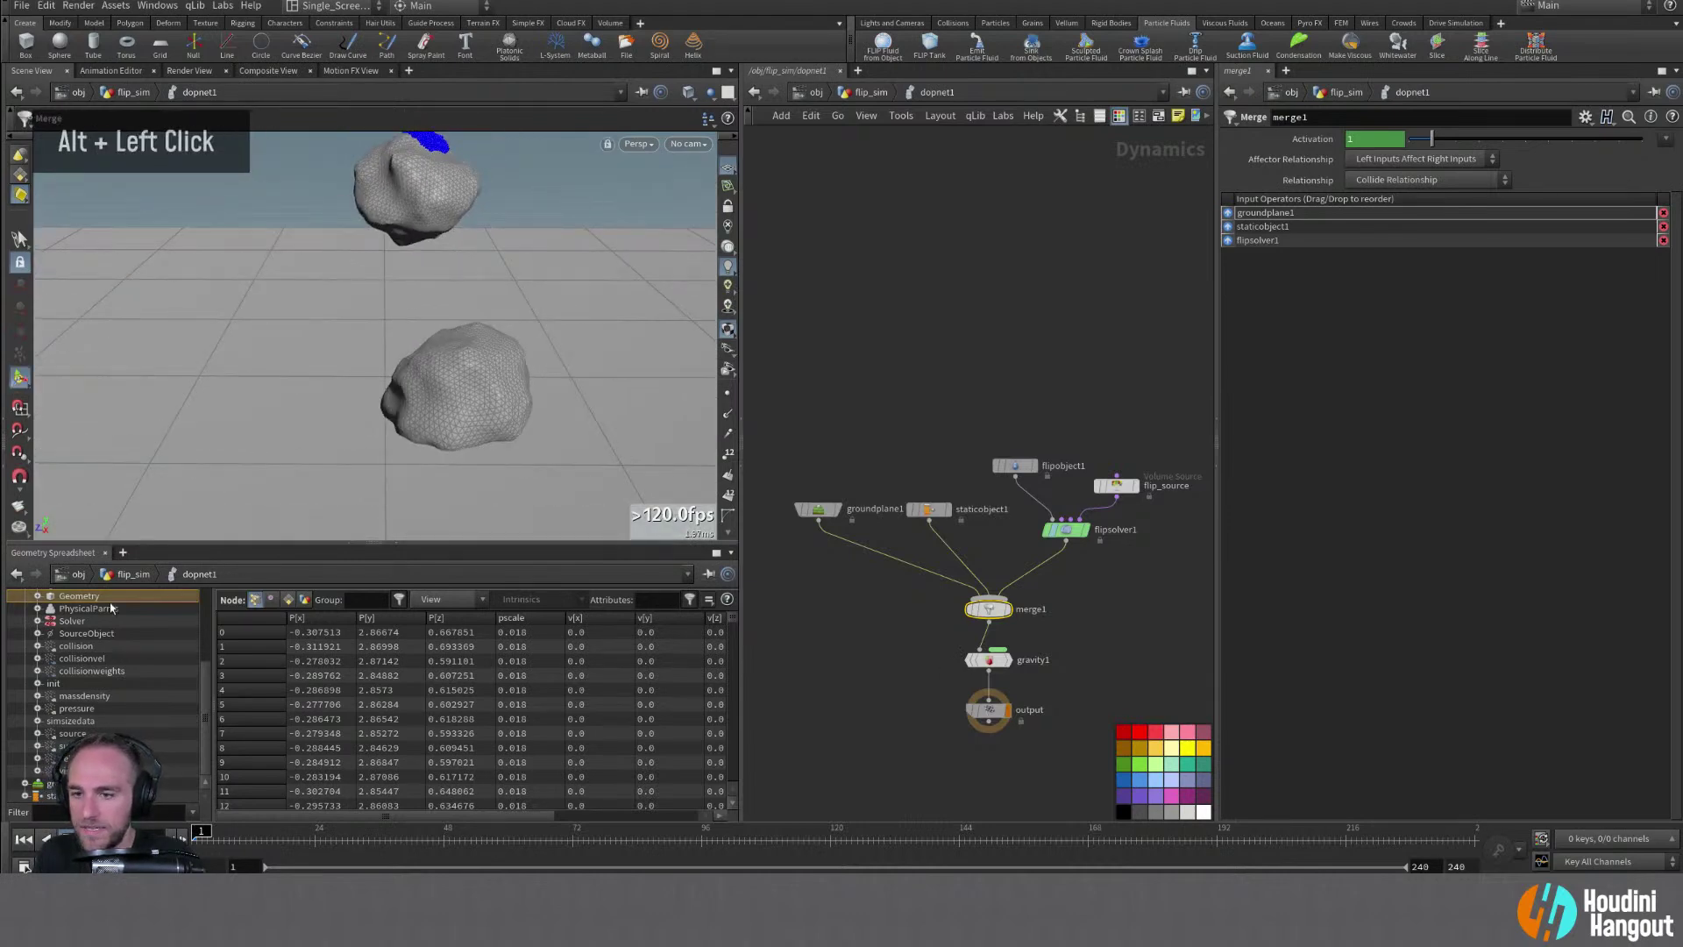
scroll(85, 623, up, 10)
click(77, 631)
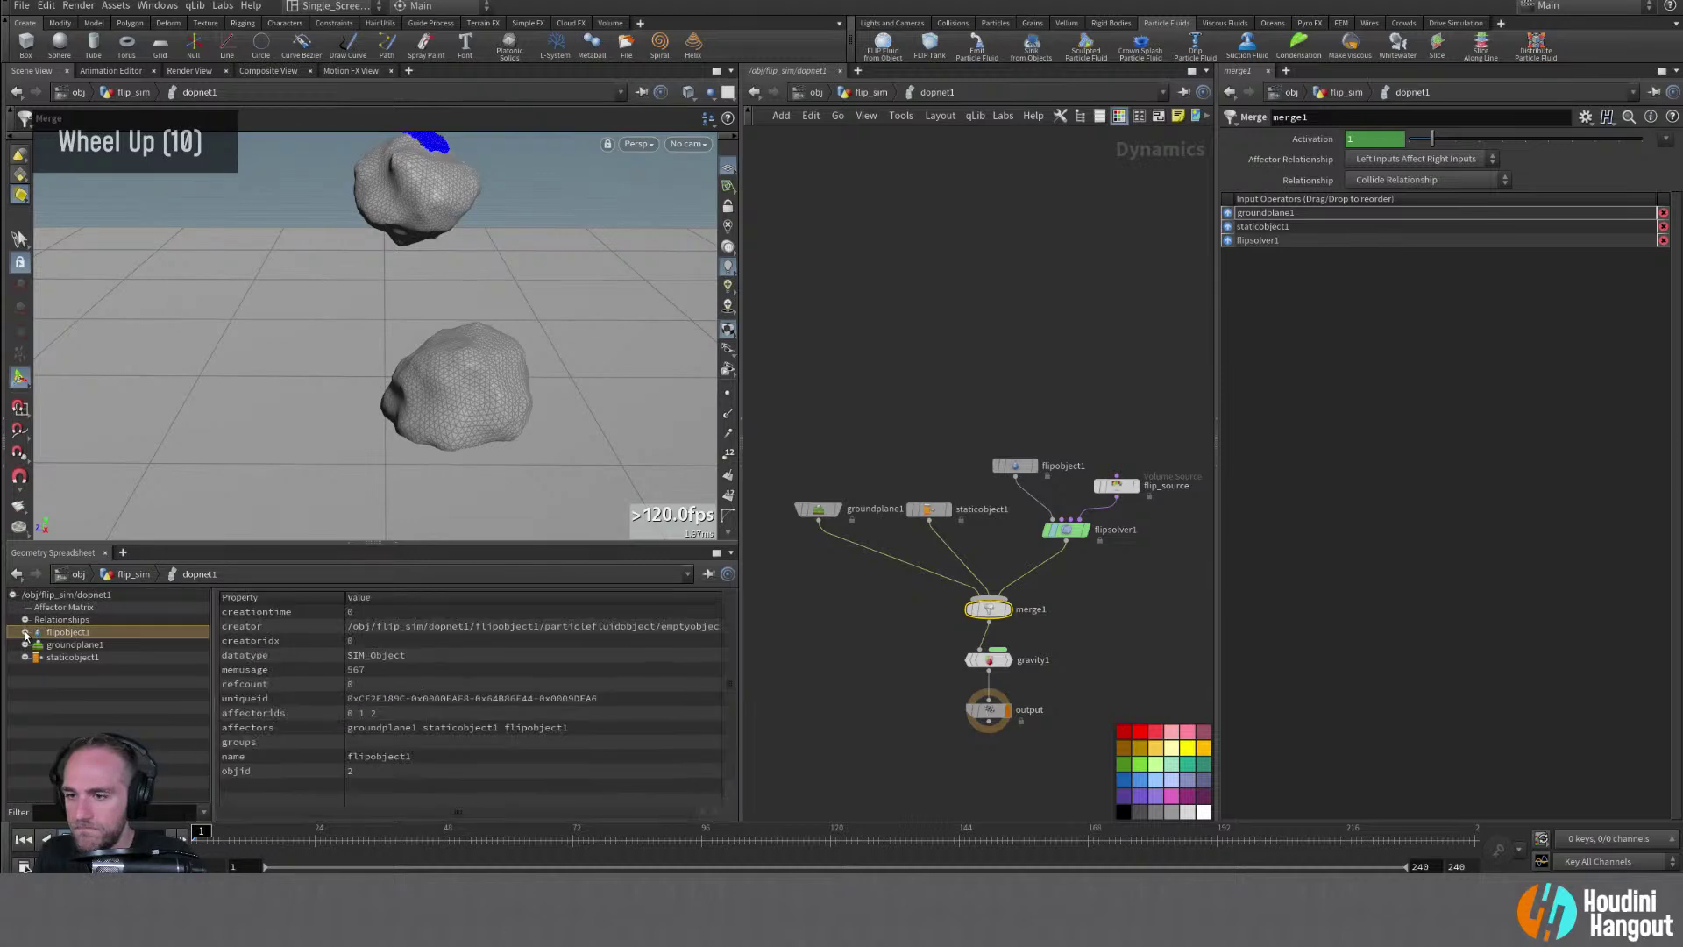
click(79, 732)
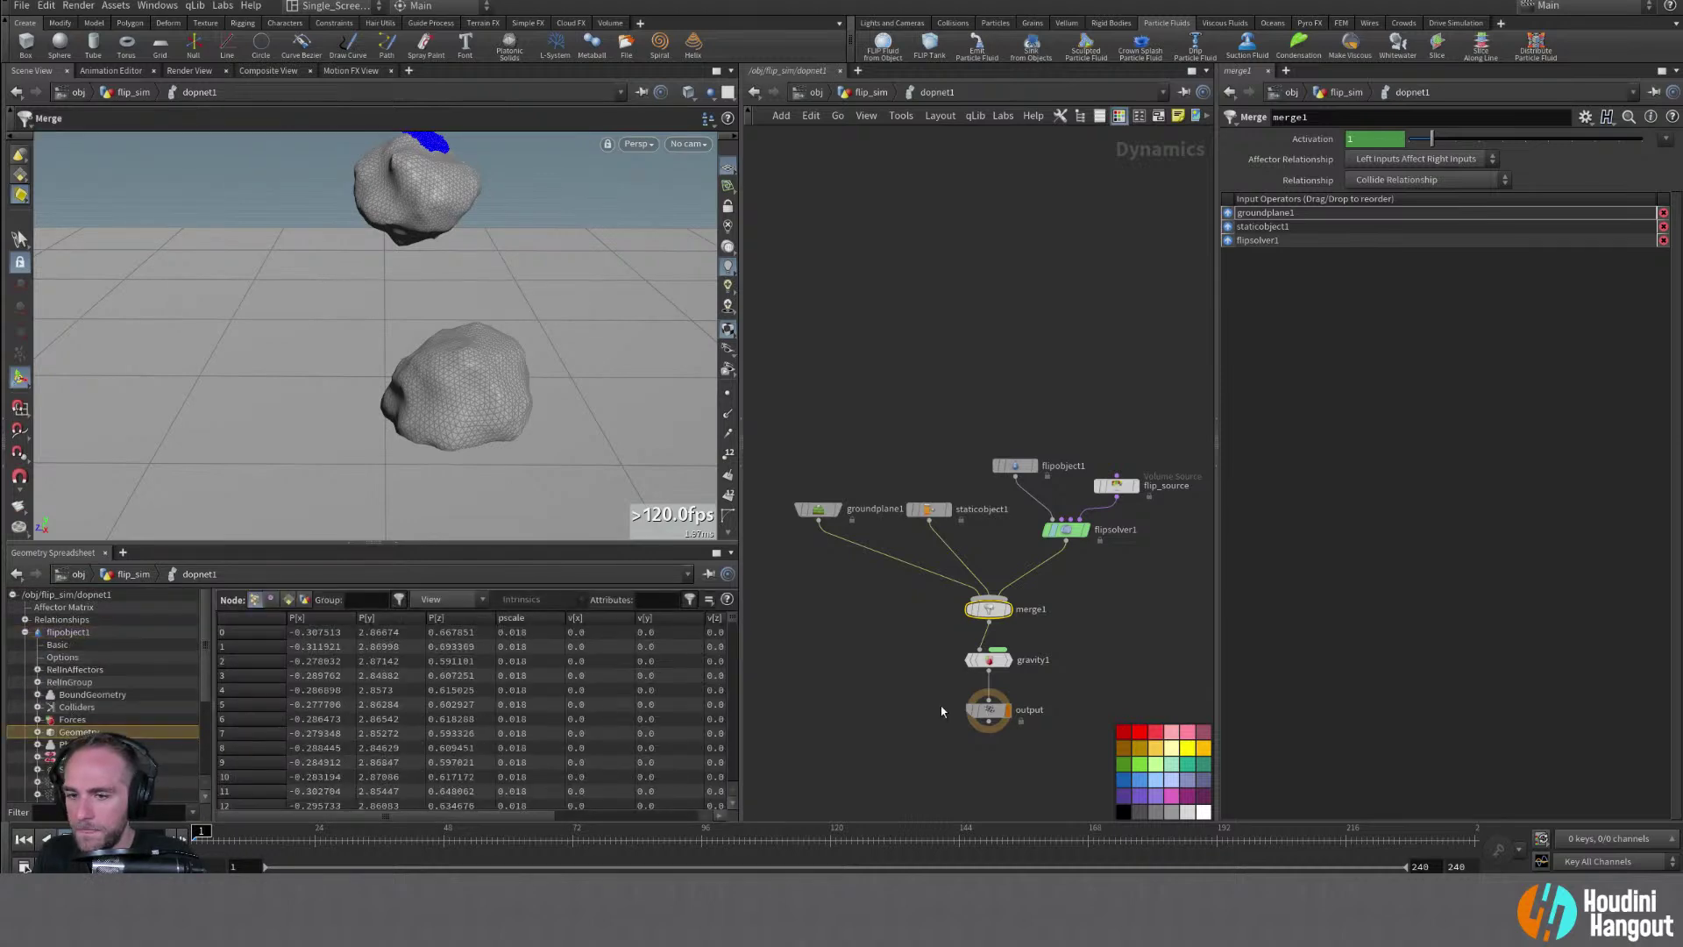
Play the simulation from the first frame, examine the fluid running over both rocks from several angles, and return to frame 1
key(Up)
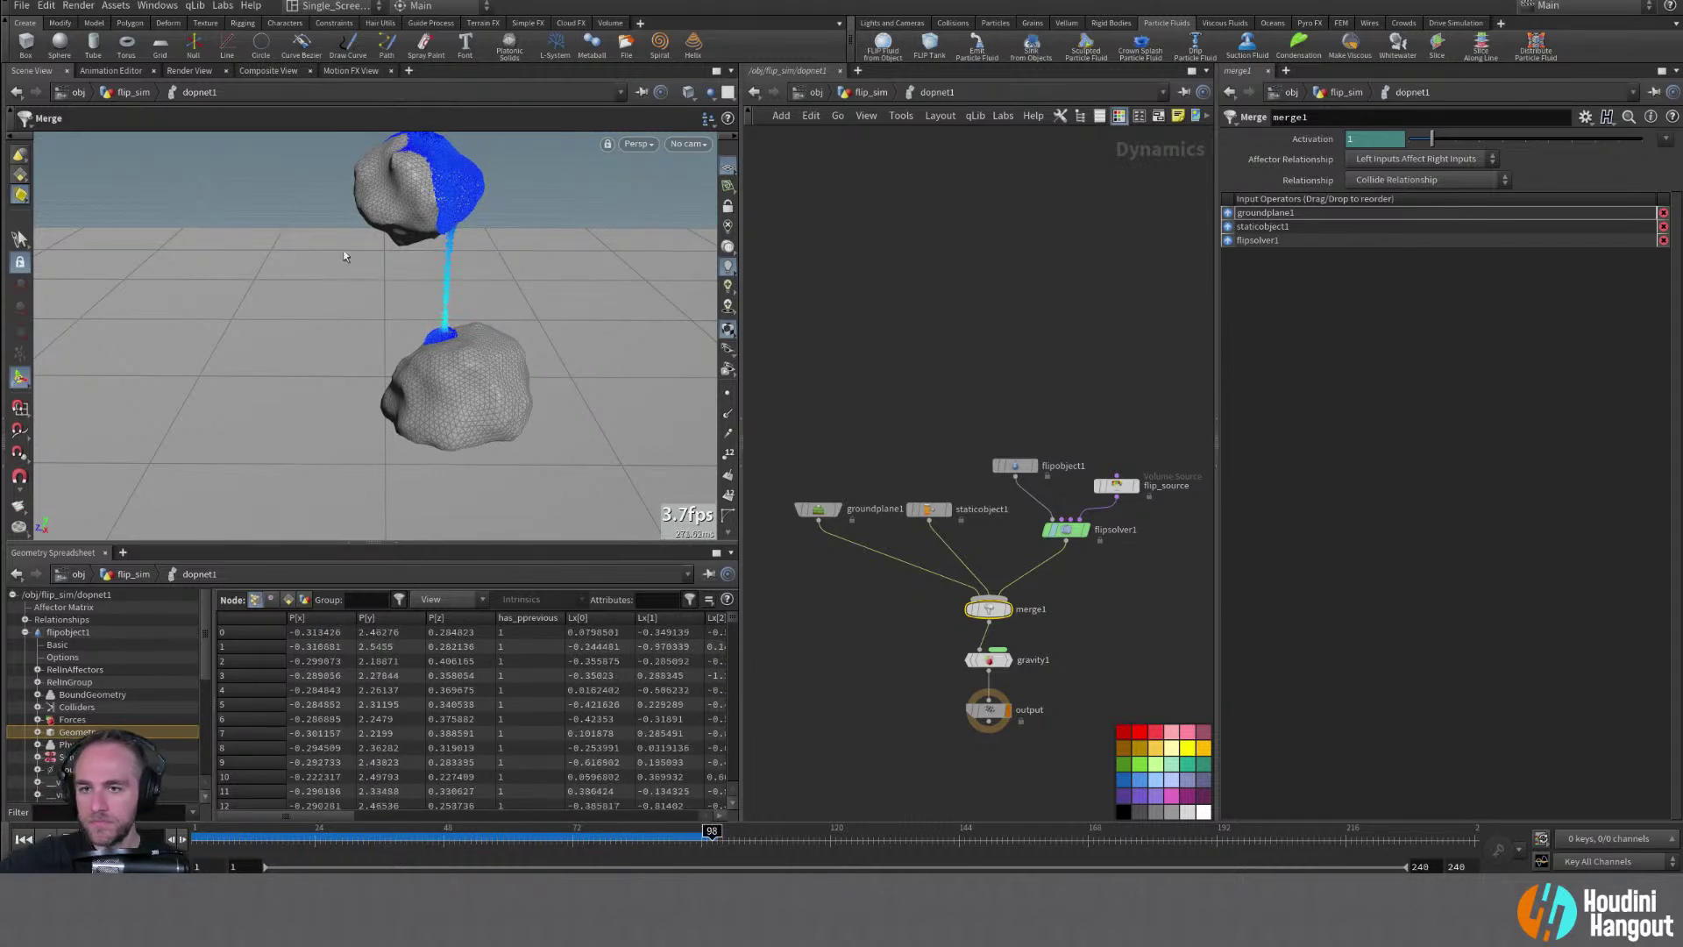
alt+drag(440, 332, 429, 326)
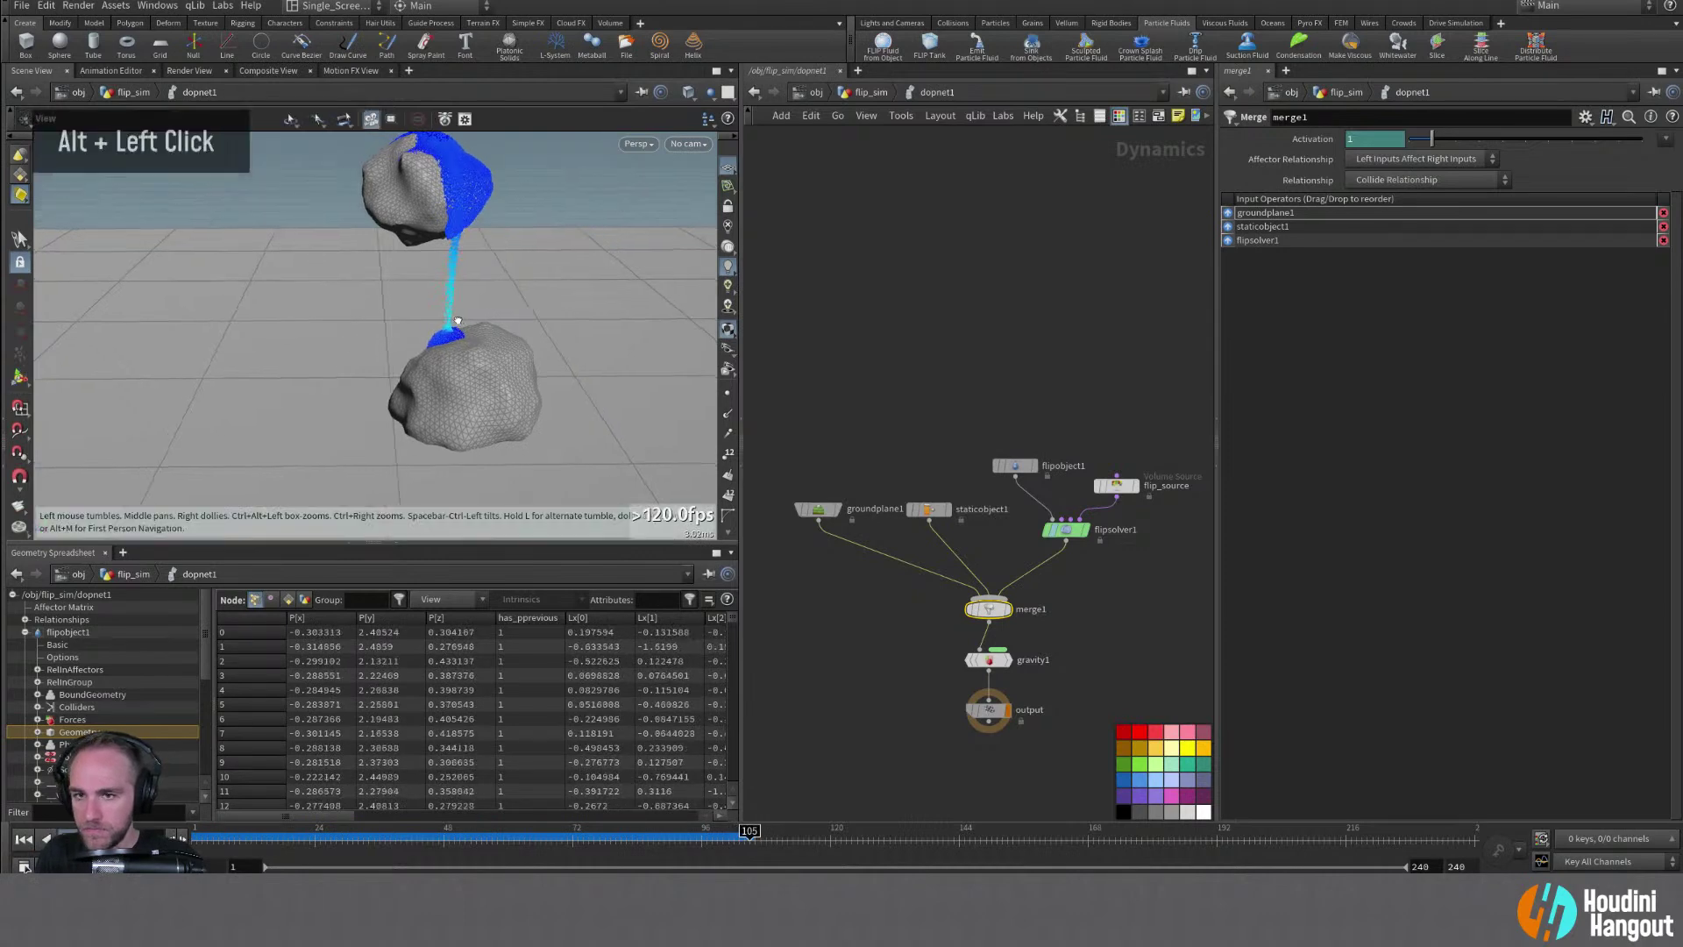
alt+right_drag(430, 326, 422, 344)
alt+middle_drag(423, 344, 412, 317)
alt+drag(412, 318, 418, 324)
alt+middle_drag(418, 323, 411, 332)
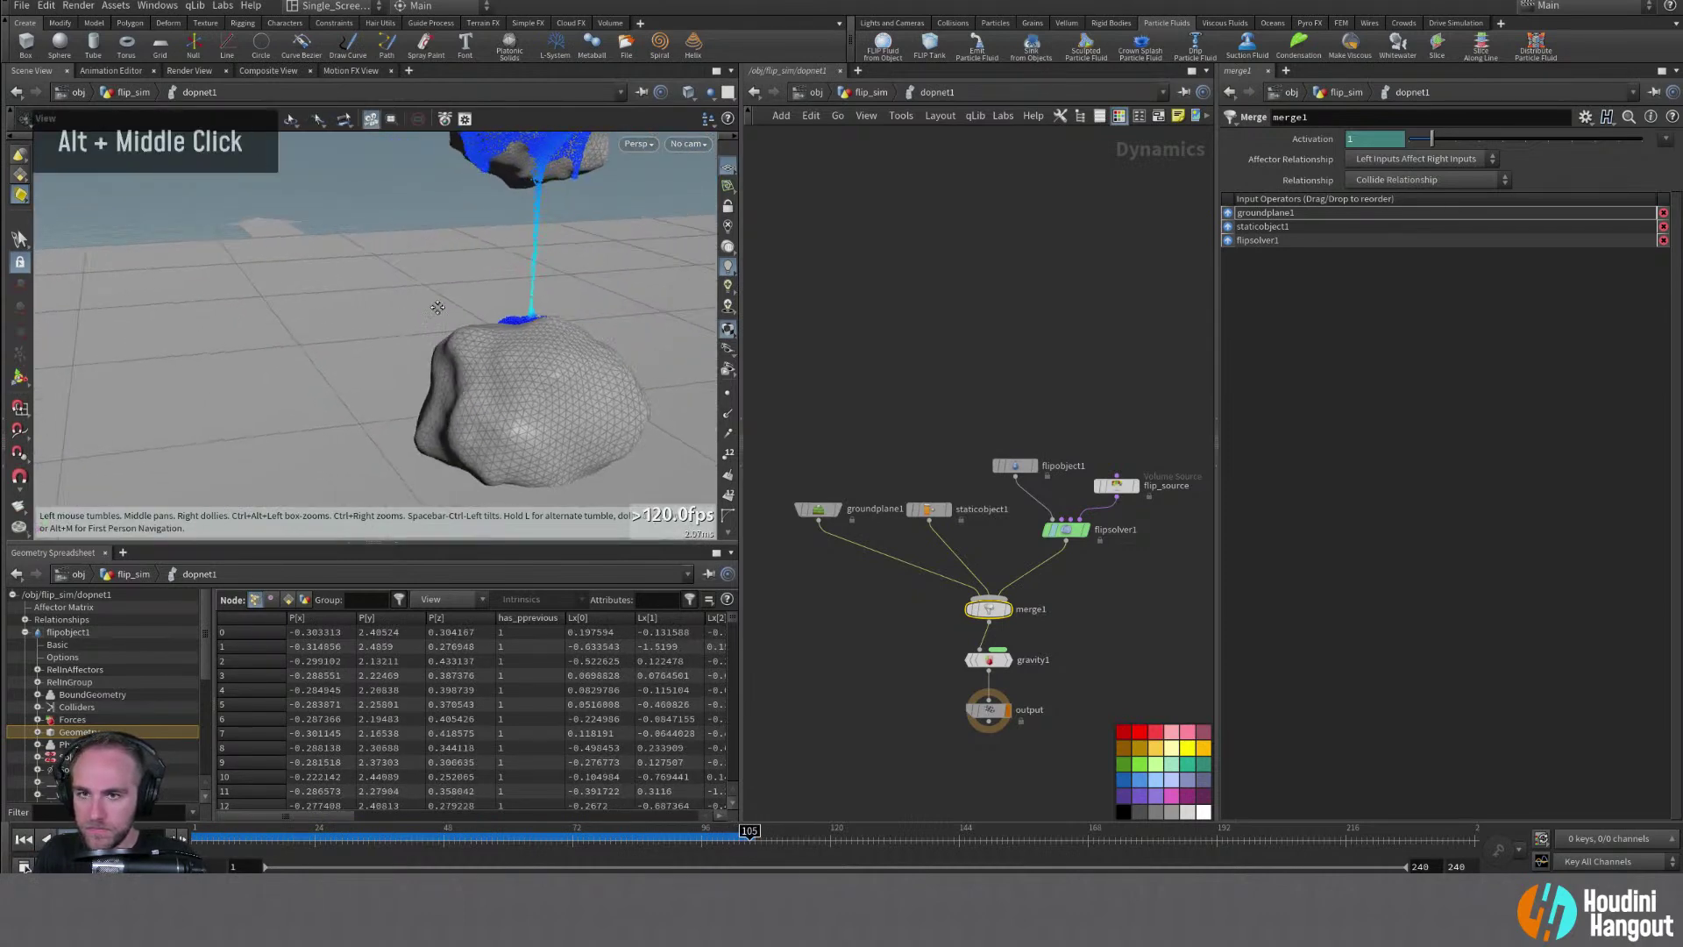
alt+drag(410, 332, 297, 375)
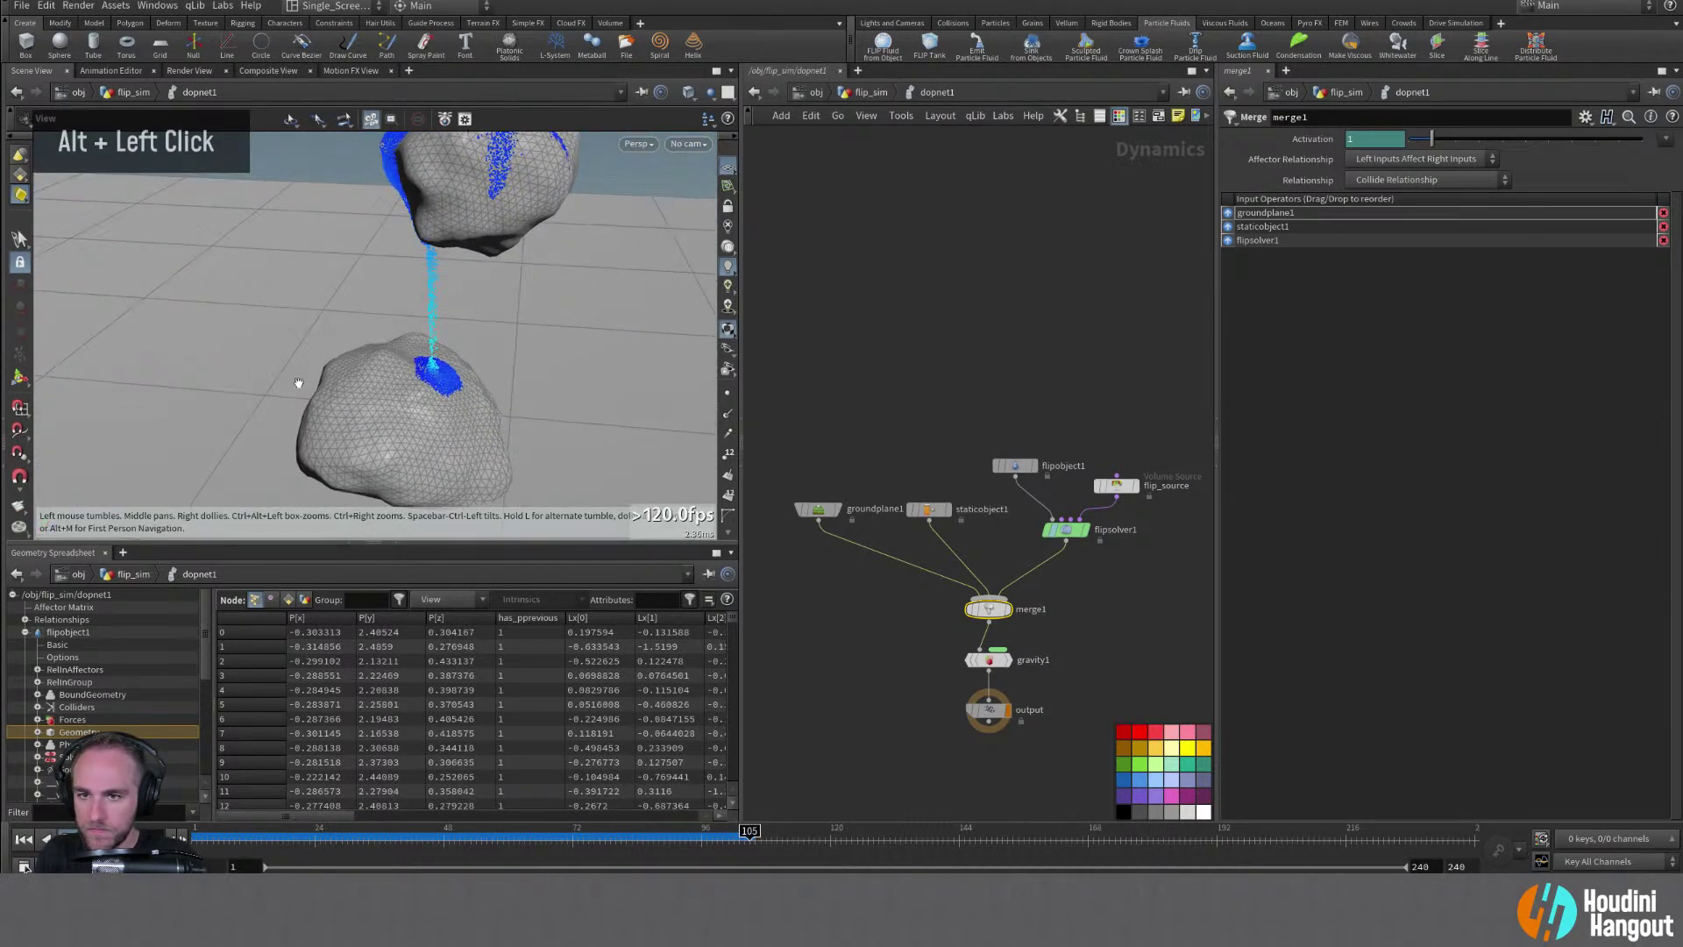
click(19, 377)
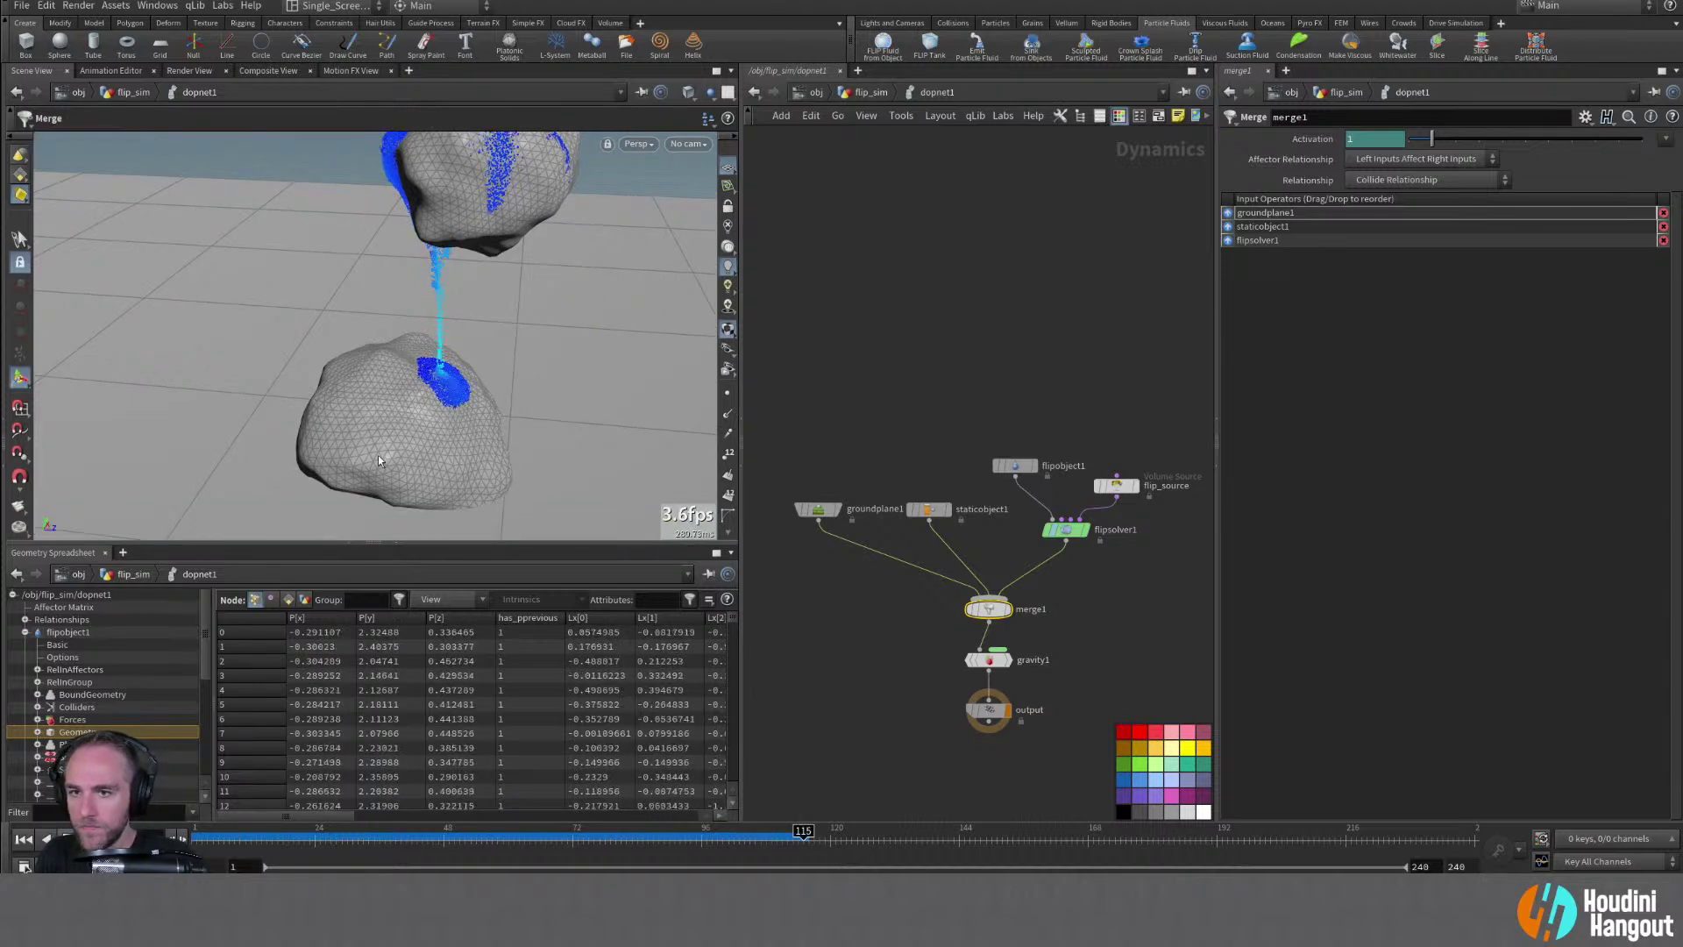
alt+drag(438, 410, 530, 398)
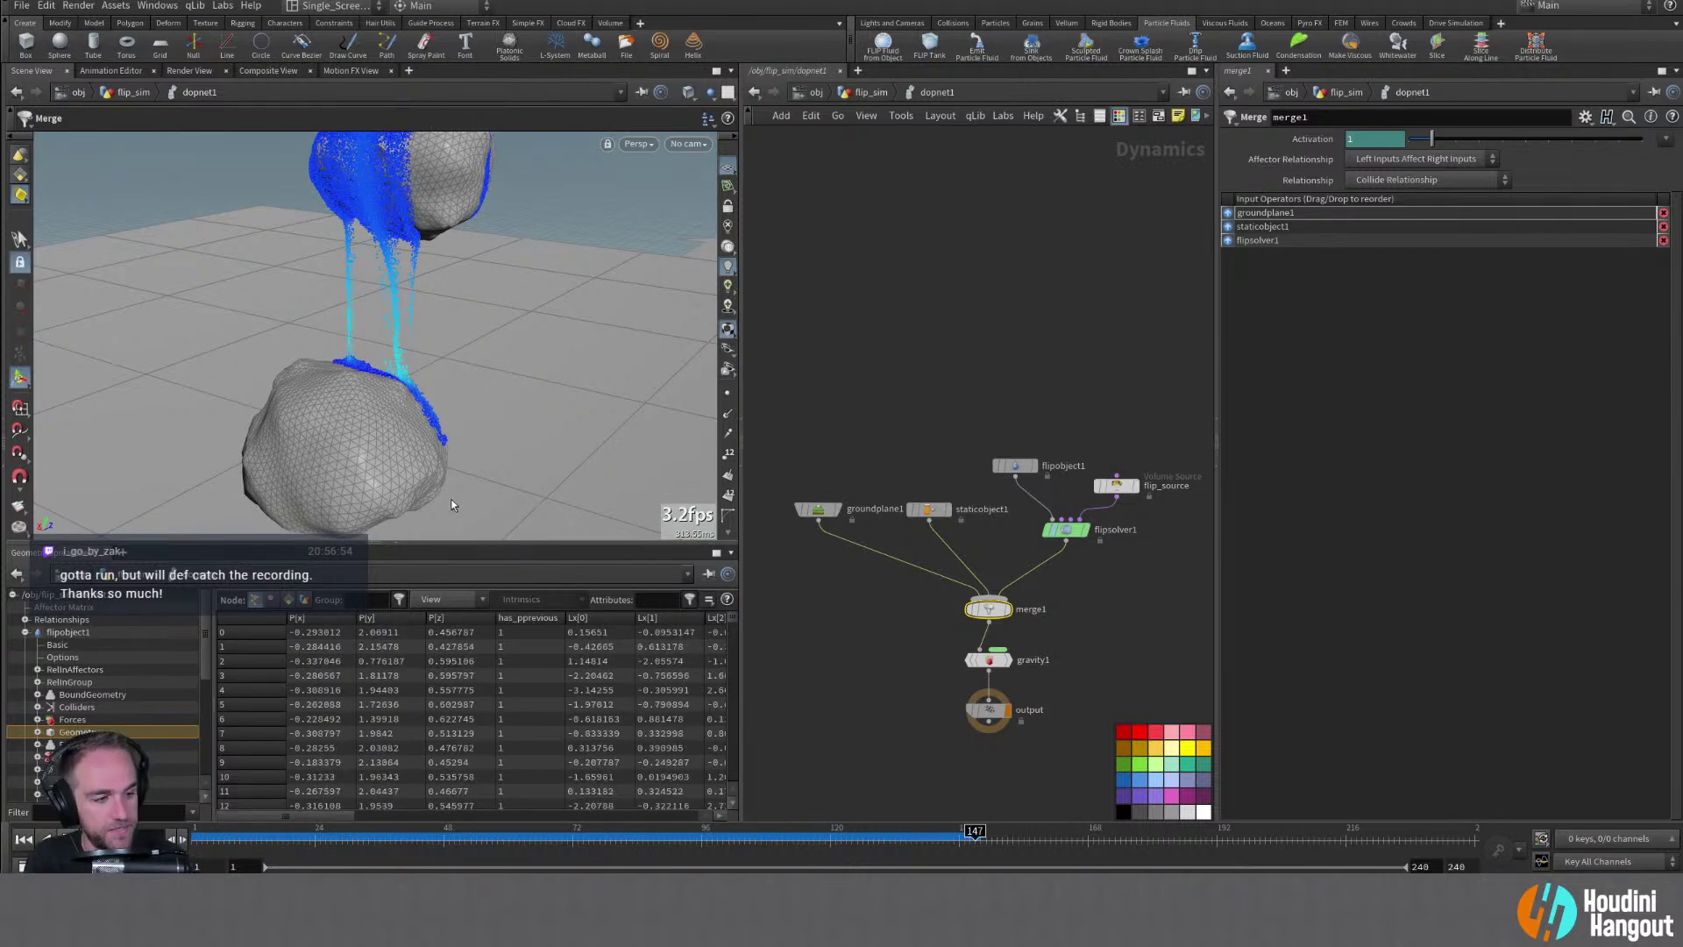
alt+drag(391, 289, 270, 340)
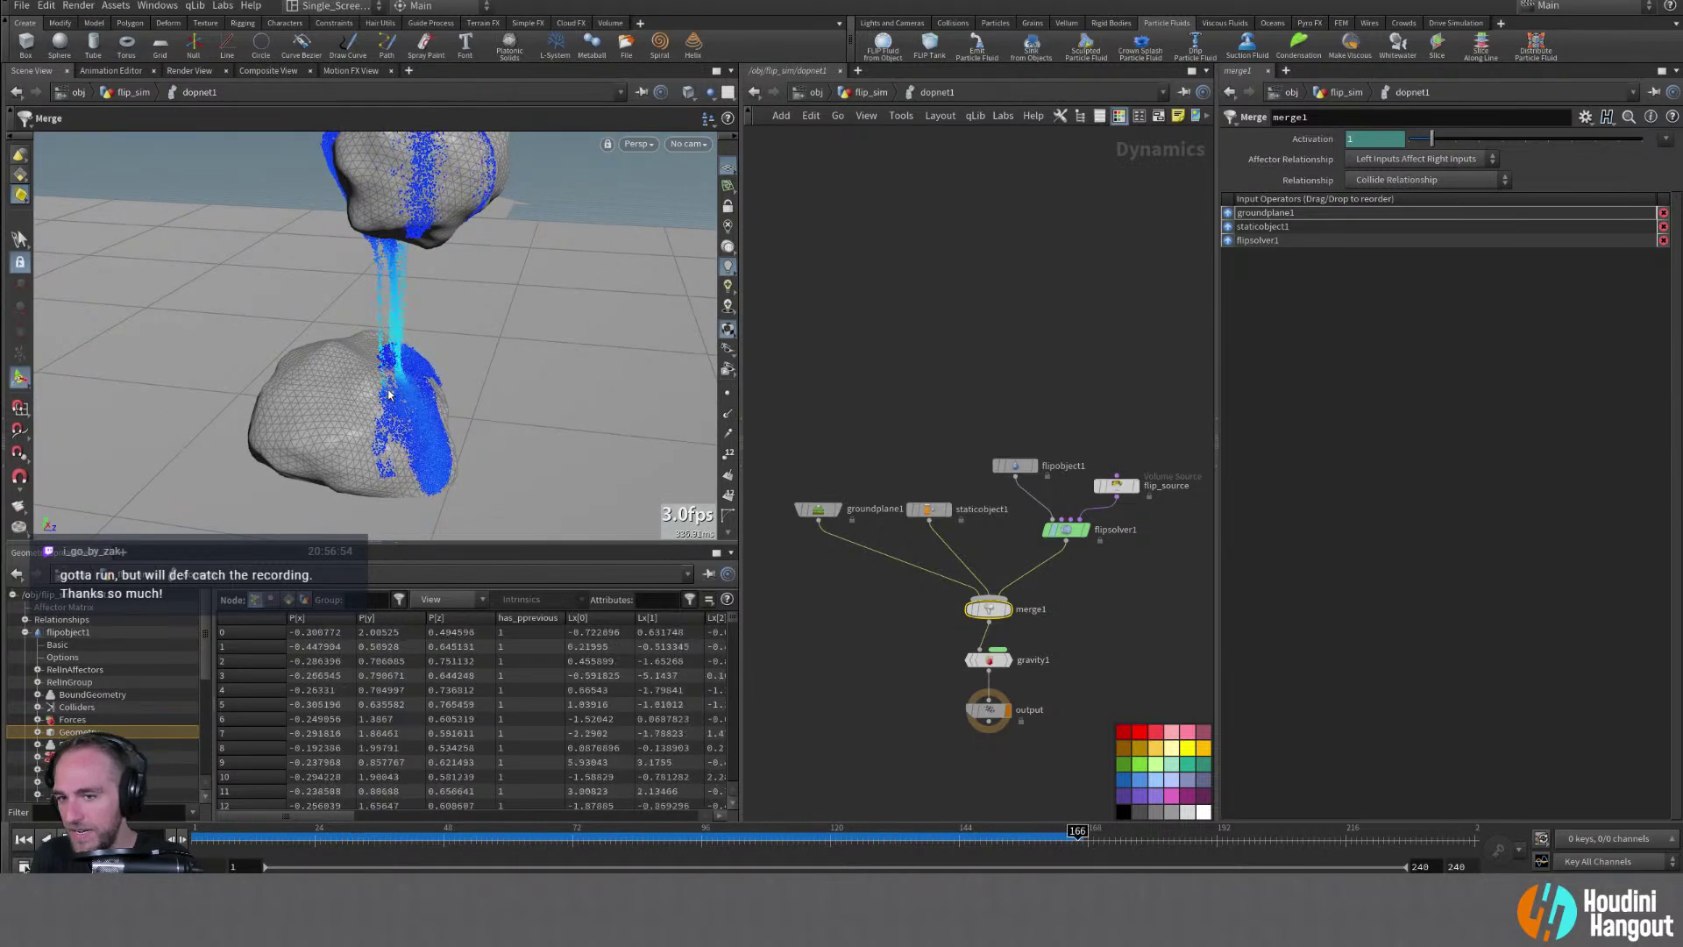
alt+drag(385, 397, 656, 389)
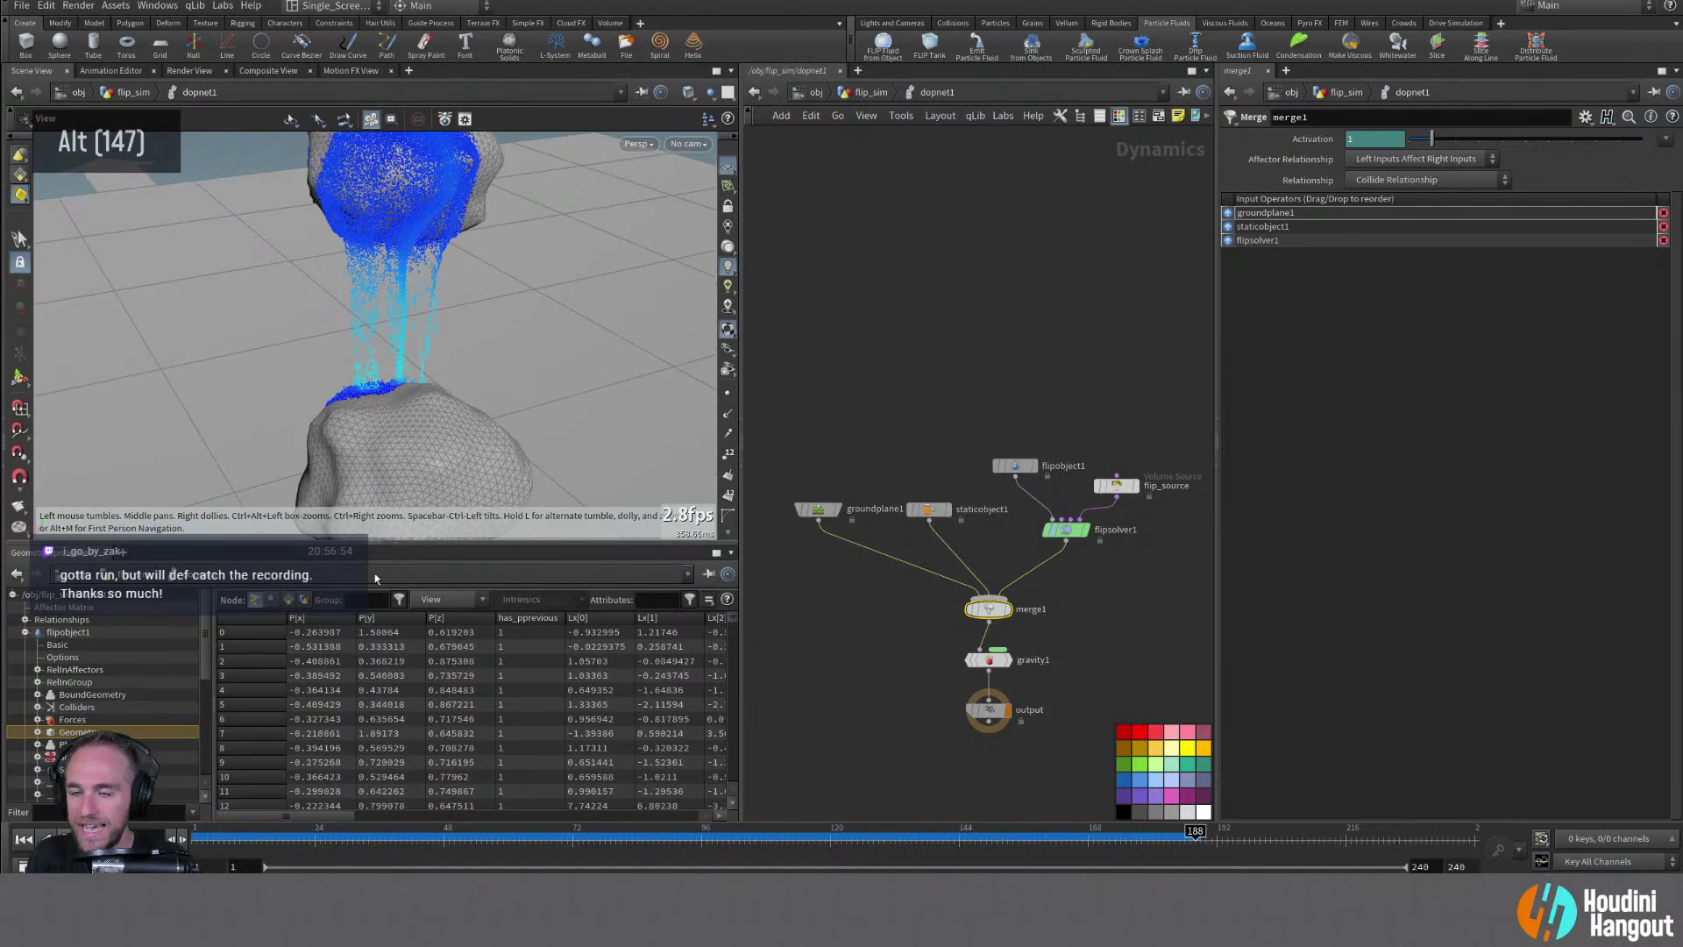
key(ctrl+Up)
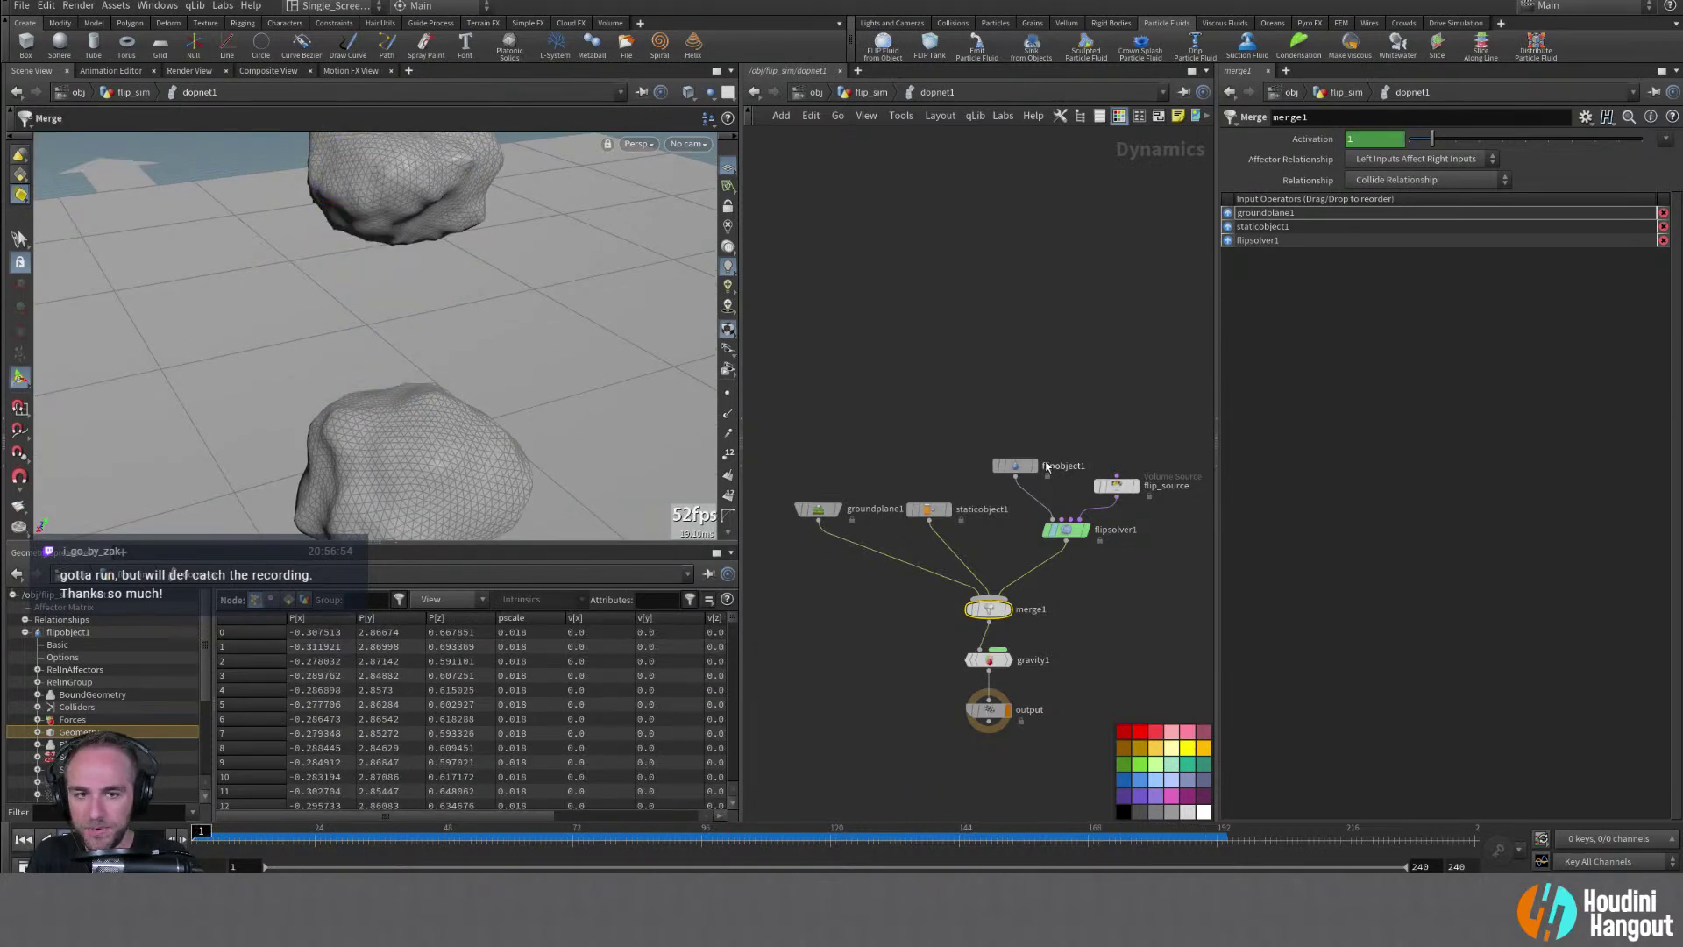
Set the Viscosity of flipobject1 to 75
click(1015, 466)
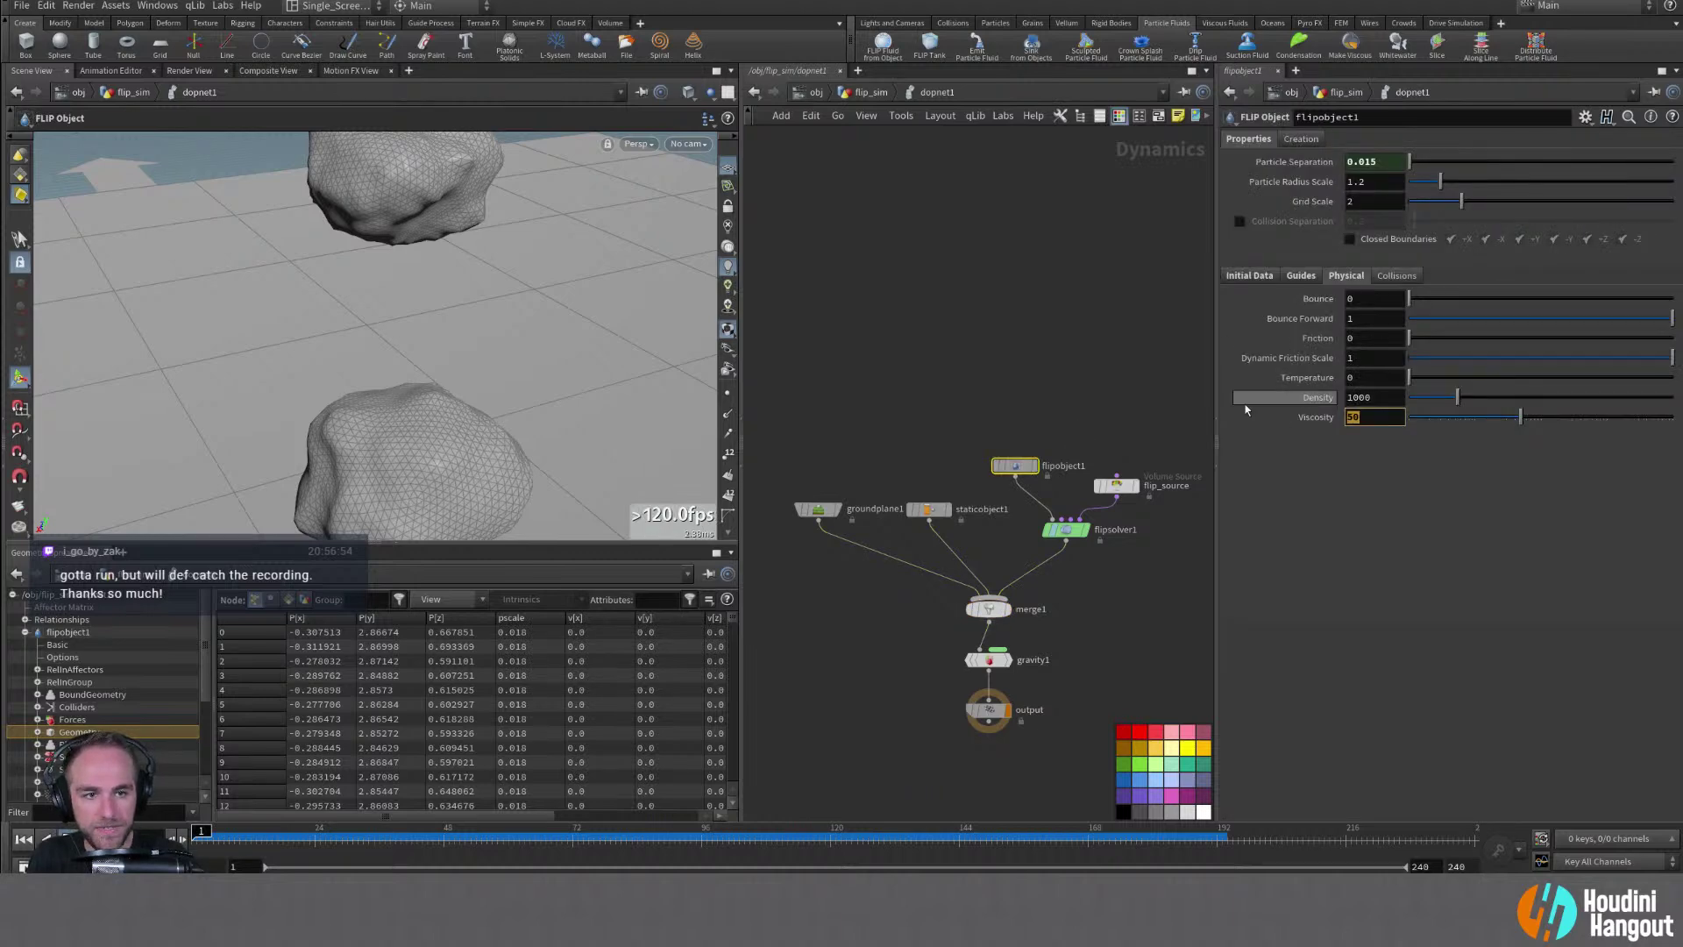
text(75)
key(Return)
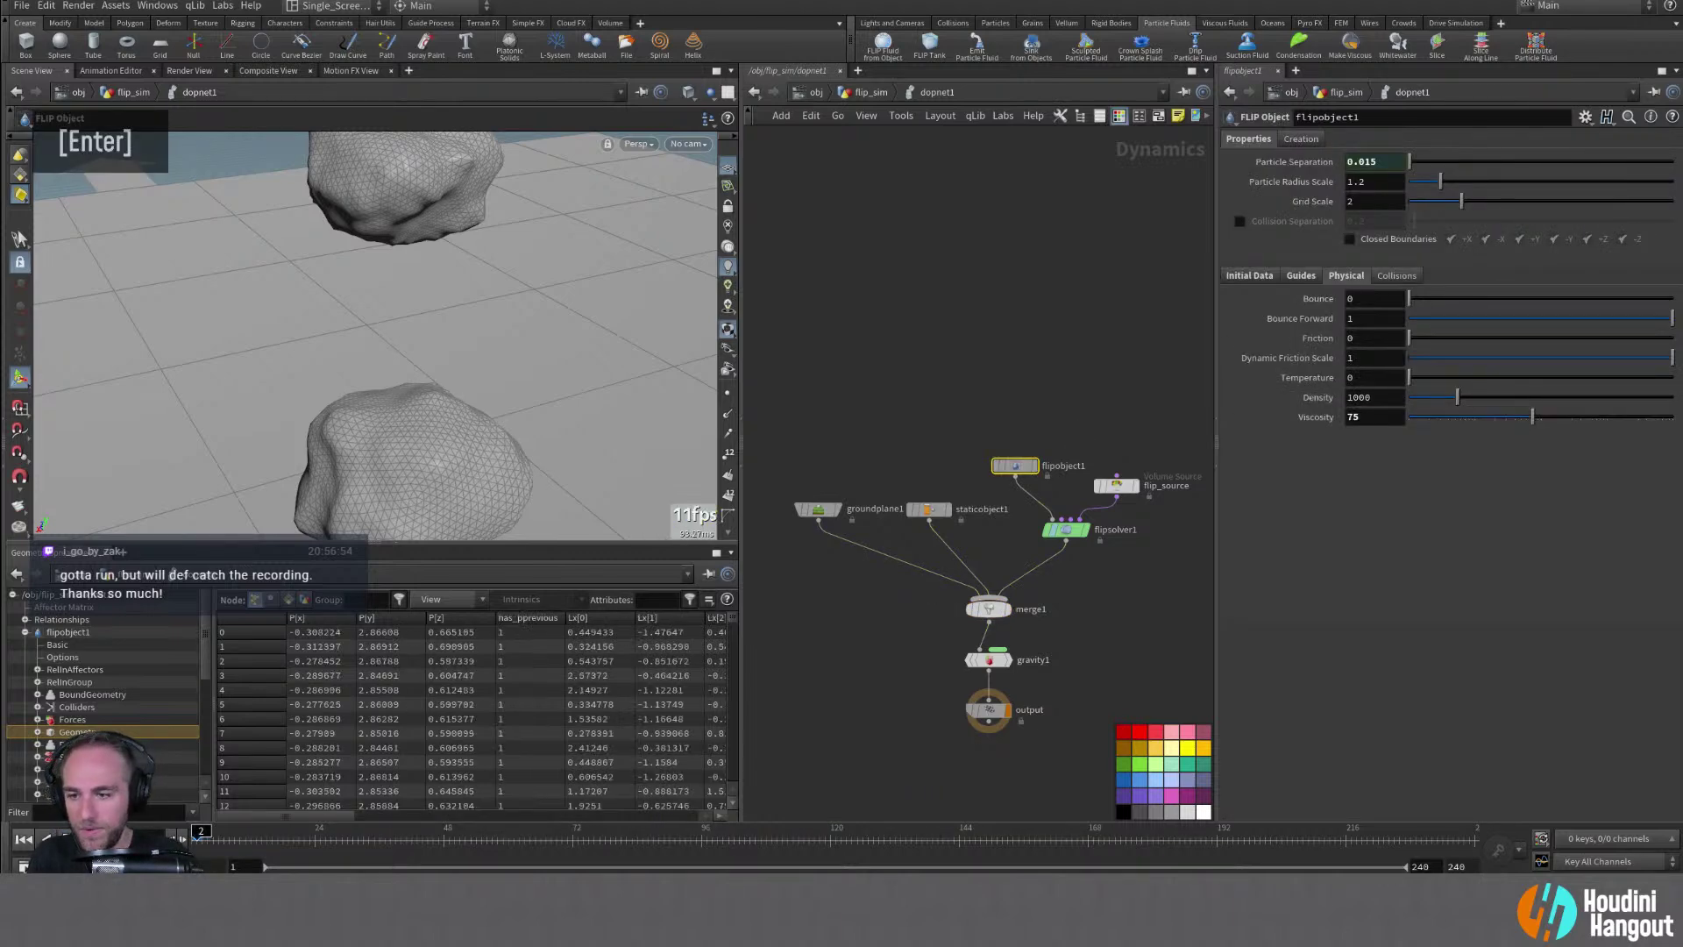
Play the more viscous simulation, examine how the fluid drips from the upper rock onto the lower one, and return to frame 1
alt+right_drag(375, 253, 381, 245)
alt+middle_drag(382, 245, 389, 226)
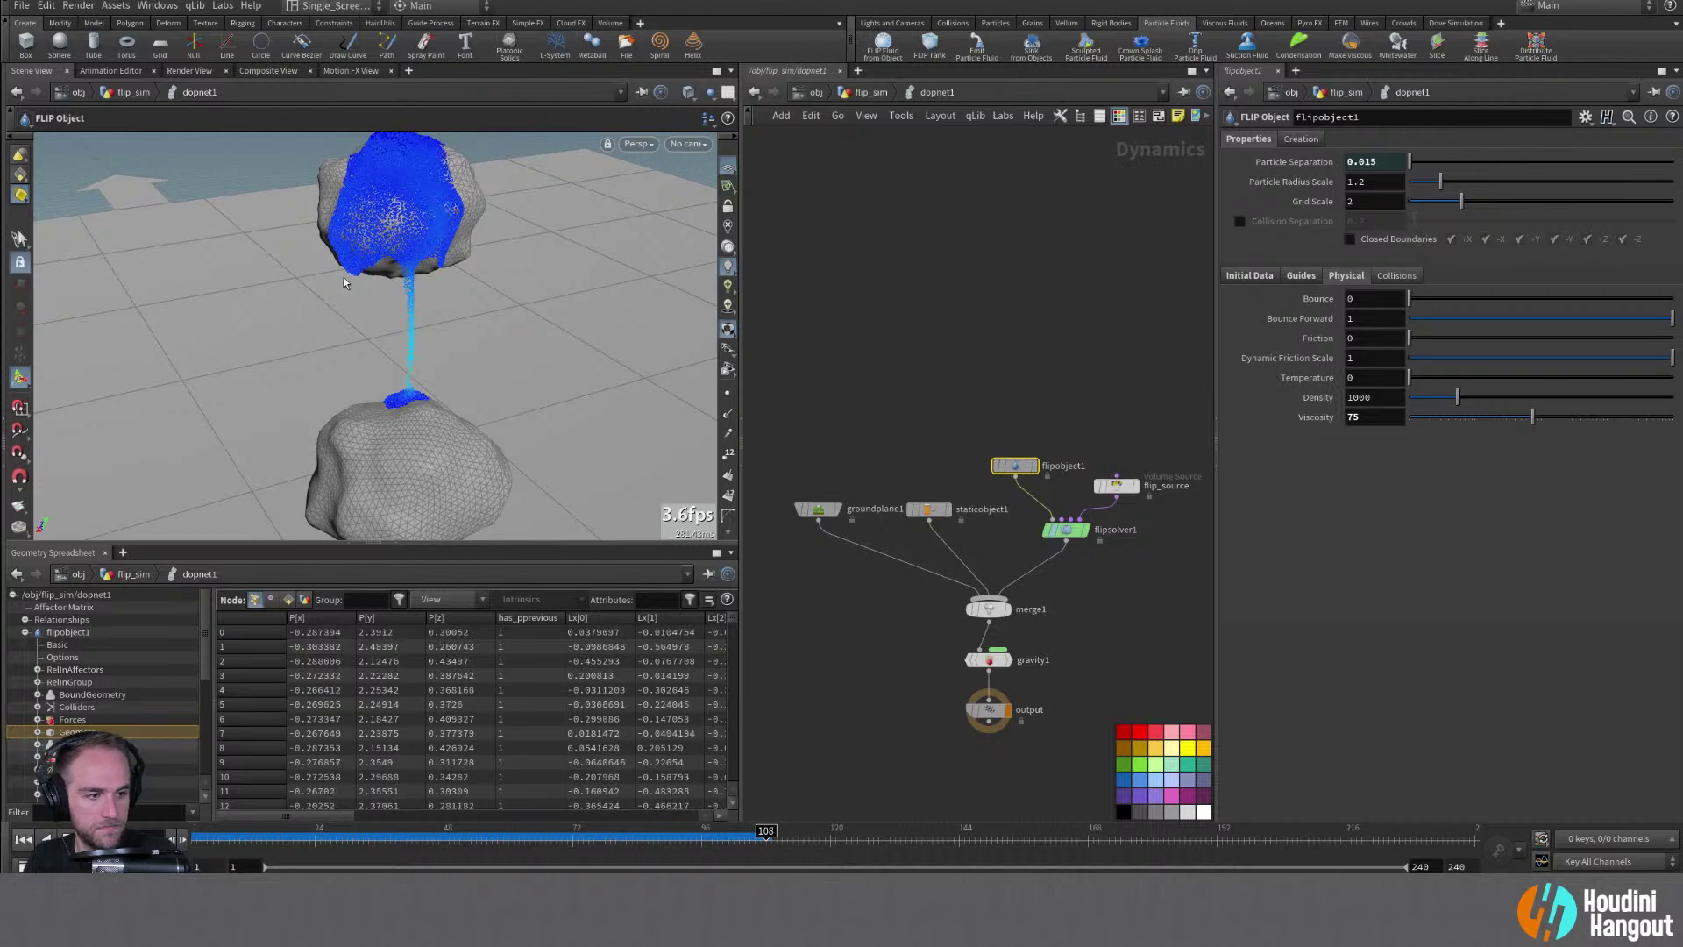
key(alt)
alt+drag(367, 245, 373, 286)
alt+middle_drag(374, 285, 502, 244)
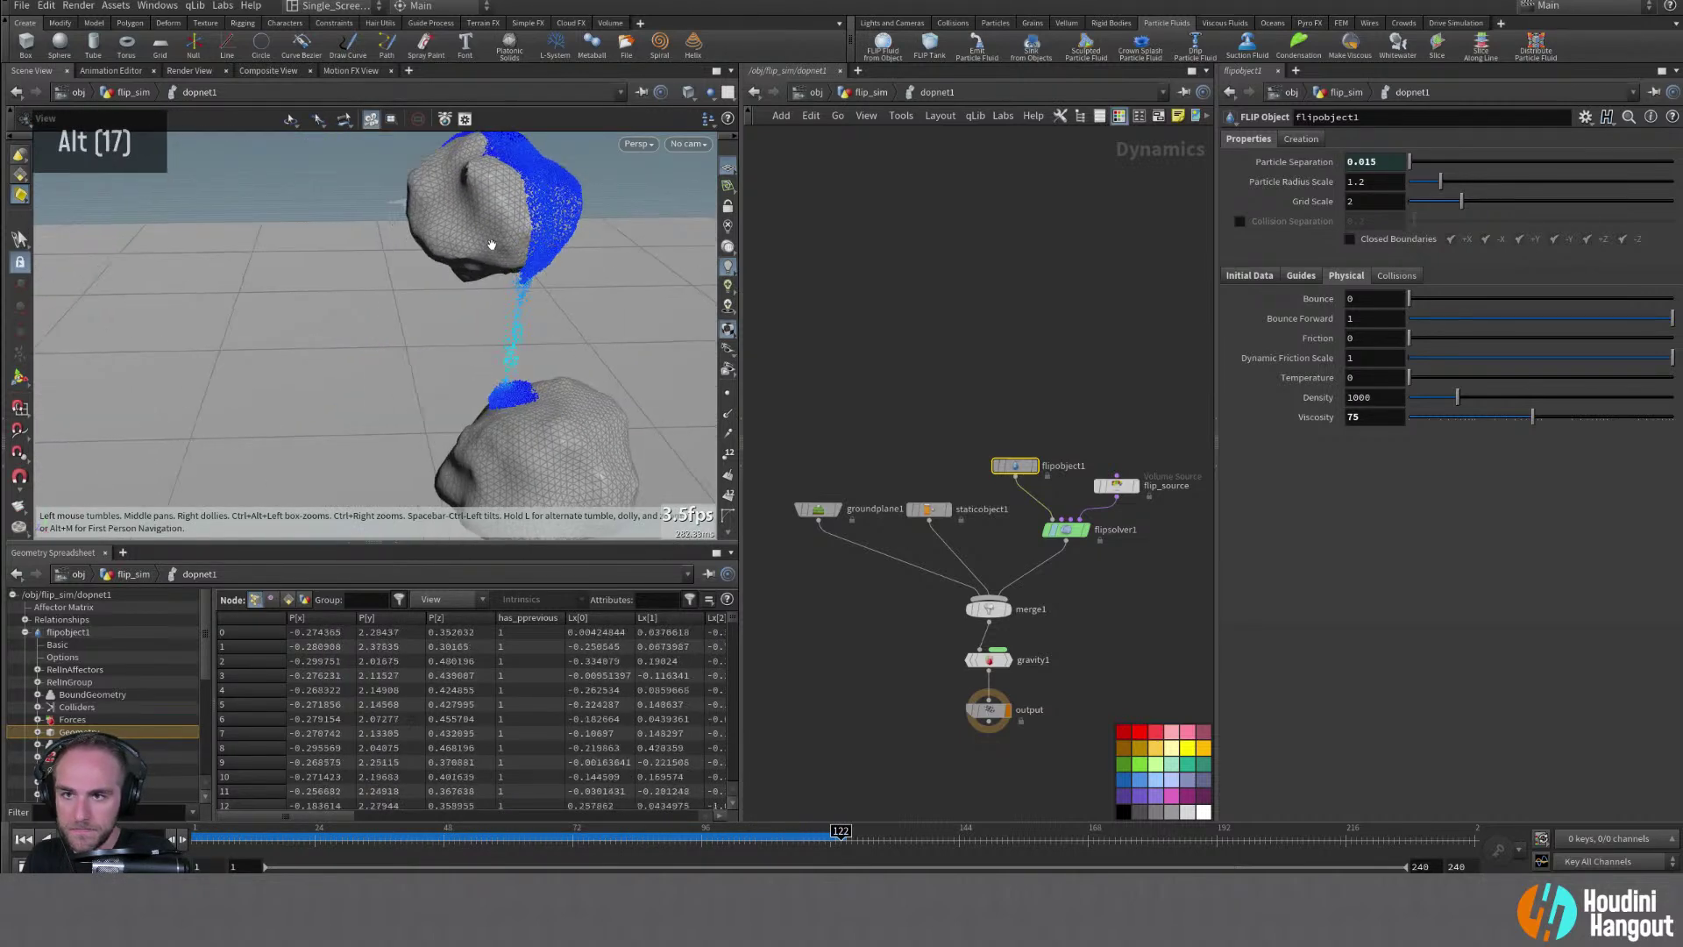
key(alt)
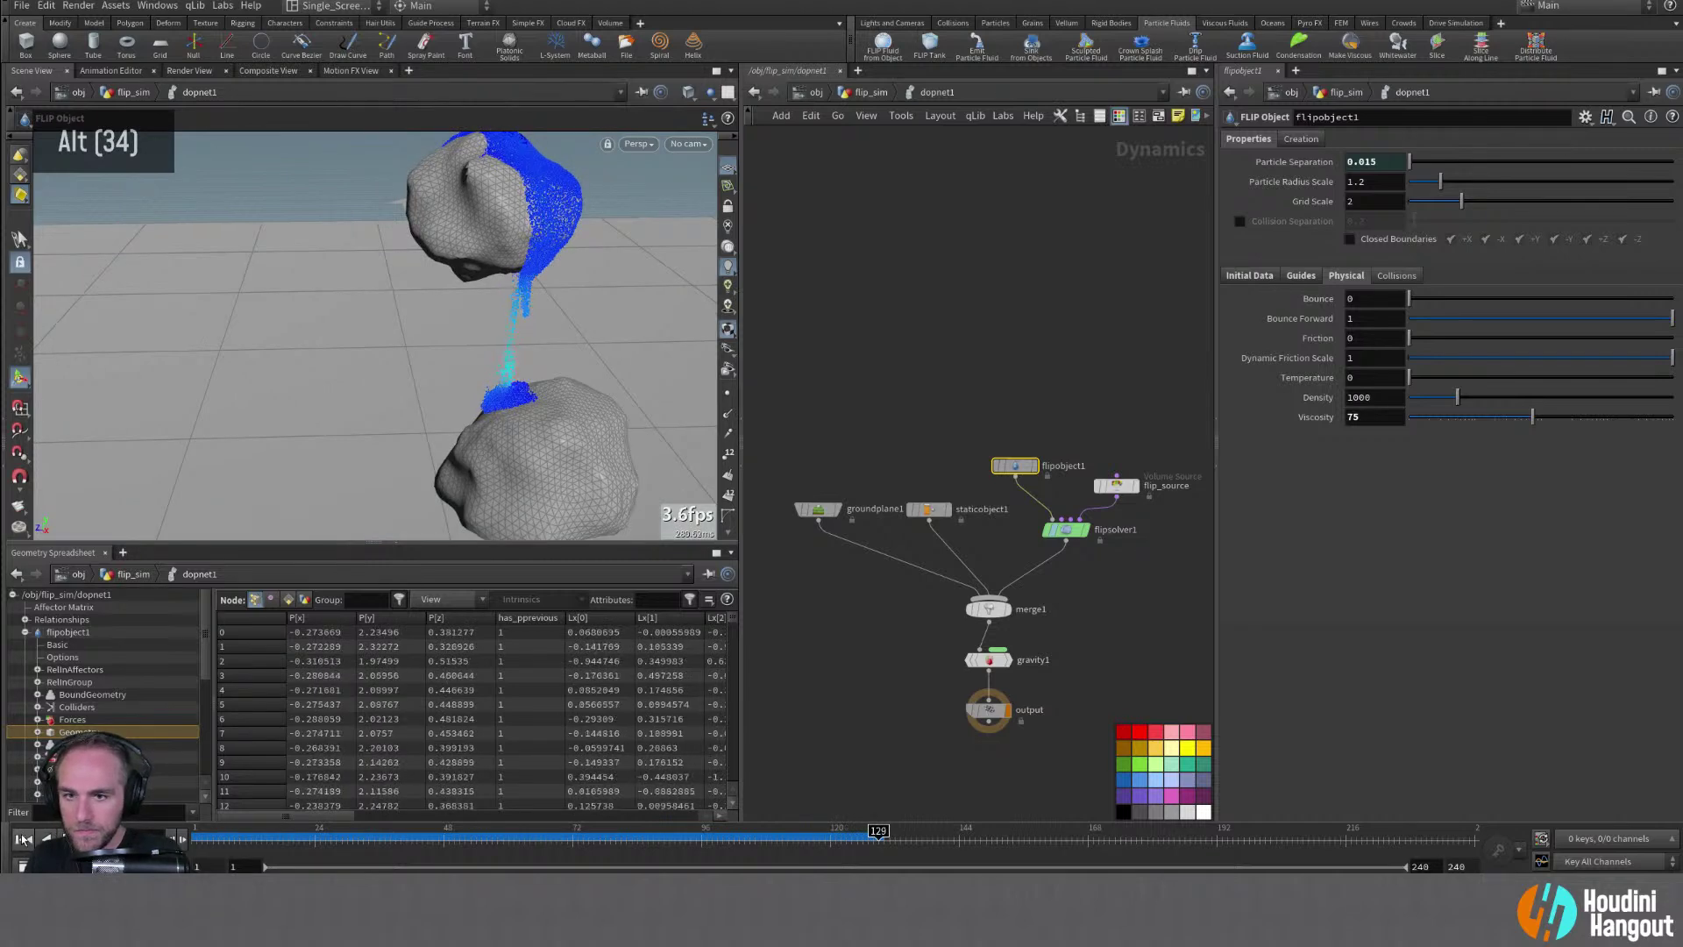
click(23, 839)
alt+drag(444, 225, 424, 234)
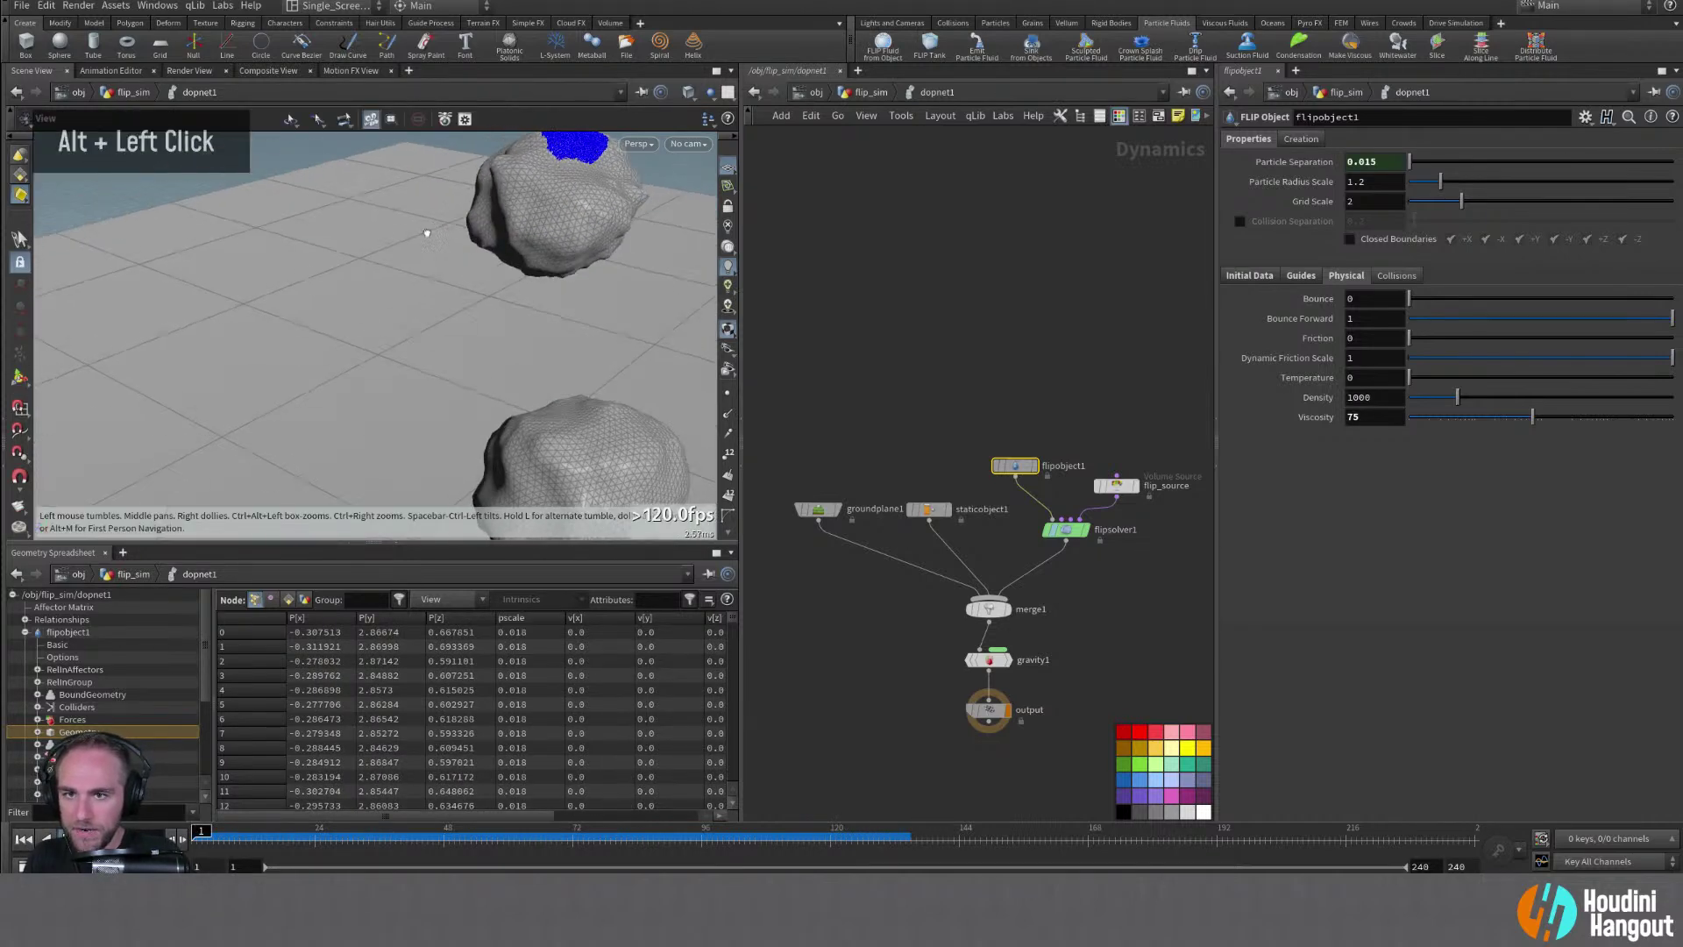
alt+middle_drag(424, 233, 433, 283)
alt+drag(433, 284, 388, 271)
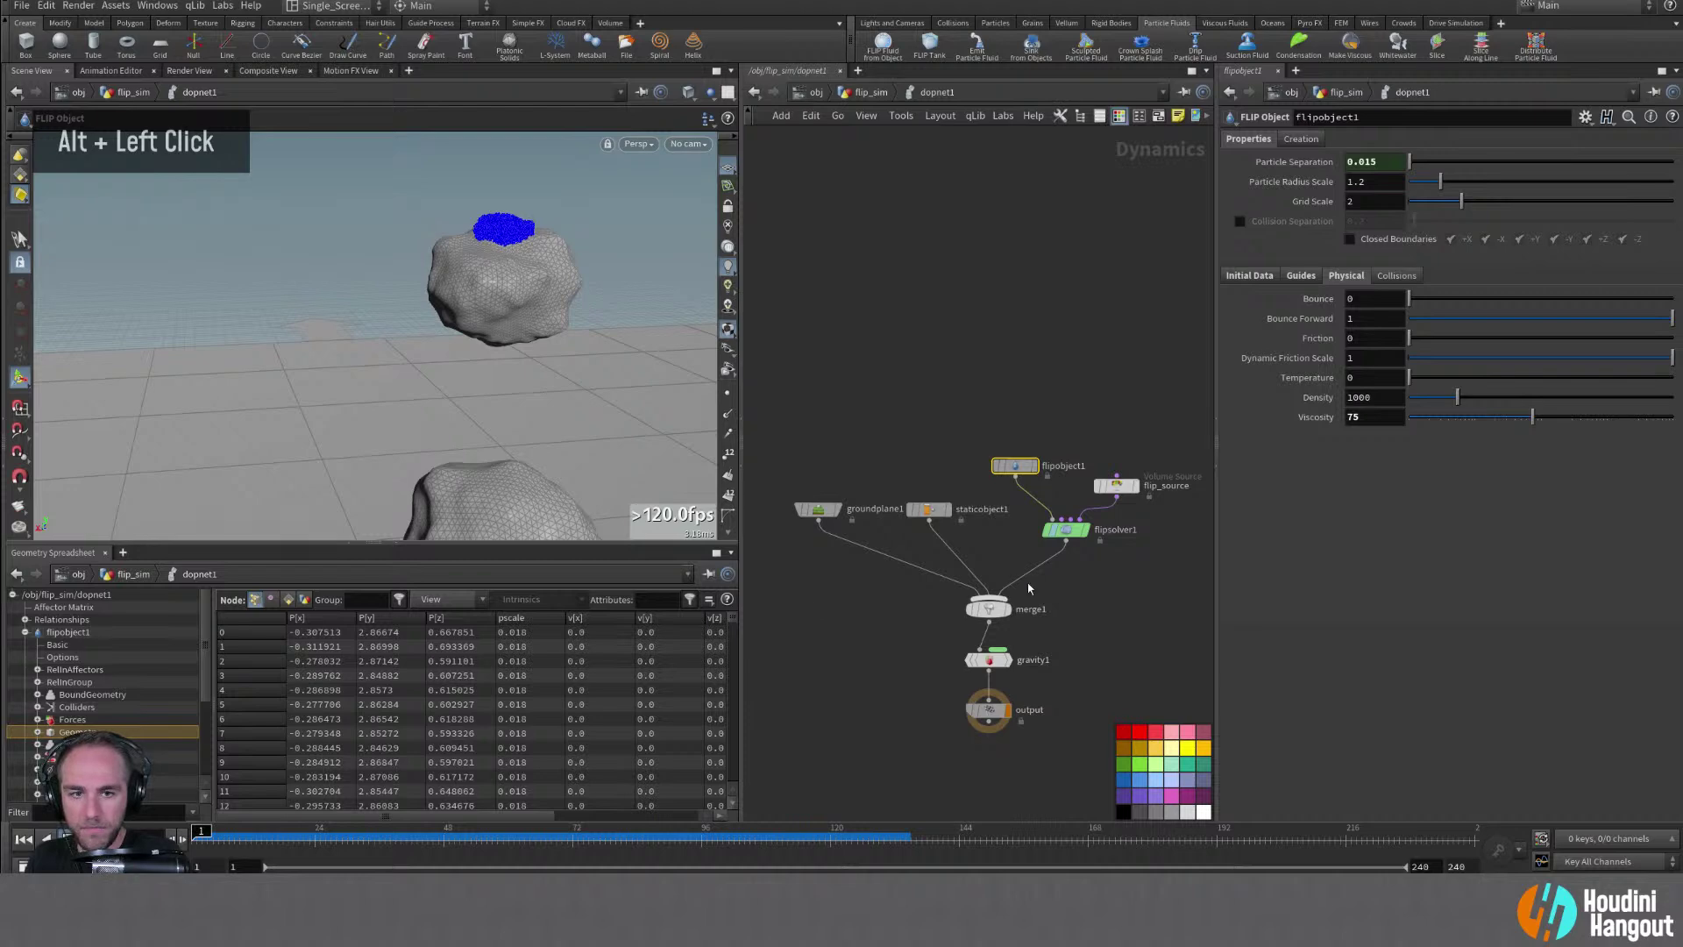
Review flipsolver1's particle reseeding settings and enable Add ID Attribute in its particle motion behavior
click(1069, 531)
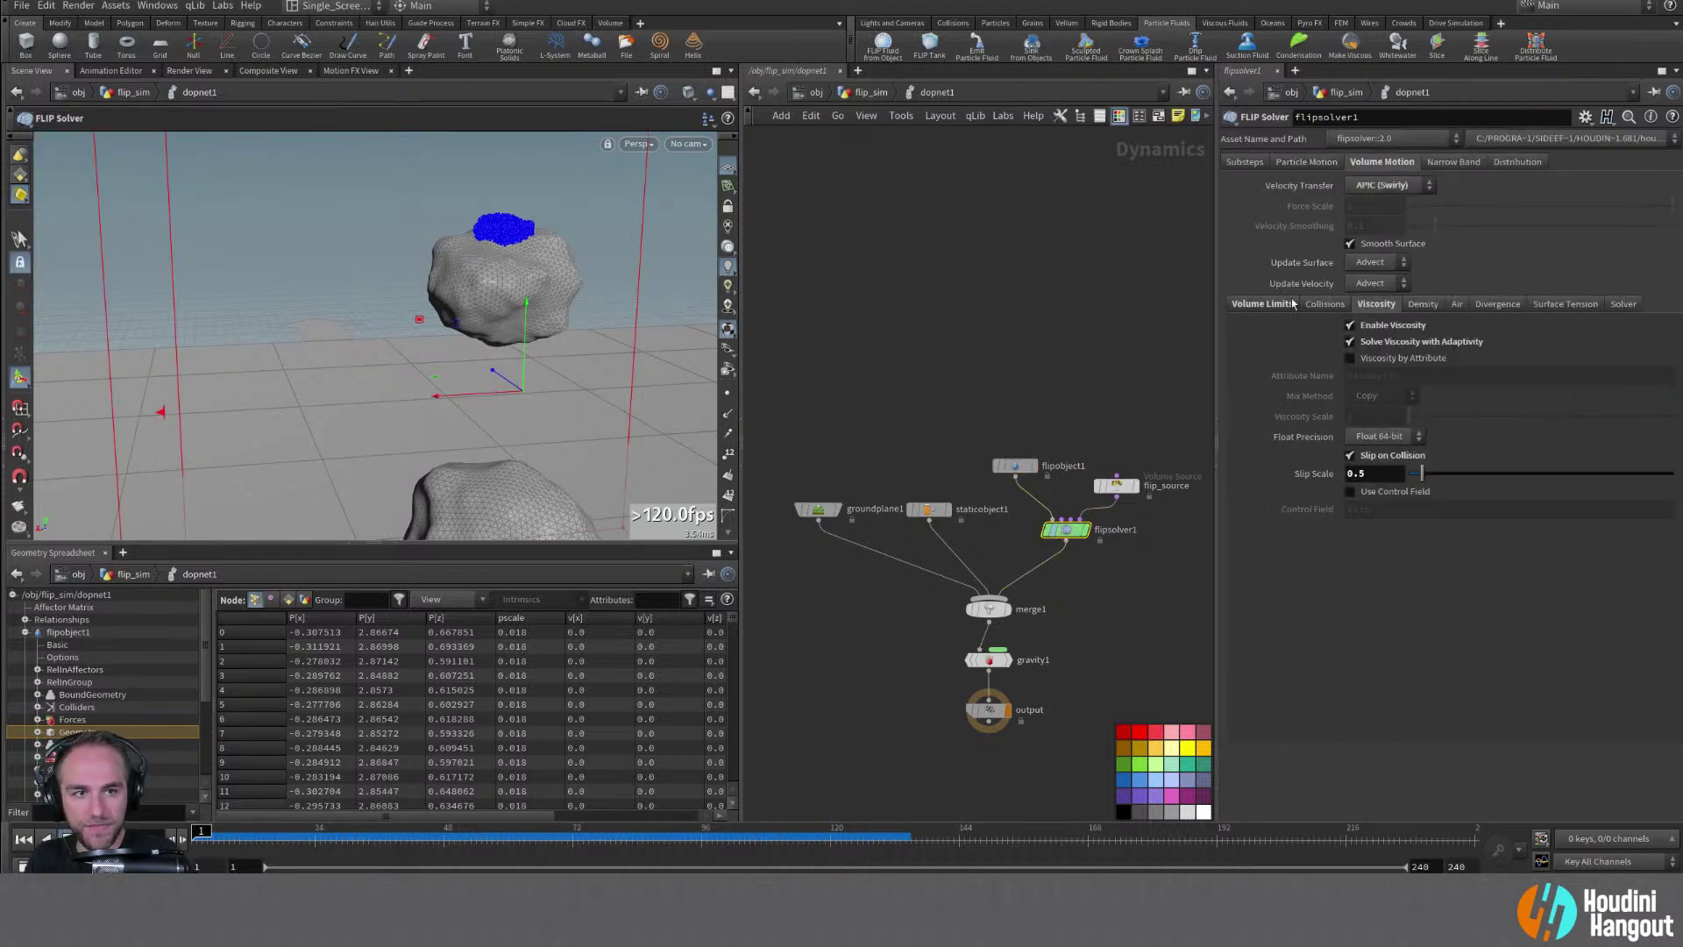
click(1315, 164)
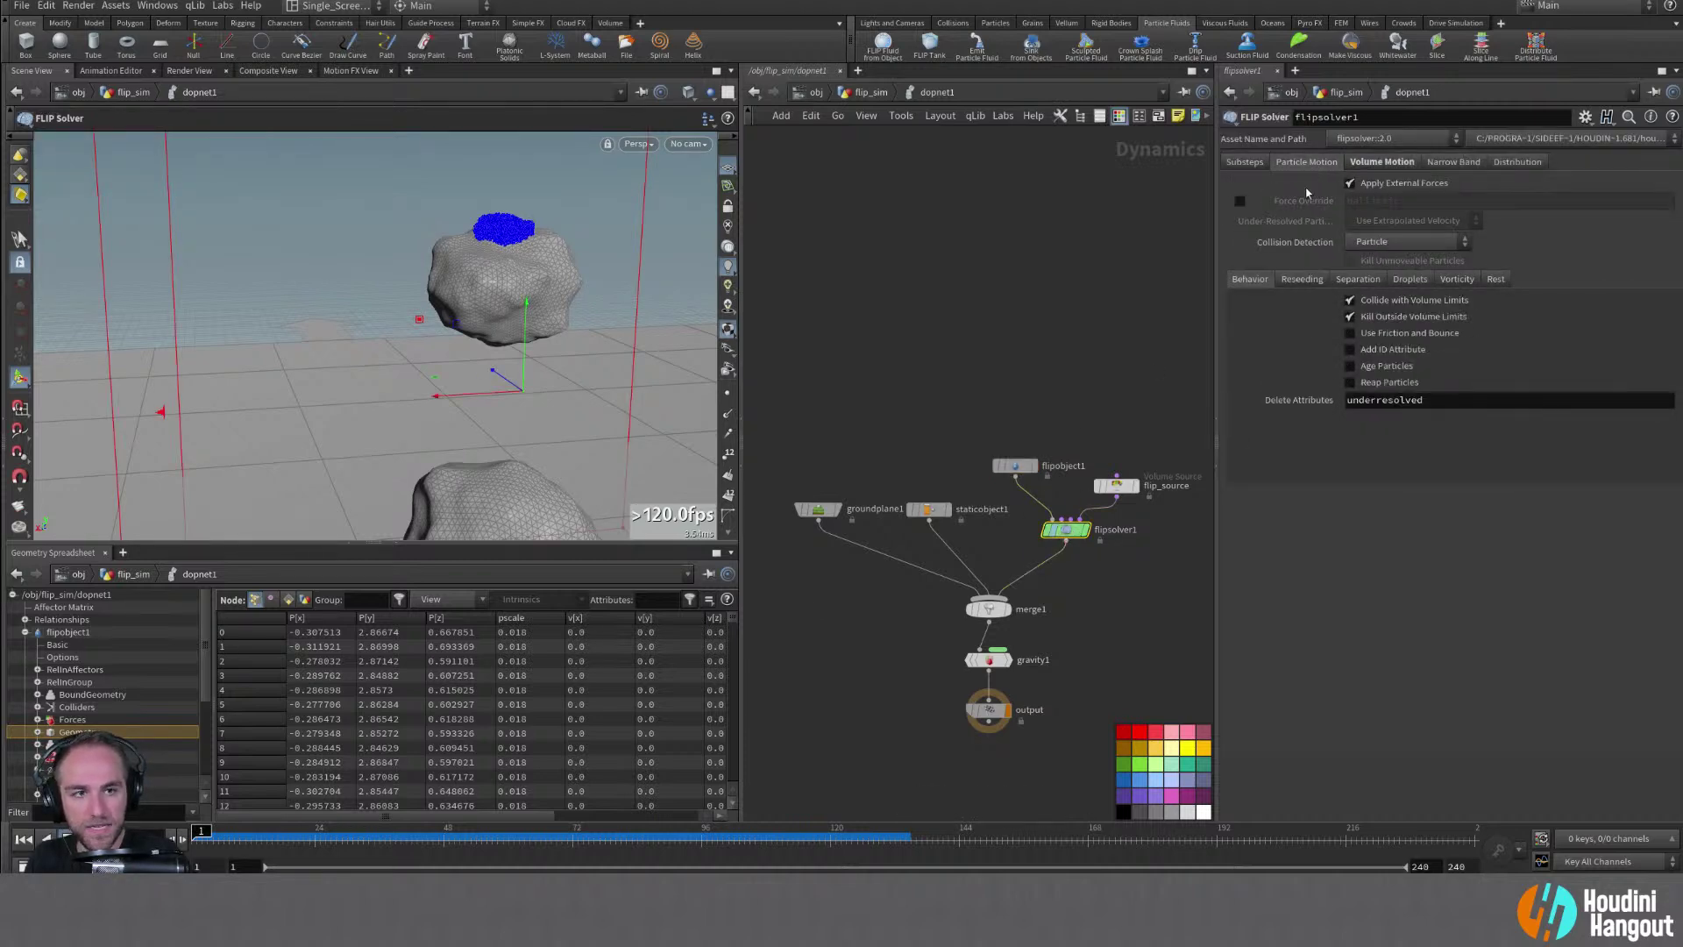
click(1304, 278)
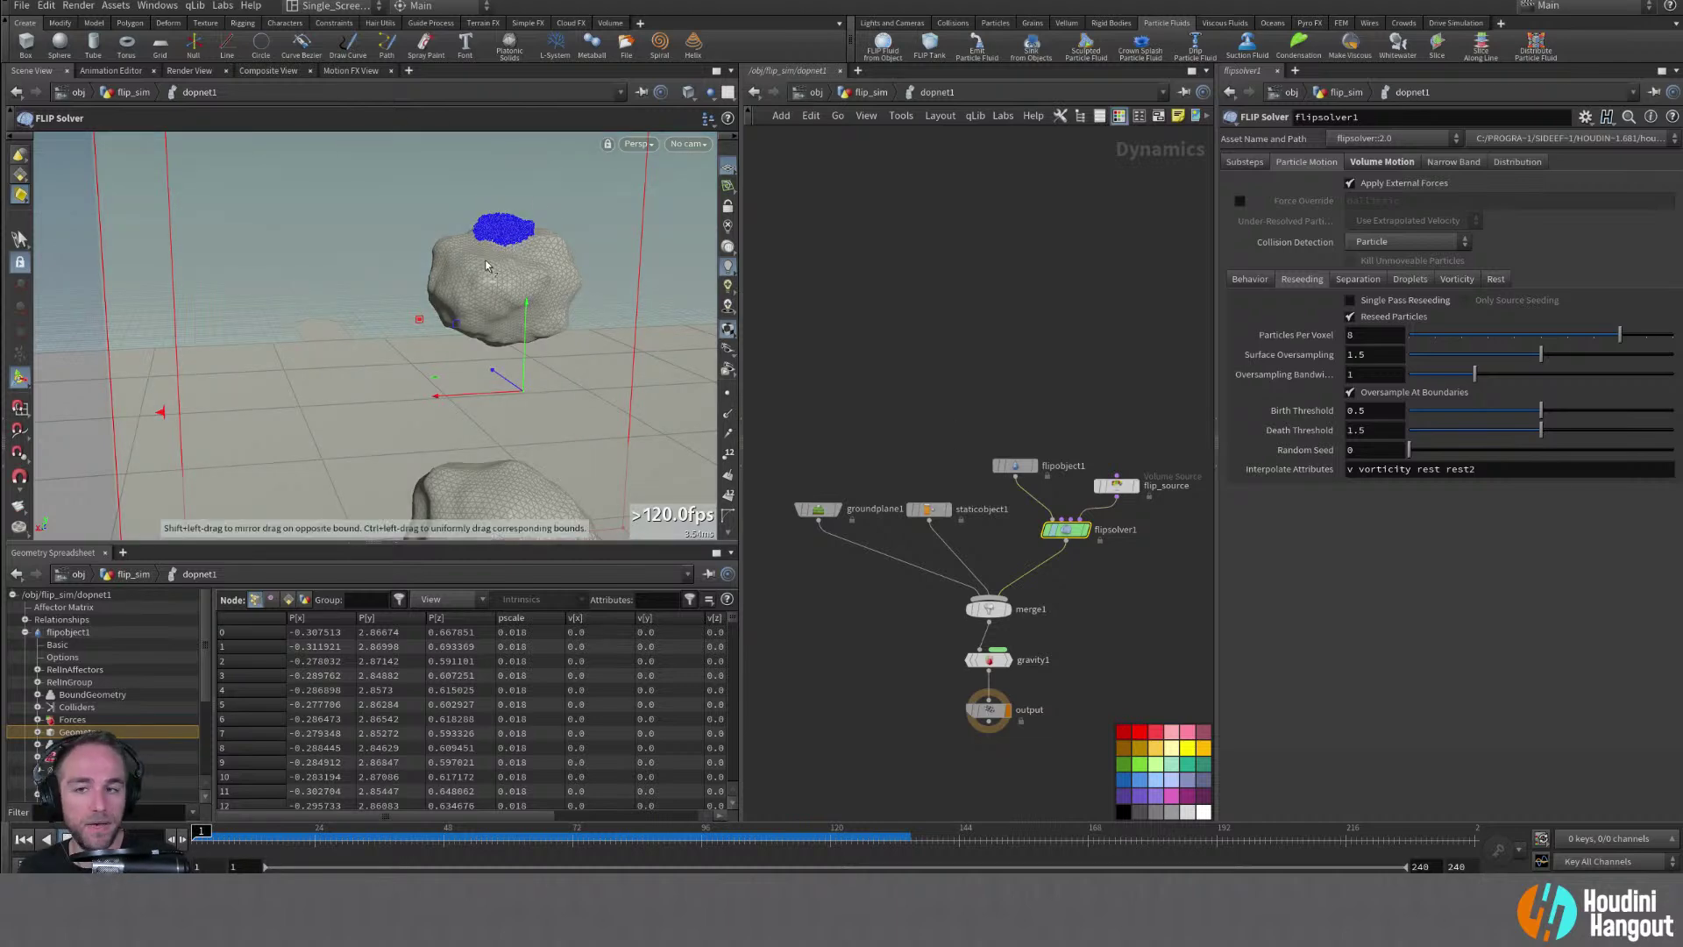
mouse_move(340, 815)
mouse_down()
mouse_move(551, 805)
mouse_move(340, 814)
mouse_up()
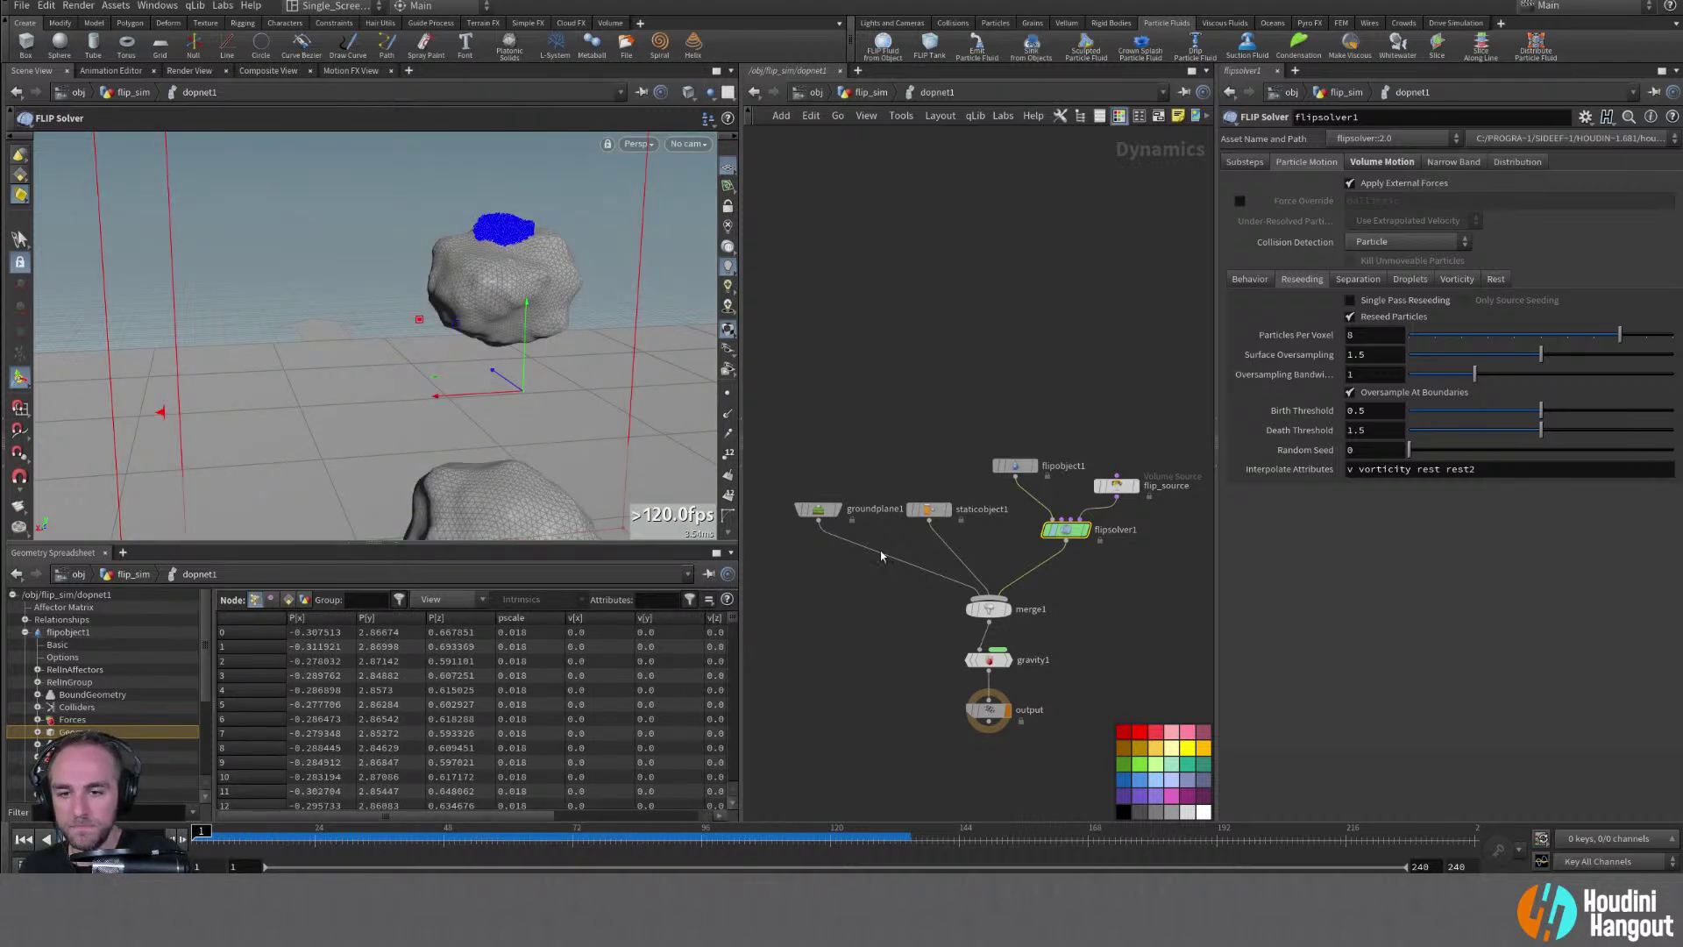
click(1247, 279)
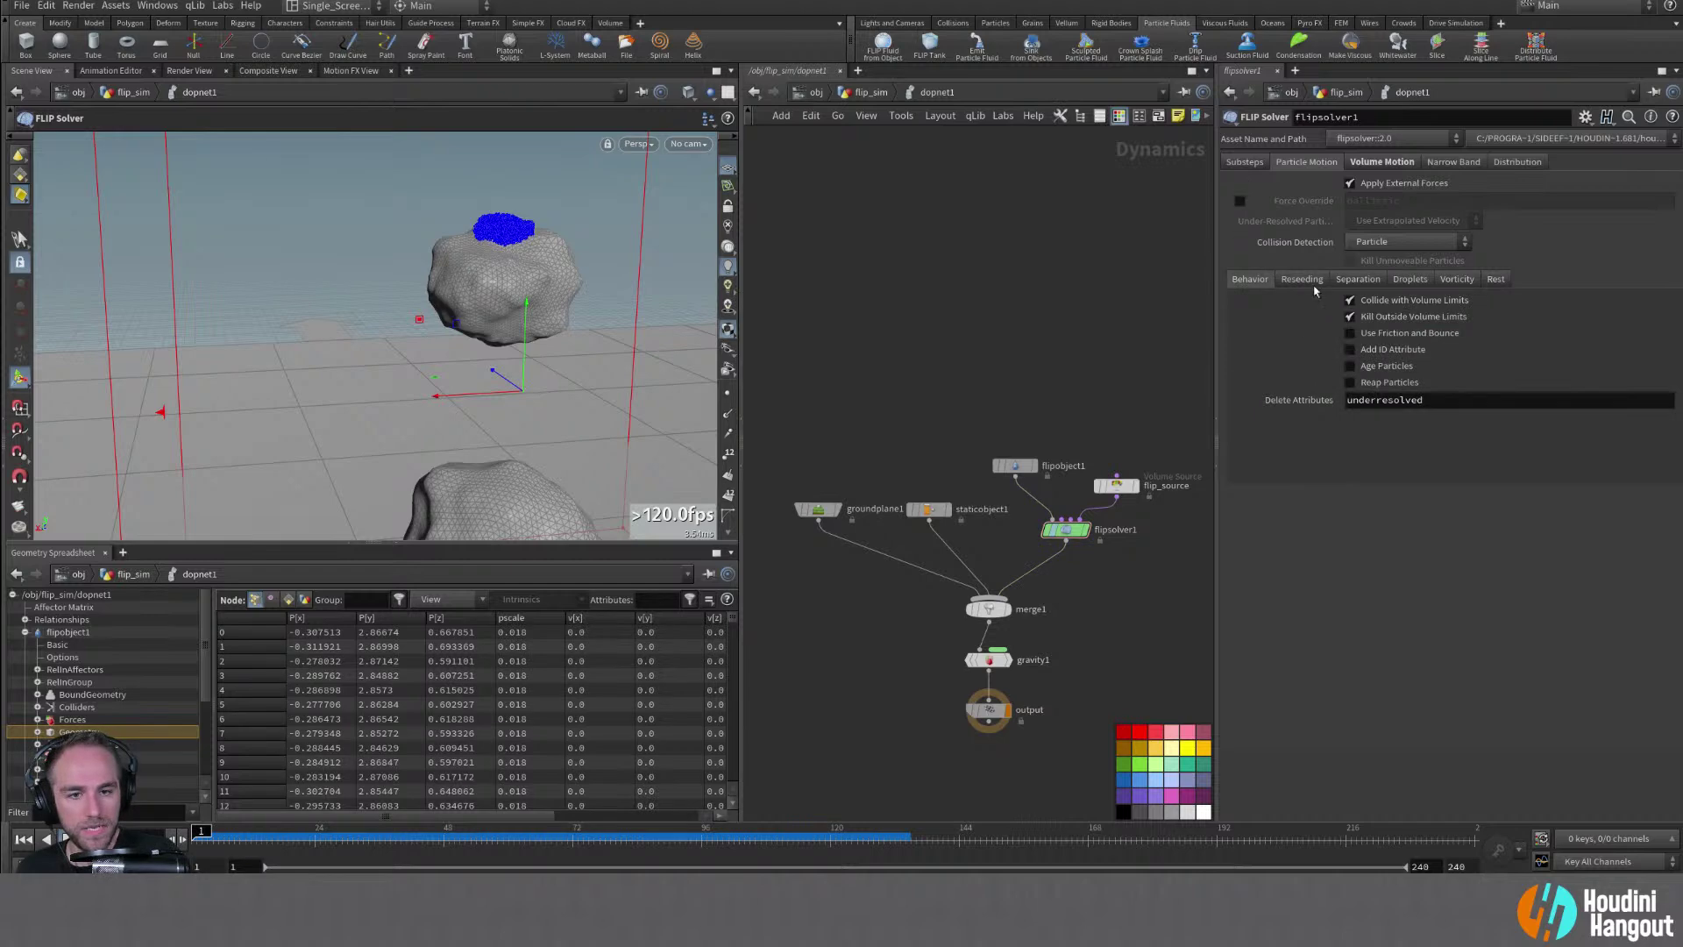
click(1350, 350)
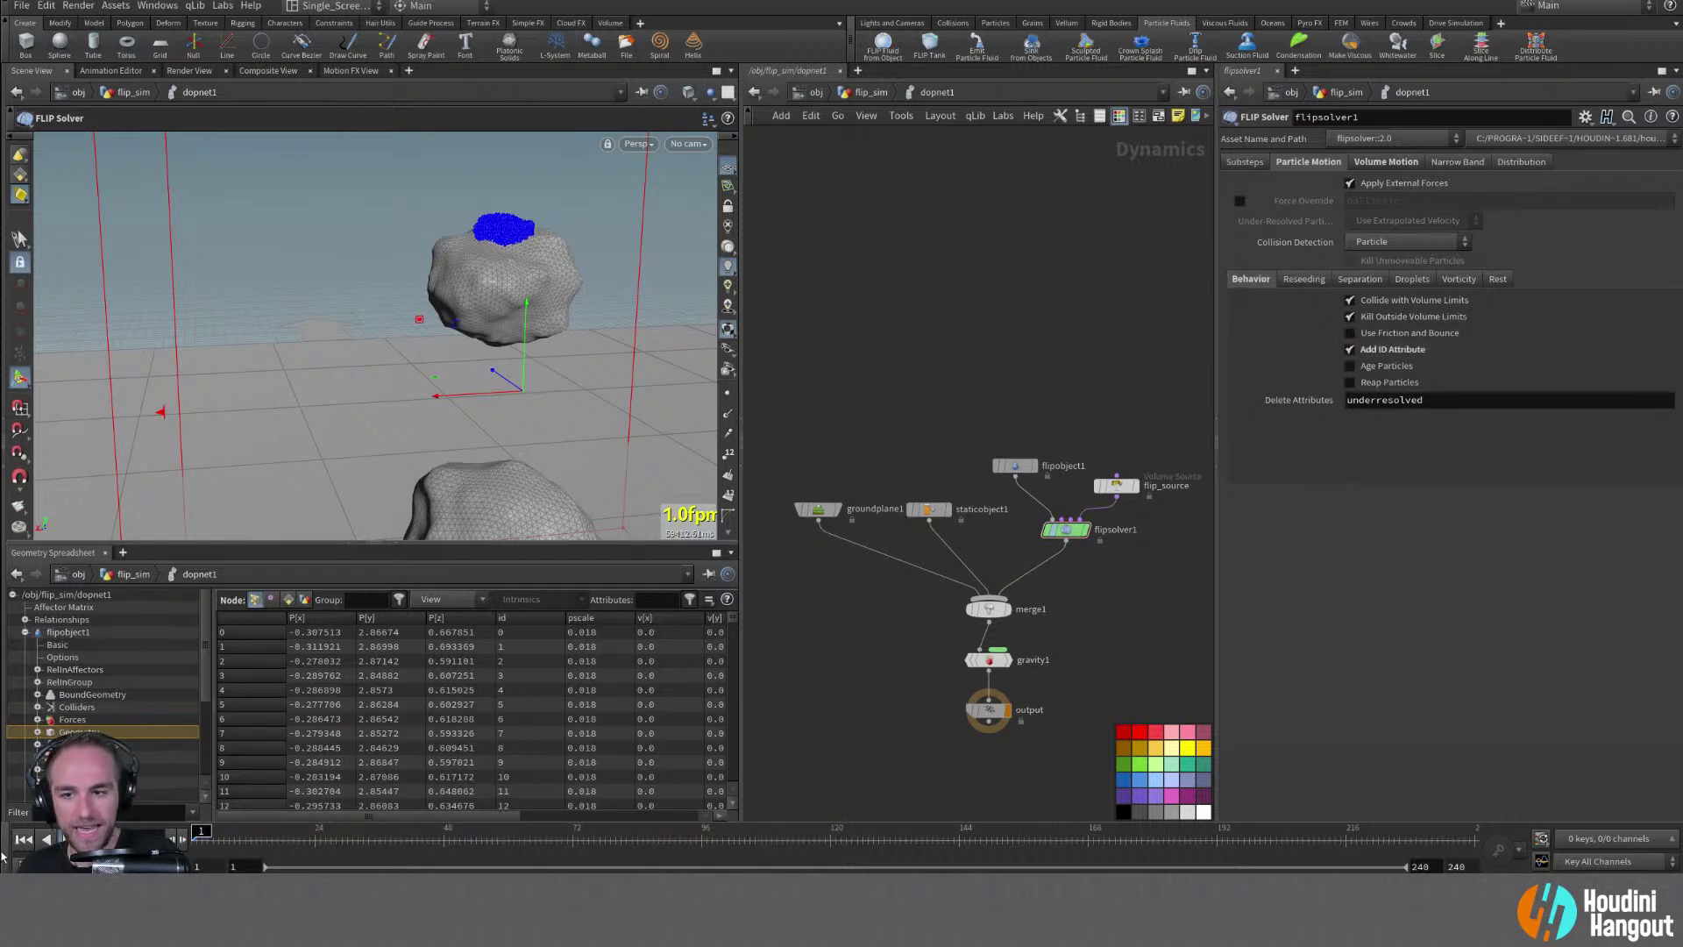
Play the simulation from the start, examine the particles' id values in the geometry spreadsheet, and return to frame 1
click(181, 839)
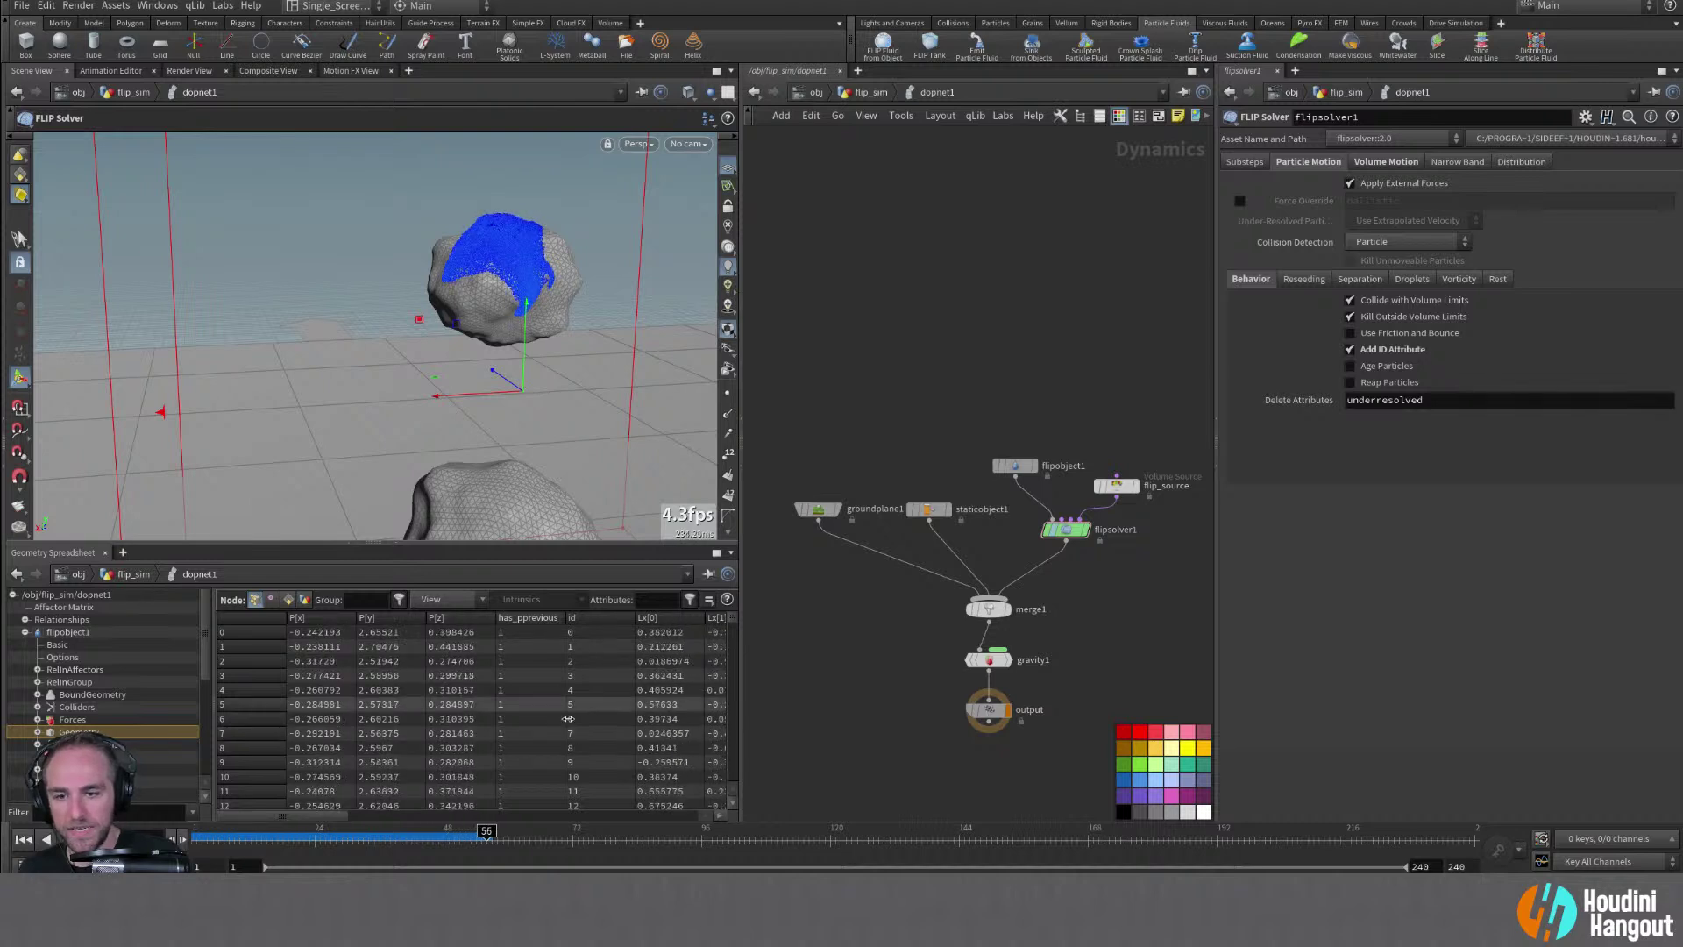
scroll(589, 729, down, 6)
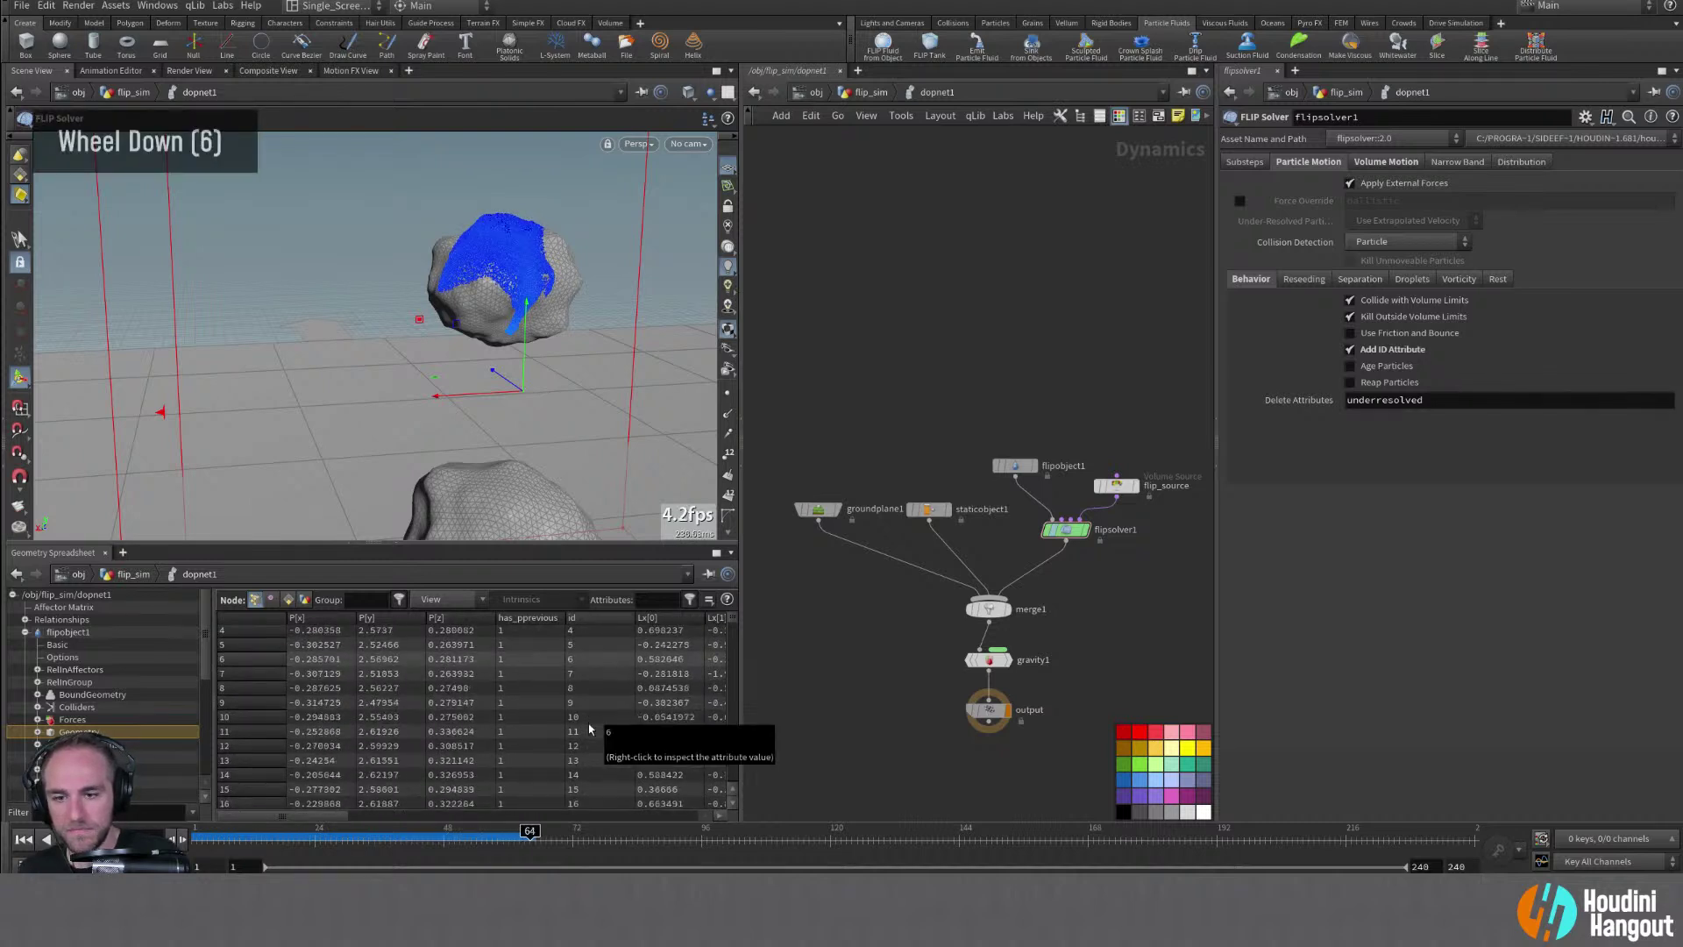
scroll(588, 729, up, 20)
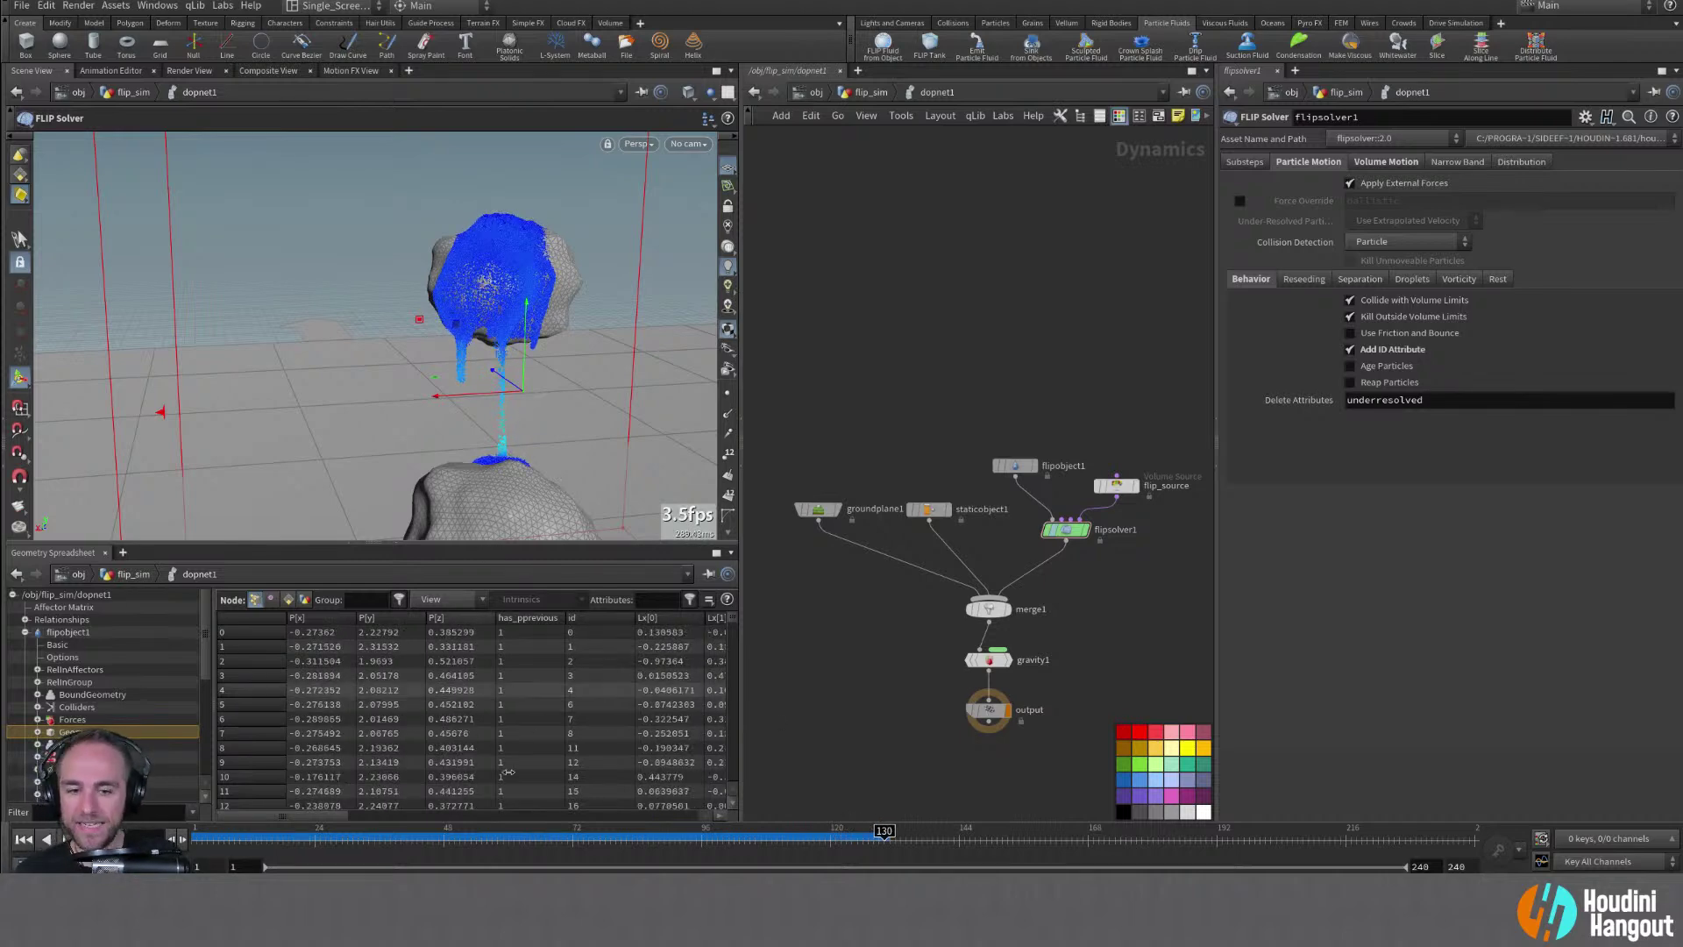
click(23, 838)
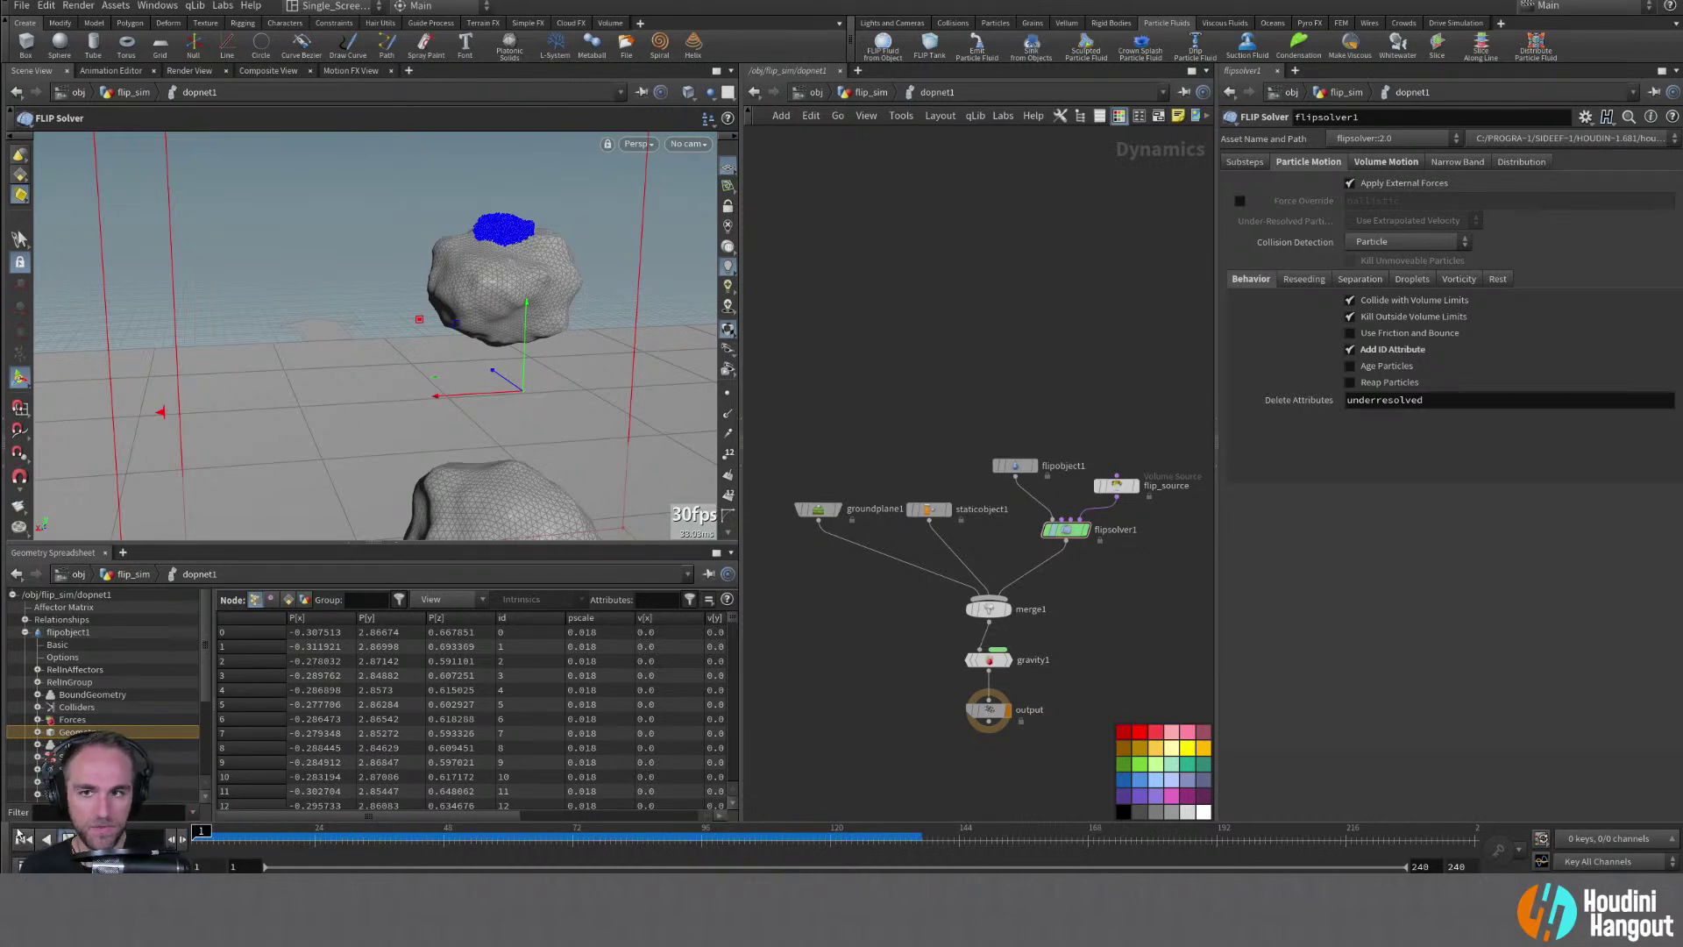
key(Up)
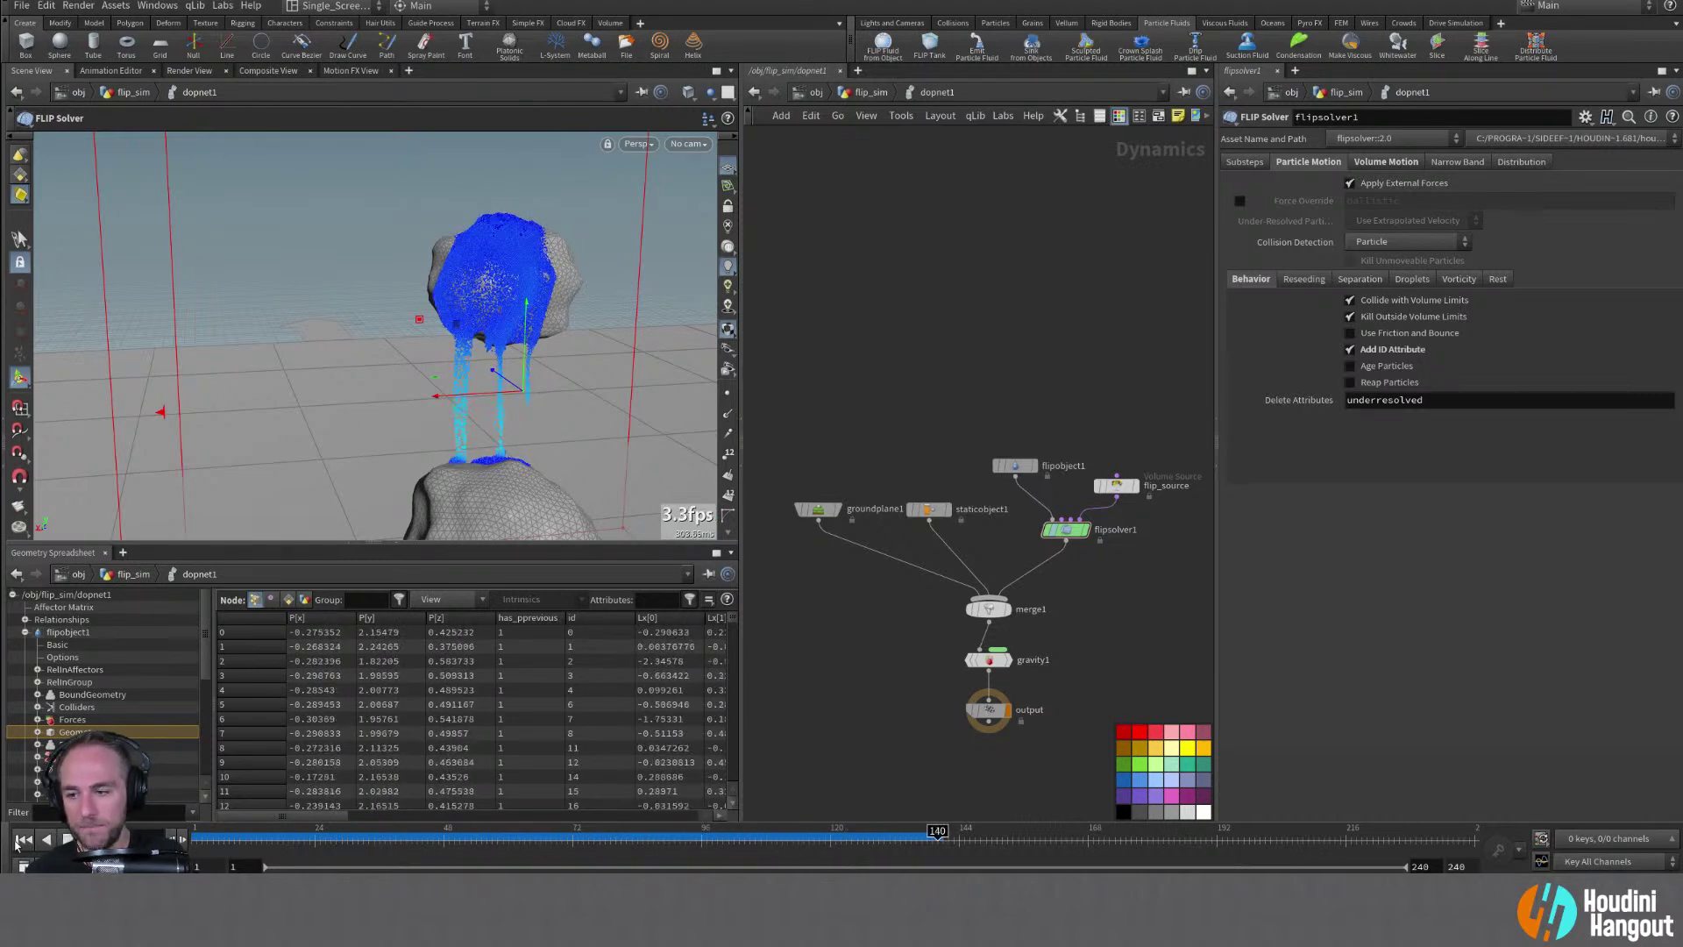
key(ctrl+Up)
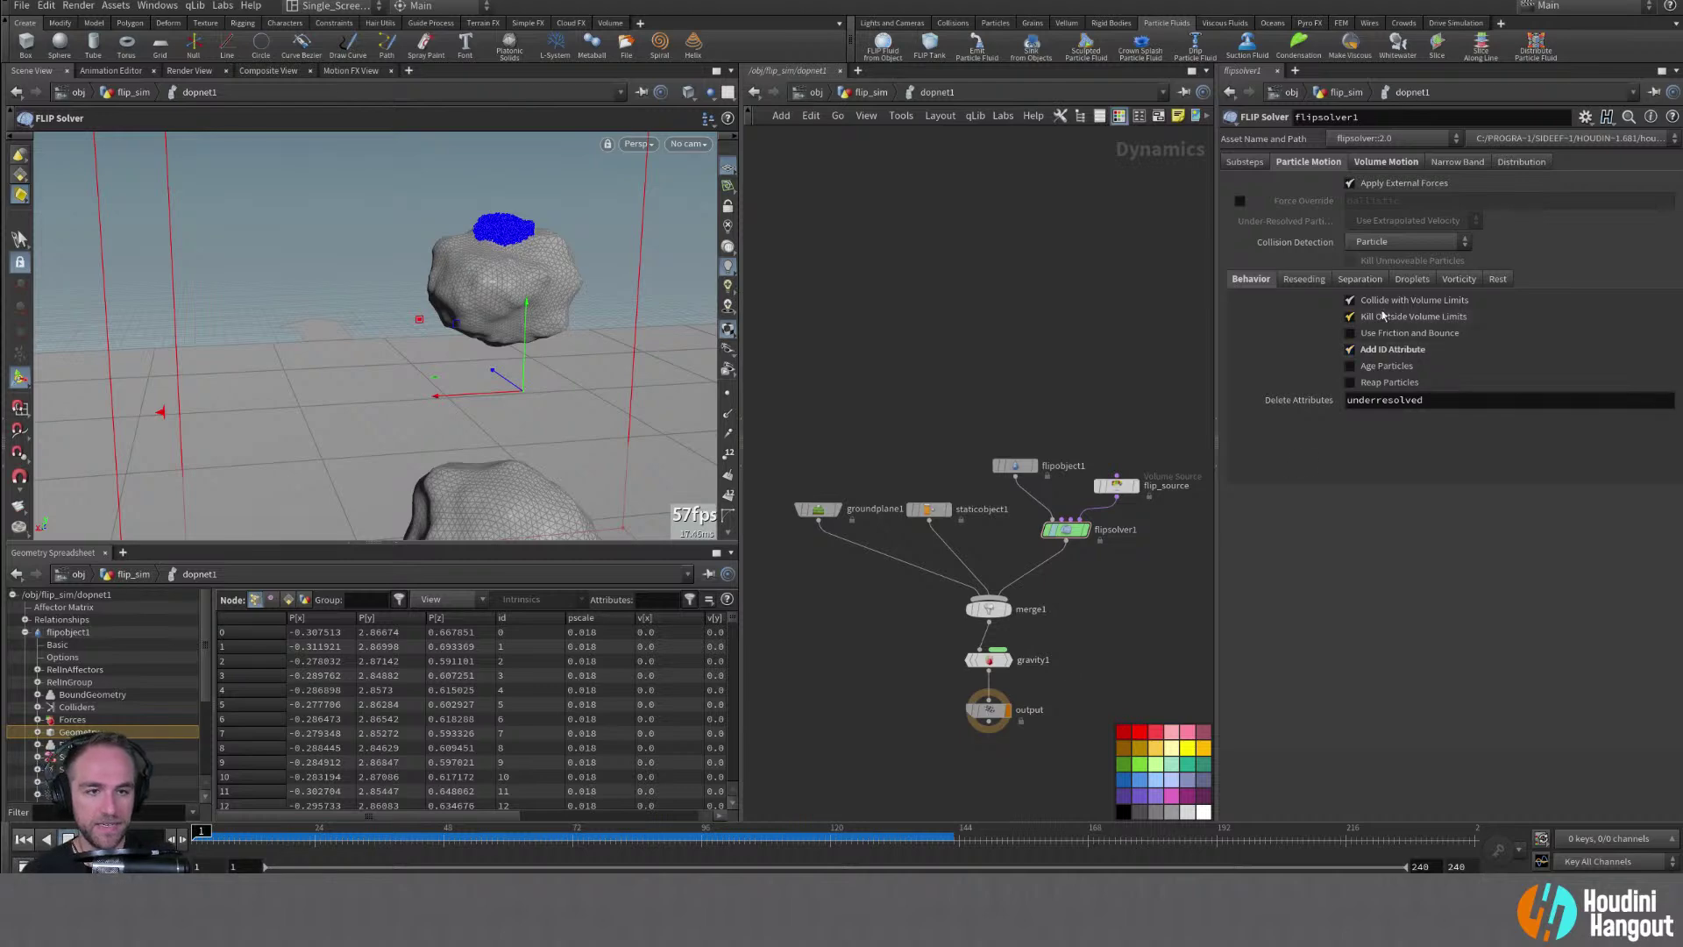
Turn off Reseed Particles on flipsolver1 and play the simulation to test the flow over the rocks
click(1314, 281)
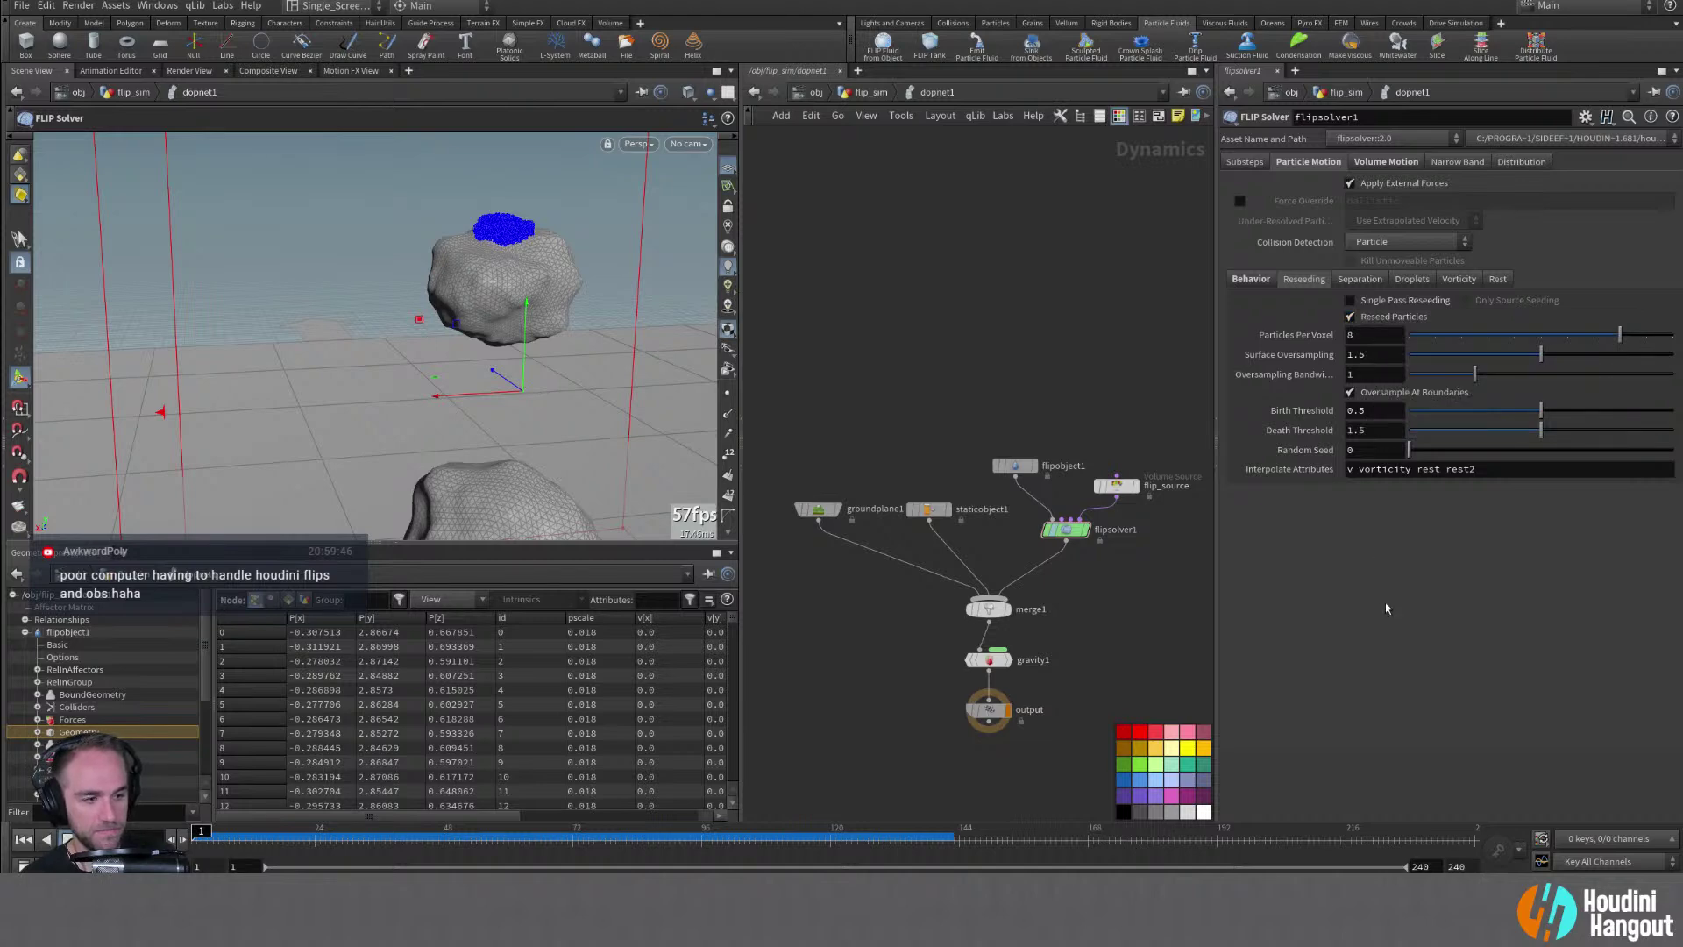
double_click(1350, 318)
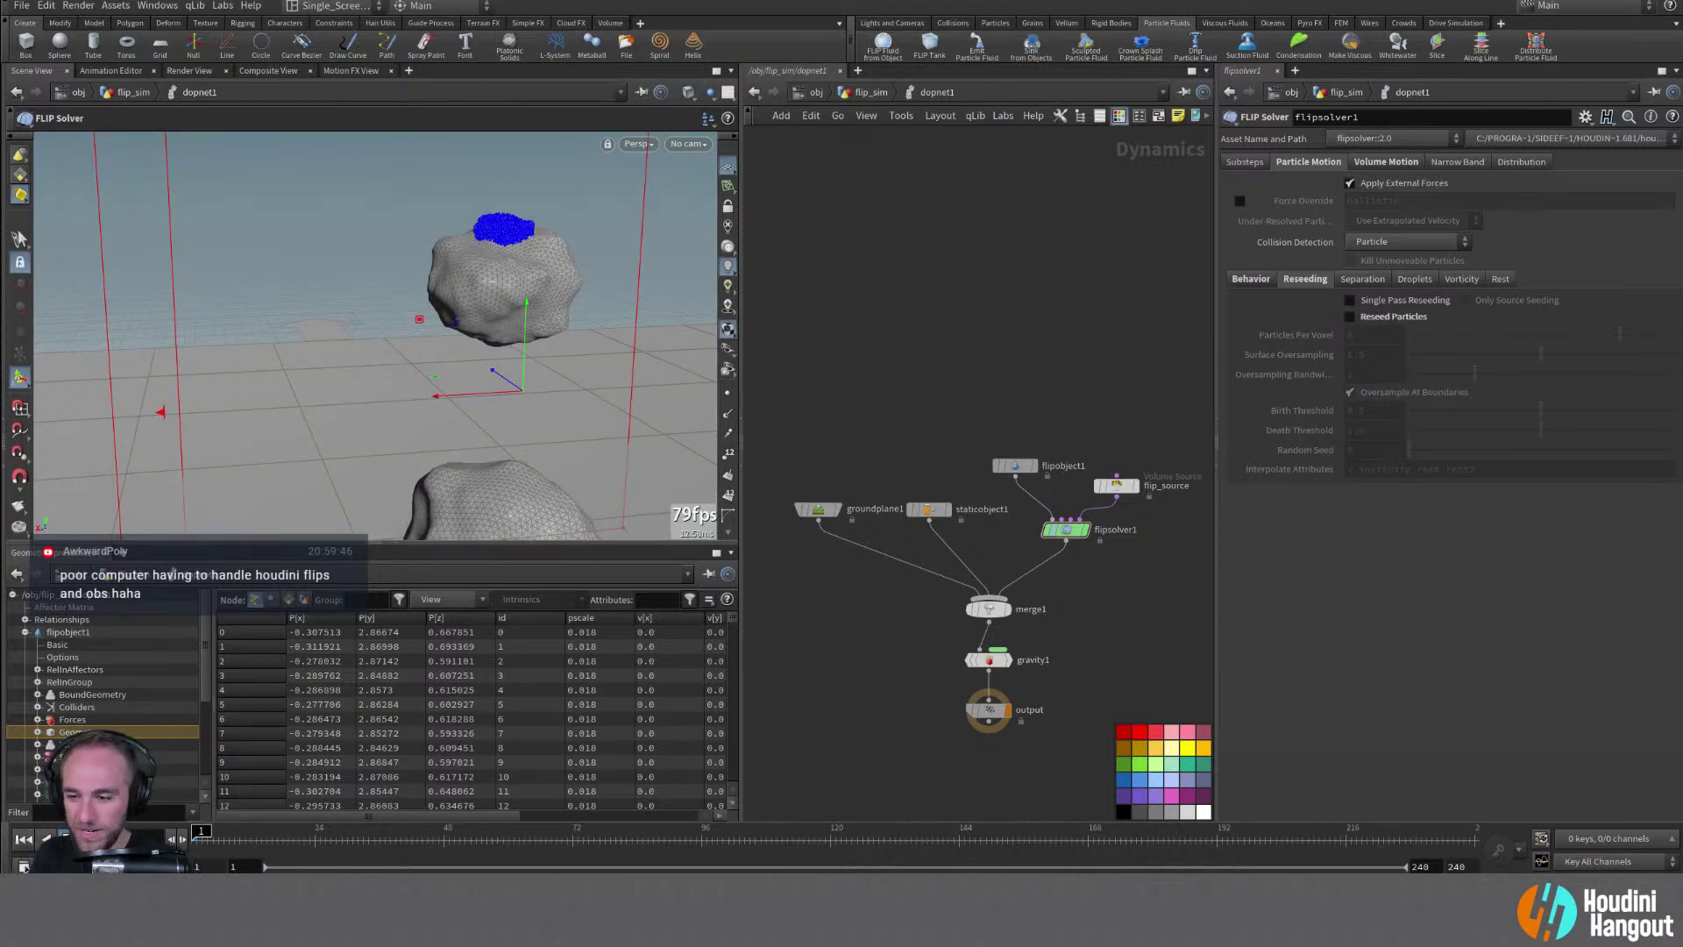
click(182, 839)
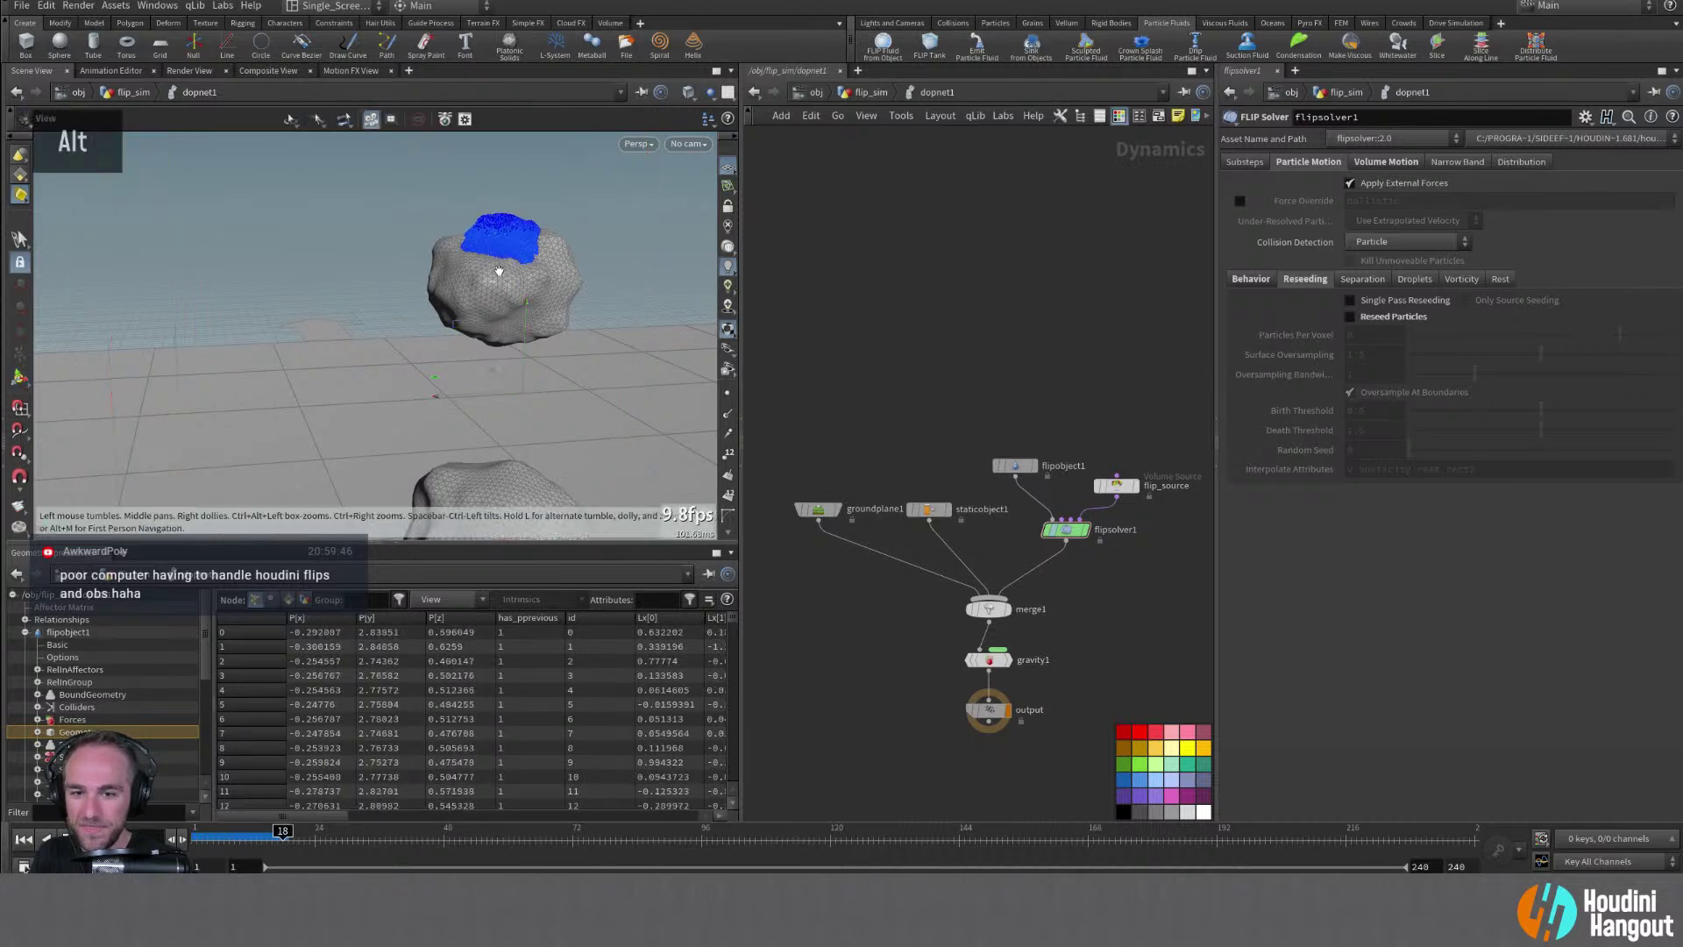
alt+drag(499, 277, 519, 276)
key(Return)
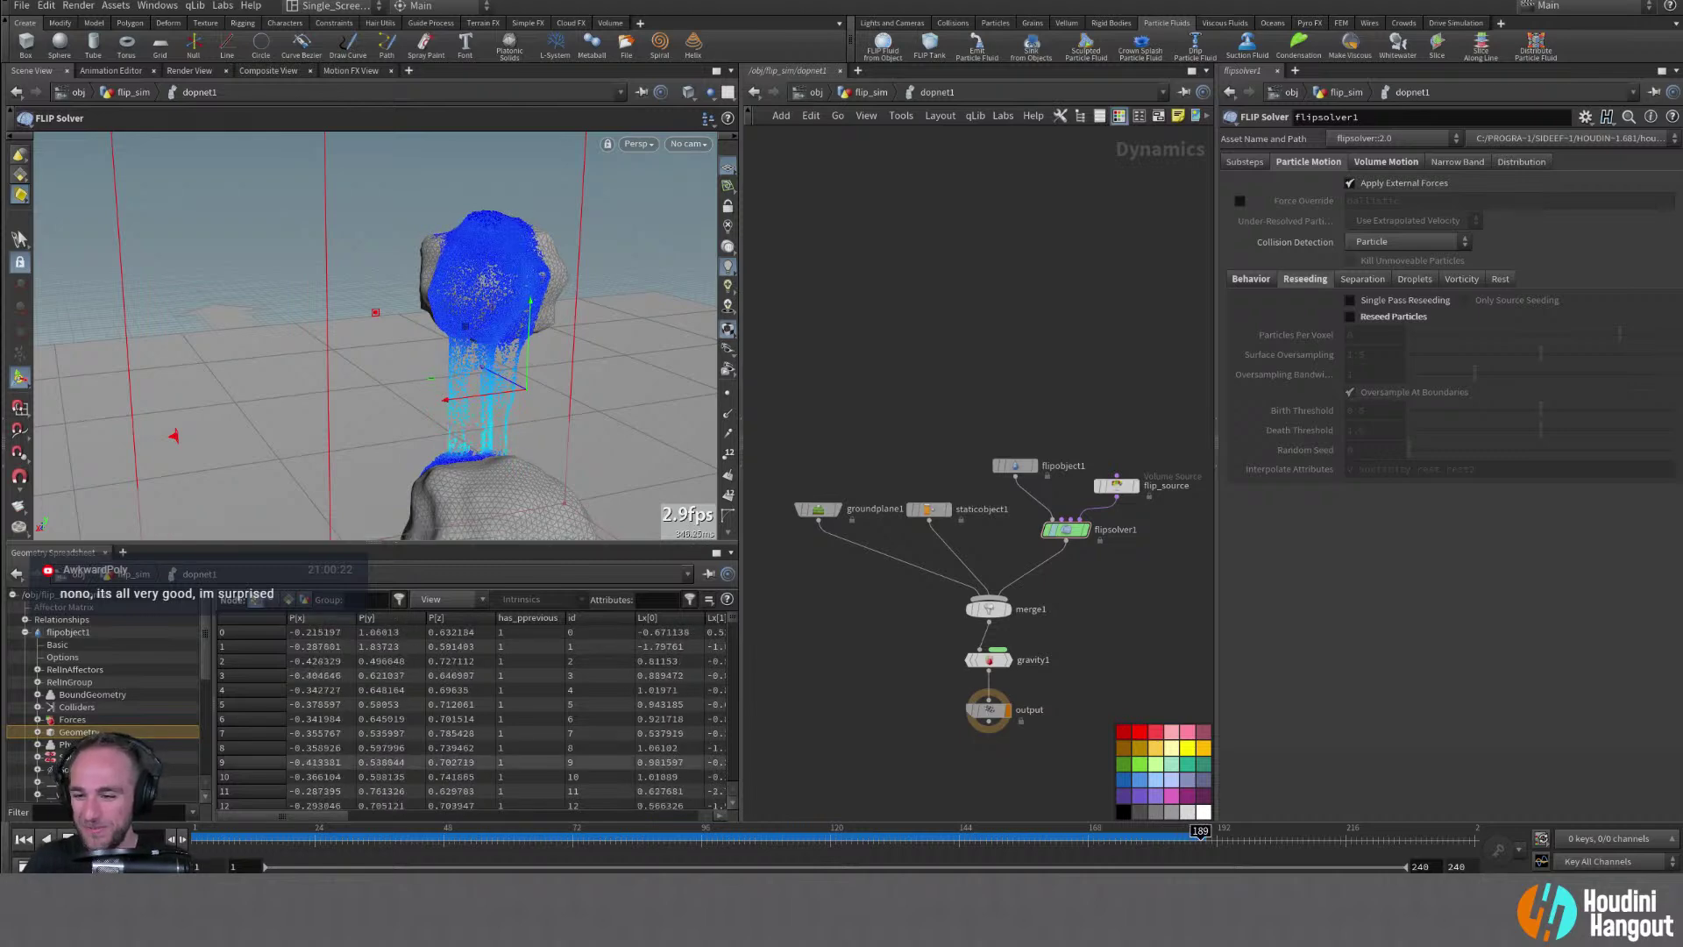
Examine the flow over both rocks with reseeding off and return to frame 1
alt+drag(456, 412, 333, 324)
key(Return)
double_click(24, 839)
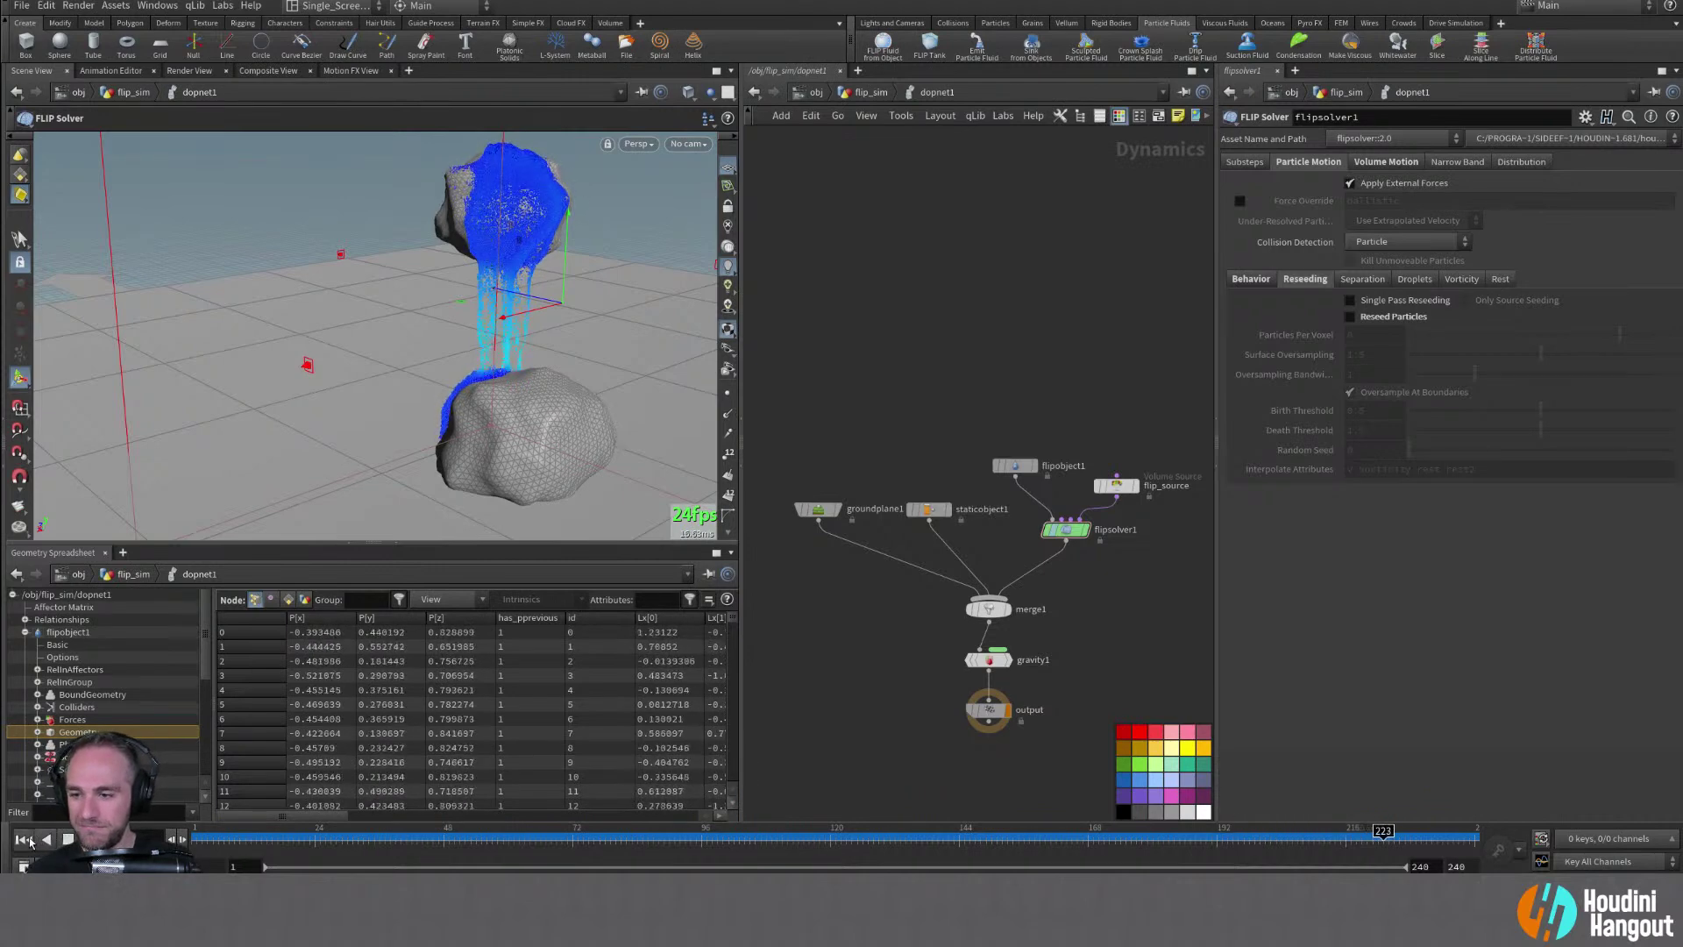
Enable Surface Tension at 10 in flipsolver1's volume motion settings and play the simulation from the start
click(1019, 469)
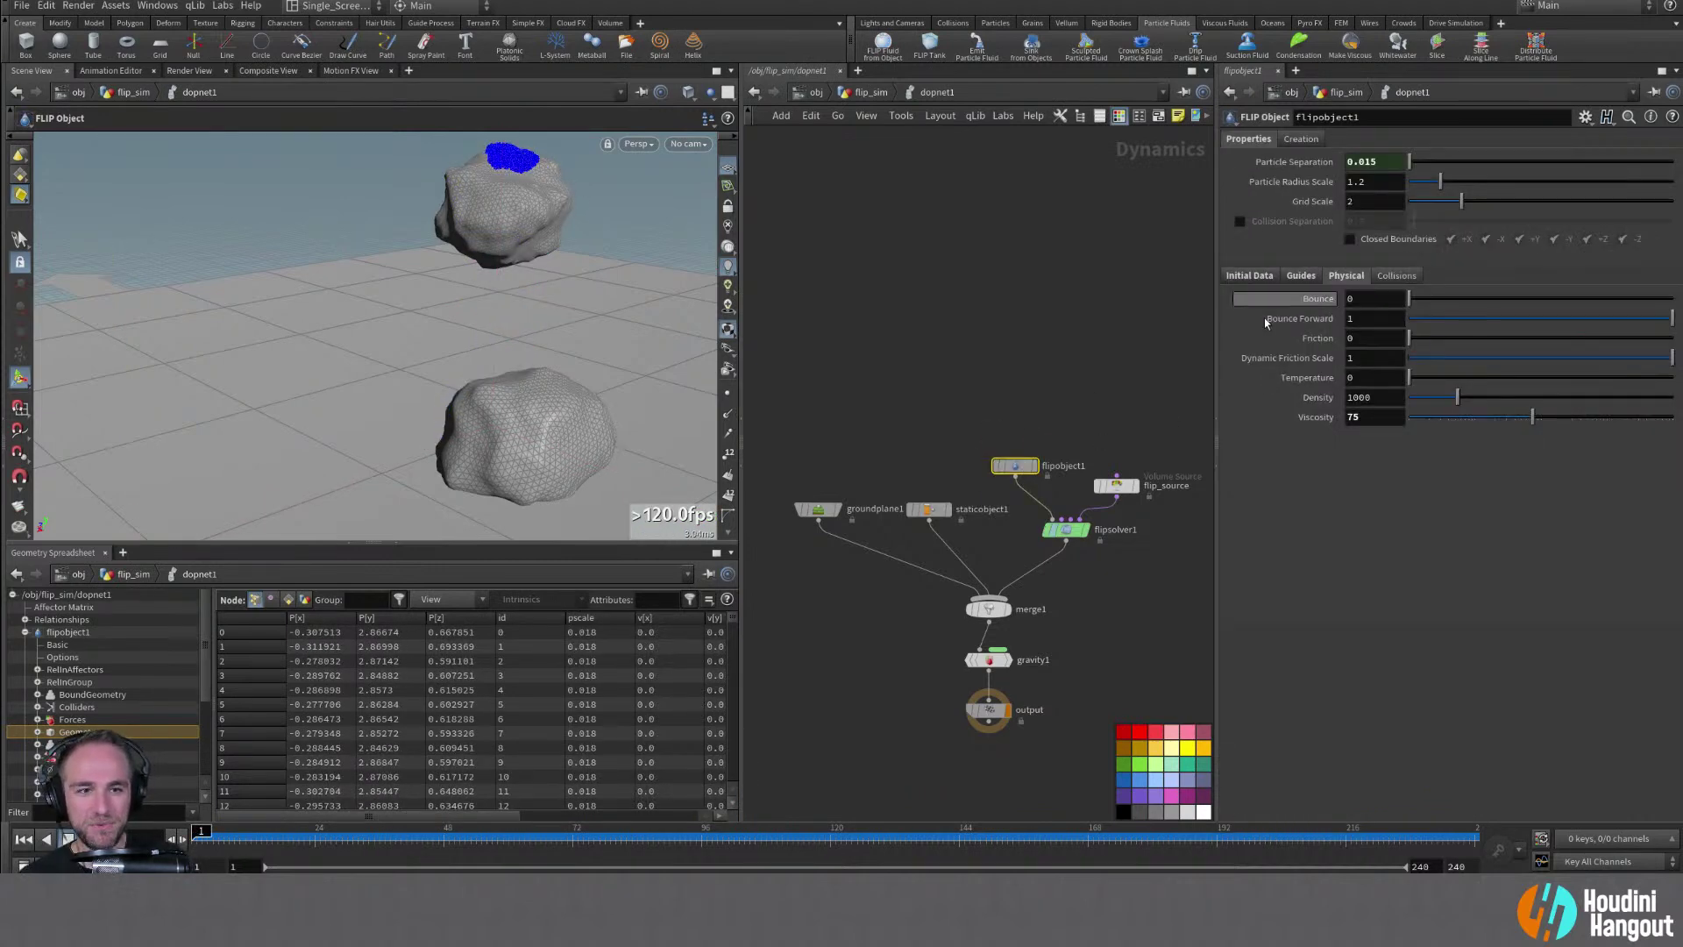
click(1069, 528)
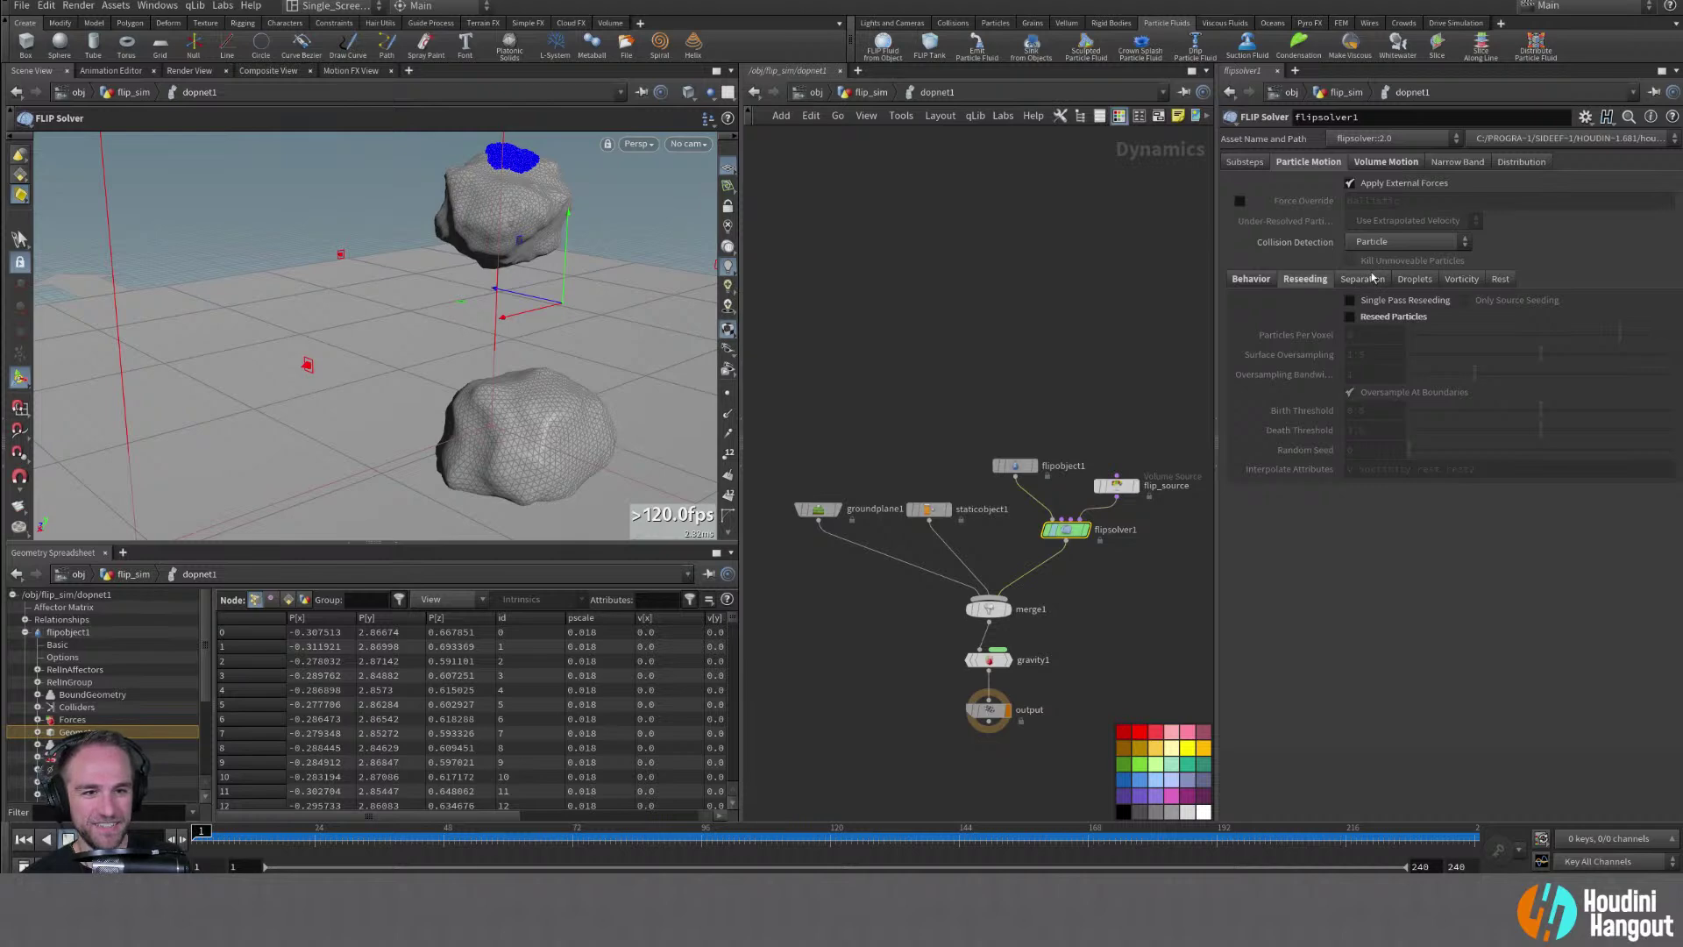
click(1385, 162)
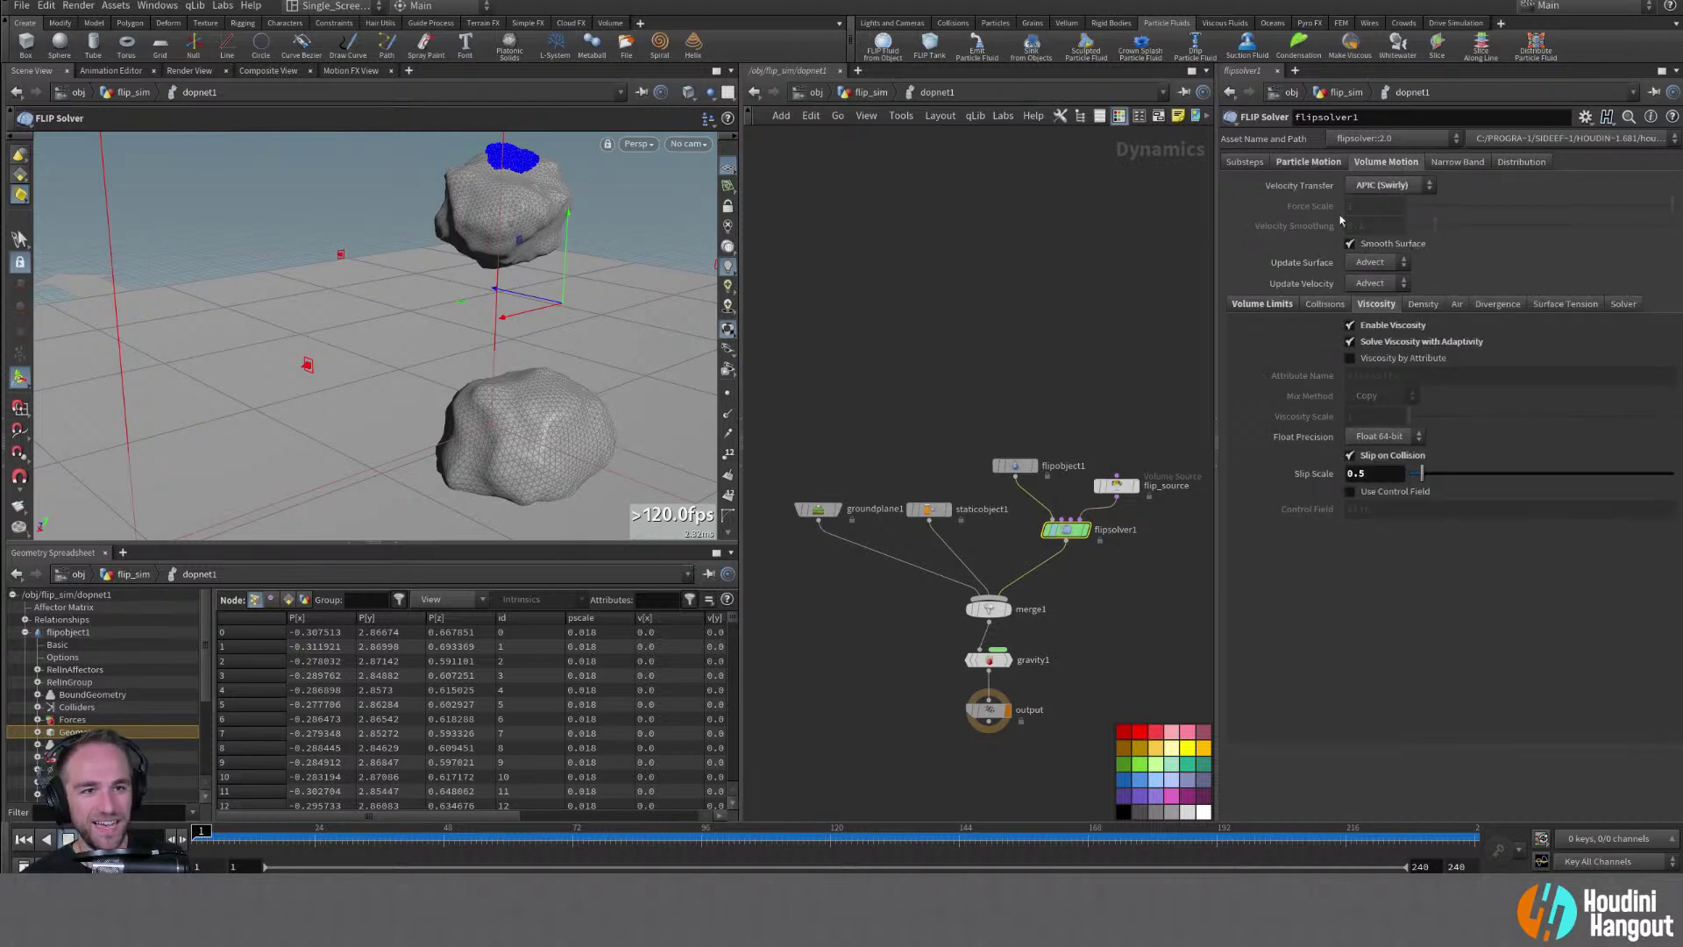
click(1565, 304)
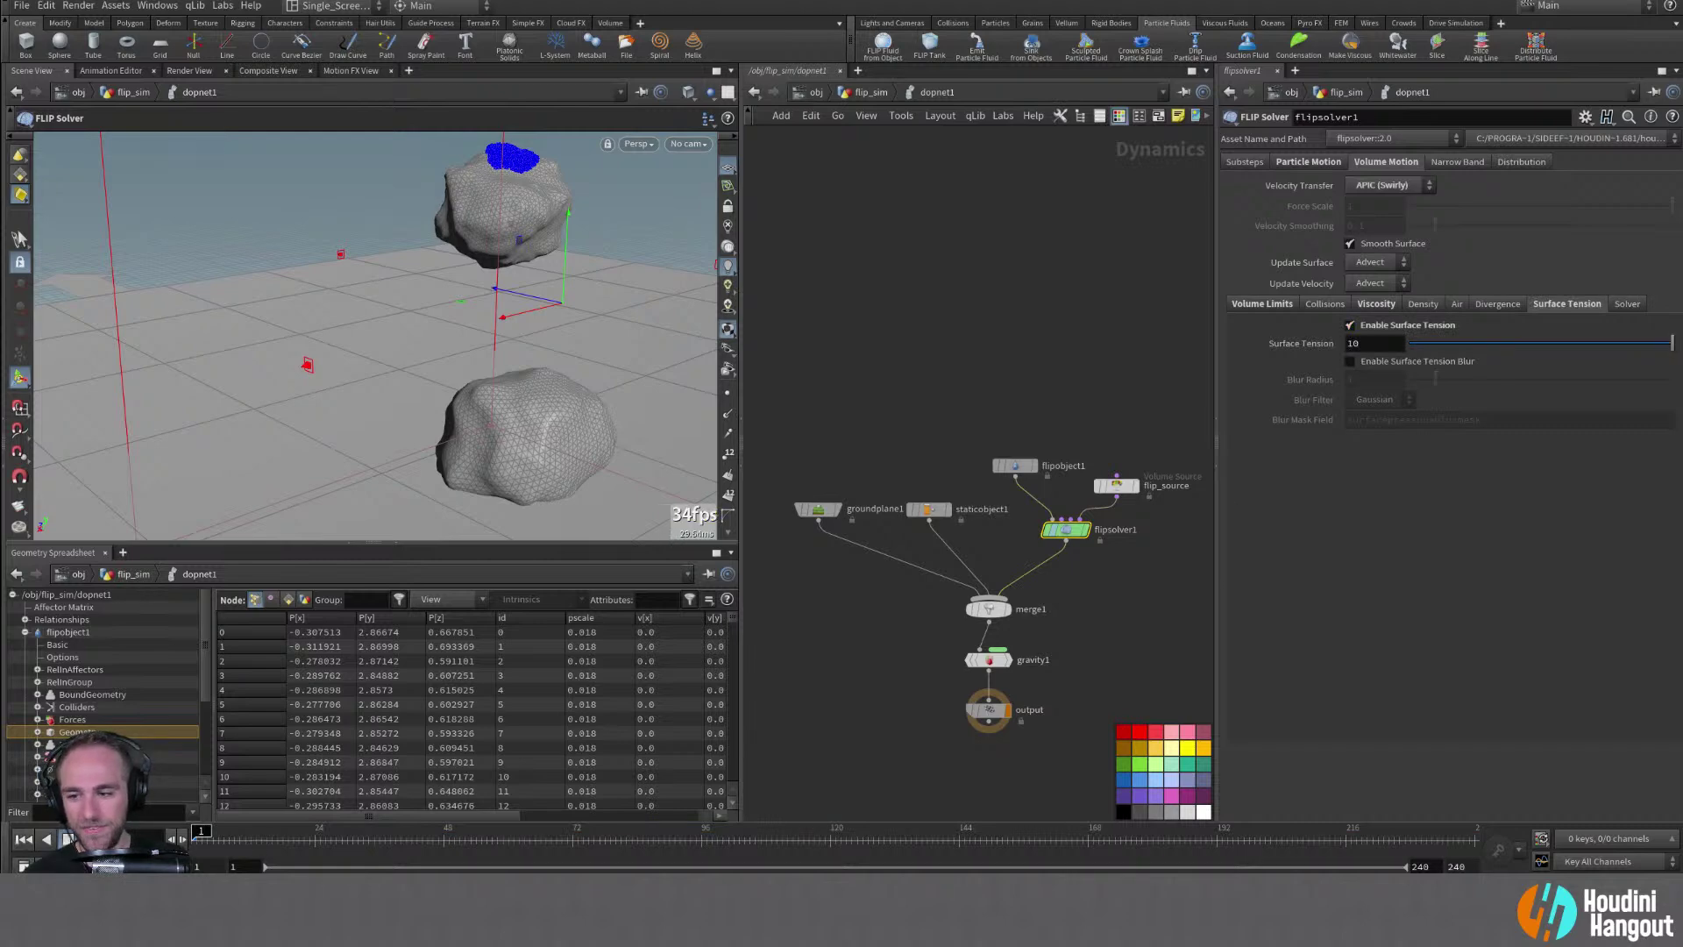
double_click(182, 839)
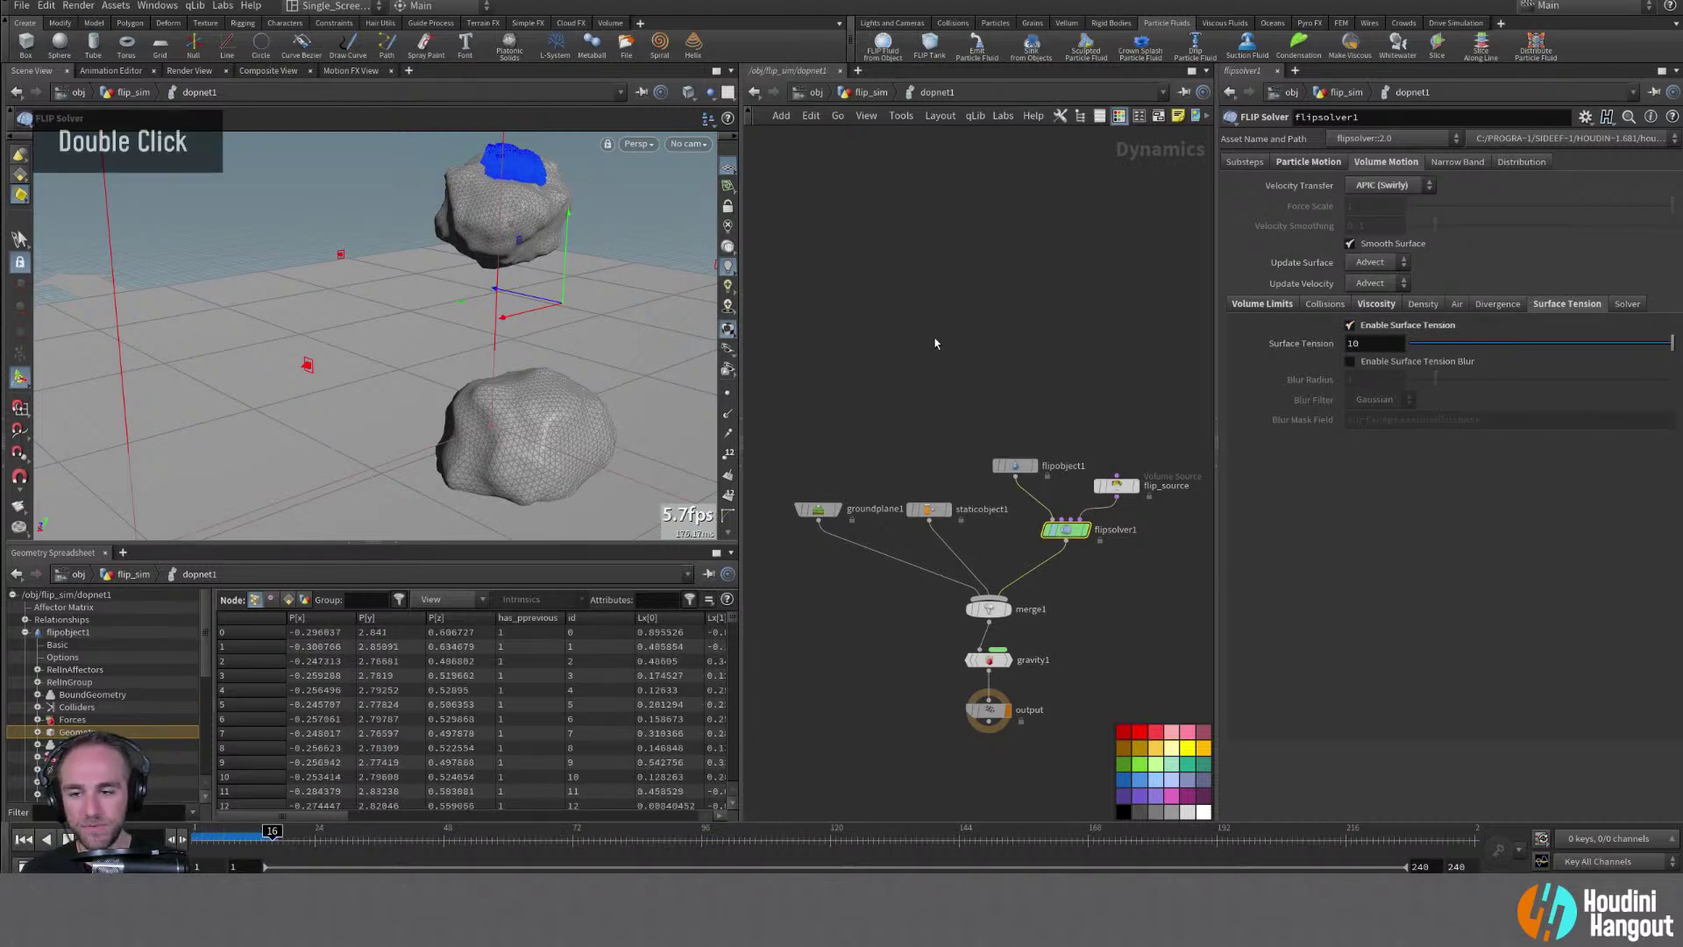
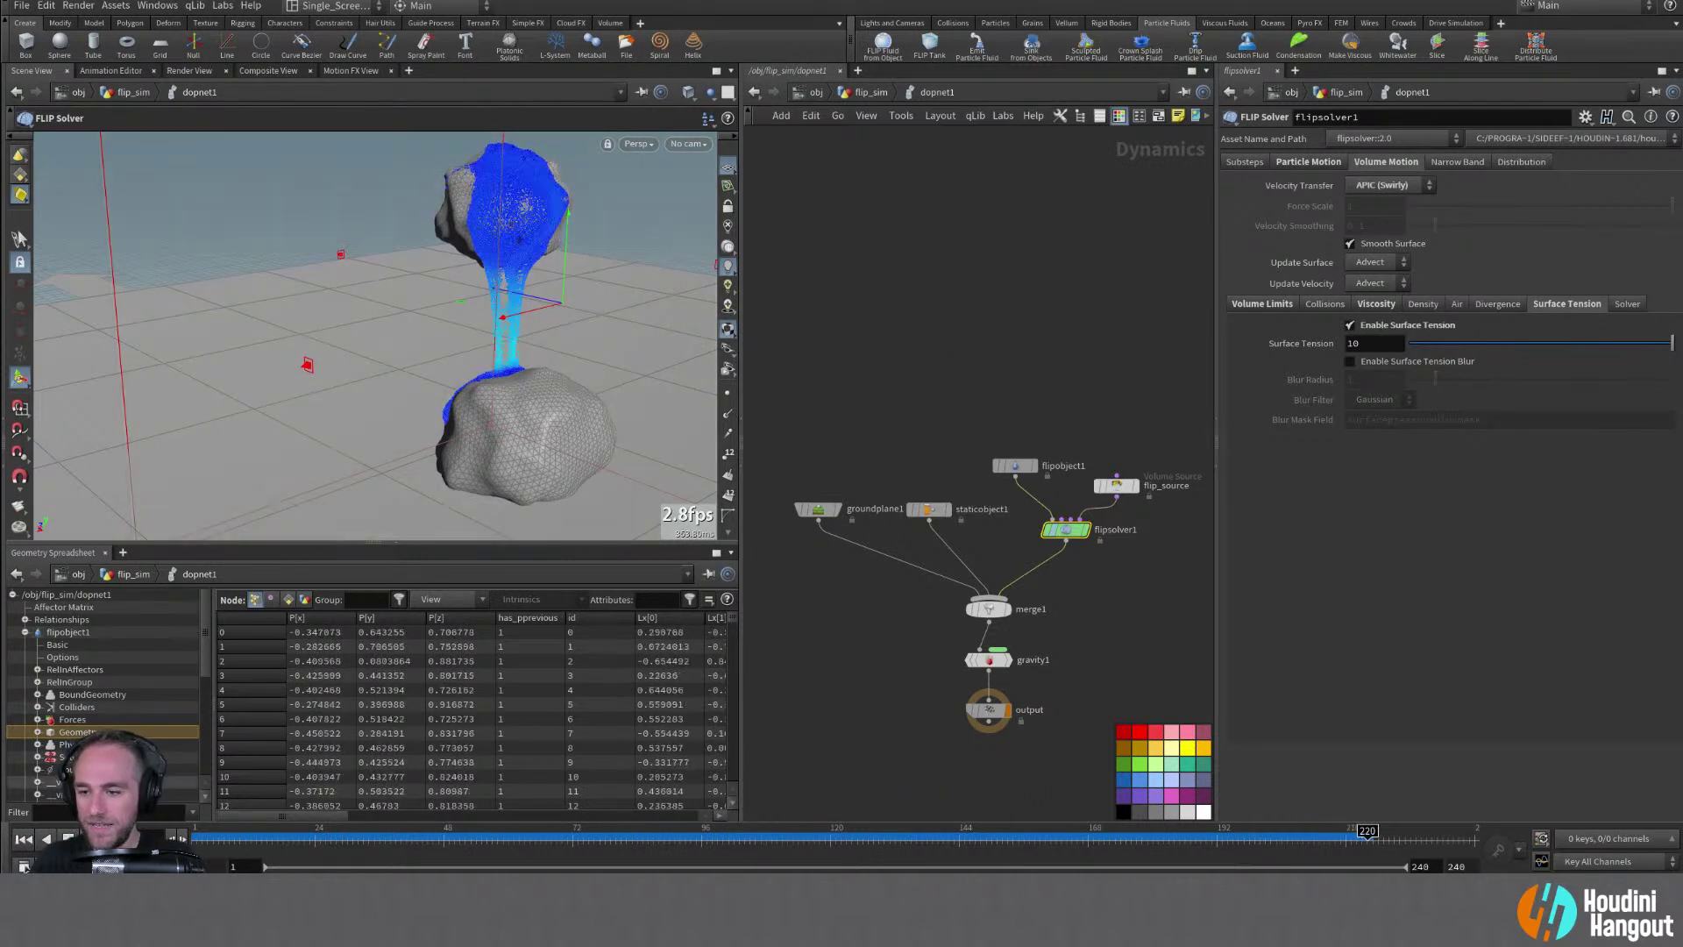
Replay the surface tension simulation, examine the fluid strands between the rocks from several angles, and return to frame 1
key(alt)
alt+drag(578, 179, 885, 226)
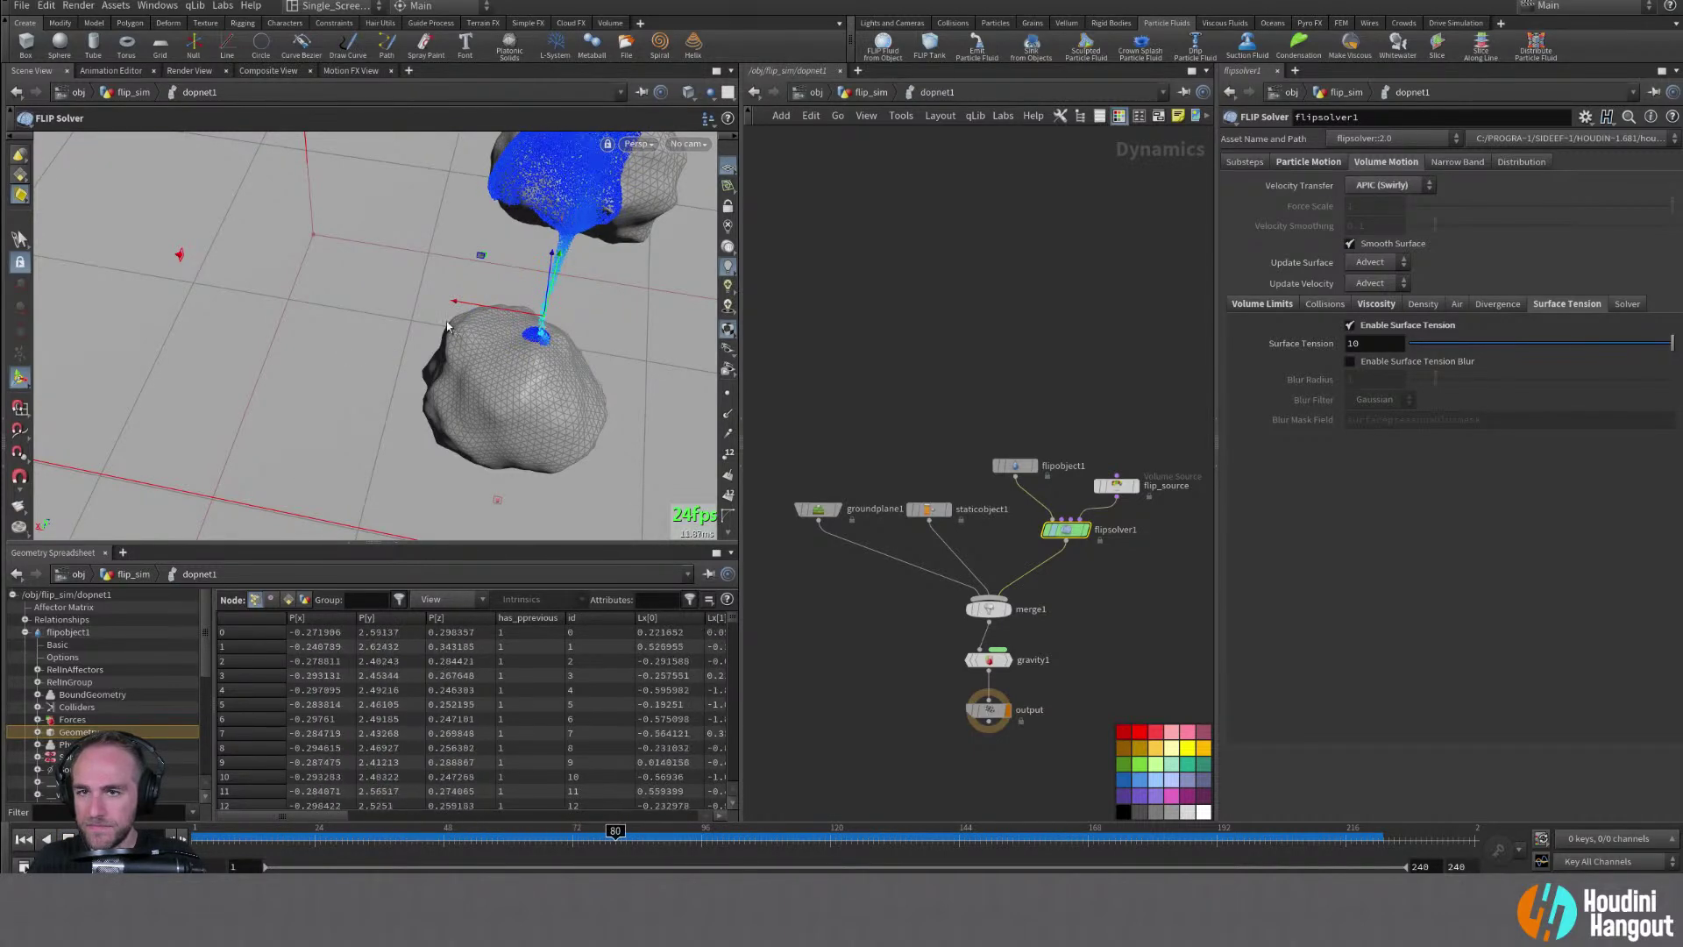
alt+drag(561, 175, 586, 167)
click(19, 377)
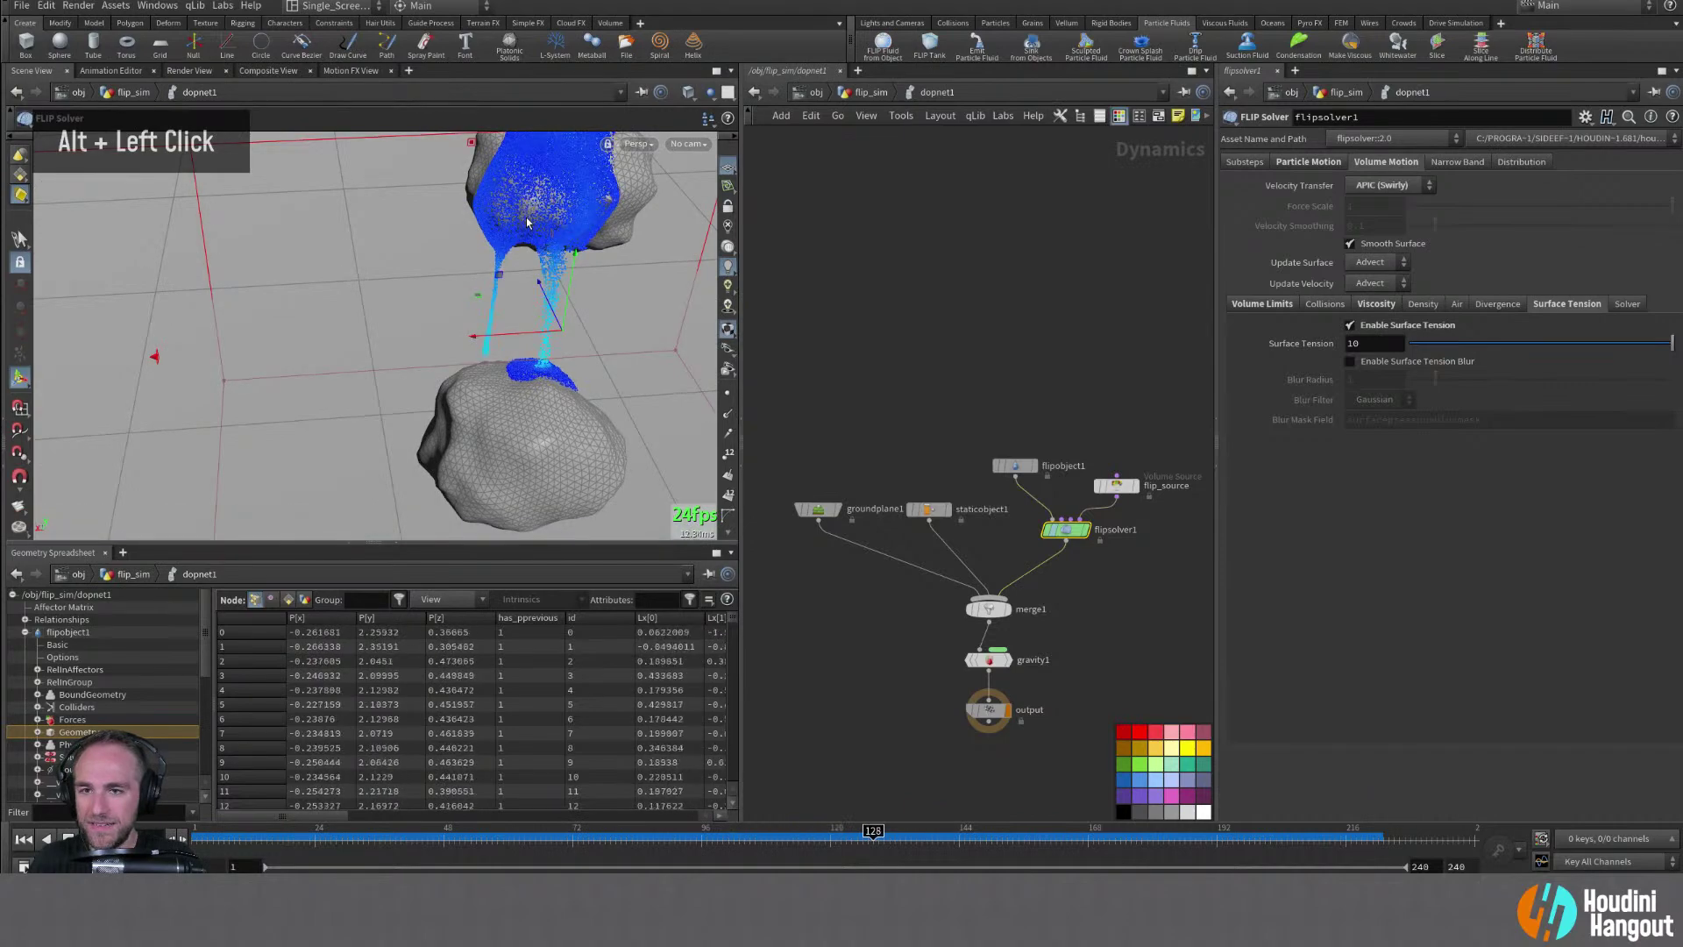
key(Escape)
scroll(292, 316, up, 3)
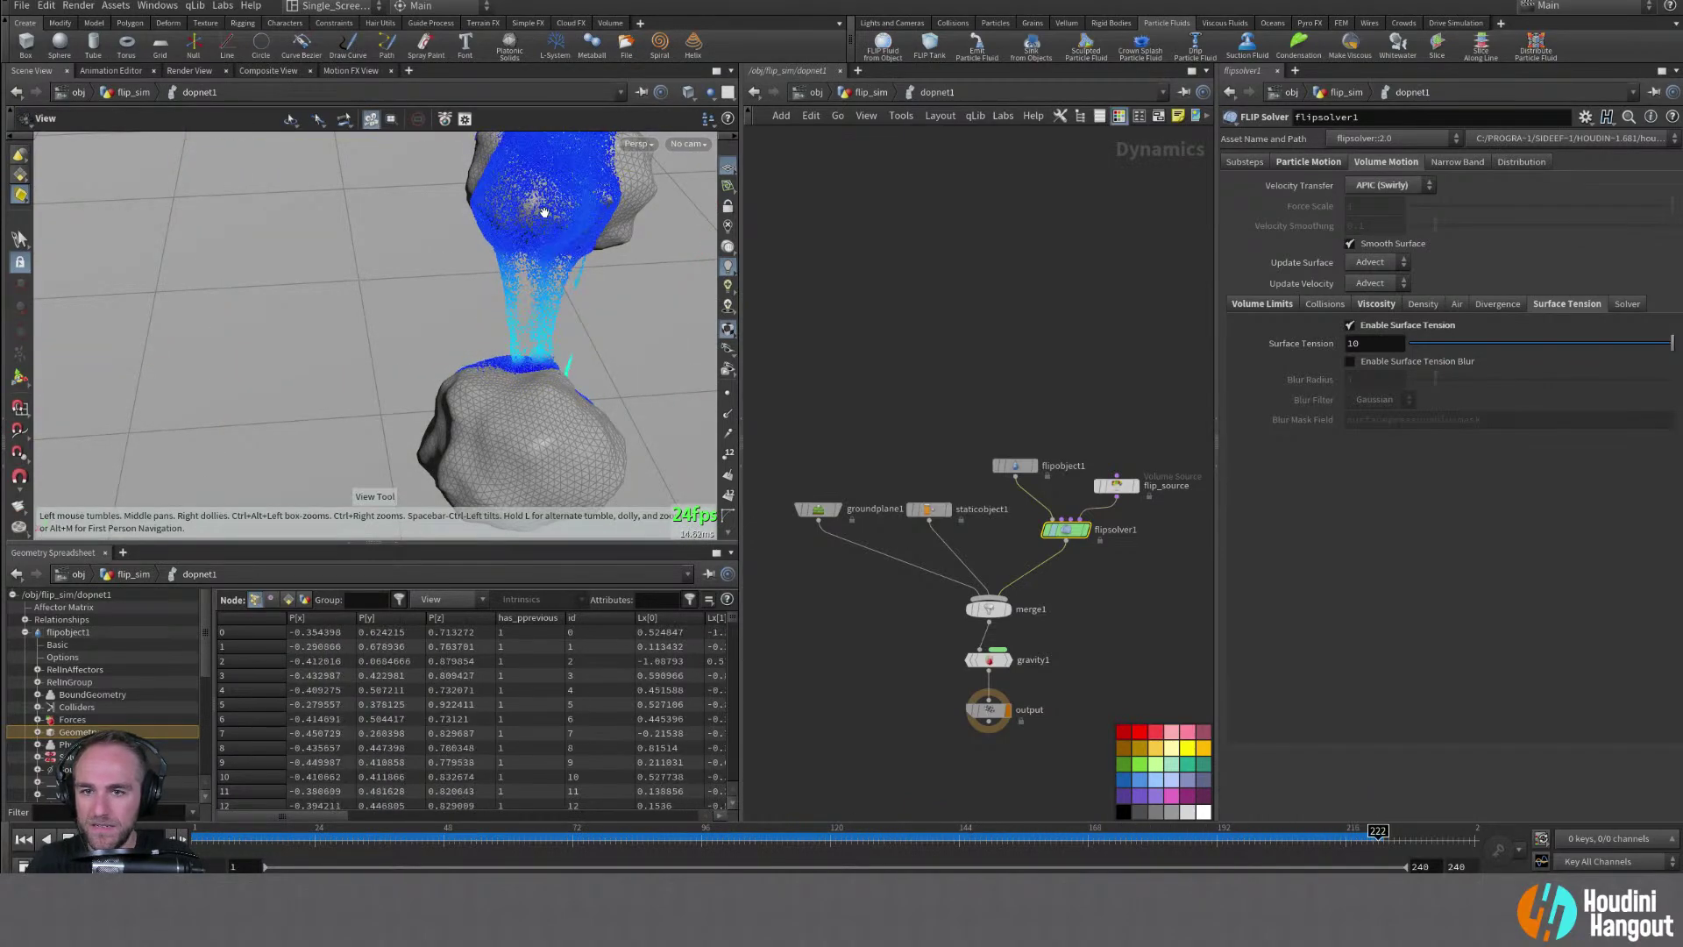
click(23, 839)
alt+drag(499, 289, 522, 280)
alt+middle_drag(521, 280, 537, 274)
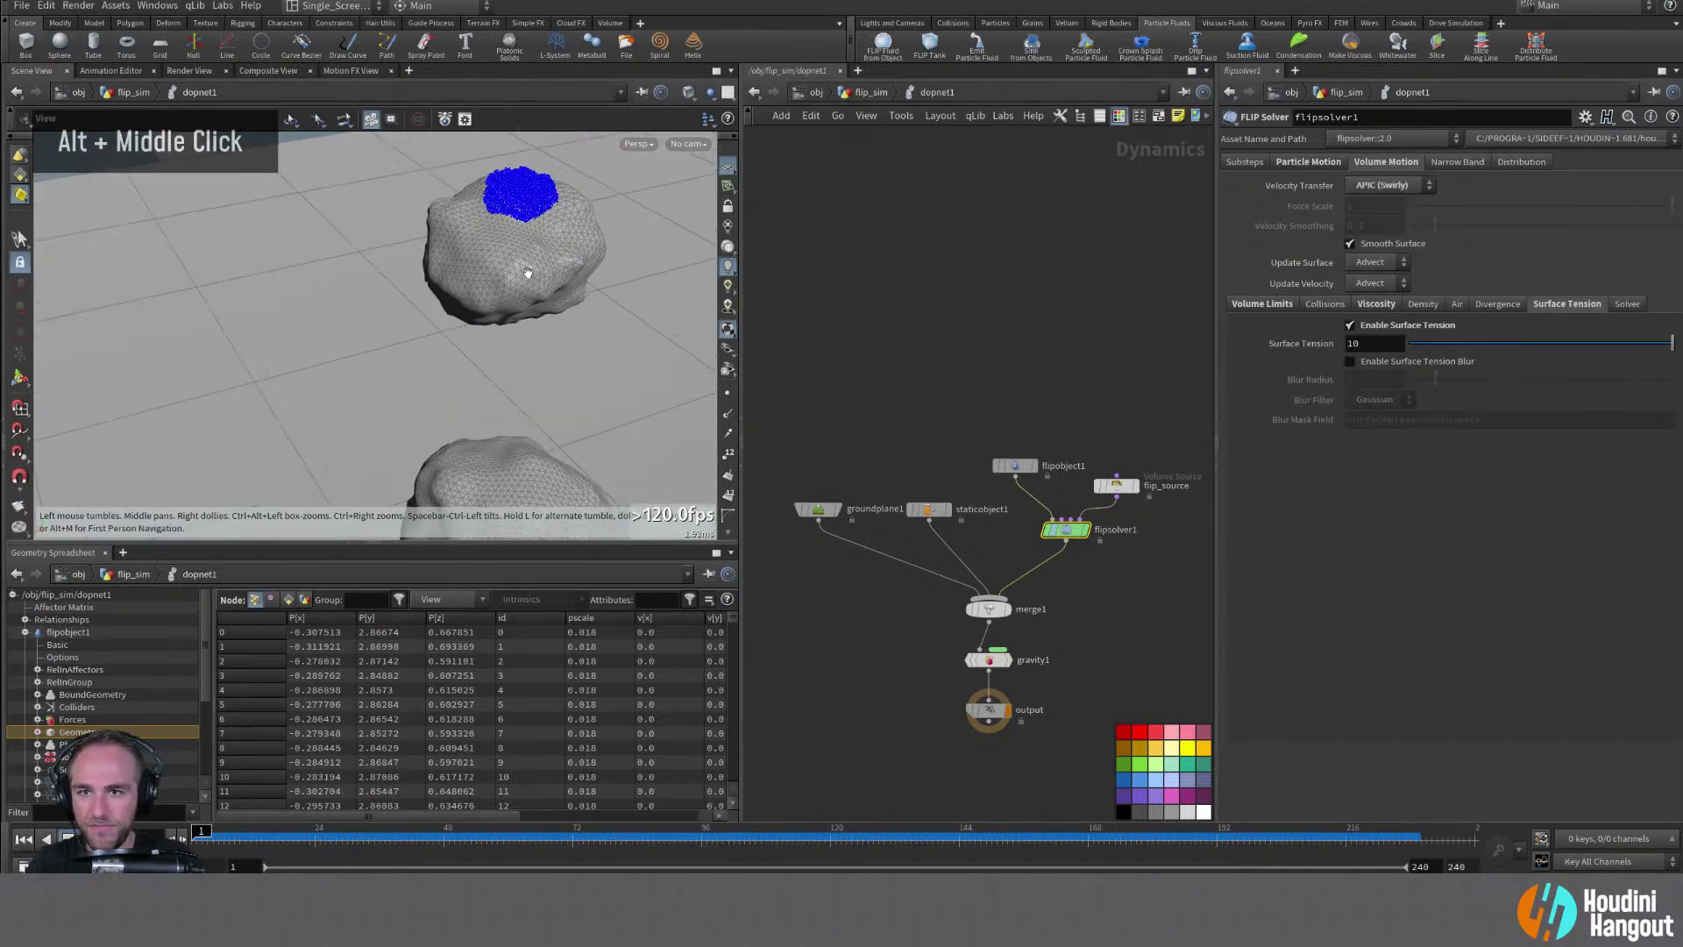
alt+right_drag(537, 274, 571, 235)
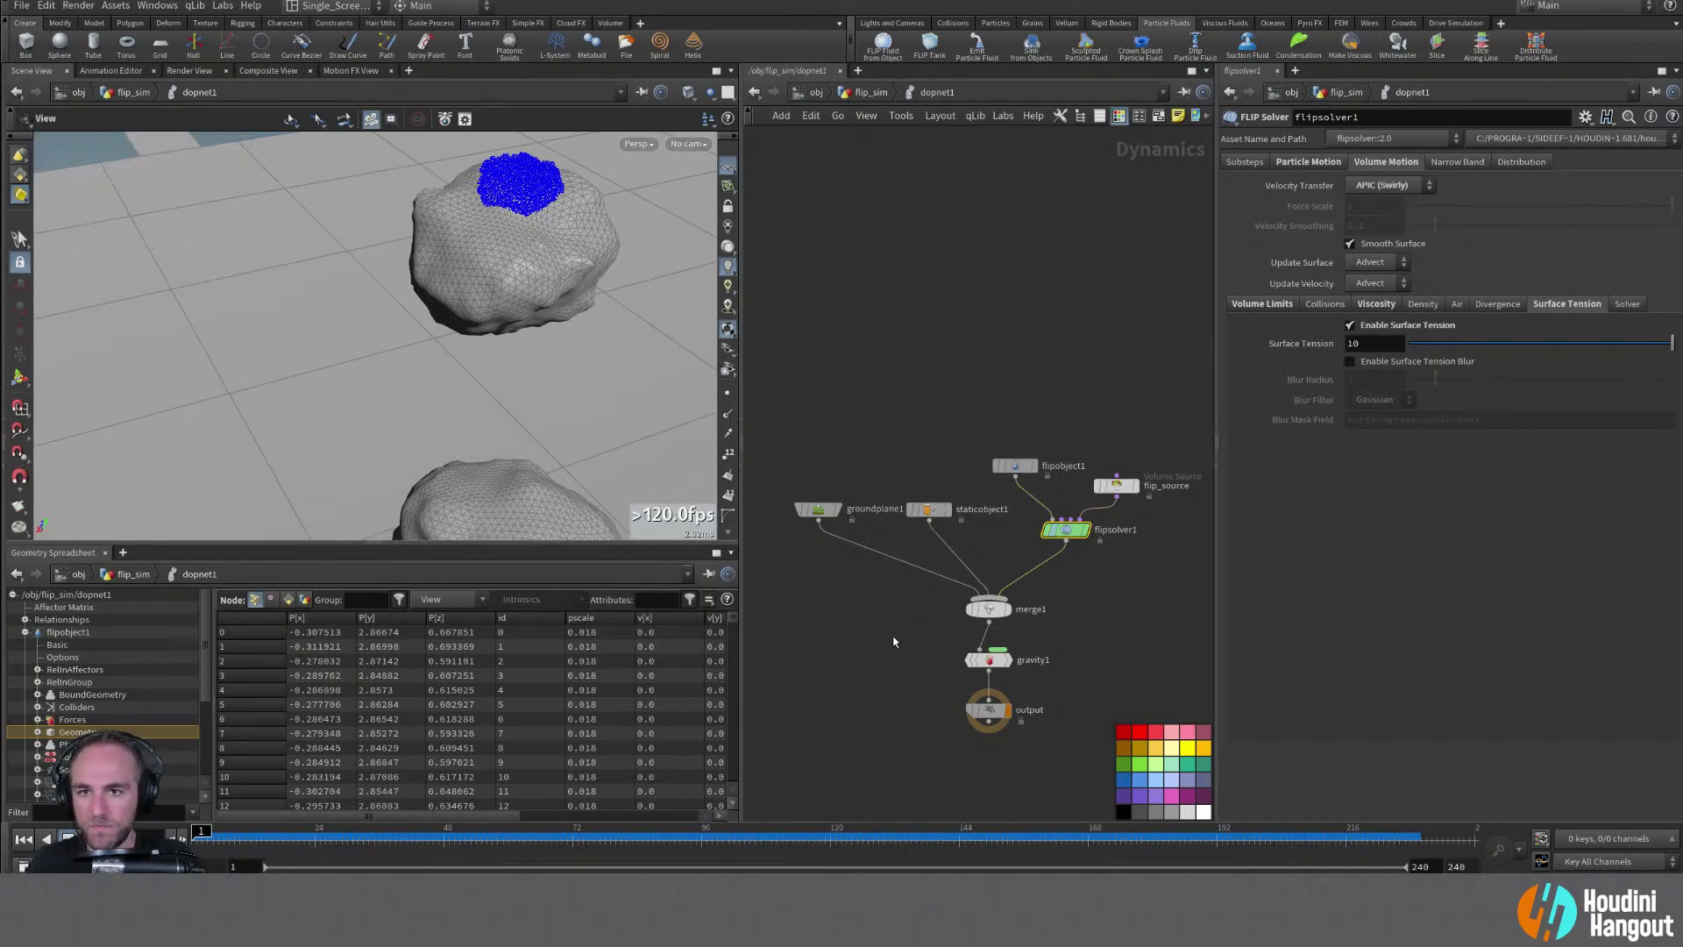
Go up to the flip_sim network and add a Sphere node beside get_rocks
key(u)
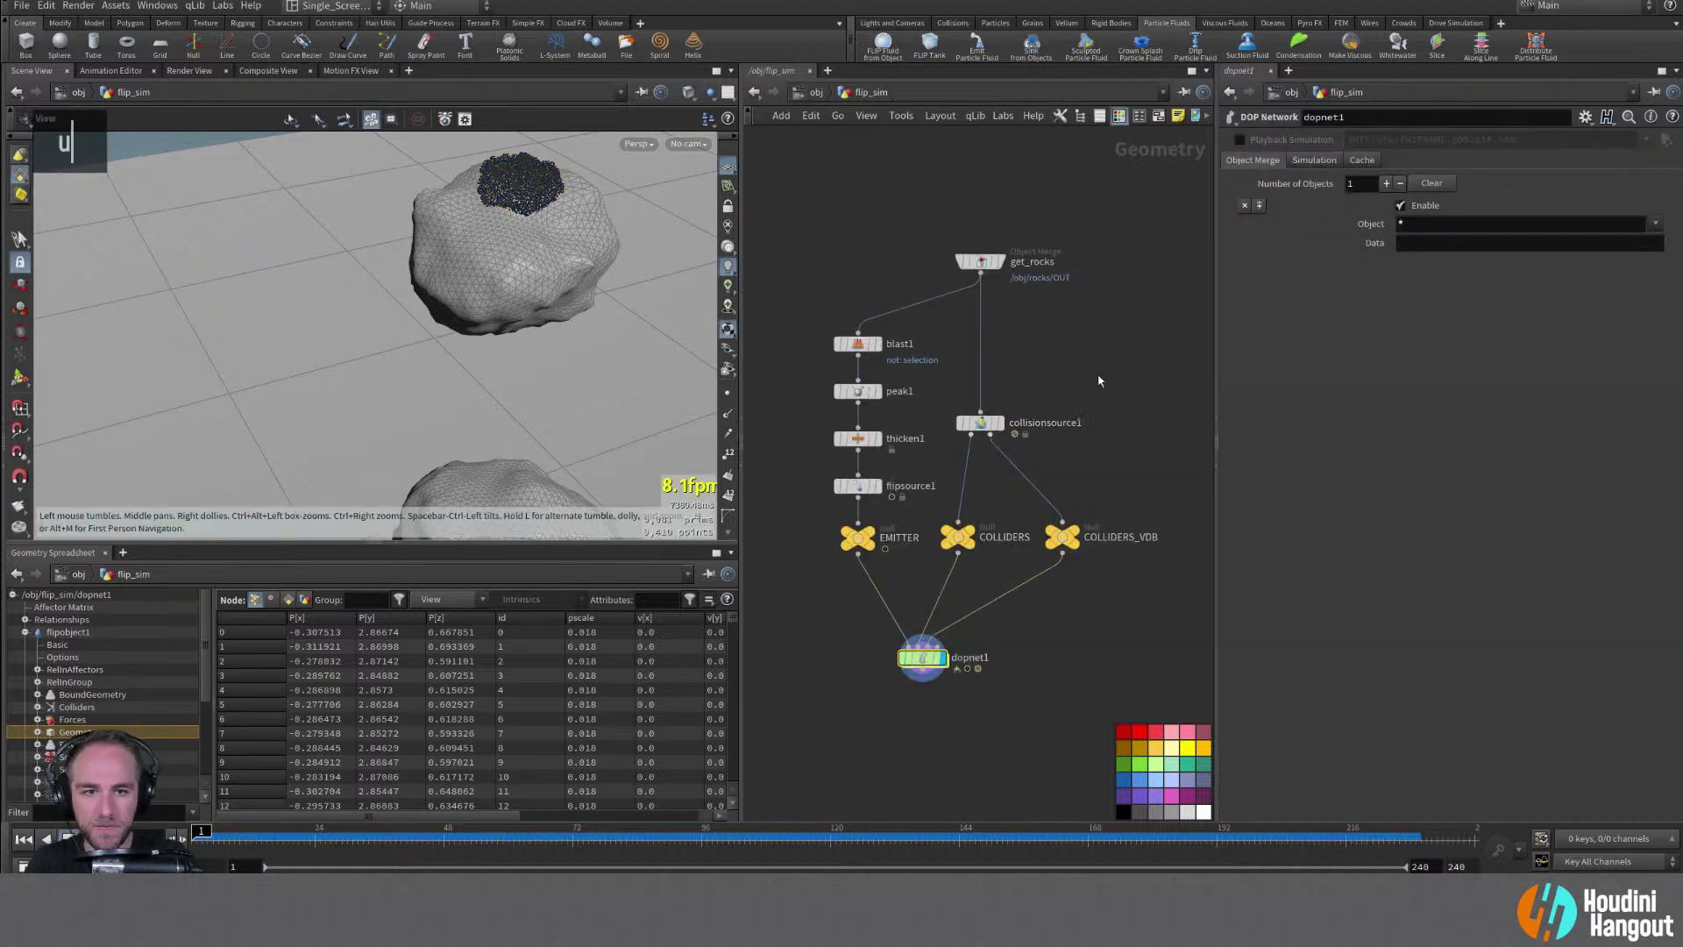
key(Tab)
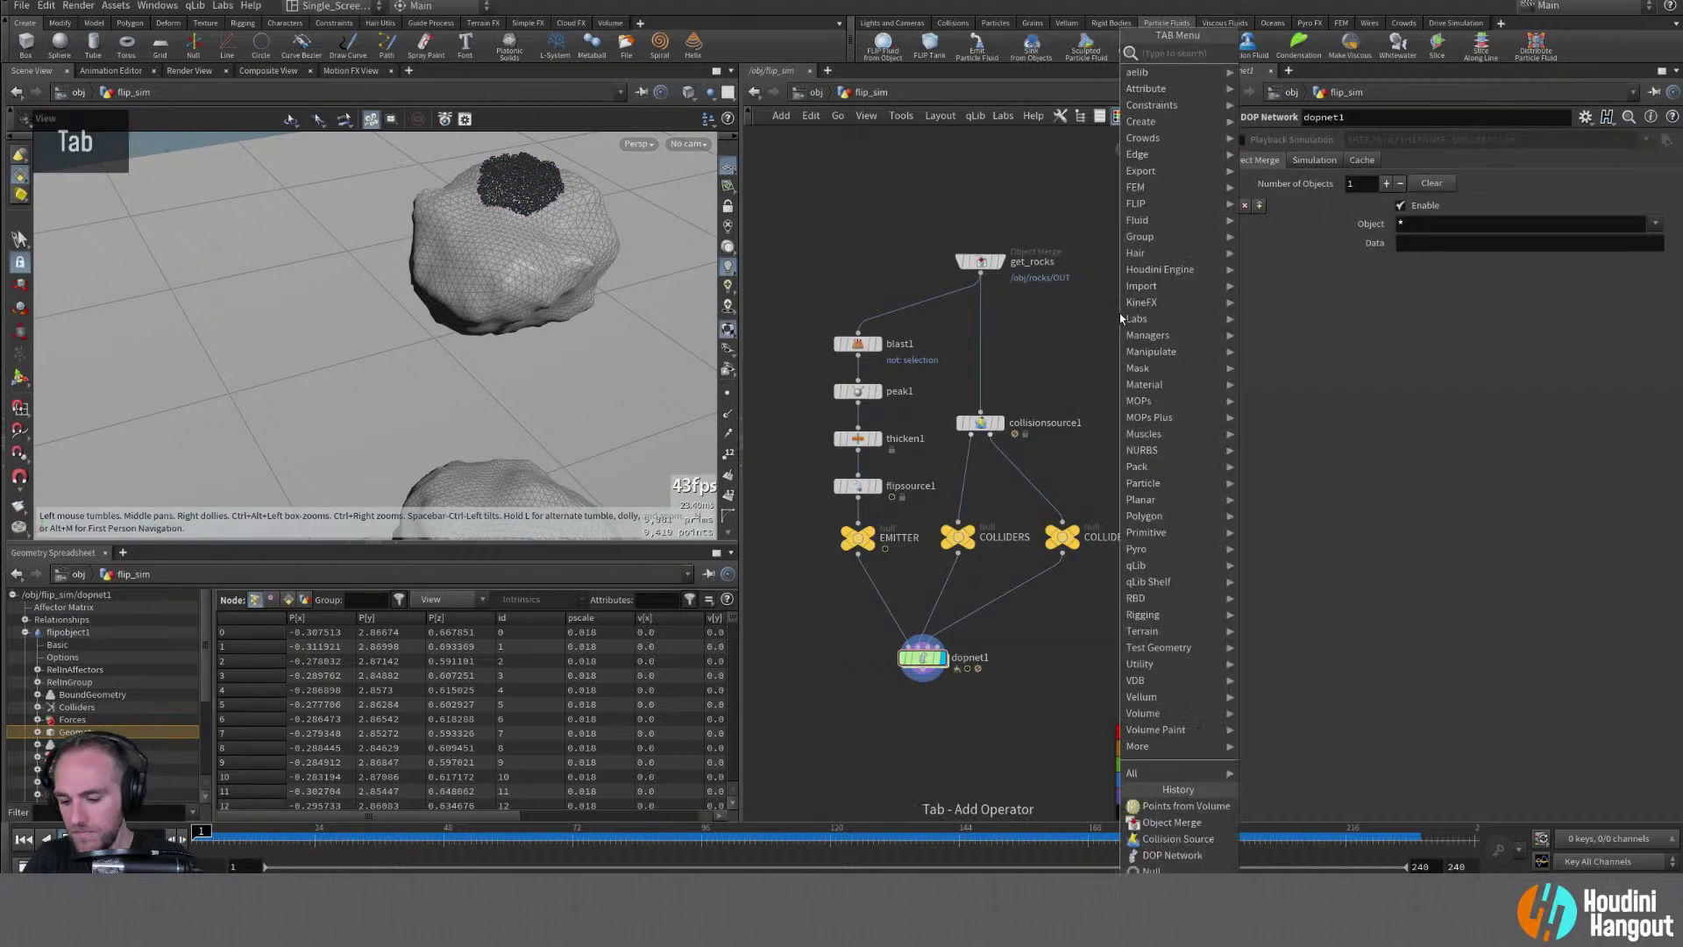
text(sphere)
key(Return)
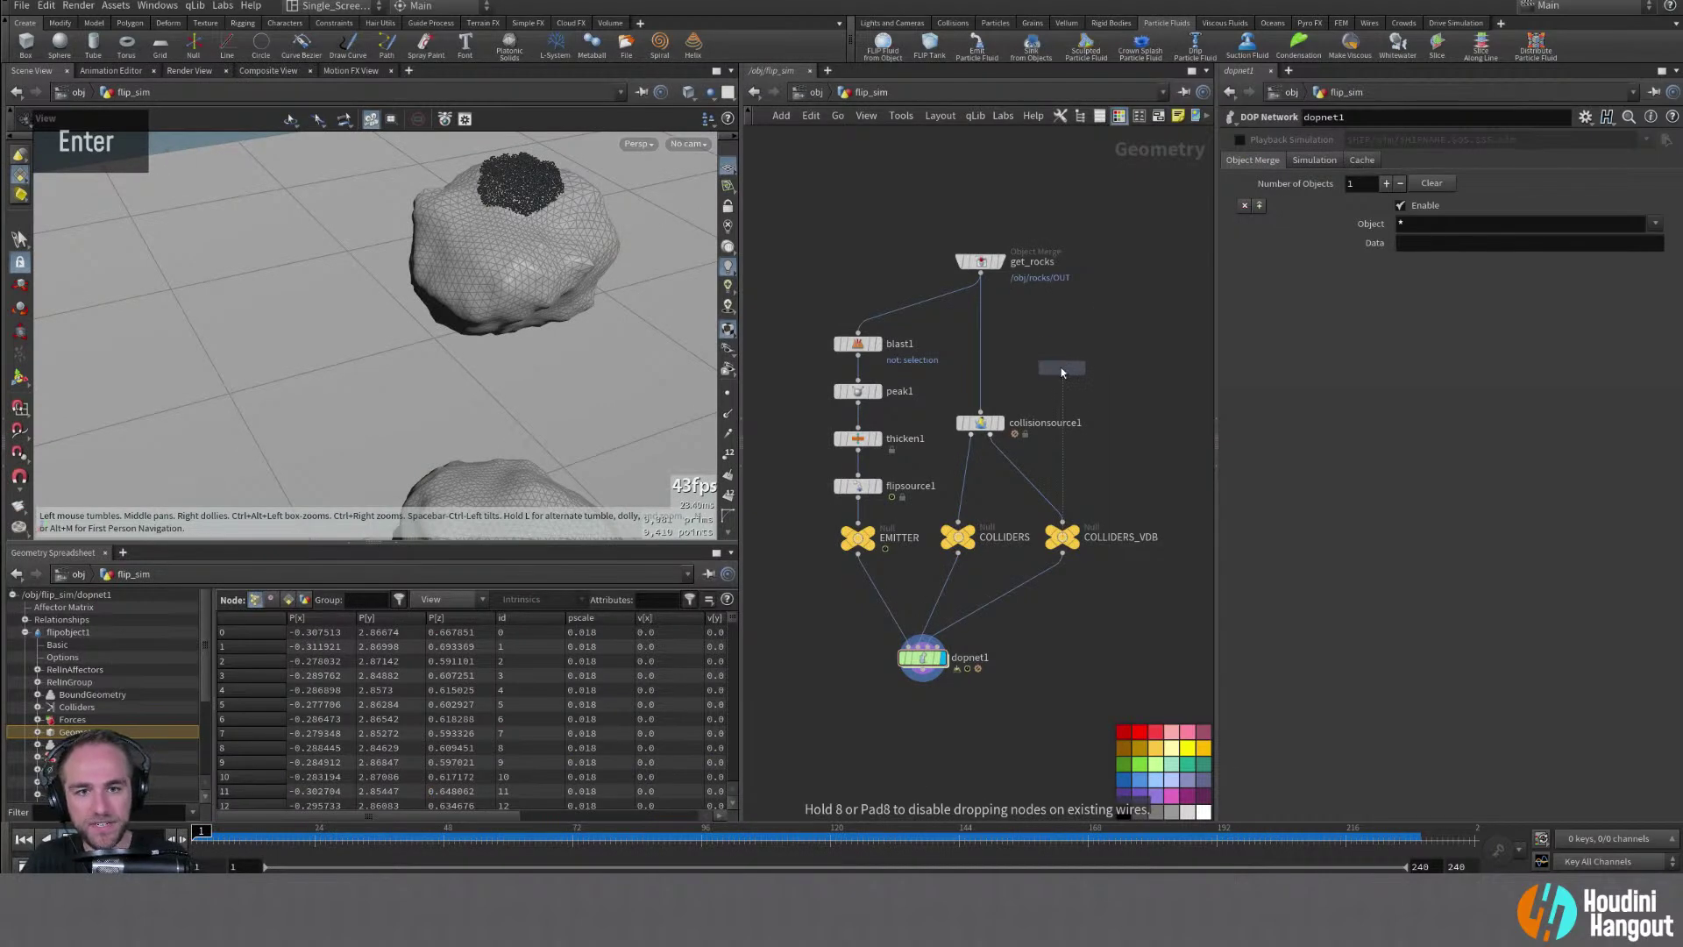
click(1087, 335)
Combine get_rocks and sphere1 through a Merge node feeding collisionsource1
click(980, 273)
shift+click(1062, 354)
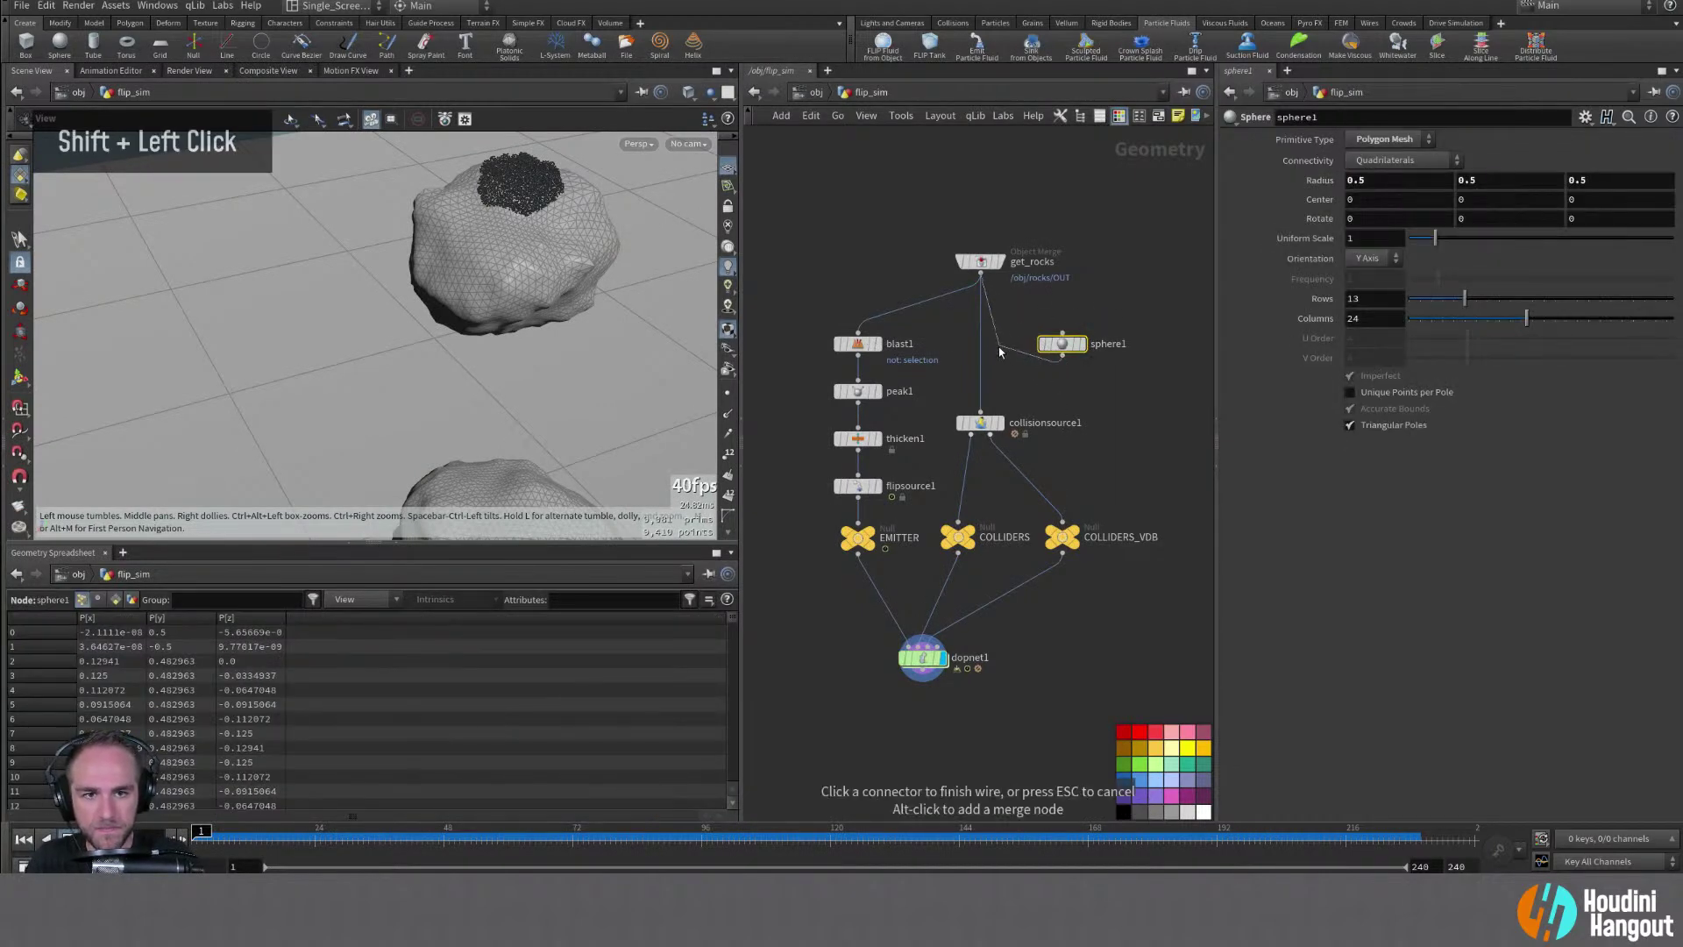
alt+click(998, 349)
click(980, 412)
drag(998, 350, 1063, 322)
alt+drag(528, 287, 537, 285)
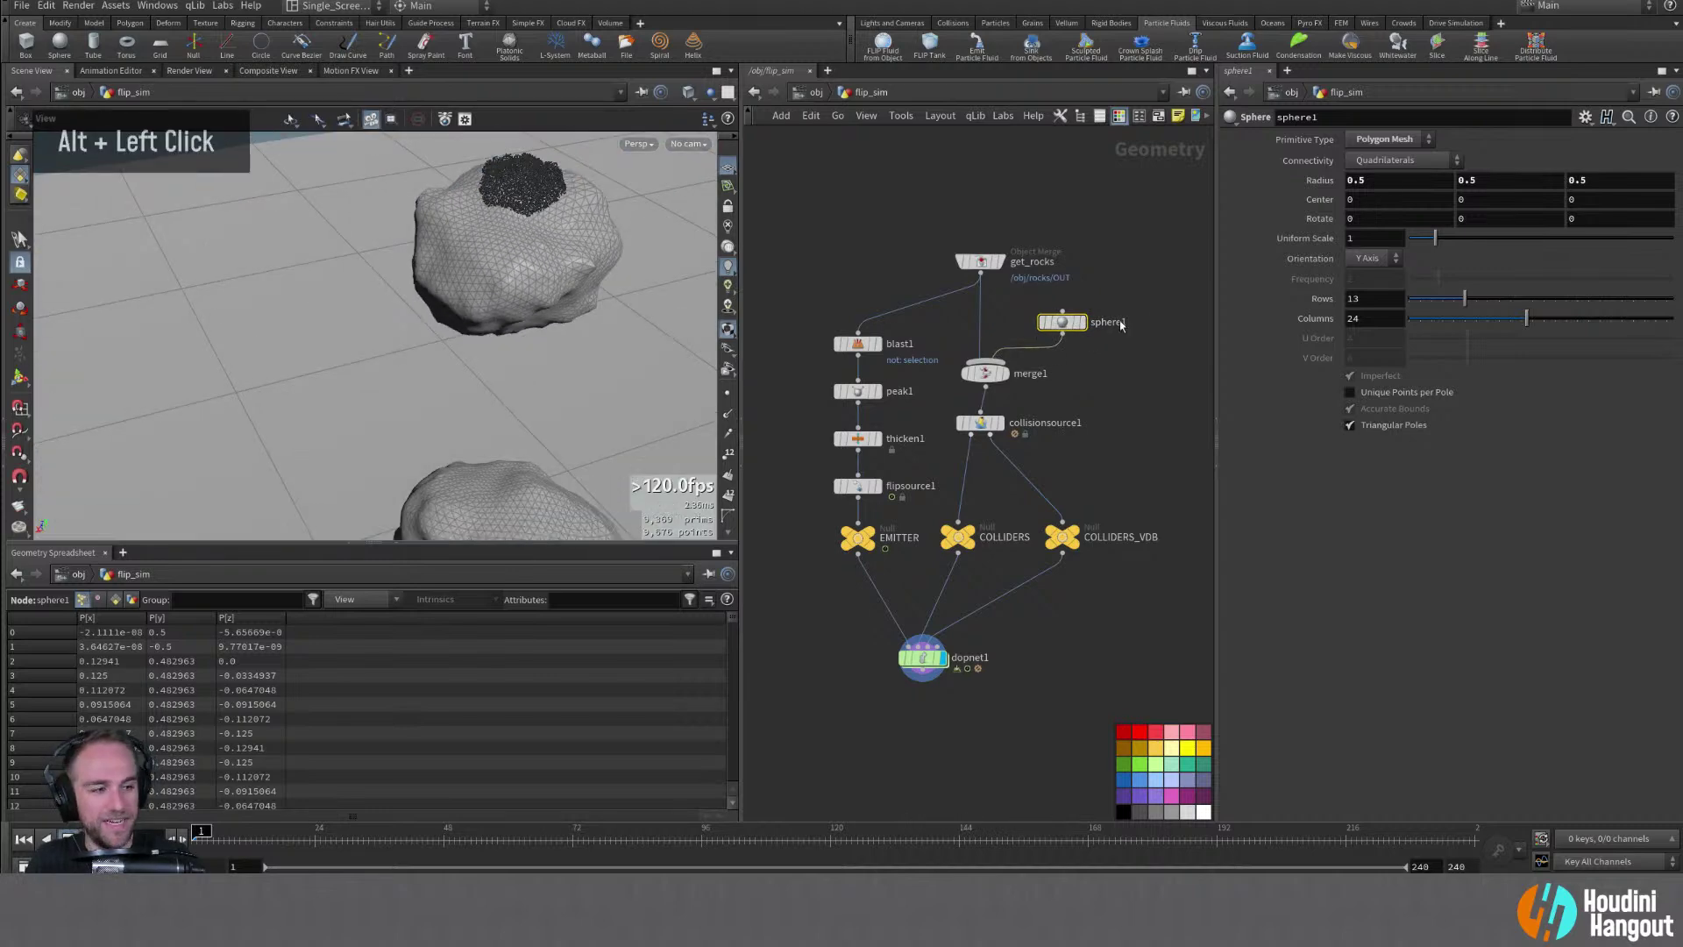
drag(1062, 321, 1062, 318)
Check the sphere's placement around the lower rock and delete sphere1
alt+right_drag(578, 369, 537, 365)
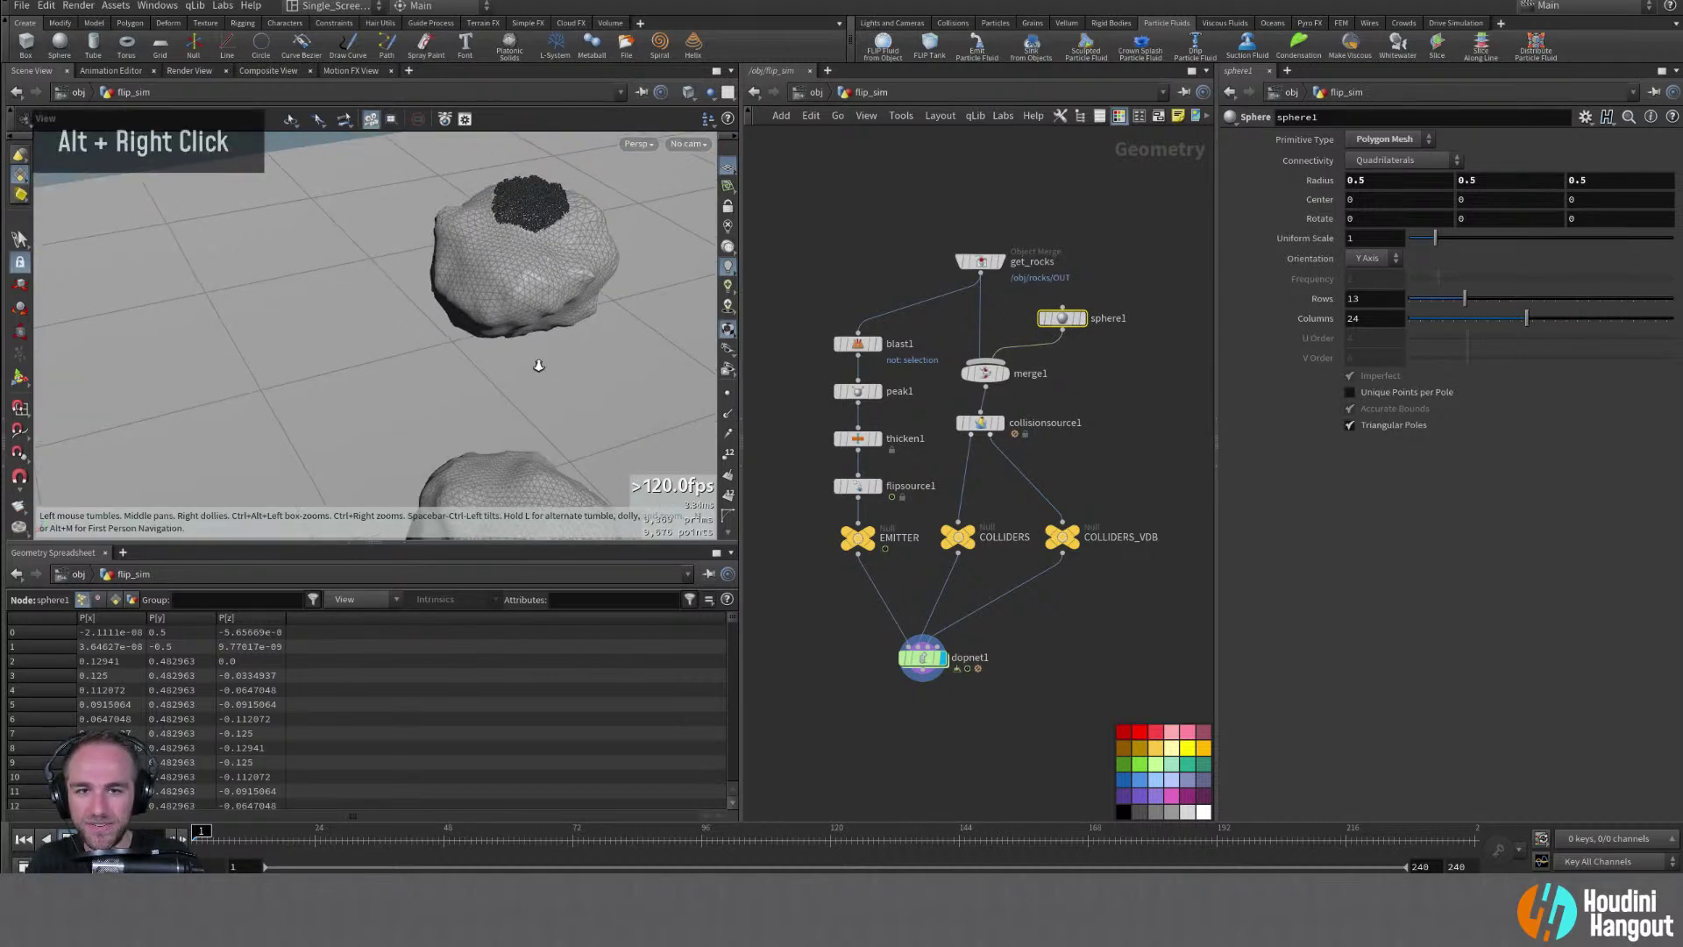
alt+middle_drag(537, 365, 519, 295)
key(Return)
key(Escape)
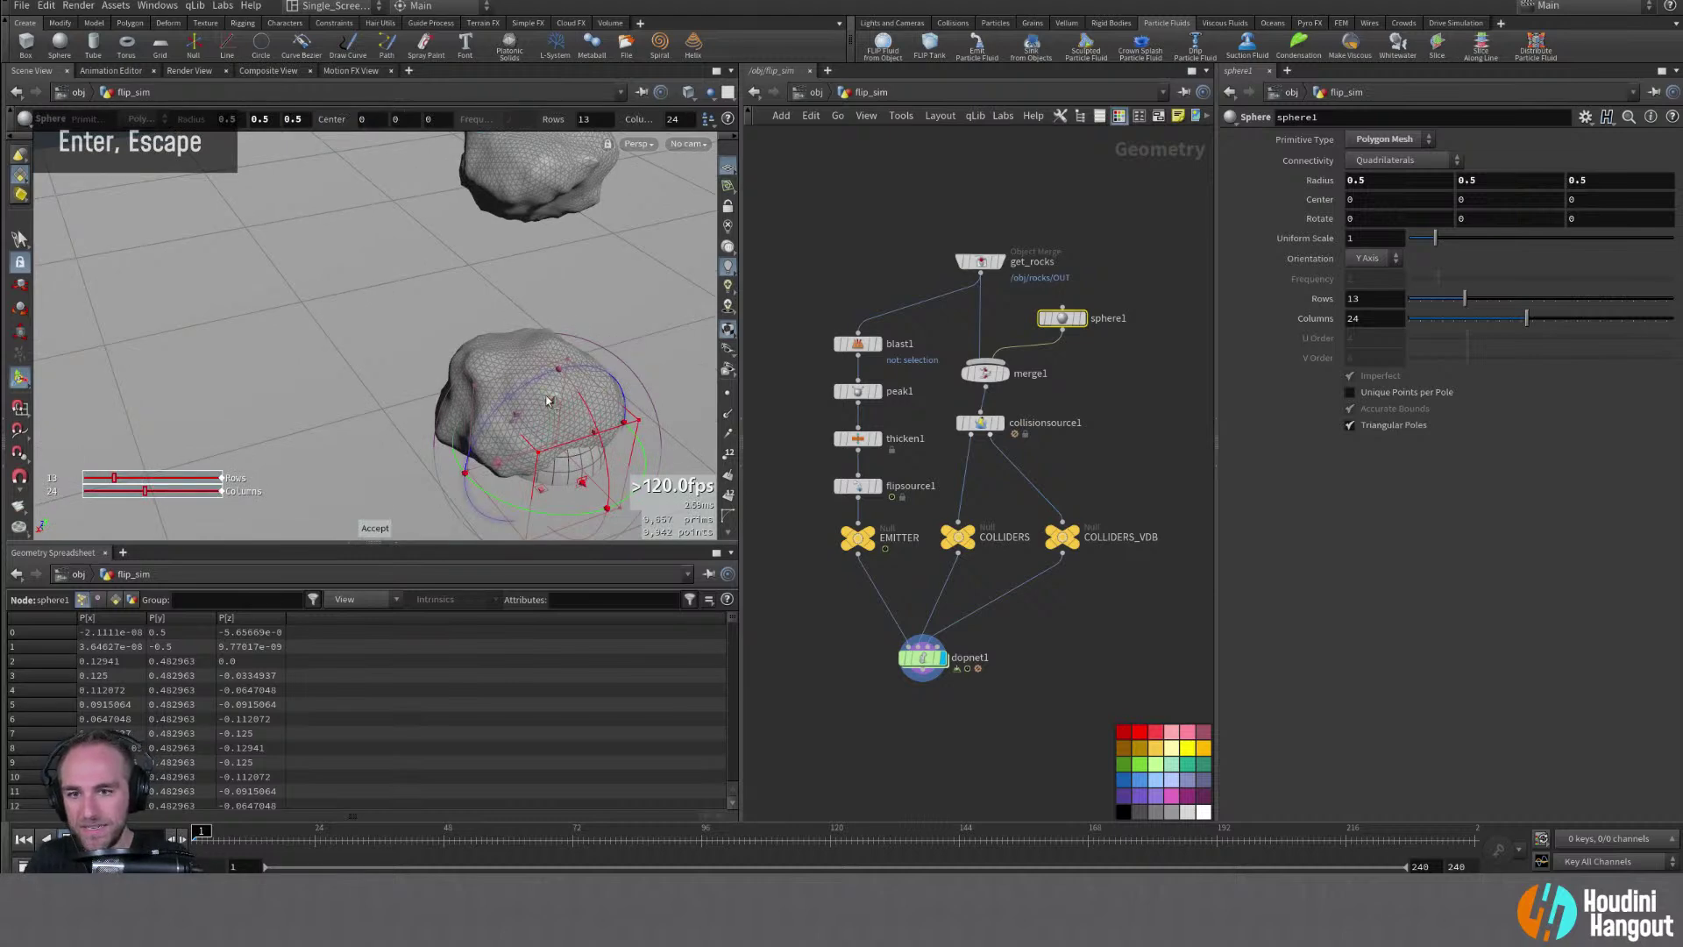
alt+drag(547, 401, 520, 434)
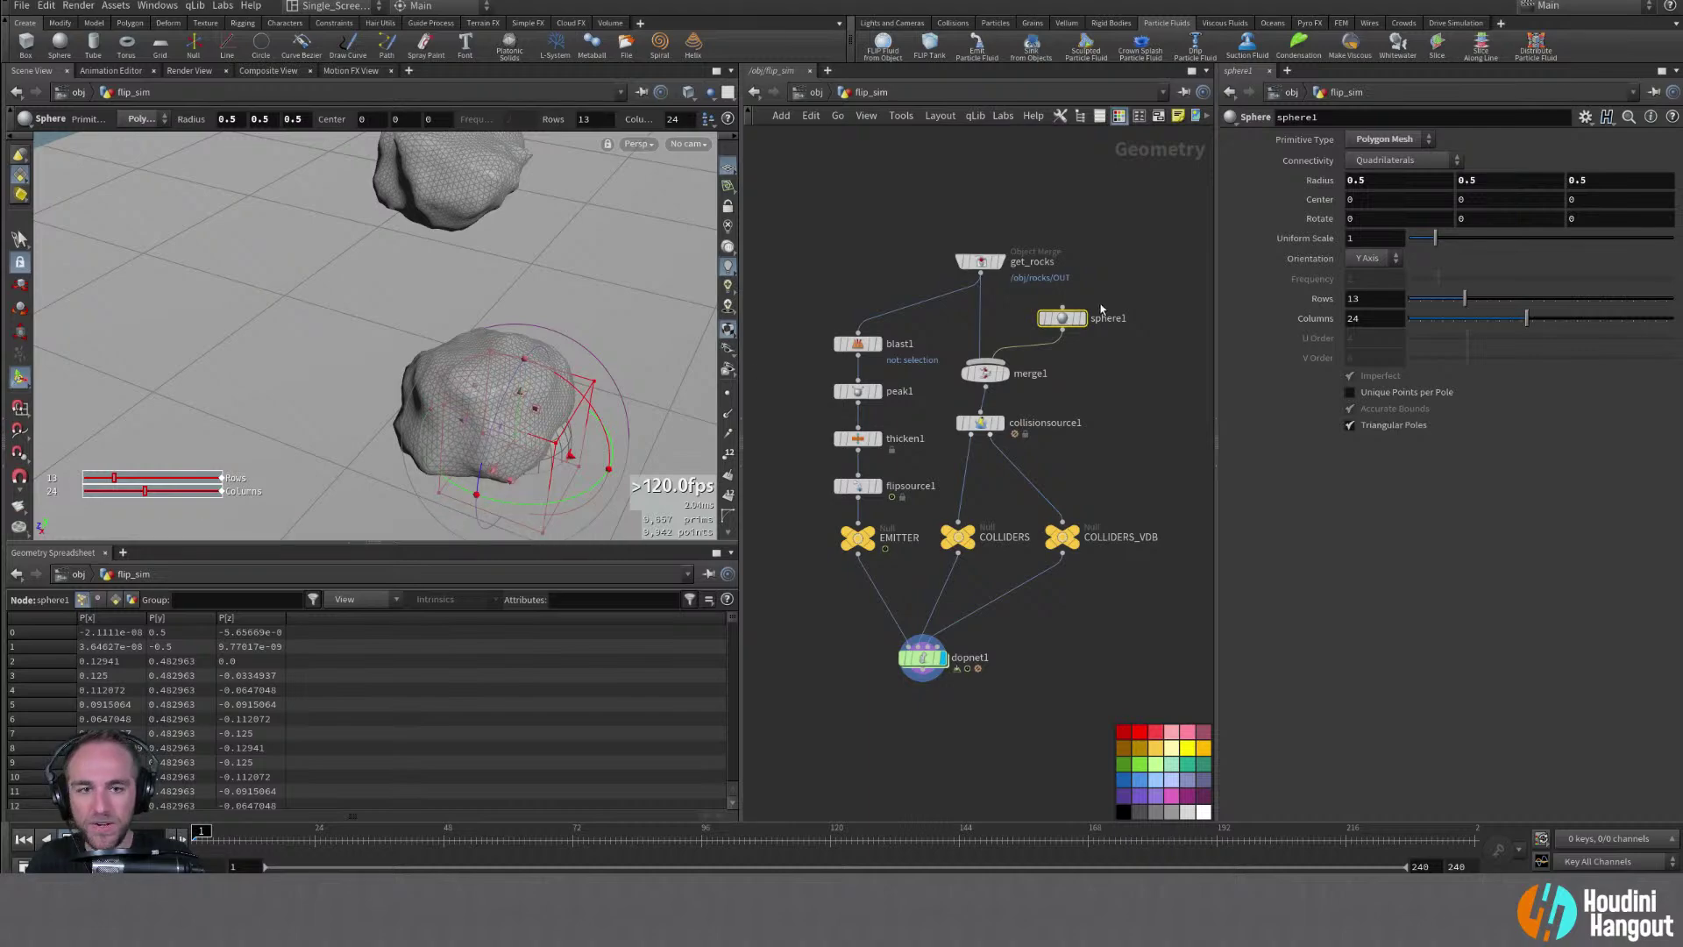
key(Delete)
key(Tab)
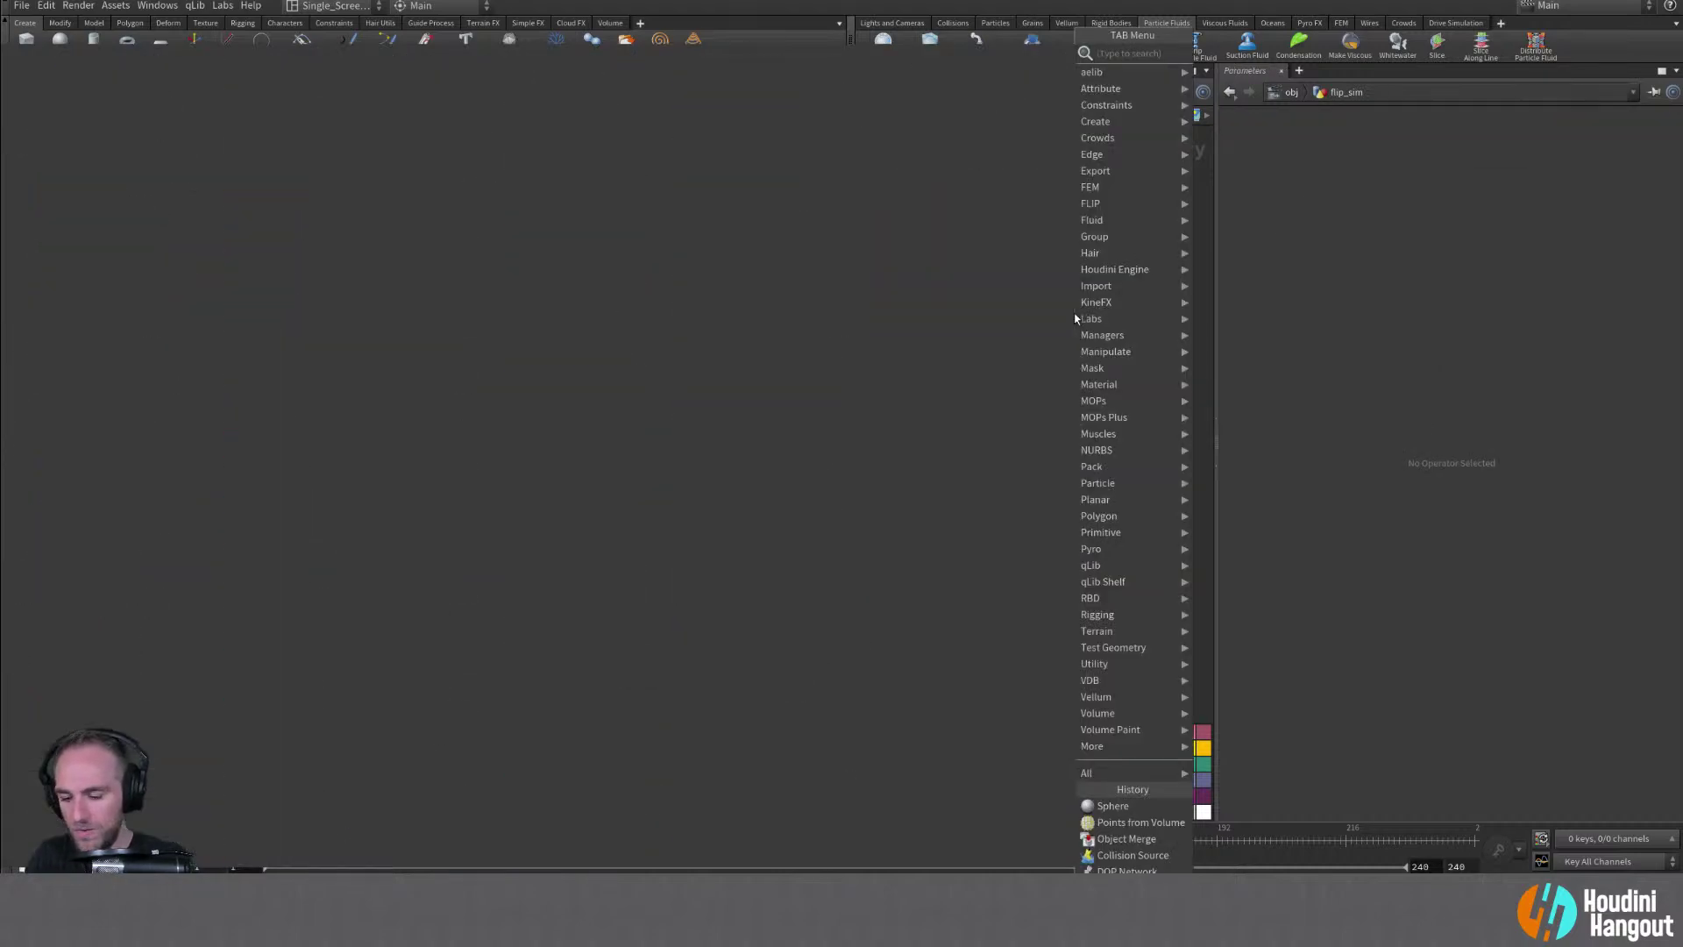
text(cone)
key(BackSpace)
key(Tab)
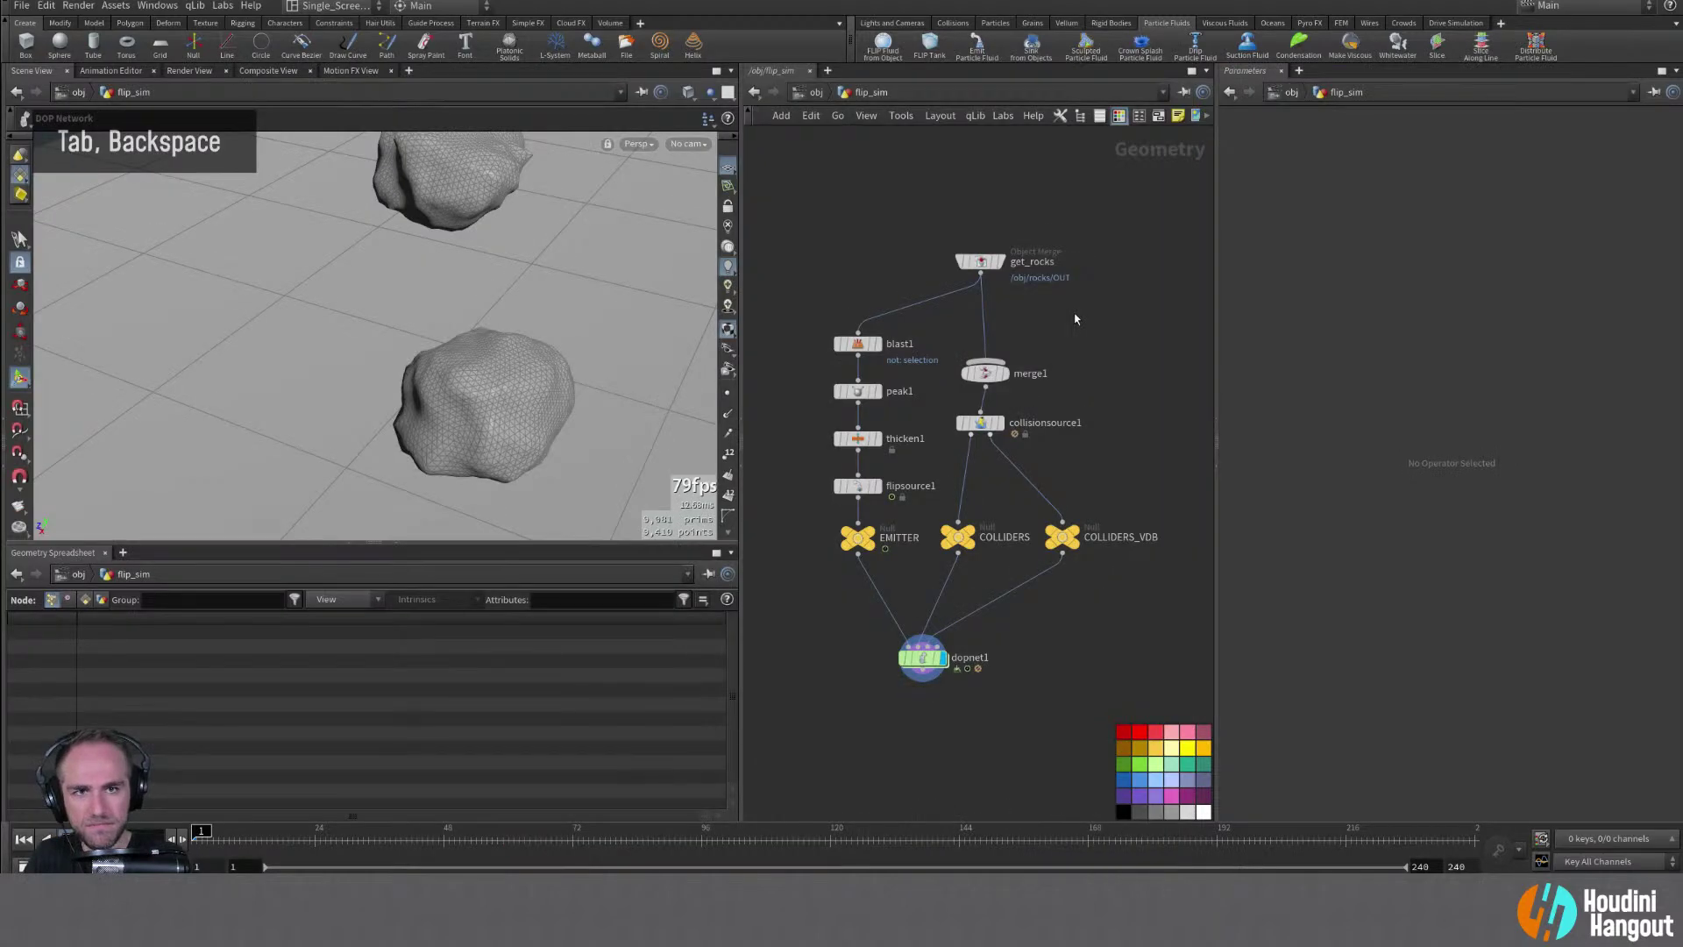
key(Tab)
key(Tab)
Add a Platonic Solids node above merge1 with the Tetrahedron solid type
key(Tab)
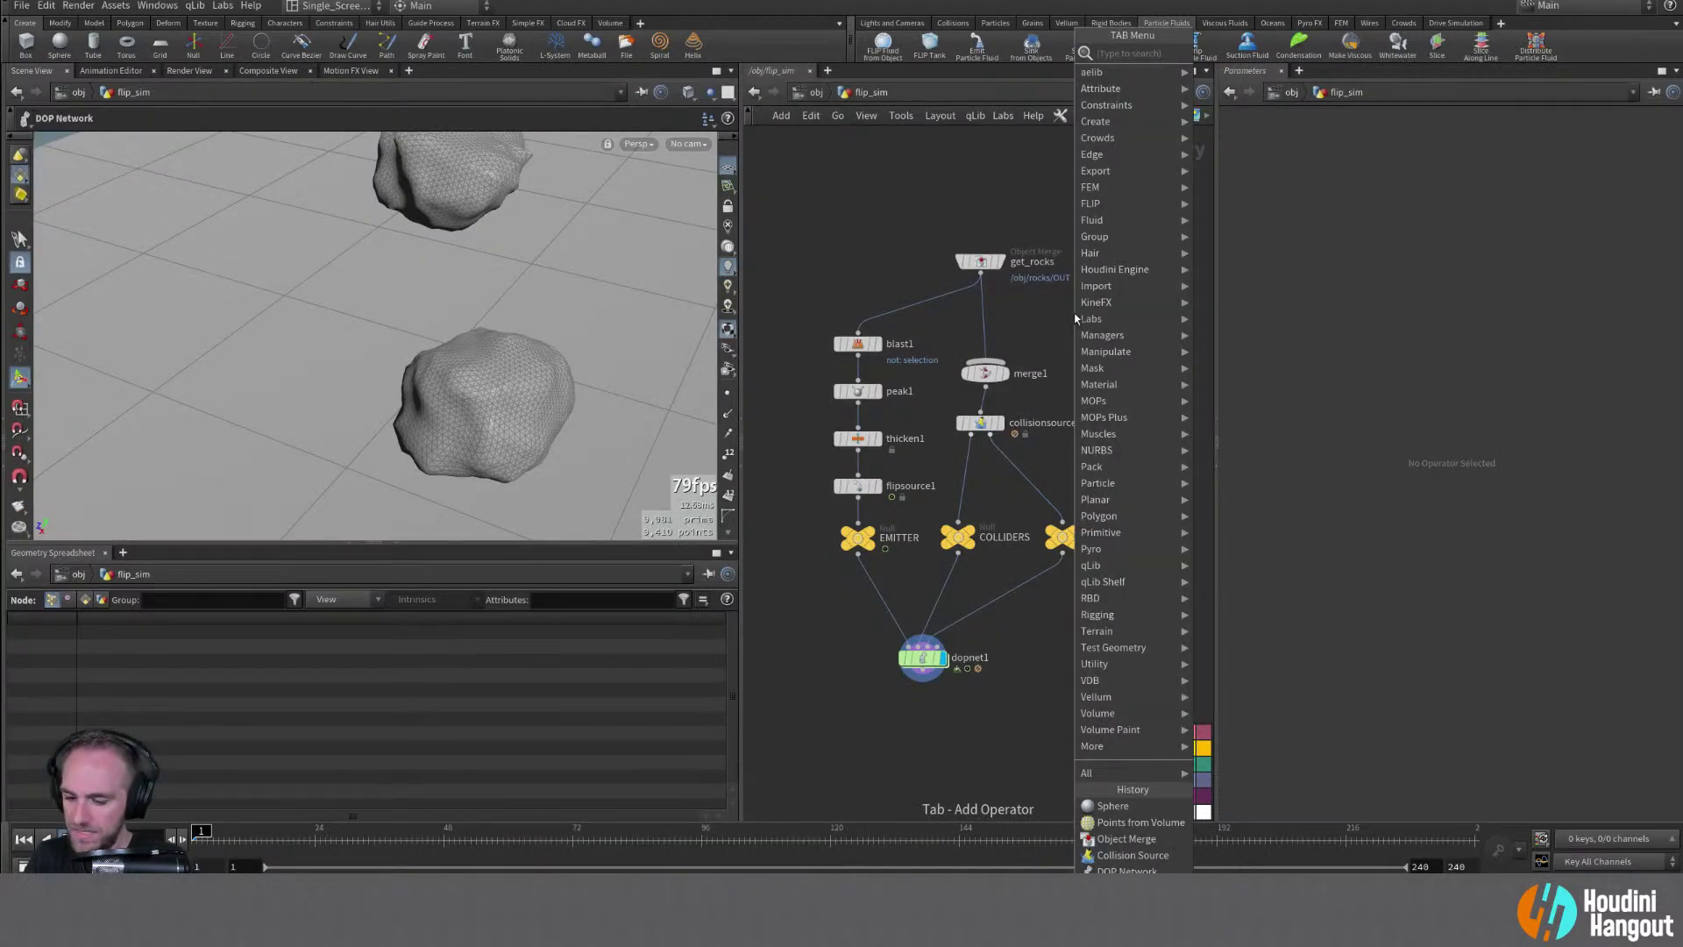
text(plat)
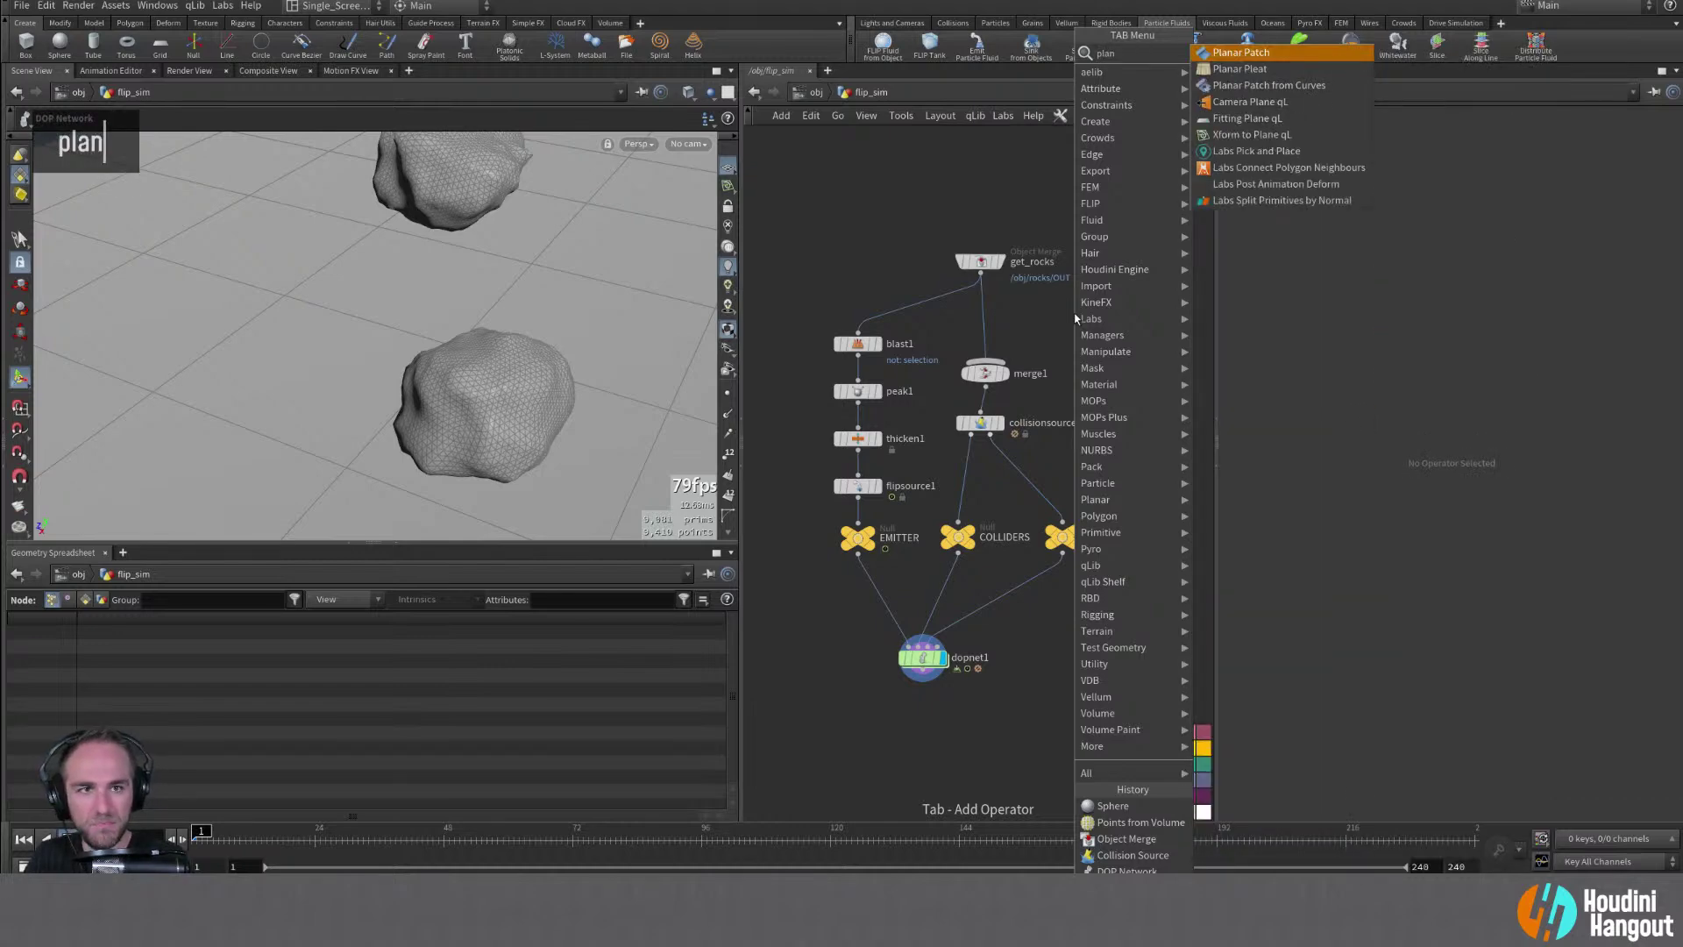
text(on)
key(Return)
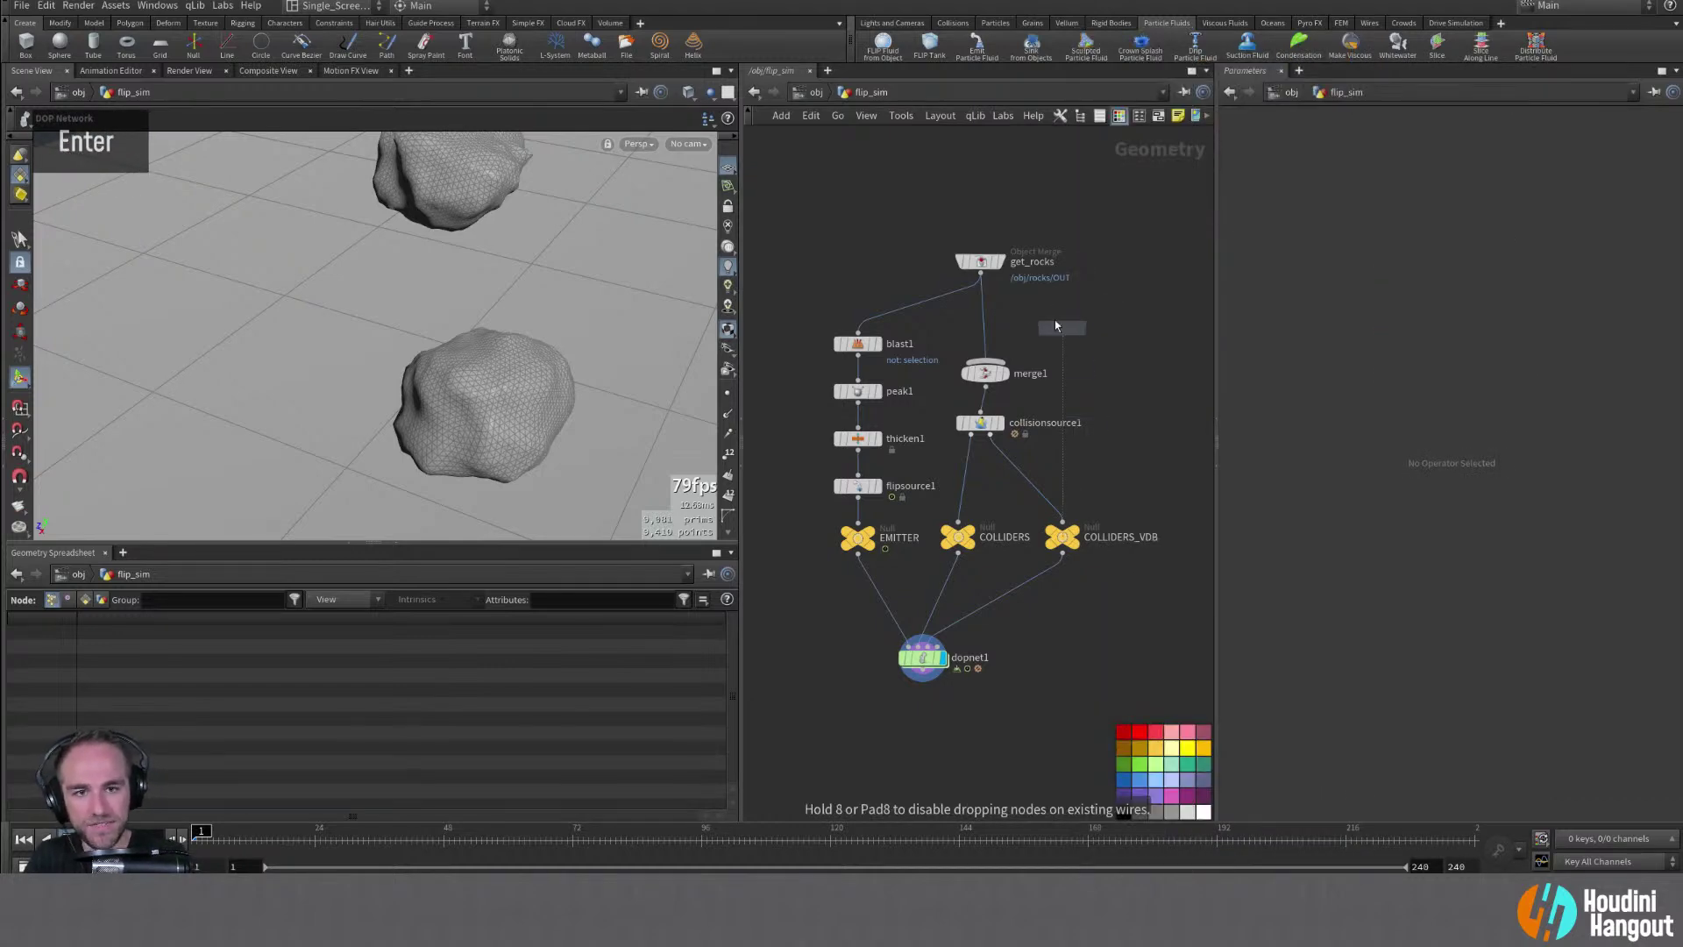
click(1047, 311)
click(1395, 141)
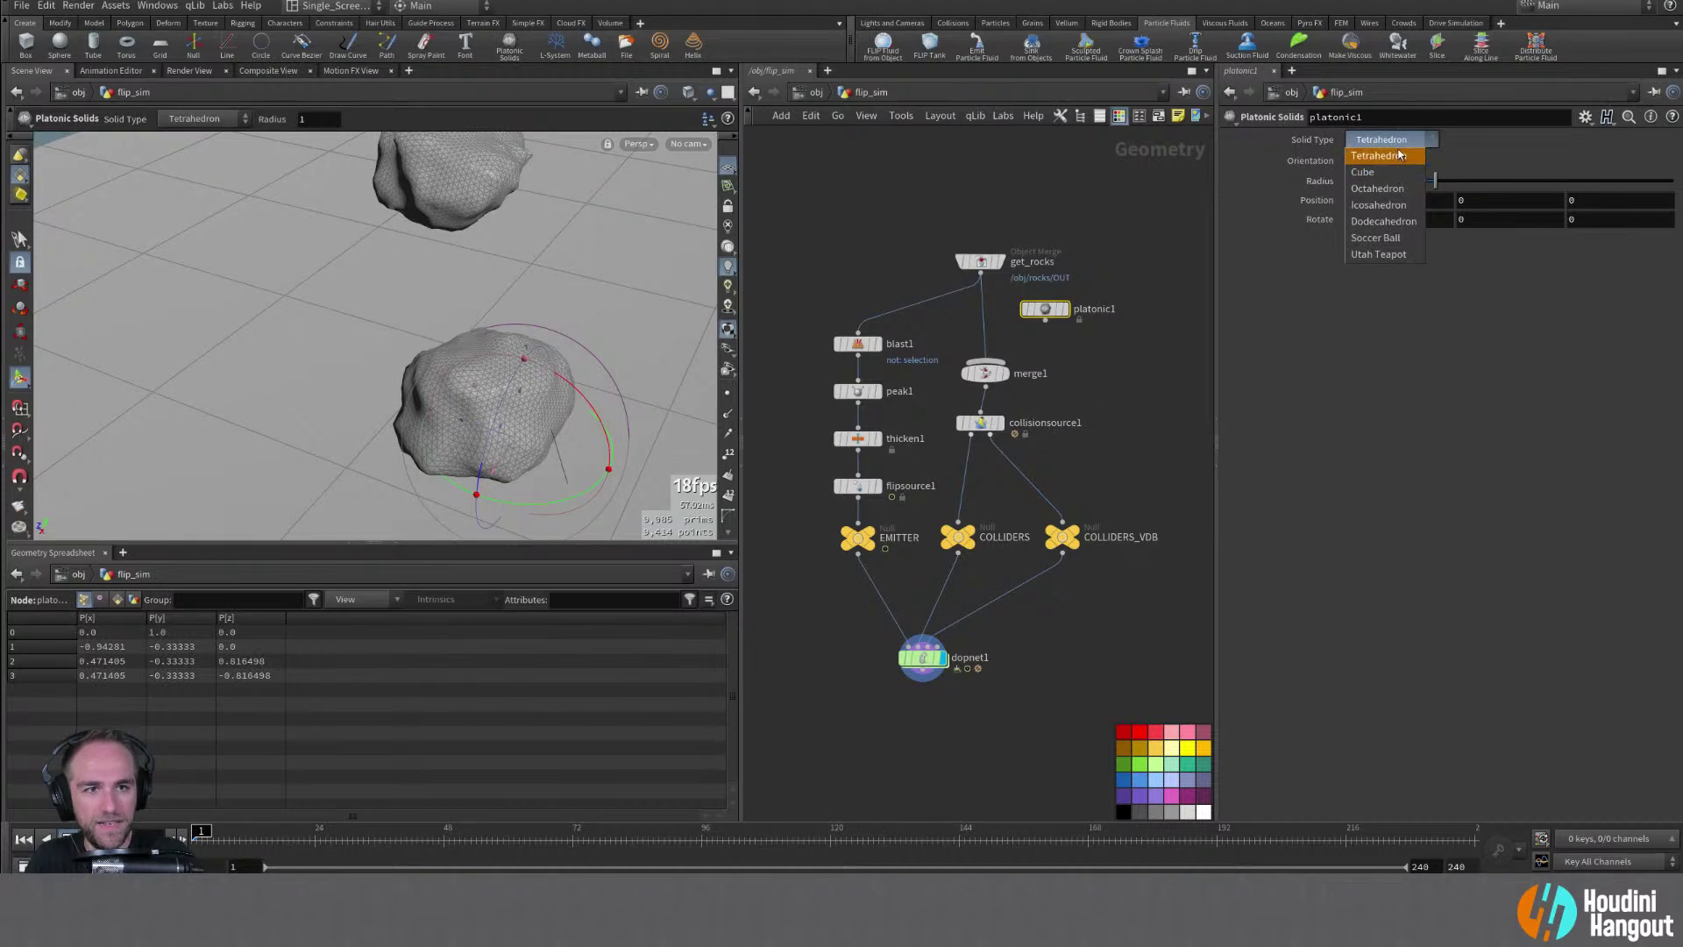
click(1398, 154)
Try the tetrahedron between the rocks at Y about 1.92, rotated about -92° in X with radius 0.27, and delete it
drag(523, 406, 524, 263)
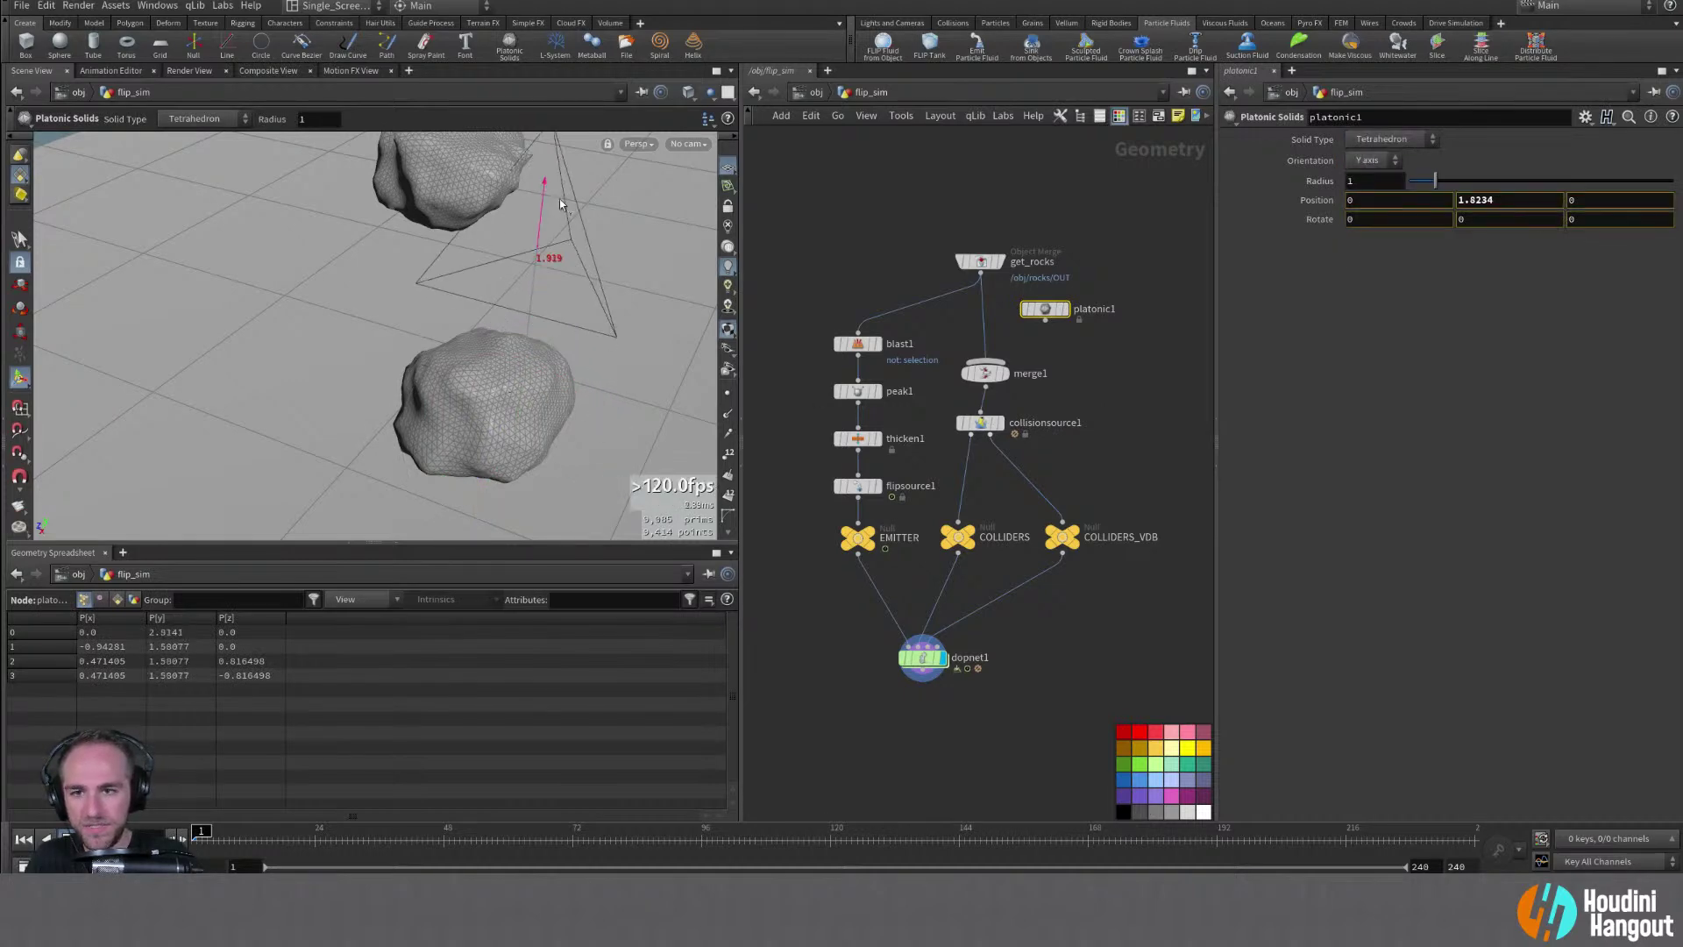
alt+right_drag(524, 263, 499, 274)
alt+drag(500, 274, 481, 237)
alt+middle_drag(482, 236, 526, 289)
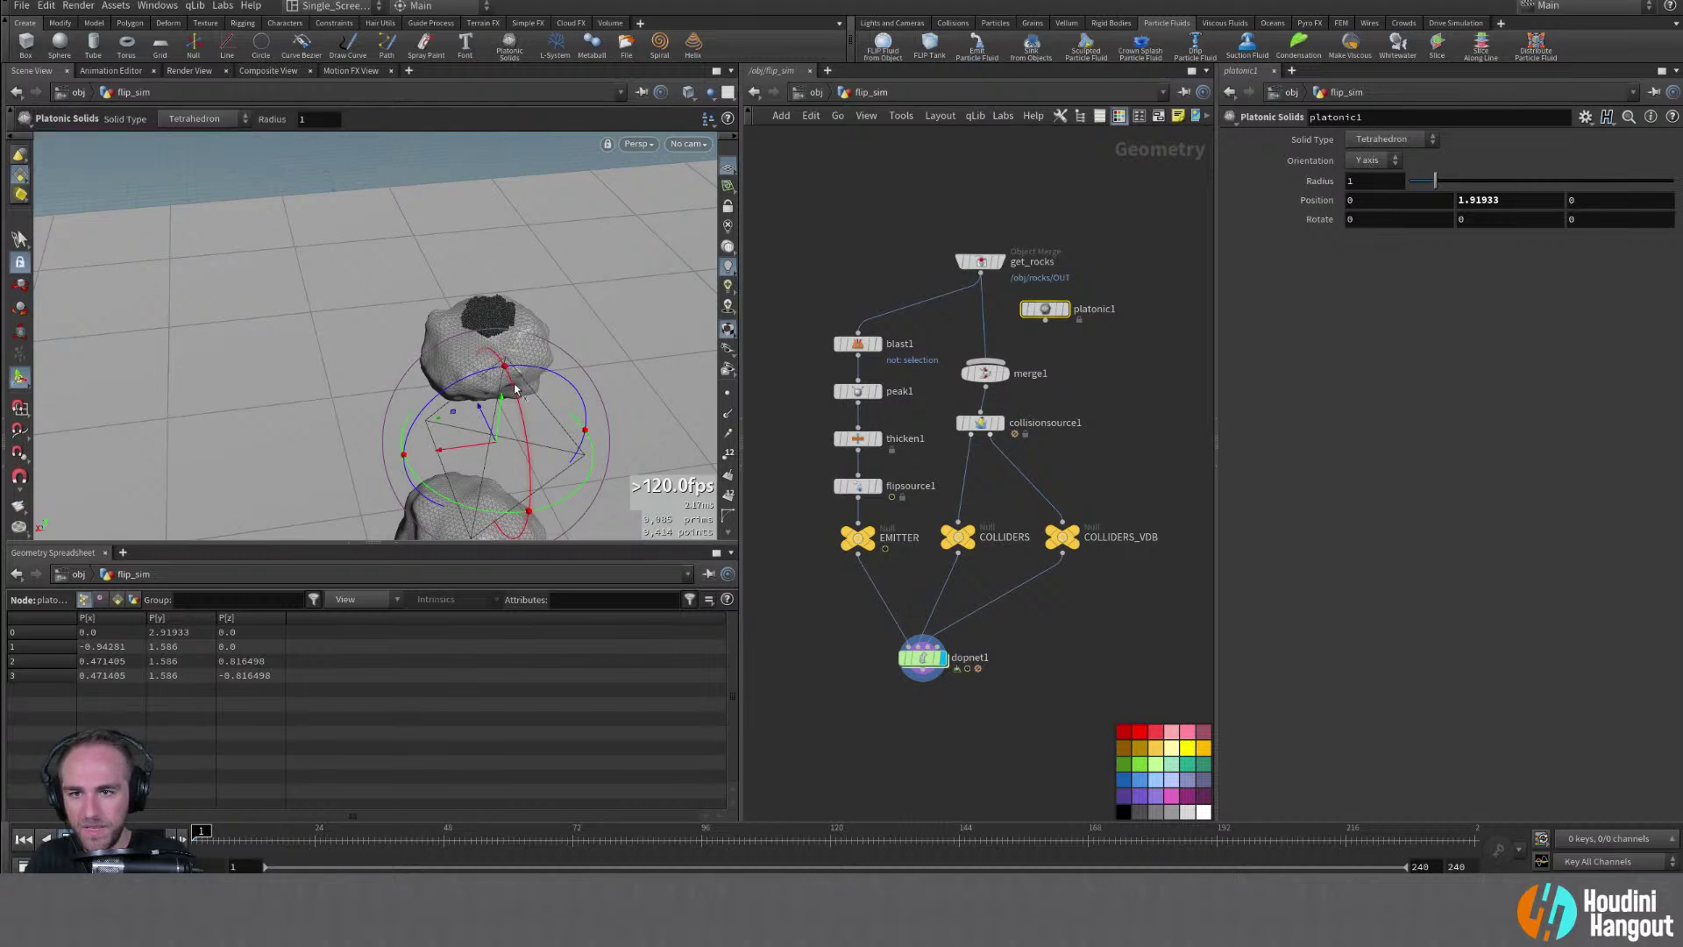
drag(515, 388, 552, 619)
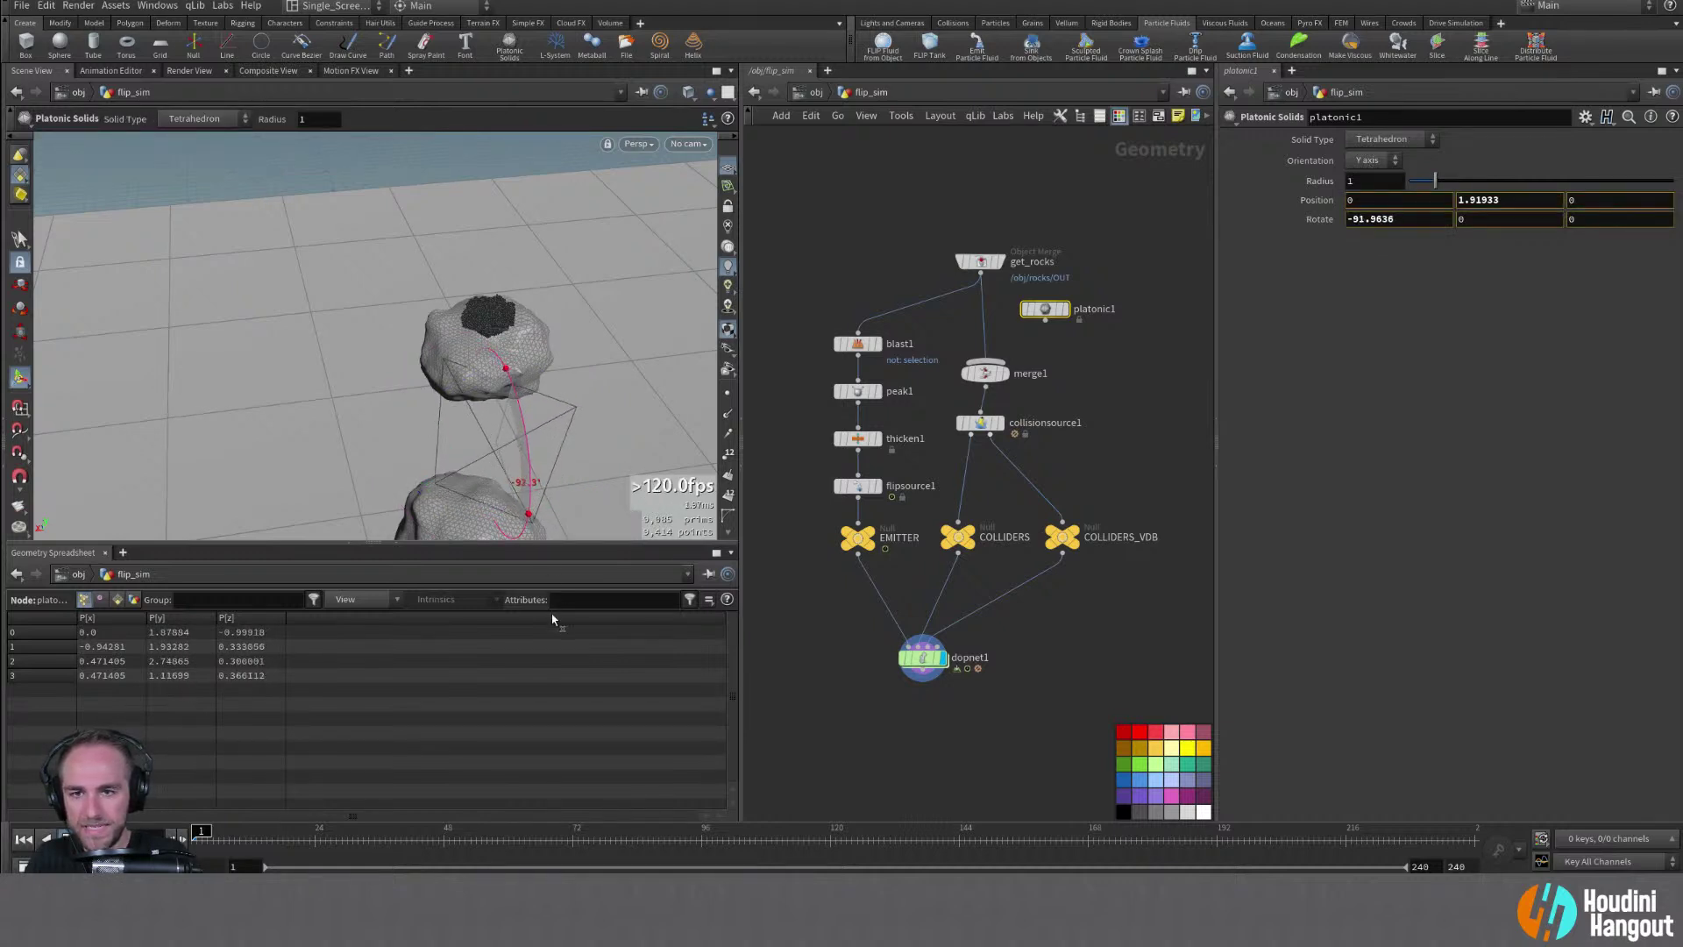
drag(1435, 180, 1420, 181)
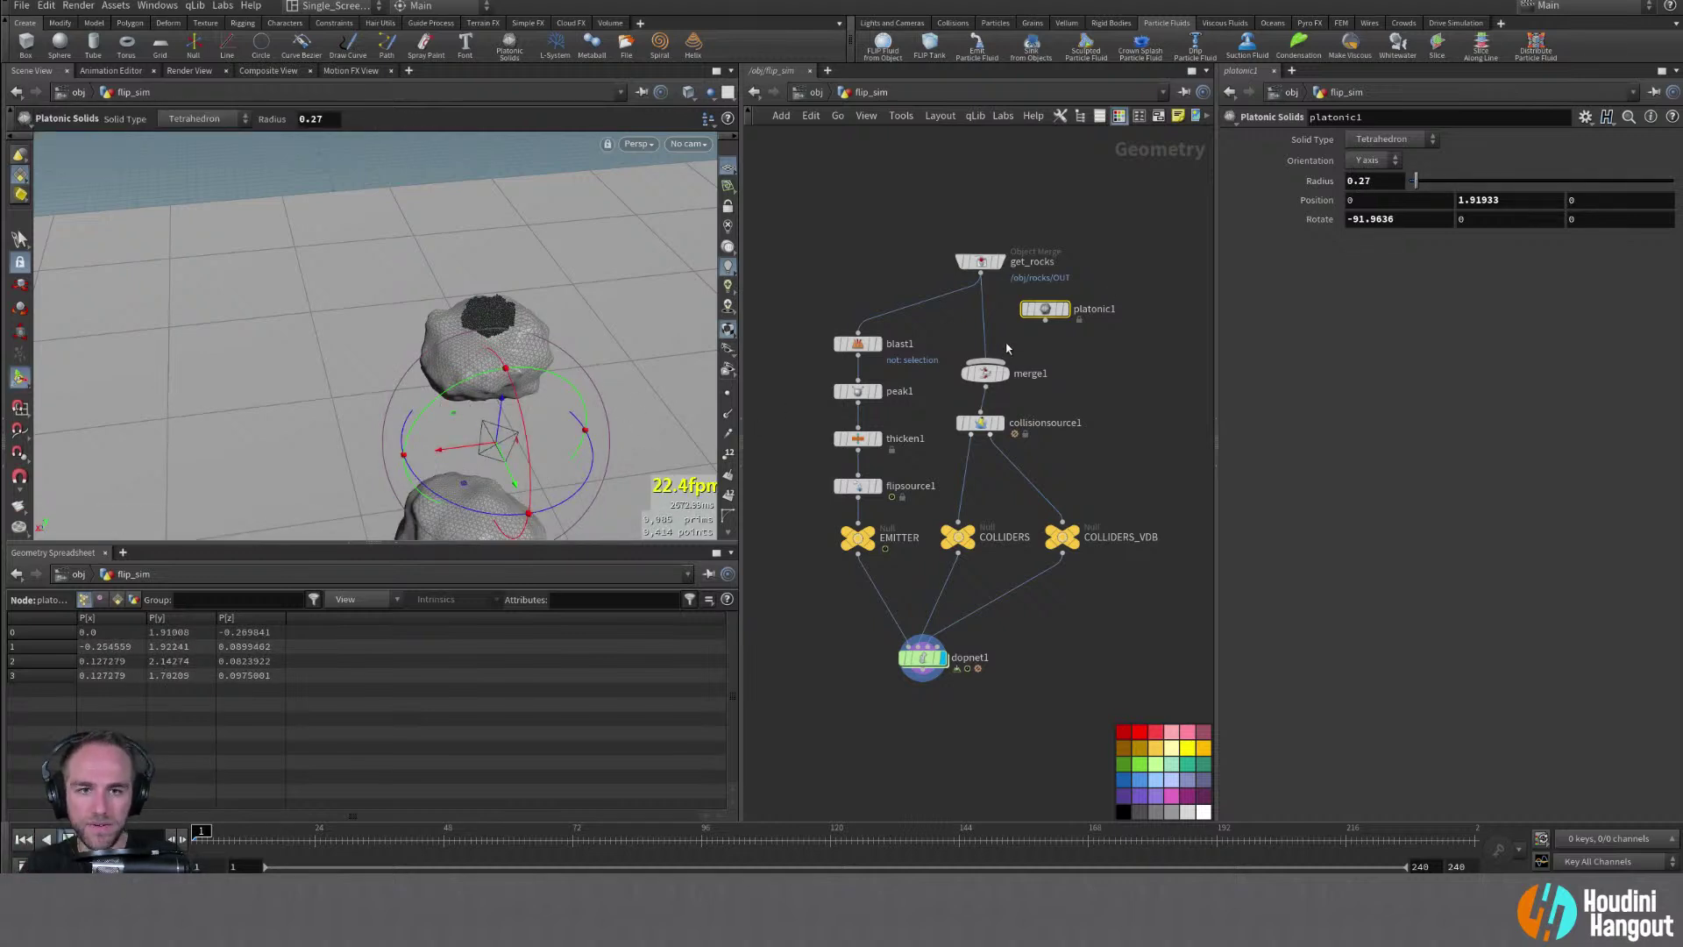
key(Delete)
Add a Labs Cylinder Generator node beside get_rocks and wire it into merge1
key(Tab)
text(cy)
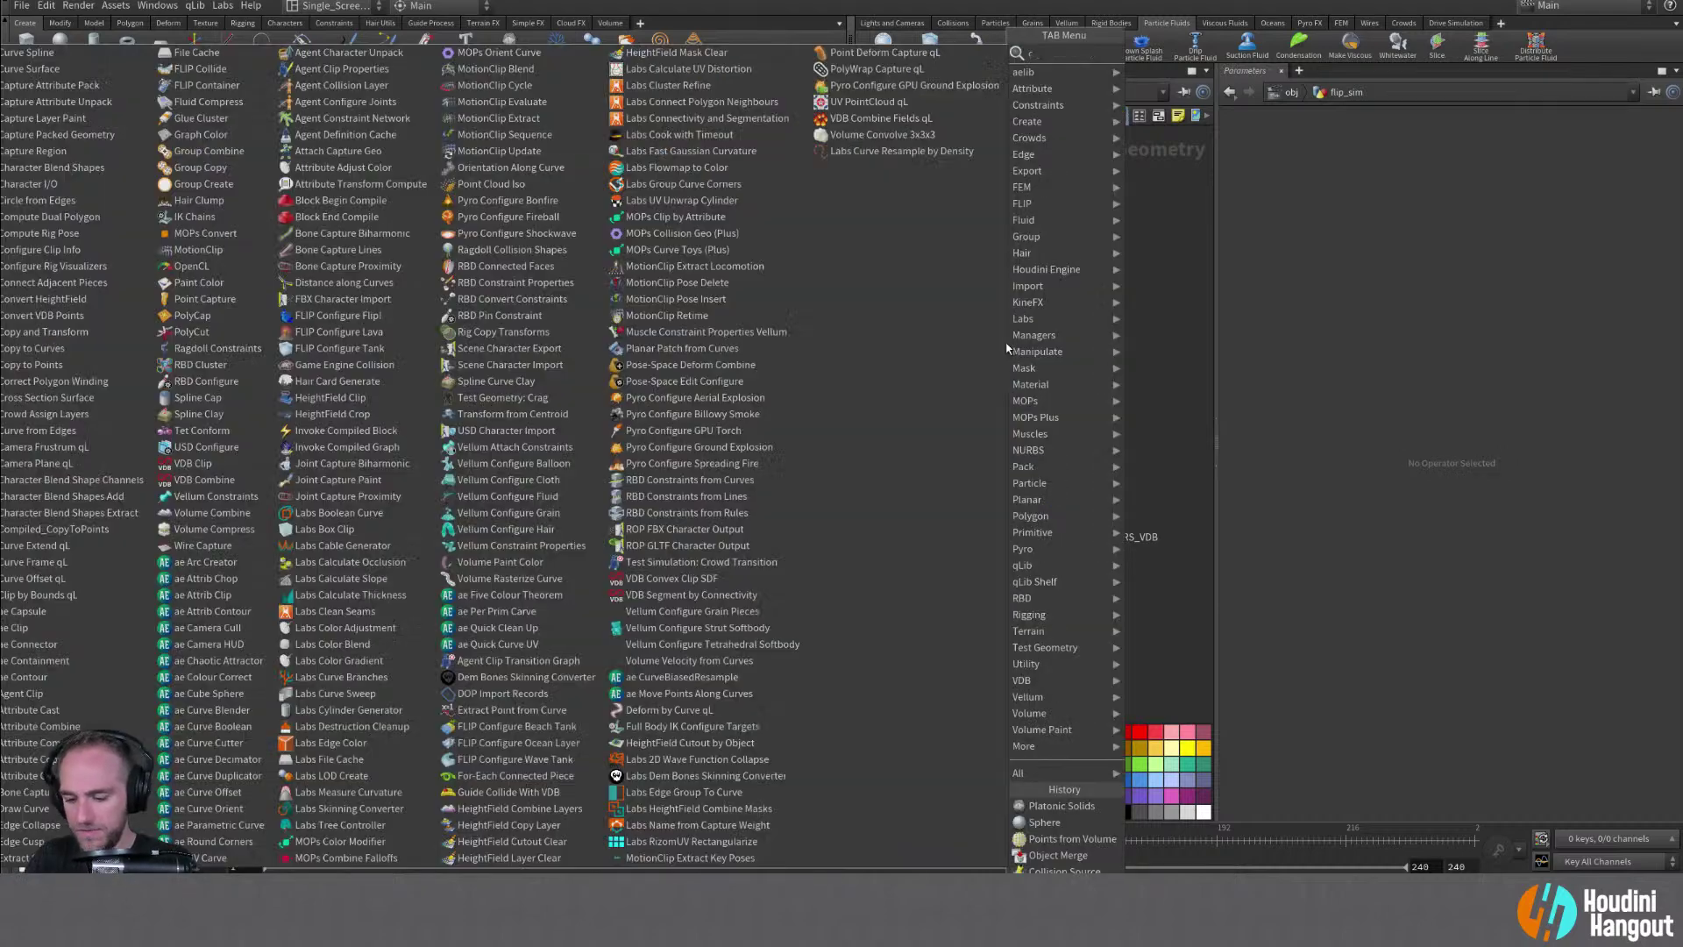
text(l)
key(Return)
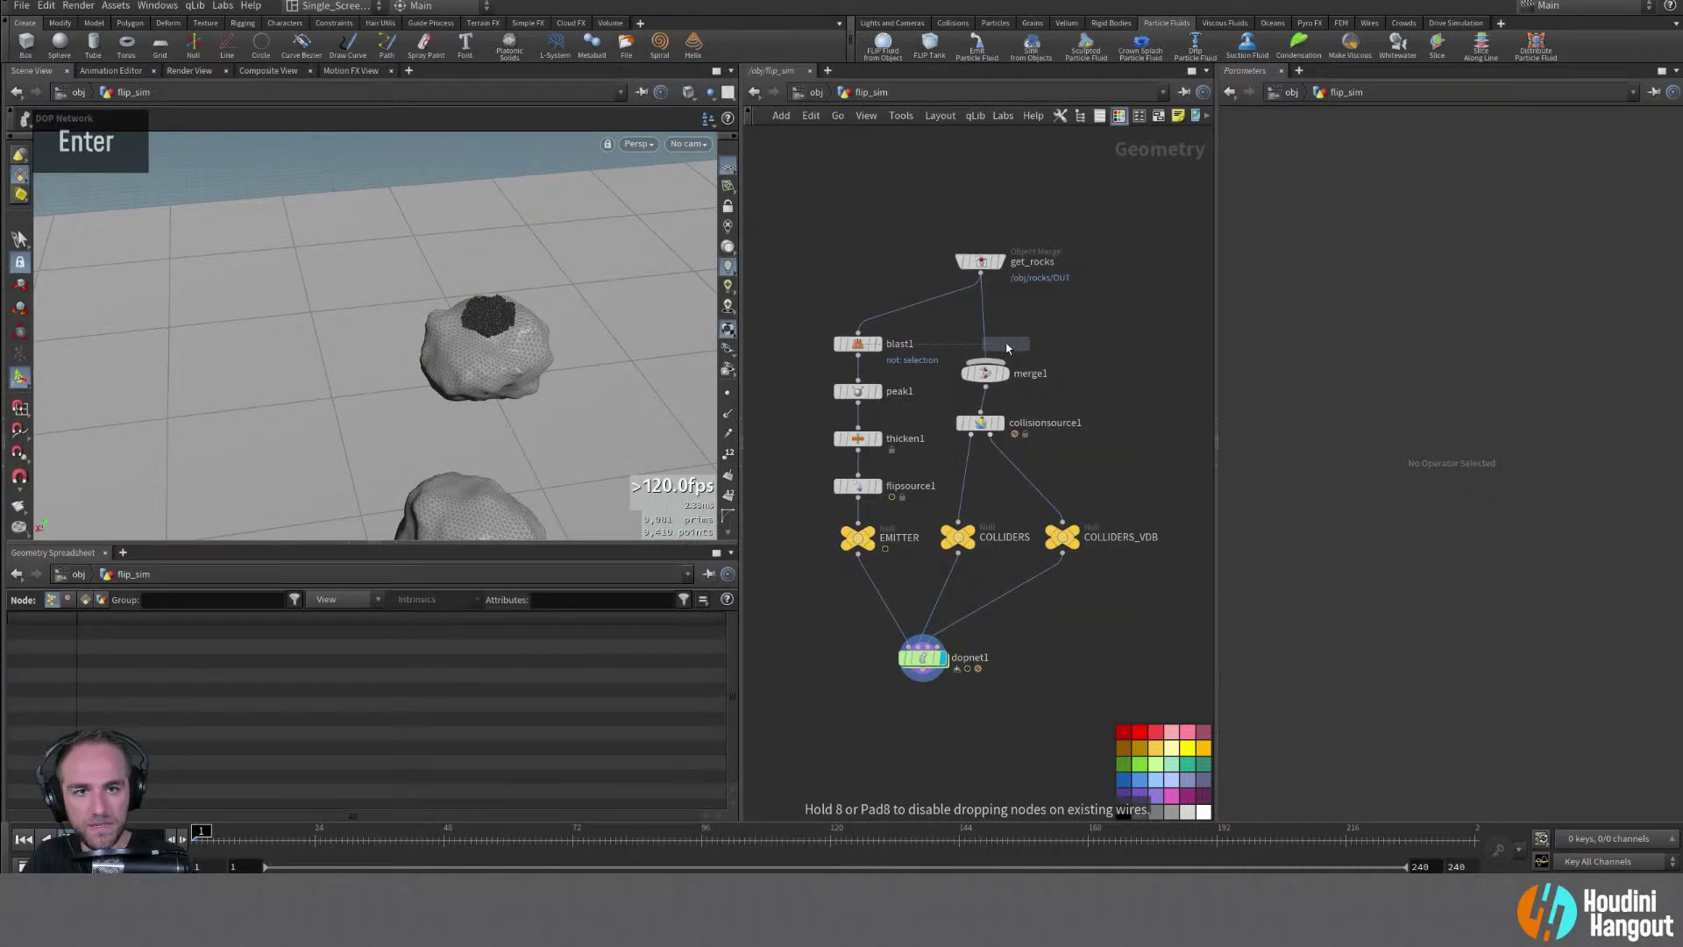
click(1038, 306)
click(1040, 318)
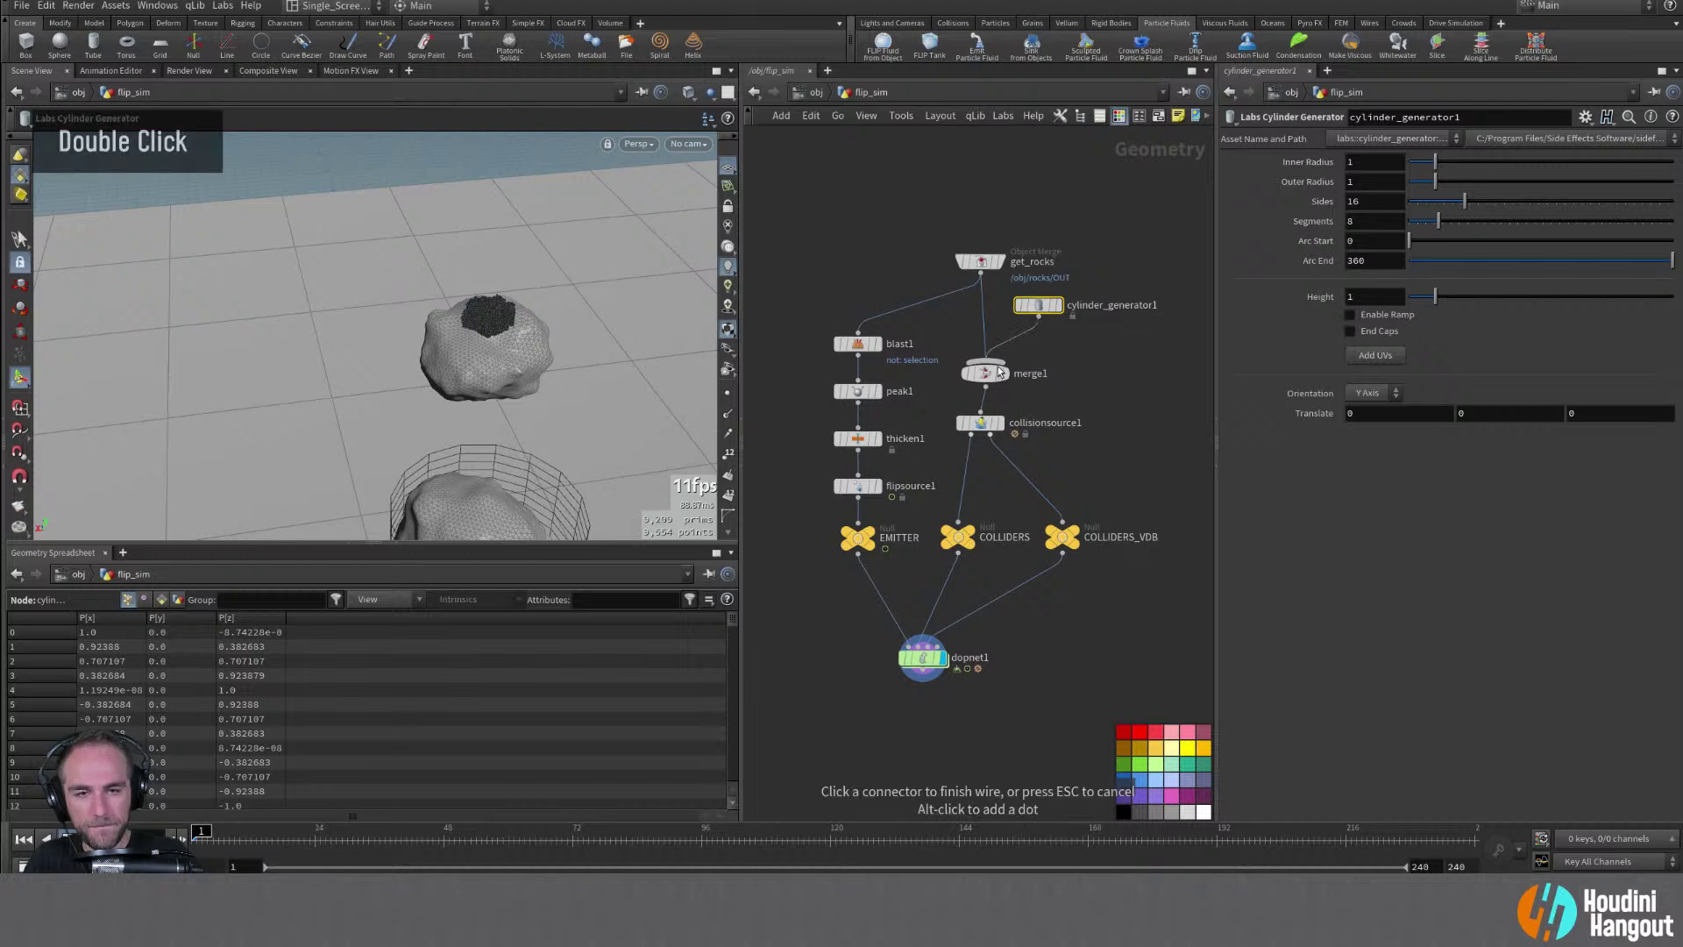
click(987, 361)
drag(1041, 305, 1043, 311)
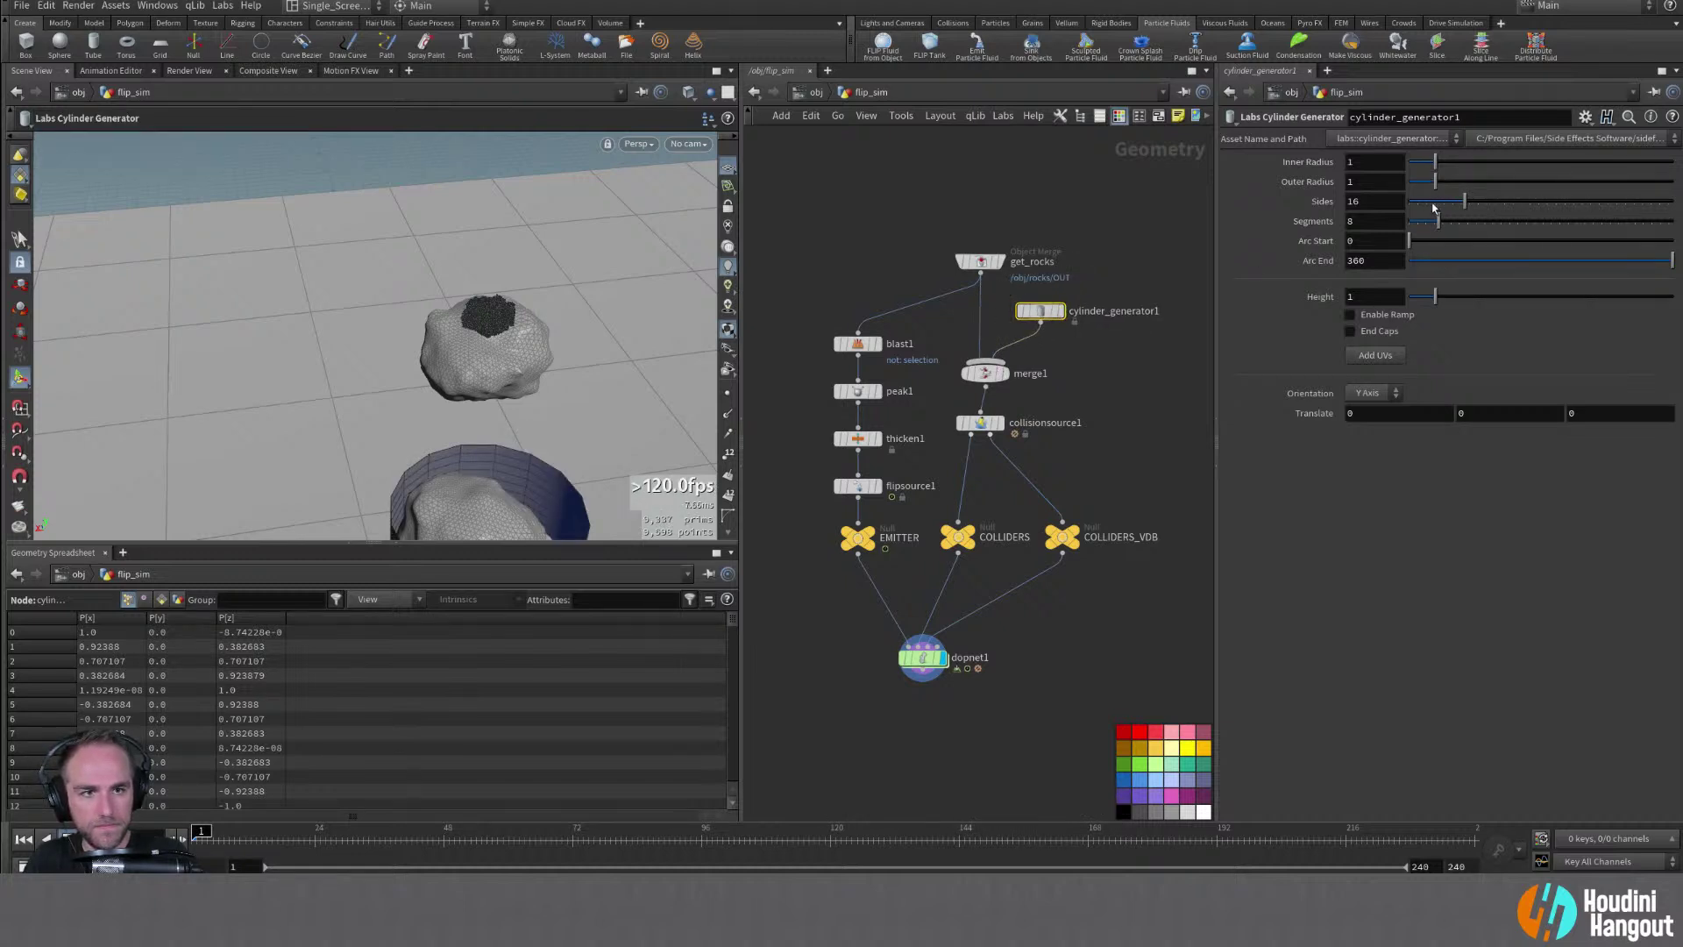
Shape the cylinder into a capped cone with outer radius 0, height 1.55 and end caps enabled
drag(1436, 298, 1481, 297)
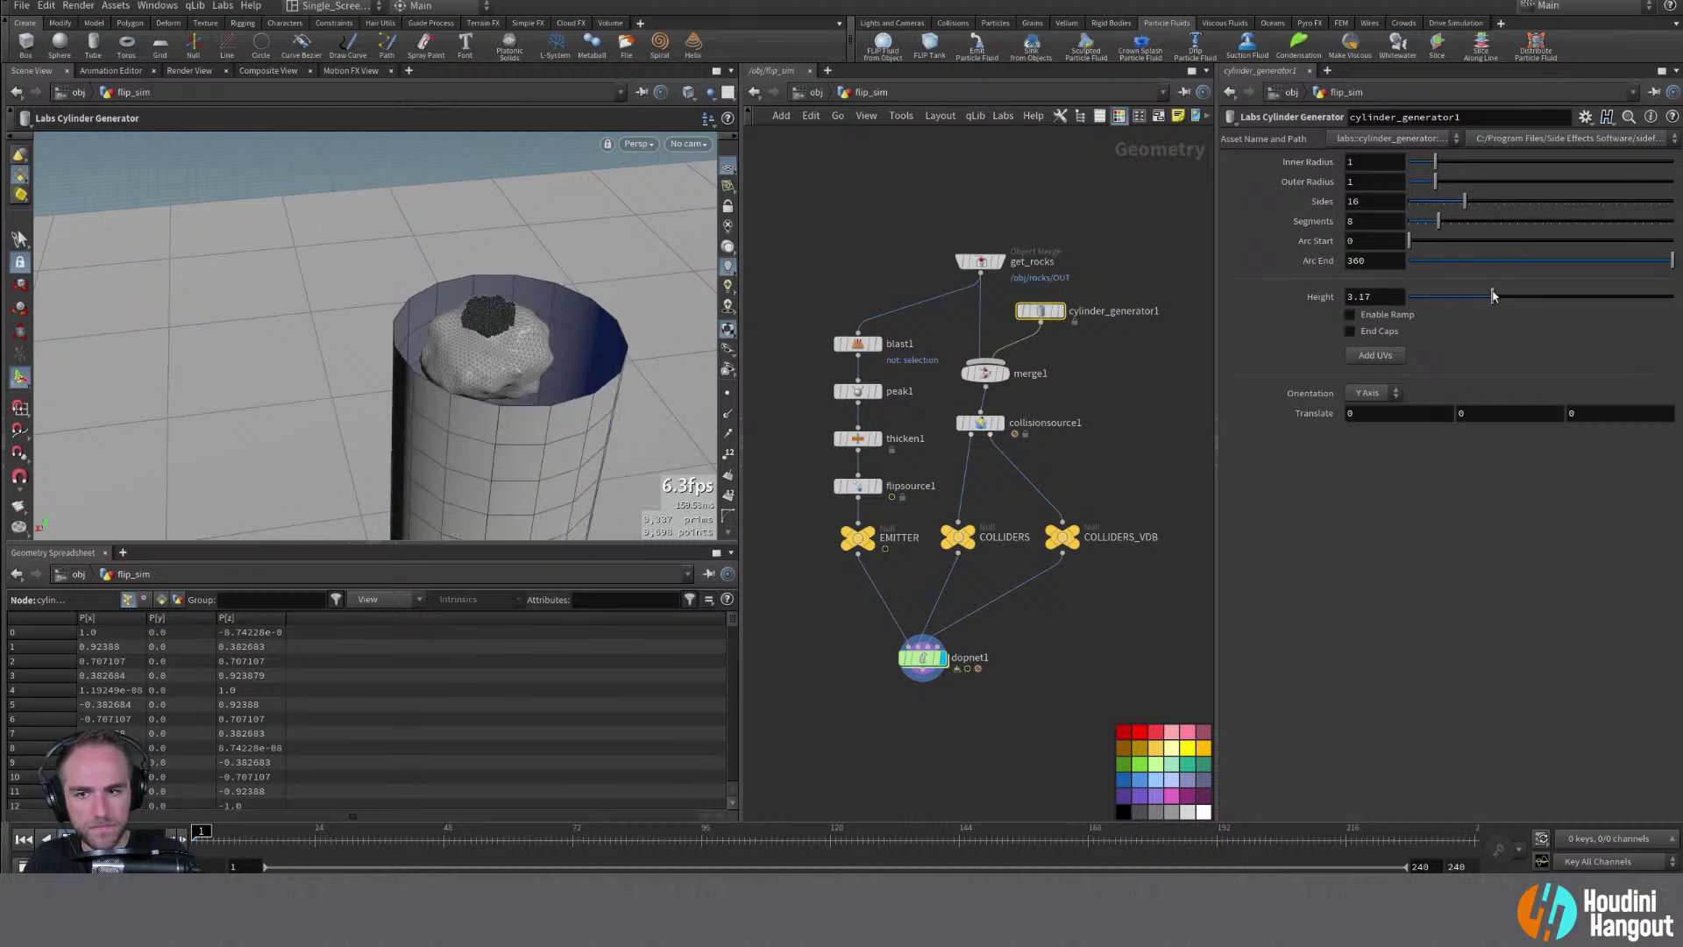
click(1349, 332)
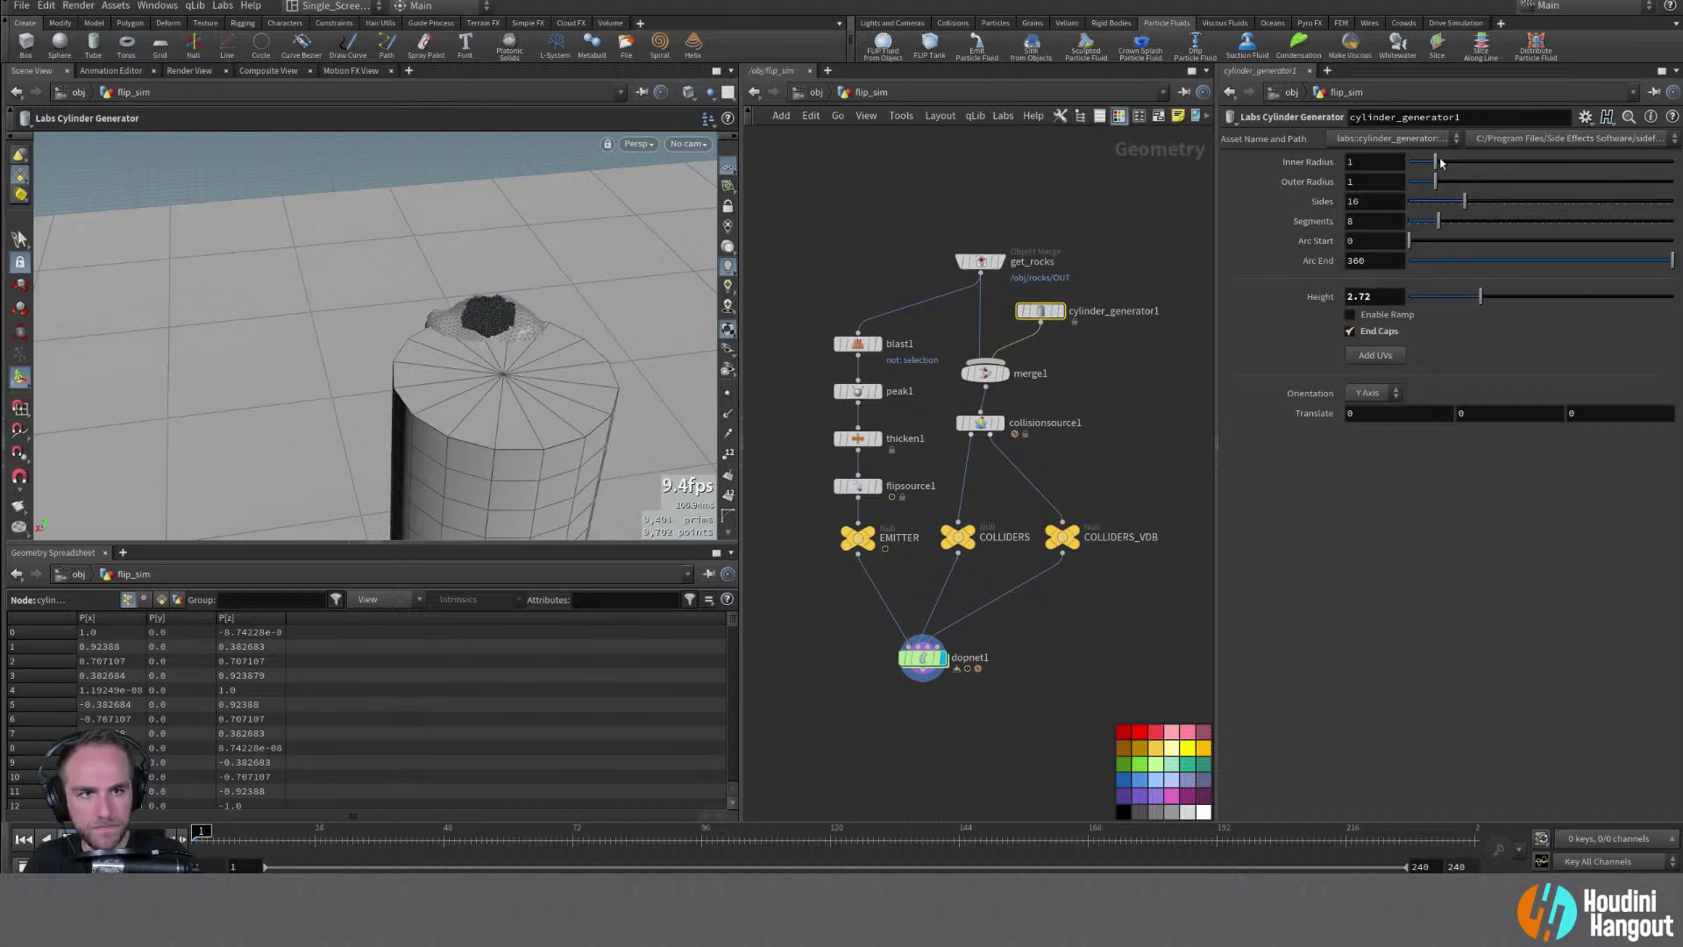
drag(1435, 163, 1407, 186)
key(ctrl+z)
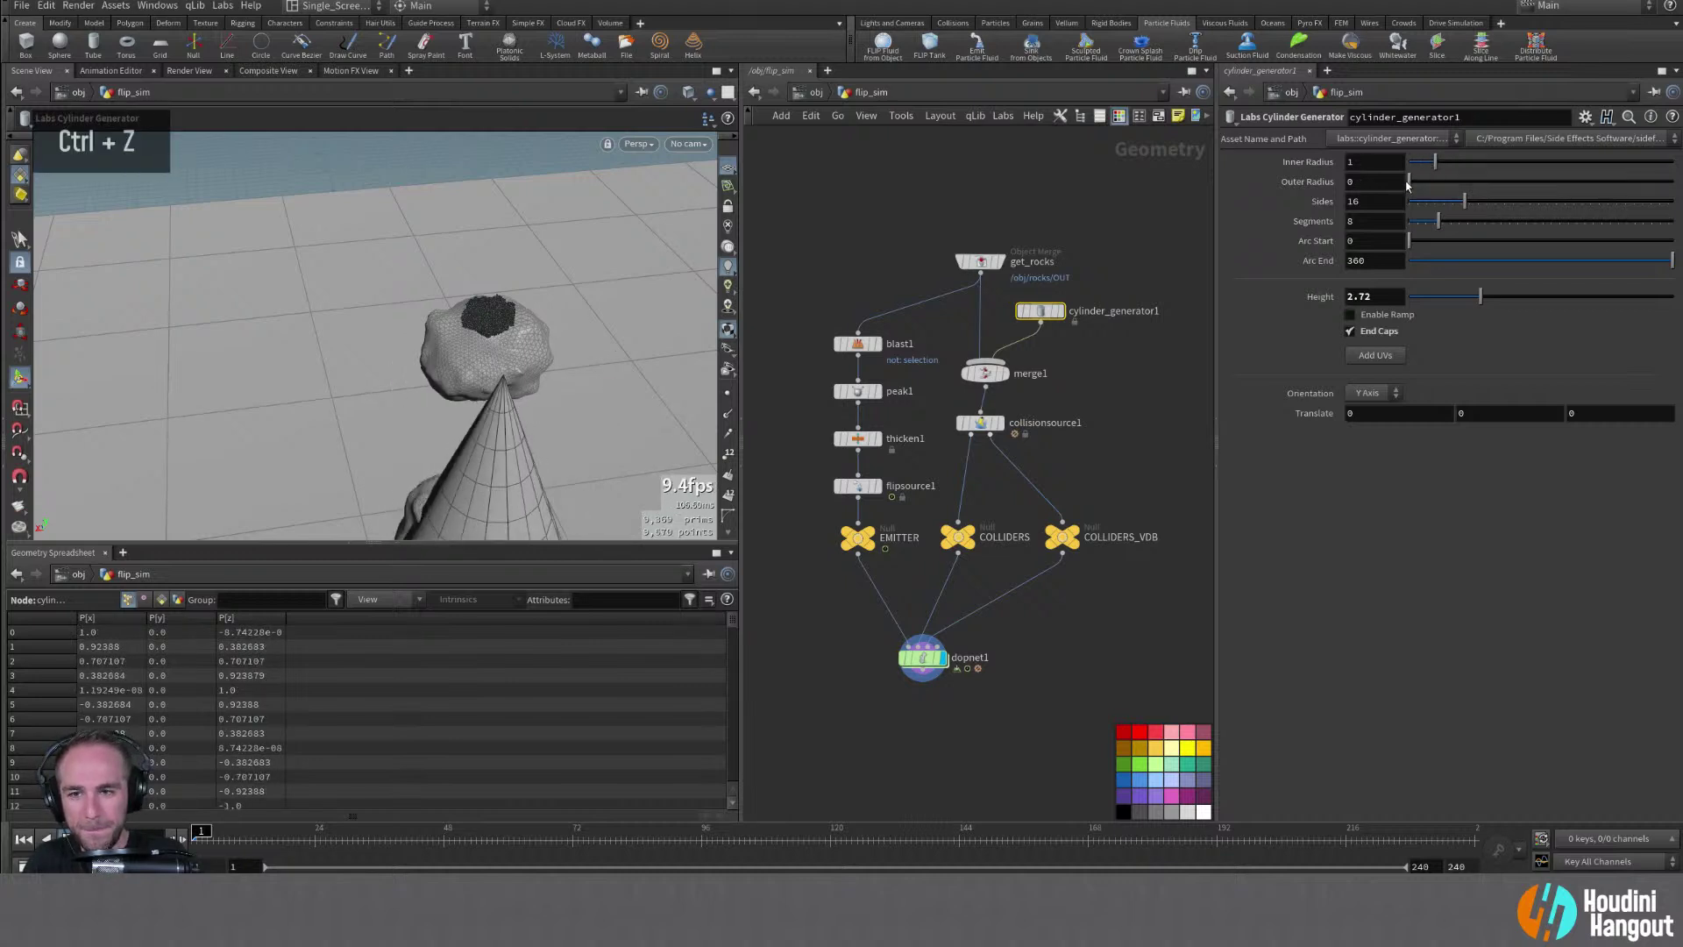
drag(1462, 300, 1448, 299)
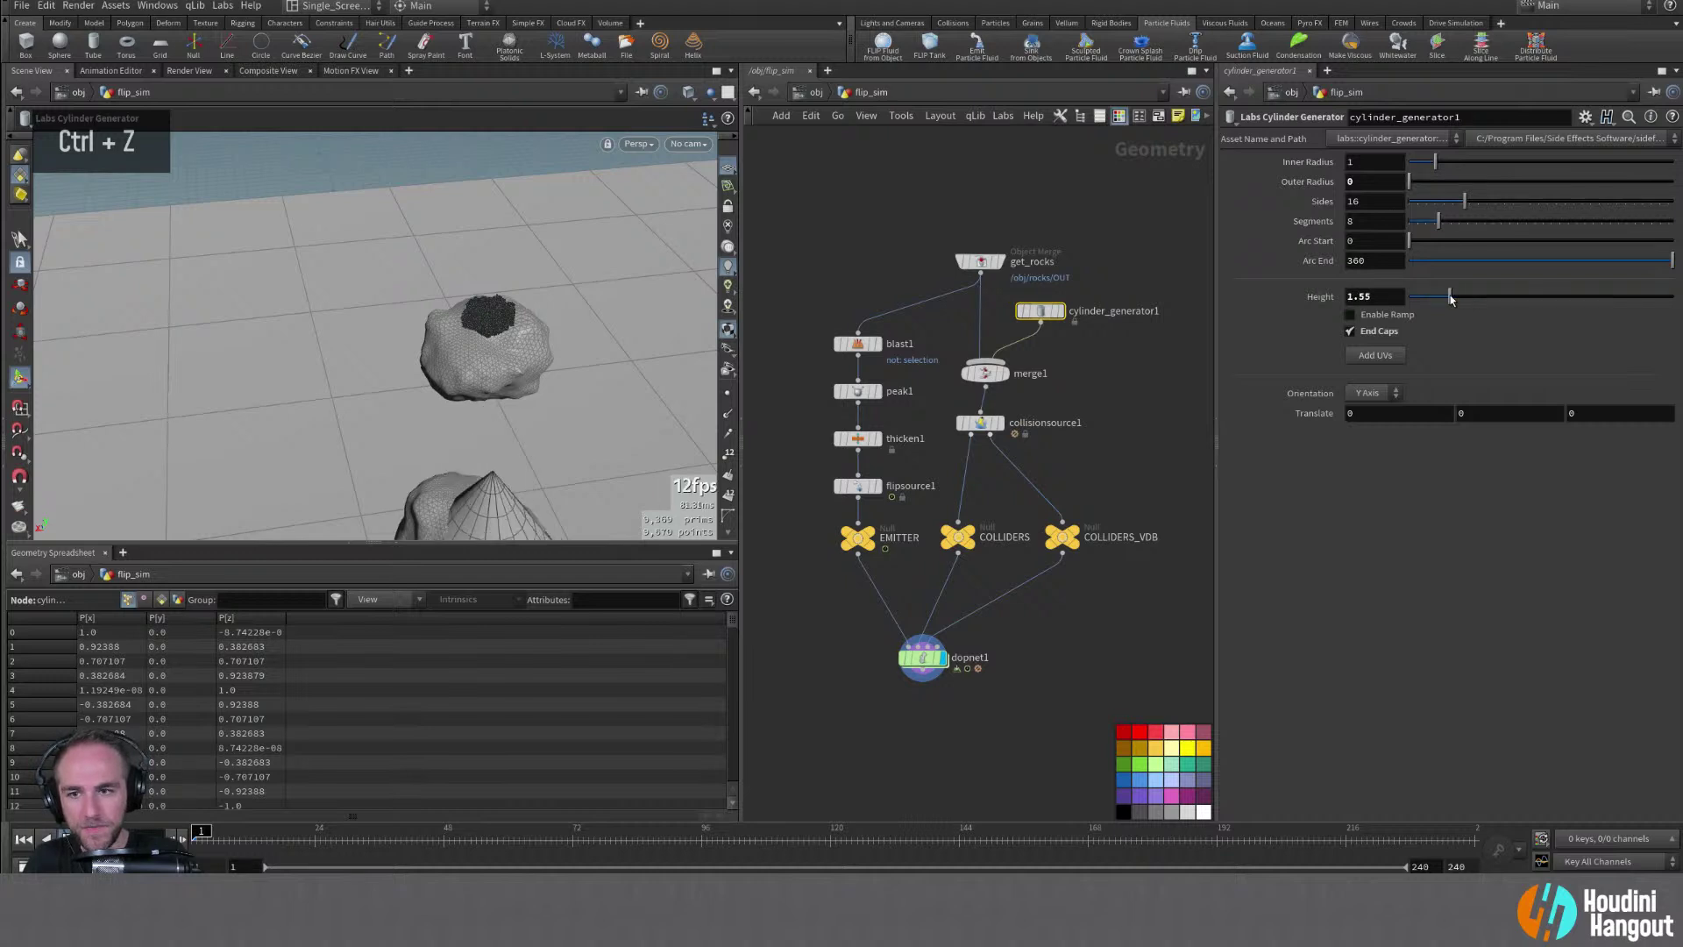
alt+middle_drag(469, 518, 532, 360)
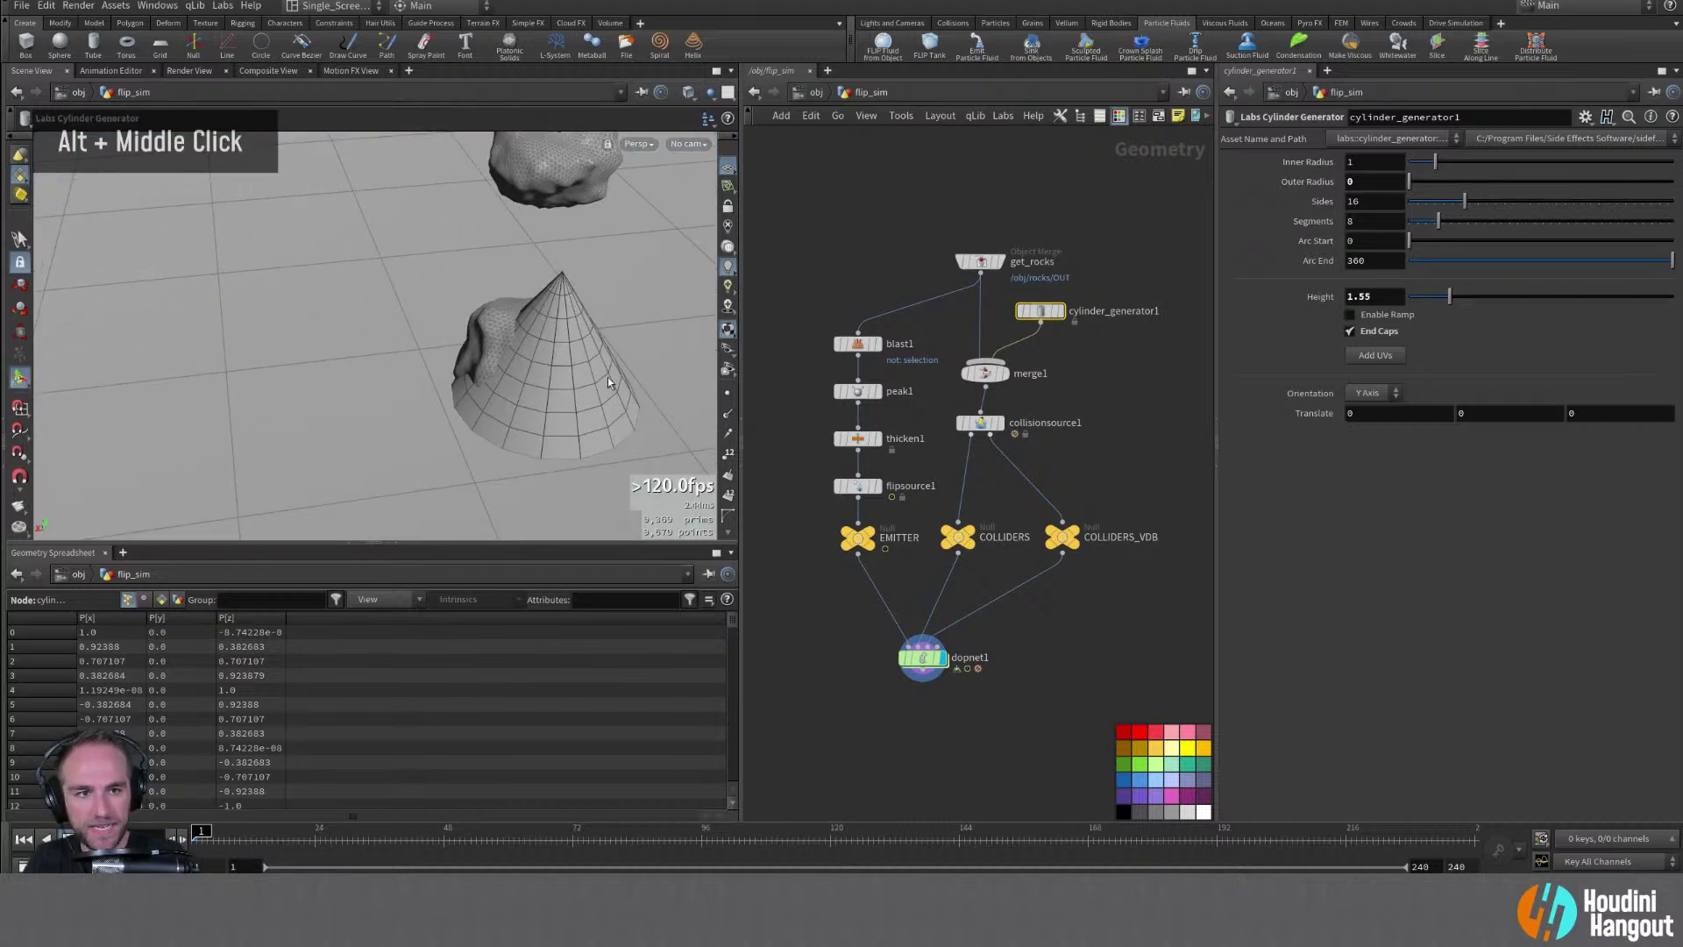
Insert a Transform node between cylinder_generator1 and merge1
key(Return)
key(Escape)
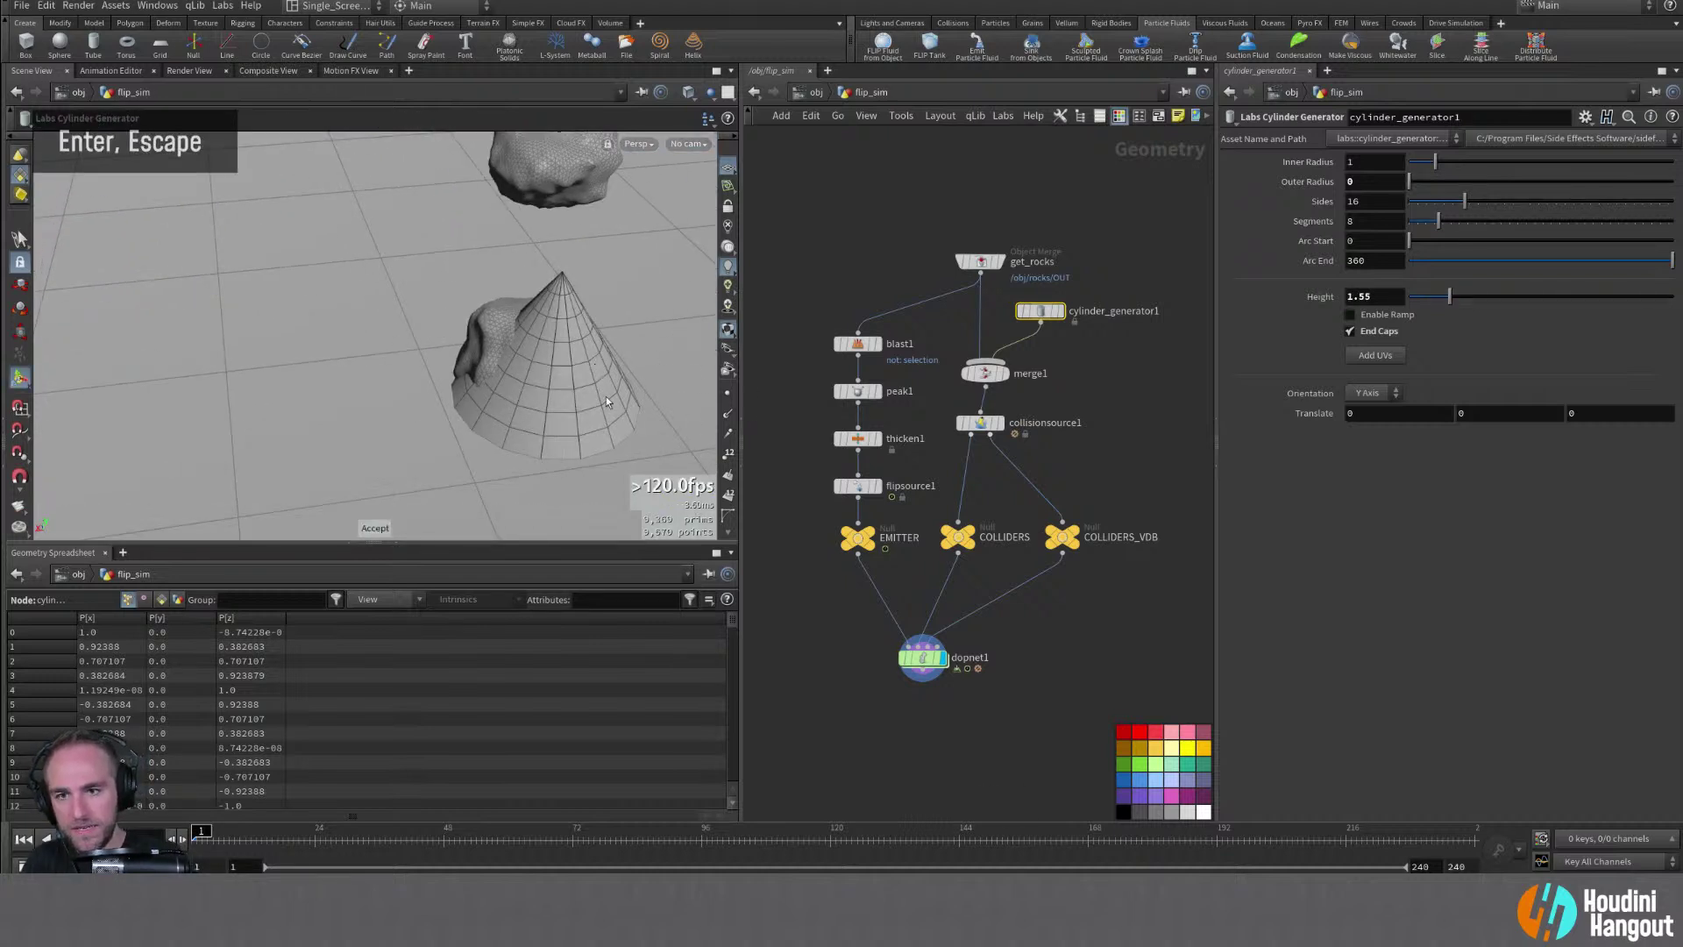
key(Tab)
text(trans)
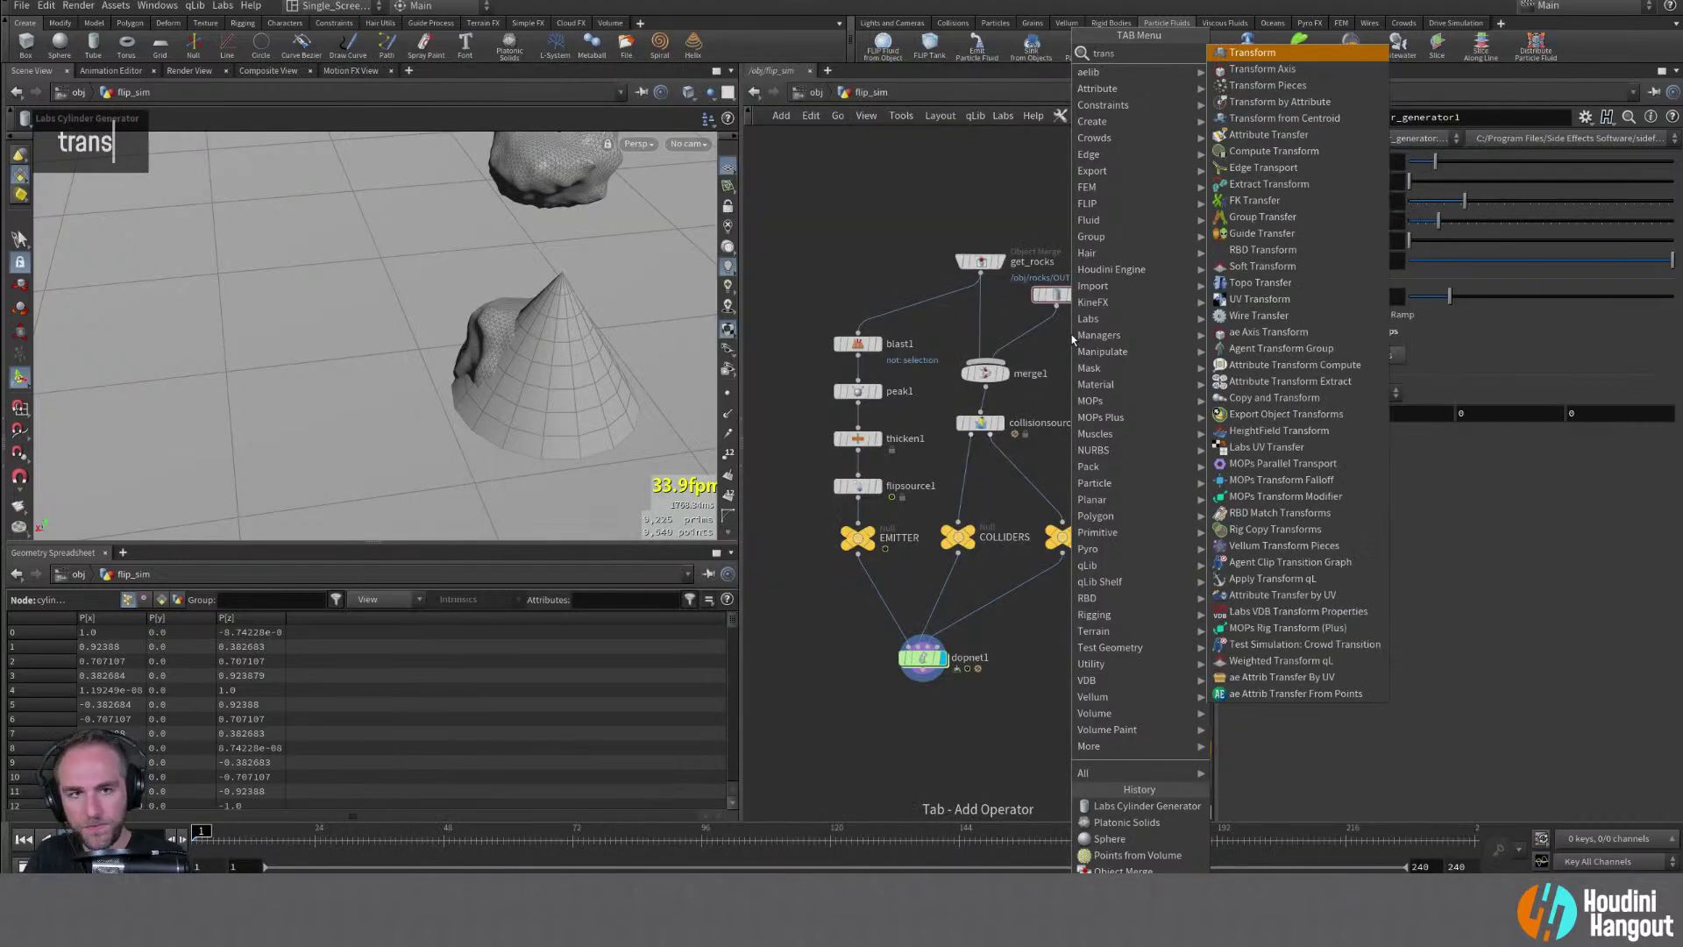
key(Return)
click(1035, 340)
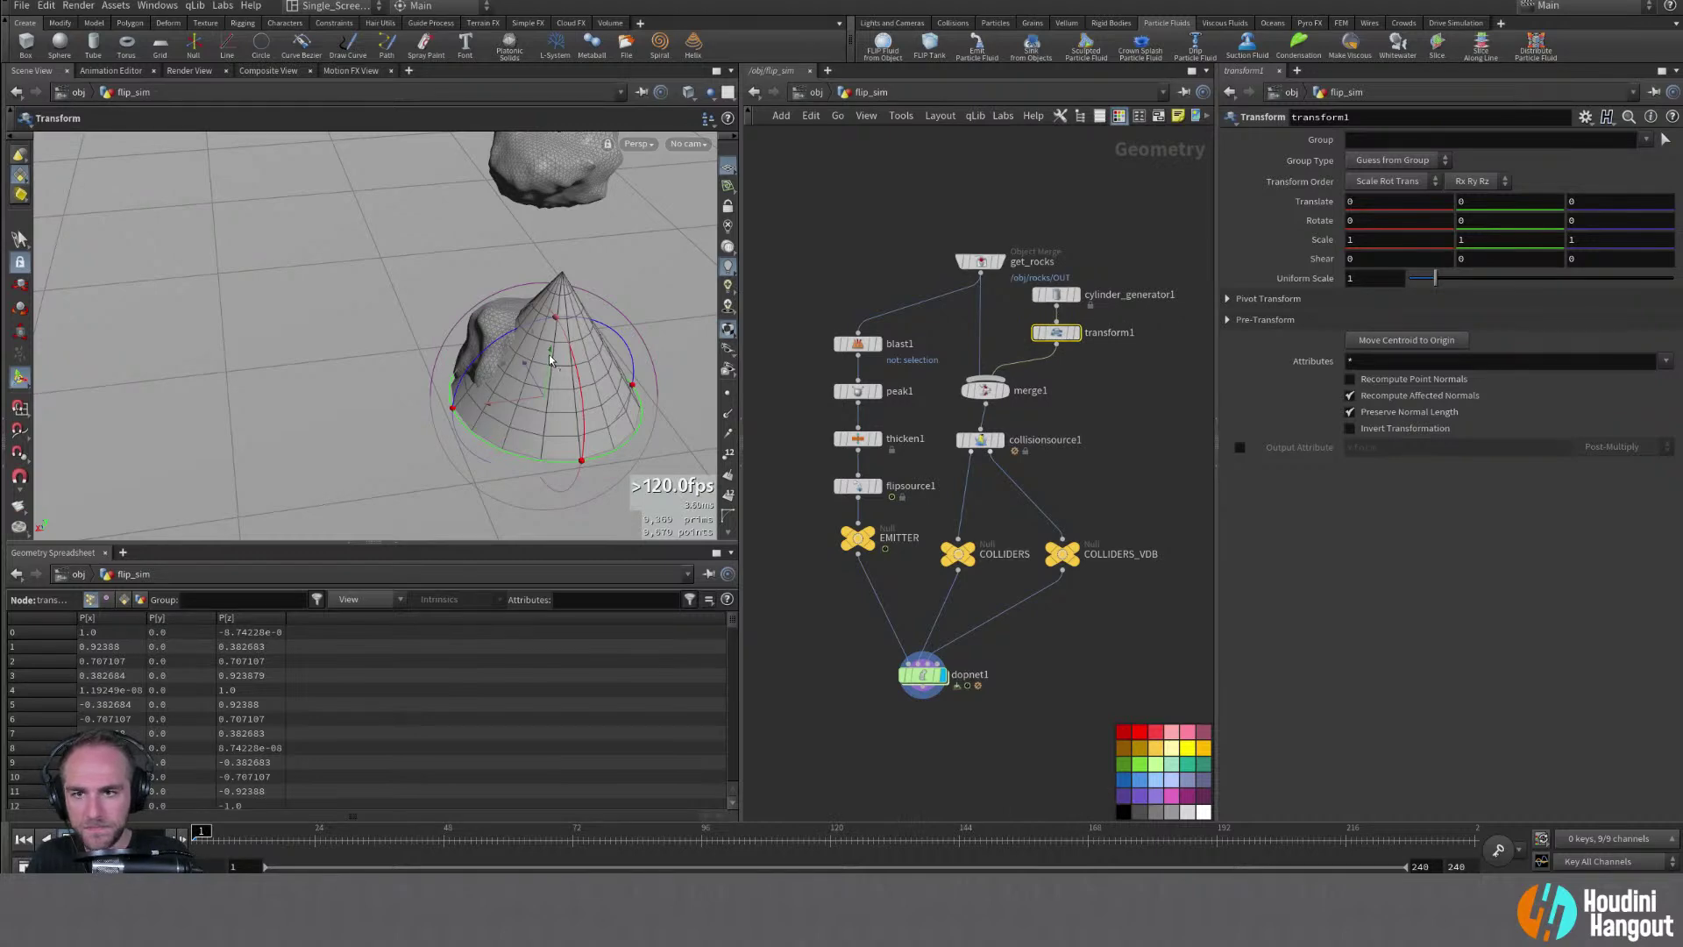
Move the cone up to the upper rock, rotate it about -84° in X and -32° in Y, and set its uniform scale to 0.25
drag(550, 359, 379, 386)
key(r)
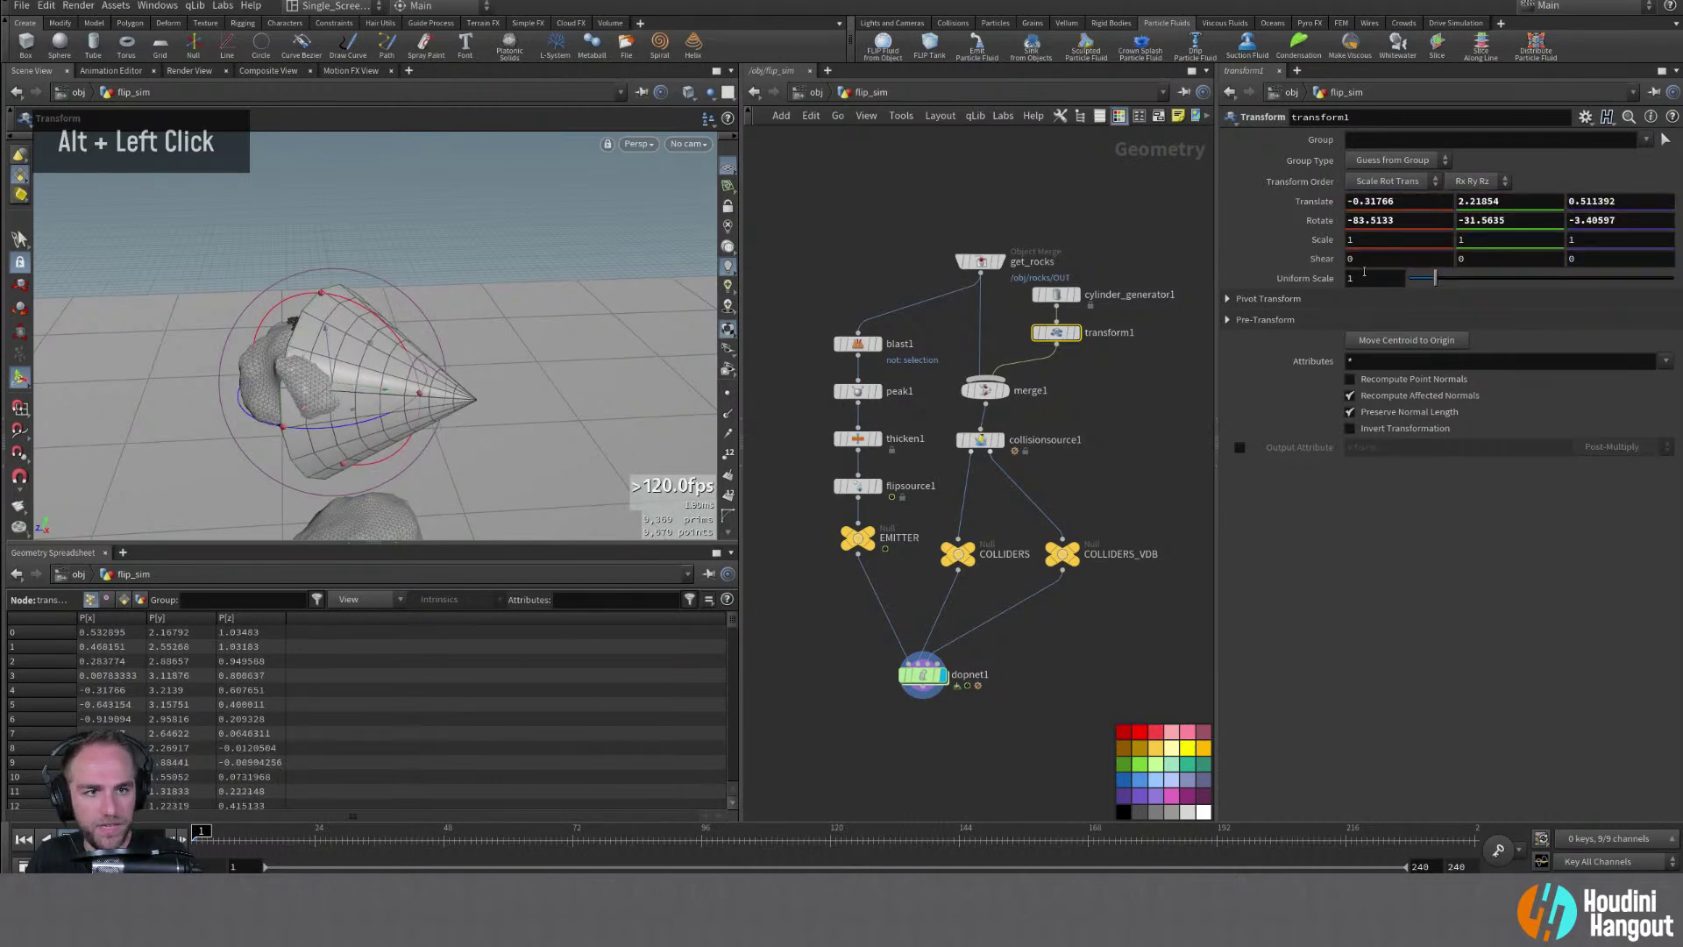
drag(1422, 282, 1406, 282)
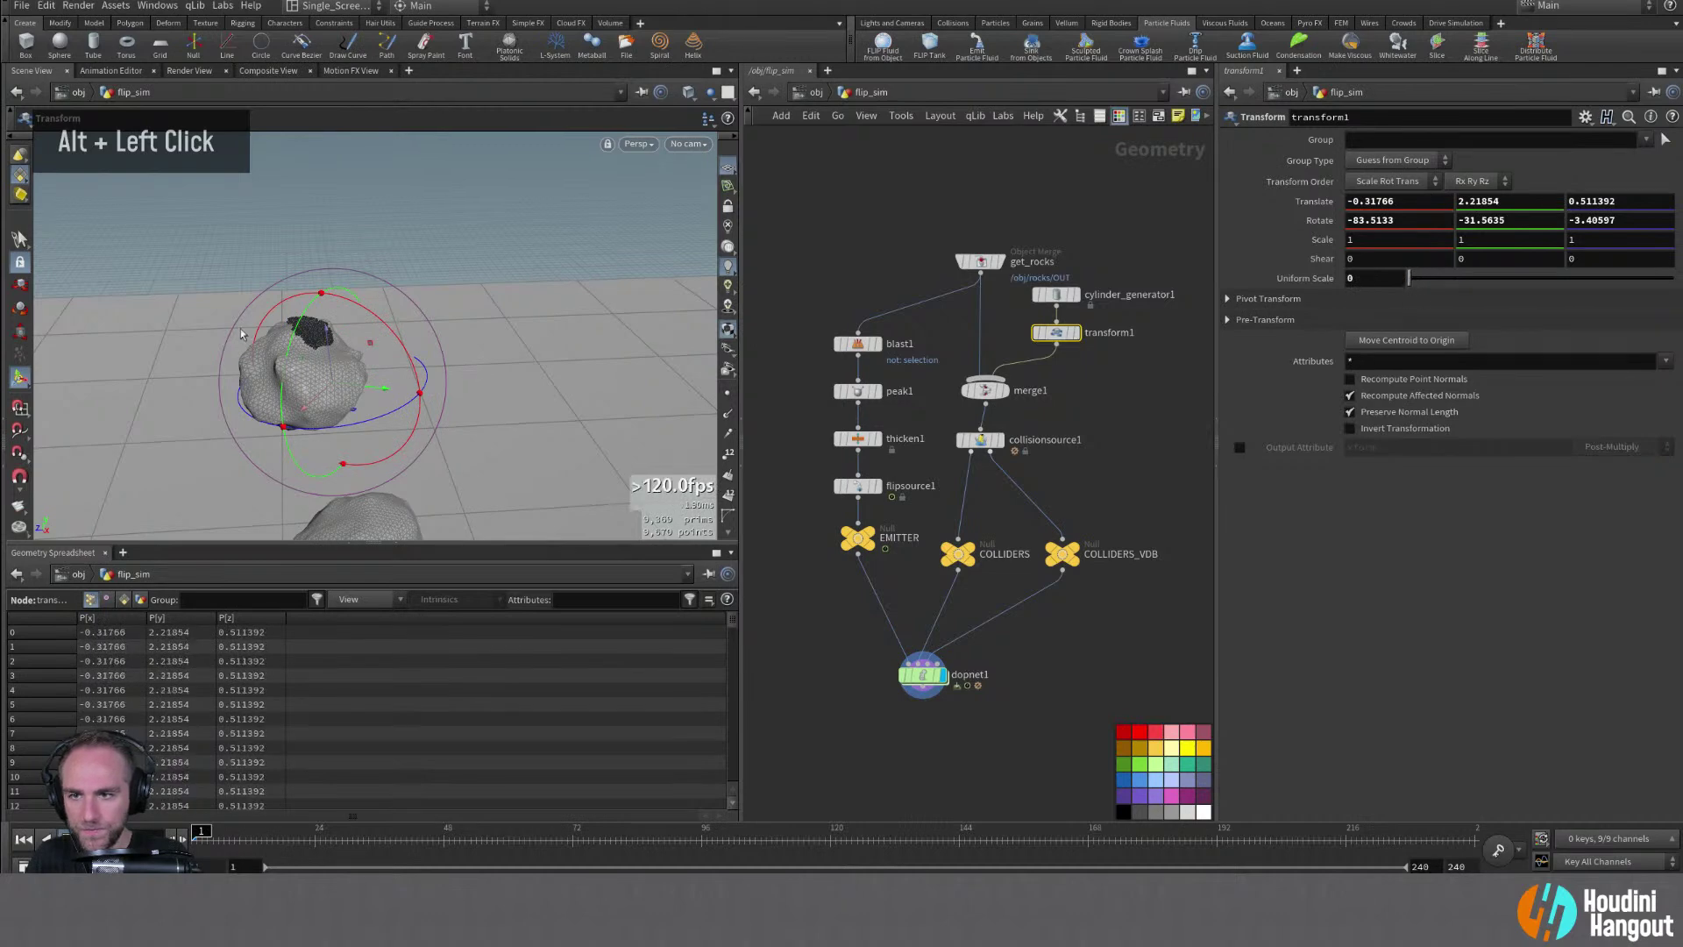
alt+drag(382, 391, 572, 368)
drag(1408, 280, 1419, 283)
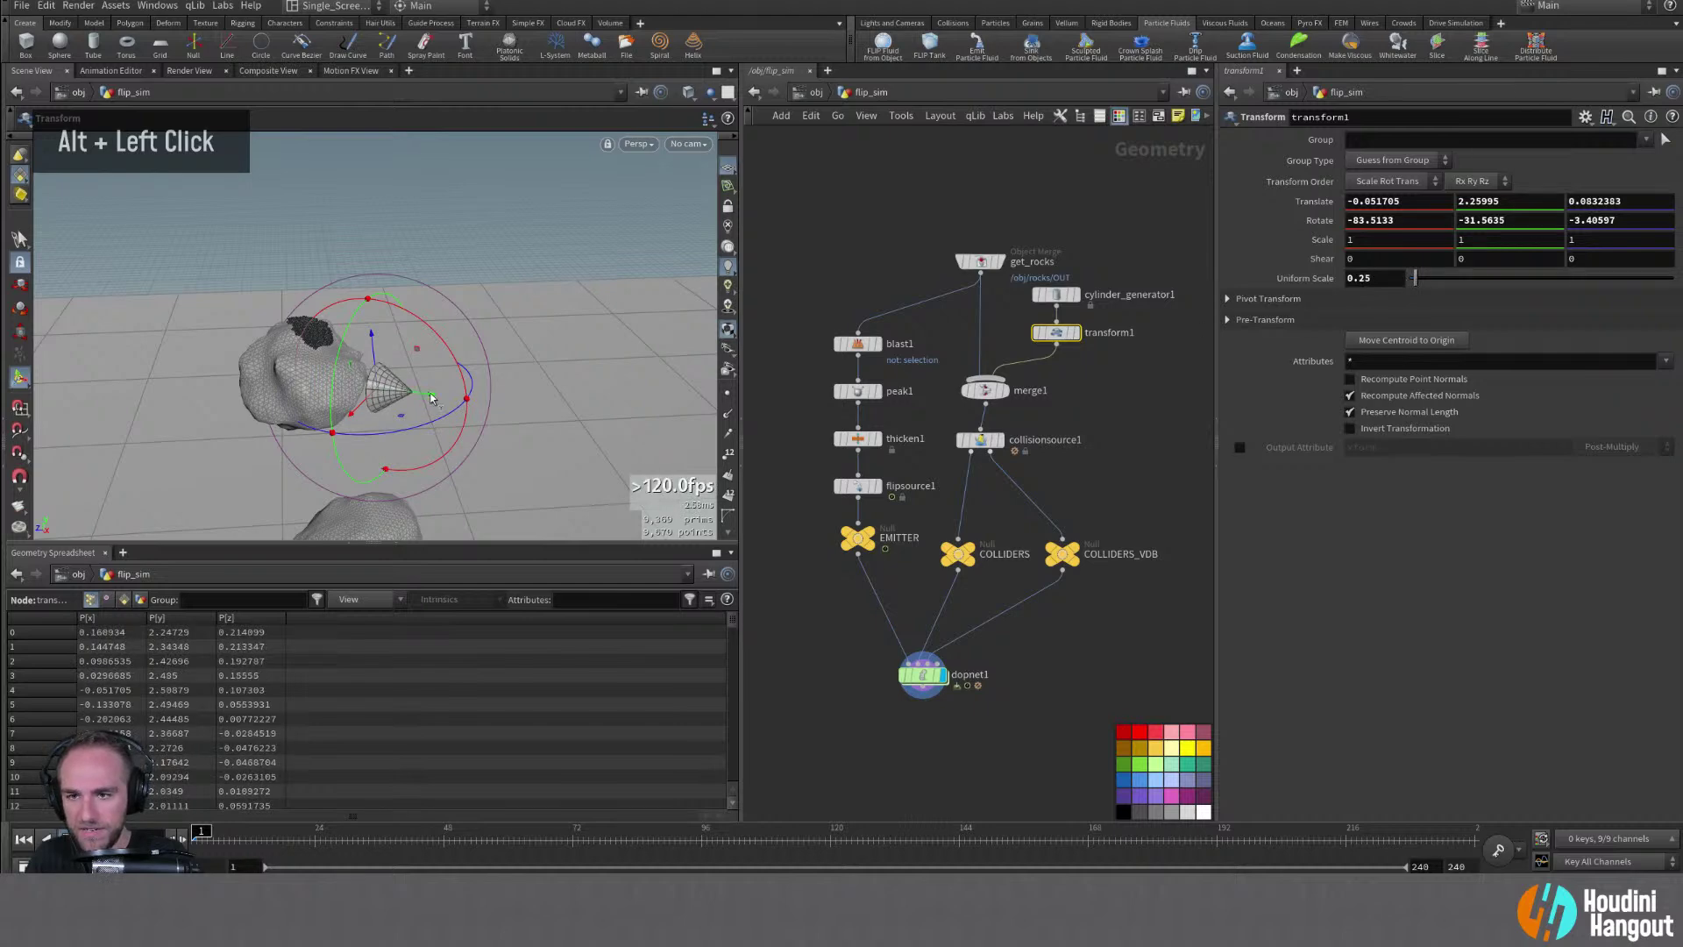
Embed the cone's base in the side of the upper rock, at a translate of about 0.12, 2.43, 0.39
alt+drag(430, 398, 214, 393)
key(Escape)
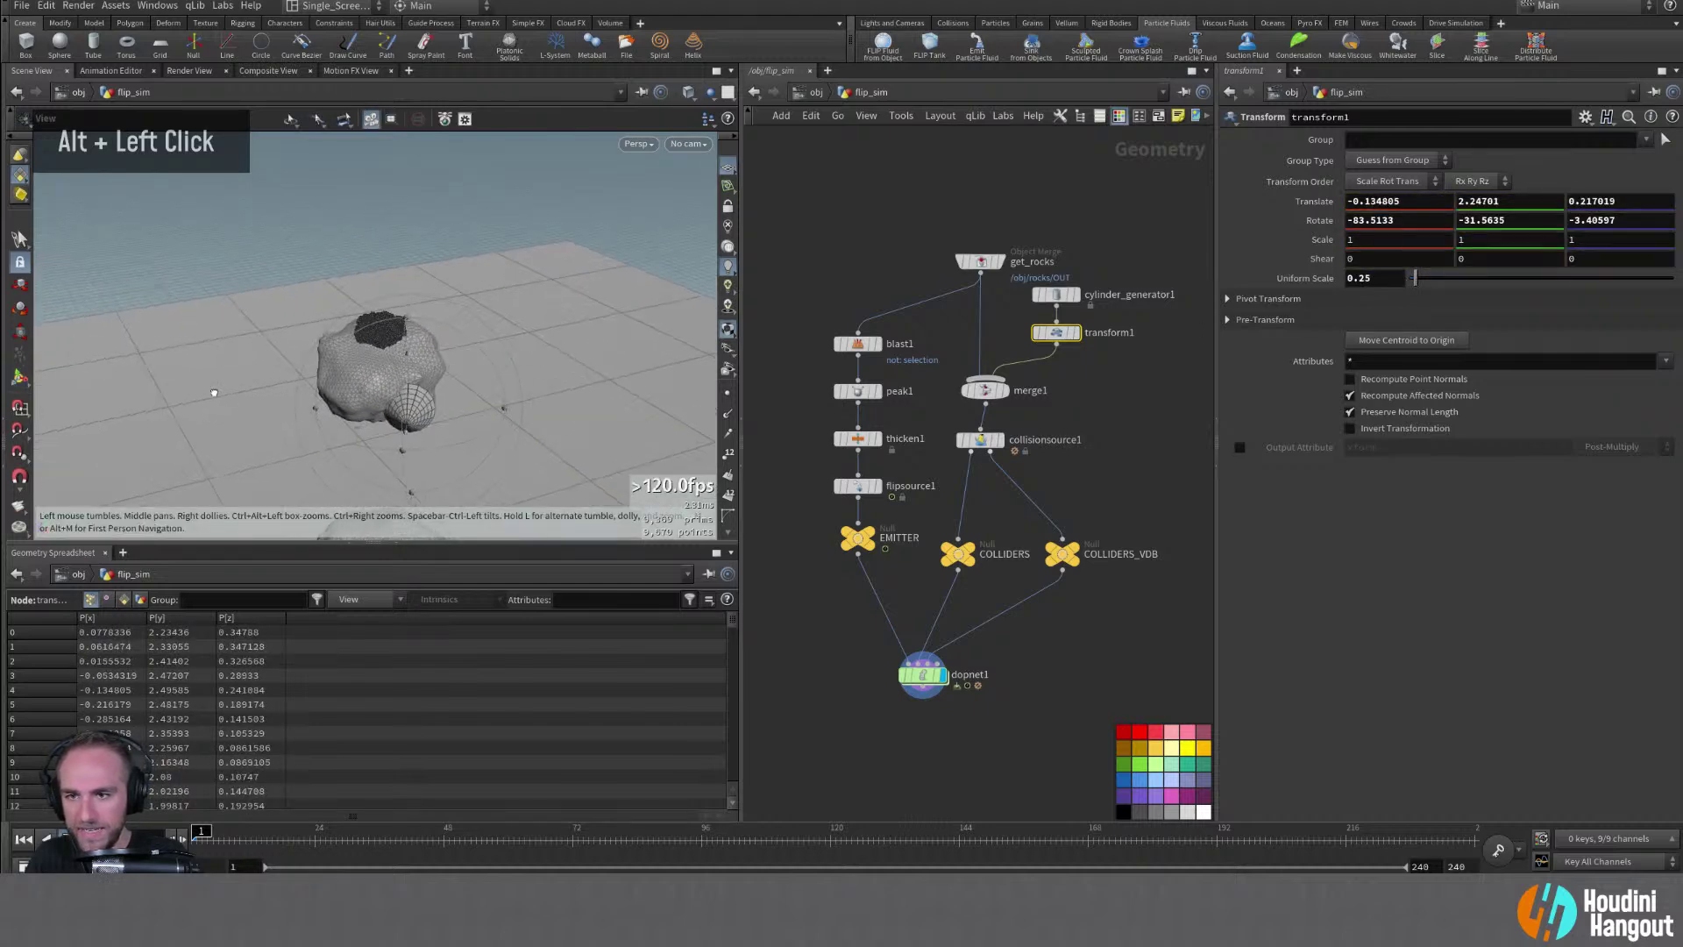
key(Return)
alt+drag(377, 405, 282, 395)
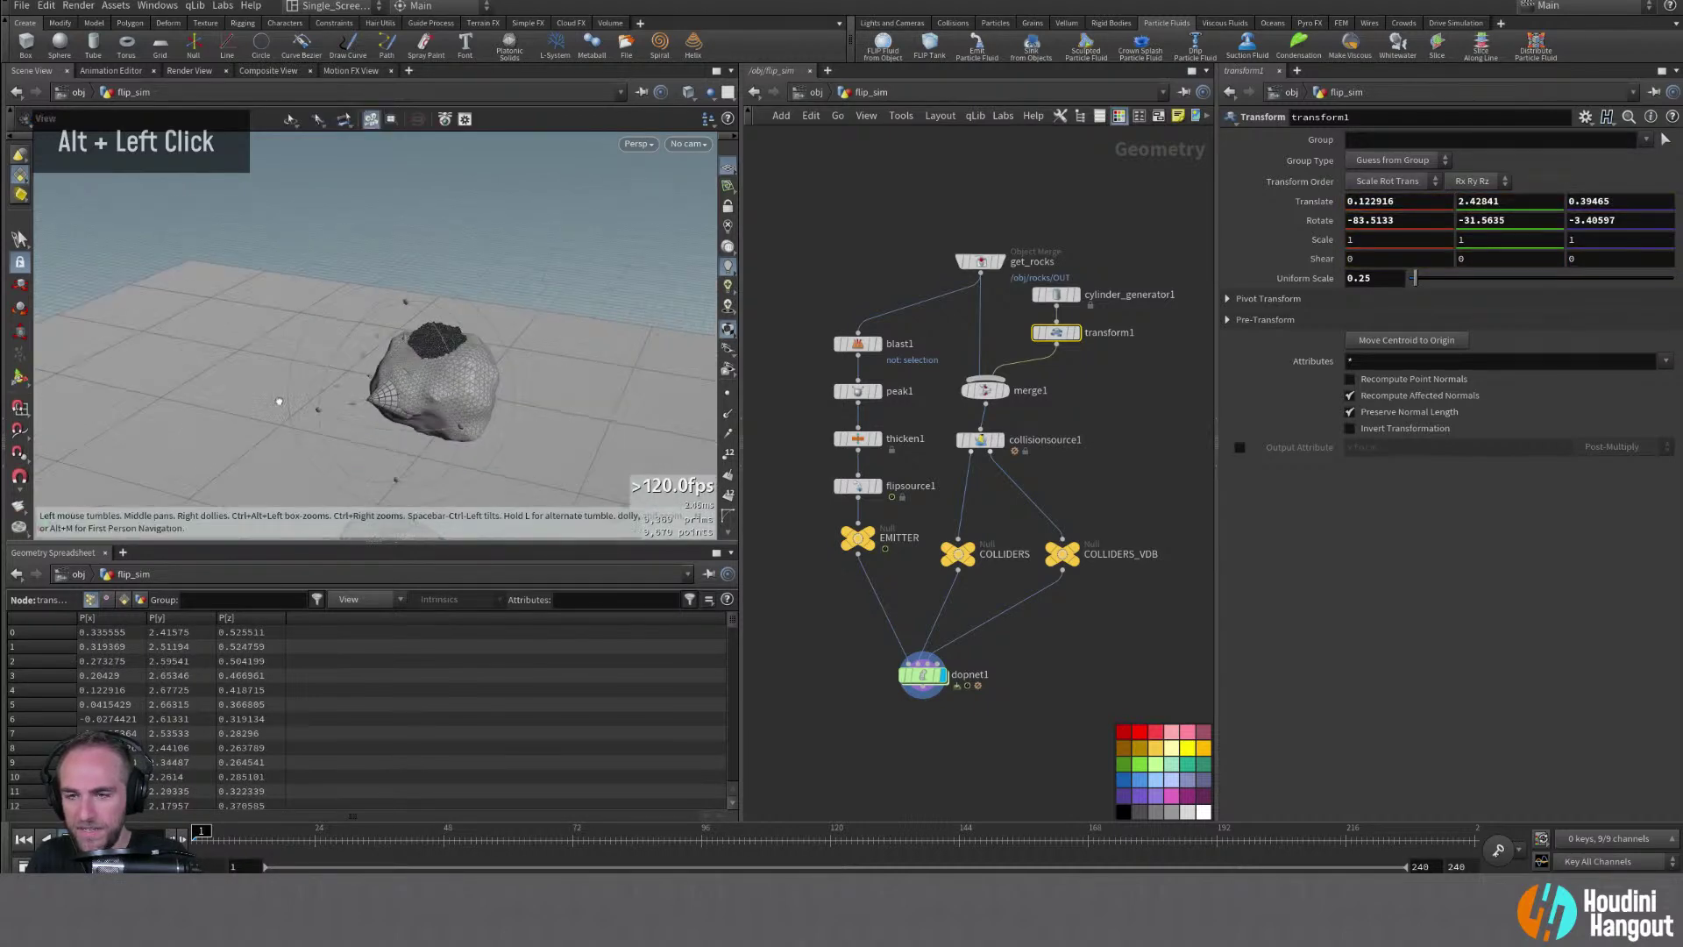
alt+right_drag(281, 394, 639, 402)
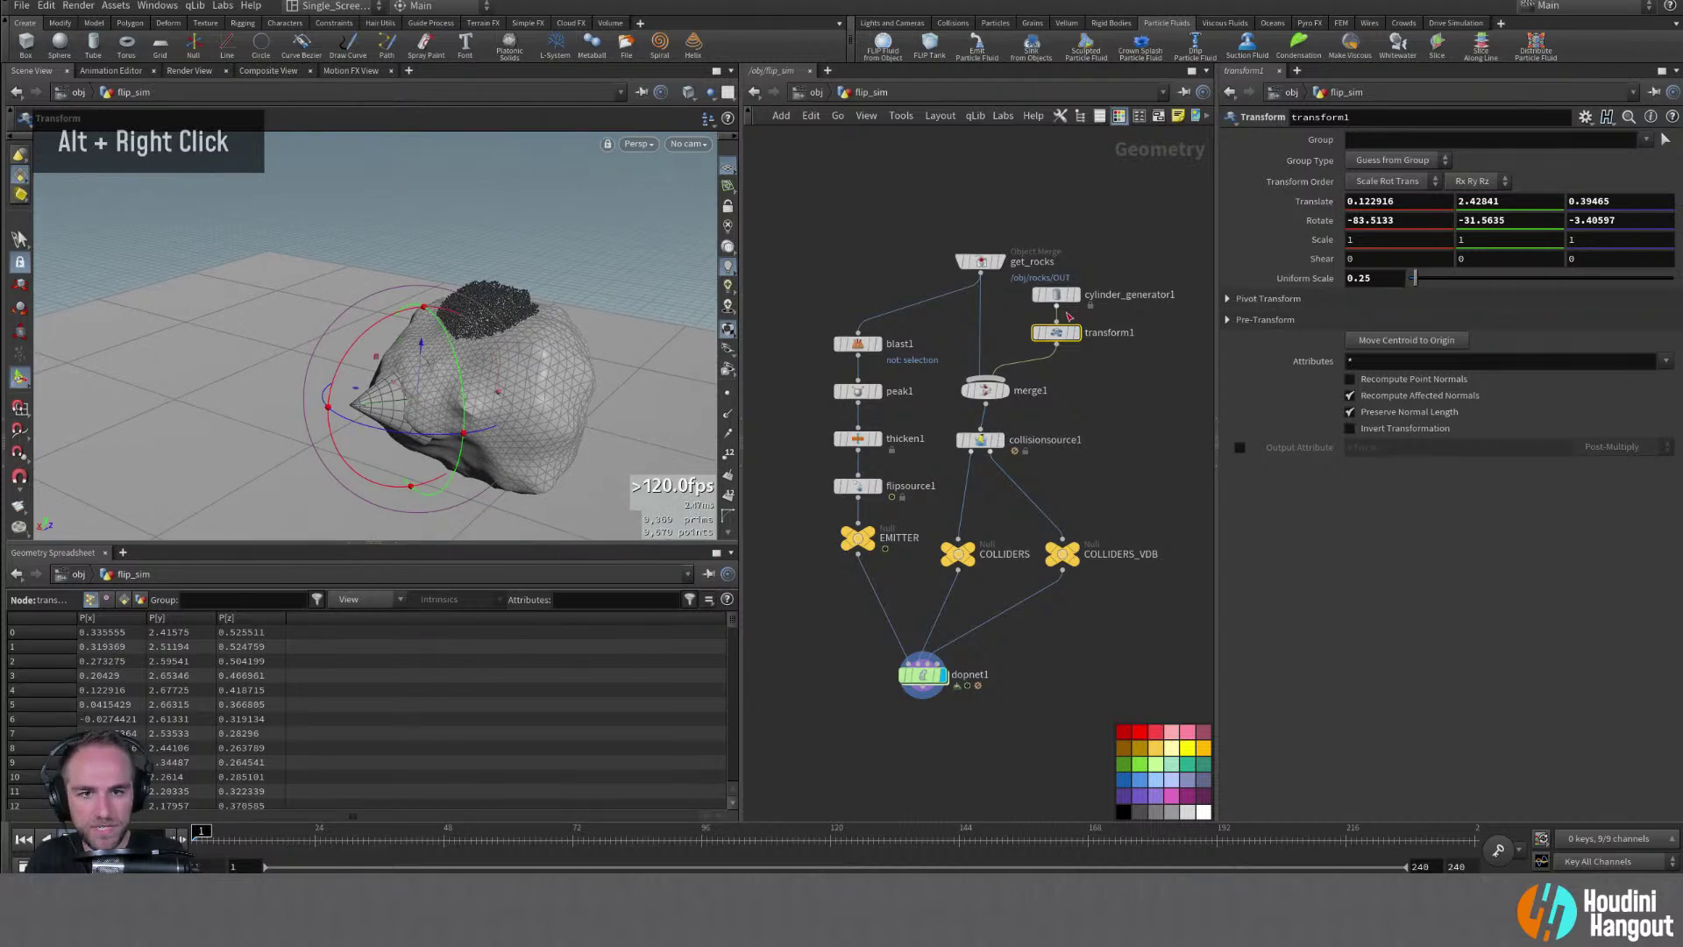
Set the cone's inner radius to 0.82 in cylinder_generator1
click(1057, 295)
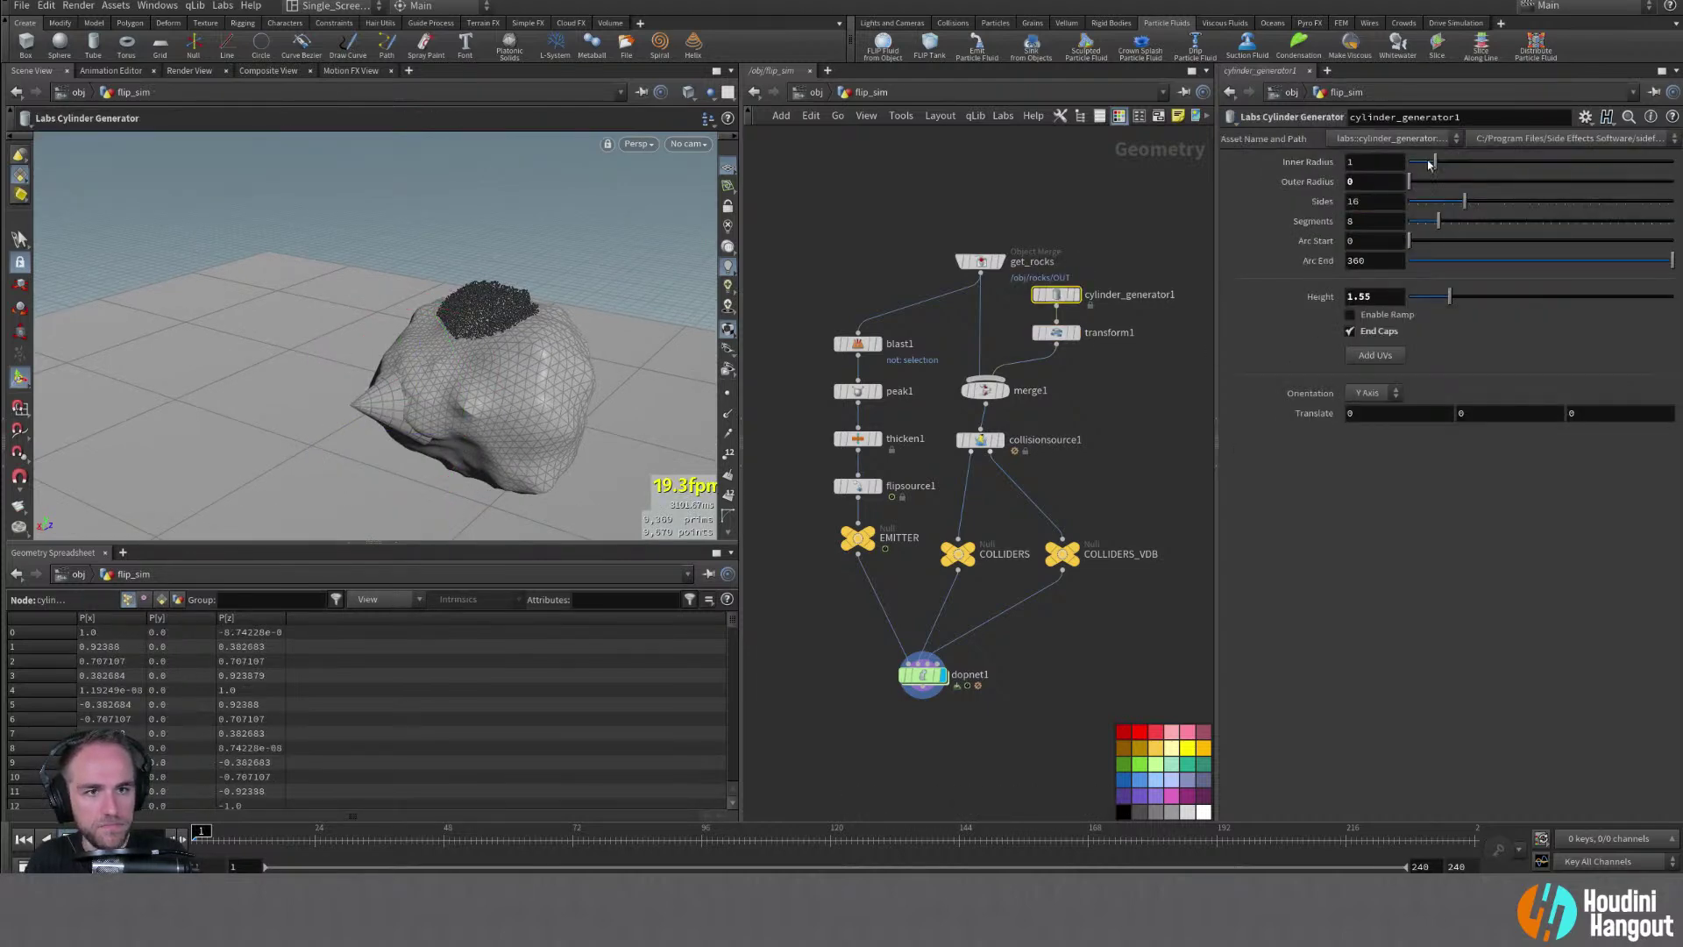
drag(1434, 163, 1432, 163)
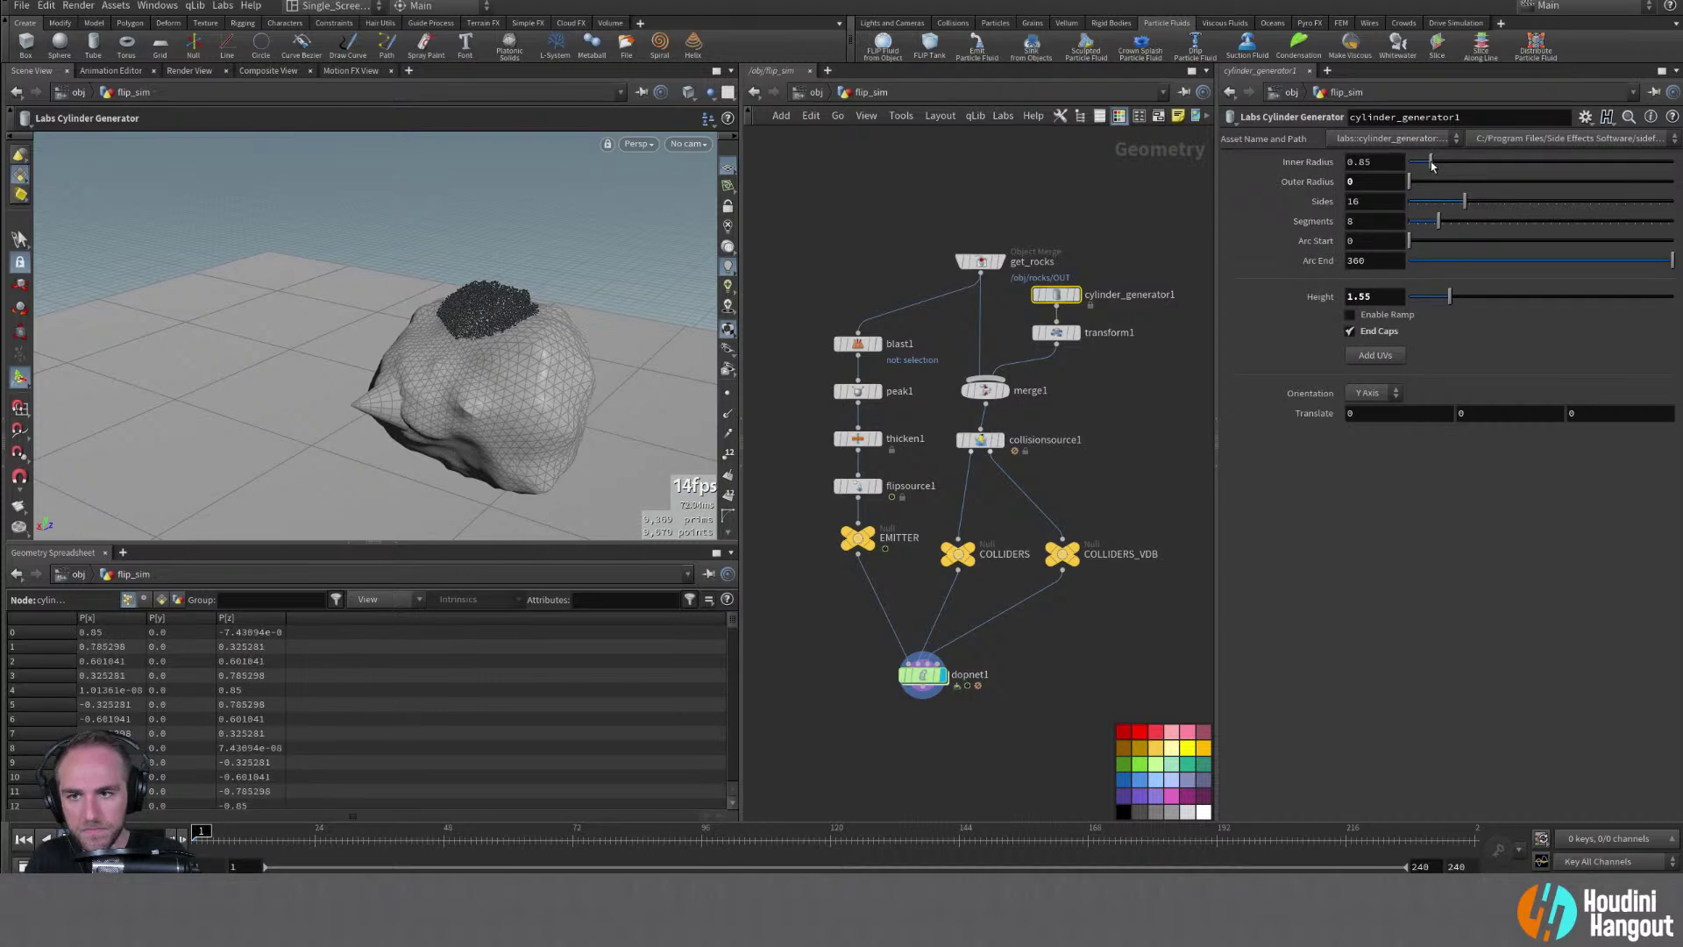
alt+drag(405, 486, 641, 413)
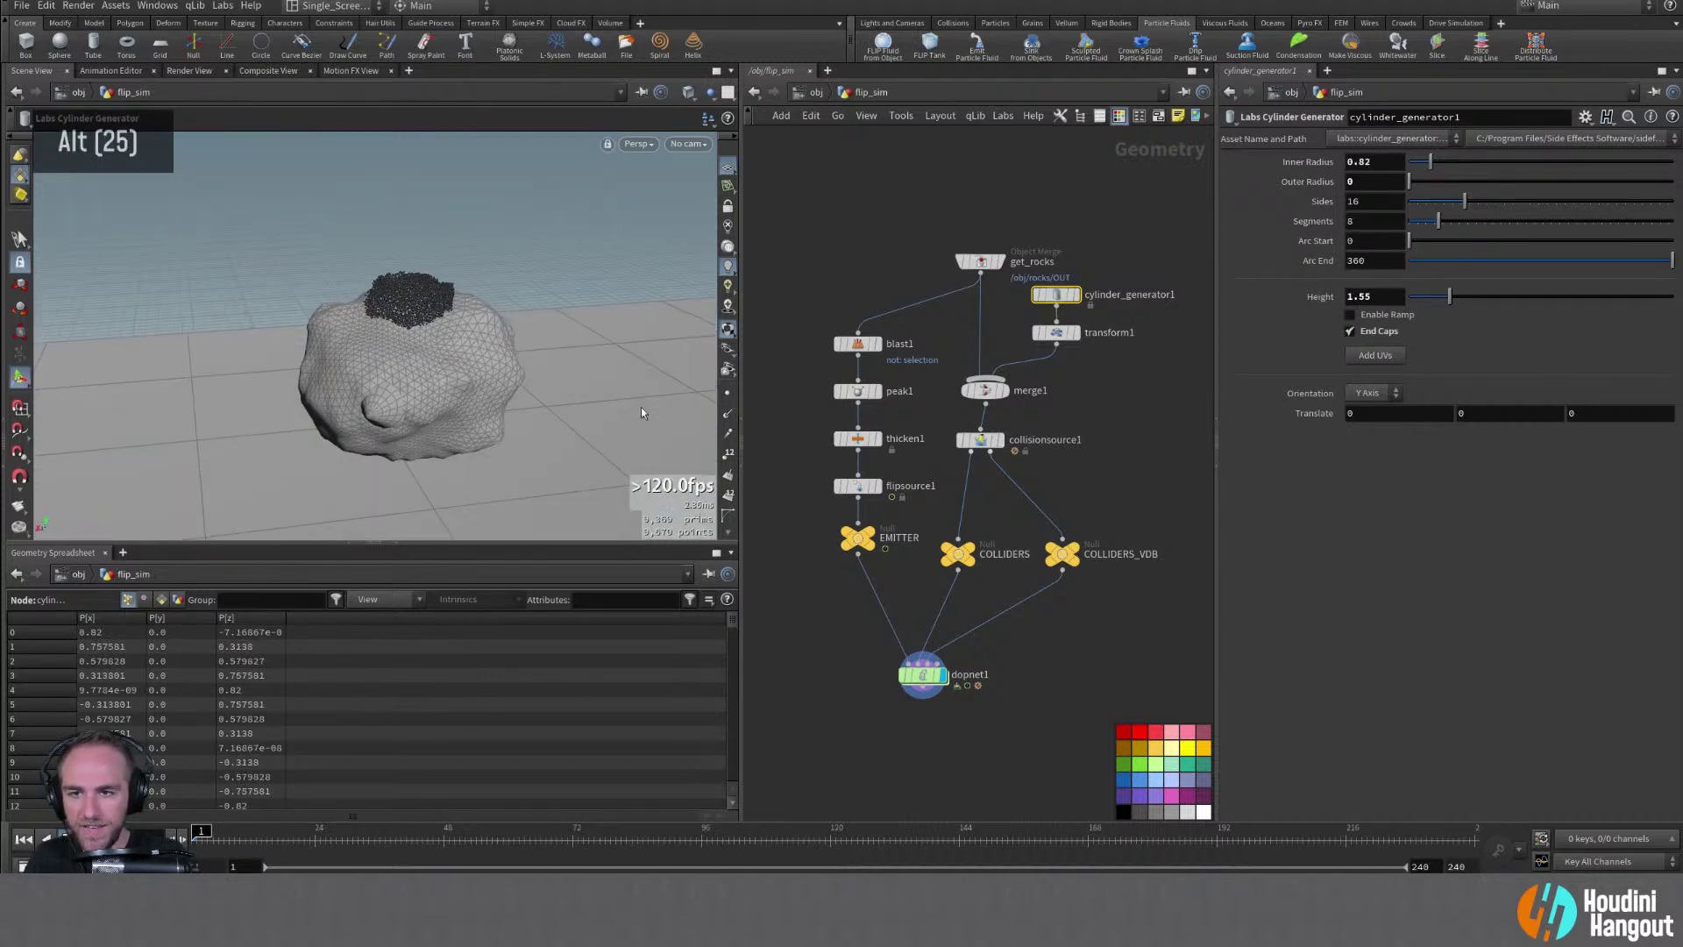
Adjust the cone on the rock to a translate of about 0.16, 2.44, 0.32 and a Y rotation of about -25°
click(1052, 334)
drag(412, 428, 263, 390)
alt+middle_drag(263, 390, 455, 315)
alt+drag(455, 315, 395, 359)
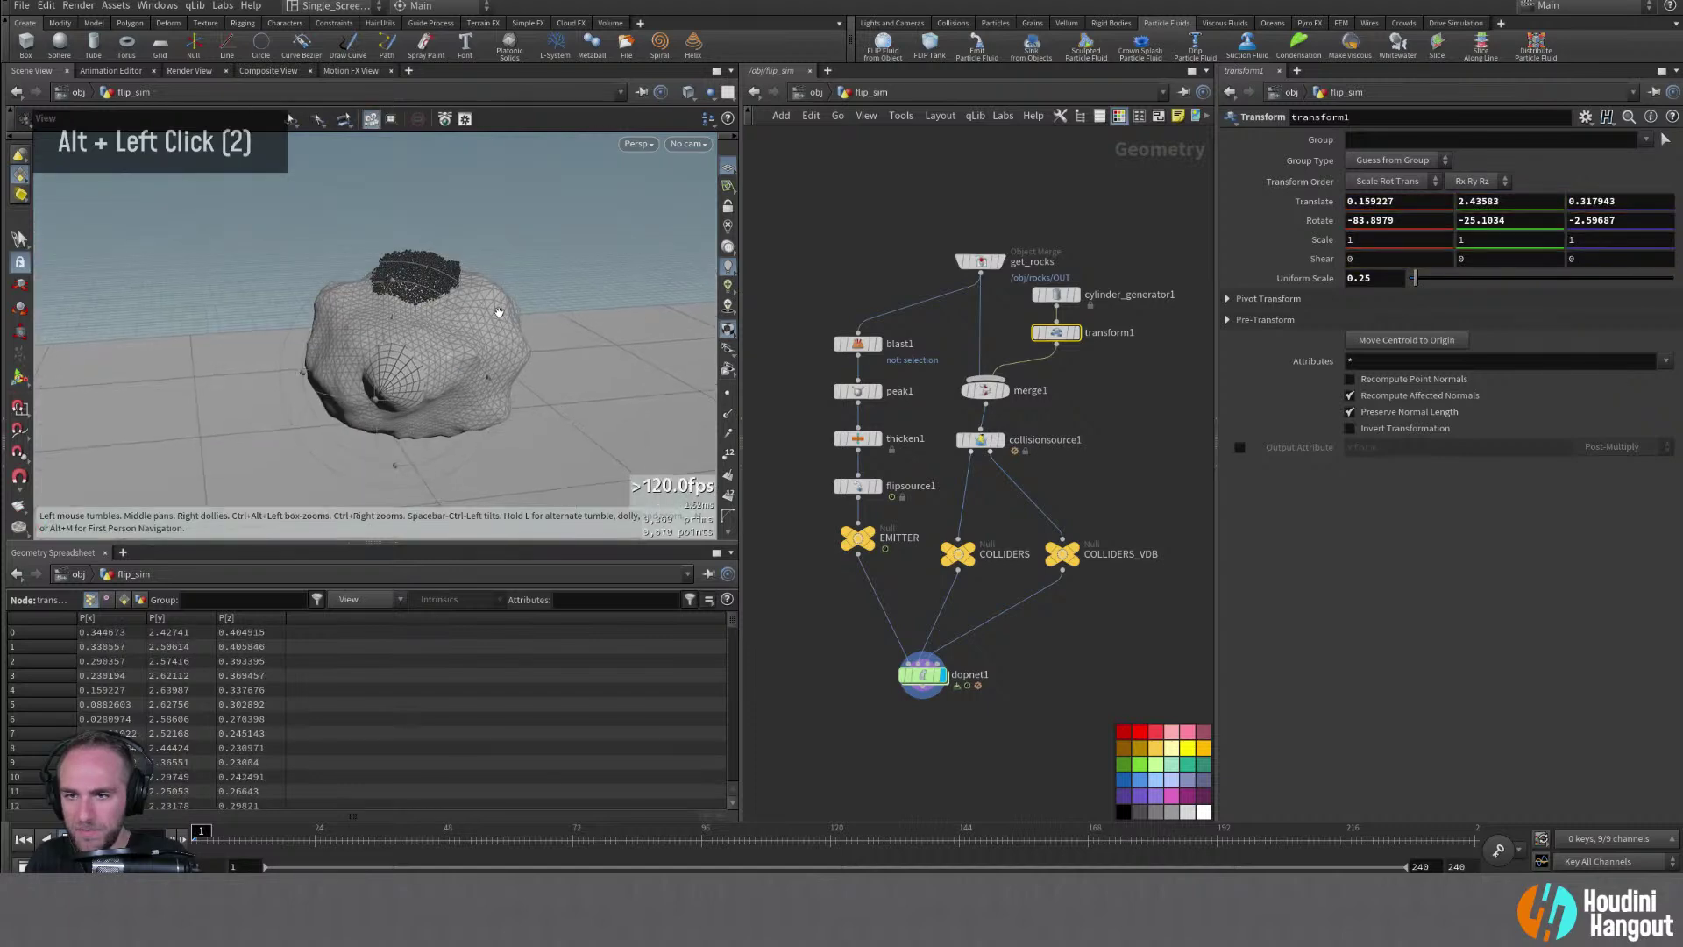
Refine the cone's mesh to 24 sides and 11 segments
click(1056, 296)
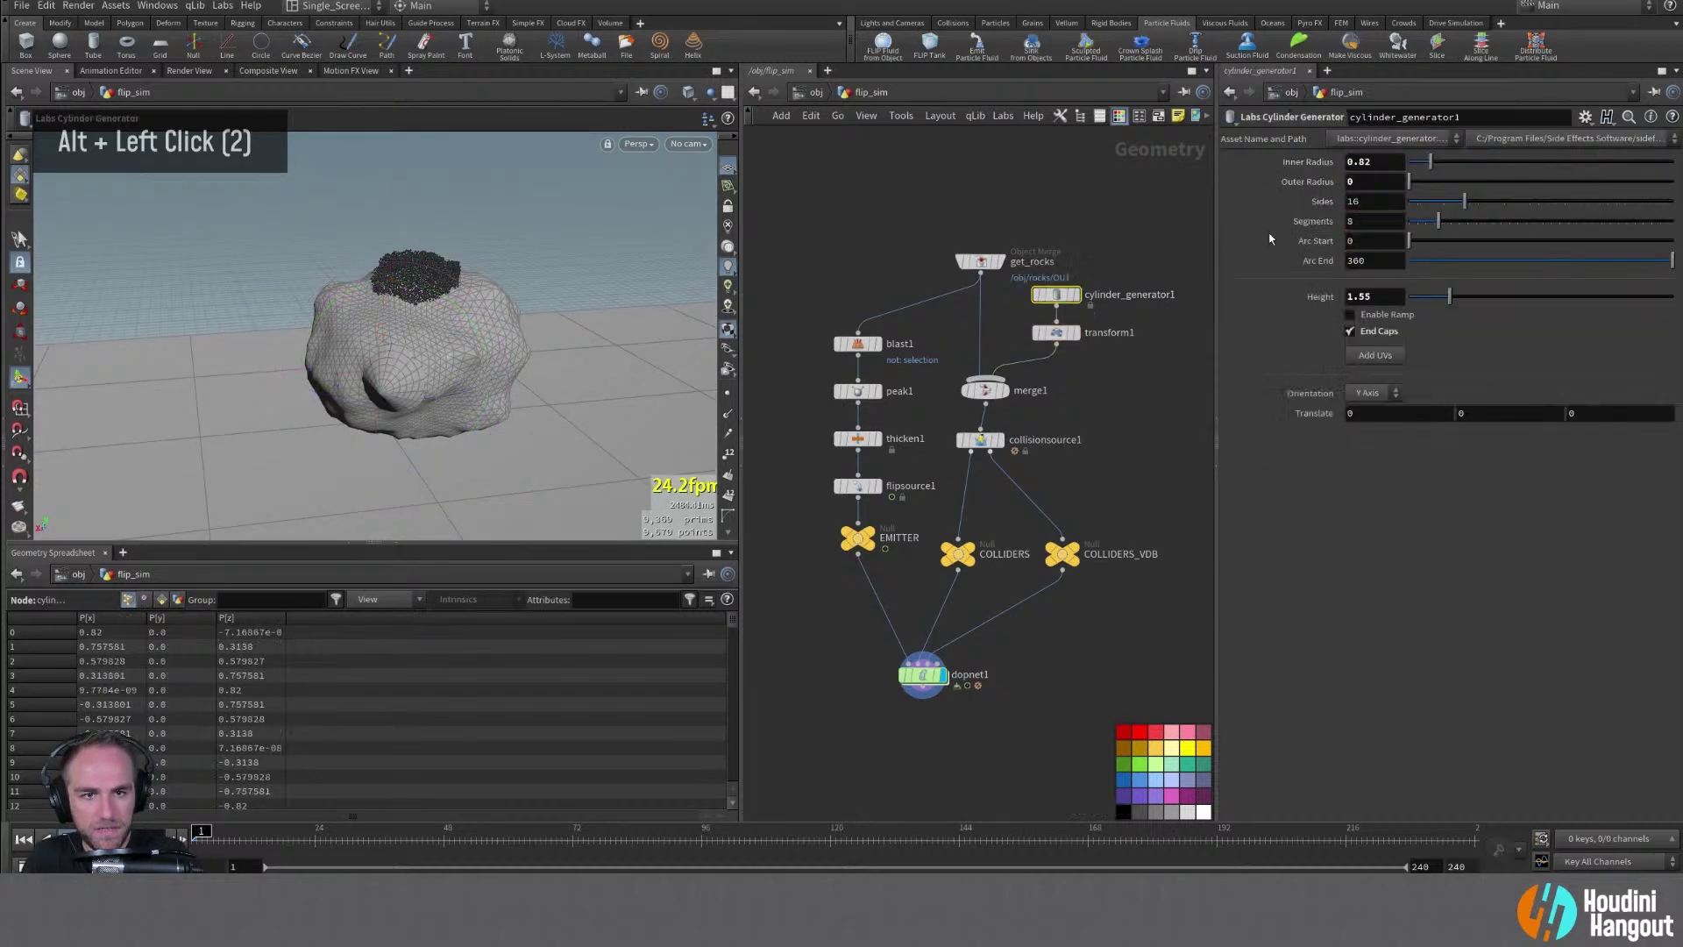
drag(1464, 203, 1500, 201)
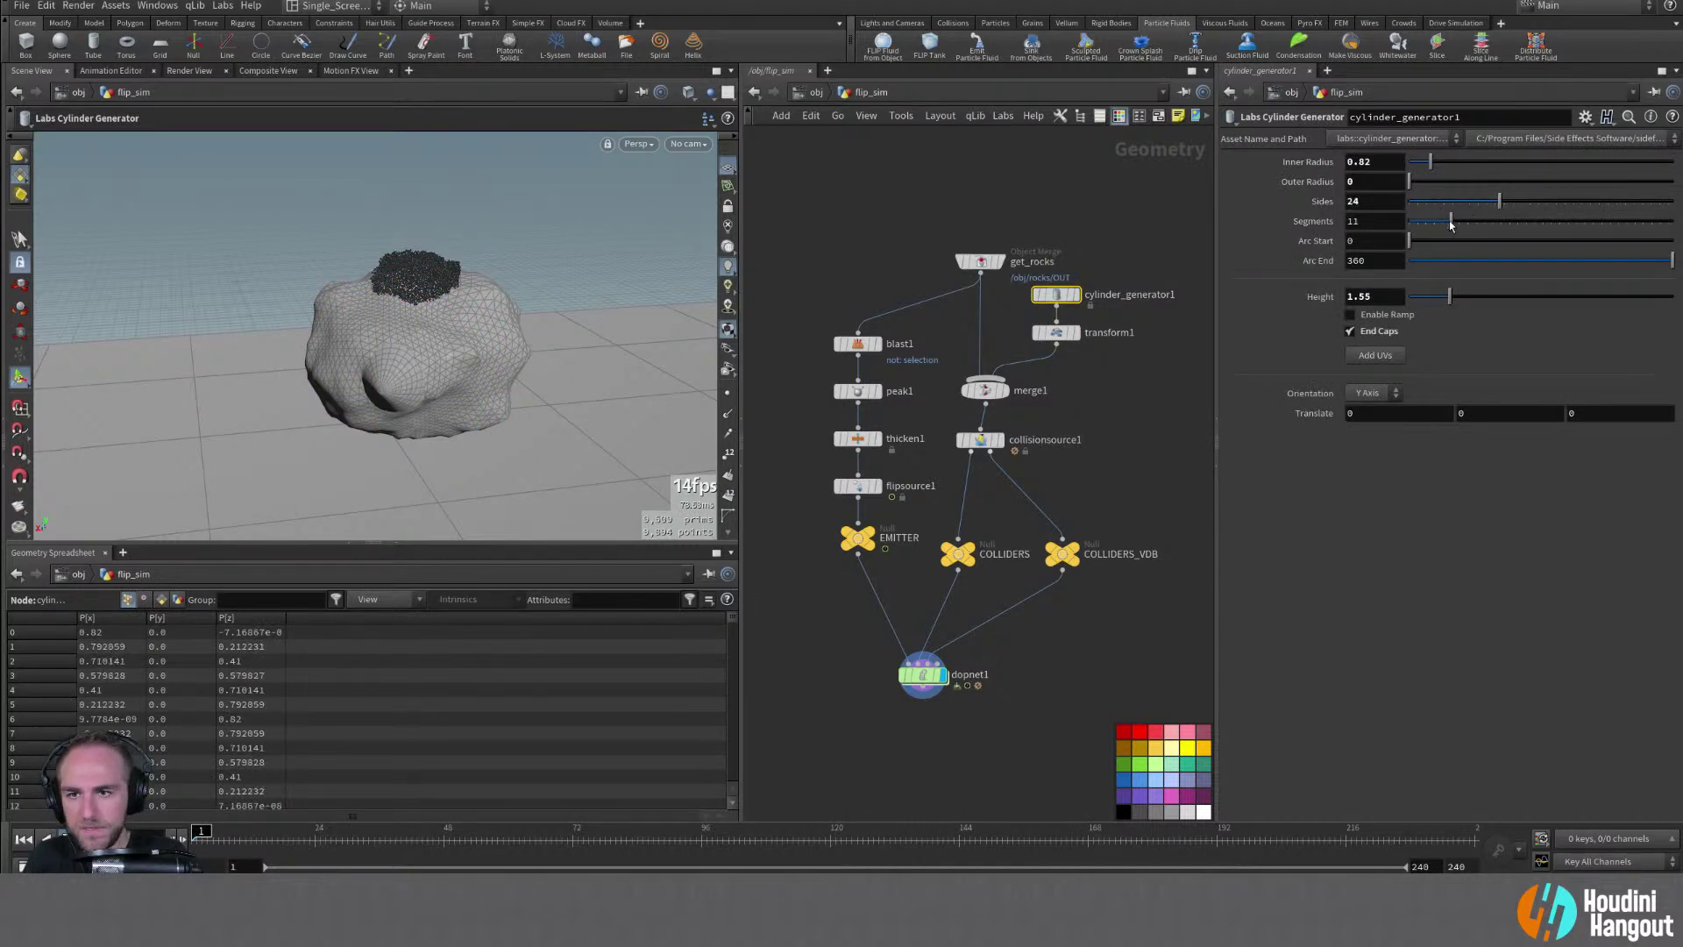
Inspect the merged rock and cone colliders at the collisionsource1 node
double_click(982, 443)
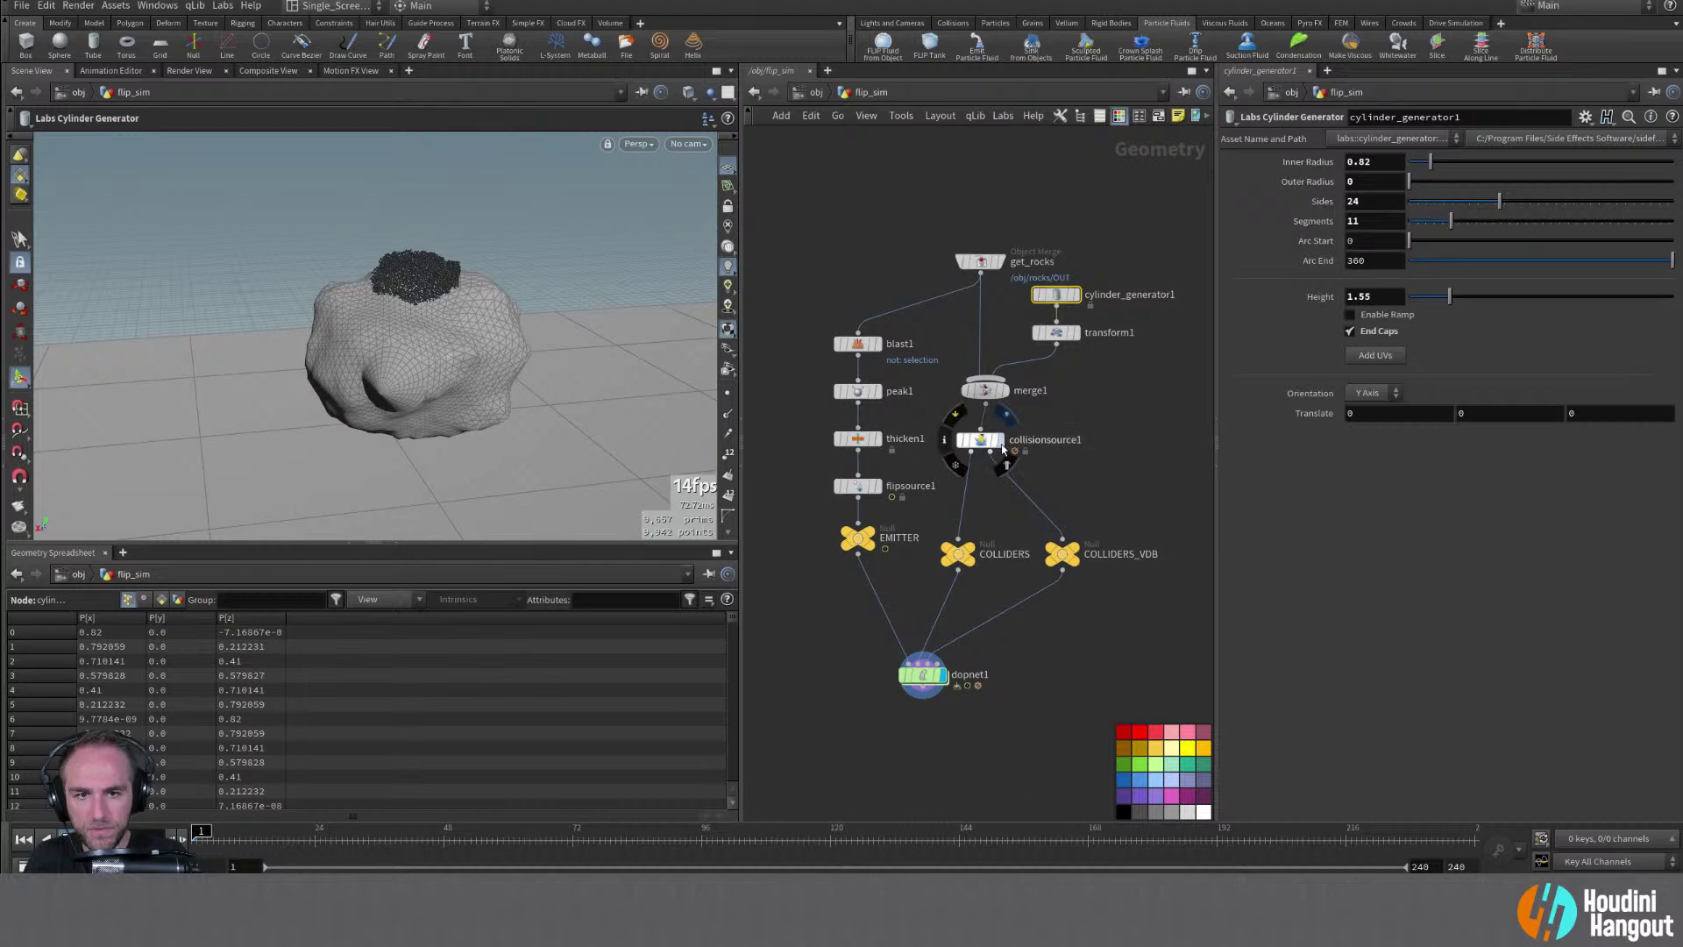
Inspect the COLLIDERS_VDB output, then restore the display to dopnet1 and open that DOP network
double_click(1061, 553)
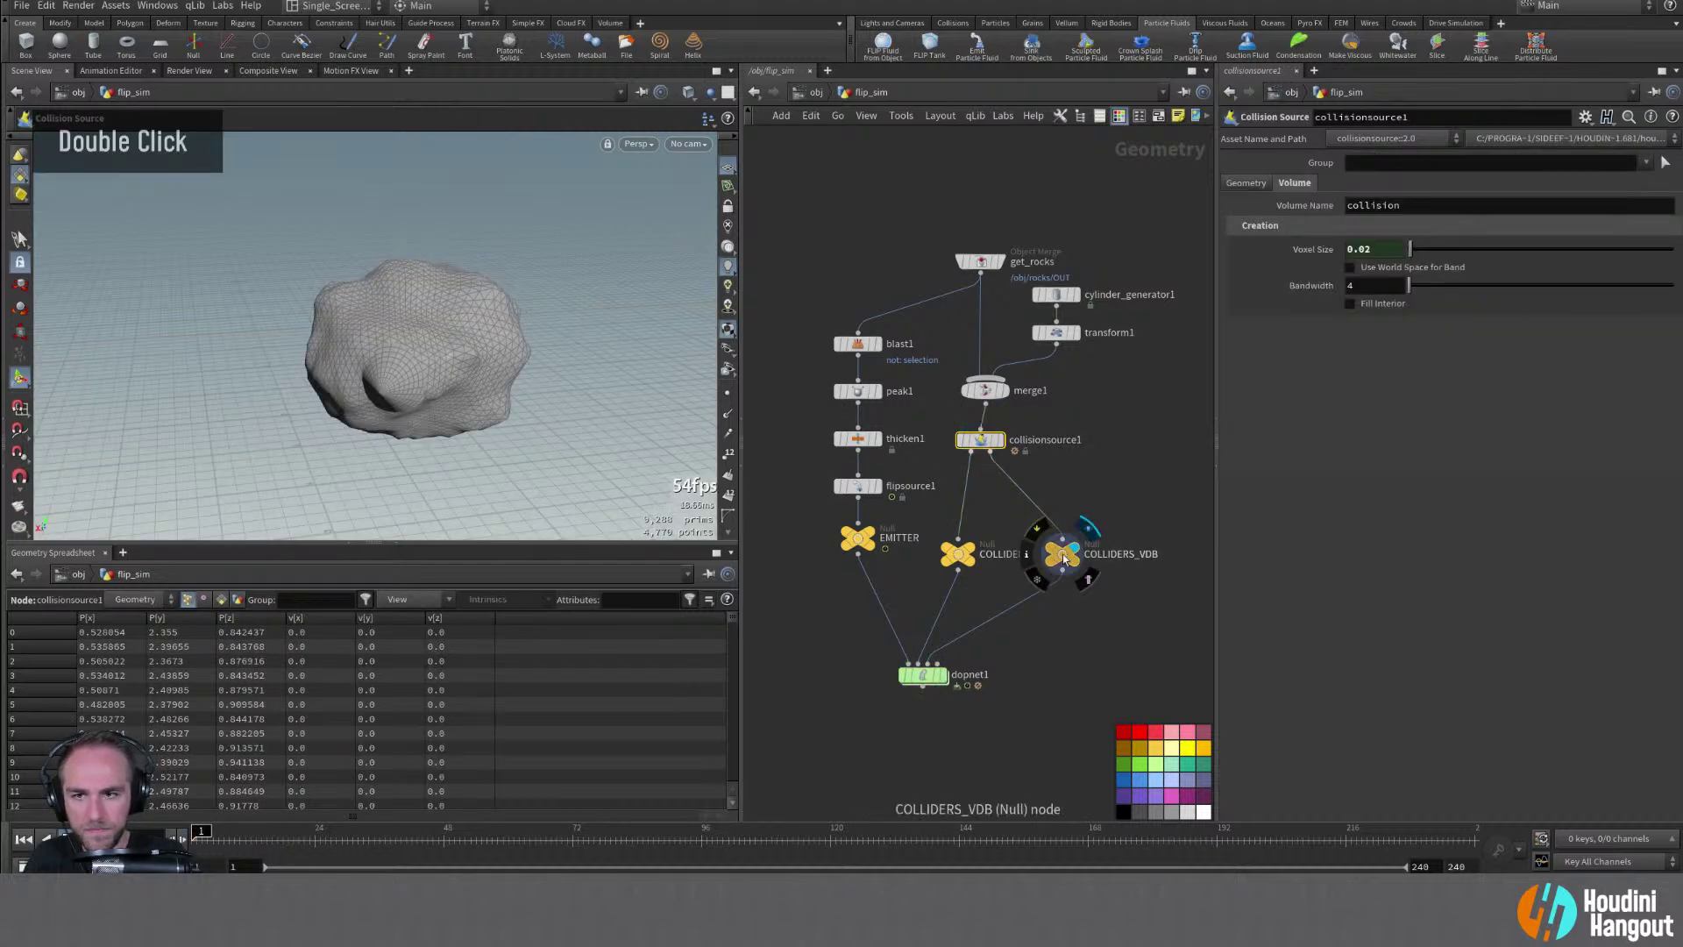
alt+click(378, 354)
mouse_move(378, 354)
alt+mouse_down()
mouse_move(225, 345)
mouse_move(377, 350)
alt+mouse_up()
double_click(923, 674)
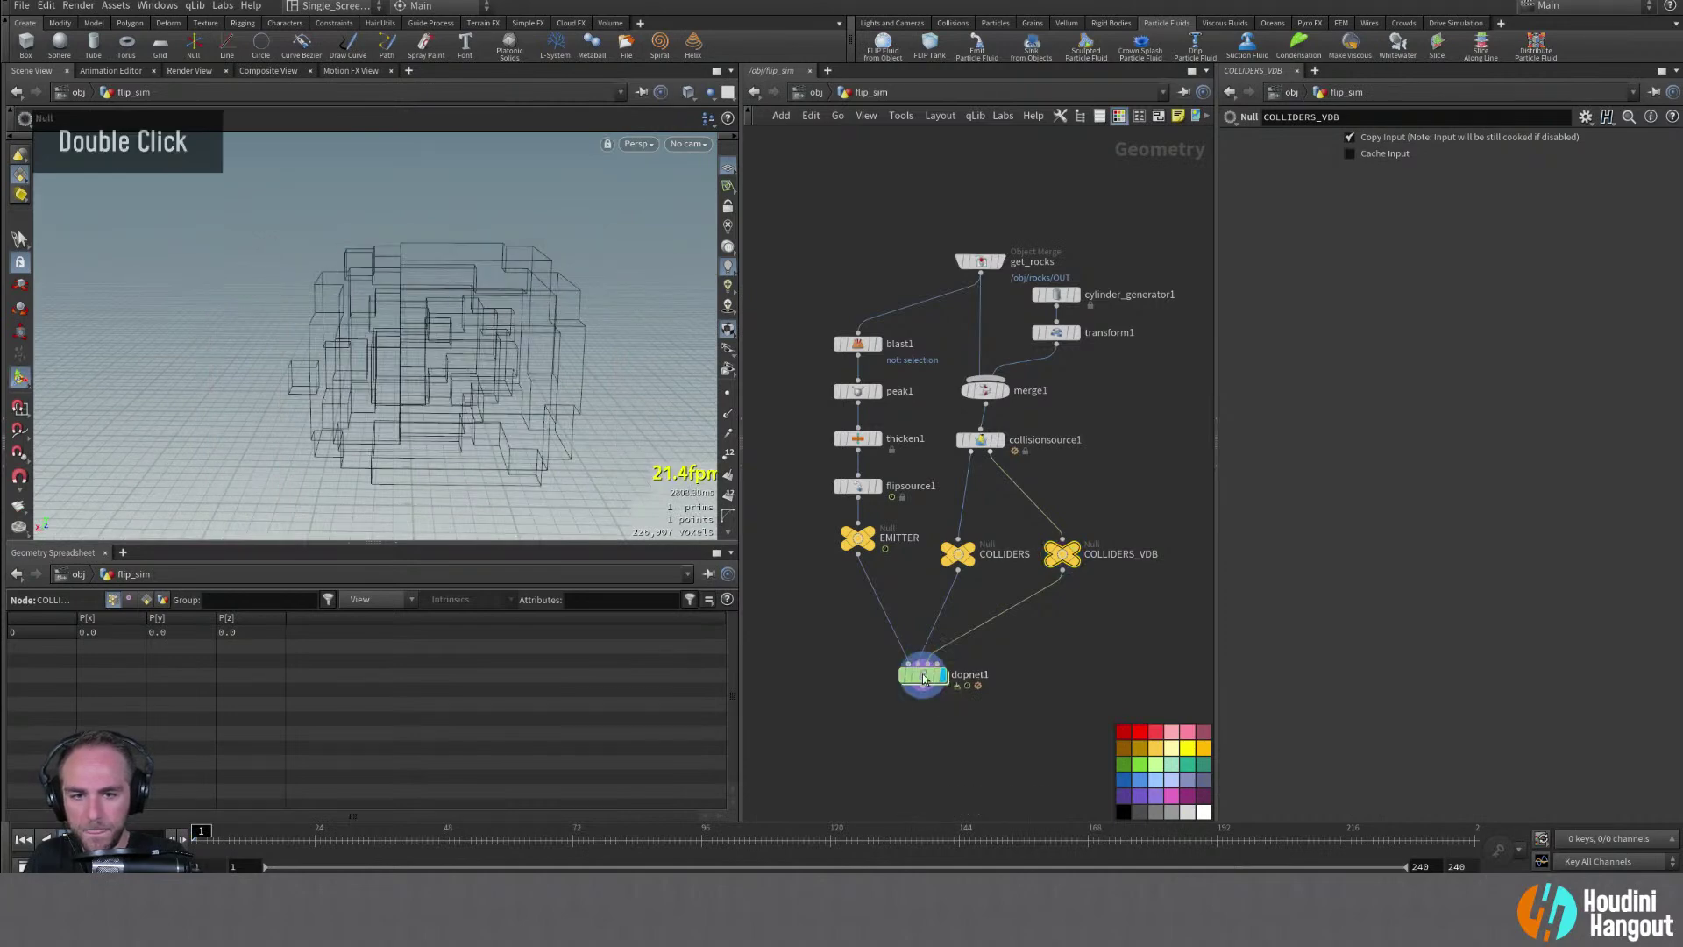
double_click(922, 676)
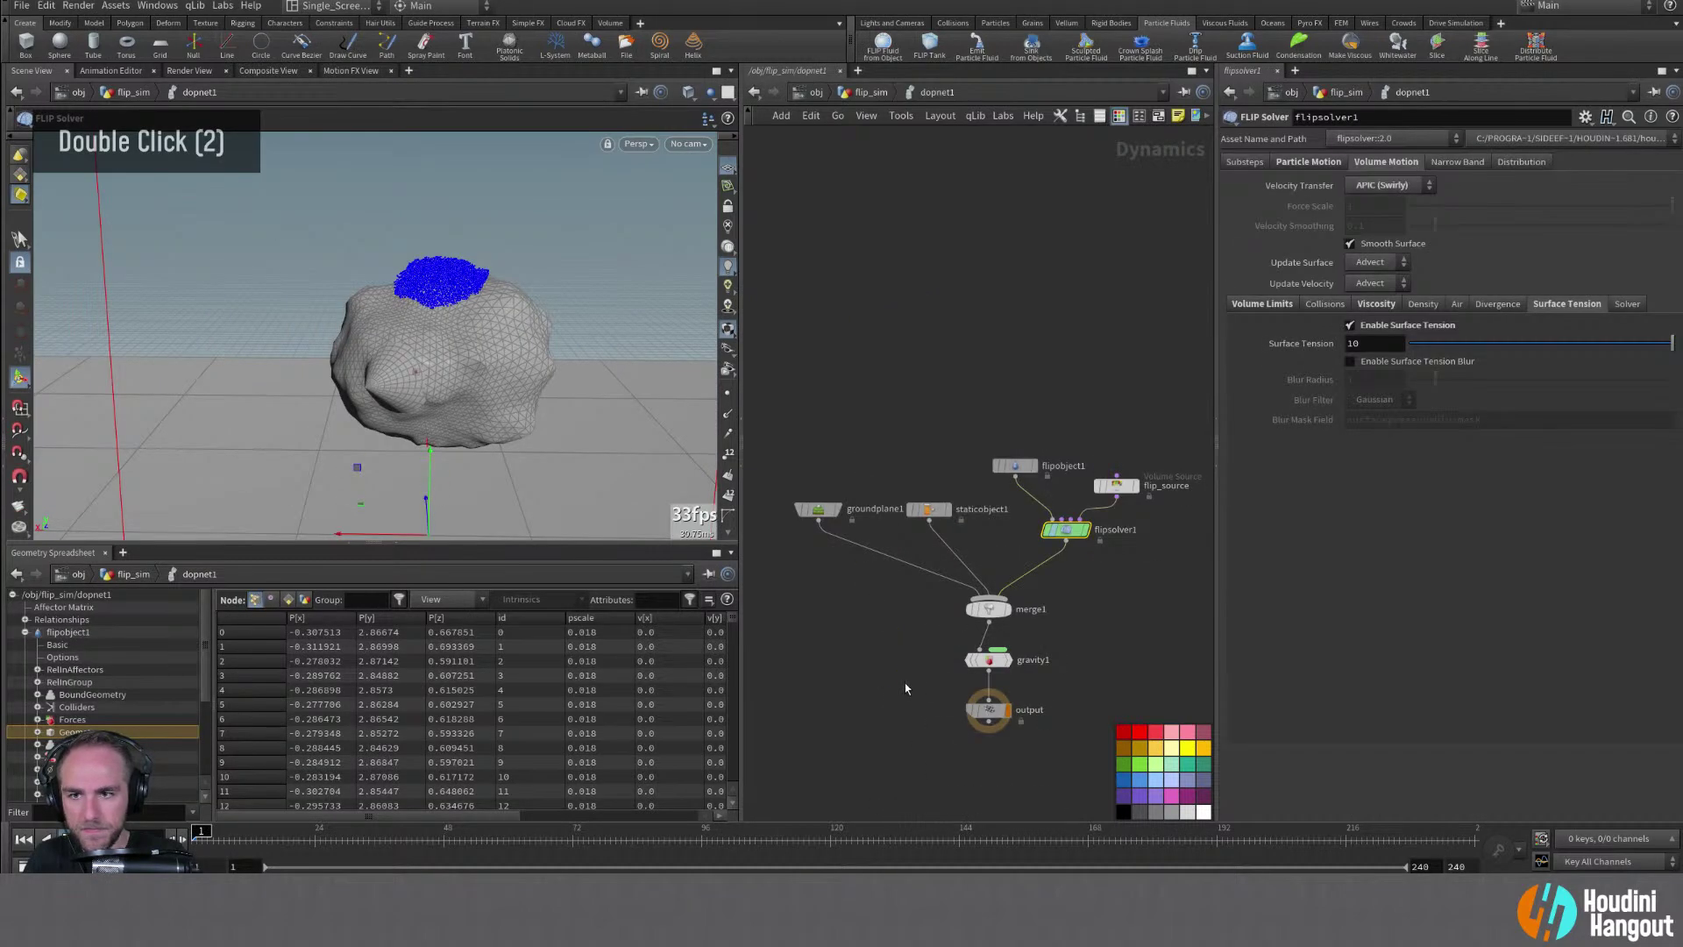
Toggle Display Geometry off and back on for staticobject1 and examine the rock colliders and emitted particles
alt+middle_drag(836, 697, 871, 661)
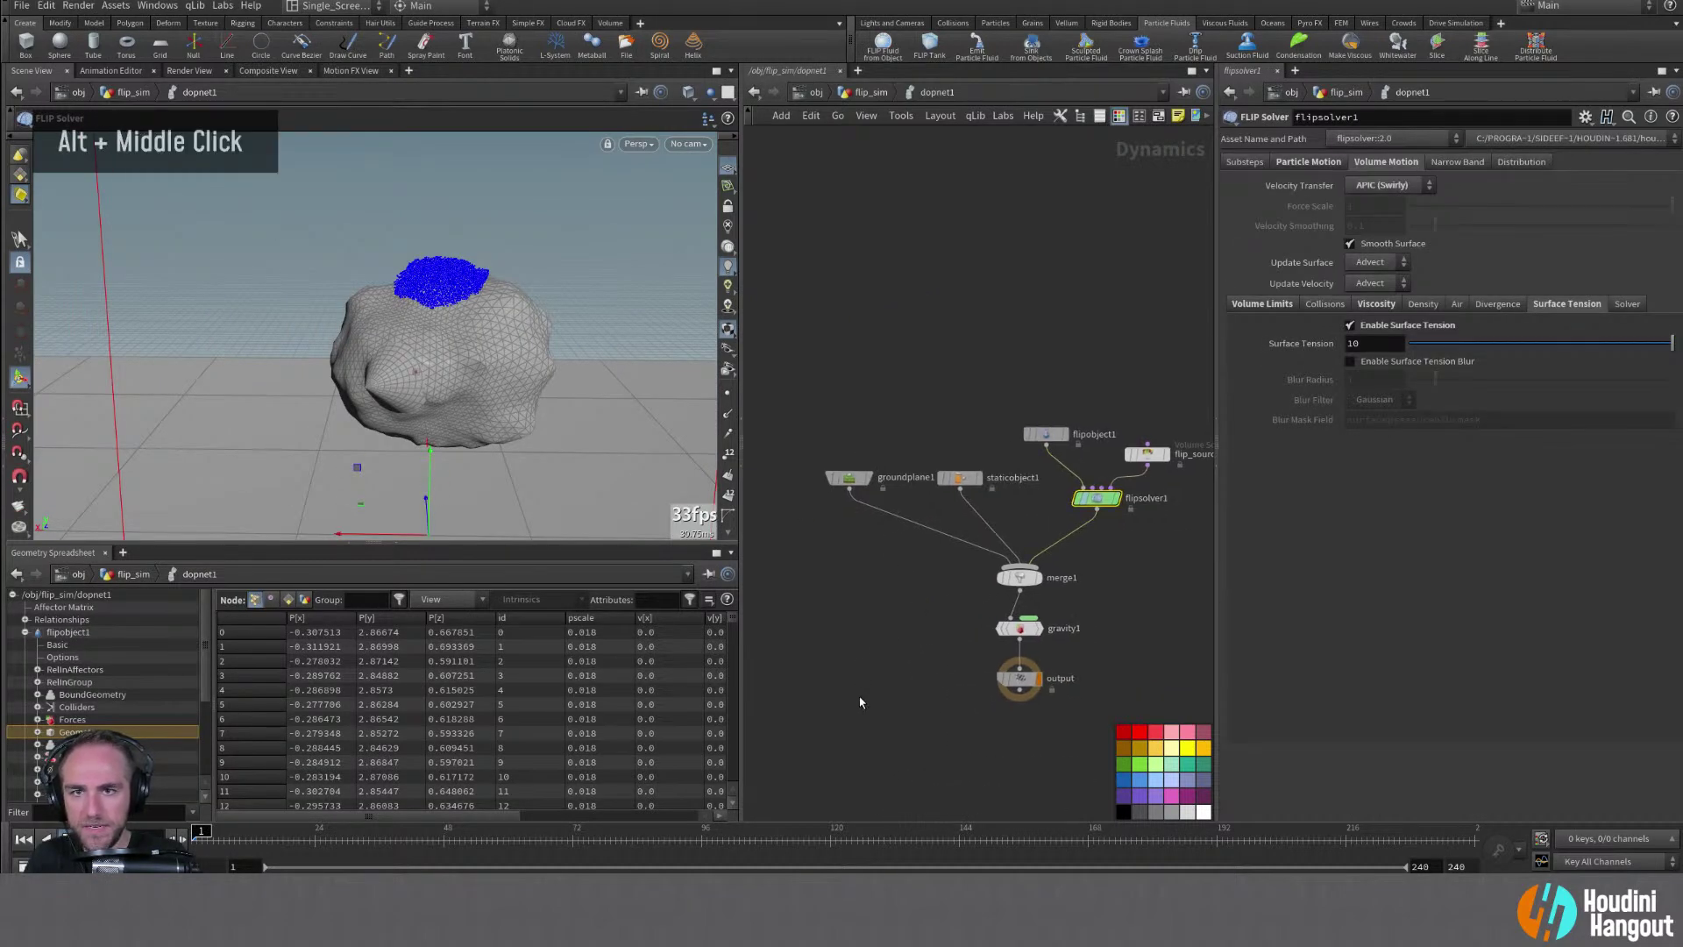
click(958, 478)
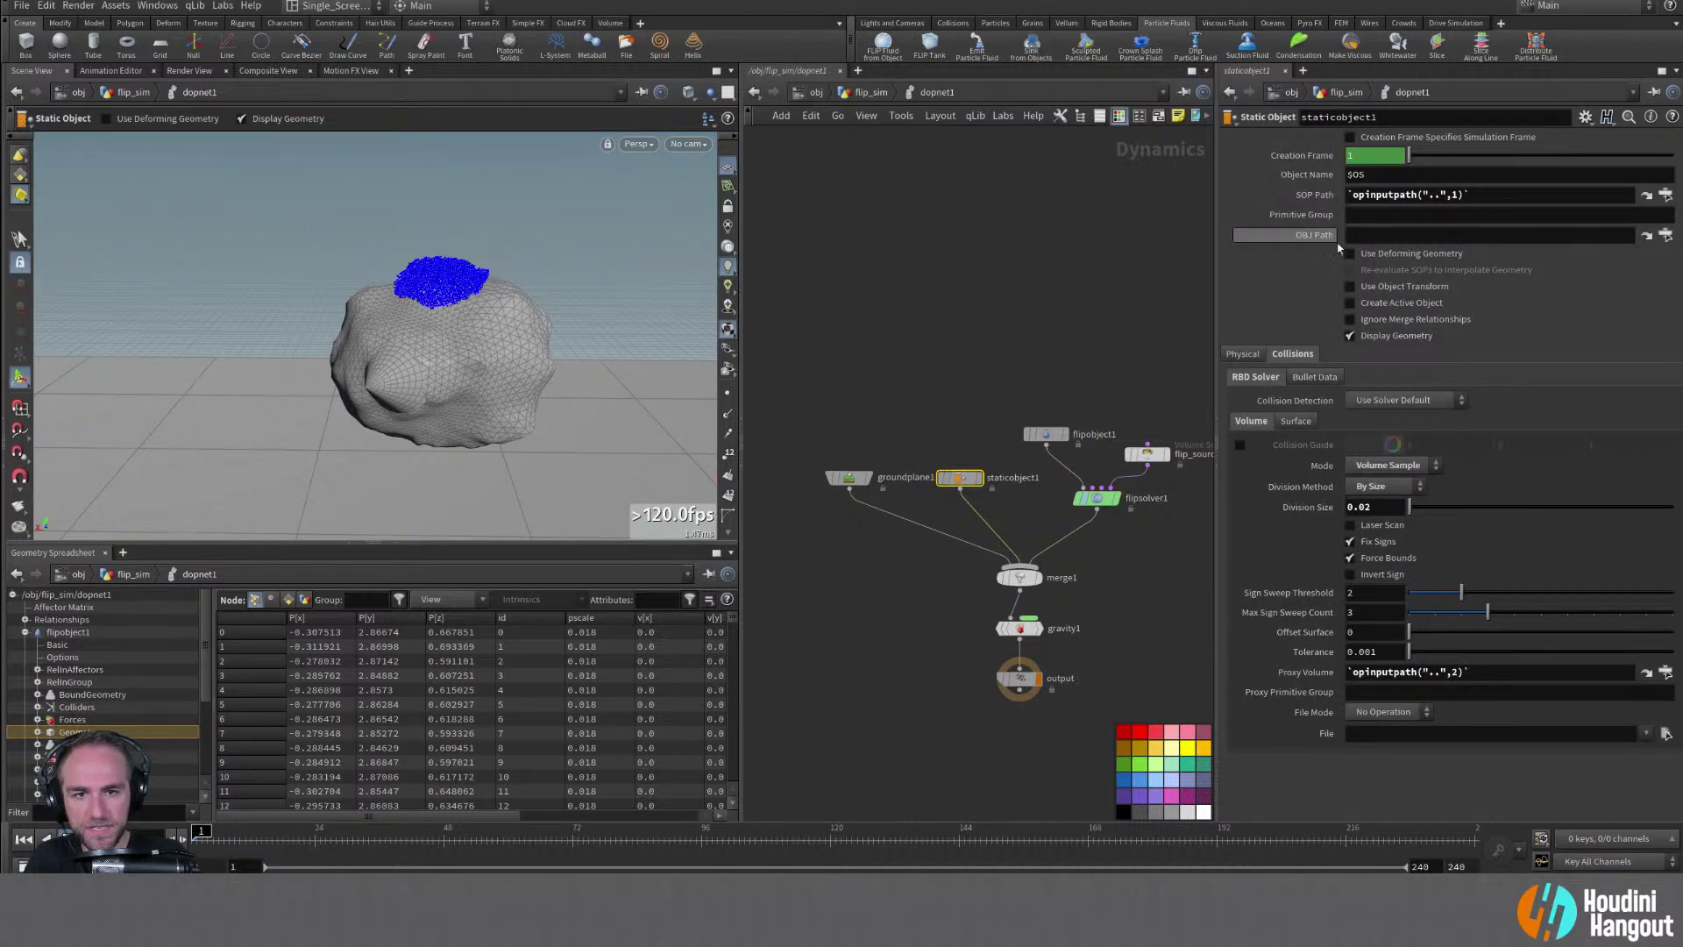
click(1350, 337)
click(1350, 335)
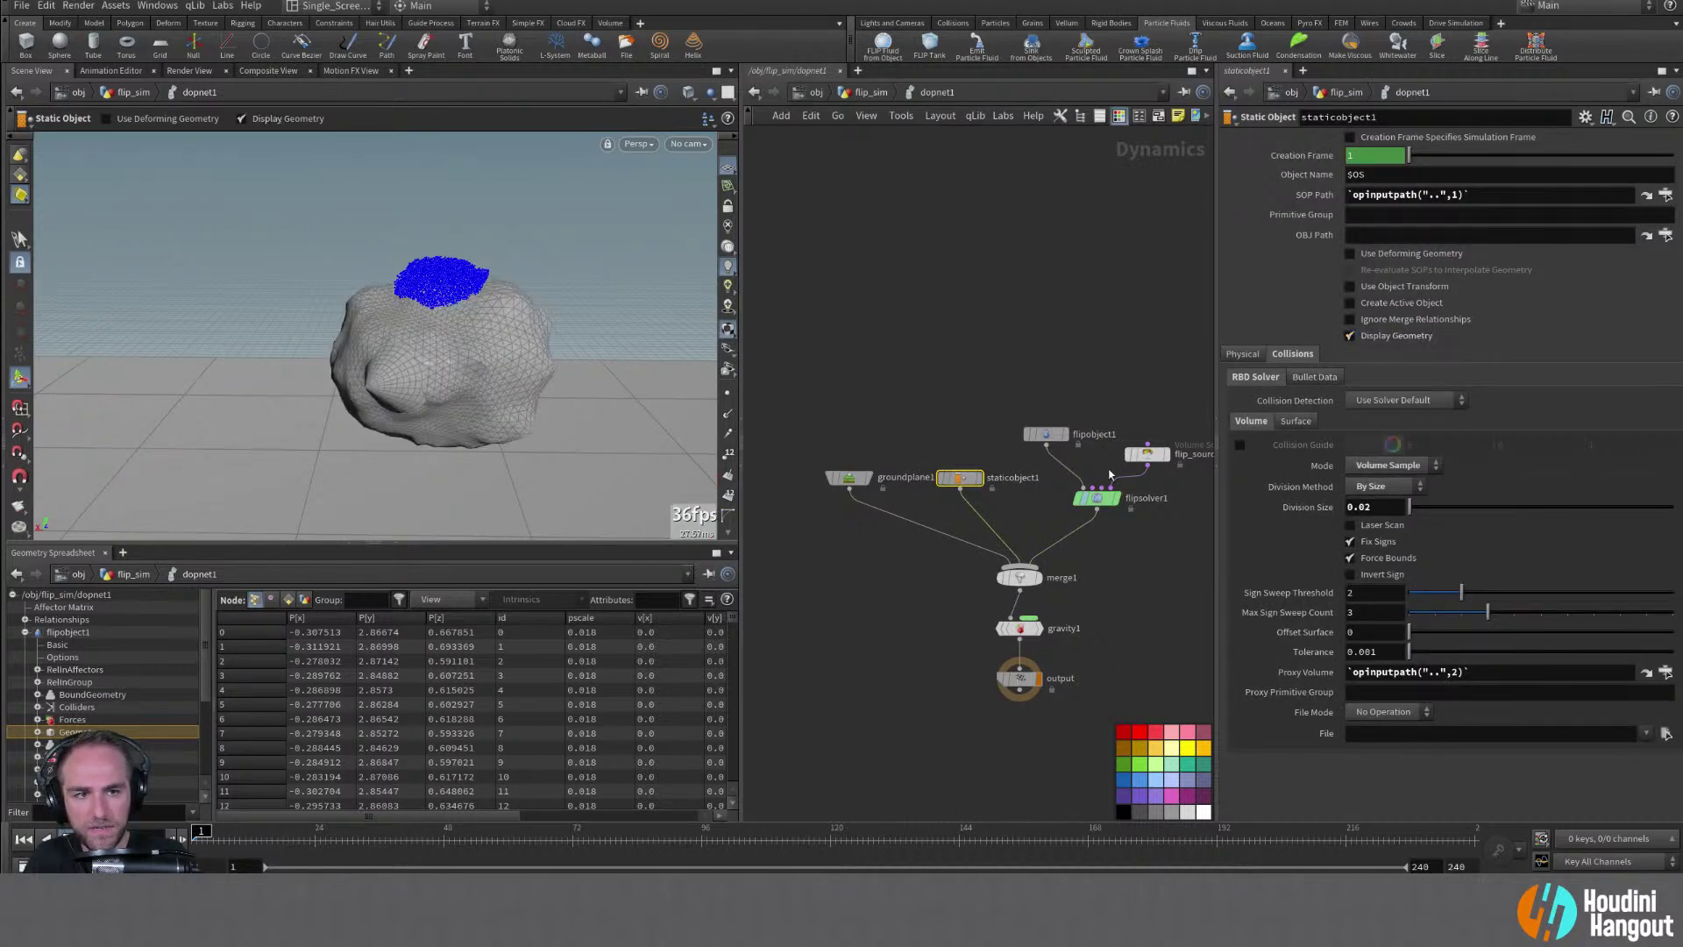
alt+drag(456, 334, 544, 331)
alt+middle_drag(544, 330, 458, 318)
alt+drag(458, 318, 460, 289)
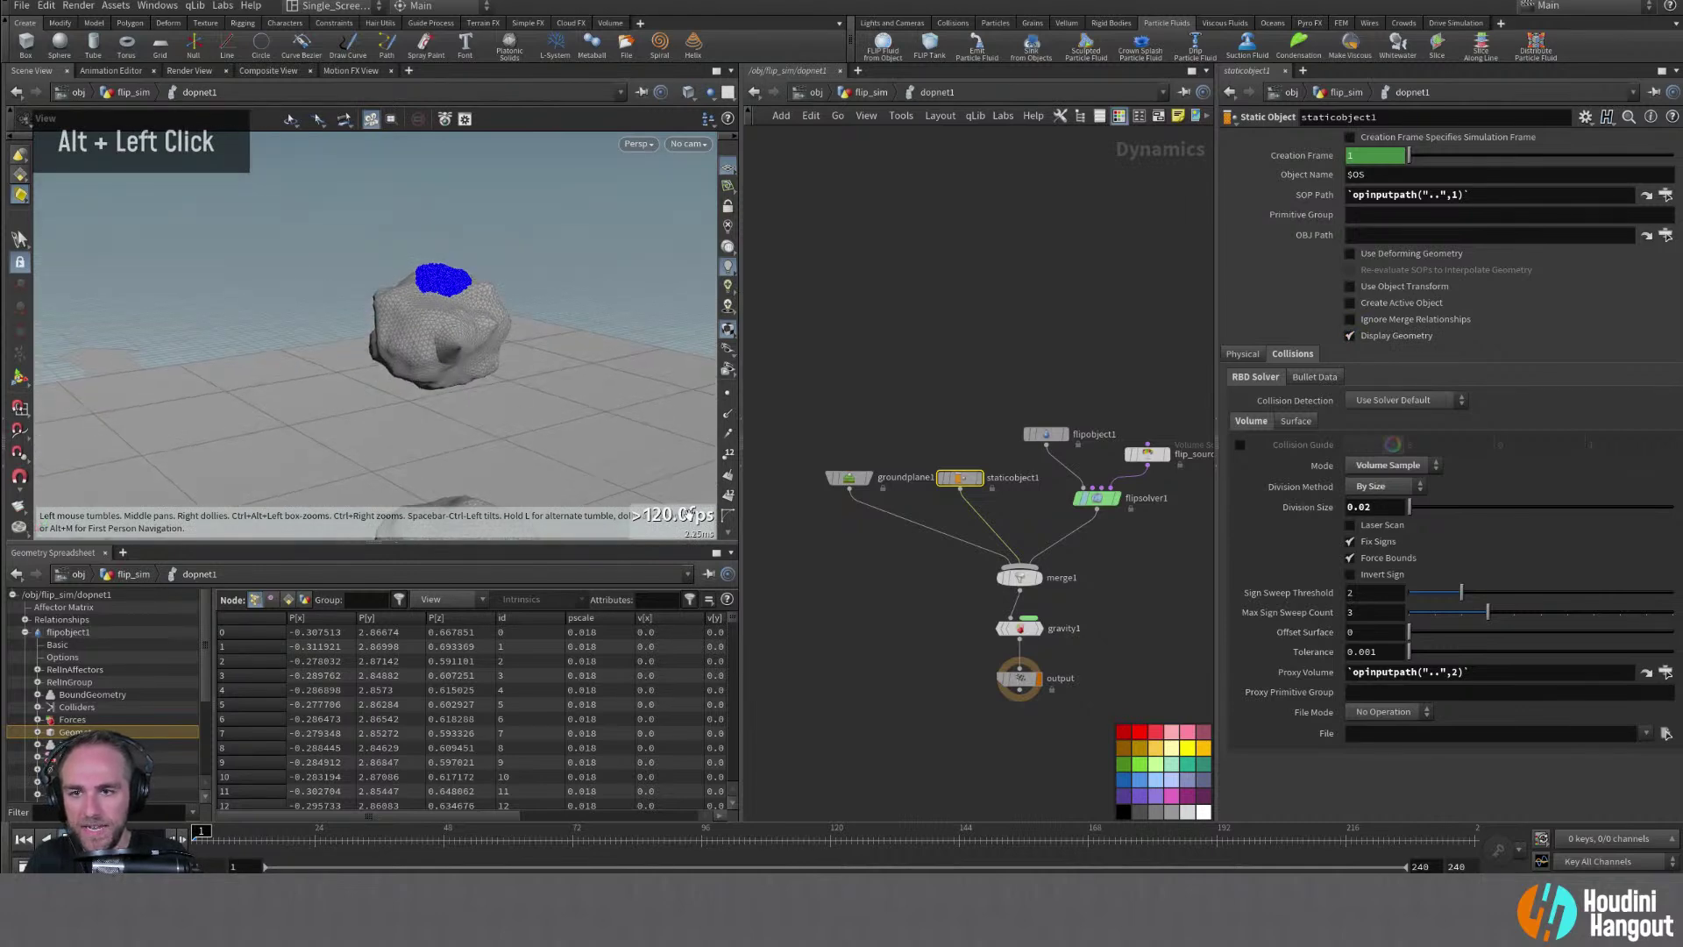
Limit the objects dopnet1 imports by setting its Object filter to *flip*
key(u)
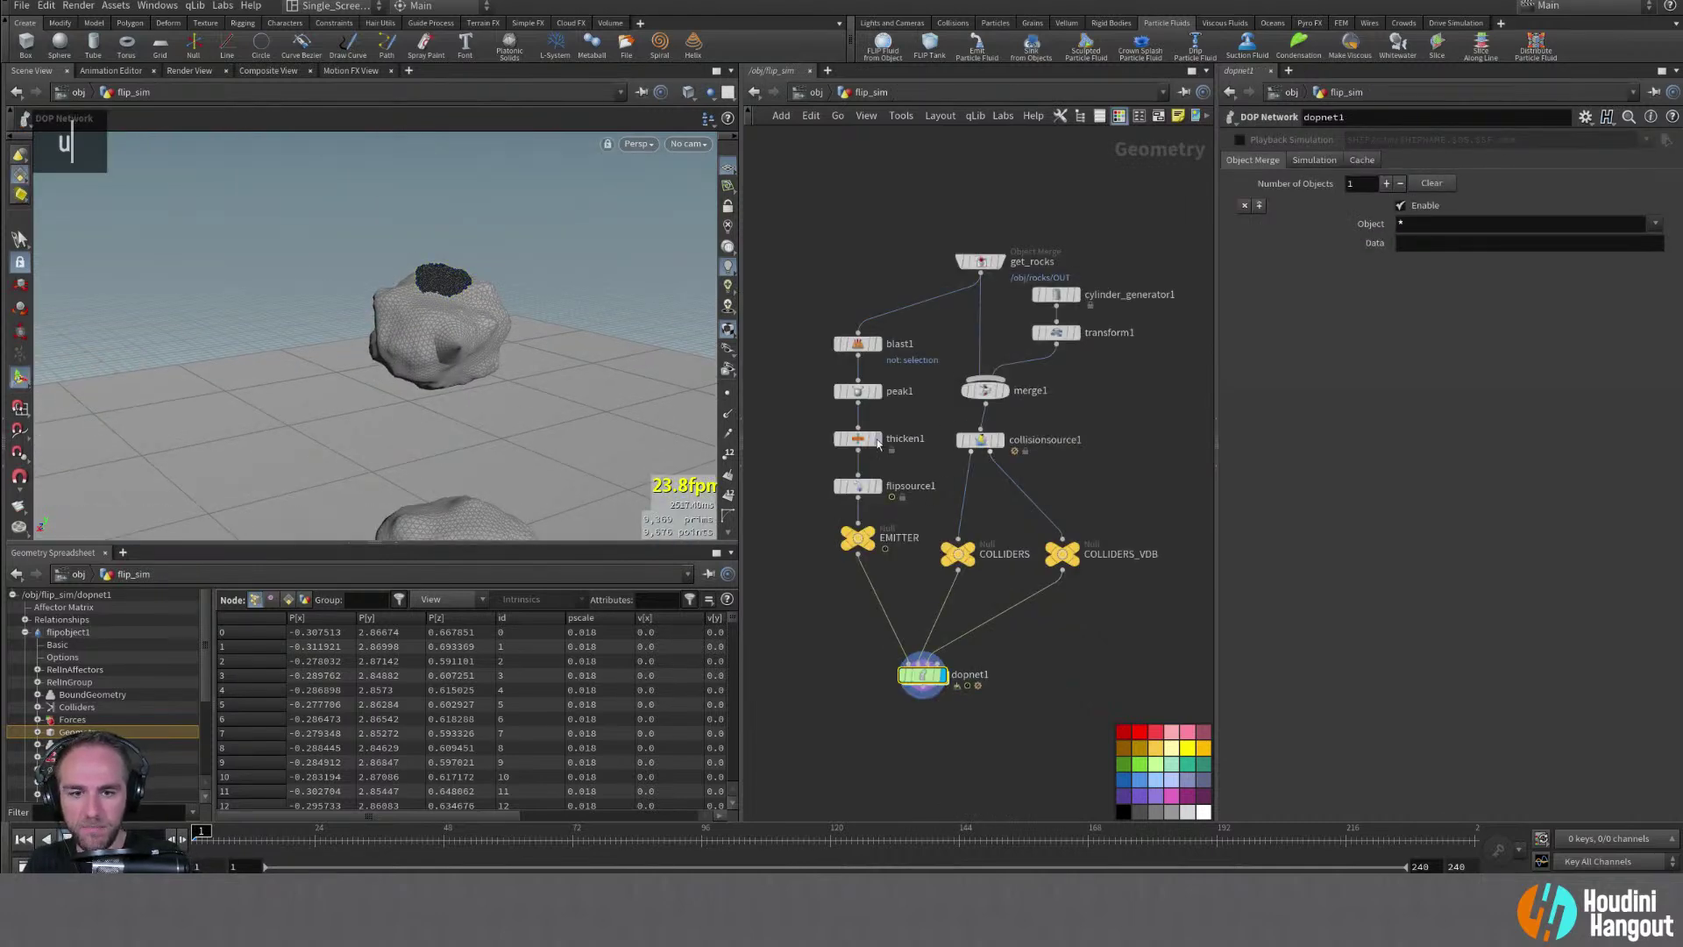
key(u)
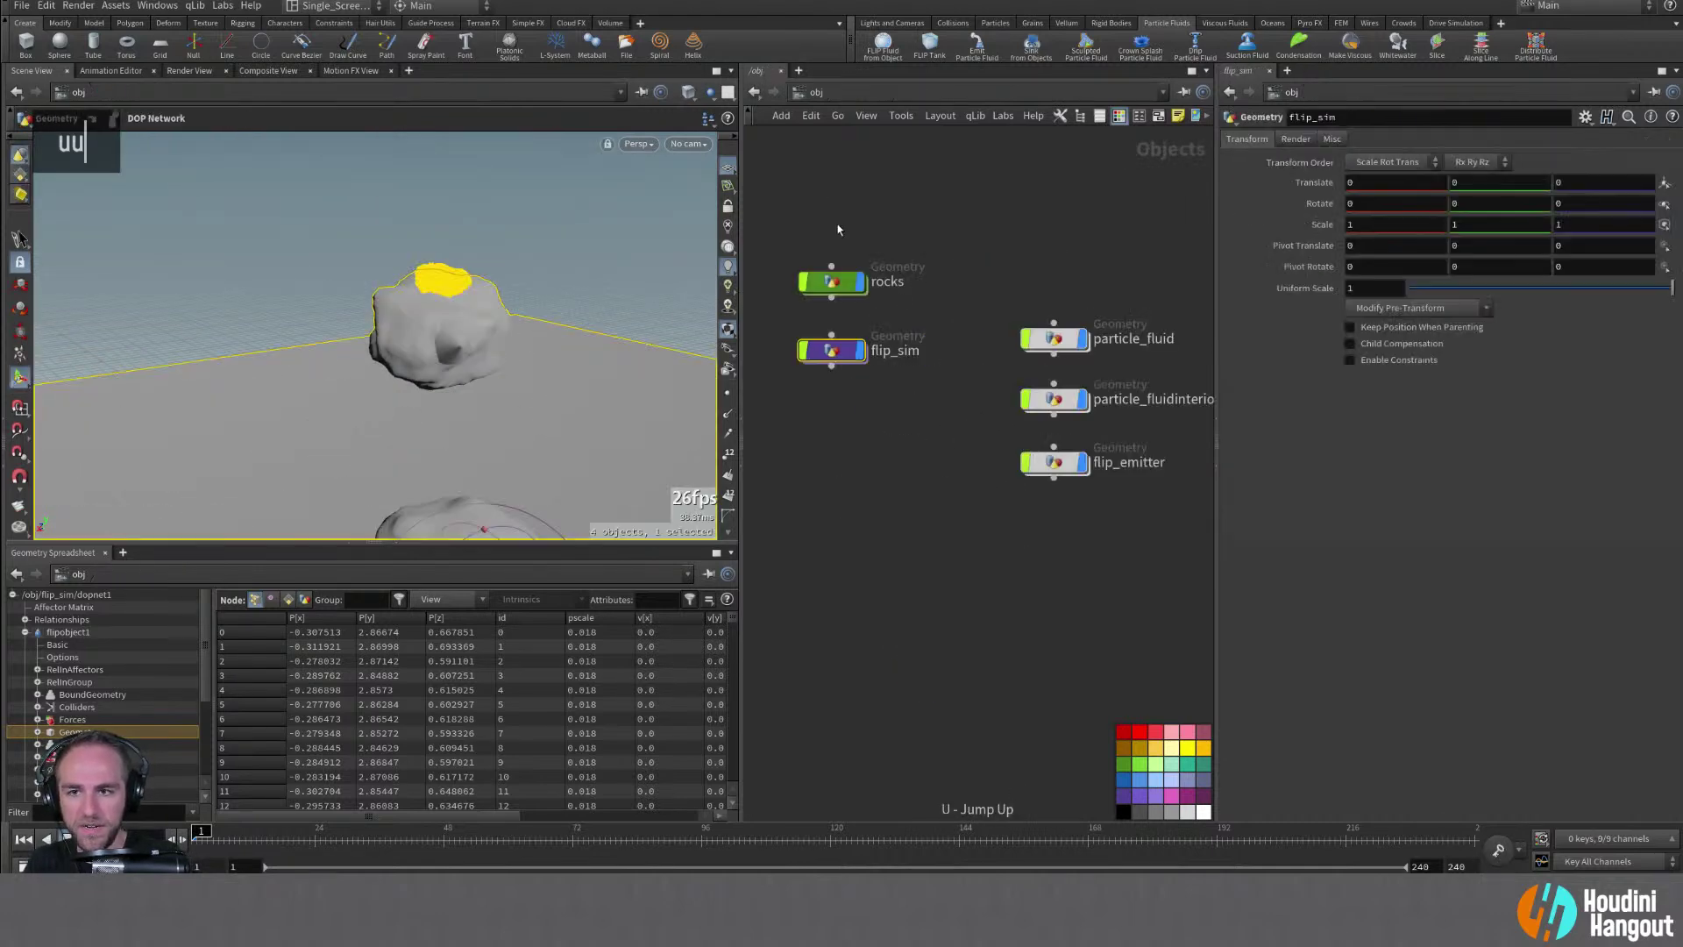
double_click(834, 354)
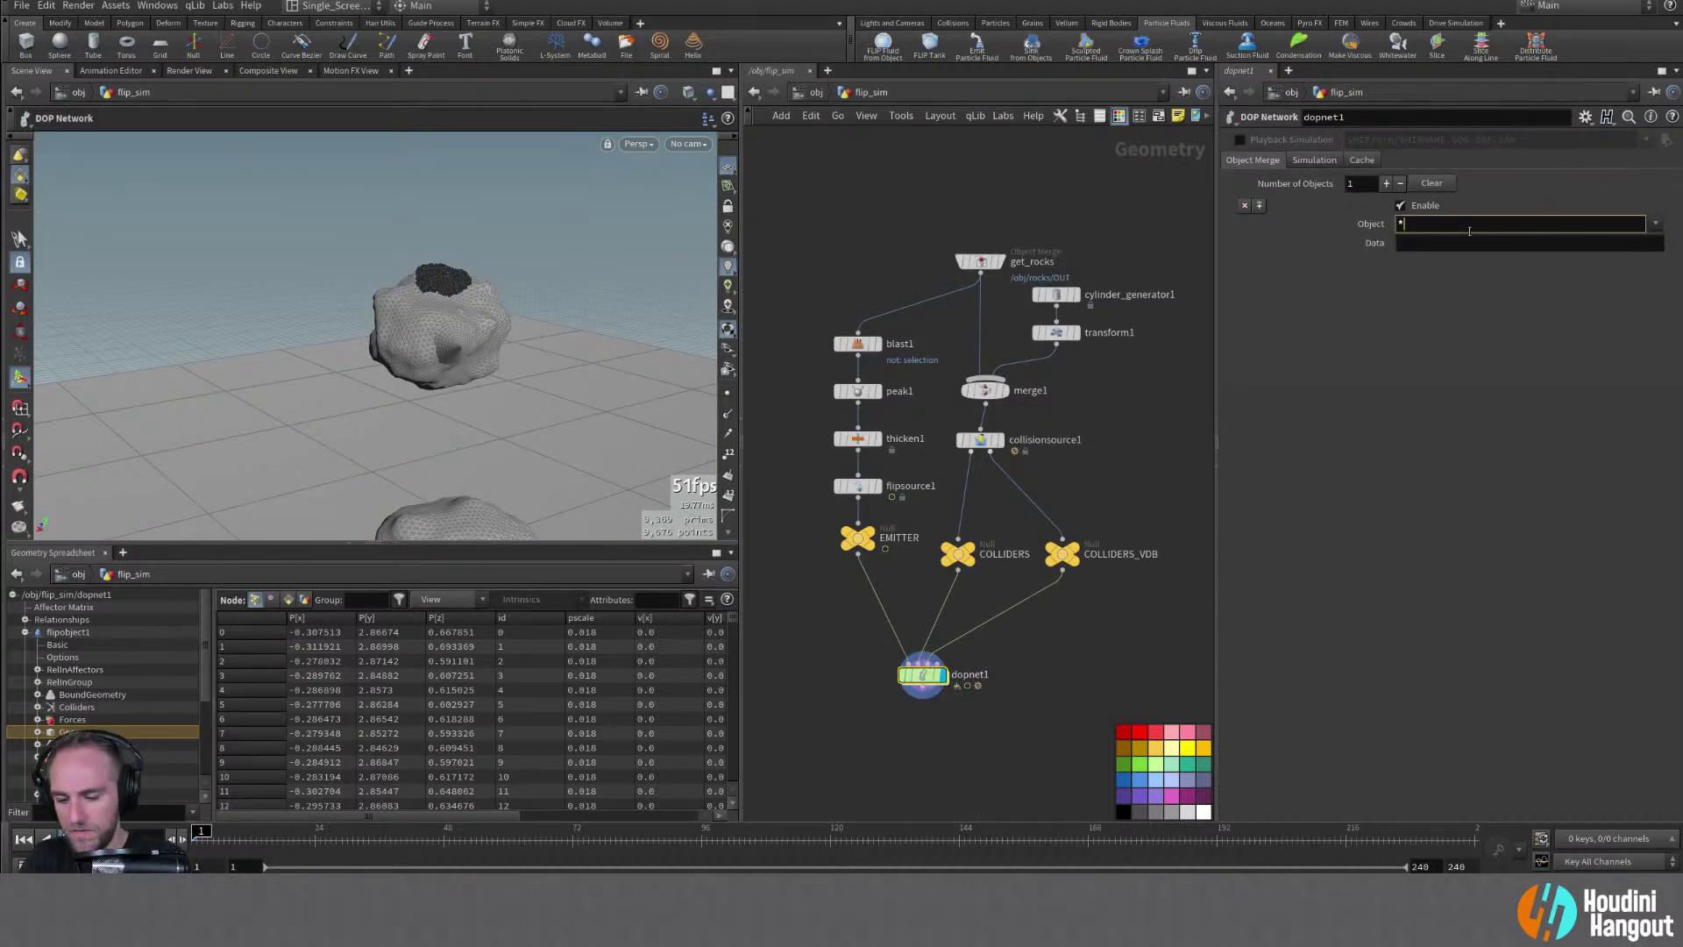
text(fli)
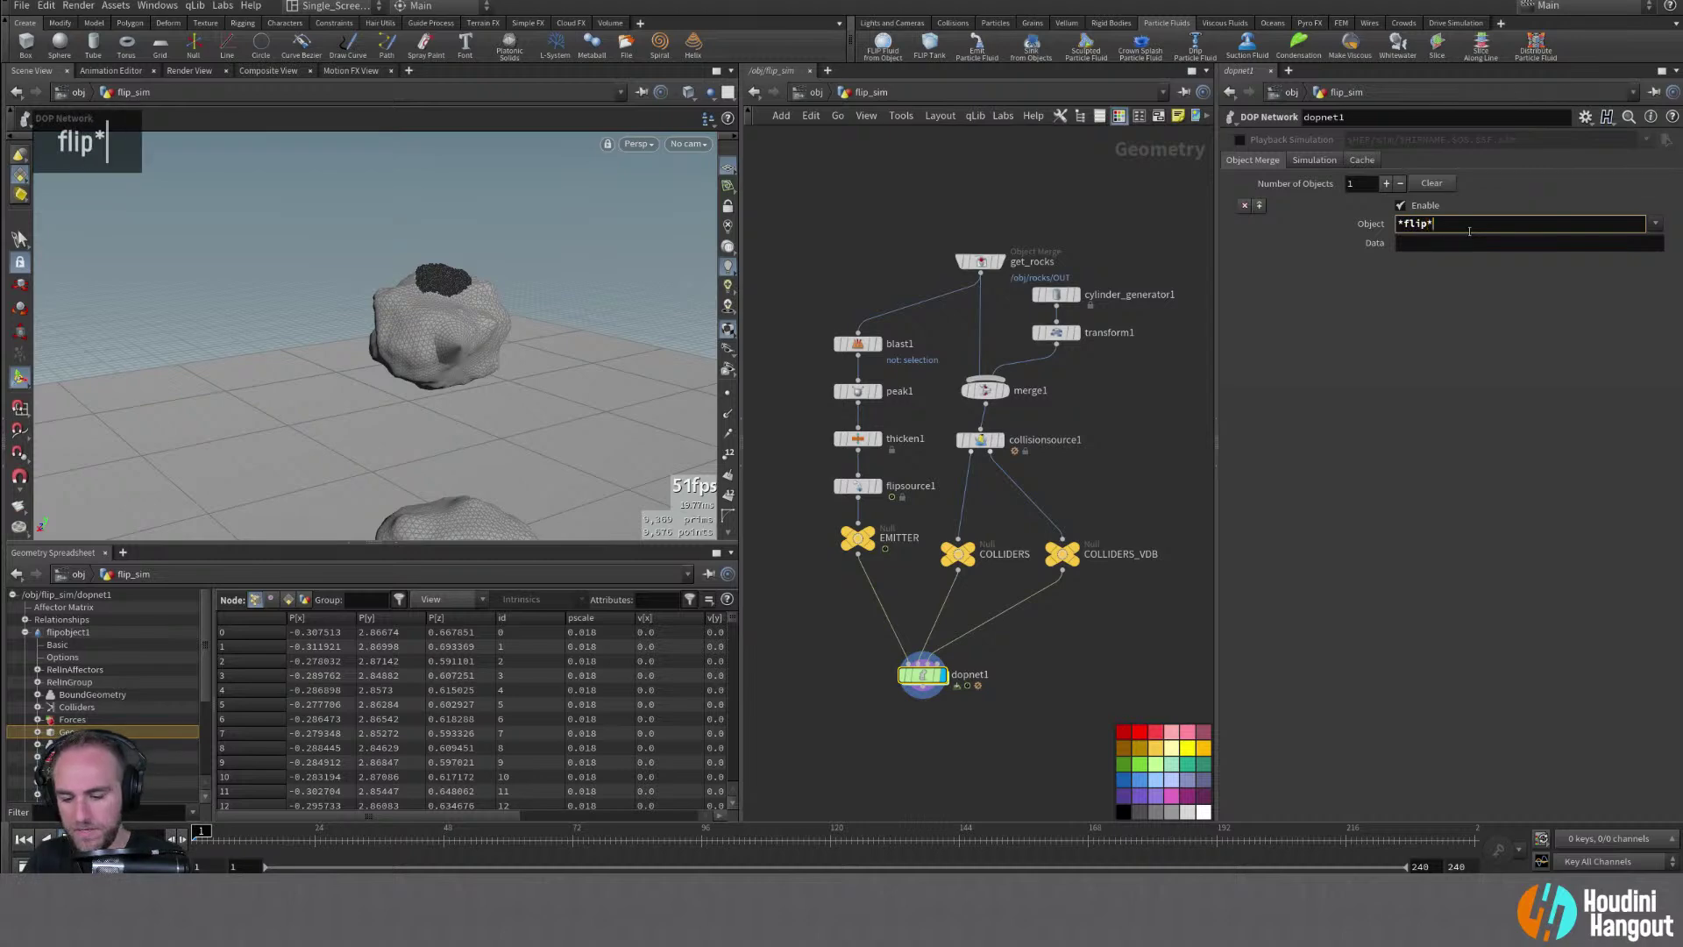
text(p*)
key(Return)
Open the rocks object, set the display to its OUT null, and return to the object level
key(u)
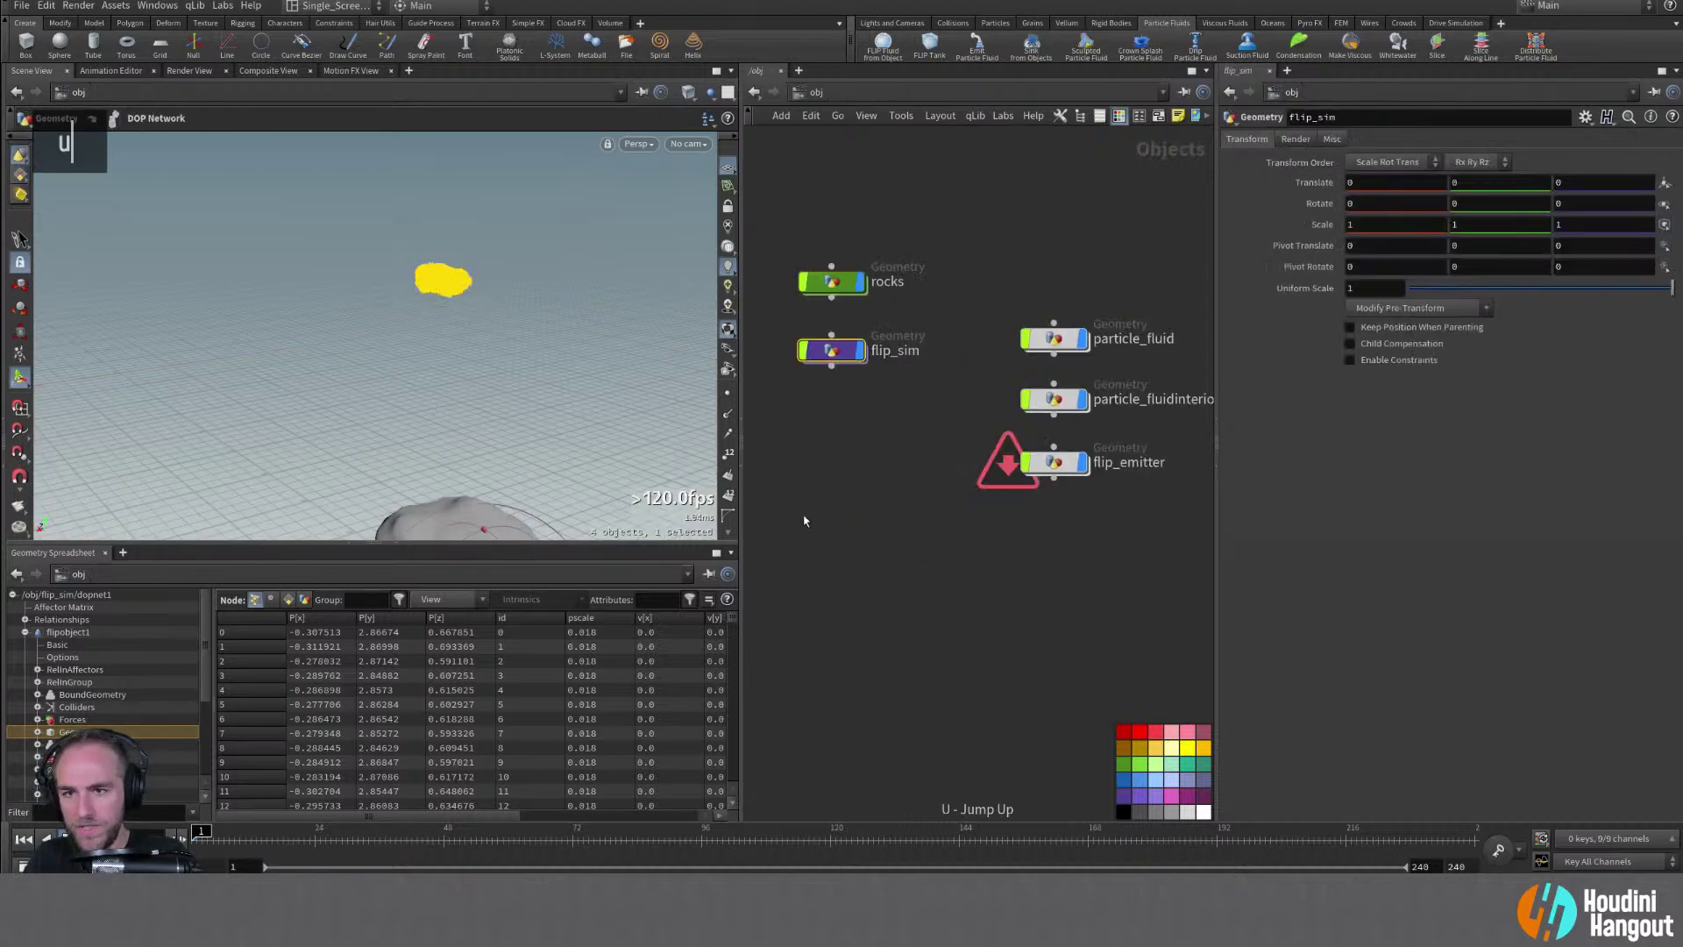
alt+right_drag(412, 377, 447, 412)
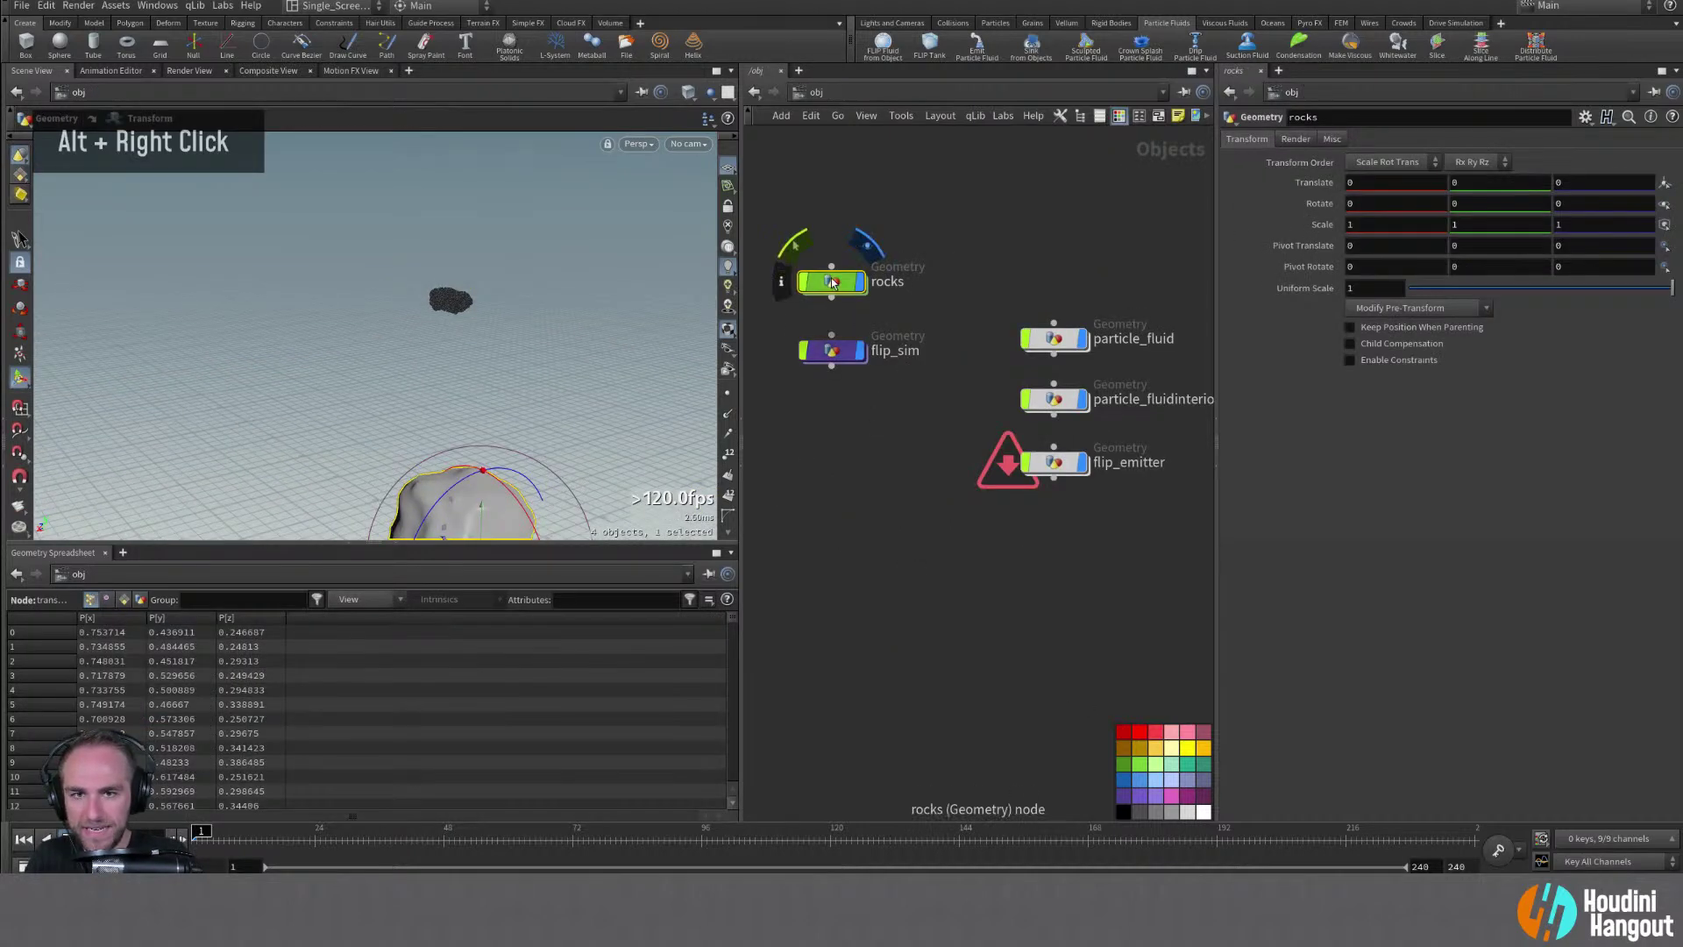
double_click(830, 281)
double_click(946, 616)
double_click(947, 616)
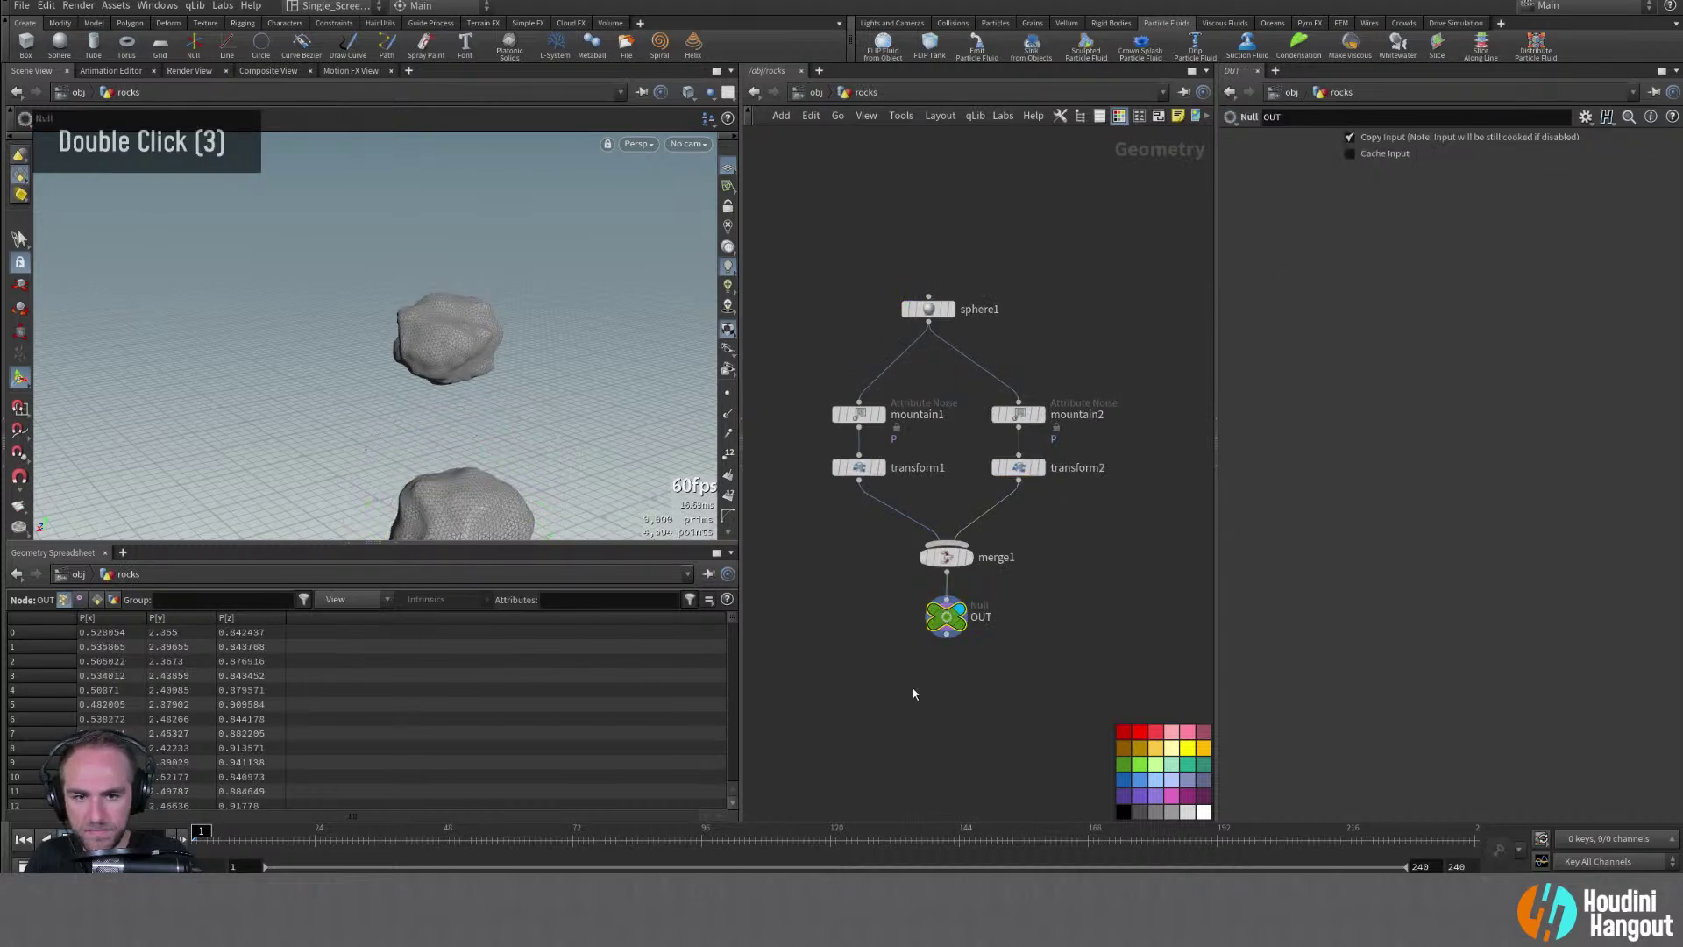
double_click(912, 692)
key(u)
Hide the particle_fluid, particle_fluidinterior and flip_emitter objects at the object level
alt+drag(438, 351, 491, 333)
alt+right_drag(490, 333, 543, 385)
click(981, 420)
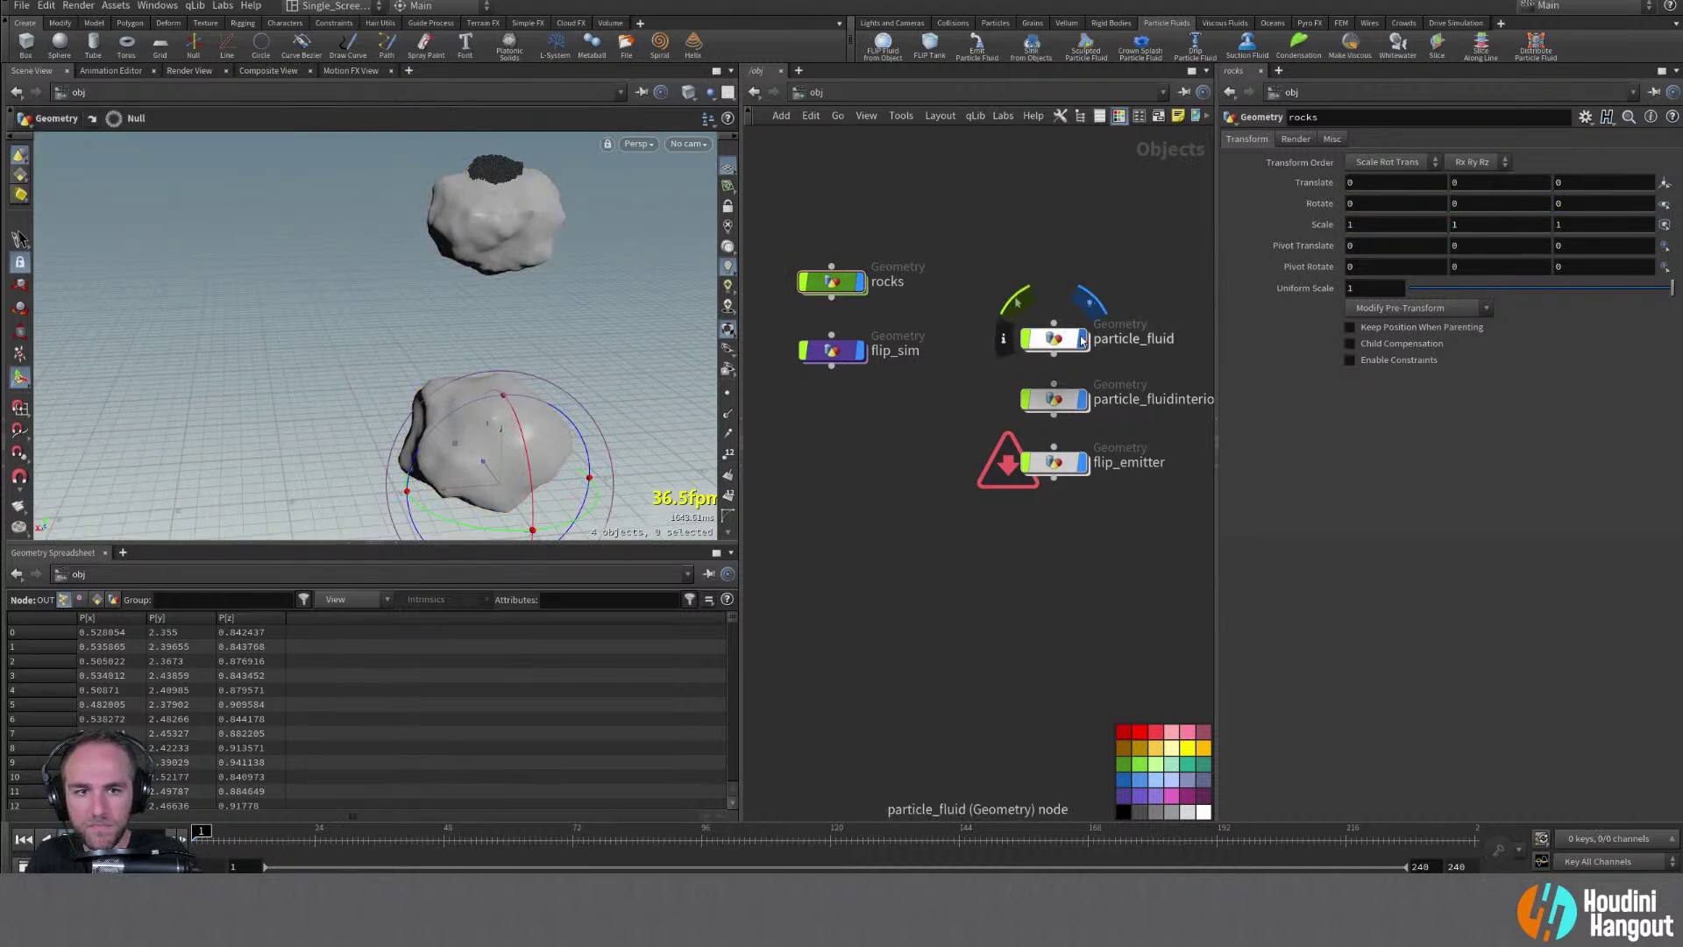
double_click(1034, 430)
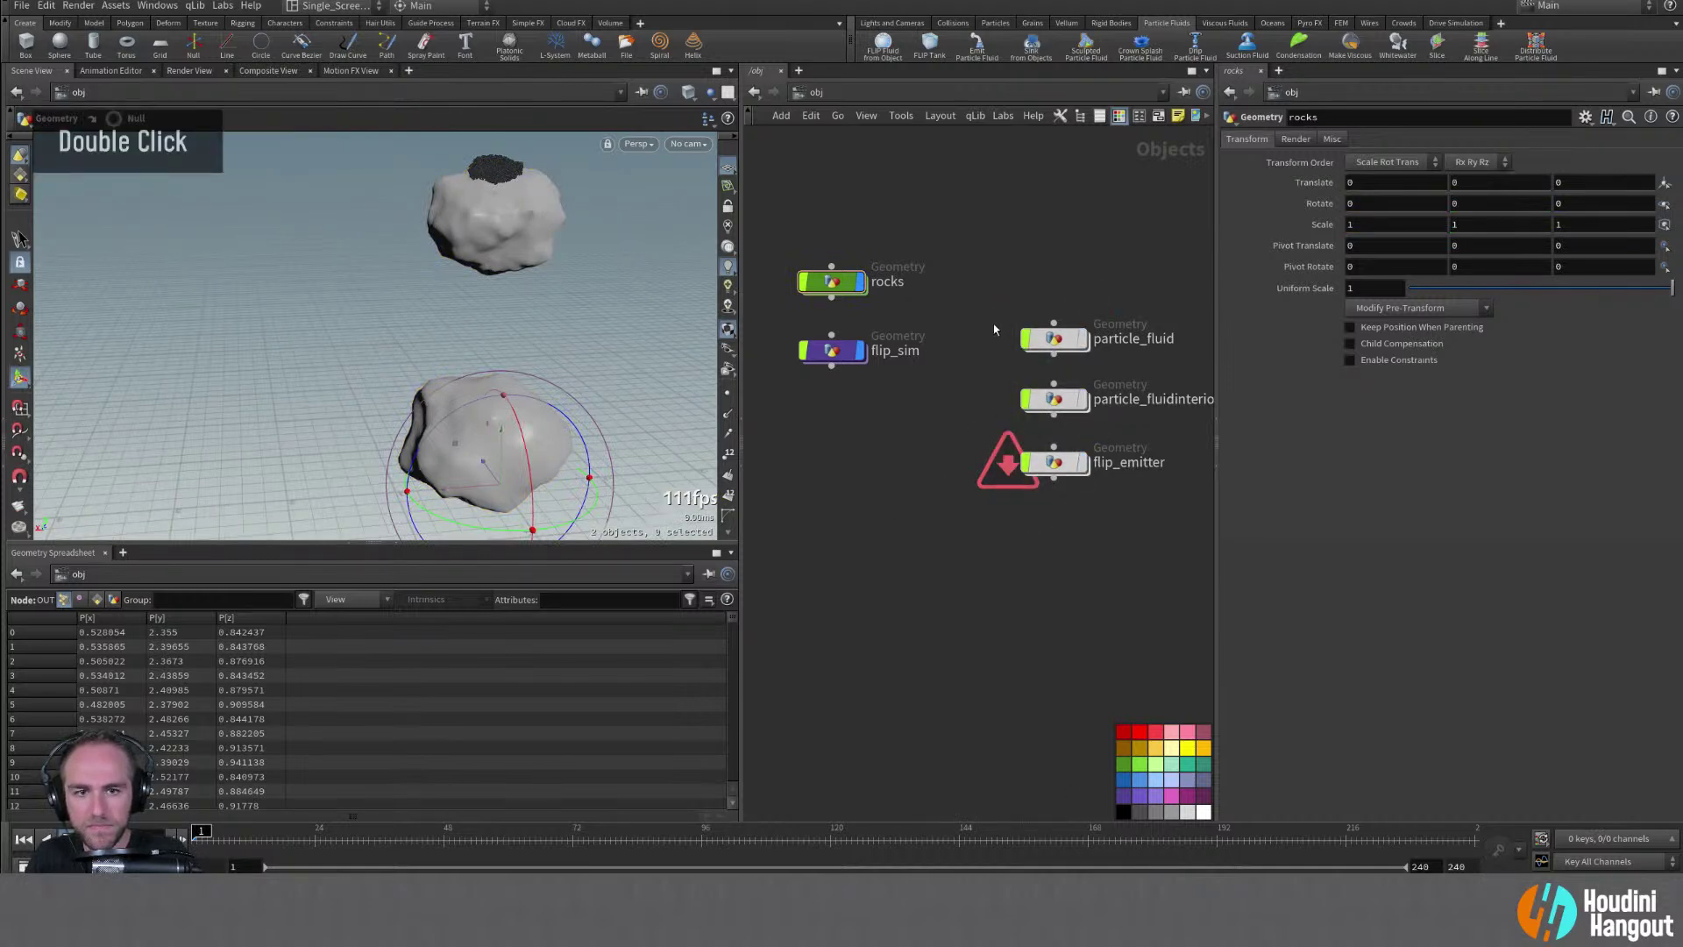
Open dopnet1 inside flip_sim, play the FLIP simulation, and examine how the fluid flows over the upper rock
double_click(837, 347)
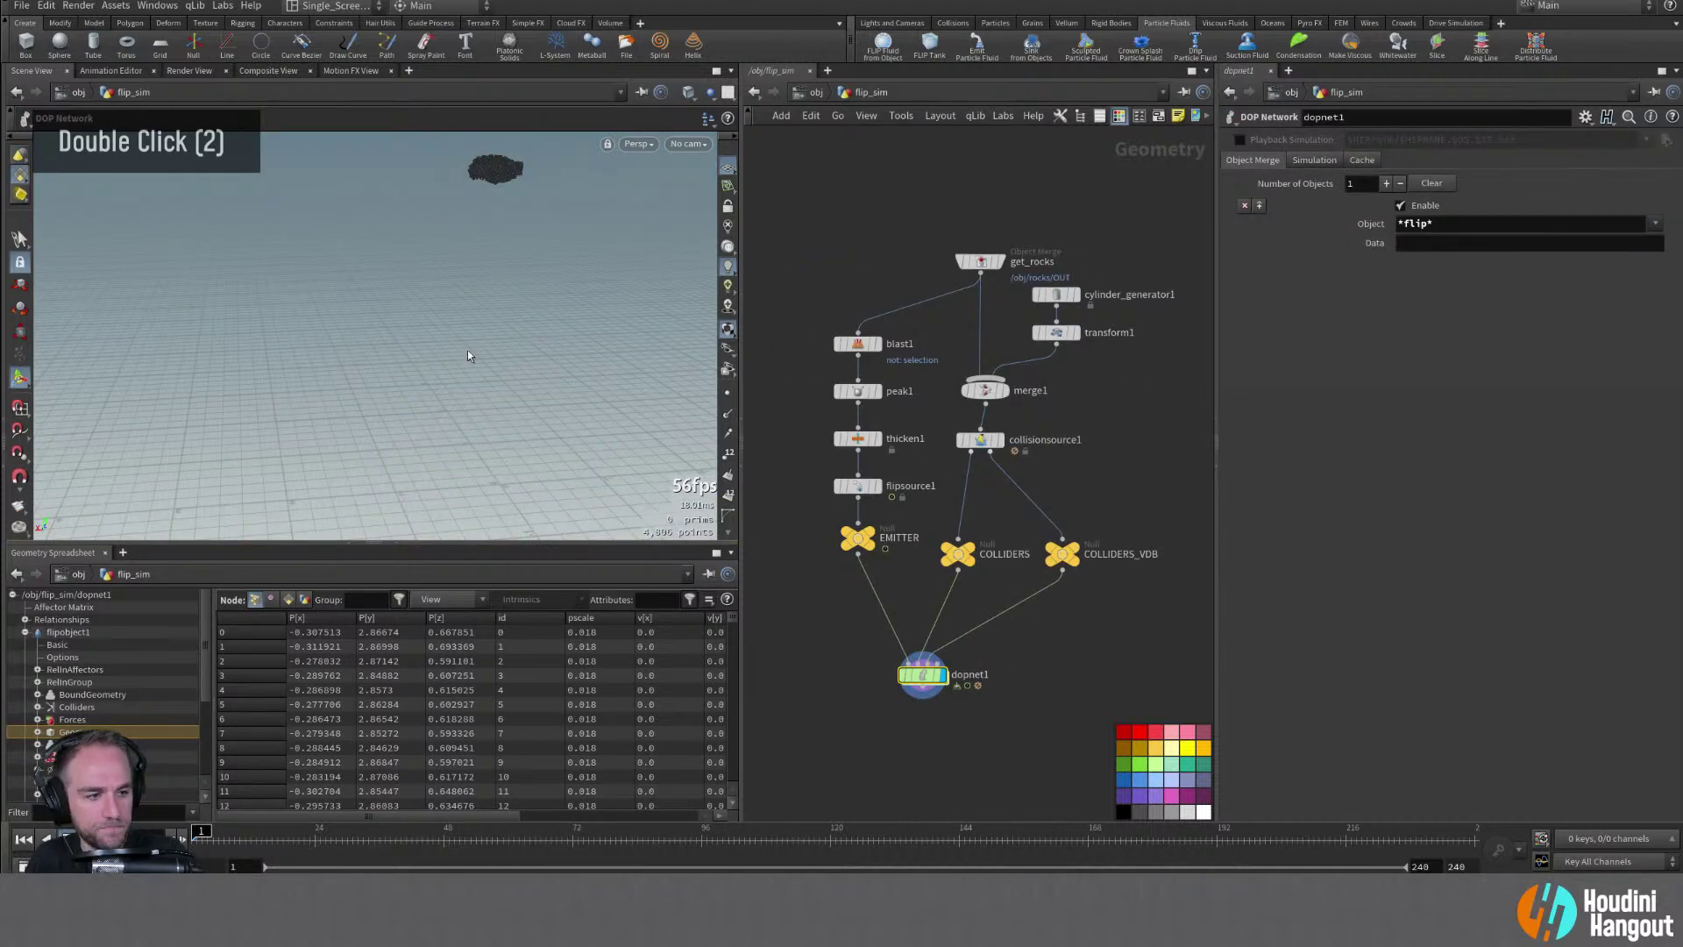
double_click(943, 690)
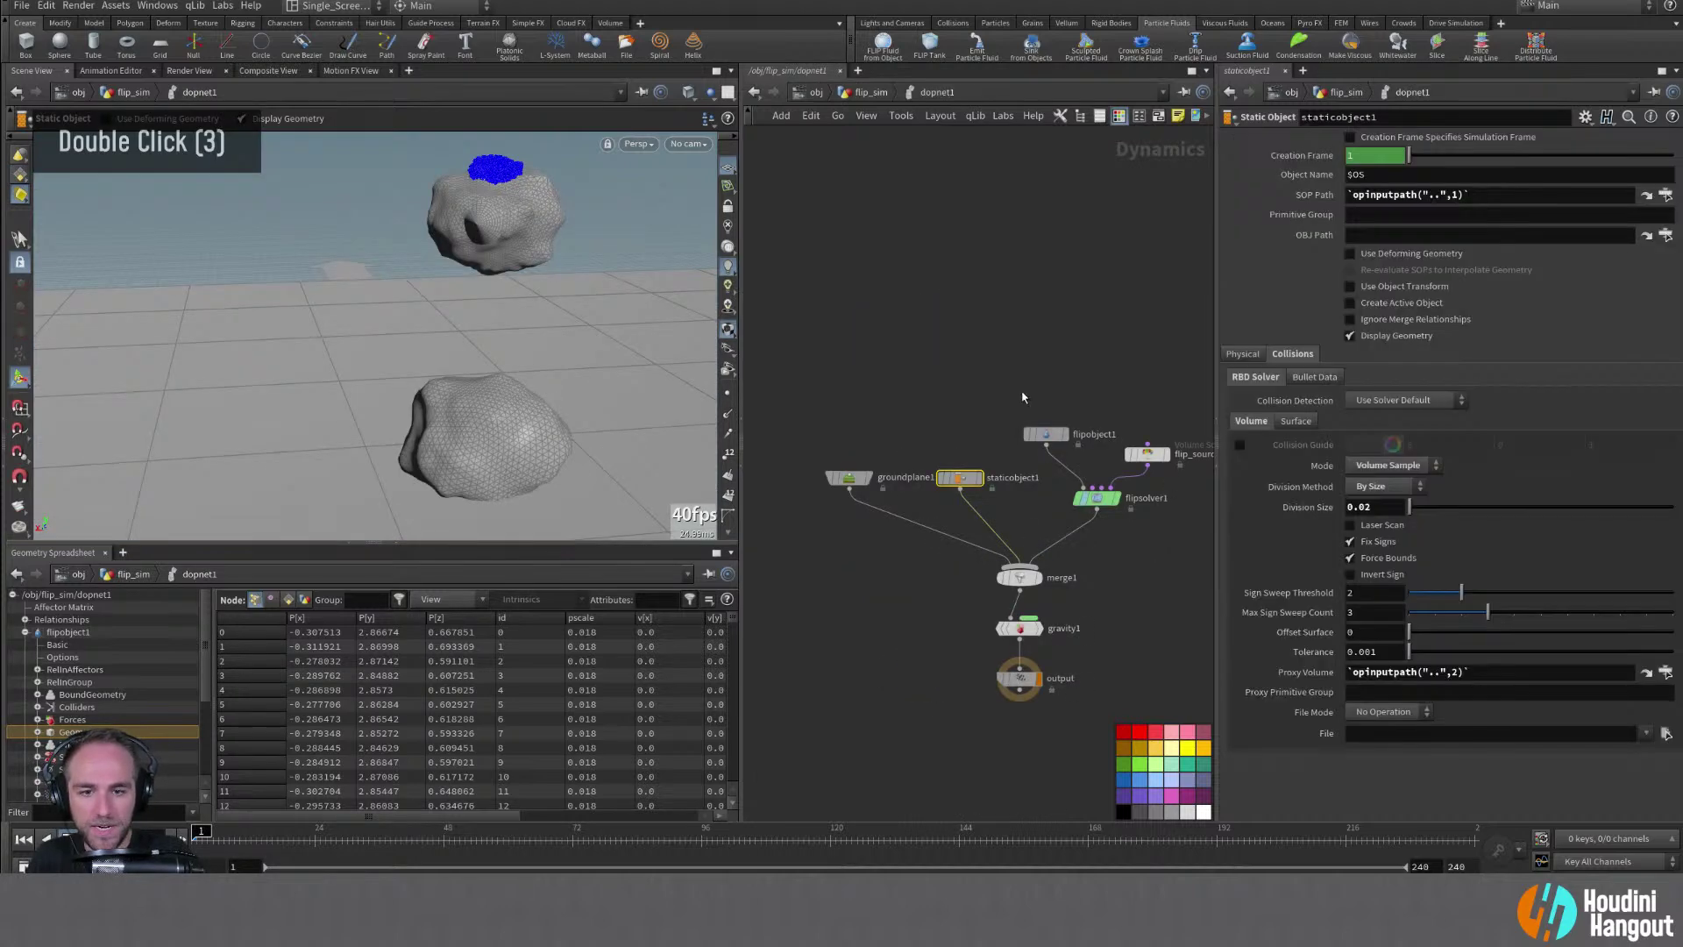
alt+drag(418, 284, 508, 290)
alt+middle_drag(507, 289, 394, 376)
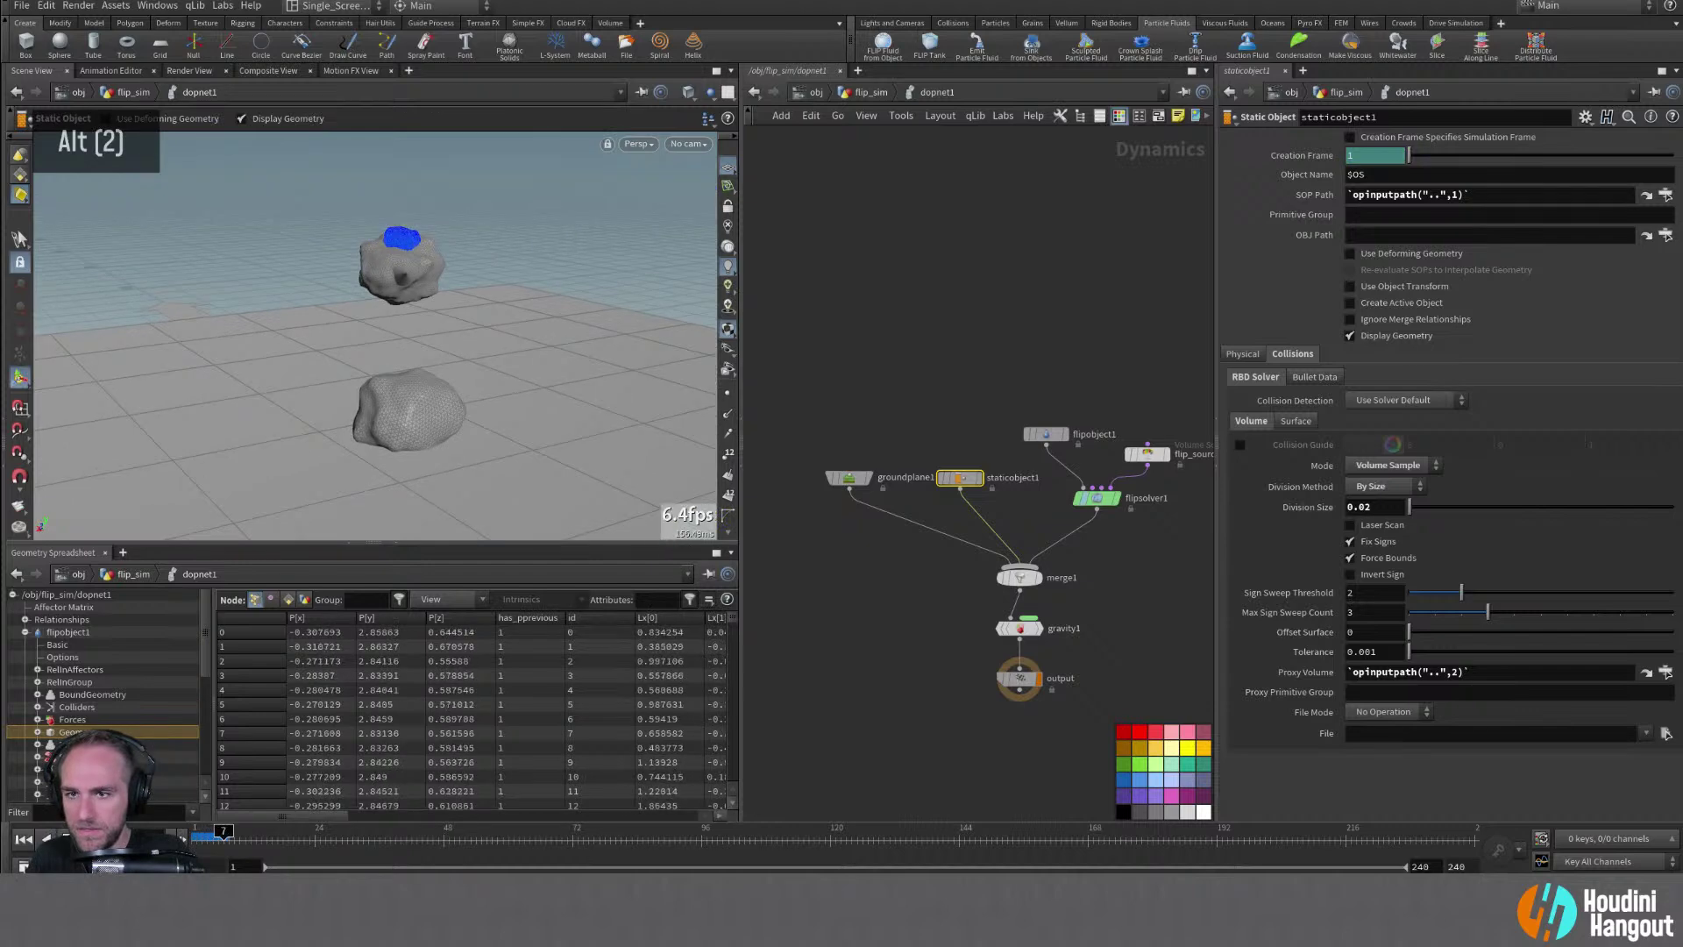
alt+right_drag(455, 237, 517, 249)
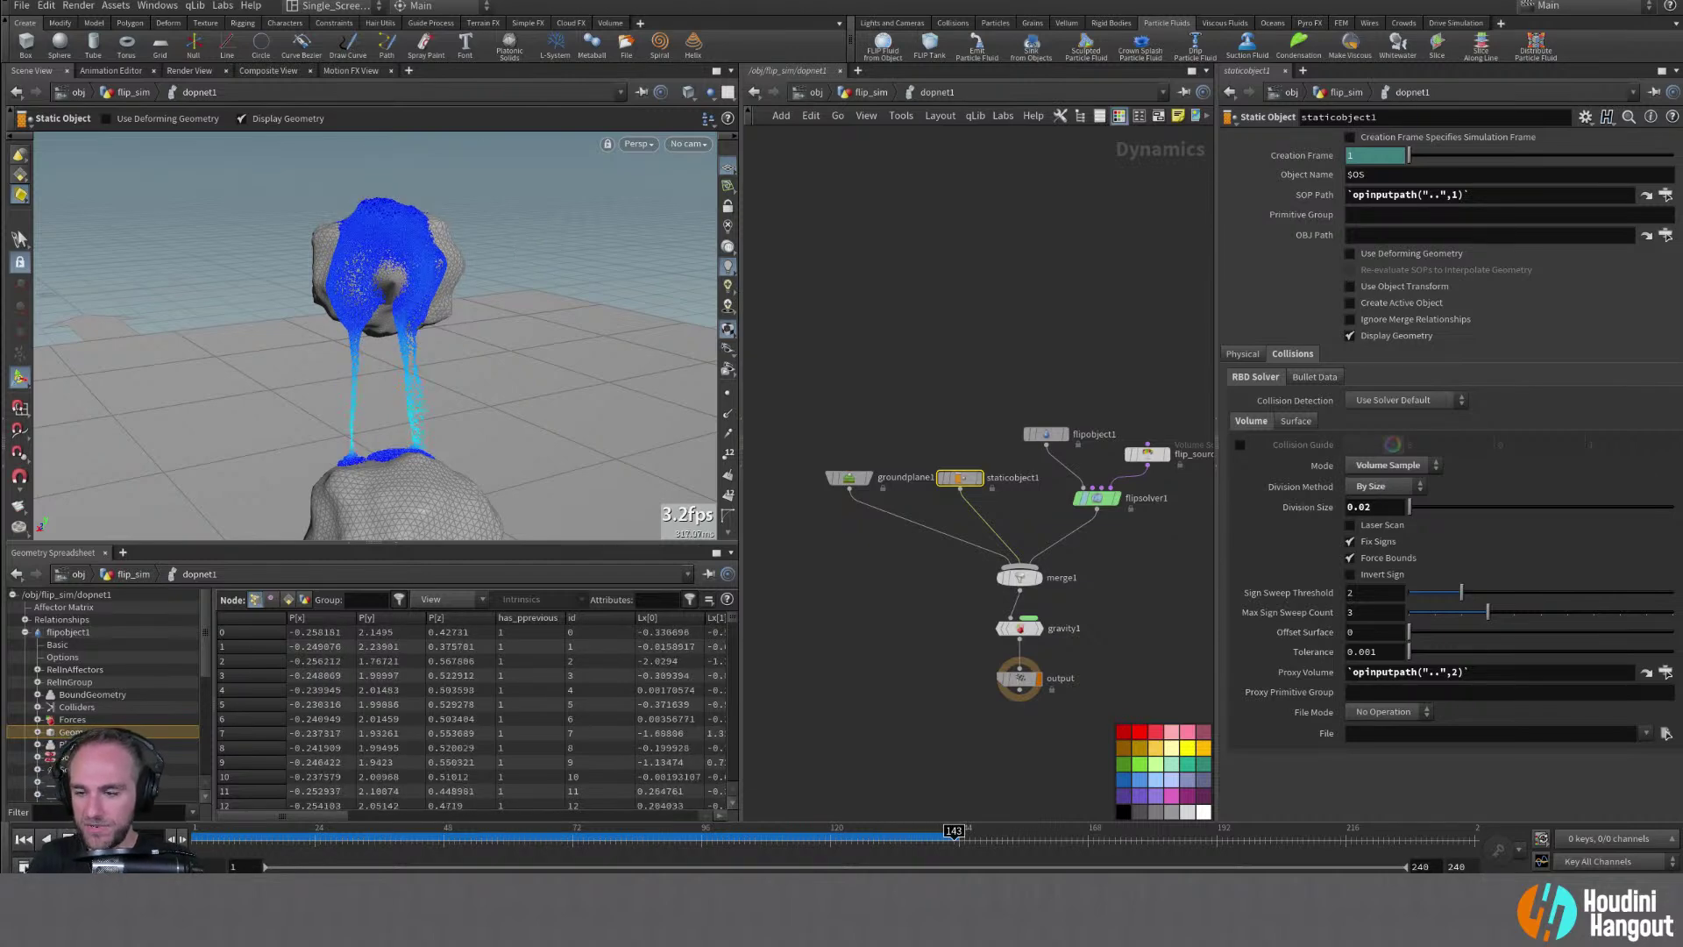
alt+drag(289, 328, 455, 263)
alt+right_drag(455, 263, 491, 289)
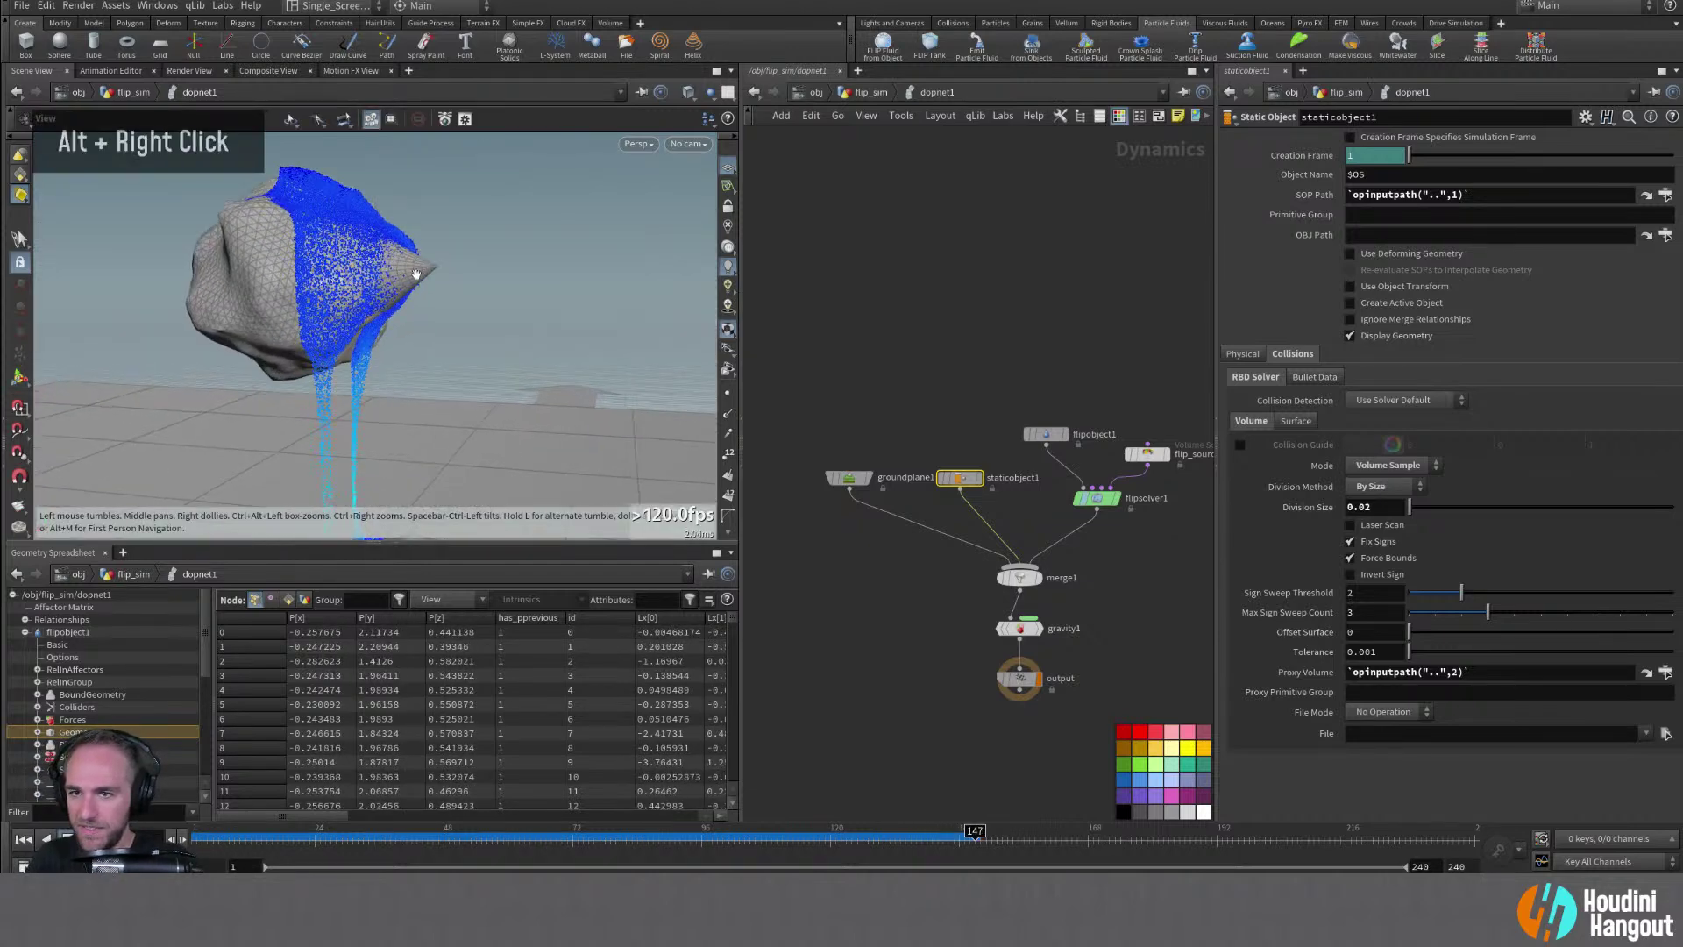
alt+drag(491, 289, 421, 289)
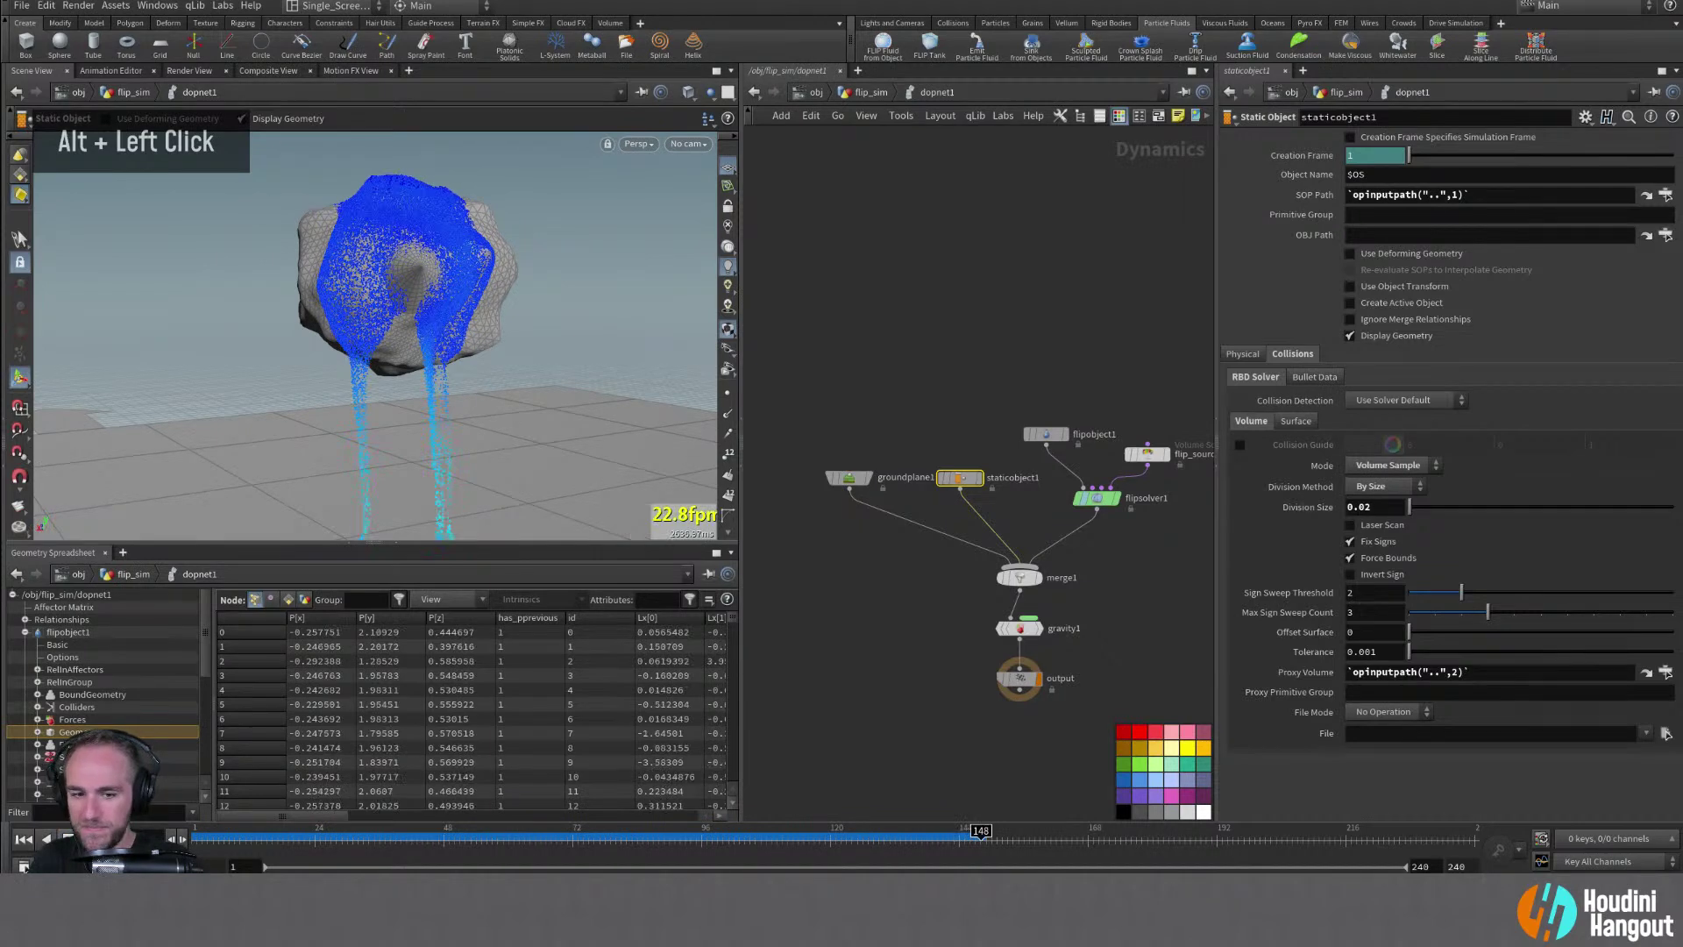
Replay the simulation from the first frame and examine the fluid streams and both rocks from several angles
key(ctrl+Up)
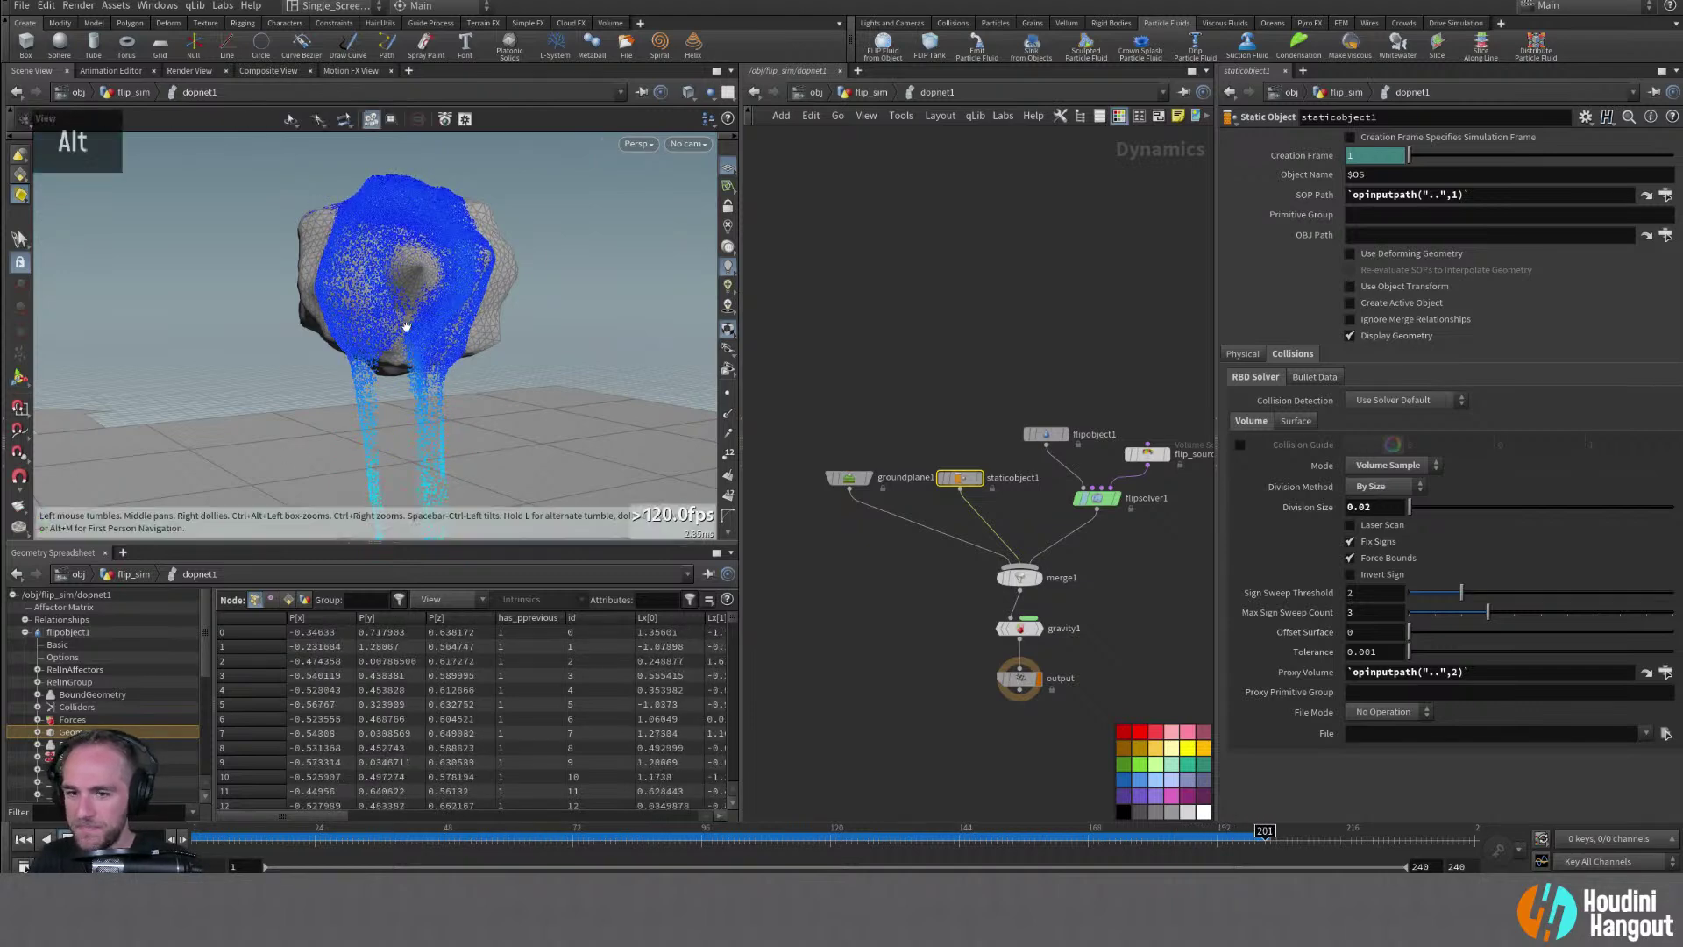
alt+right_drag(456, 412, 469, 390)
alt+middle_drag(469, 390, 441, 301)
alt+drag(441, 301, 894, 345)
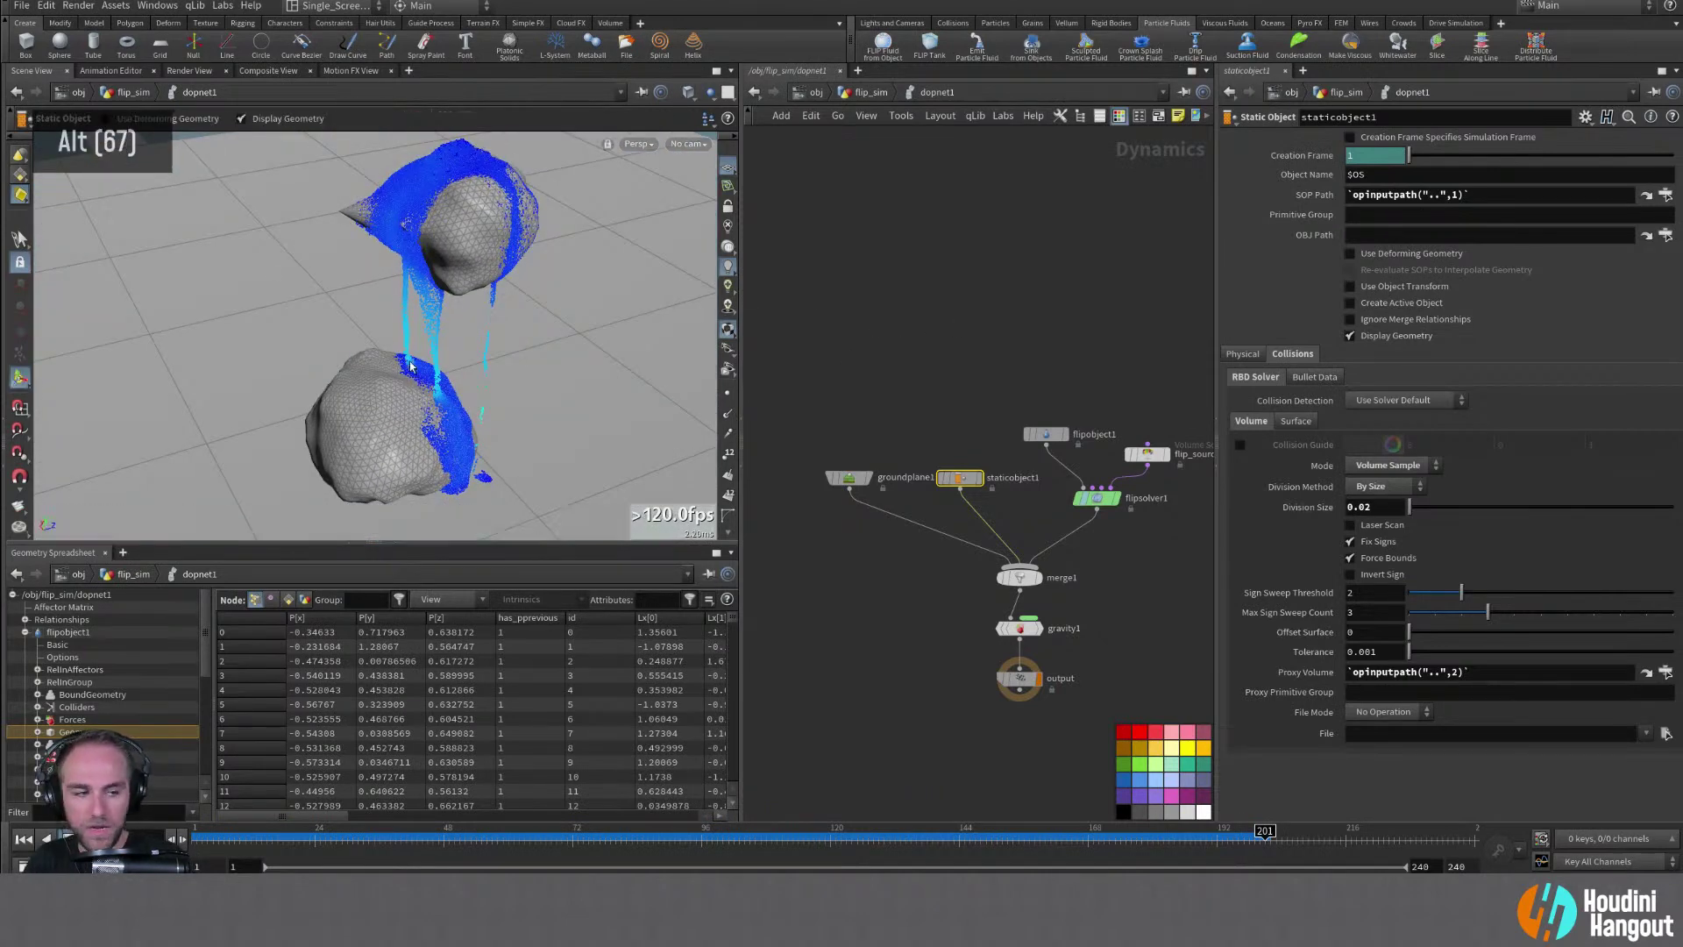
key(ctrl+Up)
alt+drag(508, 309, 944, 405)
Go up to the flip_sim network and examine the filtered fluid particles during playback
key(u)
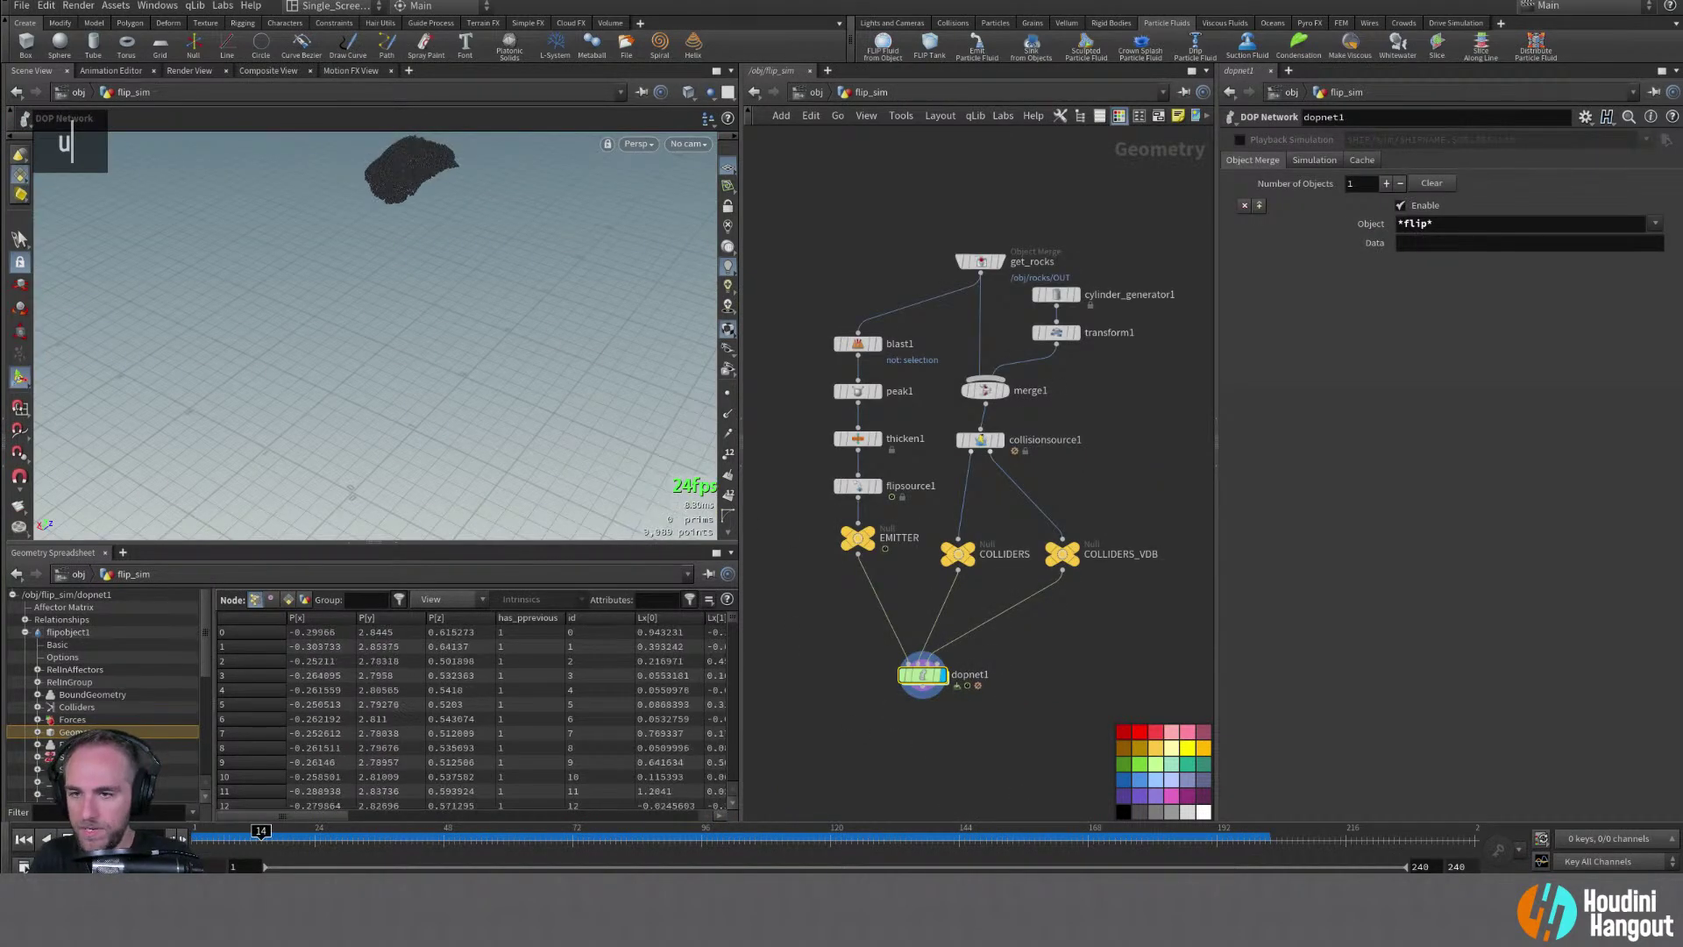
alt+drag(355, 206, 421, 203)
alt+middle_drag(421, 203, 421, 181)
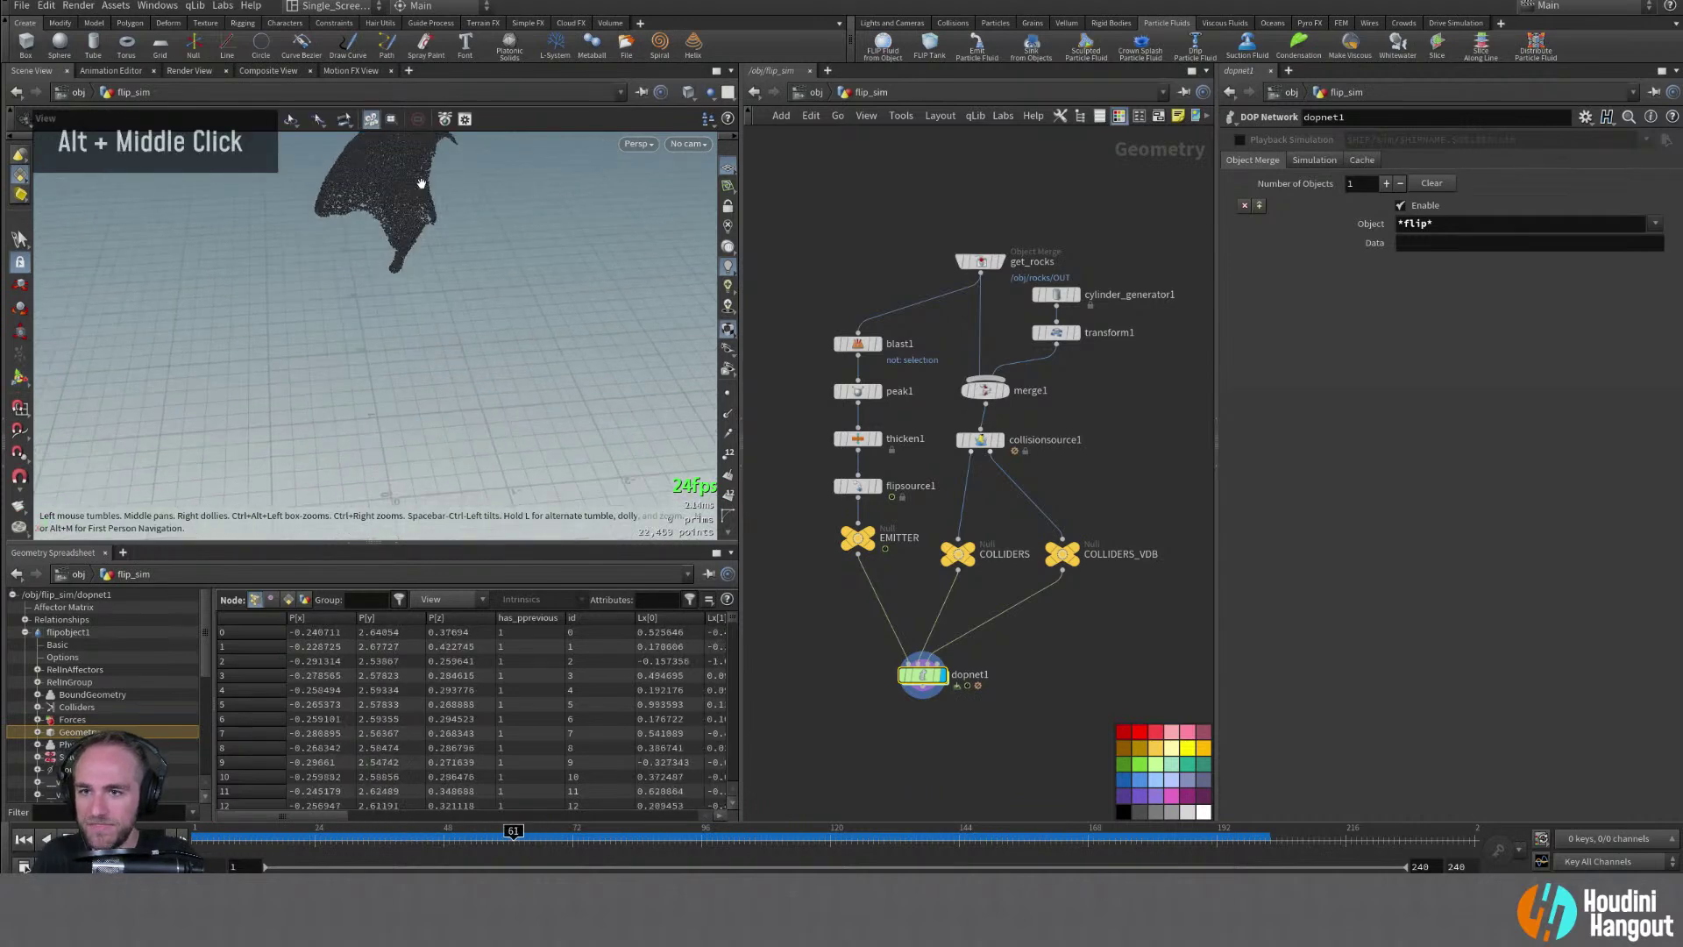
alt+drag(421, 181, 403, 199)
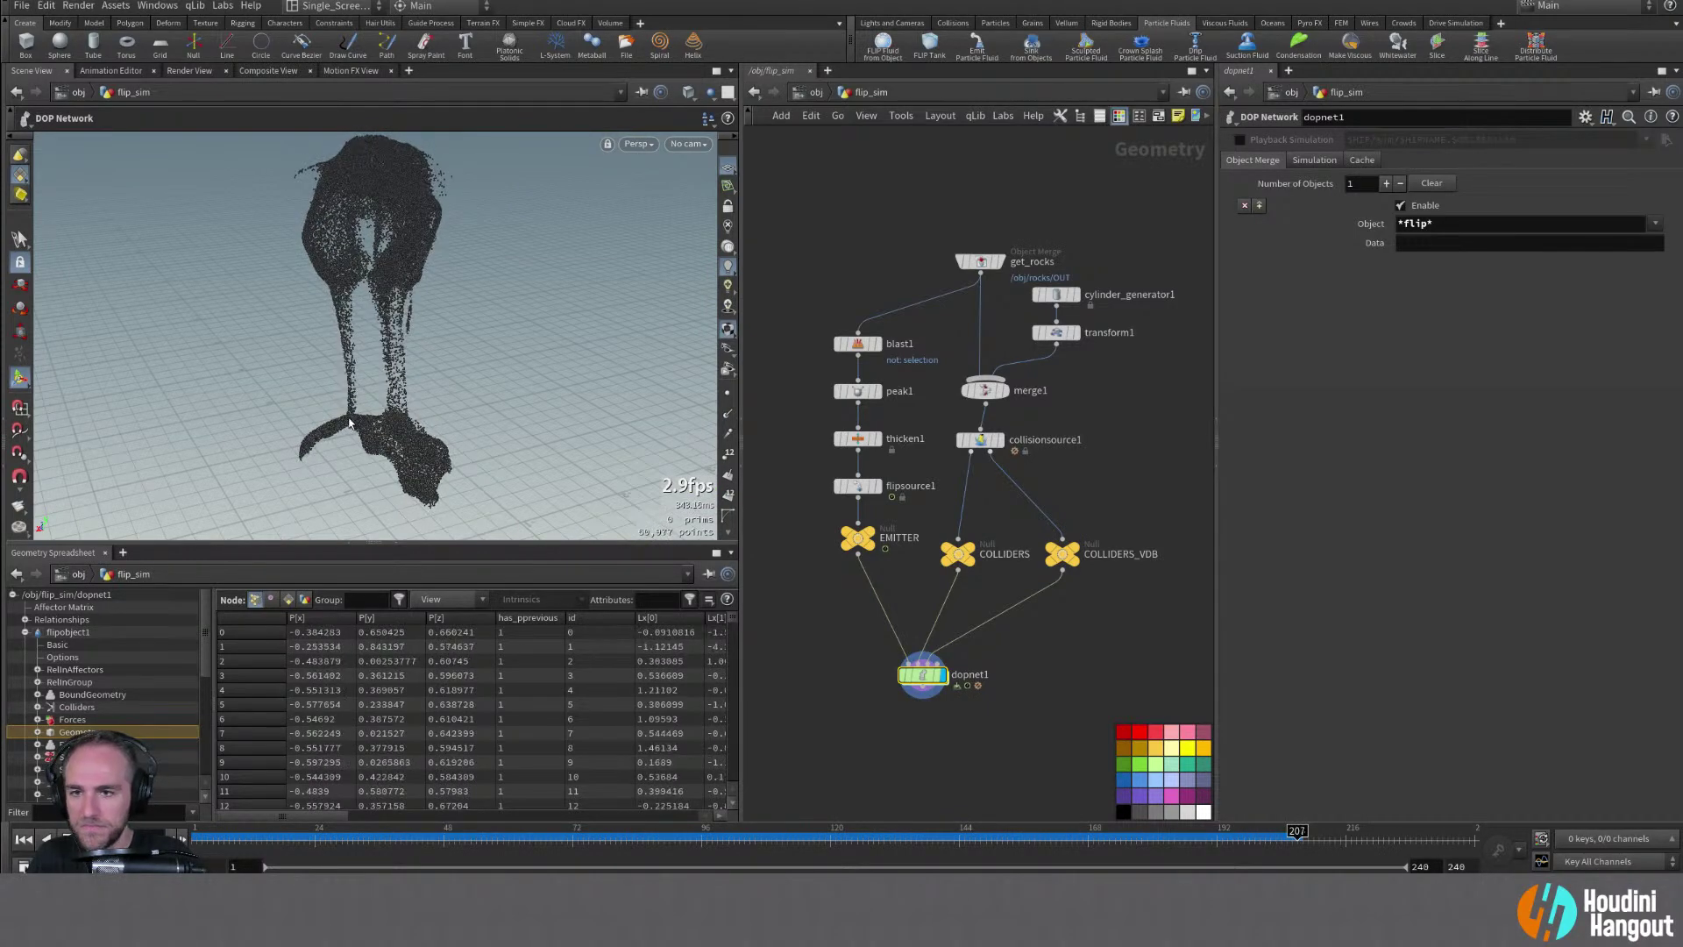
alt+drag(350, 424, 477, 403)
alt+middle_drag(385, 423, 450, 387)
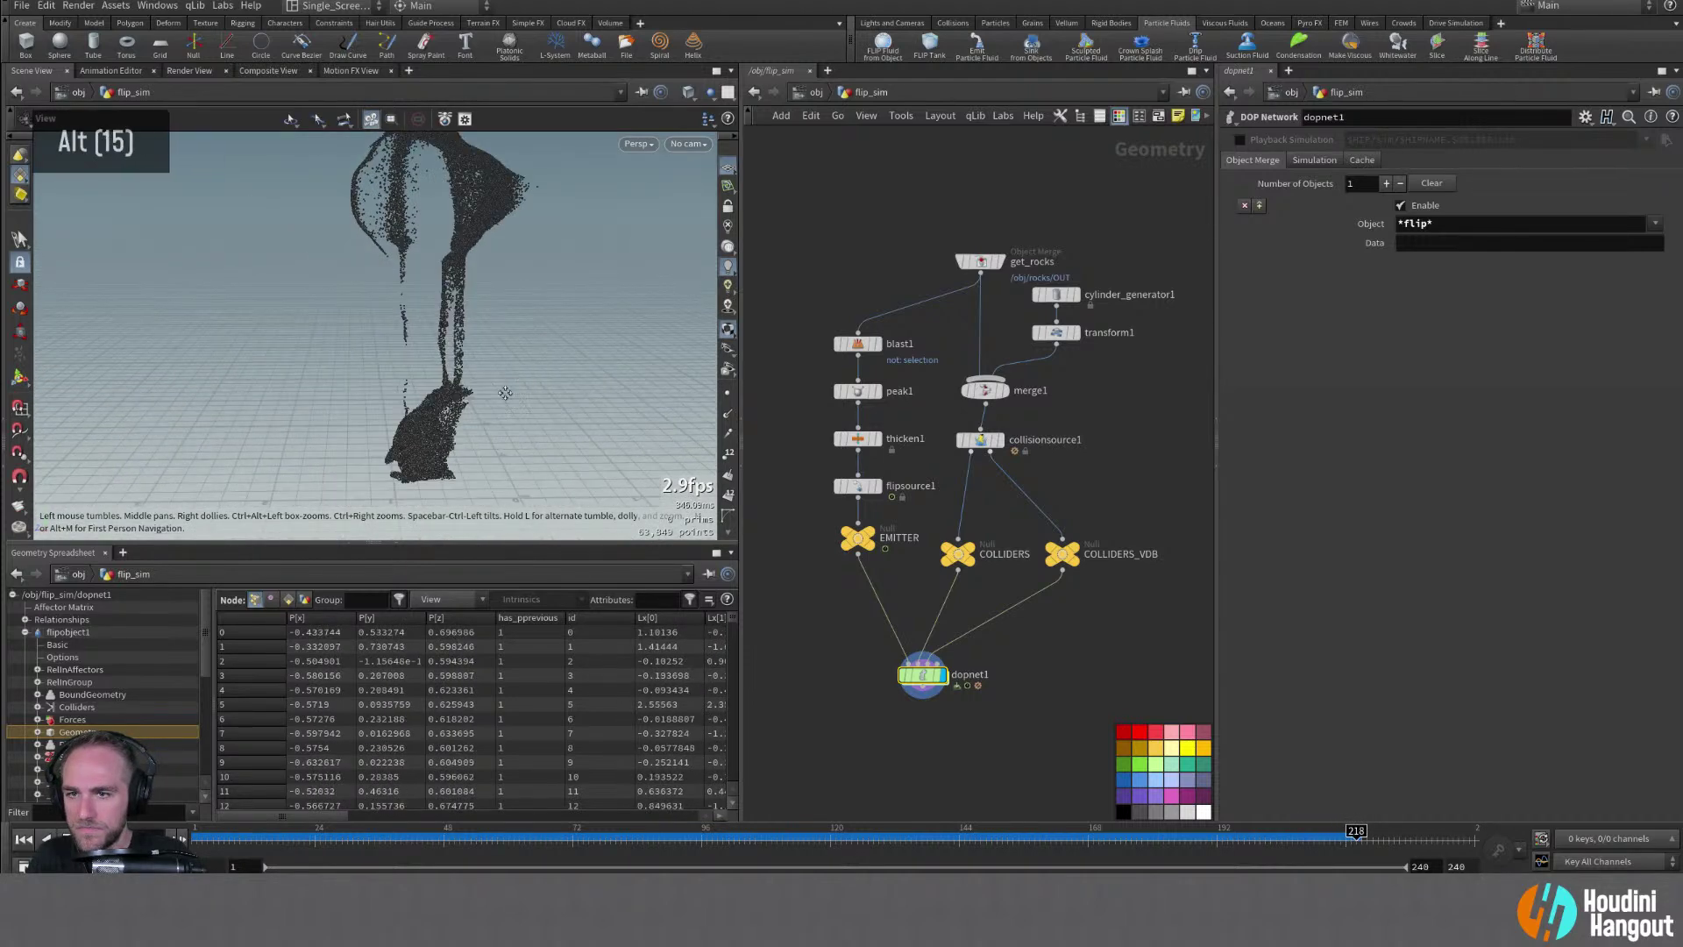
alt+drag(450, 386, 561, 435)
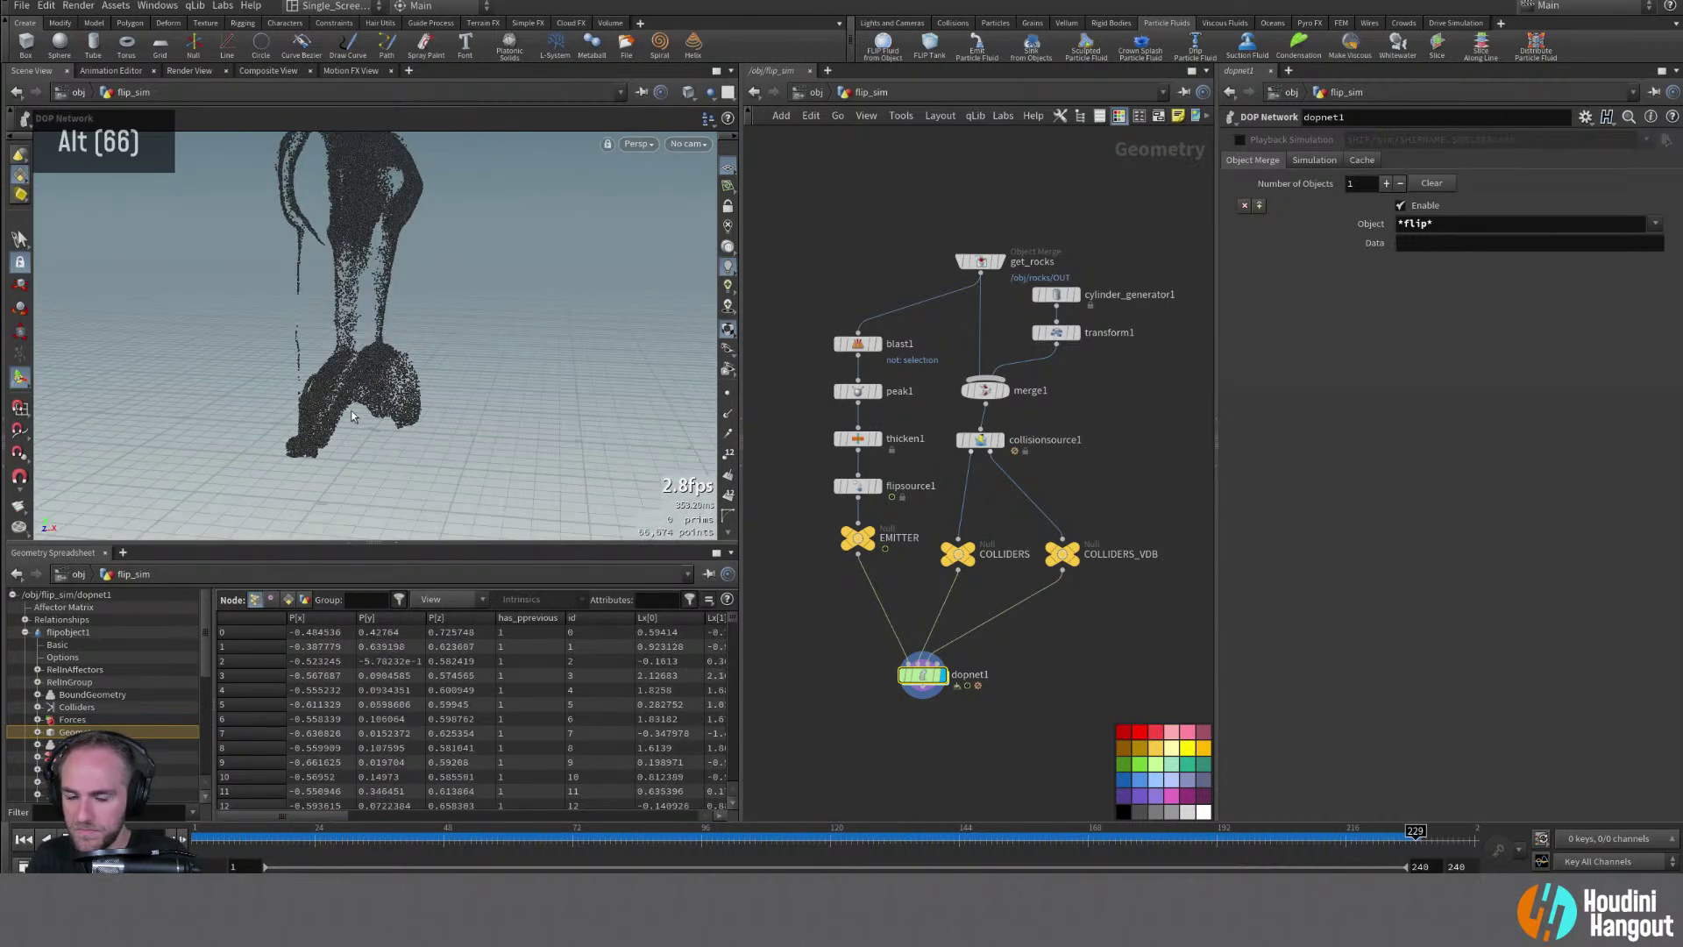
alt+middle_drag(438, 403, 500, 462)
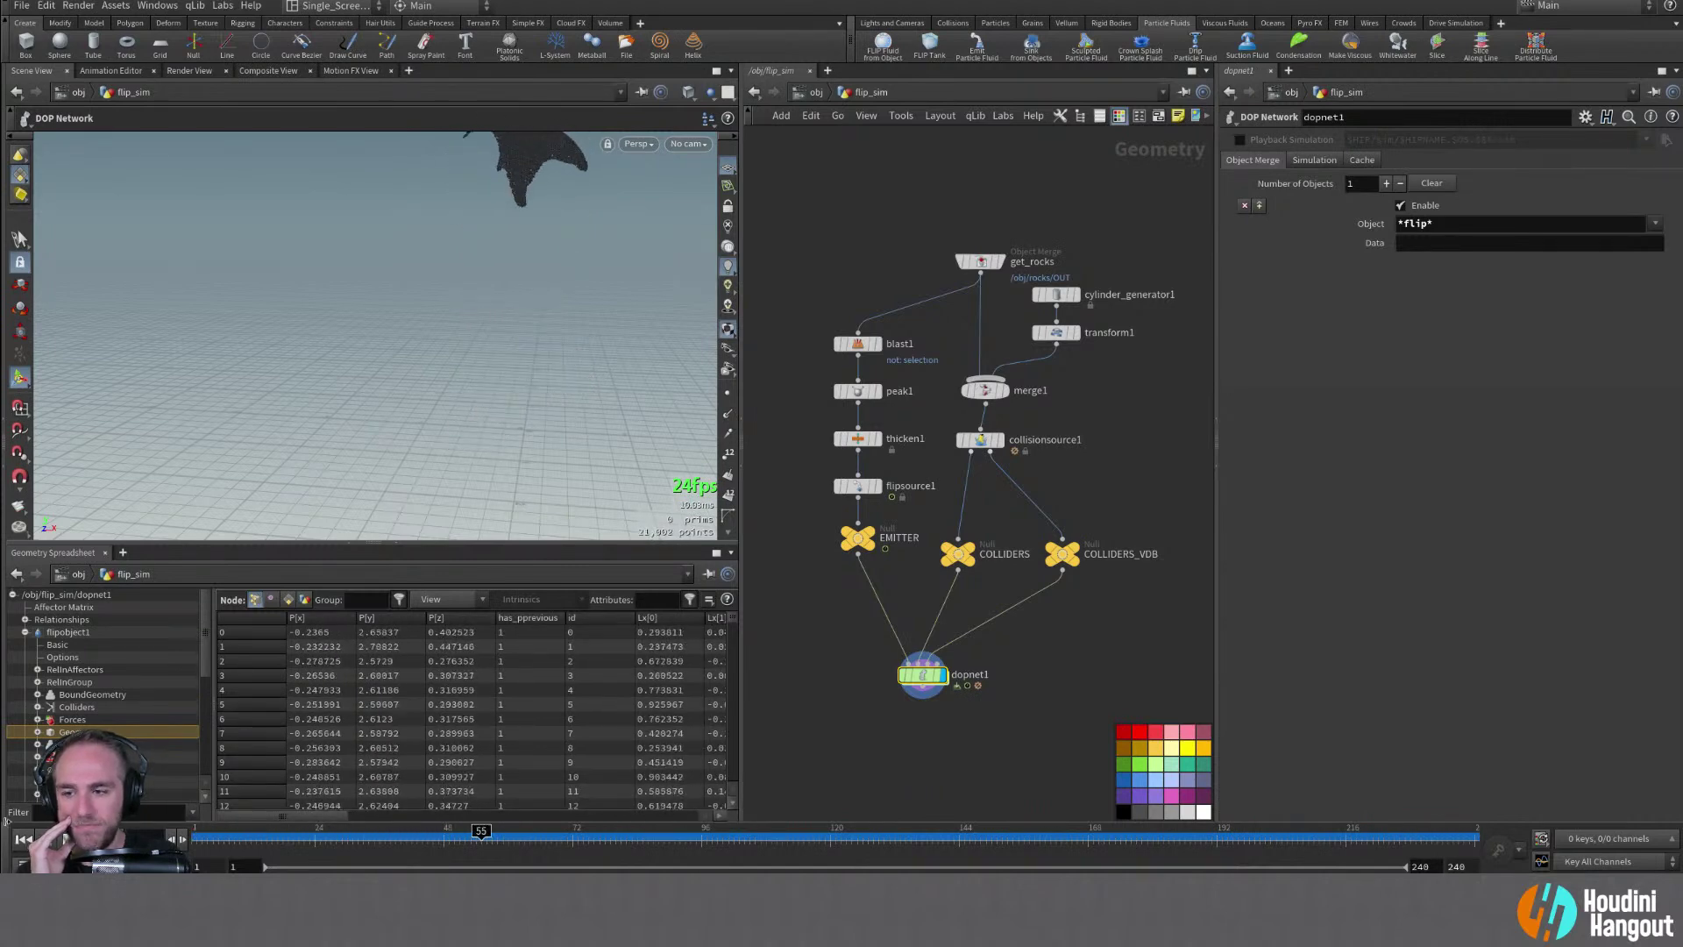
Rewind to the first frame, replay the emitted particles from a closer angle, and return to the start
key(ctrl+Up)
alt+click(483, 285)
alt+middle_drag(483, 285, 420, 403)
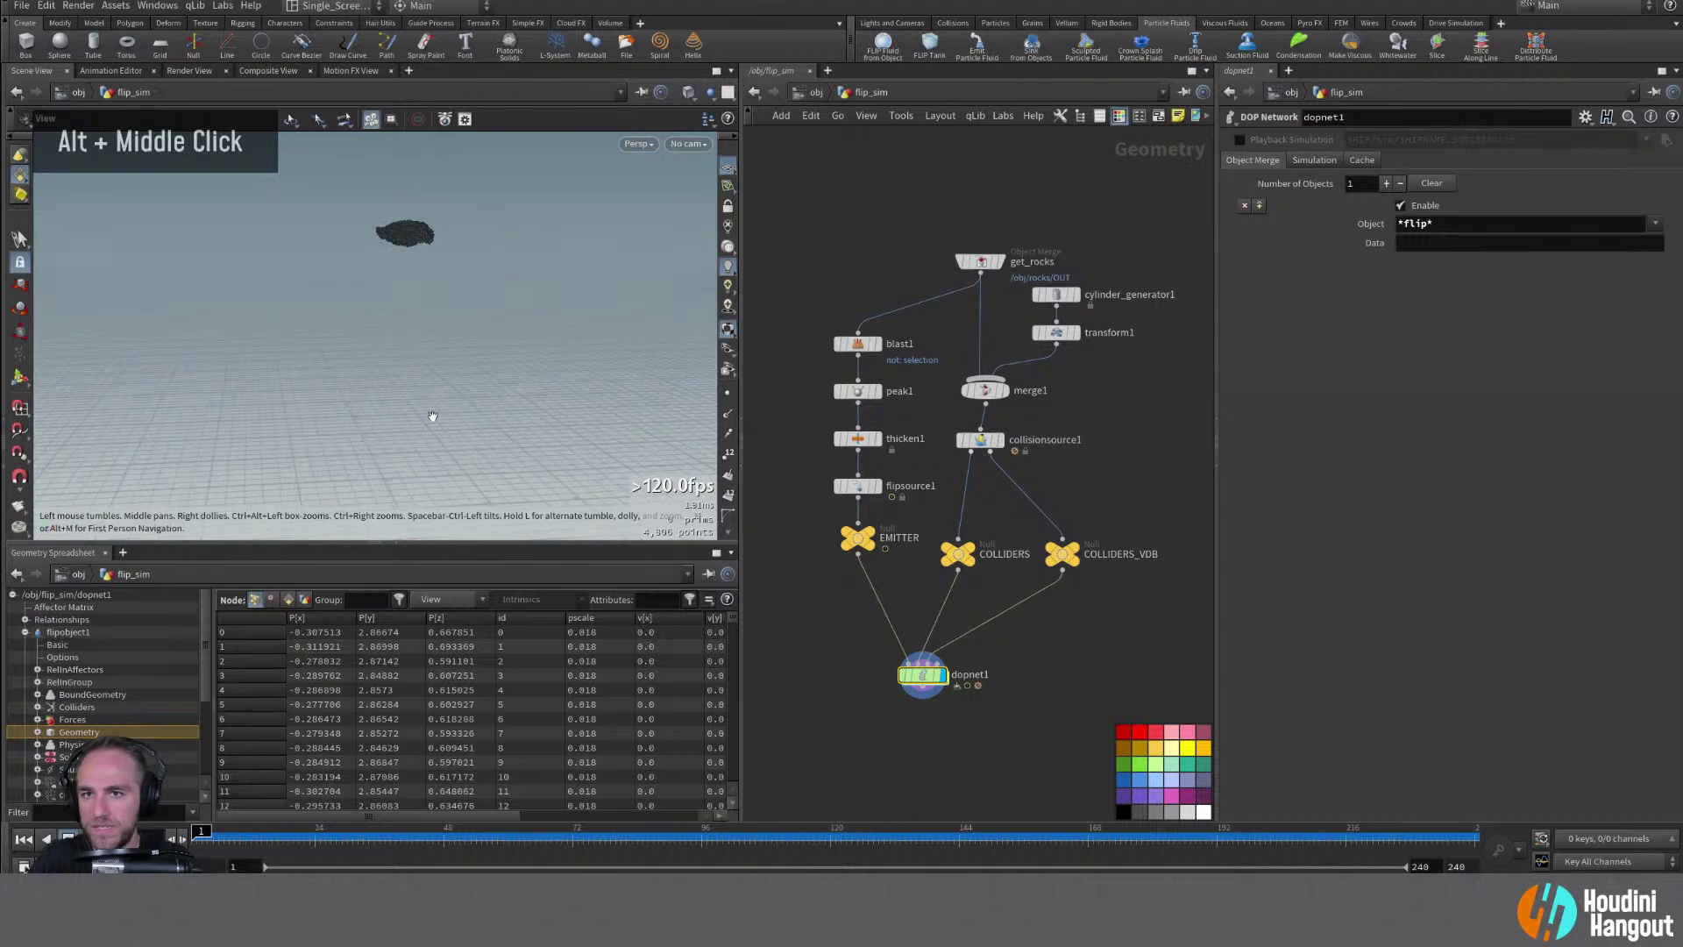
alt+drag(421, 404, 226, 244)
alt+right_drag(226, 244, 472, 192)
alt+drag(472, 192, 263, 298)
alt+right_drag(263, 298, 171, 336)
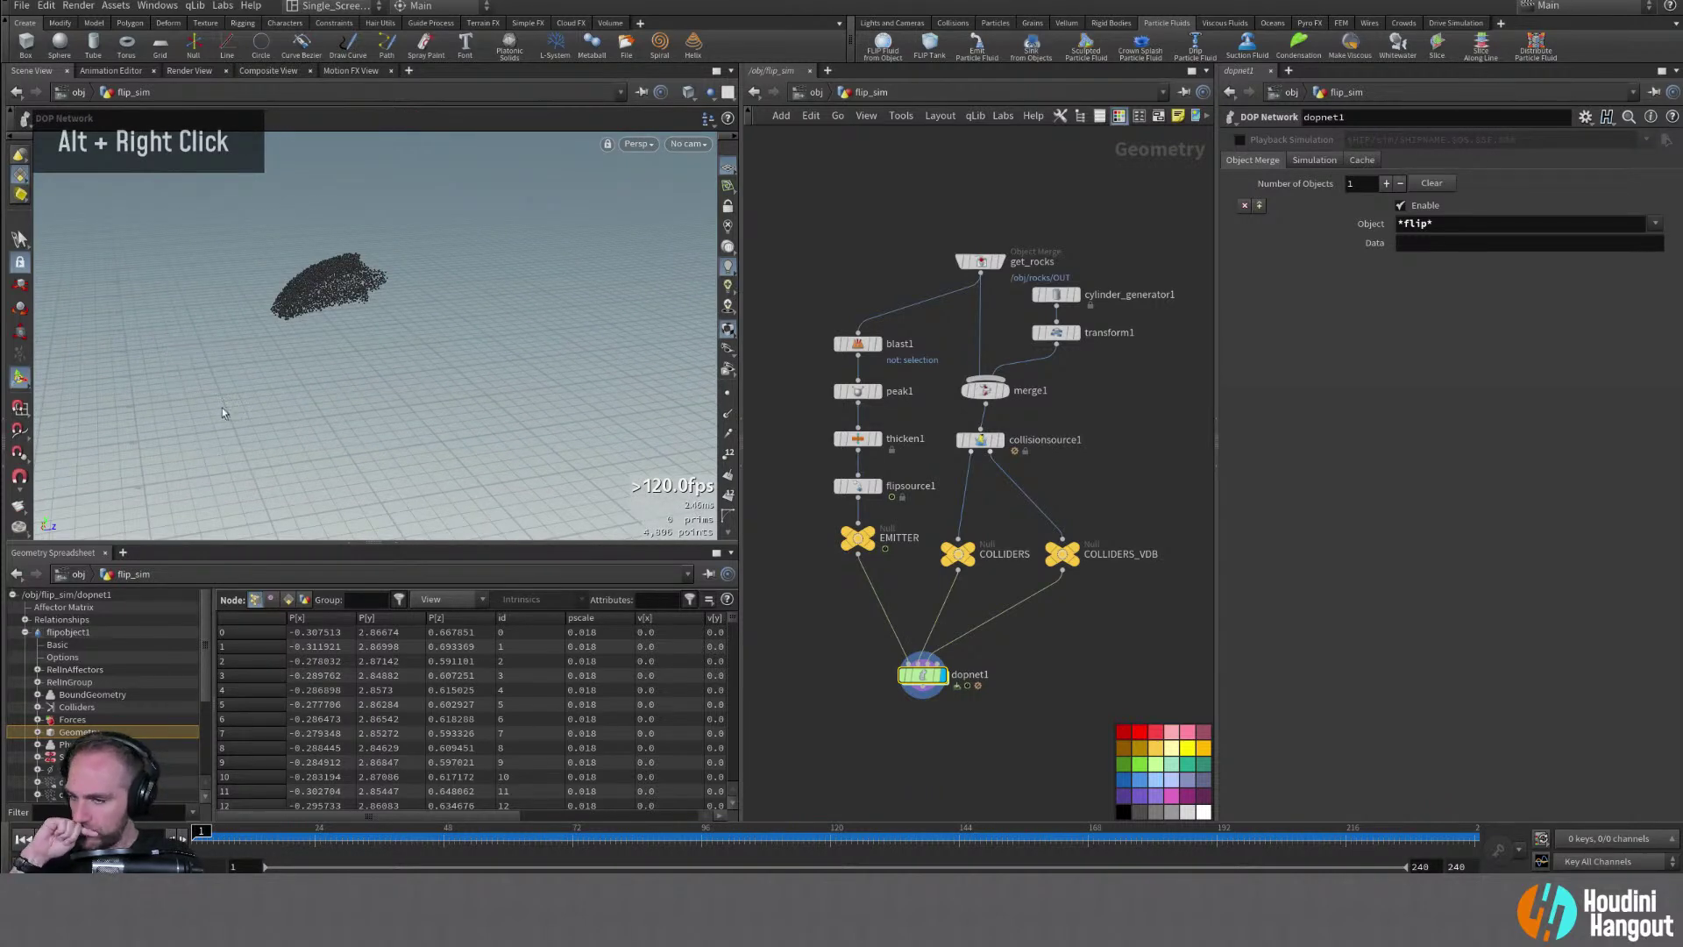
key(Up)
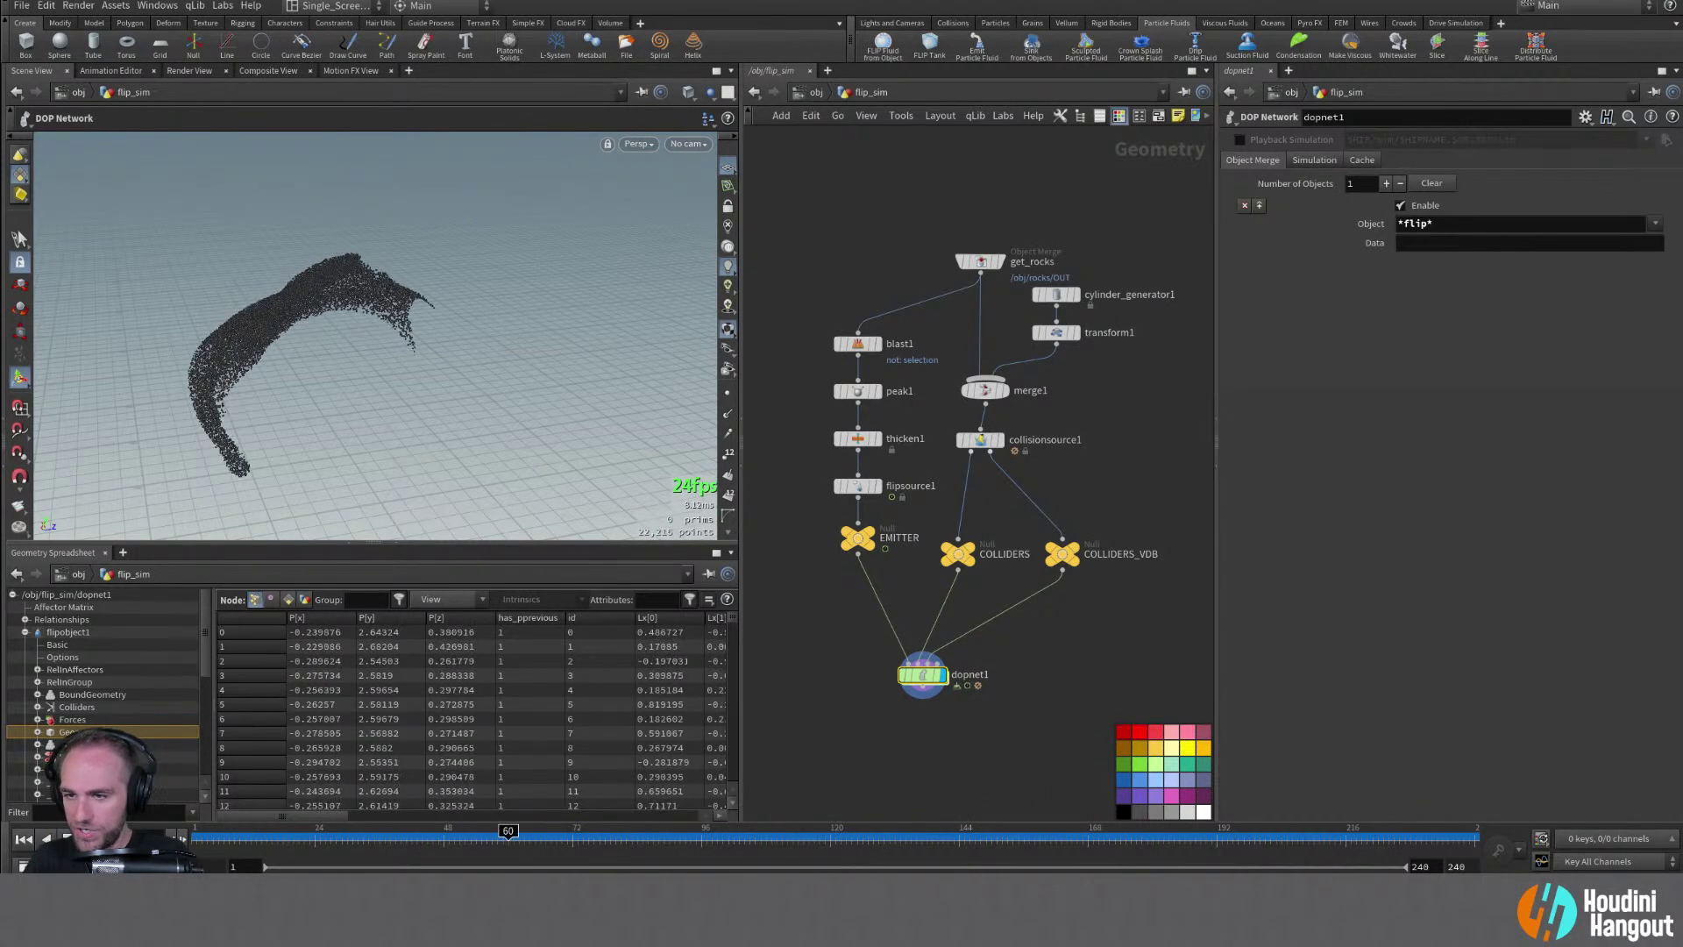
click(24, 840)
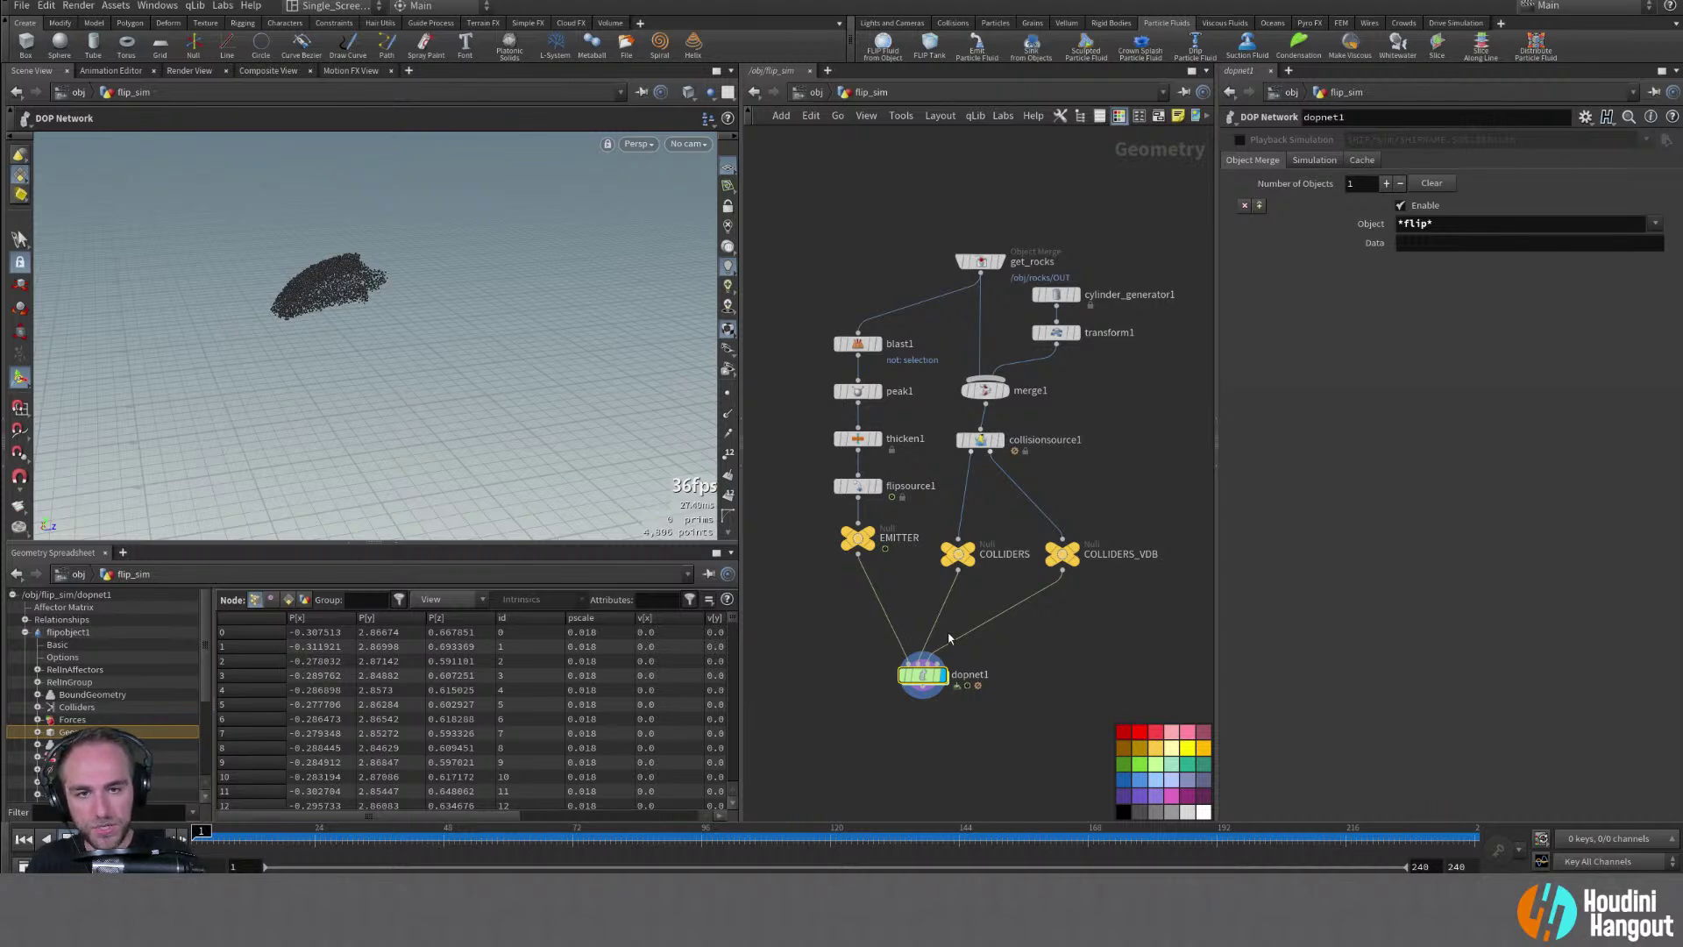
Inside dopnet1, set the FLIP object's Particle Separation to 0.01 and preview the fluid on the rock
double_click(922, 674)
click(1046, 438)
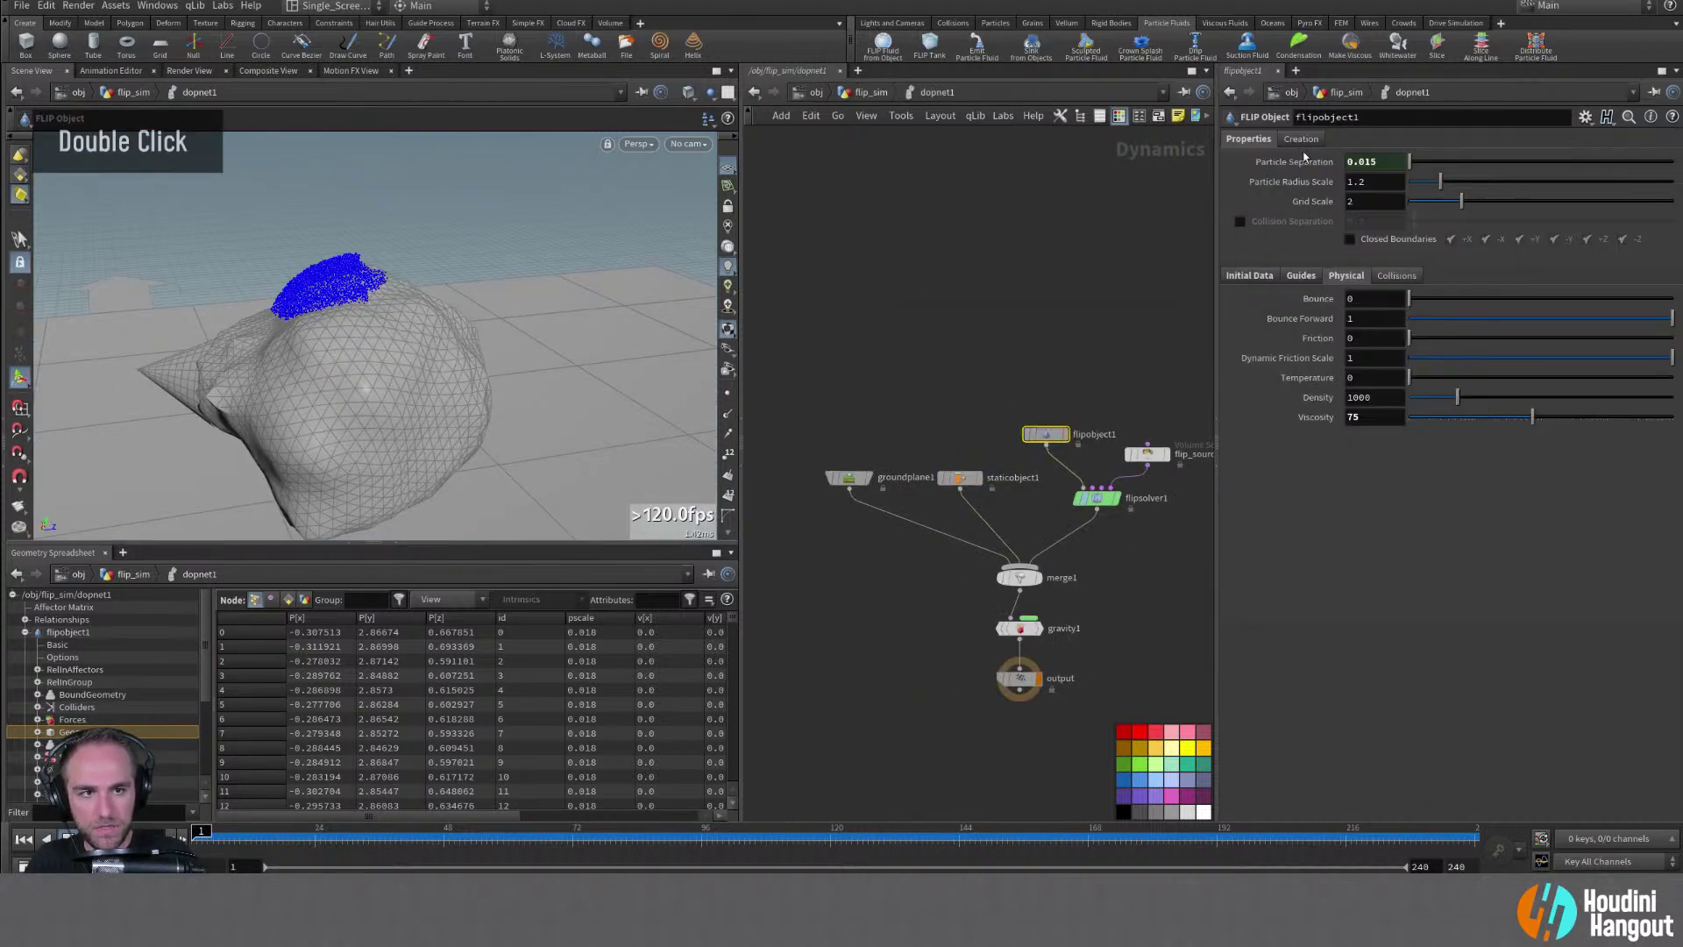
text(1)
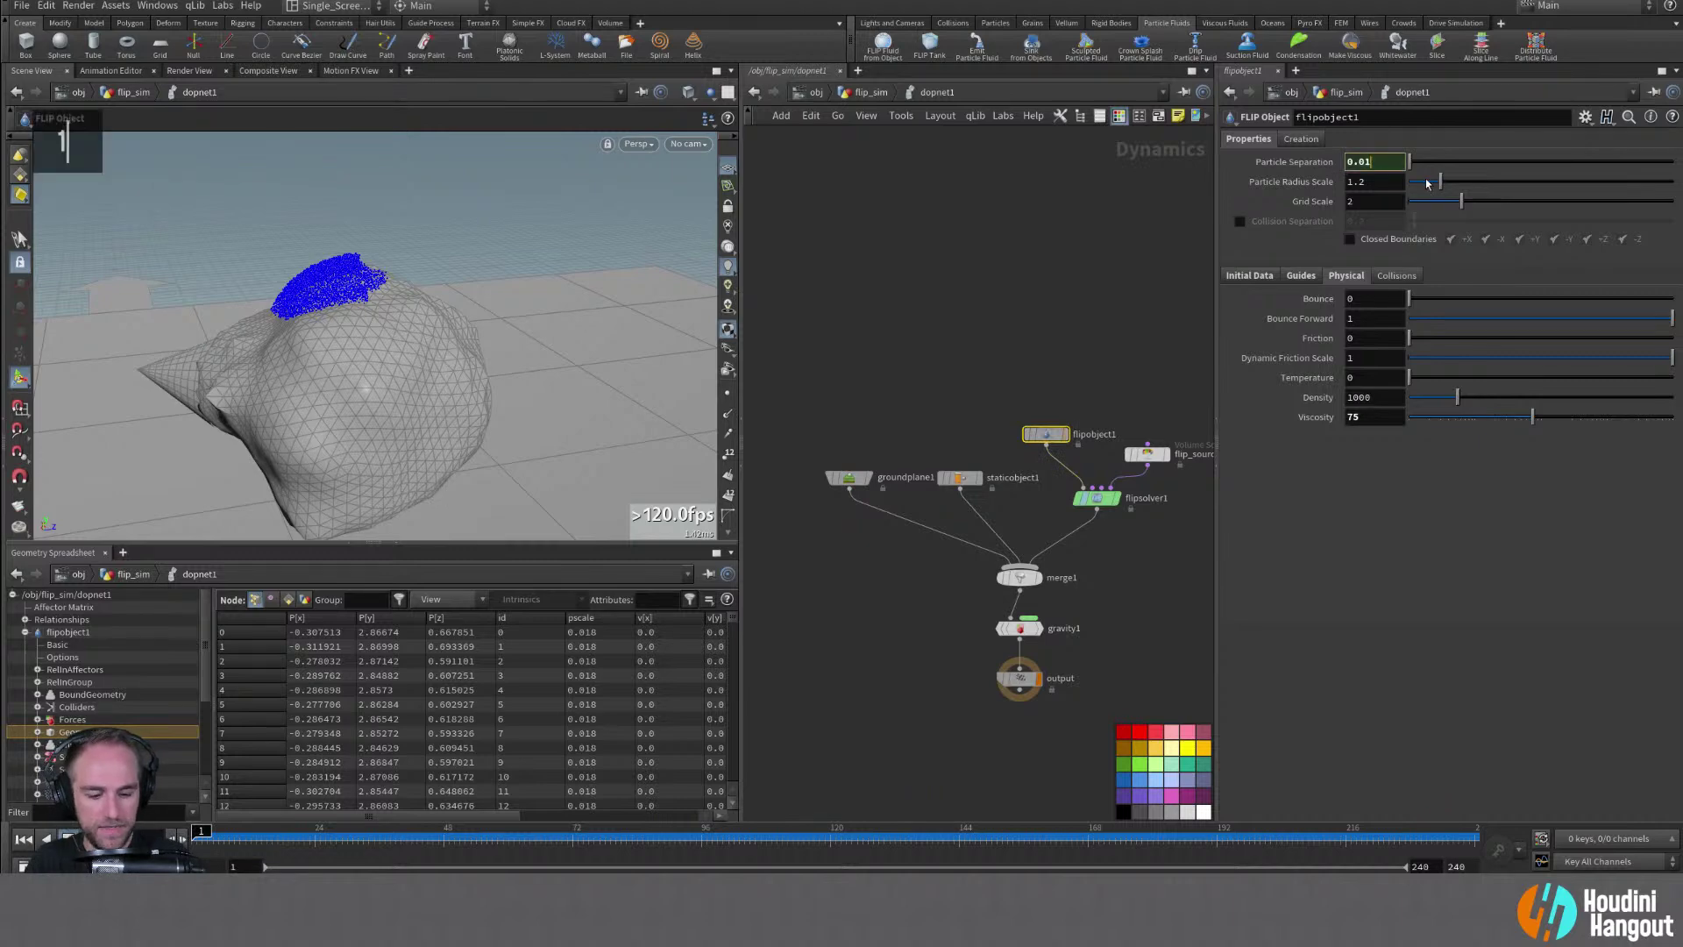
key(Return)
alt+drag(376, 412, 395, 345)
alt+middle_drag(395, 344, 543, 298)
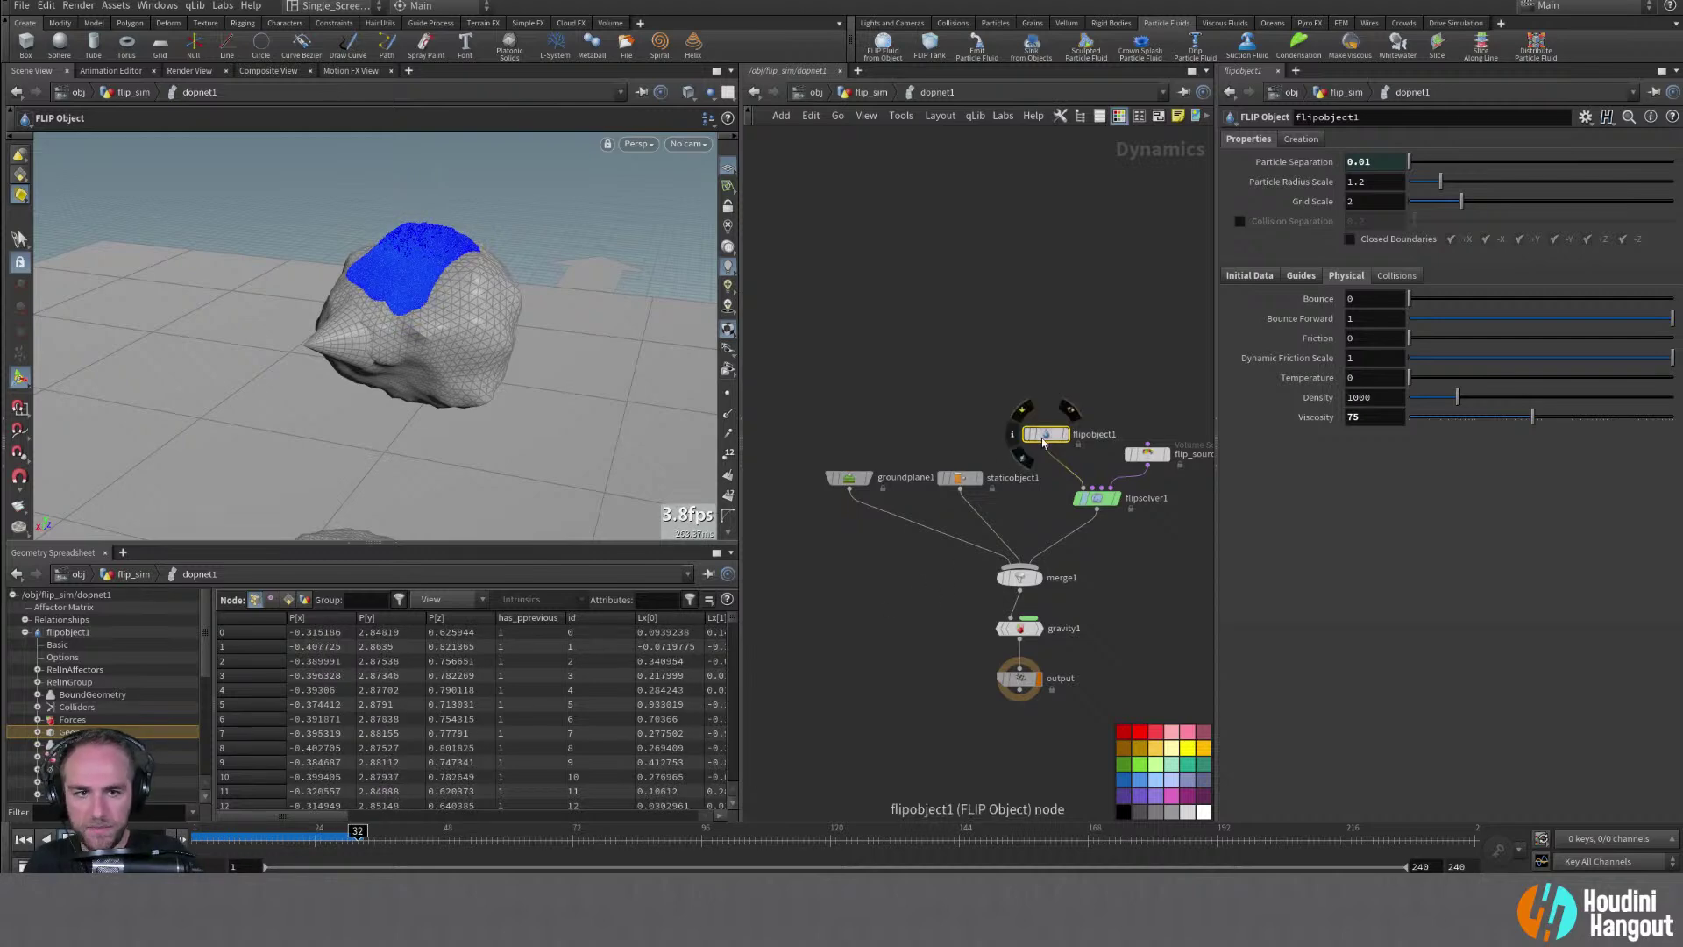
Turn on the FLIP object's Surface guide and examine the fluid surface around the upper rock from several angles during playback
click(1301, 275)
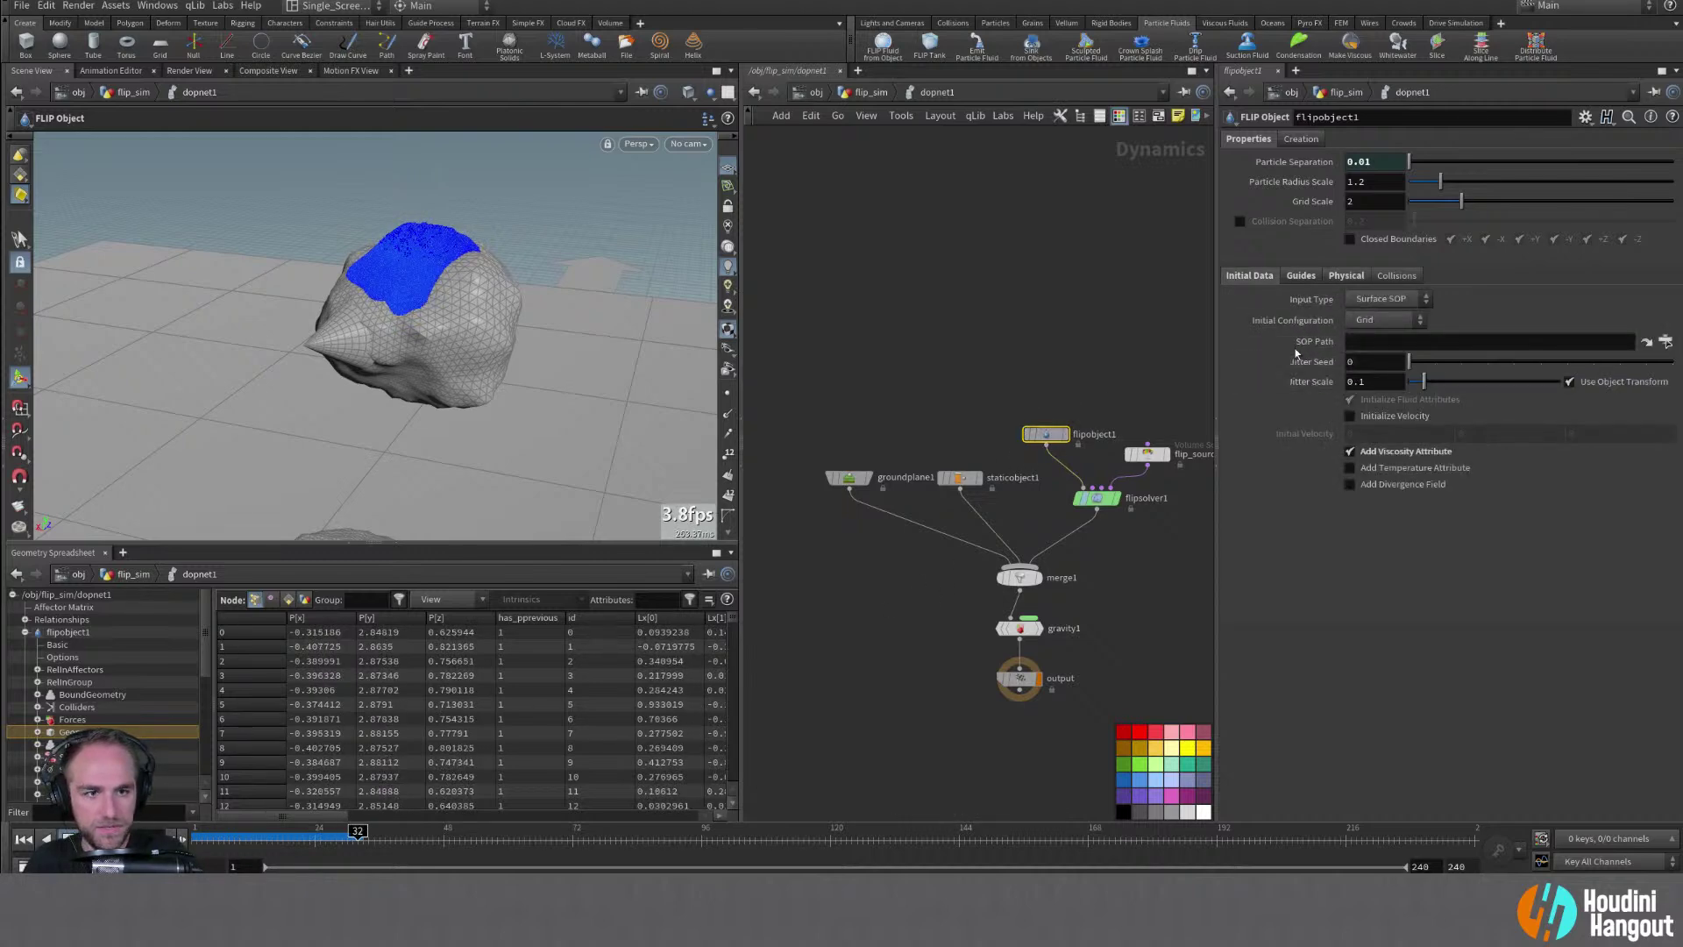
click(1301, 301)
click(1240, 343)
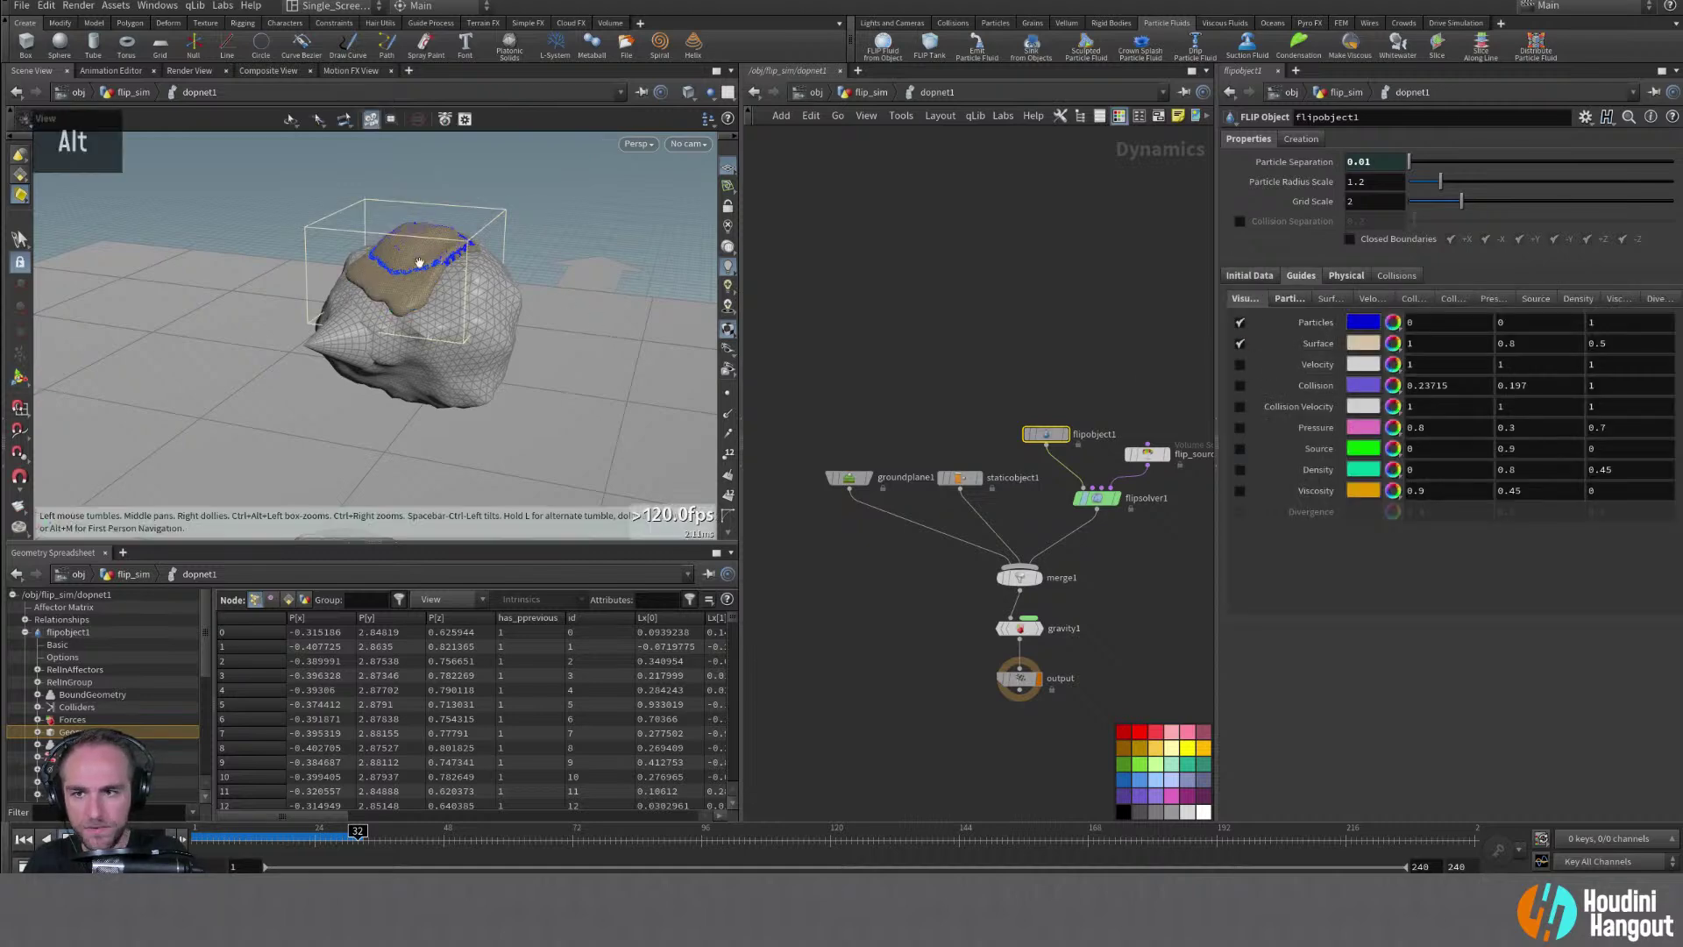
alt+right_drag(491, 289, 522, 225)
alt+drag(522, 225, 639, 289)
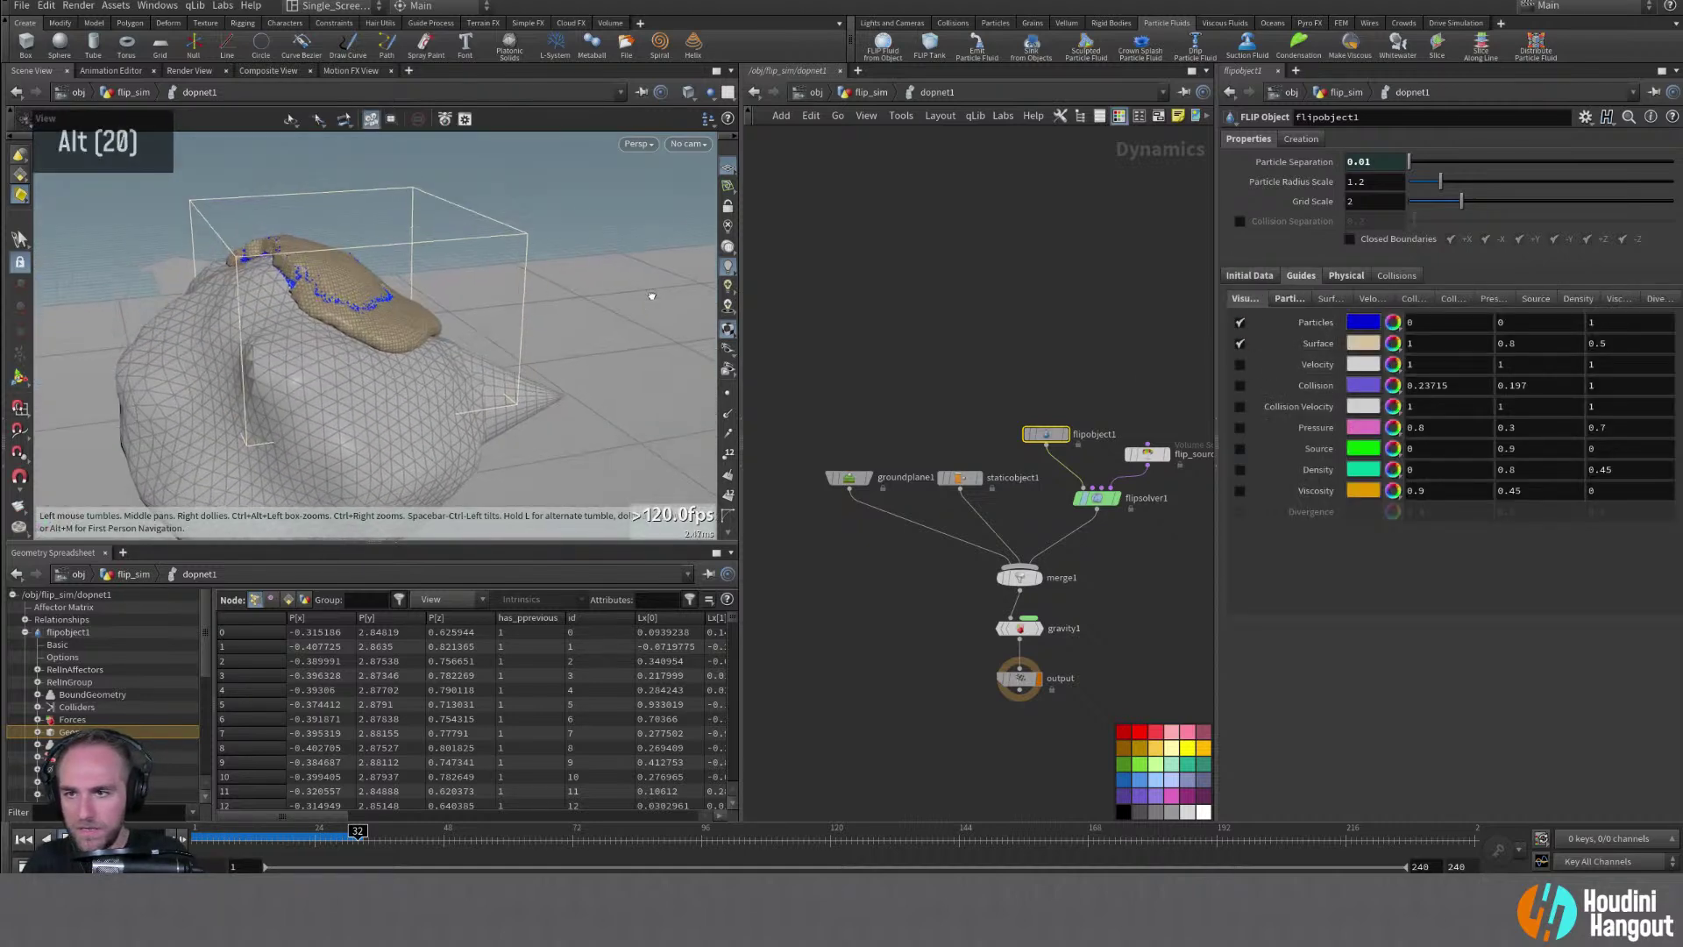
alt+right_drag(639, 289, 389, 285)
alt+drag(389, 285, 237, 259)
alt+middle_drag(236, 259, 263, 263)
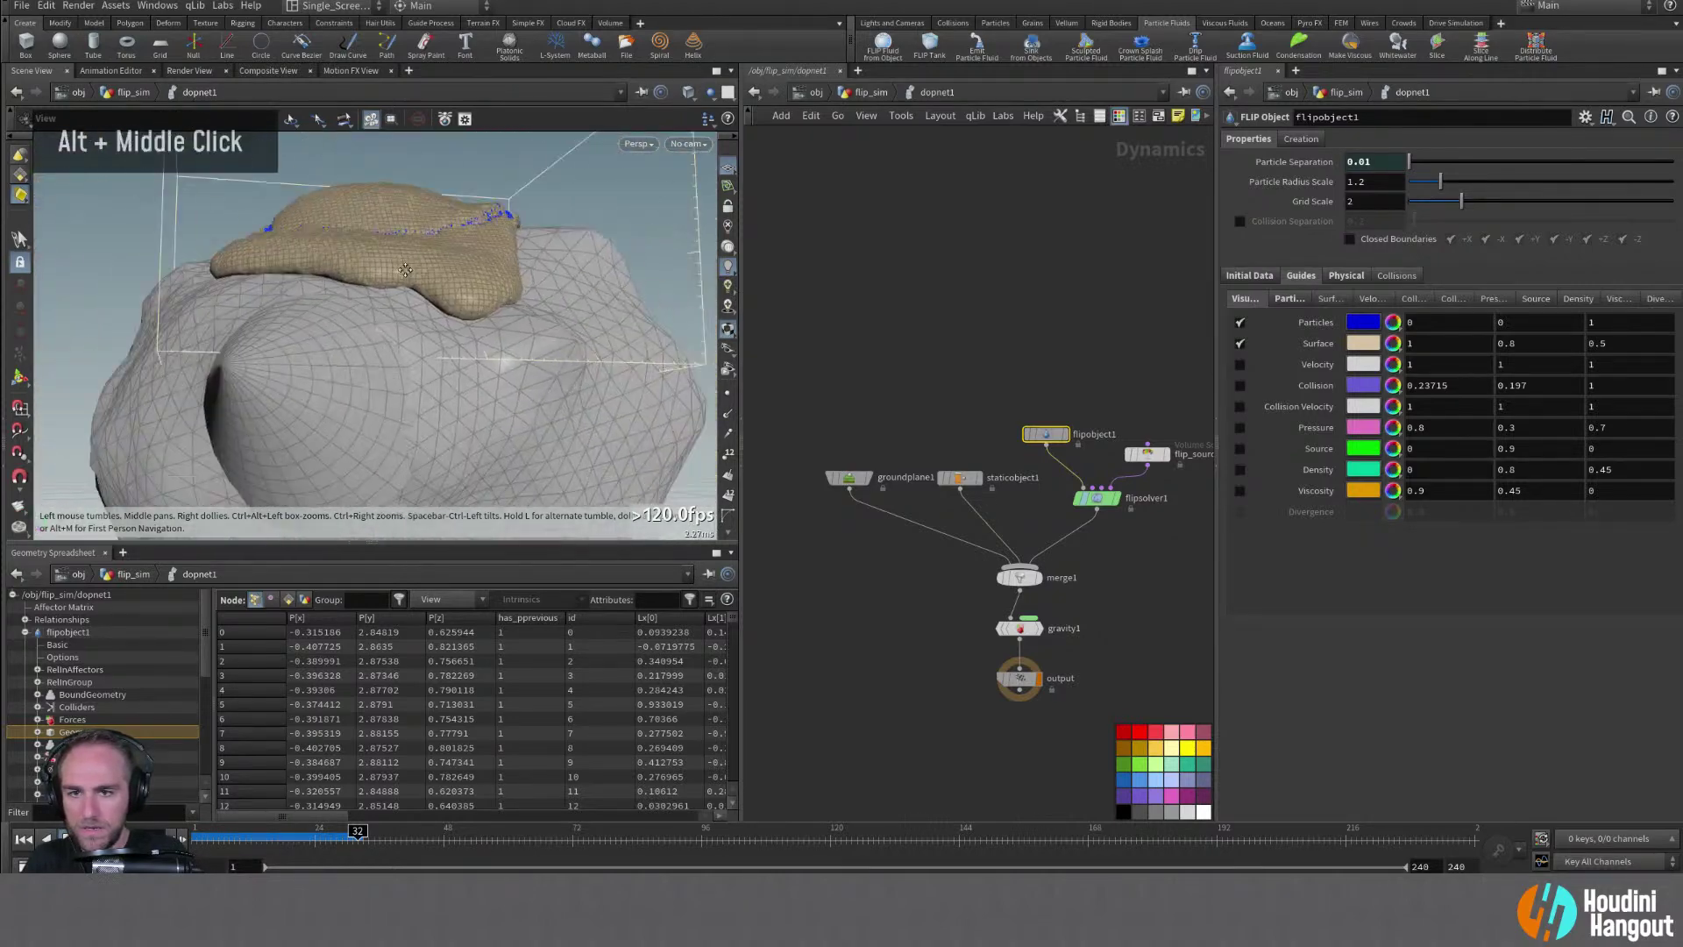
alt+drag(263, 263, 296, 263)
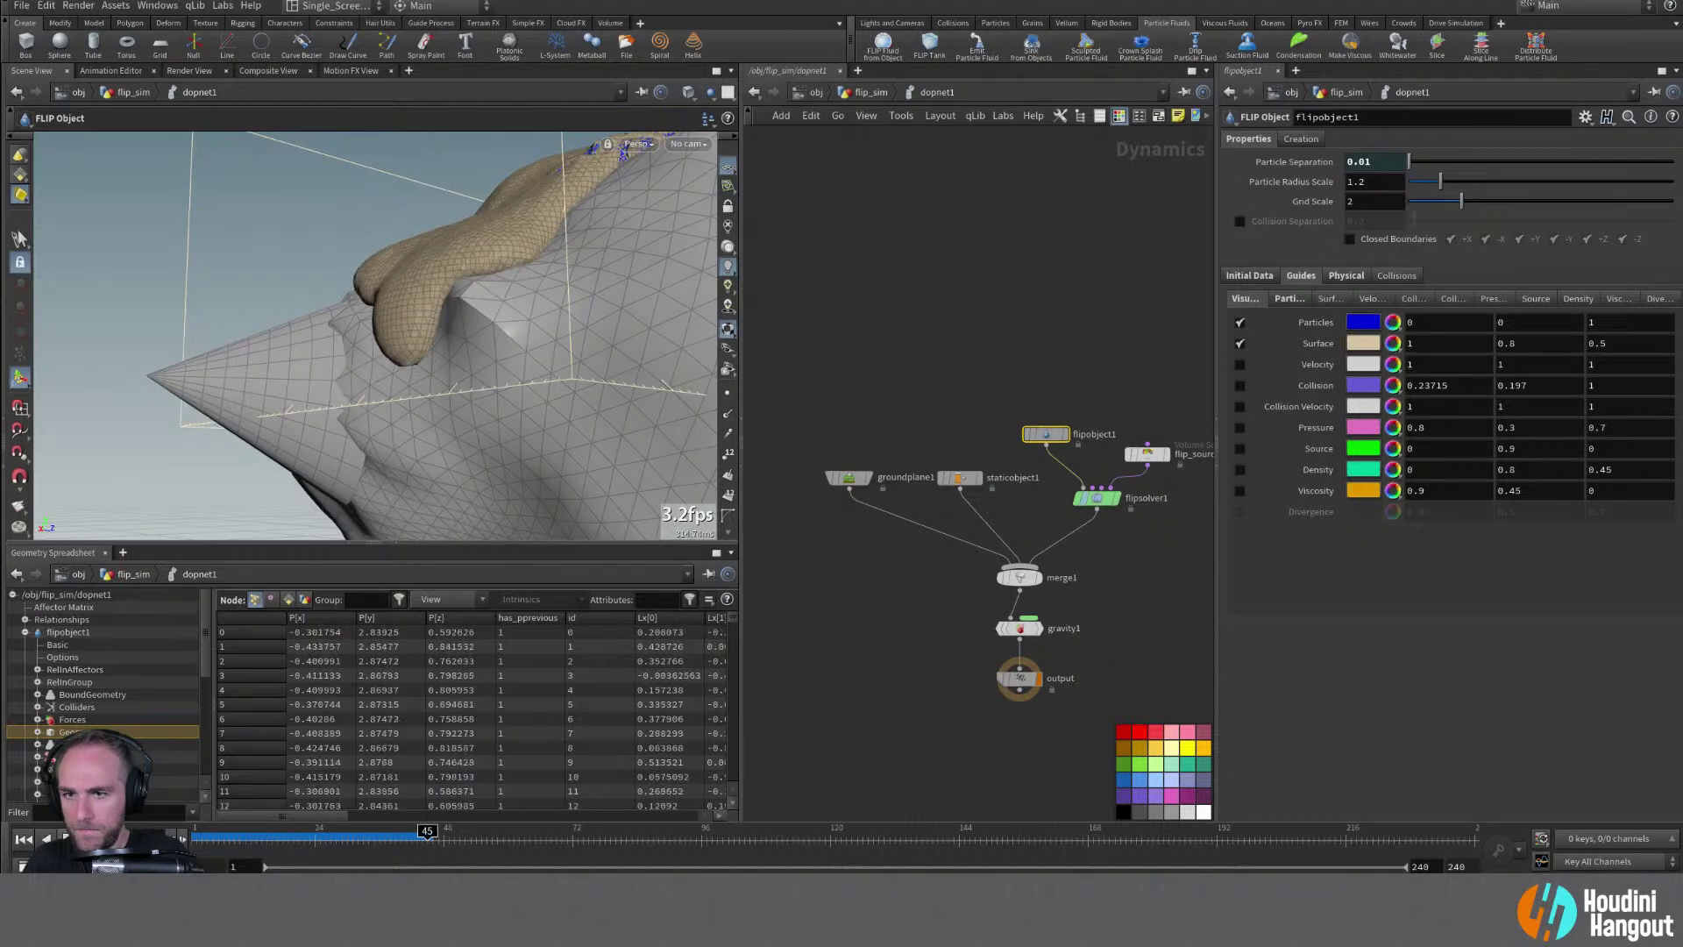
Return to the first frame and set the FLIP object's Particle Separation to 0.008
key(ctrl+Up)
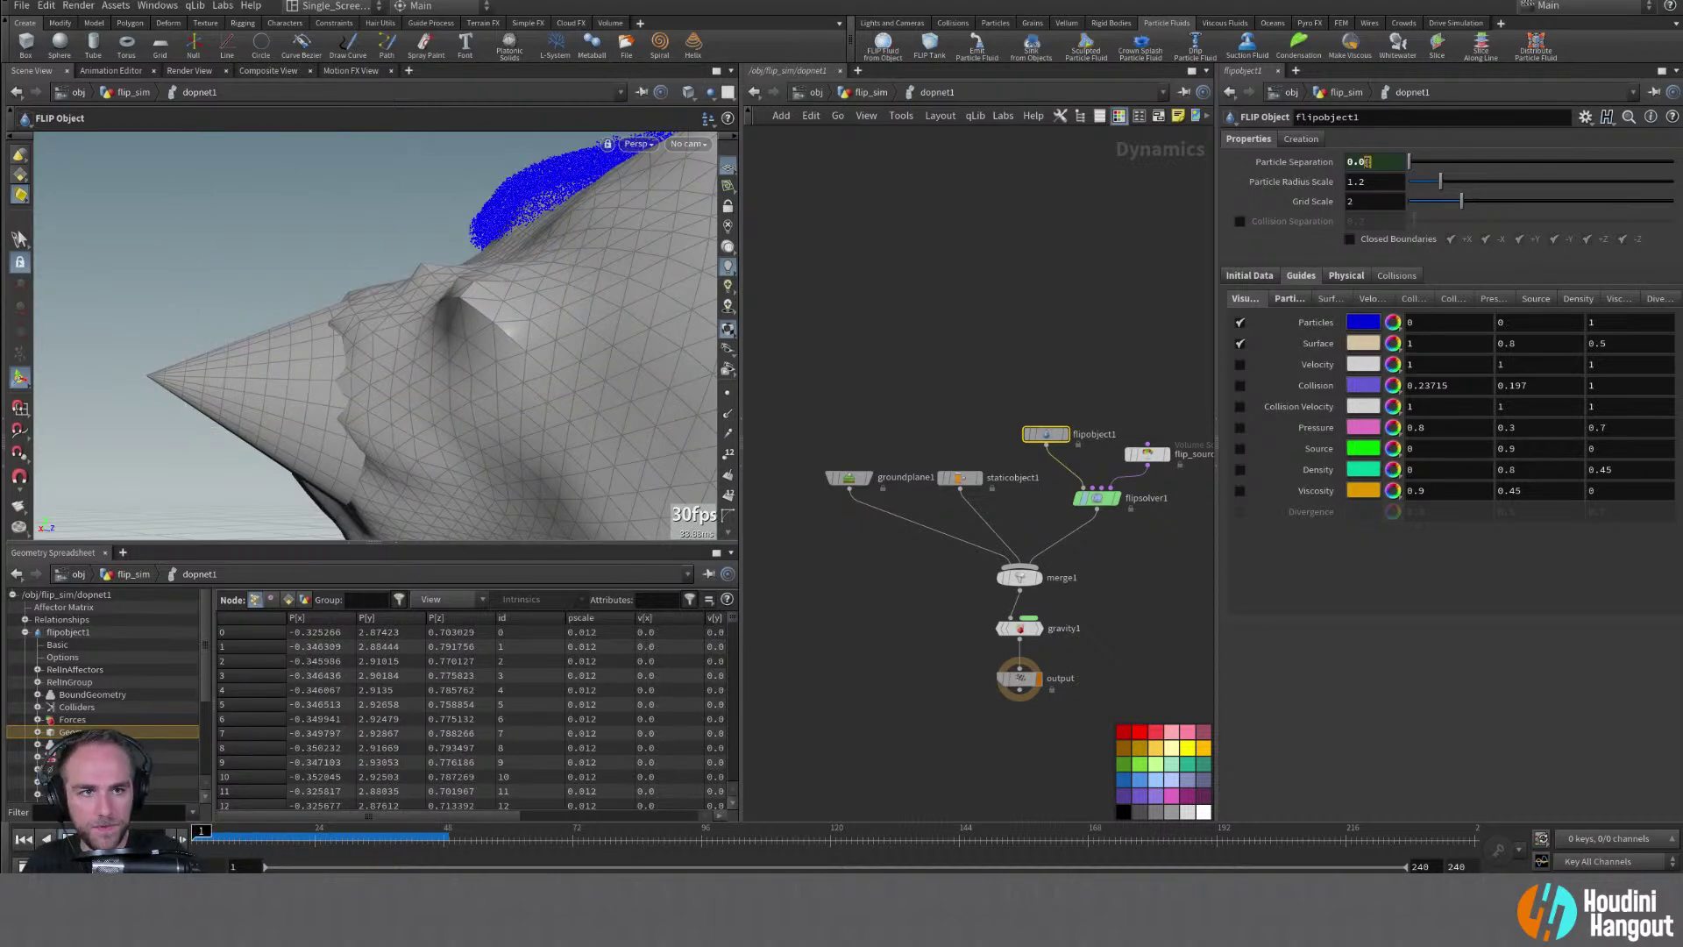
text(08)
key(Return)
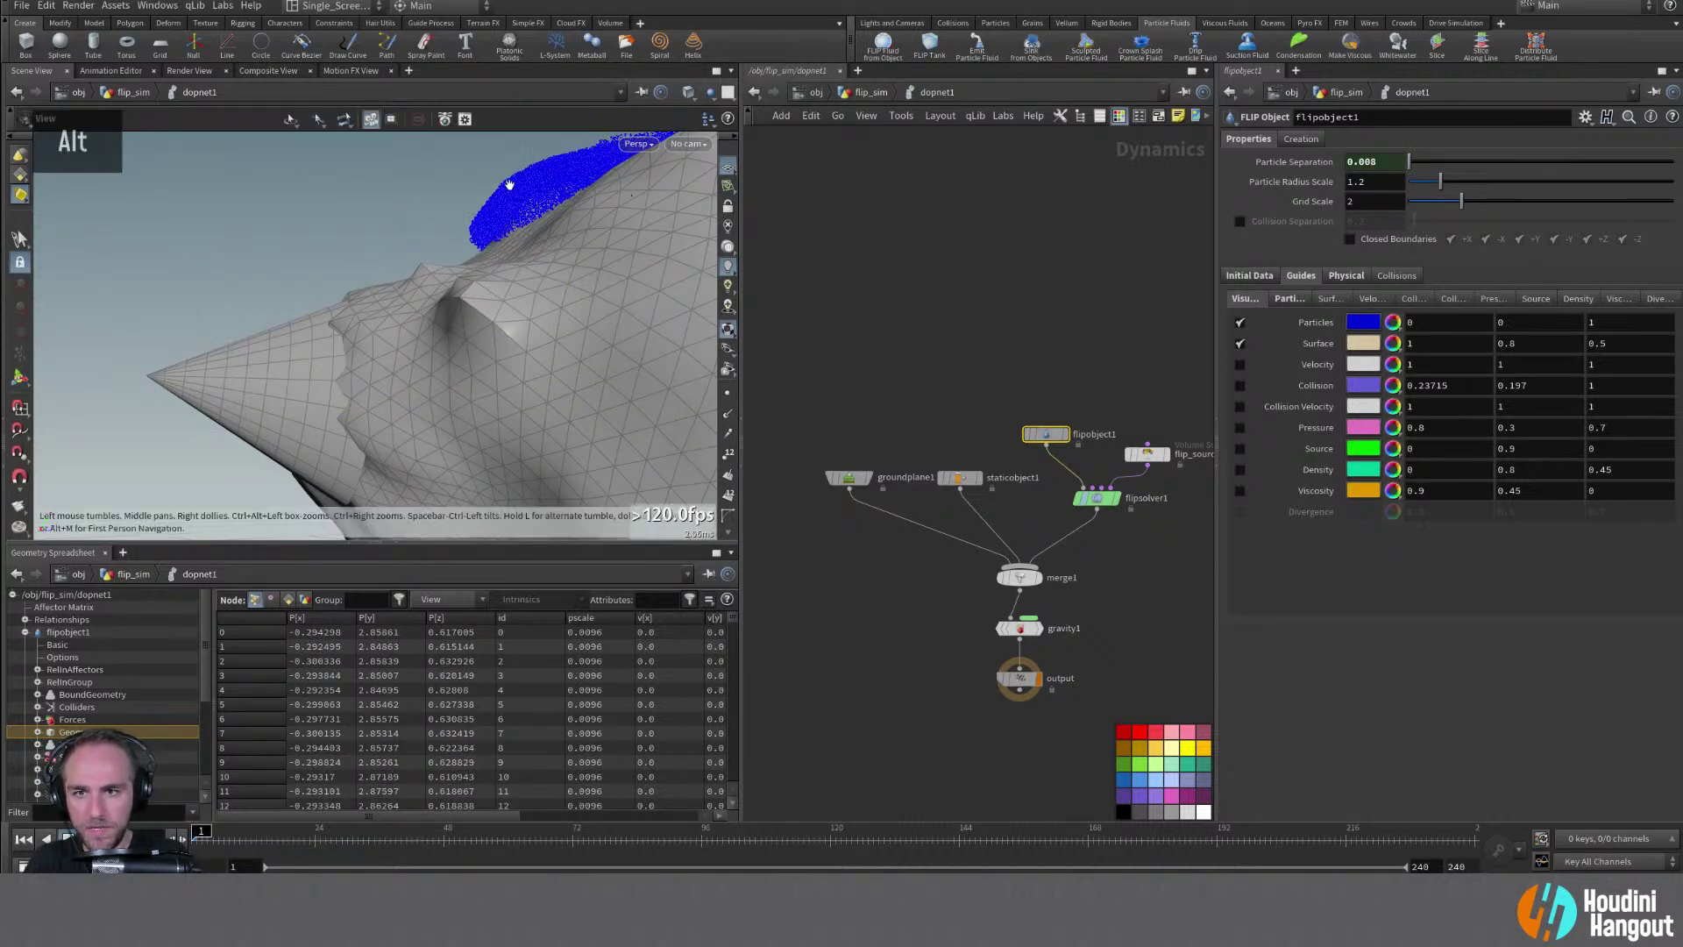
alt+right_drag(561, 237, 499, 229)
alt+drag(498, 229, 504, 281)
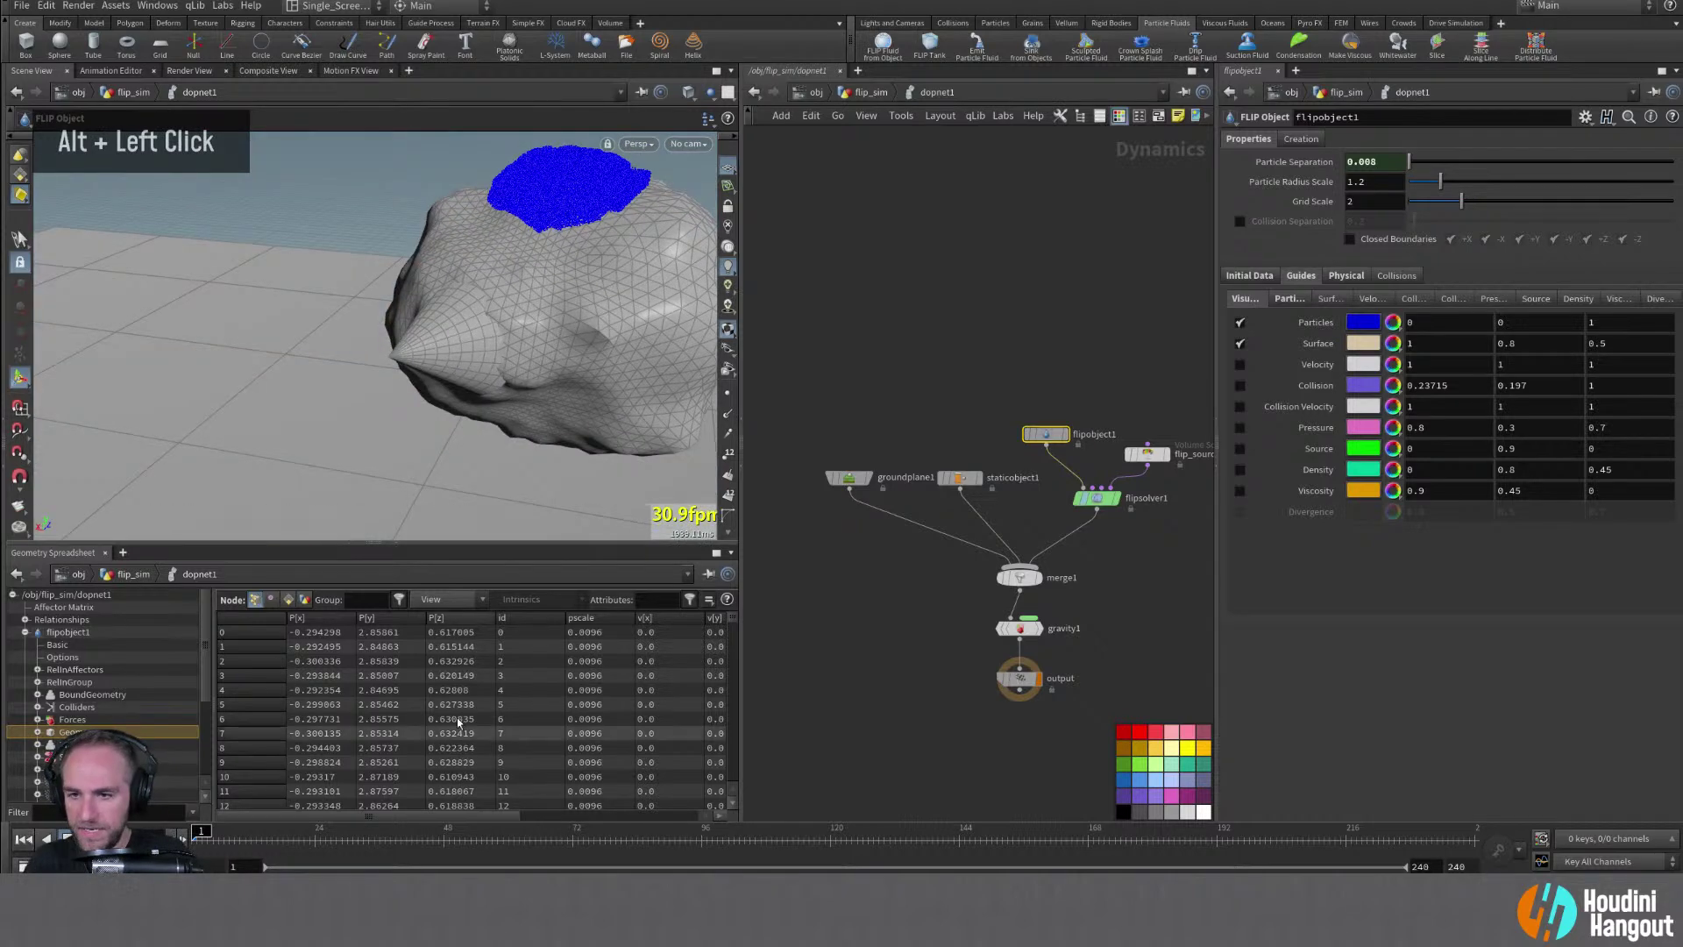
Go up to the flip_sim network and add a File Cache node below dopnet1, connected to its output
alt+right_drag(900, 703, 876, 676)
key(u)
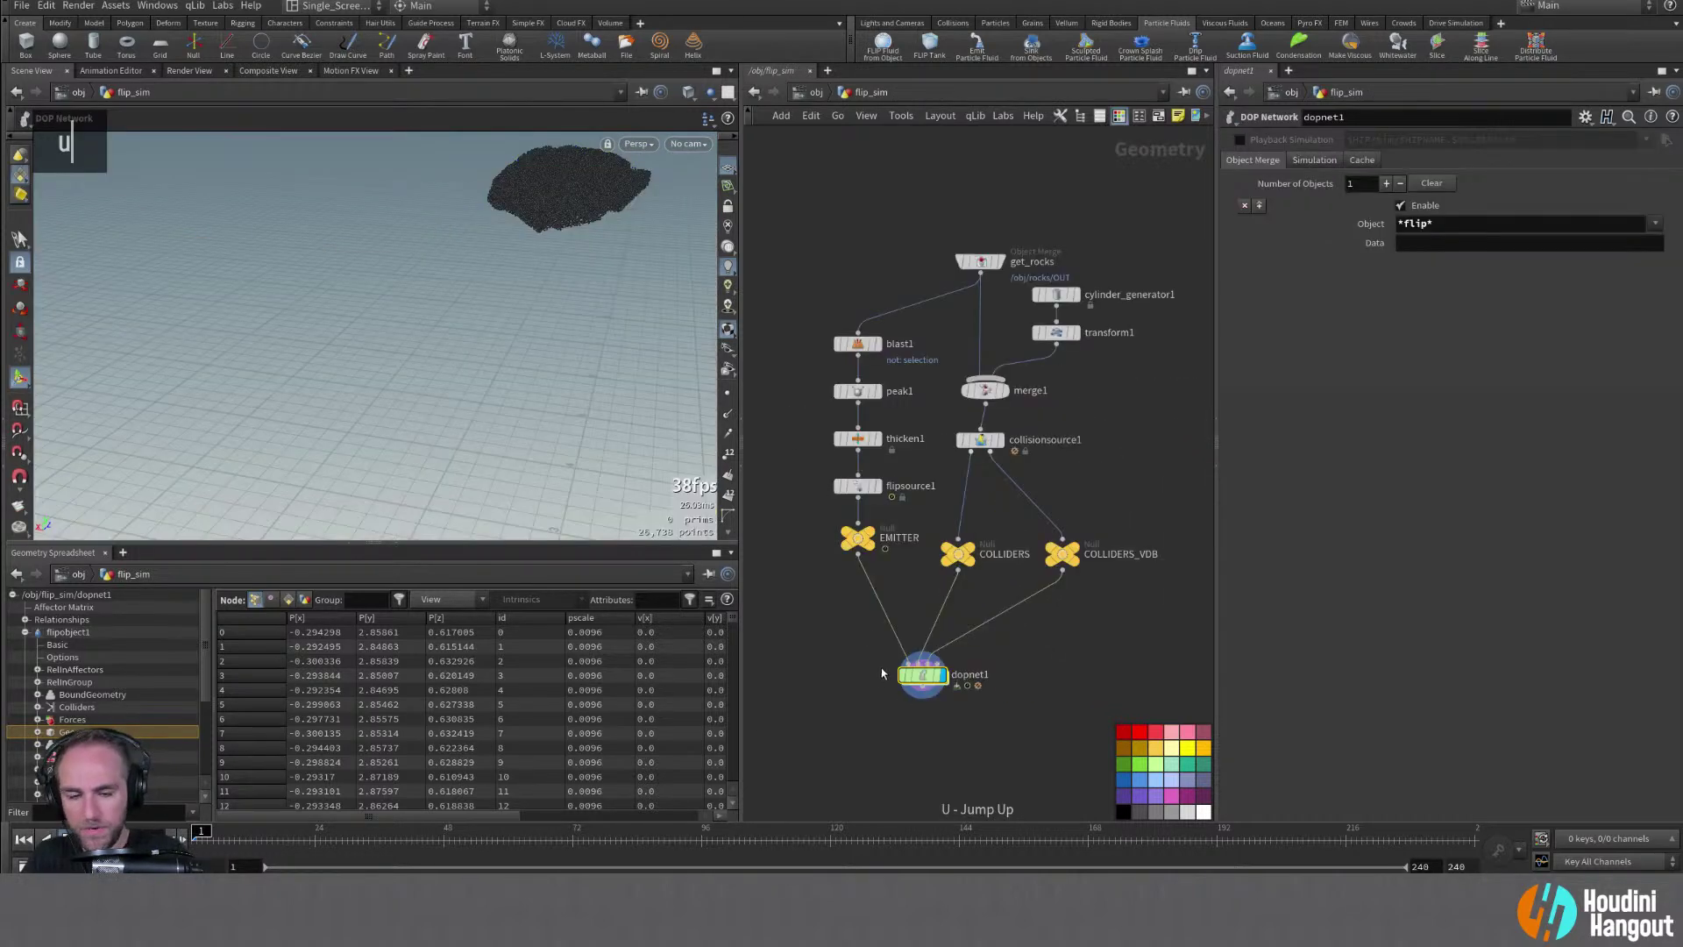
drag(933, 695, 969, 676)
alt+middle_drag(923, 708, 897, 626)
key(Tab)
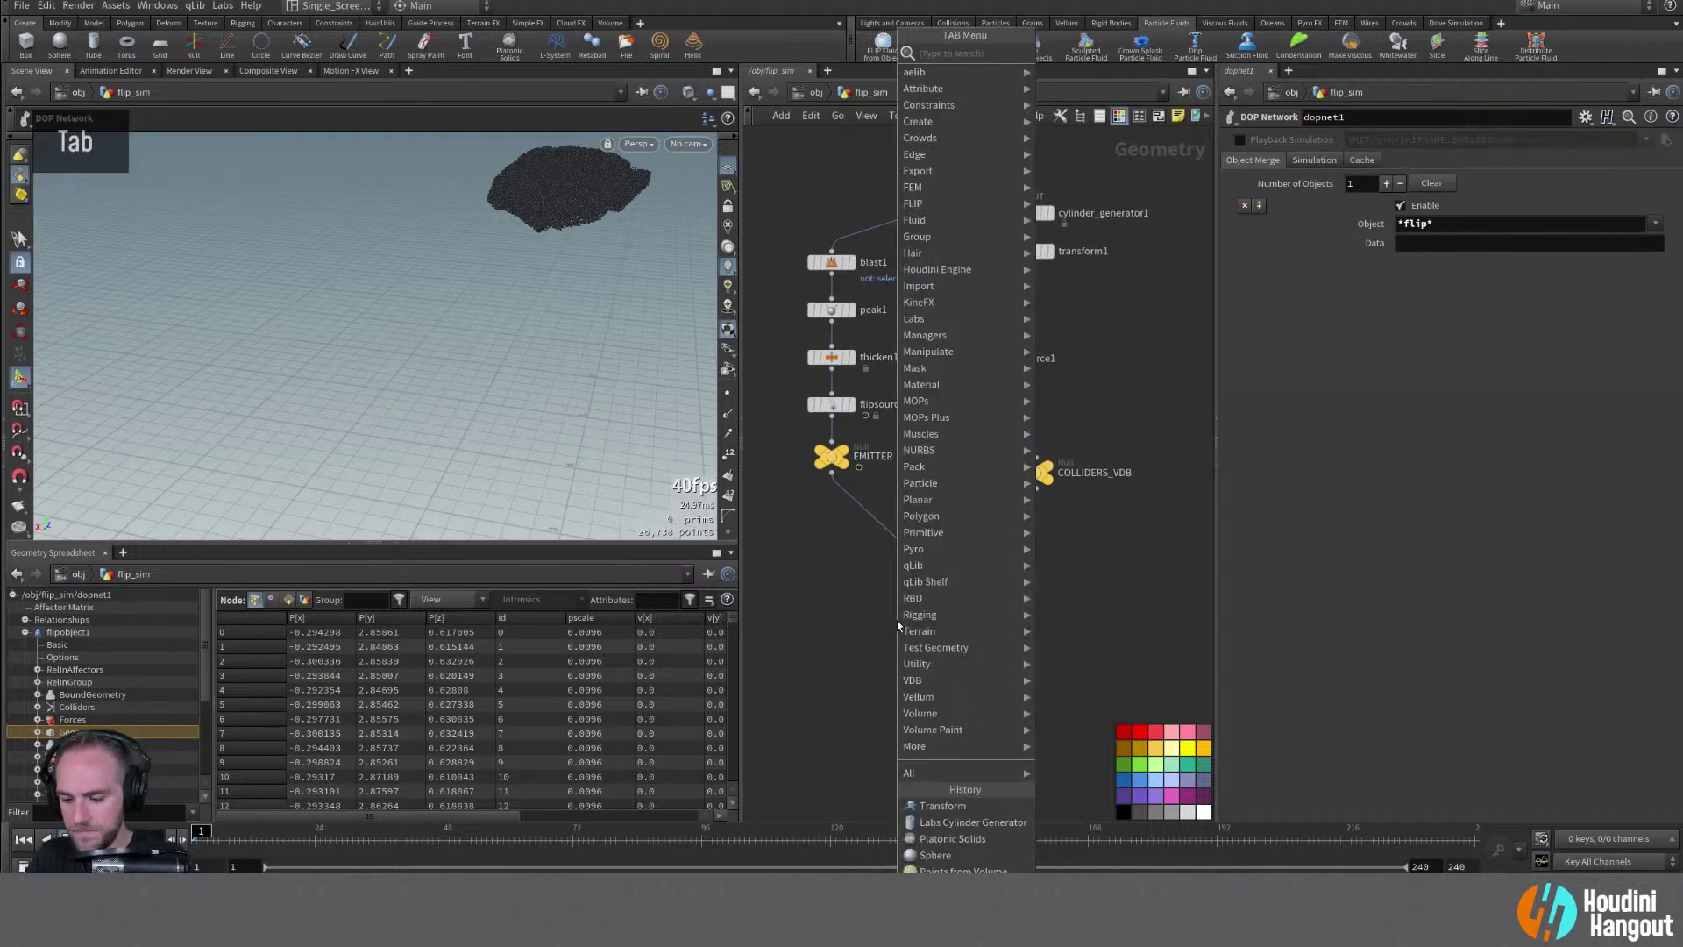
text(file)
key(Return)
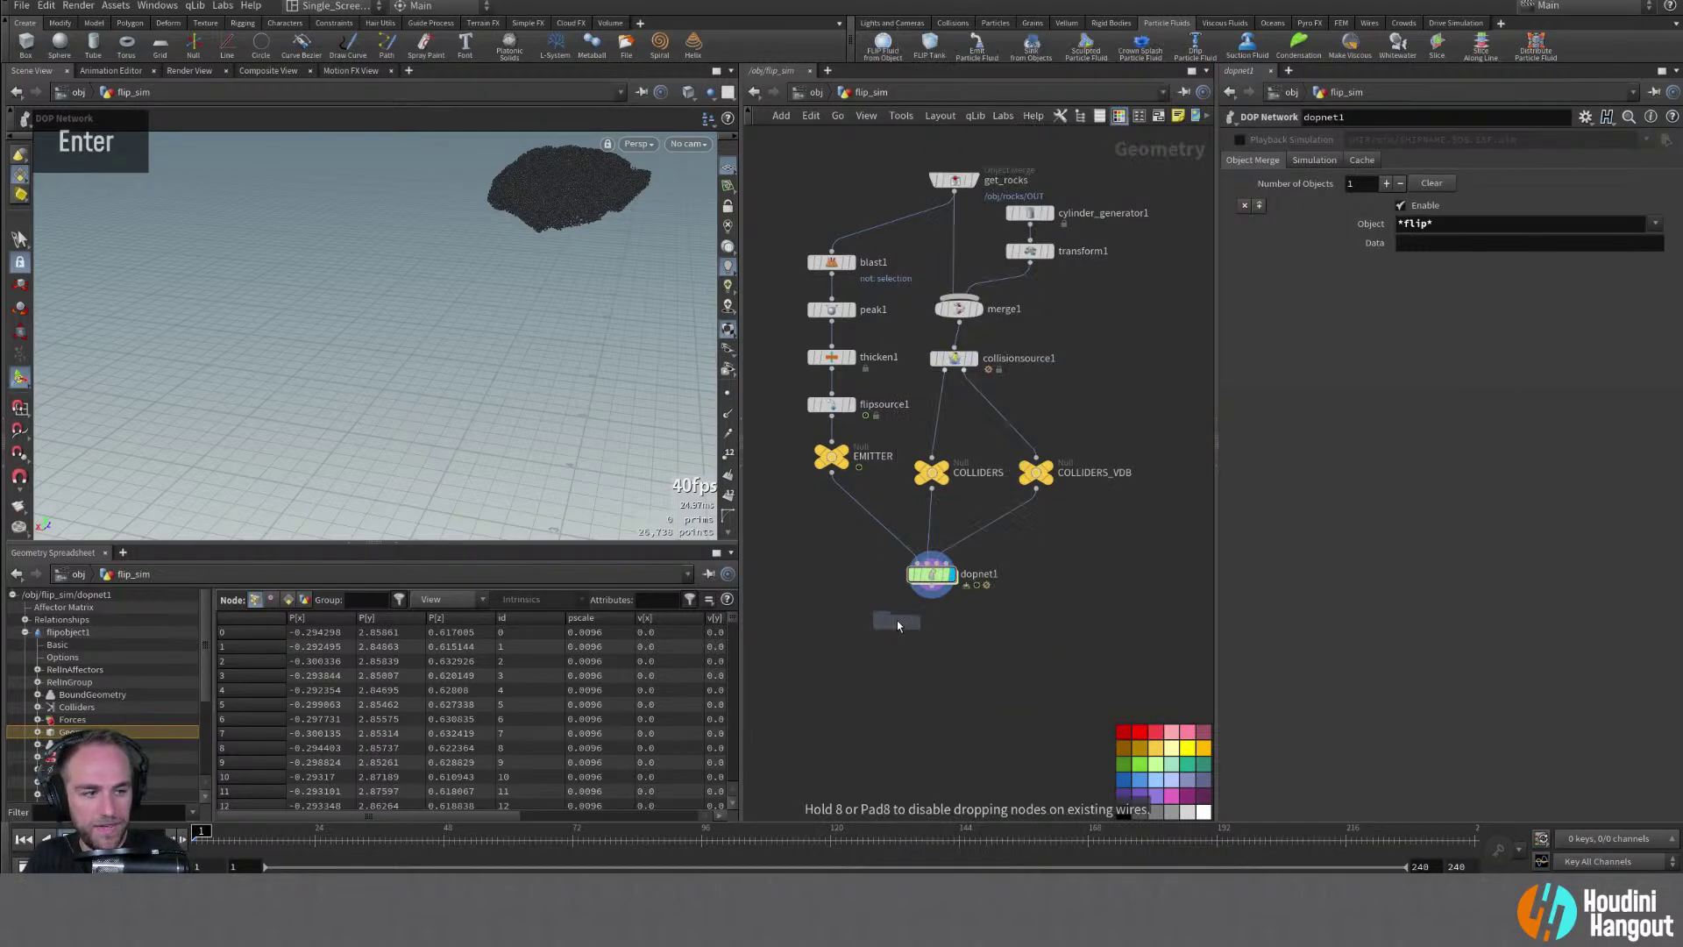
click(938, 633)
double_click(950, 622)
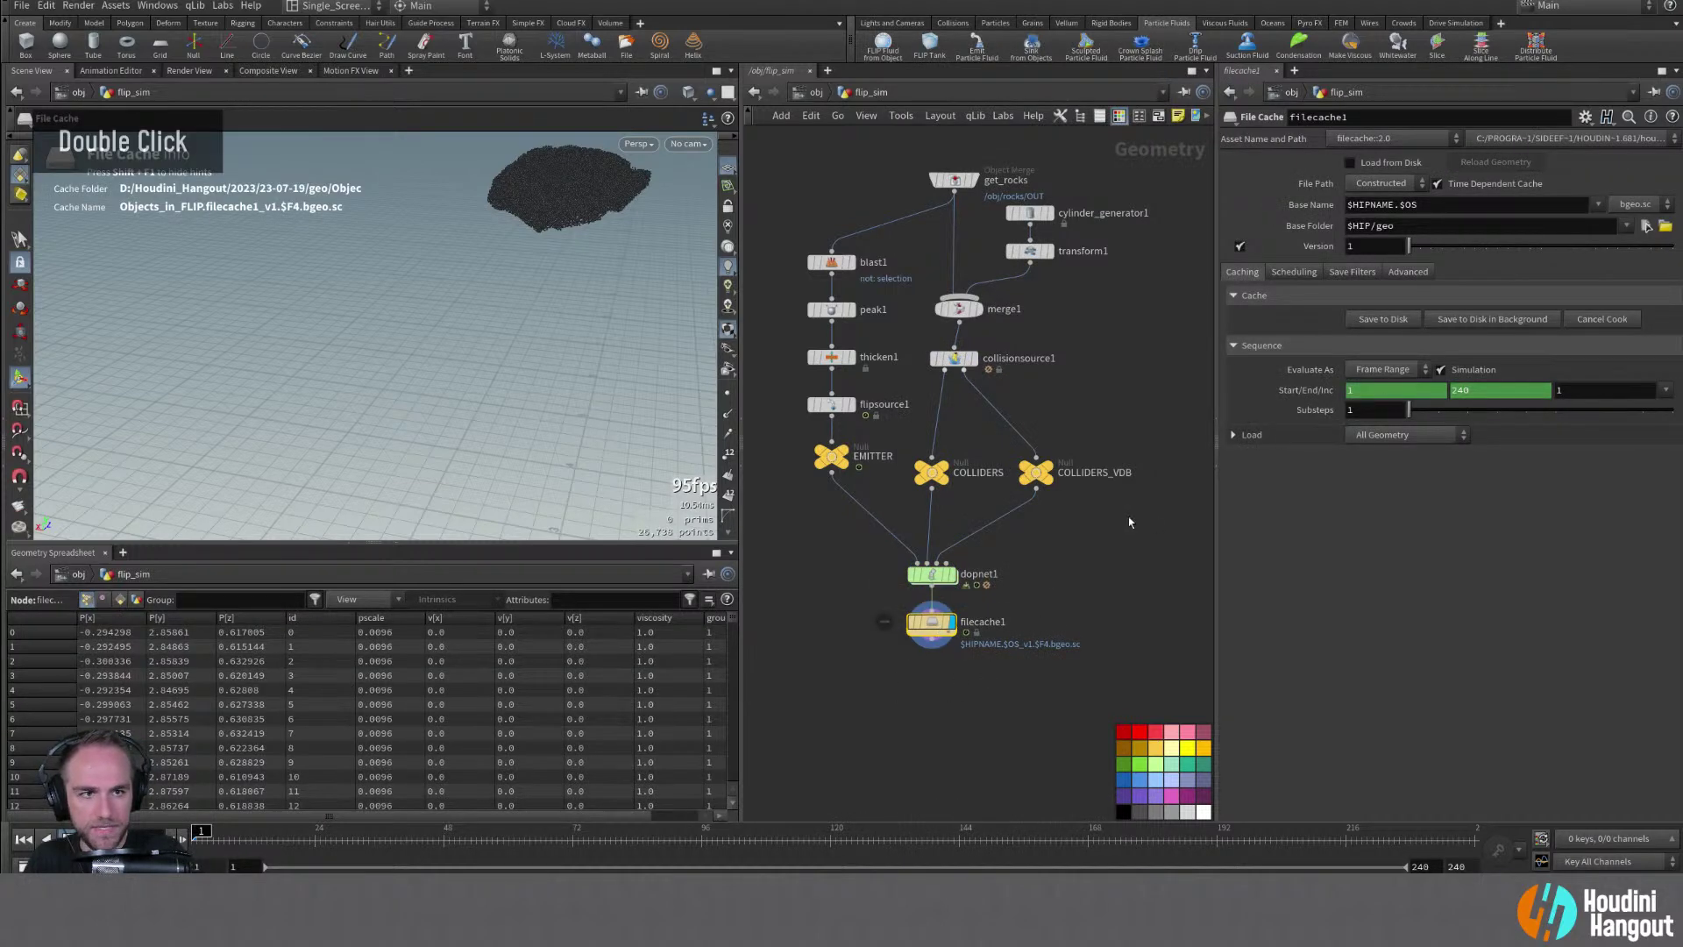
Rename the File Cache node to flip_cache and adjust its placement beneath dopnet1
double_click(1021, 620)
text(flip)
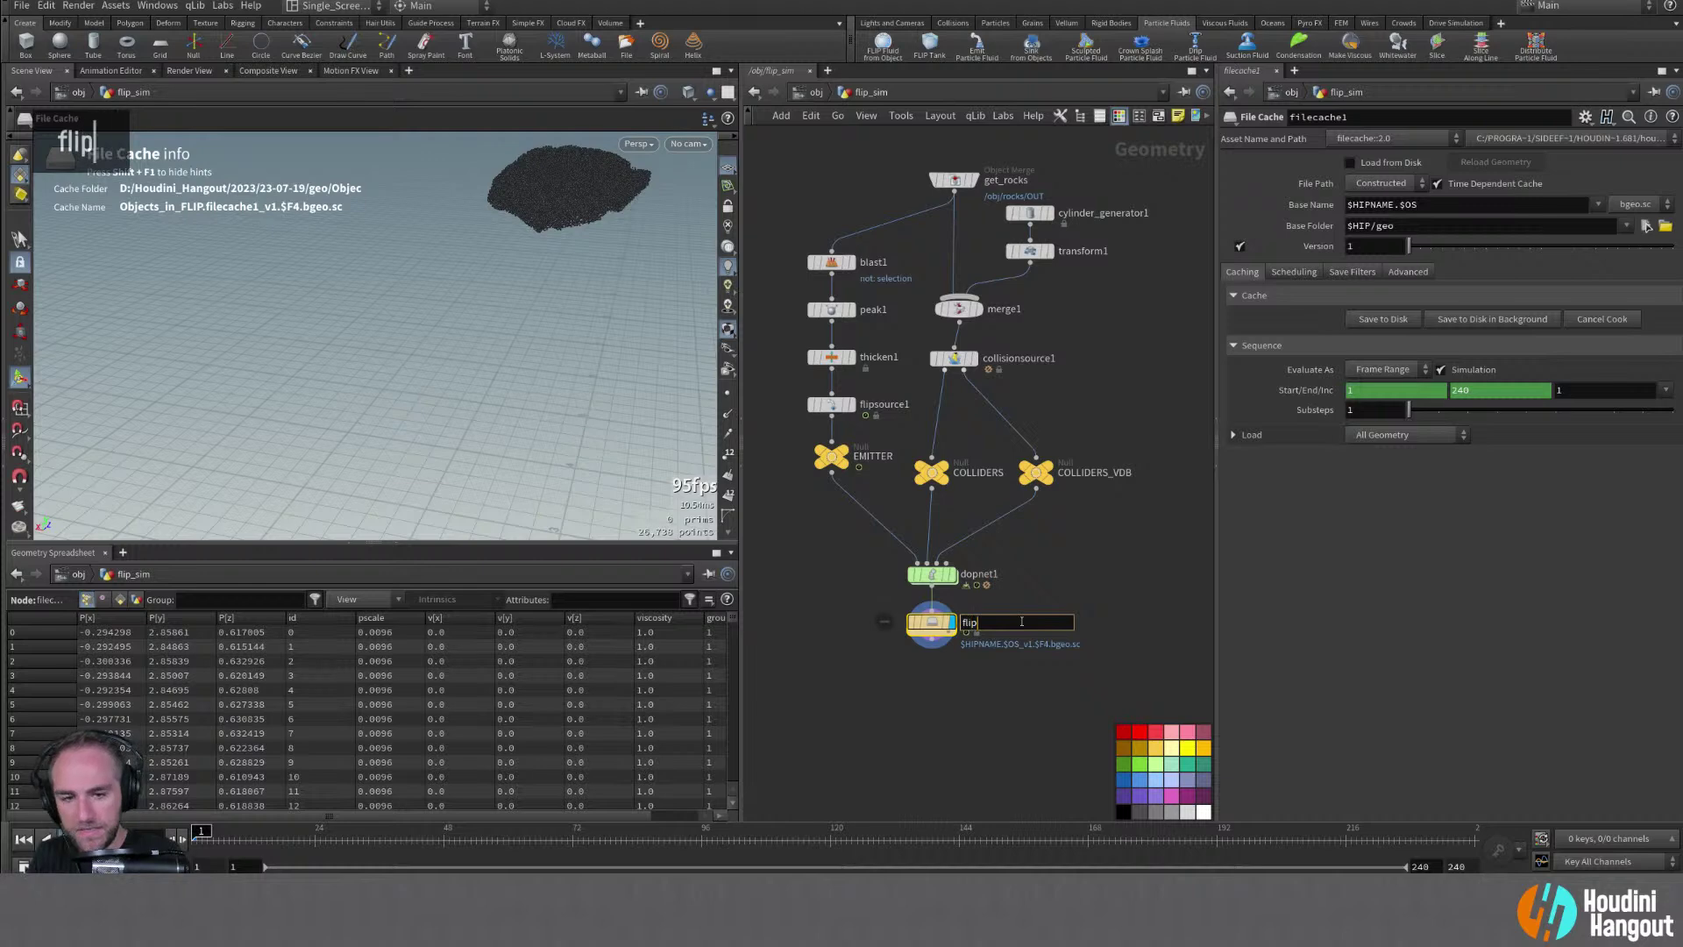
text(_)
key(Caps_Lock)
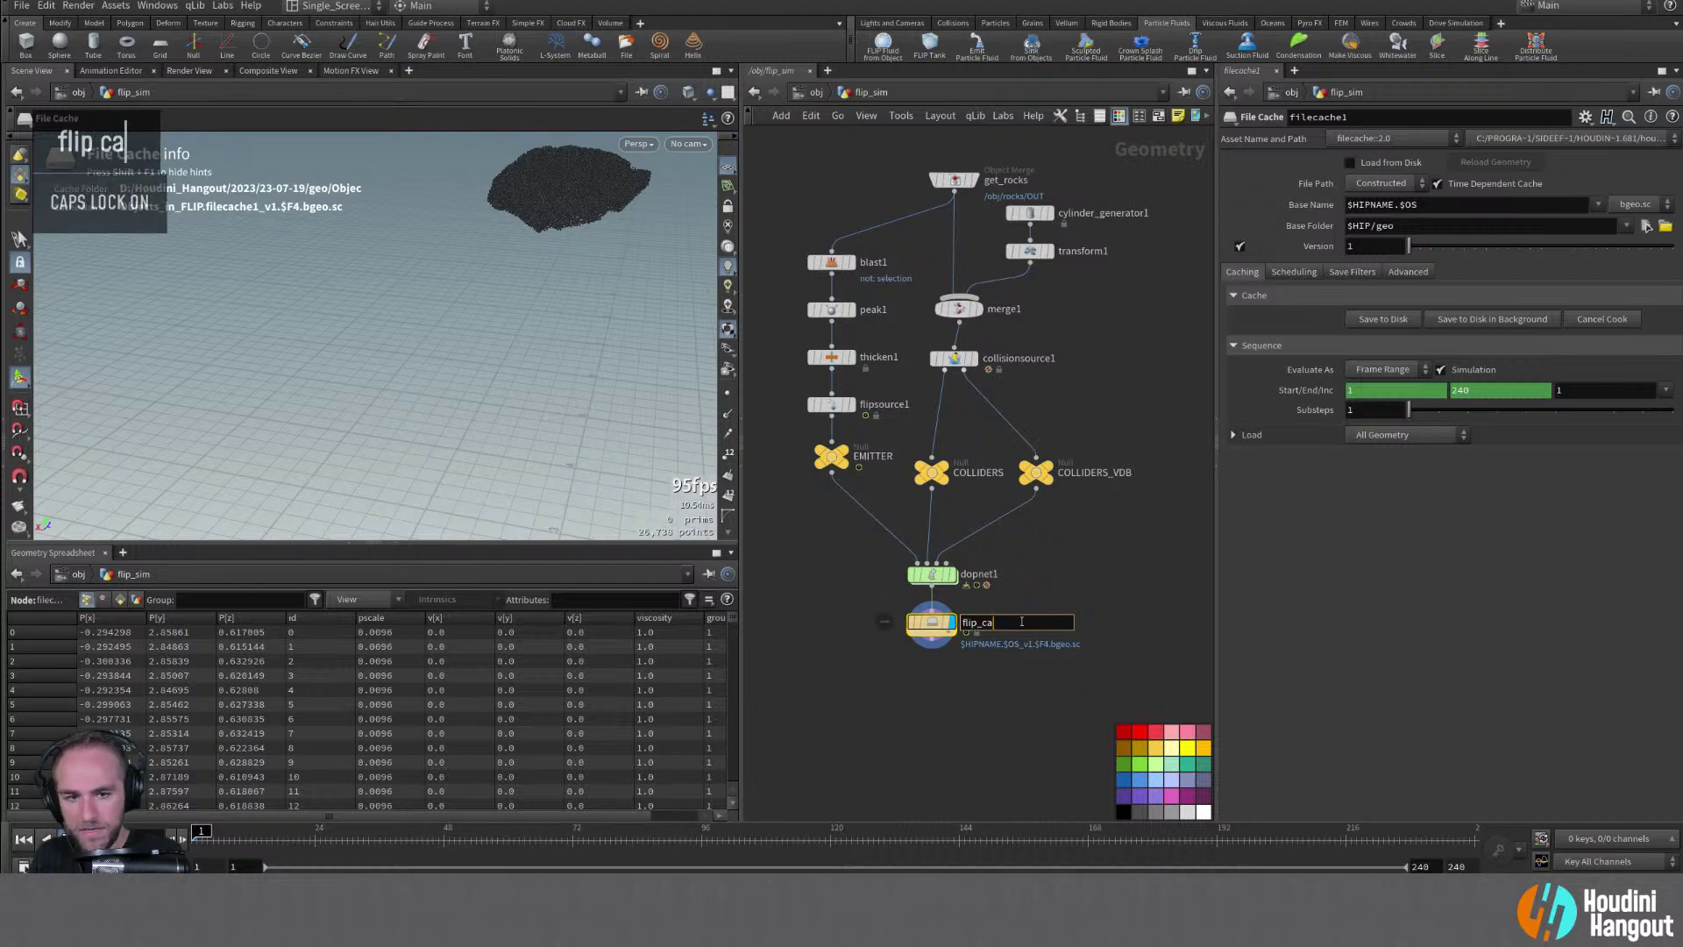
text(CACHE)
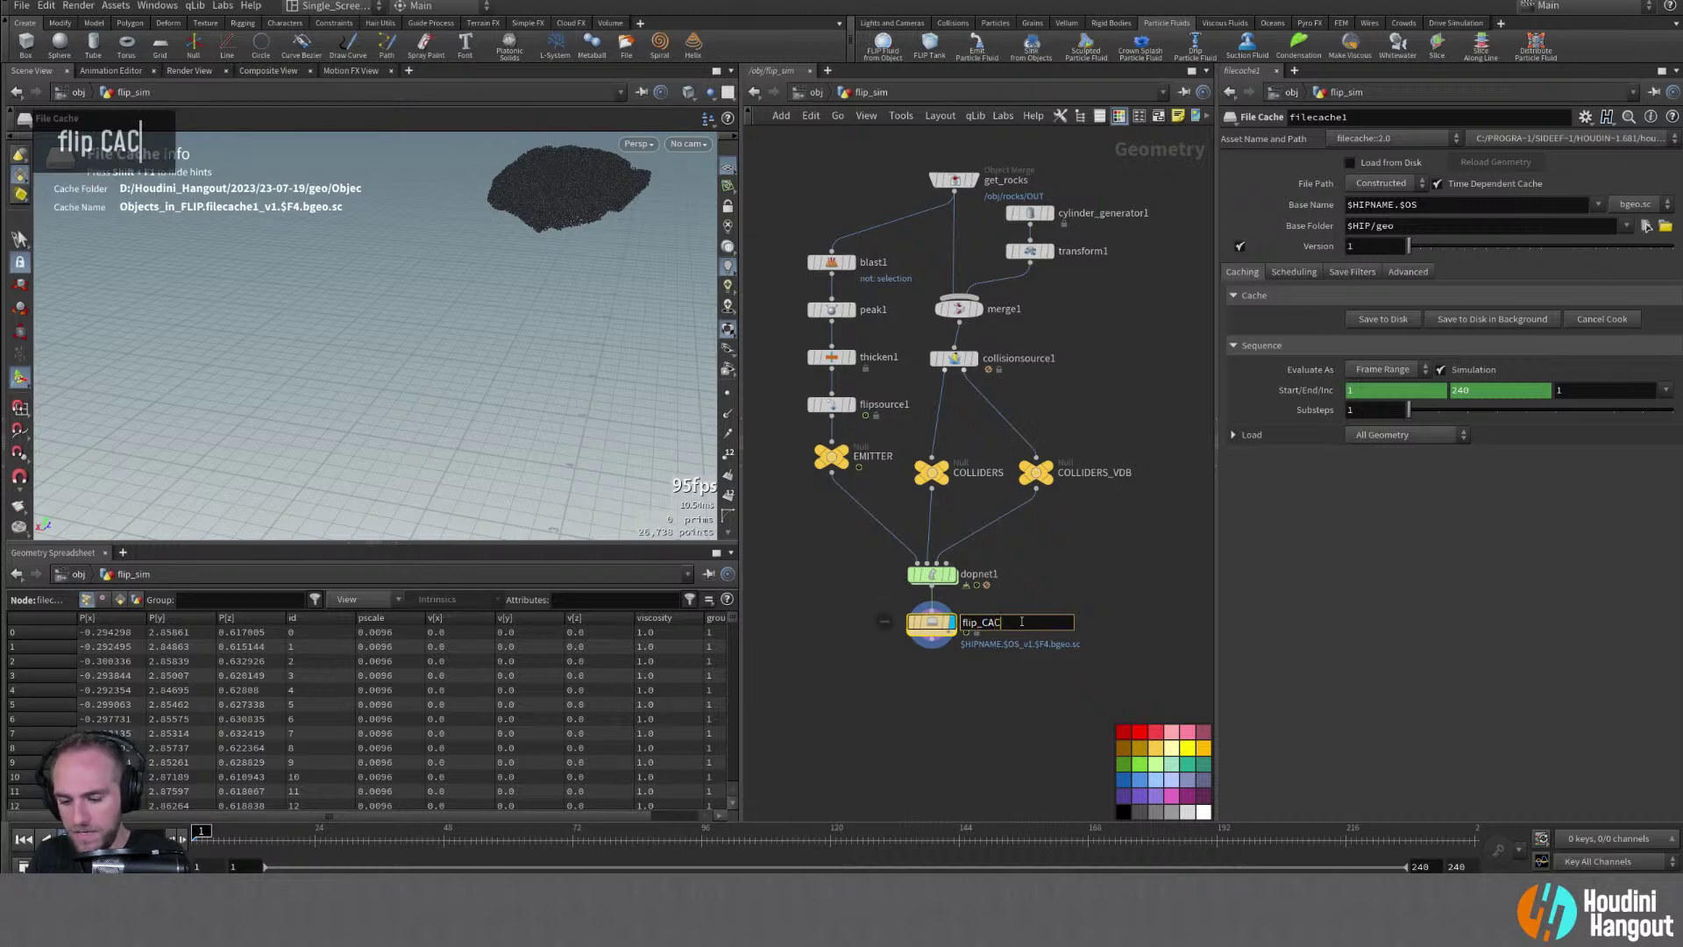
key(Caps_Lock)
key(BackSpace)
key(BackSpace)
key(BackSpace)
key(BackSpace)
key(BackSpace)
text(cache)
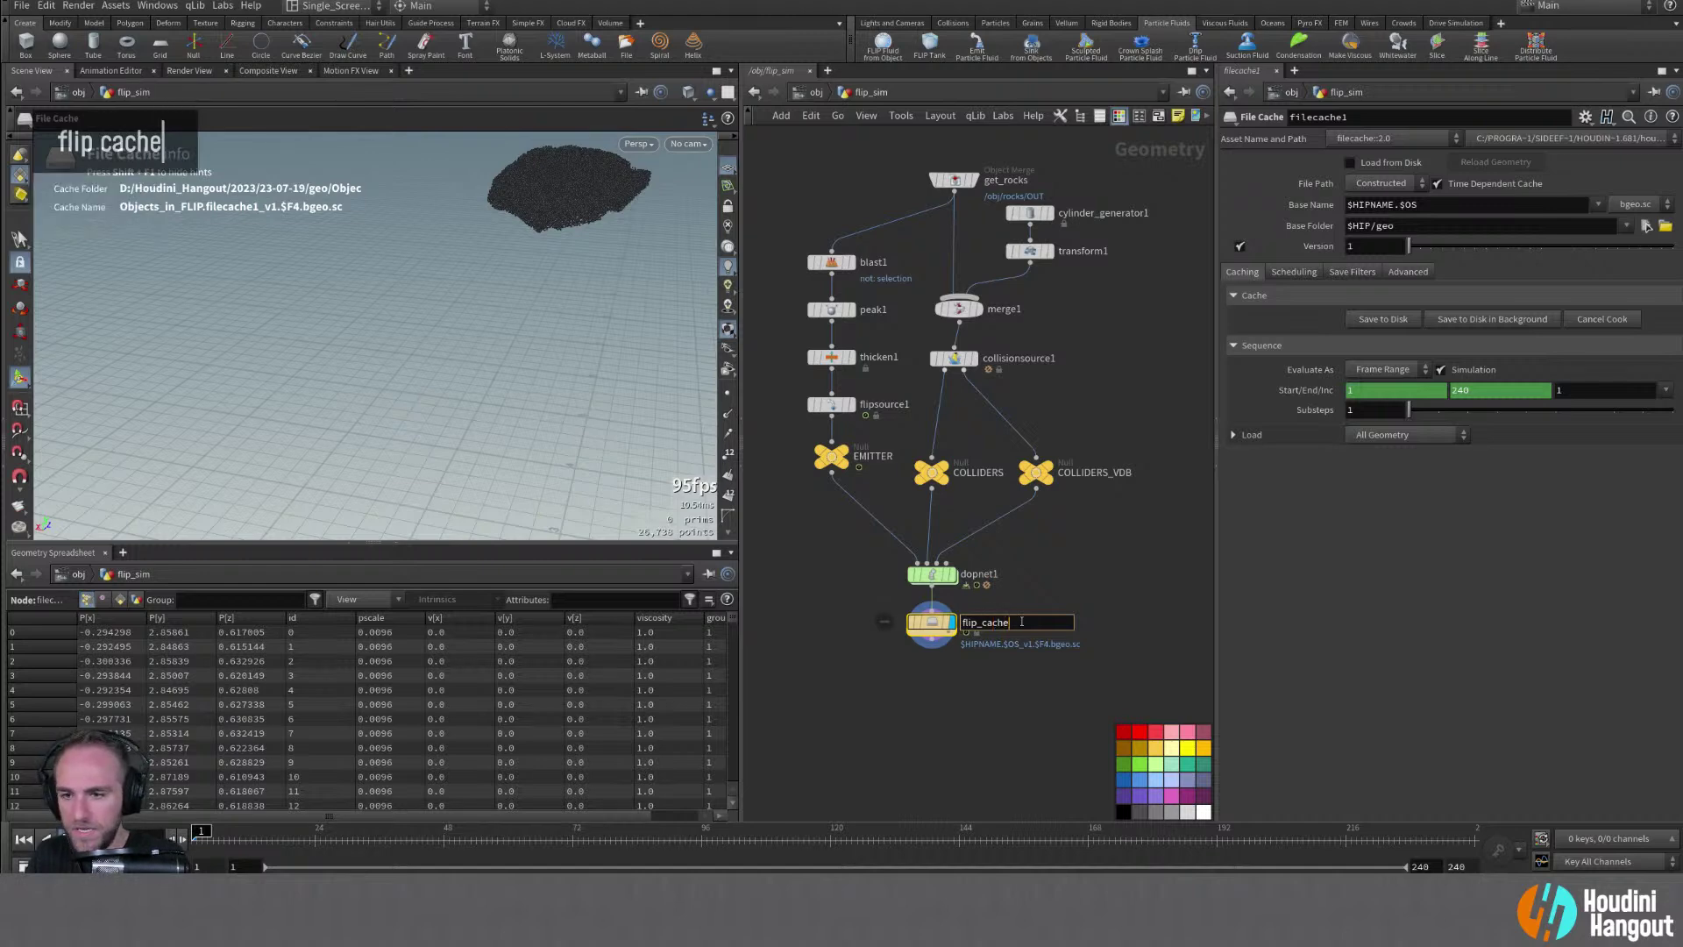
key(Return)
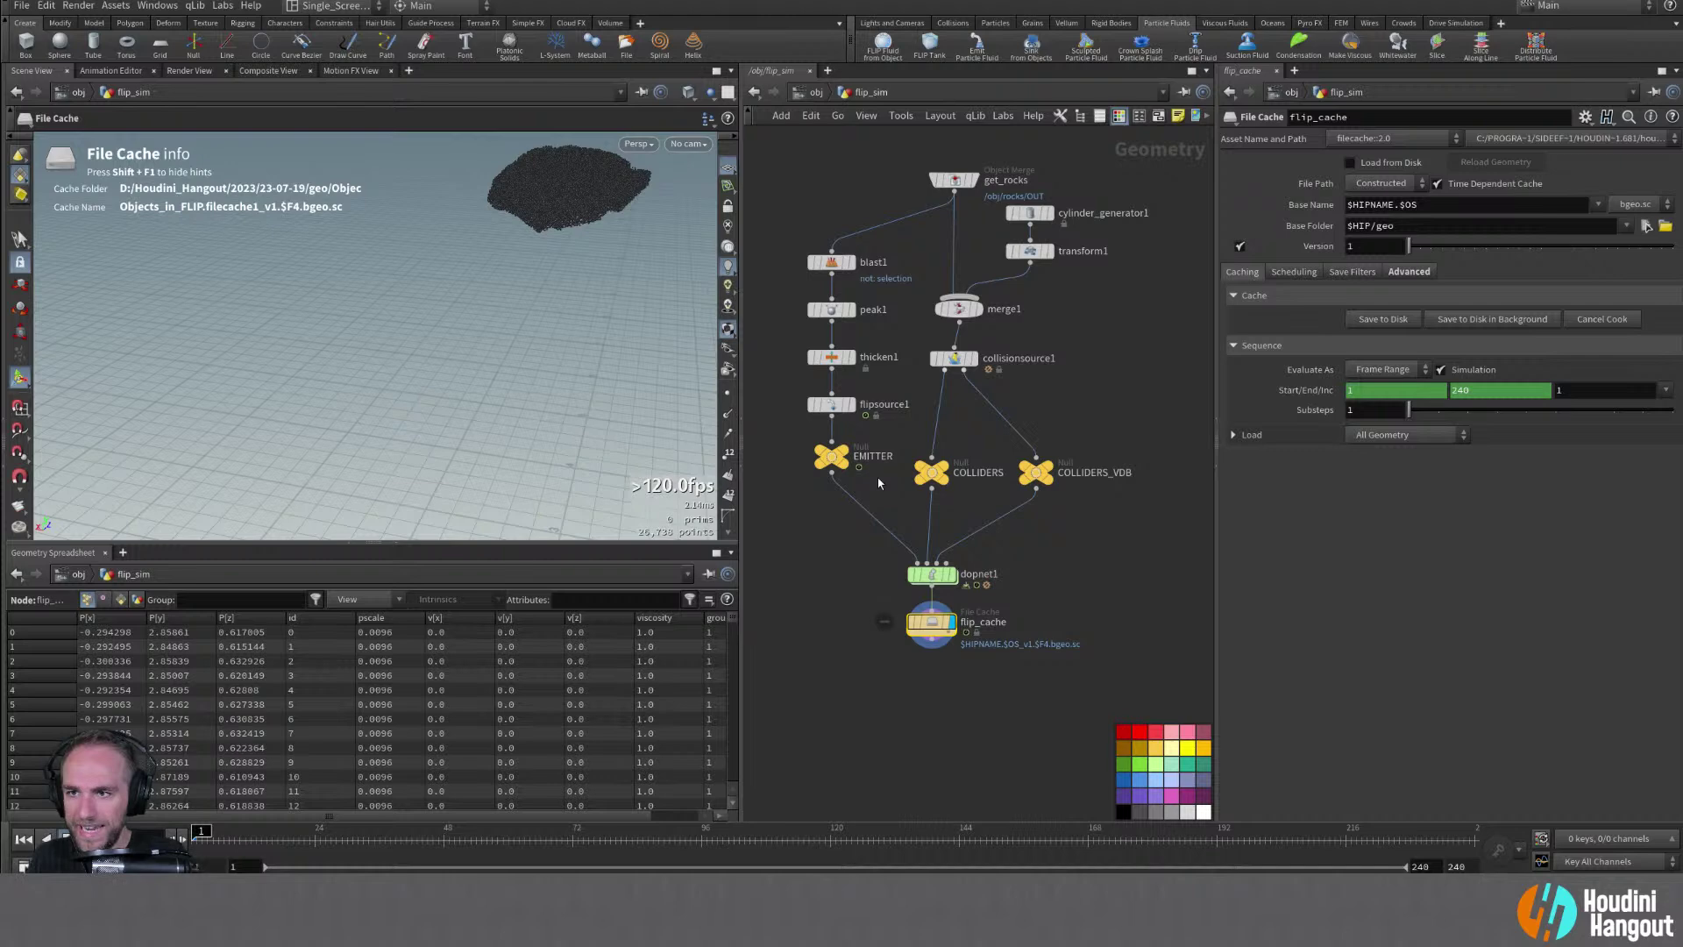
mouse_move(940, 641)
mouse_down()
mouse_move(940, 603)
mouse_move(940, 653)
mouse_up()
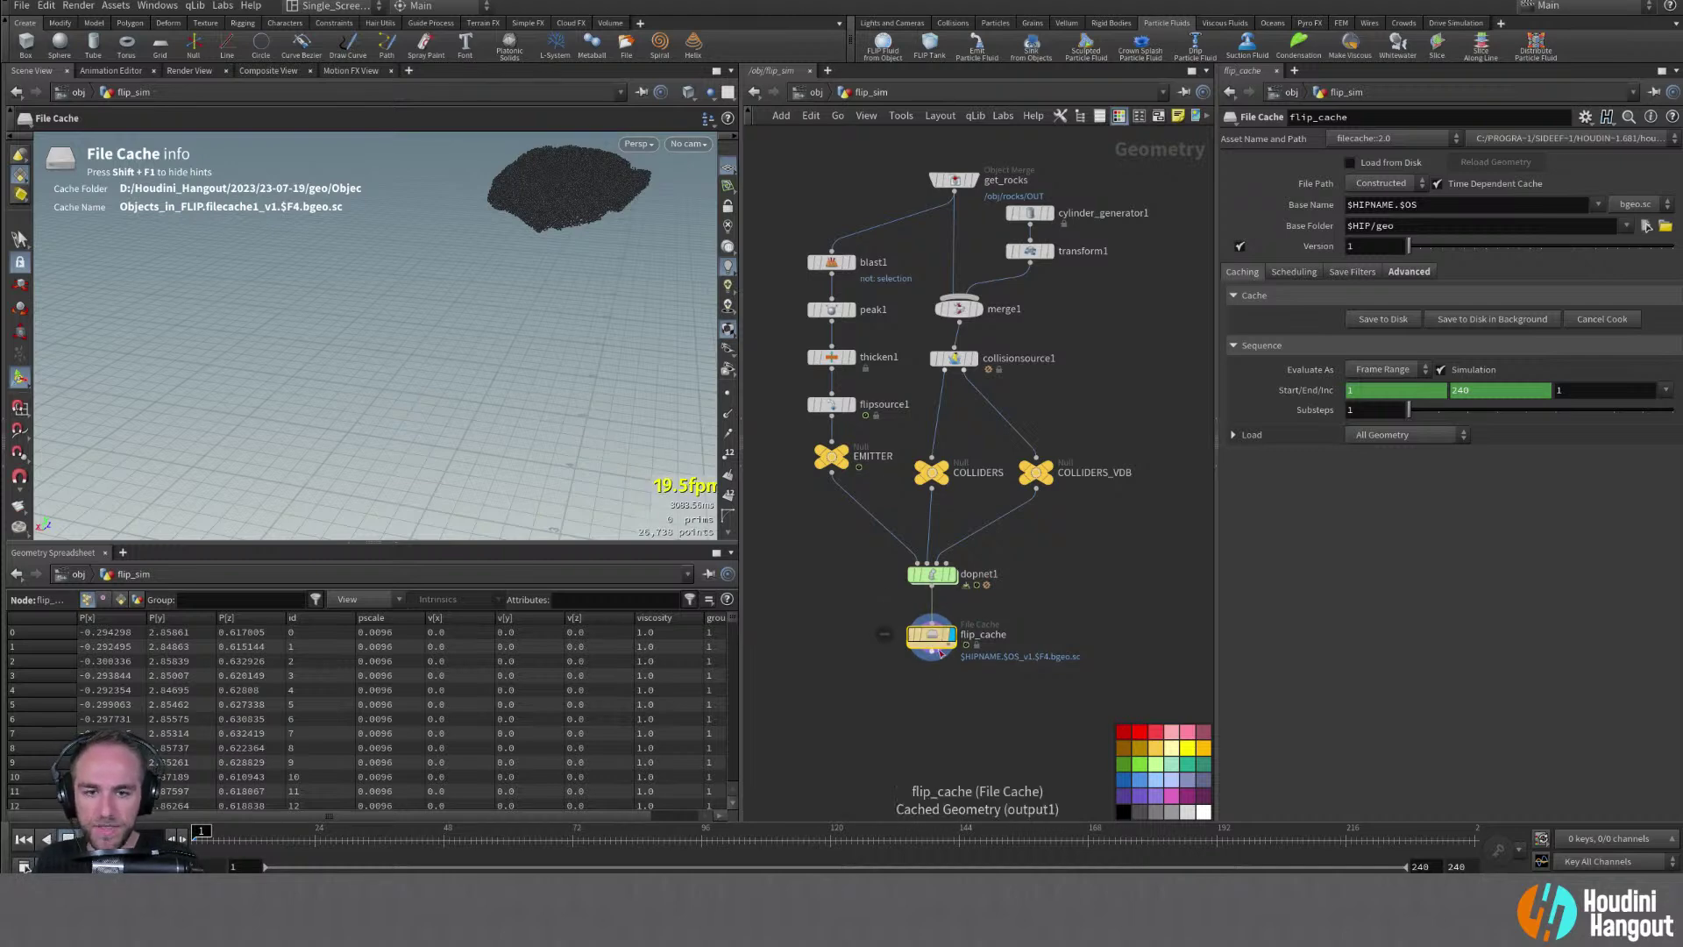
alt+drag(677, 198, 537, 168)
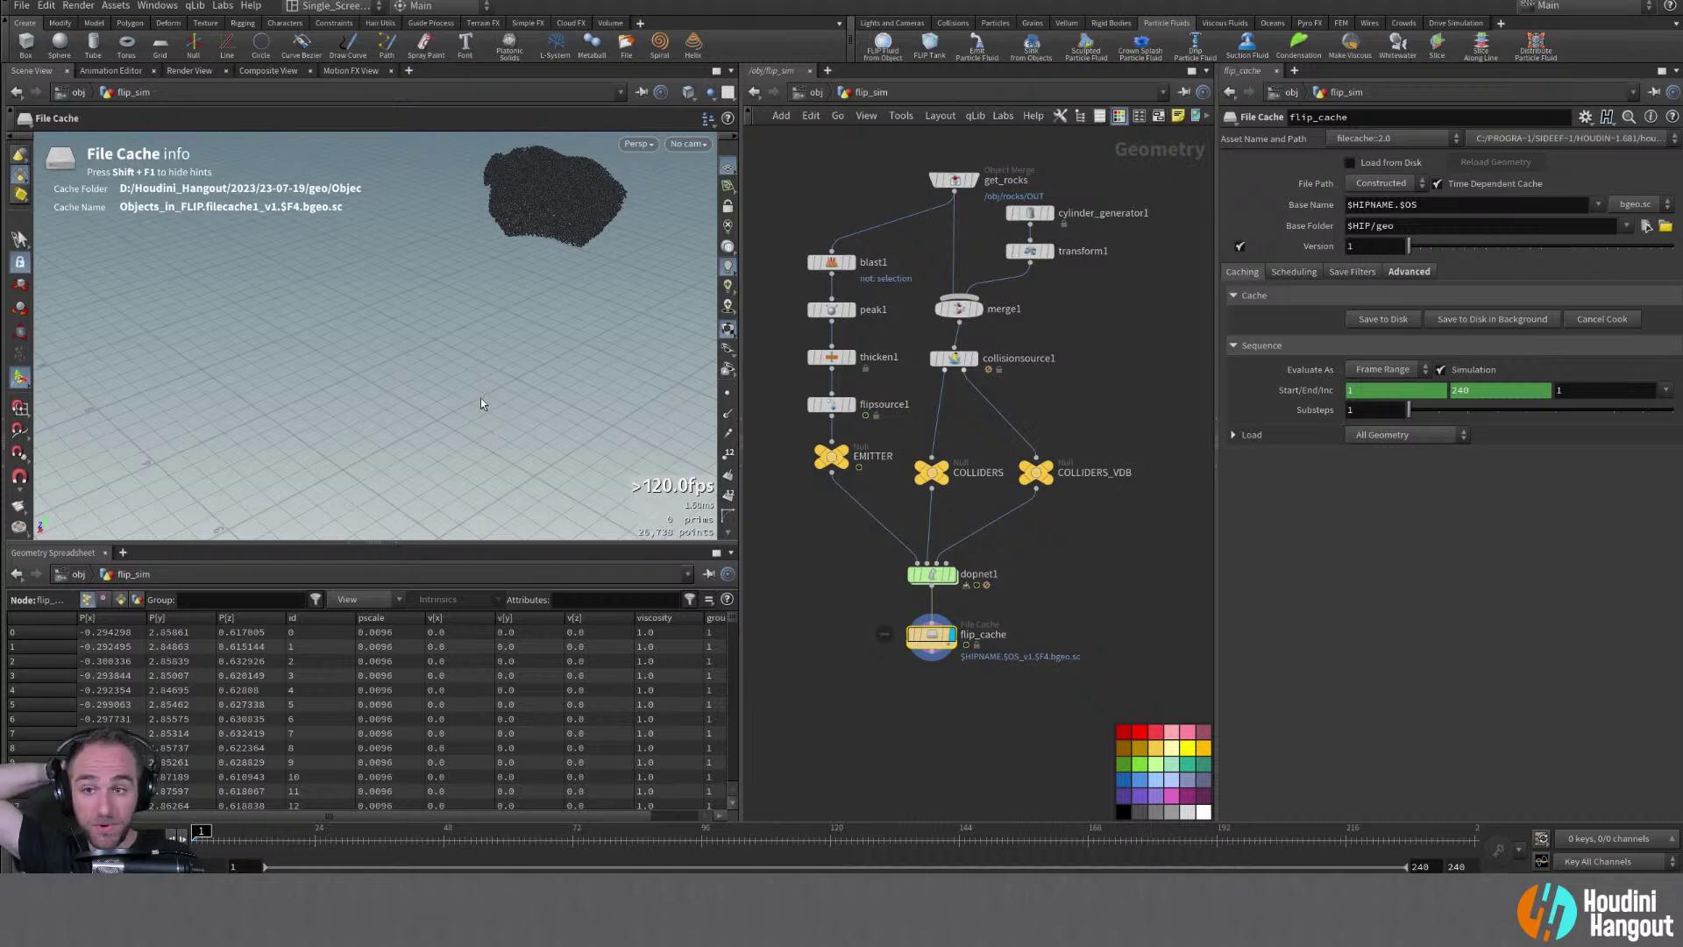
alt+middle_drag(560, 202, 510, 298)
drag(914, 656, 914, 649)
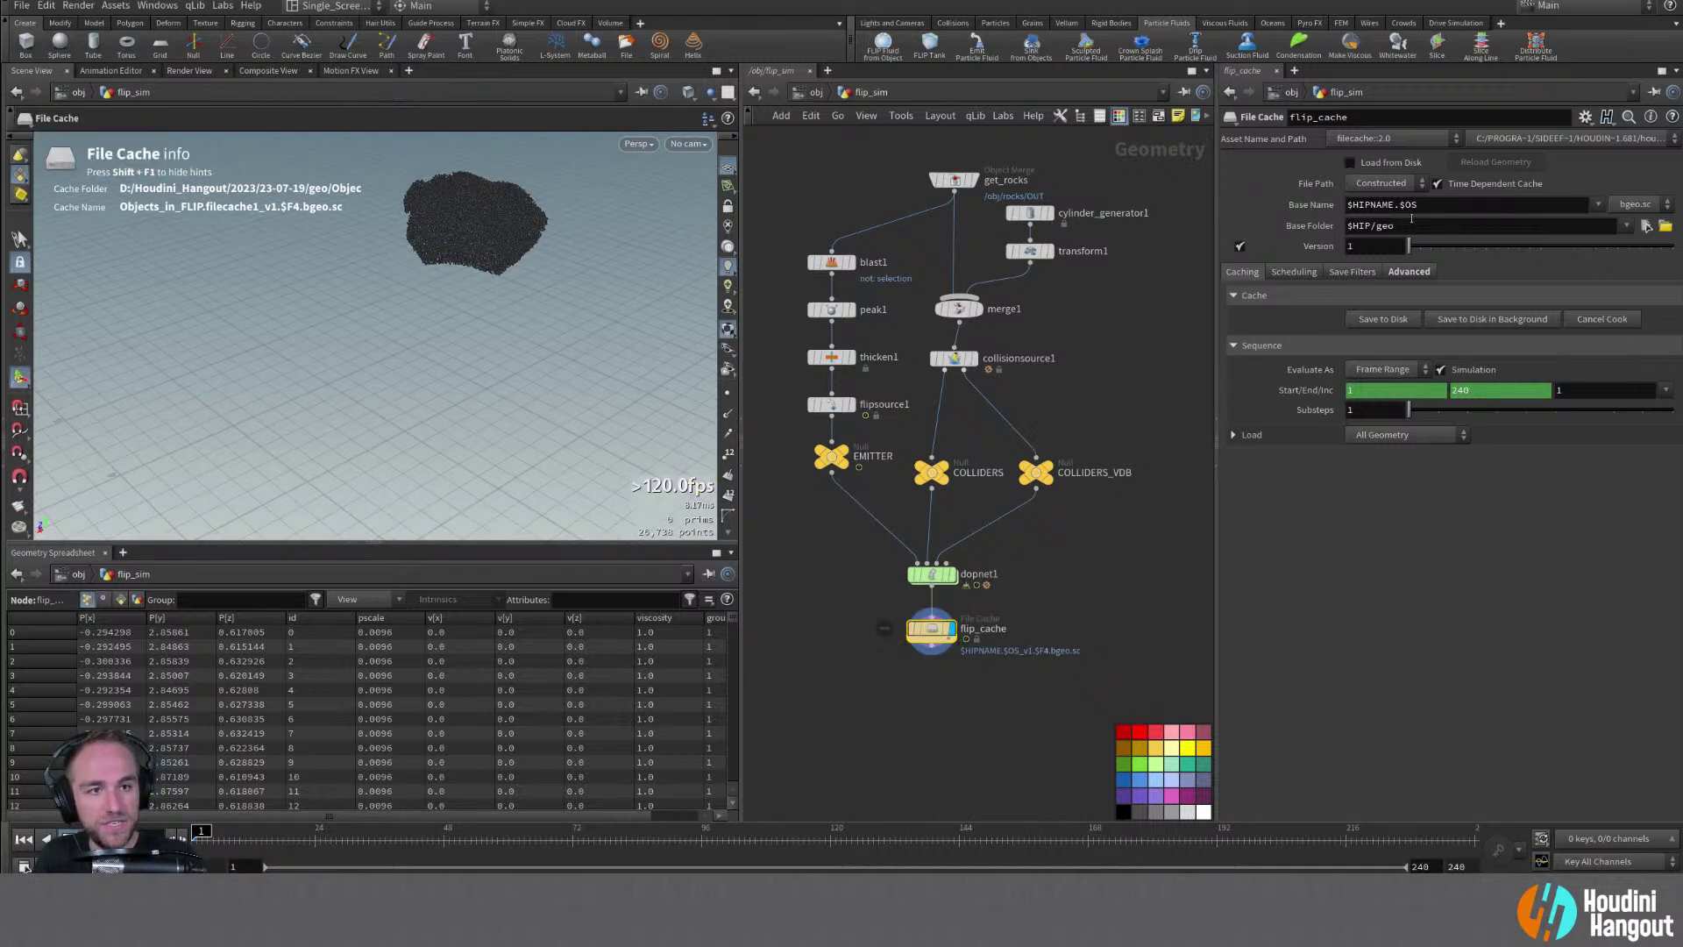
Shorten flip_cache's Base Name to $OS and set its Base Folder to $HIP/sim
drag(1397, 204, 1347, 204)
key(BackSpace)
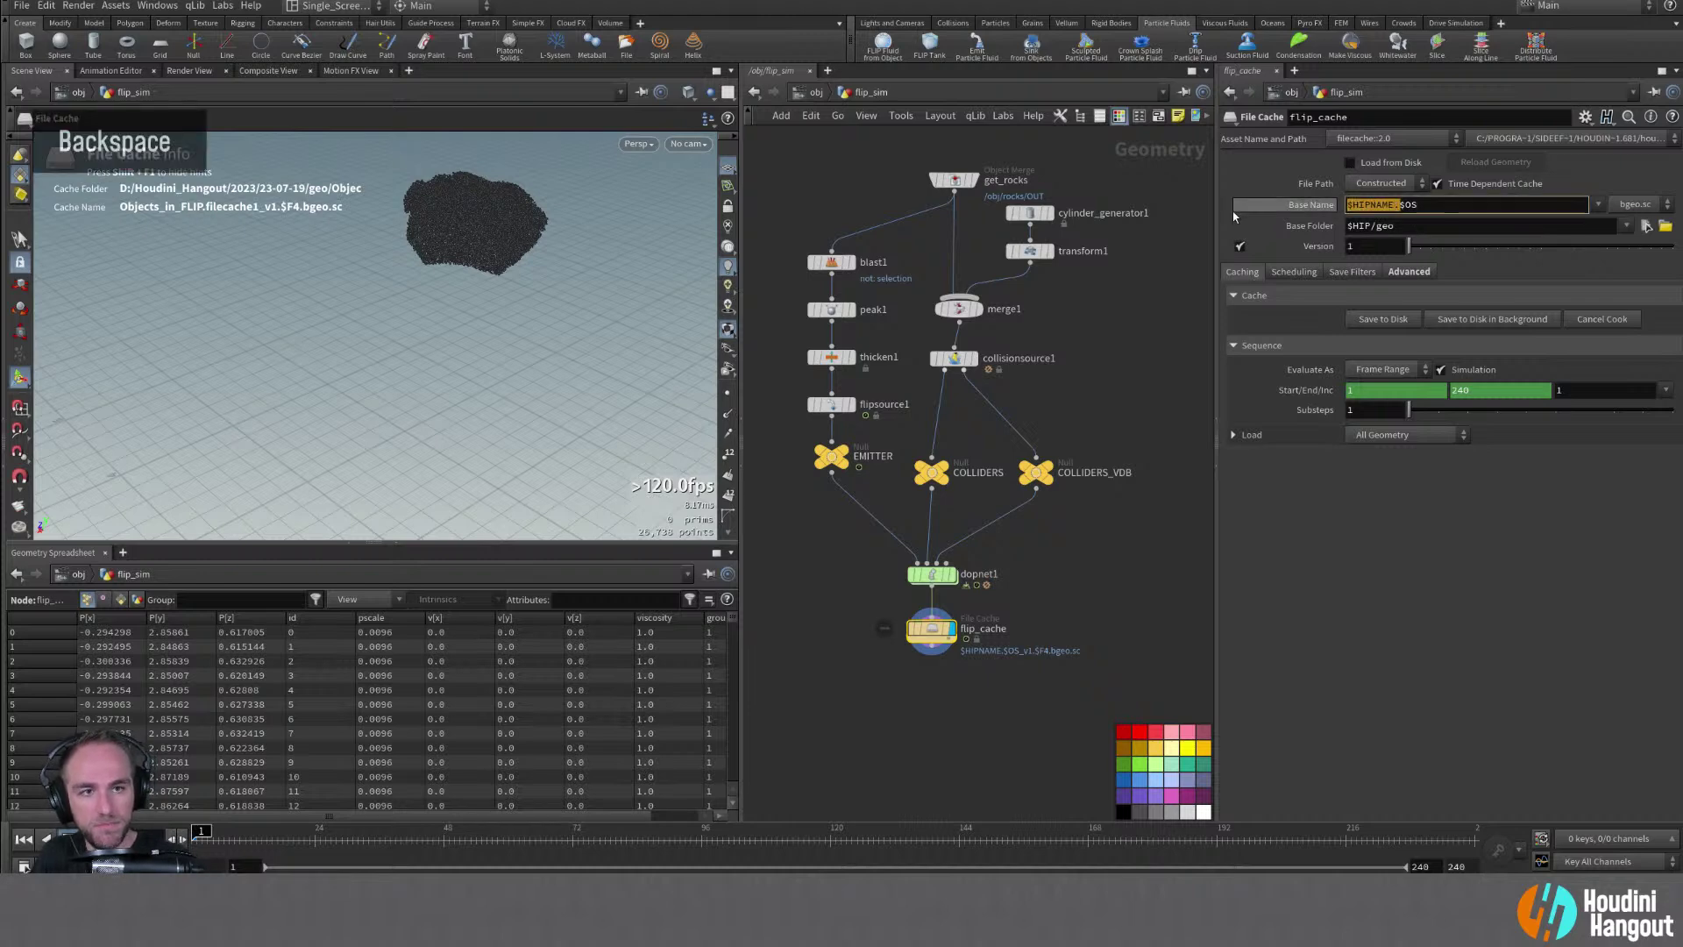
key(Return)
middle_click(1336, 219)
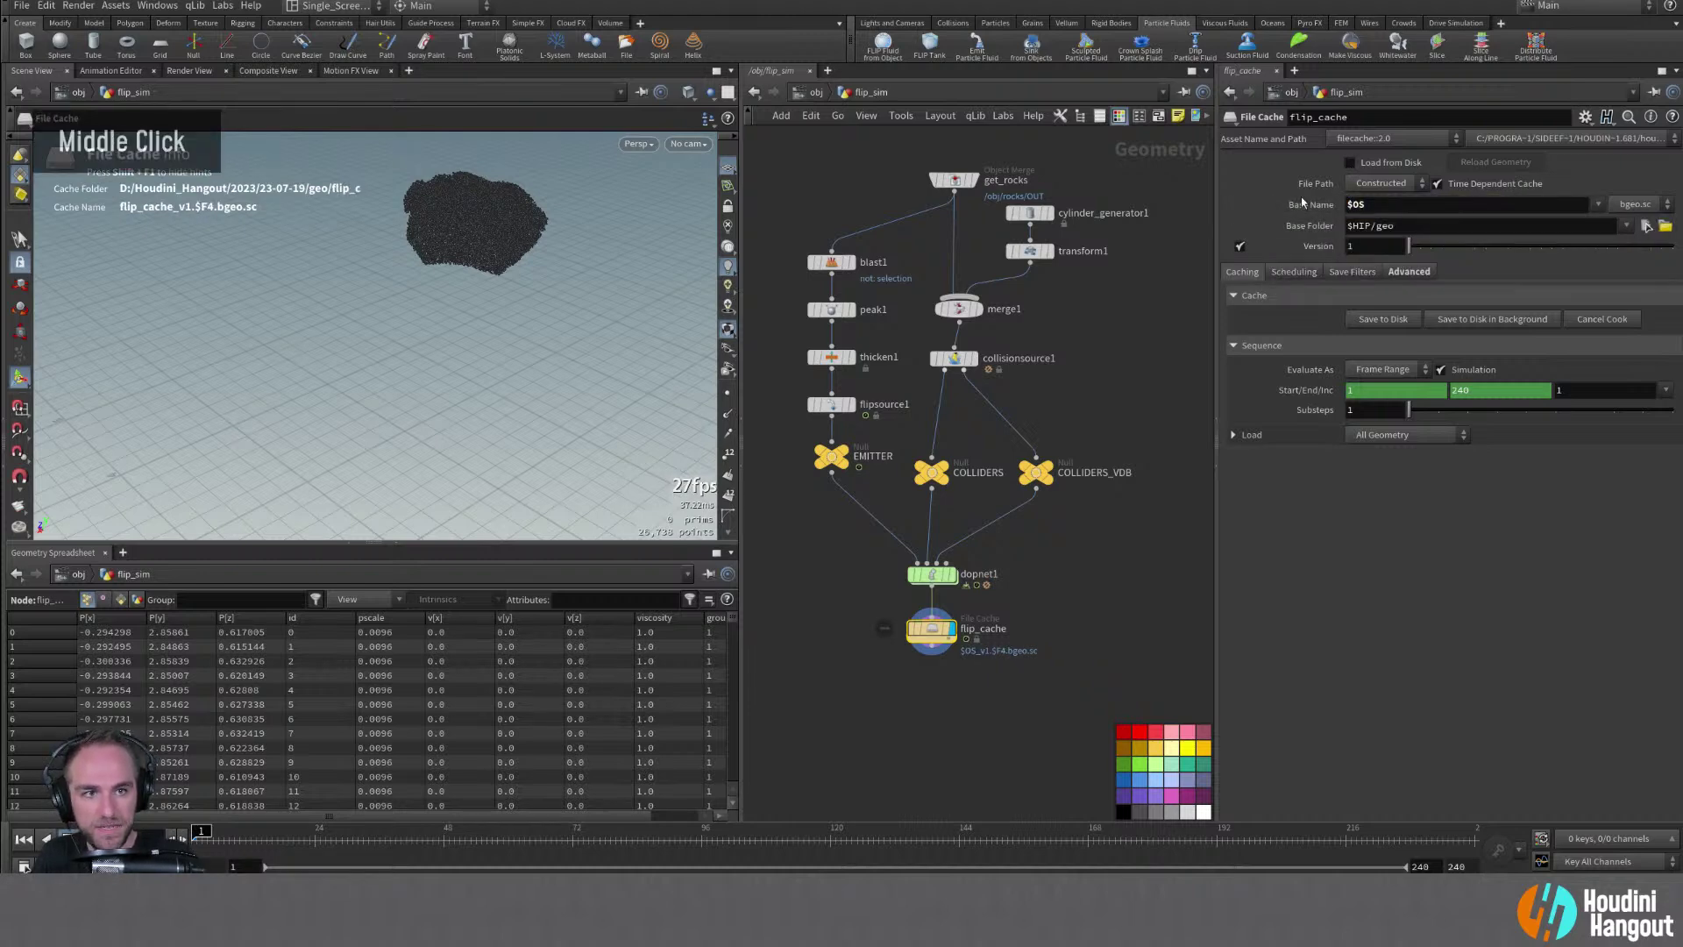
middle_click(1336, 219)
middle_click(1314, 219)
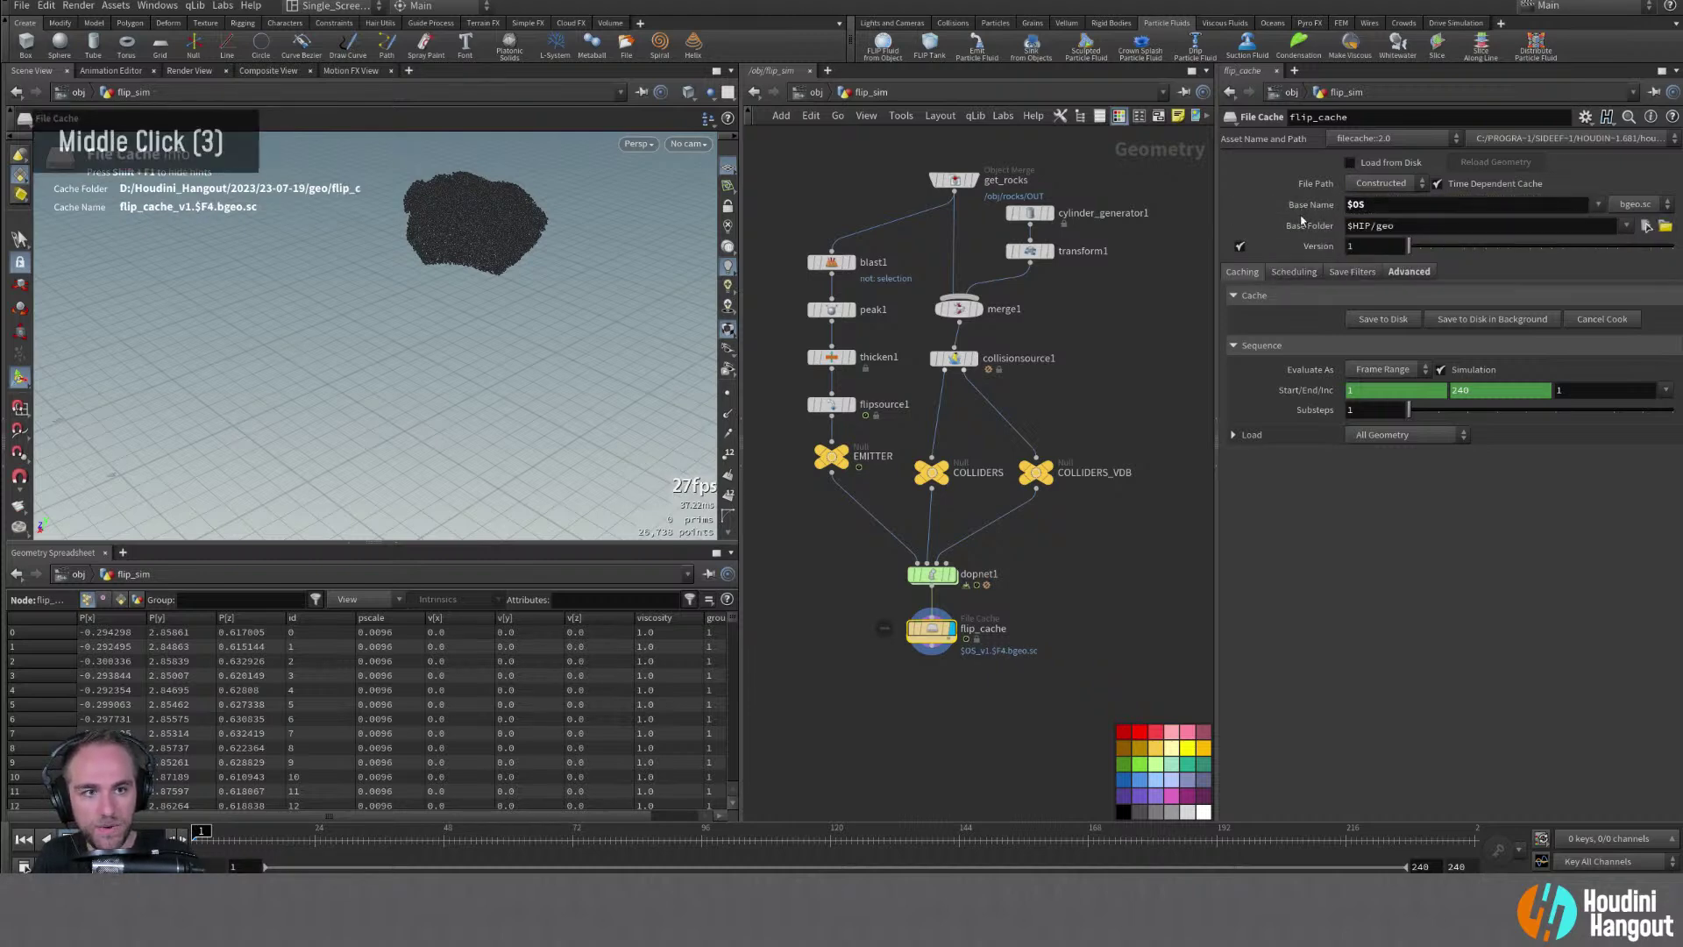
double_click(1385, 226)
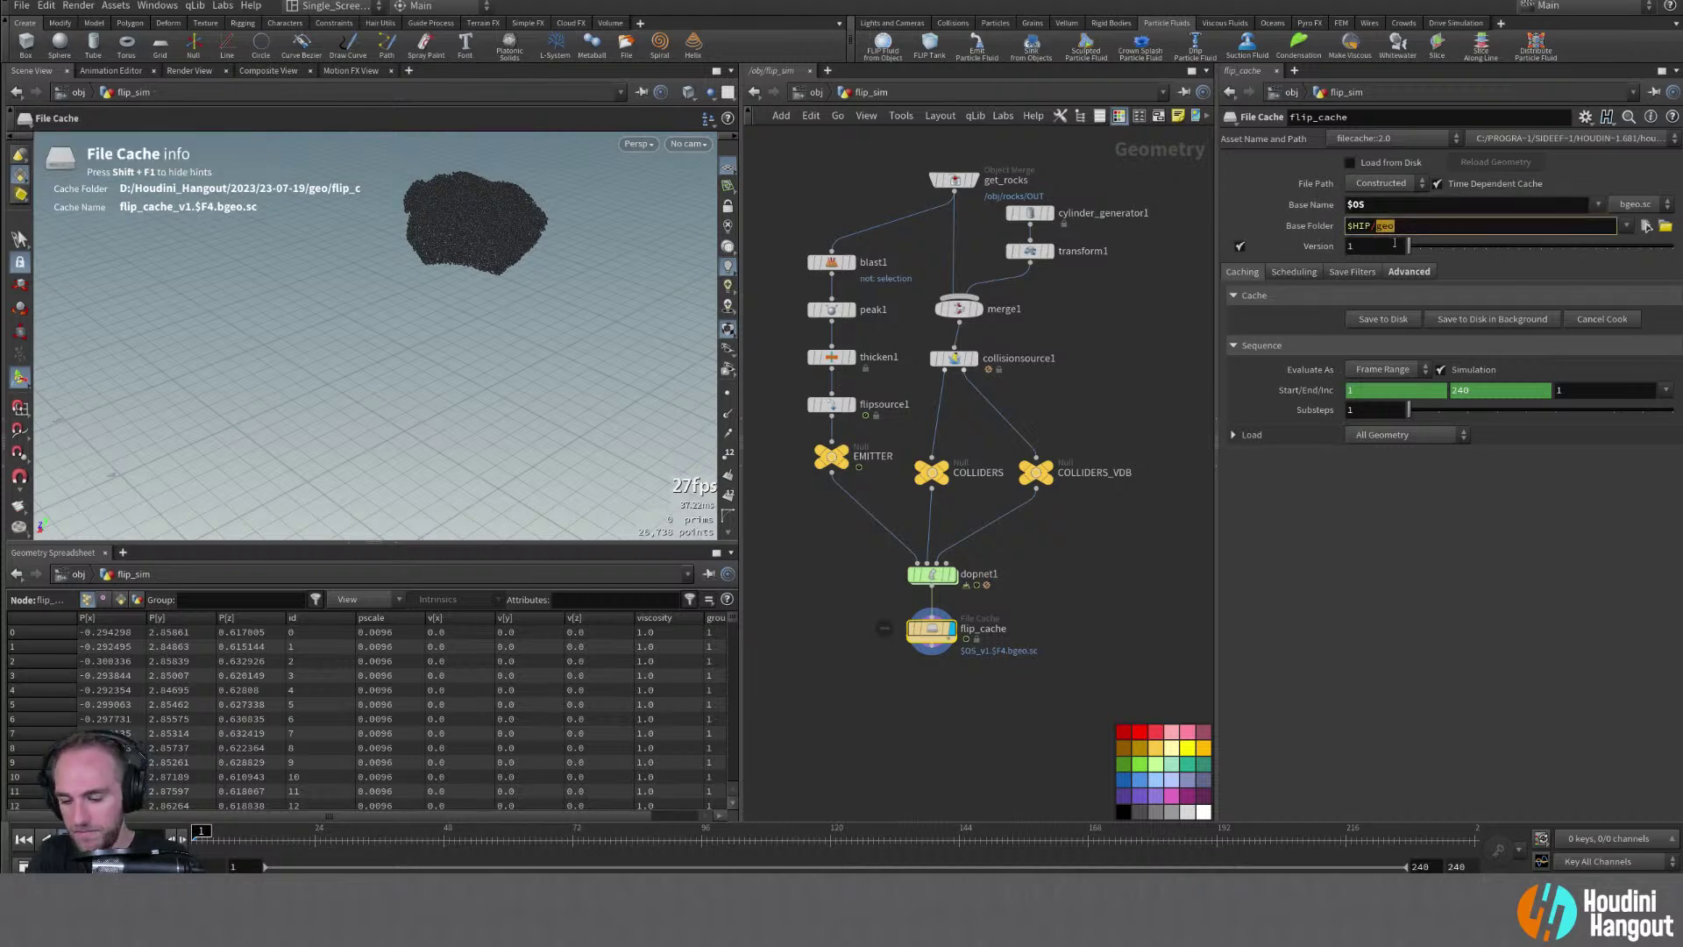
text(sim)
key(Return)
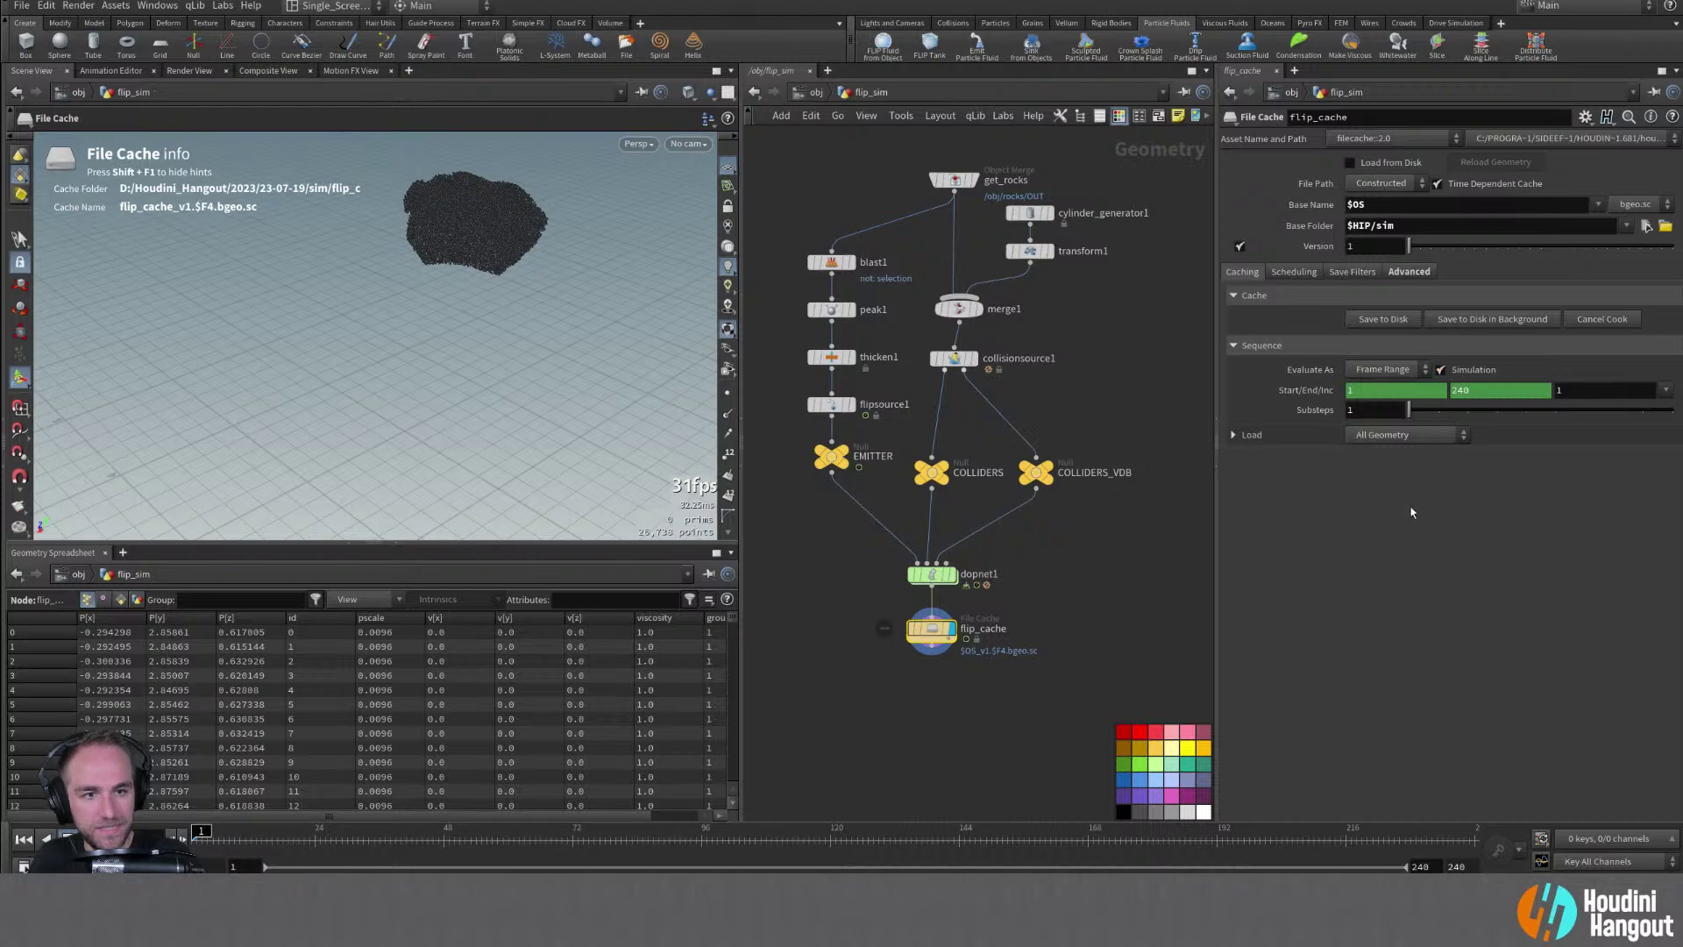
Save the flip_cache sequence to disk in the background and check the early frames of the cached particles
click(1488, 319)
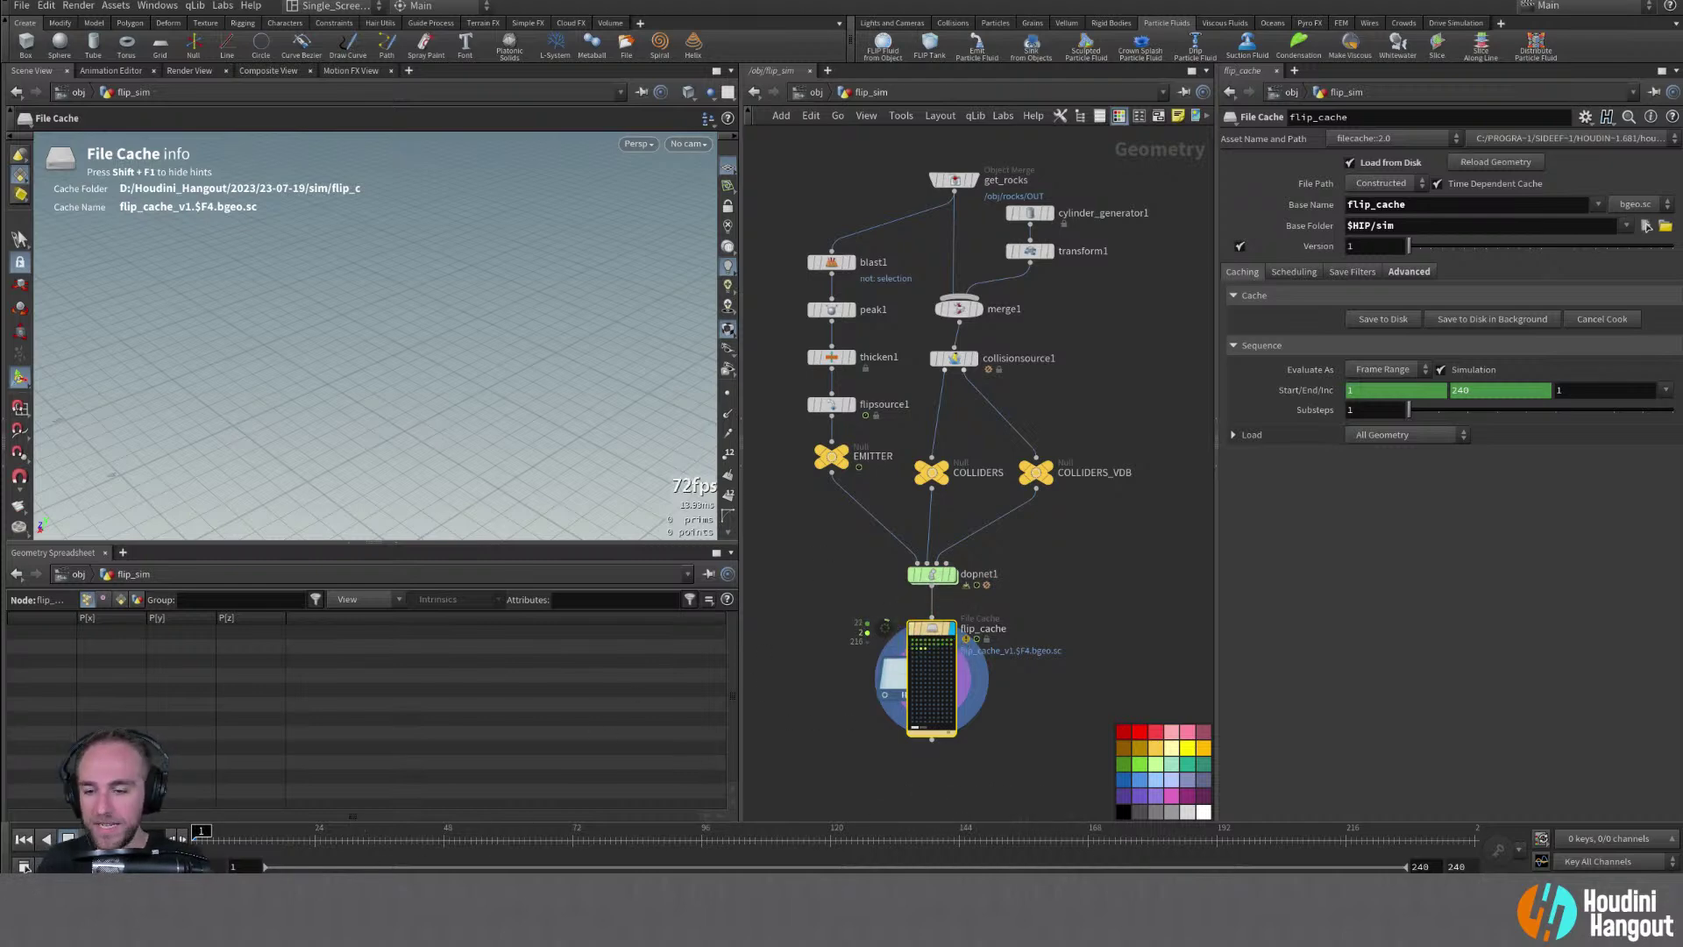
drag(276, 841, 325, 854)
key(ctrl+Up)
alt+click(439, 244)
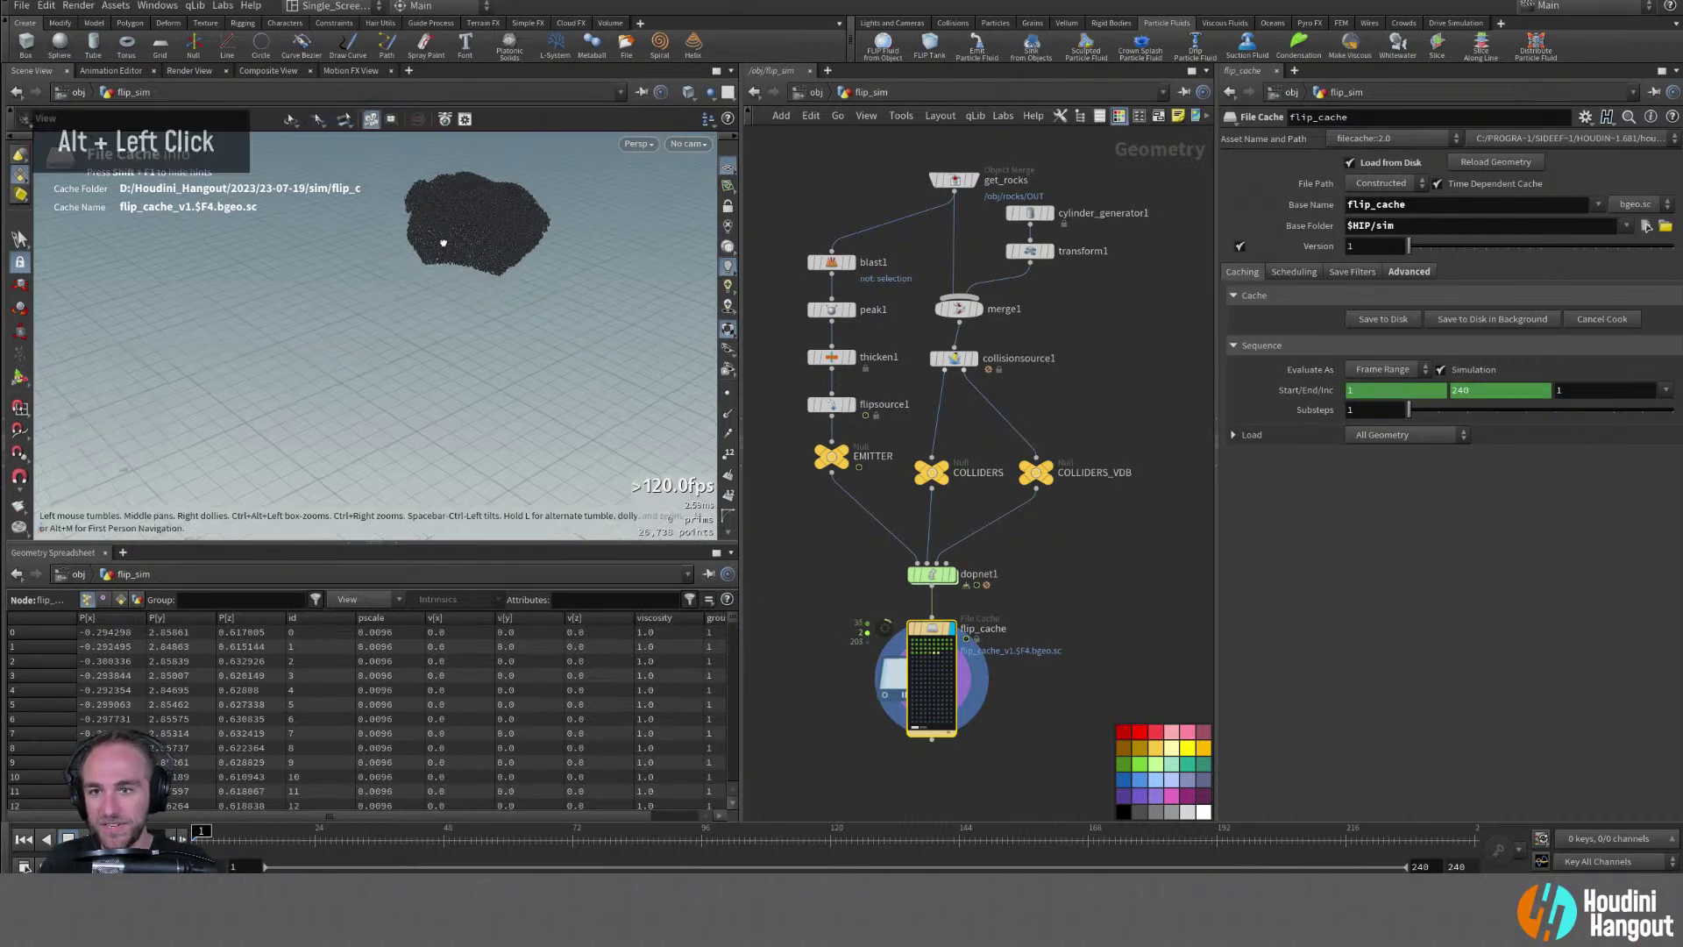
alt+right_drag(439, 245, 382, 275)
alt+middle_drag(381, 275, 302, 307)
alt+right_drag(456, 275, 474, 254)
drag(201, 833, 377, 842)
key(ctrl+Up)
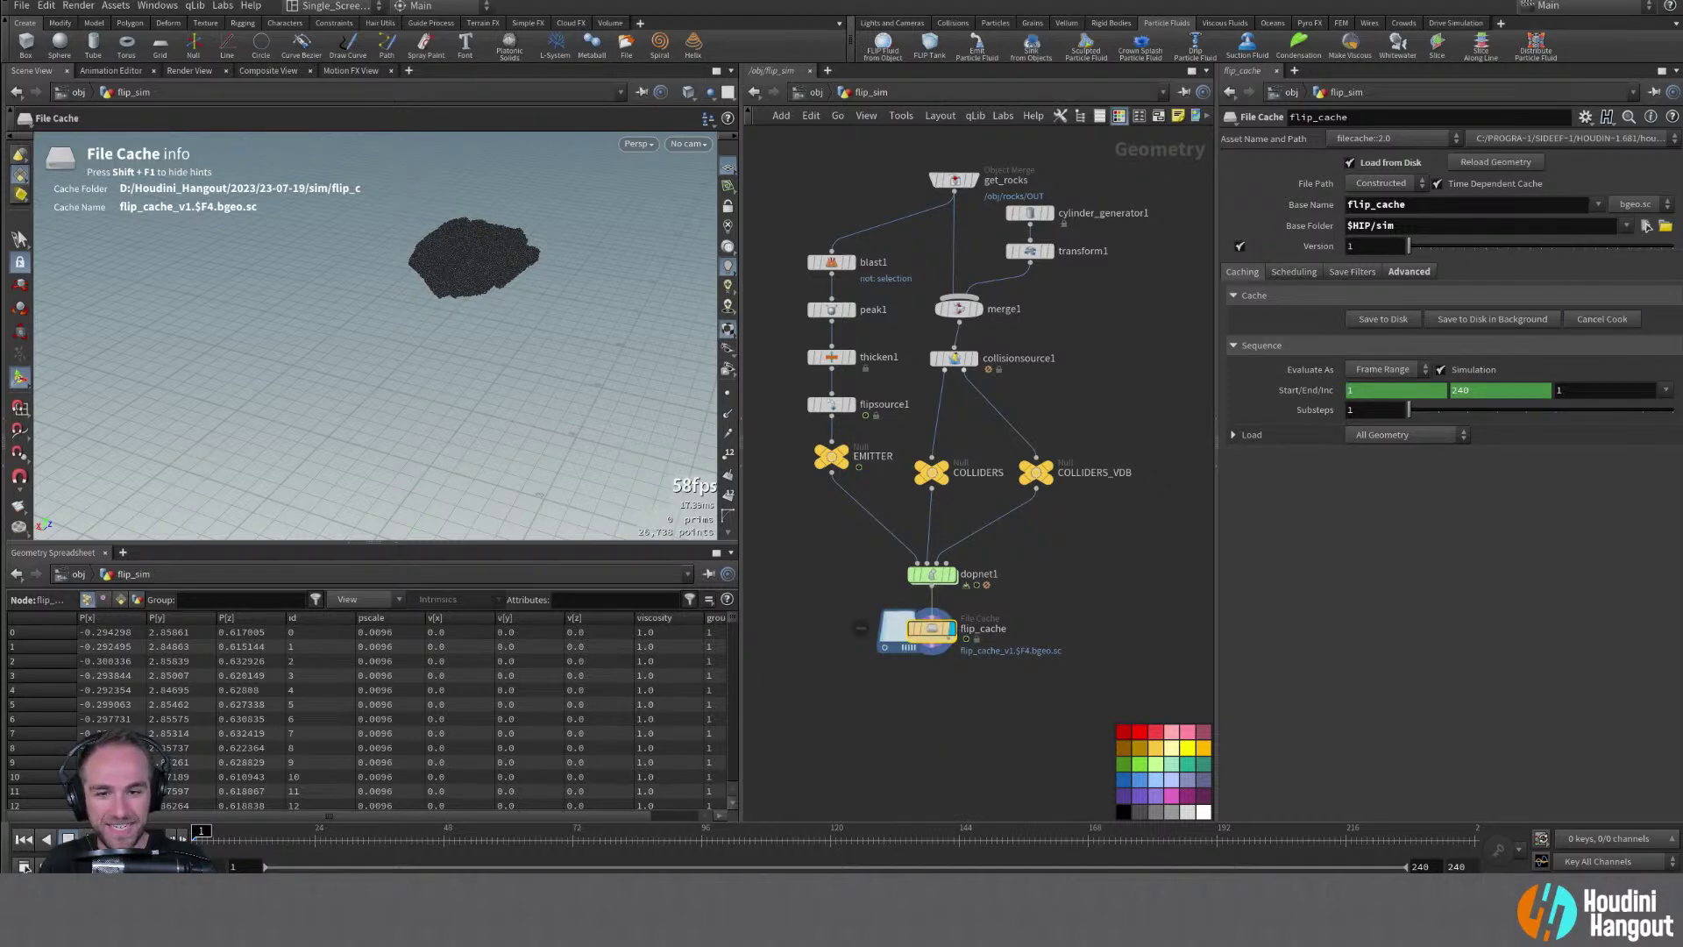
Scrub the cached simulation to frame 47 and examine the flowing particles from several angles
drag(201, 832, 441, 836)
alt+drag(394, 350, 553, 280)
alt+right_drag(552, 280, 499, 262)
alt+drag(500, 263, 462, 293)
alt+right_drag(462, 293, 413, 293)
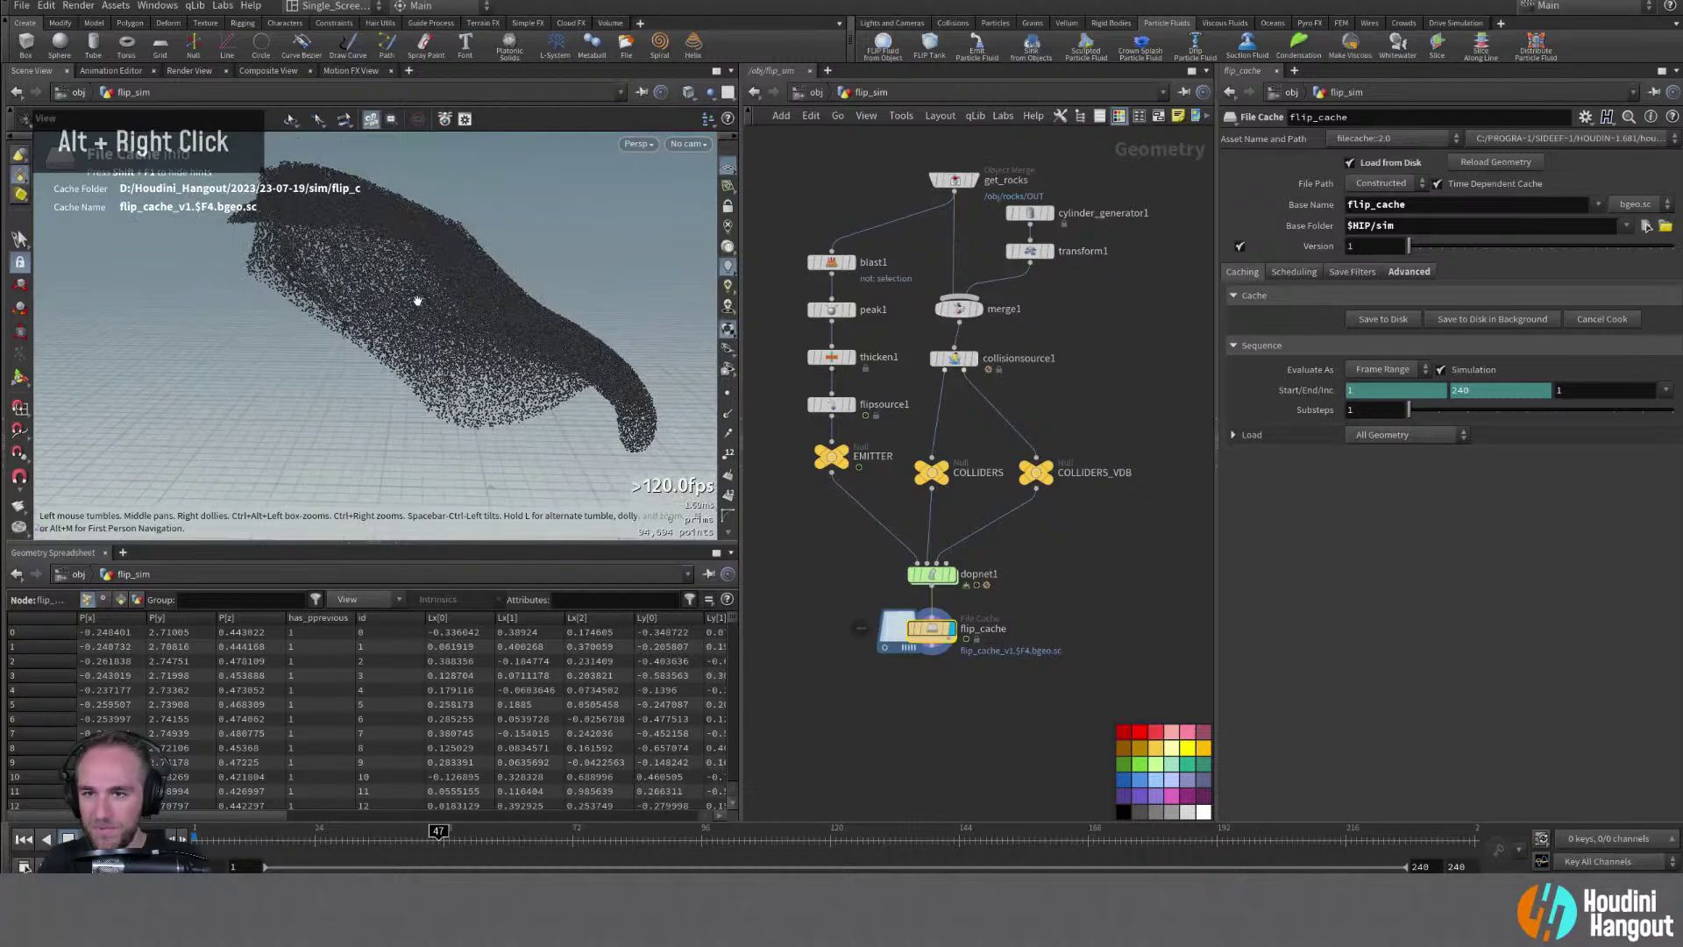
alt+drag(413, 293, 570, 337)
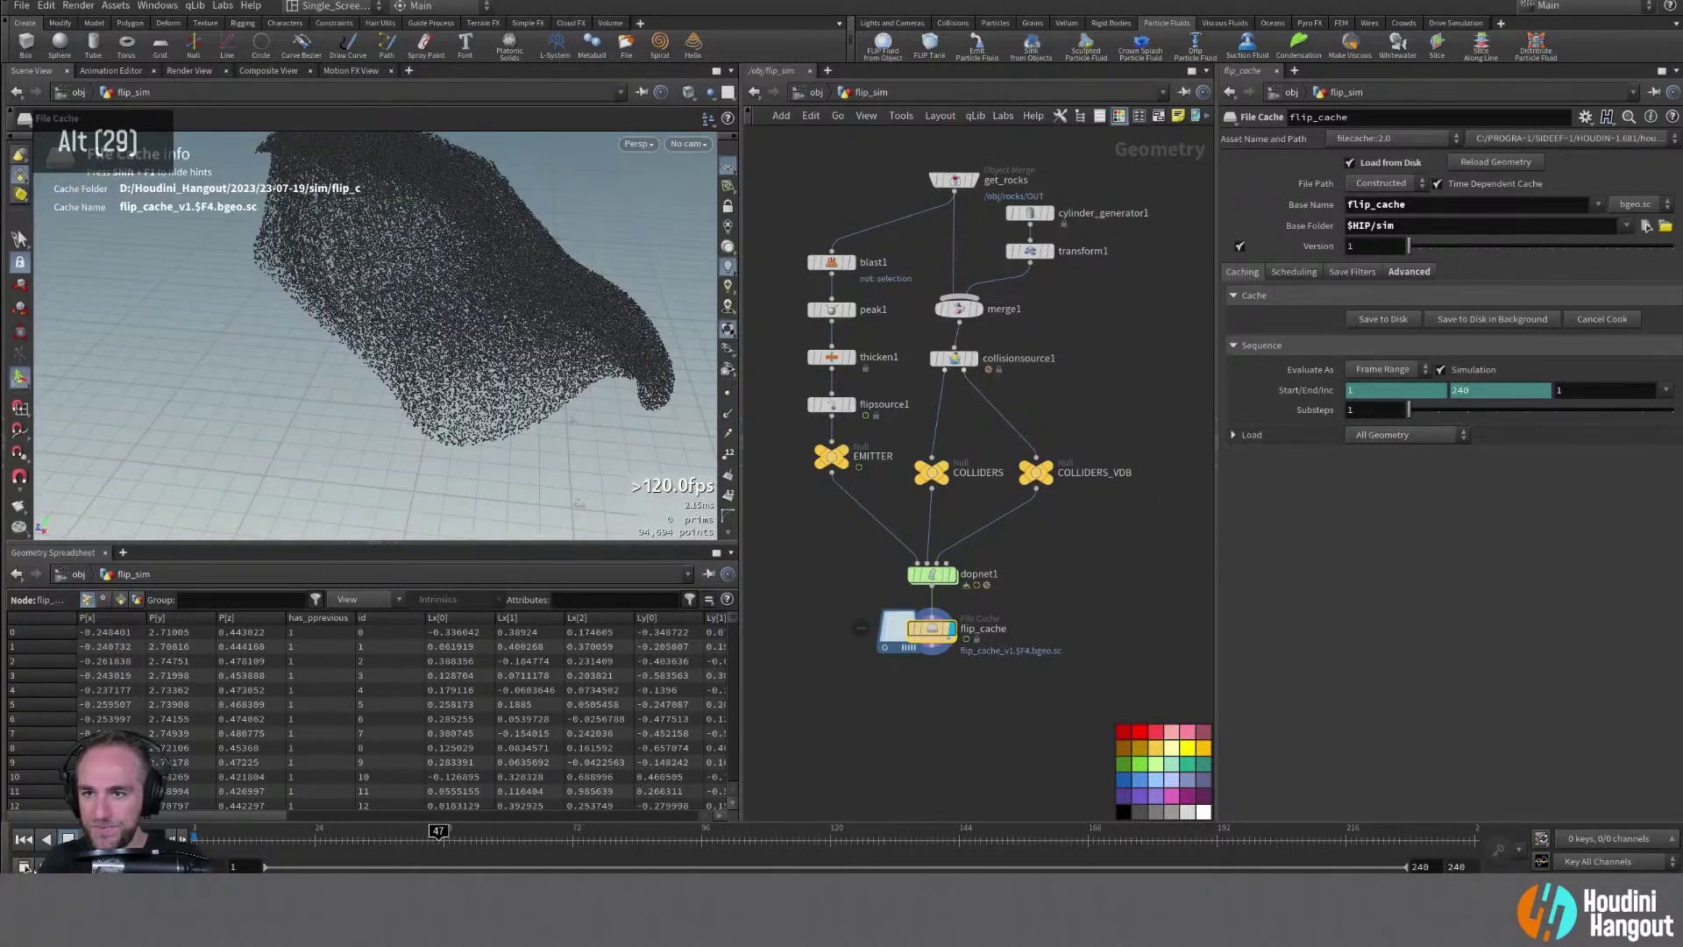
Return to the first frame, reopen dopnet1, and set the FLIP object's Particle Separation to 0.006
click(23, 840)
double_click(930, 575)
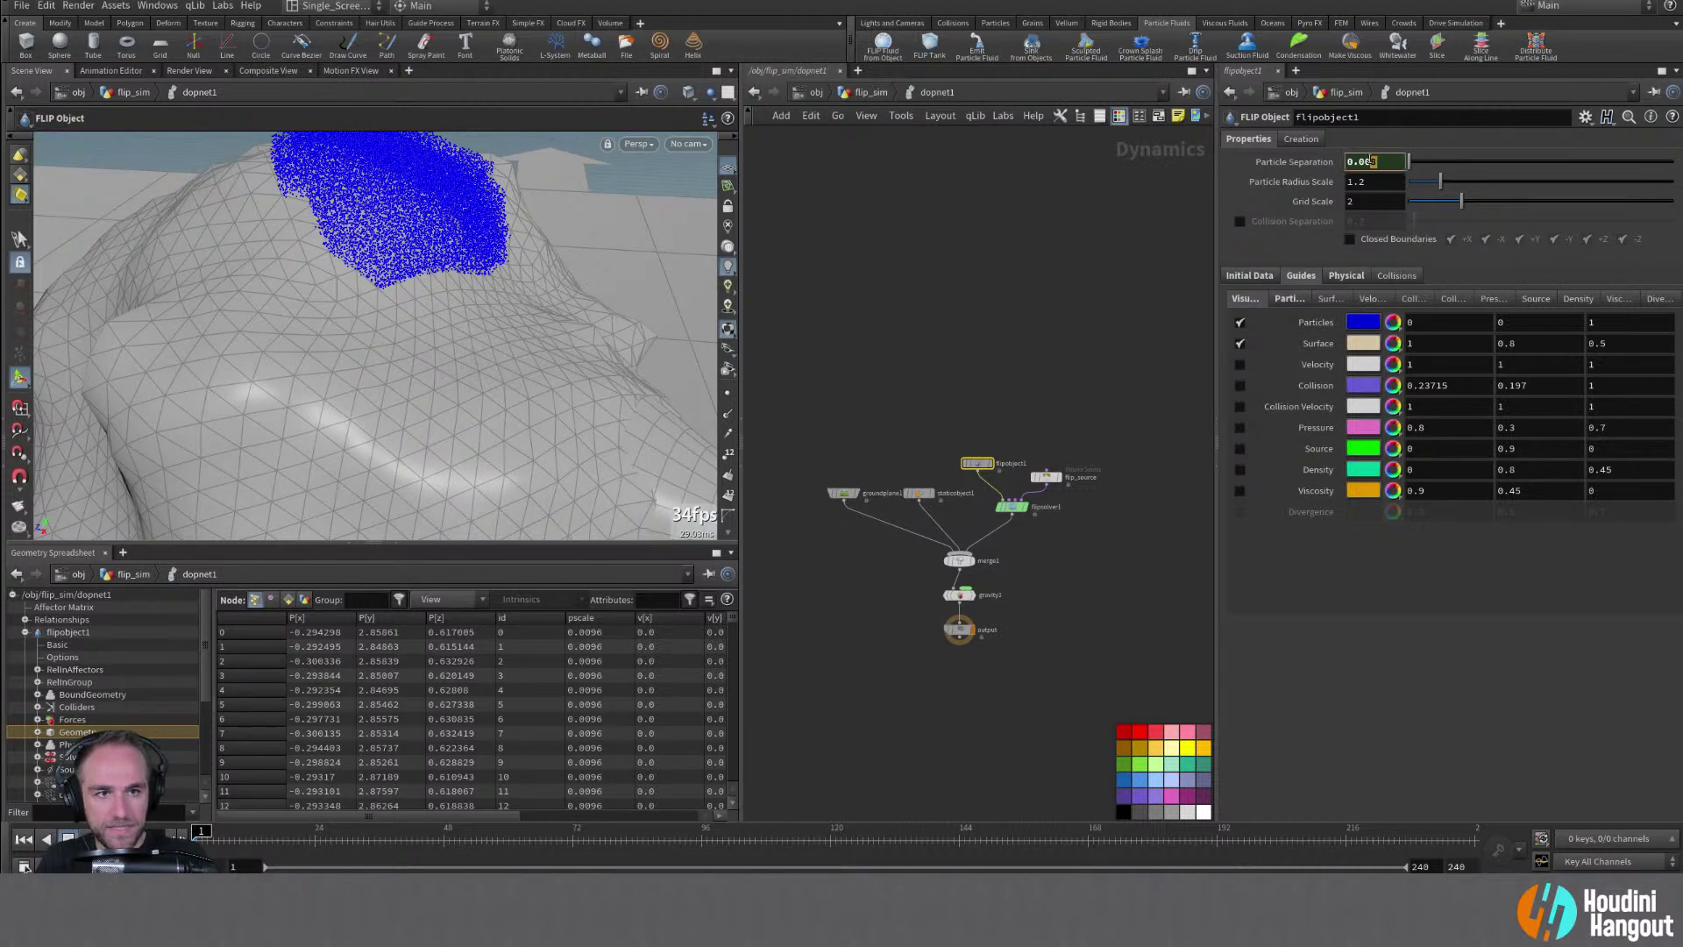
text(6)
key(Return)
alt+right_drag(618, 383, 543, 377)
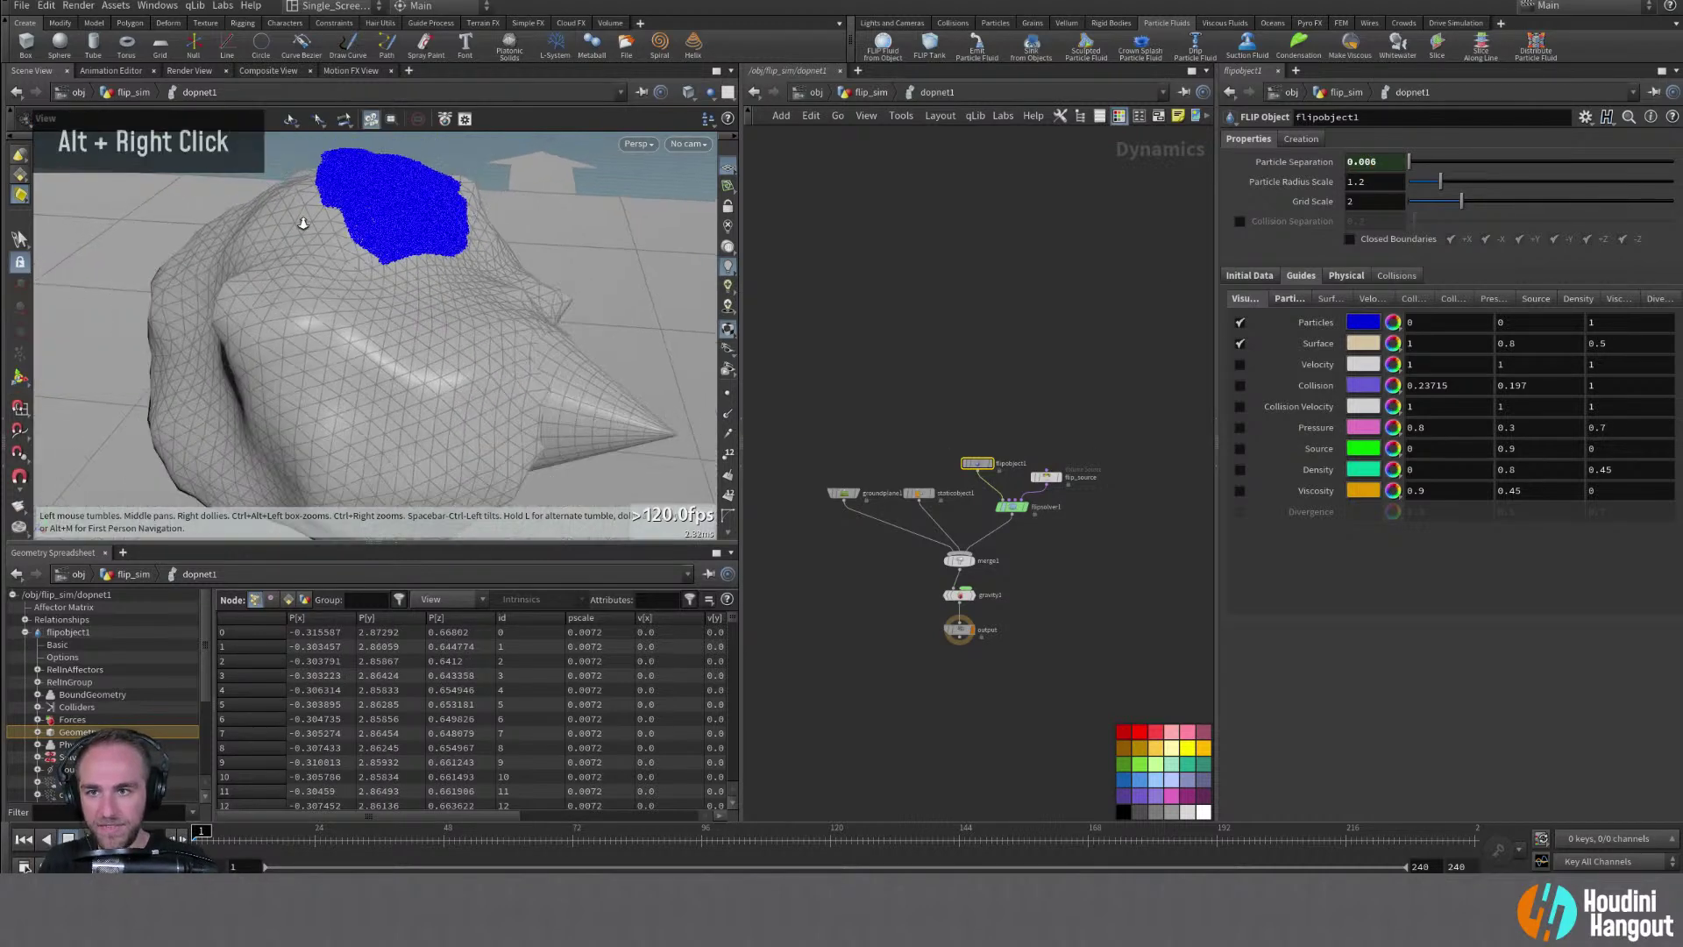
Return to the flip_sim network and save the flip_cache sequence to disk in the background again
alt+drag(543, 377, 491, 385)
right_drag(907, 729, 962, 692)
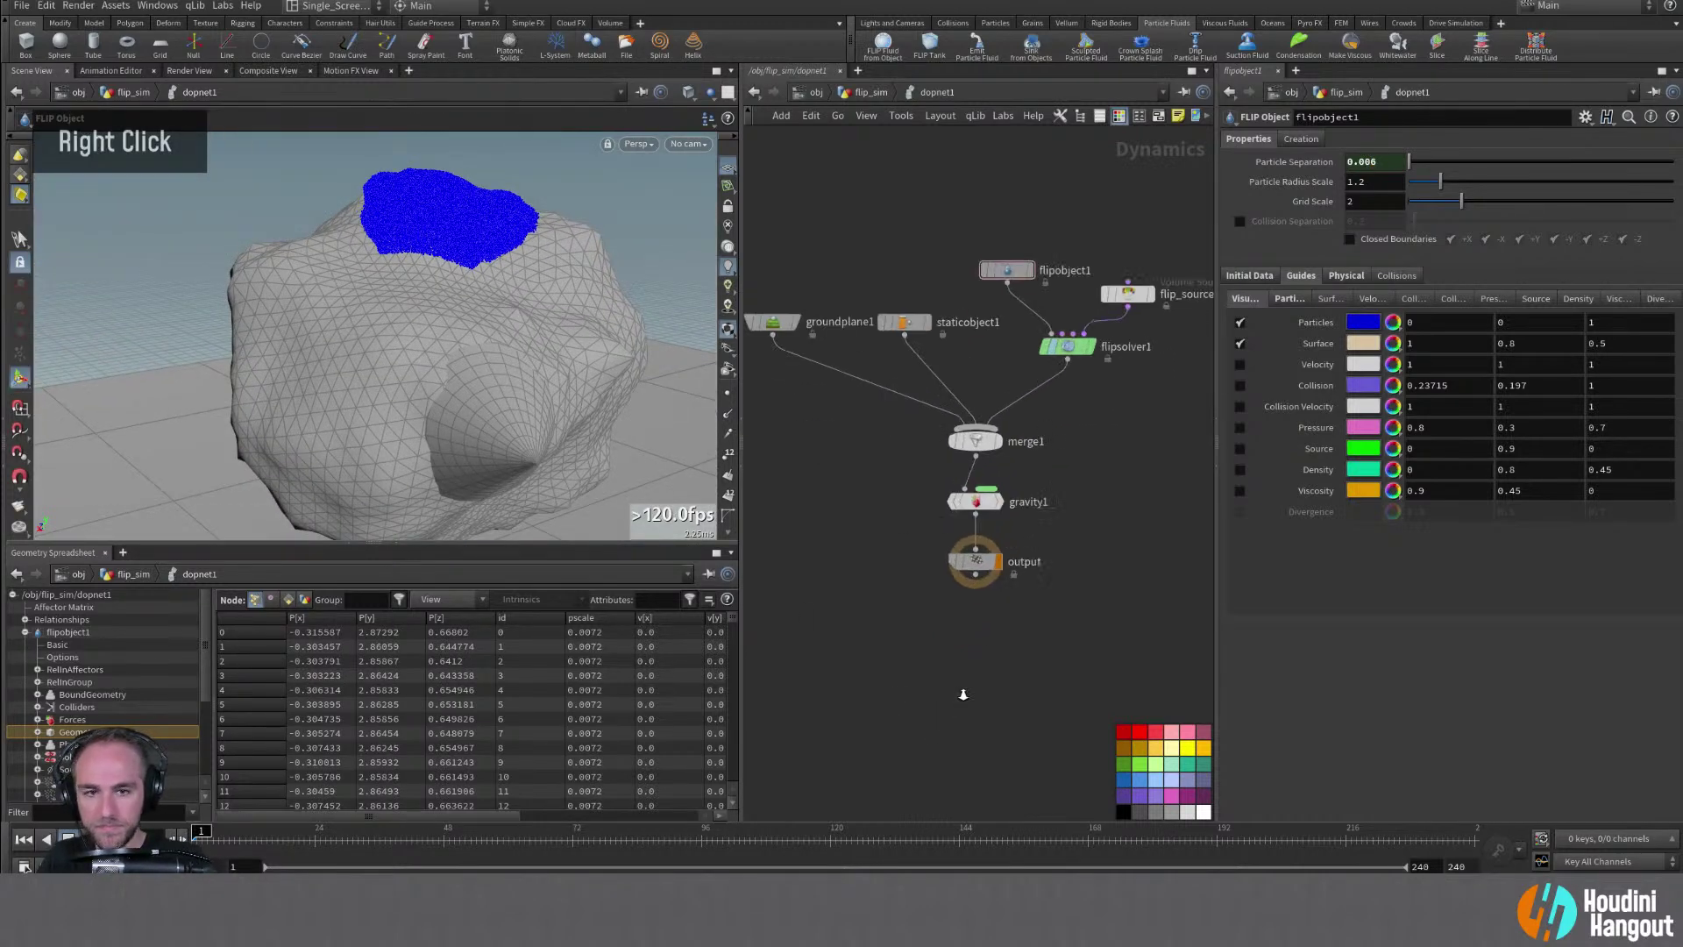
middle_drag(962, 693, 964, 697)
key(u)
click(933, 631)
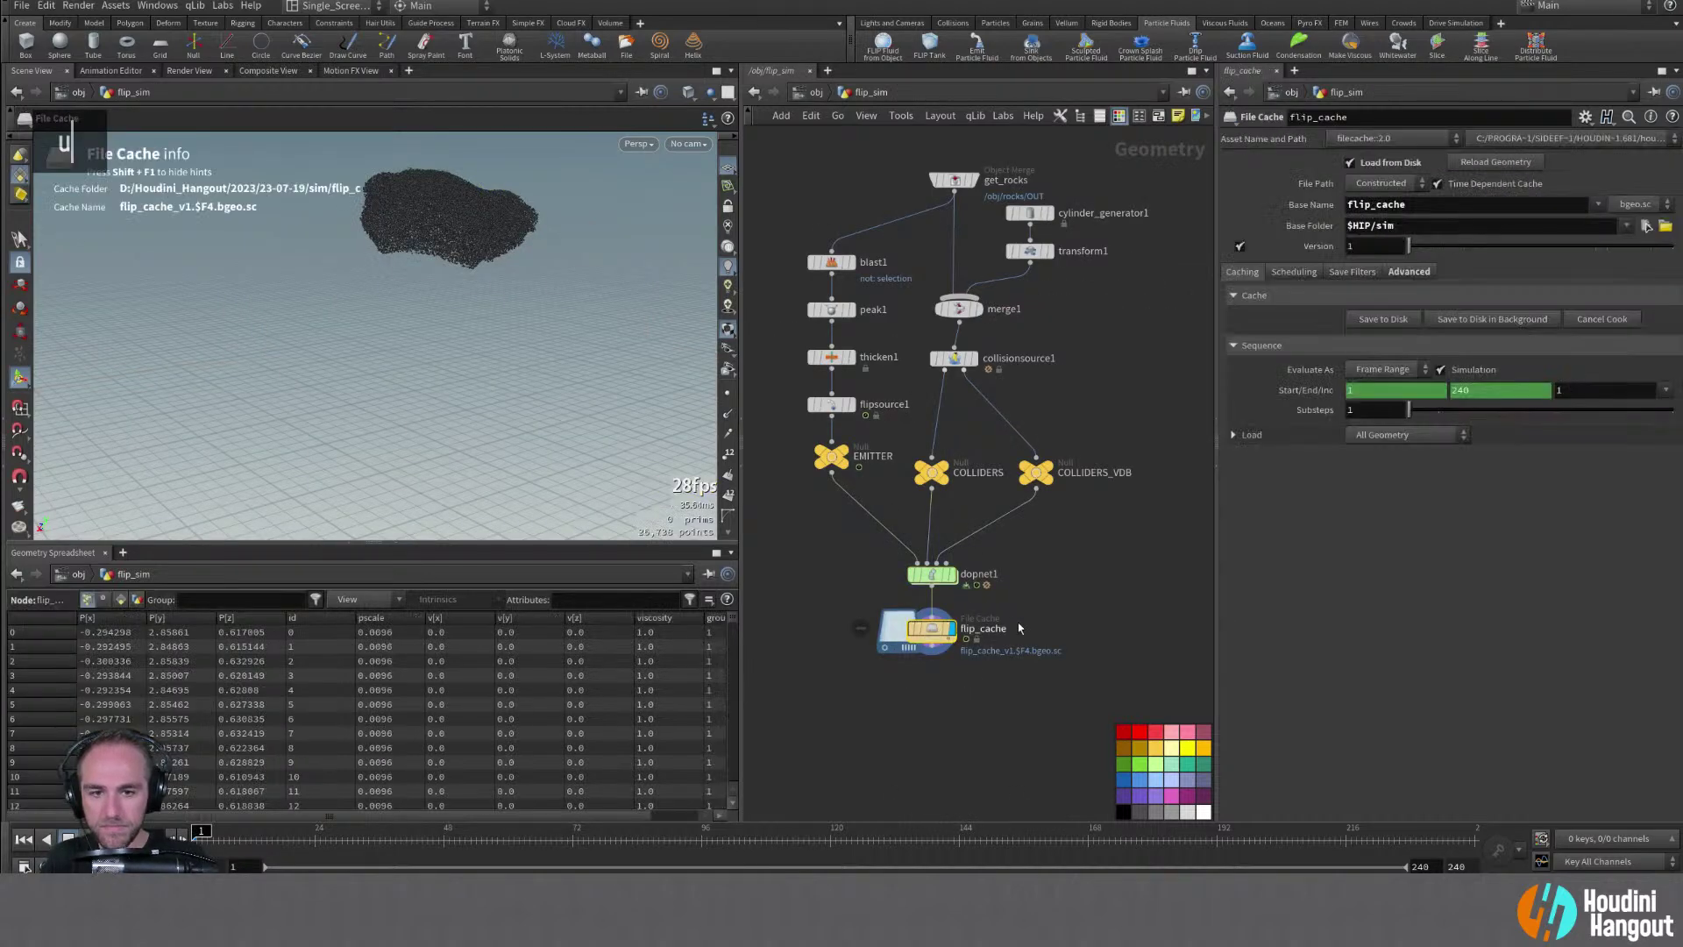
click(1448, 320)
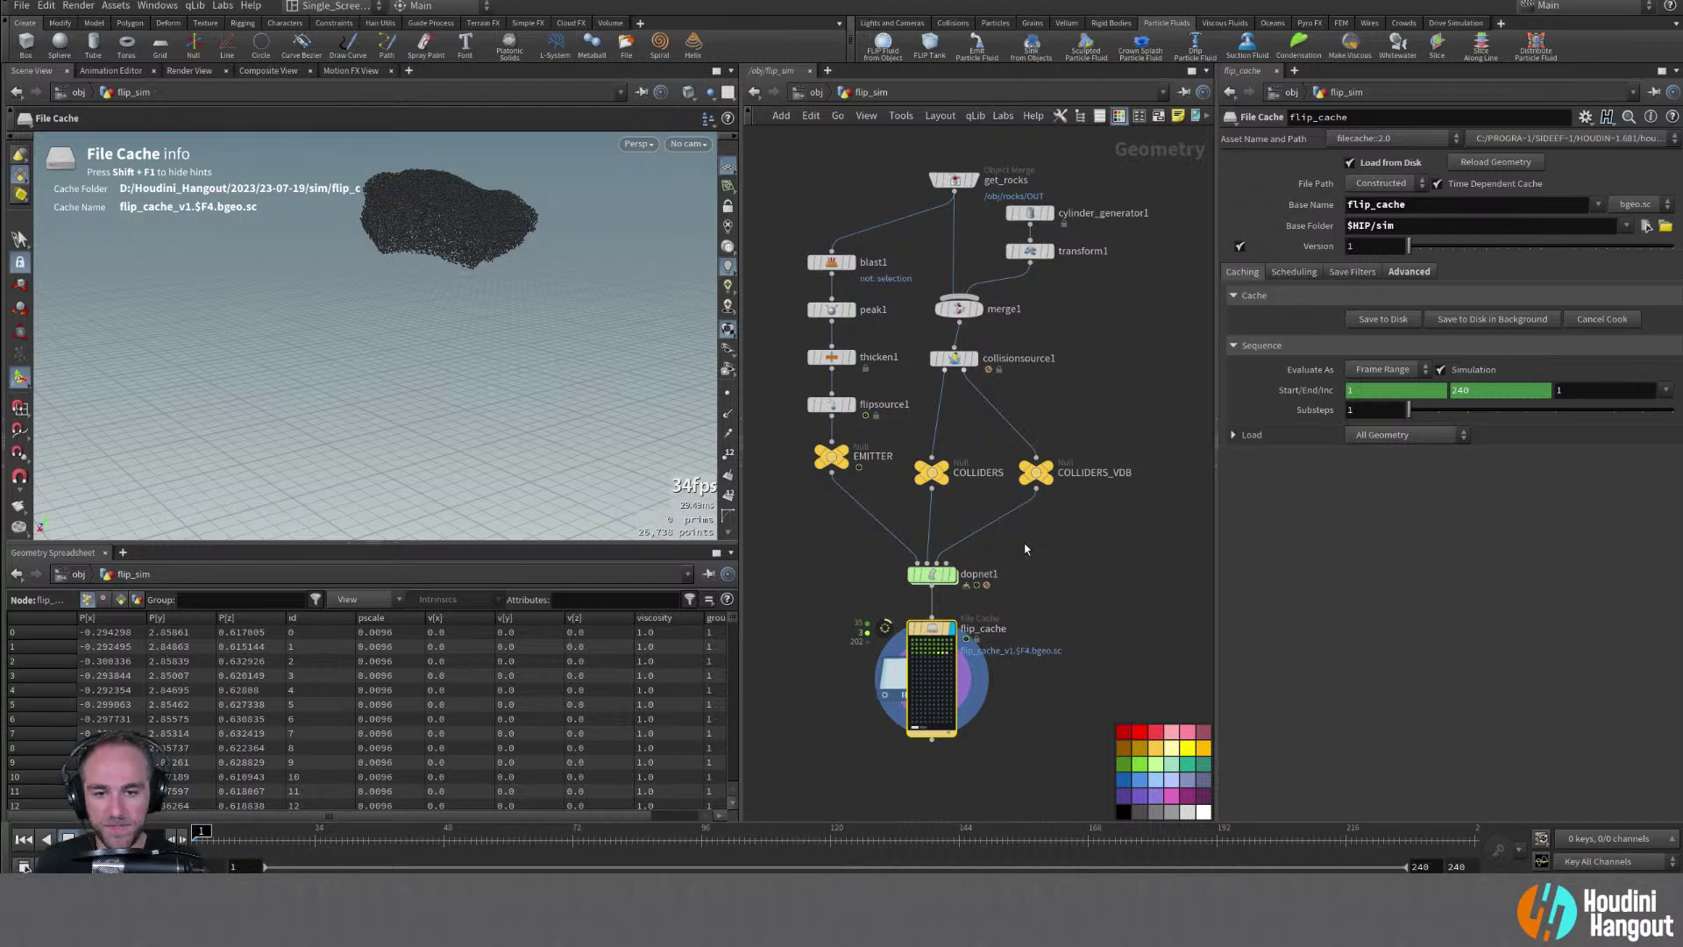
Scrub the newly cached particles to frame 62 and inspect the flip_cache node's information
key(alt)
alt+right_drag(851, 767, 863, 762)
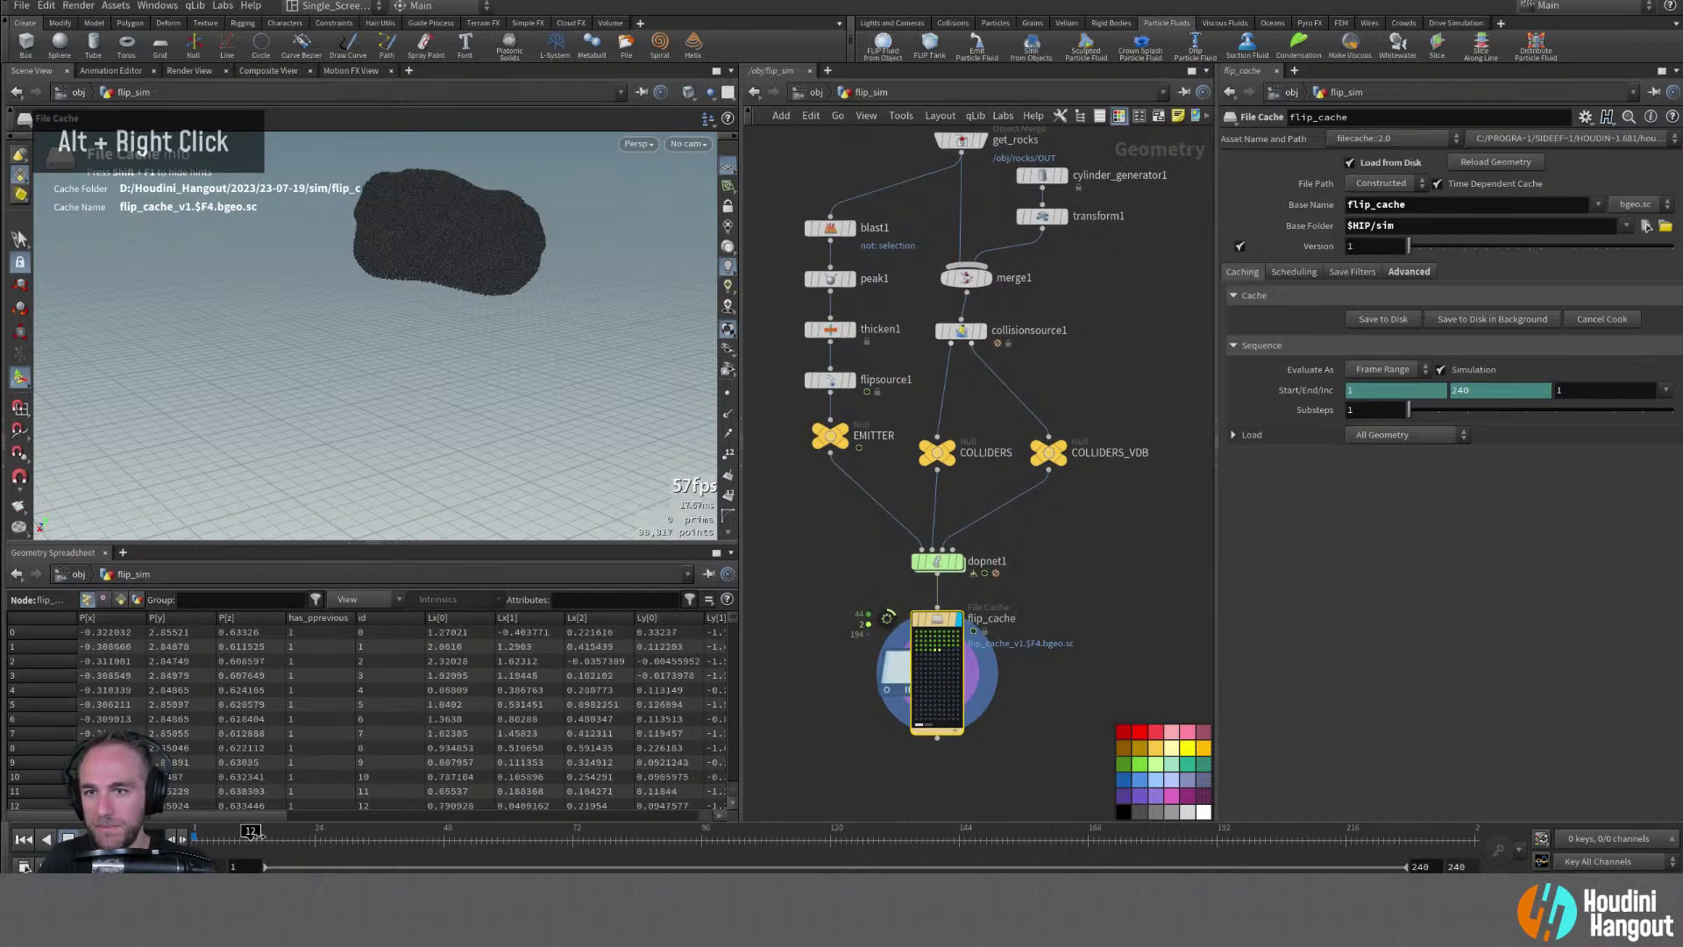
click(199, 837)
drag(196, 844, 497, 858)
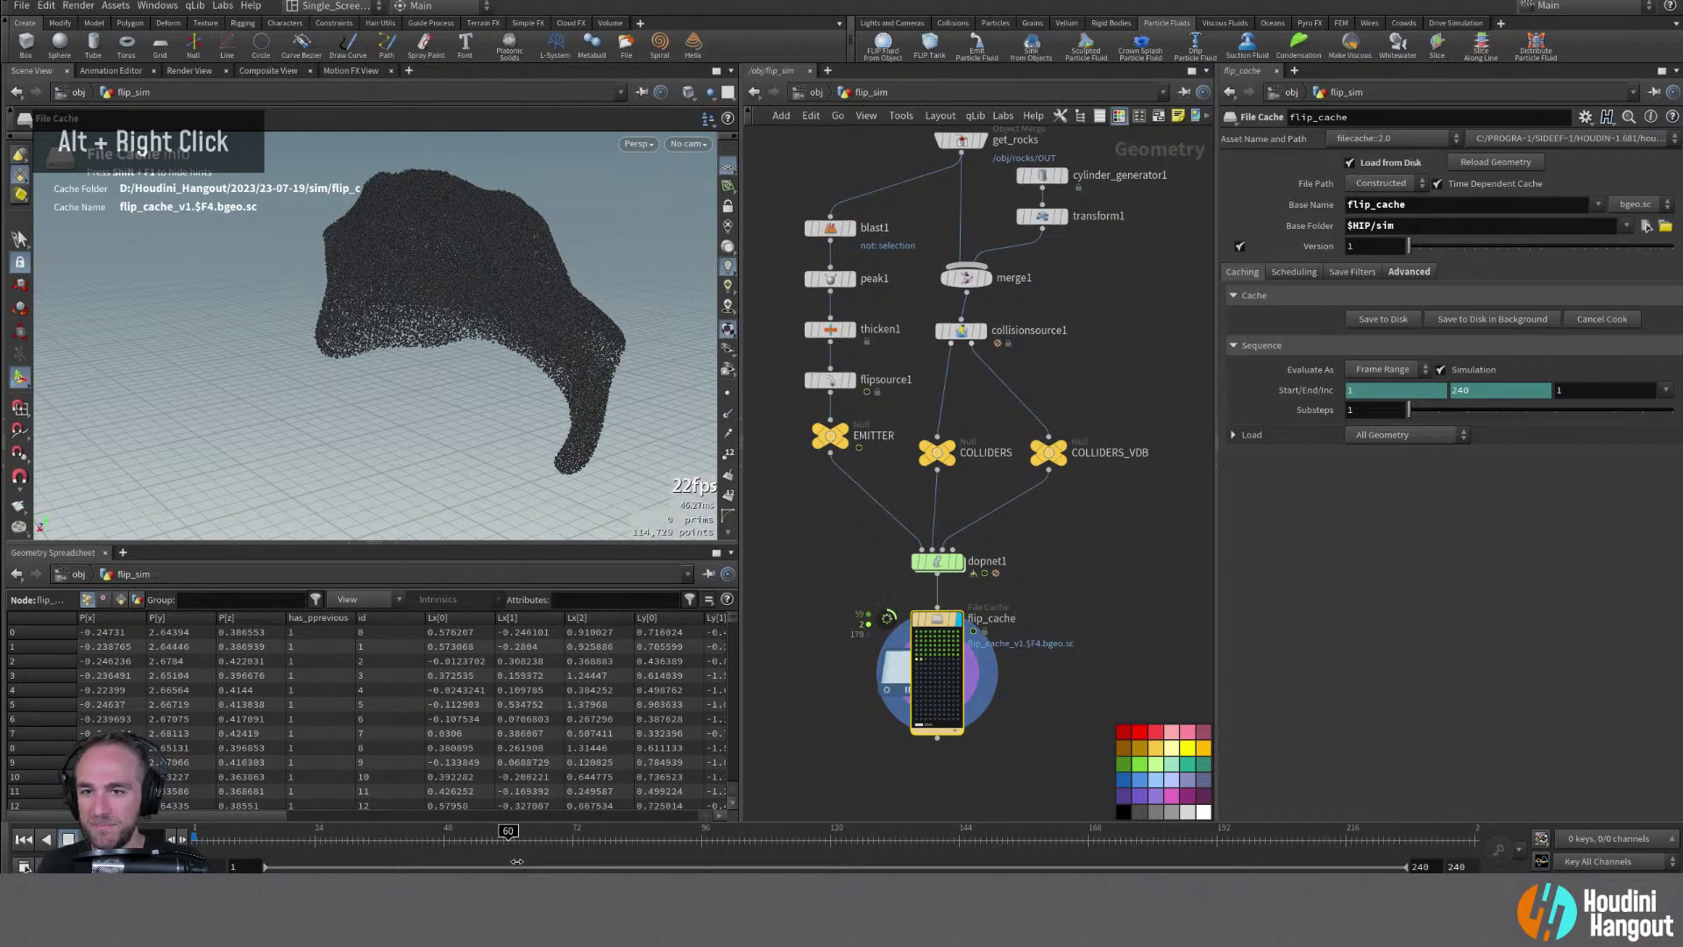
mouse_move(544, 865)
mouse_down()
mouse_move(449, 866)
mouse_move(522, 866)
mouse_up()
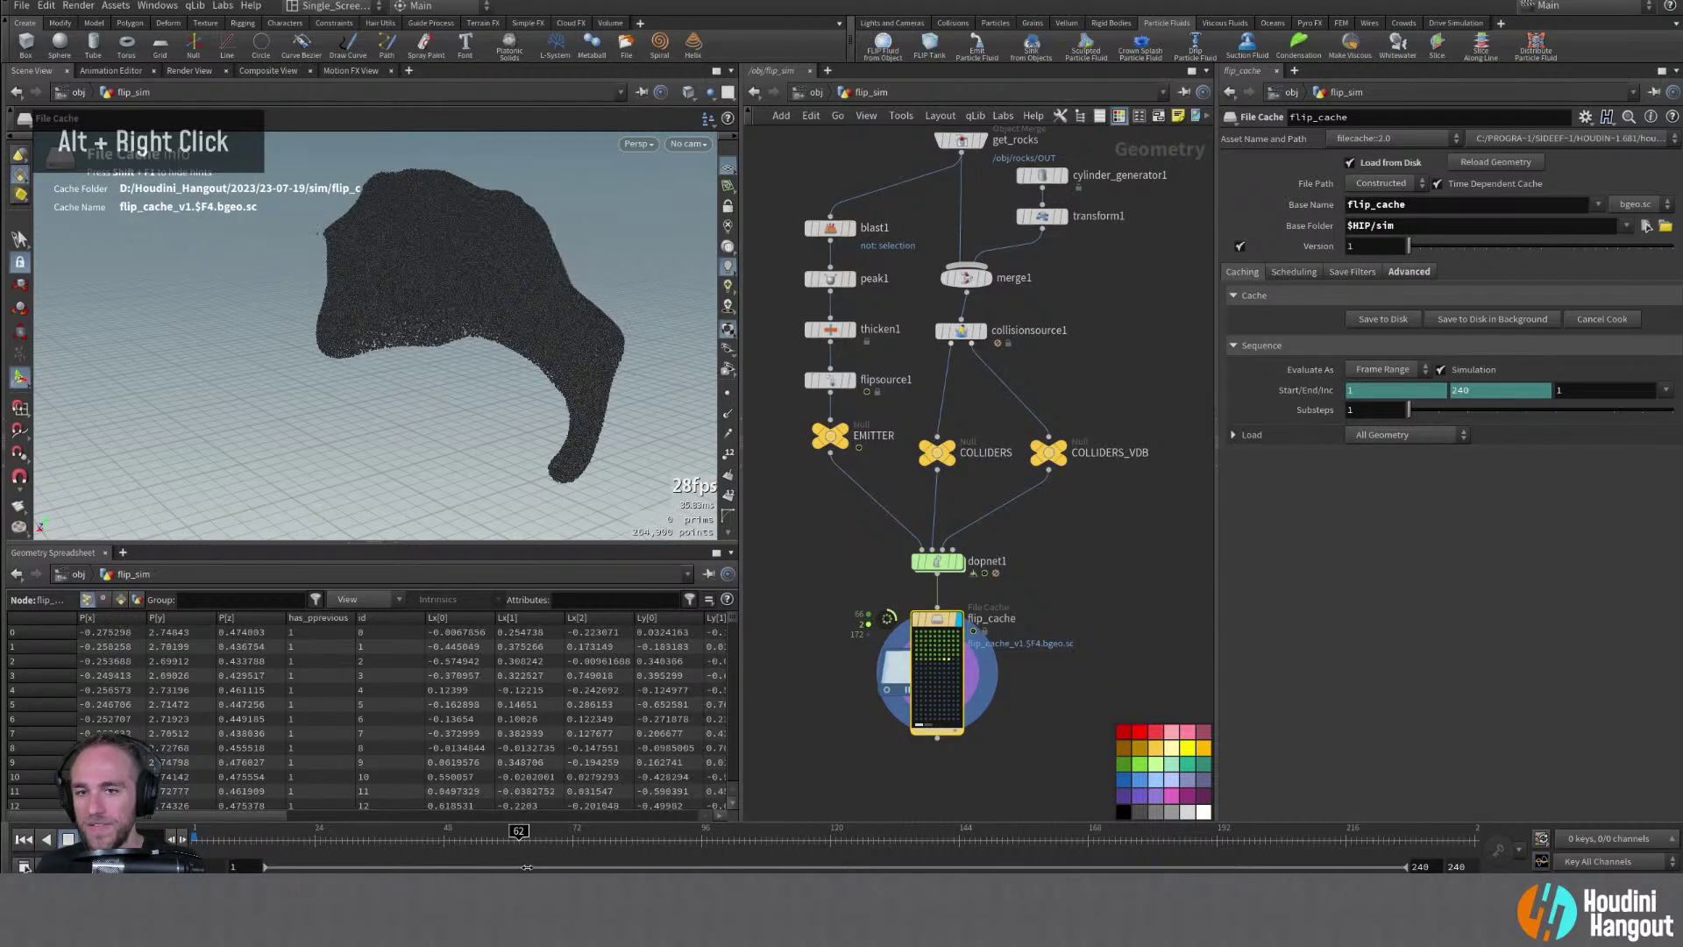
middle_click(935, 624)
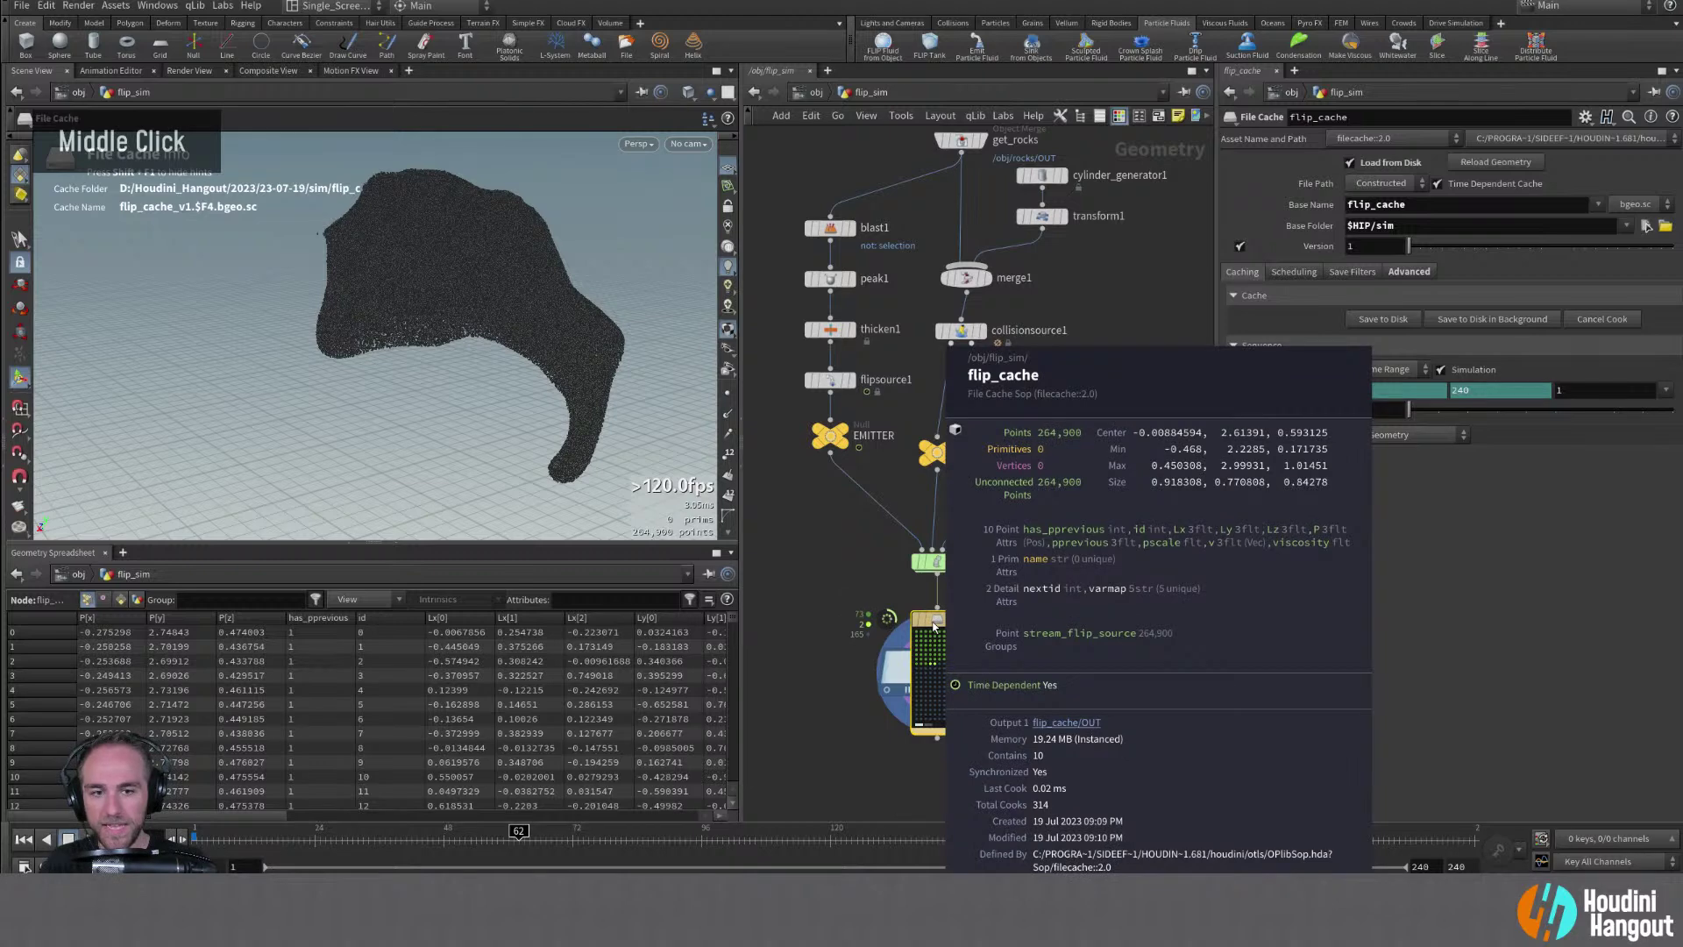
key(c)
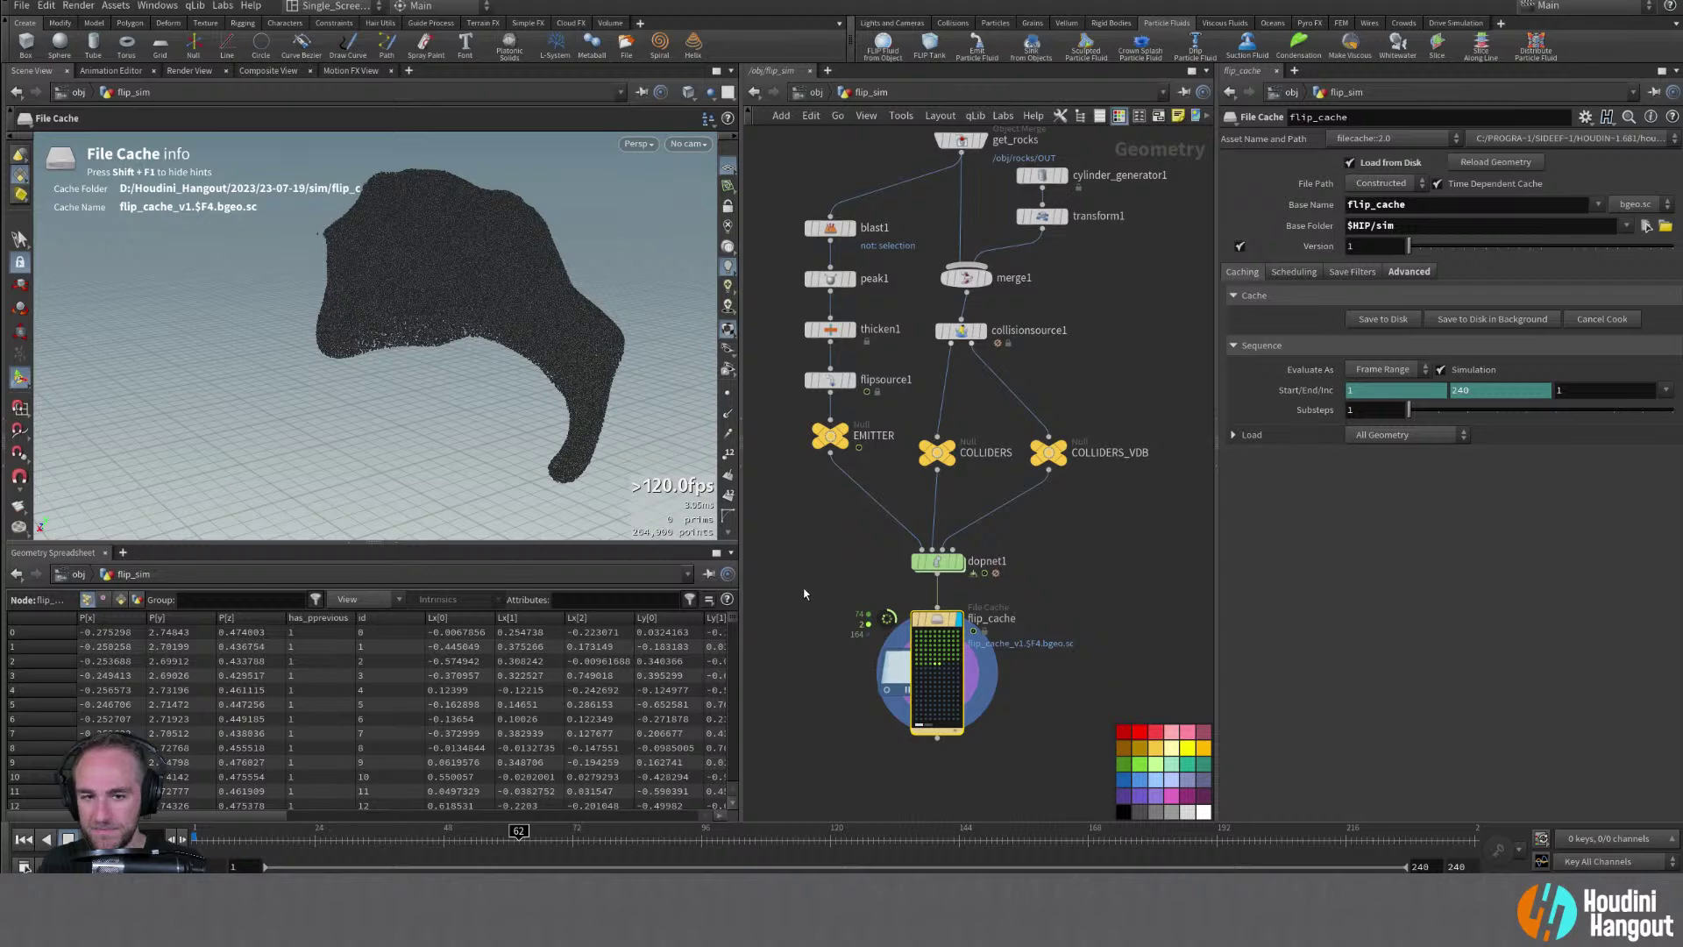
Interrupt the cooking of dopnet1, return to the first frame and reselect flip_cache
key(Escape)
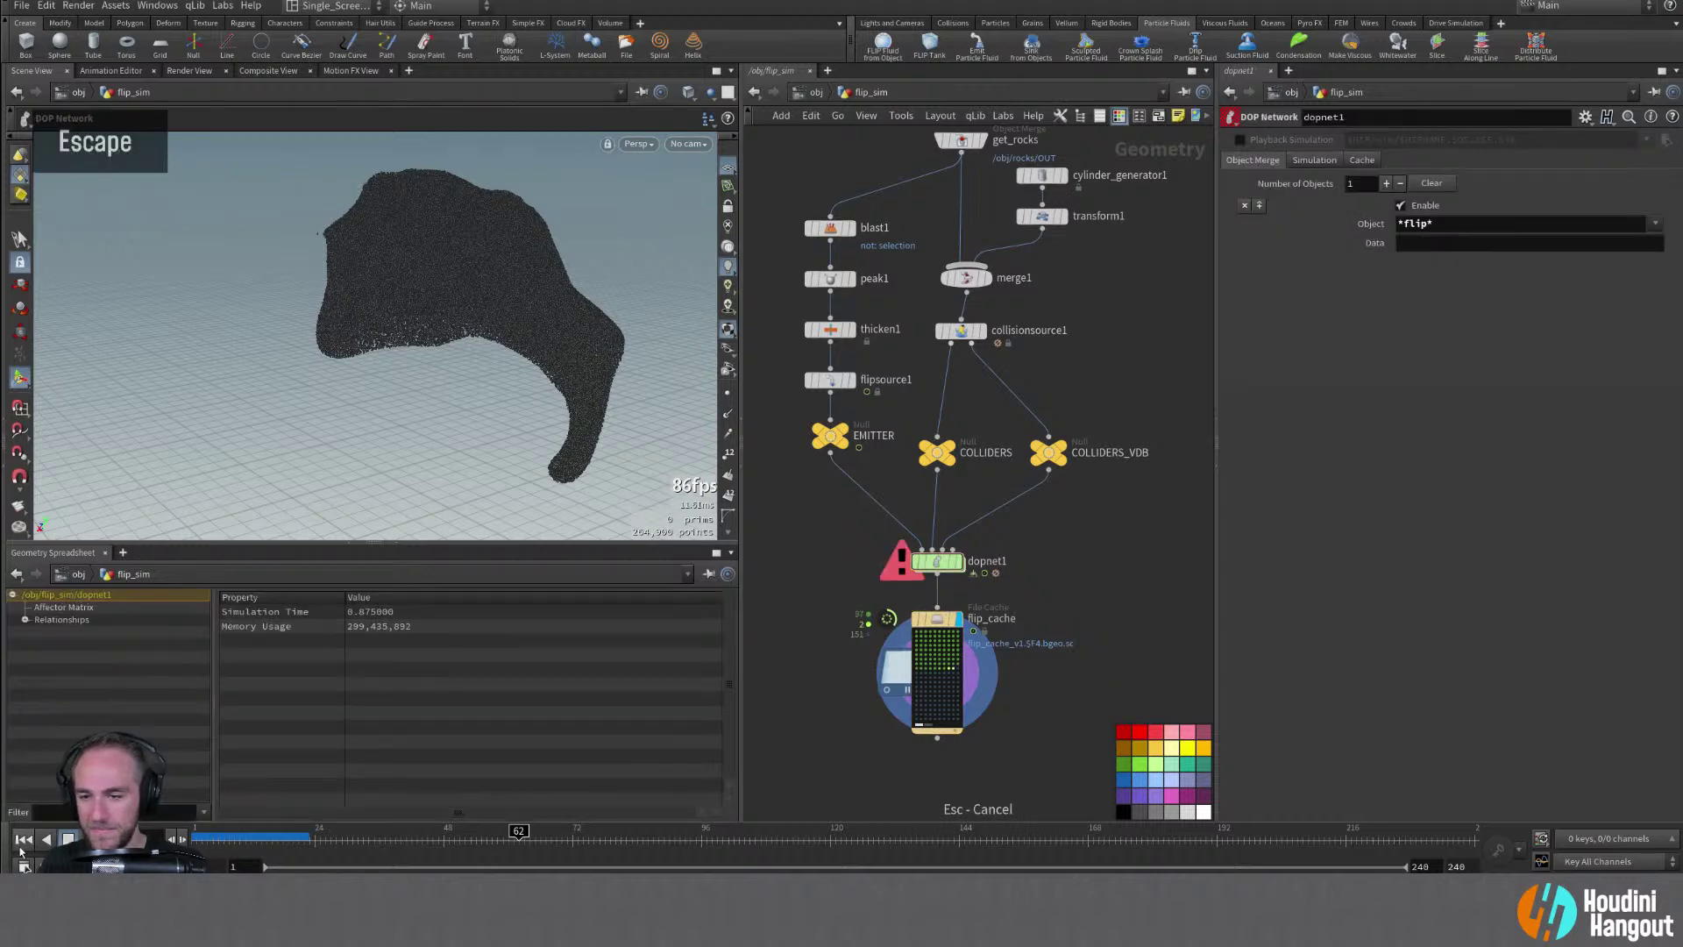
click(23, 839)
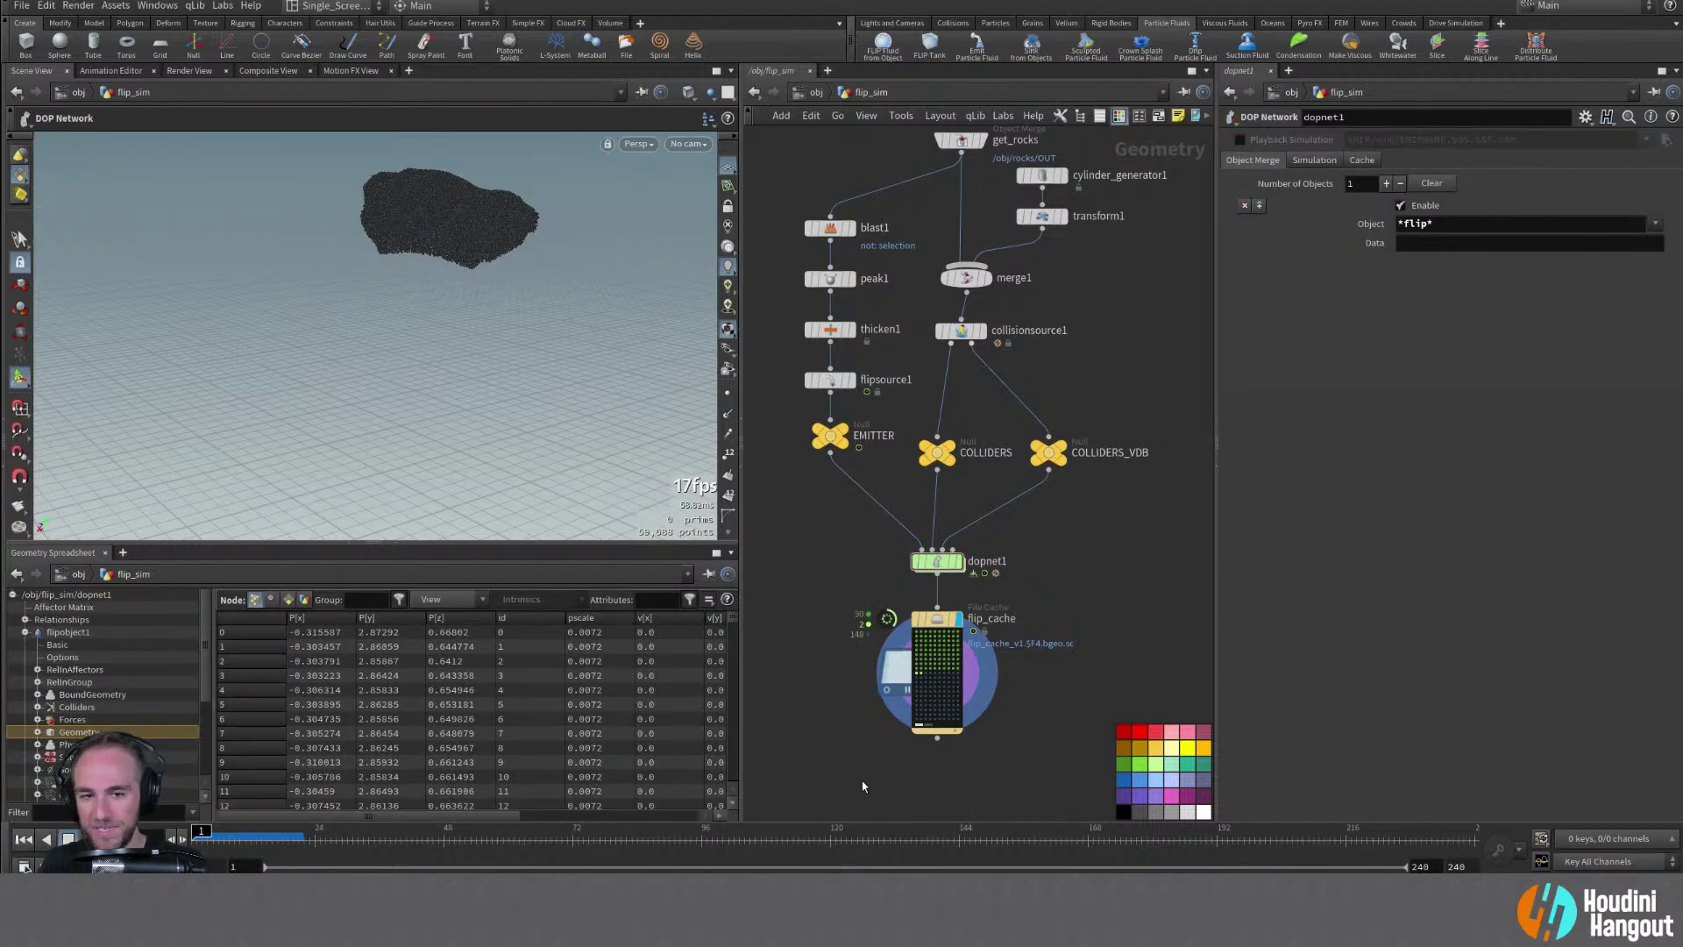
click(936, 624)
middle_click(938, 625)
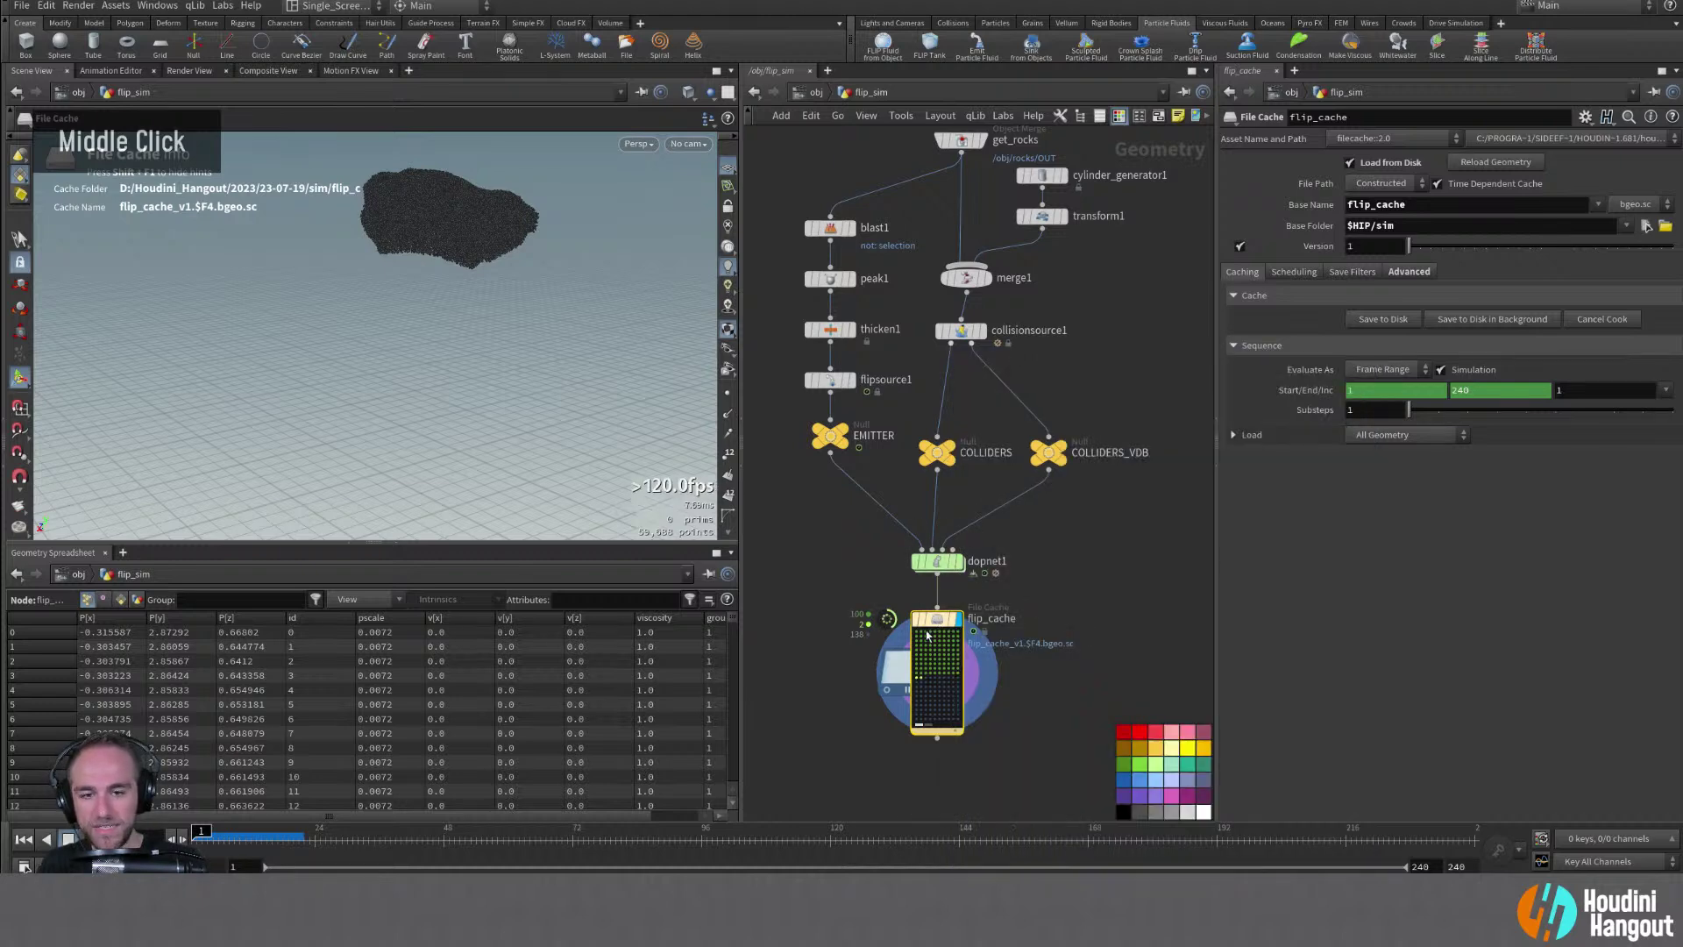
Move flip_cache farther below dopnet1 and inspect the attributes in dopnet1's node information
middle_drag(929, 602, 938, 538)
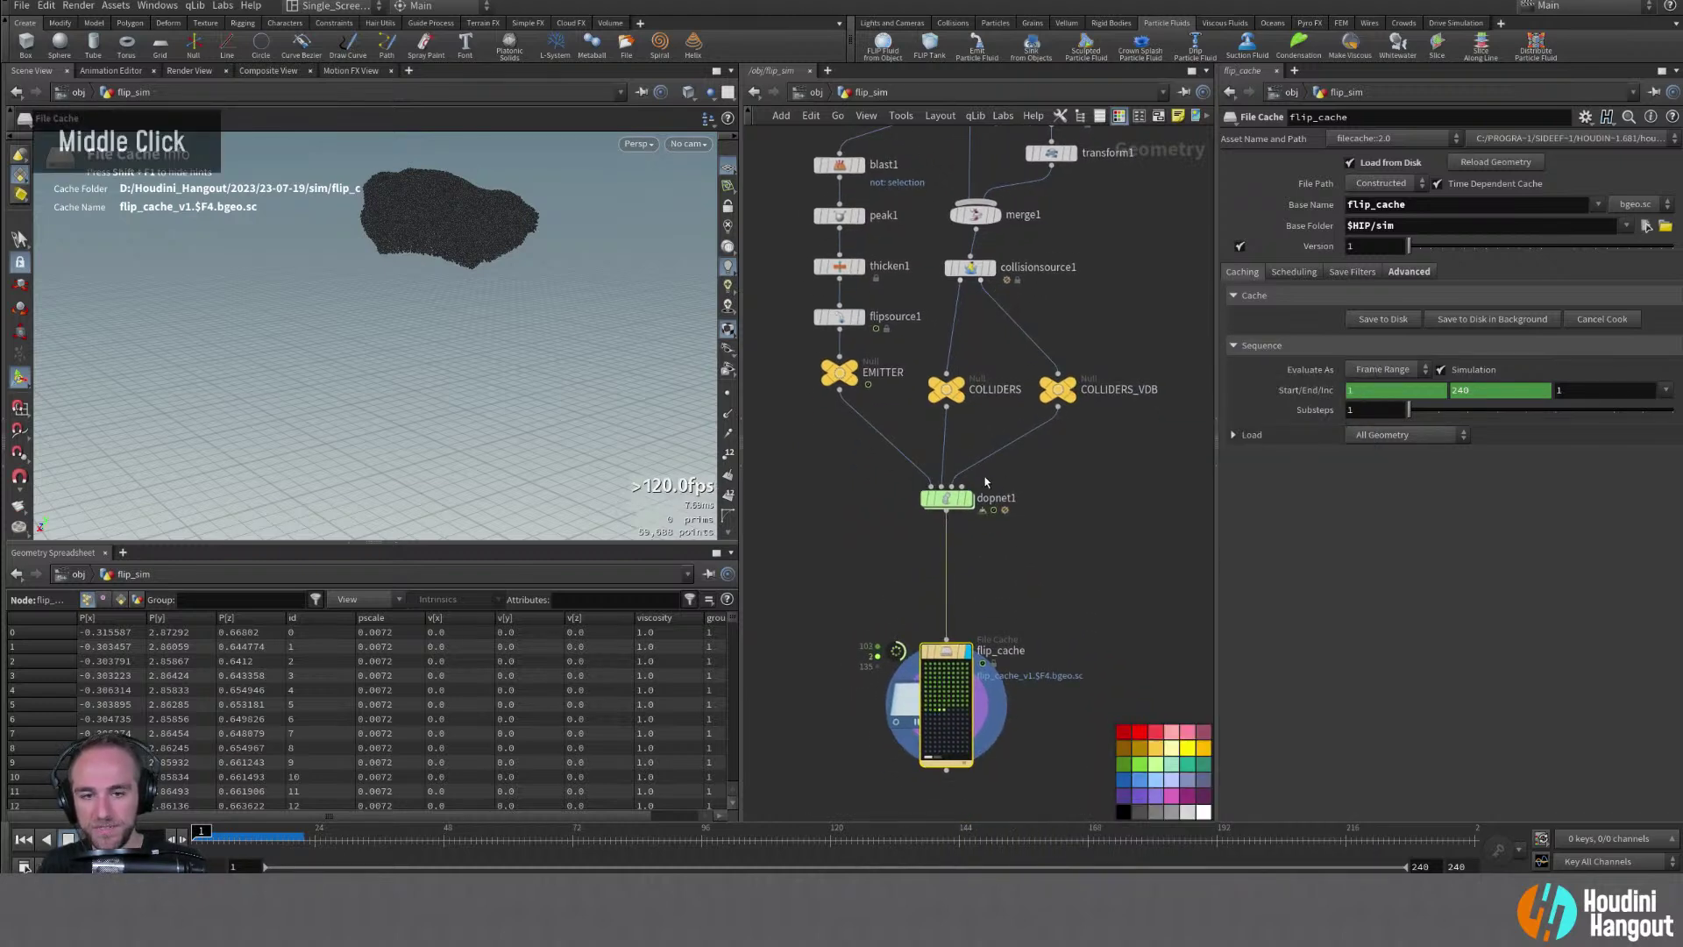
click(943, 499)
click(946, 679)
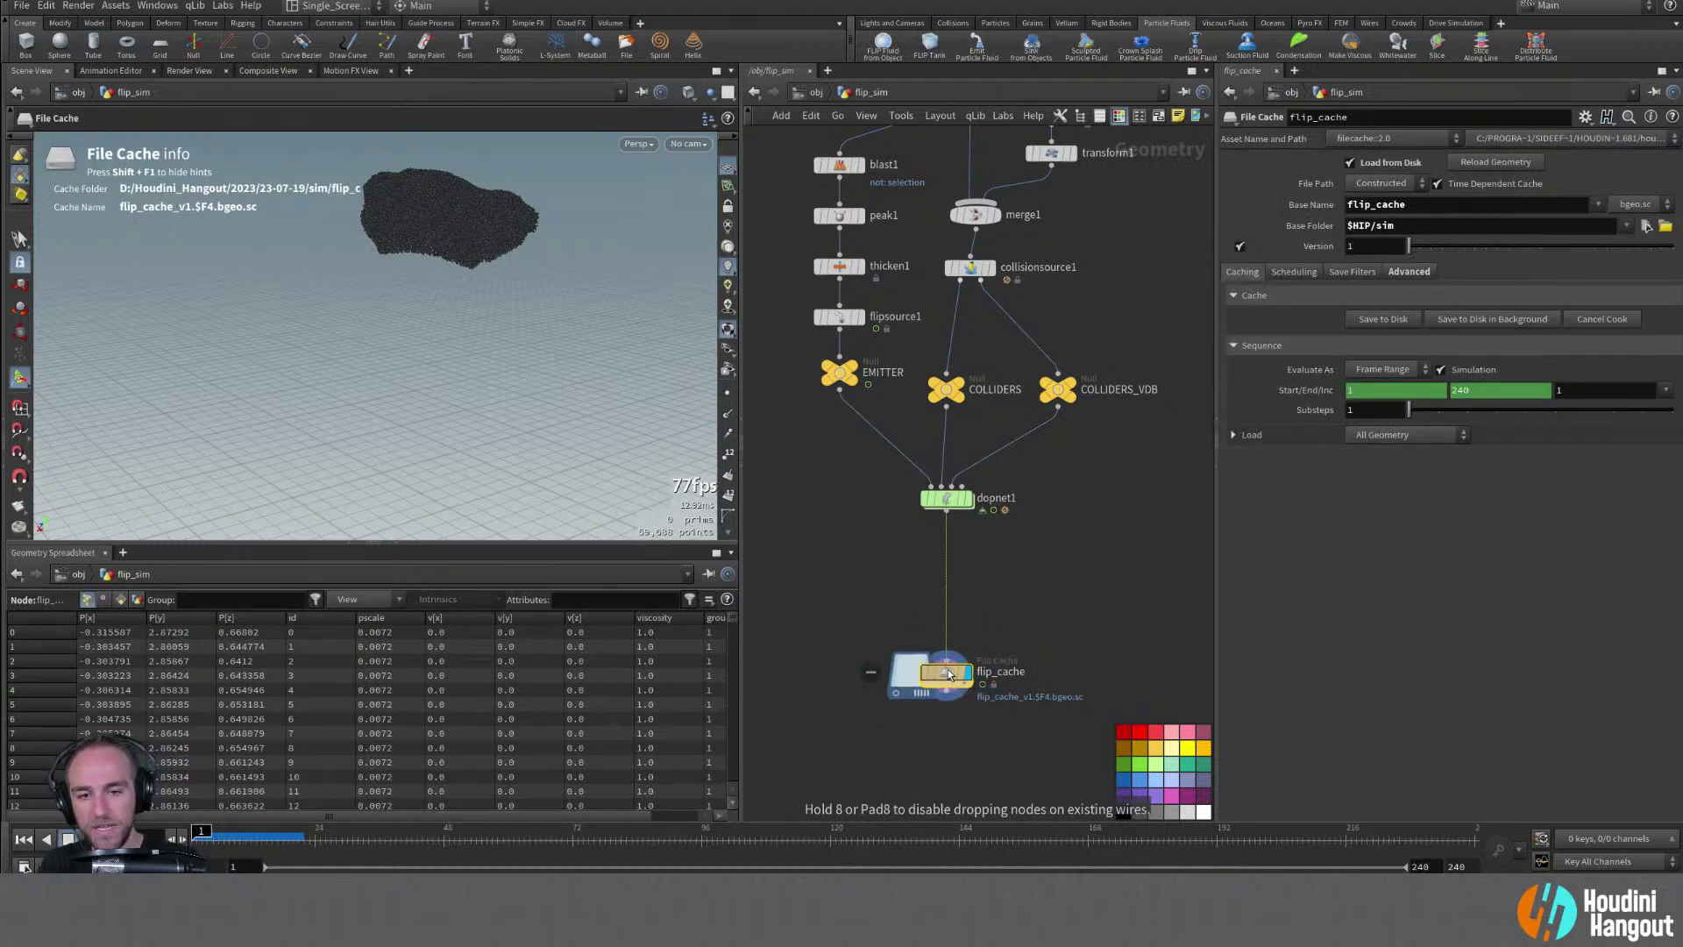
click(946, 499)
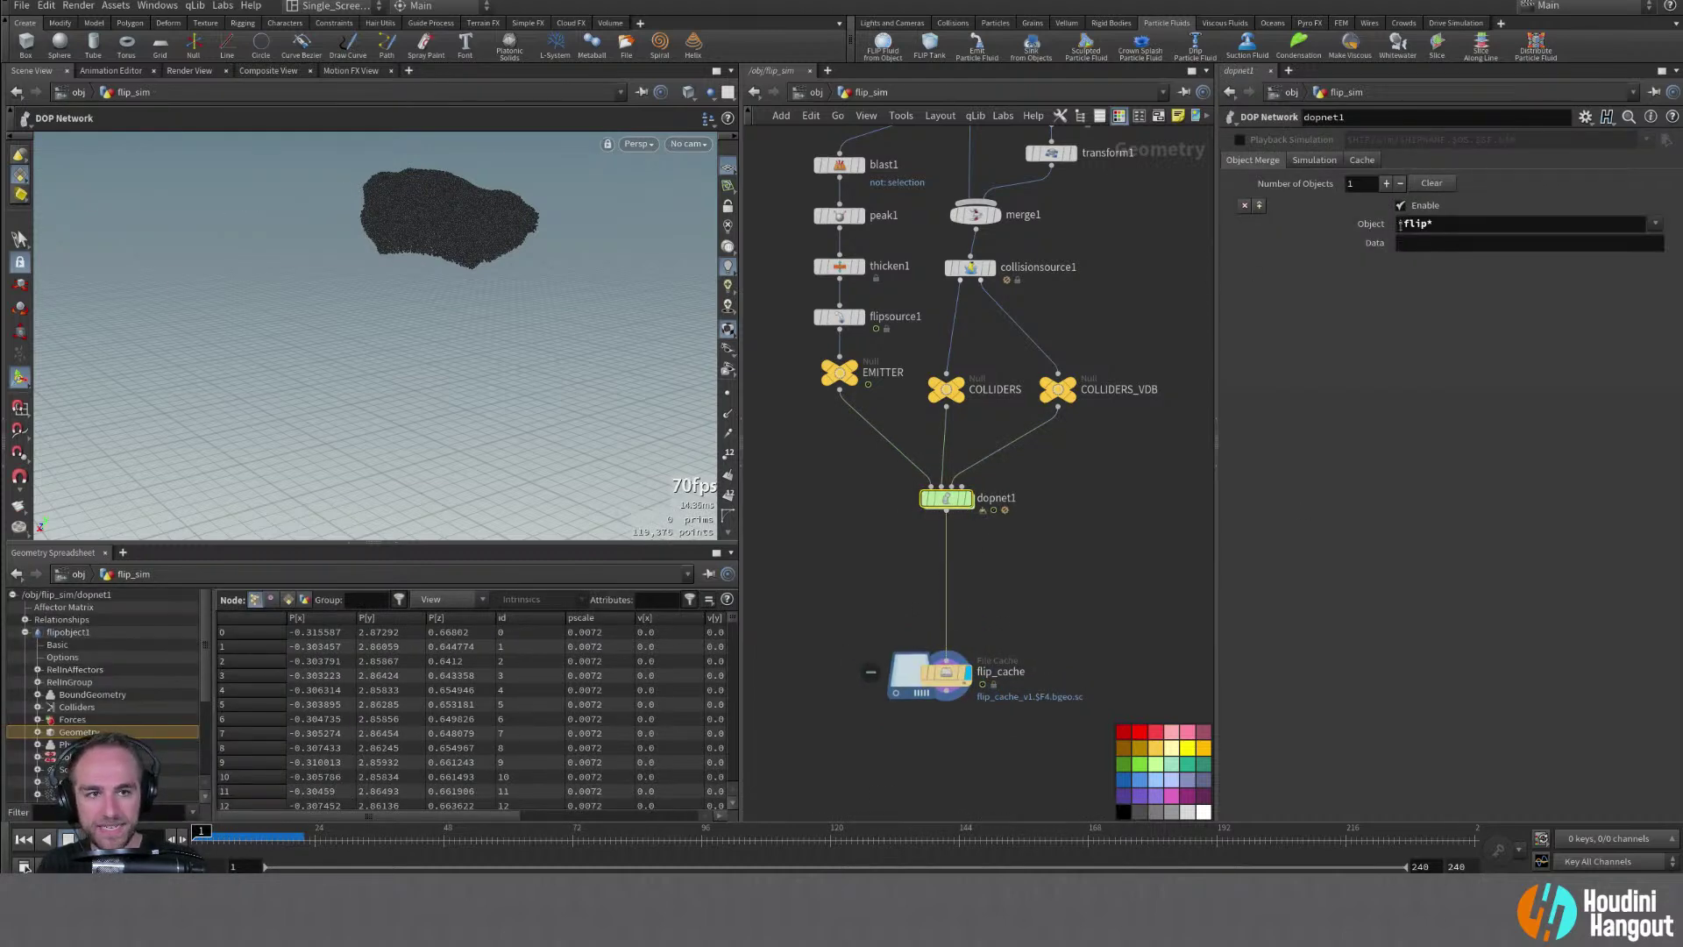
middle_click(945, 501)
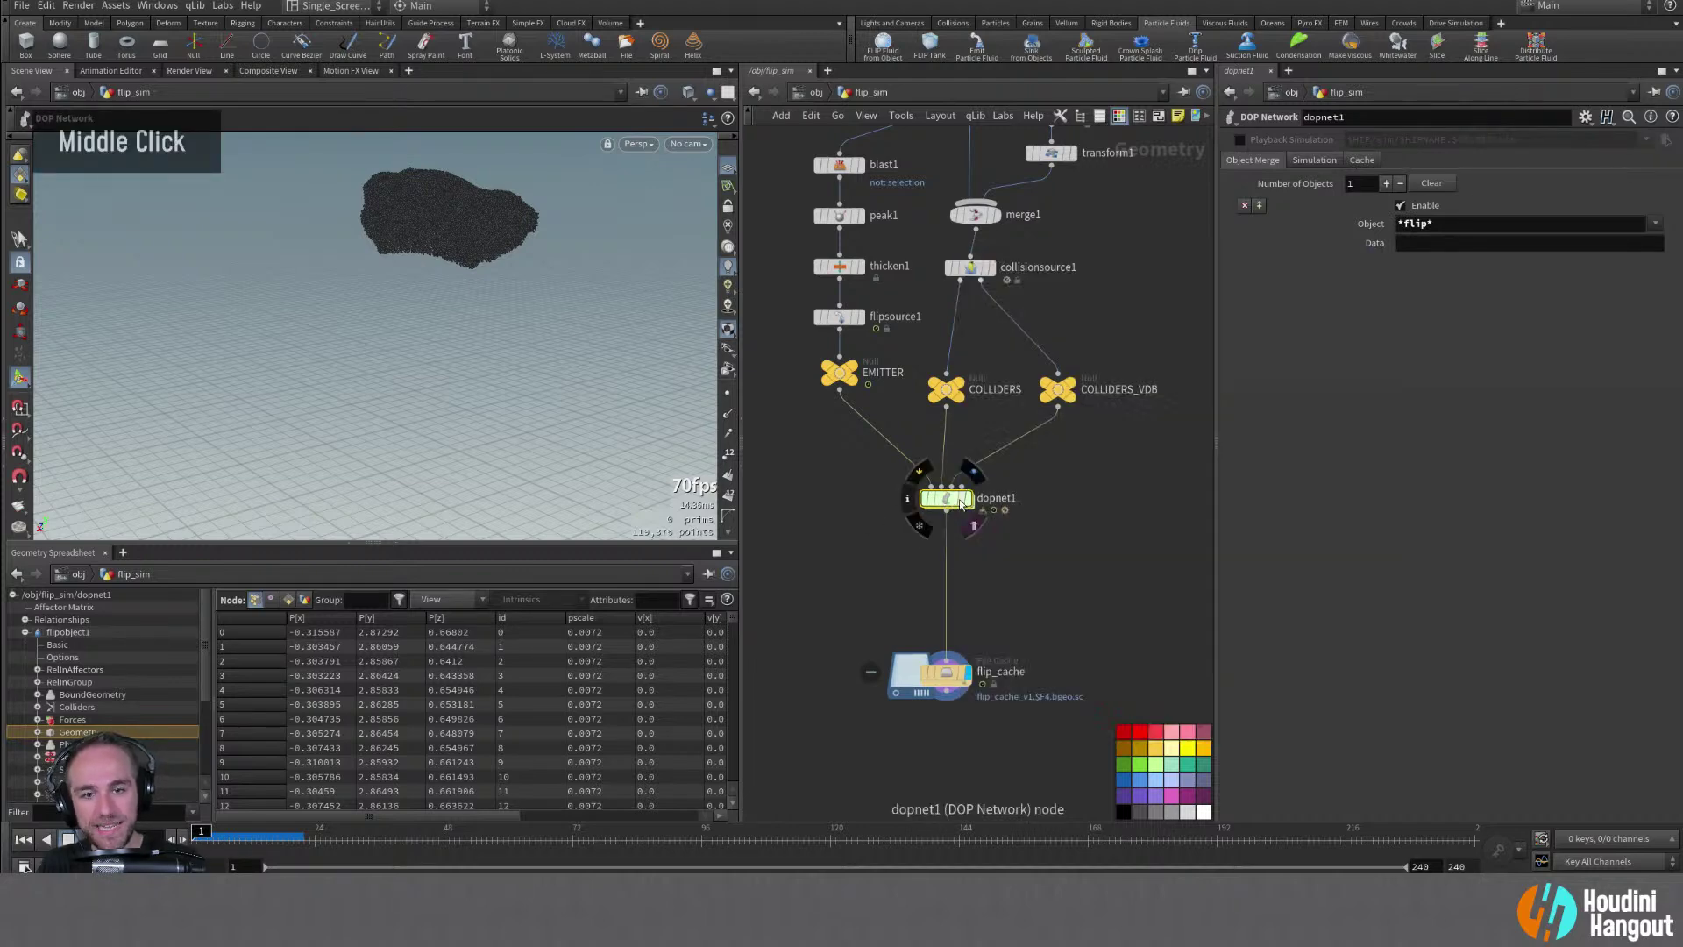
middle_click(944, 499)
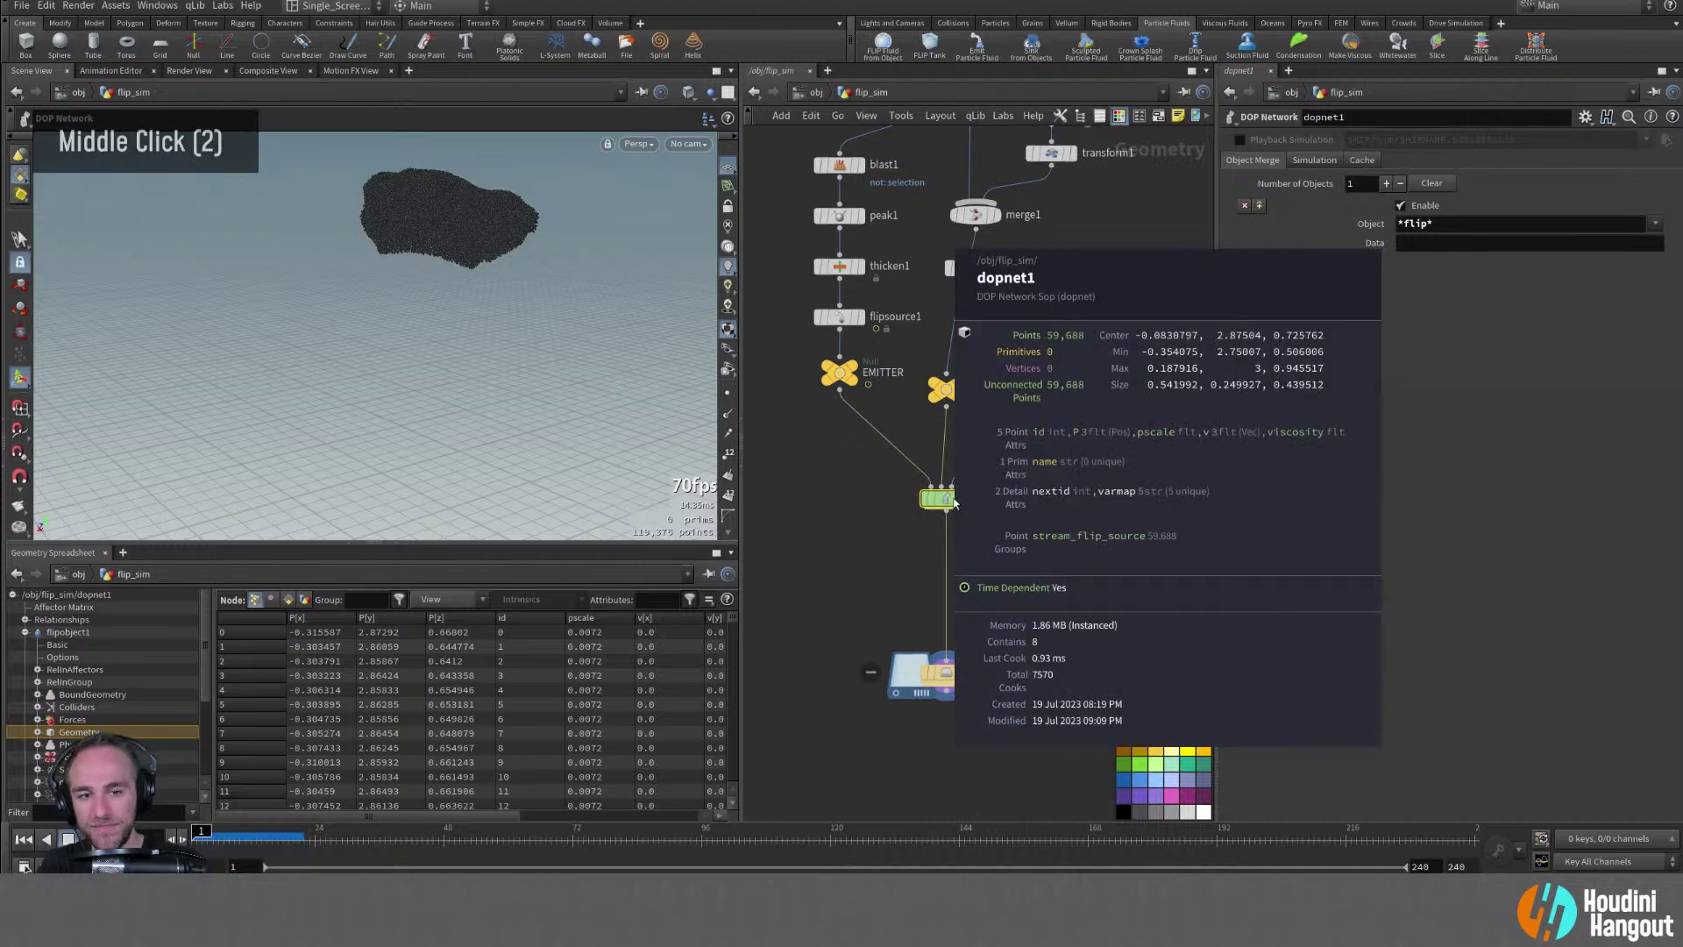
Cut the wire between dopnet1 and flip_cache and add a DOP I/O setup in the gap
key(y)
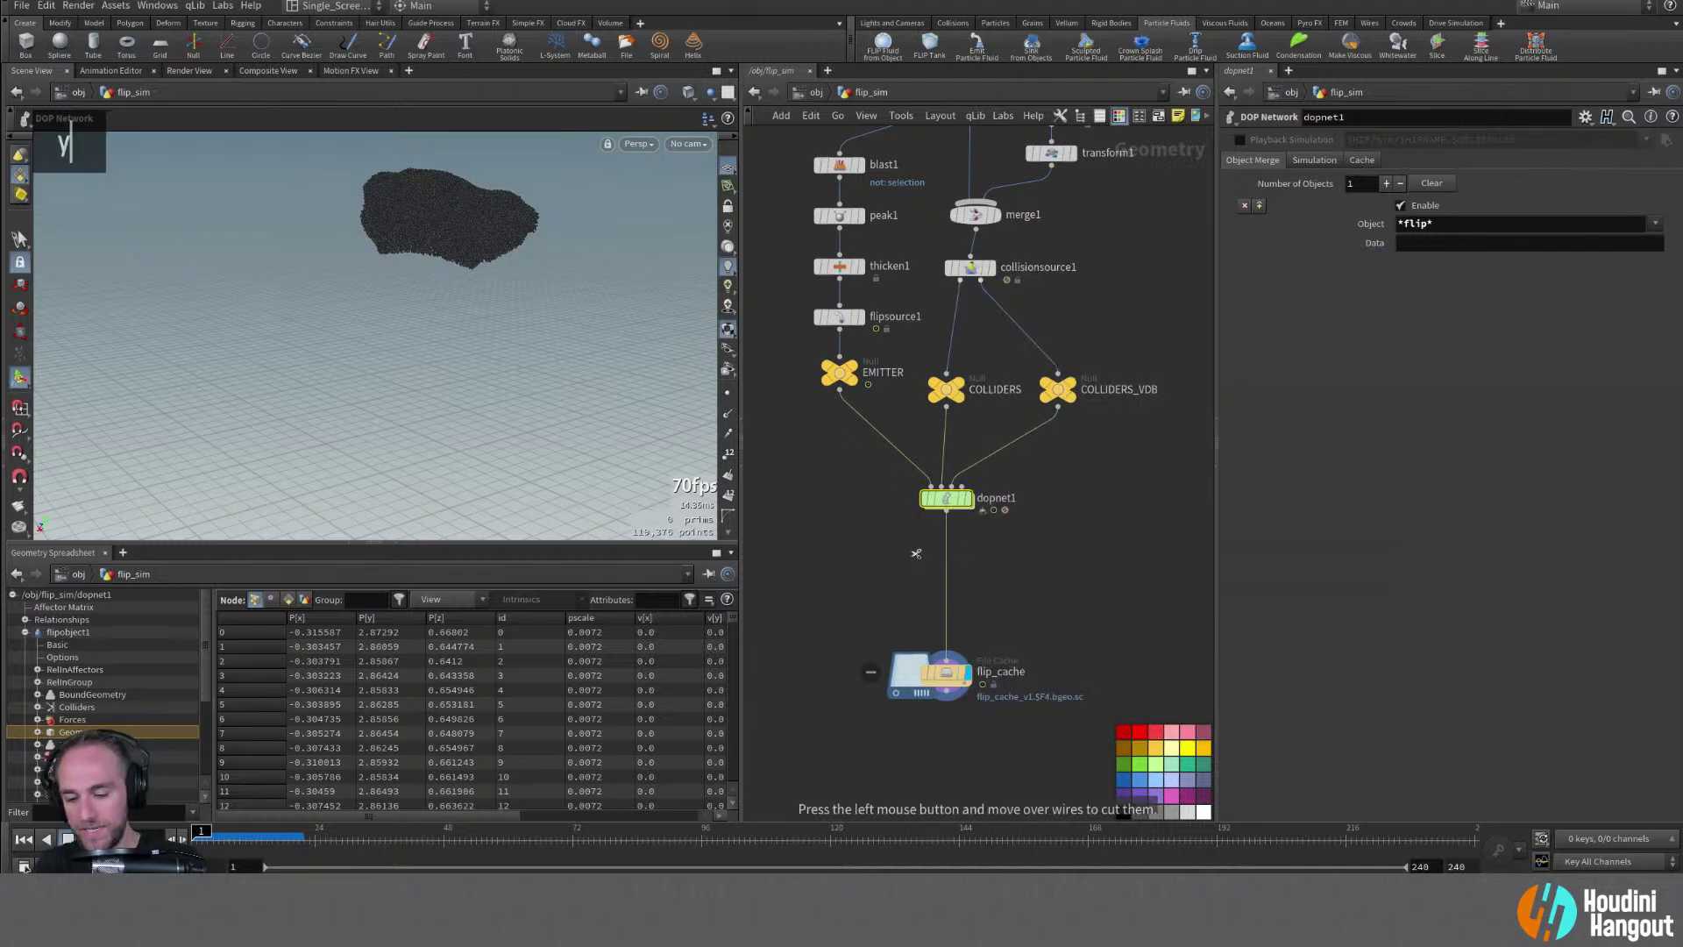
drag(915, 562, 964, 574)
key(Tab)
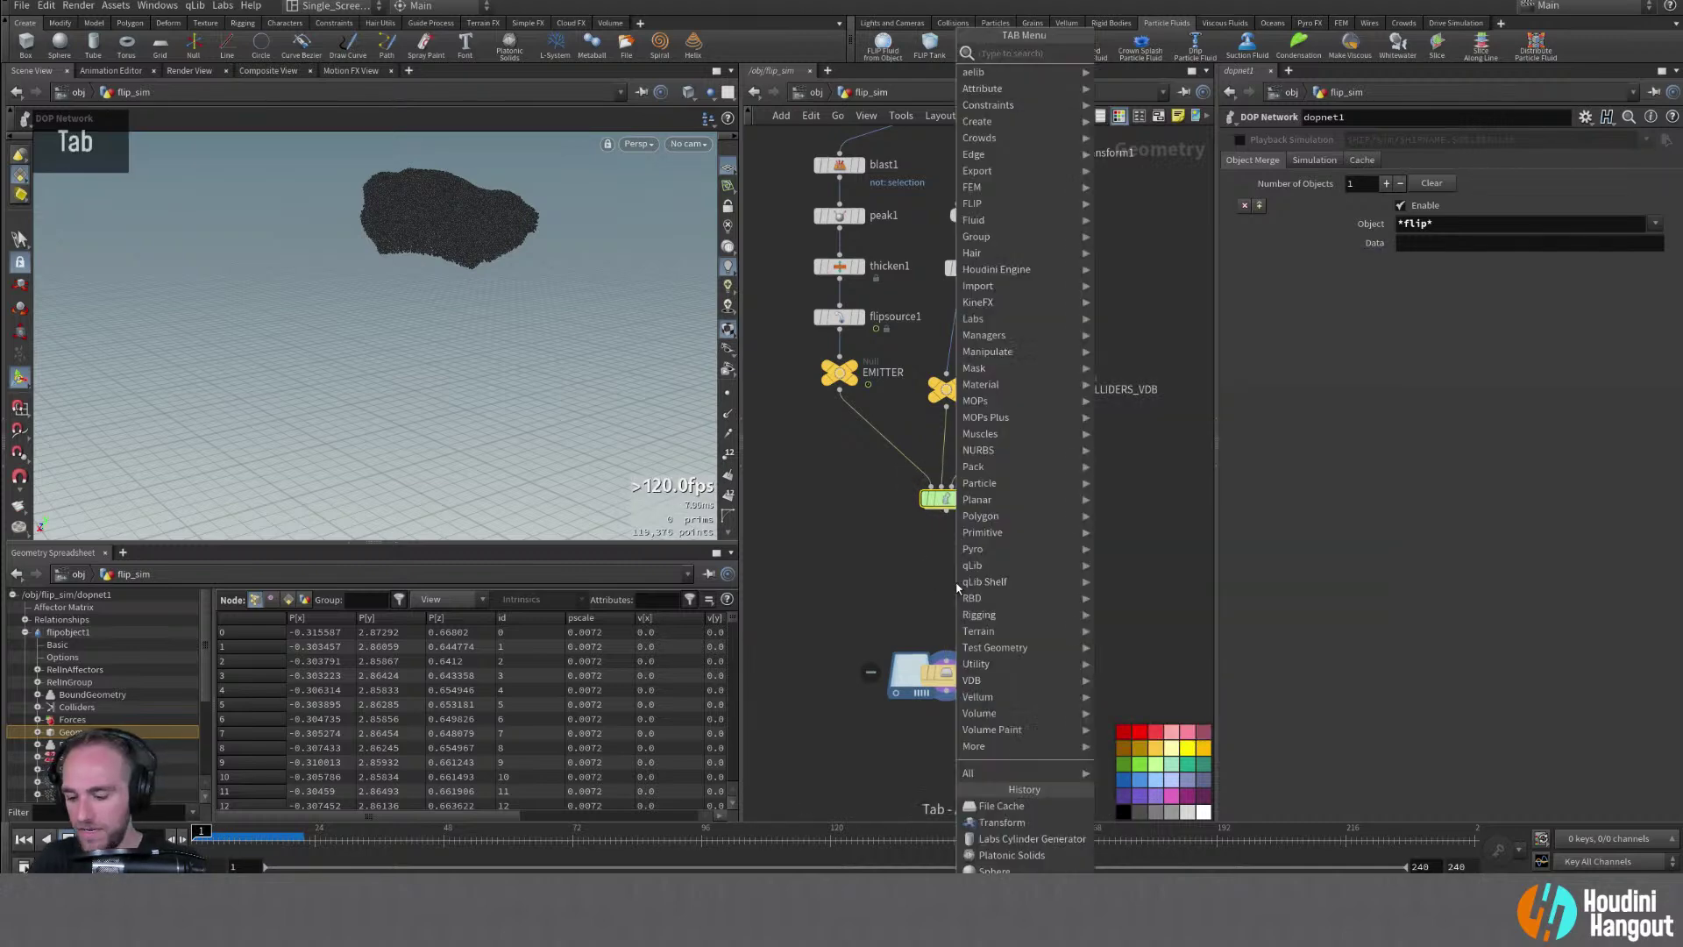
text(dop)
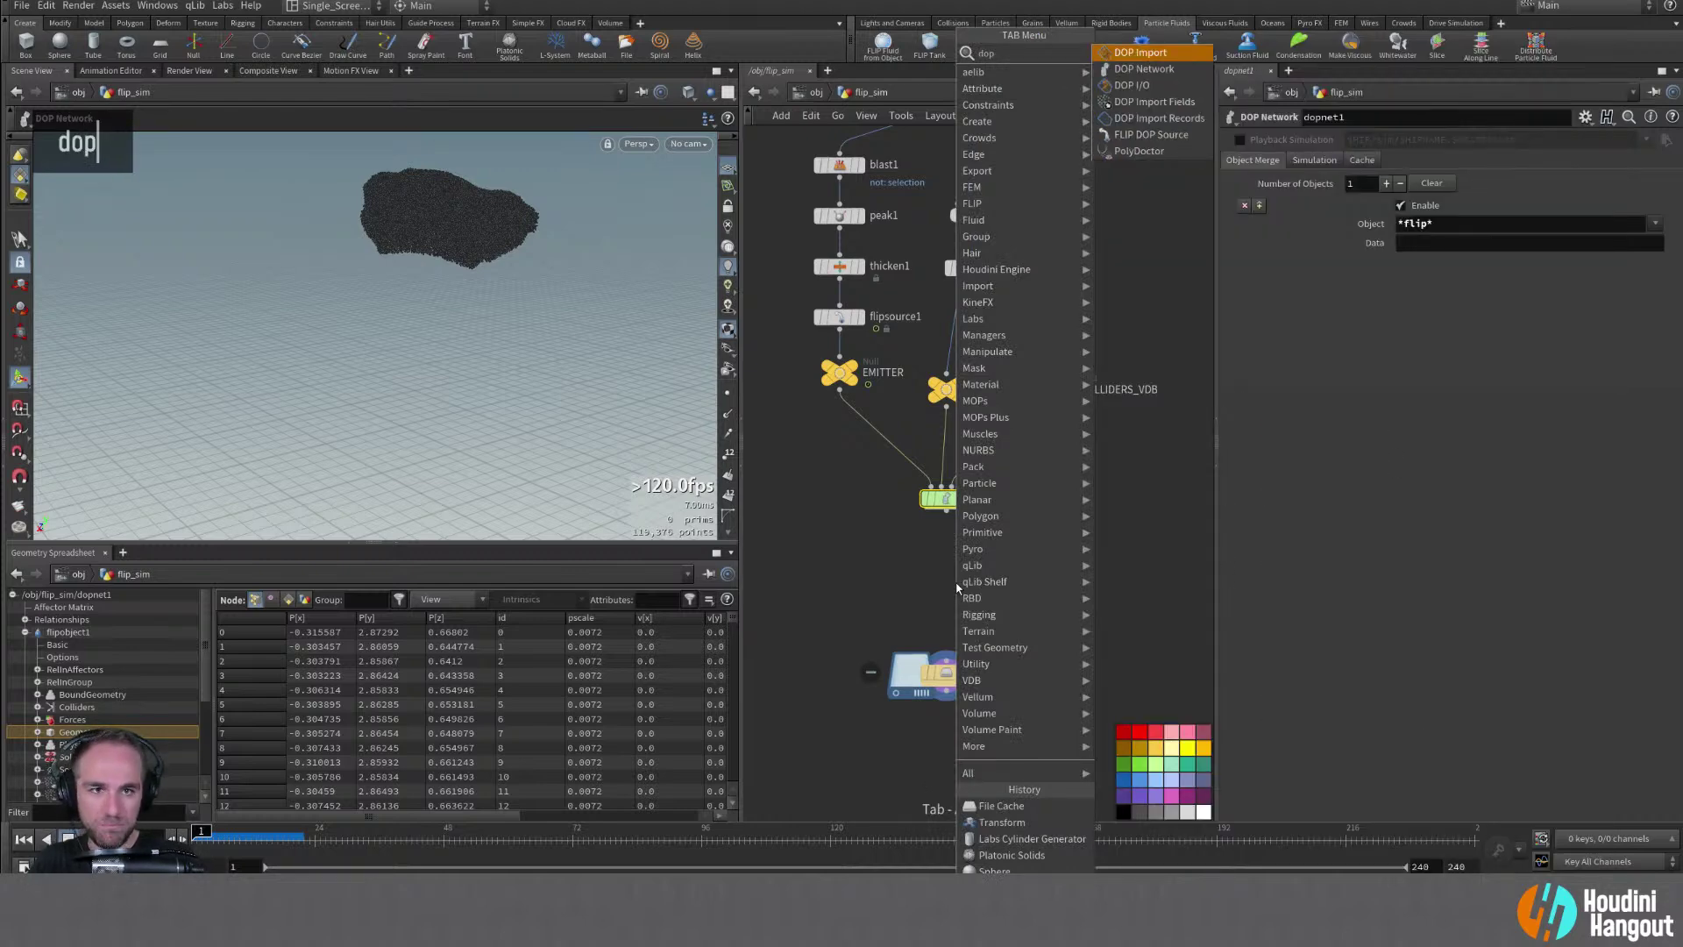
key(Down)
key(Down)
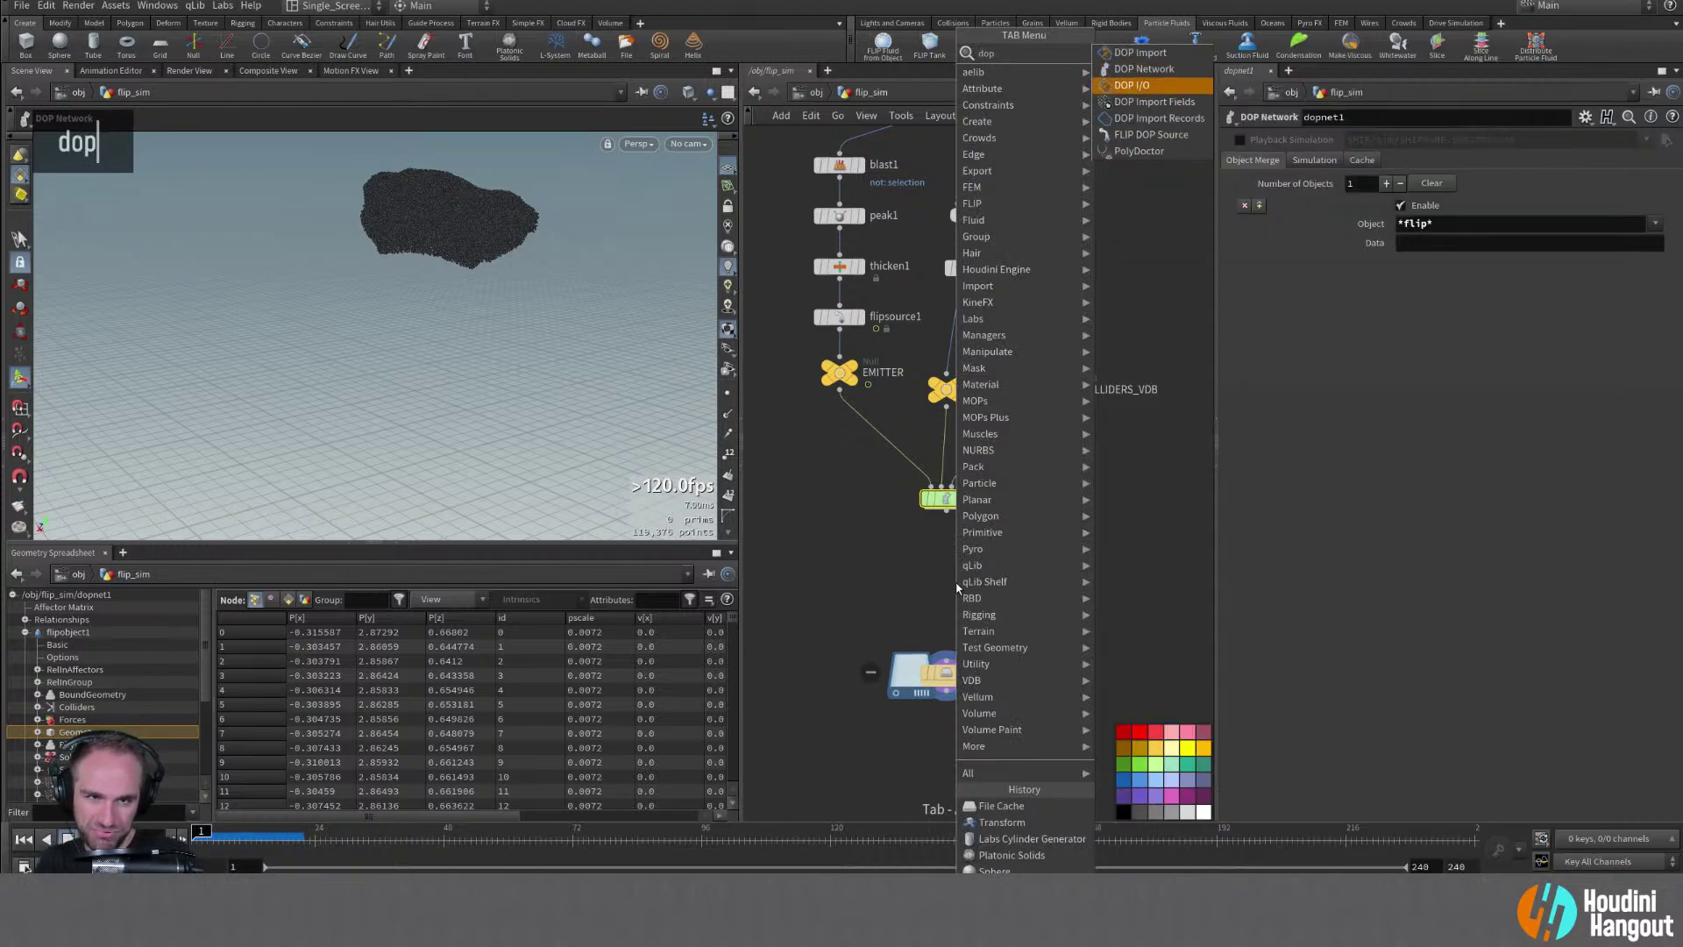
key(Return)
click(958, 586)
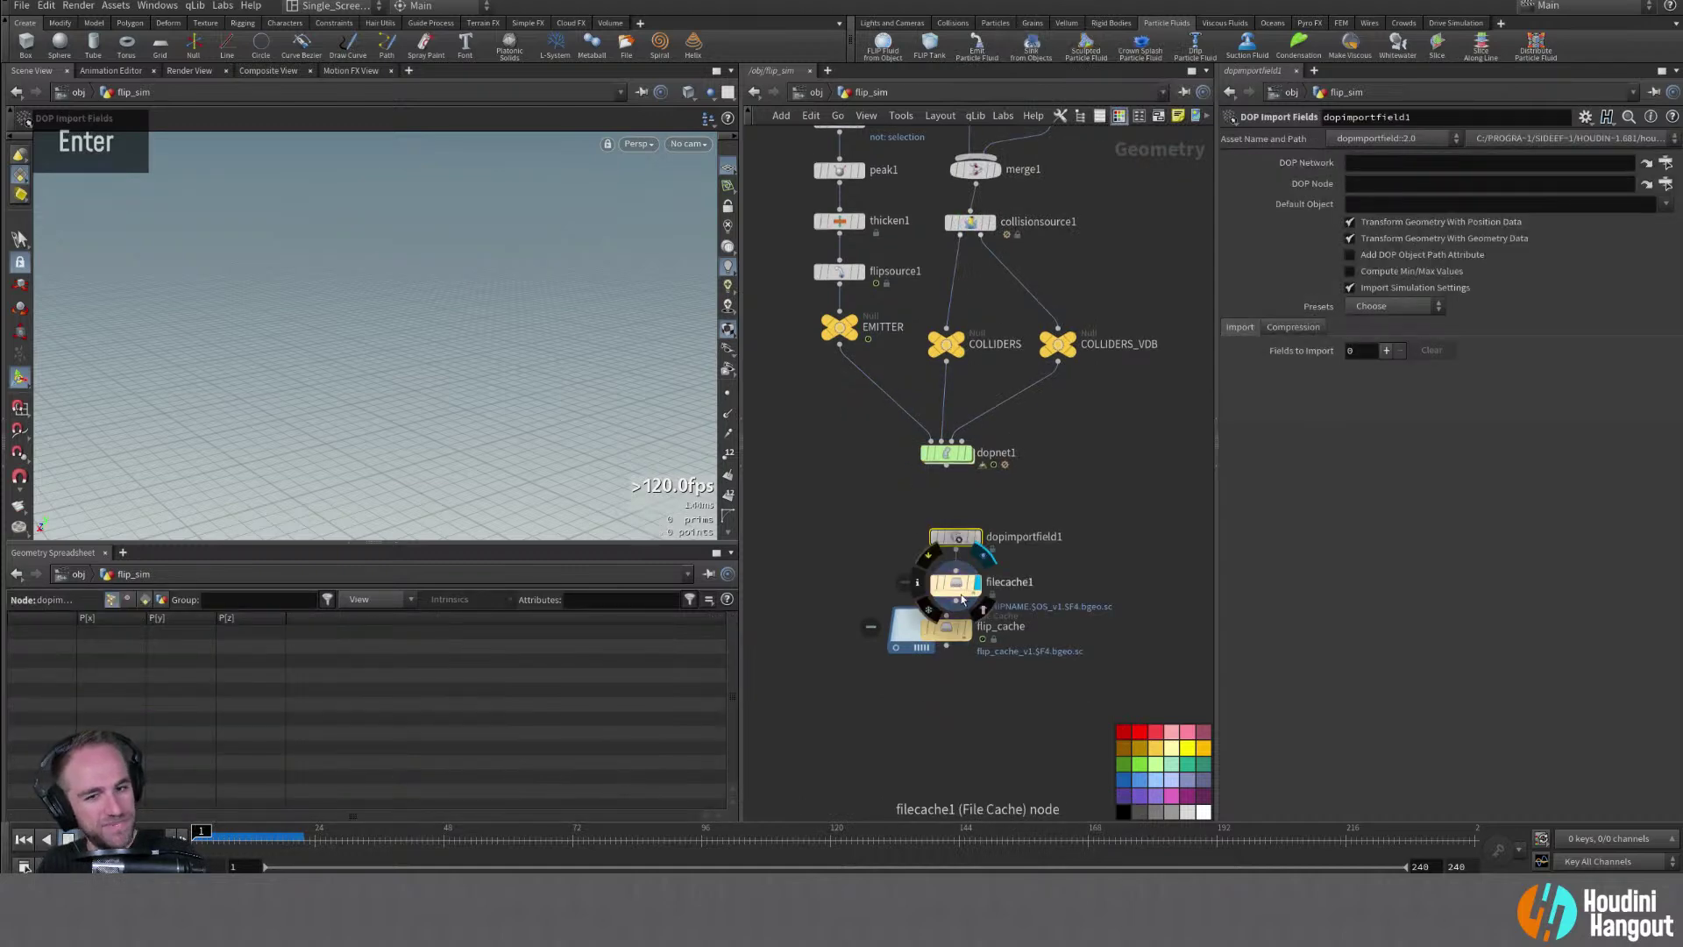
Connect dopimportfield1 to flip_cache in place of the extra filecache1 node, and delete filecache1
drag(878, 494, 998, 589)
click(960, 538)
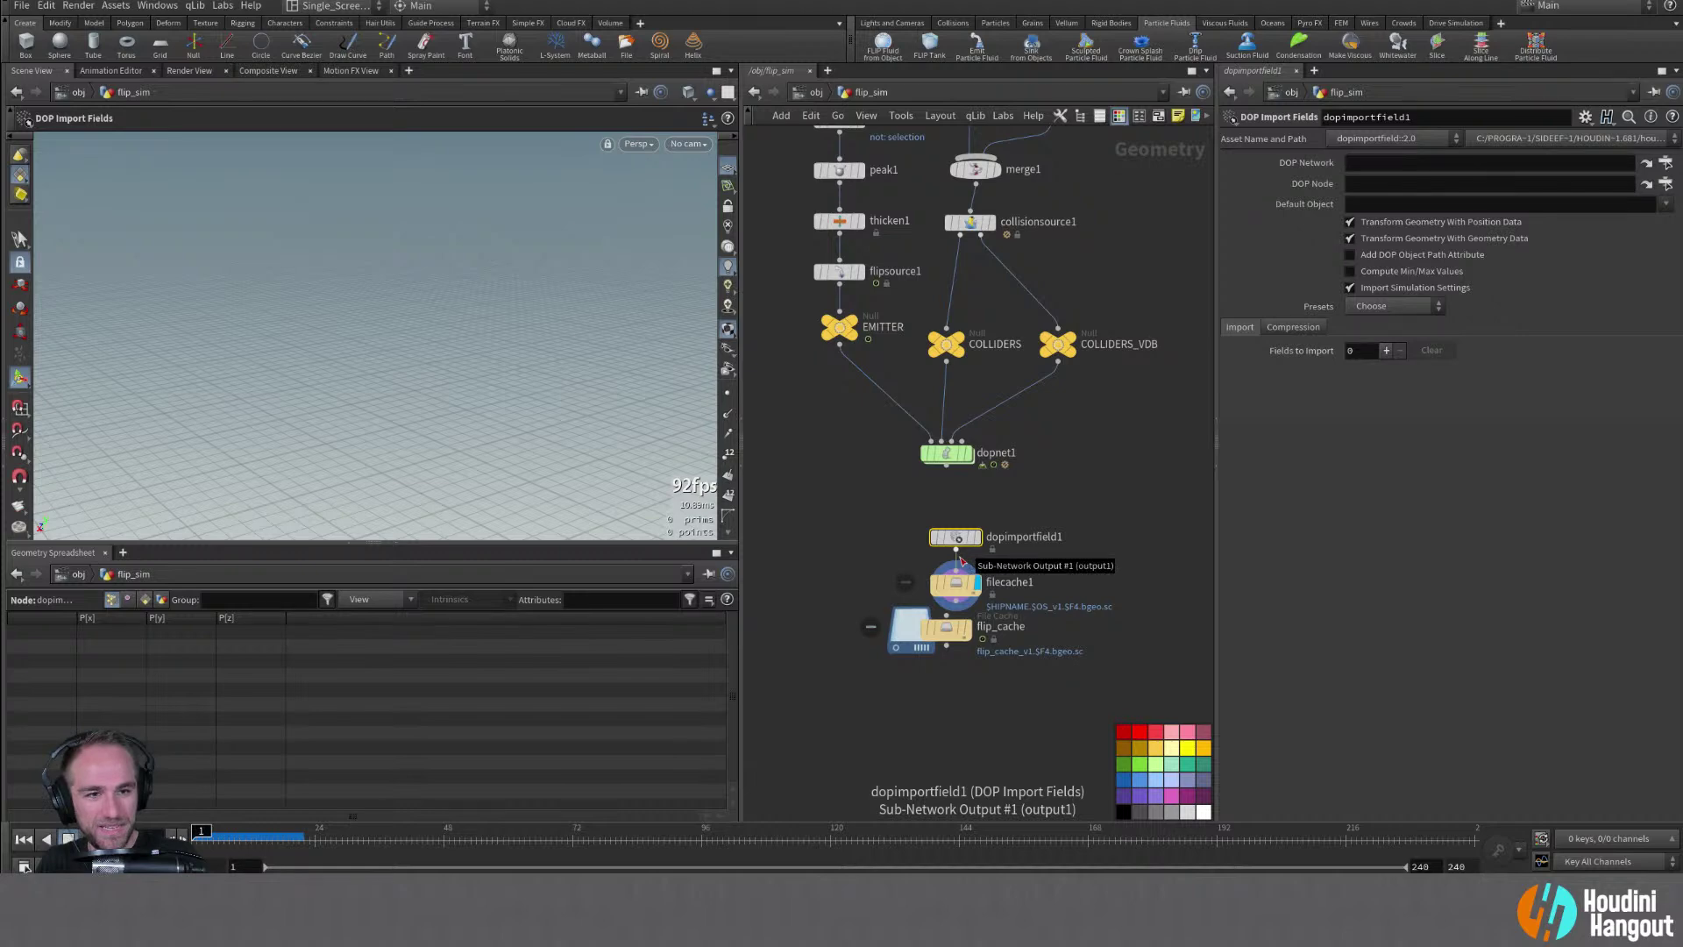
shift+drag(955, 583, 1153, 515)
mouse_move(953, 570)
click(967, 558)
double_click(956, 522)
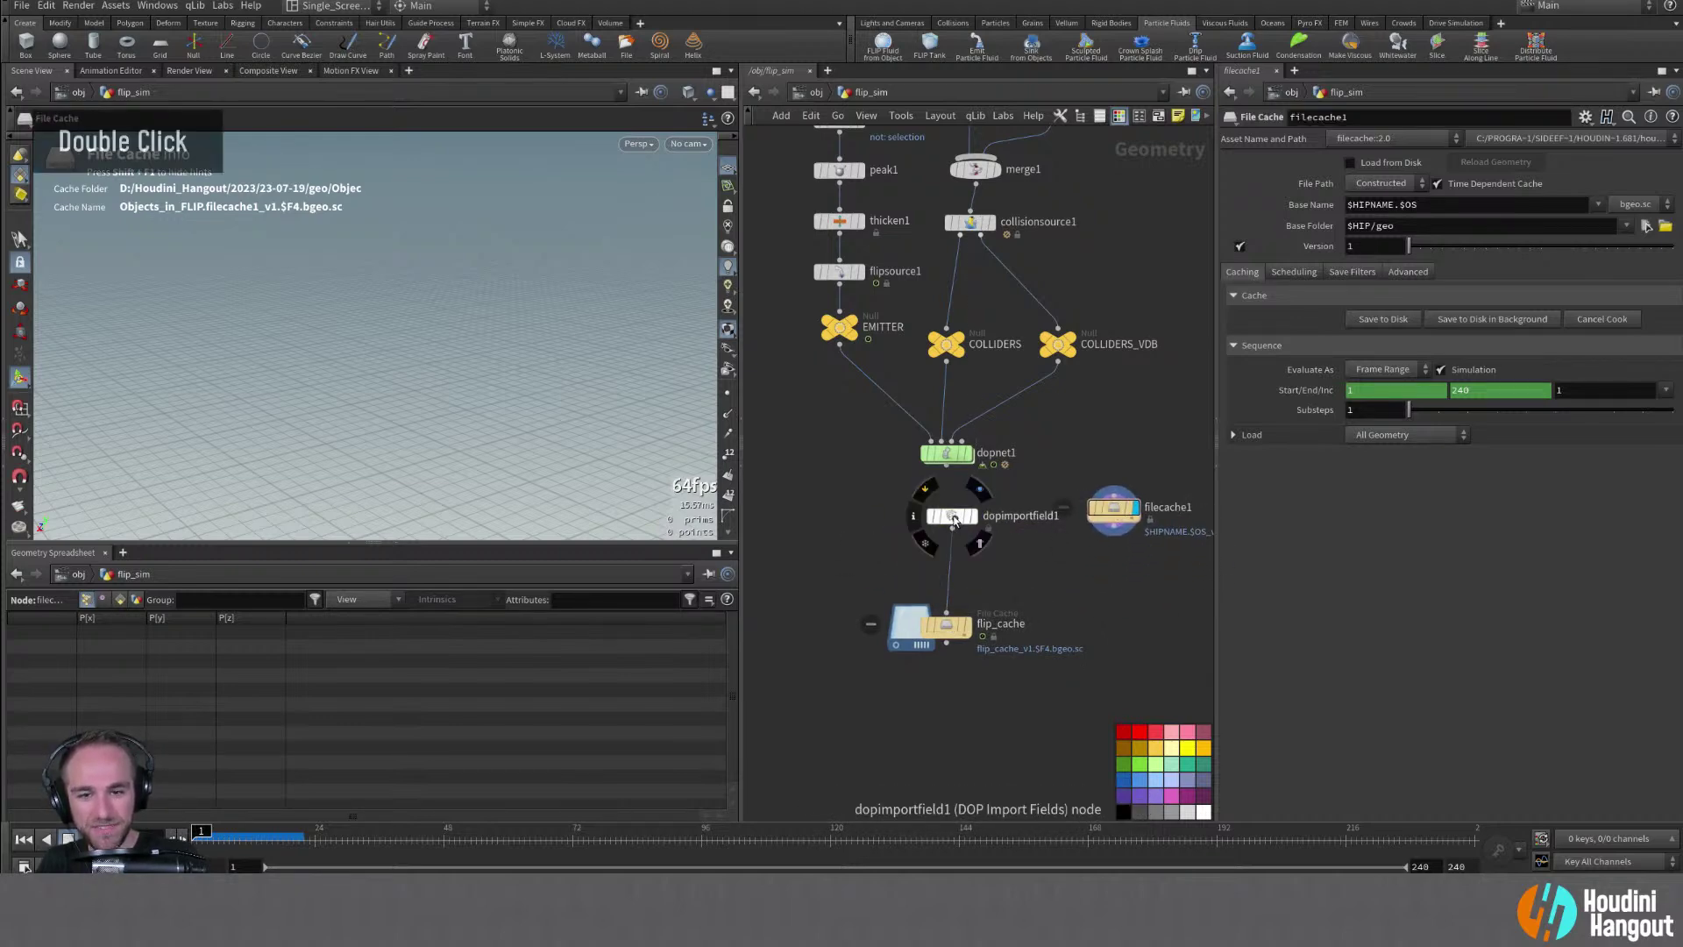
drag(947, 624, 957, 575)
drag(1091, 469, 1150, 589)
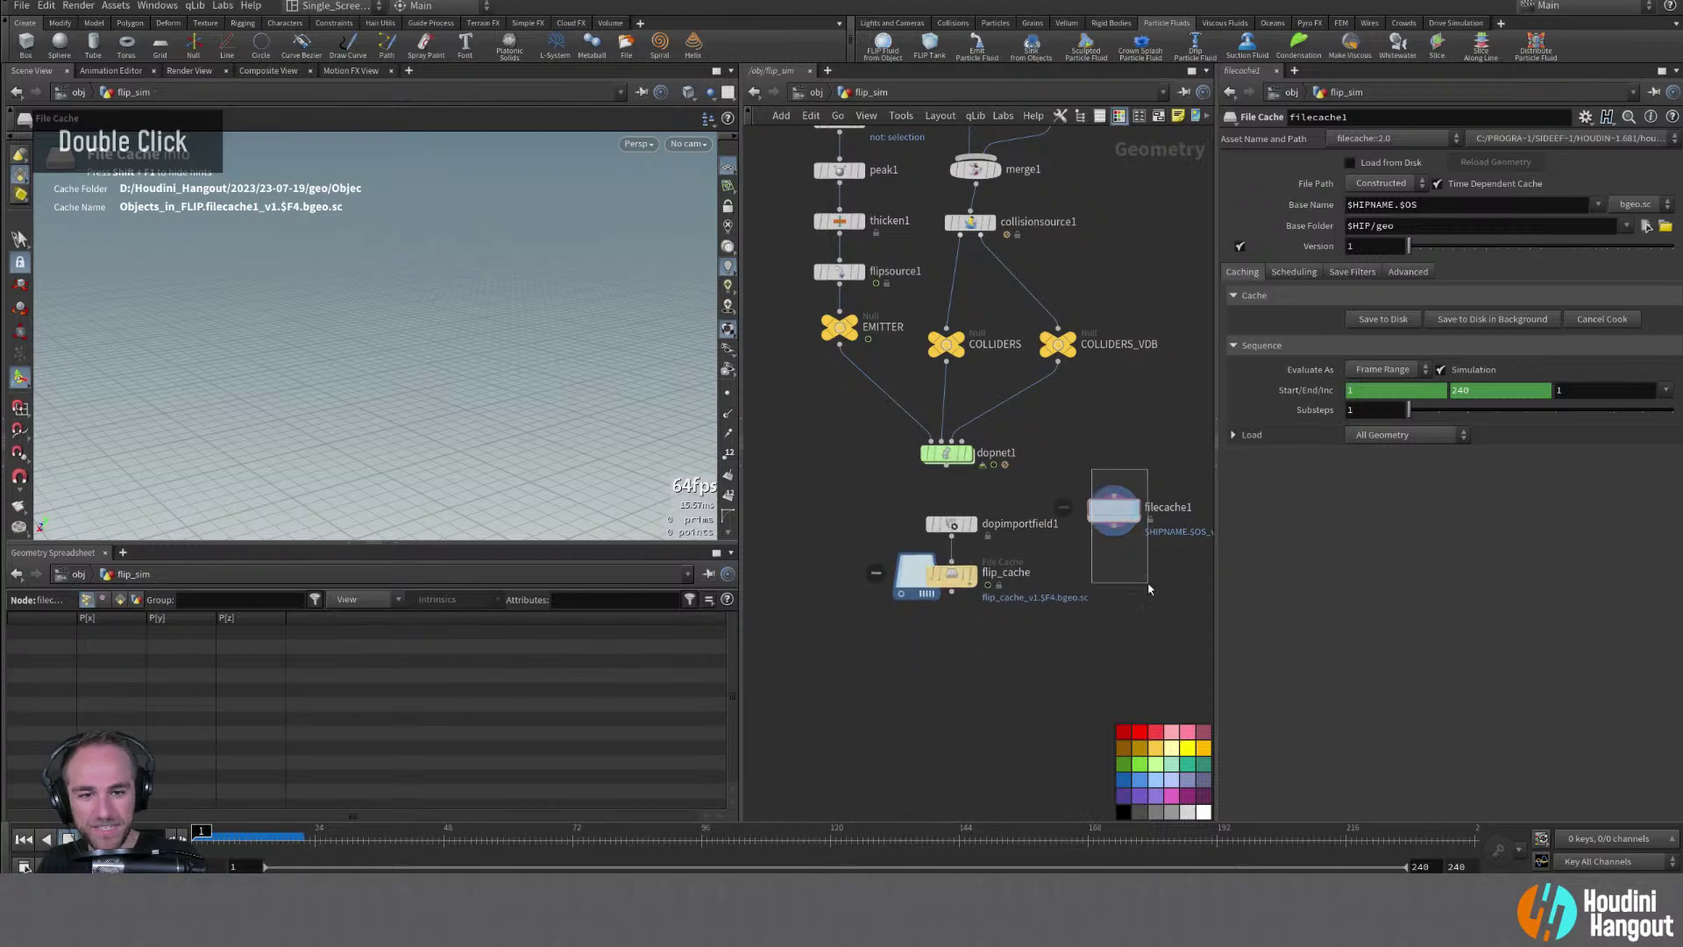
key(Delete)
Rename dopnet1 to flip_sim and colour the node purple
click(951, 574)
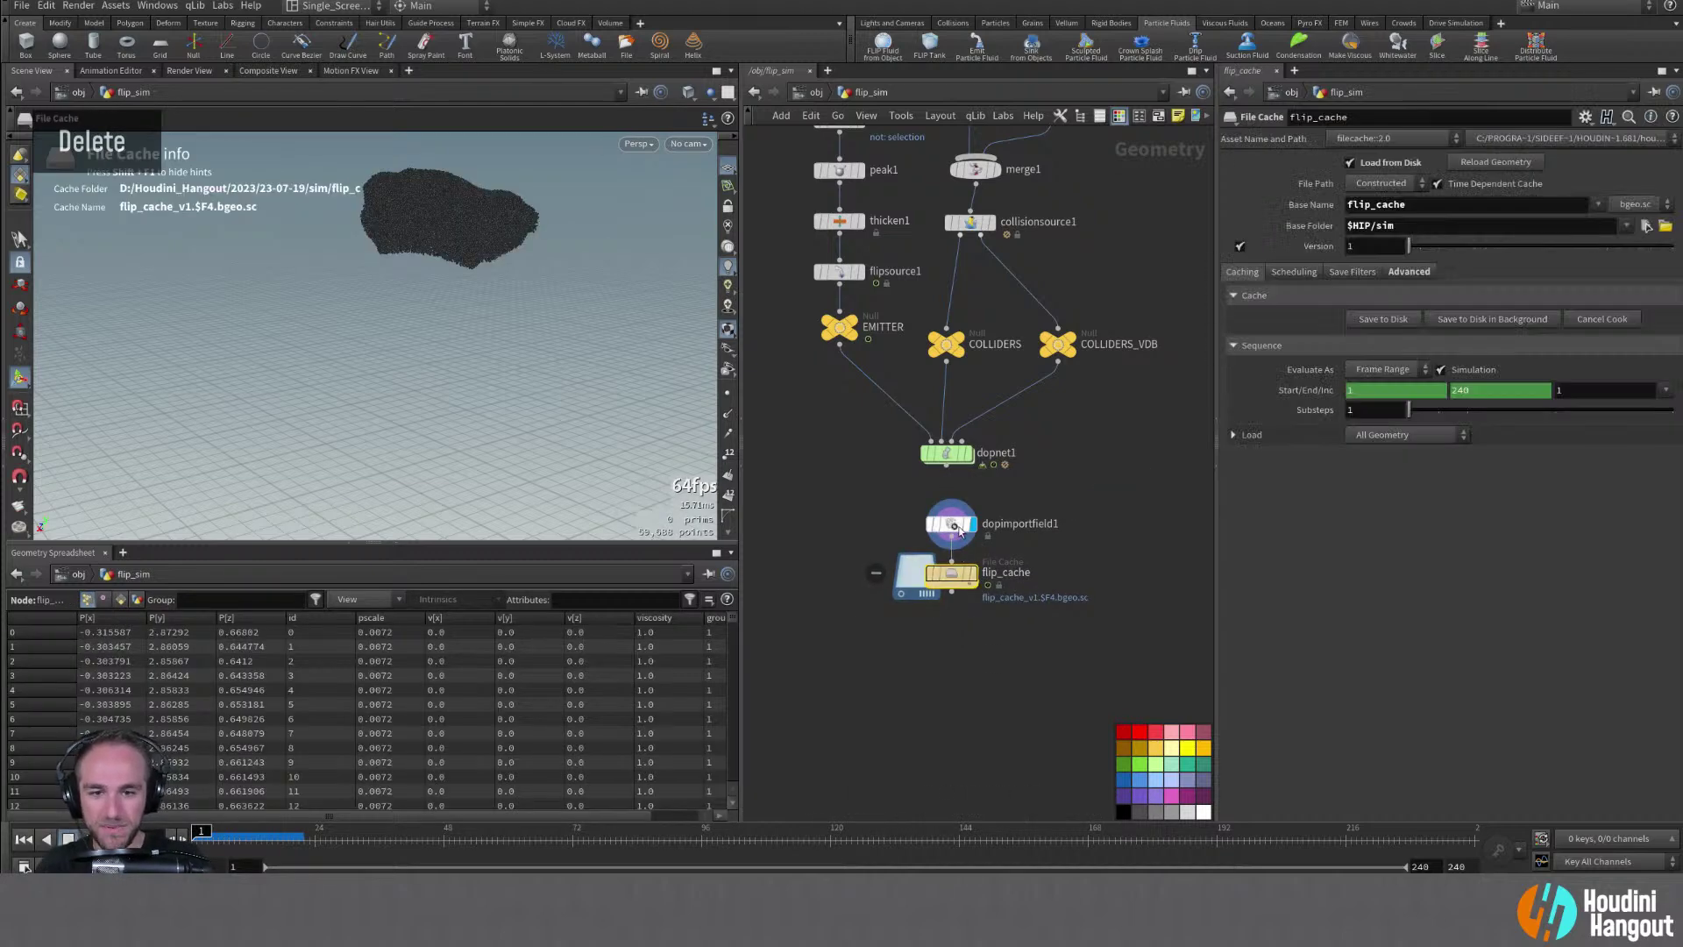
click(955, 526)
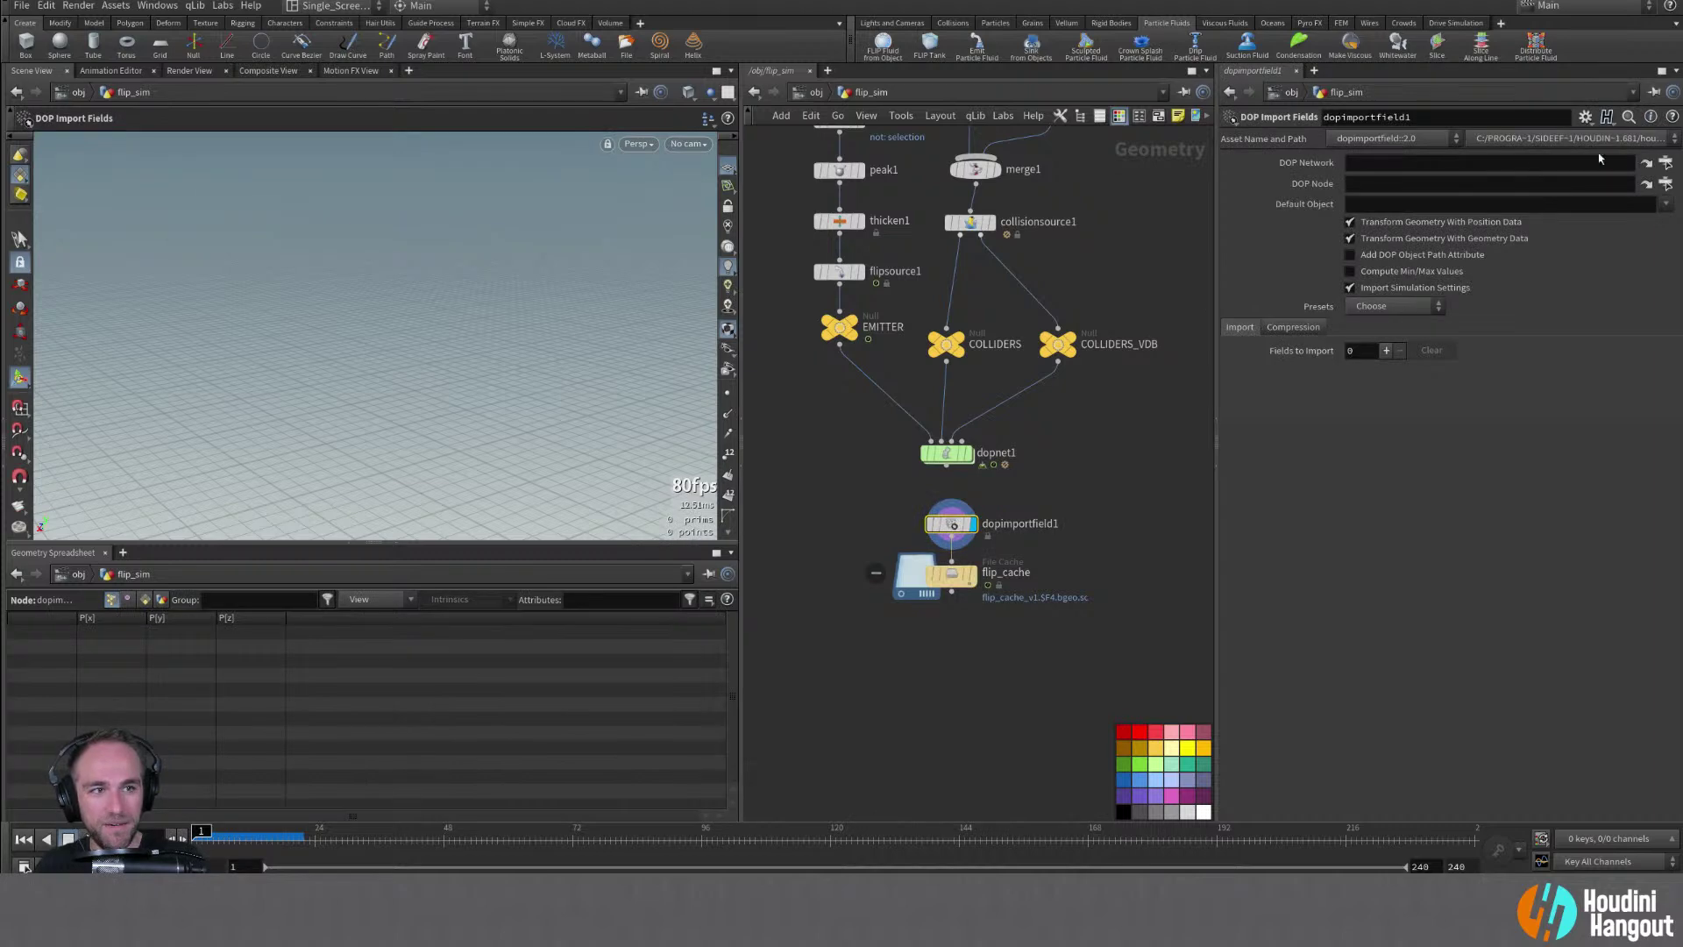
double_click(996, 457)
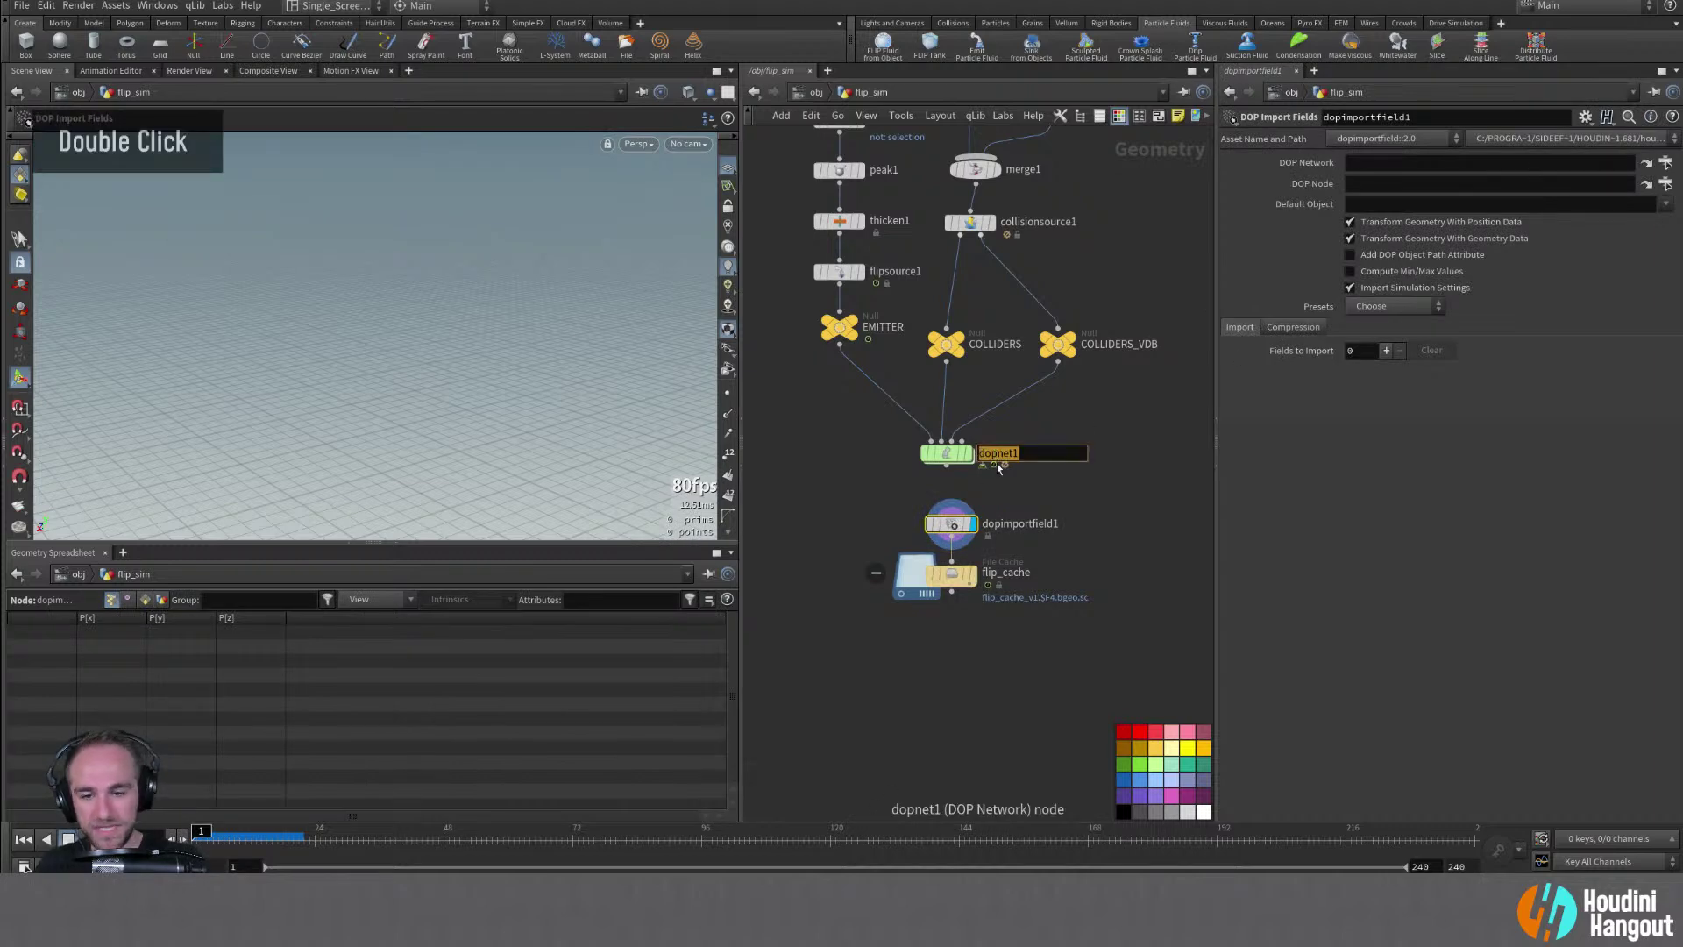
text(flip_si)
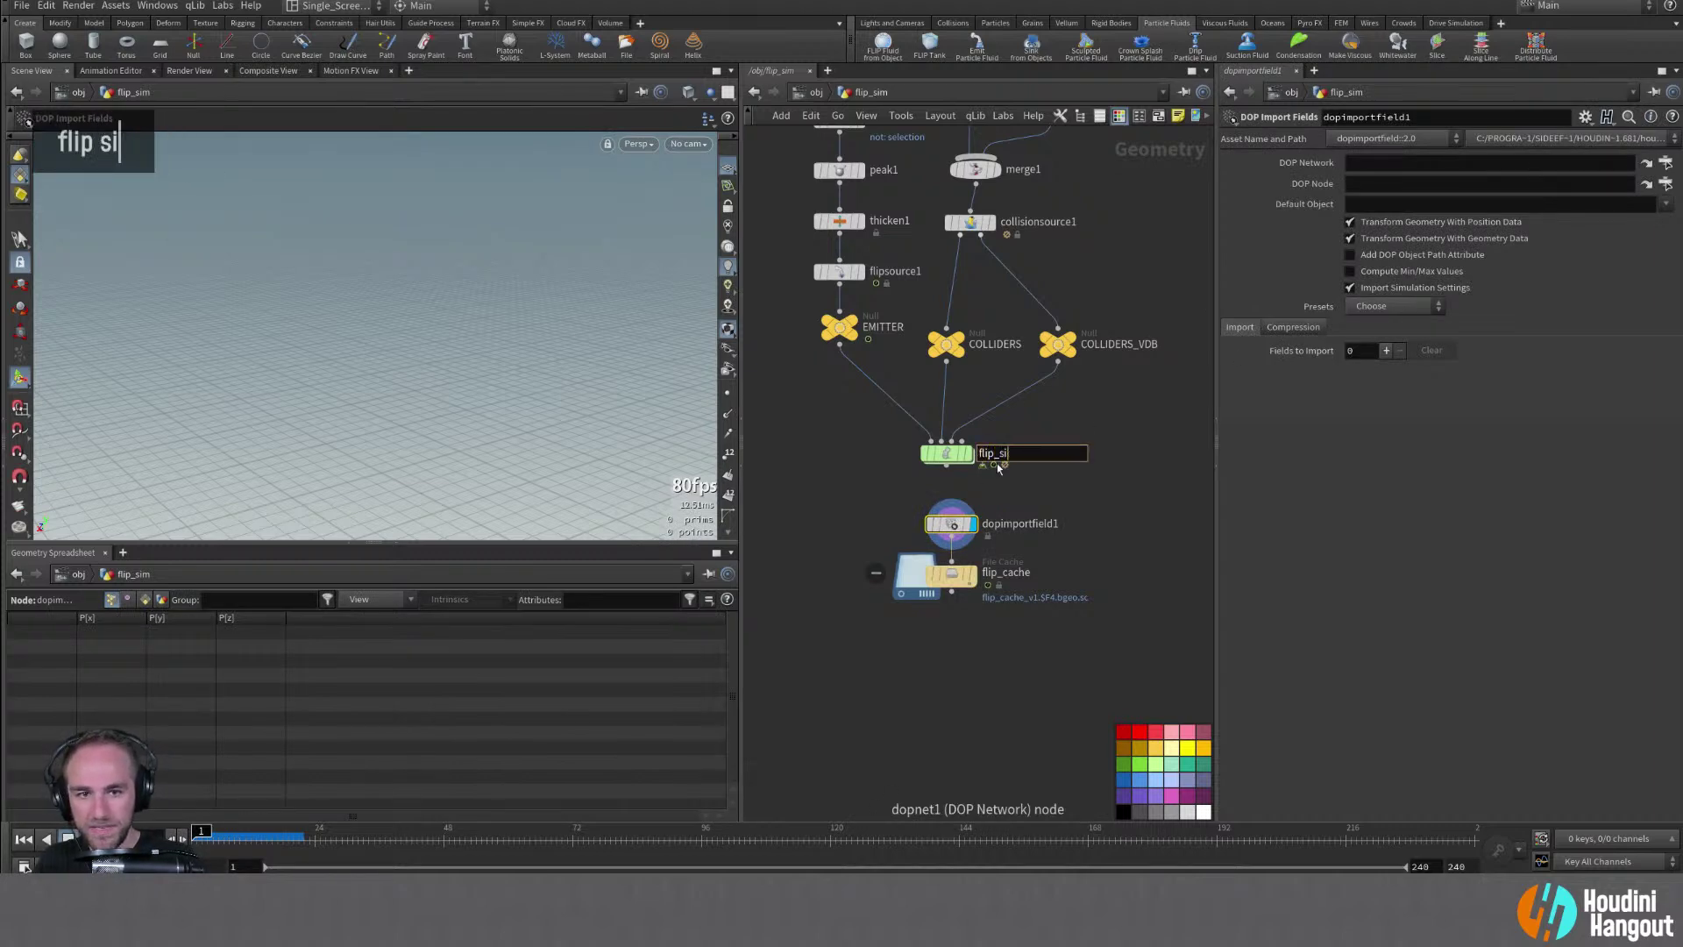
text(m)
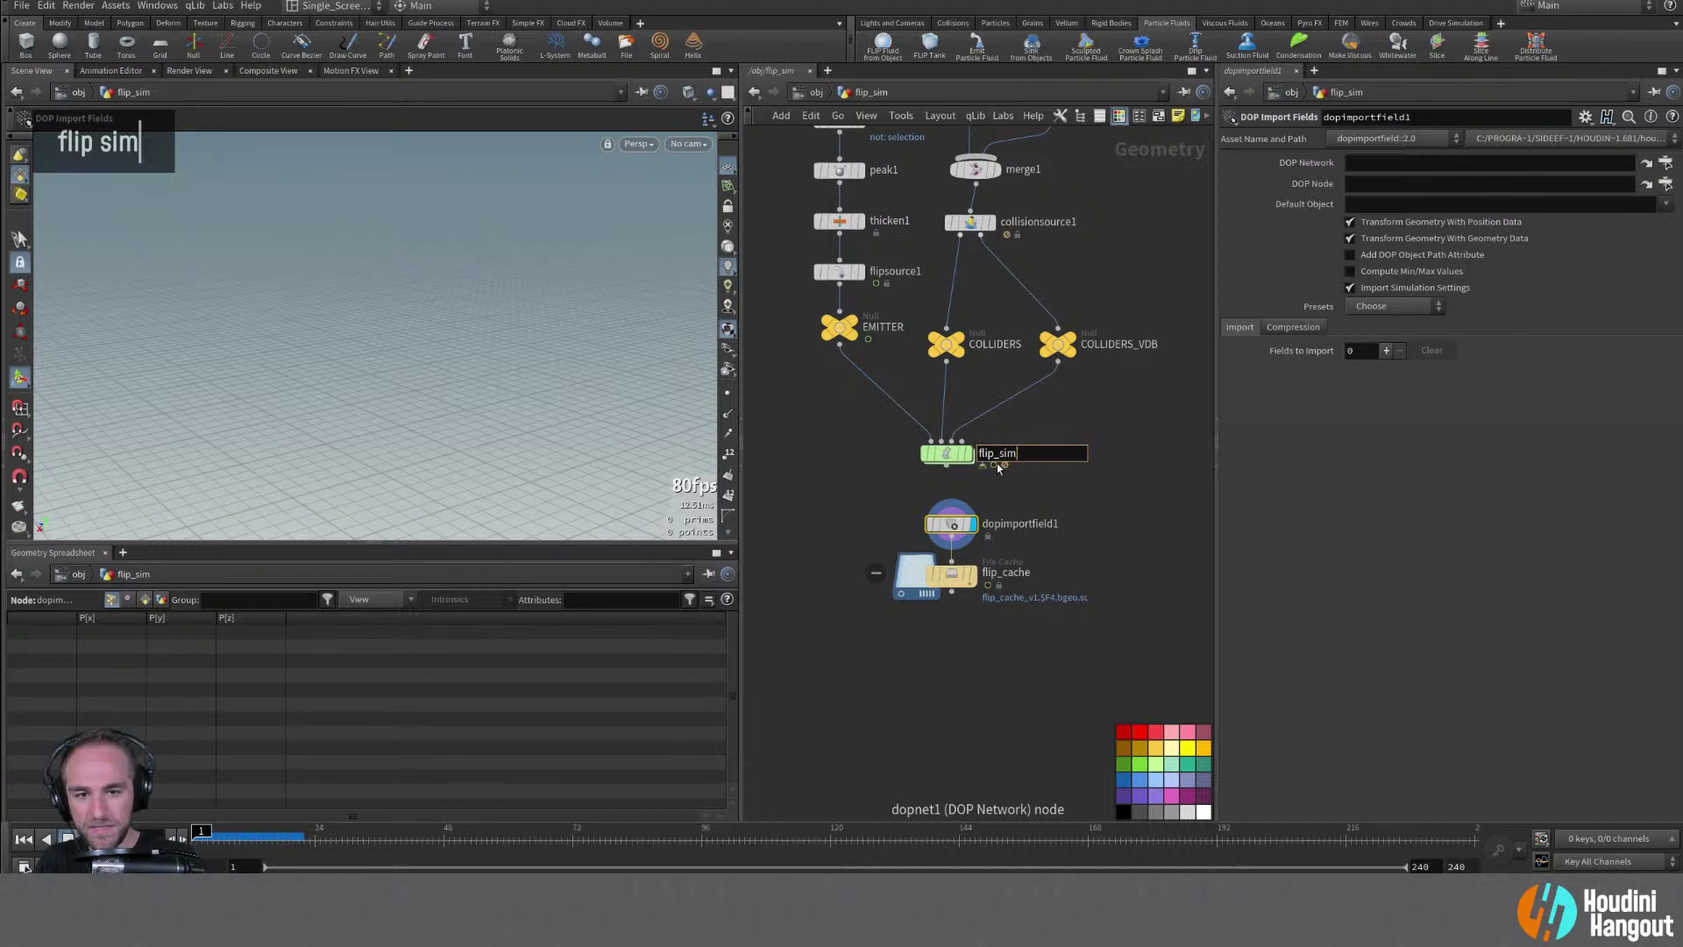
key(Return)
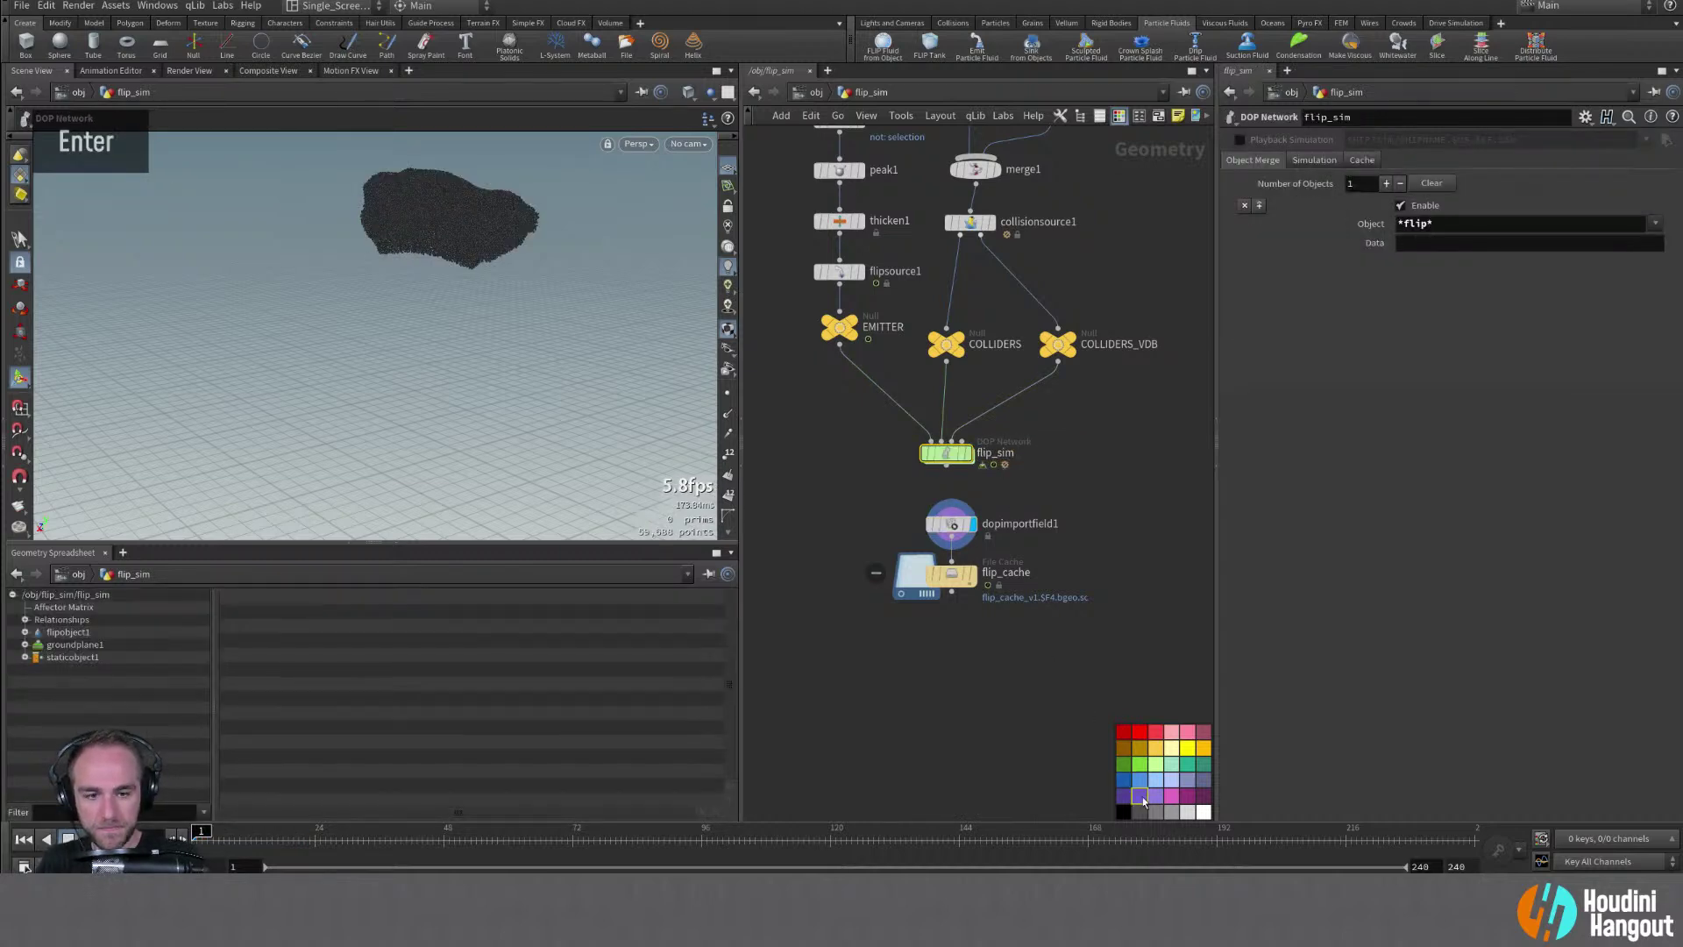
click(1139, 796)
Align dopimportfield1 and flip_cache directly beneath the flip_sim DOP network
click(951, 524)
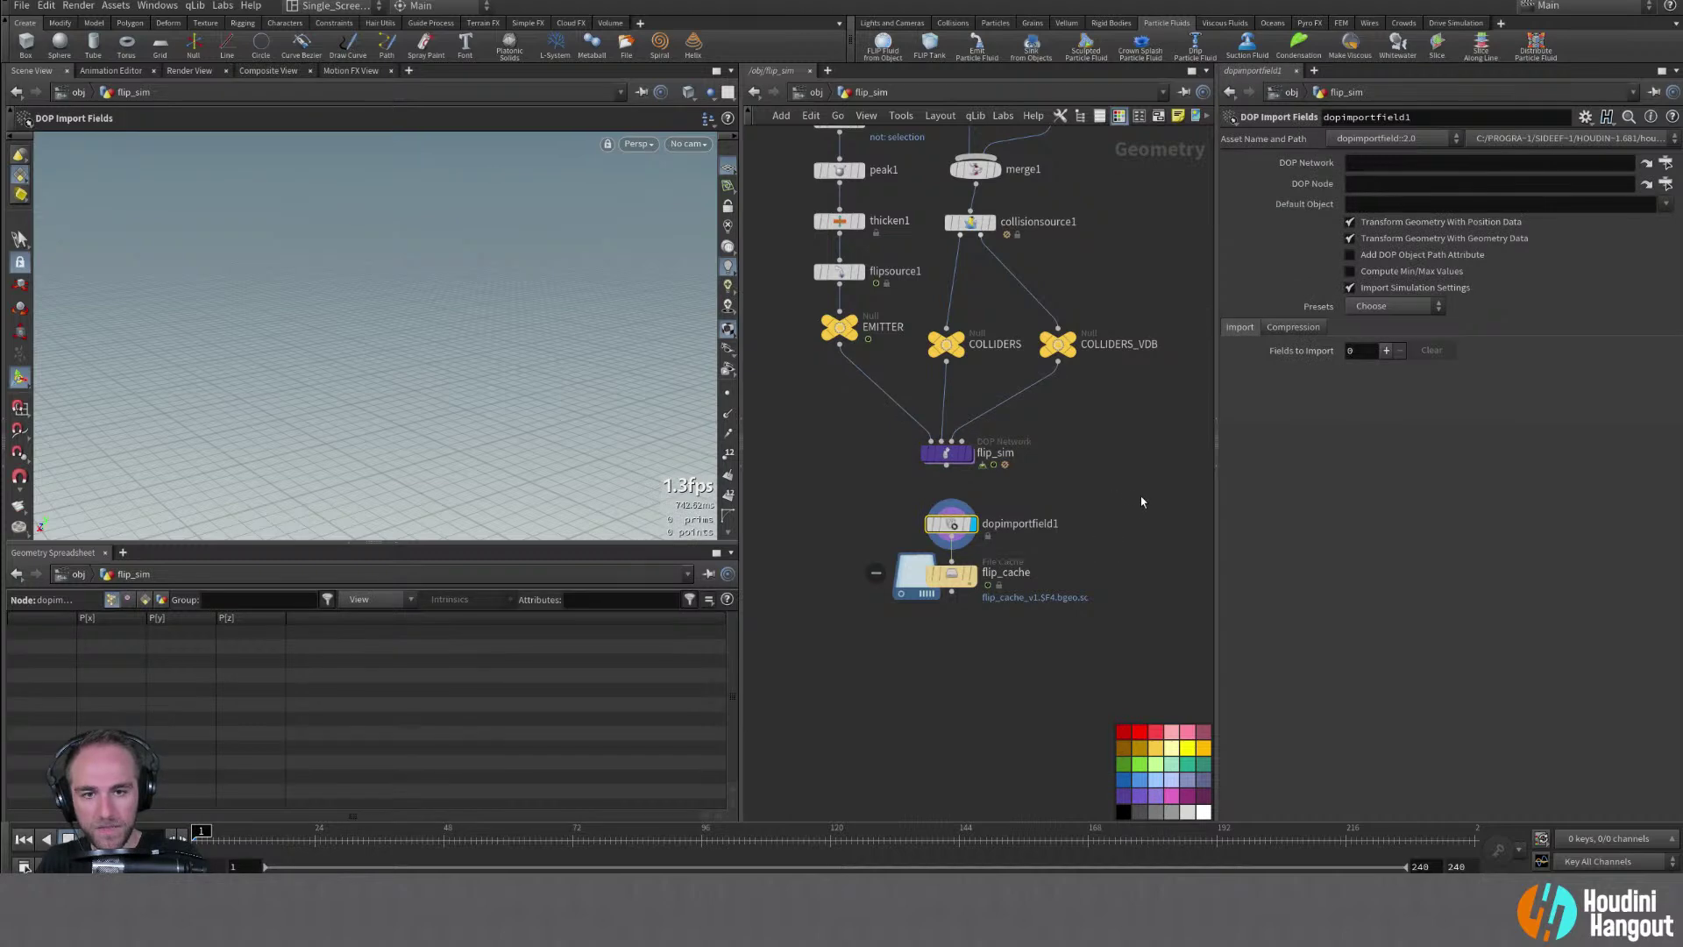
drag(887, 479, 1033, 615)
drag(951, 524, 946, 530)
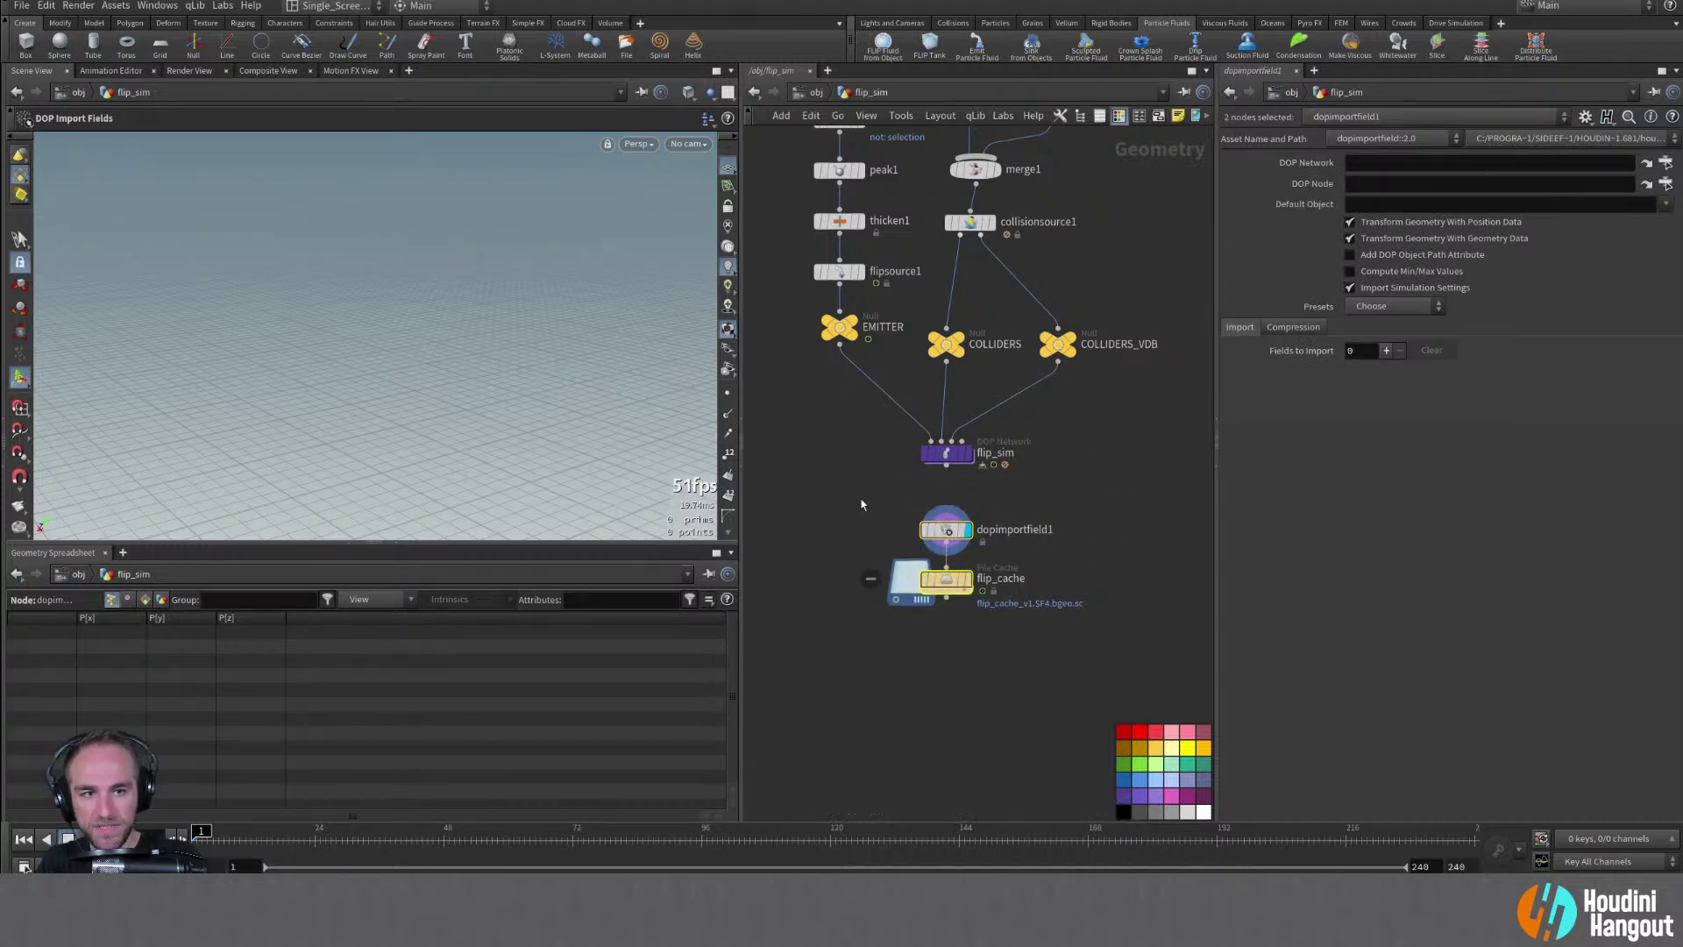
Set the DOP Network of dopimportfield1 to the flip_sim network
double_click(946, 452)
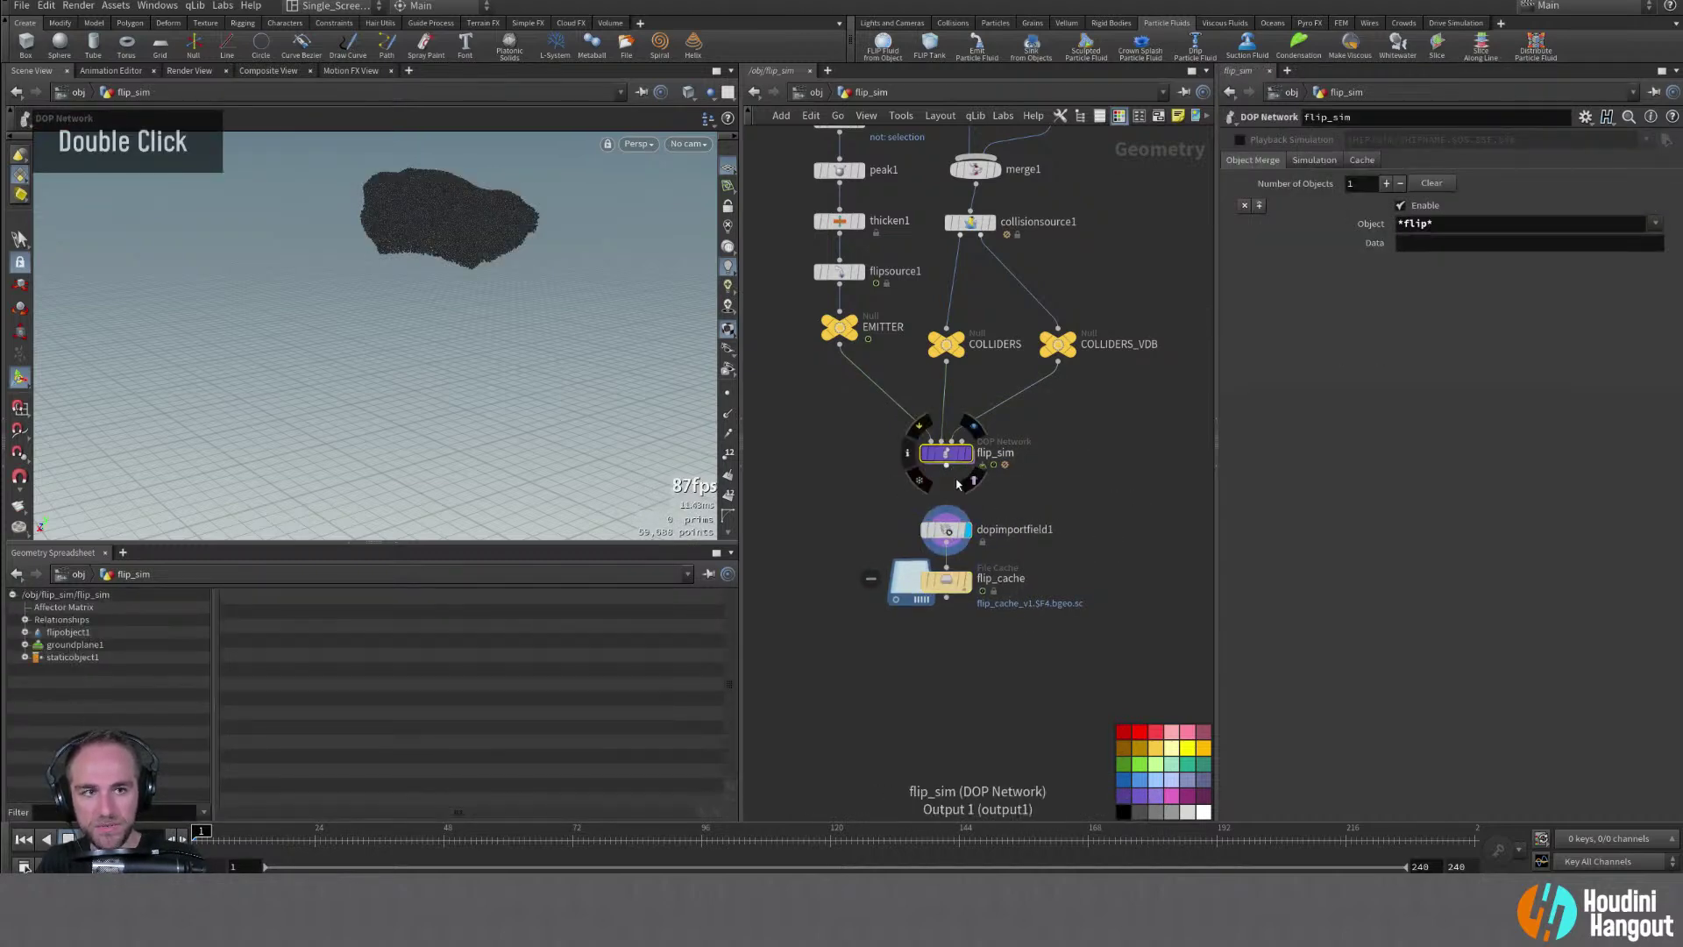
click(951, 529)
drag(946, 452, 1385, 167)
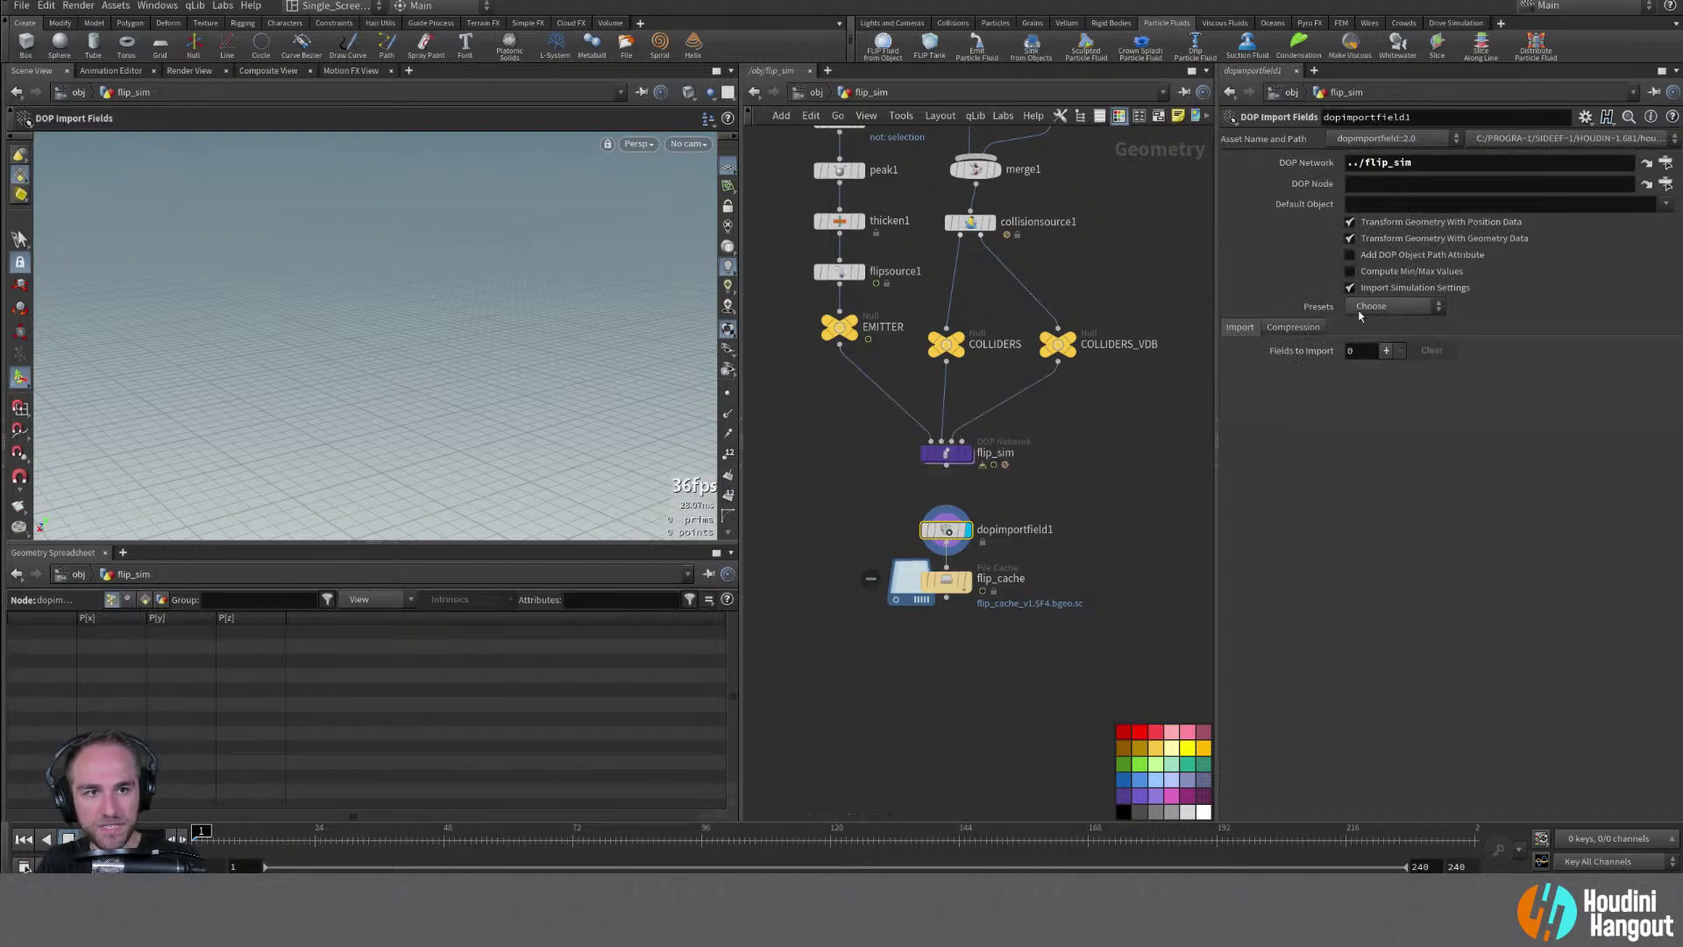
Choose flipobject1 inside the flip_sim DOP network as the DOP Node of dopimportfield1
ctrl+click(1665, 184)
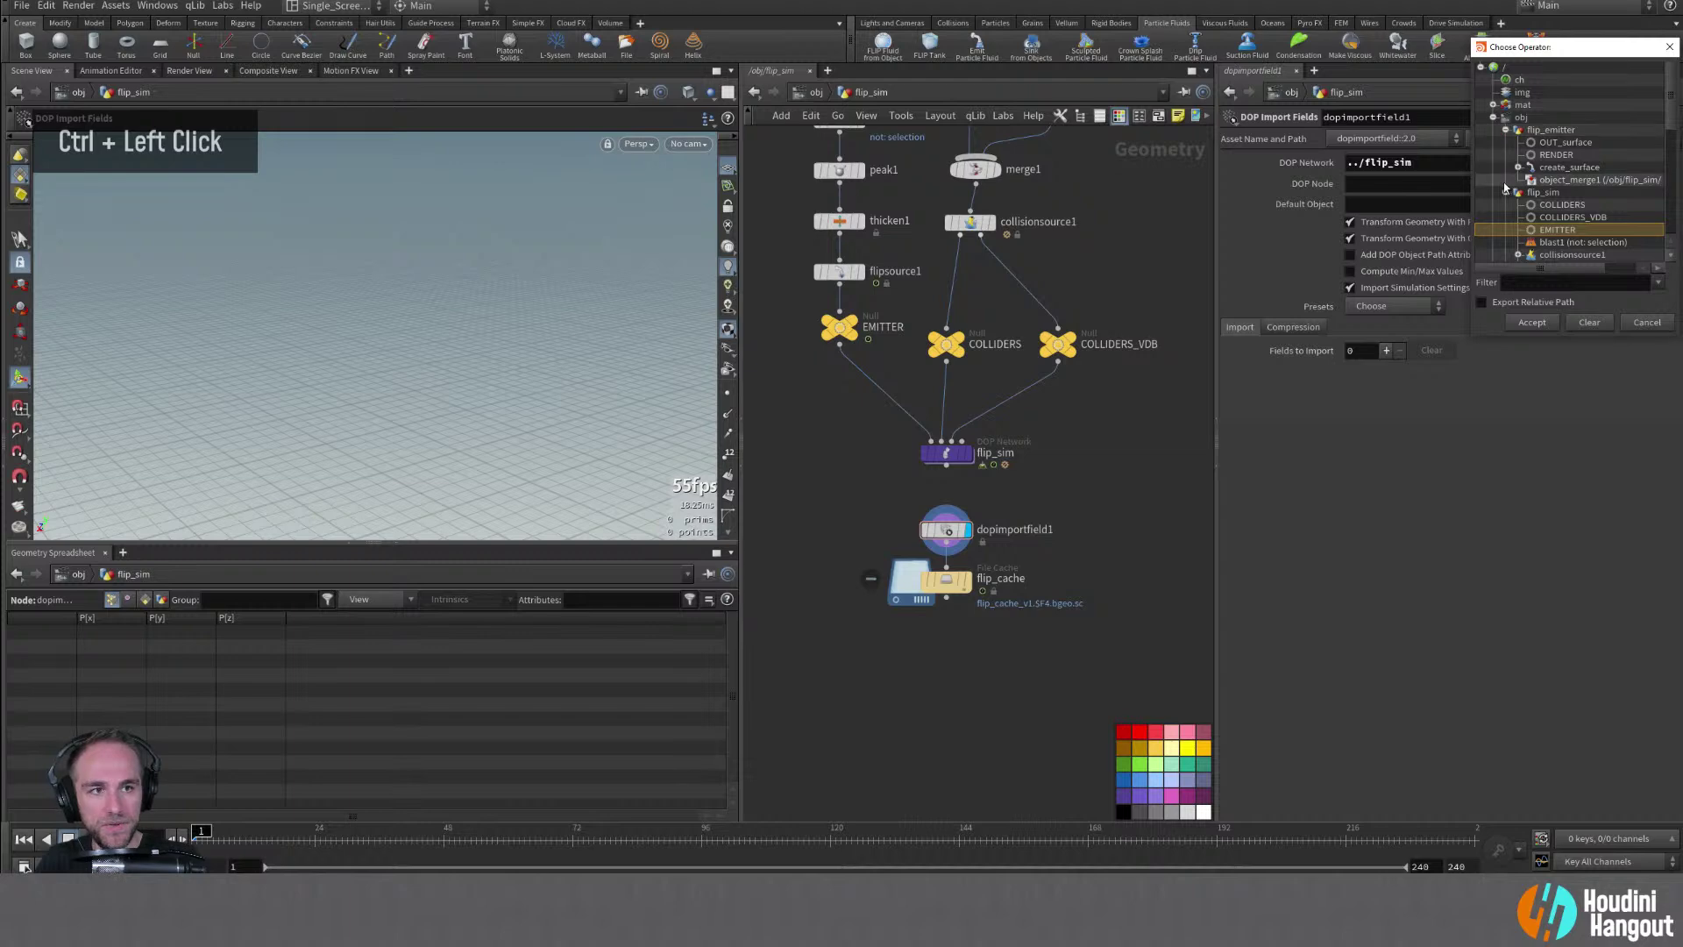
scroll(1505, 189, down, 2)
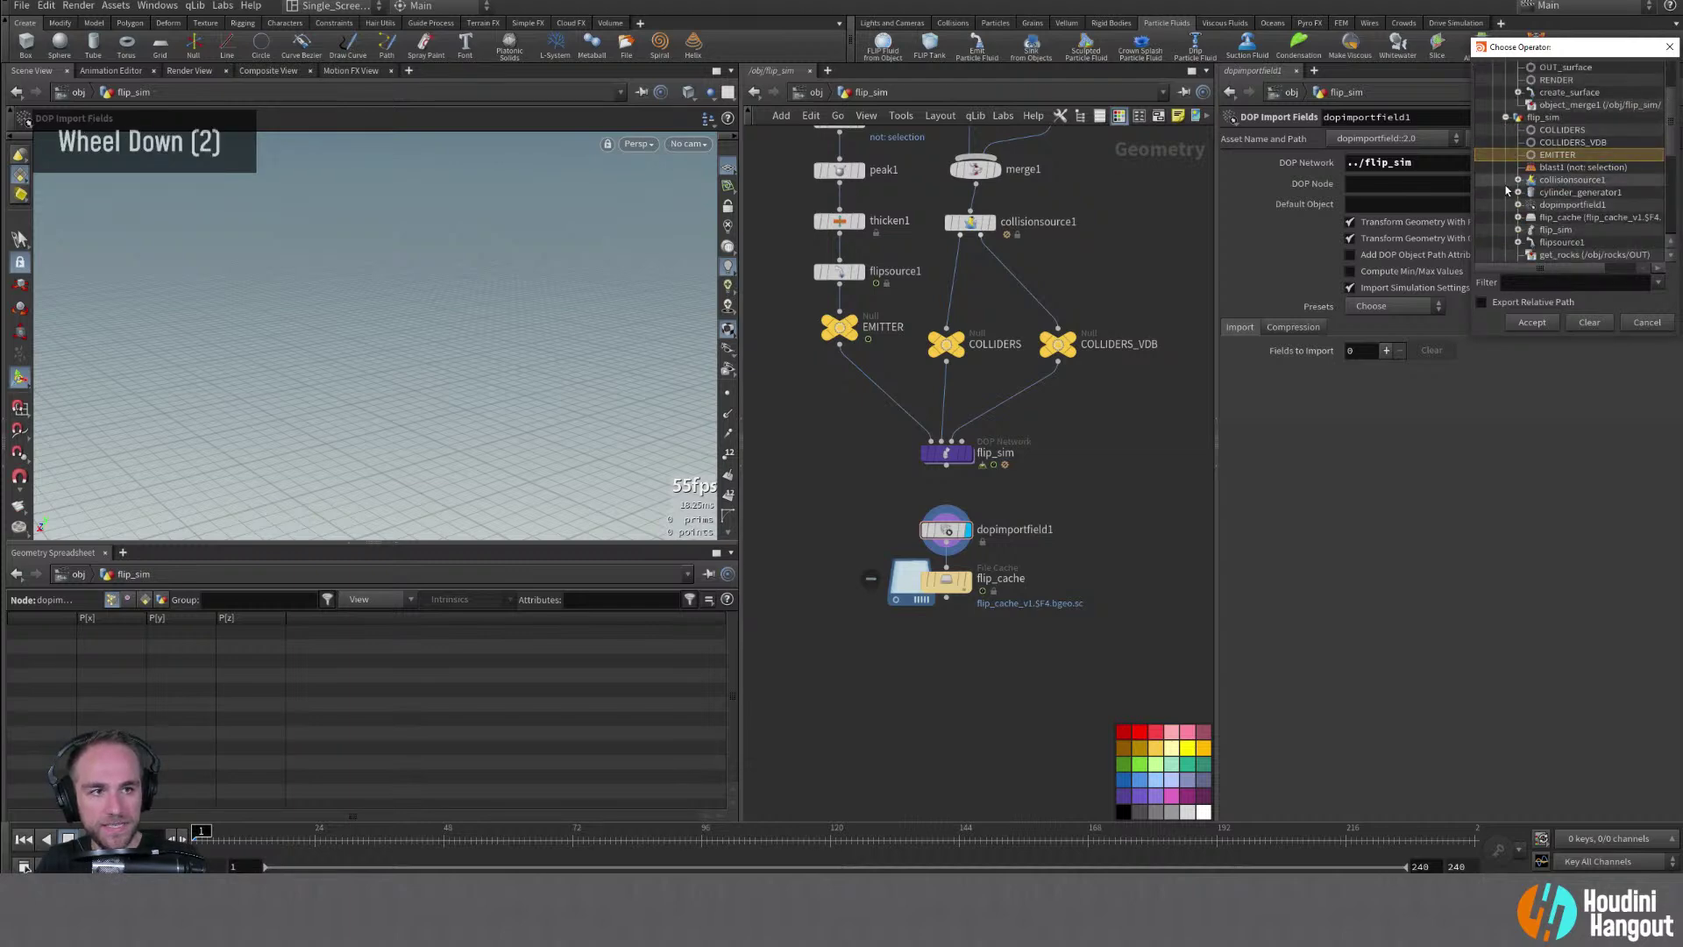
scroll(1507, 202, down, 3)
scroll(1515, 247, up, 6)
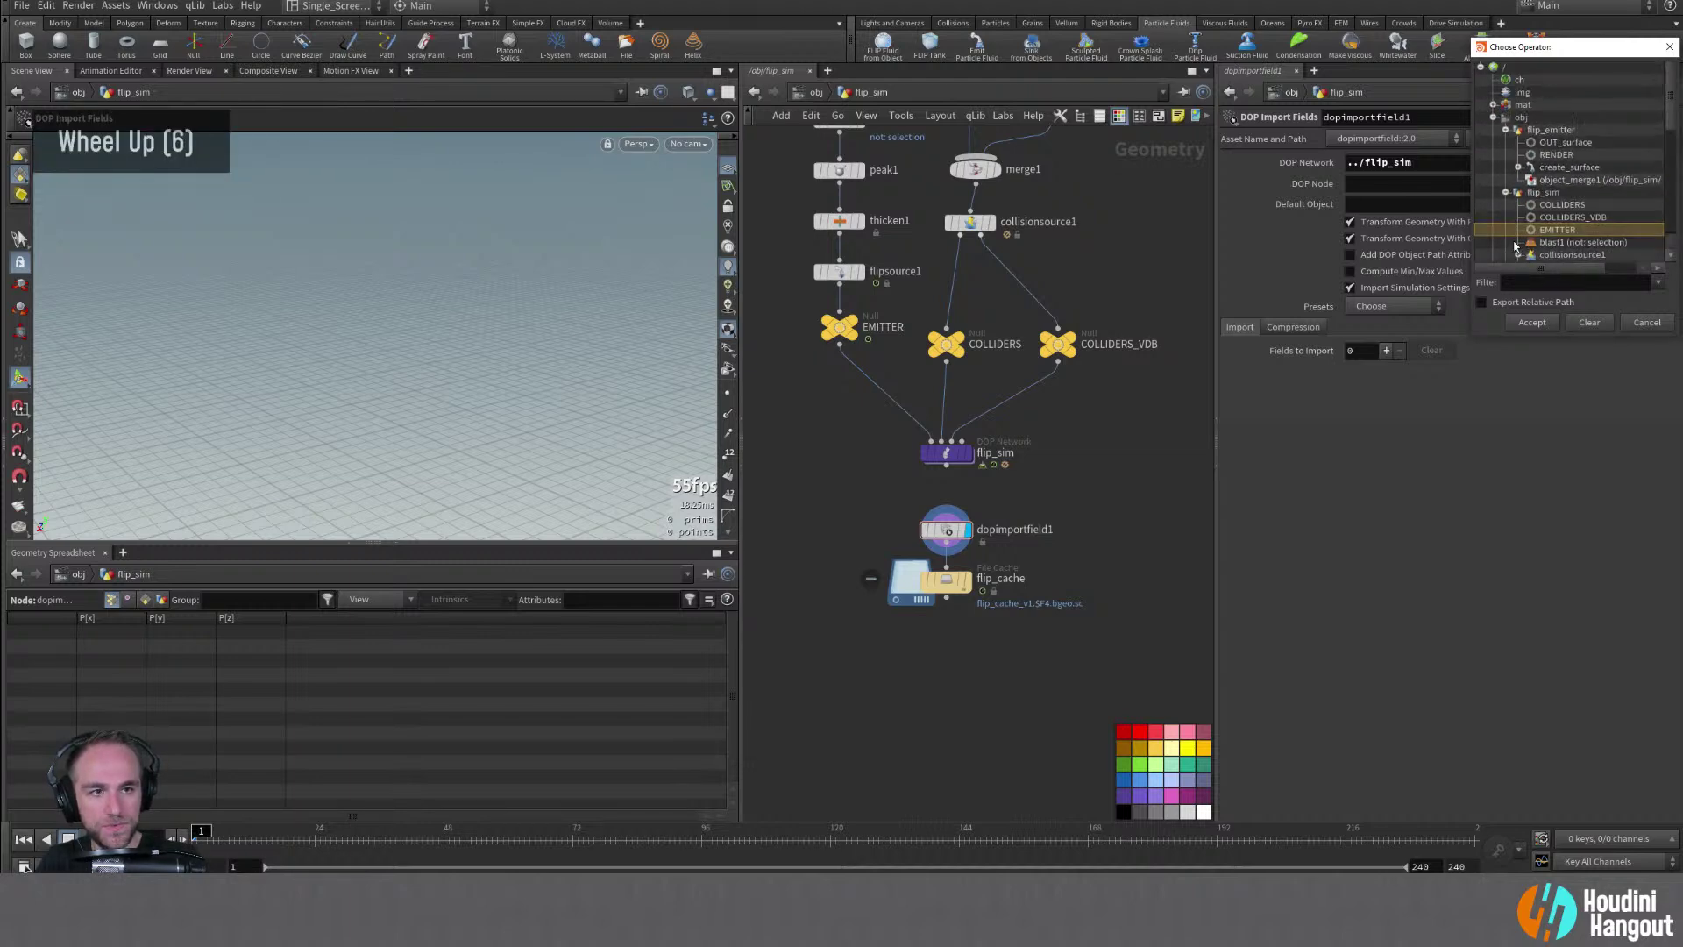
scroll(1514, 247, up, 11)
drag(1549, 51, 754, 140)
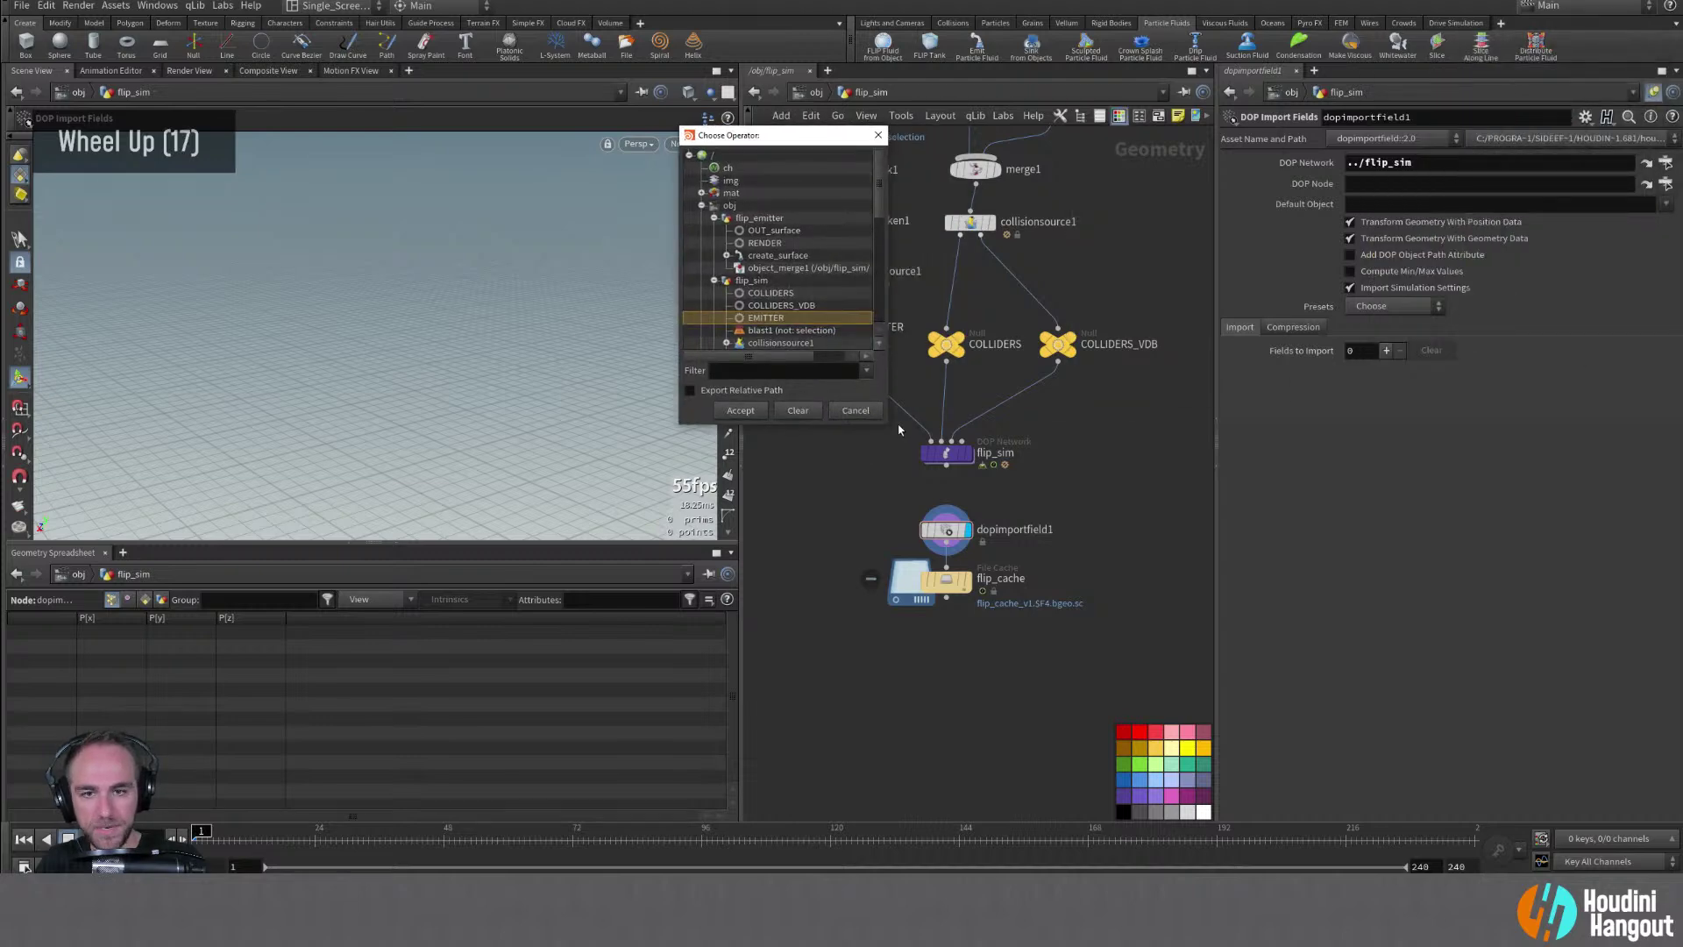
drag(889, 426, 1136, 734)
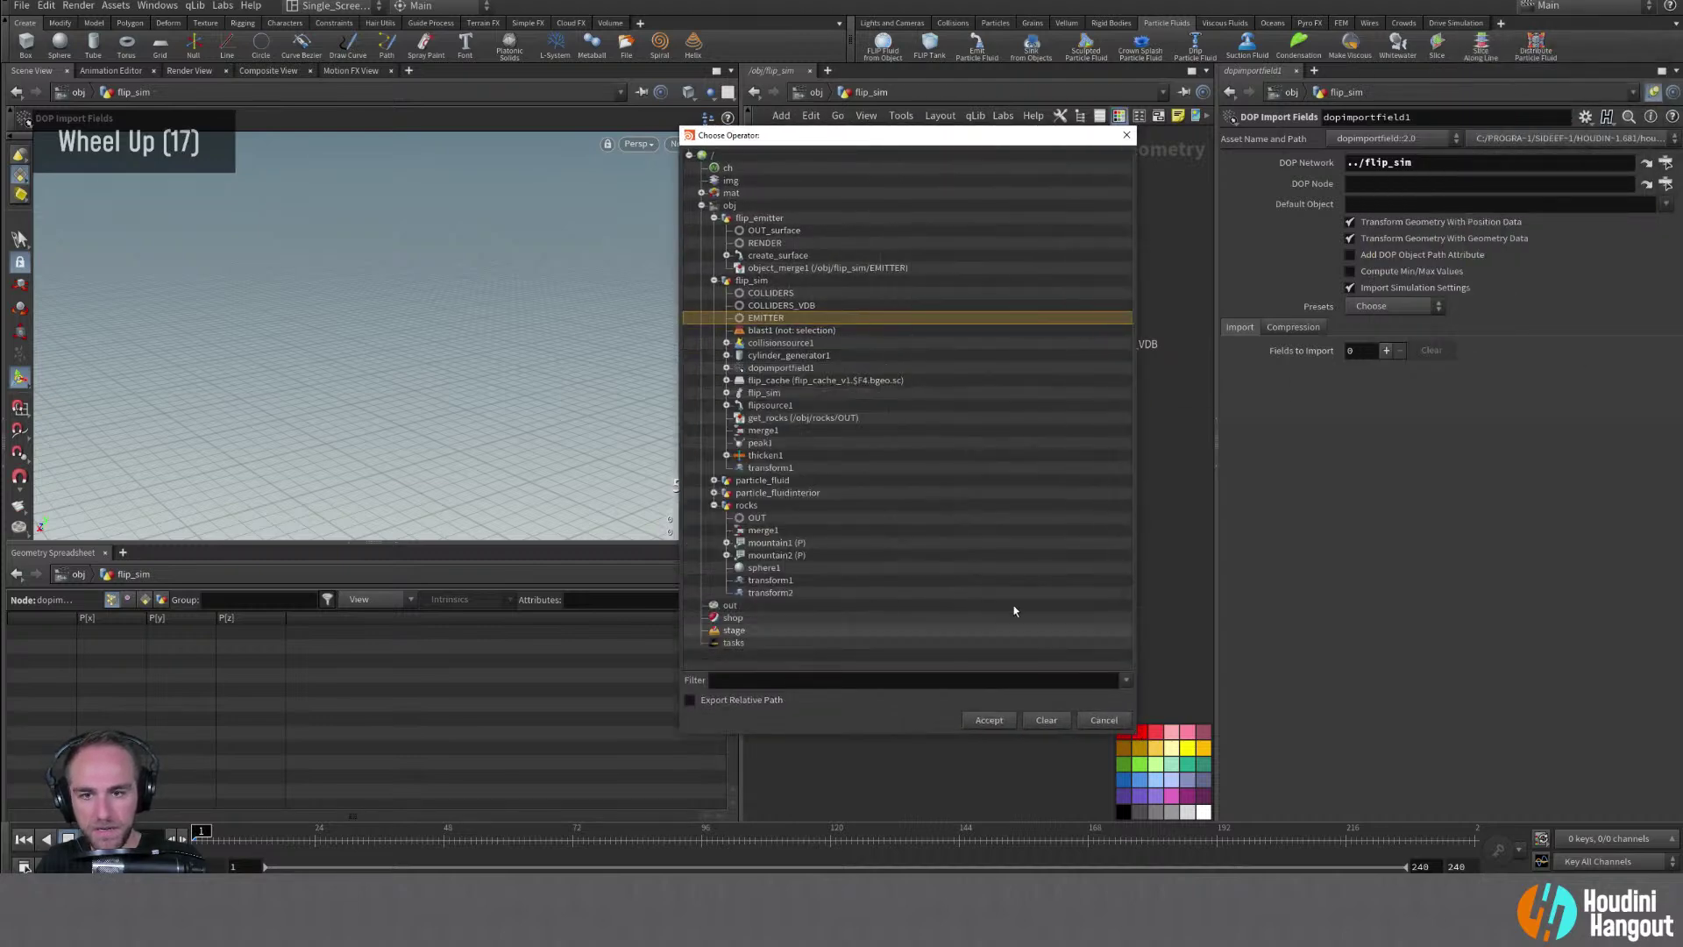
click(715, 506)
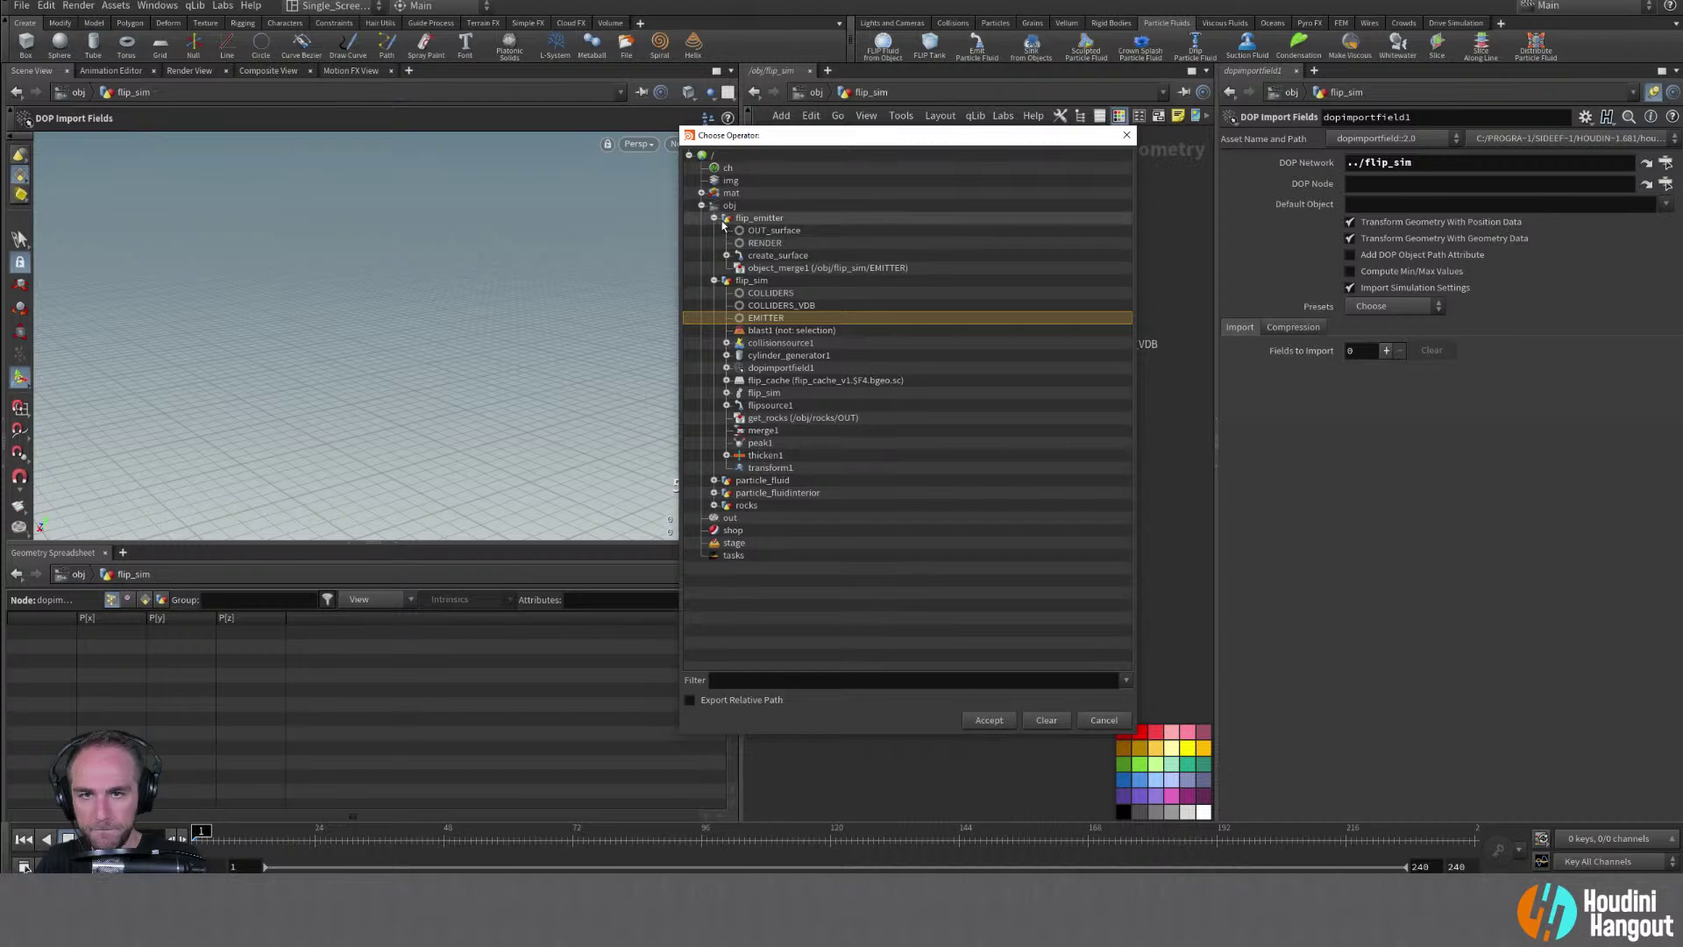
click(715, 218)
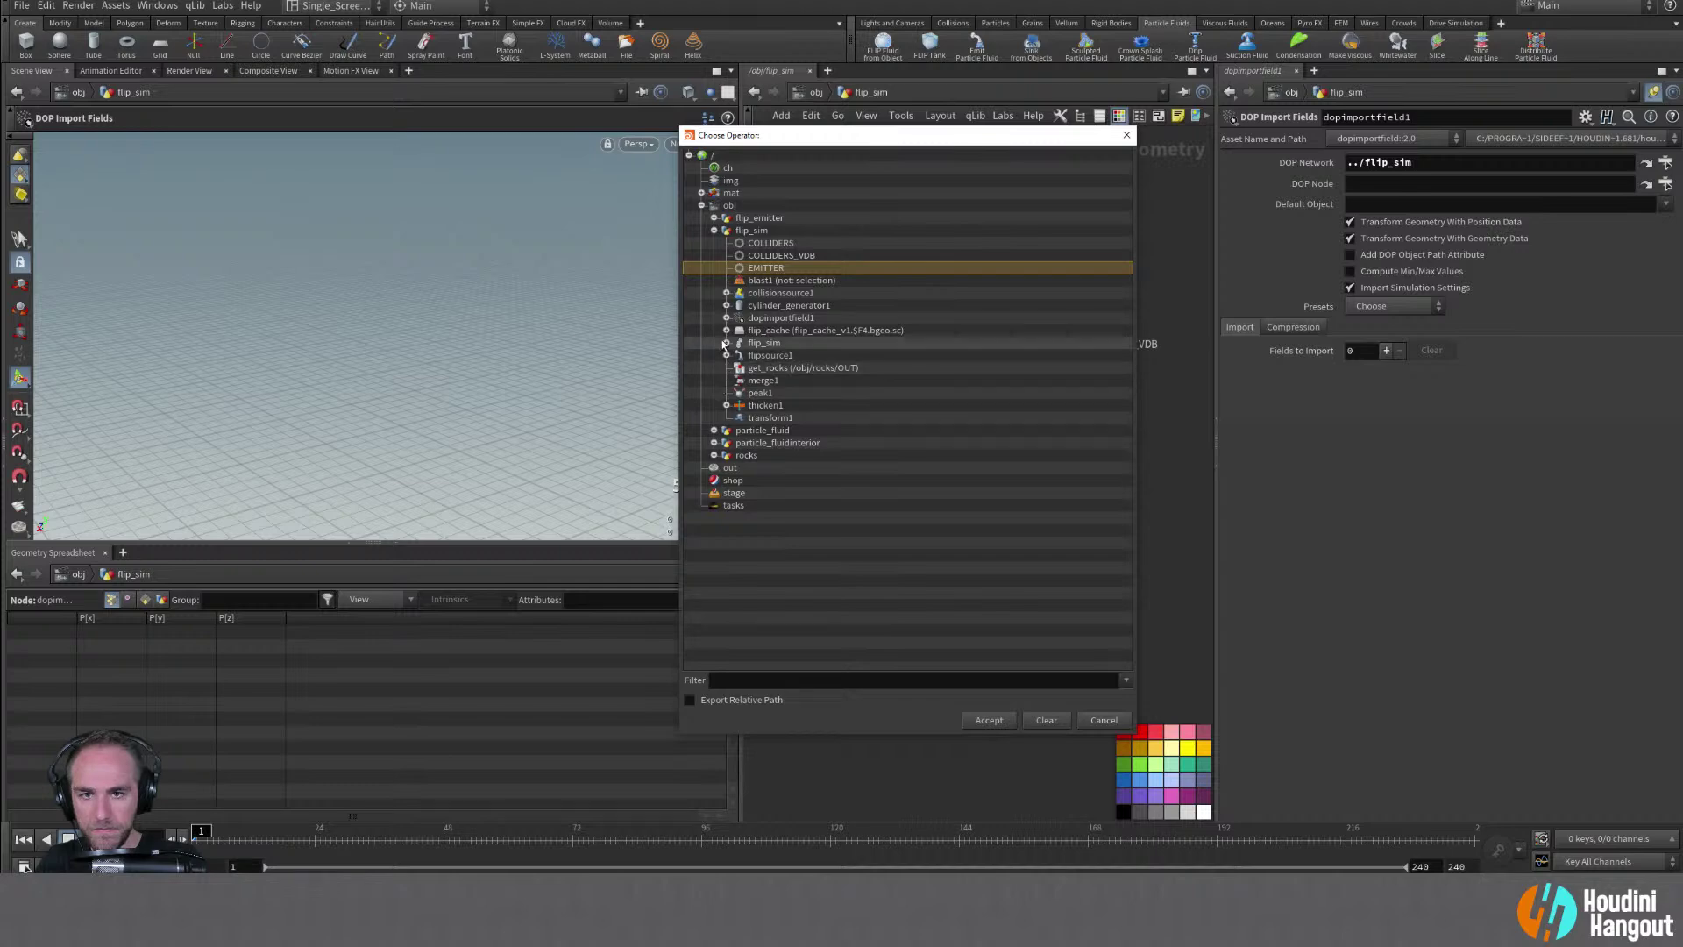
click(727, 342)
click(798, 369)
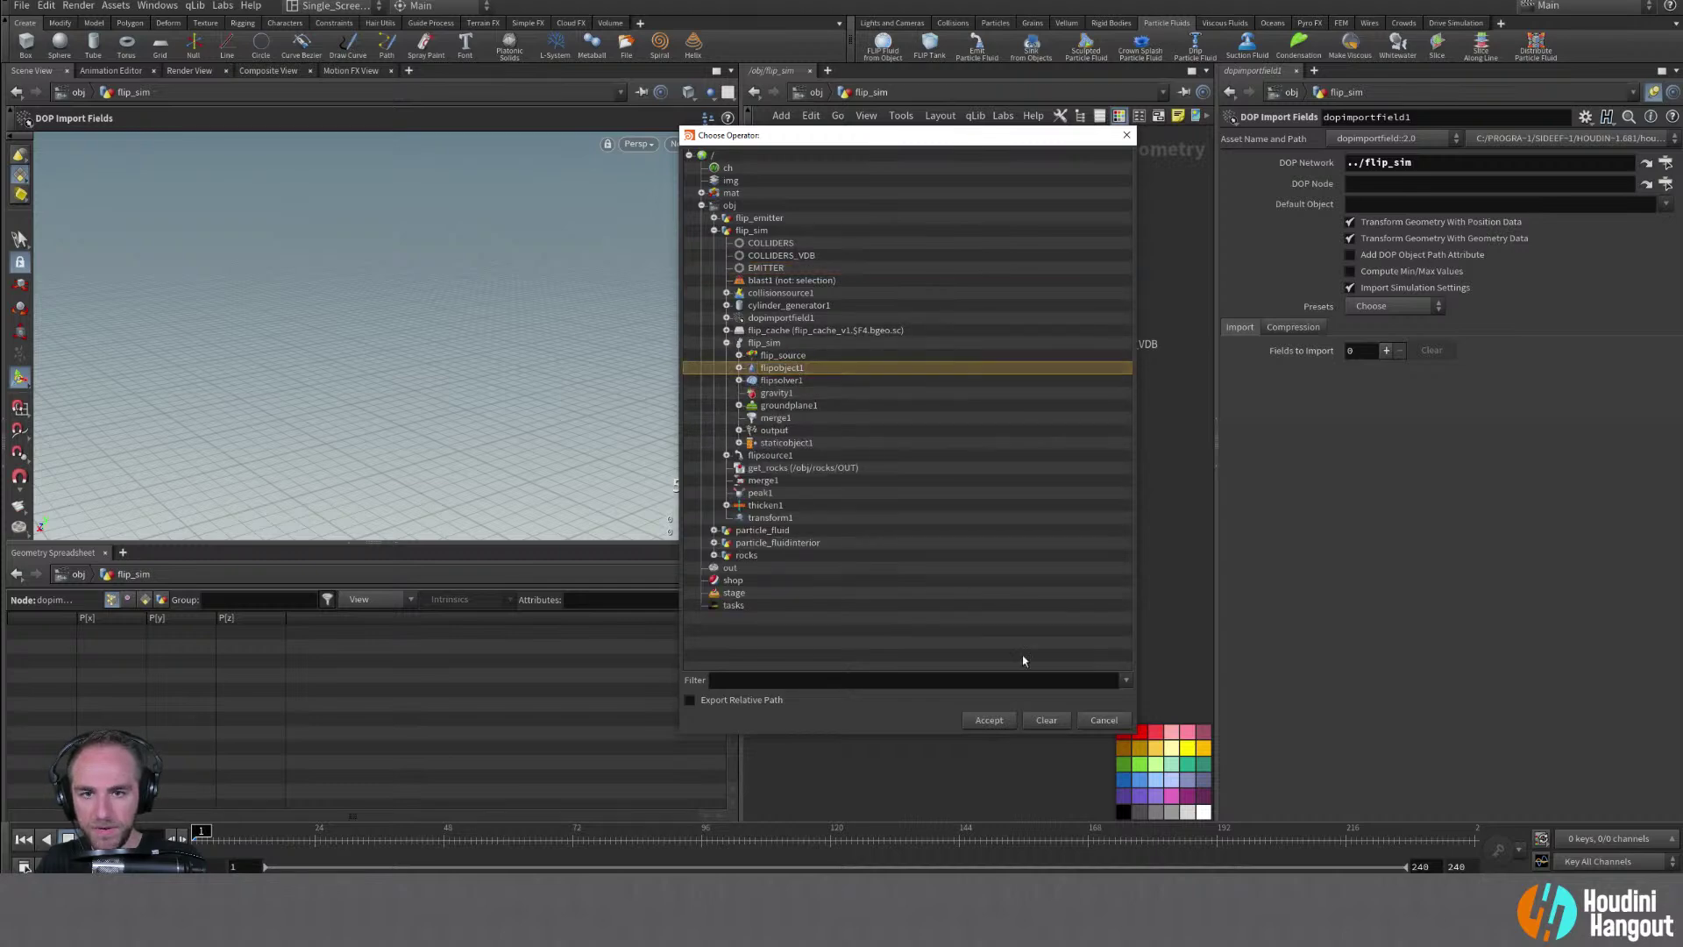
click(987, 721)
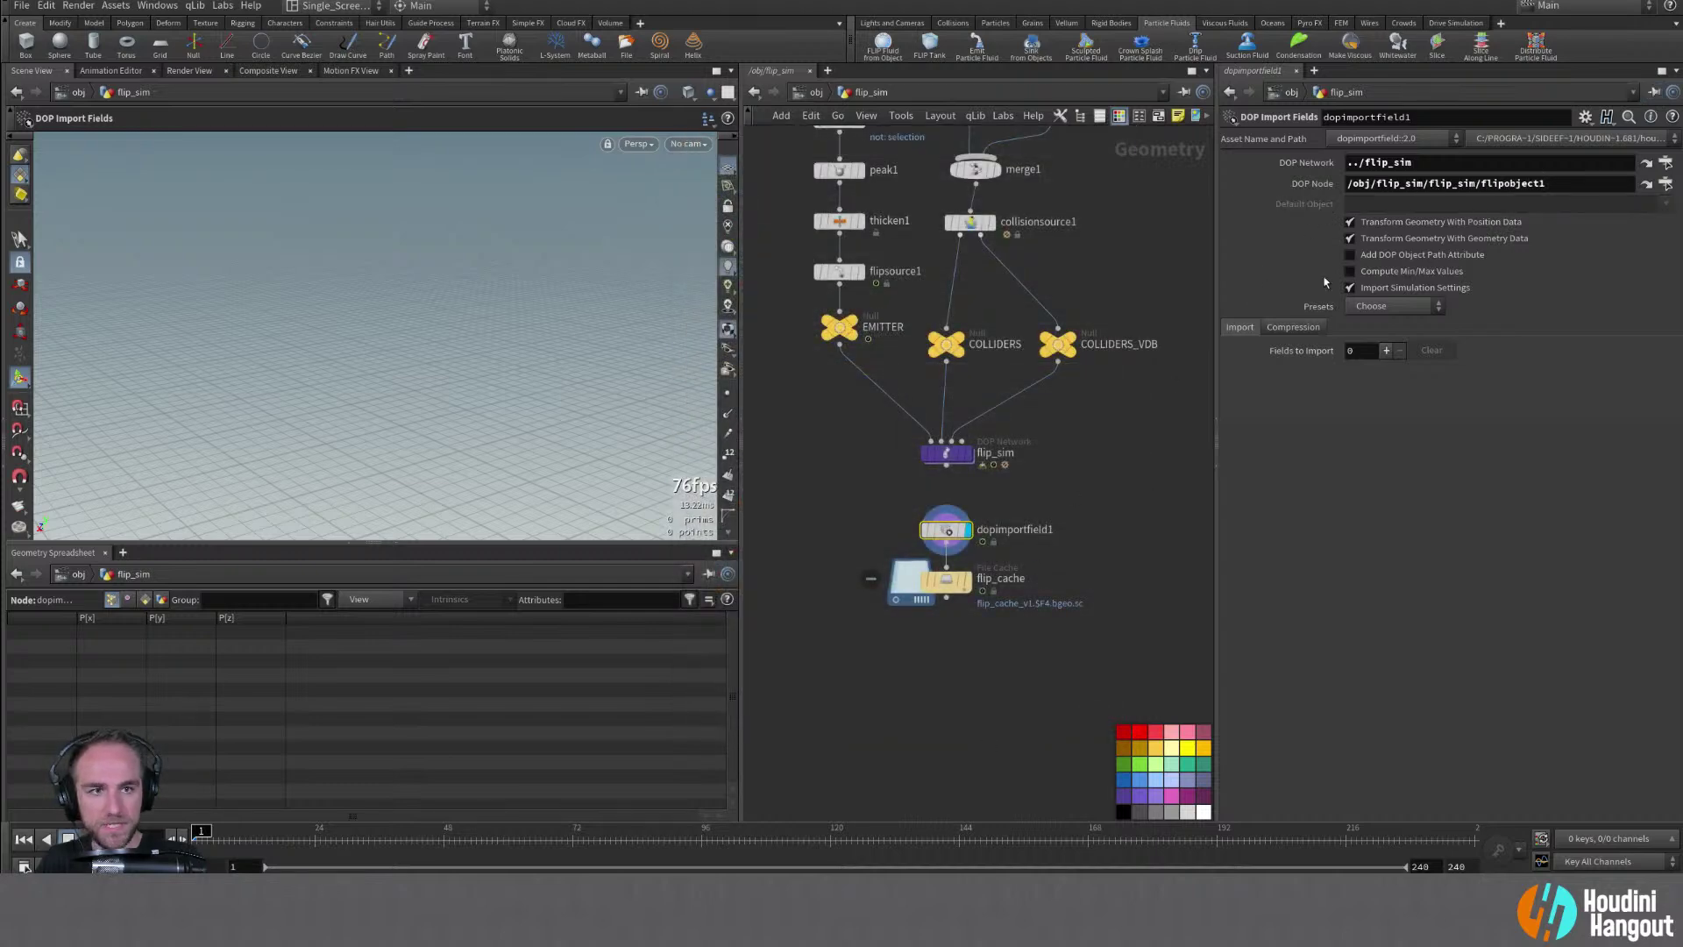
Apply the FLIP Fluid preset to dopimportfield1, check its node information, and move flip_cache down to make room beneath it
click(1390, 307)
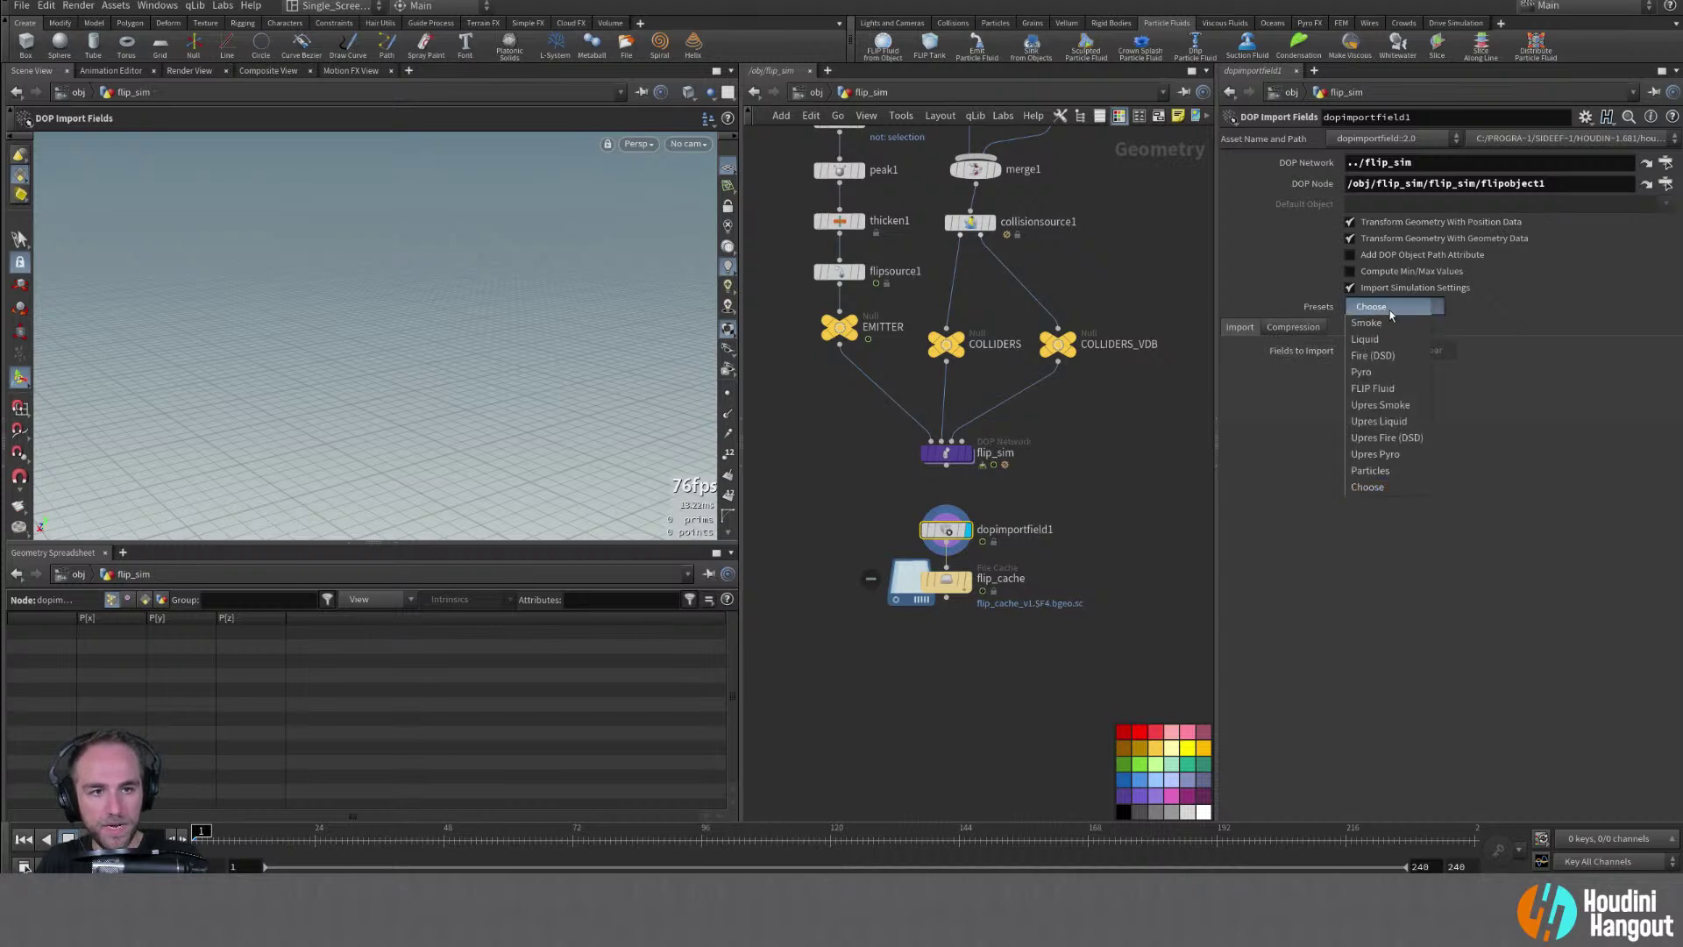
click(1391, 389)
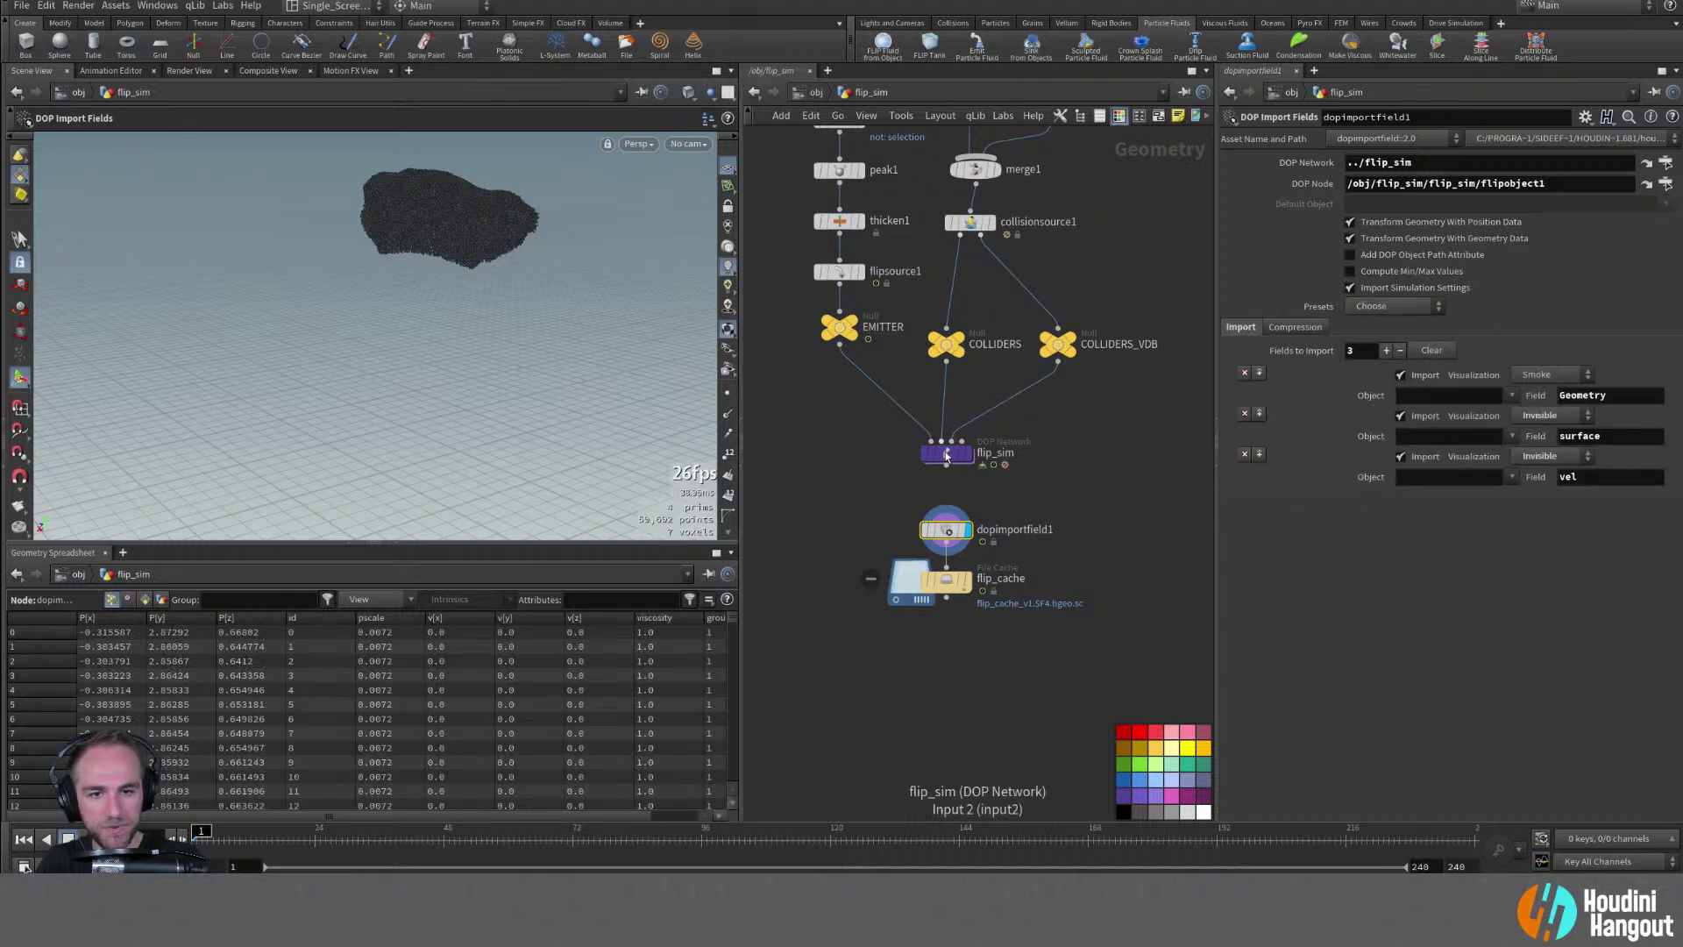
middle_click(947, 533)
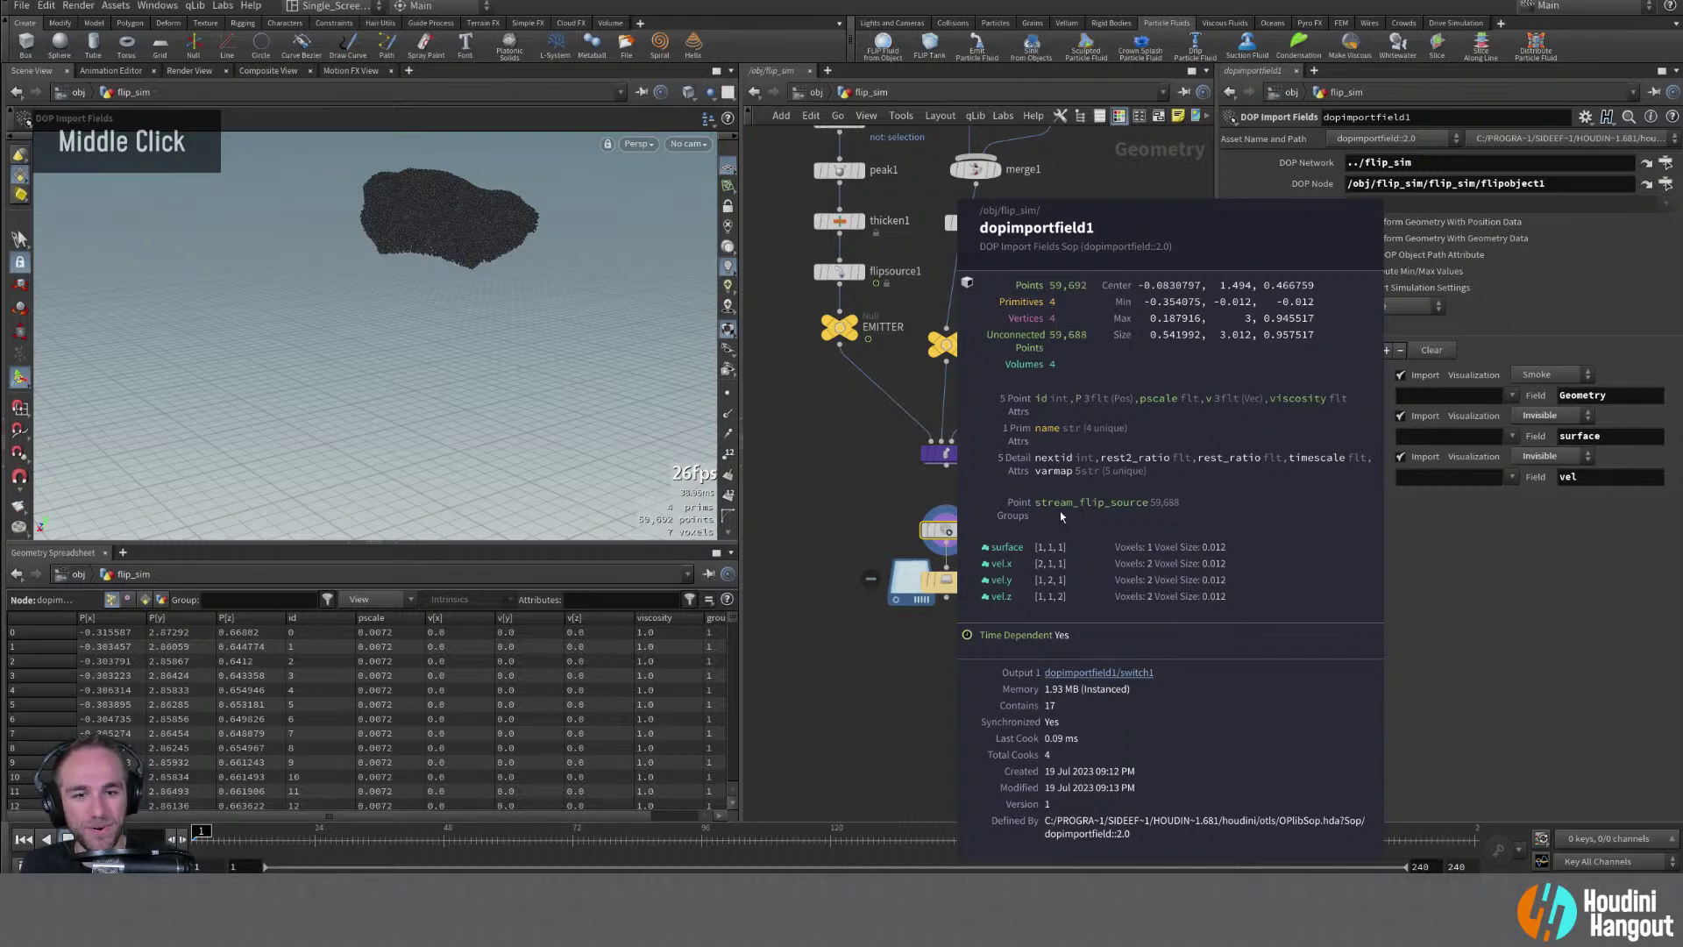
middle_drag(1012, 567, 1013, 570)
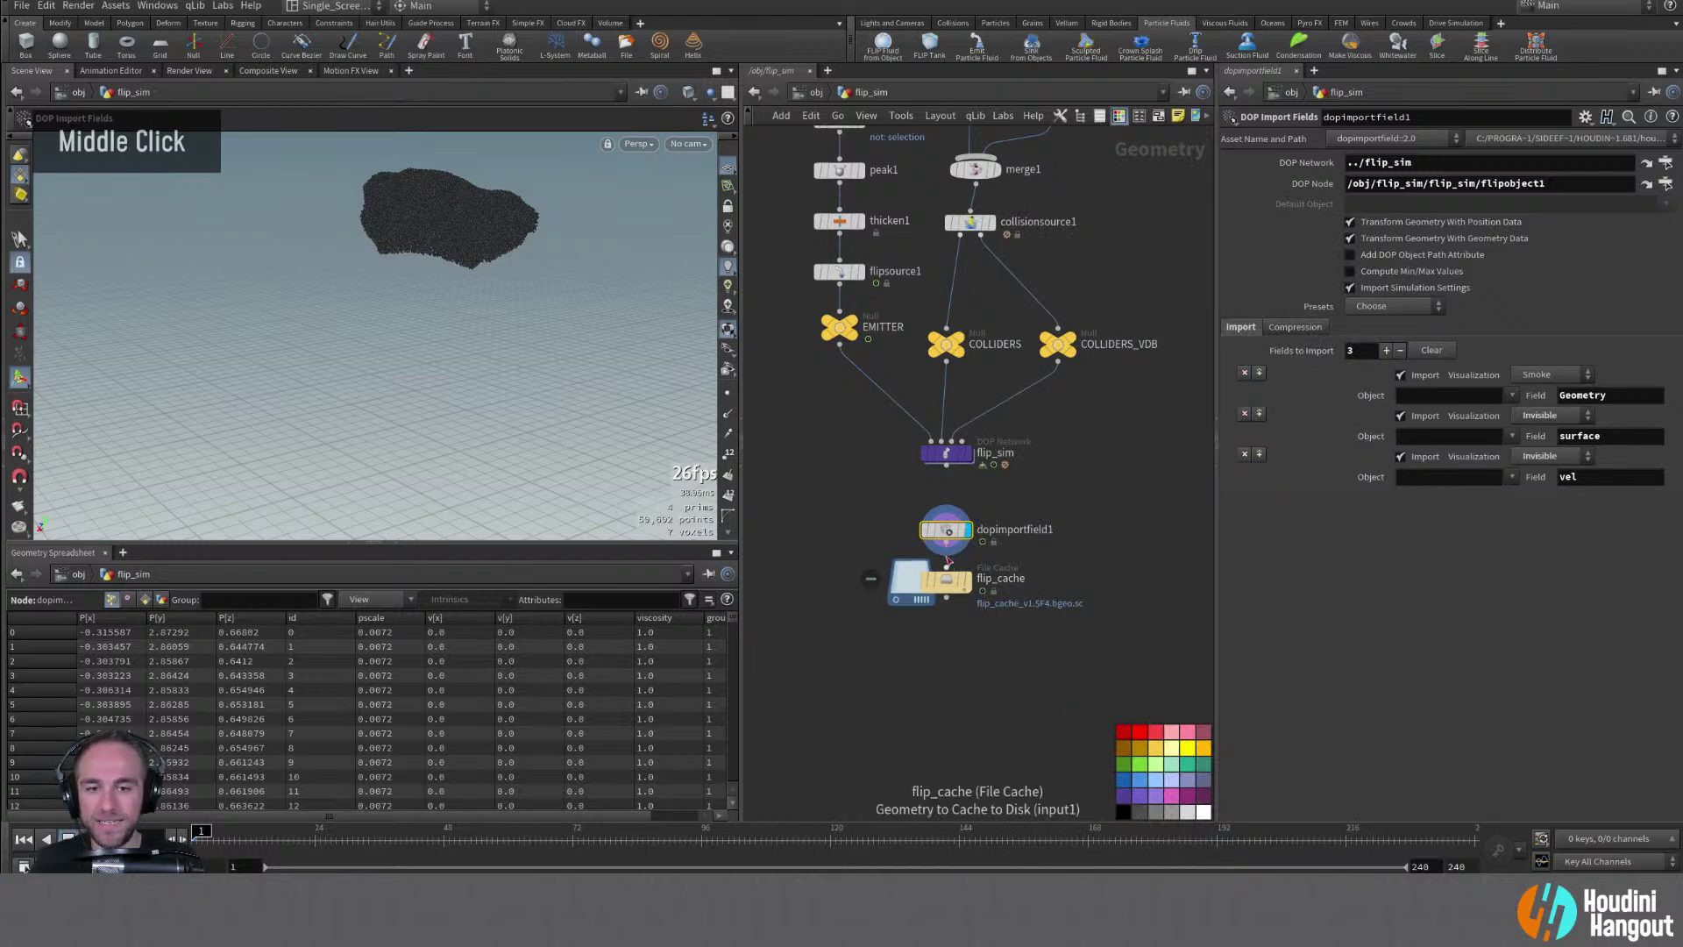
drag(945, 585, 947, 673)
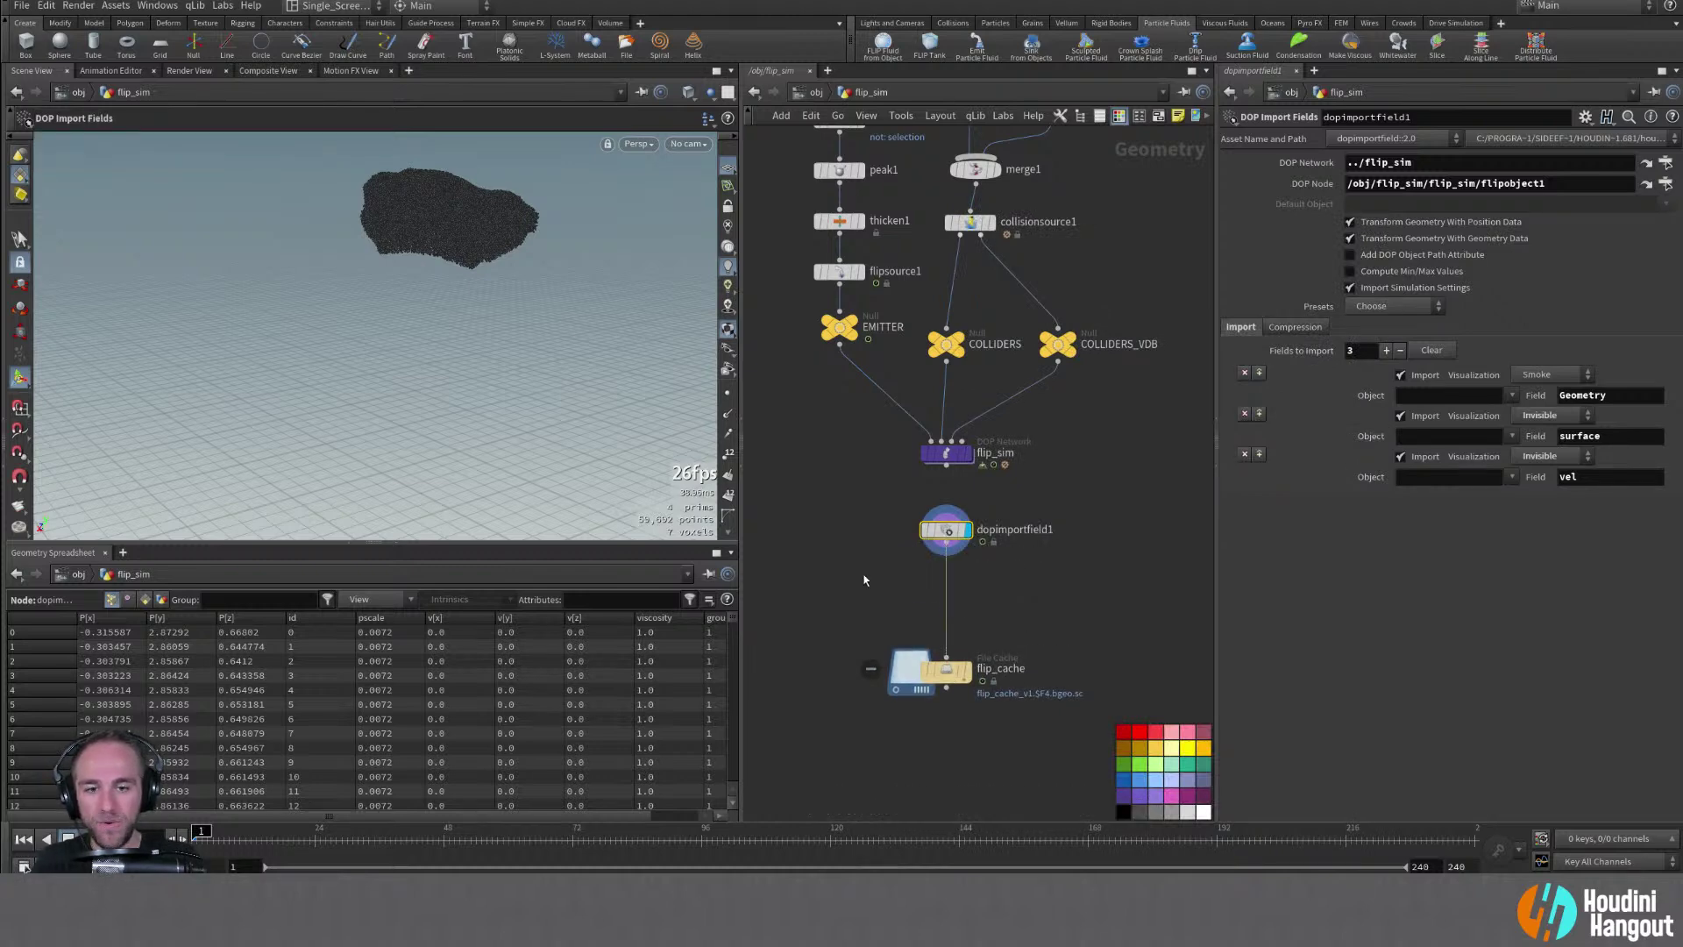
key(Tab)
text(v)
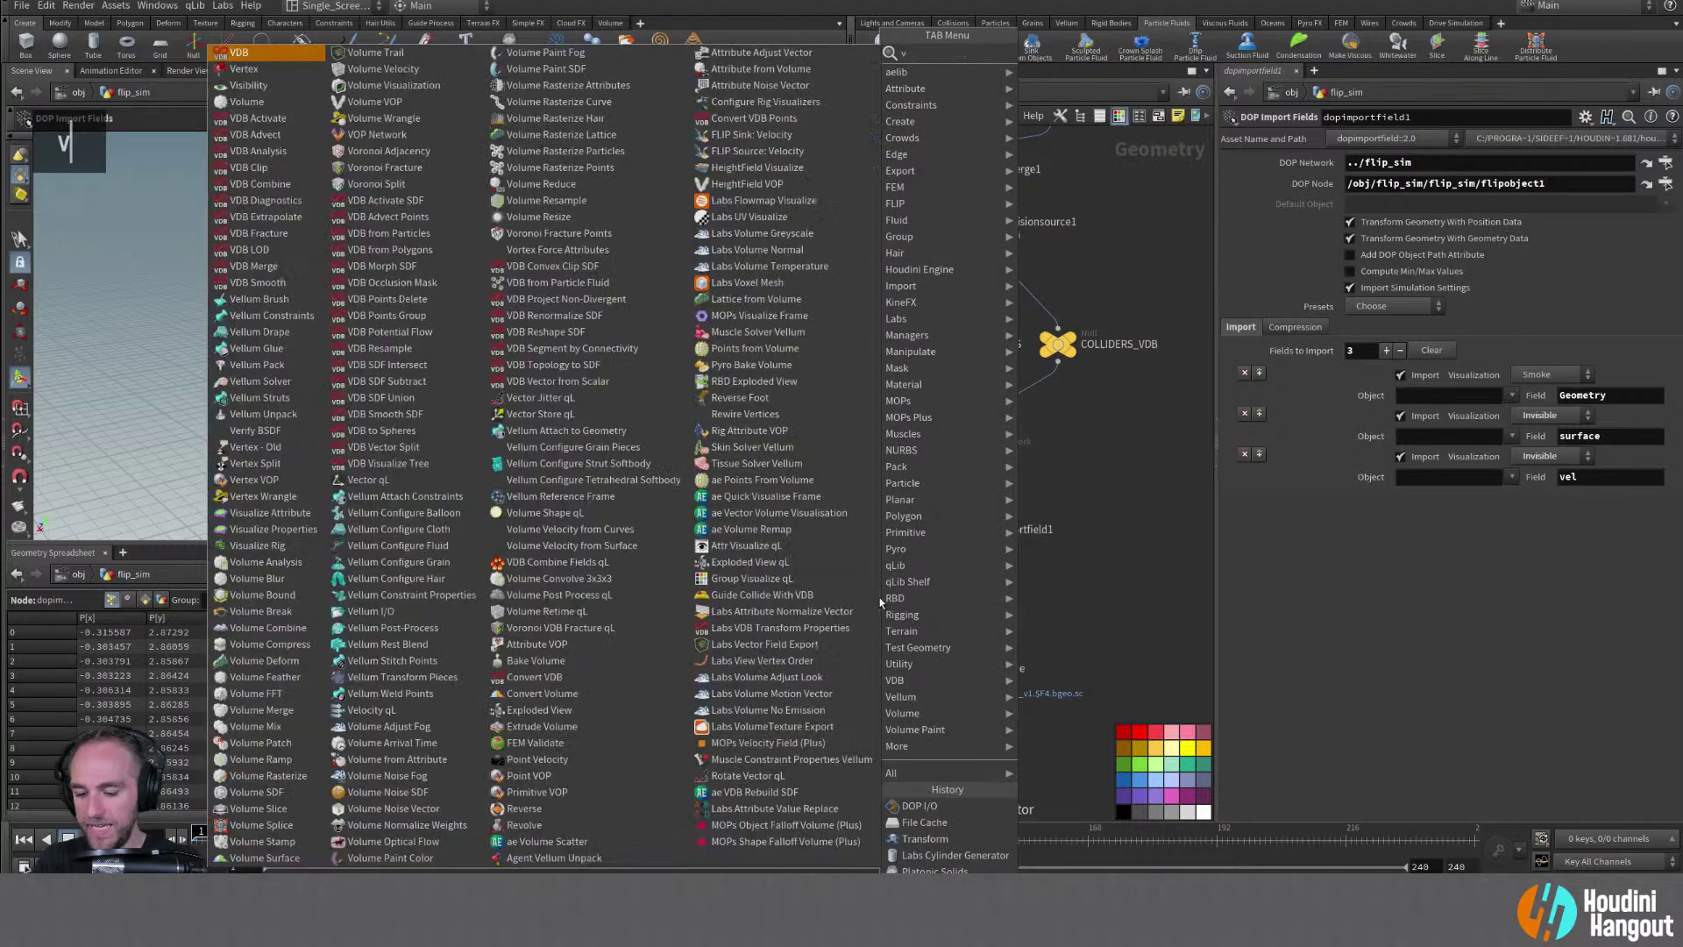
text(db v)
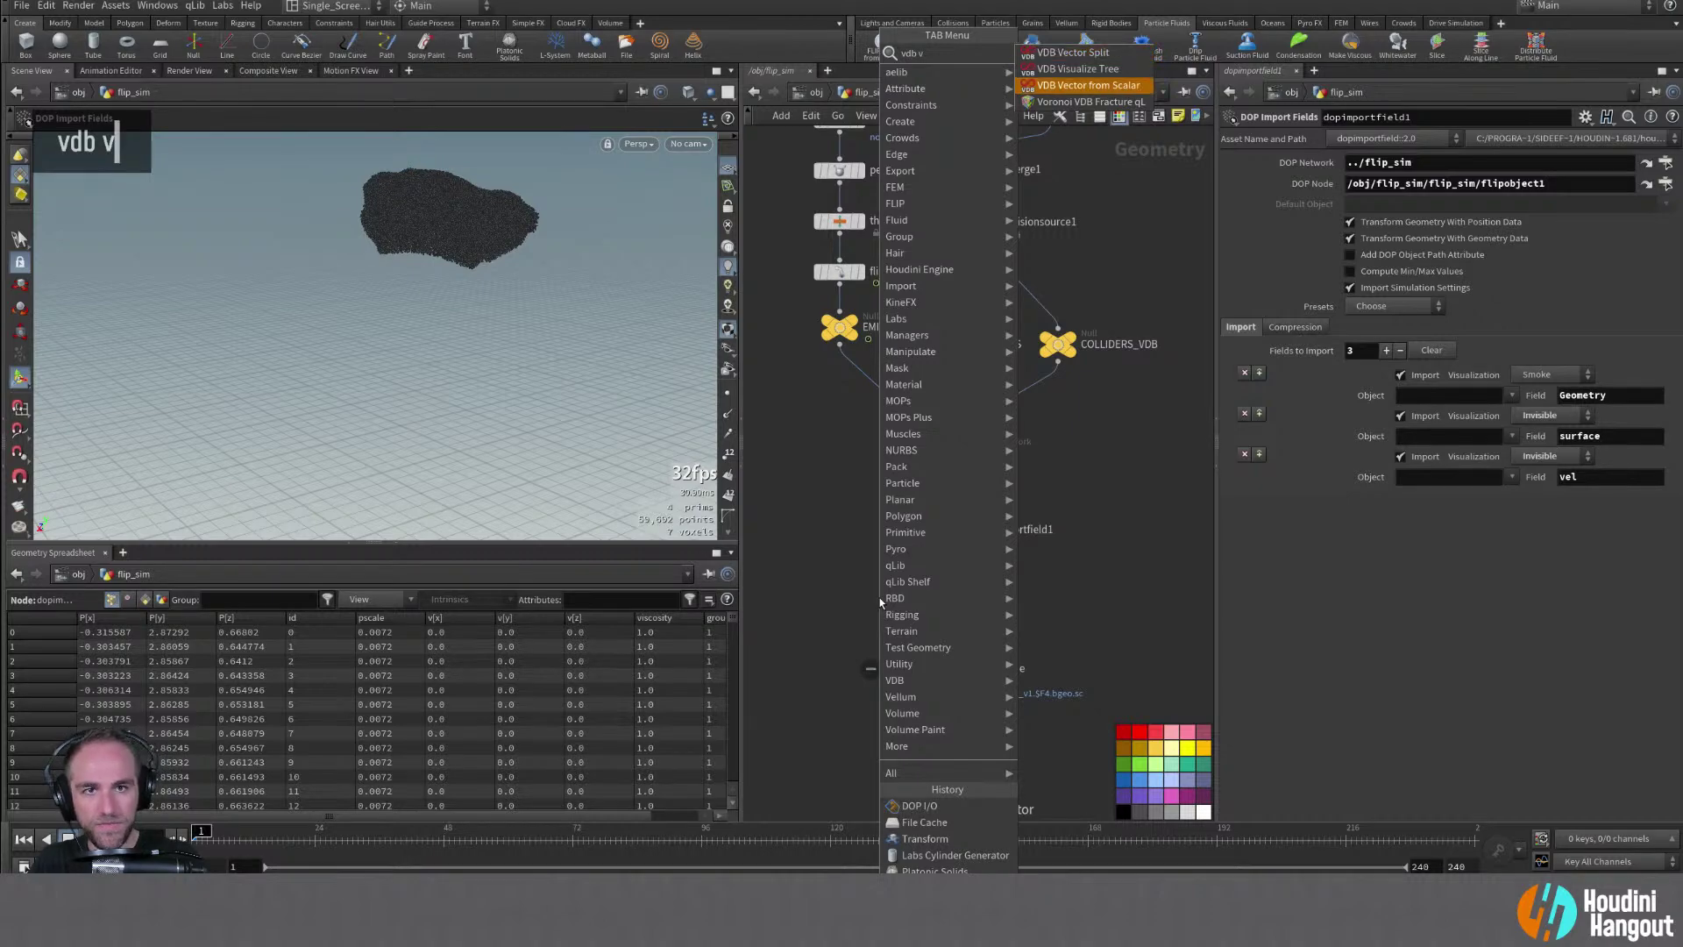
key(Escape)
Insert a Convert VDB node between dopimportfield1 and flip_cache, display it, and set it to convert to VDB
key(Tab)
text(convert)
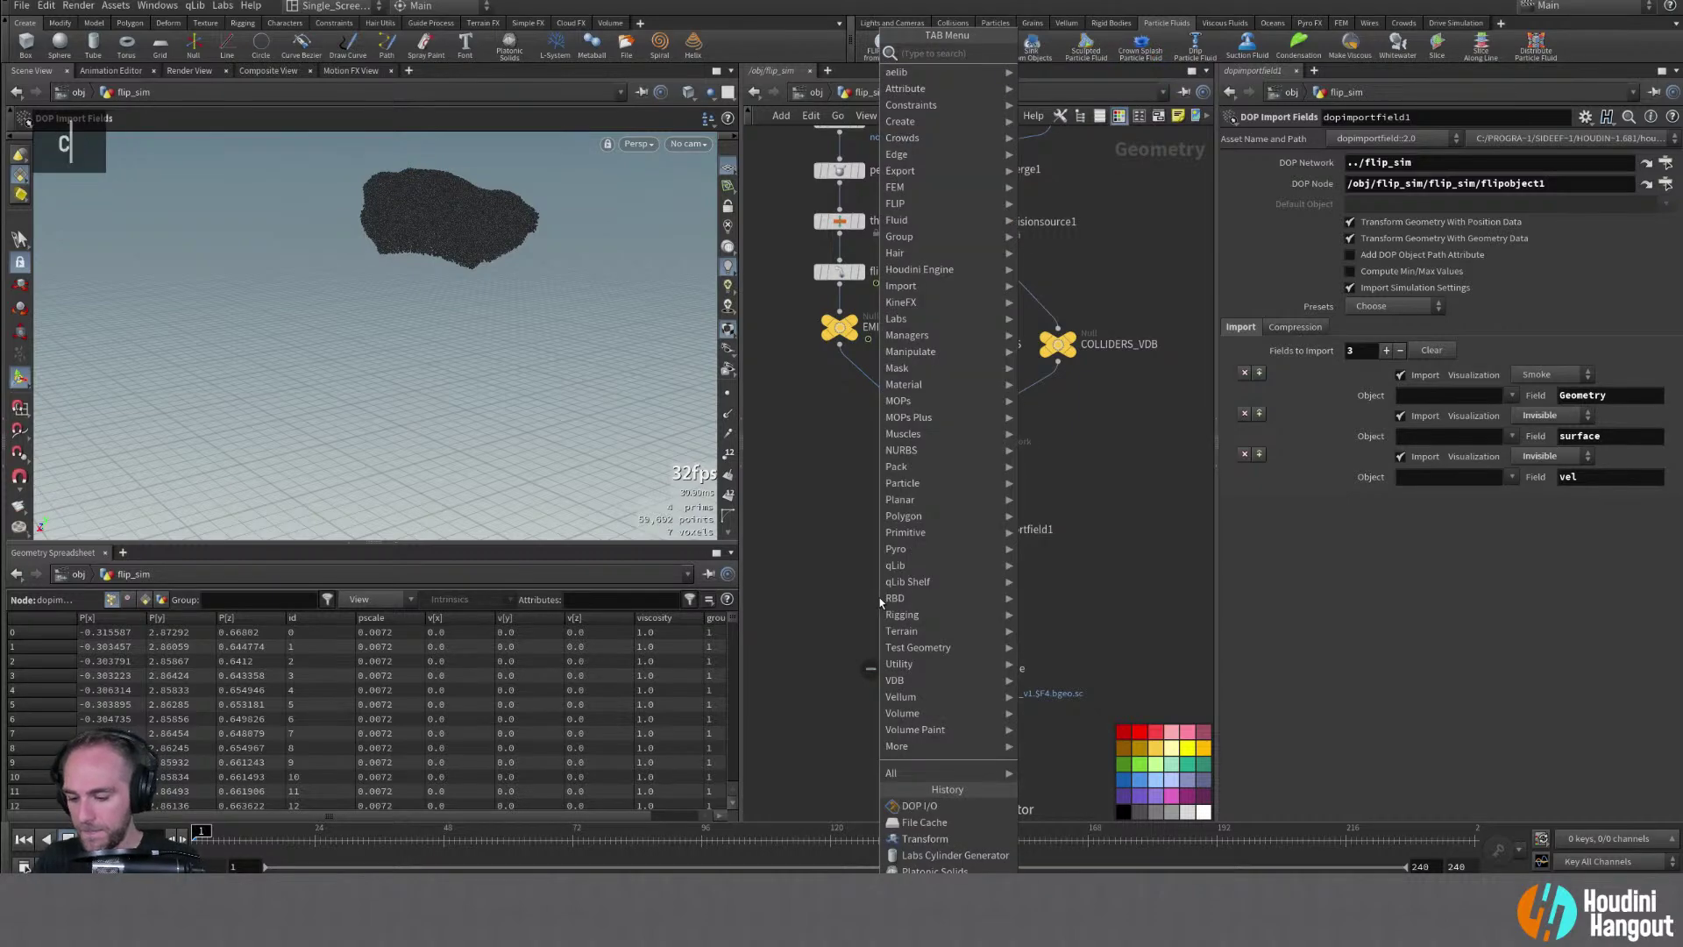
key(Down)
key(Down)
key(Down)
key(Down)
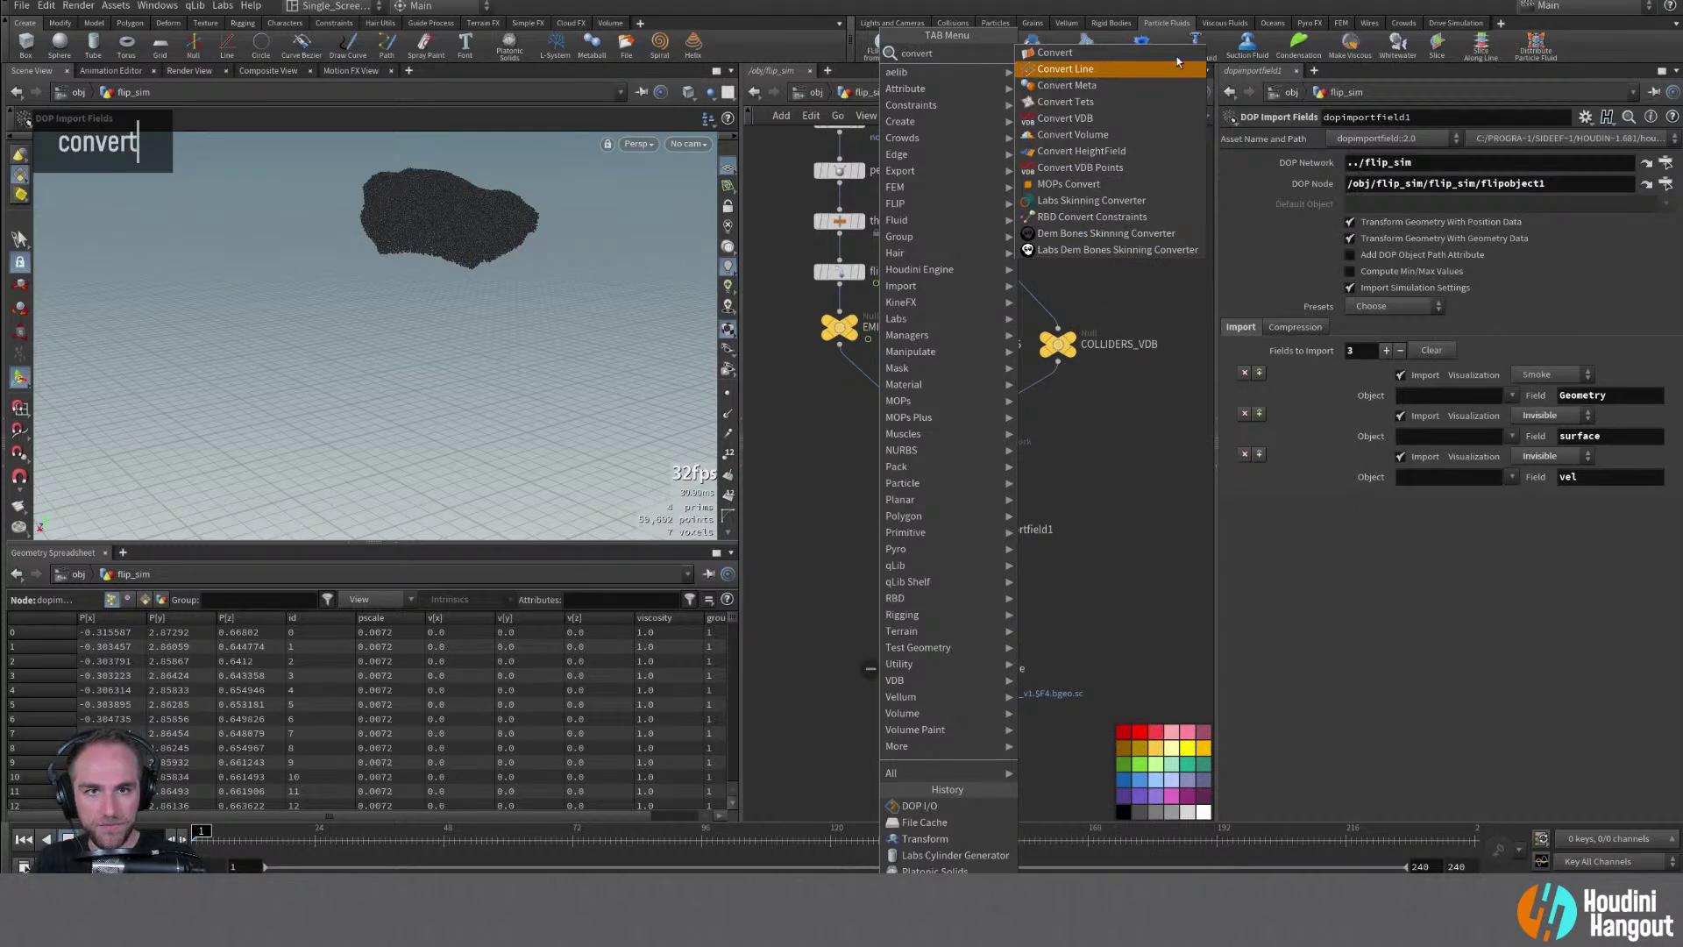
key(Return)
click(947, 593)
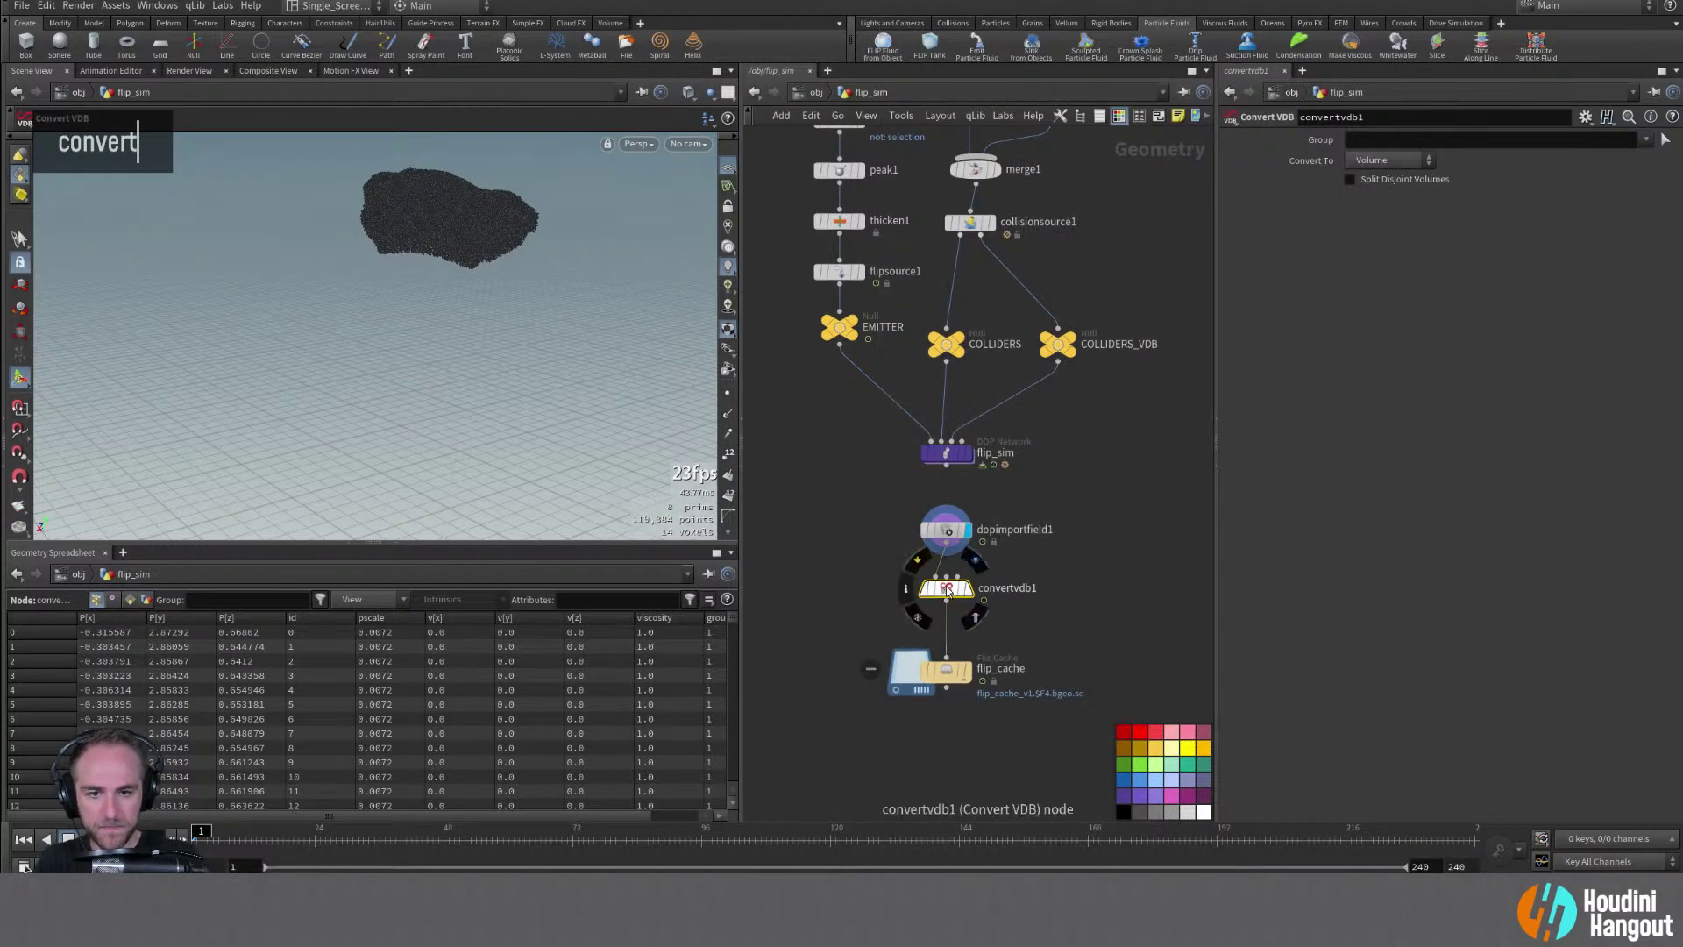
double_click(944, 587)
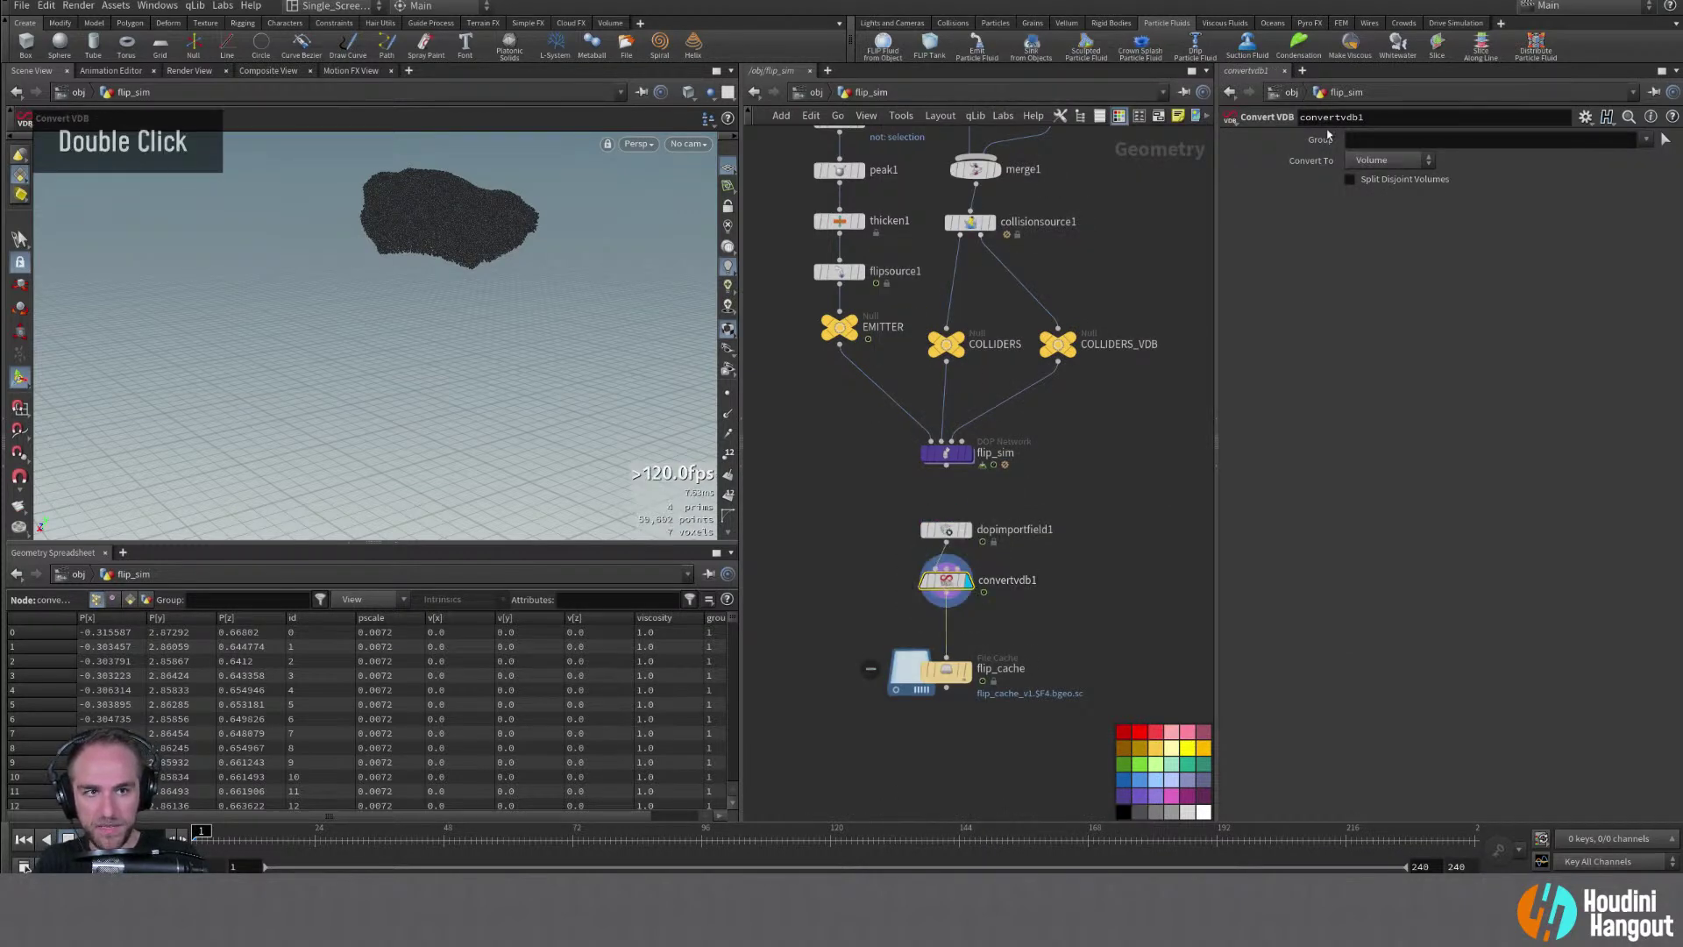
click(1392, 160)
click(1363, 184)
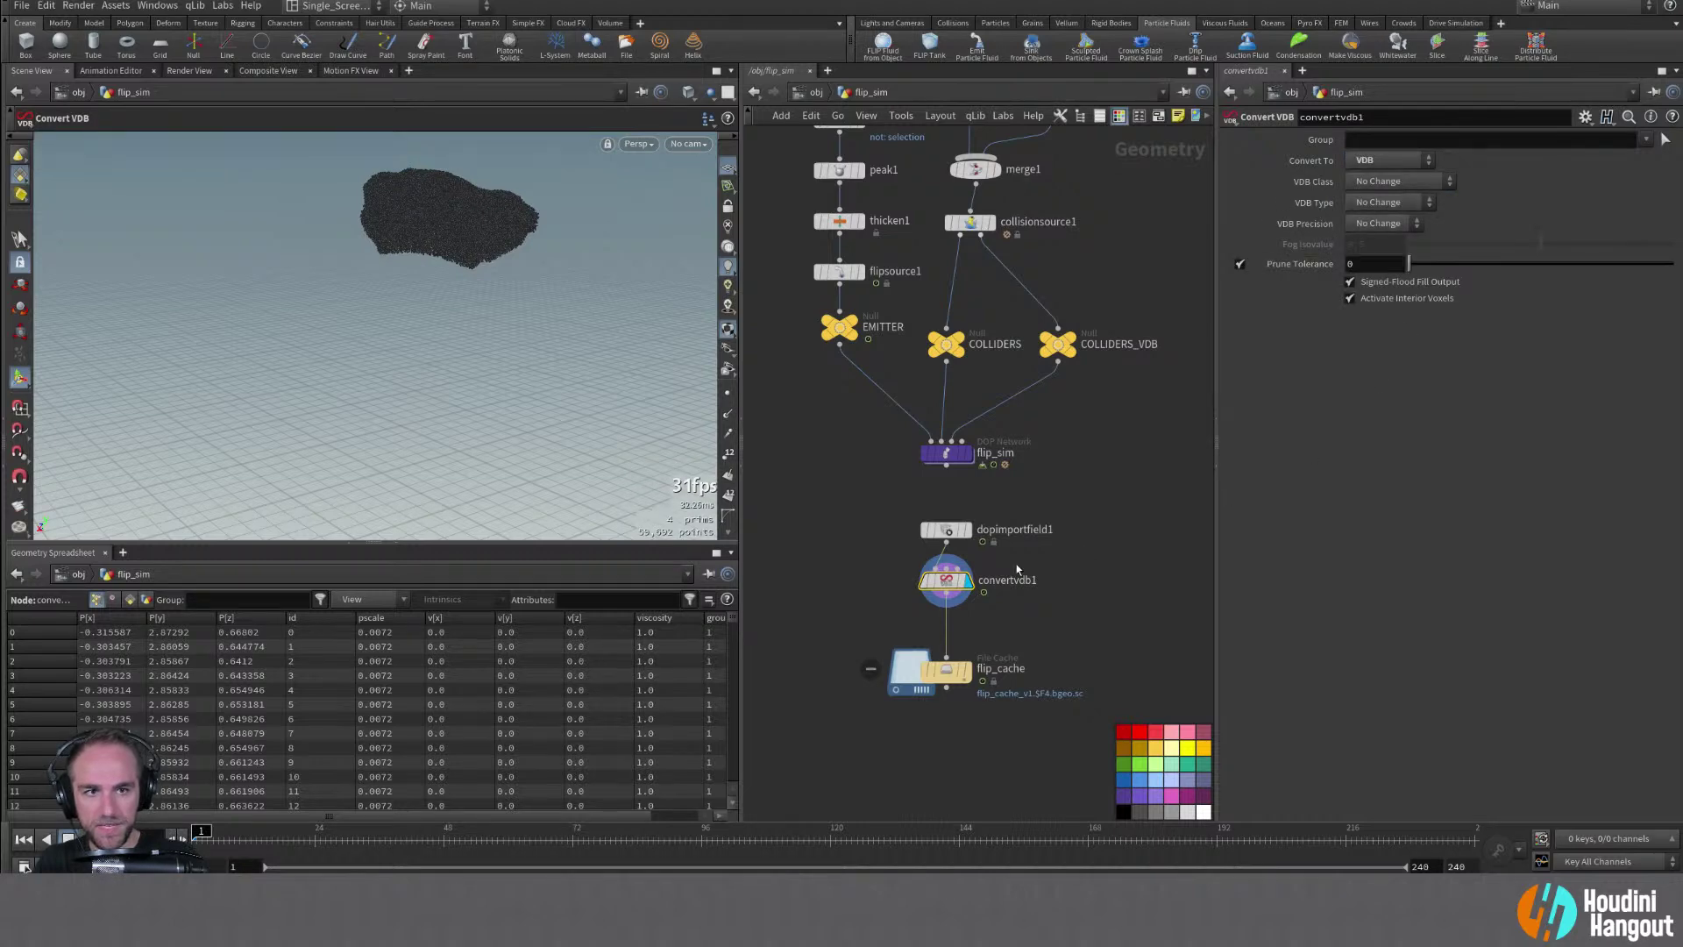
Advance the simulation a few frames and inspect the node information of convertvdb1
middle_click(946, 586)
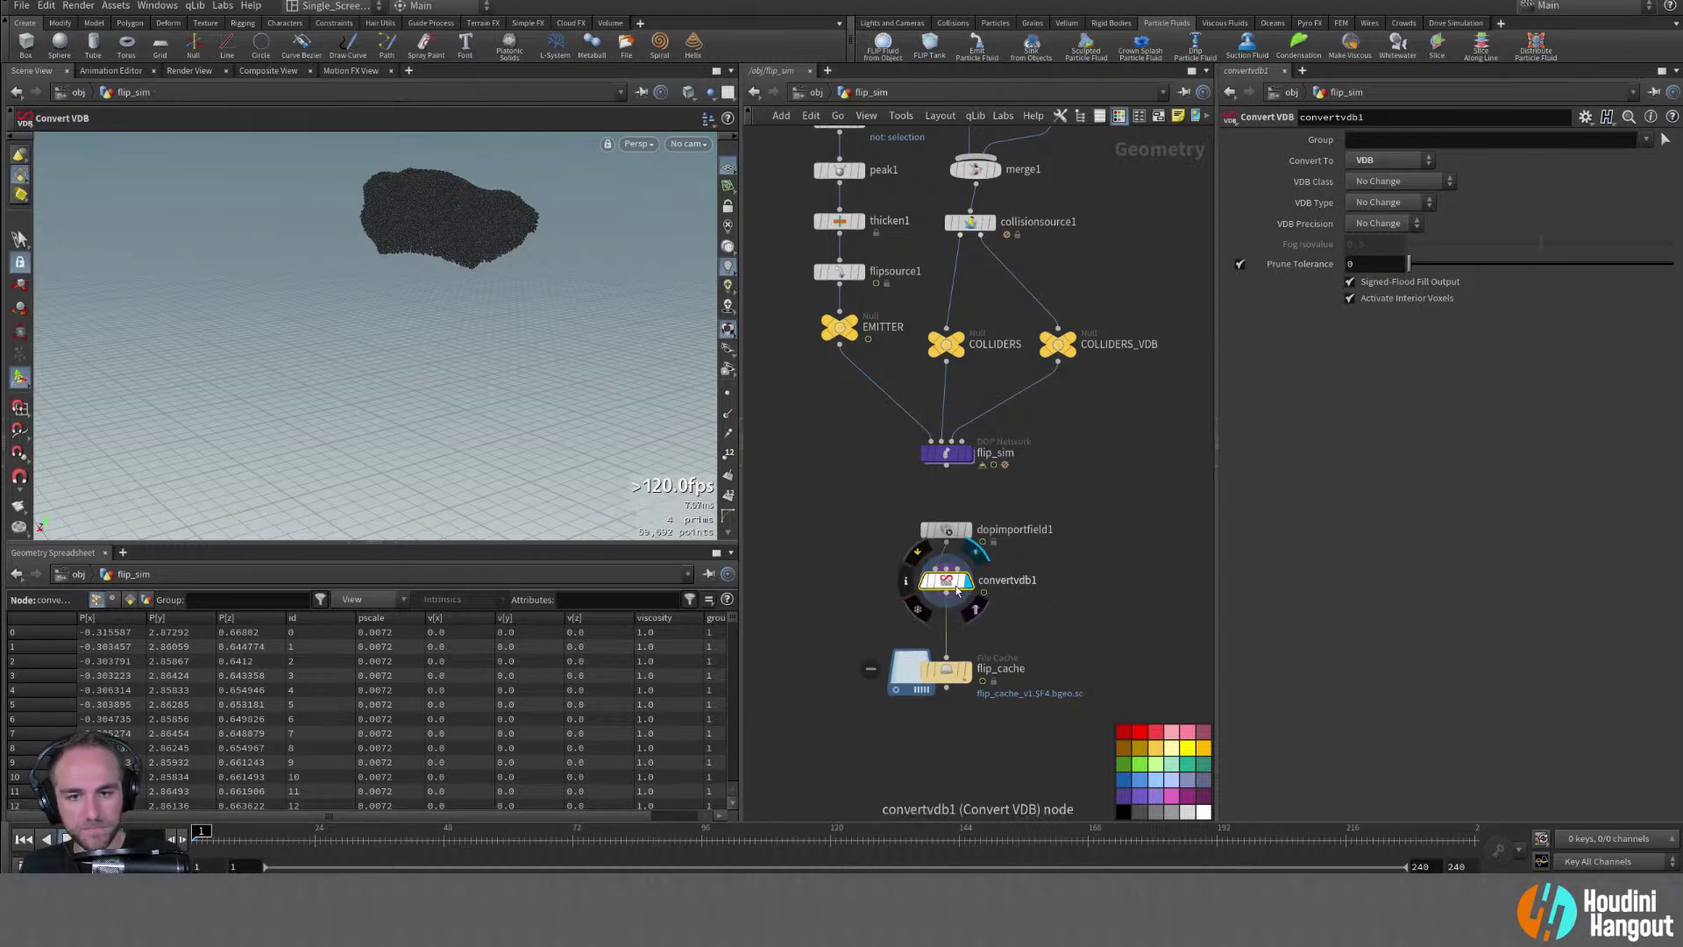
drag(201, 831, 237, 832)
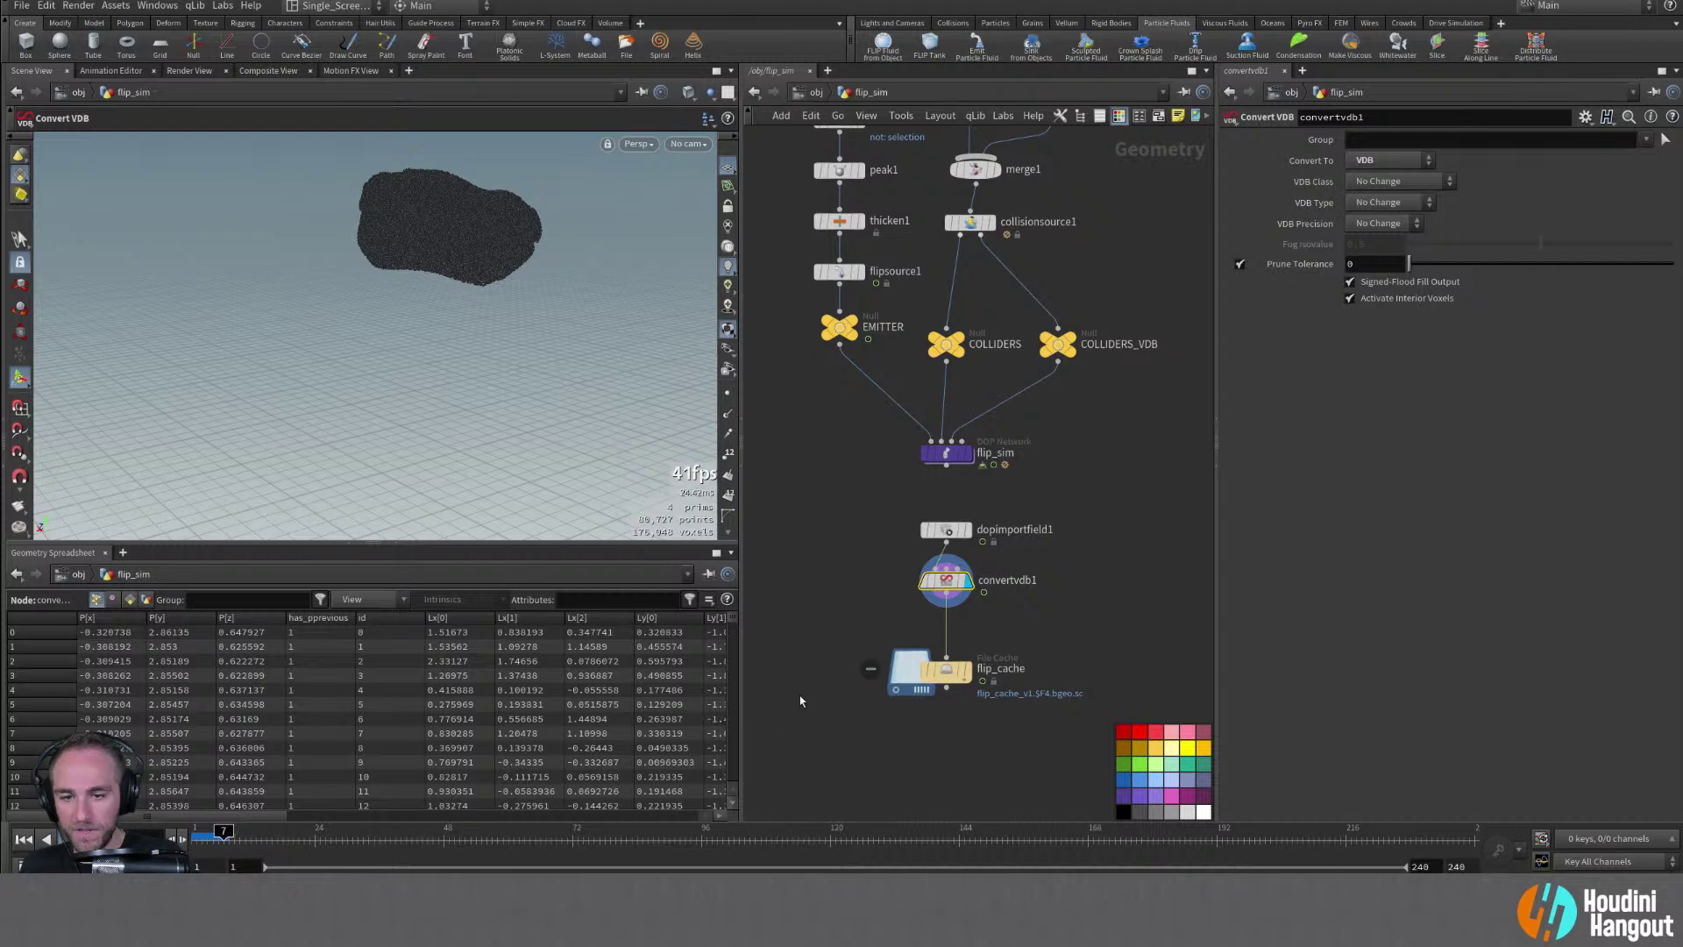
middle_click(932, 580)
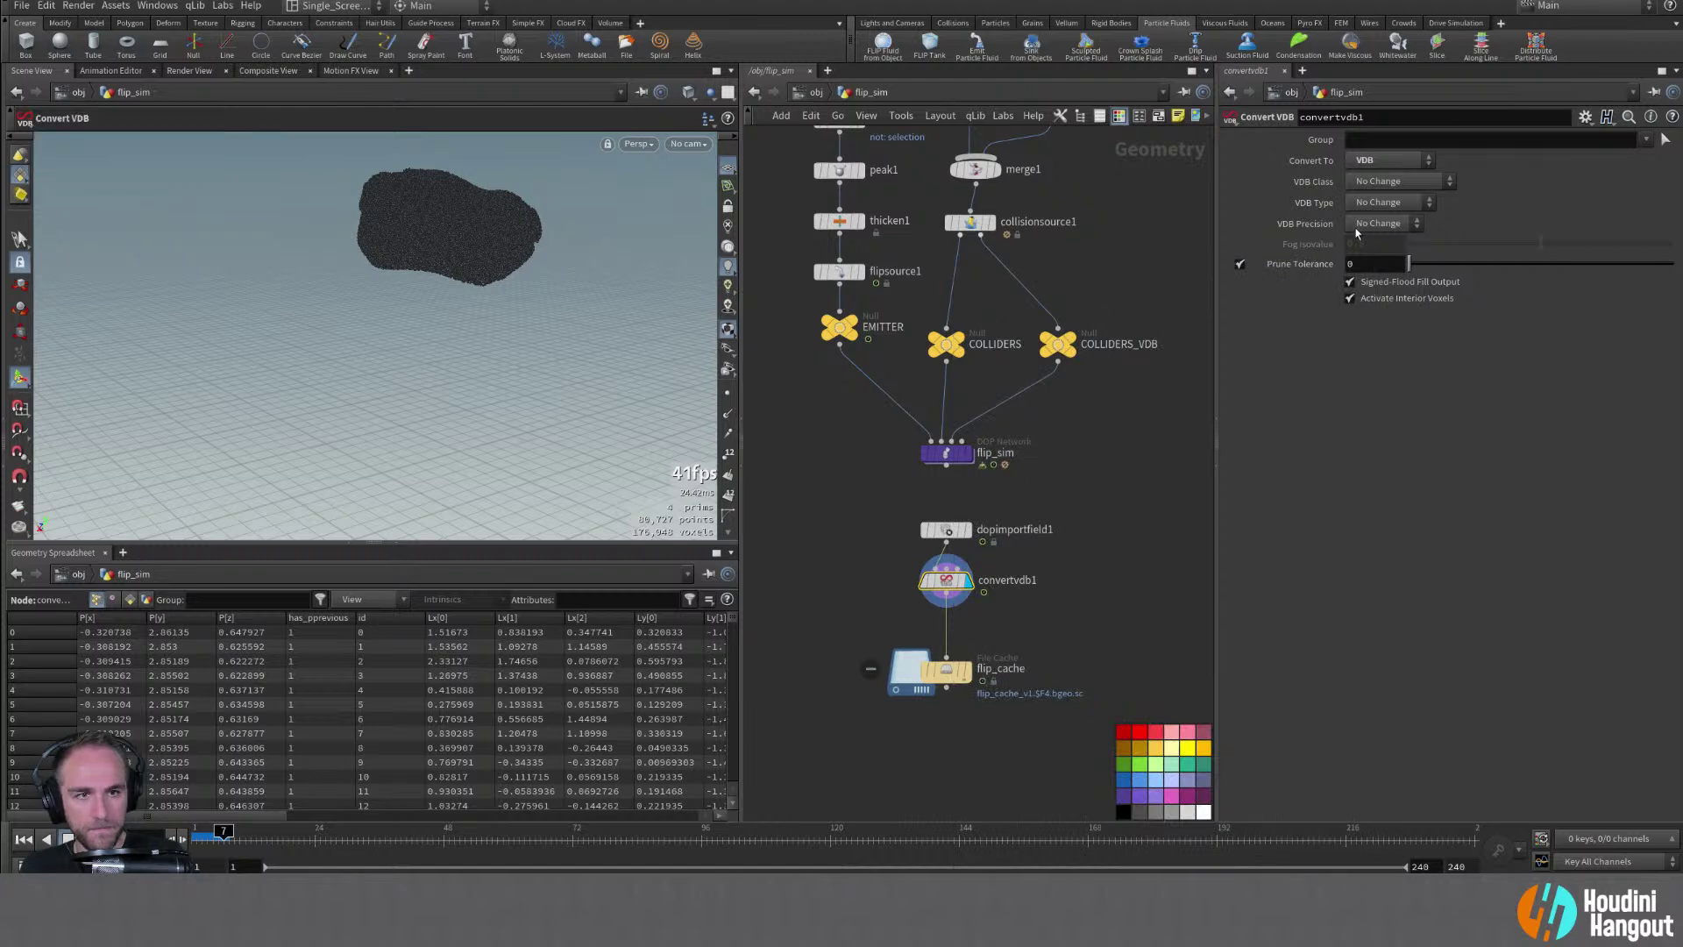
click(1372, 186)
click(1372, 182)
click(1371, 202)
click(1371, 203)
click(1372, 205)
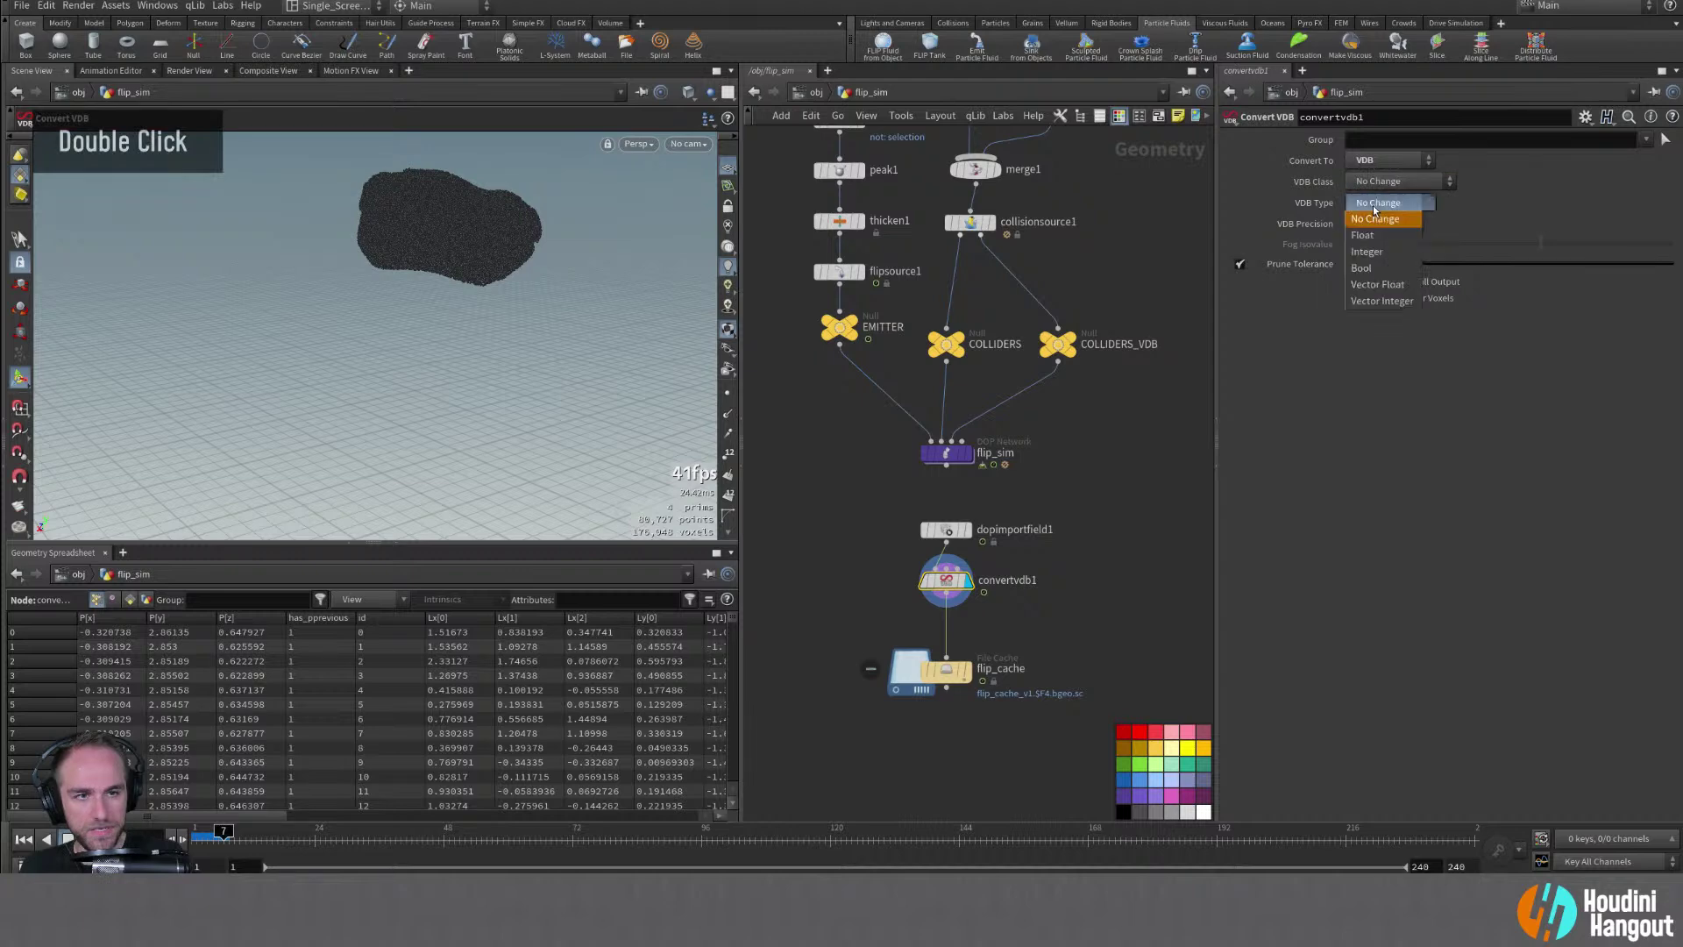
click(1372, 206)
click(1373, 206)
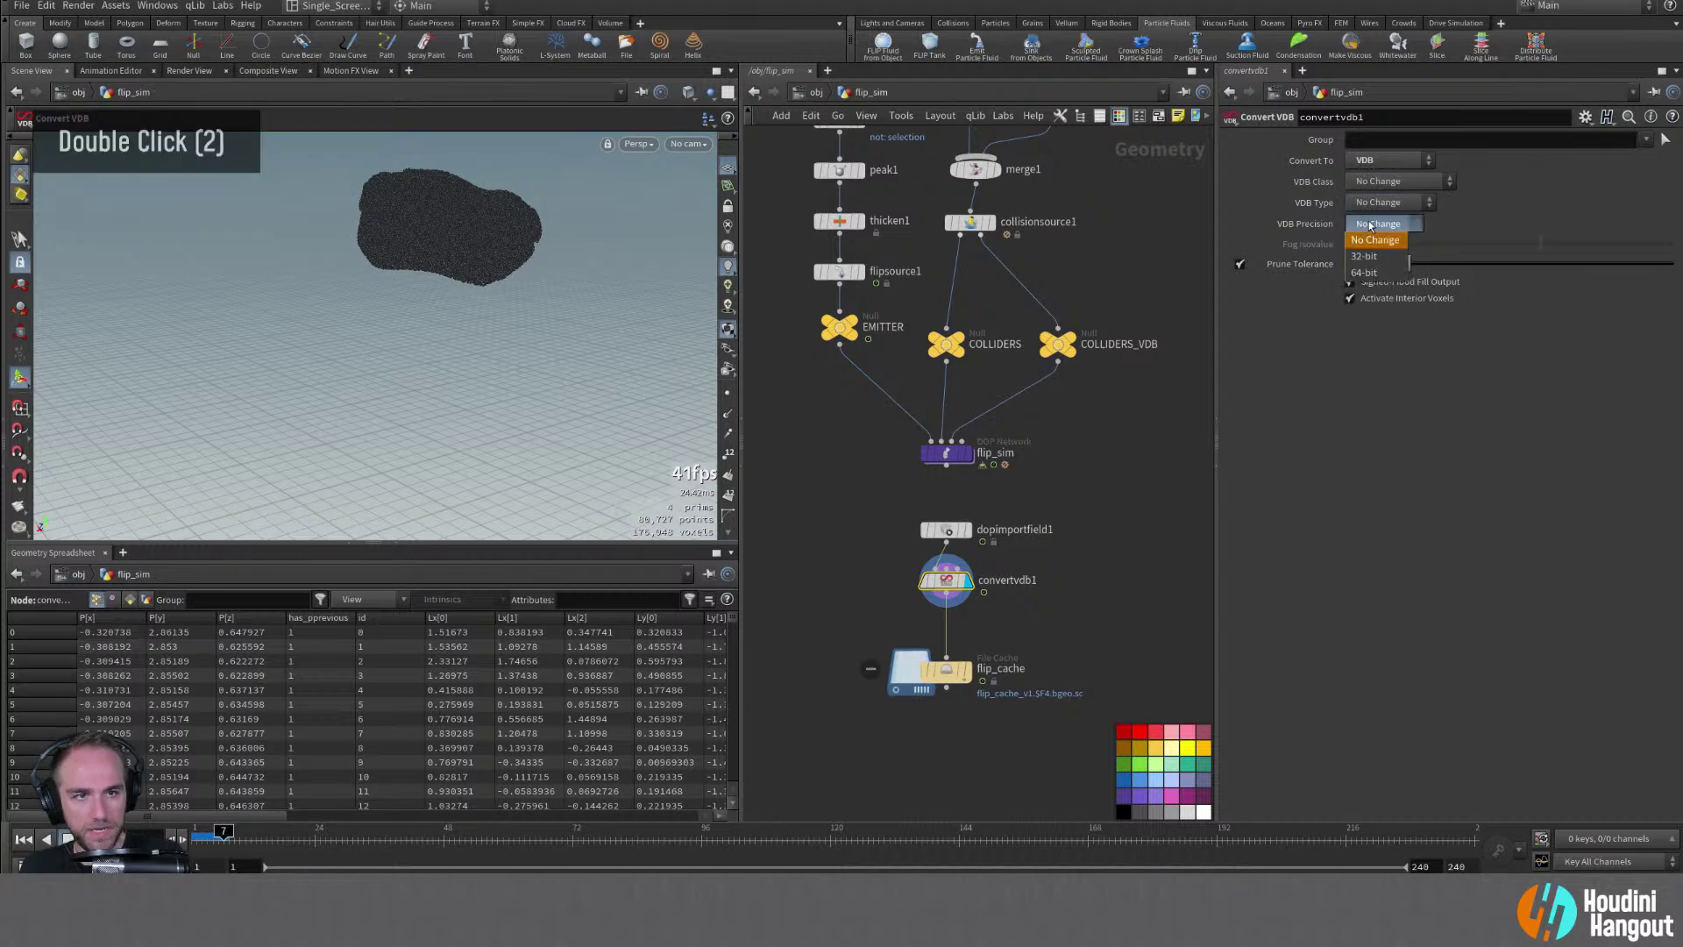
Move flip_cache further down and insert a VDB Vector from Scalar node between convertvdb1 and flip_cache
middle_drag(821, 623, 824, 580)
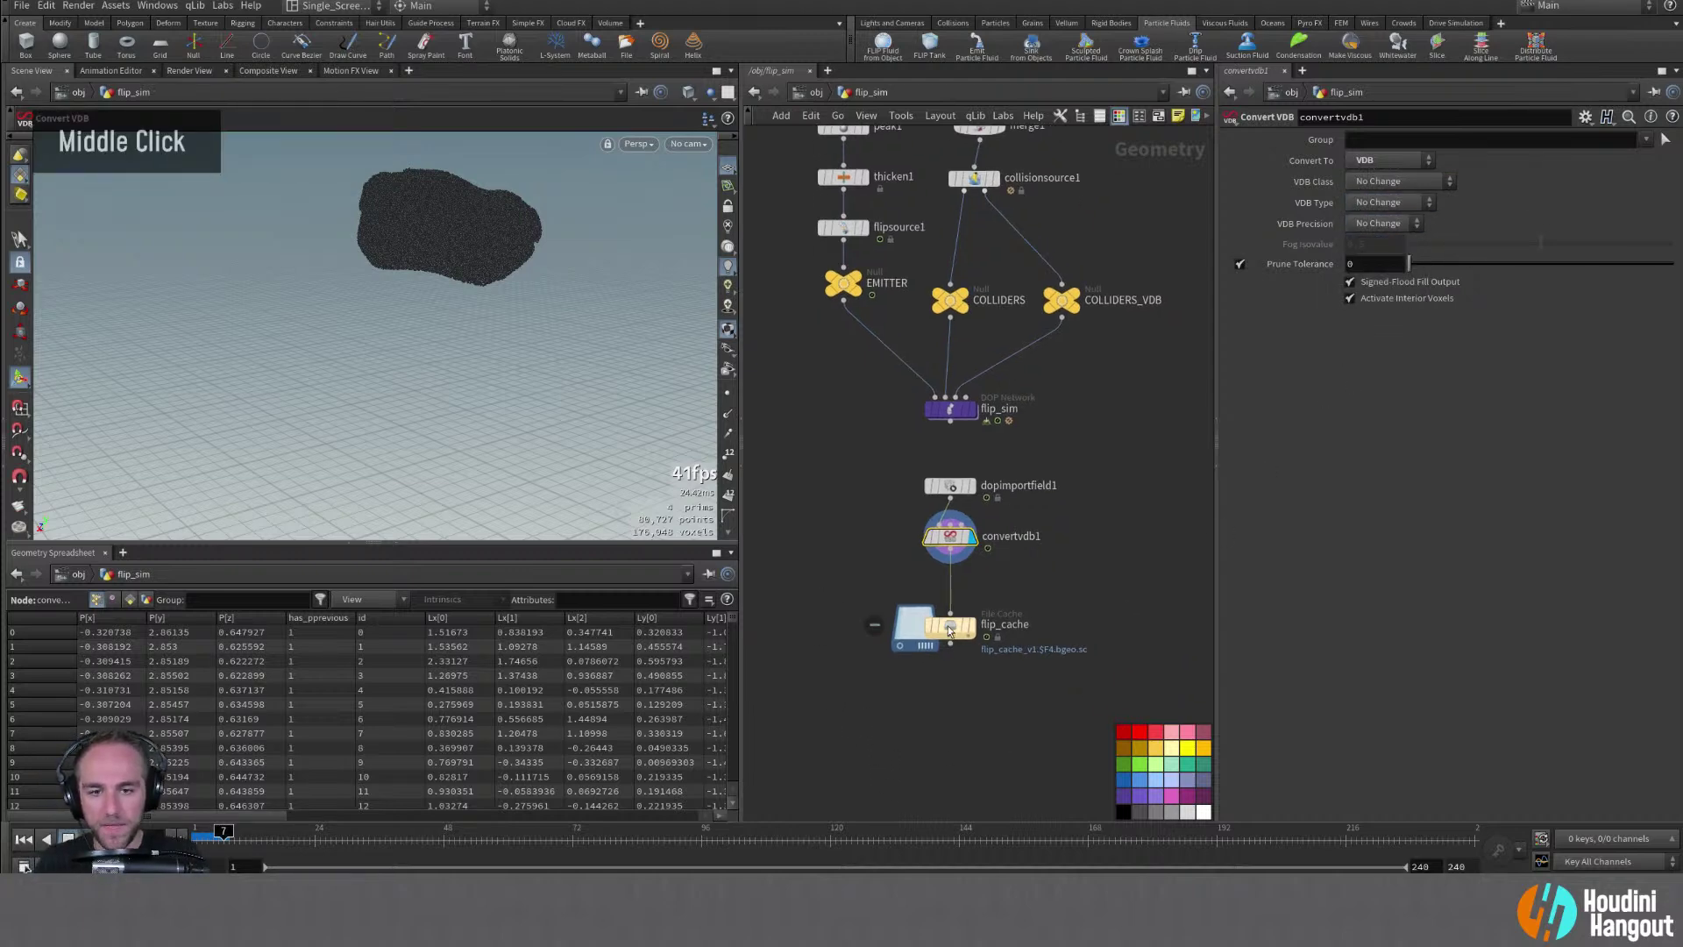
drag(951, 628, 951, 680)
click(840, 628)
key(Tab)
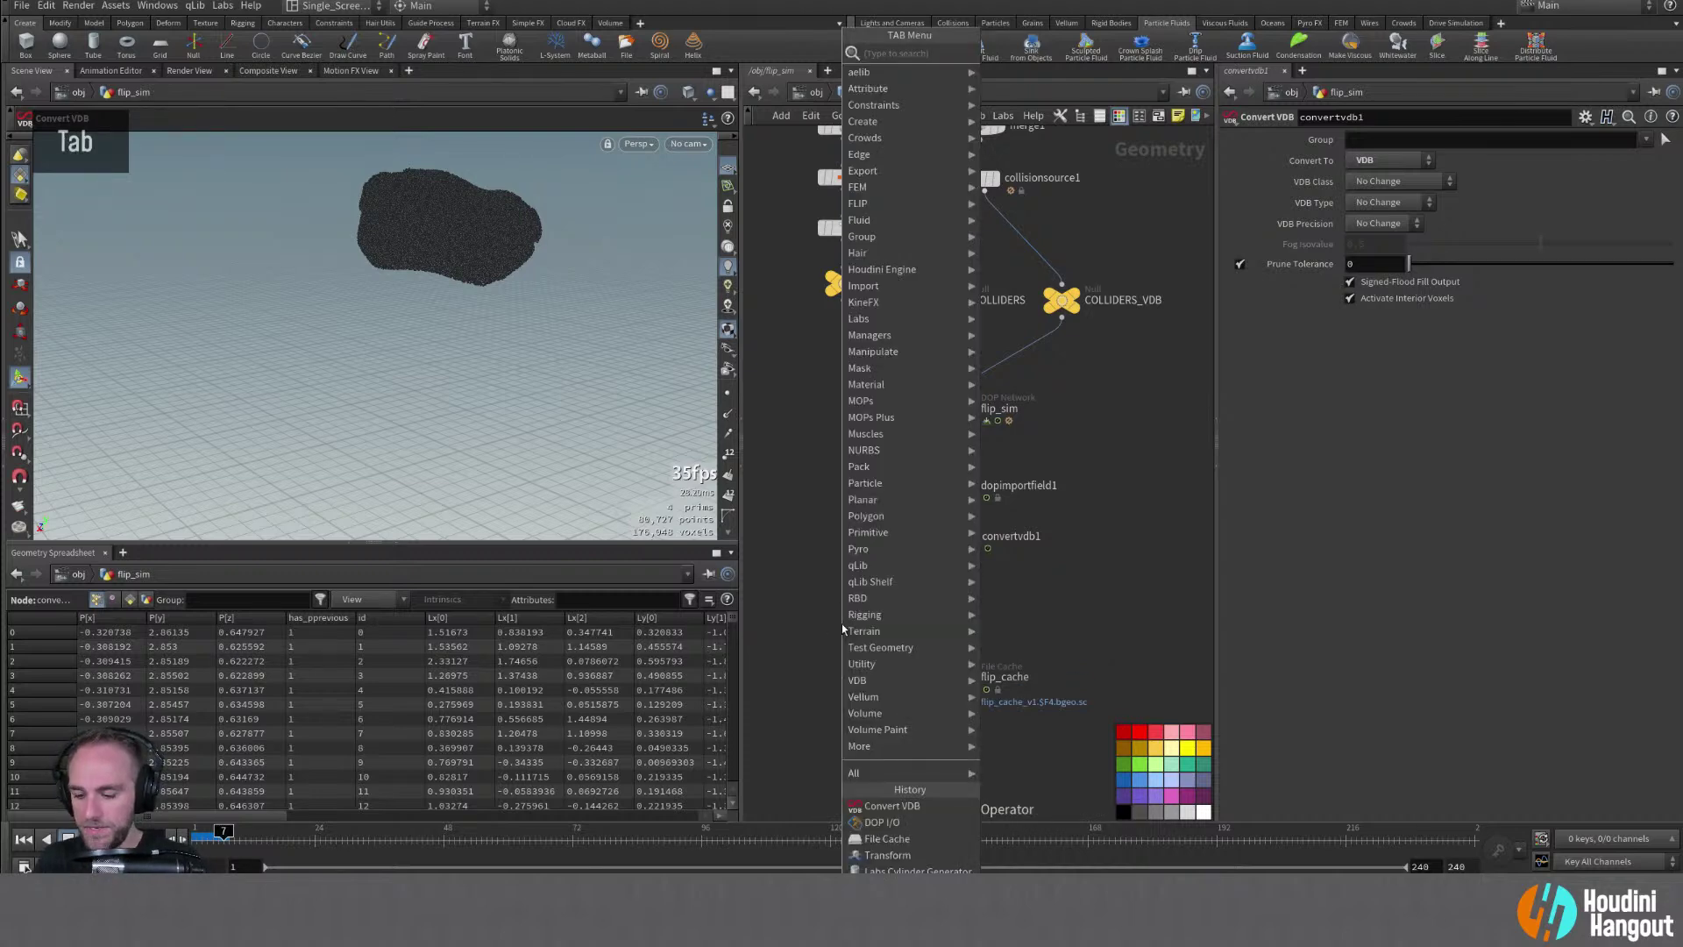
text(vdb ve)
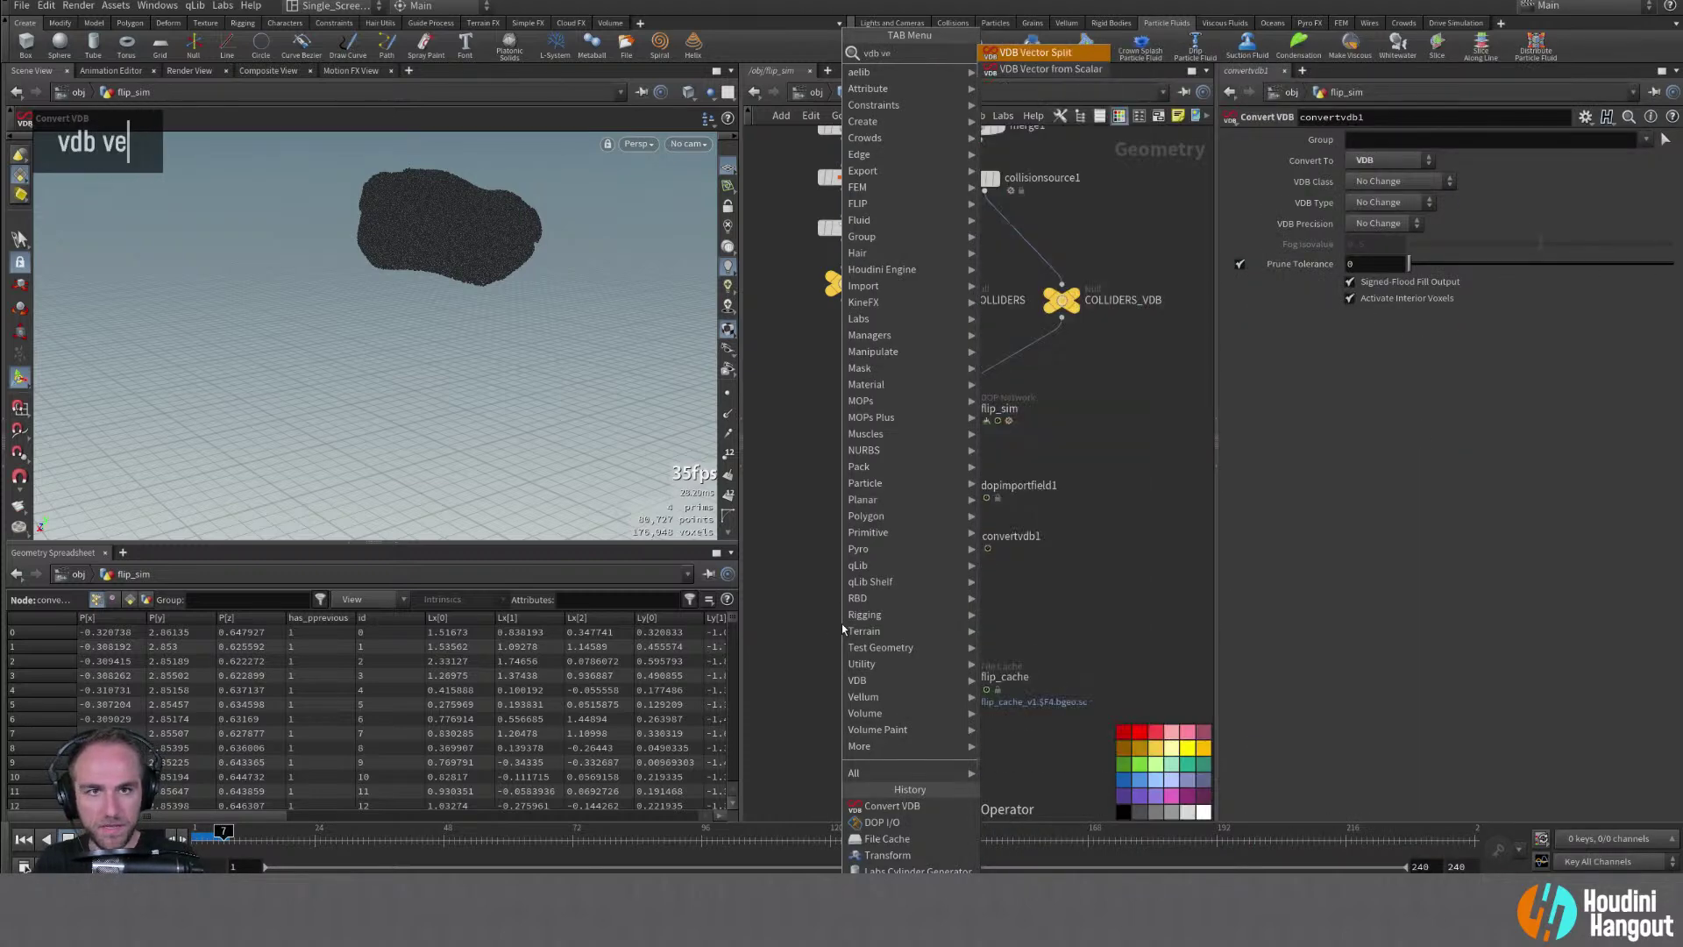
key(Down)
key(Return)
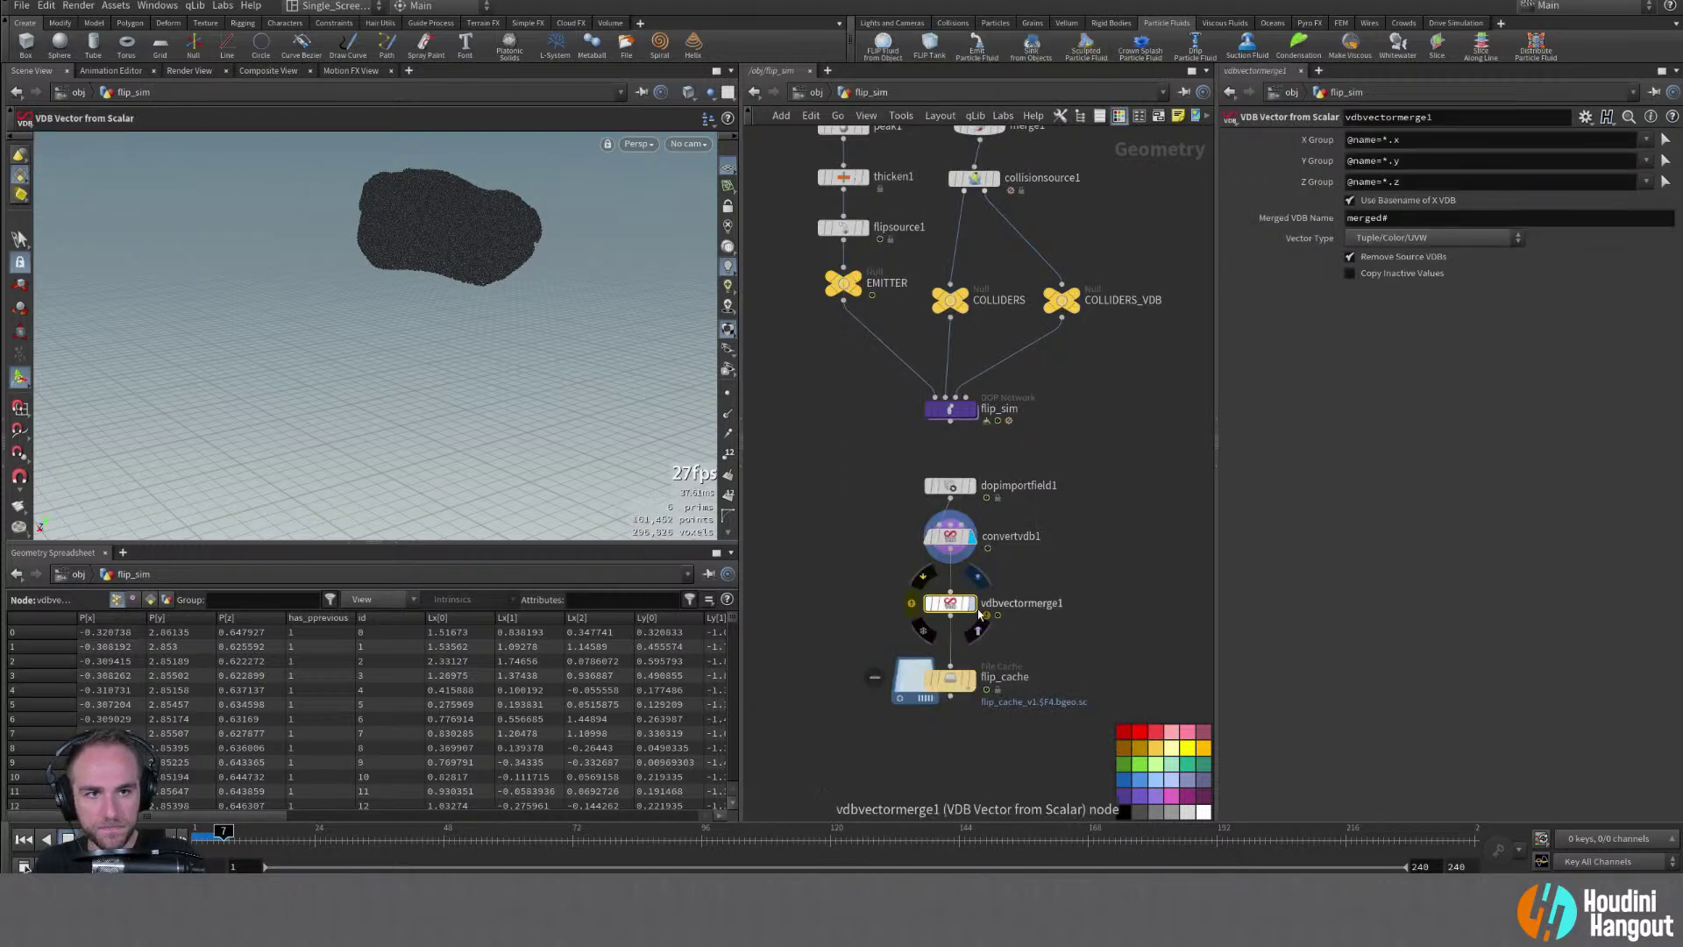
Tidy the position of vdbvectormerge1, display it, and inspect its node information
drag(957, 606, 957, 599)
key(r)
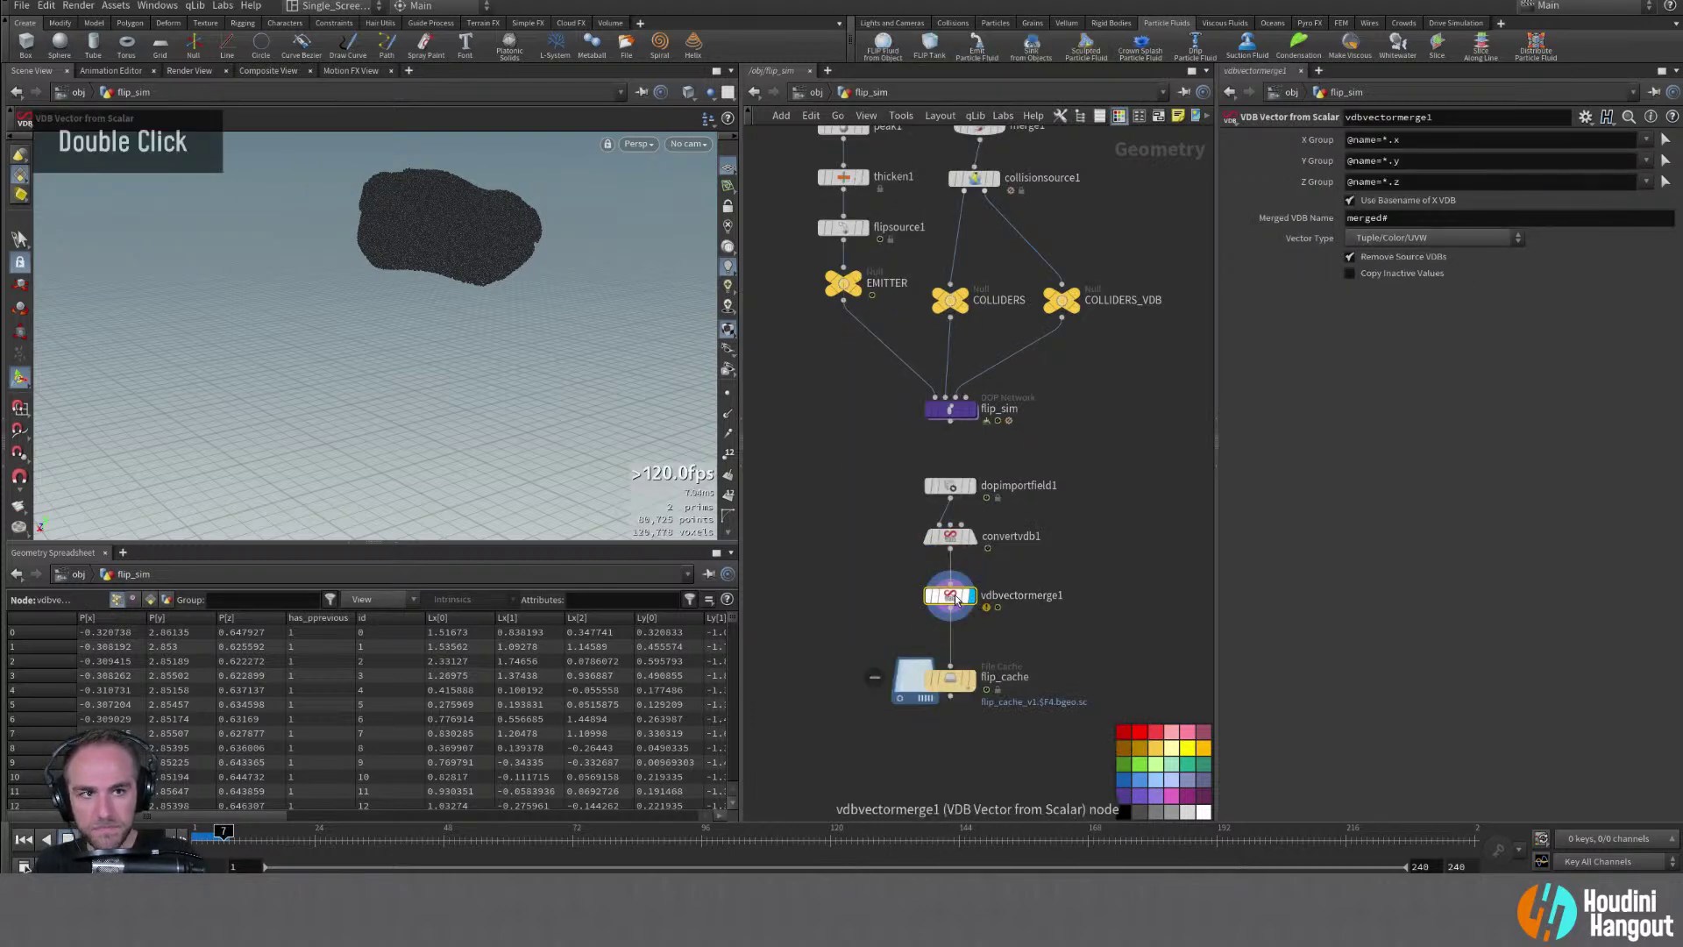
middle_click(957, 599)
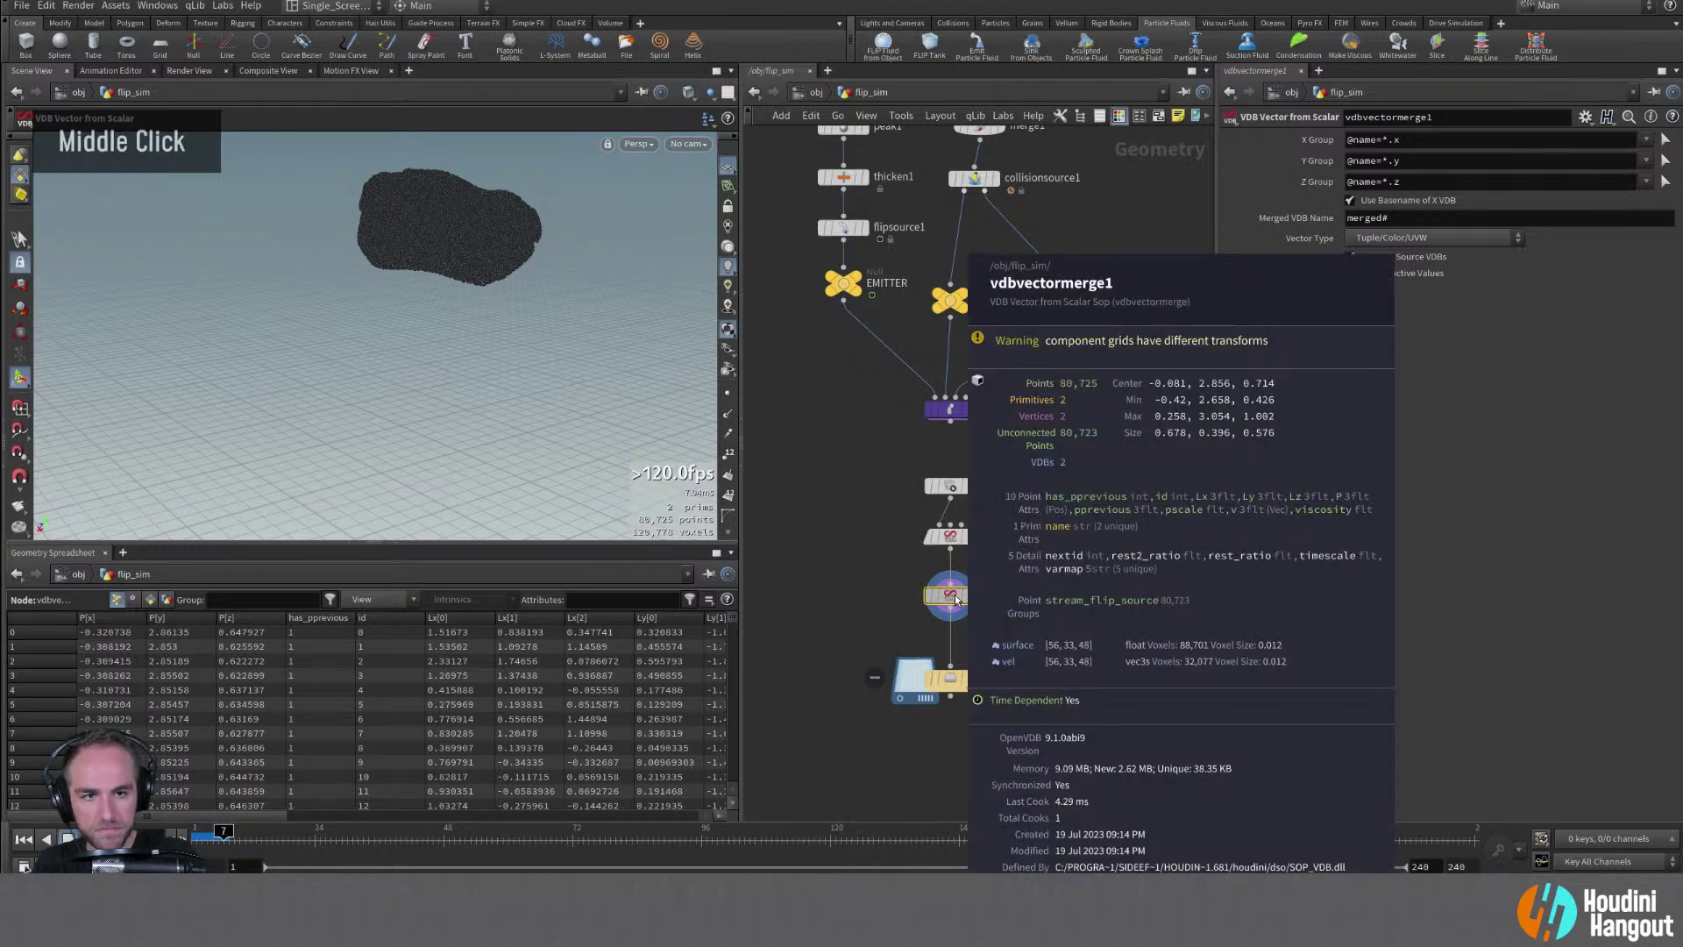
mouse_move(956, 600)
middle_down()
mouse_move(956, 578)
mouse_move(953, 608)
middle_up()
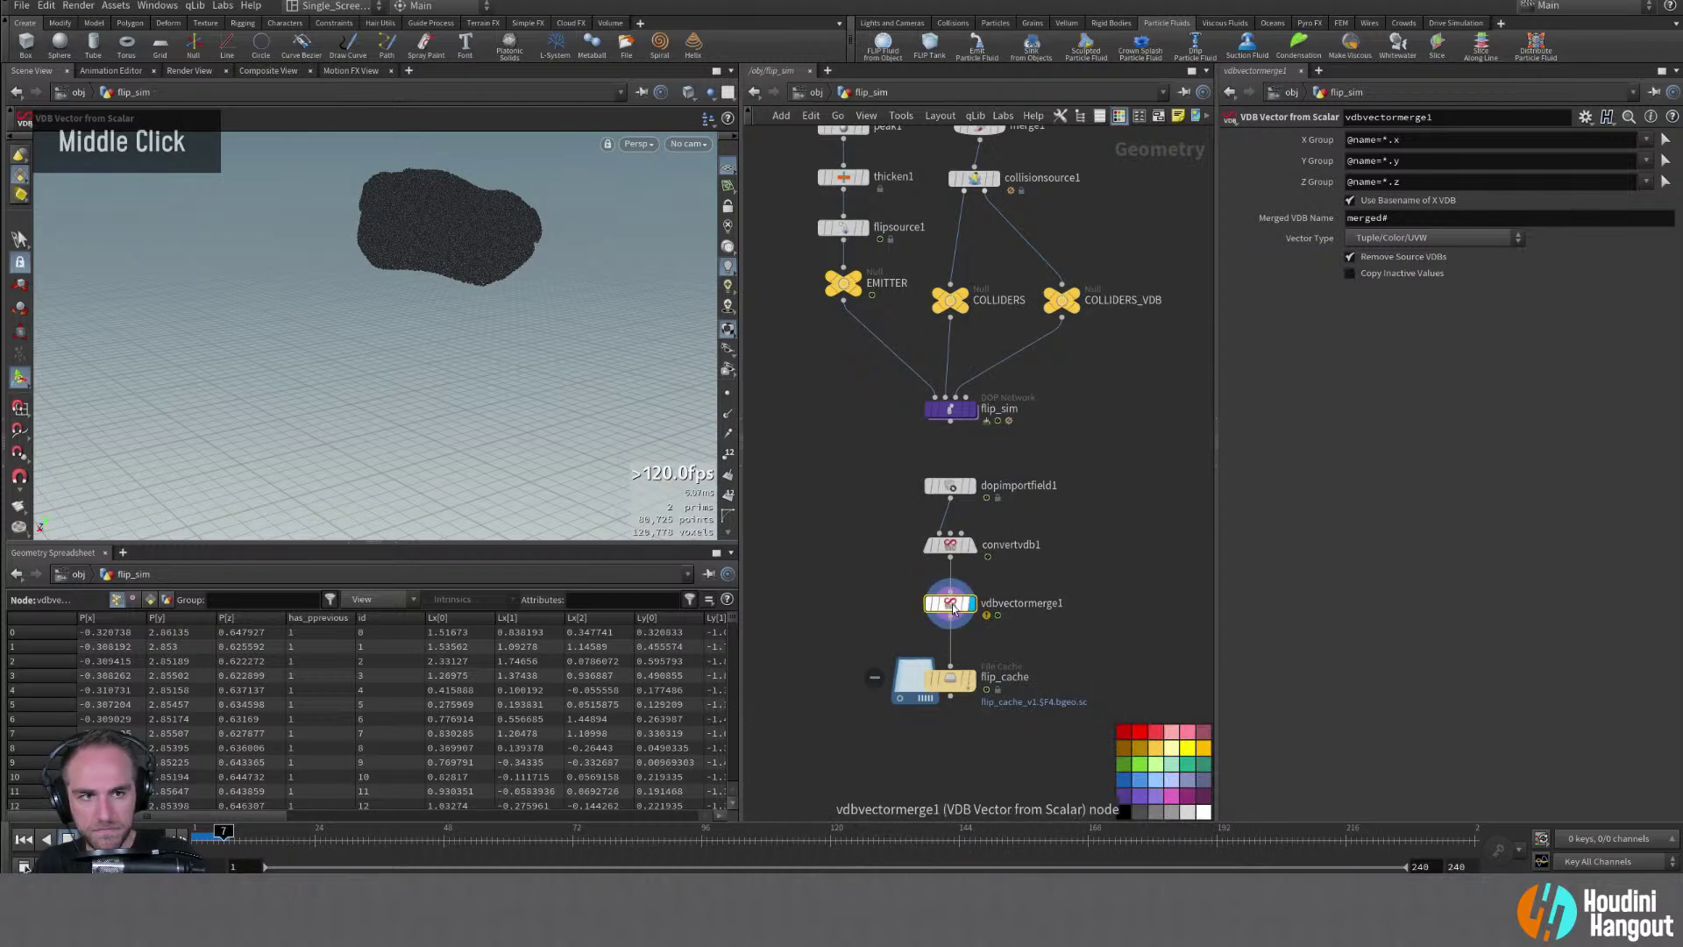
Set the vector type of vdbvectormerge1 to Displacement/Velocity/Acceleration and inspect the node information of it and convertvdb1
middle_click(954, 607)
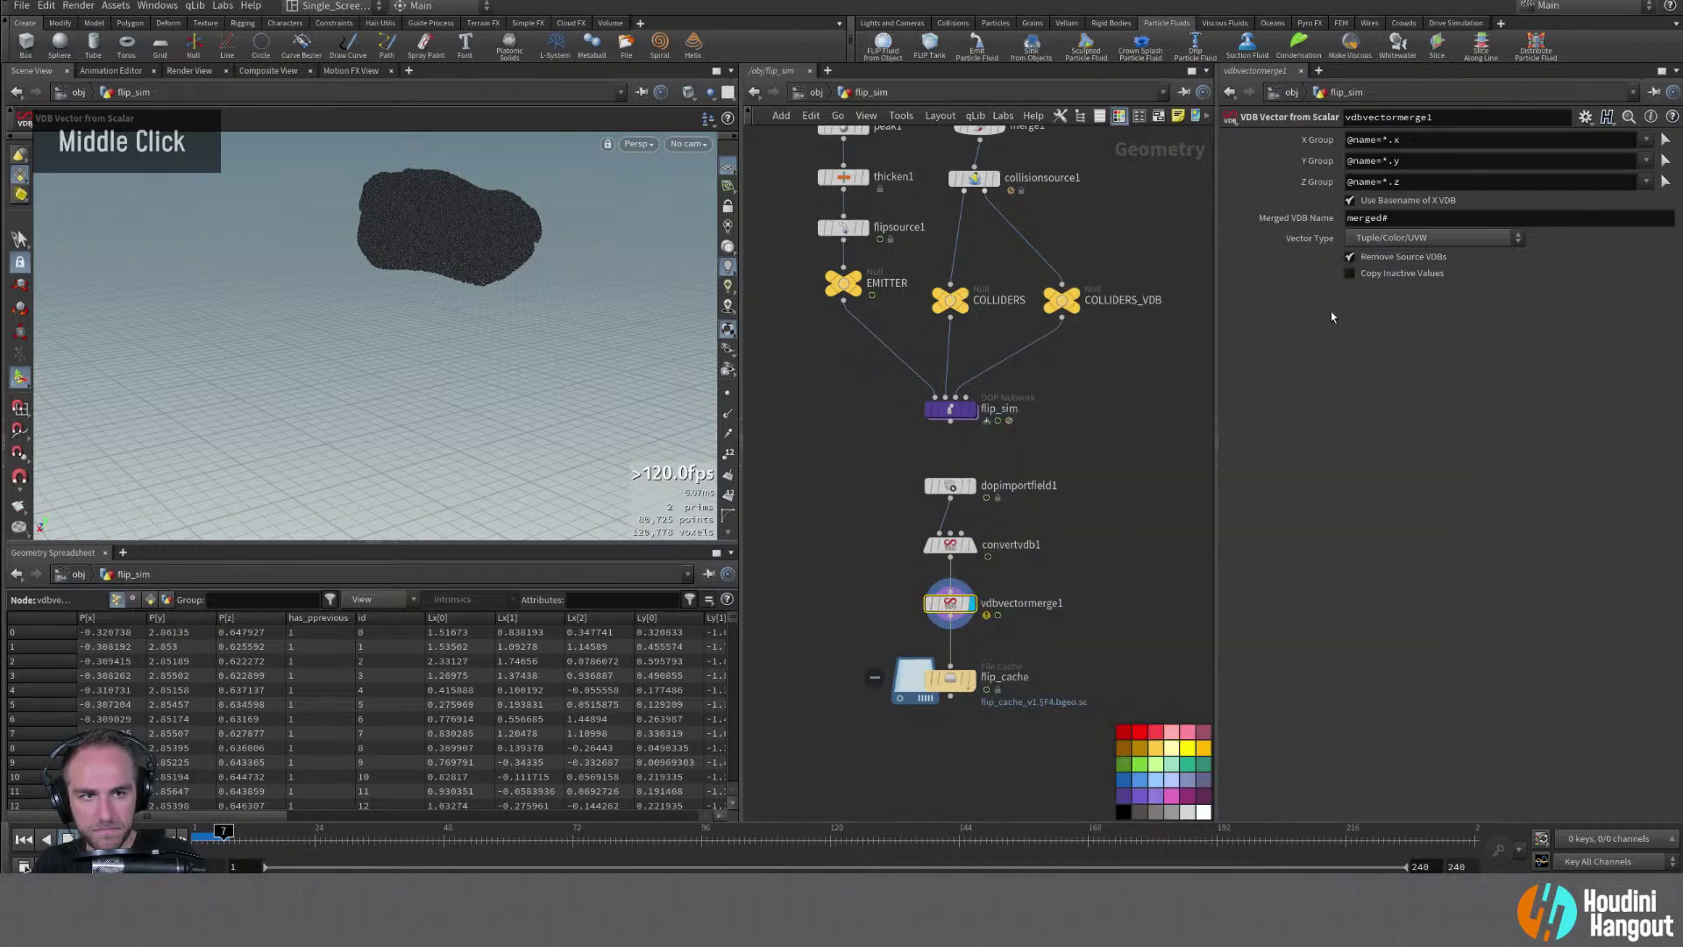
click(1367, 238)
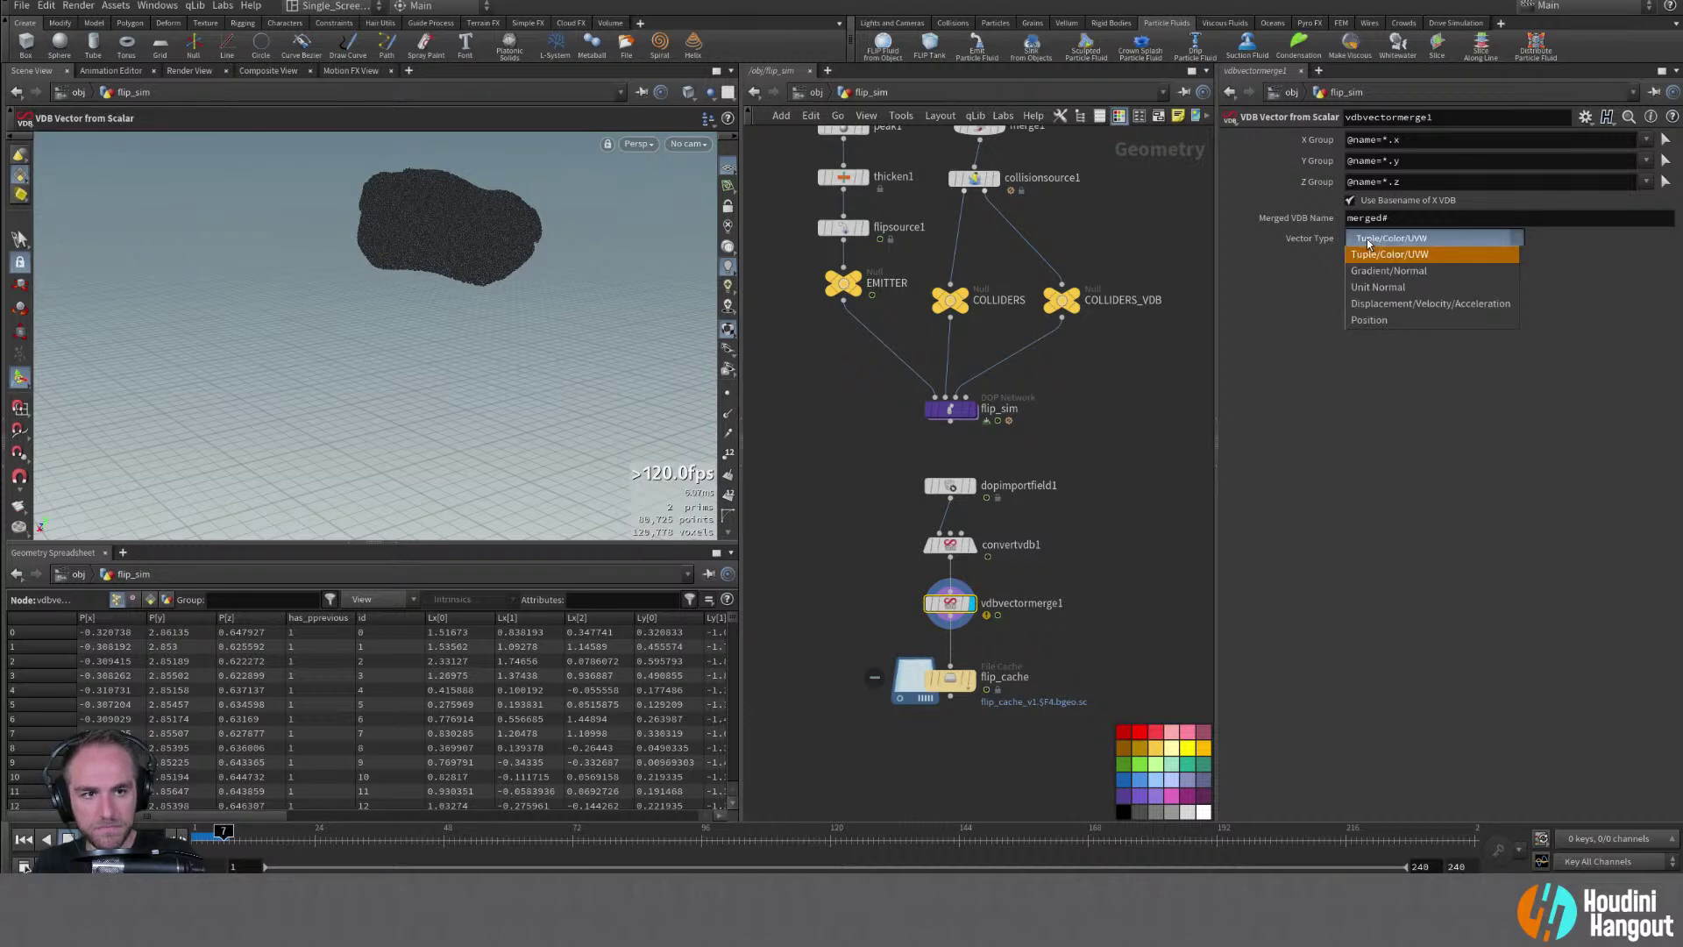
click(1367, 305)
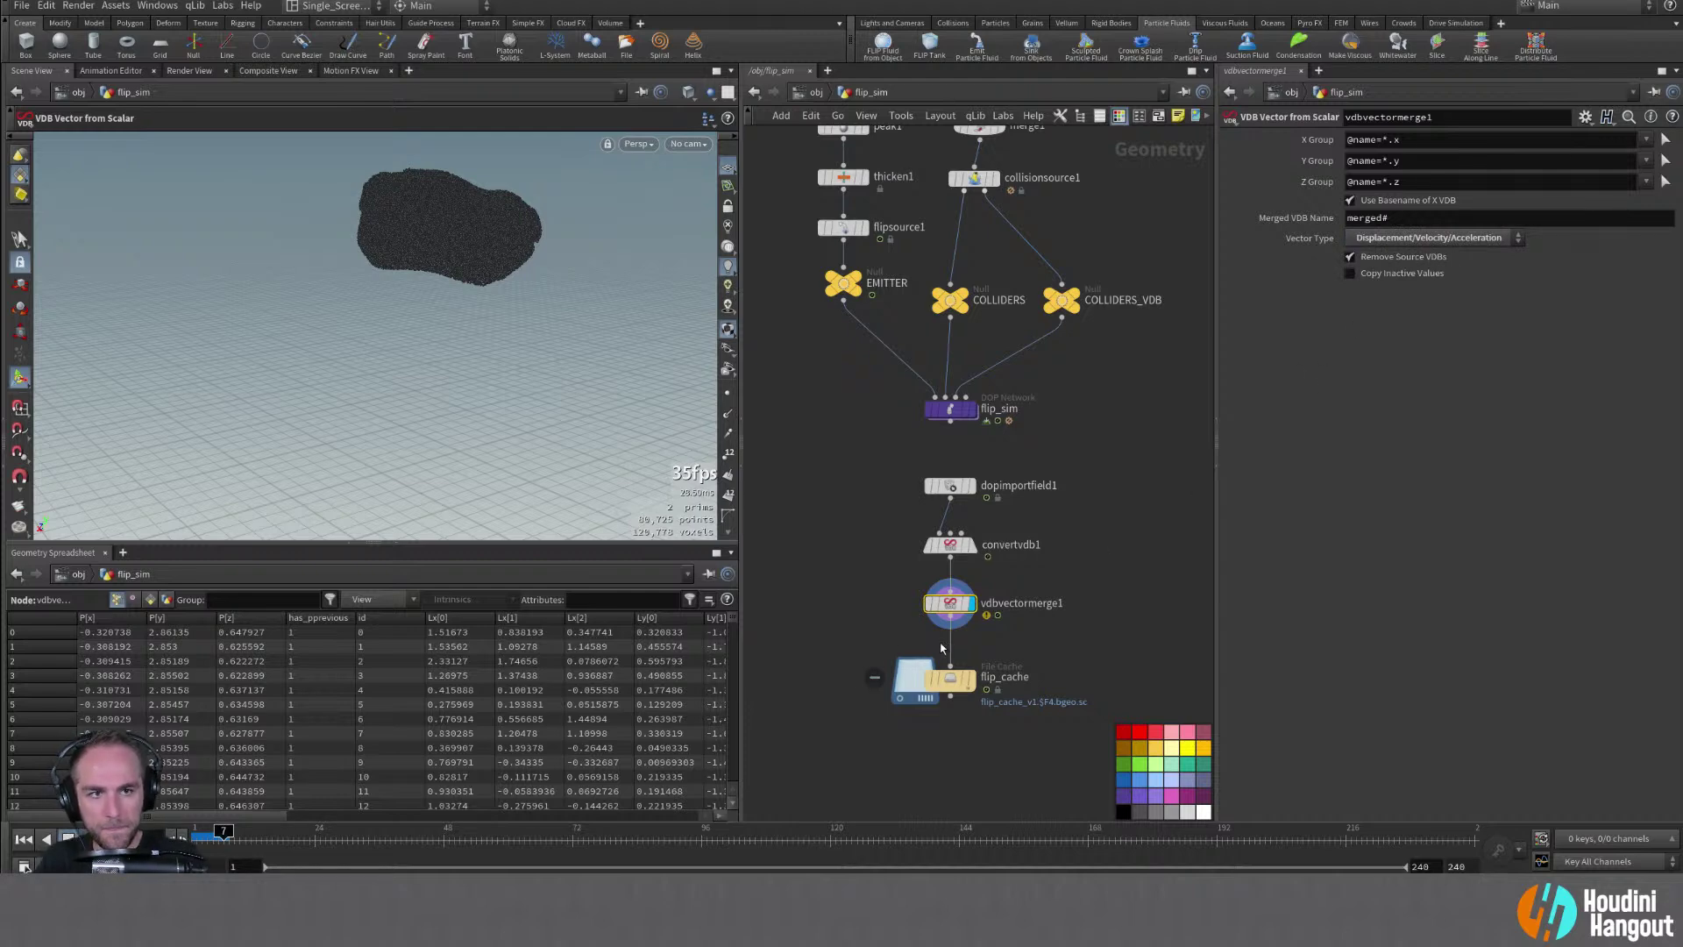
middle_click(950, 603)
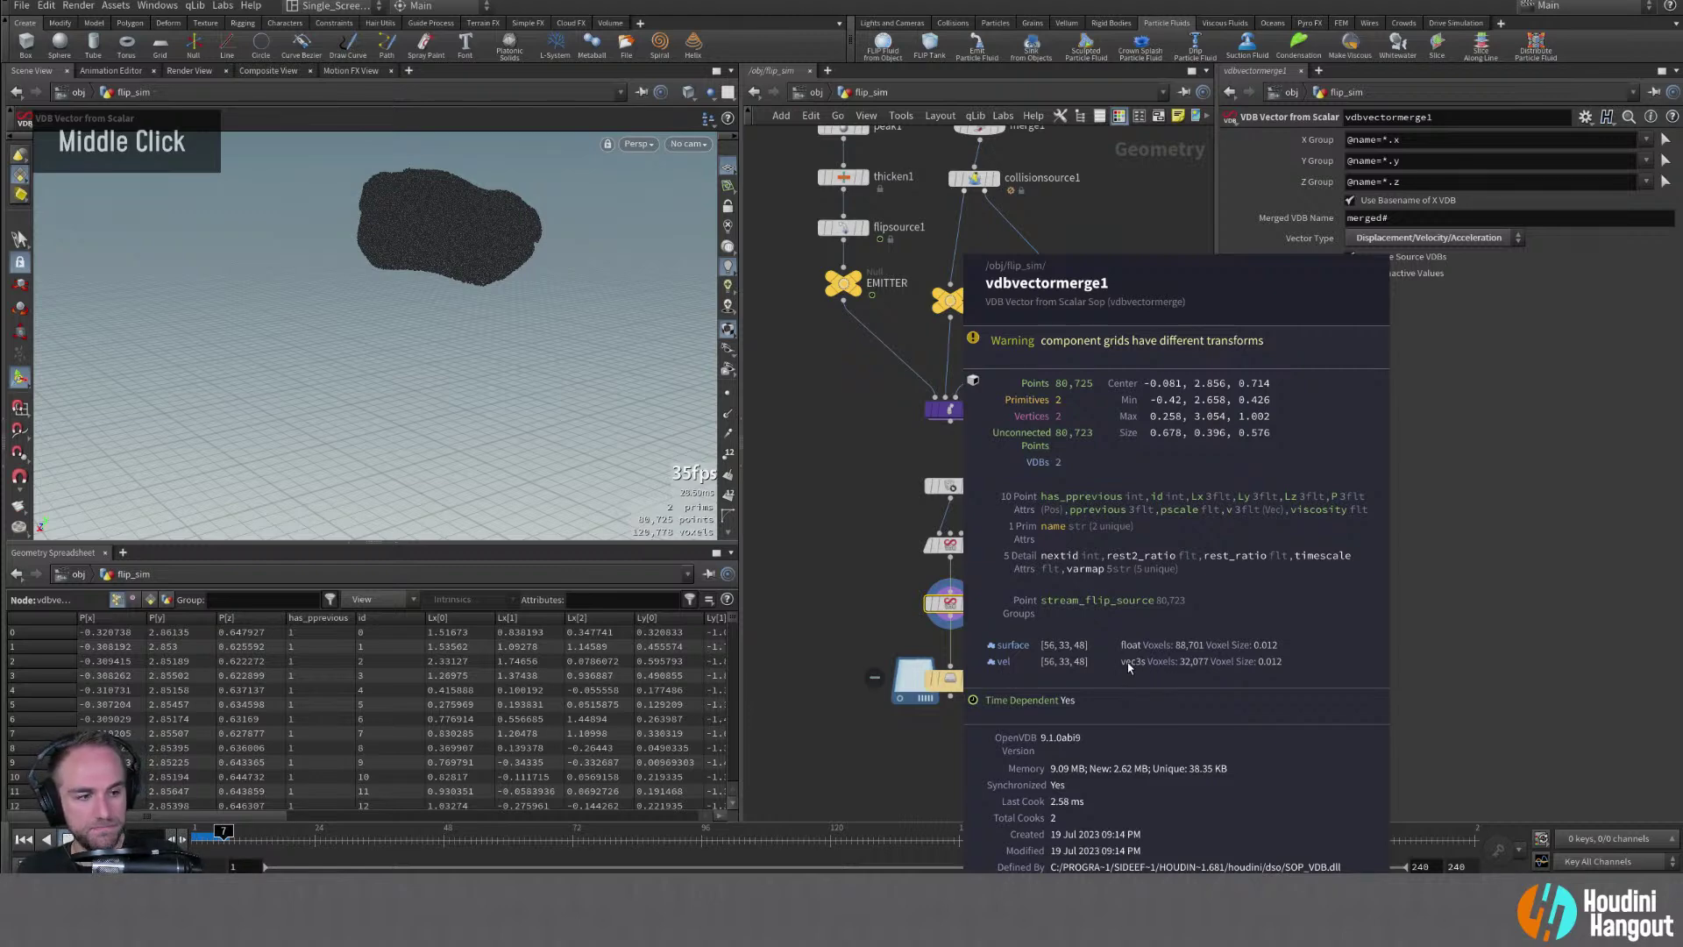
middle_click(950, 544)
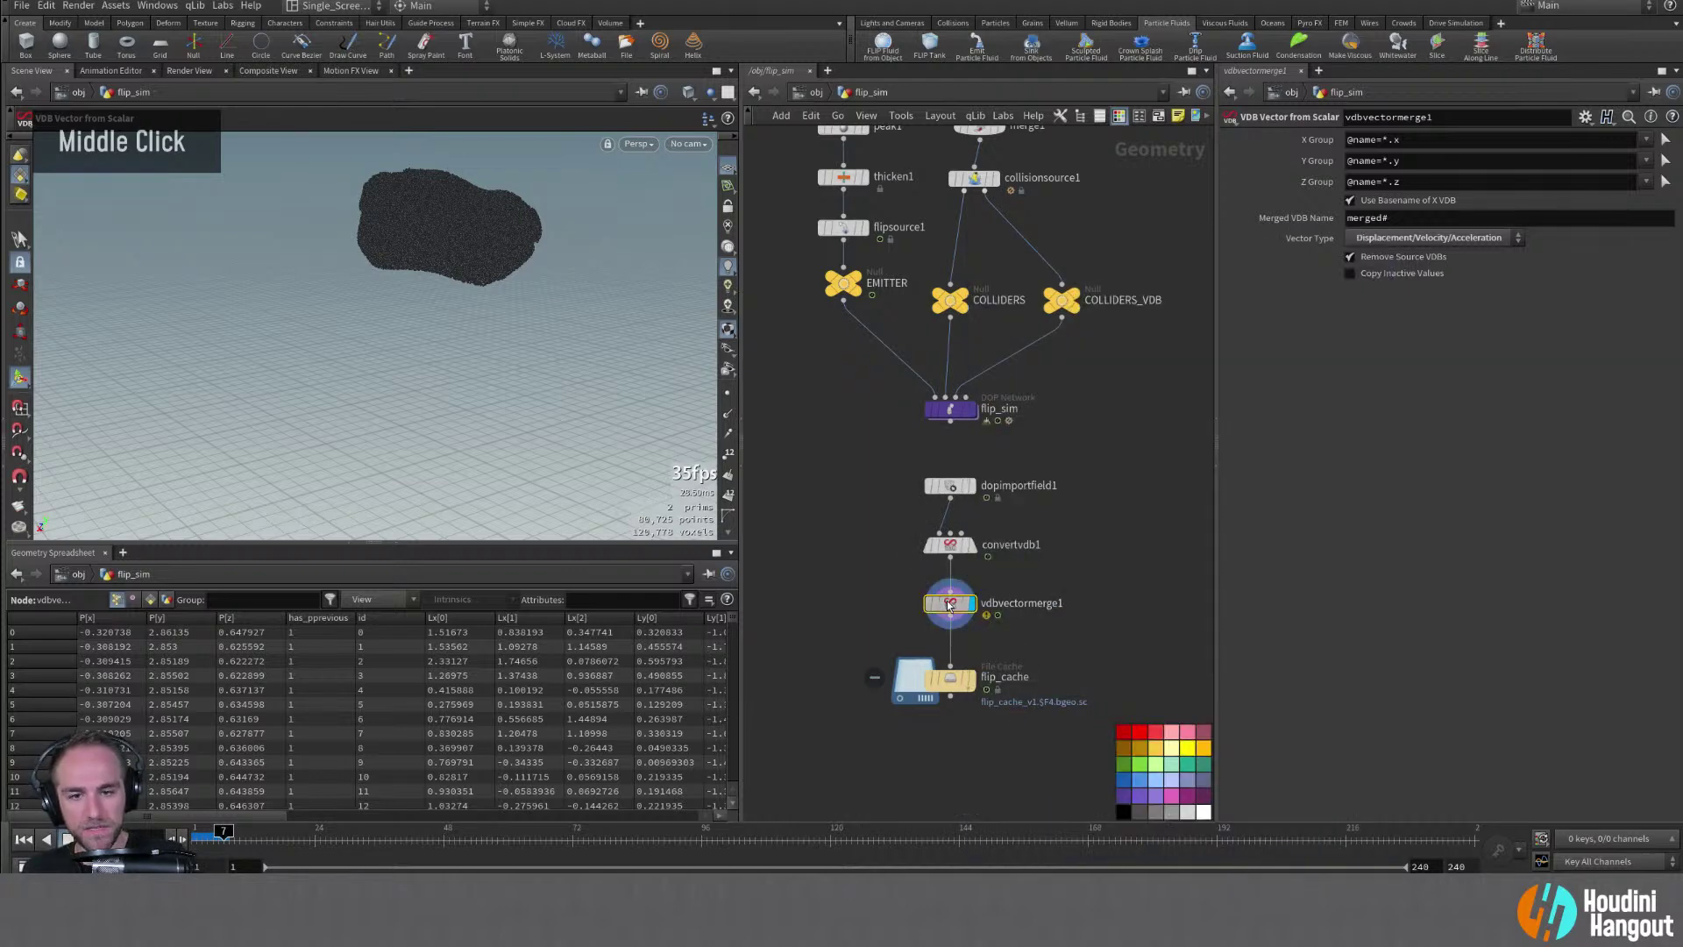
middle_click(950, 603)
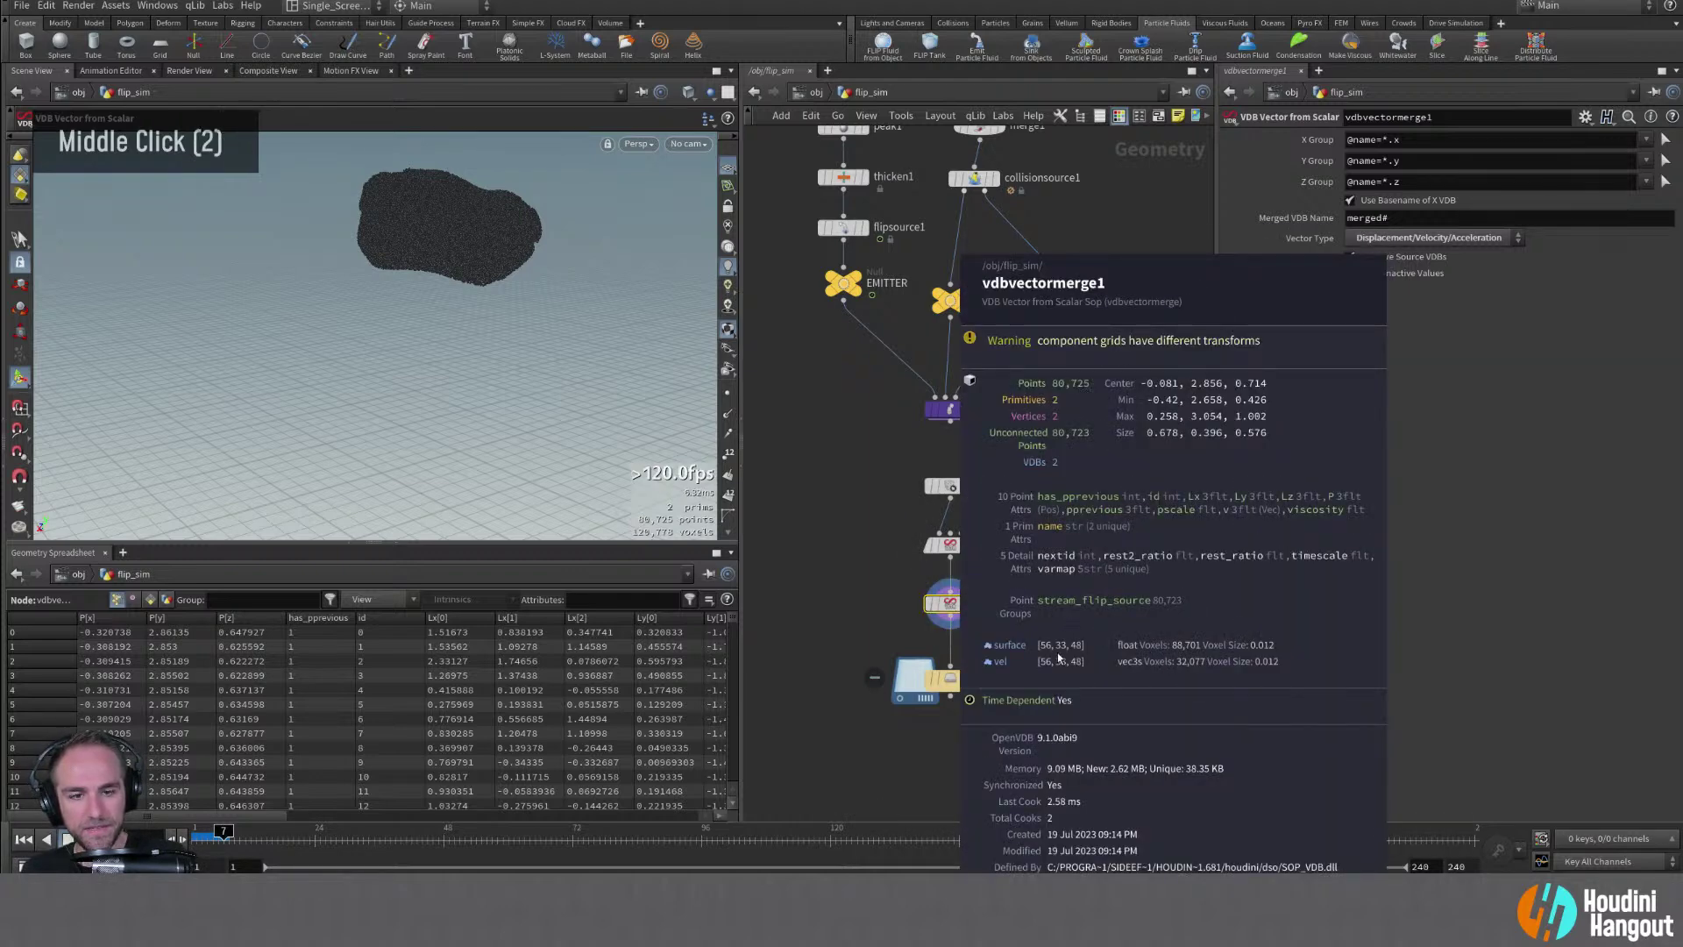
Display flip_cache, start saving its sequence to disk in the background, and inspect its node information
double_click(952, 681)
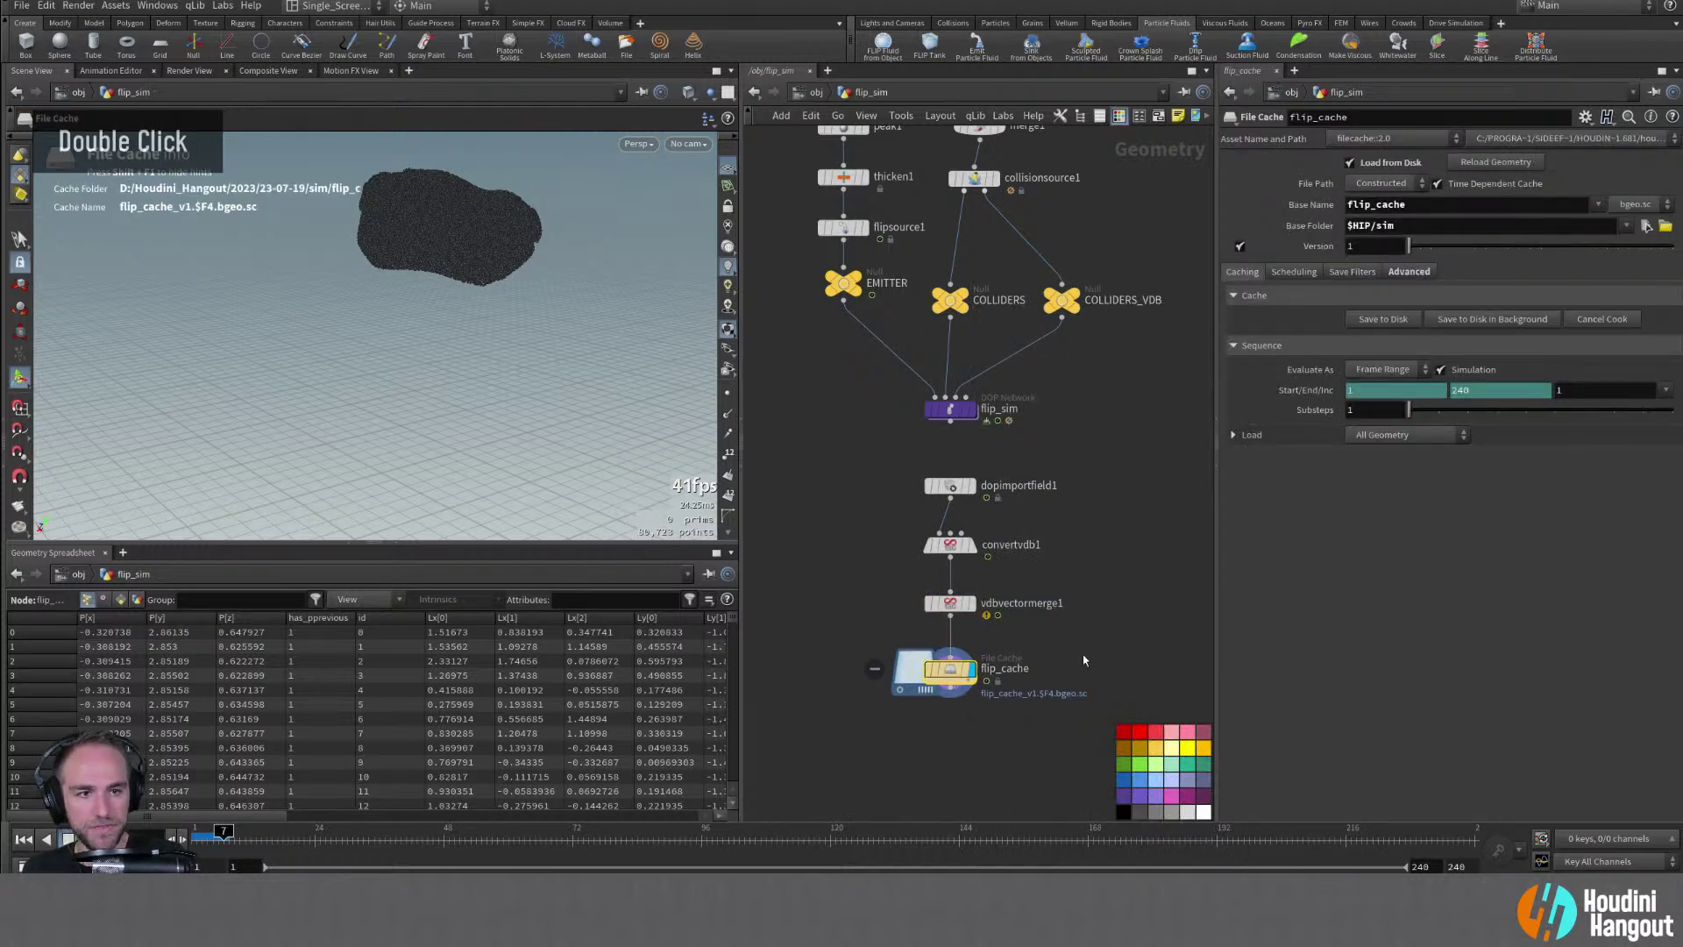
click(1458, 321)
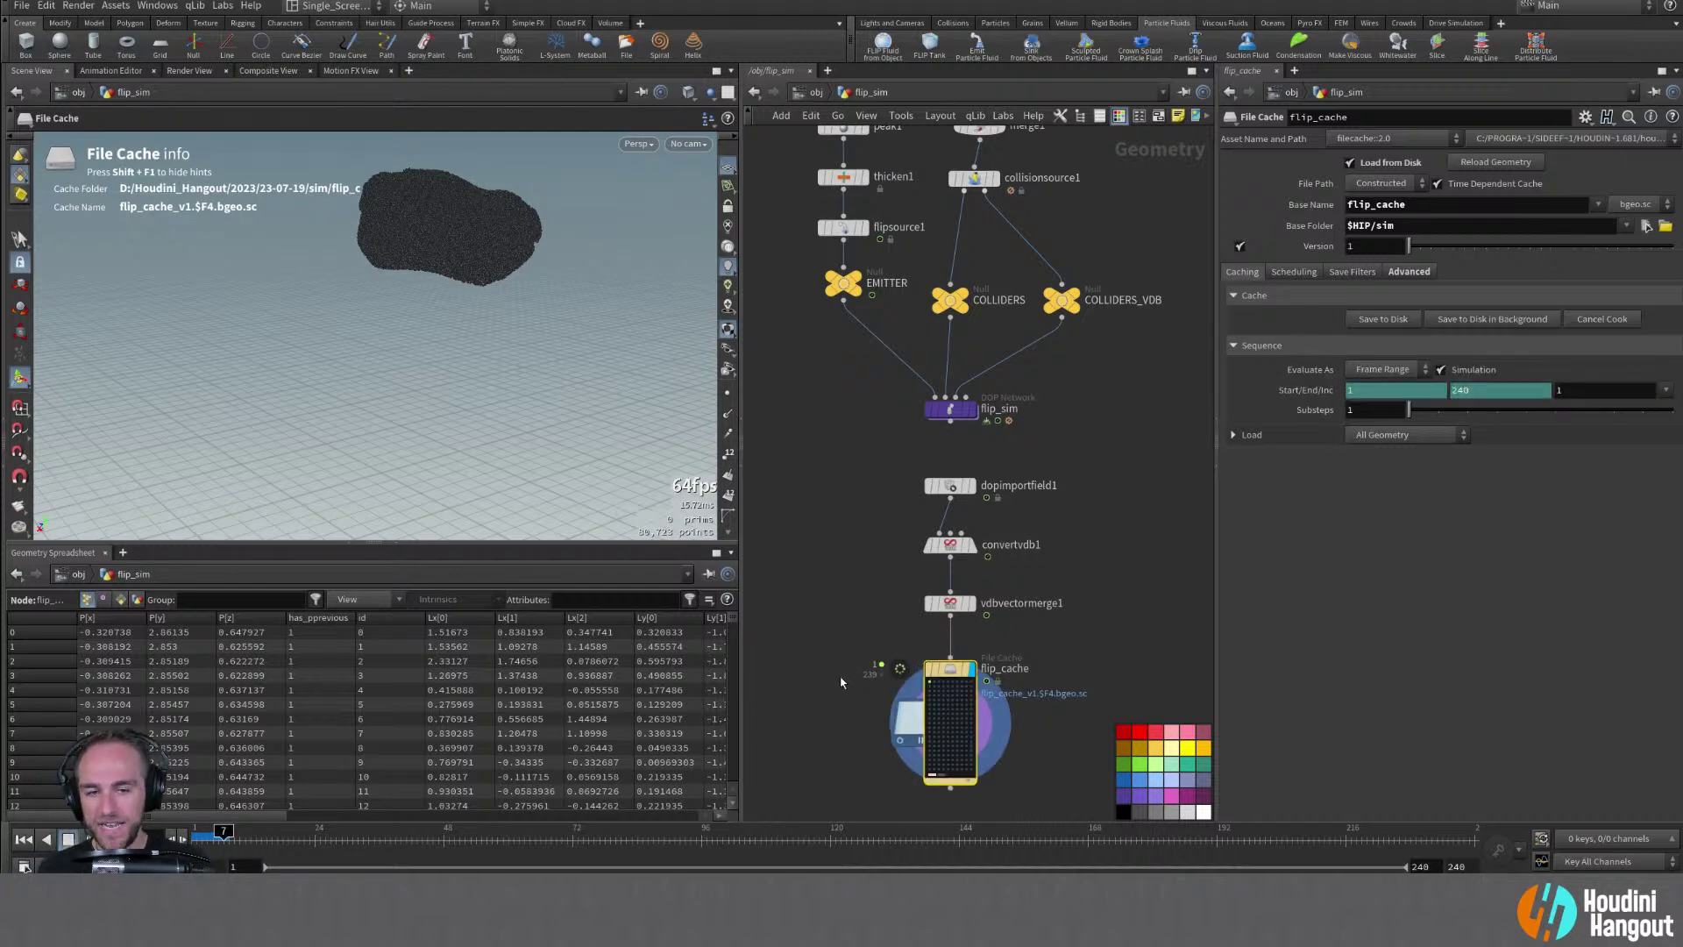
middle_click(948, 674)
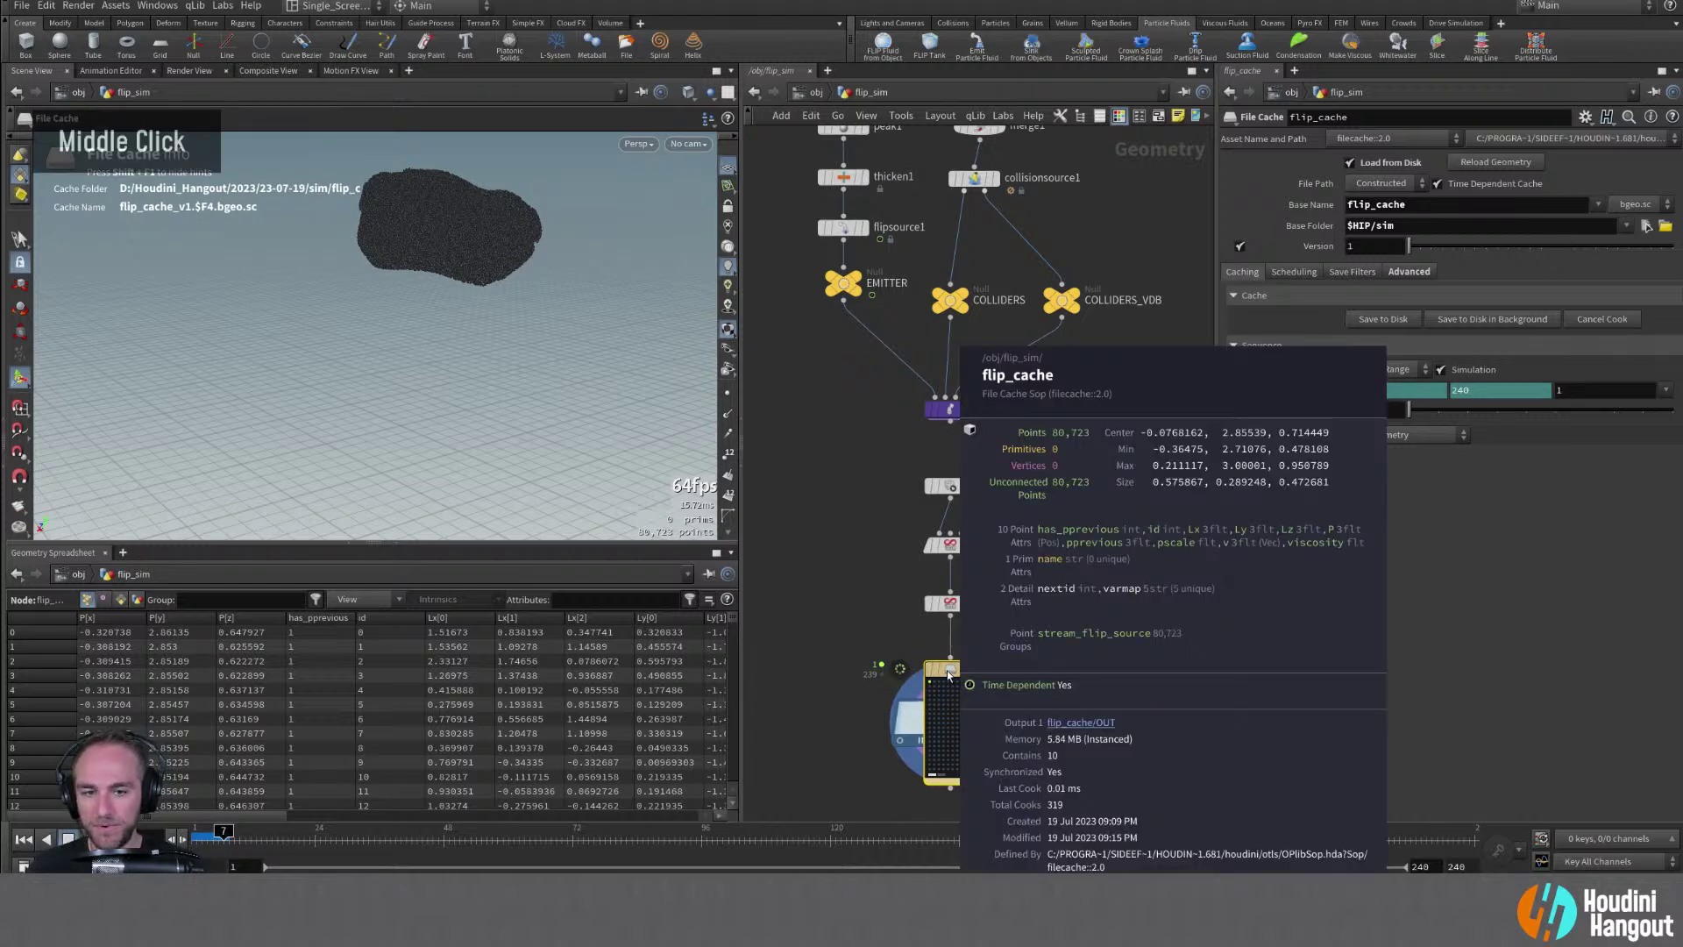
key(c)
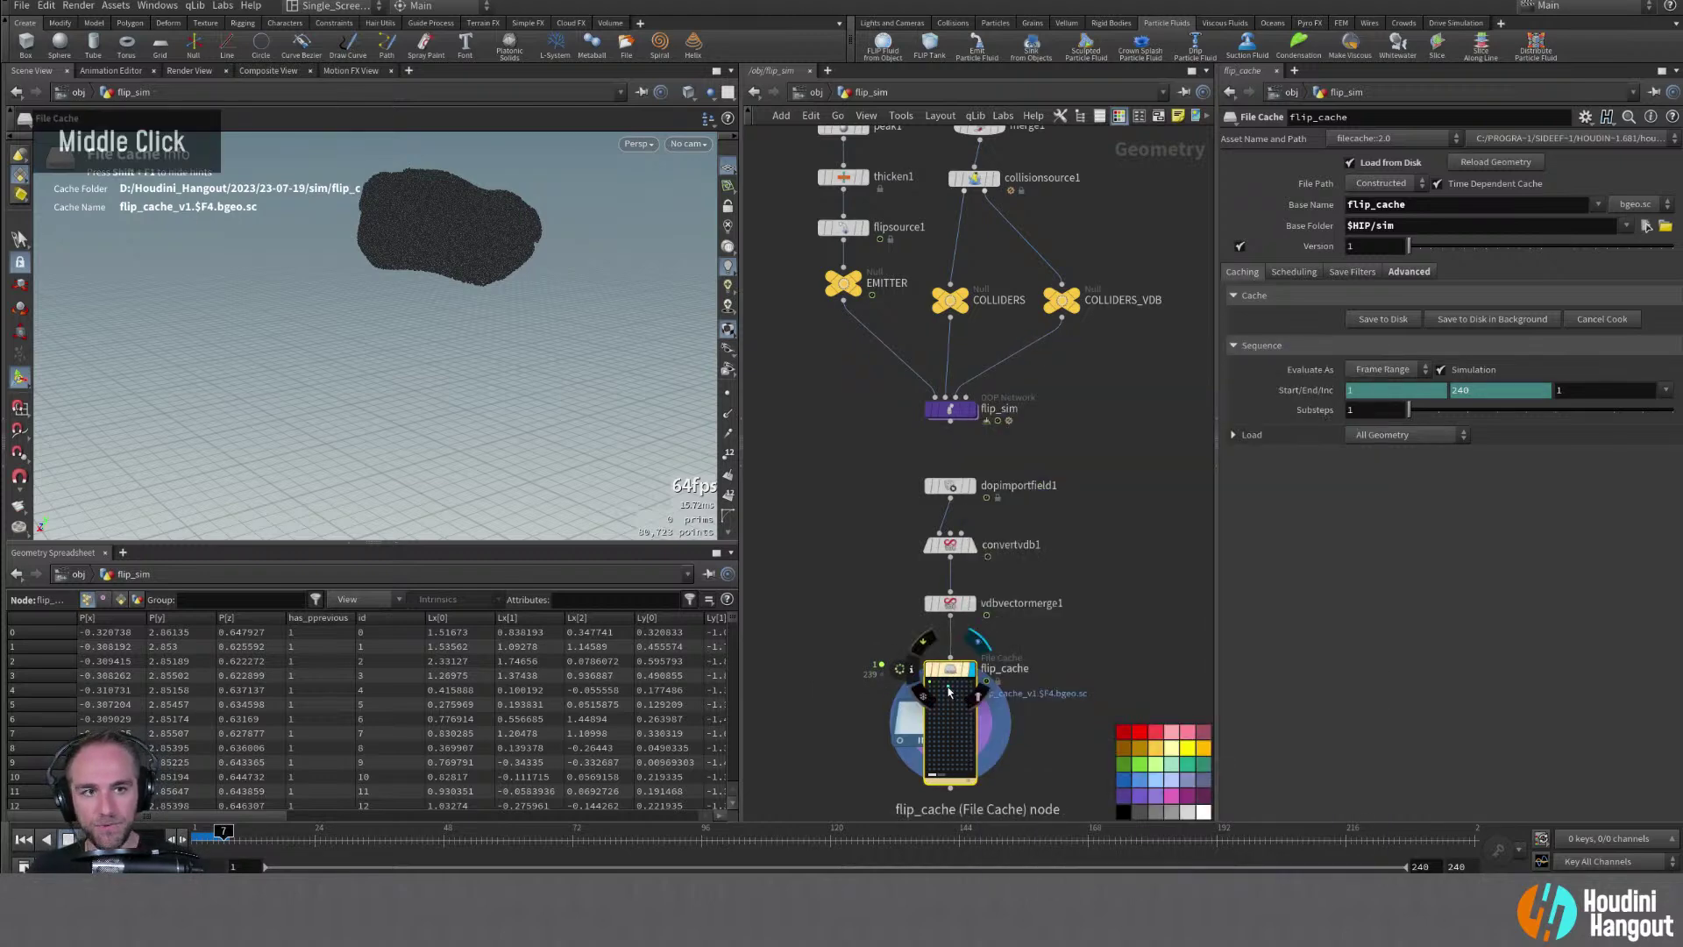
Inspect the node information of flip_cache at frame 1 and move the timeline on to frame 21
click(190, 837)
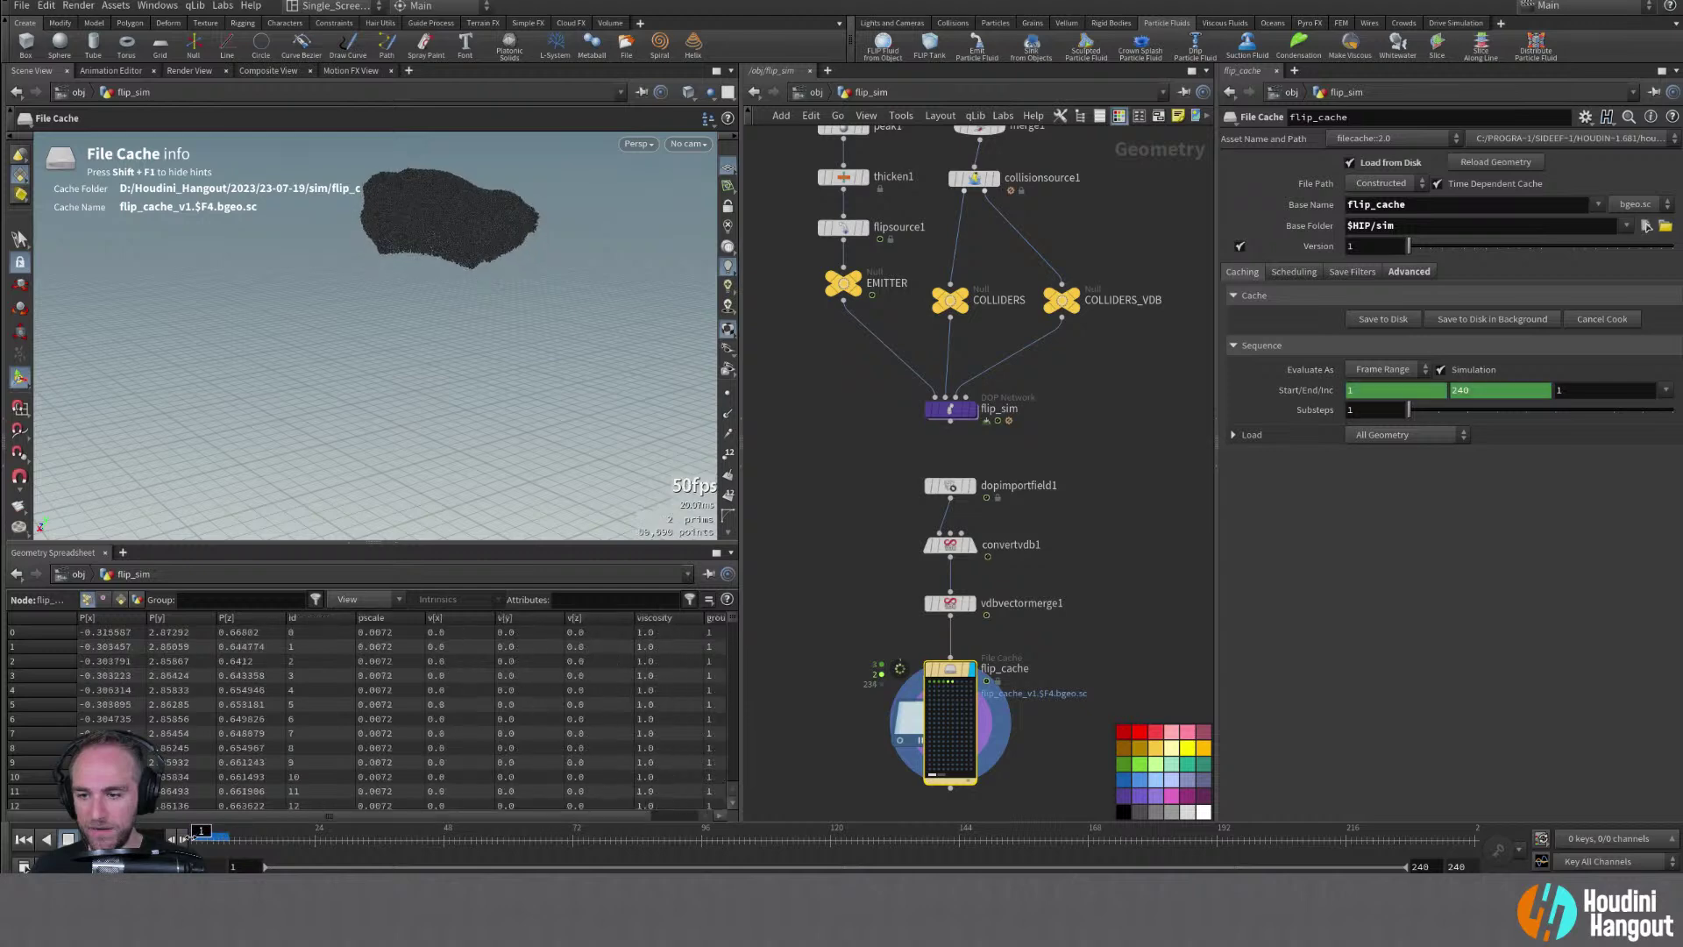
middle_click(955, 673)
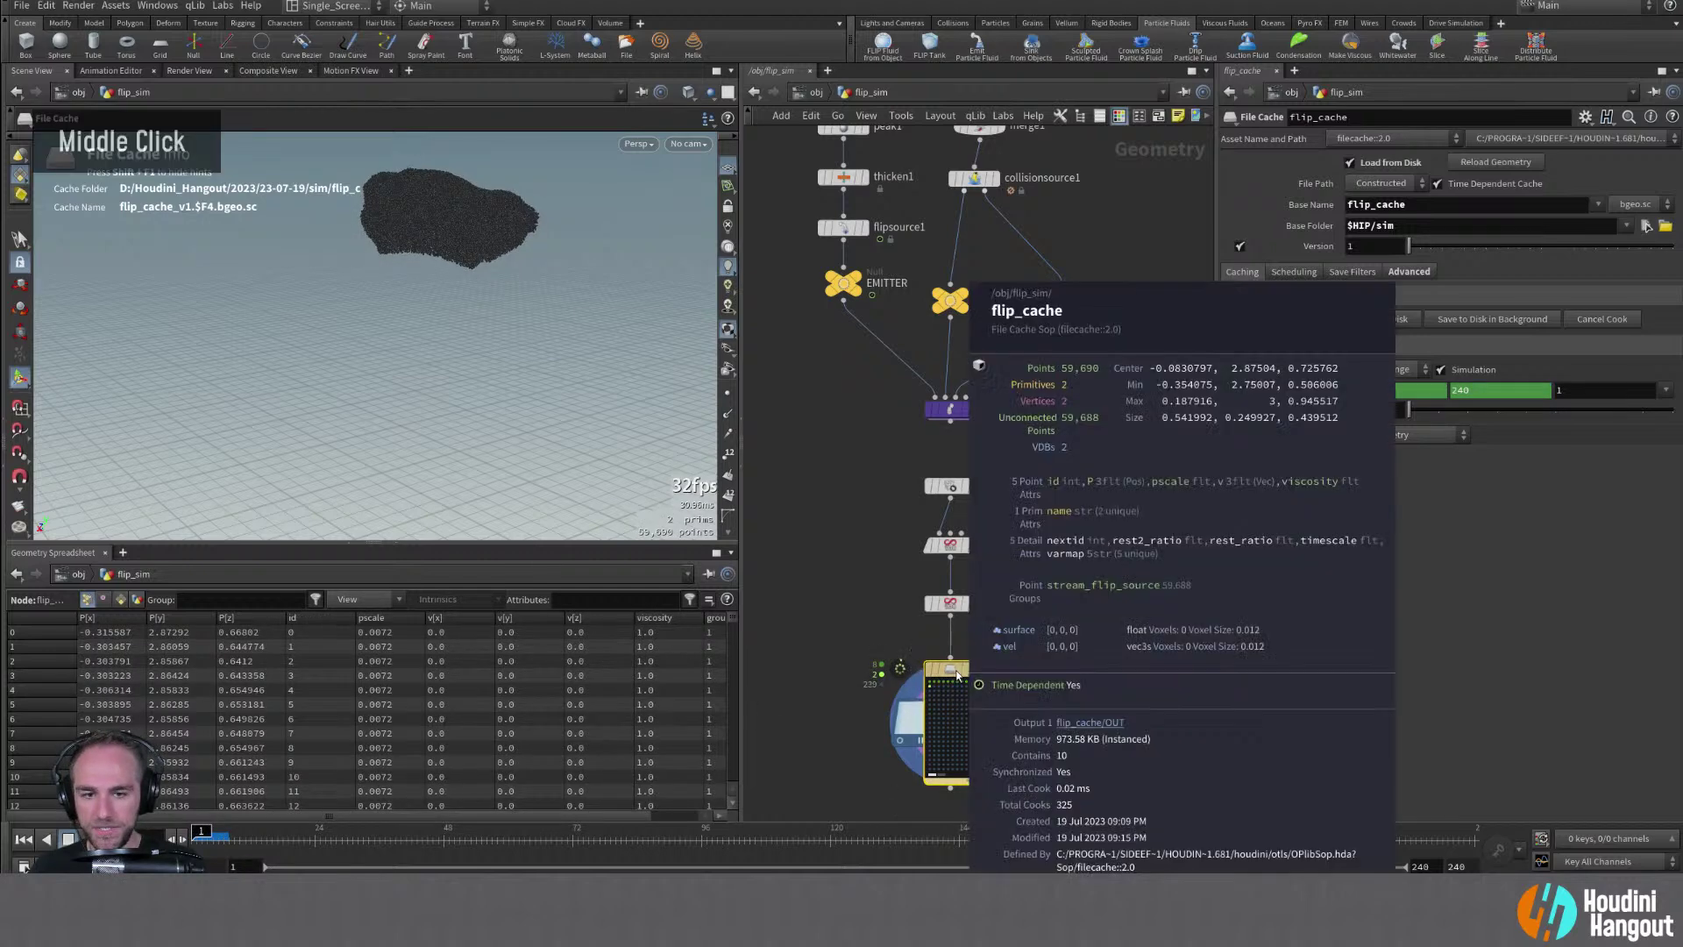
key(c)
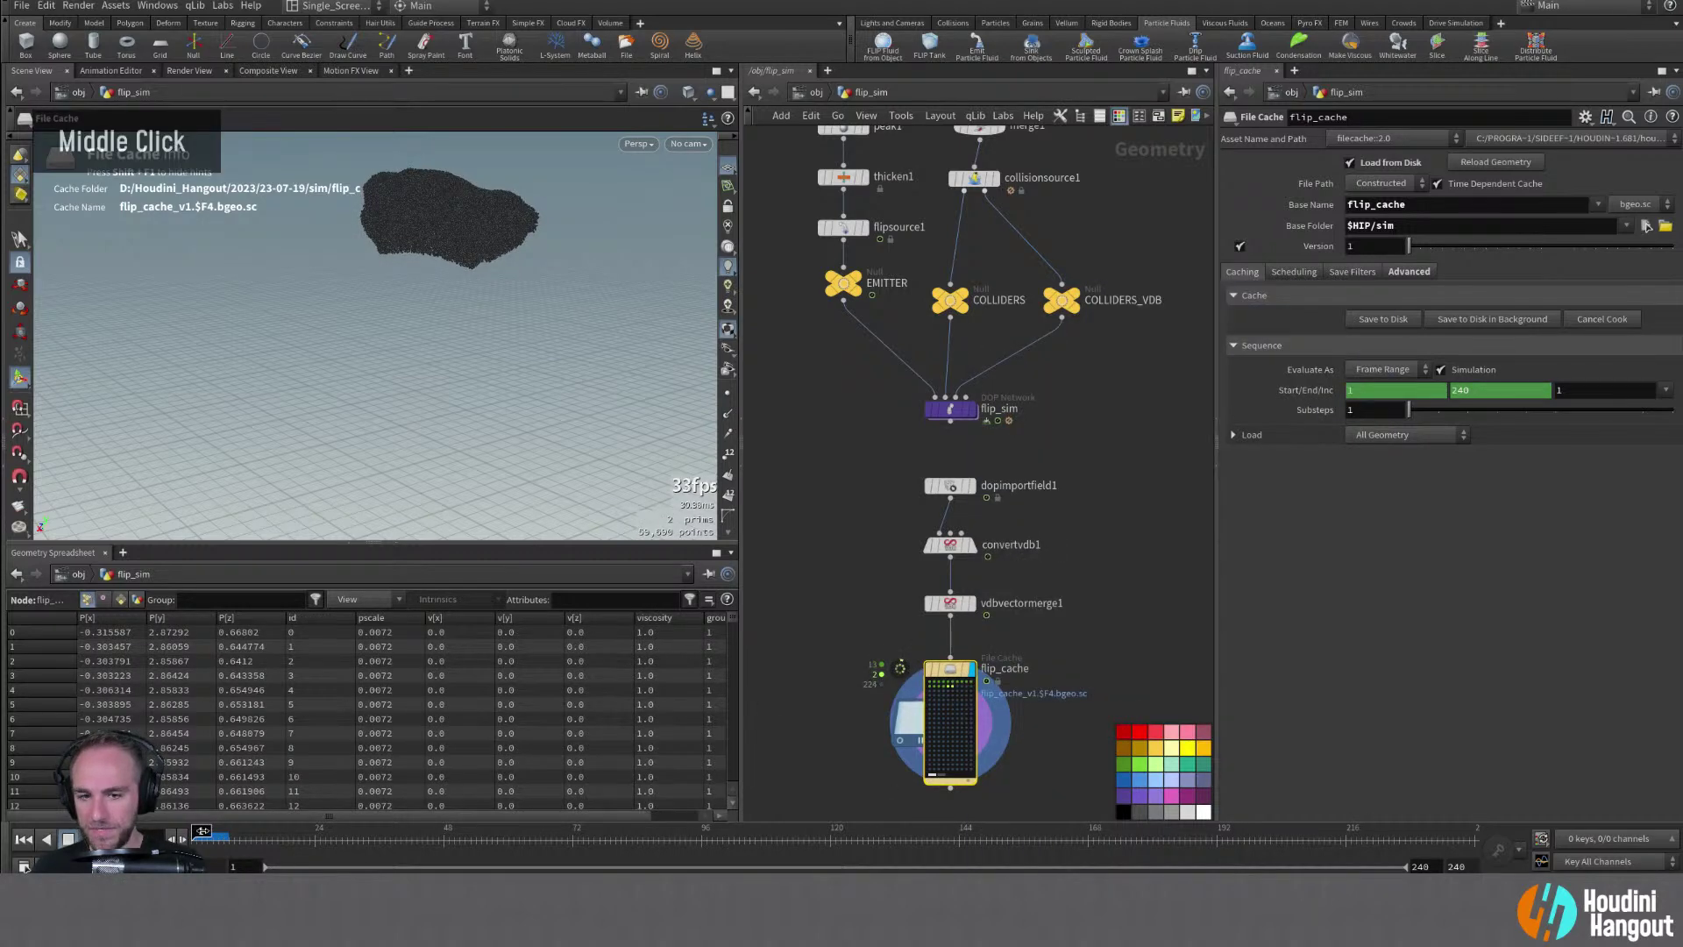
mouse_move(202, 831)
mouse_down()
mouse_move(326, 831)
mouse_move(298, 831)
mouse_up()
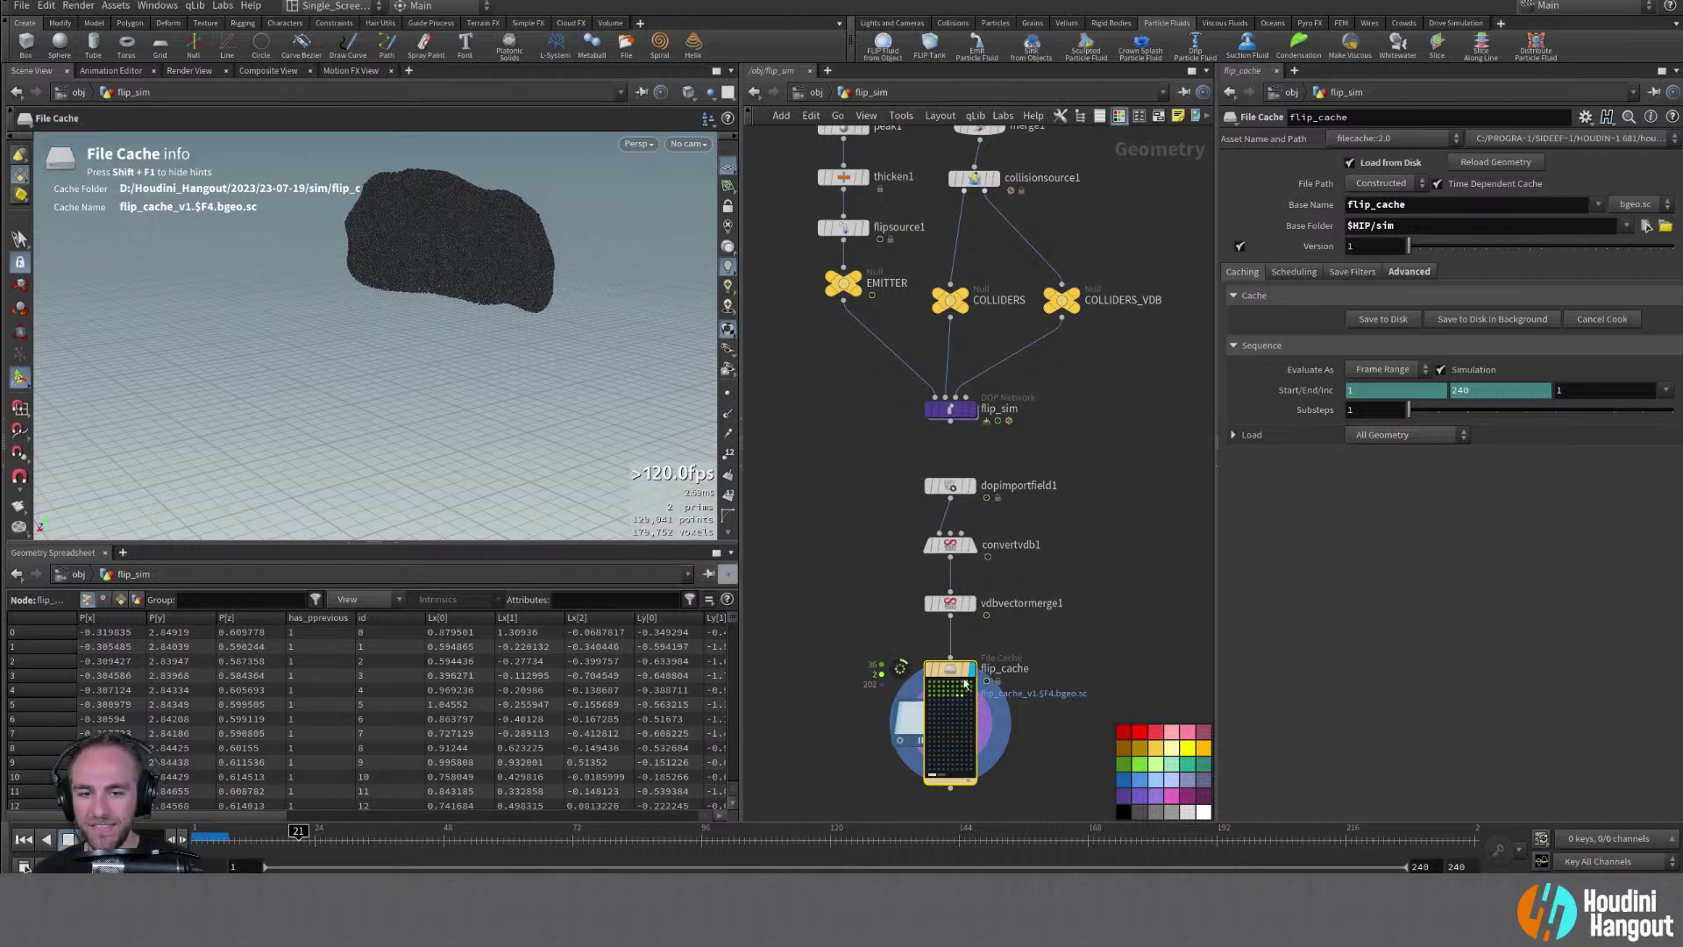
middle_click(950, 701)
Scrub the cached simulation through frame 53 to frame 94 and examine the fluid from several angles and distances
mouse_move(287, 837)
mouse_down()
mouse_move(622, 848)
mouse_move(326, 852)
mouse_move(395, 855)
mouse_up()
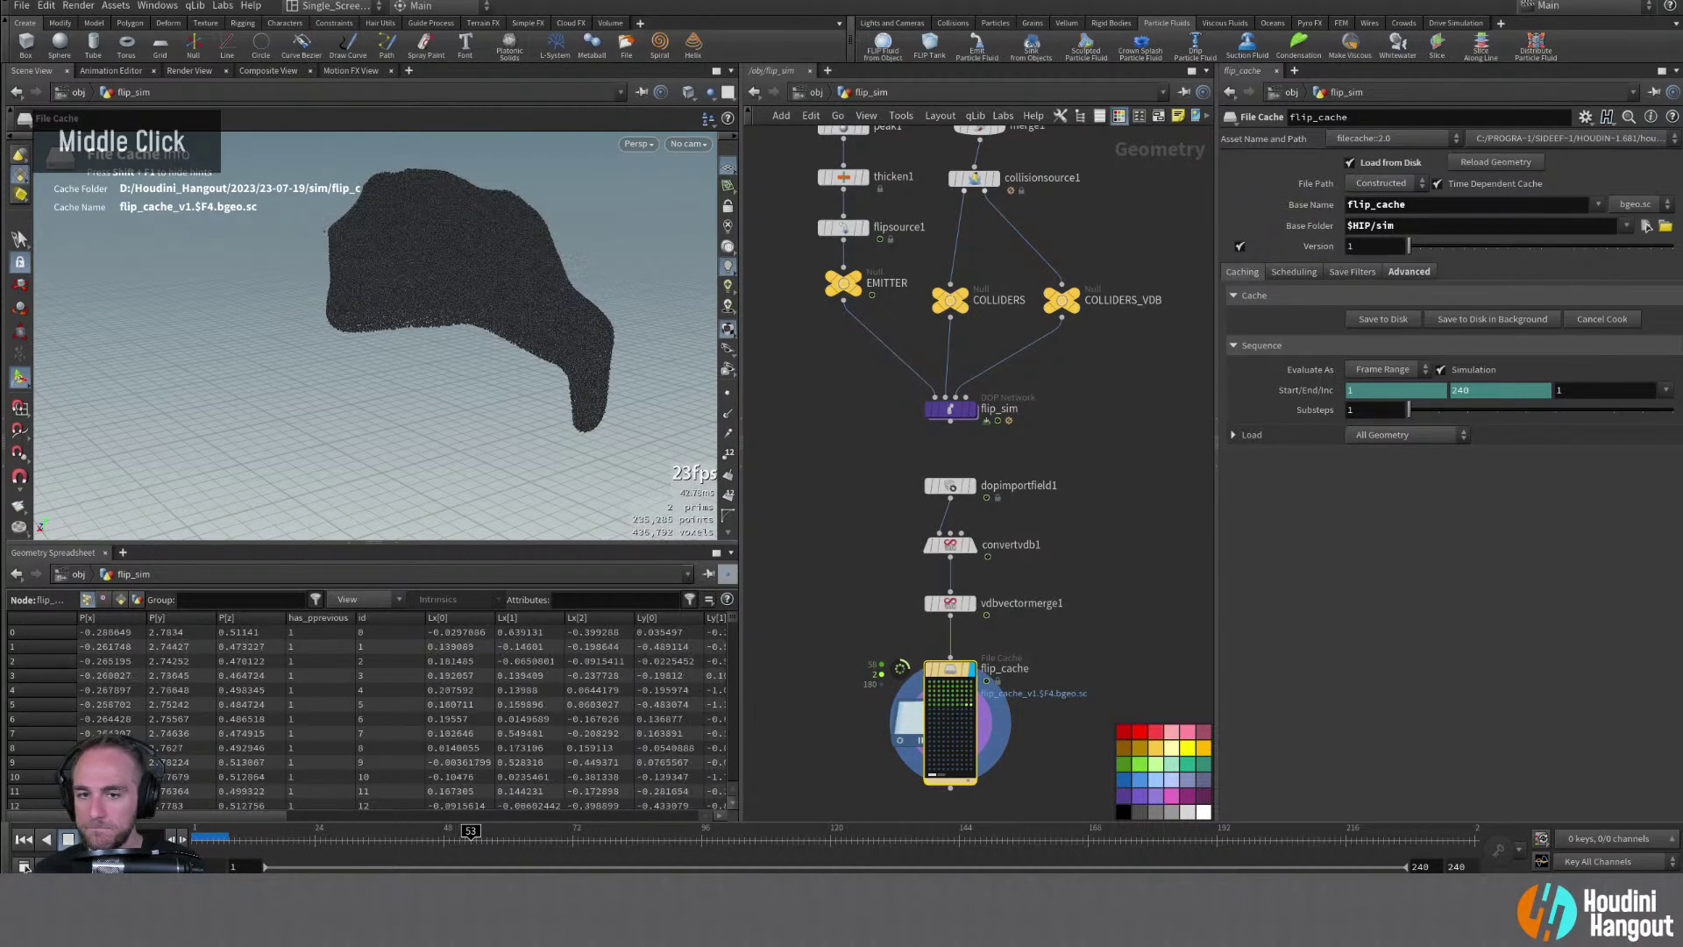
mouse_move(507, 854)
mouse_down()
mouse_move(351, 839)
mouse_move(652, 839)
mouse_up()
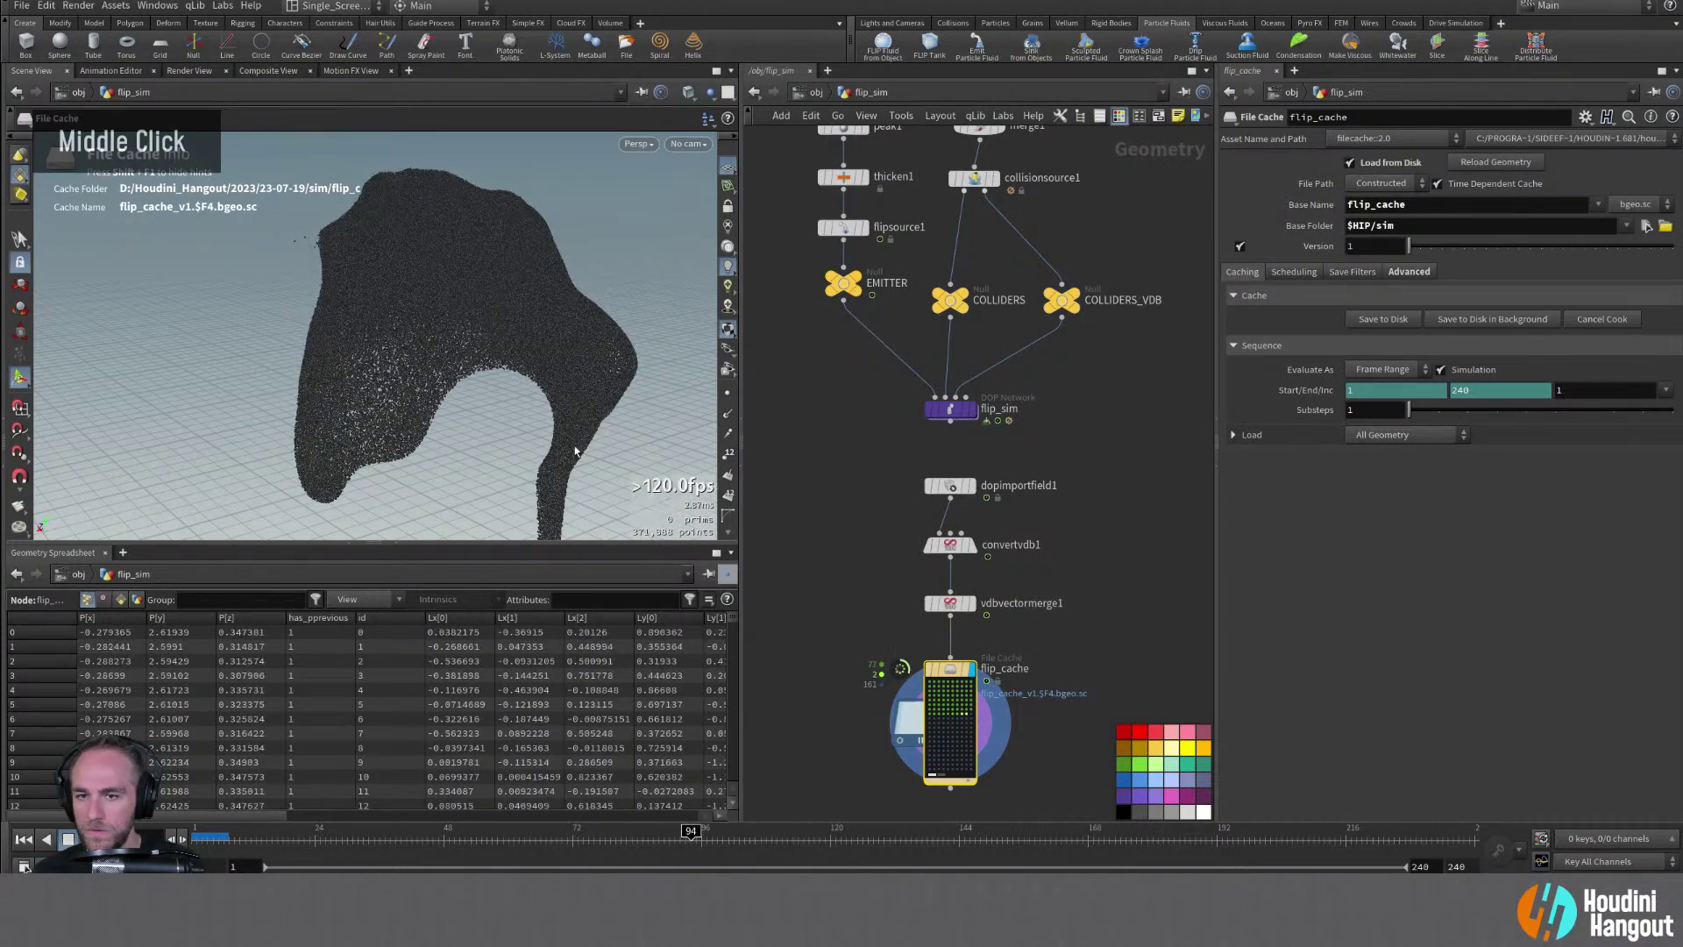
alt+right_drag(561, 391, 535, 386)
alt+middle_drag(535, 386, 570, 394)
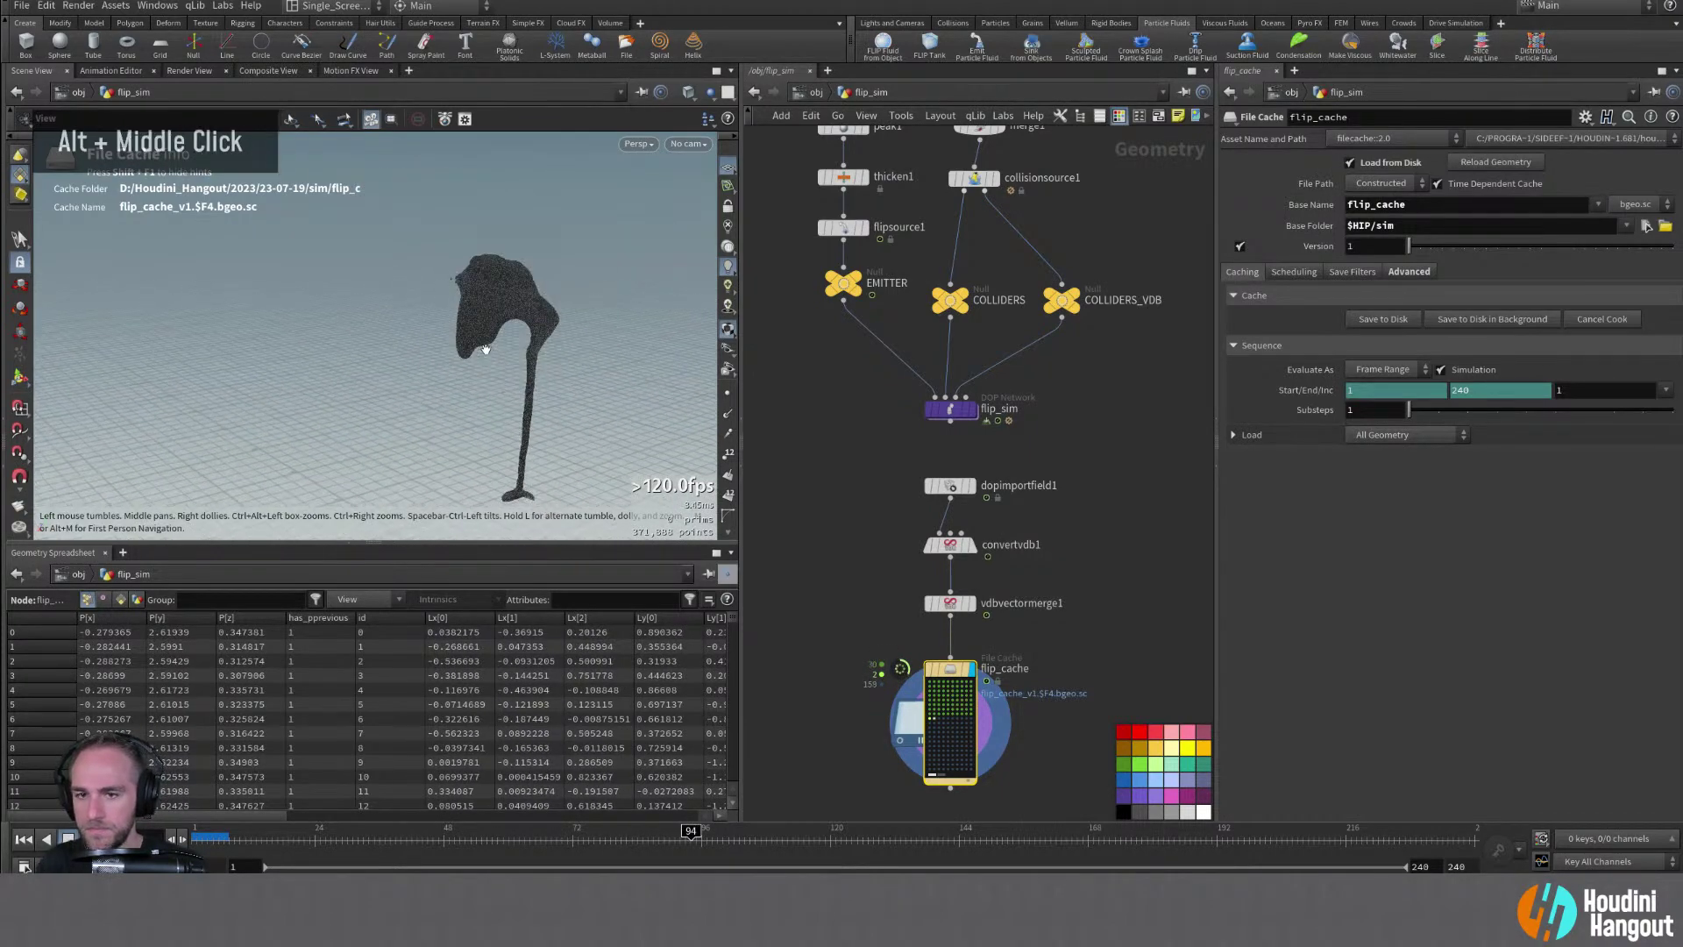
alt+drag(570, 394, 469, 349)
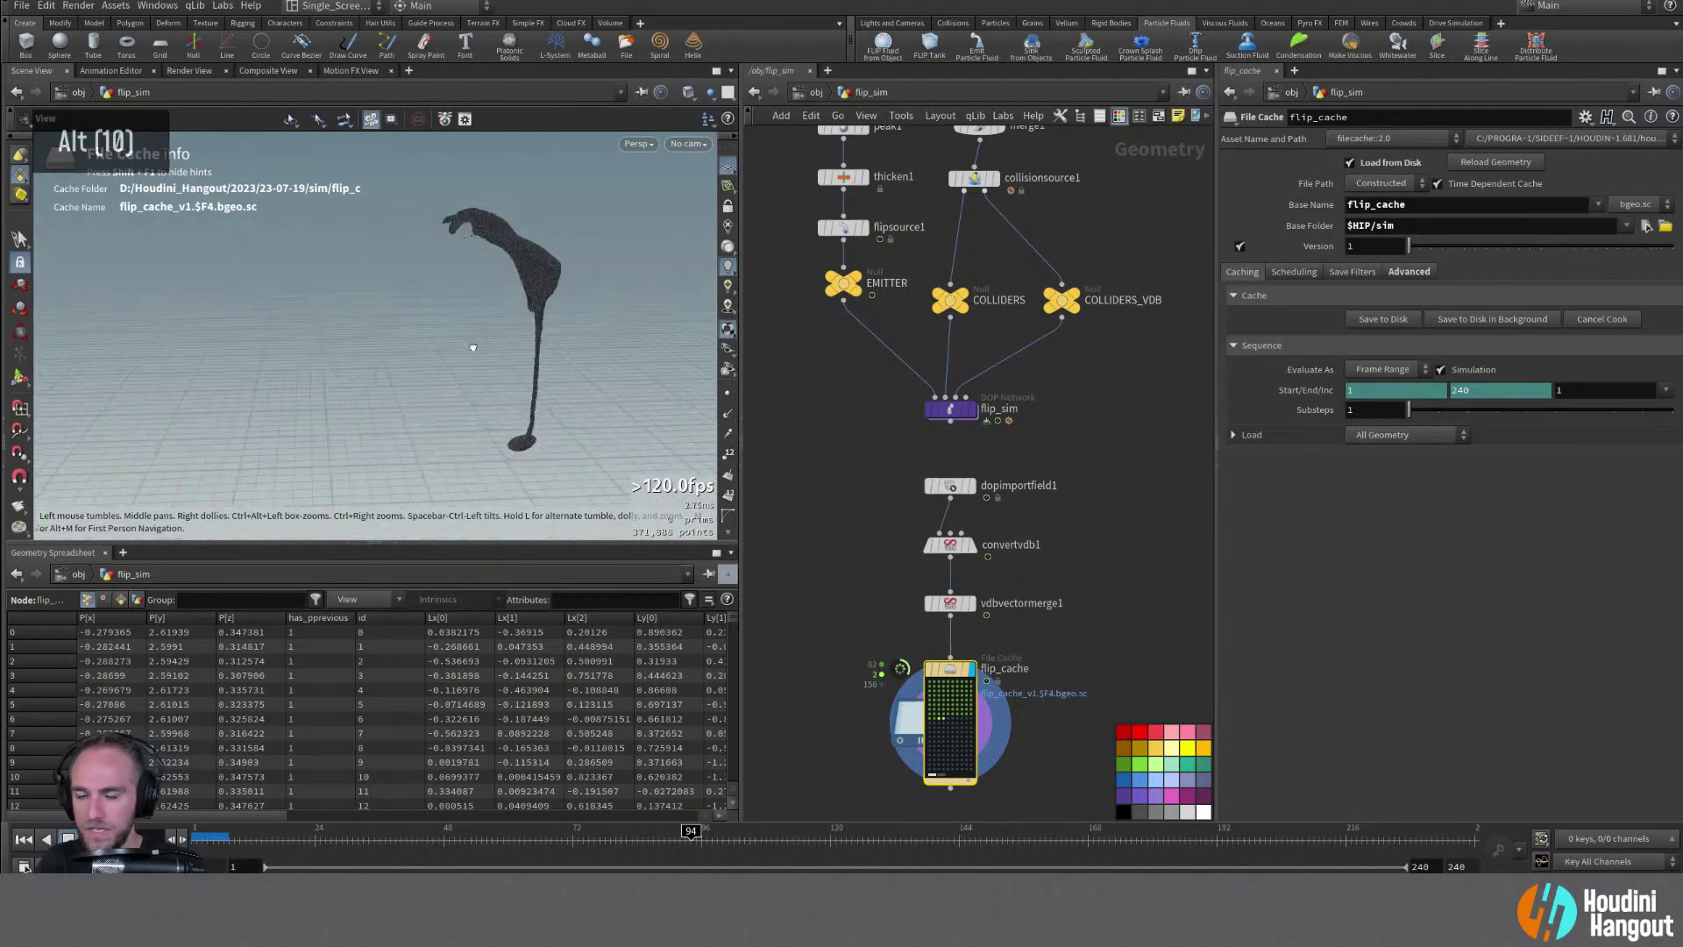
alt+right_drag(469, 349, 544, 263)
alt+drag(543, 263, 566, 225)
alt+right_drag(567, 224, 488, 271)
alt+drag(488, 271, 364, 293)
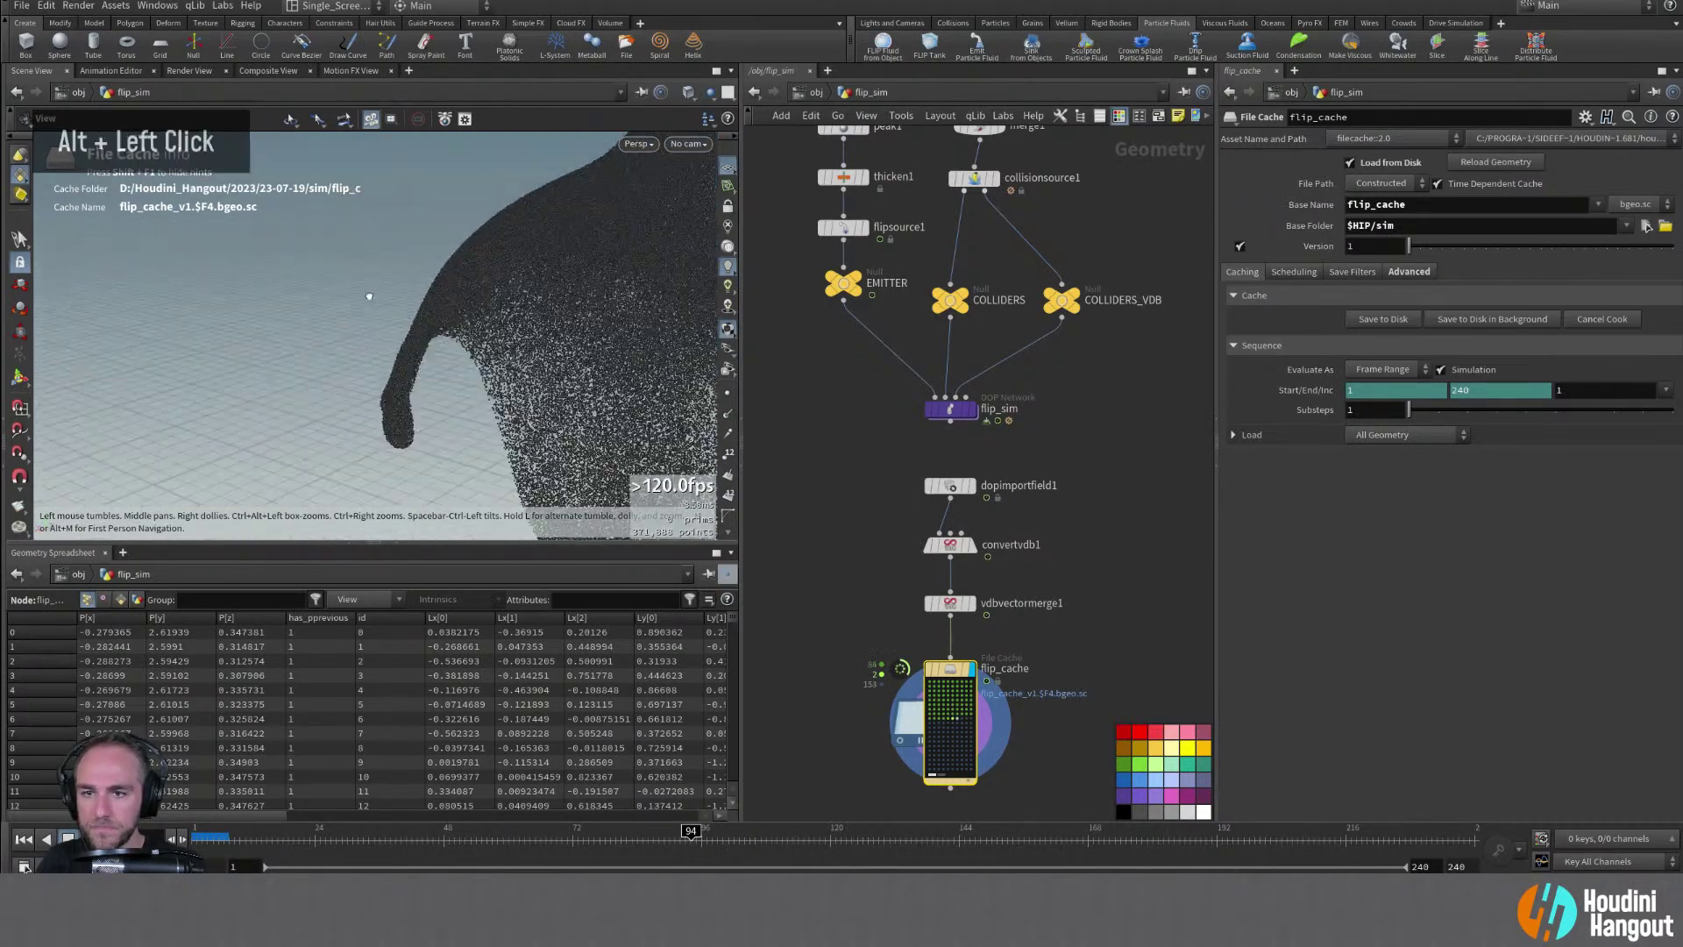
alt+middle_drag(364, 293, 424, 330)
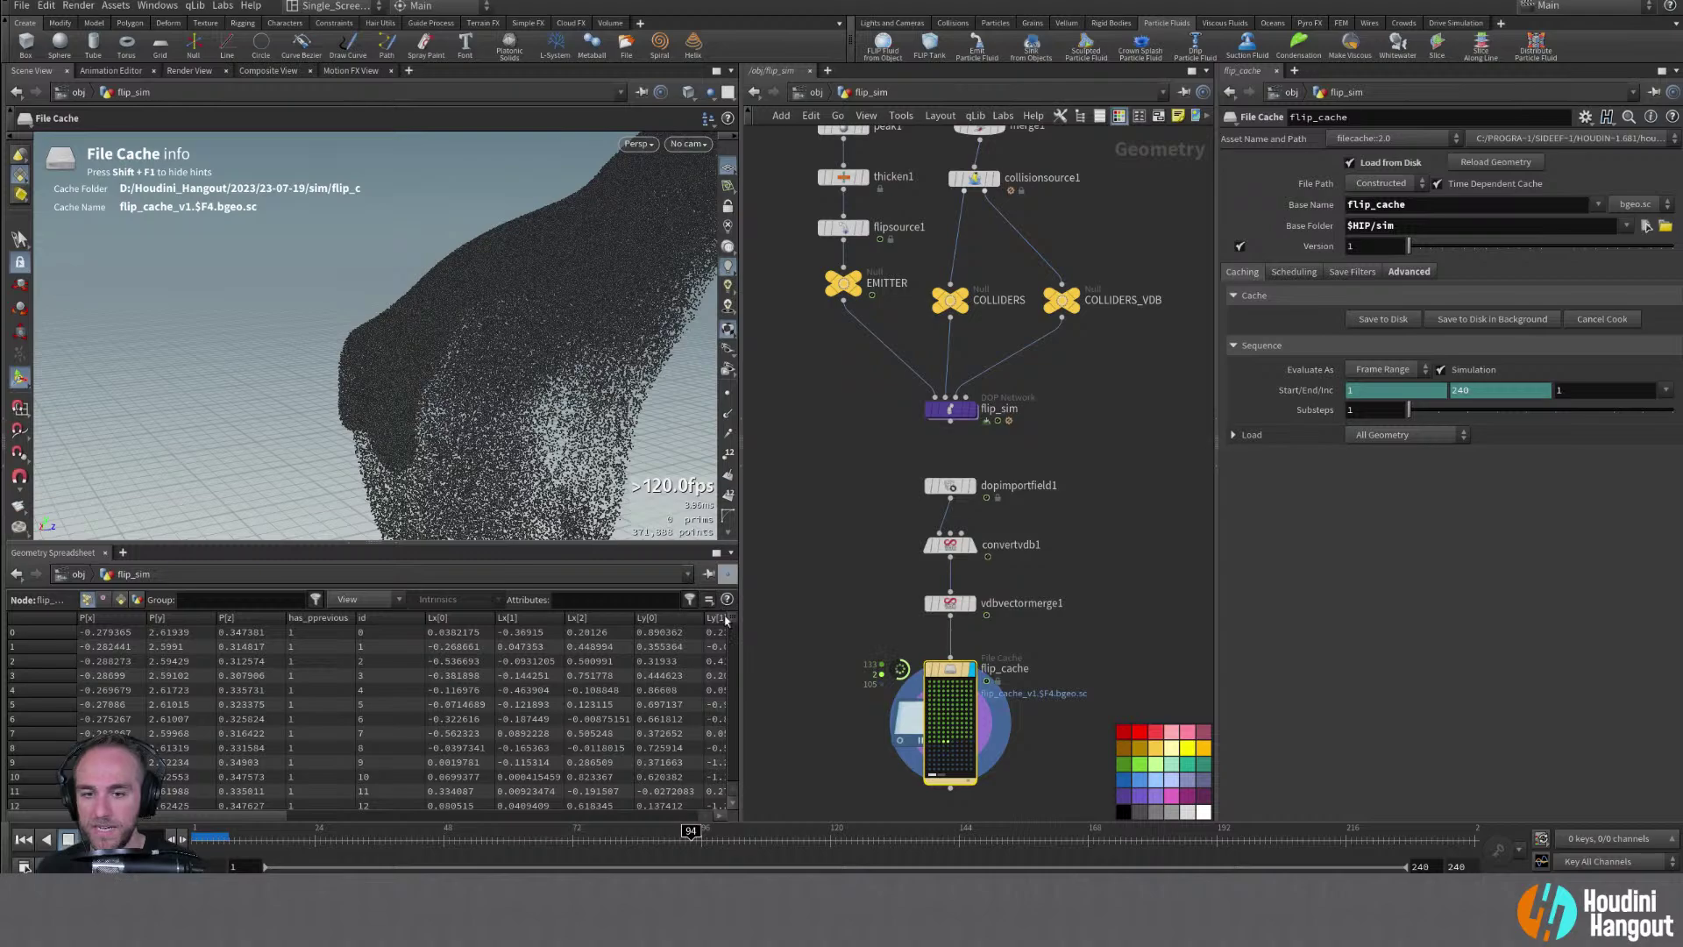
Move to frame 122 and examine the fluid strands dripping down to the ground
drag(732, 619, 830, 660)
drag(478, 855, 840, 841)
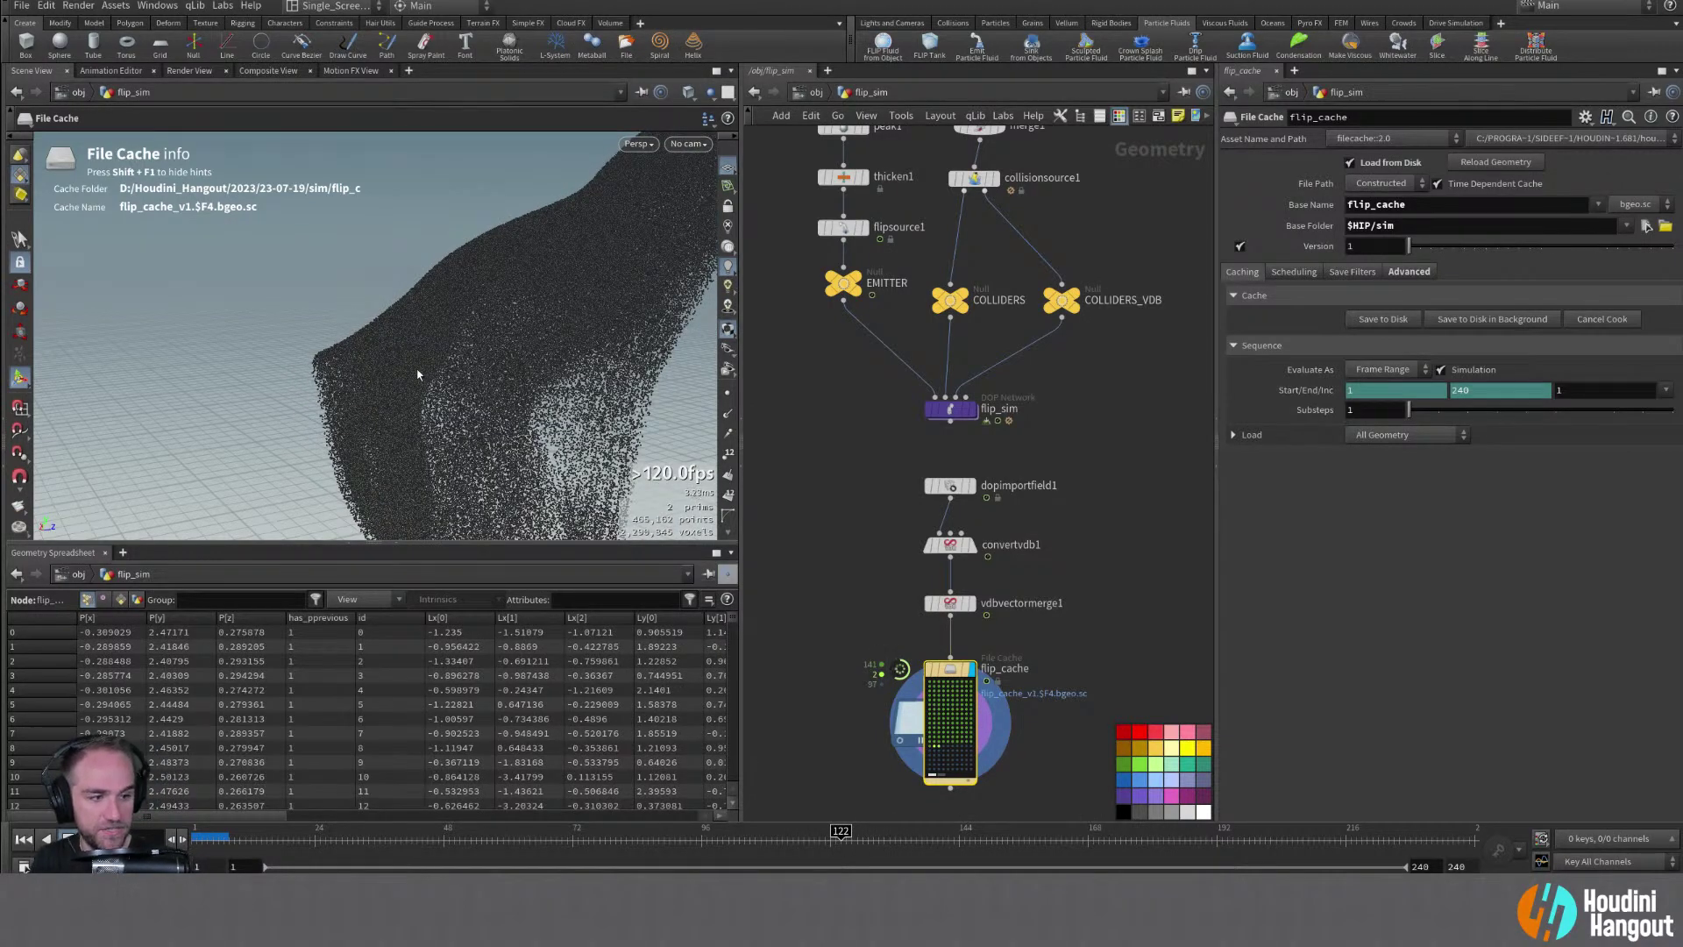
alt+drag(417, 374, 537, 338)
alt+right_drag(537, 338, 492, 330)
alt+middle_drag(491, 330, 468, 322)
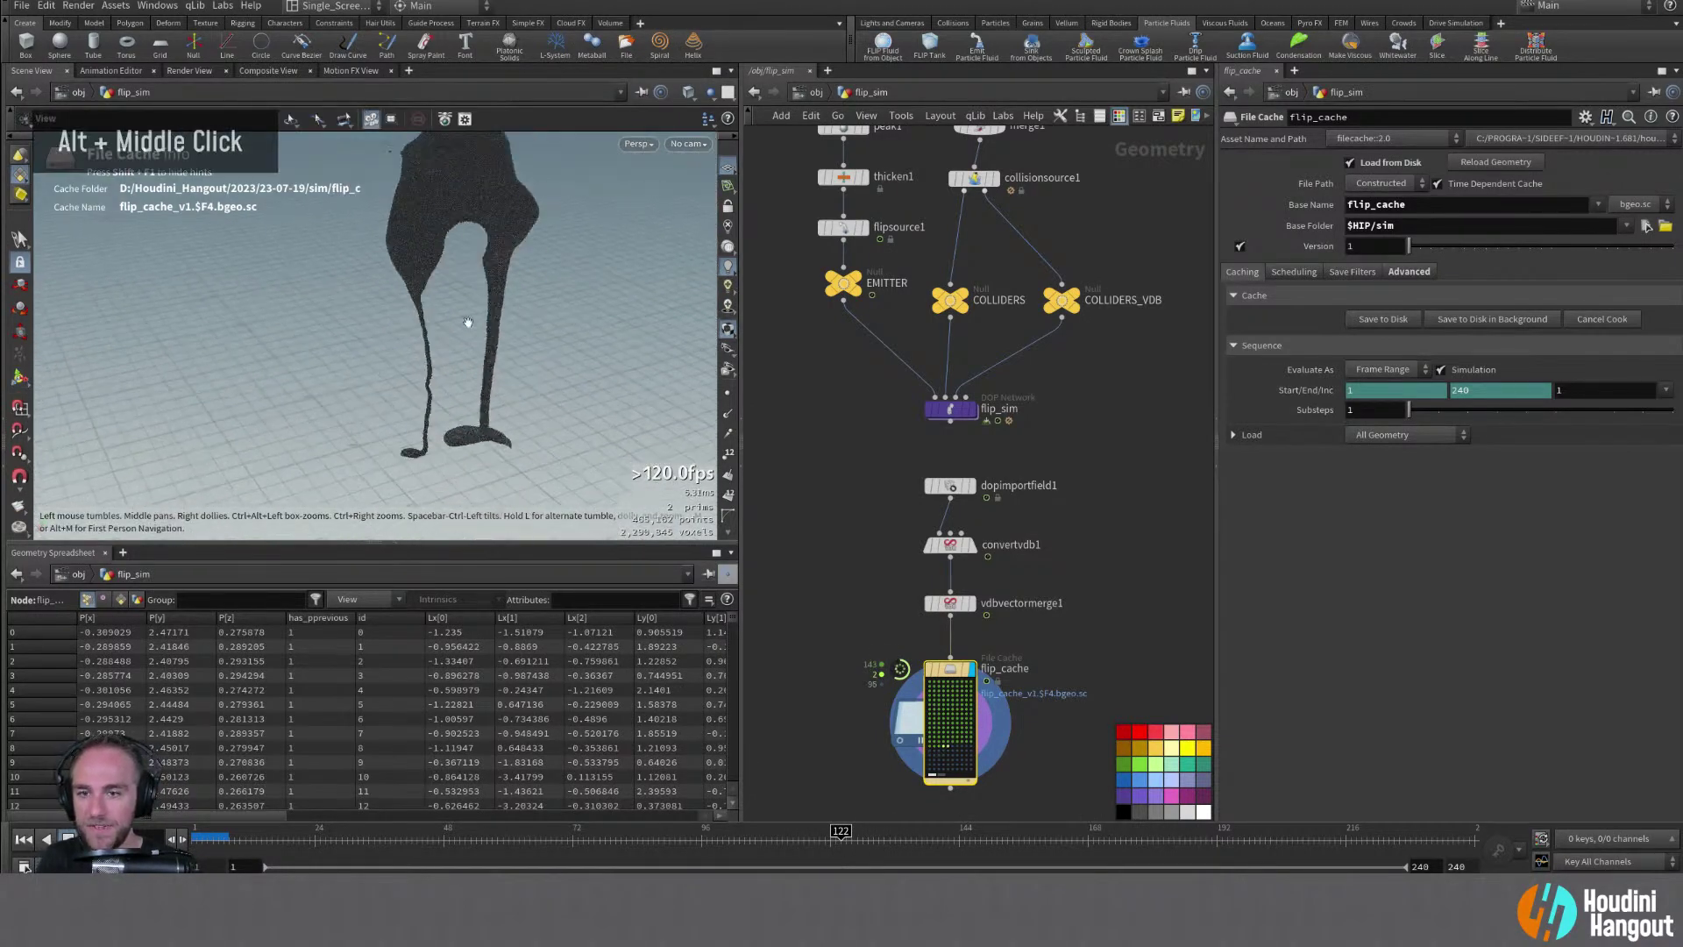
alt+drag(468, 322, 564, 324)
alt+middle_drag(563, 323, 476, 293)
mouse_move(477, 293)
alt+mouse_down()
mouse_move(462, 289)
mouse_move(477, 298)
alt+mouse_up()
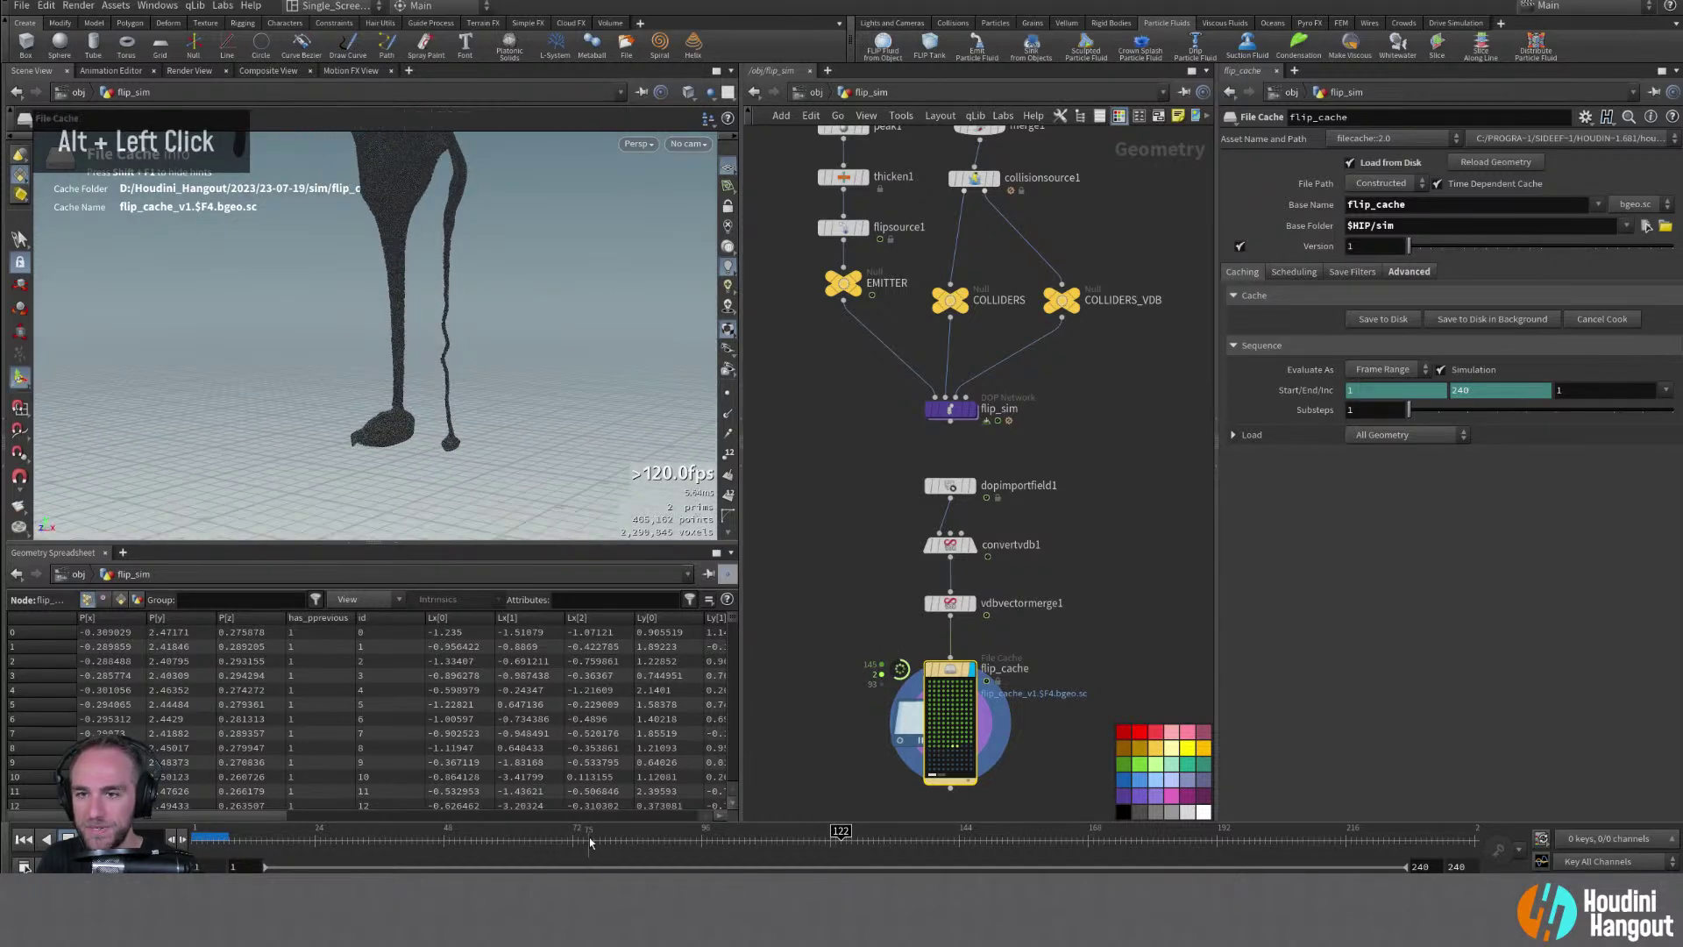
Move to frame 149 and examine where the fluid strands pool on the ground
drag(789, 840, 980, 833)
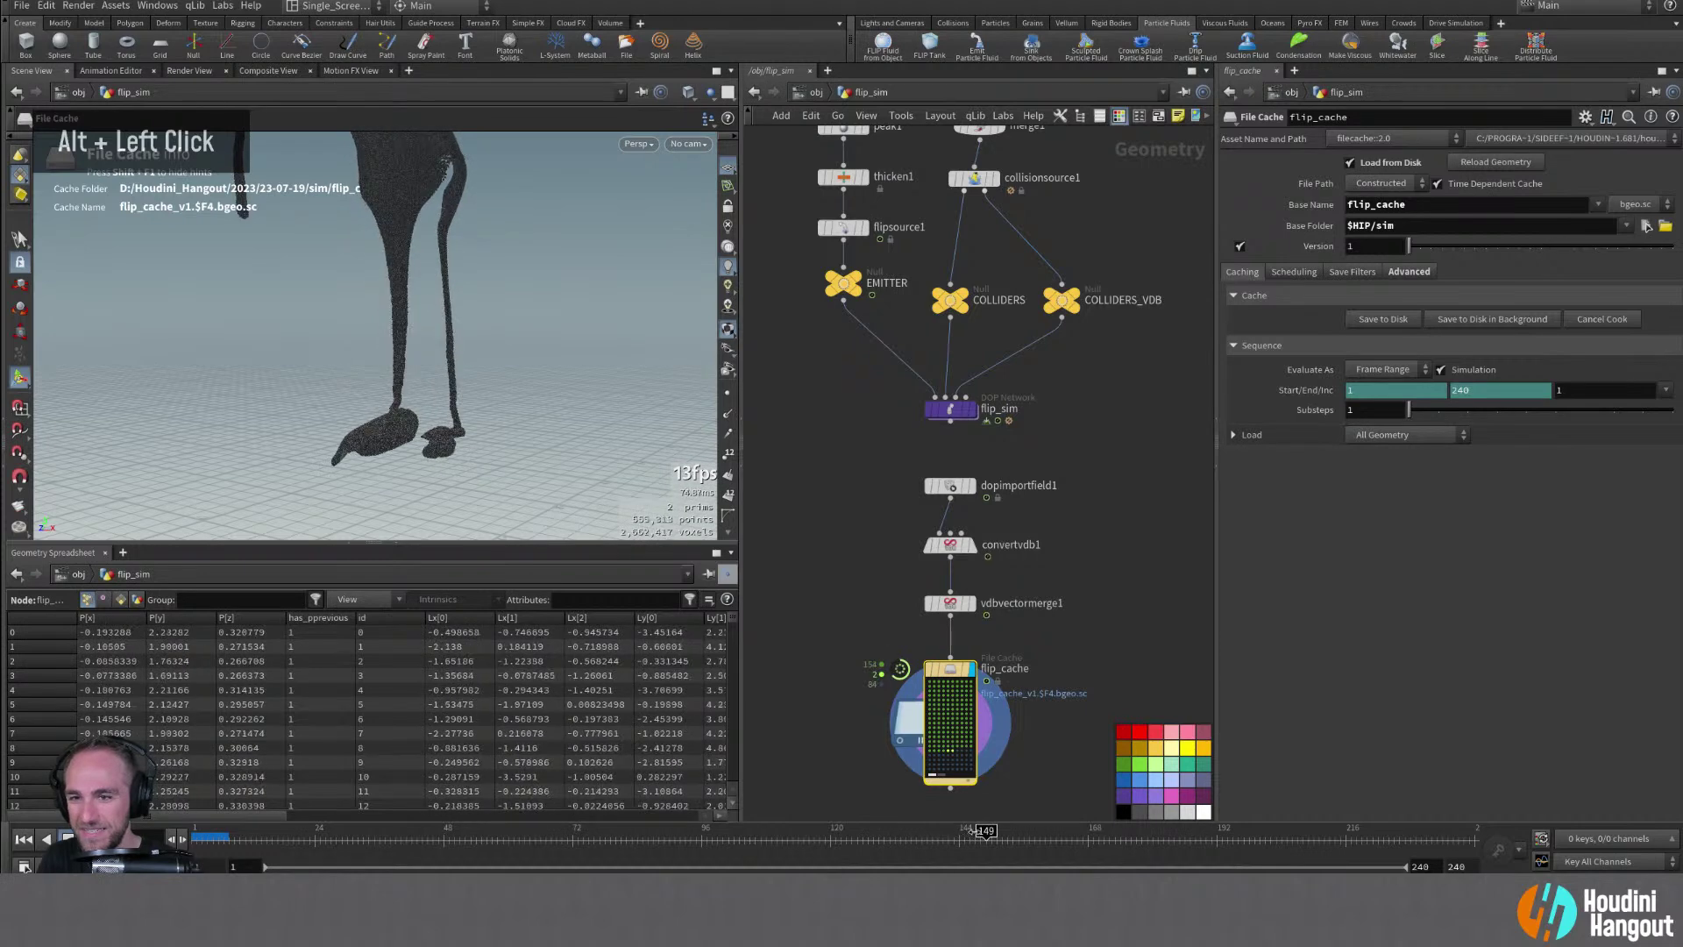
alt+drag(403, 368, 368, 350)
alt+right_drag(368, 350, 514, 323)
alt+drag(514, 324, 444, 394)
alt+right_drag(443, 394, 511, 413)
alt+drag(511, 412, 561, 377)
Scrub from frame 137 to frame 161 and examine the whole fluid shape and its dripping strands up close
click(916, 839)
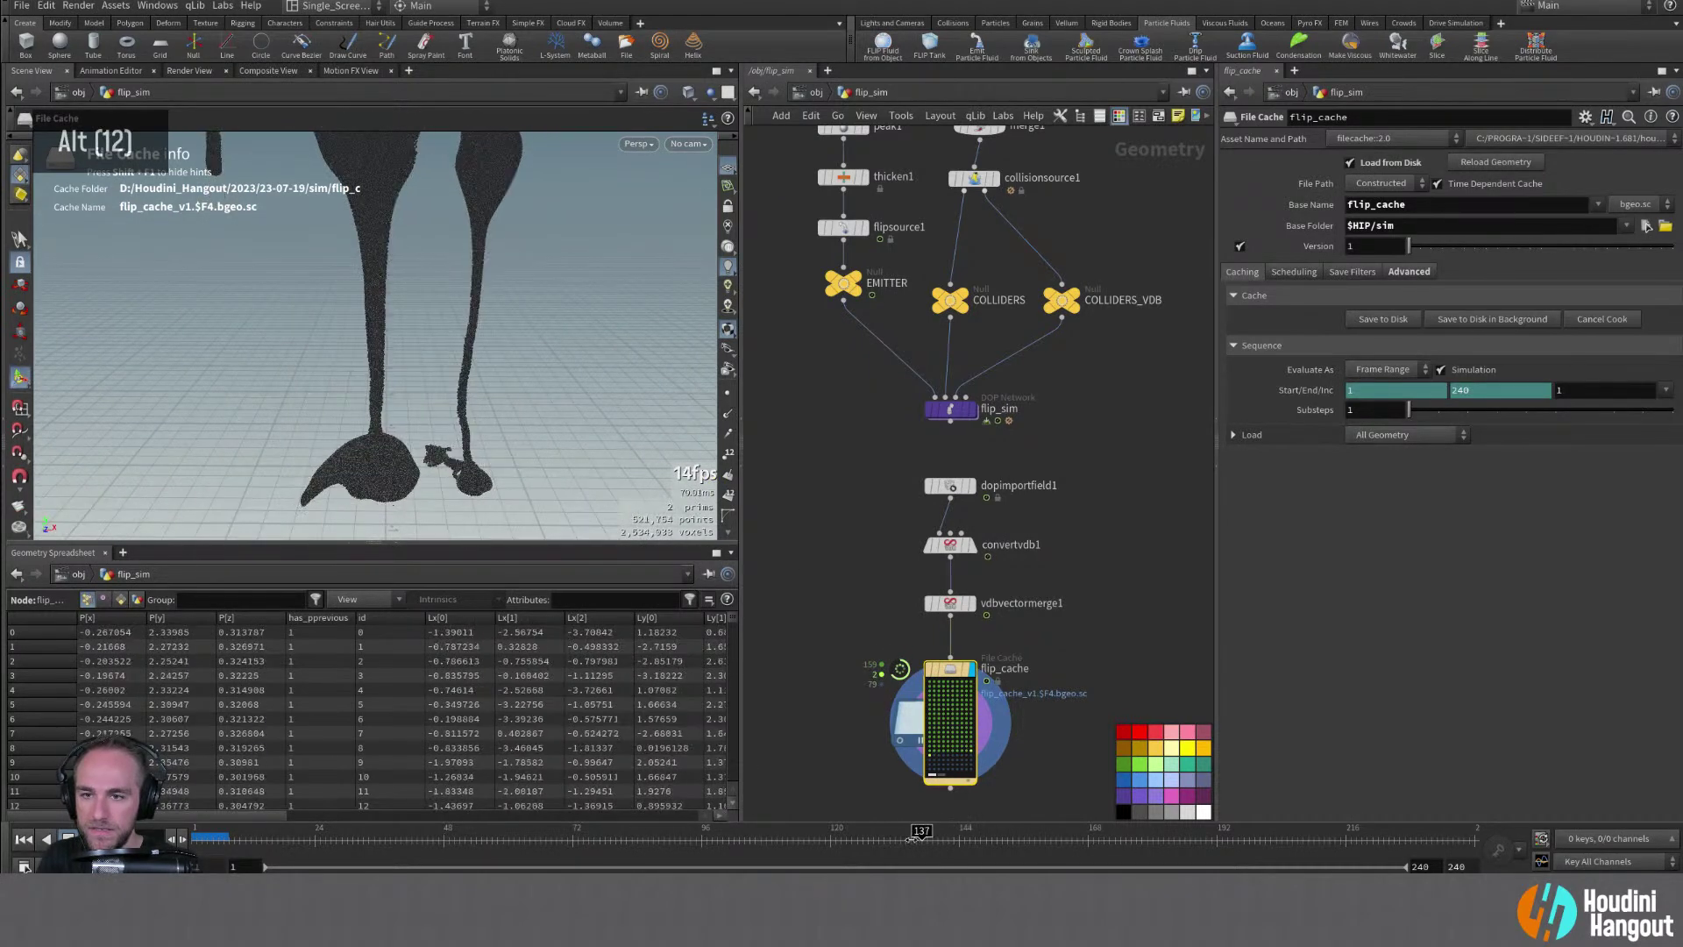
drag(916, 839, 1046, 869)
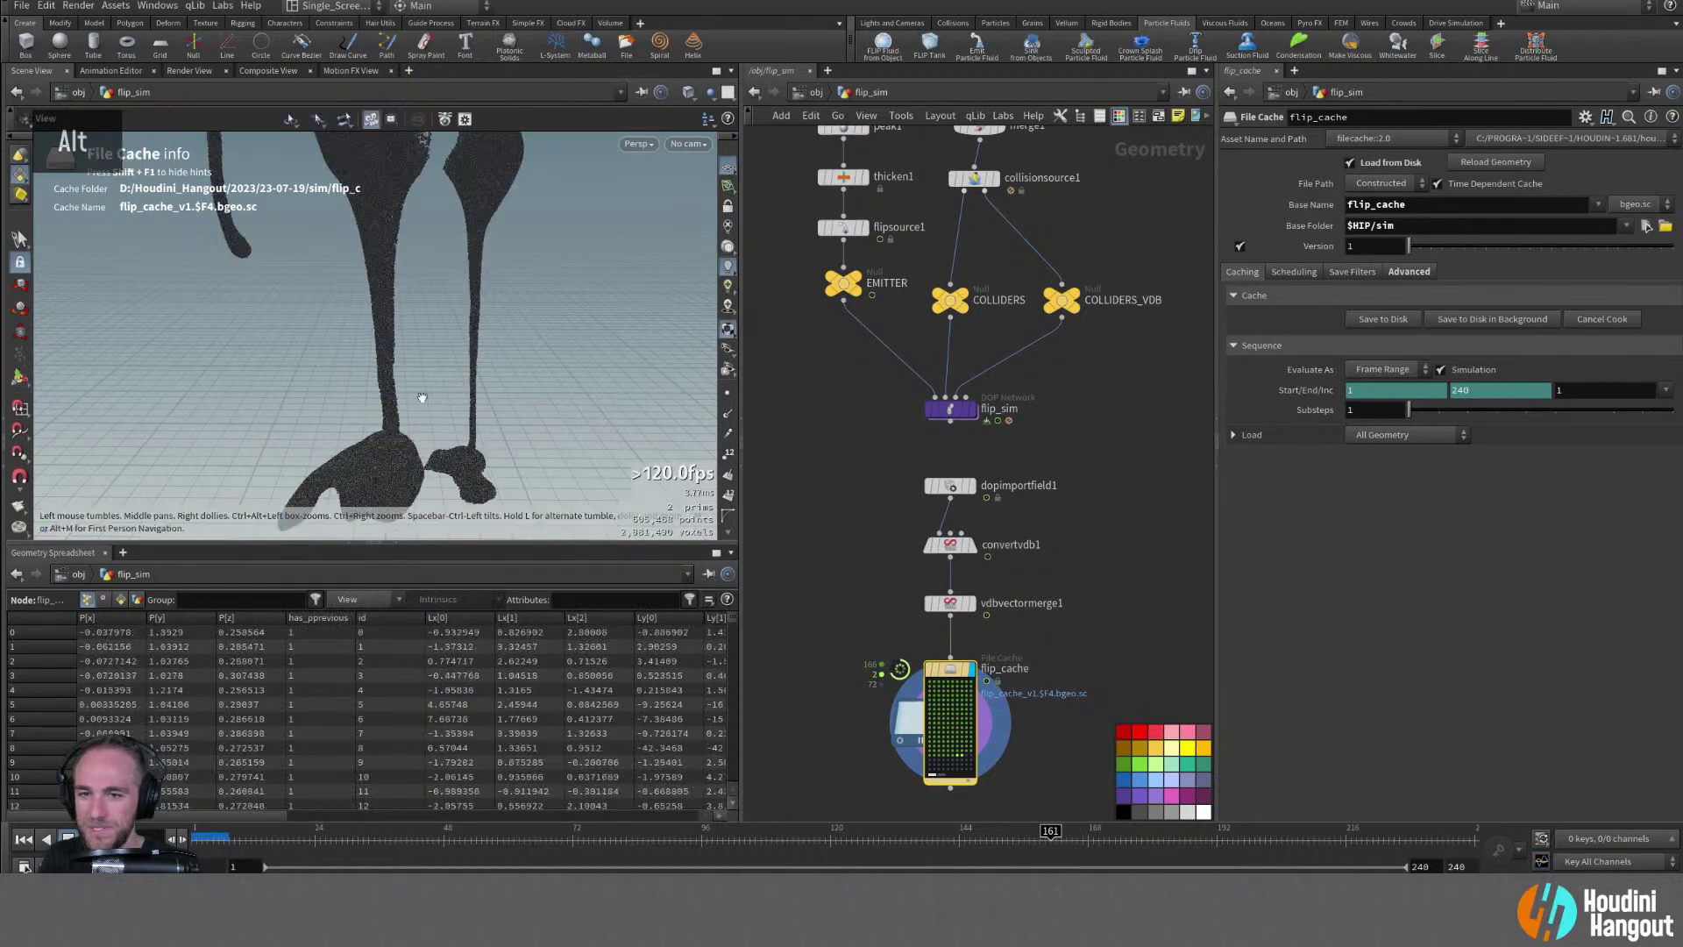
alt+right_drag(422, 398, 350, 394)
alt+drag(351, 394, 228, 443)
alt+drag(400, 301, 439, 235)
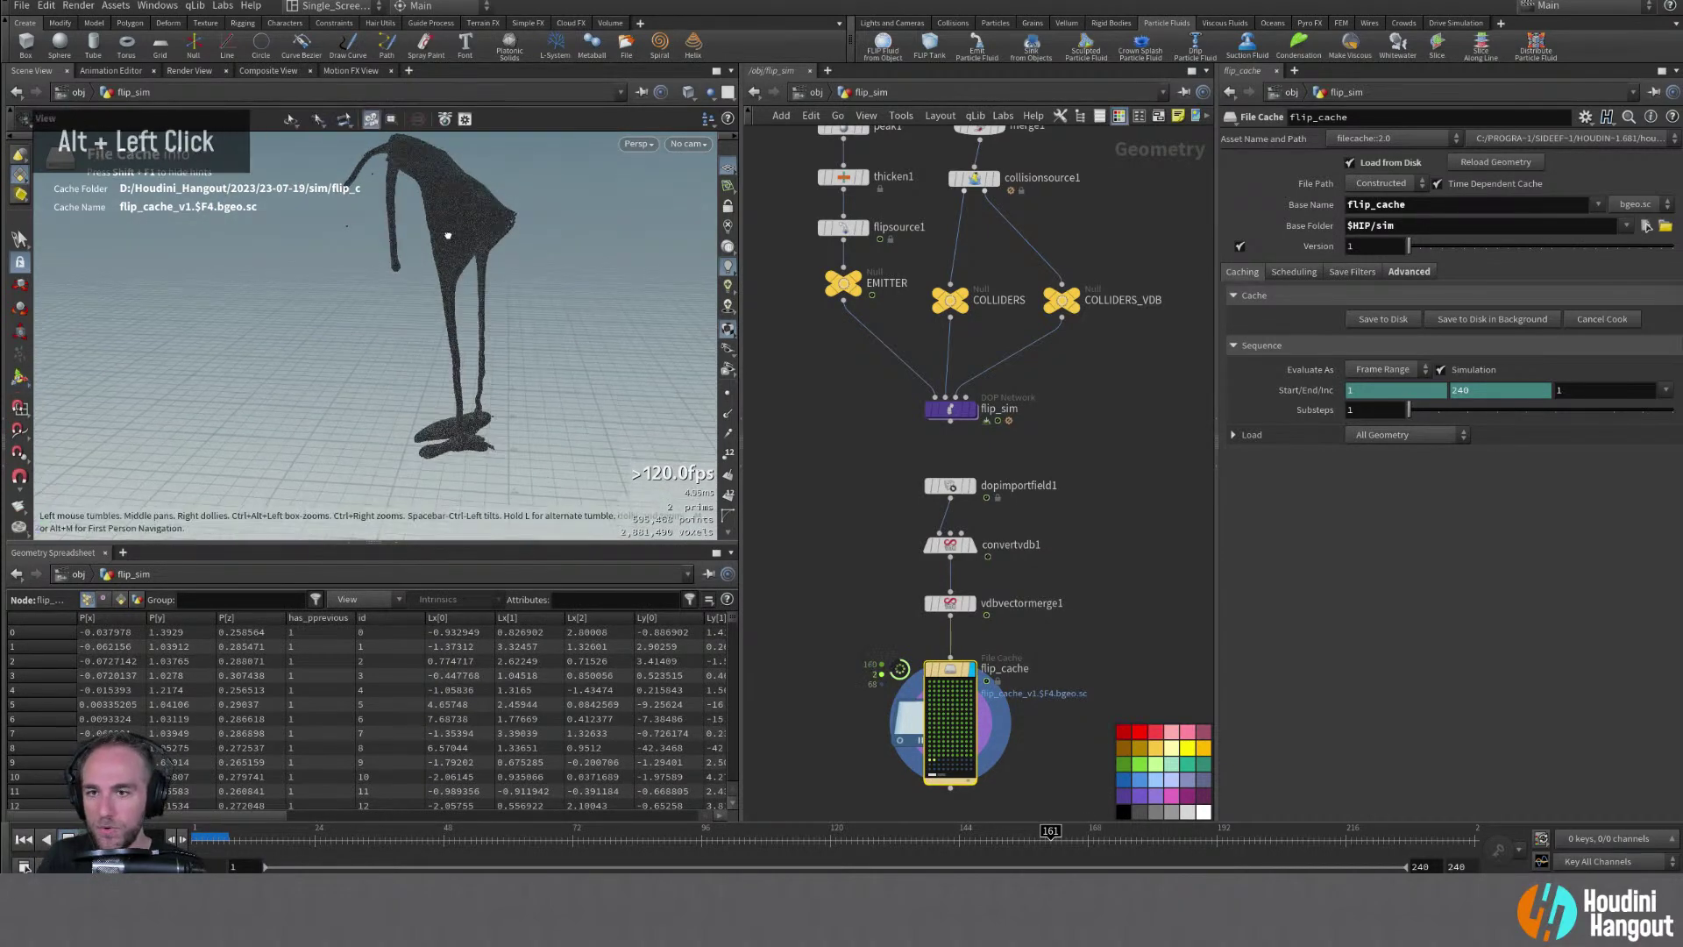
alt+right_drag(438, 235, 540, 247)
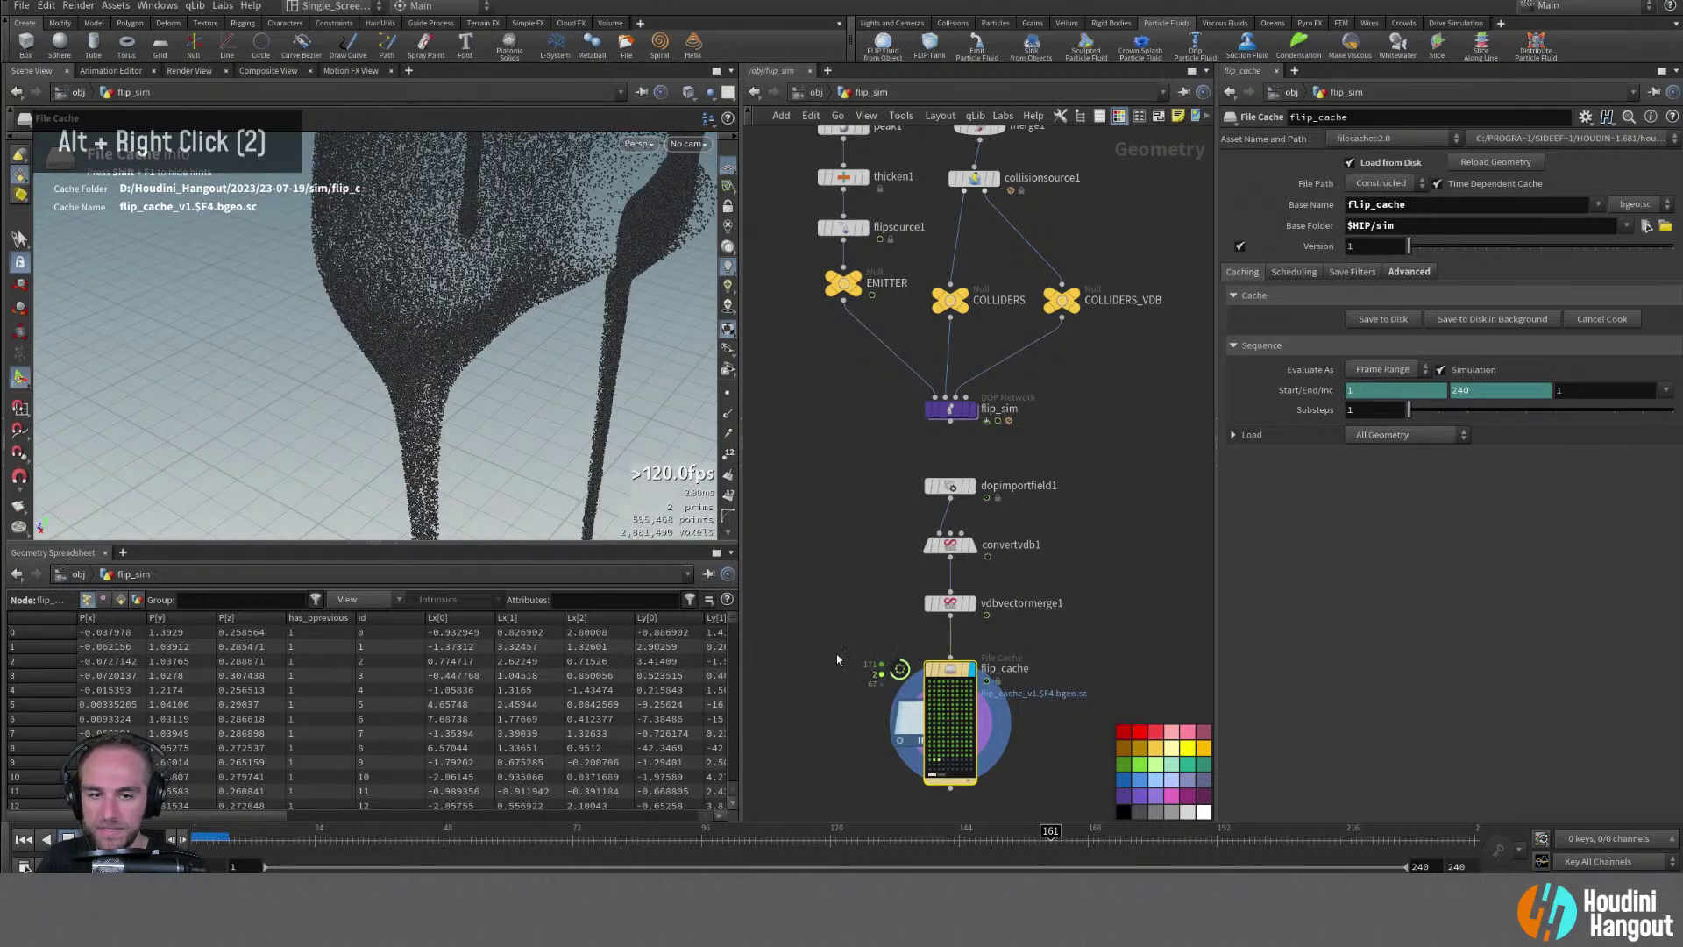
Add a Split node below flip_cache, connect it to the cache output, display it and tidy its position
alt+middle_drag(836, 659, 841, 582)
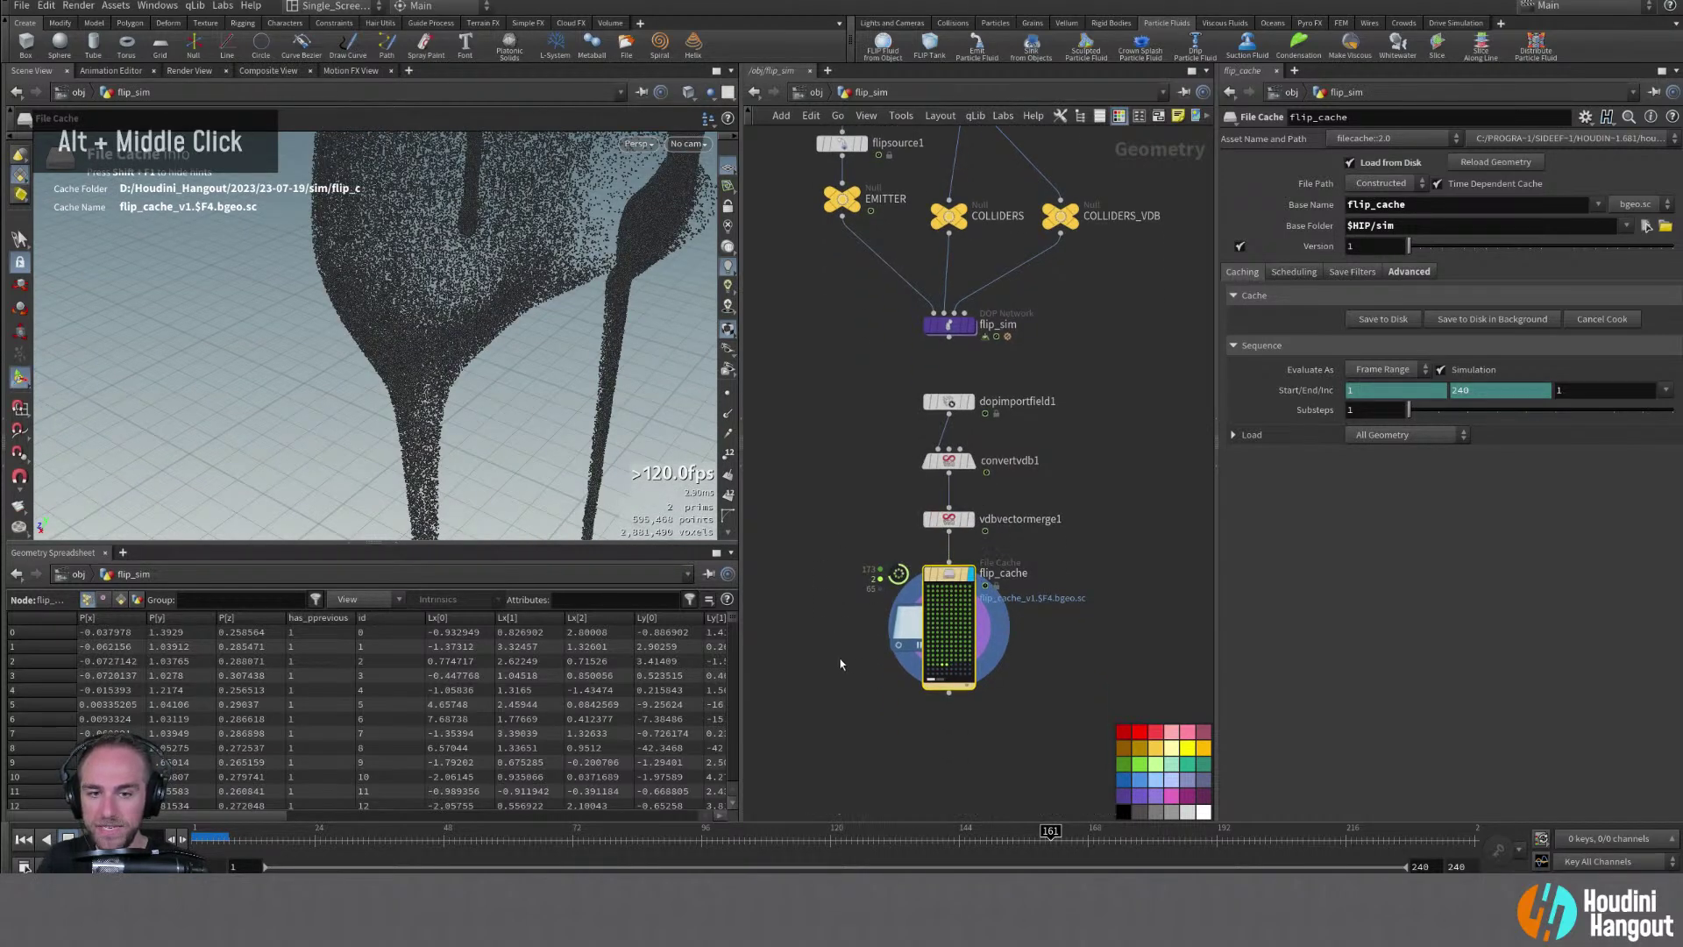
alt+middle_drag(840, 663, 855, 647)
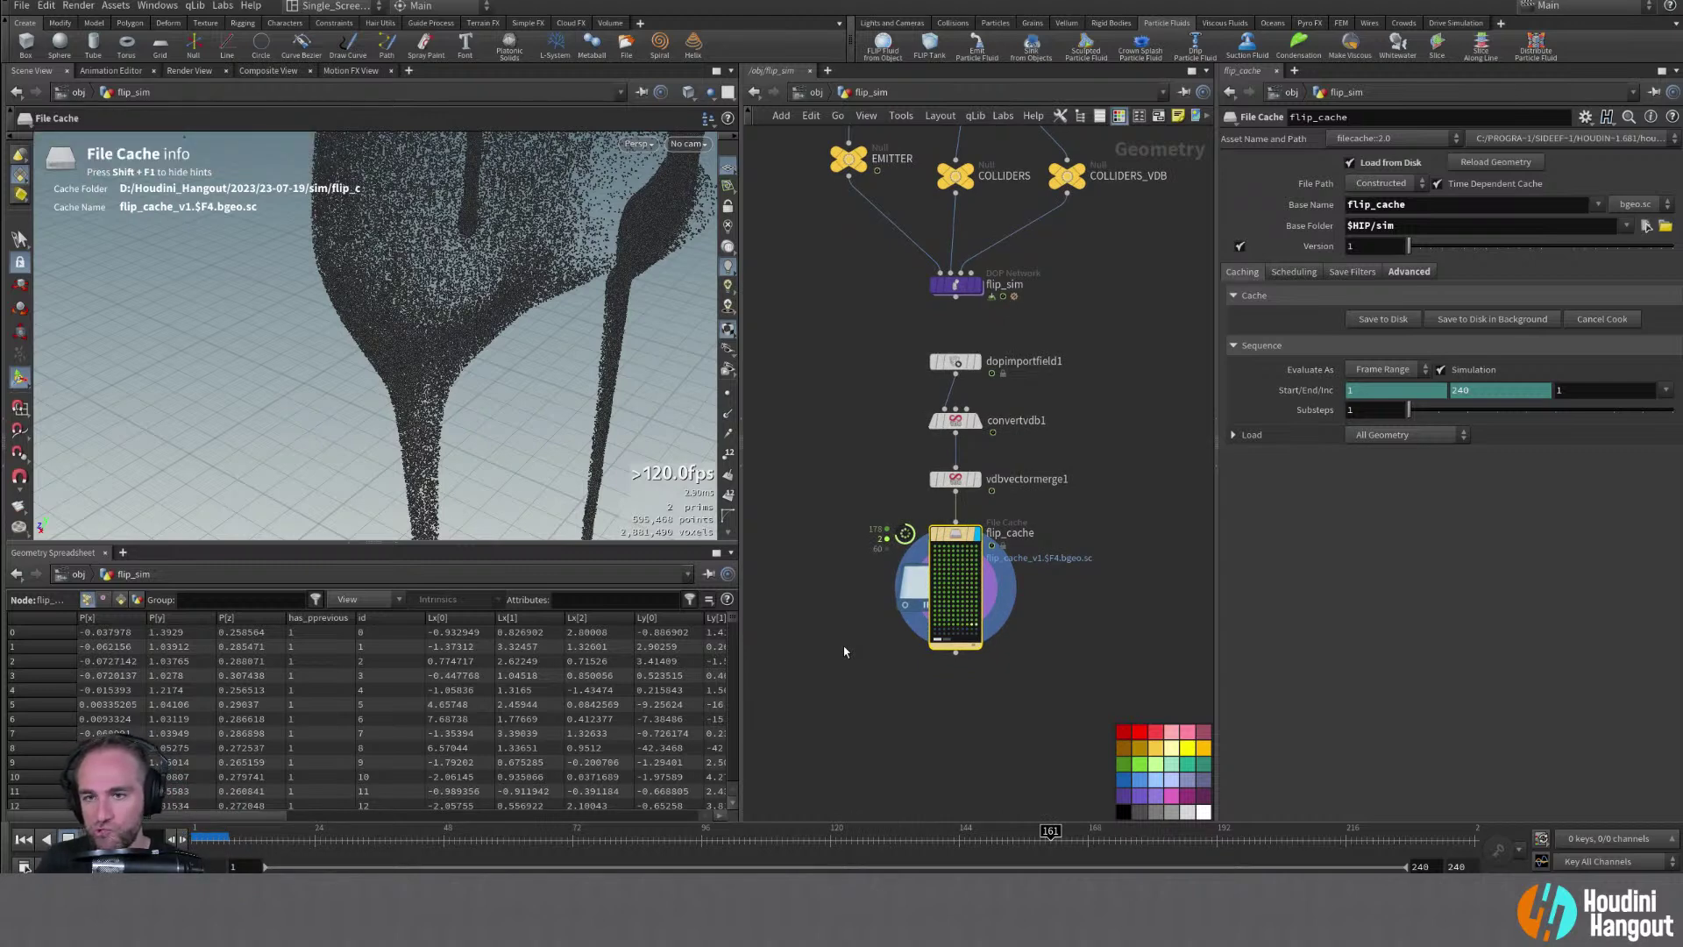
key(Tab)
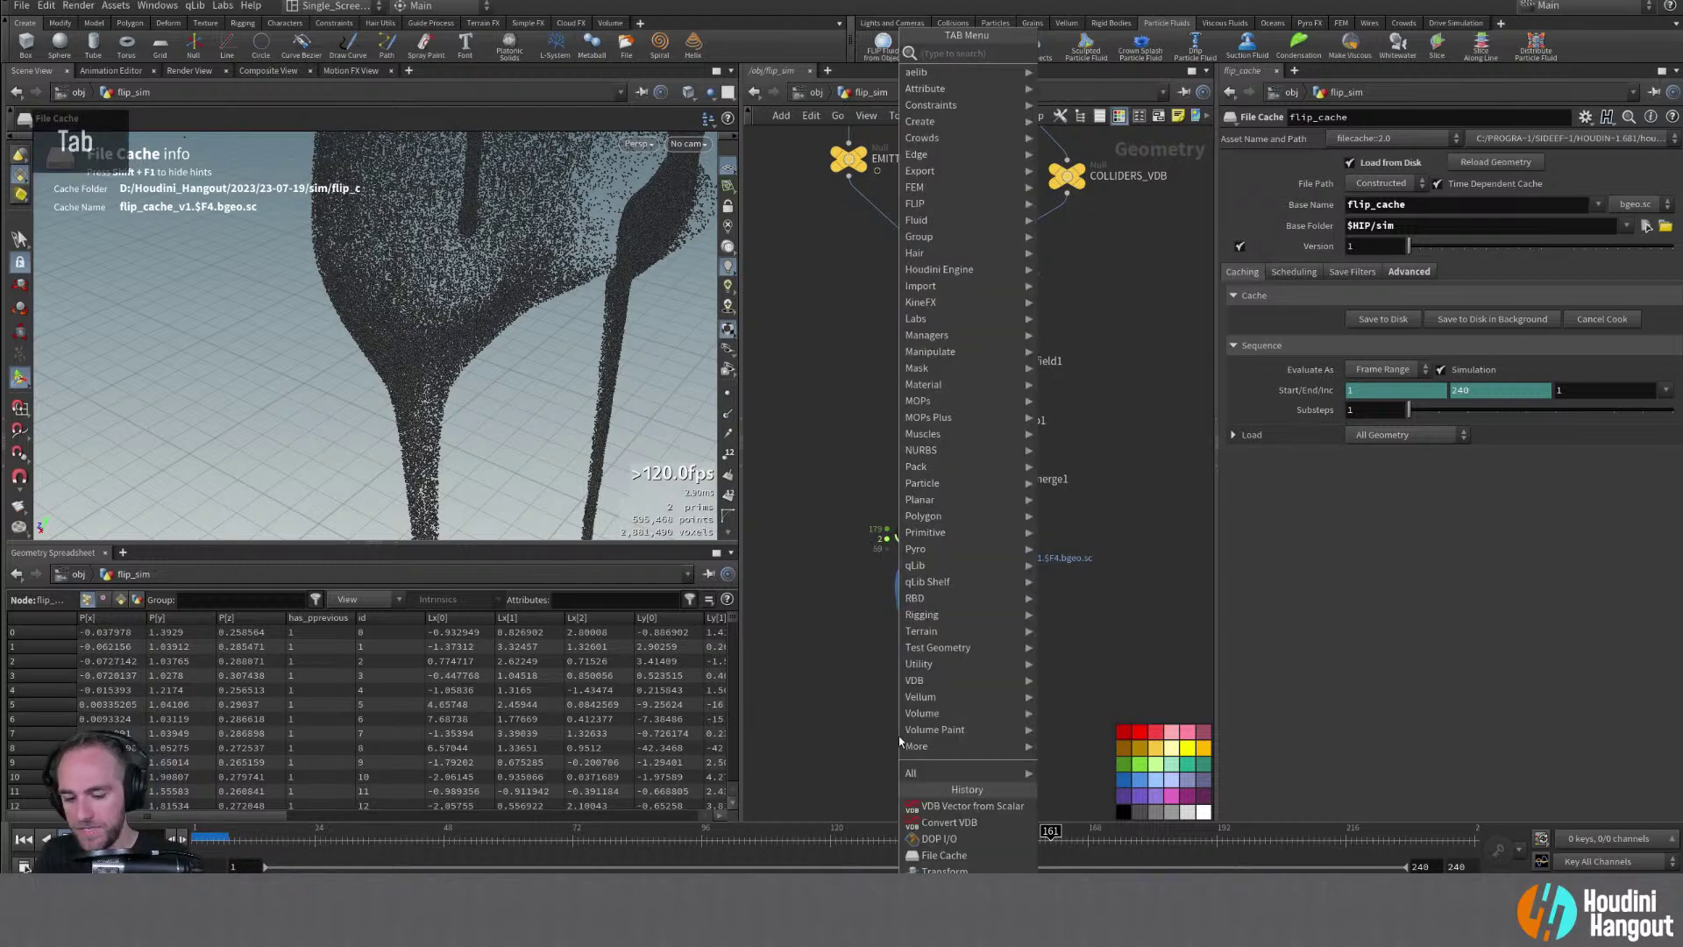
text(split)
key(Return)
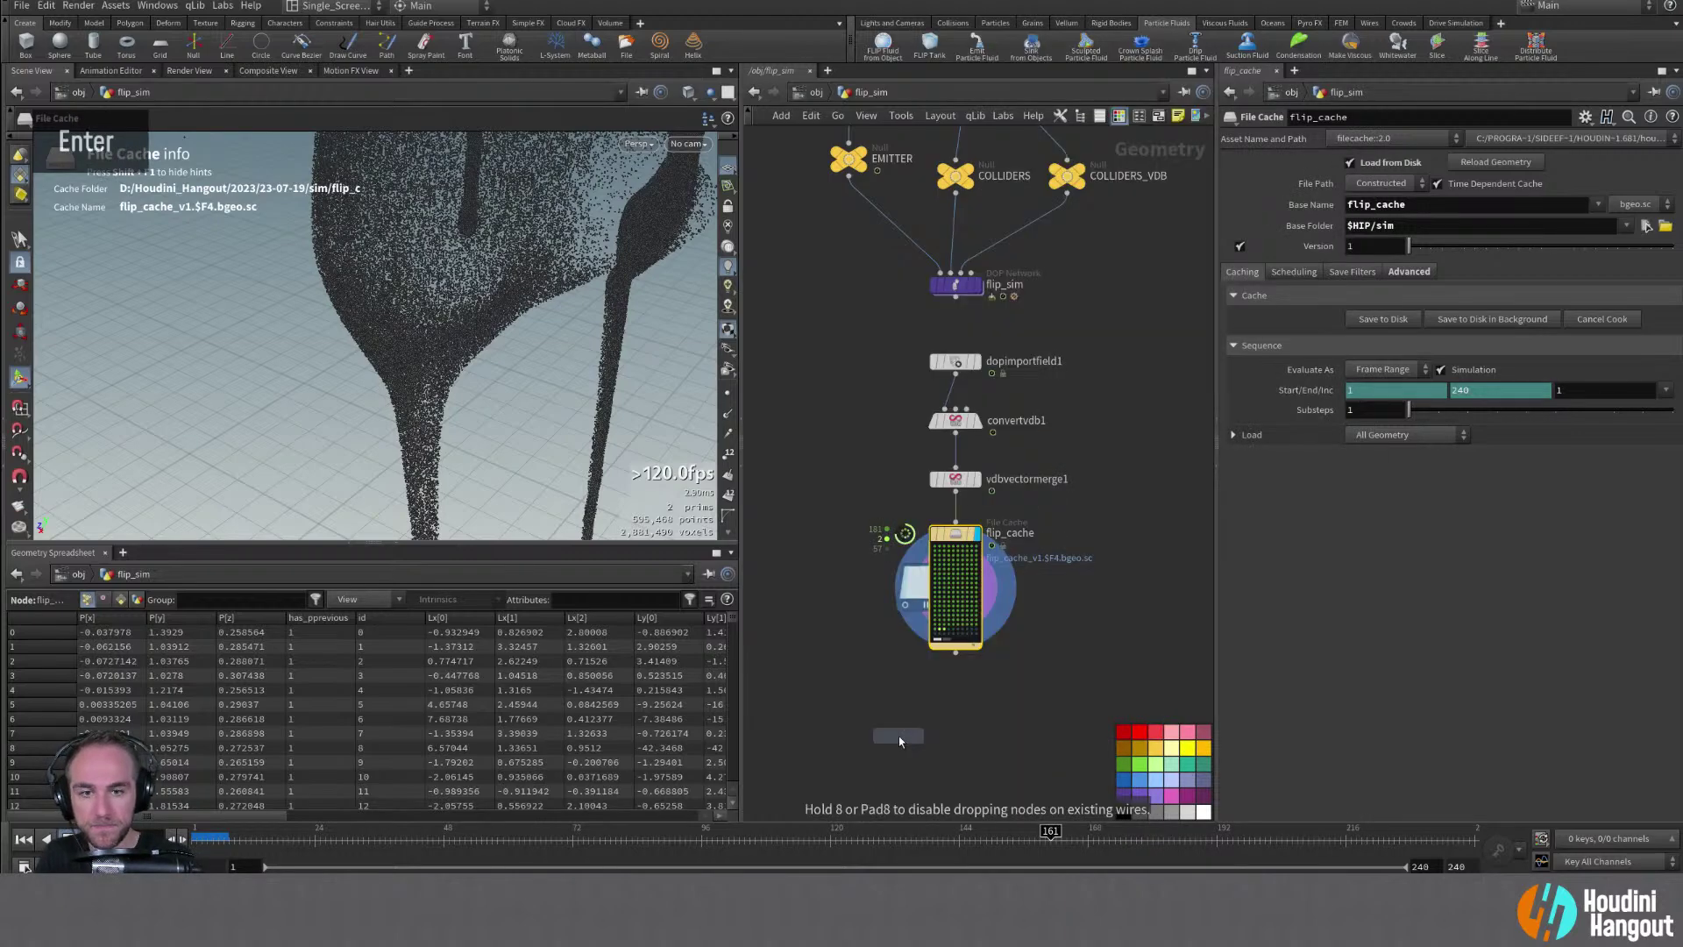
click(962, 706)
click(955, 653)
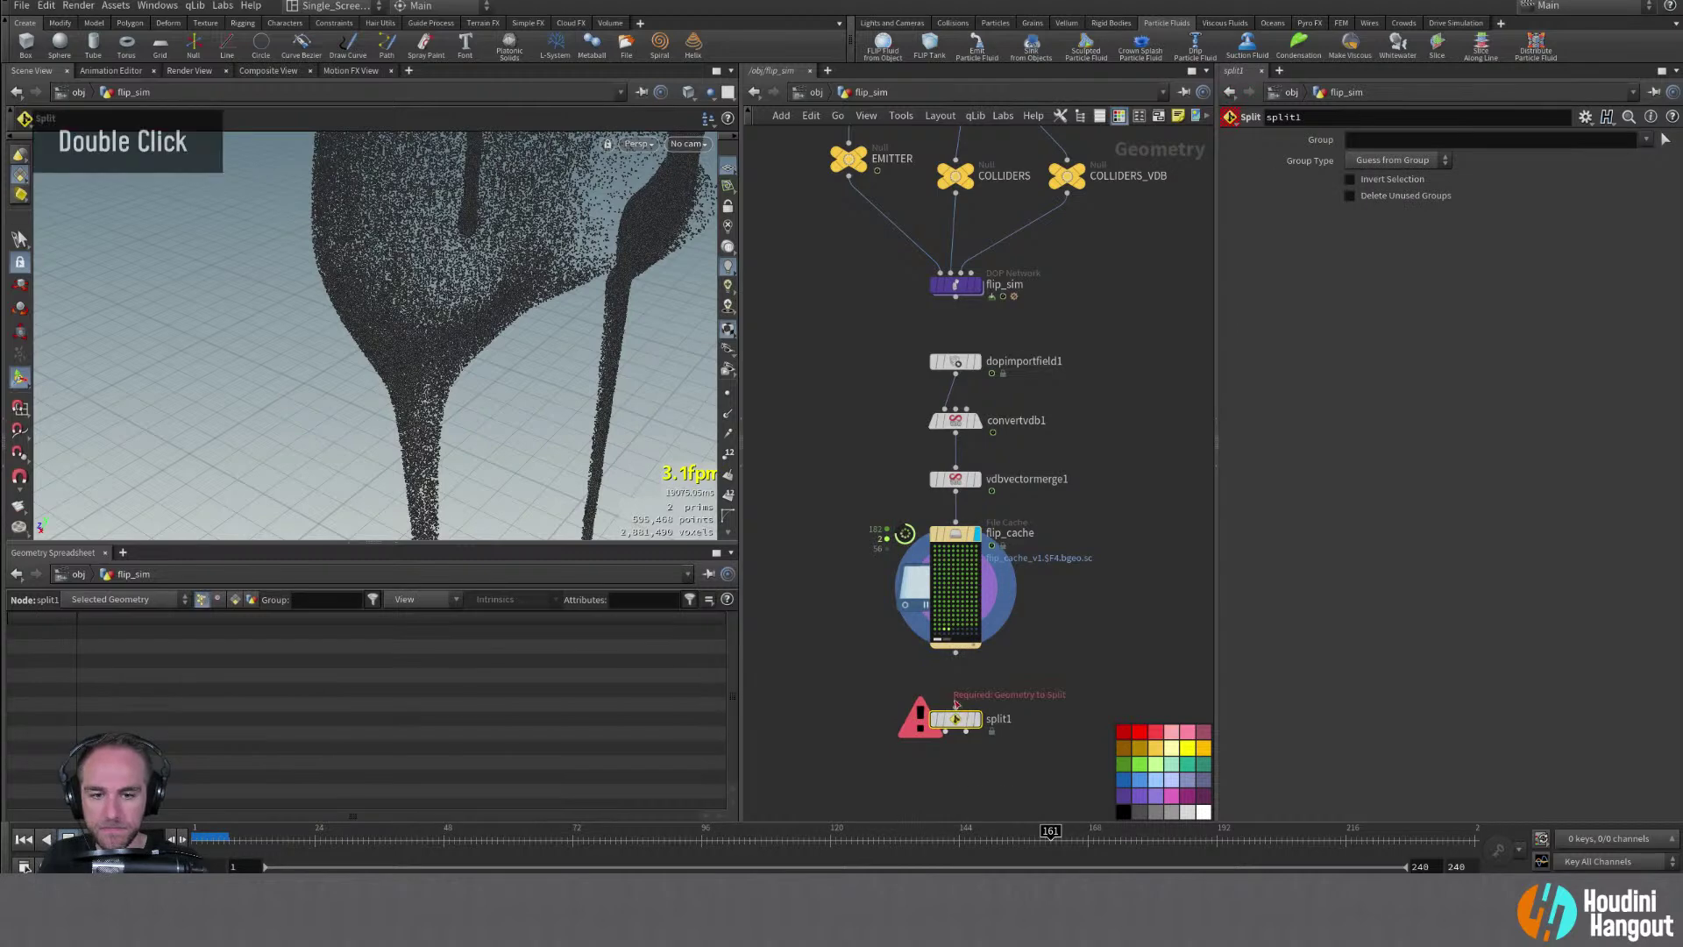
click(955, 706)
click(977, 719)
drag(957, 719, 957, 699)
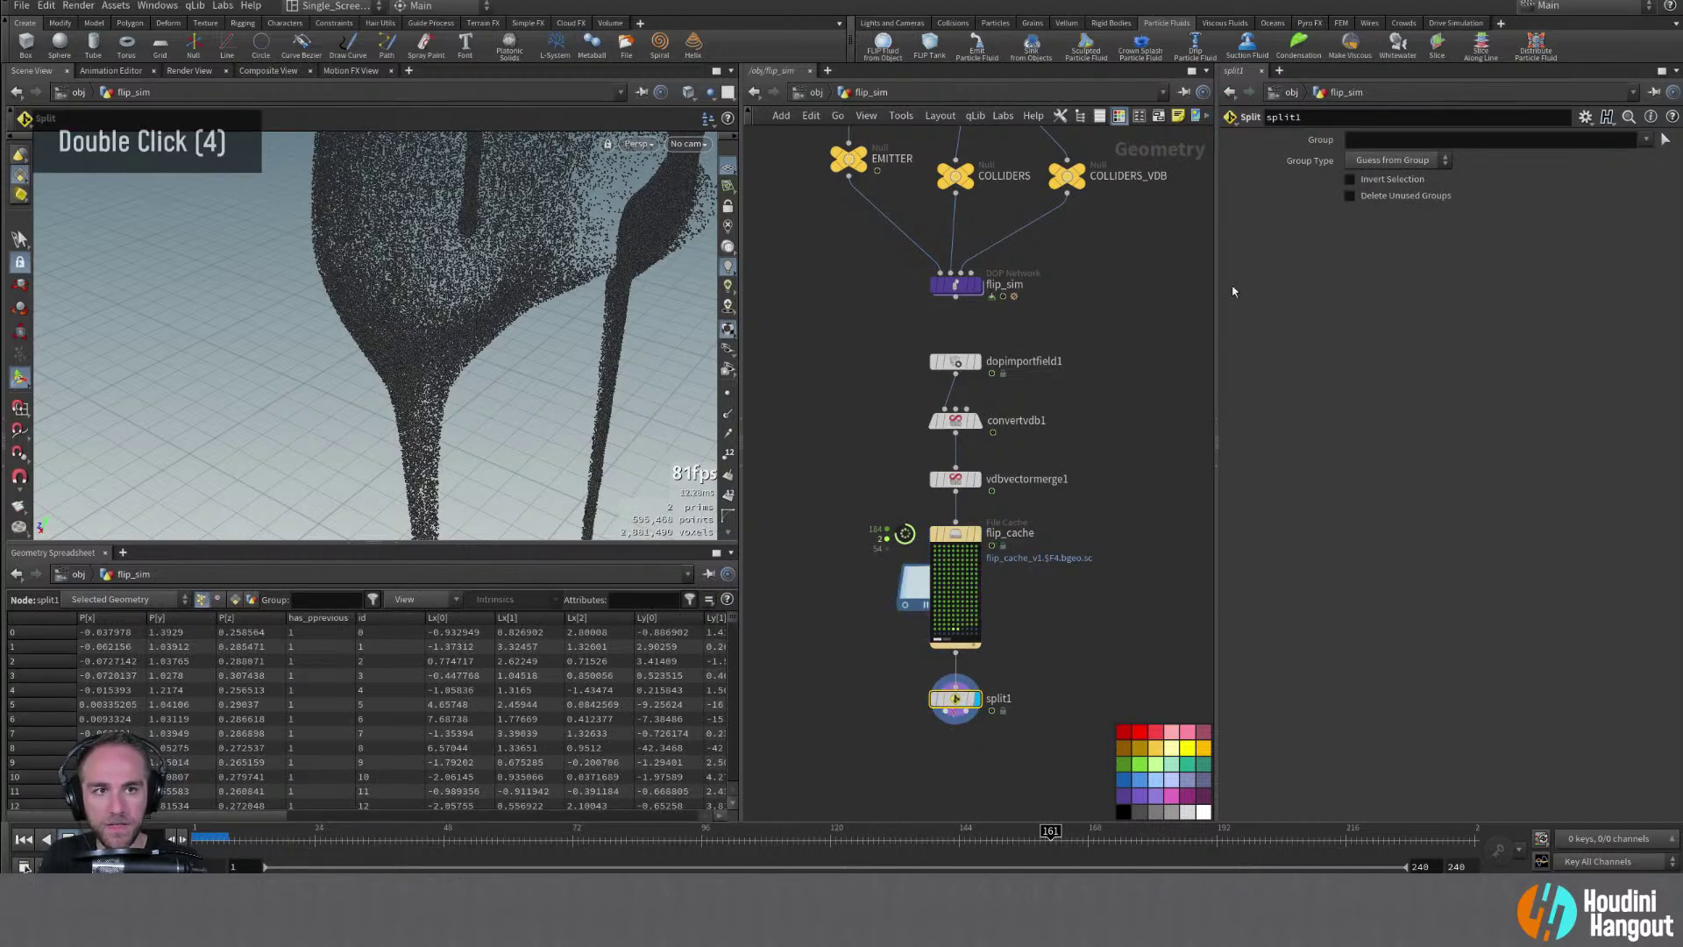
Examine the primitive and point attributes of the split geometry, down to the ids of the last points, and its node info
click(1399, 159)
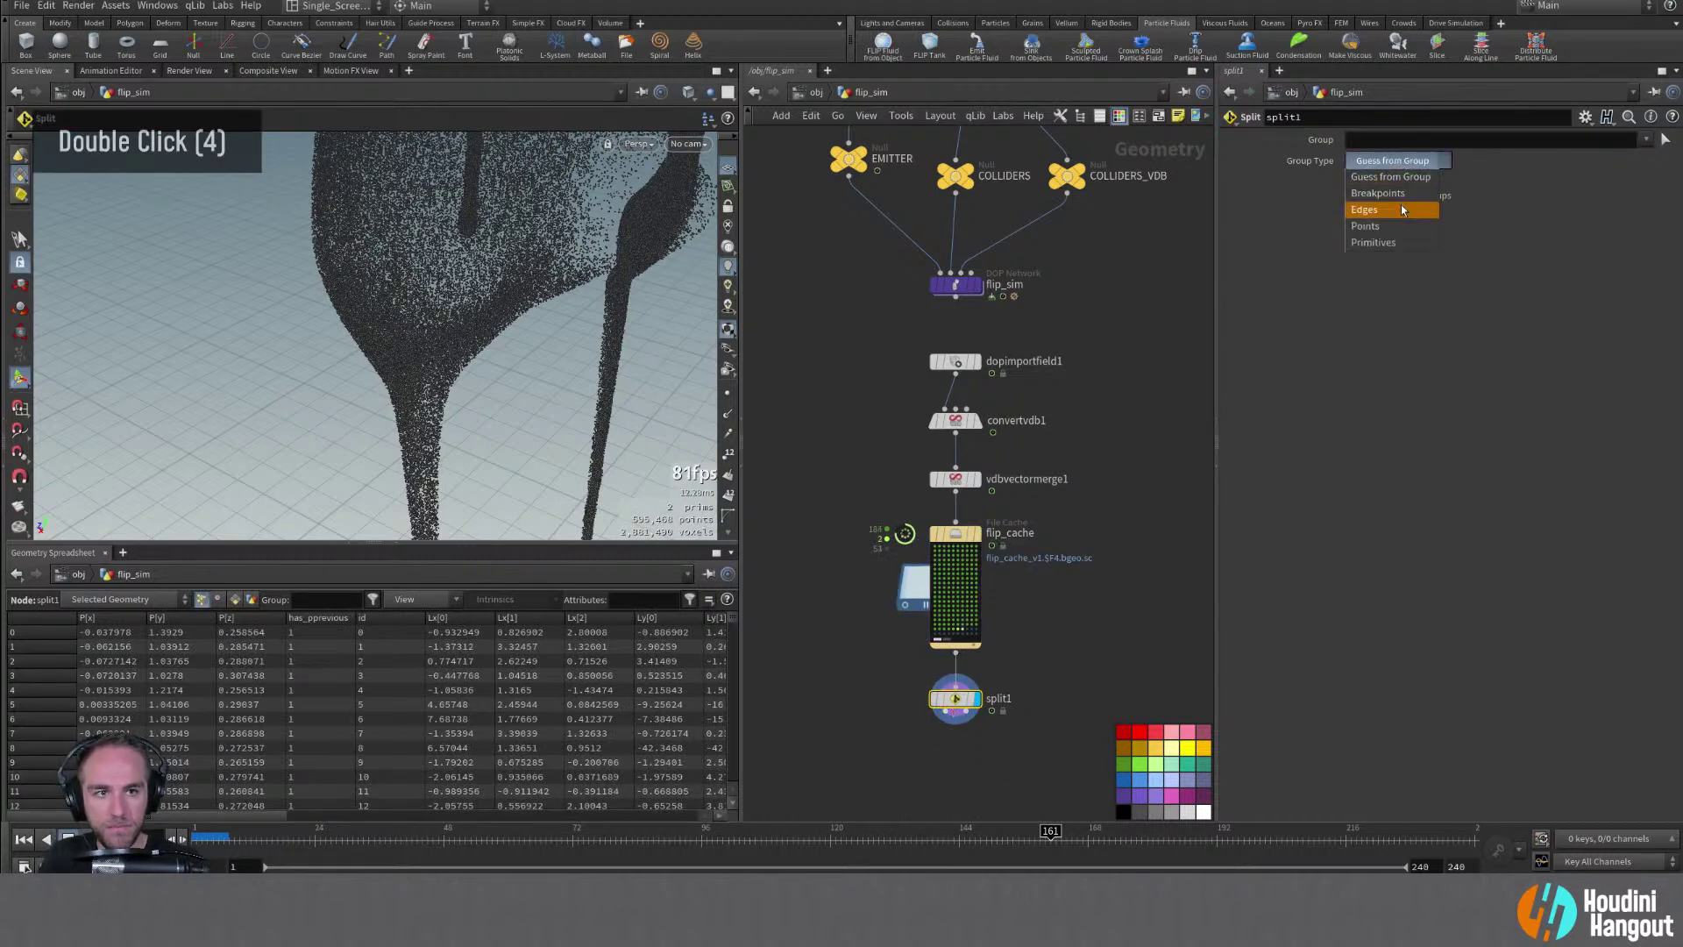
click(249, 598)
click(236, 600)
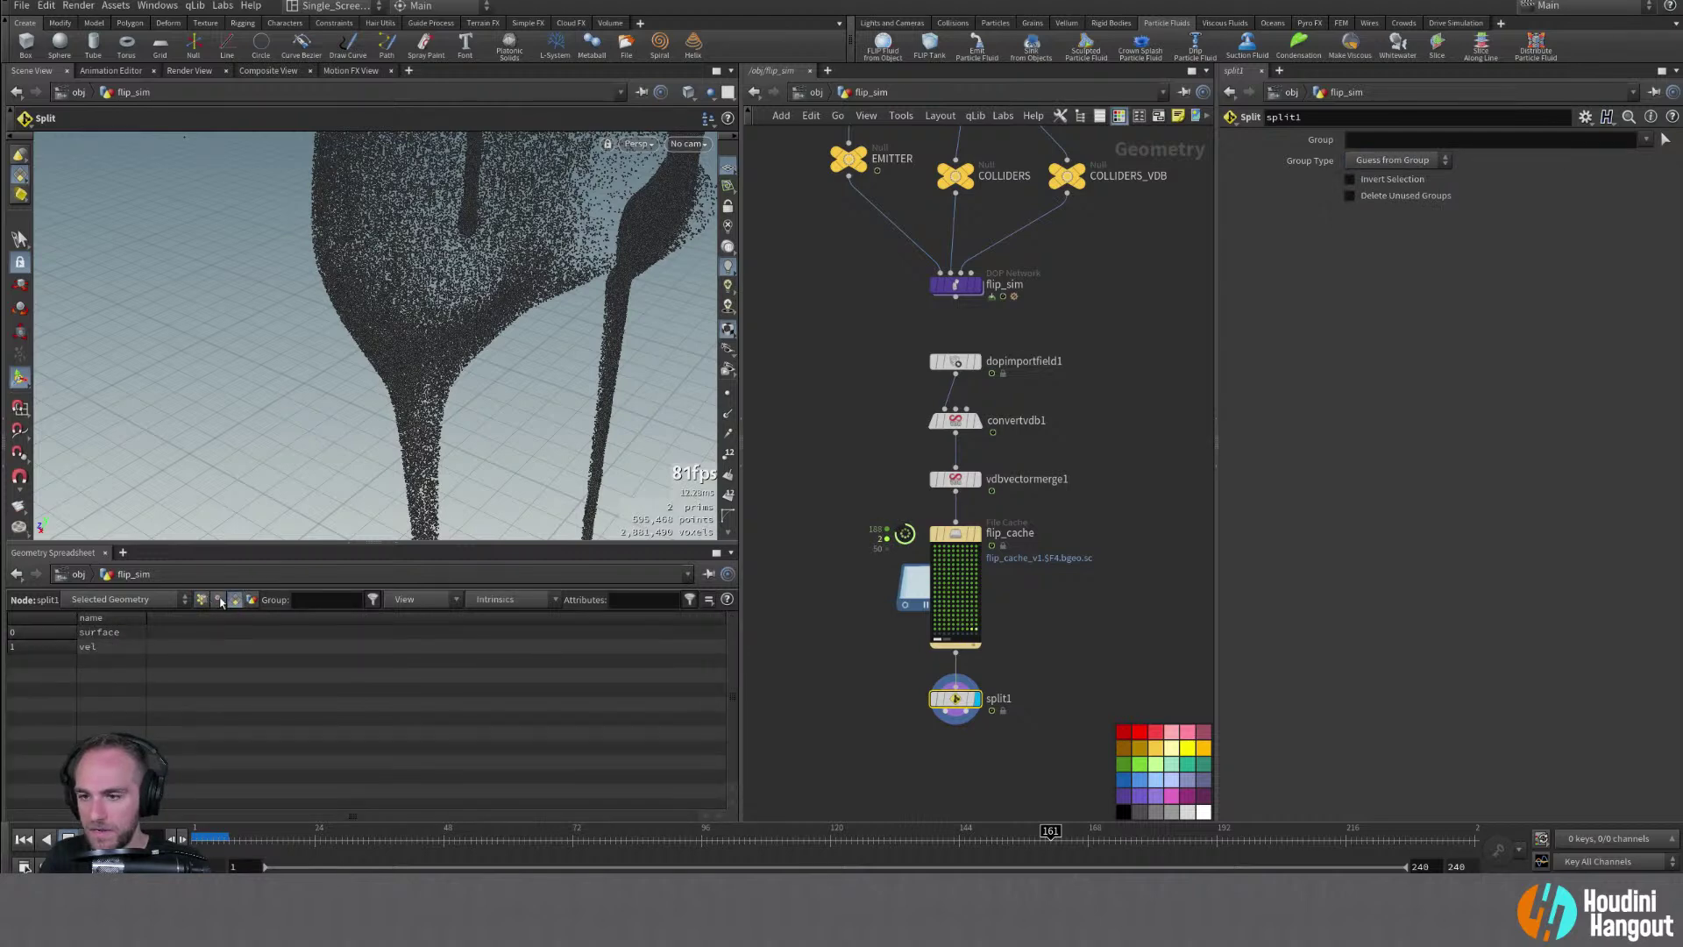
click(202, 600)
scroll(193, 644, down, 8)
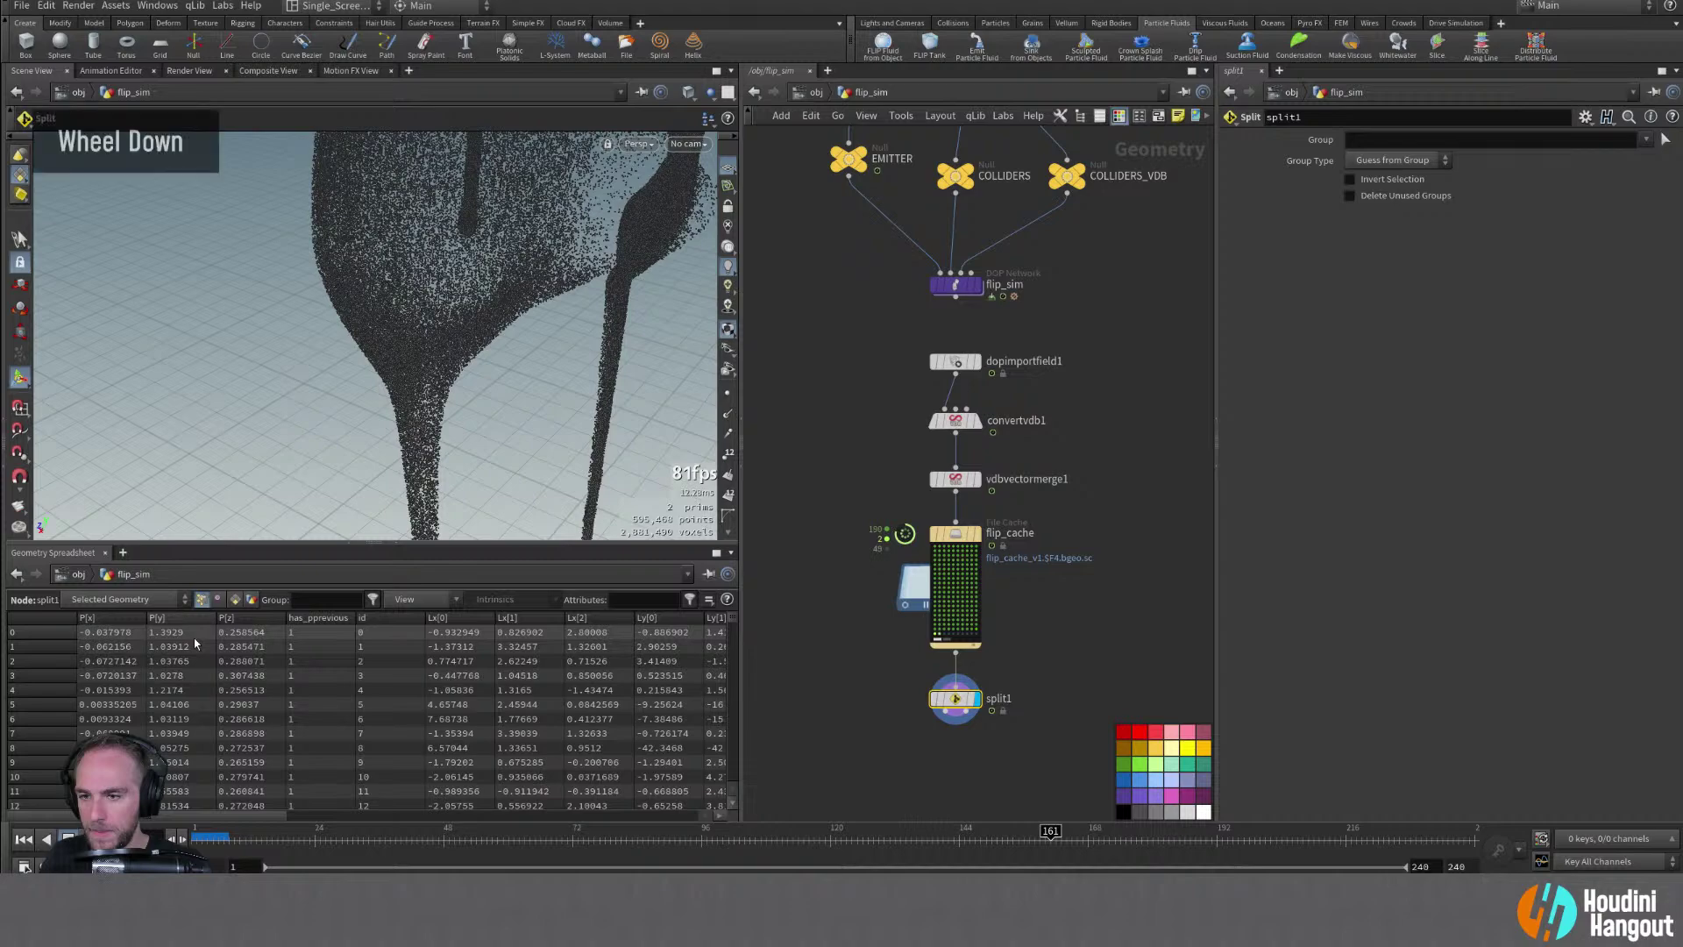
scroll(193, 647, up, 8)
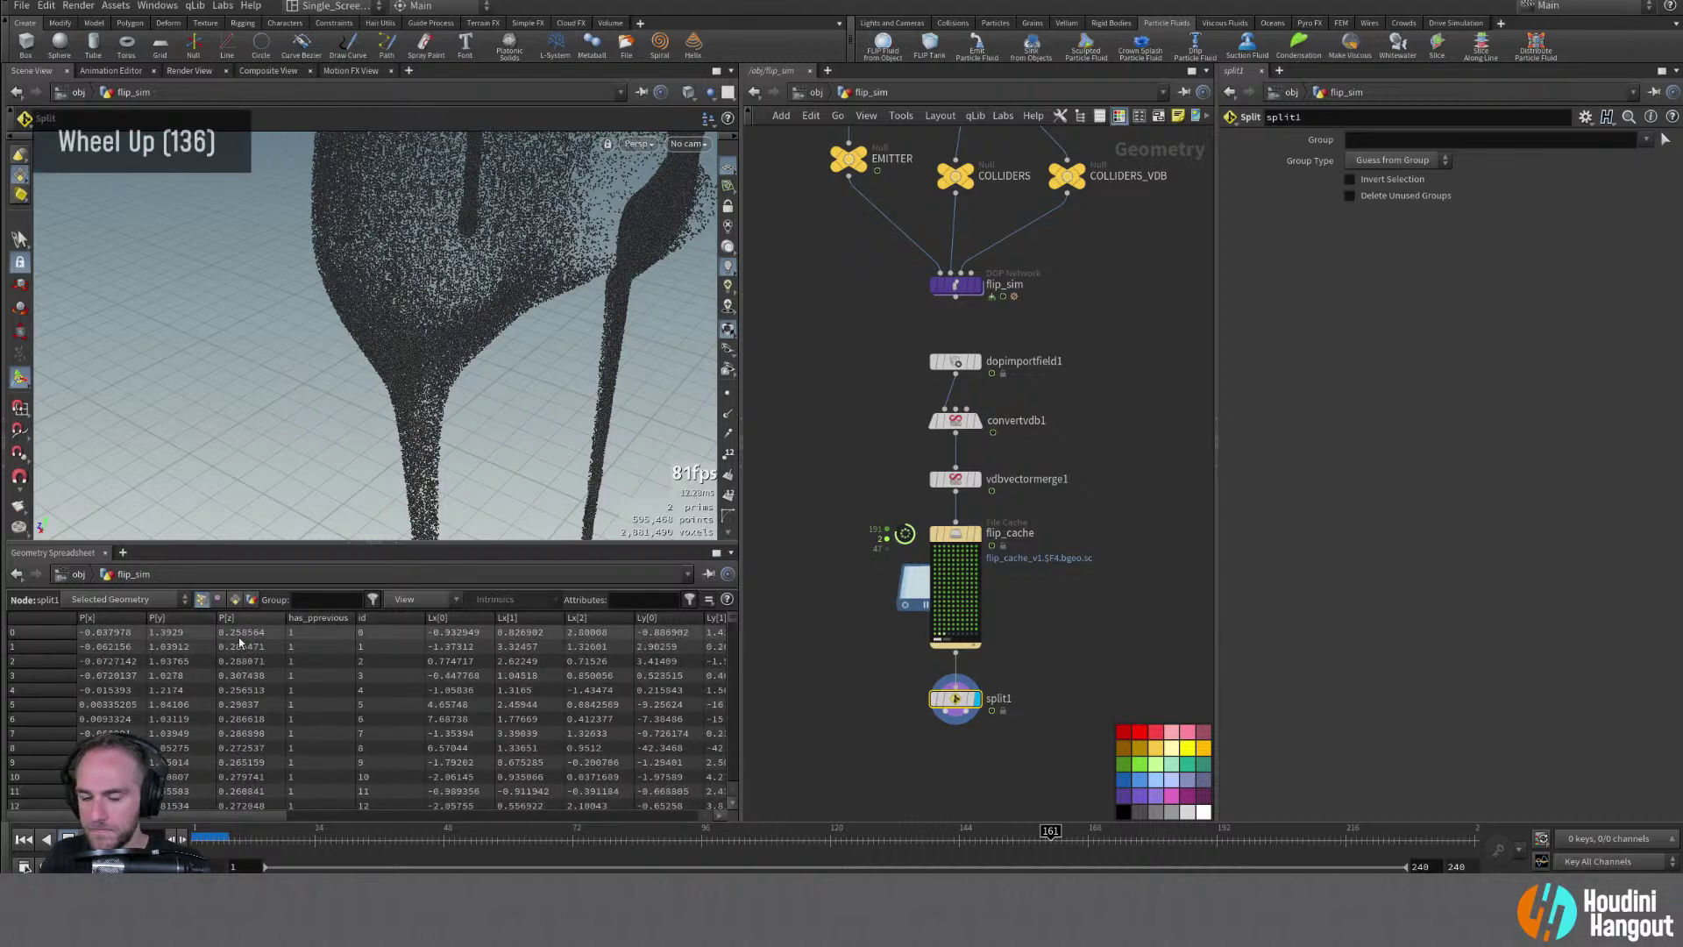
drag(733, 618, 730, 795)
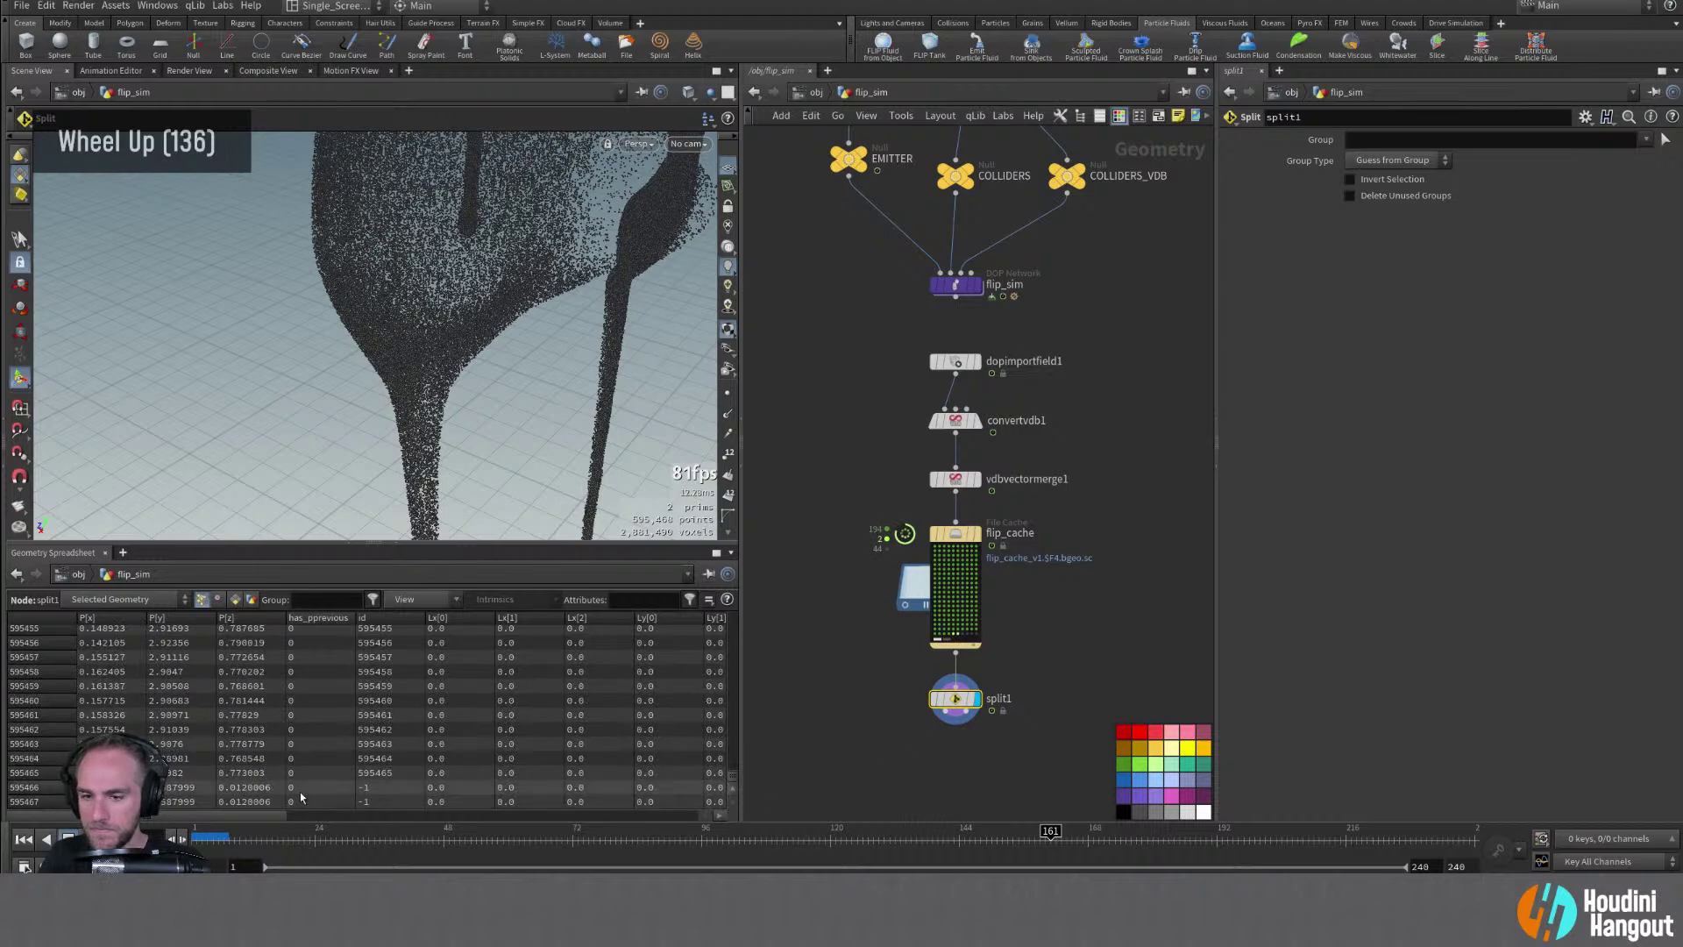
middle_click(955, 699)
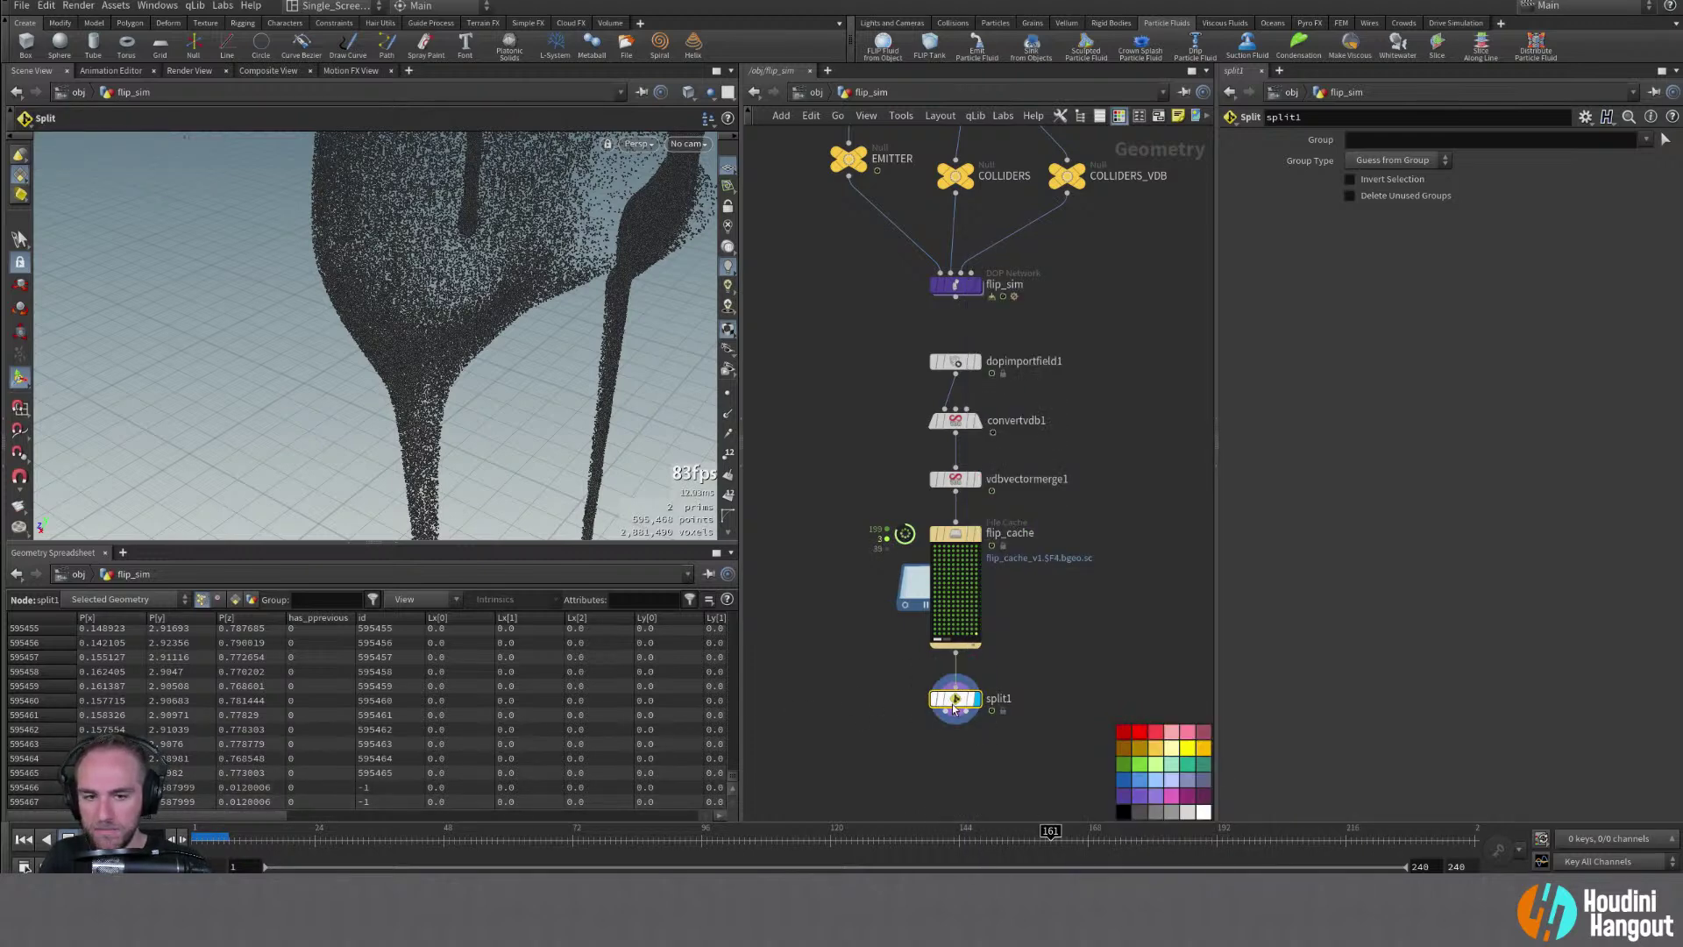
scroll(956, 701, down, 4)
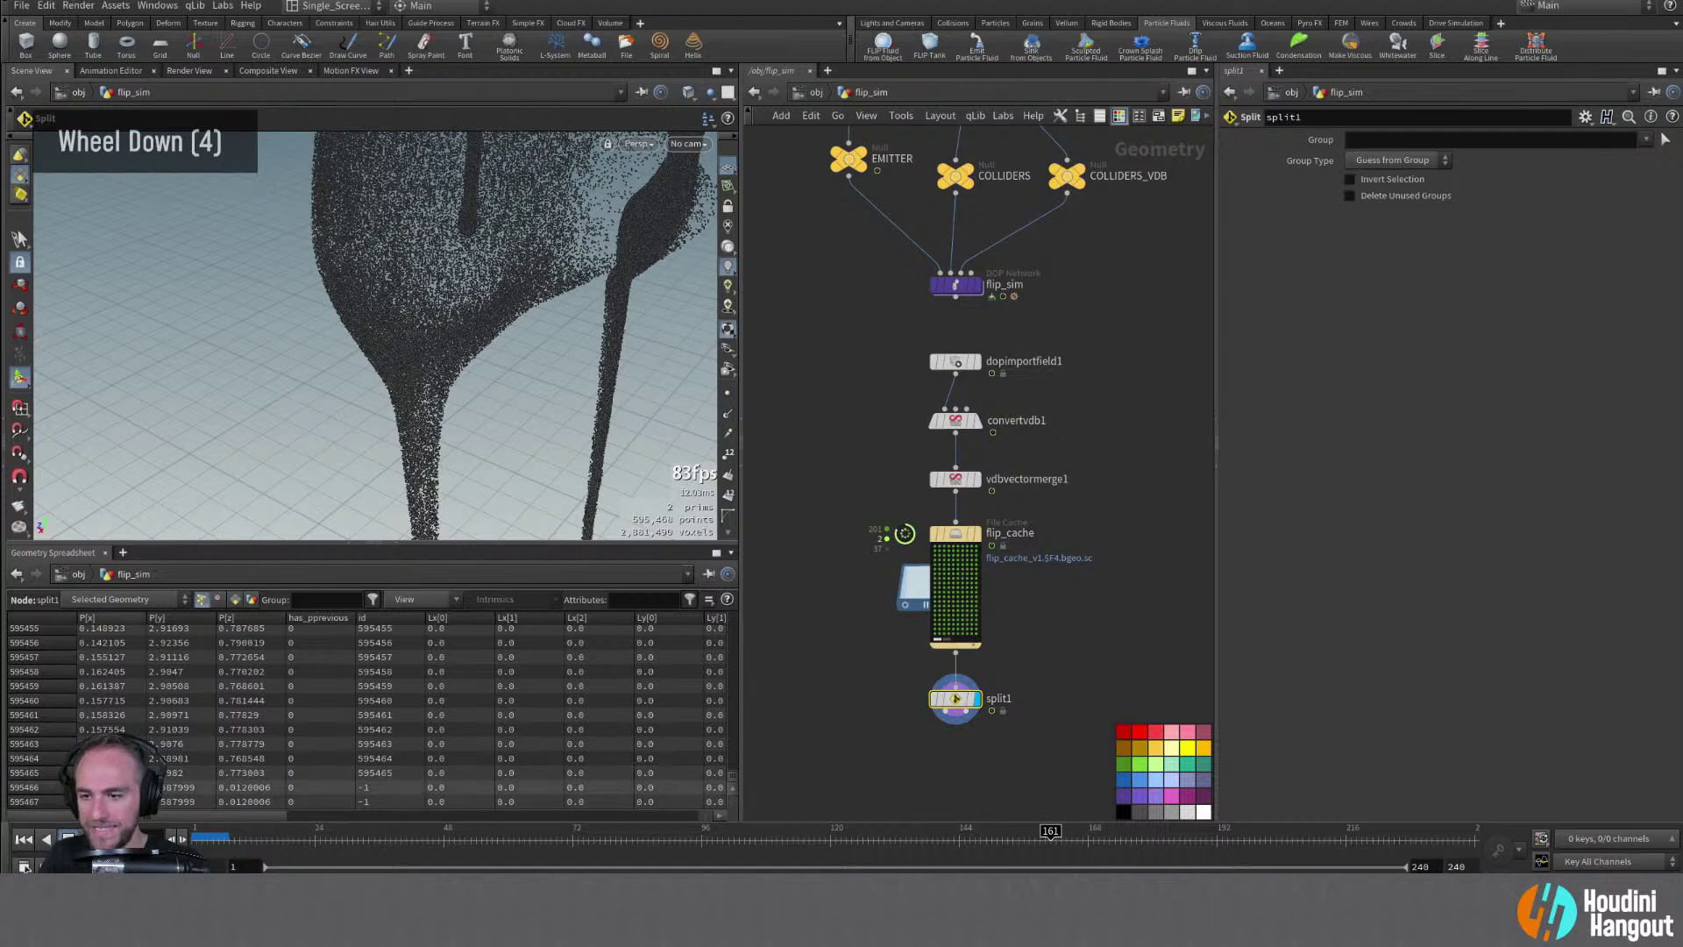
alt+right_drag(350, 402, 320, 290)
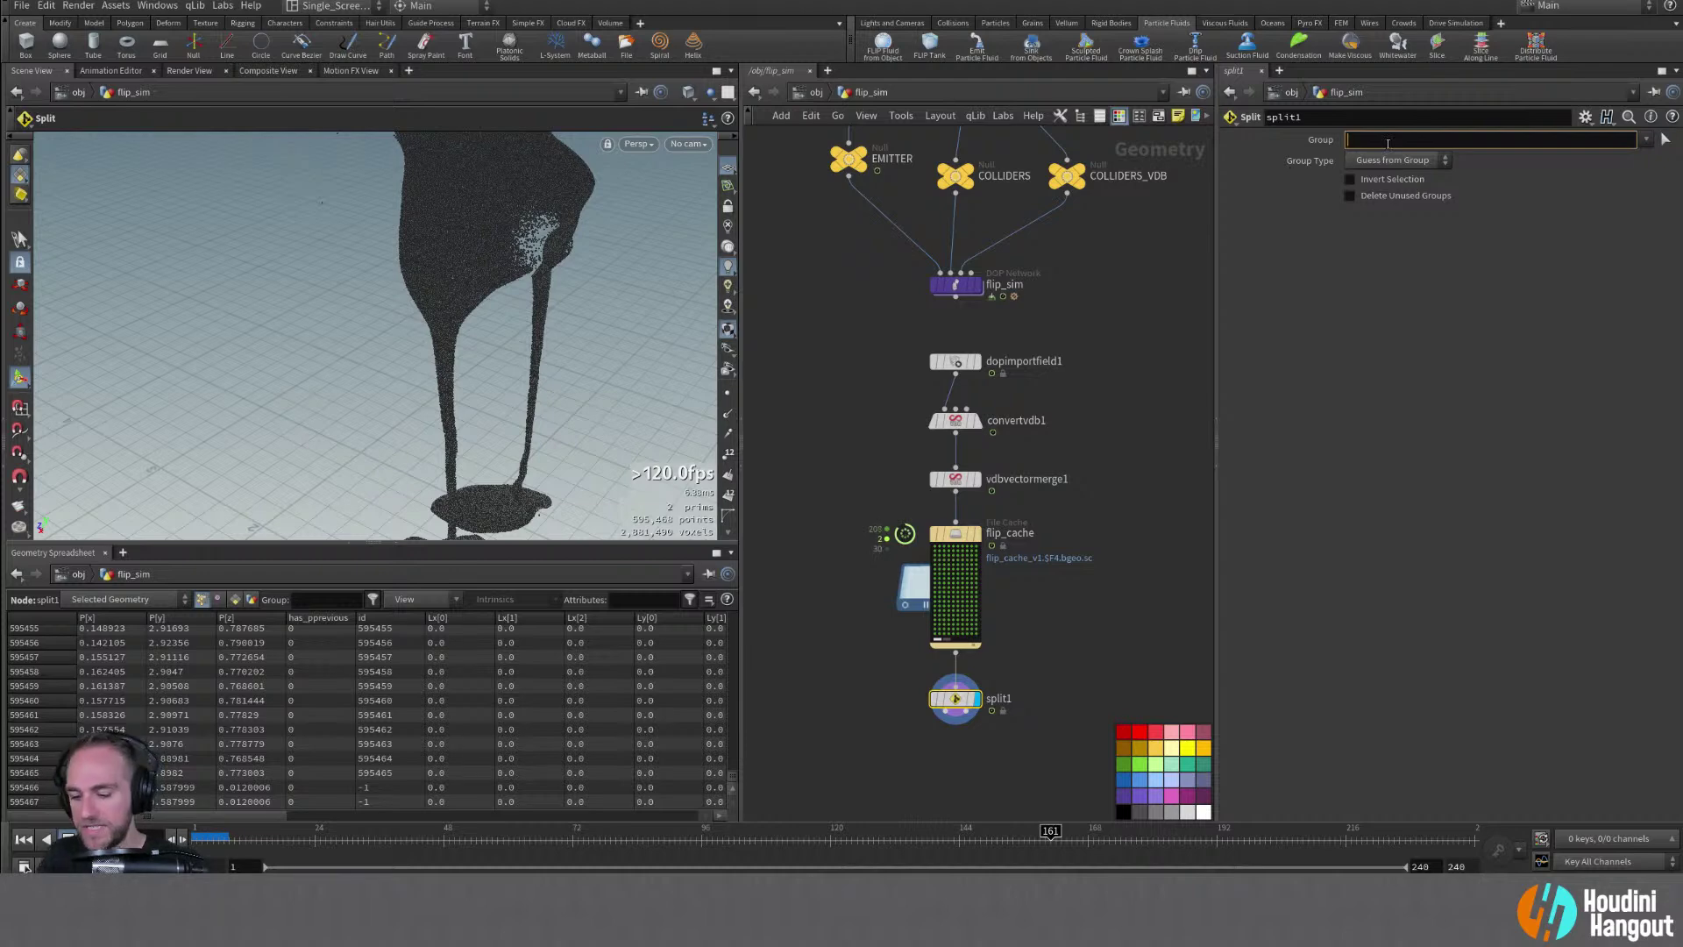
text(!d@)
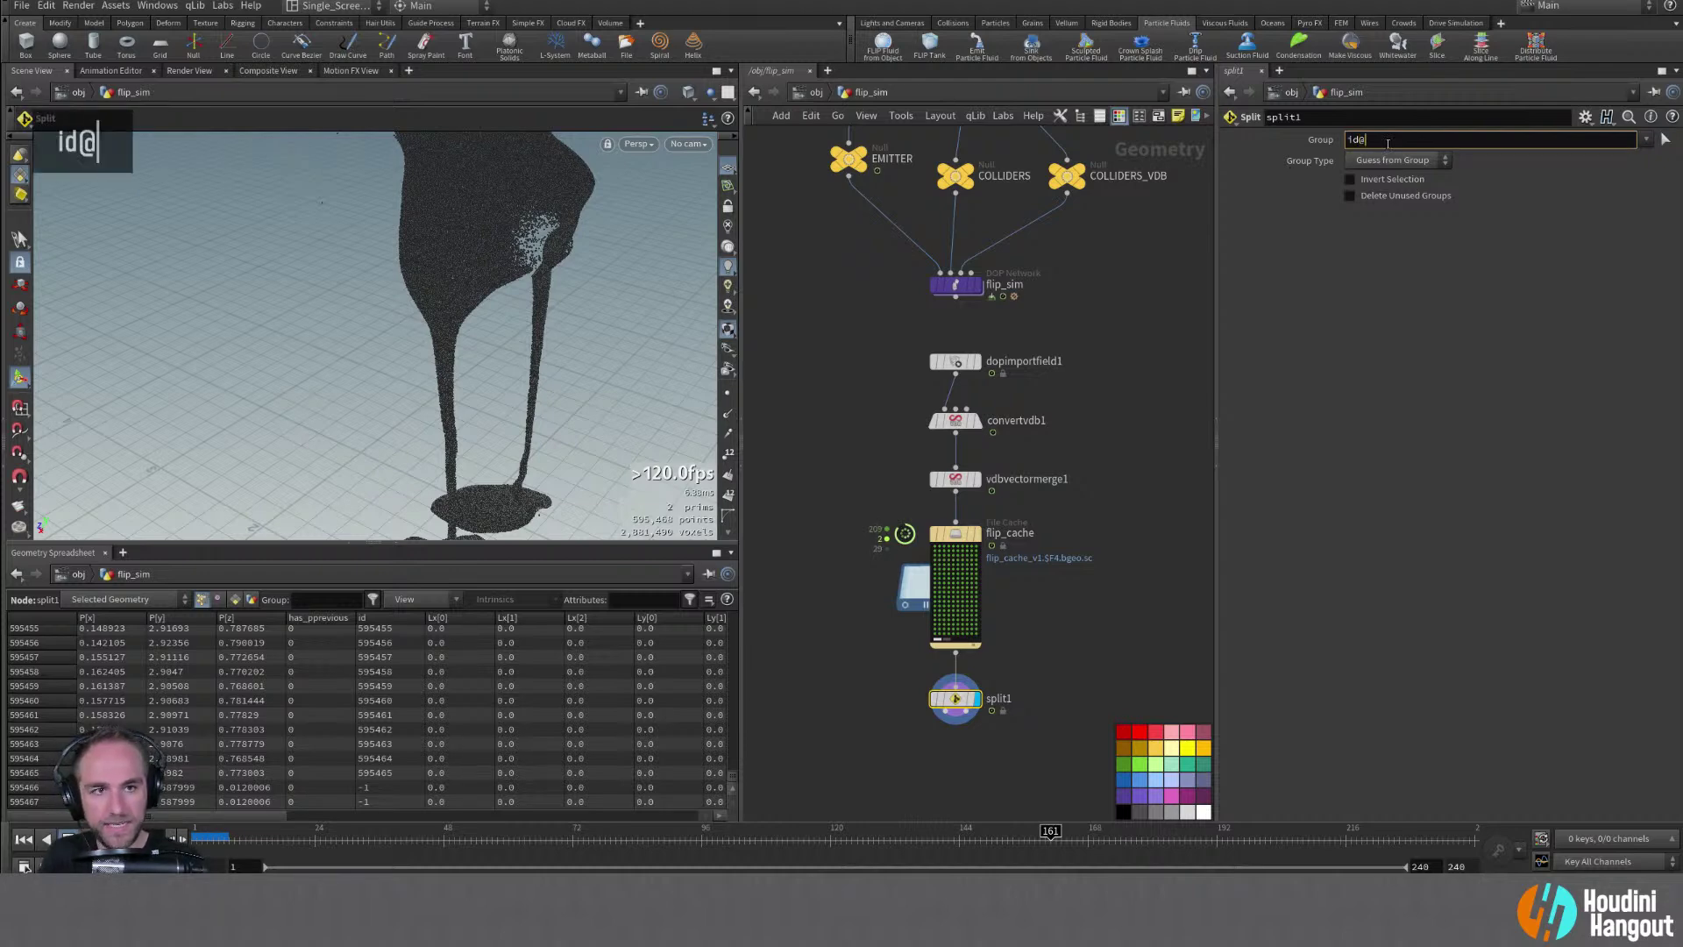
click(1380, 161)
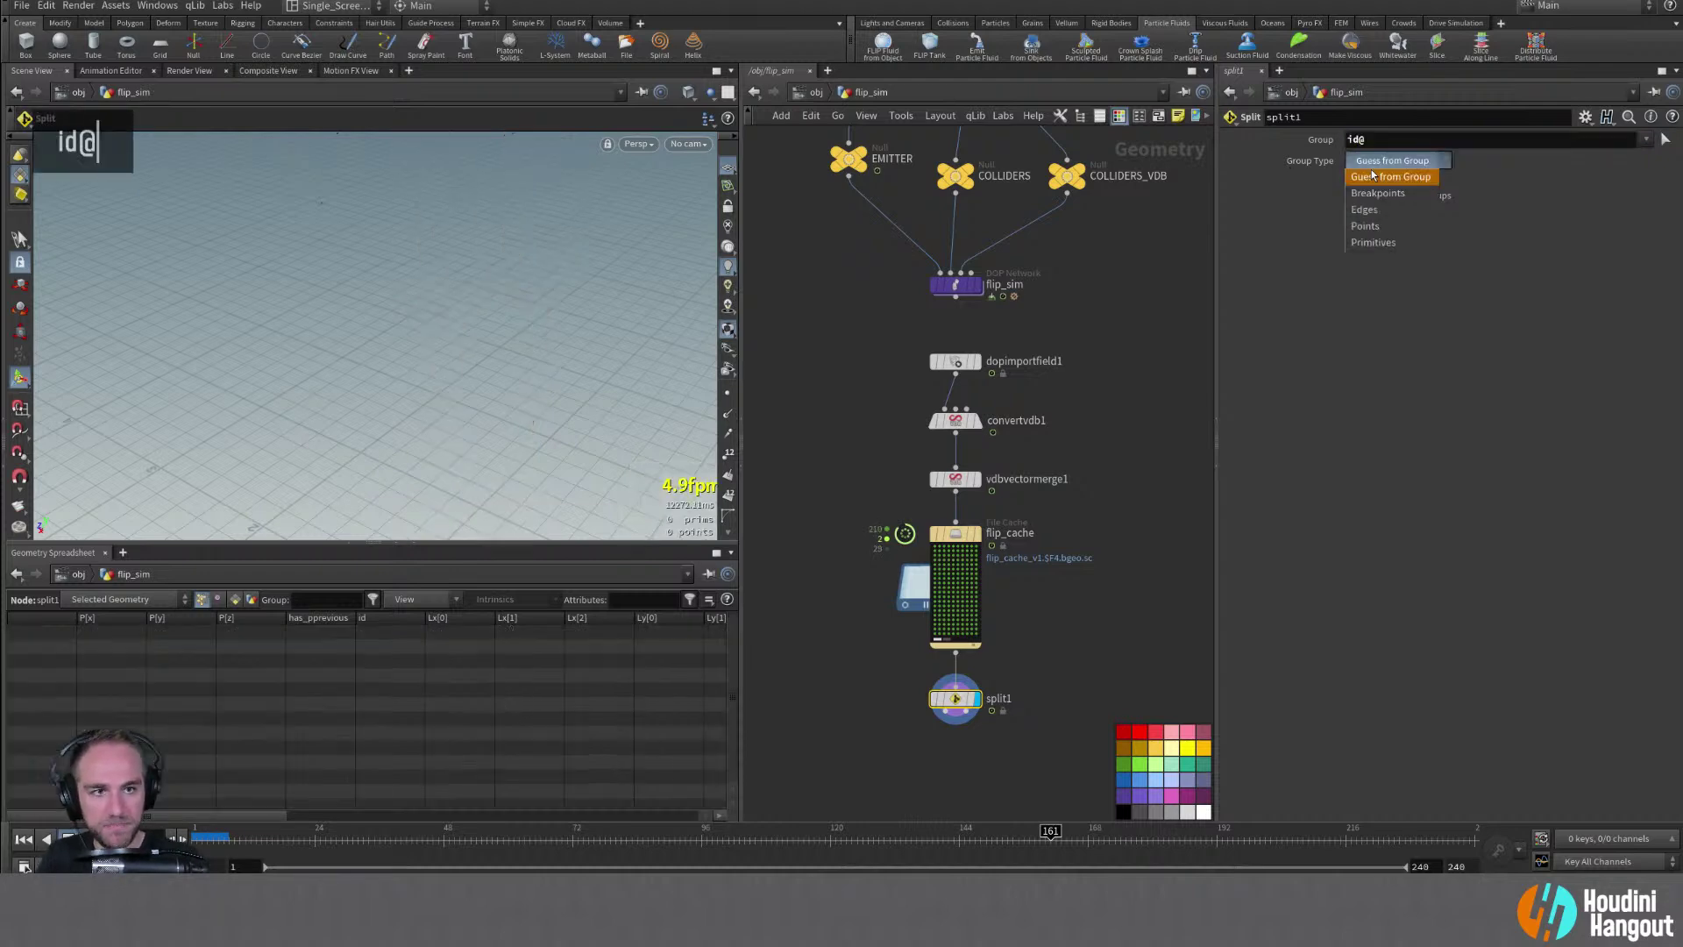
click(1365, 225)
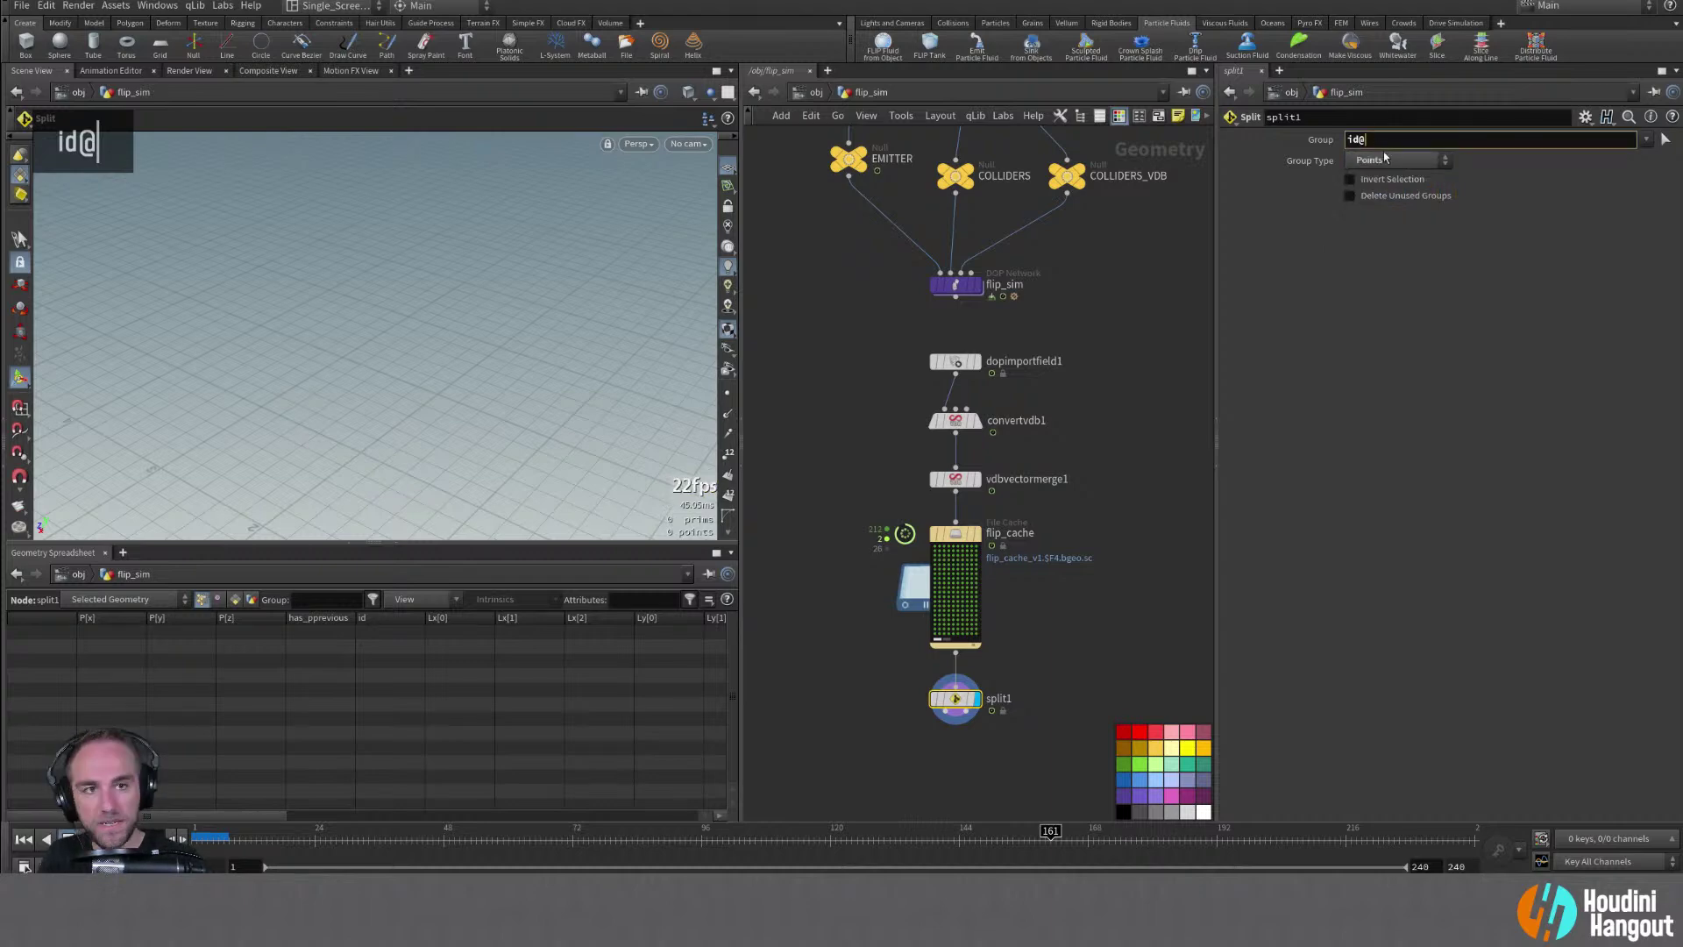
key(BackSpace)
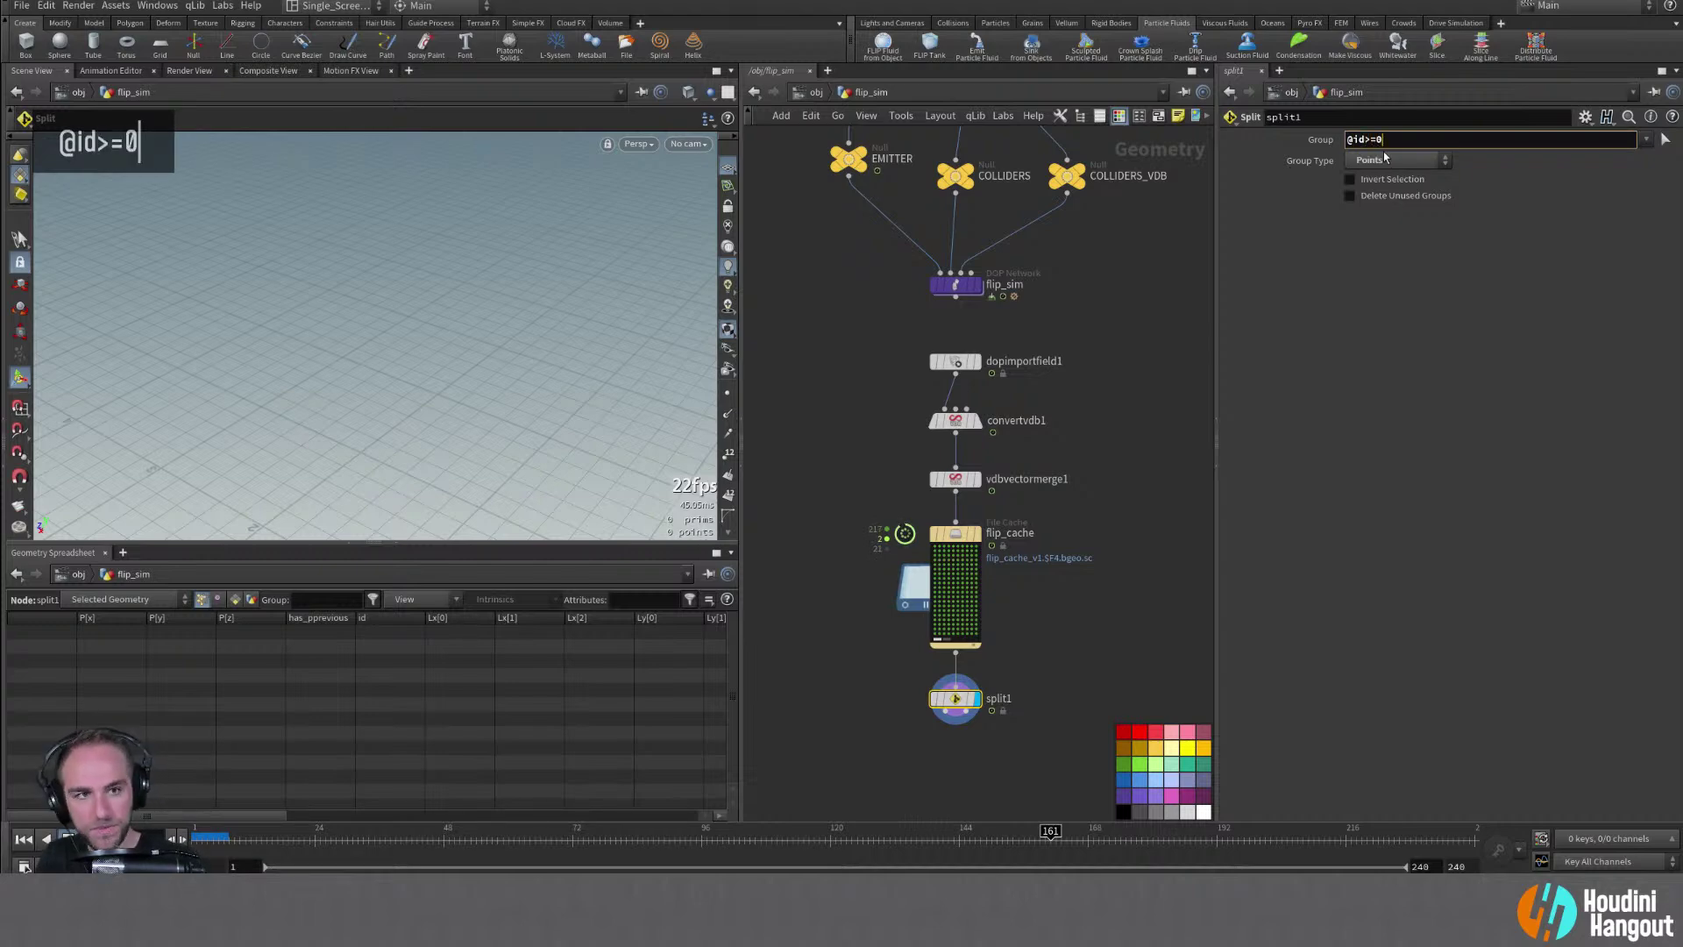
key(Return)
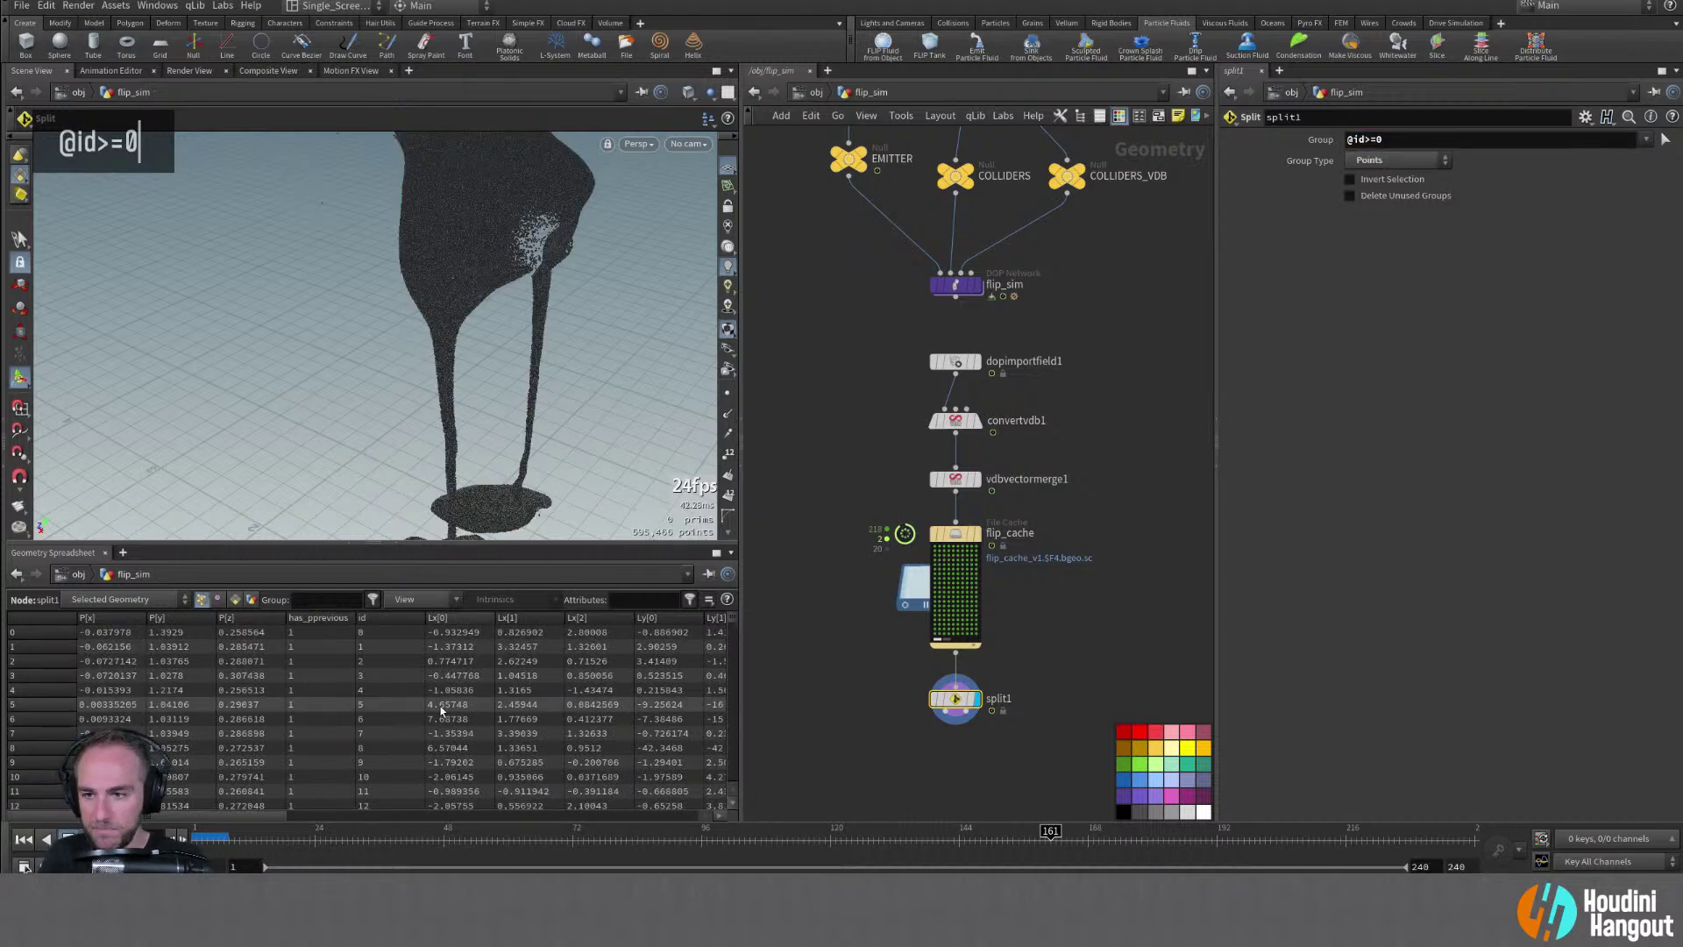
middle_click(956, 699)
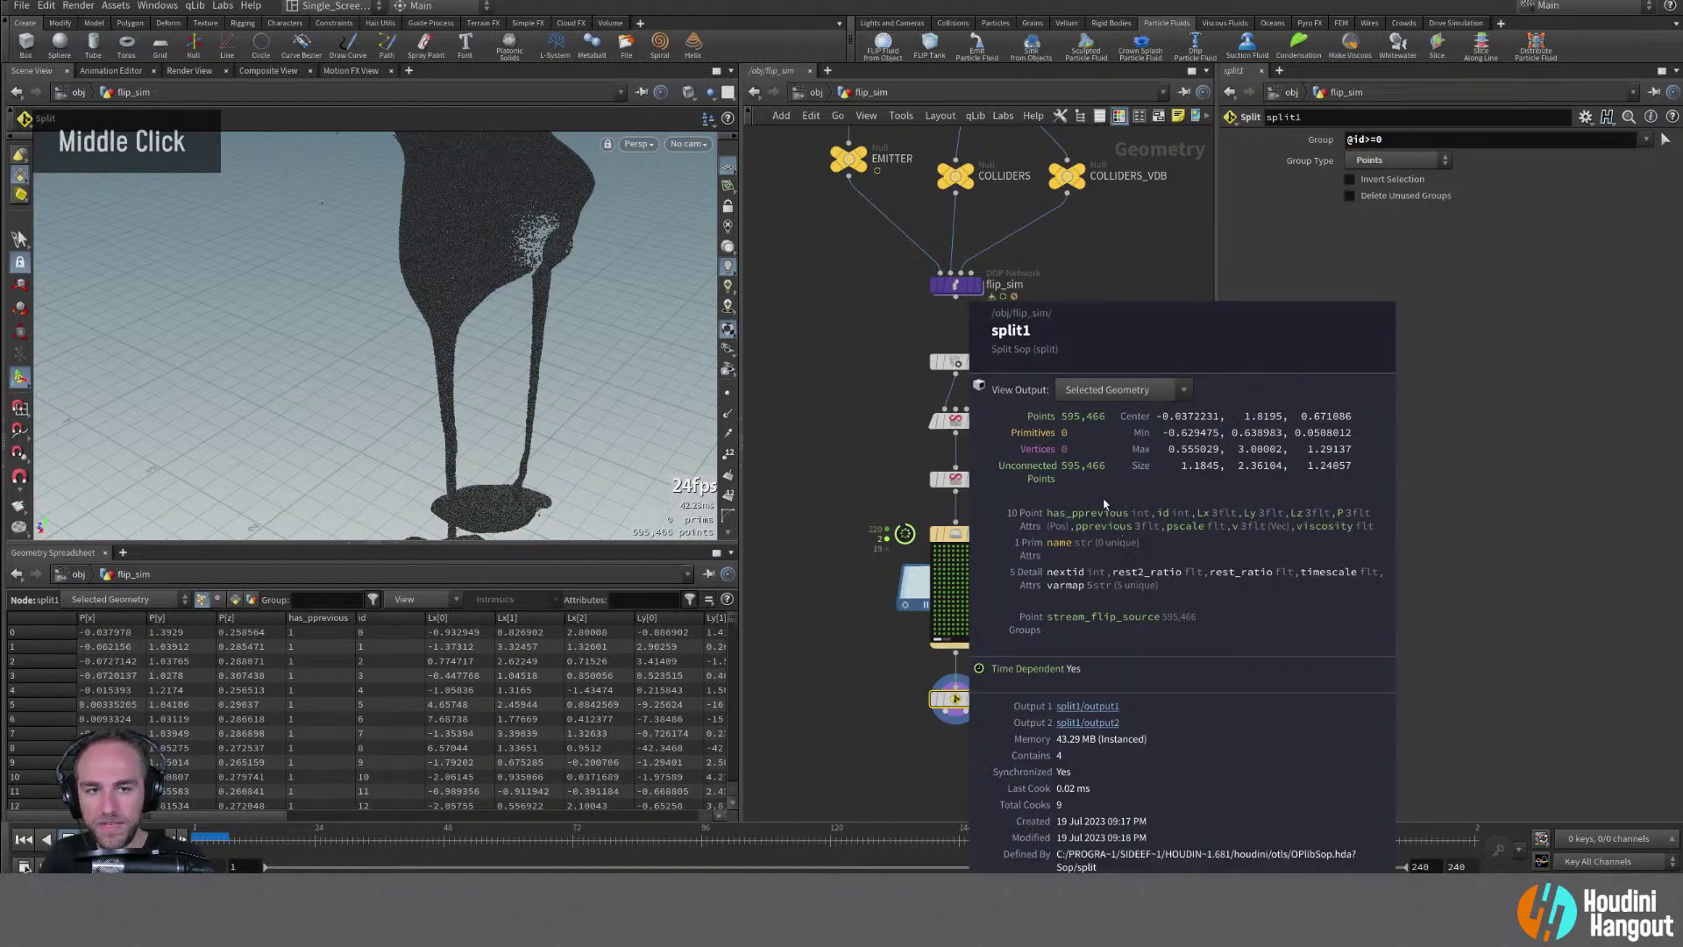
Add a Null below the Split node, connect it to the first output and display it
alt+middle_drag(922, 777, 930, 736)
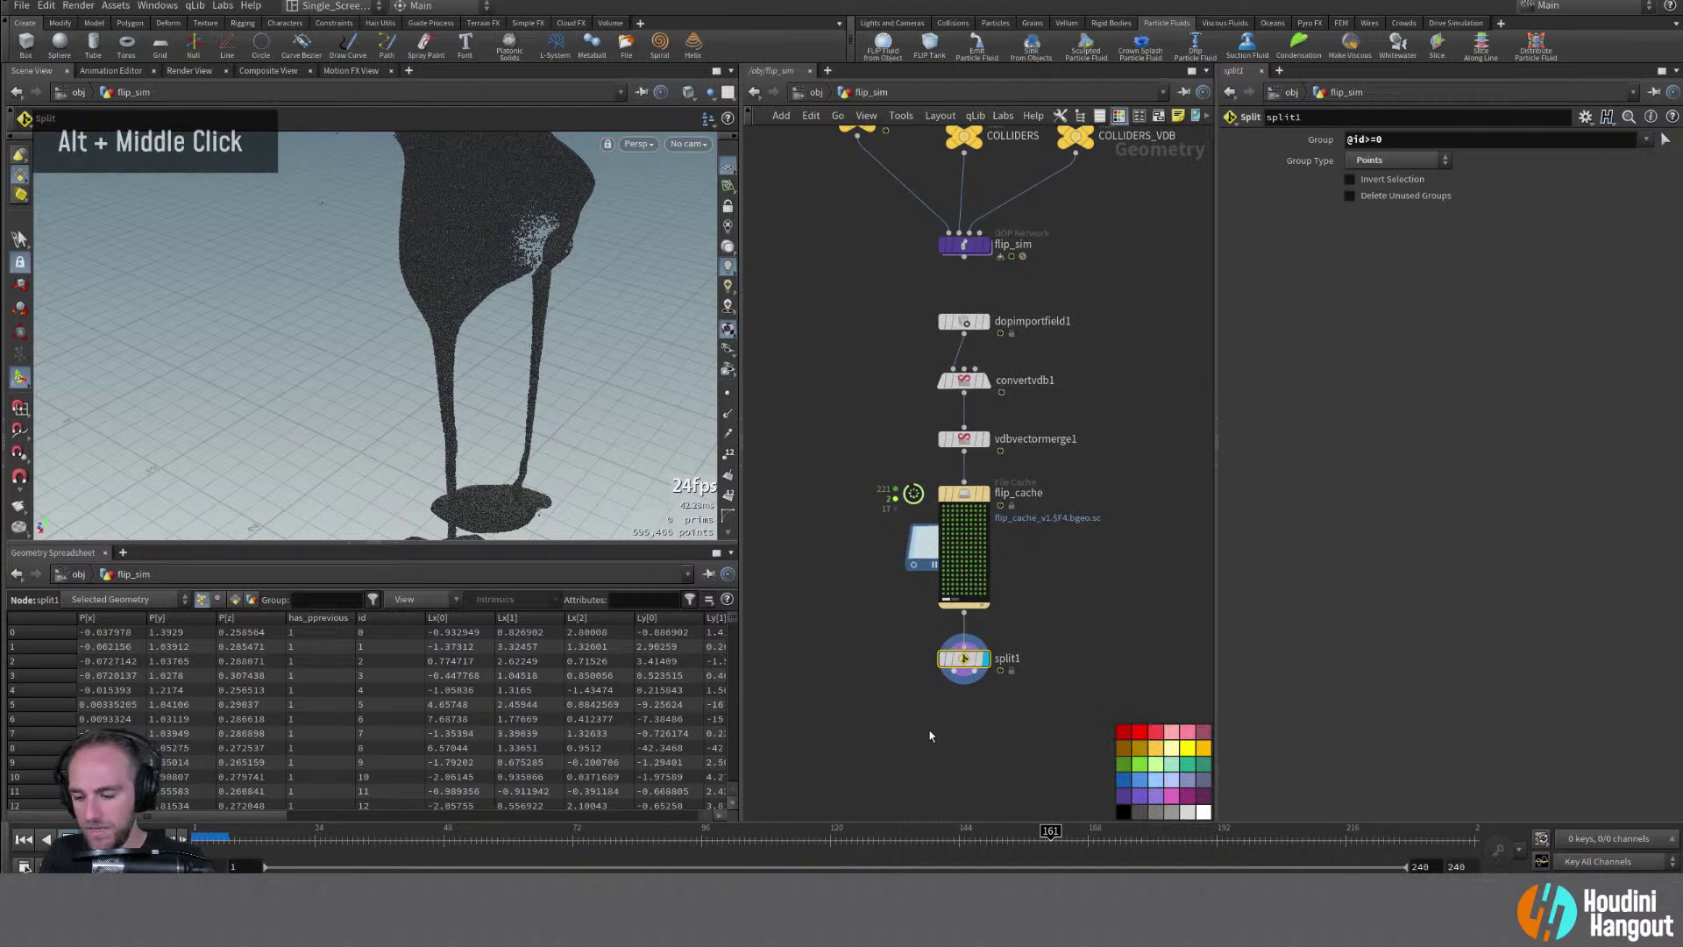
key(Tab)
text(null)
key(Return)
click(920, 717)
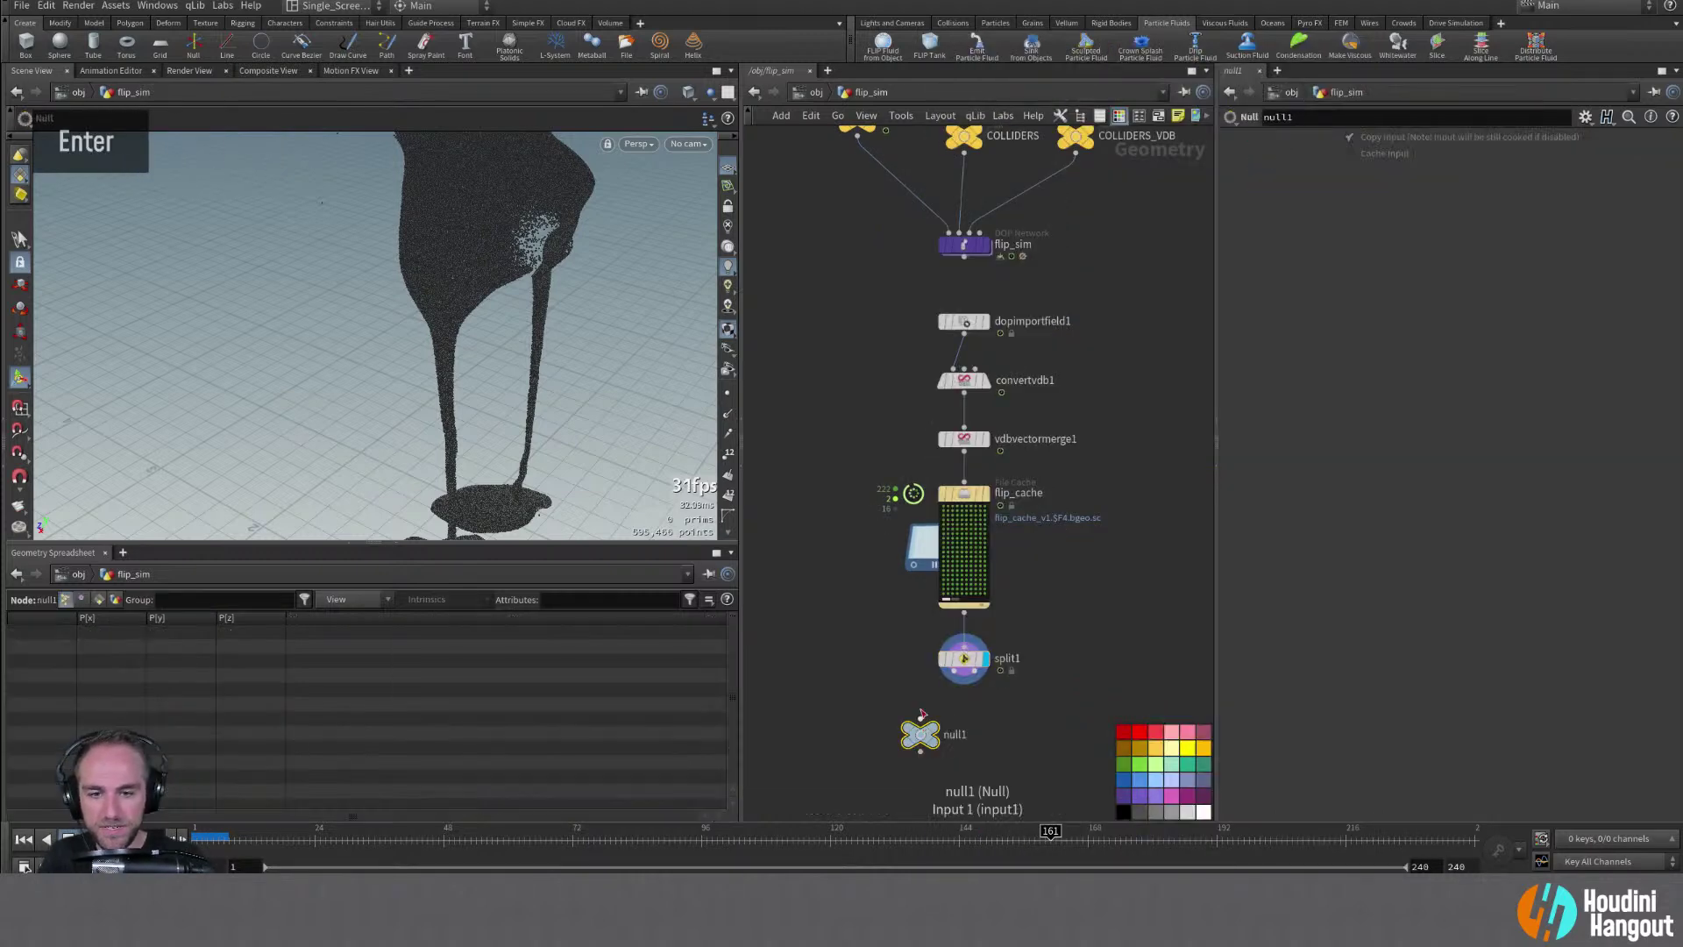
double_click(940, 733)
double_click(927, 739)
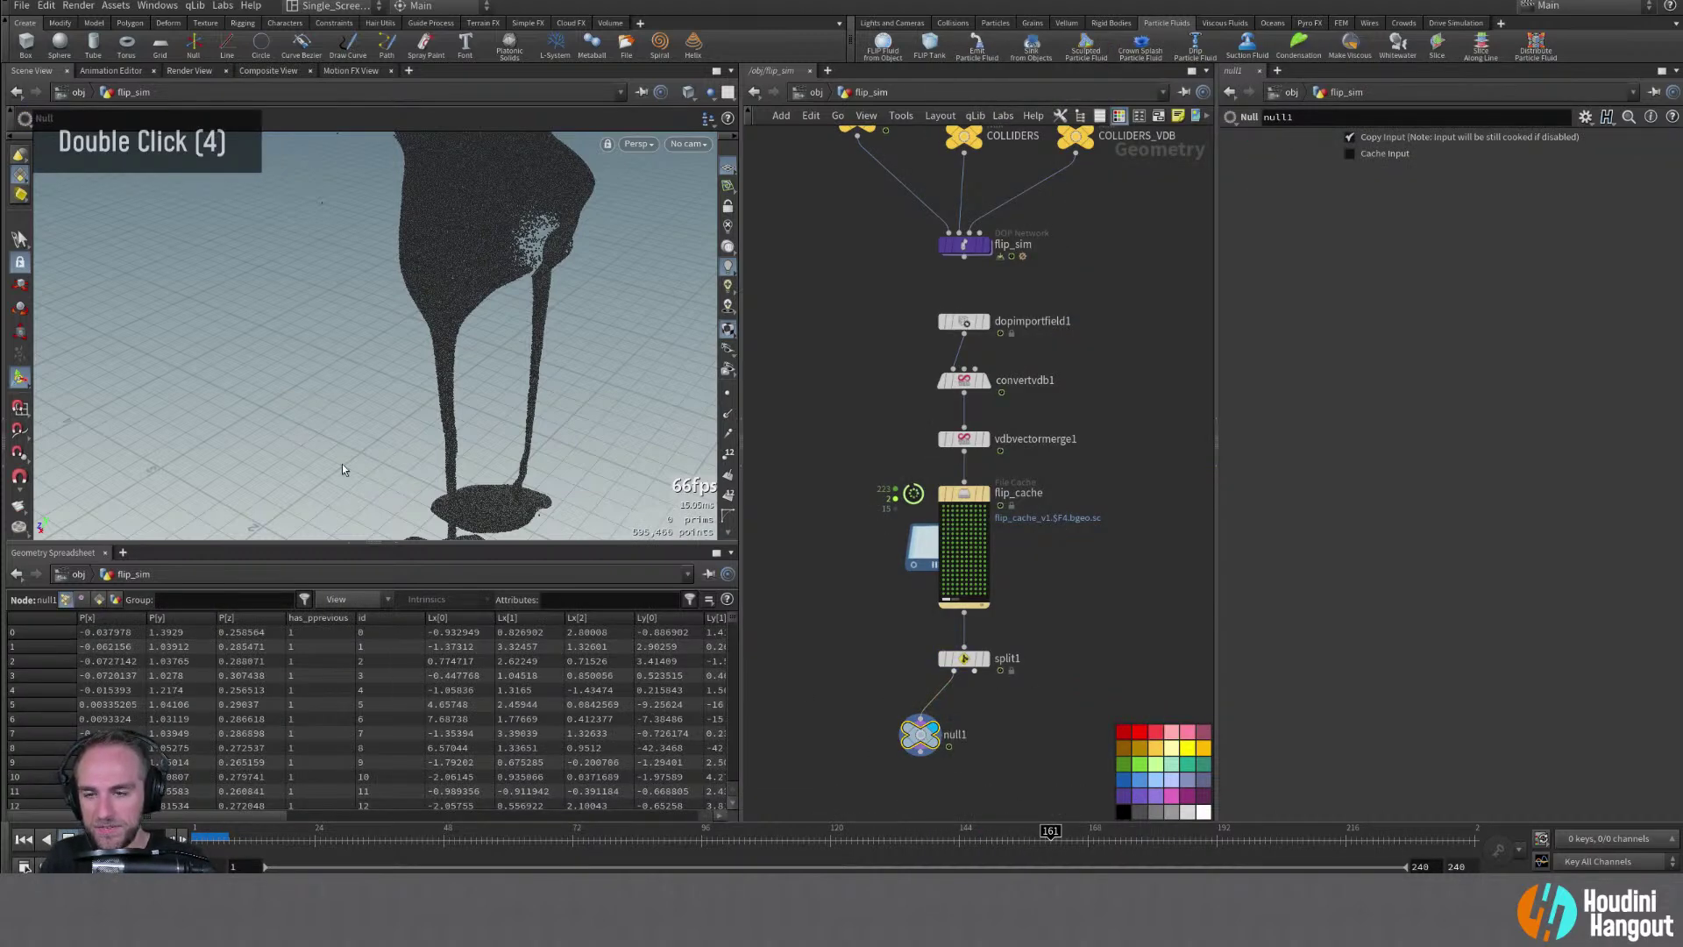
Check the fluid points and geometry info on the new null, and rename it PTS
alt+middle_drag(459, 396, 448, 318)
scroll(200, 727, down, 20)
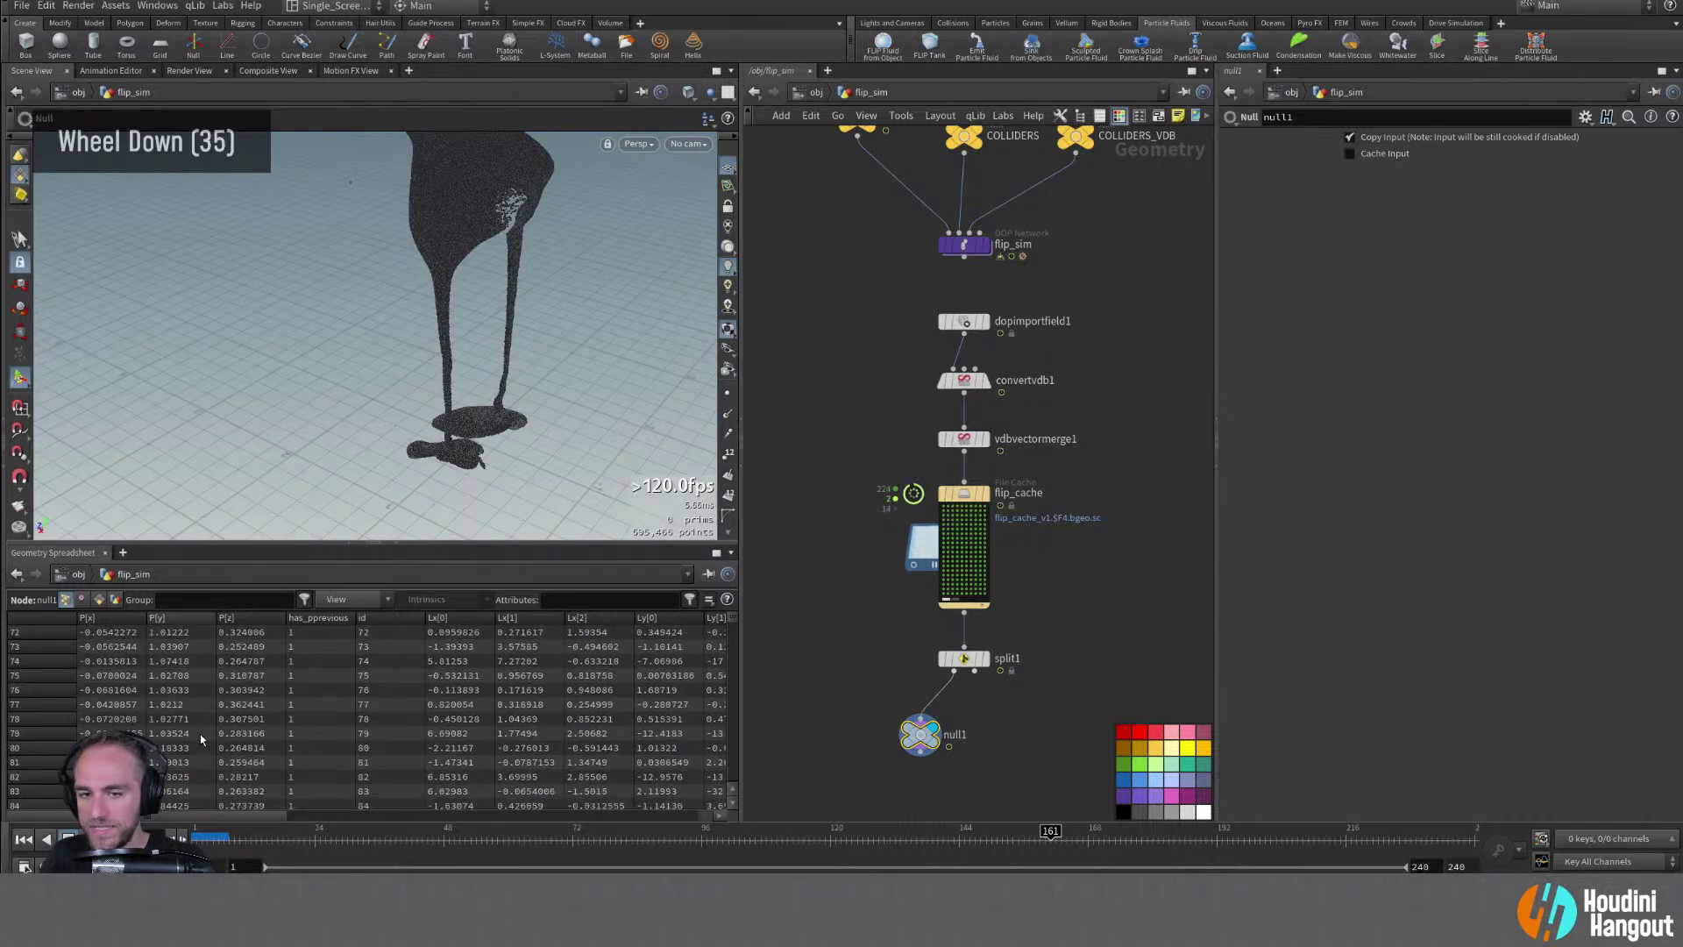
middle_click(917, 727)
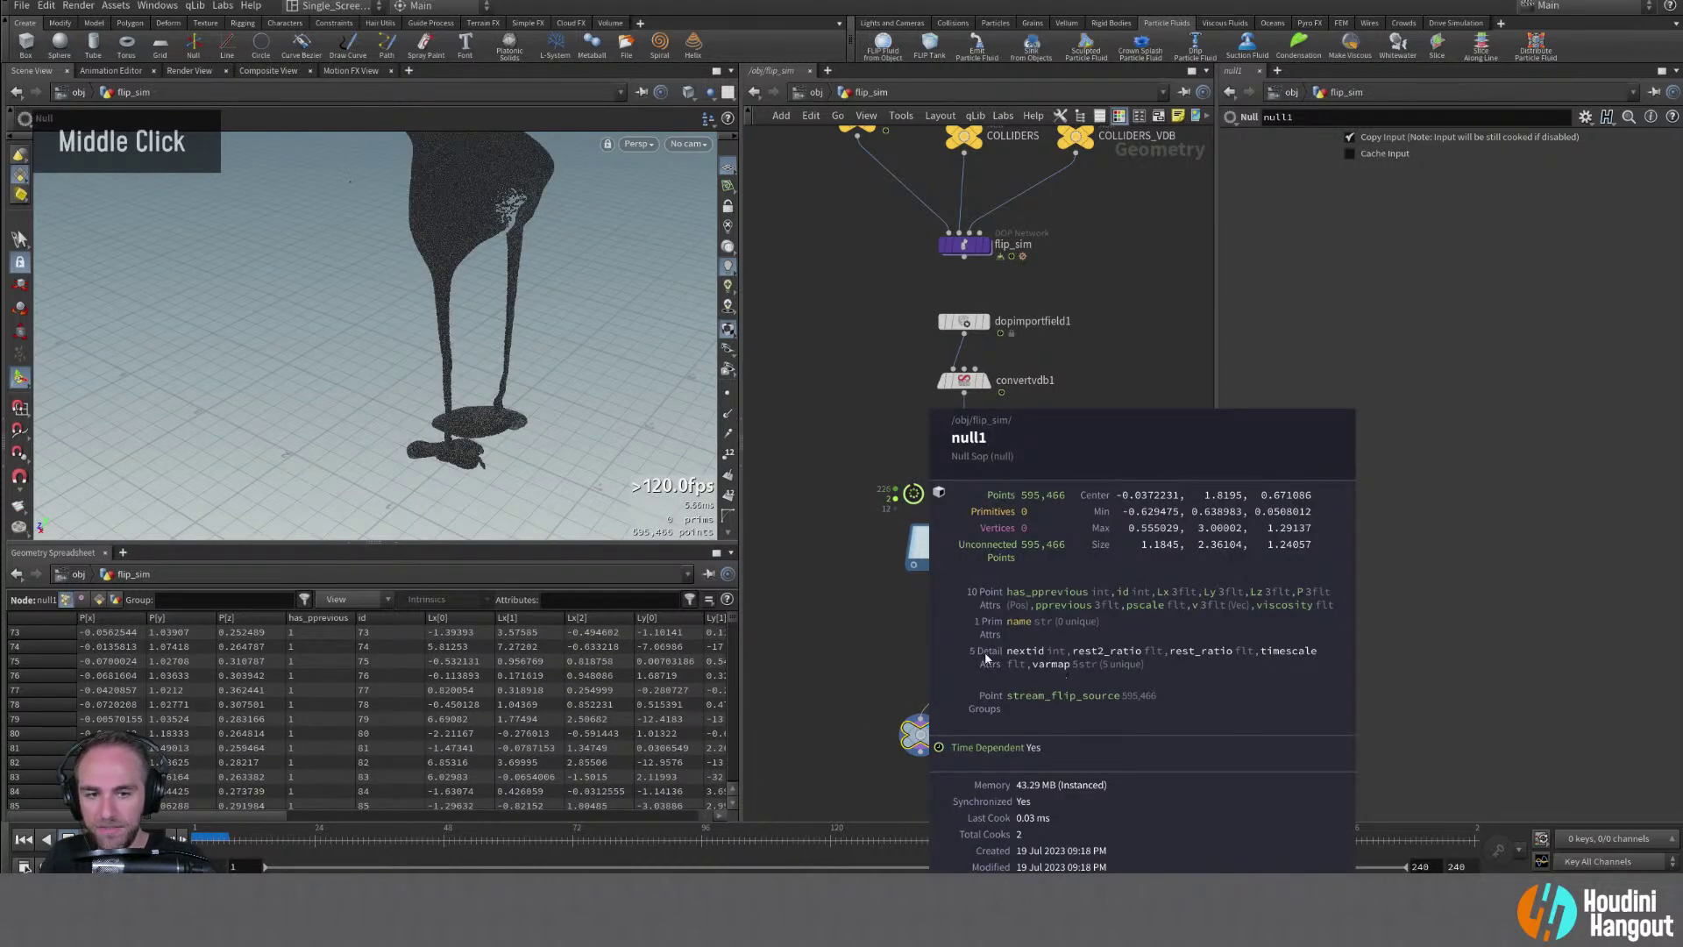
text(PTS)
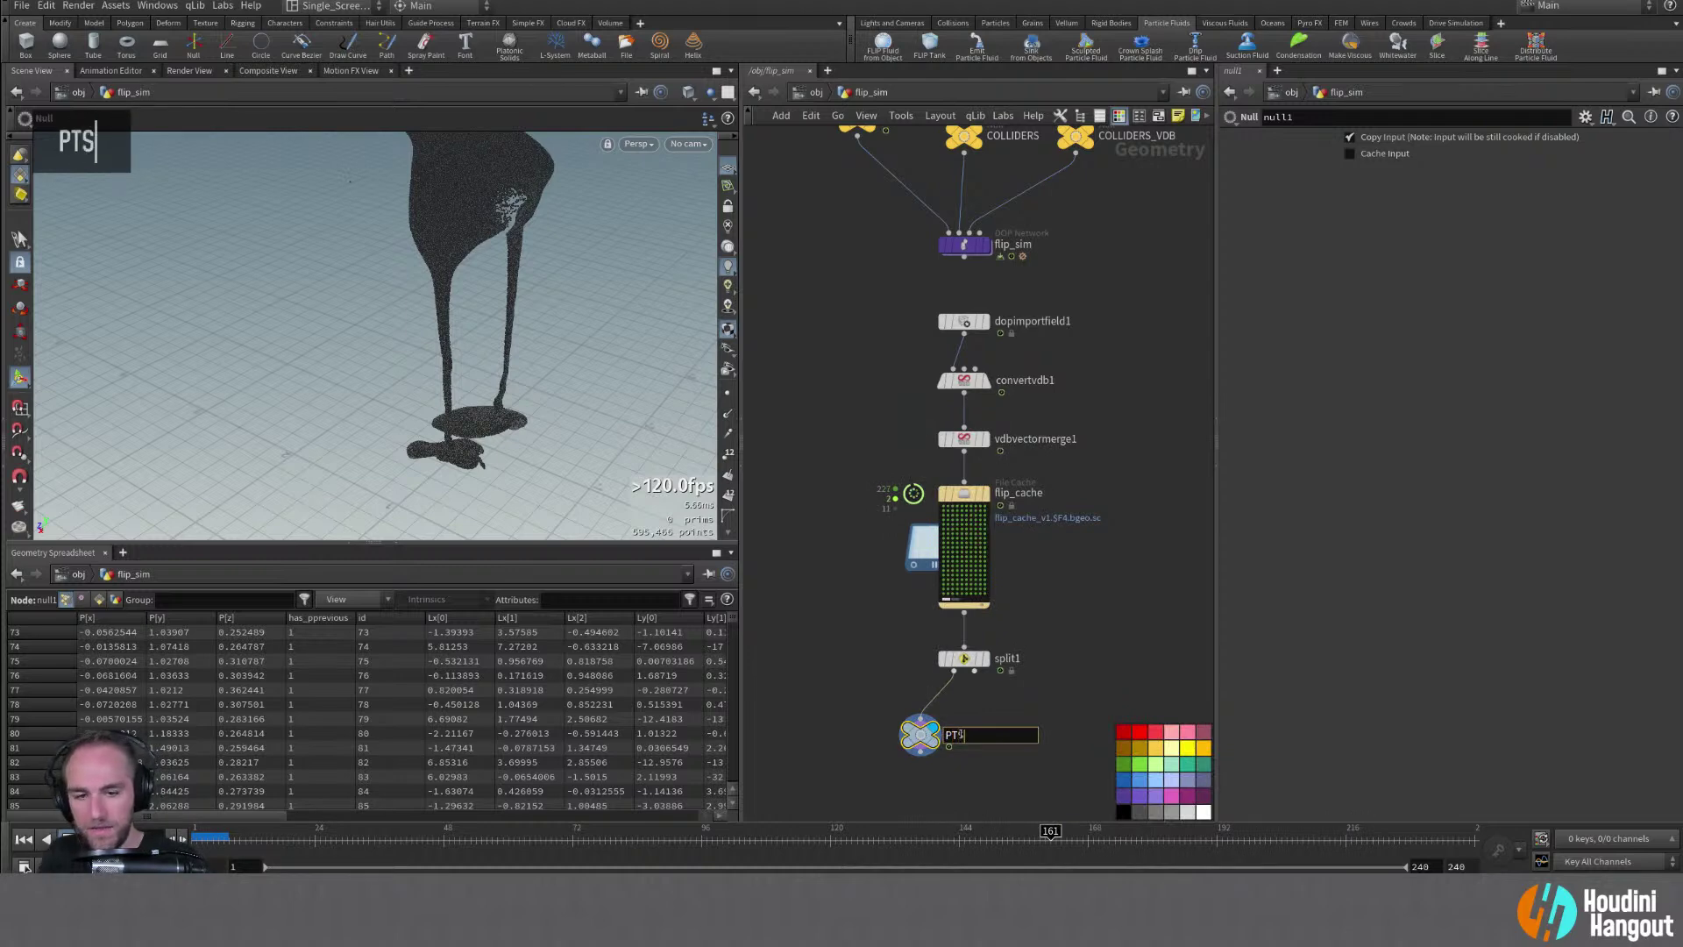
key(shift+Return)
Duplicate the PTS null onto the Split node's second output, display it, rename it VOL and check its geometry info
alt+drag(927, 739, 1014, 740)
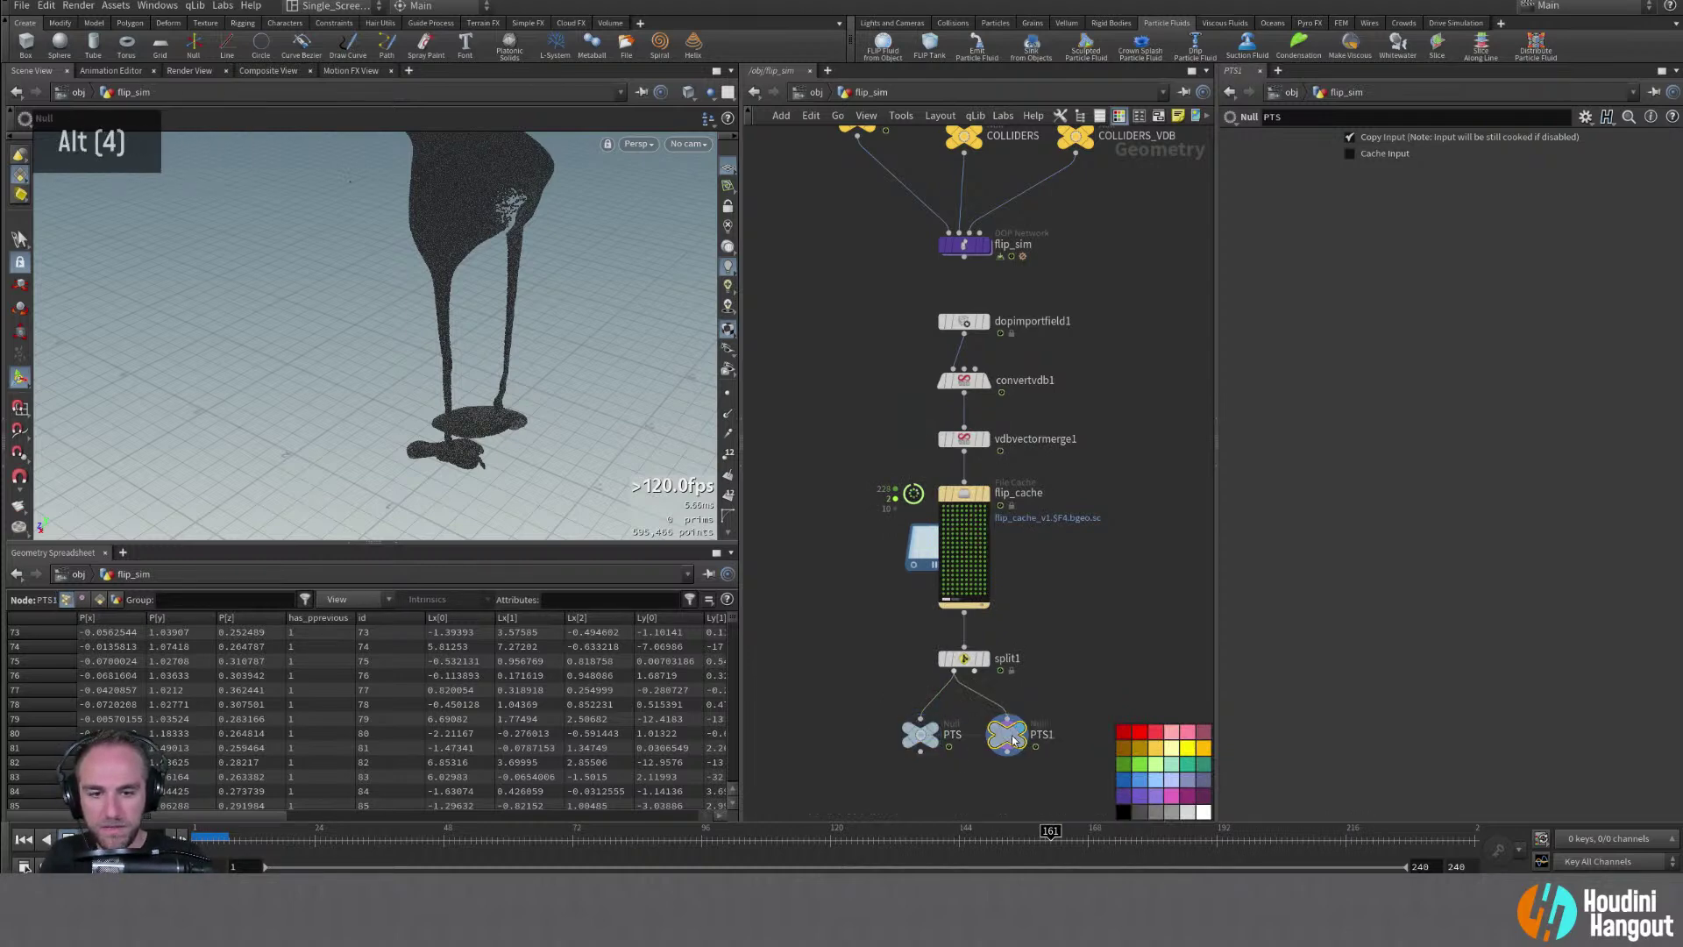
double_click(1046, 737)
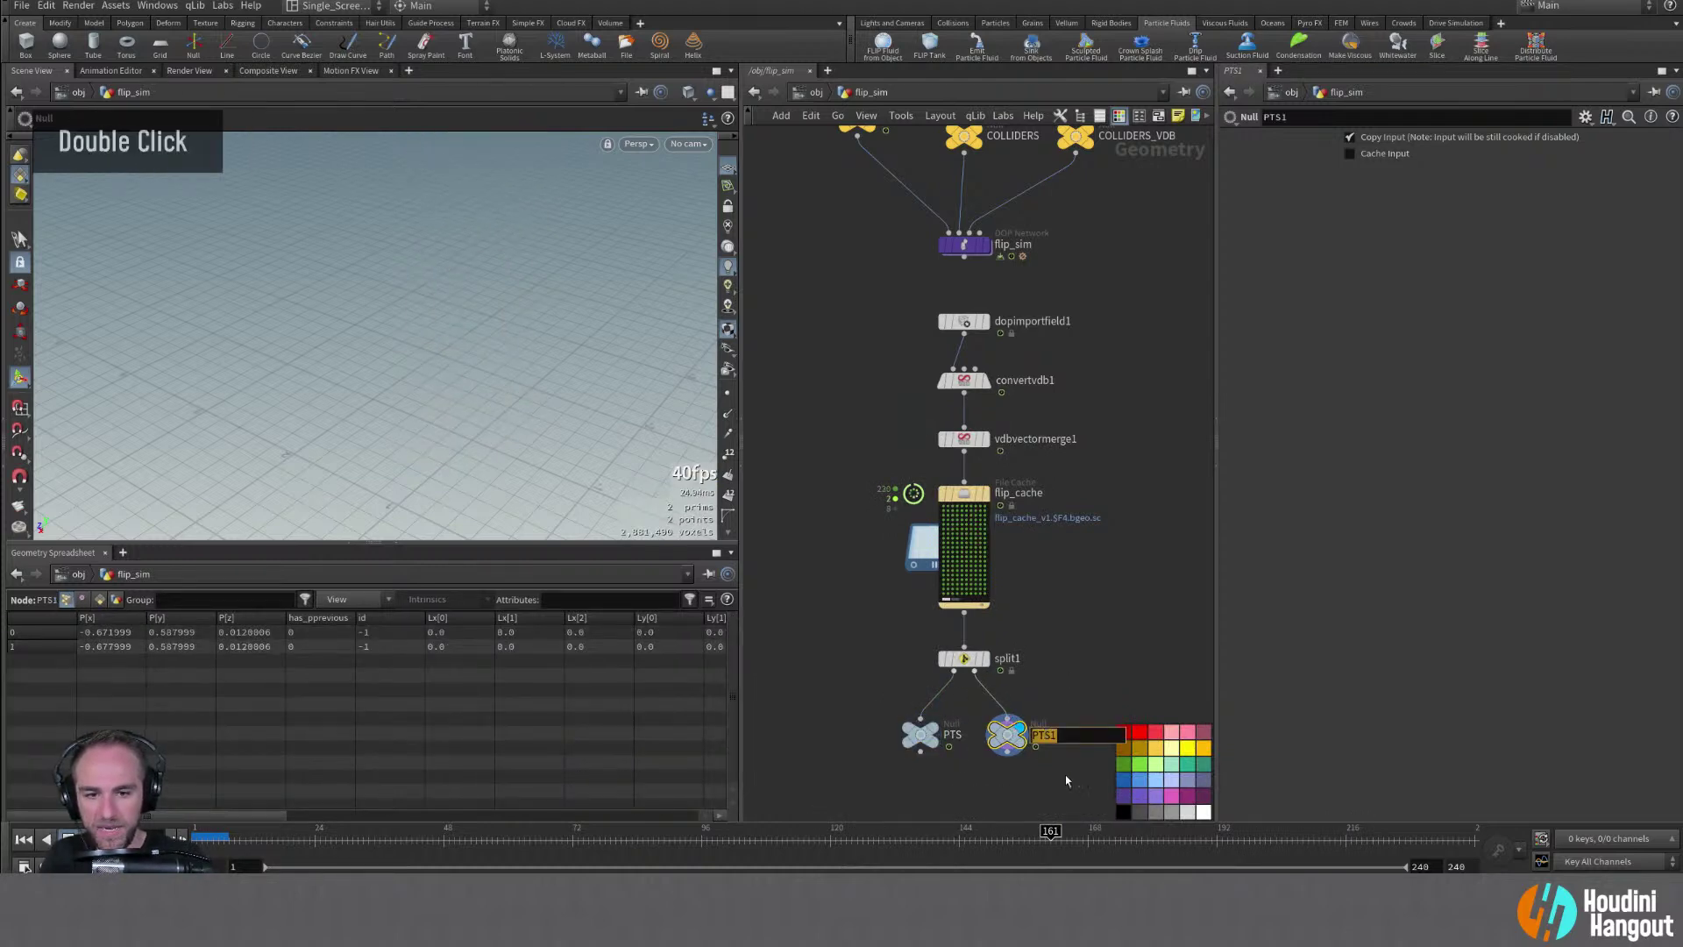
text(VOL)
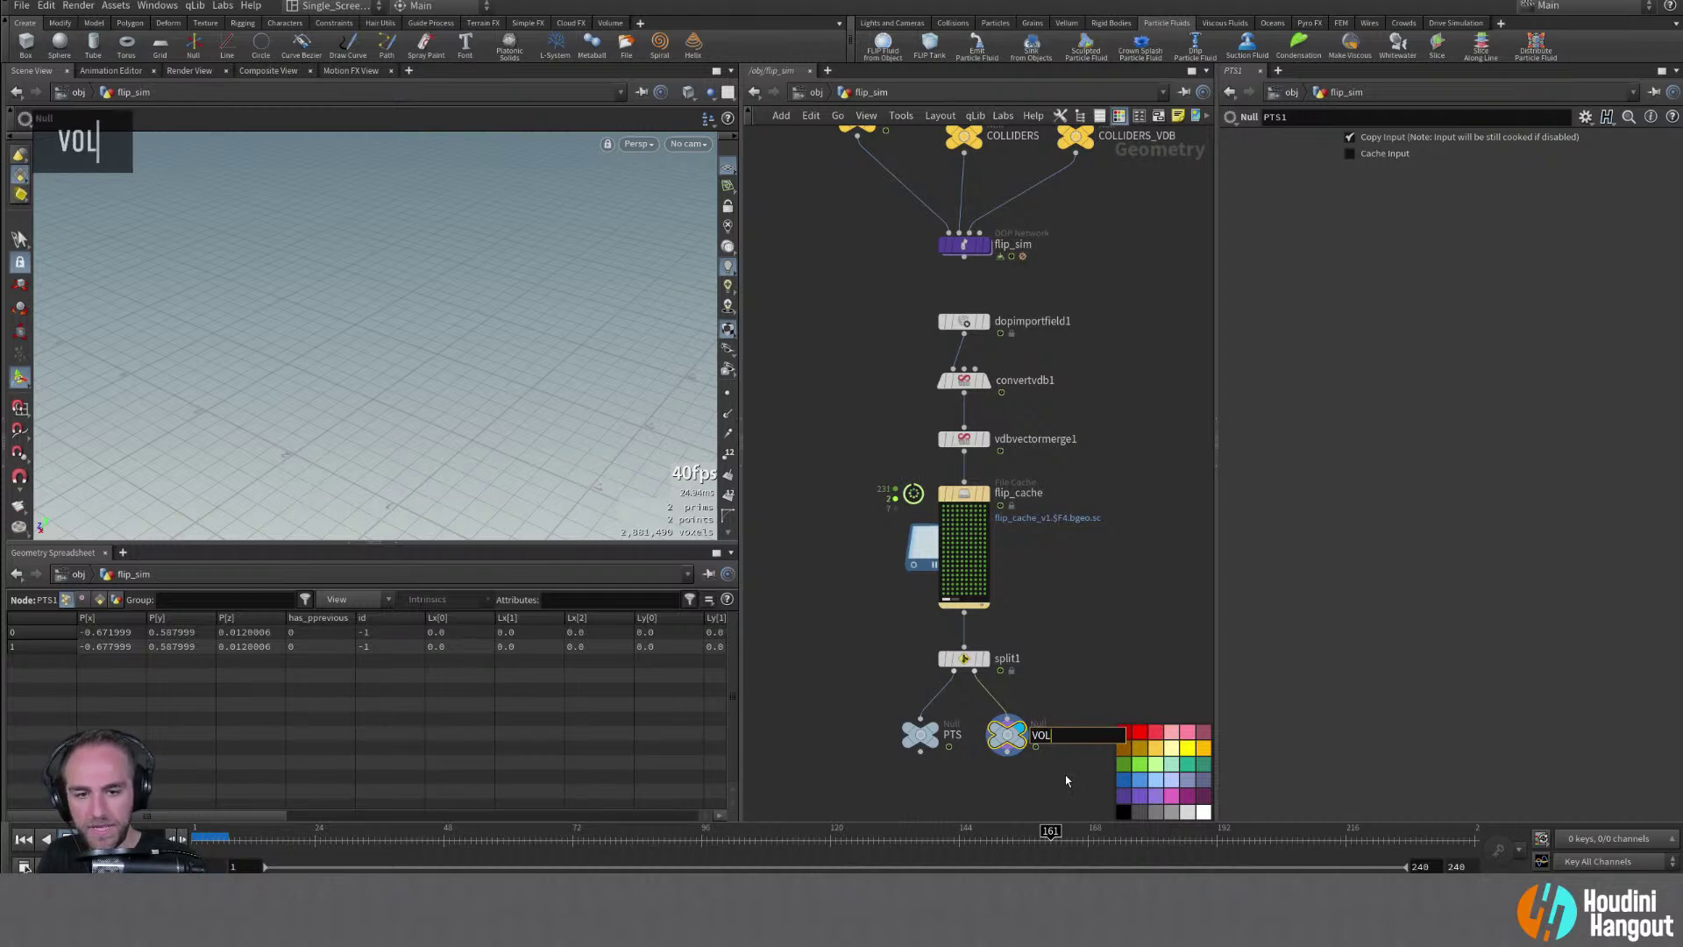
key(shift+Return)
middle_click(1017, 738)
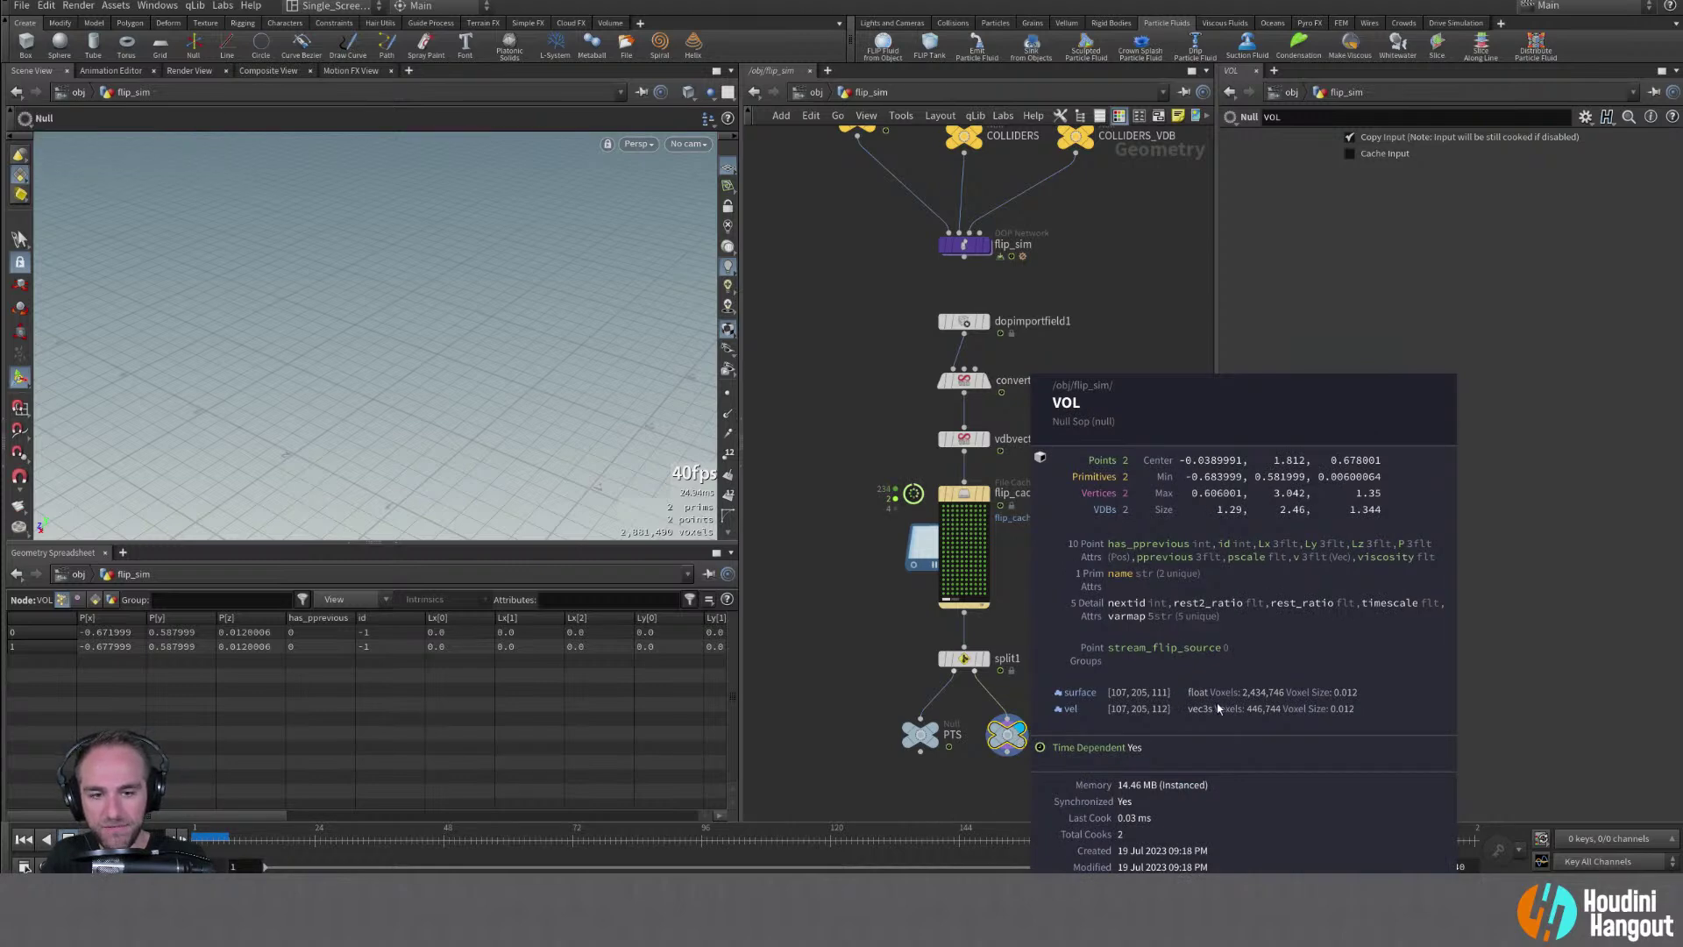
Display the PTS null, scrub to frame 215 and examine the thin fluid strand coiling on the ground up close
alt+middle_drag(862, 638, 862, 617)
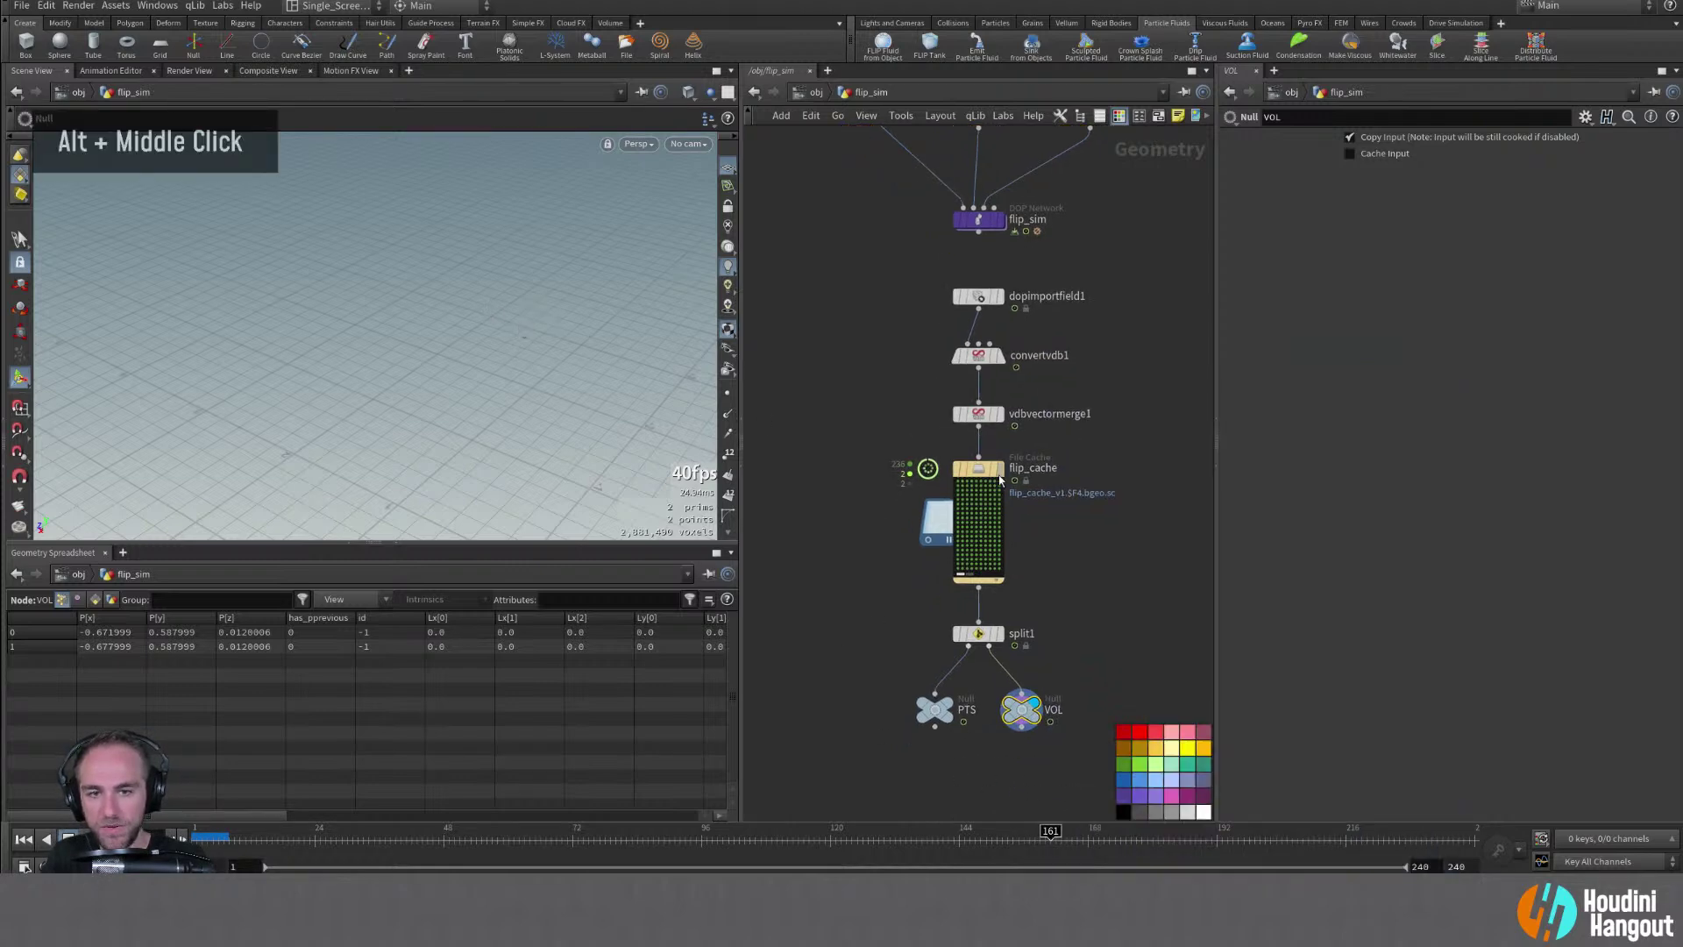
drag(851, 837, 975, 833)
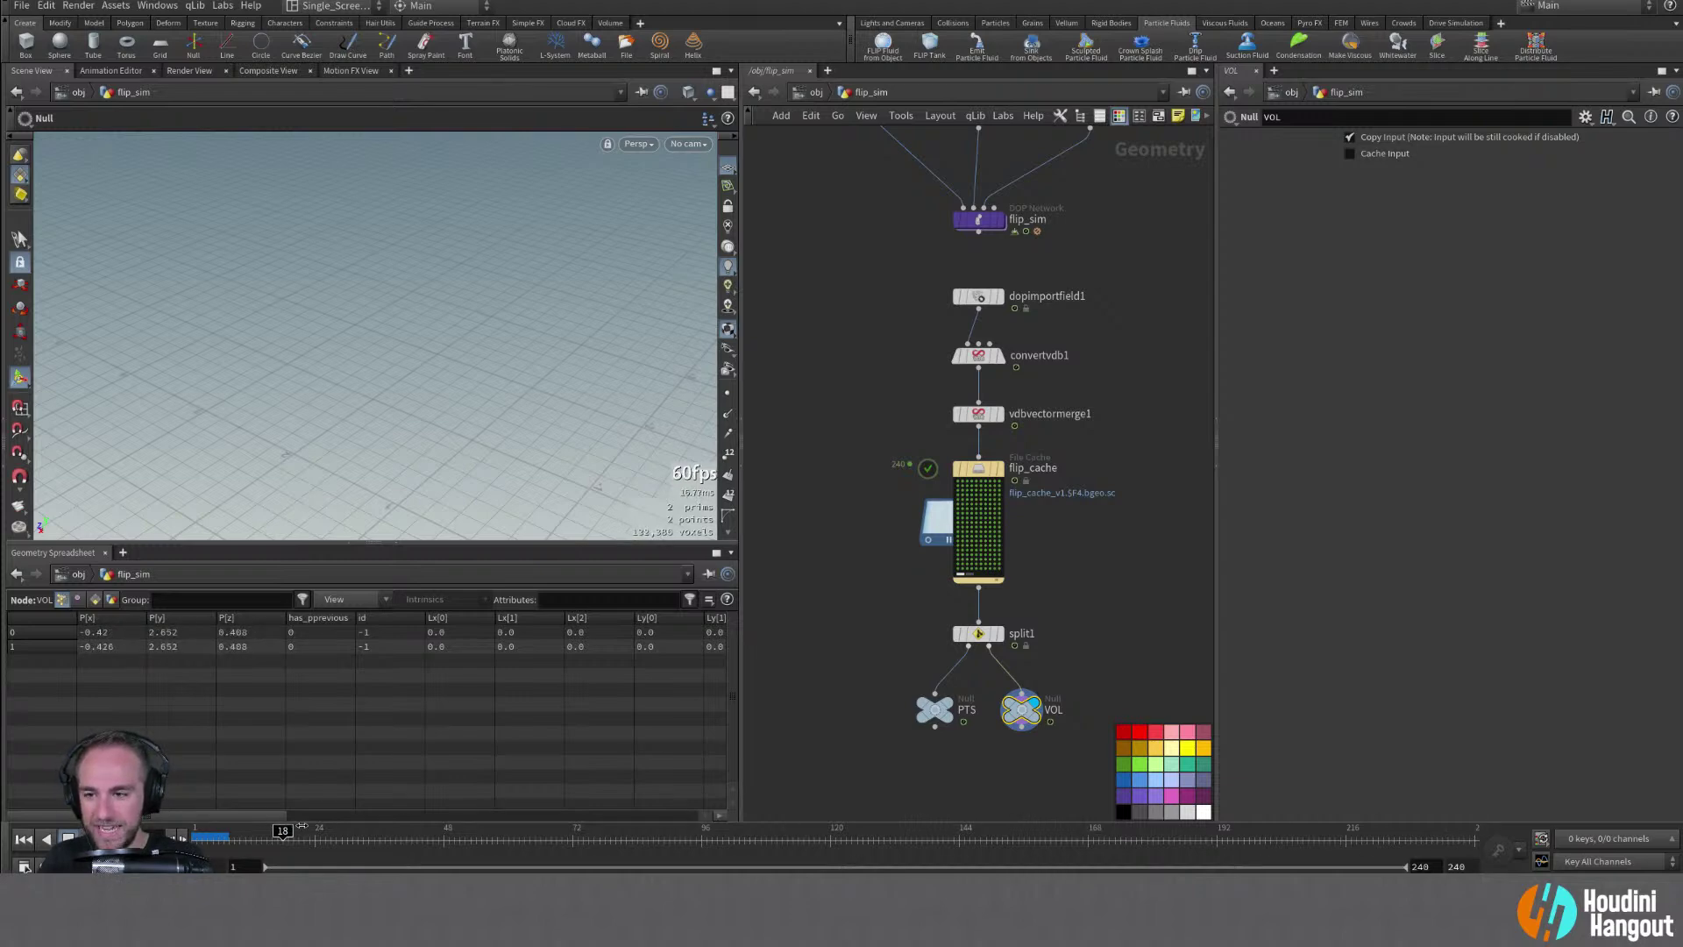
double_click(955, 709)
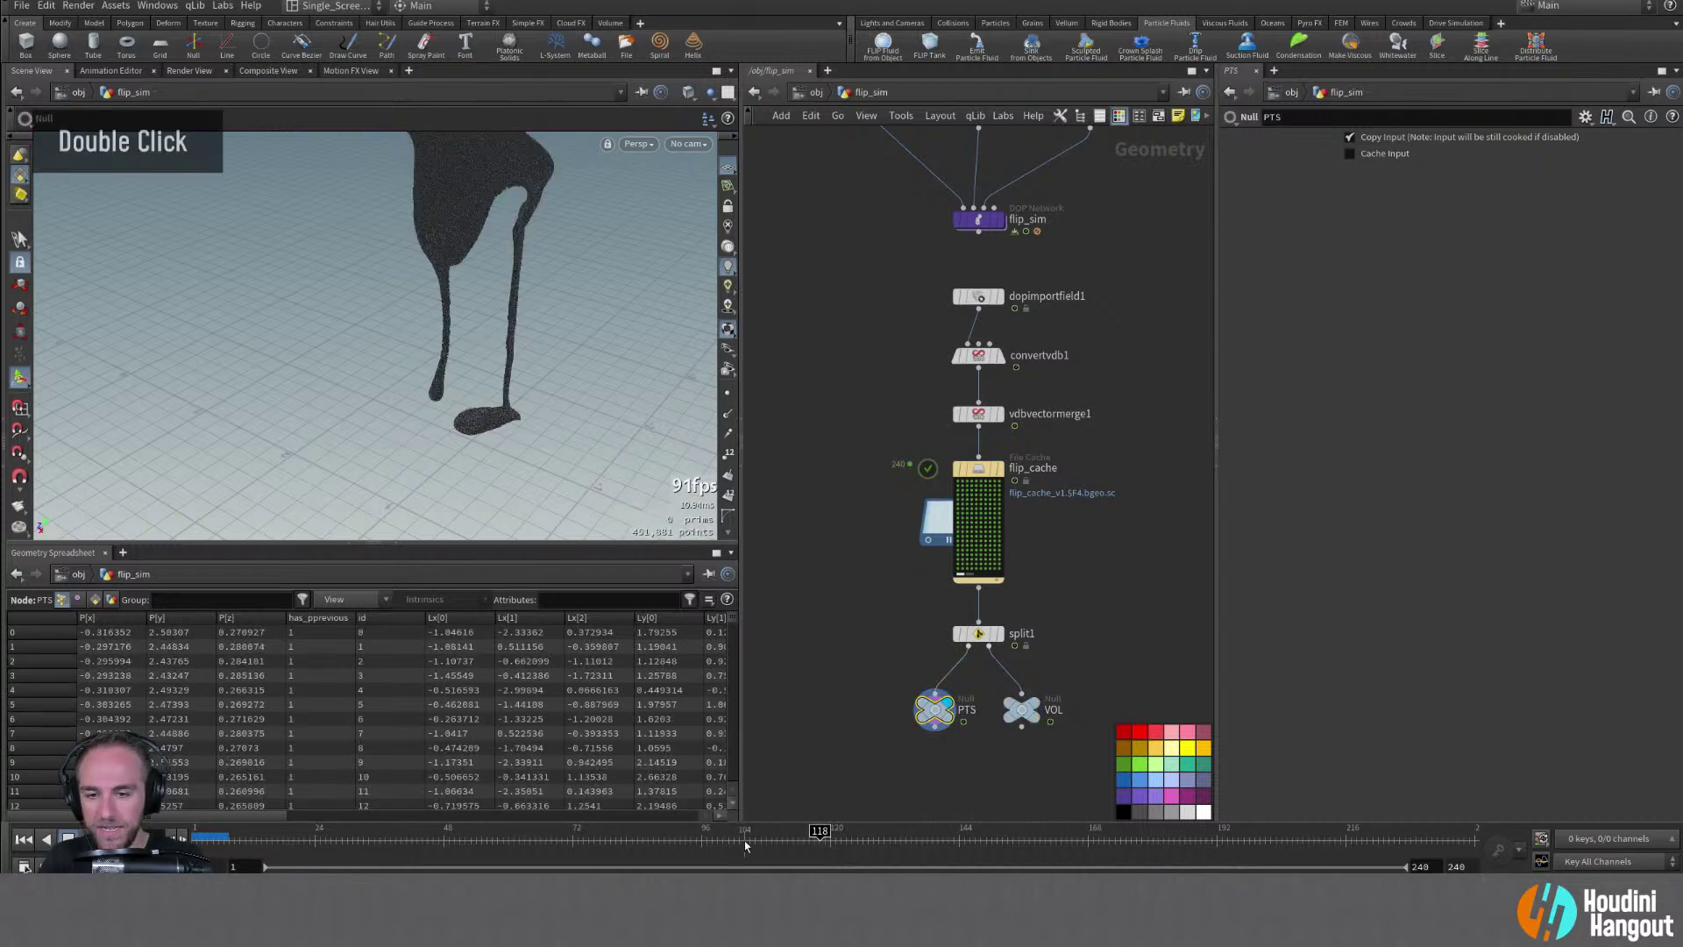
drag(745, 845, 1340, 846)
alt+drag(491, 351, 331, 327)
alt+right_drag(330, 327, 316, 351)
alt+middle_drag(315, 351, 336, 309)
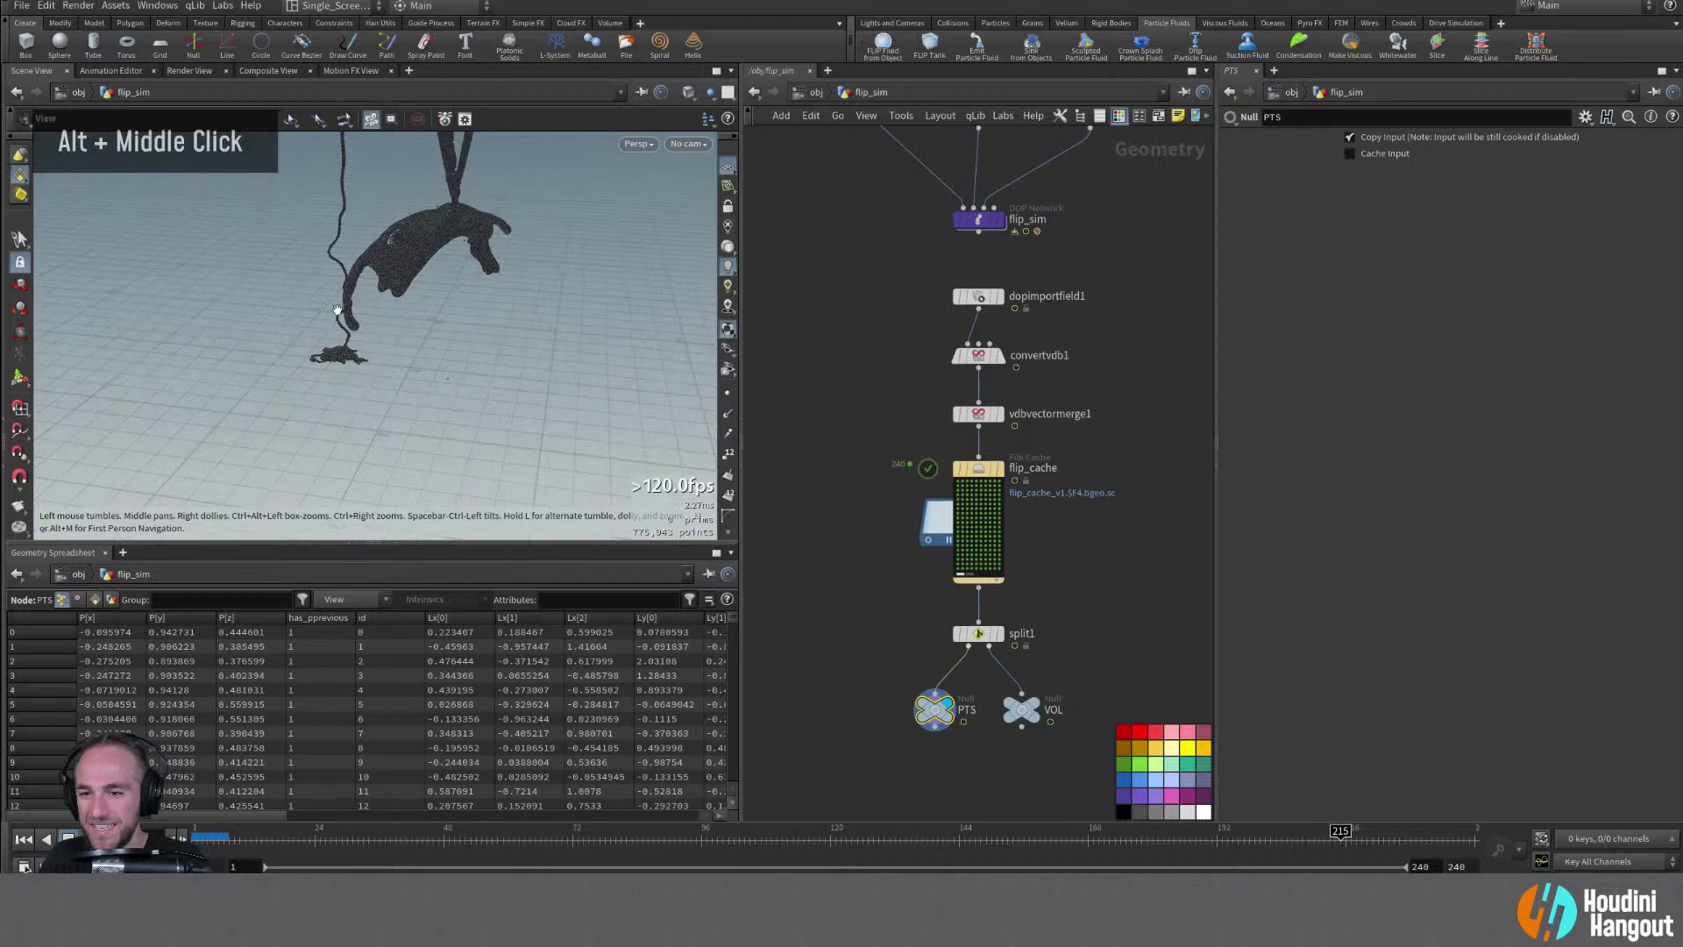
alt+drag(337, 310, 368, 333)
alt+right_drag(368, 333, 421, 272)
key(Escape)
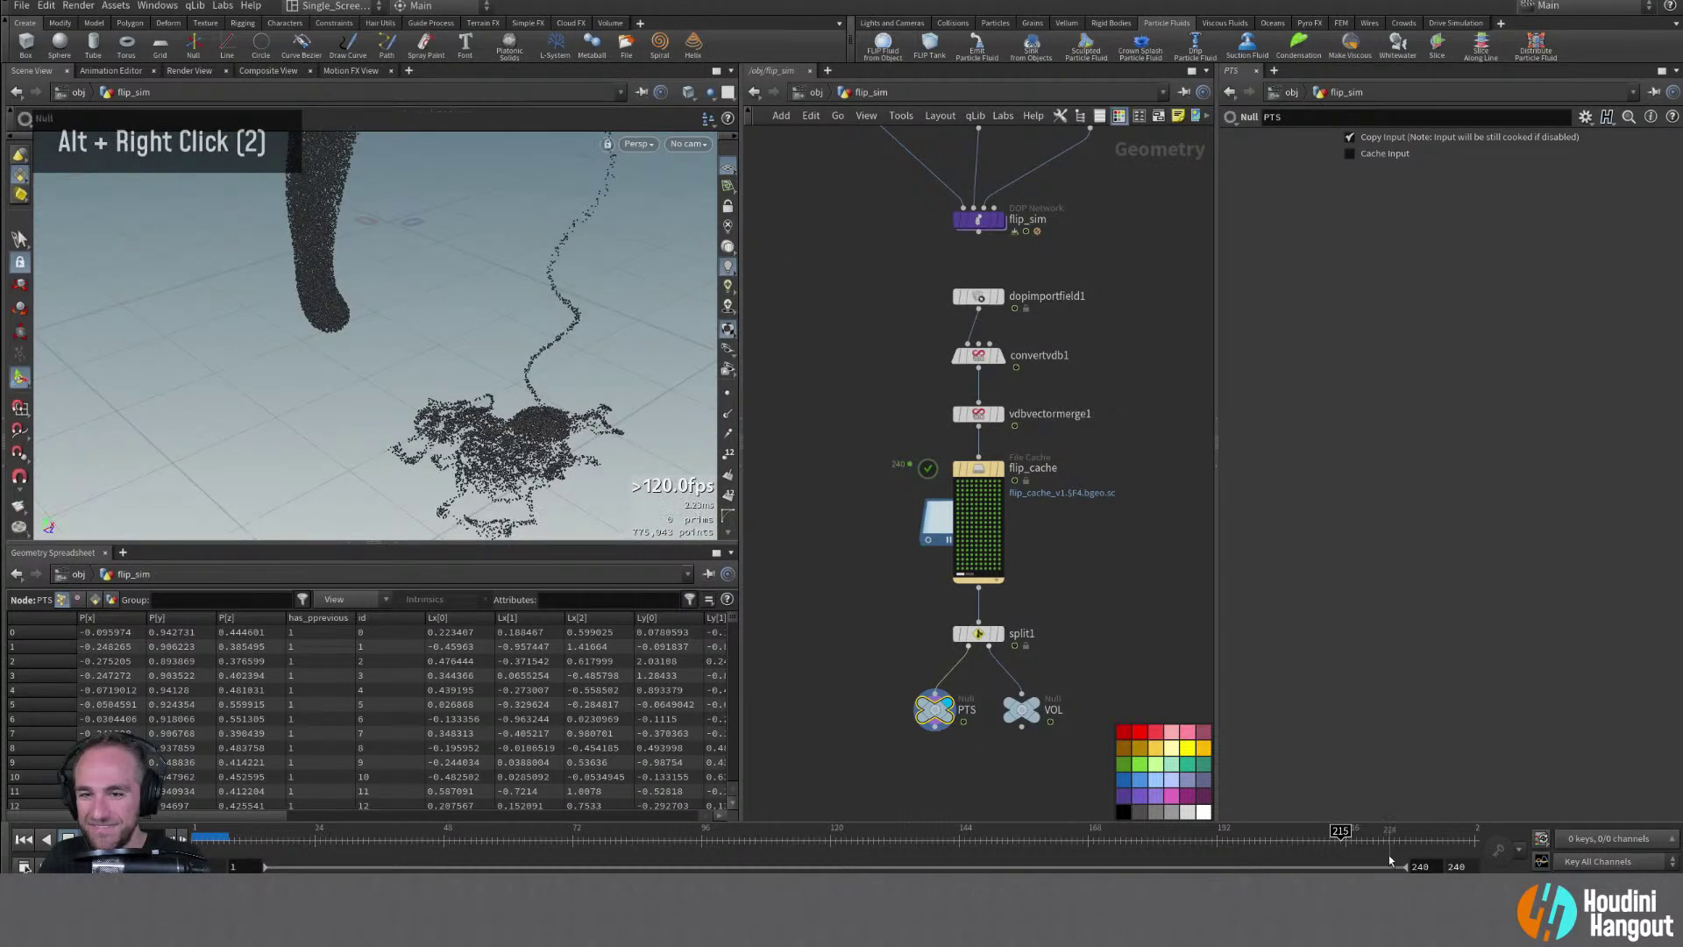
Scrub back through the simulation and examine the dripping strands from a different, wider angle
drag(1327, 831, 995, 863)
alt+right_drag(186, 399, 182, 404)
alt+middle_drag(181, 404, 387, 413)
alt+drag(386, 413, 499, 289)
drag(1371, 837, 813, 868)
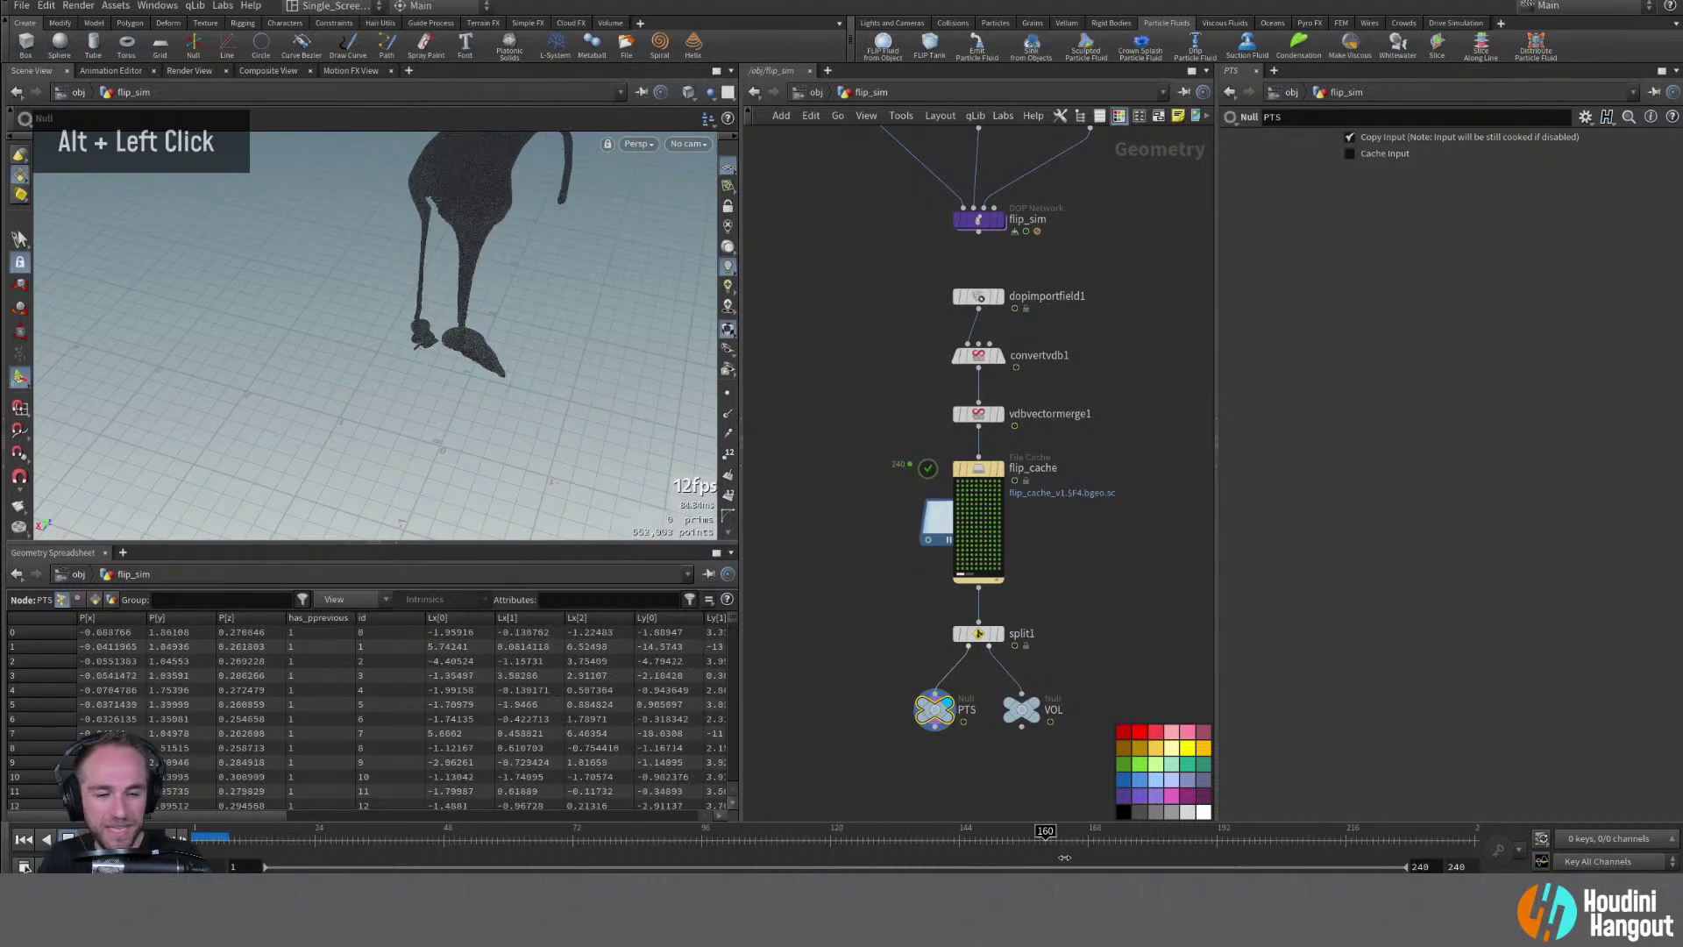
Scrub through the last part of the simulation, settle on frame 224 and examine the draping fluid from several angles
drag(1196, 860, 1464, 843)
alt+drag(412, 263, 628, 212)
alt+right_drag(627, 212, 582, 281)
mouse_move(582, 282)
alt+mouse_down()
mouse_move(646, 281)
mouse_move(582, 278)
alt+mouse_up()
alt+middle_drag(582, 278, 411, 313)
alt+drag(411, 312, 465, 306)
drag(1128, 842, 1387, 866)
alt+drag(439, 289, 379, 301)
alt+right_drag(380, 301, 807, 282)
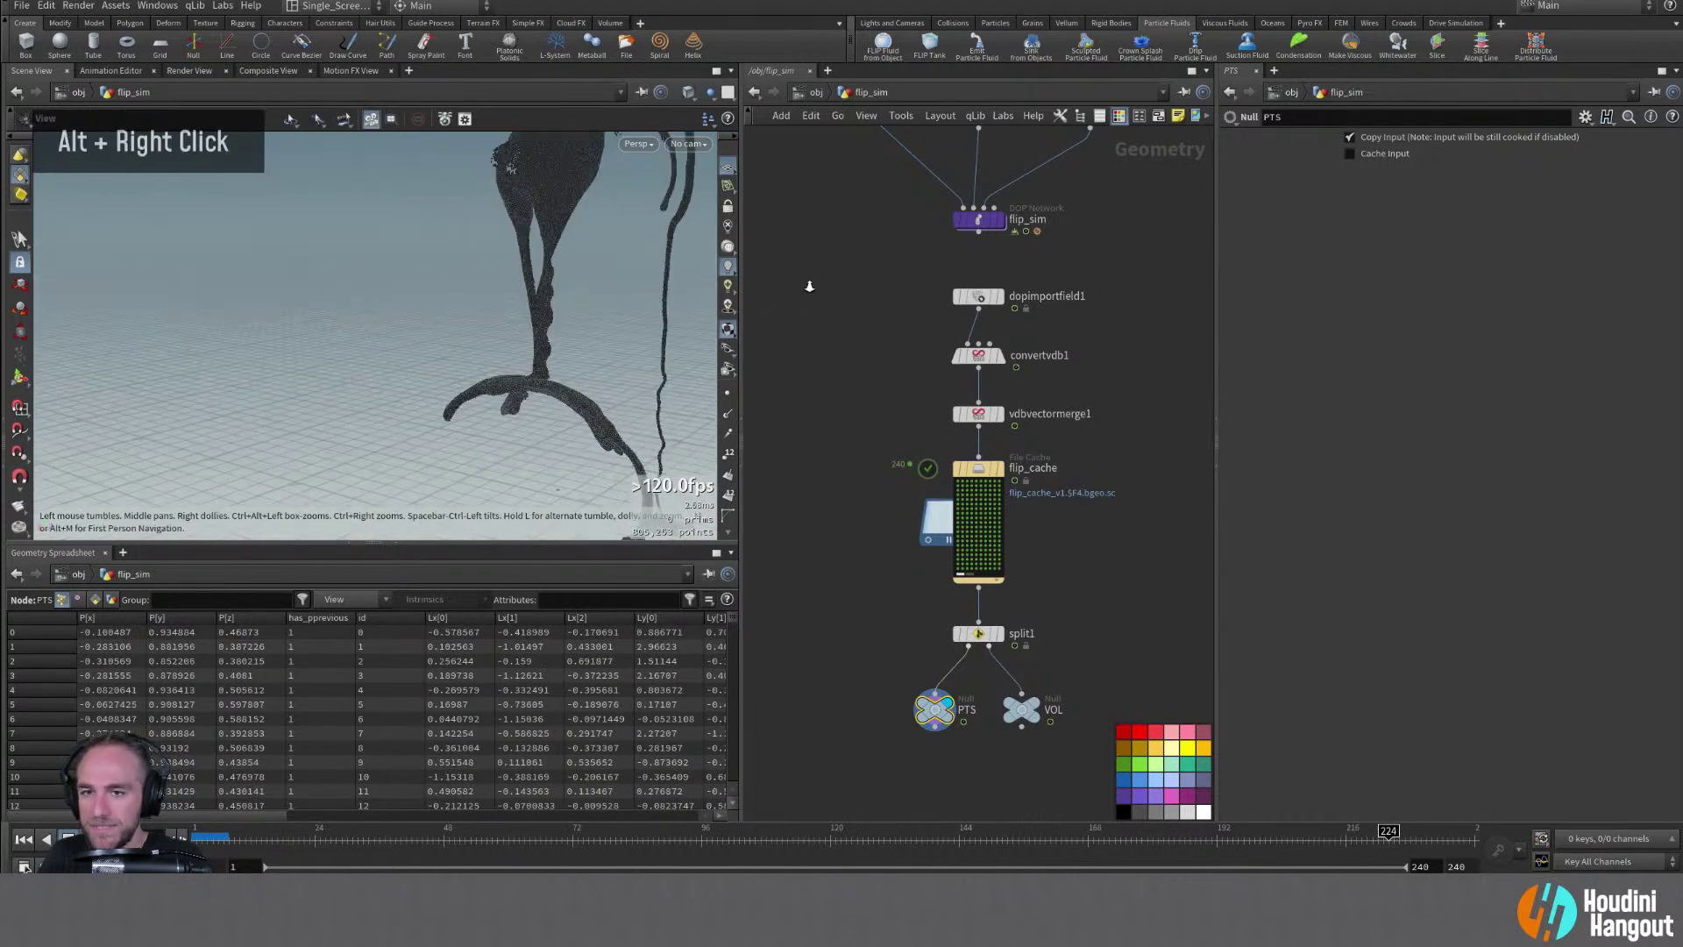
alt+drag(808, 281, 650, 391)
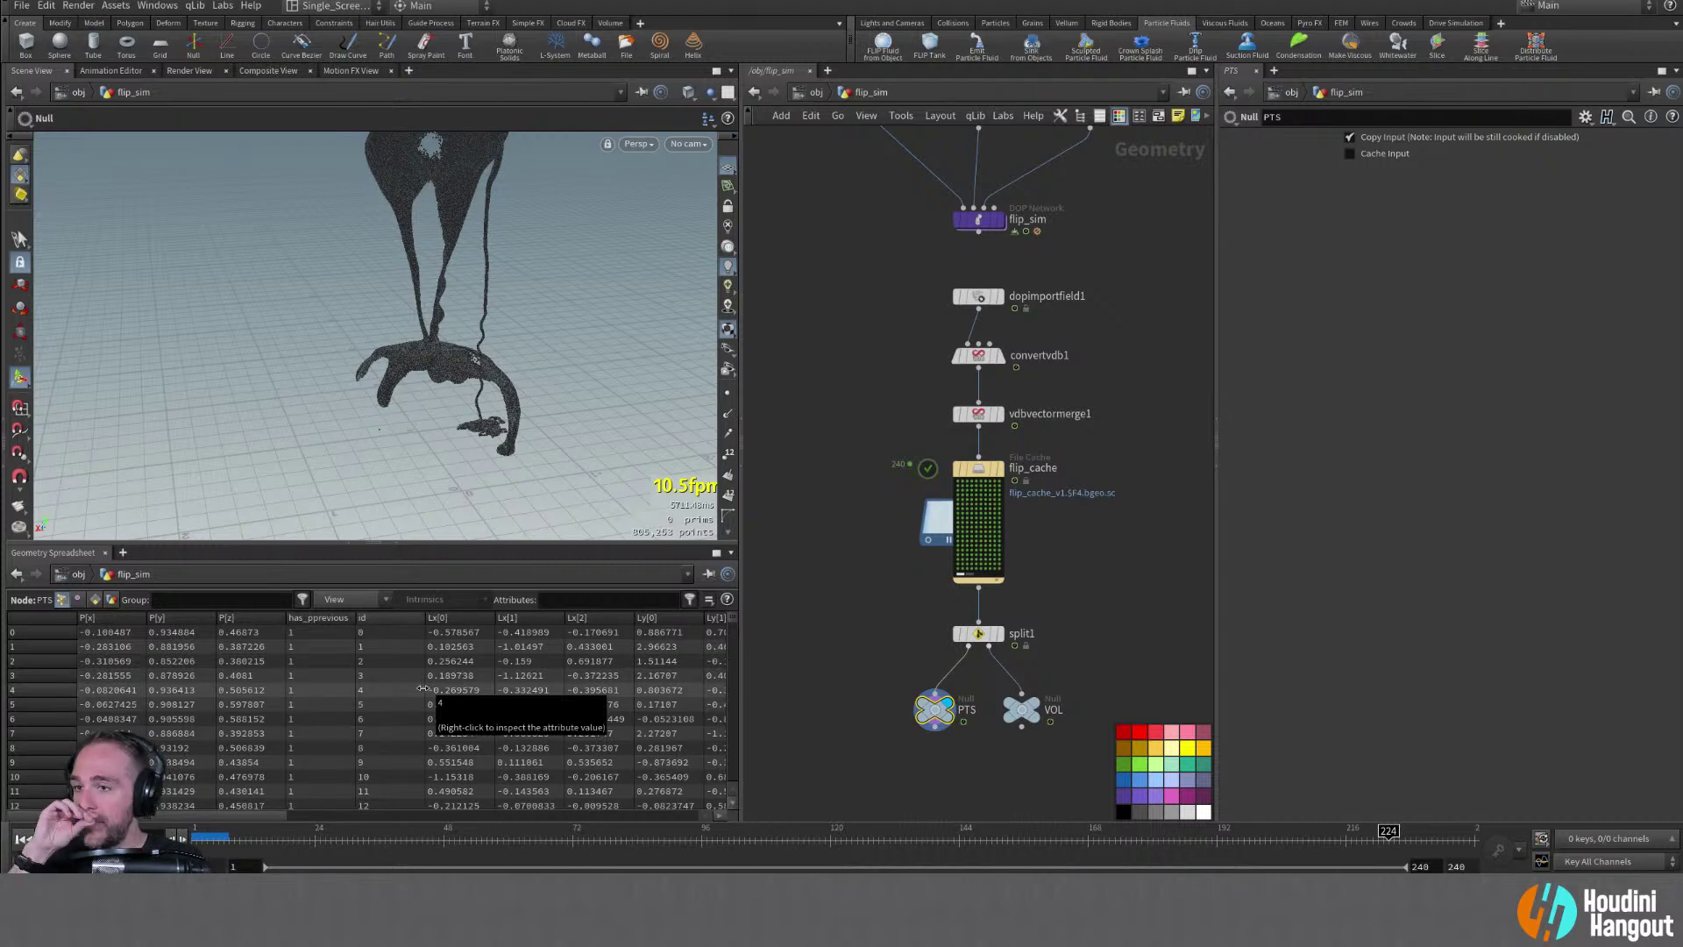
Add a Delete node and place it below the PTS null
middle_drag(870, 682, 850, 576)
key(Tab)
text(e)
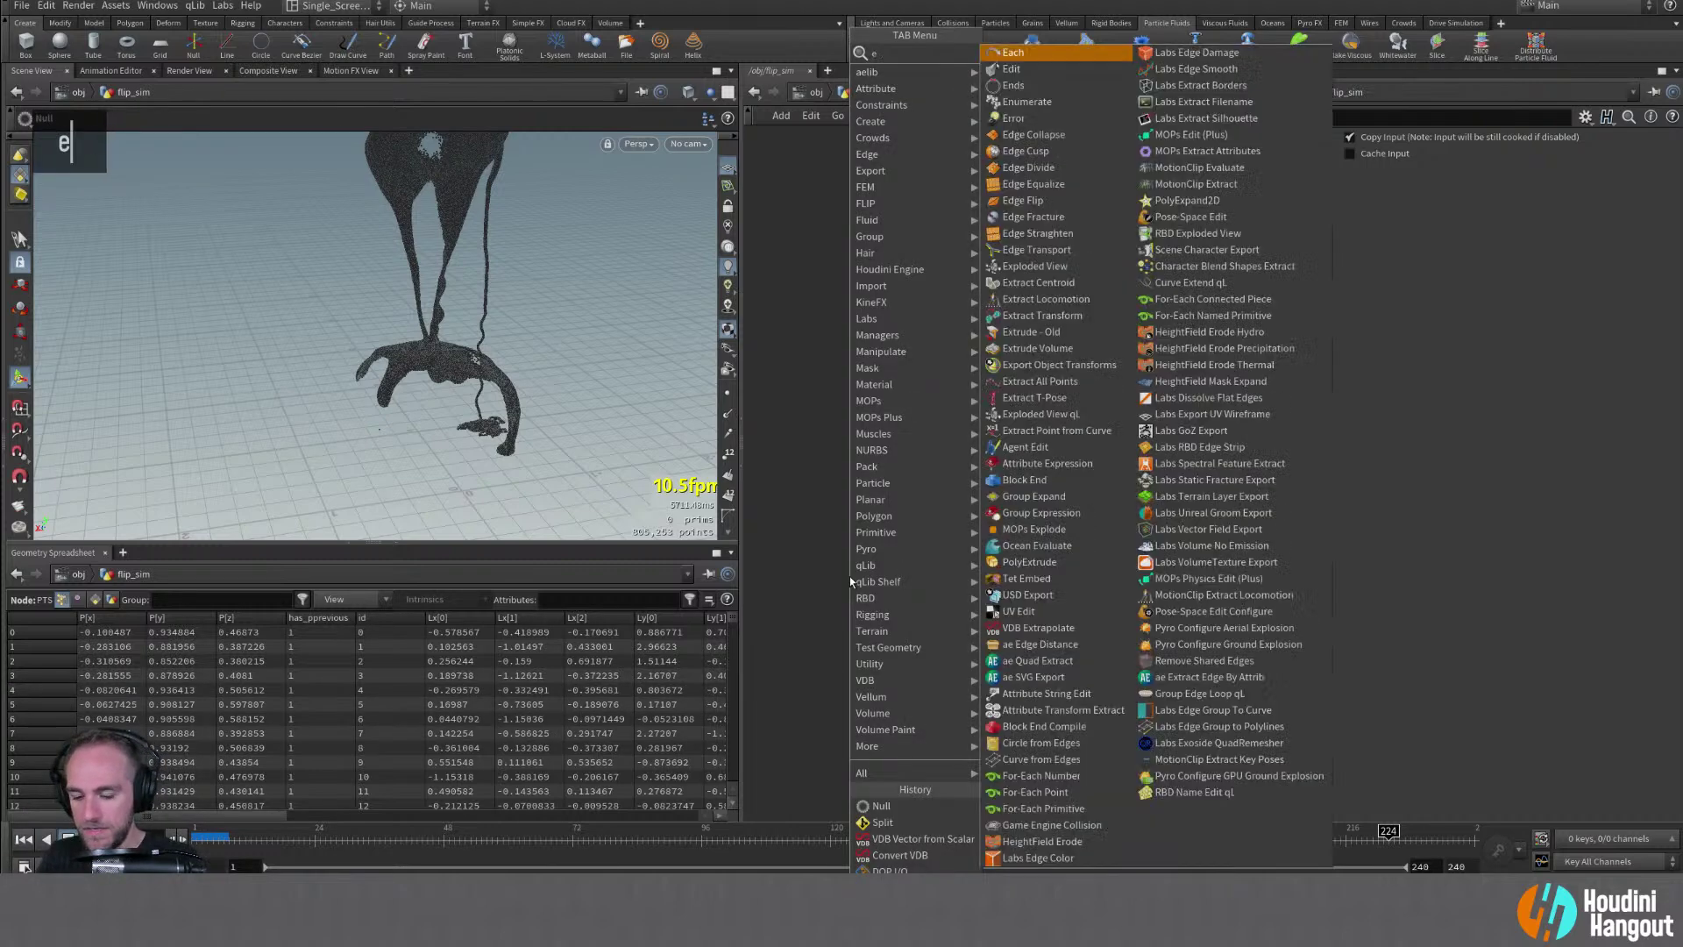
key(BackSpace)
text(dele)
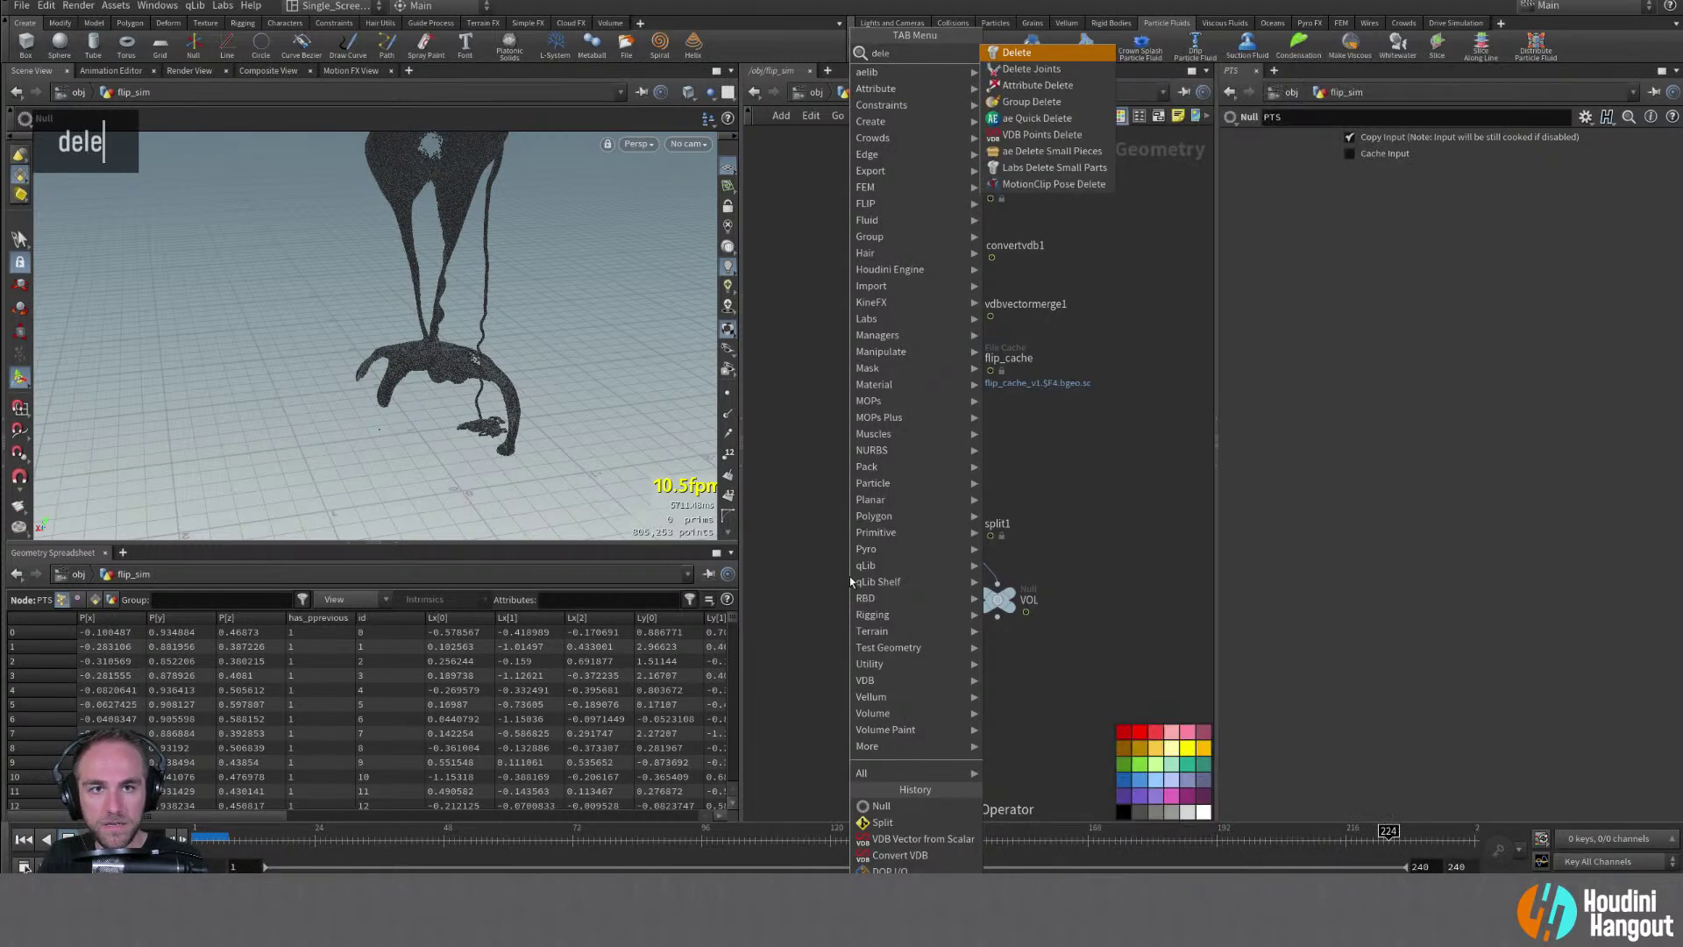
key(Return)
click(902, 675)
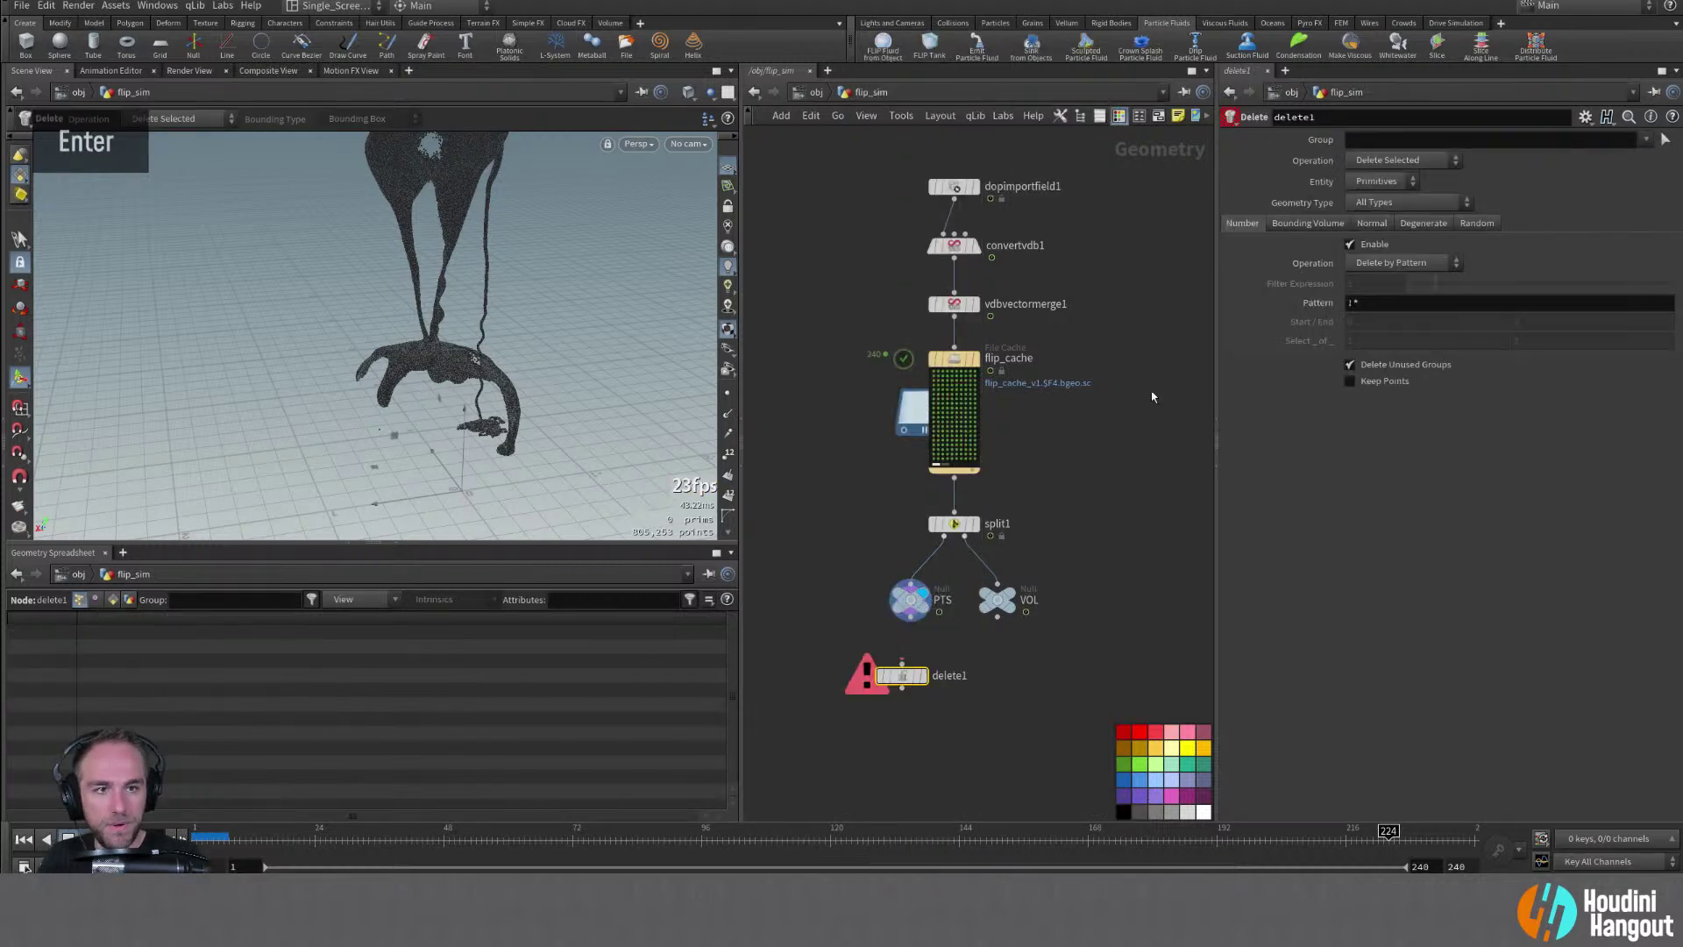
Feed the PTS null into the Delete node, display it, and enable random deletion of points with id as the seed attribute
click(1462, 225)
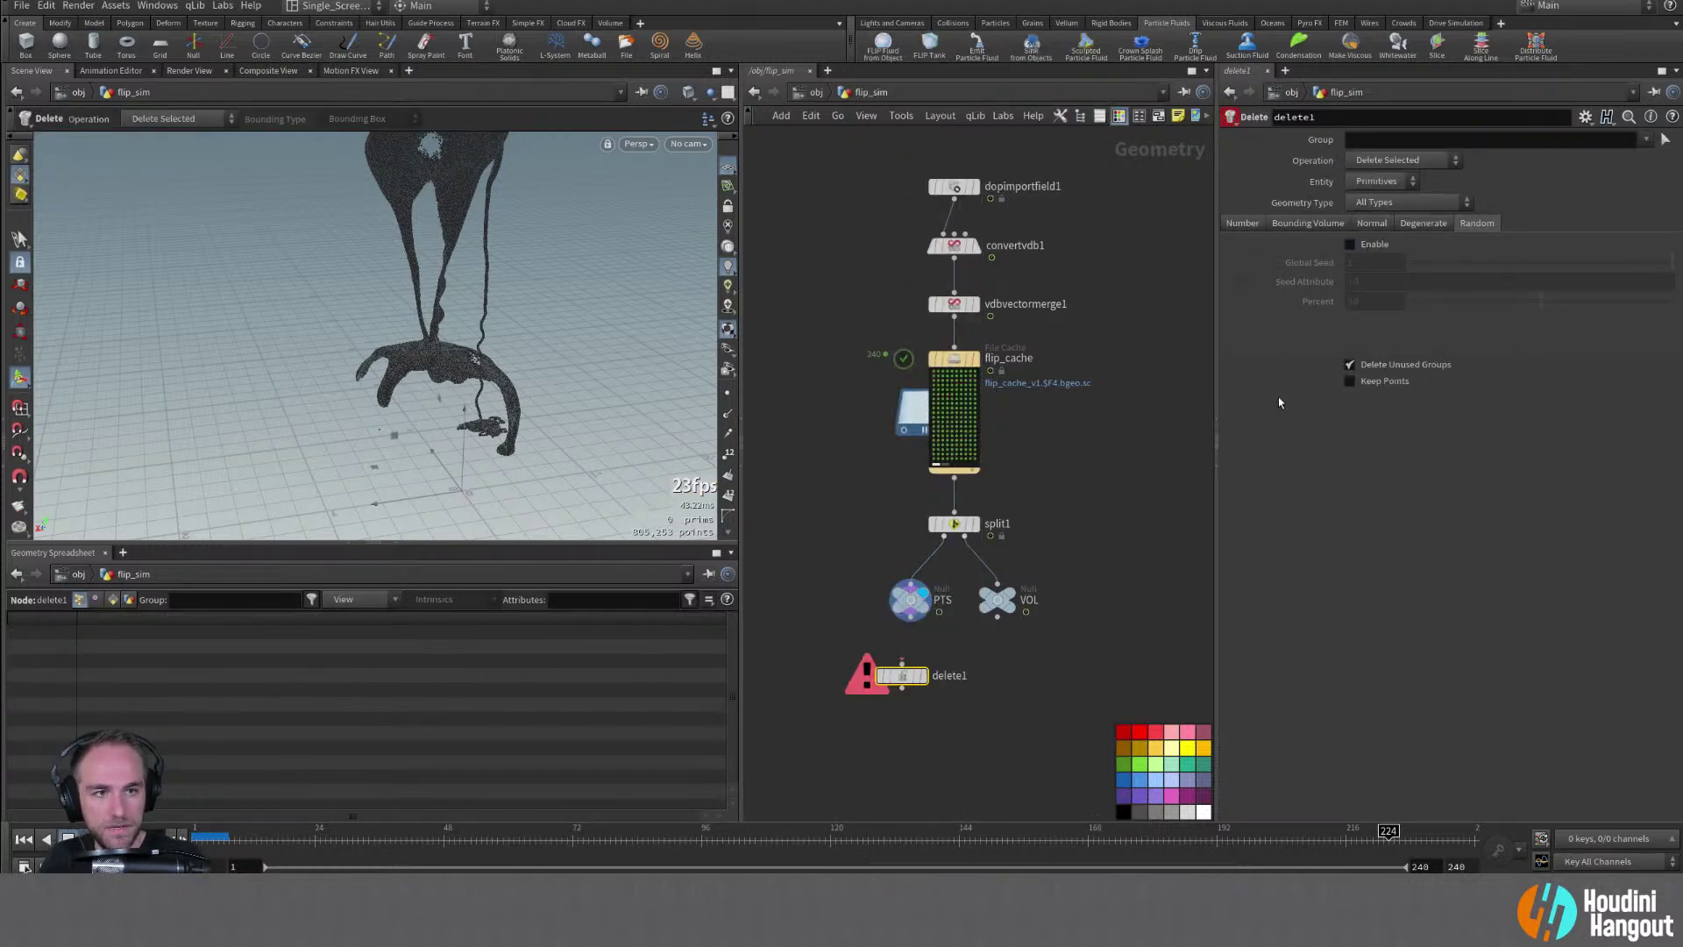
double_click(900, 663)
drag(918, 681, 914, 683)
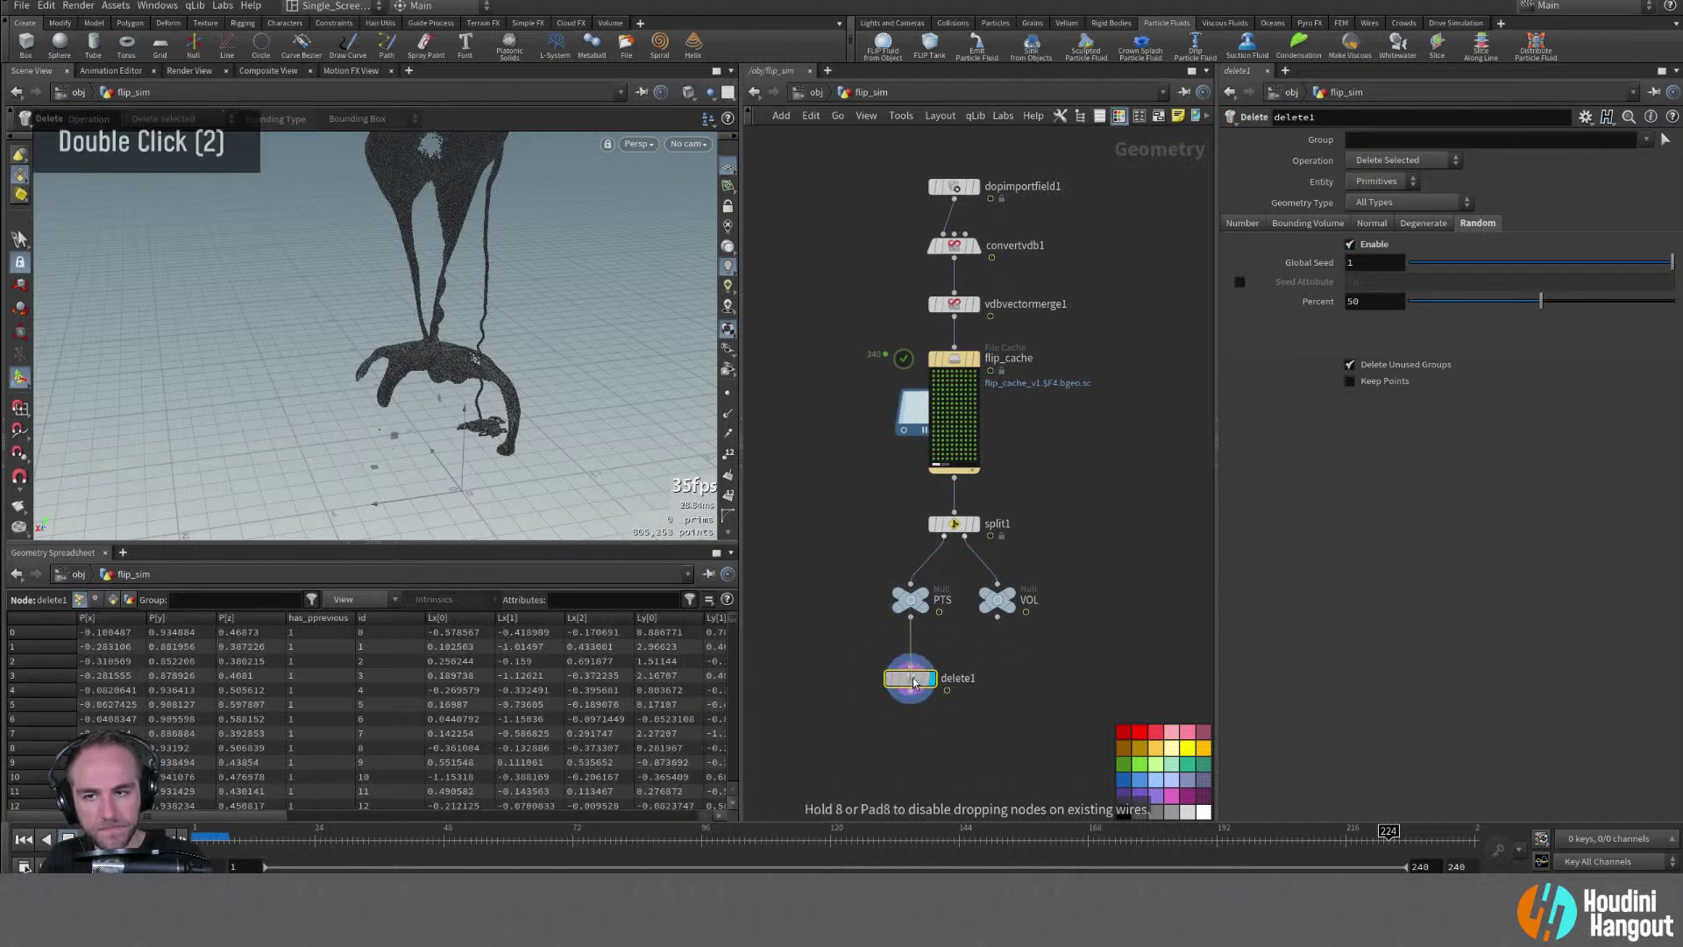
click(1238, 282)
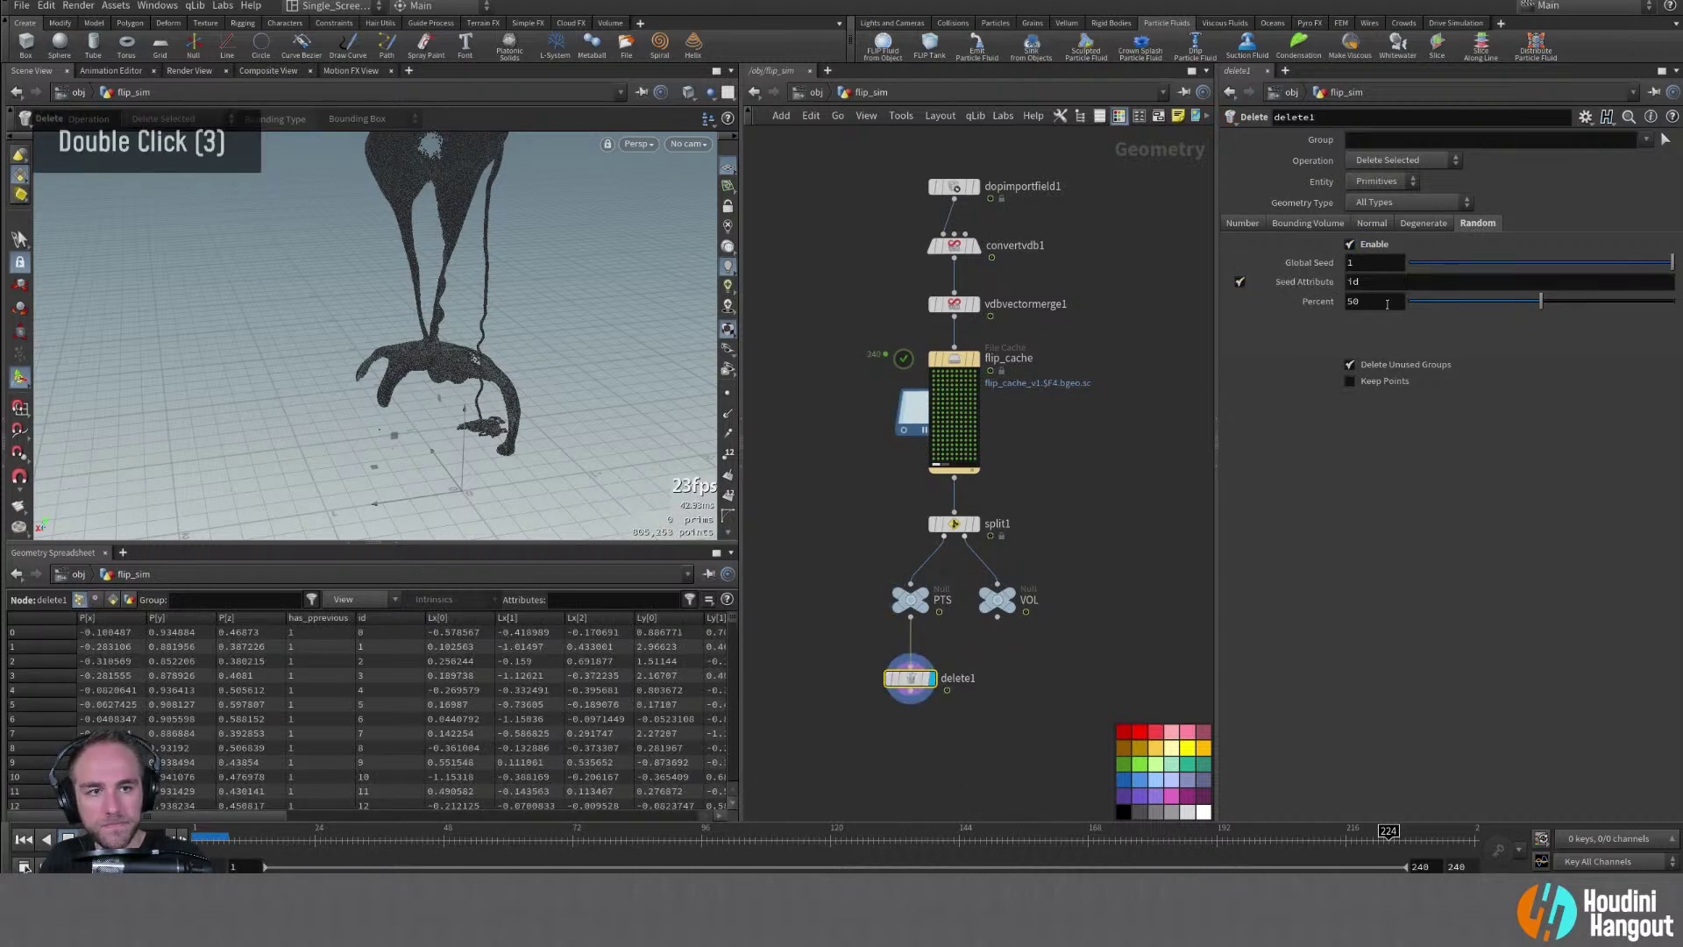
click(1380, 215)
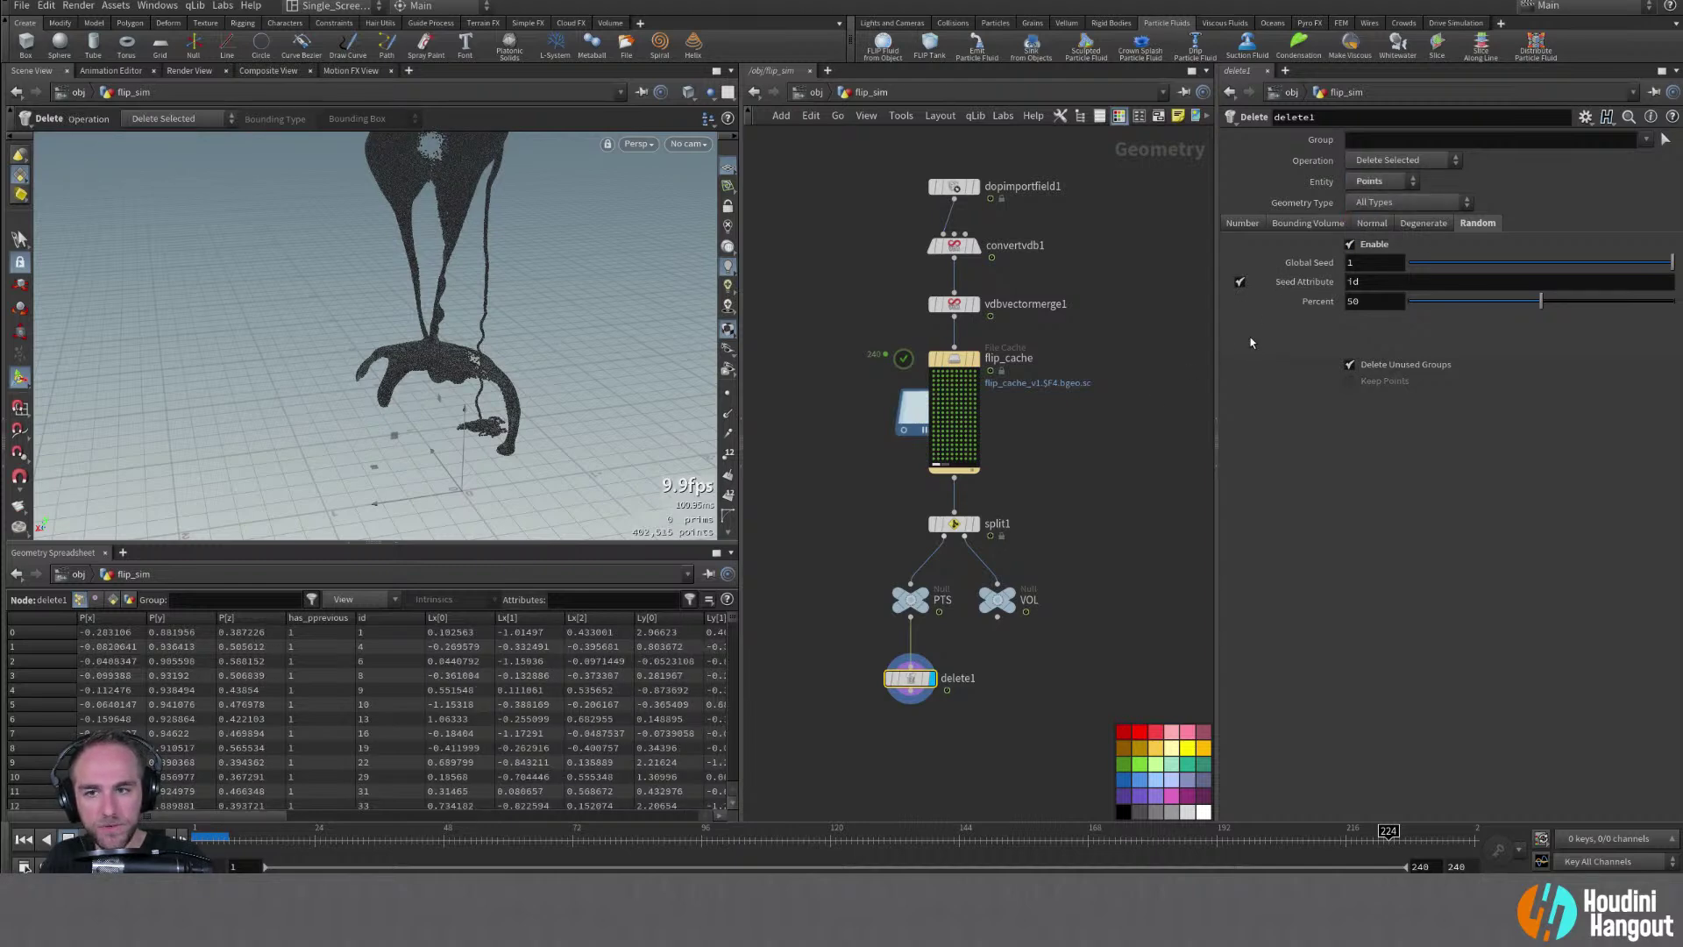
Set the Delete node's random deletion percentage to 99
click(1454, 302)
drag(1439, 306, 1671, 312)
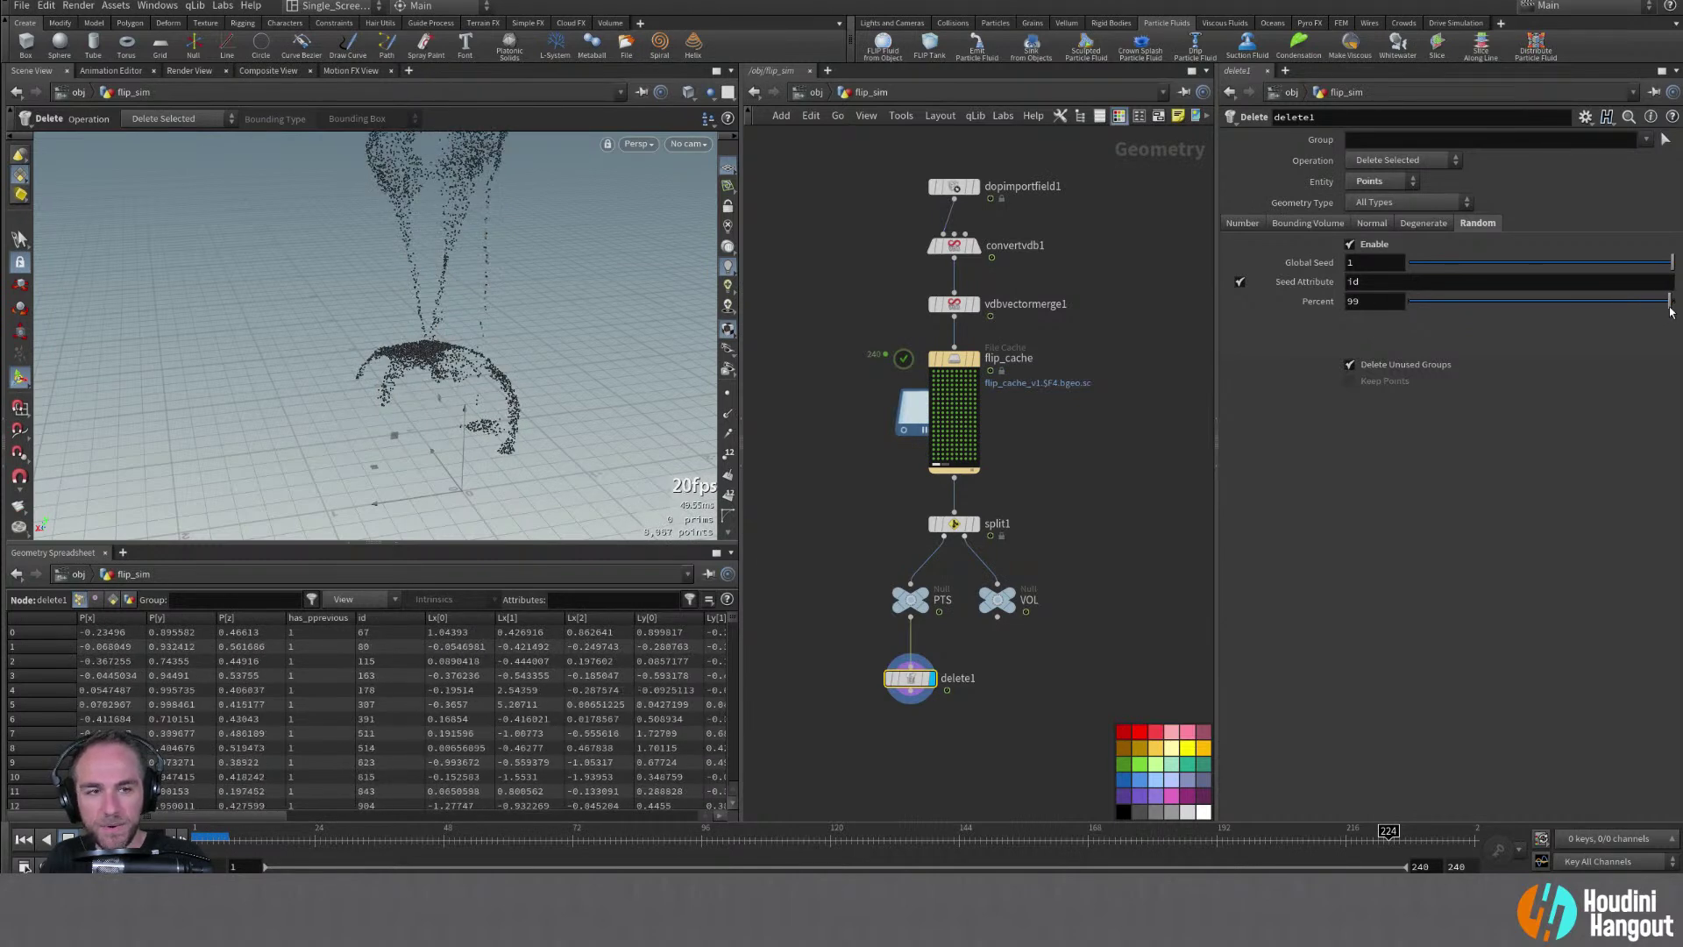
double_click(1378, 300)
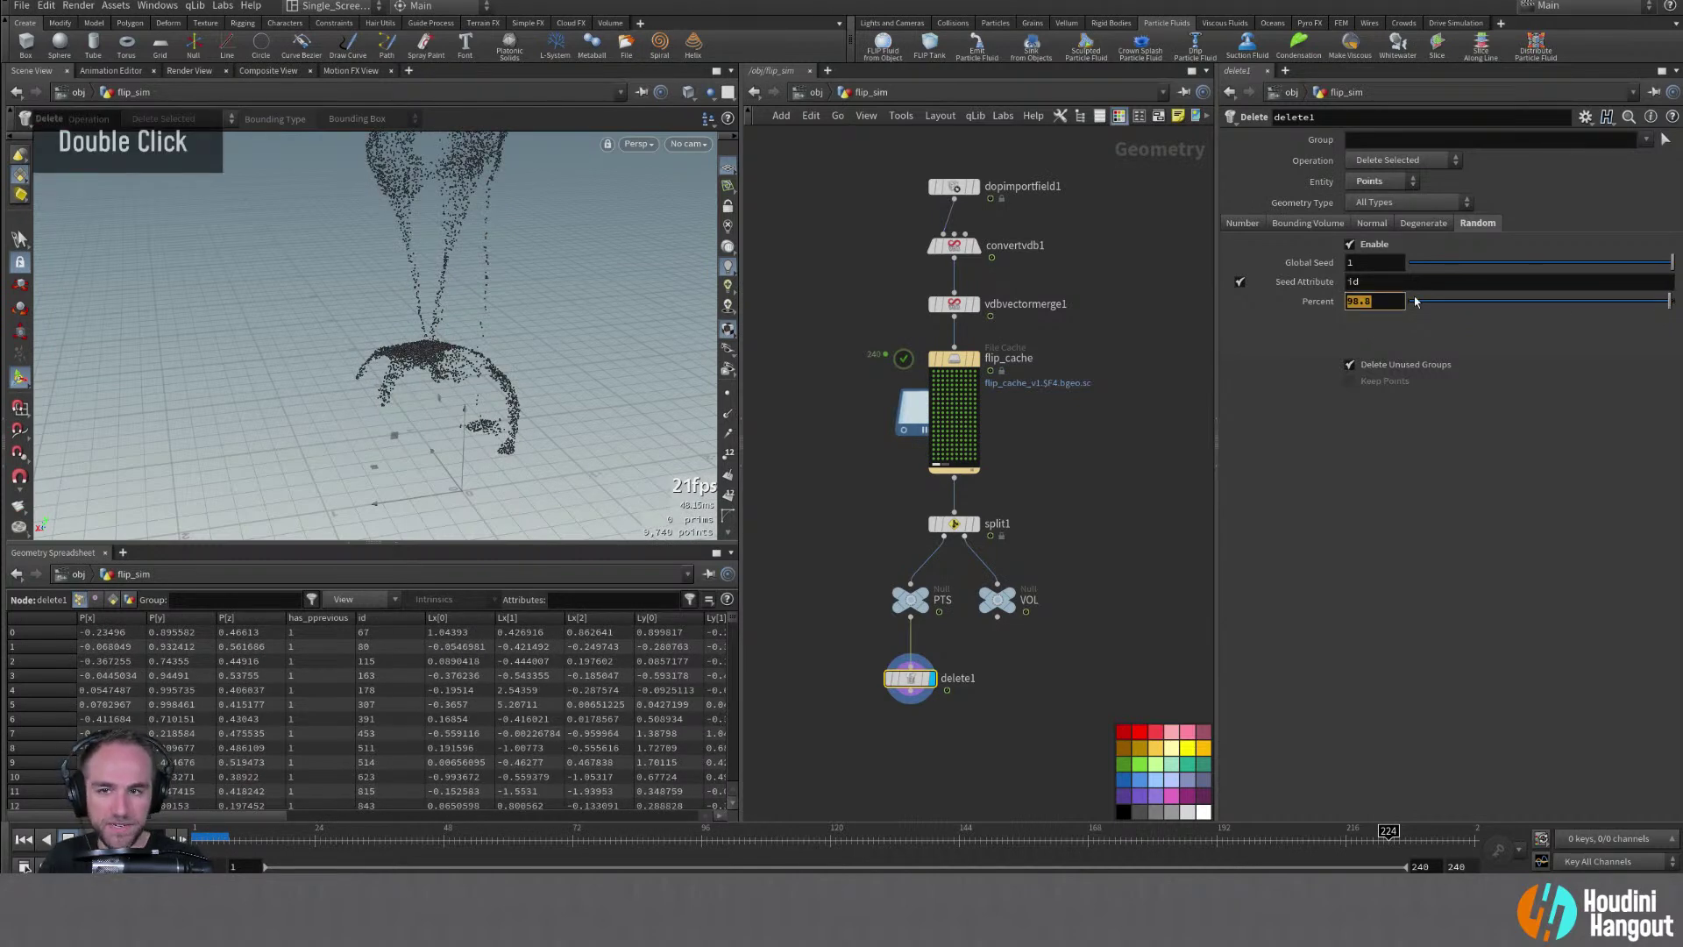
text(99)
key(Return)
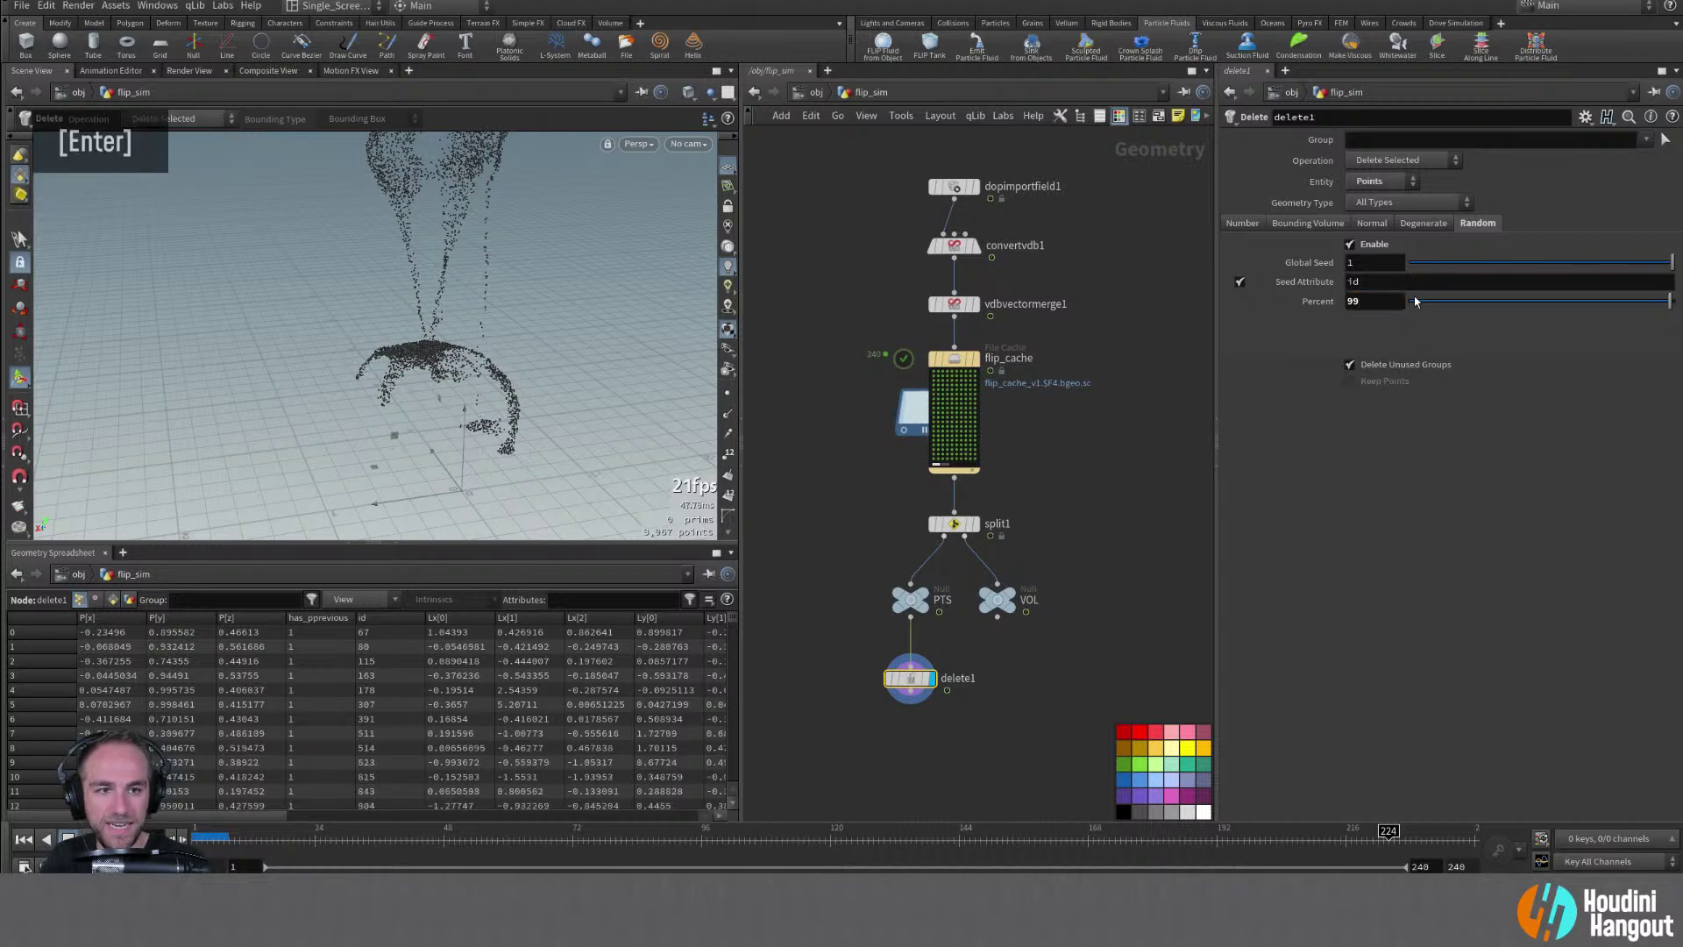
Examine the thinned points up close, then return to the beginning of the simulation
alt+right_drag(481, 296, 455, 300)
alt+drag(454, 300, 444, 323)
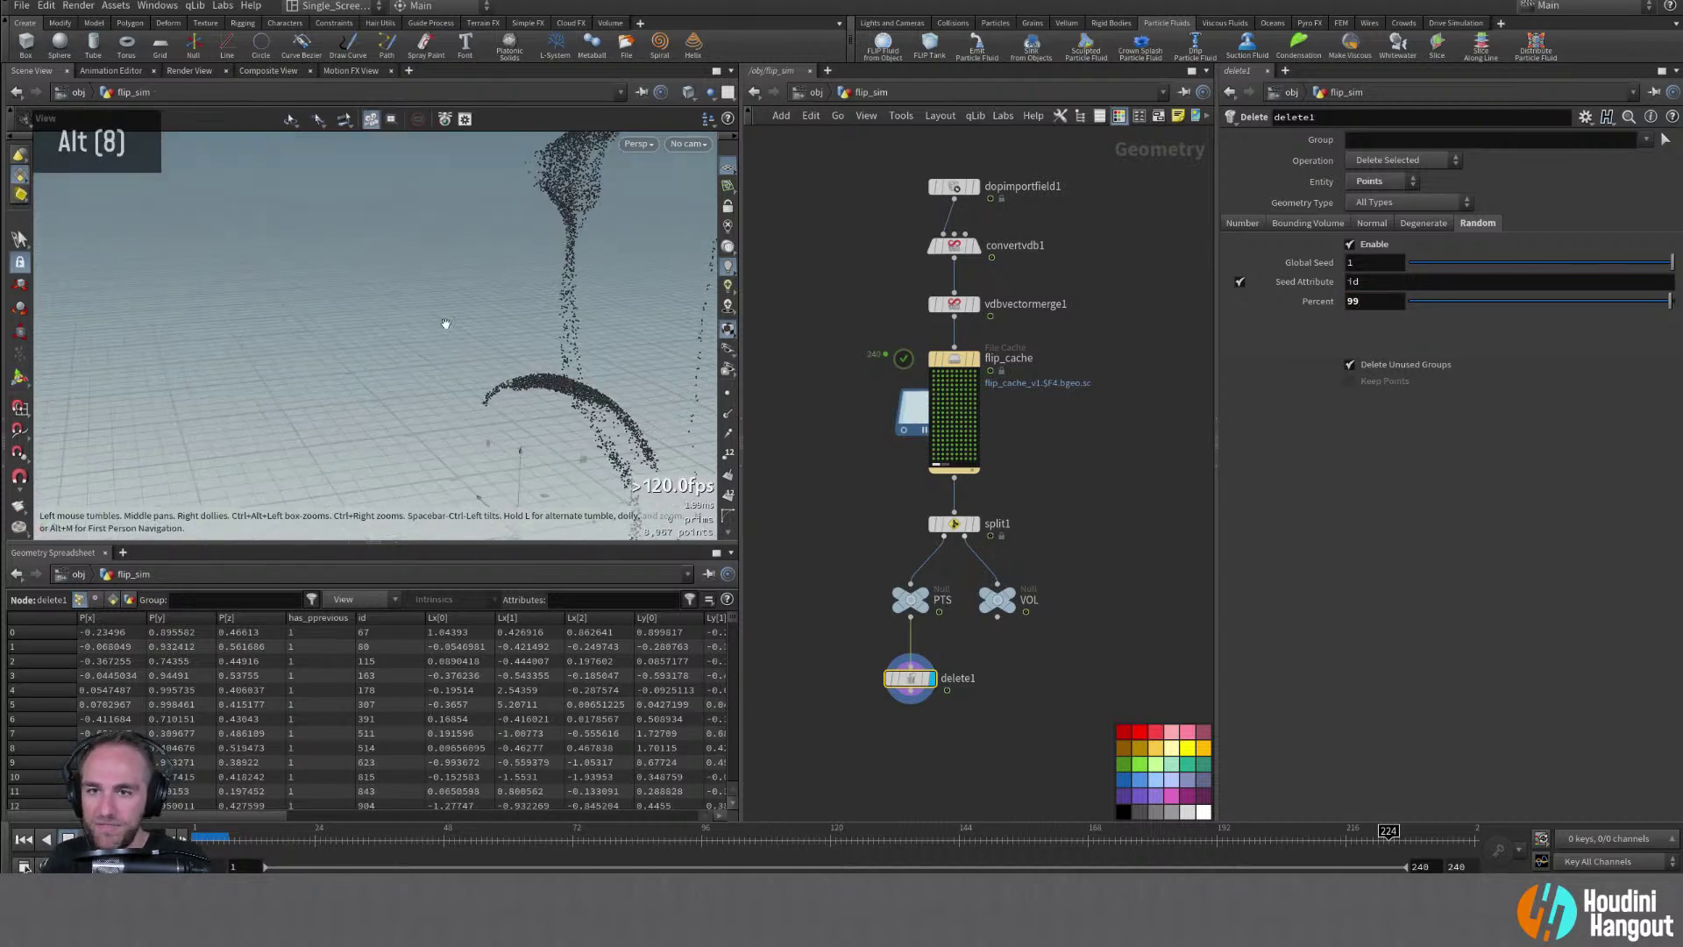
alt+right_drag(443, 322, 379, 664)
click(205, 842)
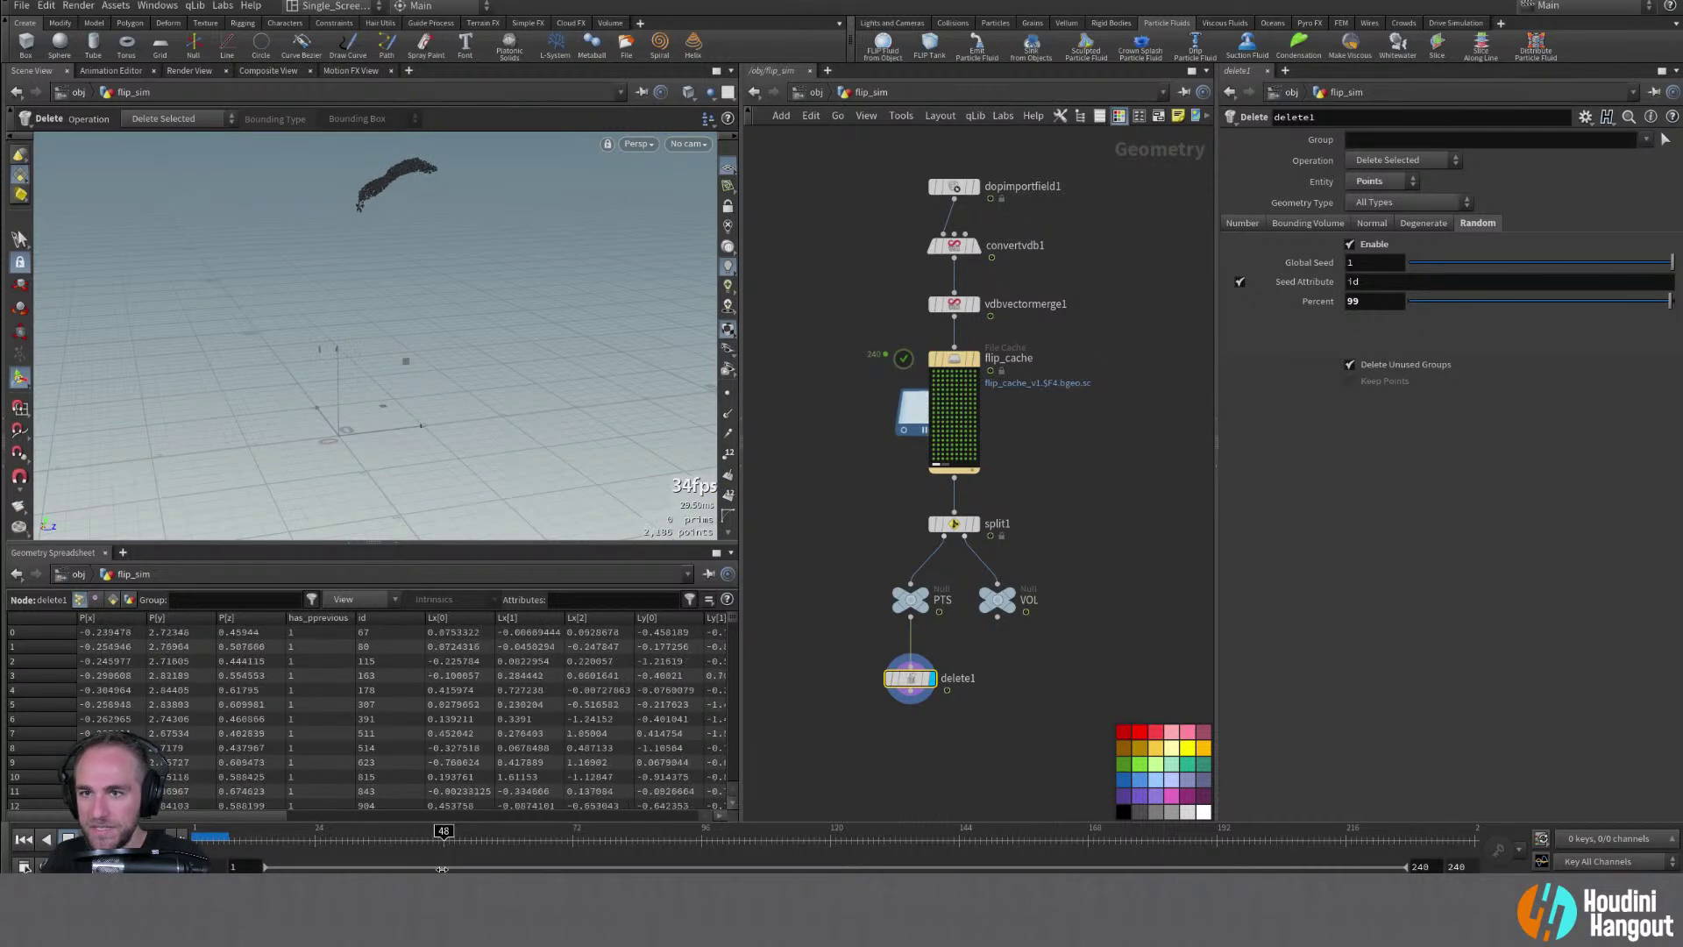
Follow the thinned points through the simulation and examine how they drip down to the ground from several angles
alt+right_drag(386, 259, 382, 245)
alt+middle_drag(381, 246, 412, 232)
alt+right_drag(412, 232, 465, 254)
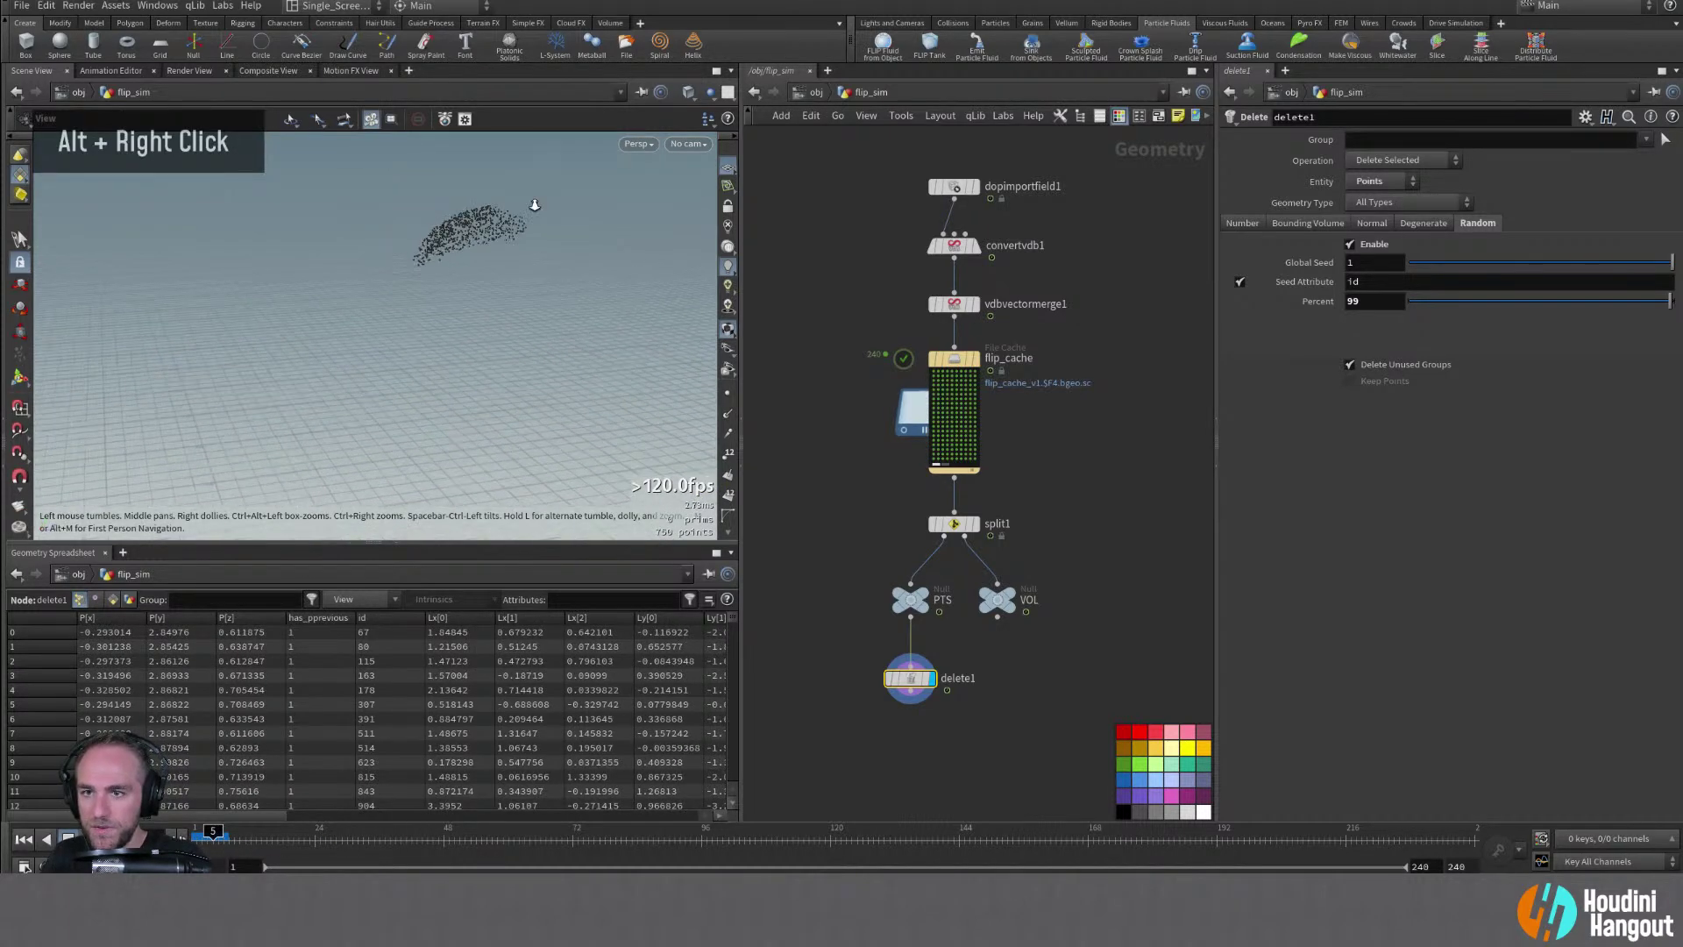
alt+drag(465, 254, 533, 249)
alt+middle_drag(533, 249, 488, 255)
alt+right_drag(488, 255, 455, 280)
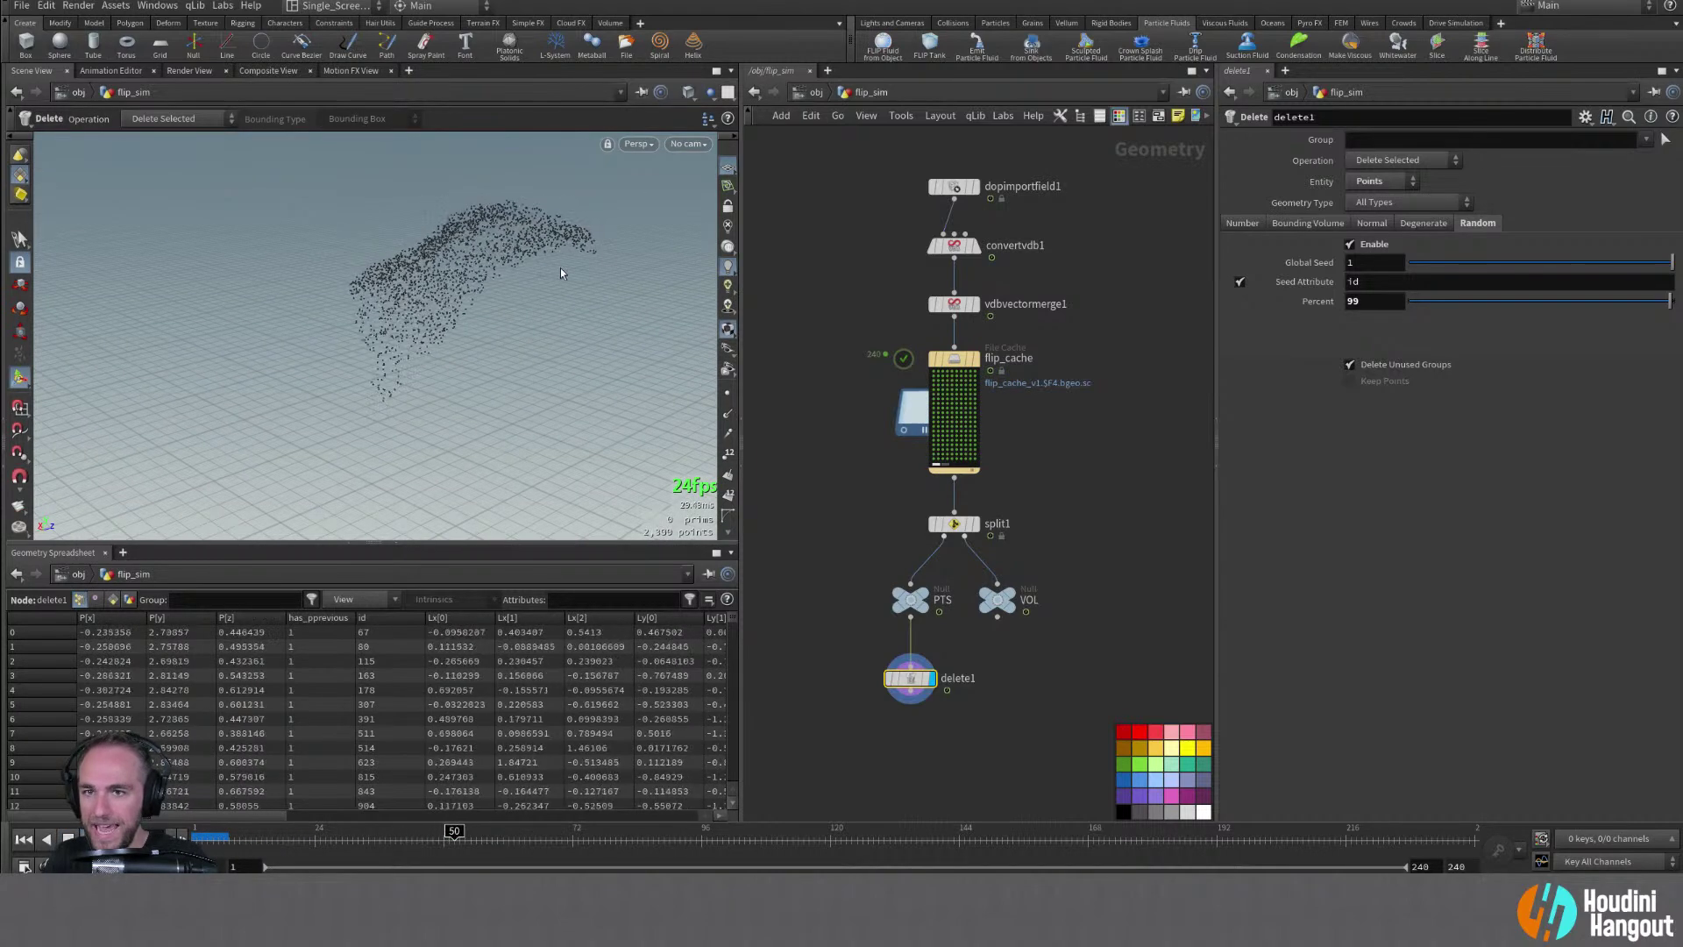
alt+right_click(488, 444)
alt+middle_click(488, 289)
alt+middle_drag(488, 289, 482, 253)
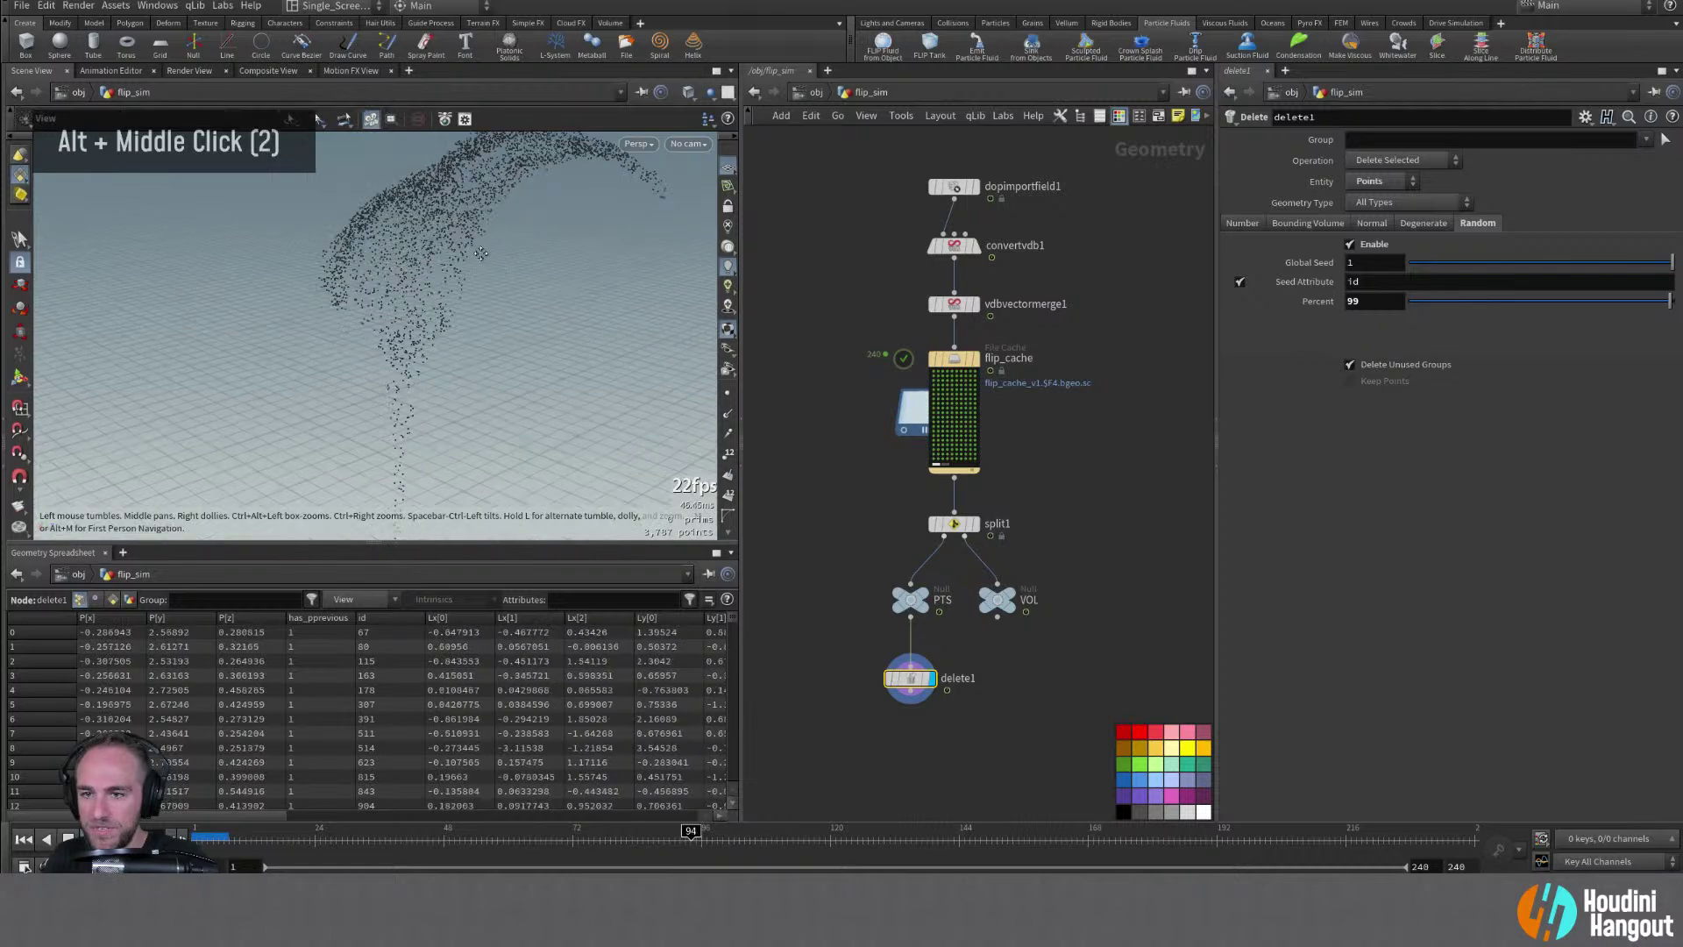
alt+right_drag(481, 253, 364, 402)
alt+middle_drag(365, 402, 397, 312)
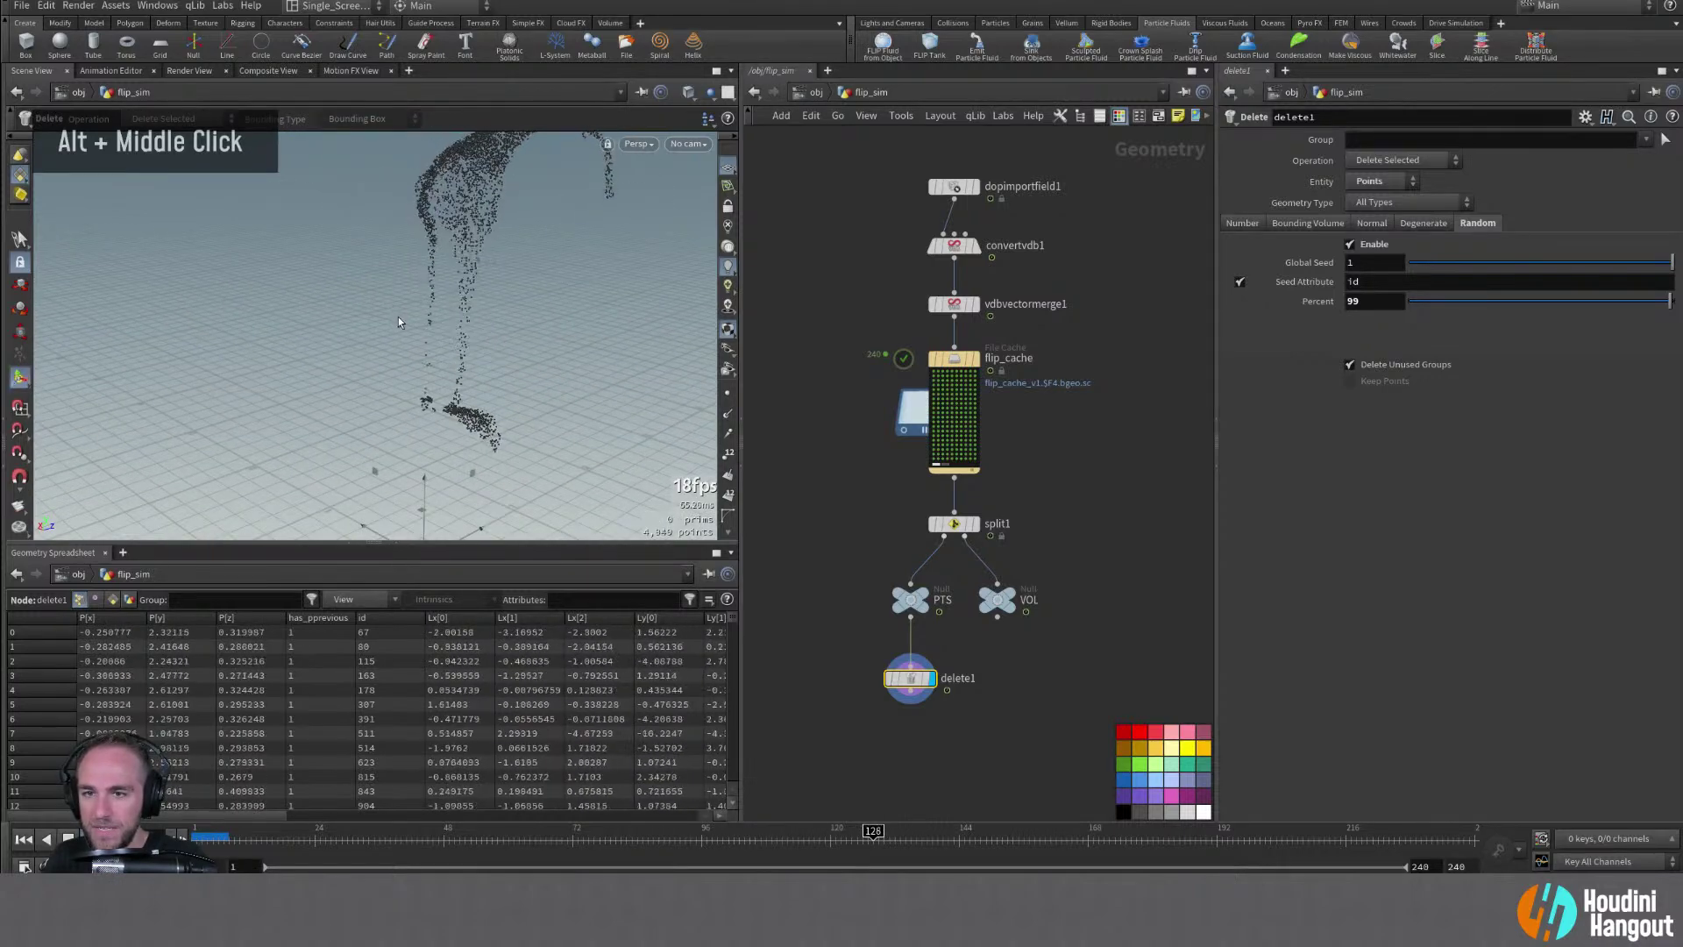
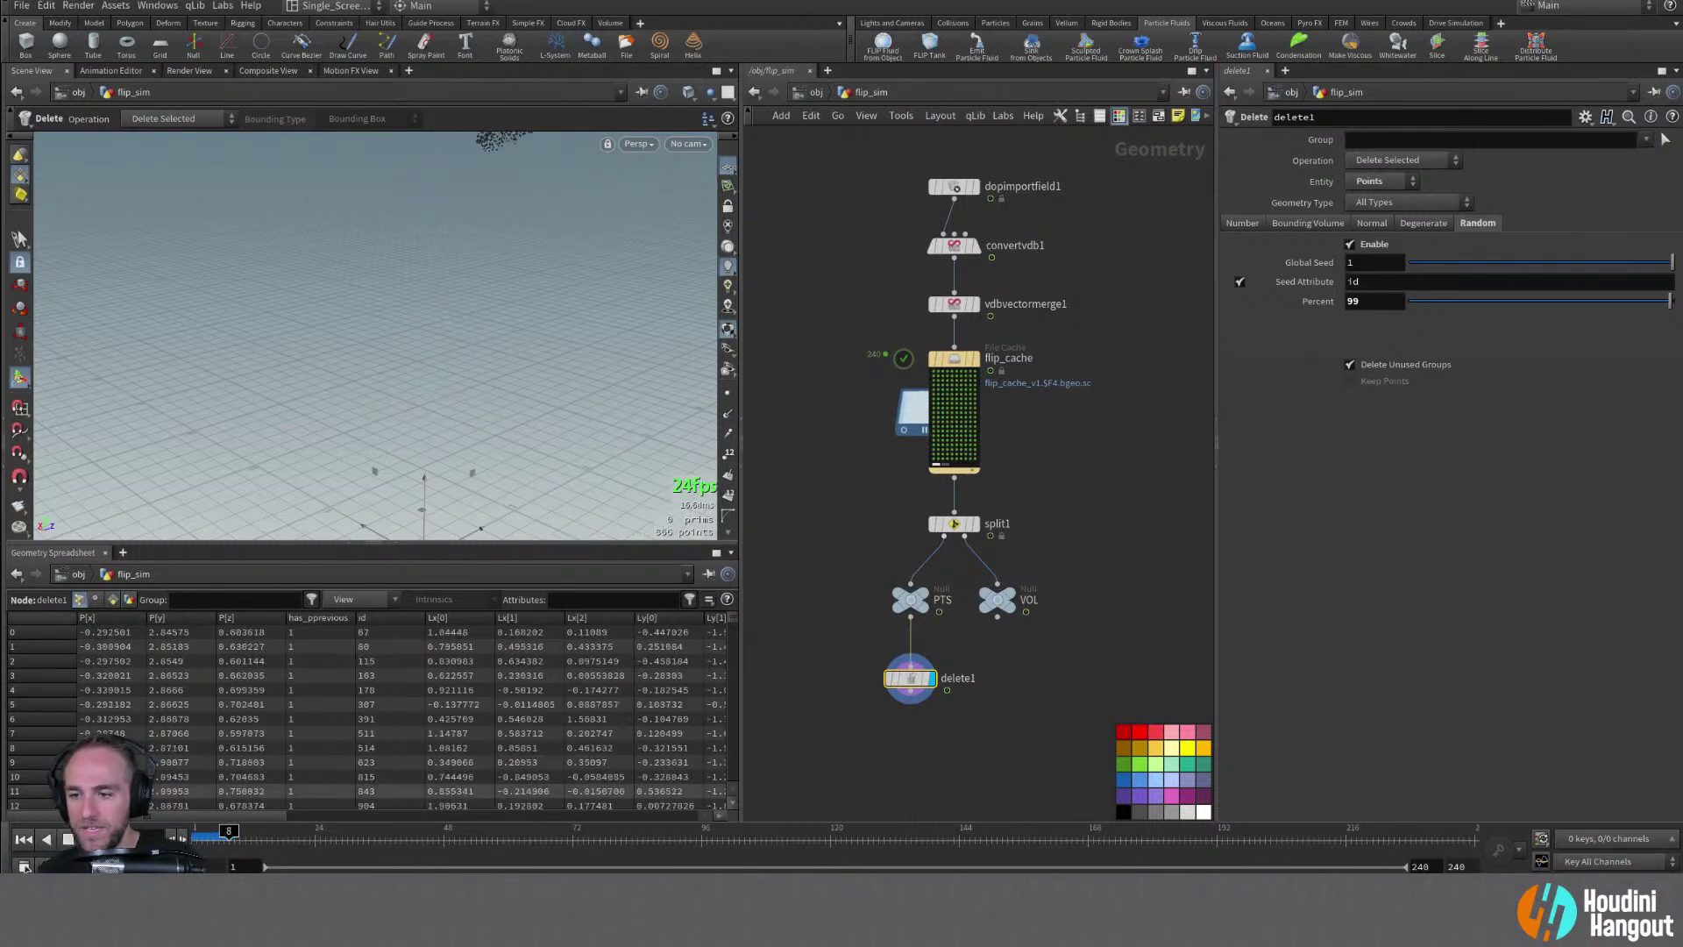
Return to frame 1 and set the random deletion percentage to 99.5
click(22, 841)
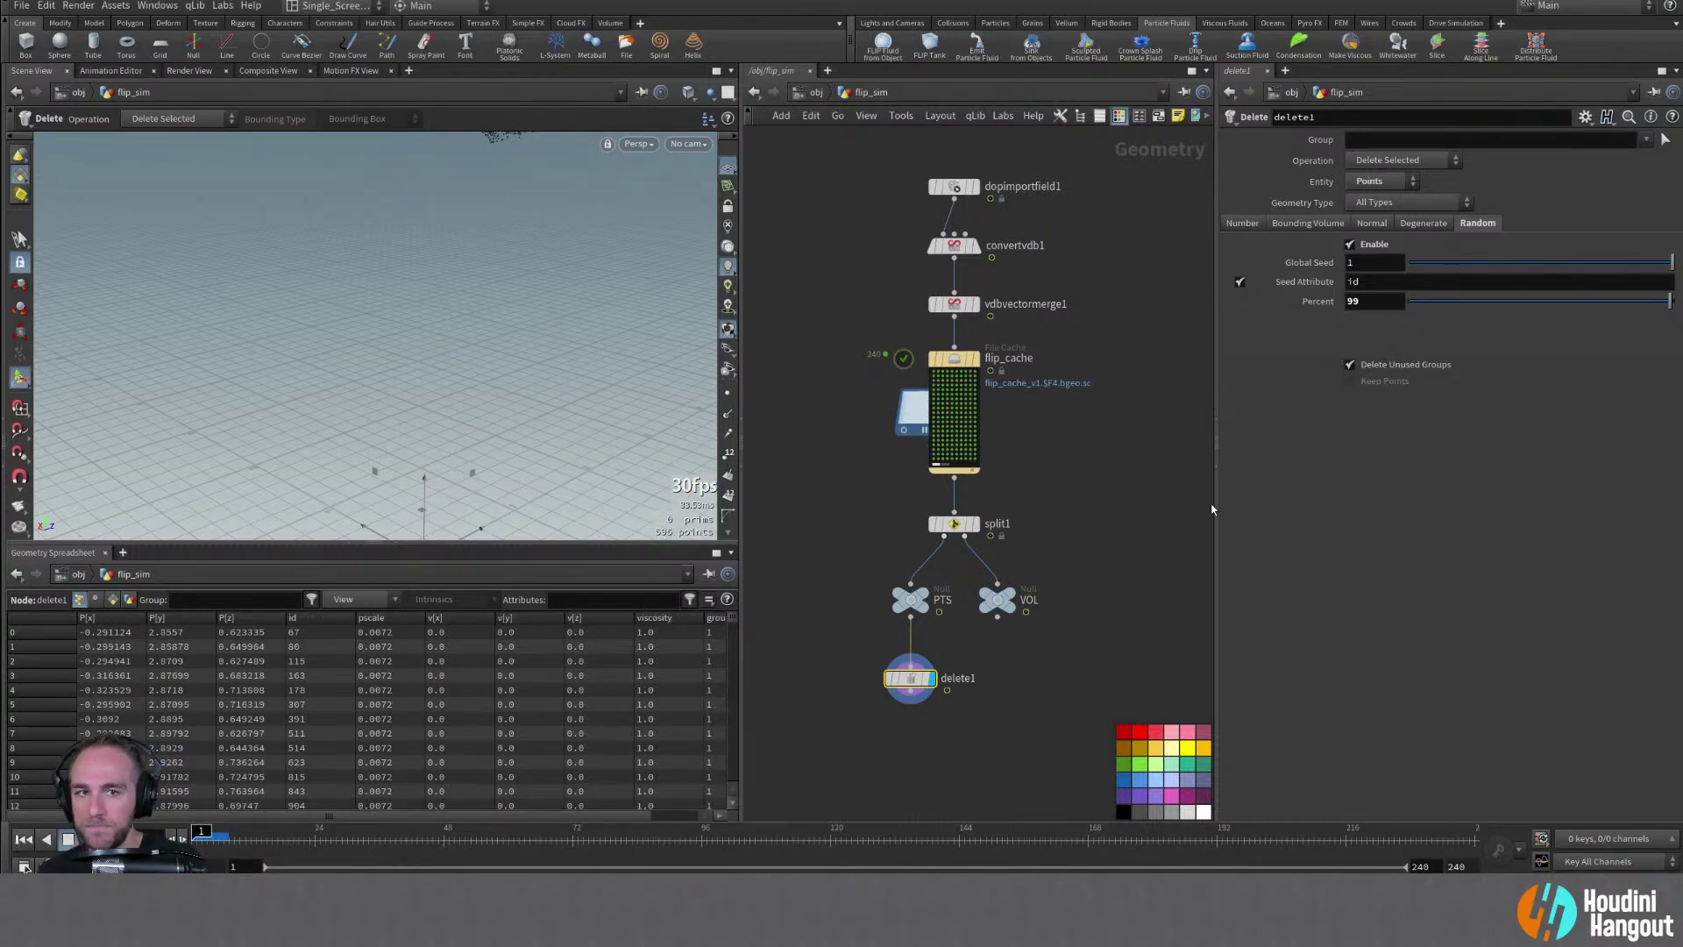
text(99.5)
key(Return)
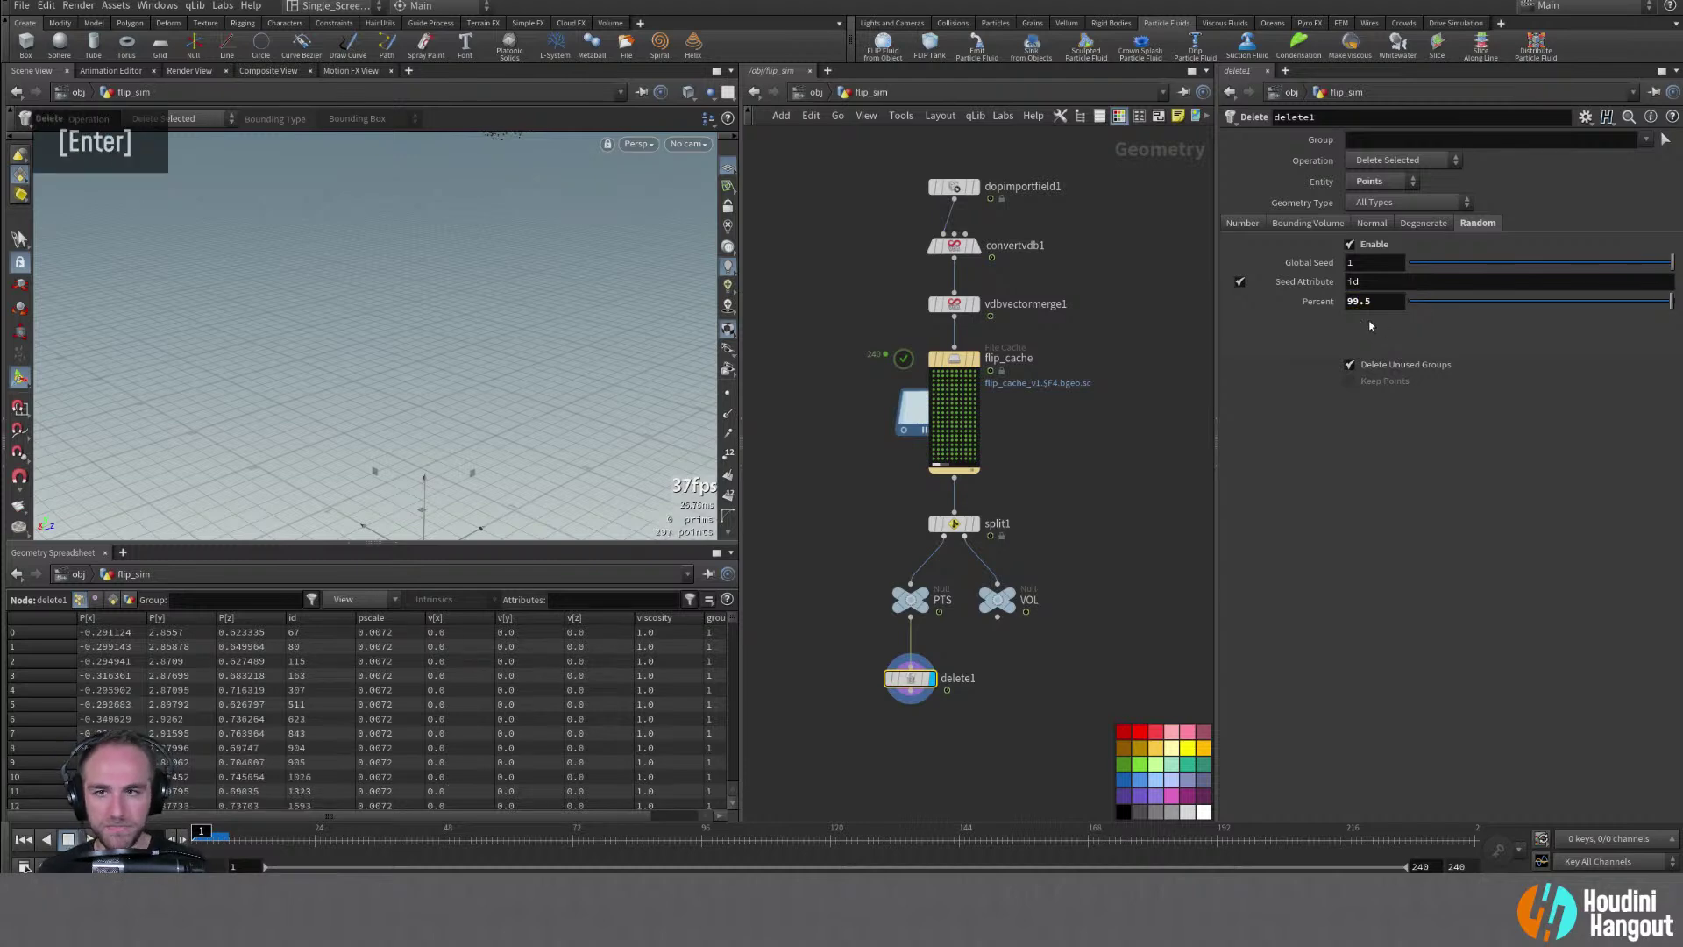
Set the random deletion percentage to 99.9 at frame 240, and examine the remaining points at frame 85
drag(463, 839, 1678, 841)
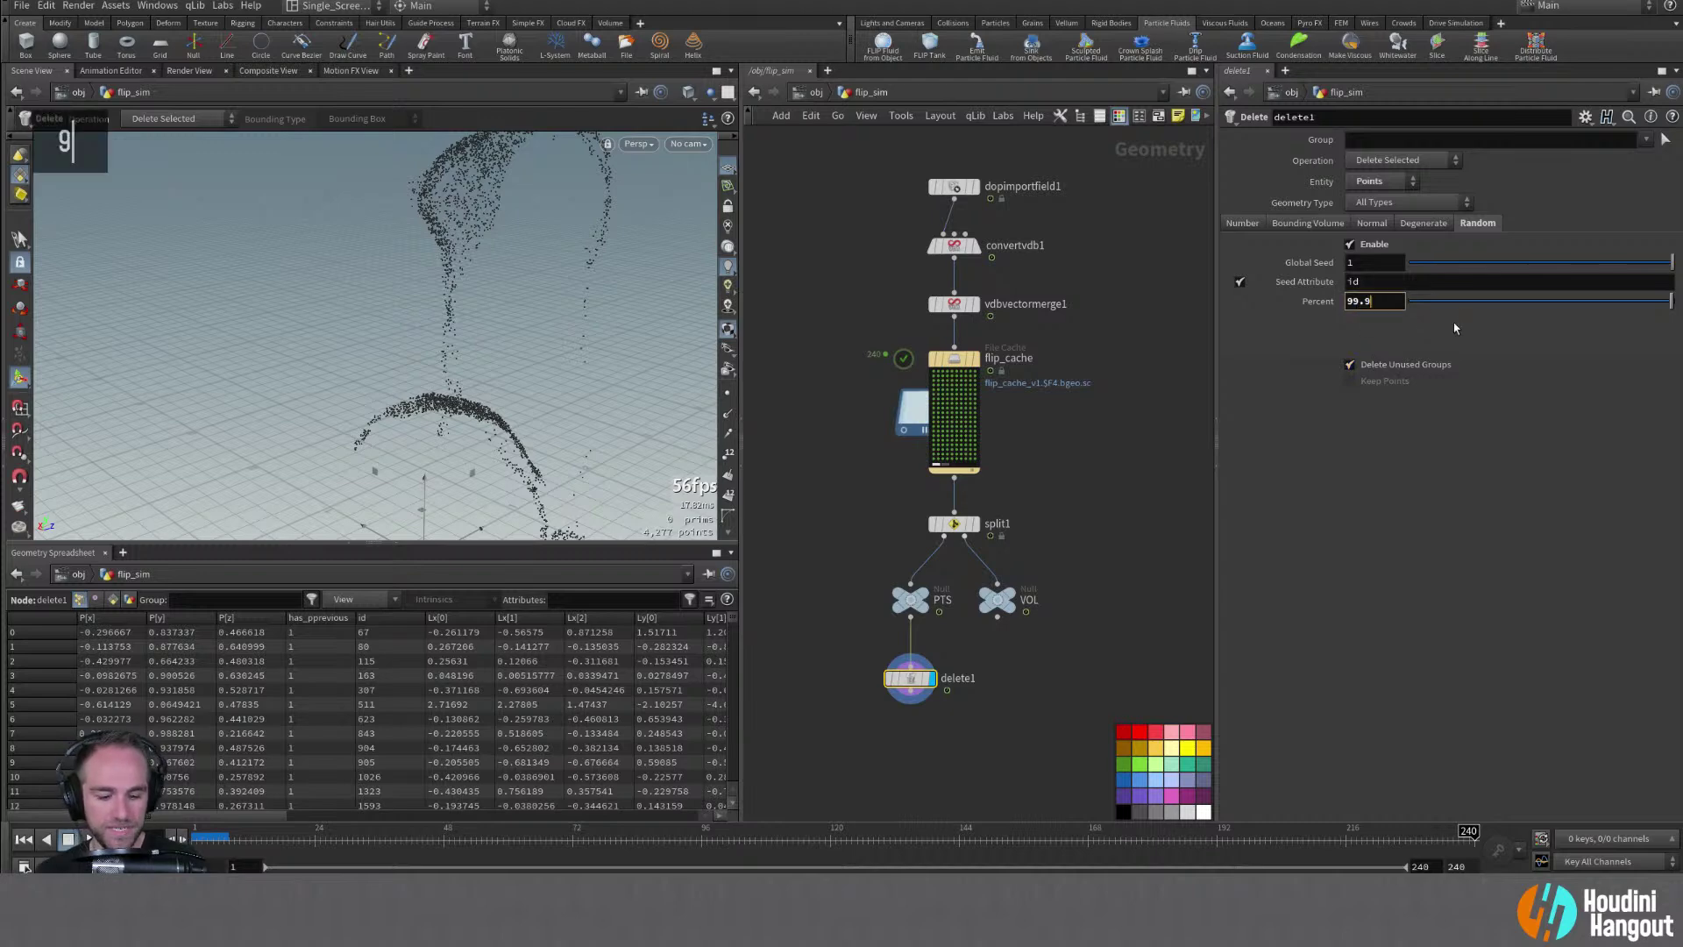
key(Return)
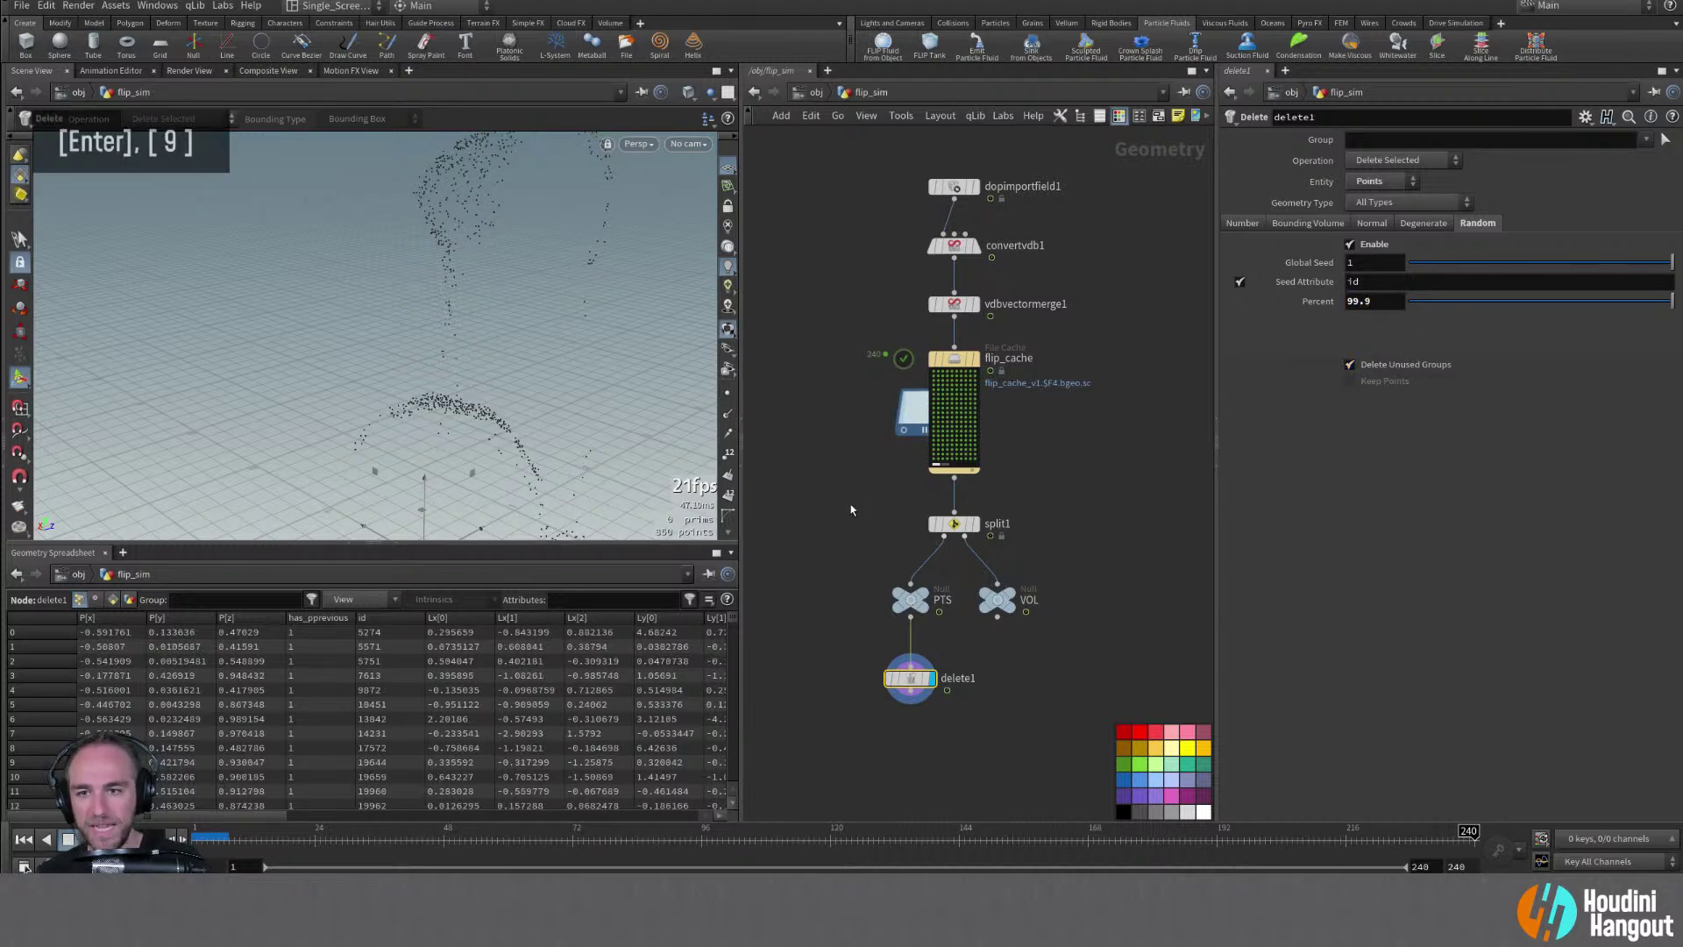
drag(470, 842, 642, 840)
alt+middle_drag(777, 605, 857, 603)
alt+right_drag(517, 284, 465, 234)
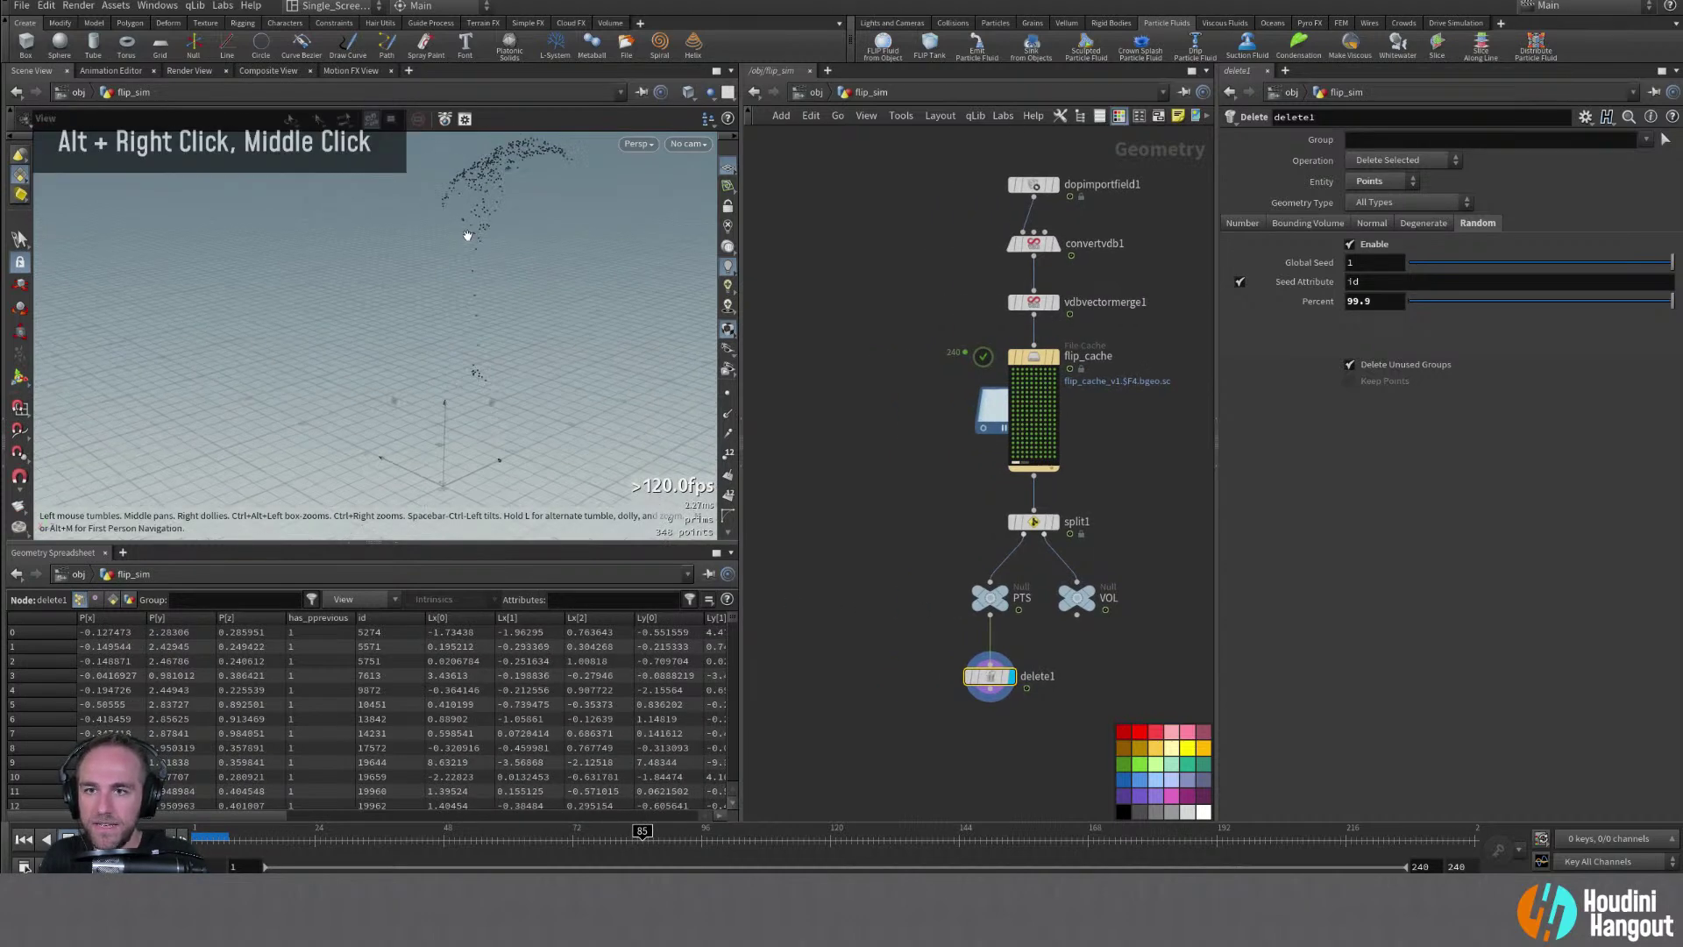
alt+drag(466, 233, 612, 397)
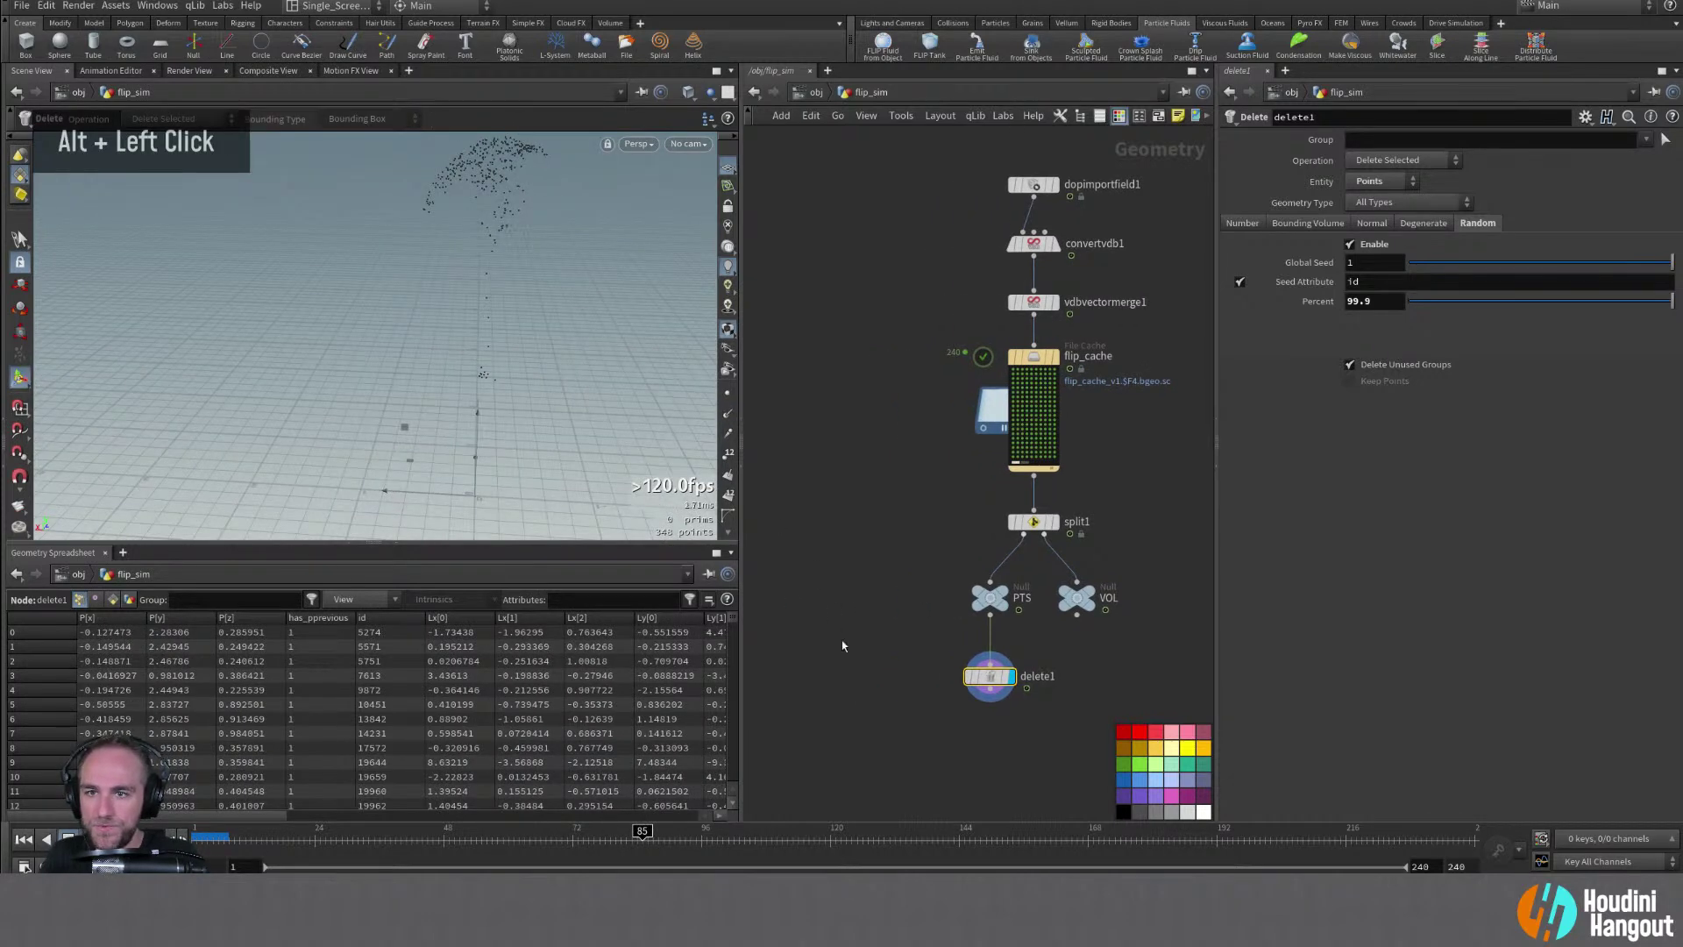
Add a Line node beside the Delete node
key(Tab)
text(line)
key(Return)
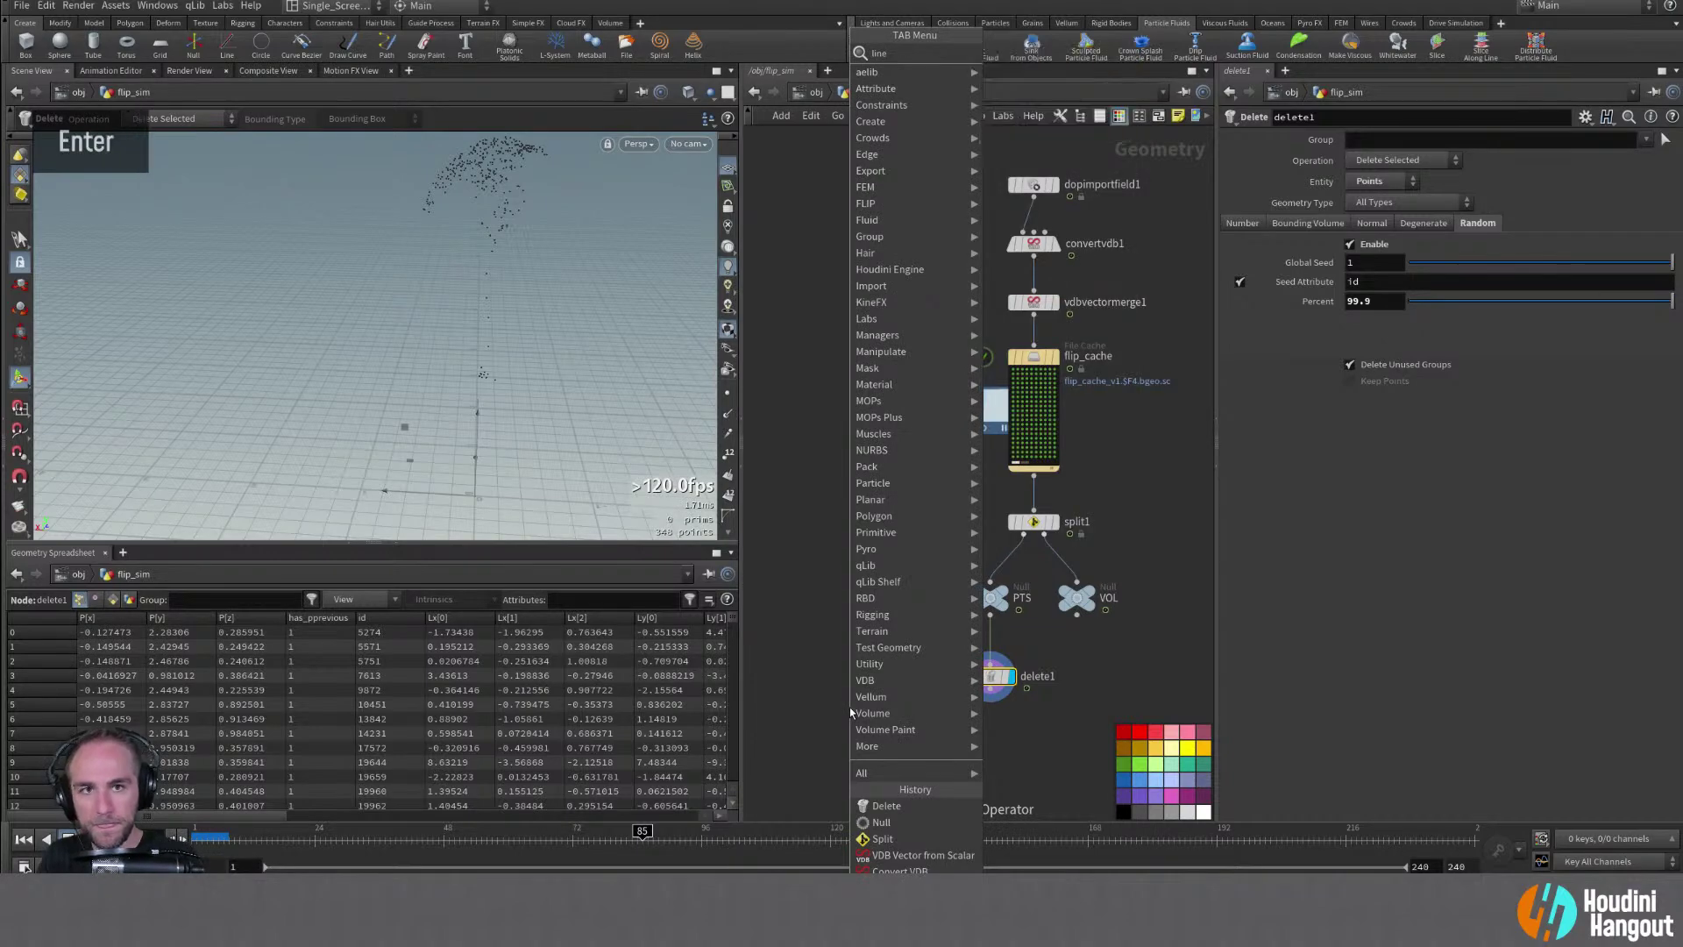
Add a Copy to Points node, connect the line as its source and the Delete output as its target points, and display it
key(Tab)
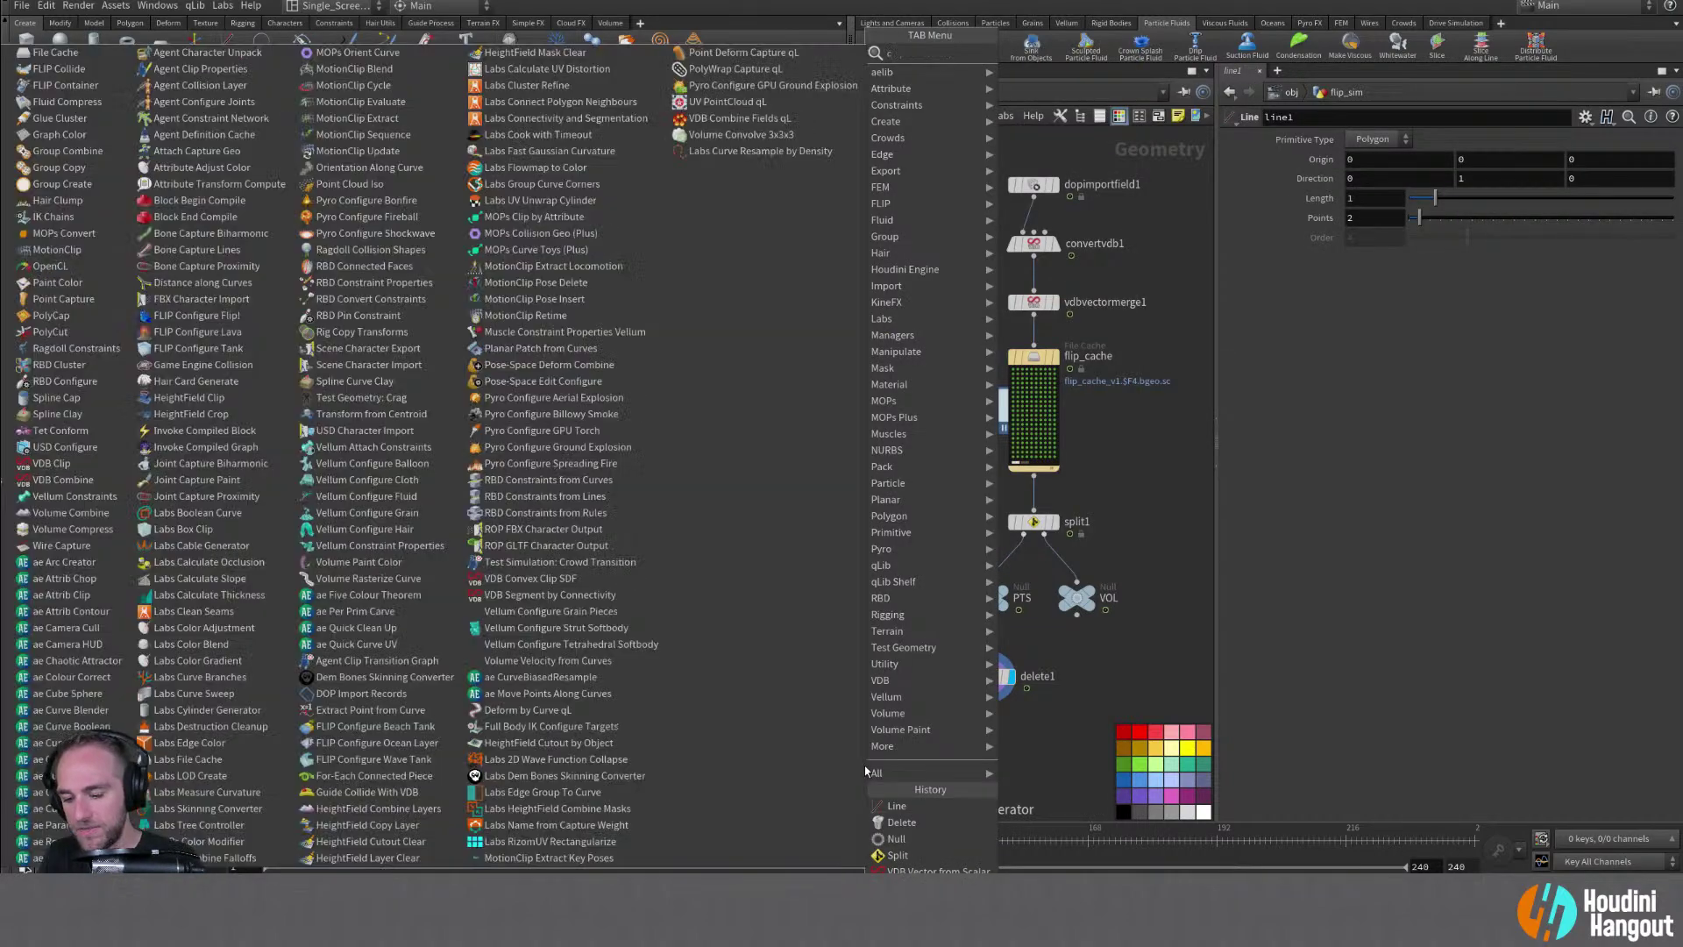
text(copy to)
key(Return)
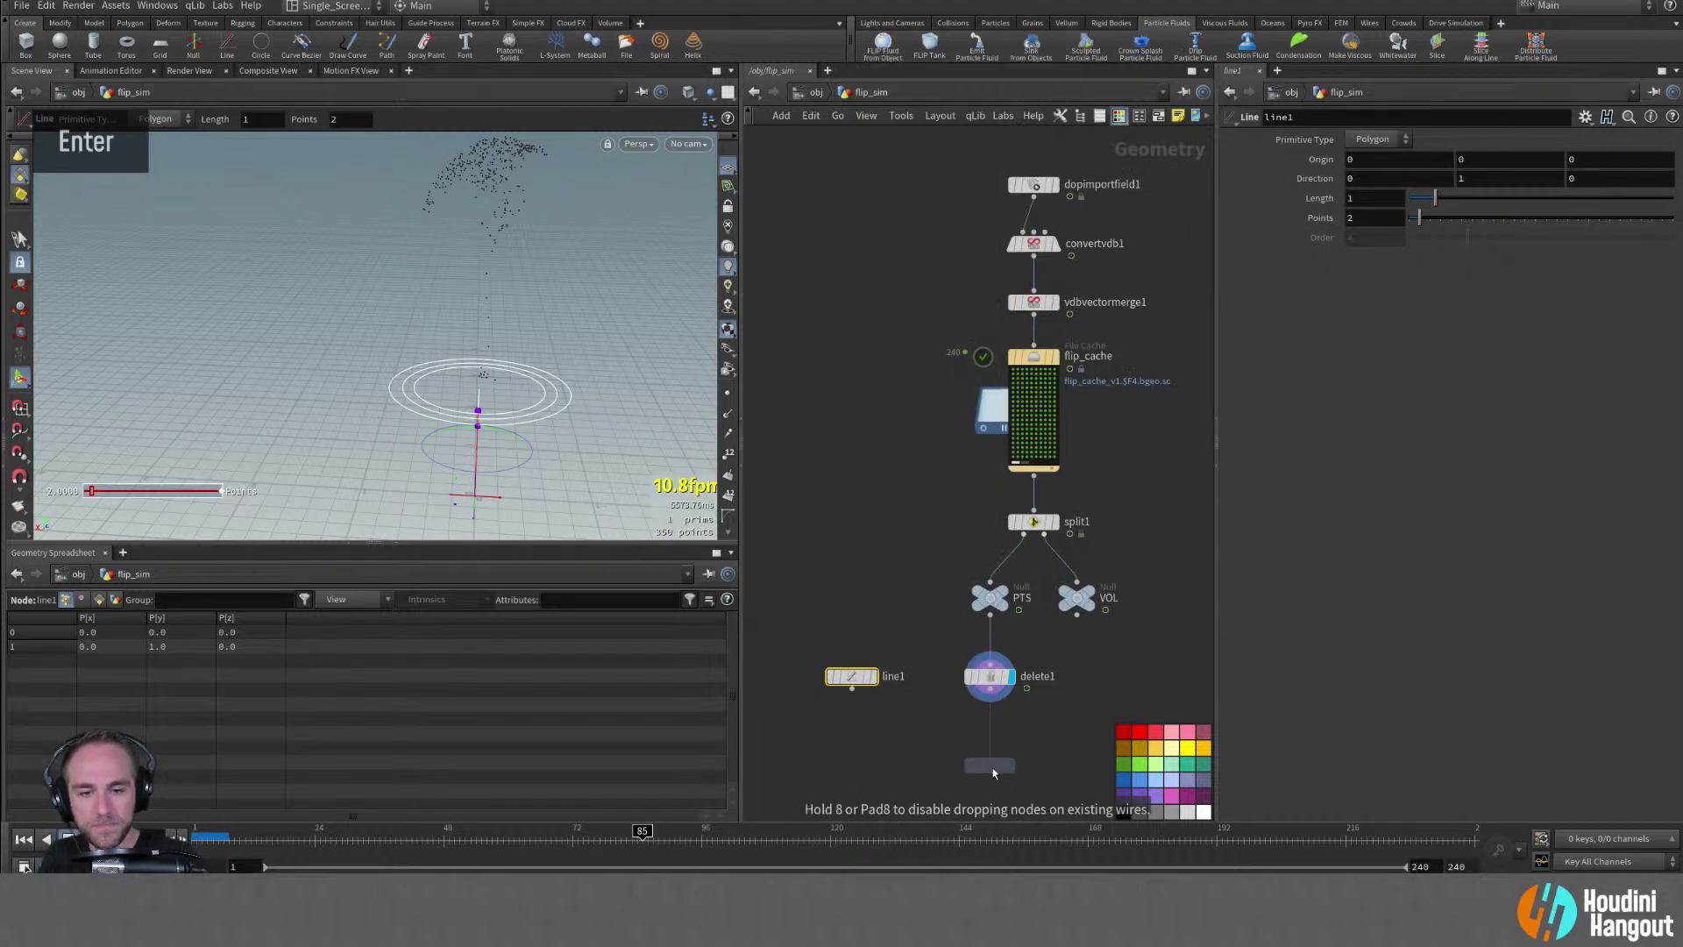
drag(938, 741, 852, 688)
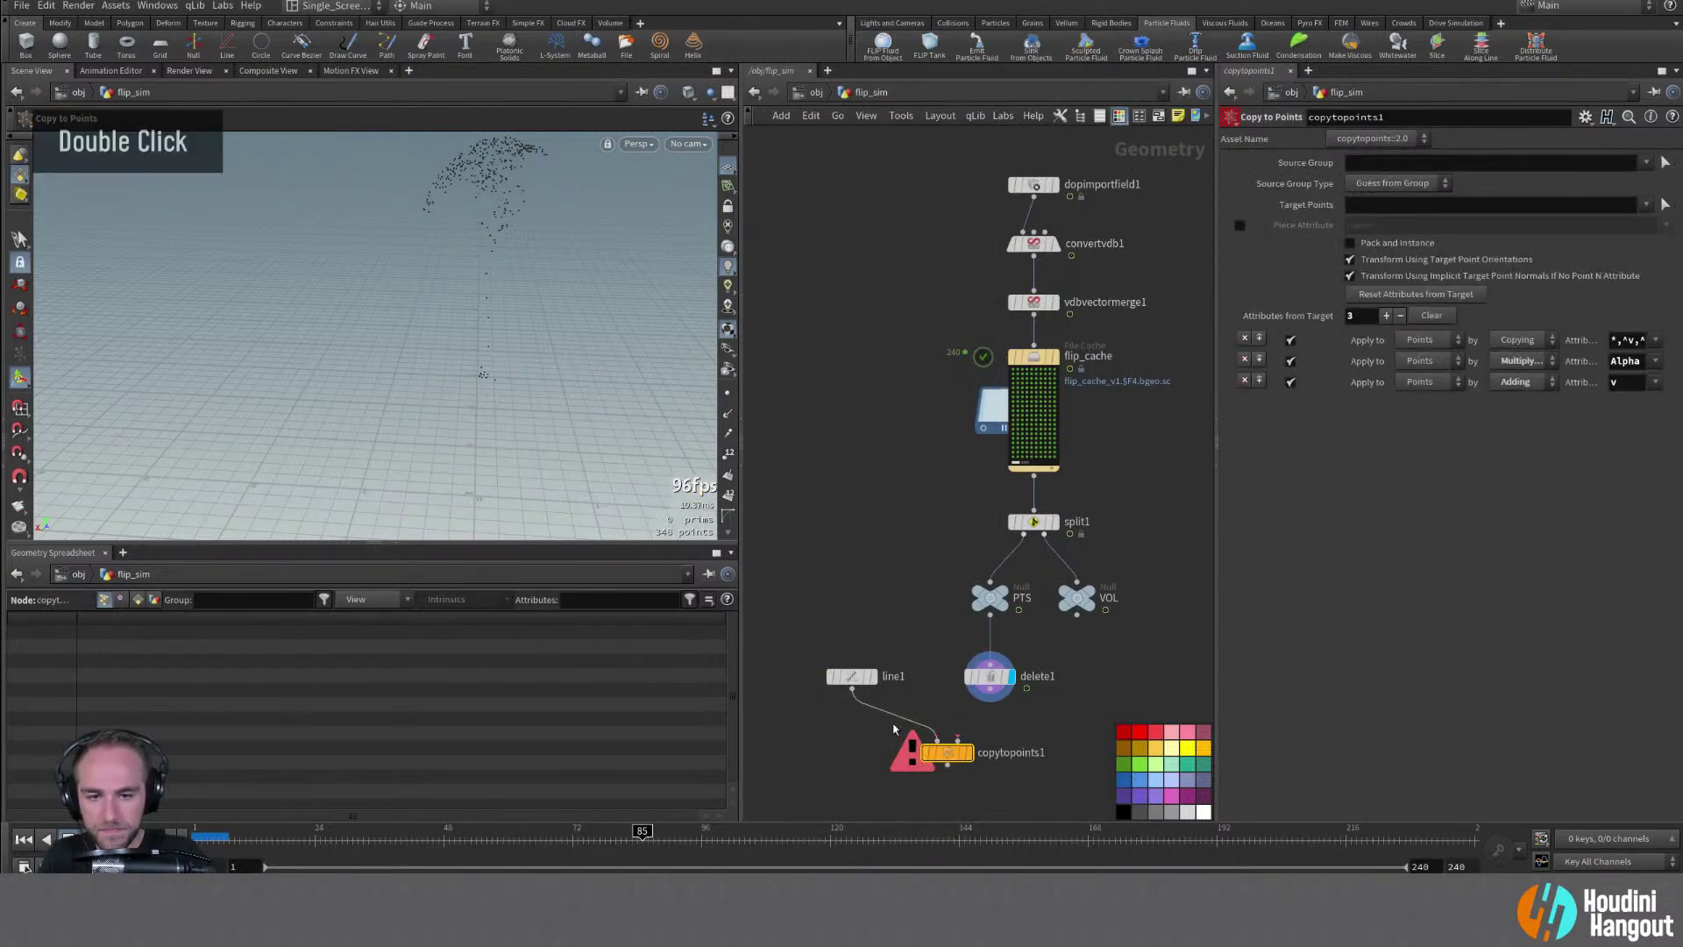
drag(957, 740, 990, 699)
click(969, 753)
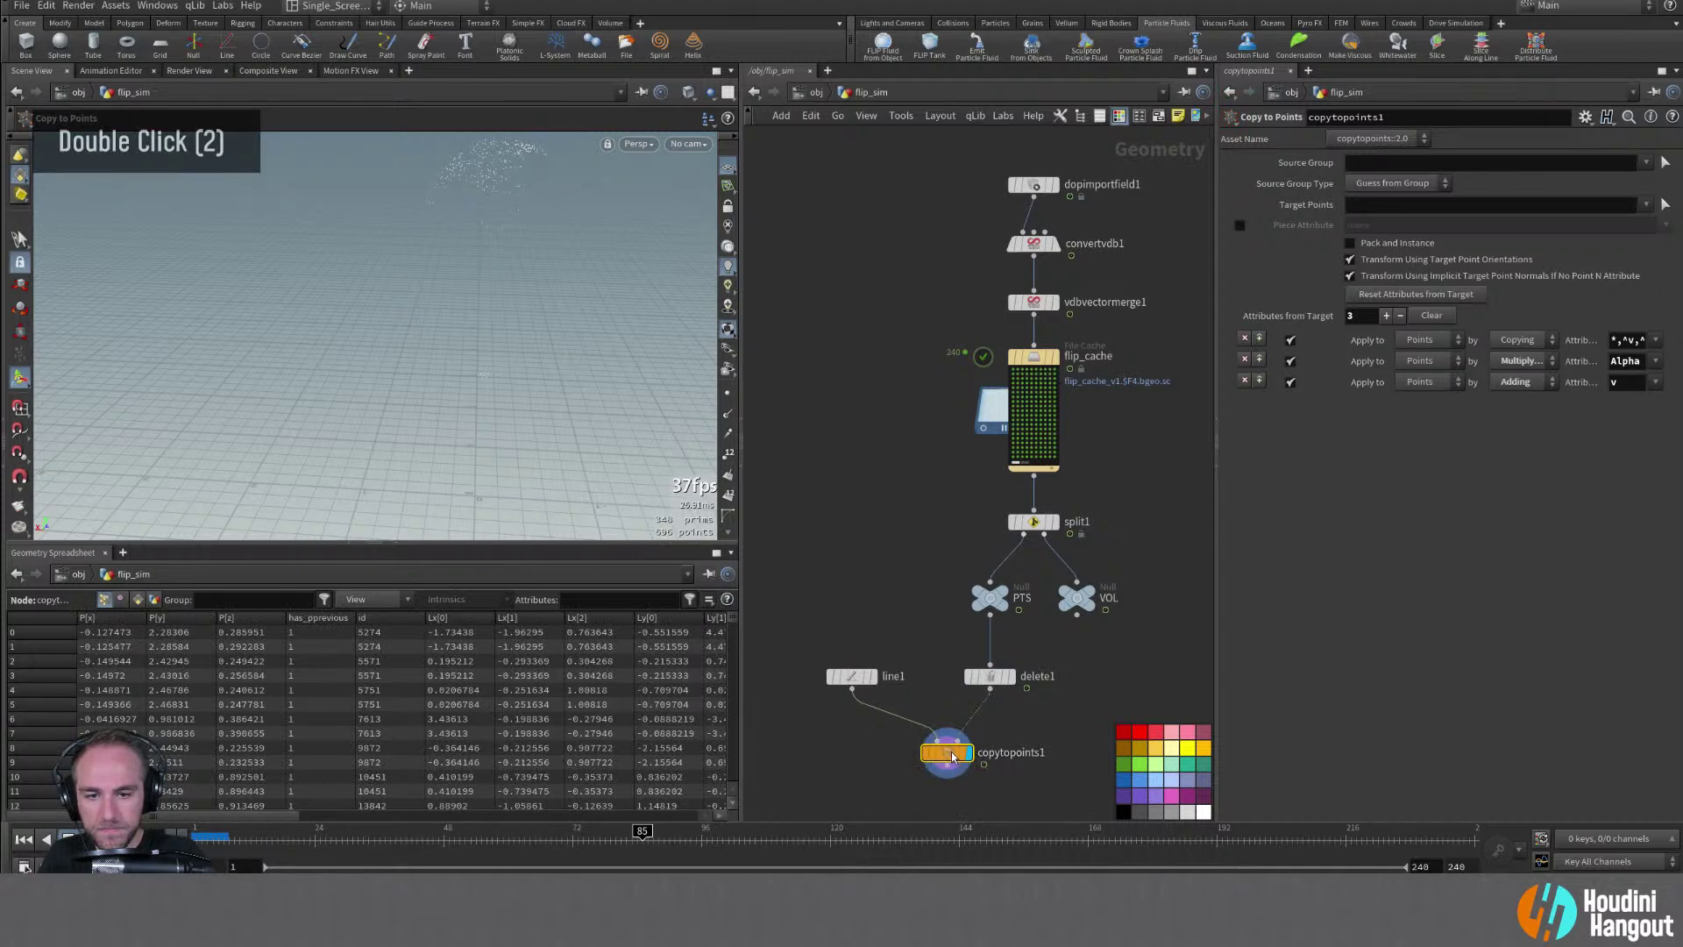
double_click(947, 752)
Examine the lines copied onto the points and inspect the Line and Delete nodes feeding them
alt+click(493, 226)
alt+drag(494, 225, 545, 225)
alt+right_drag(544, 225, 632, 172)
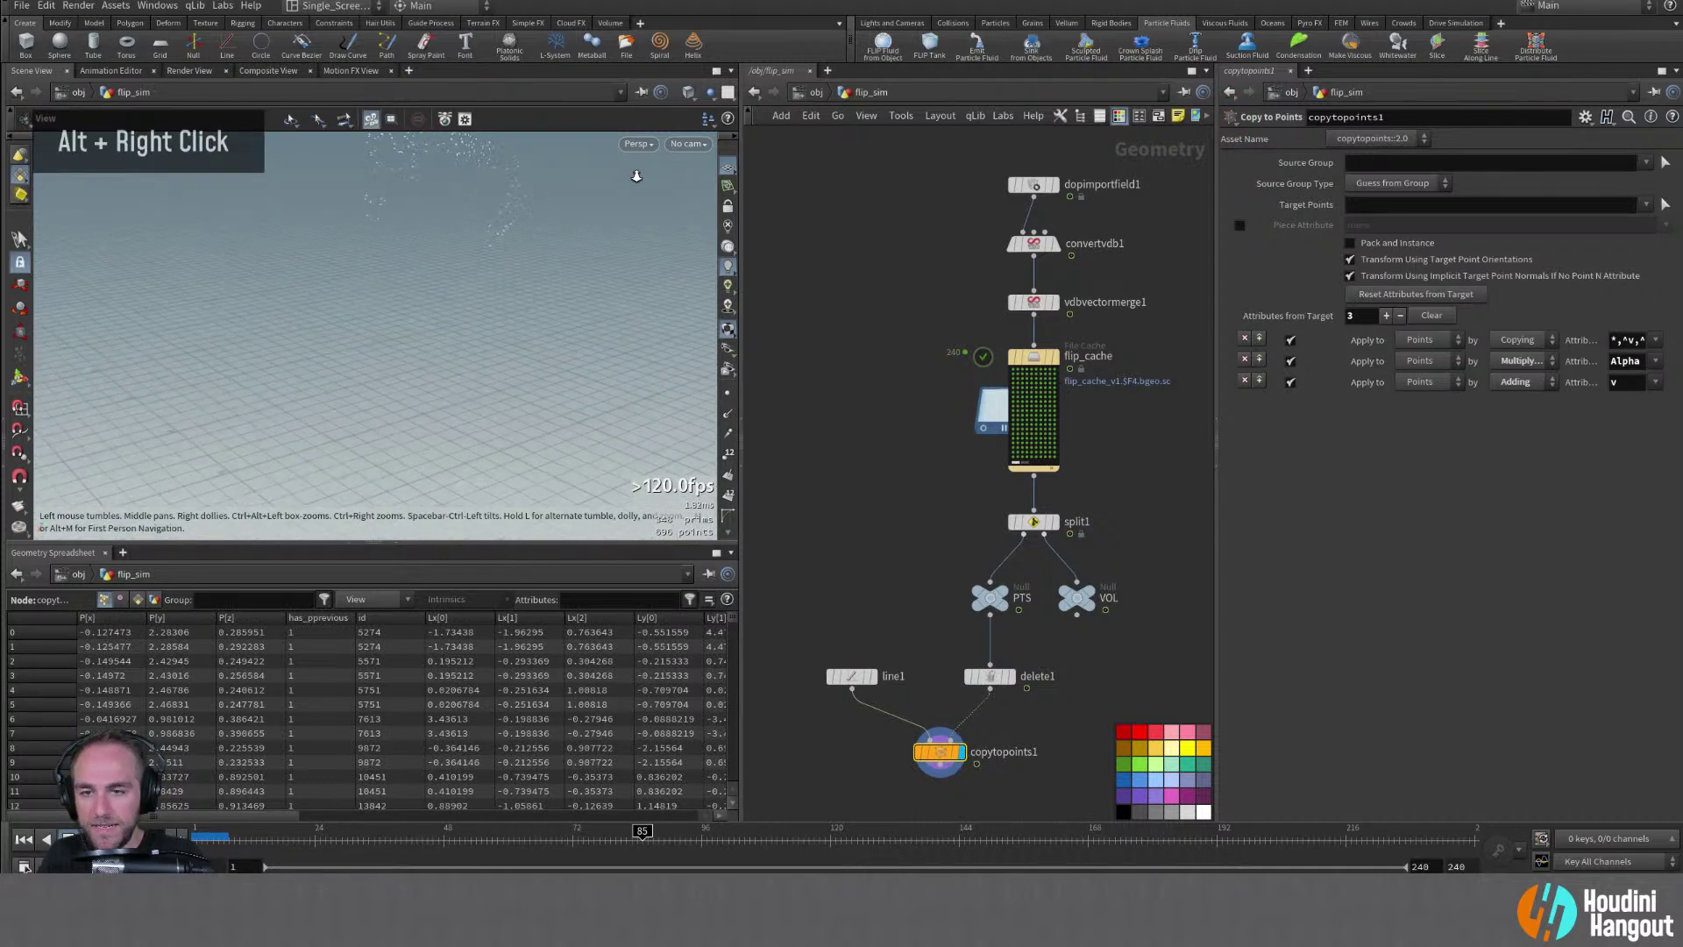
alt+drag(473, 202, 535, 195)
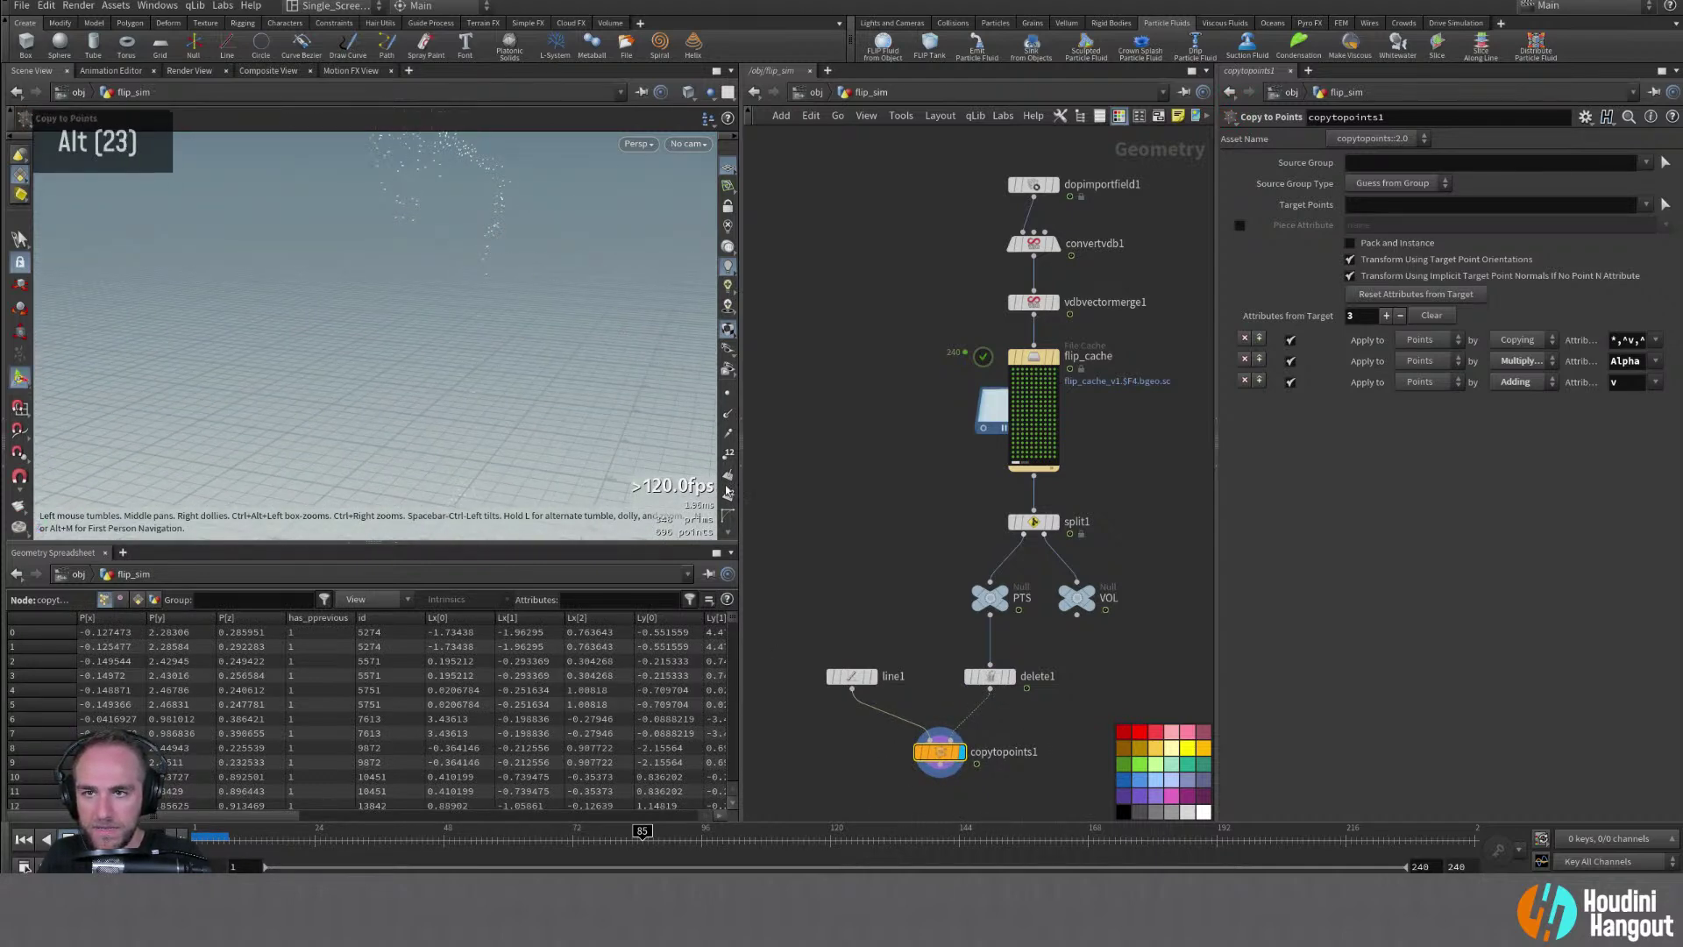
click(854, 680)
middle_click(994, 679)
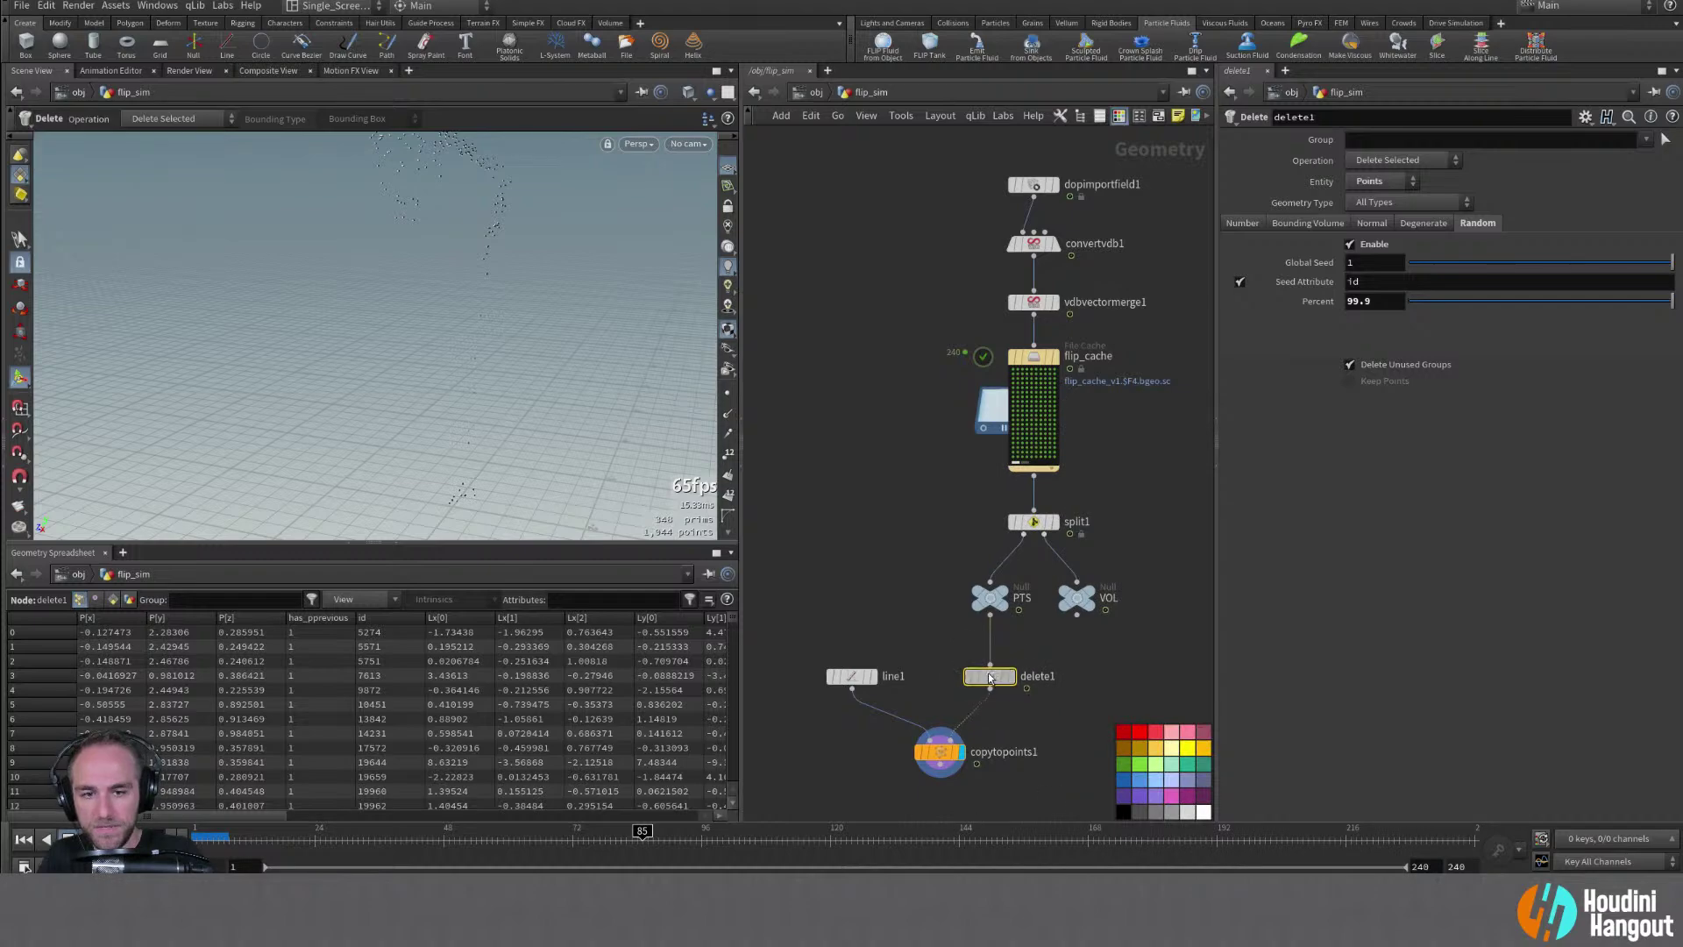
Make room between the Delete and Copy to Points nodes and insert an Attribute Delete node on their connection
drag(991, 683, 990, 661)
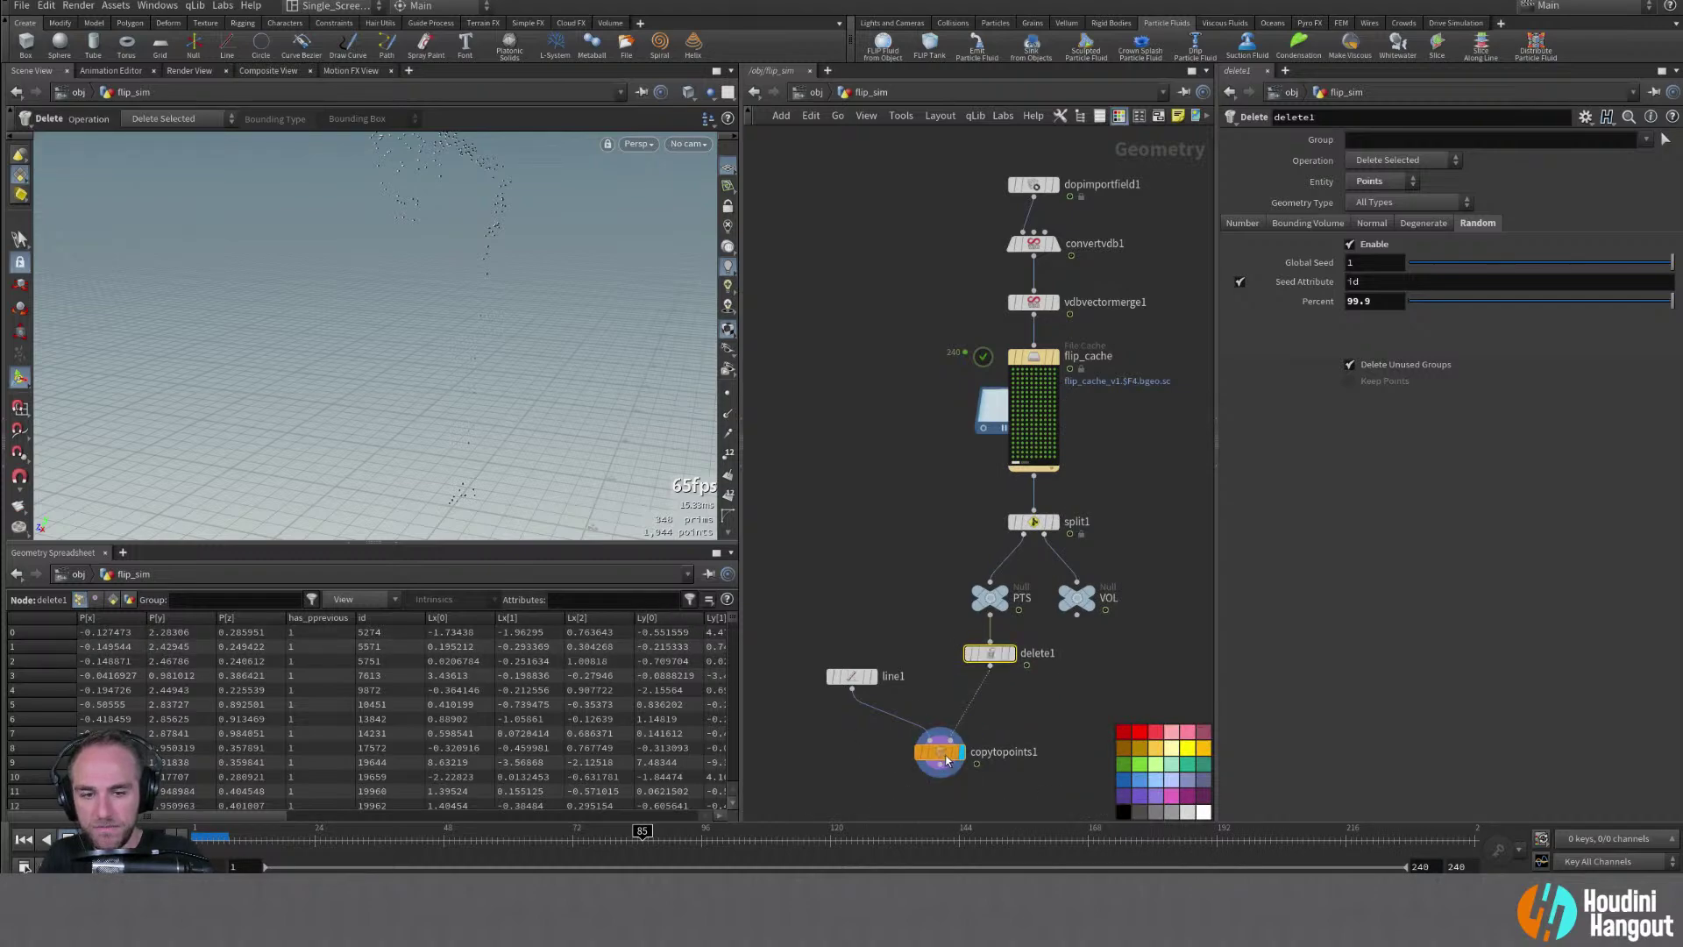
drag(947, 761, 946, 792)
key(Tab)
text(att de)
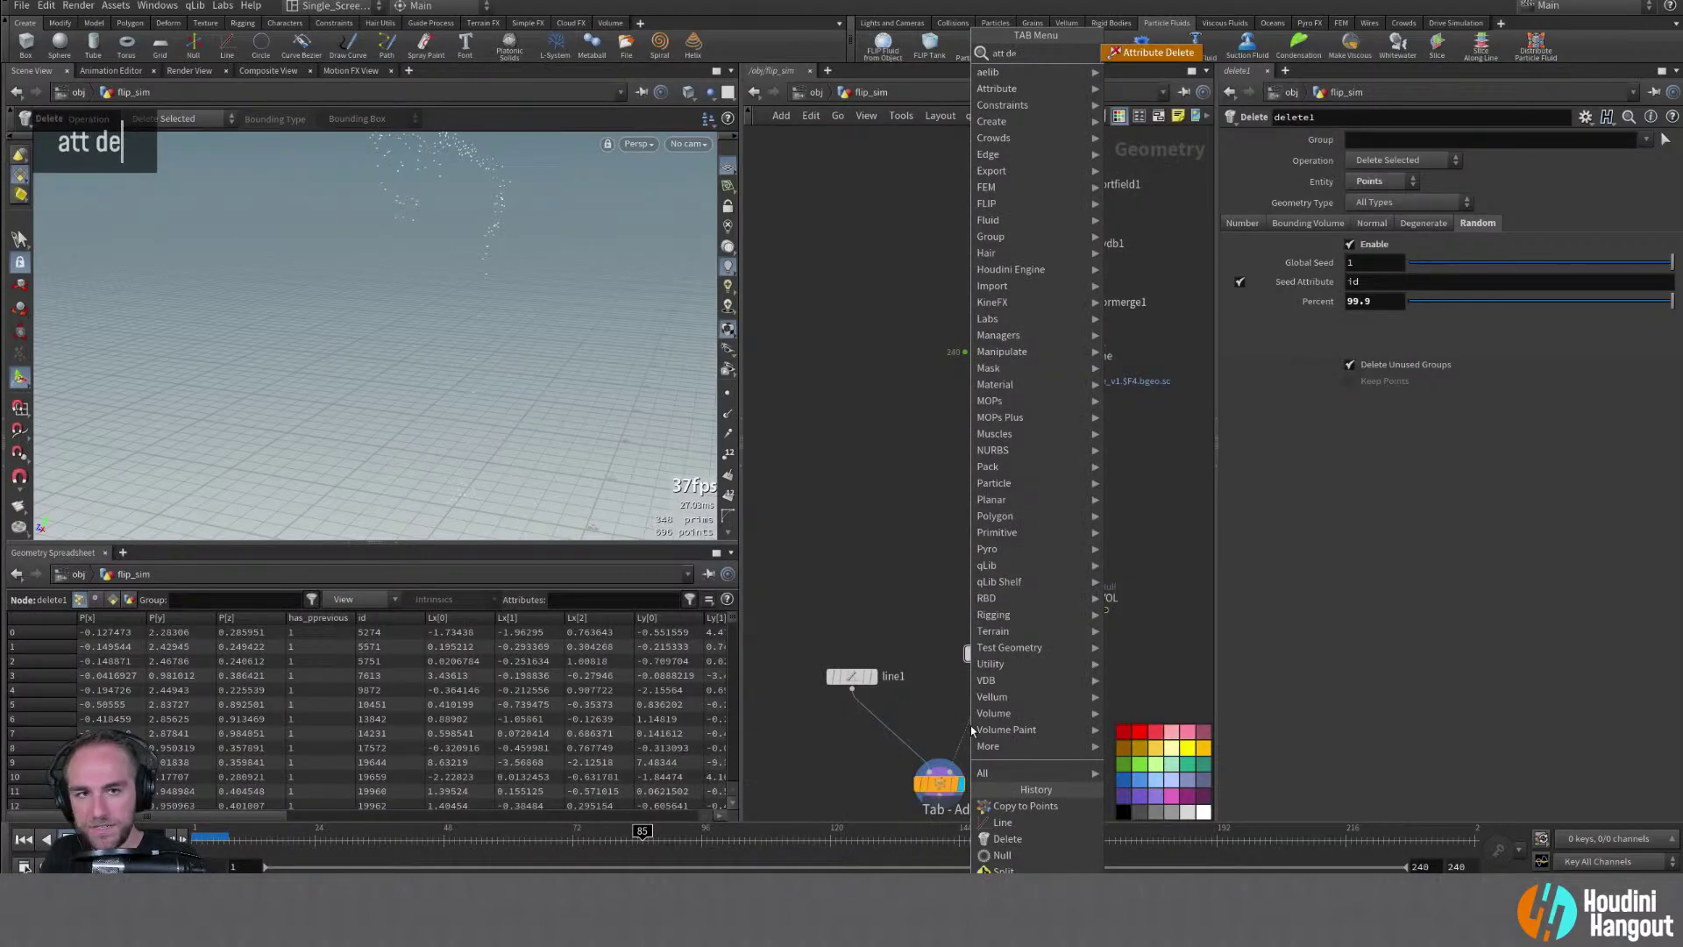
key(Return)
click(978, 724)
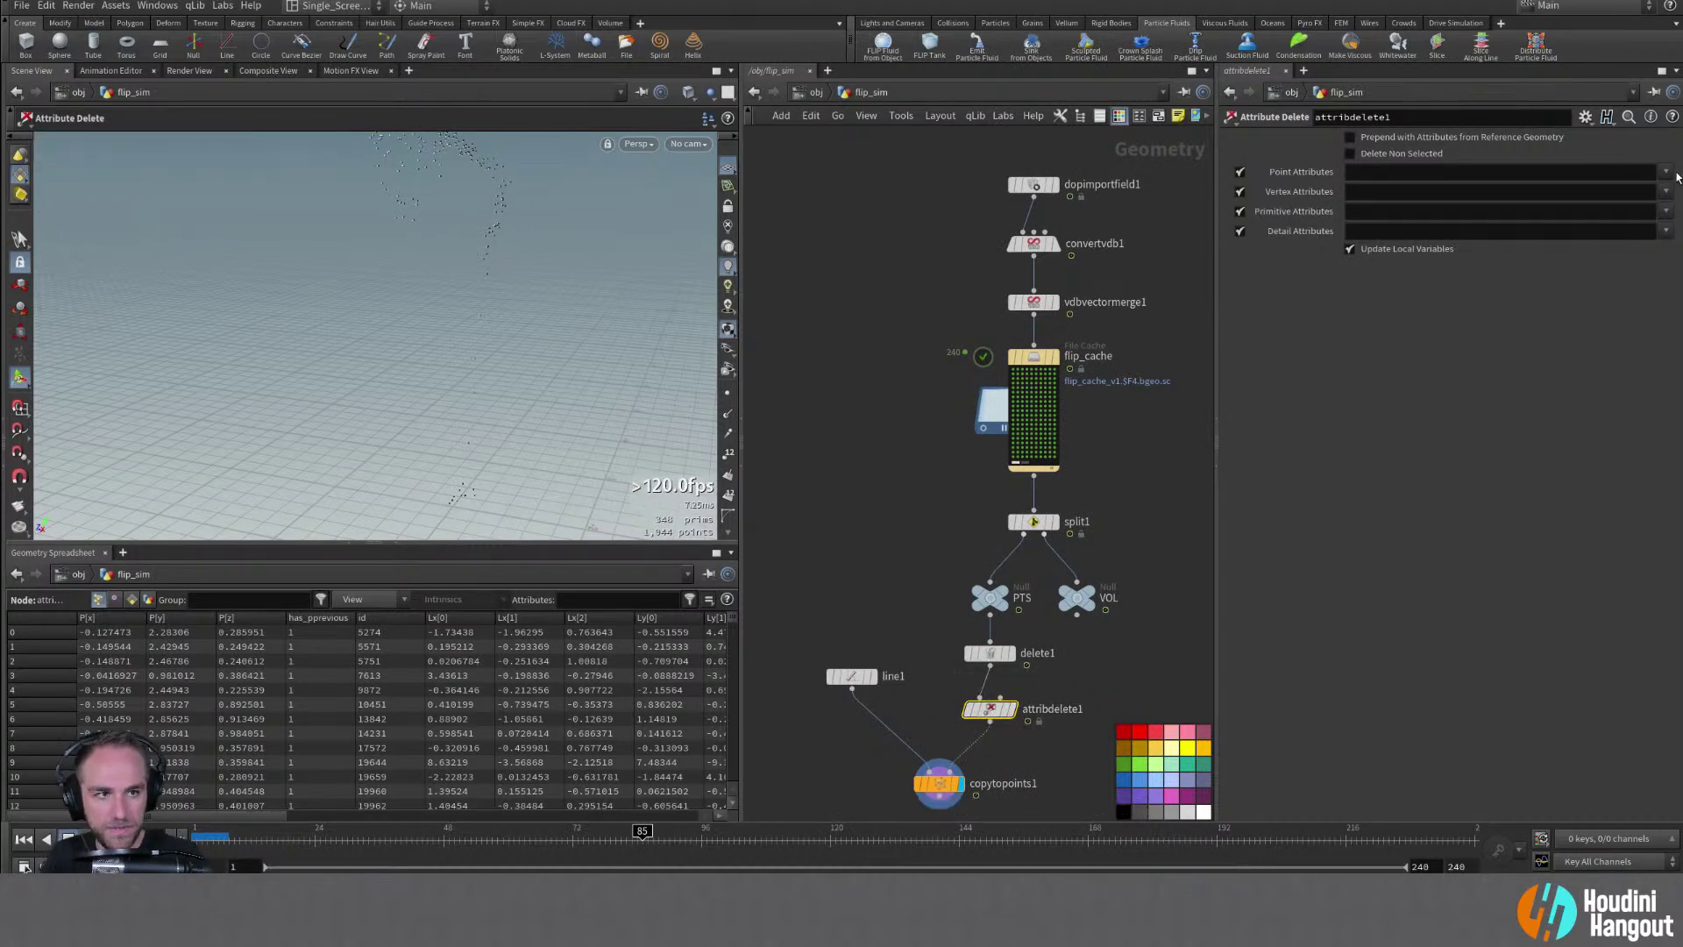
Remove the pscale point attribute with the Attribute Delete node, then select the Copy to Points node
click(943, 782)
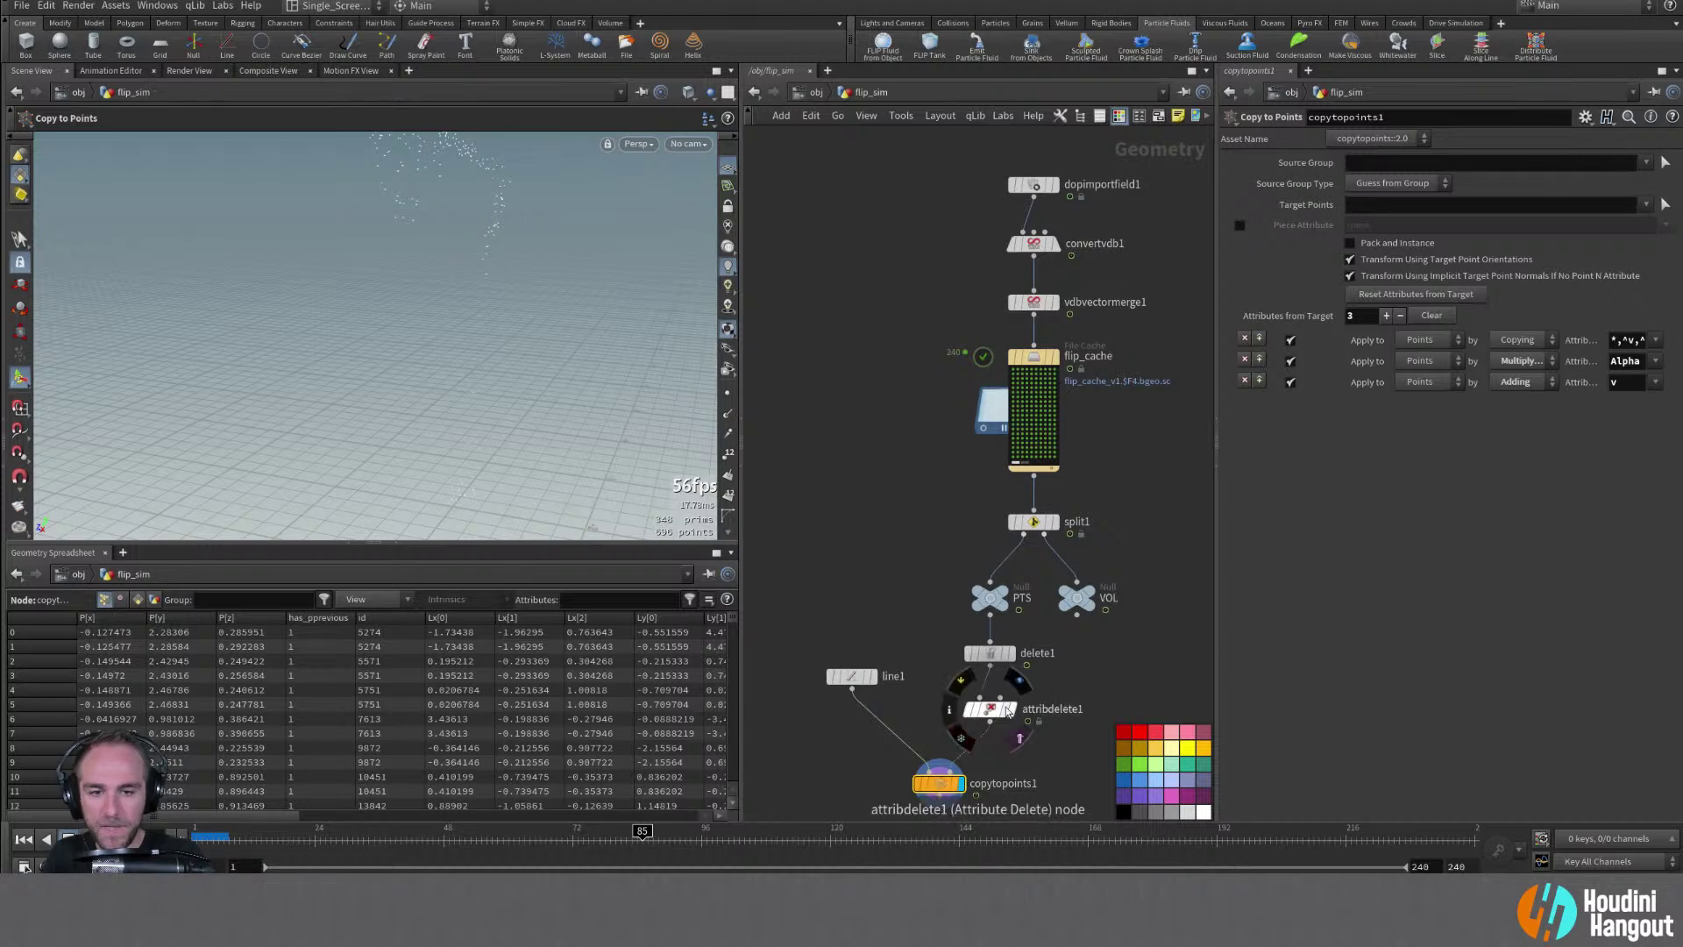
double_click(991, 710)
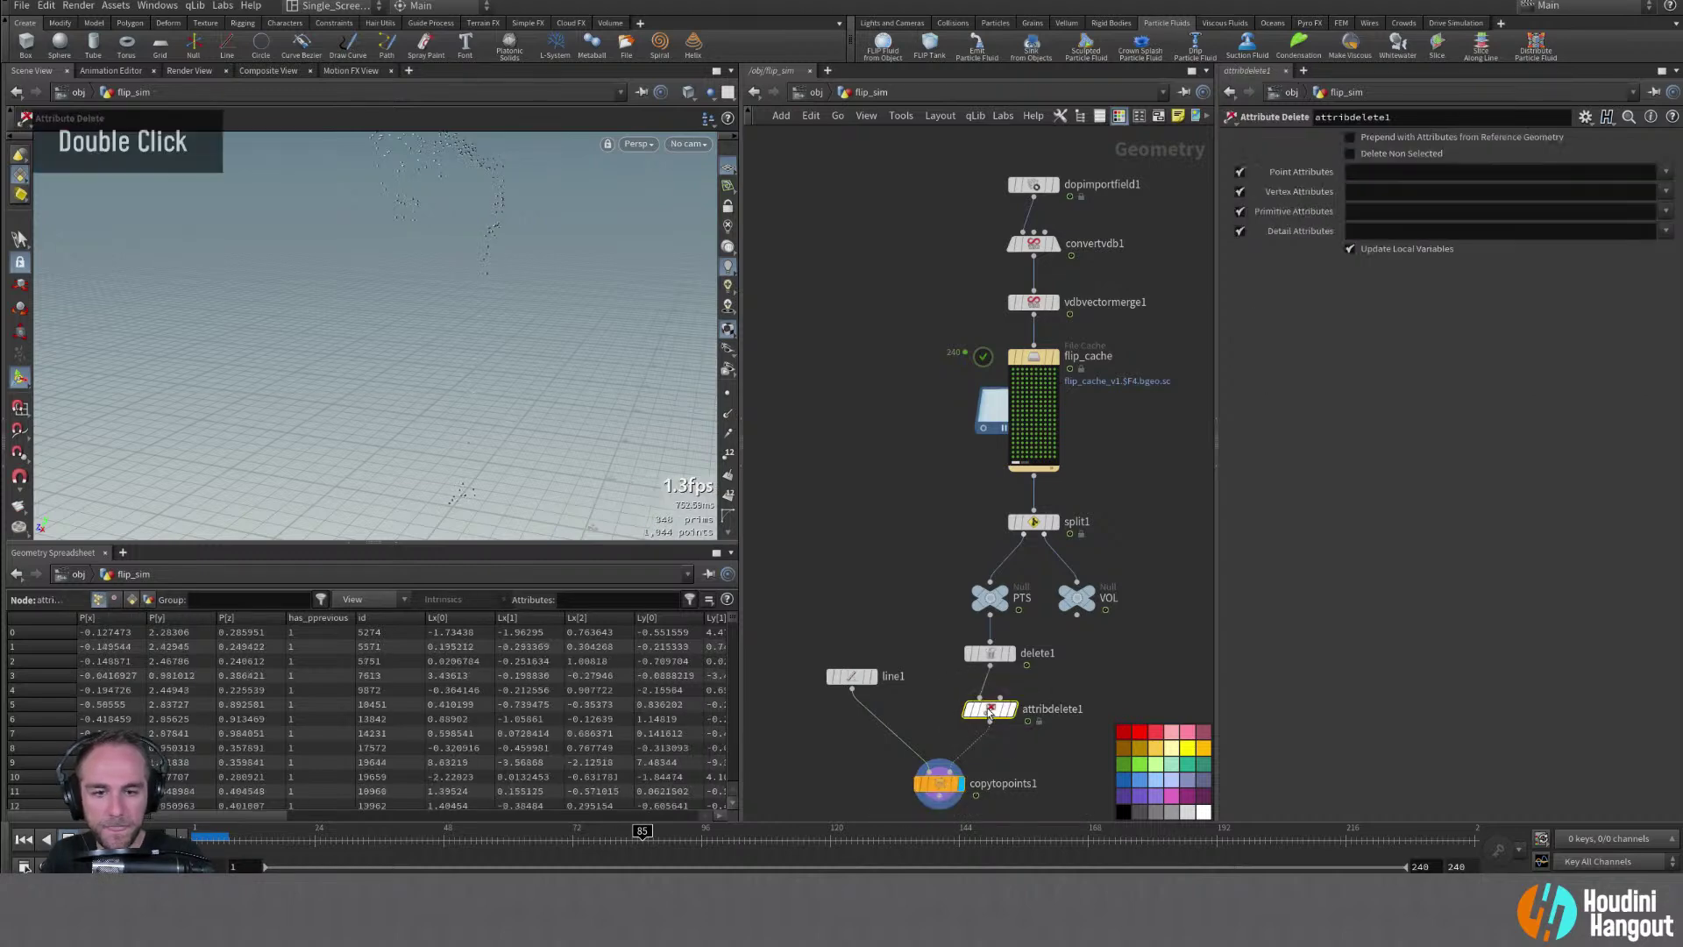
click(1668, 178)
click(1621, 304)
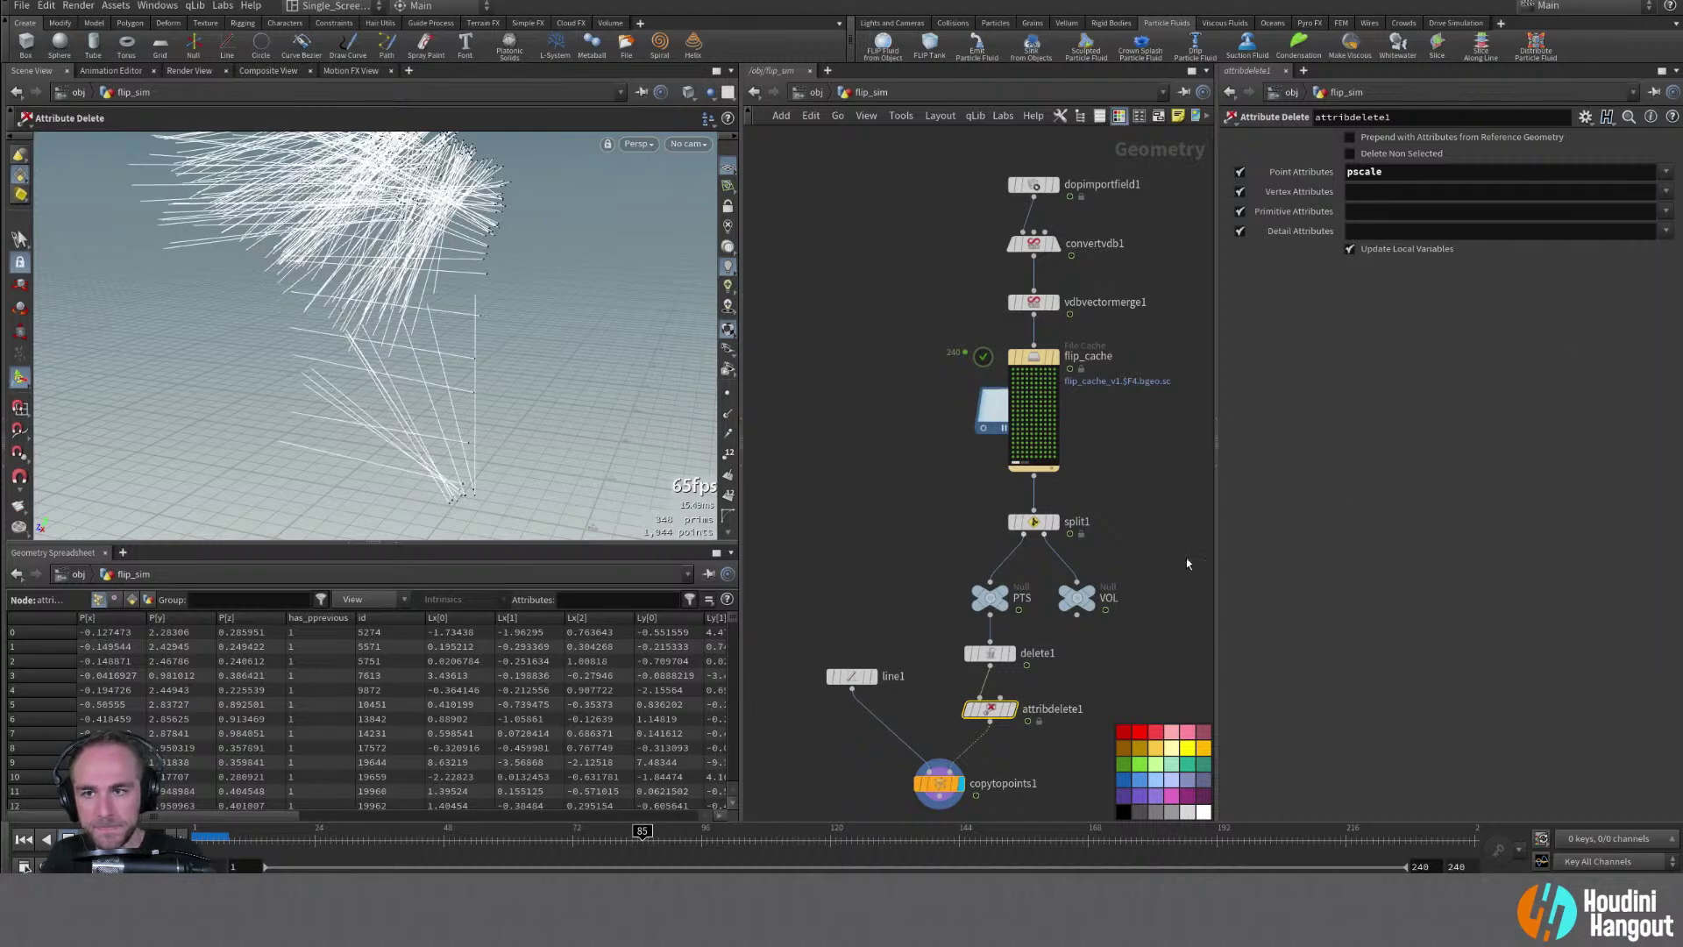
double_click(939, 782)
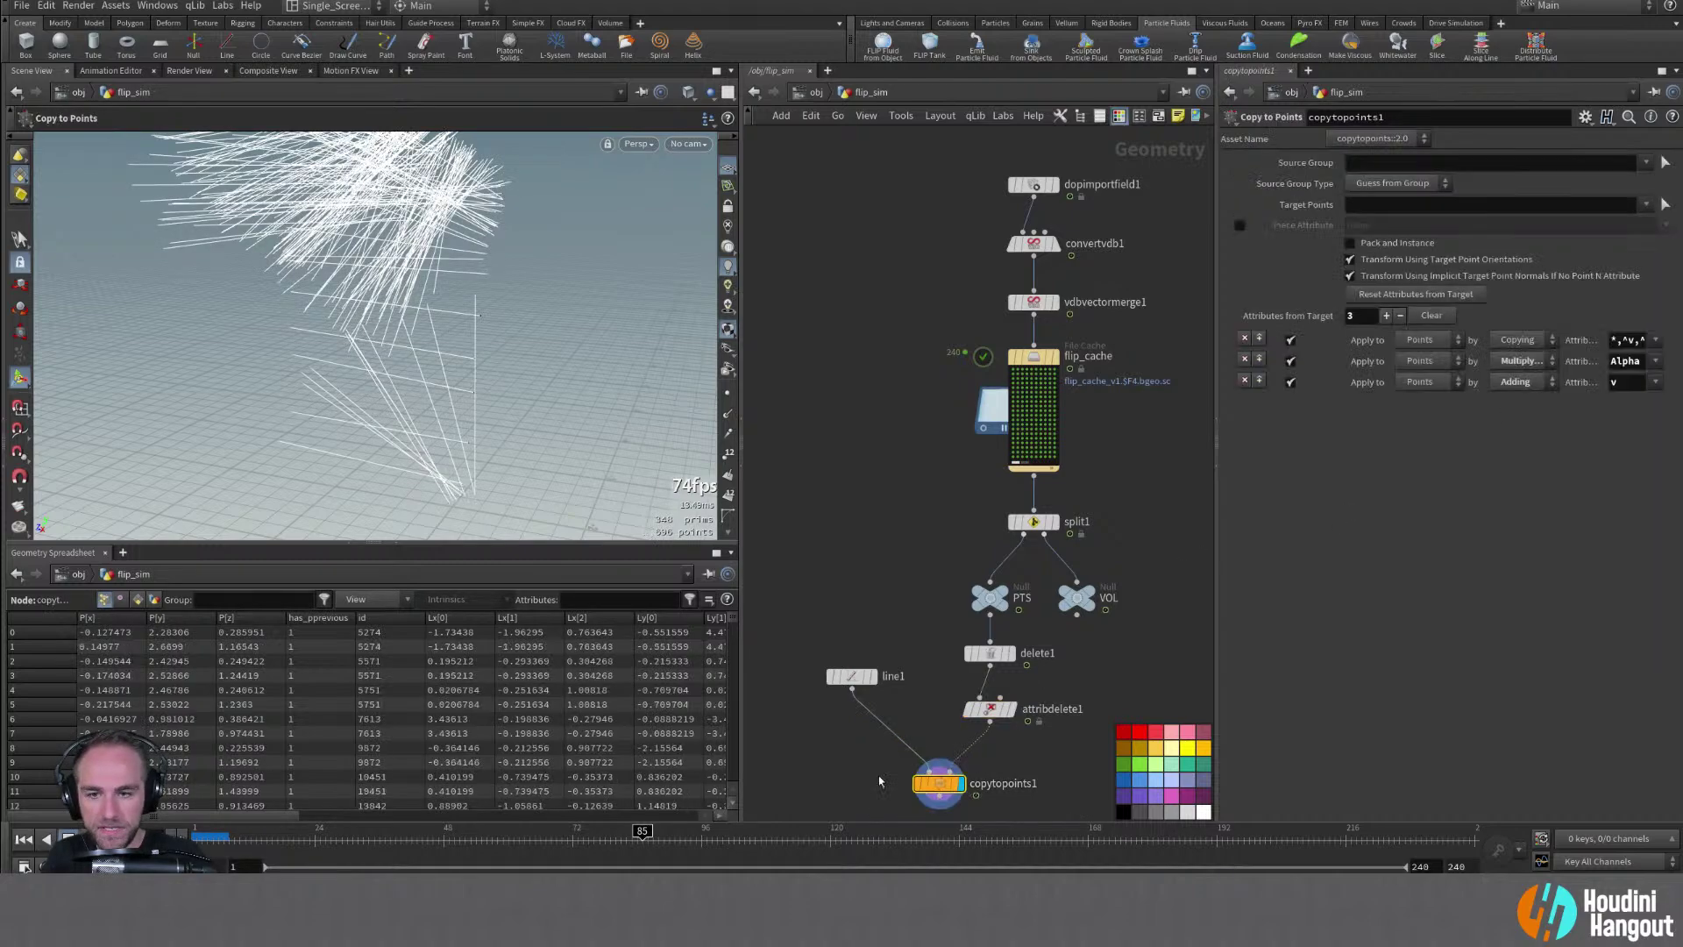
Examine the lines copied onto the fluid points from several angles while advancing the timeline to frame 240
alt+right_drag(434, 328, 403, 342)
alt+drag(403, 342, 434, 372)
drag(643, 857, 255, 857)
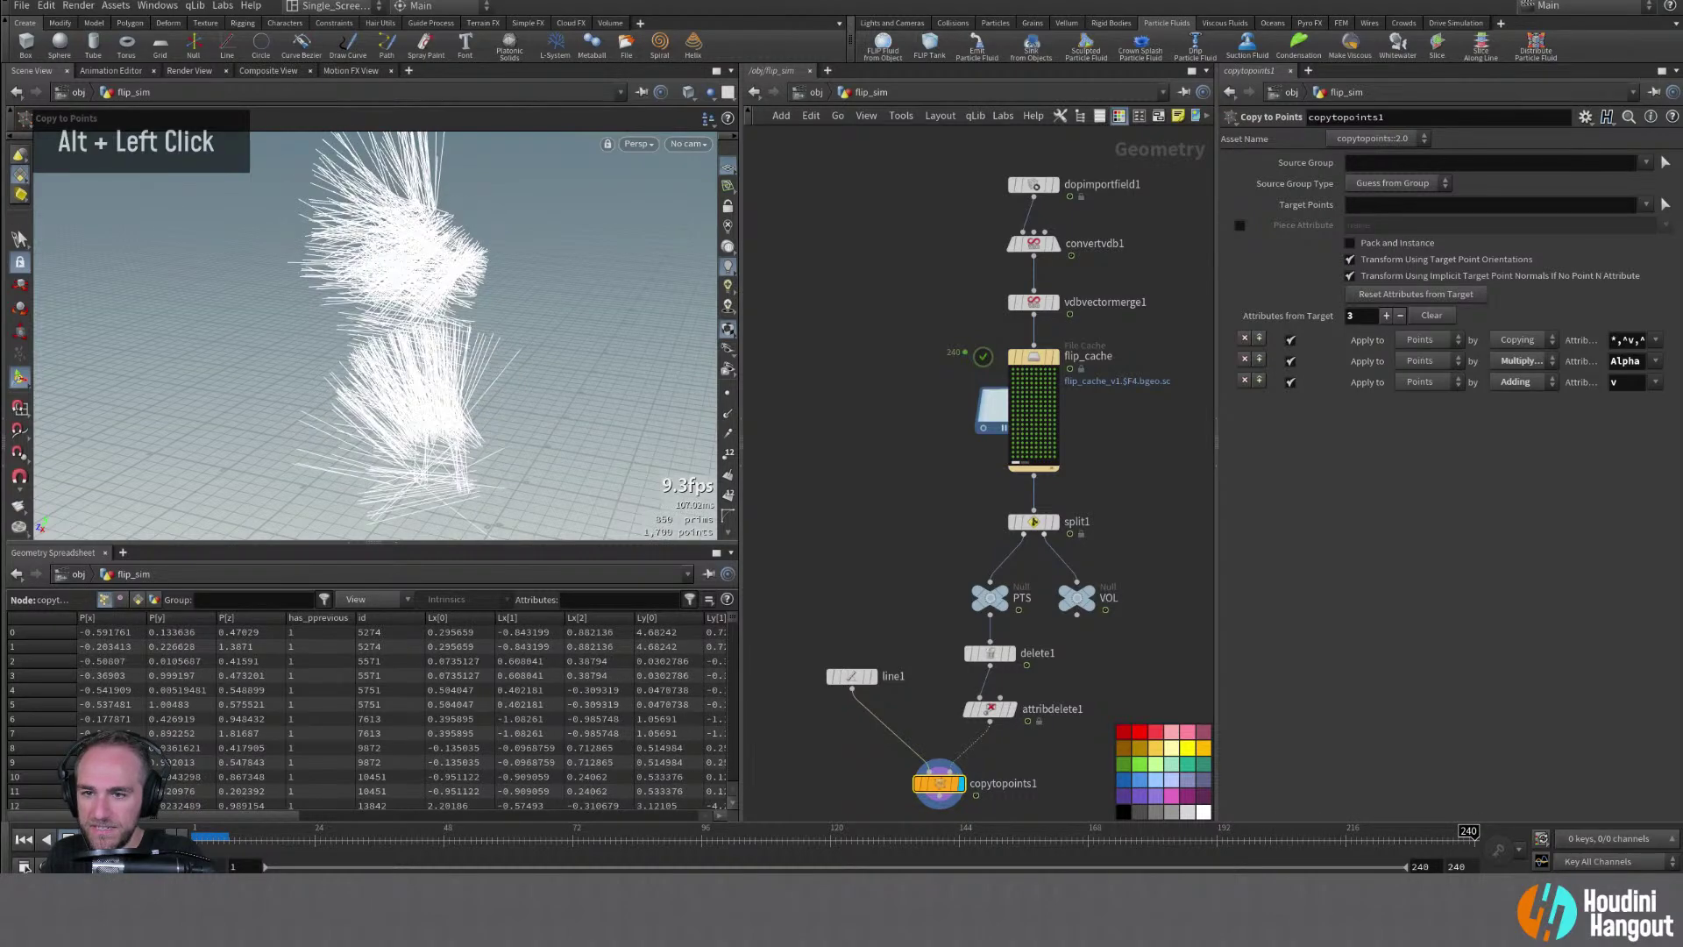
alt+drag(486, 429, 350, 333)
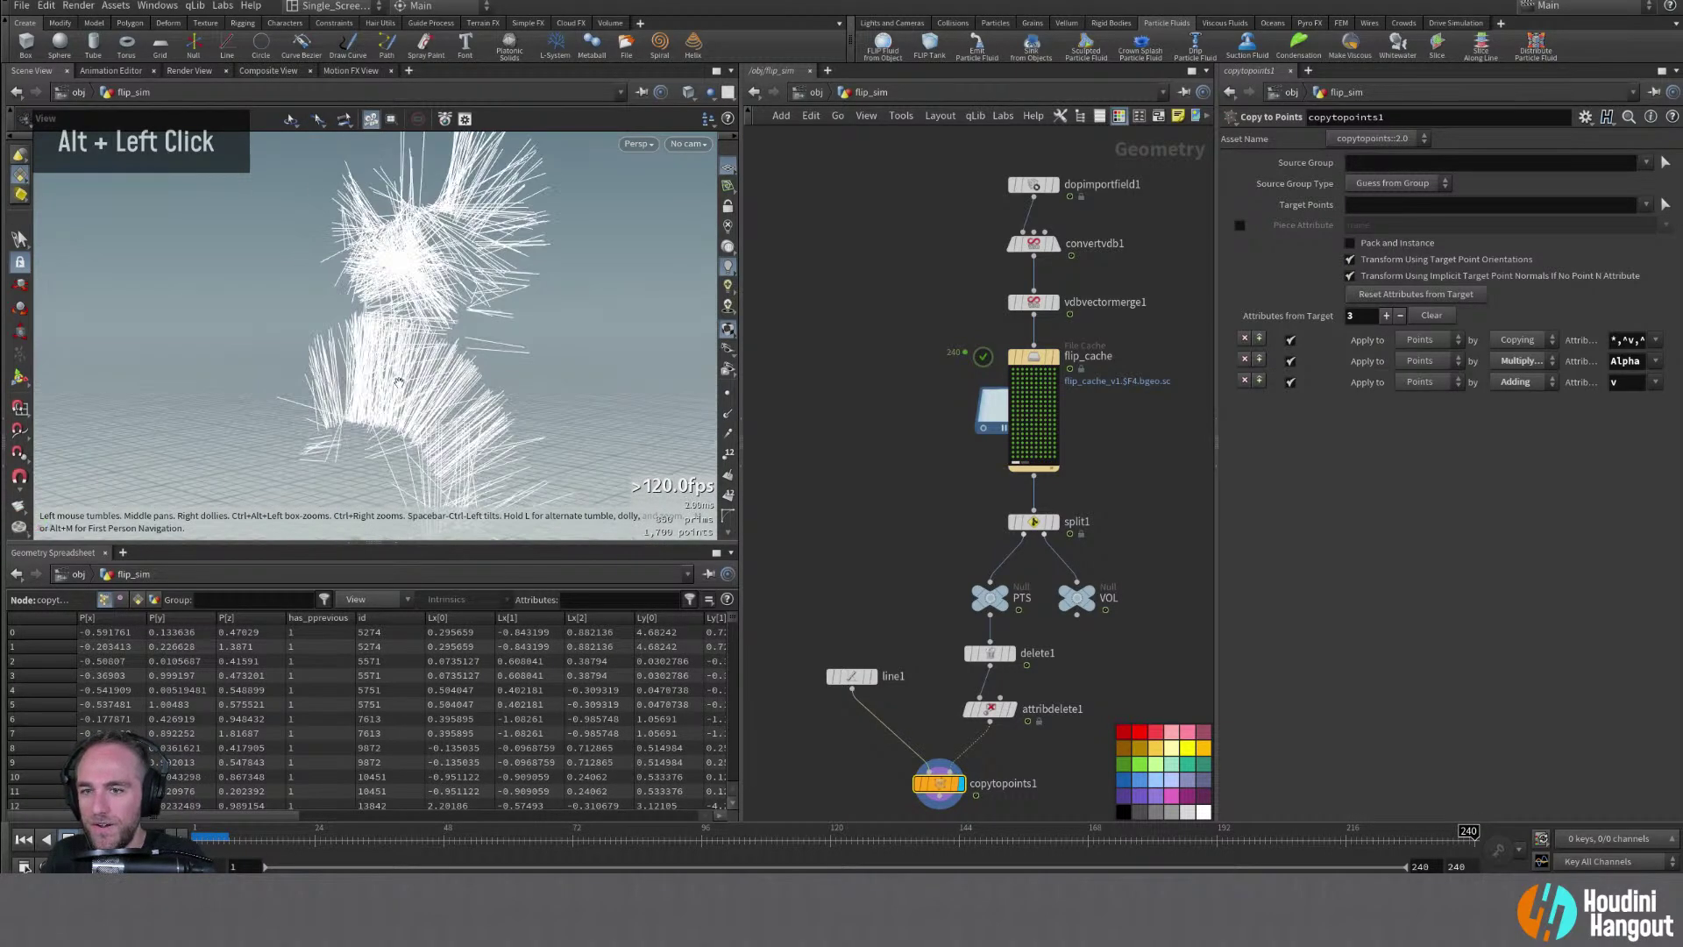
alt+middle_drag(350, 334, 339, 313)
alt+drag(339, 312, 201, 321)
alt+right_drag(201, 322, 548, 233)
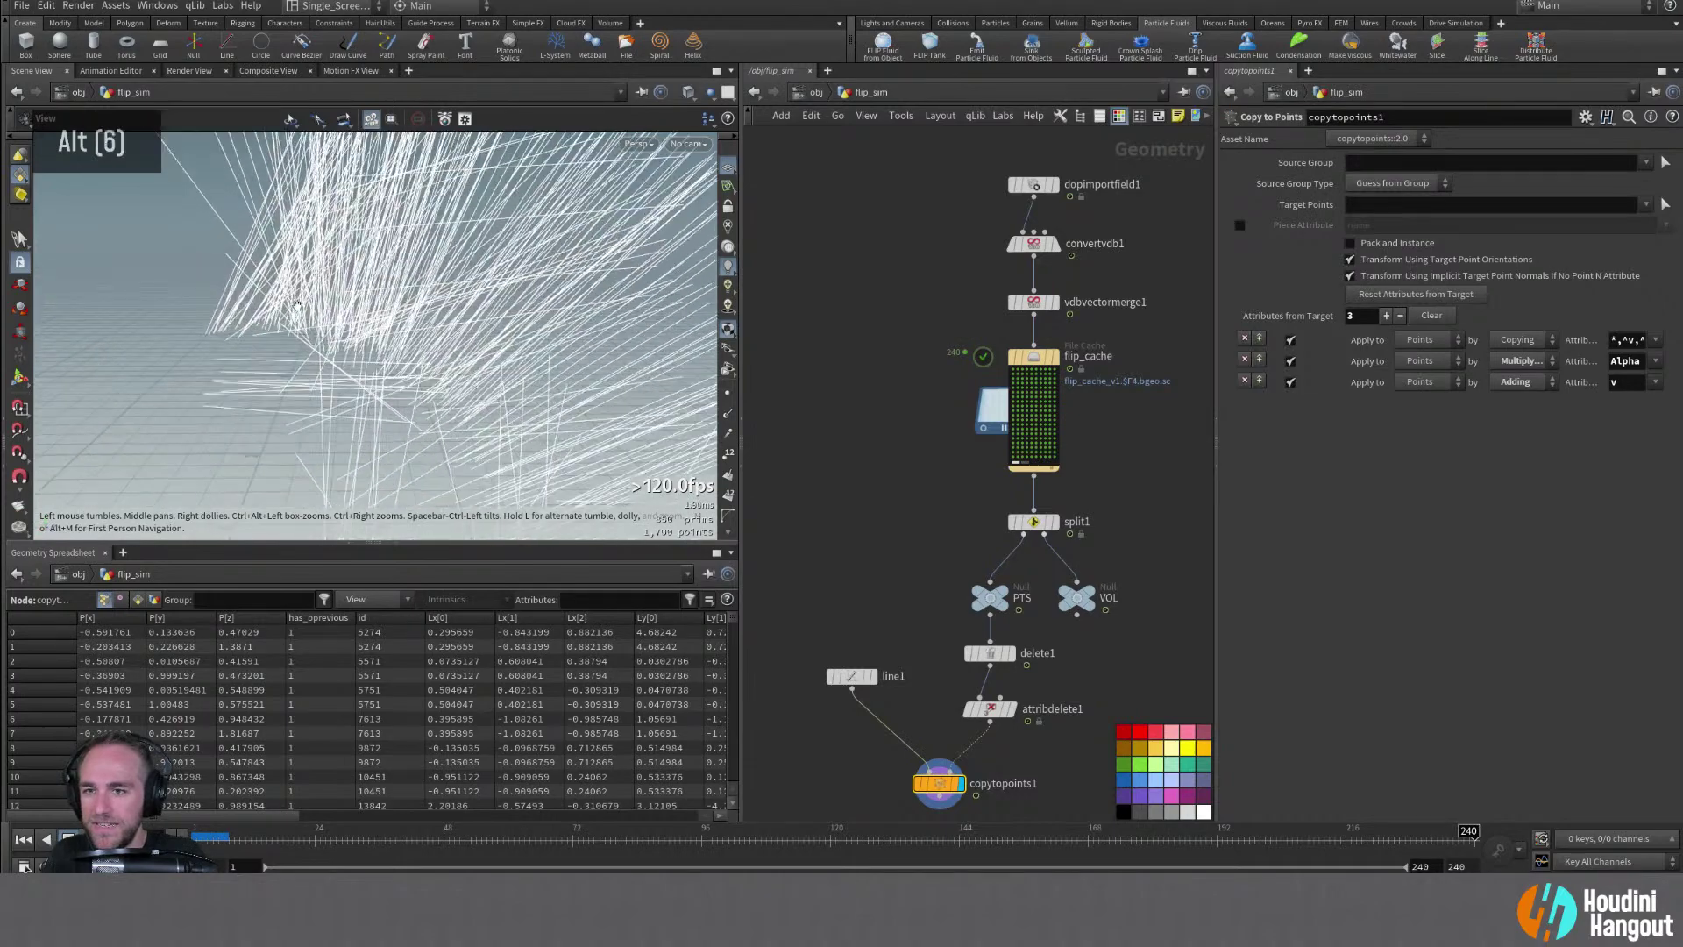
alt+drag(549, 233, 625, 339)
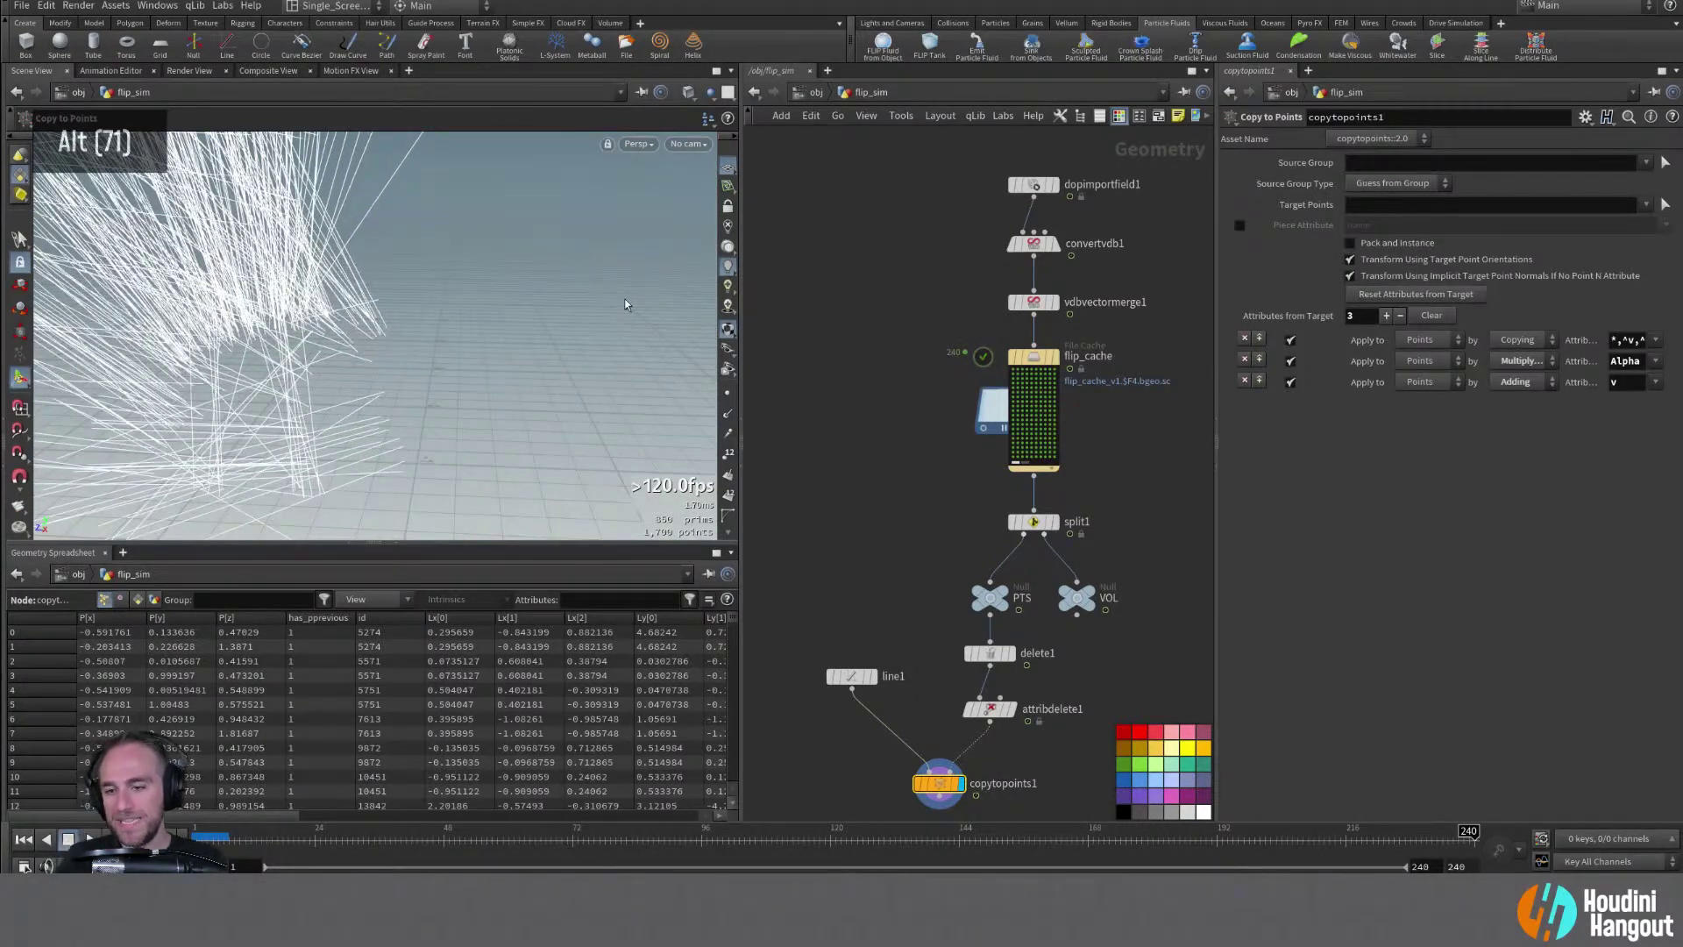
At frame 80, display the Attribute Delete node's points and template the Copy to Points node so its lines overlay them
drag(775, 834, 617, 856)
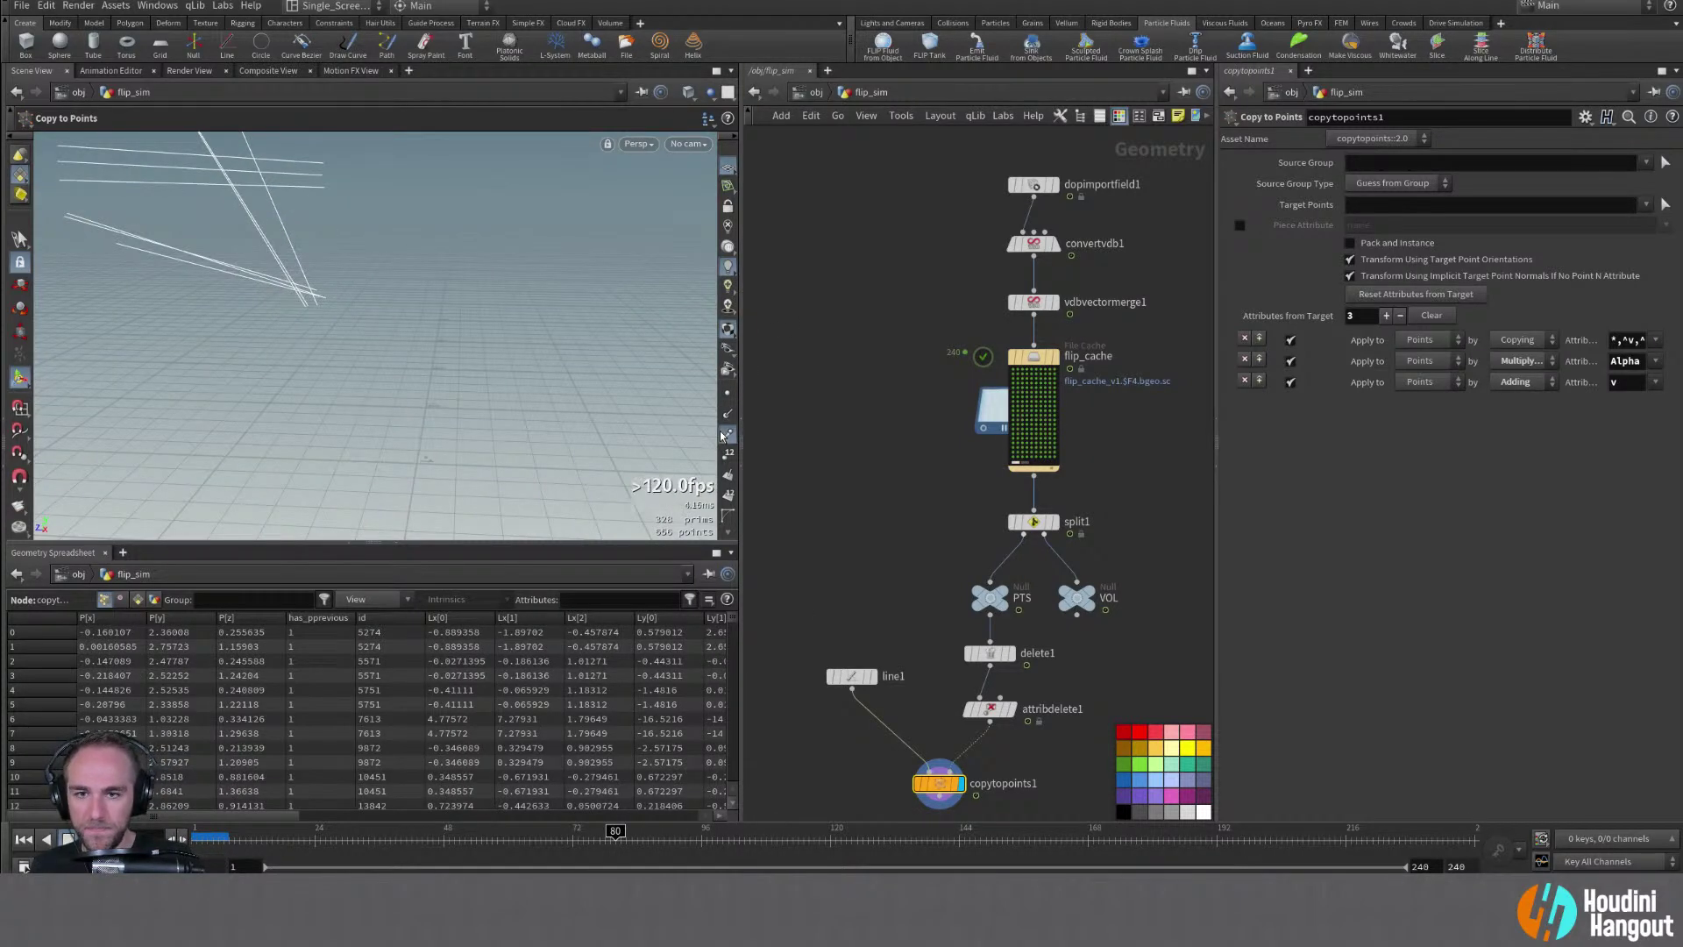
click(1010, 709)
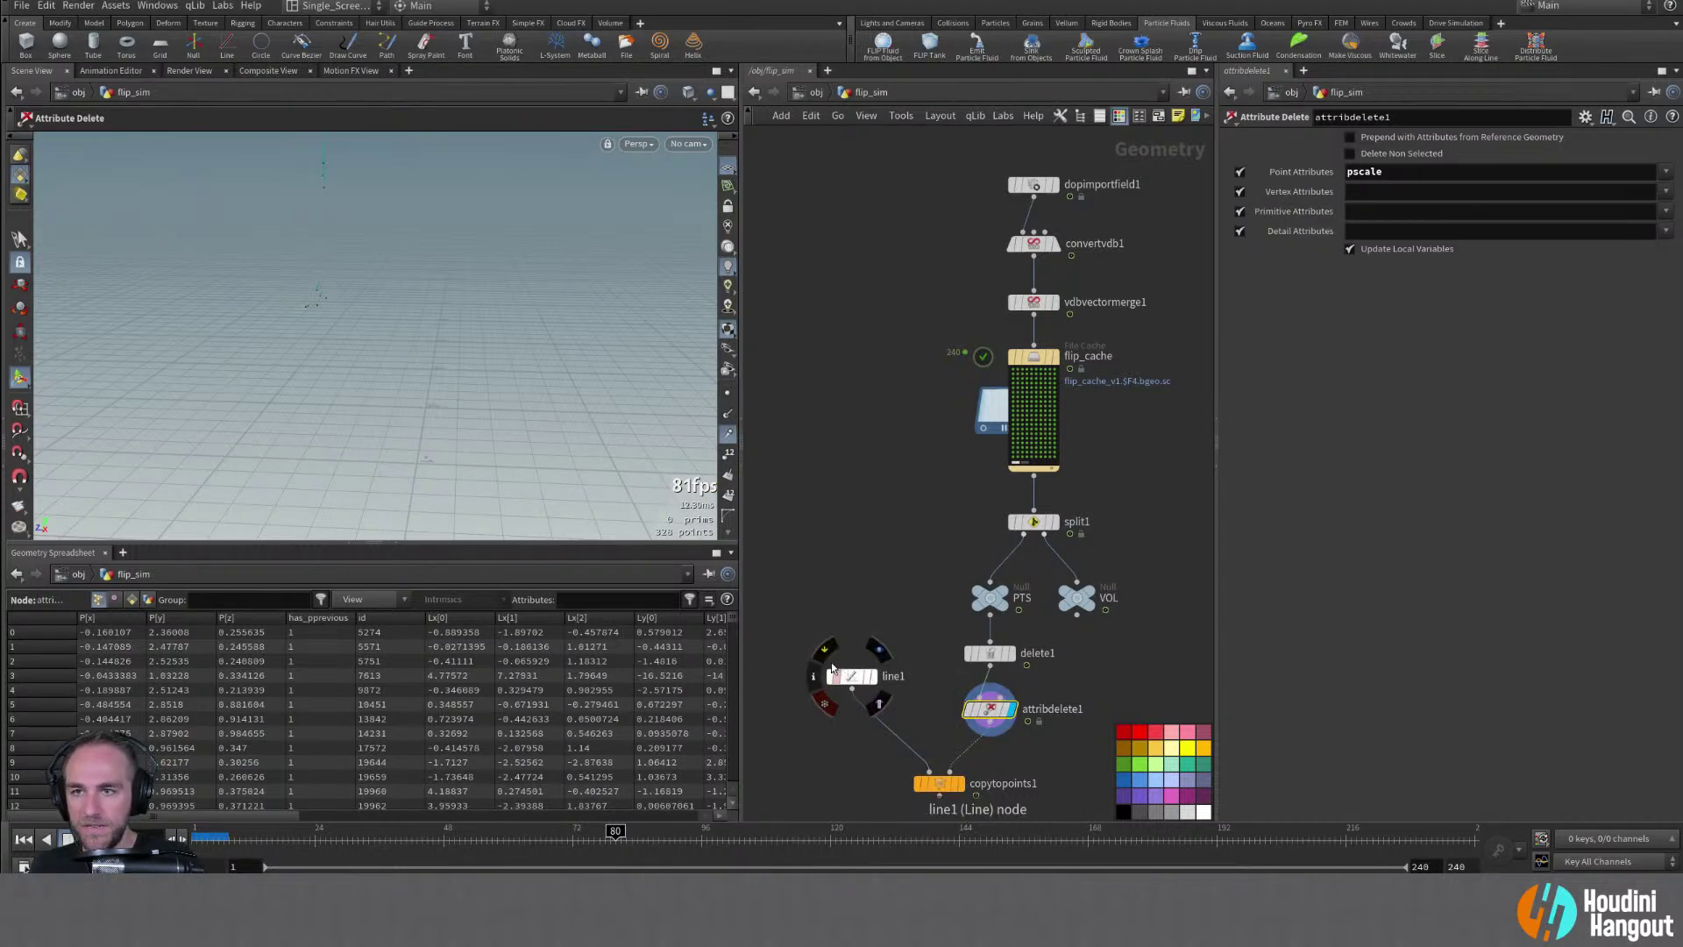
alt+right_drag(334, 203, 356, 166)
alt+middle_drag(357, 166, 369, 301)
alt+right_drag(368, 301, 427, 252)
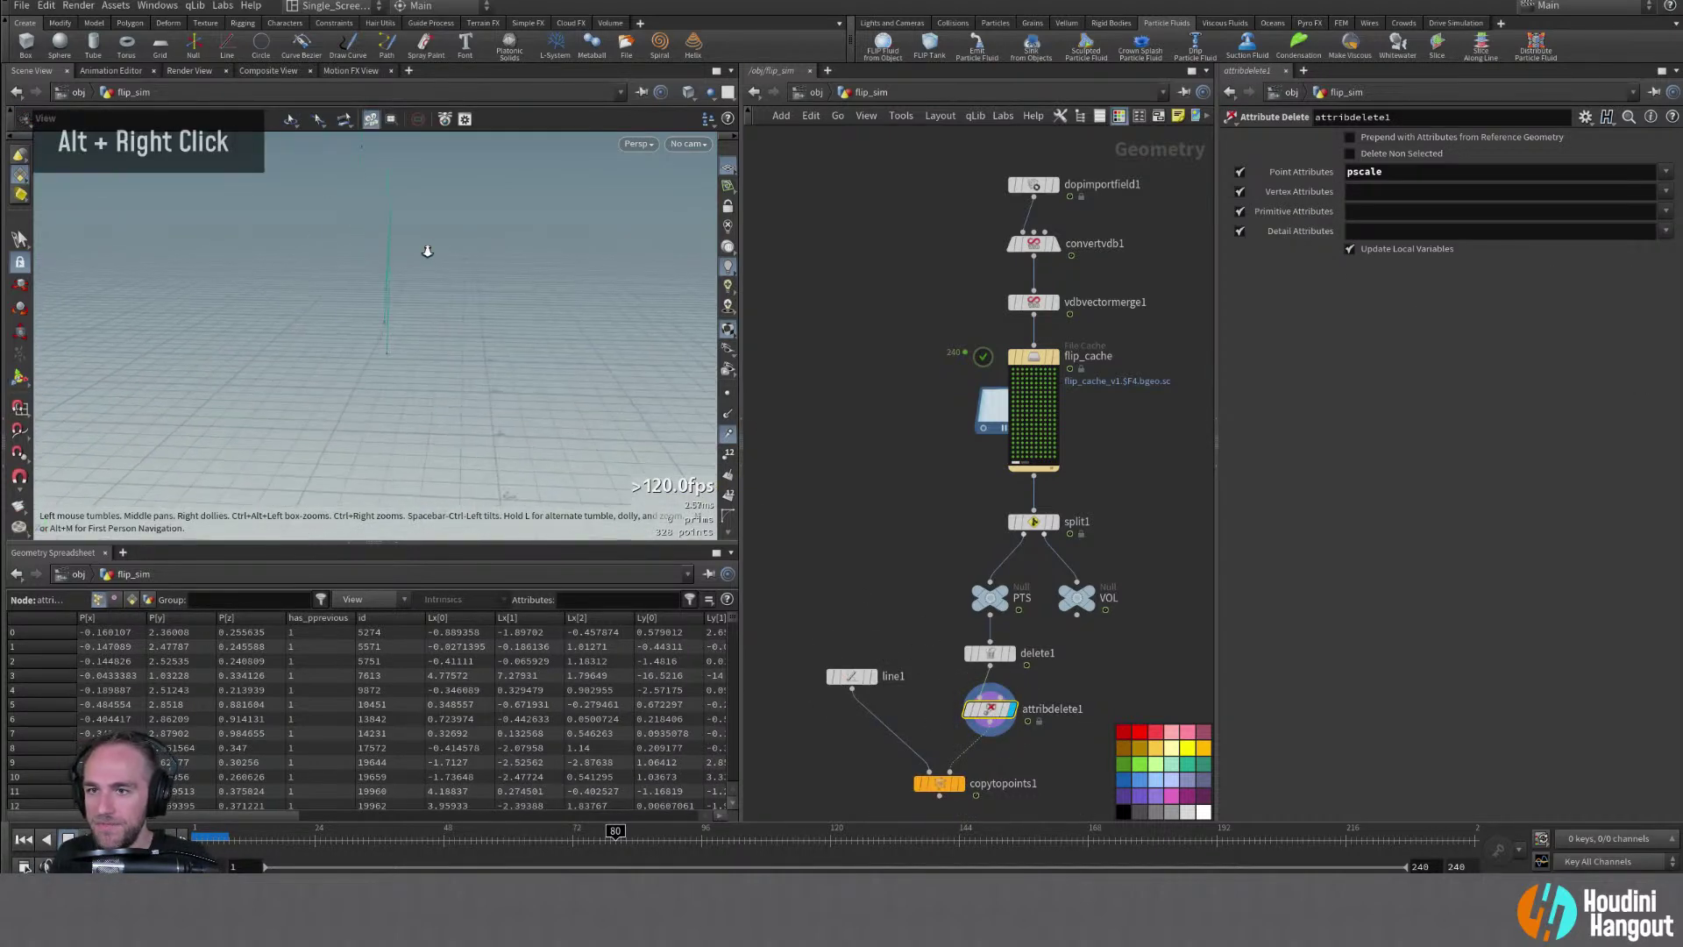
alt+drag(427, 252, 458, 319)
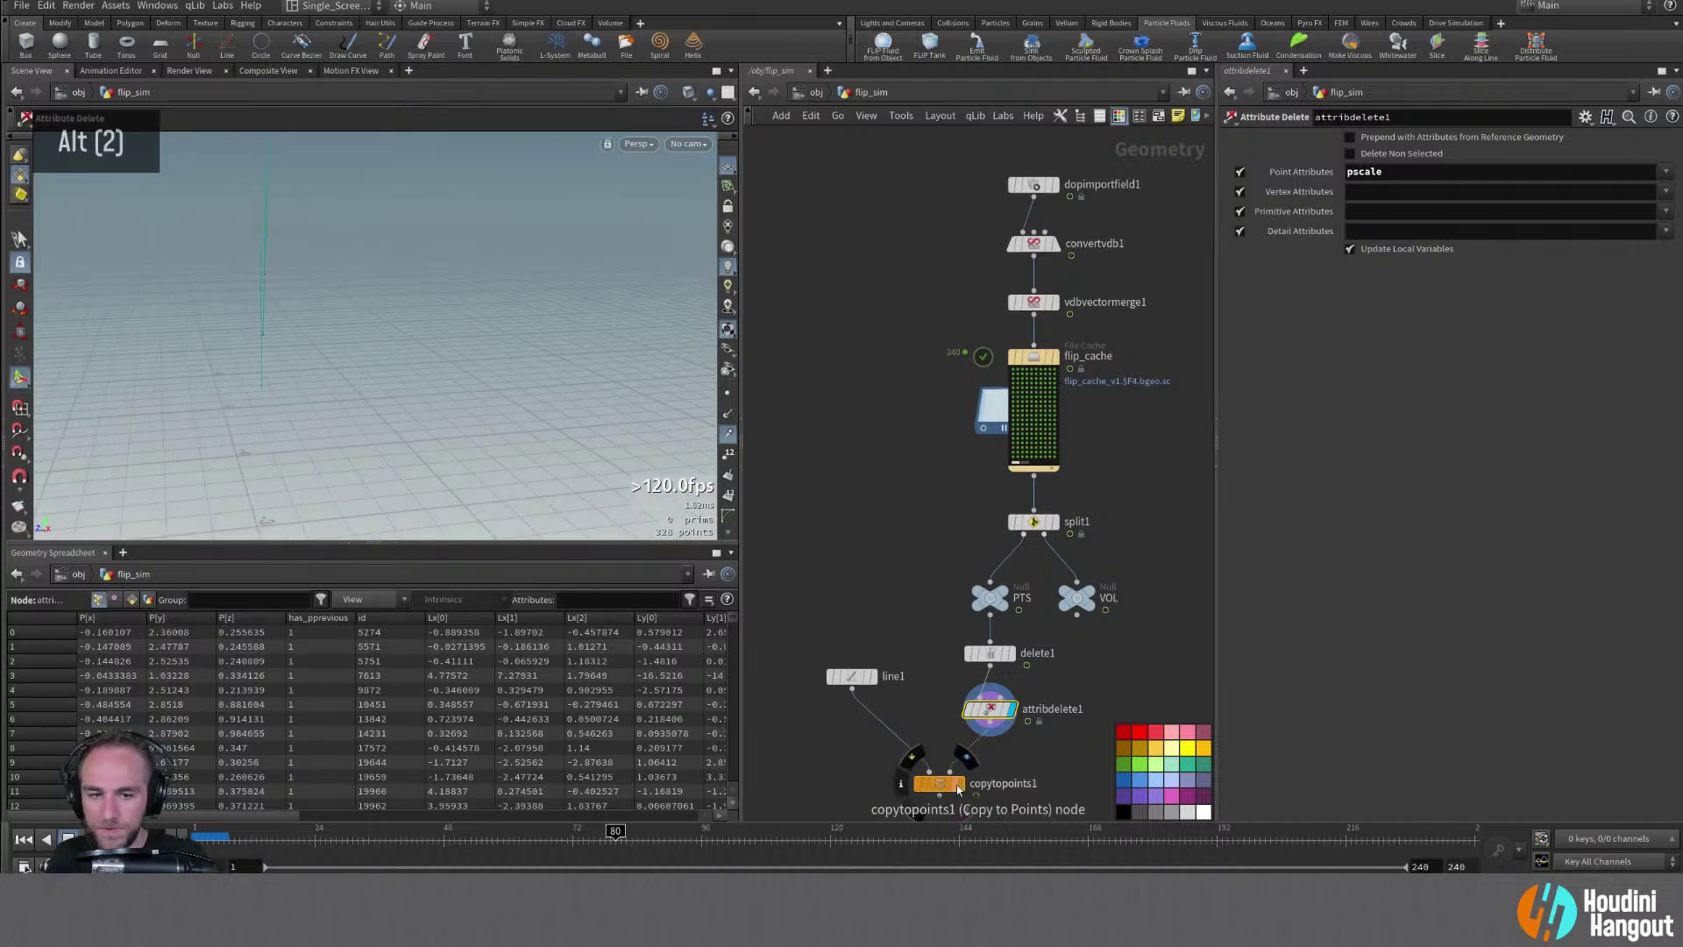
alt+drag(263, 265, 271, 412)
alt+middle_drag(271, 413, 386, 304)
alt+drag(586, 263, 575, 260)
alt+middle_drag(659, 315, 601, 308)
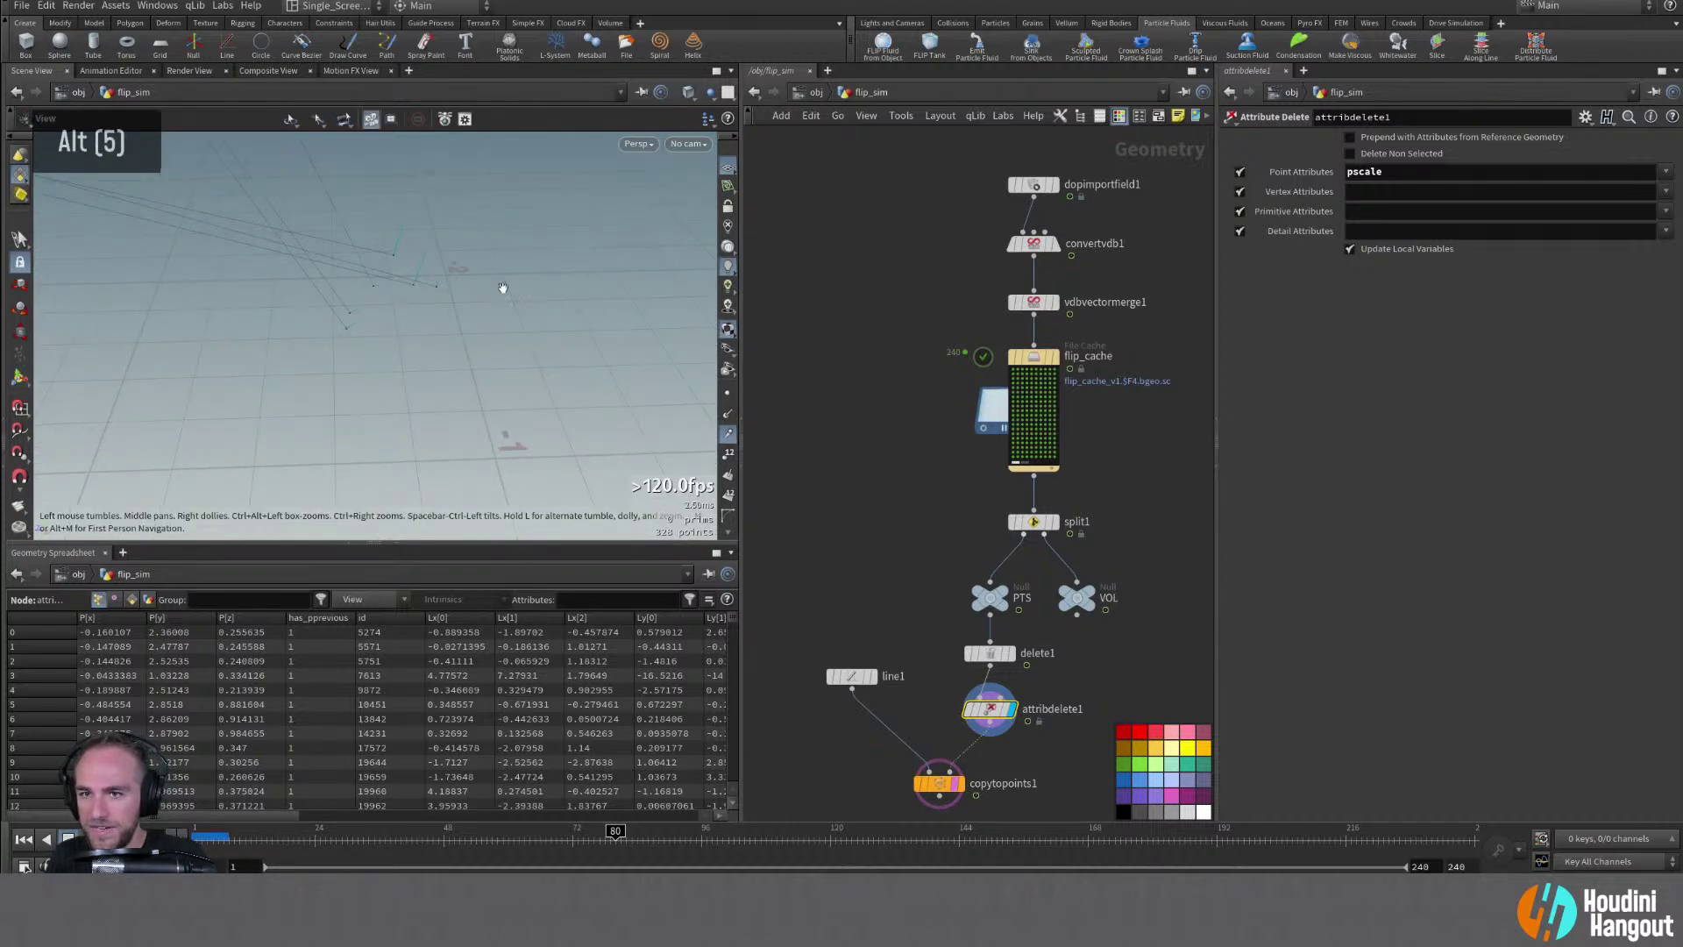
Examine how the templated lines are oriented at the fluid points, both close up and across the whole fluid
mouse_move(499, 286)
alt+right_down()
mouse_move(443, 281)
mouse_move(477, 272)
alt+right_up()
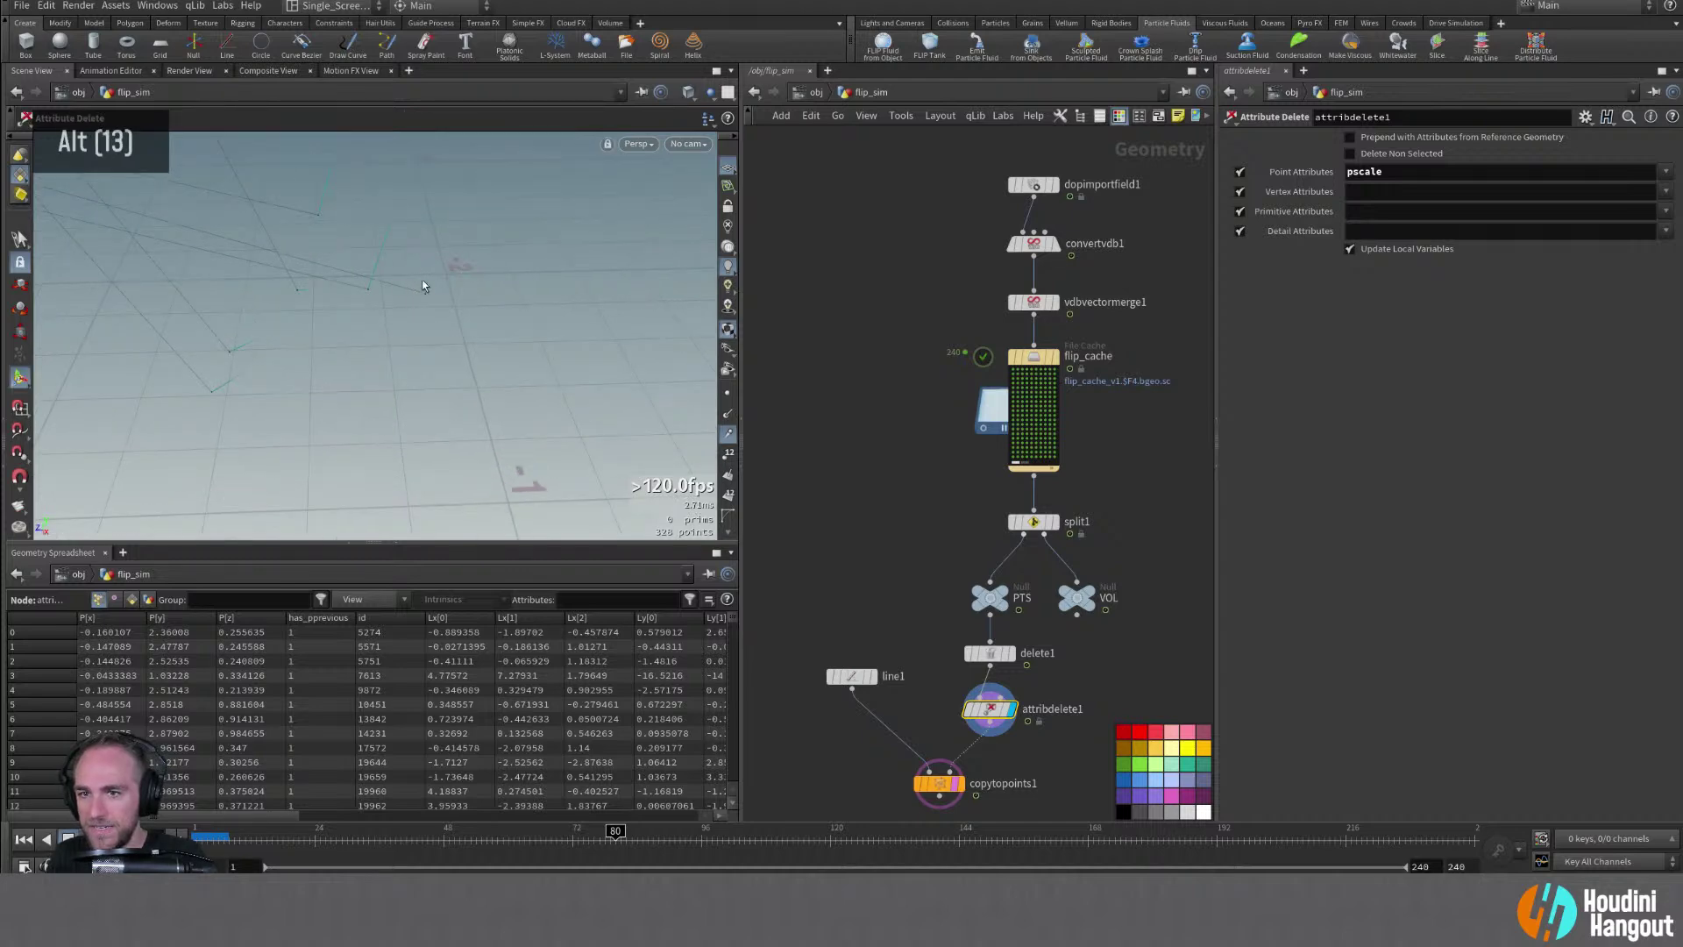
alt+drag(225, 345, 240, 350)
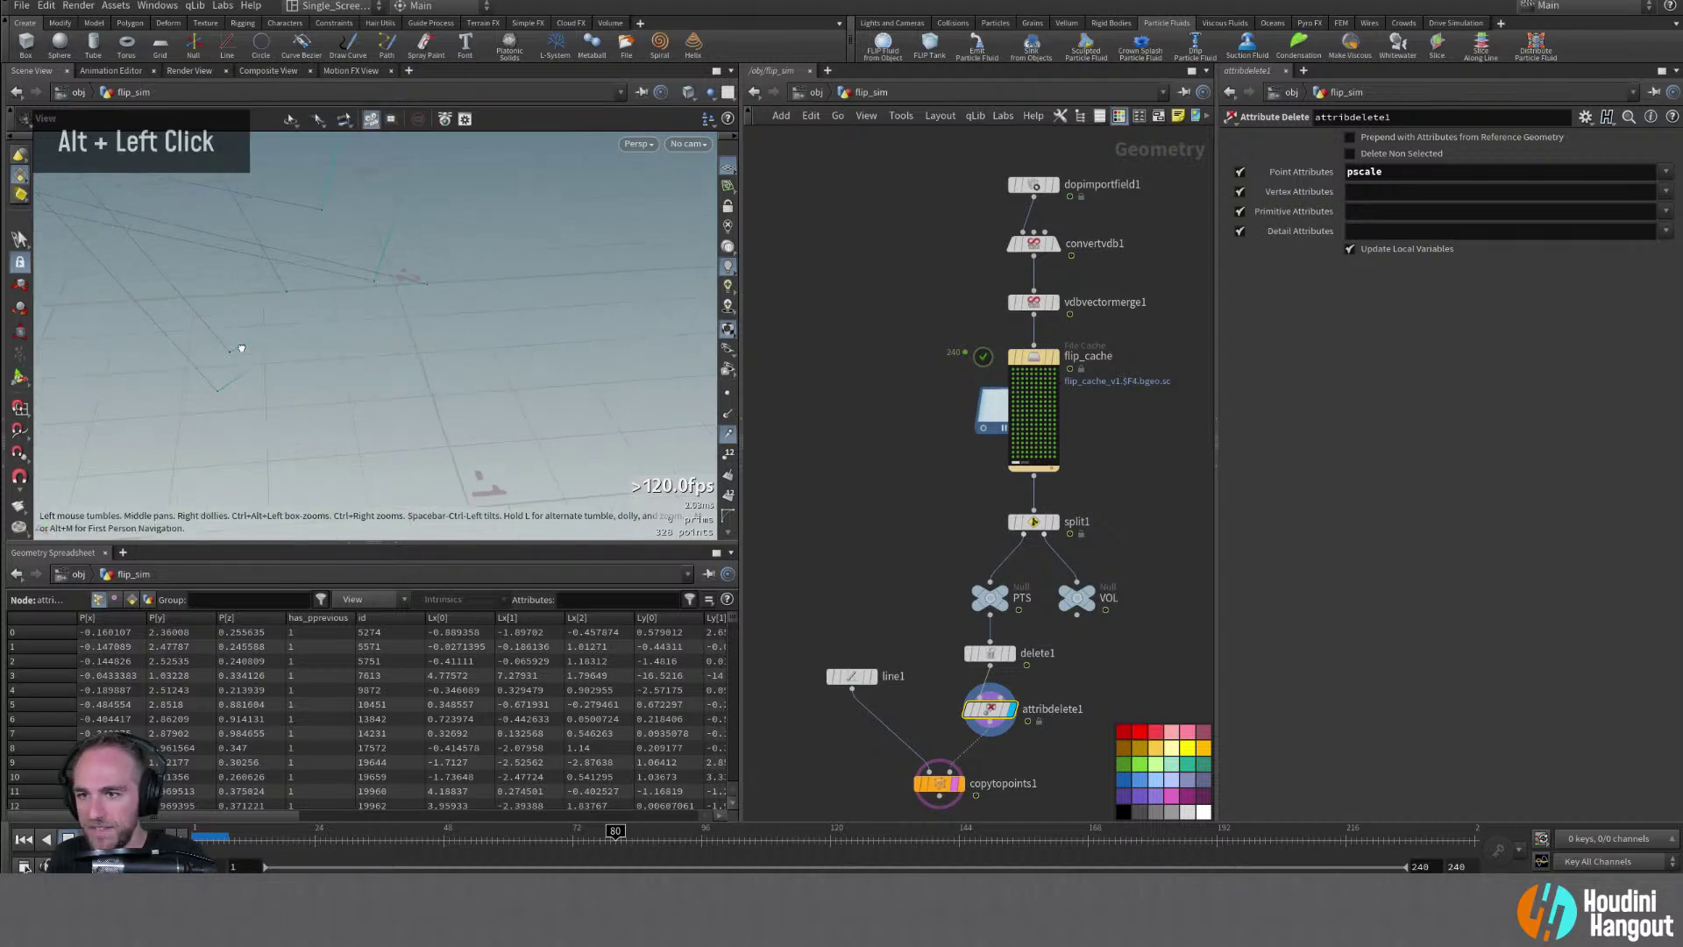
alt+drag(345, 319, 113, 315)
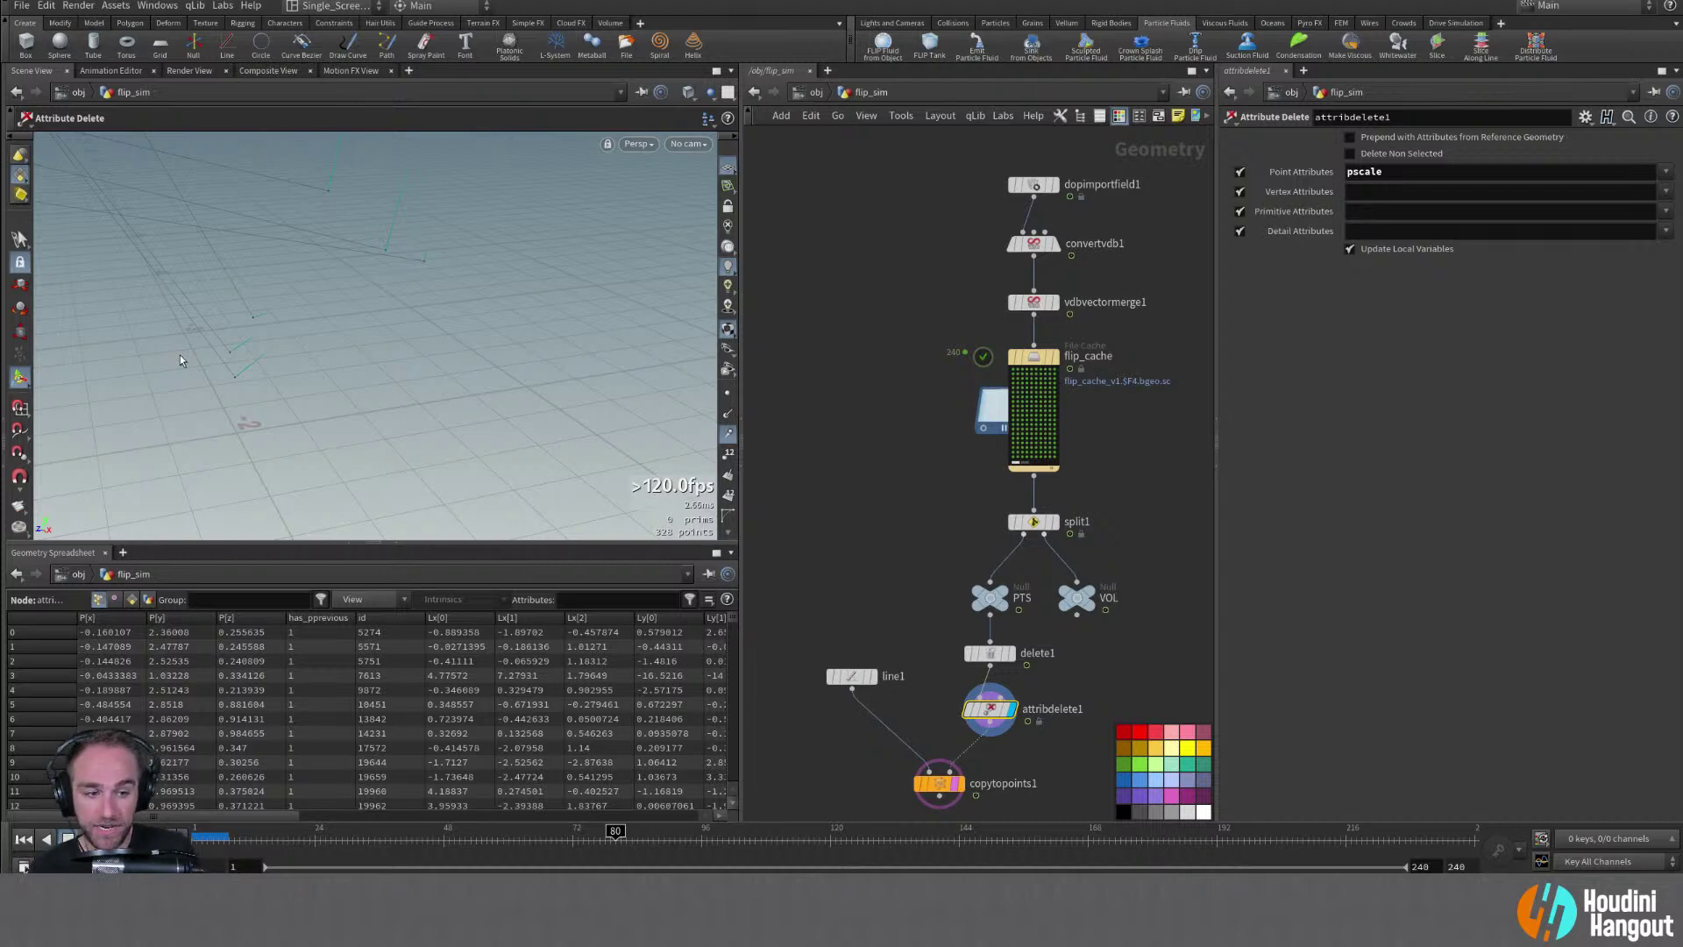
alt+right_drag(163, 321, 205, 322)
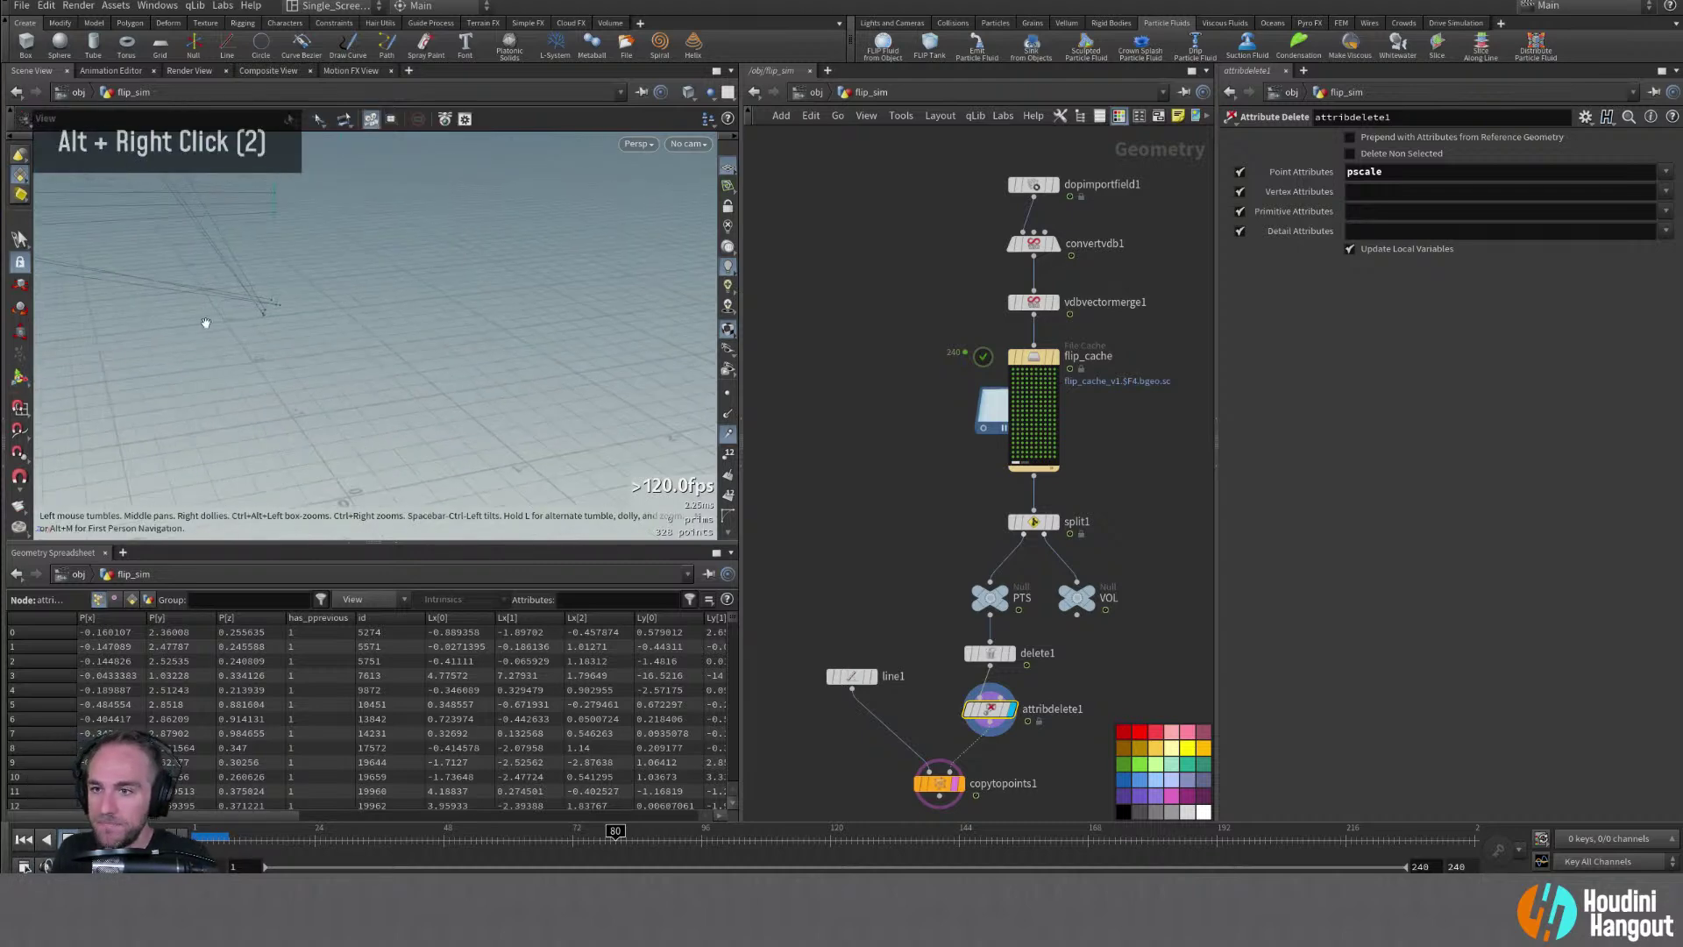
alt+middle_drag(205, 322, 395, 365)
alt+drag(394, 365, 263, 255)
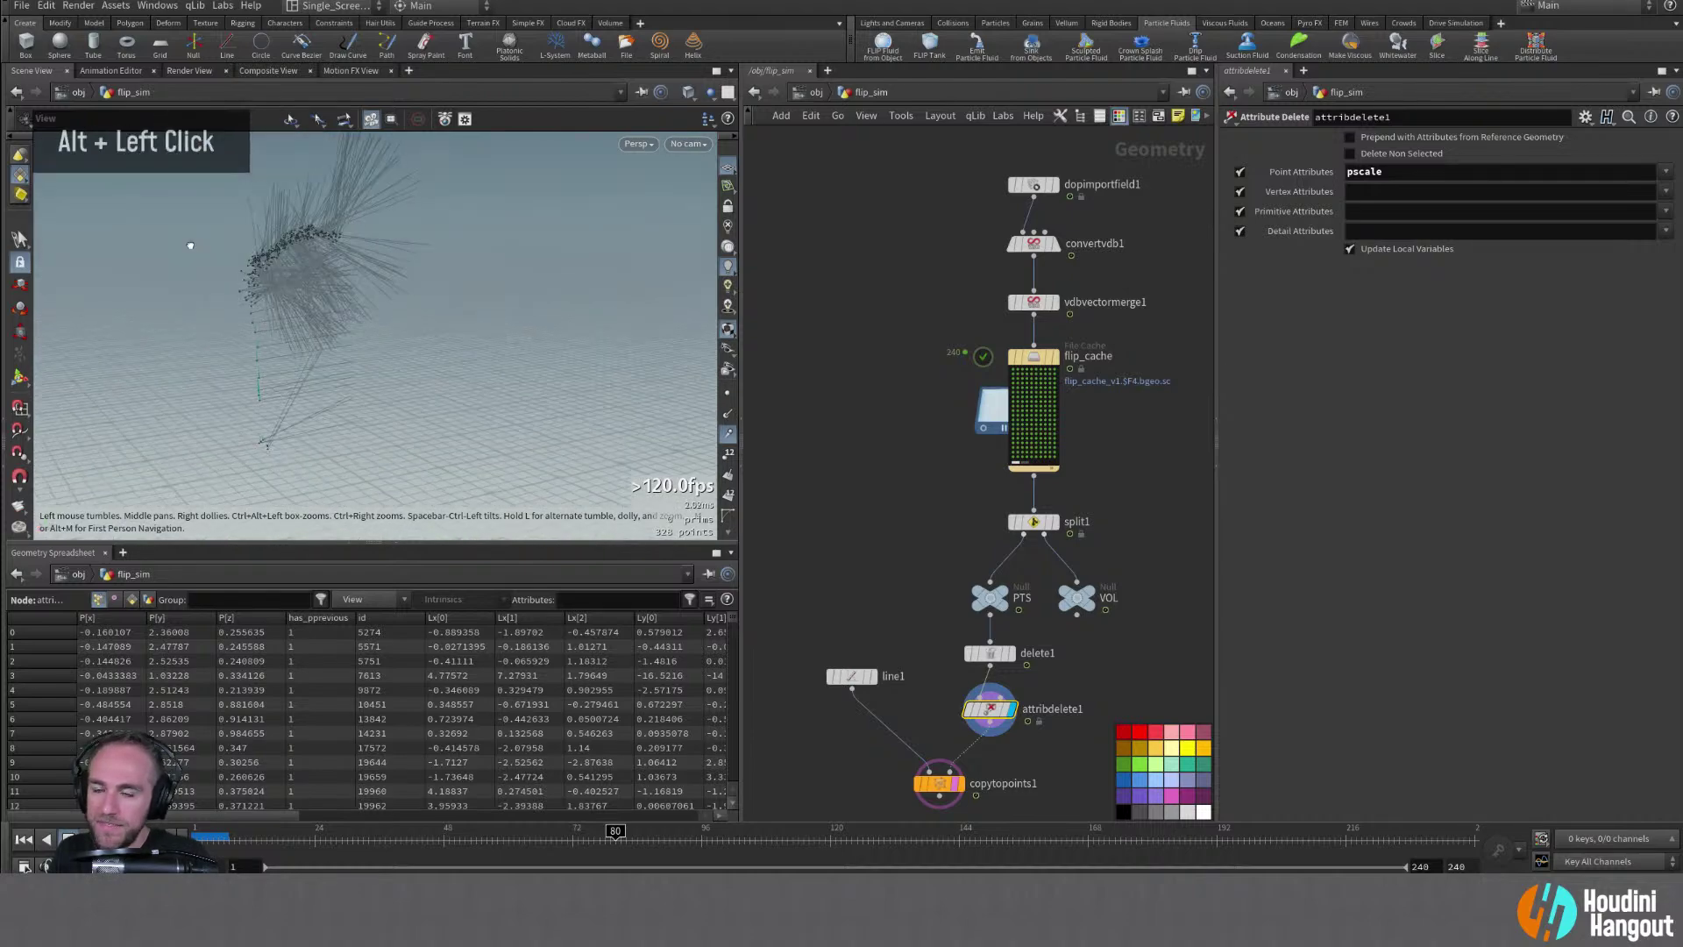
alt+right_drag(263, 255, 402, 233)
alt+drag(402, 233, 587, 250)
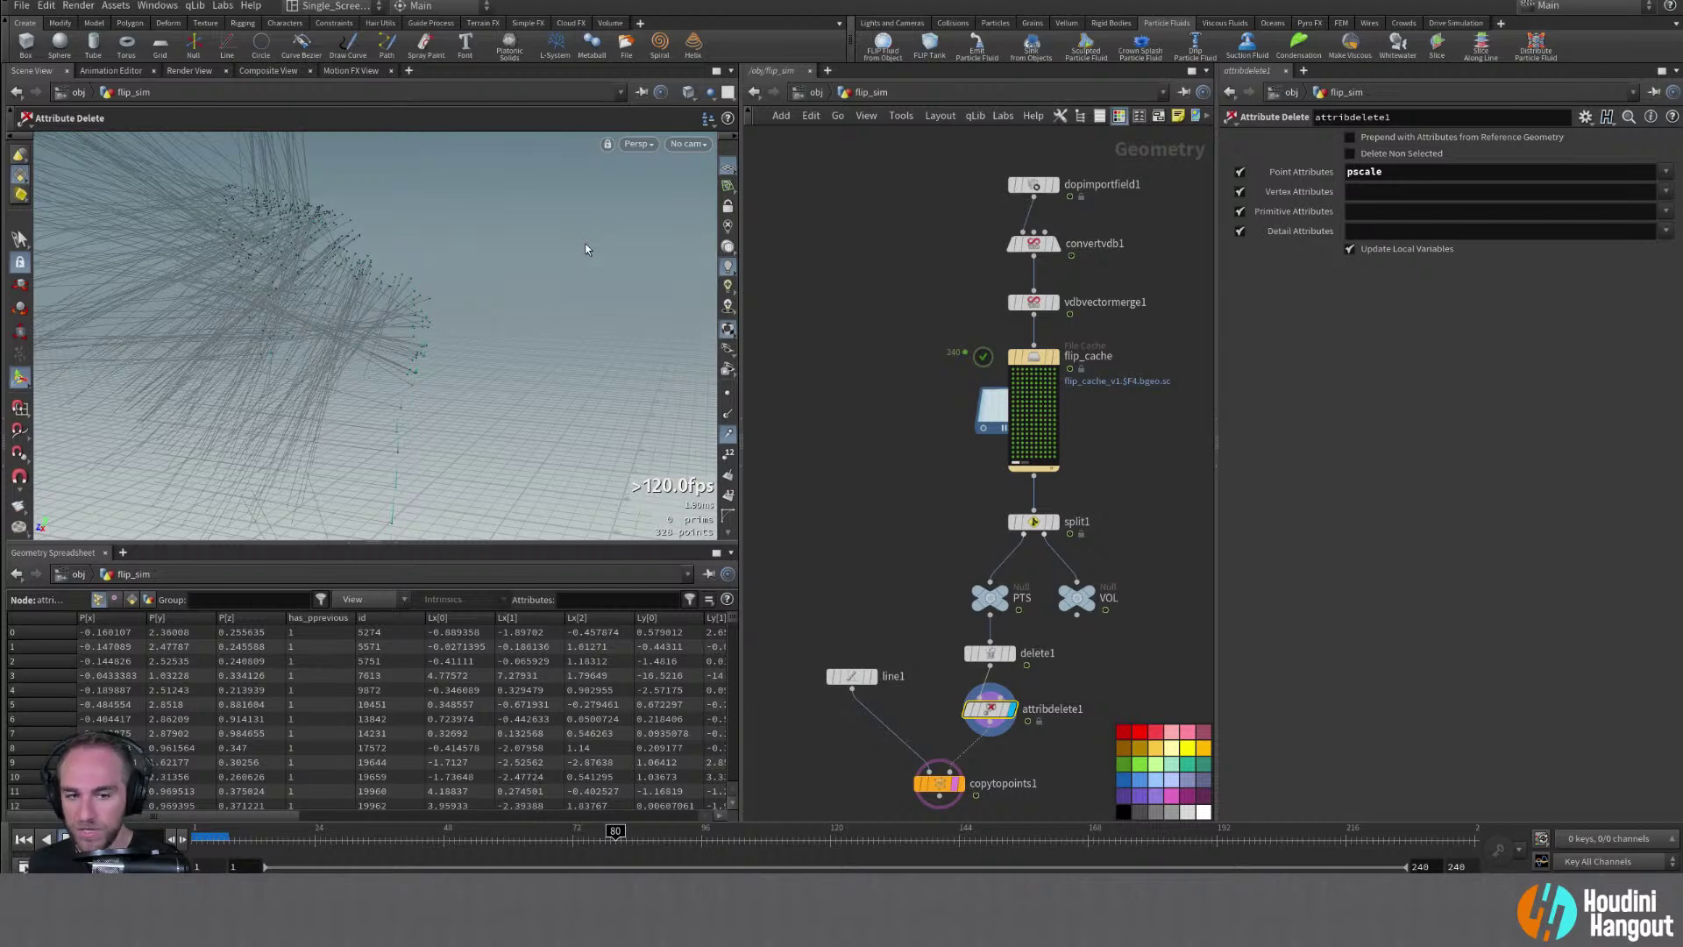
Check the VOL null's geometry information, then add a Primitive Properties node below it and display it
double_click(1094, 604)
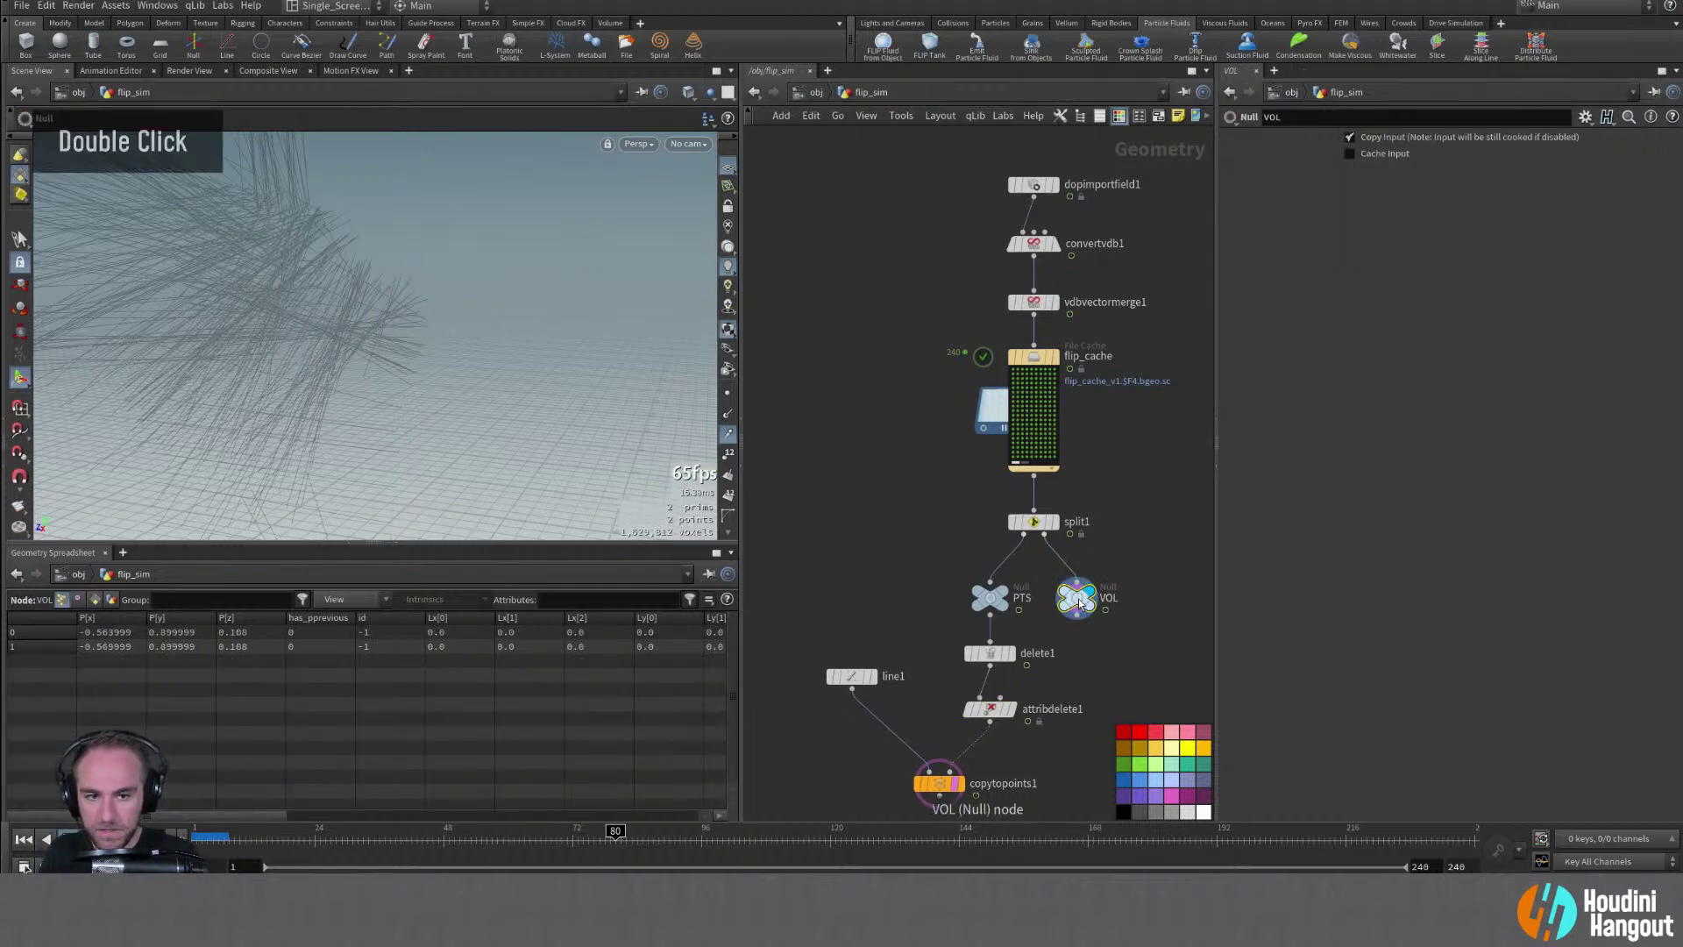
middle_click(1080, 603)
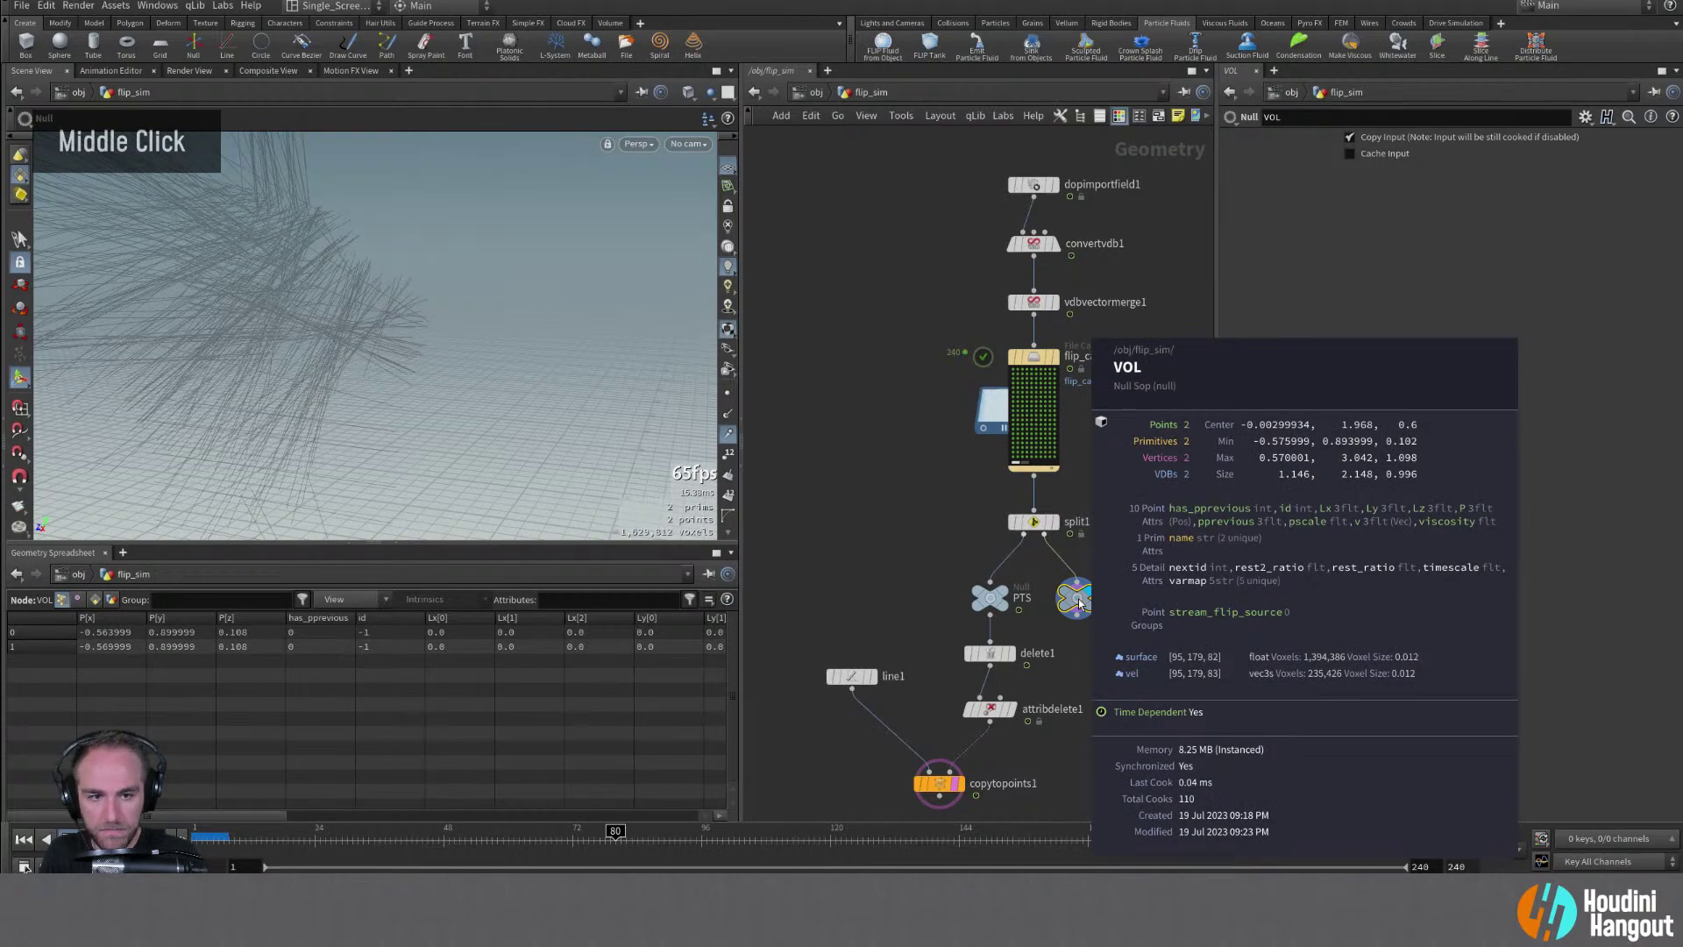
alt+middle_drag(1080, 603, 1083, 614)
alt+right_drag(1084, 614, 1090, 644)
key(Tab)
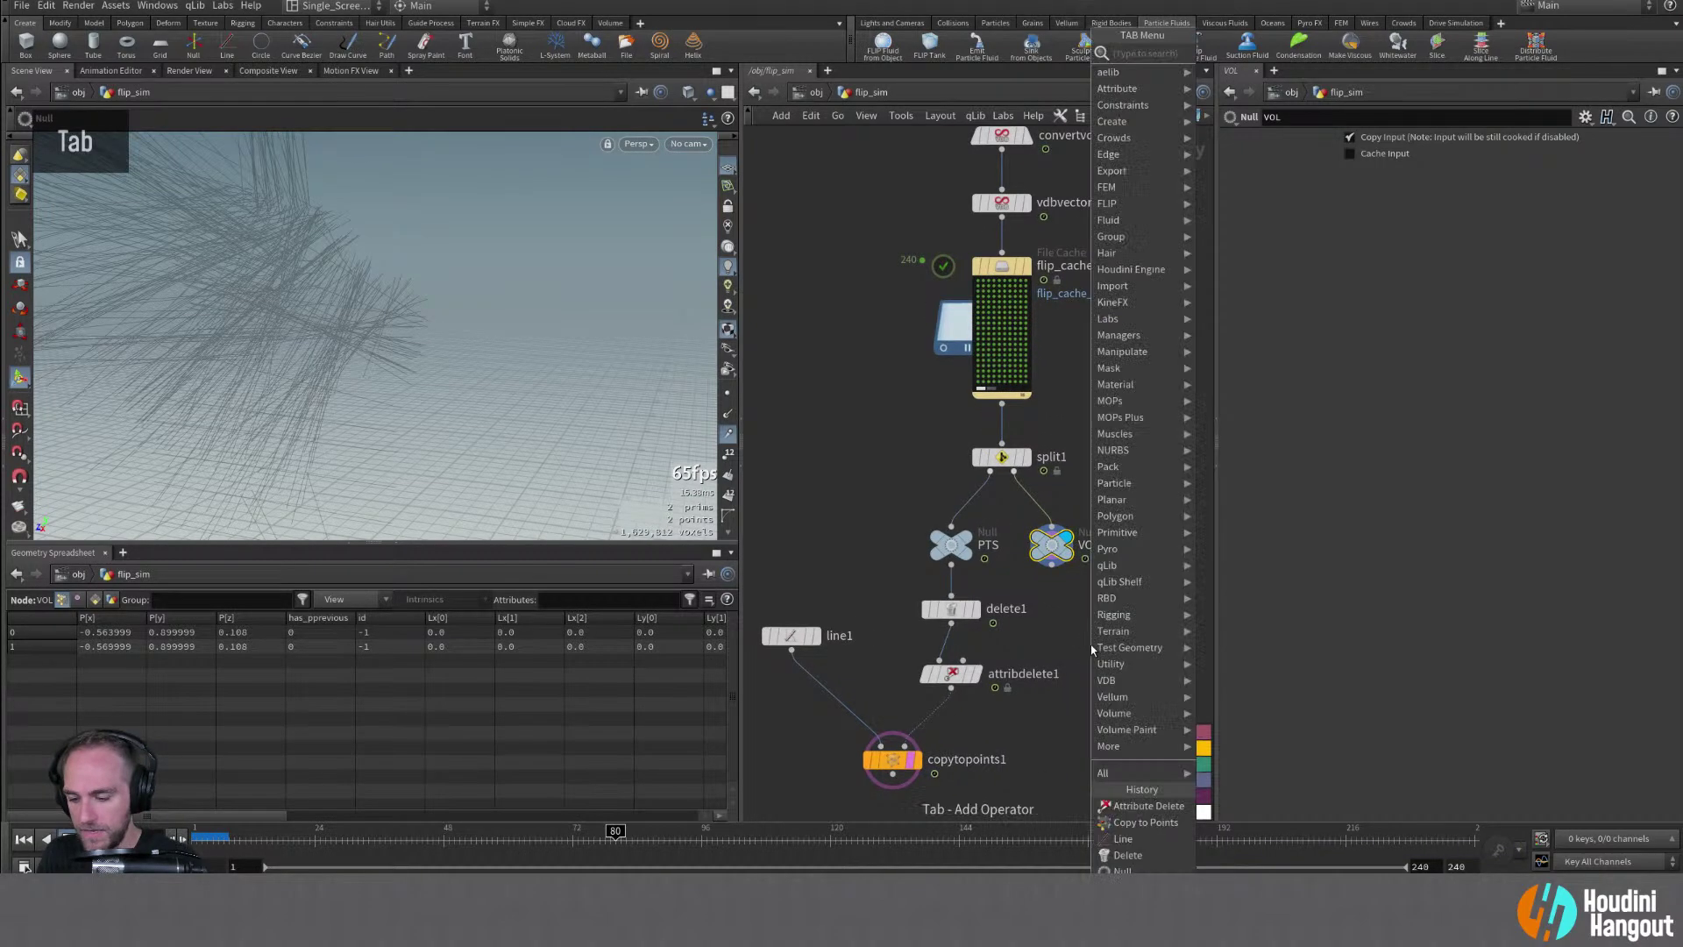
text(prim p)
key(Return)
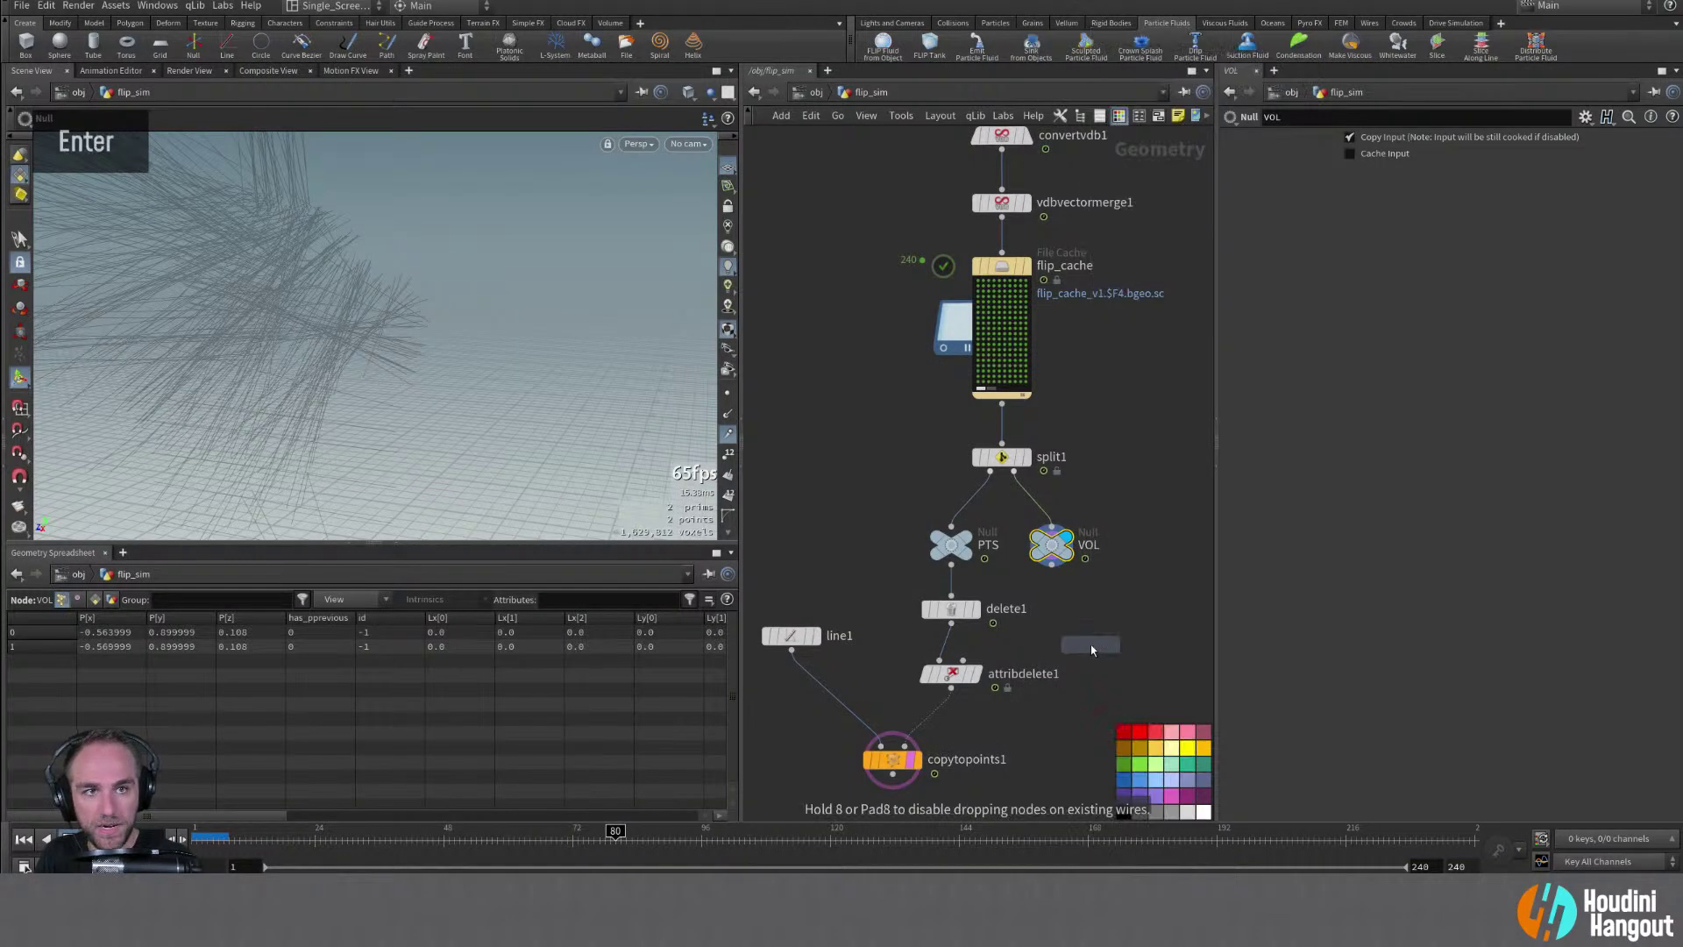
click(1053, 610)
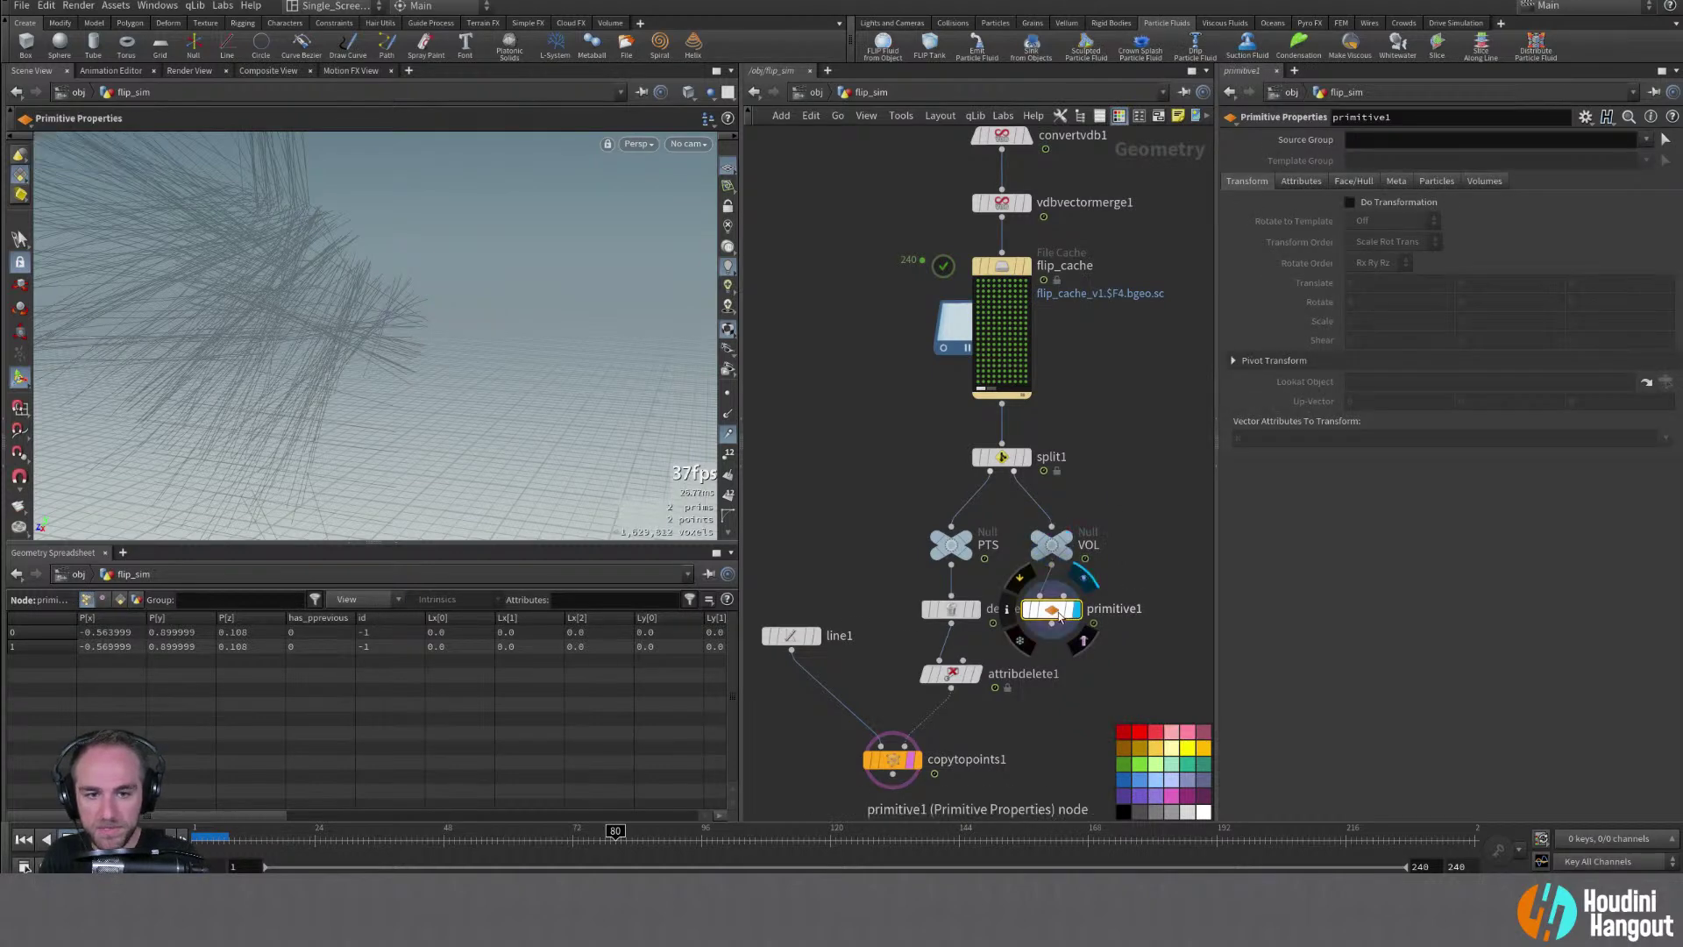
double_click(1056, 611)
click(1663, 138)
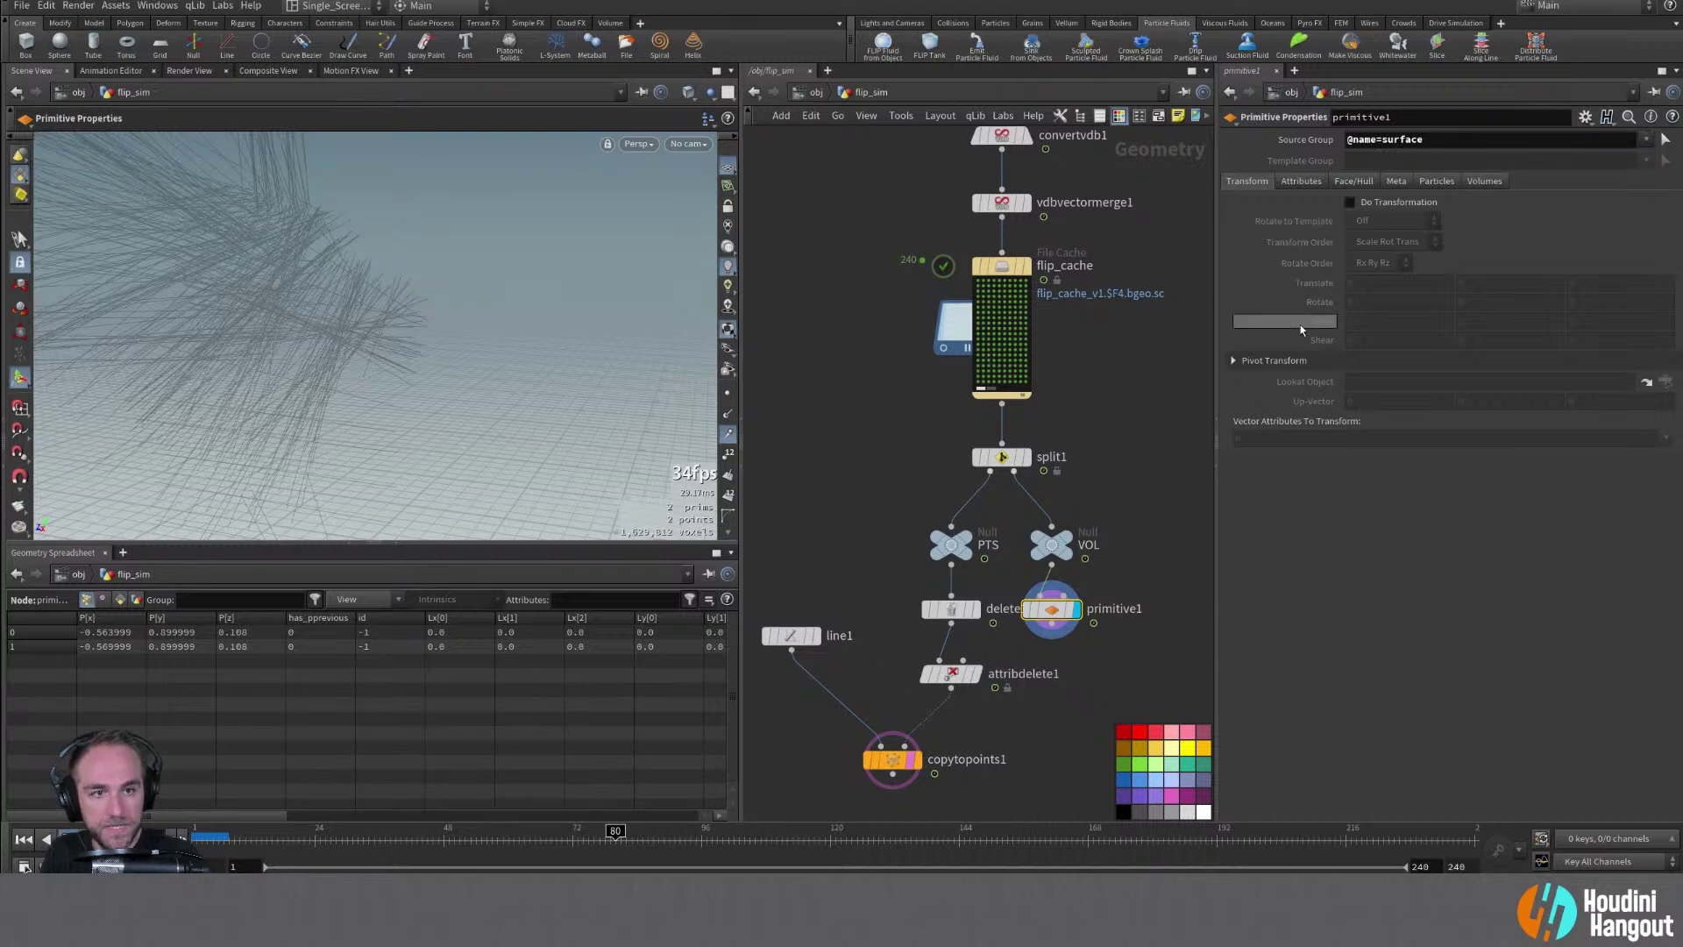
click(1472, 180)
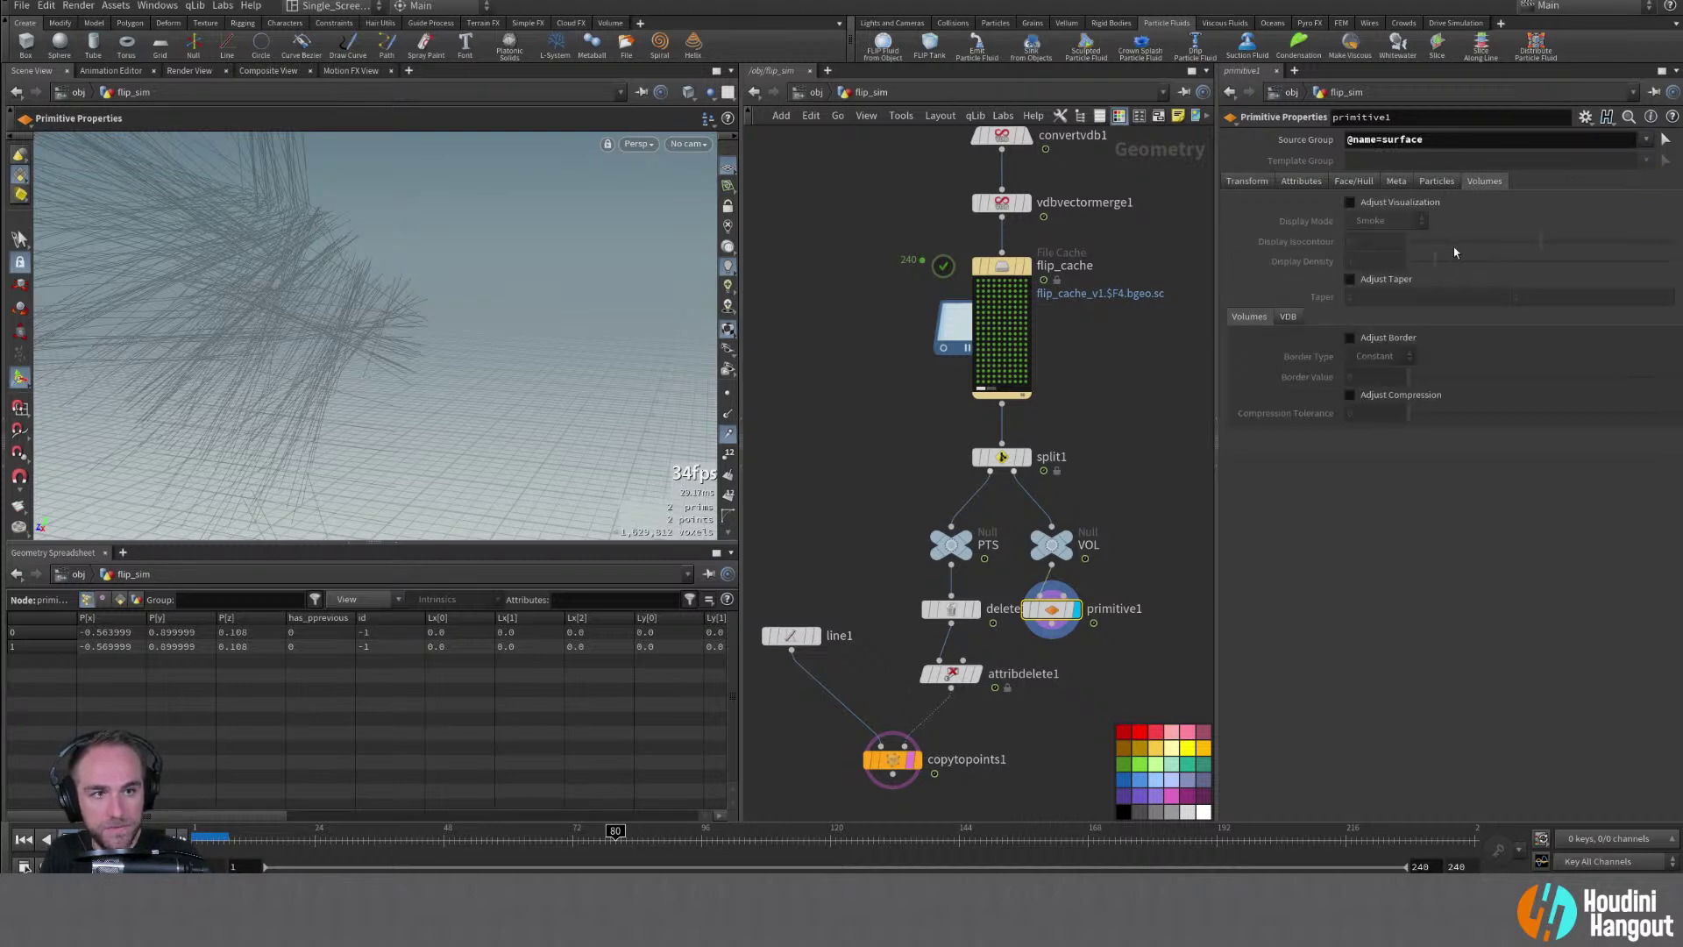
click(1288, 317)
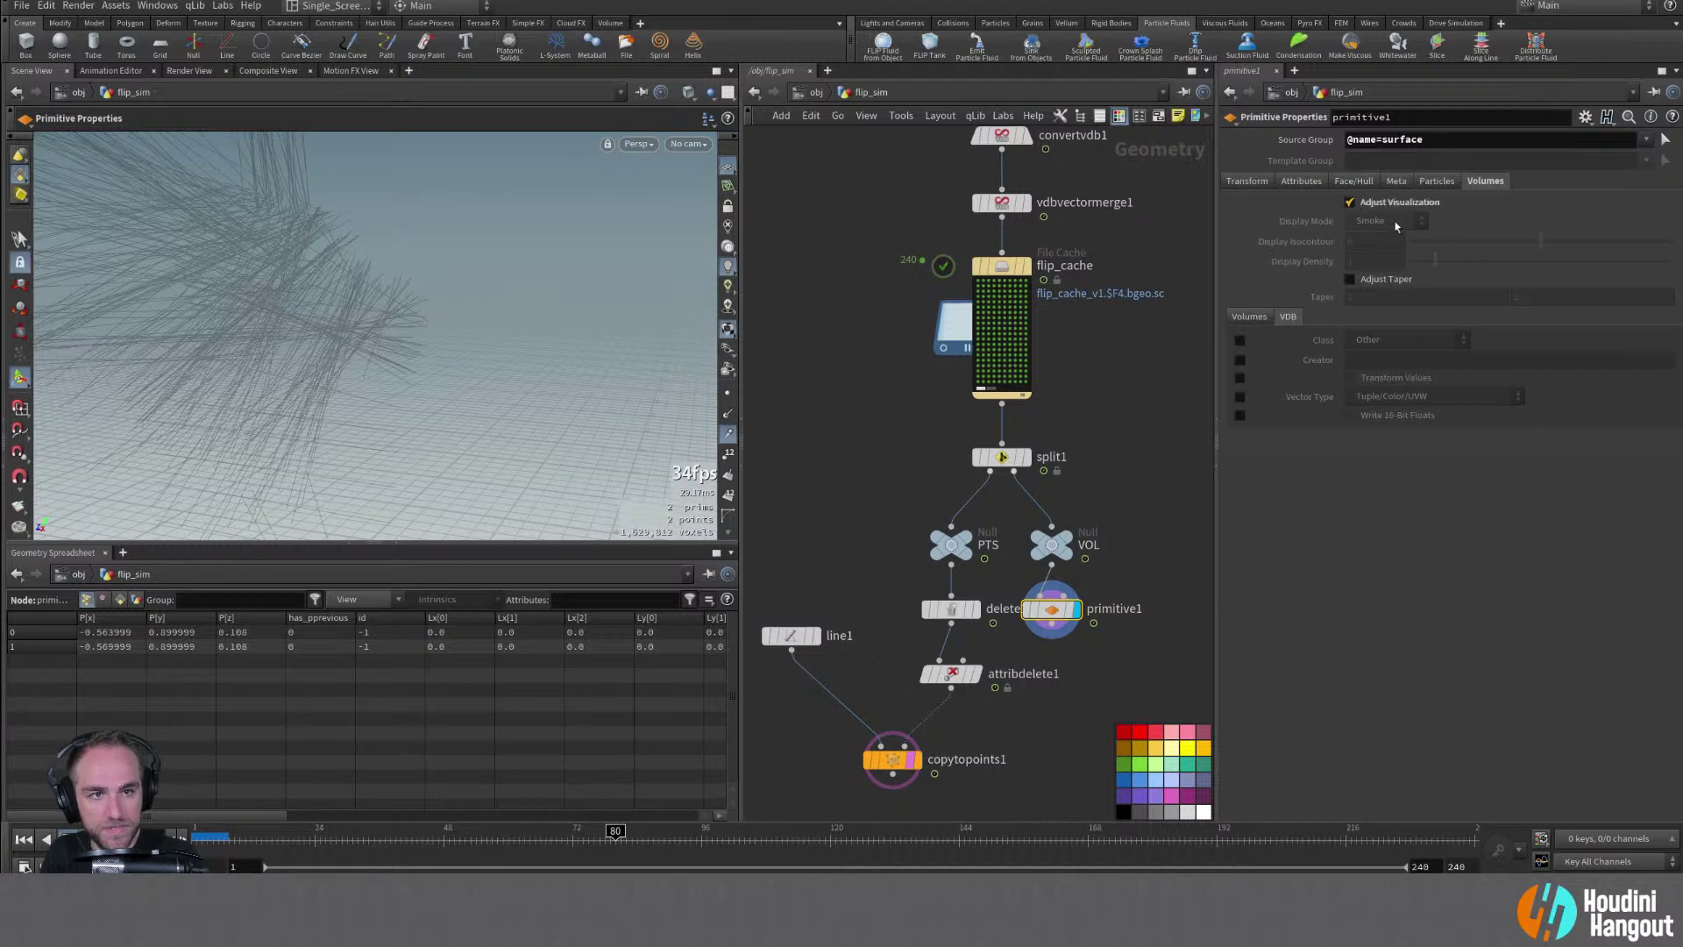
double_click(1396, 224)
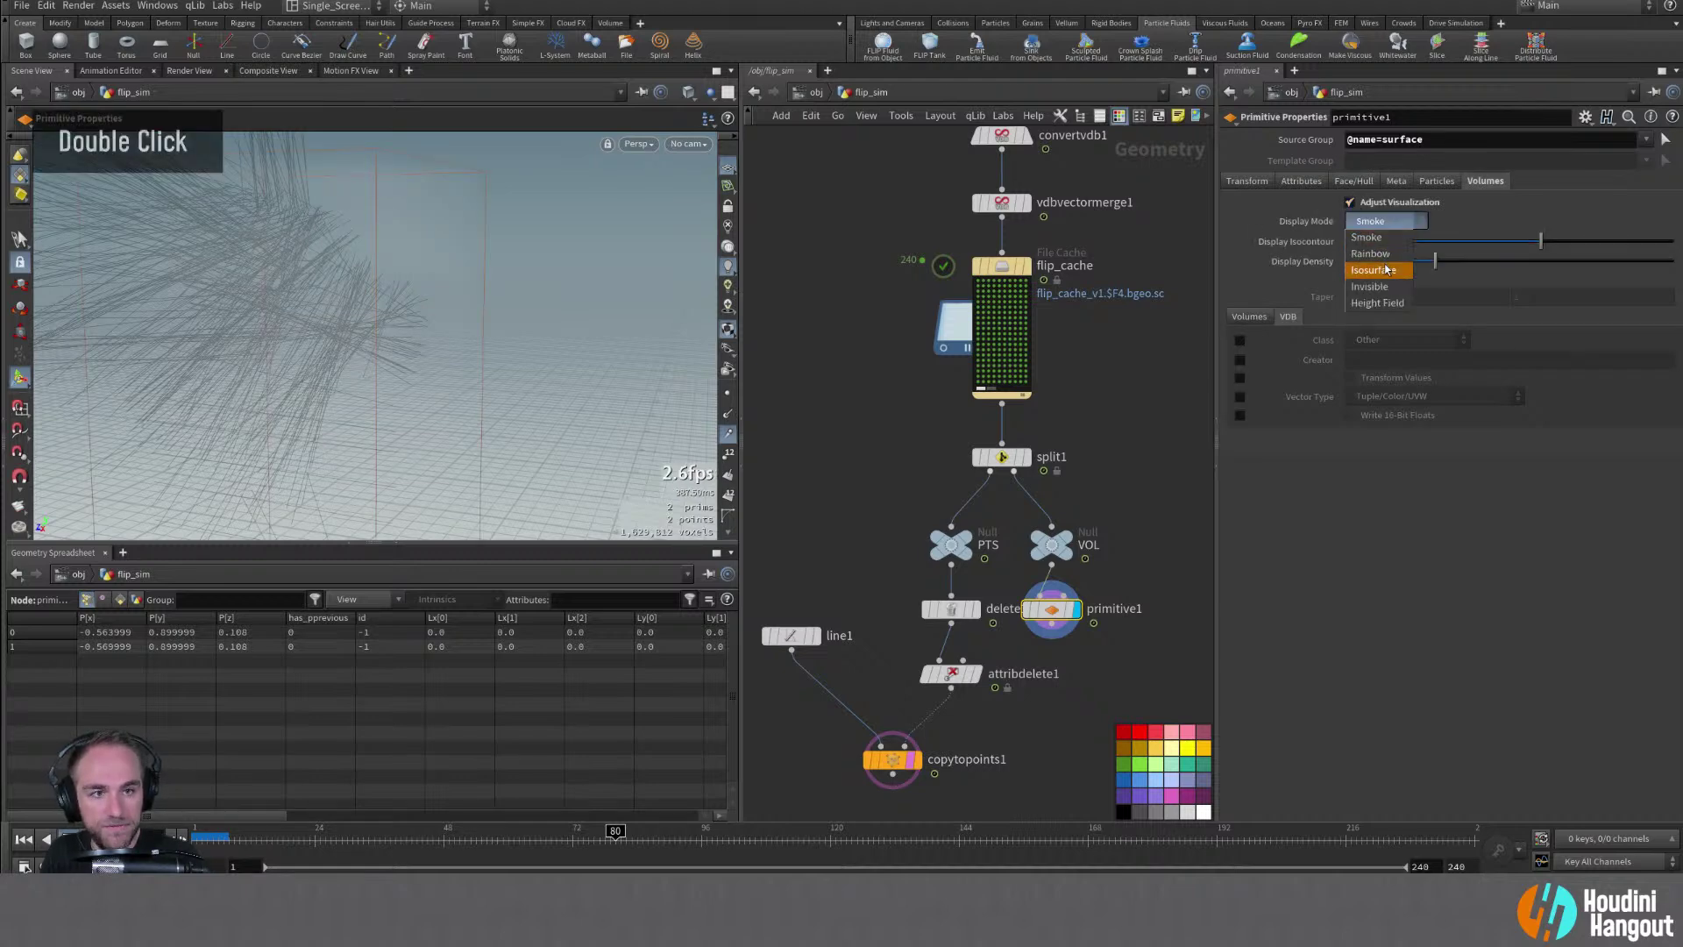
click(1385, 272)
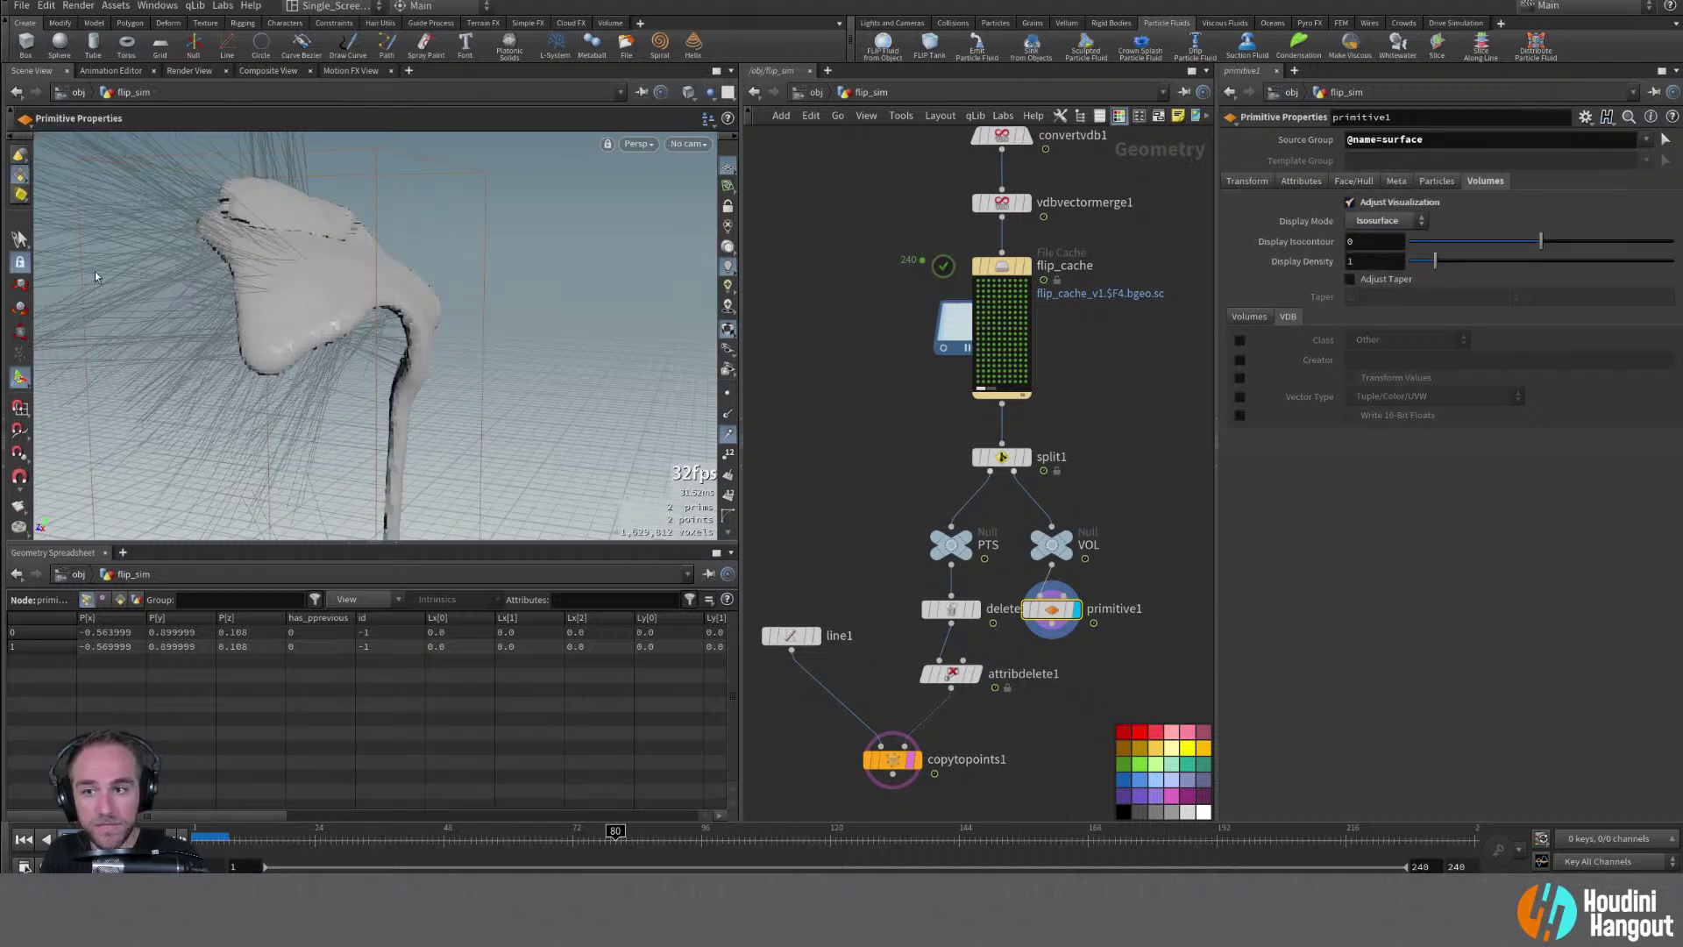
Shift the VOL and Primitive Properties nodes away from the PTS branch and select the Primitive Properties node
alt+drag(96, 277, 360, 298)
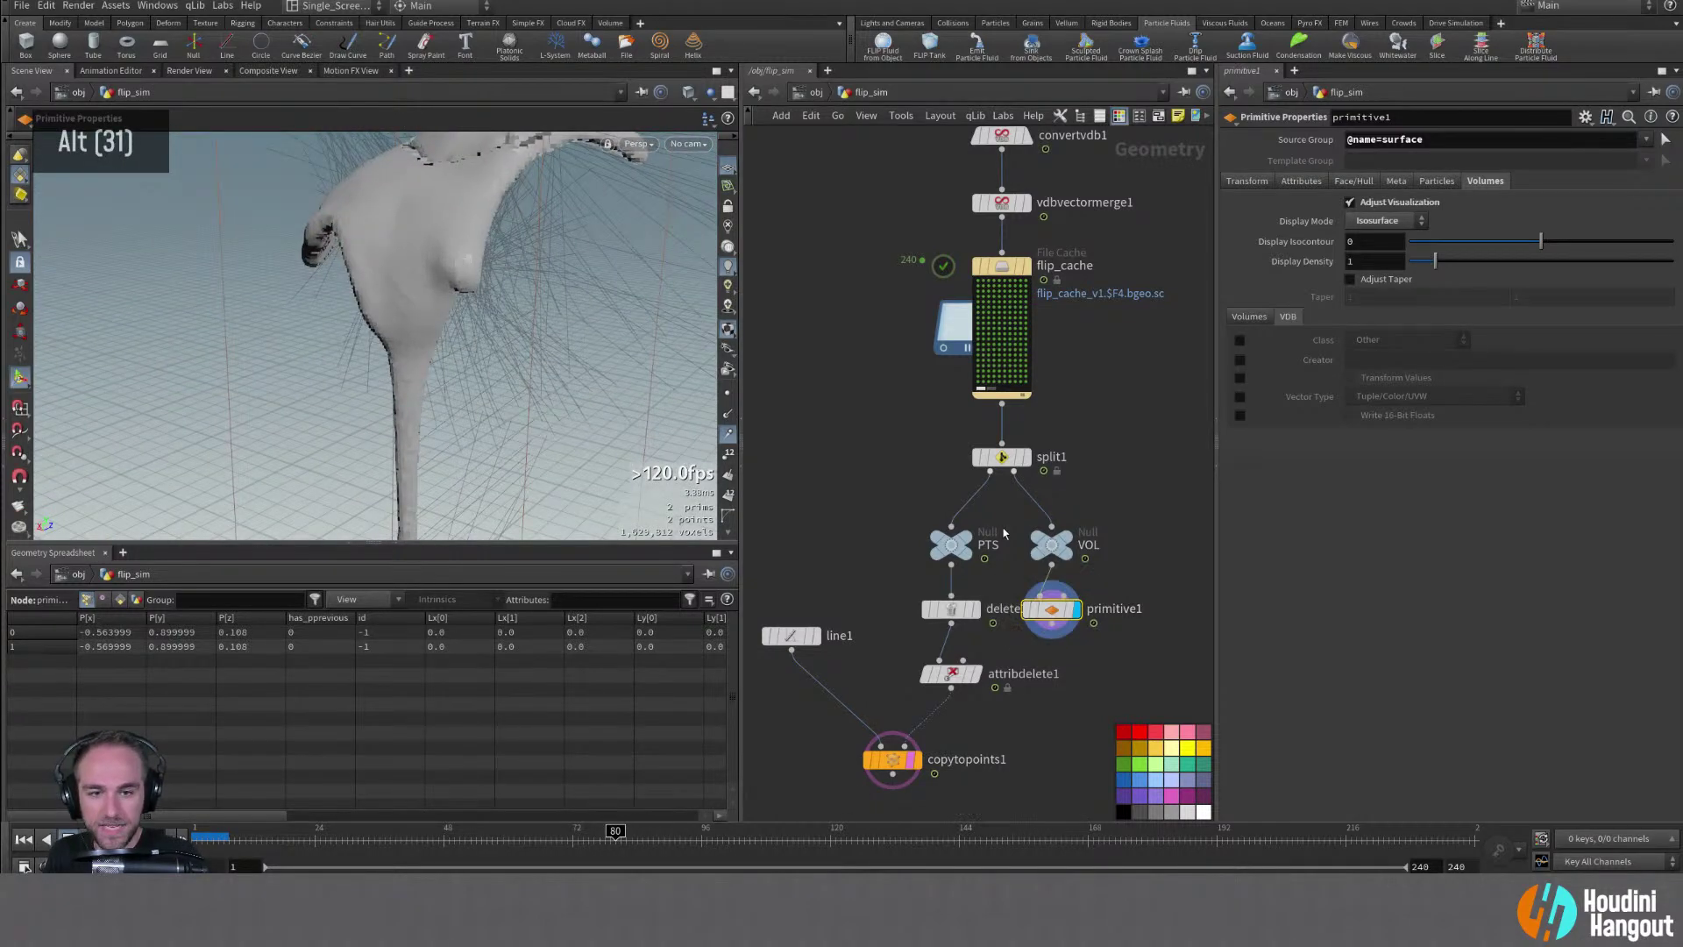
drag(1004, 532, 1104, 595)
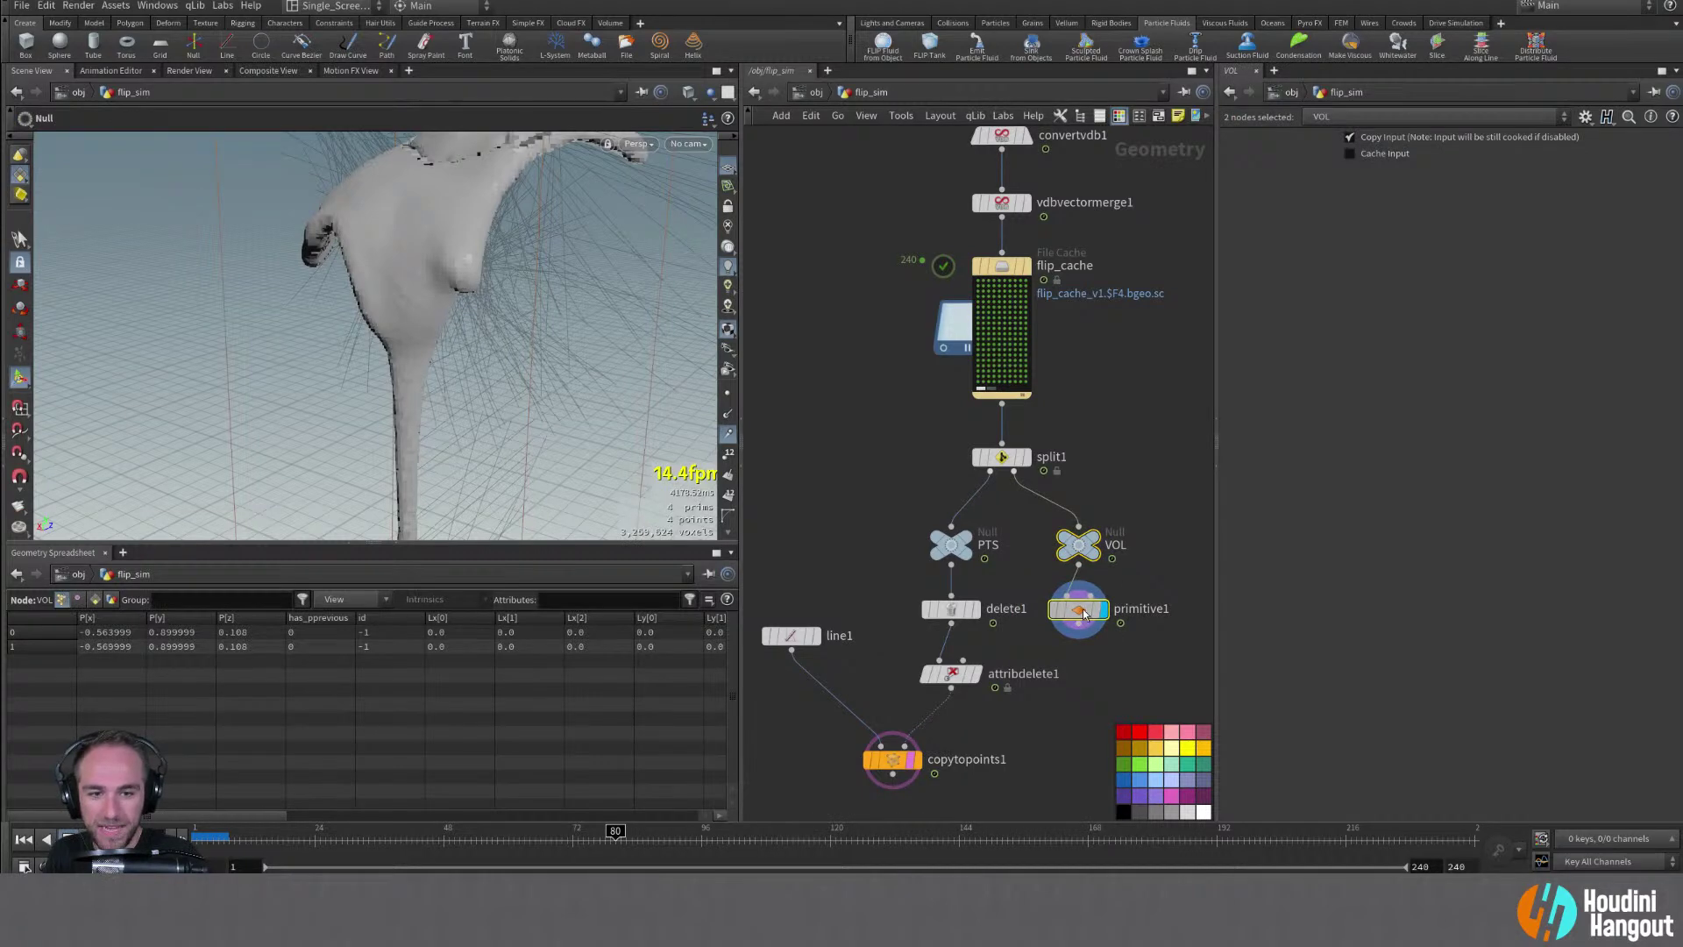
double_click(1083, 614)
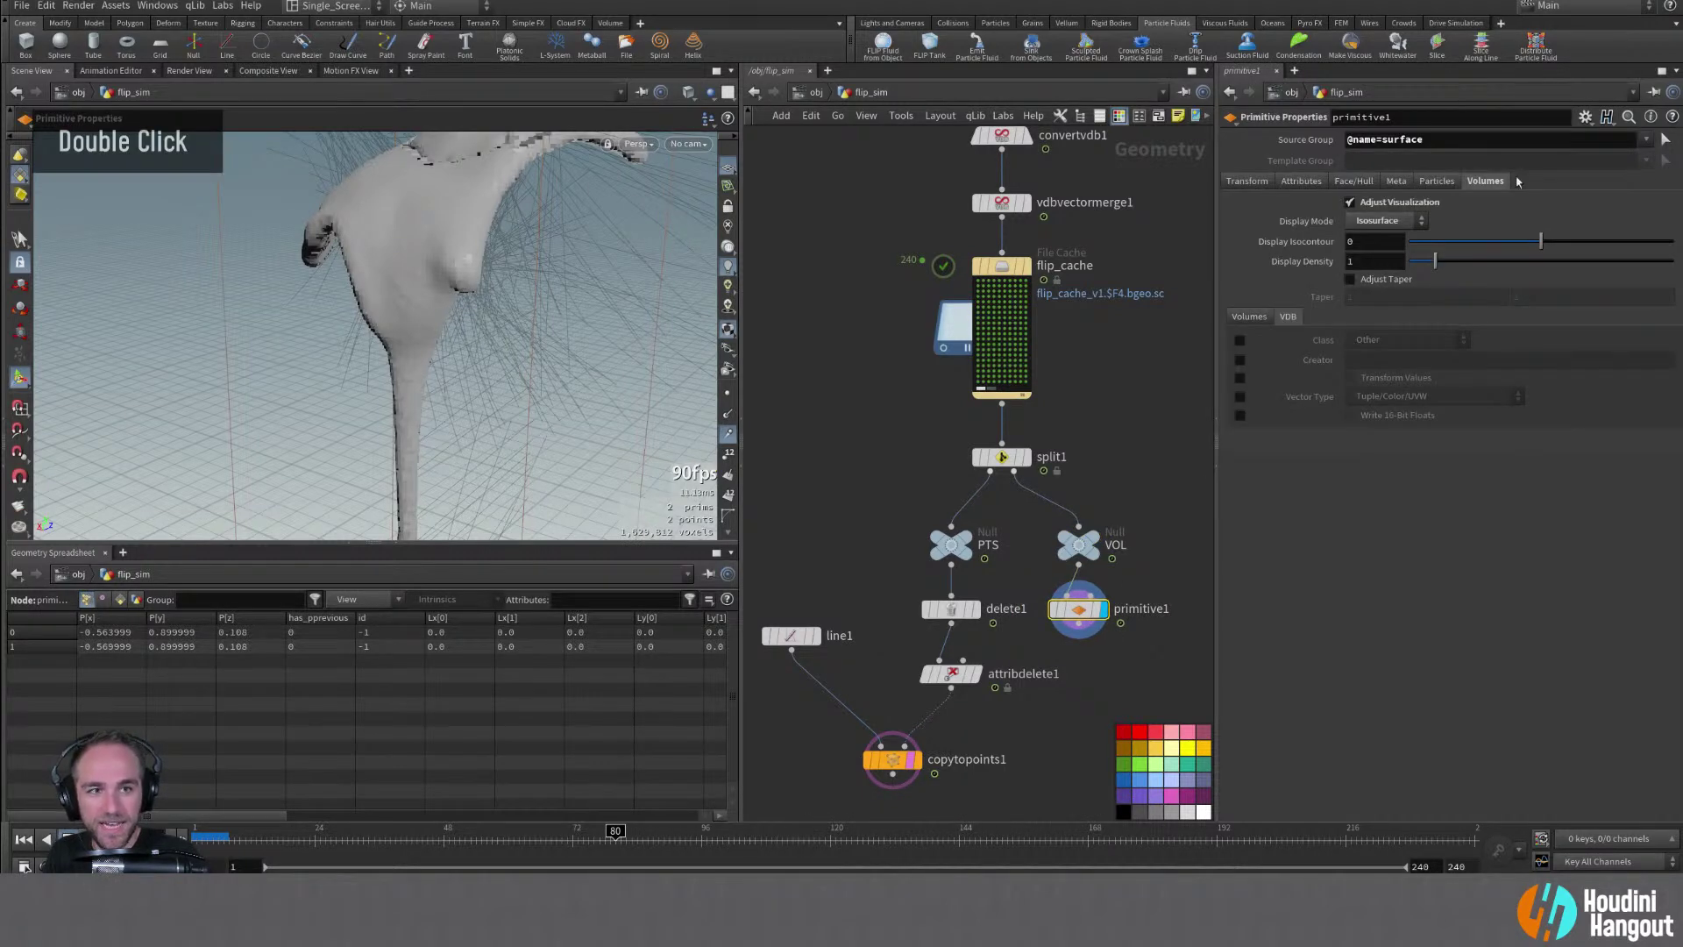
Advance to frame 201 and examine the fluid isosurface, its folds and thin strands against the templated lines
alt+drag(420, 303, 451, 308)
alt+right_drag(451, 308, 380, 380)
alt+drag(380, 380, 605, 345)
alt+right_drag(425, 396, 668, 268)
drag(619, 838, 947, 854)
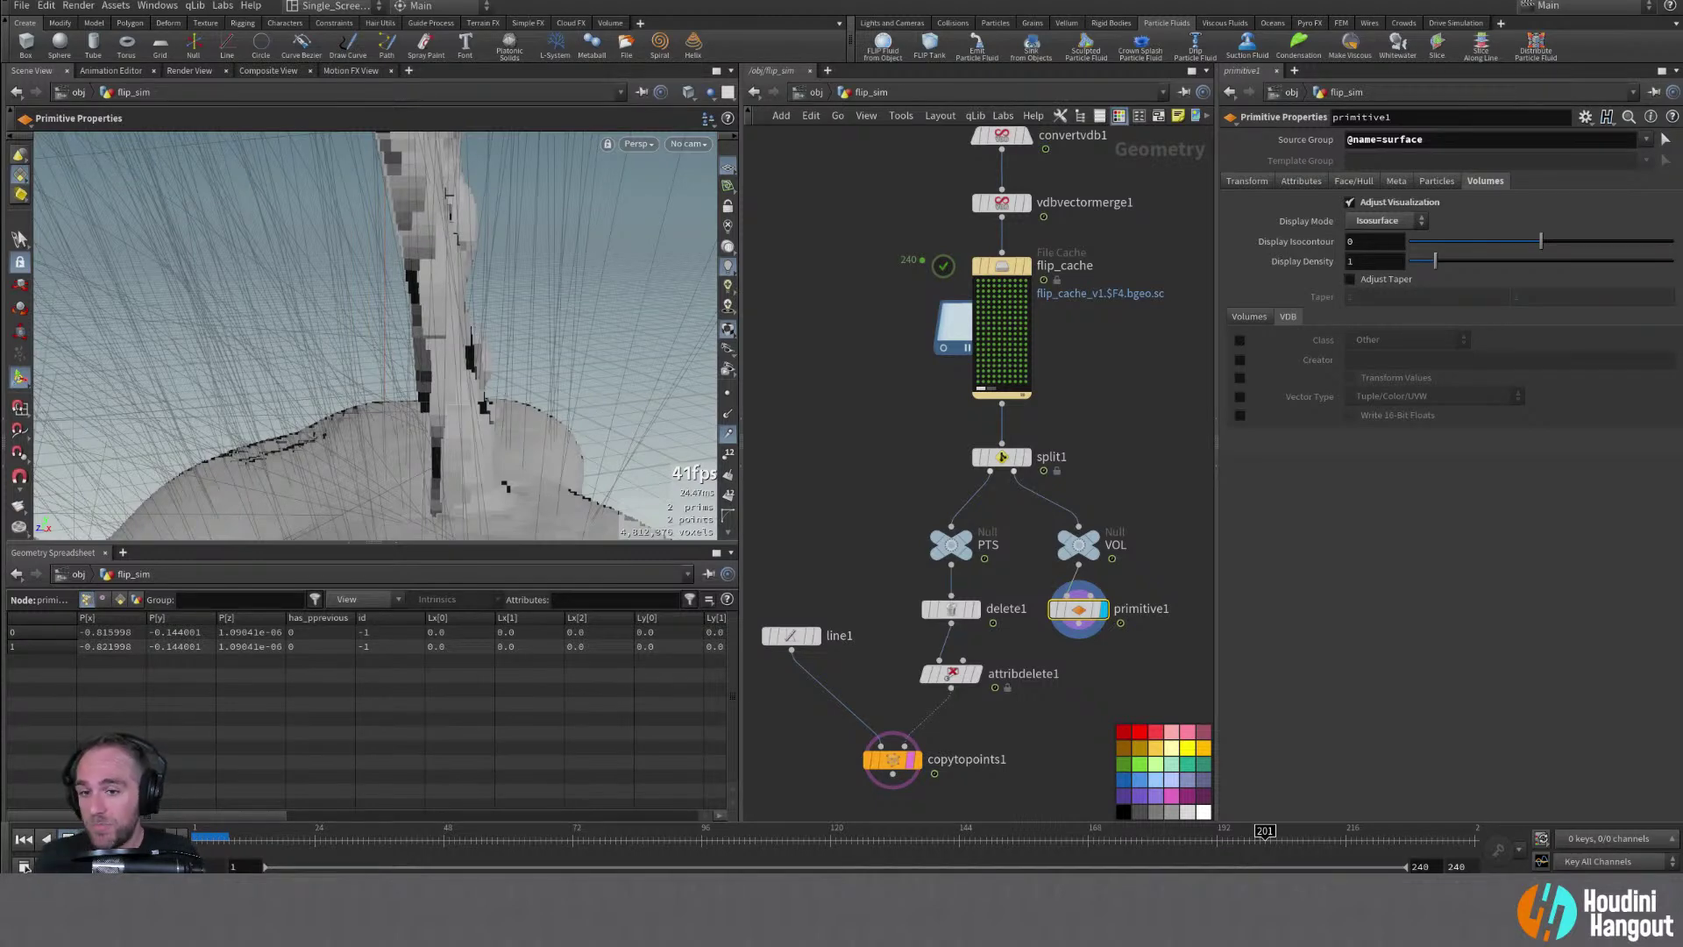
alt+right_drag(412, 368, 443, 402)
alt+drag(444, 403, 496, 383)
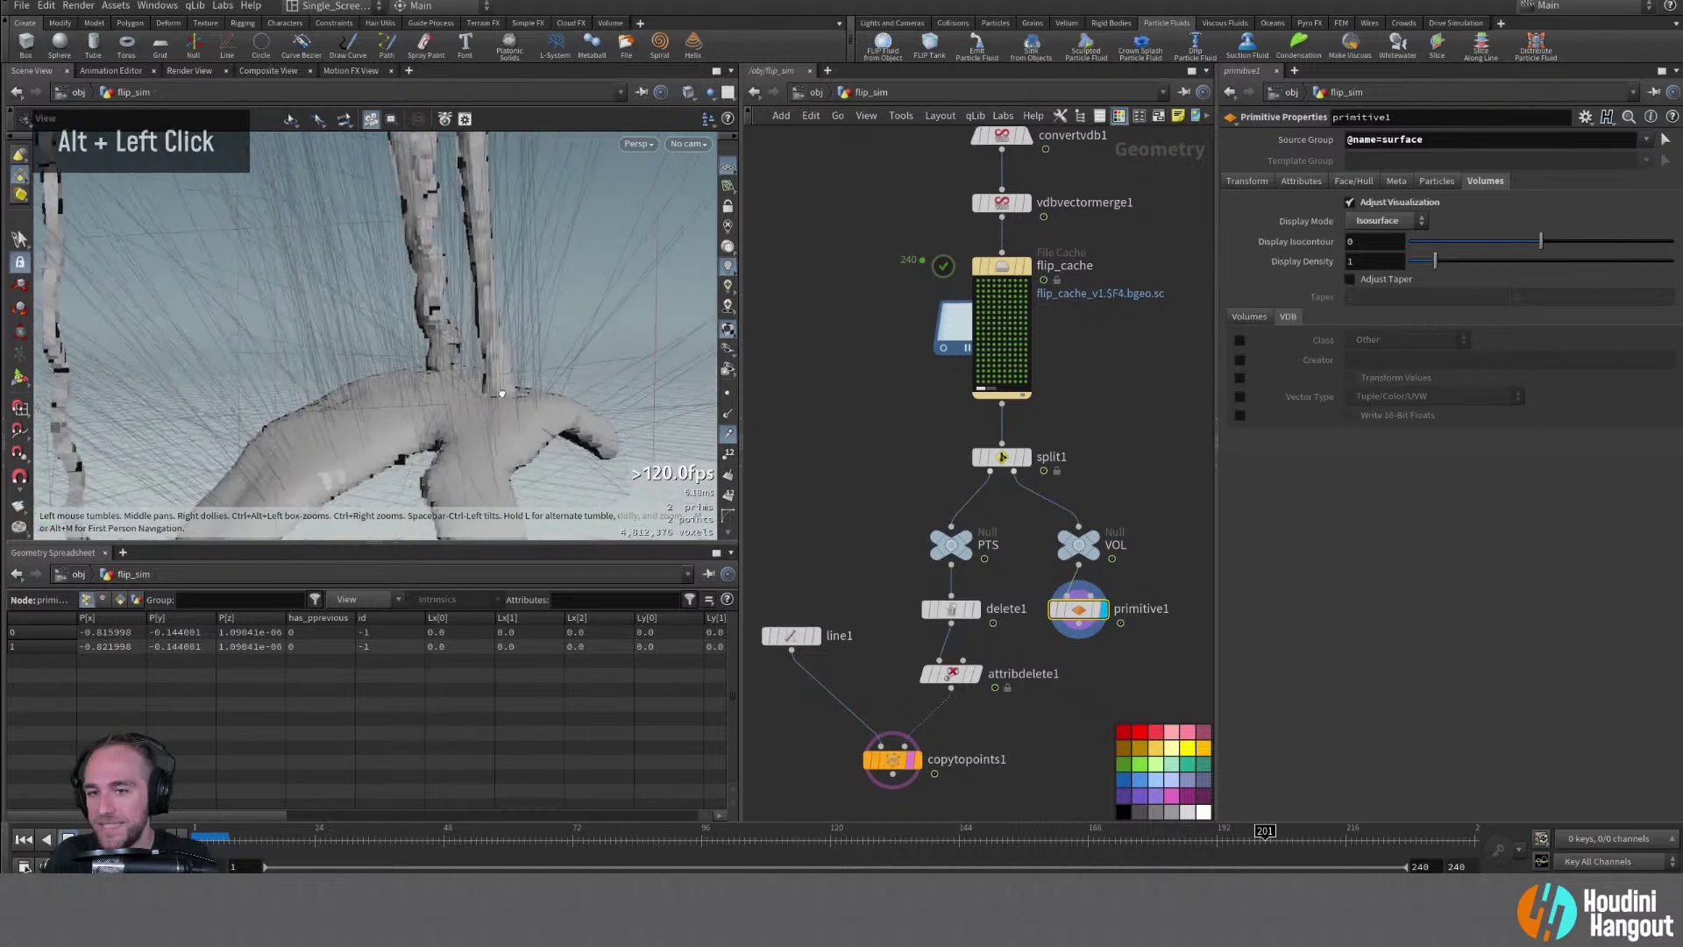
alt+middle_drag(496, 383, 474, 353)
alt+drag(475, 354, 255, 341)
alt+right_drag(256, 341, 560, 342)
alt+middle_drag(561, 342, 499, 399)
alt+right_drag(499, 398, 374, 361)
mouse_move(375, 361)
alt+mouse_down()
mouse_move(765, 364)
mouse_move(243, 366)
mouse_move(365, 355)
mouse_move(395, 380)
alt+mouse_up()
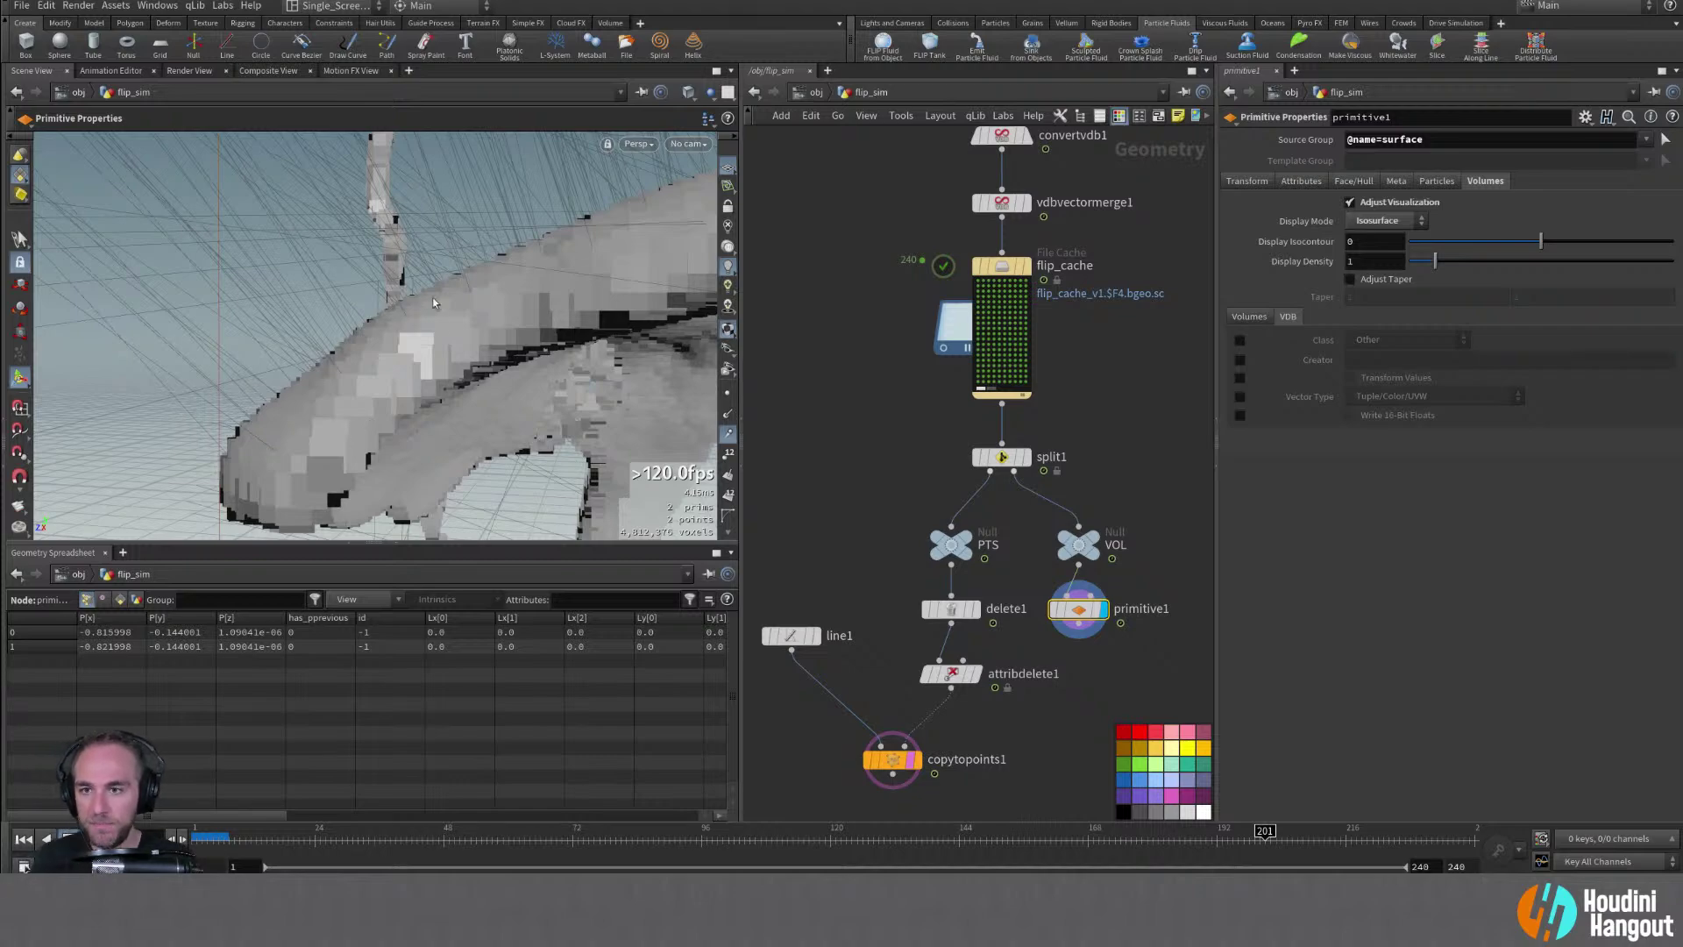
alt+right_drag(433, 297, 324, 319)
alt+drag(324, 319, 596, 309)
alt+right_drag(596, 309, 575, 315)
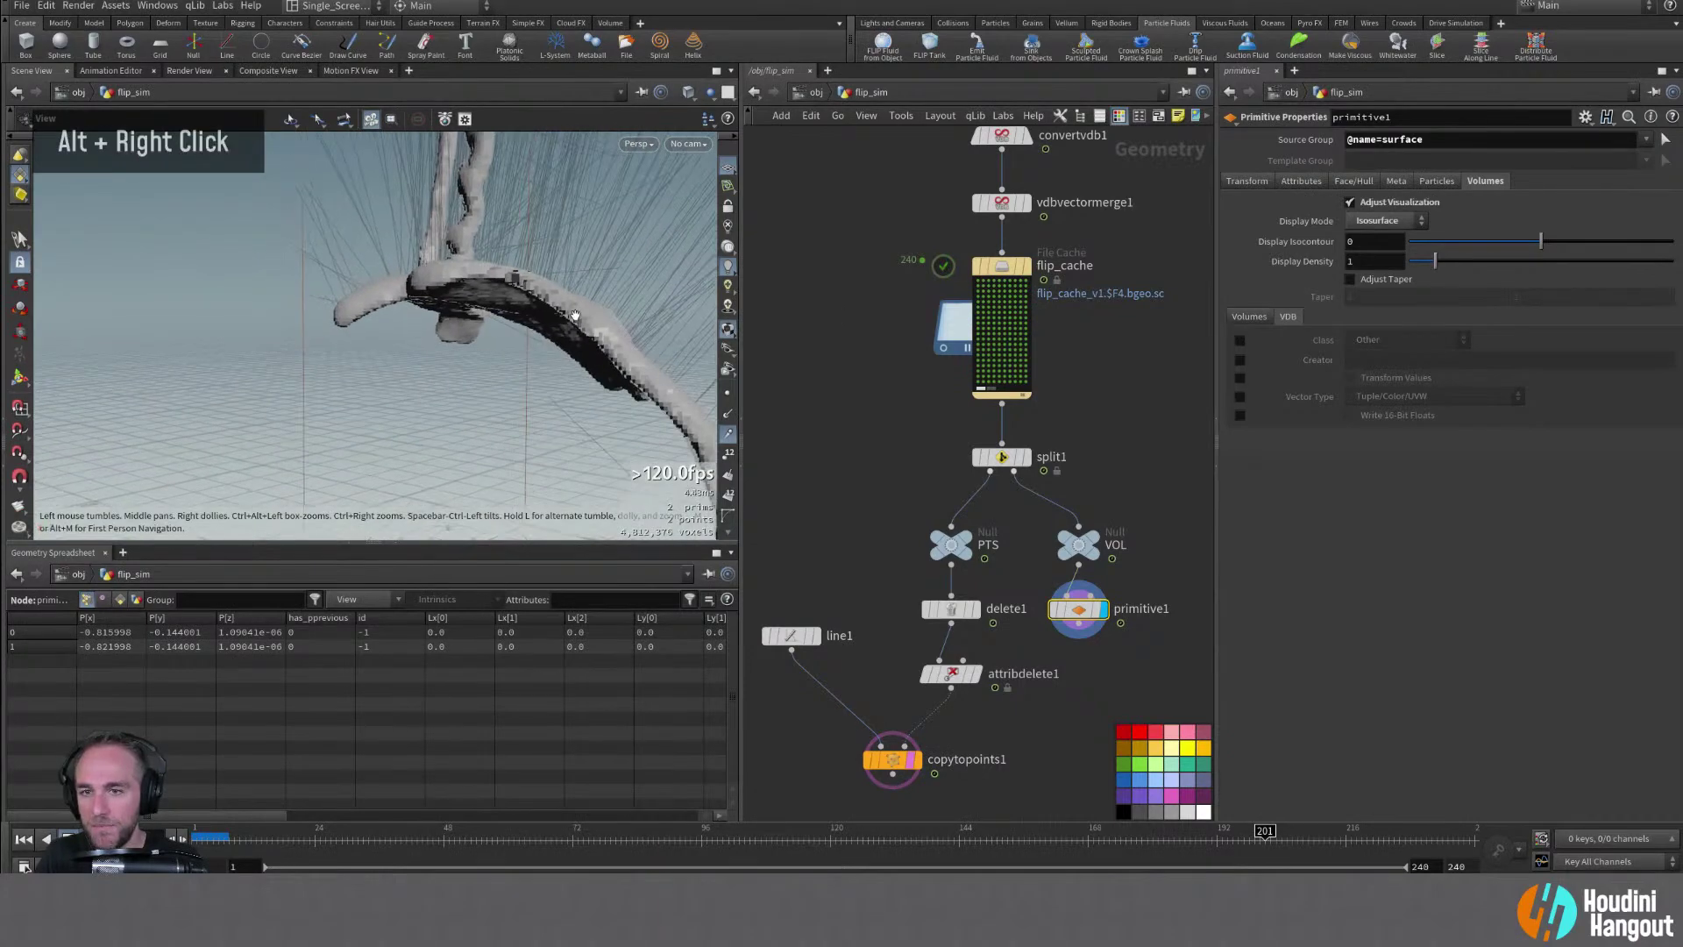
alt+middle_drag(575, 315, 443, 349)
alt+drag(442, 349, 263, 335)
alt+right_drag(263, 335, 280, 338)
alt+drag(280, 337, 315, 337)
key(Return)
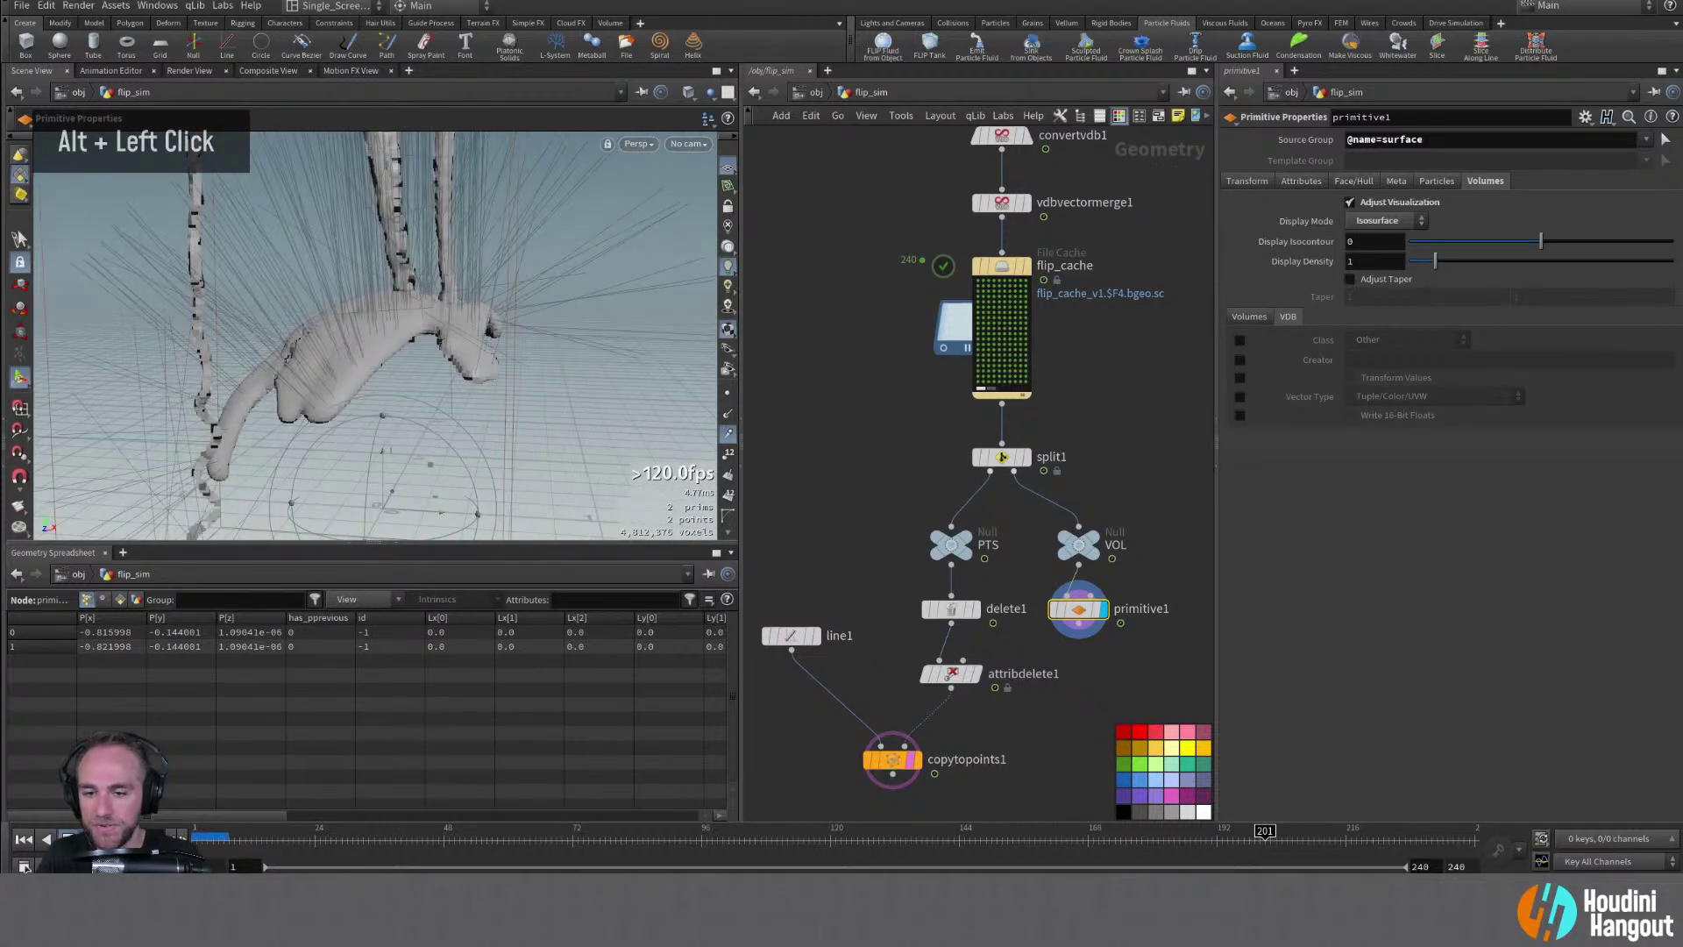
Go to frame 185 and examine the fluid strands and the folded mass below them with the templated lines
mouse_move(1175, 841)
mouse_down()
mouse_move(803, 851)
mouse_move(936, 864)
mouse_move(1179, 843)
mouse_up()
alt+middle_drag(491, 377, 528, 414)
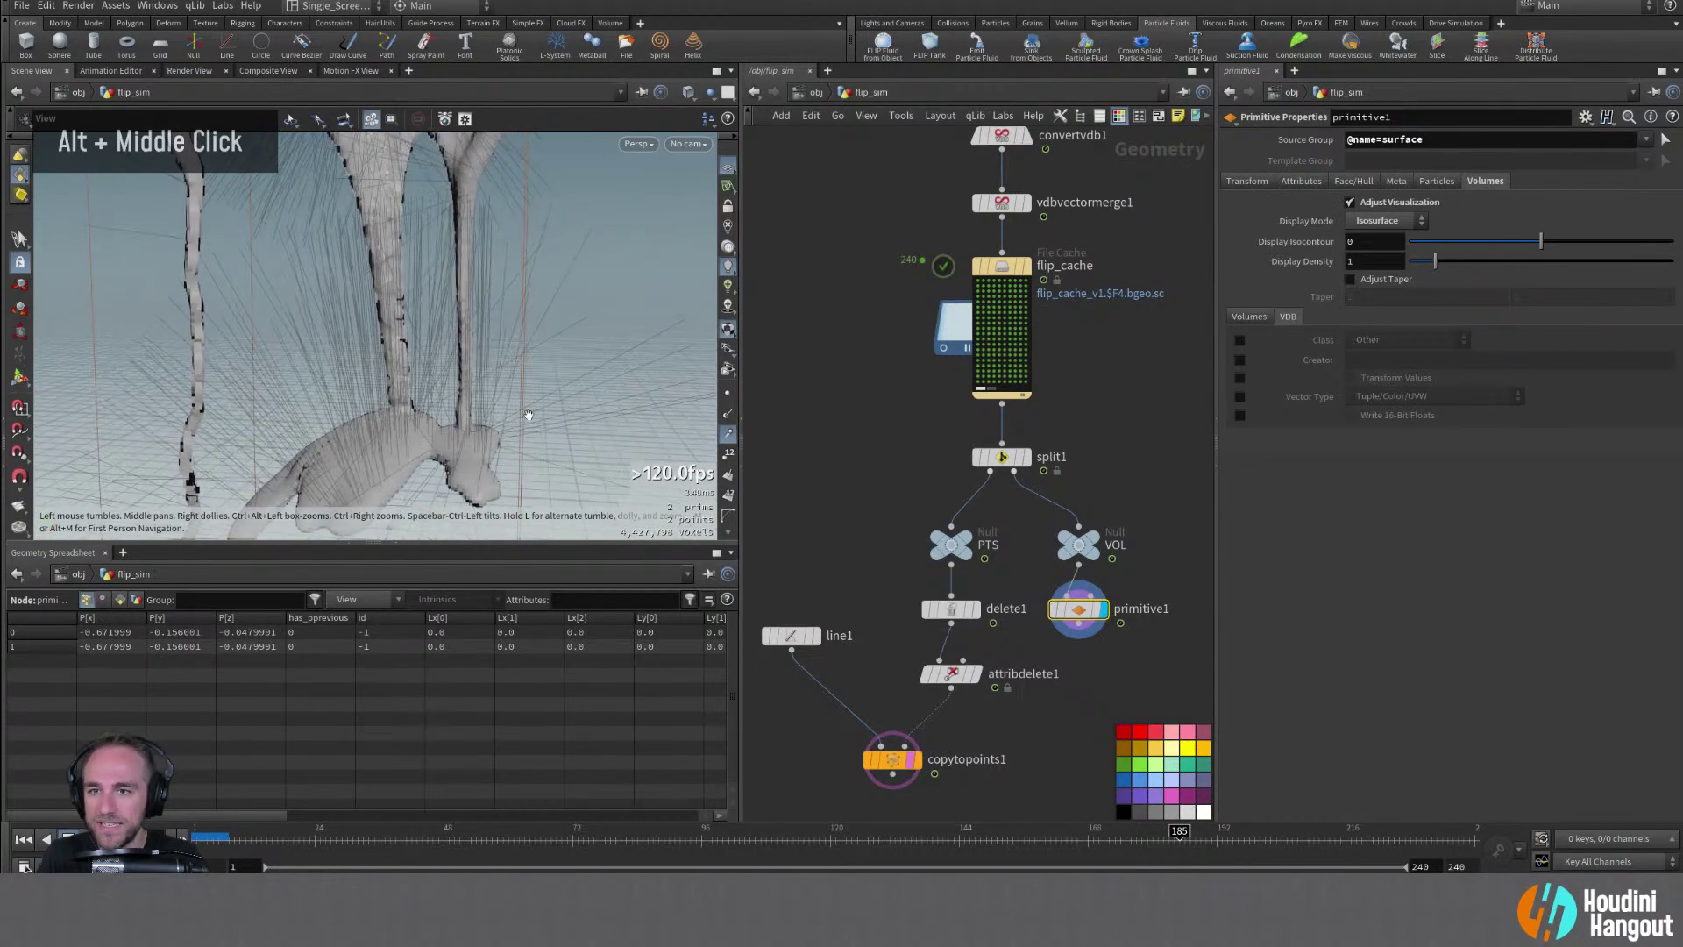
alt+drag(529, 414, 350, 307)
key(Return)
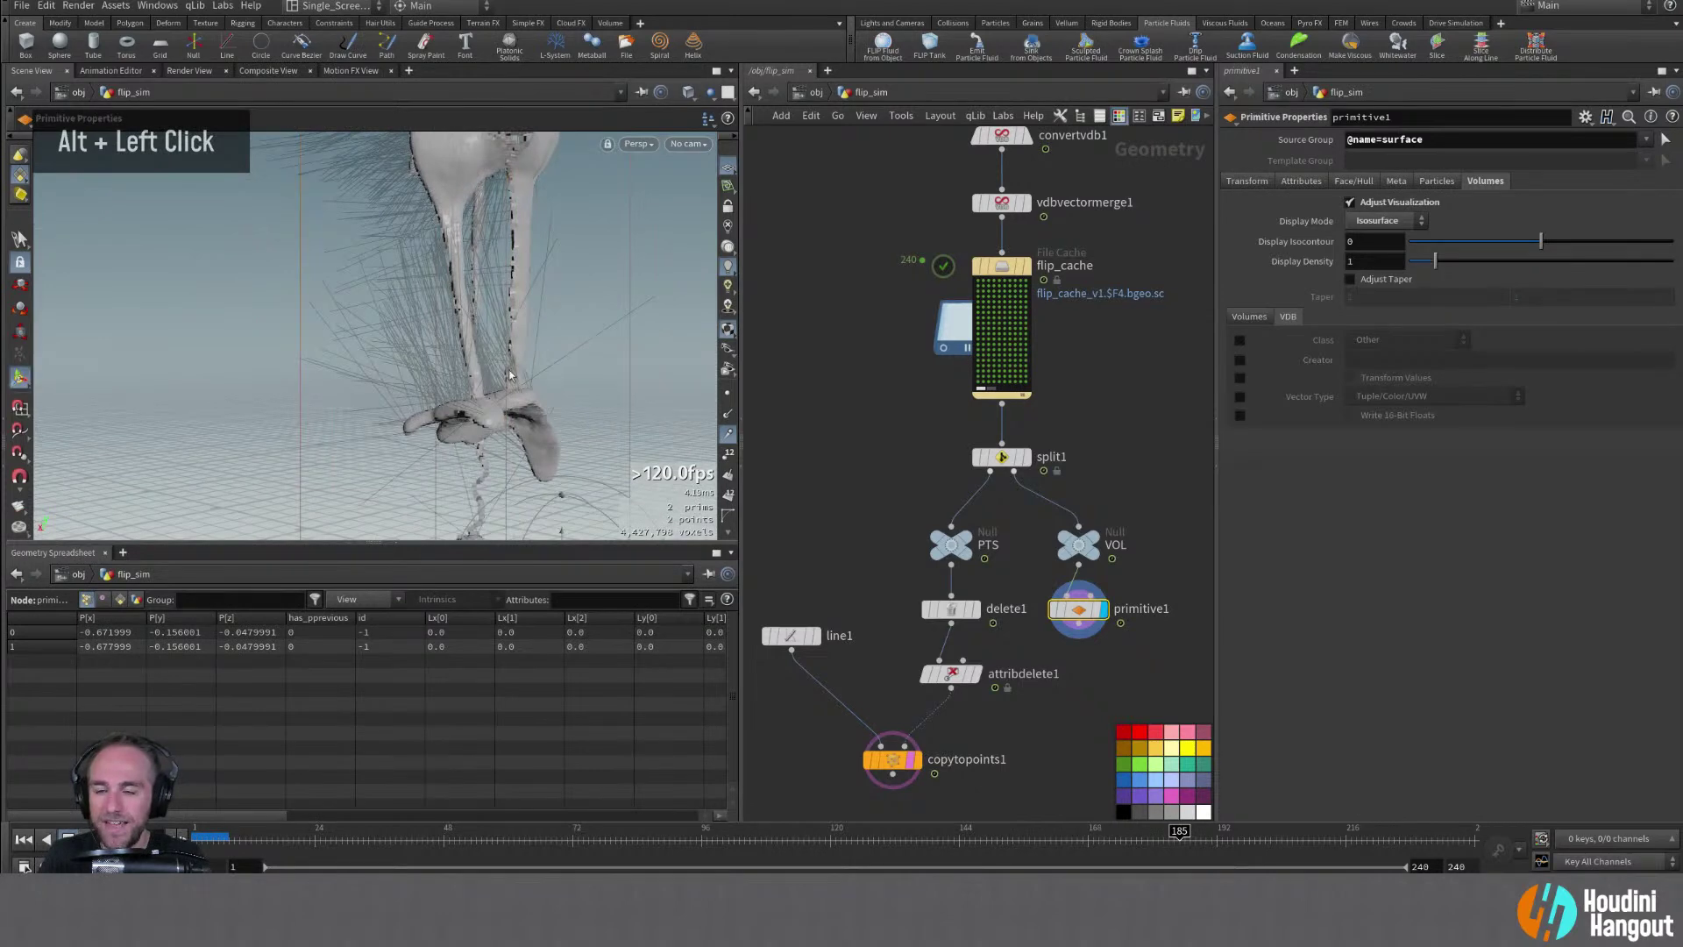
Set the length of the line1 node to 0.5
click(792, 635)
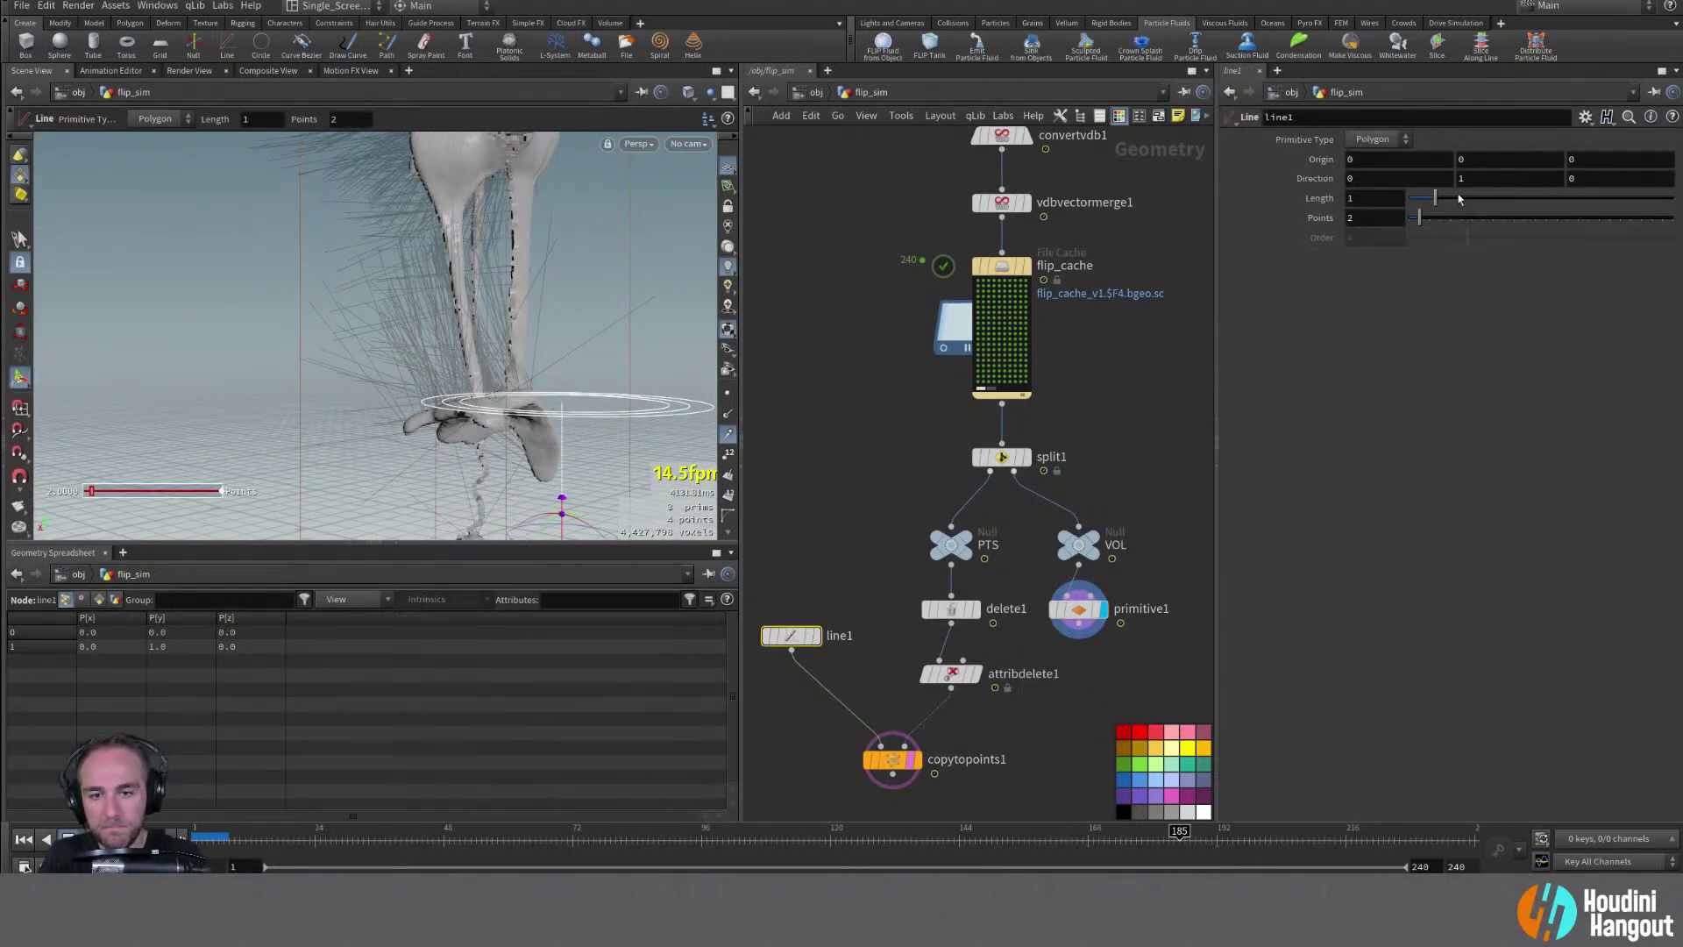
click(1378, 196)
text(0.25)
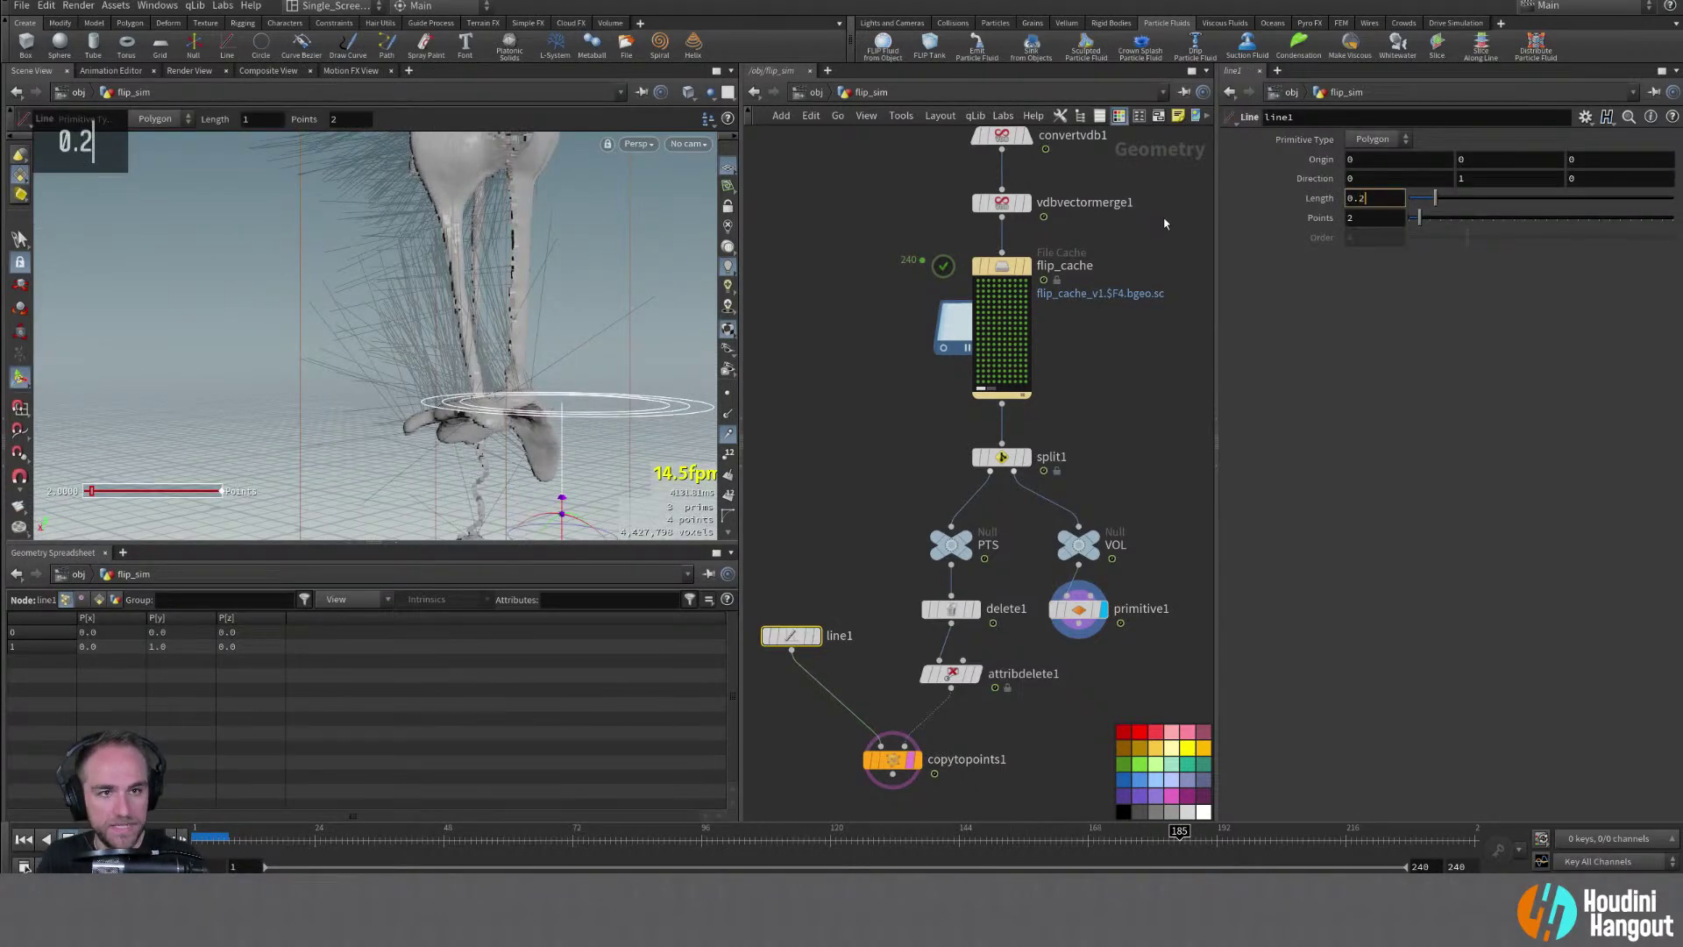
key(BackSpace)
key(BackSpace)
text(5)
key(Return)
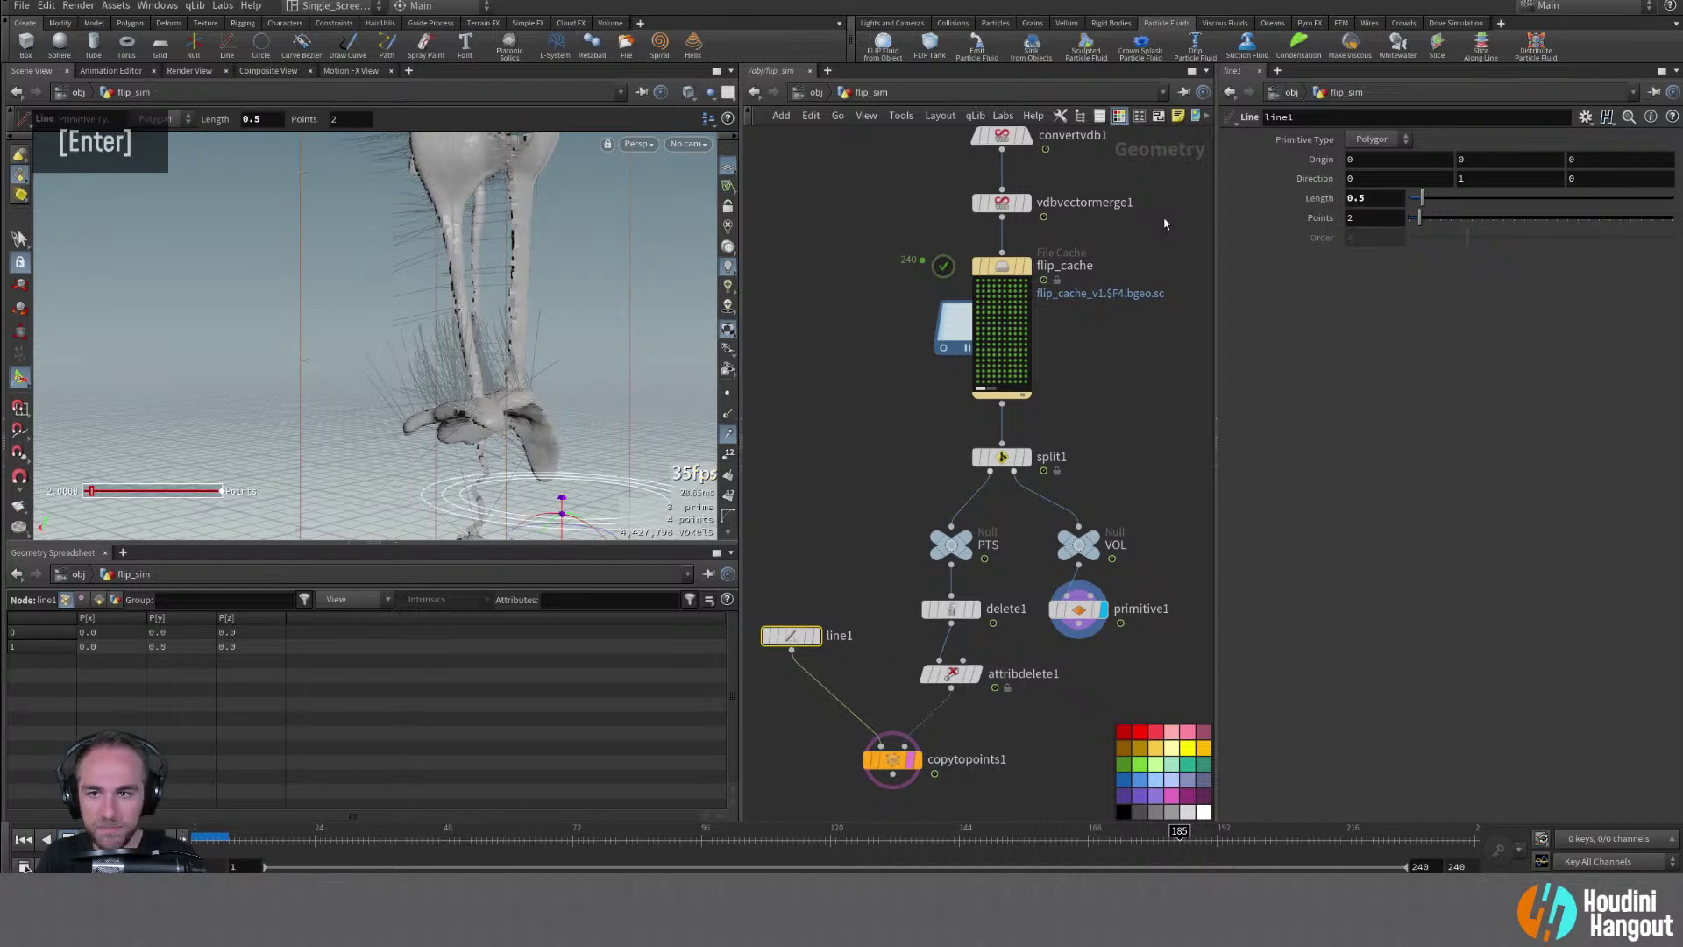
Set the length of line1 to 0.25 and examine the shorter direction lines on the fluid surface
alt+drag(564, 386, 491, 377)
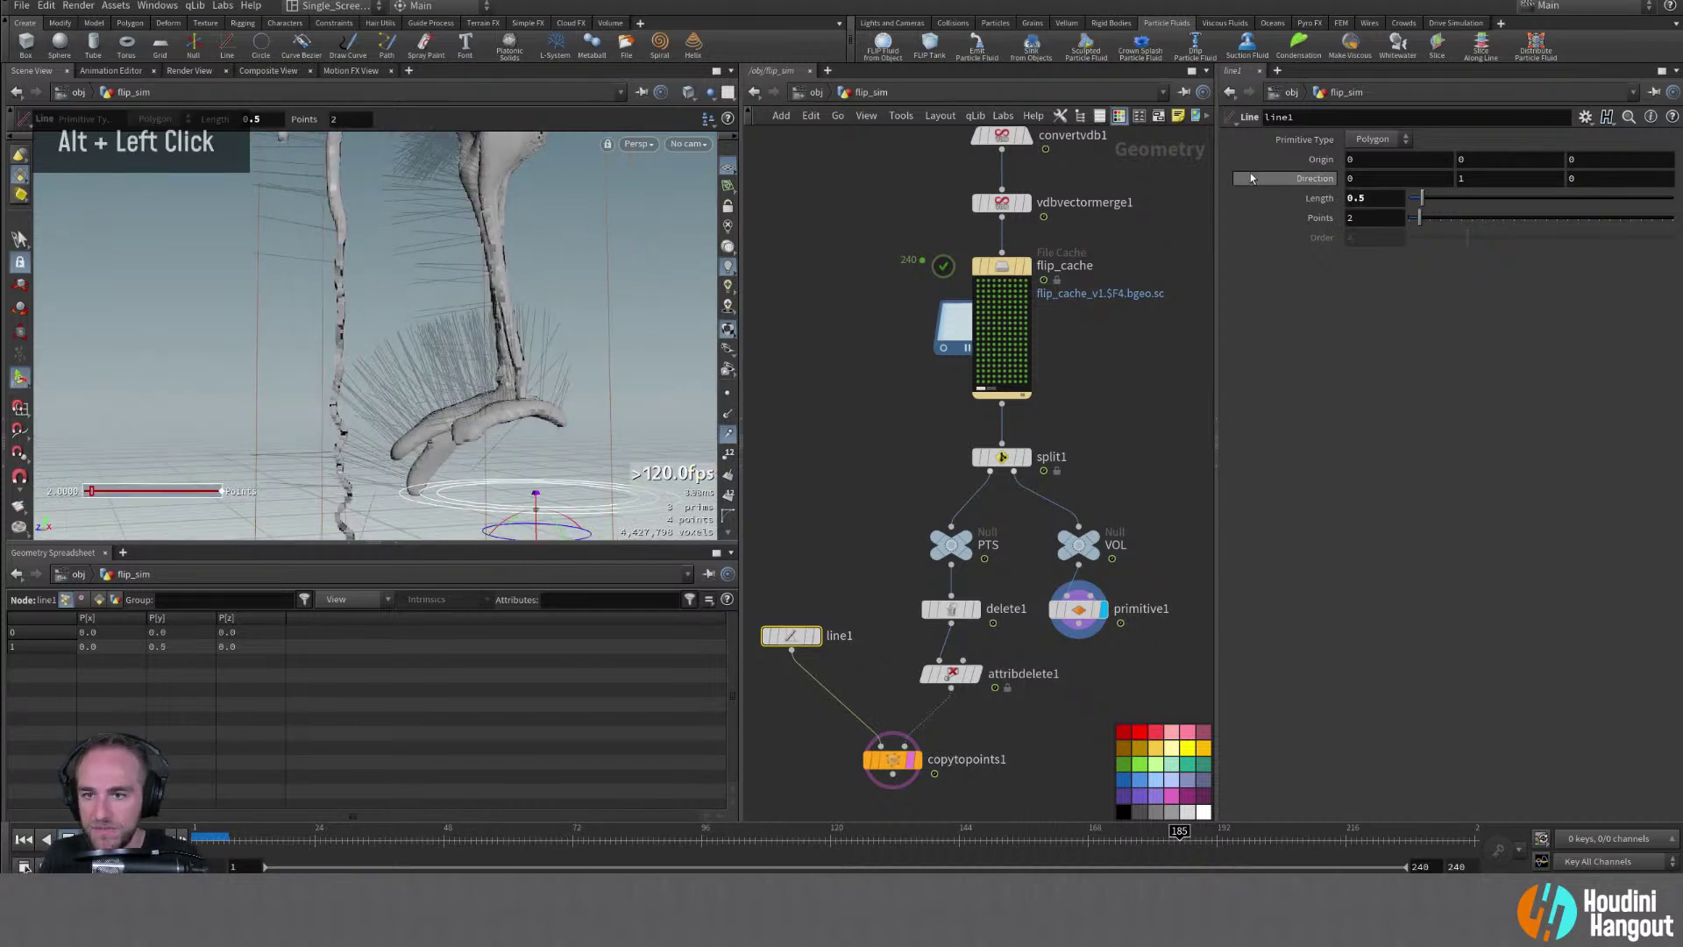
double_click(1360, 198)
text(25)
key(Return)
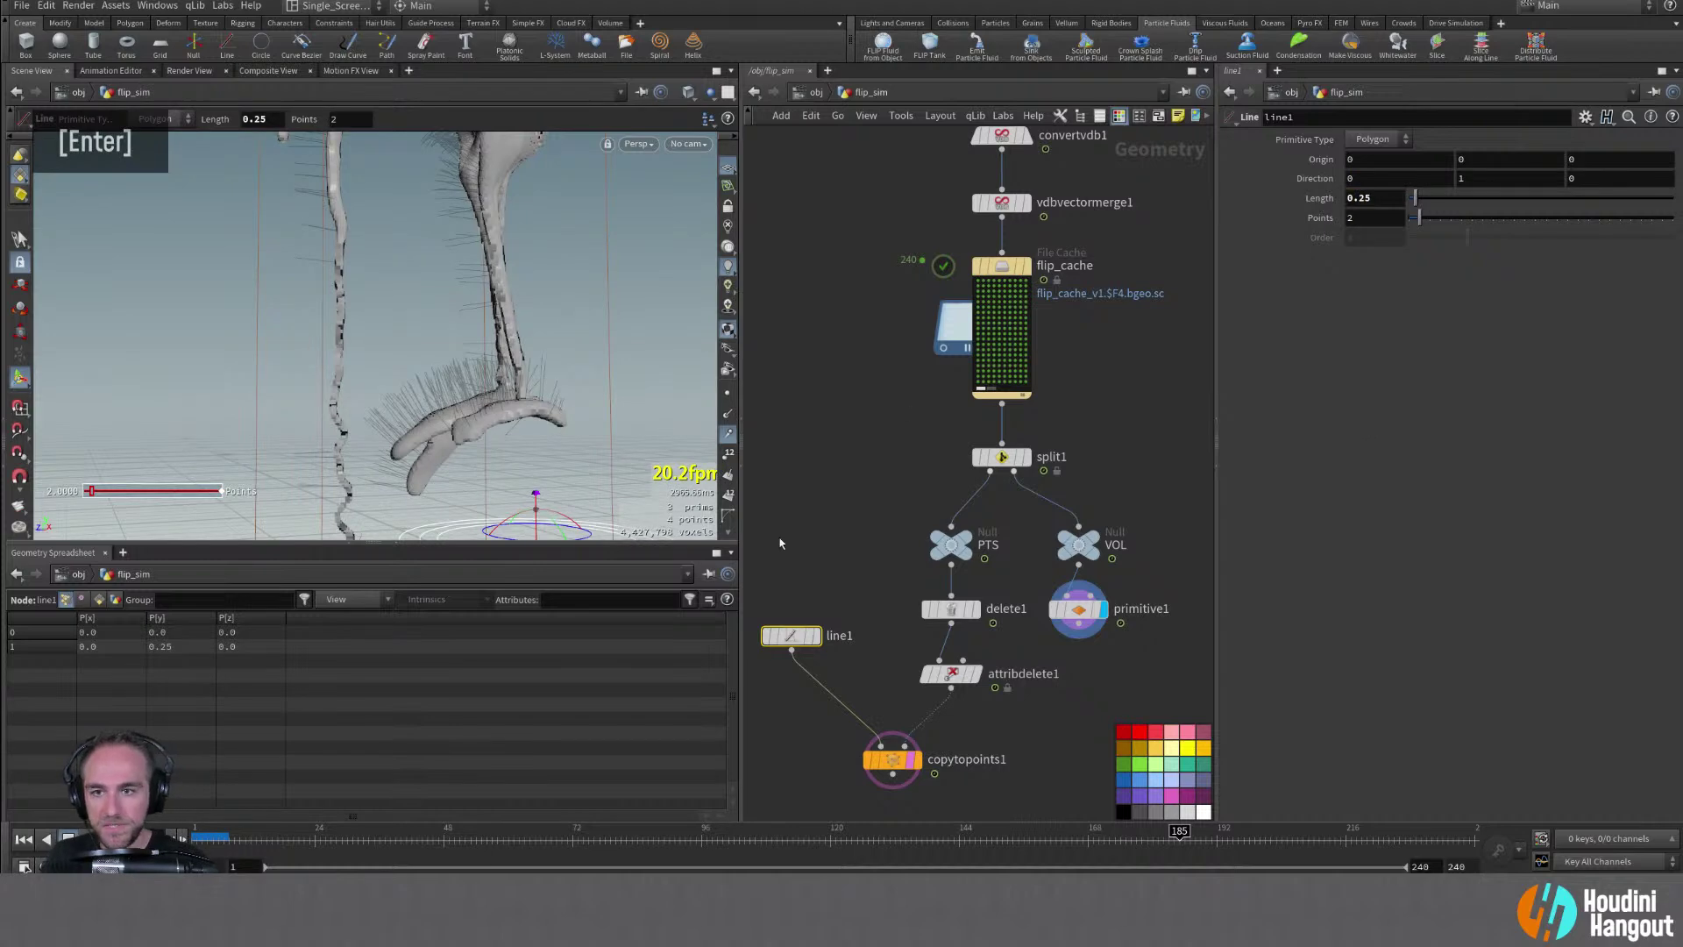
alt+drag(474, 377, 491, 385)
alt+right_drag(491, 386, 468, 389)
key(Return)
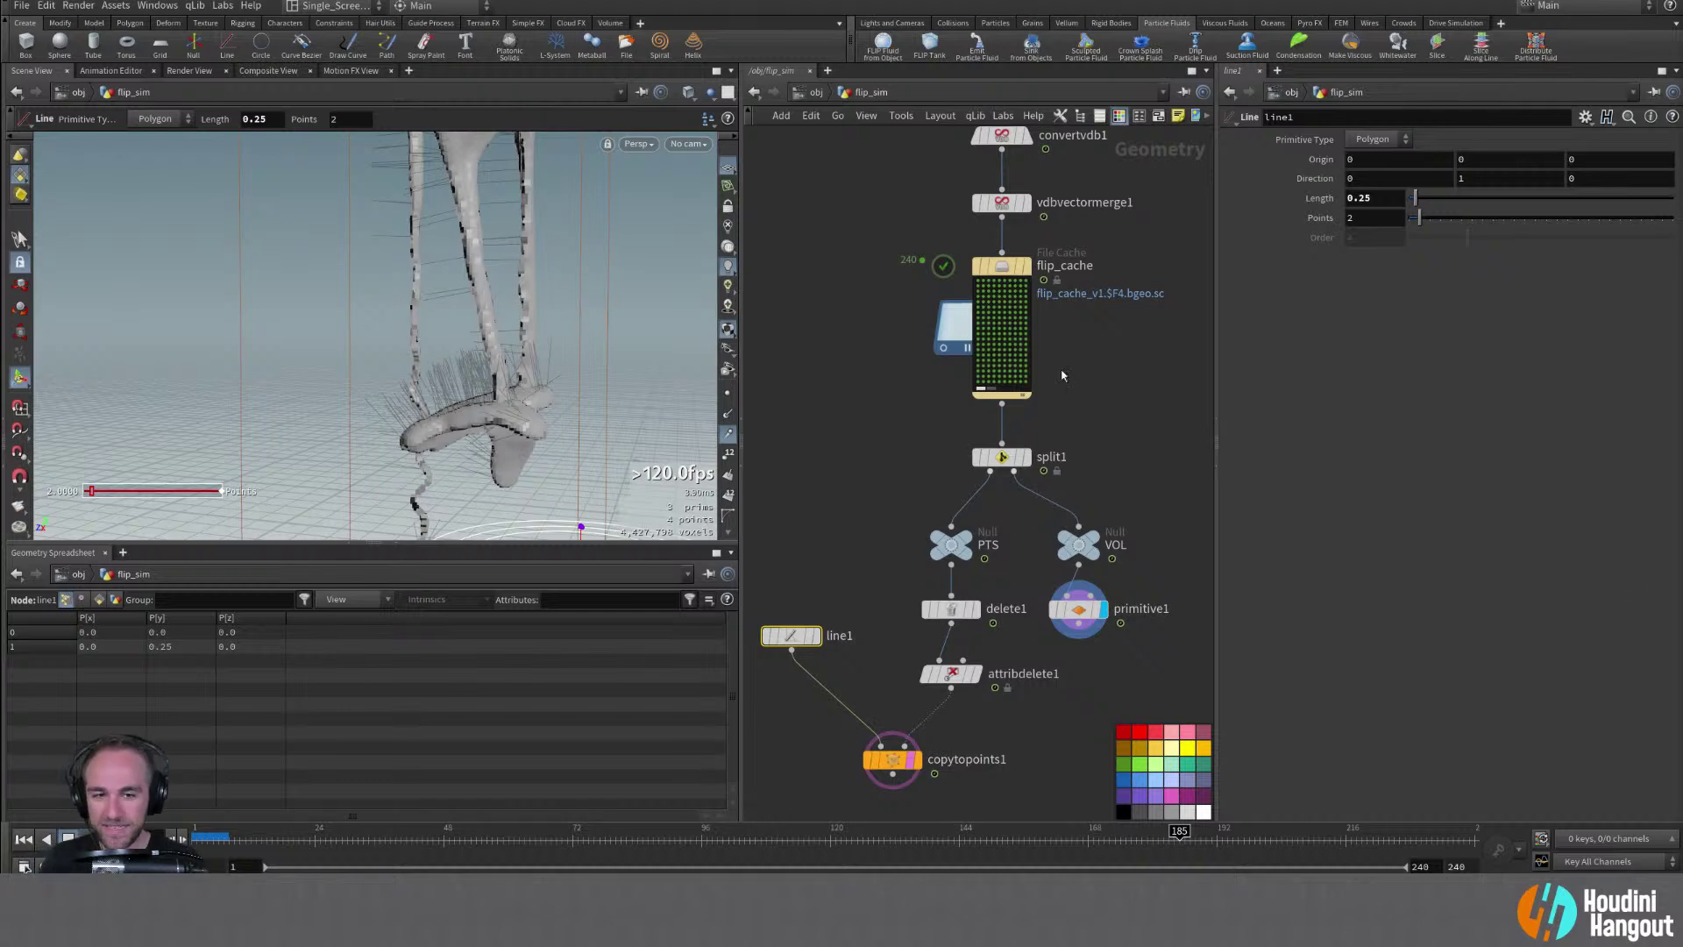
Select the attribdelete1 node, switch to Discord to view the "Abstractions Using Source Motion" topic suggestion, and return to Houdini
middle_drag(944, 678, 934, 647)
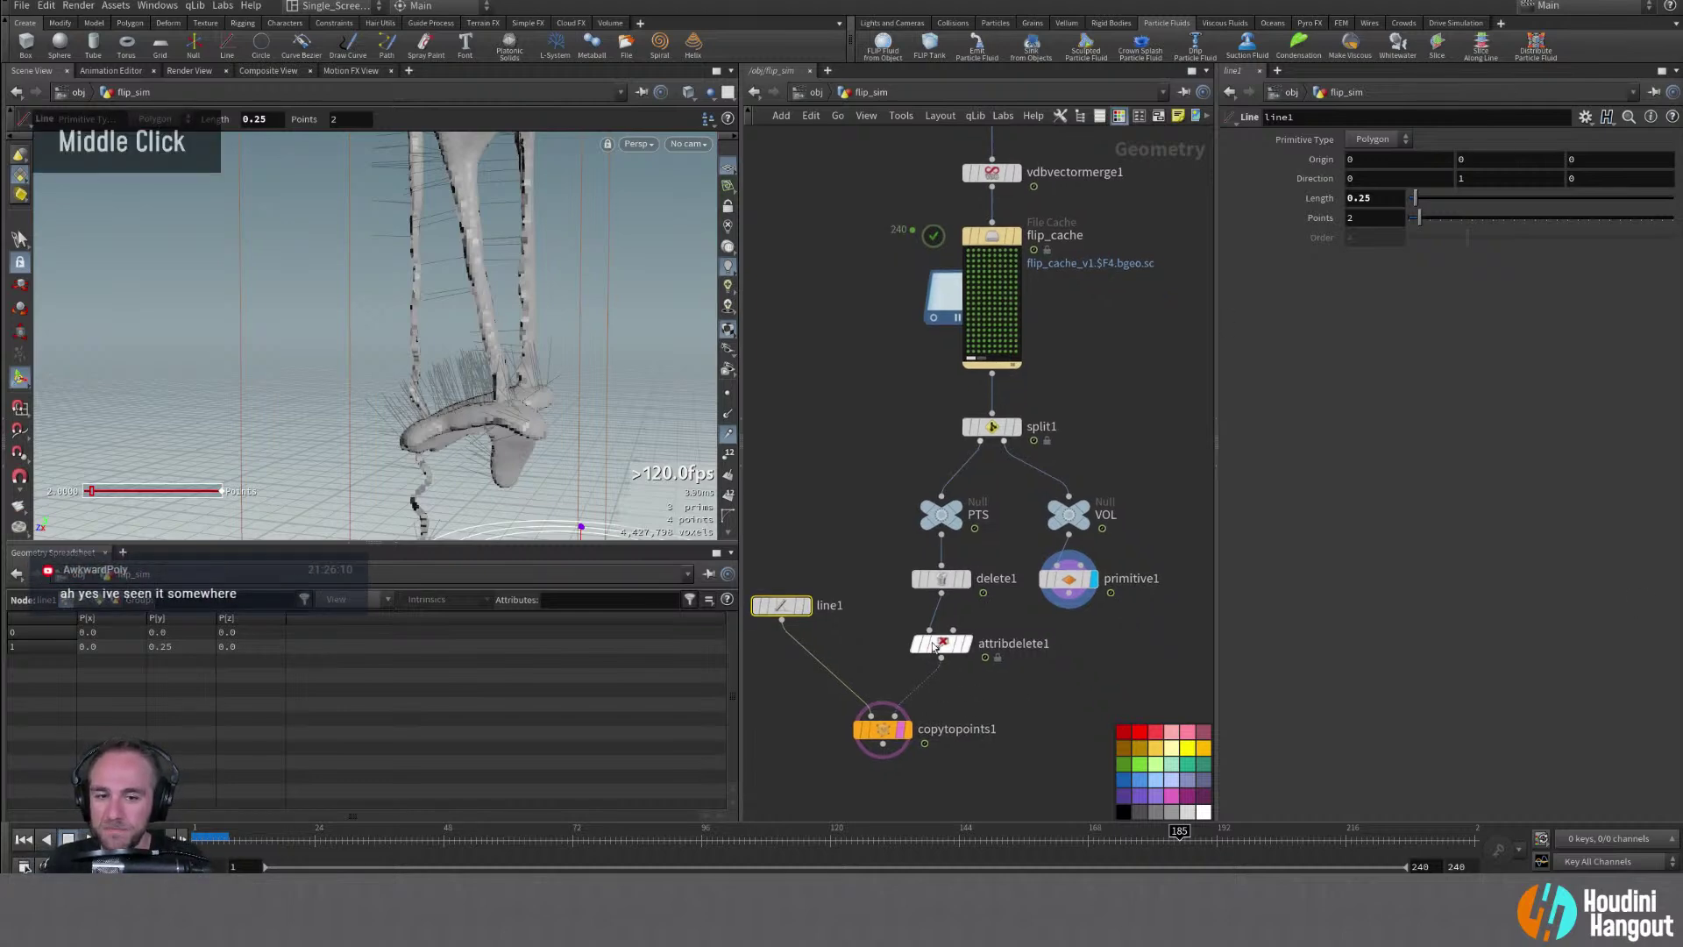
click(935, 647)
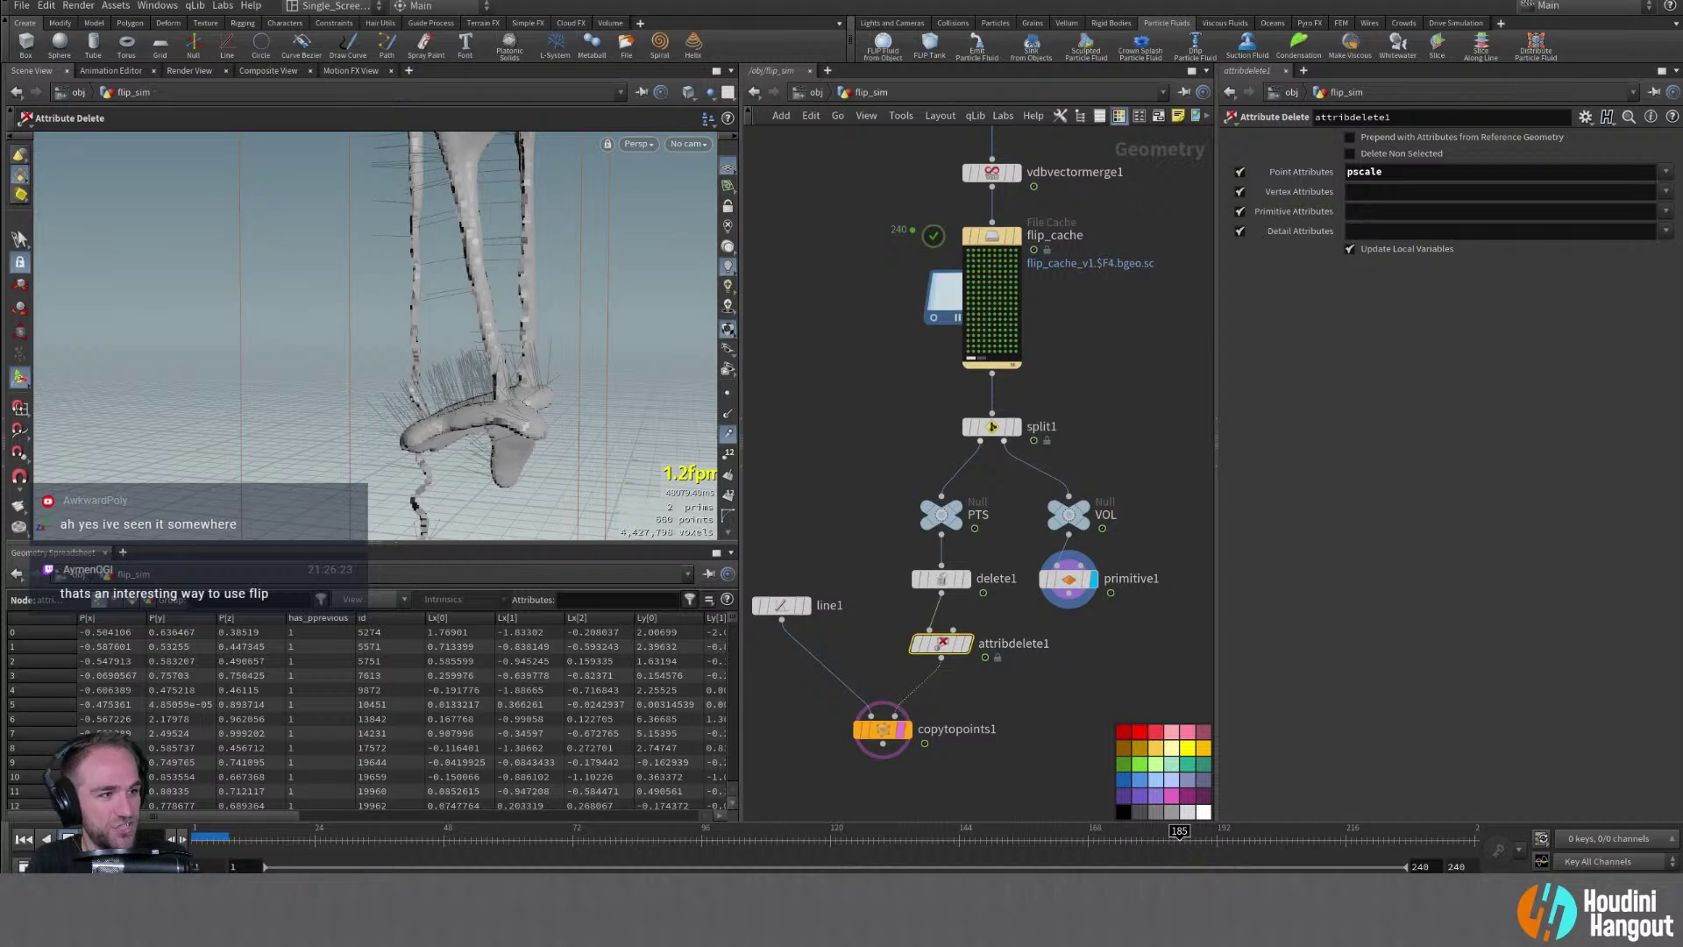
scroll(372, 333, down, 20)
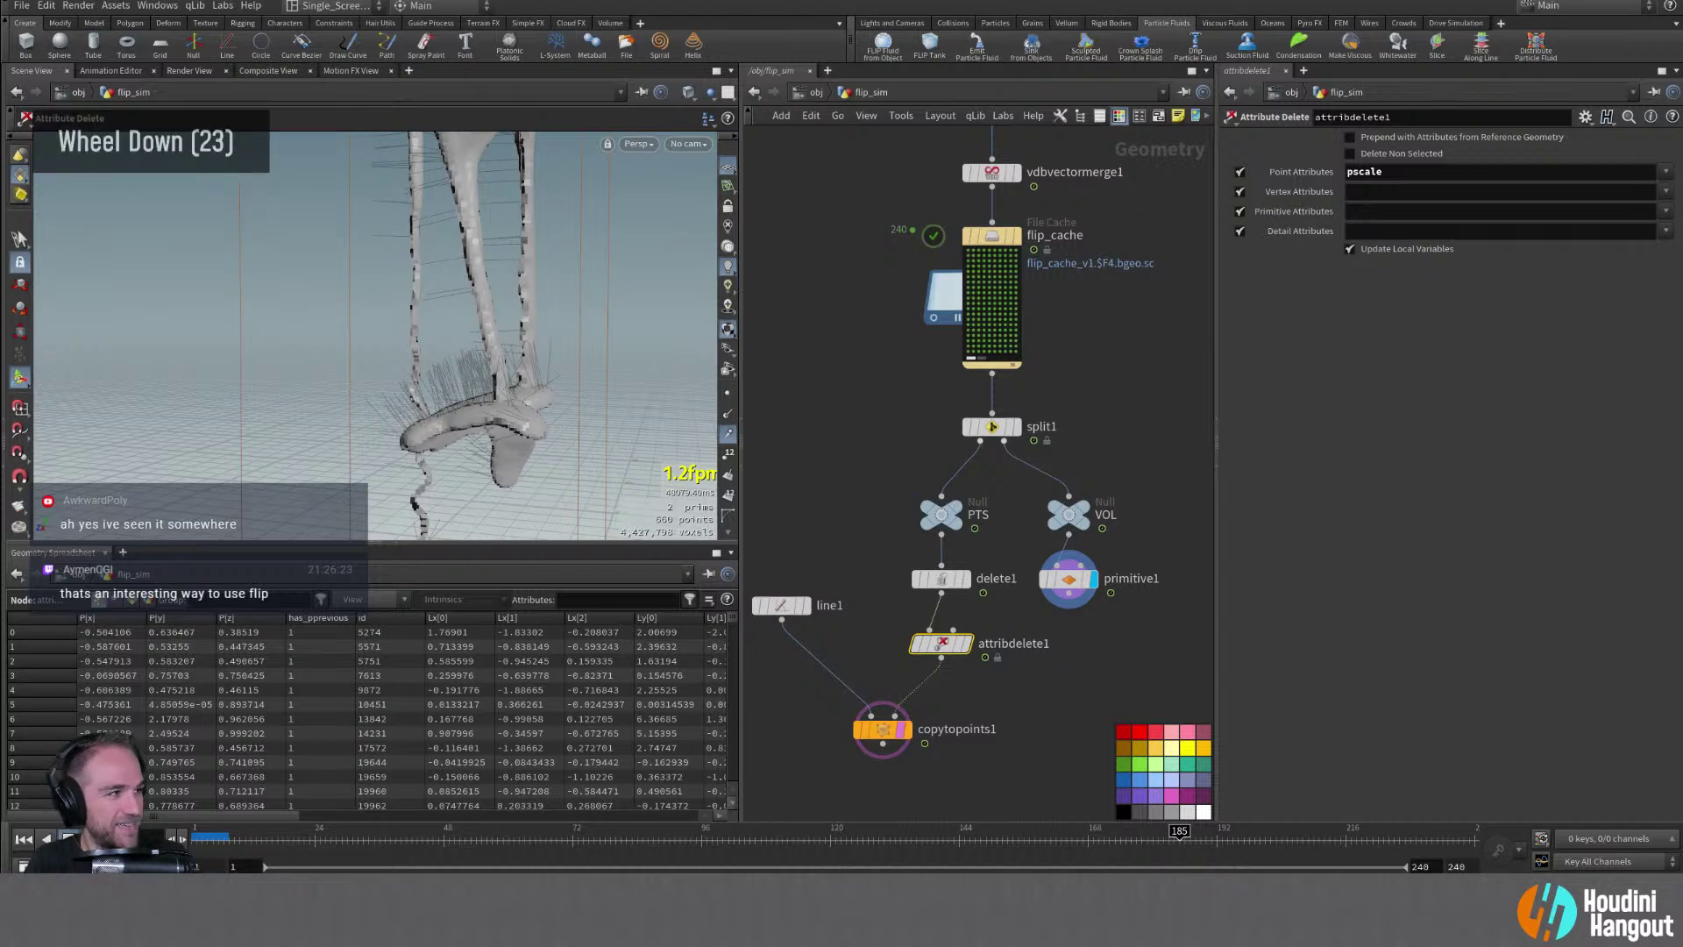
drag(1682, 421, 768, 54)
scroll(989, 704, down, 8)
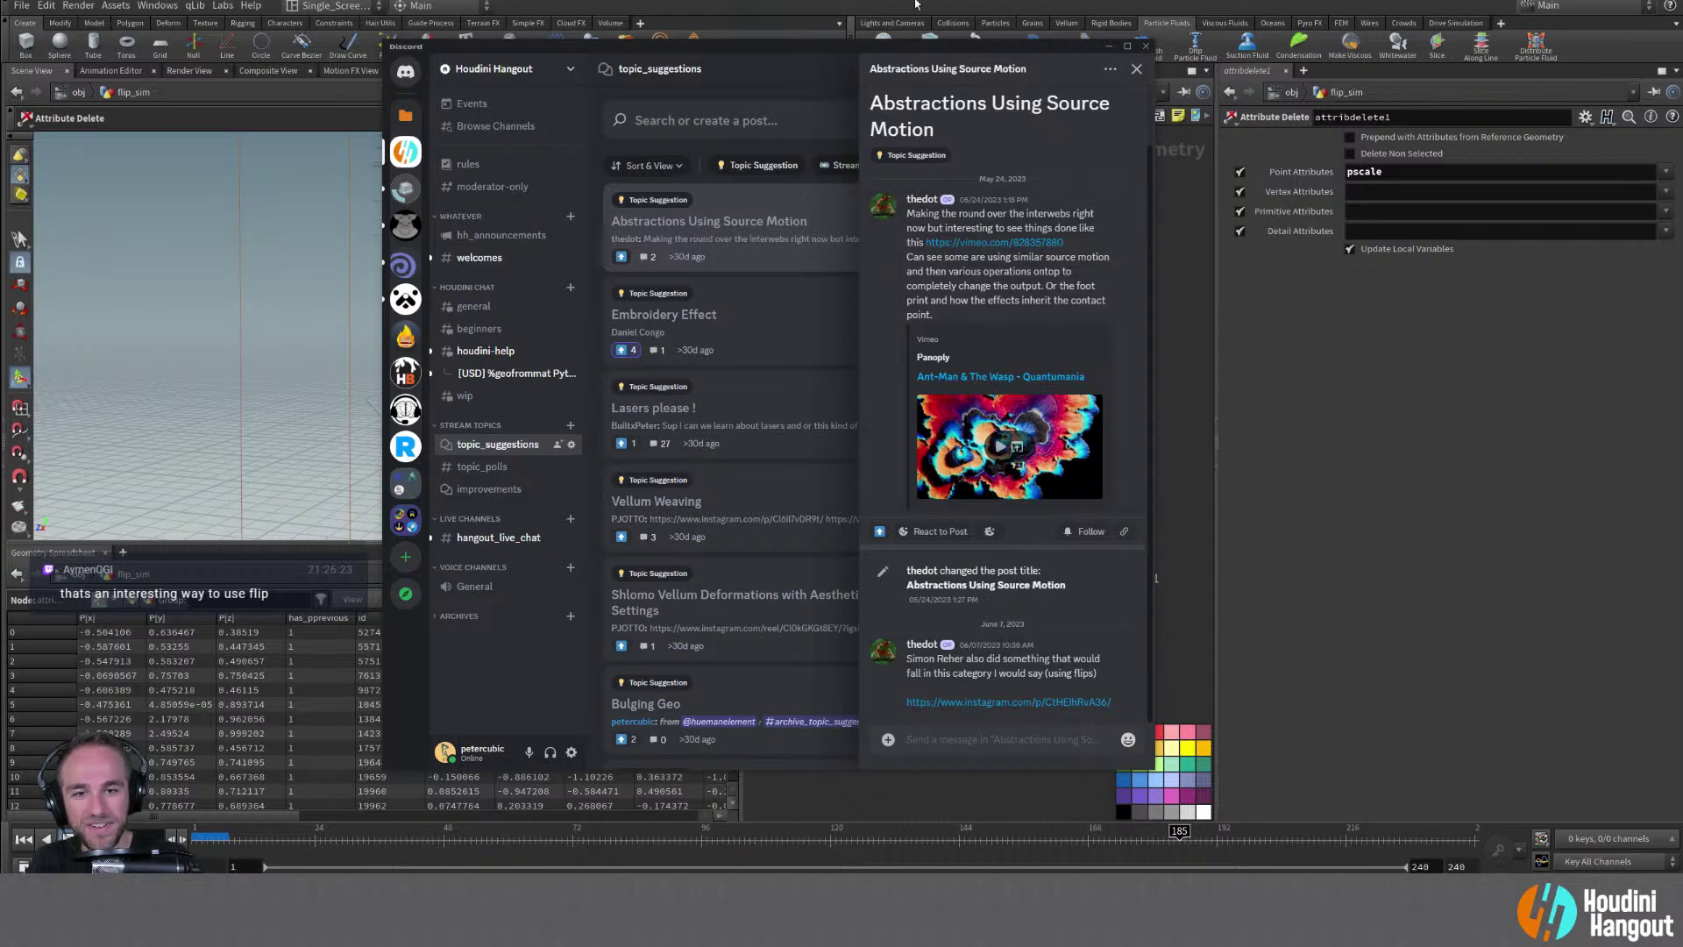
key(alt+Tab)
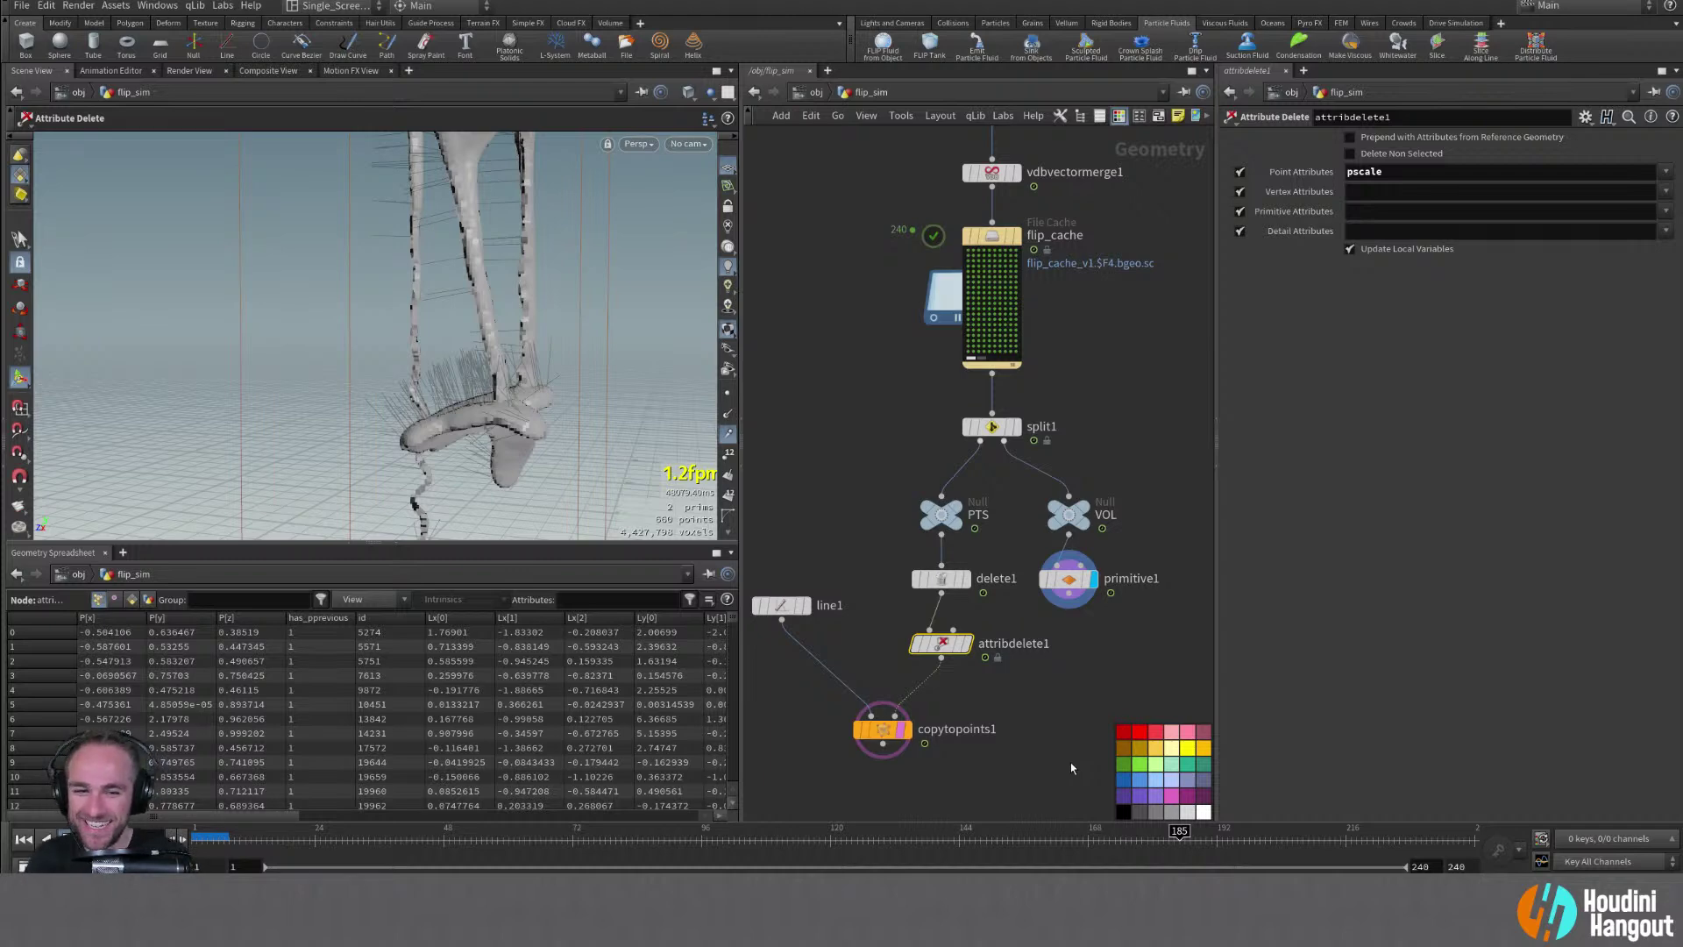
Tidy the PTS branch by repositioning copytopoints1 and attribdelete1, and view the direction lines up close
middle_drag(883, 737, 907, 697)
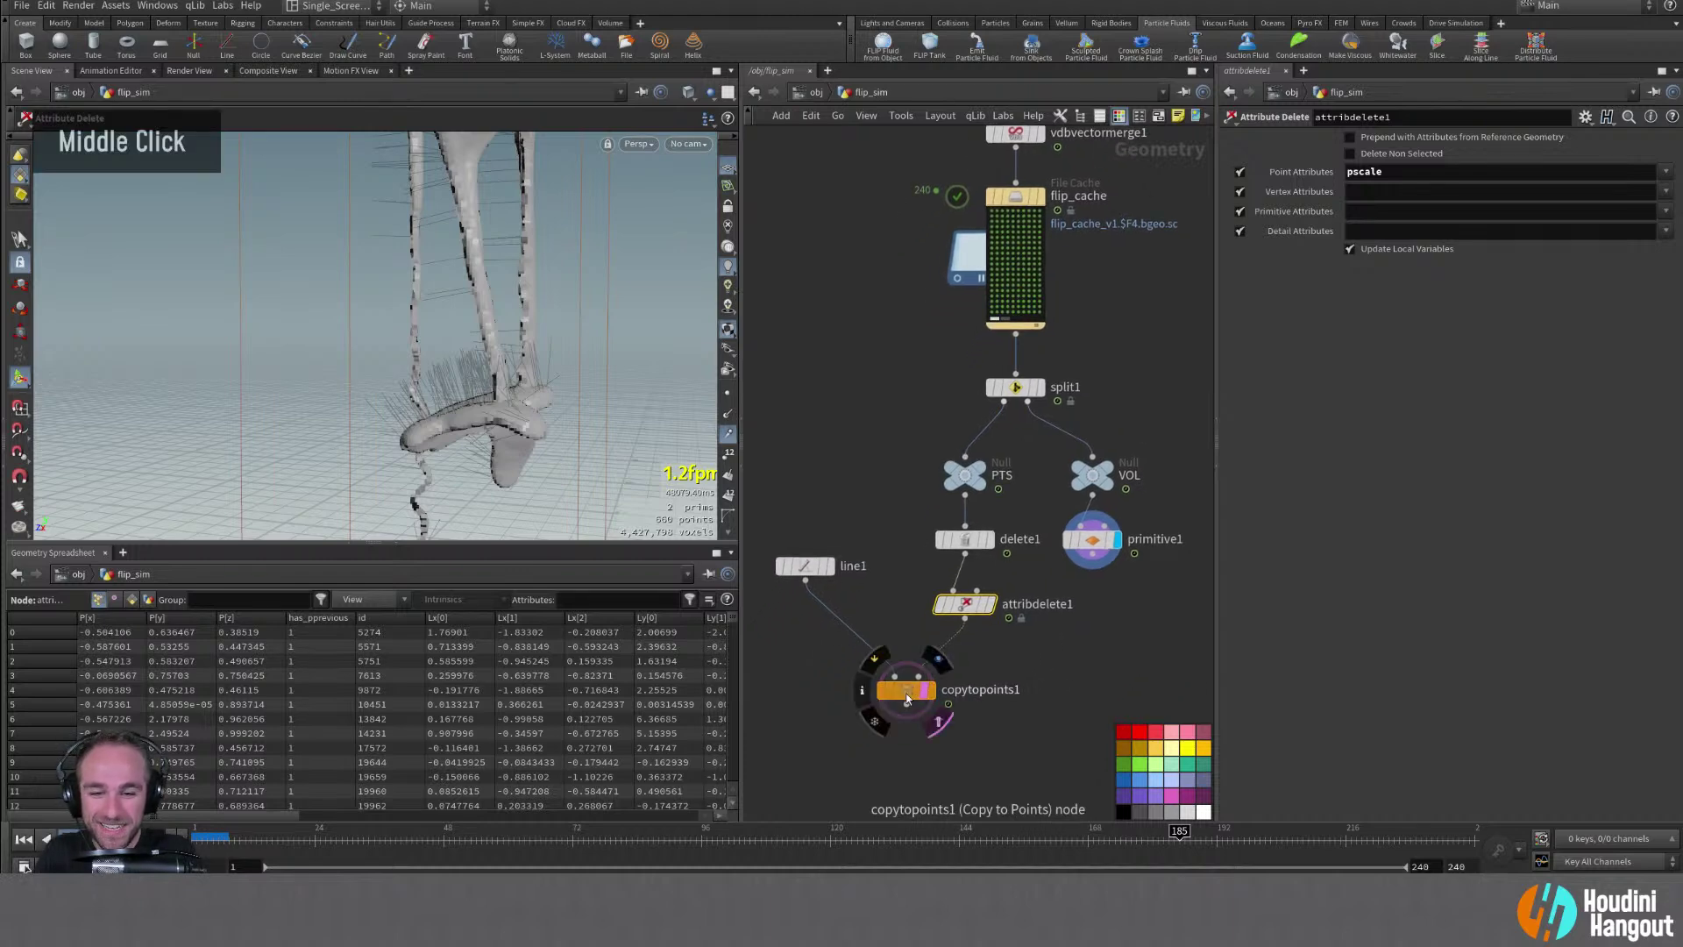
drag(907, 698, 883, 707)
drag(963, 605, 963, 598)
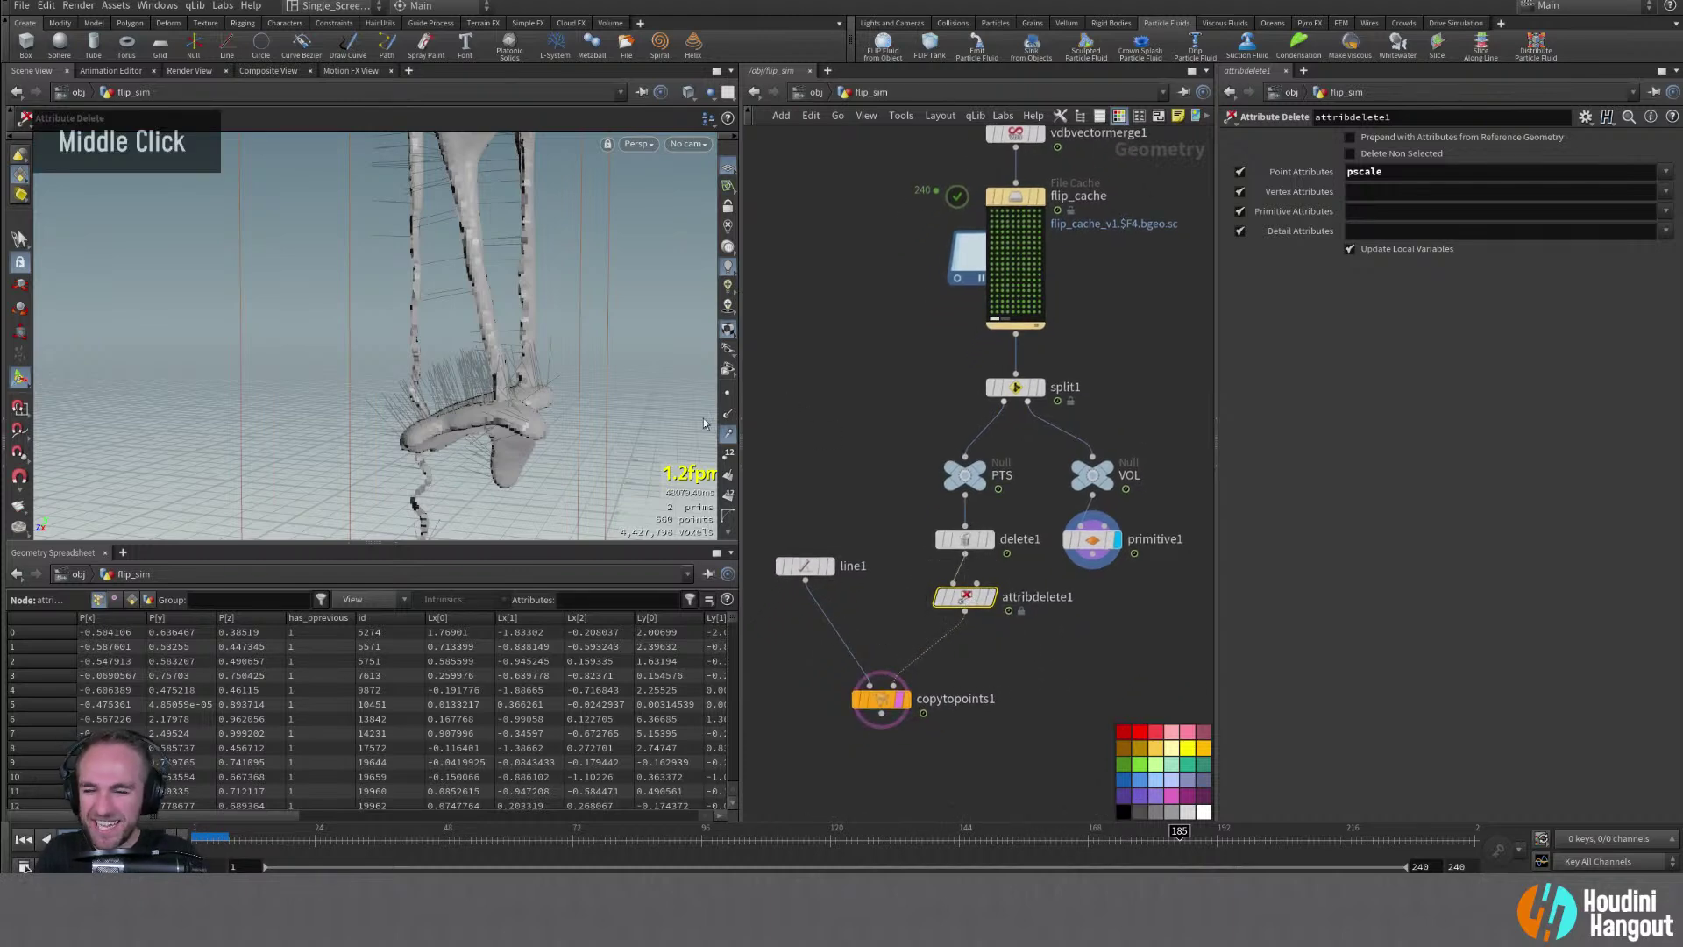
alt+right_drag(704, 423, 684, 403)
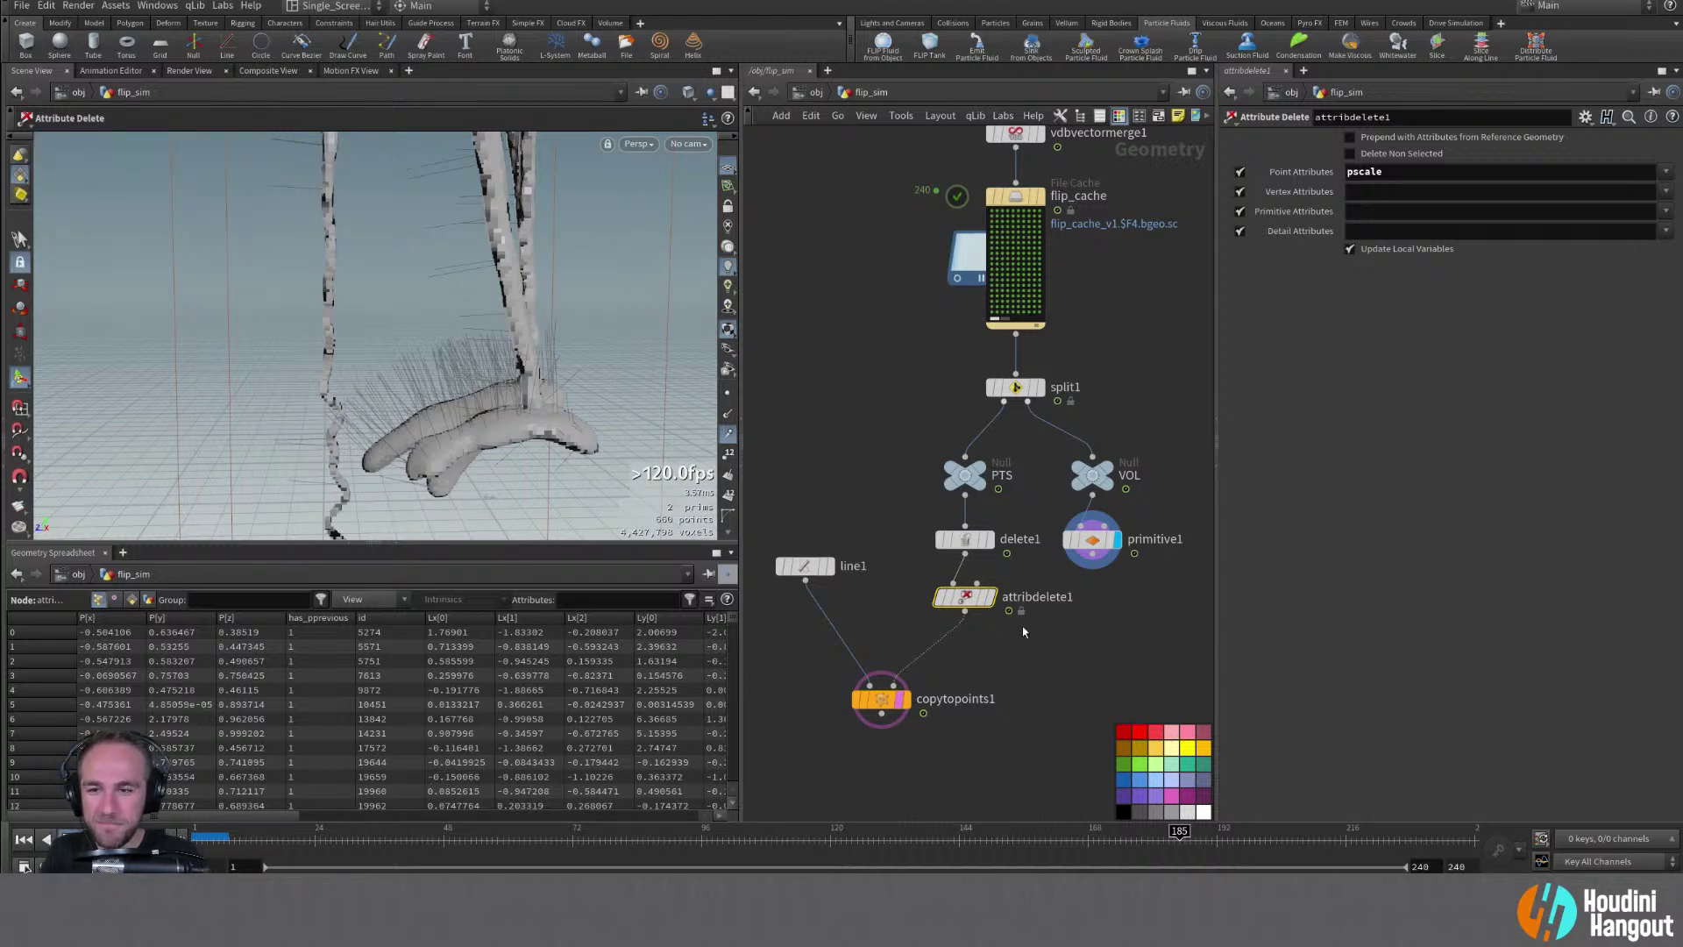
click(1068, 717)
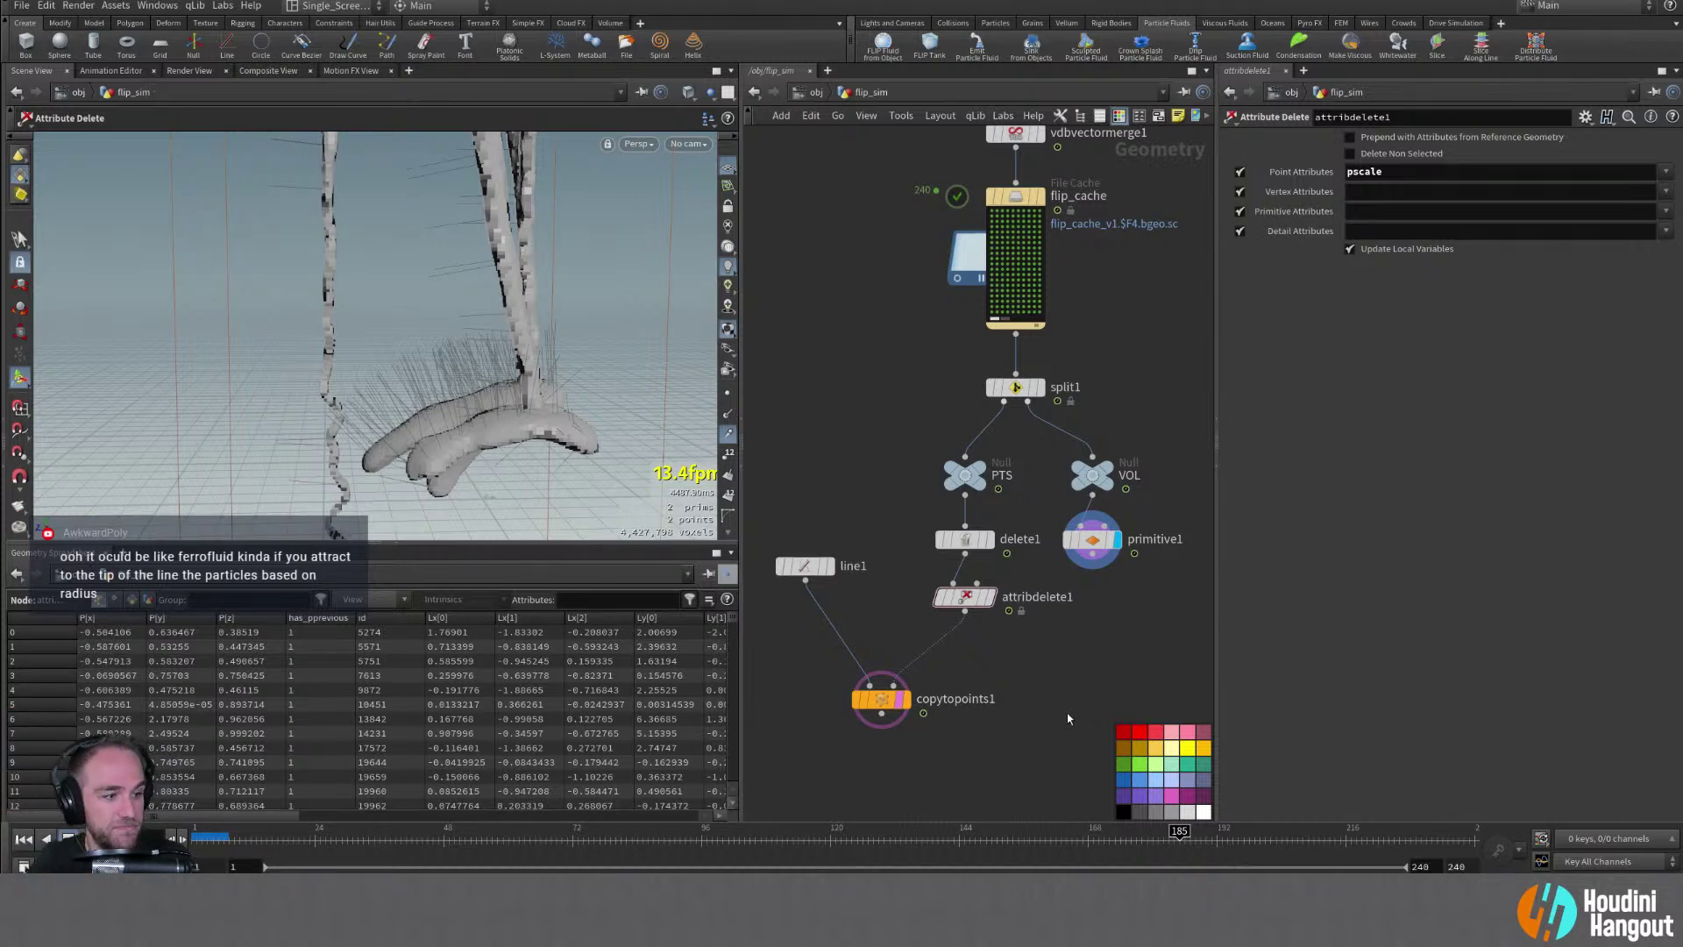
Add a Point VOP node below attribdelete1 and wire attribdelete1 into its first input
middle_drag(1068, 717, 1036, 676)
right_drag(1036, 676, 1048, 664)
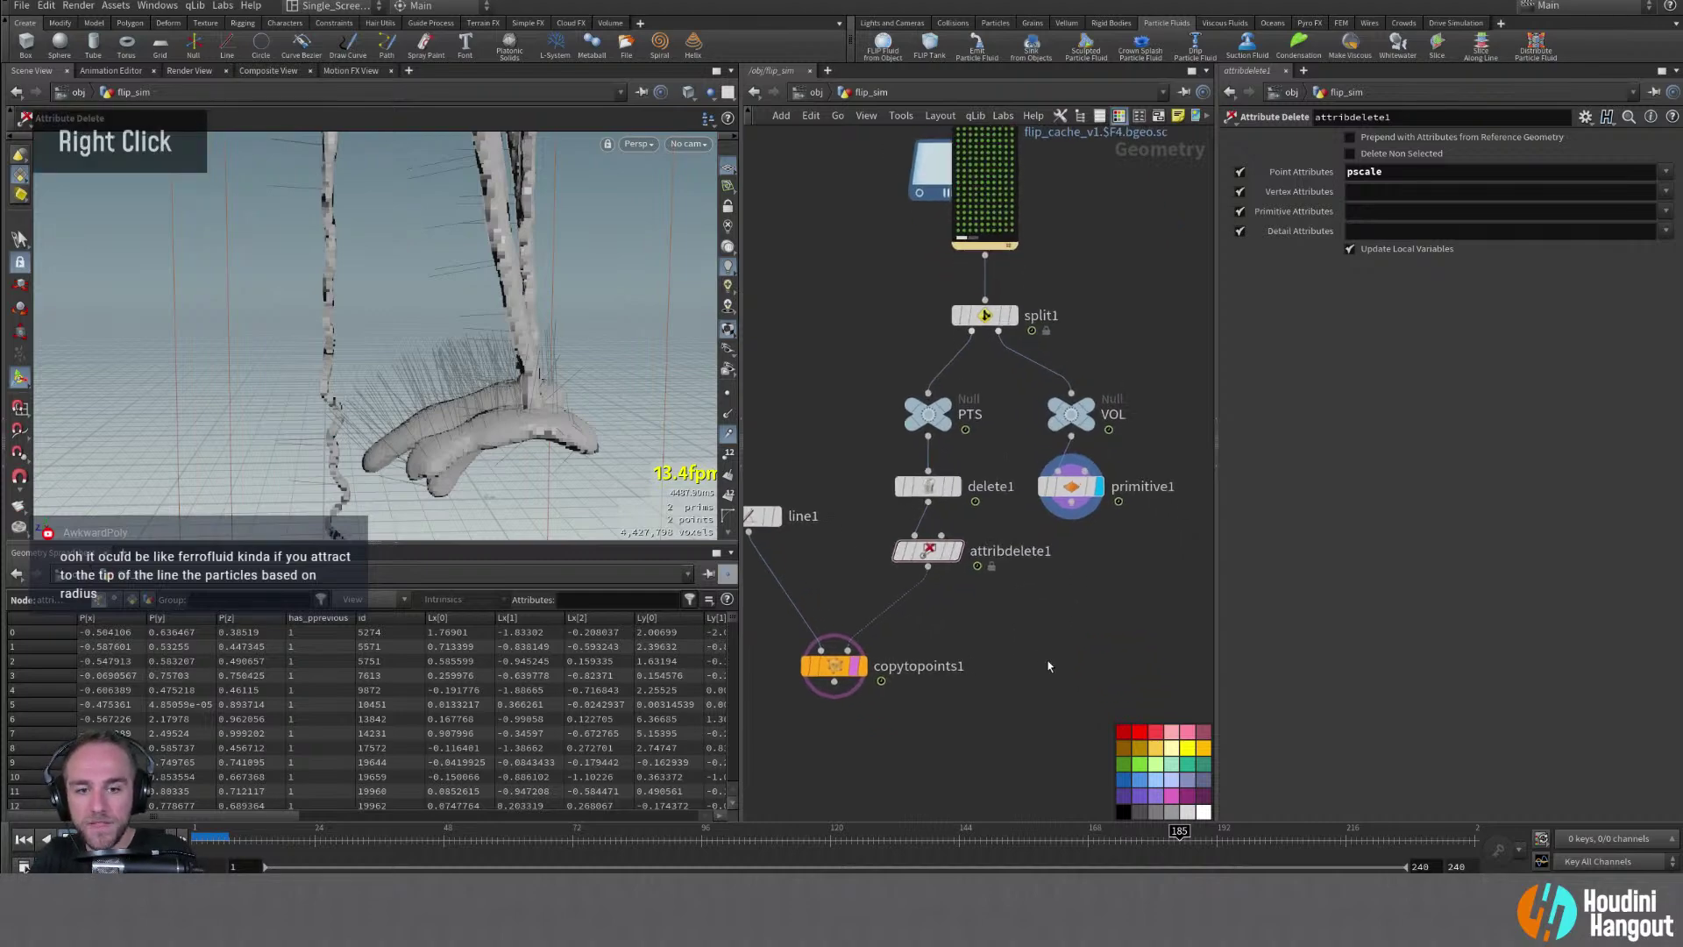
key(Tab)
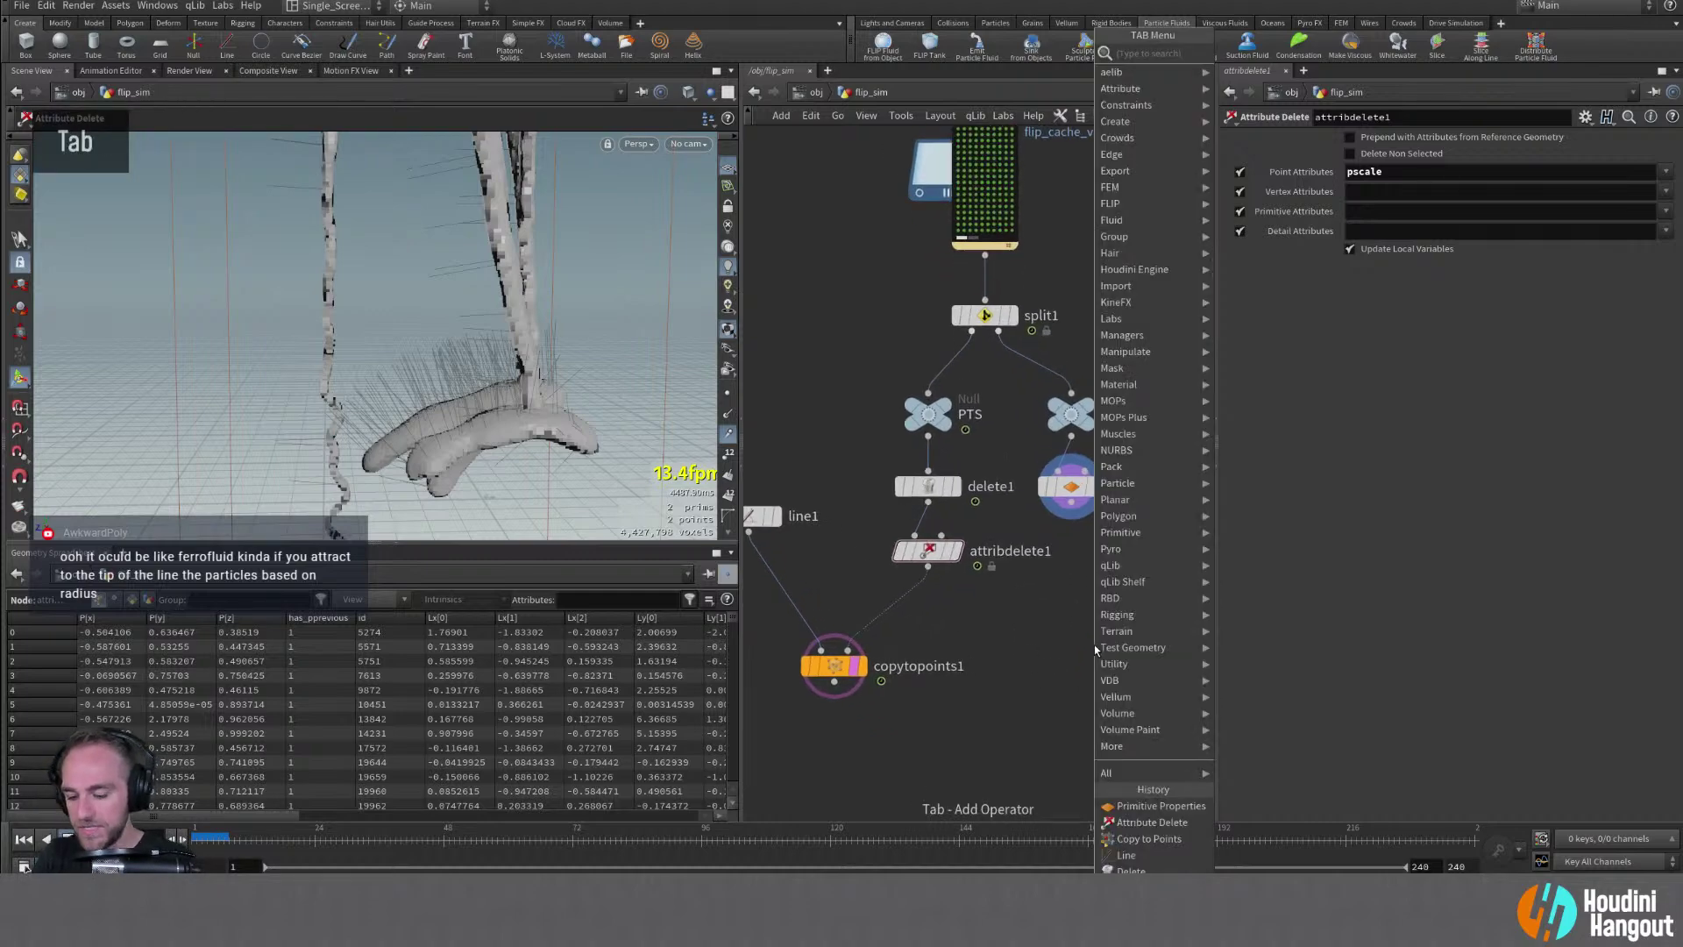
text(point vop)
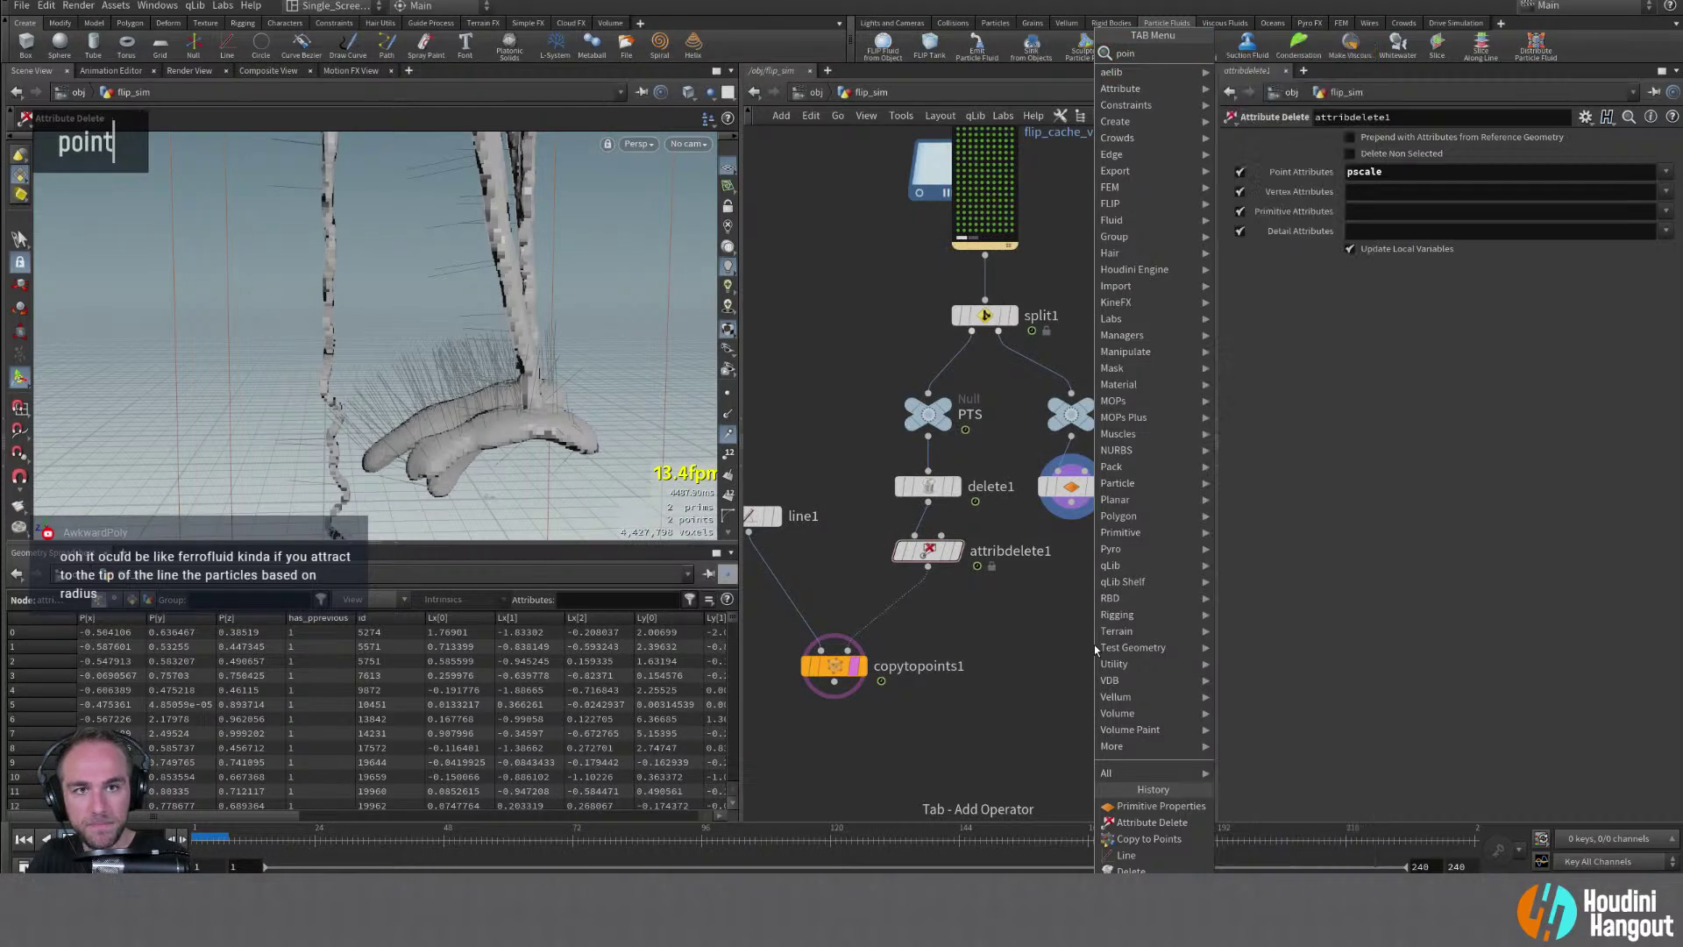
key(Return)
click(999, 639)
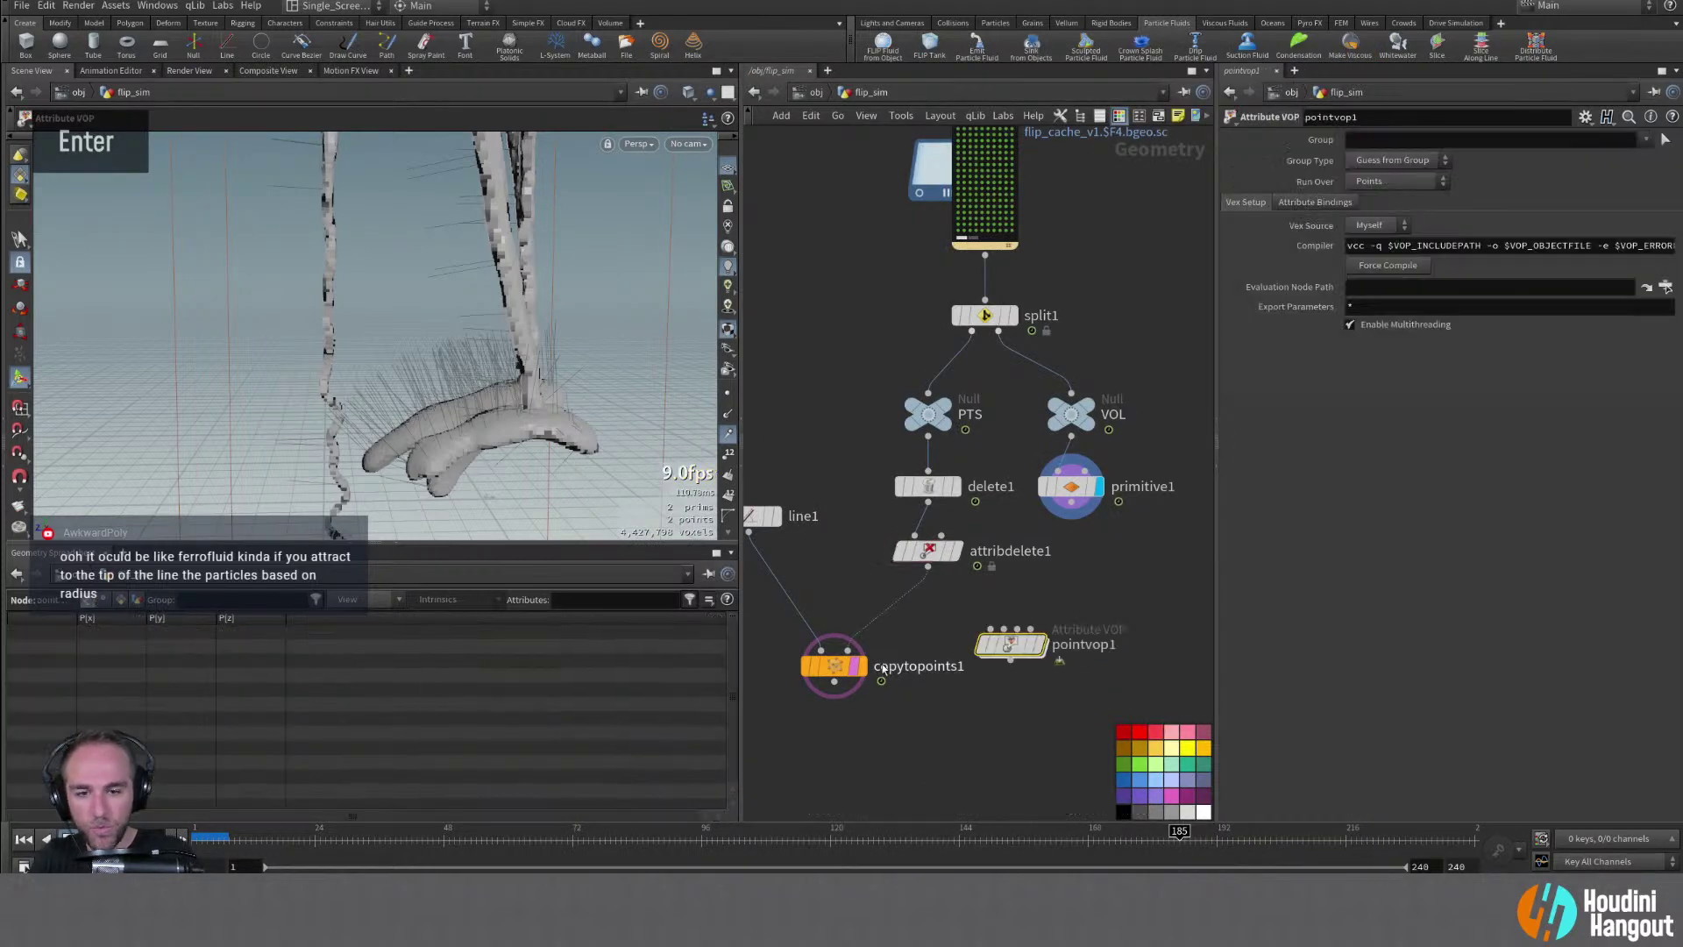
click(965, 633)
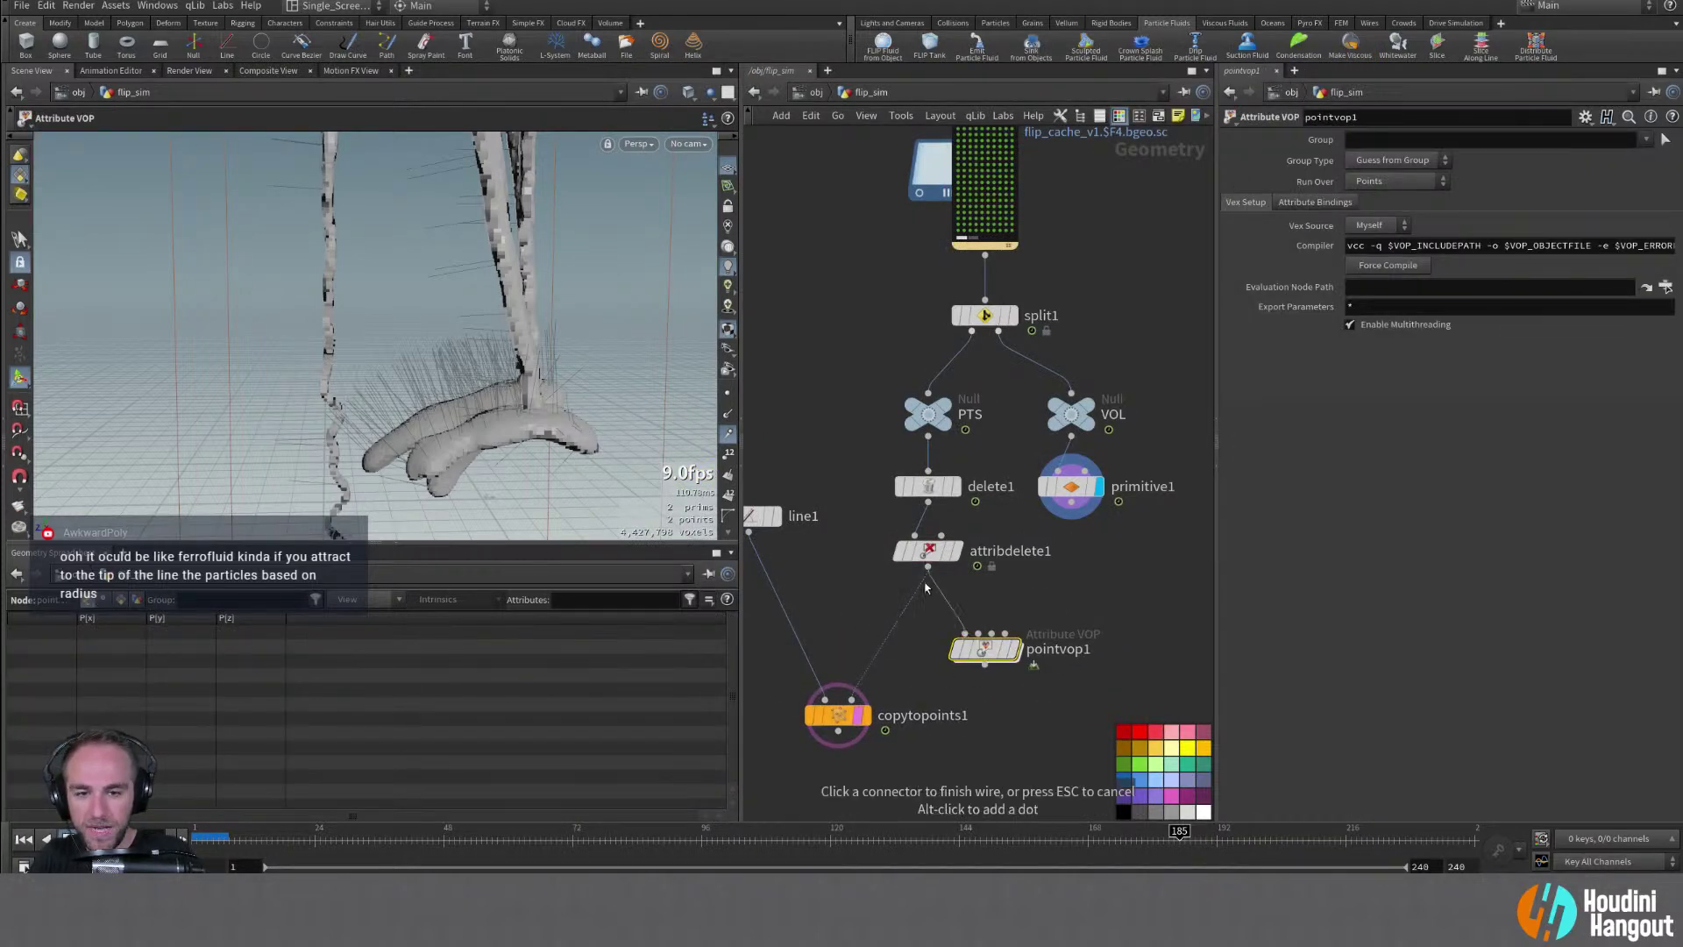
click(928, 561)
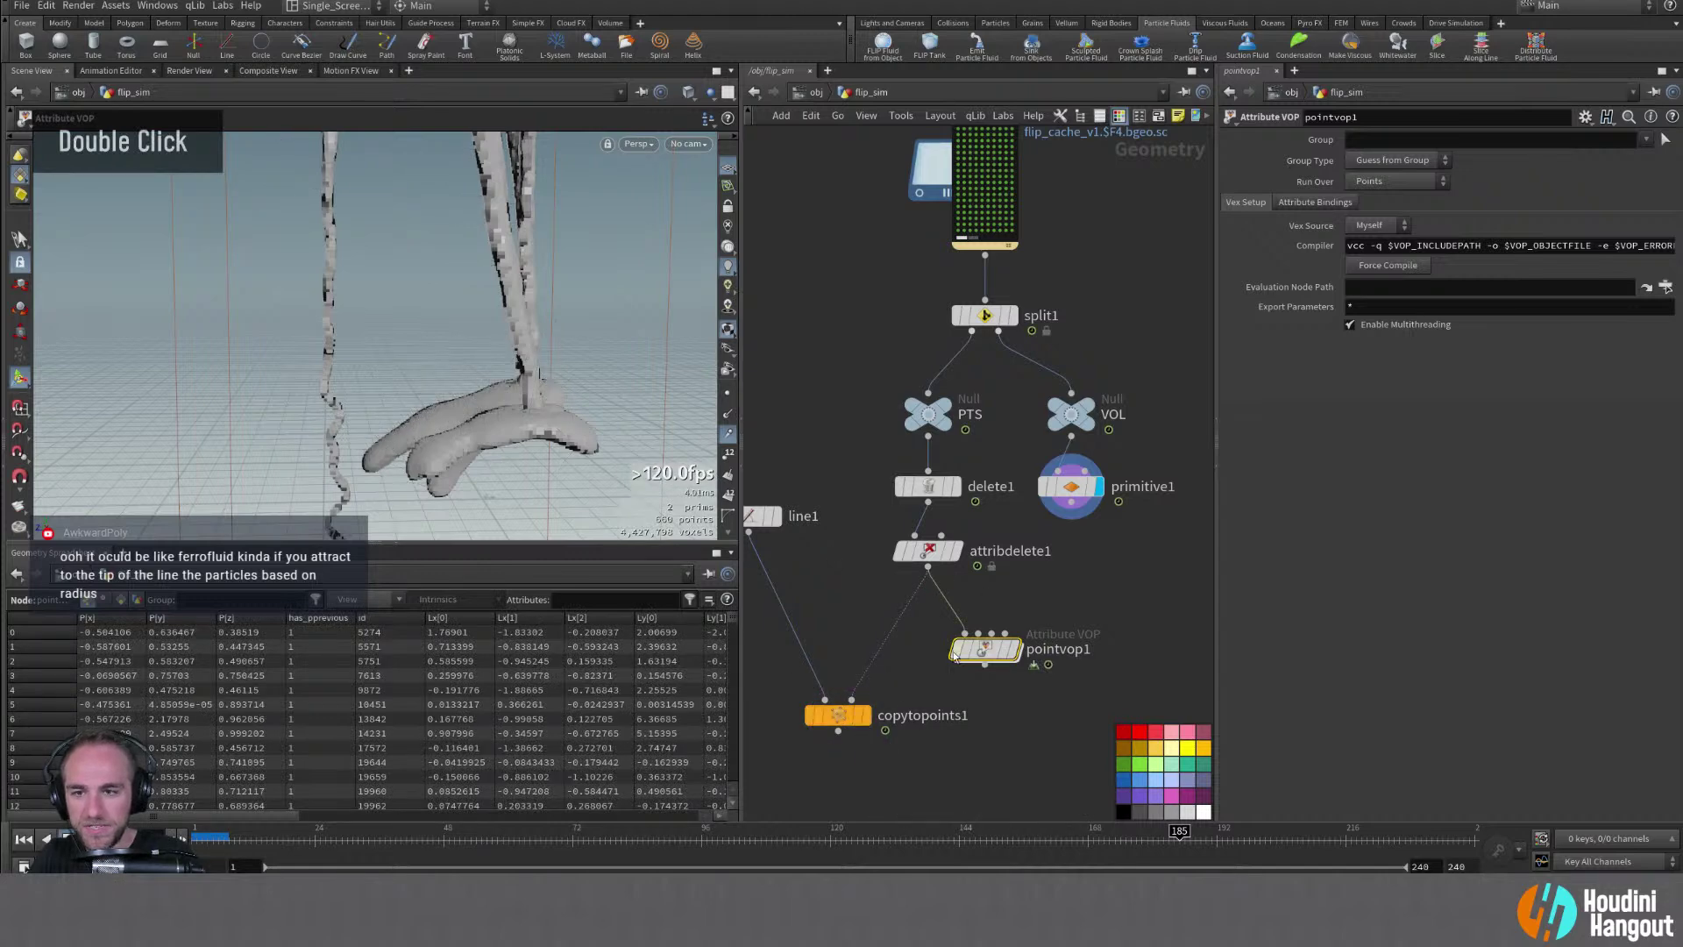
Turn off Adjust Visualization on the primitive1 node
click(1072, 493)
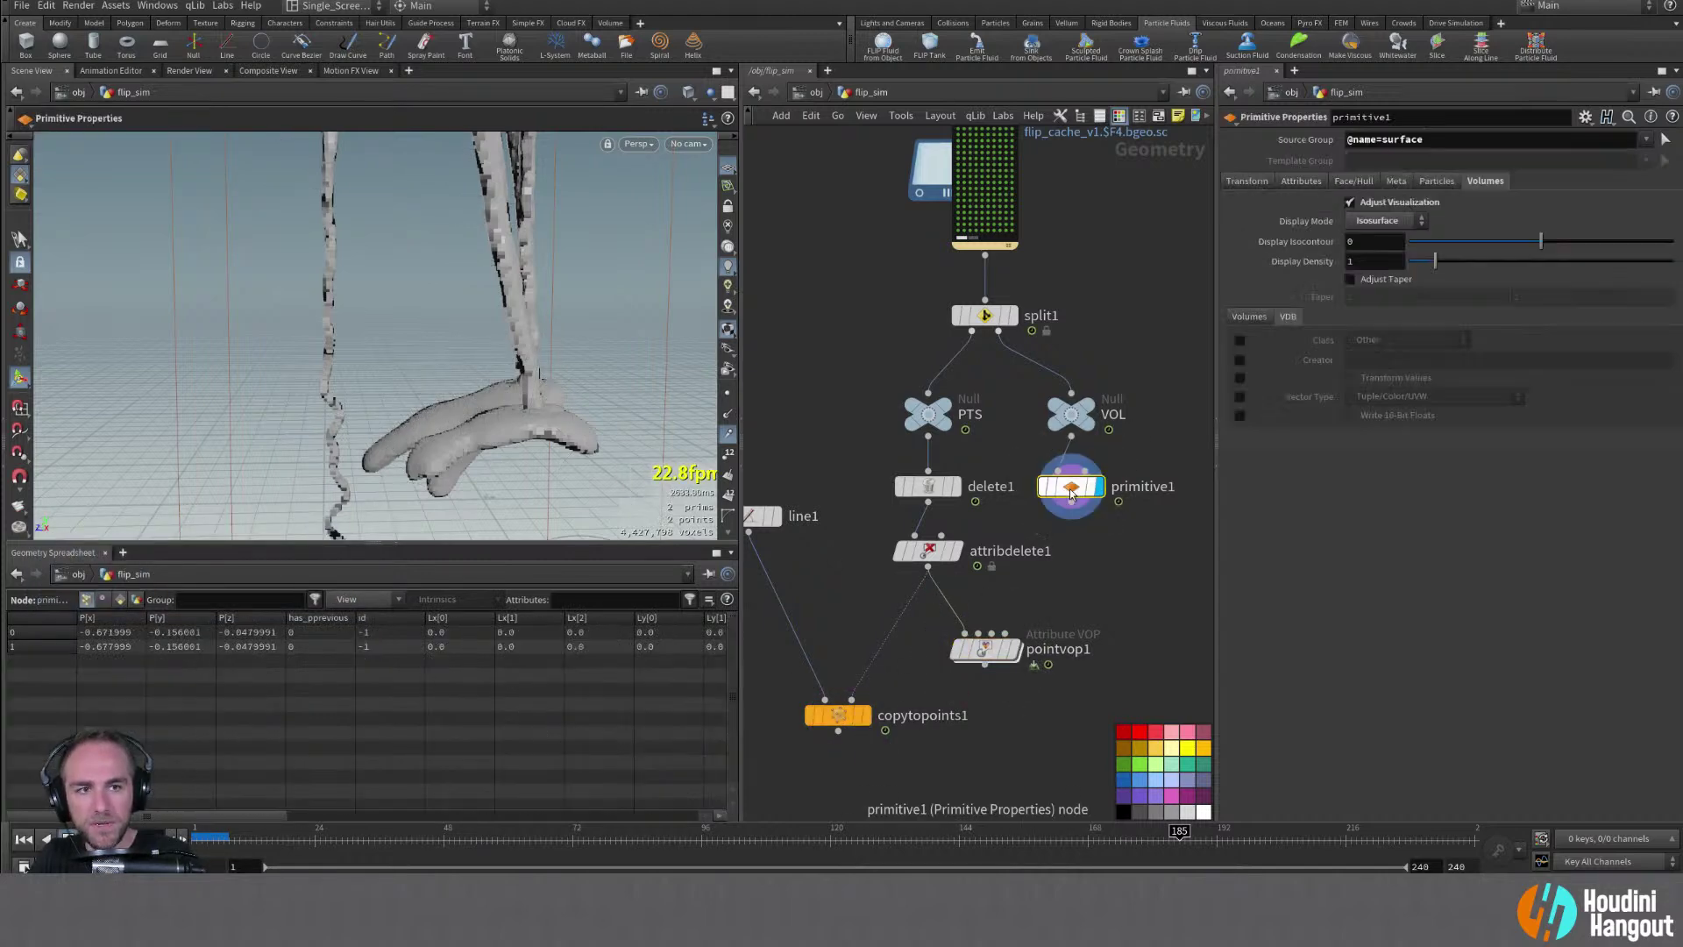
click(1367, 223)
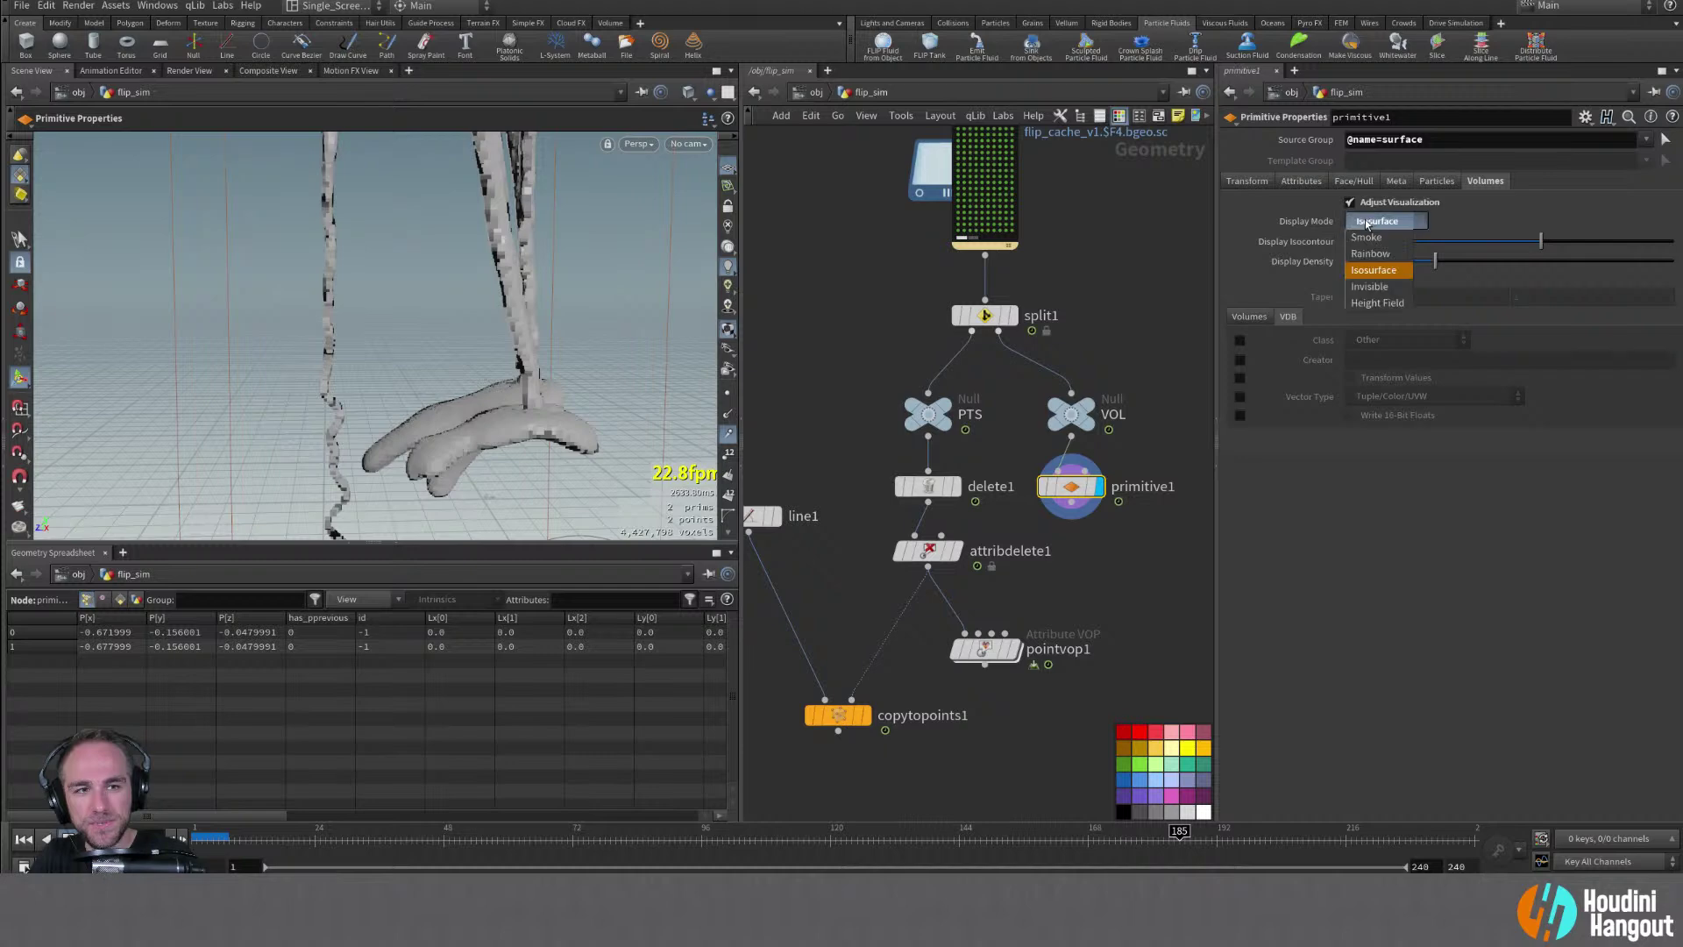
click(1377, 221)
click(1350, 203)
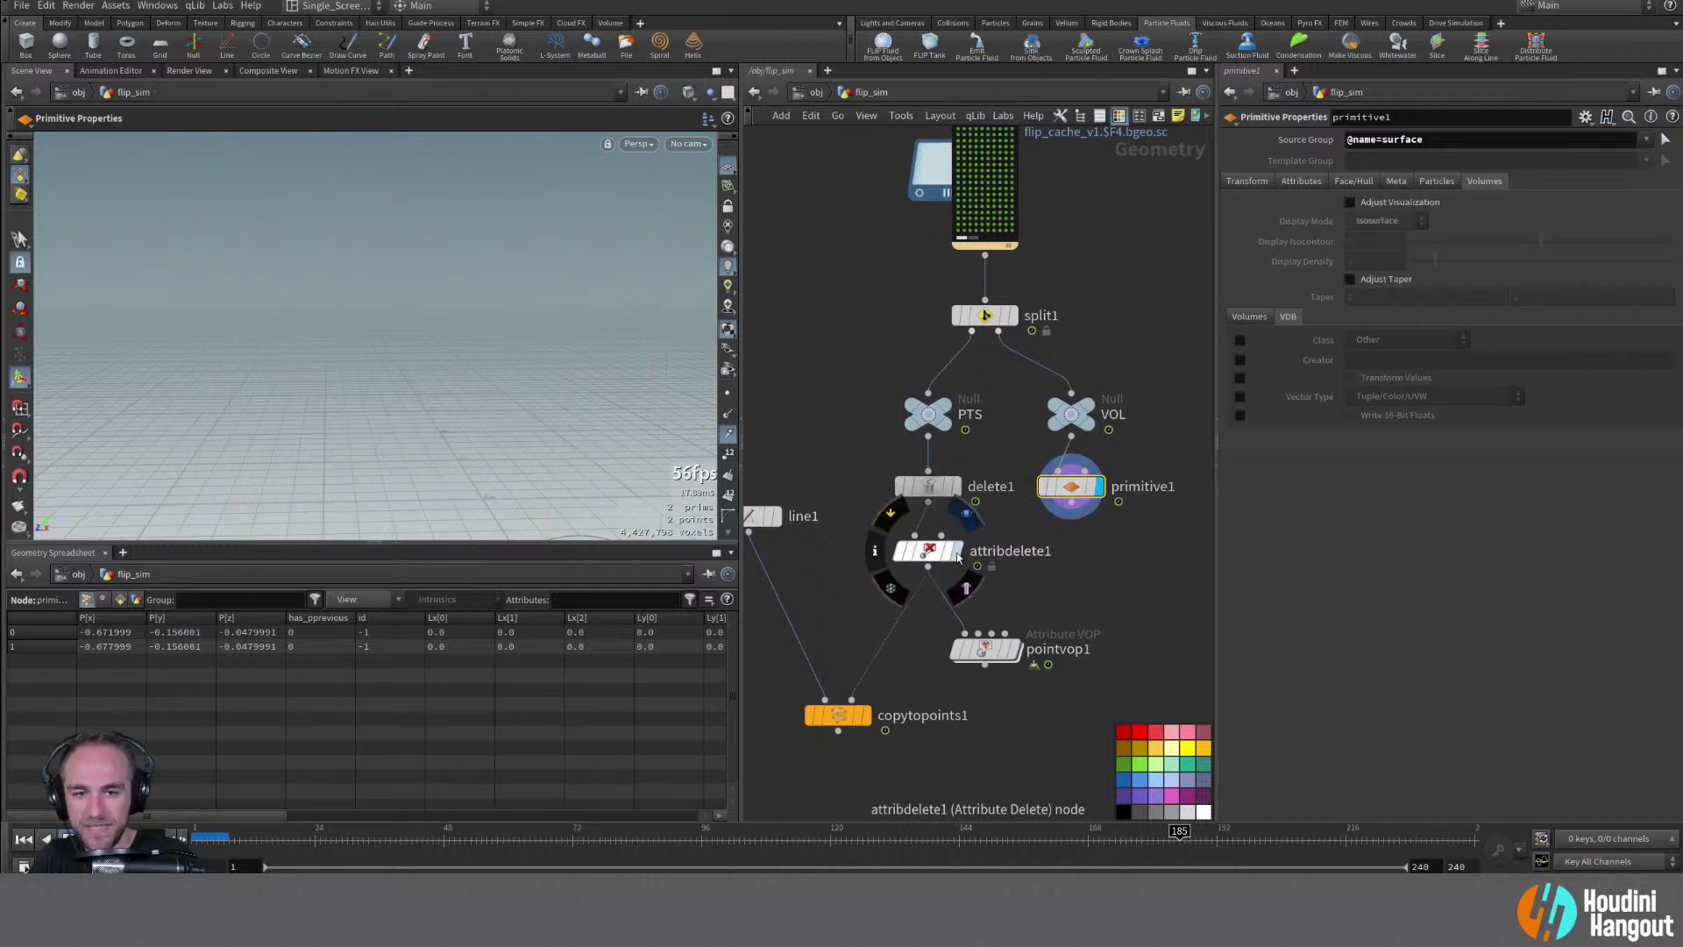
Display the Point VOP node and wire primitive1 into its second input
double_click(1012, 649)
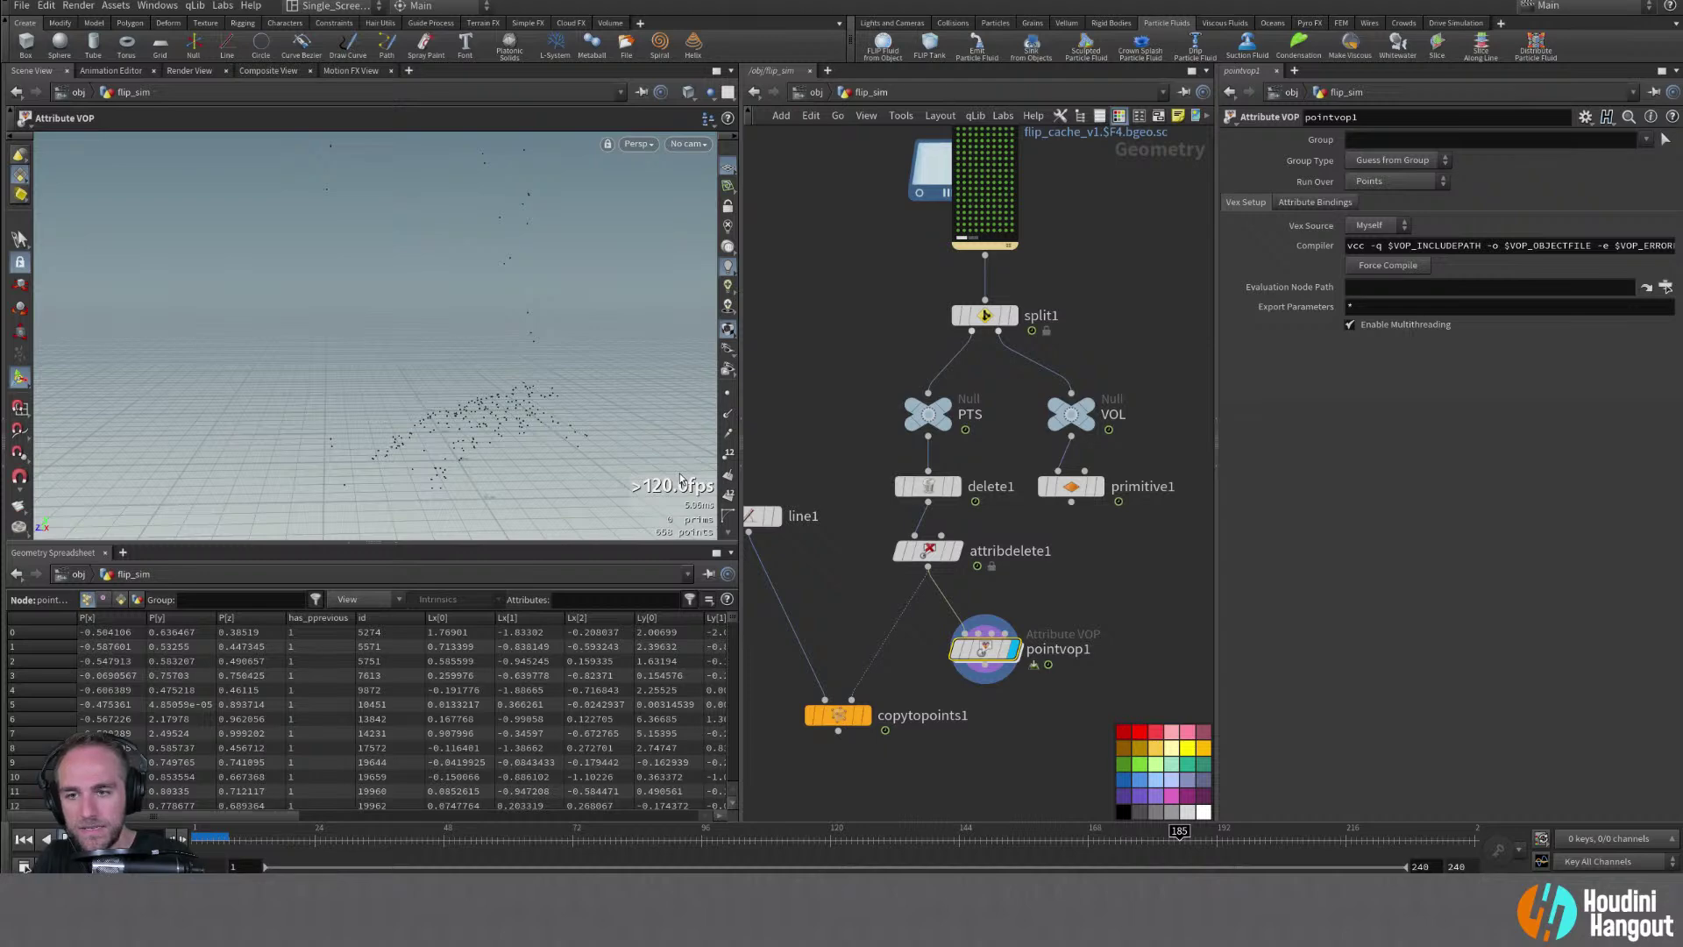
double_click(979, 632)
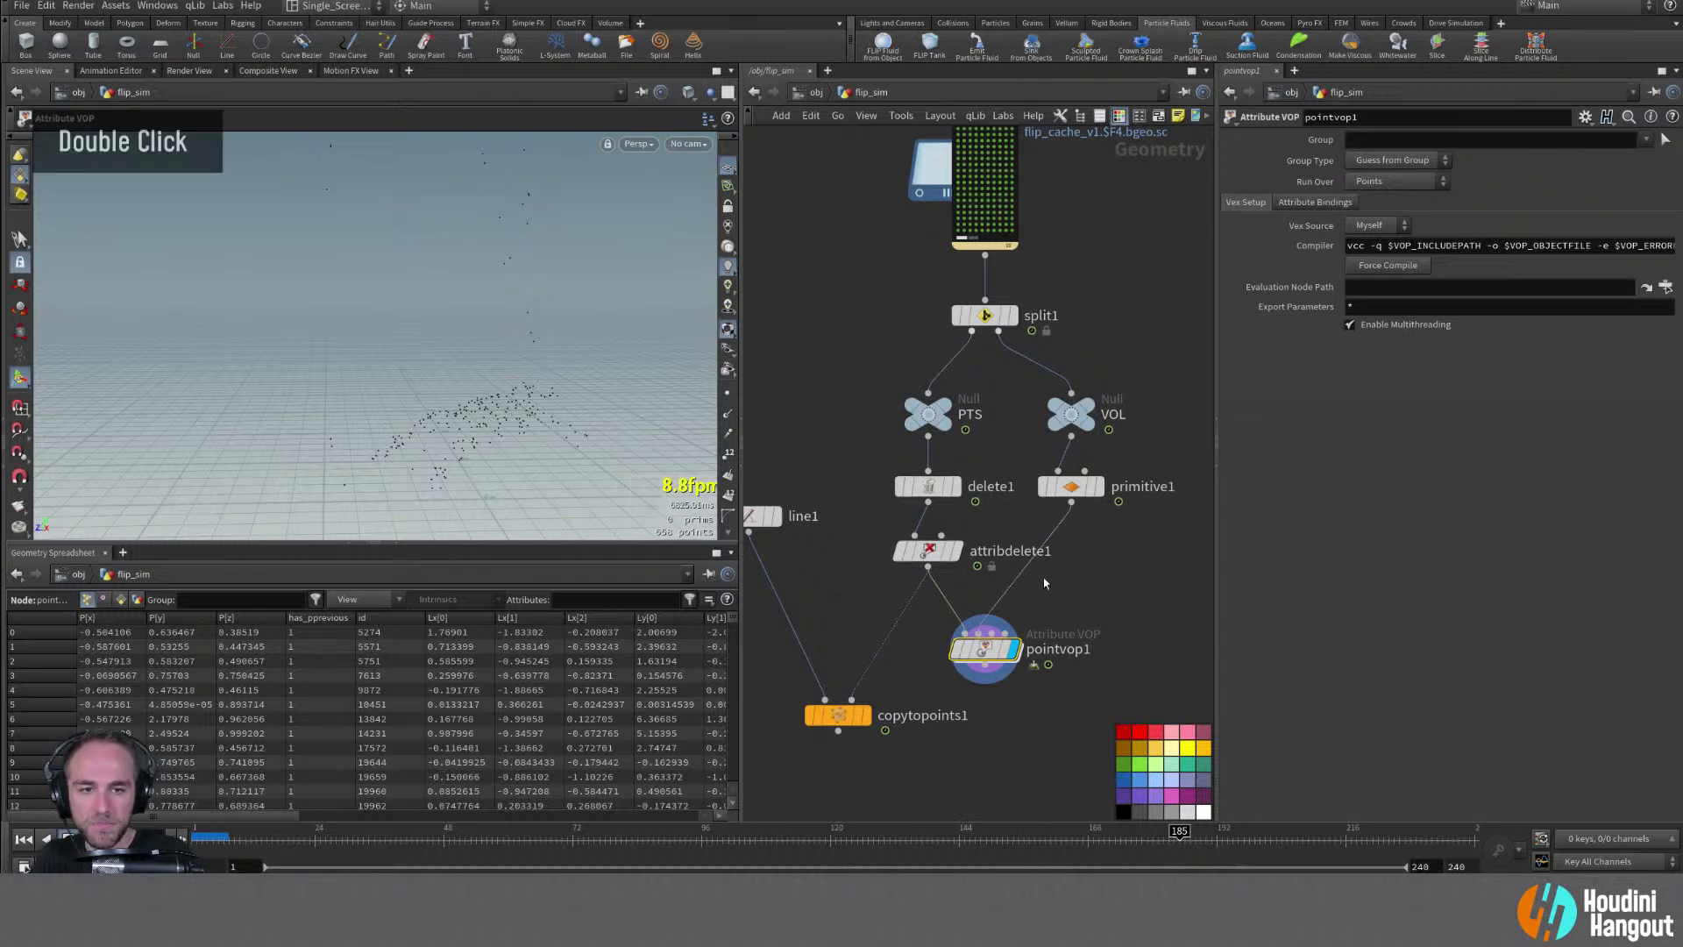
click(1071, 503)
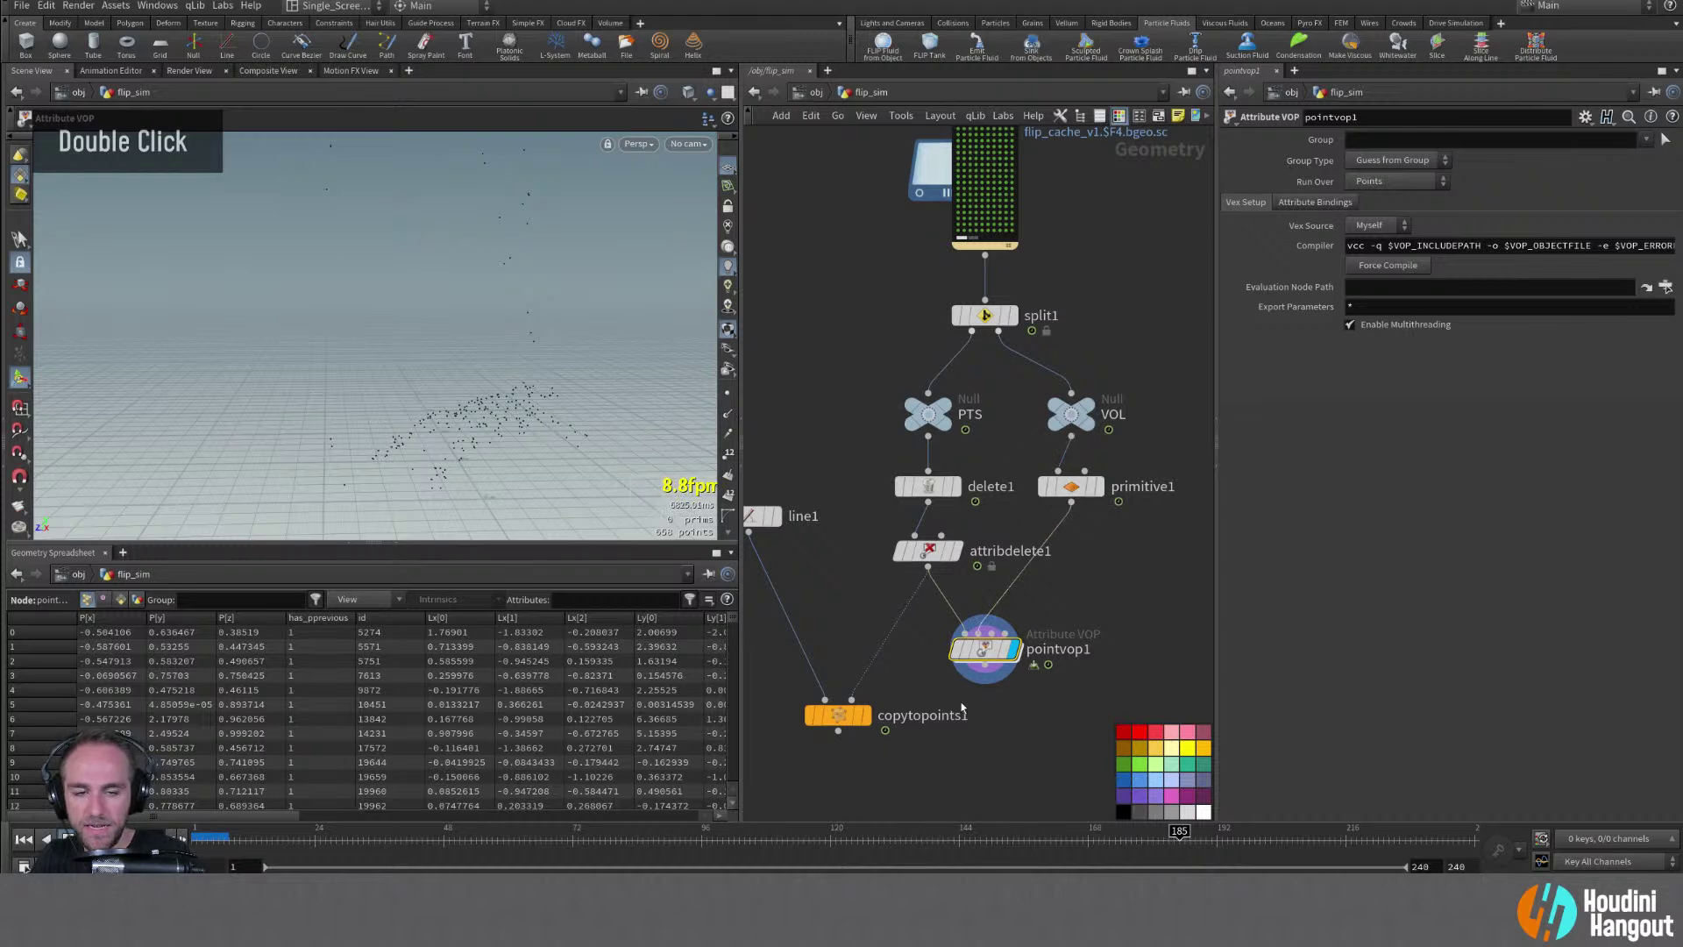
Open the Point VOP's inner network and spread the global parameters and output nodes apart
double_click(979, 650)
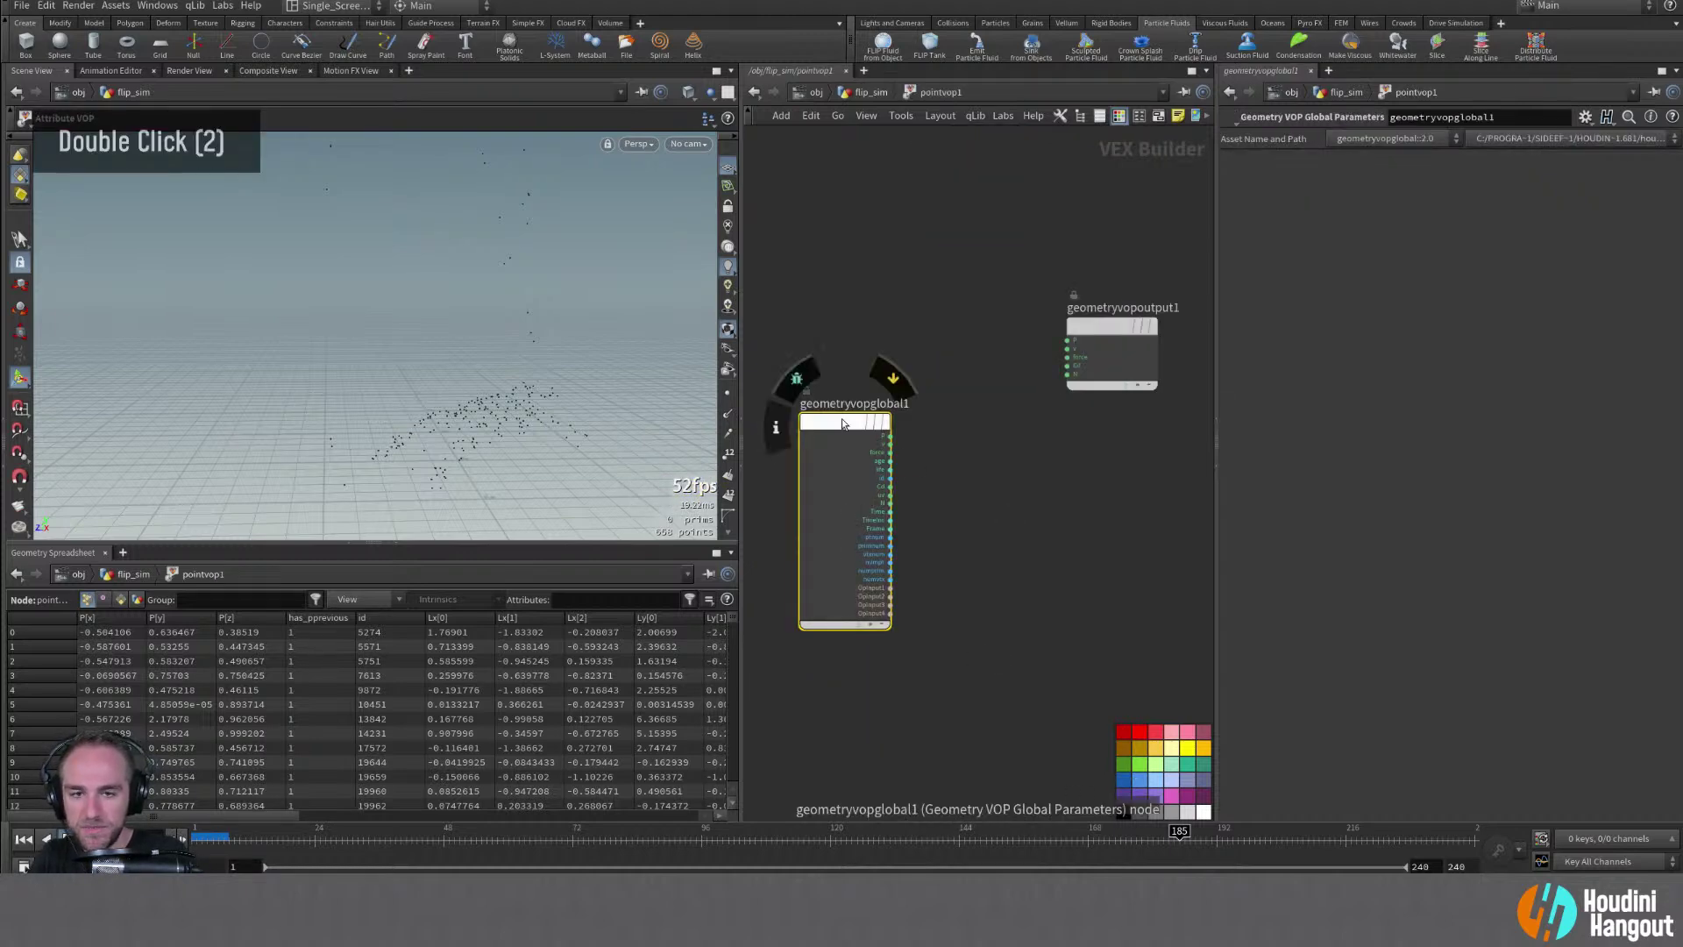
drag(837, 407, 820, 346)
drag(1118, 330, 1142, 377)
key(Tab)
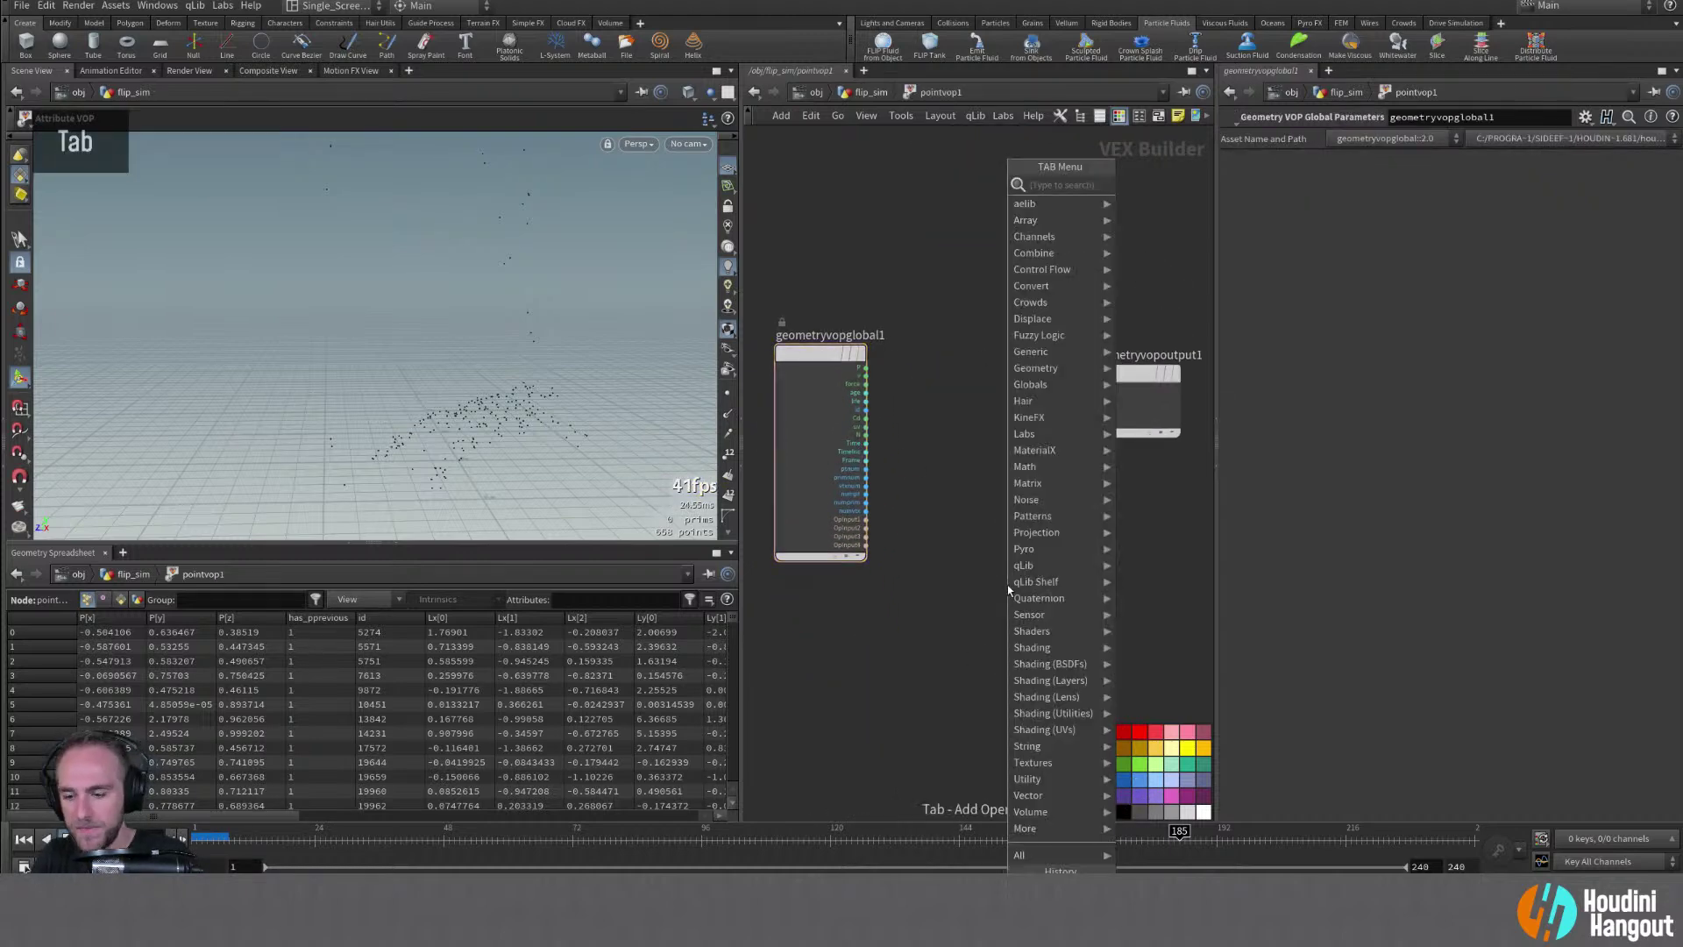
text(volume s)
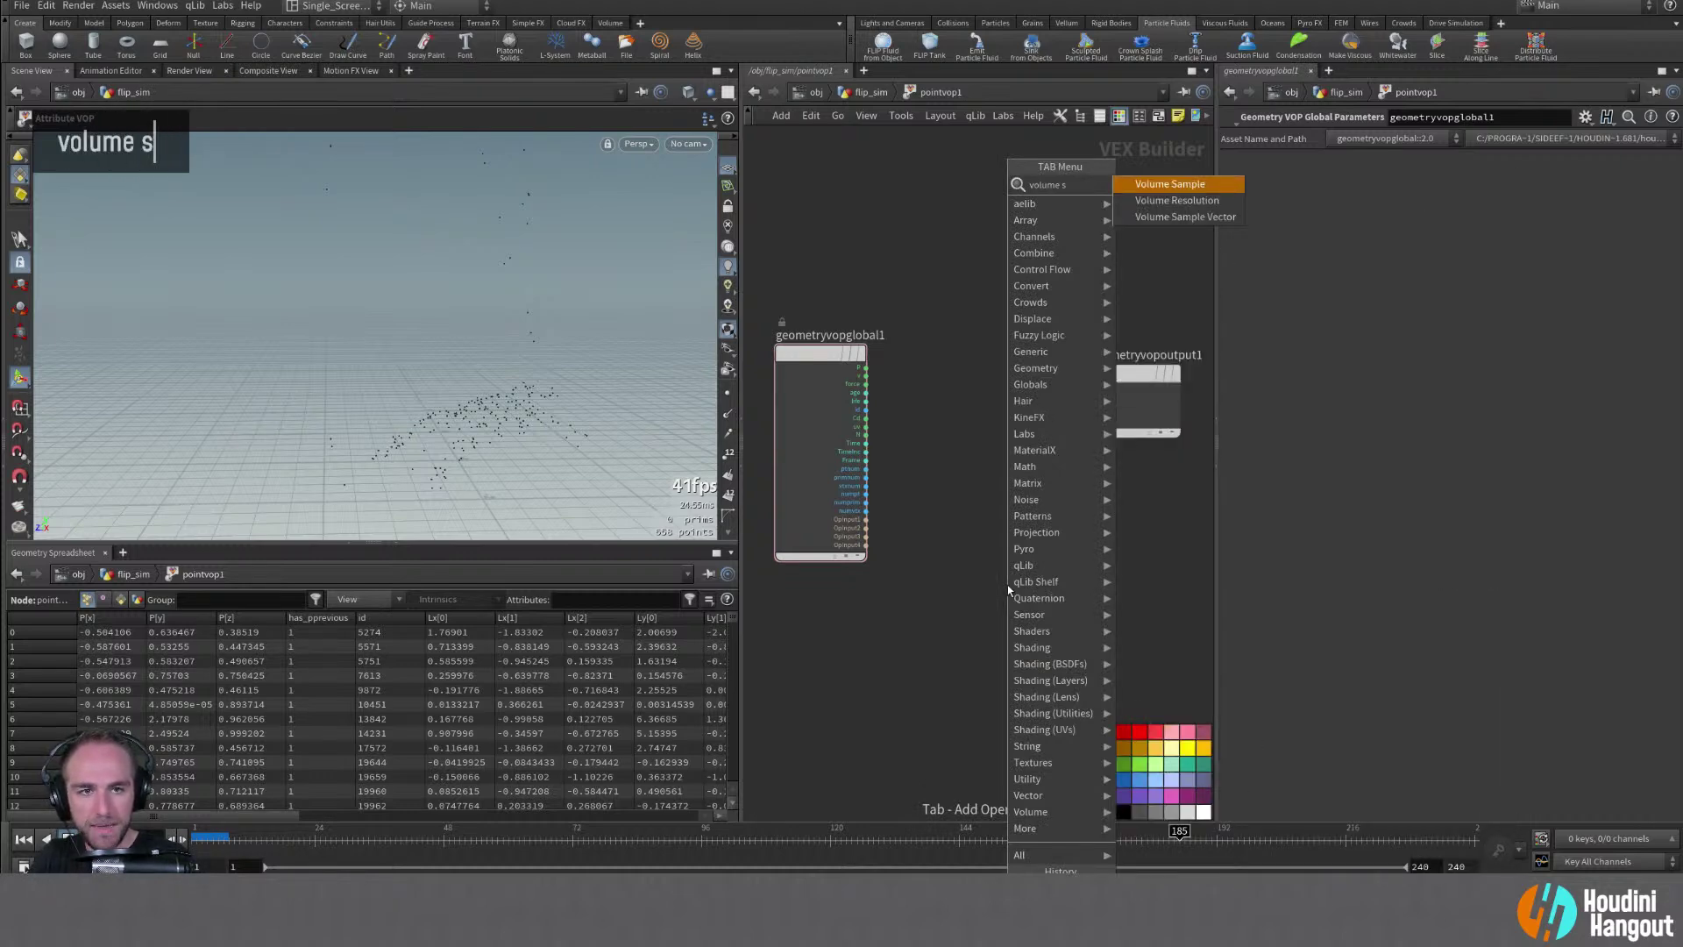
key(Down)
key(Down)
key(shift+Return)
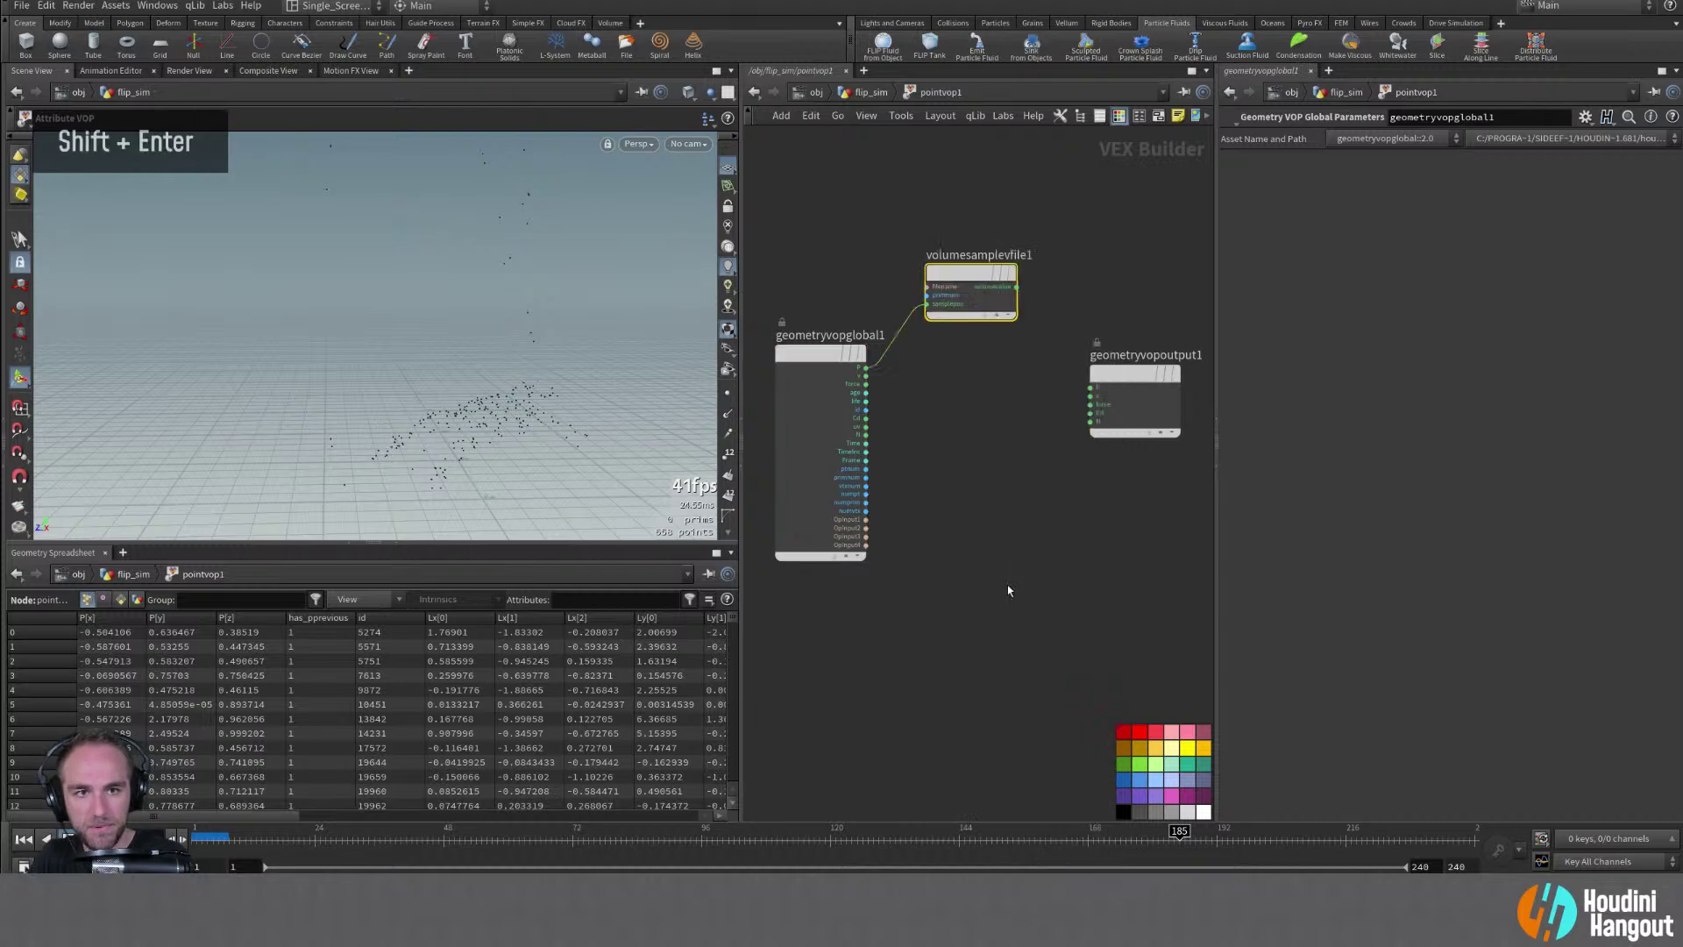
key(Delete)
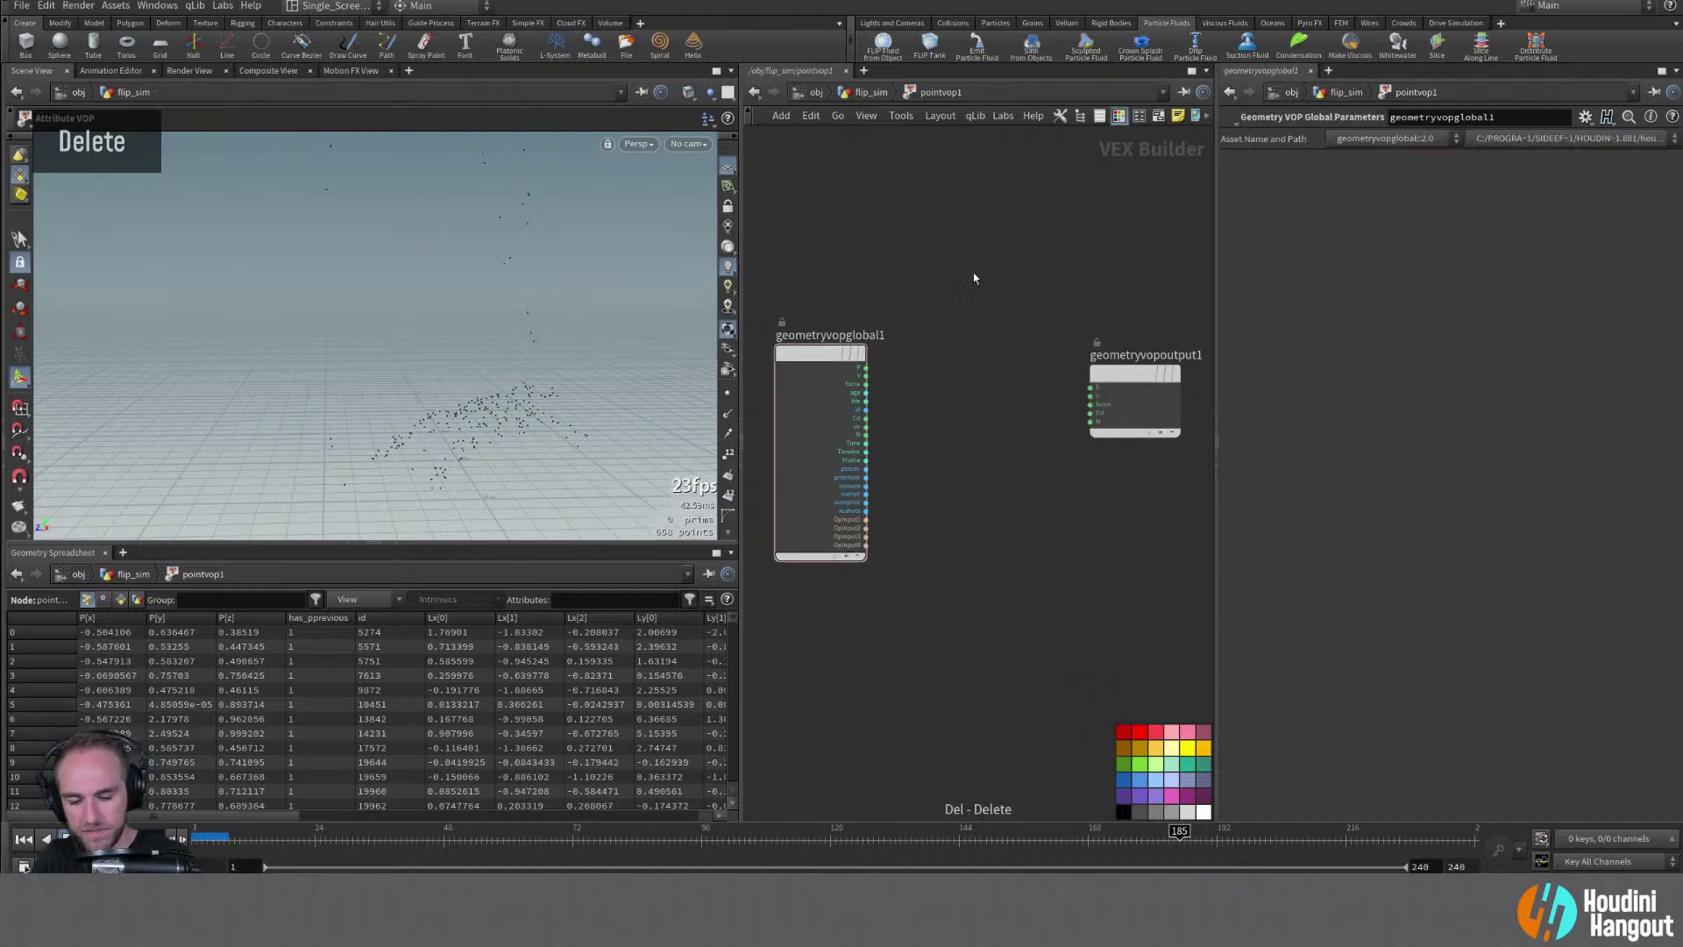
Add a Volume Sample Vector node between the global parameters and output nodes, slightly below them
key(Tab)
text(sample c)
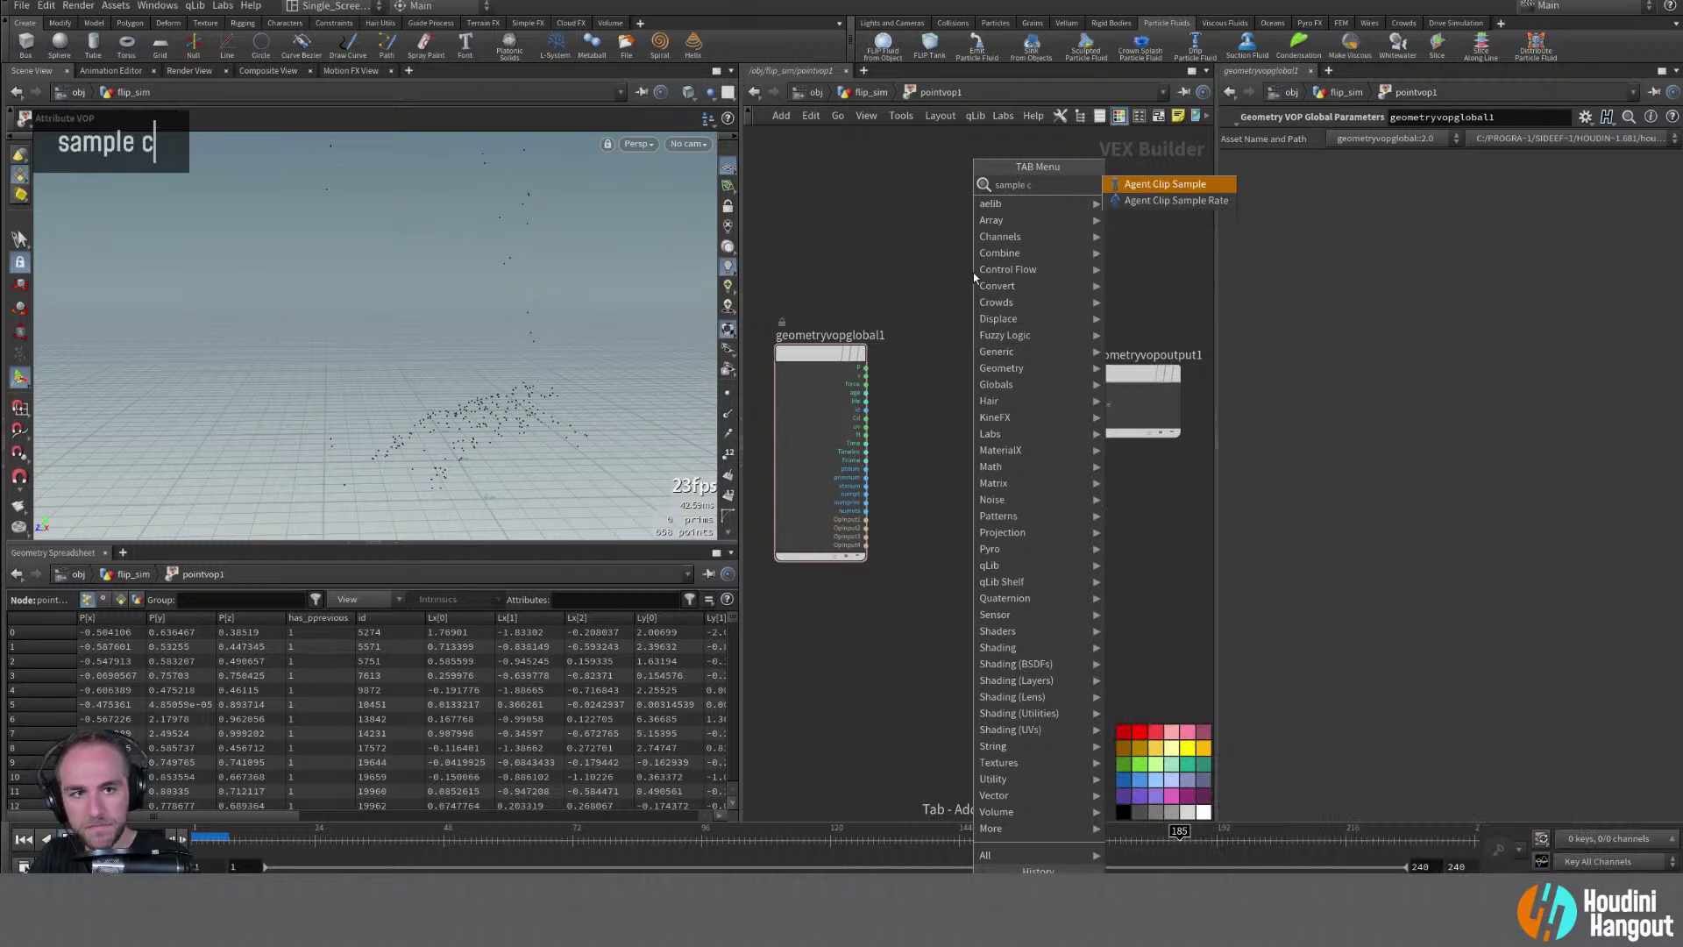
key(BackSpace)
text(ve)
key(Return)
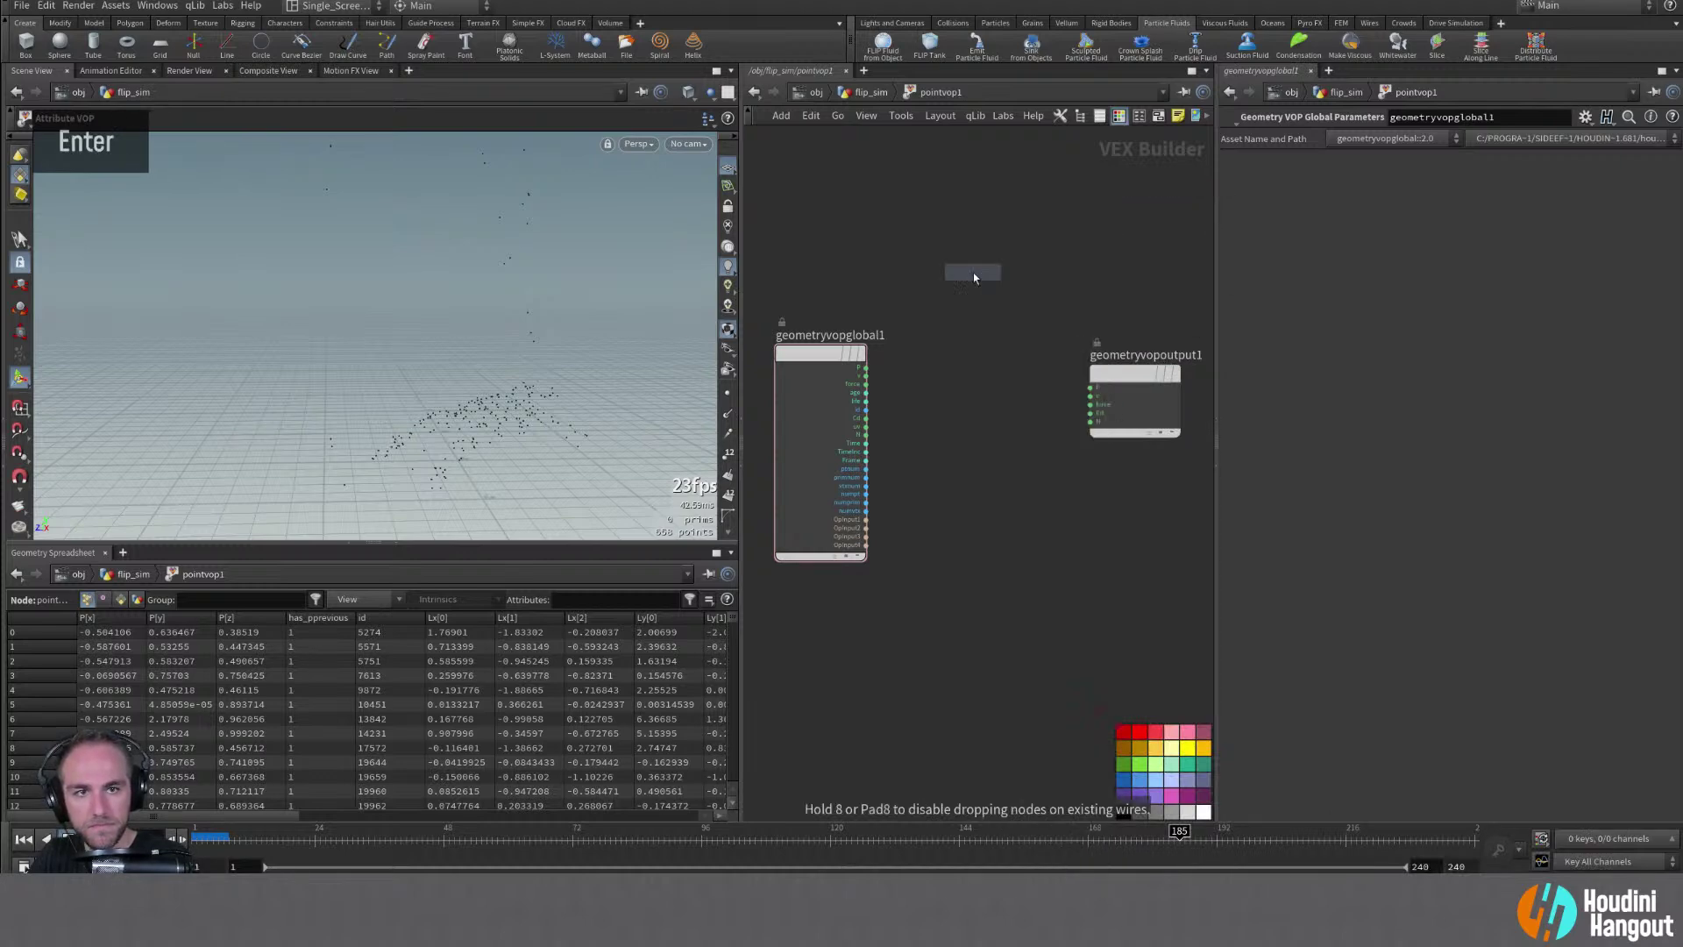
click(996, 532)
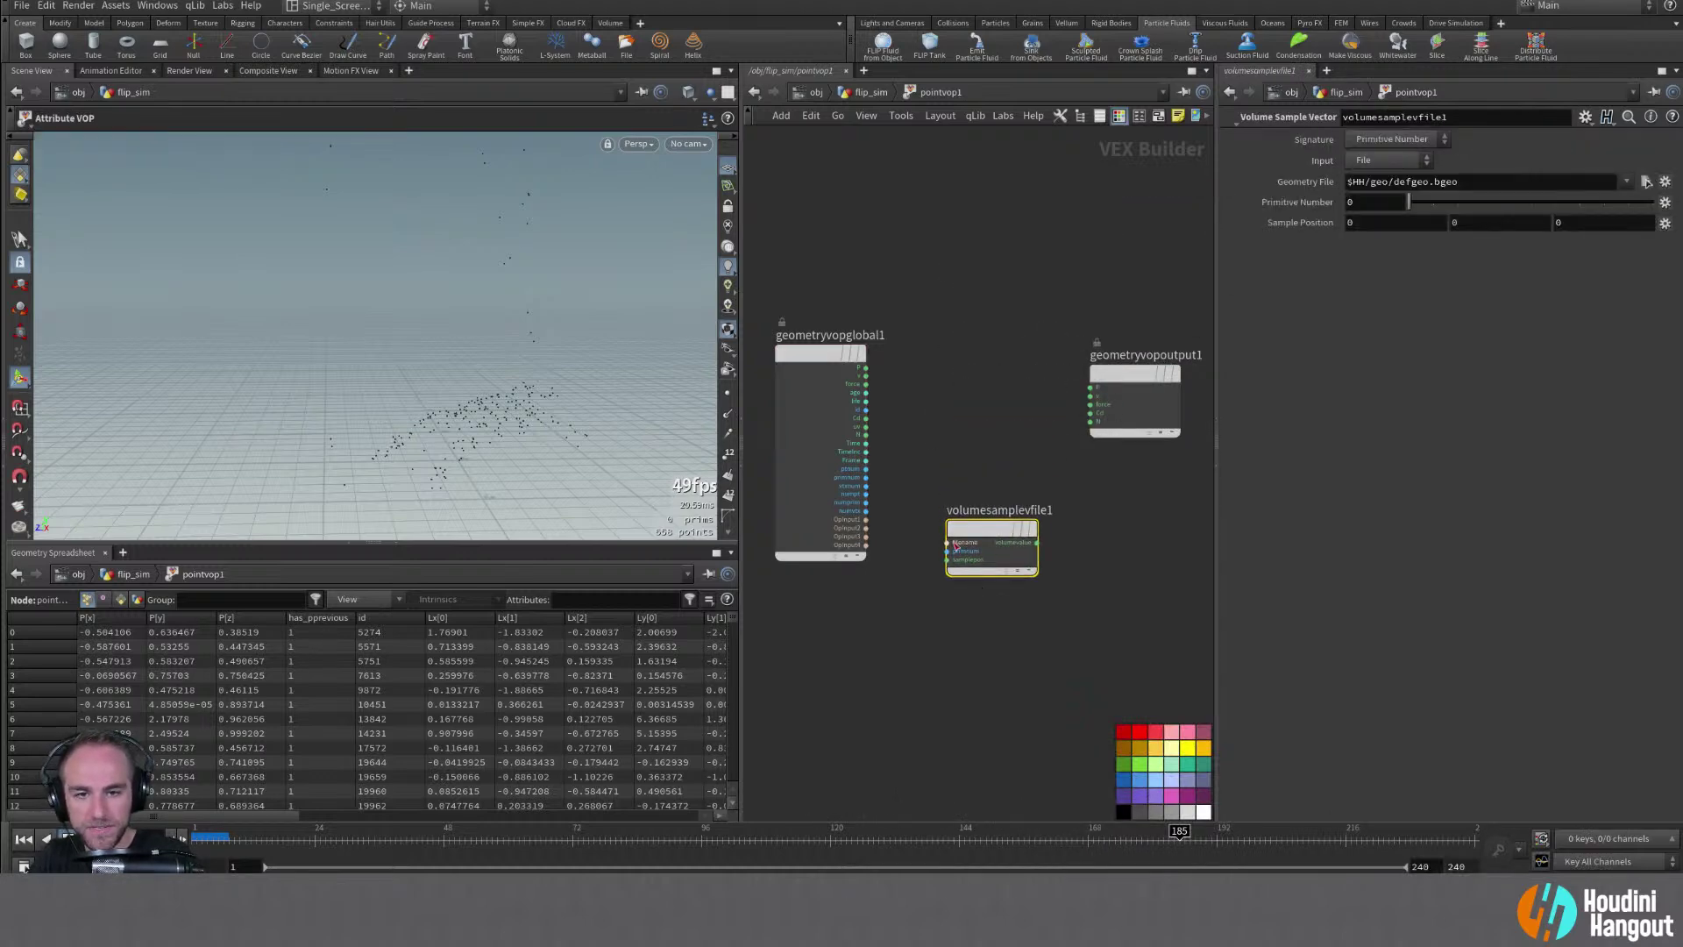
Set the Volume Sample Vector node's signature to Primitive Name, its input to Second Input and its primitive name to surface
click(1389, 140)
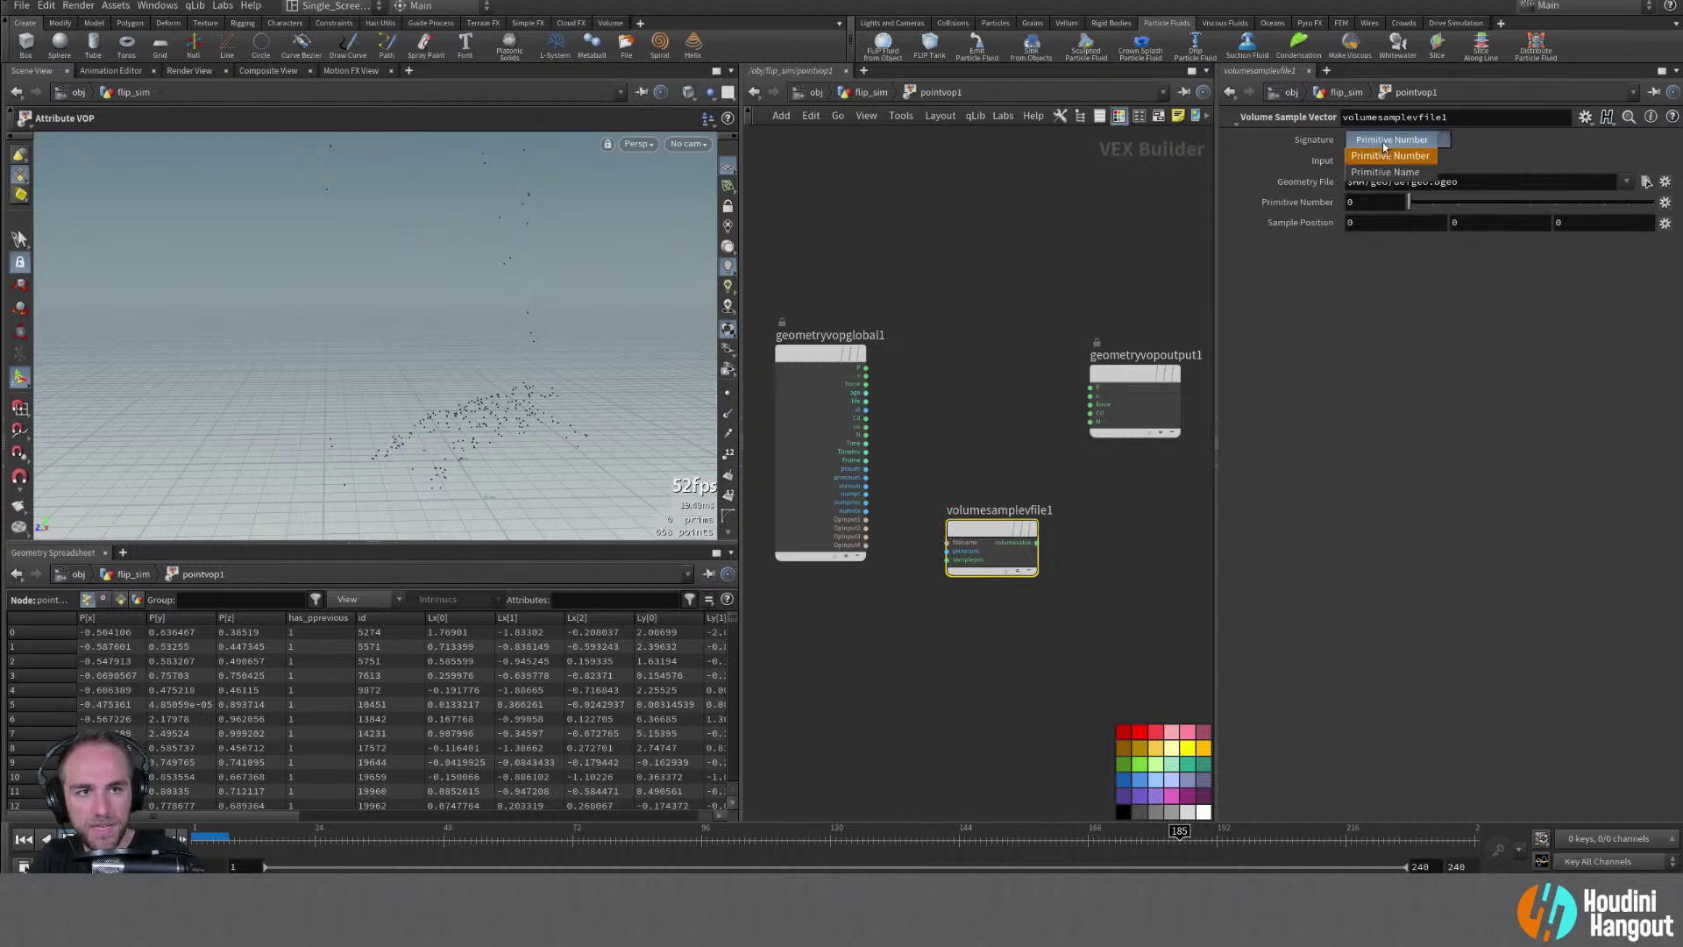
double_click(1387, 145)
double_click(1385, 149)
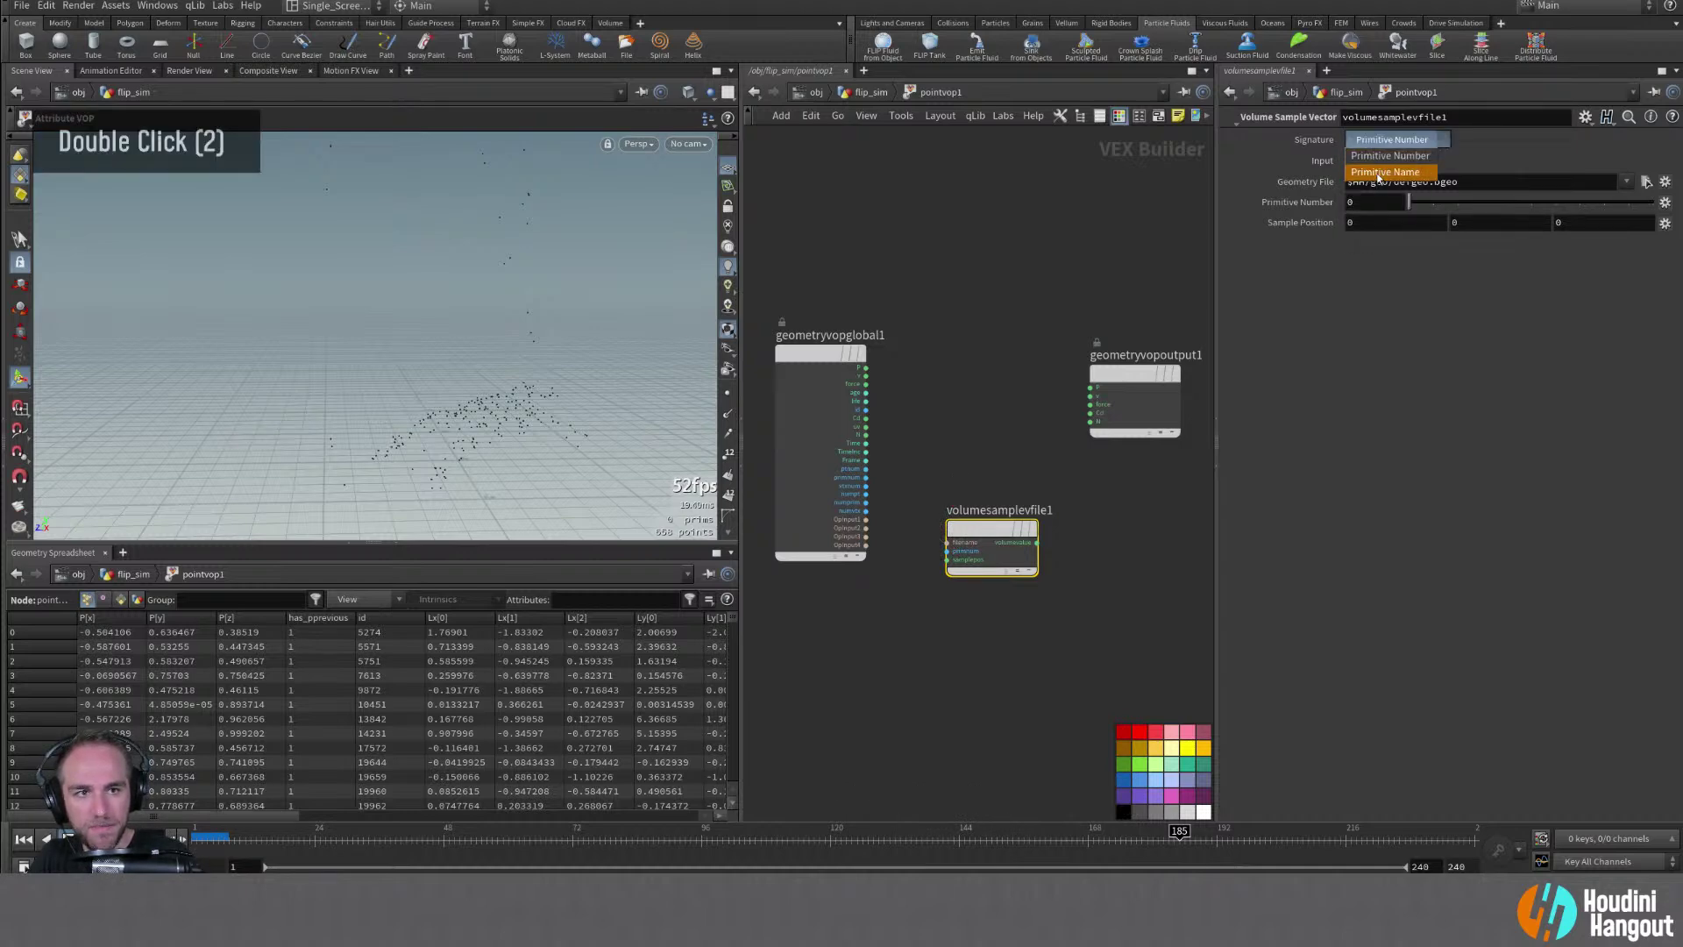
click(1383, 172)
click(1363, 161)
click(1374, 211)
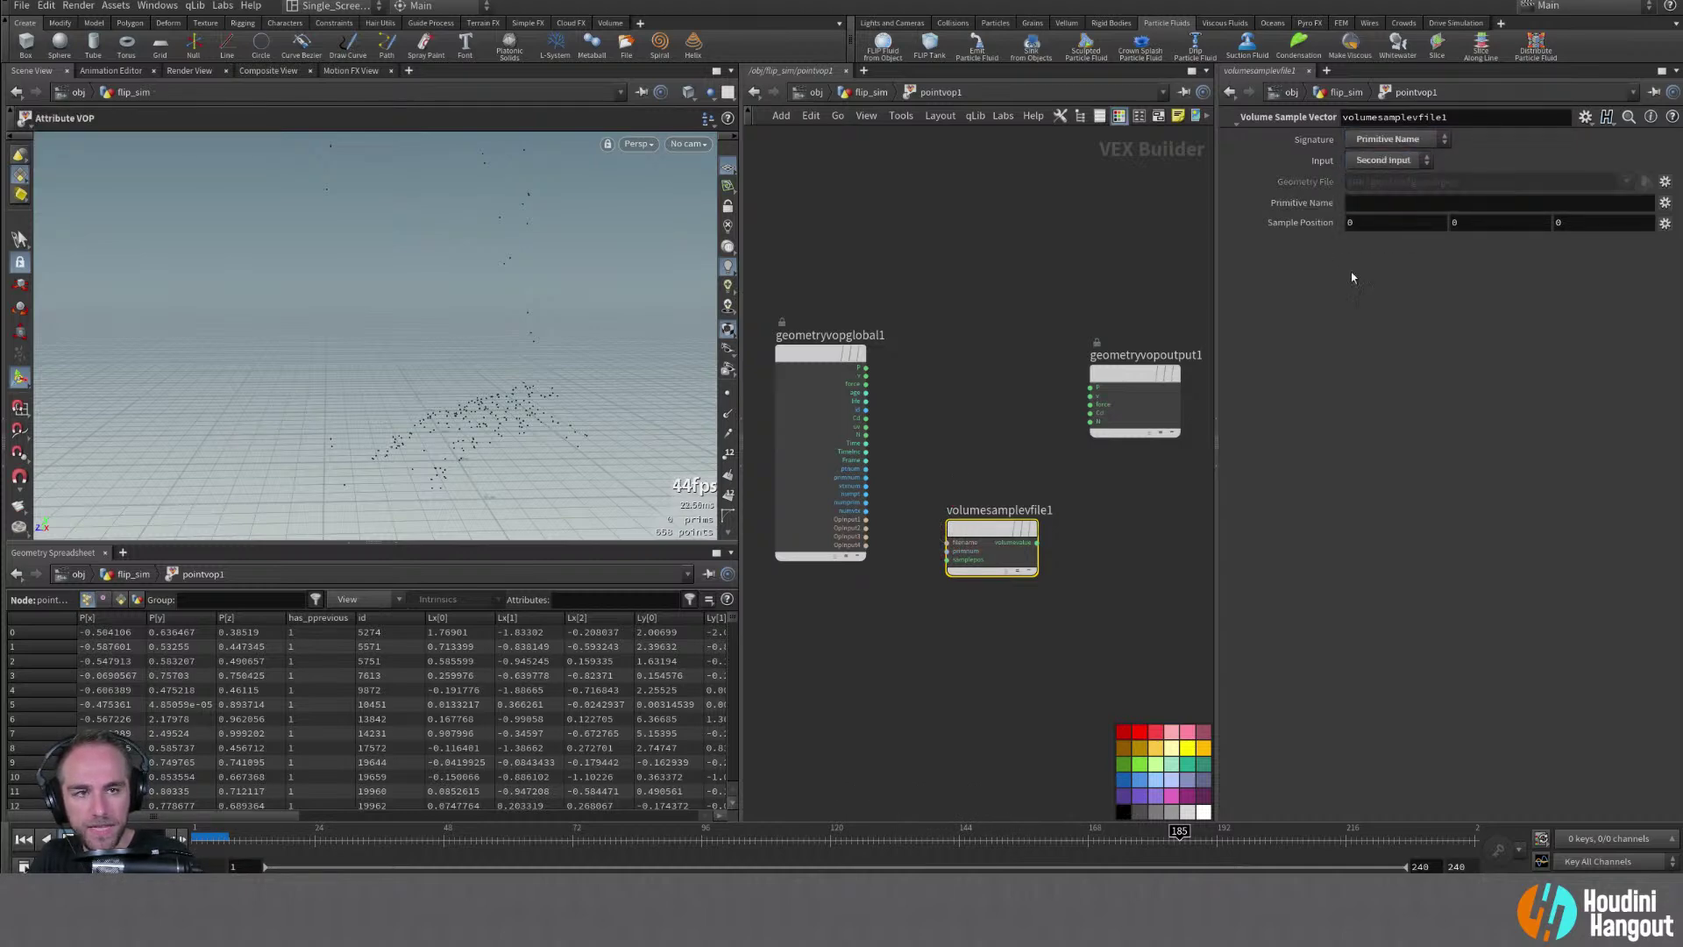
click(1361, 198)
text(surface)
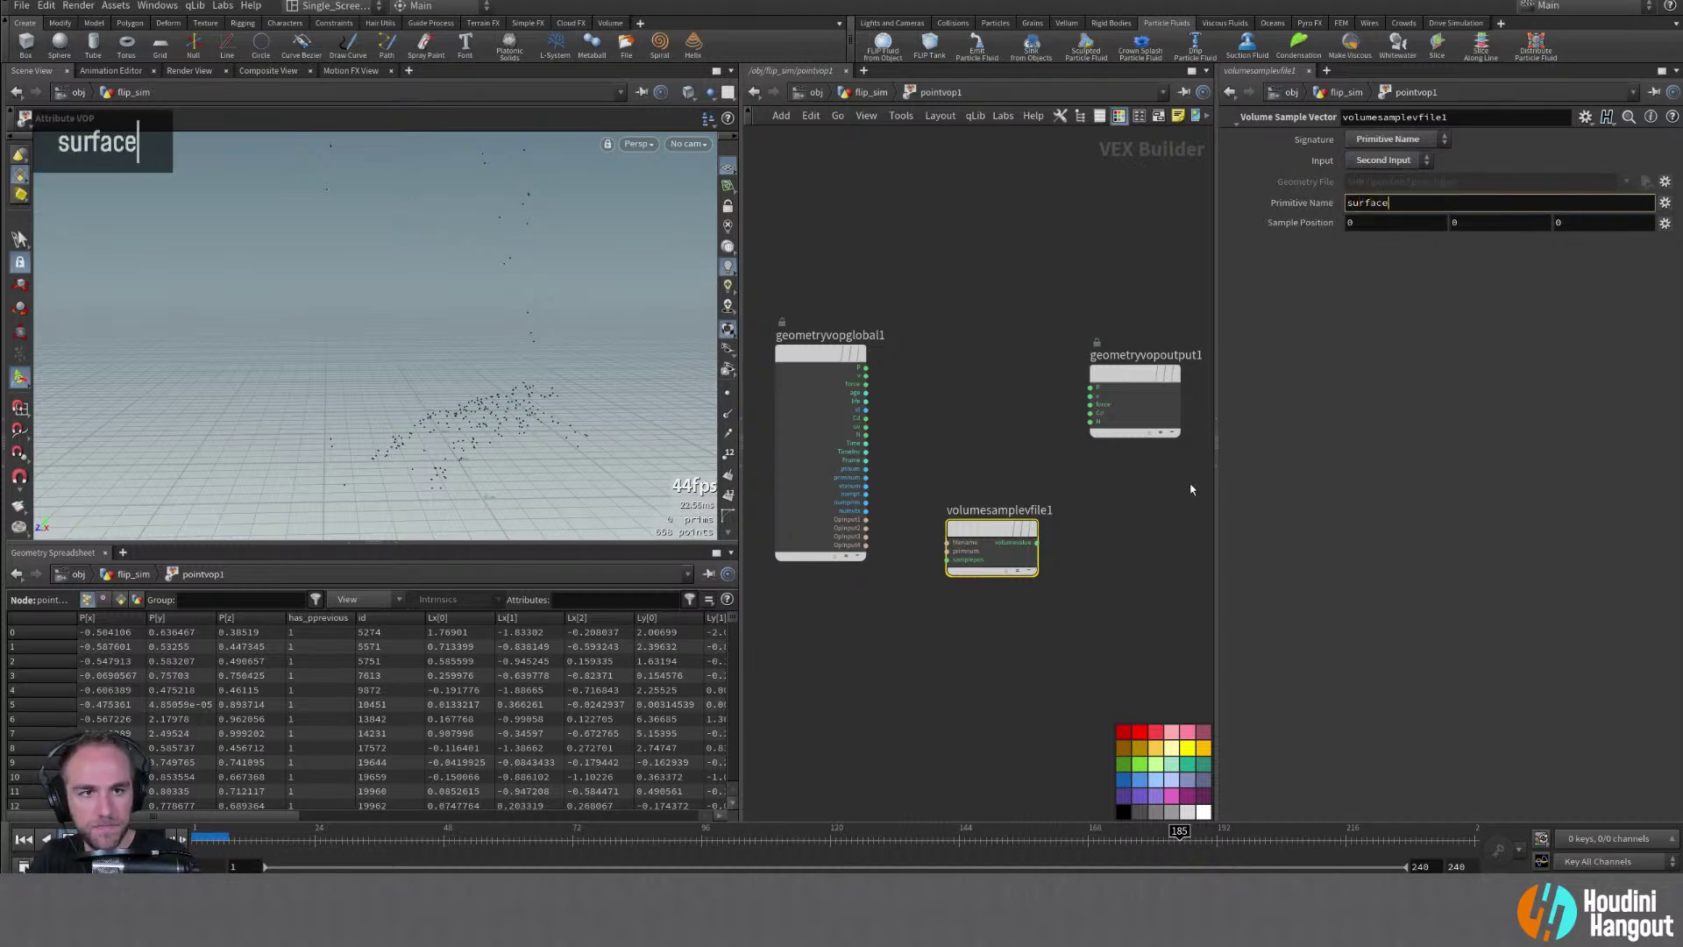
click(1143, 527)
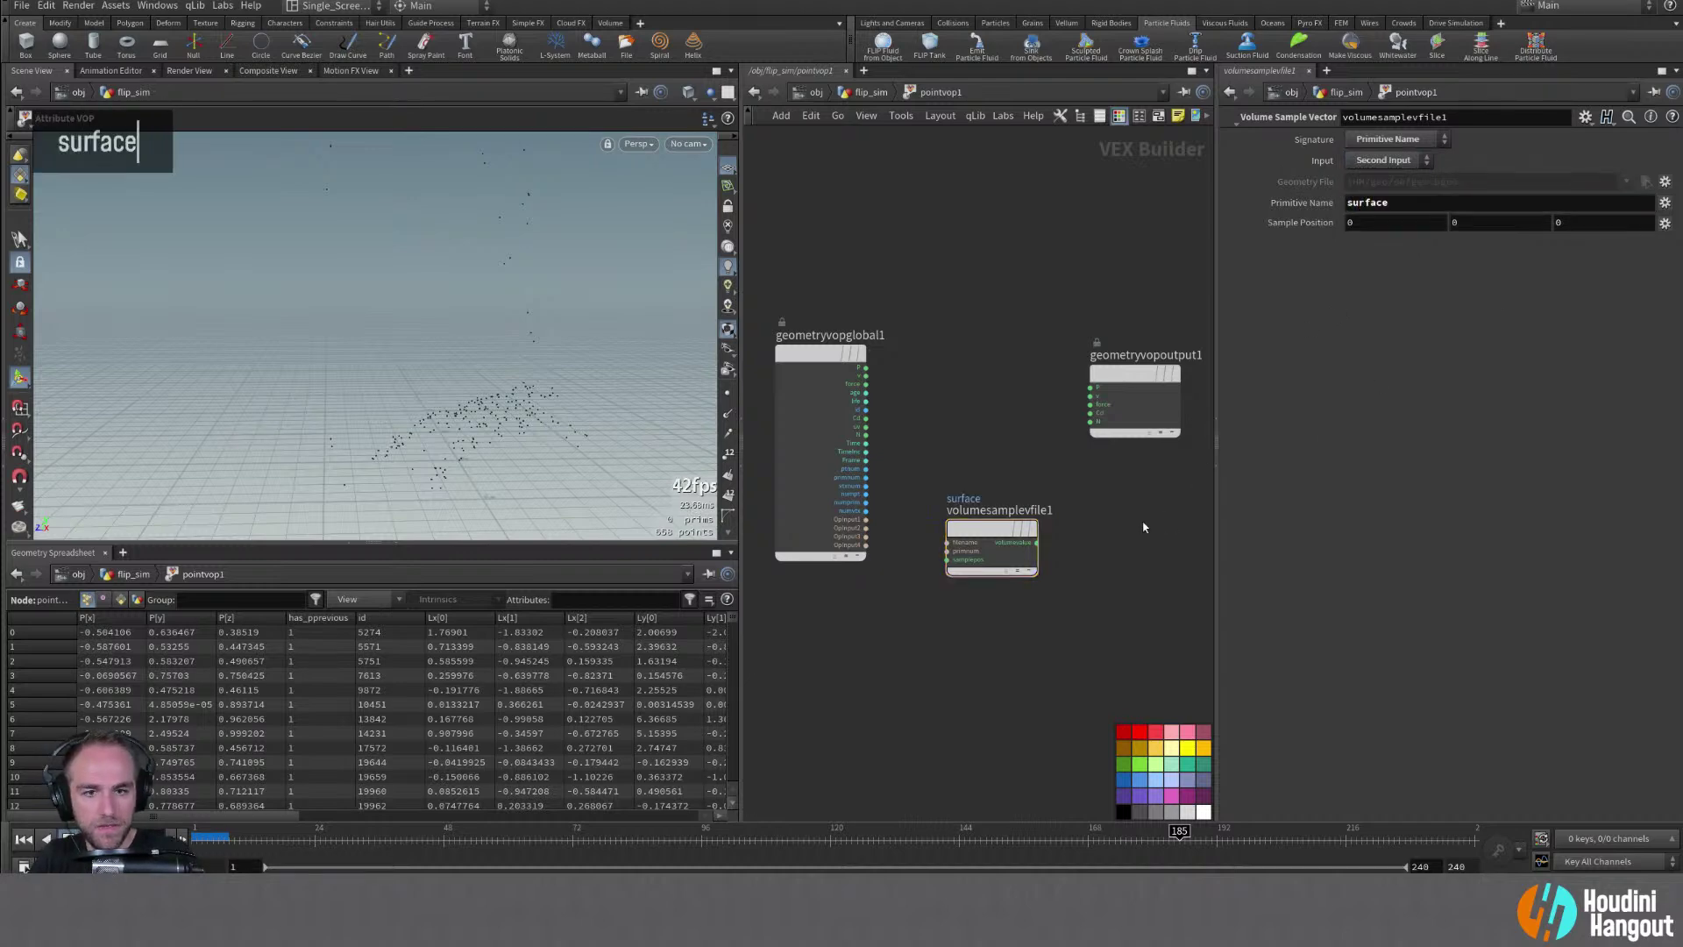
Wire the global P output into the Volume Sample Vector's sample position and shift that node slightly down
drag(946, 560, 865, 367)
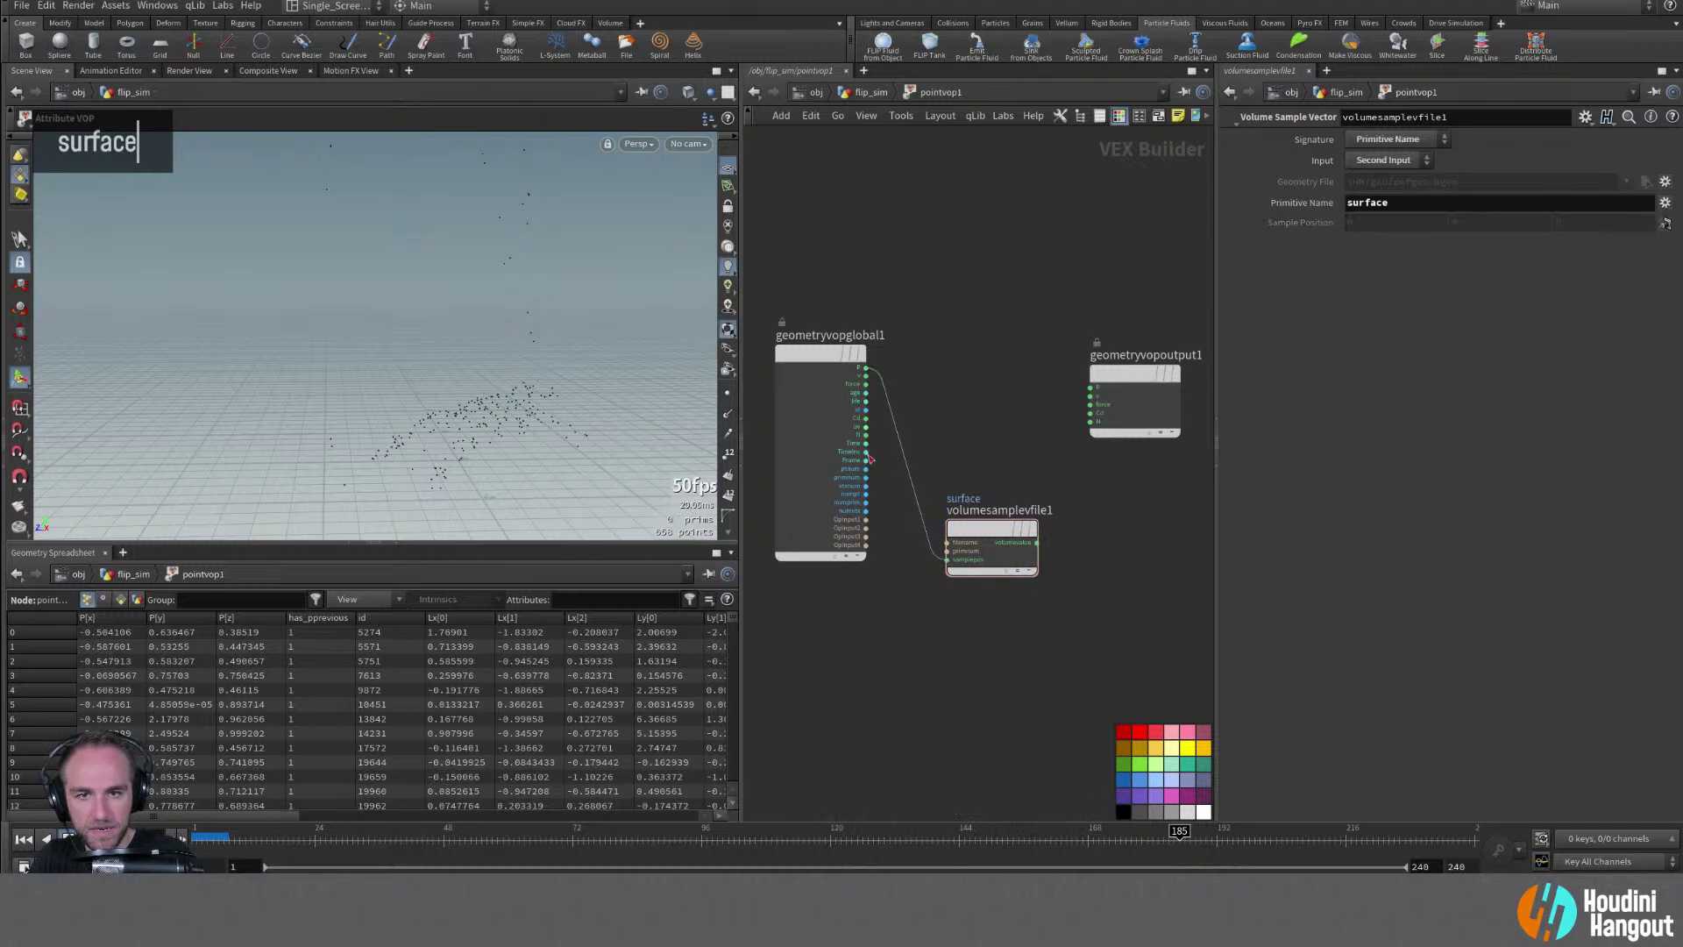
drag(995, 535, 971, 552)
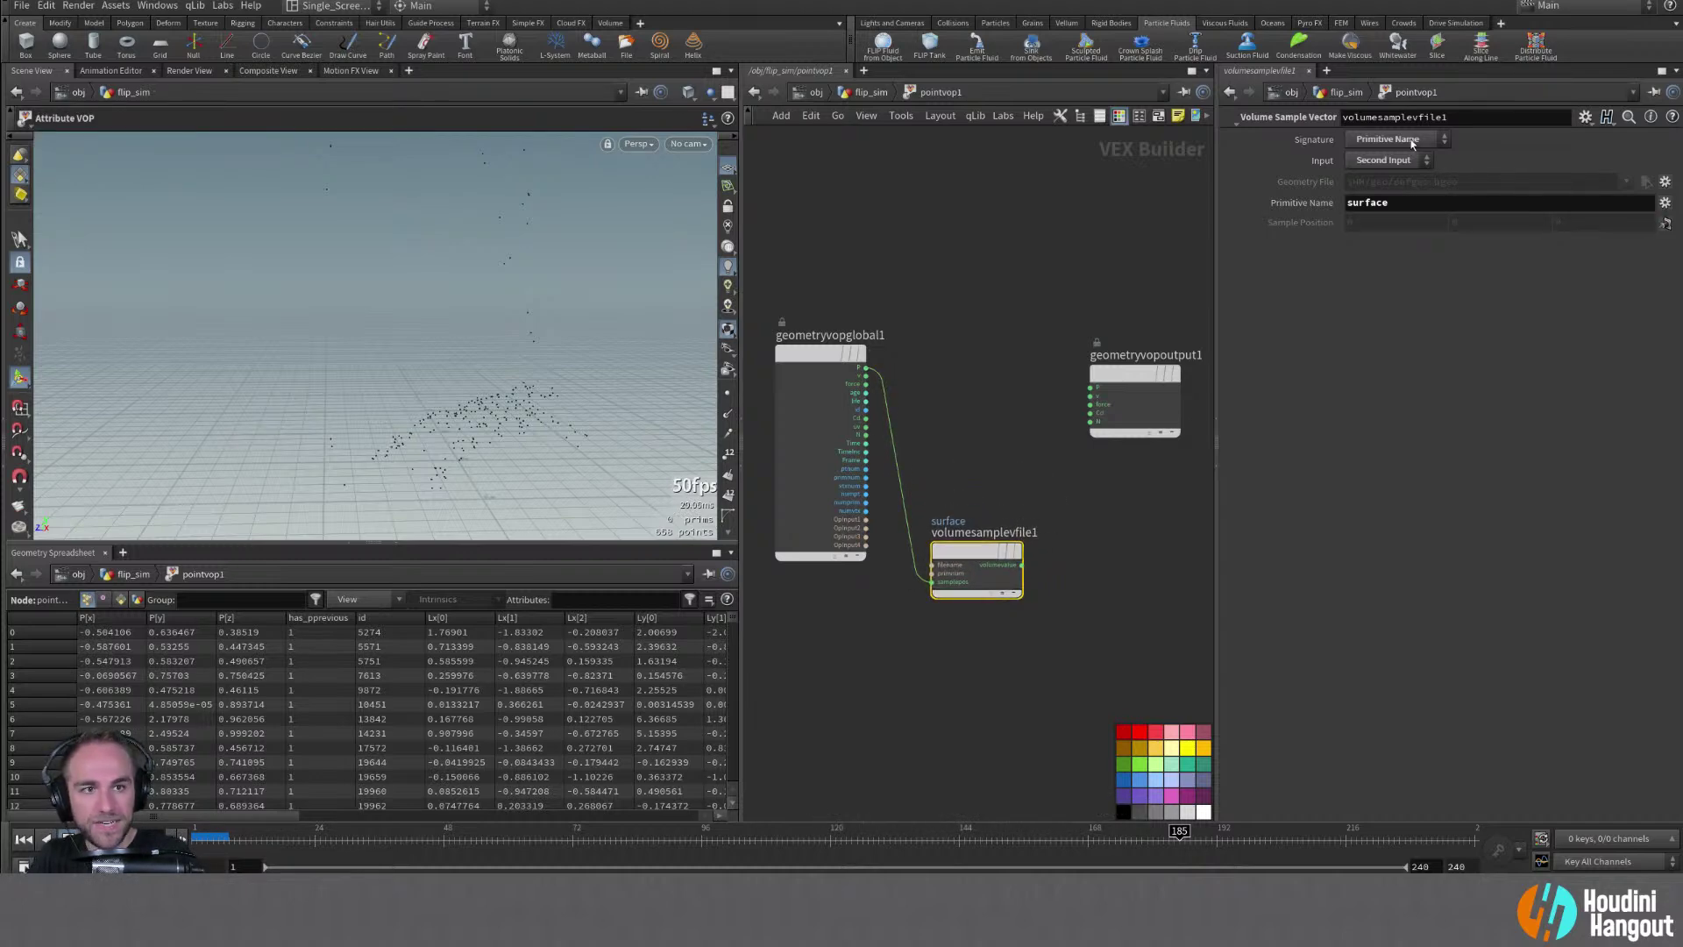
click(988, 420)
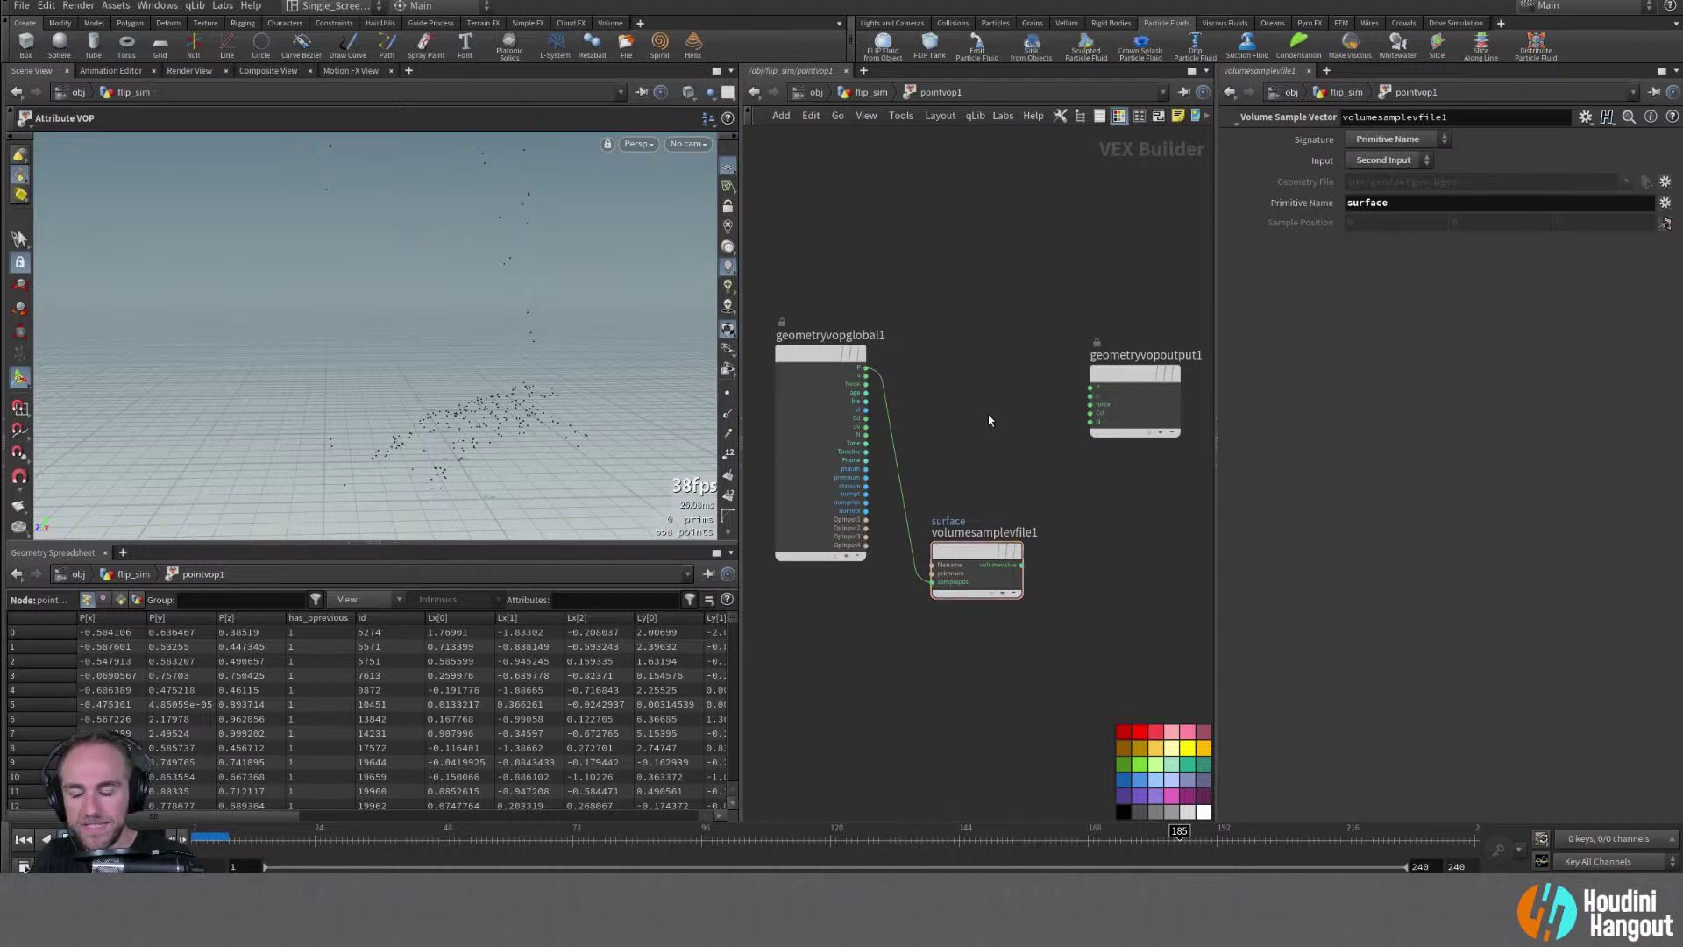
Replace the Volume Sample Vector node with a plain Volume Sample node between the global parameters and output nodes
key(Tab)
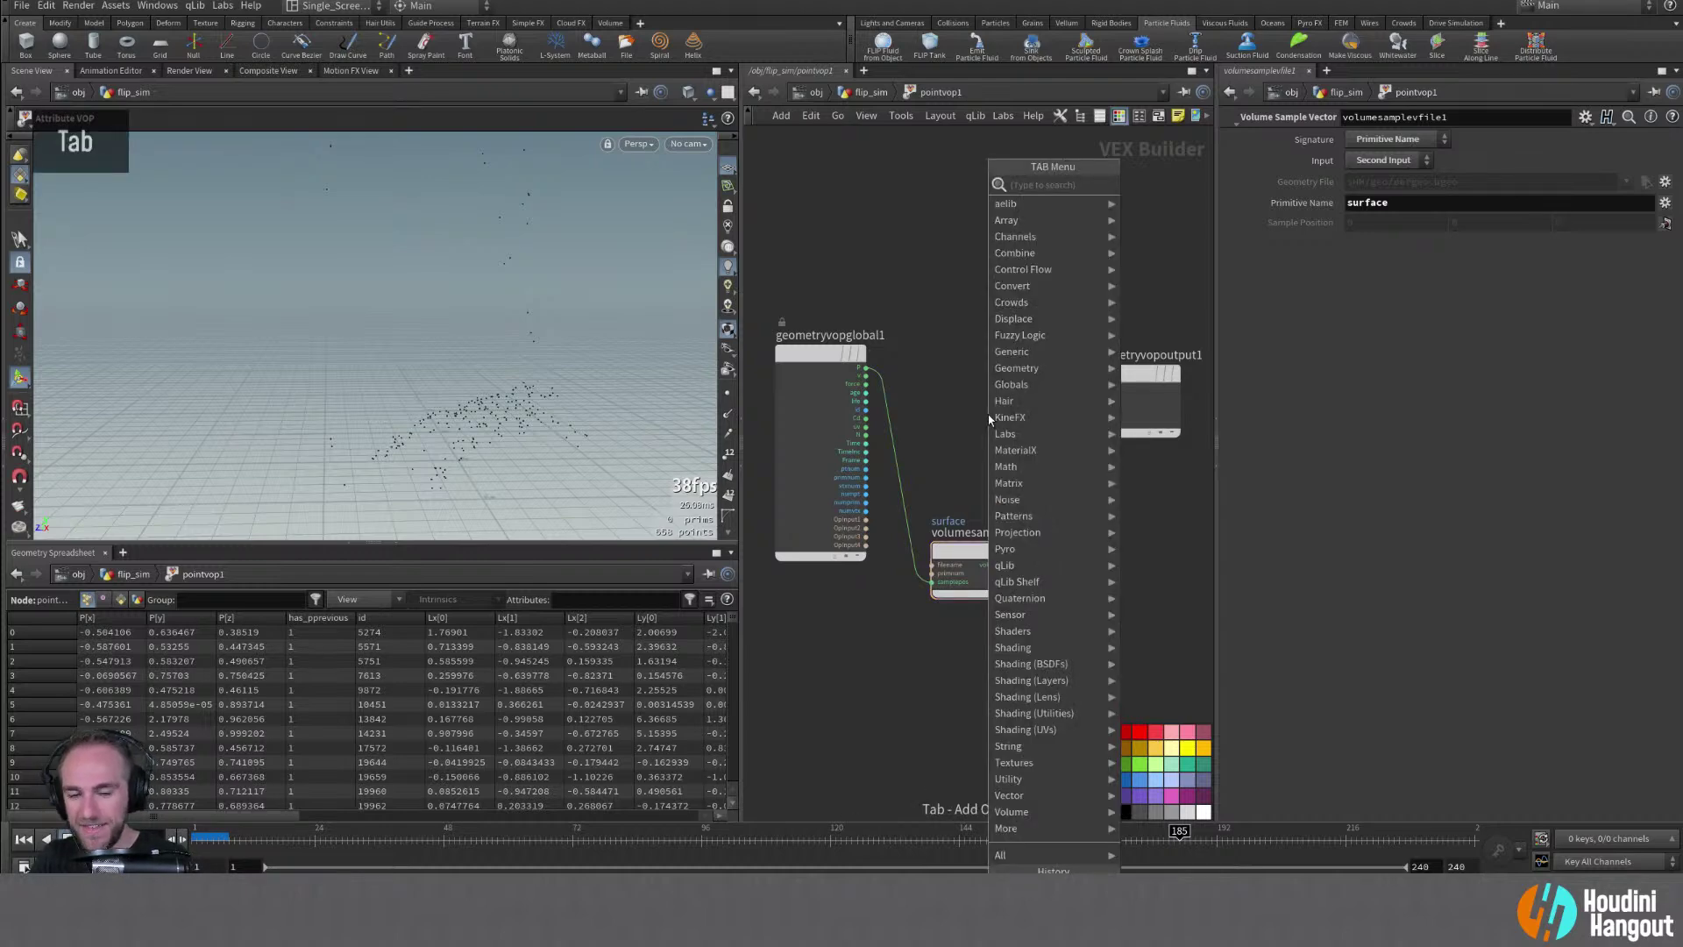
text(surface volume sa)
key(Return)
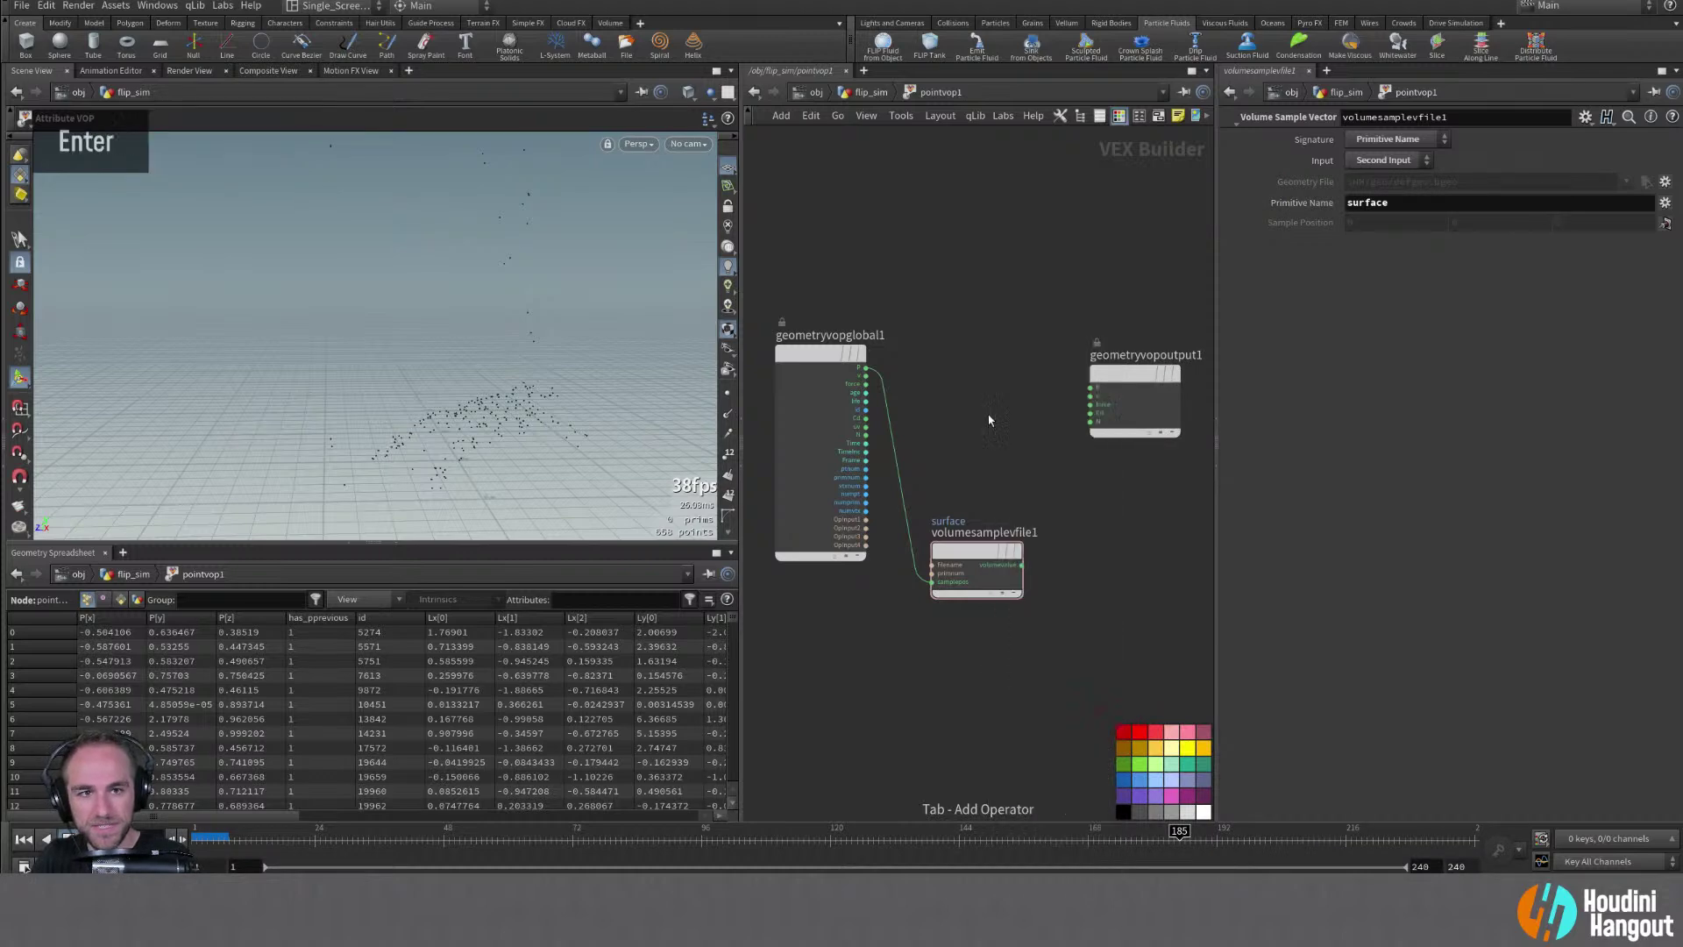
click(980, 419)
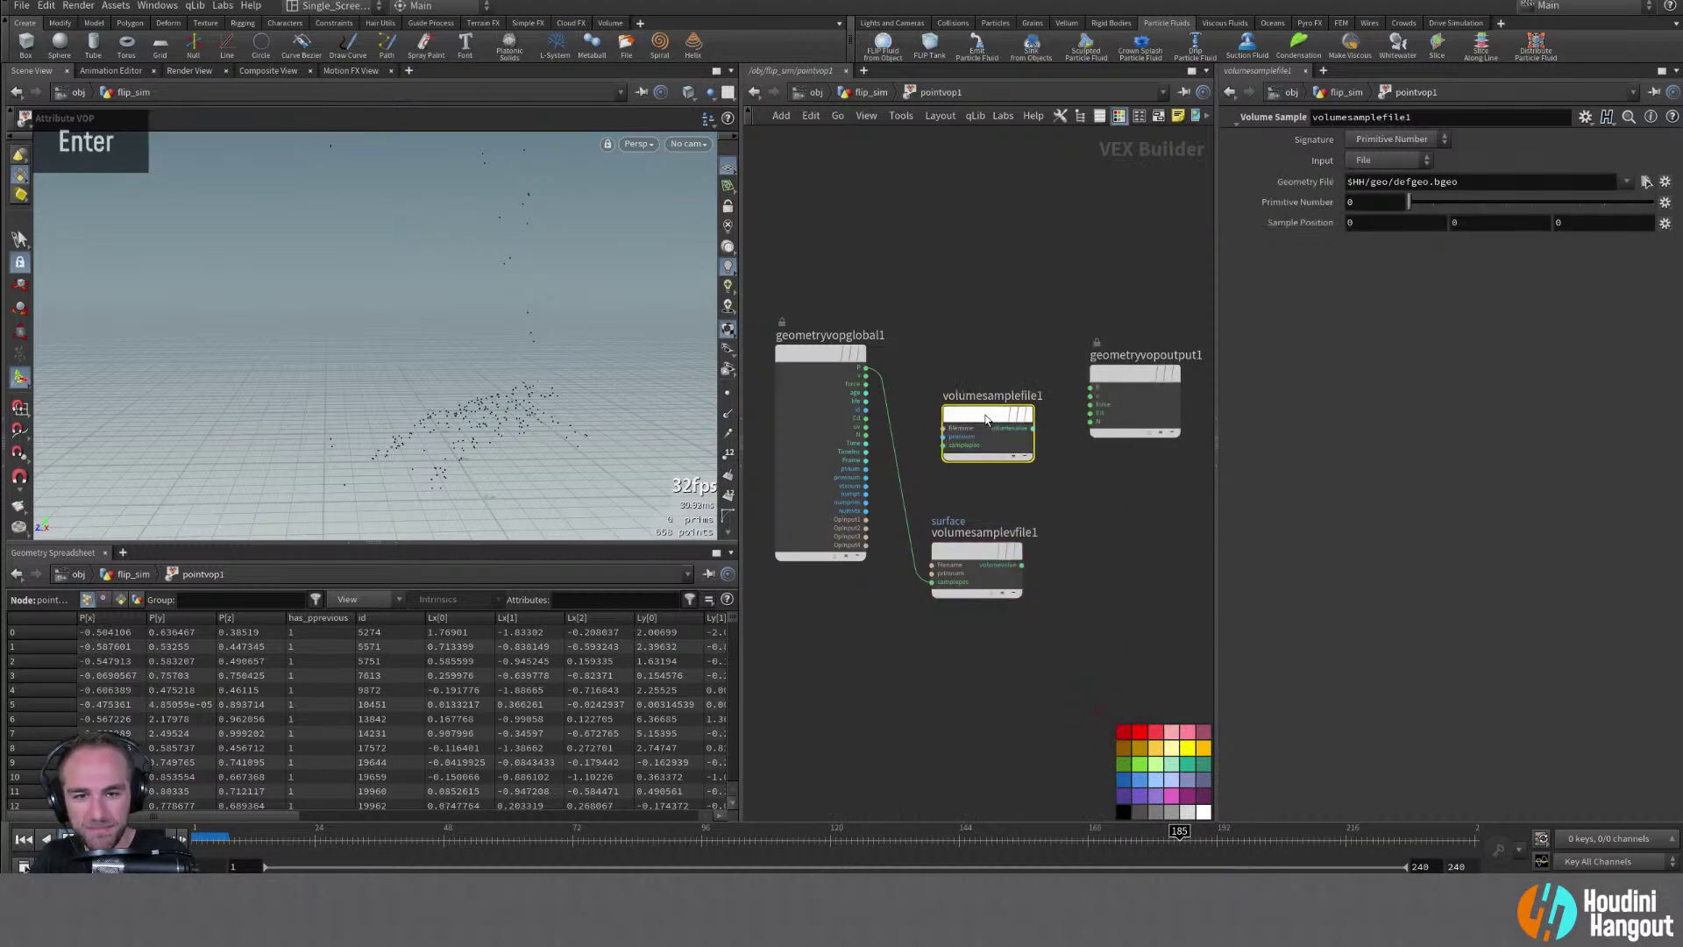
click(979, 561)
key(Delete)
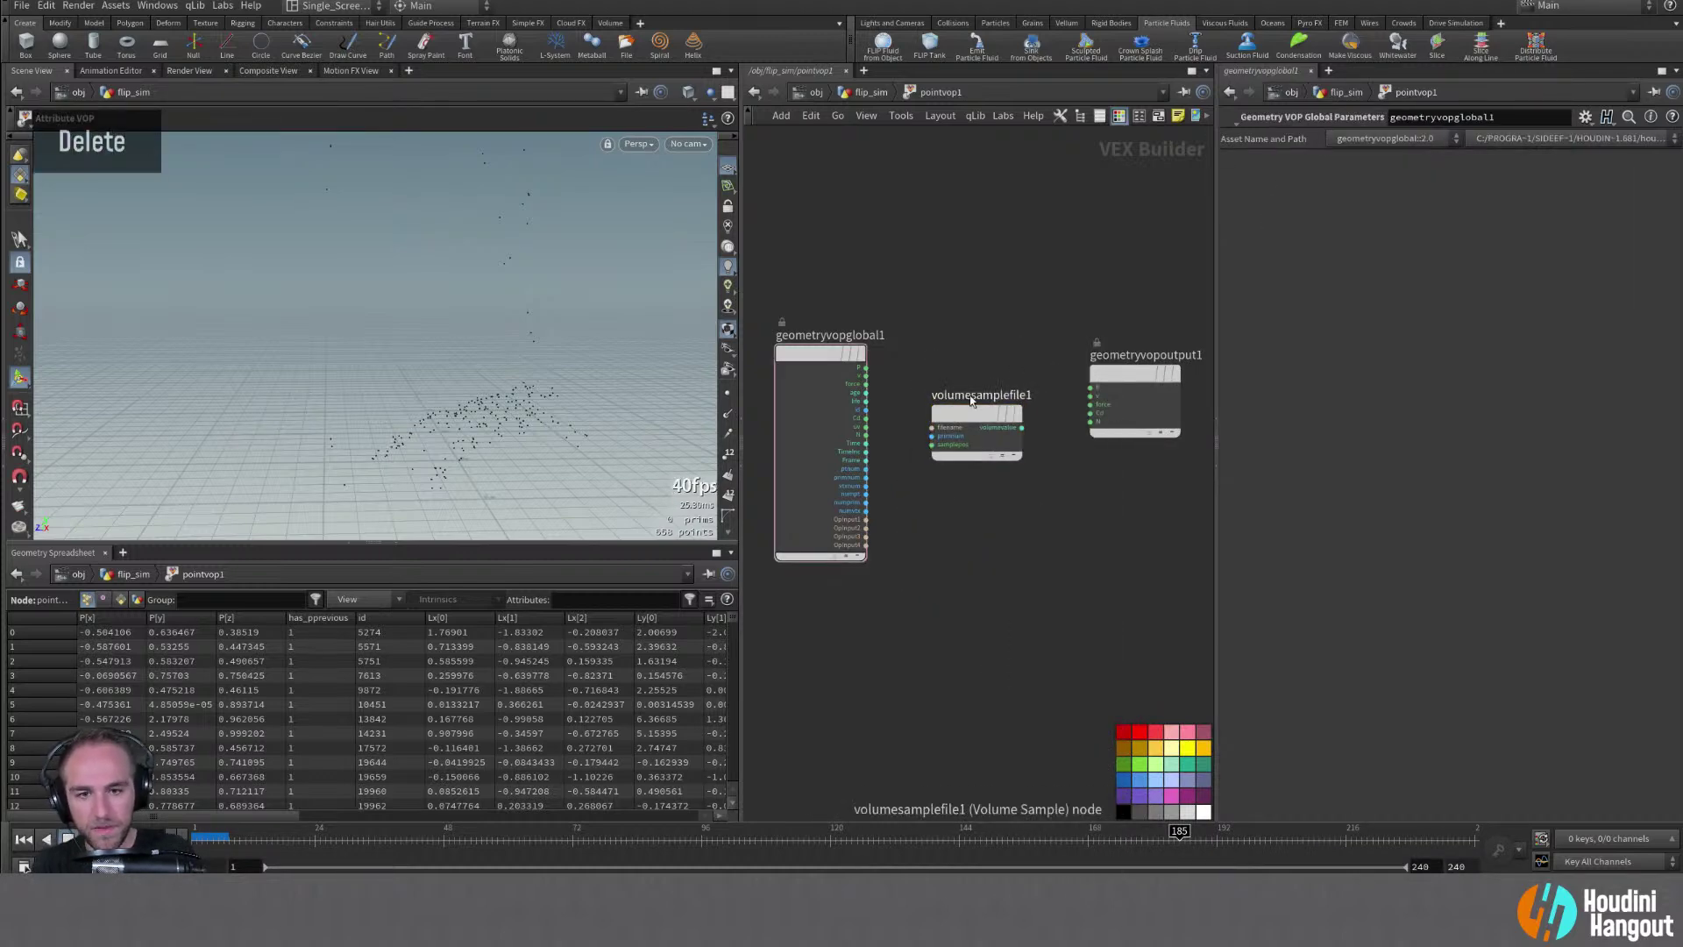
Set the Volume Sample node's signature to Primitive Name, its input to Second Input and its primitive name to surface
click(971, 401)
click(1394, 139)
click(1393, 166)
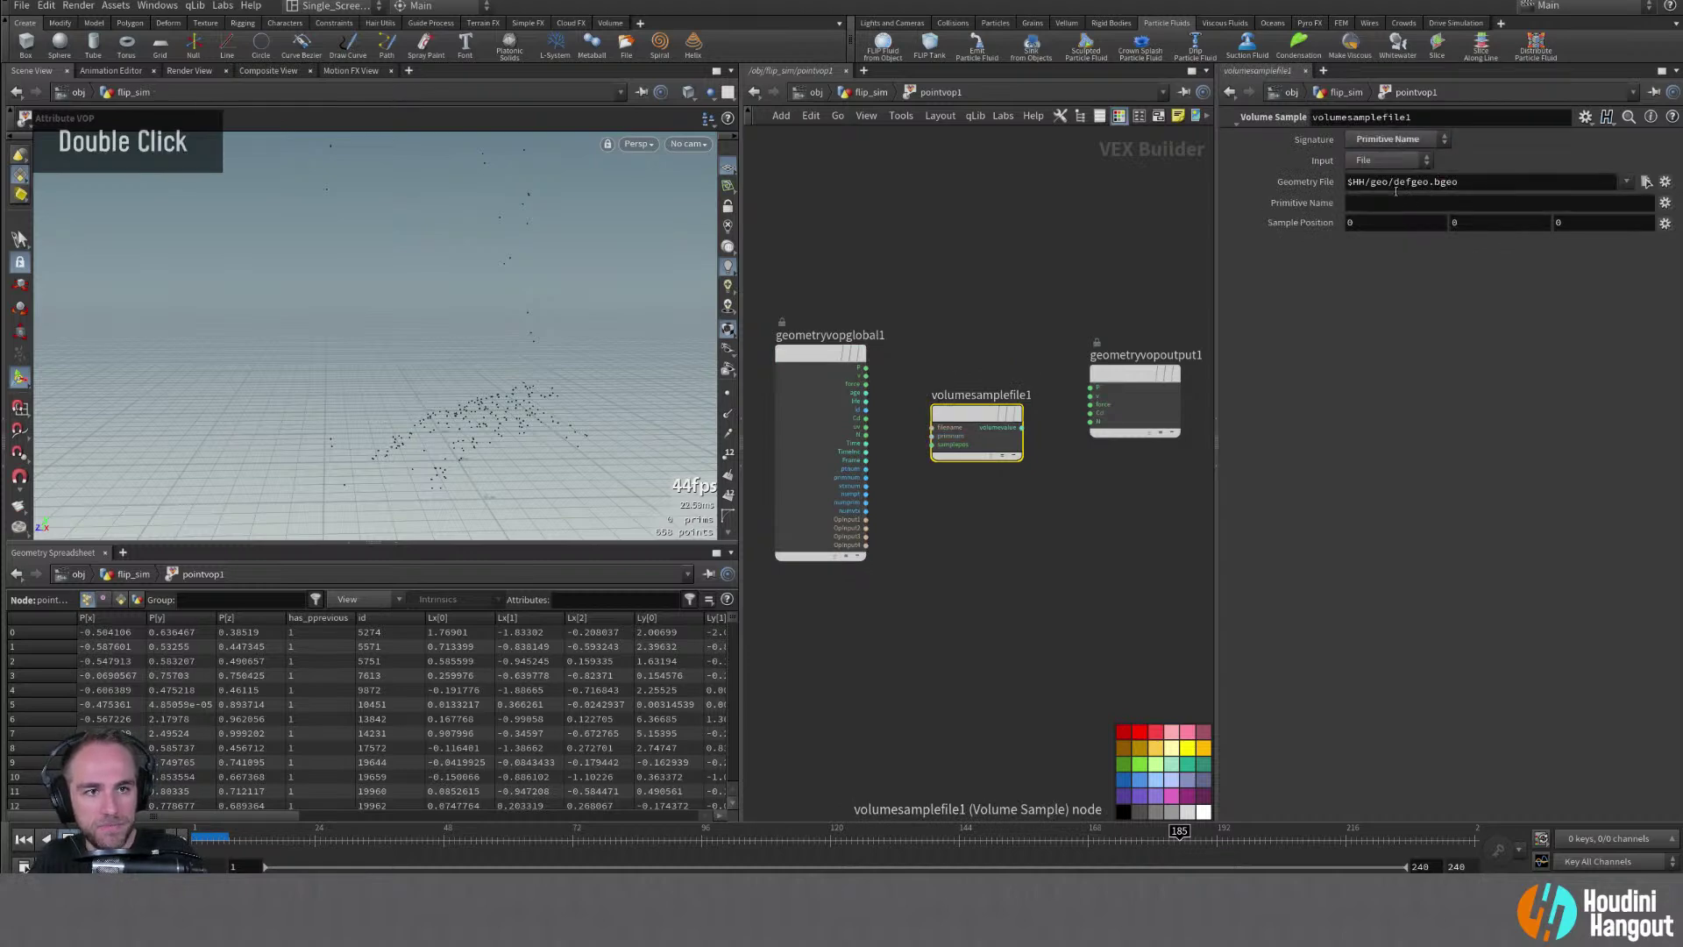
click(1388, 160)
click(1383, 207)
click(1388, 204)
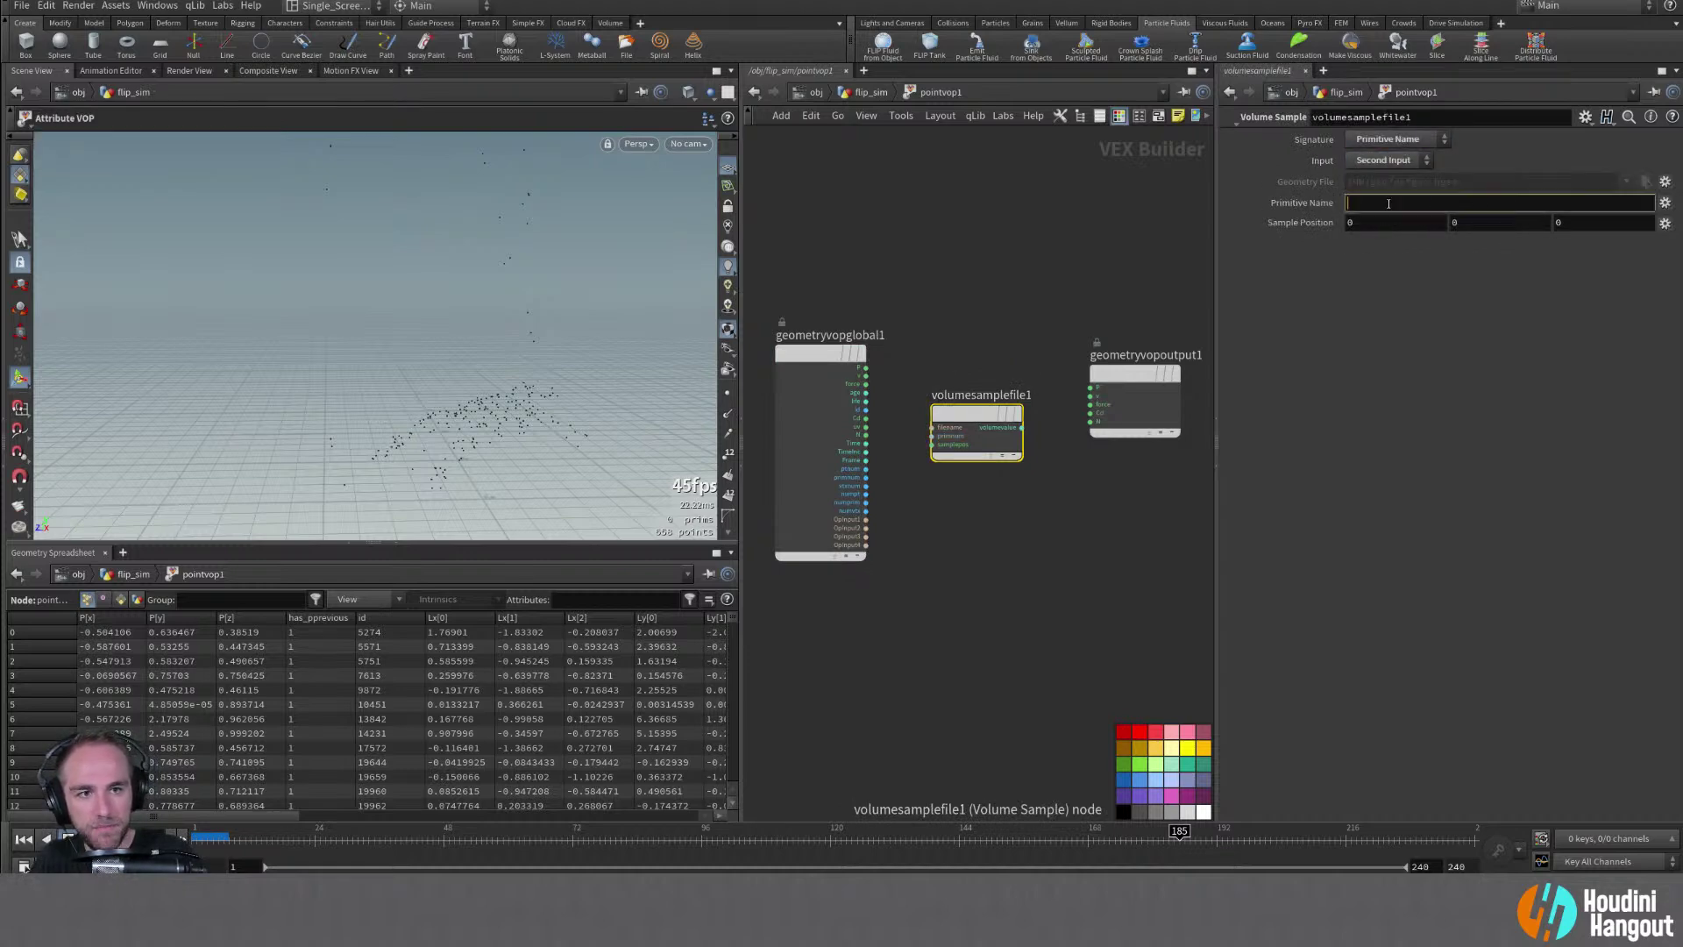
text(surface)
key(Return)
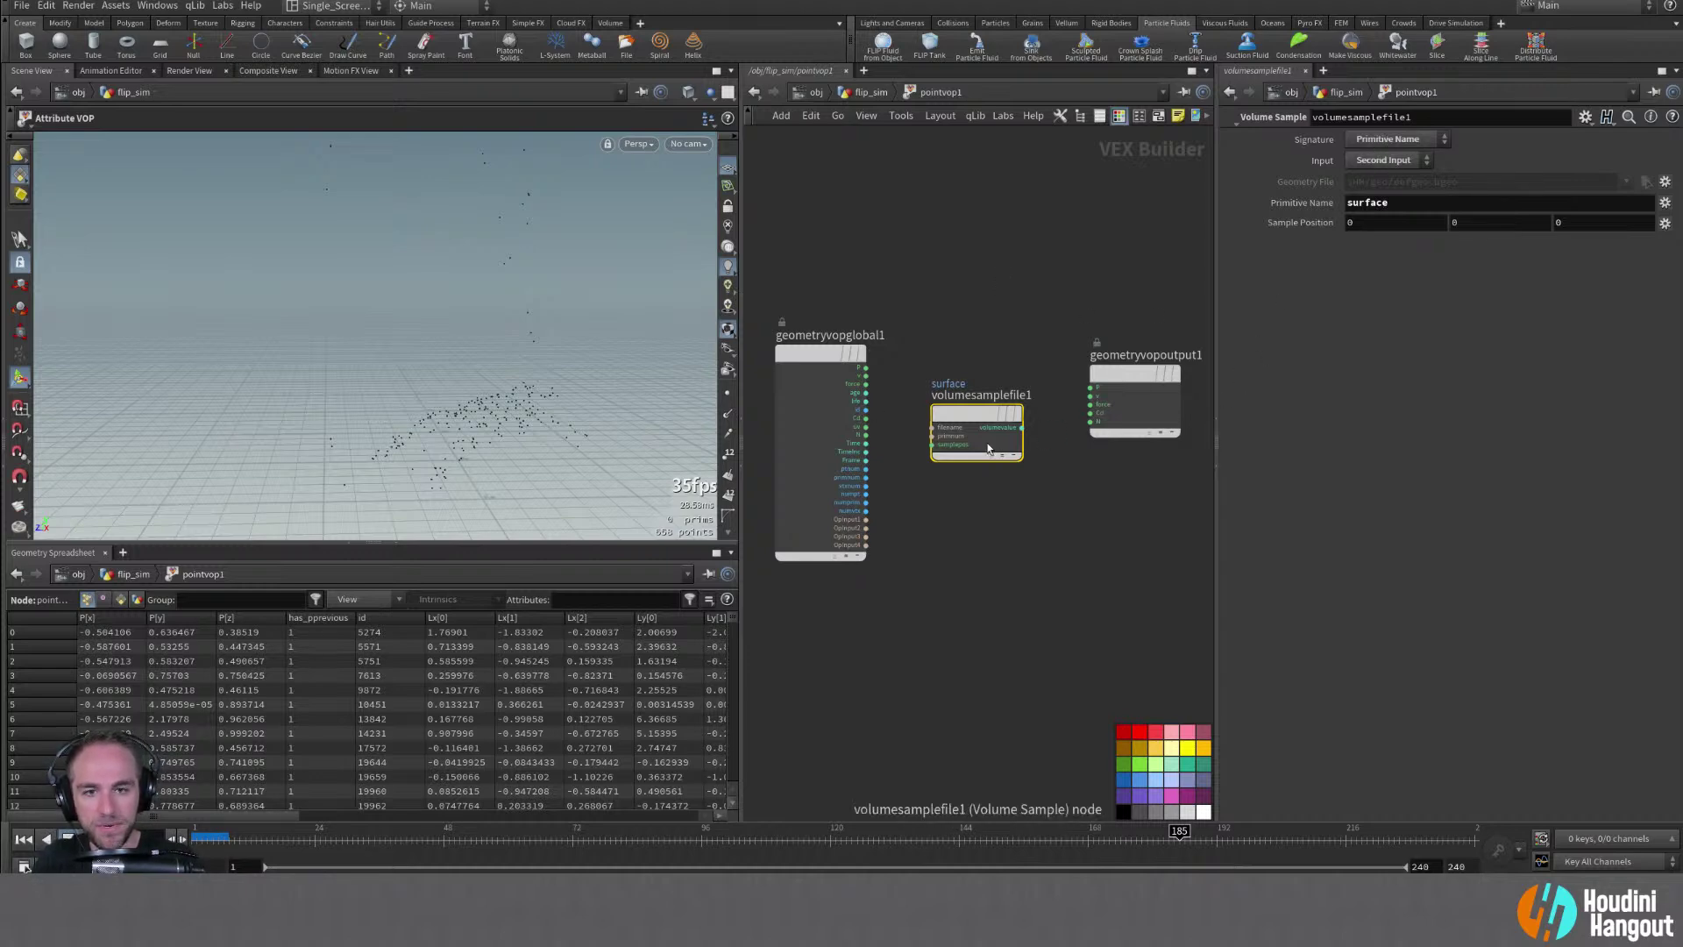
Wire the global P output into the Volume Sample's sample position and move that node lower in the network
drag(931, 445, 866, 368)
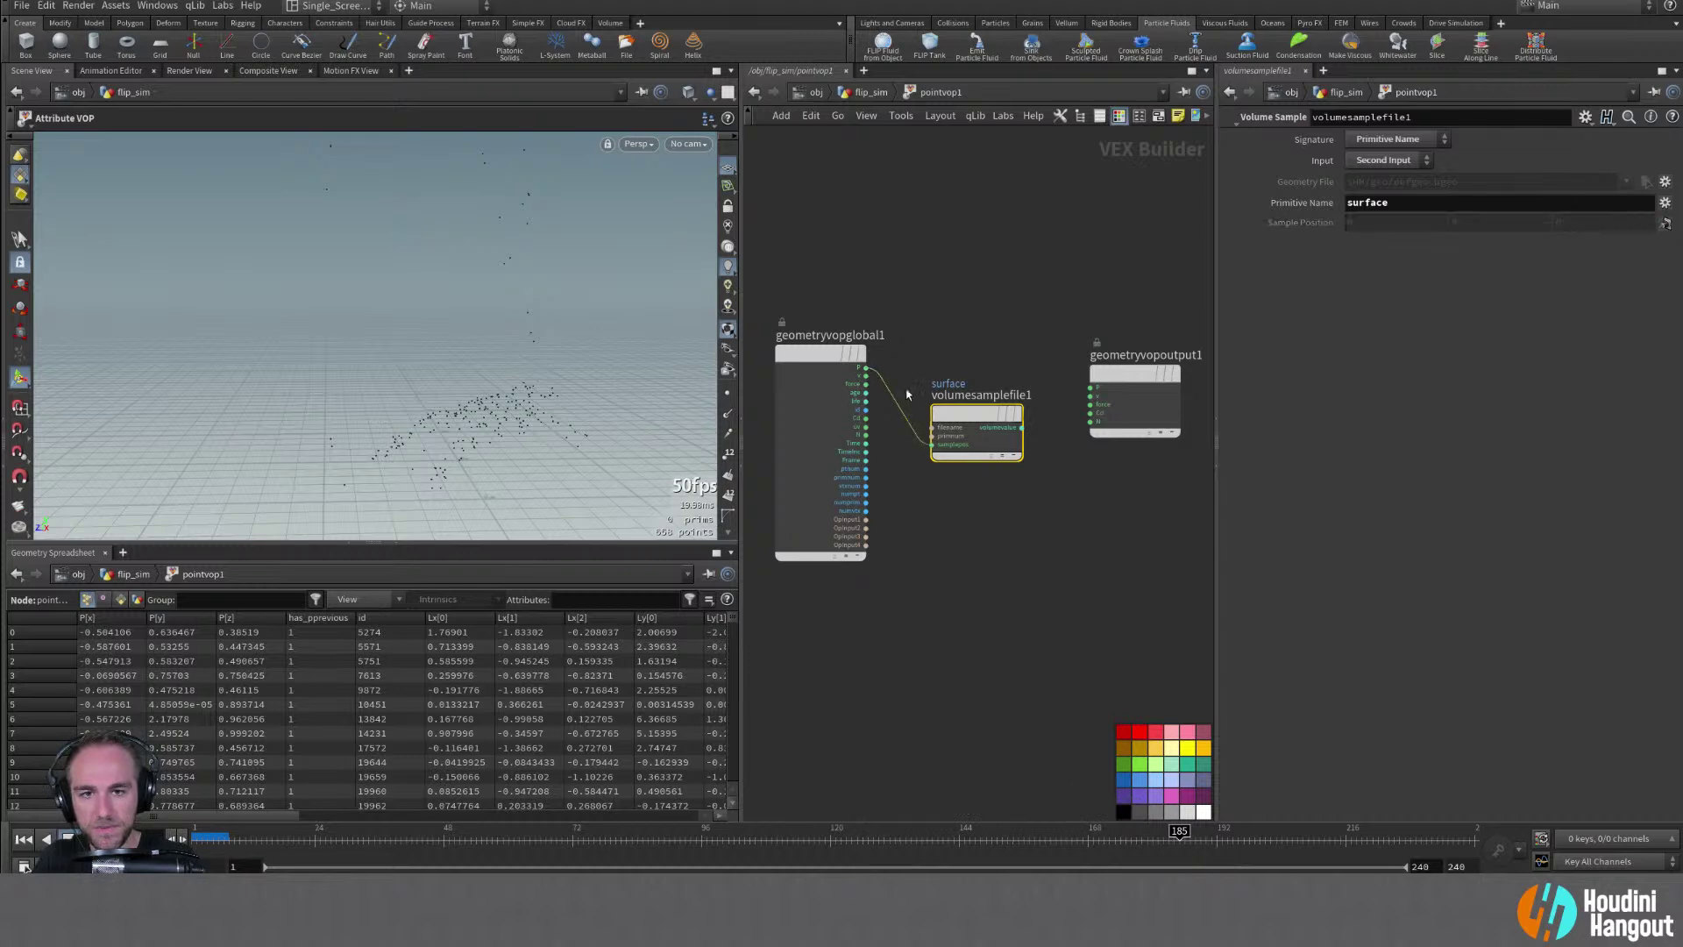
drag(975, 412, 974, 562)
right_drag(986, 517, 982, 506)
middle_drag(982, 506, 965, 494)
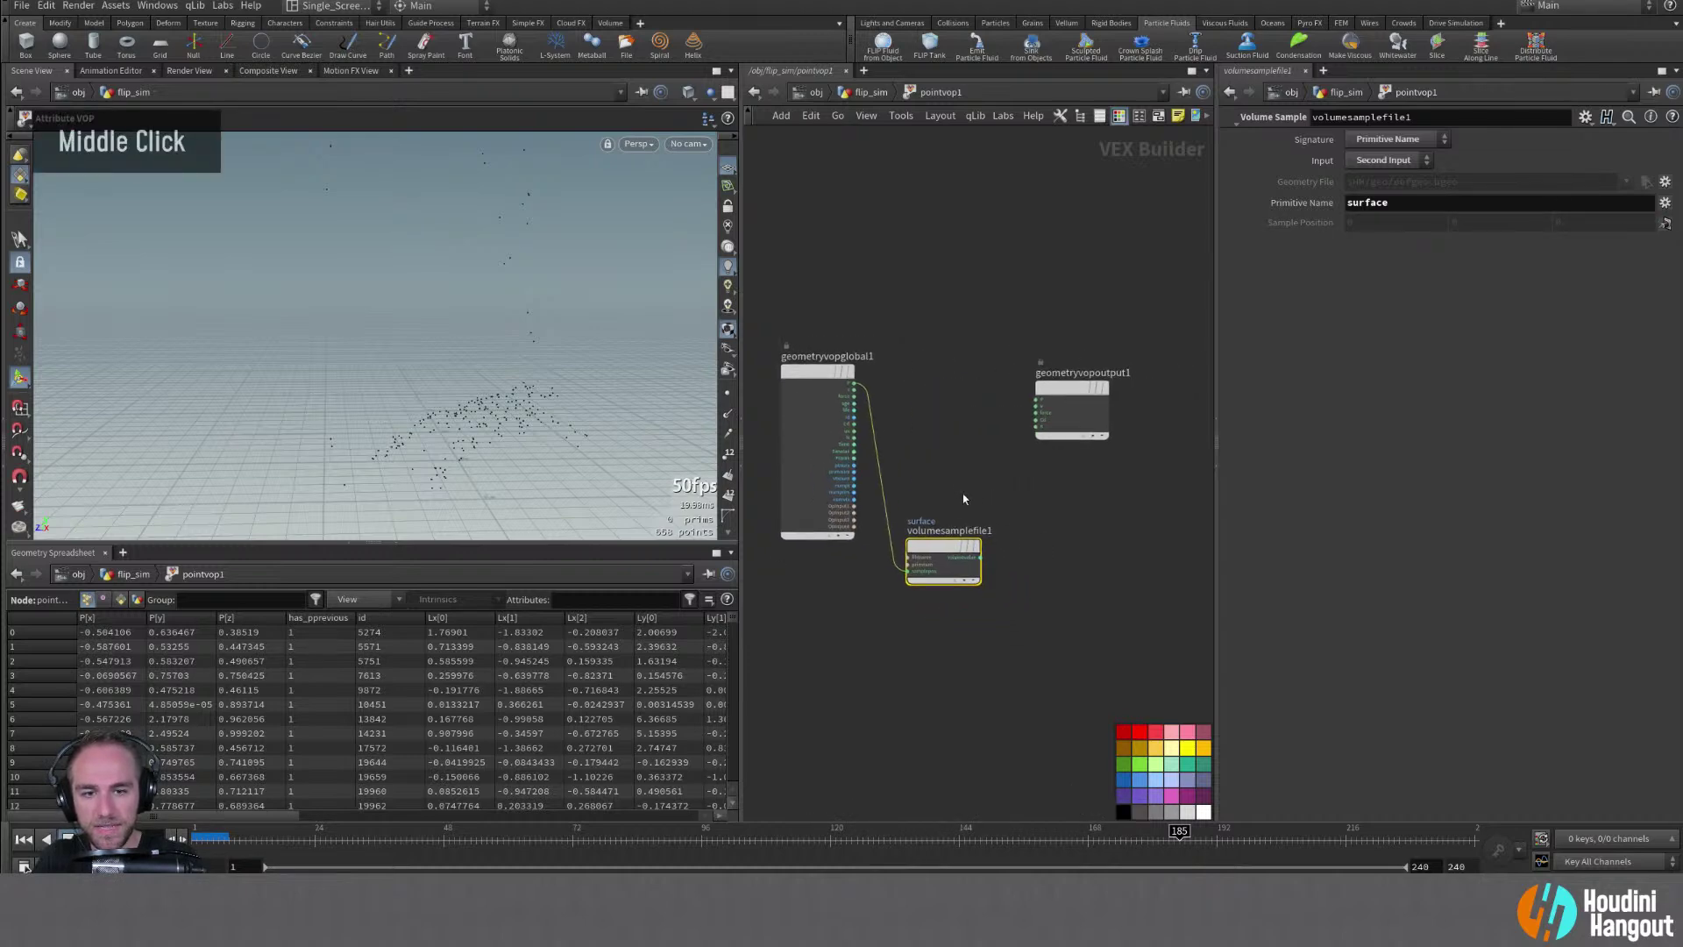
Add a Bind Export node beside the Volume Sample node and wire the sampled volume value into its input
key(Tab)
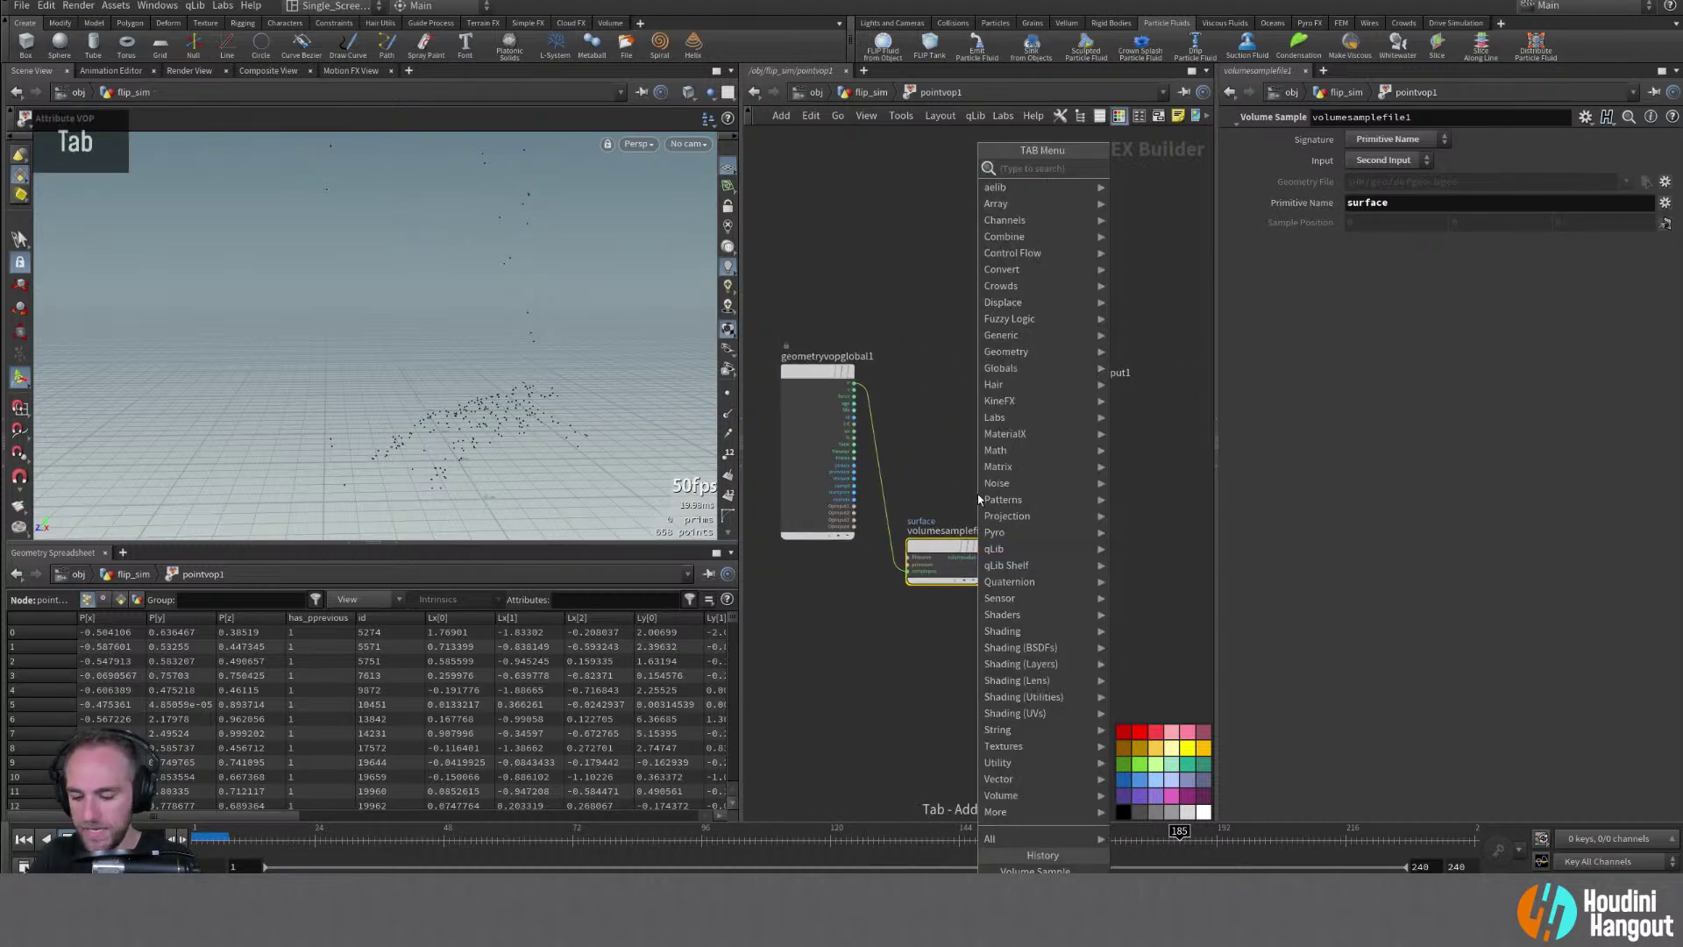
text(bind ex)
key(Return)
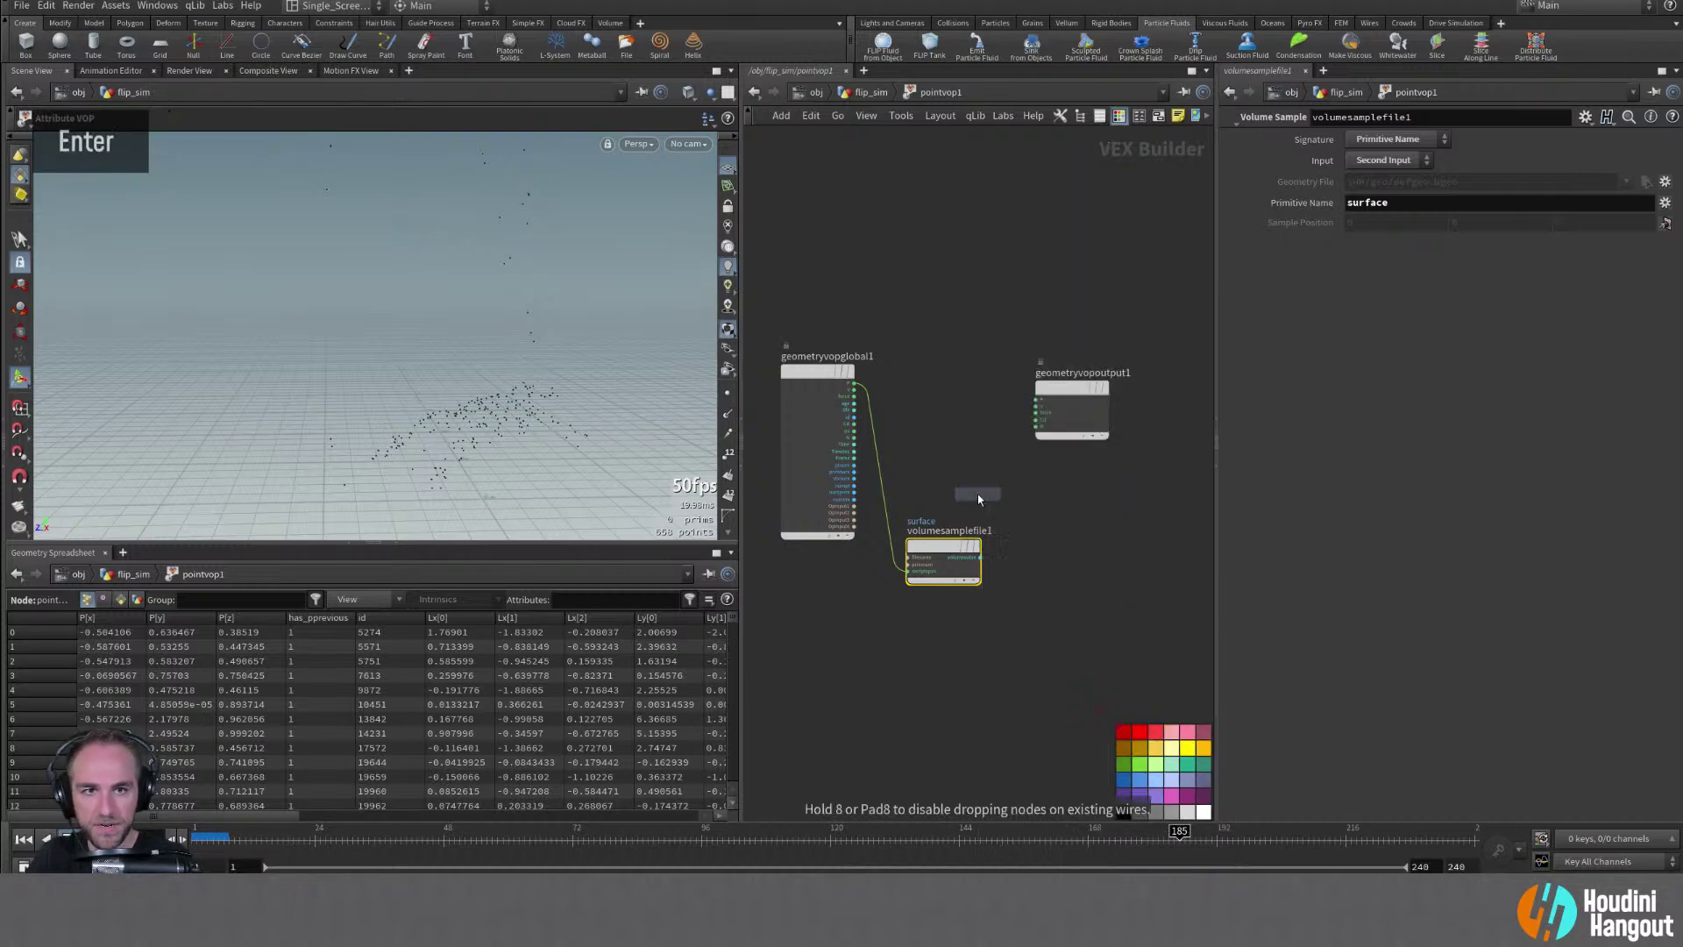
click(1050, 552)
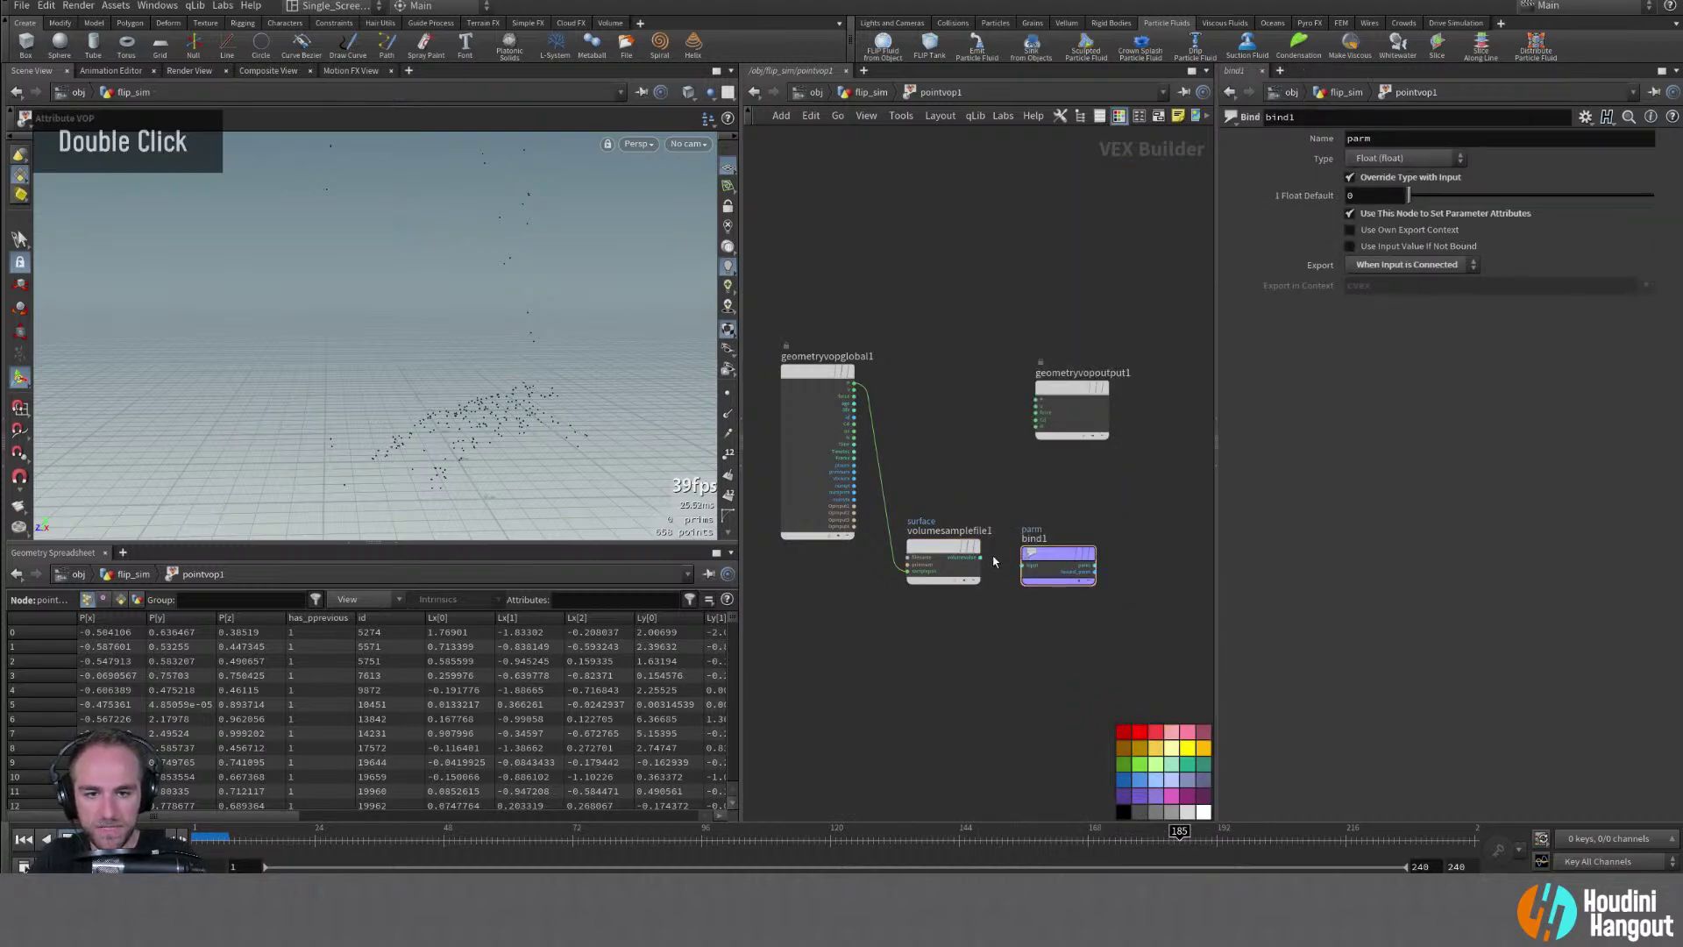
click(981, 557)
click(1024, 565)
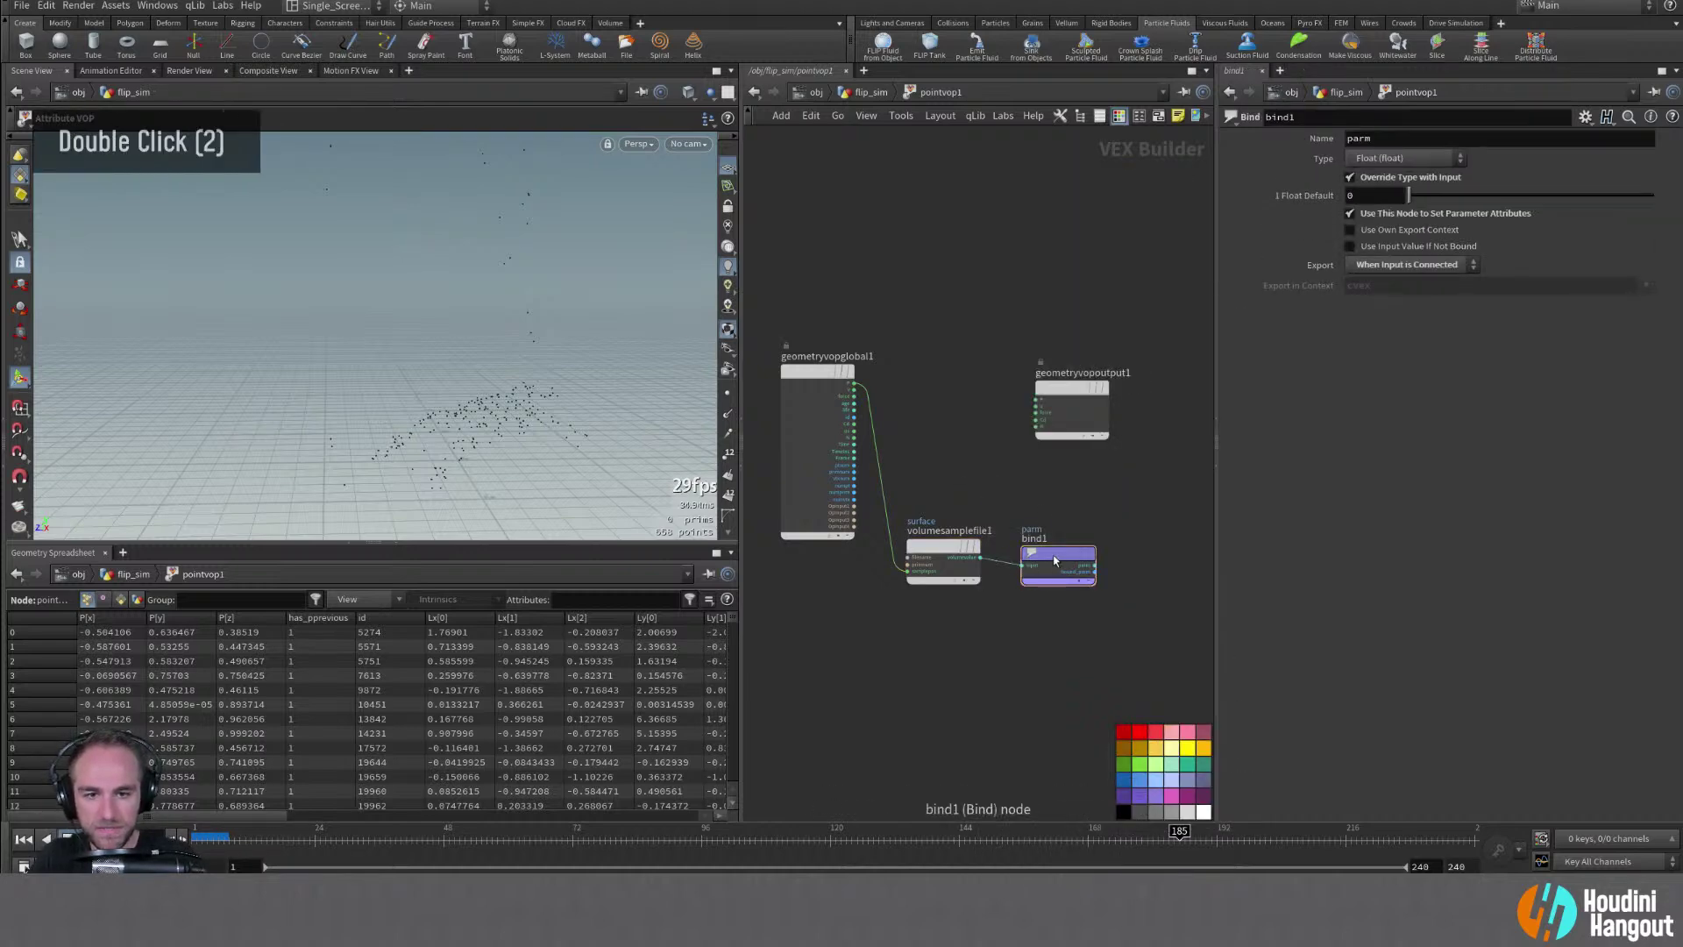
Name the Bind Export node's exported attribute aaa
double_click(1401, 137)
text(aaa)
key(Return)
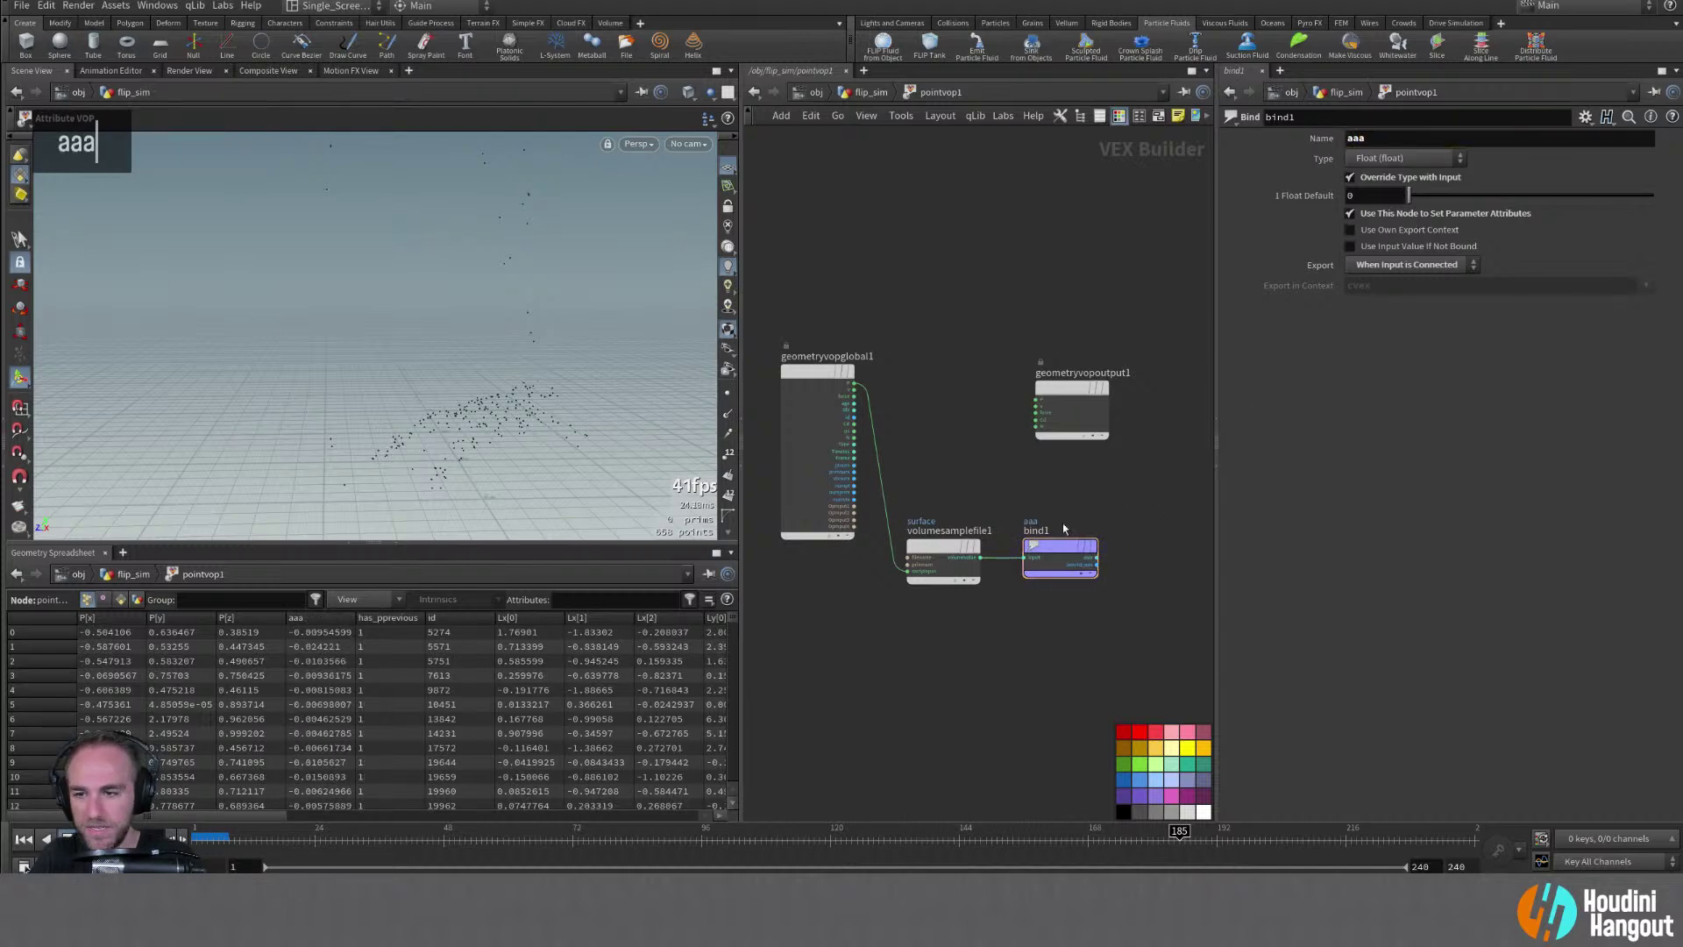
Sort the points in the geometry spreadsheet by the aaa attribute and examine the range of its sampled values
scroll(338, 703, down, 2)
scroll(340, 703, up, 6)
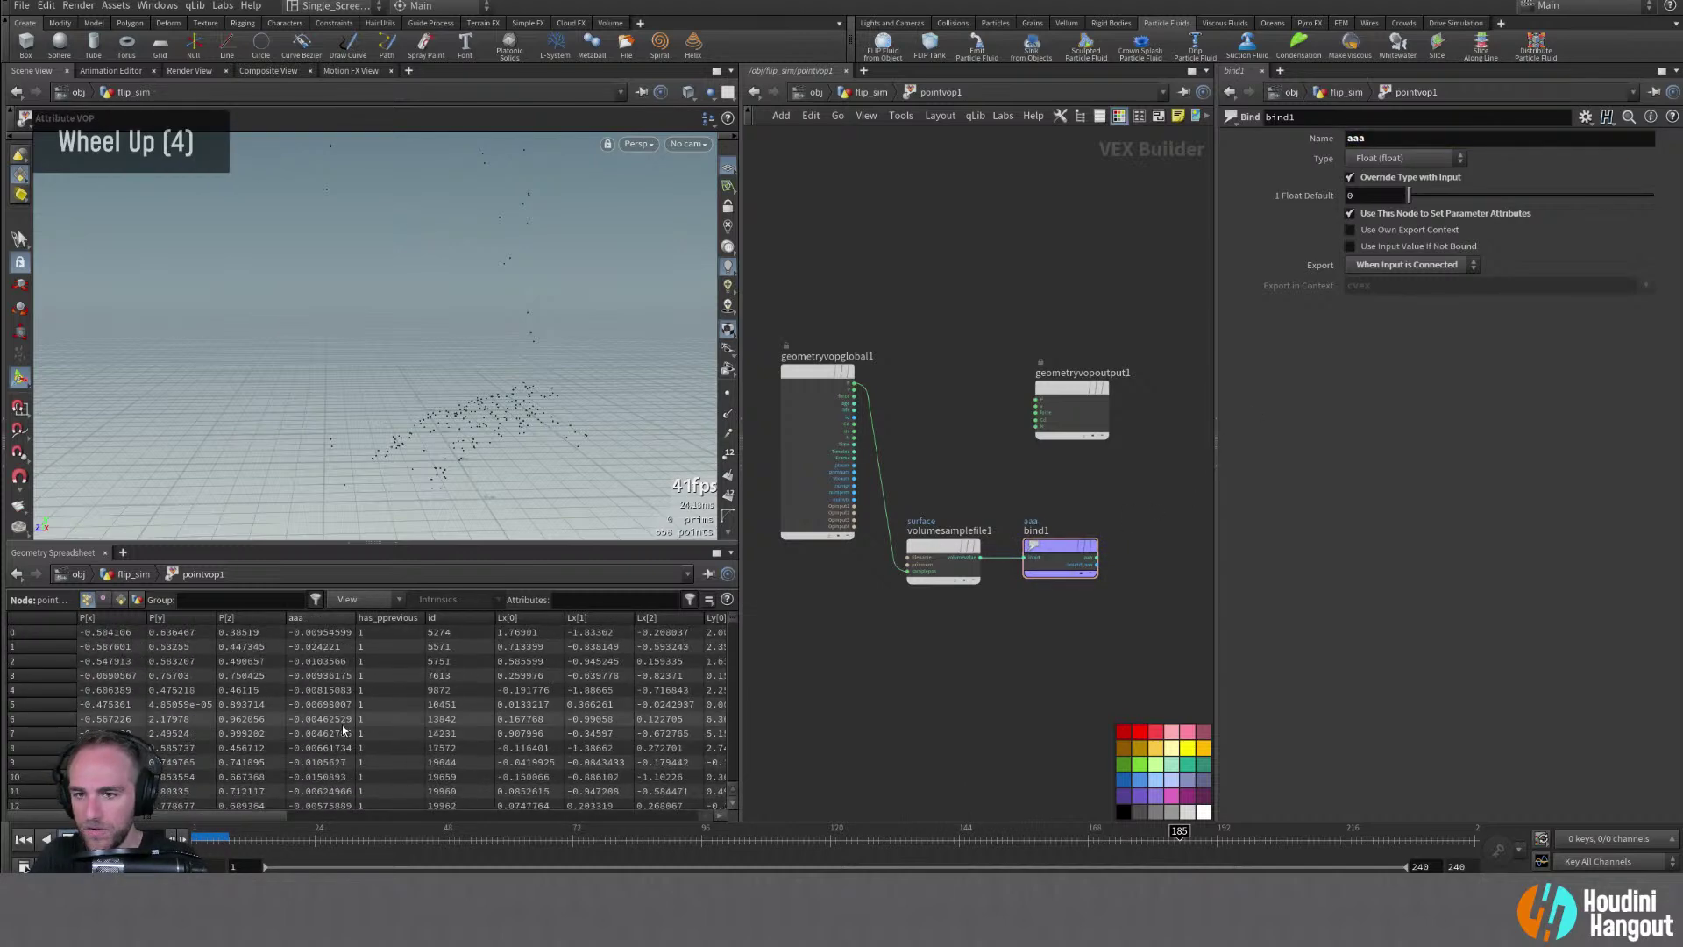
click(320, 619)
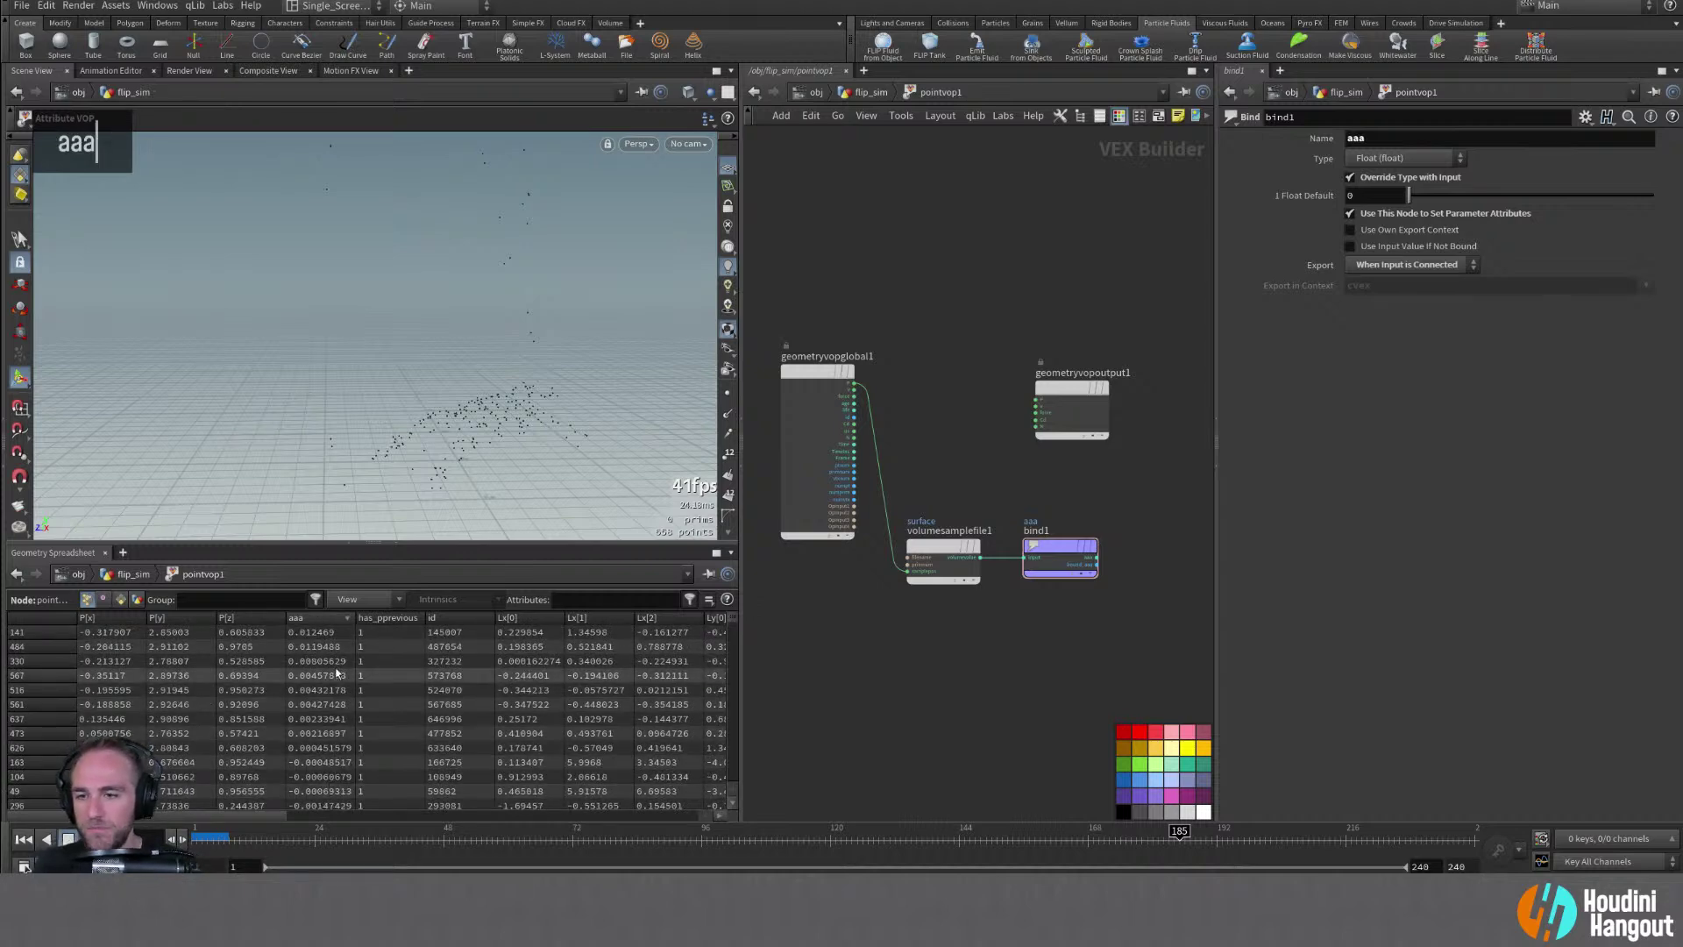
scroll(329, 761, down, 8)
scroll(328, 756, down, 20)
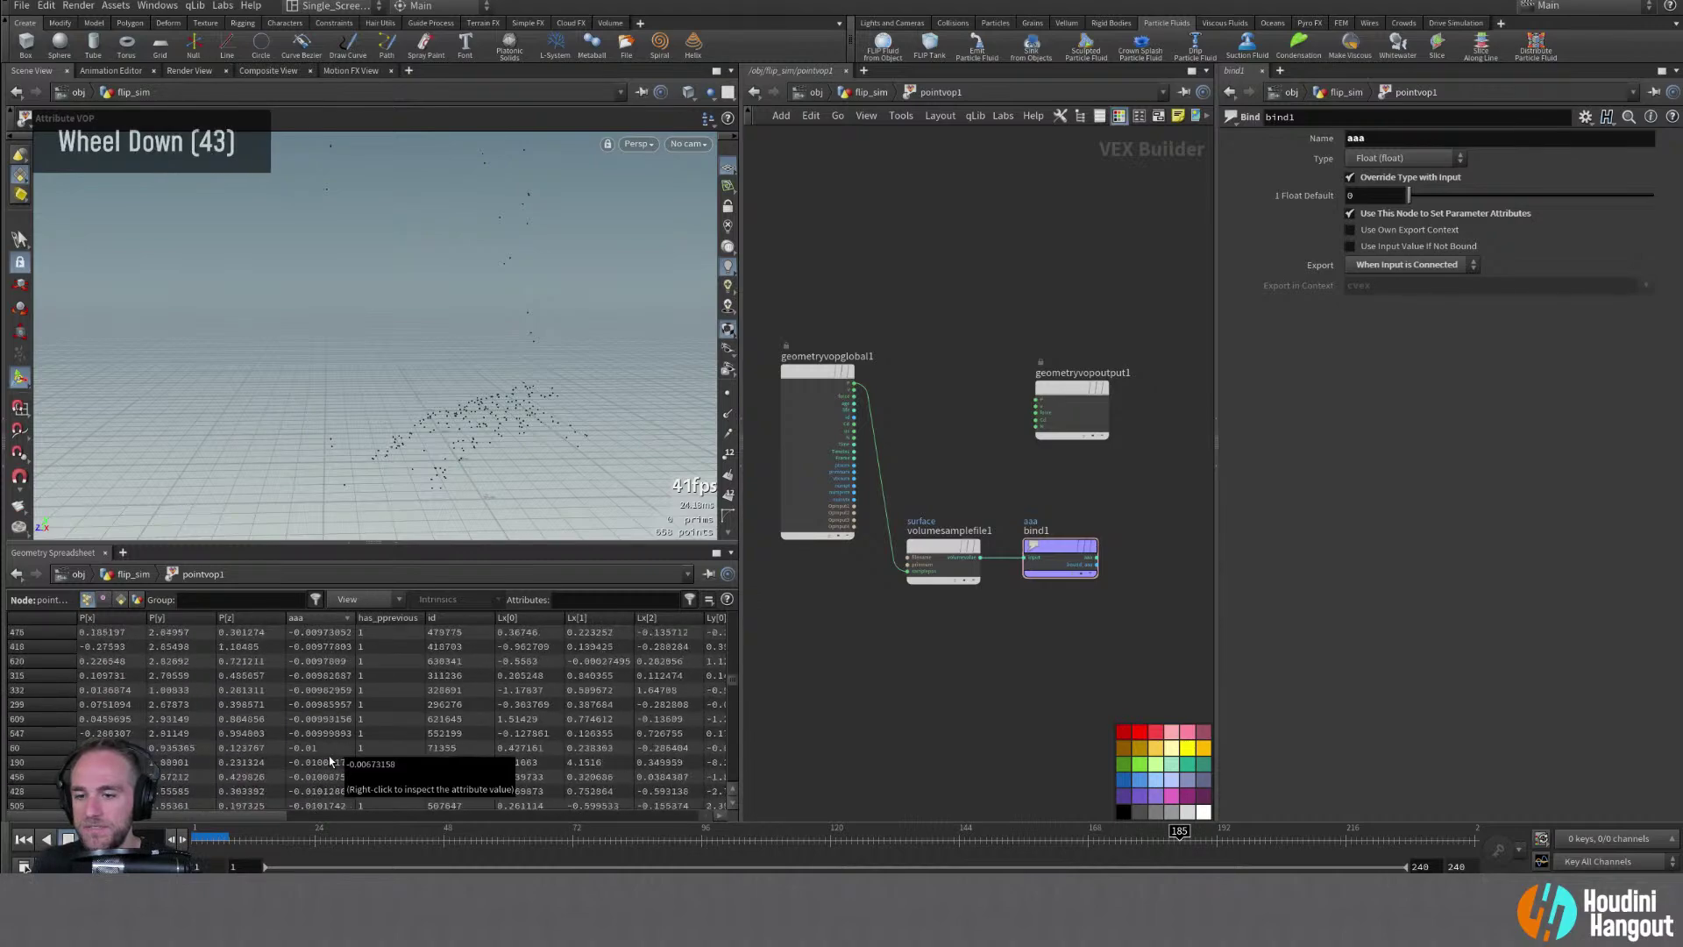
scroll(331, 759, down, 20)
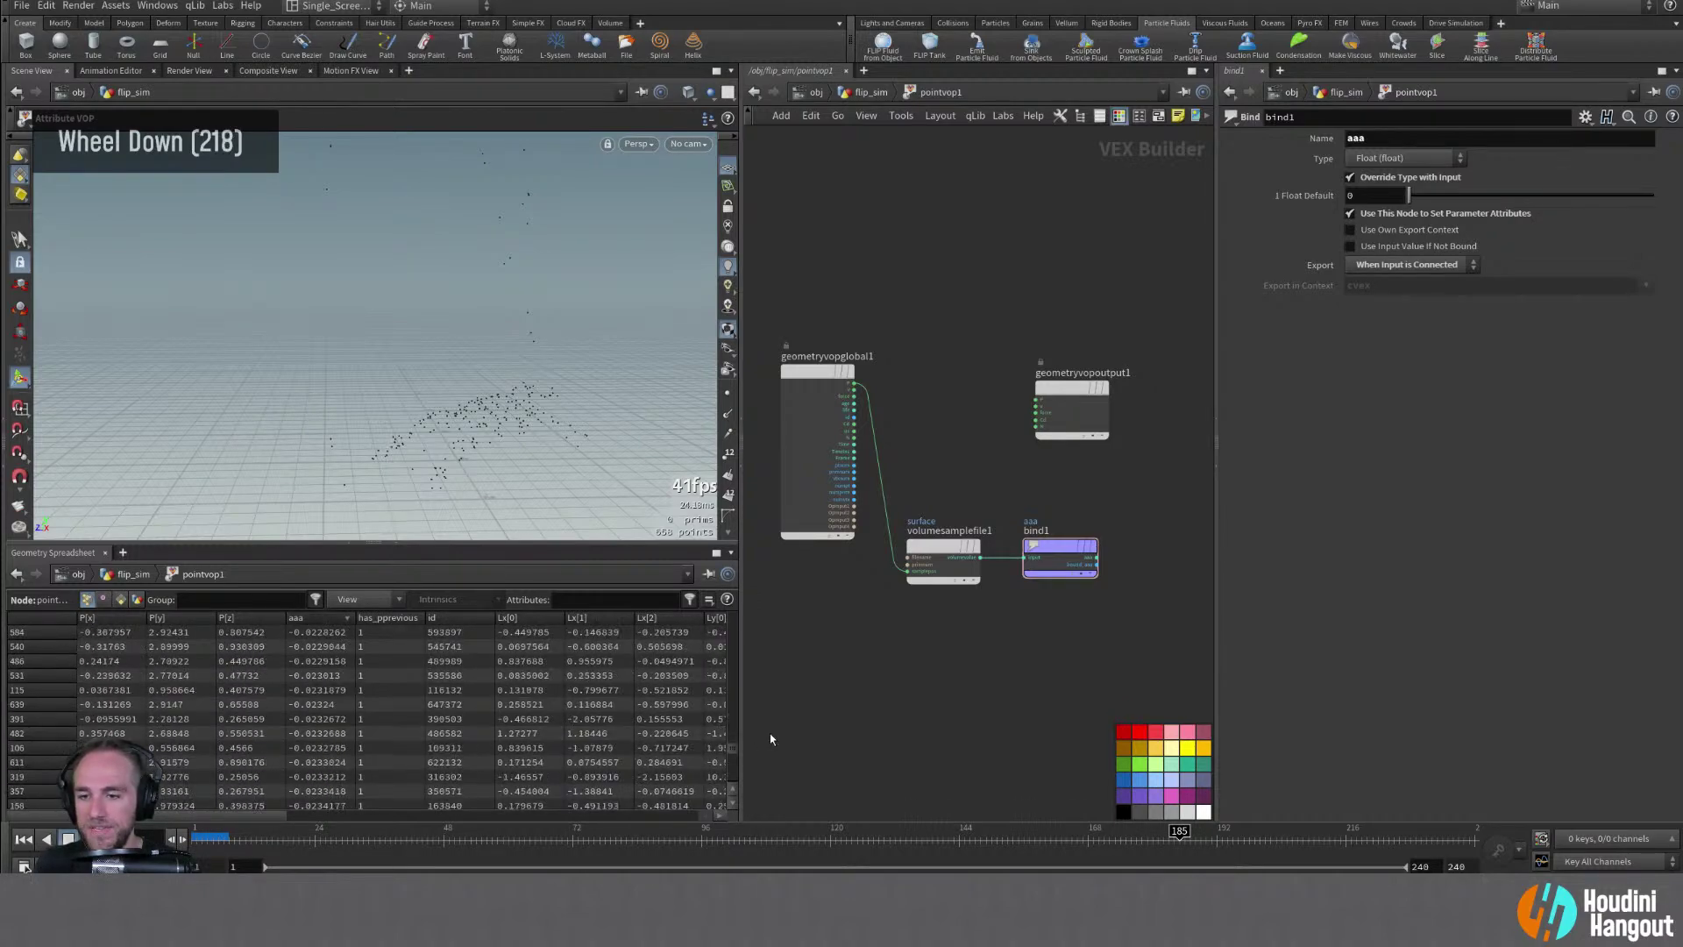
drag(736, 752, 733, 786)
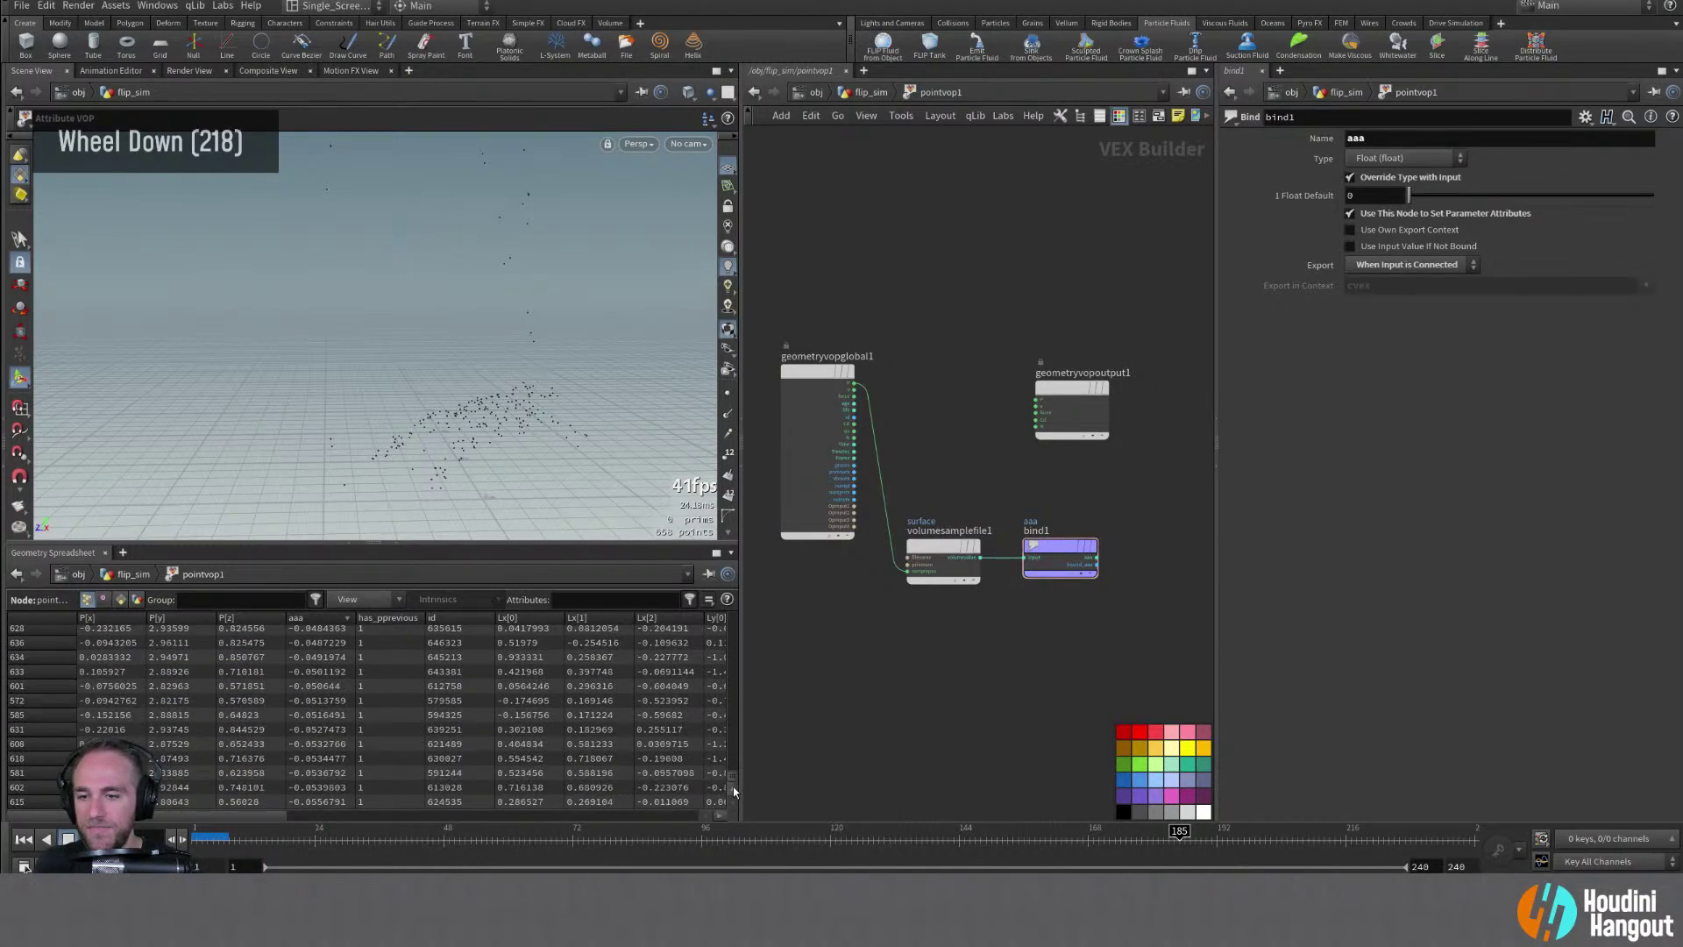
scroll(438, 754, up, 20)
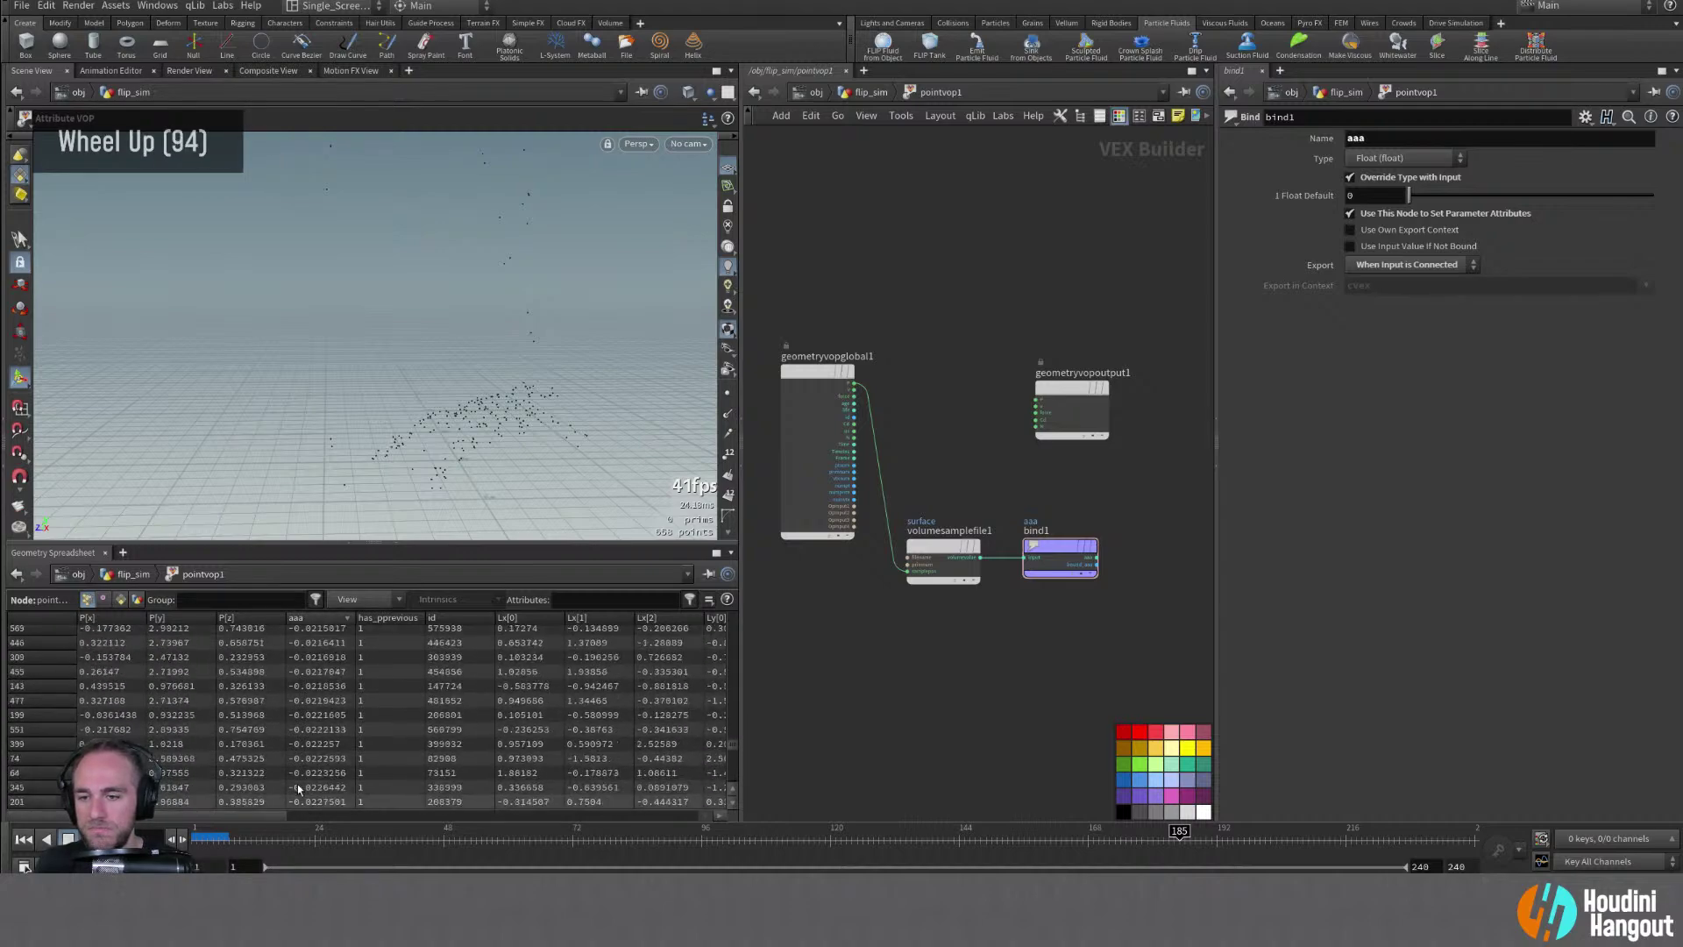
drag(734, 728, 738, 606)
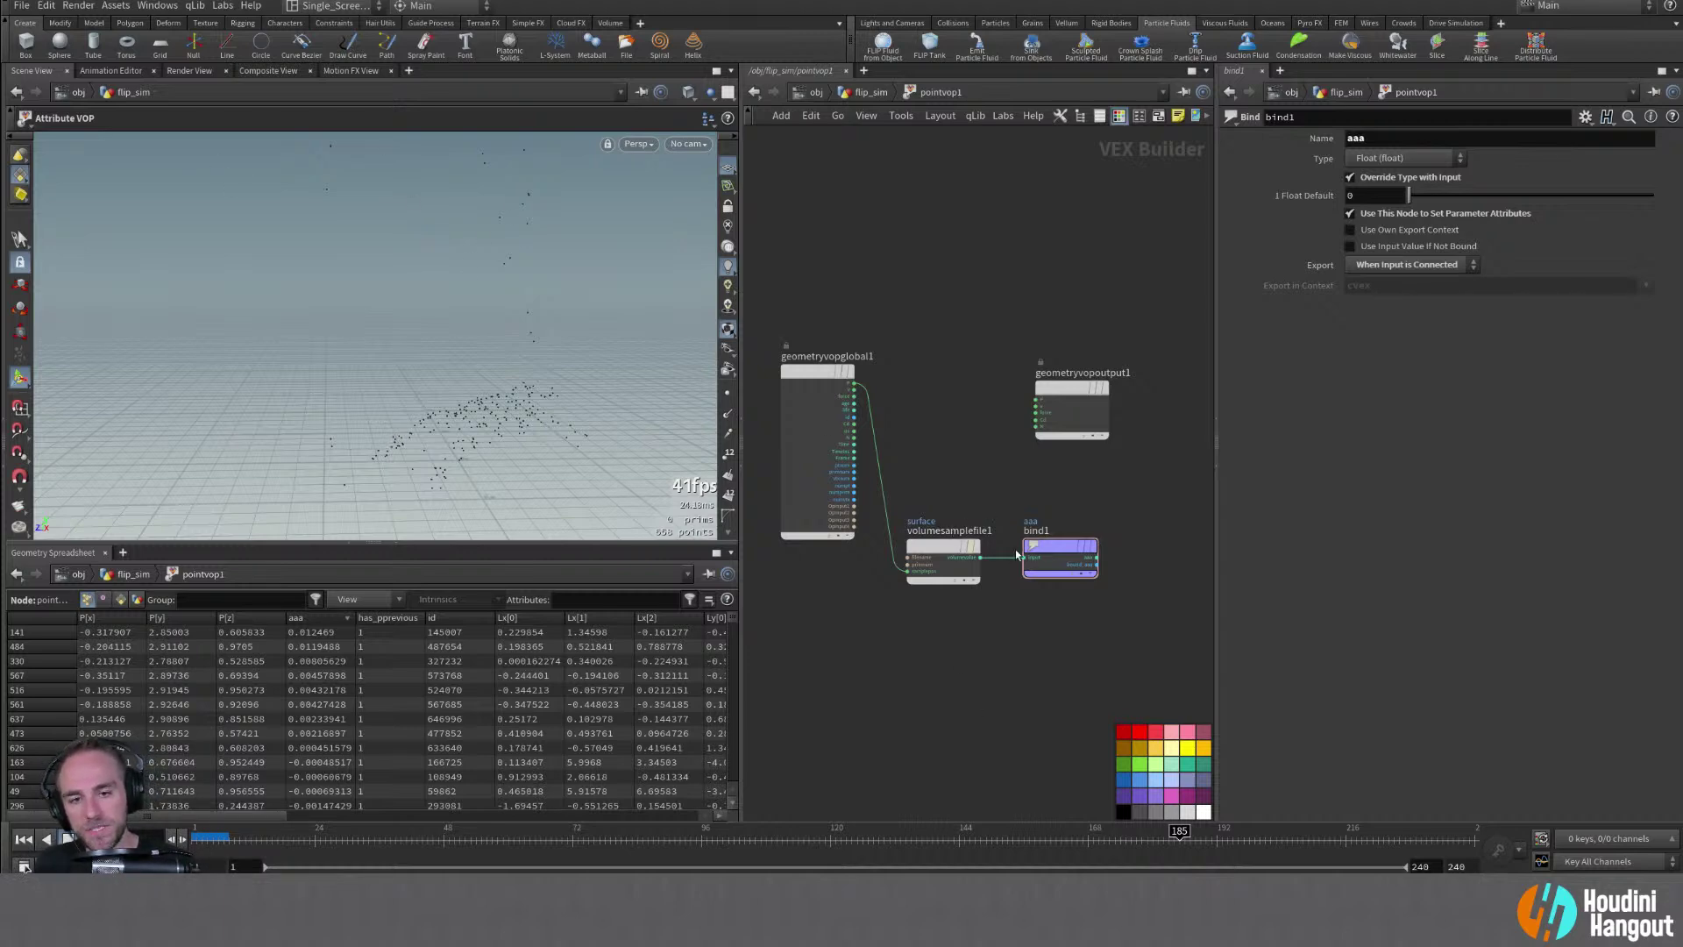
Add a Volume Gradient node below the Volume Sample and Bind Export nodes
click(1042, 562)
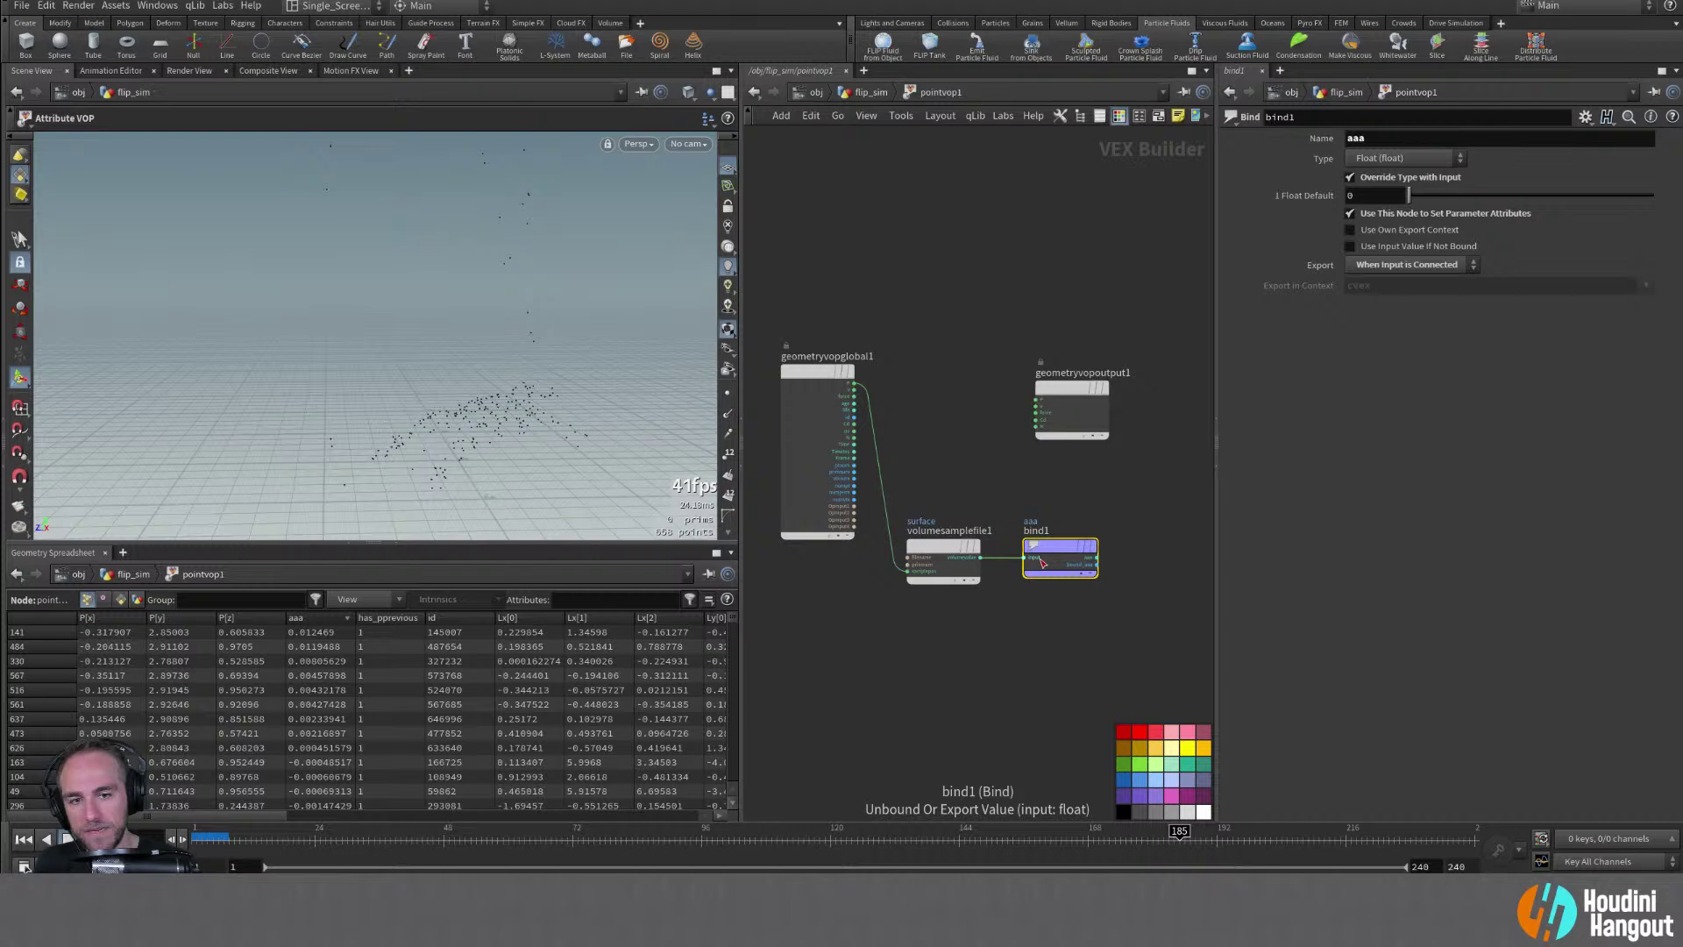
double_click(1004, 671)
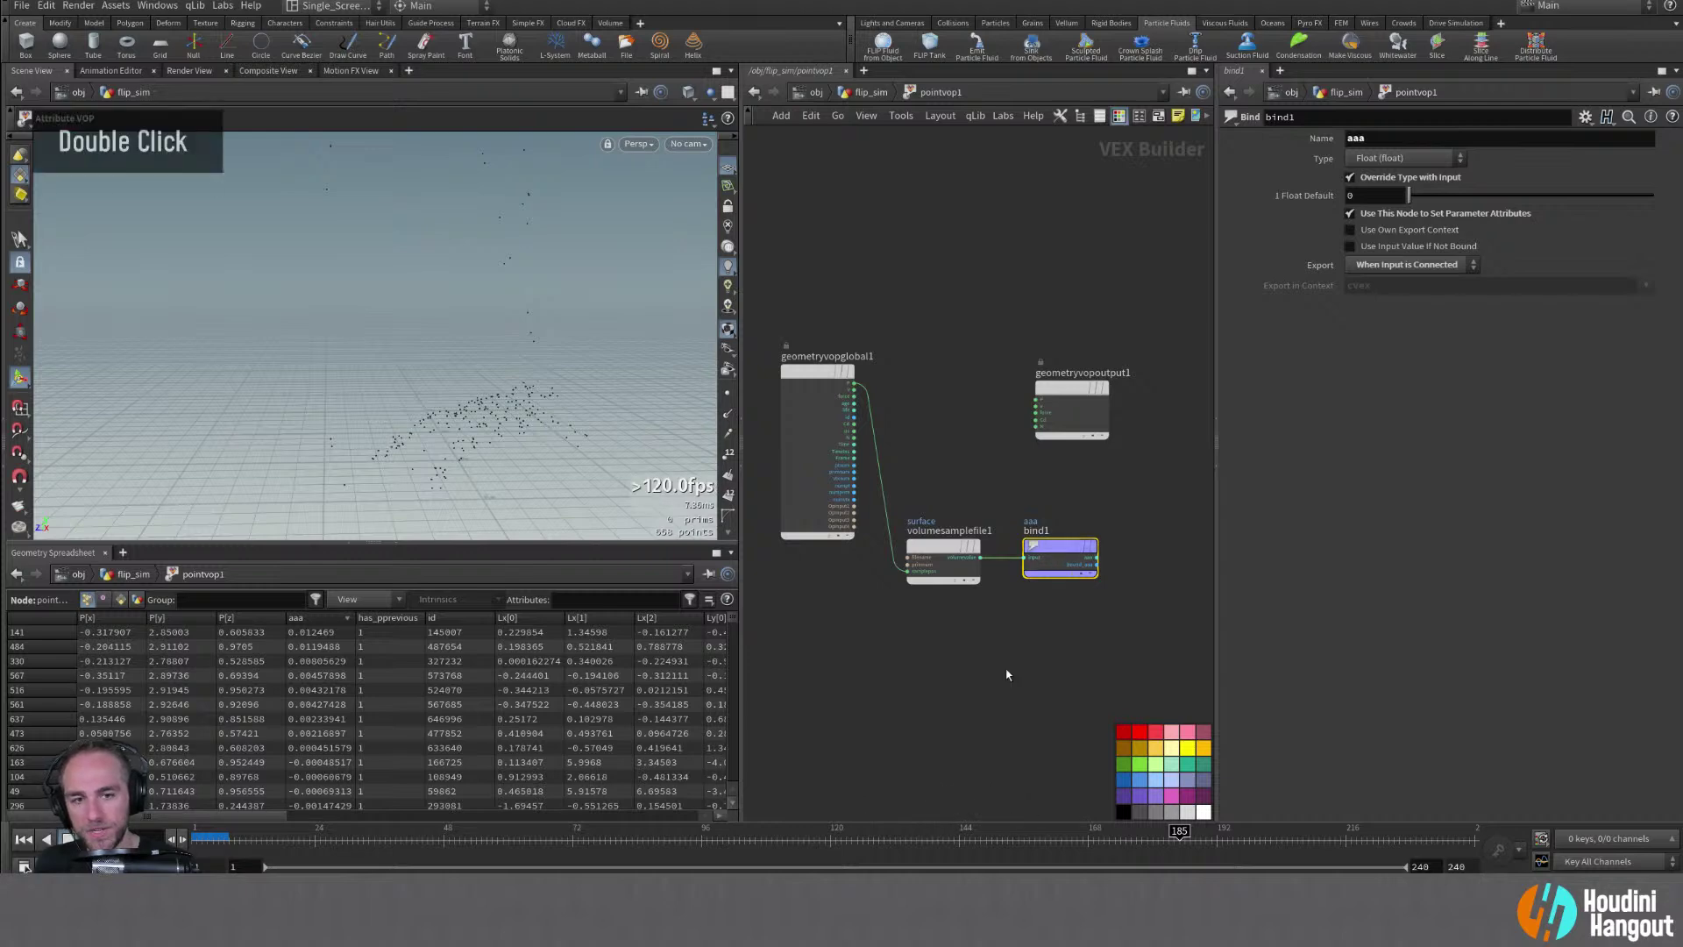
key(Tab)
text(grad)
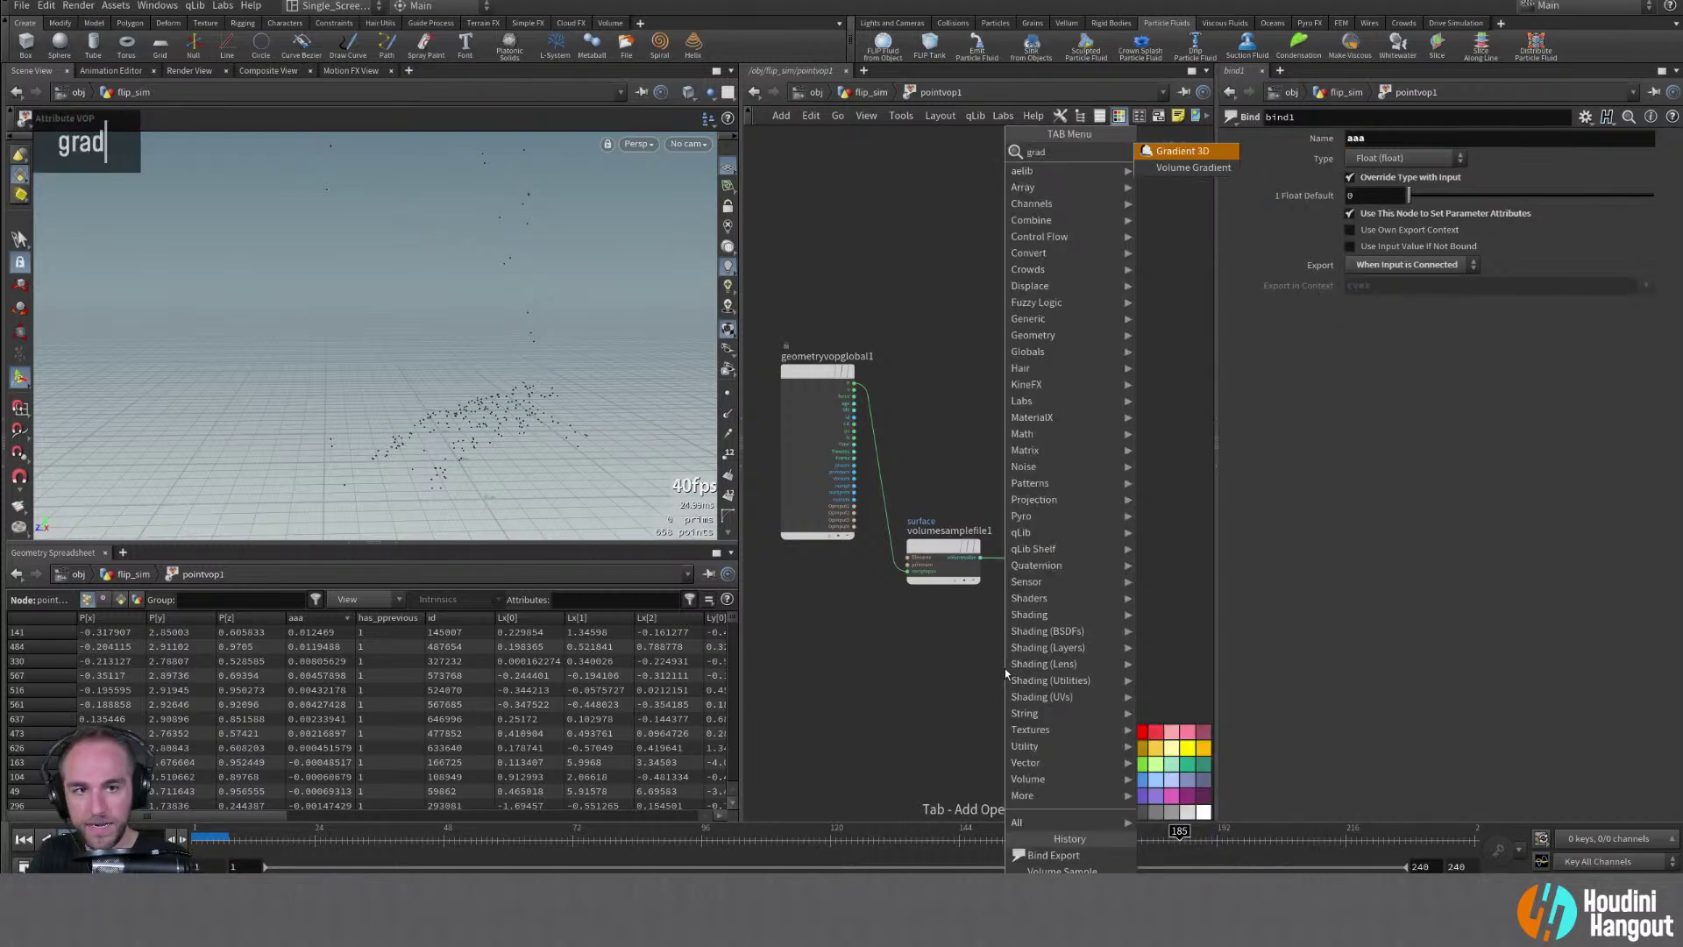
key(Down)
key(Return)
click(998, 677)
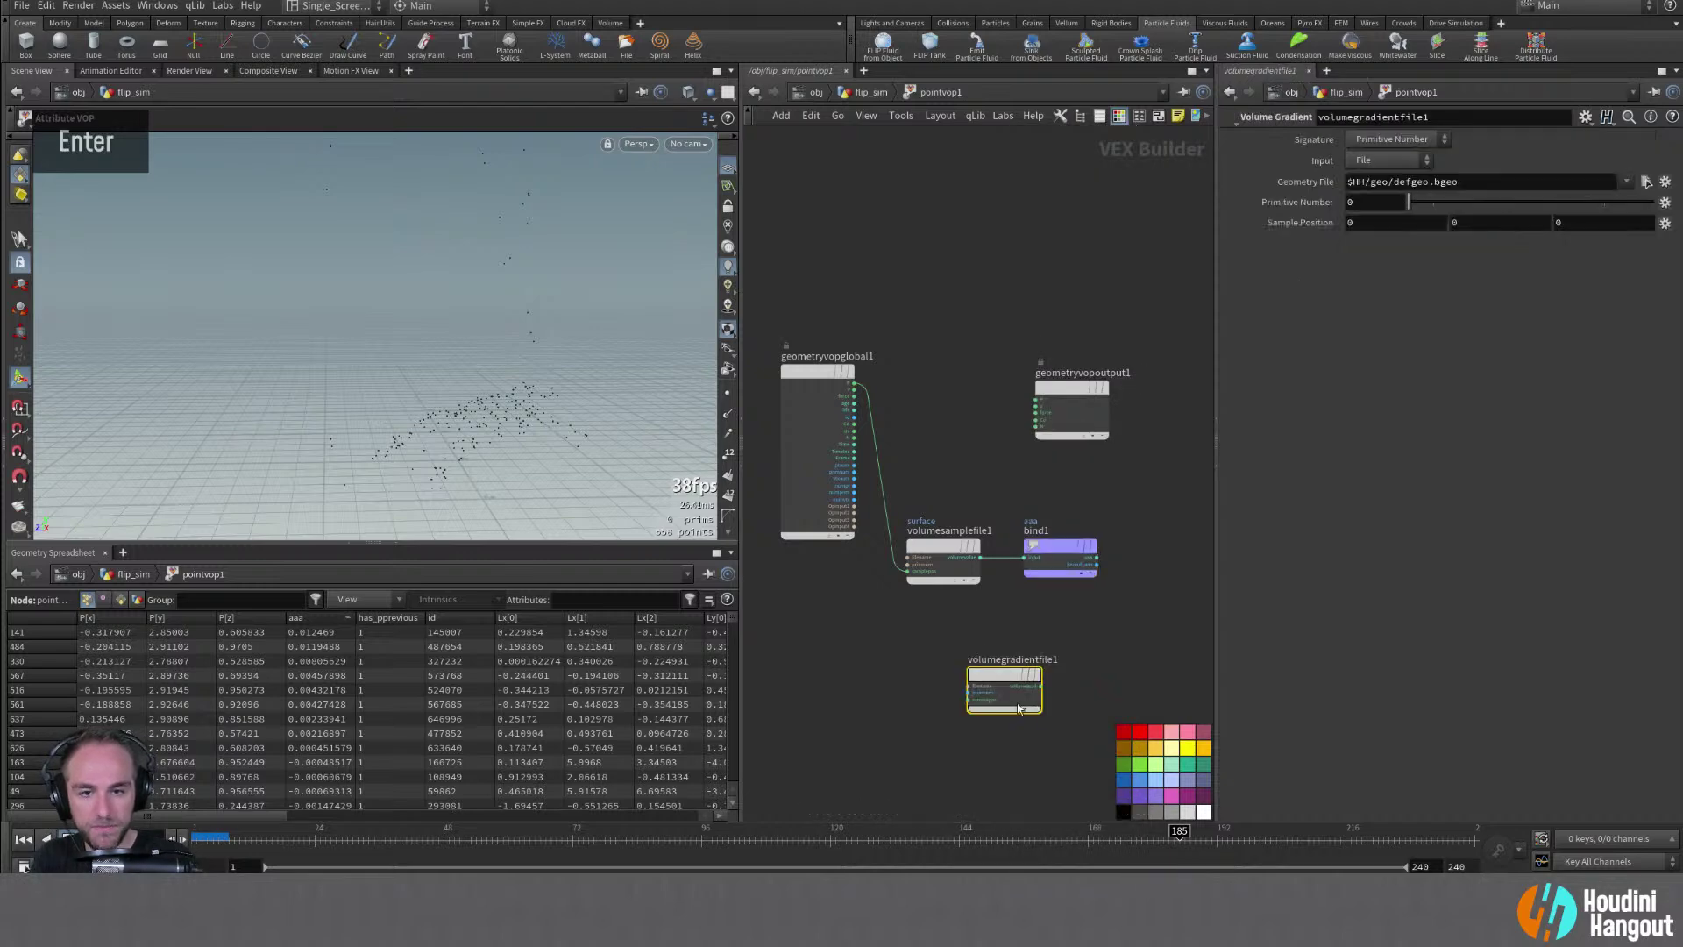
Align the Volume Gradient node directly under the Volume Sample node and shift the global parameters node slightly away
drag(997, 677, 936, 632)
drag(822, 390, 805, 406)
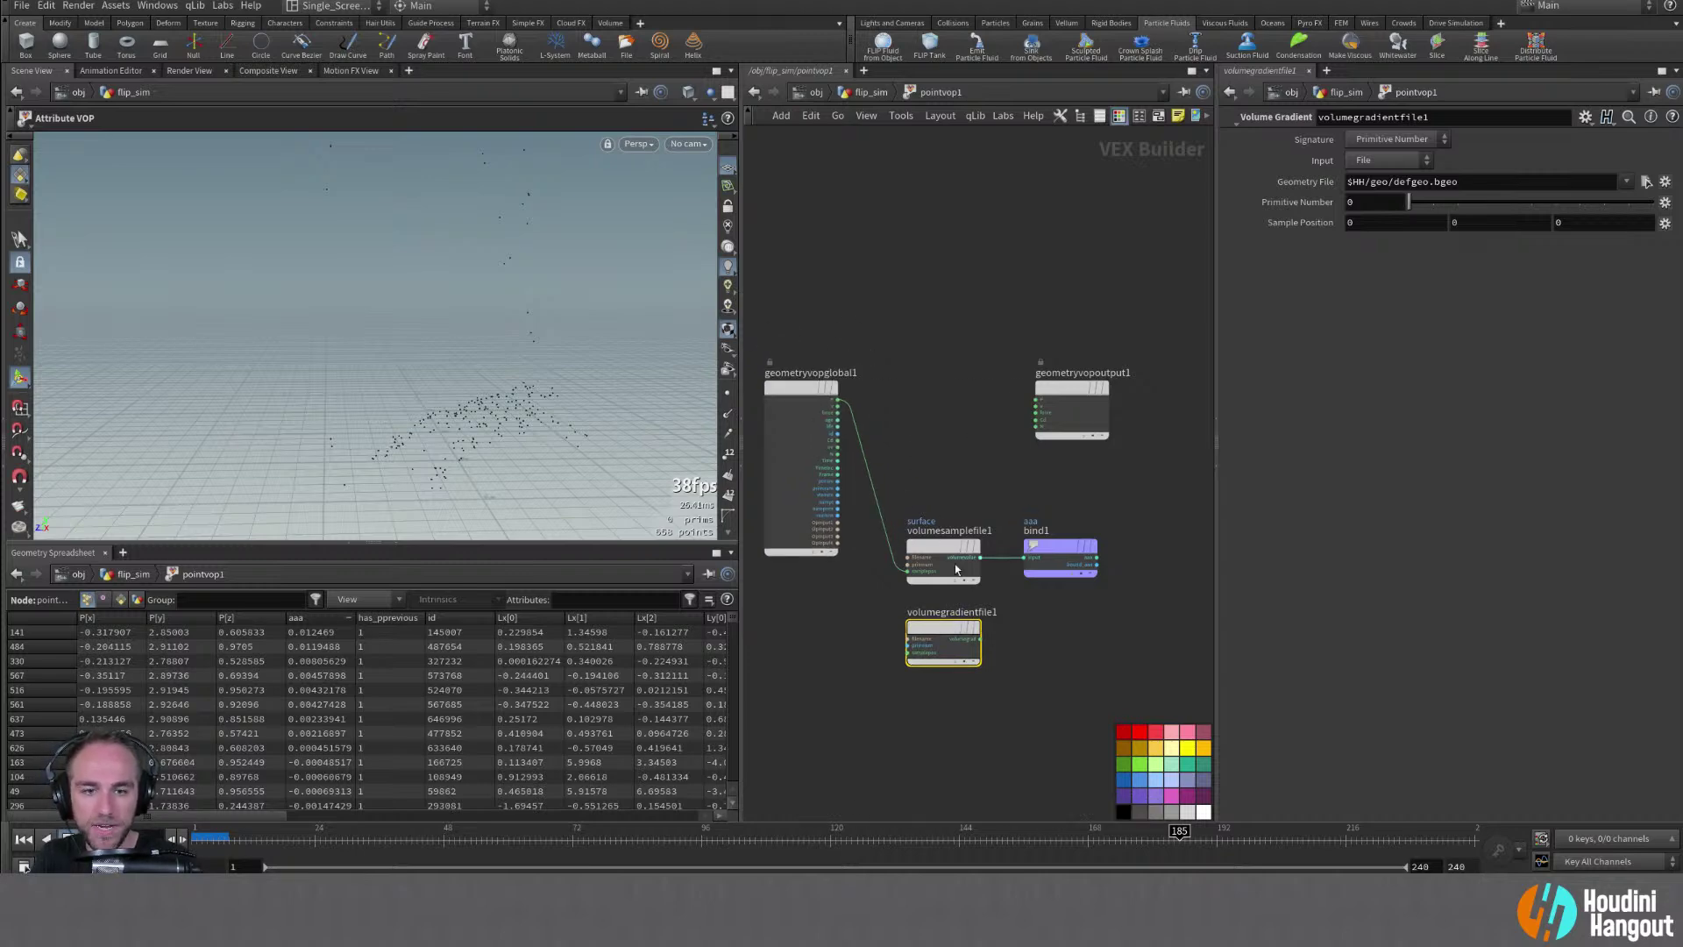
drag(940, 633, 939, 630)
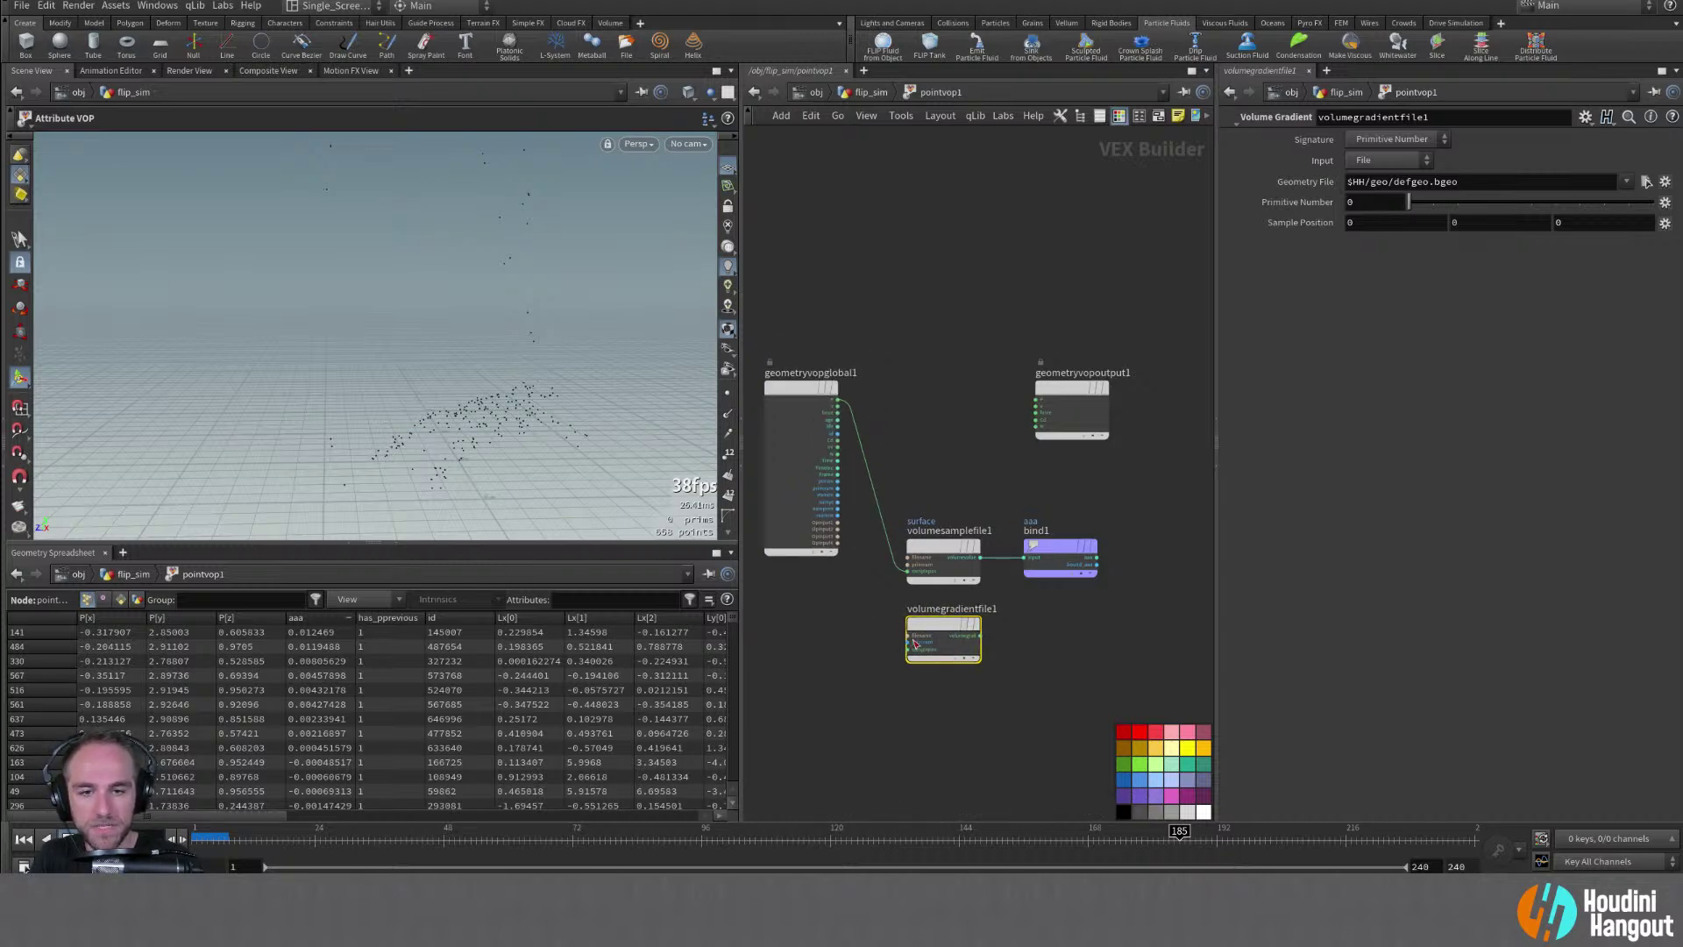
Set the Volume Gradient node to look up by Primitive Name on the Second Input with surface as the primitive name
right_drag(914, 644, 891, 649)
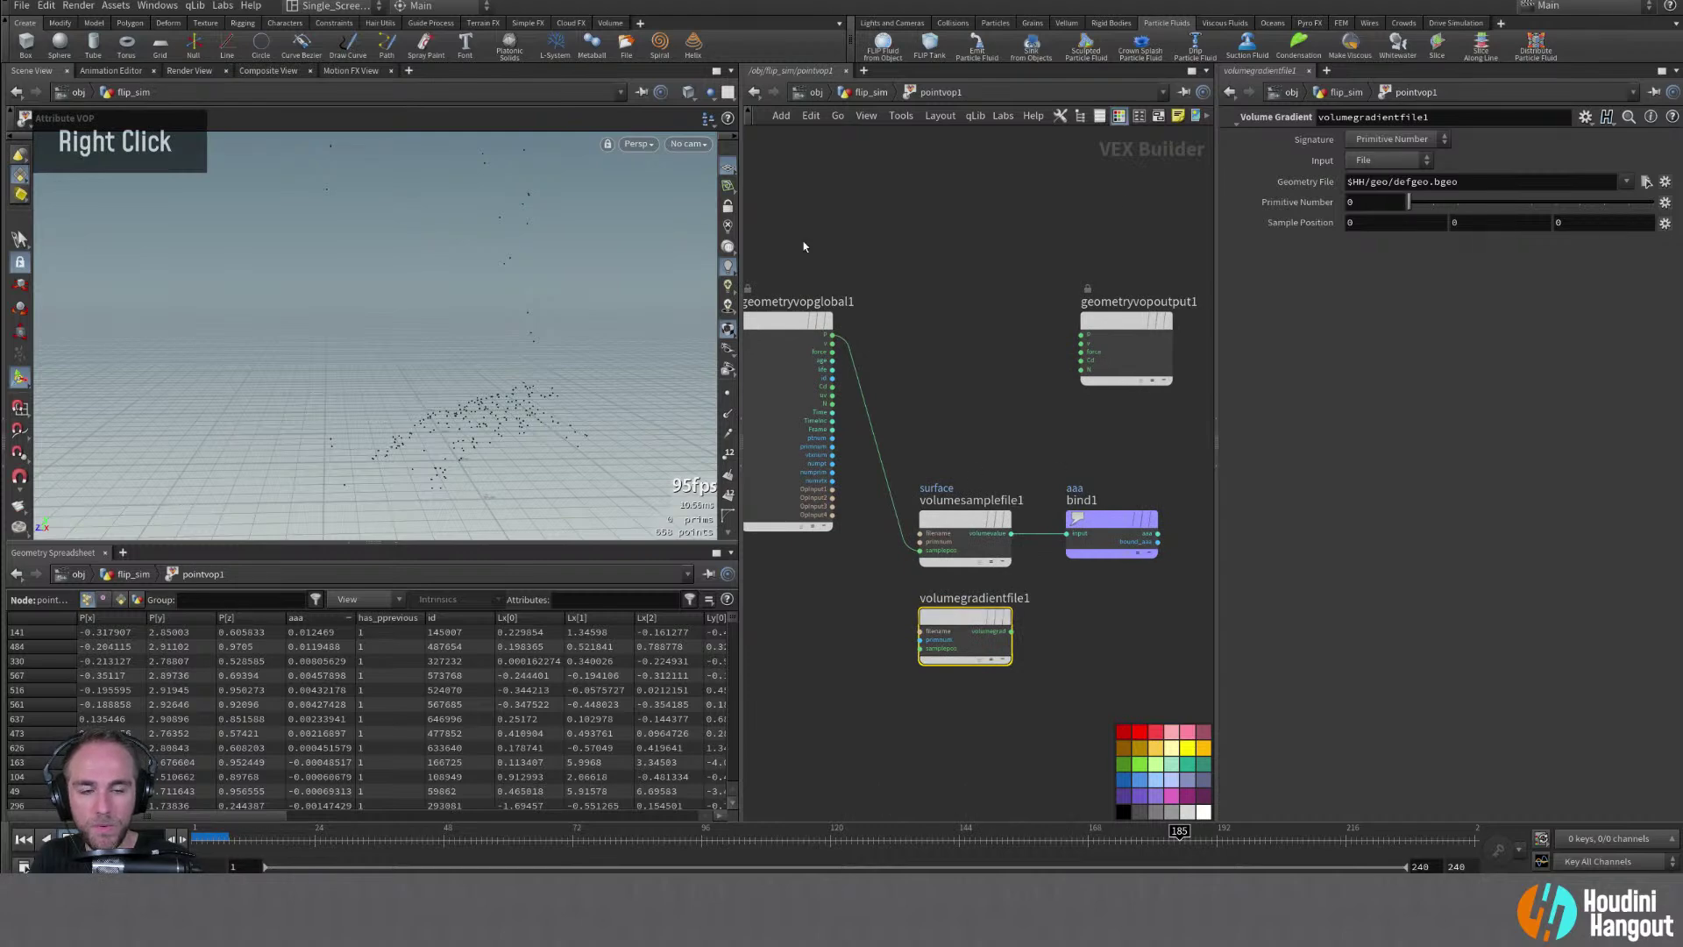
click(1394, 139)
click(1389, 160)
click(1390, 159)
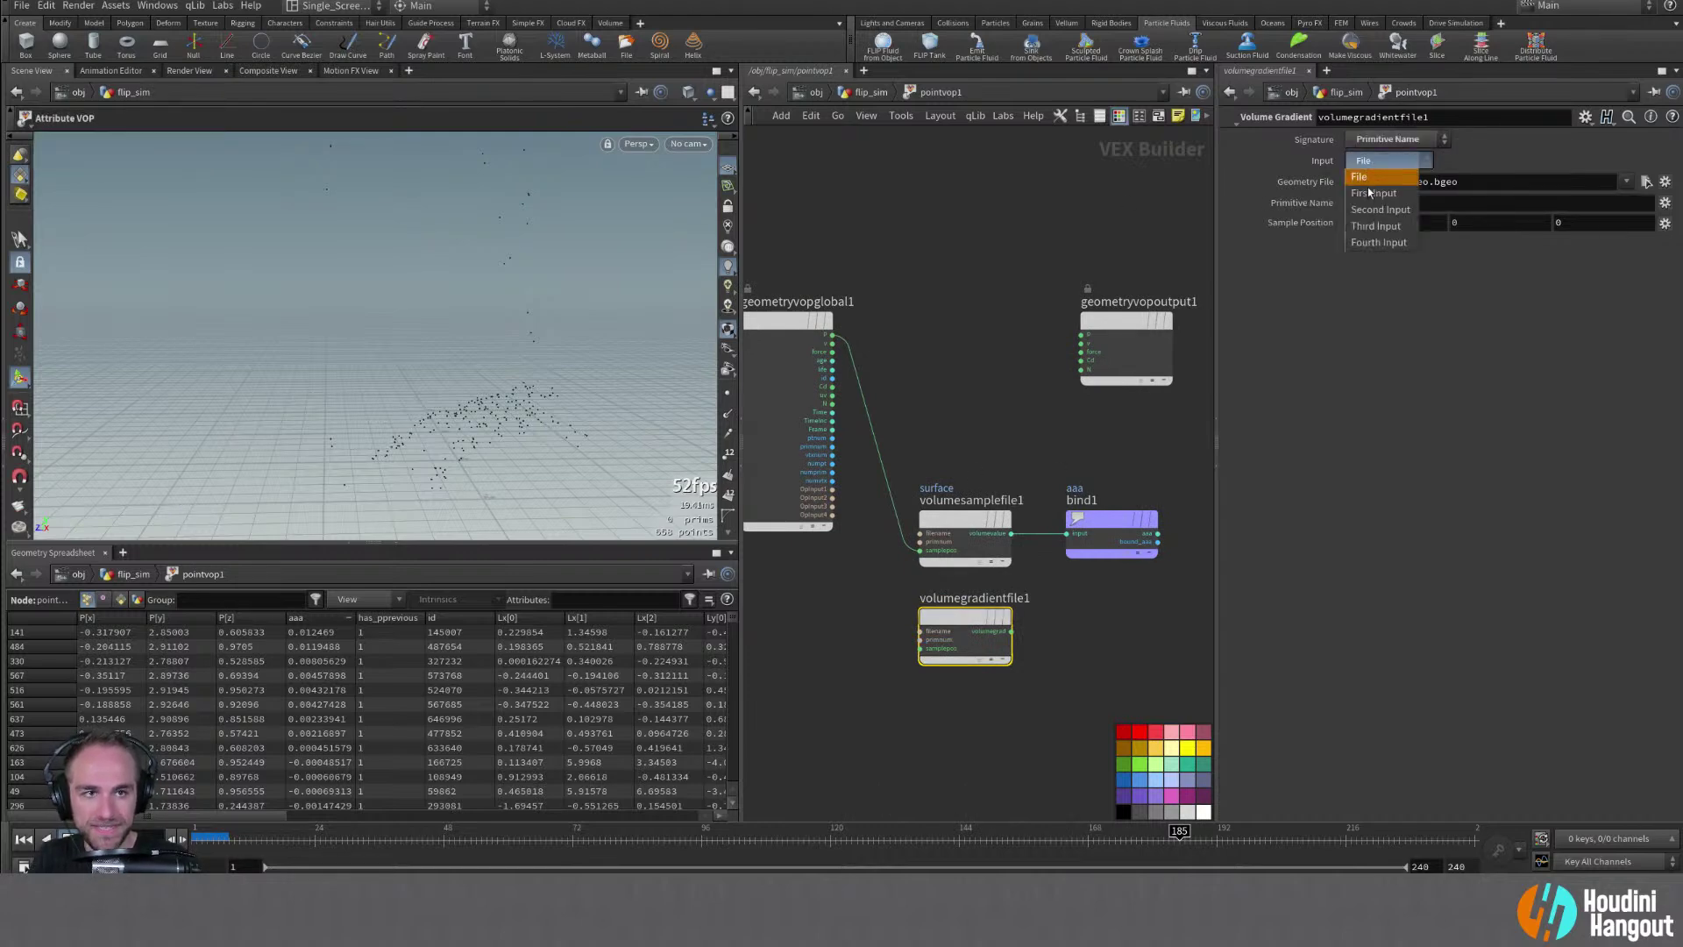
click(1368, 206)
click(1374, 203)
text(s)
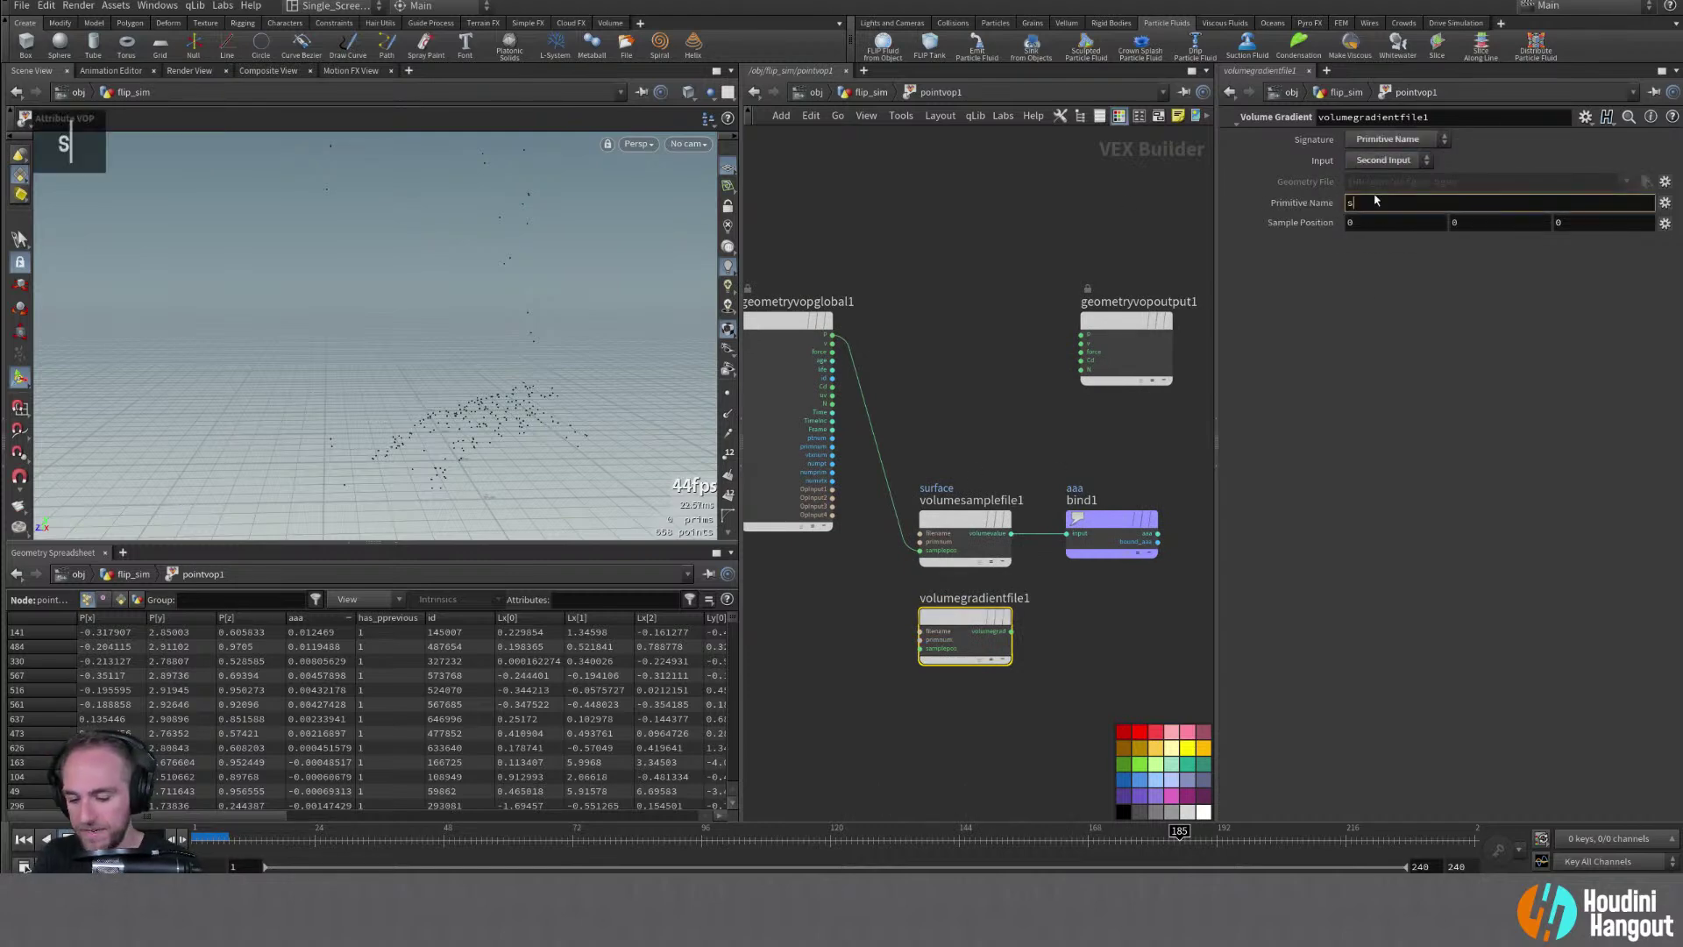
text(urf)
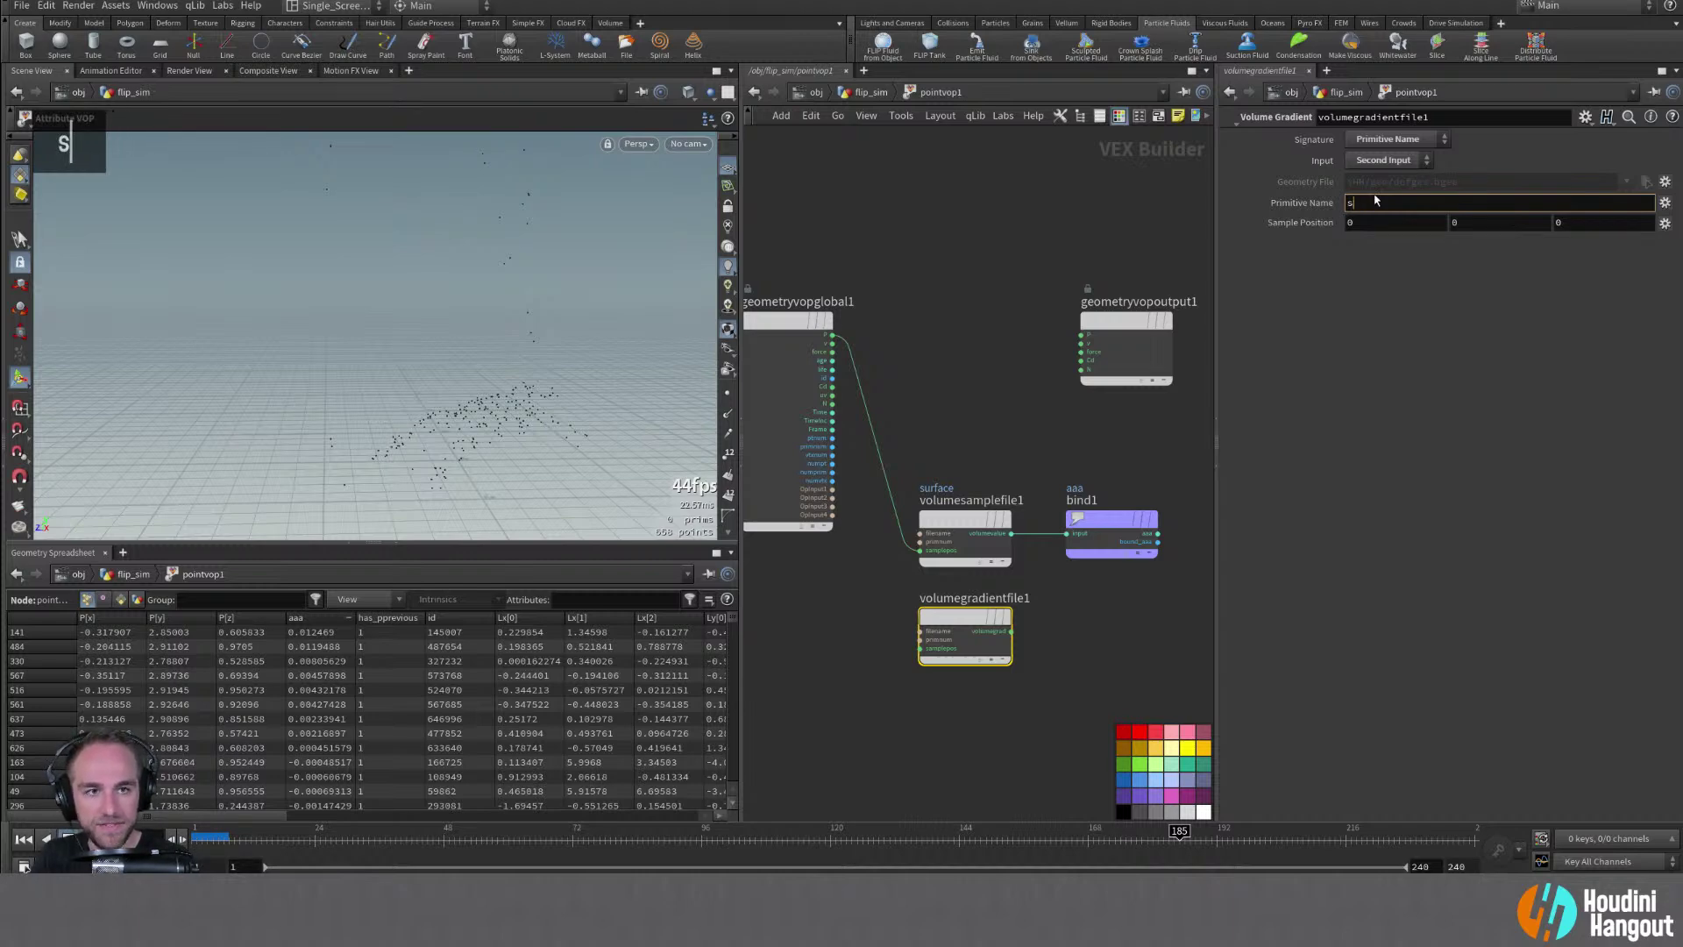
text(ace)
key(Return)
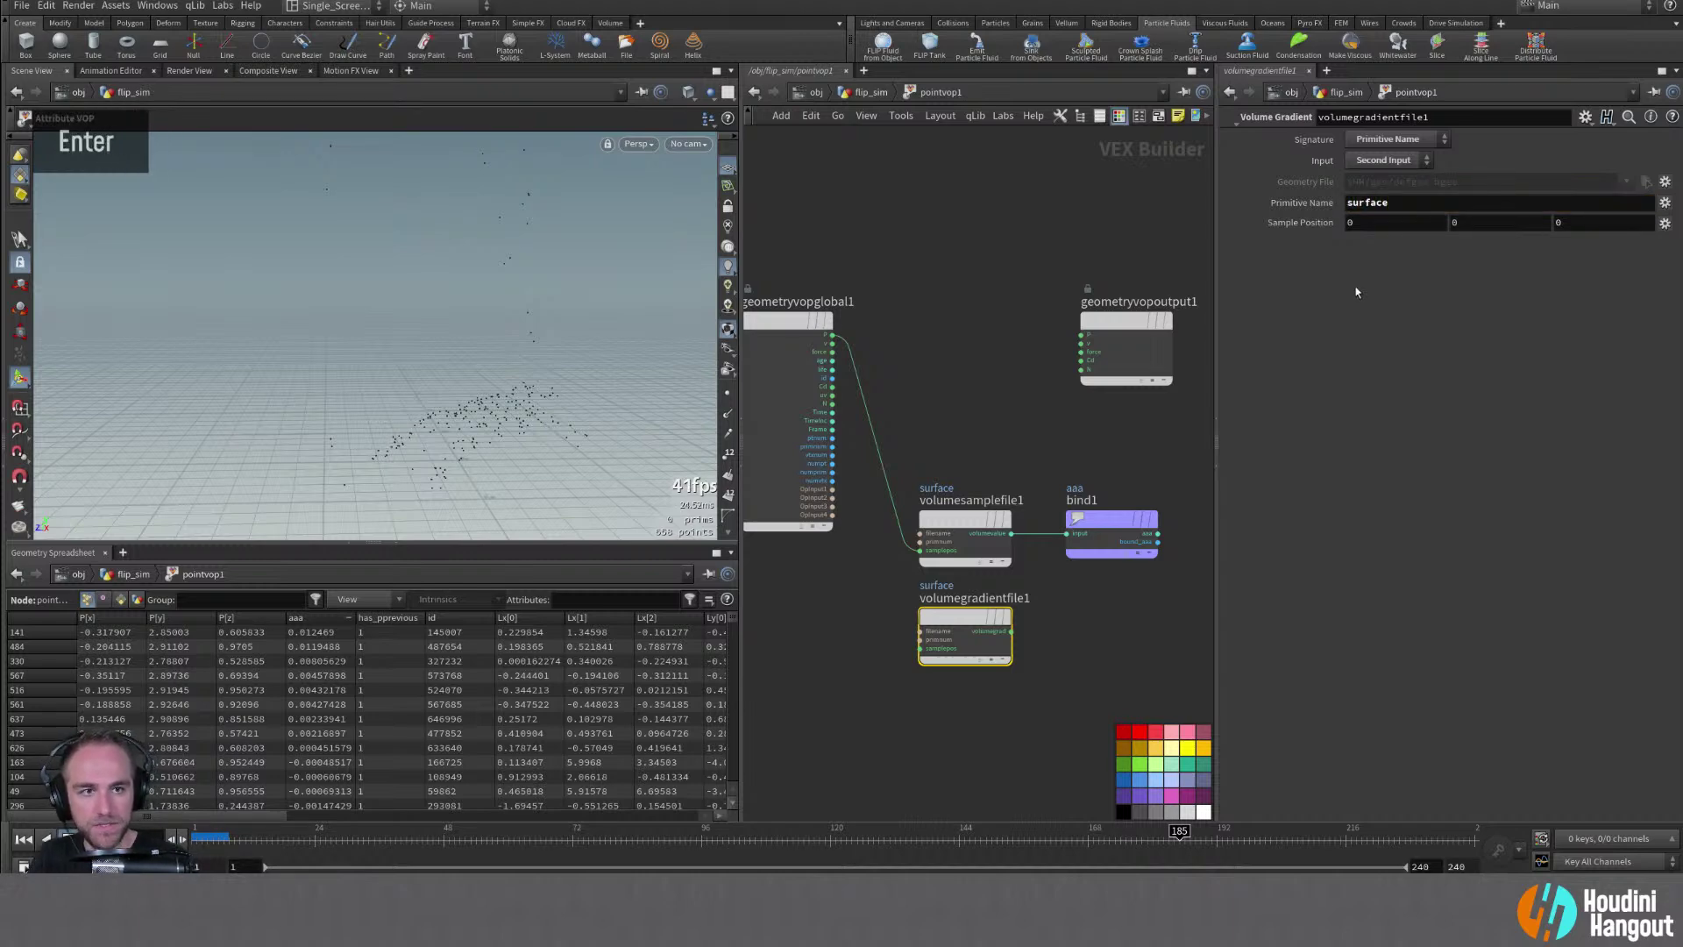
Feed the point position P into the Volume Gradient's sample position and connect its gradient output to the Bind node in place of the volume sample
drag(920, 648, 833, 335)
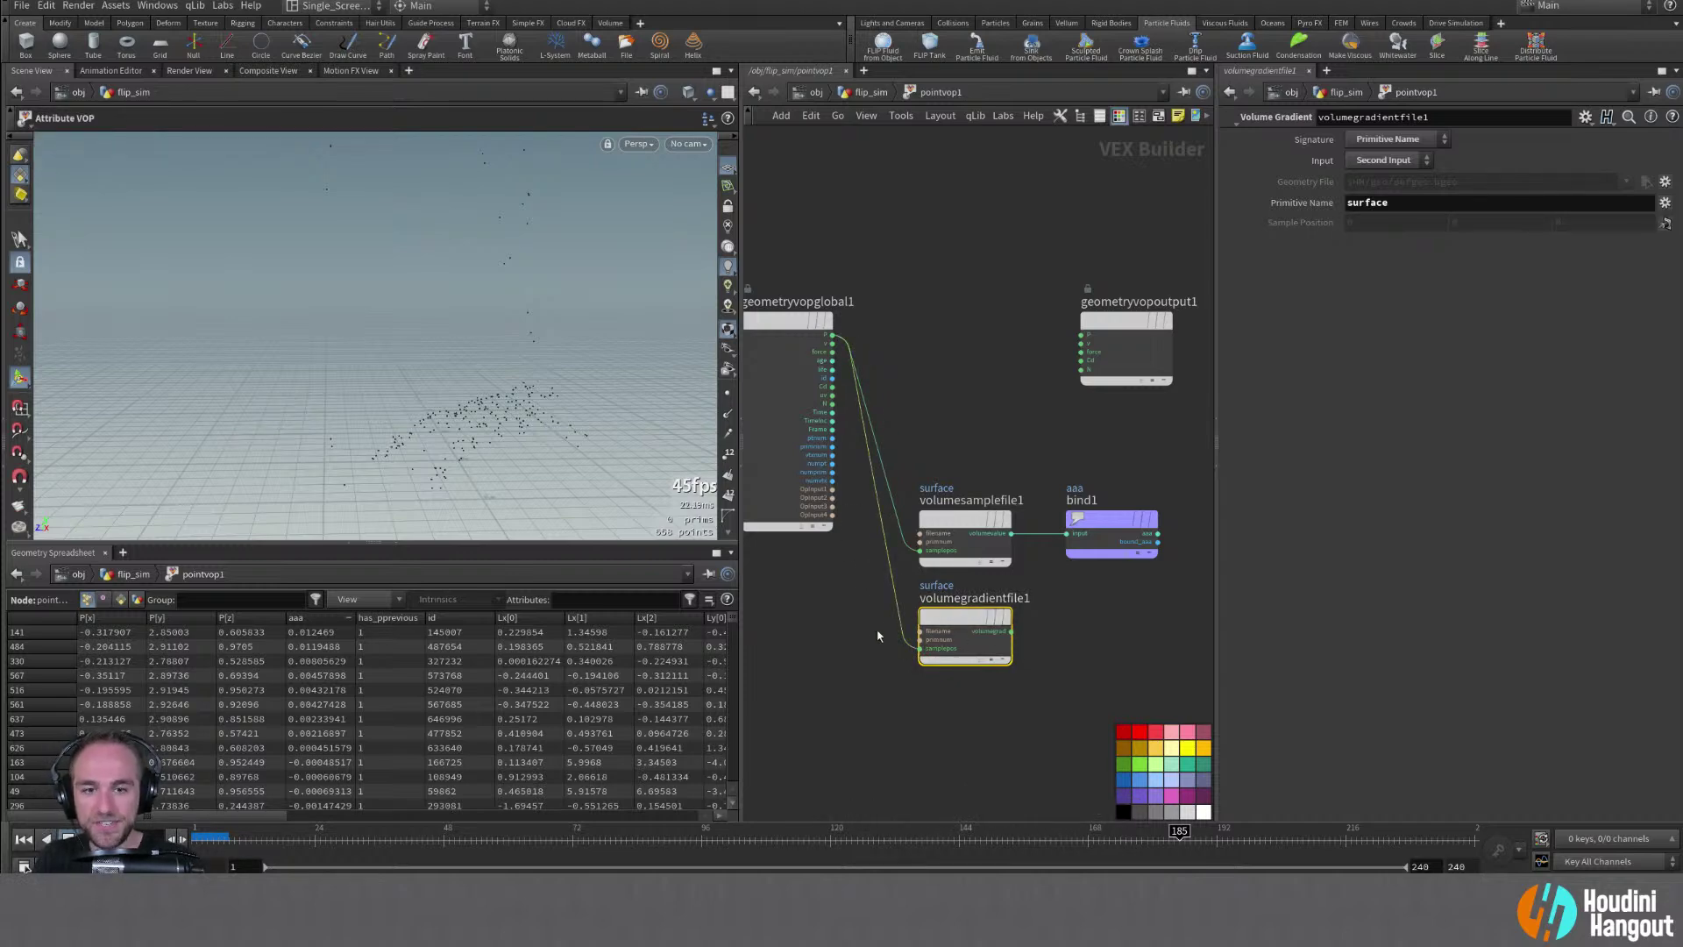
click(1096, 526)
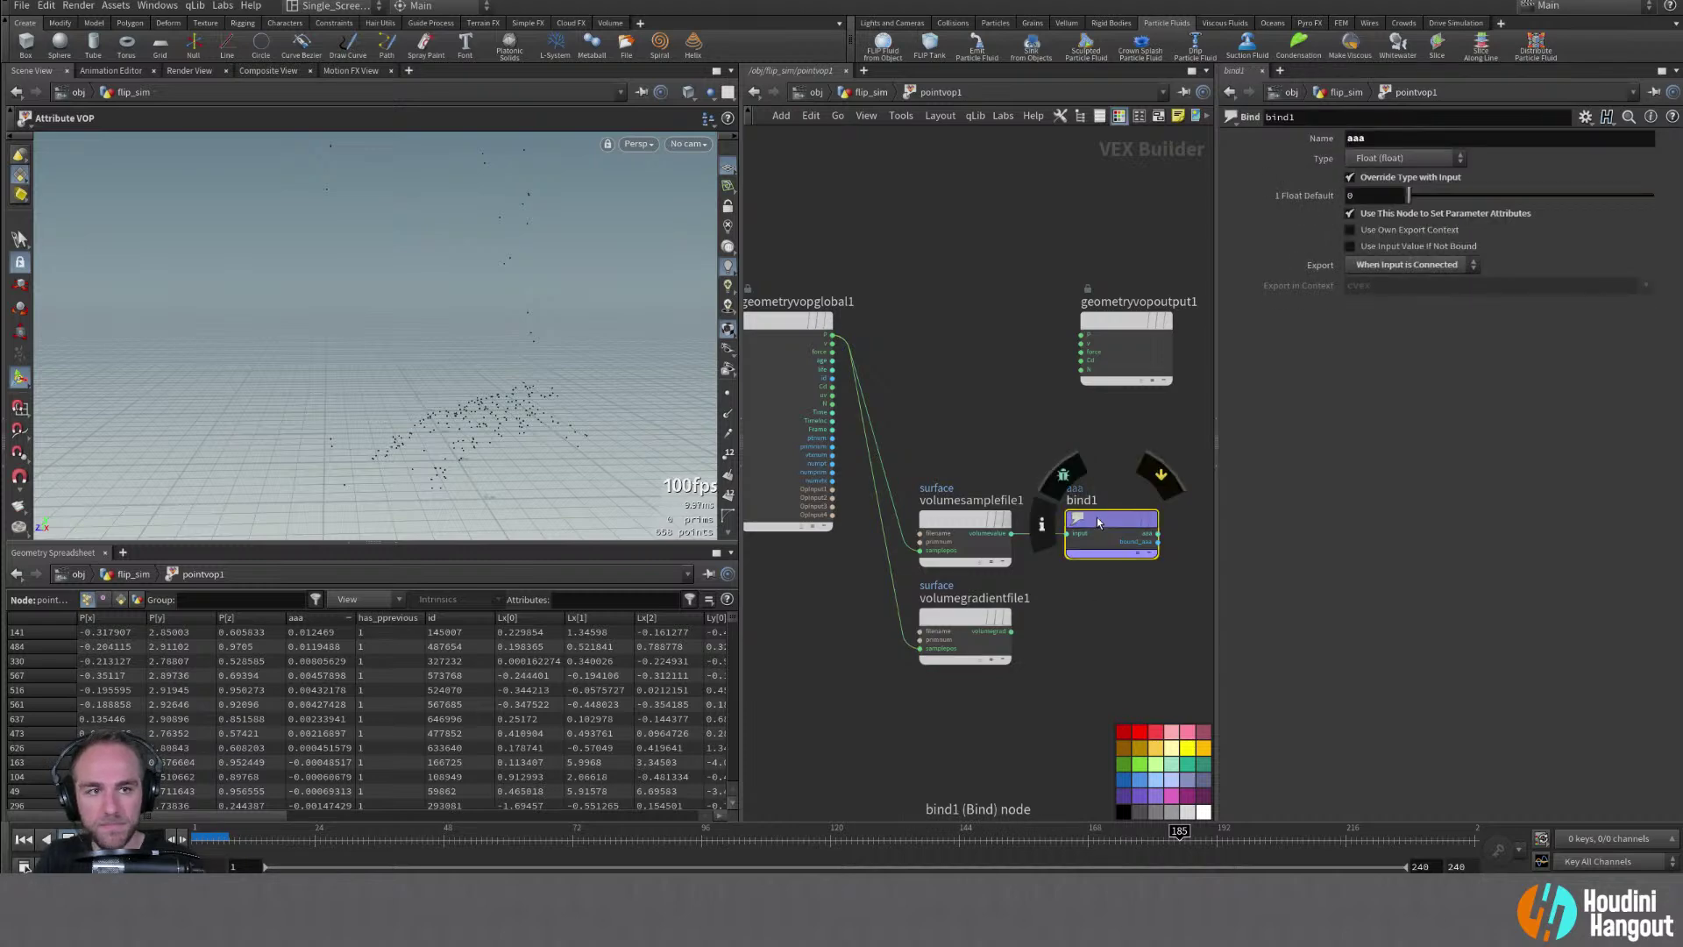
drag(1098, 522, 1092, 624)
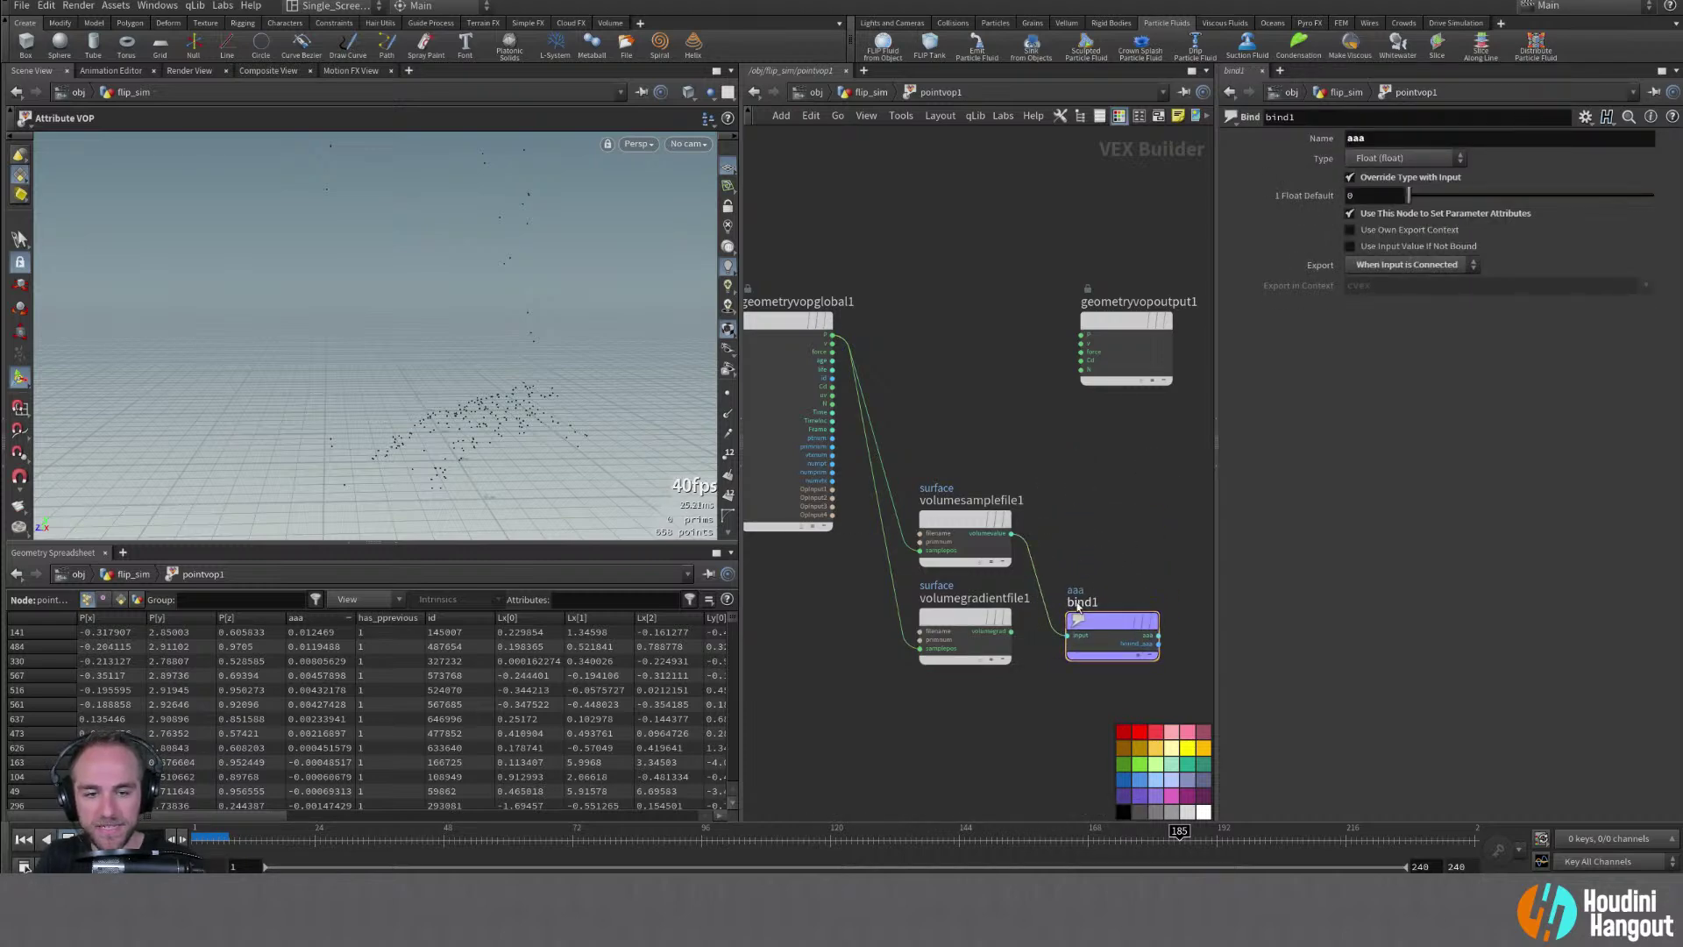
click(1011, 632)
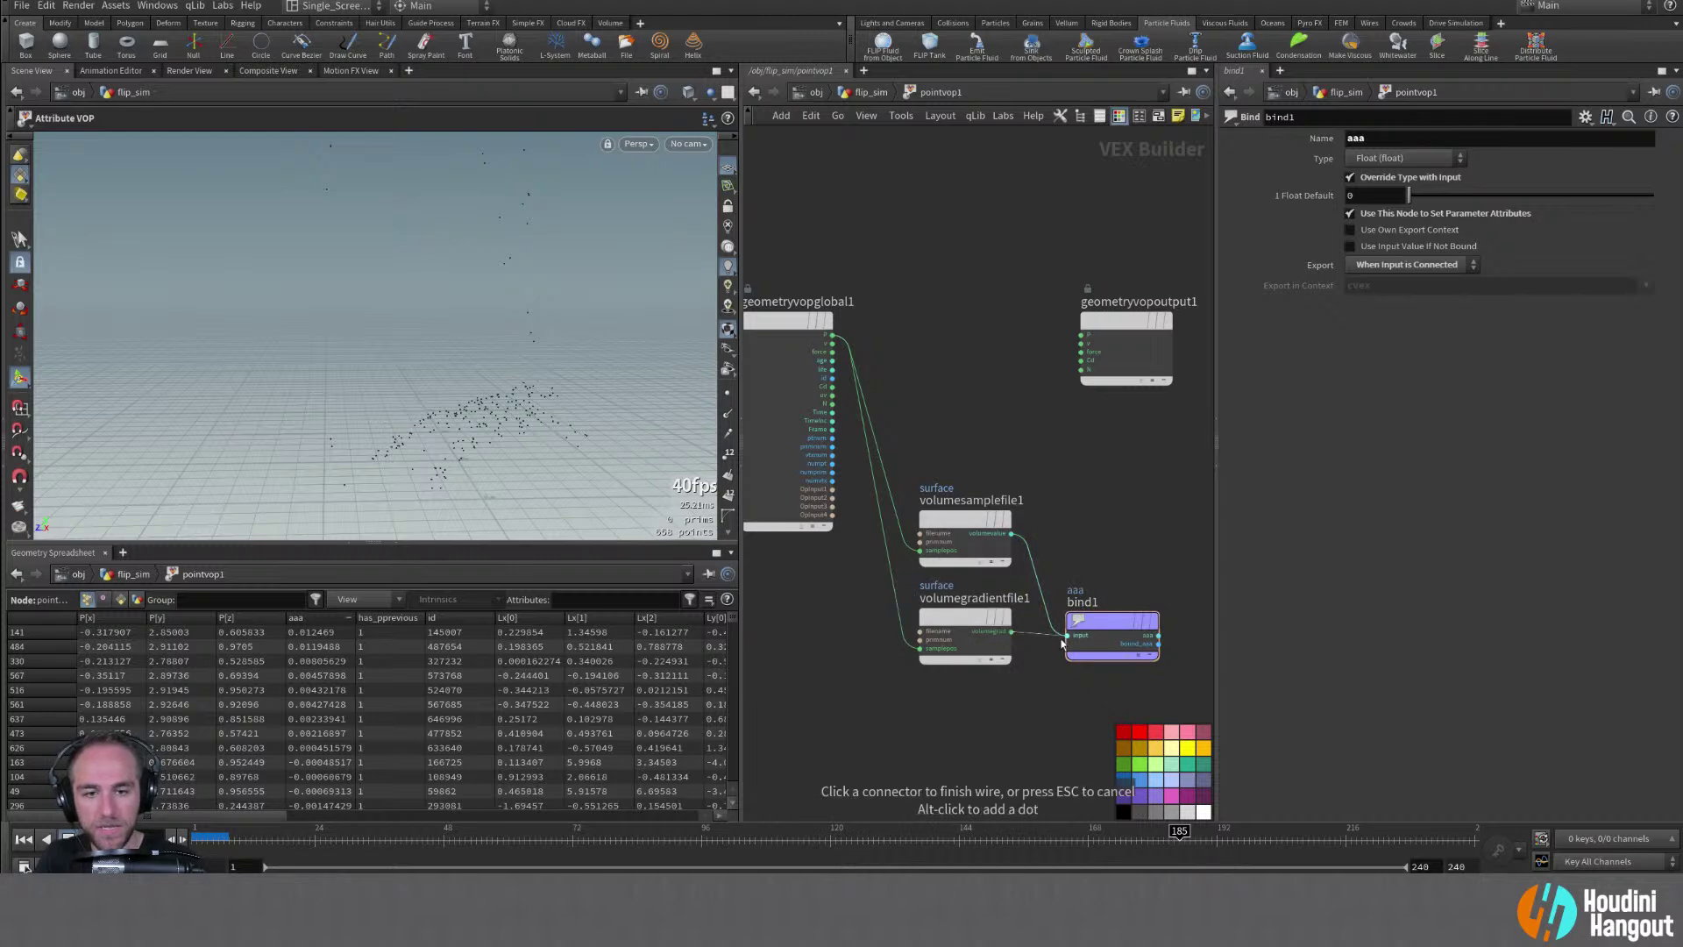
double_click(1065, 637)
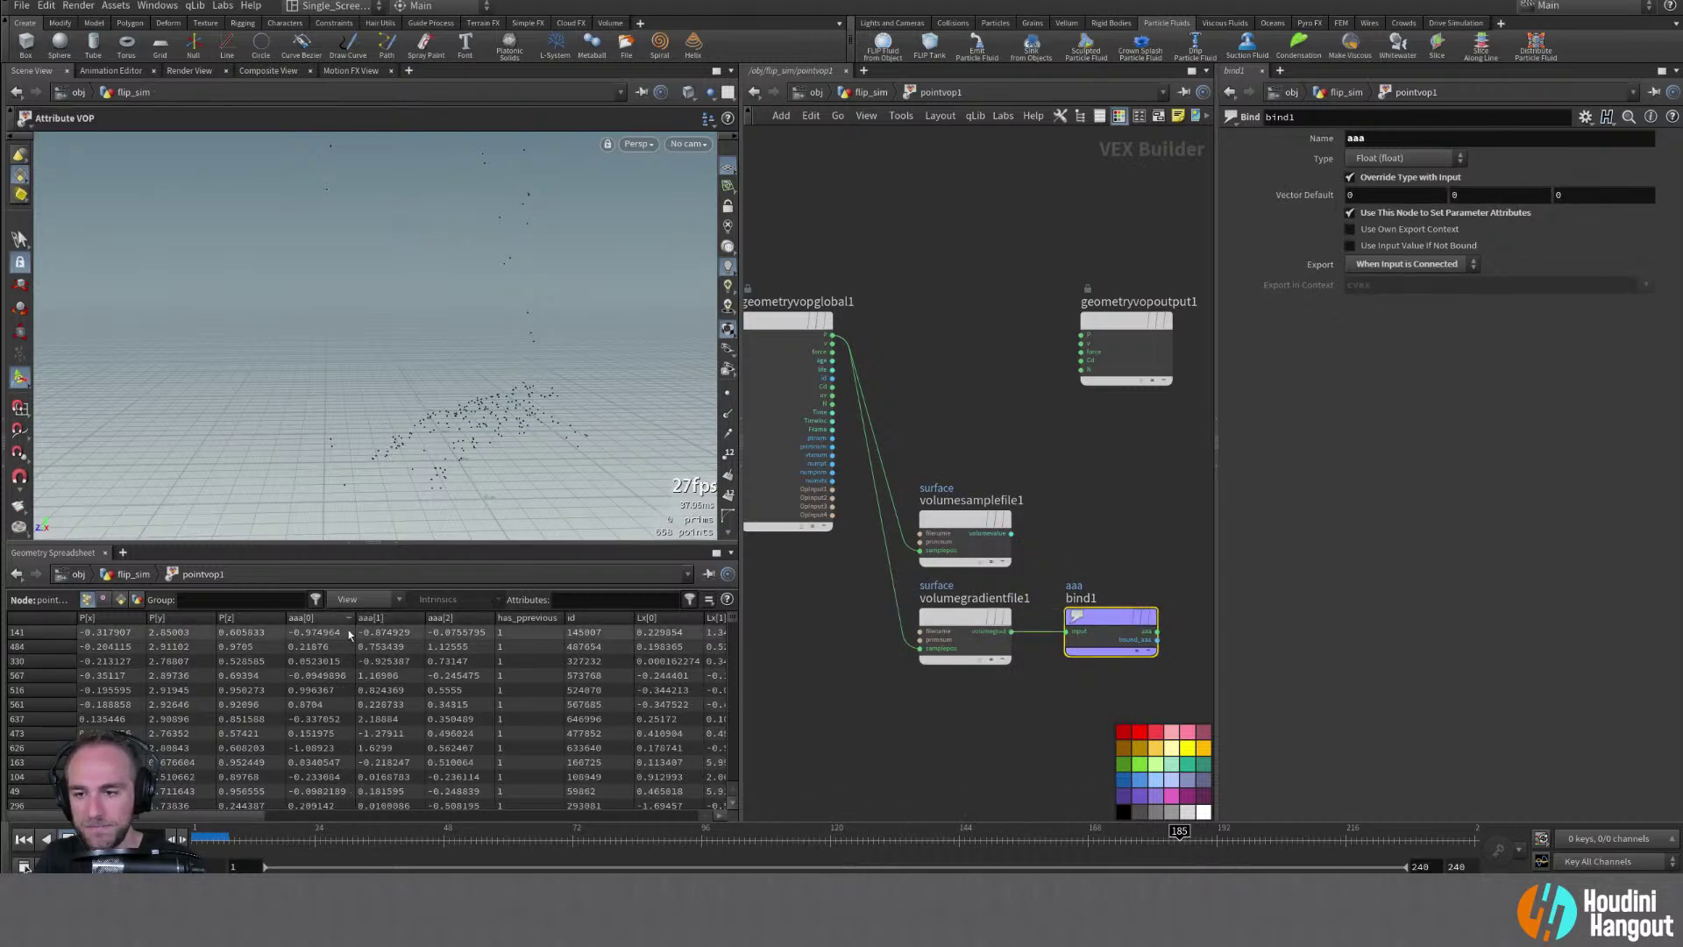
Rename the Bind node's exported attribute to grad and nudge the node closer to the Volume Gradient
double_click(1407, 138)
text(grad)
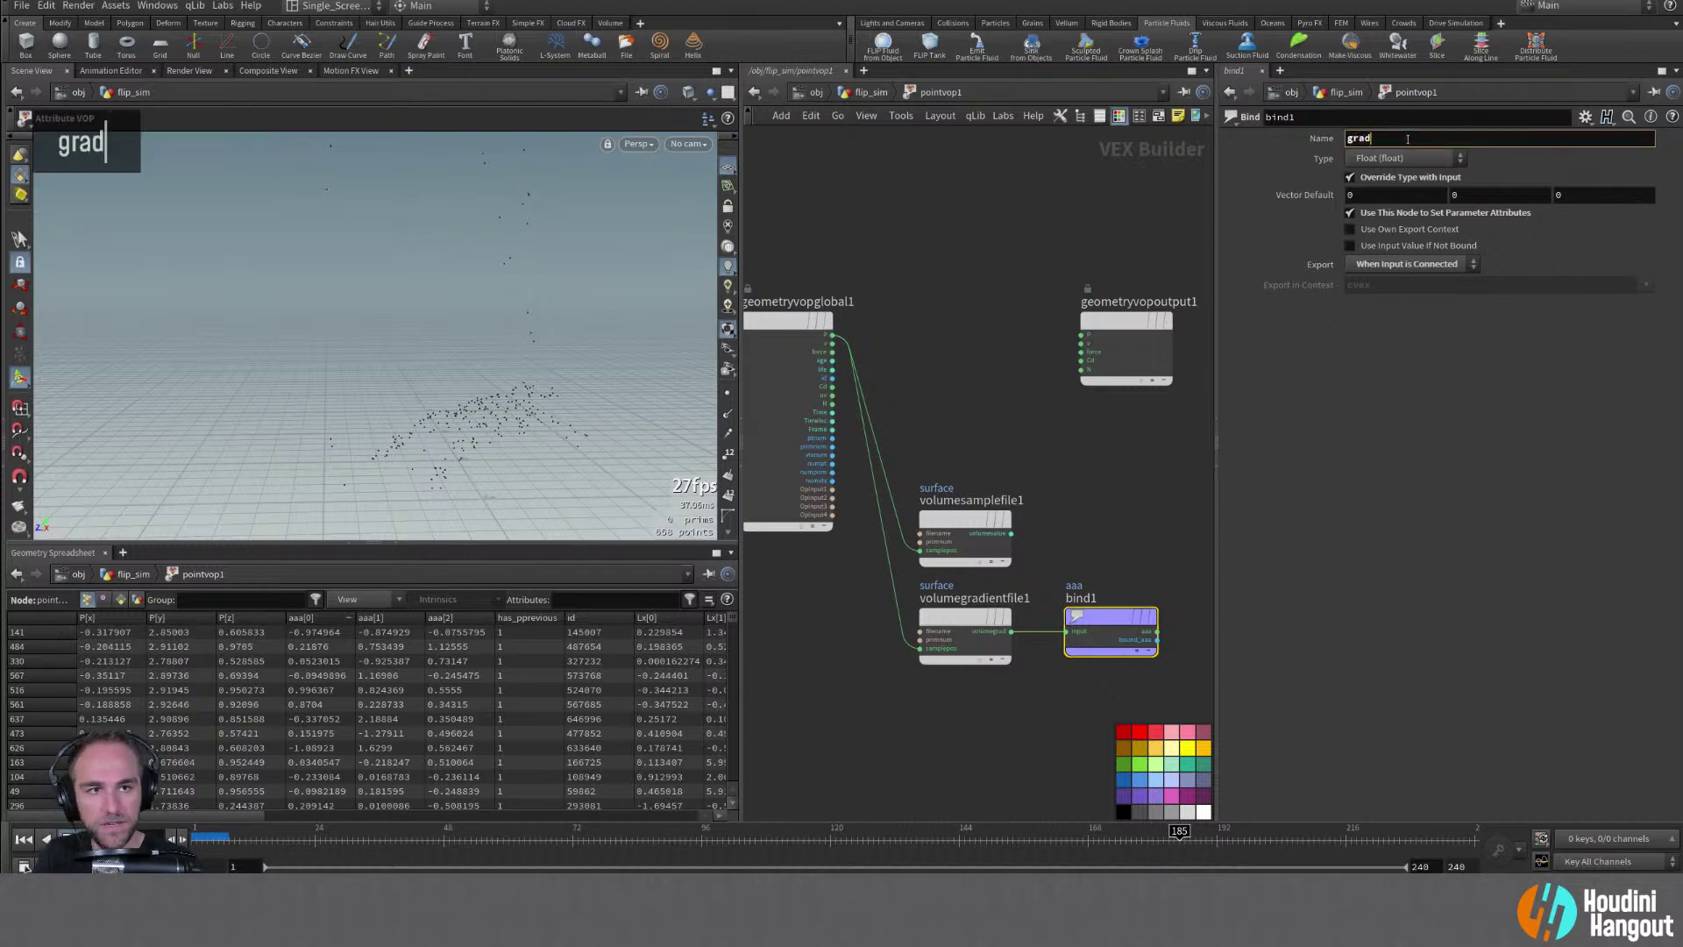
key(Return)
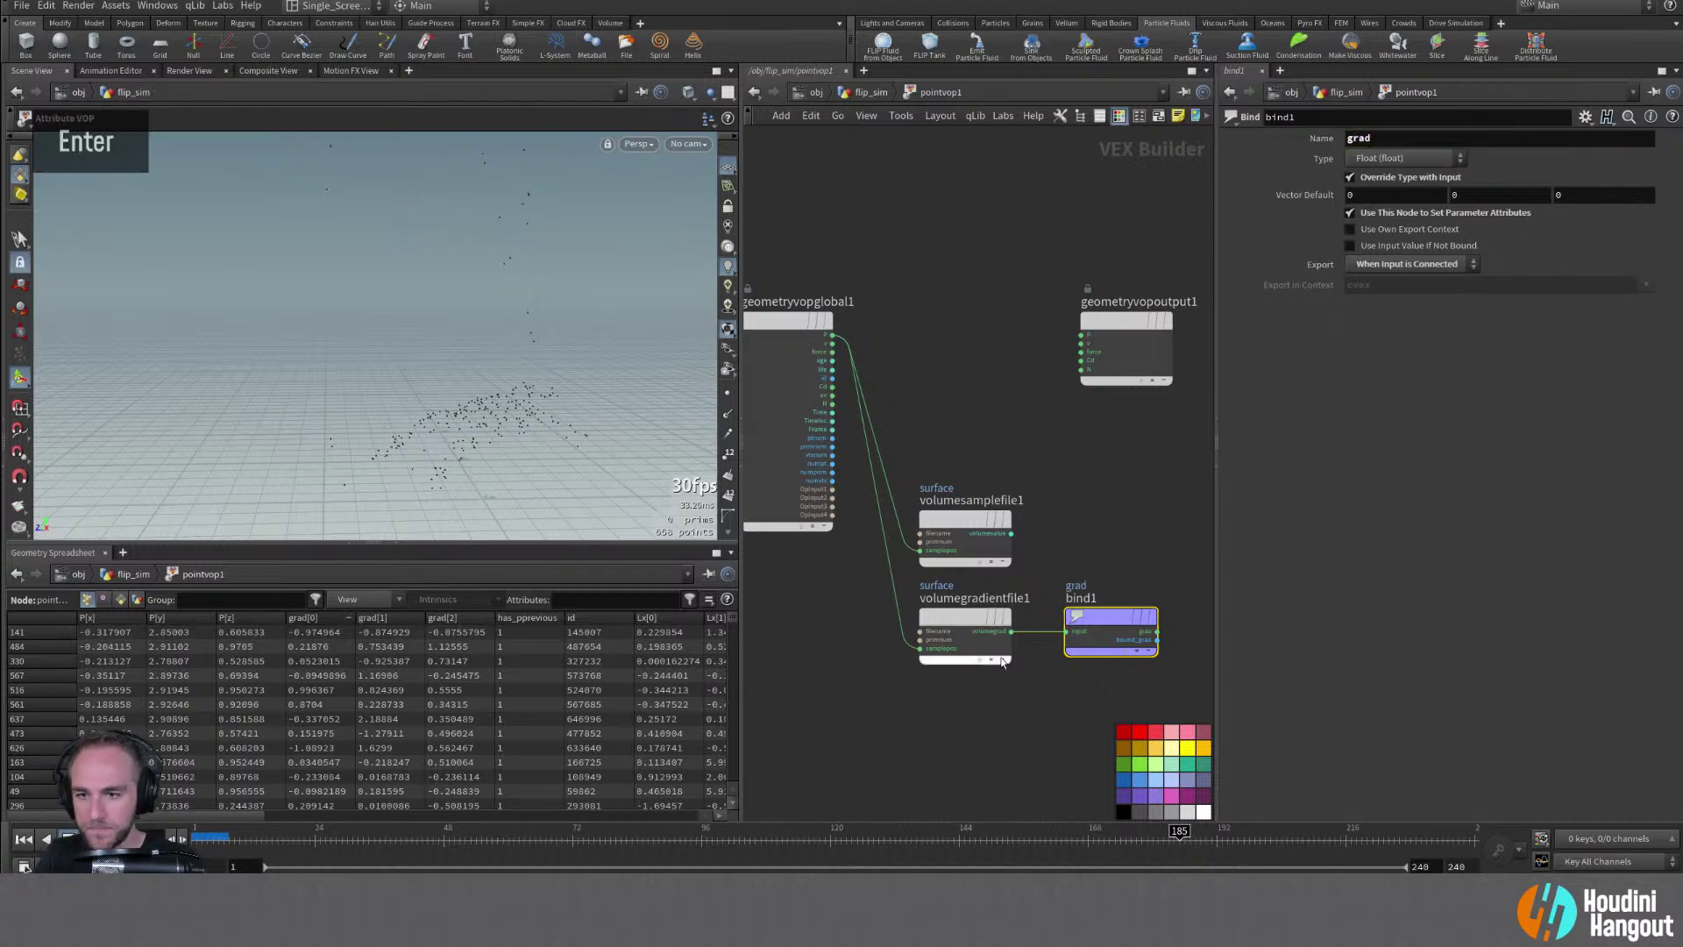
double_click(1109, 618)
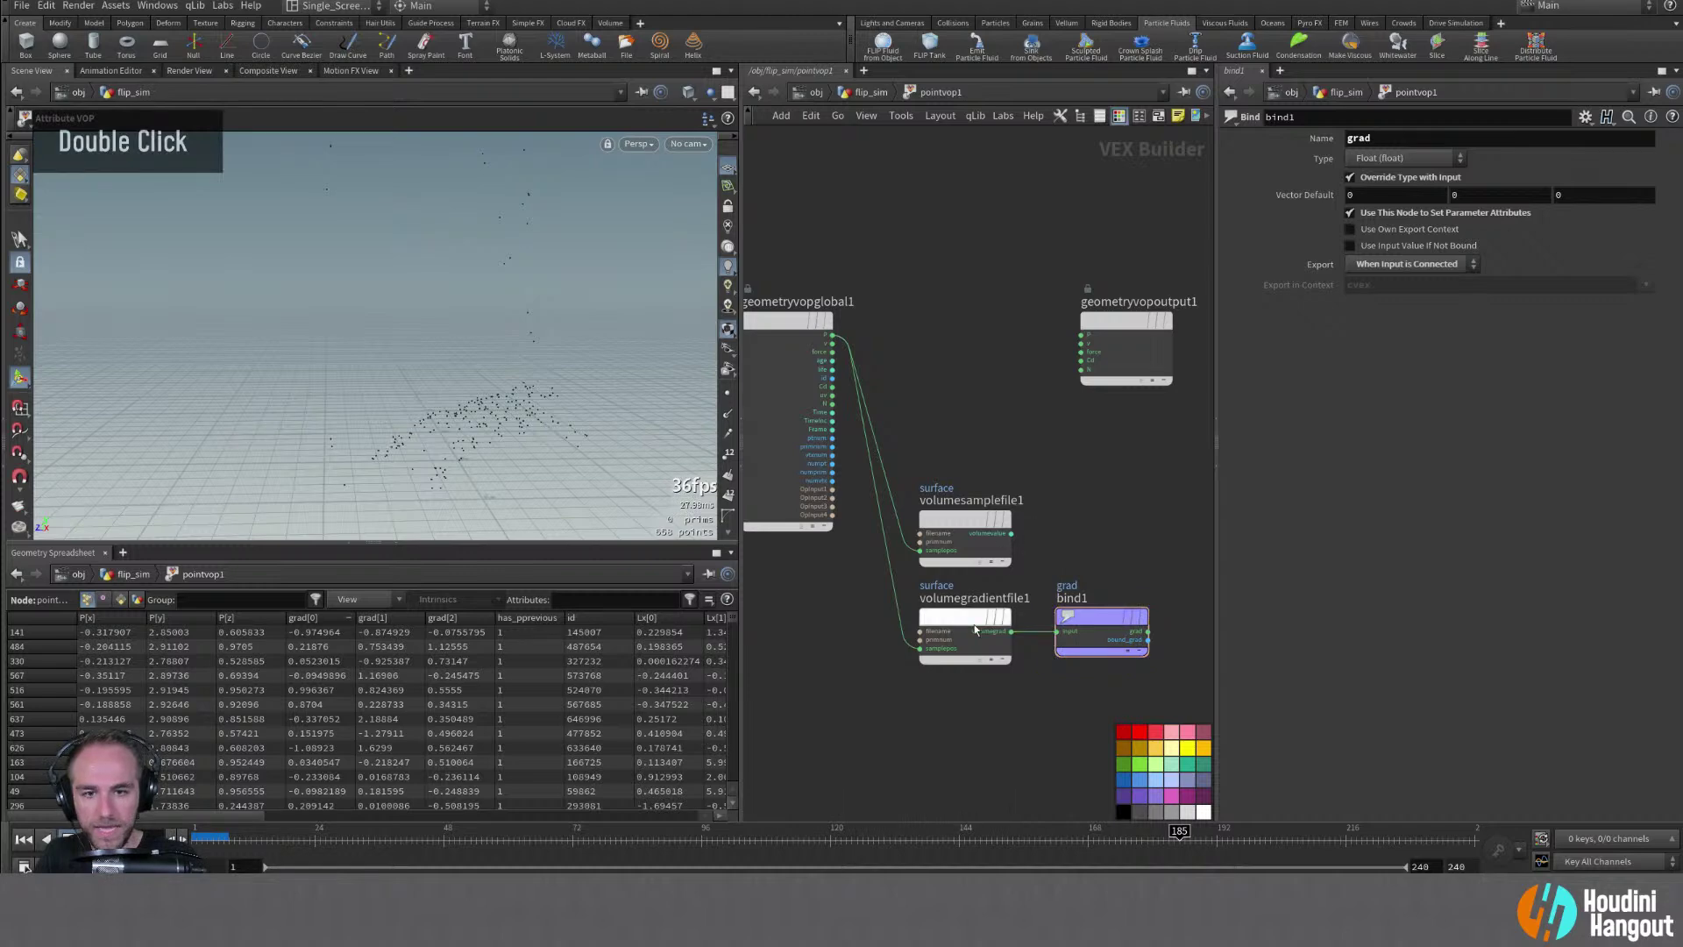
Return to the flip_sim geometry network and turn on a viewport visualizer for pointvop1's grad attribute from its node info
key(u)
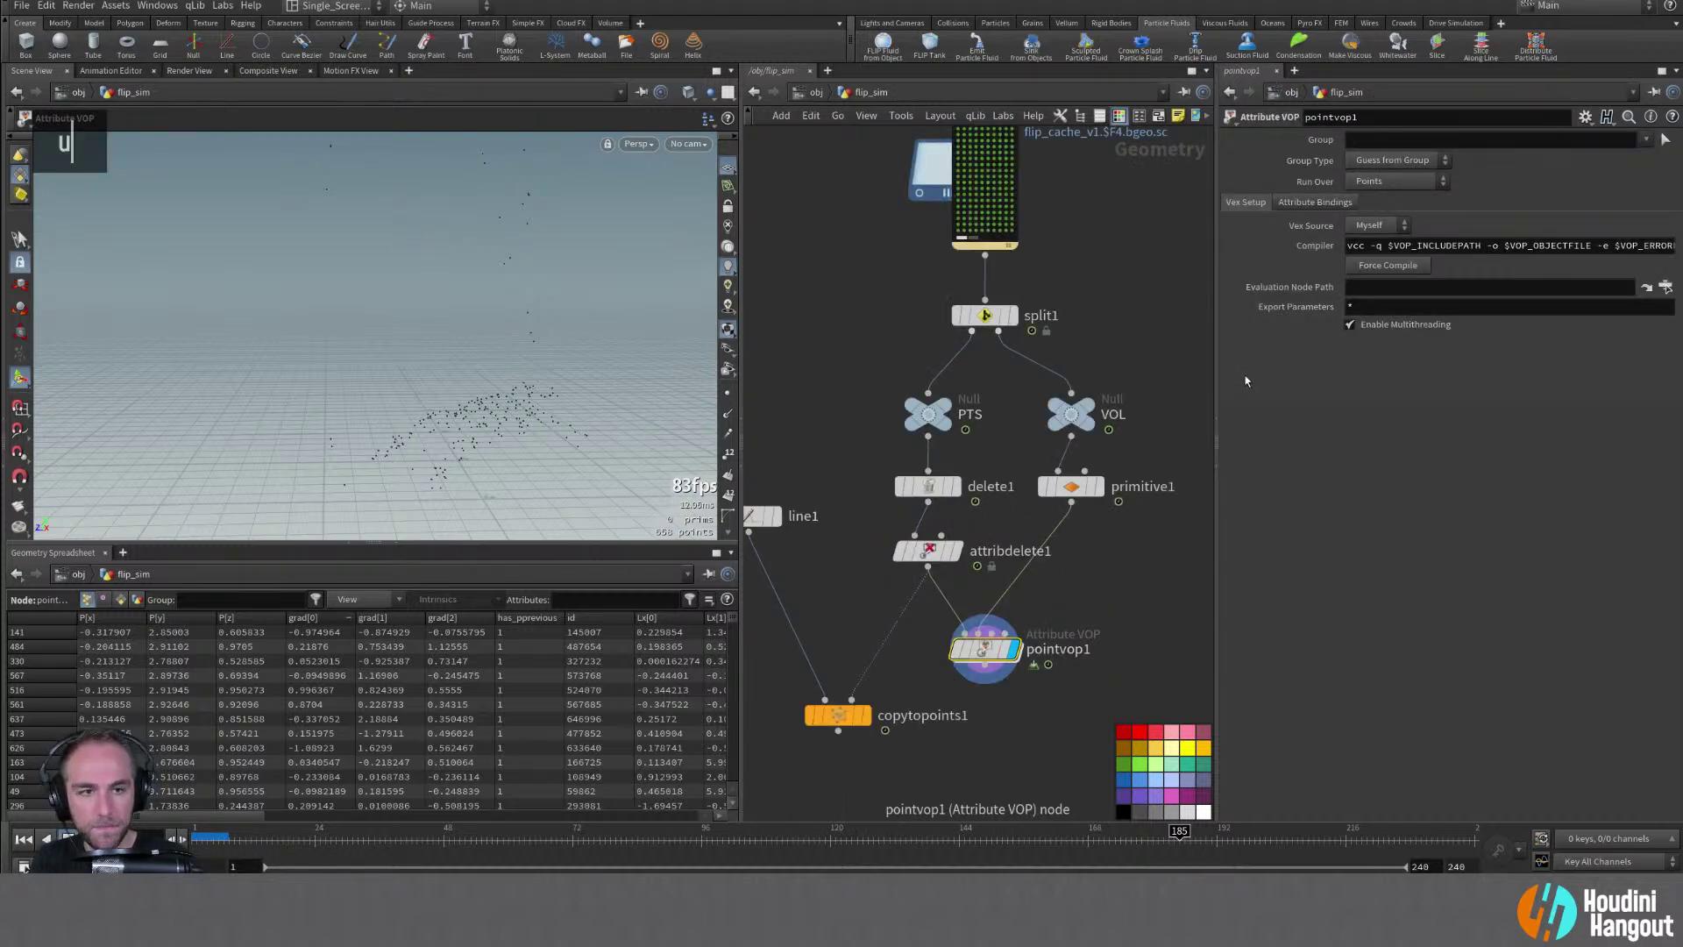
middle_click(962, 651)
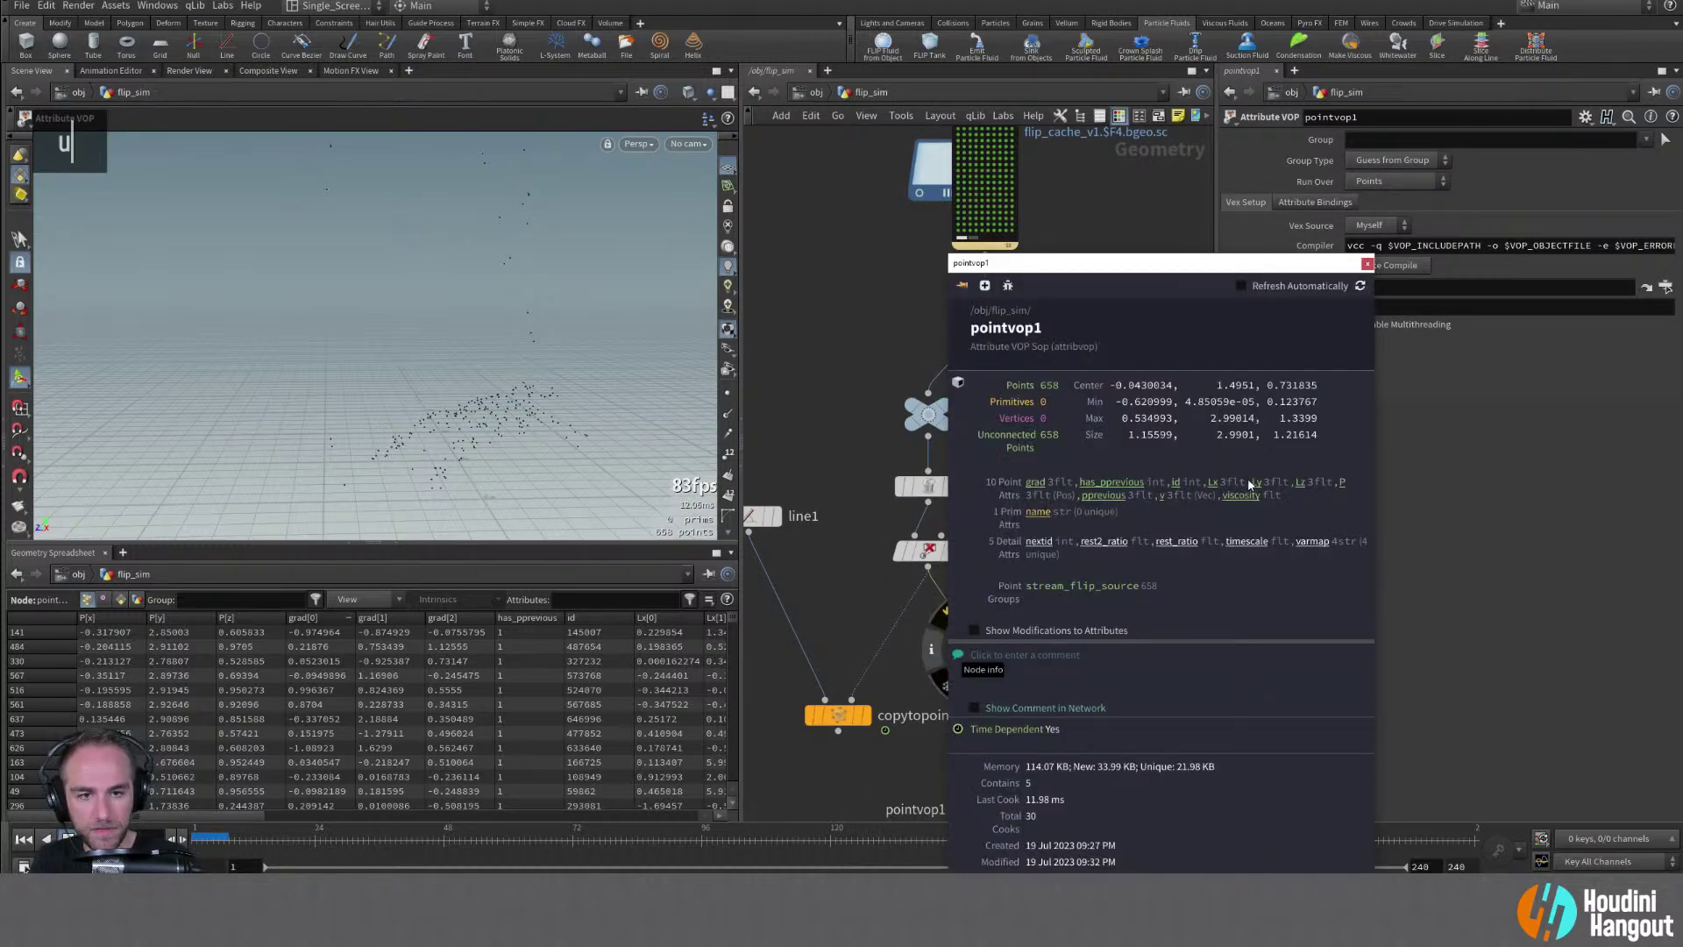
click(1035, 483)
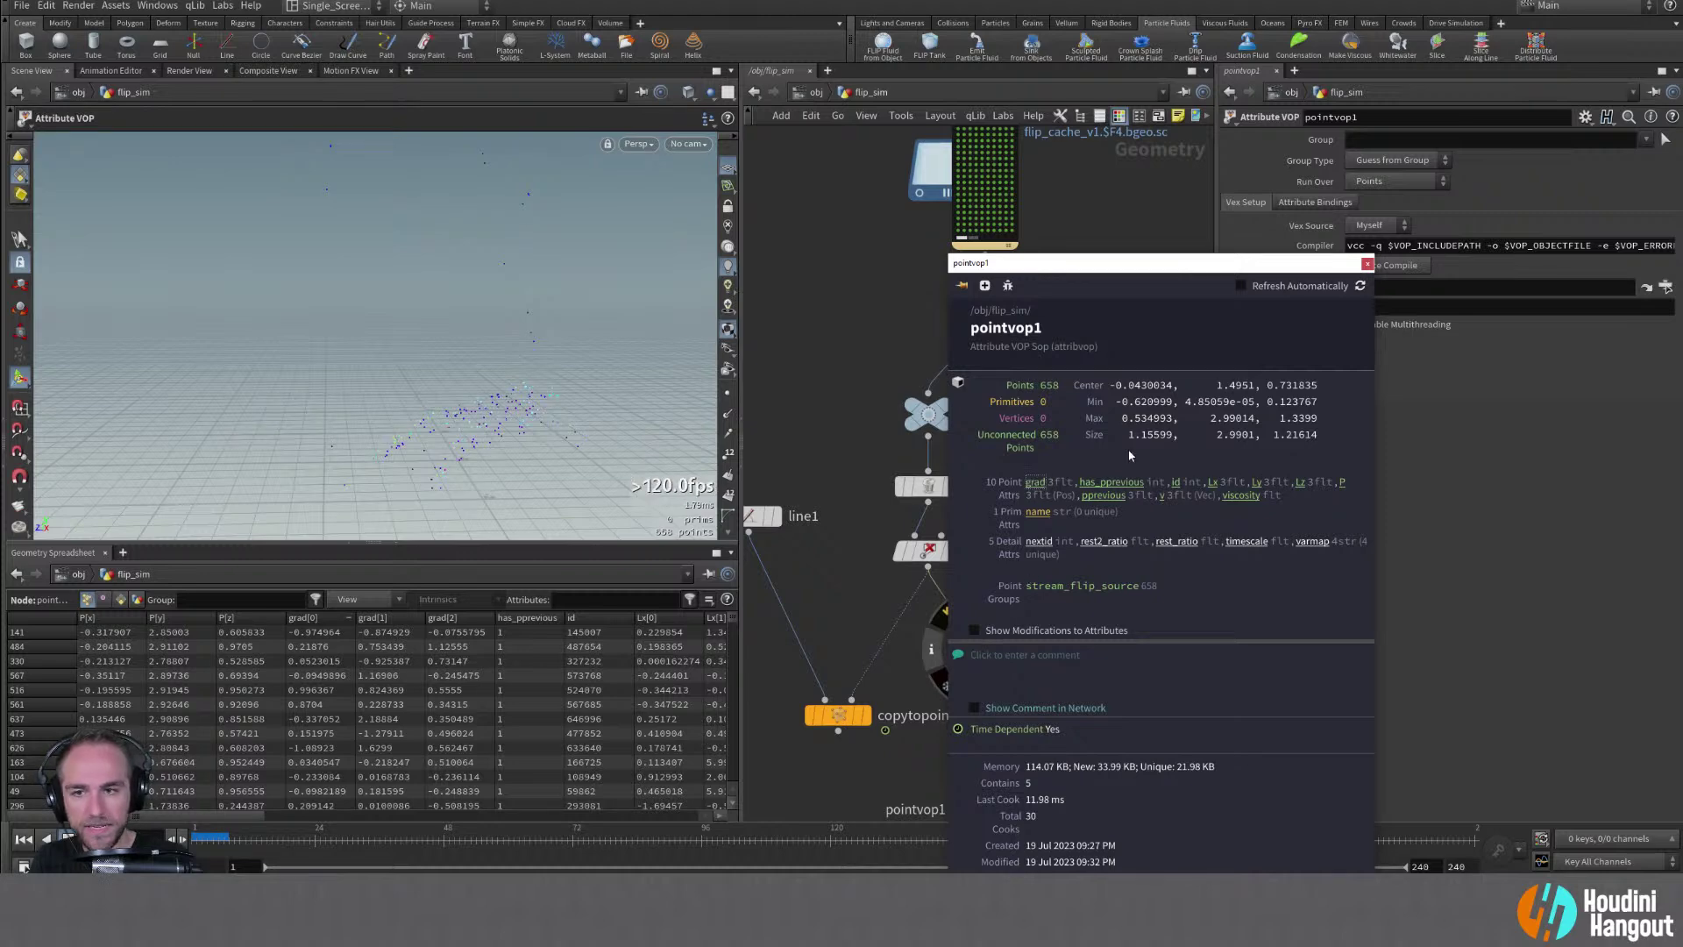
key(c)
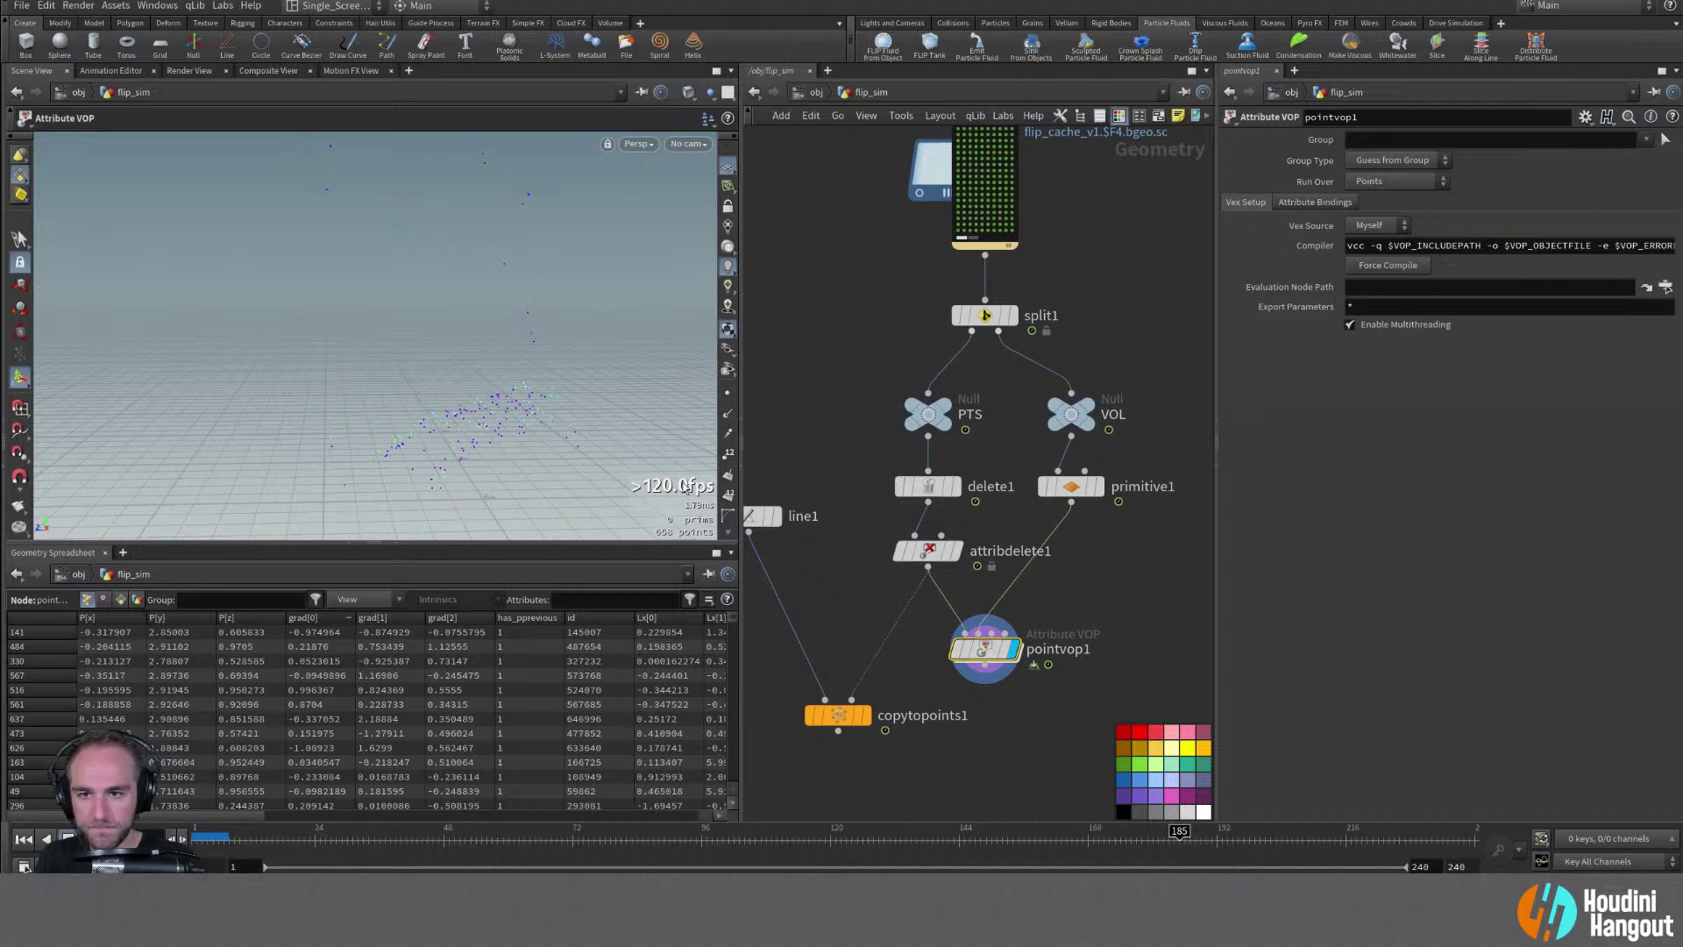
Change the grad visualizer's type to Marker and its style to Vector
scroll(726, 496, down, 14)
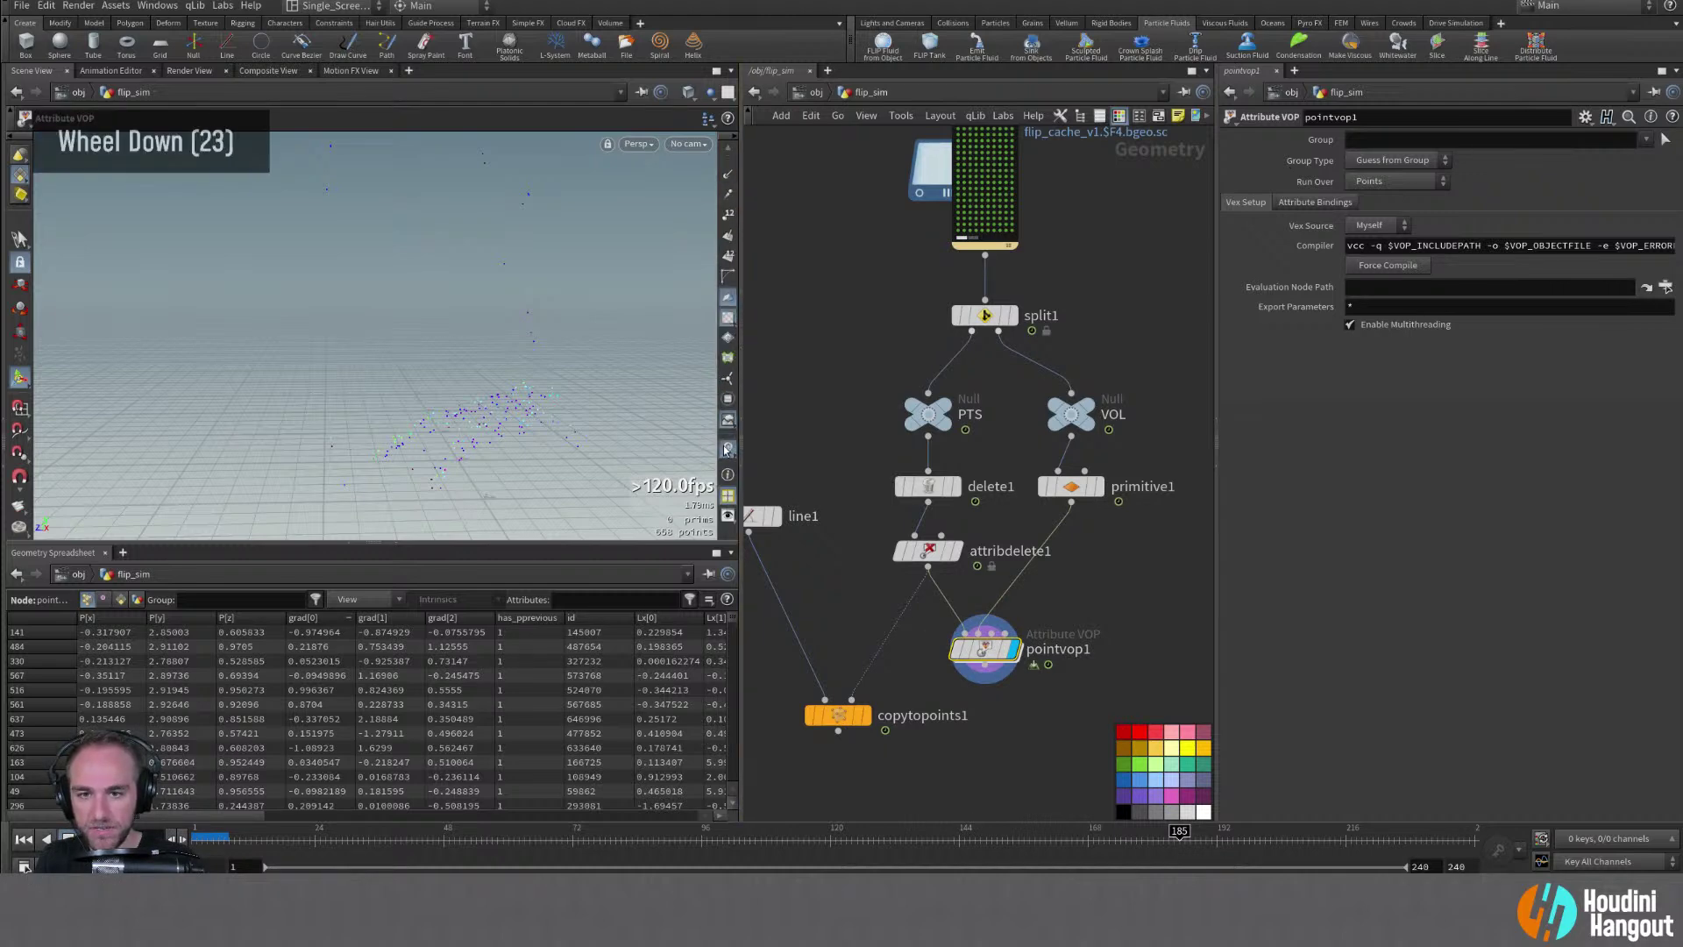
right_click(726, 449)
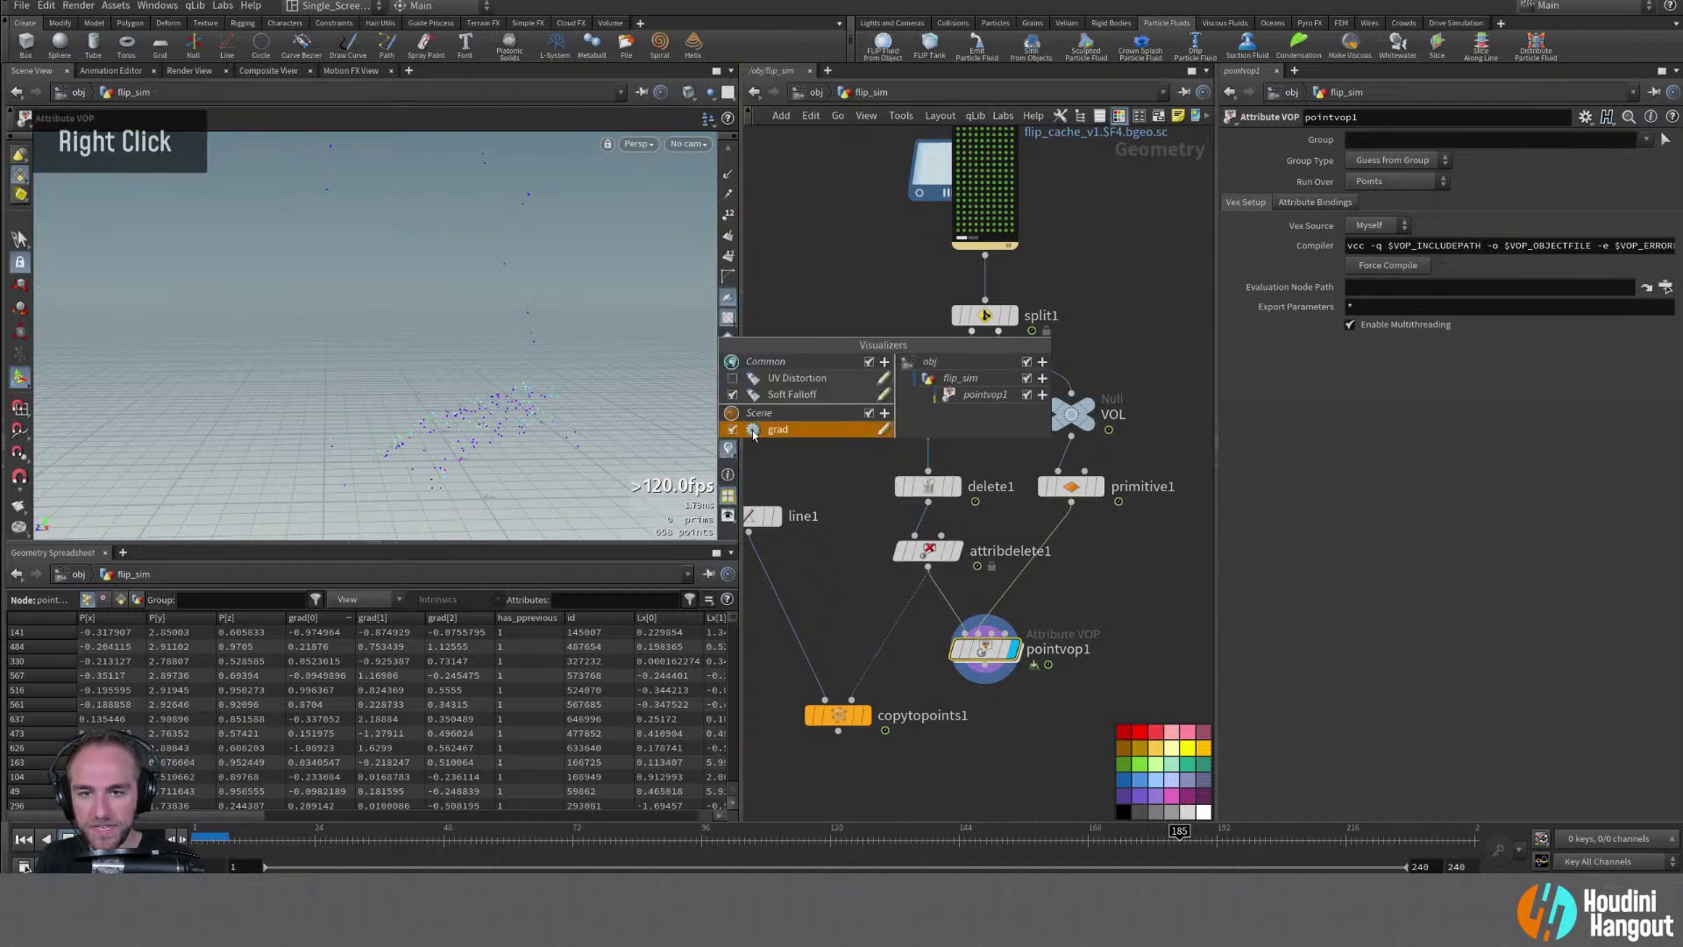
click(883, 428)
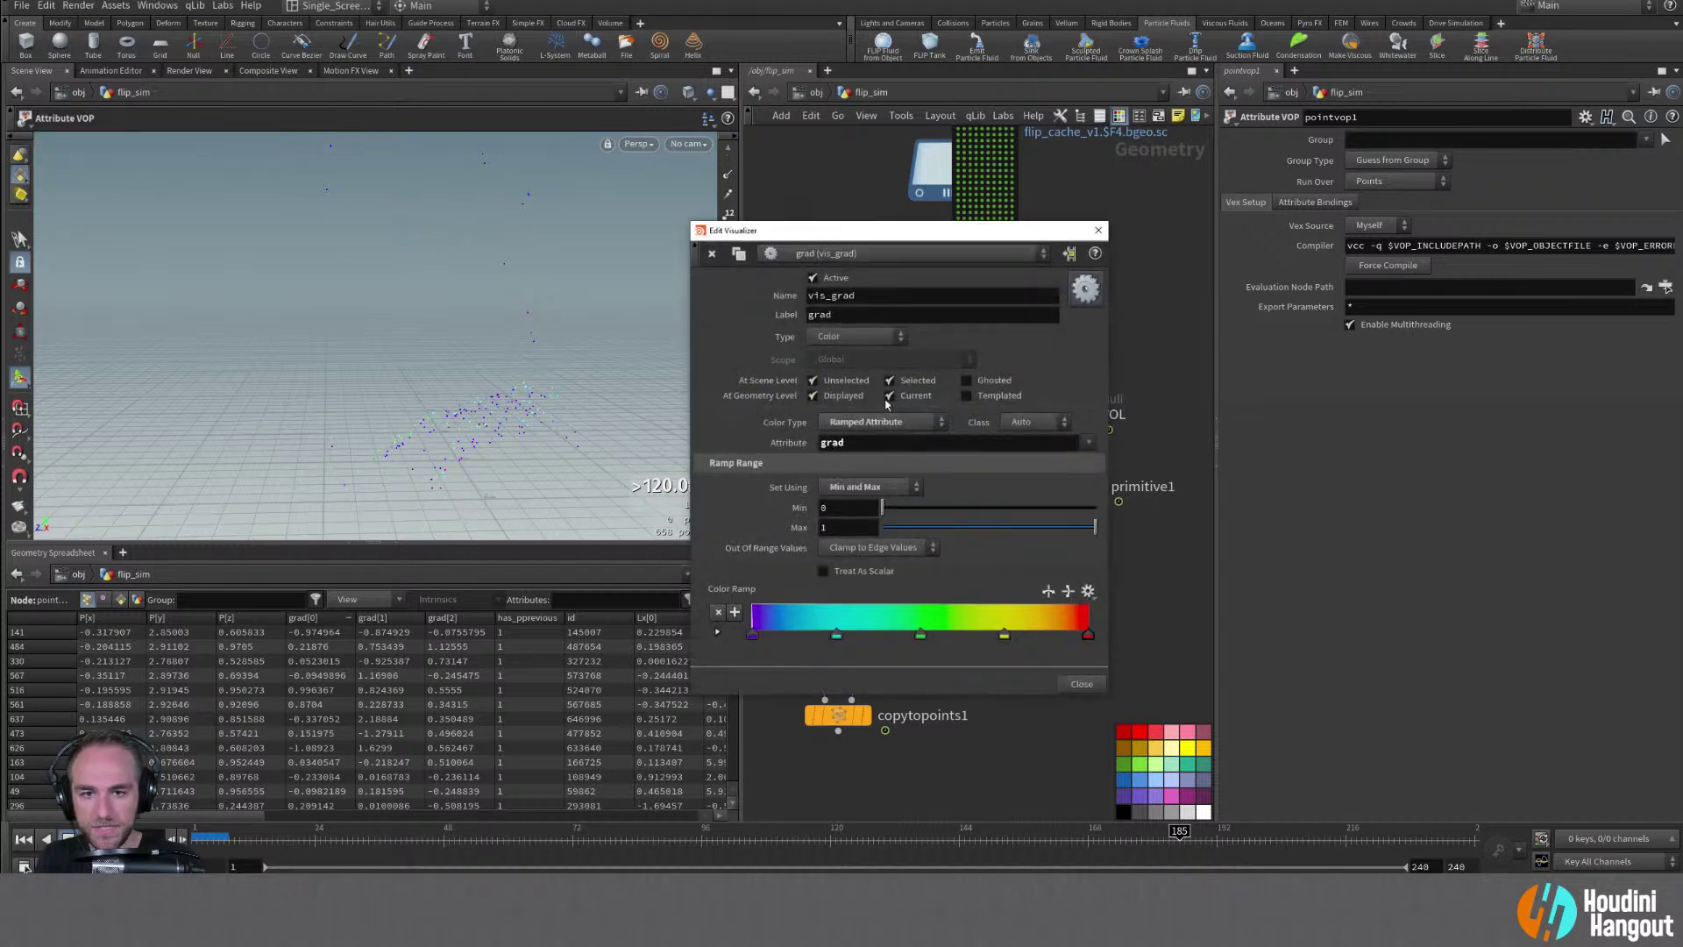
click(836, 343)
click(831, 353)
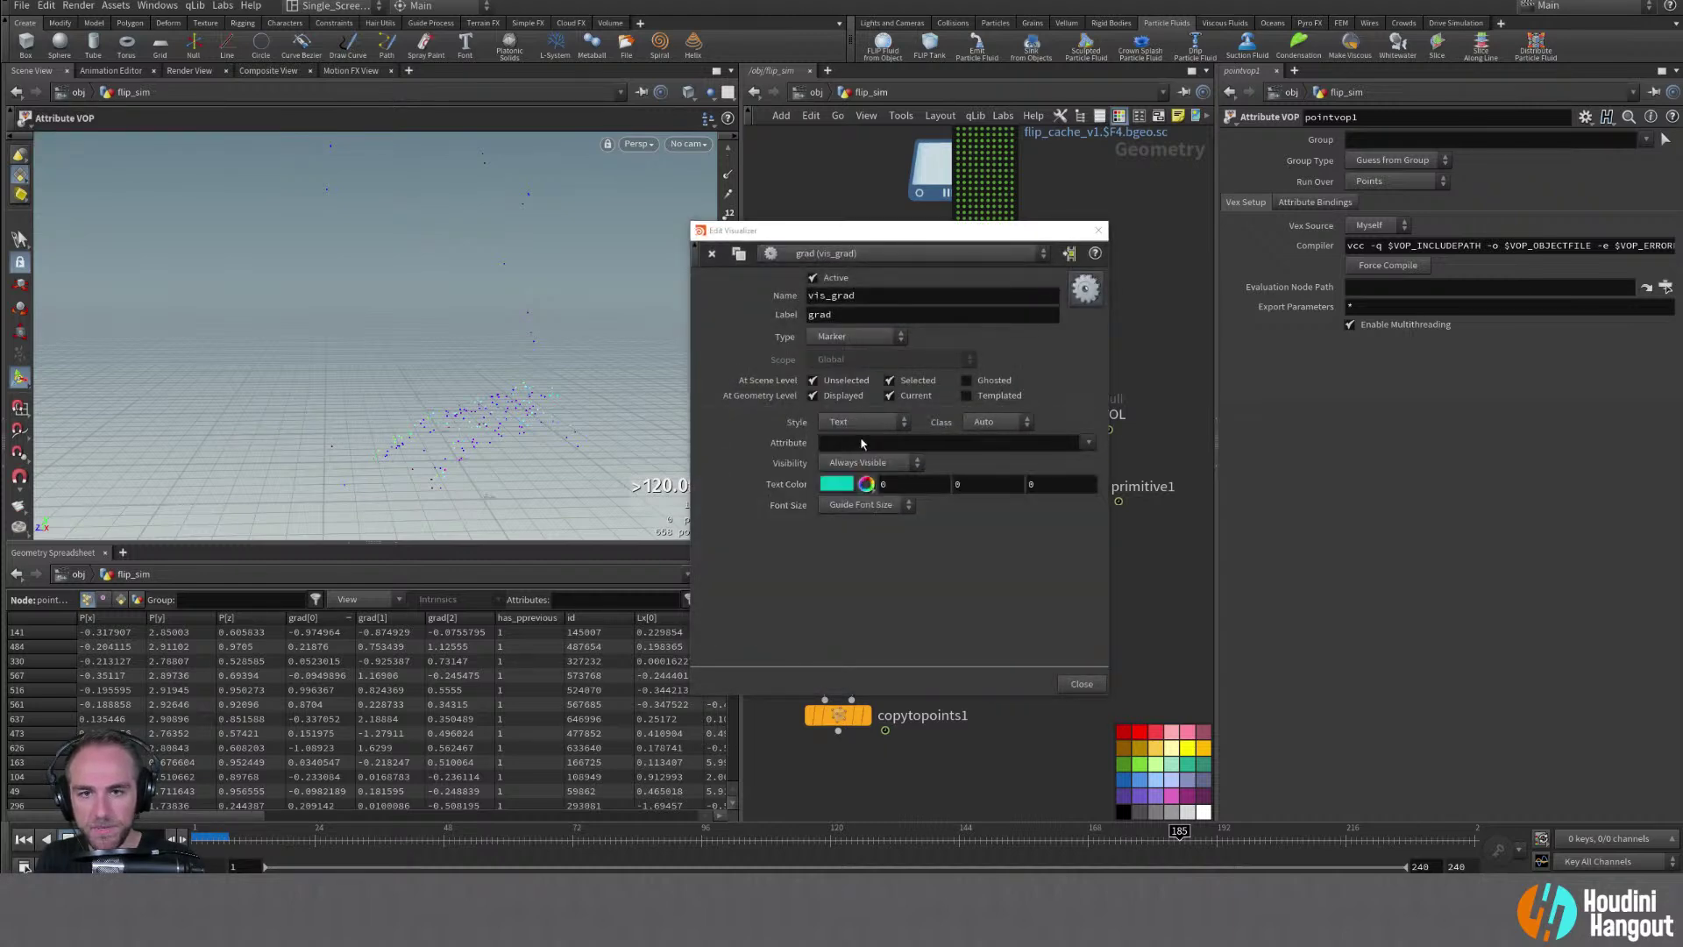
click(844, 423)
click(839, 504)
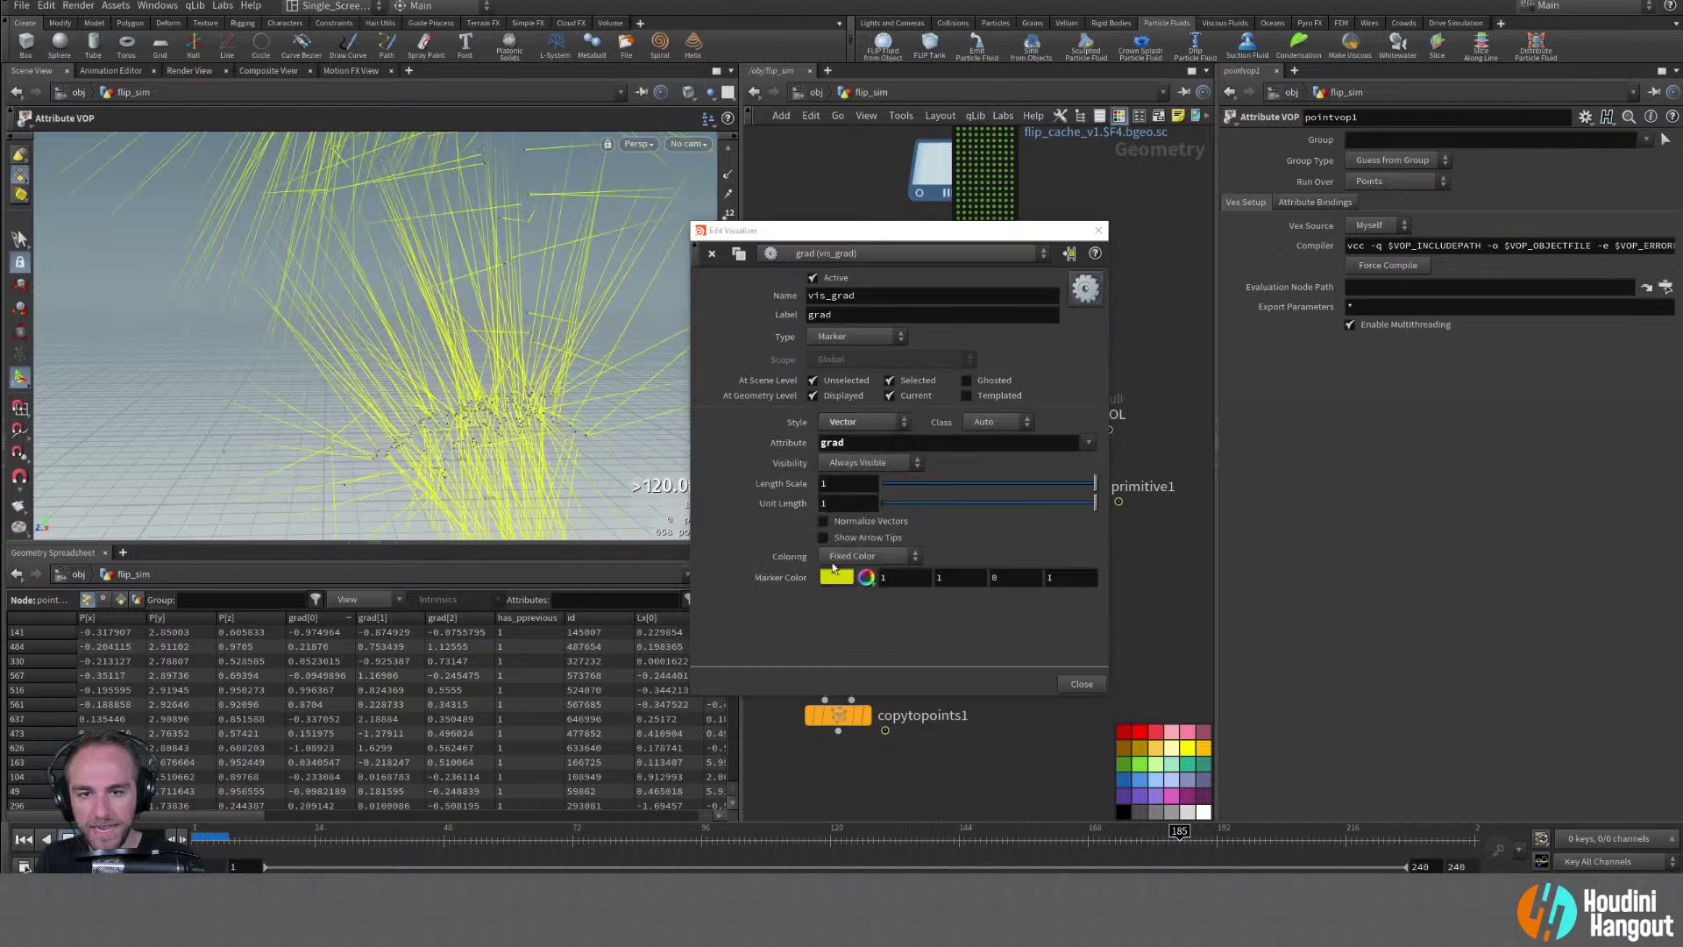
Reduce the grad vector visualizer's length scale to 0.198 and close its settings
alt+drag(377, 394, 566, 412)
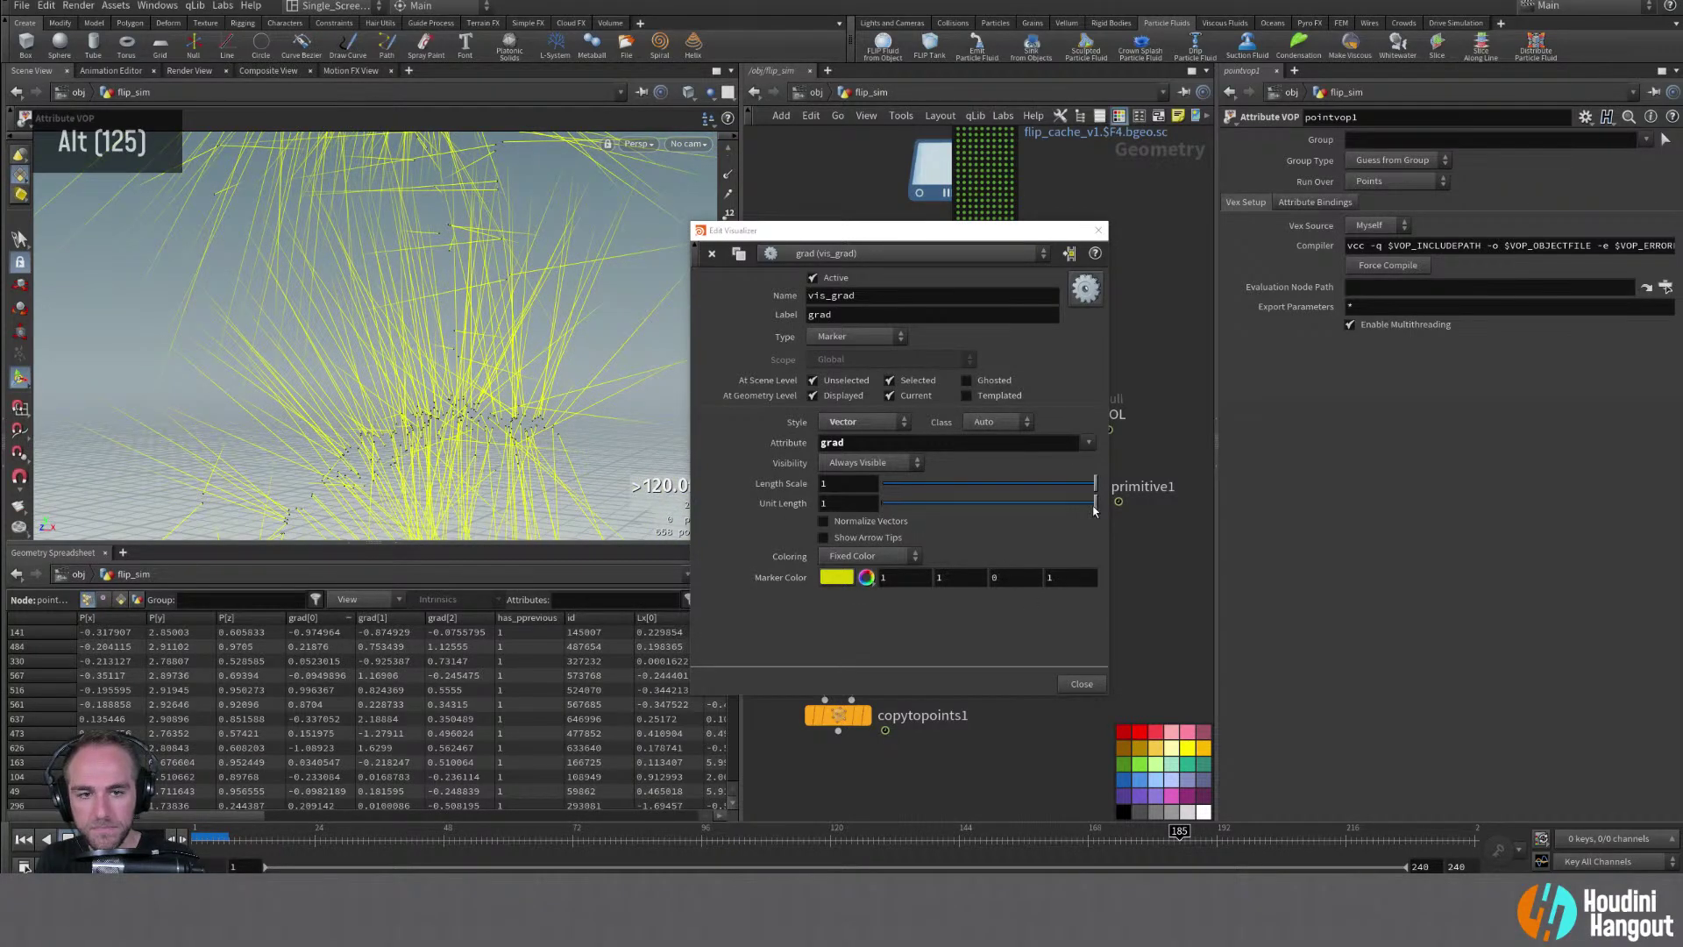
drag(1094, 508, 951, 489)
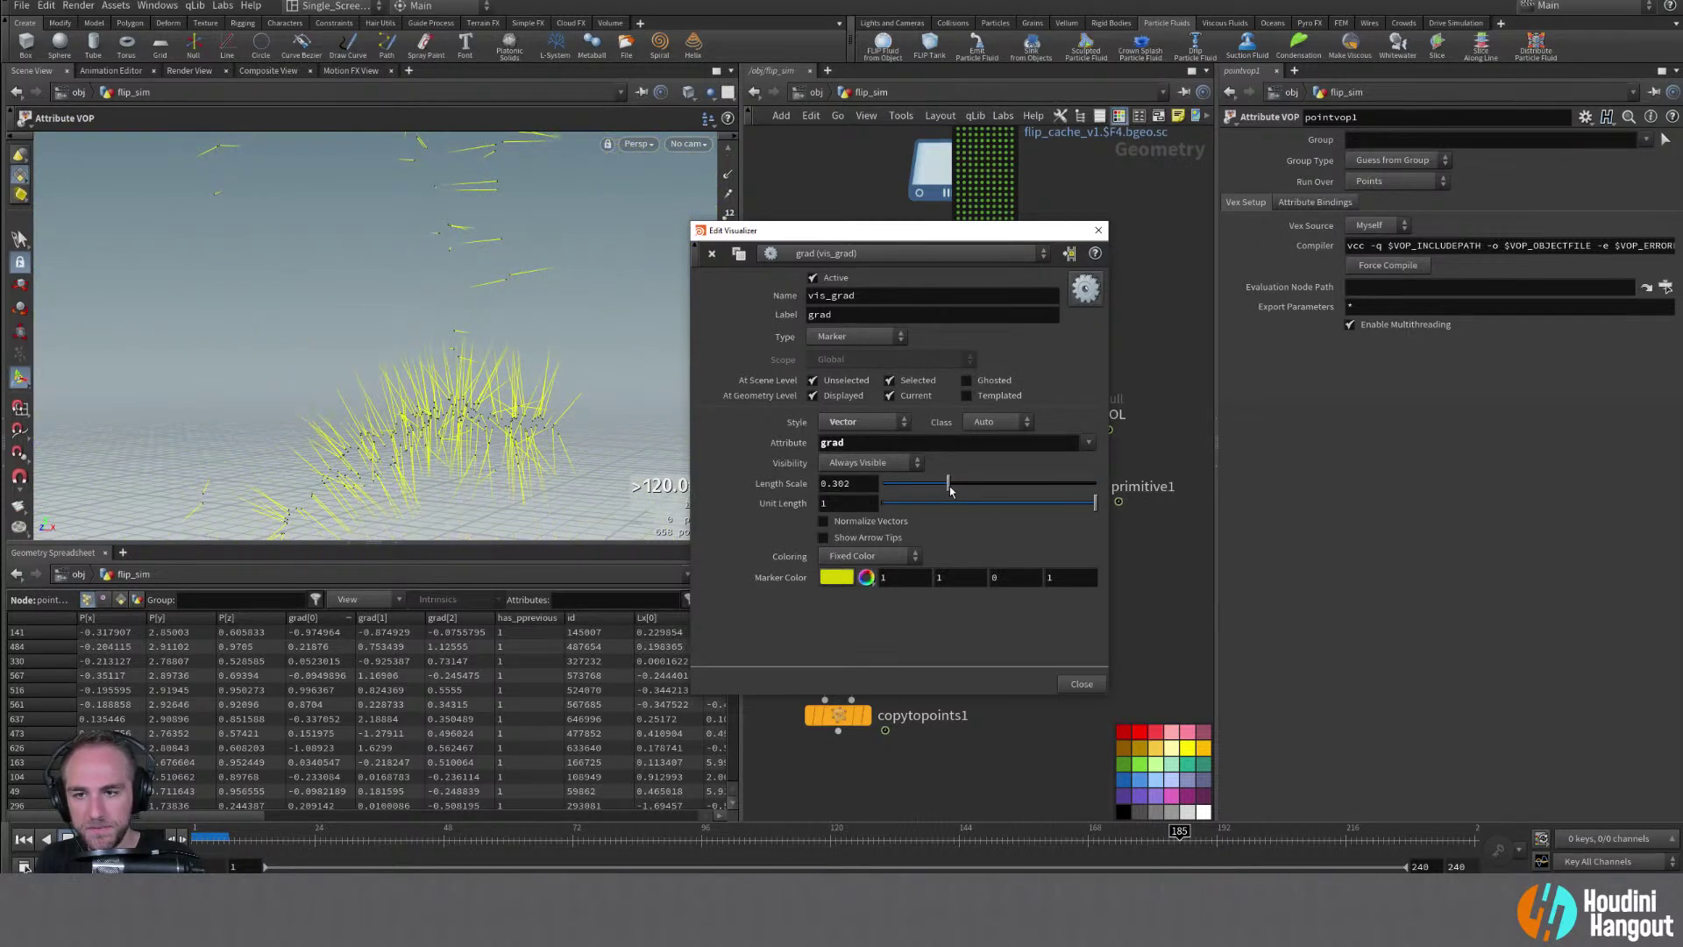
alt+drag(410, 447, 537, 443)
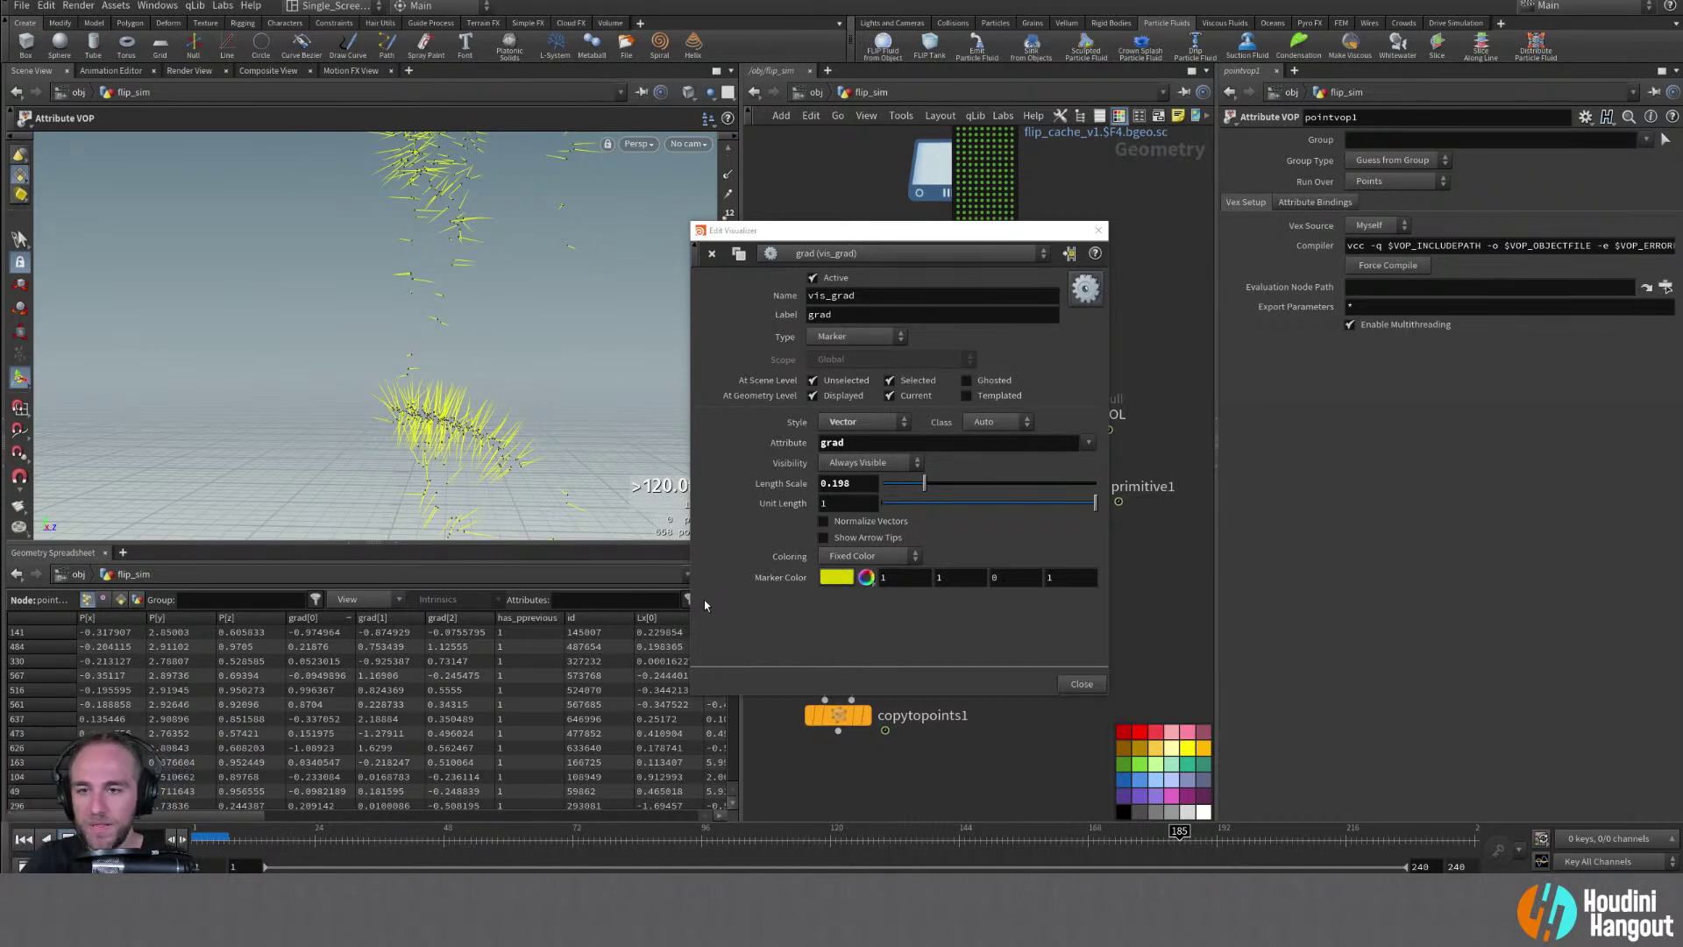
drag(960, 222, 985, 229)
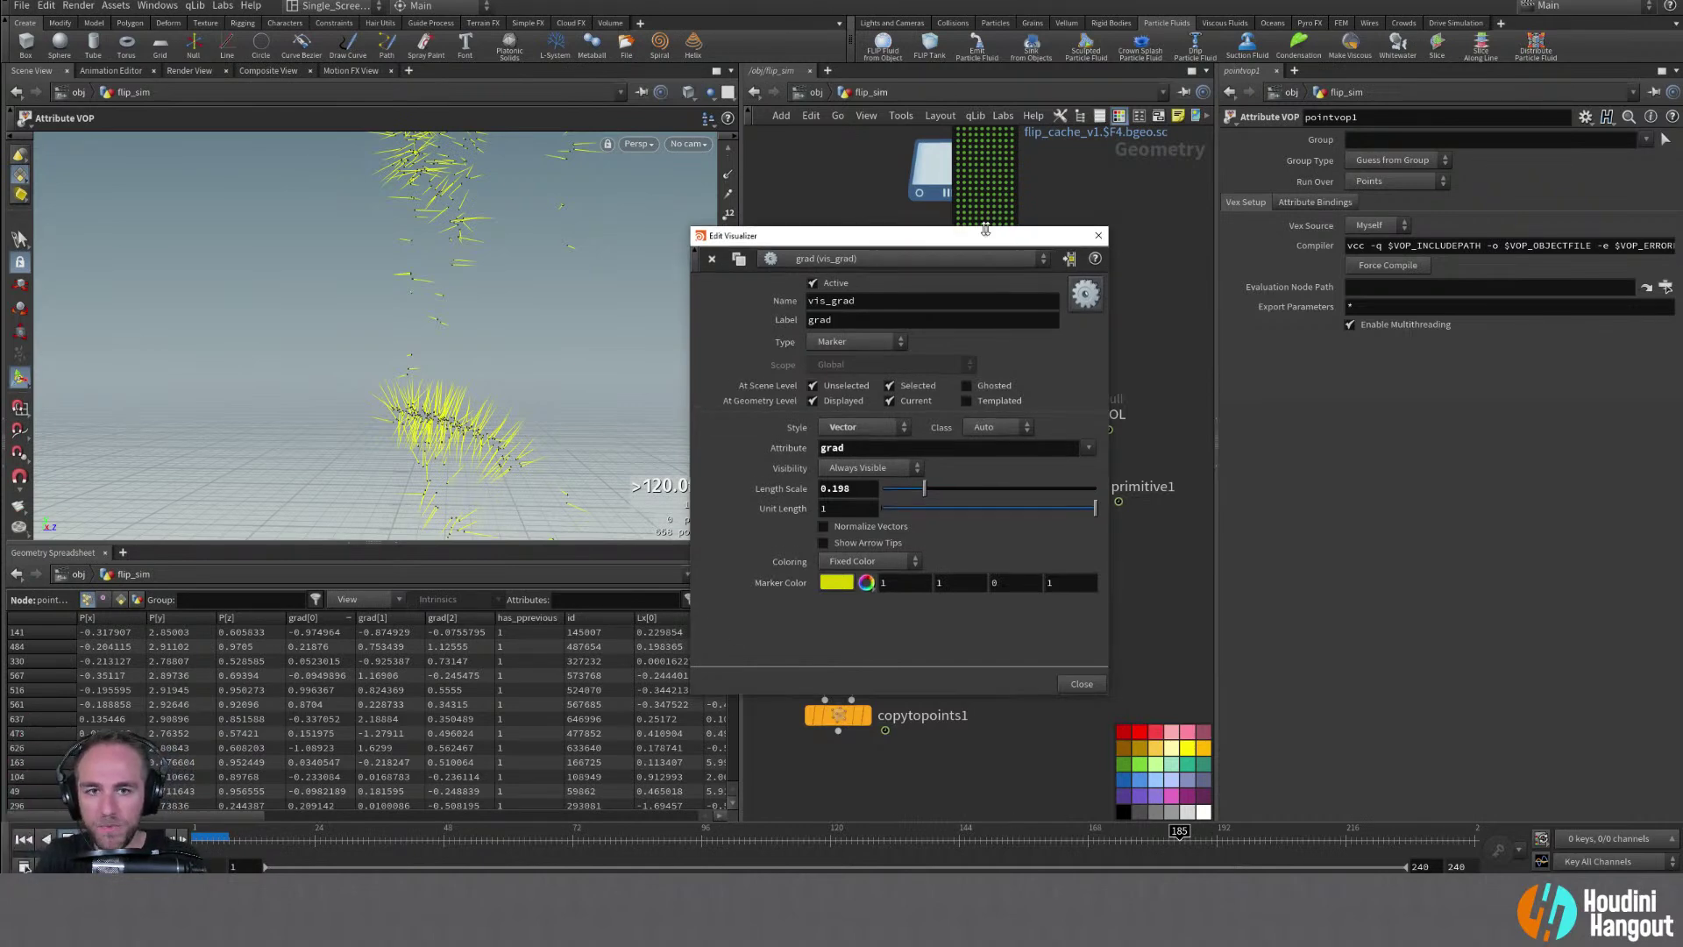
click(1096, 236)
Scrub through the simulation frames and examine the direction of the gradient vectors around the fluid points from several angles
alt+right_drag(561, 368, 631, 365)
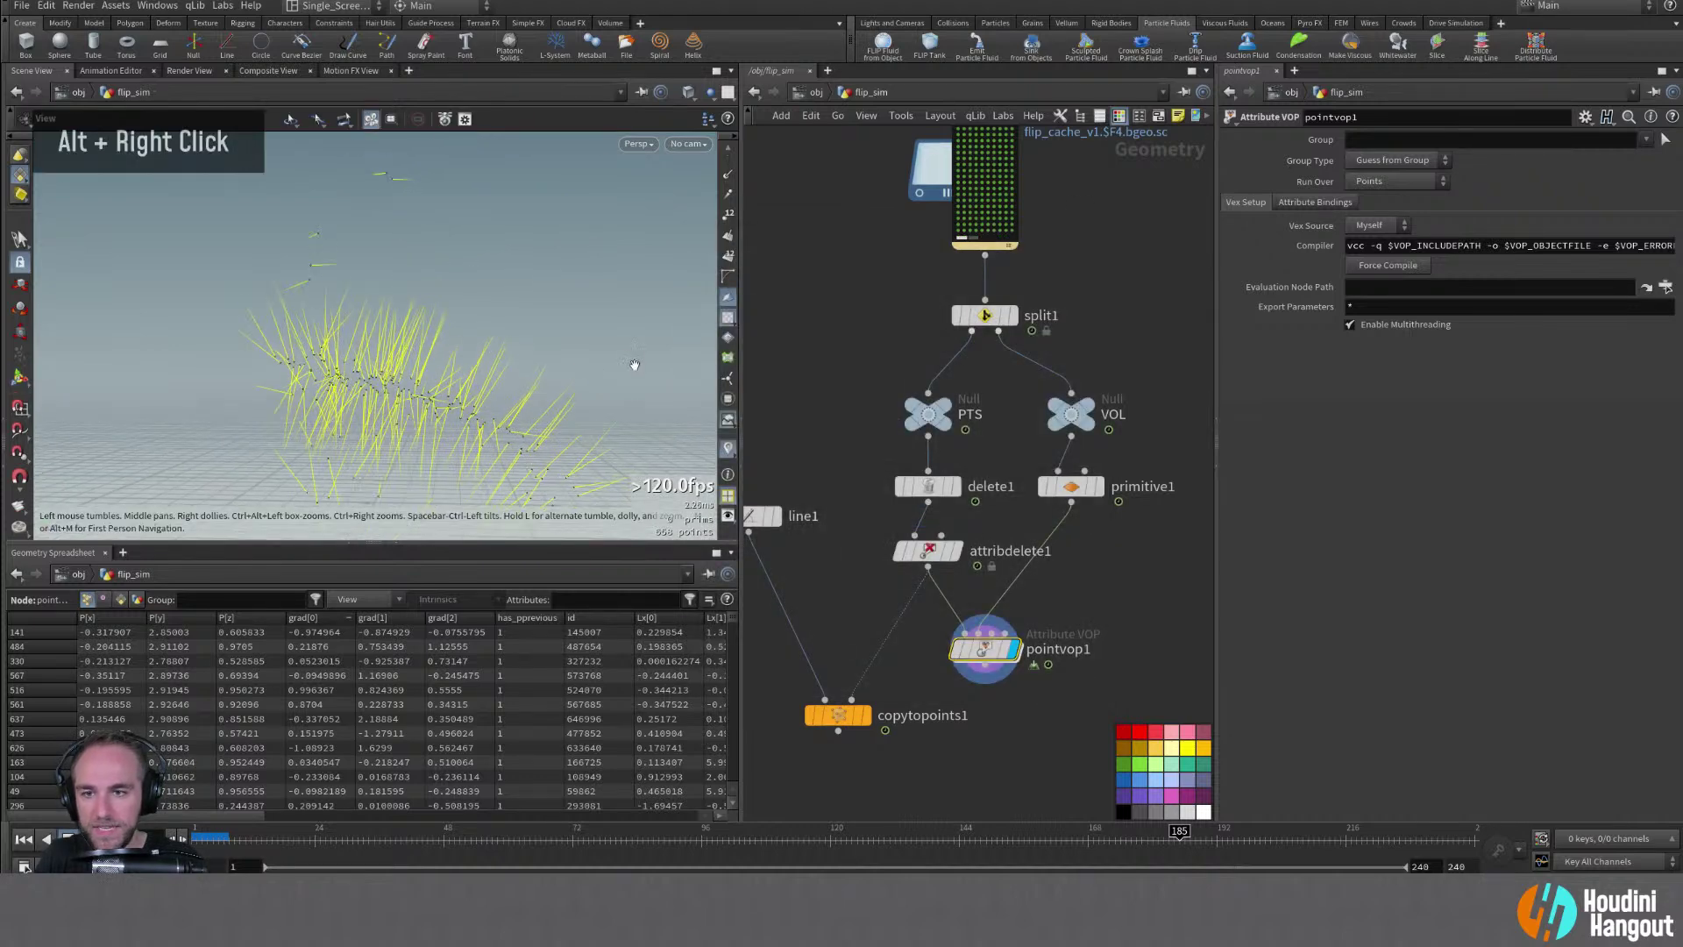
alt+drag(473, 345, 388, 354)
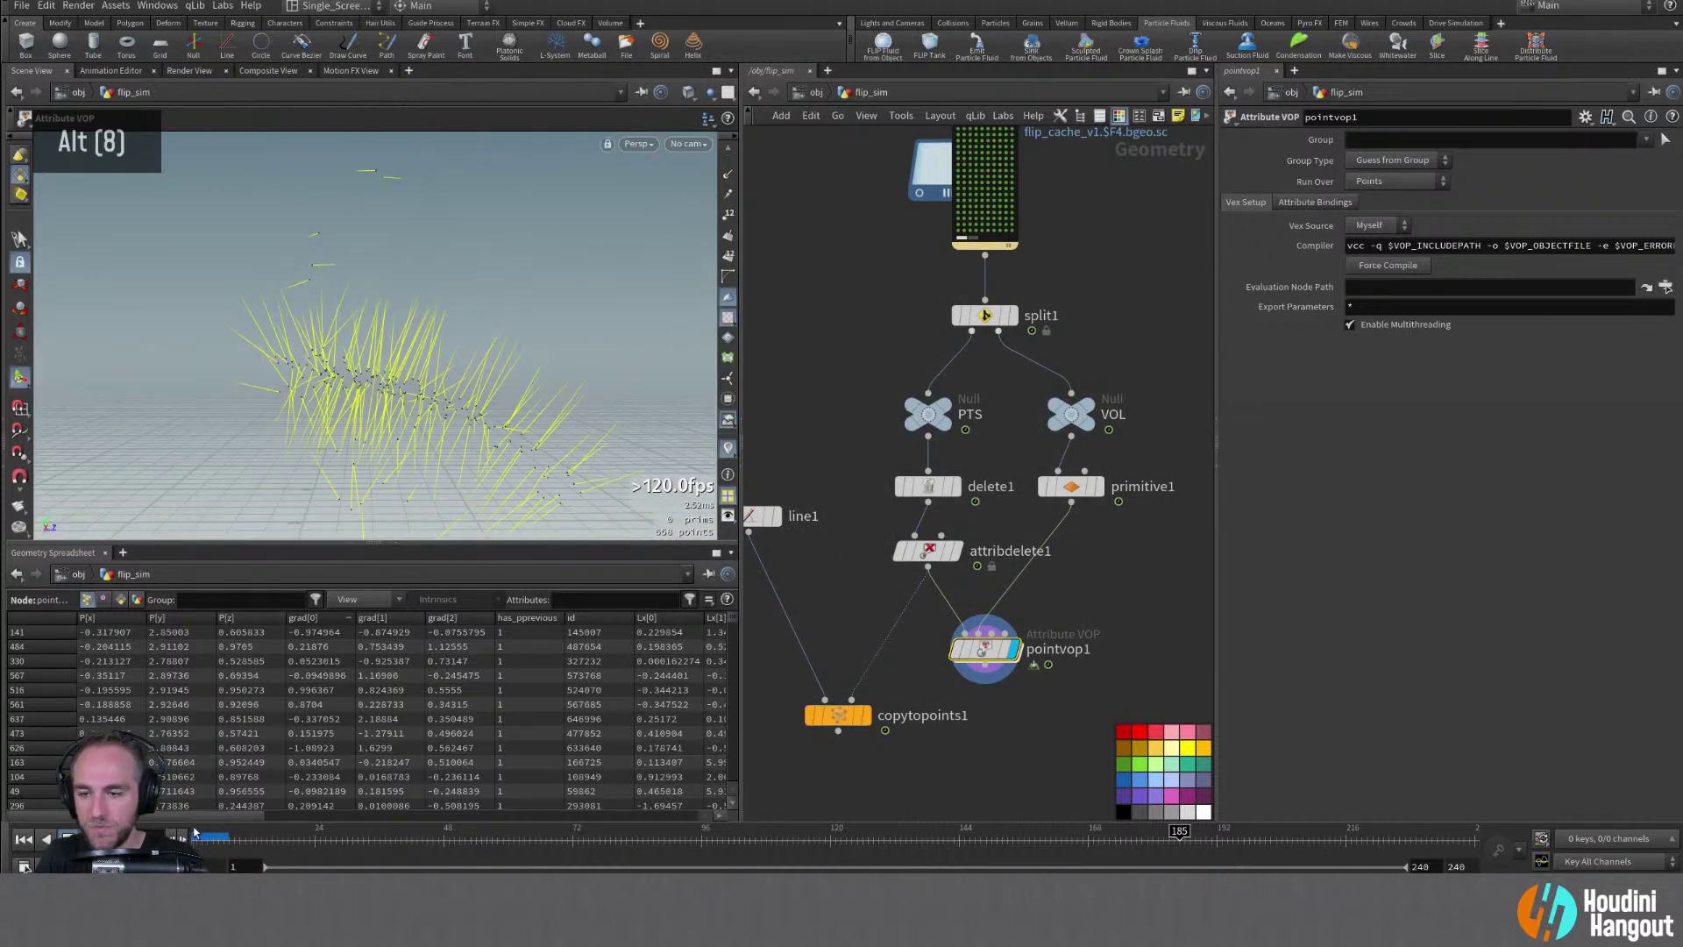
click(281, 839)
drag(280, 840, 1382, 854)
alt+right_drag(456, 361, 412, 370)
alt+drag(412, 370, 372, 327)
drag(1365, 832, 1381, 832)
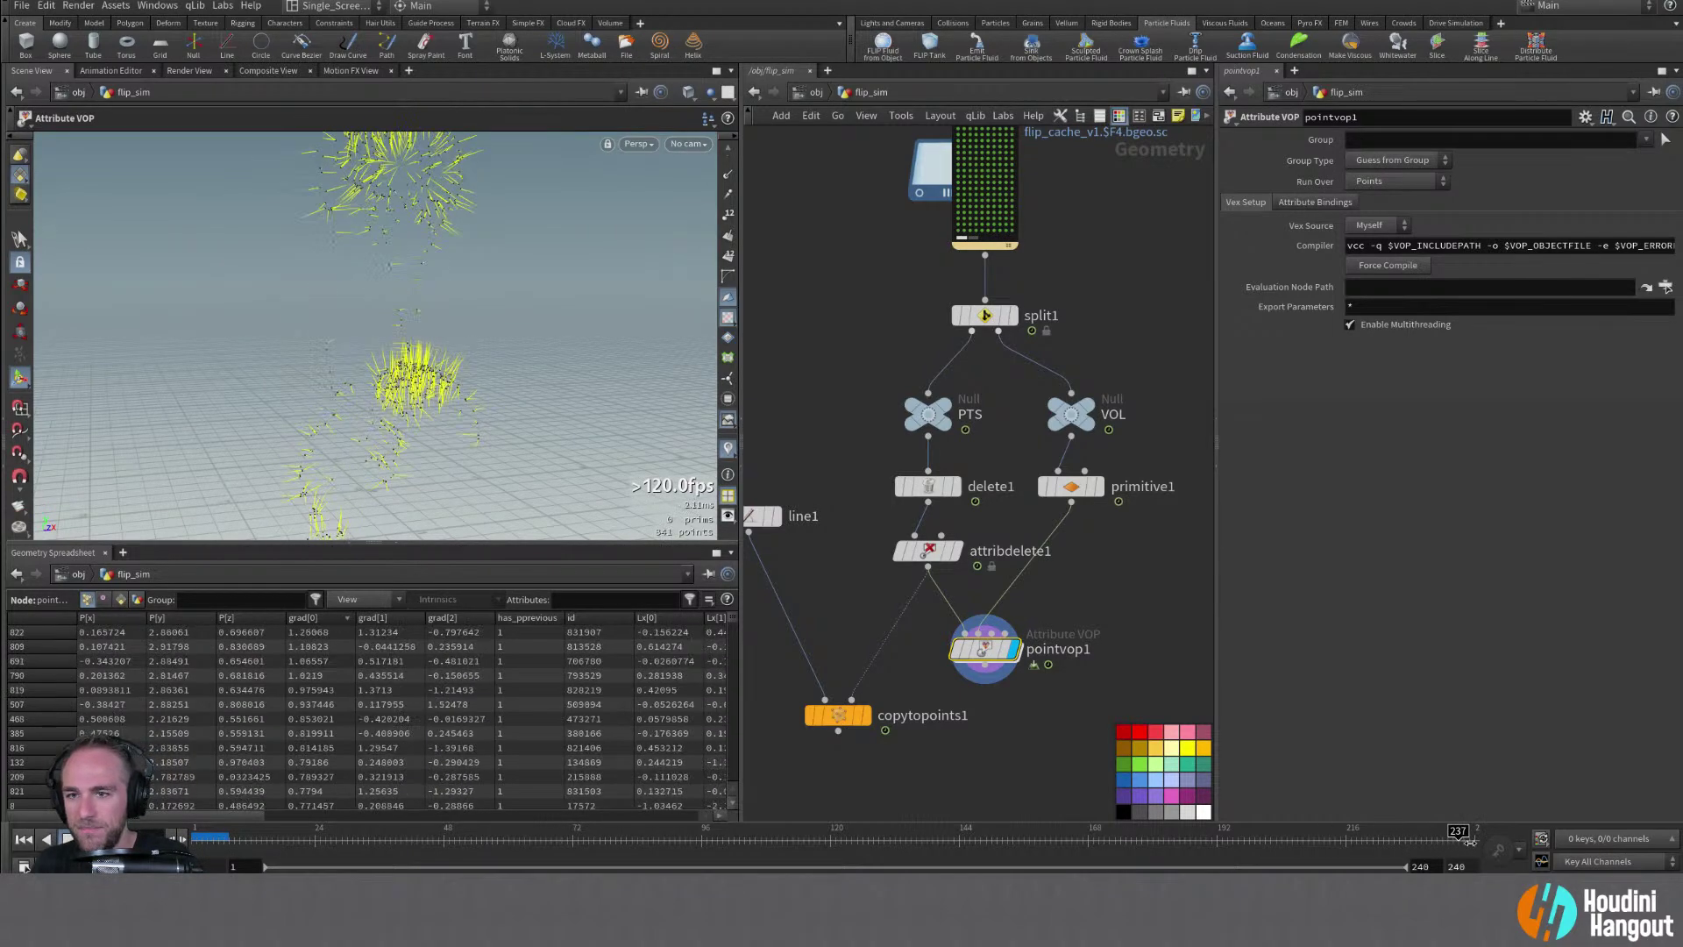
drag(1528, 837, 1212, 865)
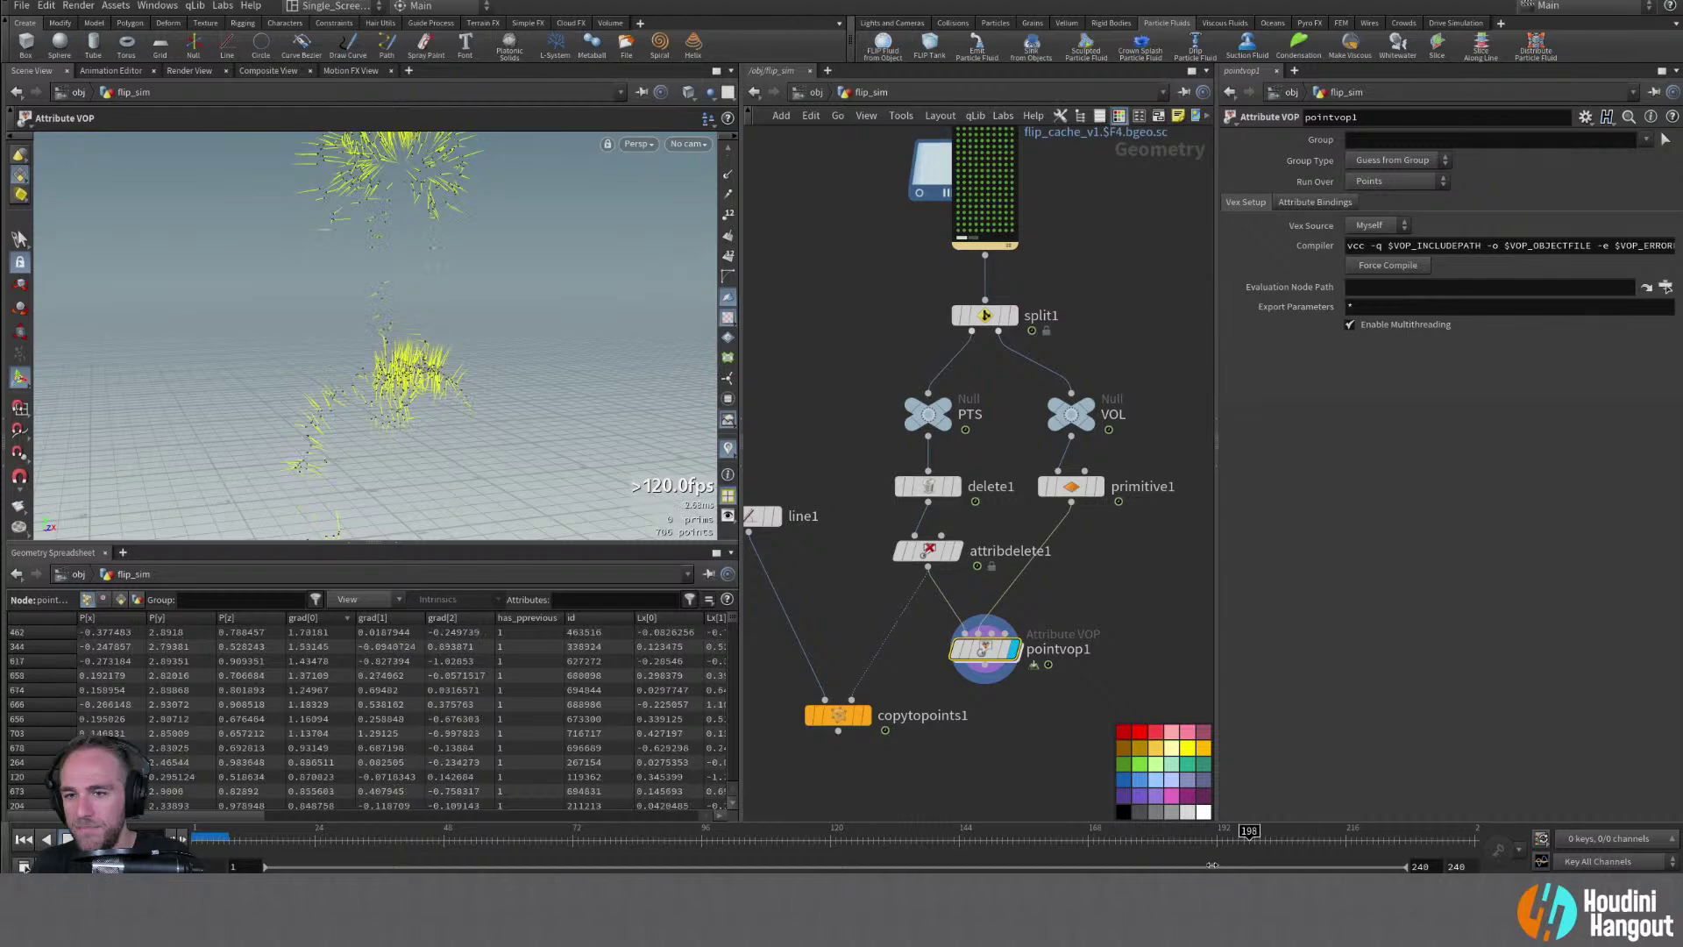
drag(1033, 865, 894, 865)
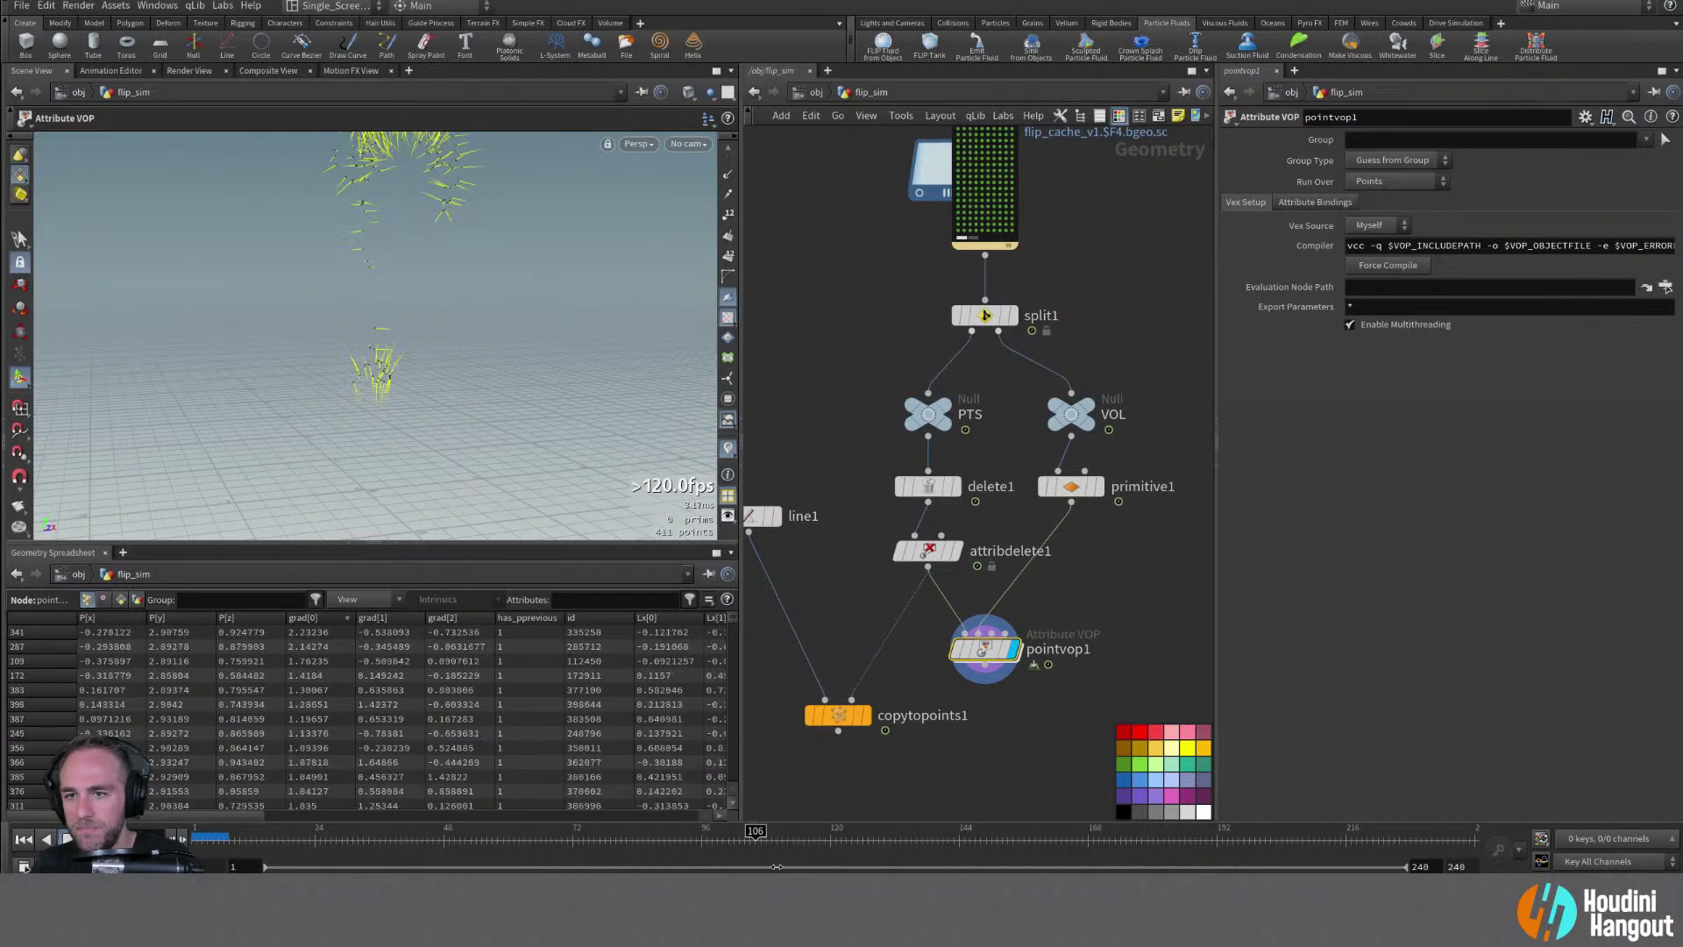
drag(838, 870, 1014, 871)
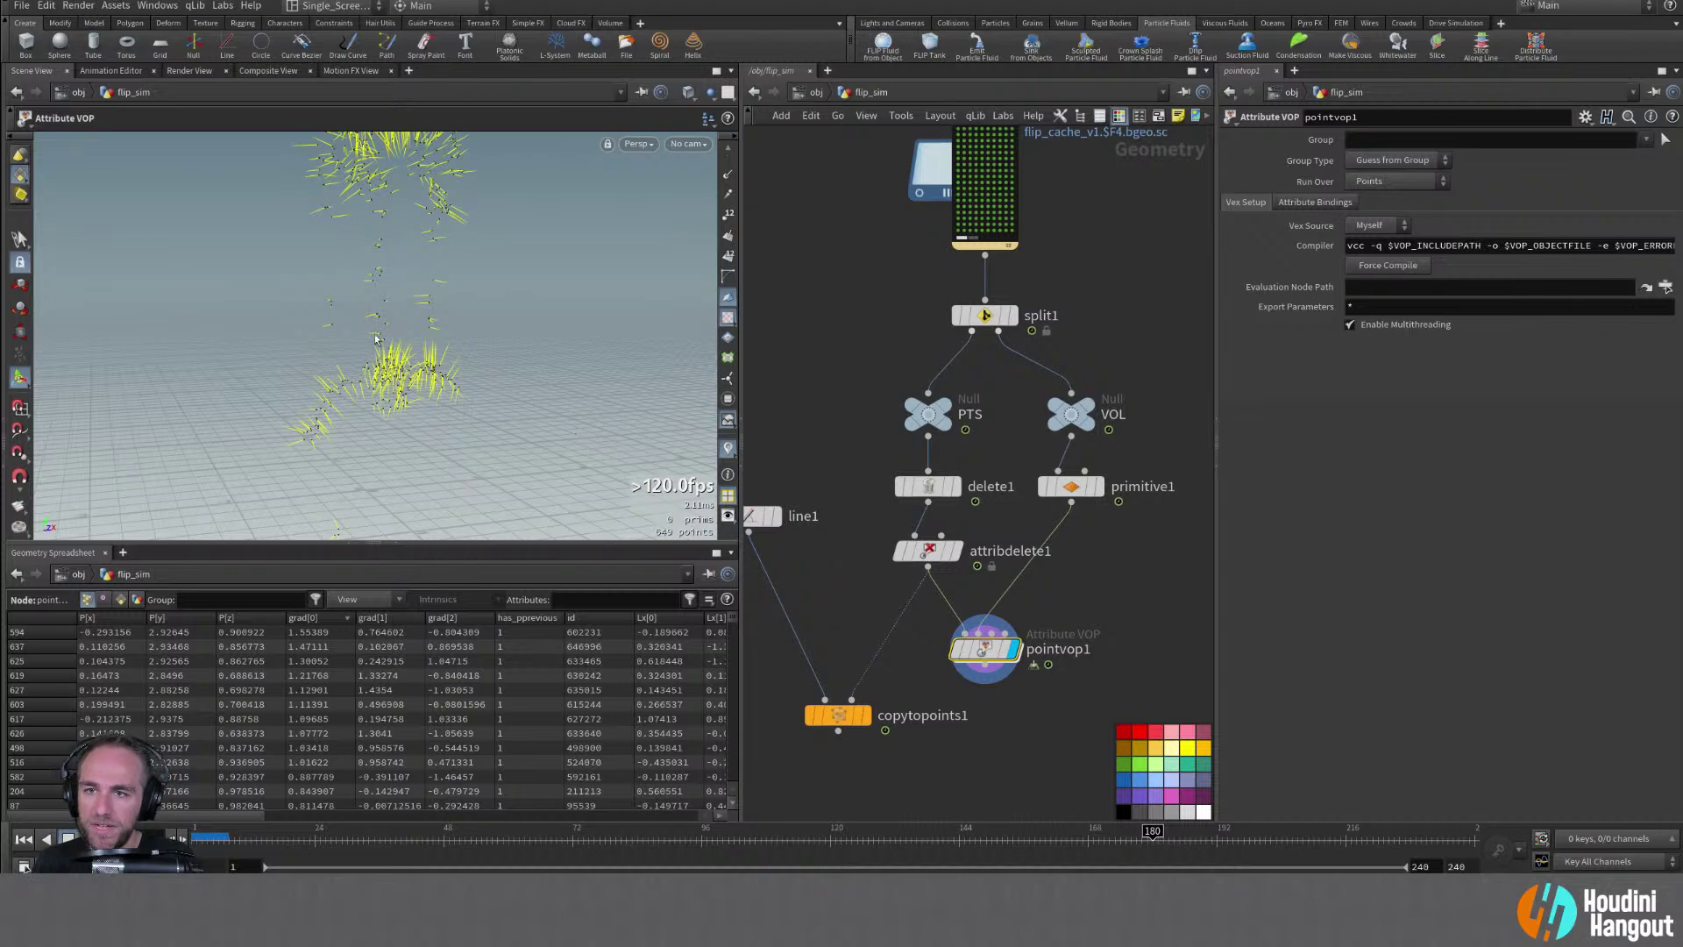
alt+drag(421, 303, 529, 319)
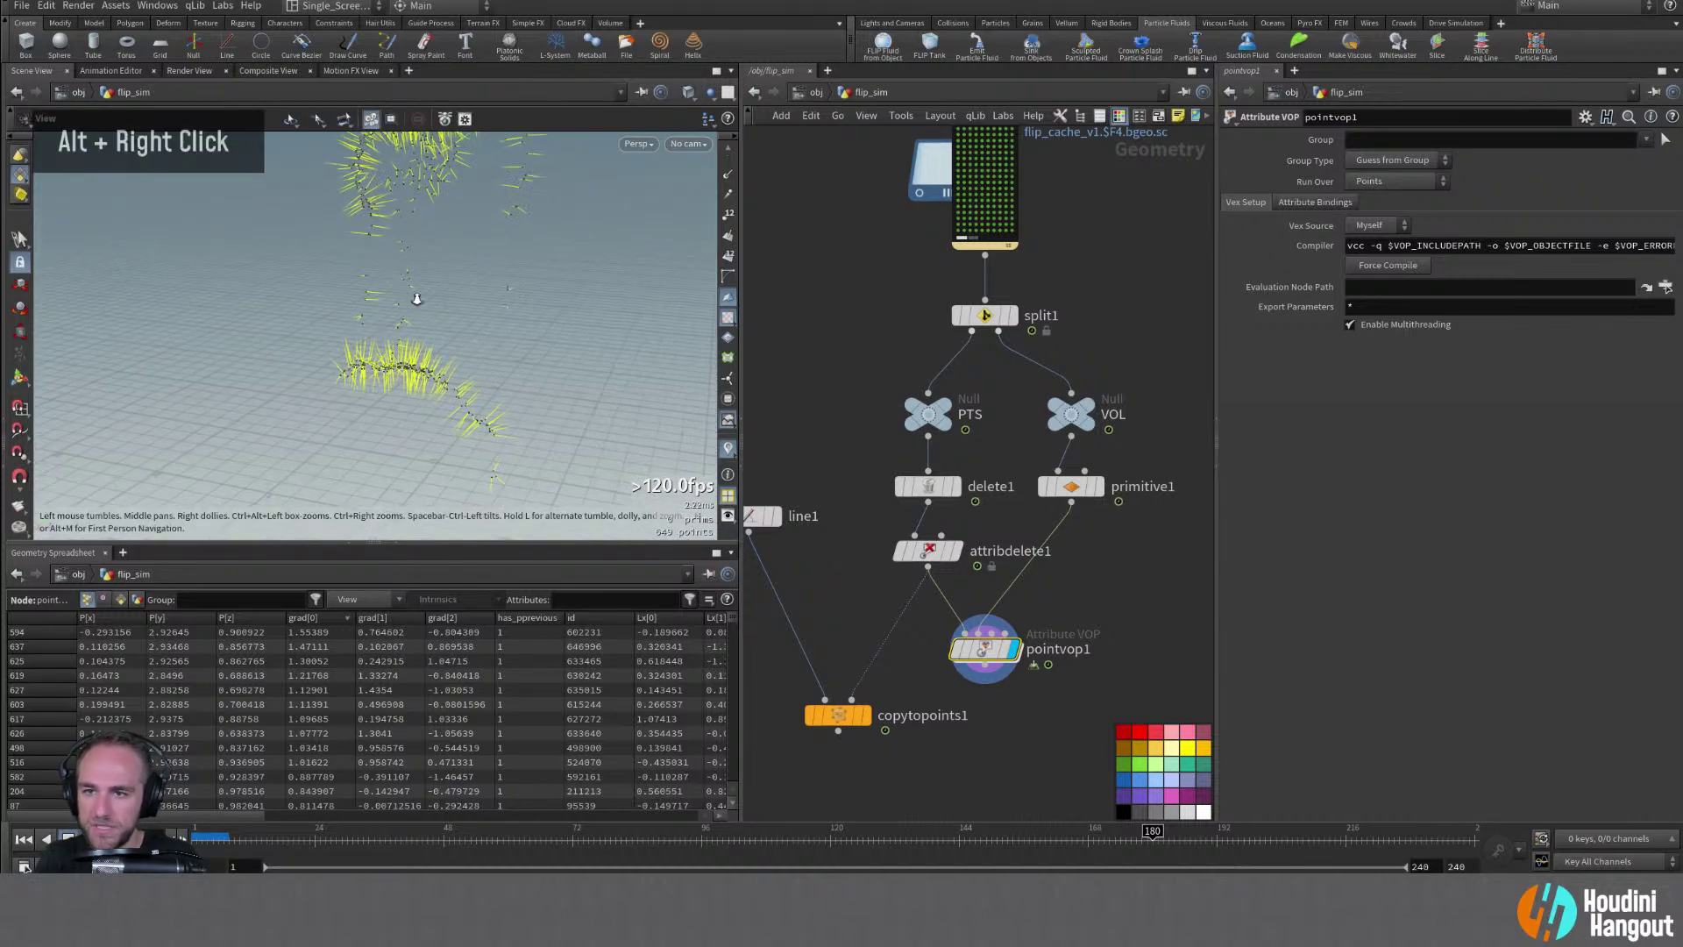
alt+right_drag(413, 293, 690, 246)
alt+drag(380, 316, 350, 368)
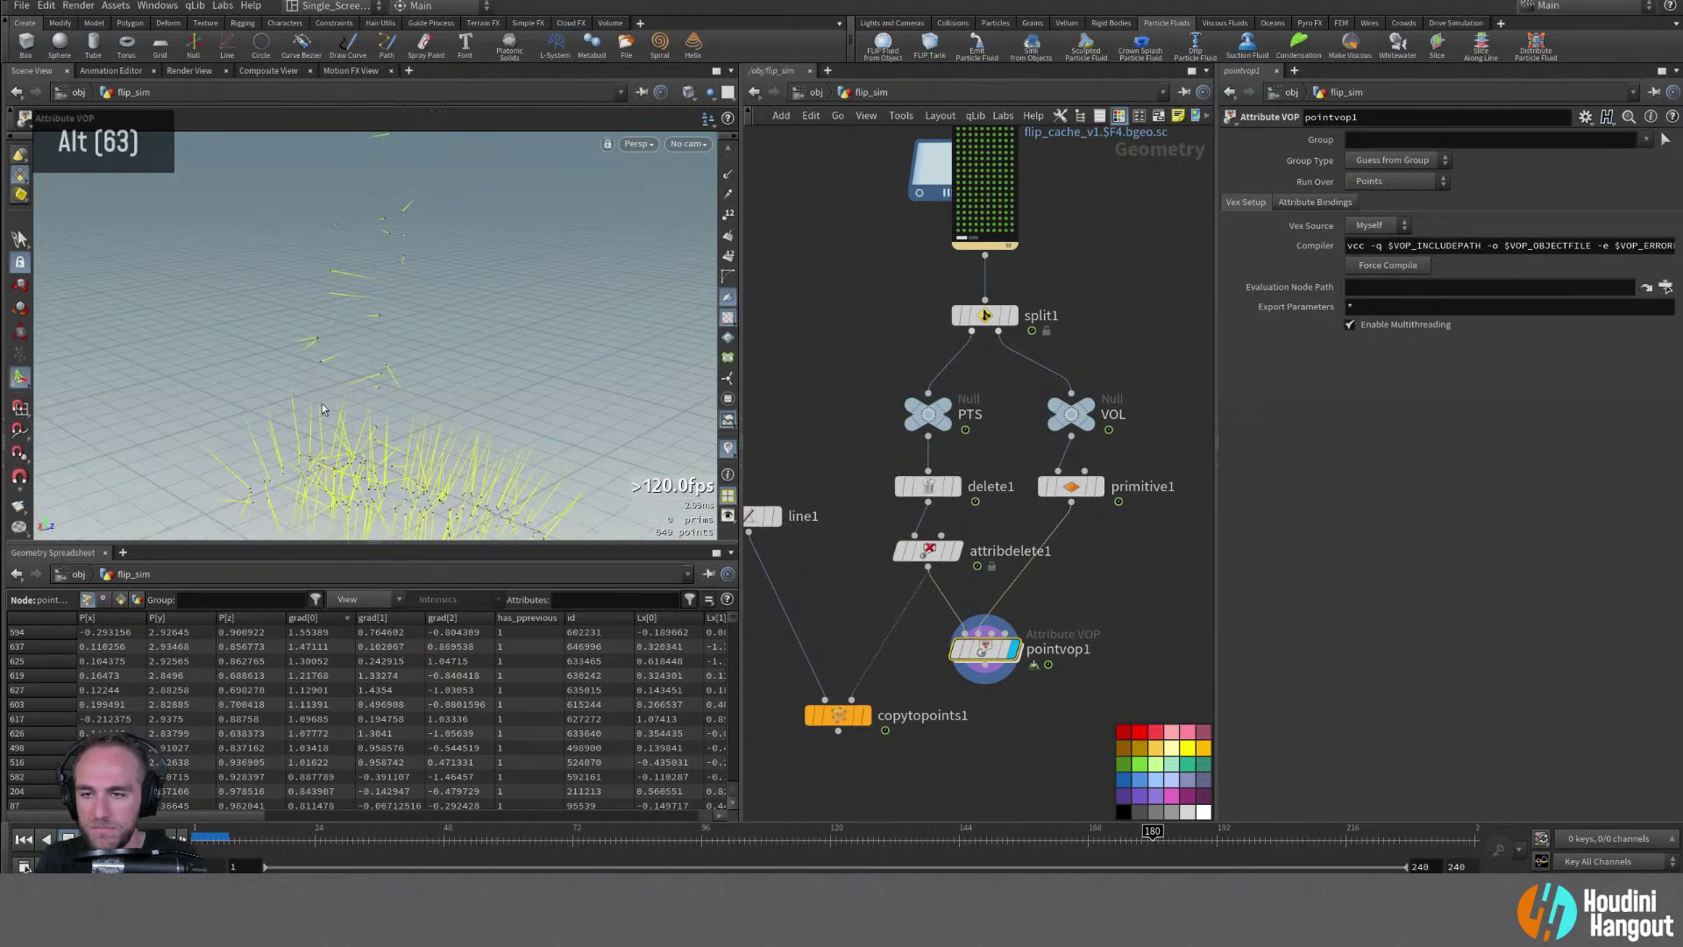
Inside pointvop1, insert a Normalize node between the volume gradient output and the grad bind export, and tidy the node placement
double_click(977, 633)
double_click(1125, 624)
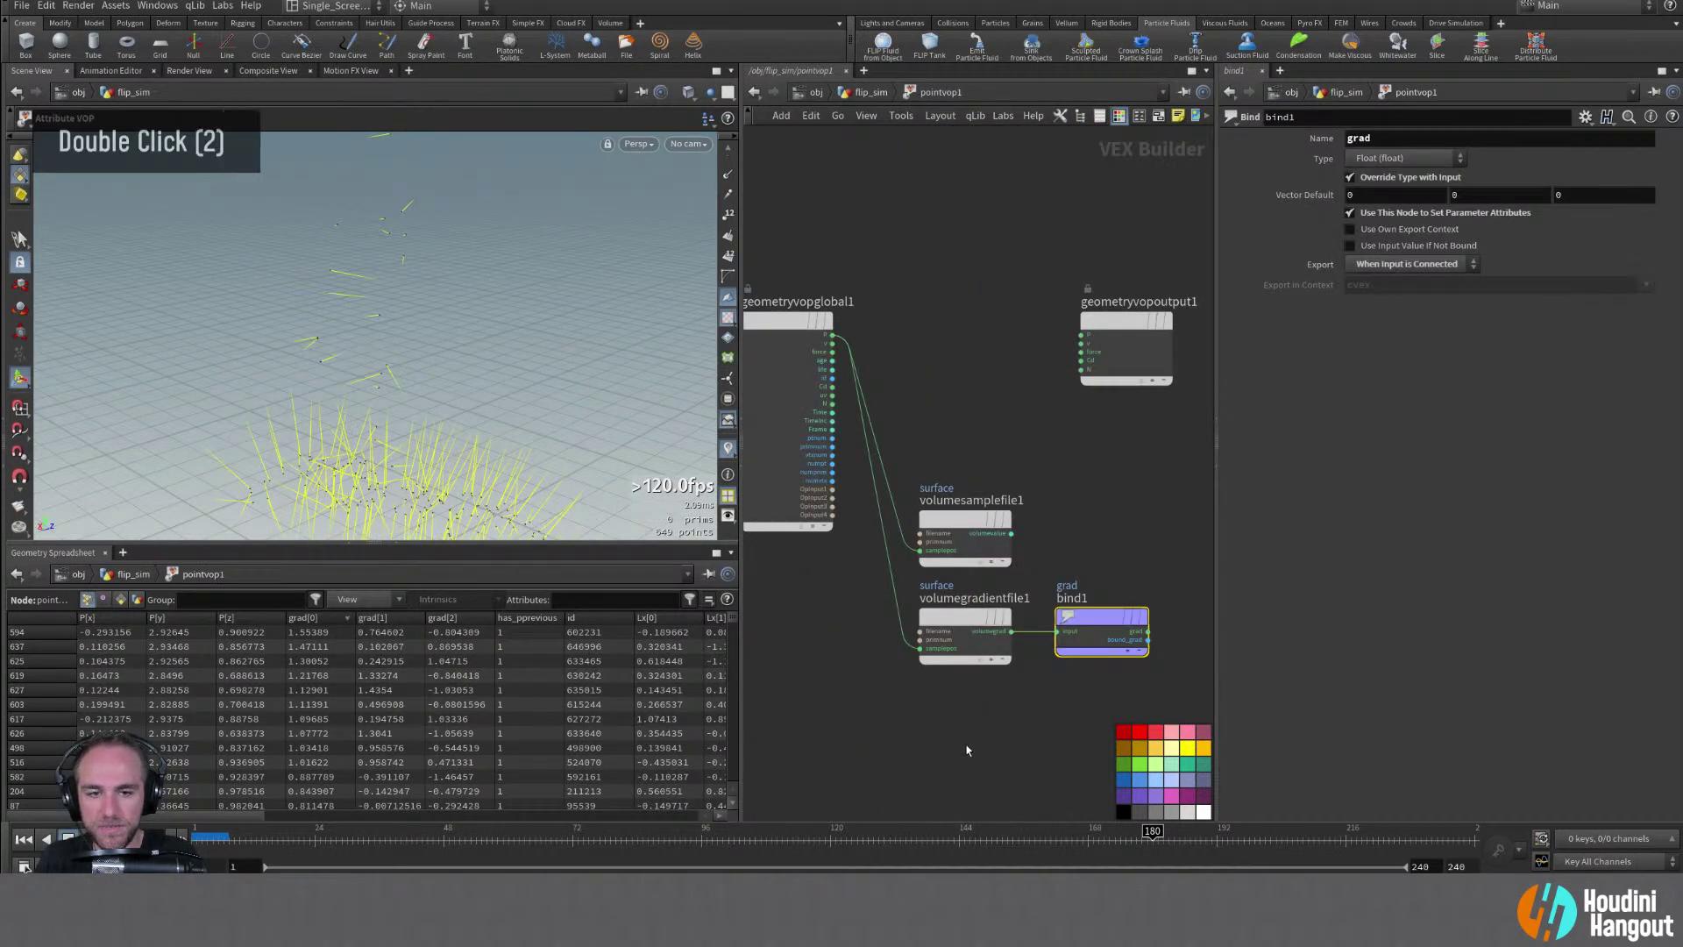
key(Tab)
text(normal)
key(Return)
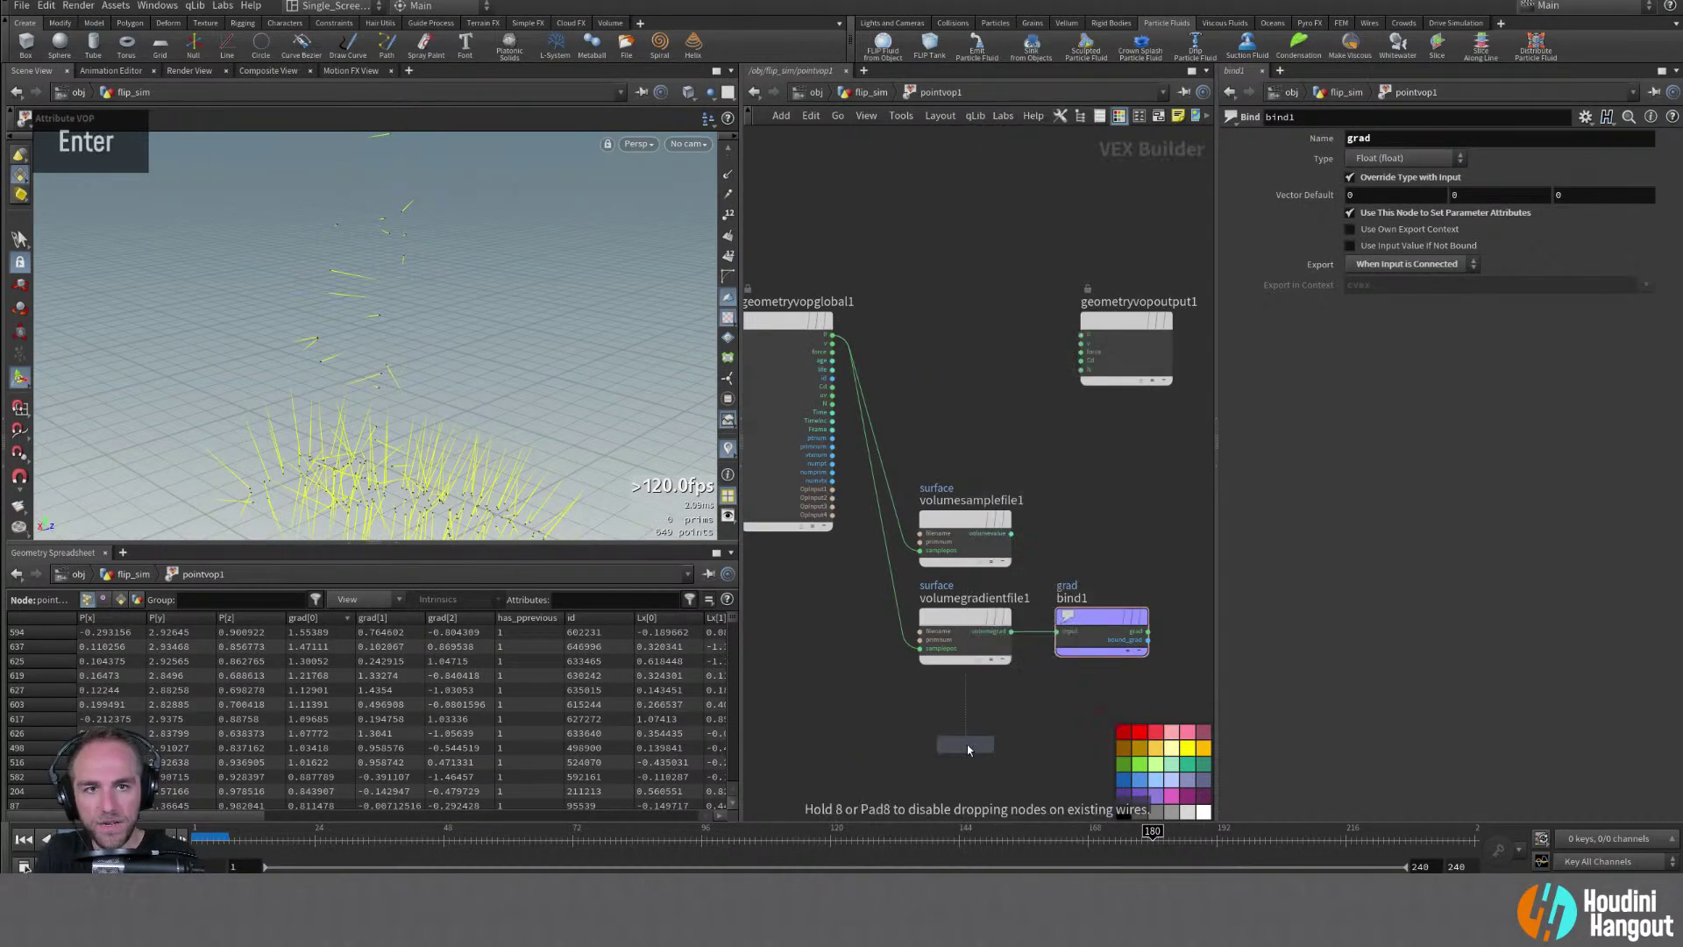
click(1036, 666)
middle_drag(1036, 666, 854, 642)
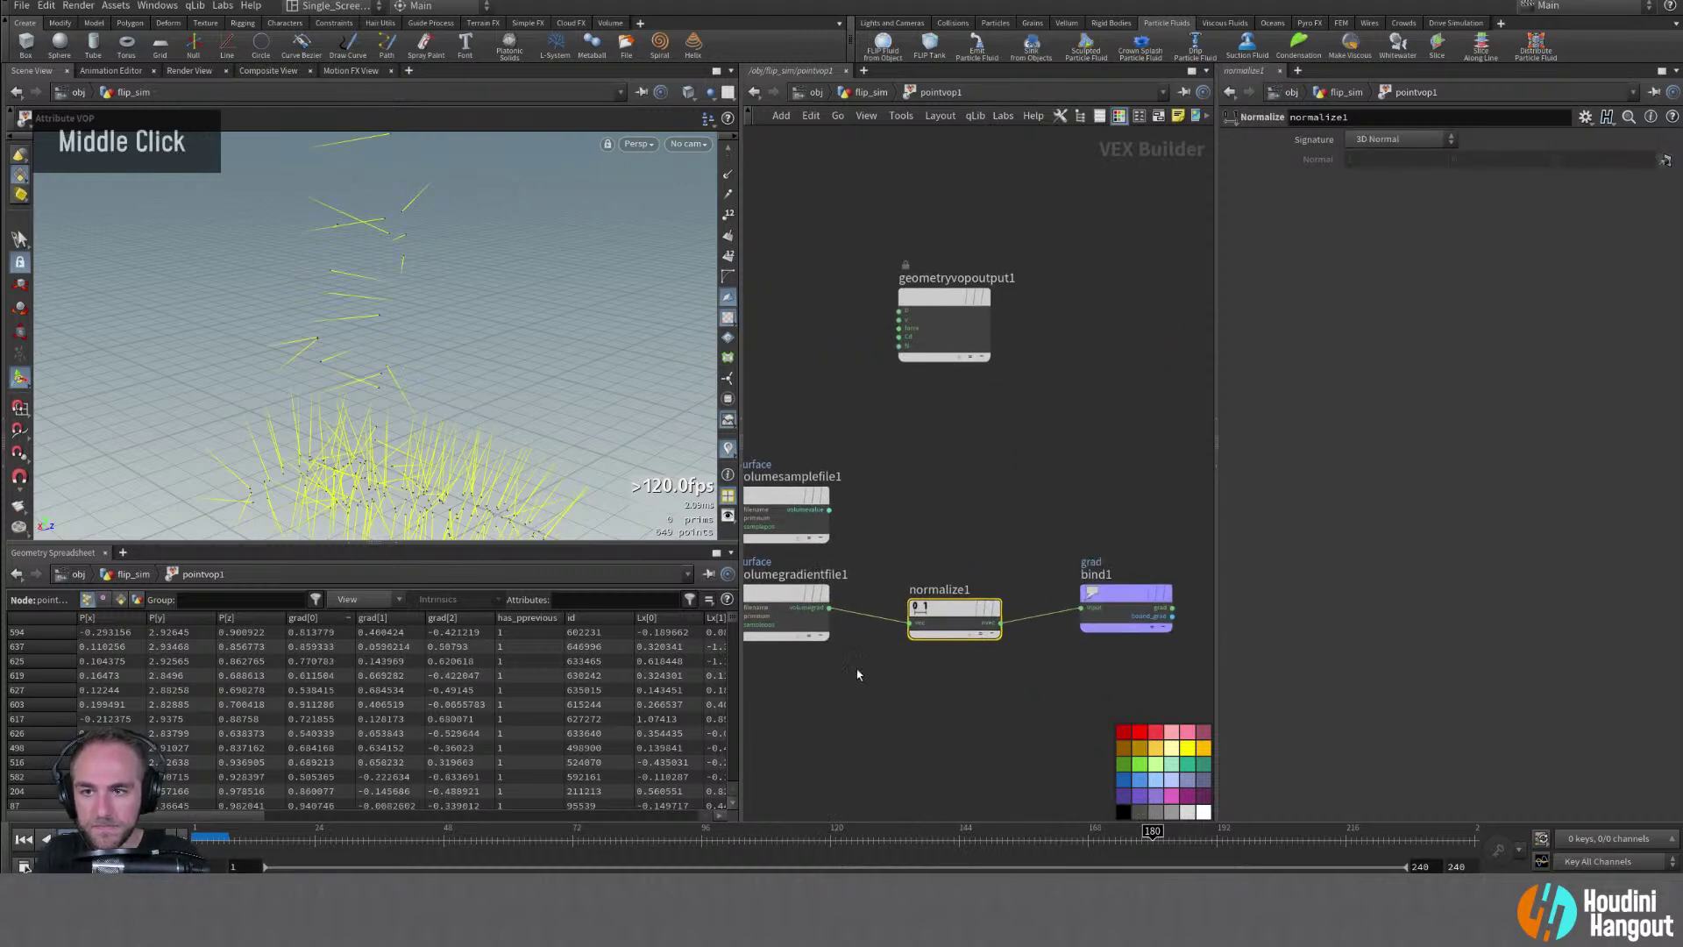
drag(1102, 595, 1041, 601)
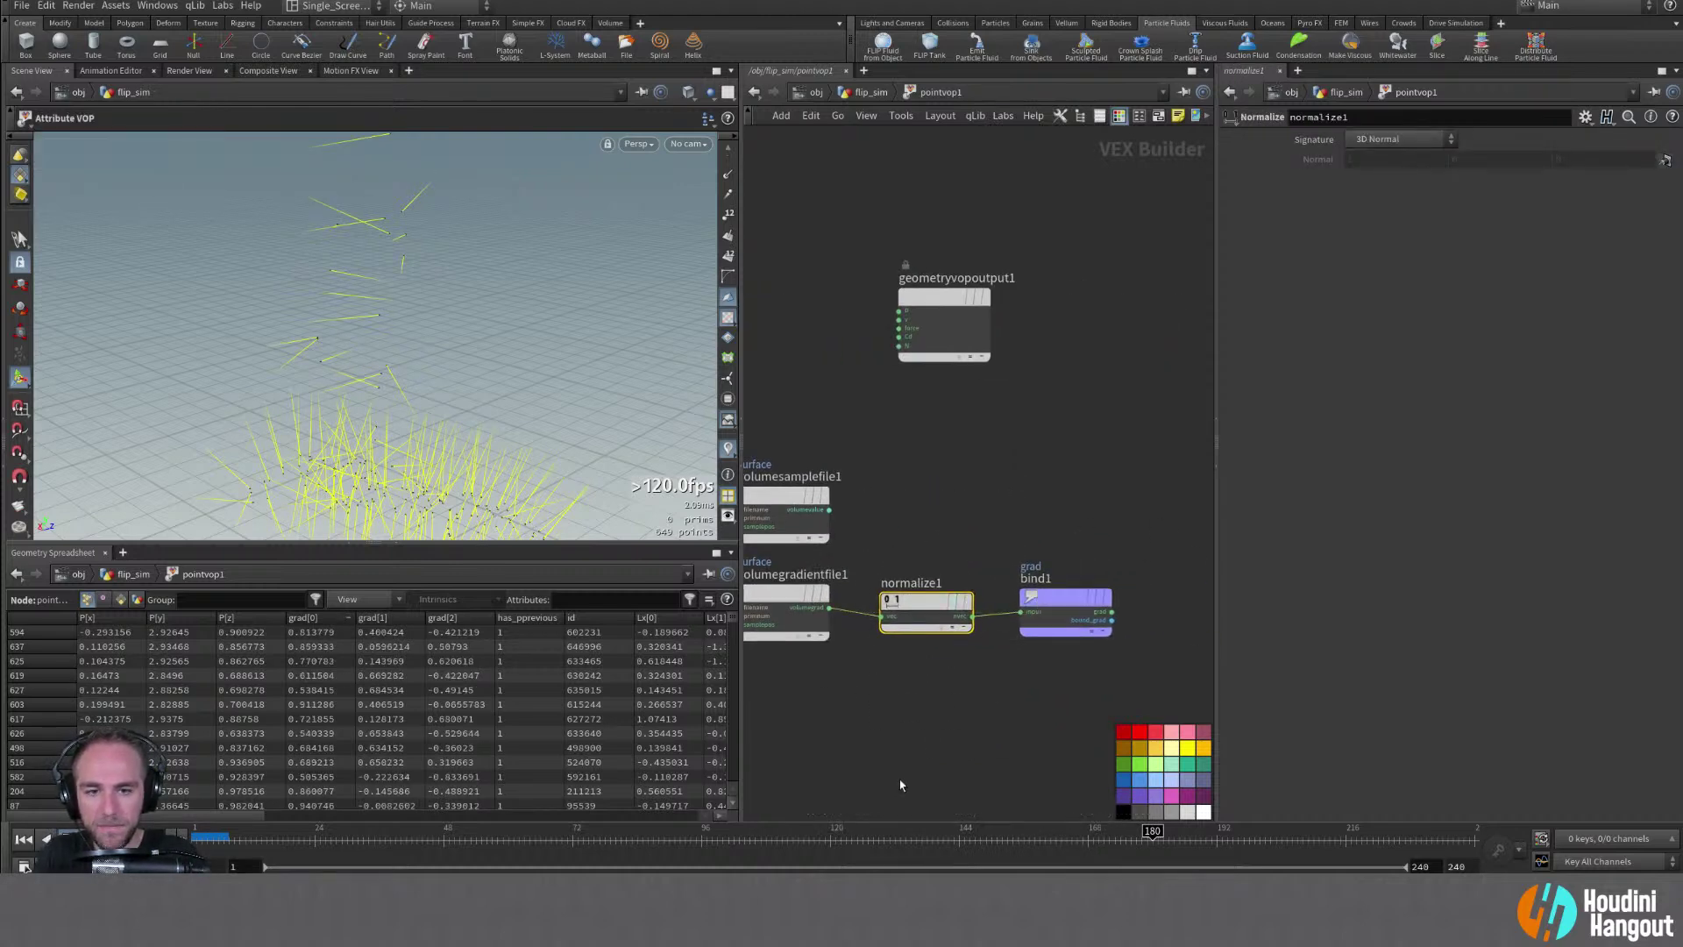
alt+middle_drag(932, 736, 979, 698)
alt+right_drag(978, 696, 925, 692)
Scrub through the early frames and examine the normalized grad vectors in the viewport
drag(217, 839, 411, 833)
alt+right_drag(237, 360, 214, 372)
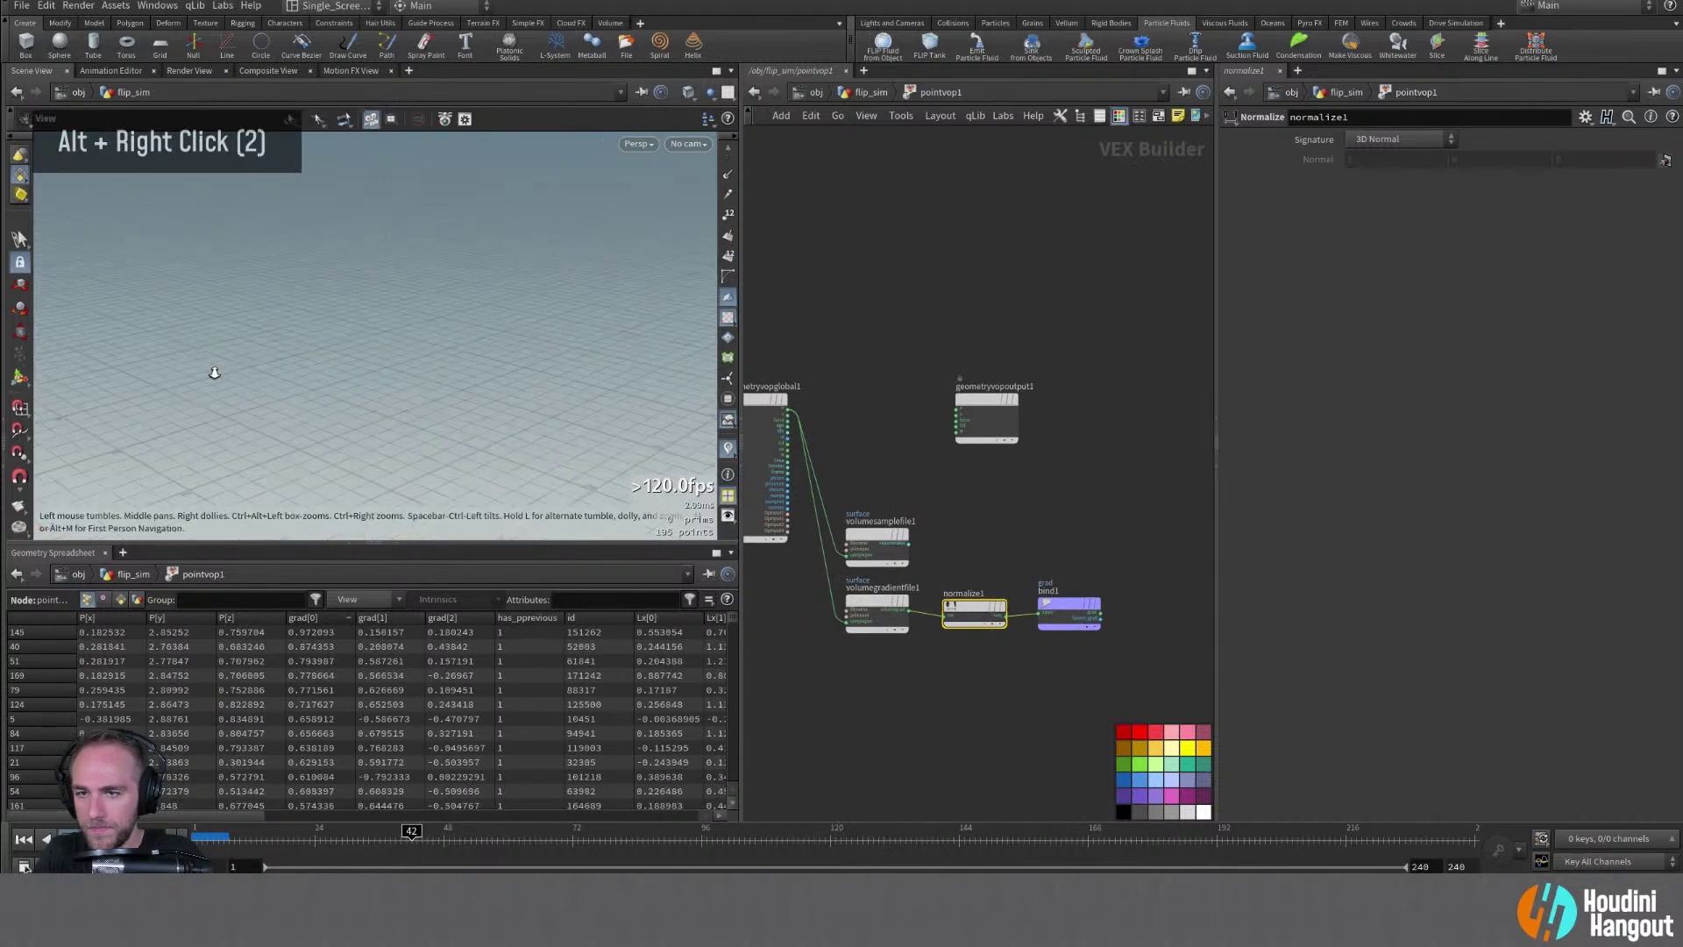
alt+middle_drag(214, 371, 417, 413)
alt+drag(417, 413, 607, 306)
alt+right_drag(607, 307, 570, 340)
drag(410, 835, 373, 834)
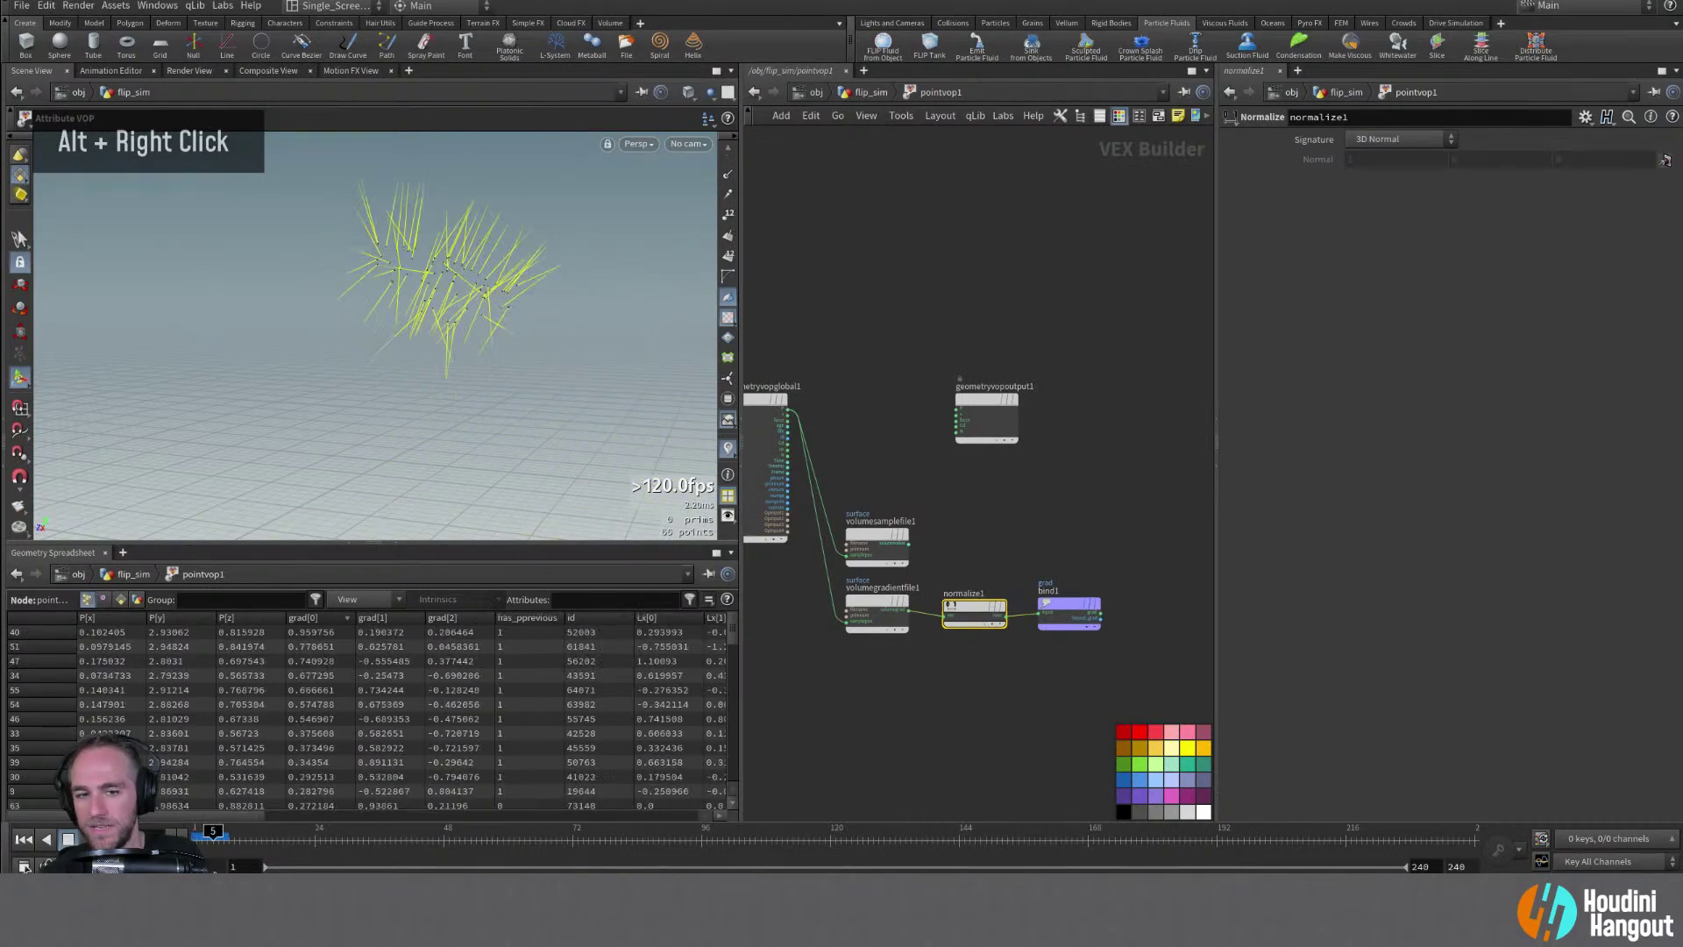
Return to the flip_sim network and set delete1's random deletion percent to 99, trying 95 and 98 first
key(u)
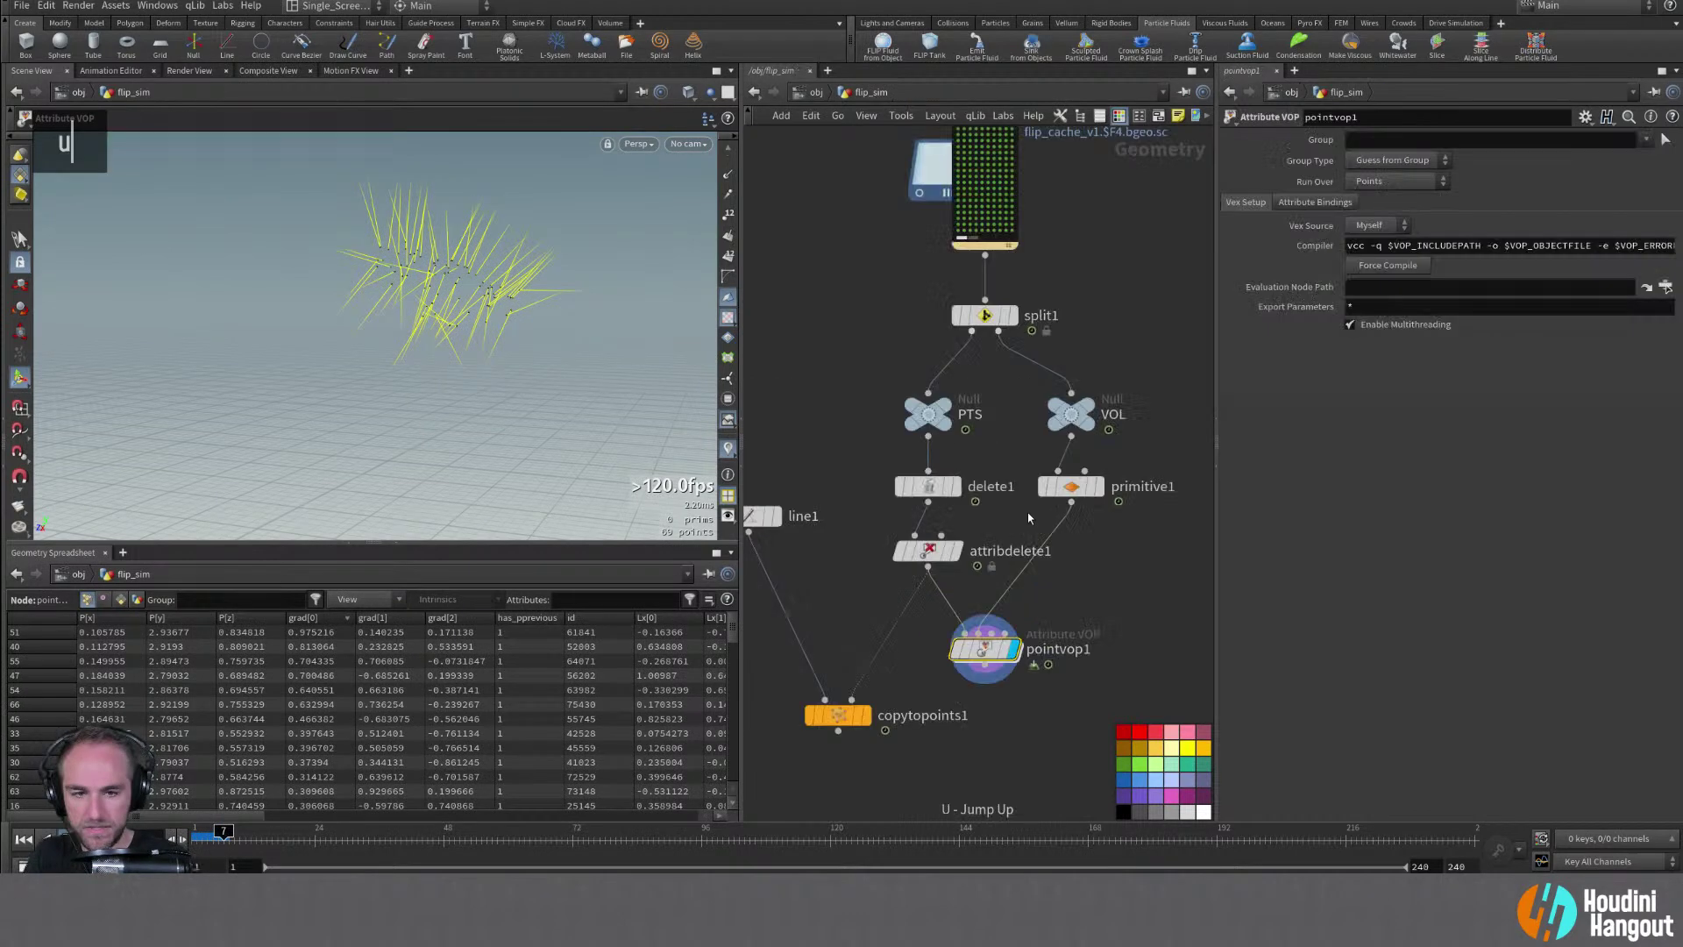
double_click(924, 486)
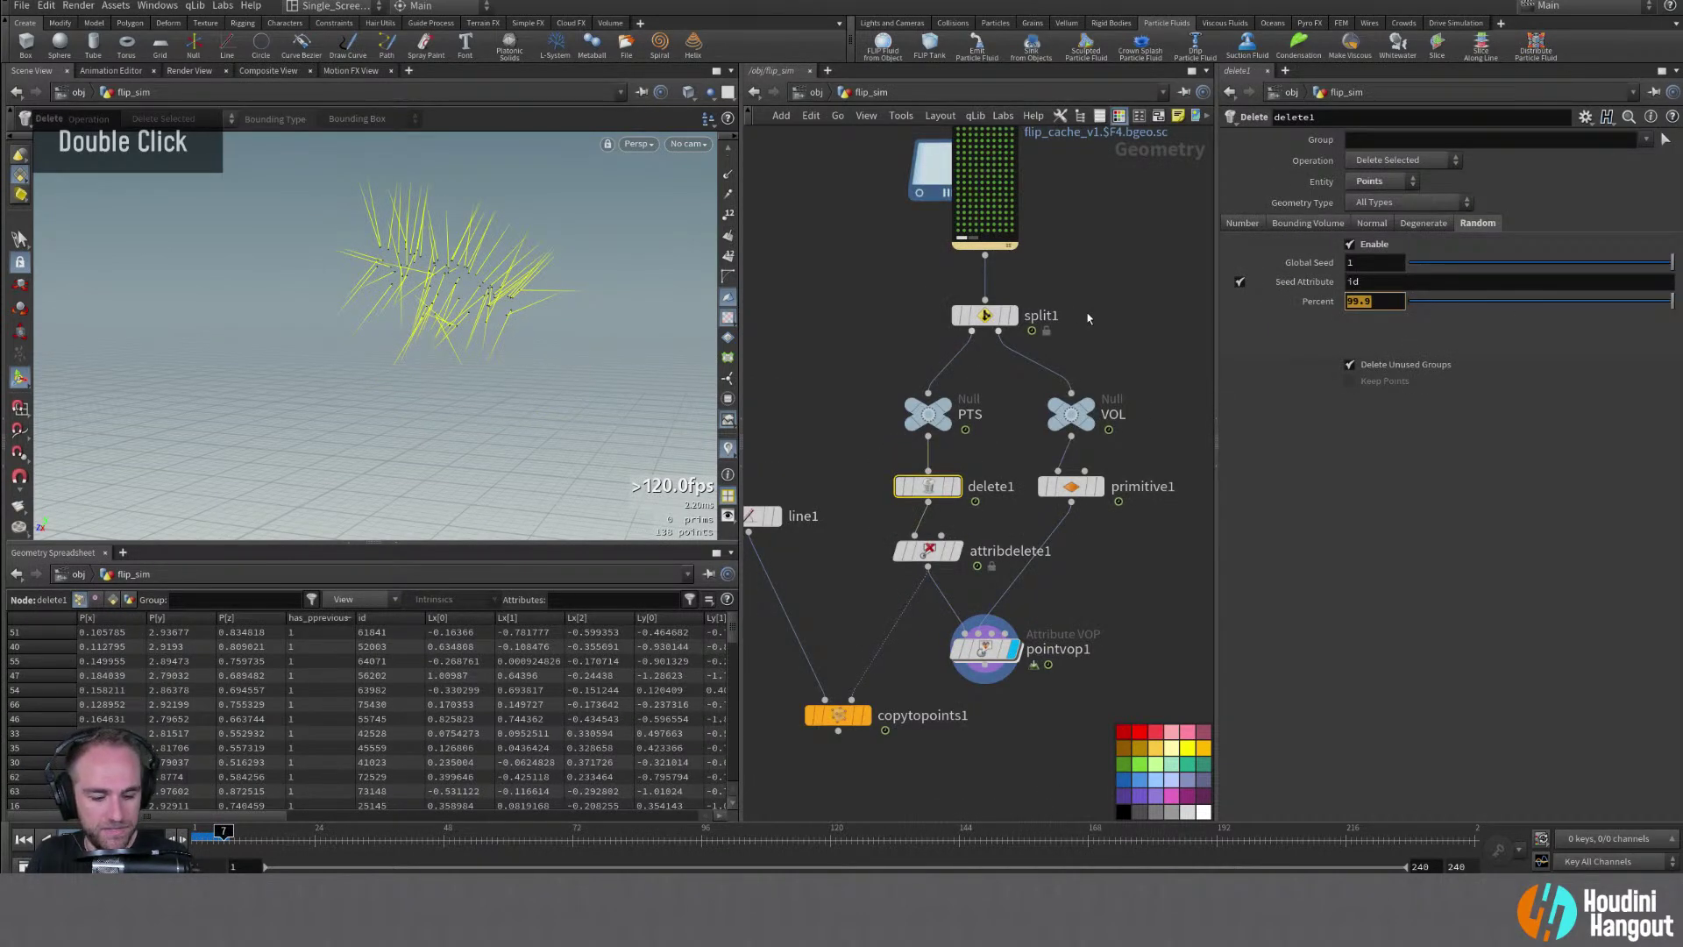
text(95)
key(Return)
drag(1380, 300, 1293, 301)
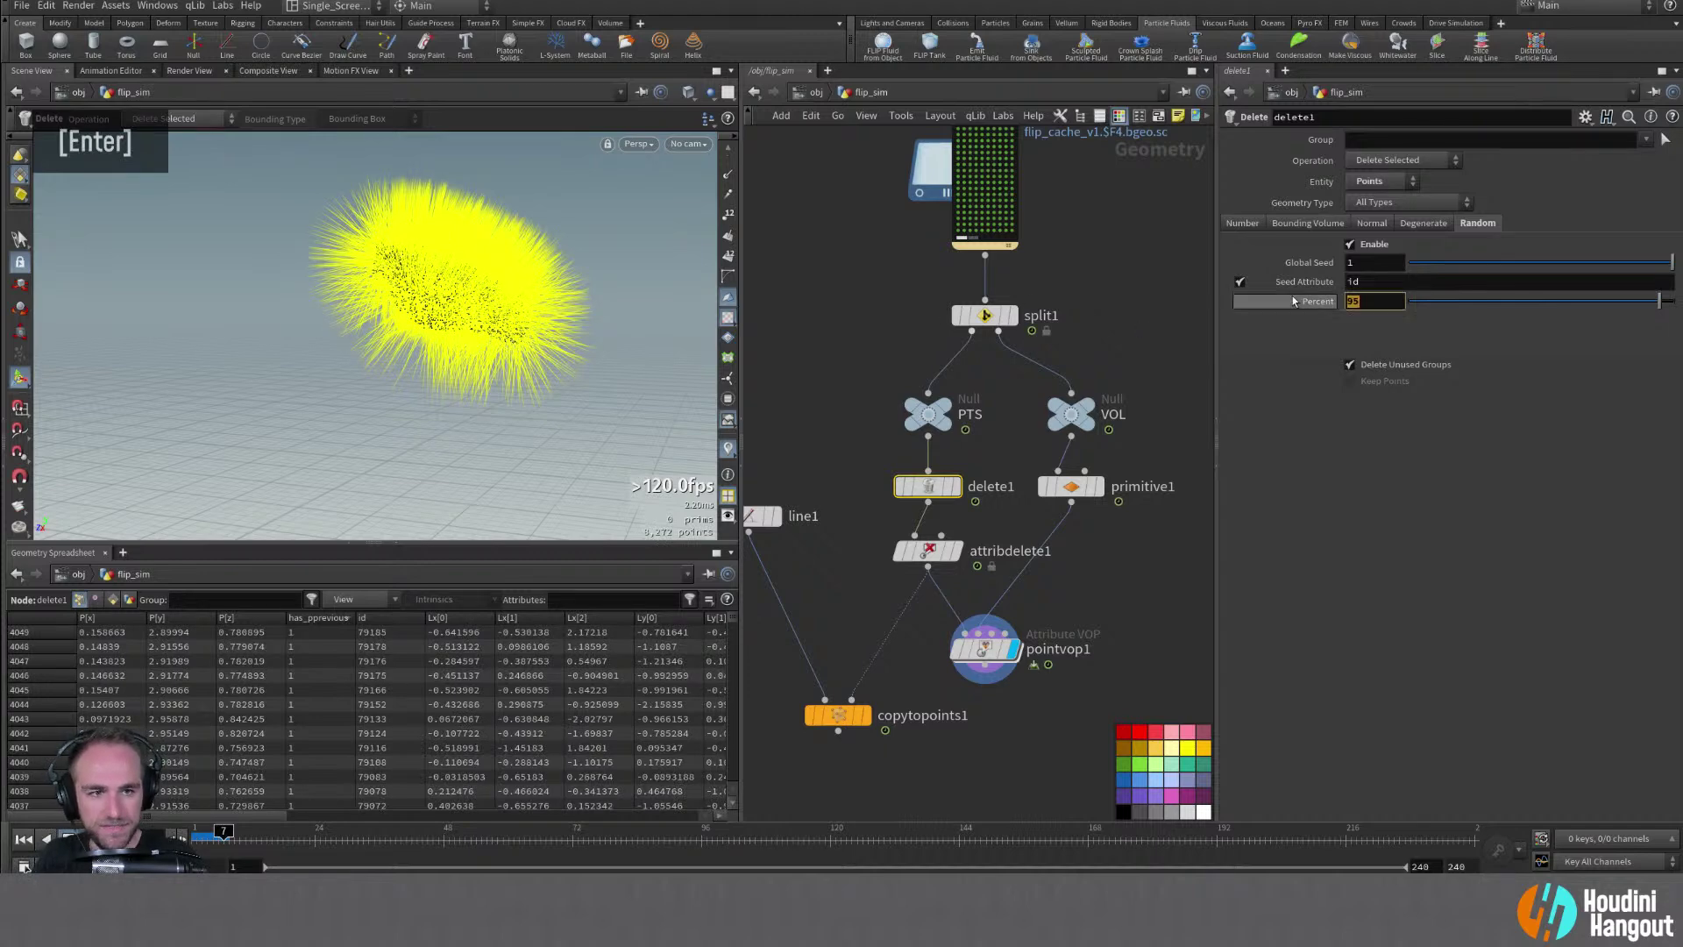
text(98)
key(Return)
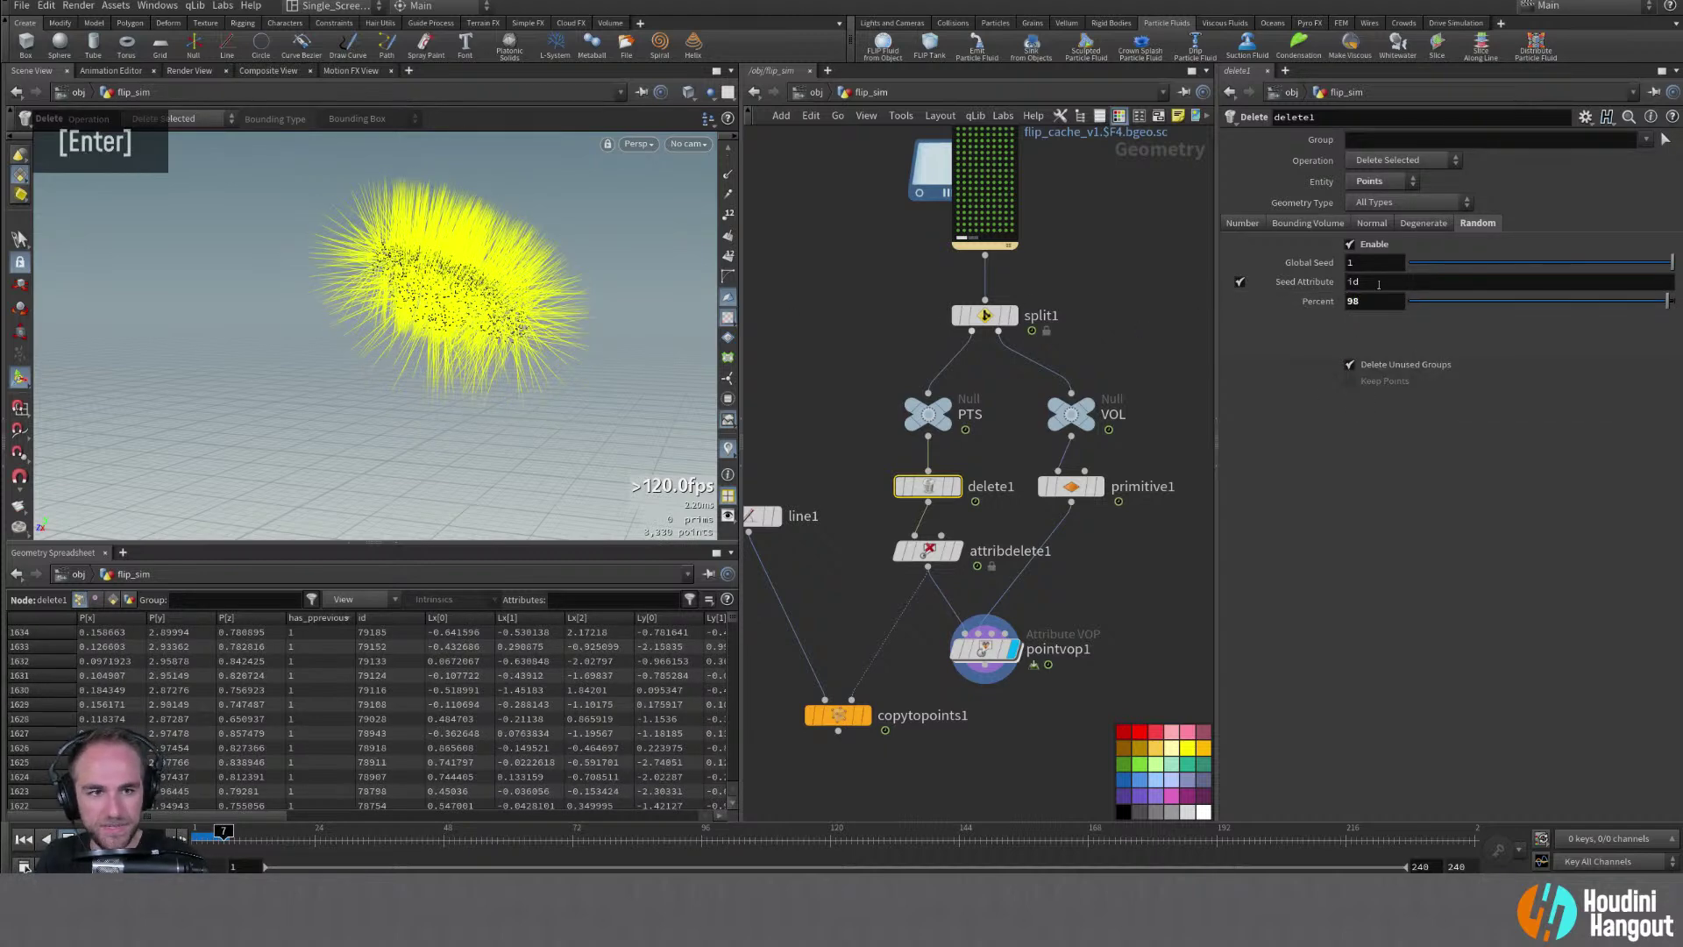
text(99)
key(Return)
Examine the denser set of grad vectors around the fluid points at frame 7 from several angles
alt+drag(377, 289, 435, 279)
alt+right_drag(435, 279, 474, 294)
alt+drag(473, 293, 438, 289)
alt+right_drag(439, 289, 412, 285)
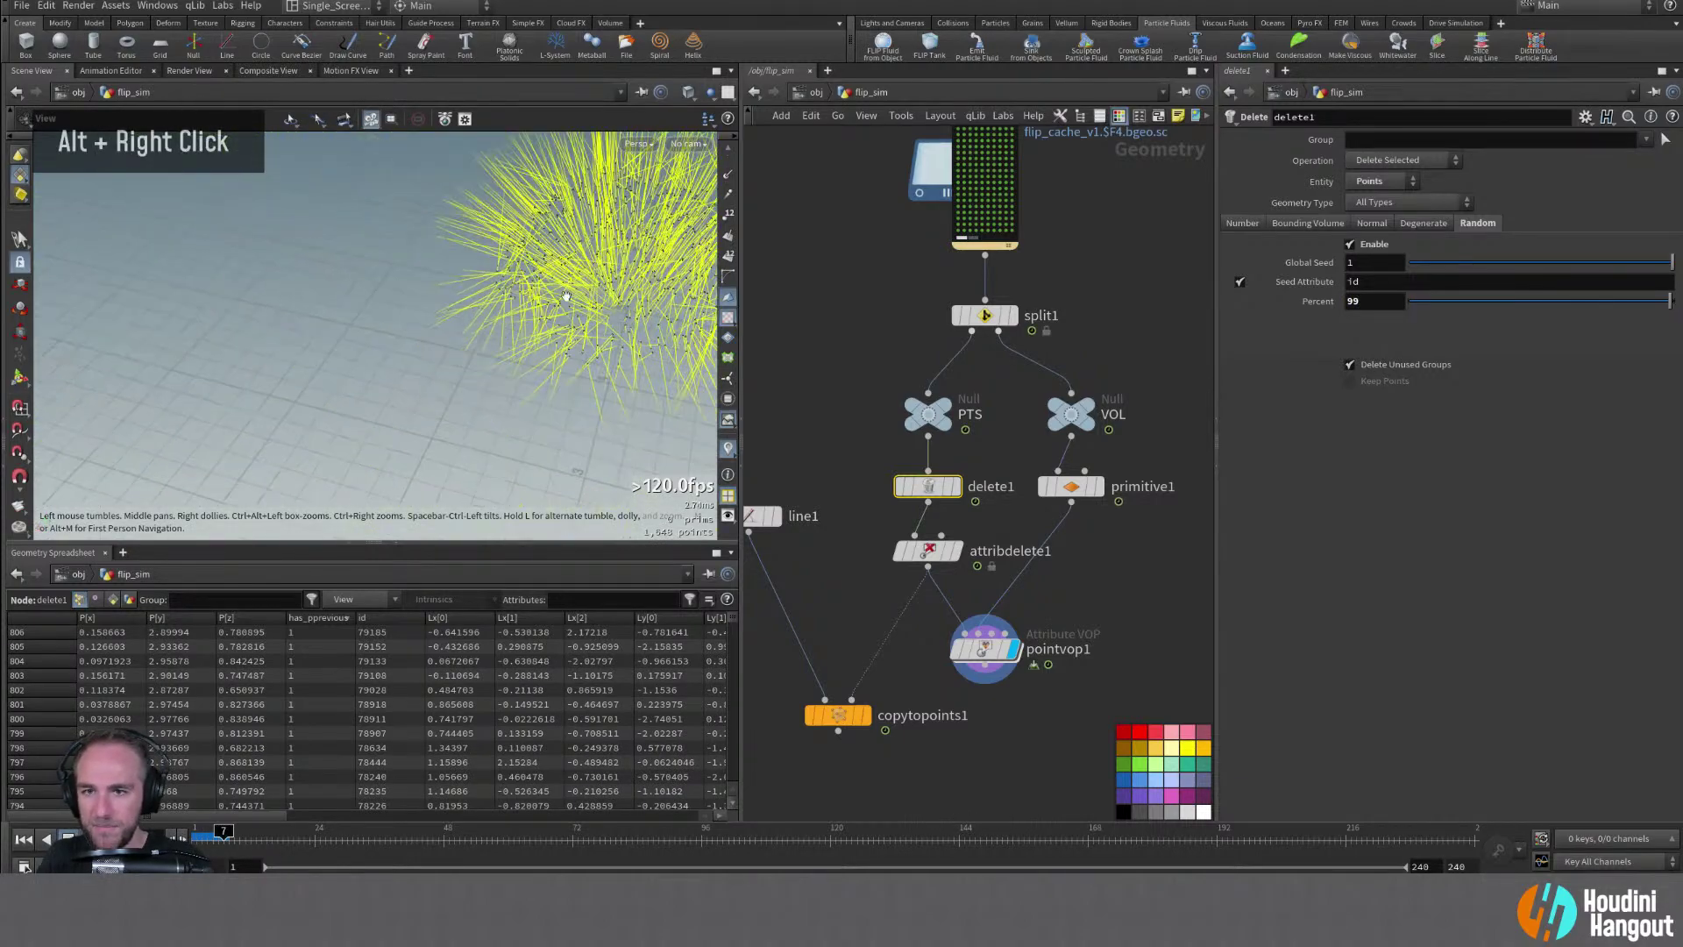
alt+drag(412, 284, 395, 282)
alt+middle_drag(395, 281, 346, 298)
key(Return)
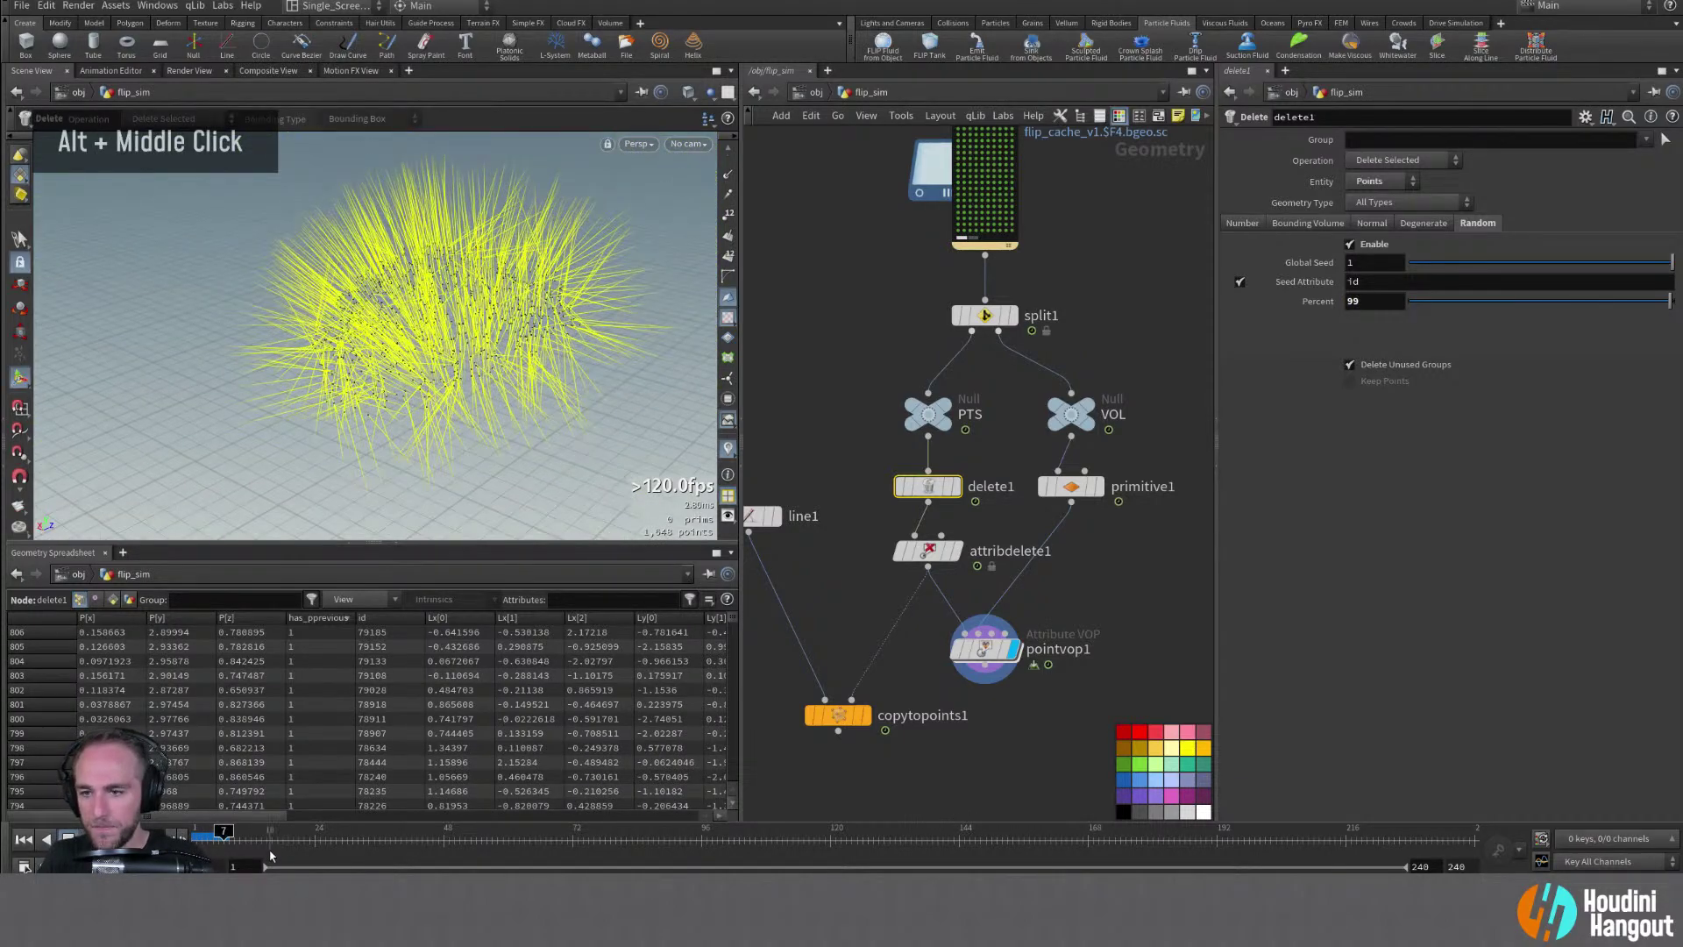
Advance the simulation to frame 78 and inspect how the grad vectors point away from the fluid surface along the falling stream
click(226, 833)
drag(226, 833, 604, 839)
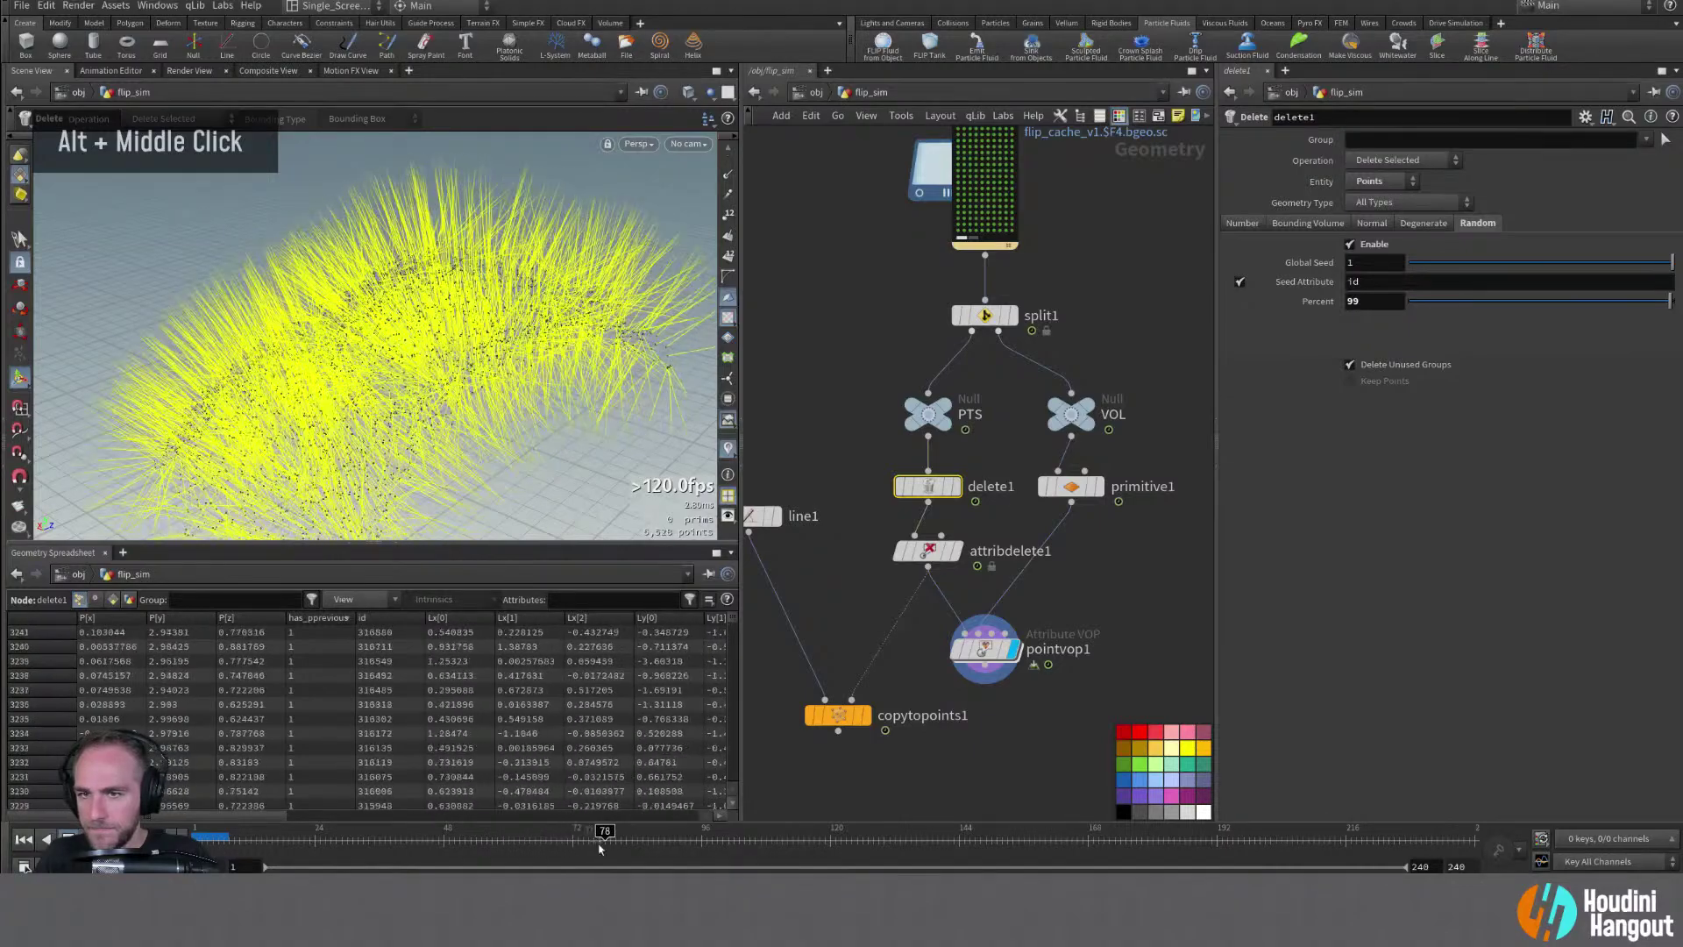
key(alt)
alt+drag(440, 403, 478, 394)
alt+right_drag(478, 395, 460, 377)
alt+middle_drag(460, 377, 561, 294)
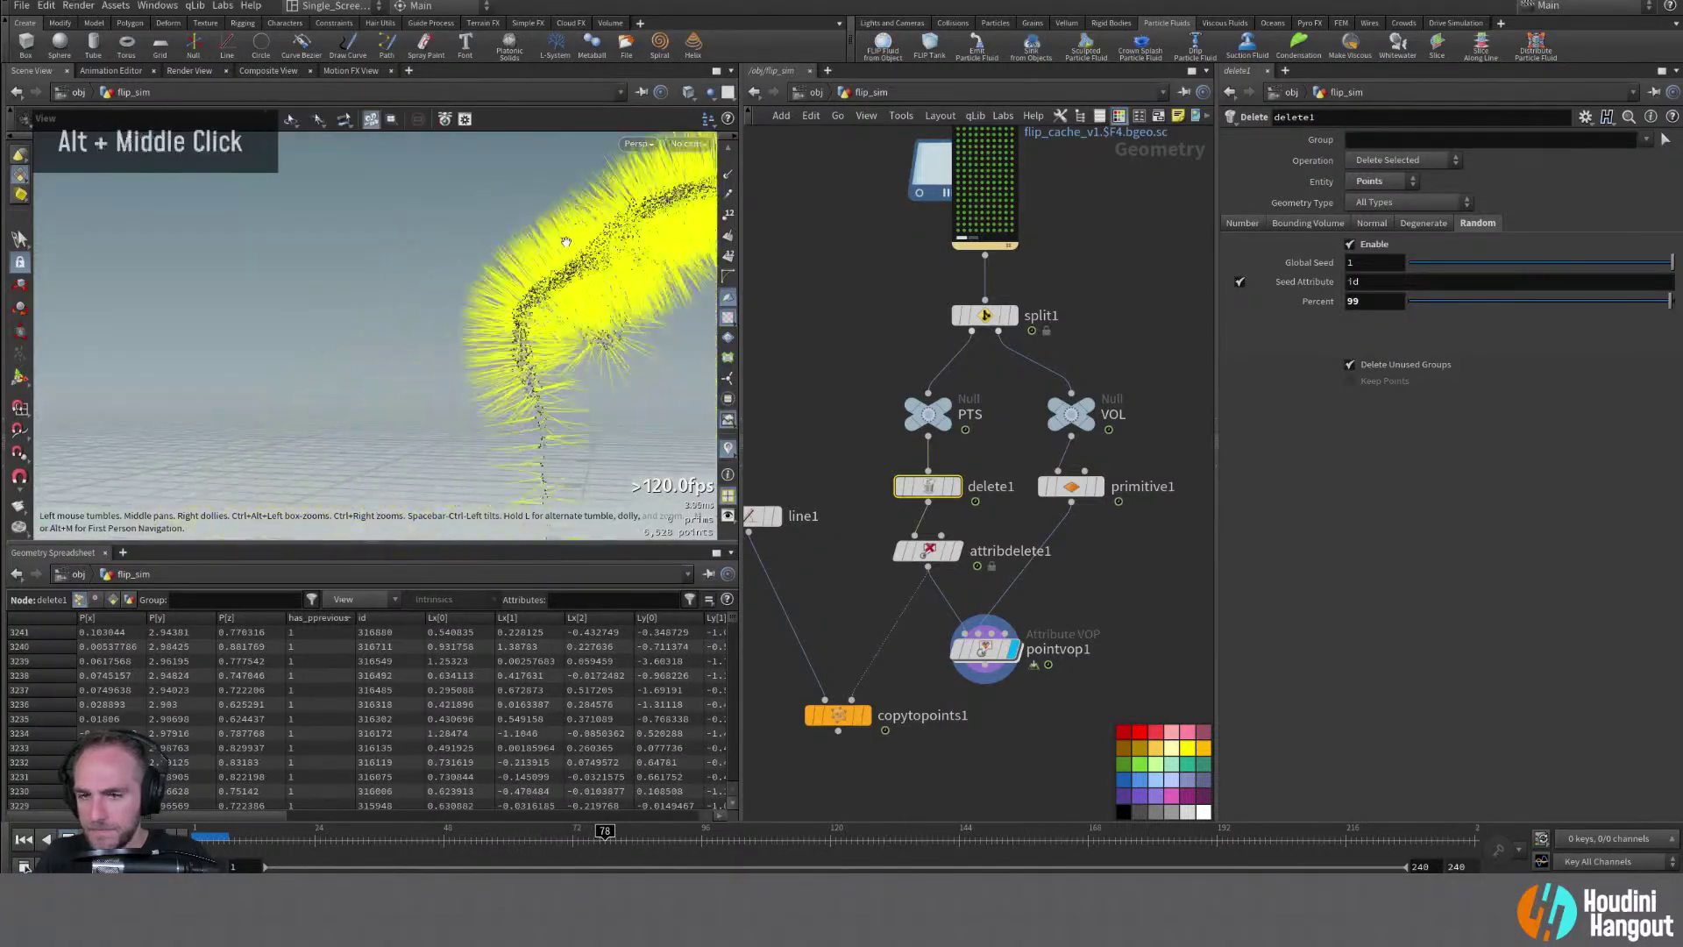
alt+drag(561, 294, 597, 281)
alt+right_drag(597, 281, 535, 320)
alt+middle_drag(535, 320, 626, 273)
alt+drag(627, 273, 490, 412)
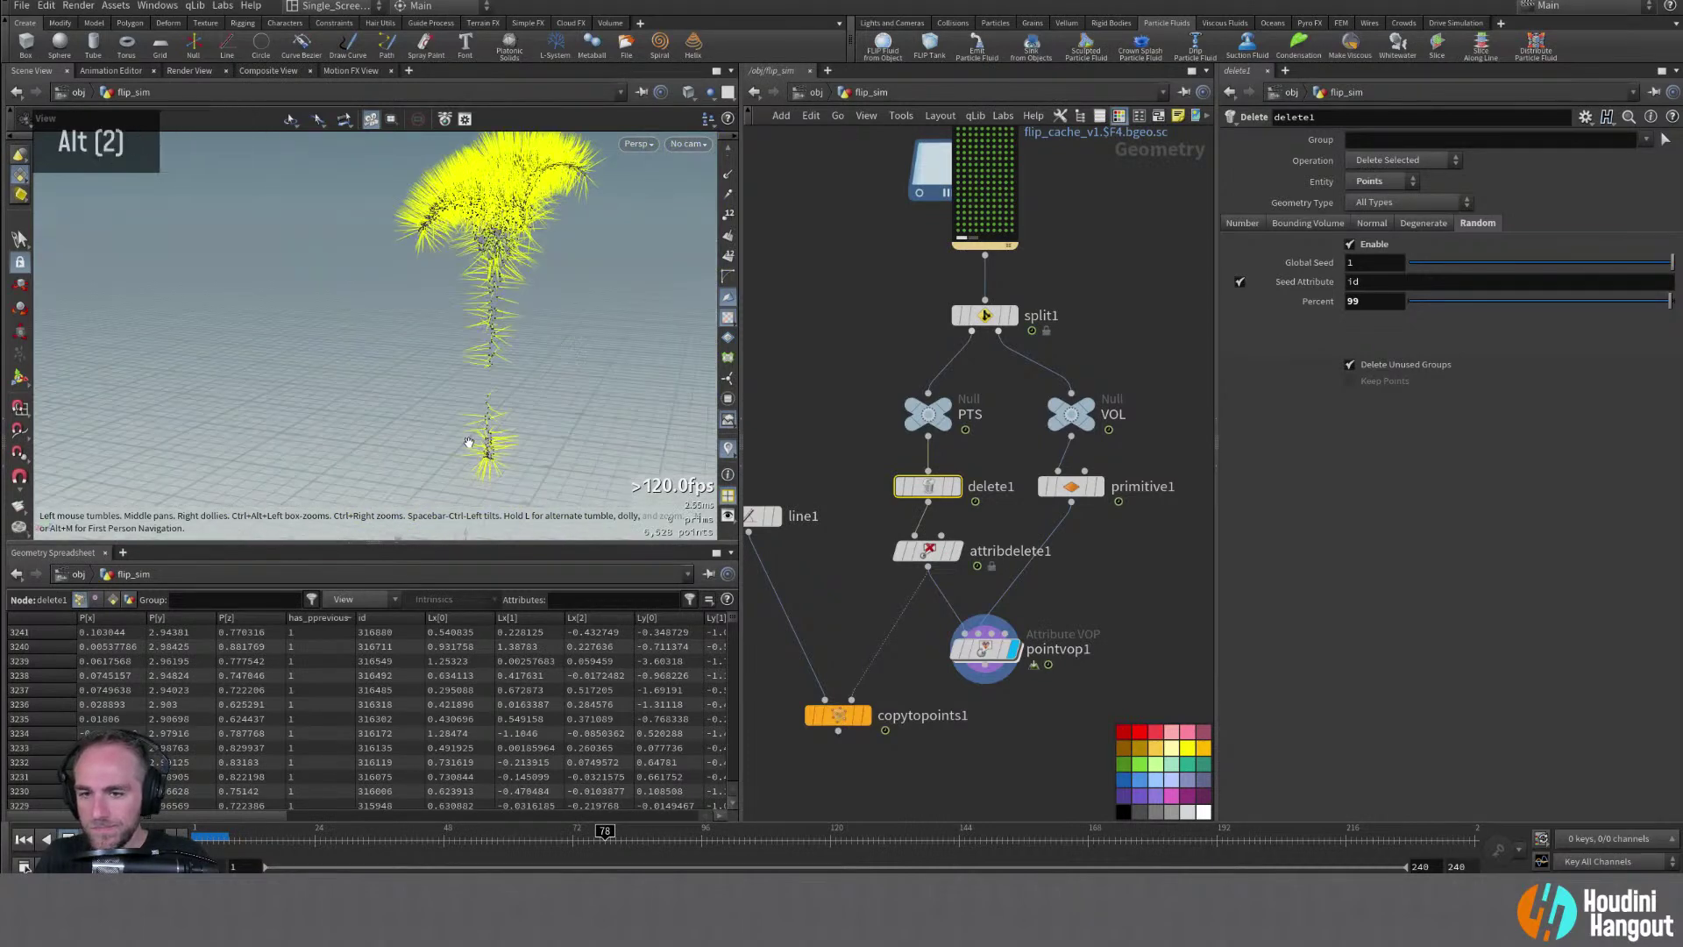
alt+middle_drag(486, 419, 510, 394)
alt+drag(511, 393, 527, 389)
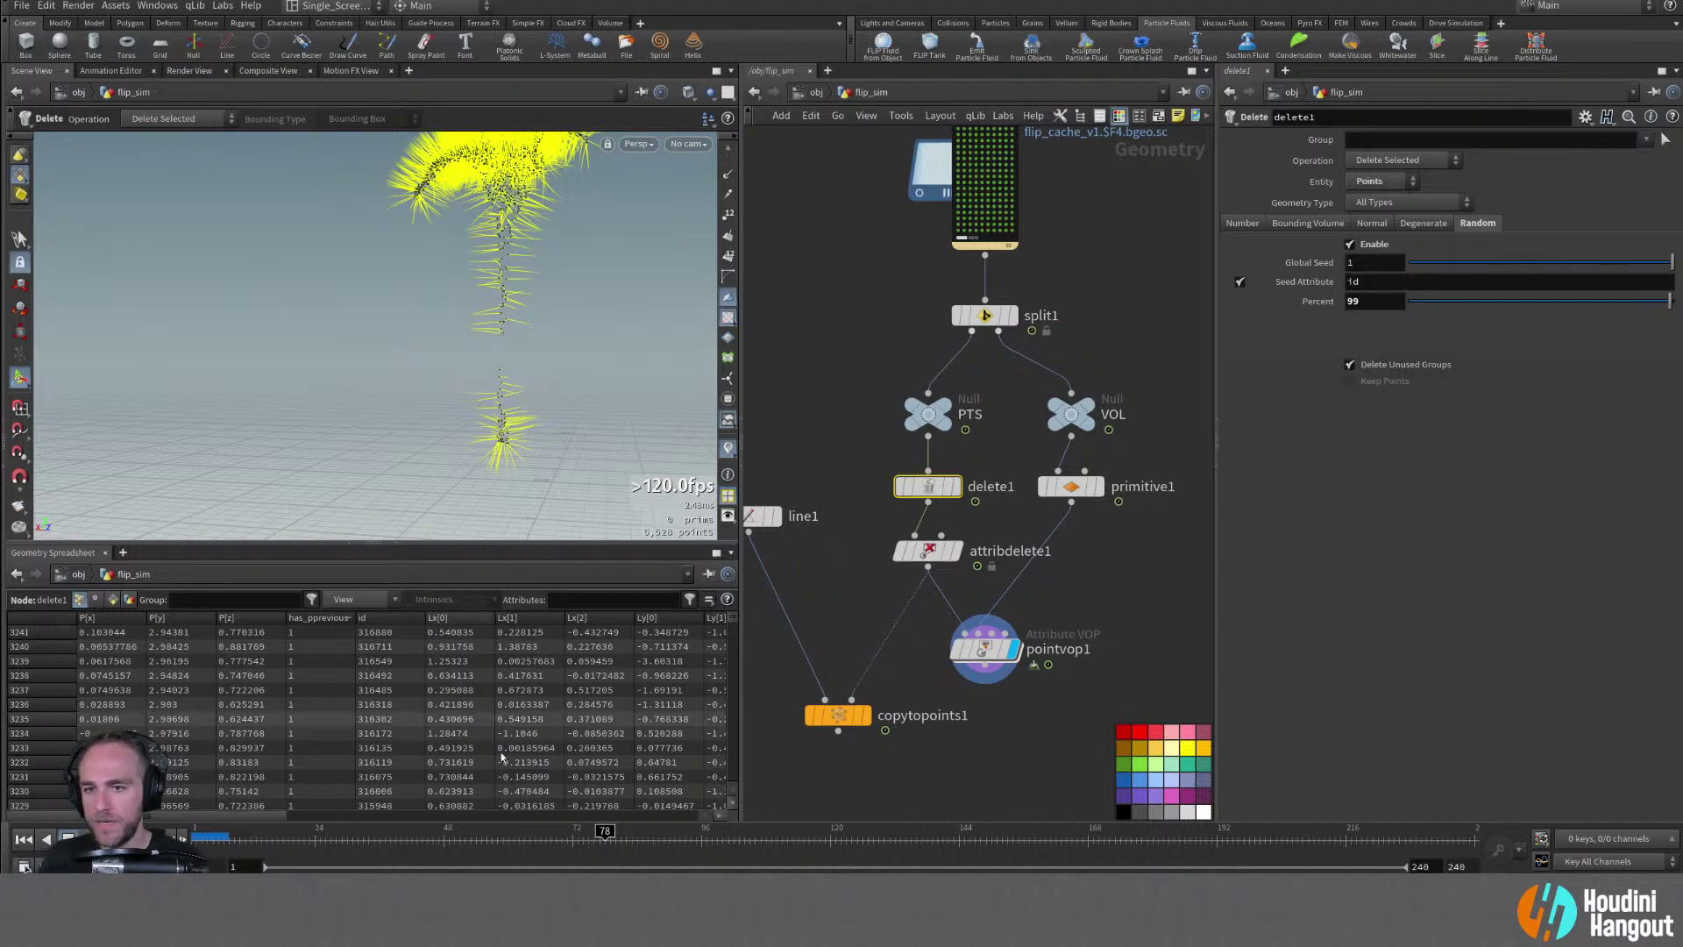
Advance the simulation to frame 189 and examine the grad vectors around the fluid strands from different sides
click(511, 839)
drag(526, 842, 873, 840)
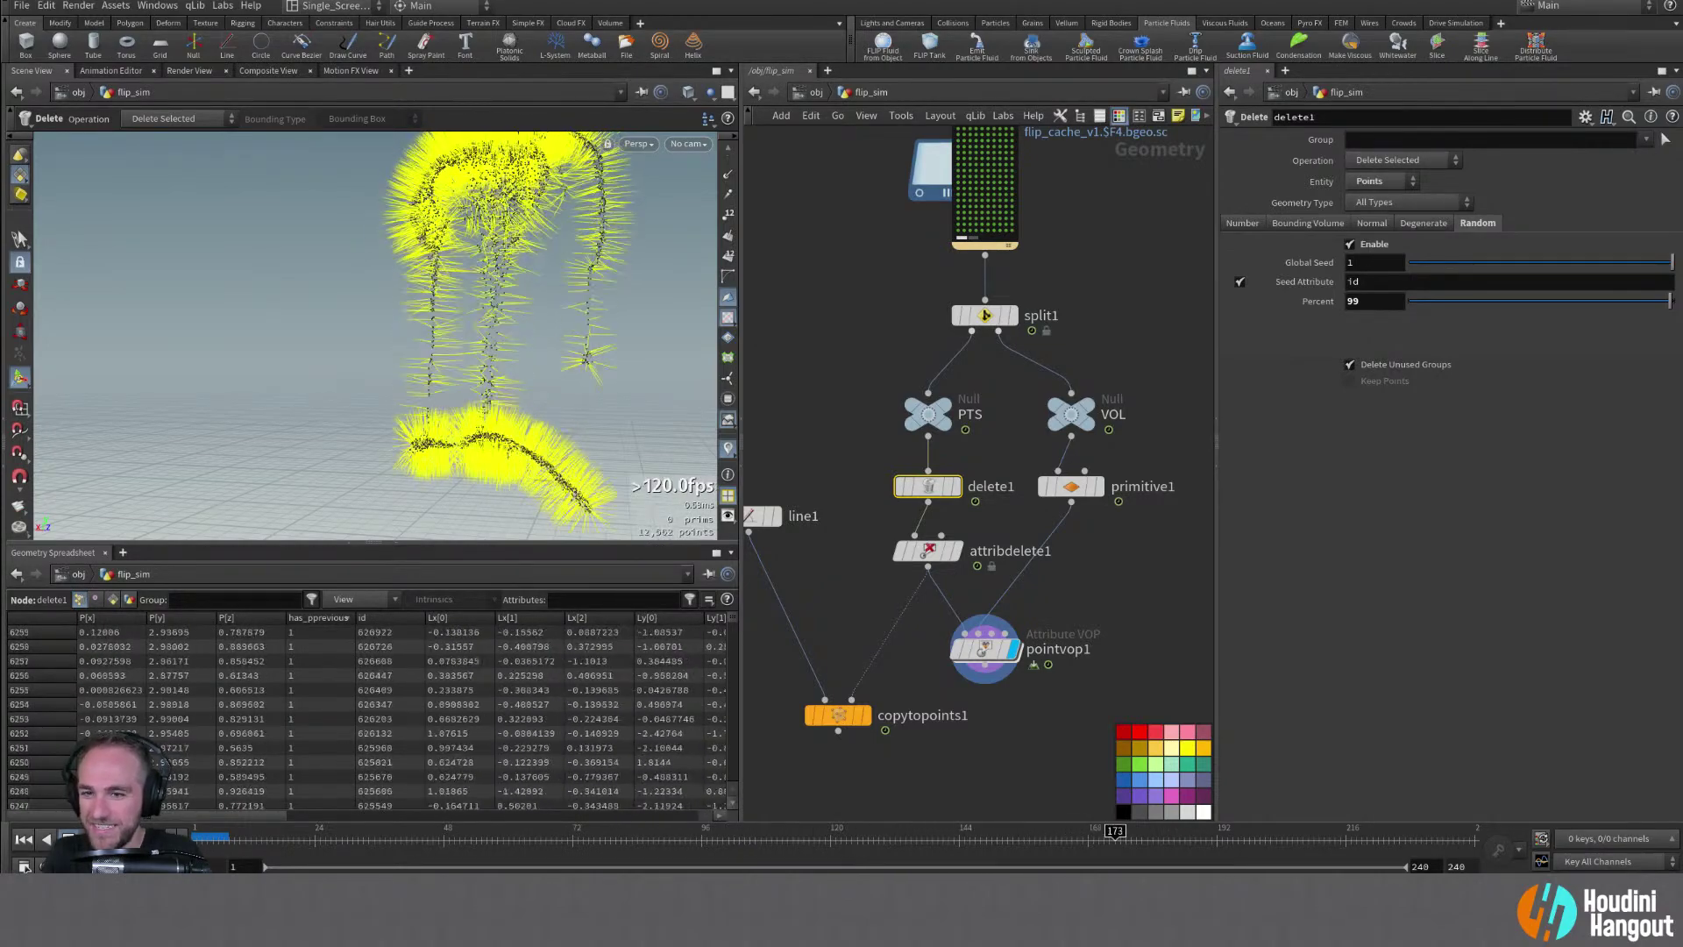
alt+drag(232, 462, 639, 488)
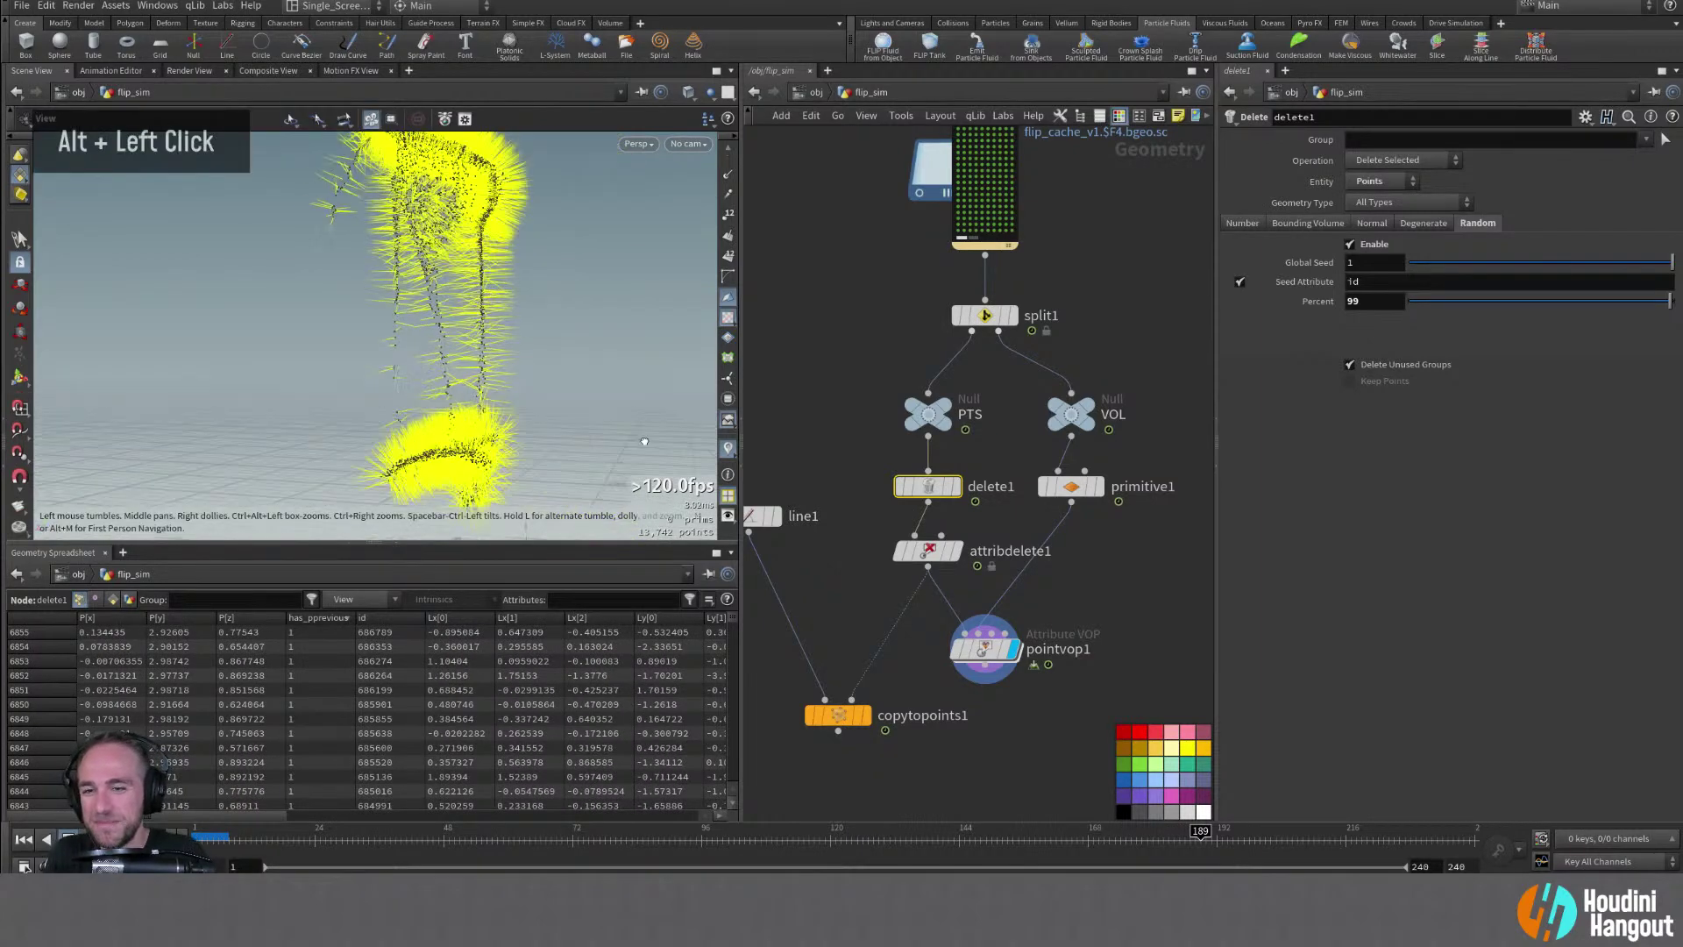
alt+right_drag(639, 488, 613, 465)
alt+drag(614, 465, 596, 412)
Move the pointvop1 node closer beneath attribdelete1 in the network
drag(983, 664, 954, 660)
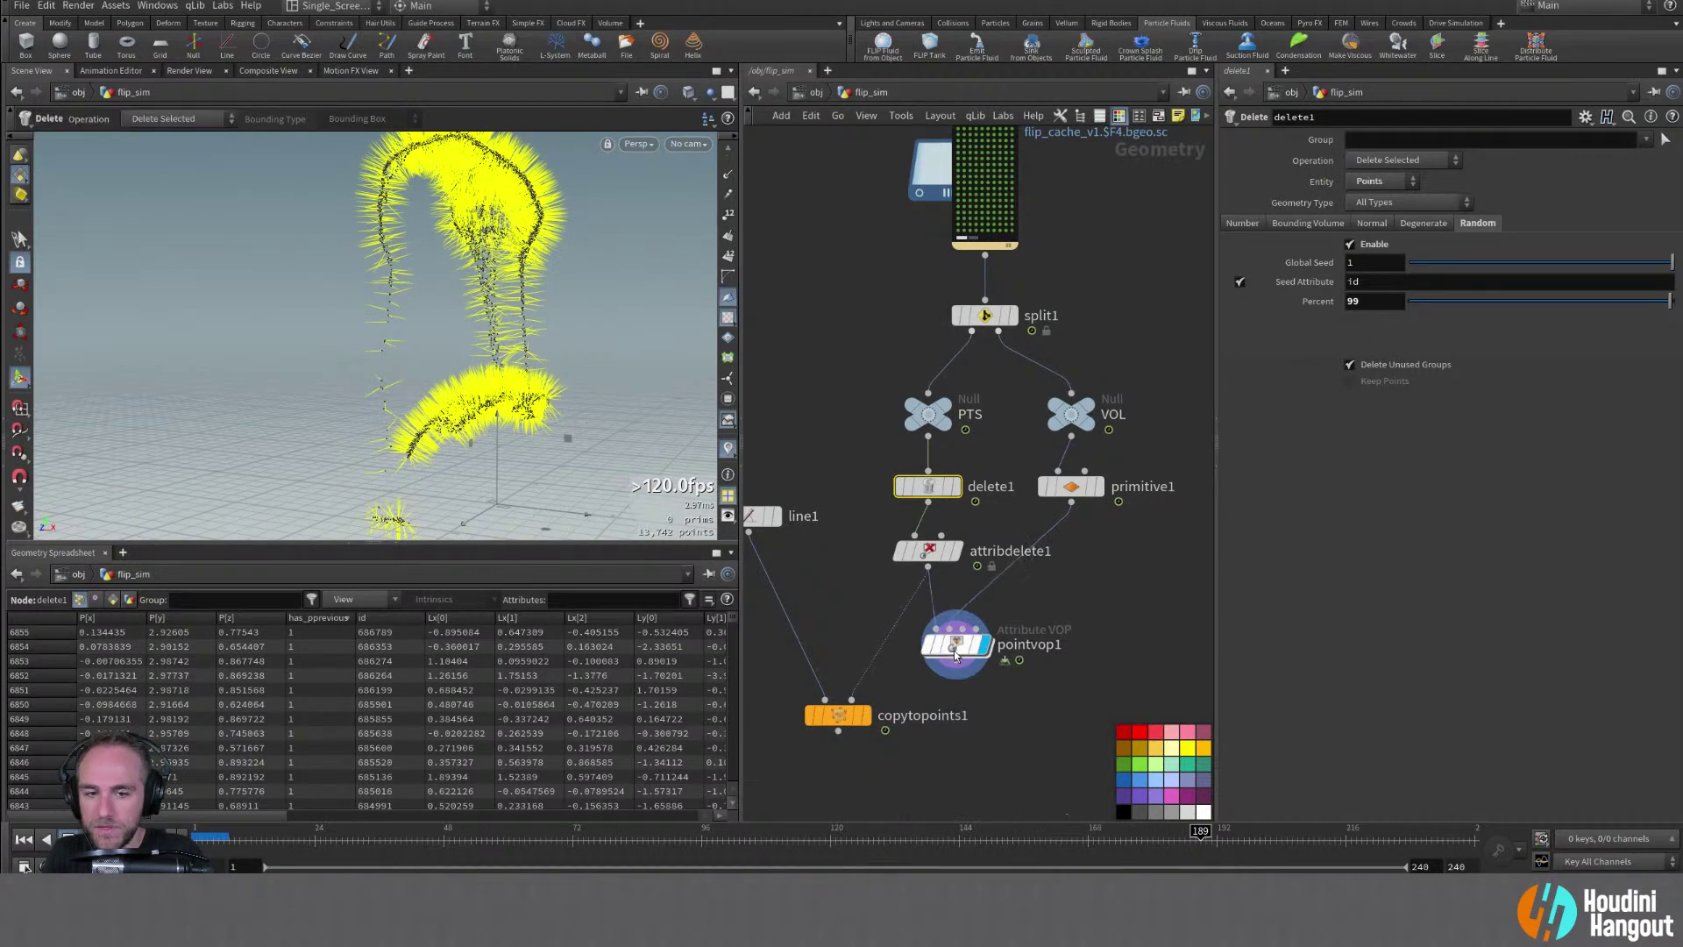
Move copytopoints1 down and add an Attribute Rename node after pointvop1
drag(837, 715, 840, 770)
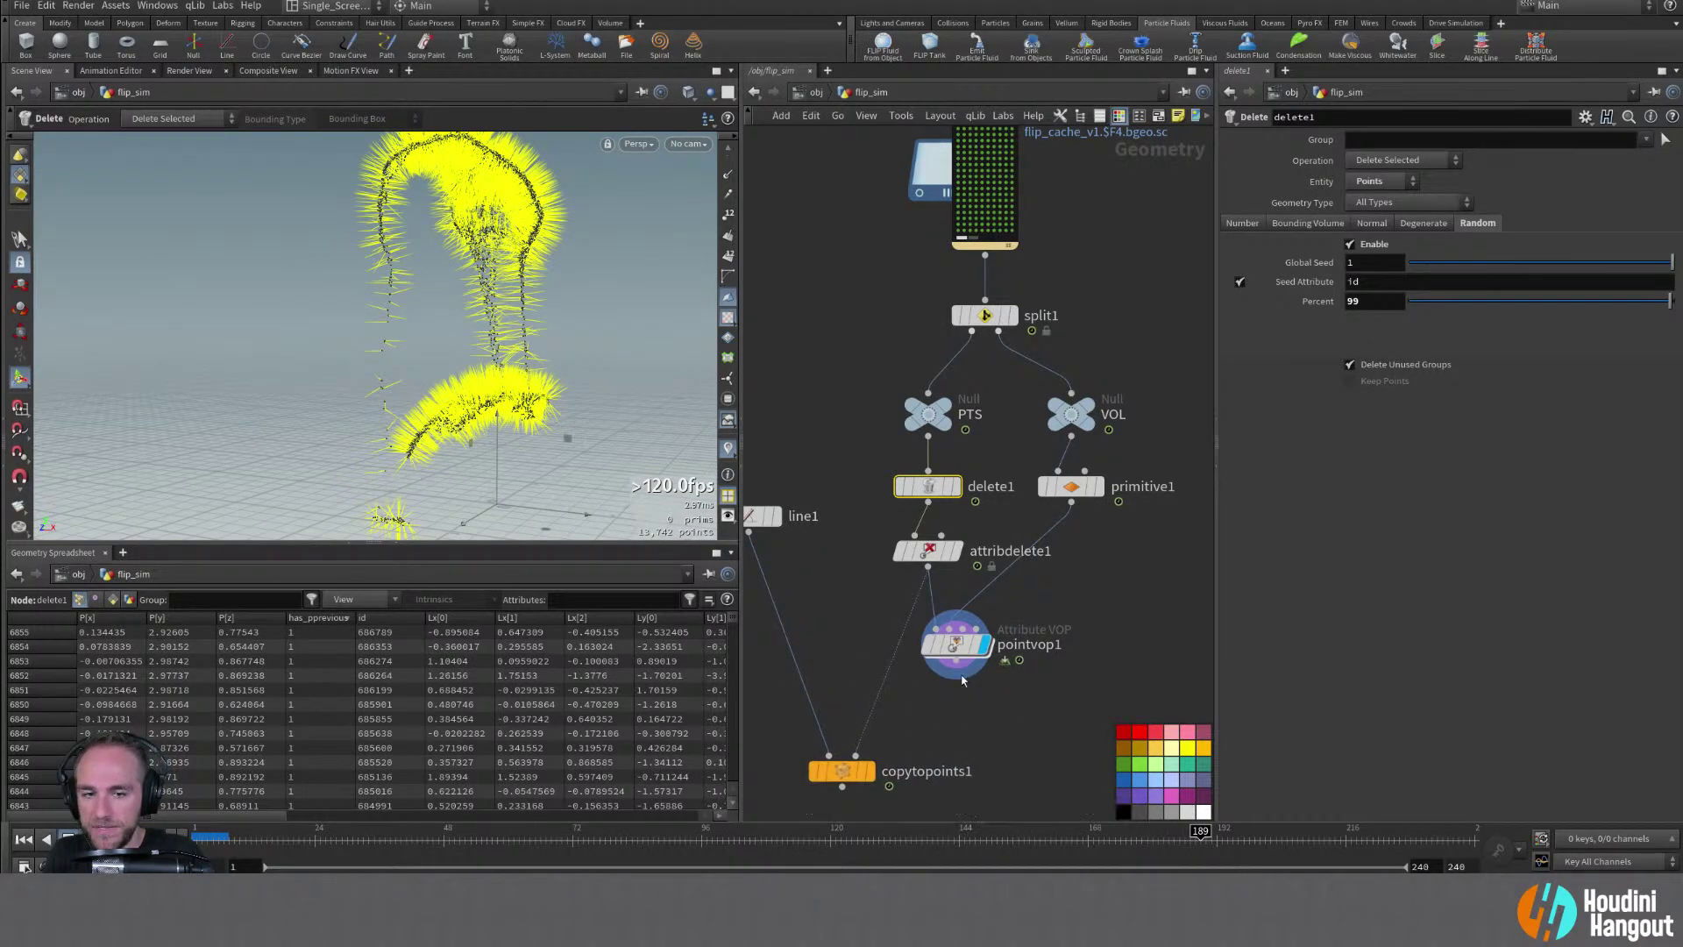
click(956, 644)
key(Tab)
text(att re)
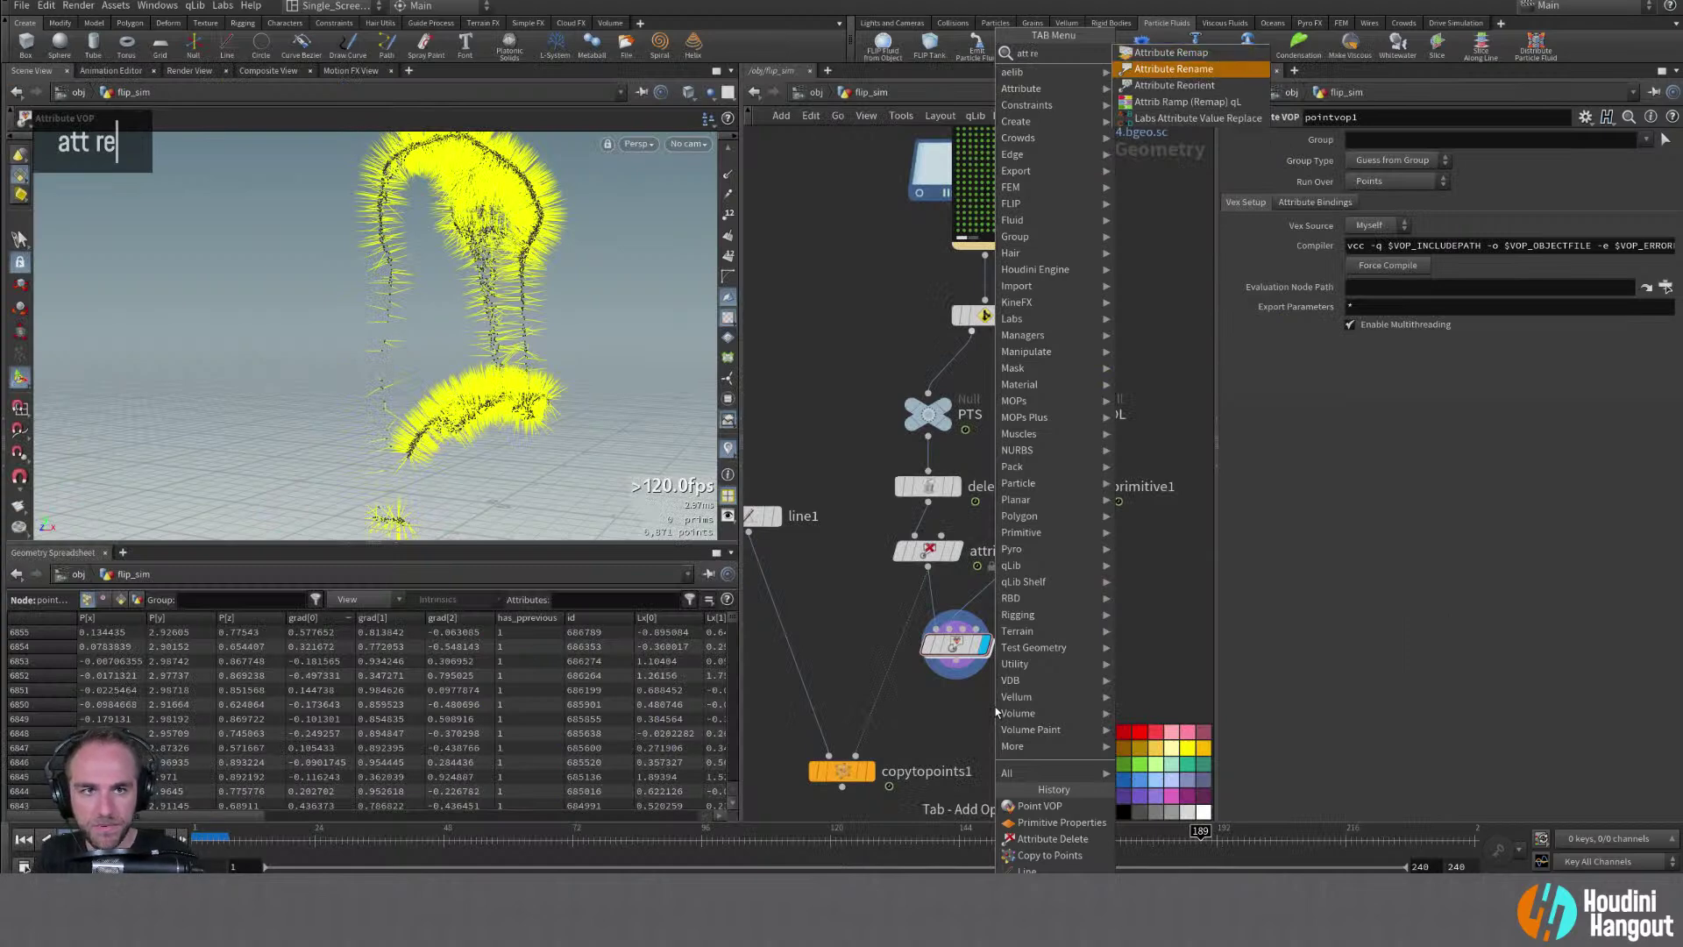
key(Return)
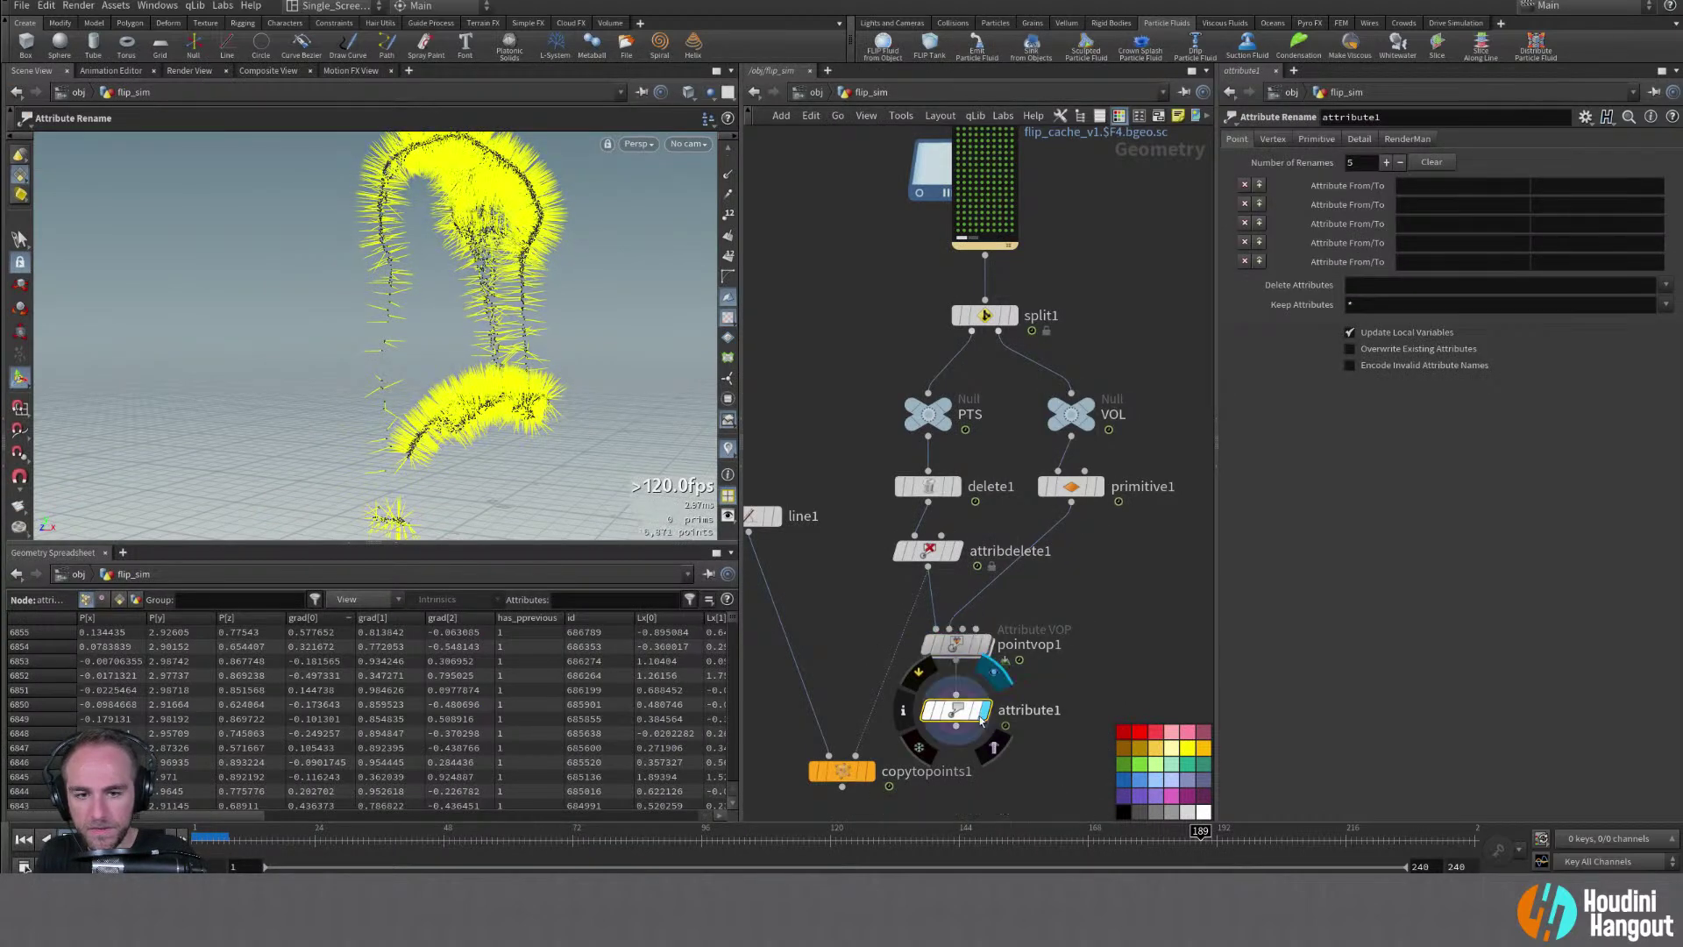
double_click(960, 697)
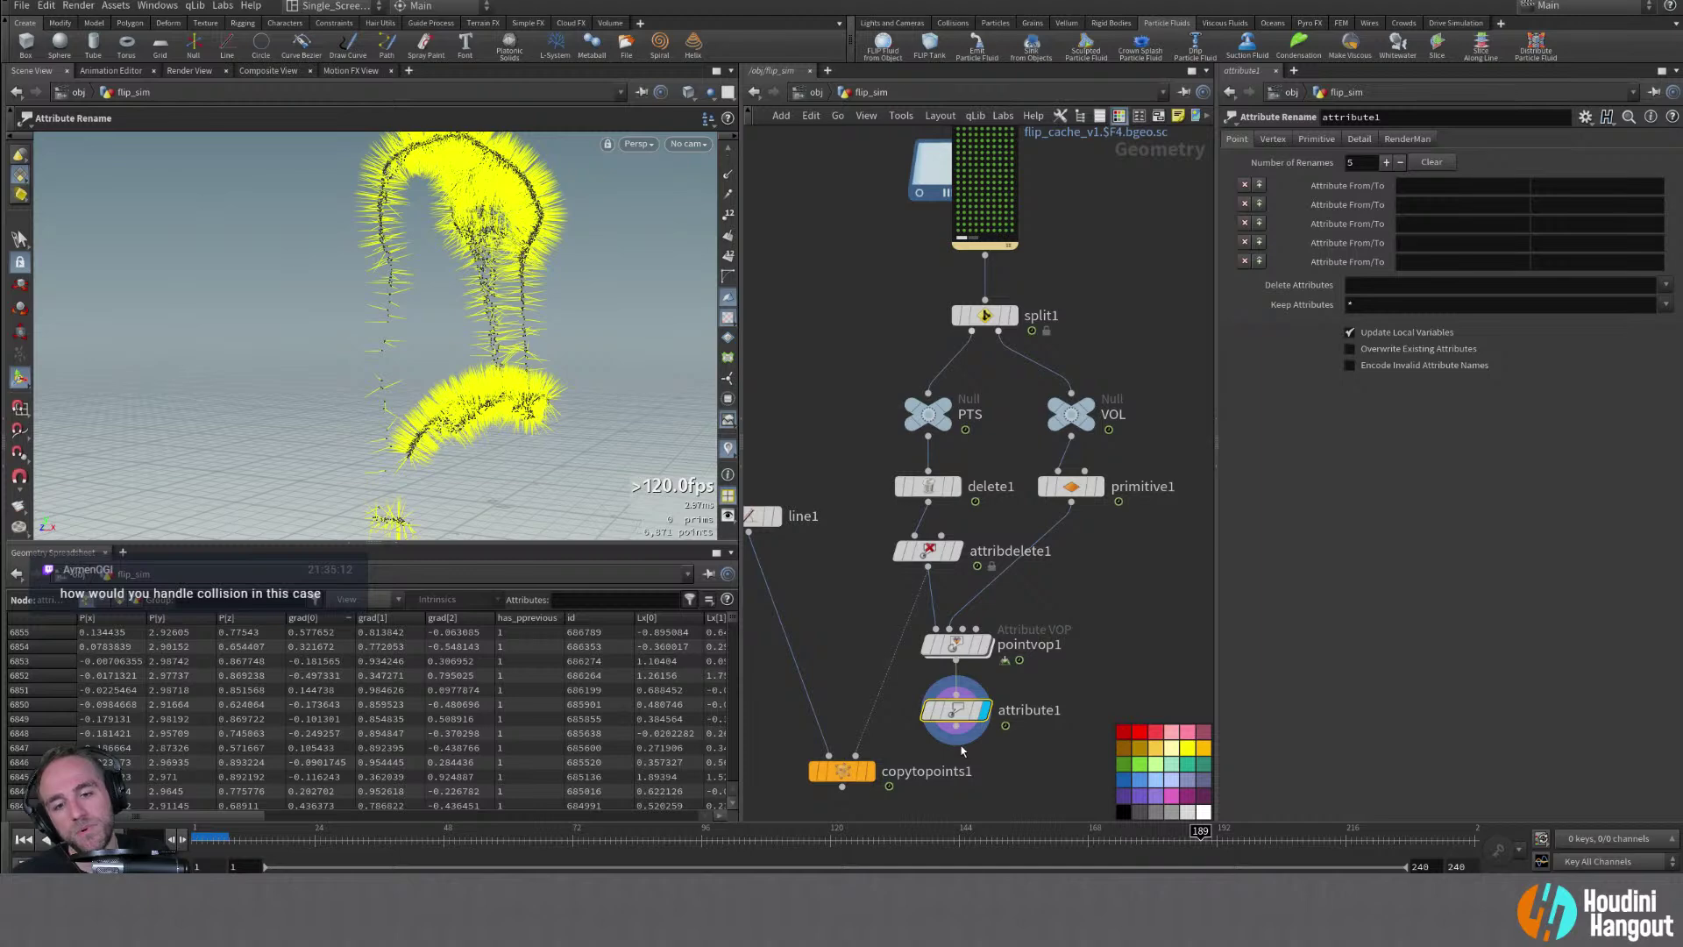
Connect the Attribute Rename output to the target points input of copytopoints1 and display copytopoints1
drag(955, 742, 856, 755)
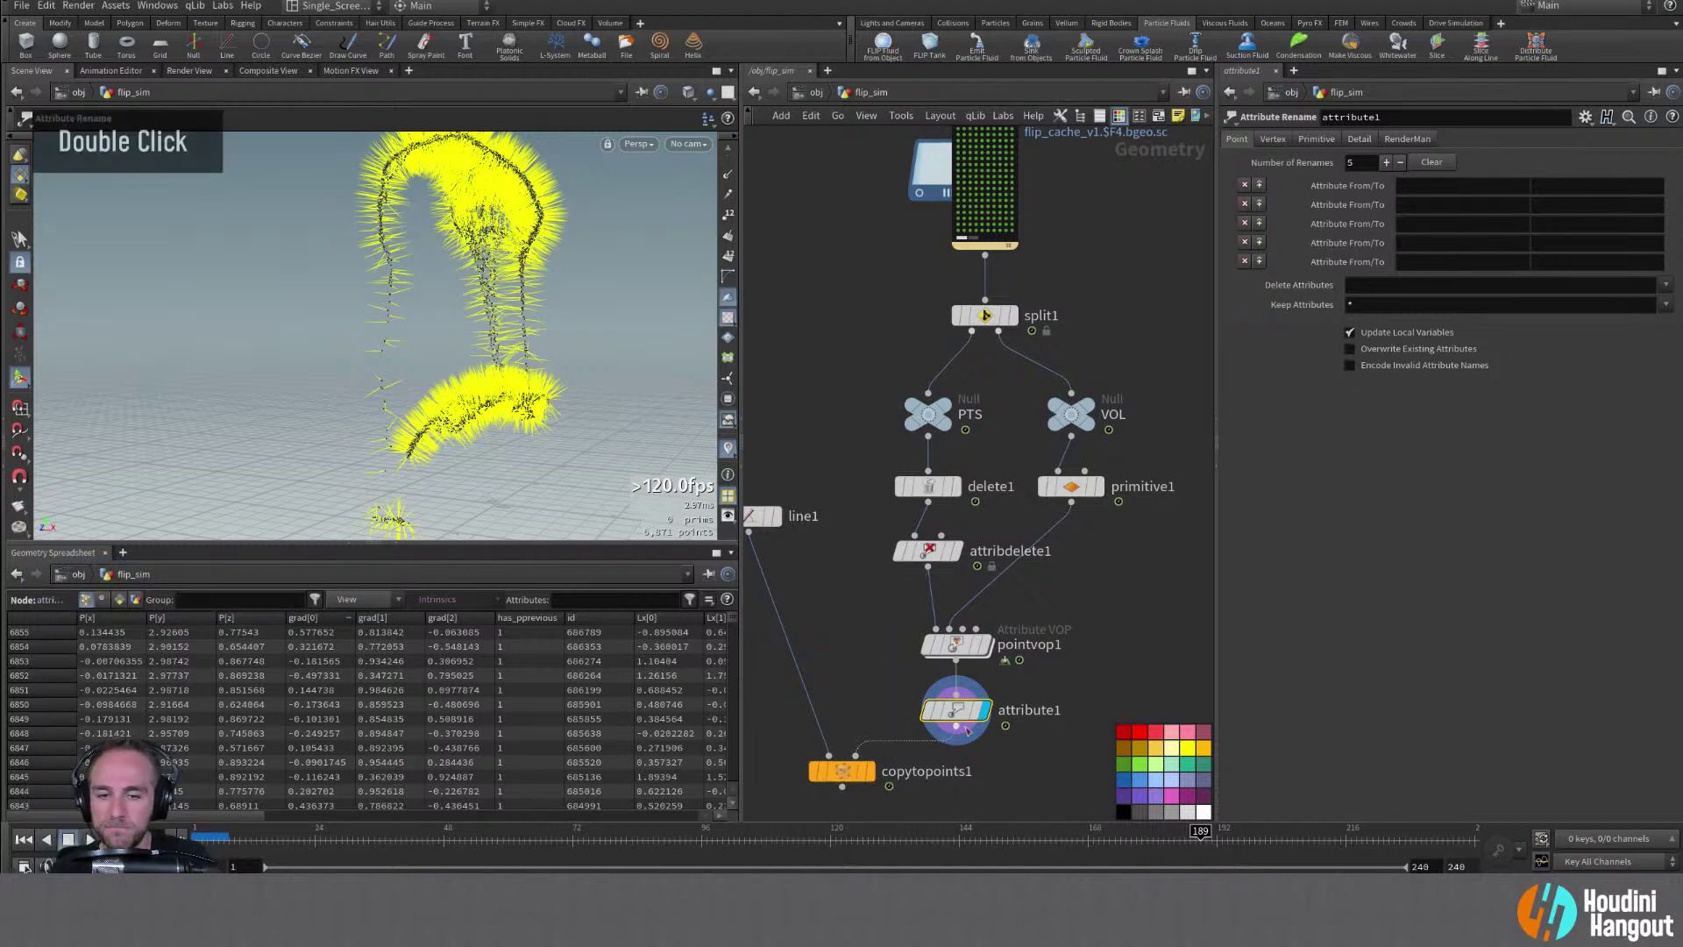
double_click(848, 775)
click(847, 775)
middle_drag(853, 655, 872, 610)
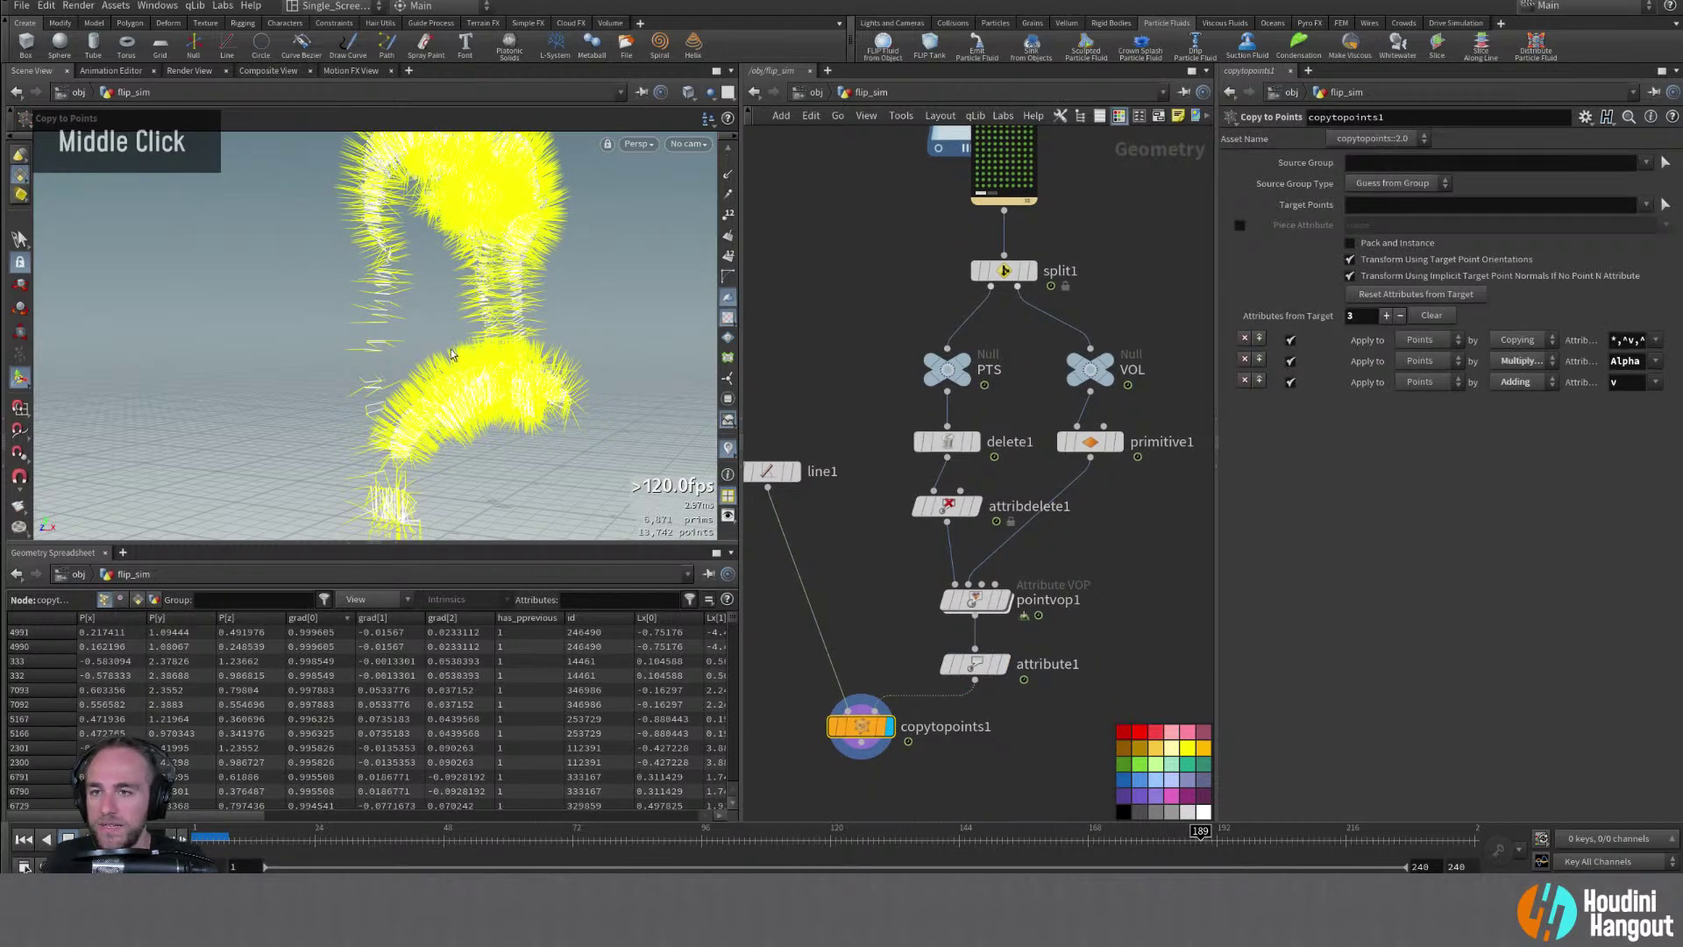
alt+drag(433, 395, 653, 395)
Set the random deletion percentage on delete1 to 99.9 to thin out the copied lines
click(964, 664)
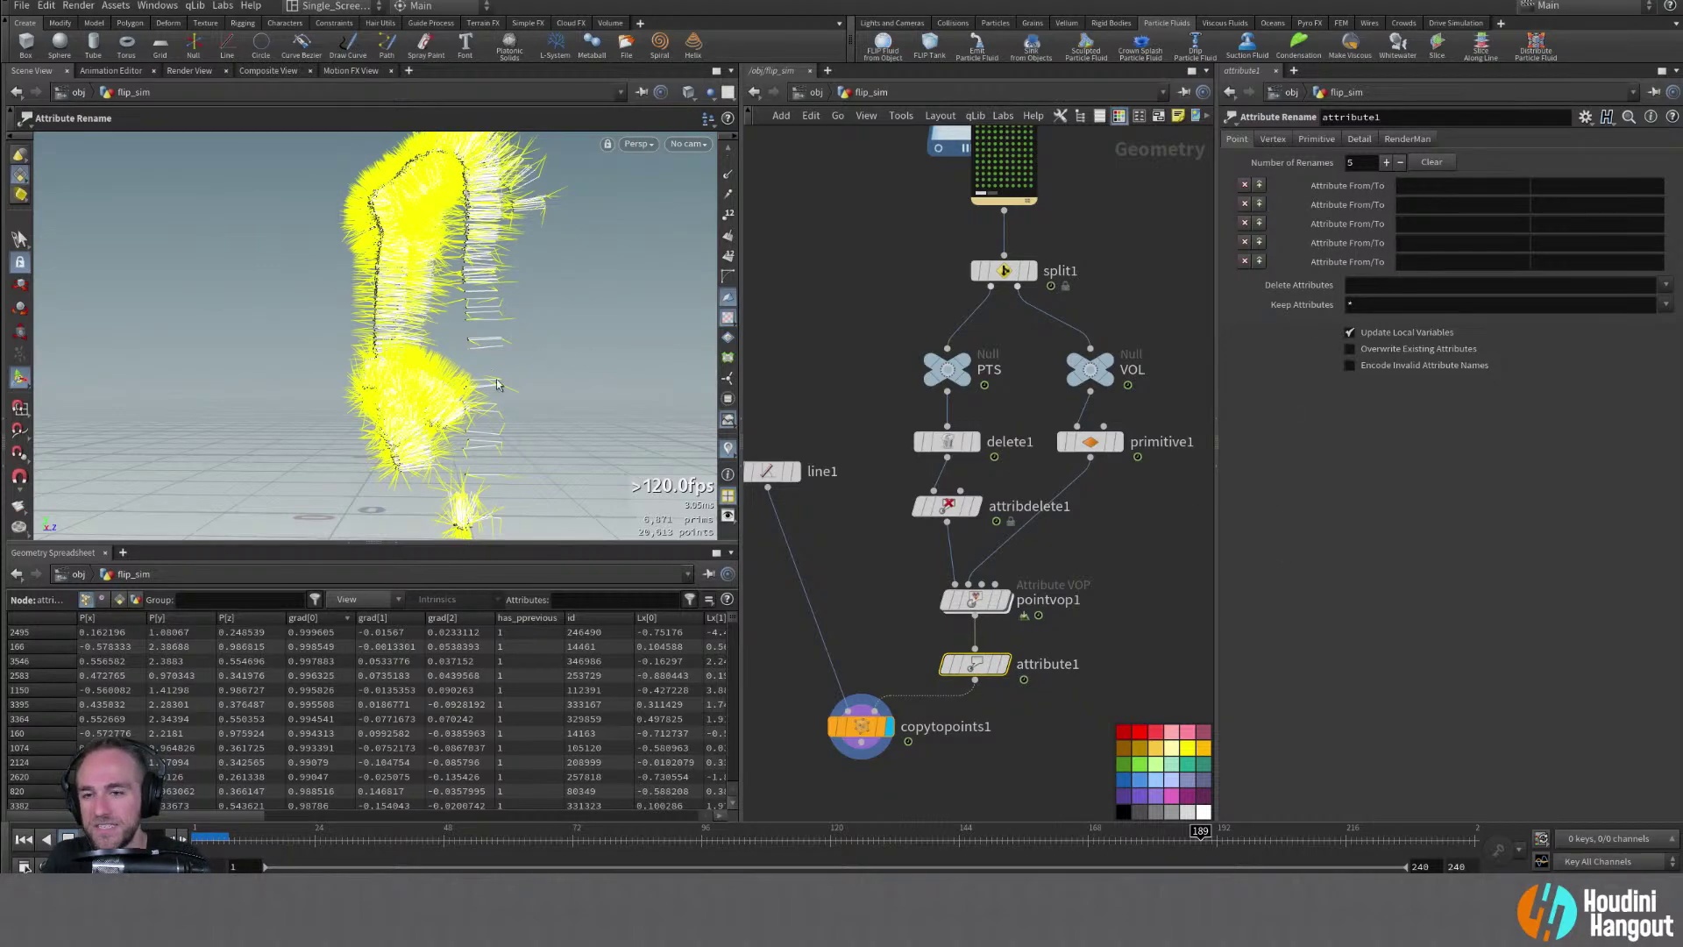
alt+right_drag(497, 384, 481, 420)
alt+drag(481, 421, 526, 403)
alt+right_drag(526, 403, 738, 347)
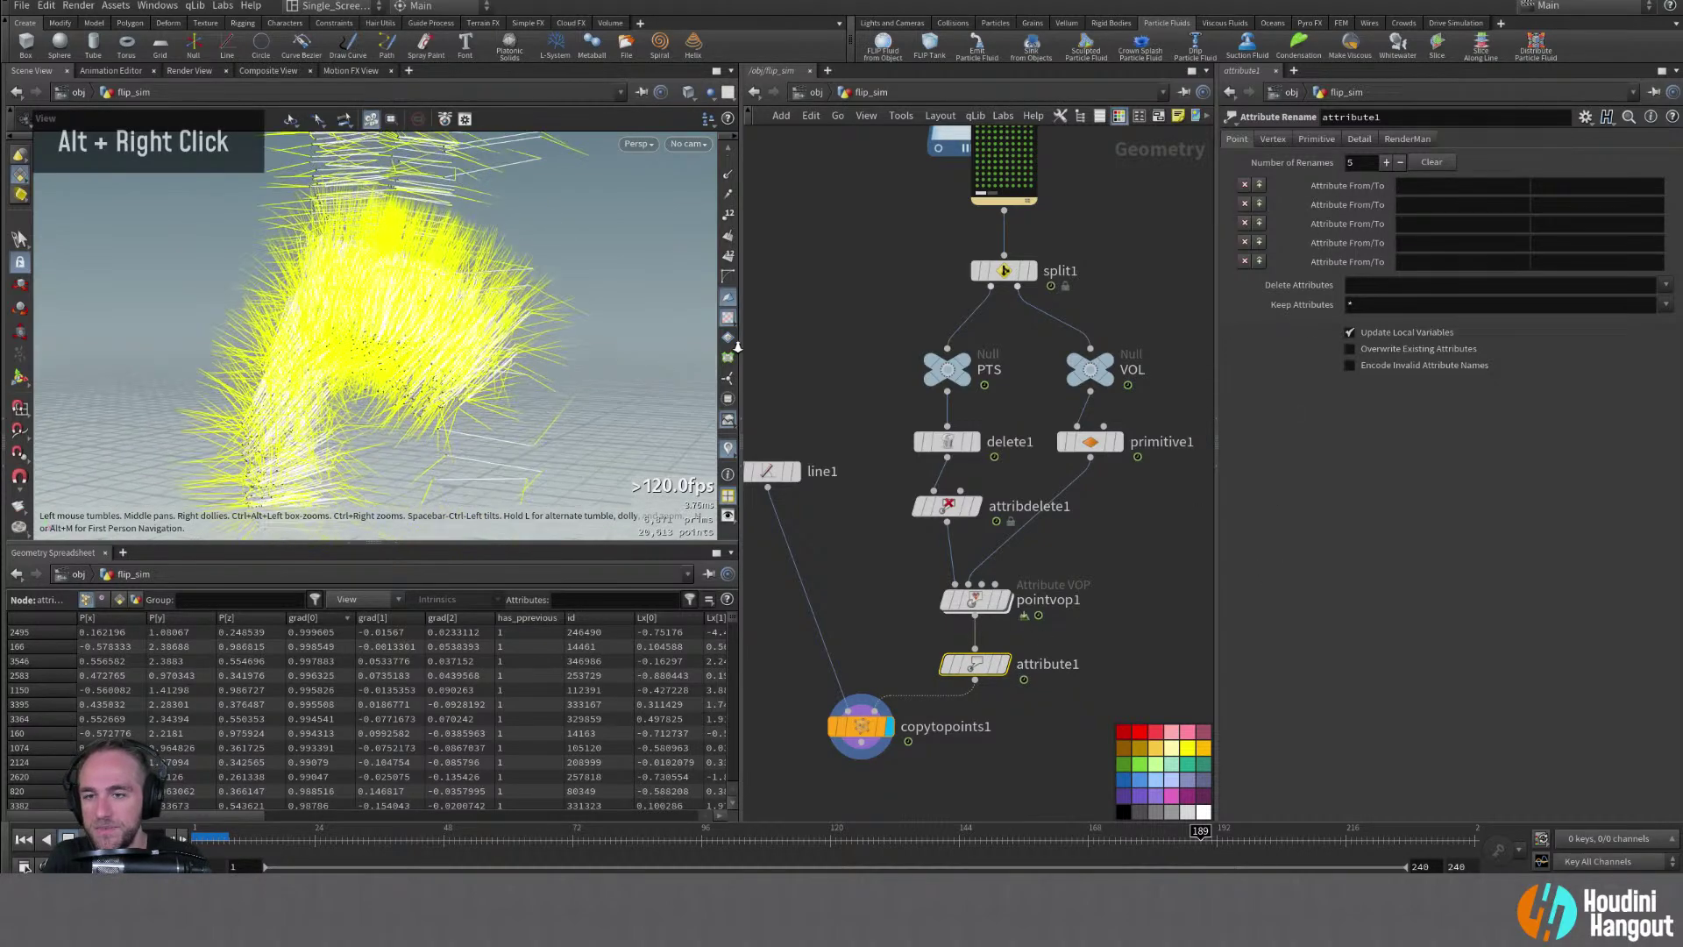
alt+drag(684, 360, 502, 412)
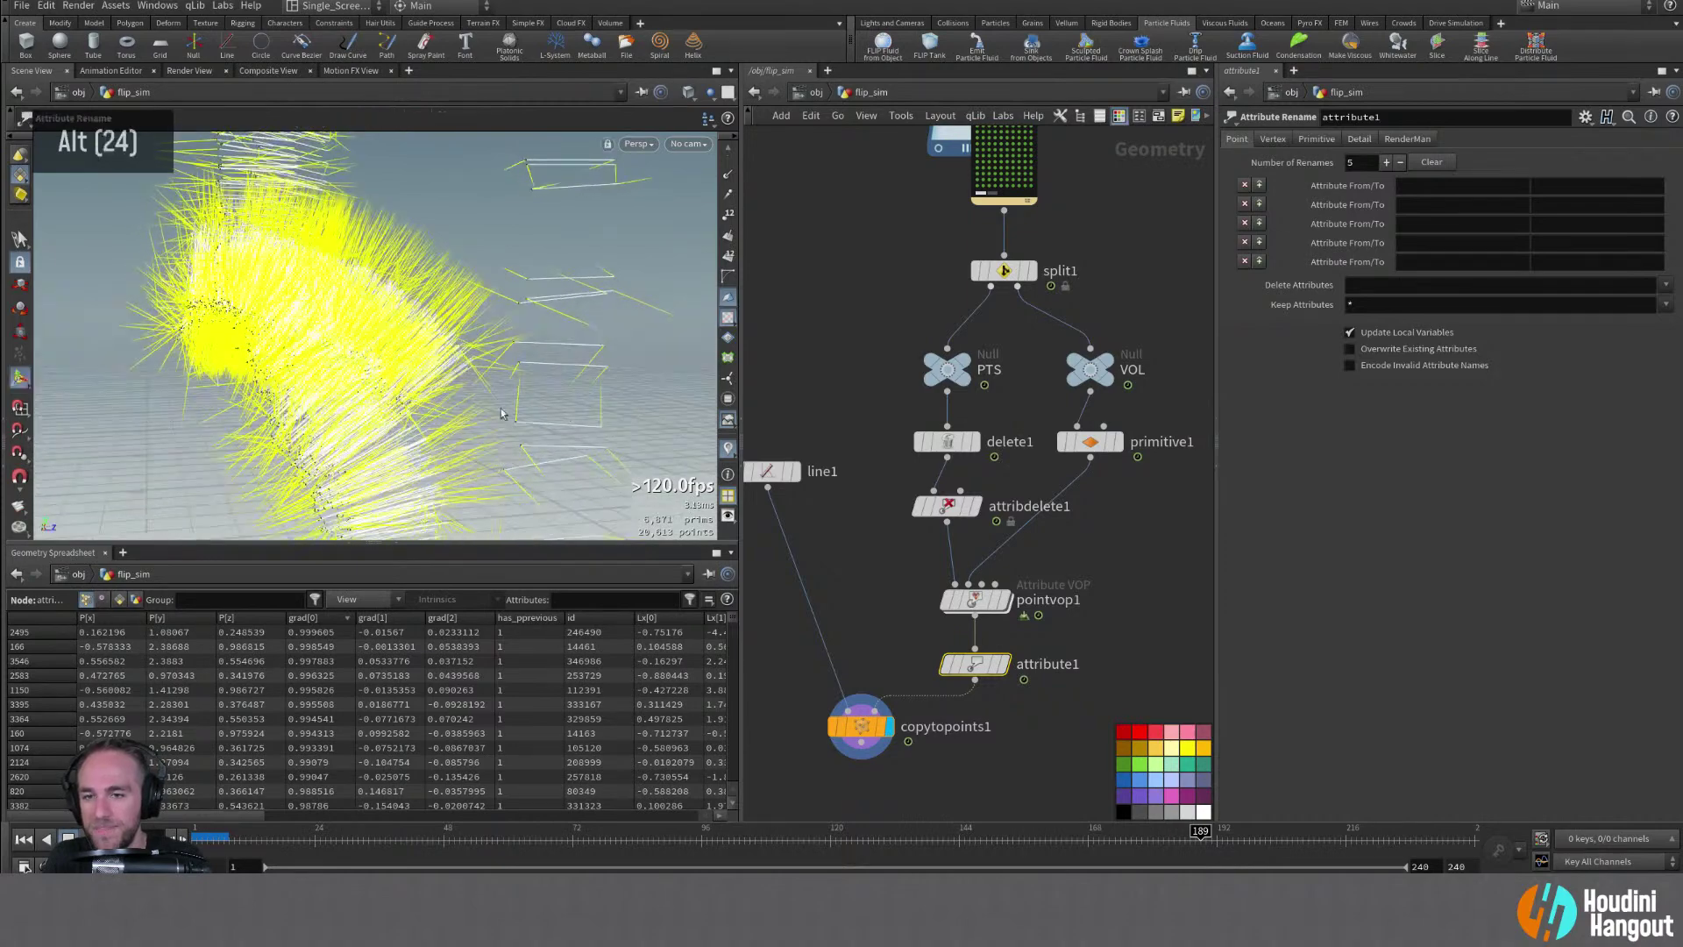
click(947, 441)
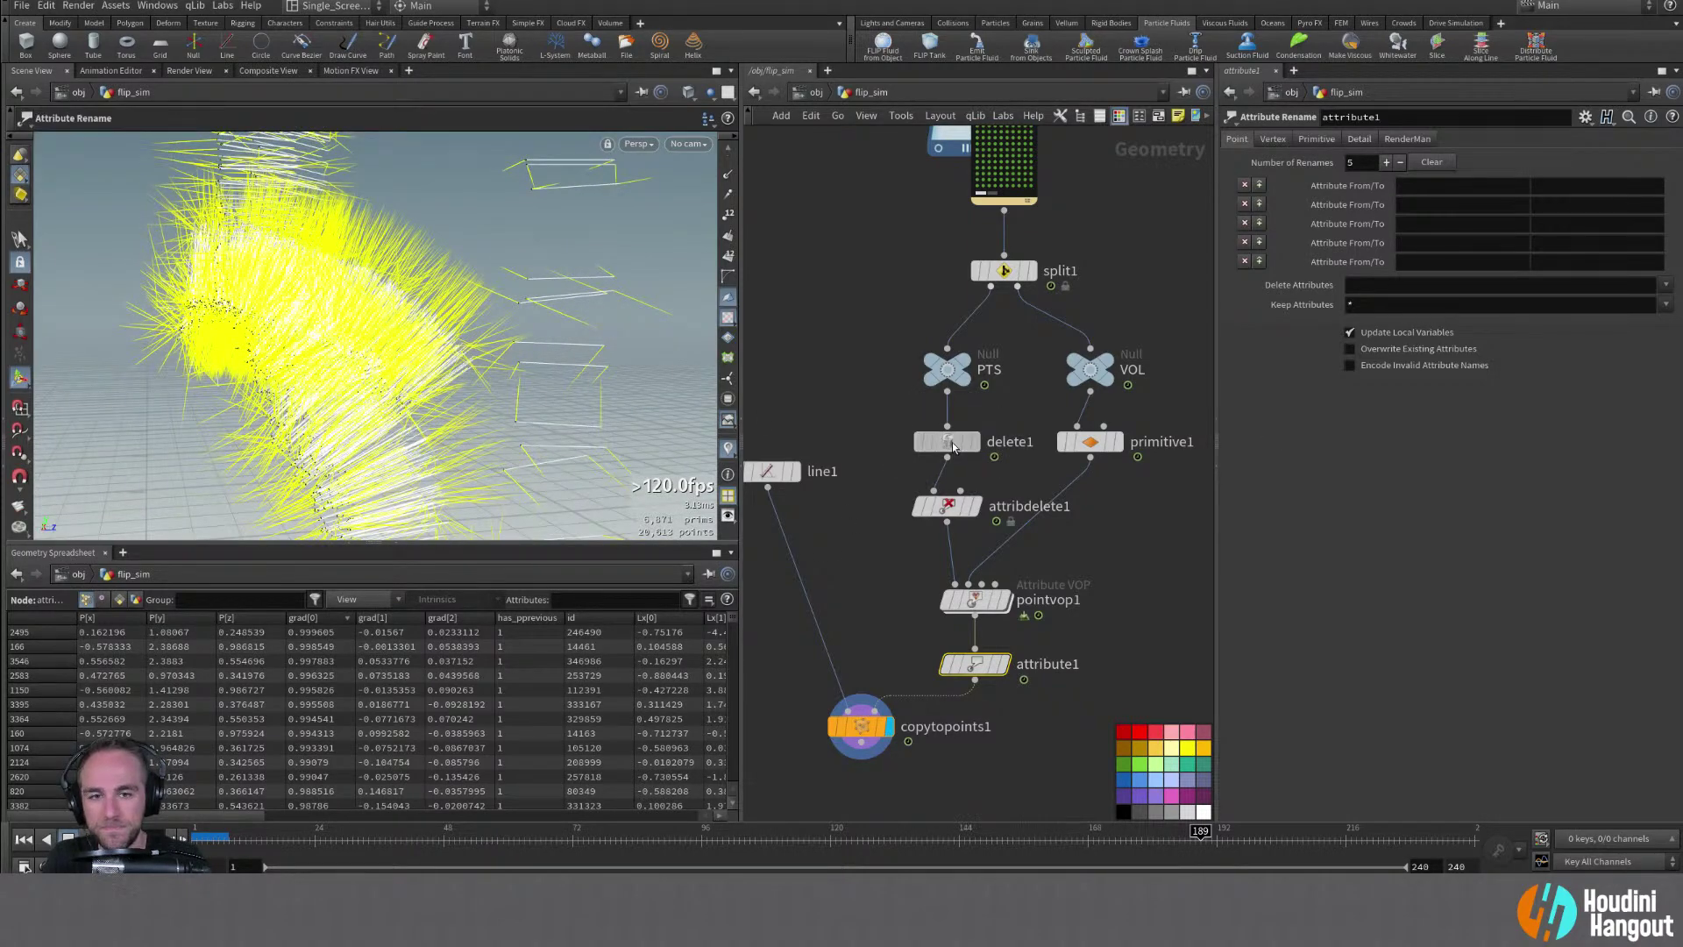
click(1375, 301)
text(.9)
key(Return)
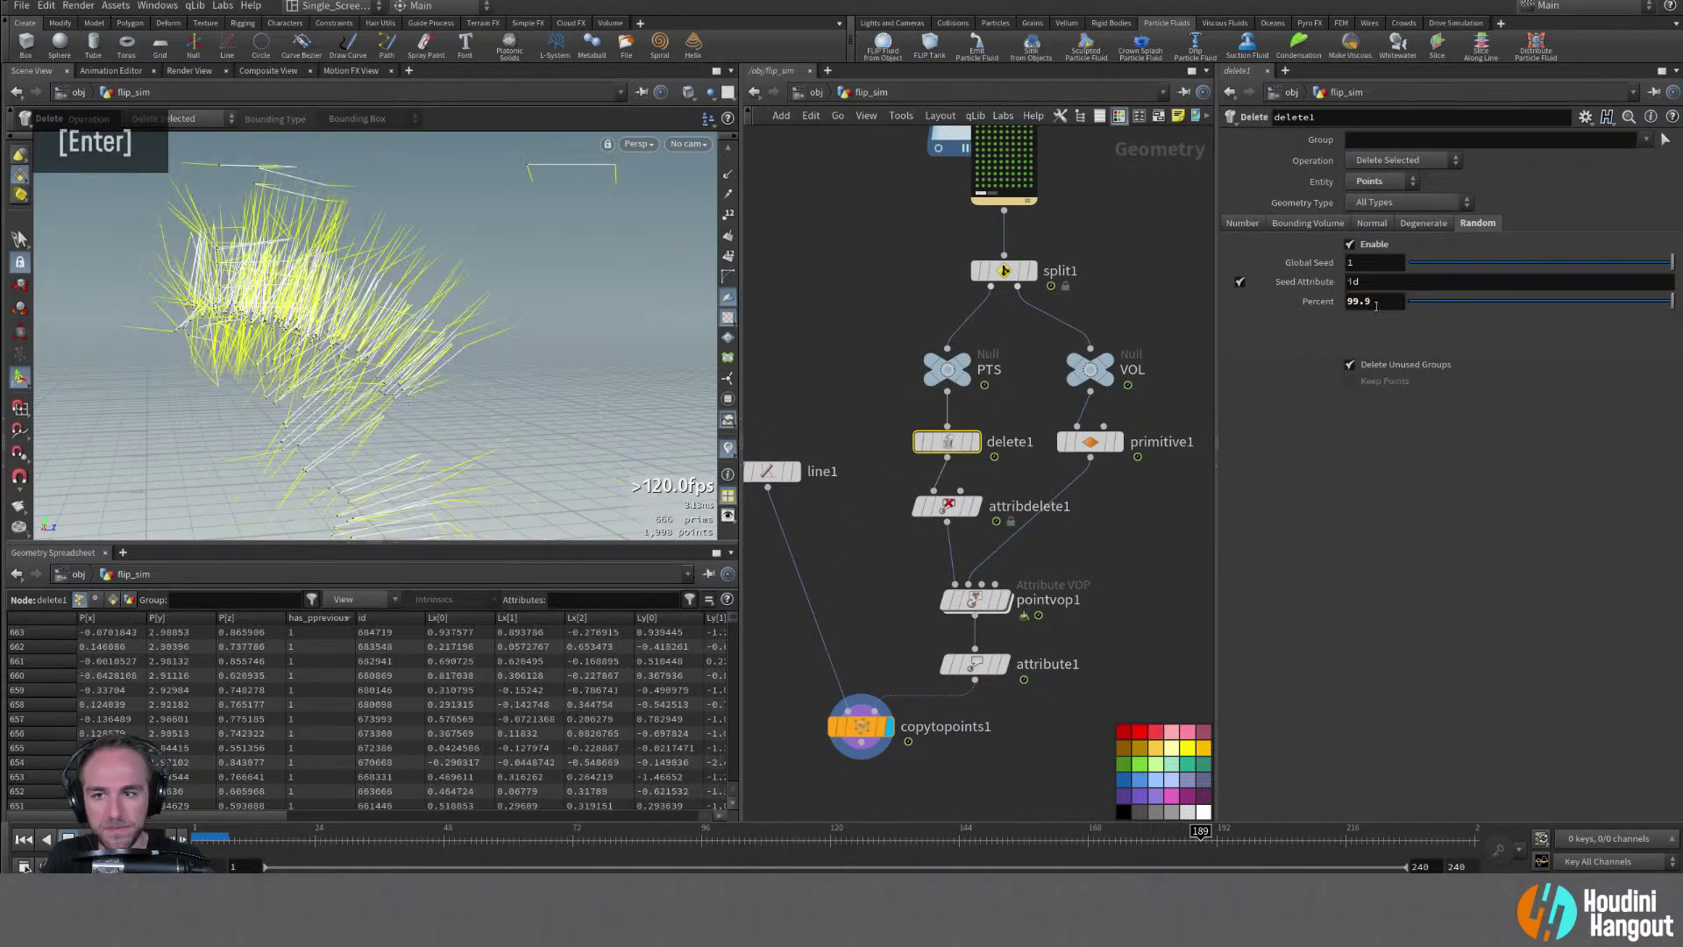
alt+drag(533, 258, 580, 282)
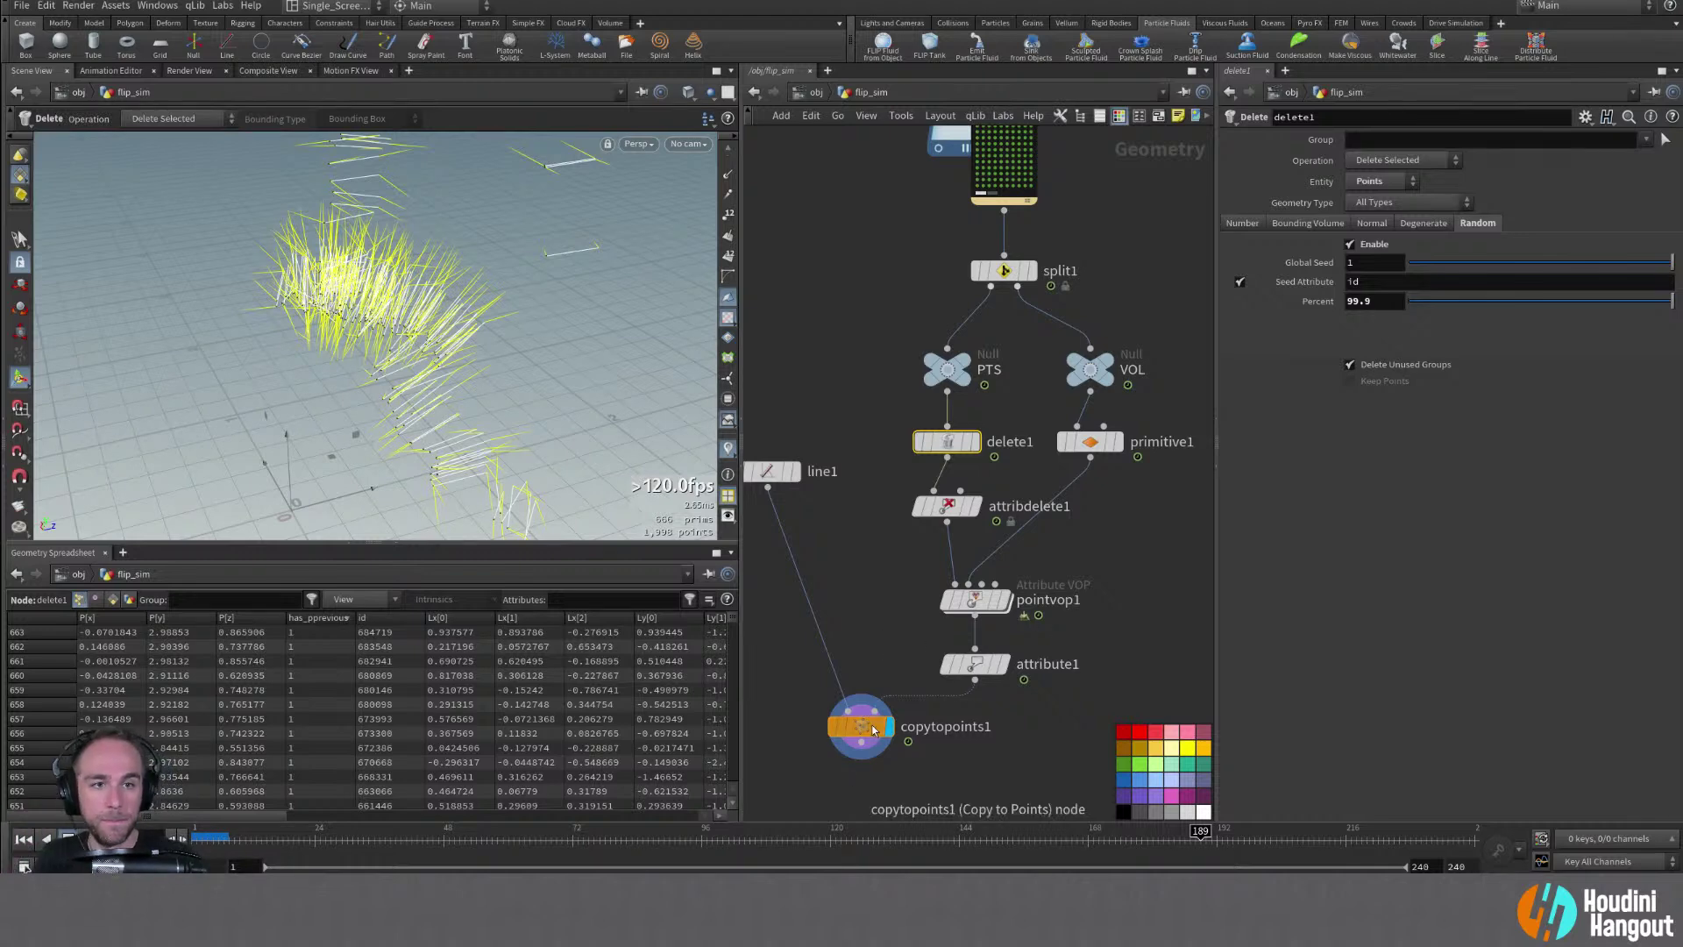
Rename the point attribute grad to up in the Attribute Rename node
click(975, 663)
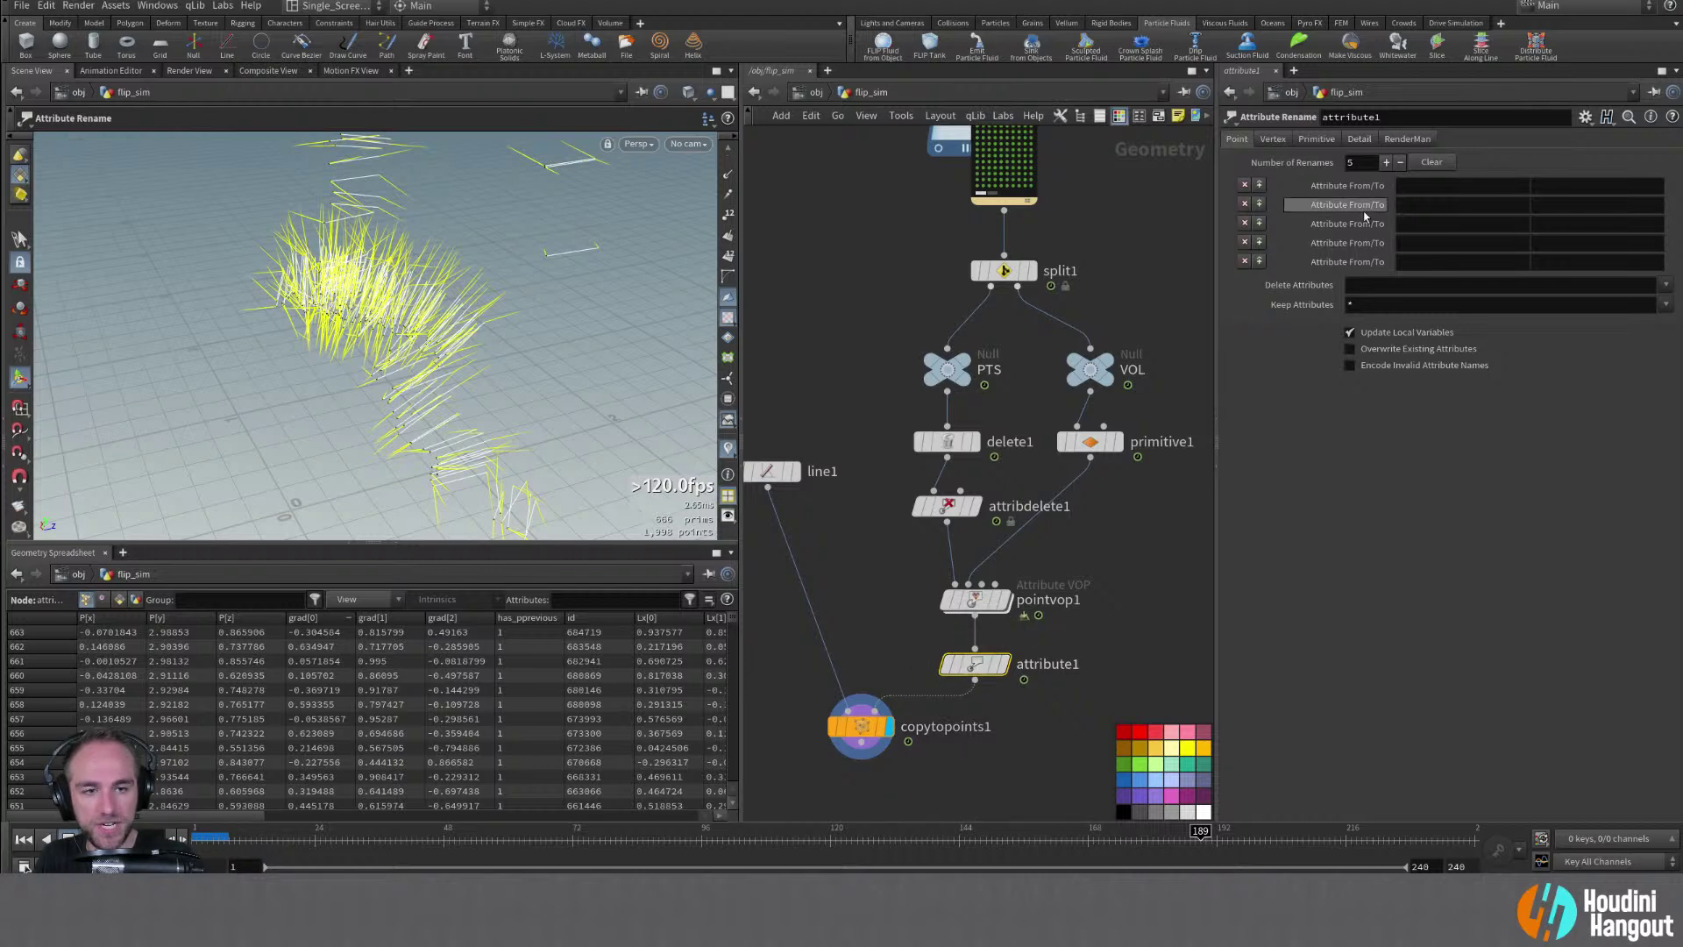
click(1417, 188)
text(grad)
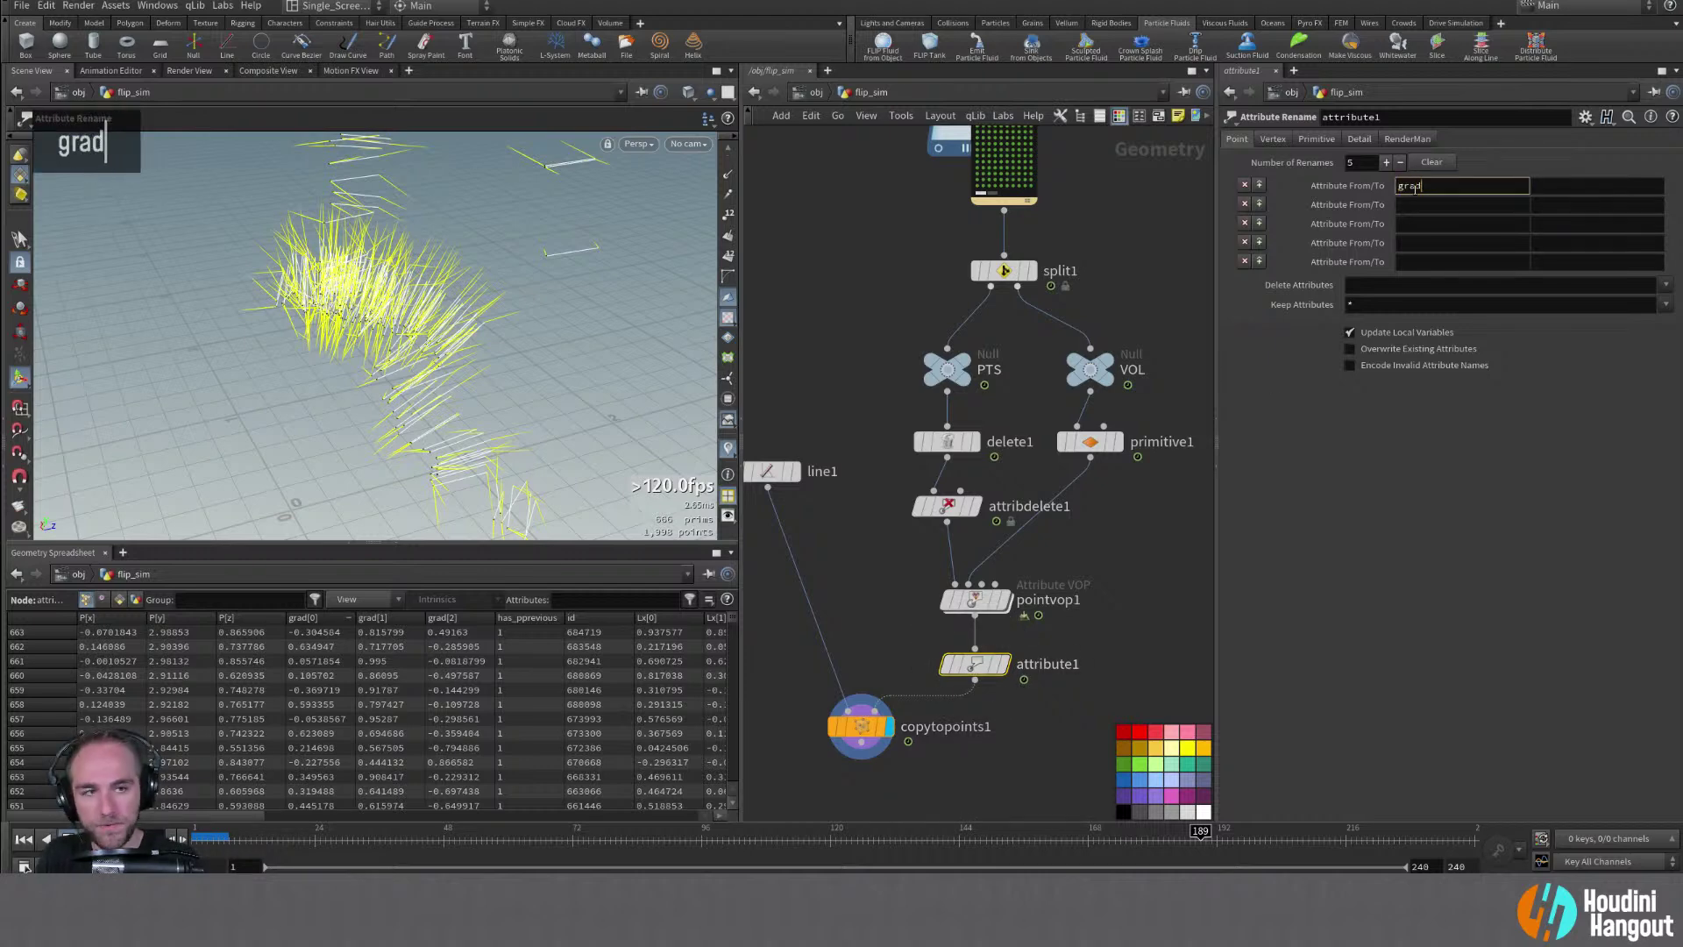
key(Tab)
text(up)
key(Return)
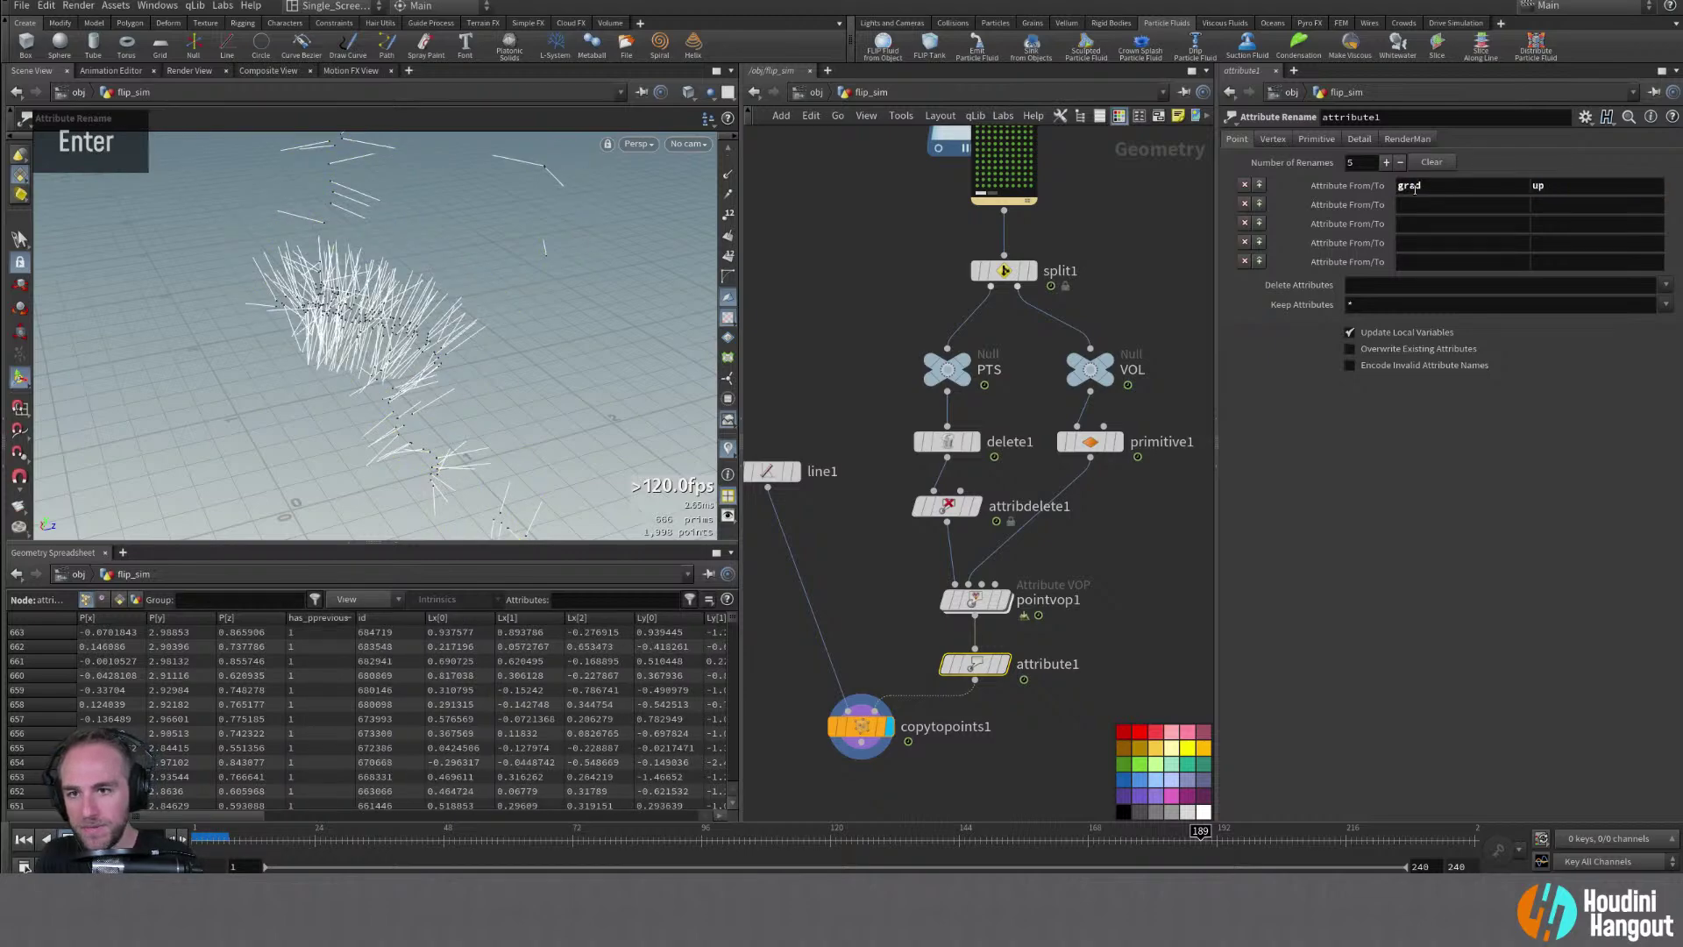
Scrub through the simulation frames to examine how the copied lines are oriented along the fluid
alt+drag(493, 371, 142, 348)
drag(274, 838, 338, 850)
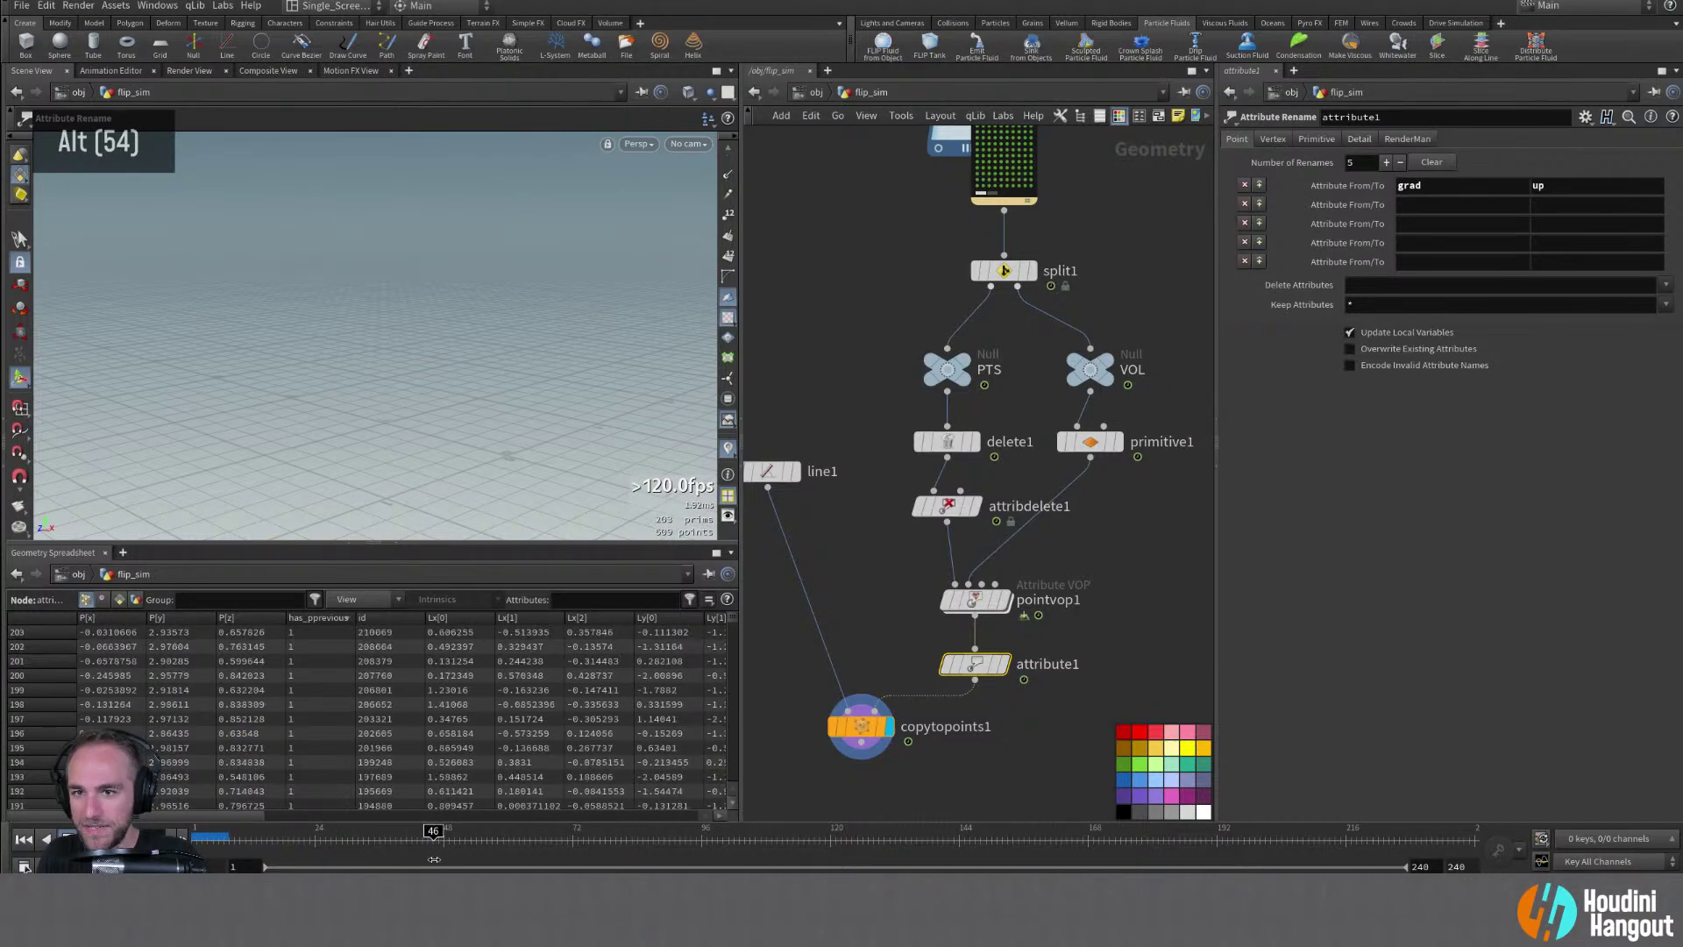
drag(567, 866, 827, 872)
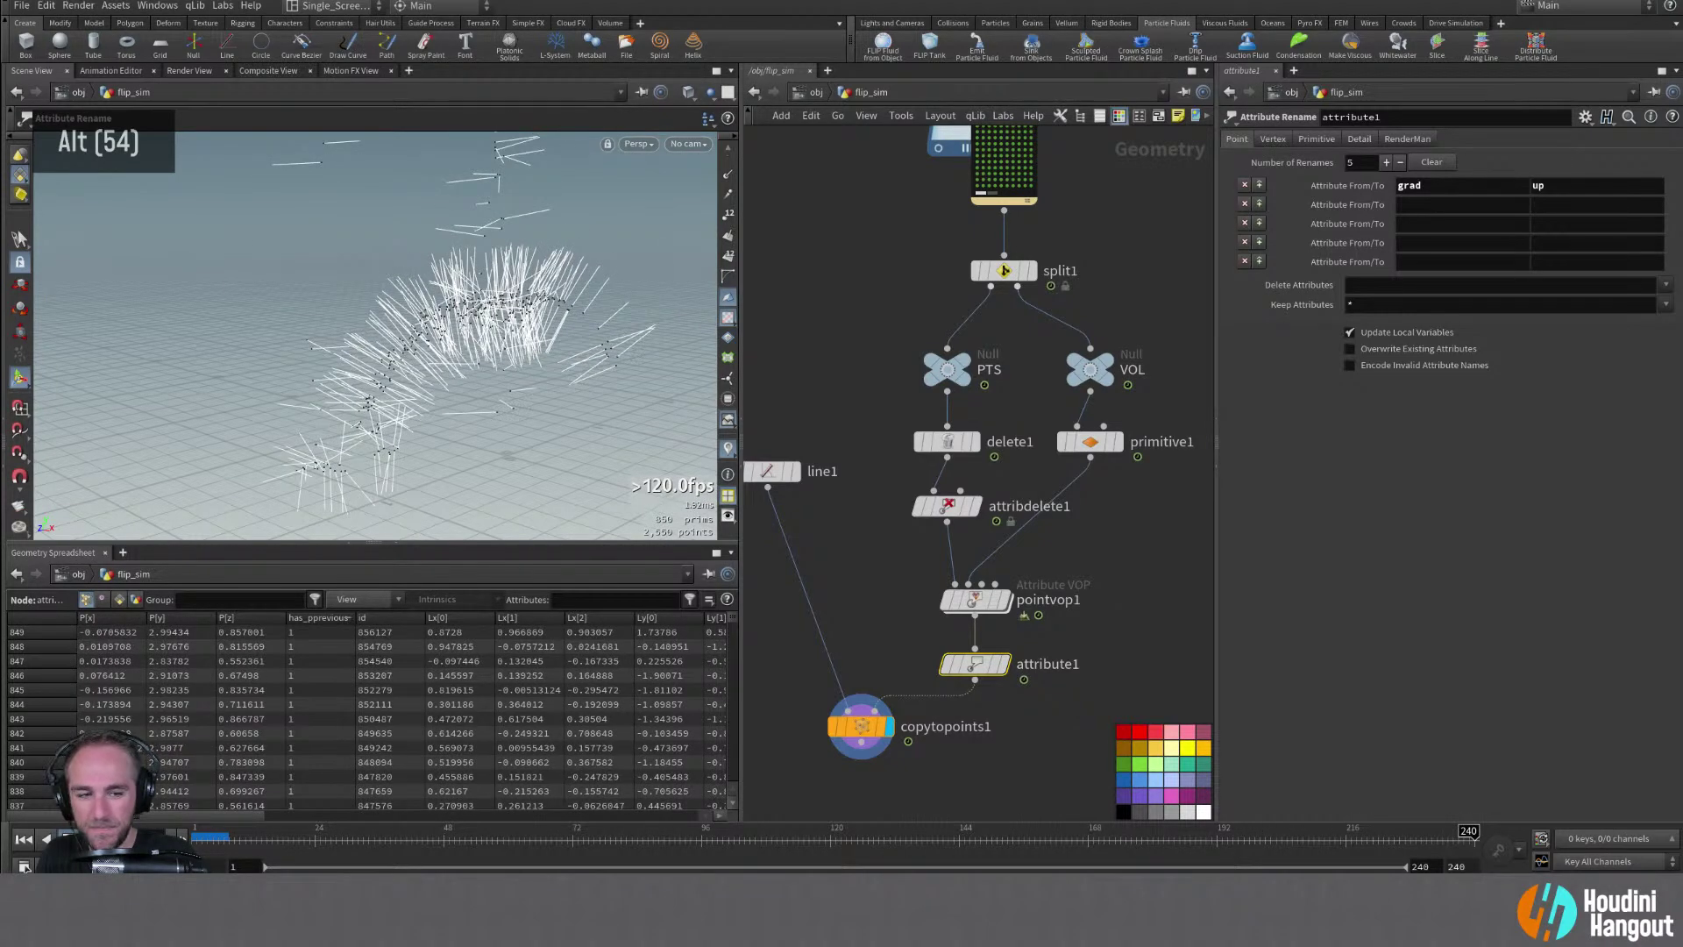
drag(1468, 843, 1106, 867)
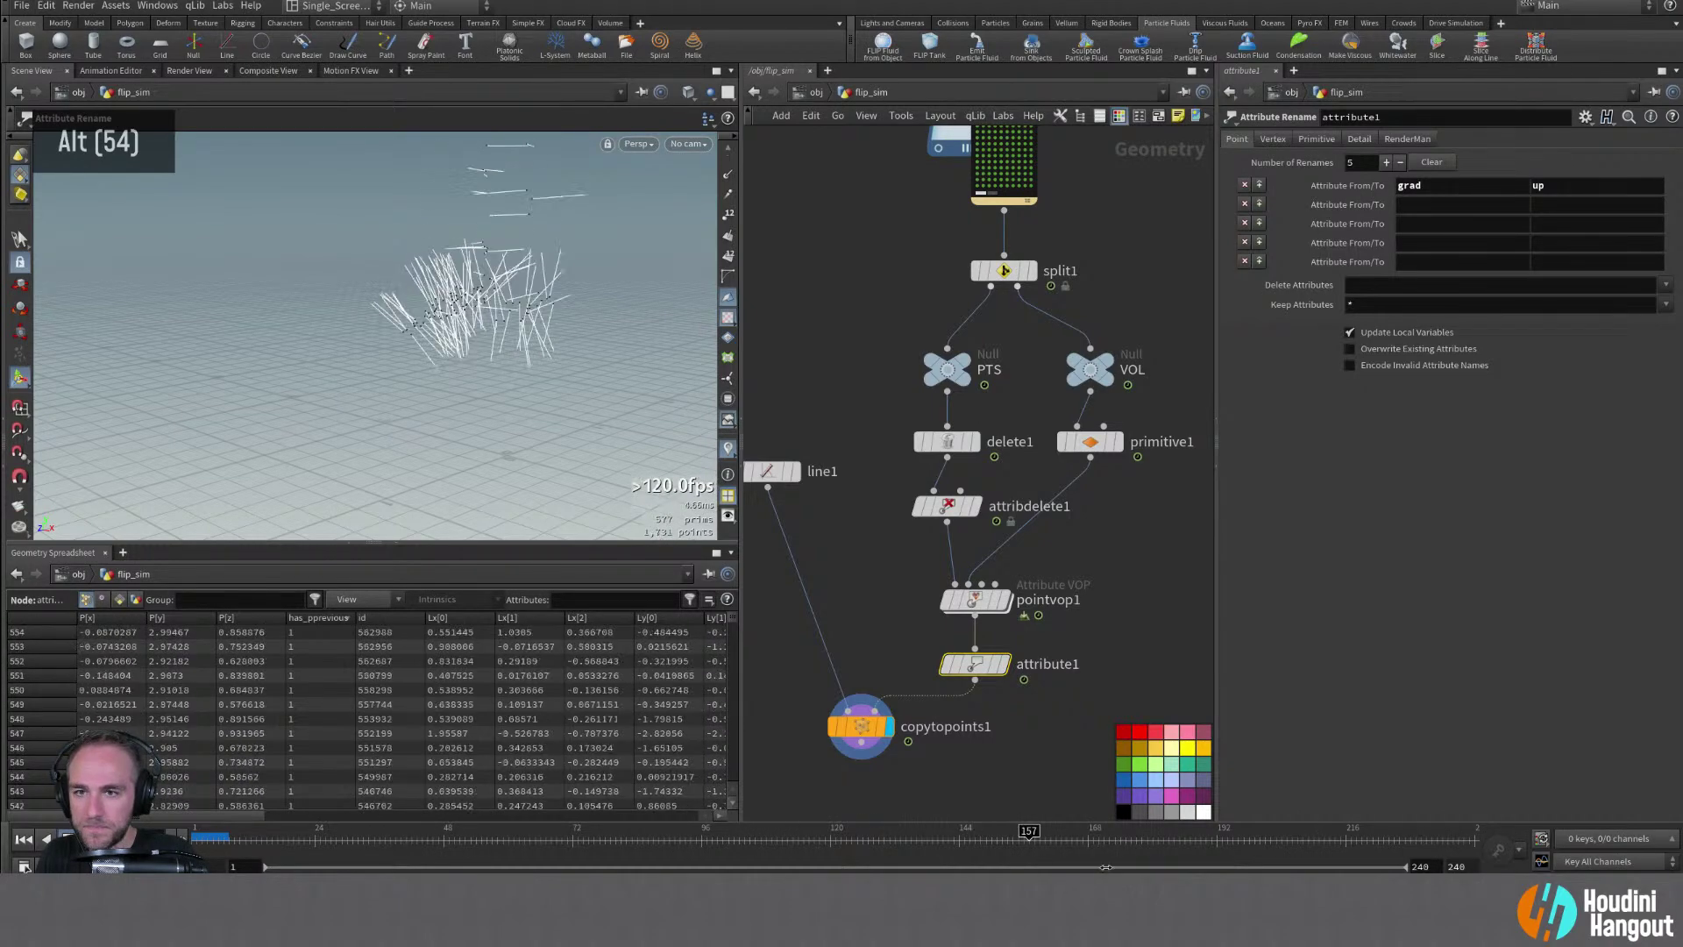
alt+drag(412, 316, 474, 350)
alt+right_drag(473, 351, 480, 369)
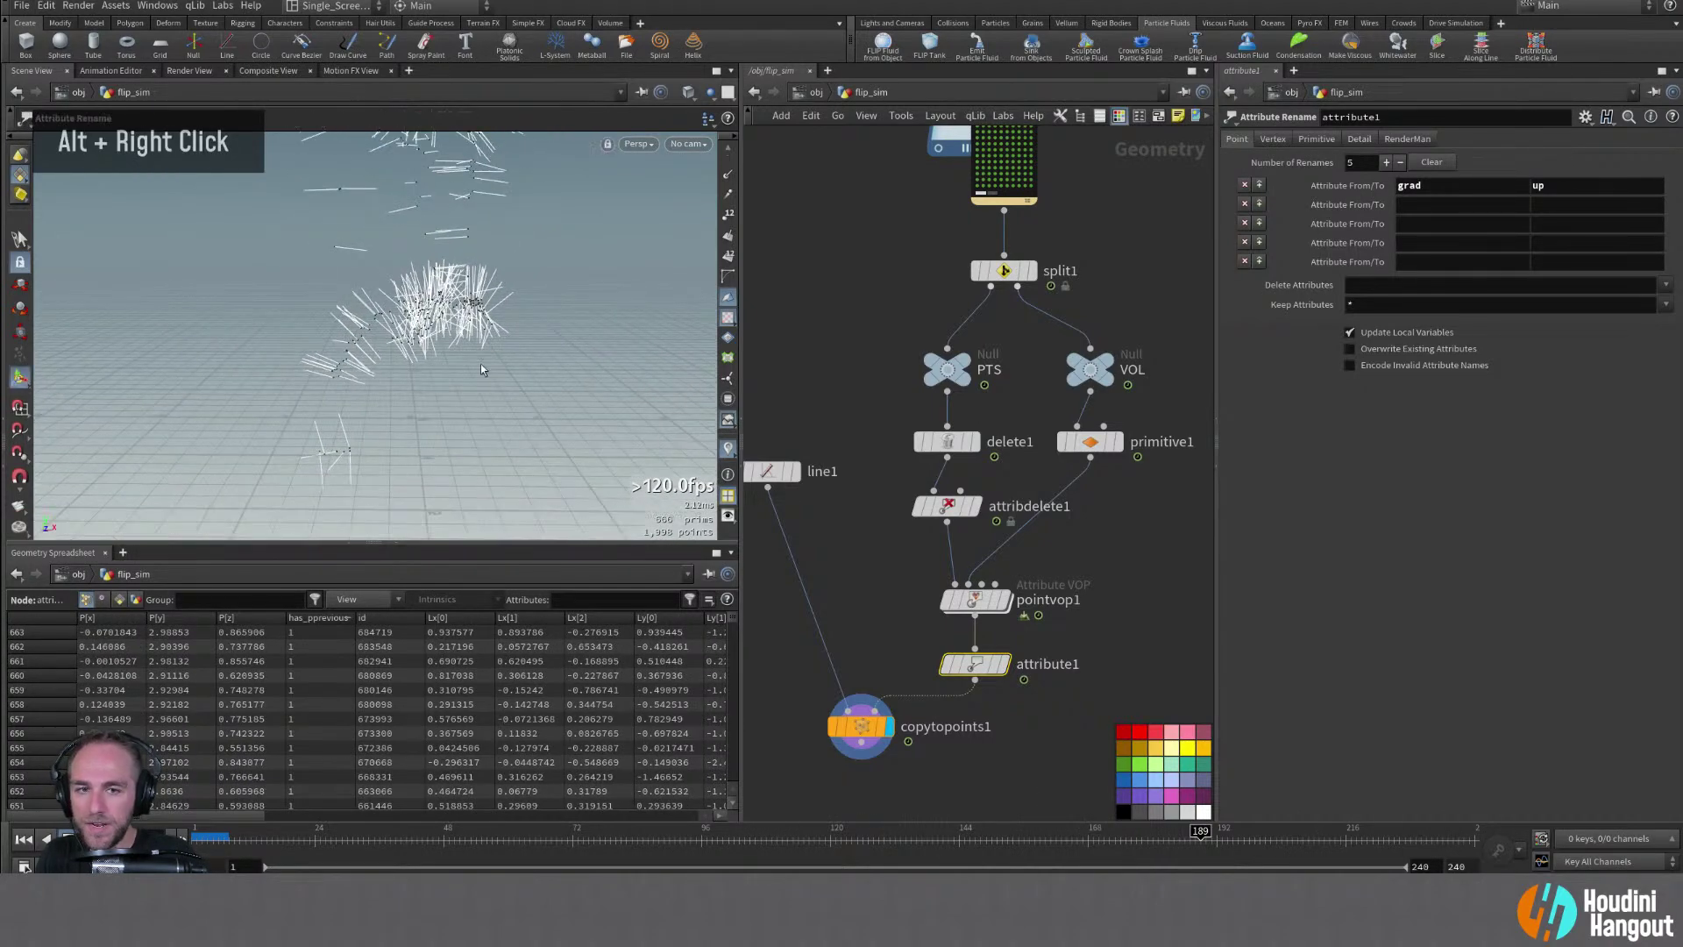
Shift pointvop1 and attribute1 aside together in the network and display the PTS null
drag(898, 579, 1010, 684)
drag(963, 593, 1010, 596)
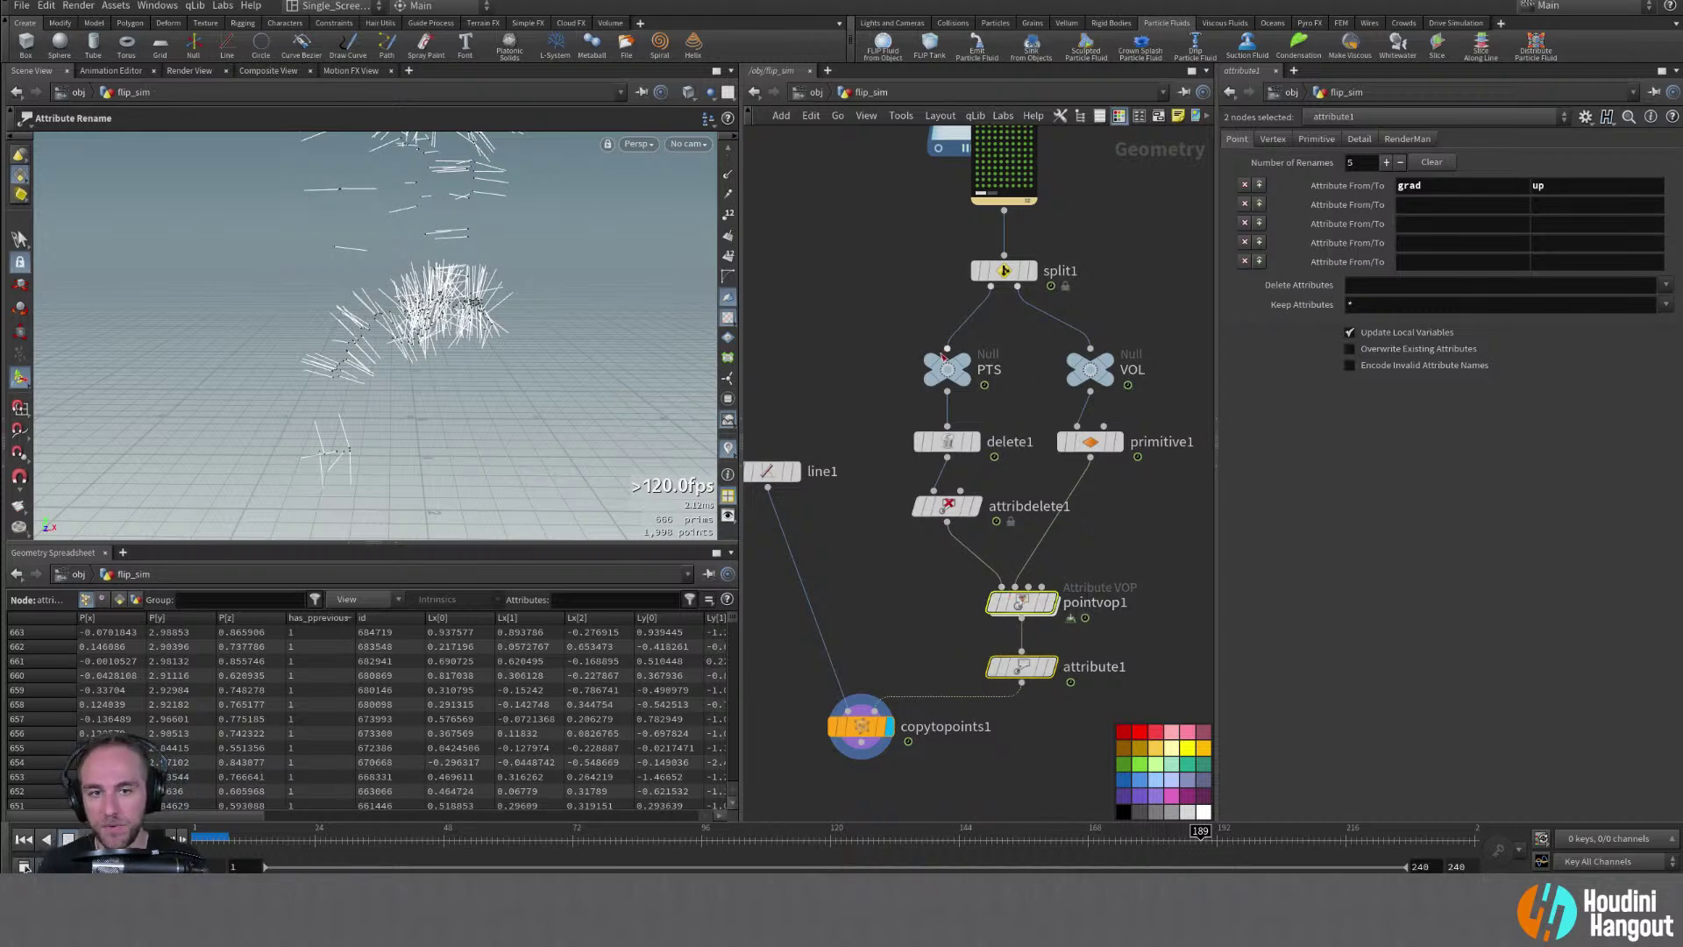
double_click(957, 363)
double_click(964, 366)
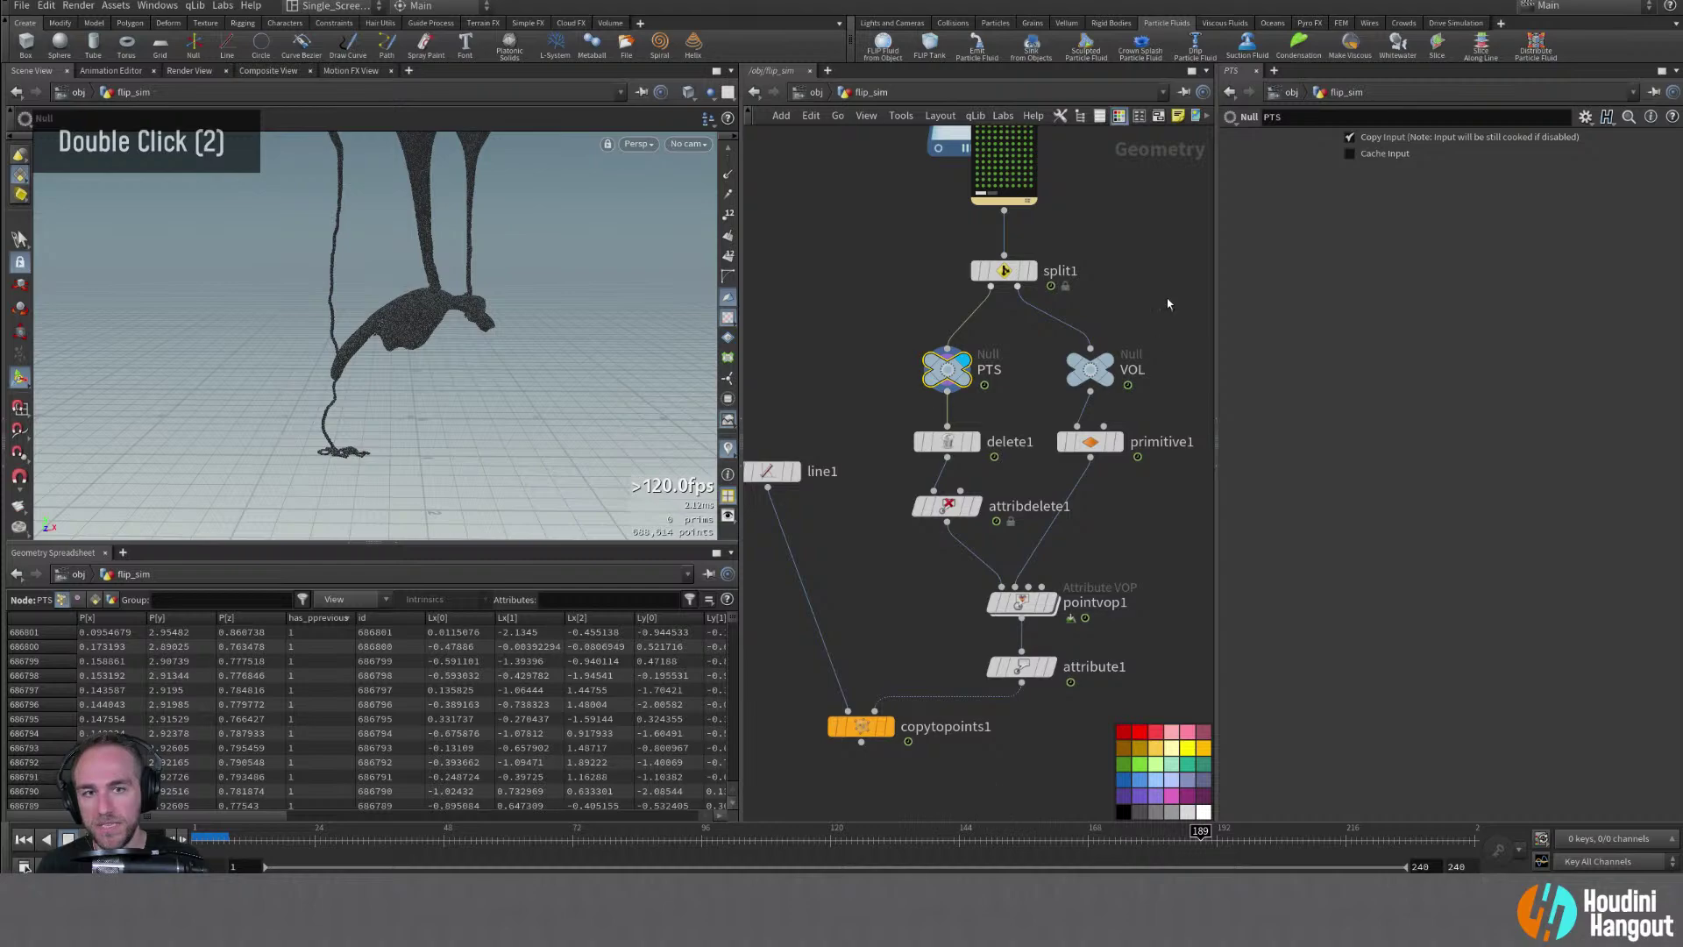
Add a Fluid Compress node beside split1 and feed its first input from flip_cache
middle_drag(1170, 302, 1048, 430)
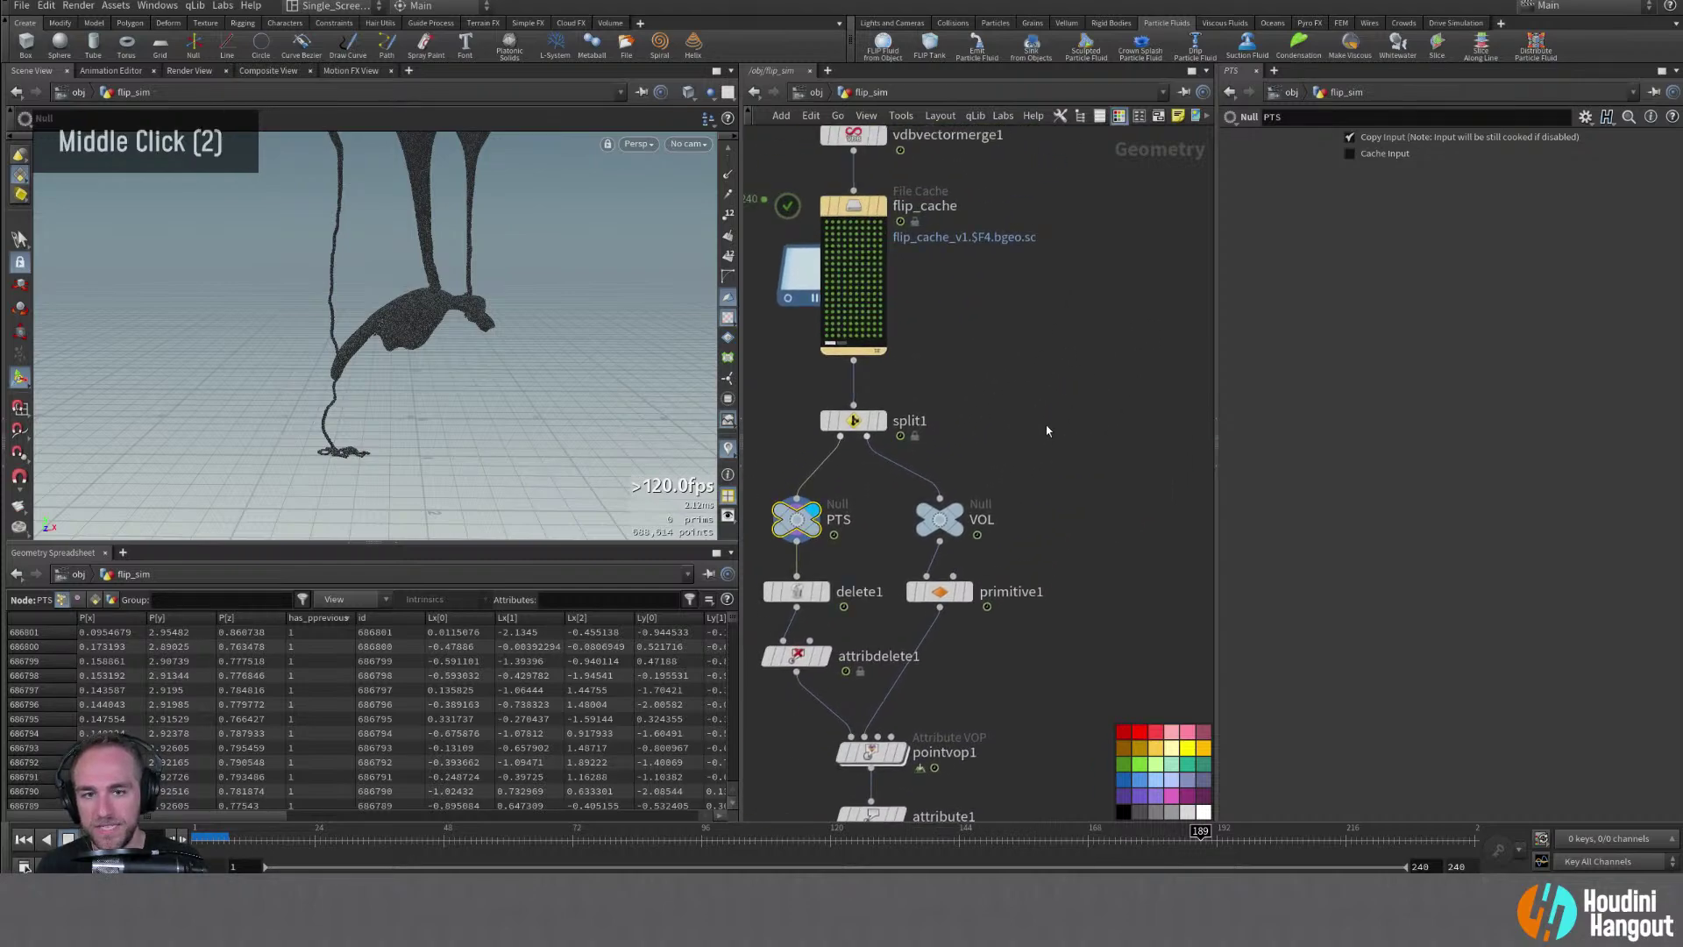
key(Tab)
text(compres)
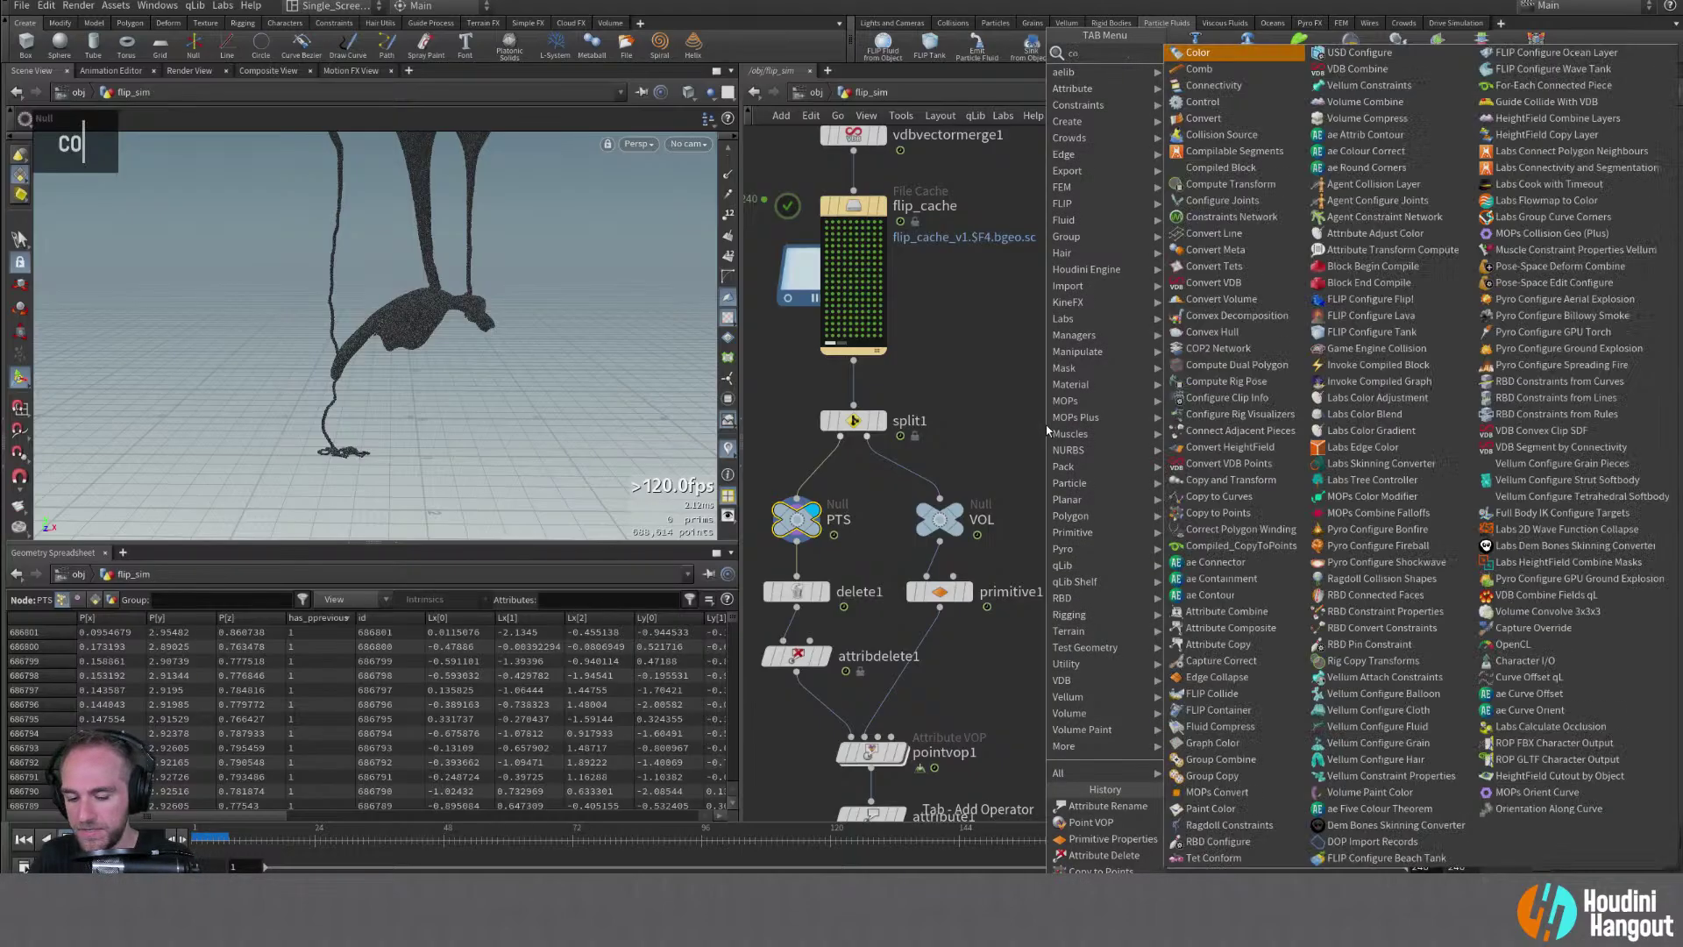
key(Return)
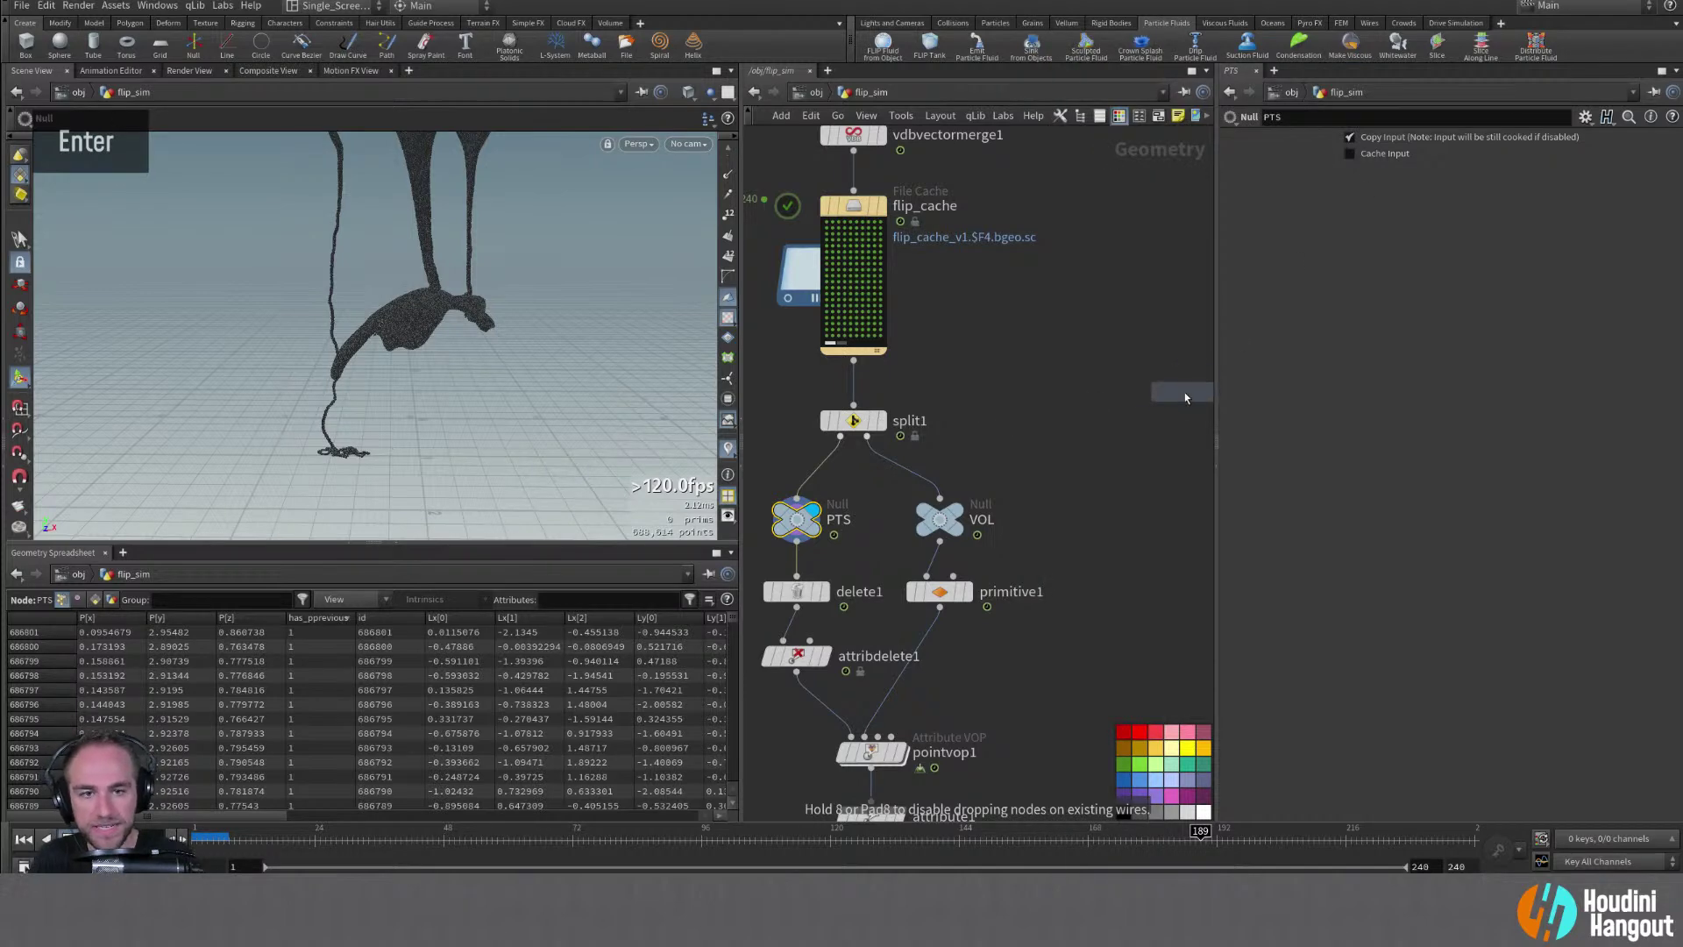
click(1096, 430)
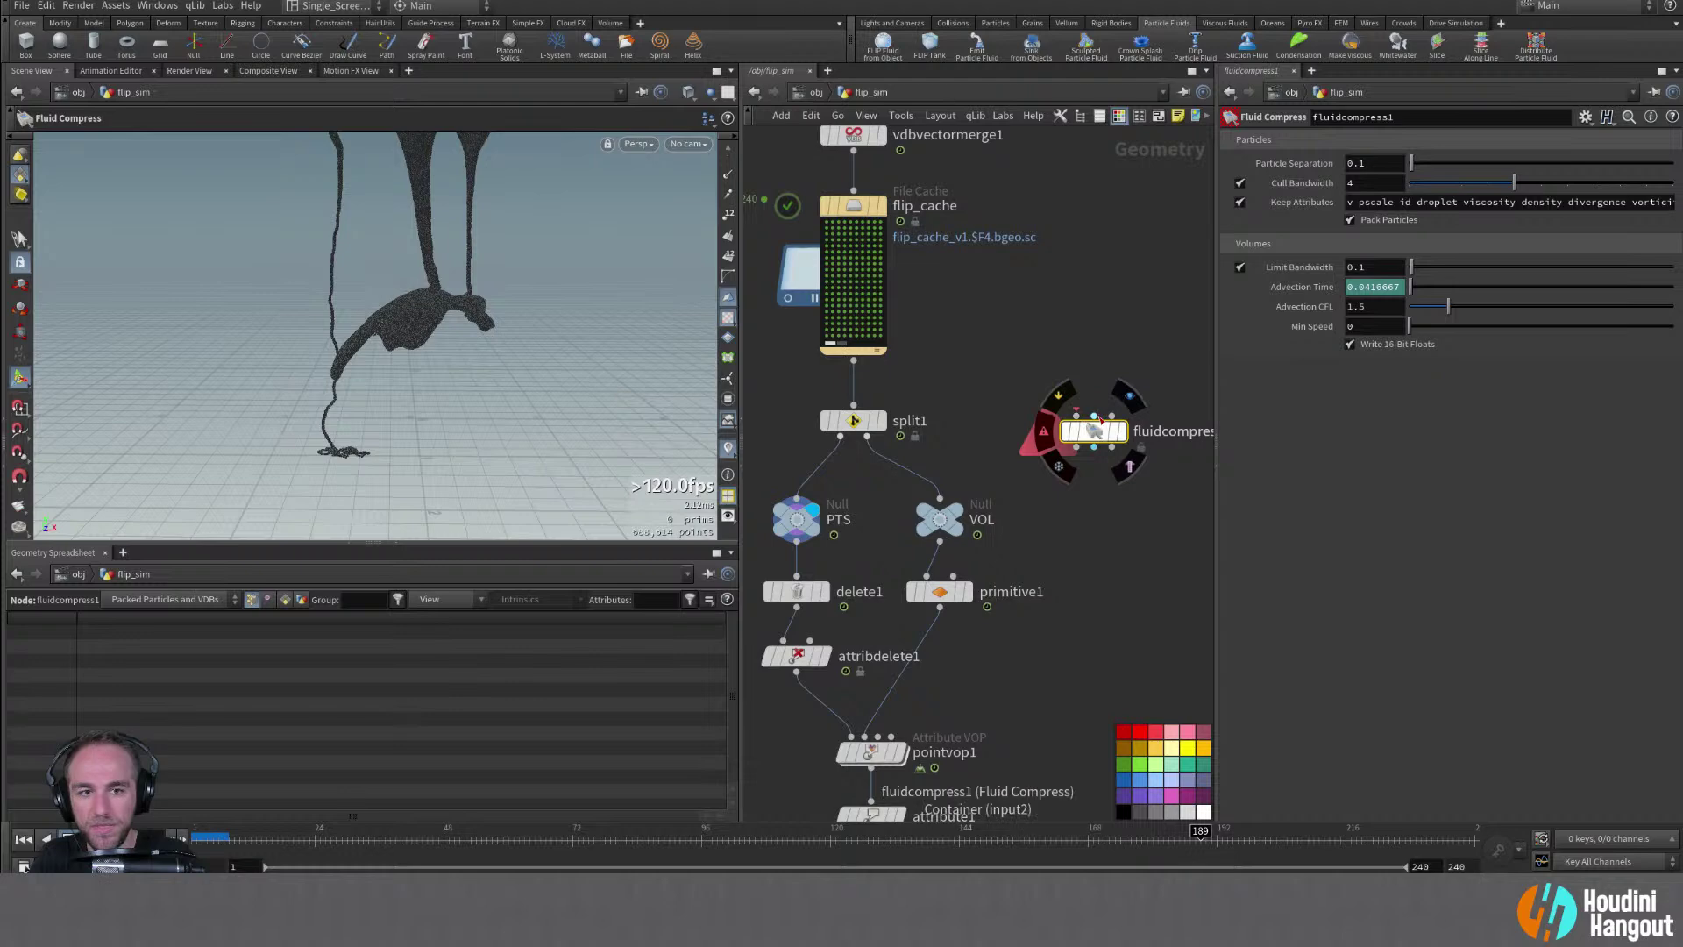
middle_drag(1096, 428, 1055, 436)
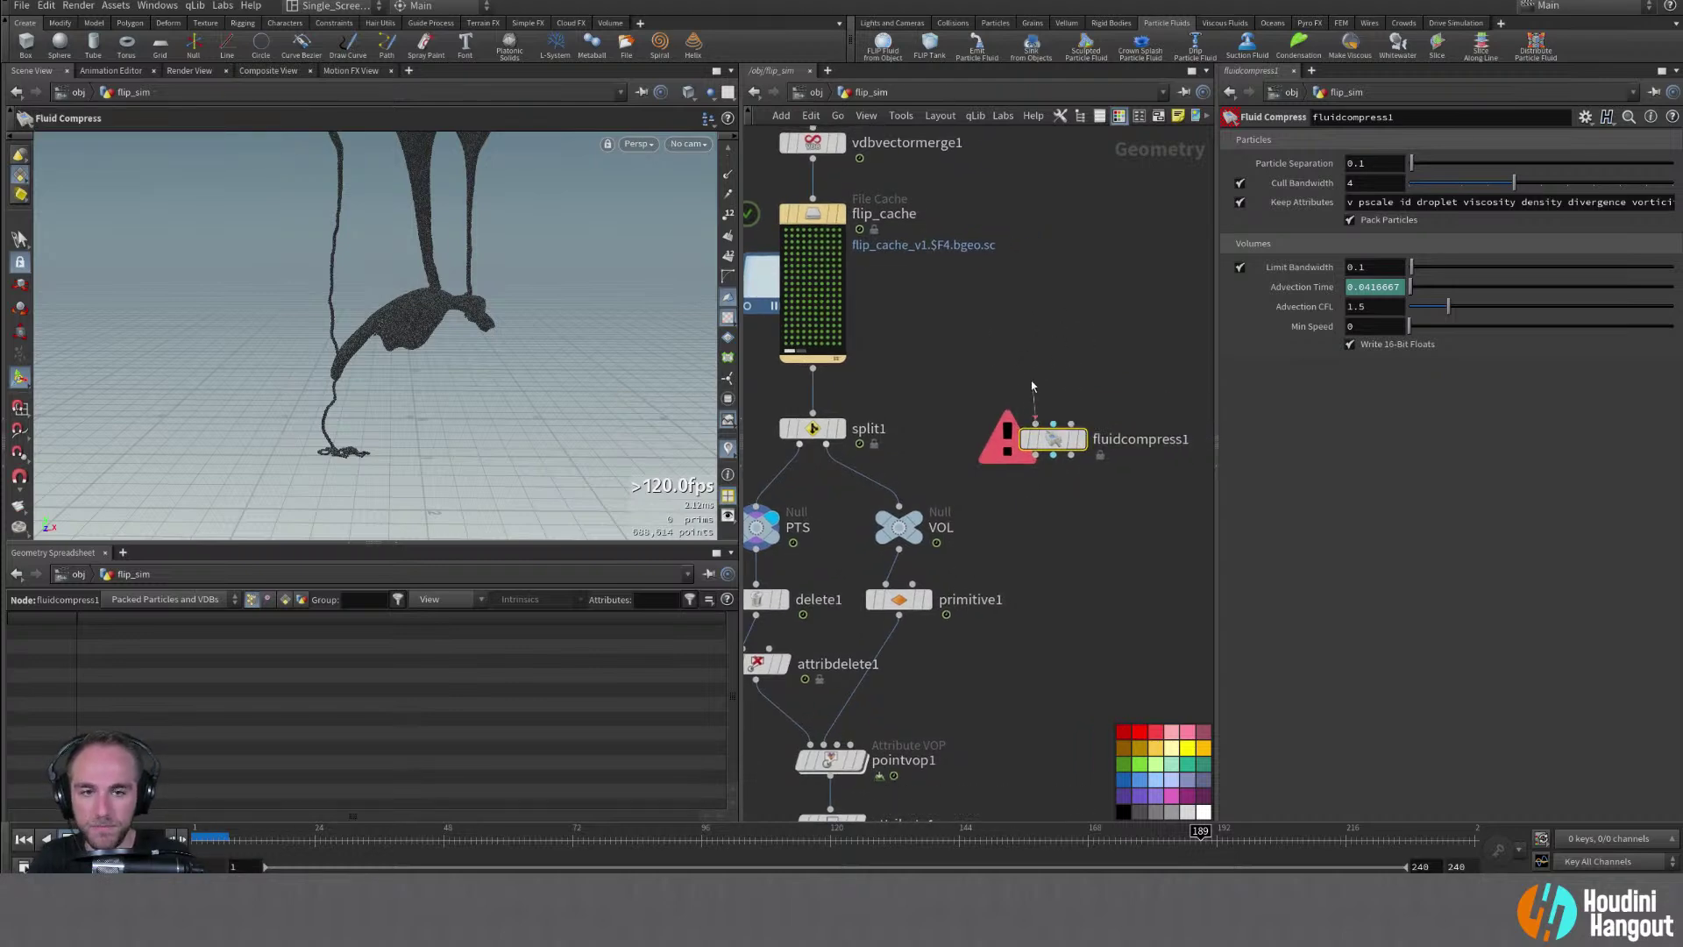
click(1036, 422)
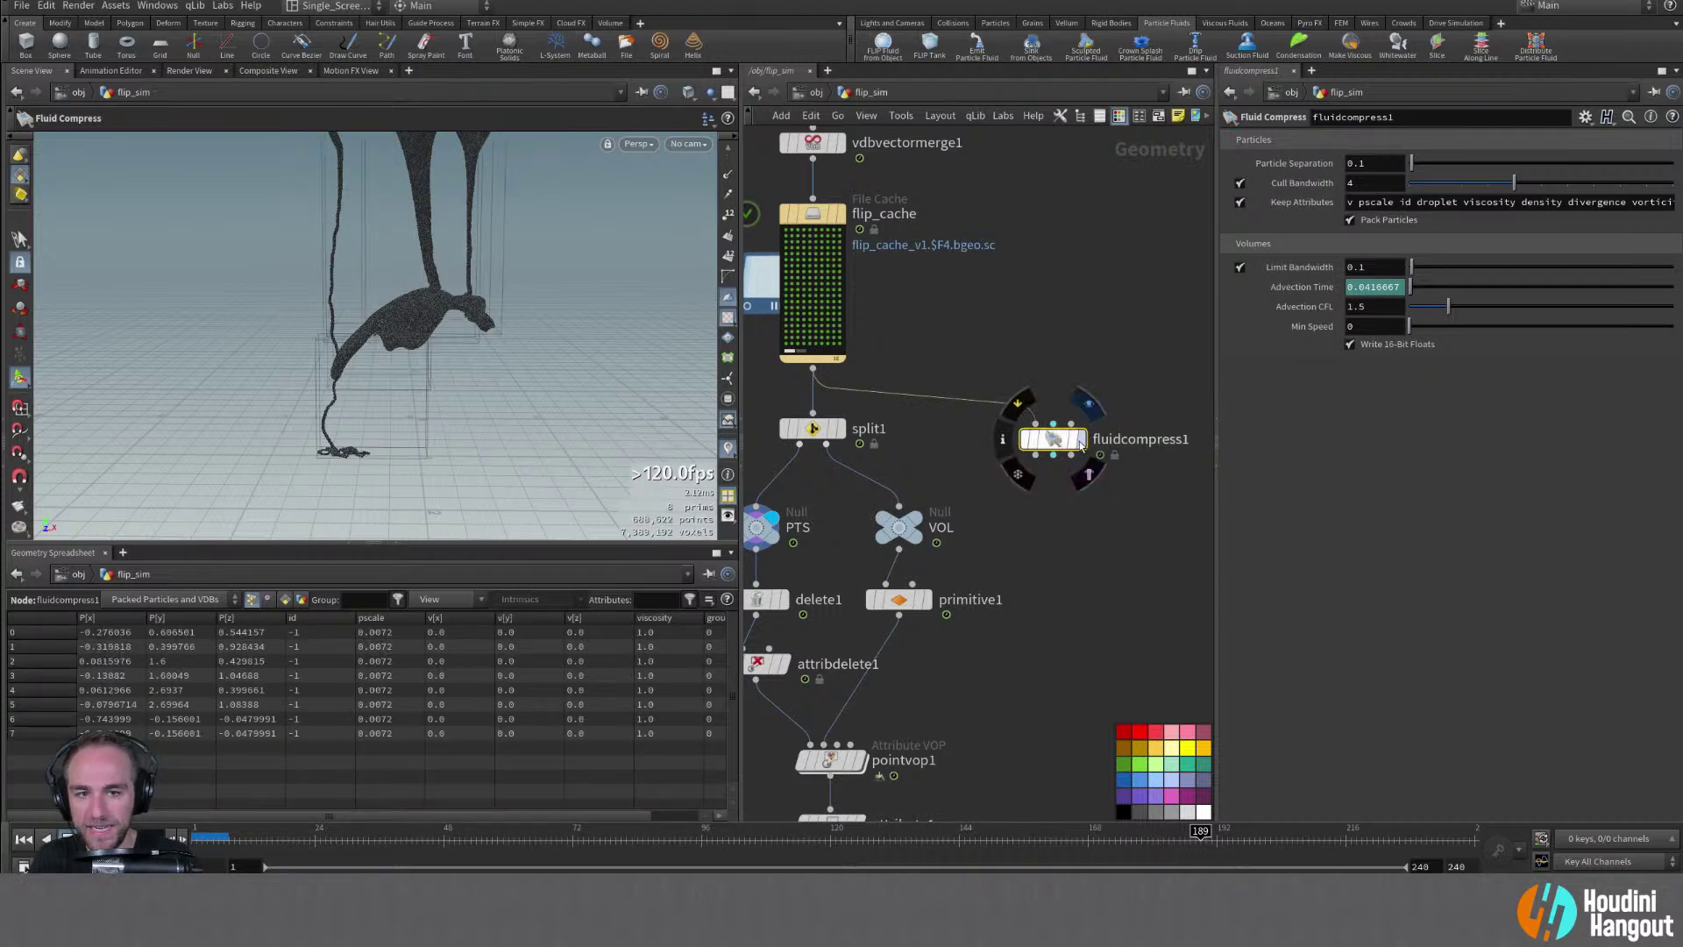
Display the Fluid Compress result and examine the compressed fluid's shape from several angles
double_click(1056, 438)
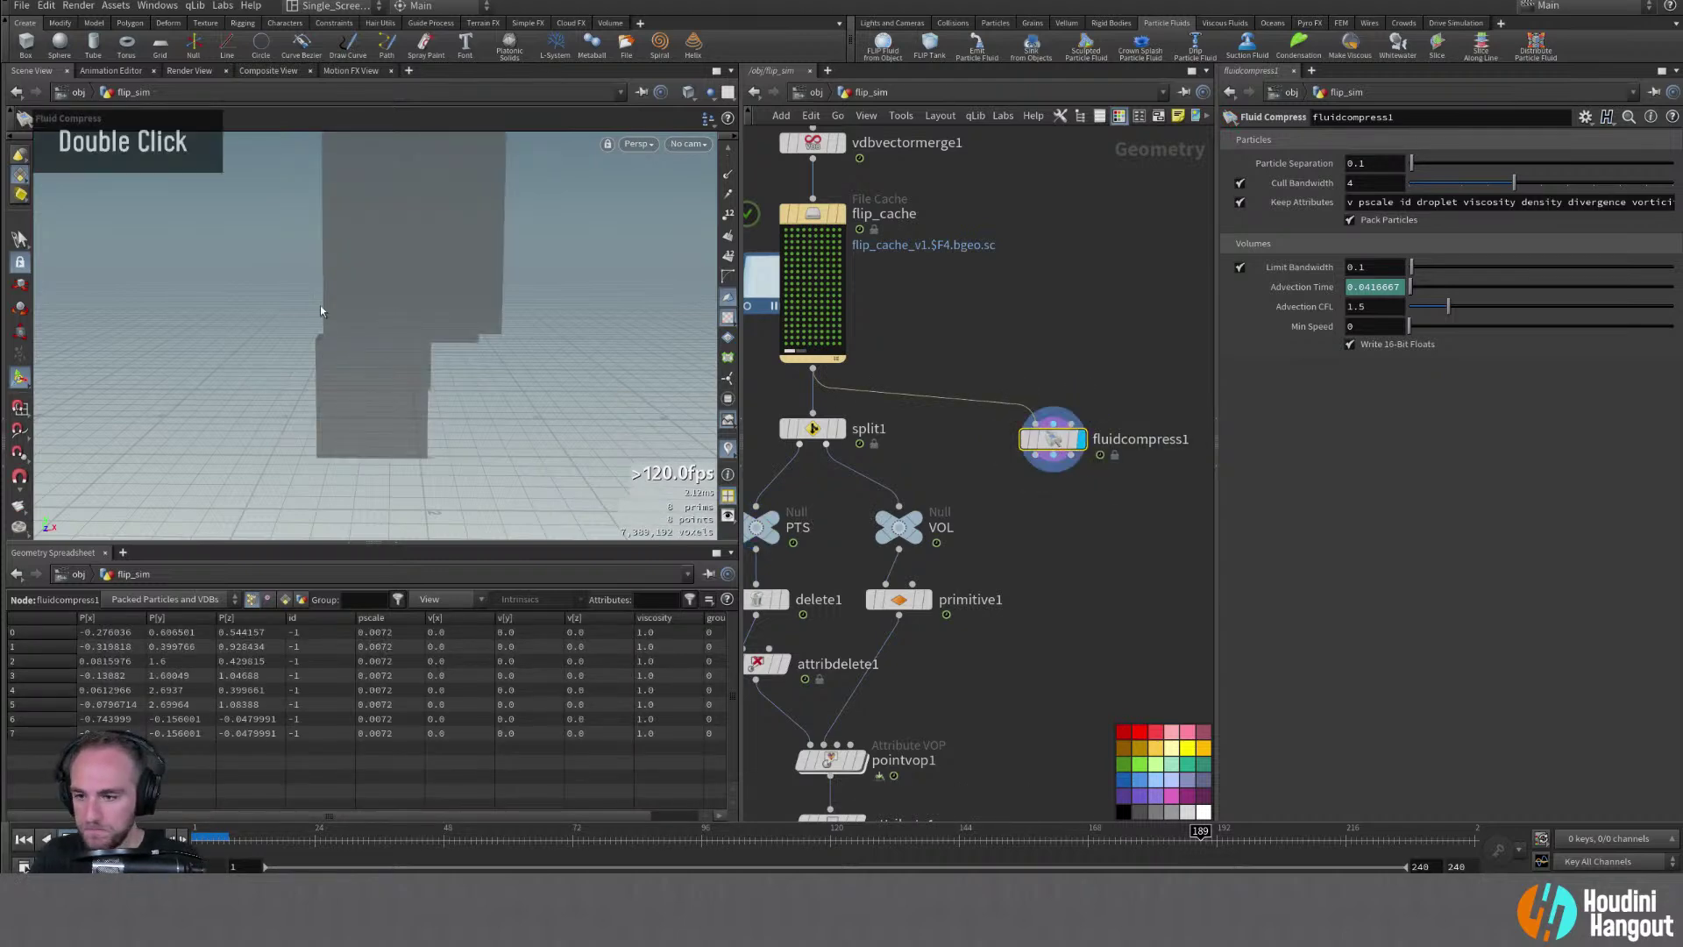
alt+drag(321, 308, 425, 289)
alt+right_drag(425, 289, 338, 319)
alt+middle_drag(339, 319, 349, 406)
alt+drag(350, 406, 488, 282)
drag(1019, 439, 1023, 427)
alt+drag(319, 313, 738, 360)
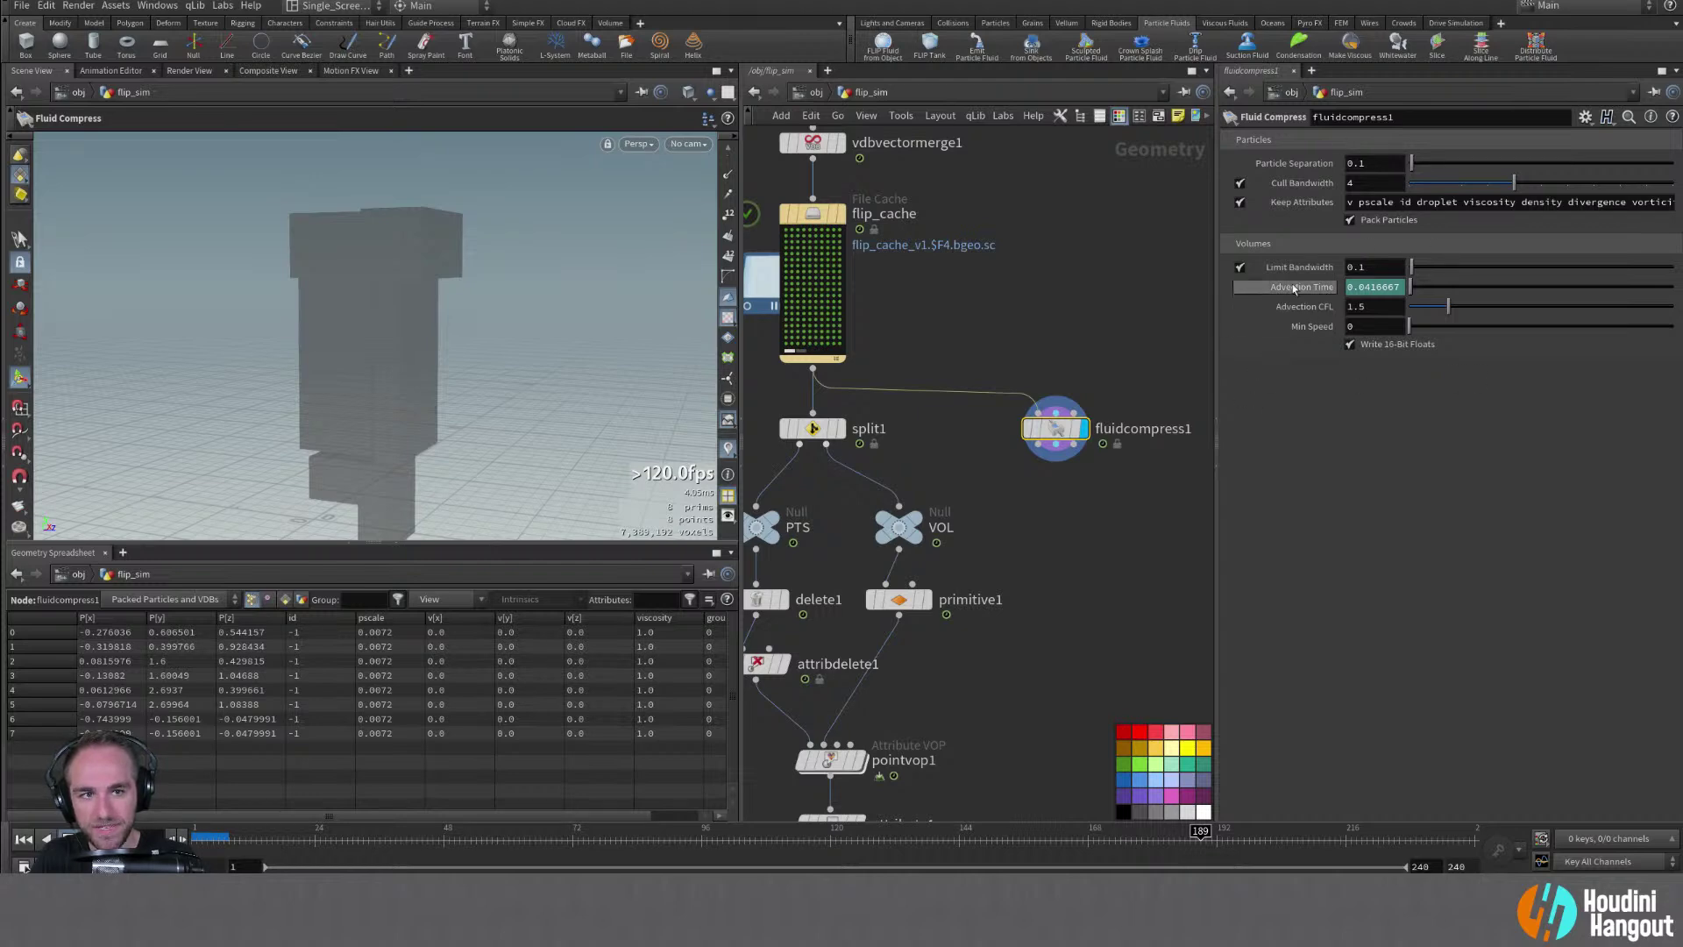
Enter the flip_sim DOP network and copy the Particle Separation parameter of flipobject1
middle_drag(1104, 184, 1148, 437)
middle_drag(856, 156, 859, 218)
double_click(862, 216)
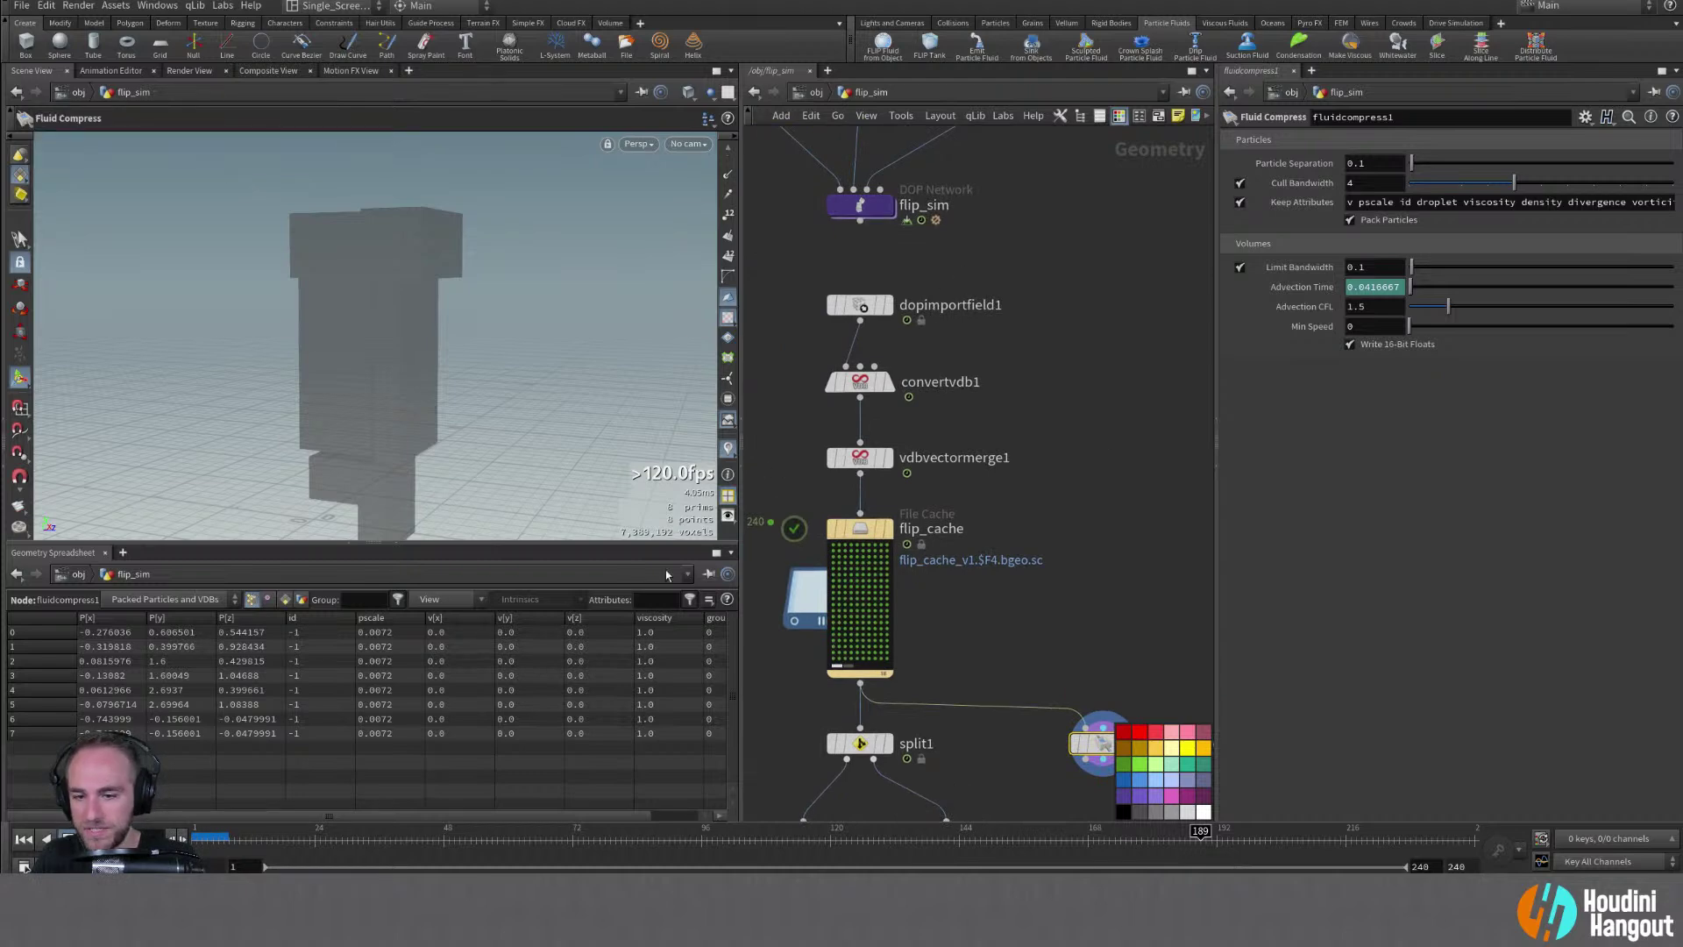
key(Escape)
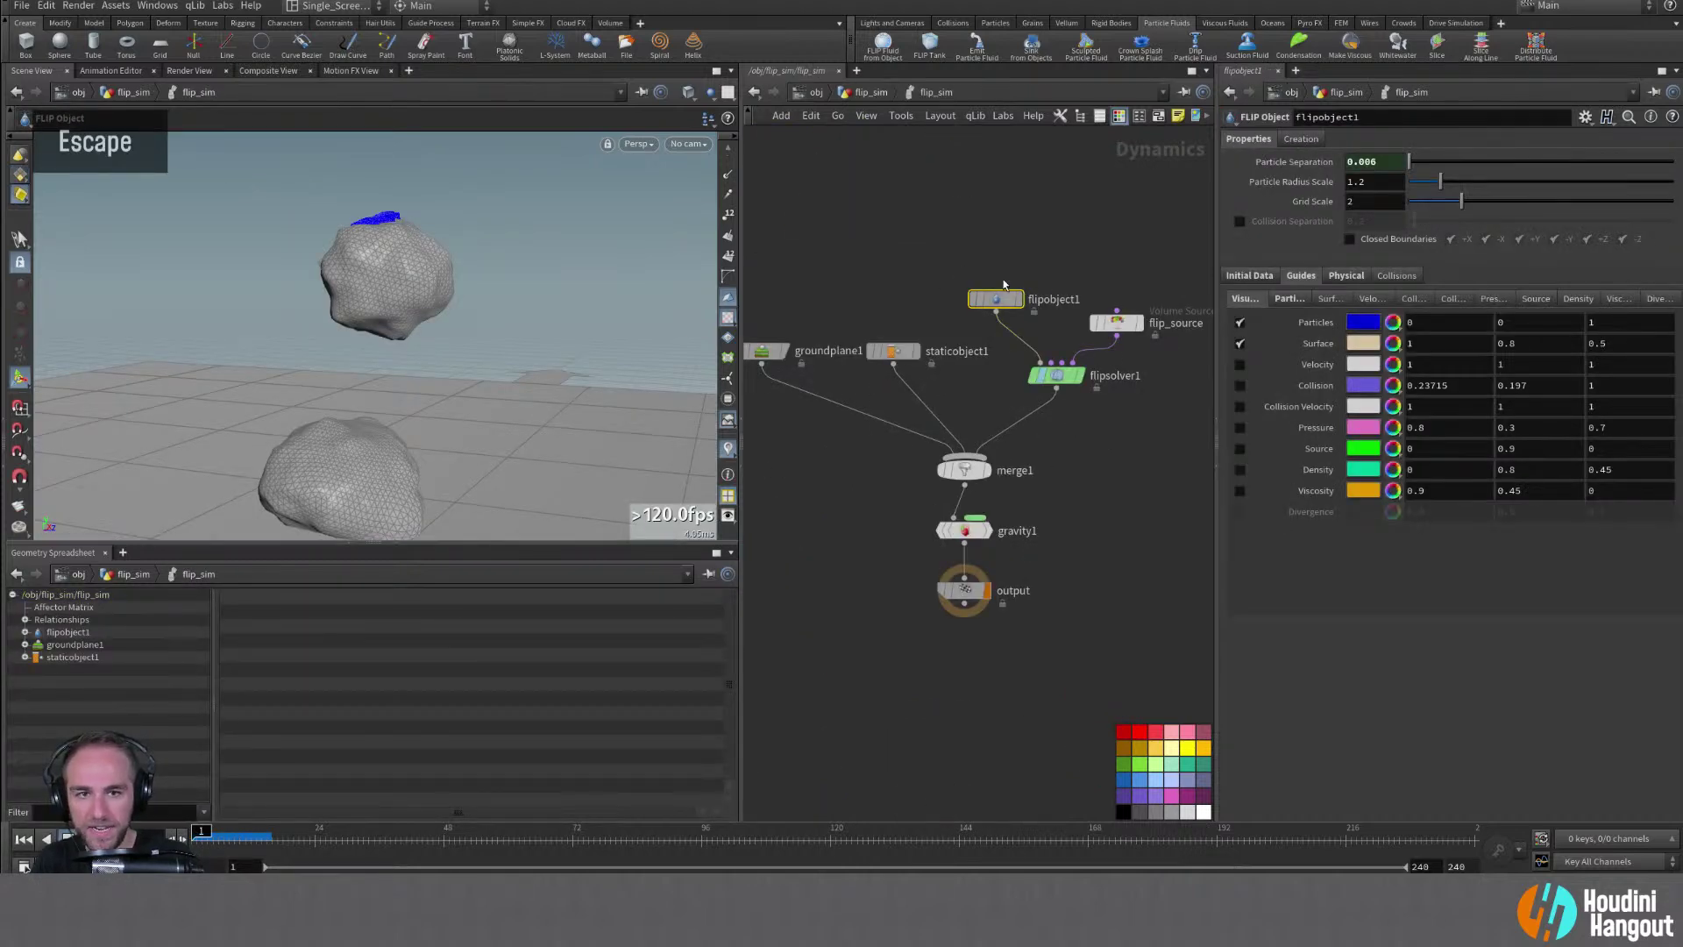
right_click(1304, 161)
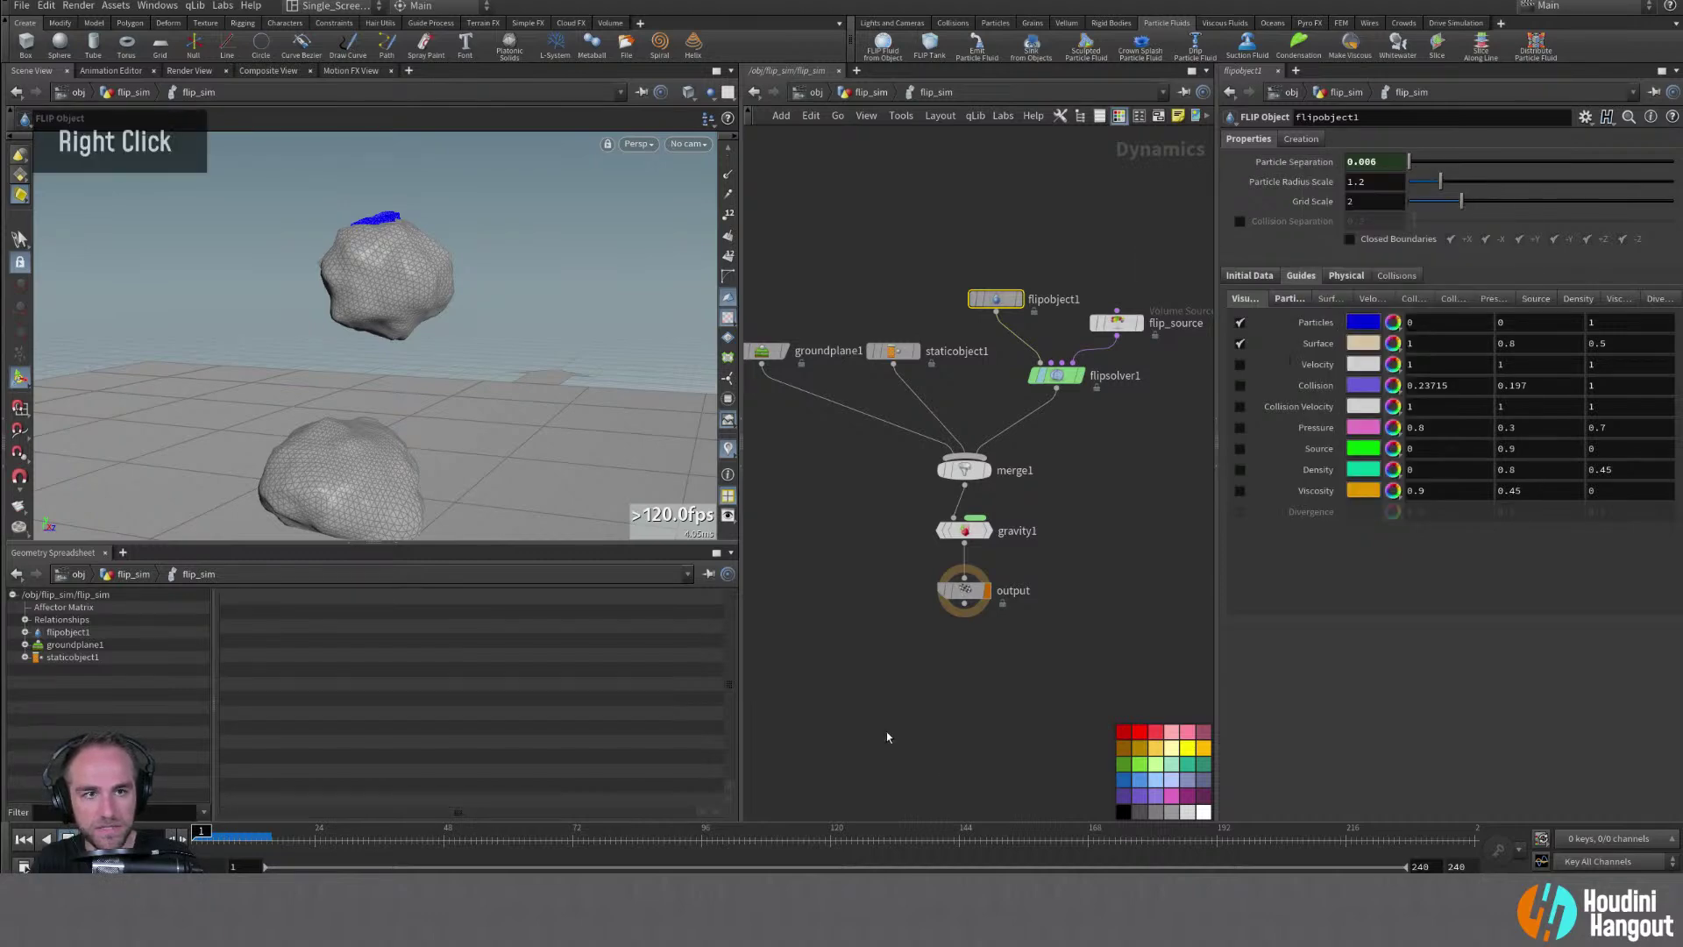
Return to the geometry network and paste flipobject1's particle separation as a relative reference into fluidcompress1's Particle Separation
key(u)
middle_drag(1096, 673, 996, 594)
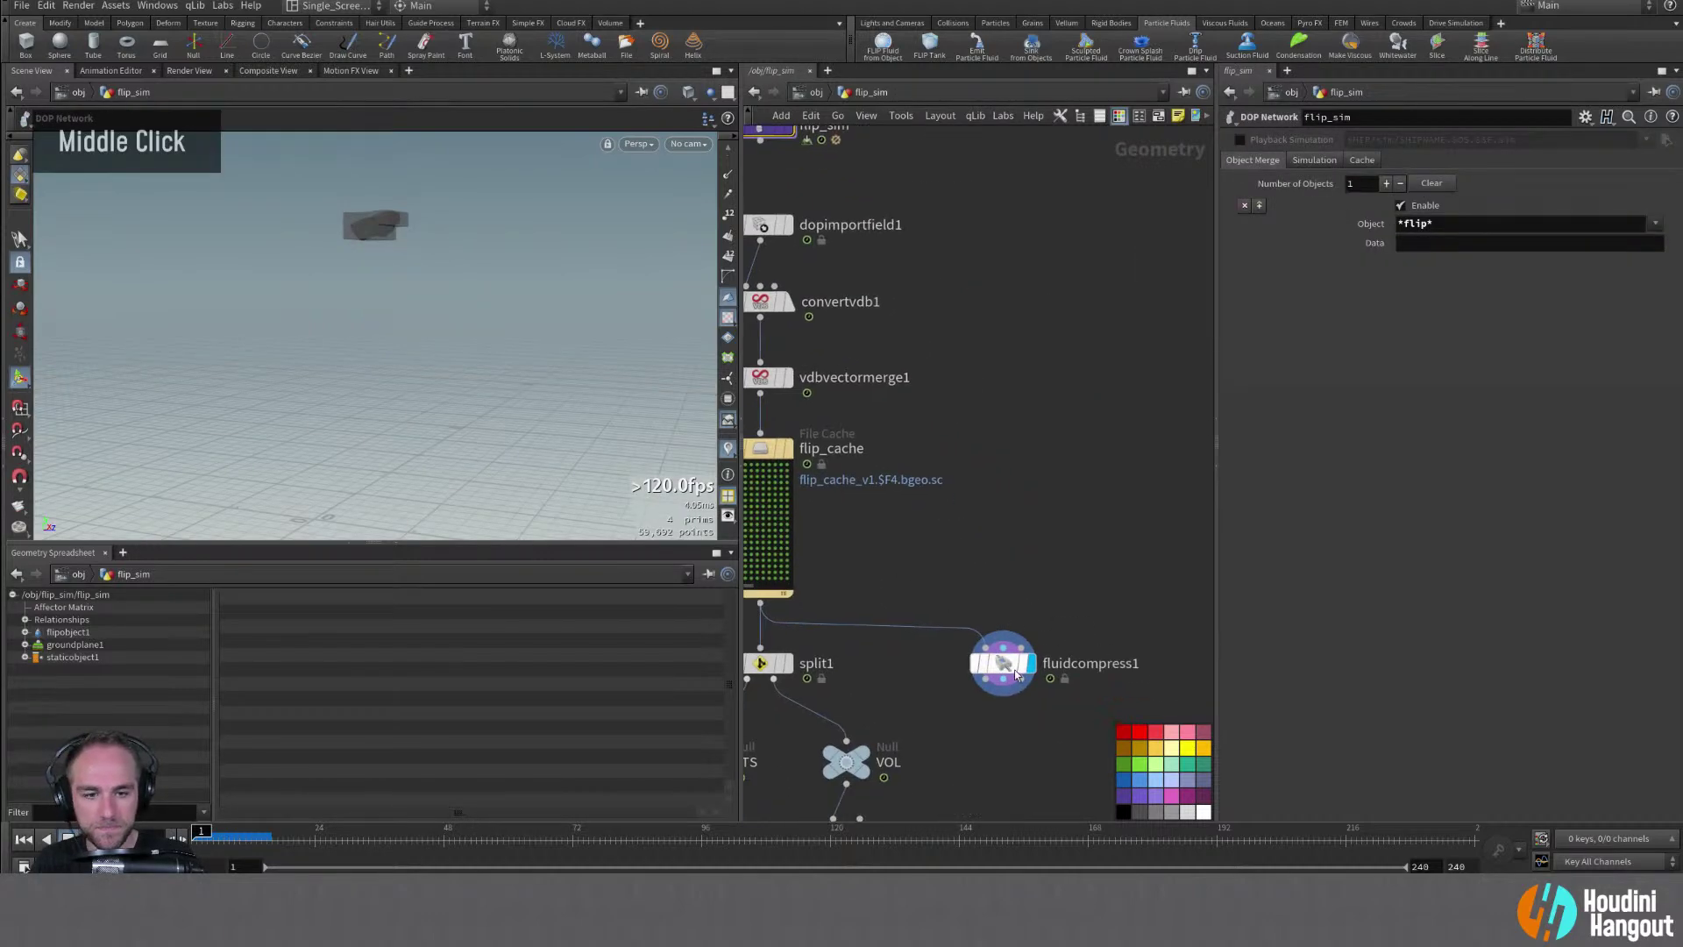
click(1001, 663)
right_click(1298, 164)
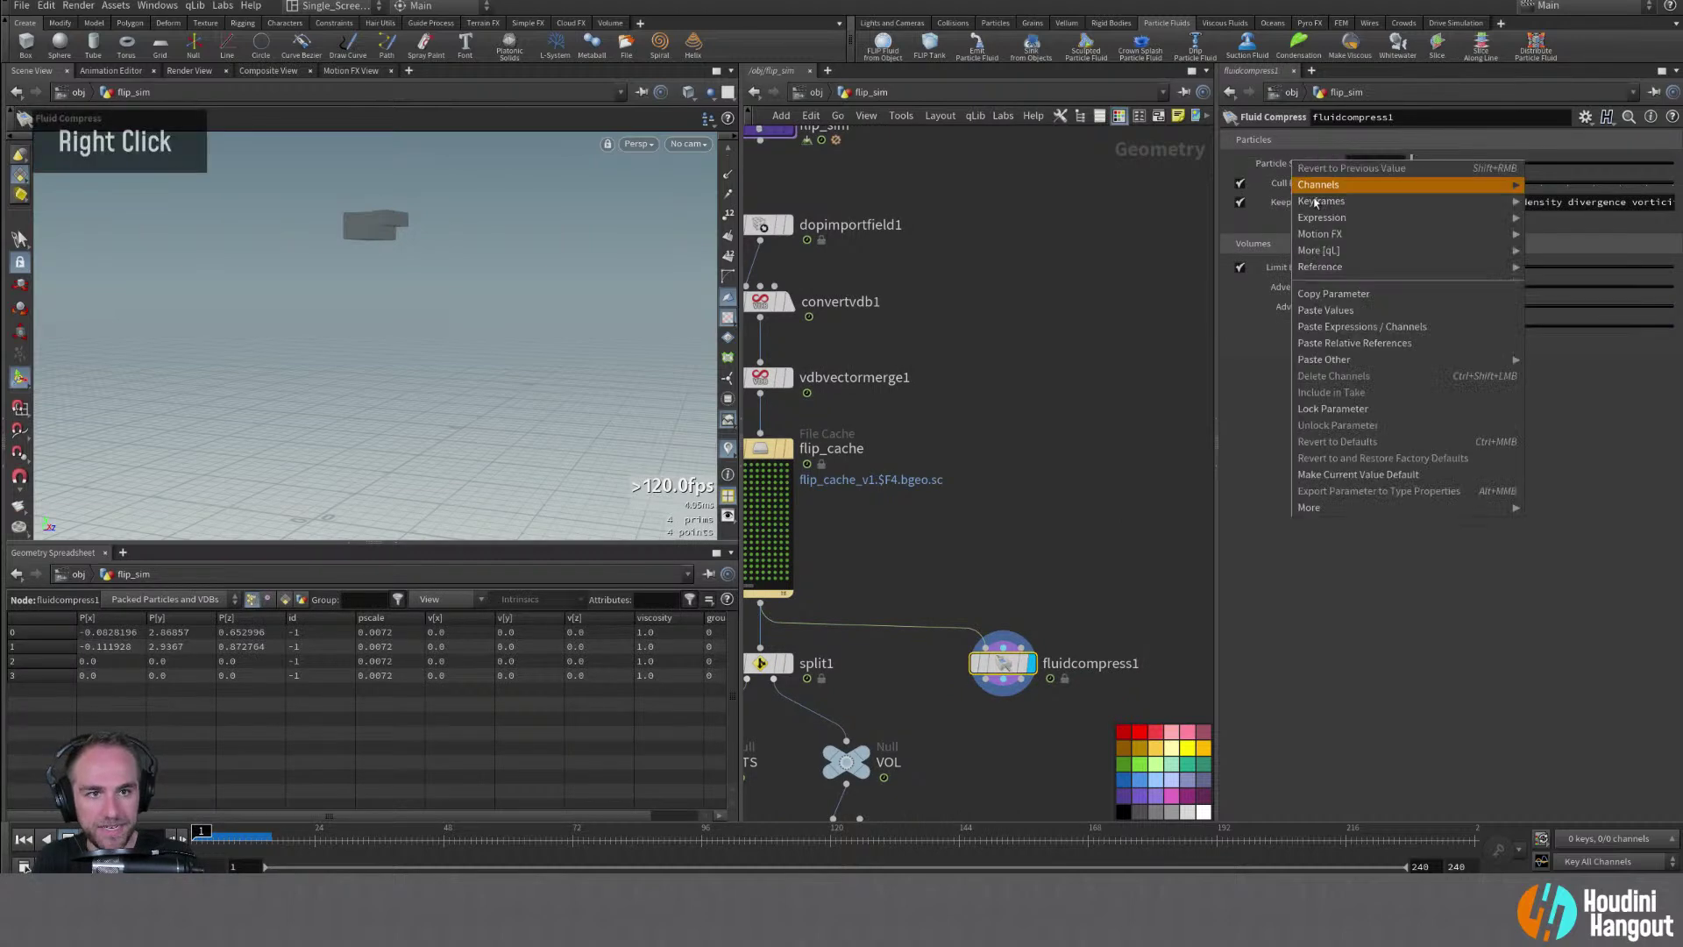
click(1341, 344)
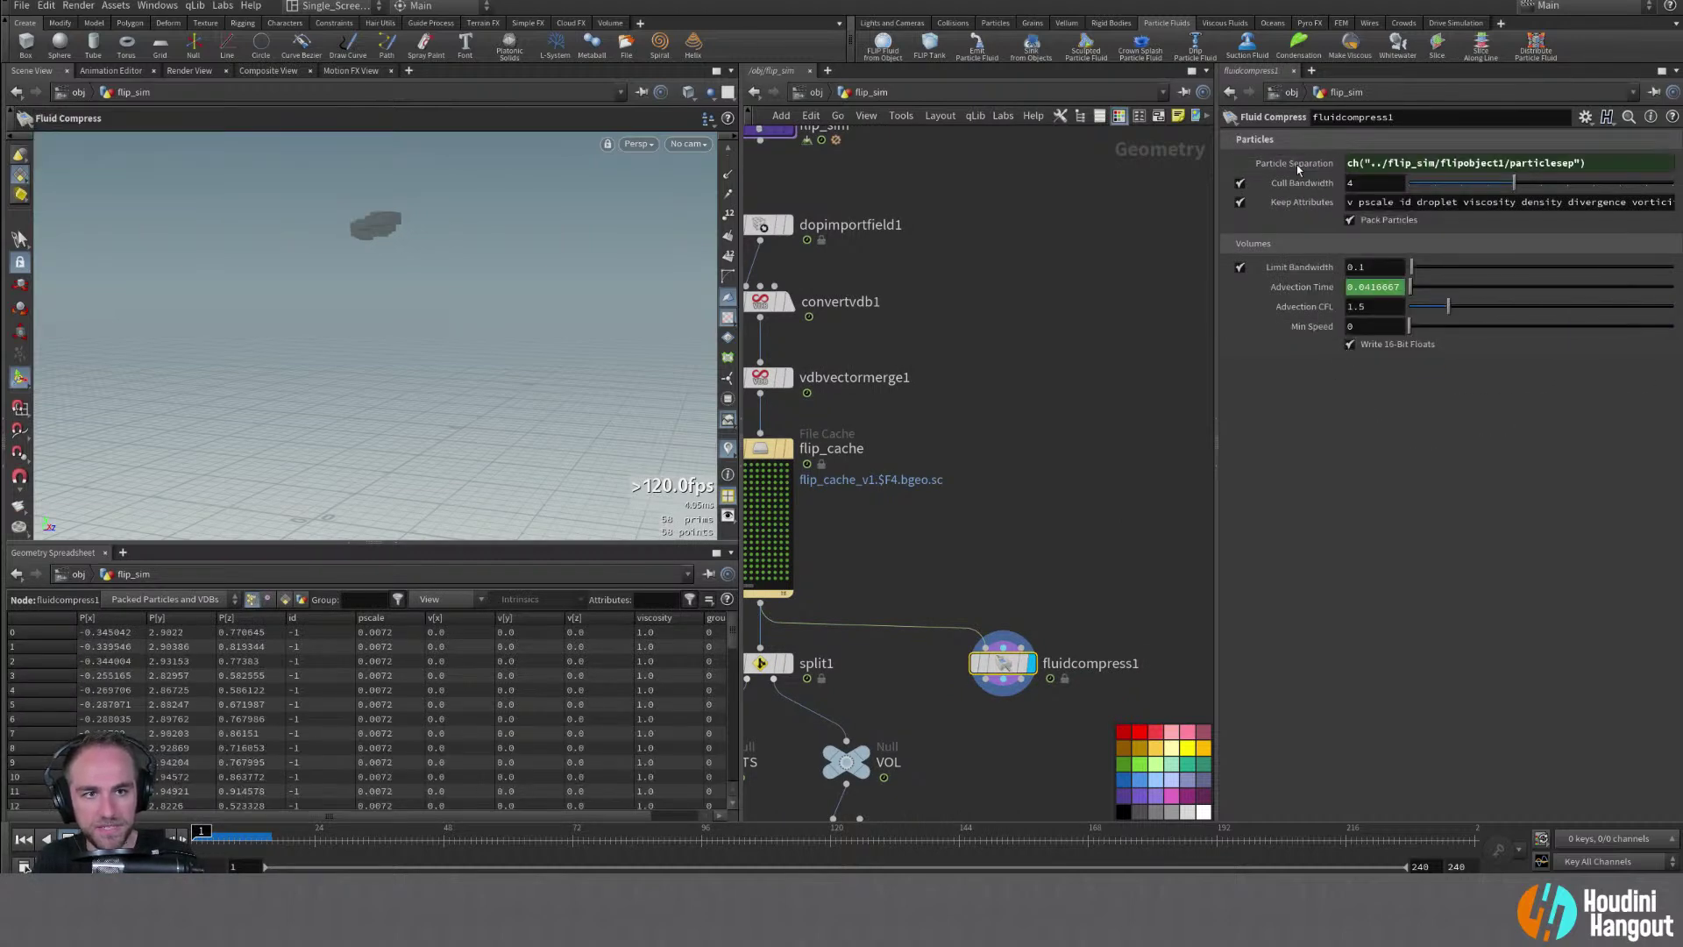
Show the particle separation's evaluated value, play the compressed fluid and park the timeline at frame 168
double_click(1296, 165)
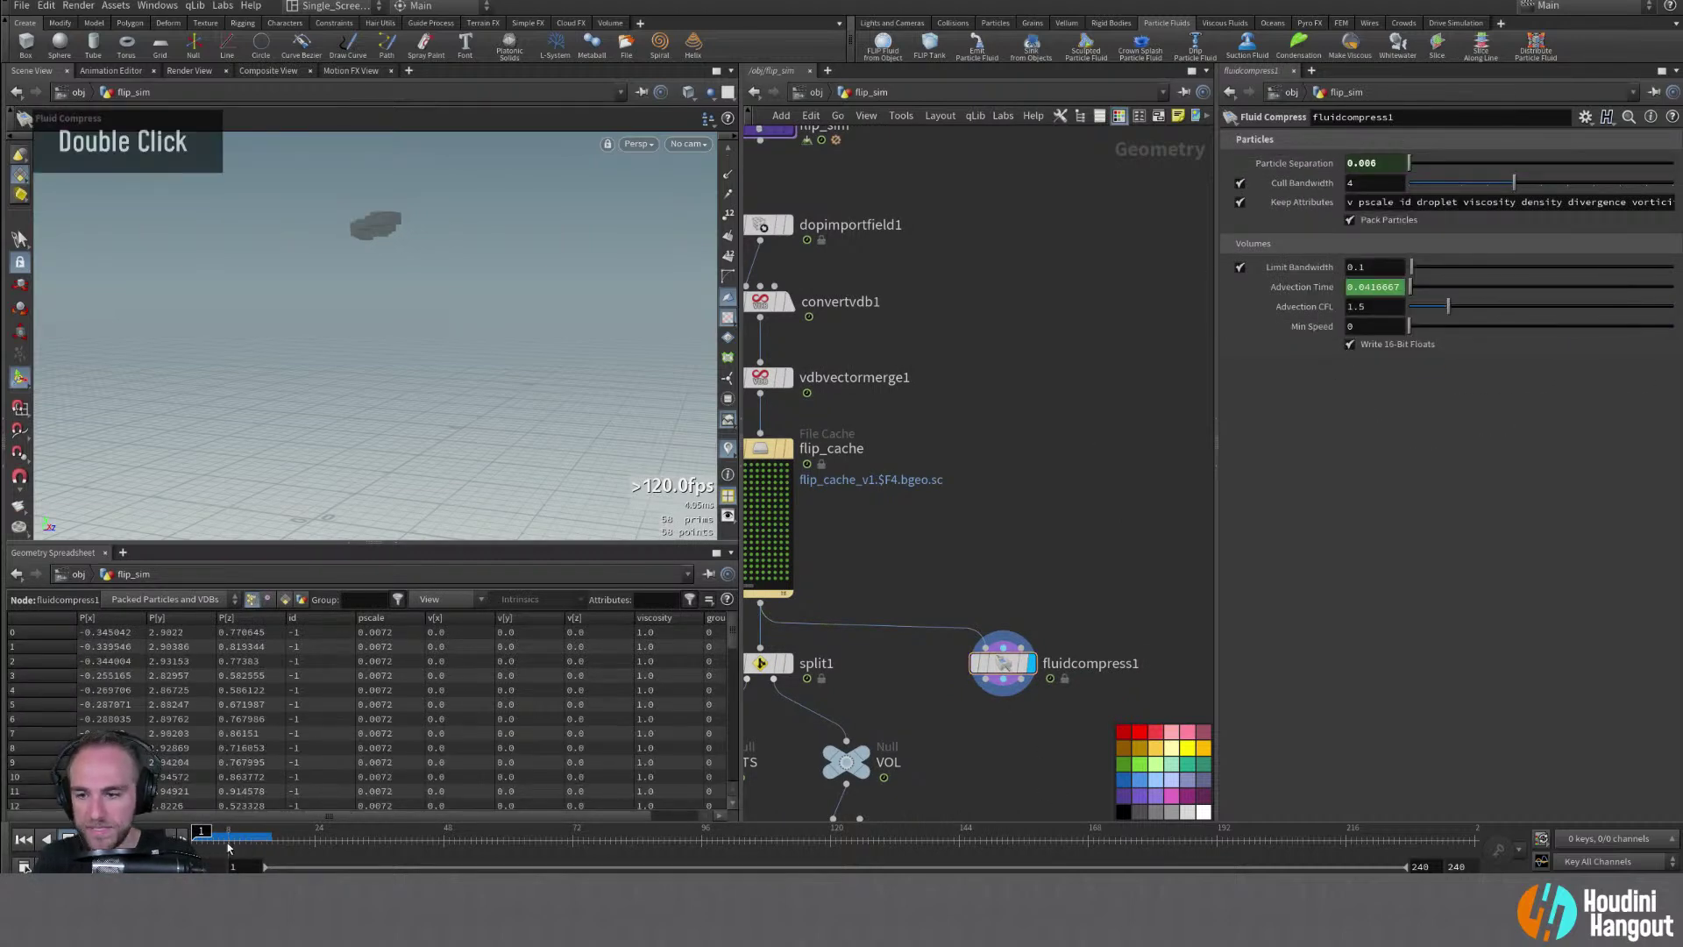
click(90, 838)
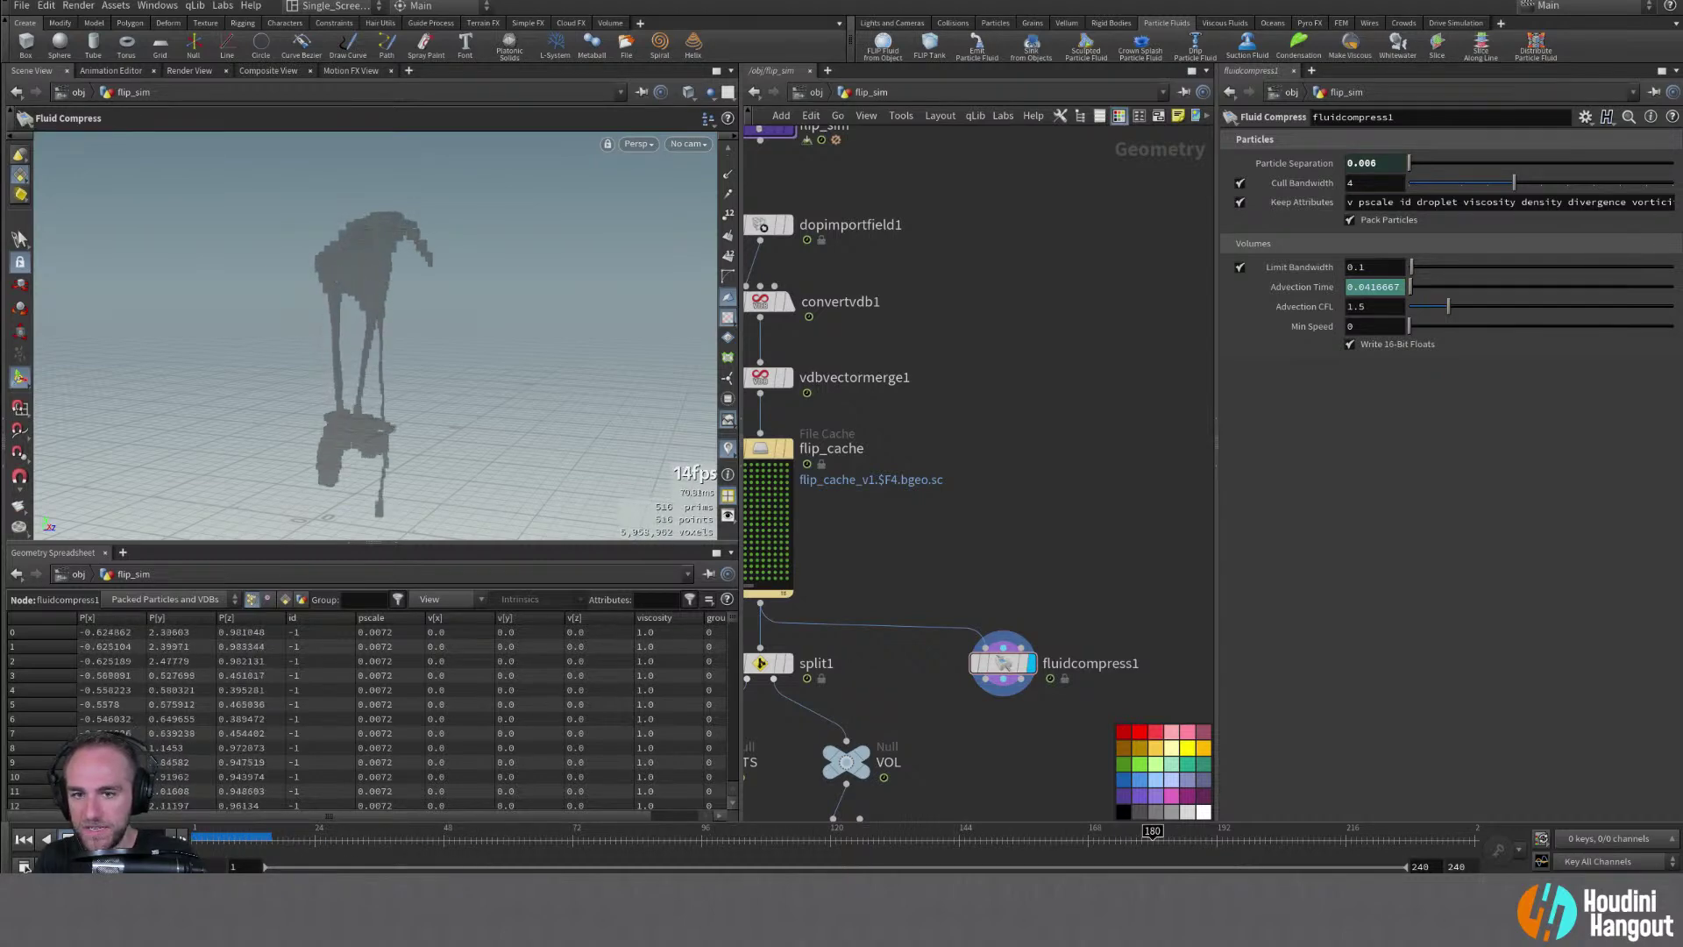
drag(1364, 839, 1088, 838)
Add a Particle Fluid Surface node below fluidcompress1
alt+middle_drag(1022, 633, 1031, 515)
key(Tab)
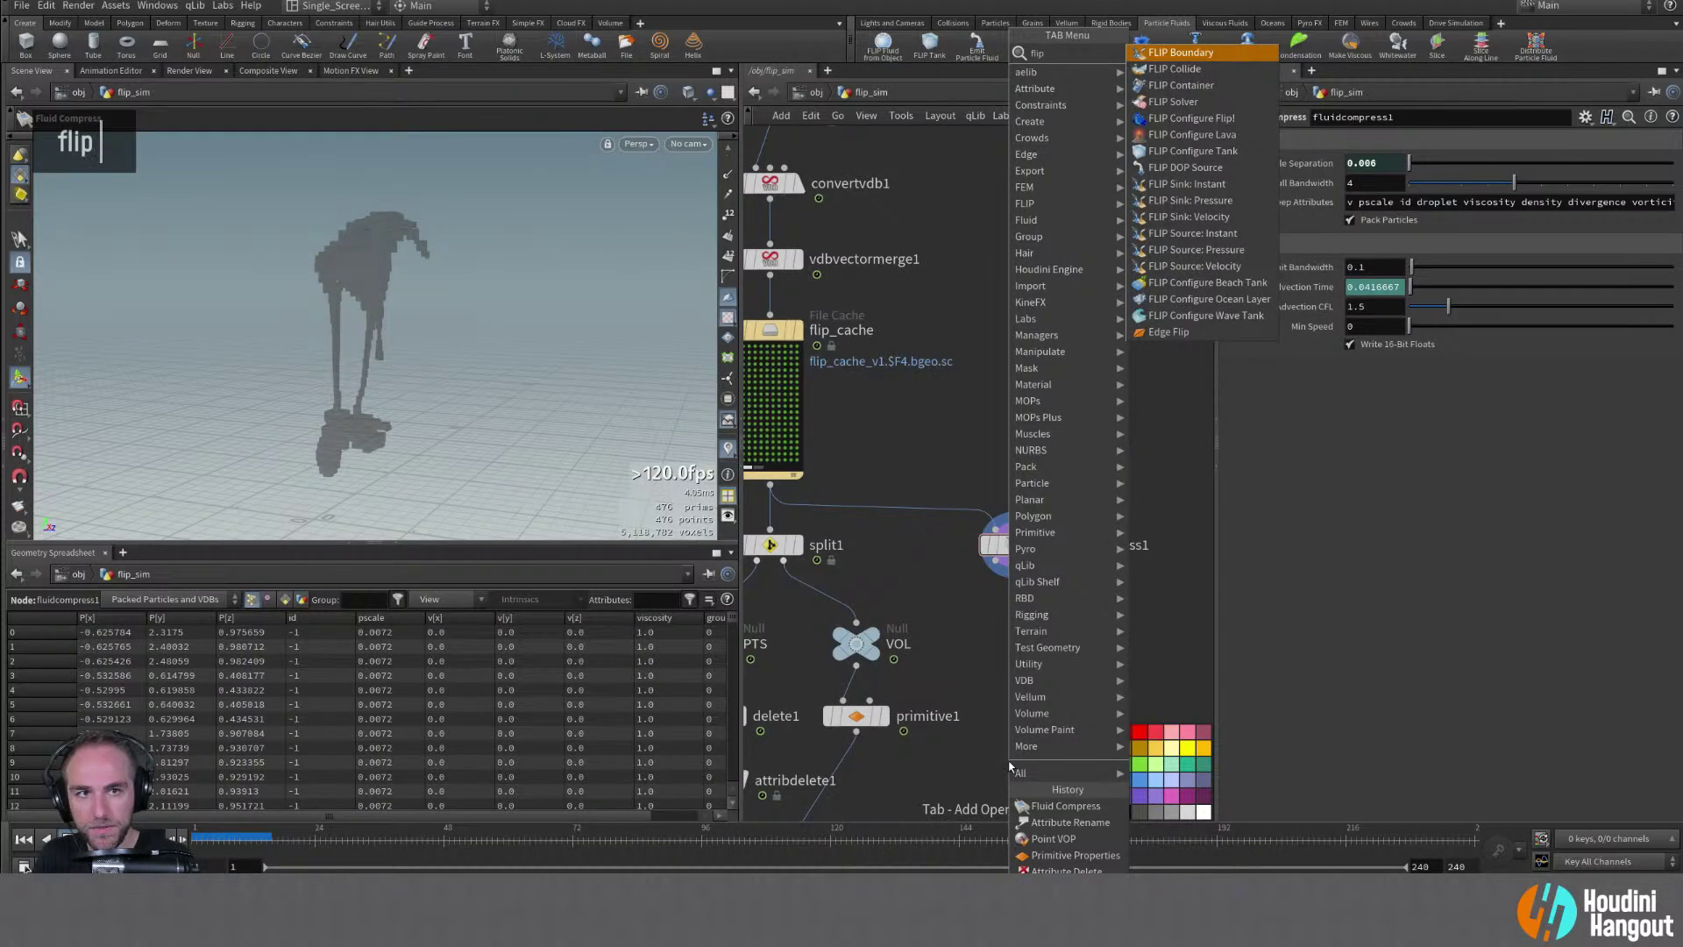
text(s)
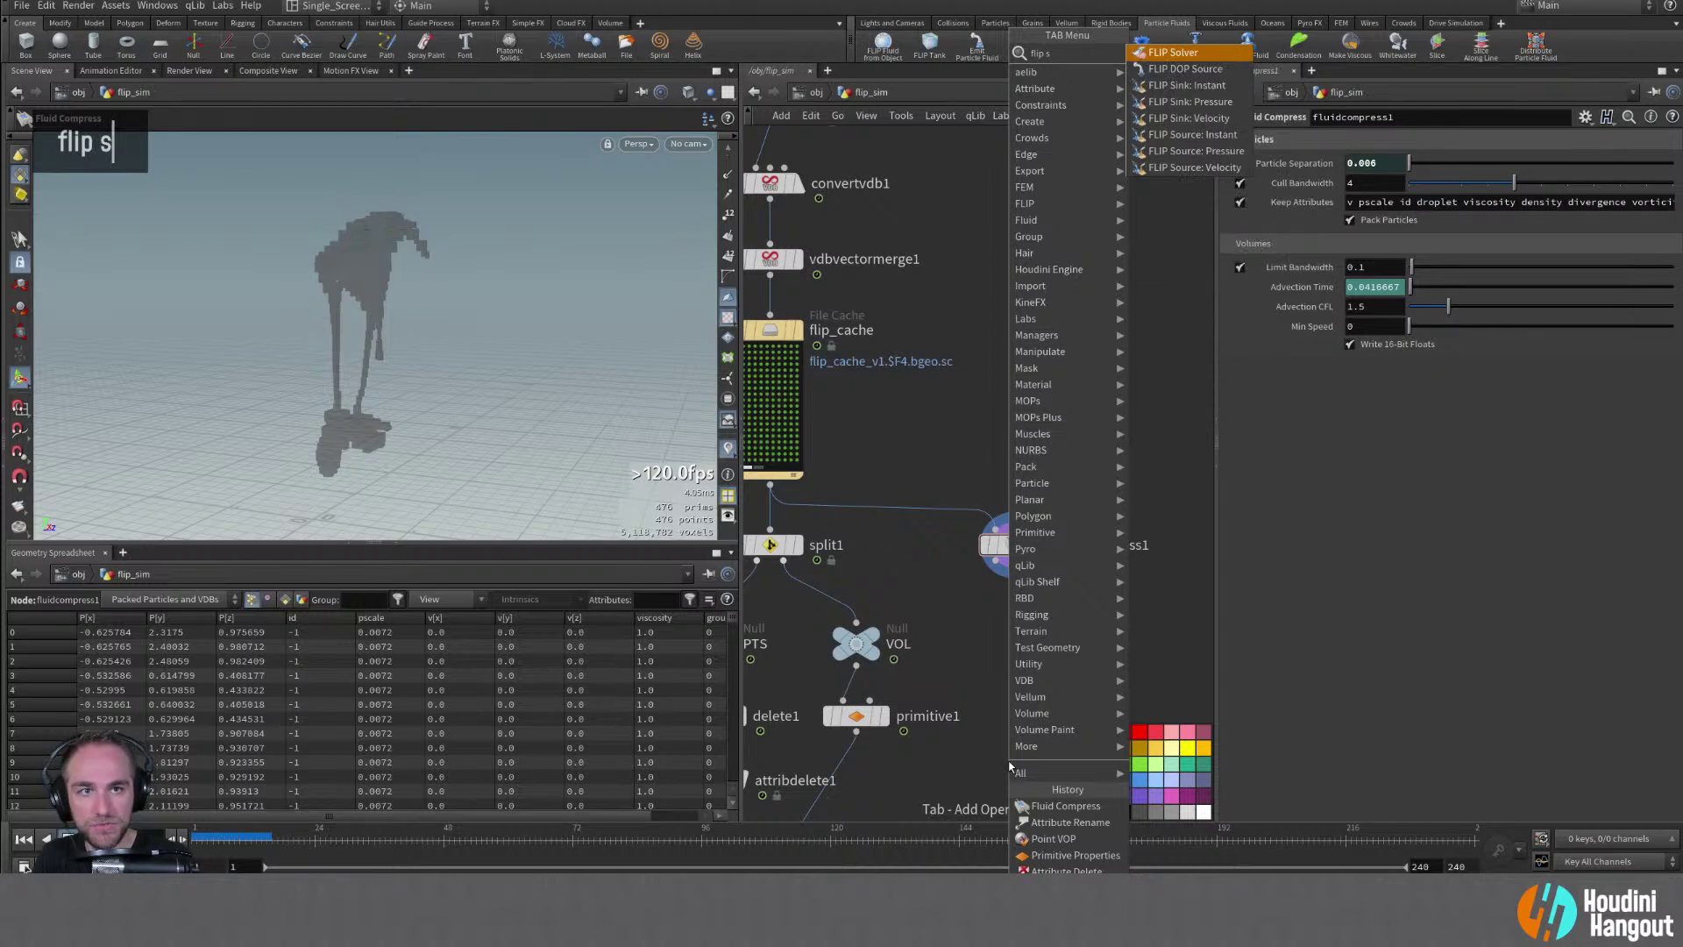
key(BackSpace)
key(BackSpace)
key(BackSpace)
key(BackSpace)
key(BackSpace)
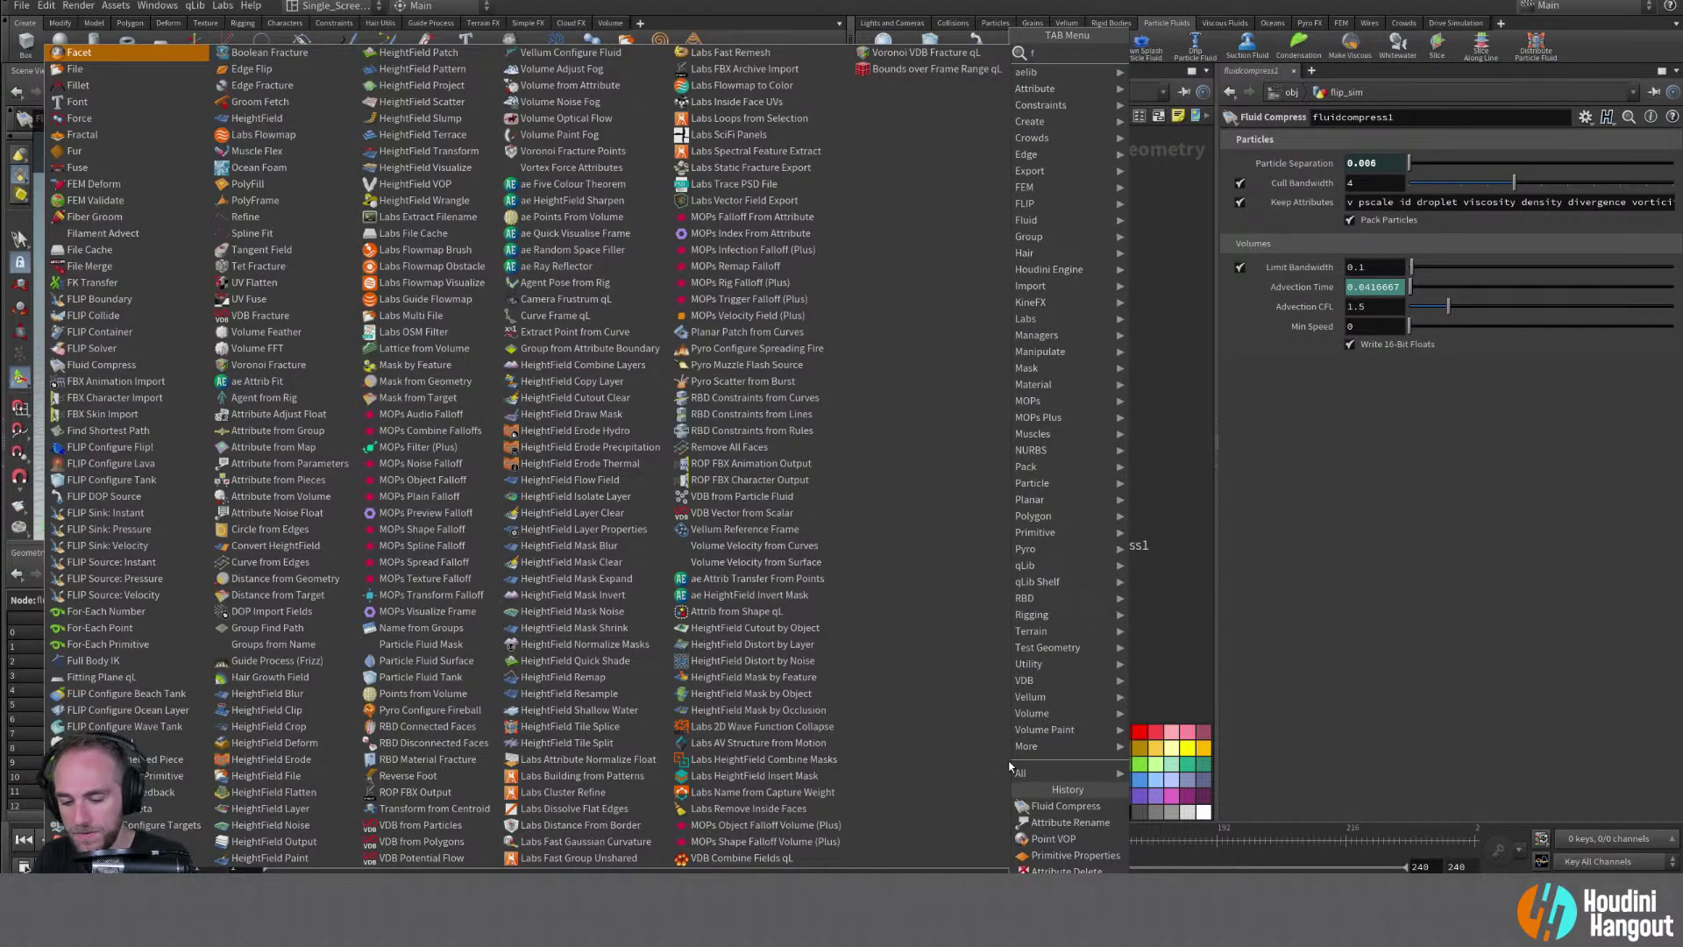
key(BackSpace)
text(fl)
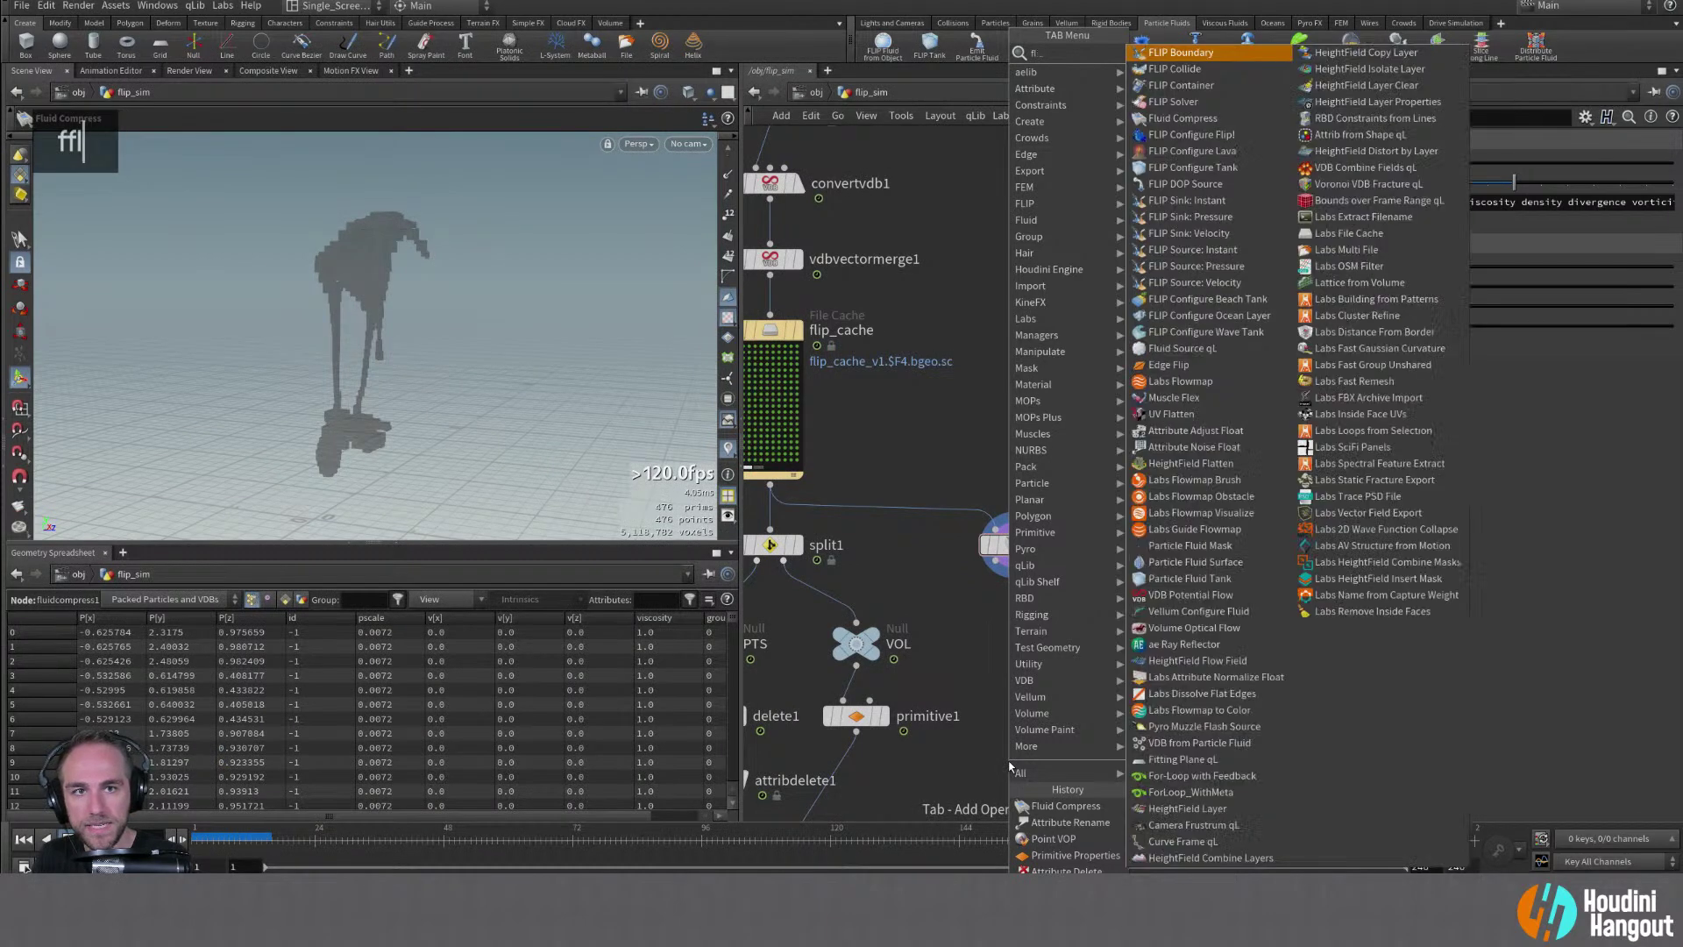
text(uid su)
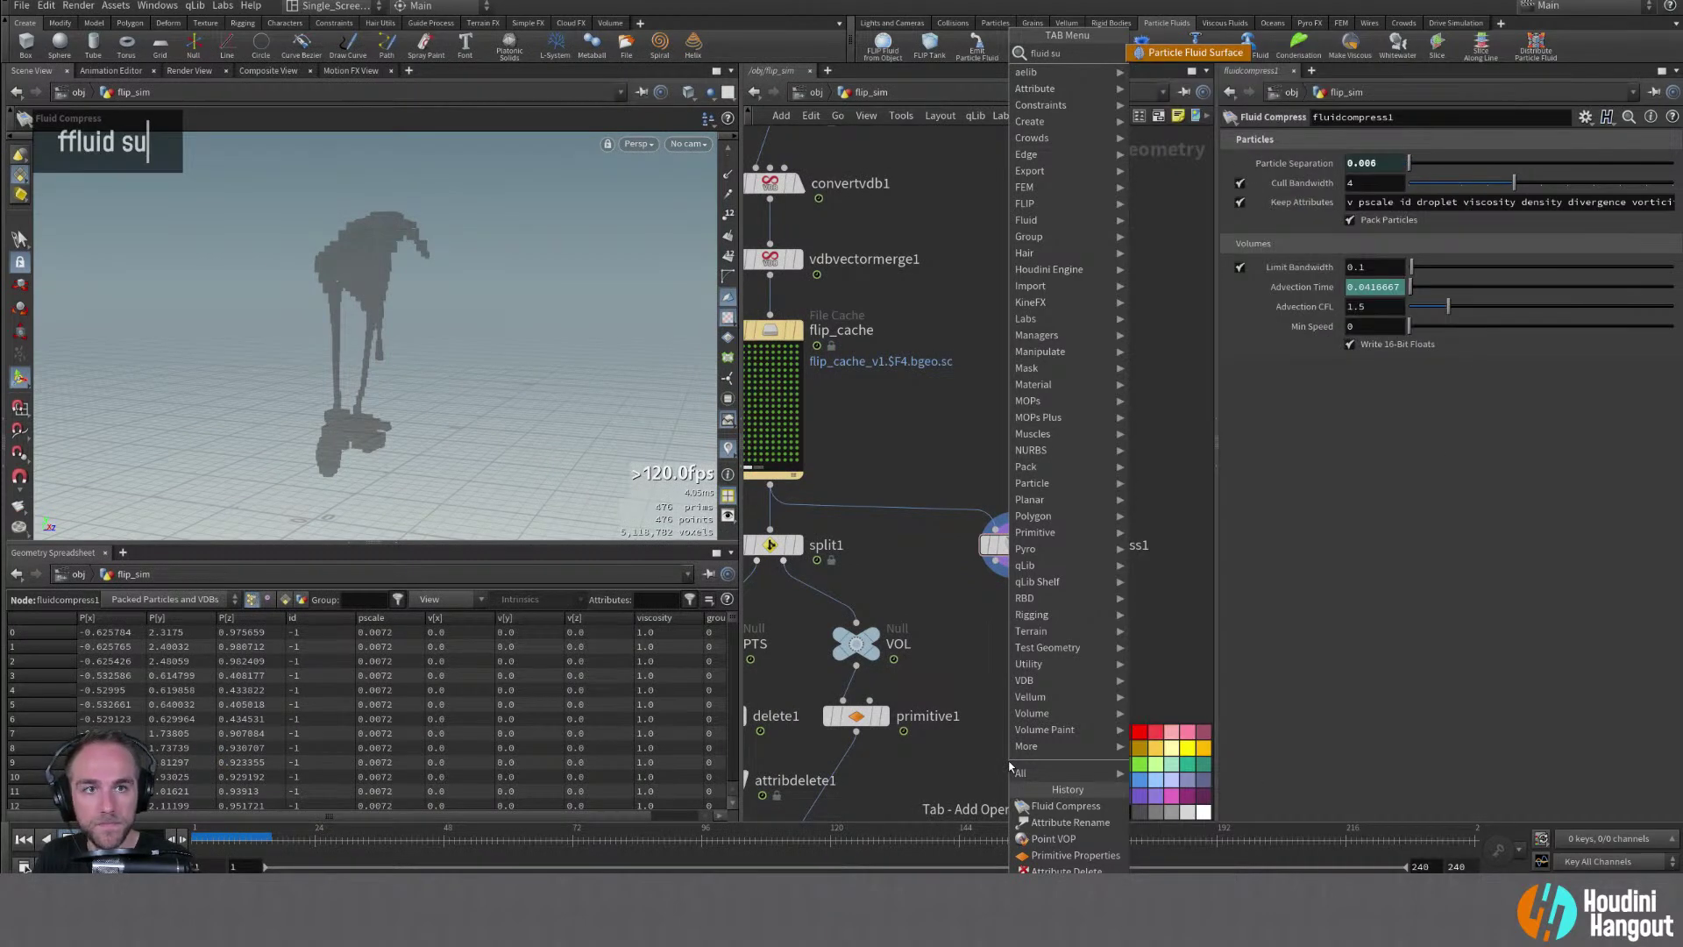
key(Return)
click(1005, 641)
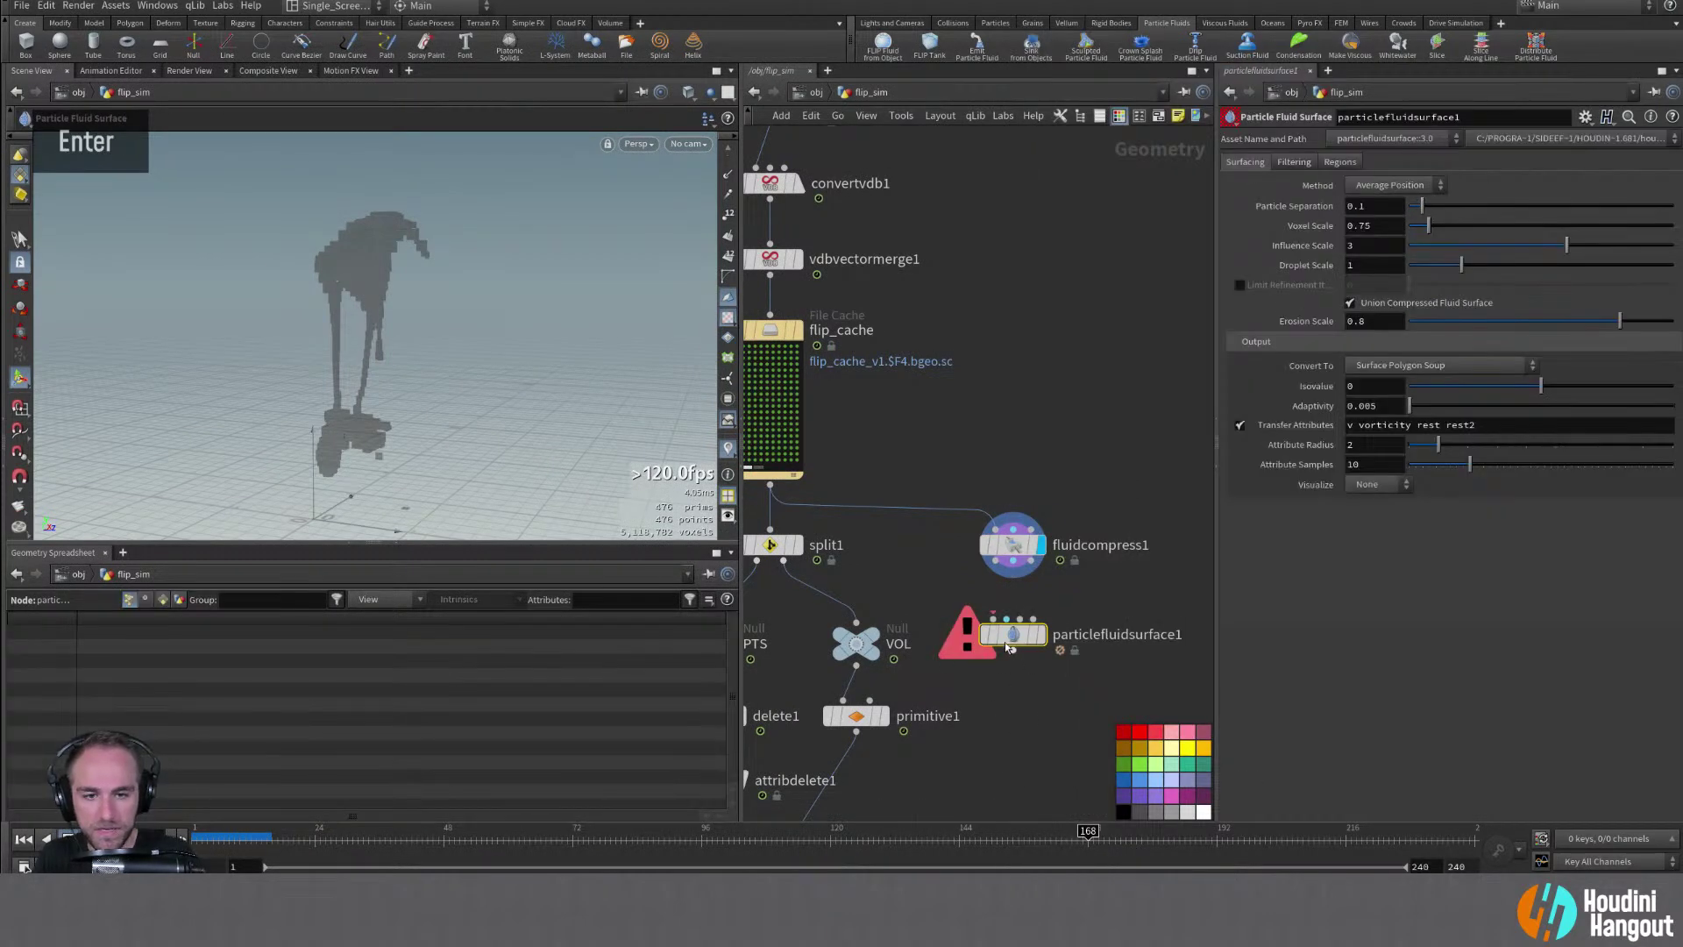
Wire fluidcompress1's three outputs into the first three inputs of particlefluidsurface1 and display the surfacing node
click(994, 618)
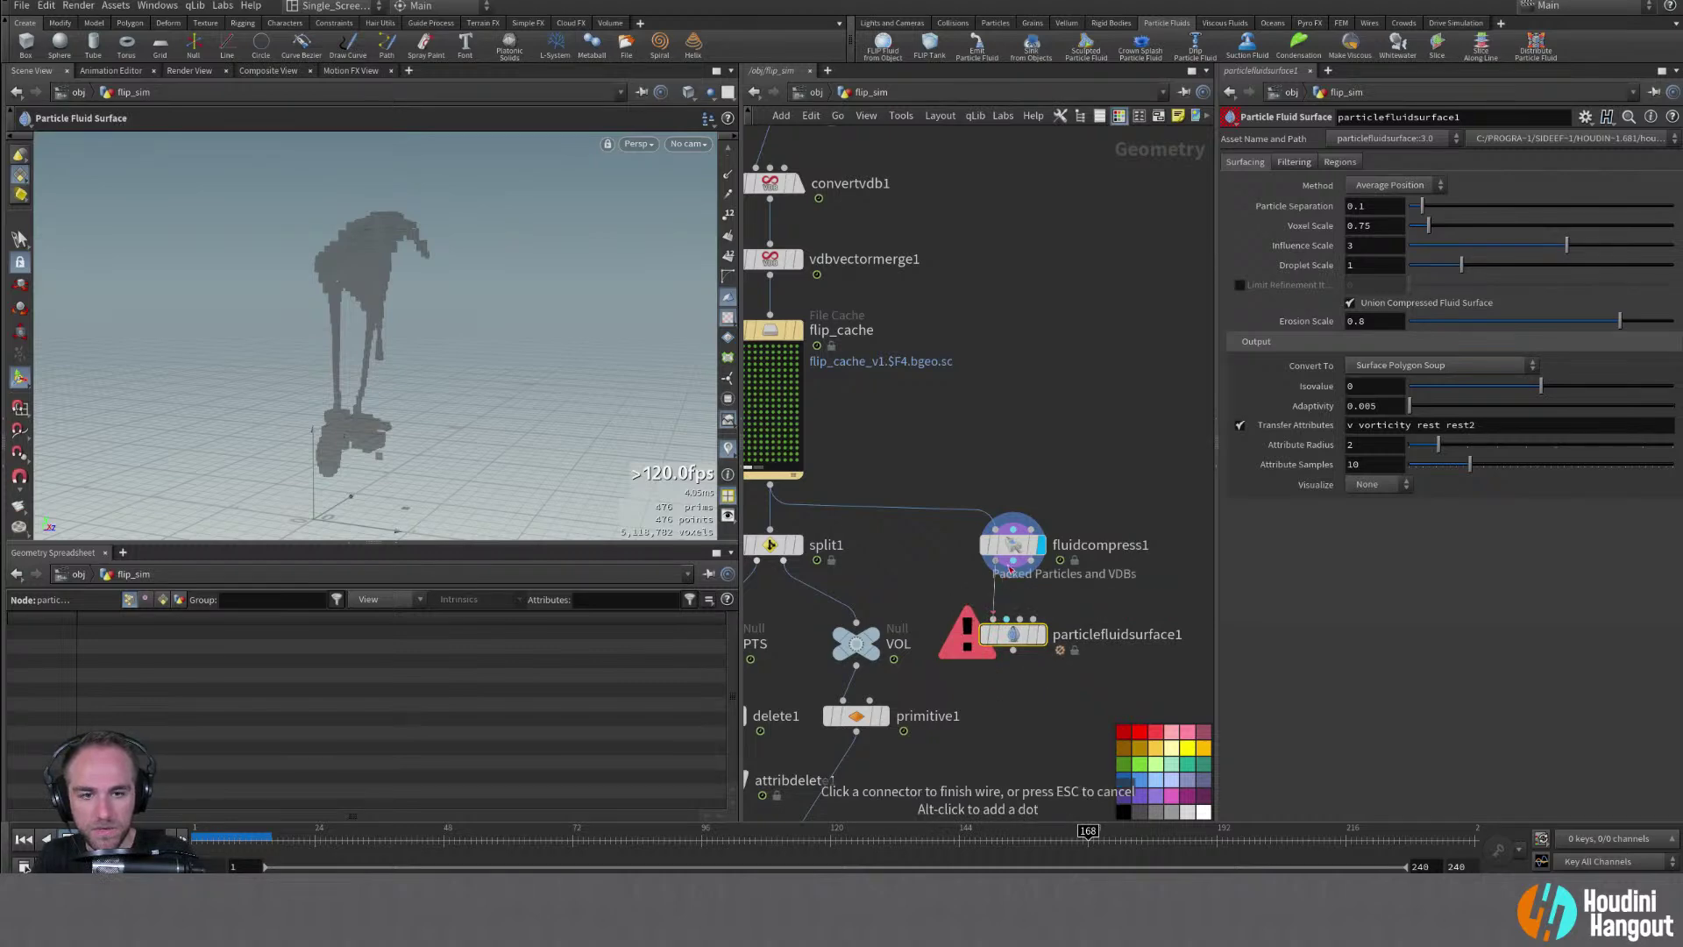
click(1015, 566)
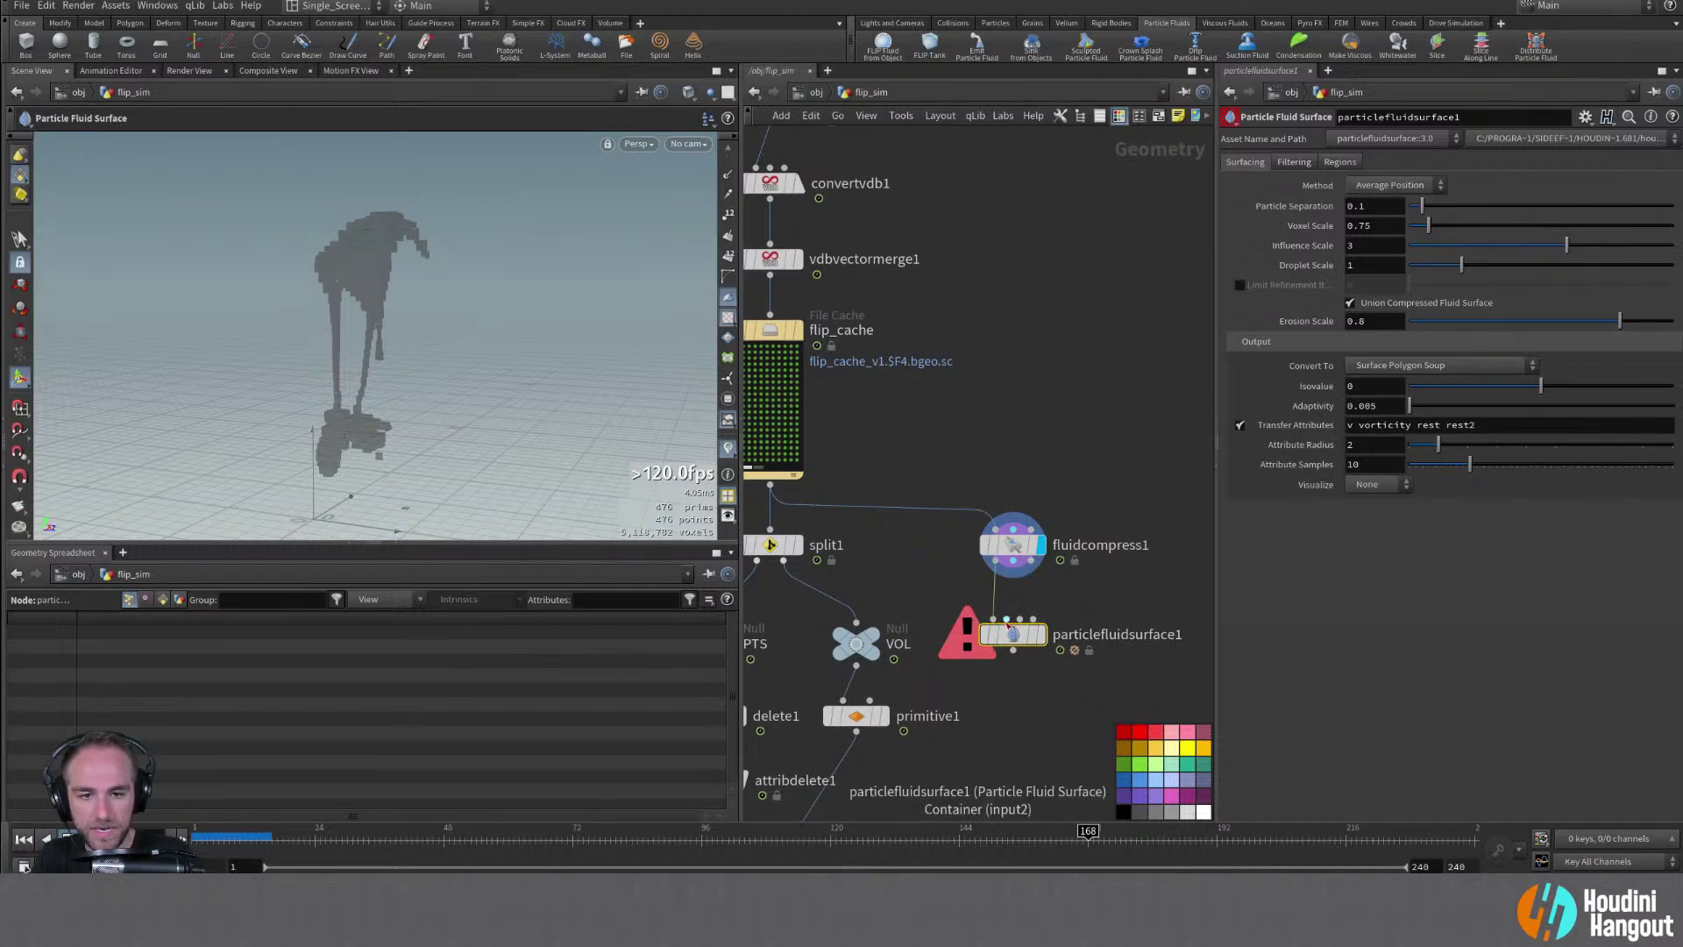
click(1013, 562)
click(1006, 619)
click(1021, 620)
click(1031, 563)
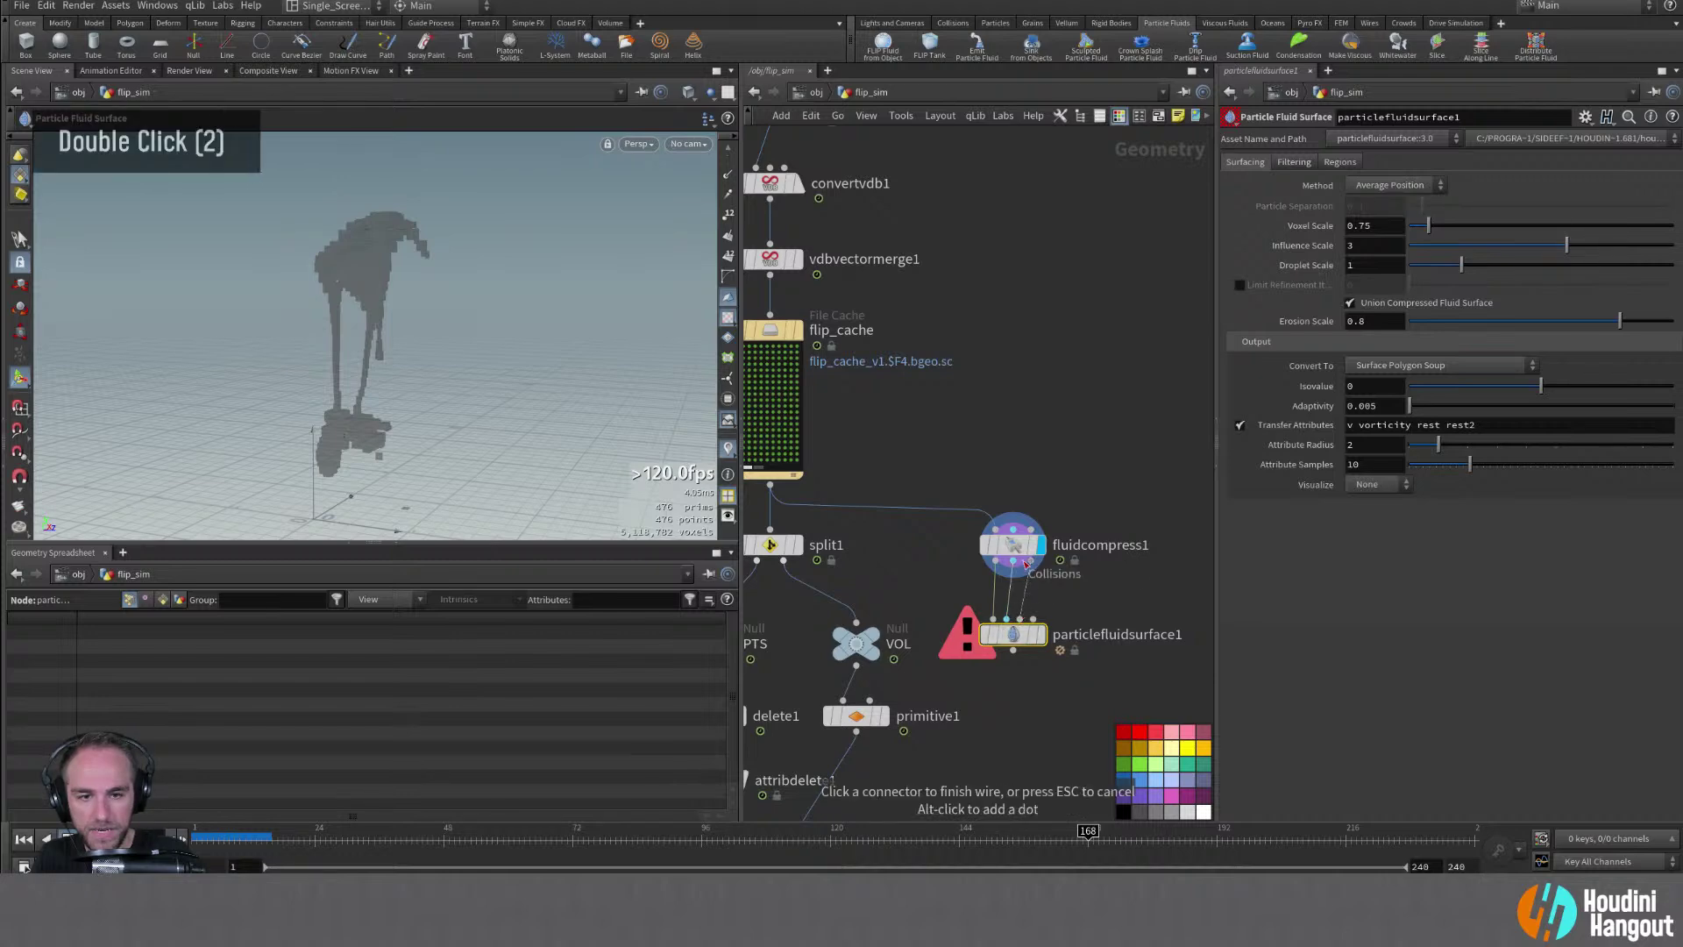
double_click(1041, 643)
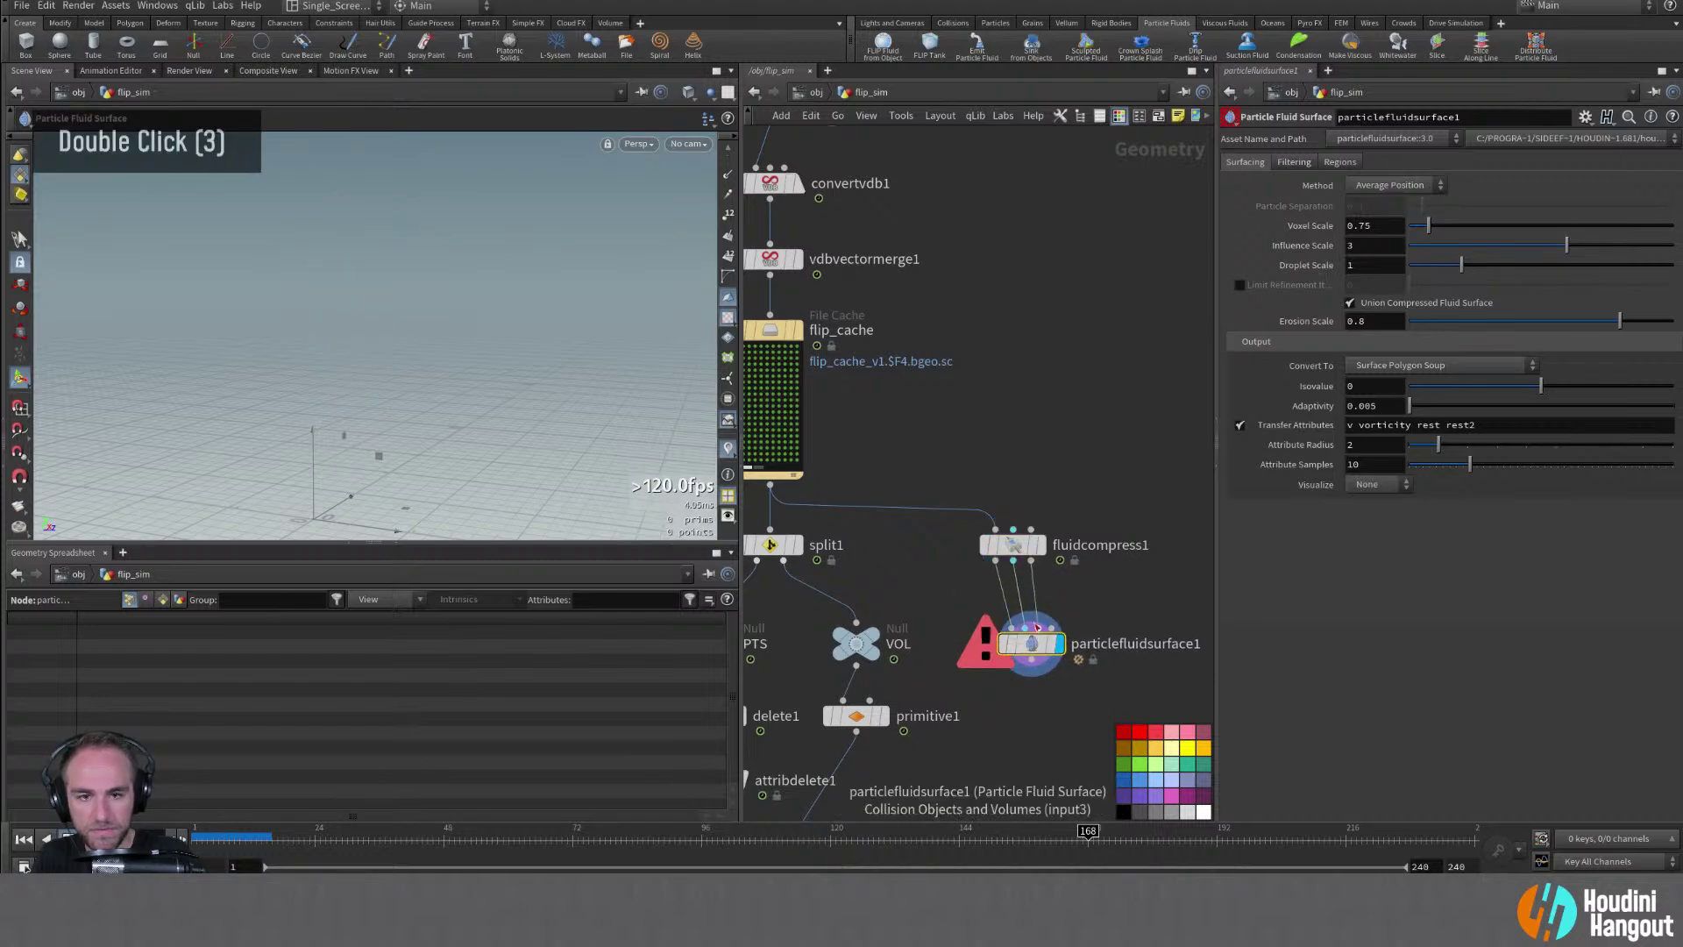
drag(1014, 636, 1031, 646)
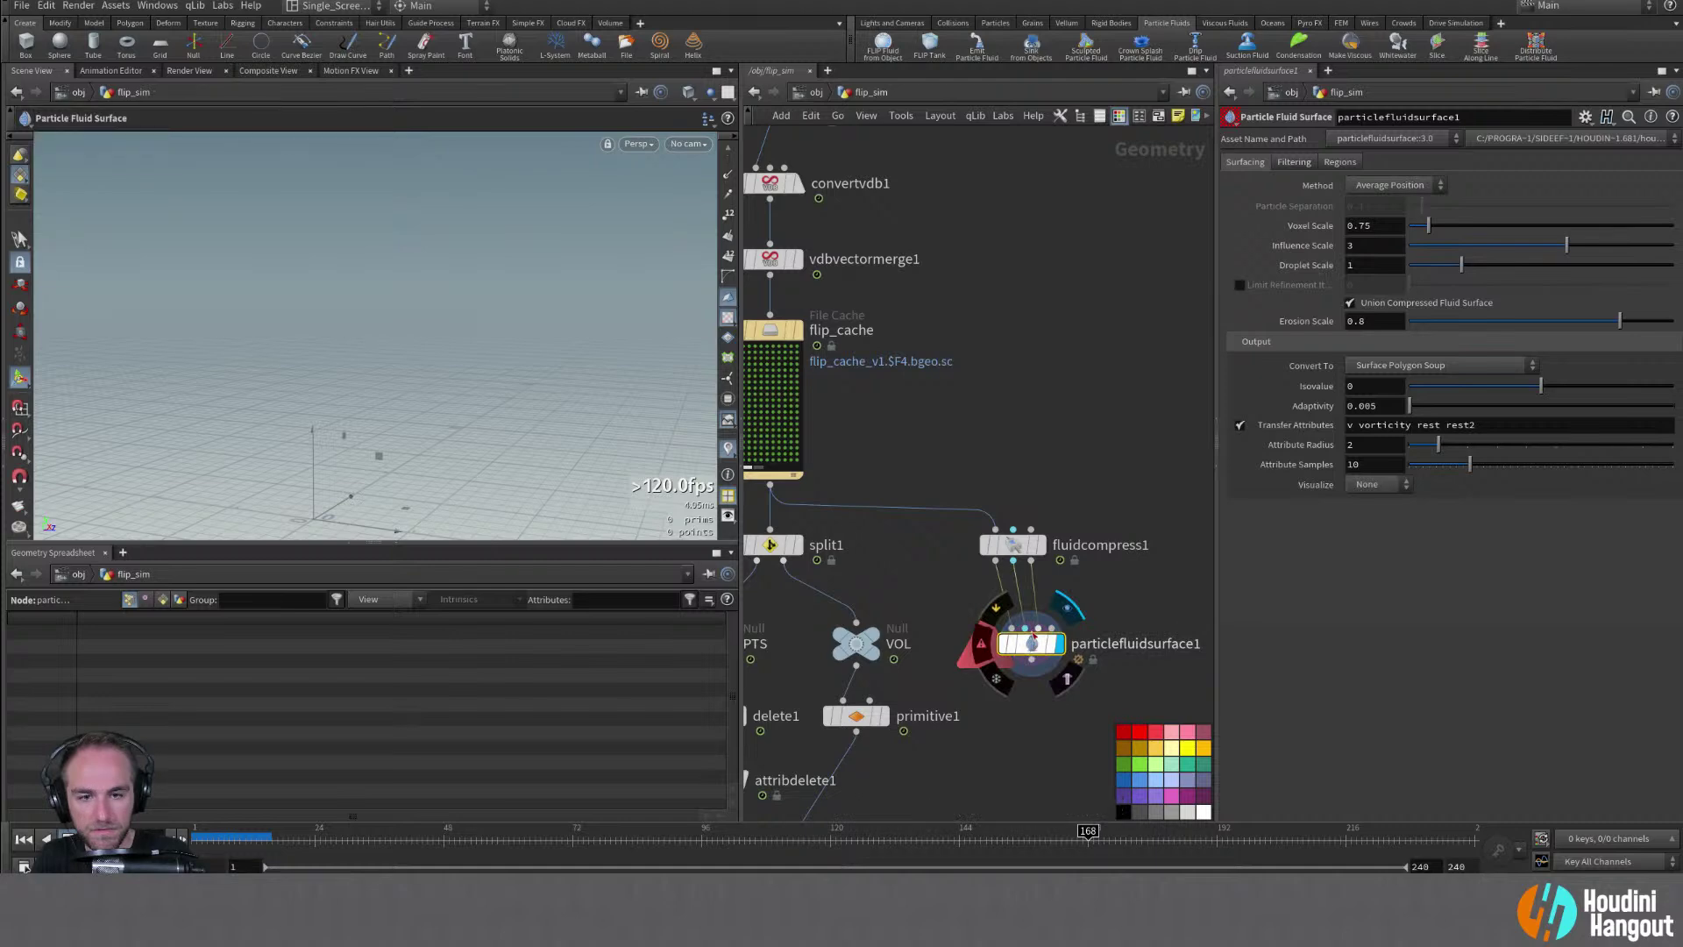
Cut the container and collision wires into particlefluidsurface1, leaving only the particles input connected
click(979, 649)
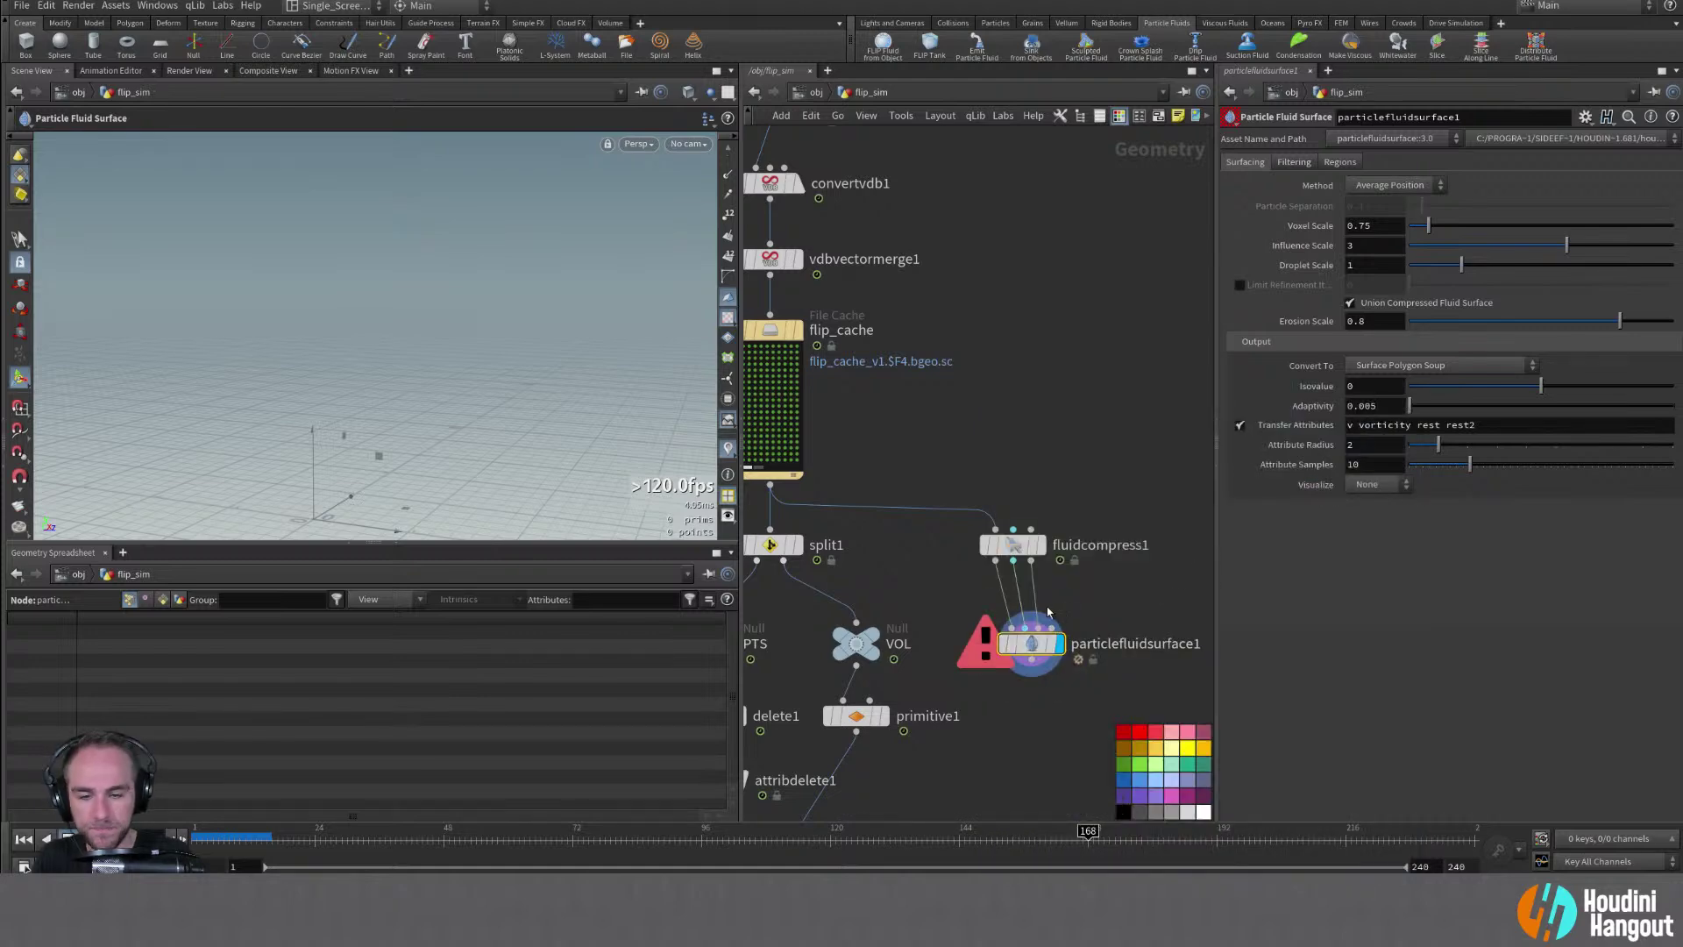
key(y)
drag(1008, 589, 1043, 586)
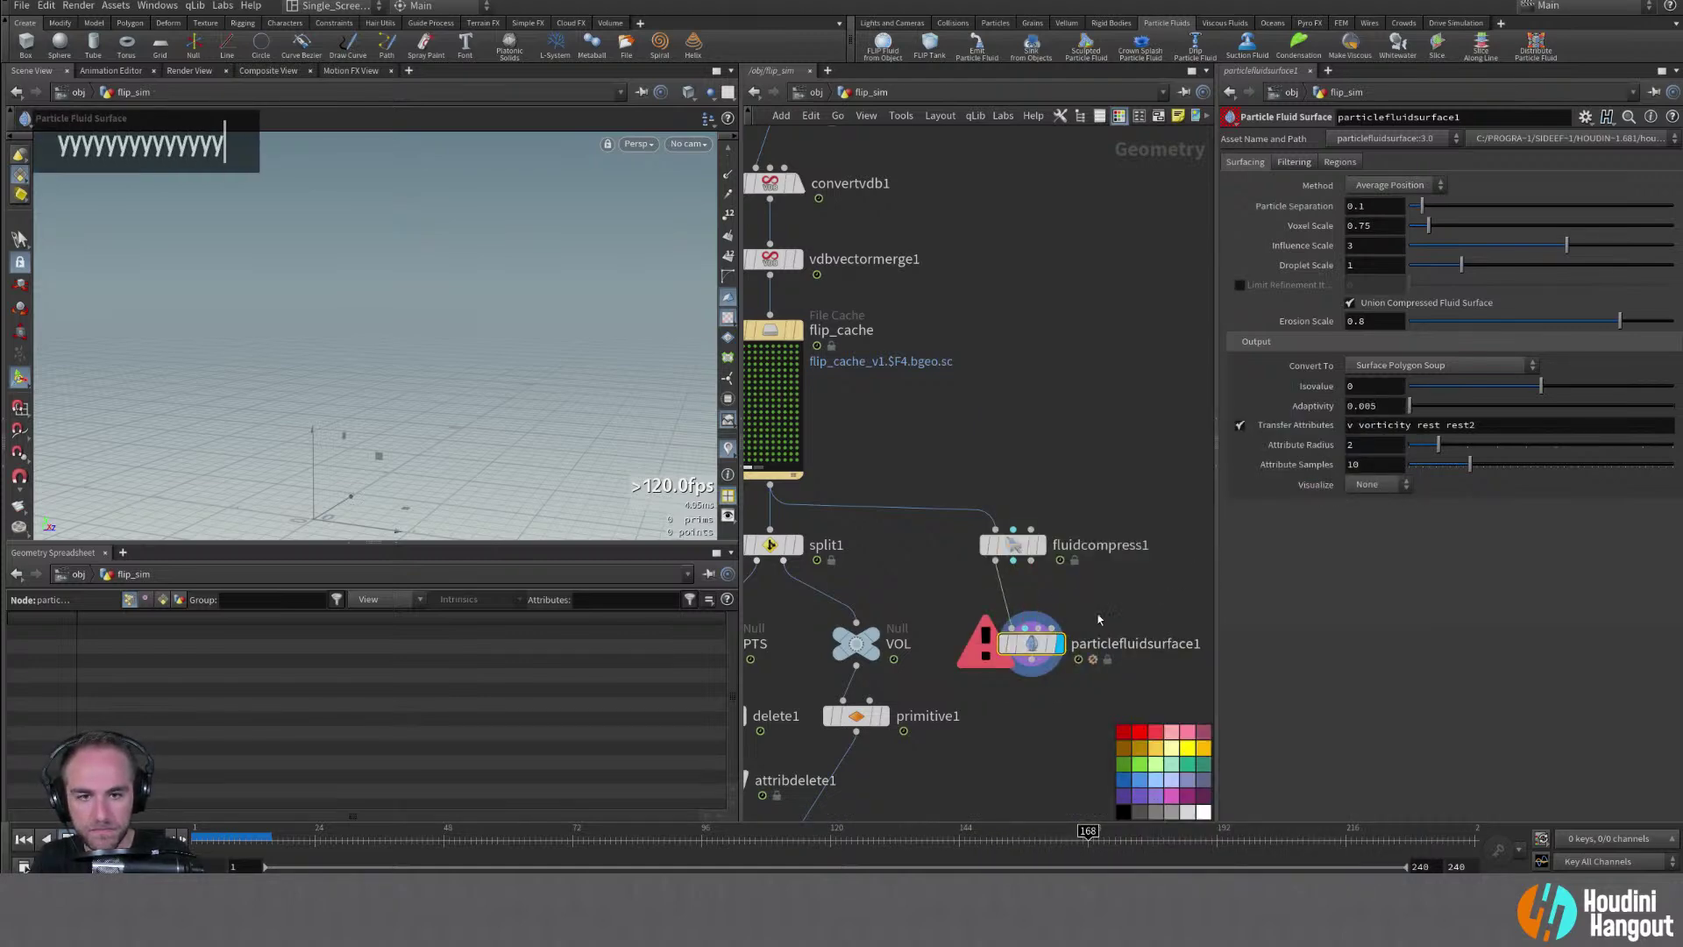
Align particlefluidsurface1 under fluidcompress1 and read its error information
click(1022, 550)
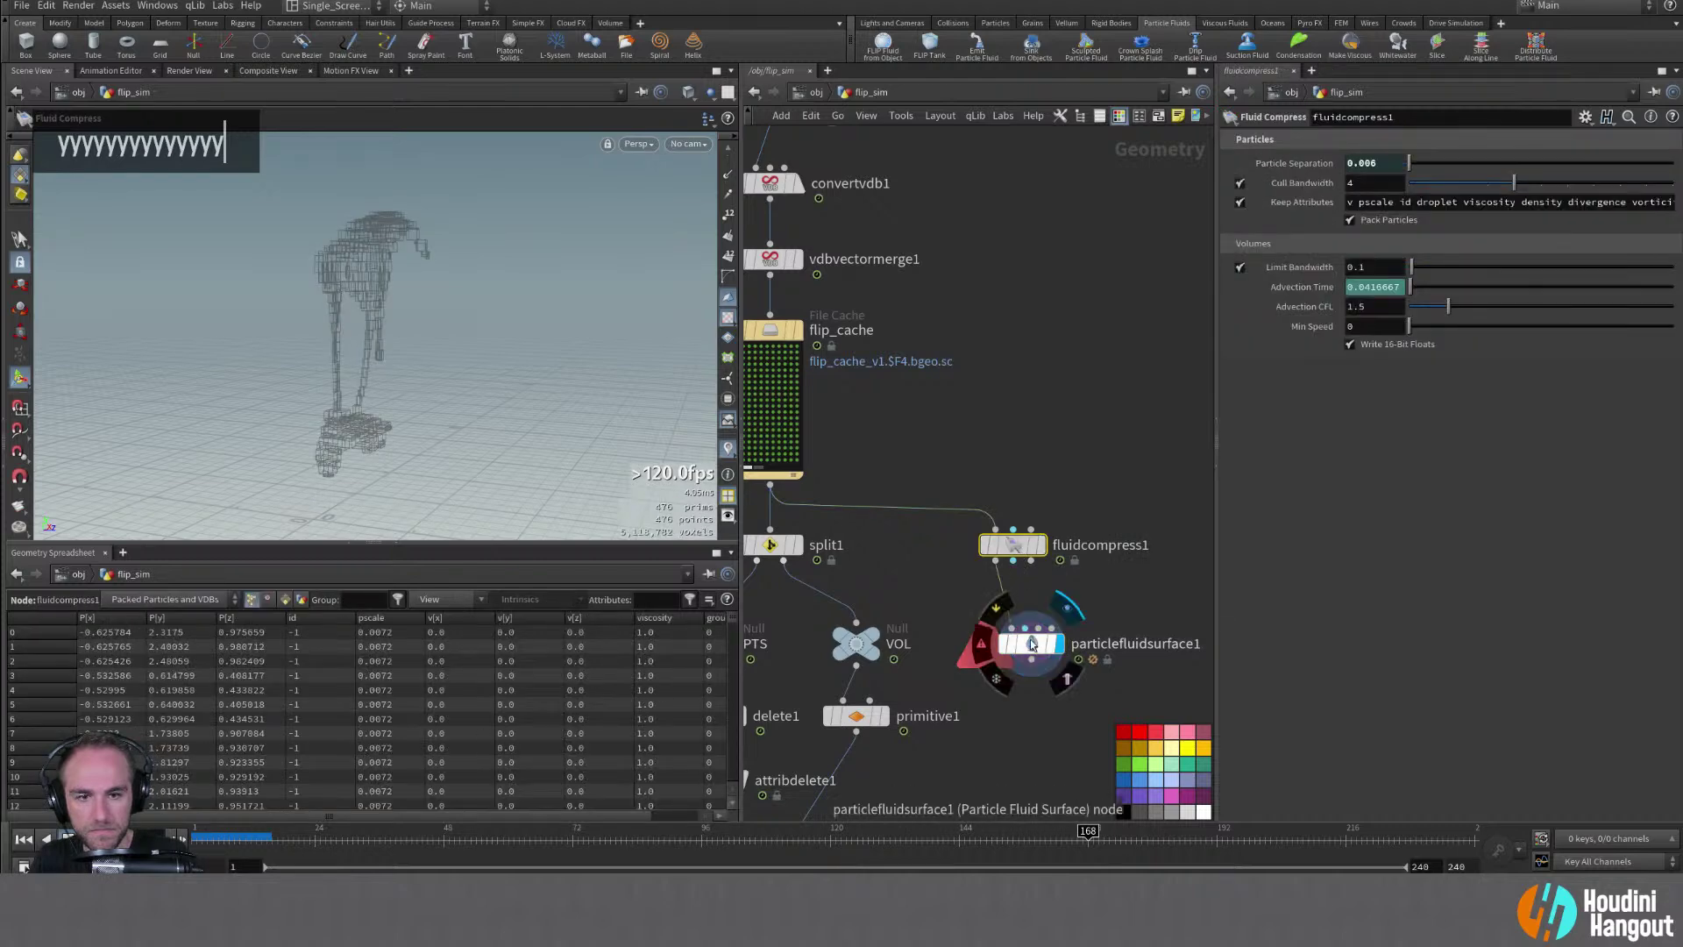
drag(1052, 648, 1015, 620)
middle_click(1014, 620)
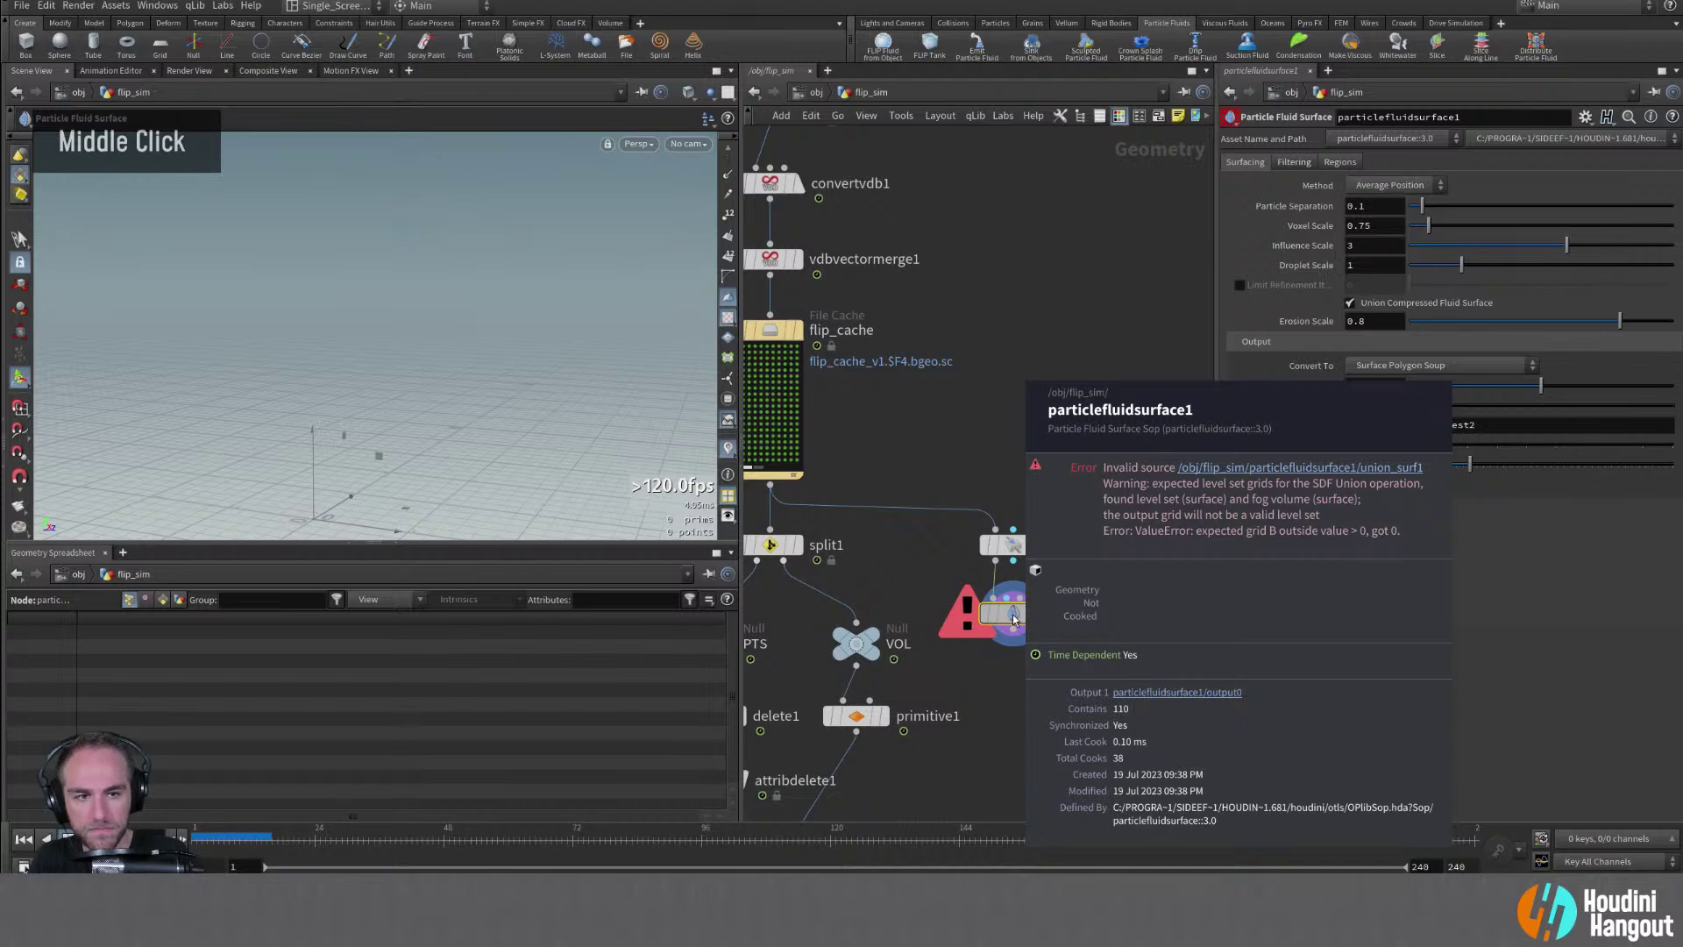
key(c)
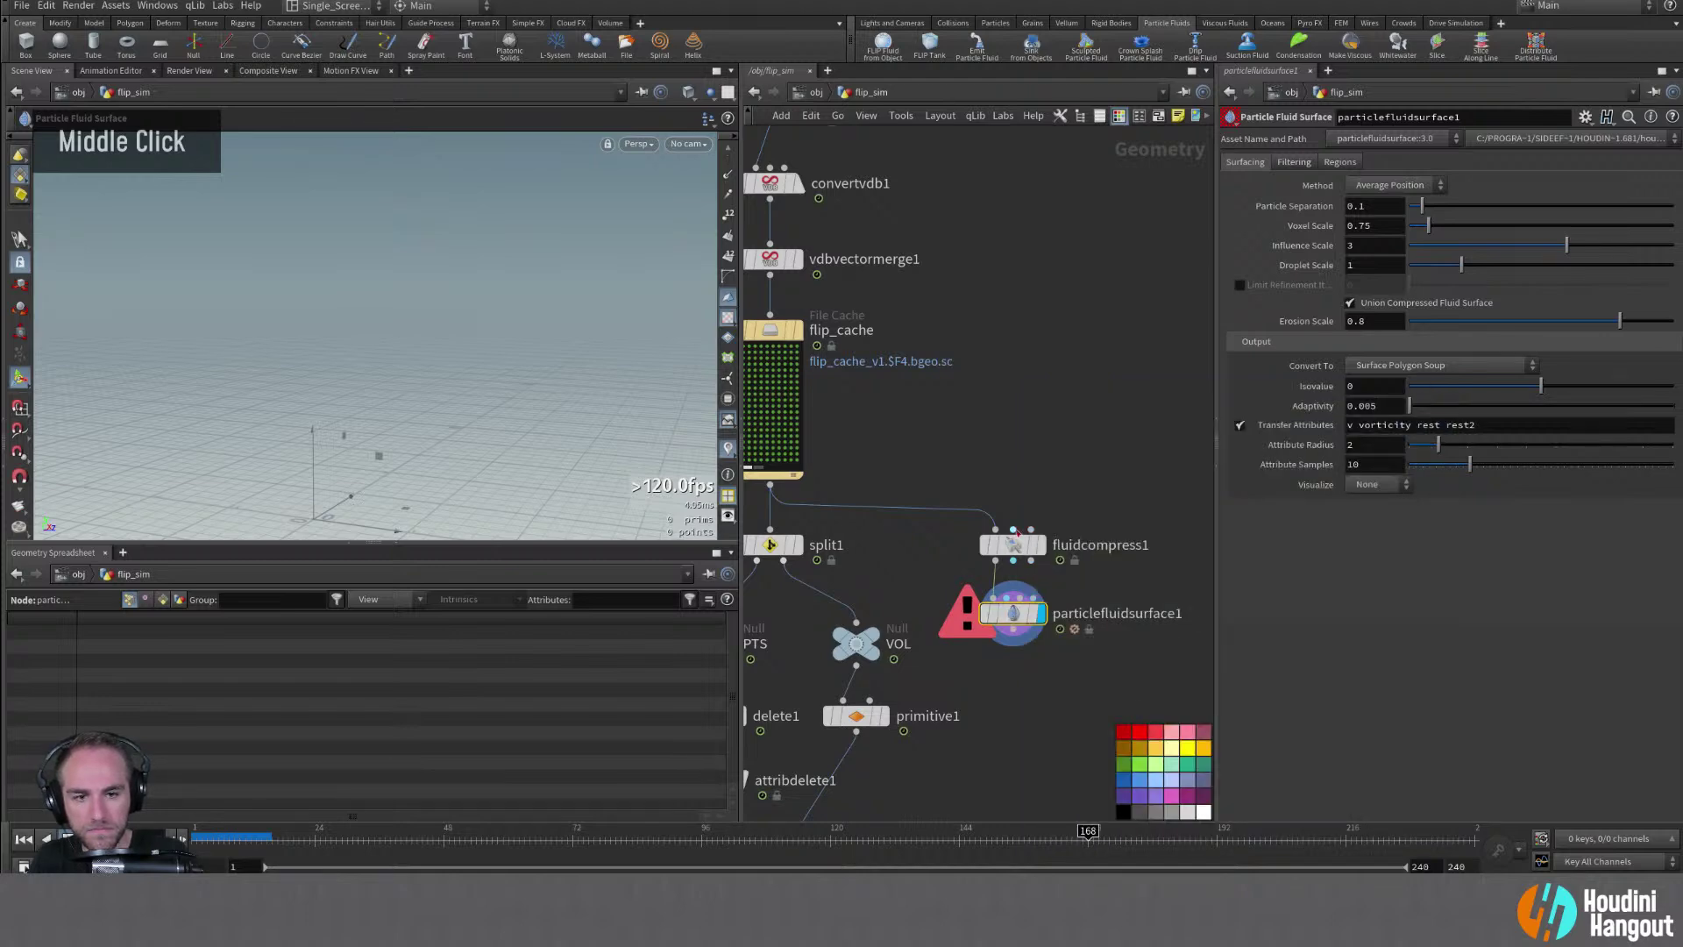
Move fluidcompress1 and particlefluidsurface1 together up beside flip_cache
click(1016, 544)
middle_drag(986, 342, 975, 504)
middle_drag(979, 567, 1080, 550)
drag(1045, 567, 1124, 747)
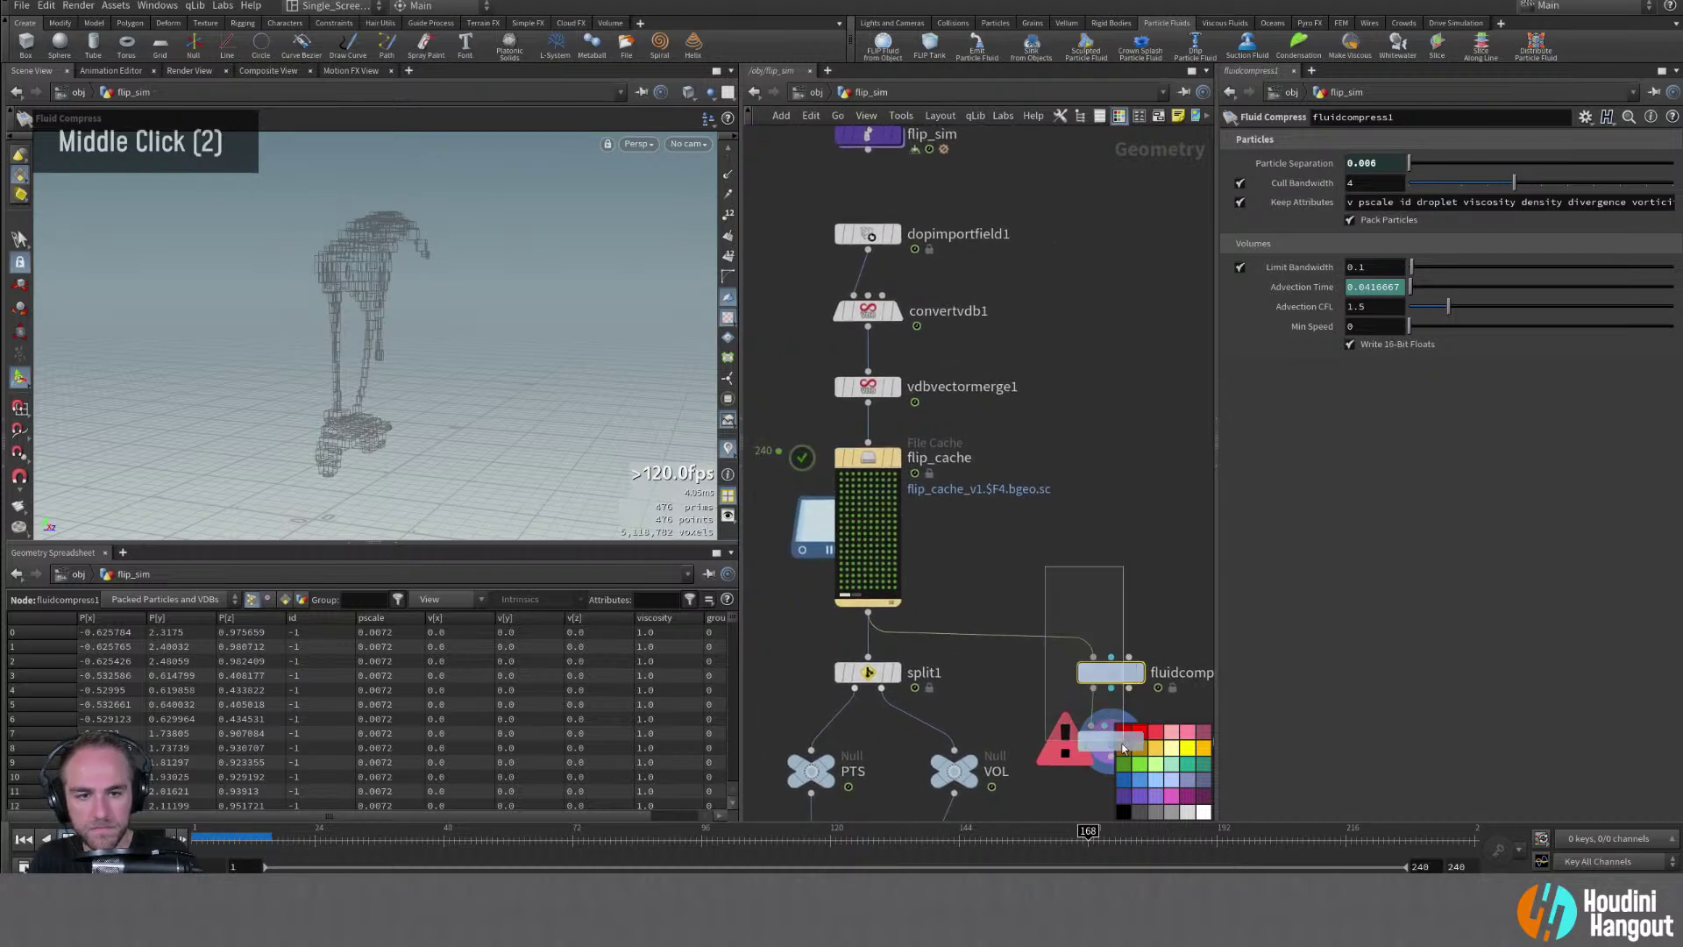
drag(1046, 678, 1048, 680)
middle_drag(1043, 543, 888, 500)
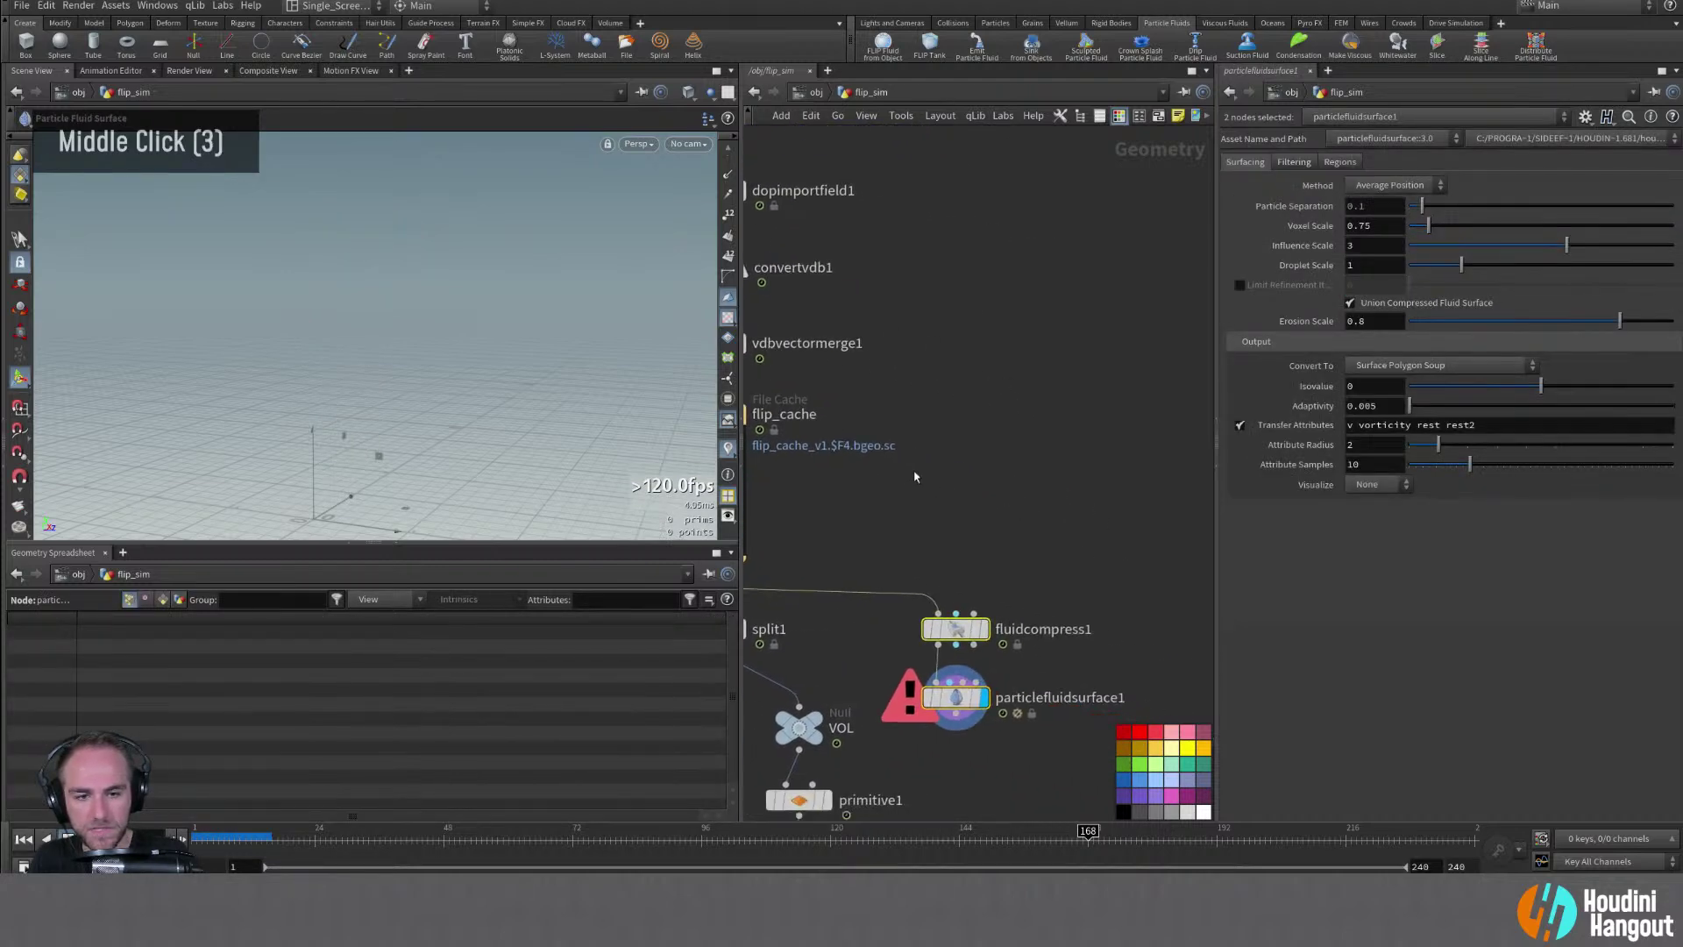
drag(896, 607, 972, 395)
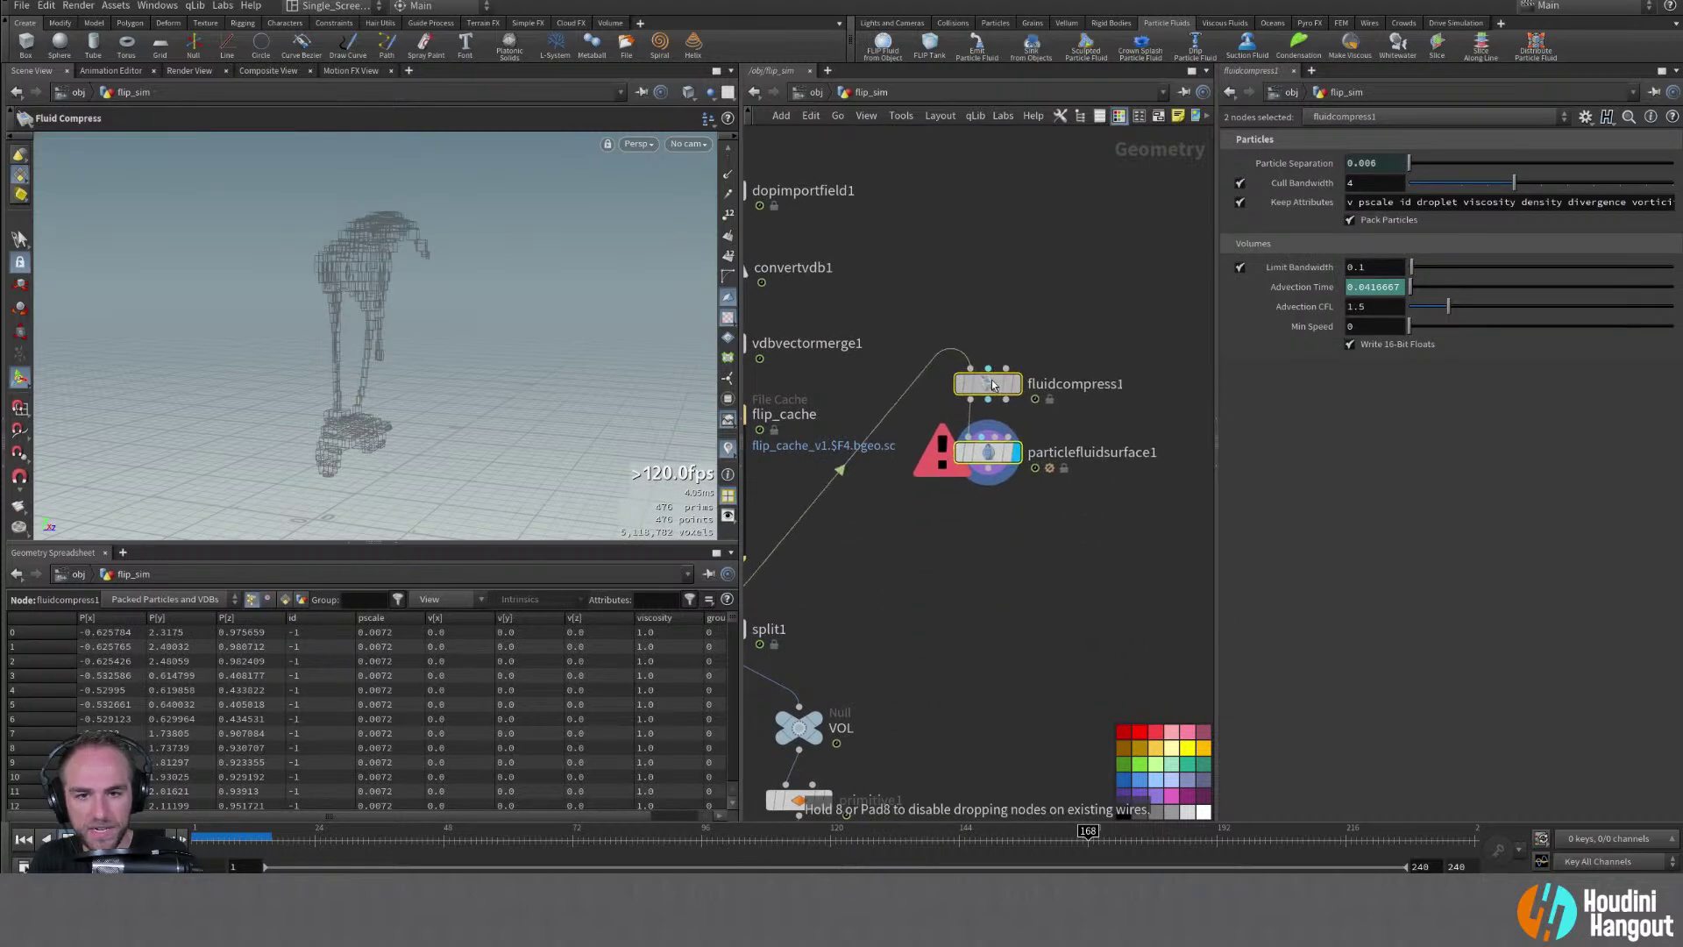
middle_drag(955, 234, 1042, 325)
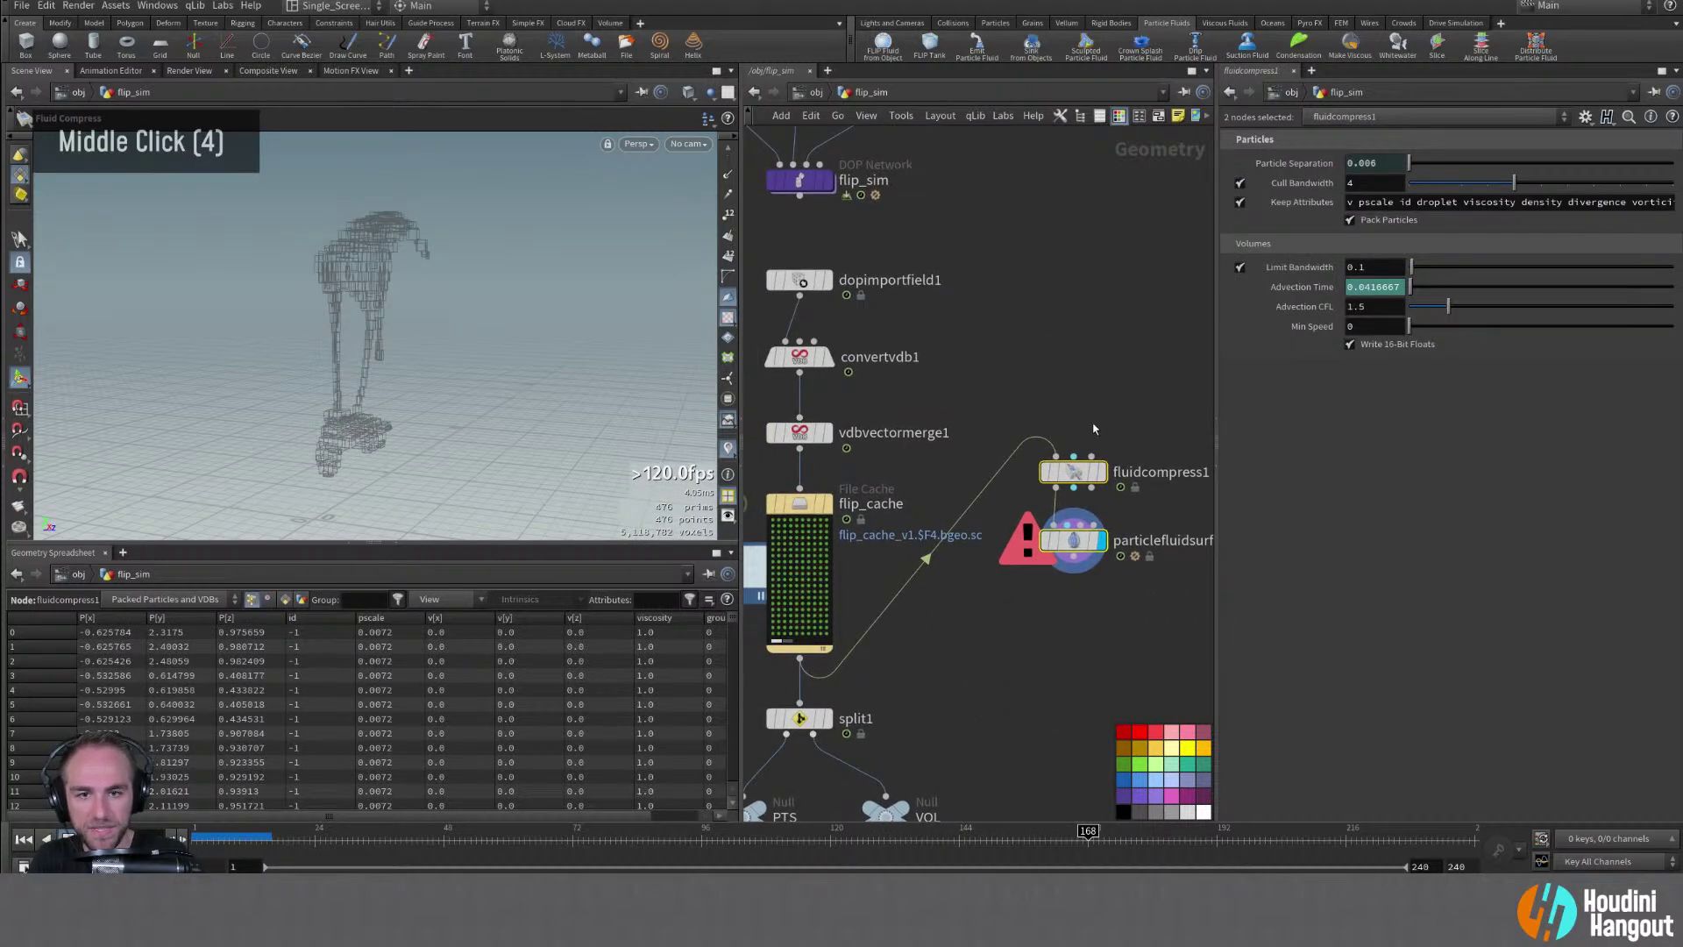
Feed fluidcompress1's first input from dopimportfield1 instead of flip_cache, and display the node from the first frame
drag(1055, 455, 860, 295)
key(Escape)
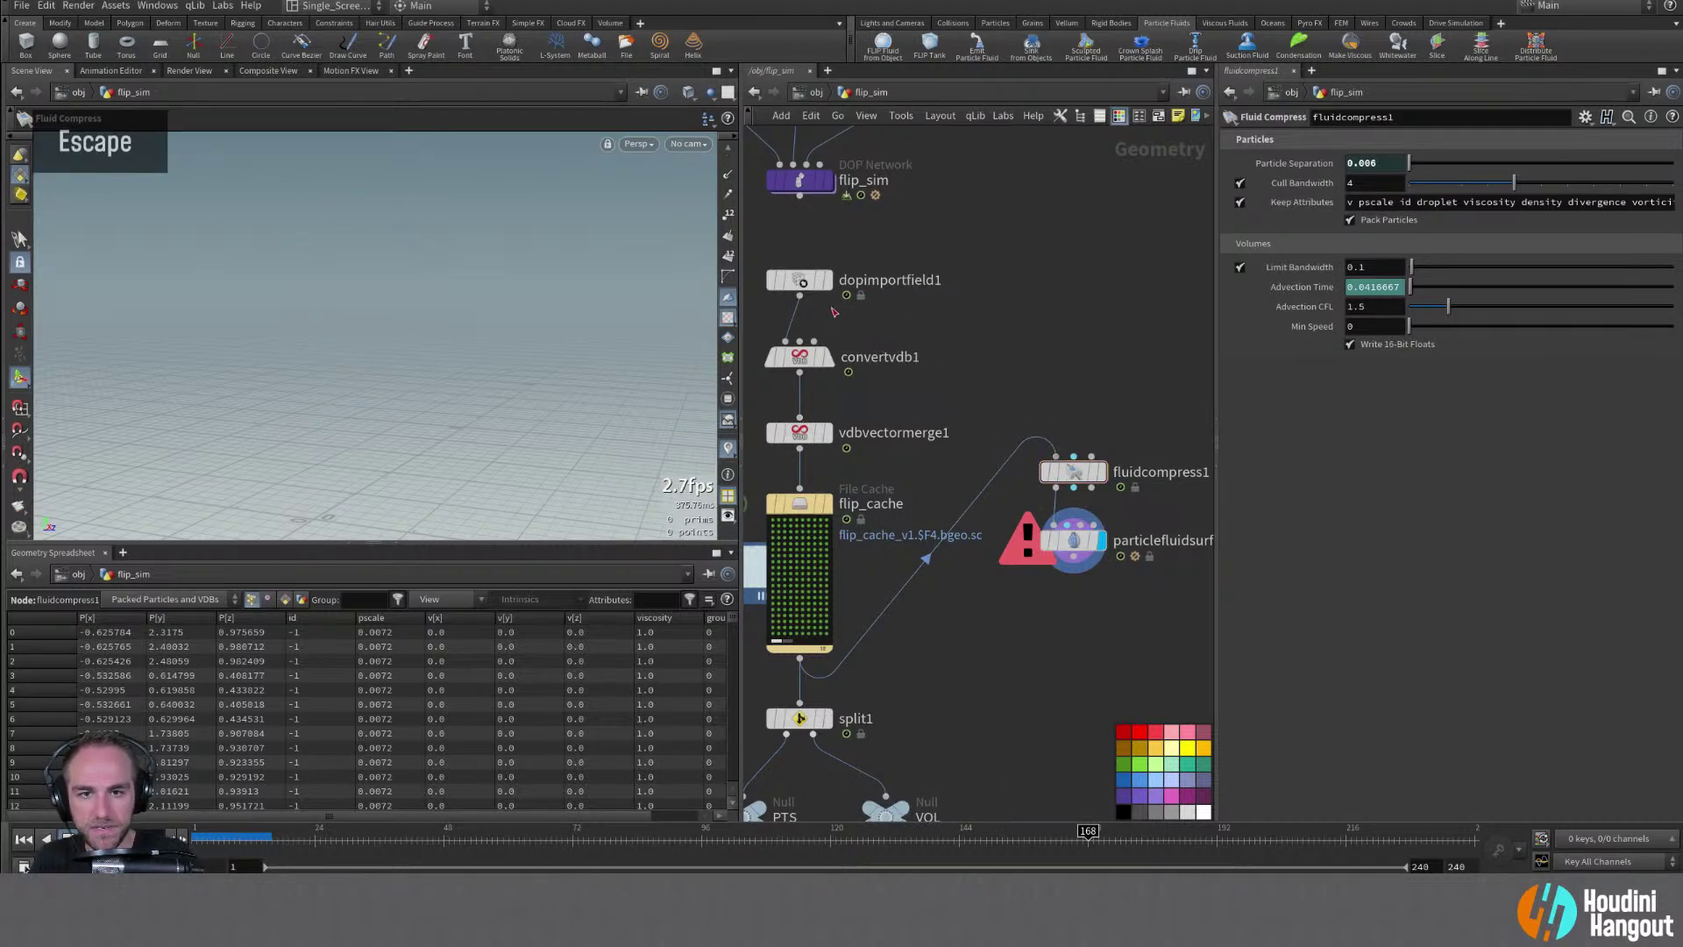
click(1096, 489)
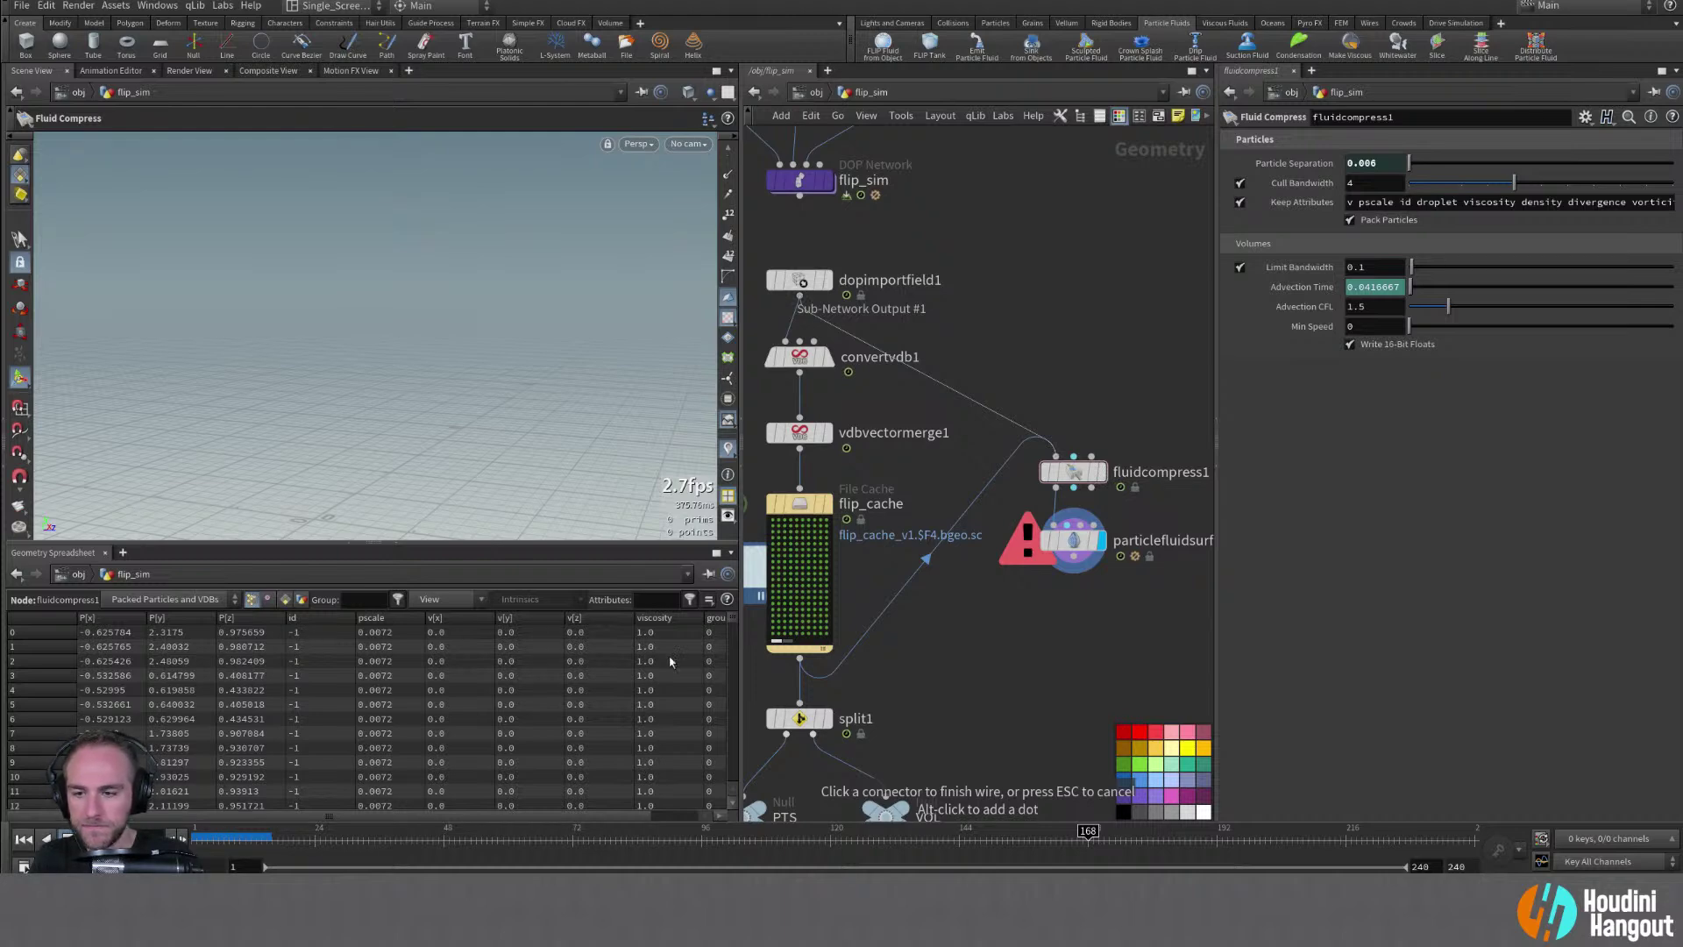
key(Escape)
key(Escape)
key(Escape)
click(23, 839)
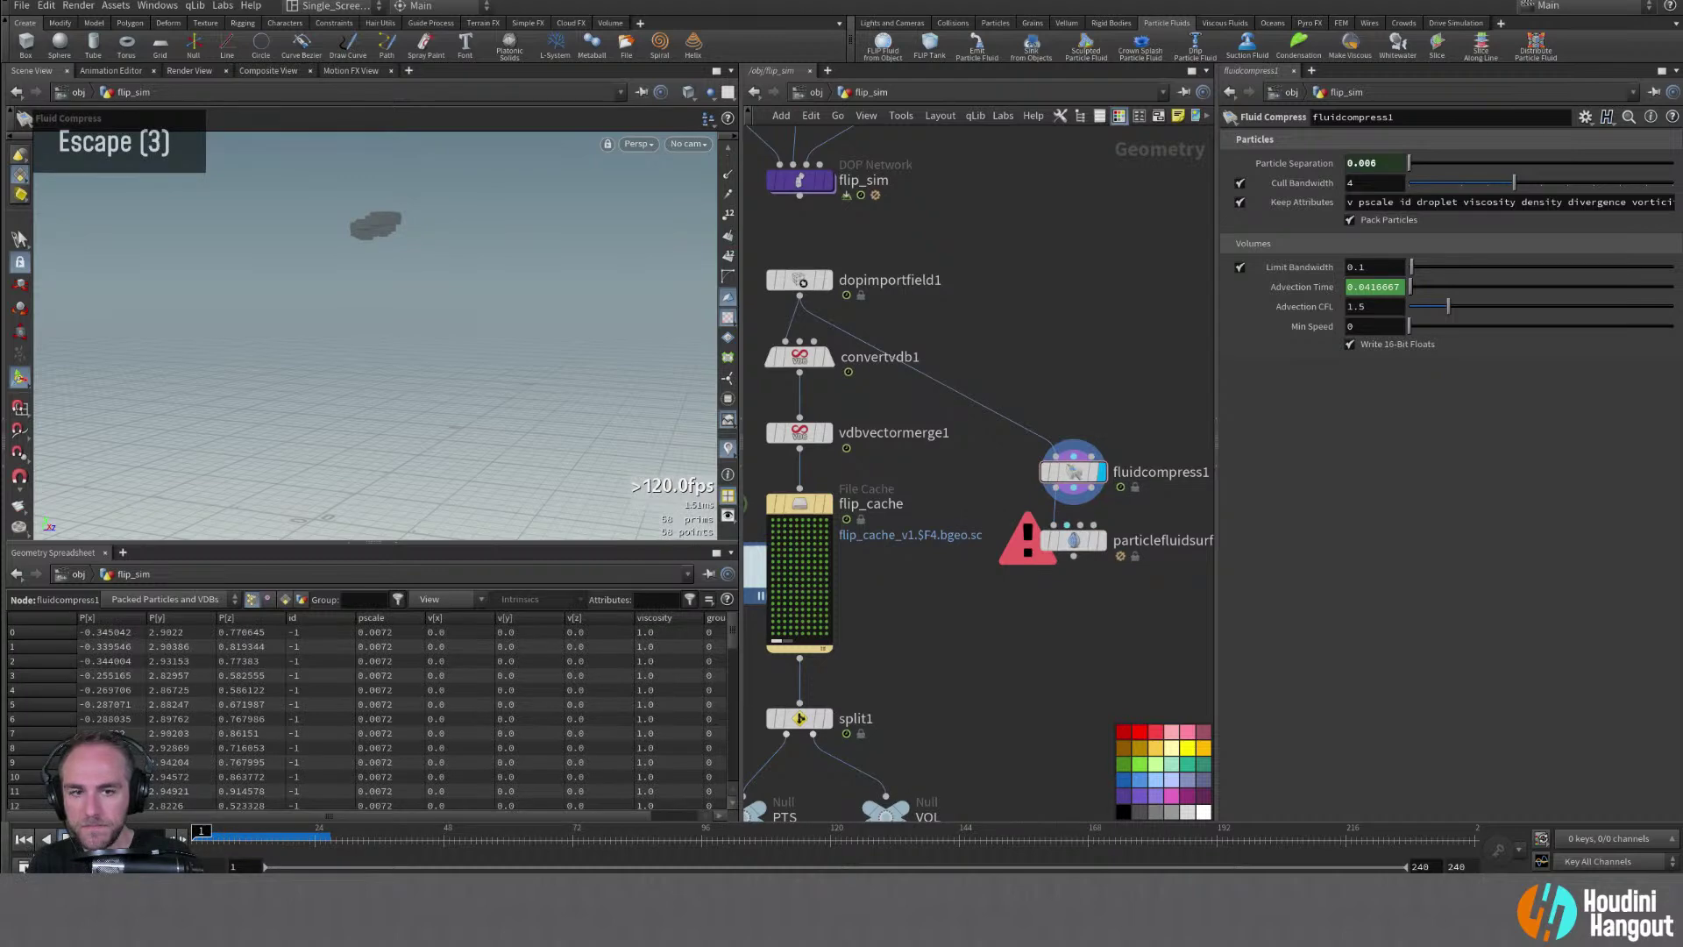
click(1074, 473)
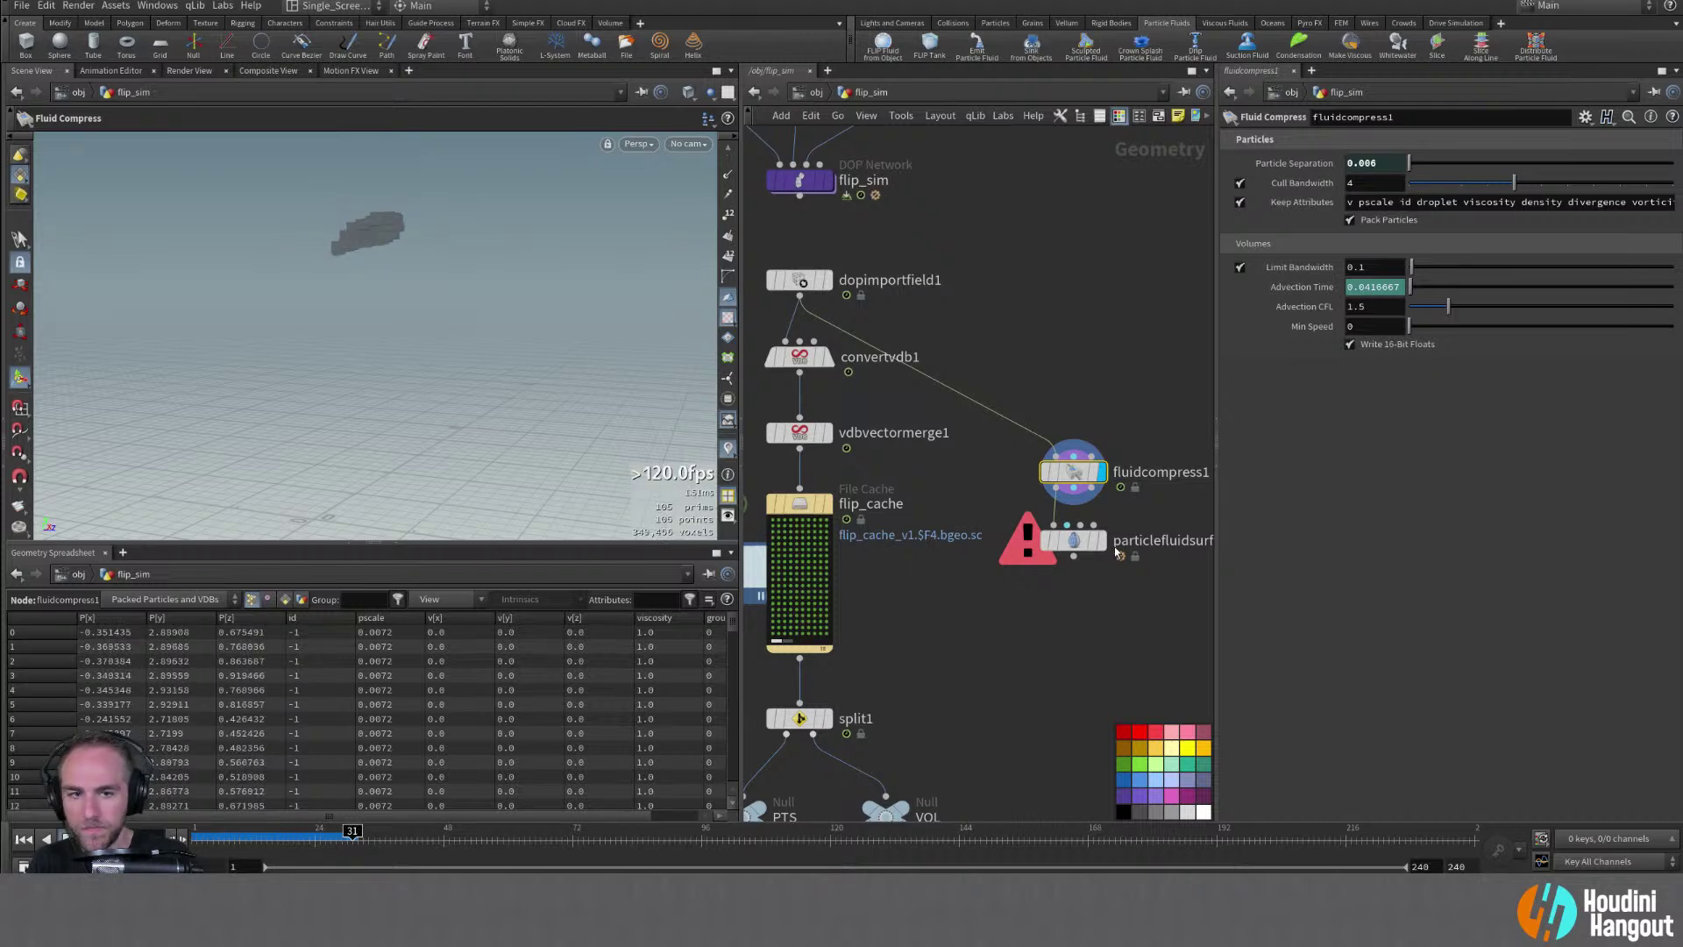
Display particlefluidsurface1 and paste the copied flipobject1 particle separation into its Particle Separation as a relative reference
click(1084, 547)
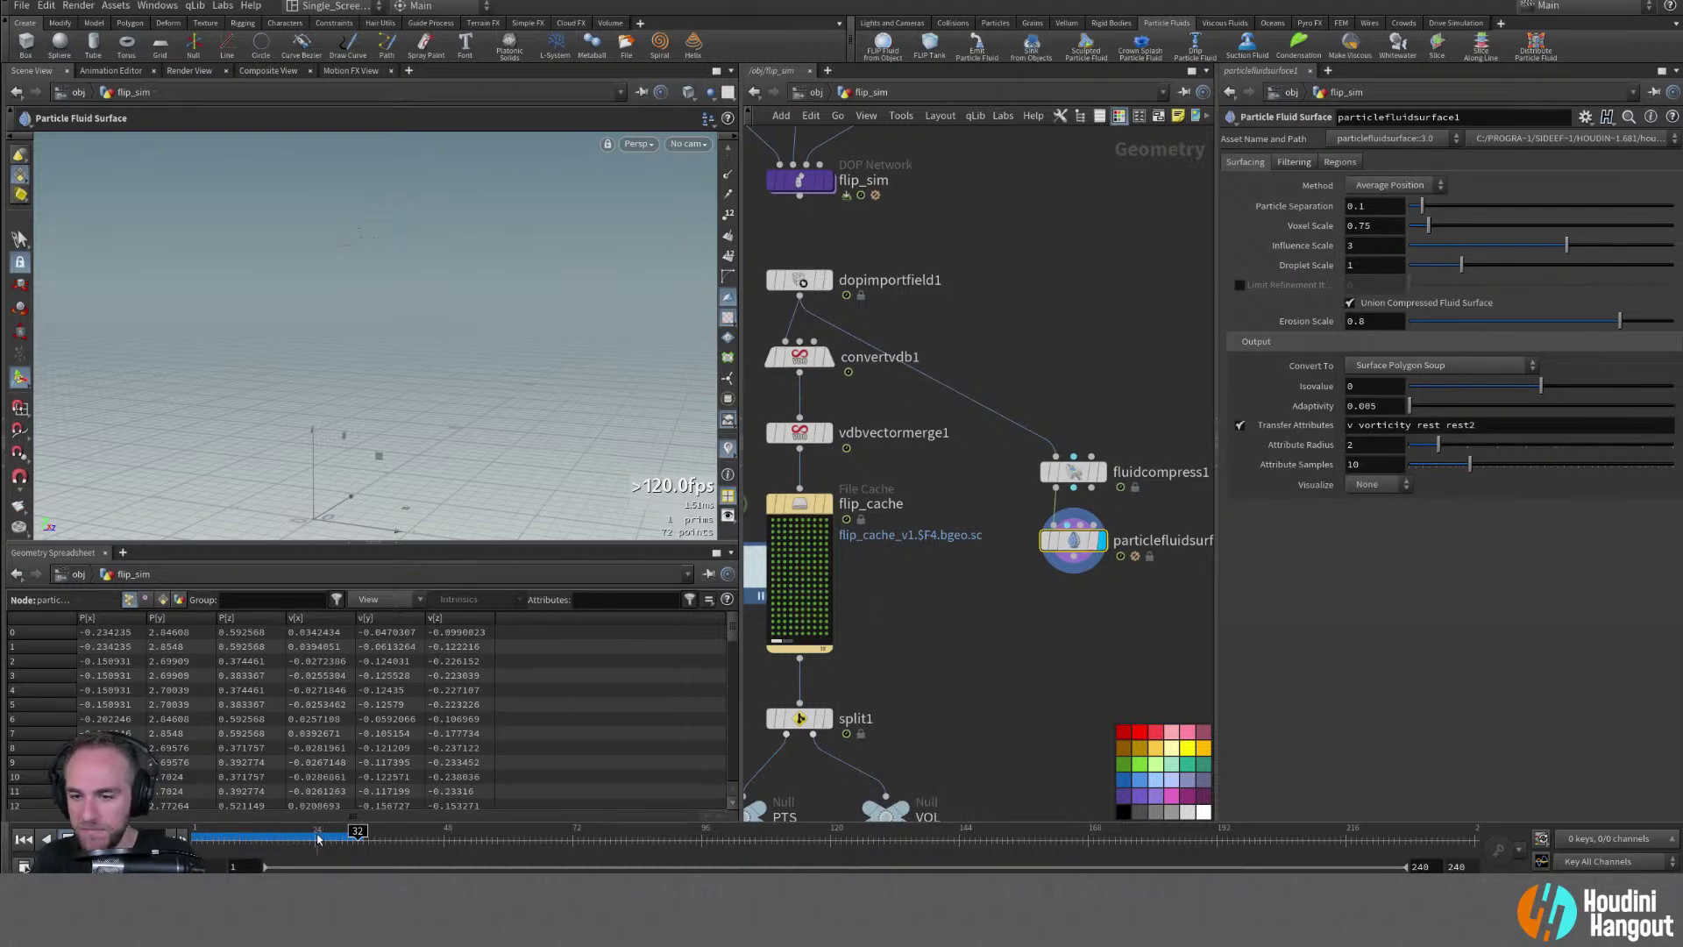
alt+drag(407, 250, 537, 286)
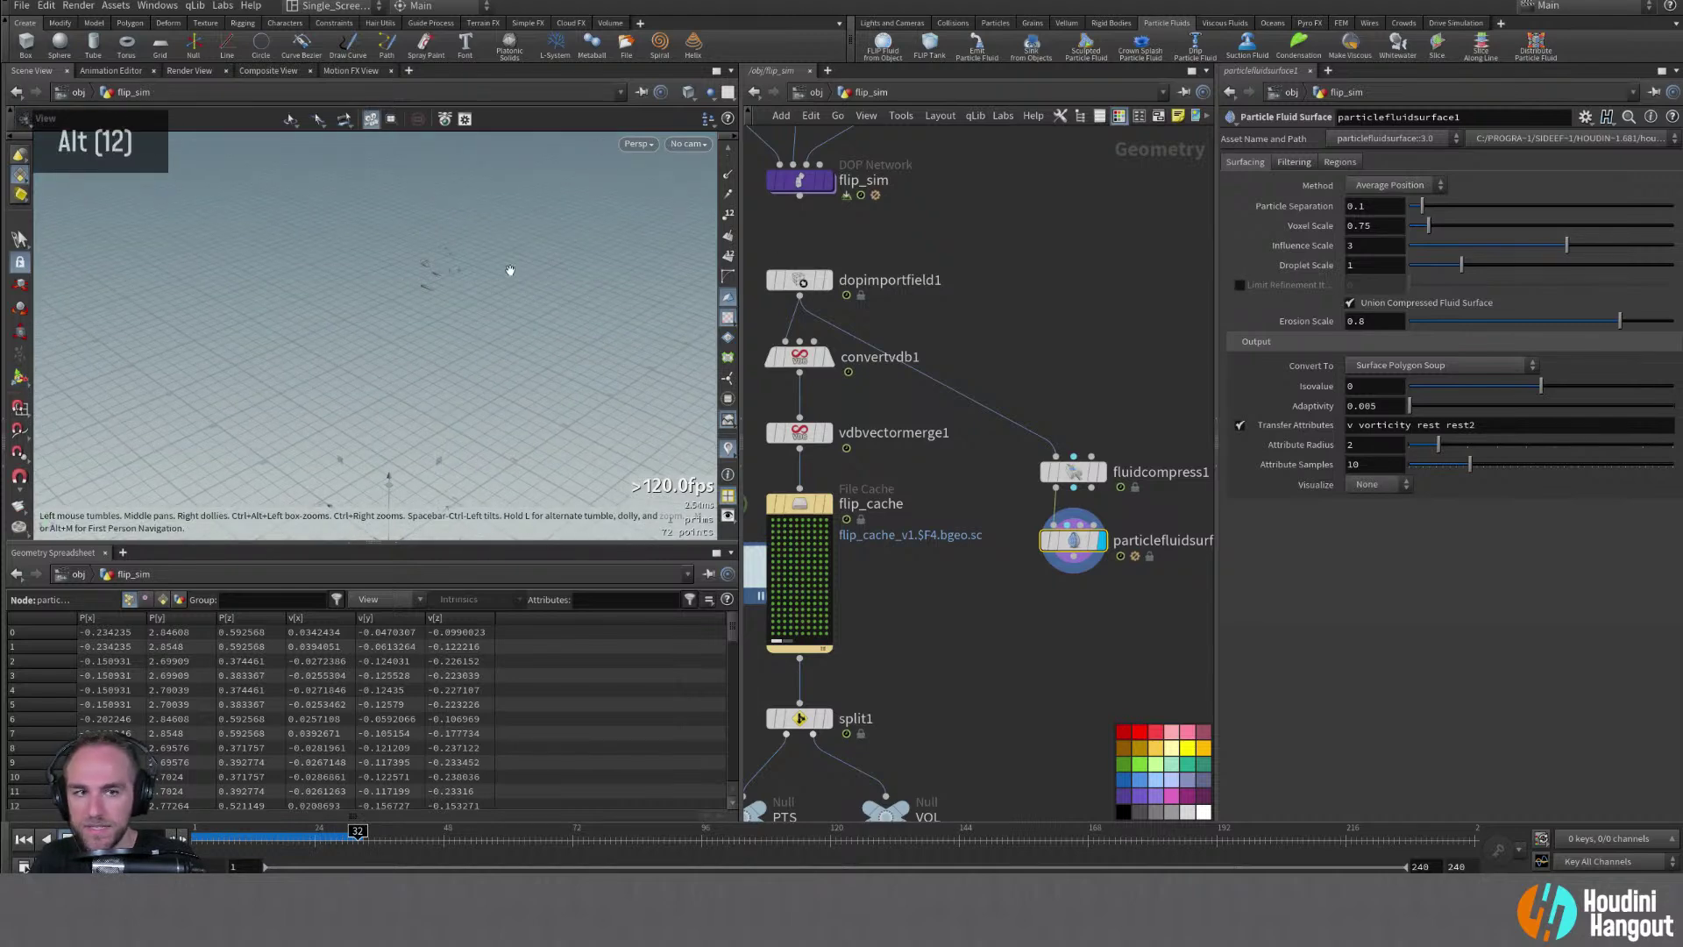
middle_drag(1038, 290, 1064, 305)
right_click(1290, 208)
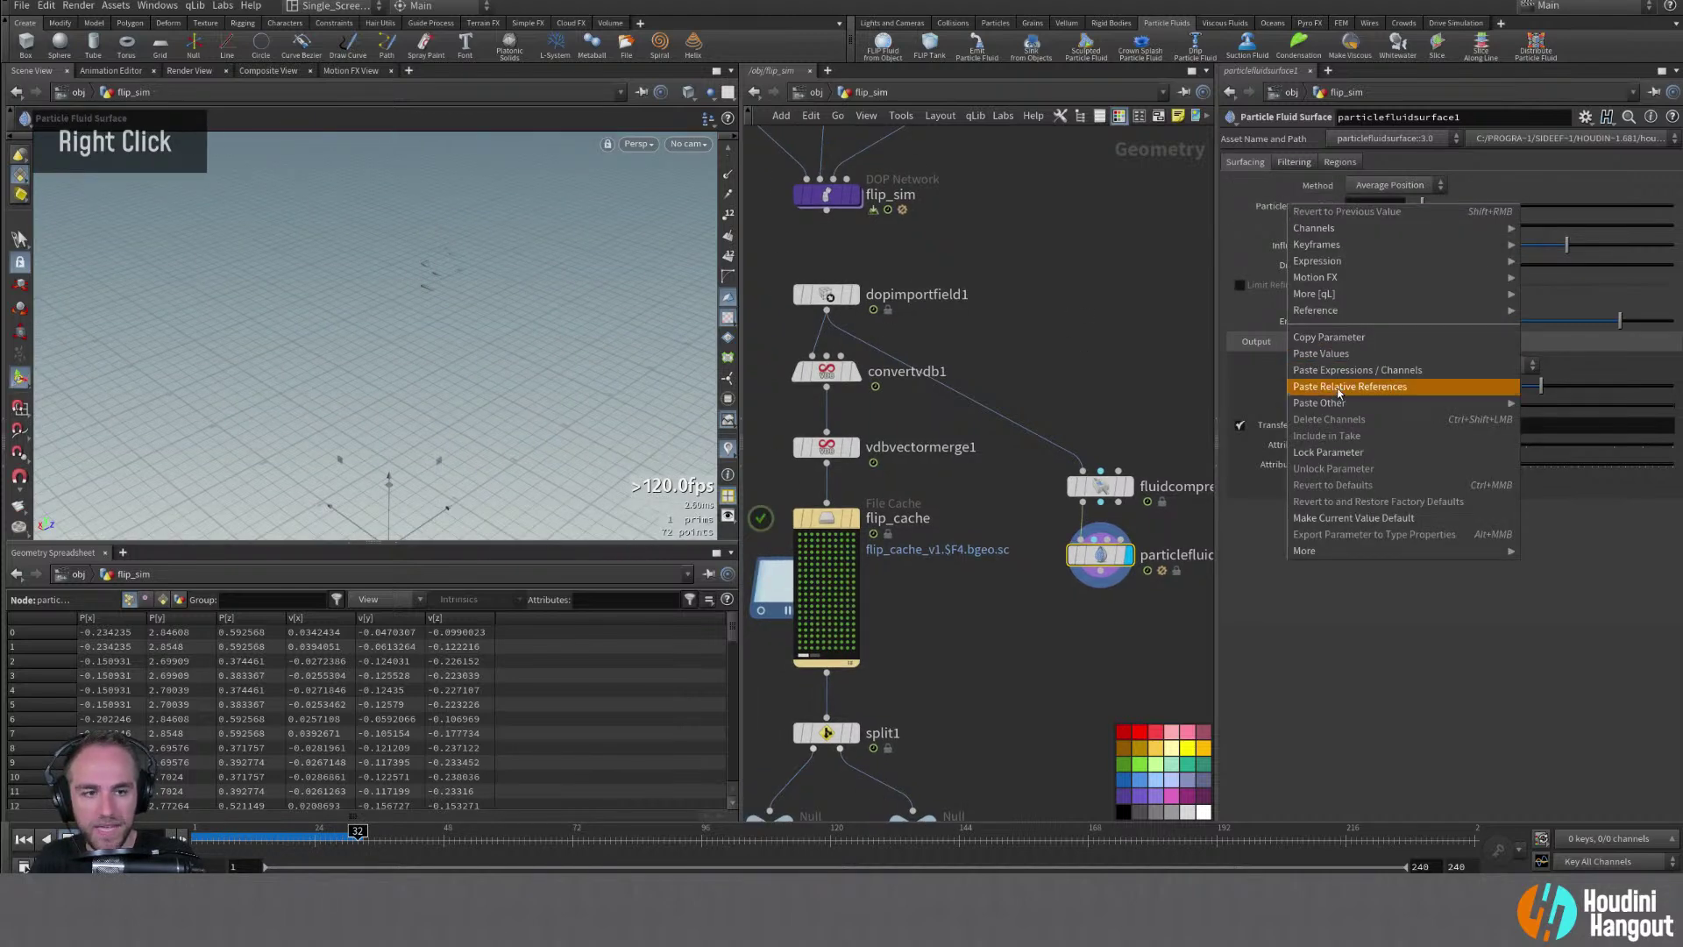
click(1336, 391)
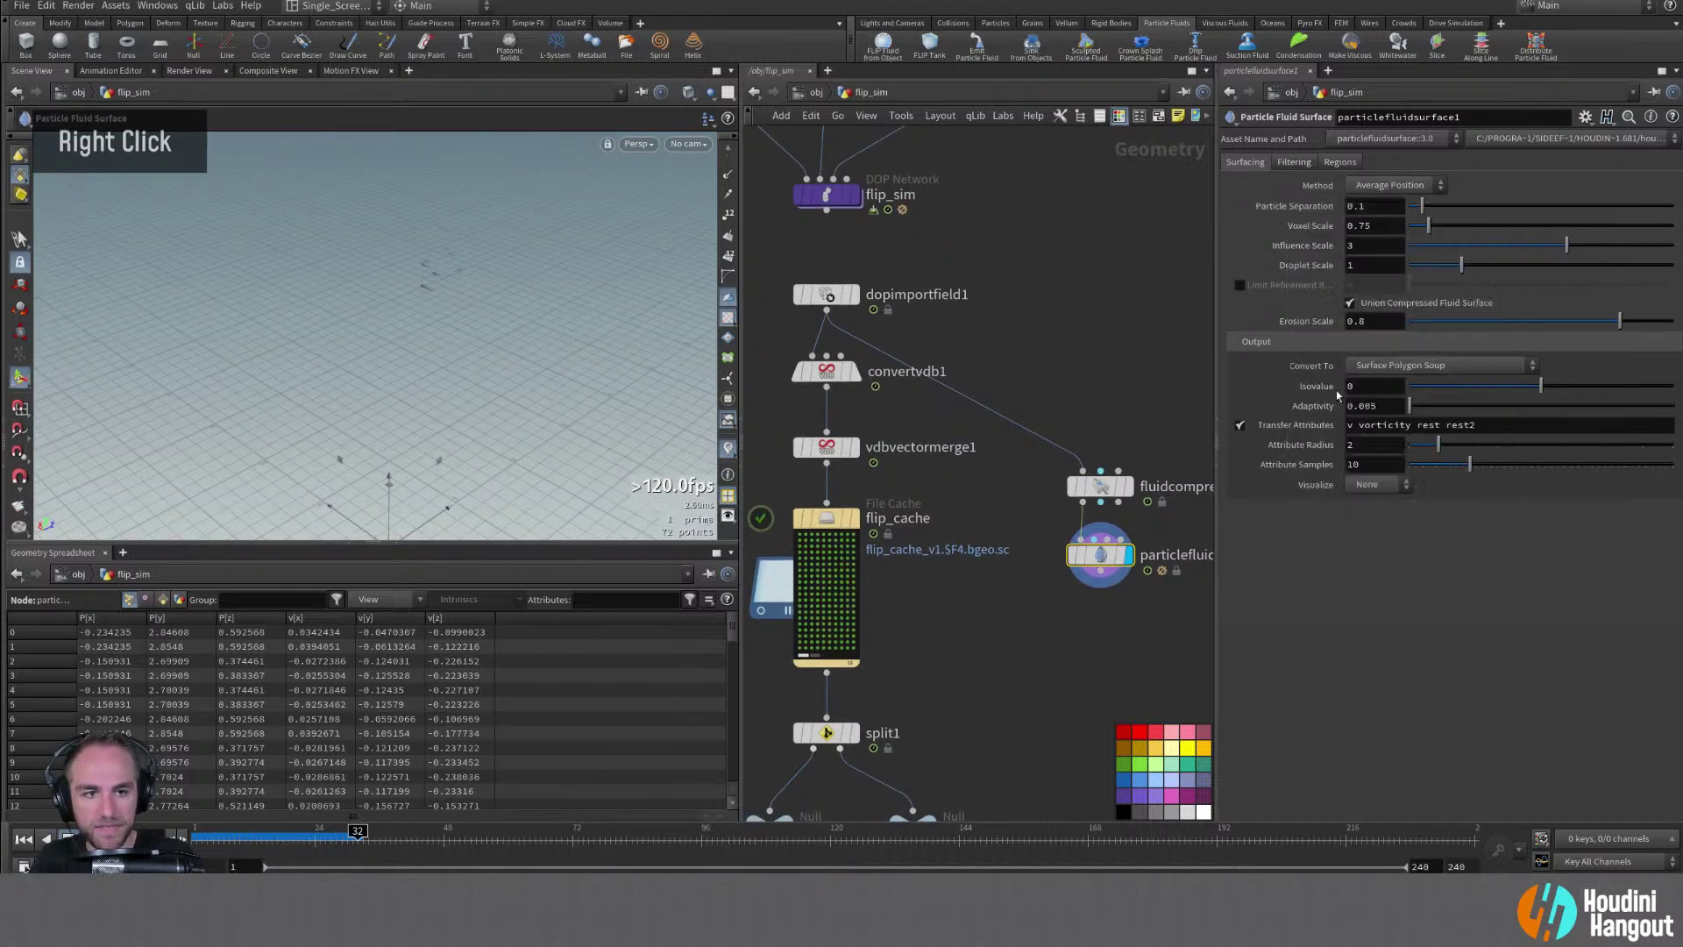
click(1301, 206)
alt+right_drag(591, 261, 684, 267)
alt+drag(490, 276, 442, 282)
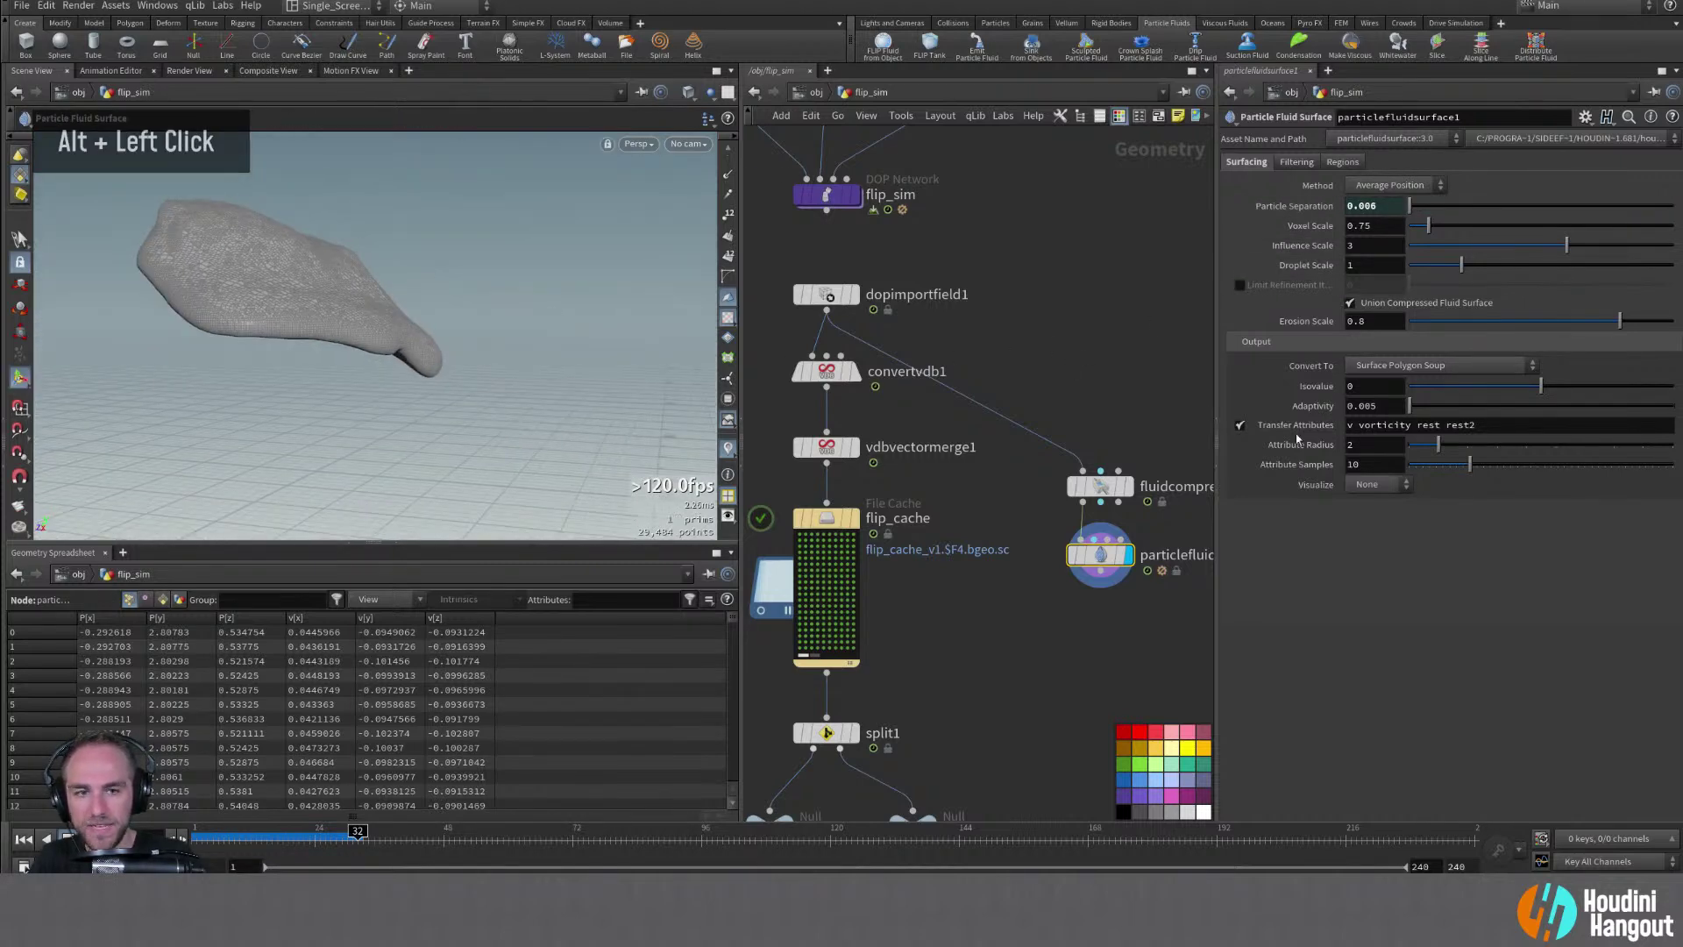
Set particlefluidsurface1's Convert To option to Particles and examine the point distribution up close
click(1410, 367)
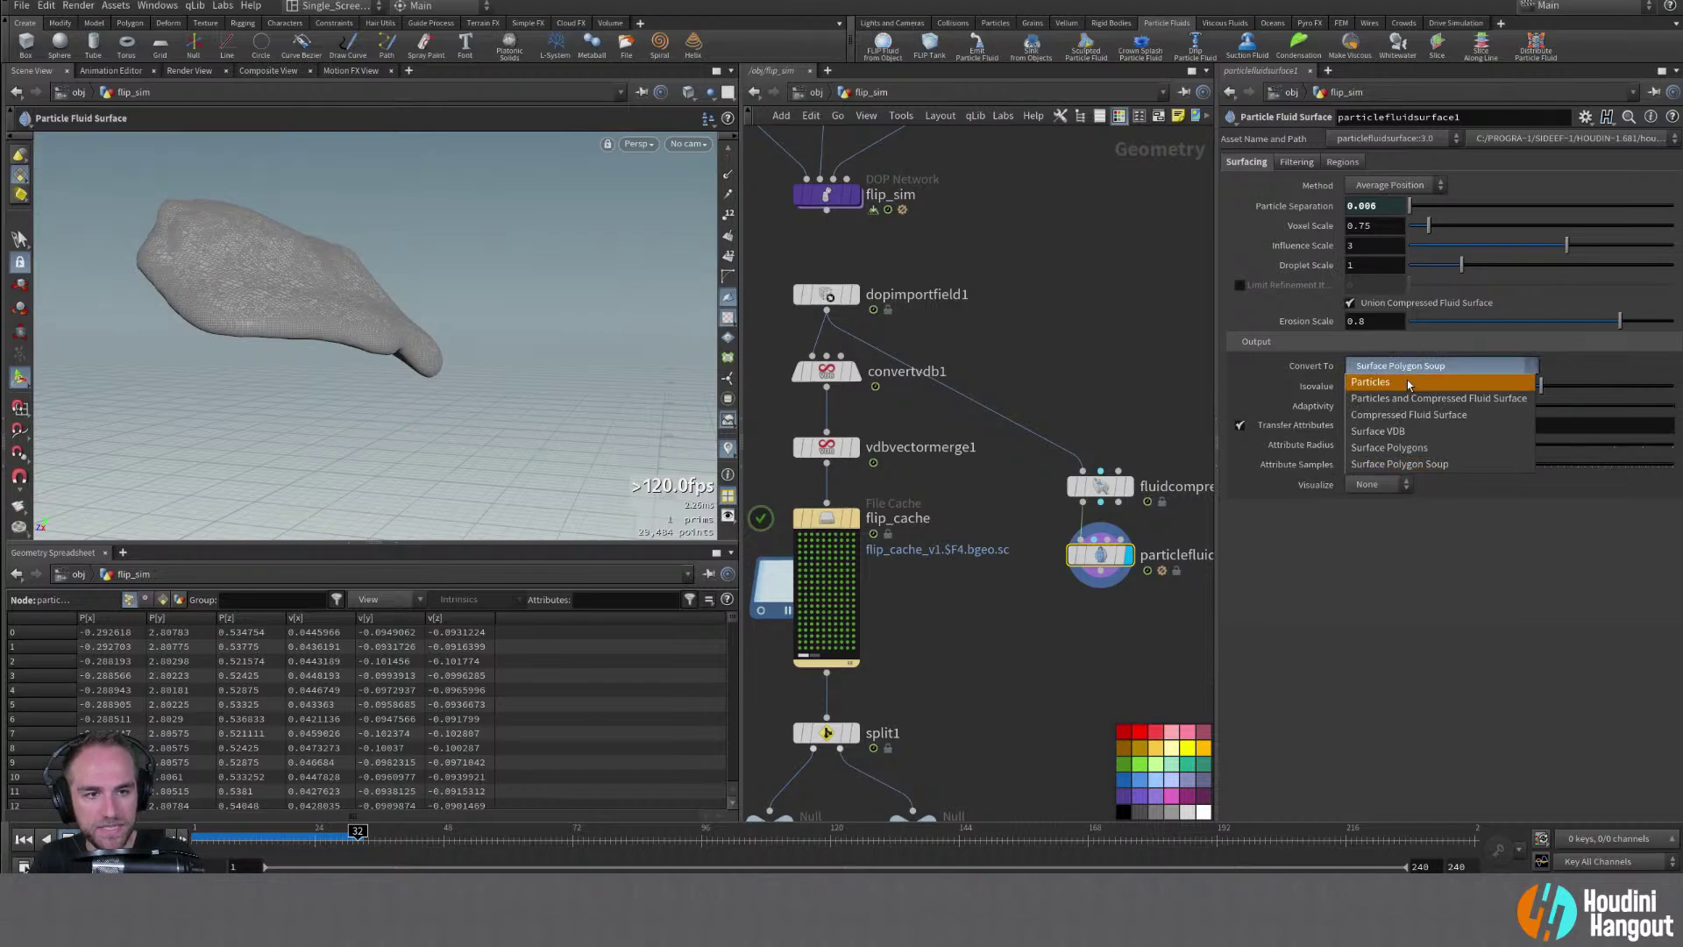
click(1409, 383)
alt+drag(398, 334, 412, 328)
mouse_move(412, 329)
alt+right_down()
mouse_move(447, 311)
mouse_move(392, 338)
alt+right_up()
alt+drag(392, 338, 590, 289)
alt+middle_drag(590, 289, 582, 338)
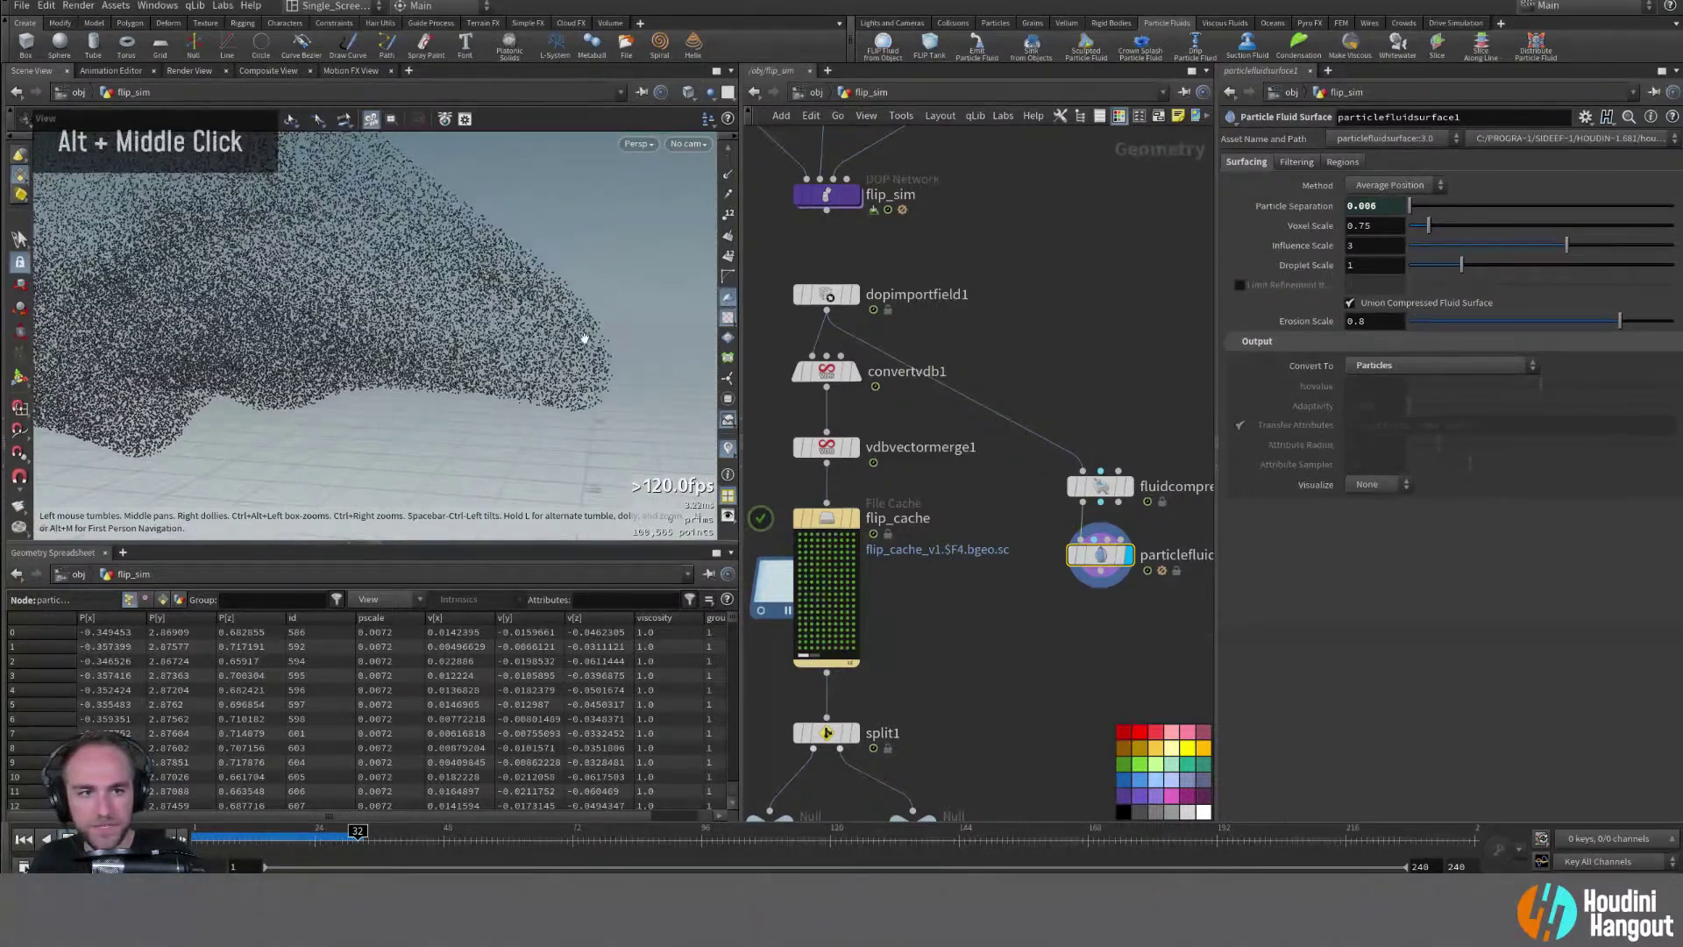
alt+drag(582, 339, 561, 316)
Set fluidcompress1's Cull Bandwidth to 2
click(1100, 485)
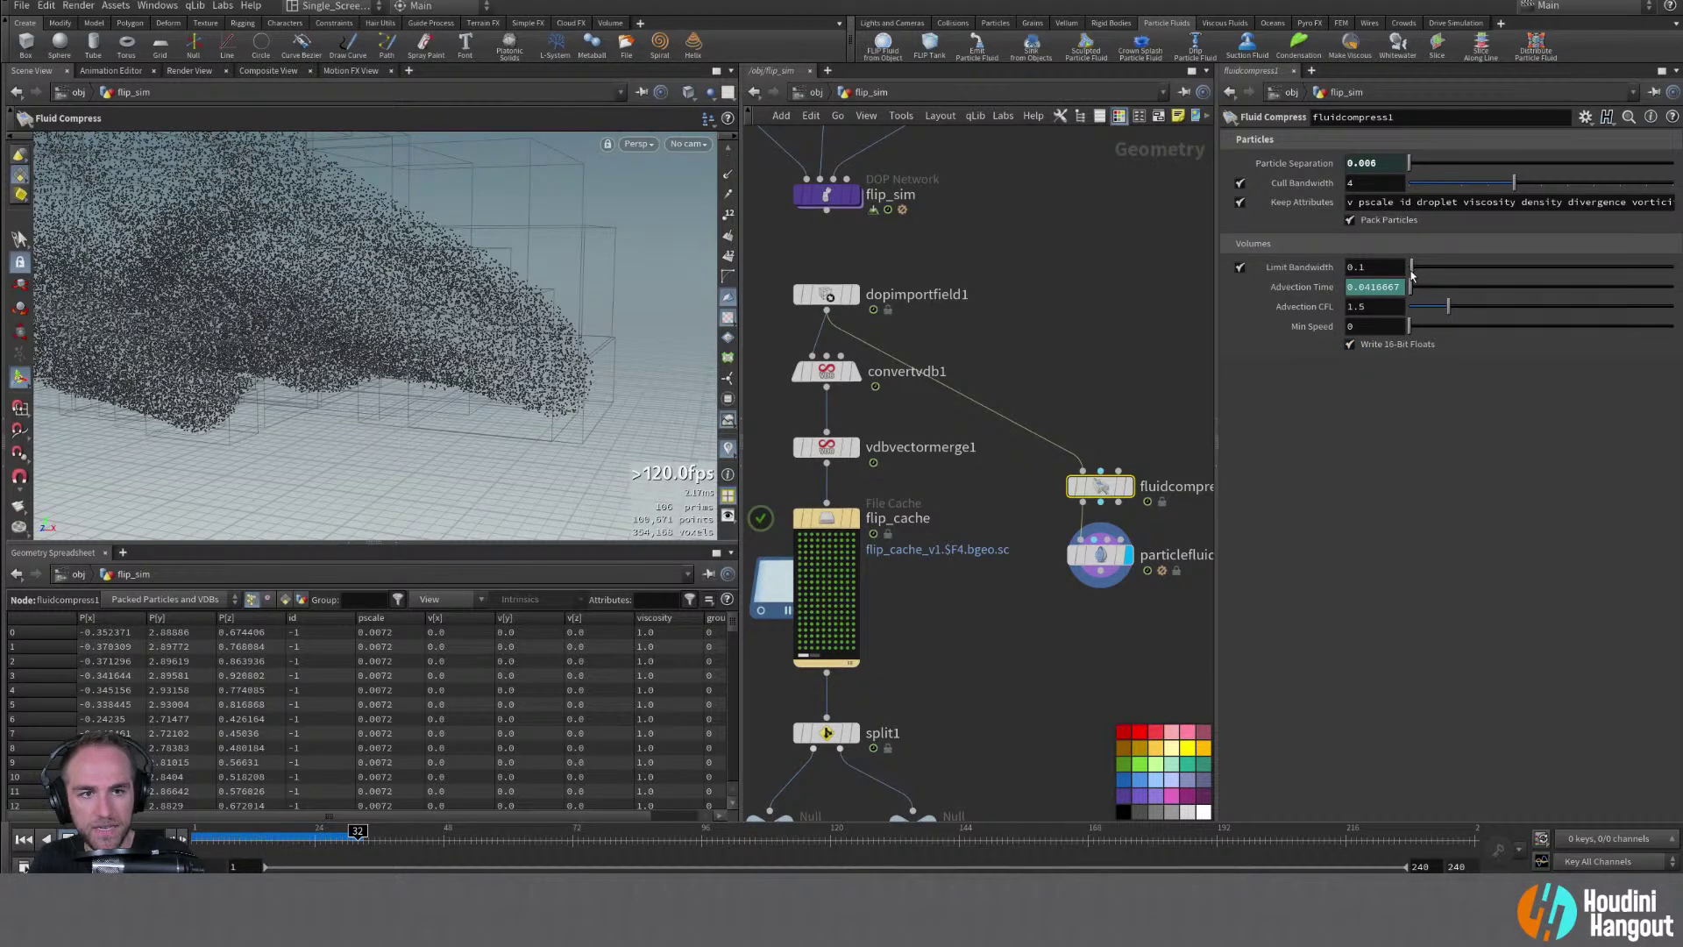
drag(1510, 187, 1454, 195)
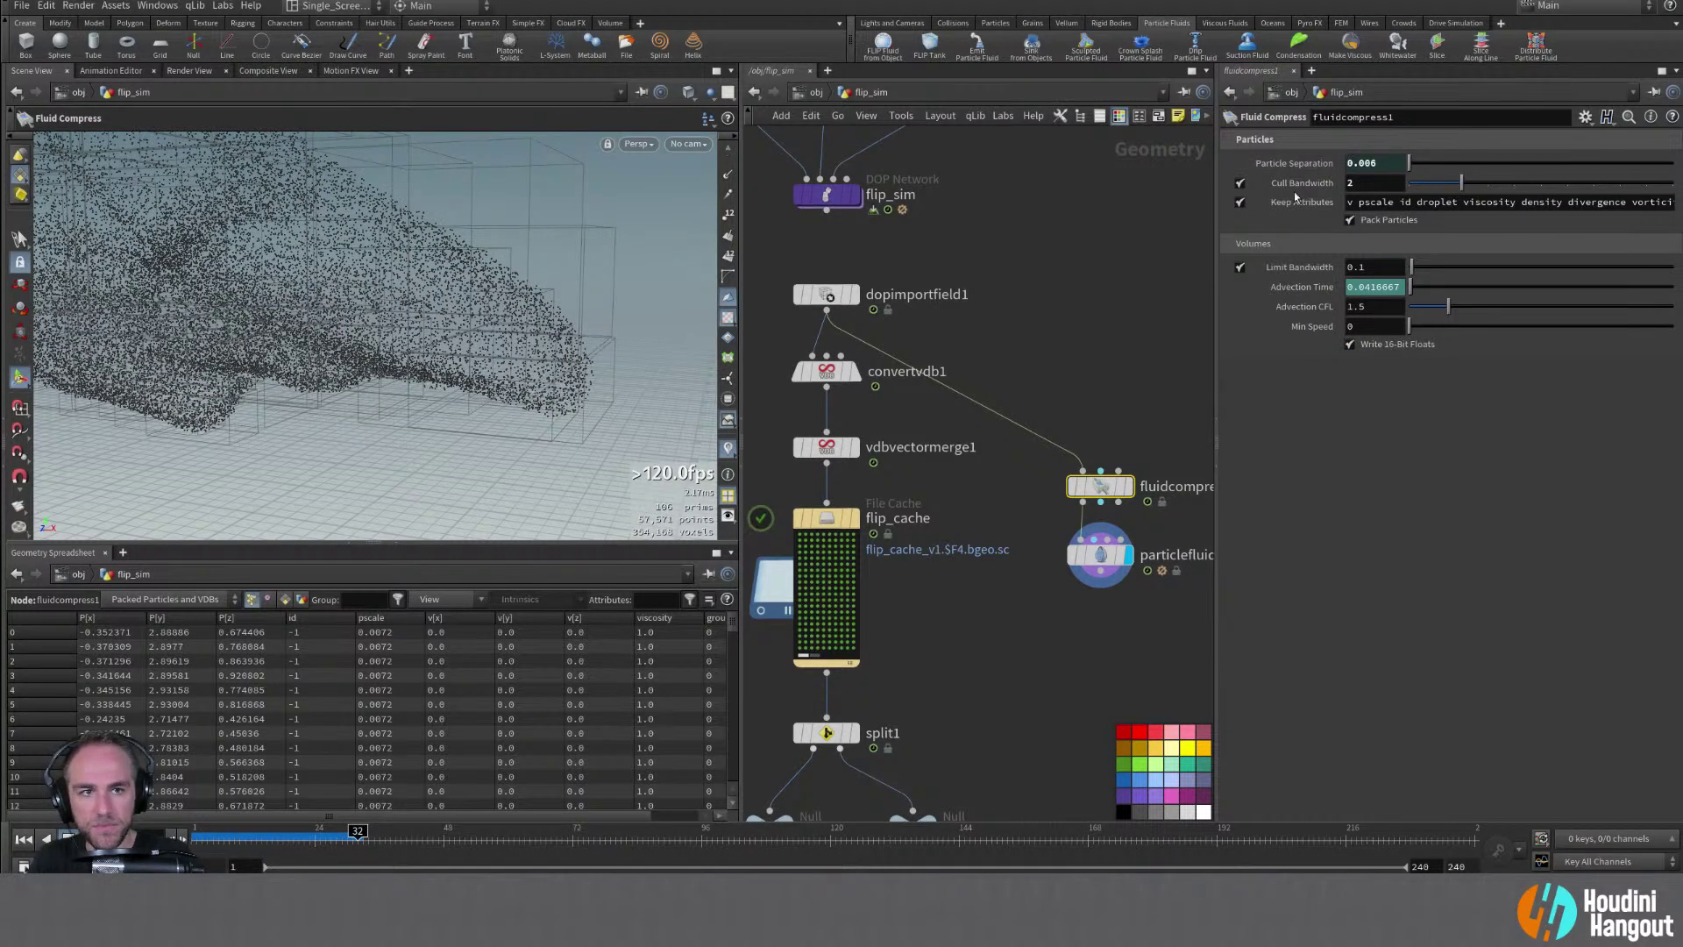
Examine the compressed particle shell from several angles and distances in the viewport
alt+drag(454, 327, 473, 338)
alt+right_drag(473, 337, 464, 324)
alt+middle_drag(465, 325, 460, 316)
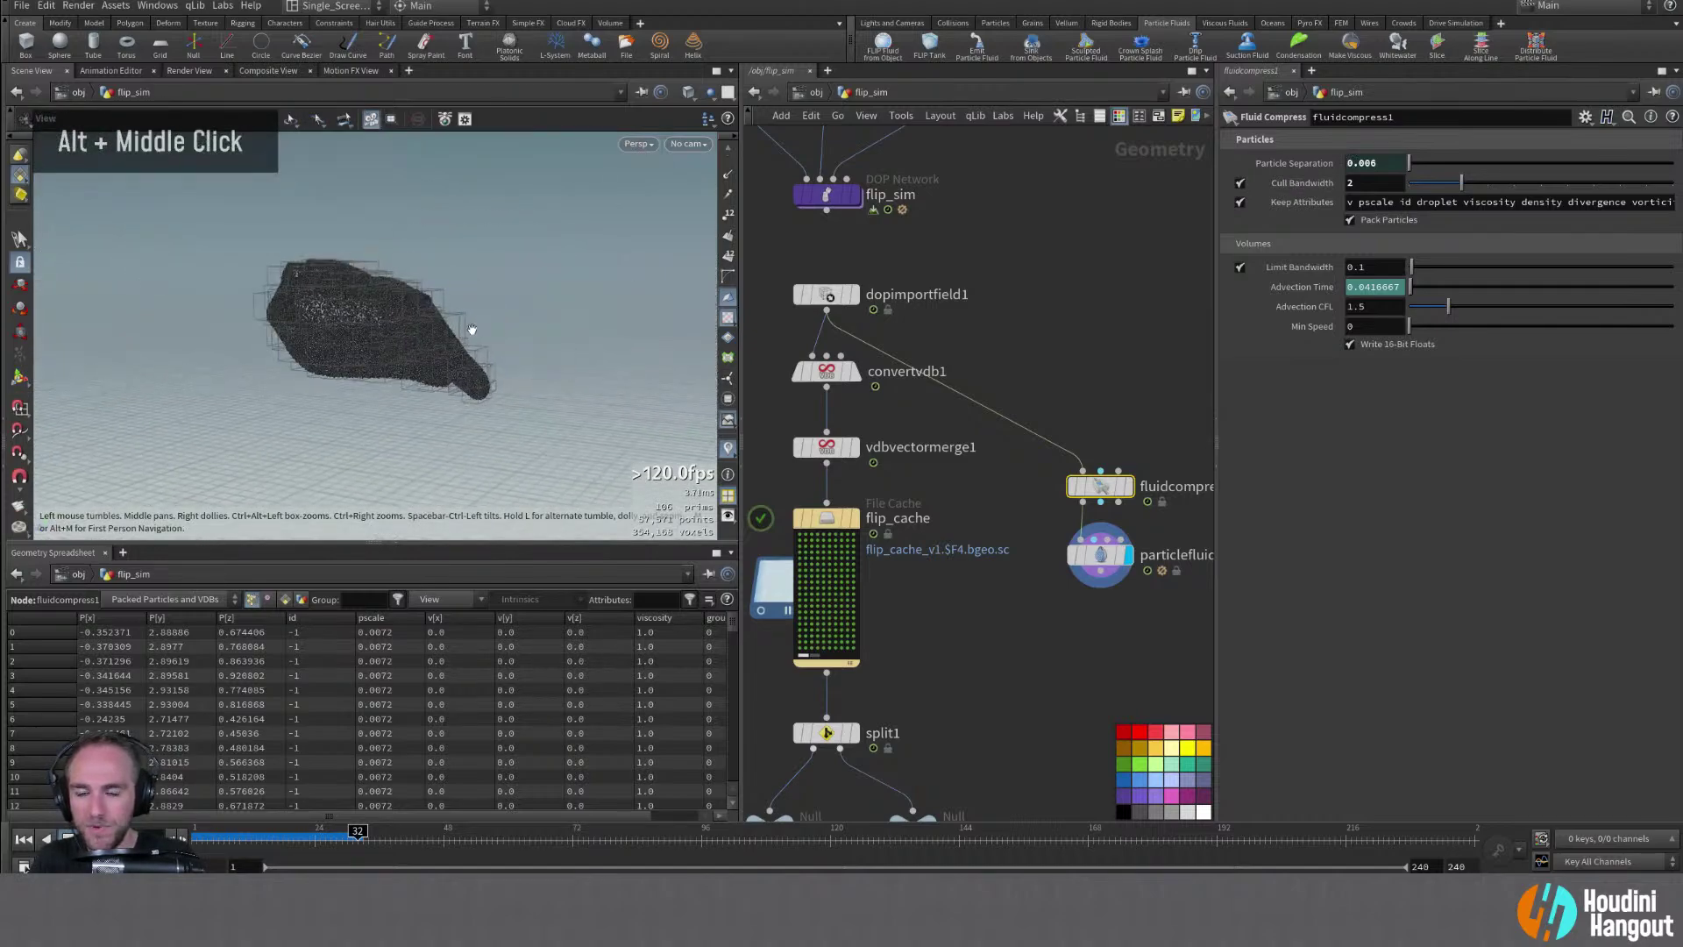
alt+right_drag(461, 315, 470, 330)
alt+middle_drag(470, 330, 571, 290)
alt+right_drag(571, 289, 491, 316)
alt+drag(491, 315, 394, 346)
alt+right_drag(394, 345, 469, 330)
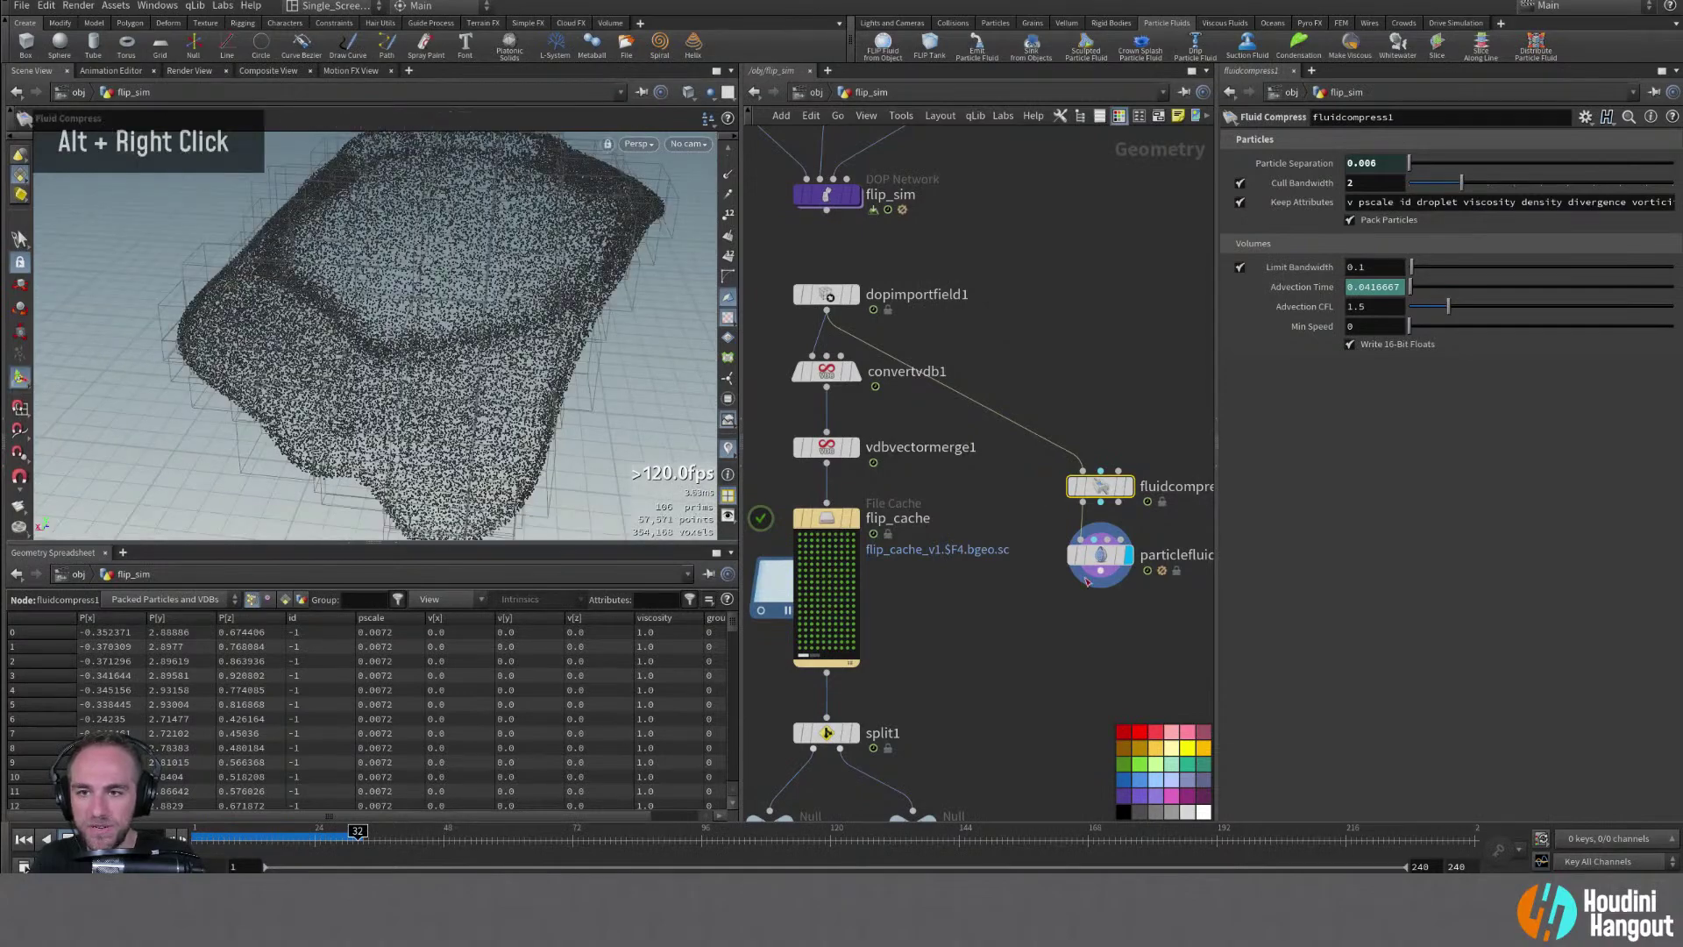
Review particlefluidsurface1's Convert To options, keeping Particles, and view the points from another side
click(1103, 552)
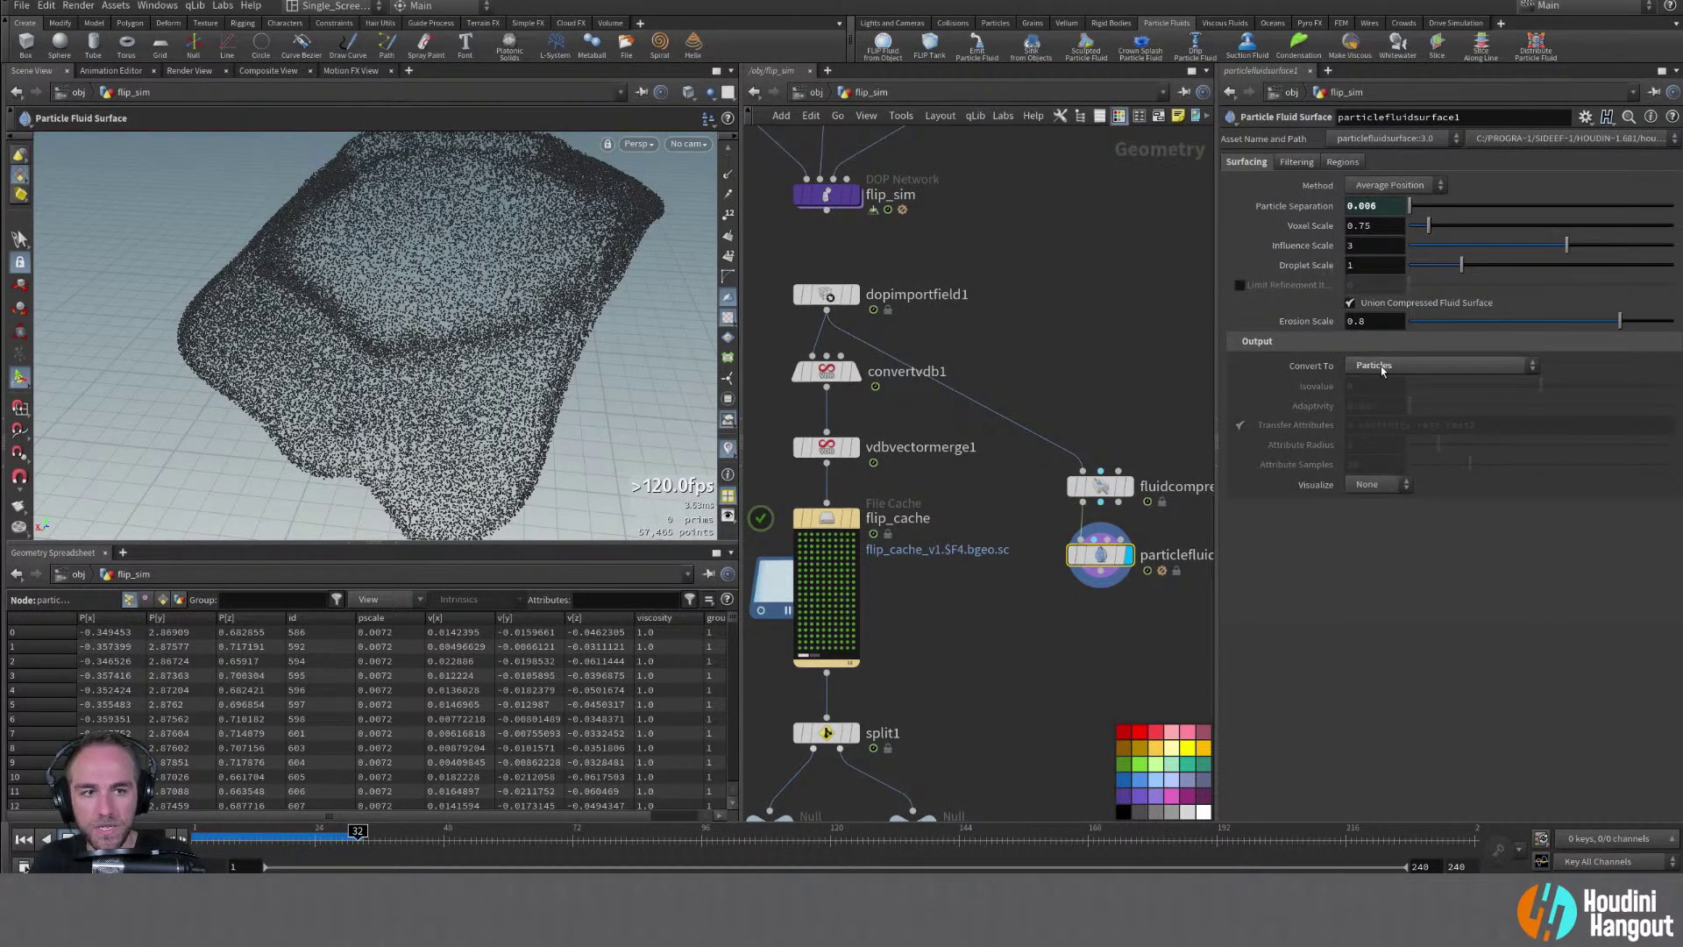
click(1380, 365)
click(1368, 383)
alt+drag(456, 342, 555, 359)
Set fluidcompress1's Cull Bandwidth to 3 and view the particle shell from a different angle
click(1100, 486)
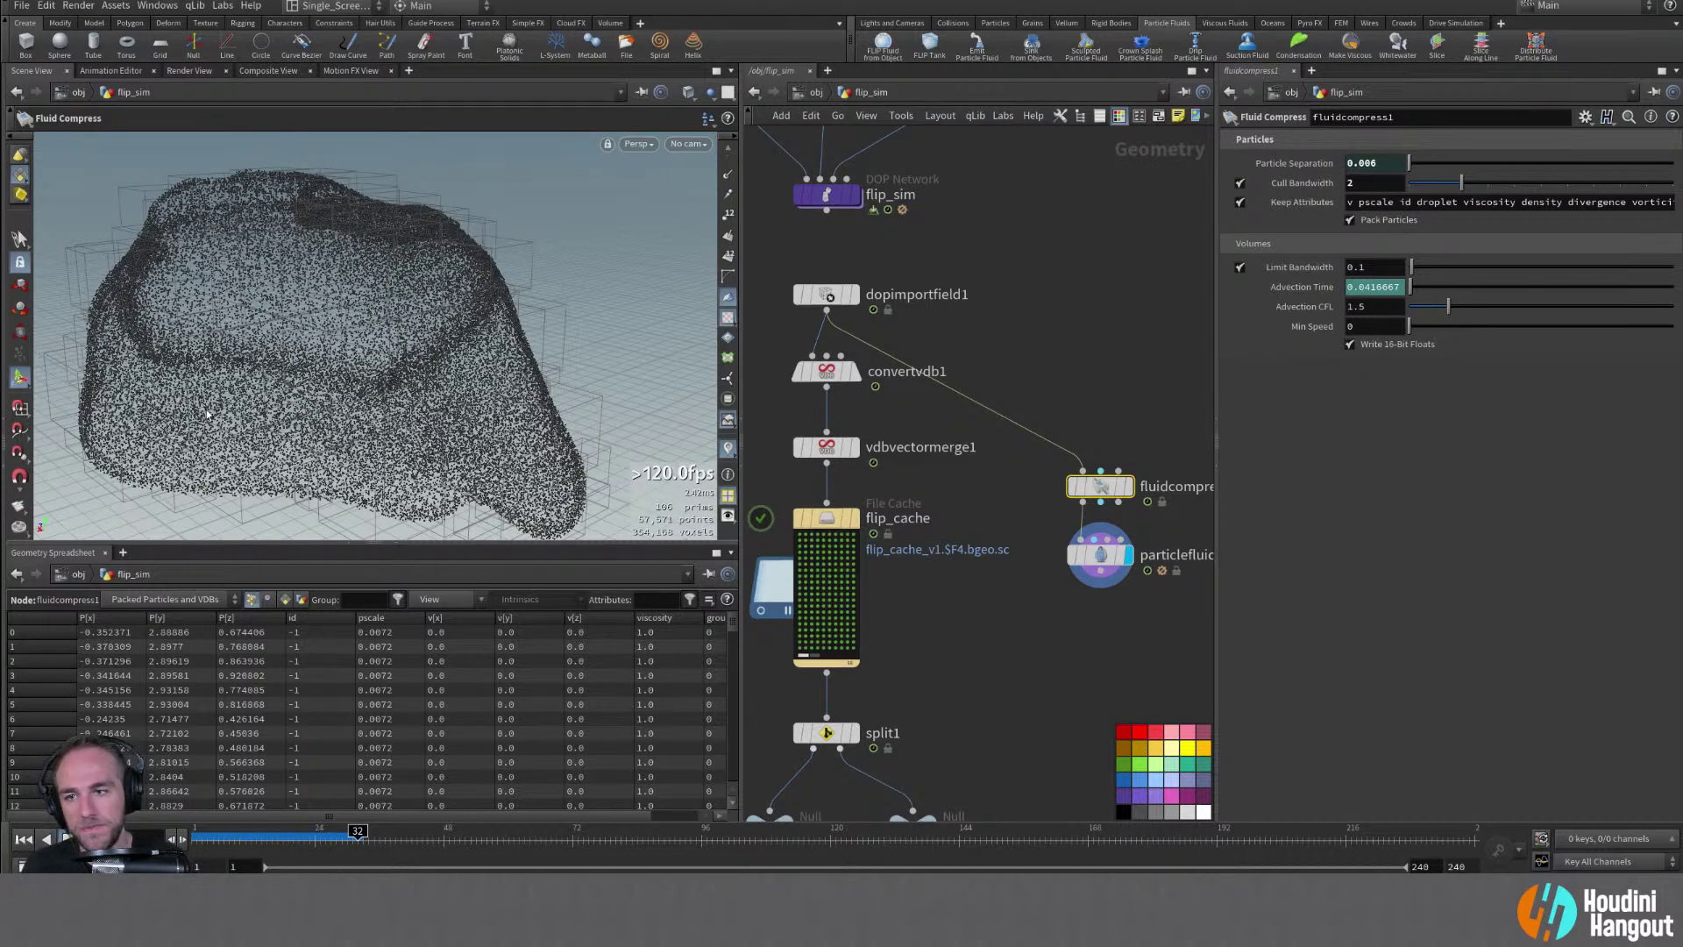
alt+drag(292, 329, 507, 321)
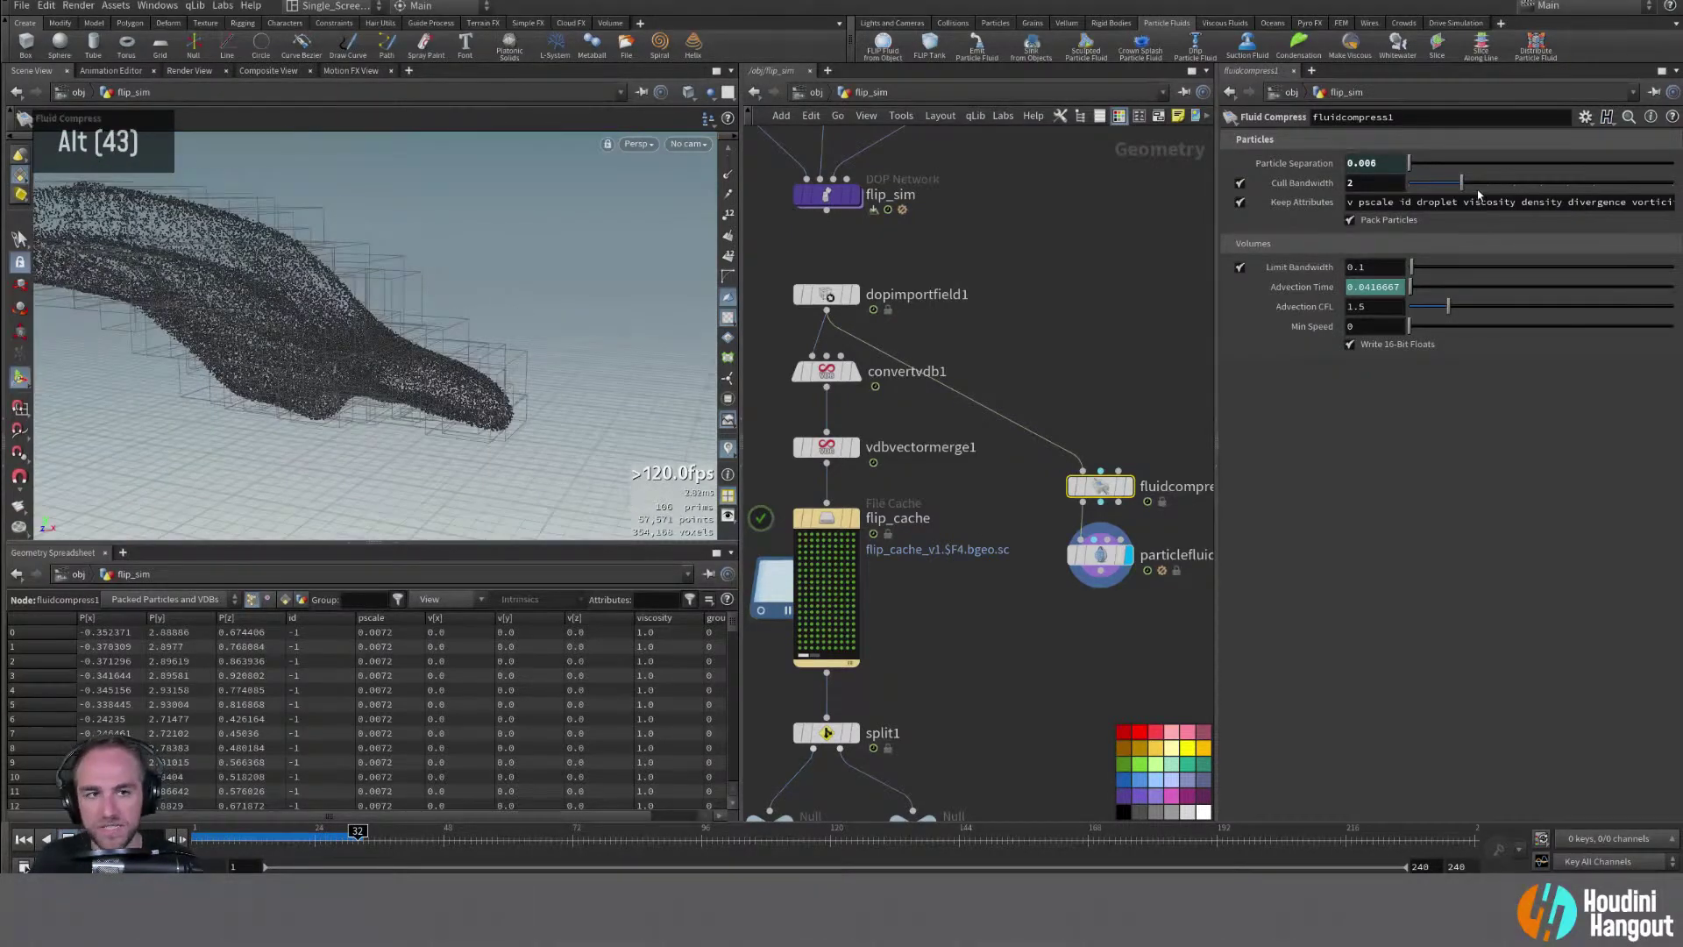
click(1483, 184)
alt+drag(244, 323, 96, 276)
Compare the displayed output of fluidcompress1 with that of particlefluidsurface1
click(1100, 554)
double_click(1100, 487)
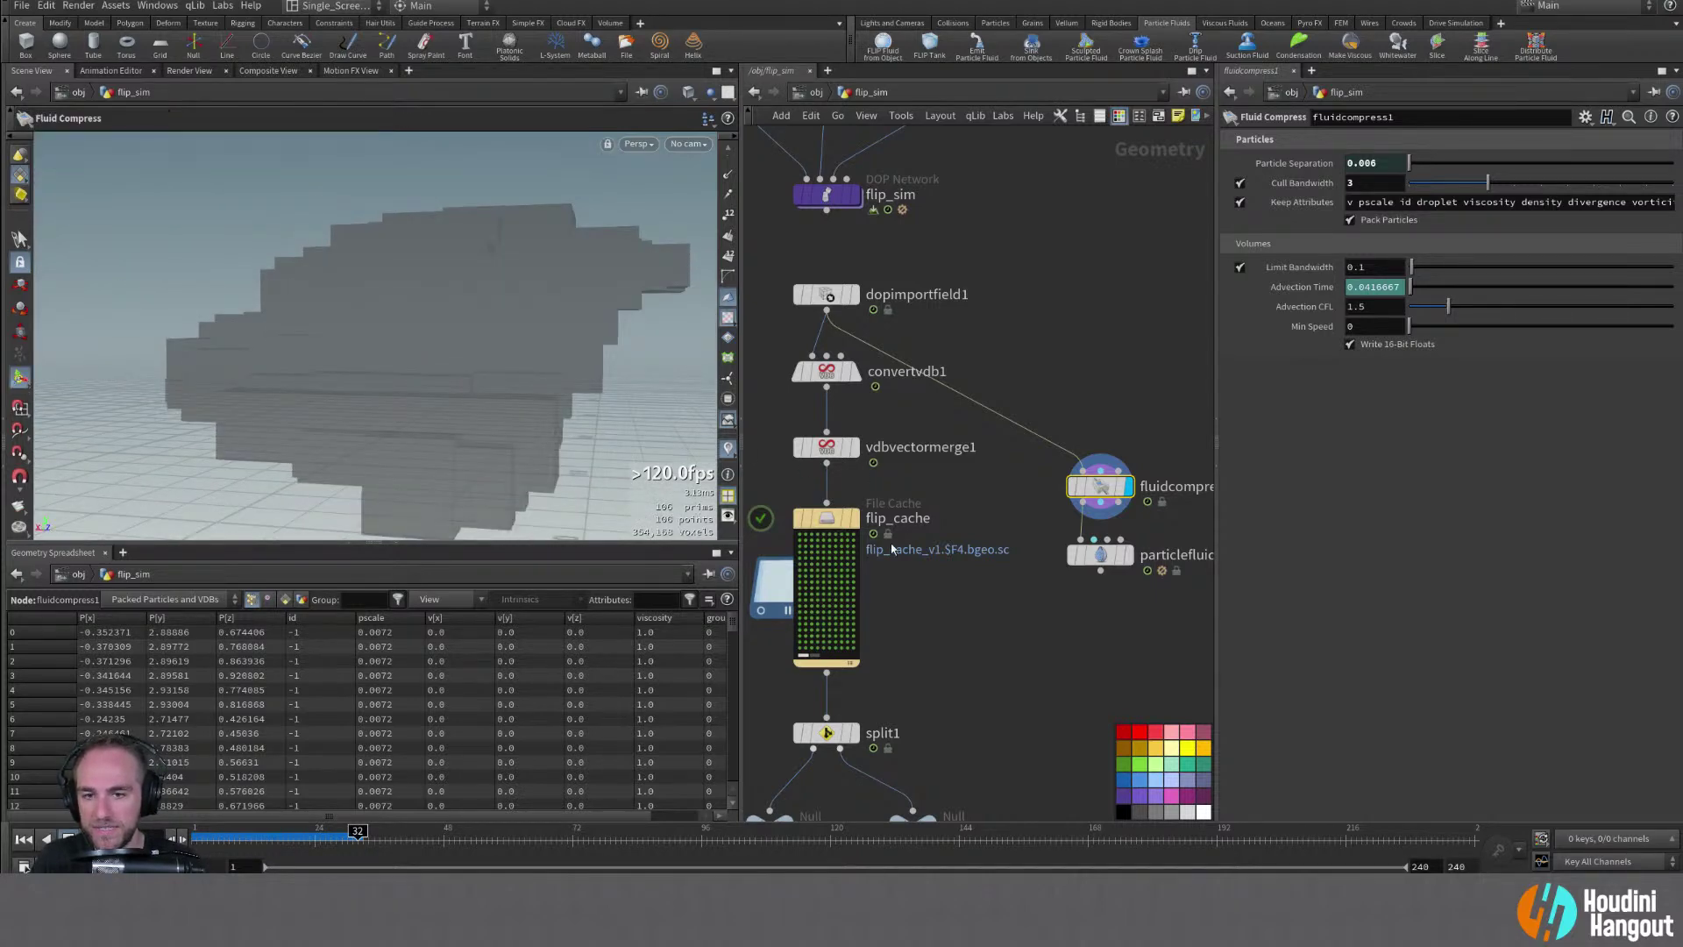
click(1128, 555)
click(1105, 555)
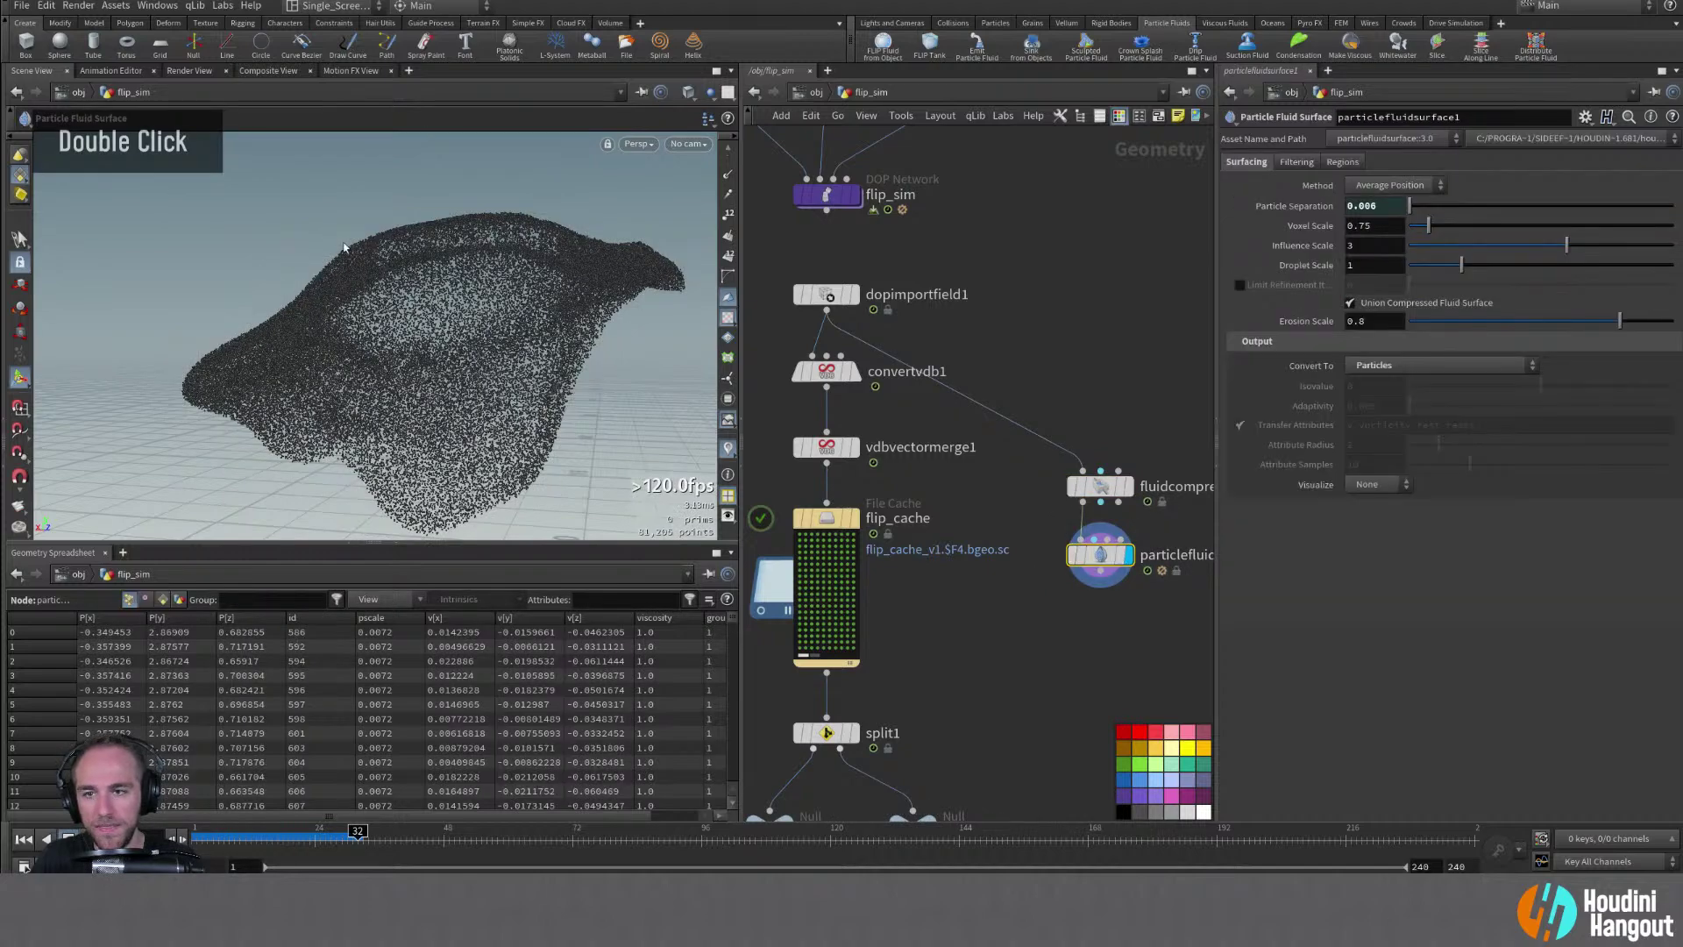
alt+drag(482, 285, 657, 277)
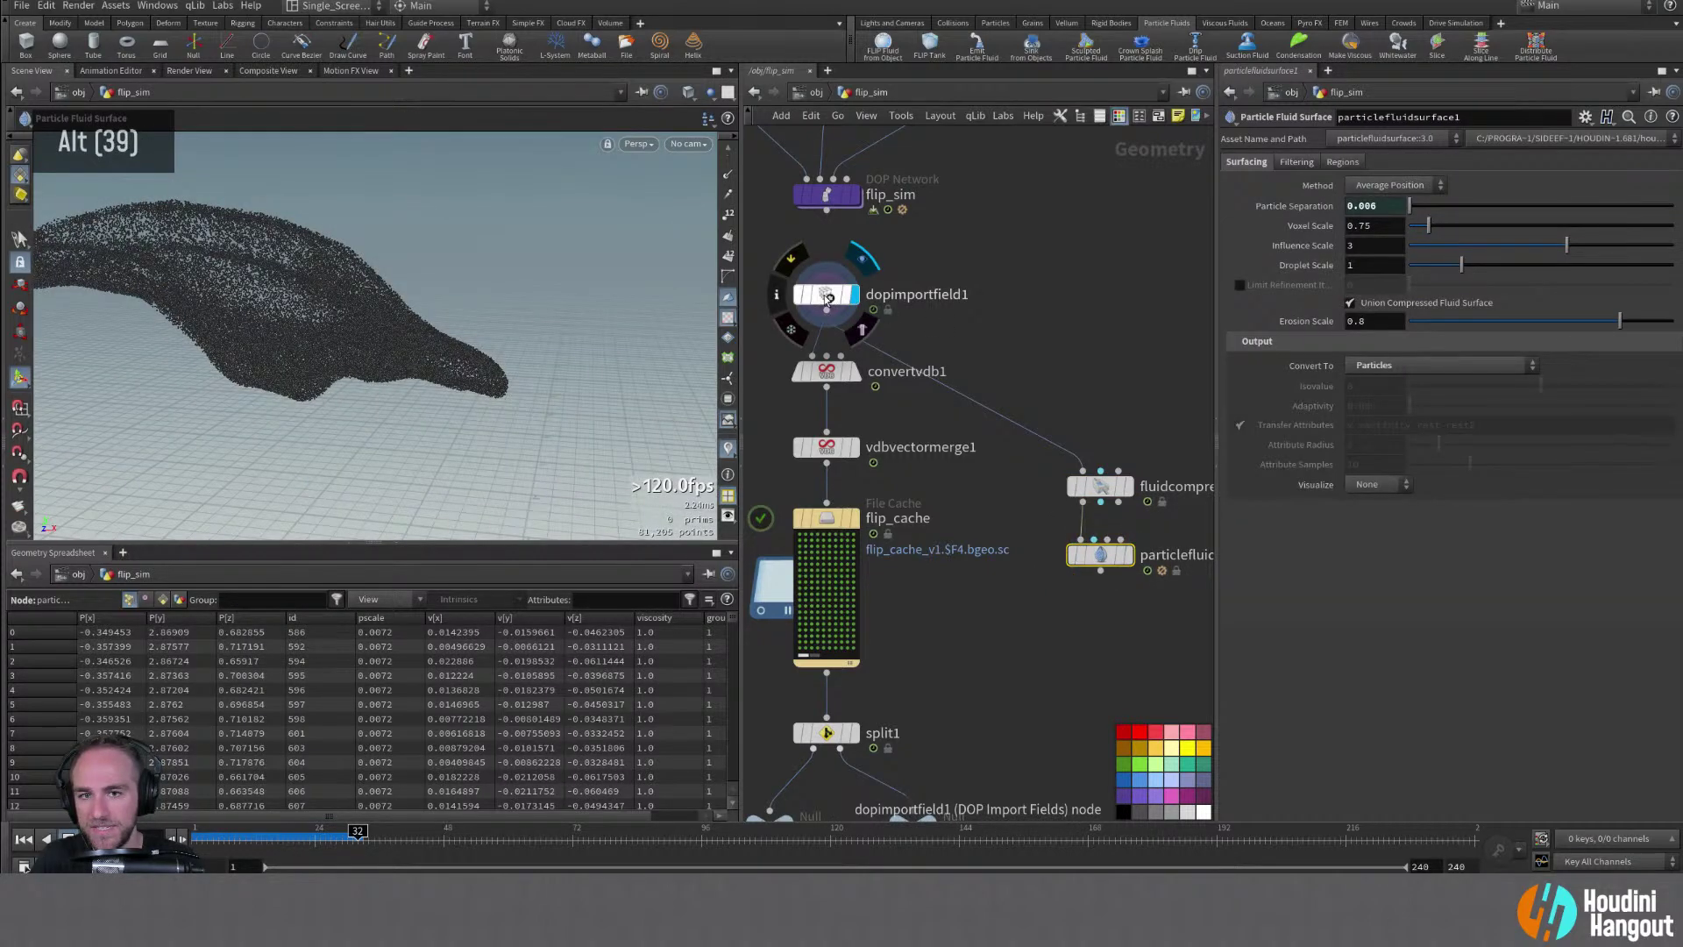
Display dopimportfield1 and examine the uncompressed FLIP particles up close
click(826, 298)
alt+drag(196, 275, 161, 328)
alt+right_drag(161, 329, 614, 298)
alt+drag(614, 298, 793, 302)
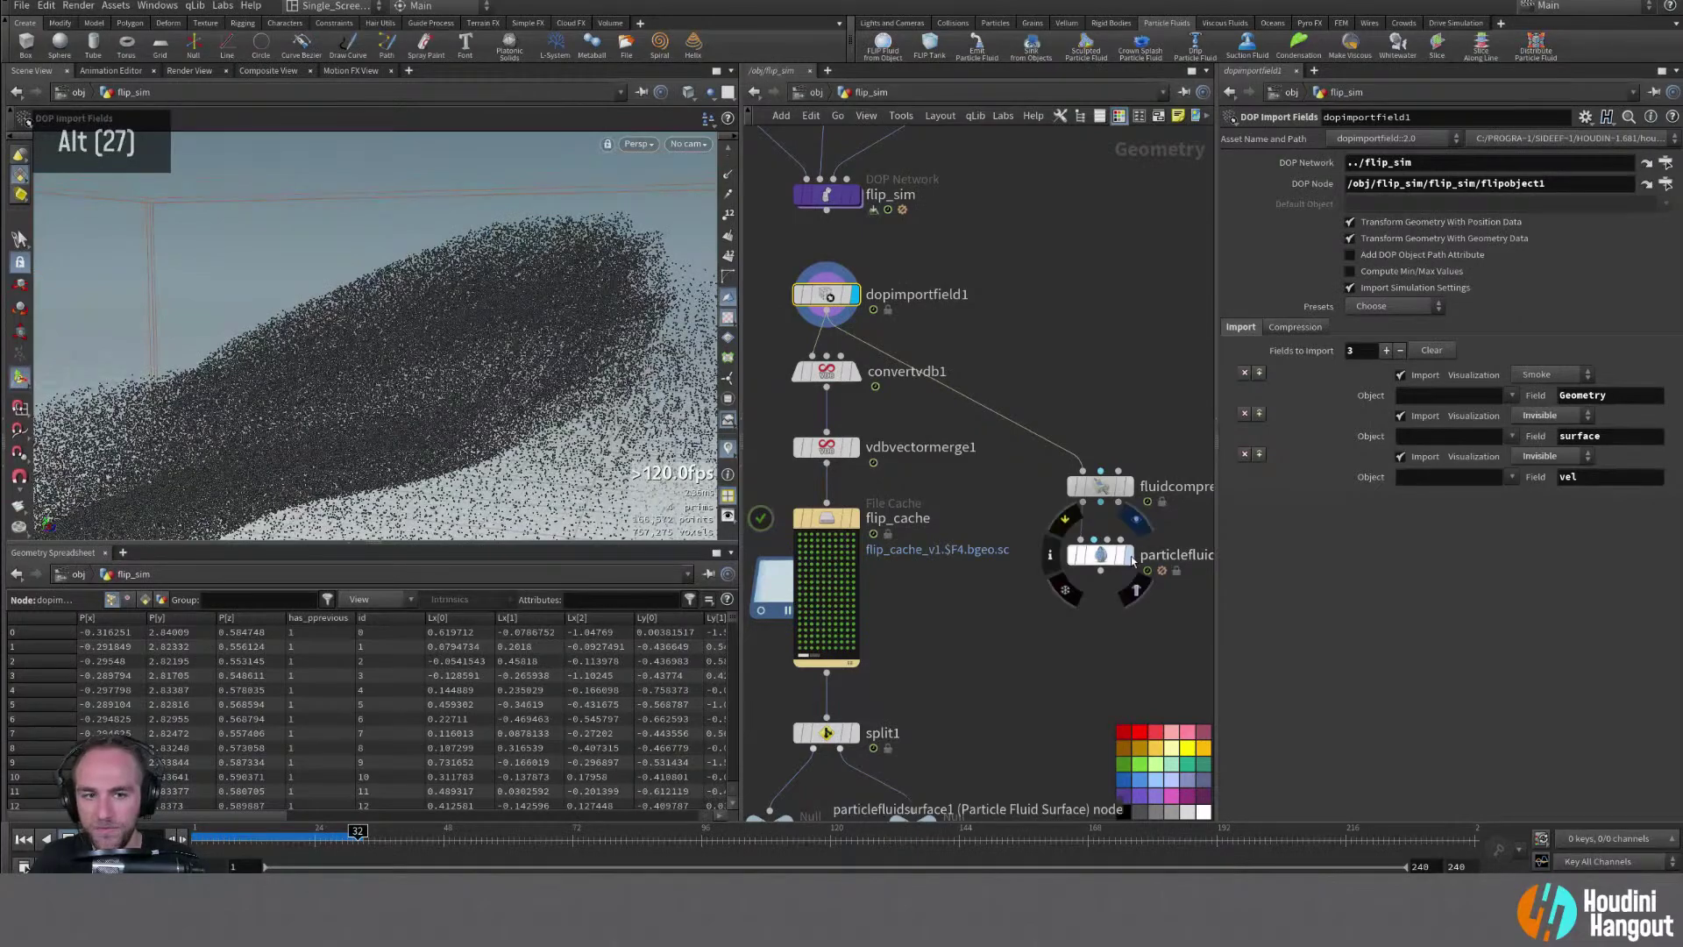
Display particlefluidsurface1 again and examine its particle distribution from all sides
click(1100, 561)
alt+drag(561, 368, 138, 350)
alt+middle_drag(97, 342, 225, 330)
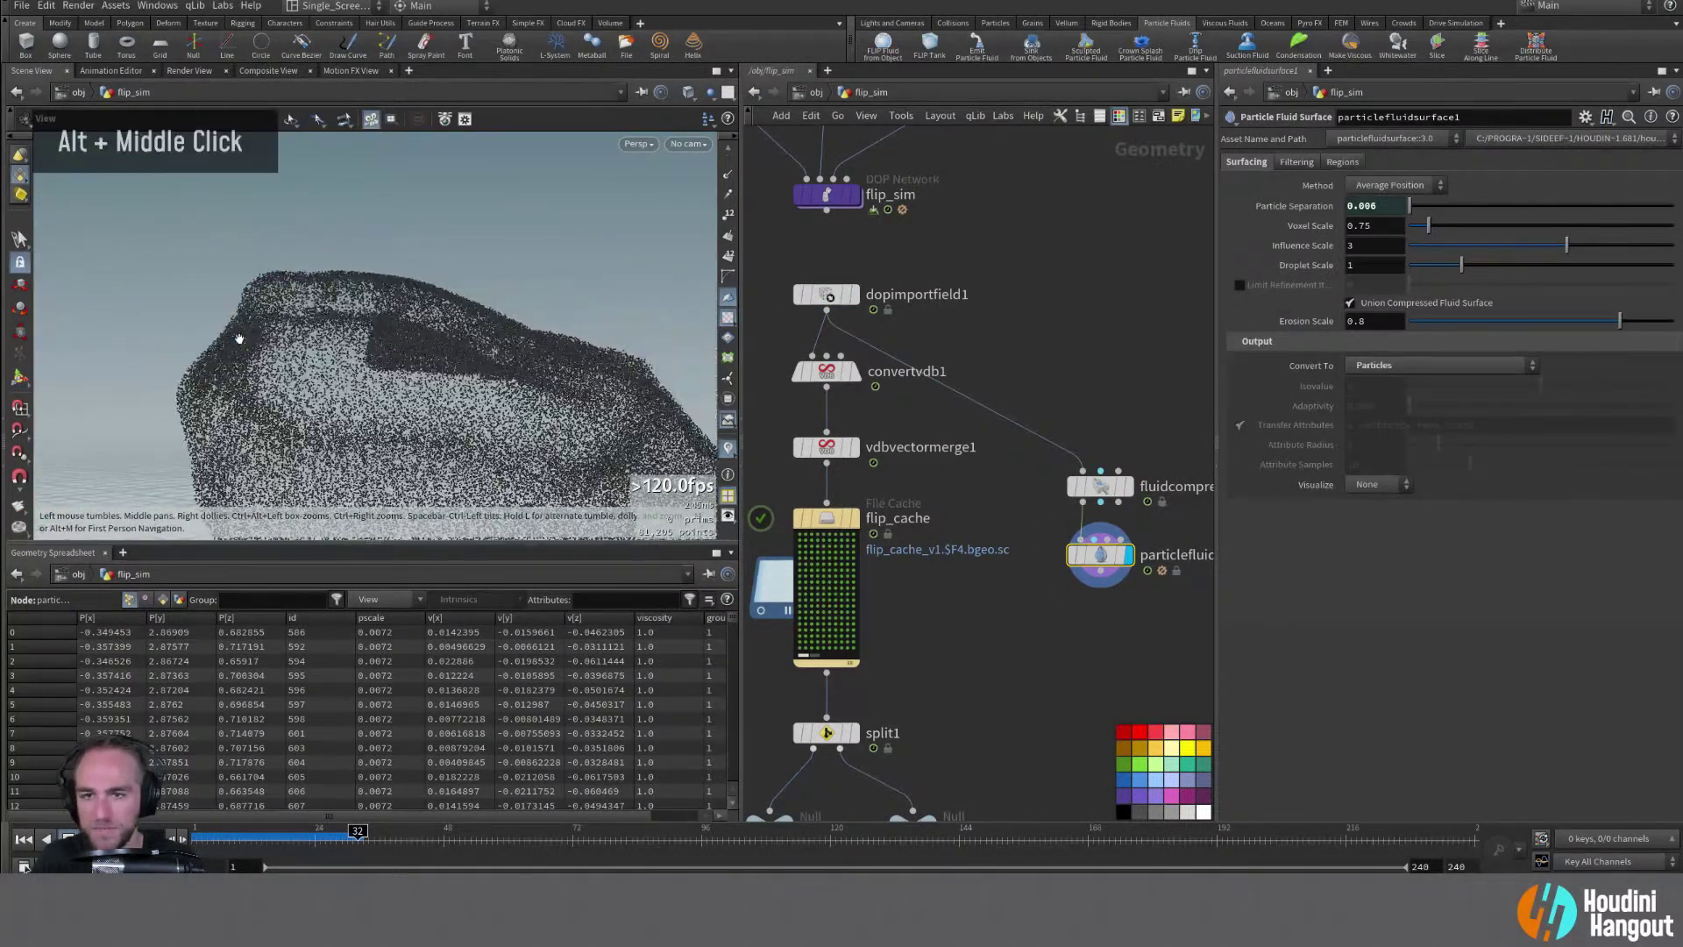
alt+right_drag(225, 330, 515, 372)
alt+drag(515, 371, 399, 396)
alt+right_drag(399, 397, 462, 369)
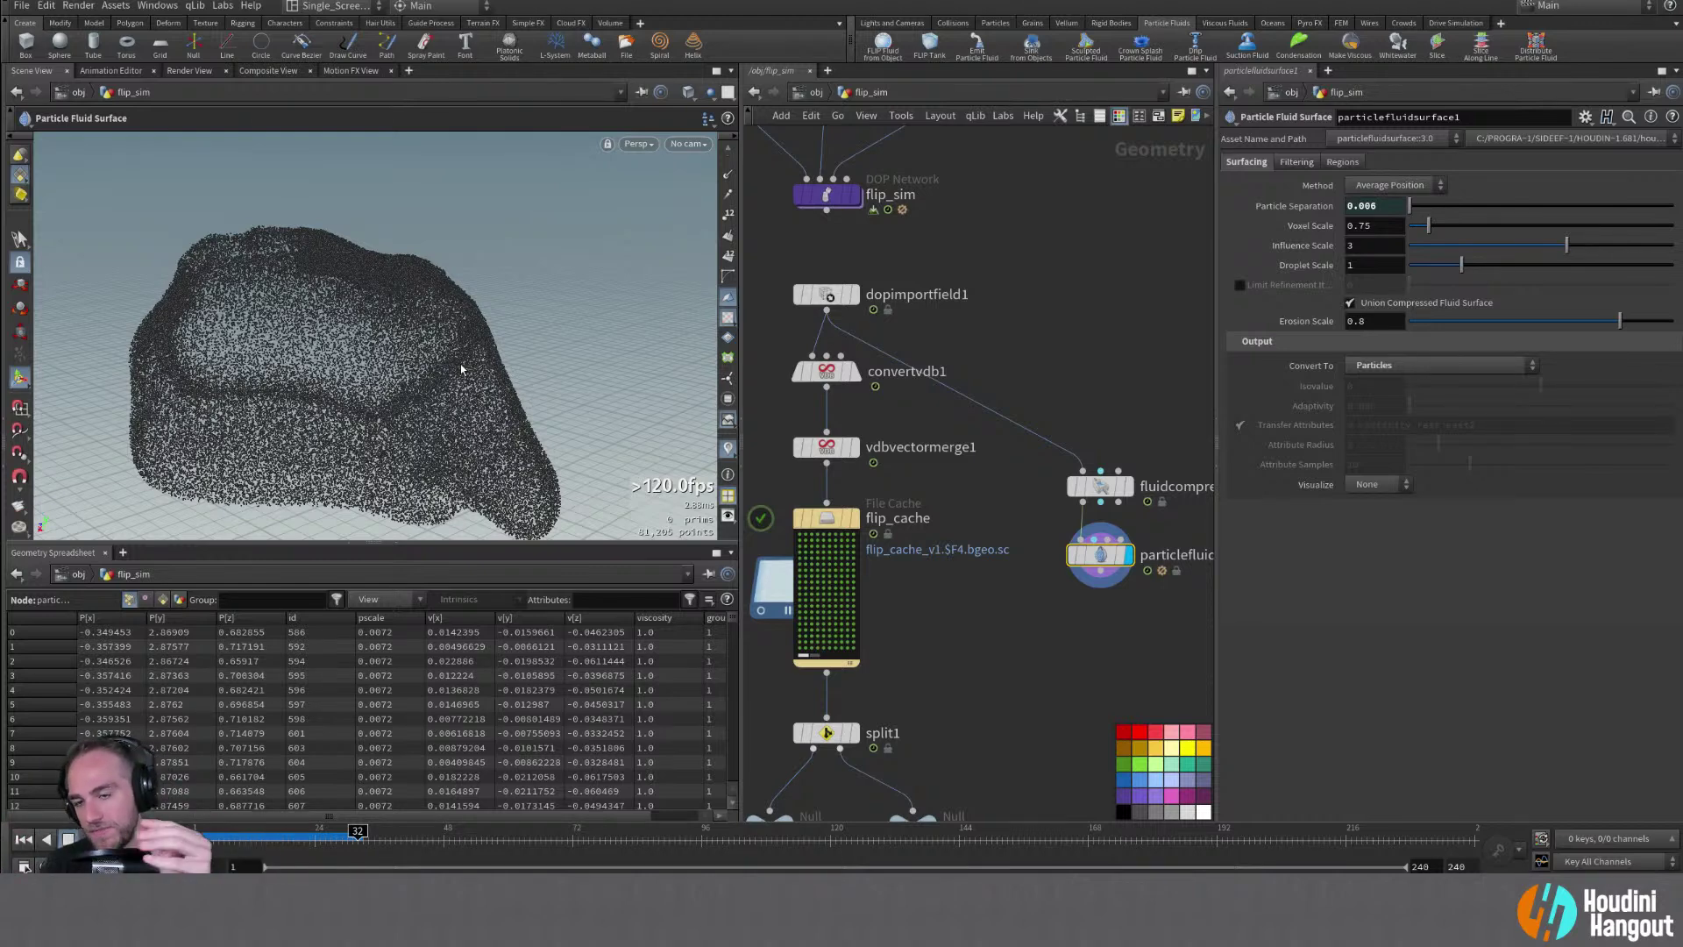
alt+right_drag(395, 380, 390, 379)
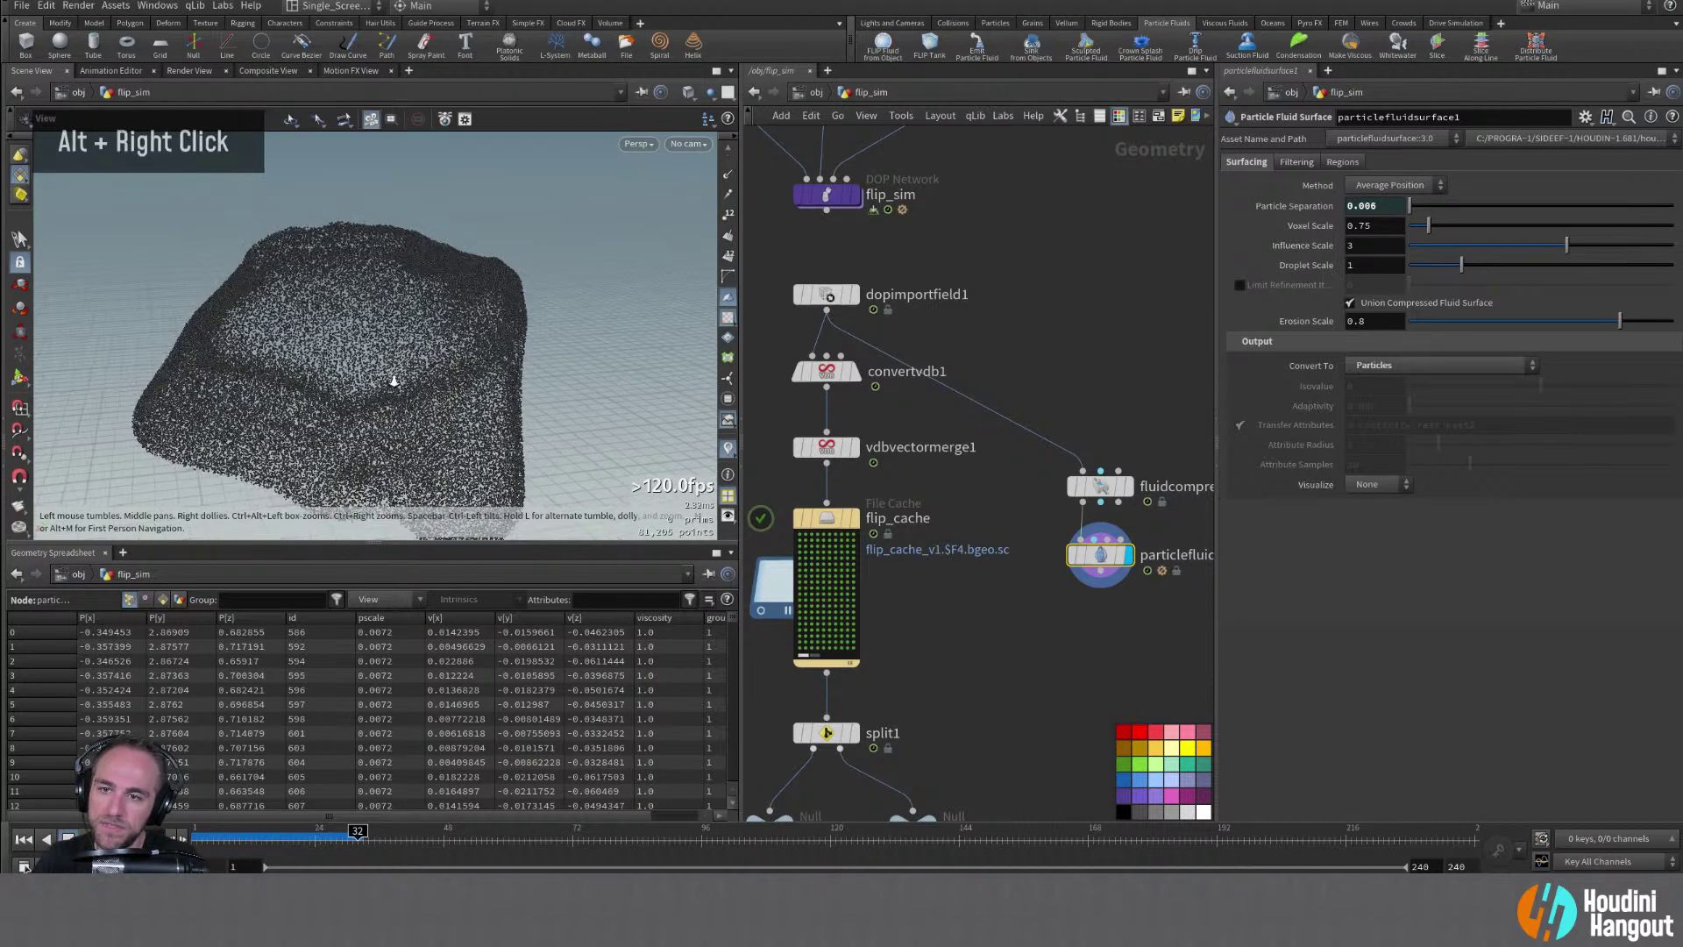
alt+drag(390, 380, 337, 375)
alt+right_drag(337, 375, 517, 350)
alt+drag(517, 350, 491, 380)
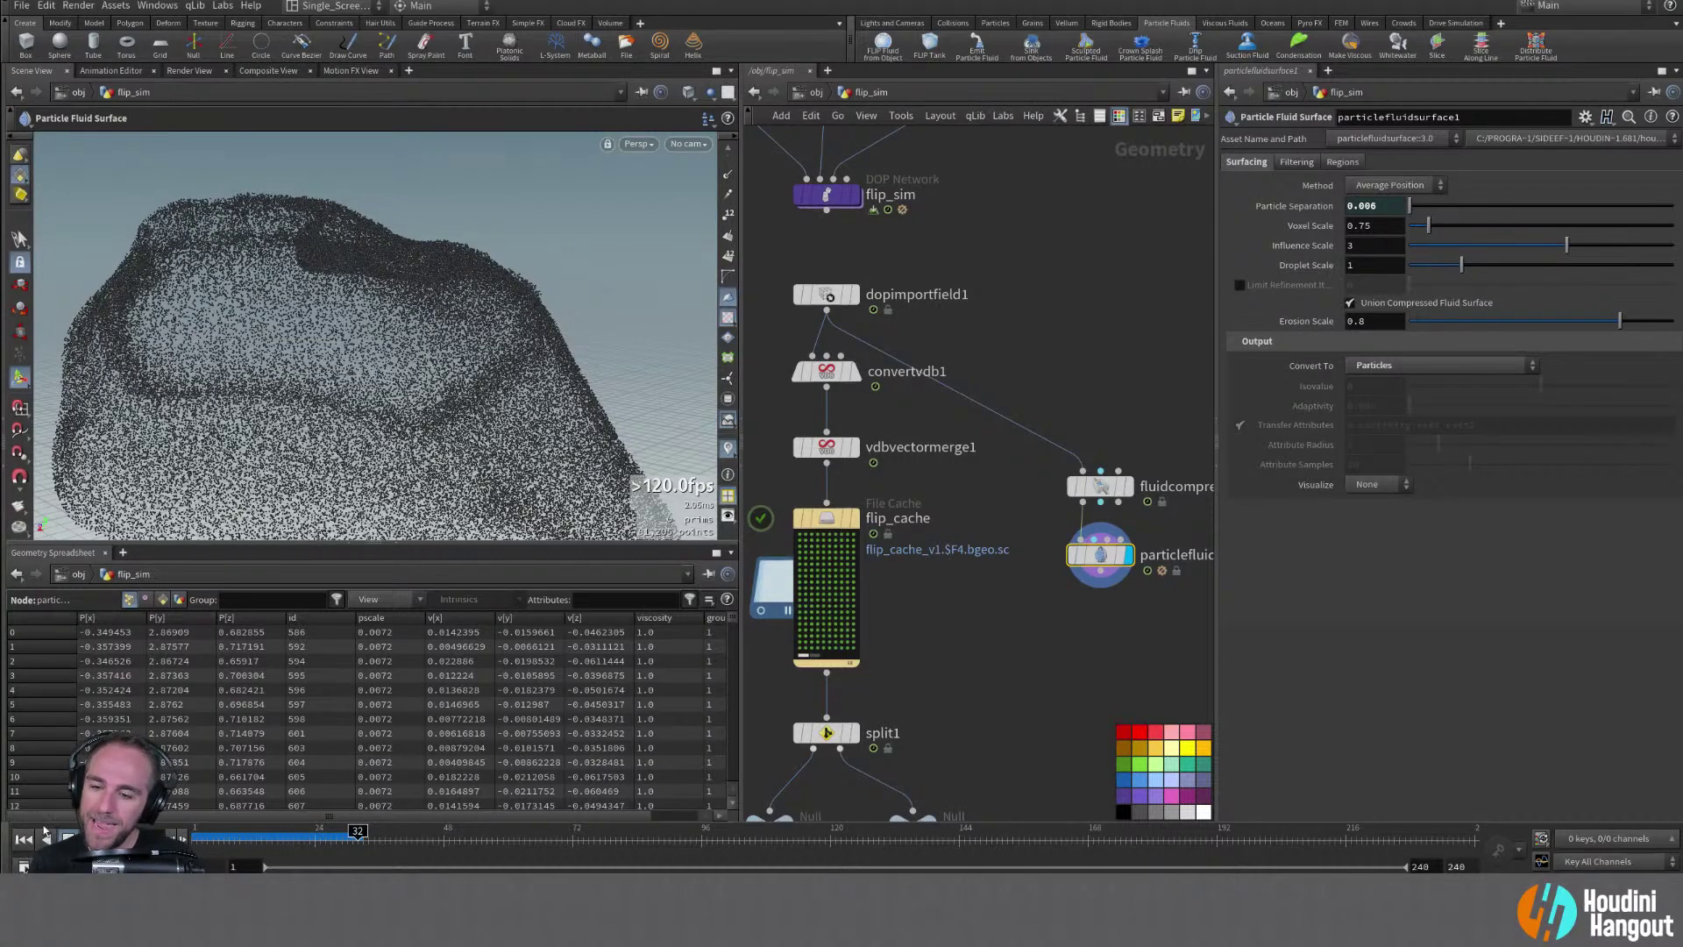
Scrub back through frames 23 and 15 to 13 and check the particle ids in the geometry spreadsheet
mouse_move(247, 848)
mouse_down()
mouse_move(341, 835)
mouse_move(241, 837)
mouse_move(309, 837)
mouse_up()
scroll(329, 703, down, 20)
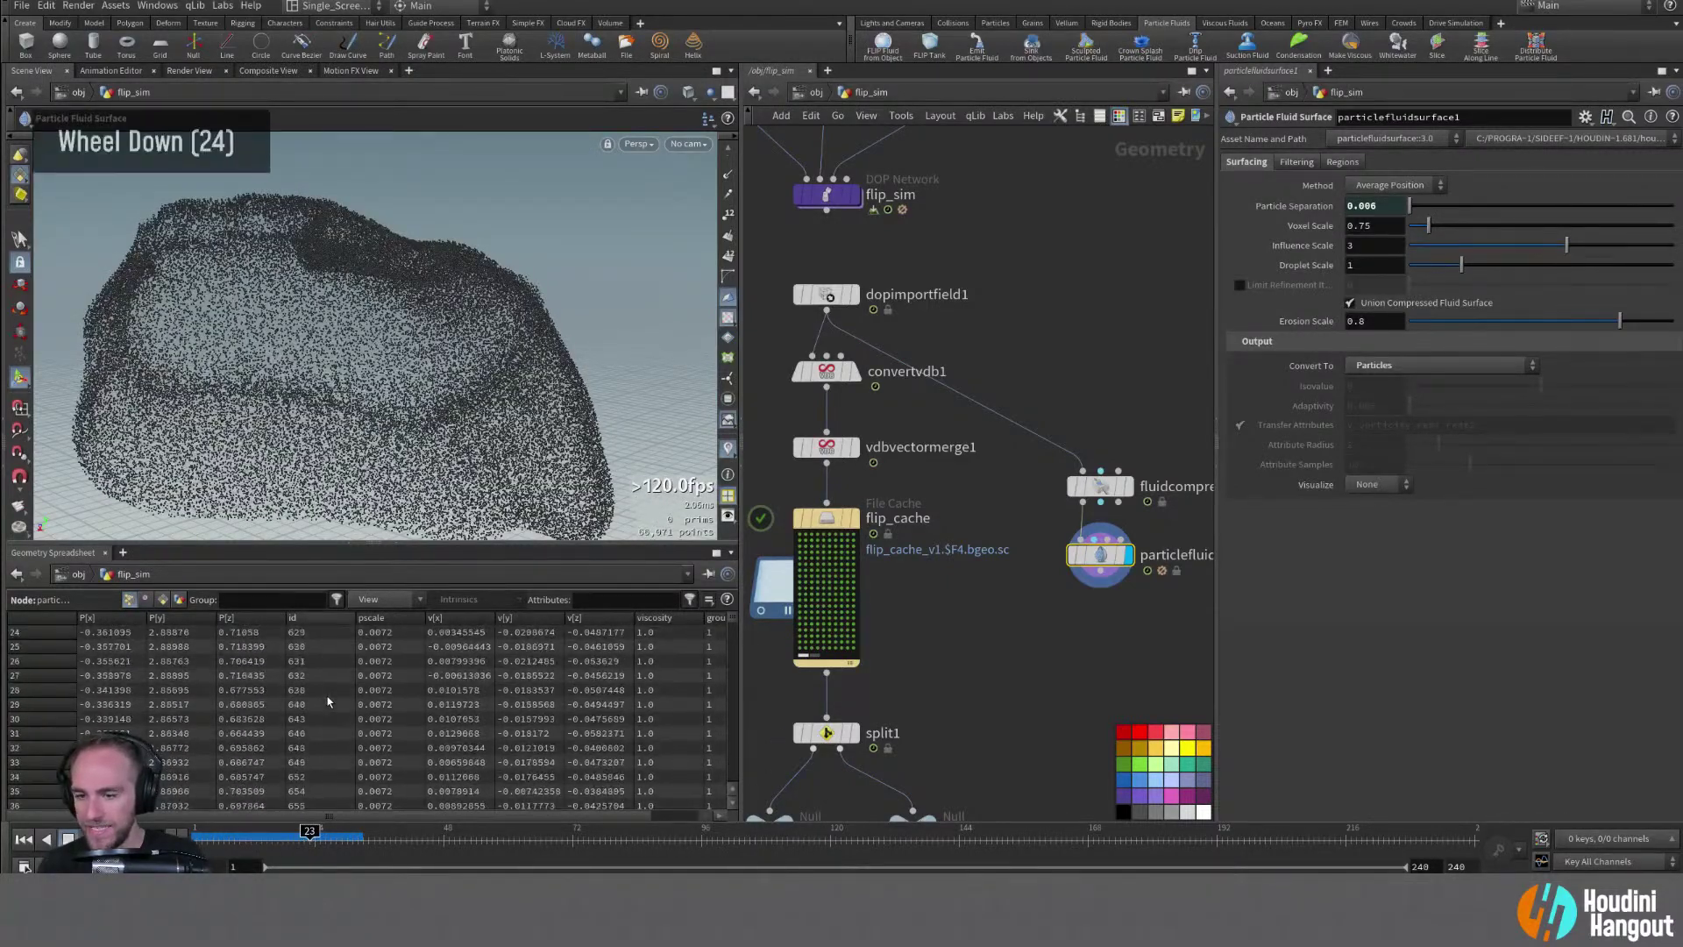
scroll(329, 702, up, 20)
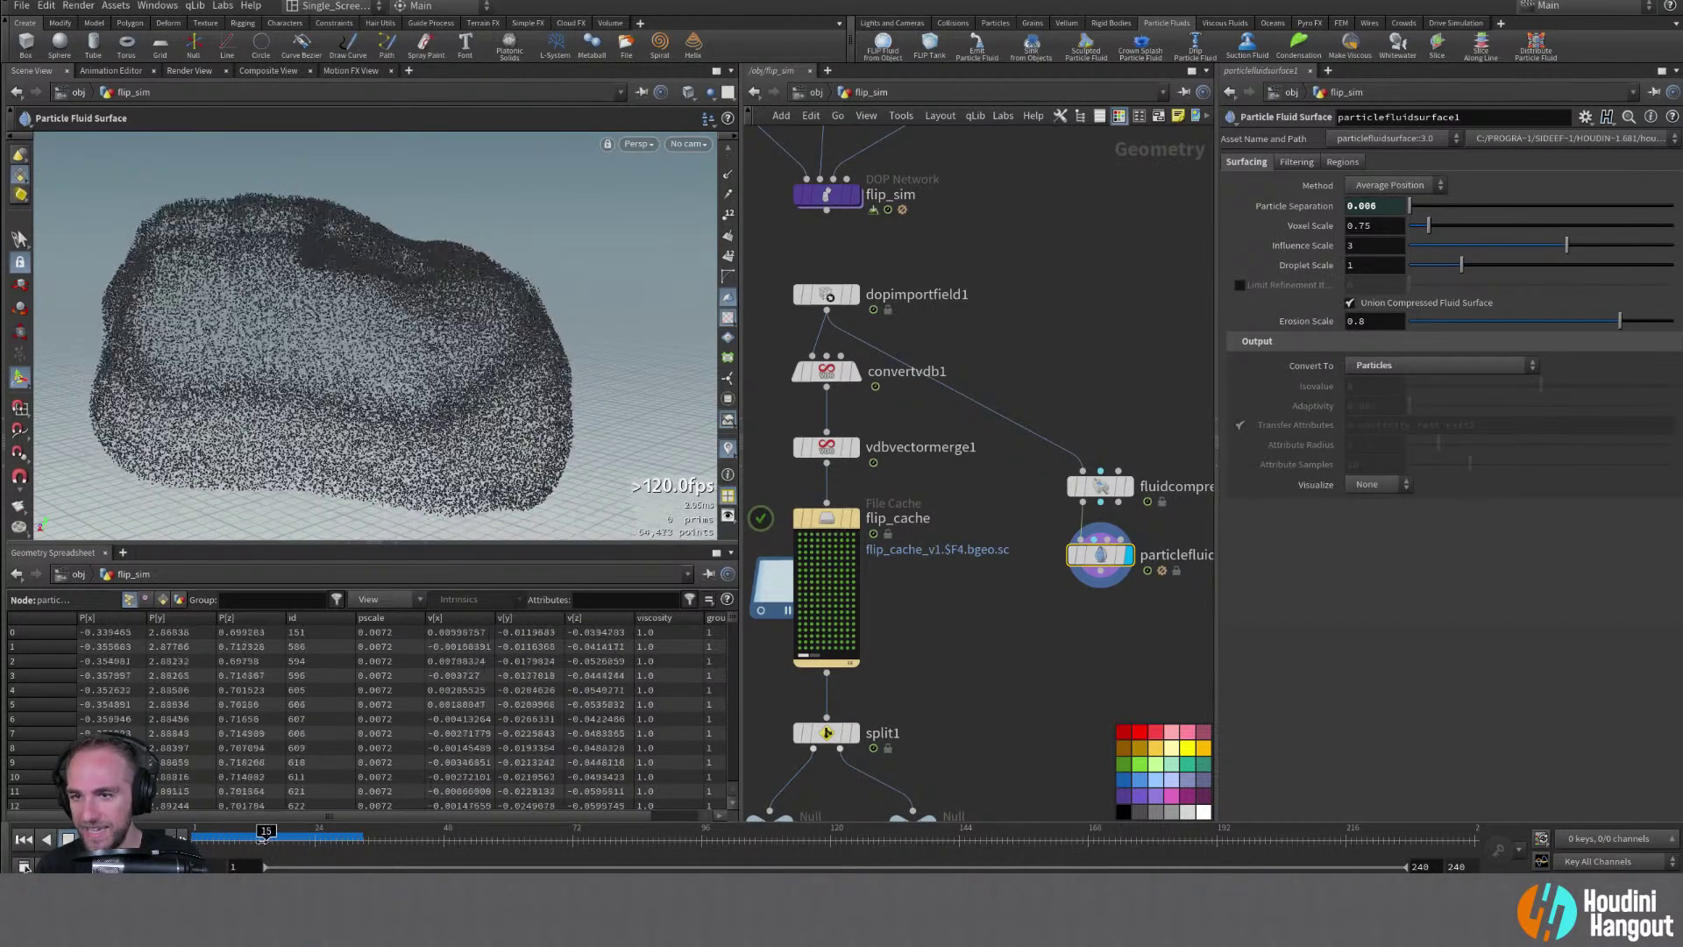
drag(261, 838, 253, 838)
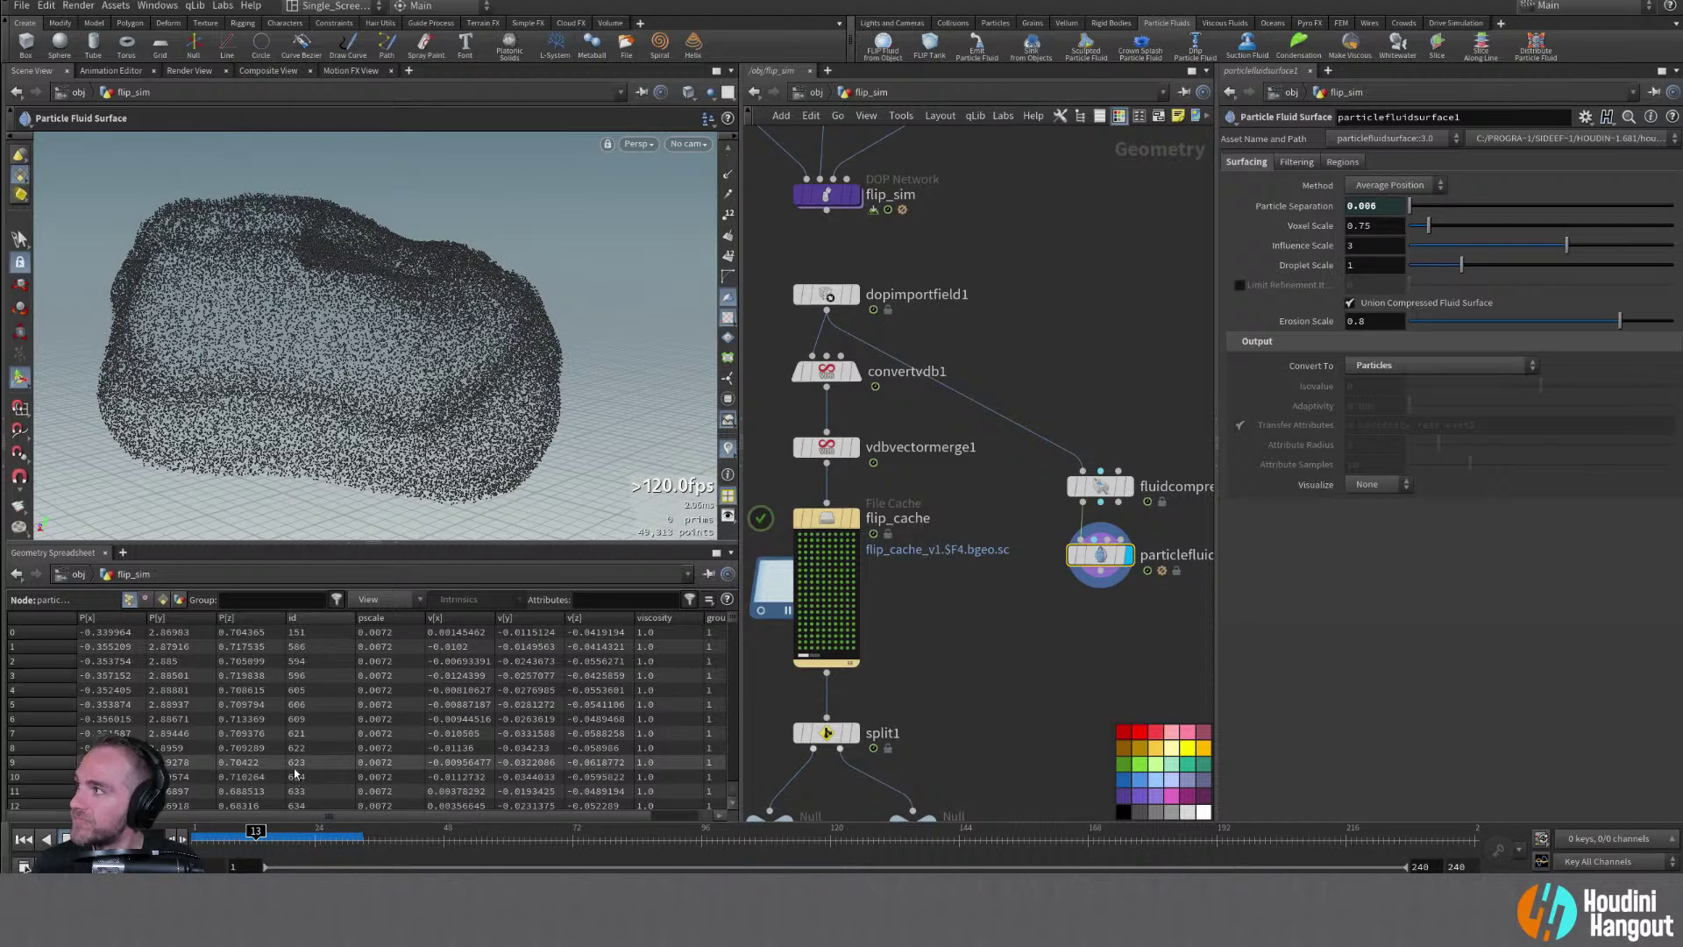
Delete the fluidcompress1 and particlefluidsurface1 nodes from the network
drag(949, 476, 1104, 642)
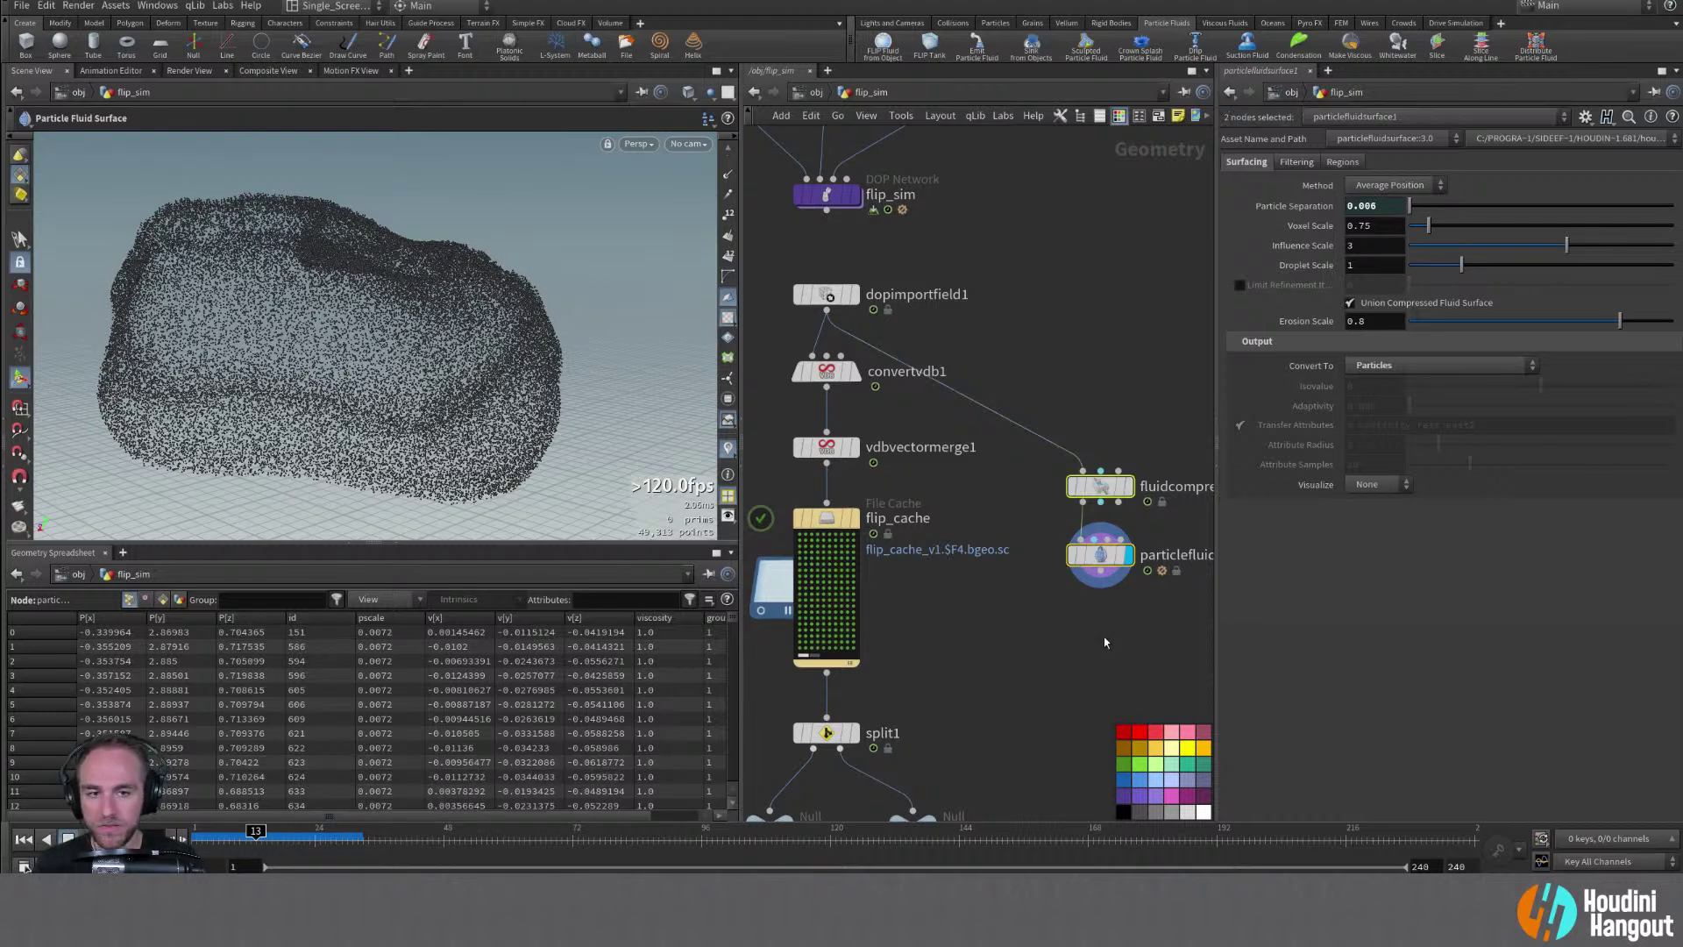
key(Delete)
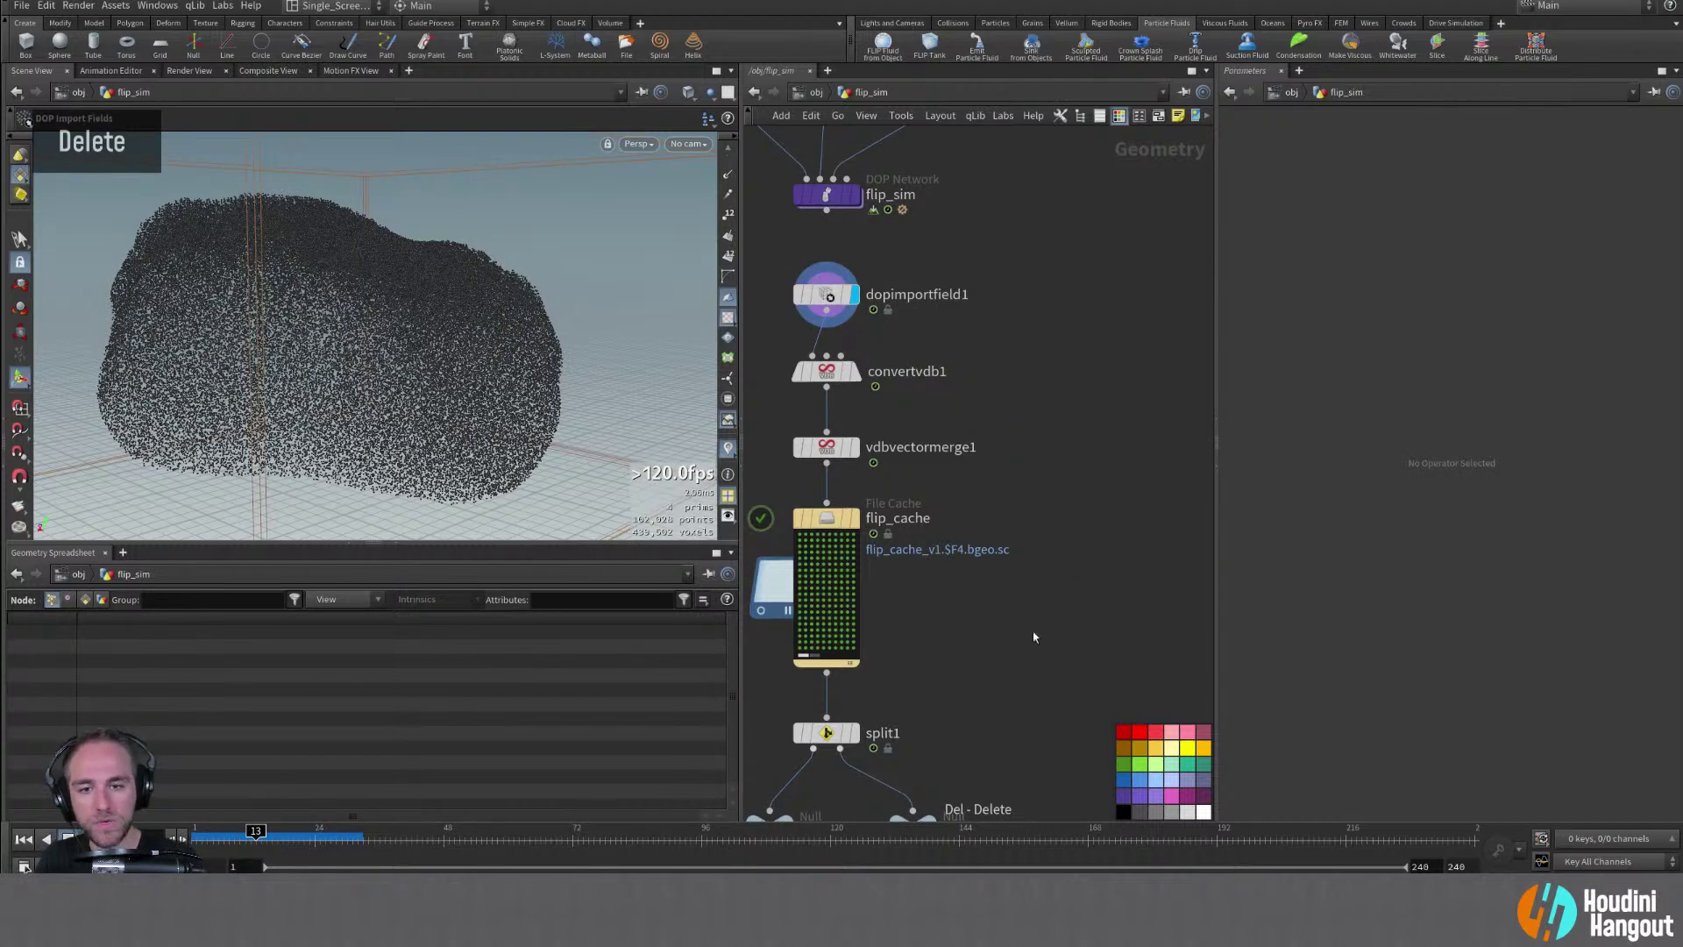
alt+middle_drag(972, 581, 1016, 578)
alt+right_drag(1018, 579, 1009, 568)
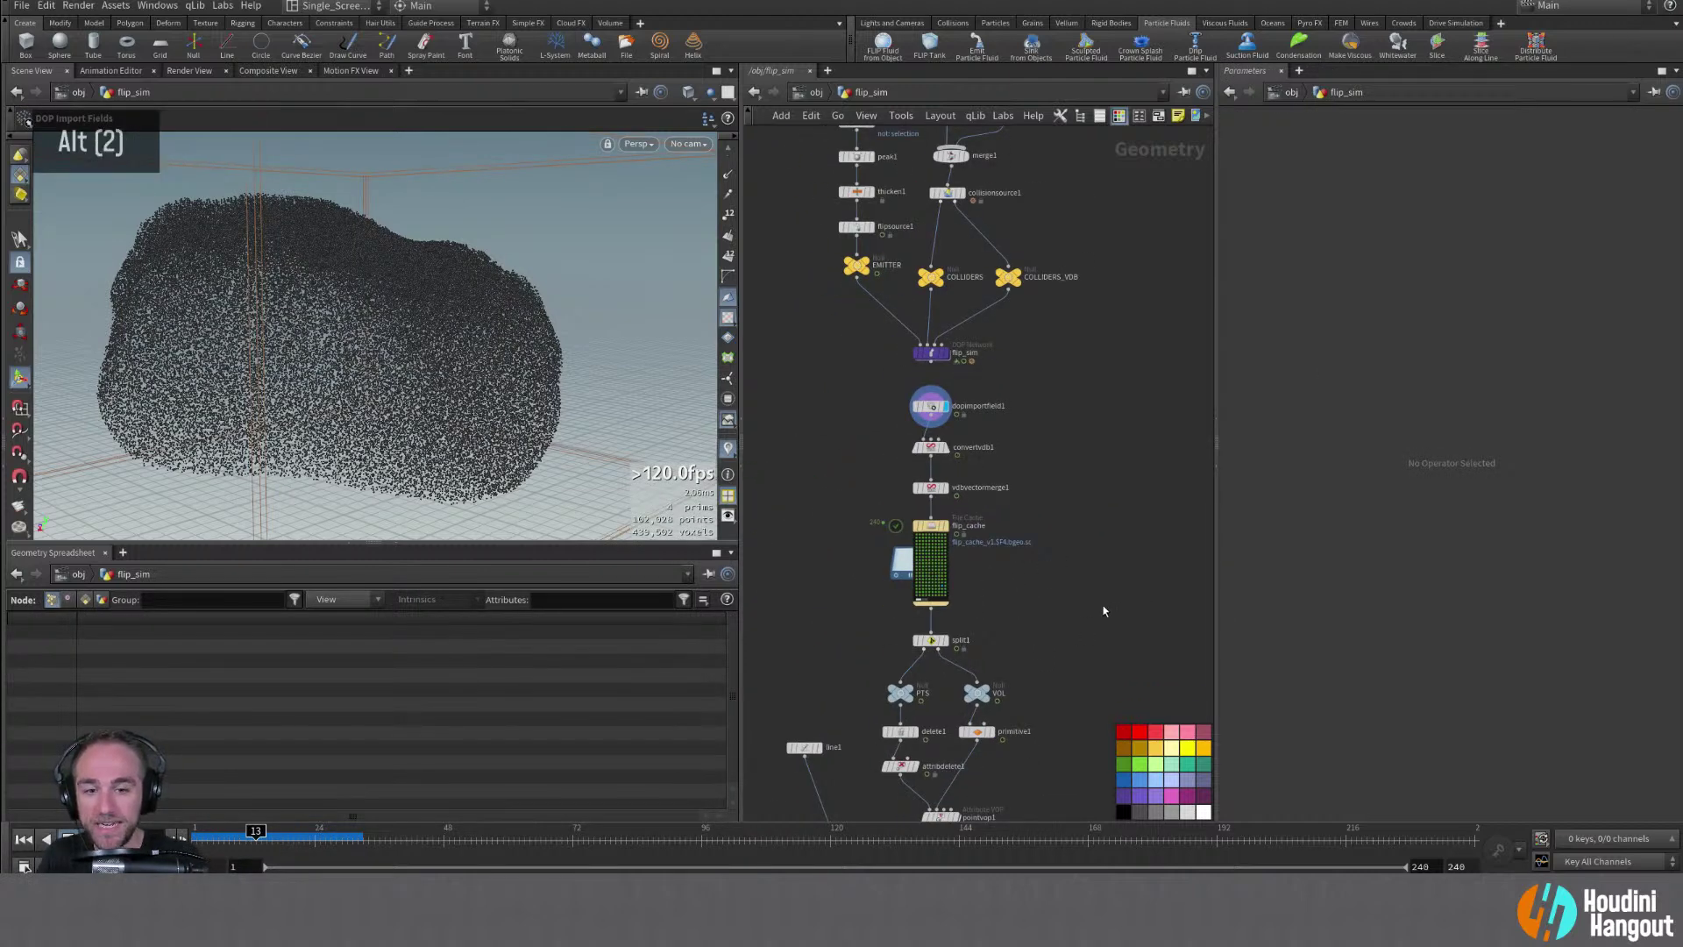
alt+middle_drag(1022, 385, 1001, 318)
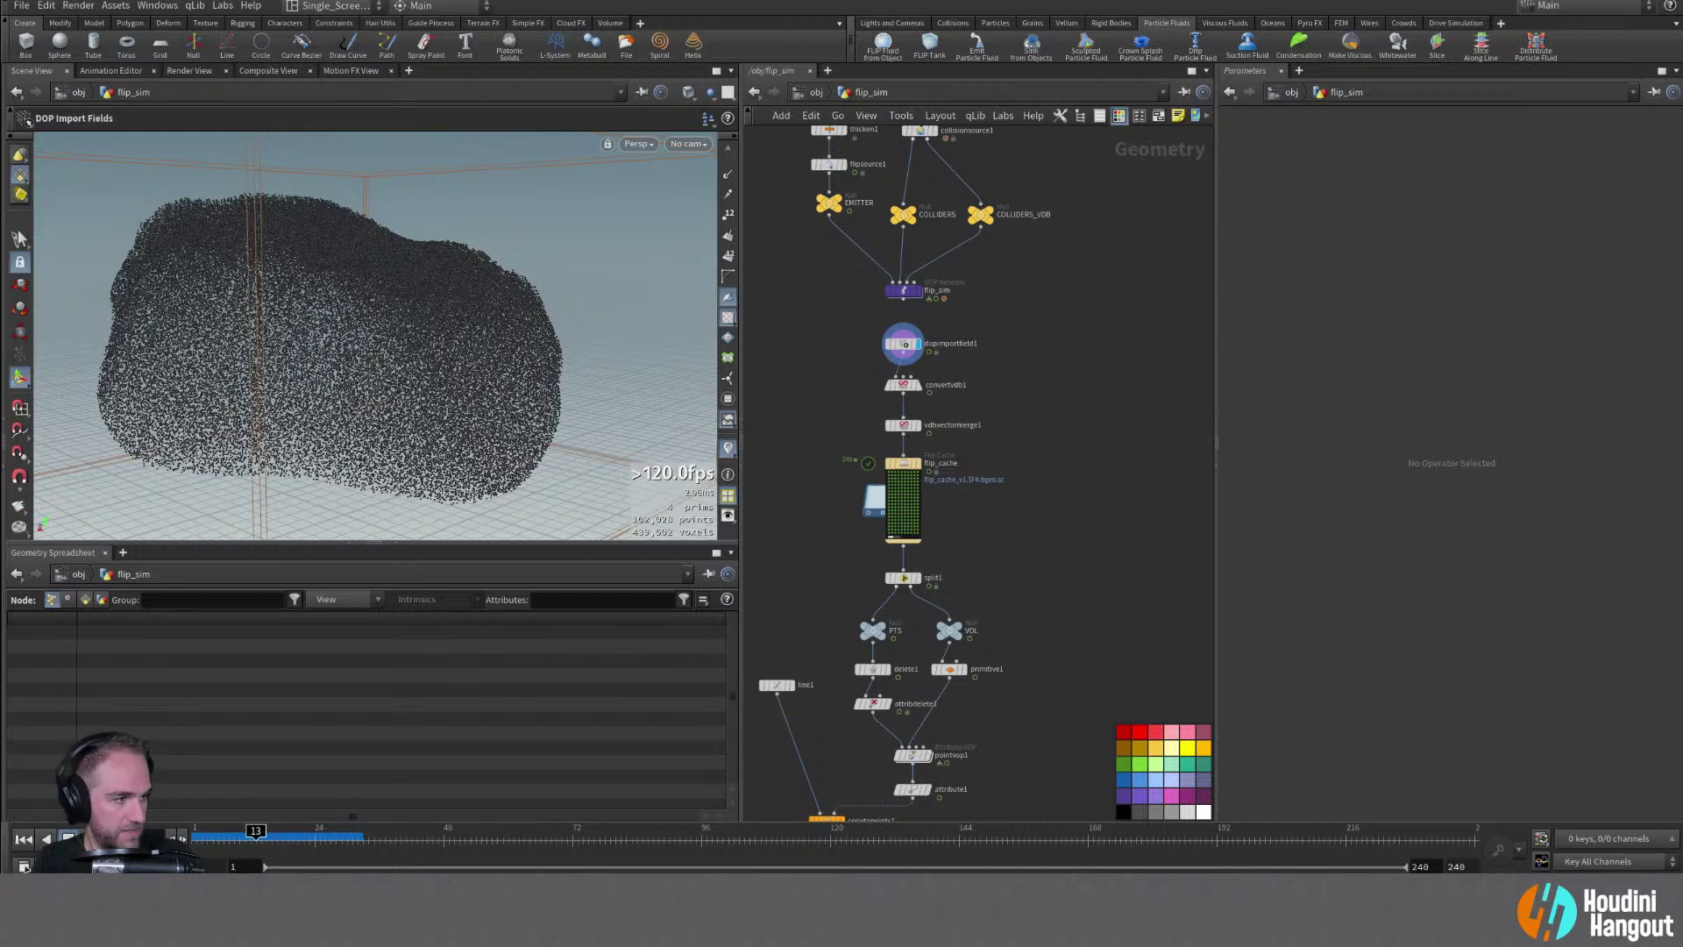
double_click(874, 498)
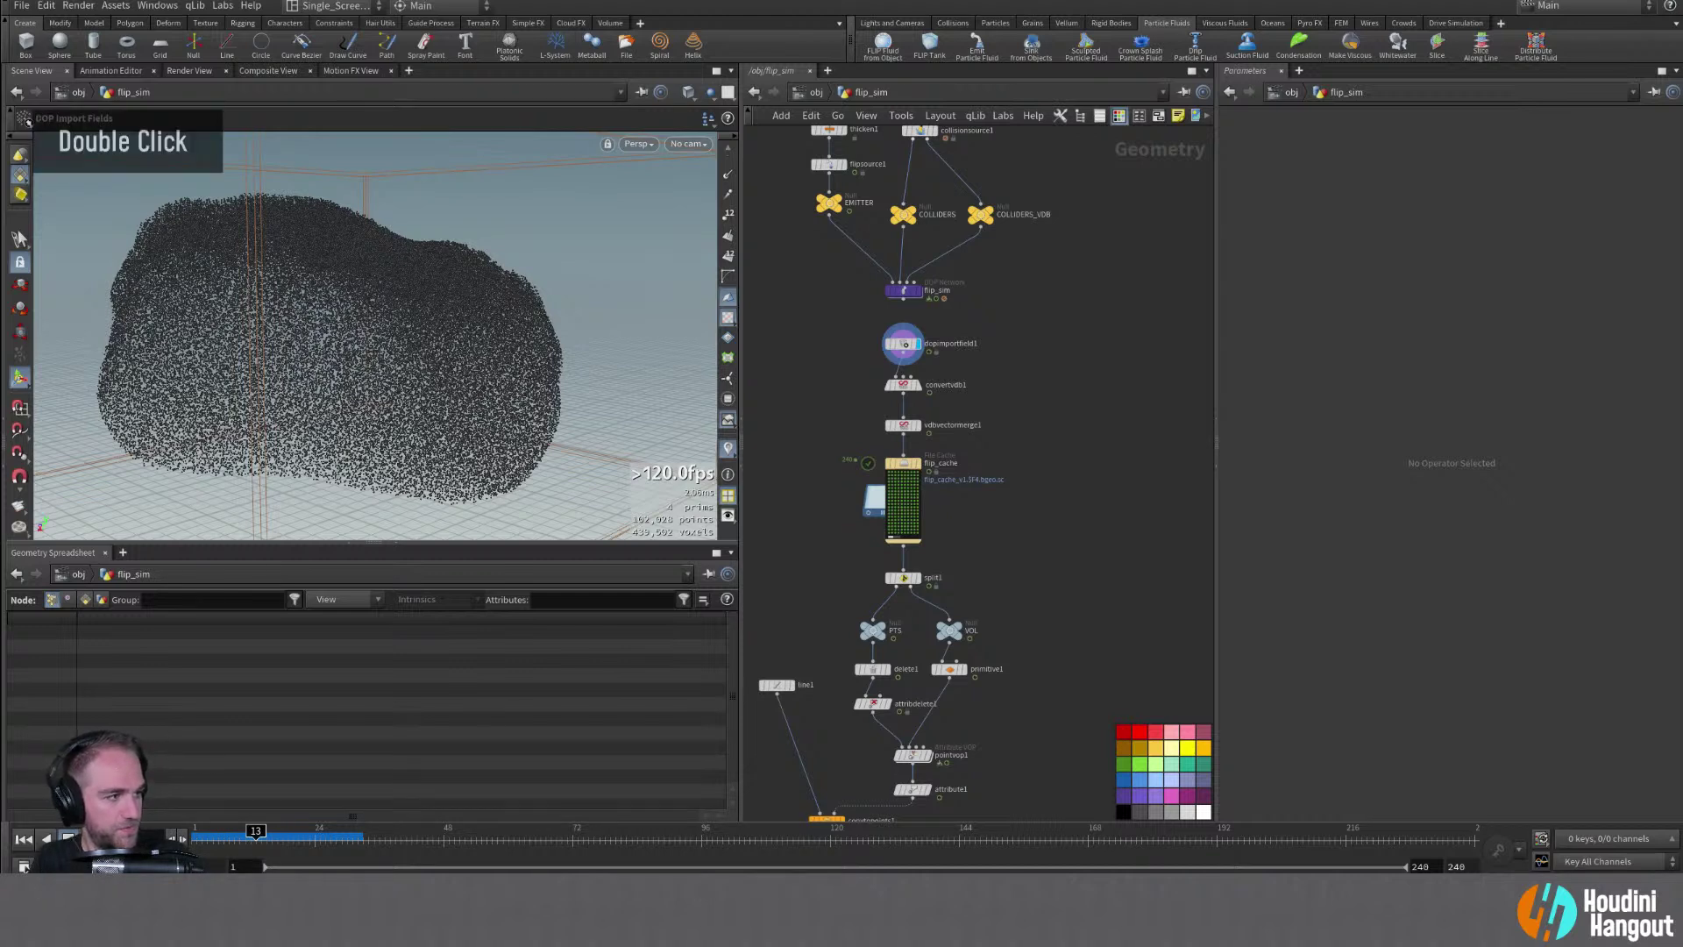
scroll(874, 499, down, 20)
double_click(874, 499)
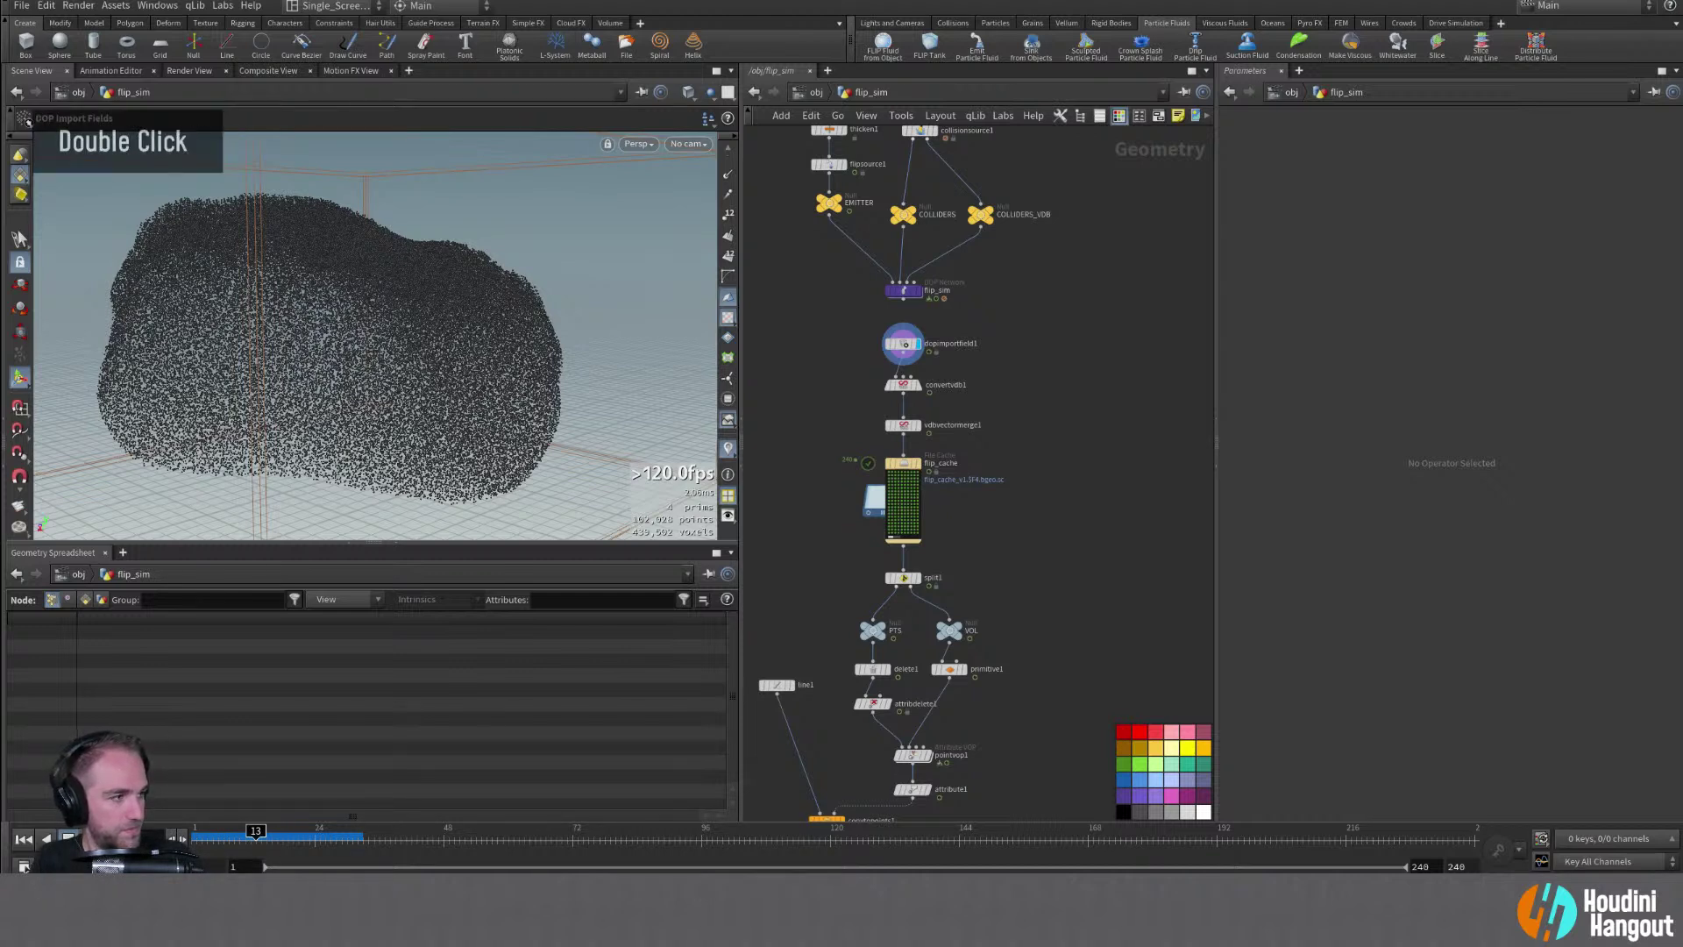
double_click(874, 499)
right_click(874, 499)
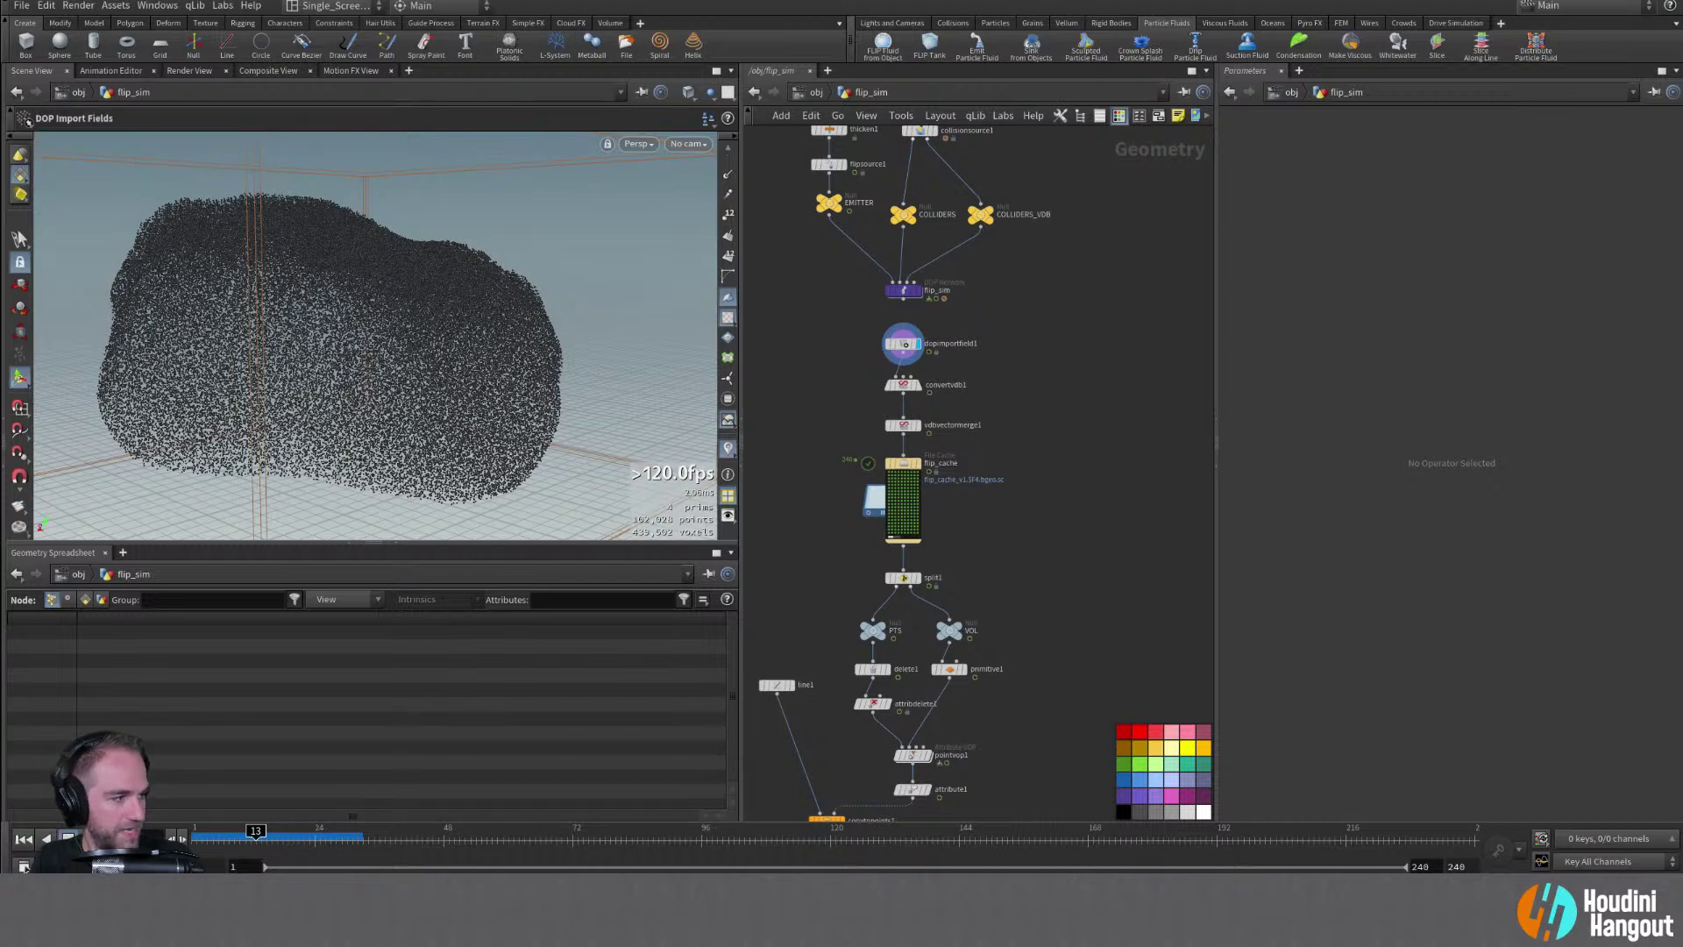
double_click(27, 121)
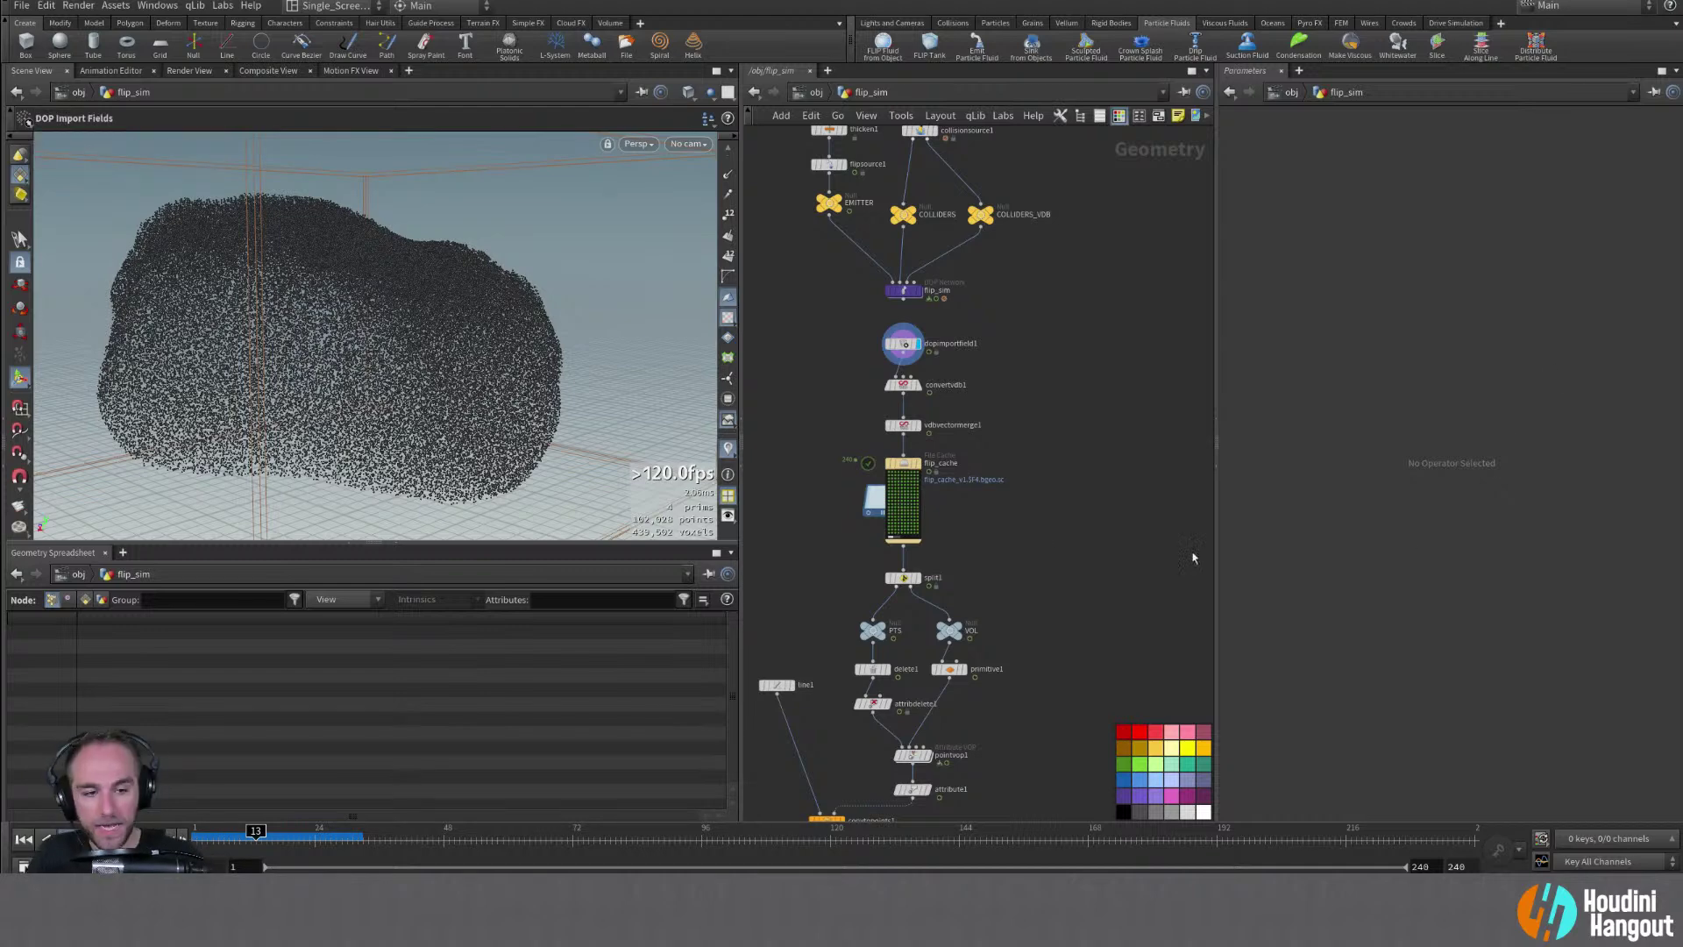
Display copytopoints1 at the end of the network and view its lines in the viewport
alt+middle_drag(938, 576, 963, 488)
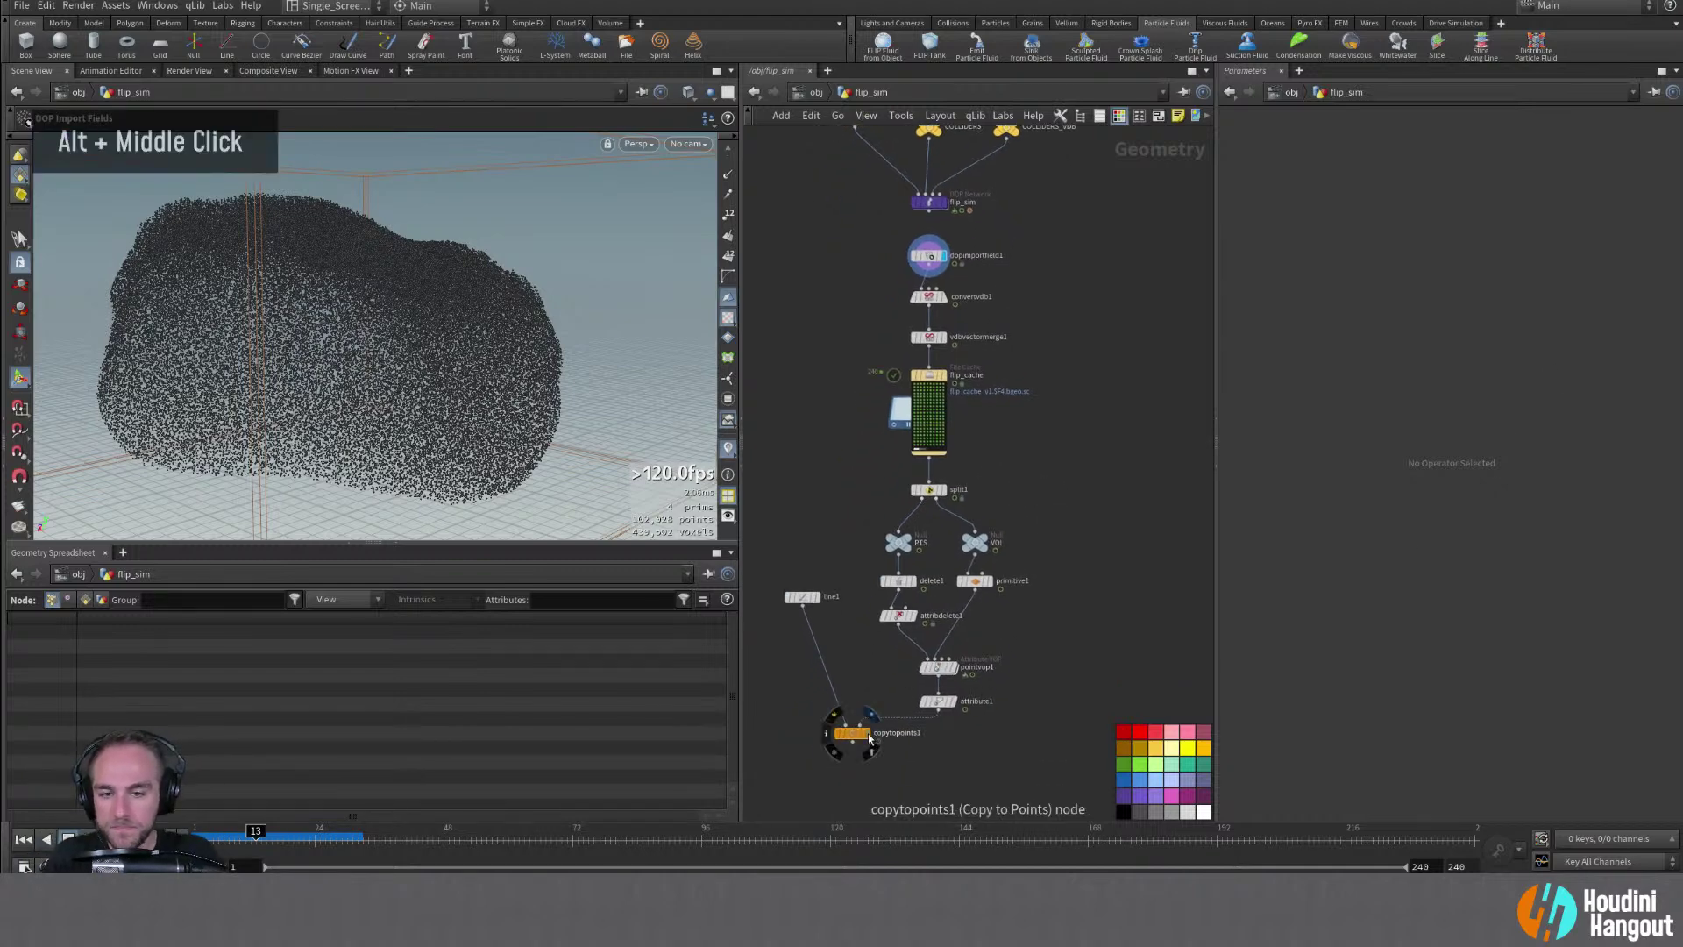
double_click(853, 737)
double_click(853, 737)
alt+right_drag(281, 351, 301, 380)
alt+drag(301, 379, 561, 362)
alt+right_drag(561, 362, 539, 386)
alt+drag(539, 385, 579, 368)
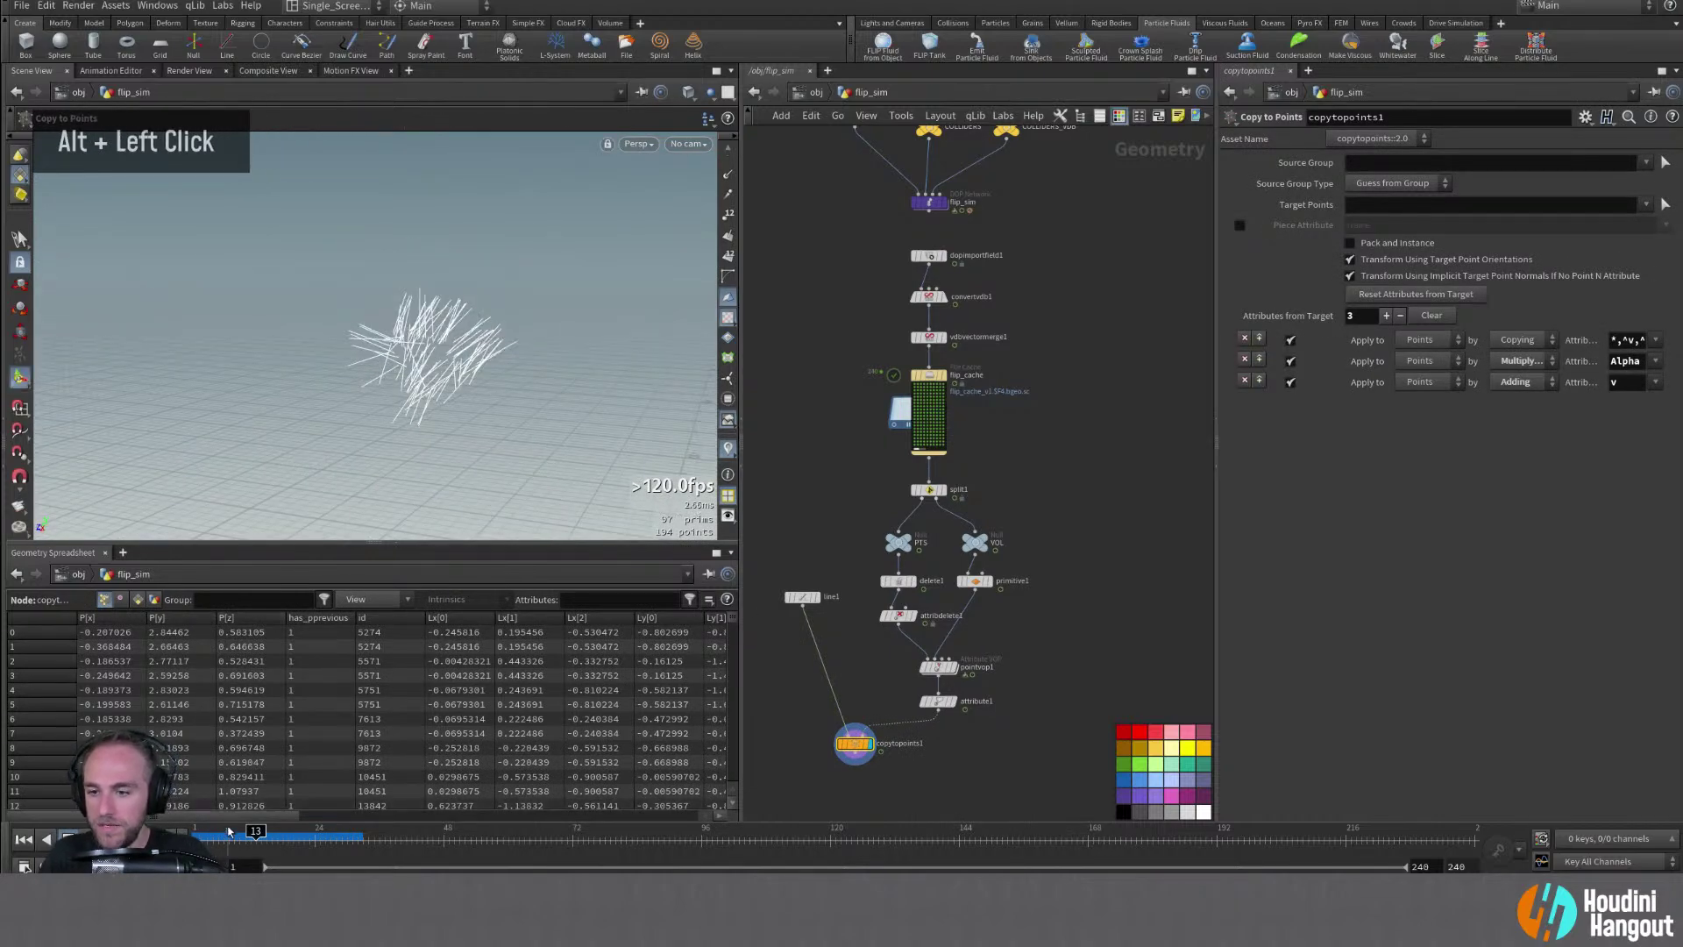
Scrub the timeline through frame 164 to frame 213 and examine how the copied lines are oriented
mouse_move(255, 830)
mouse_down()
mouse_move(208, 831)
mouse_move(614, 869)
mouse_move(1067, 869)
mouse_up()
alt+middle_drag(456, 394, 473, 404)
alt+right_drag(474, 403, 491, 439)
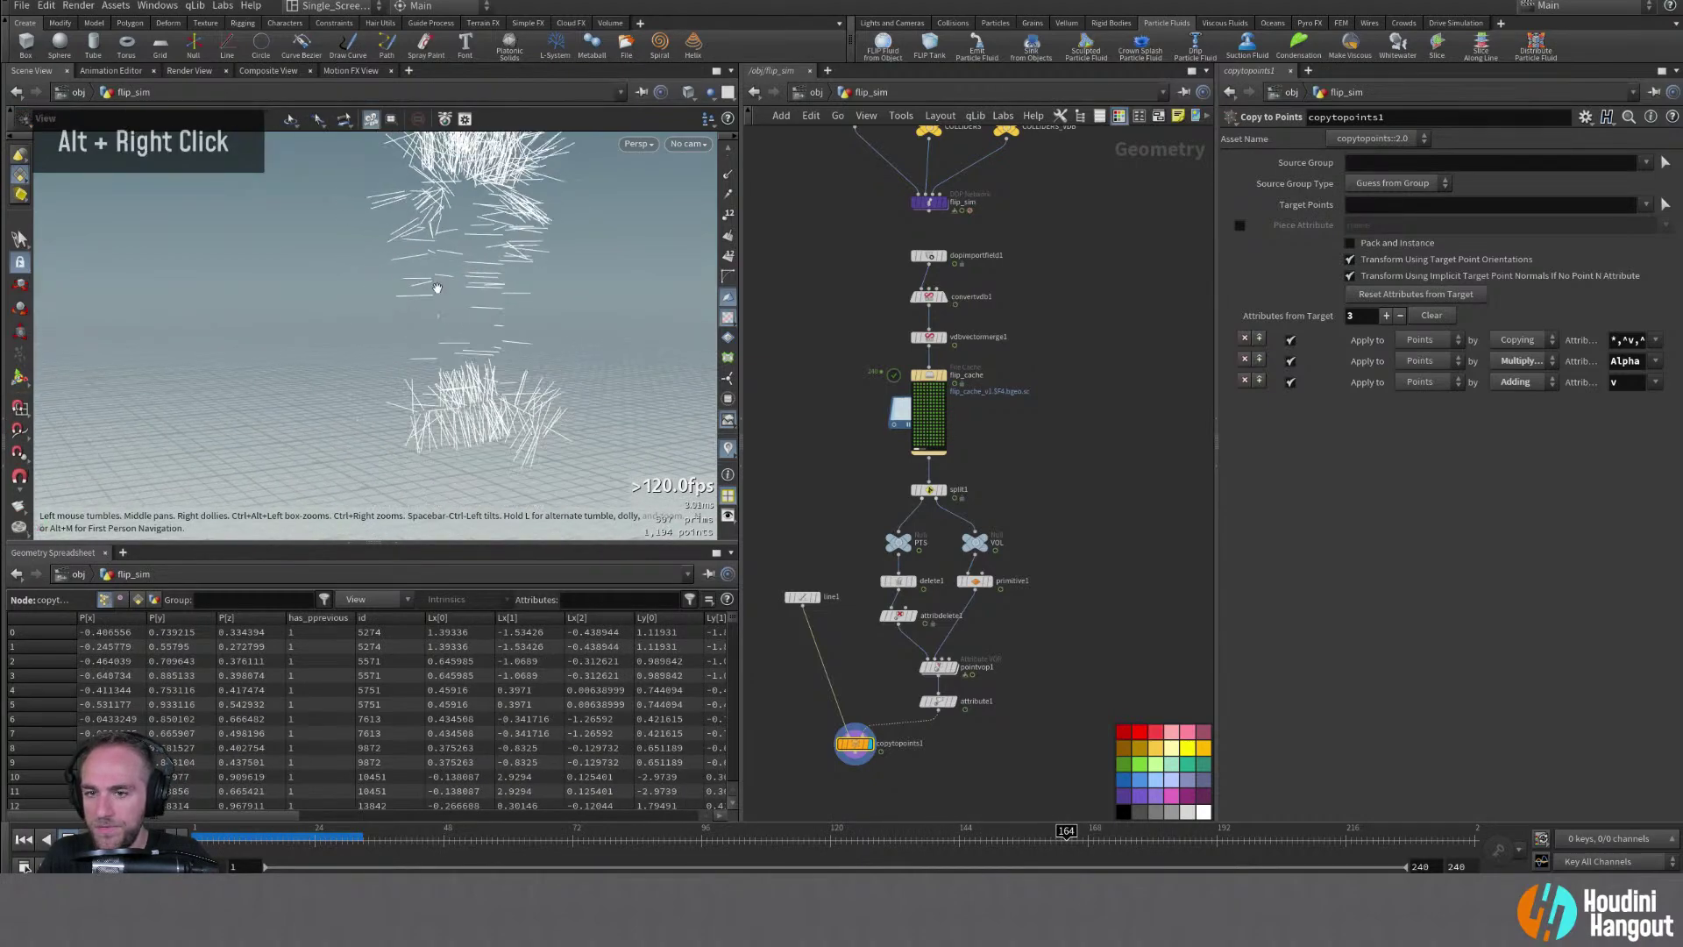
alt+drag(491, 438, 511, 482)
mouse_move(490, 837)
mouse_down()
mouse_move(342, 837)
mouse_move(861, 872)
mouse_move(1245, 855)
mouse_up()
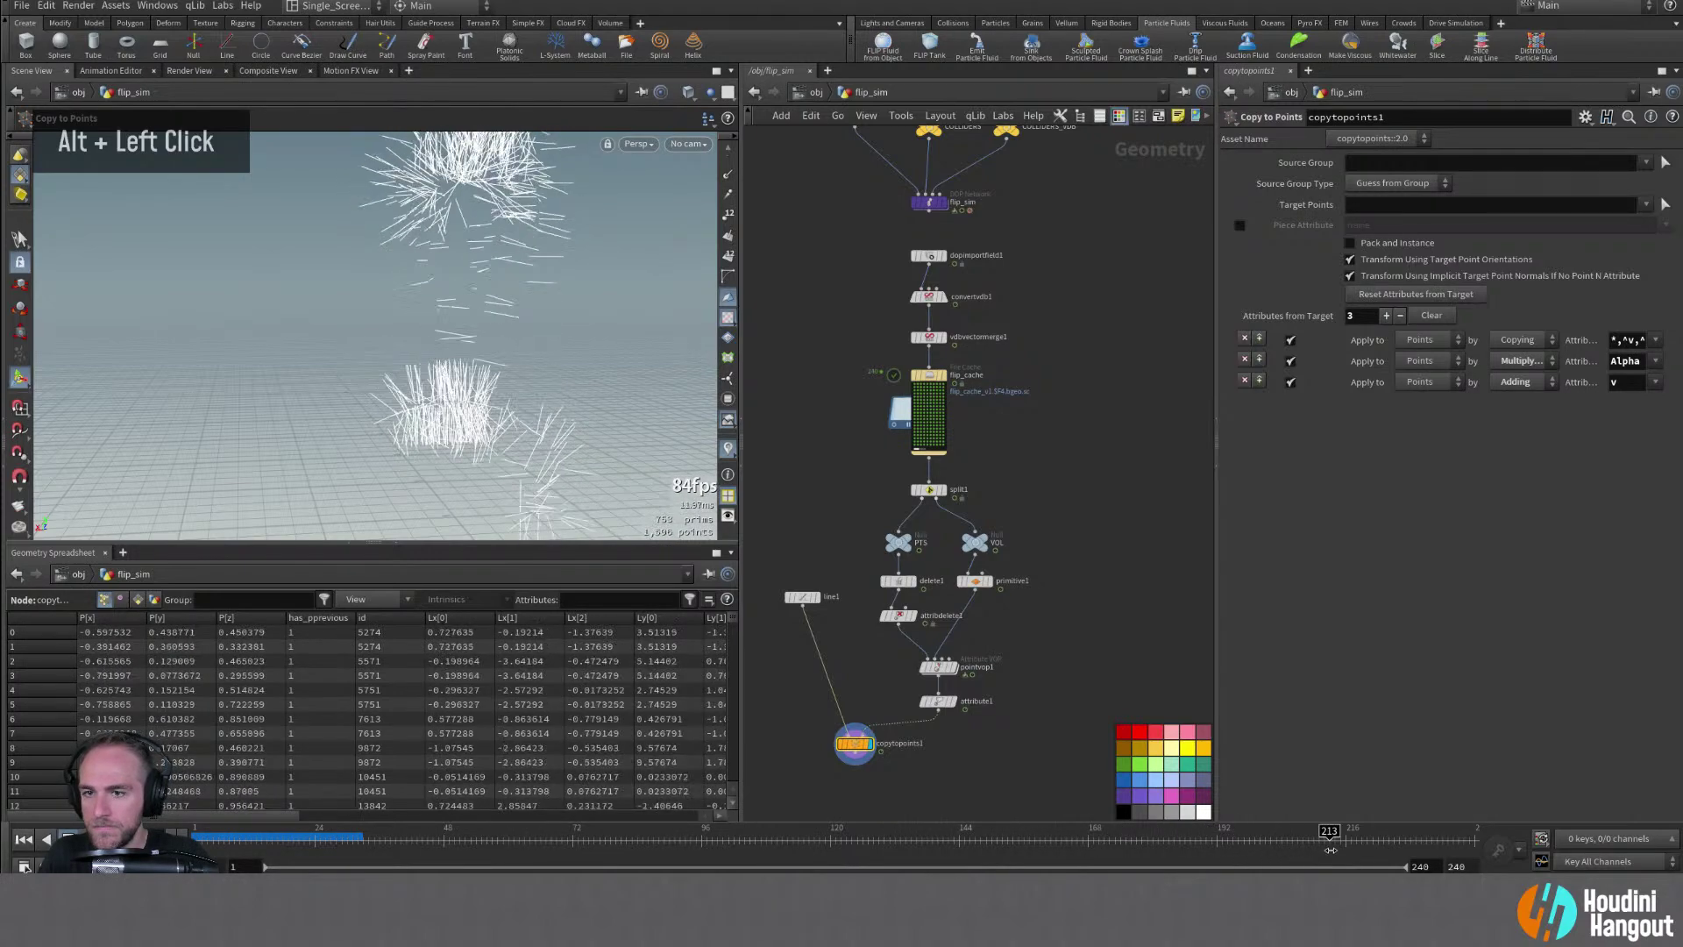
Move copytopoints1 and line1 lower in the network to free up space around attribute1
alt+right_drag(883, 811, 929, 802)
alt+middle_drag(930, 802, 883, 668)
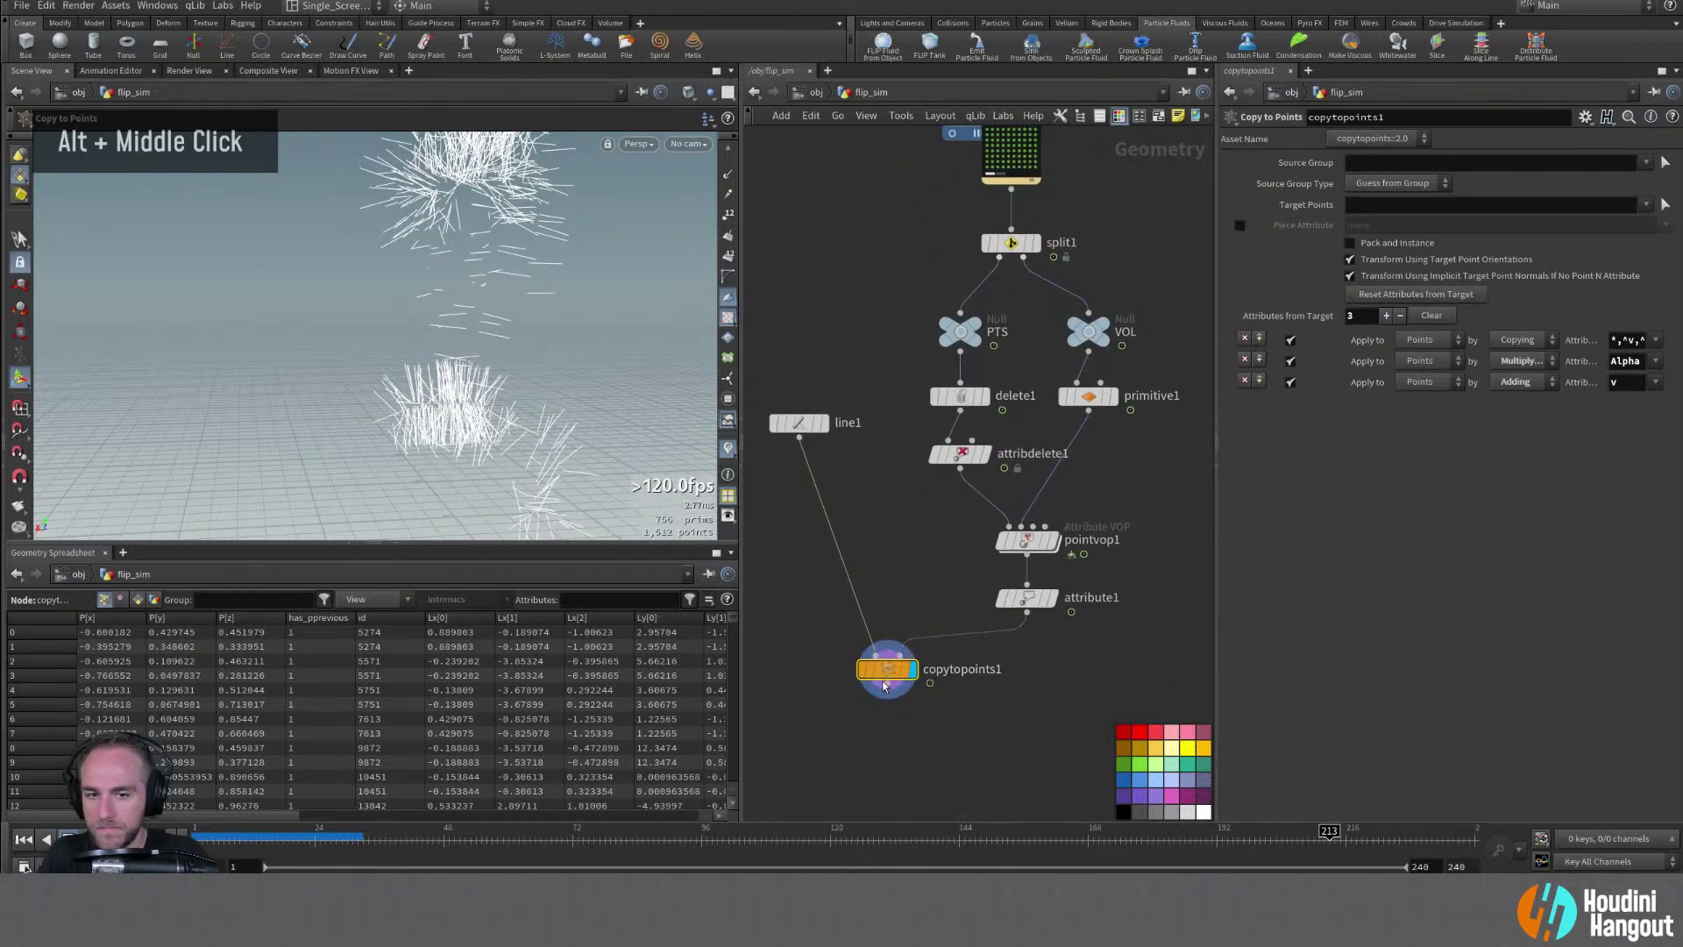
drag(884, 669, 887, 725)
drag(798, 422, 788, 568)
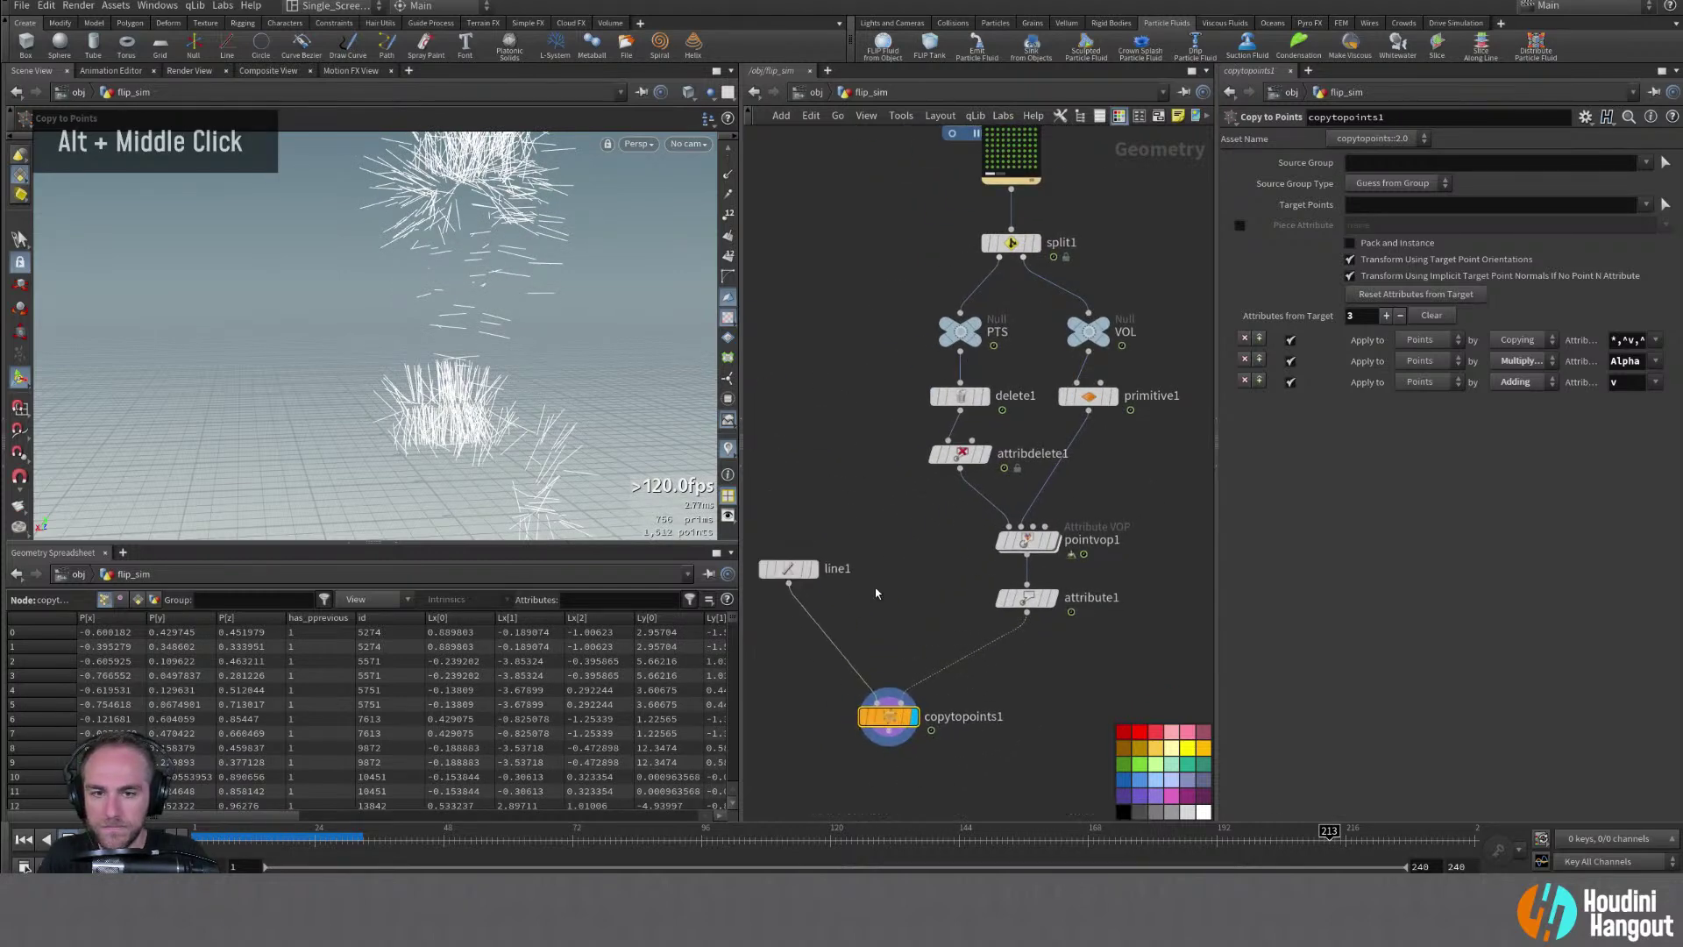
key(Tab)
text(smooth)
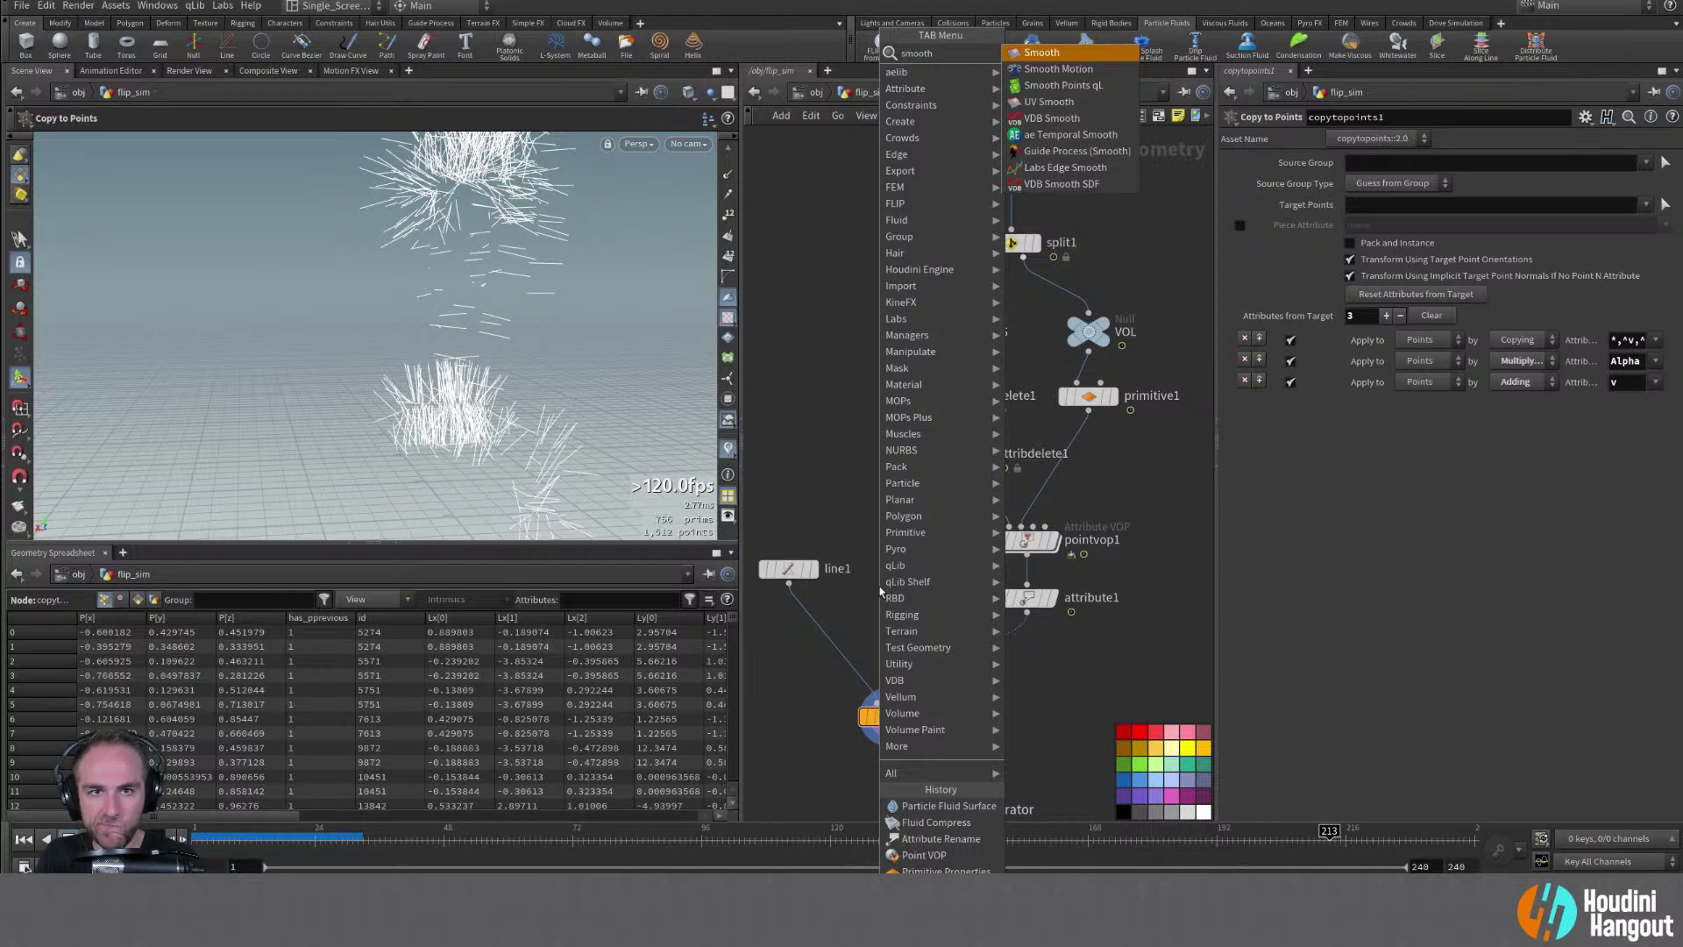
key(Down)
key(Escape)
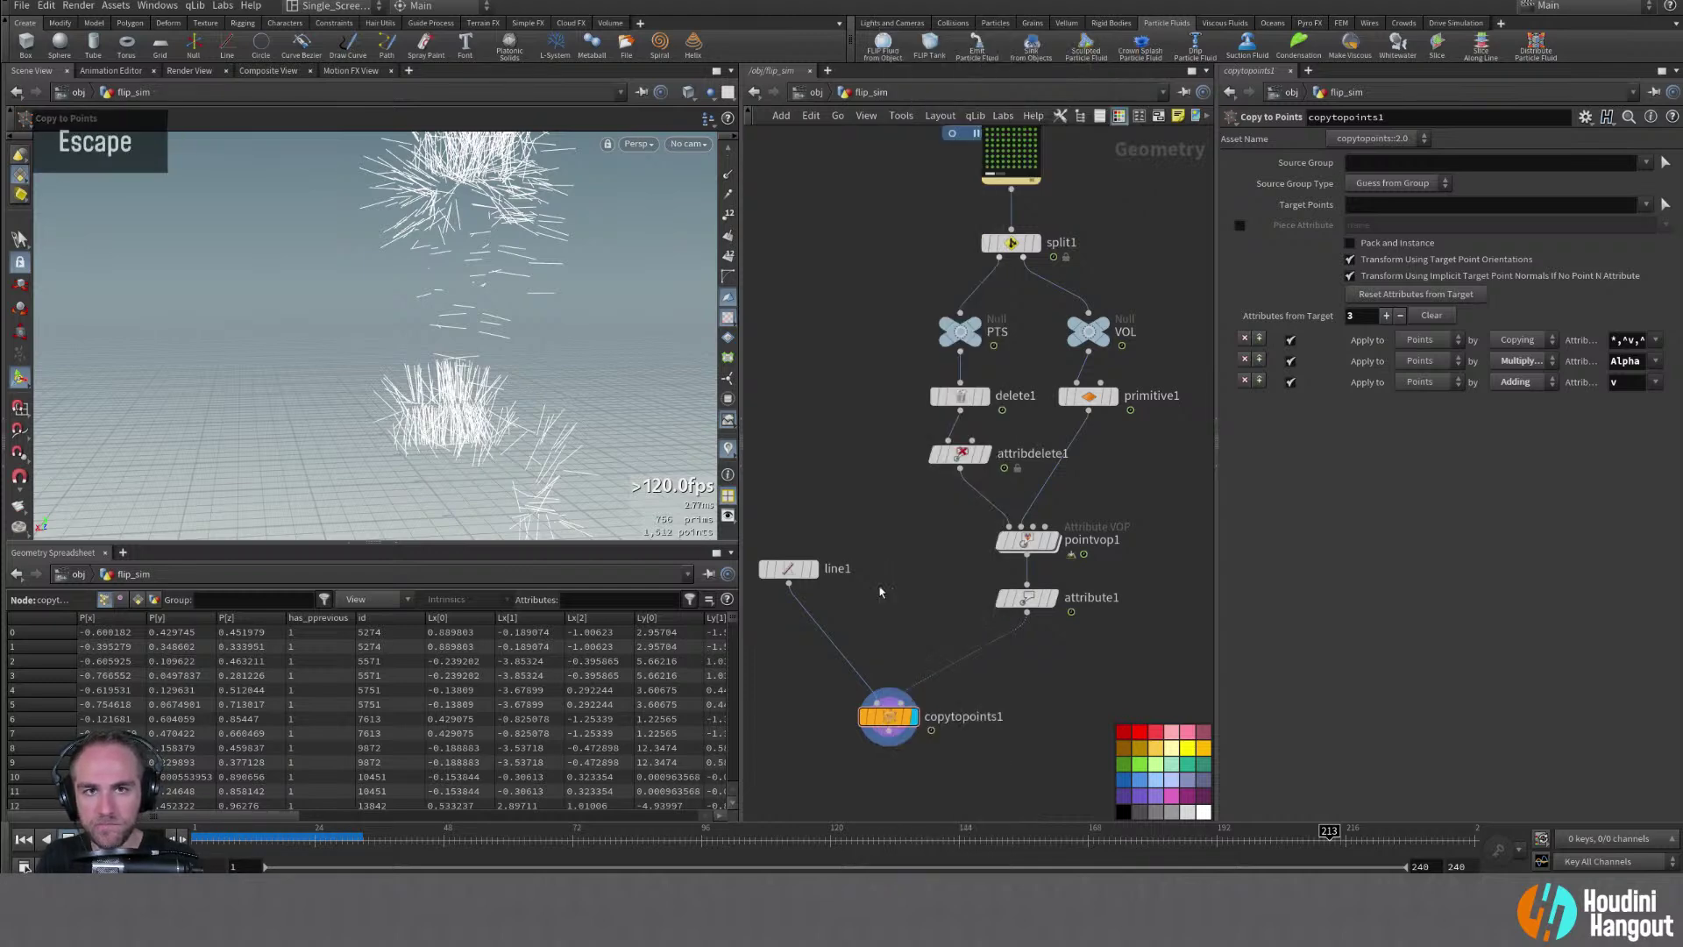
Search the available nodes for a filter
key(Tab)
text(filte)
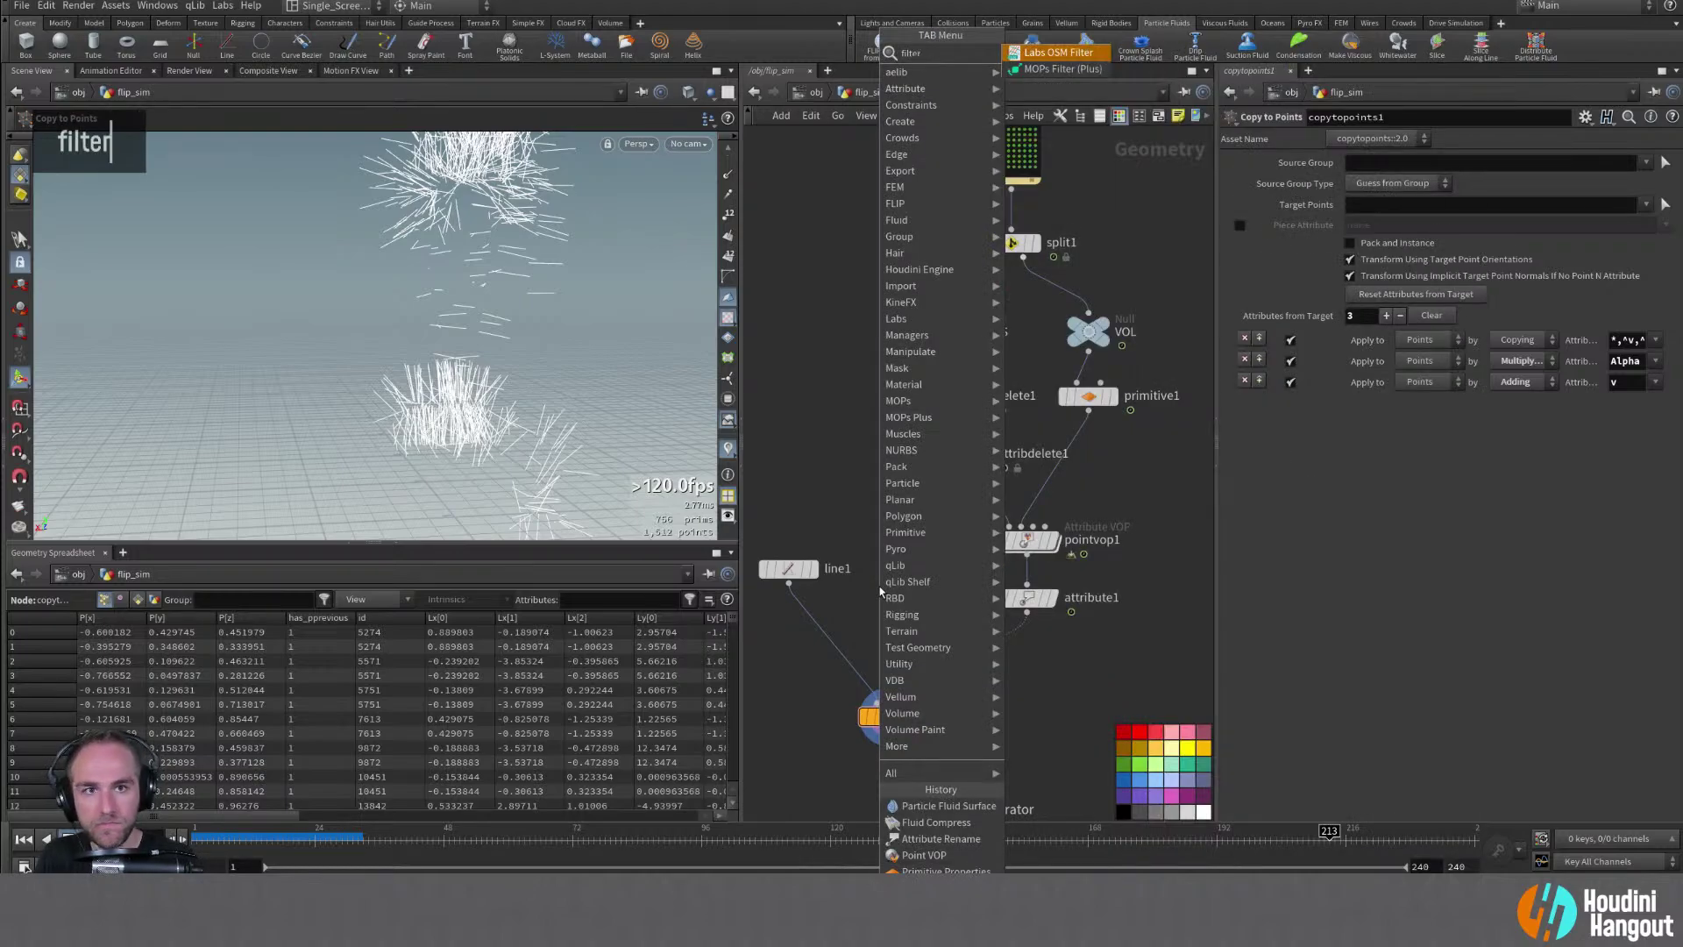
key(BackSpace)
key(BackSpace)
key(BackSpace)
key(BackSpace)
key(BackSpace)
key(BackSpace)
key(BackSpace)
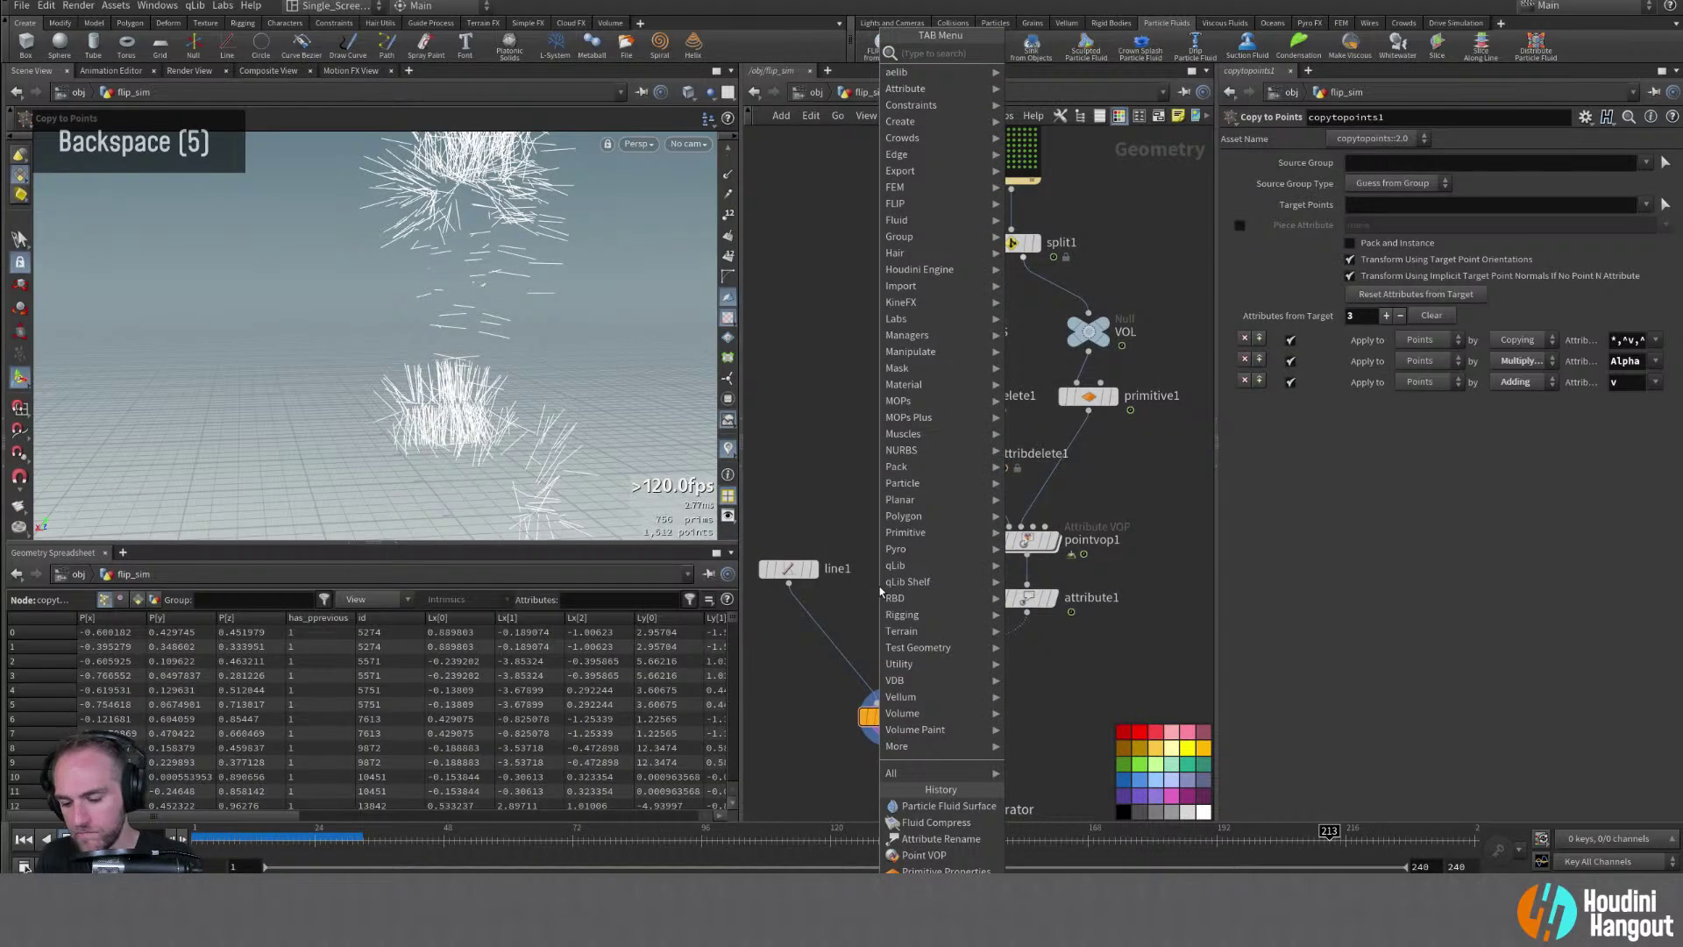
Add a KineFX Smooth Motion node below attribute1
text(kine)
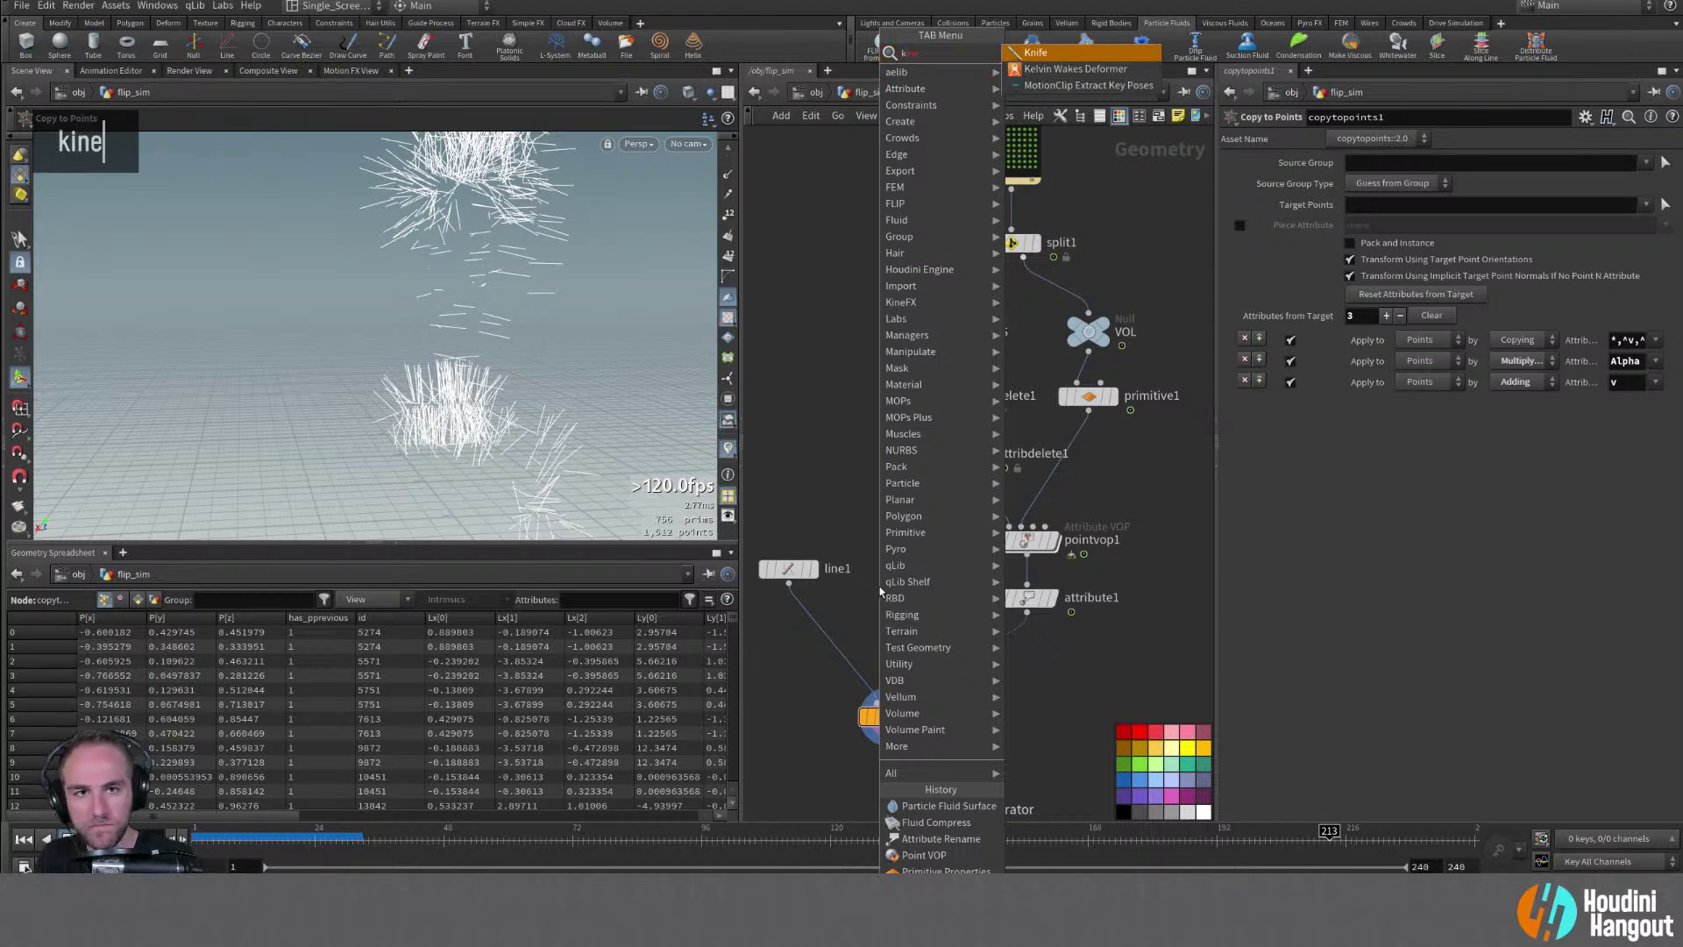
key(BackSpace)
key(BackSpace)
key(BackSpace)
key(BackSpace)
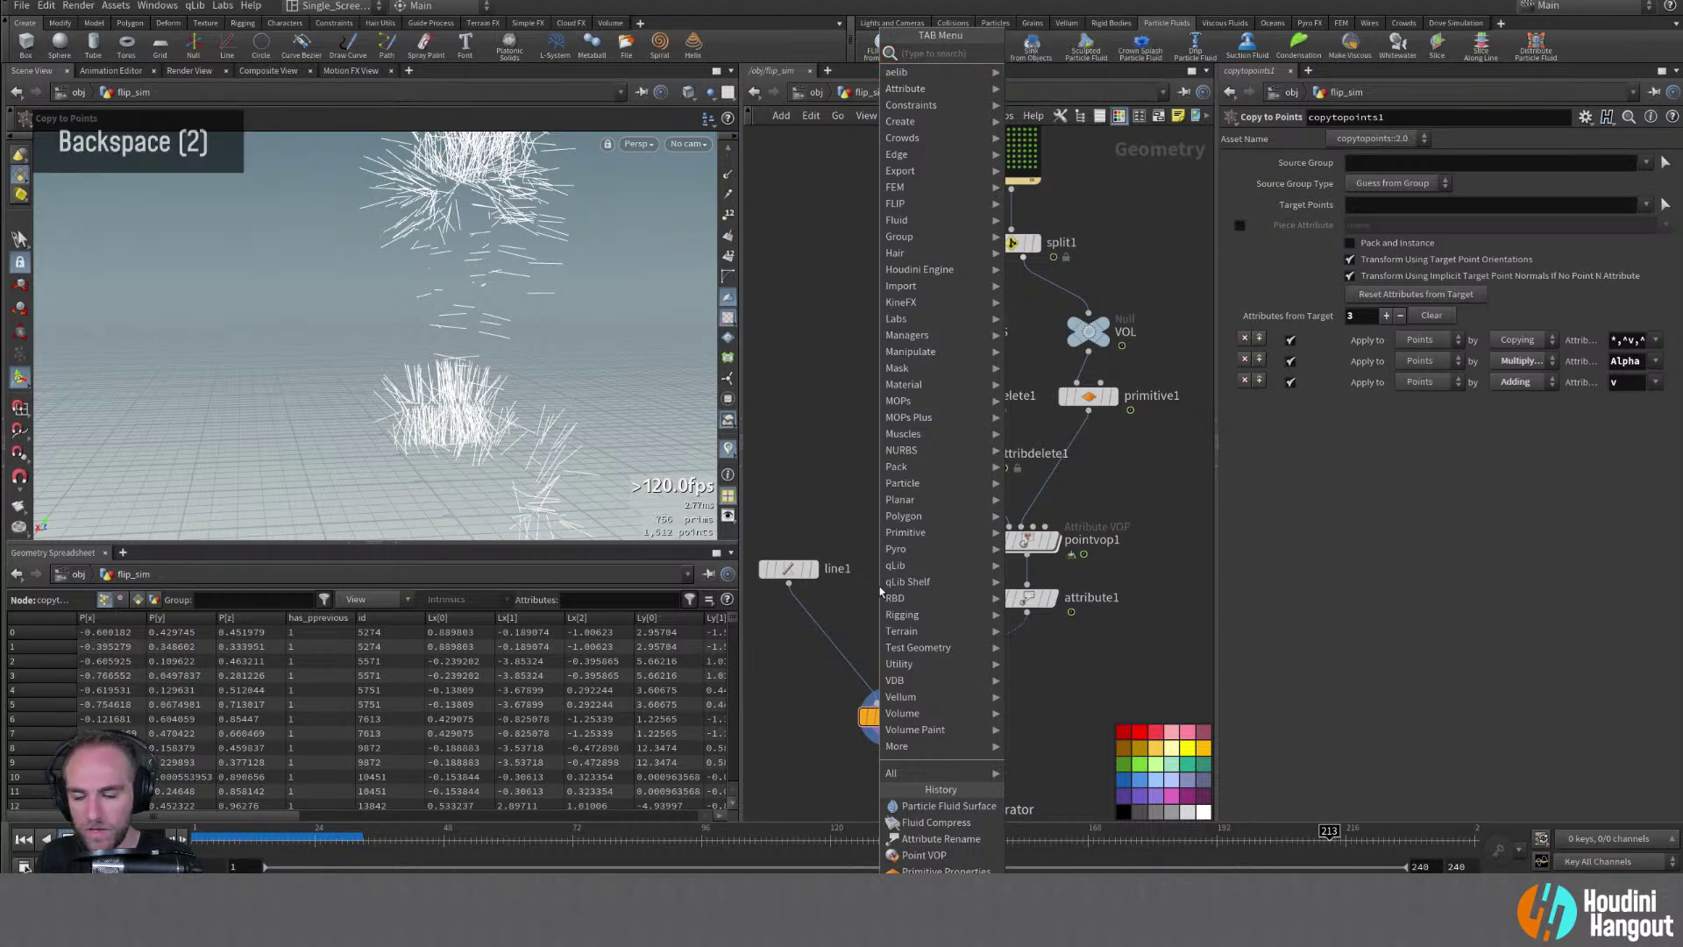
mouse_move(902, 307)
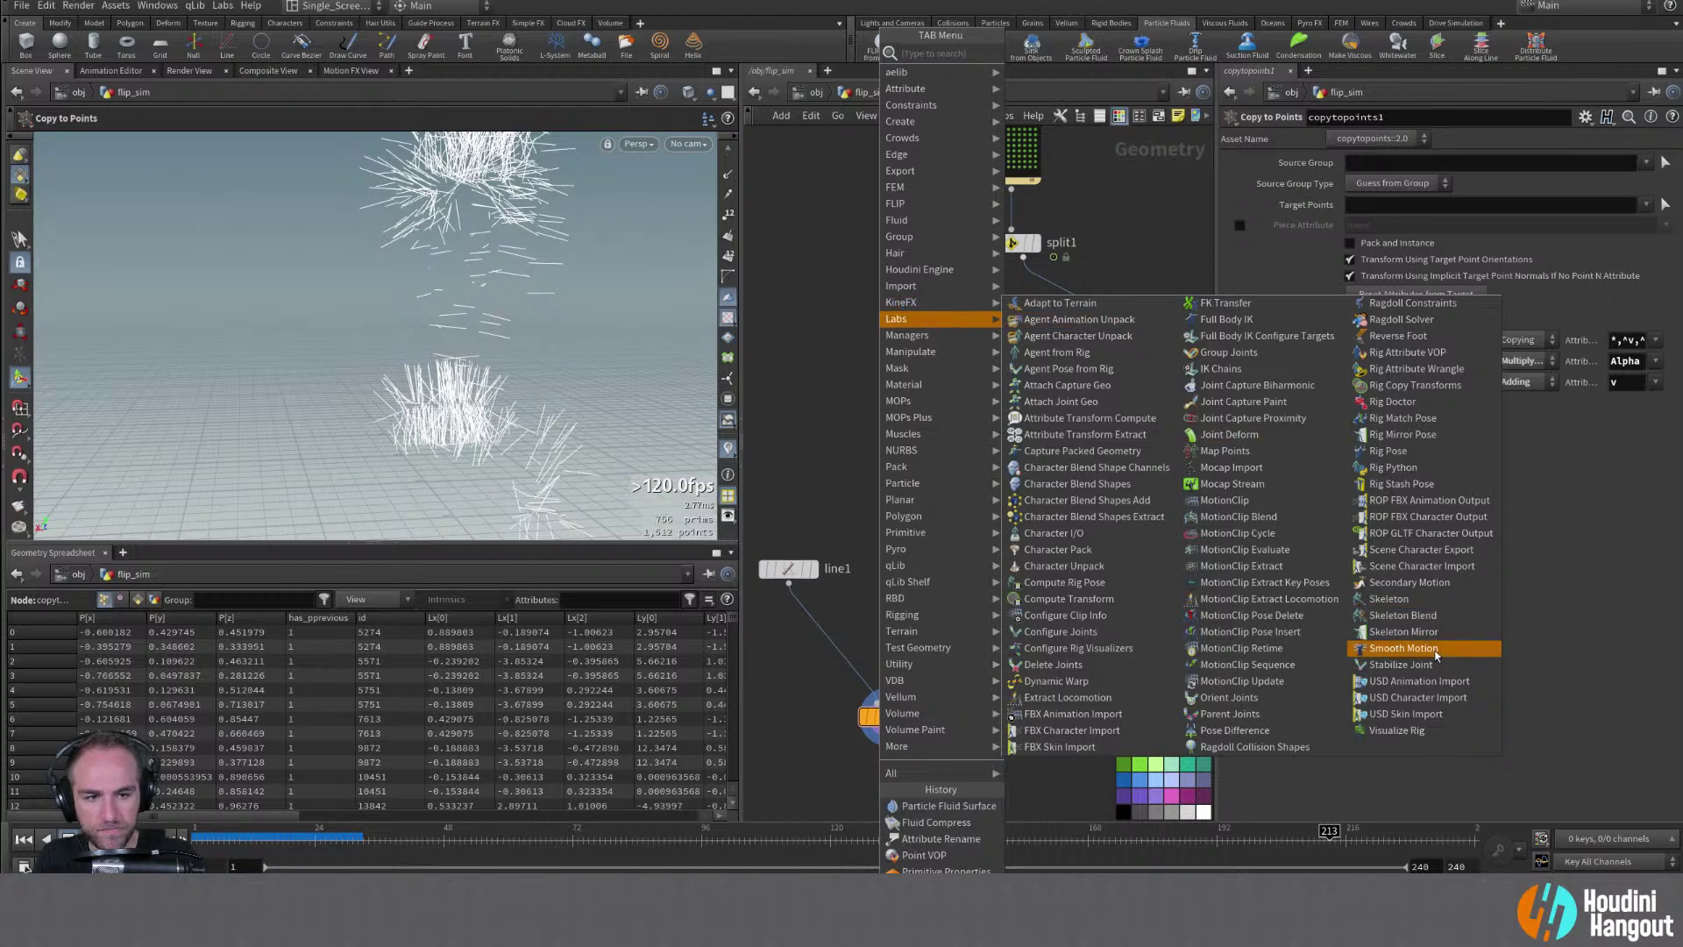
click(1403, 648)
click(1021, 705)
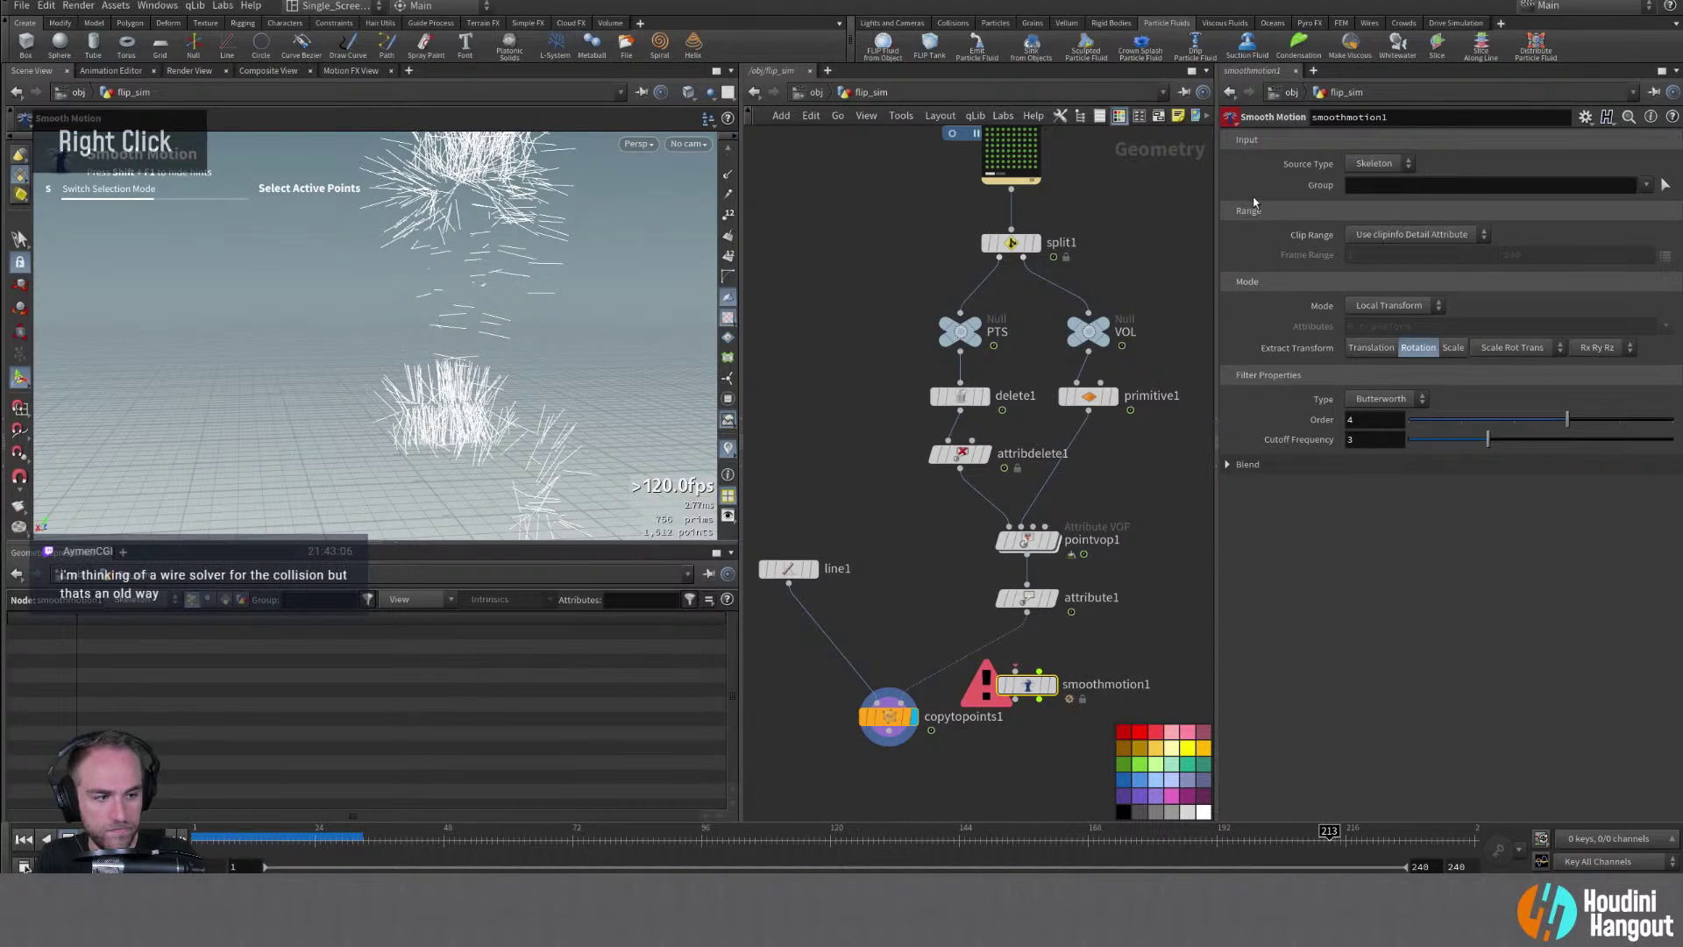
Feed attribute1 into the displayed Smooth Motion node, using source type Points and mode Other Attribute
click(1378, 163)
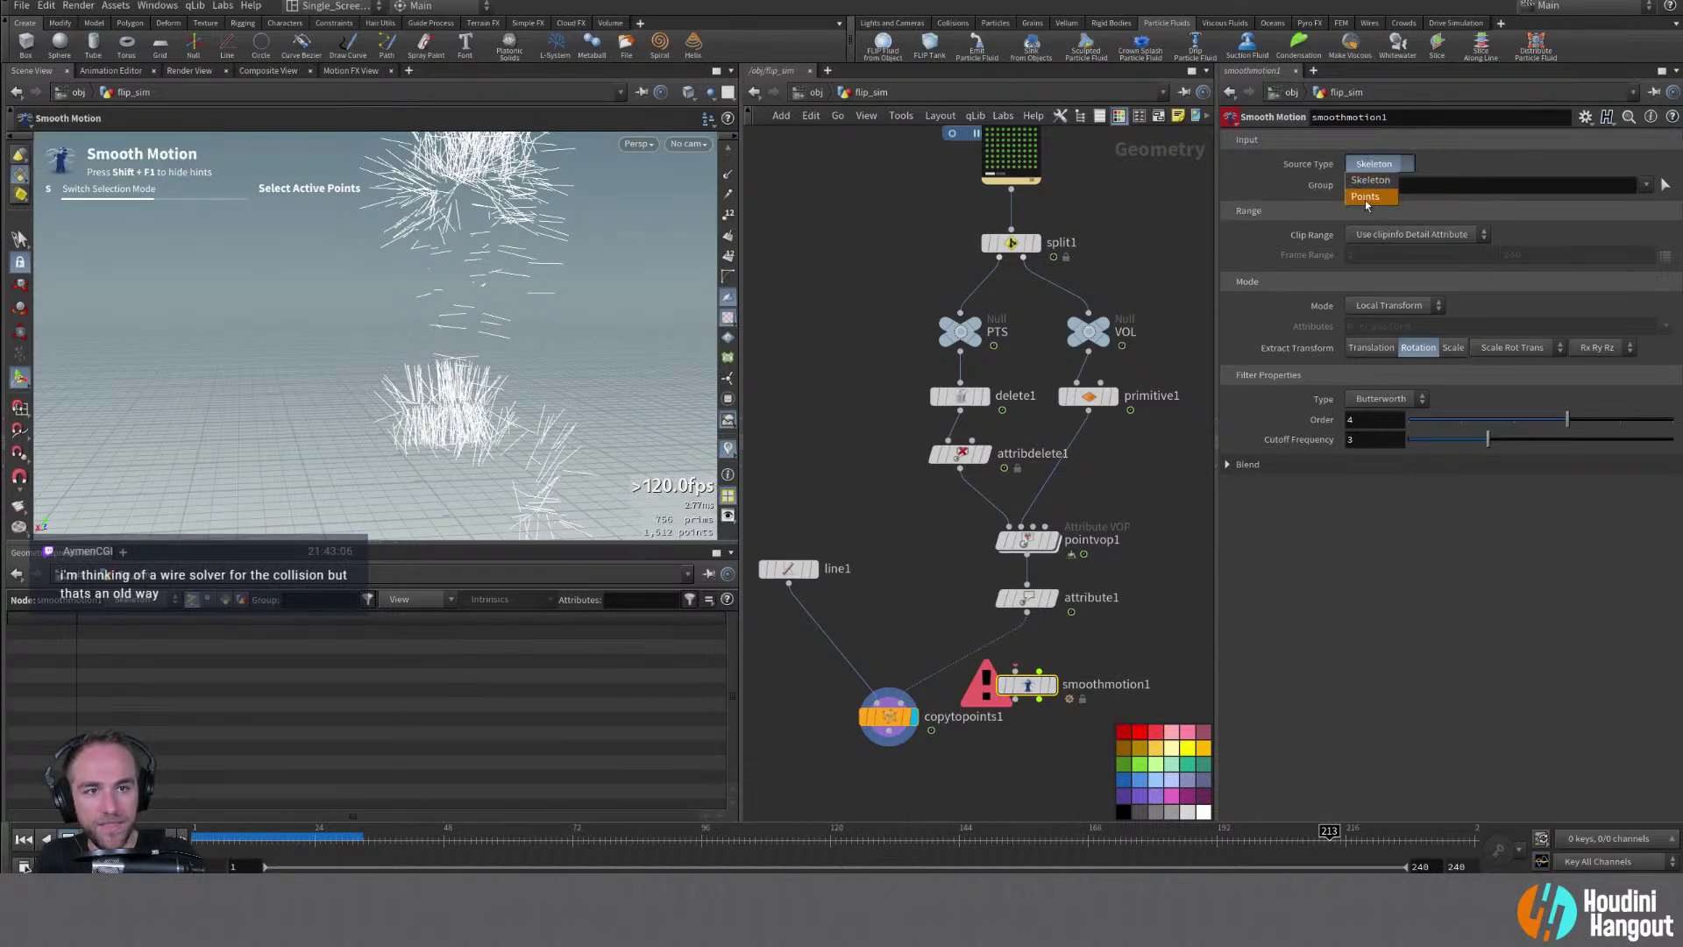
click(1371, 183)
double_click(1040, 699)
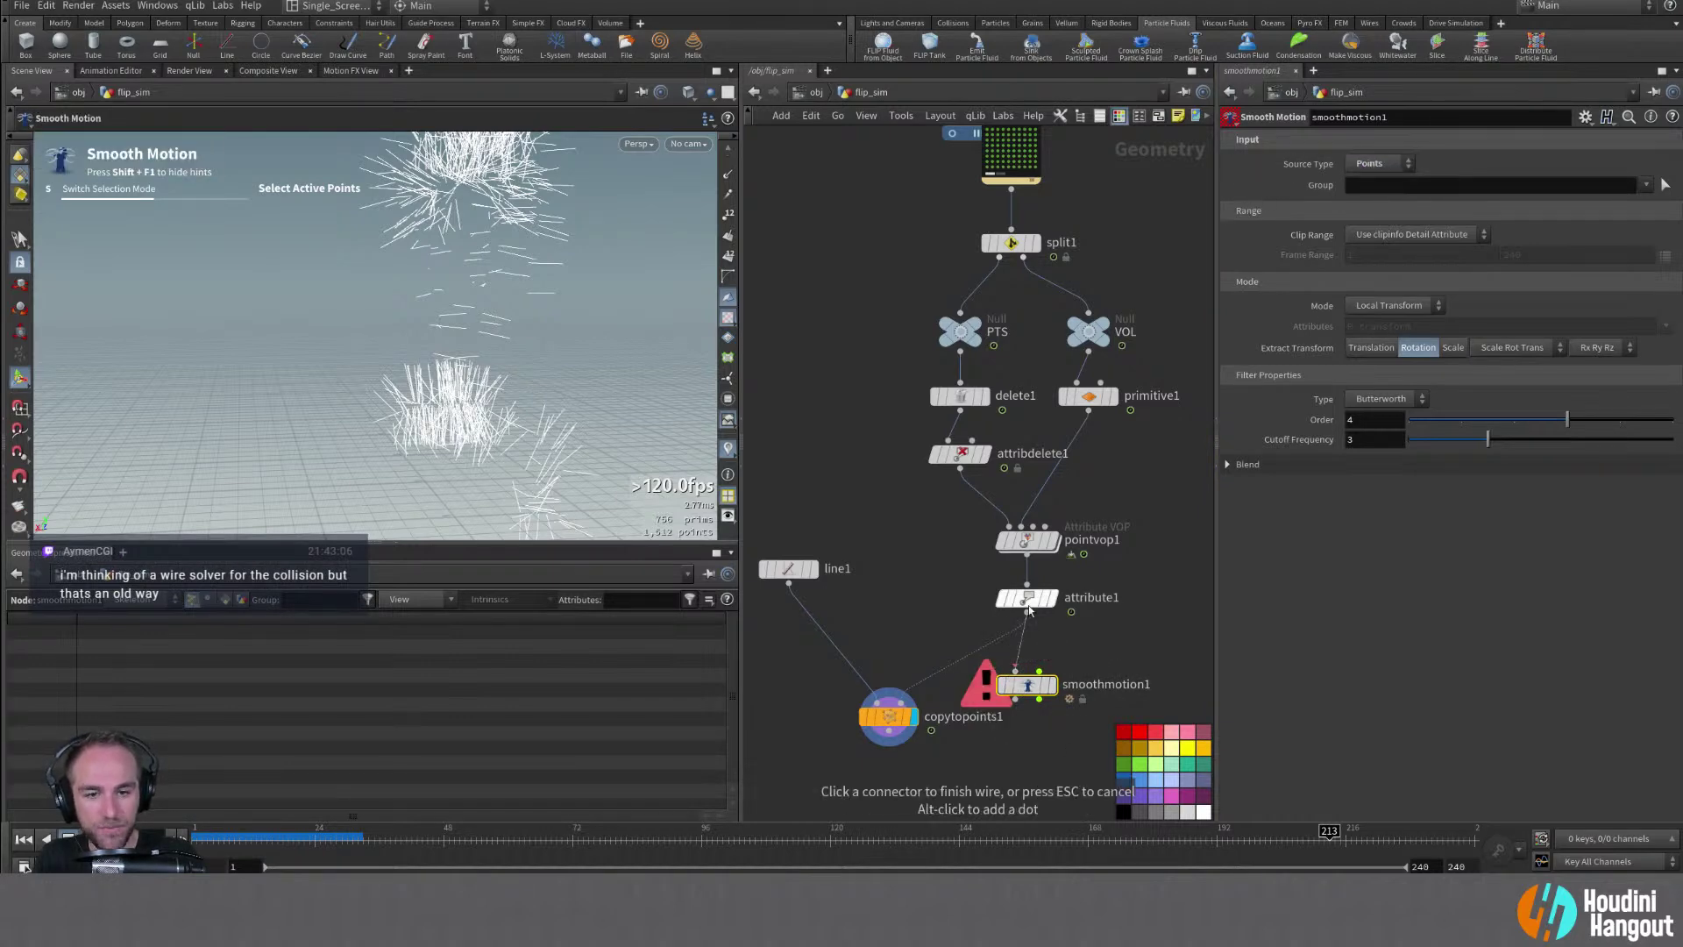
click(1050, 684)
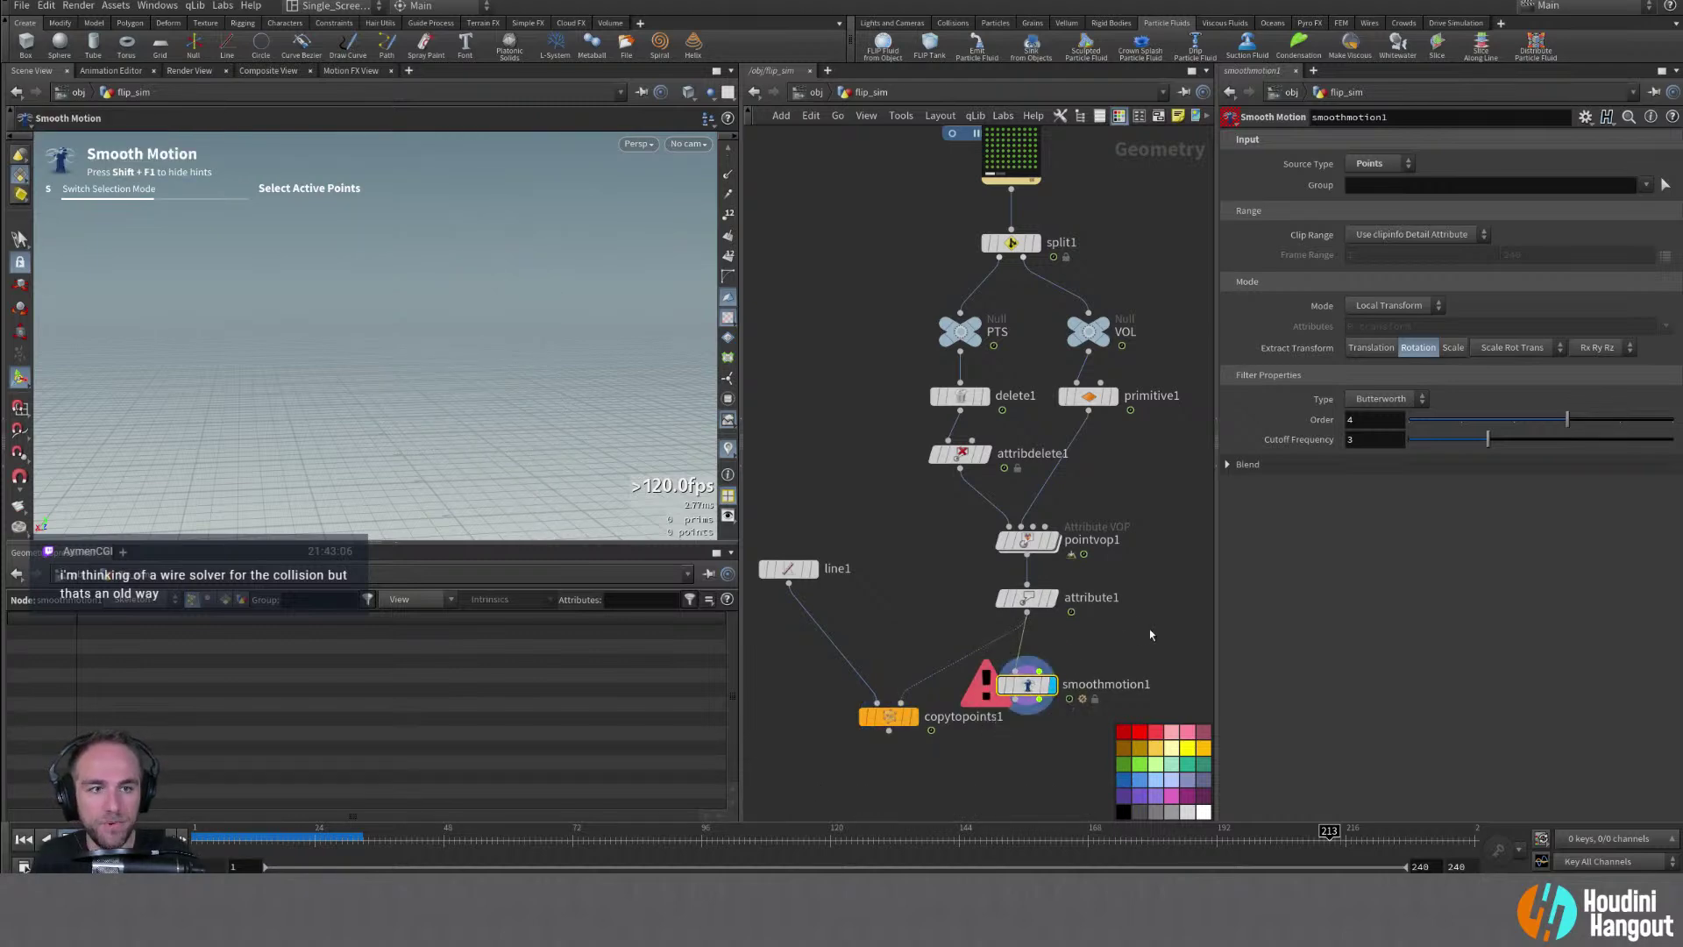
click(1392, 305)
click(1389, 340)
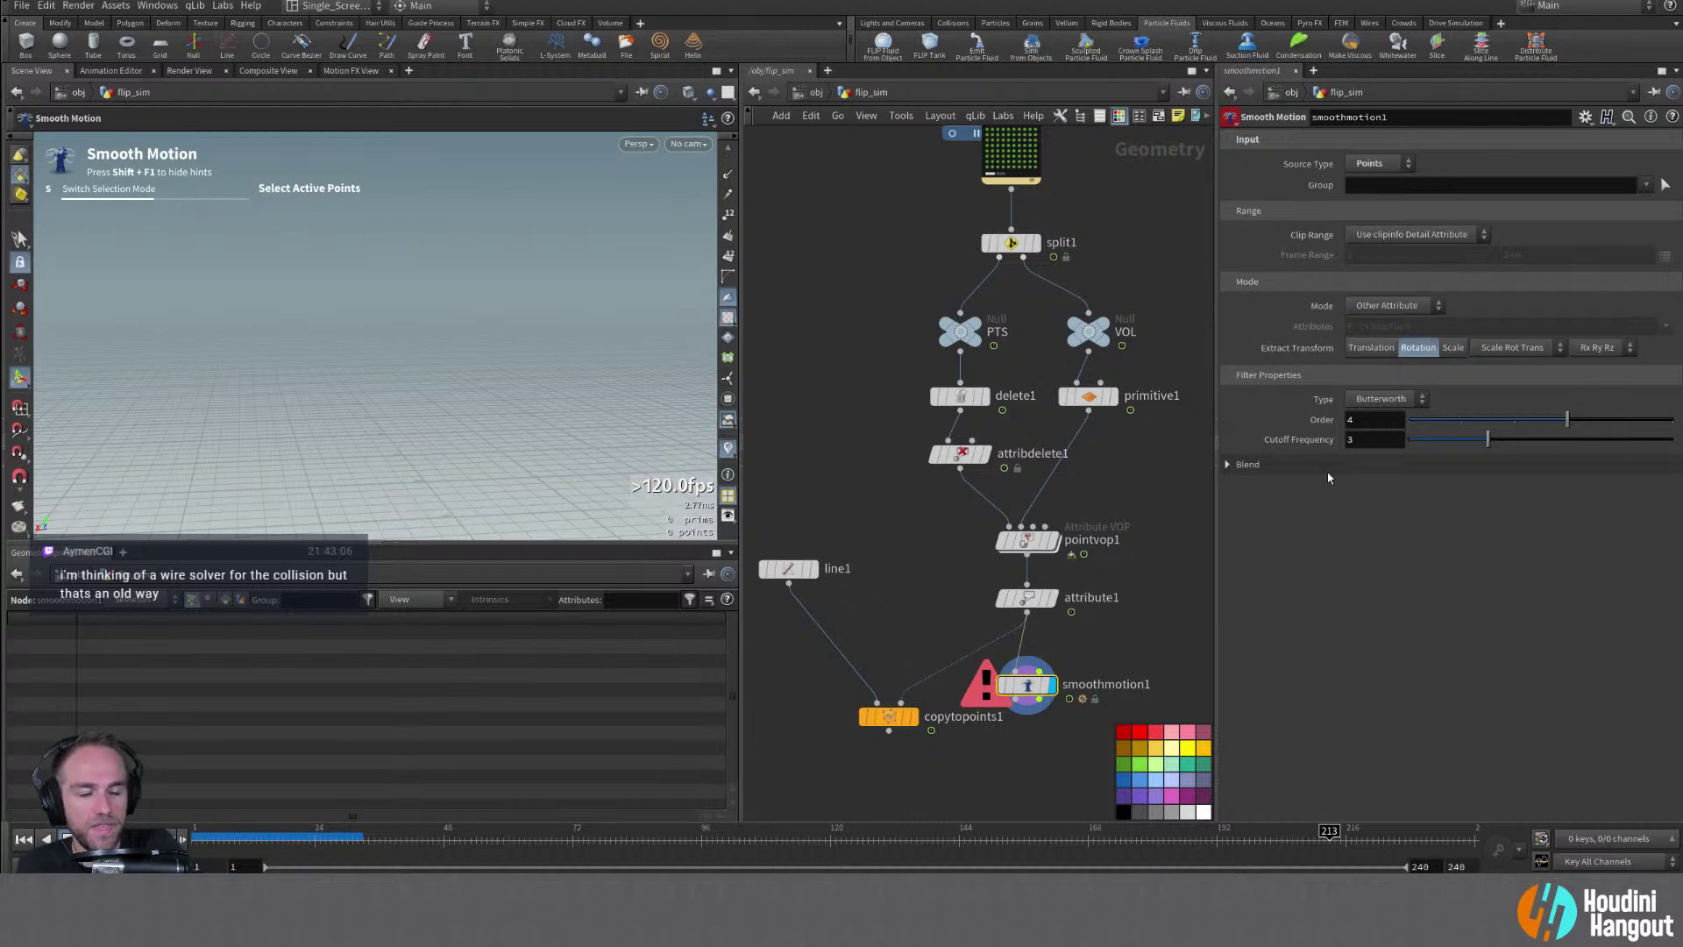
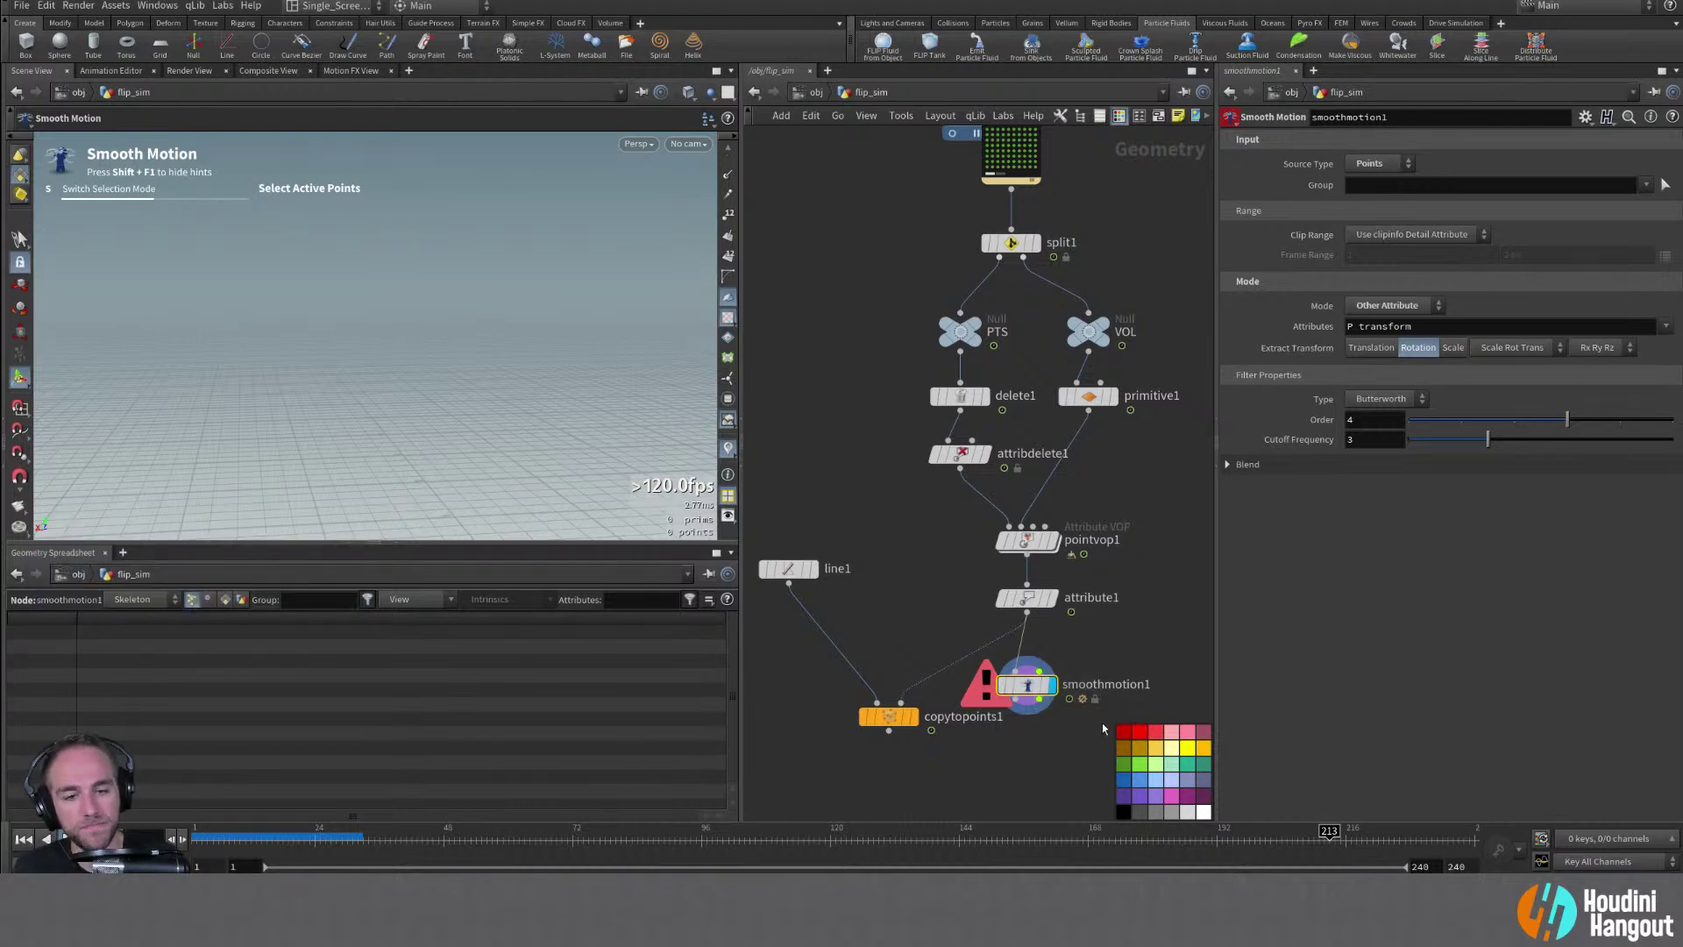
Delete the Smooth Motion node and display copytopoints1 again
key(Delete)
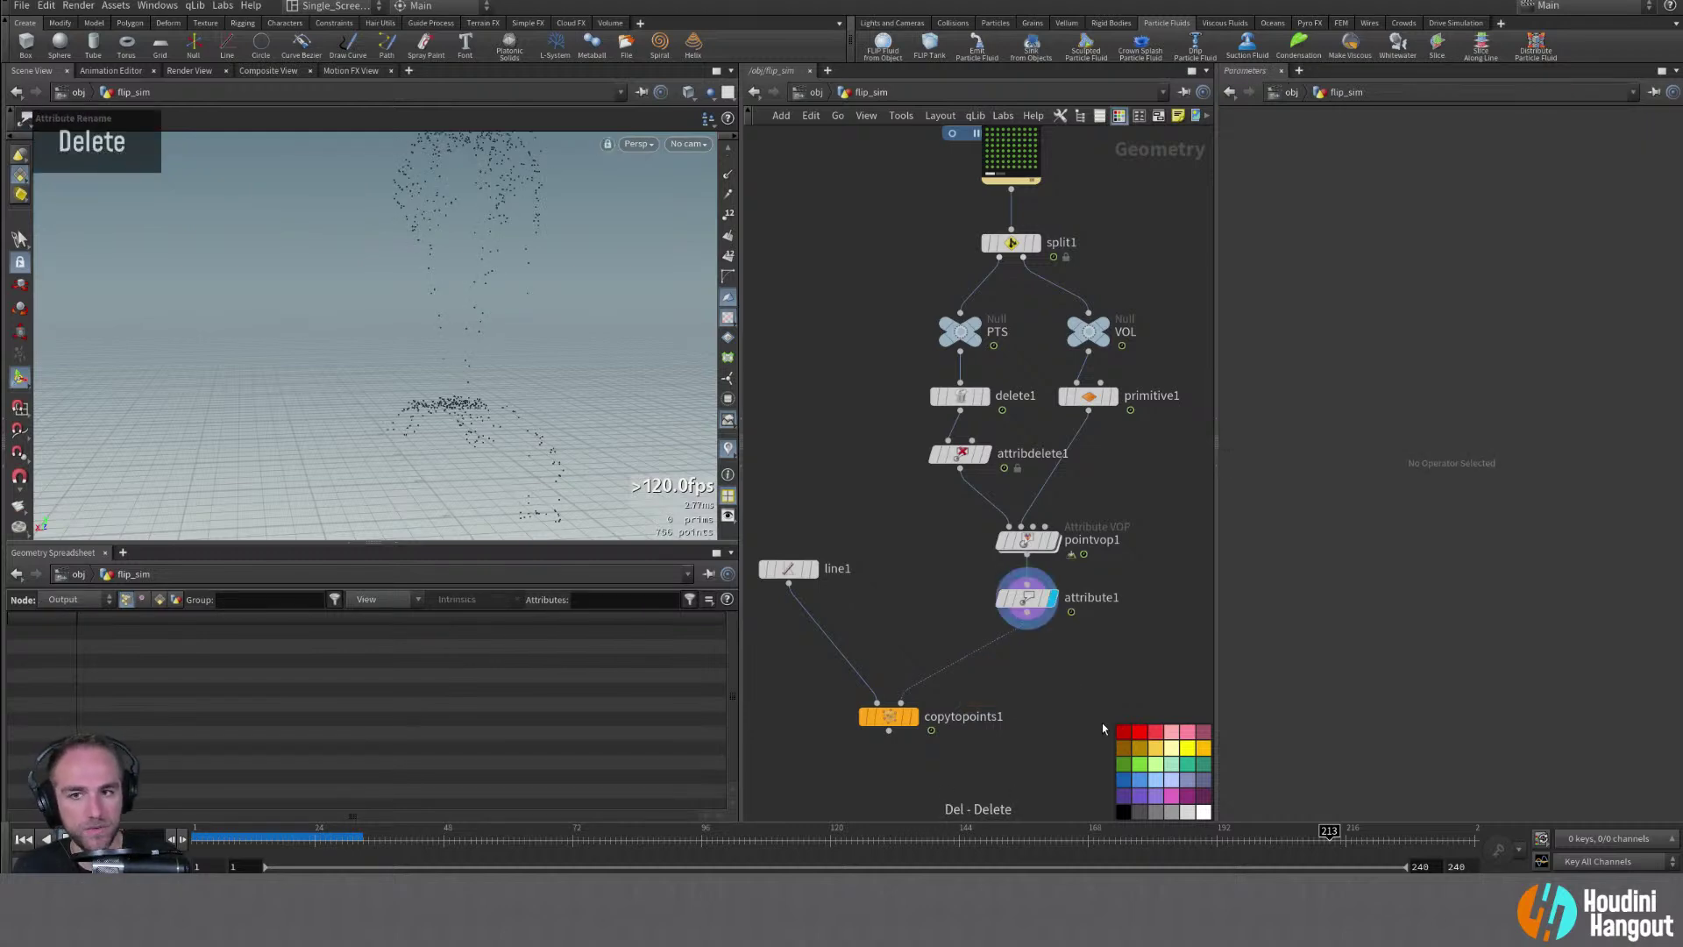
double_click(887, 724)
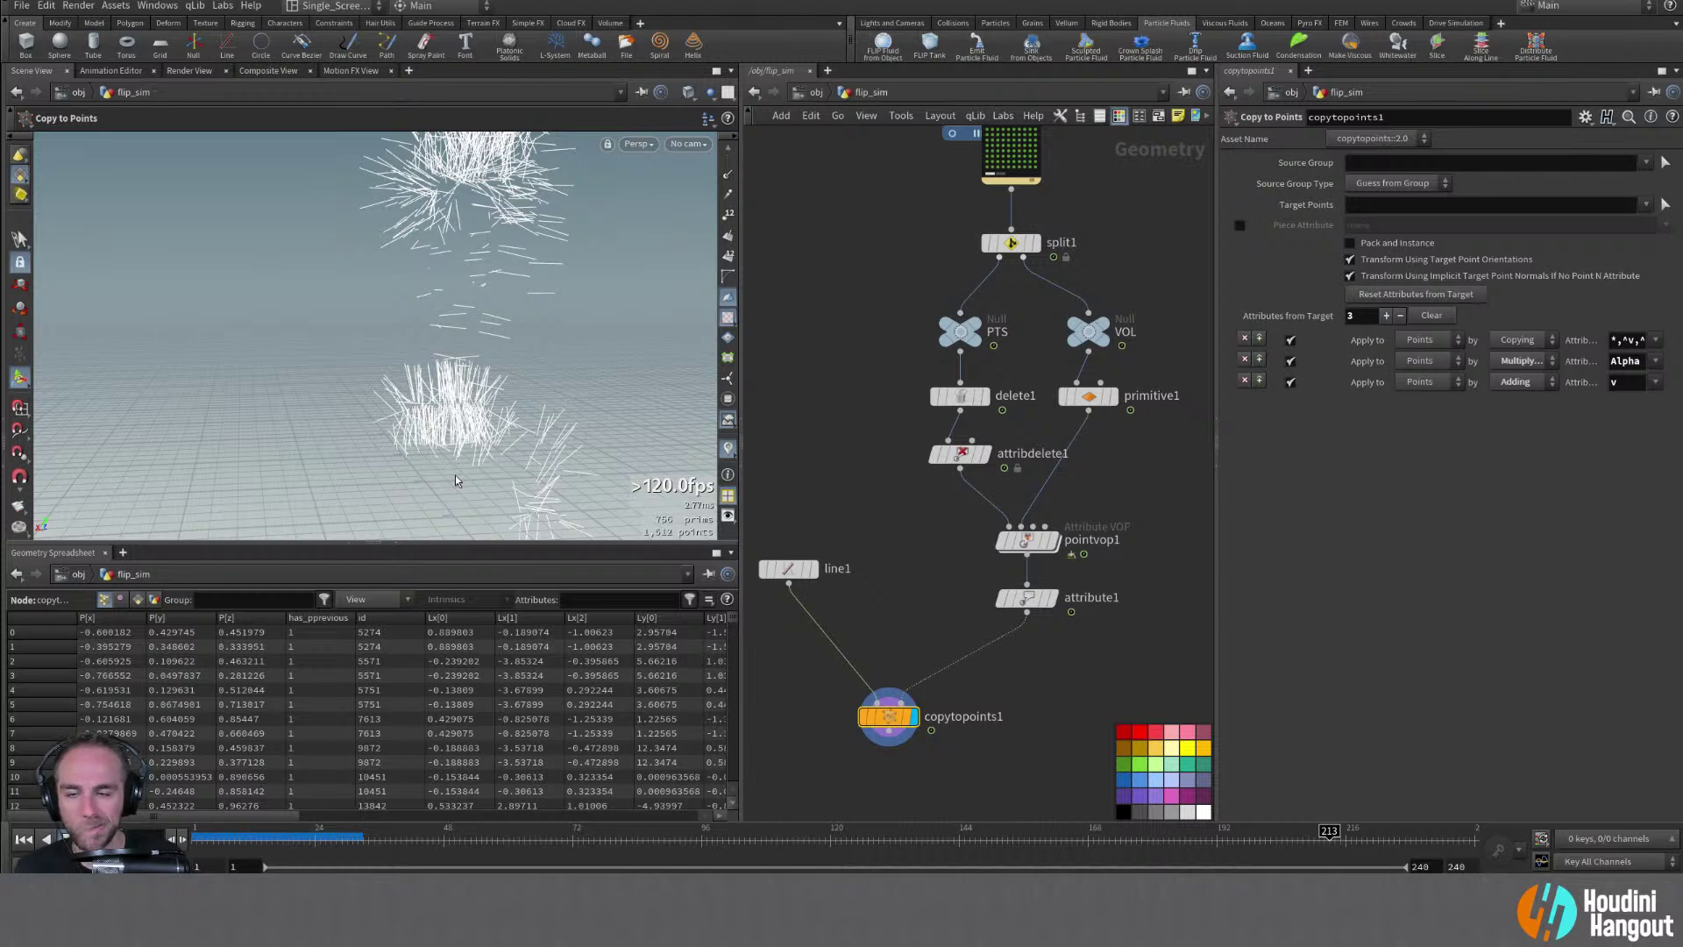
Play the simulation and examine how the copied lines are oriented over time
alt+drag(481, 328, 470, 303)
alt+middle_drag(470, 302, 461, 350)
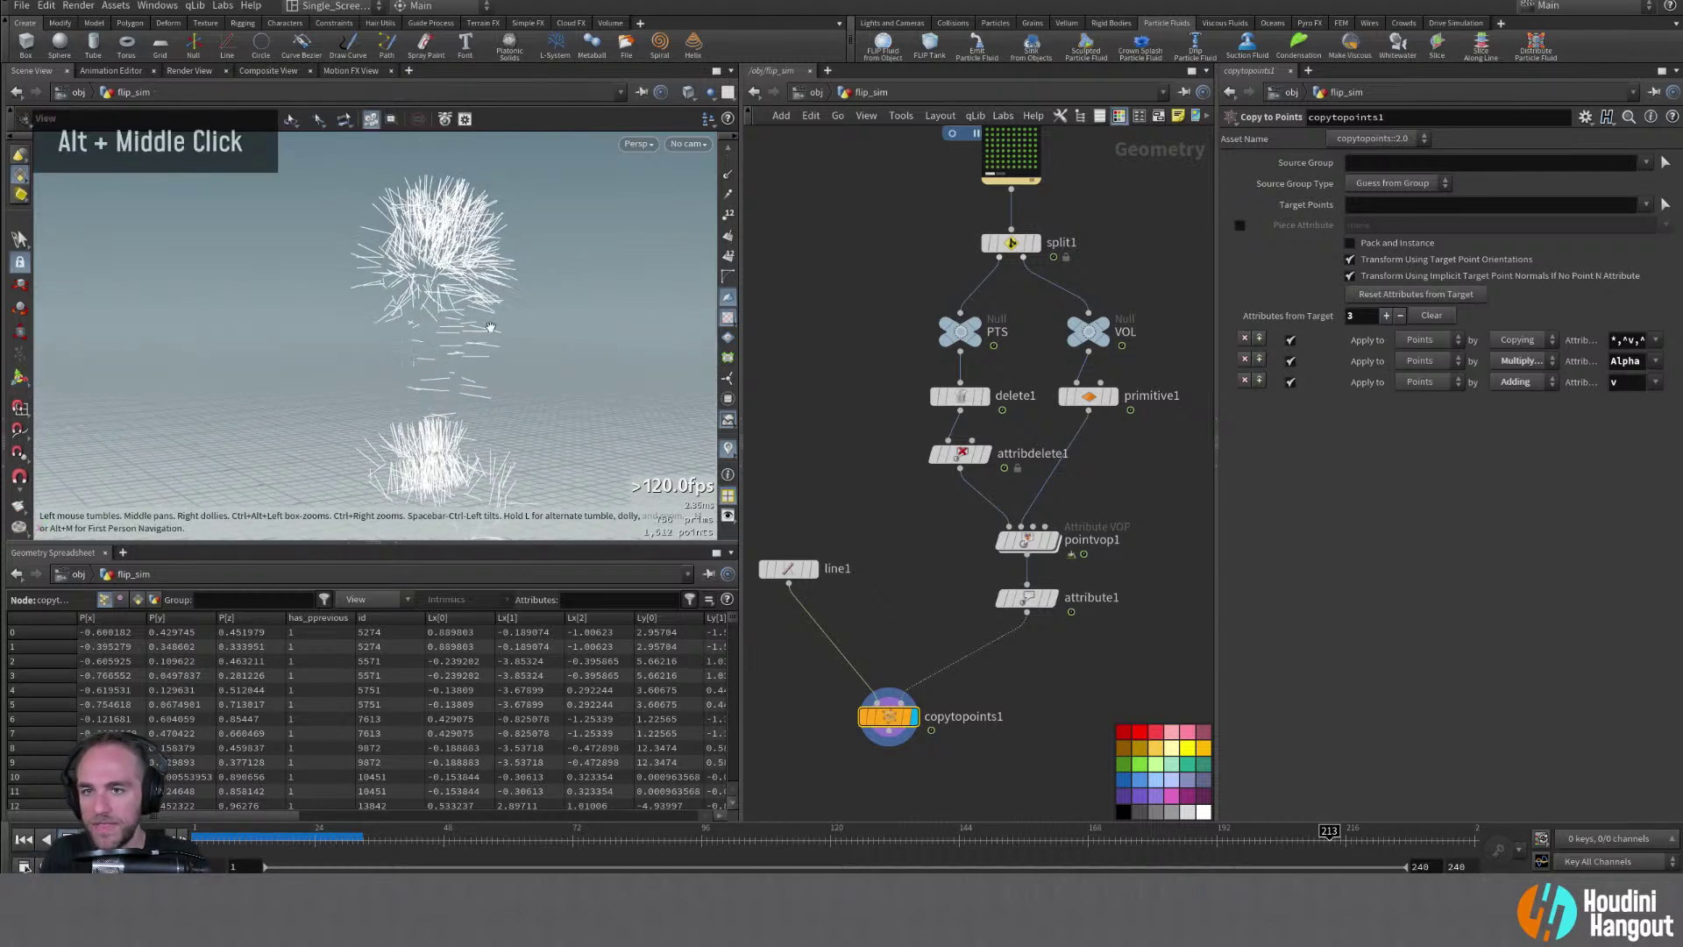
alt+drag(461, 351, 447, 355)
drag(301, 844, 195, 865)
key(Up)
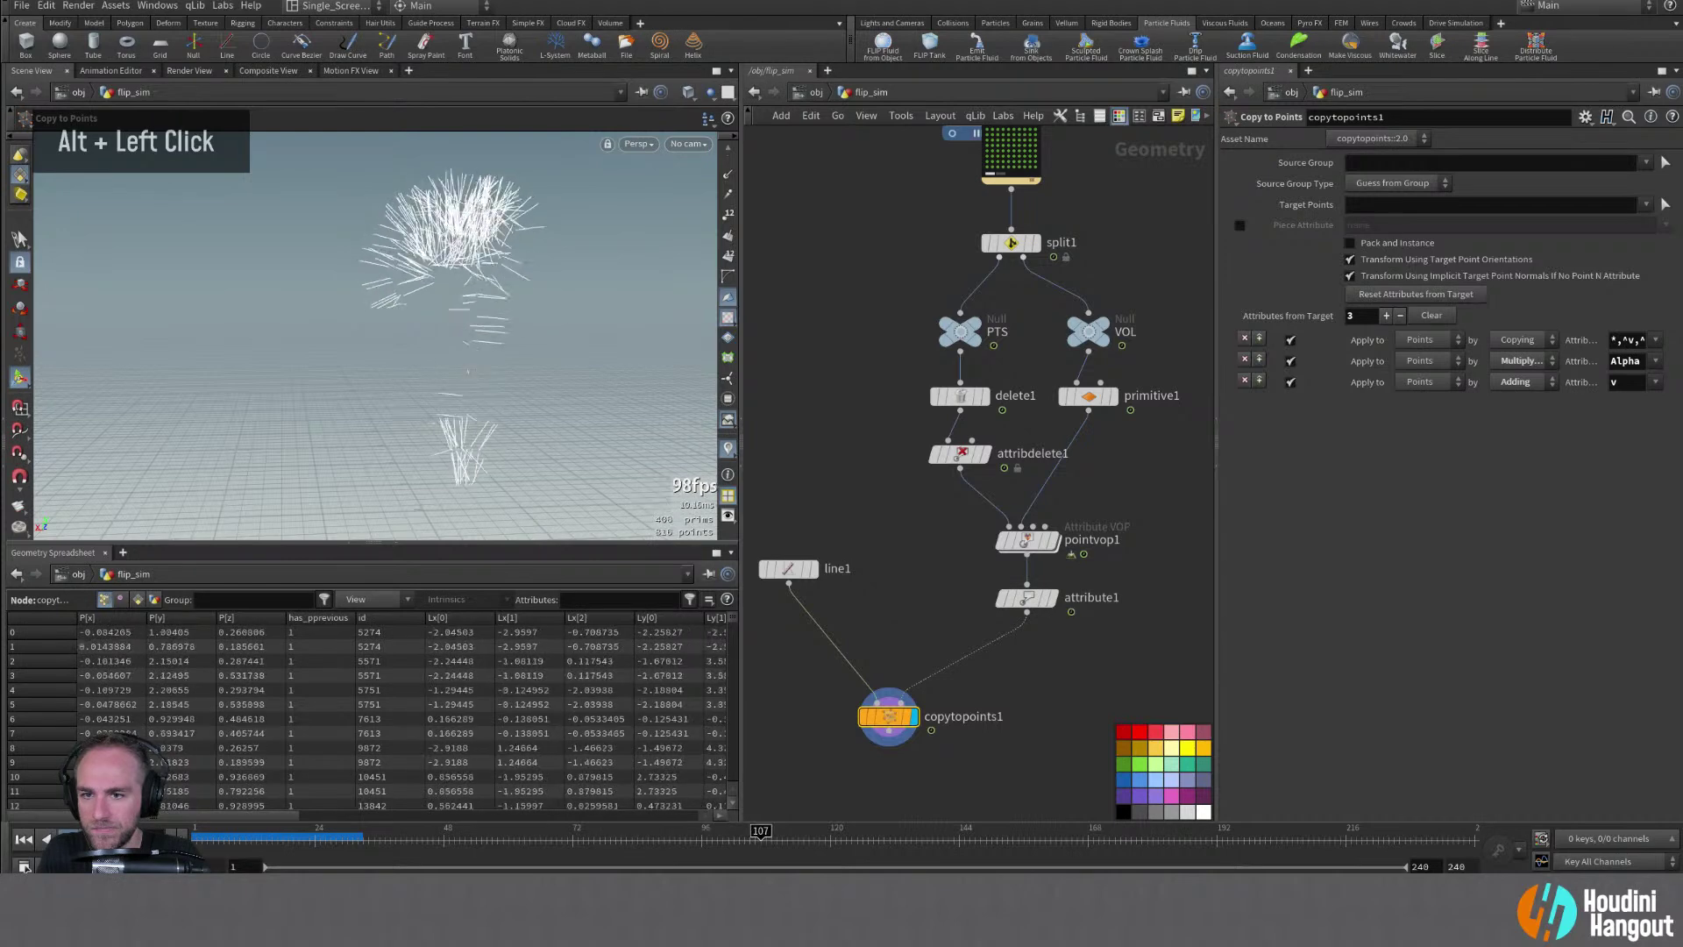
key(Up)
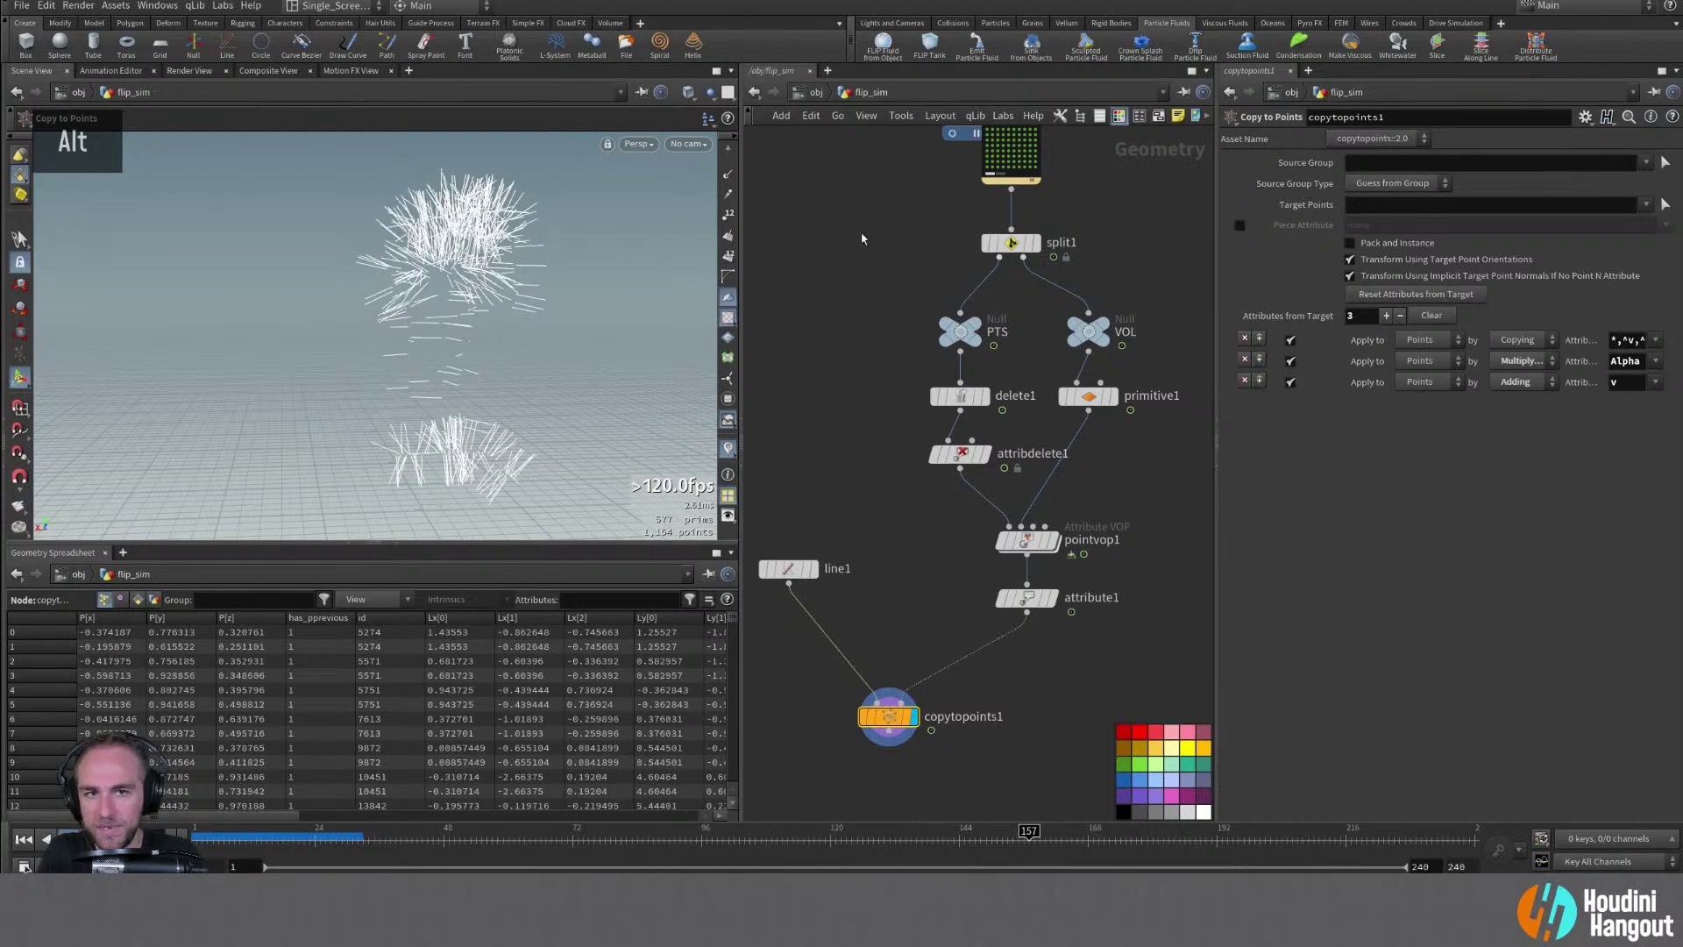
Overlay the COLLIDERS geometry on the copied lines in the viewport
alt+middle_drag(895, 257, 903, 301)
alt+right_drag(903, 300, 877, 309)
alt+drag(479, 458, 504, 451)
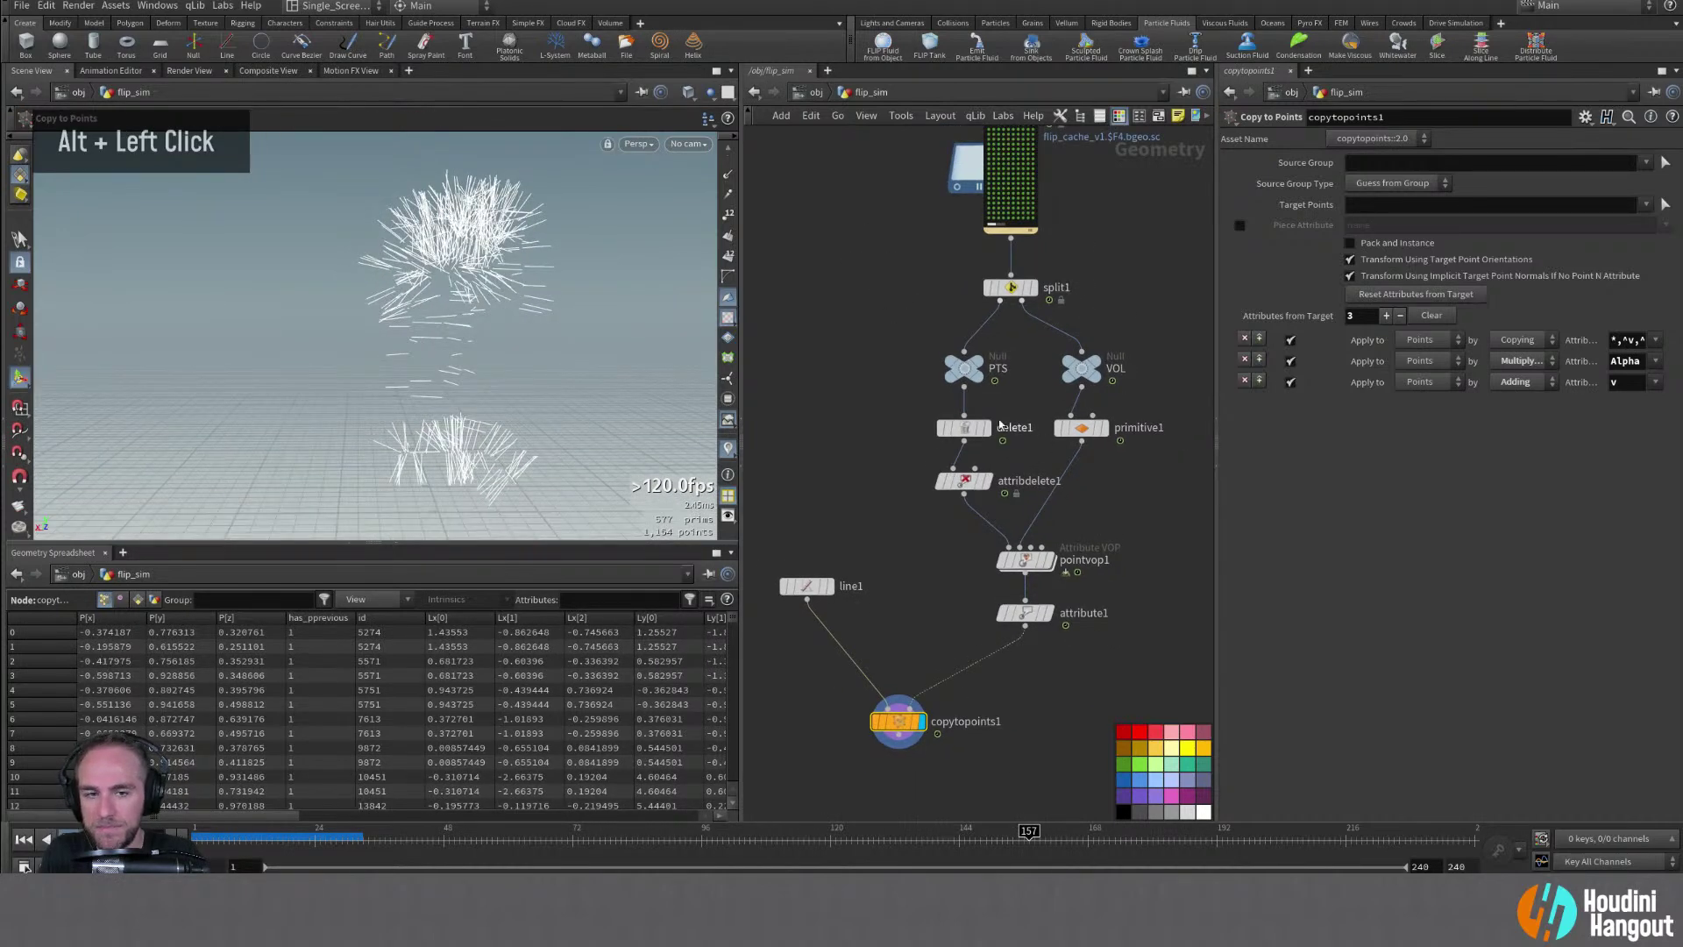
alt+middle_drag(1096, 140, 982, 607)
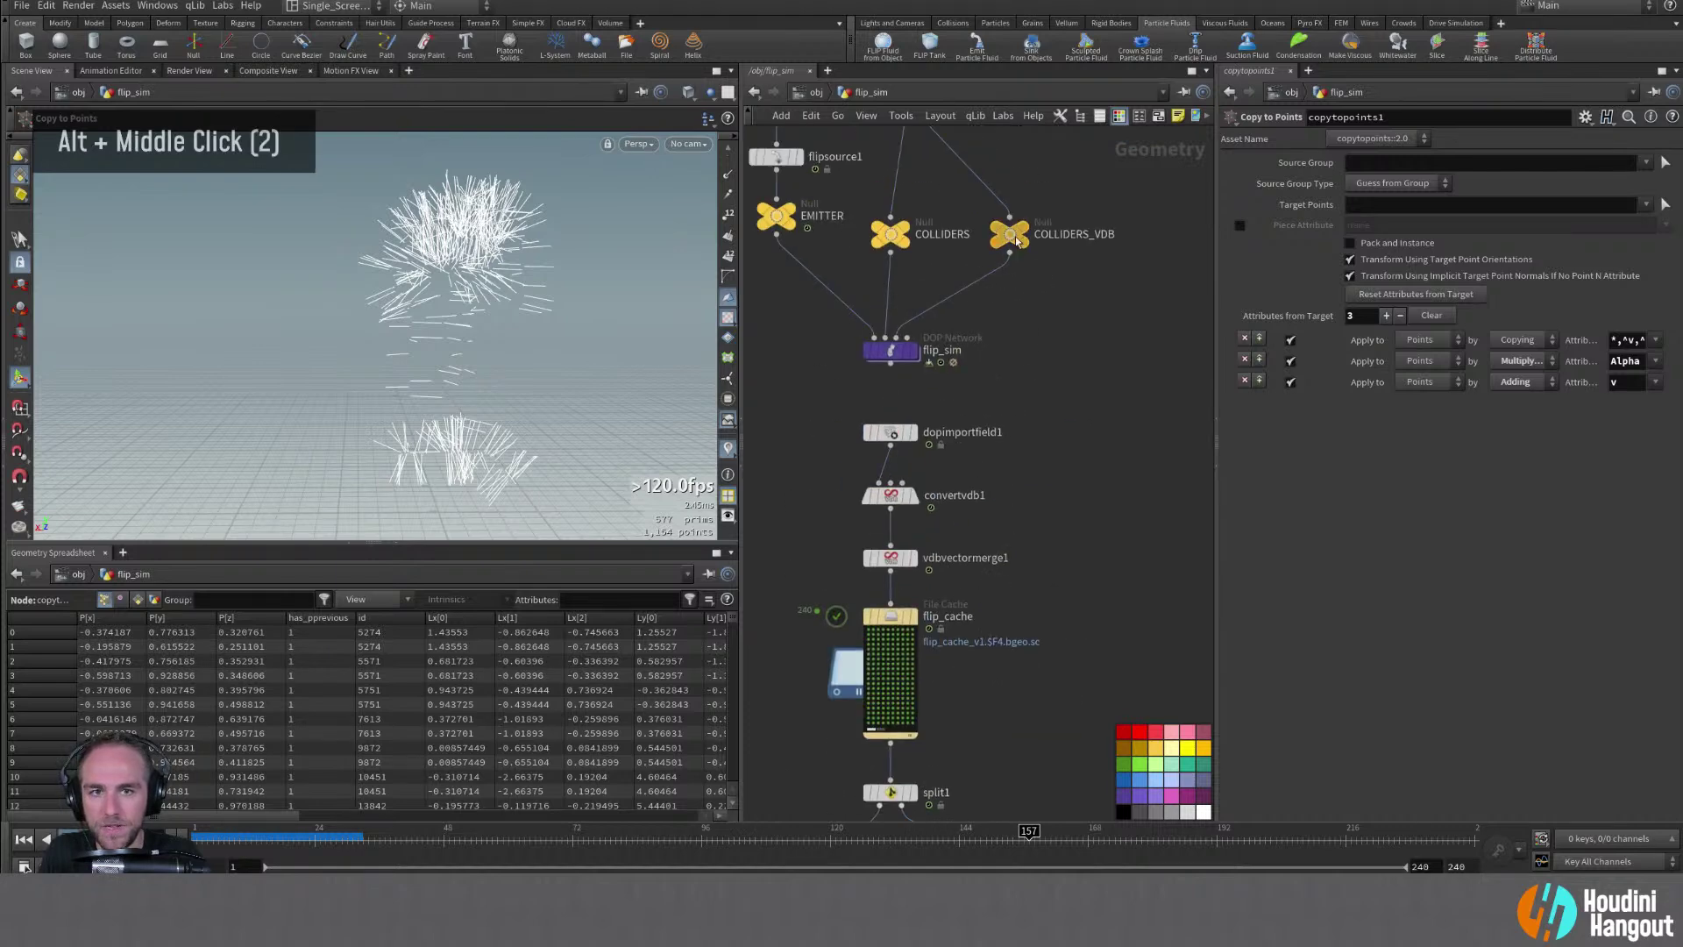
ctrl+click(903, 235)
alt+middle_drag(468, 506, 456, 485)
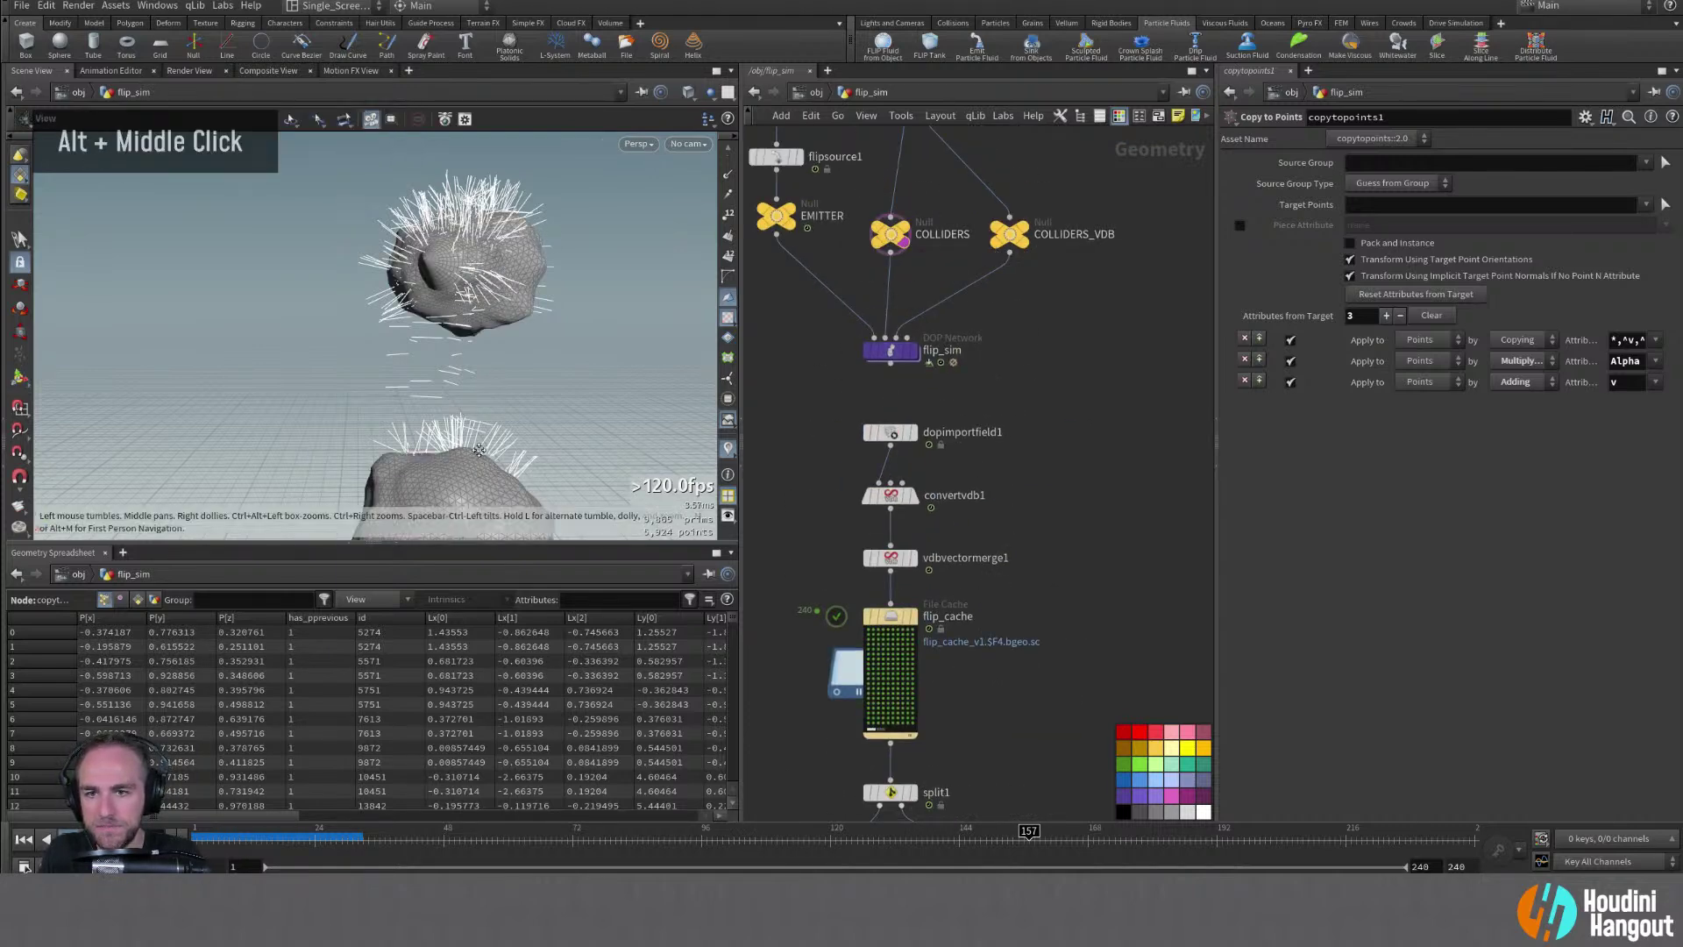
alt+drag(455, 484, 412, 421)
alt+middle_drag(412, 421, 393, 440)
alt+drag(393, 440, 371, 346)
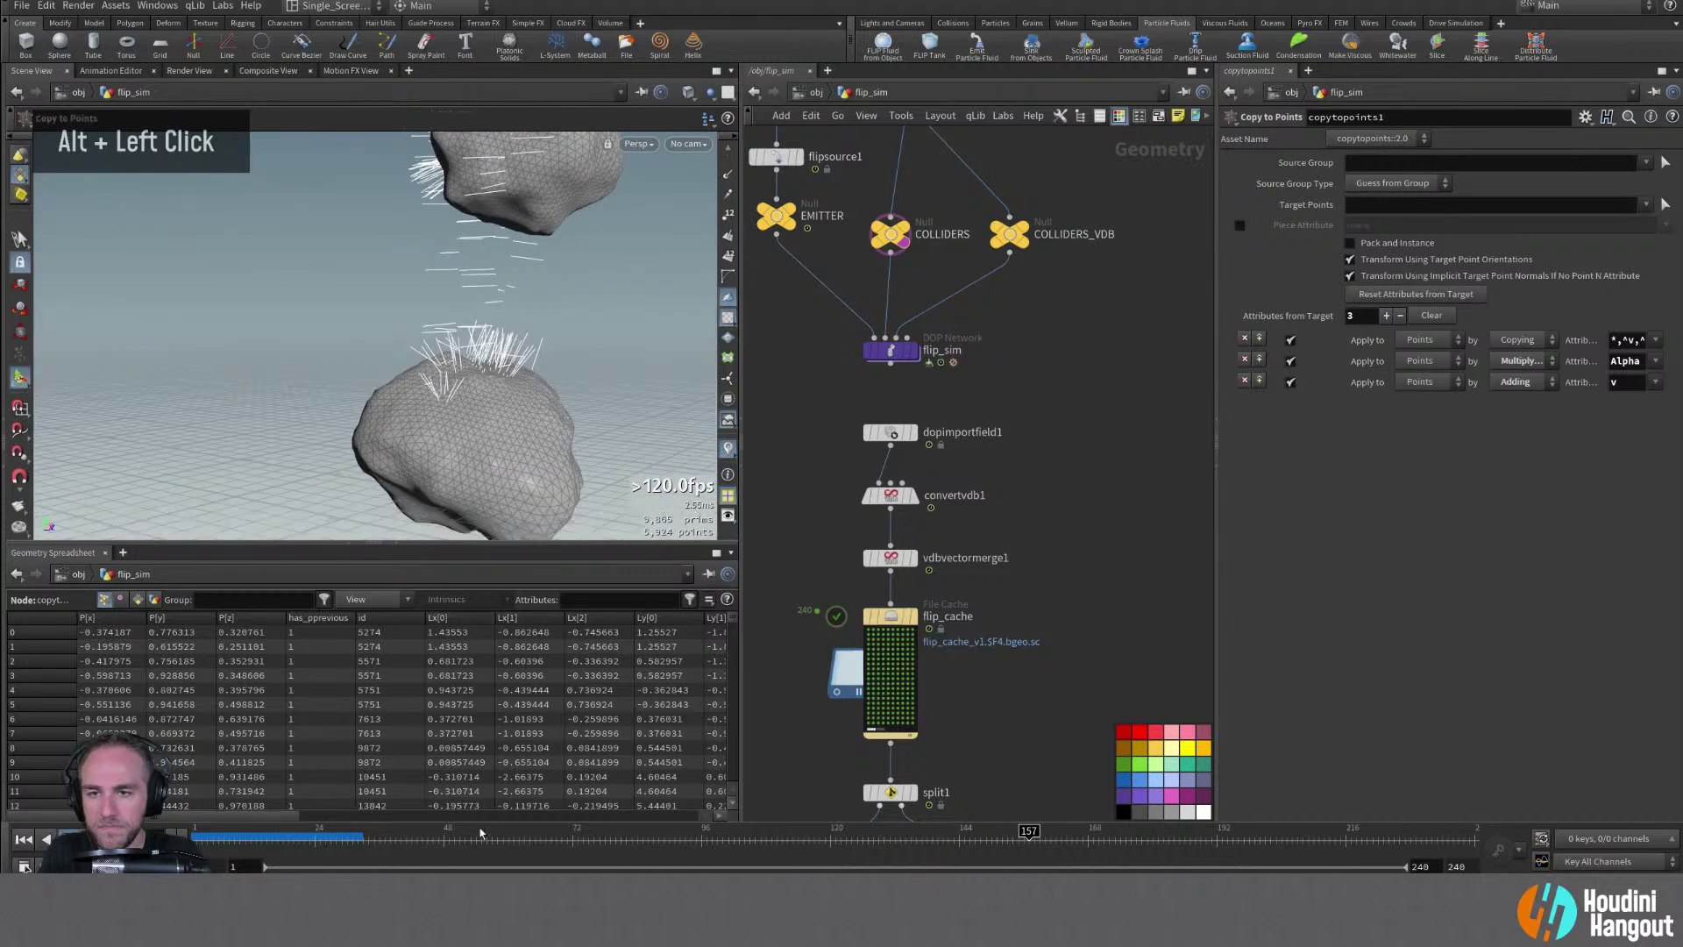
Scrub through to frame 240 and examine how the copied lines sit on the two colliders from several angles
drag(421, 837, 1472, 837)
alt+drag(574, 443, 387, 301)
alt+middle_drag(387, 301, 359, 273)
alt+drag(359, 273, 225, 271)
click(19, 376)
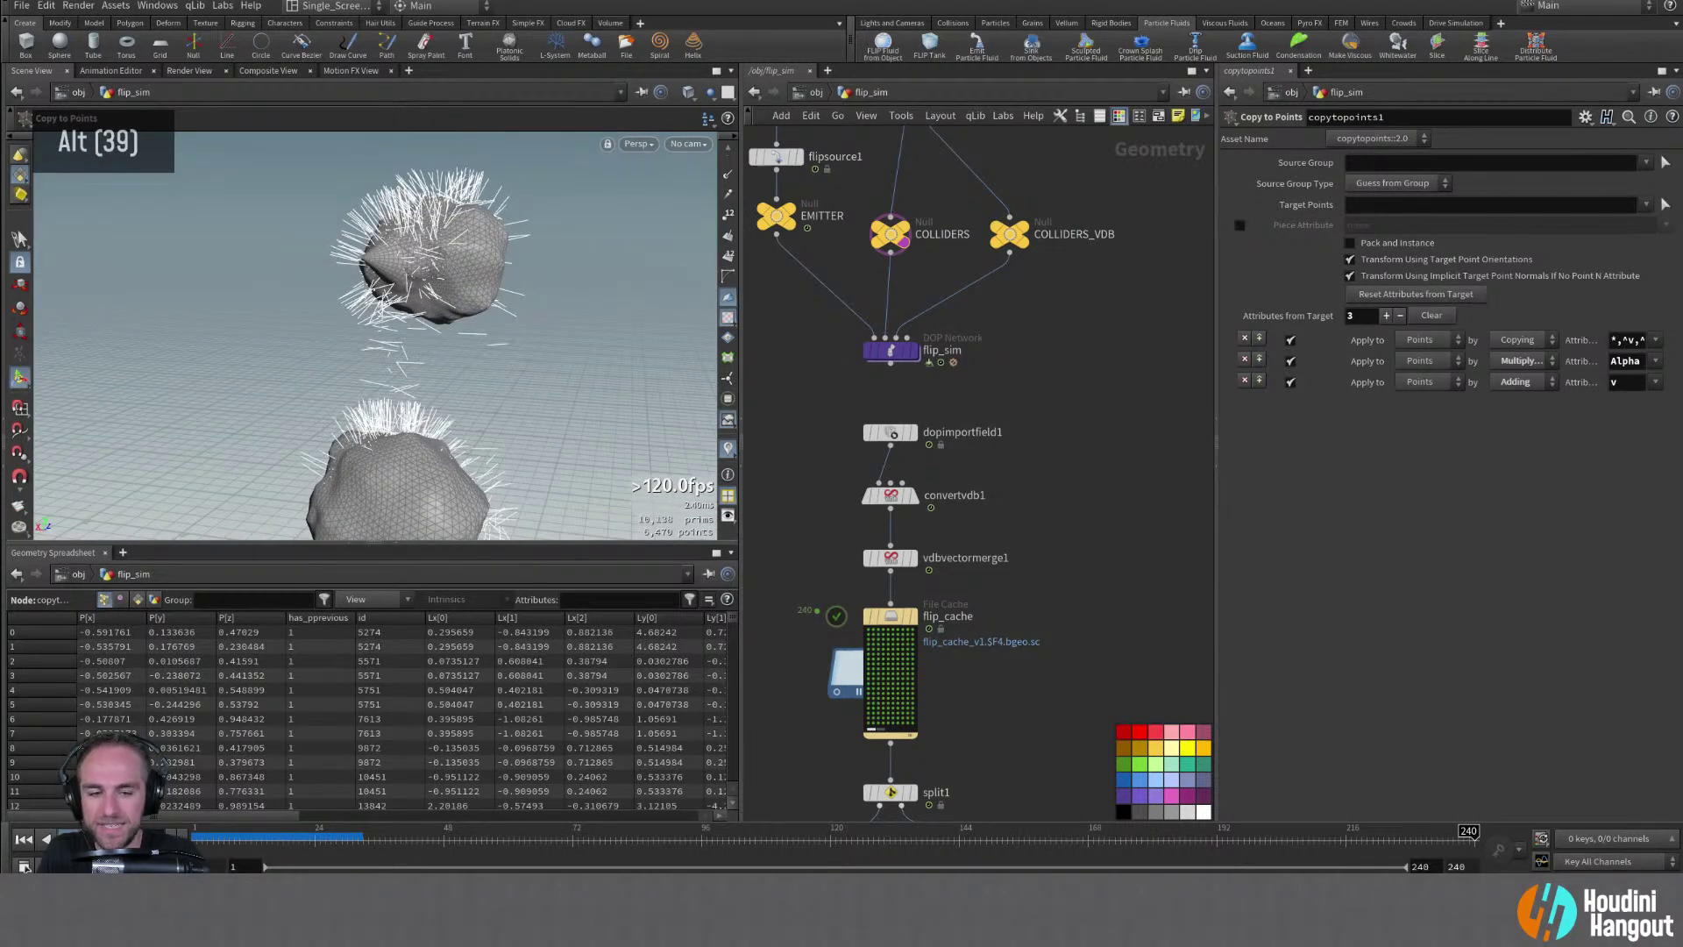
drag(1465, 830, 1147, 832)
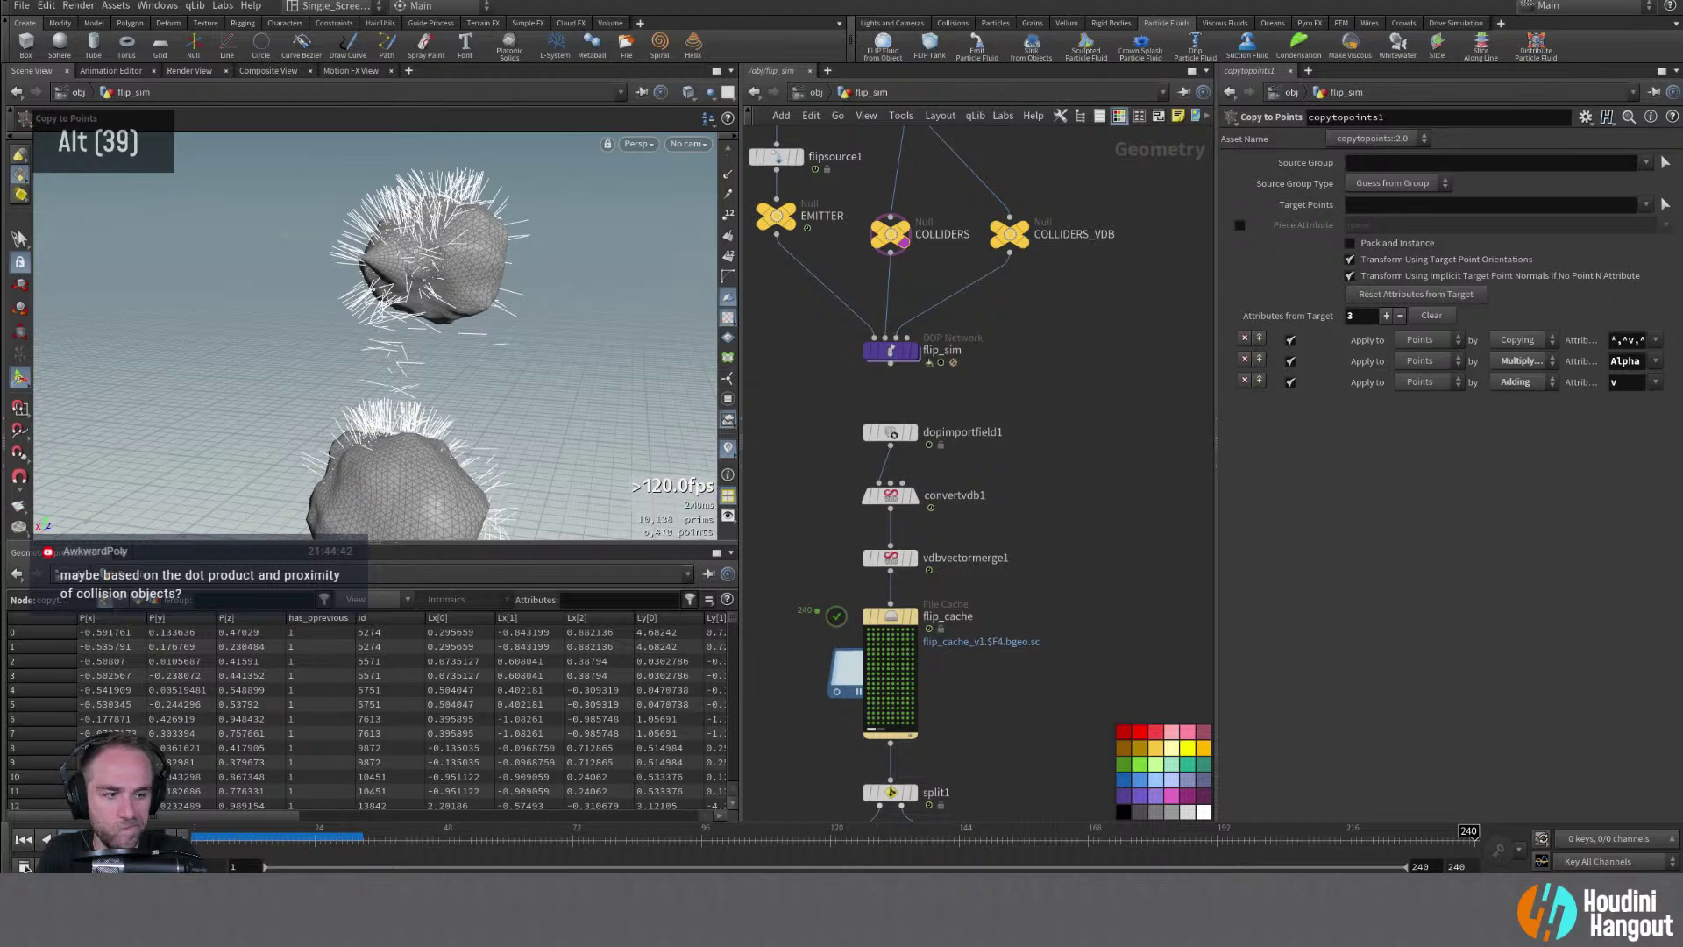
alt+drag(418, 375, 430, 303)
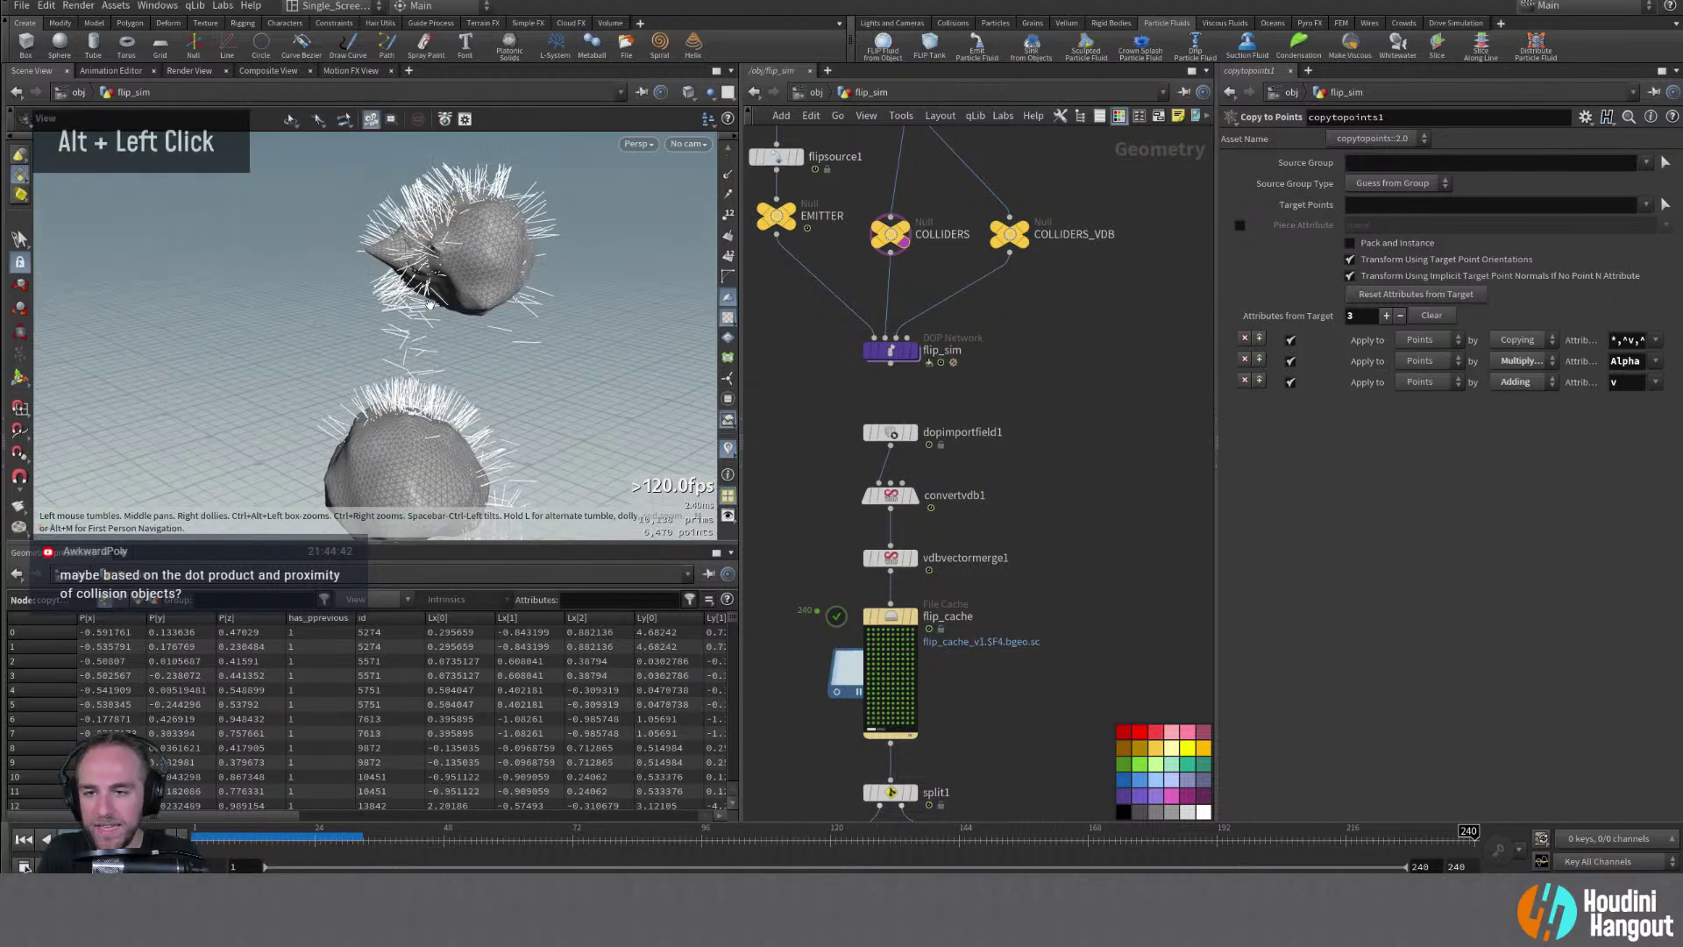
alt+middle_drag(429, 303, 395, 316)
alt+drag(395, 315, 367, 321)
key(Return)
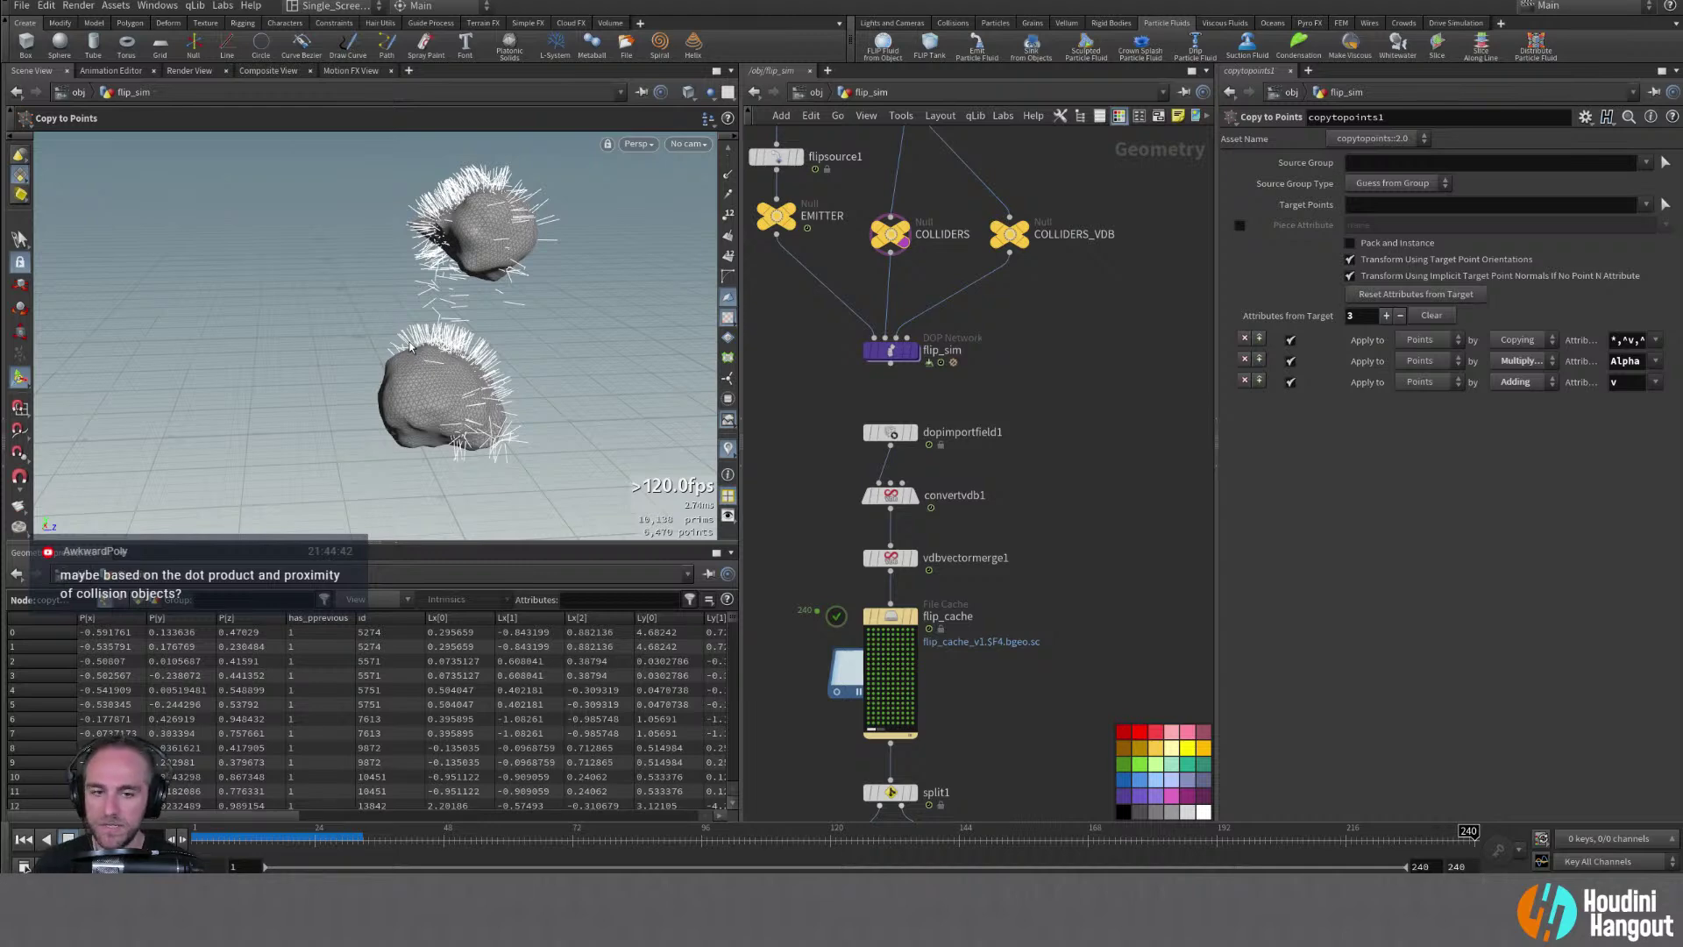
Select attribute1 and inspect the line directions around the lower collider close up
middle_drag(999, 797, 1025, 593)
click(881, 619)
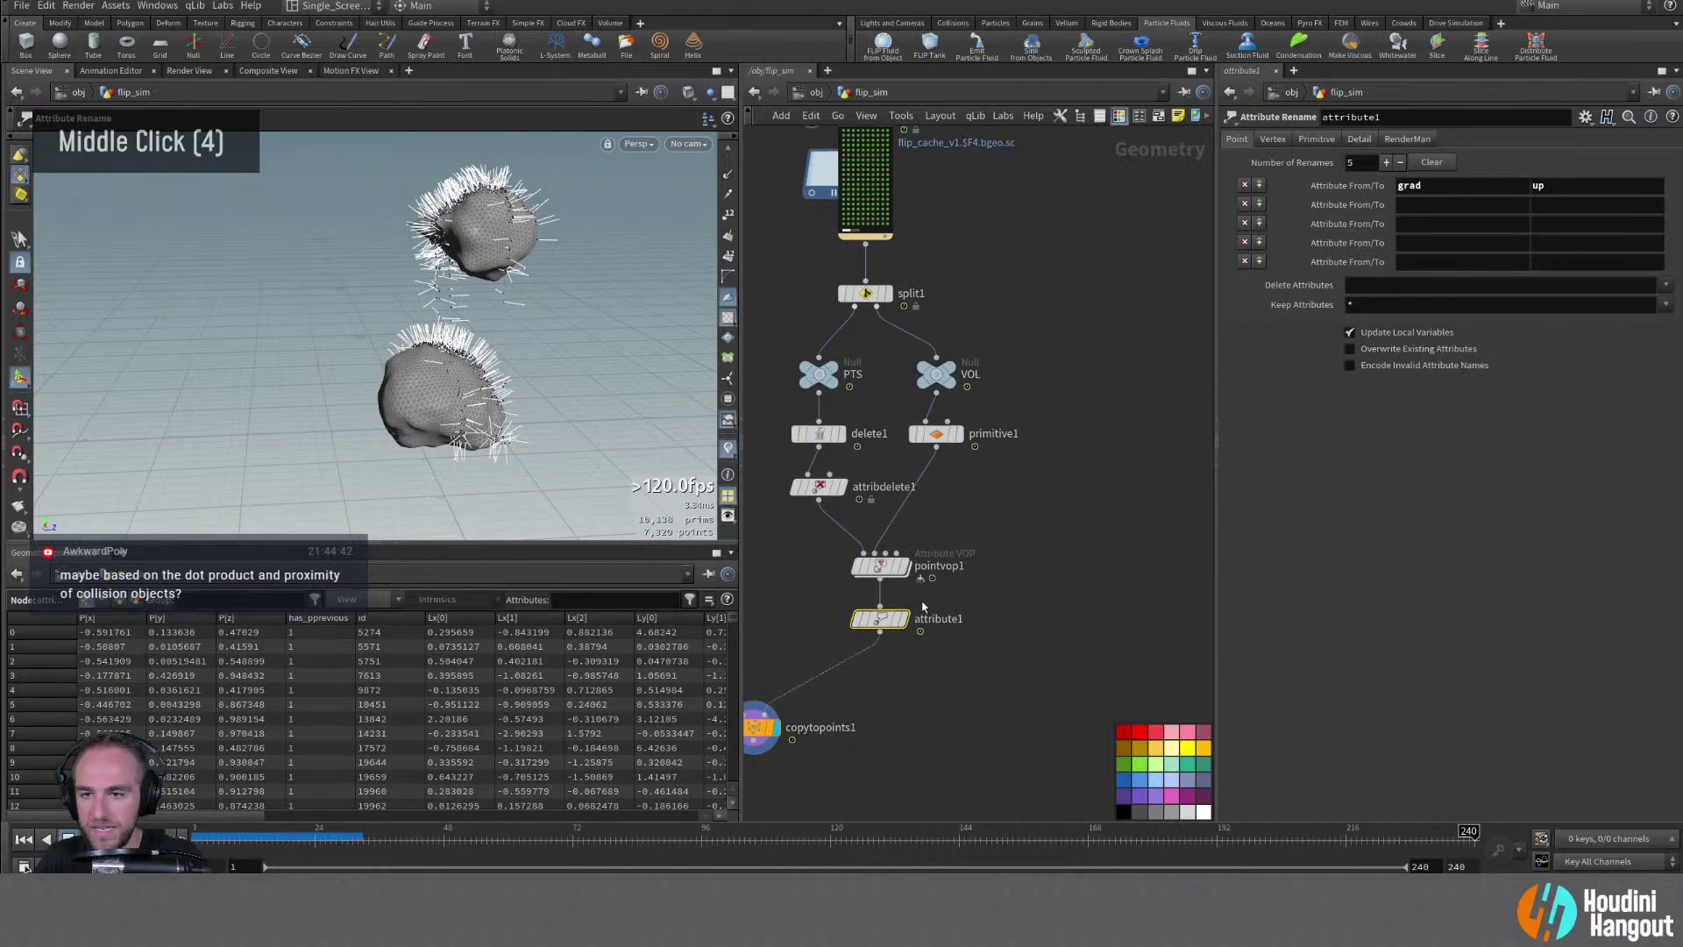
alt+right_drag(486, 421, 472, 373)
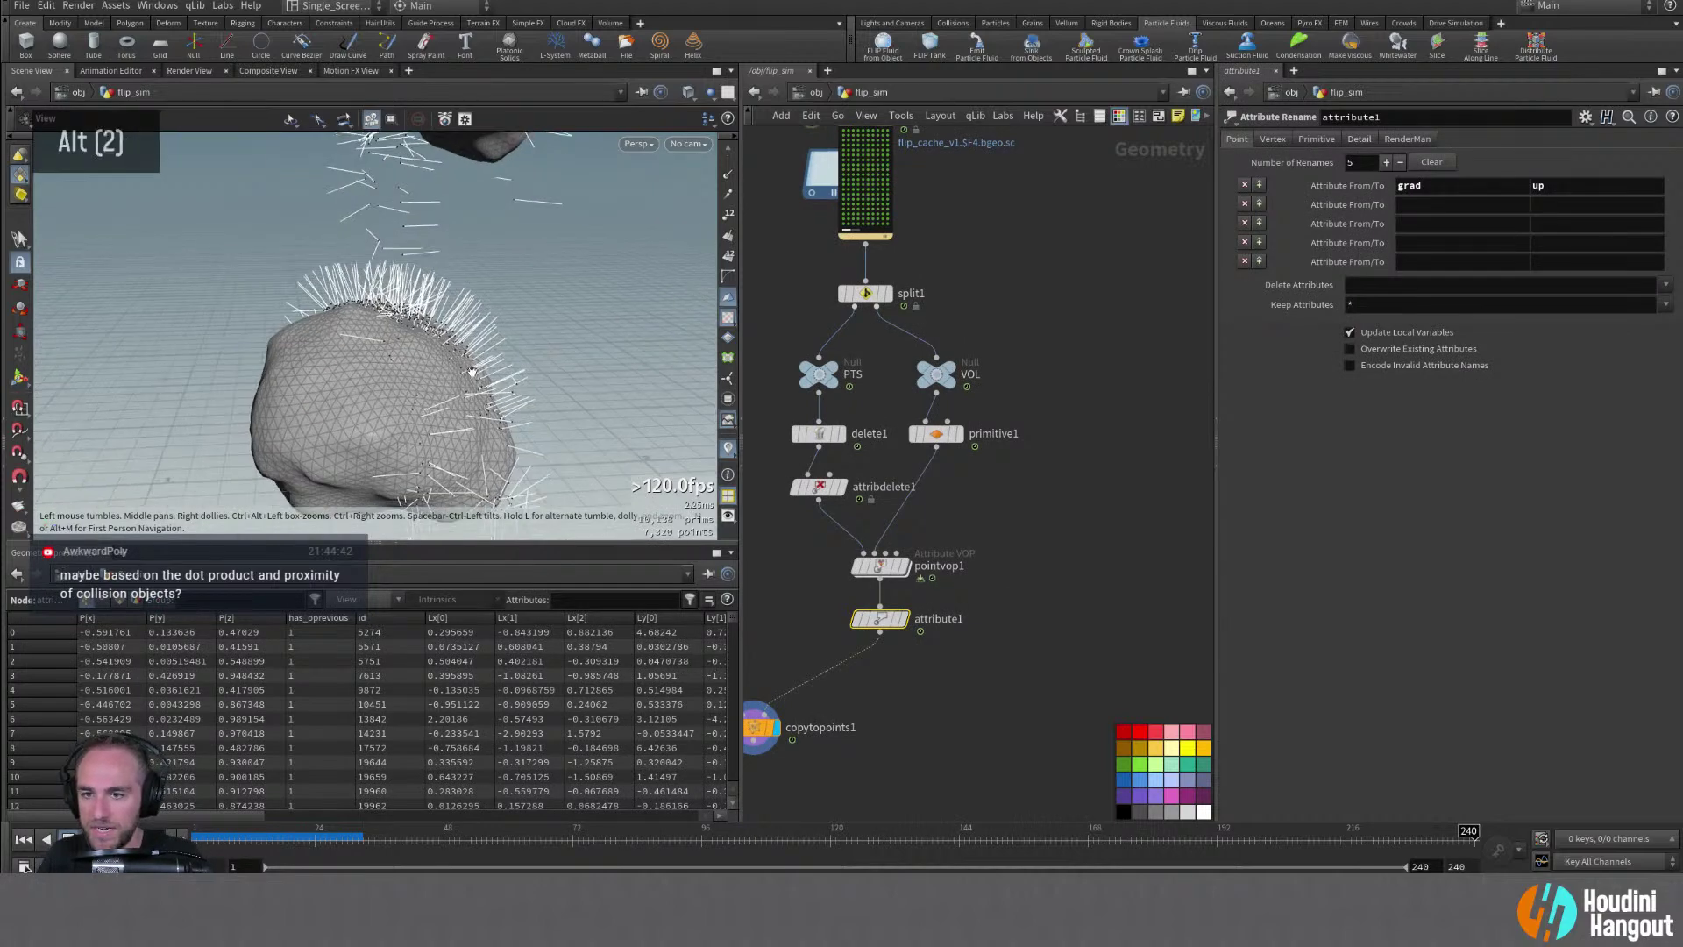
mouse_move(472, 373)
alt+mouse_down()
mouse_move(522, 356)
mouse_move(489, 350)
alt+mouse_up()
alt+right_drag(488, 351, 423, 383)
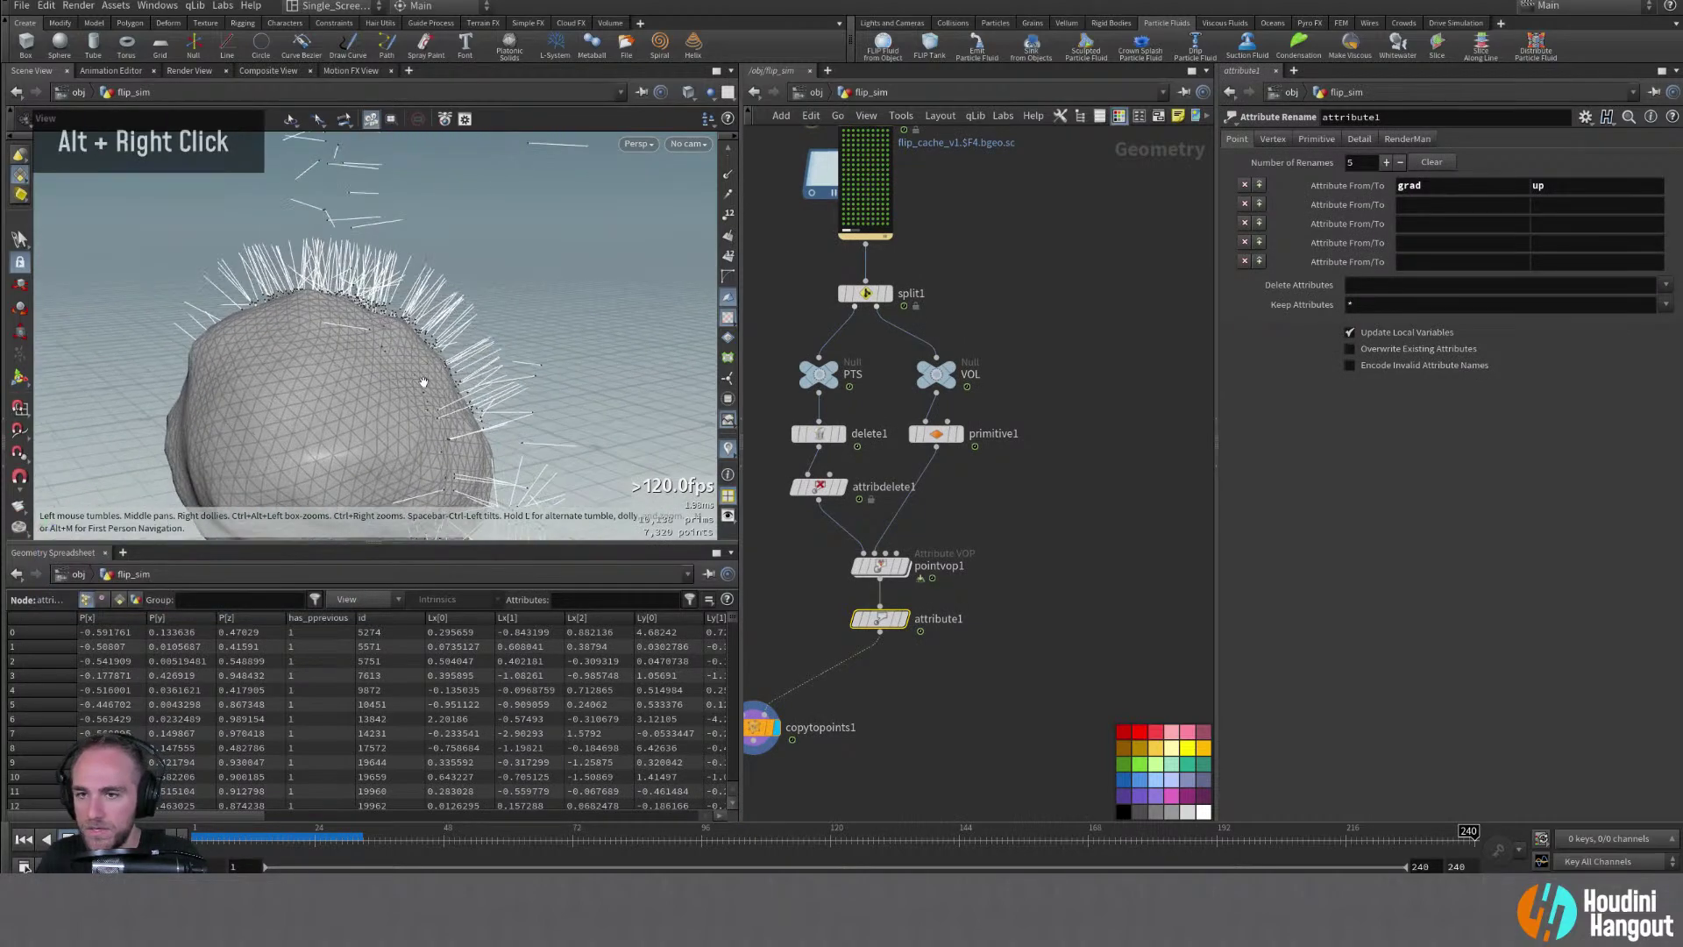
alt+drag(424, 382, 368, 390)
Add a Distance from Geometry node beside copytopoints1 and connect attribute1 to its first input
alt+middle_drag(910, 717, 938, 682)
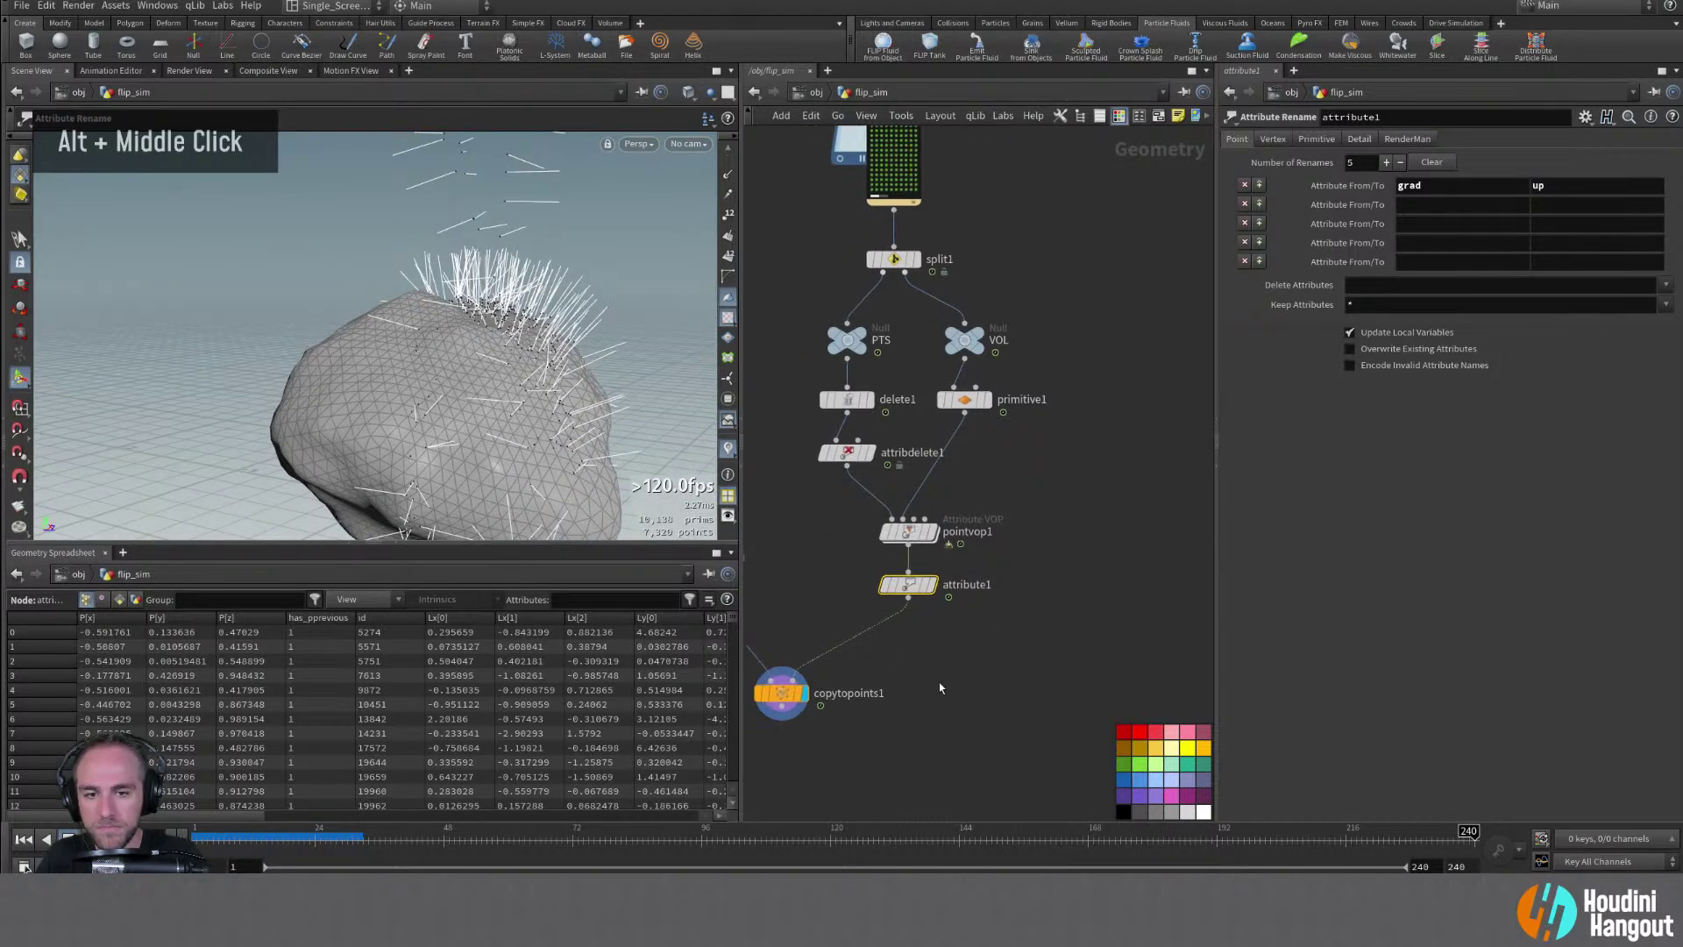
key(Tab)
text(distanc)
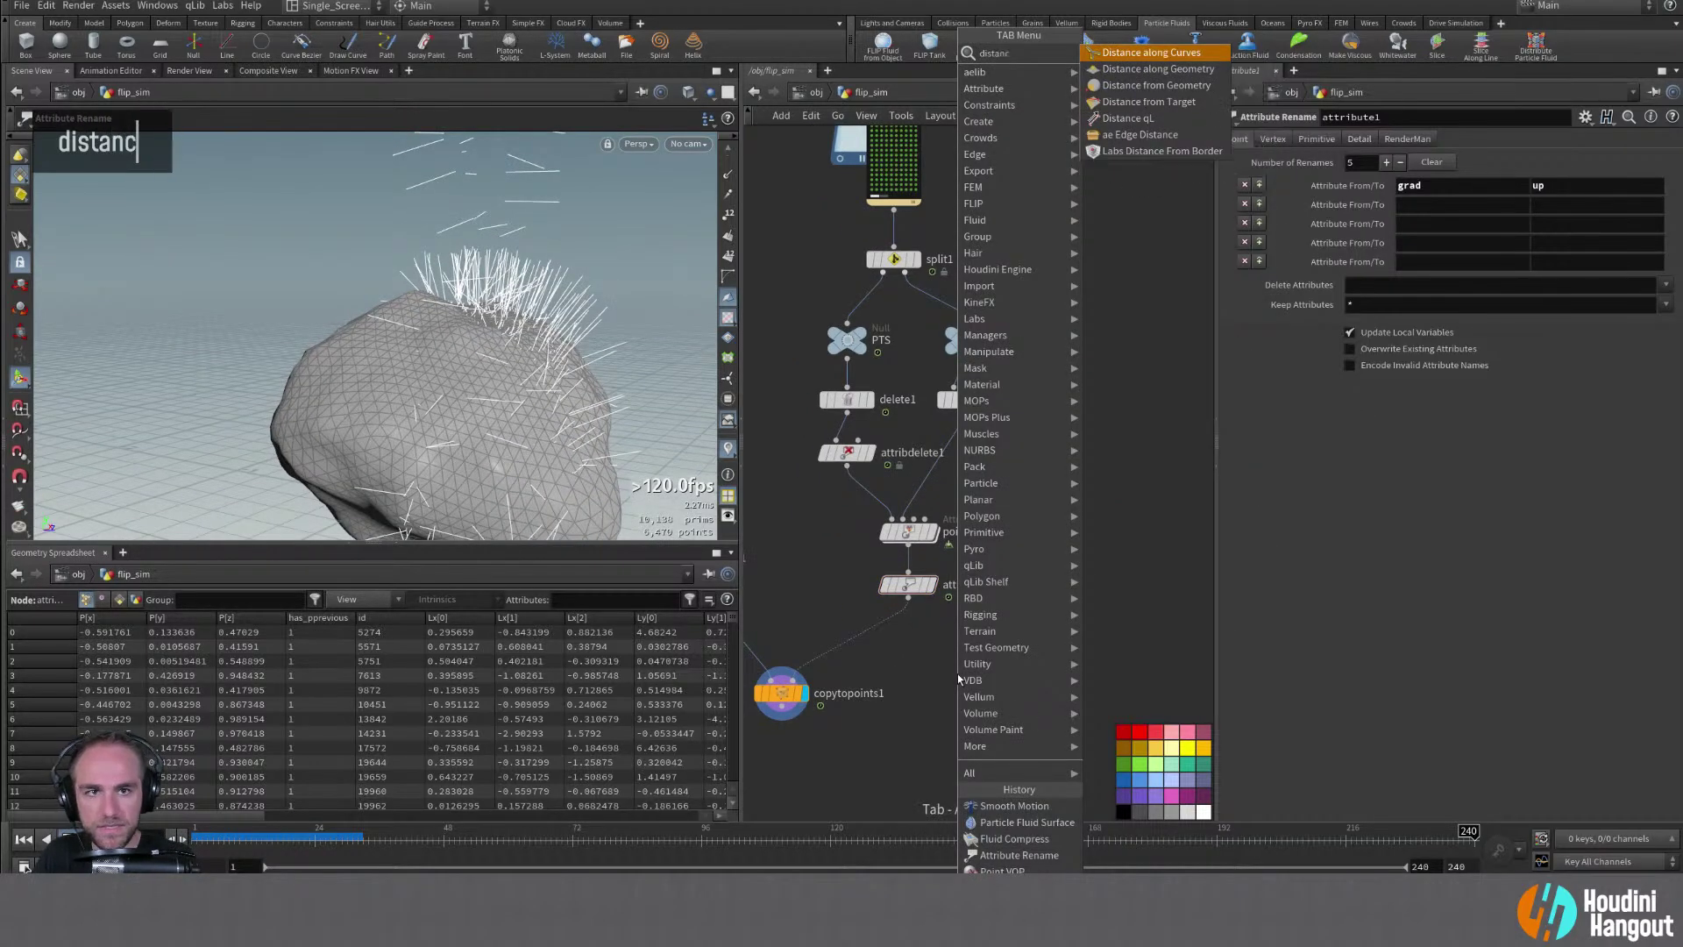
text(e)
key(Return)
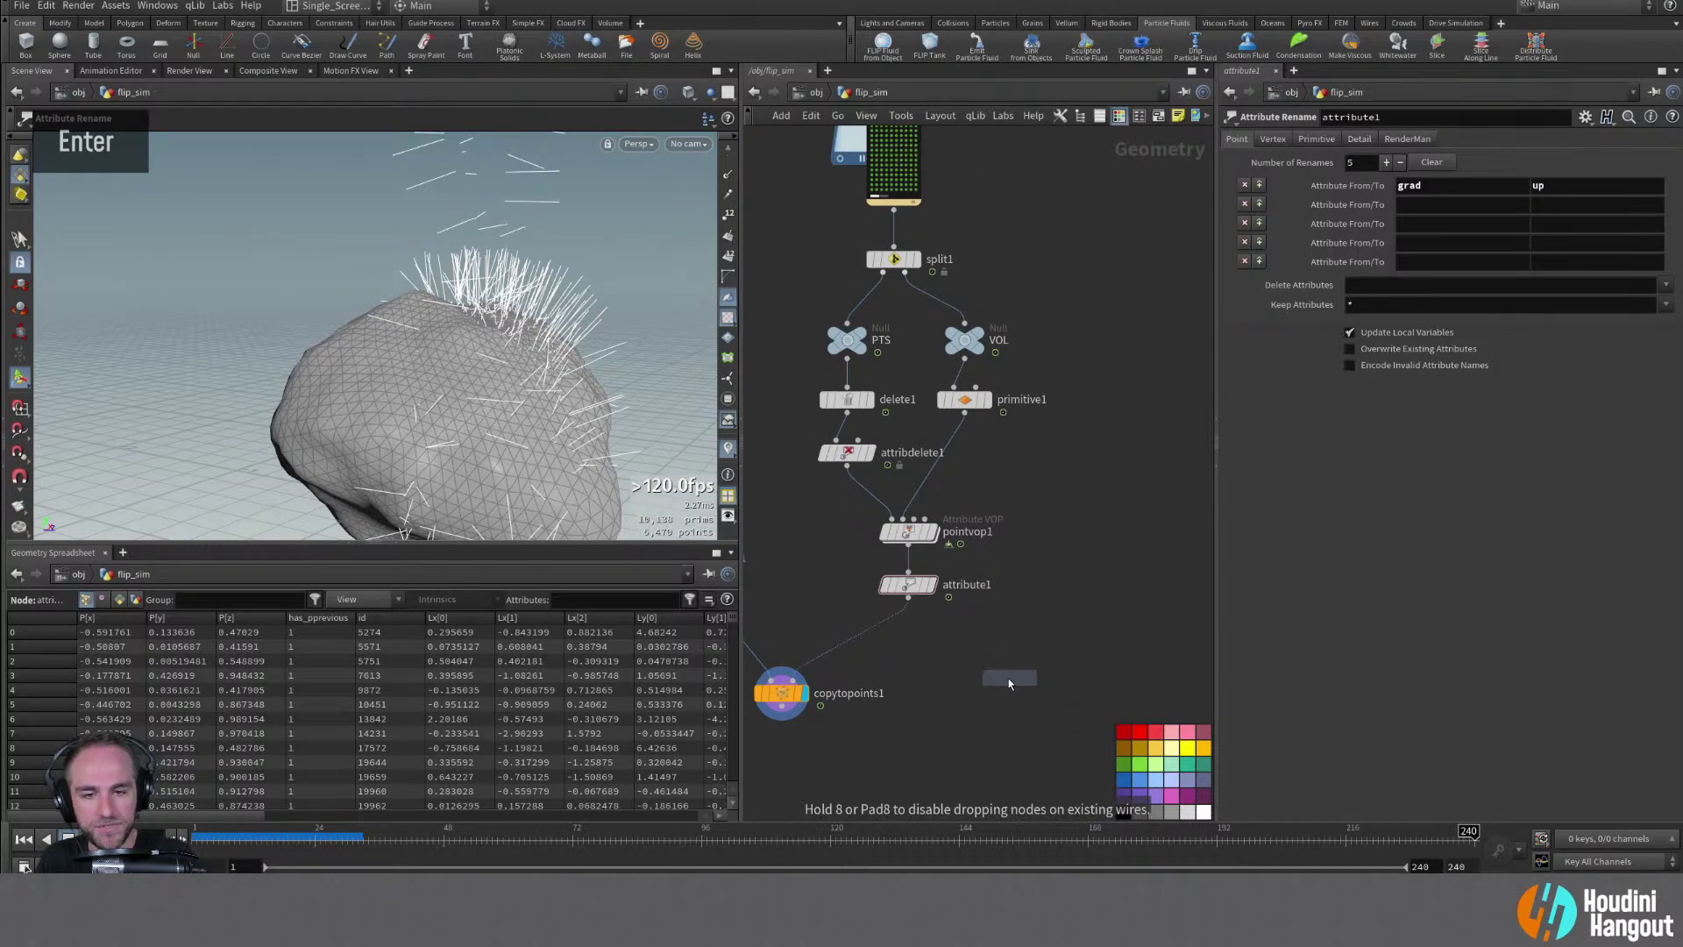
click(1009, 683)
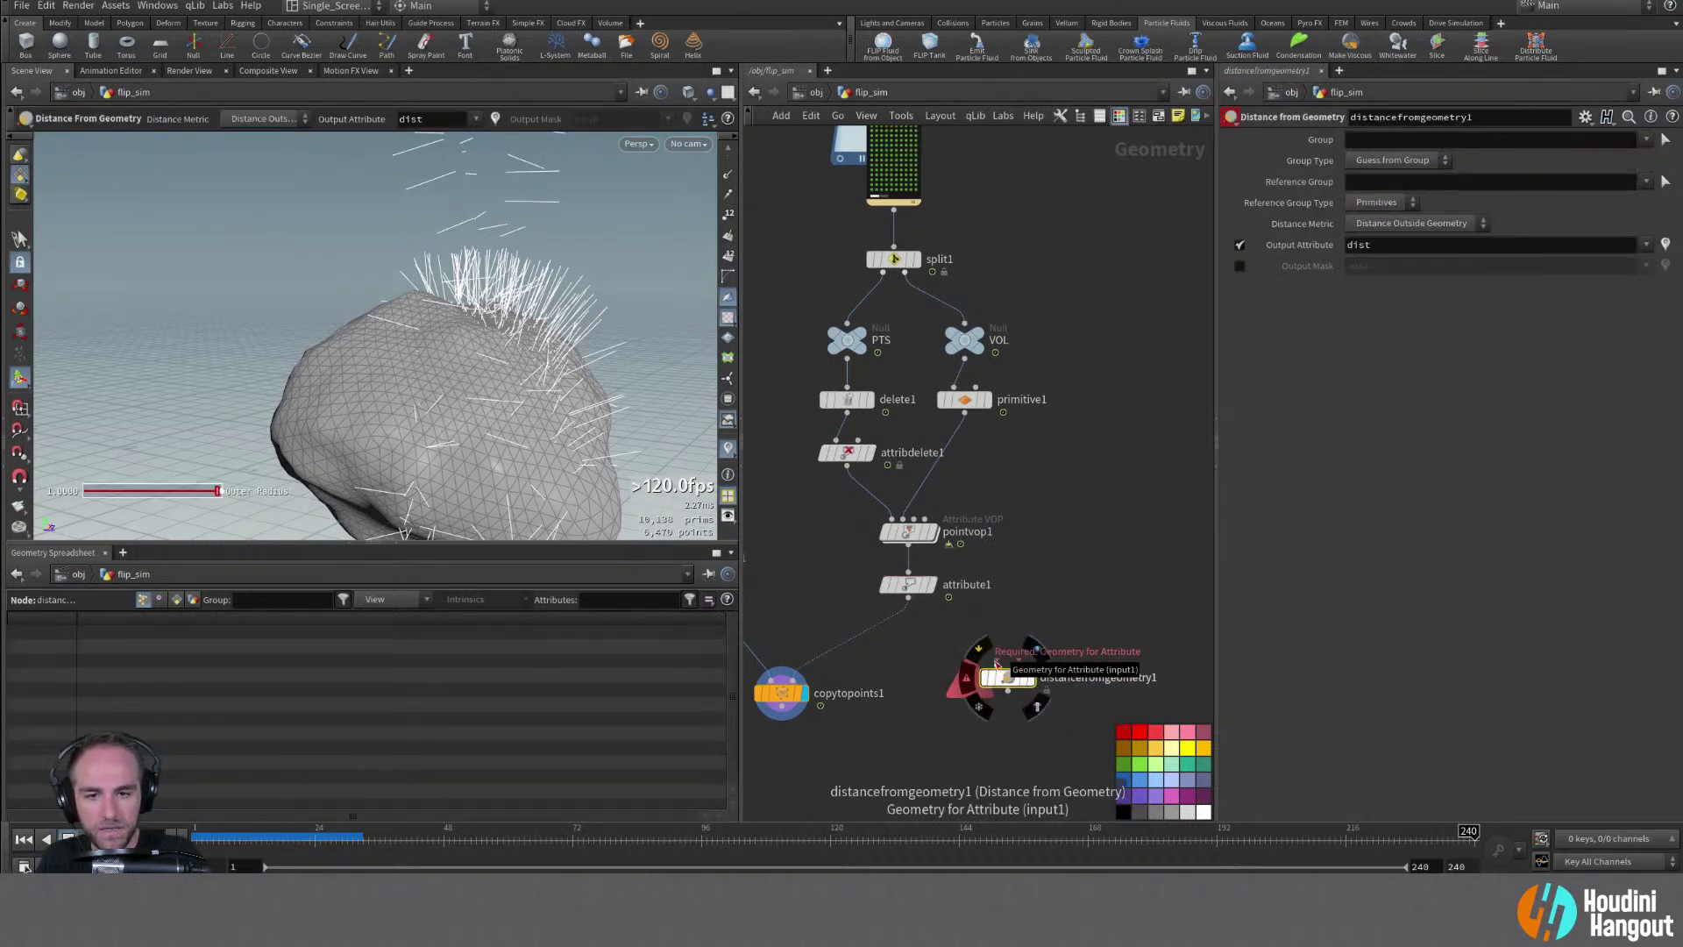
click(995, 664)
click(908, 598)
Connect COLLIDERS to the second input of distancefromgeometry1, routing the wire around the node chain with two dots
click(1018, 659)
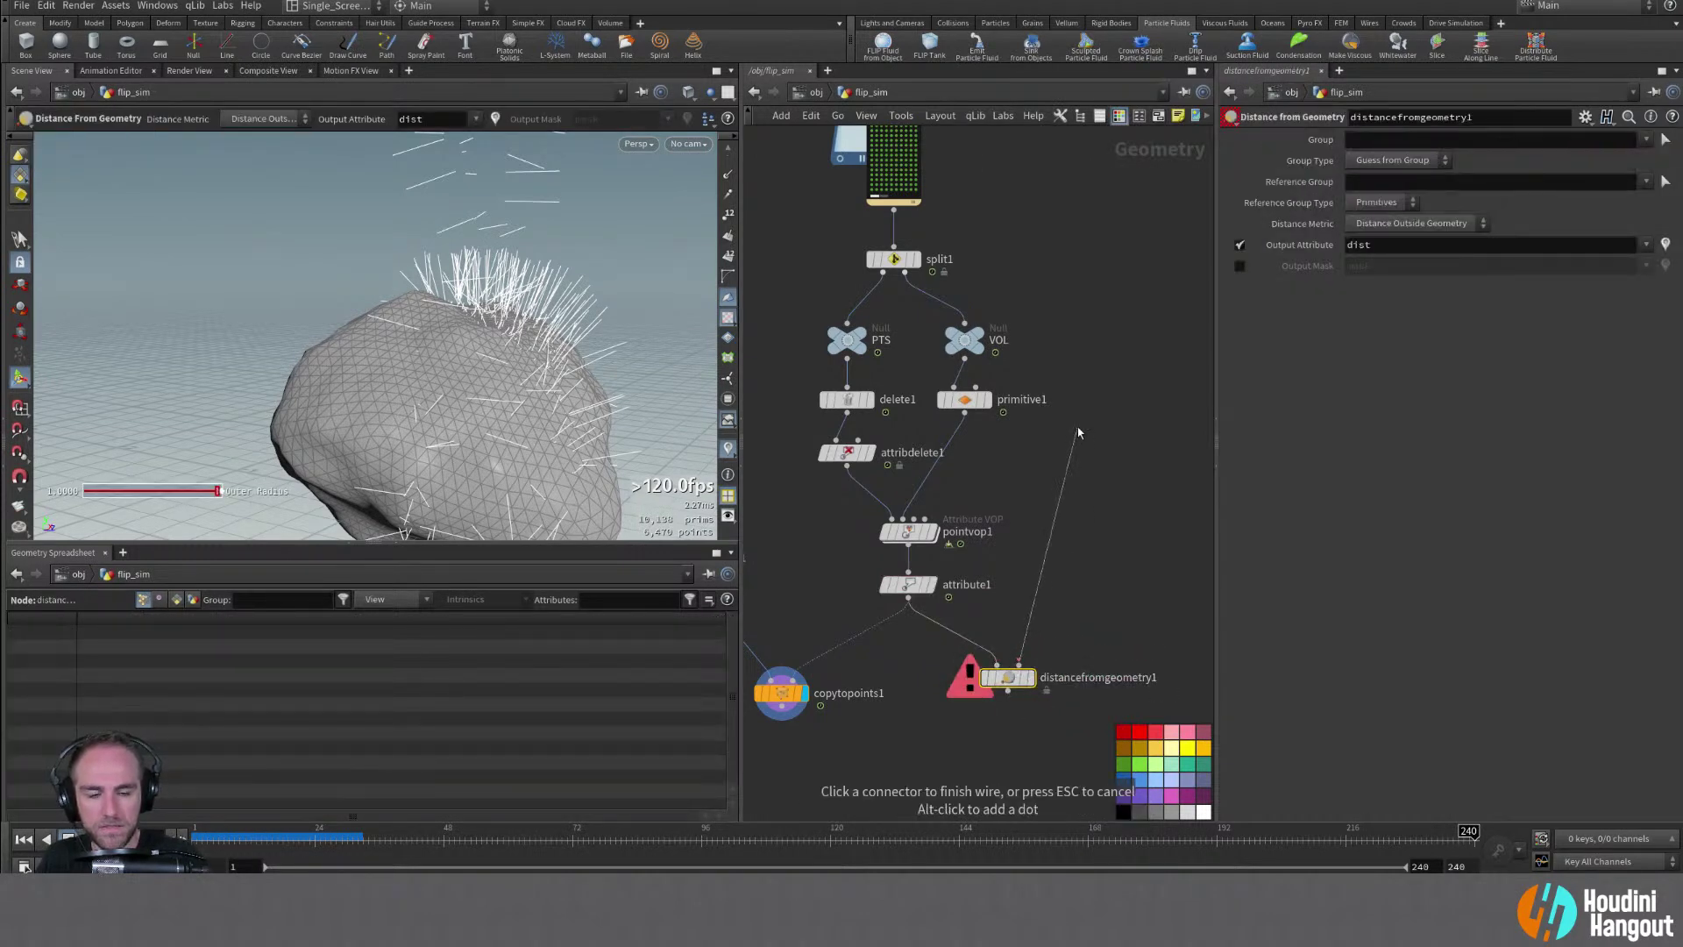
middle_drag(1078, 433, 1069, 611)
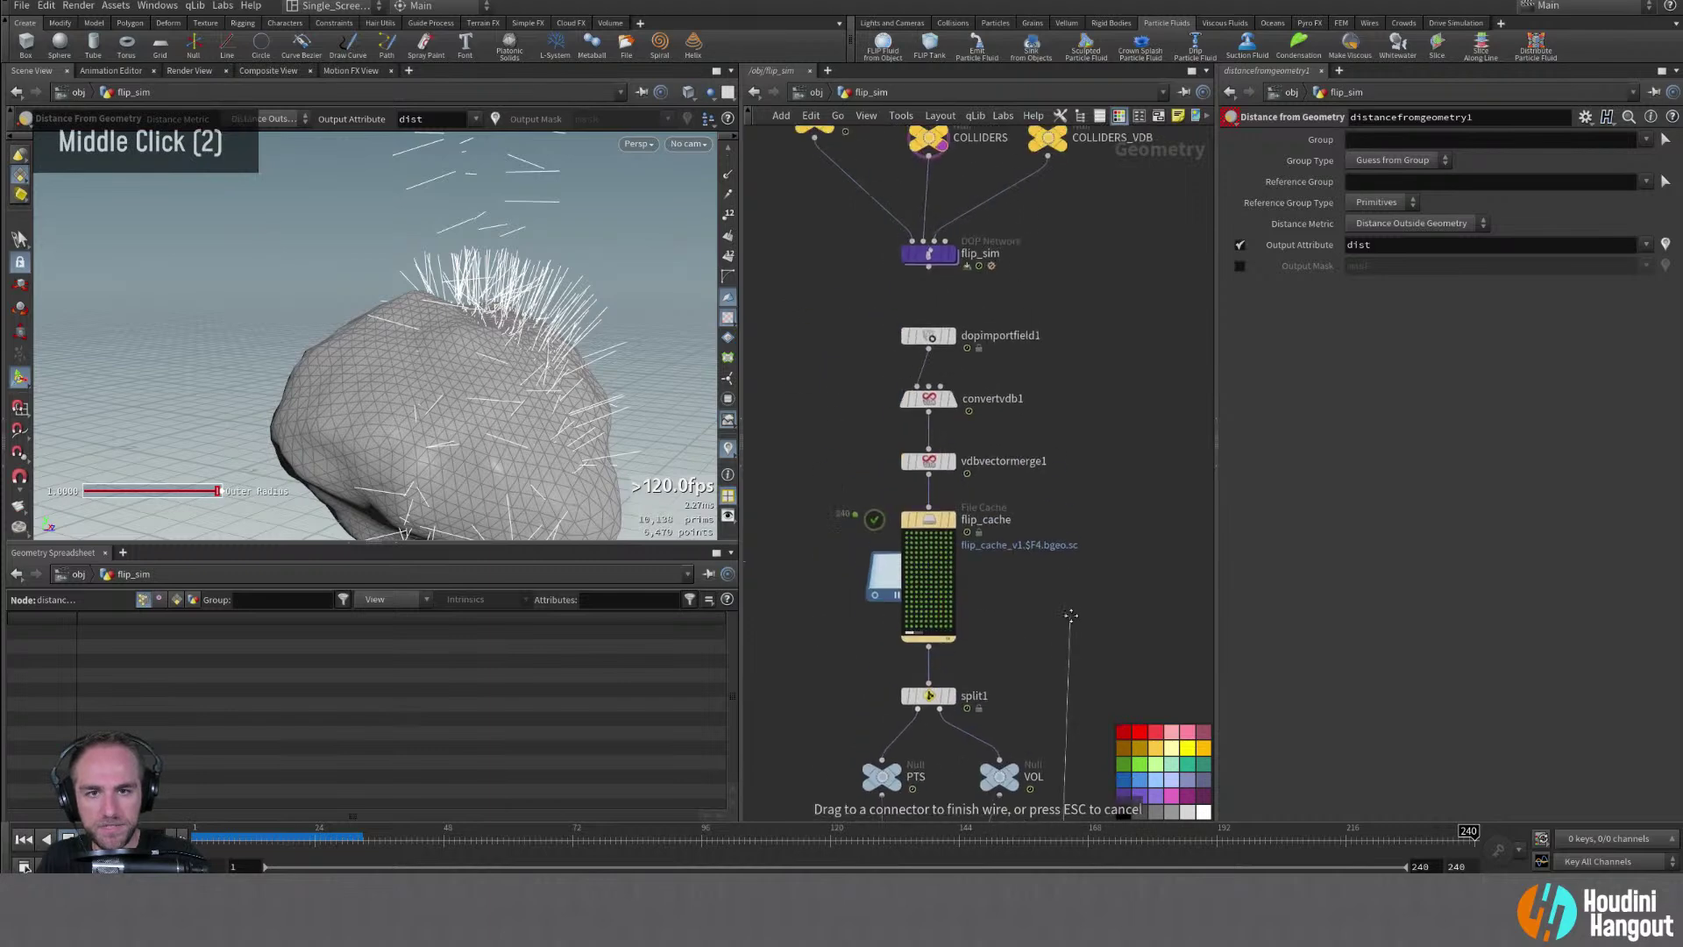
click(968, 191)
alt+click(1147, 247)
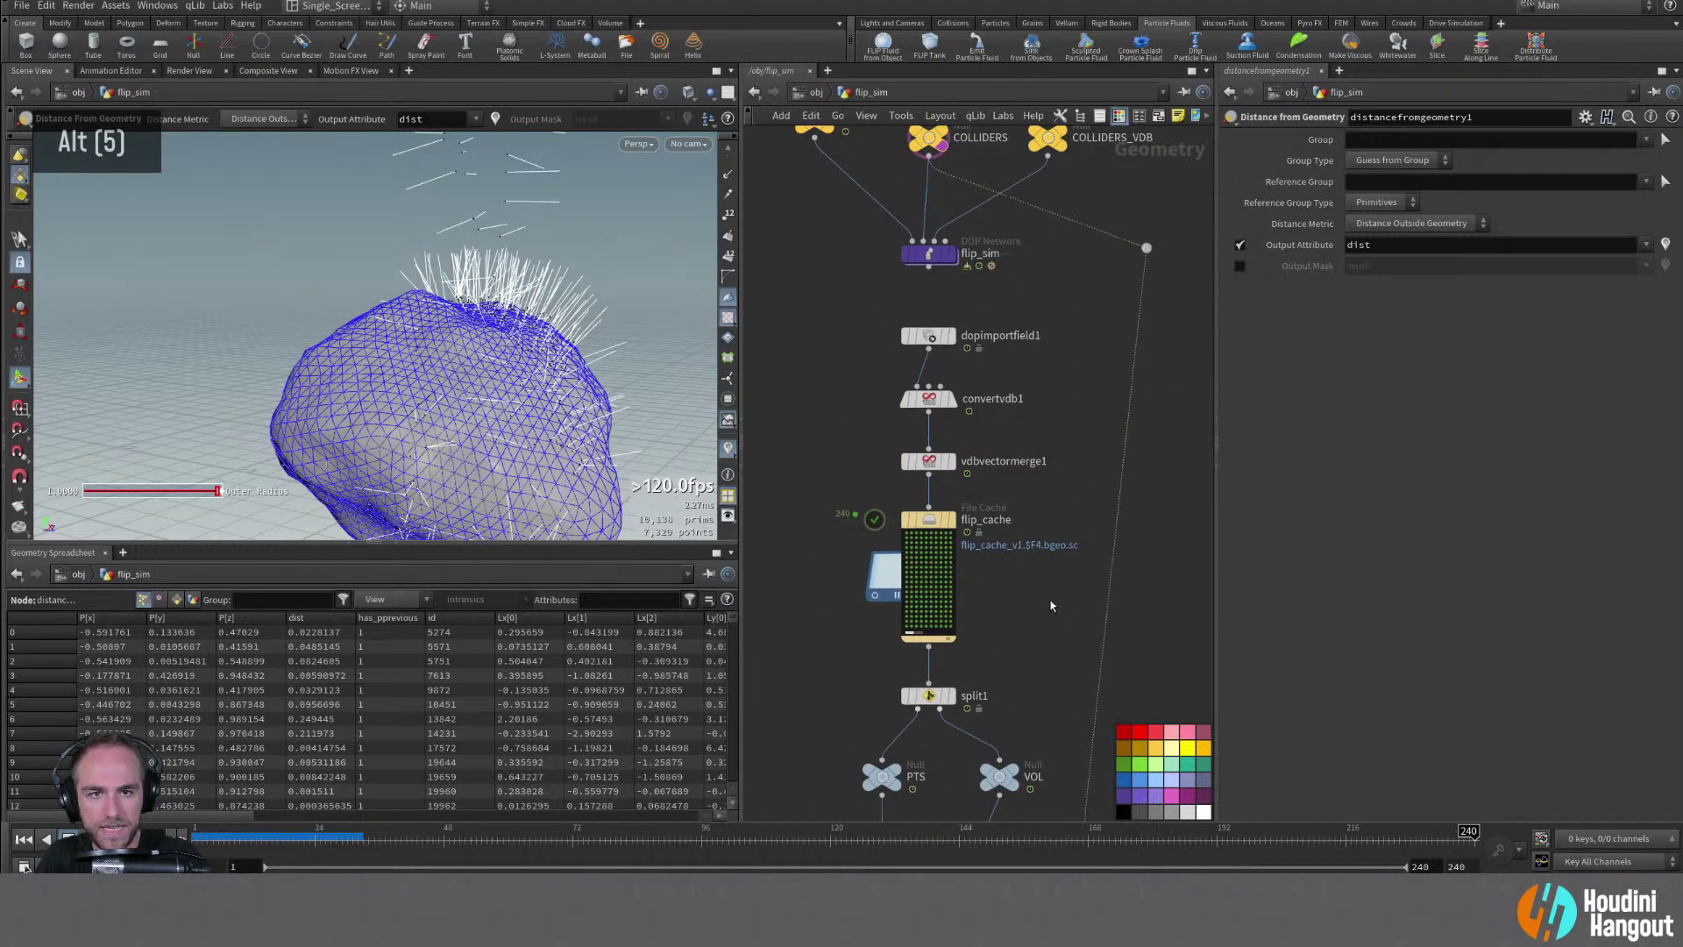
middle_drag(1095, 815, 1097, 592)
alt+click(1129, 670)
middle_drag(1131, 673, 1104, 498)
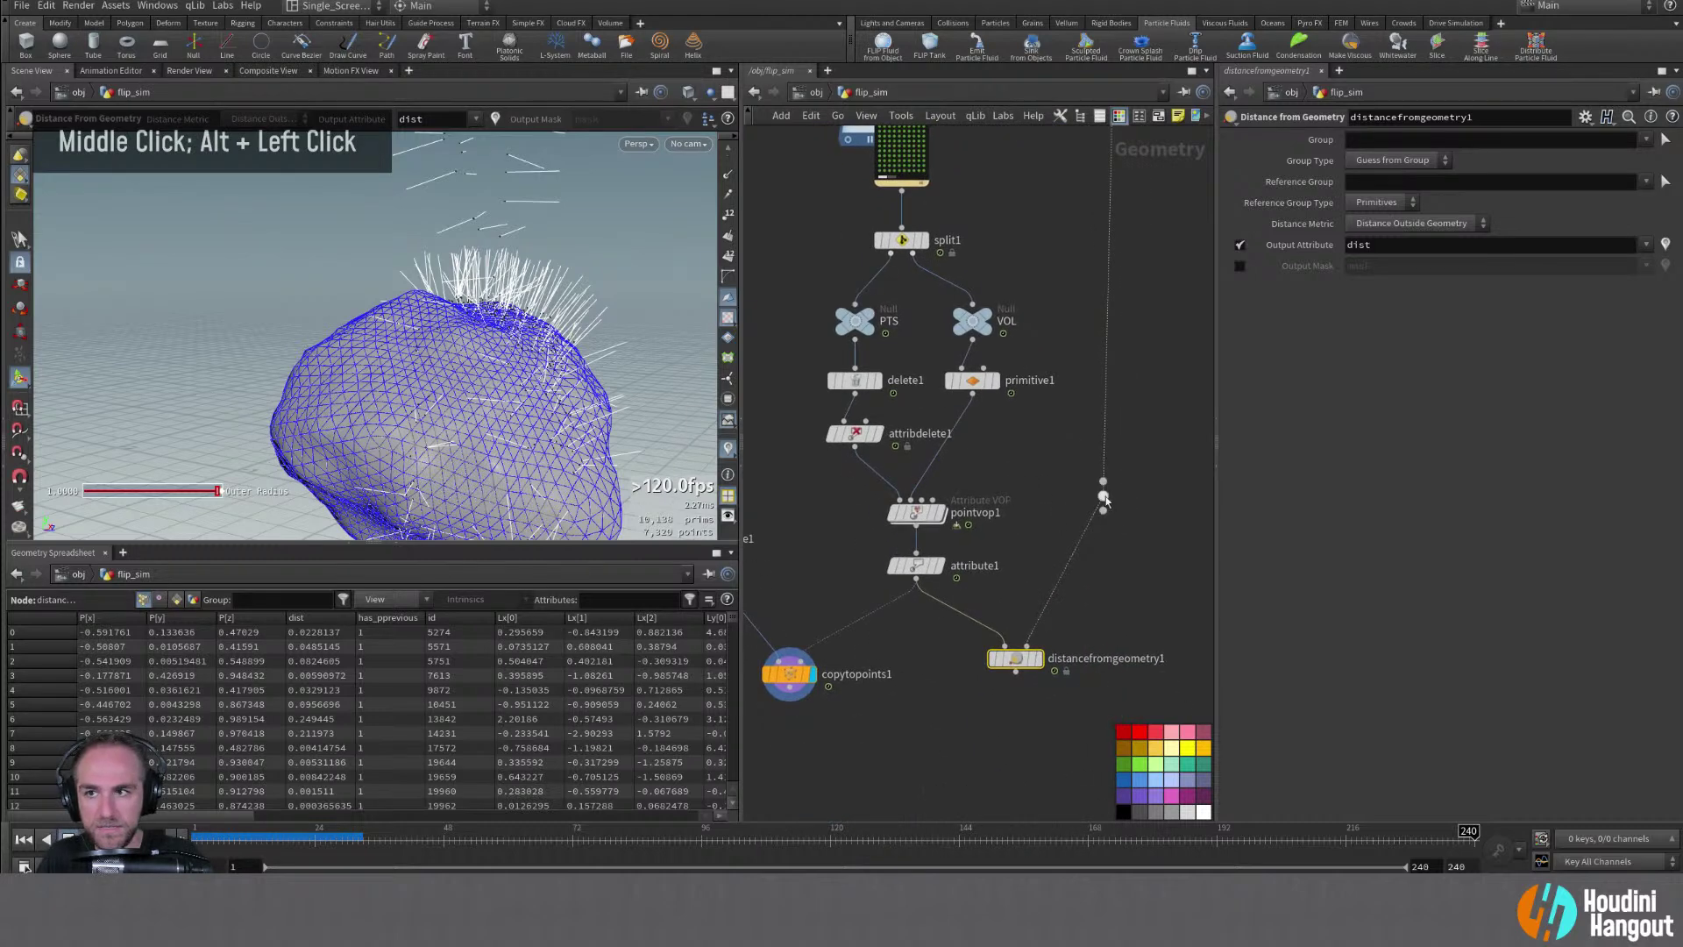
Tidy the dots on the COLLIDERS wire, display distancefromgeometry1 and set its Distance Metric to Distance from Surface
drag(1104, 497, 1115, 554)
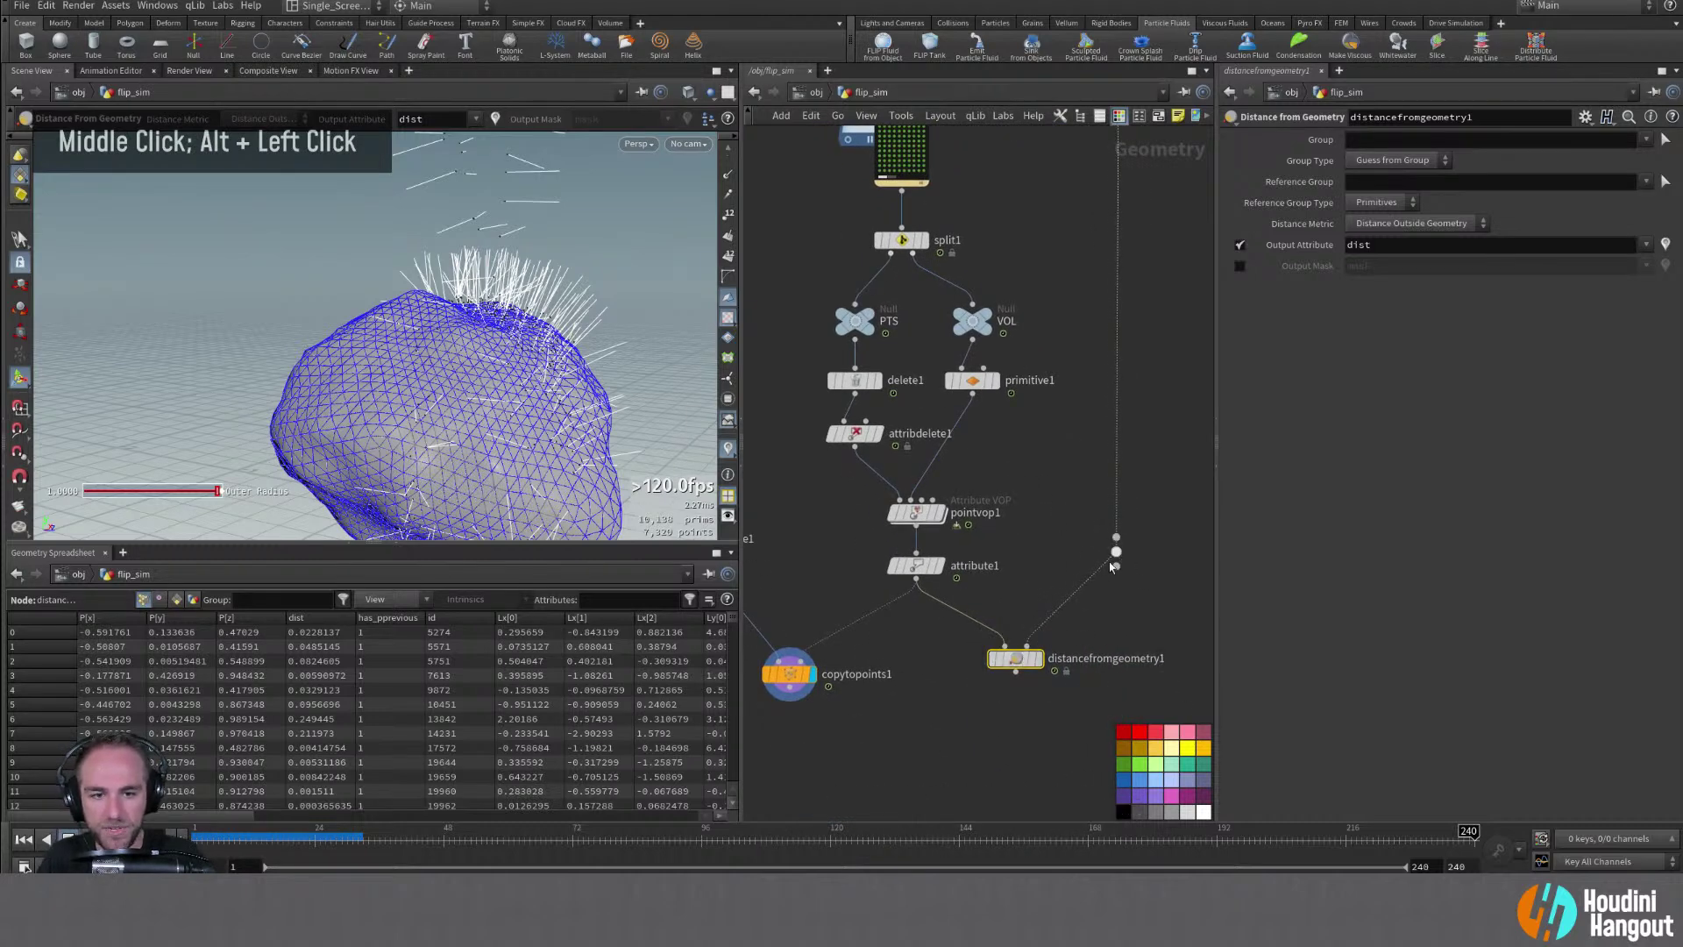
double_click(1038, 658)
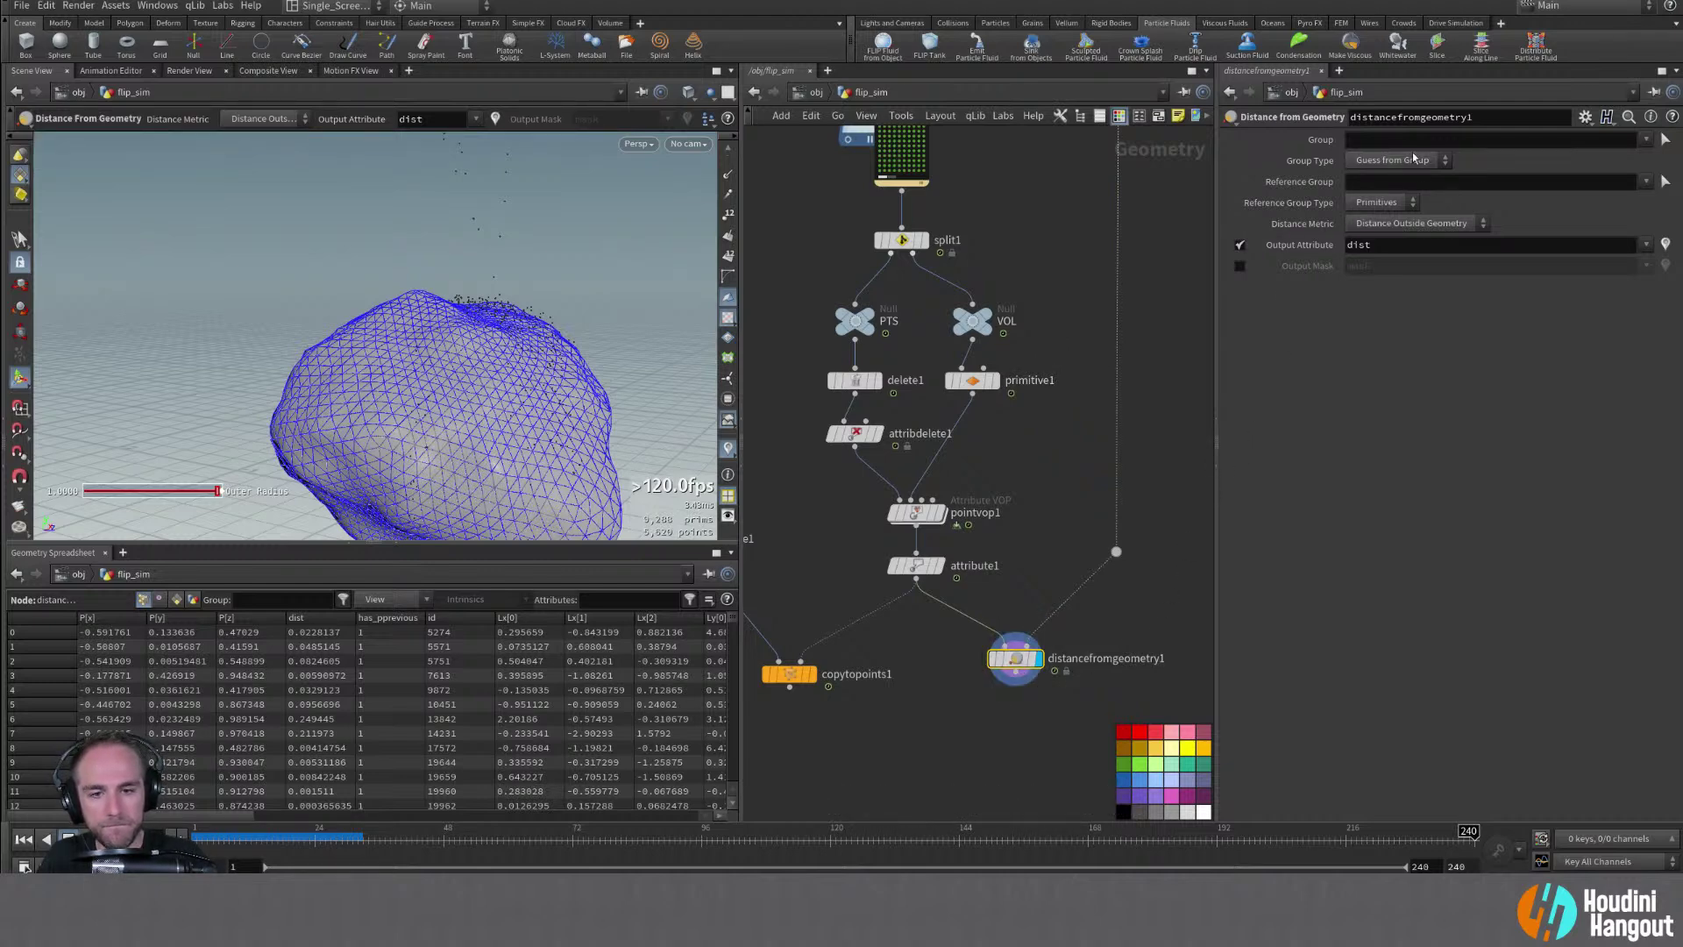
click(1417, 223)
click(1399, 239)
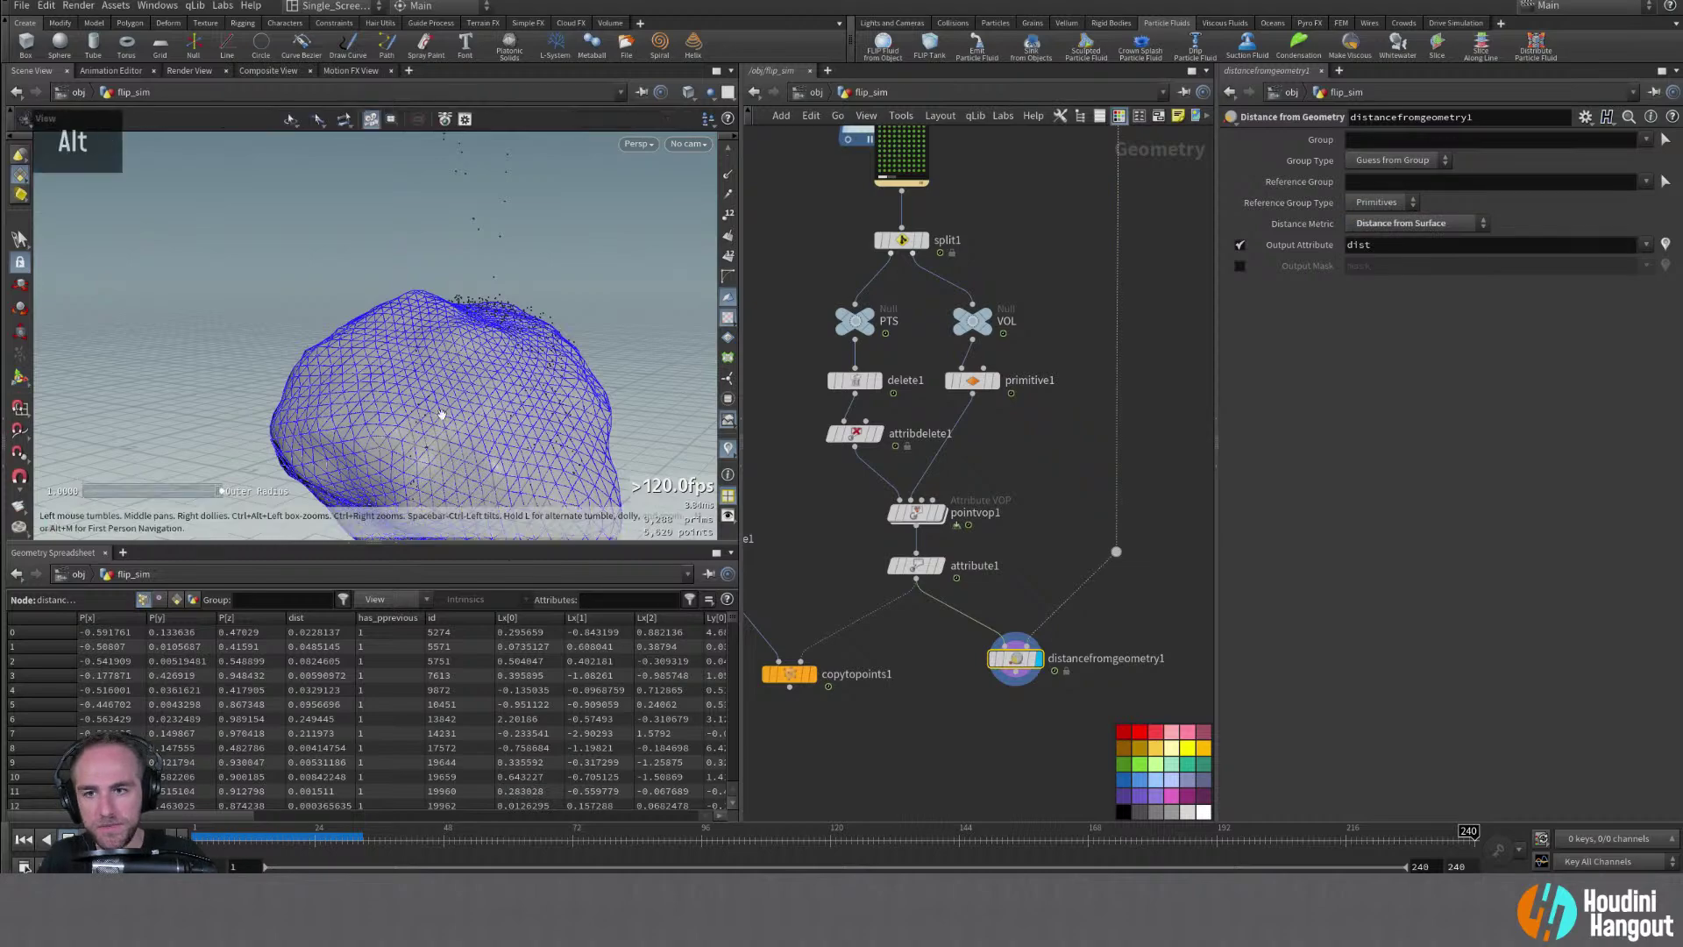
alt+drag(464, 399, 570, 390)
key(Return)
click(1365, 225)
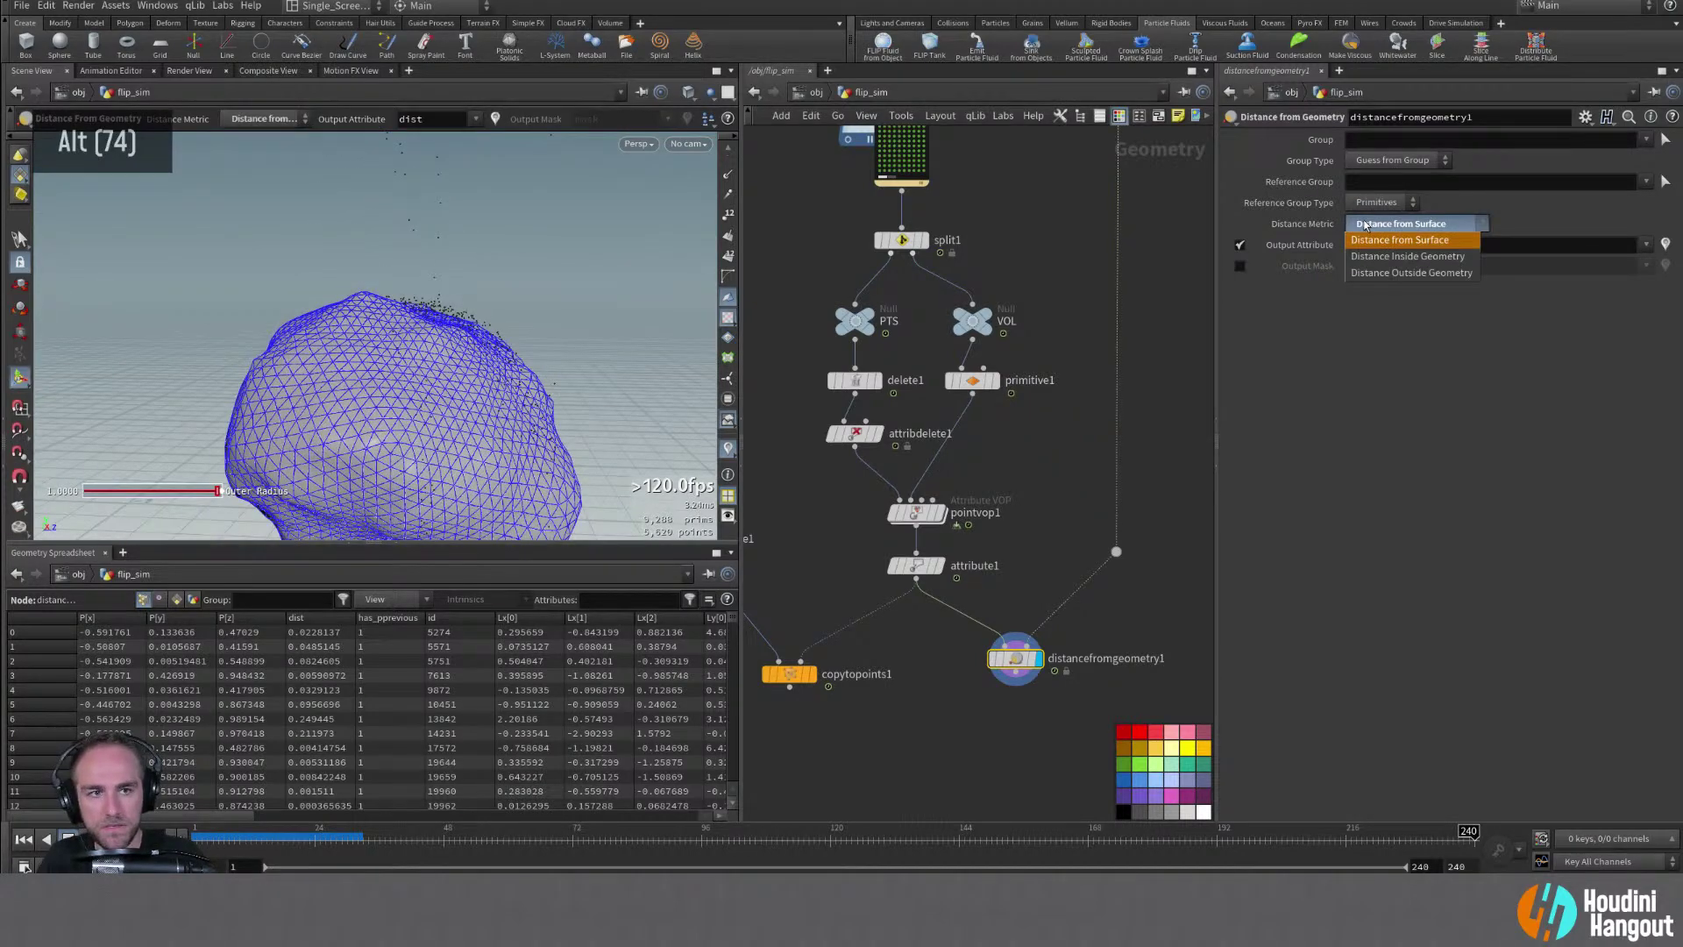
click(1365, 225)
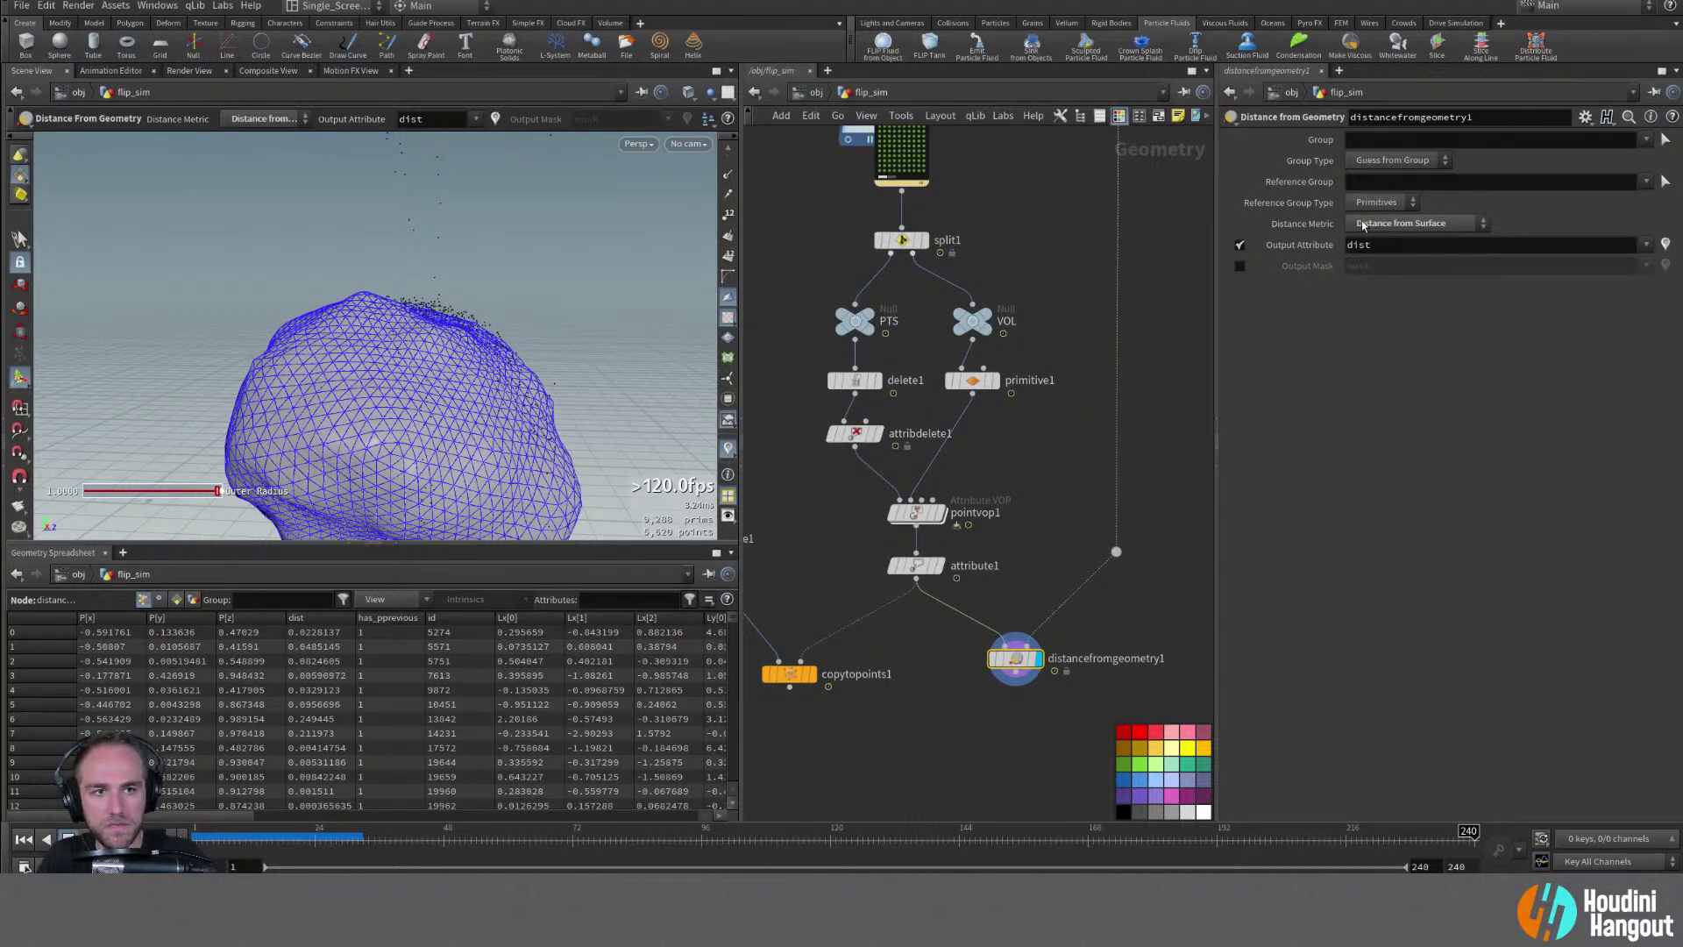
Move copytopoints1 down to make room below distancefromgeometry1, and look at the settings of delete1
middle_click(1017, 665)
drag(1018, 666, 1017, 652)
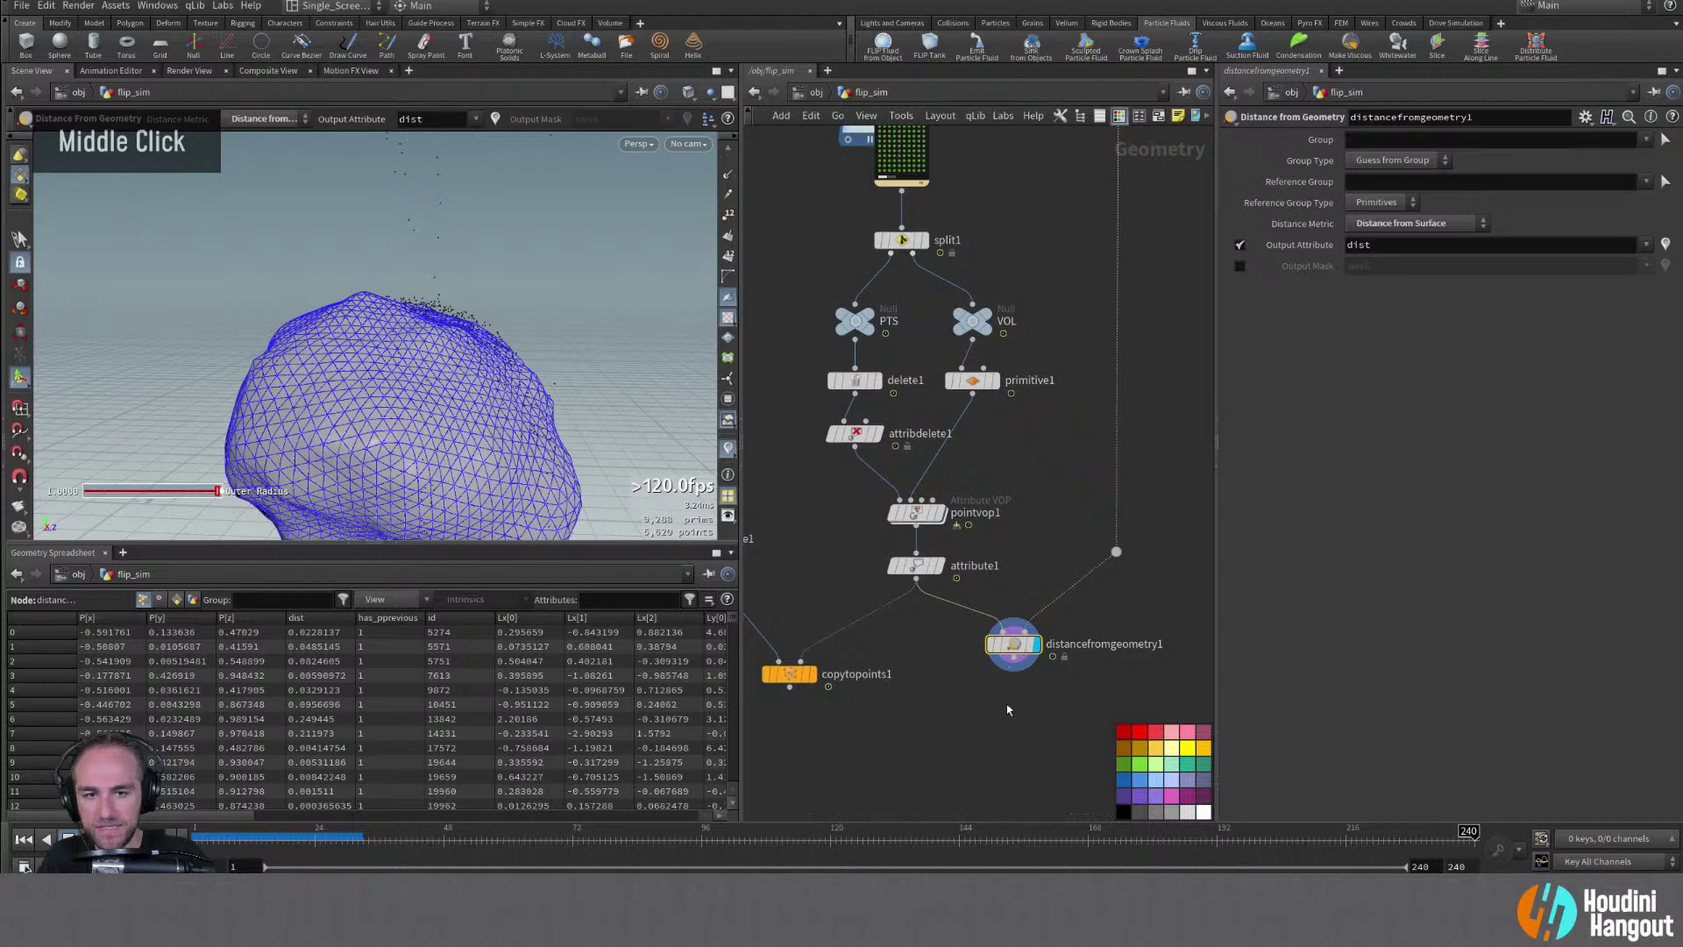
drag(788, 682, 784, 734)
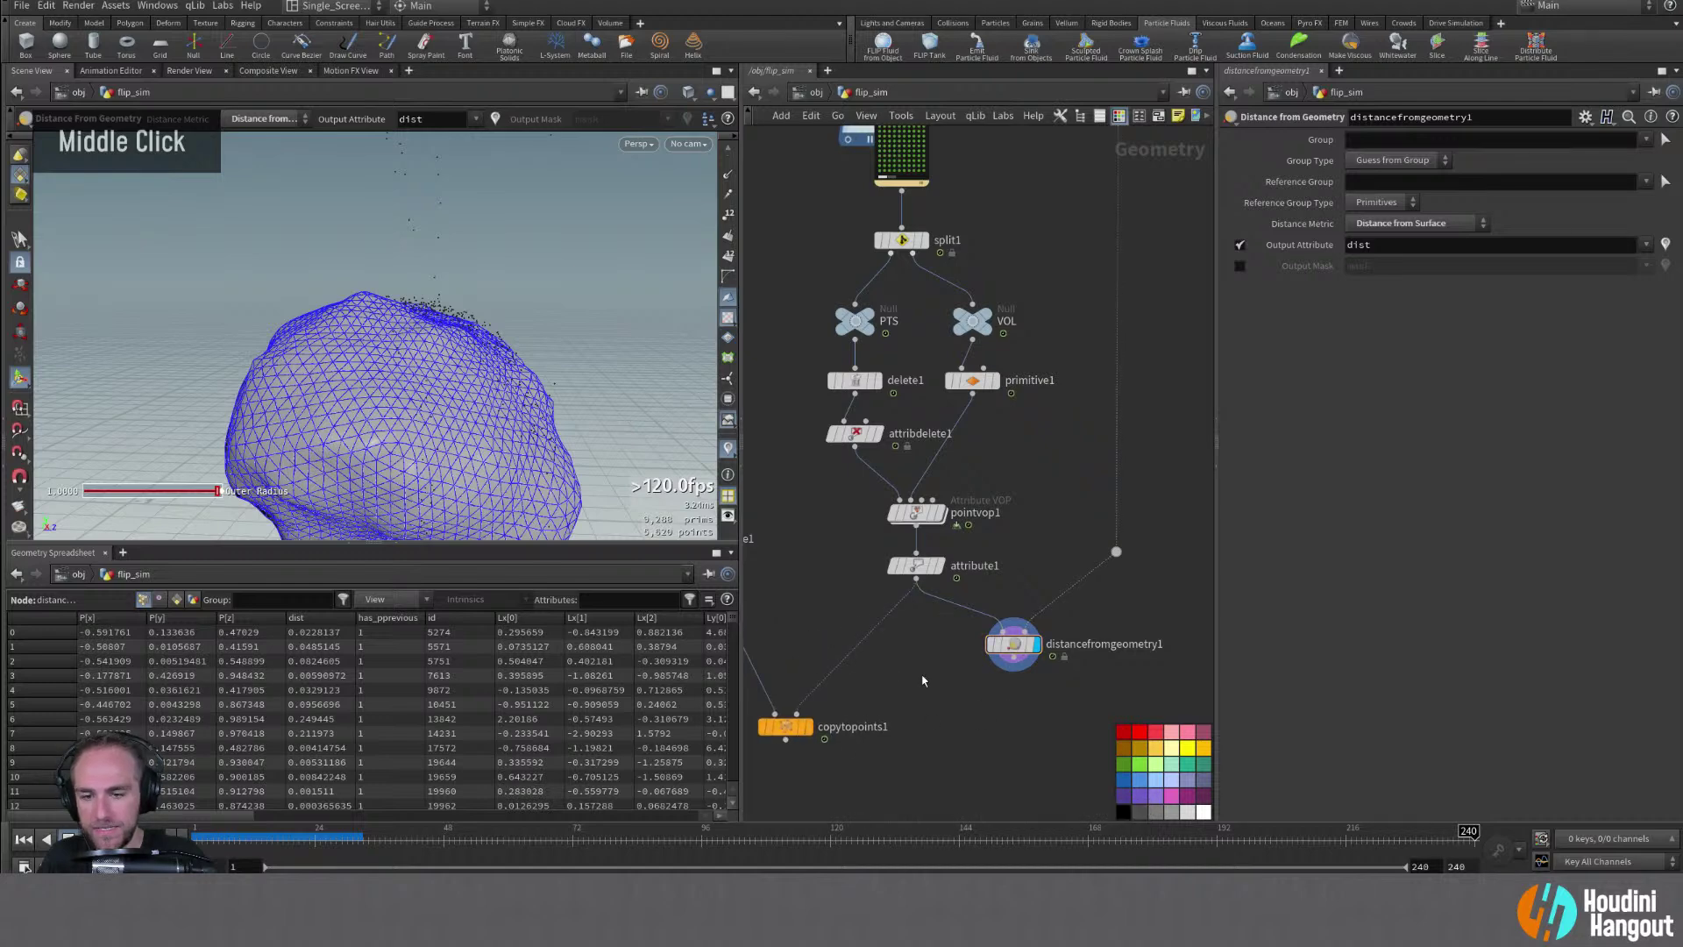
key(Tab)
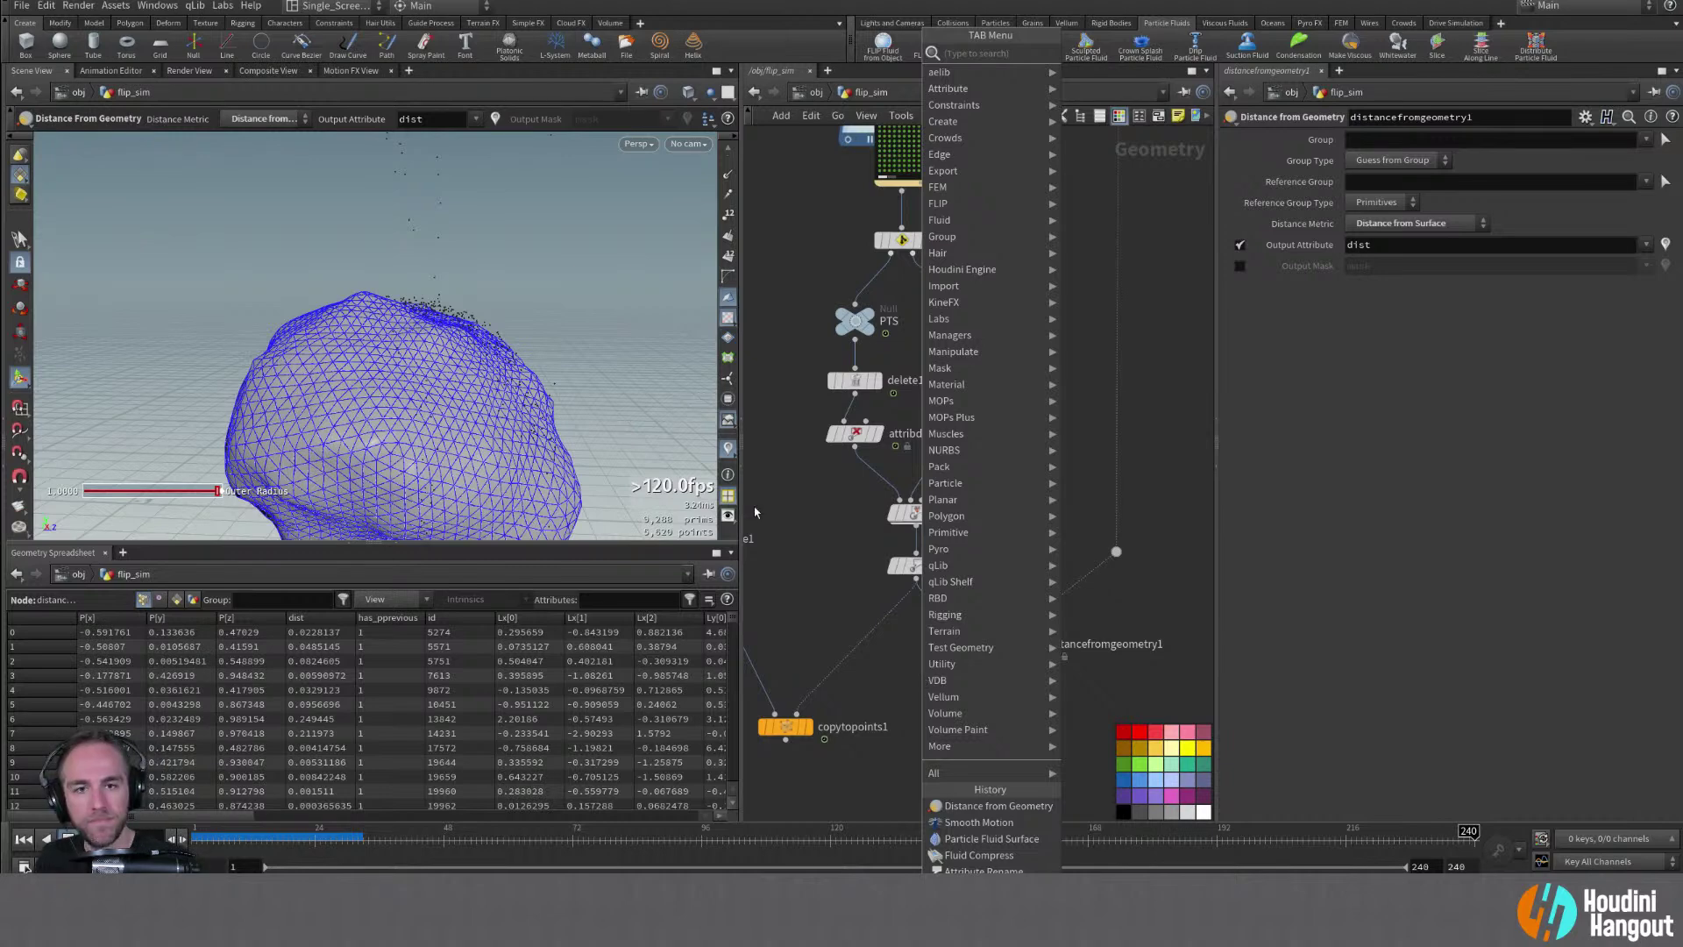
key(Escape)
click(854, 383)
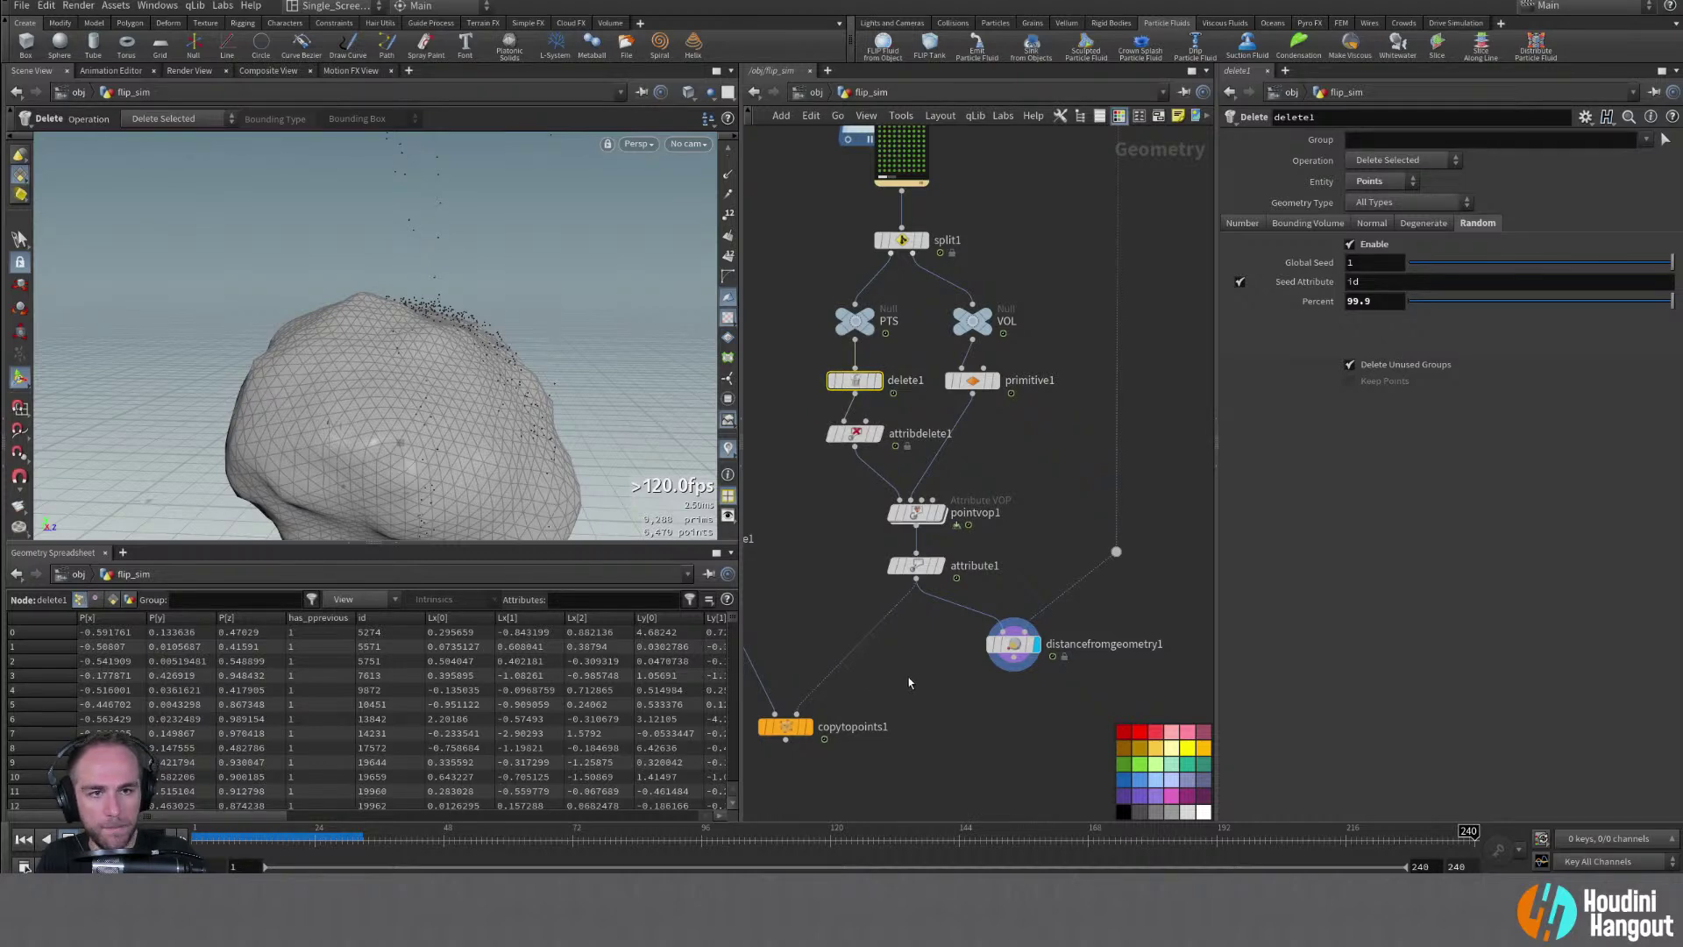
Add a Blast node directly below distancefromgeometry1, connected to its output, and display it
key(Tab)
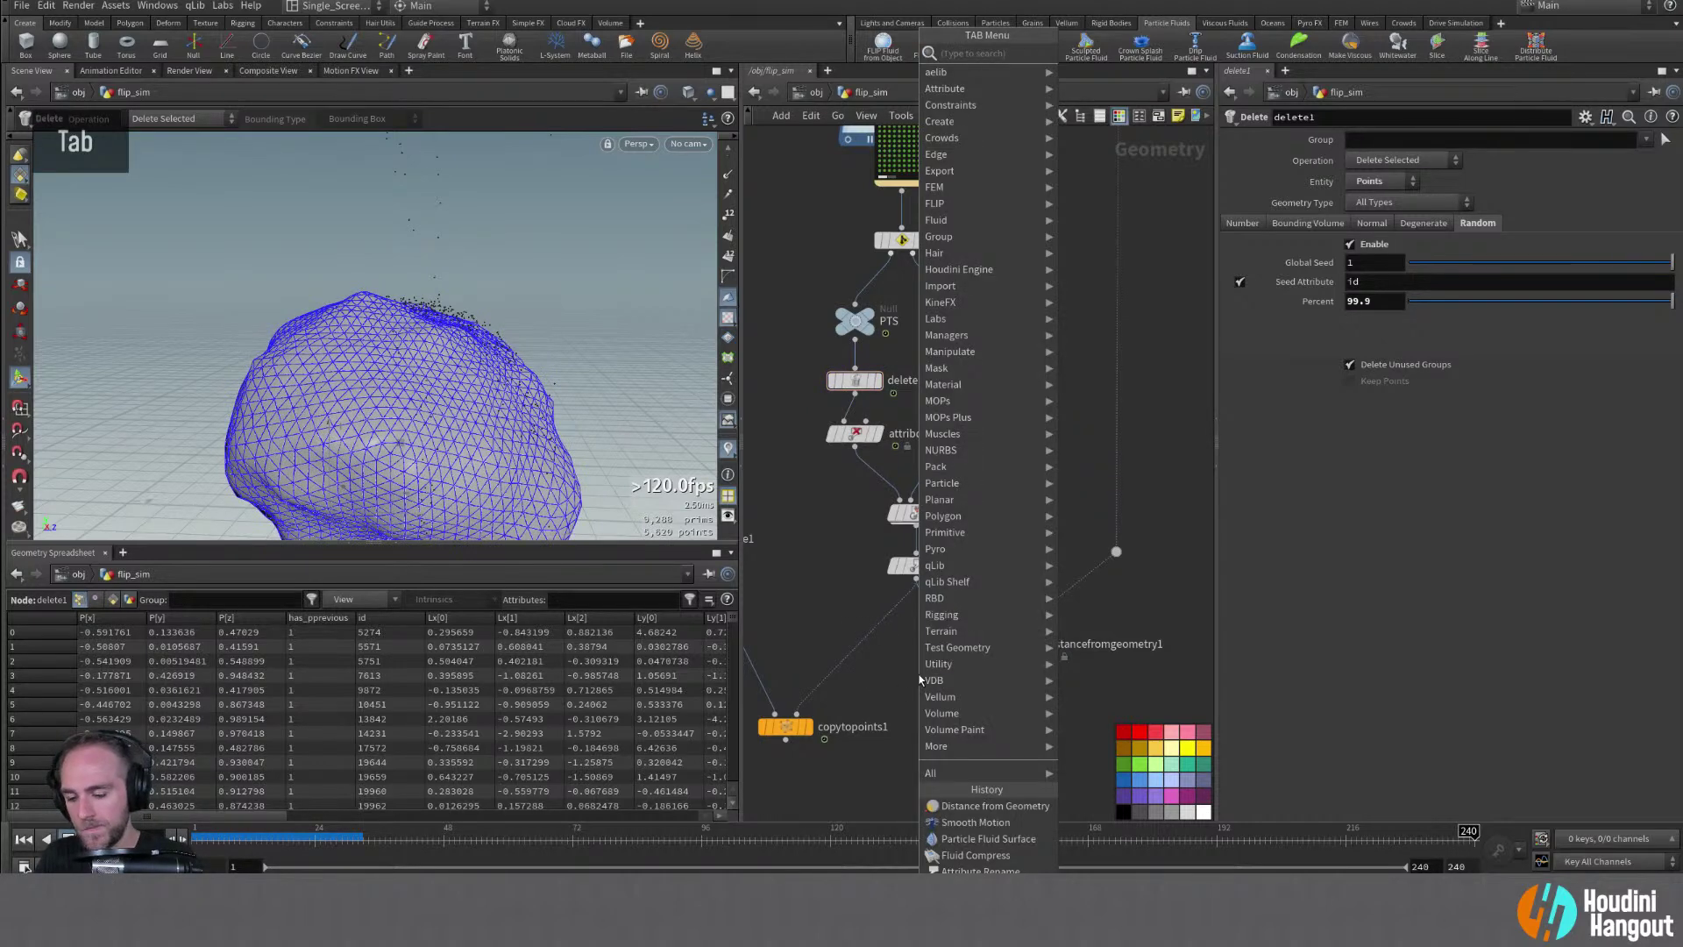
text(blast)
key(Return)
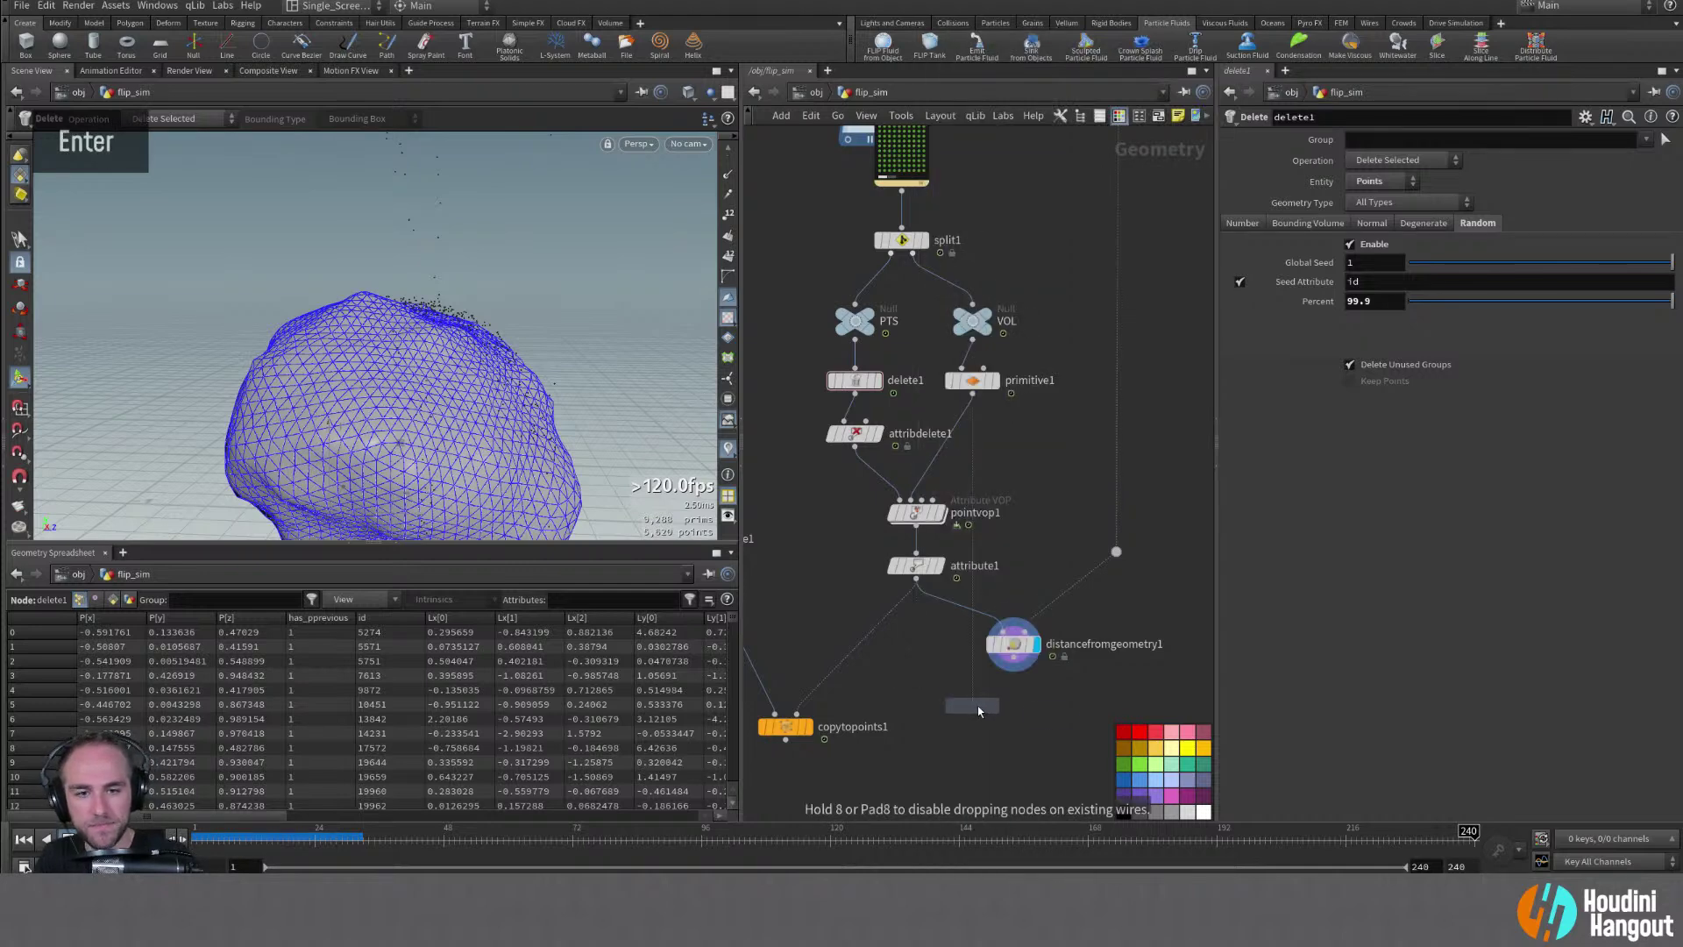
double_click(1024, 713)
double_click(1032, 719)
drag(1032, 718, 1021, 712)
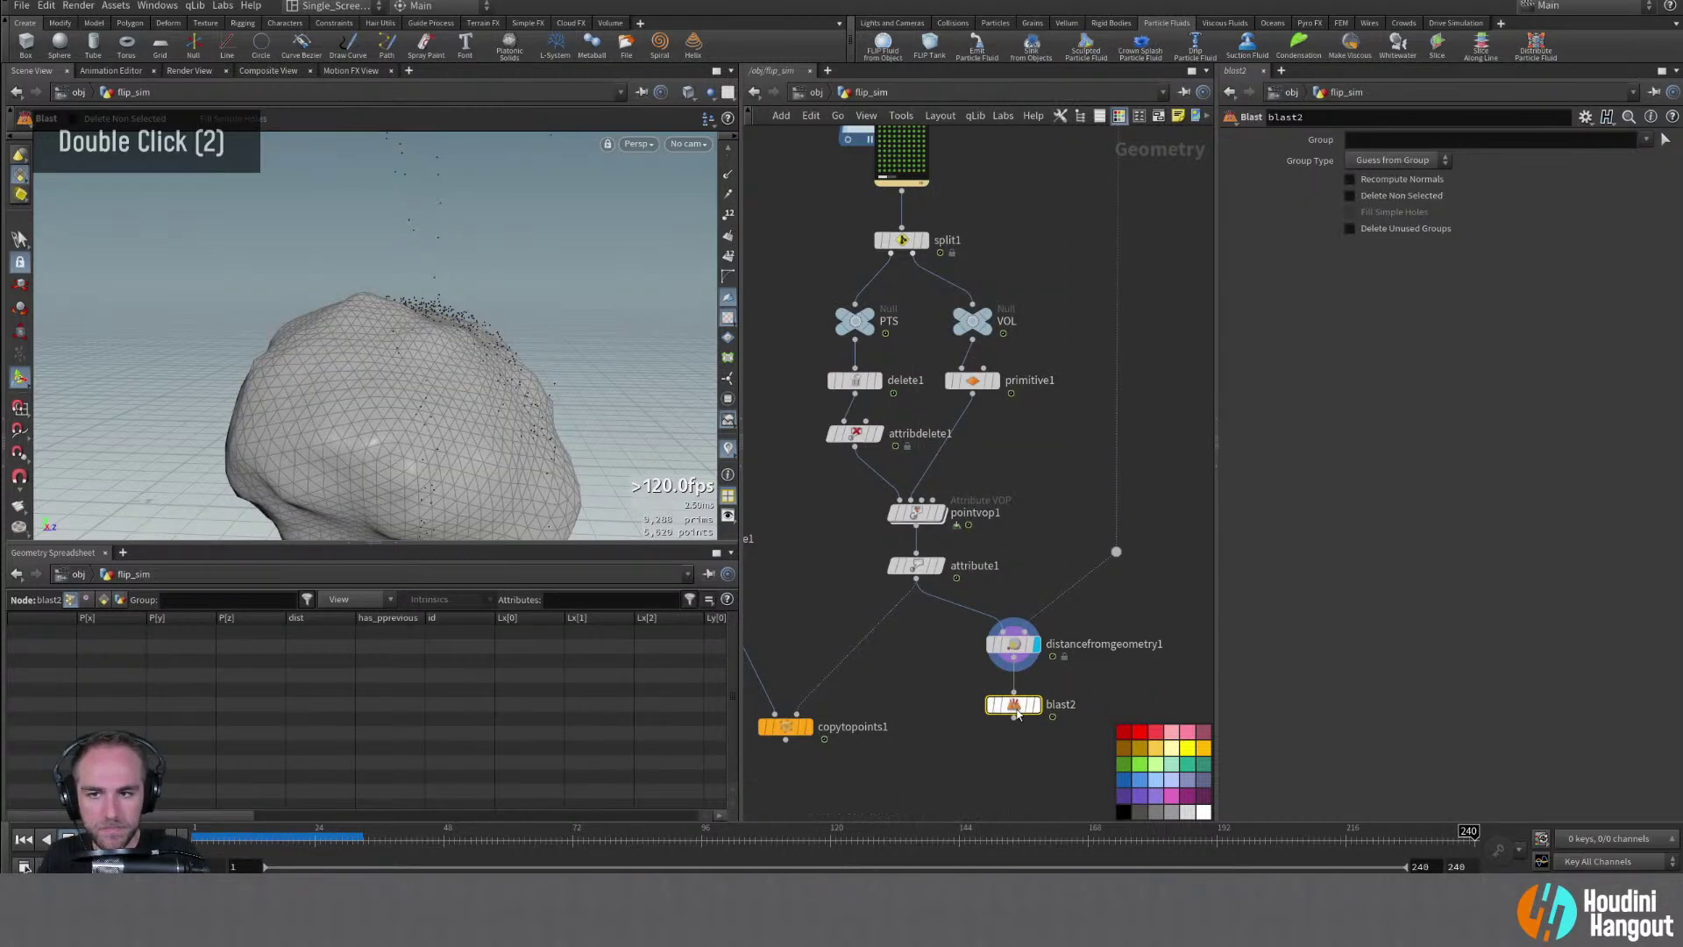
double_click(1035, 704)
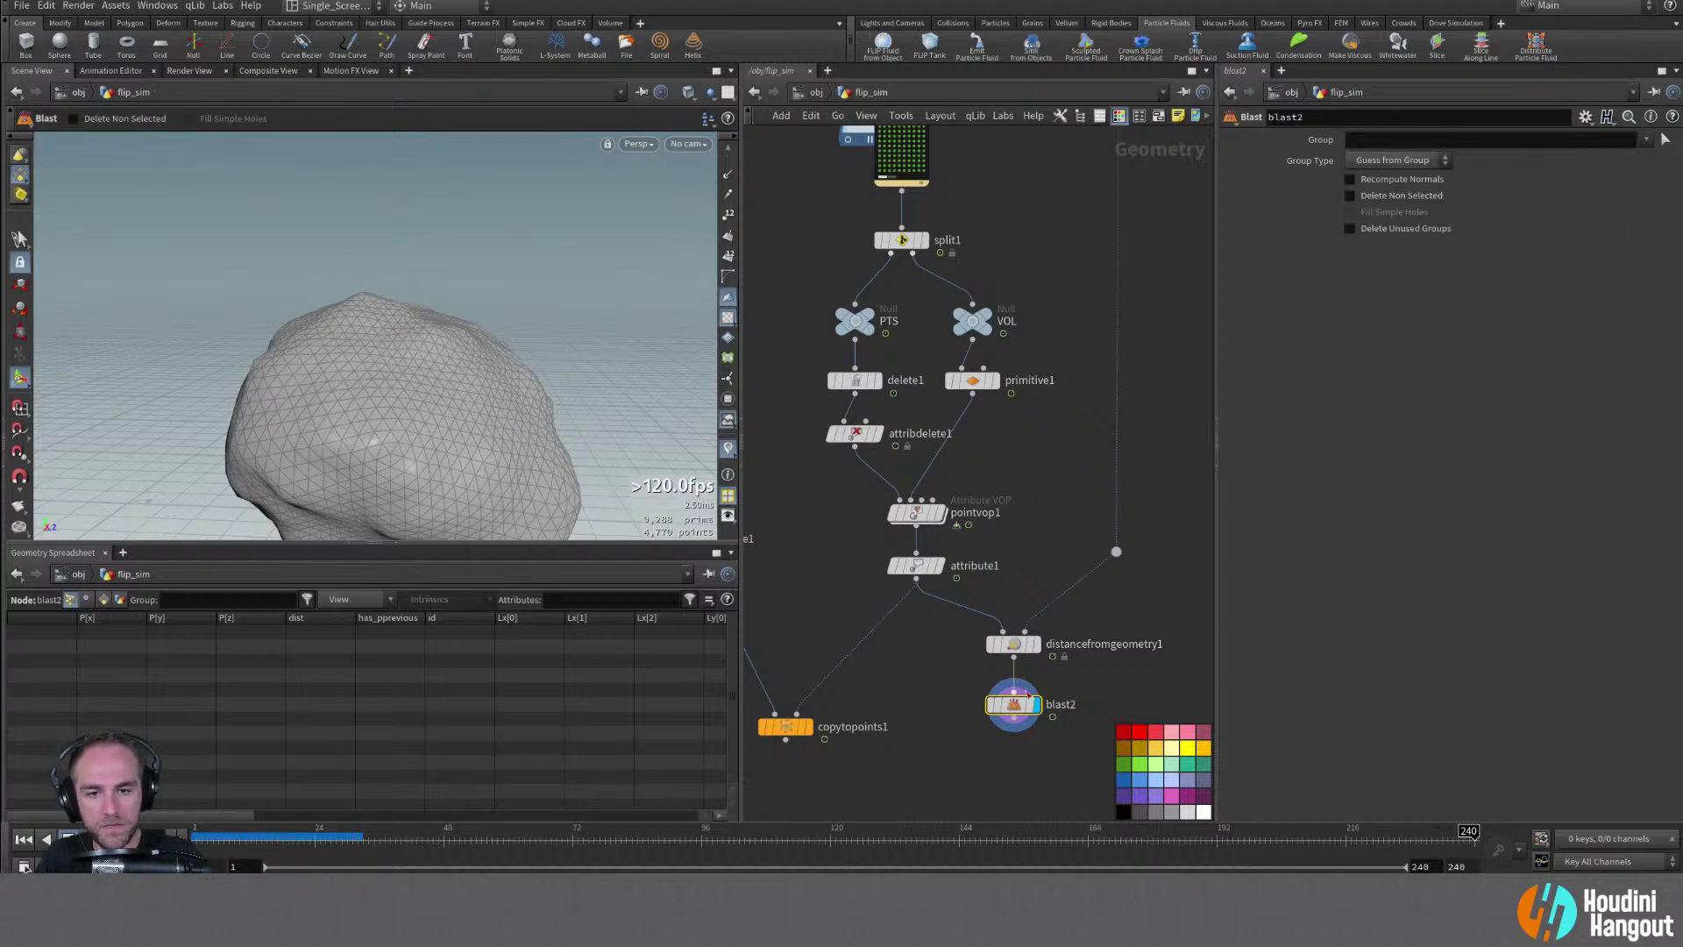
Apply the "Blast, if: pt attrib < value" preset to blast2, with Attrib set to dist and Value to 0.03
click(1021, 646)
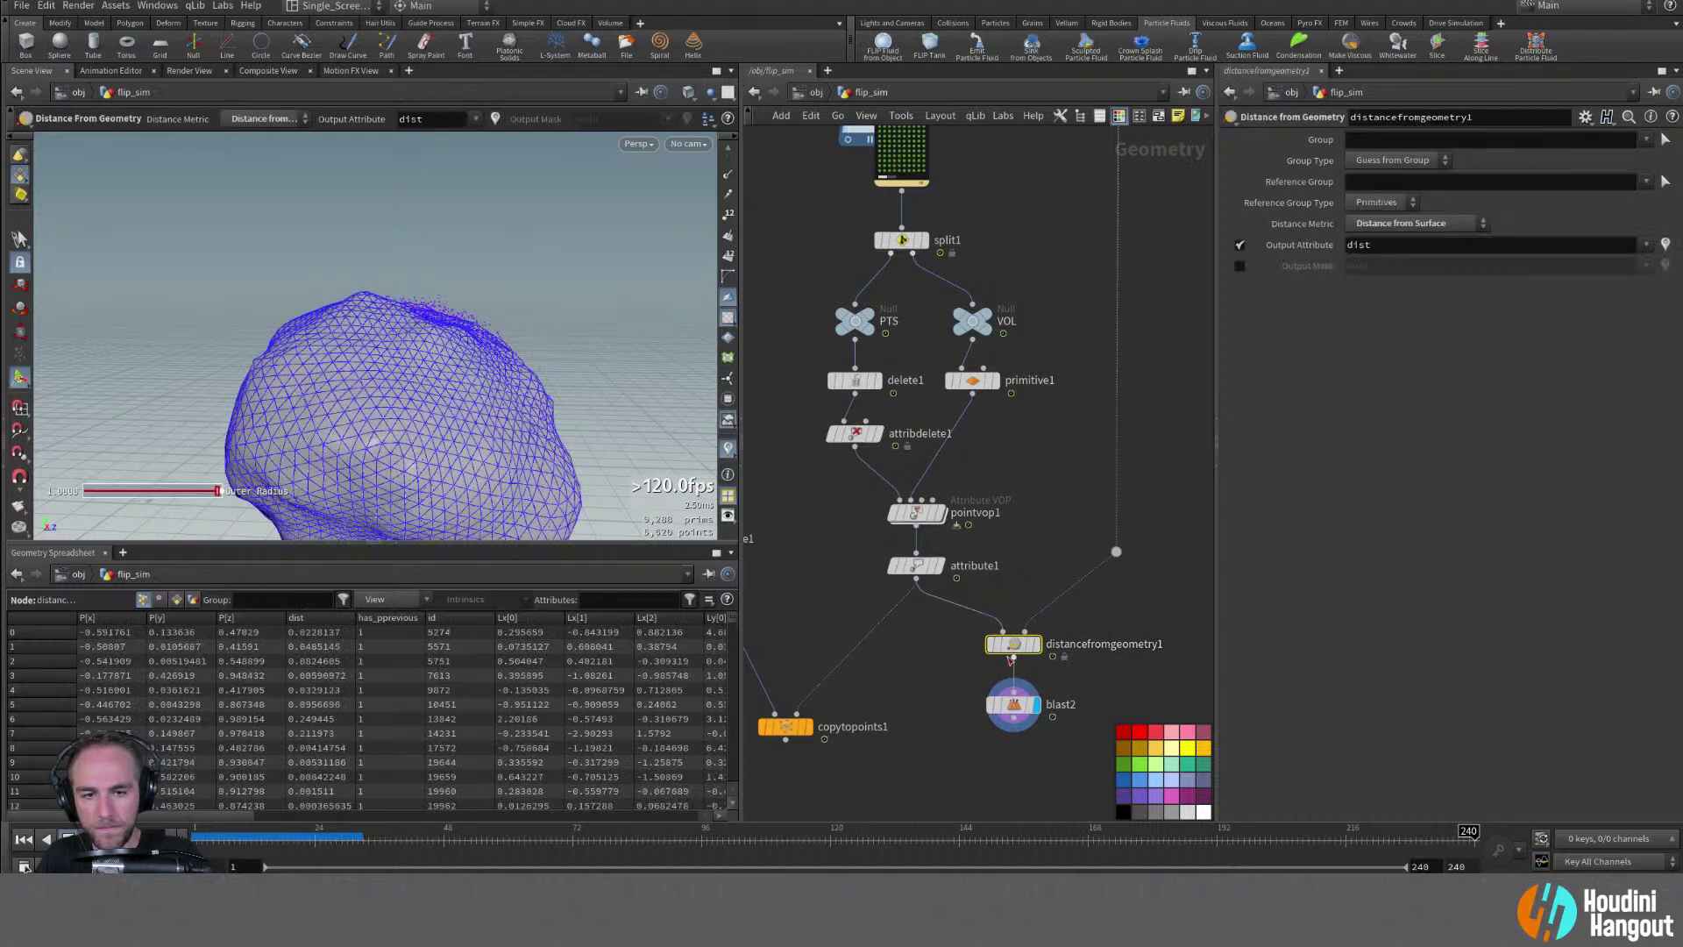
click(1013, 704)
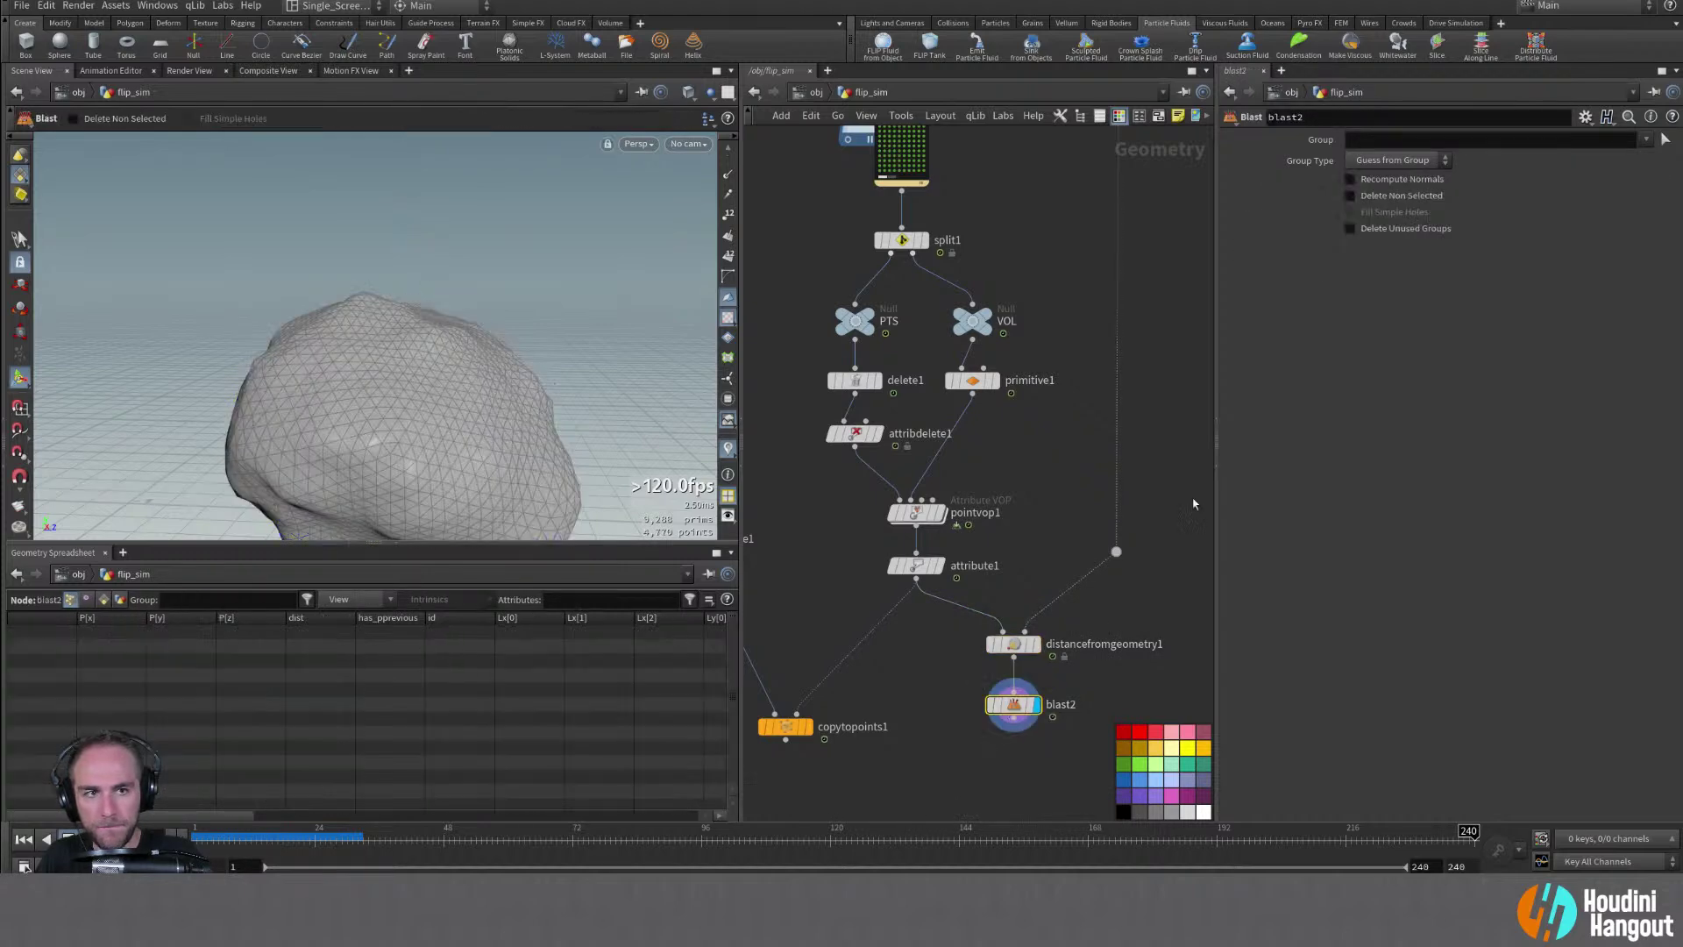
click(1585, 118)
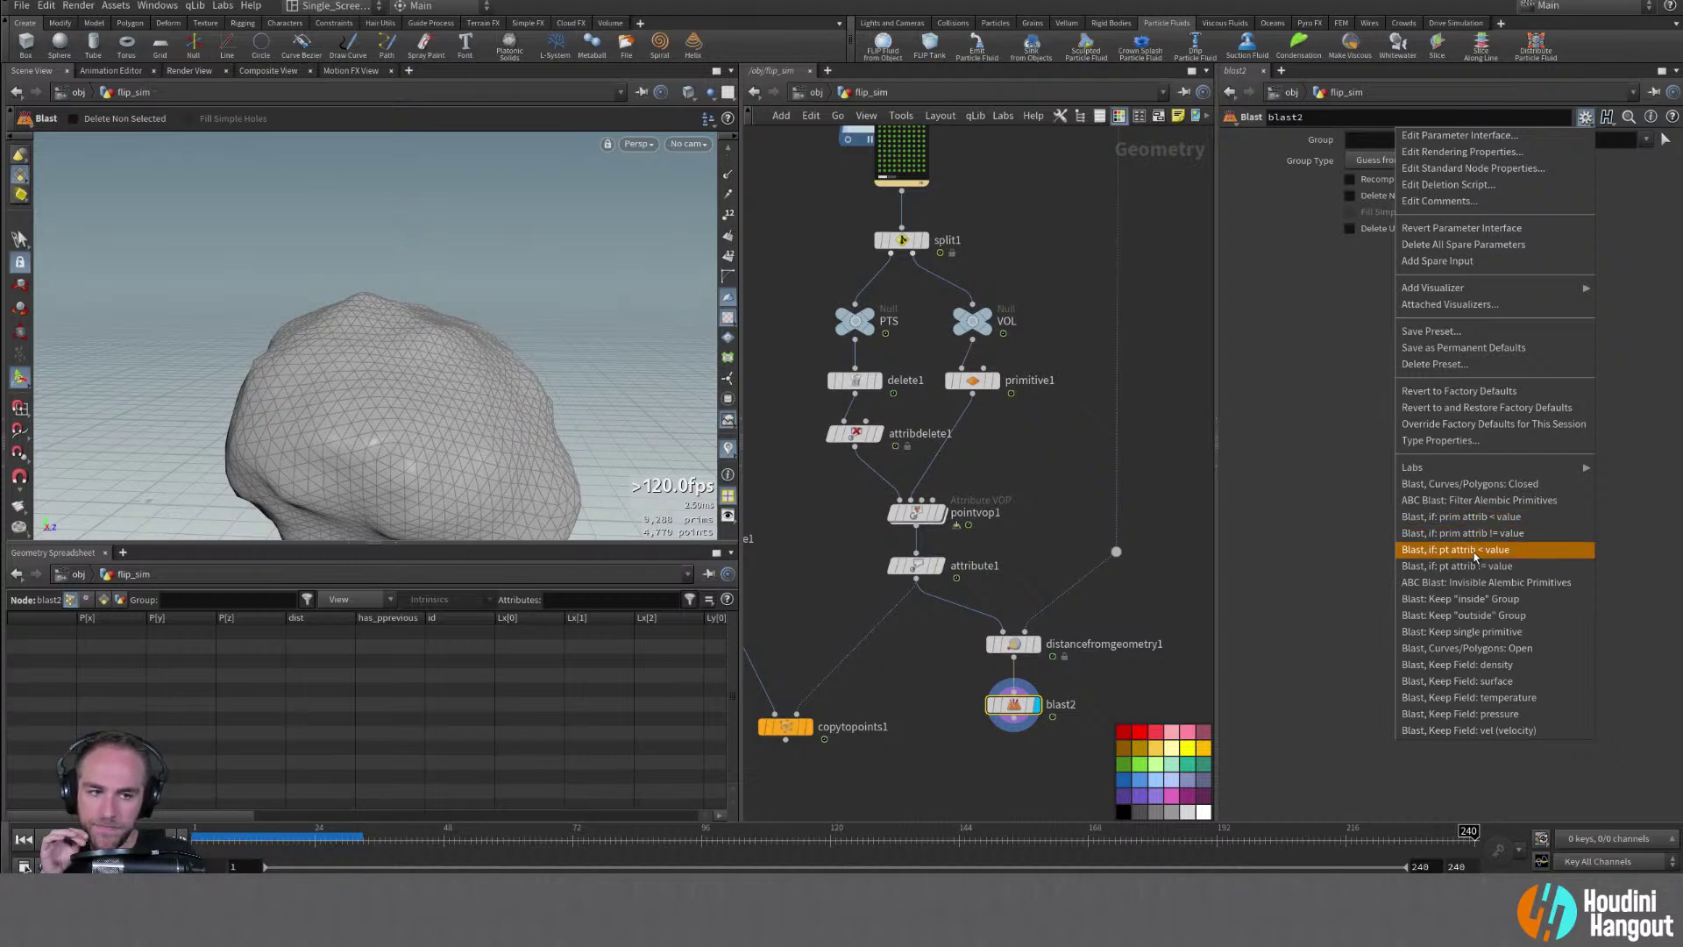
click(1476, 550)
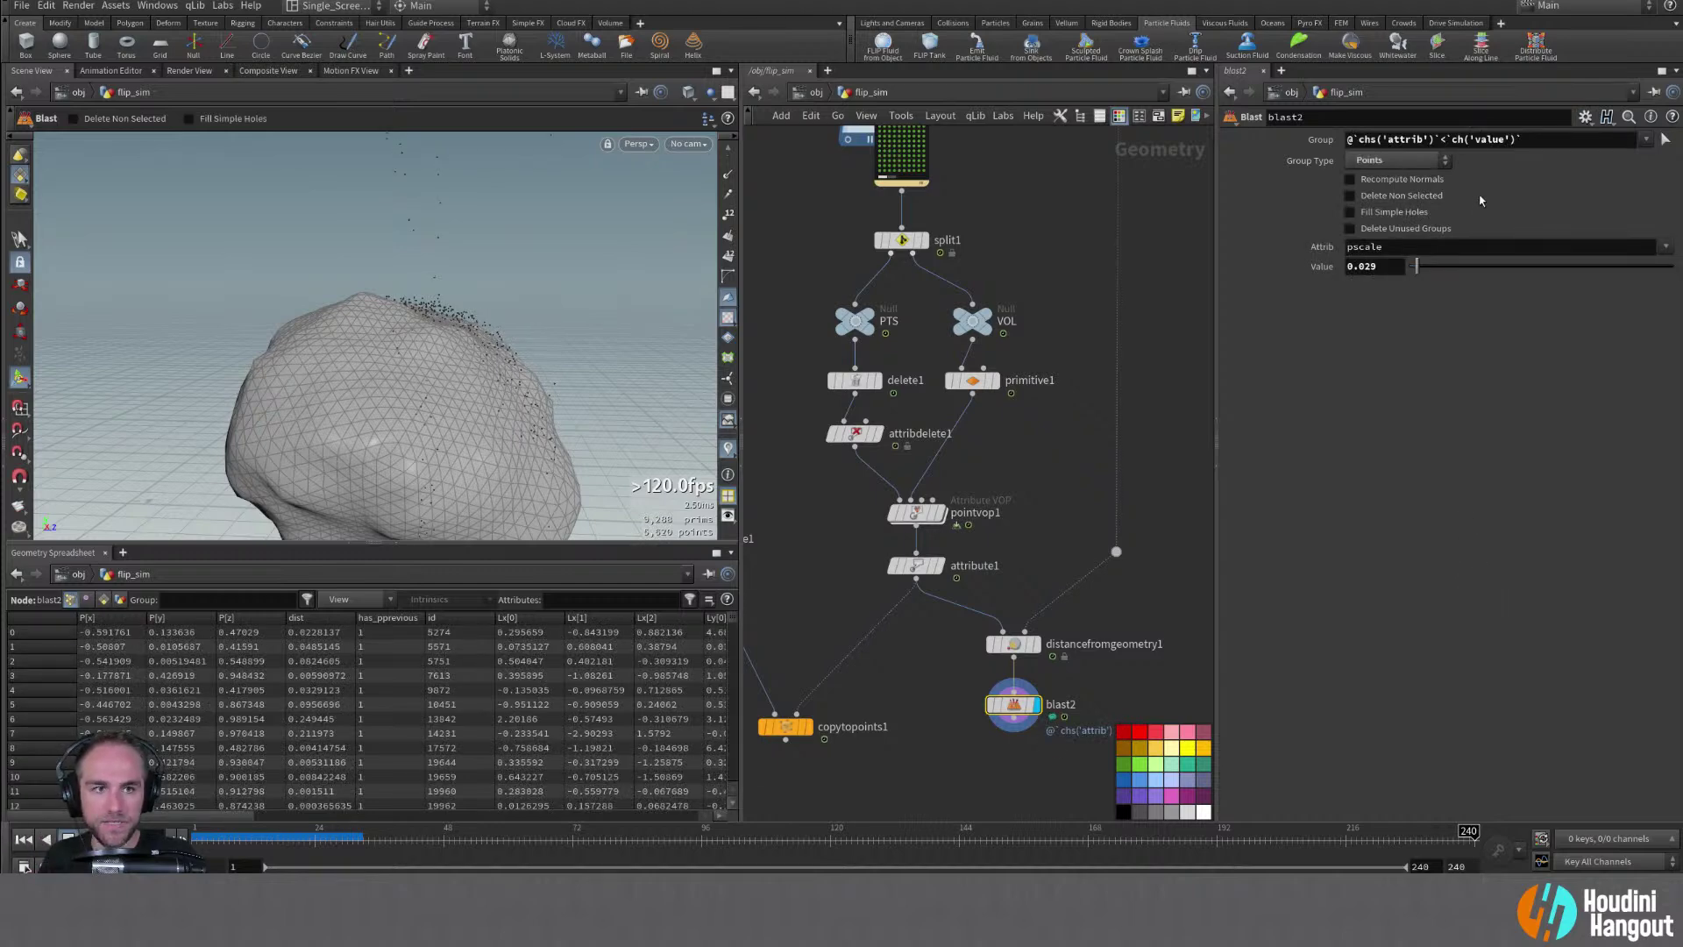
double_click(1457, 247)
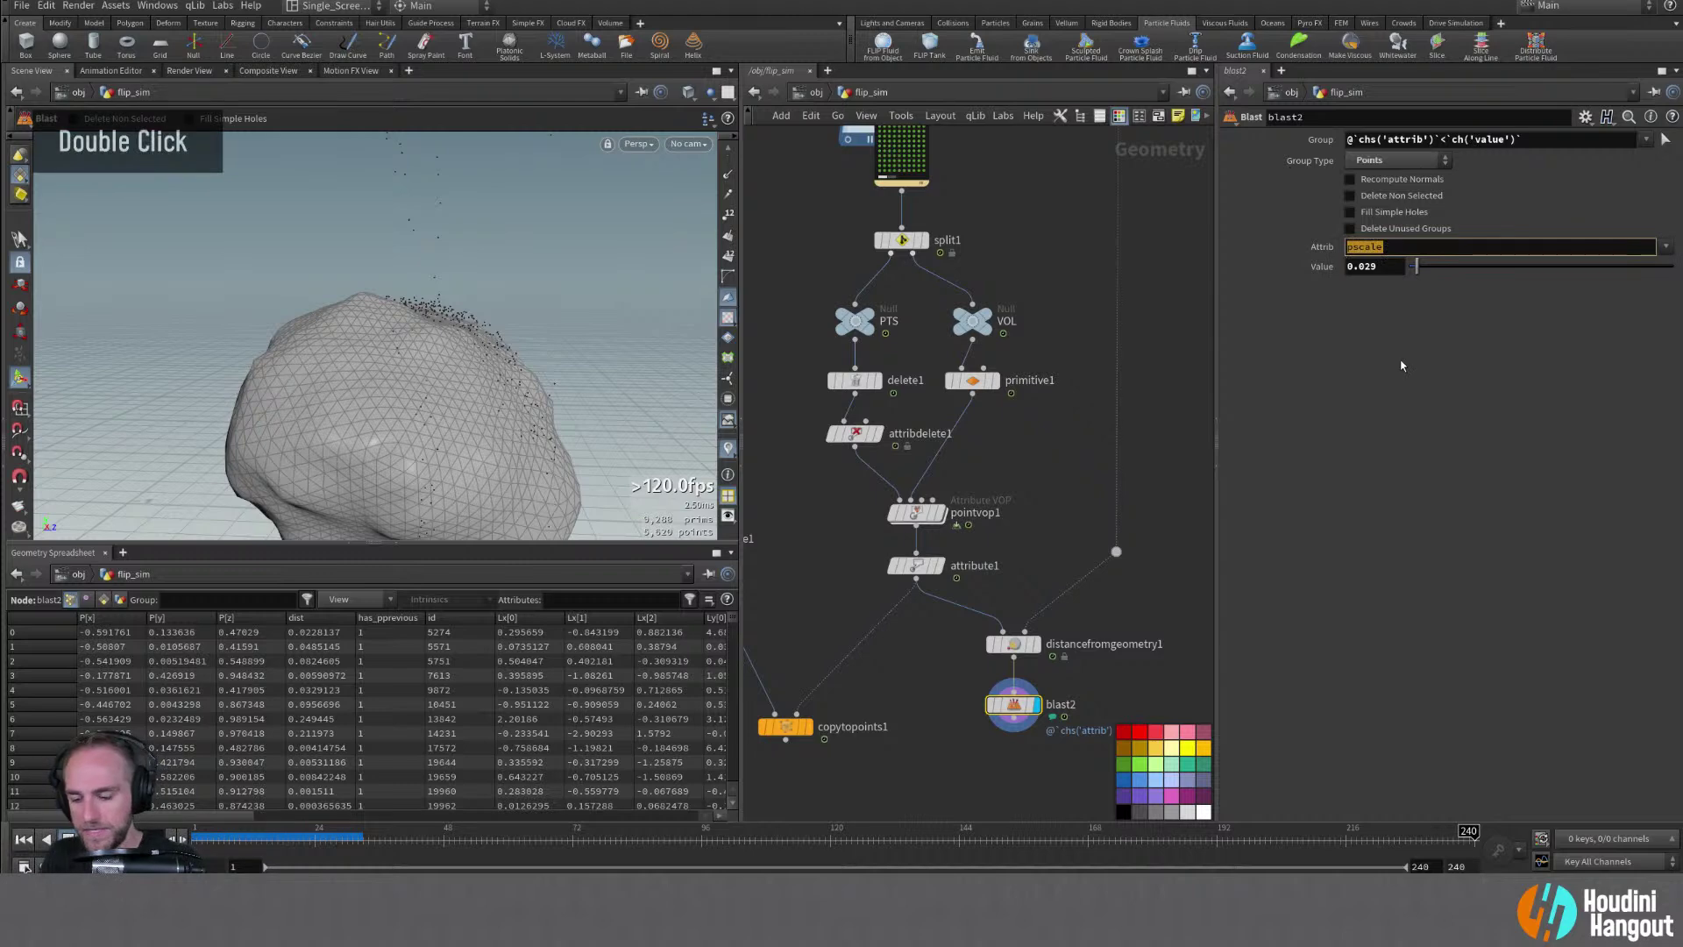
text(dist)
key(Return)
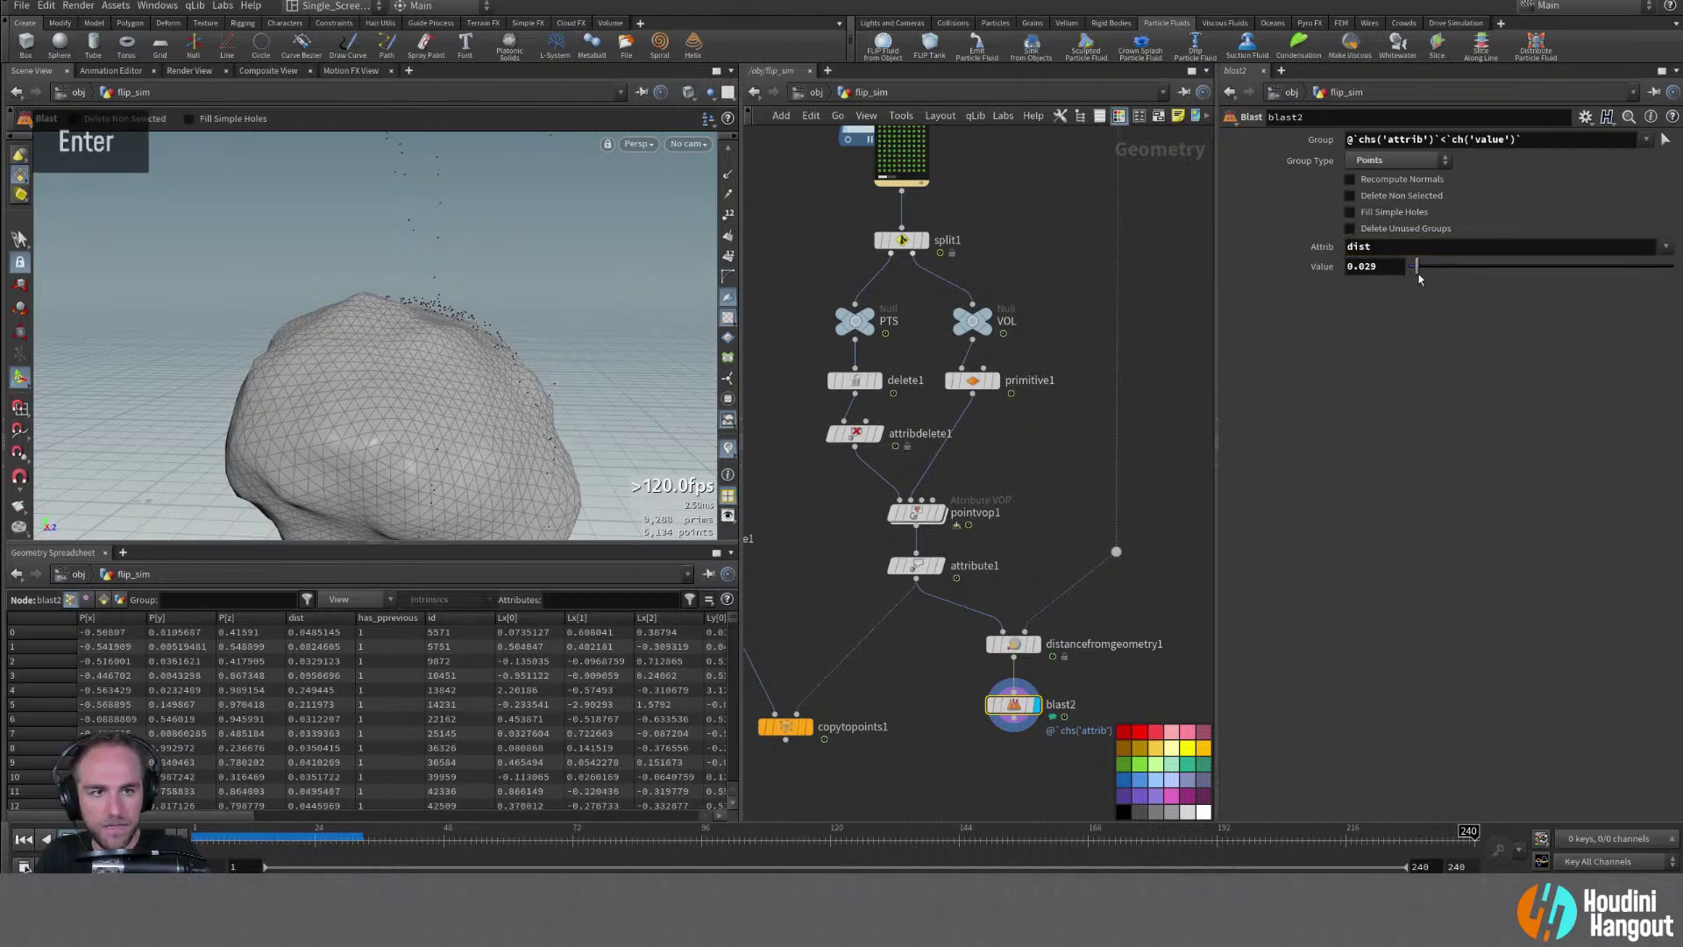
mouse_move(1418, 268)
mouse_down()
mouse_move(1438, 268)
mouse_move(1417, 272)
mouse_up()
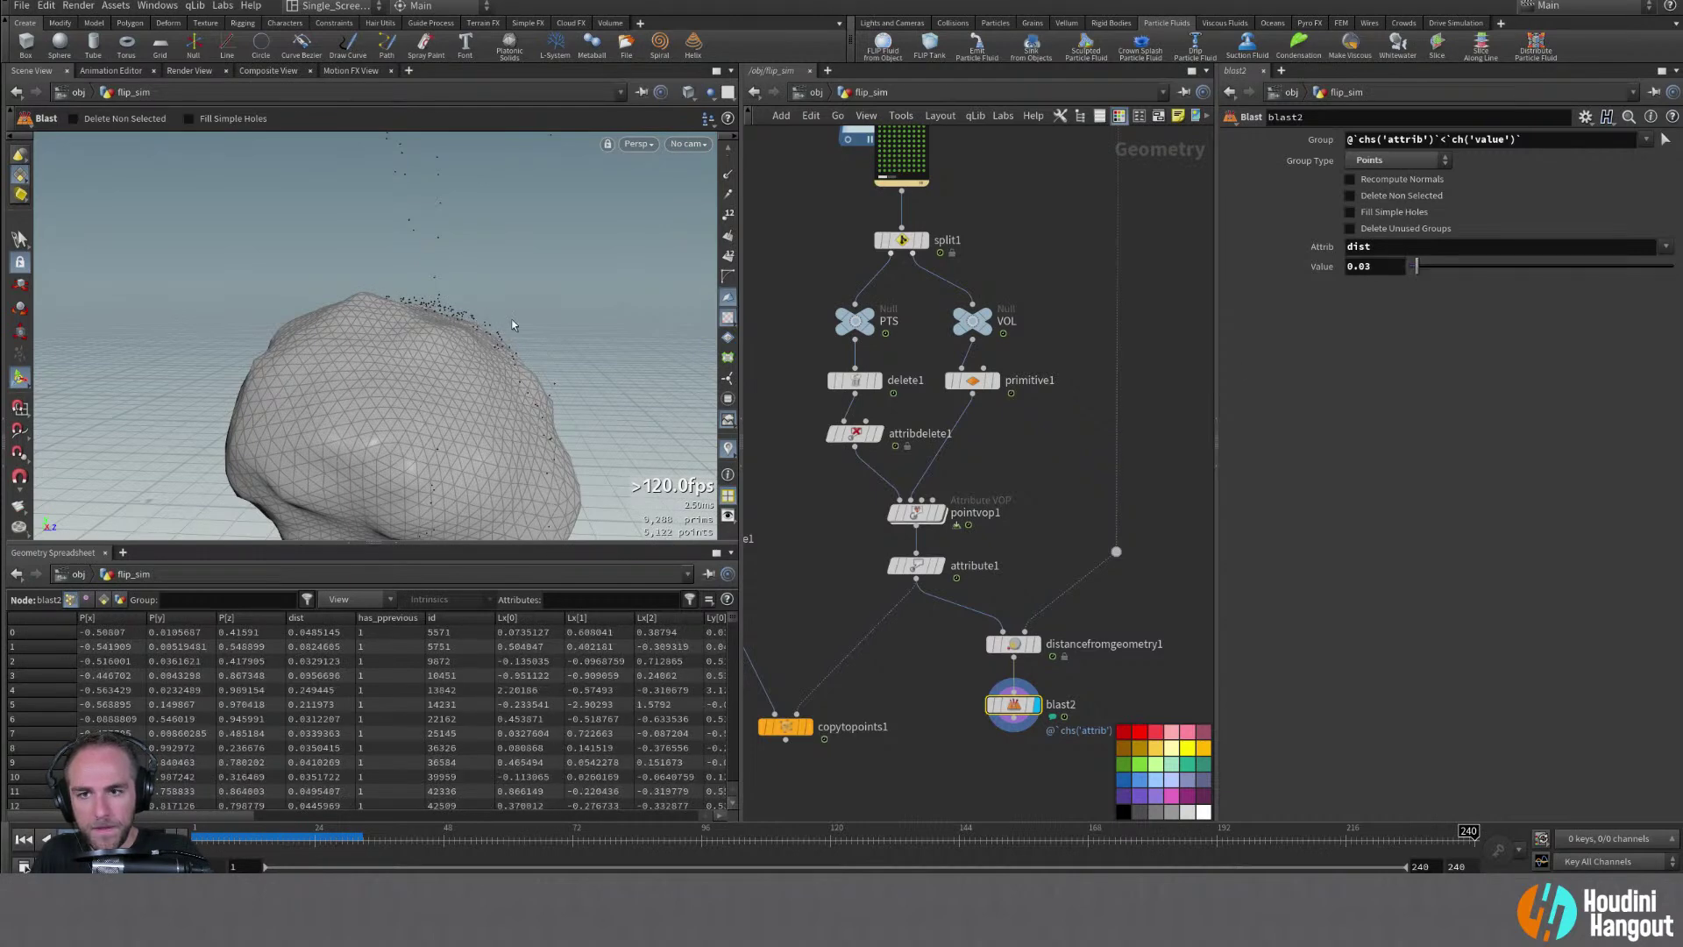
Connect blast2 to the second input of copytopoints1 and arrange the distance, blast and copy nodes below attribute1
alt+drag(512, 324, 439, 331)
alt+right_drag(439, 330, 251, 365)
alt+drag(251, 365, 1007, 767)
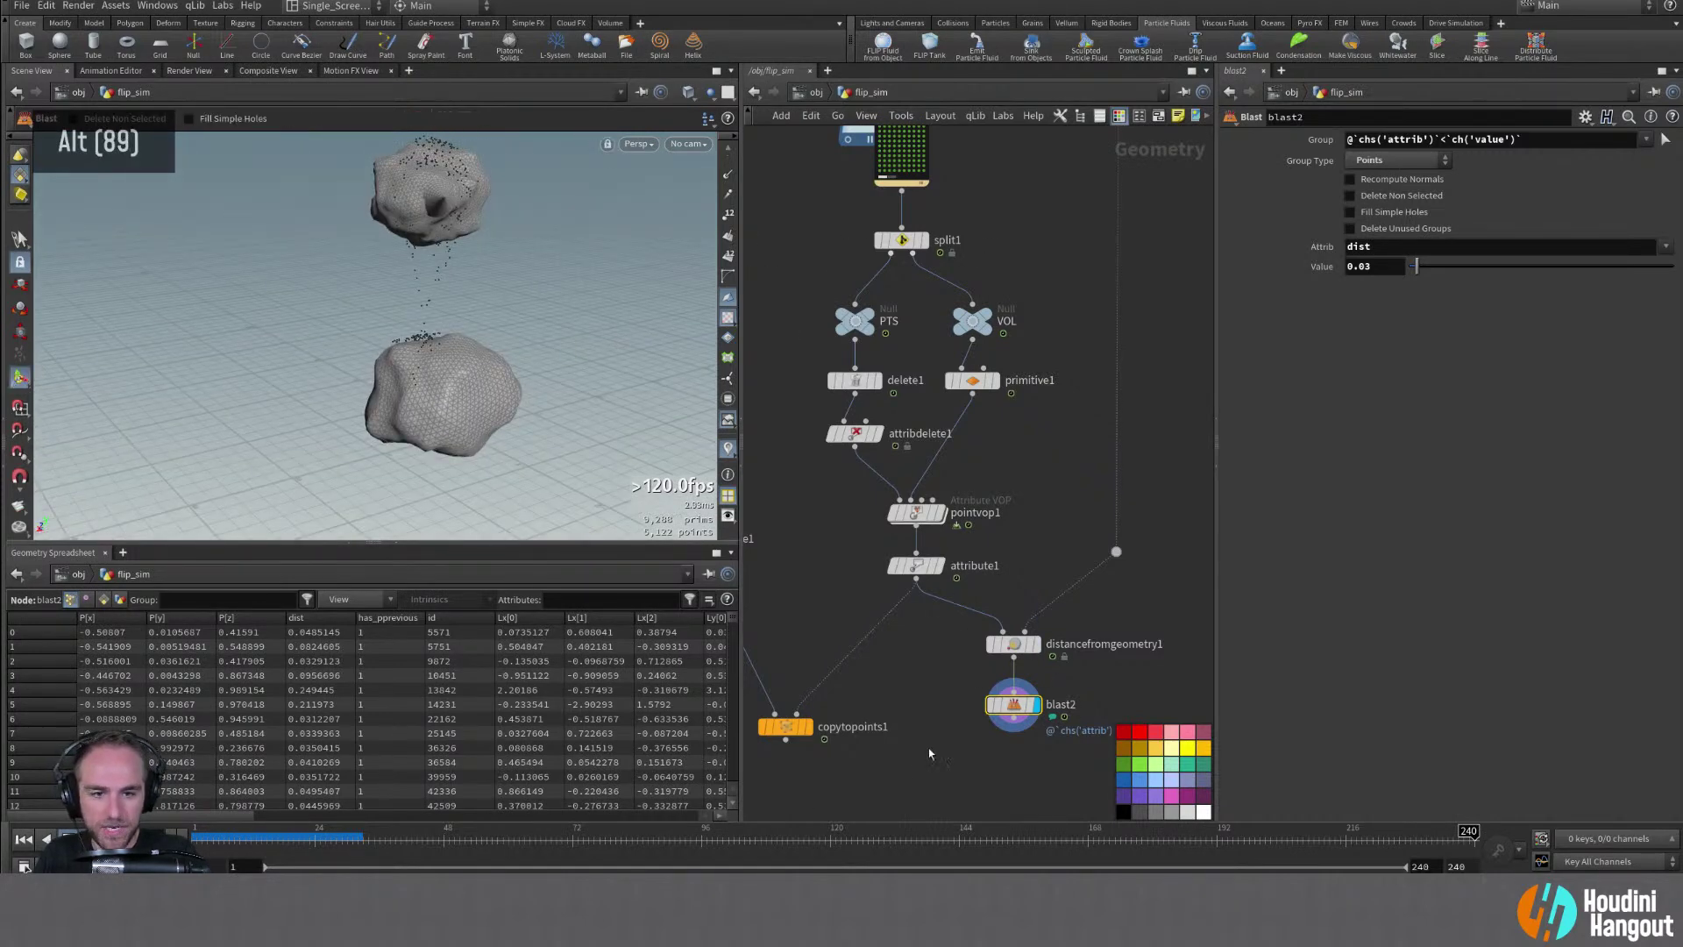
click(796, 714)
click(1013, 718)
drag(948, 625, 976, 693)
drag(787, 727, 788, 798)
click(971, 690)
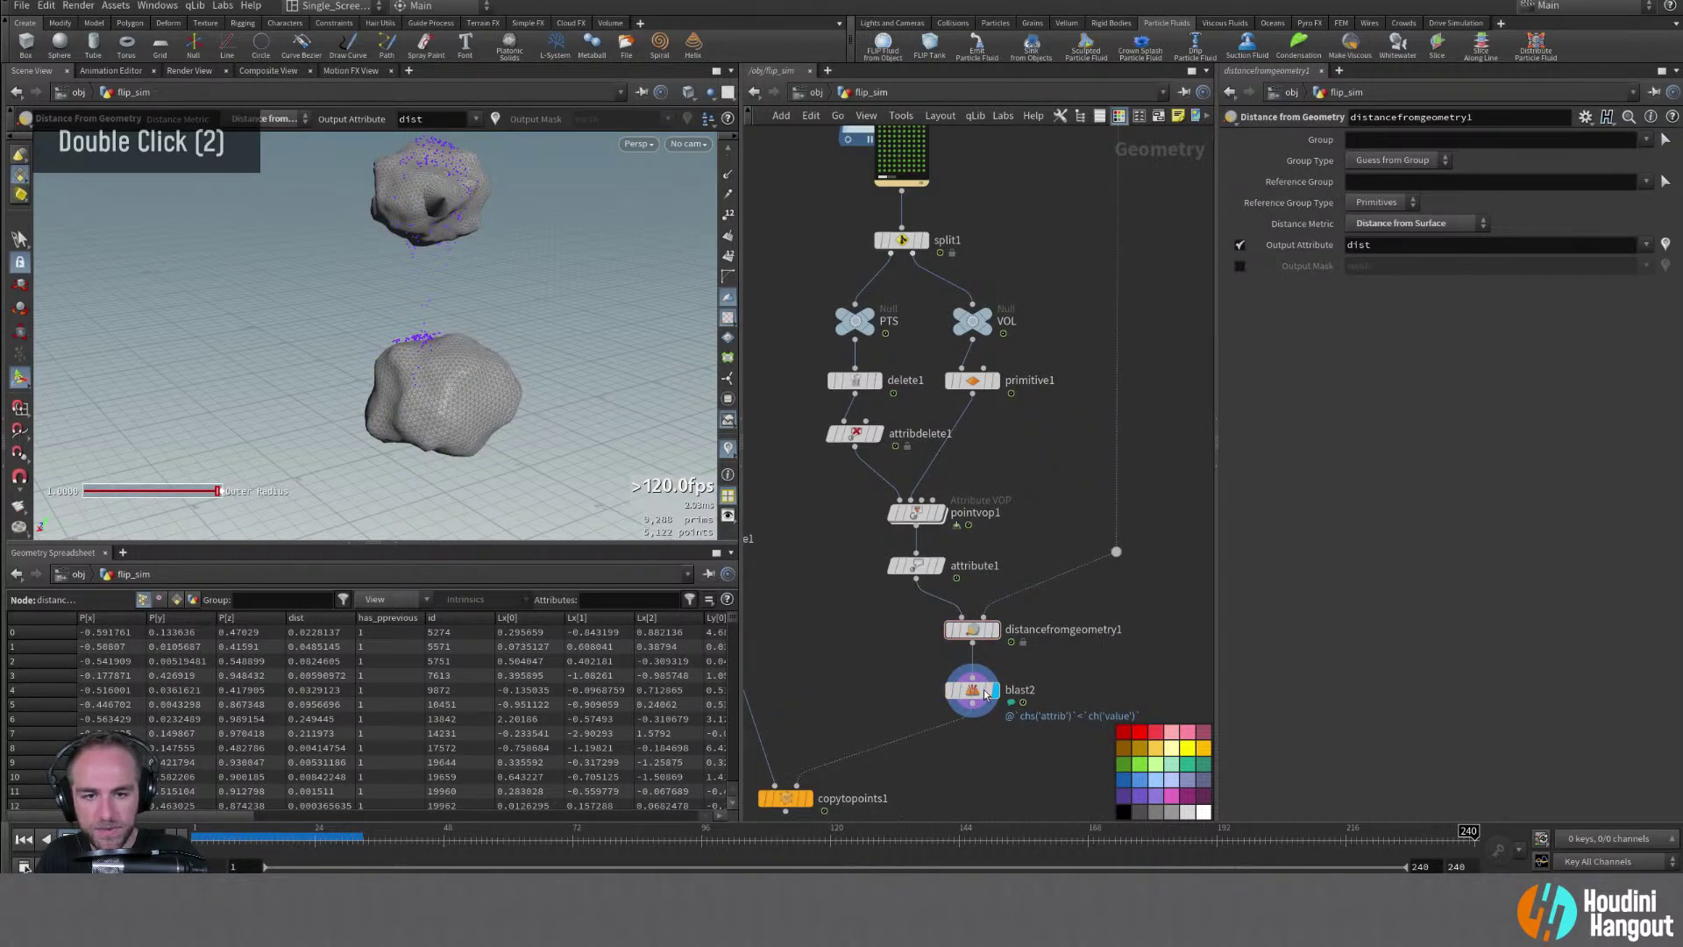
Examine how blast2's Group expression evaluates from its Attrib and Value parameters
middle_click(1319, 151)
middle_click(1321, 149)
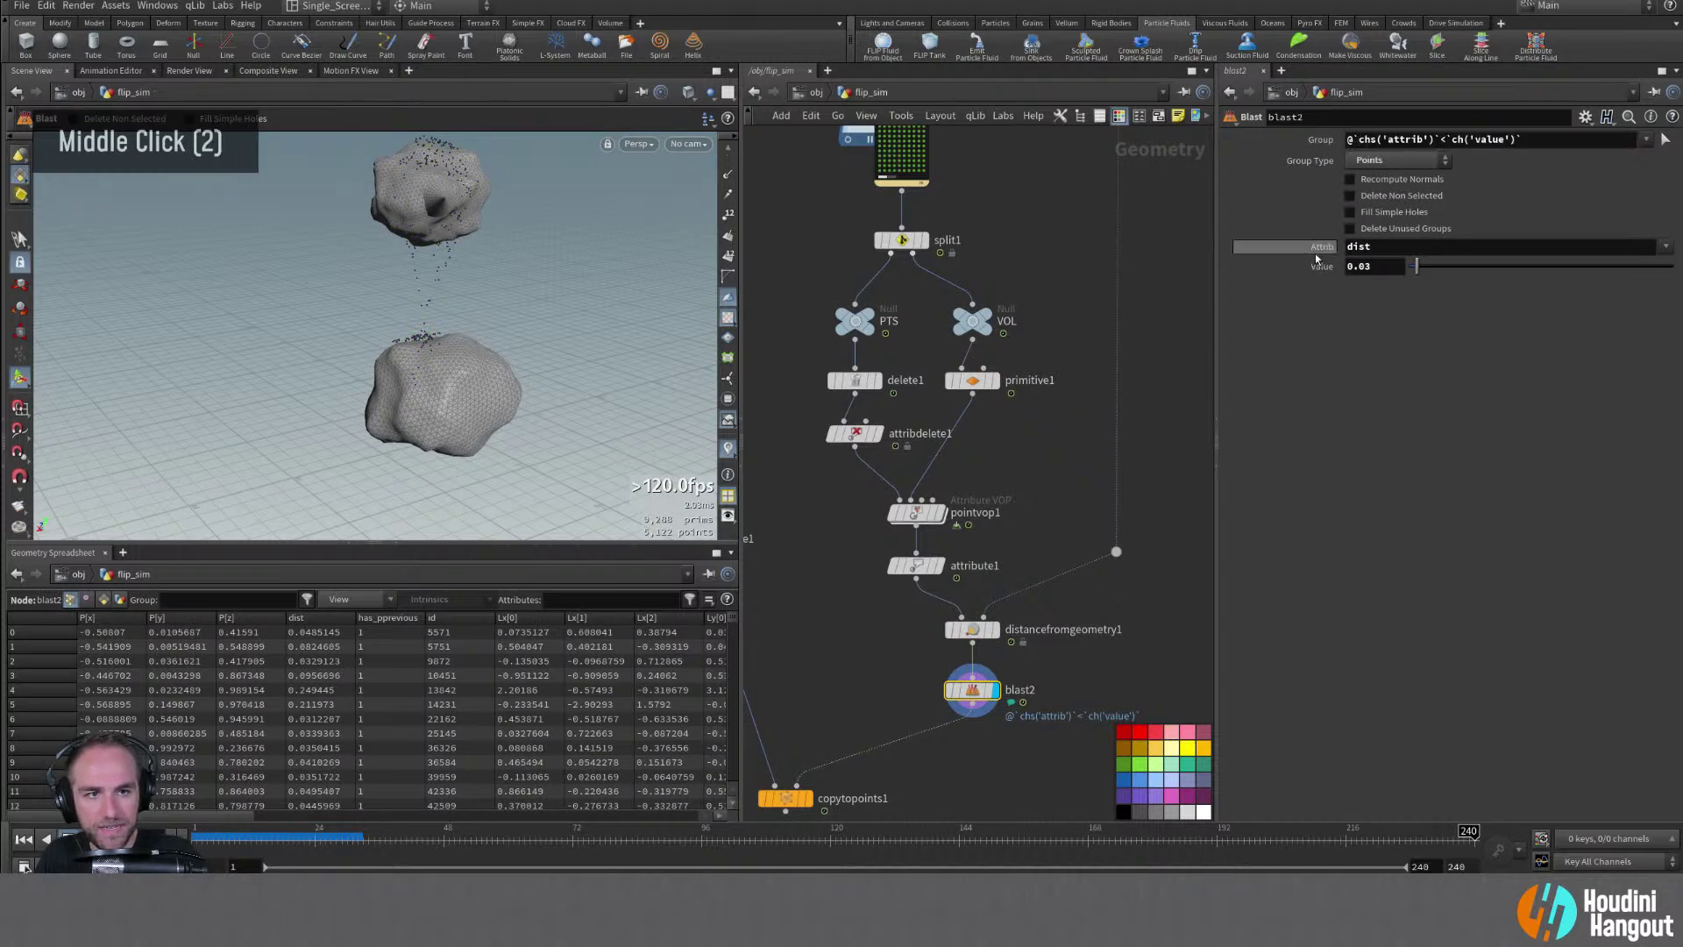
click(1354, 139)
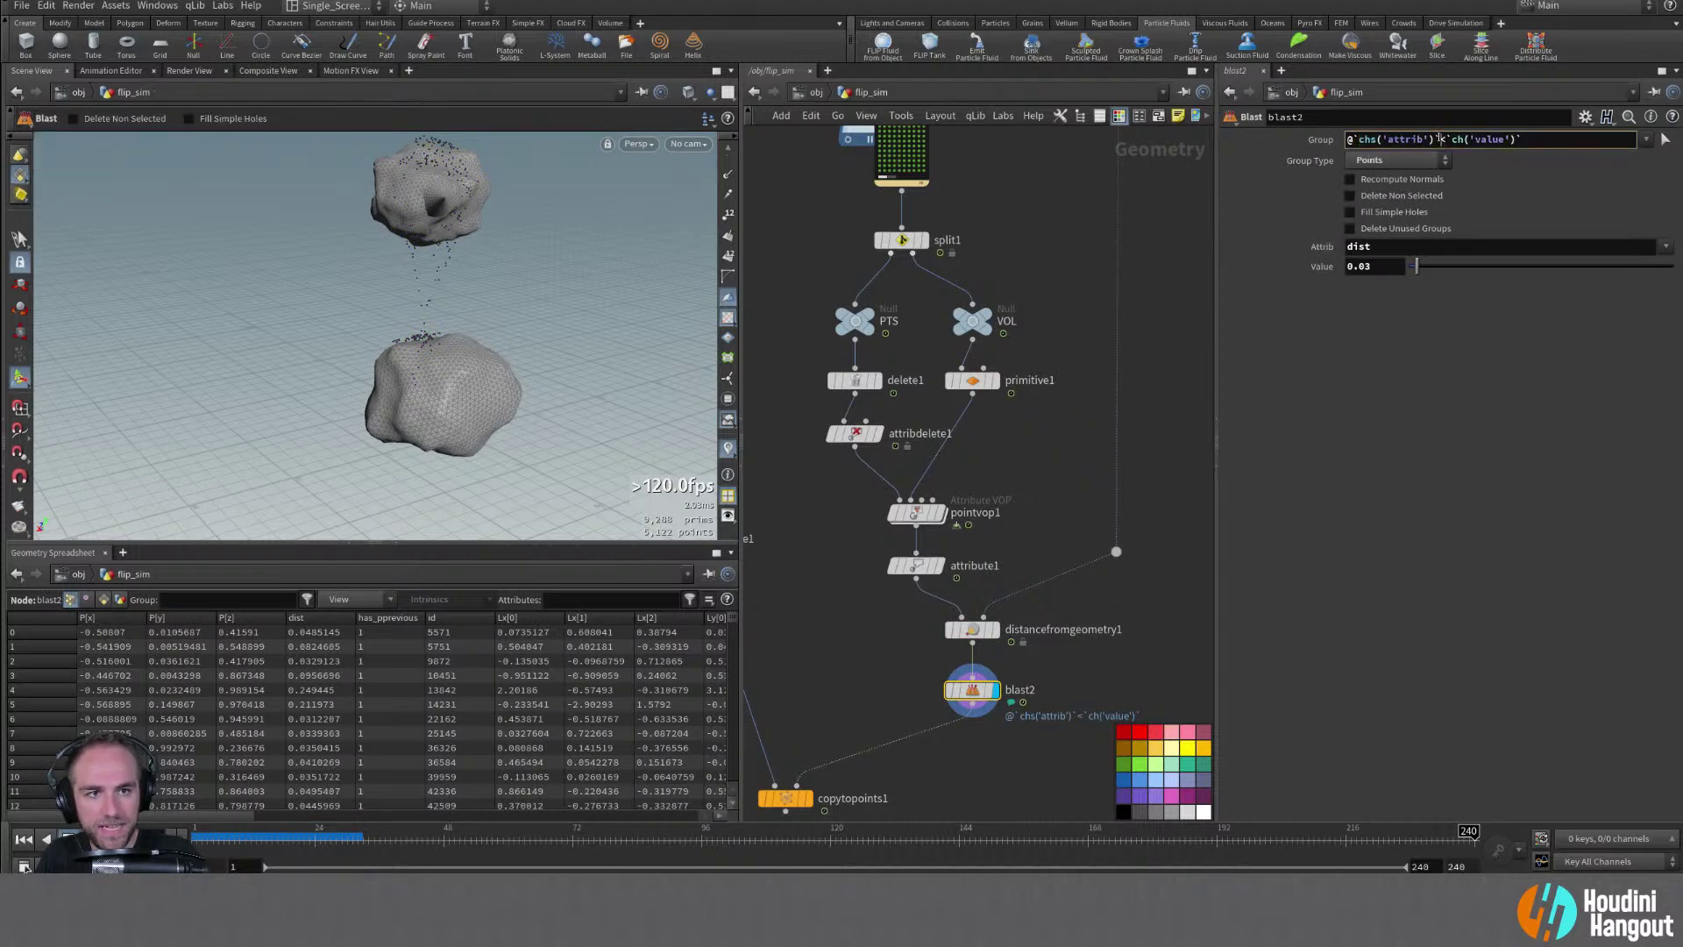
drag(1441, 138, 1350, 139)
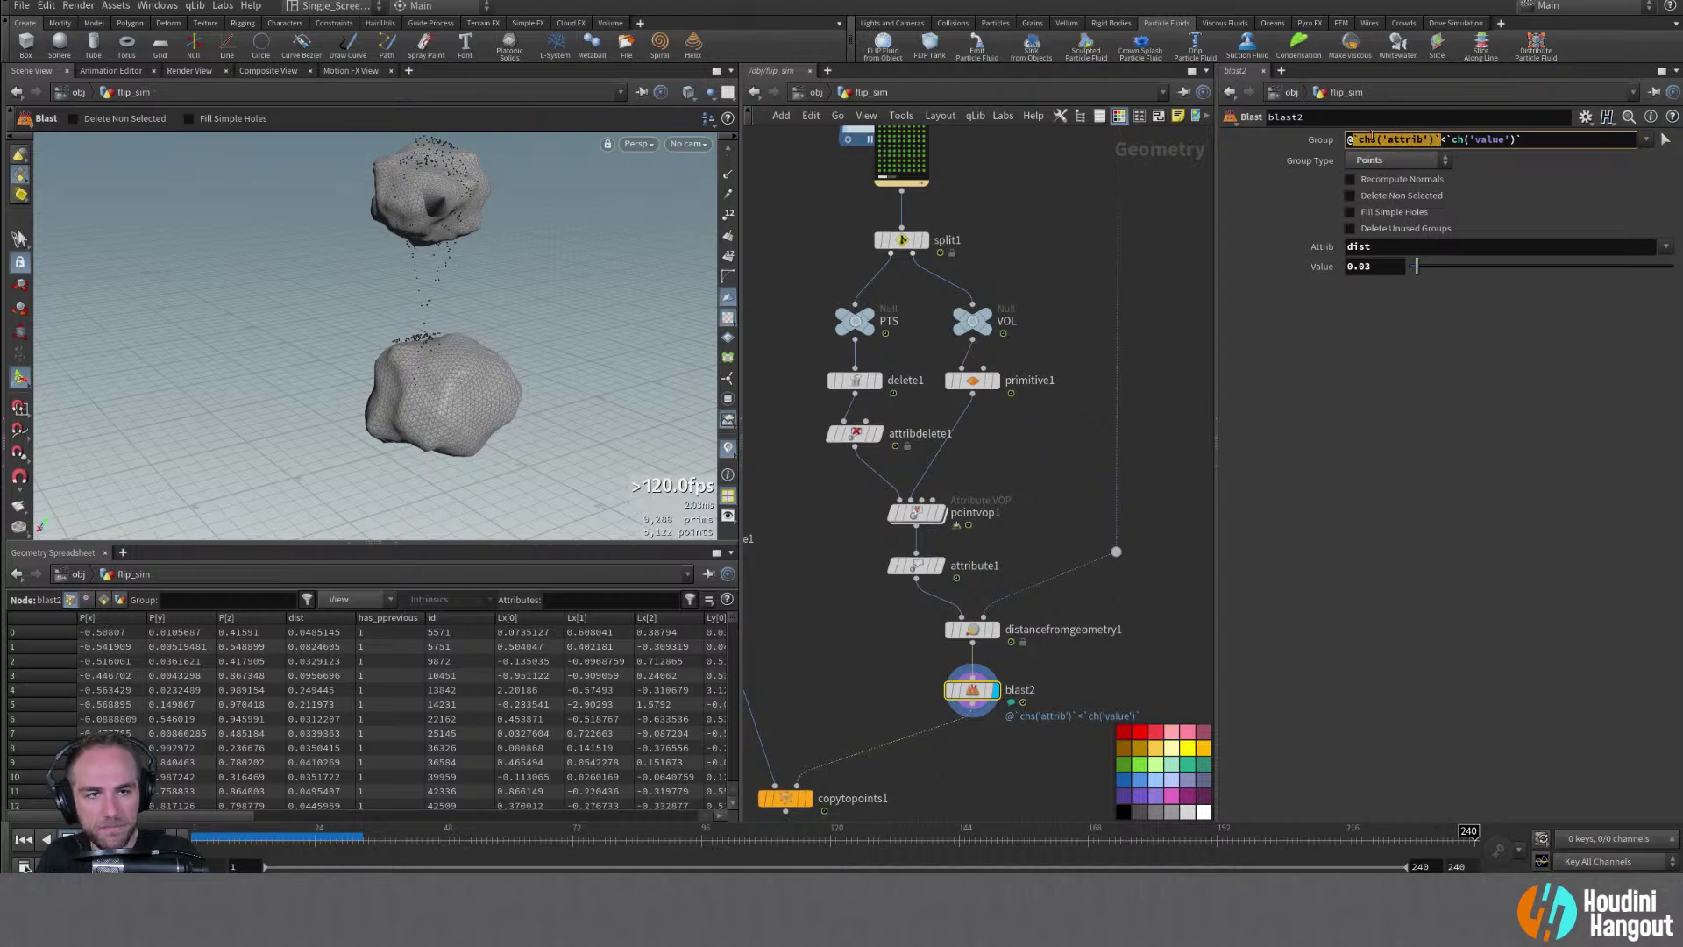
middle_click(1322, 147)
middle_click(1324, 148)
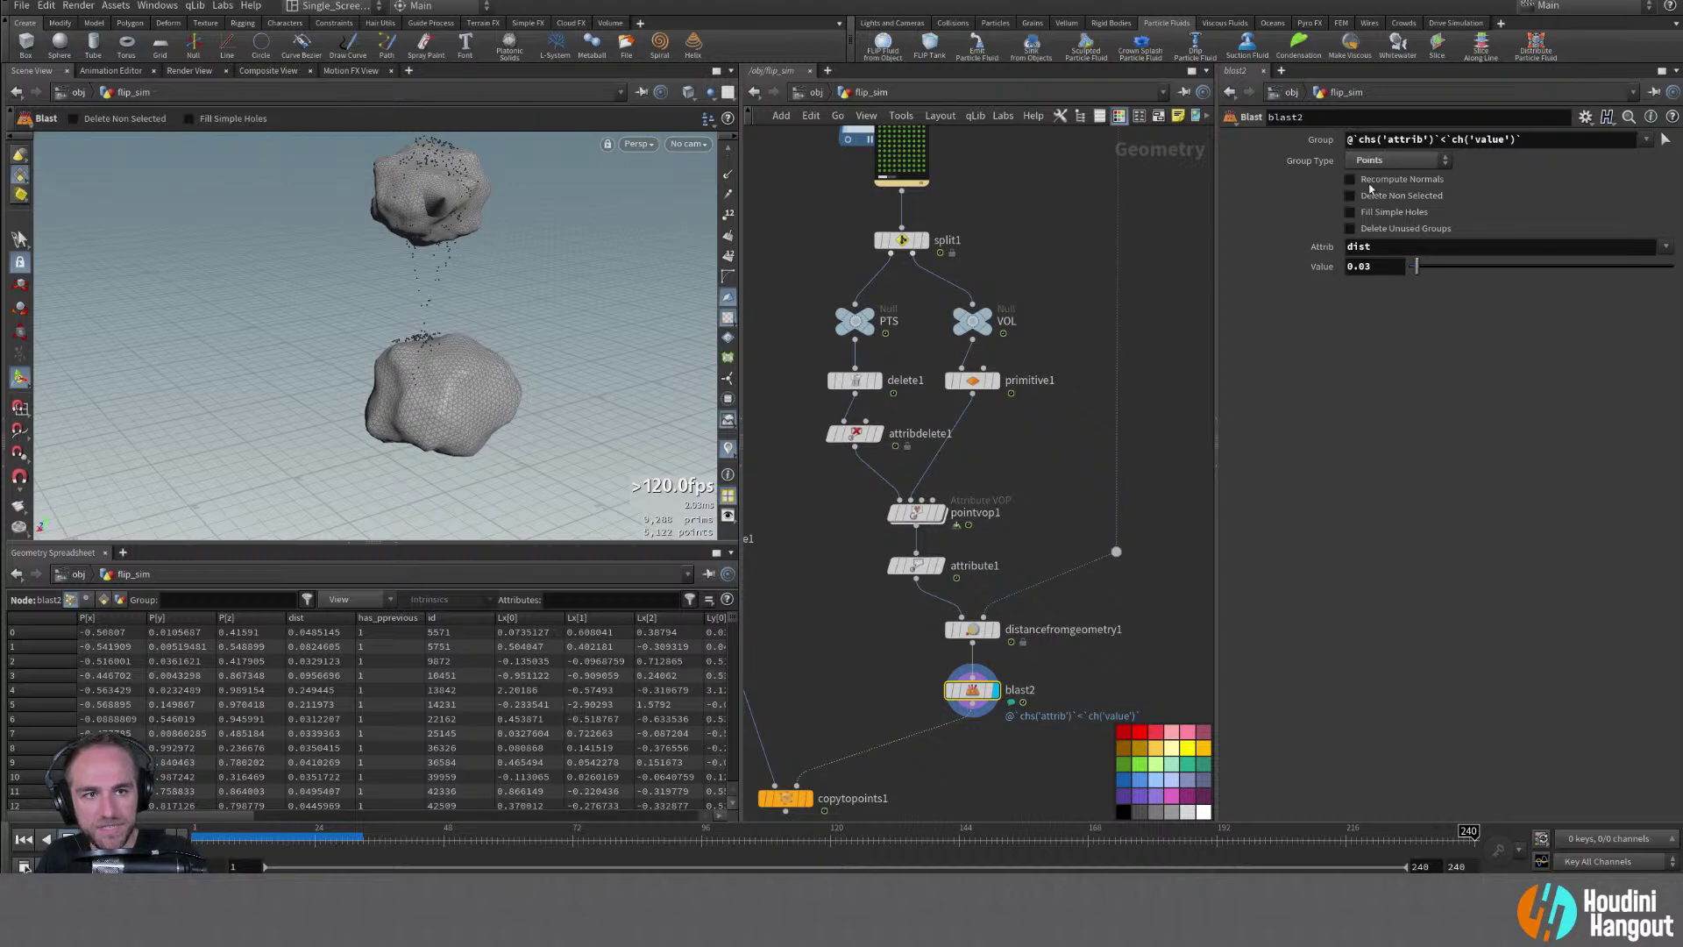
middle_click(1320, 143)
middle_click(1319, 142)
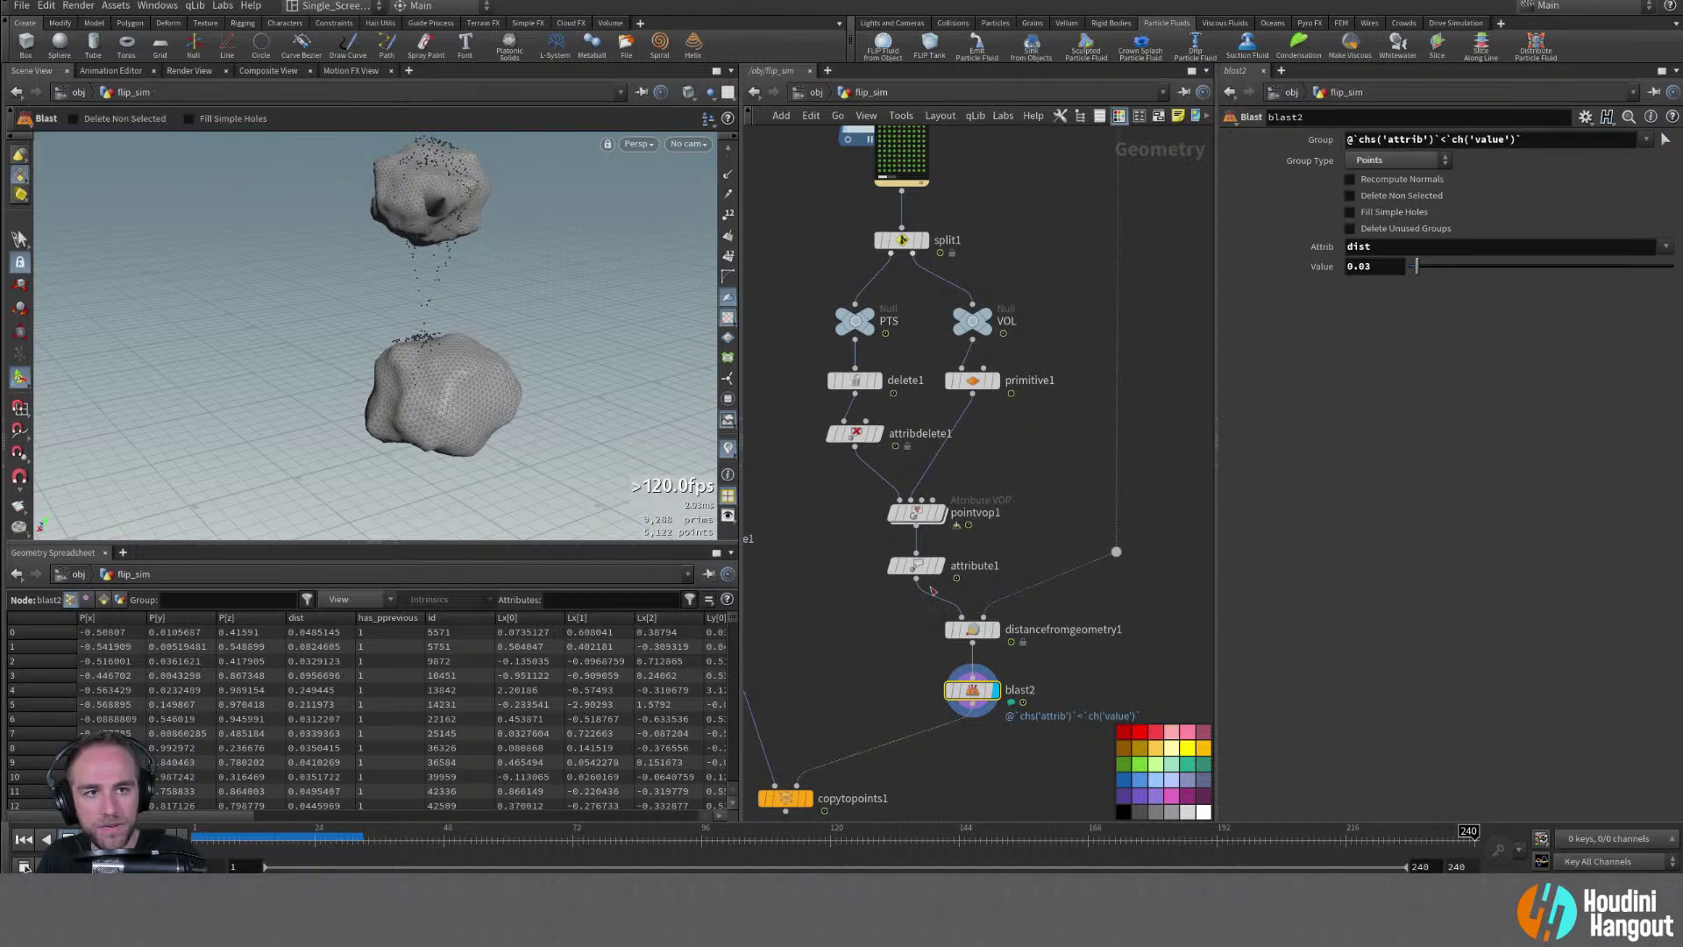
Display copytopoints1 and inspect the lines copied onto the remaining particles around both colliders
alt+drag(474, 395, 524, 396)
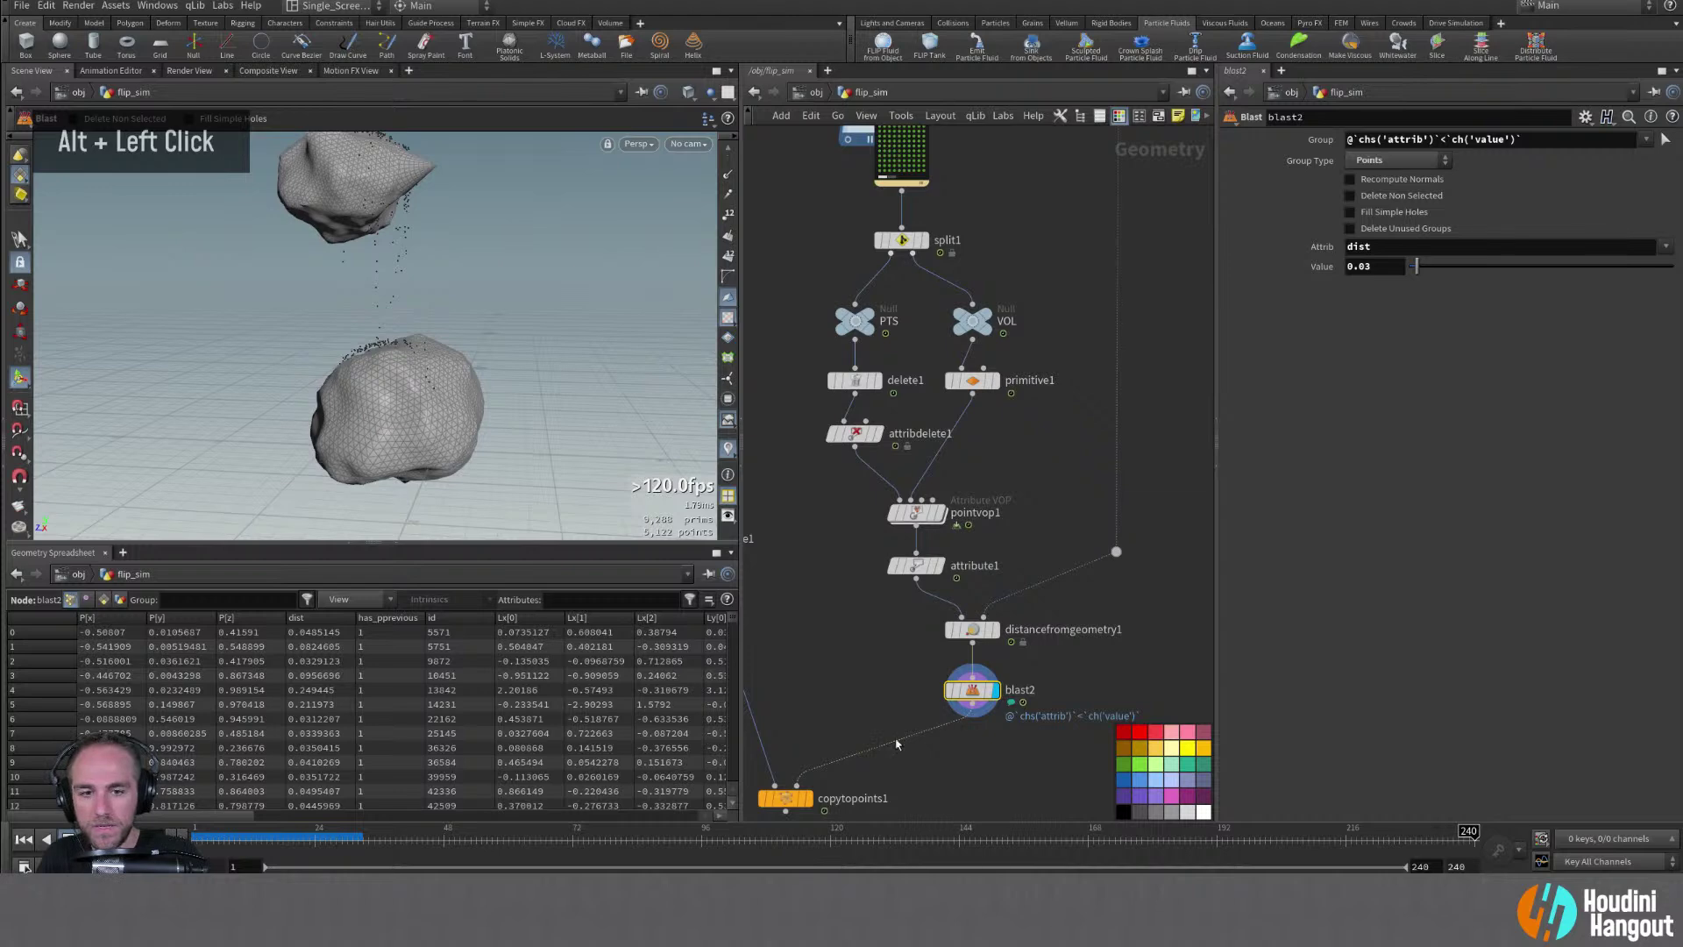
alt+middle_drag(1052, 526, 1082, 497)
double_click(819, 769)
alt+right_drag(529, 438, 501, 435)
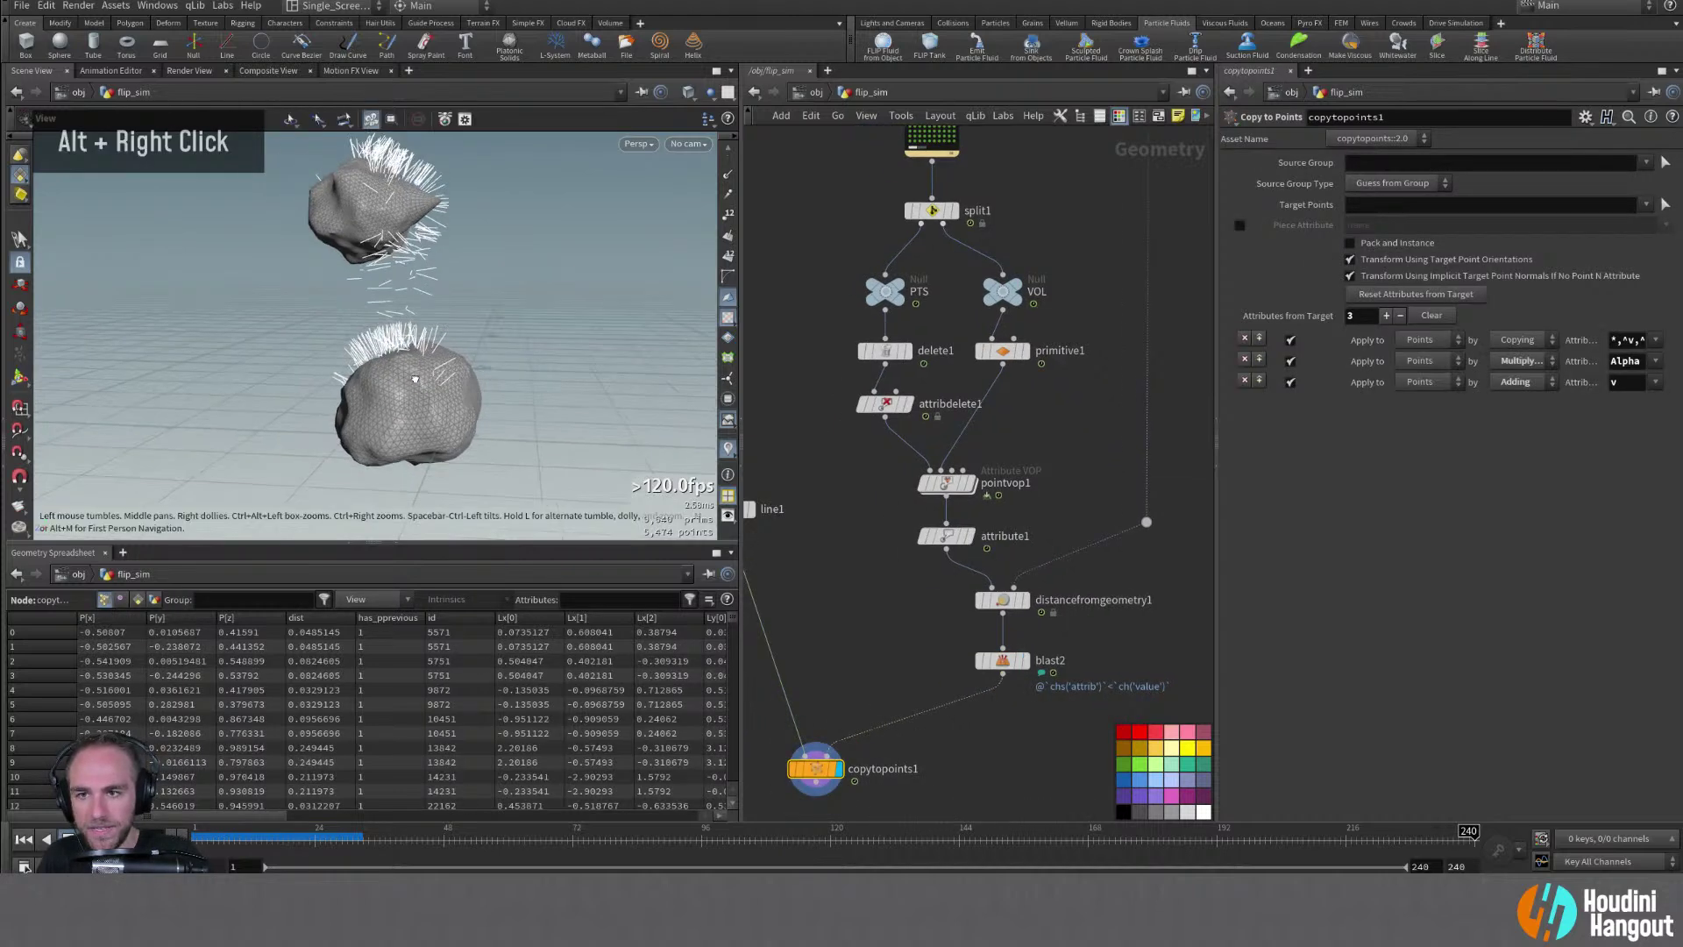
alt+drag(501, 435, 543, 412)
Widen the viewport pane and turn off the template display of the COLLIDERS null
alt+middle_drag(856, 648, 916, 753)
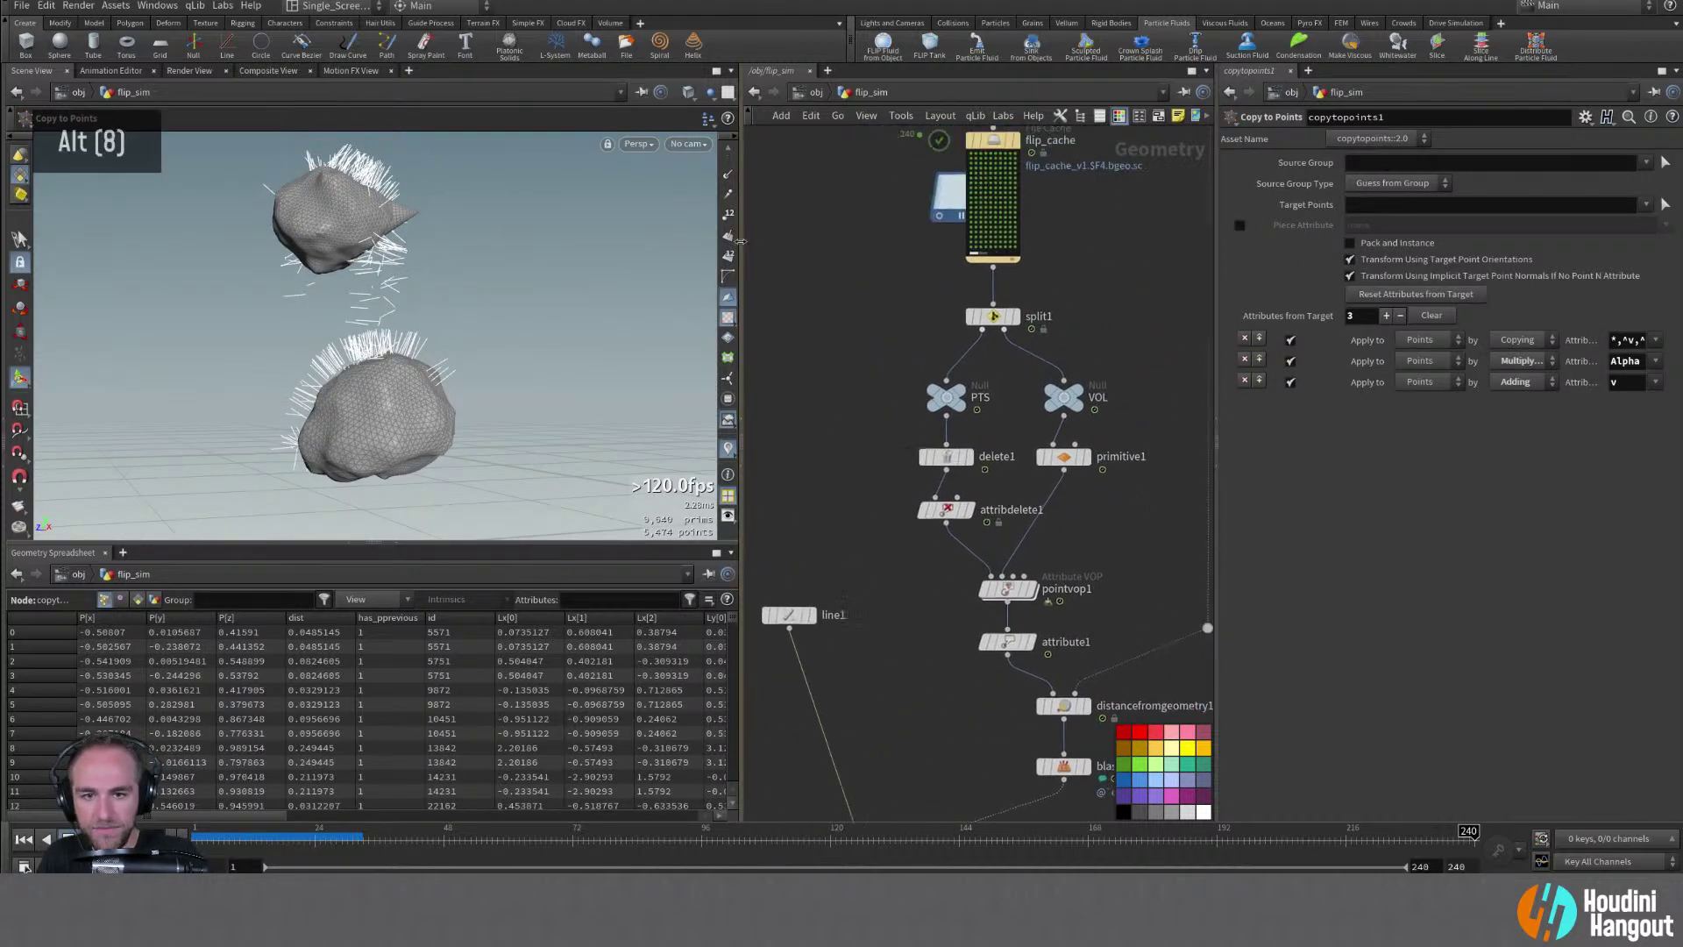
drag(741, 526, 784, 518)
alt+middle_drag(850, 380, 854, 655)
alt+middle_drag(864, 298, 890, 500)
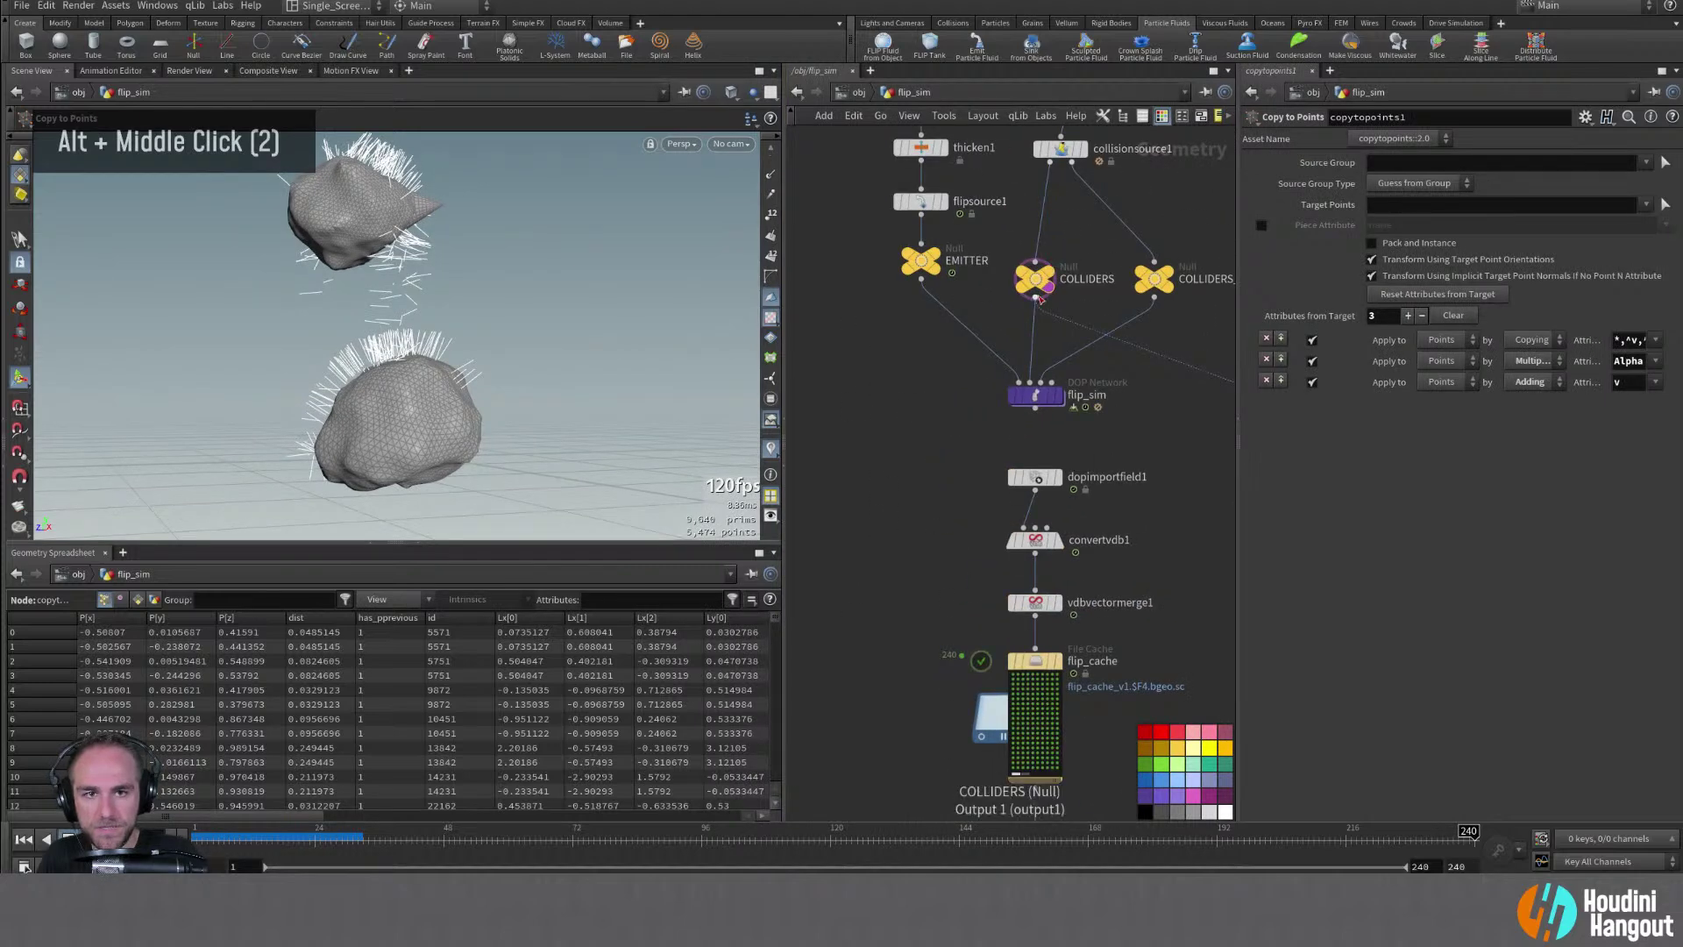
alt+middle_drag(939, 621, 942, 465)
Scrub through the simulation and examine the directions of the copied lines without the colliders
alt+right_drag(361, 386, 338, 389)
alt+middle_drag(339, 389, 340, 403)
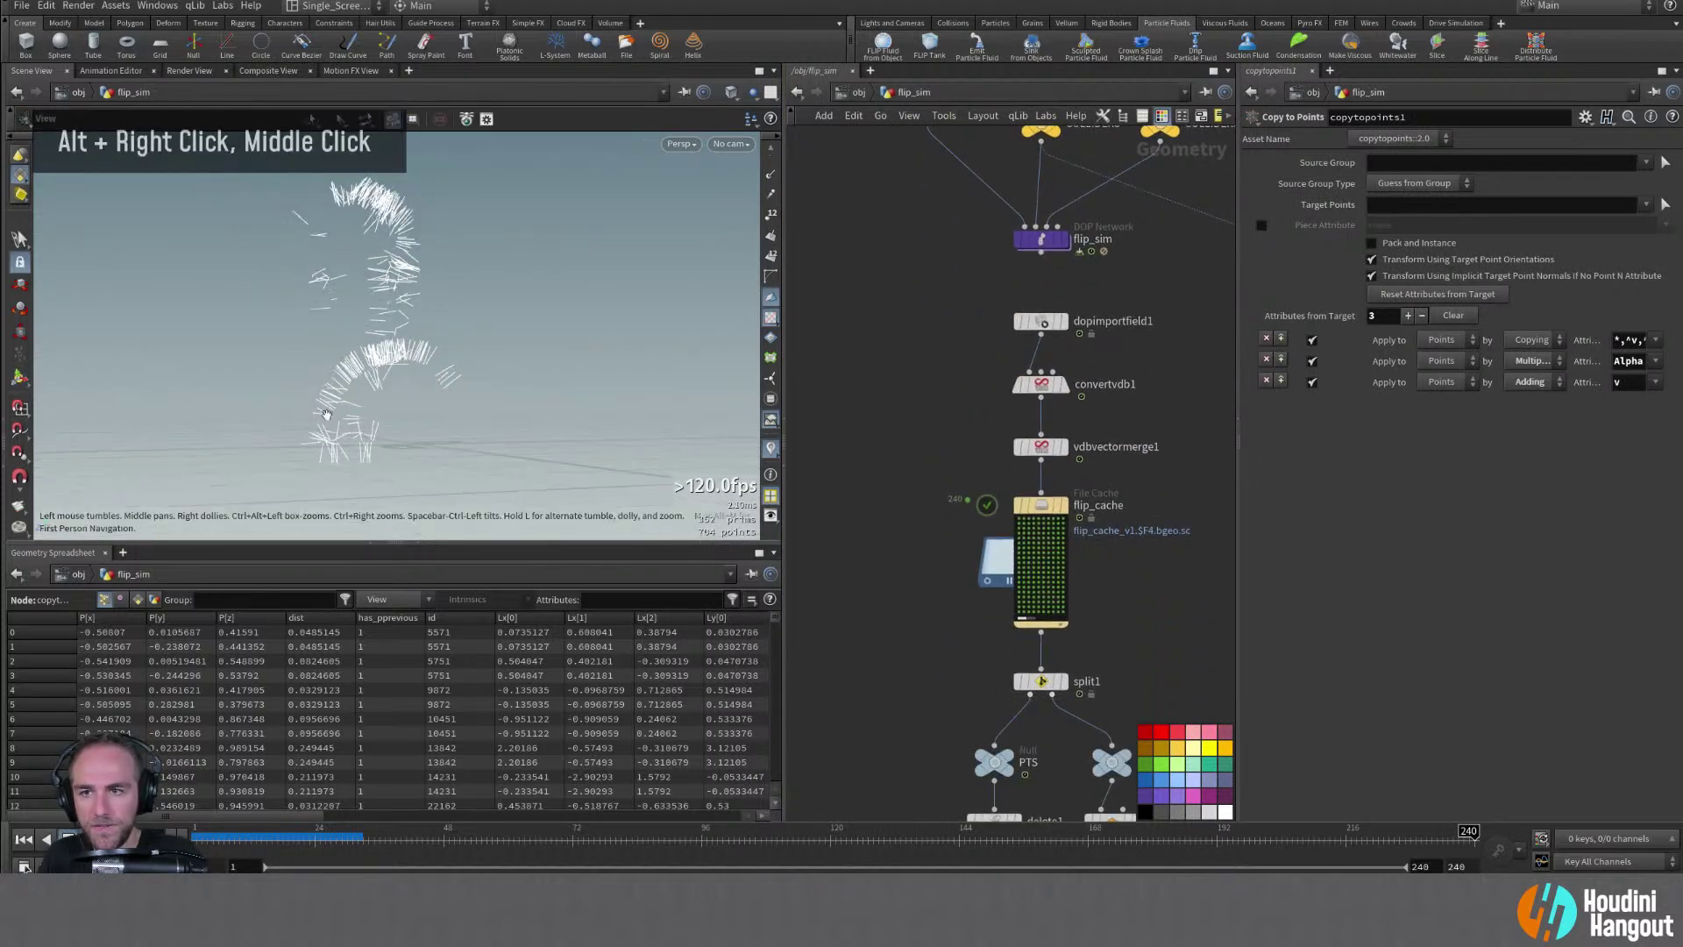
drag(304, 847, 600, 857)
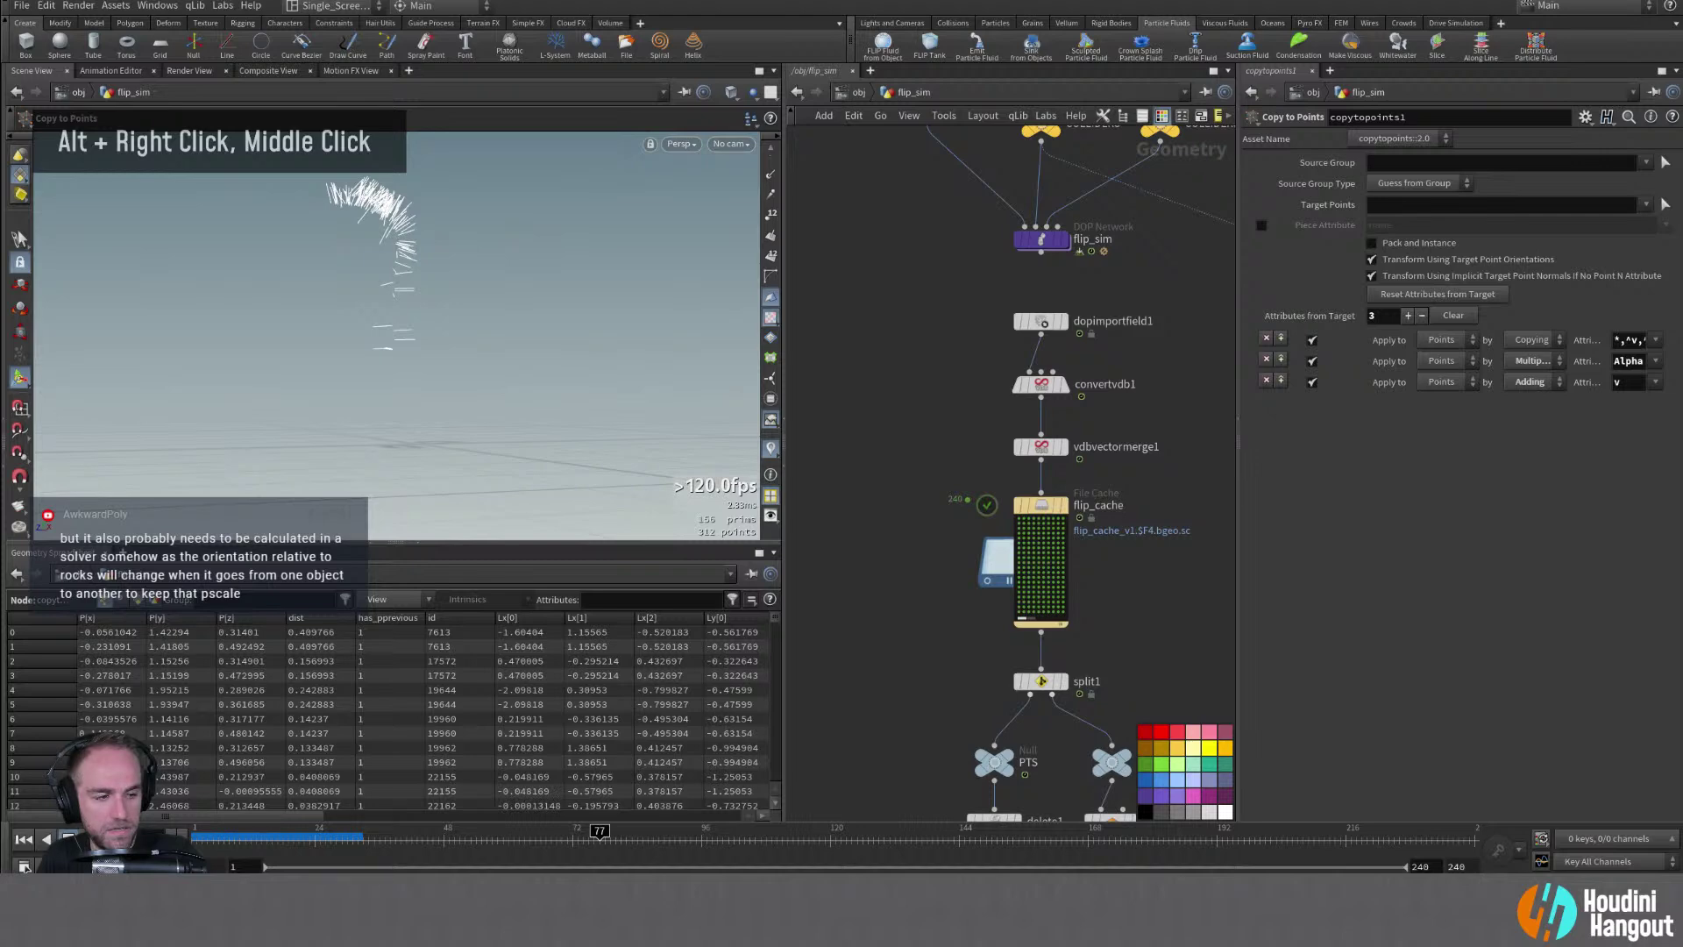
drag(600, 856, 729, 856)
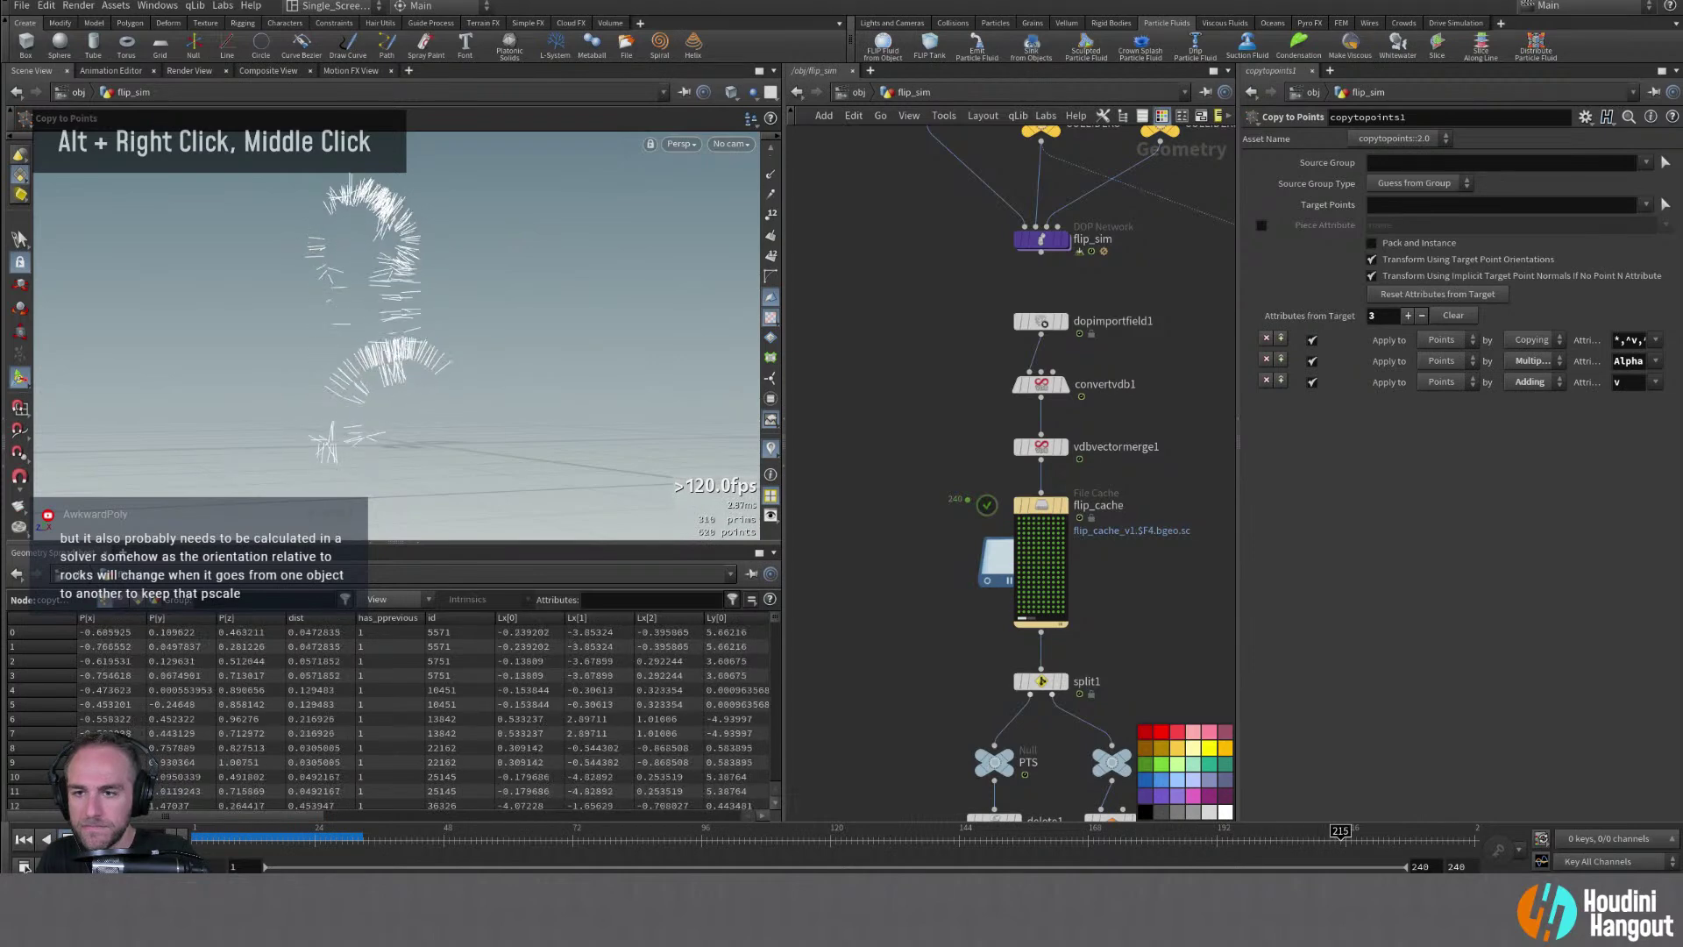
alt+drag(440, 492, 481, 438)
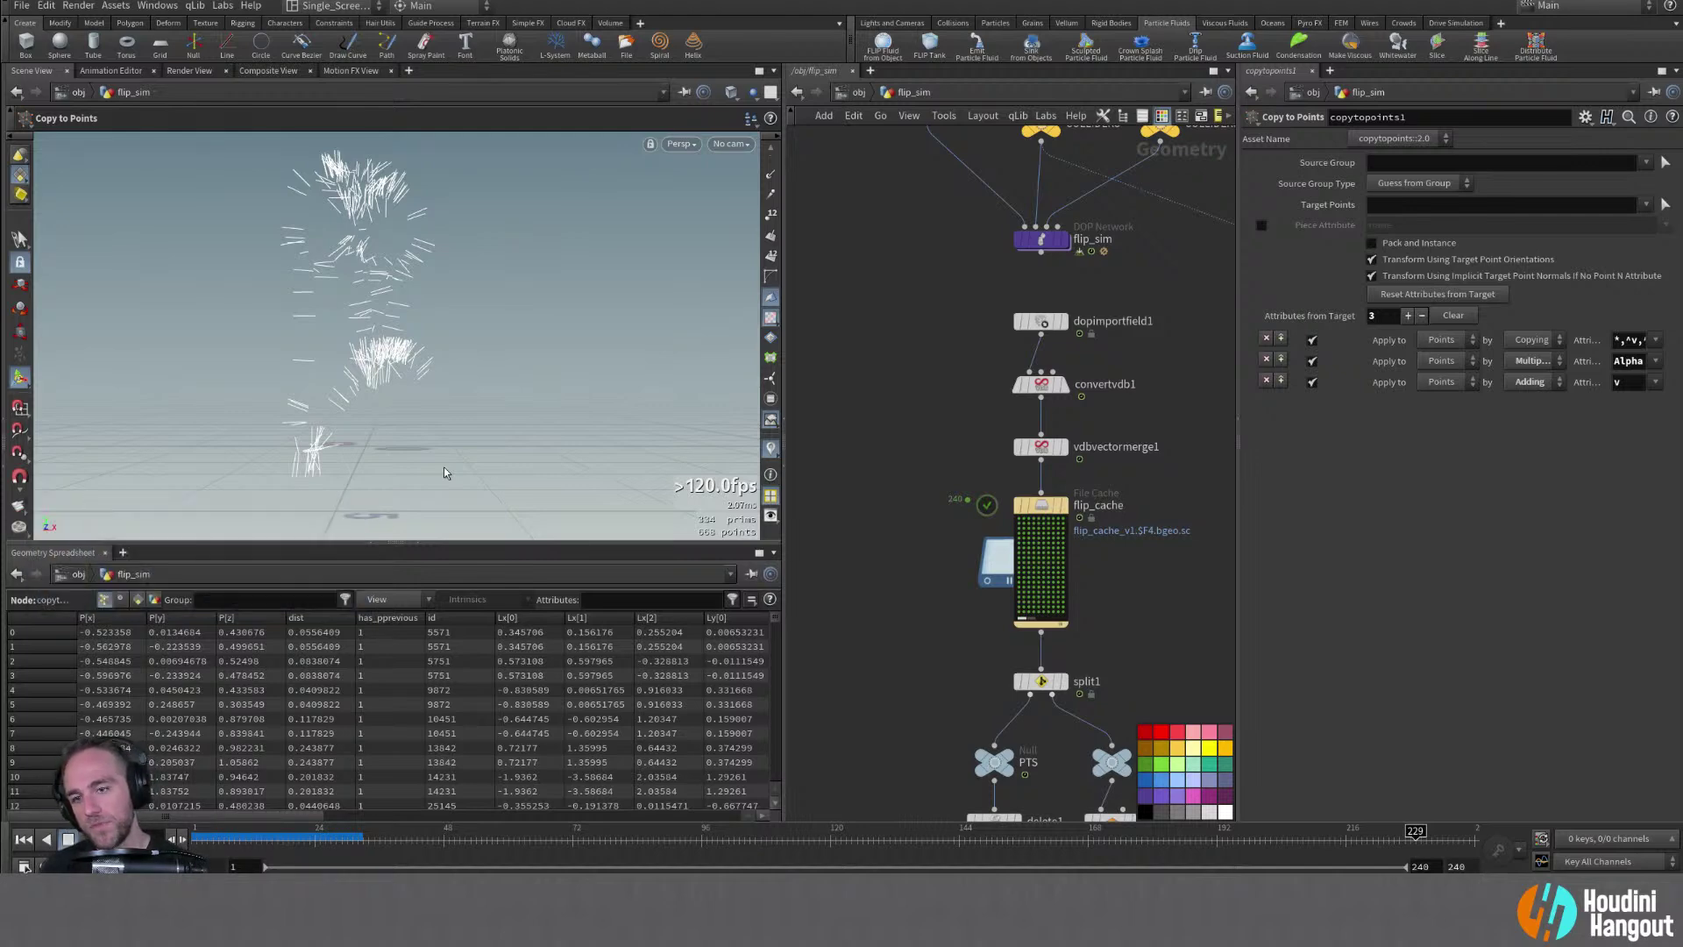
Select distancefromgeometry1 and examine the copied lines around the lower collider up close
alt+middle_click(917, 278)
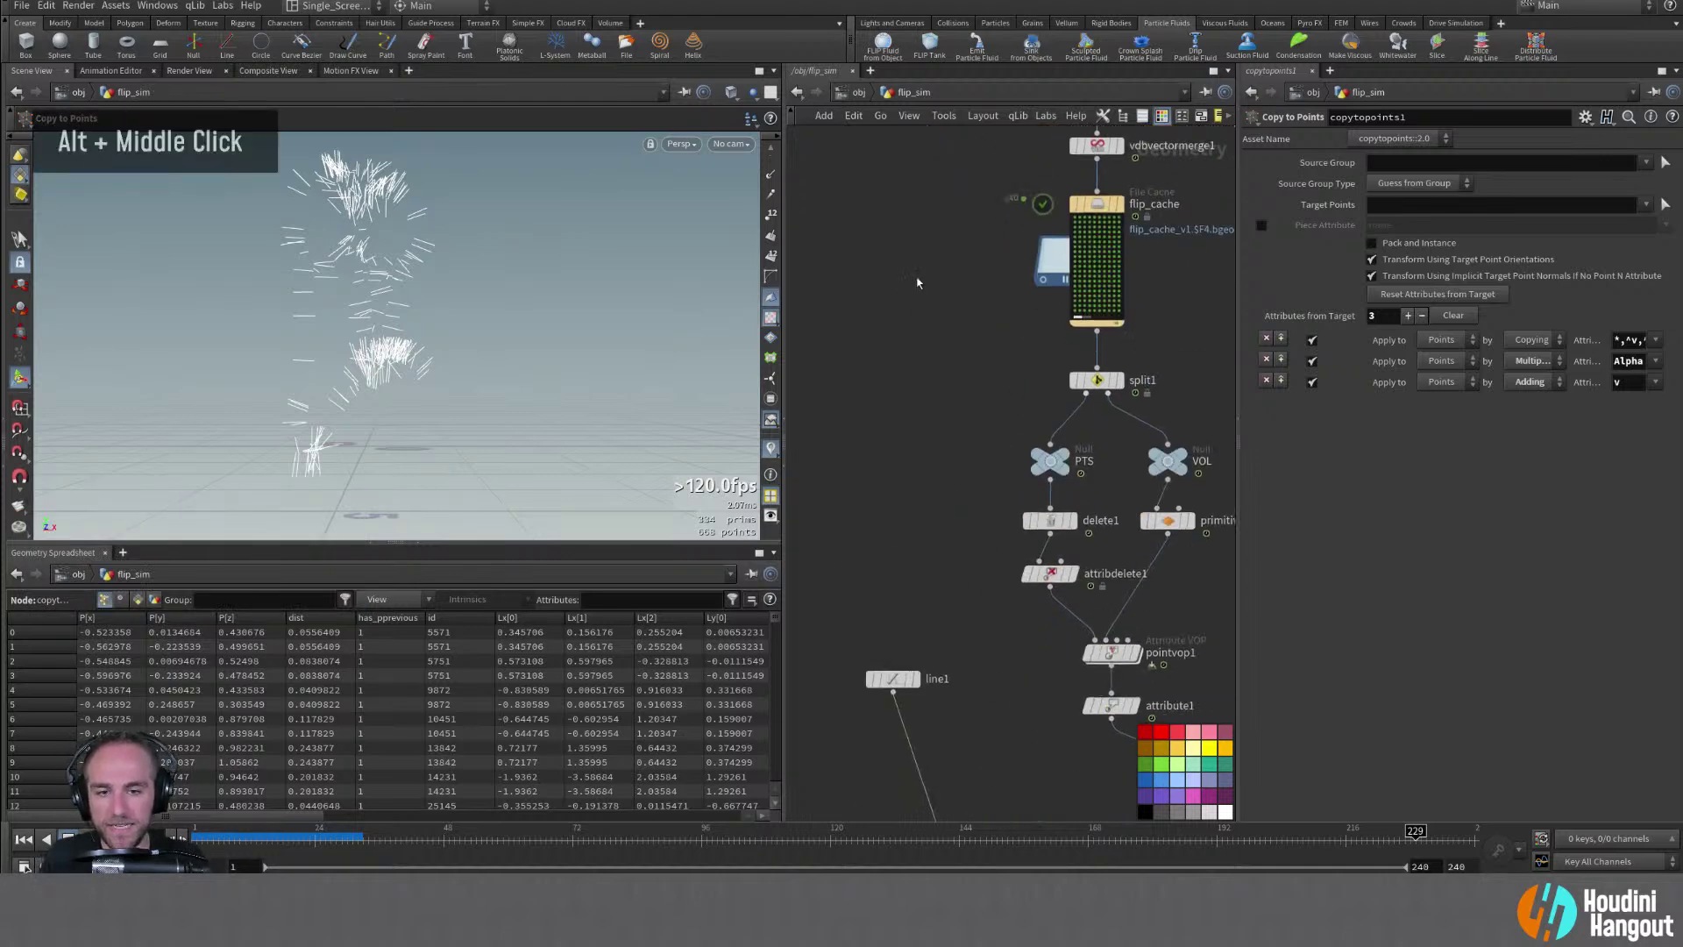
alt+middle_click(982, 394)
alt+middle_click(1056, 534)
click(1034, 424)
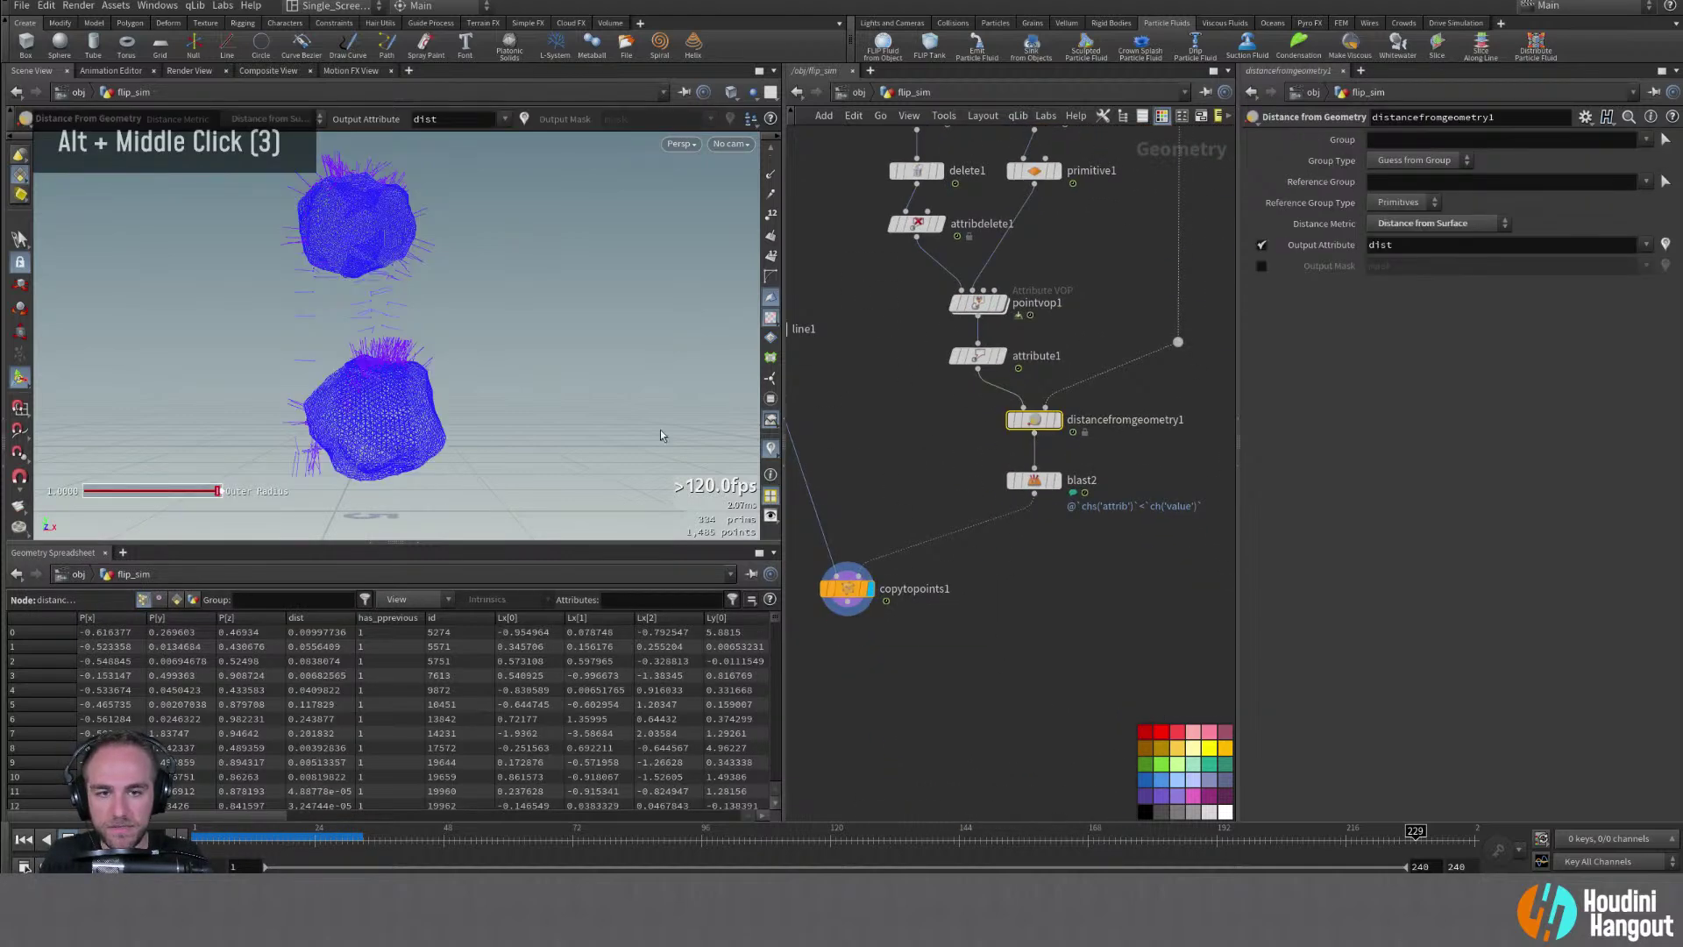
alt+drag(376, 385, 390, 390)
alt+right_drag(390, 390, 406, 386)
alt+drag(405, 386, 470, 411)
key(Return)
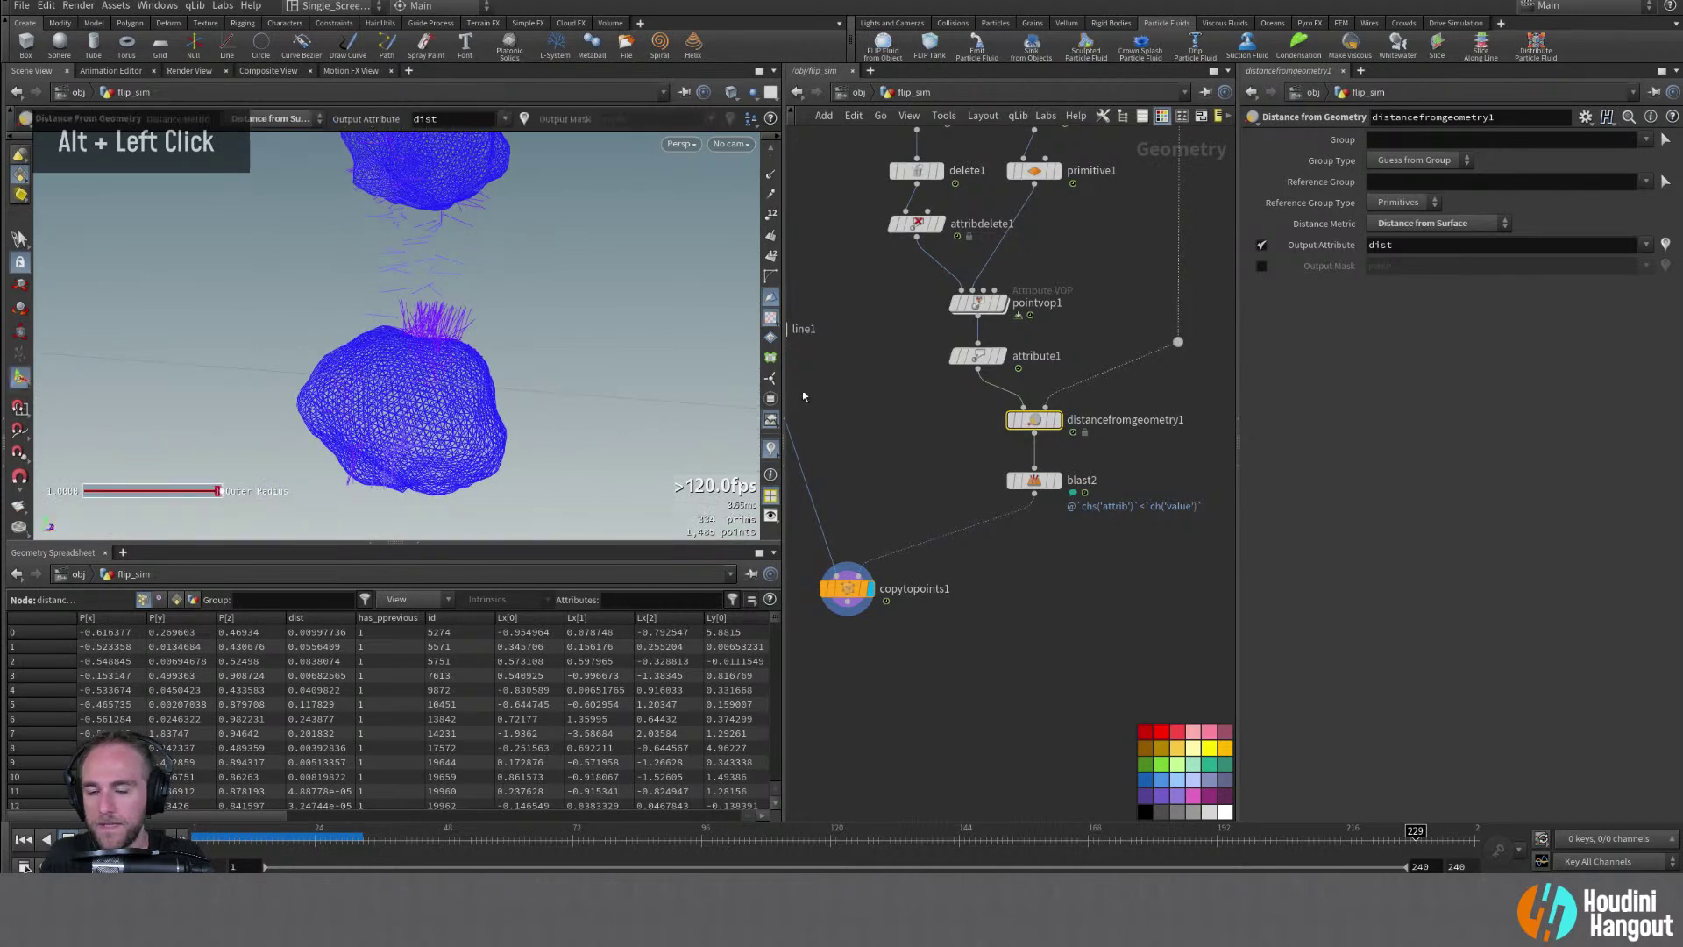
Add a Grid node beside the collider wire that feeds distancefromgeometry1
alt+middle_drag(942, 449, 940, 484)
key(alt)
key(alt)
key(alt)
key(alt)
key(alt)
key(alt)
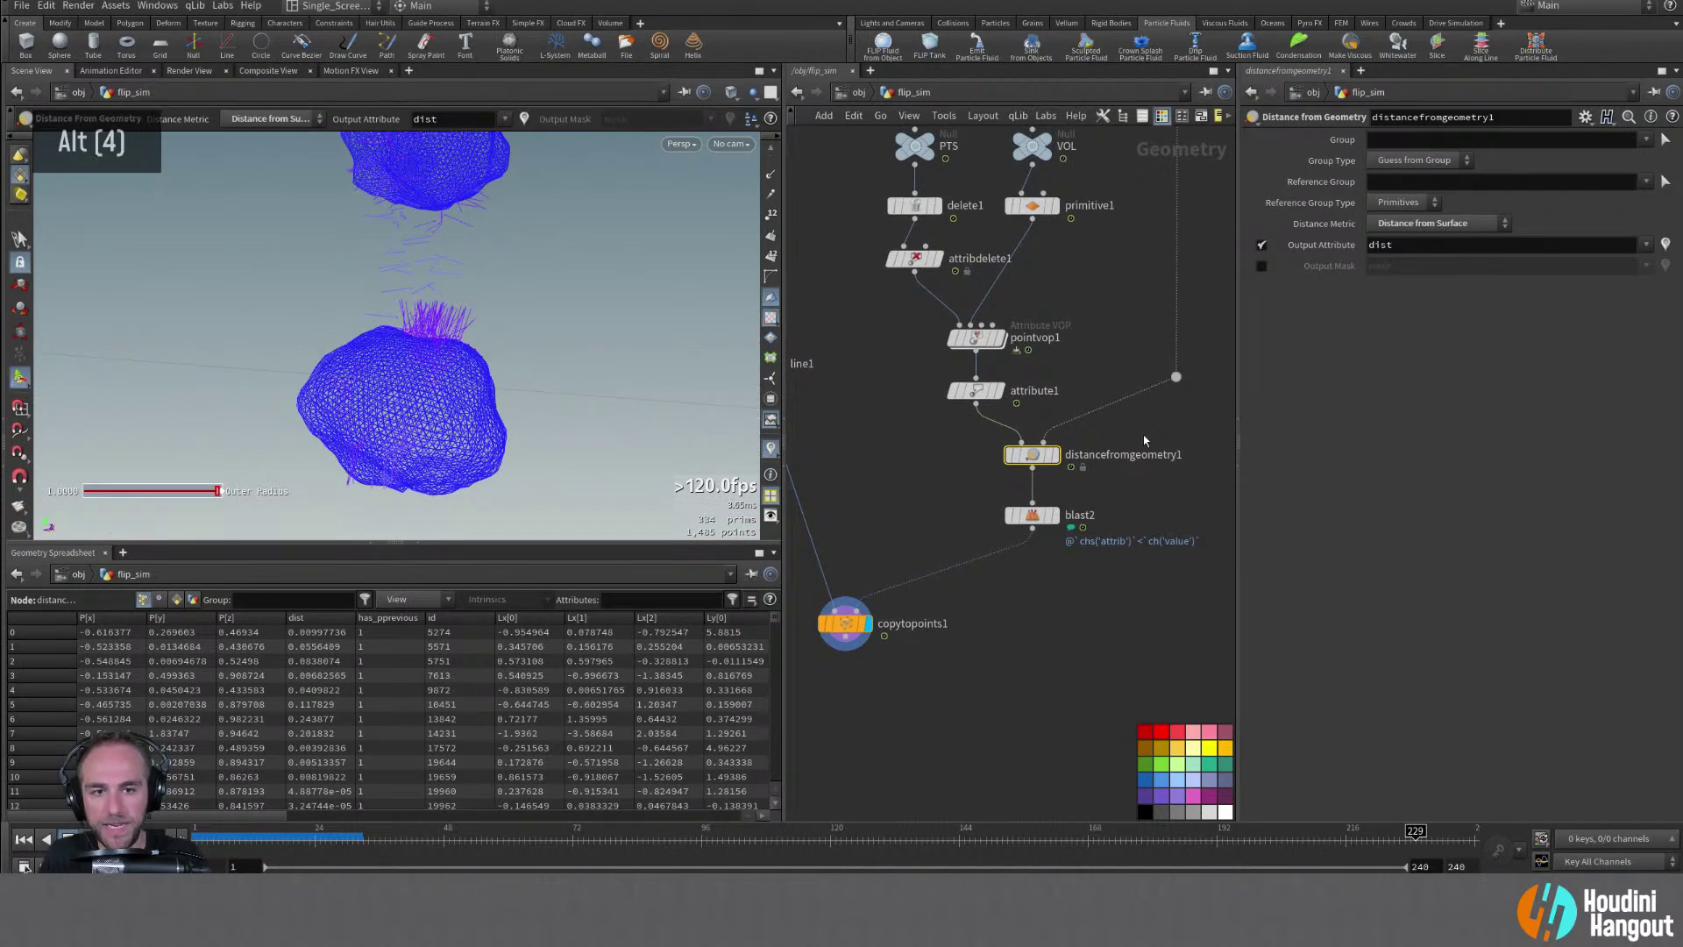
key(Tab)
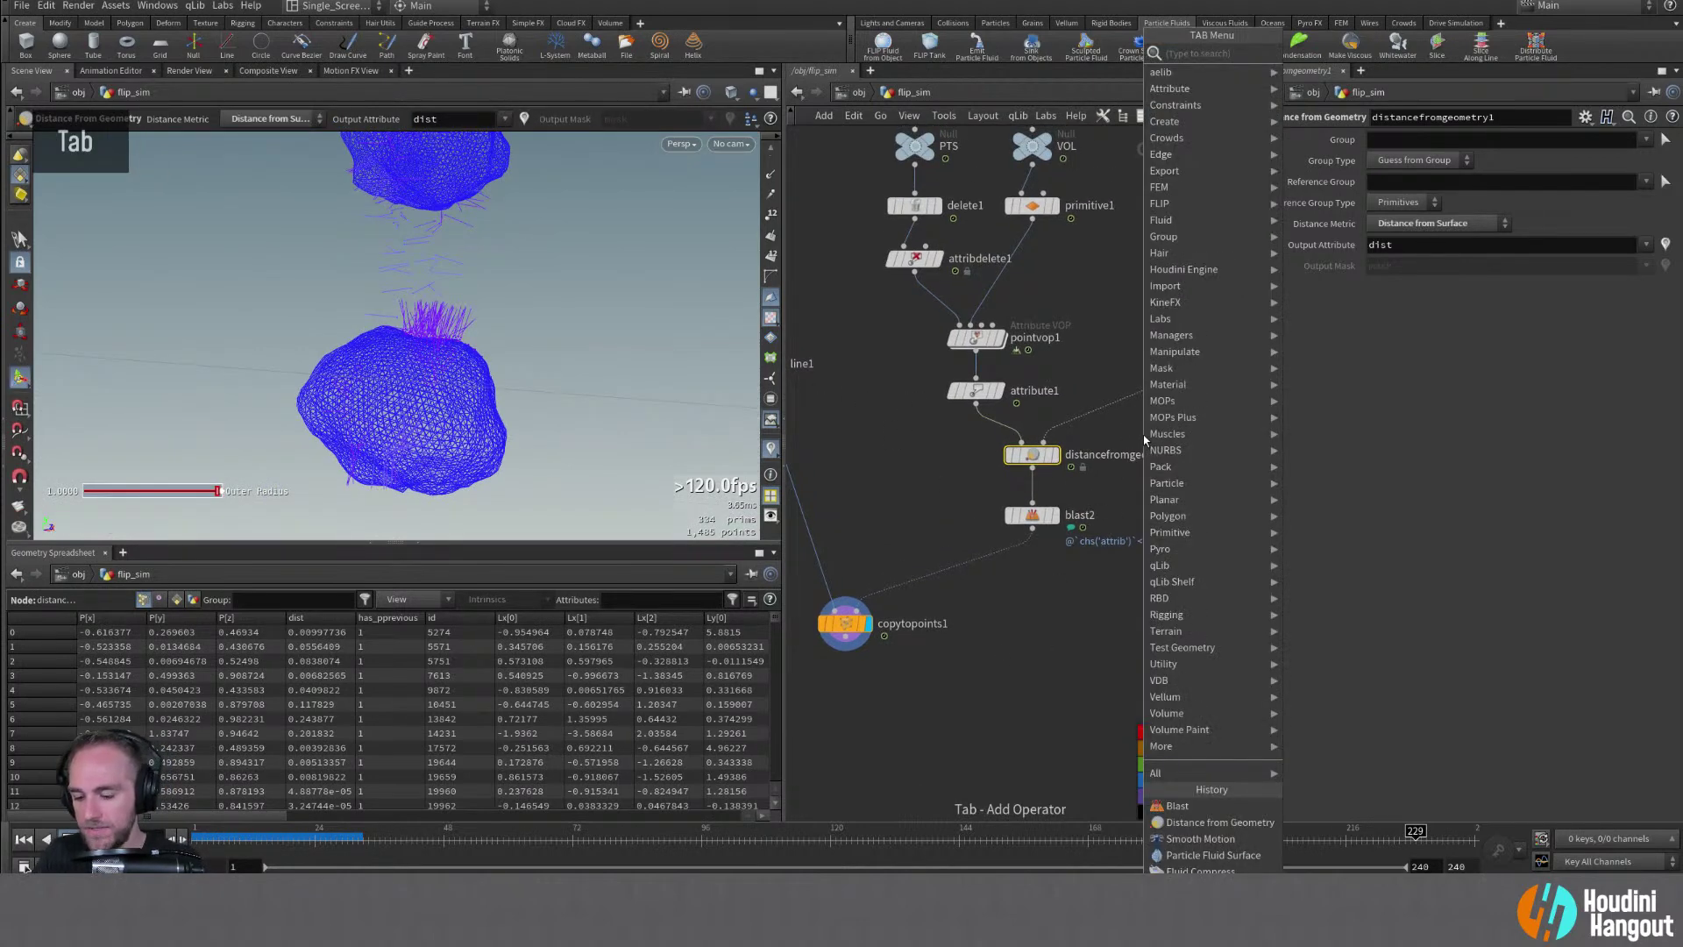
text(grid)
key(Return)
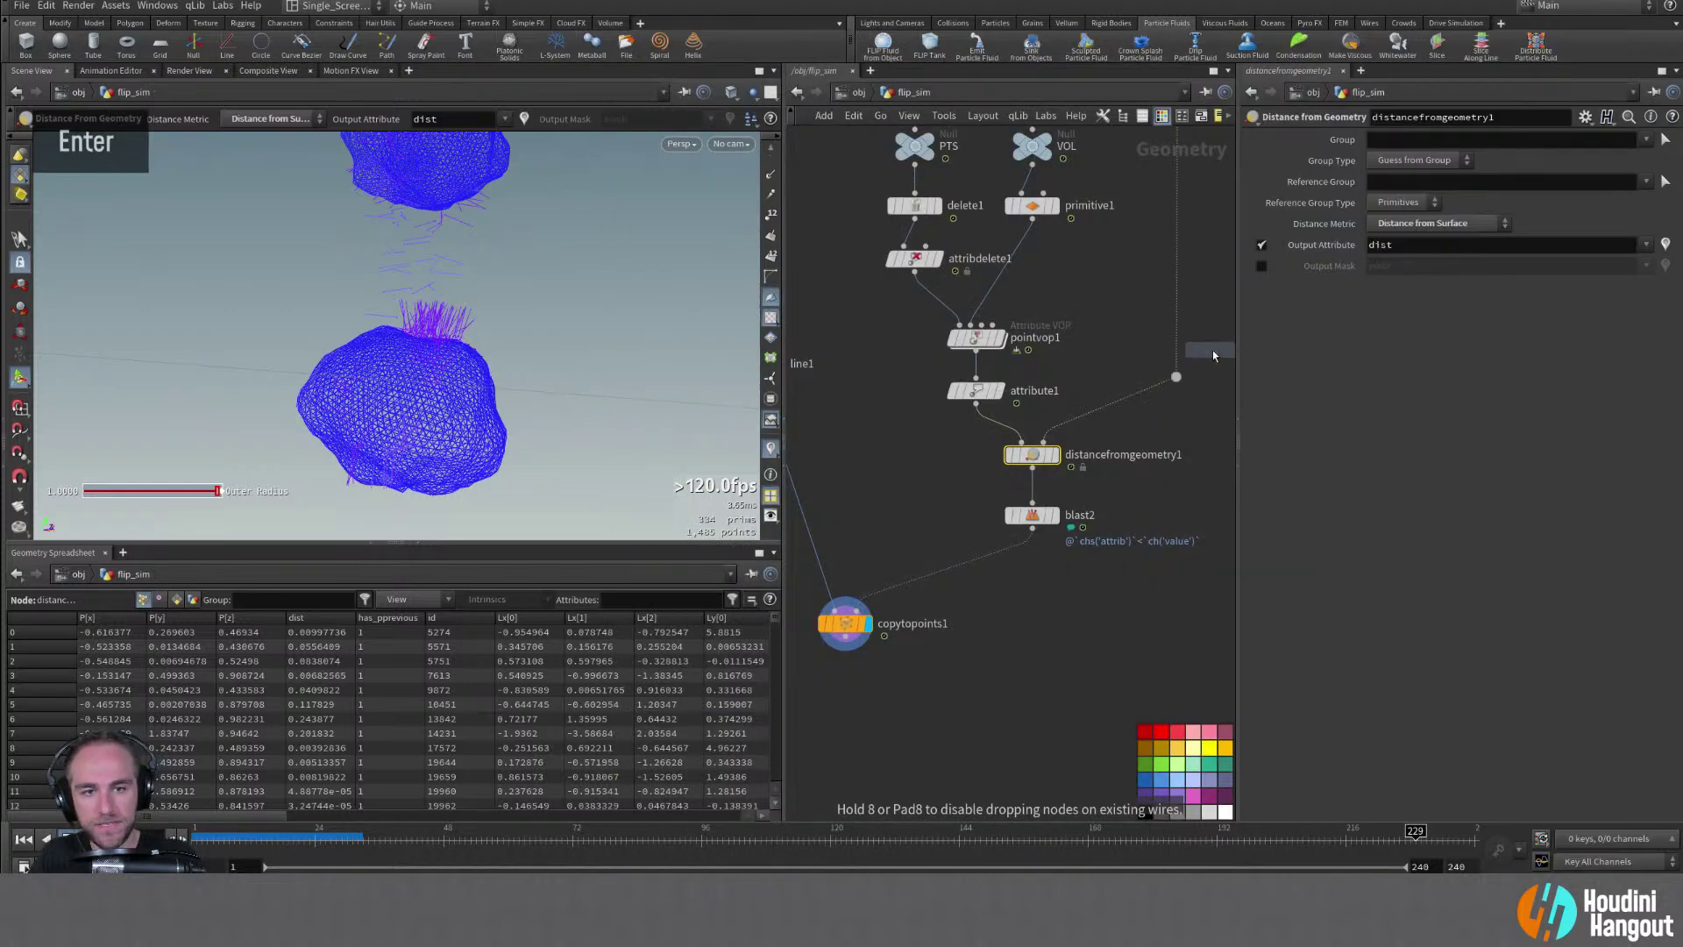
middle_drag(1212, 330, 1084, 465)
click(1110, 318)
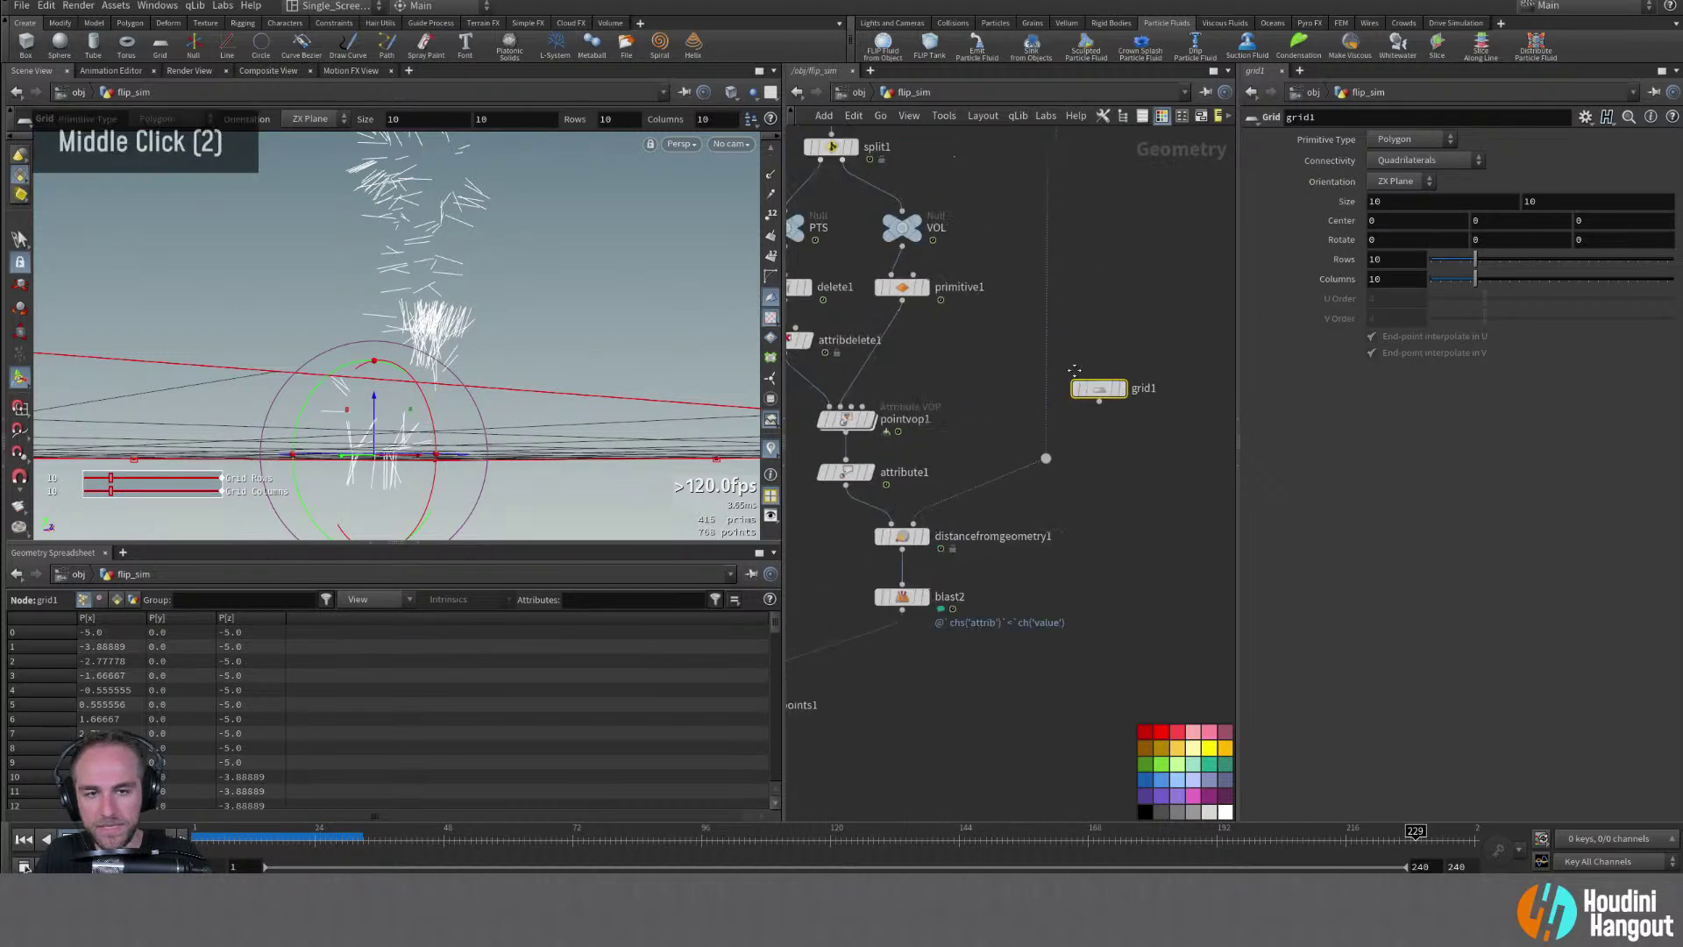
Merge the COLLIDERS output with the grid, feed the merge into distancefromgeometry1's reference wire, and tidy the node positions
middle_drag(1061, 158, 1061, 806)
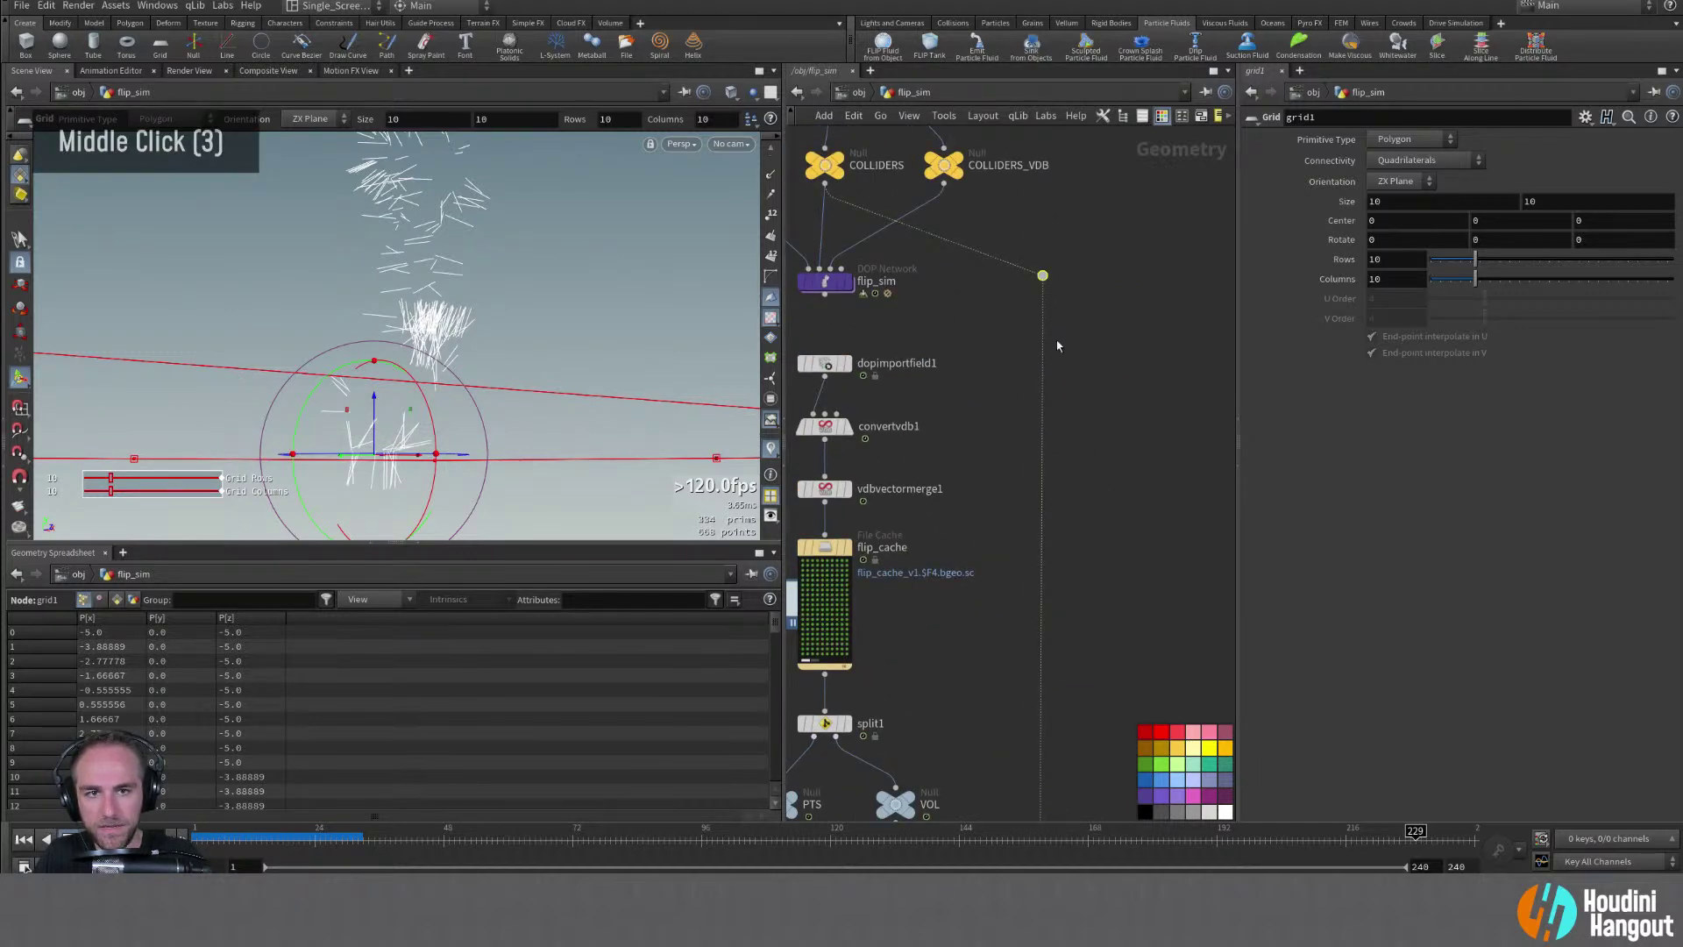
key(alt)
key(alt)
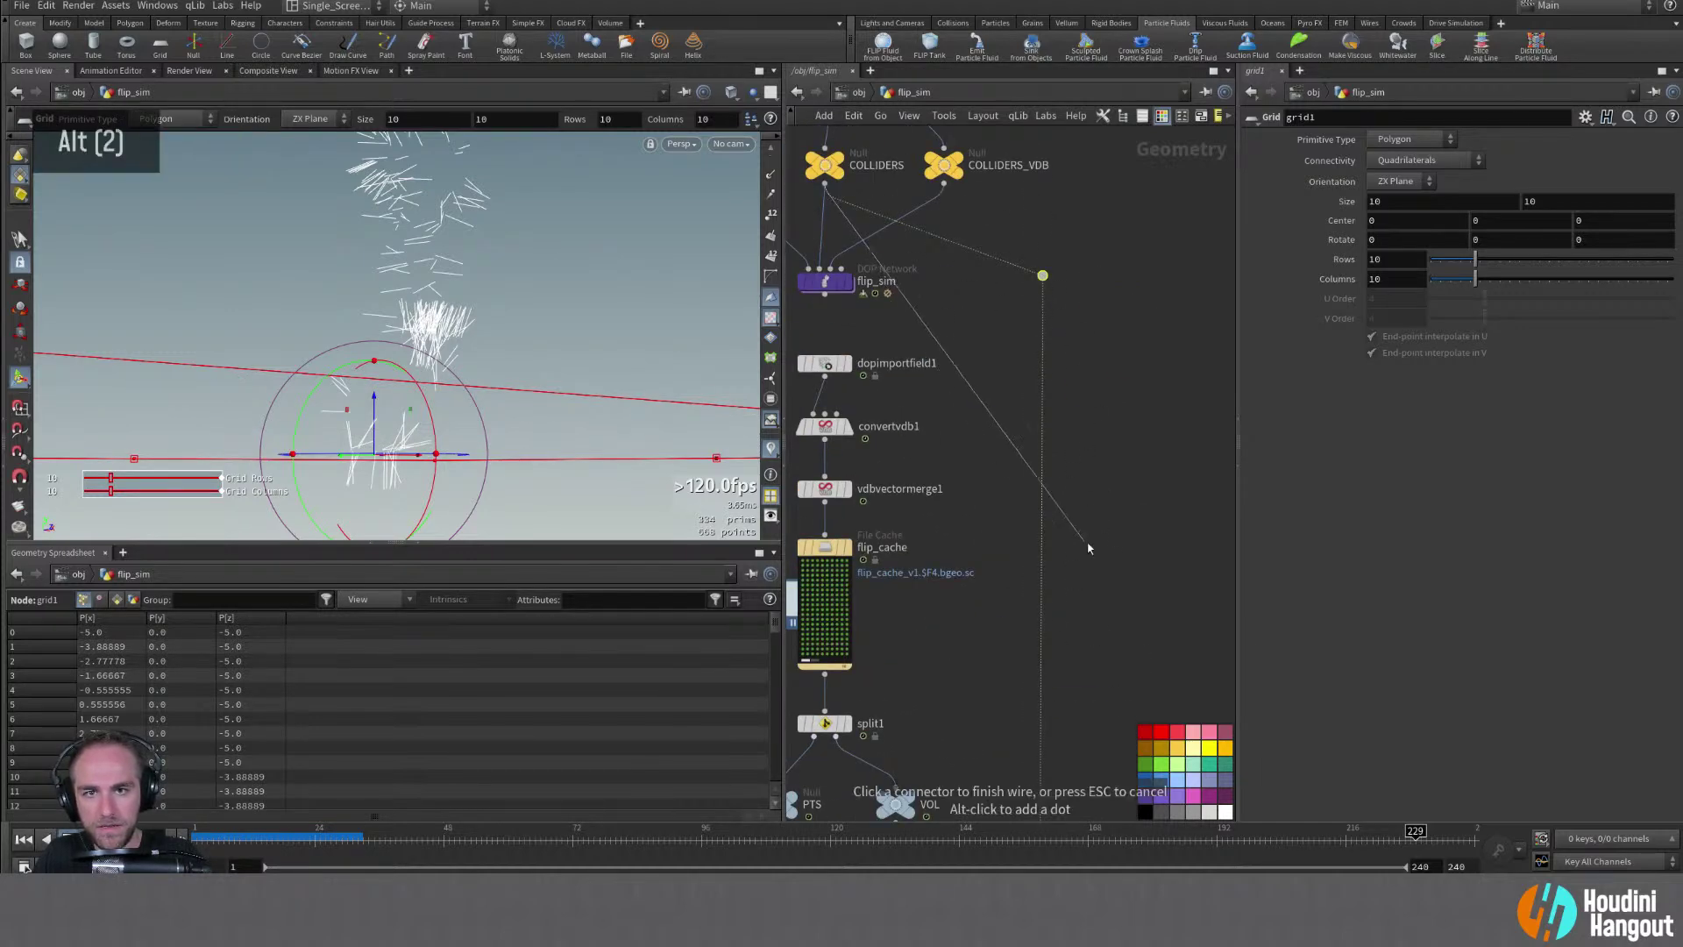
middle_drag(1052, 788, 944, 464)
alt+click(933, 708)
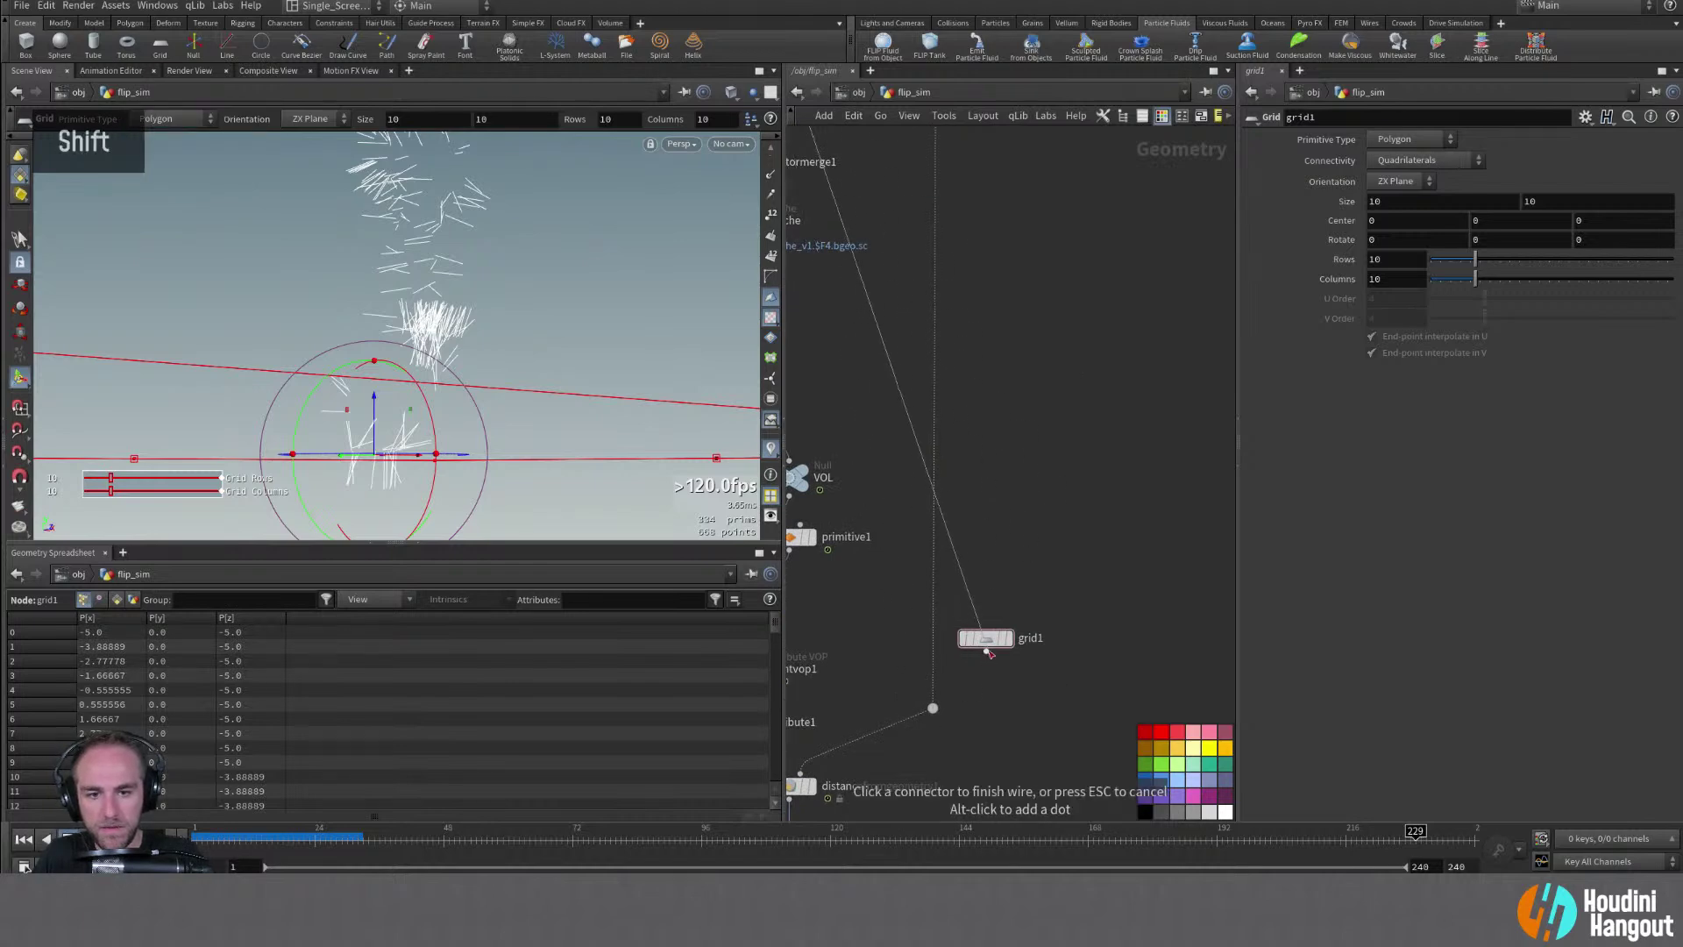
shift+click(933, 694)
alt+click(933, 694)
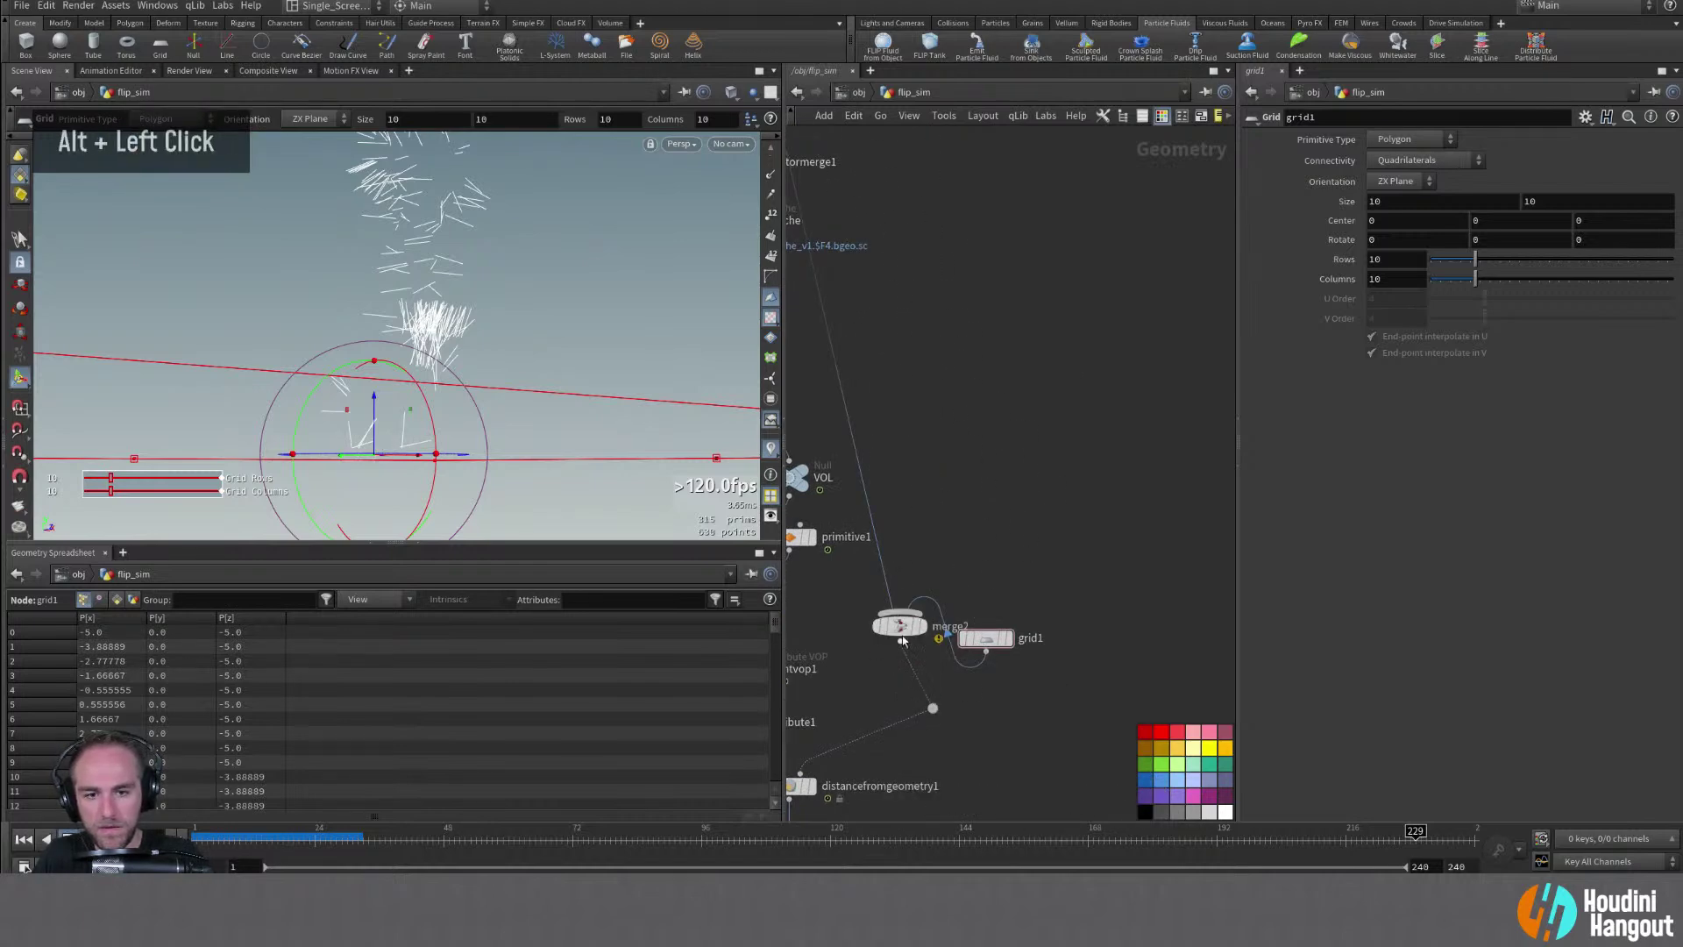
drag(985, 638, 1010, 558)
drag(901, 624, 940, 647)
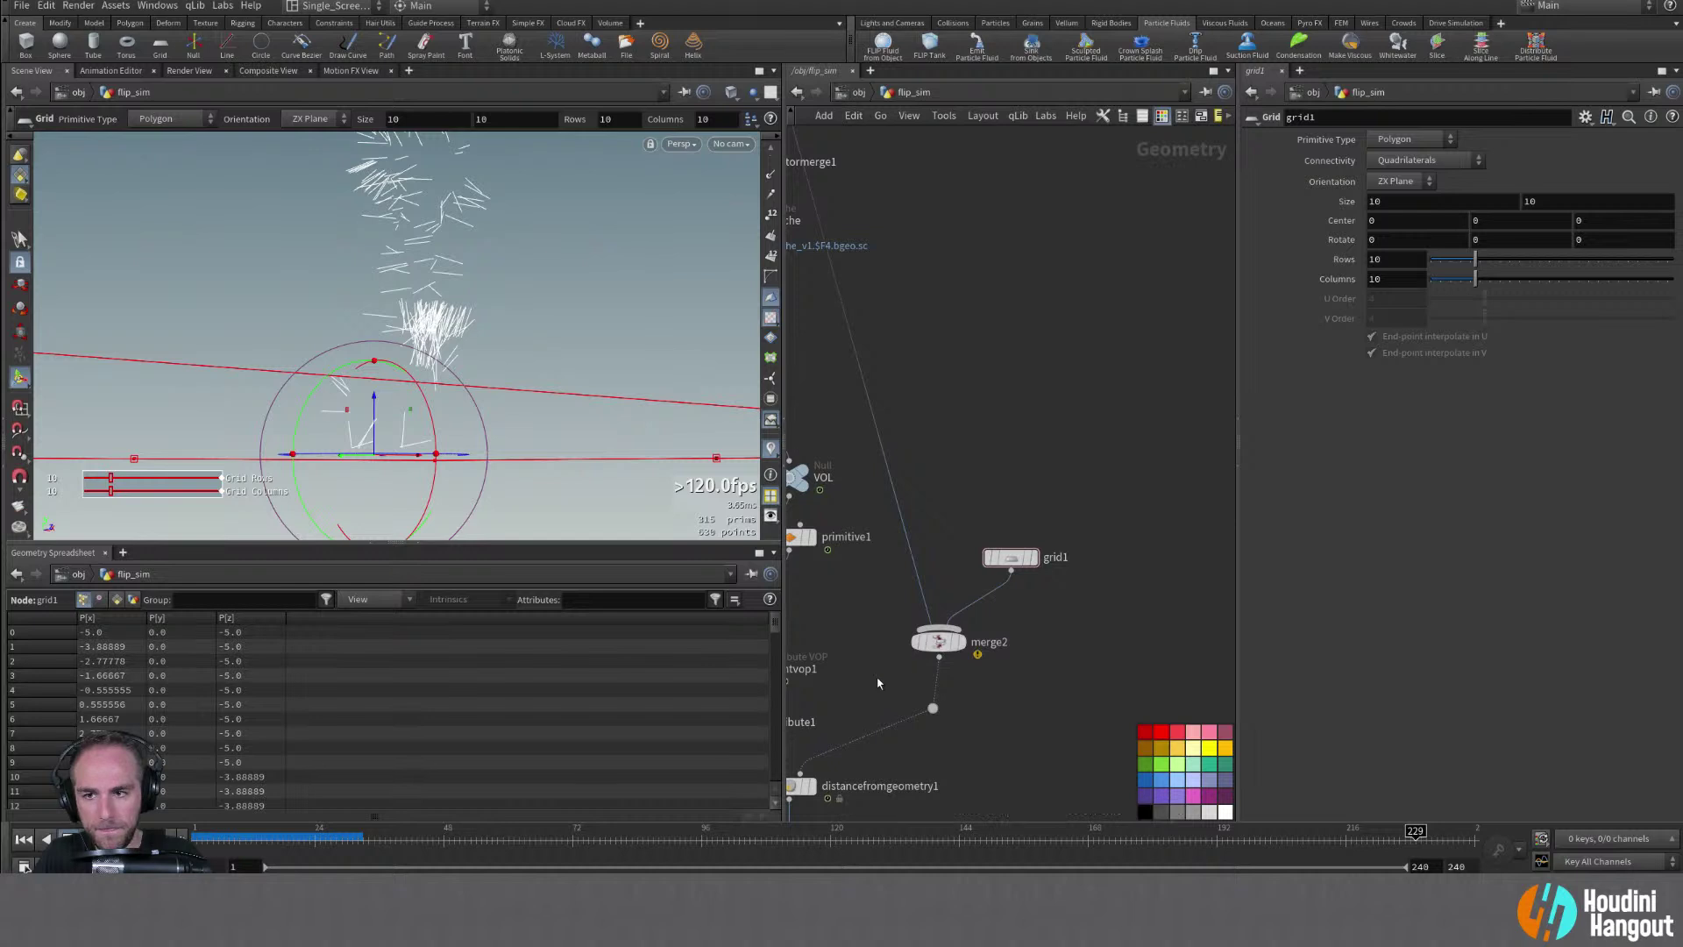
Set blast2's Value to 0.041 to remove the points close to the ground grid
alt+drag(368, 350, 412, 386)
alt+middle_drag(411, 386, 426, 401)
alt+drag(426, 401, 482, 381)
click(19, 376)
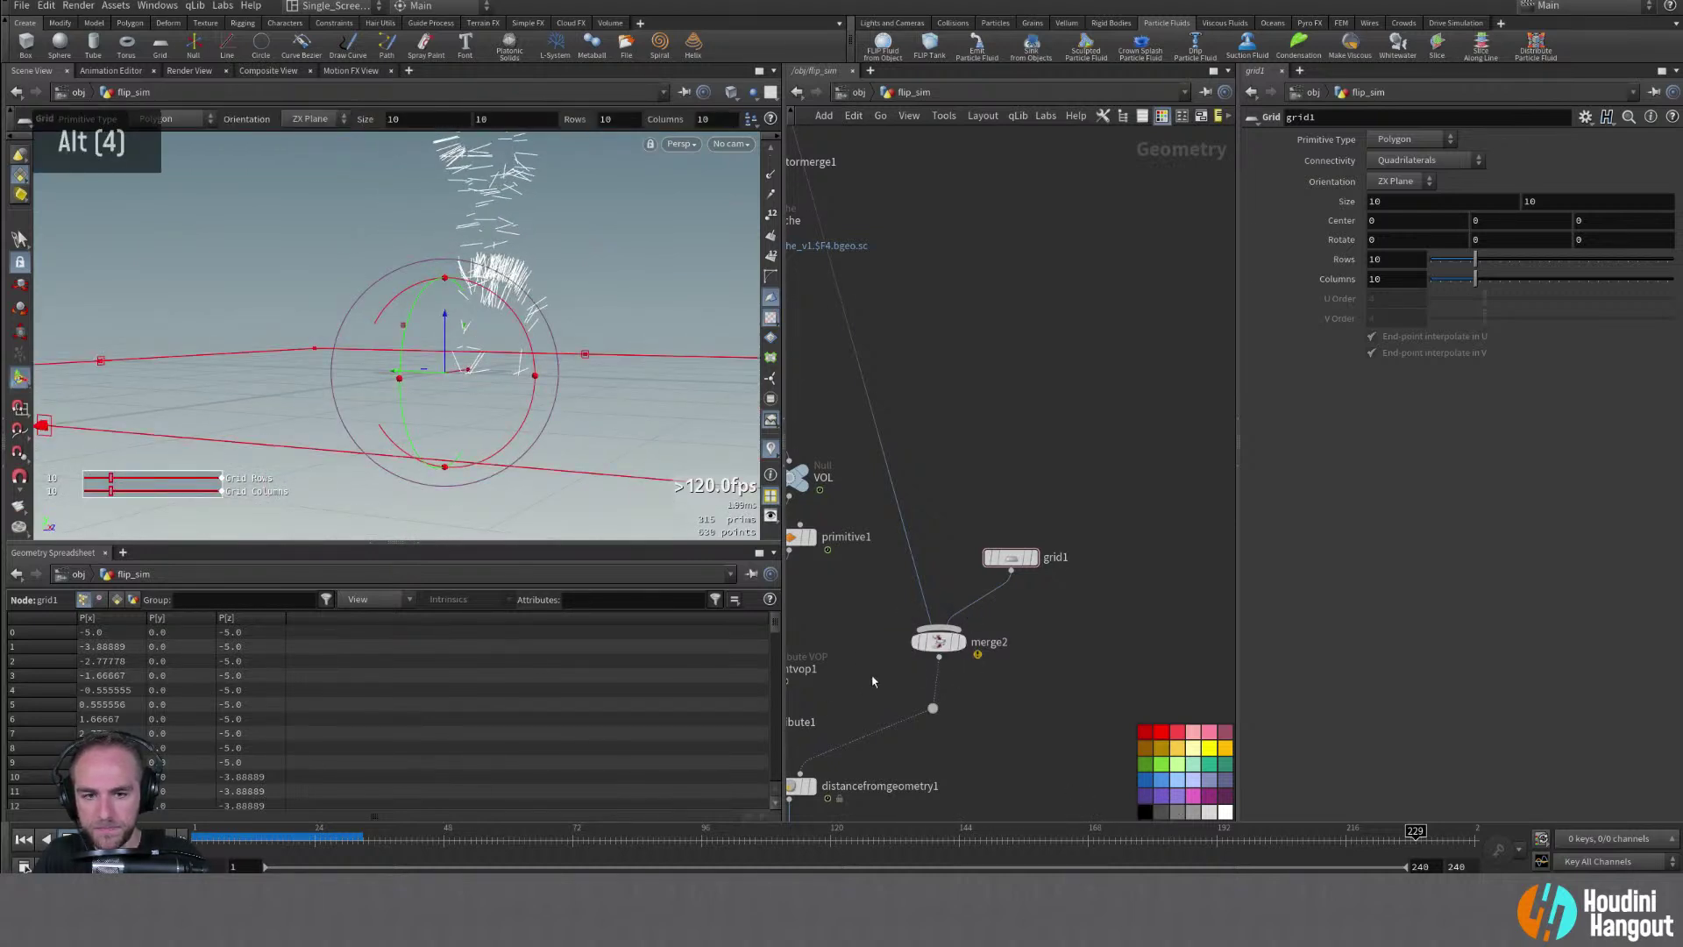
alt+middle_drag(873, 681, 988, 585)
click(906, 751)
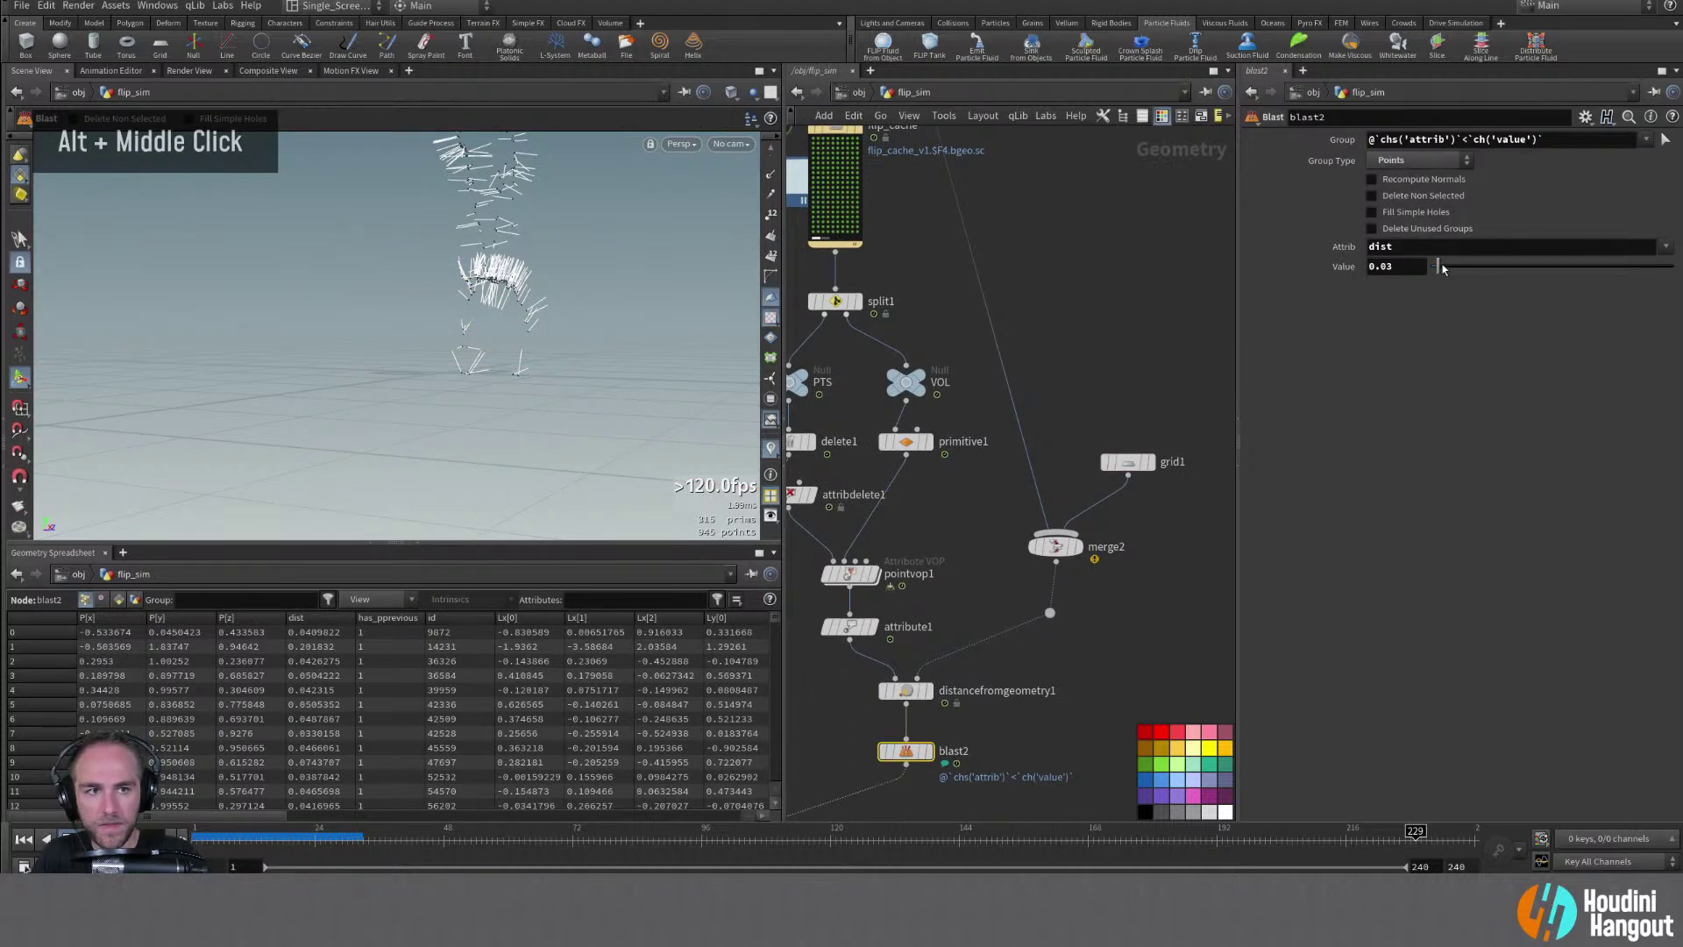
drag(1443, 268, 1441, 270)
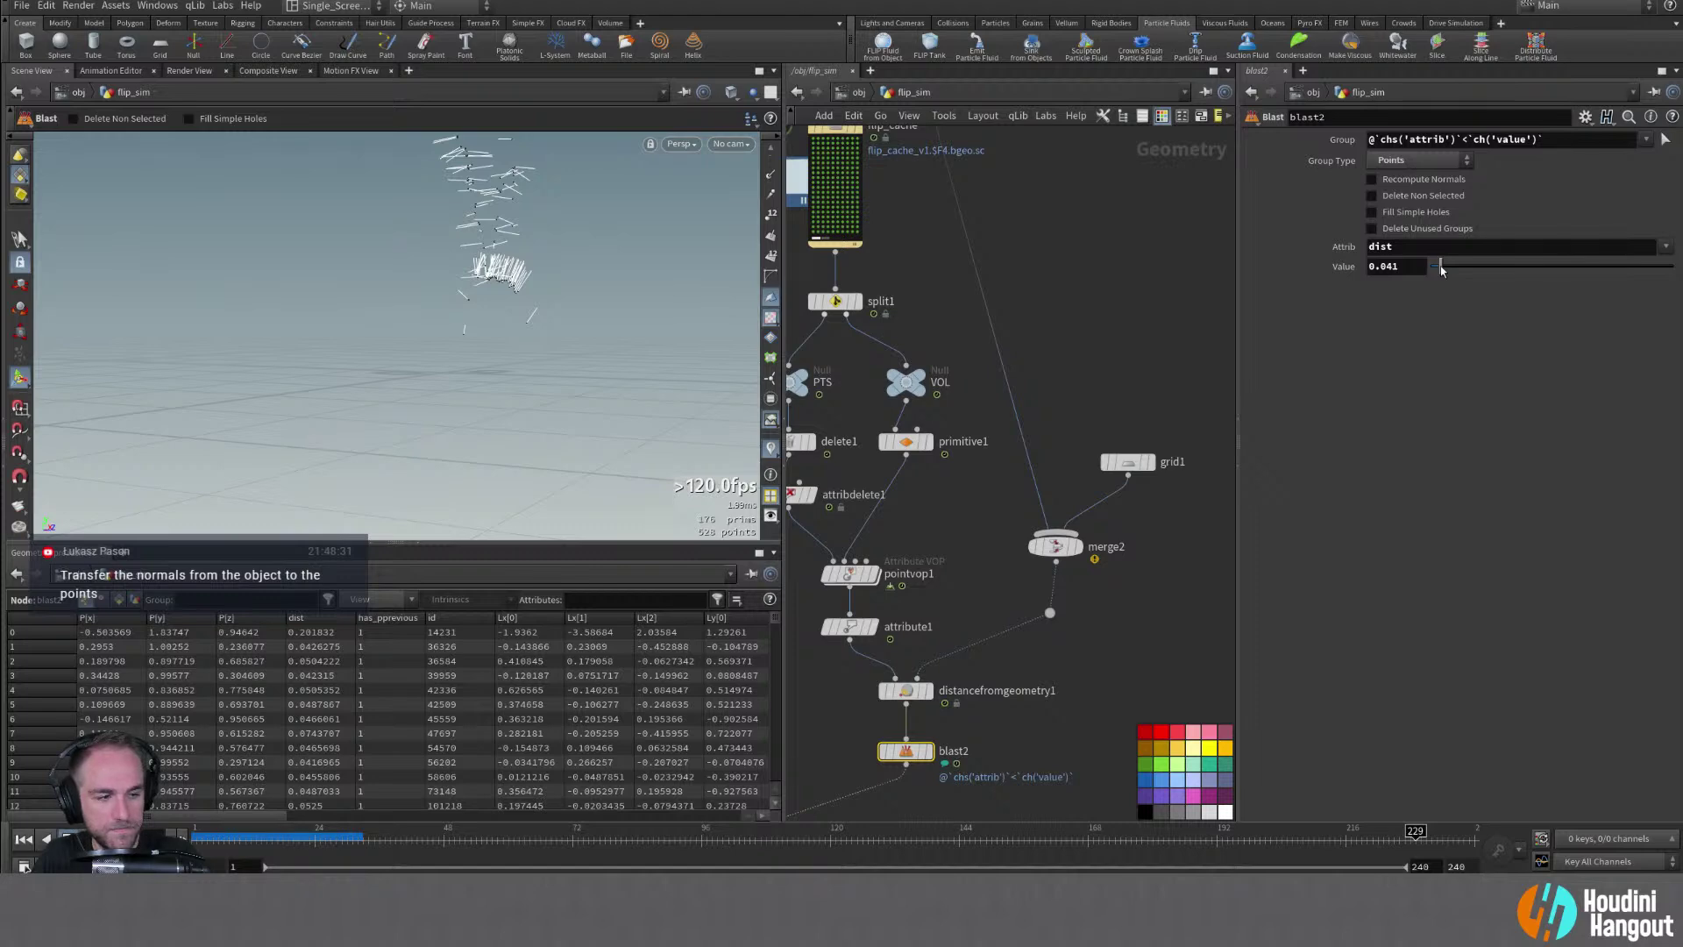
Scrub through the simulation and examine the directions of the remaining copied lines from several angles
alt+right_drag(488, 296, 500, 307)
alt+middle_drag(499, 306, 522, 326)
alt+drag(522, 326, 507, 270)
alt+right_drag(506, 270, 537, 263)
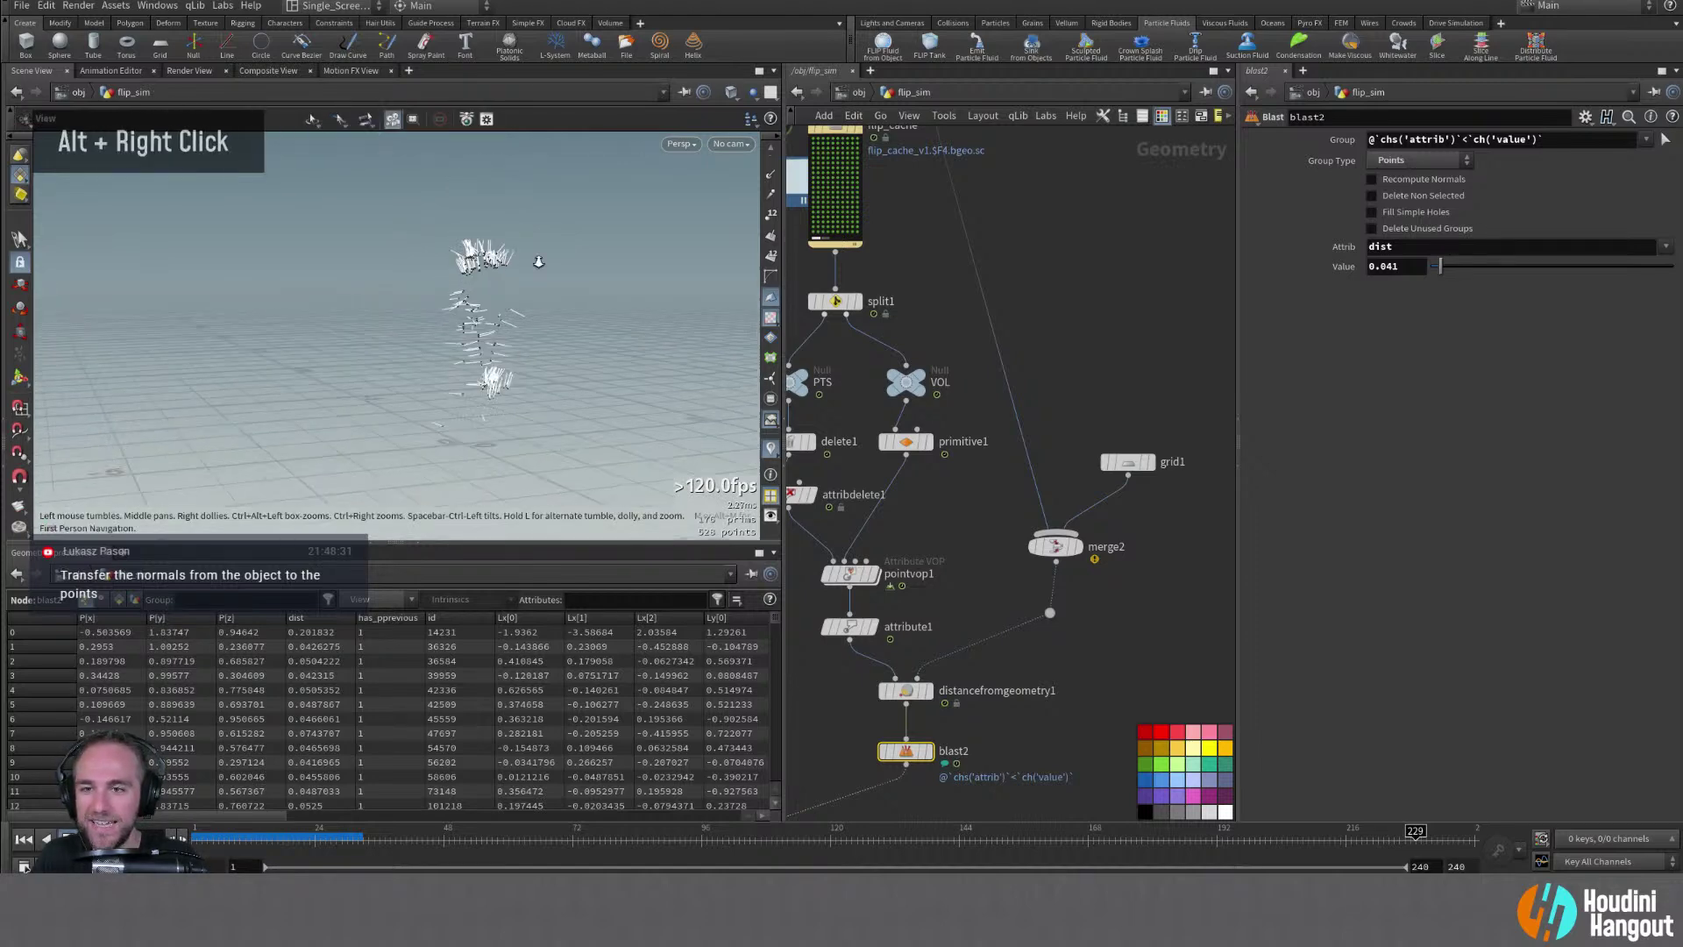
alt+drag(537, 263, 582, 263)
key(Return)
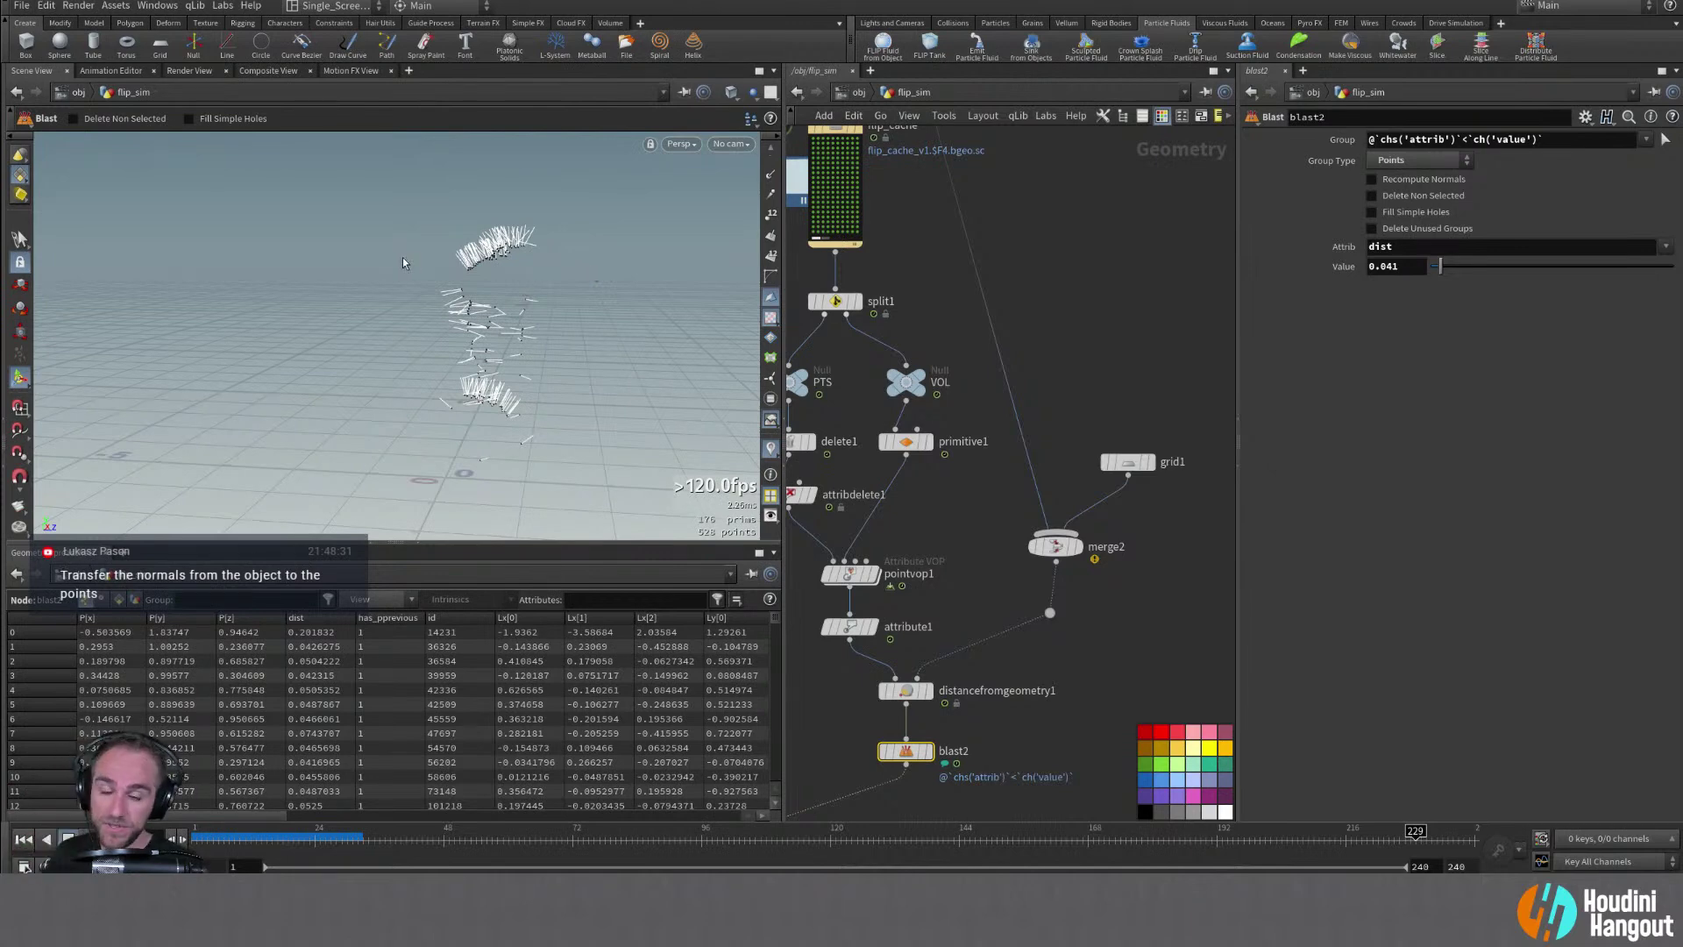
alt+right_drag(476, 344, 531, 365)
alt+drag(531, 365, 561, 360)
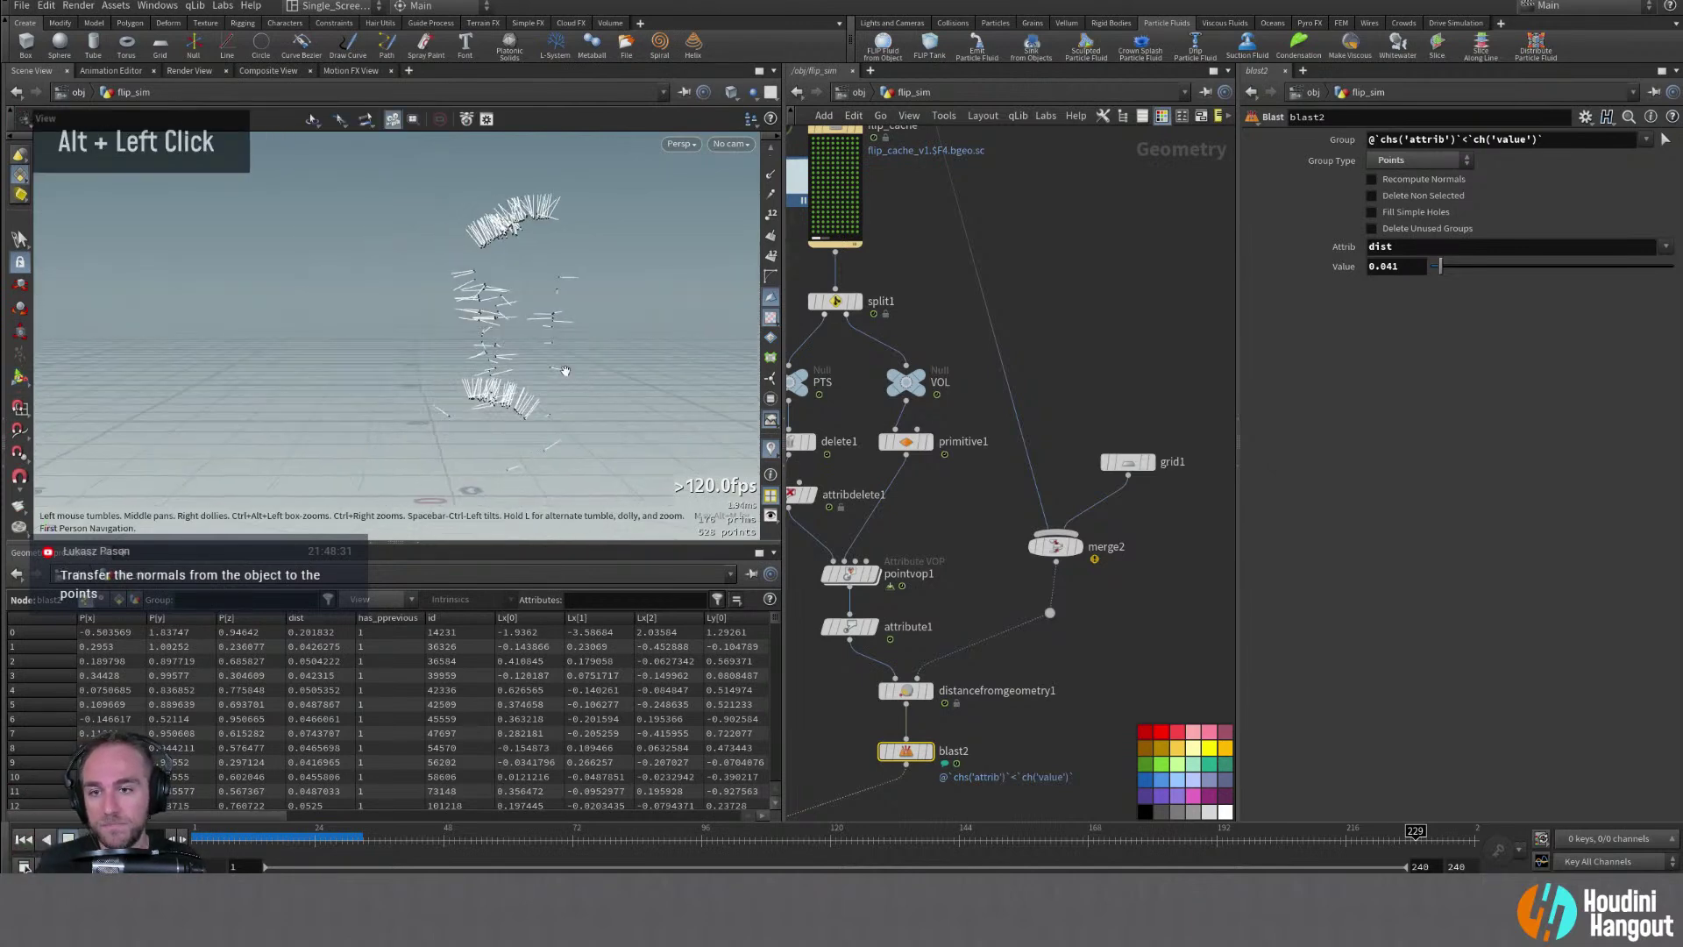
drag(267, 843, 636, 844)
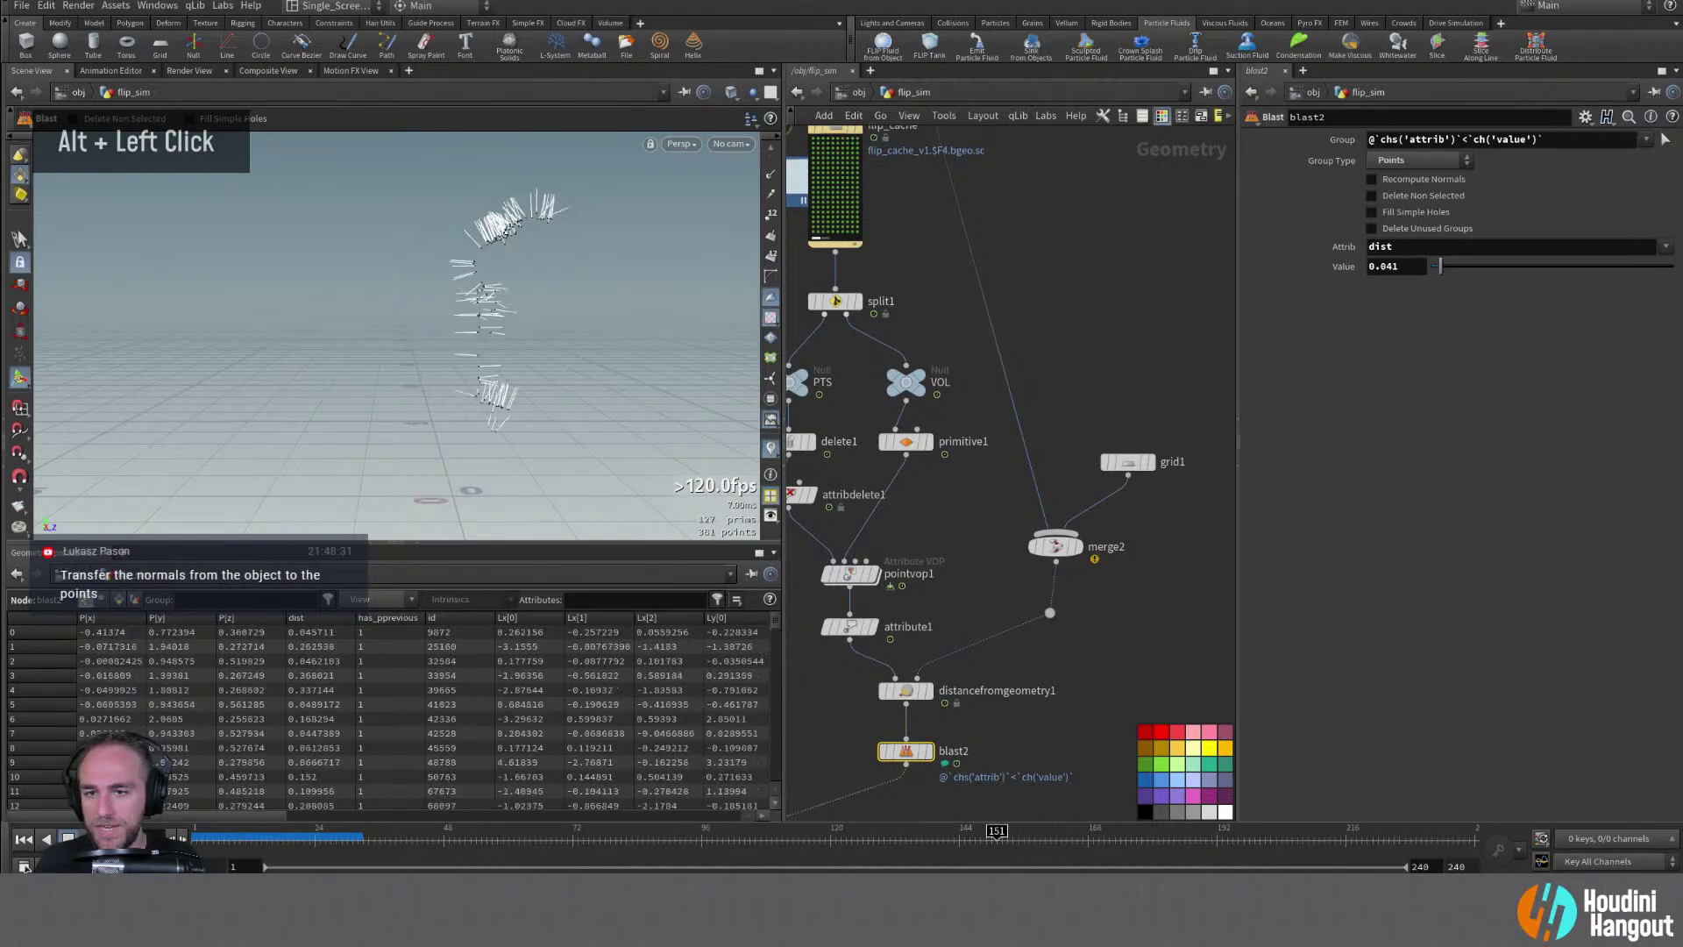
drag(1078, 778, 1057, 777)
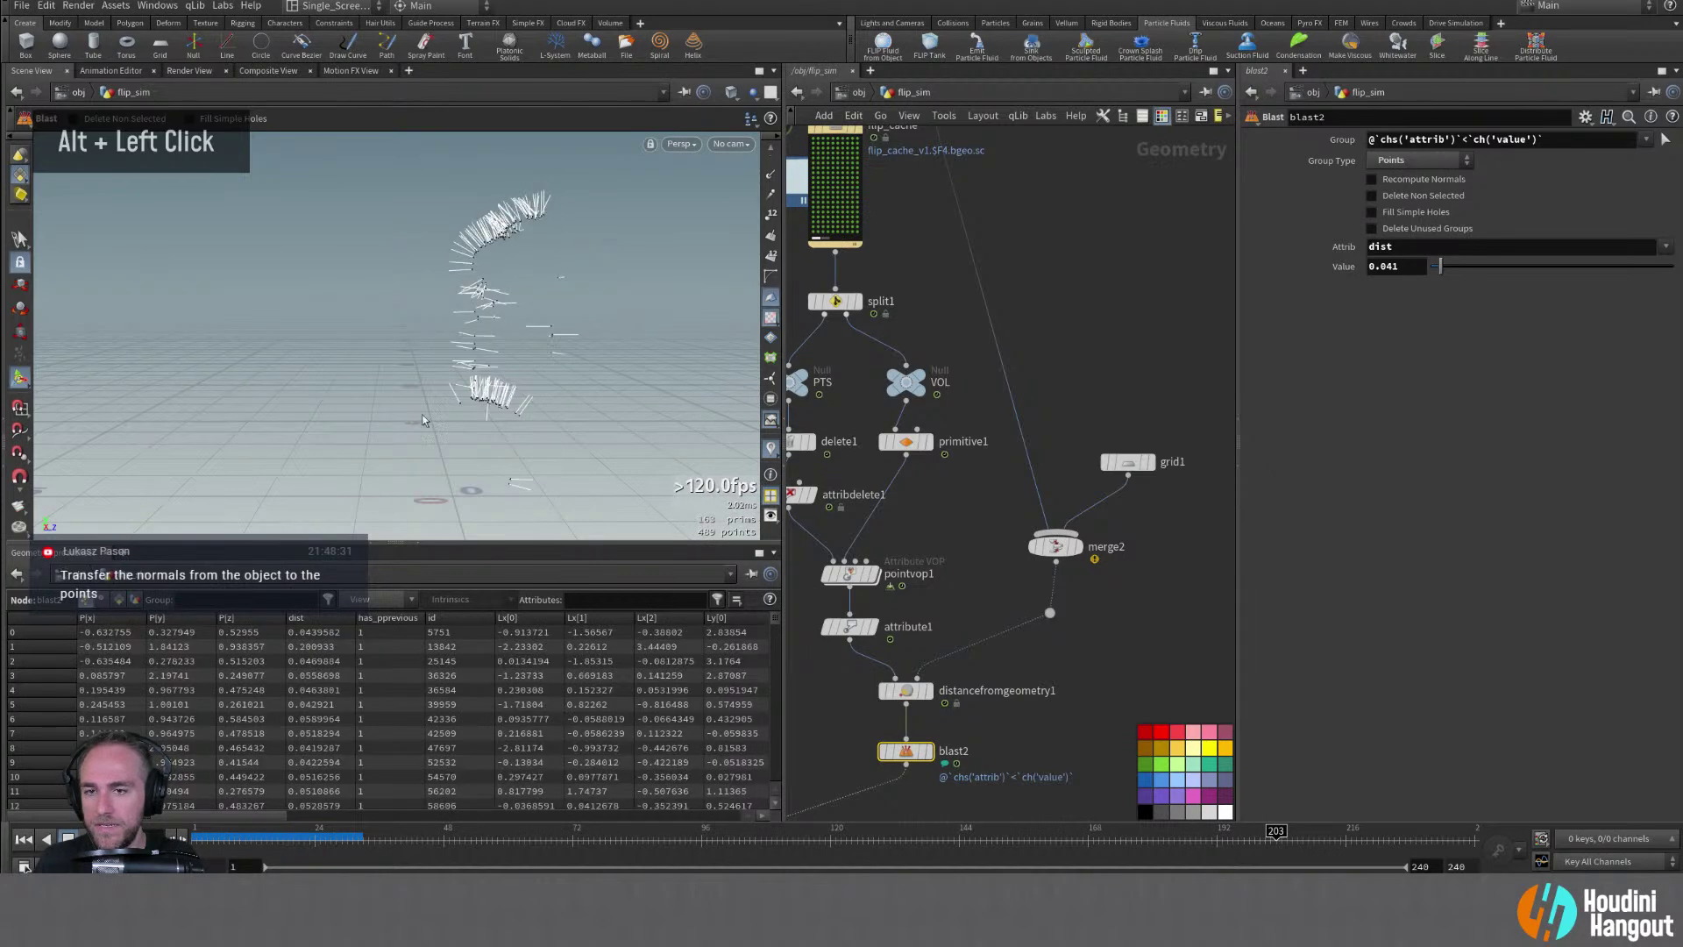
alt+drag(510, 438, 544, 438)
Display merge2 and inspect the combined colliders and ground grid and the node's information
alt+middle_drag(1088, 560, 1208, 497)
click(1199, 481)
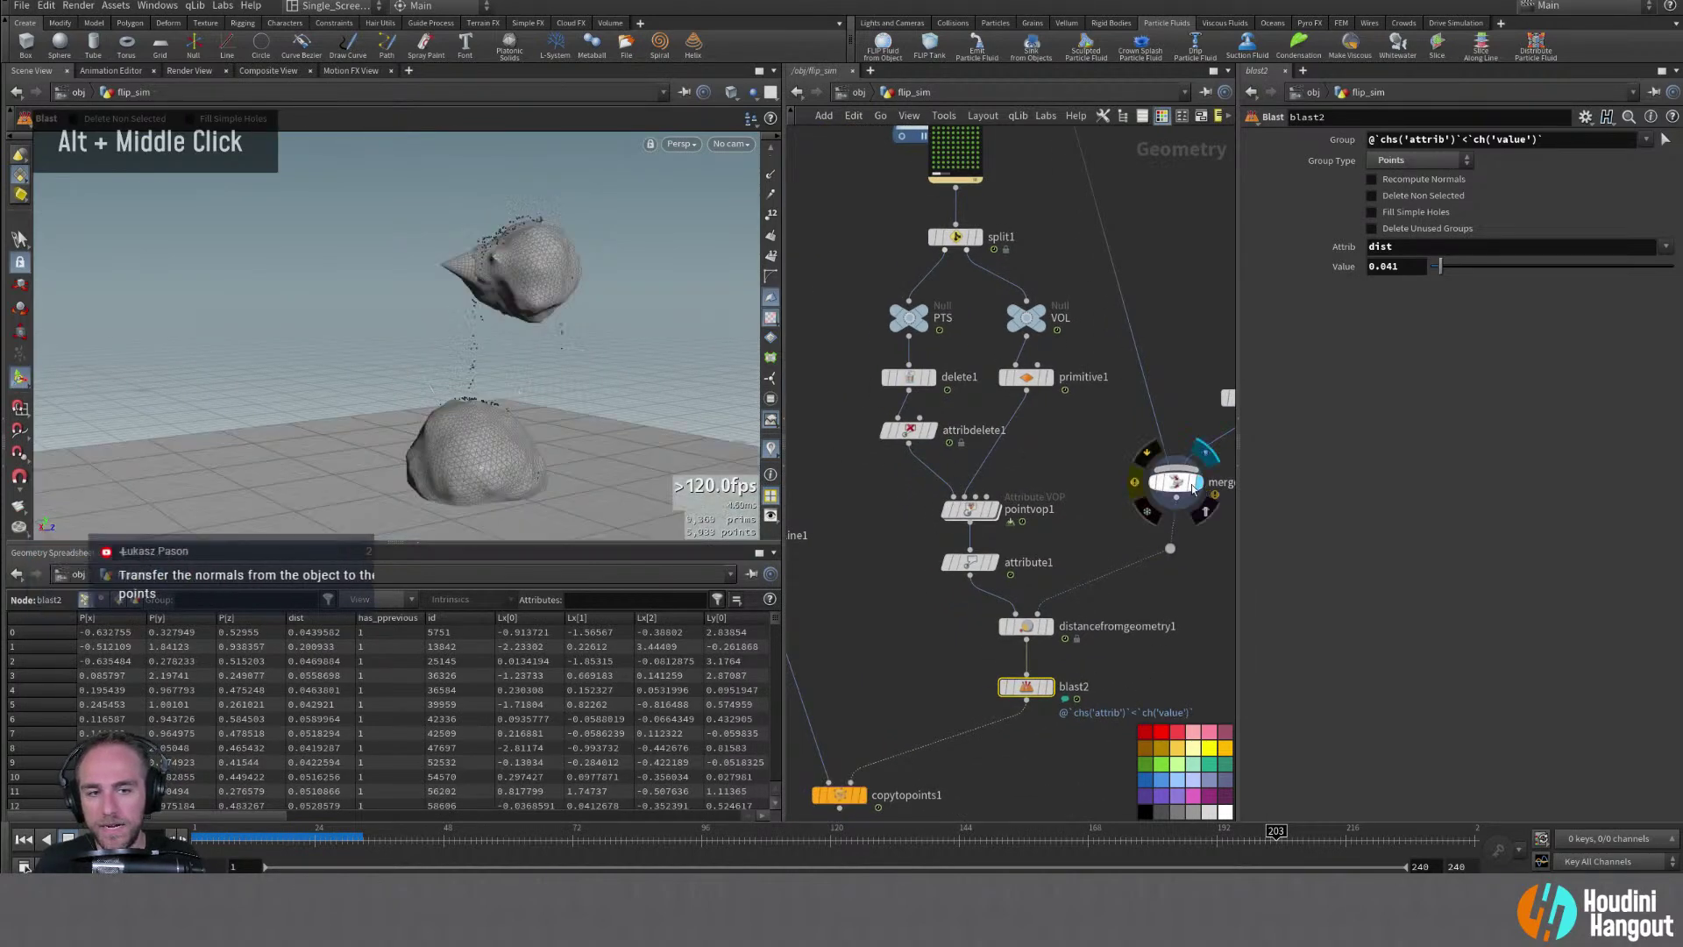
click(1177, 482)
alt+middle_drag(1214, 594, 1124, 537)
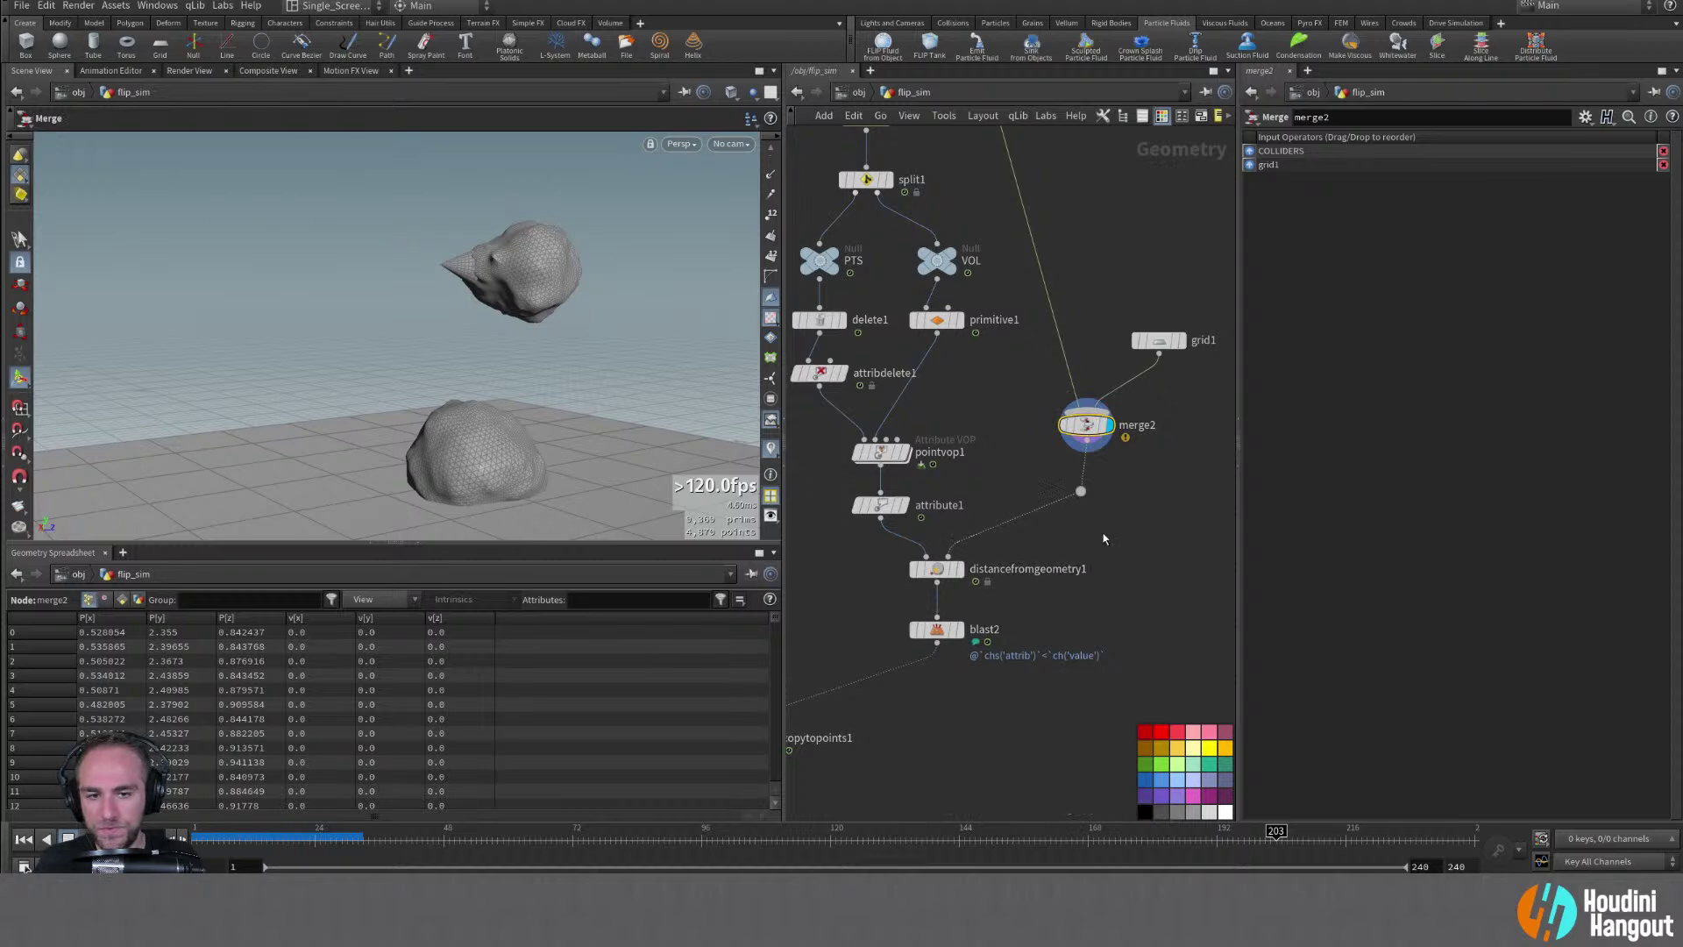
middle_click(1086, 428)
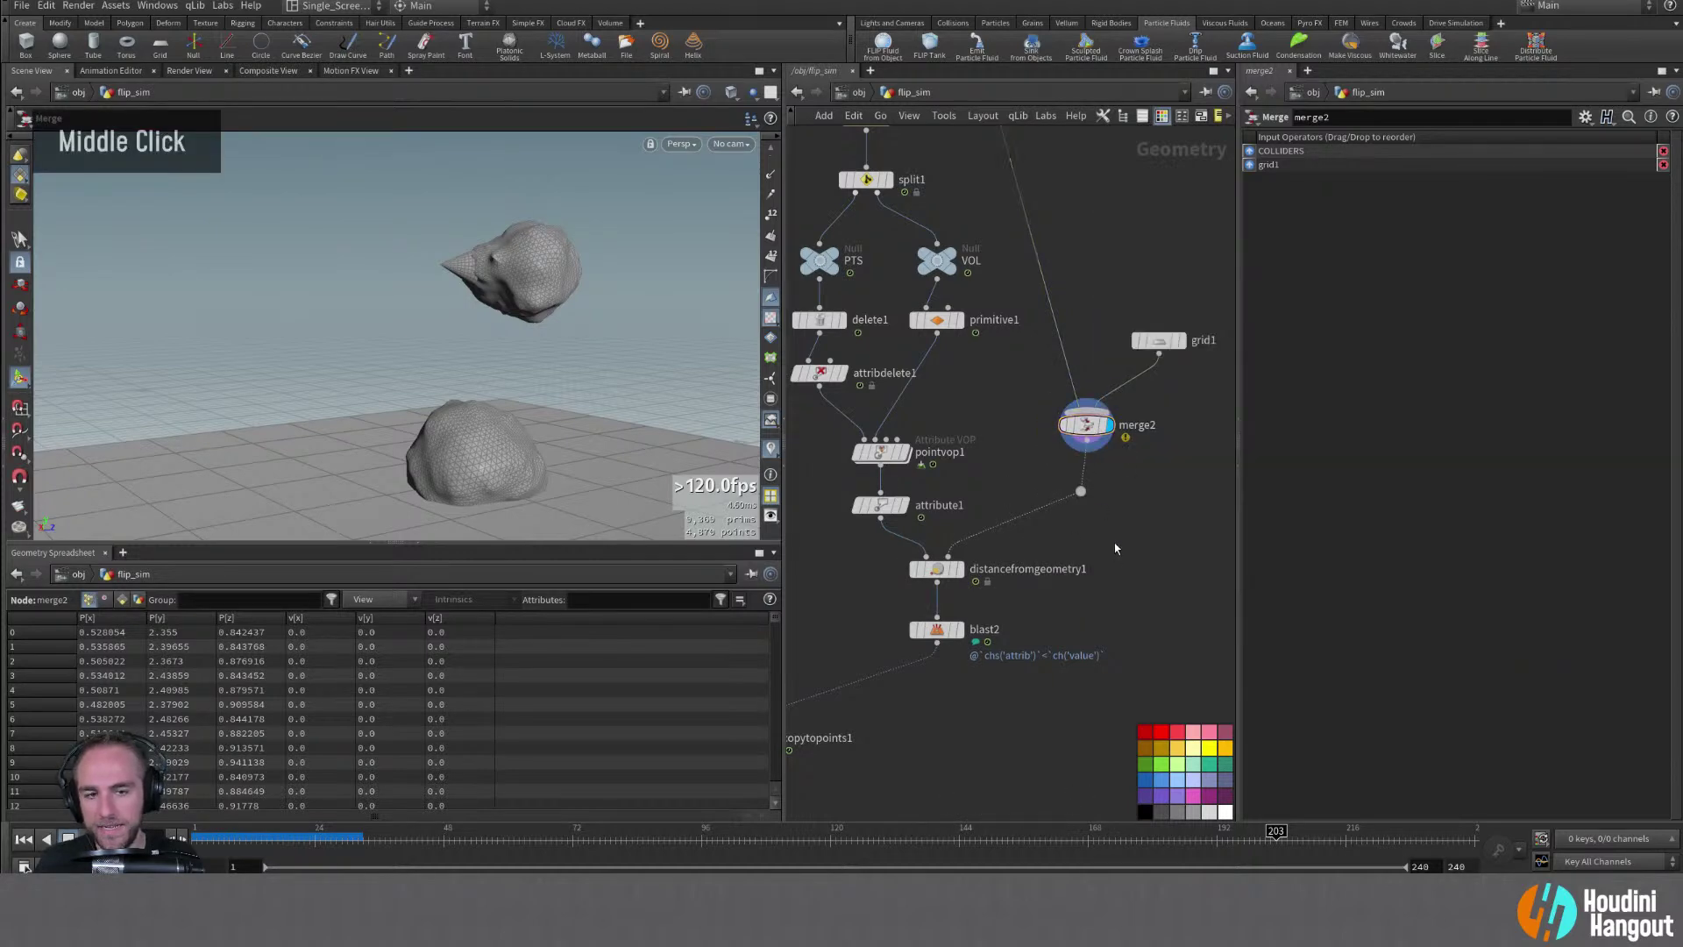
Add a Normal node, connect merge2 to its input and display it
key(Tab)
text(poin)
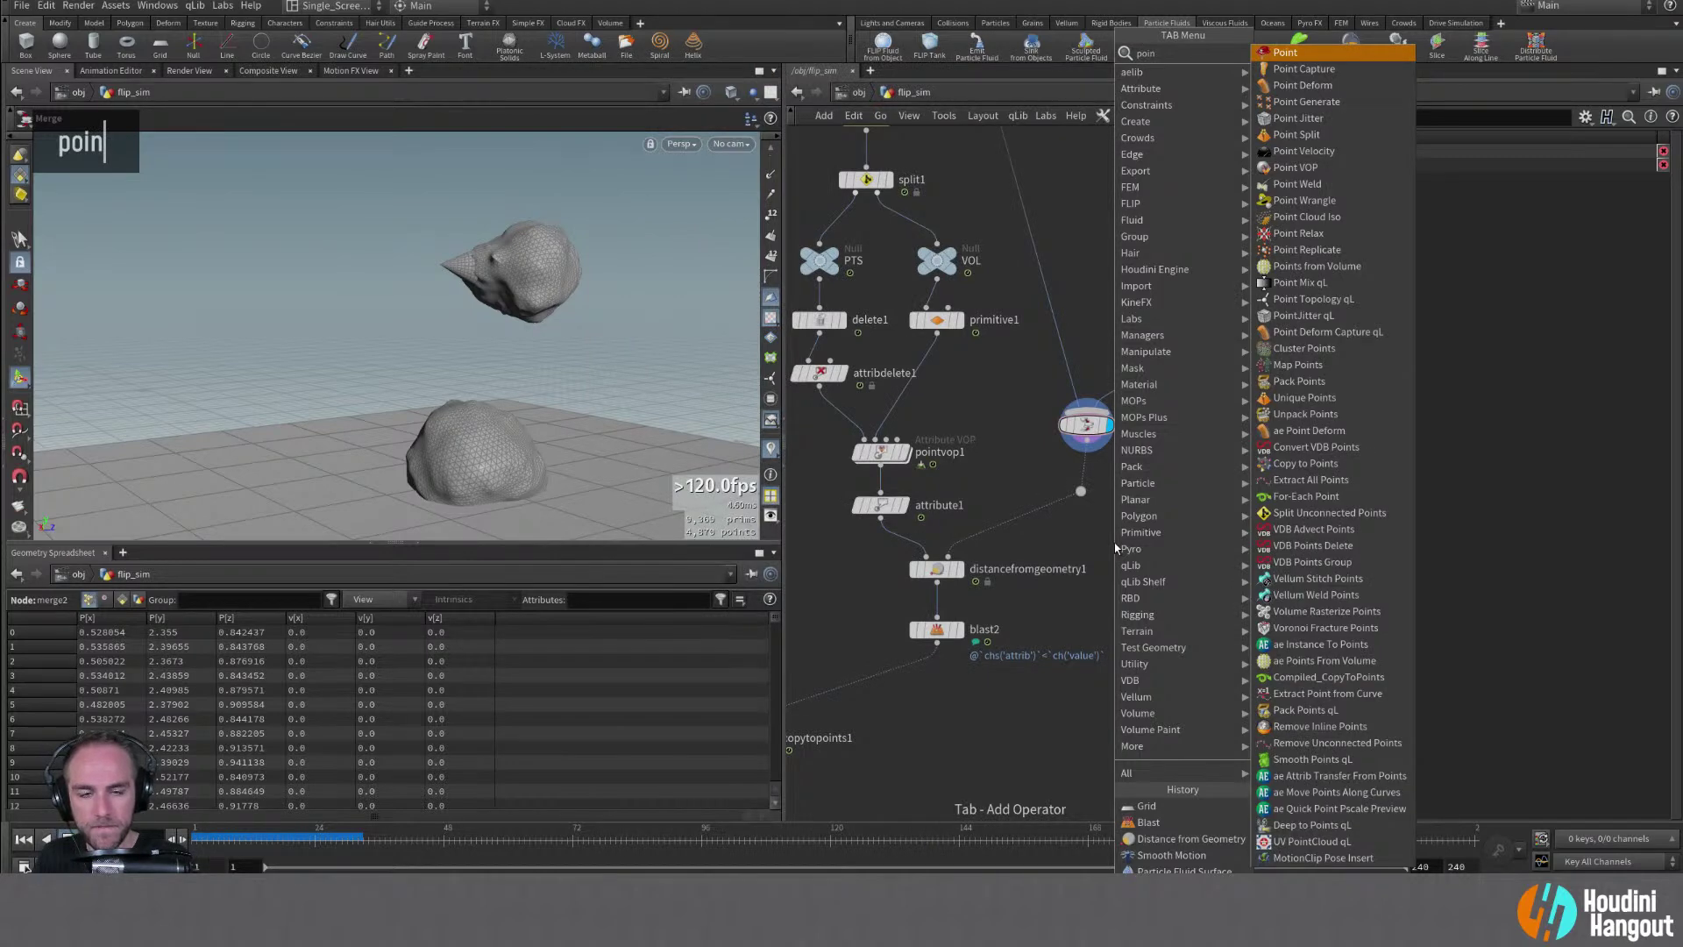
key(BackSpace)
key(BackSpace)
key(BackSpace)
key(BackSpace)
text(normal)
key(Return)
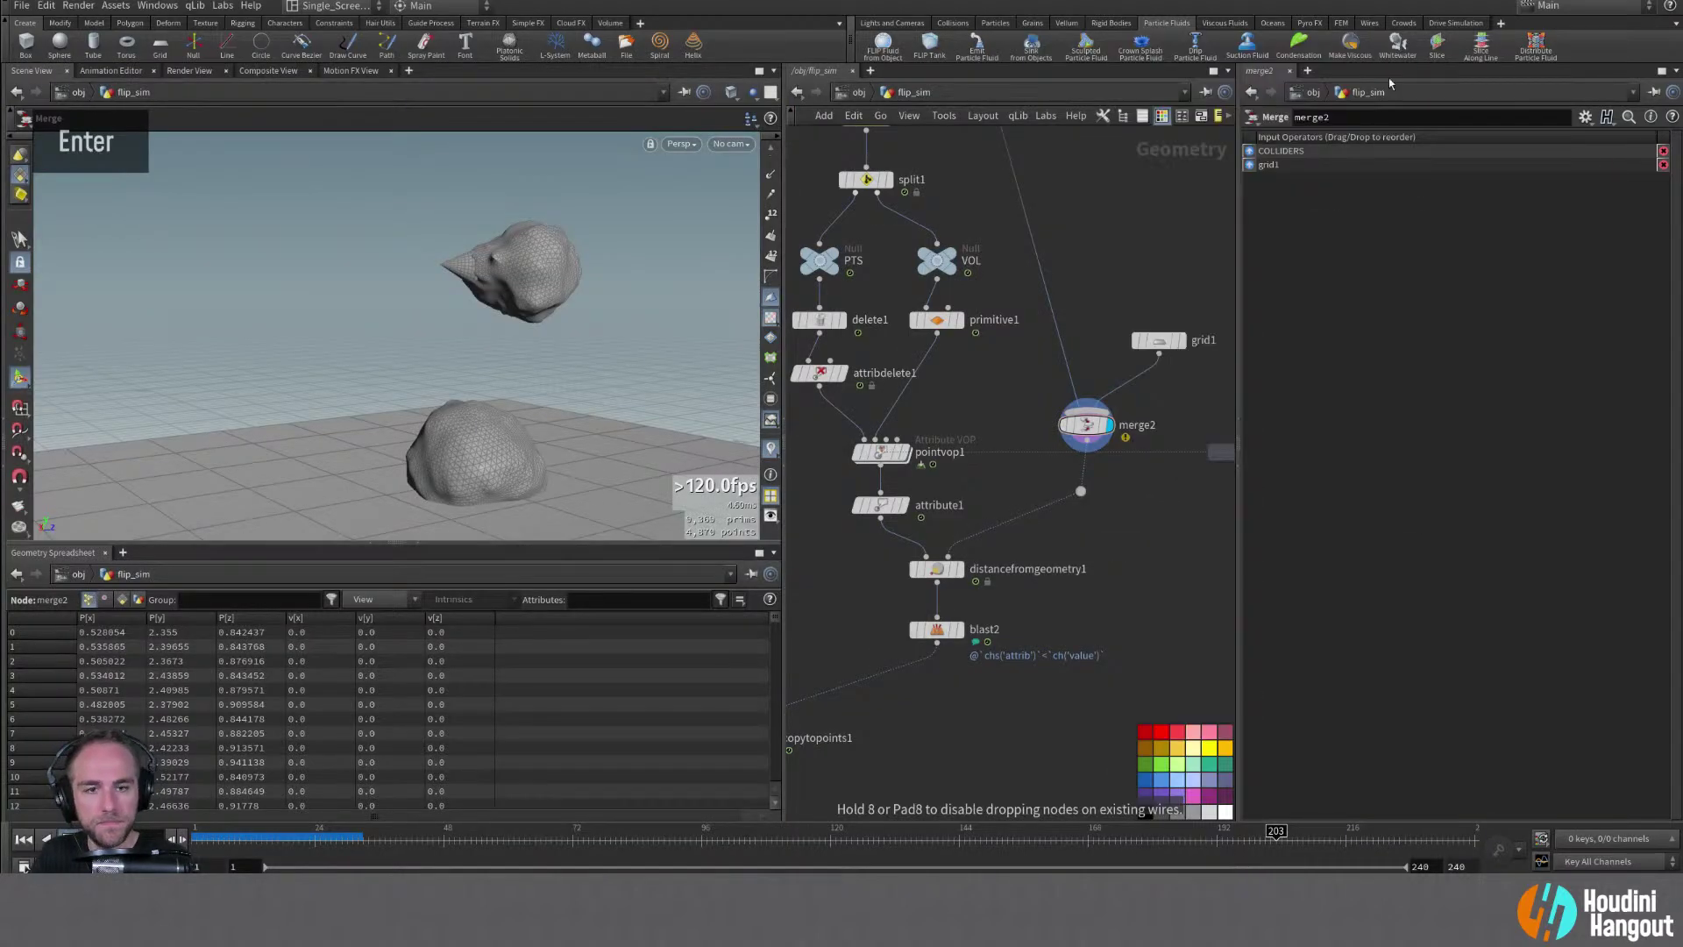
click(1150, 605)
double_click(1161, 614)
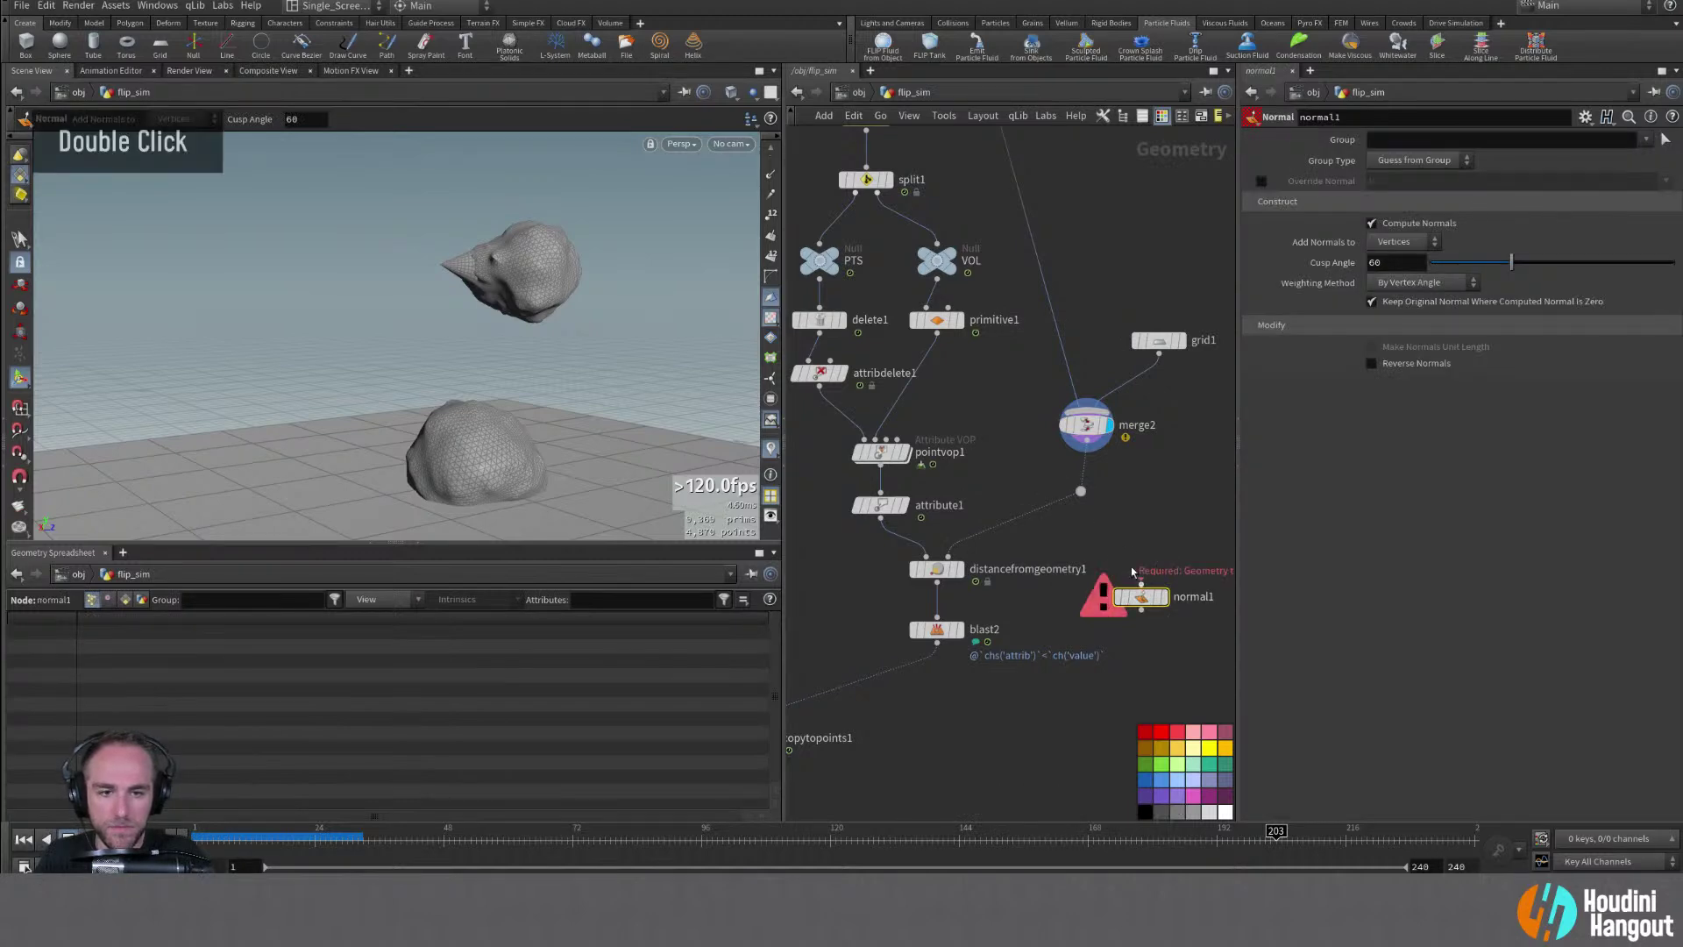
double_click(1163, 596)
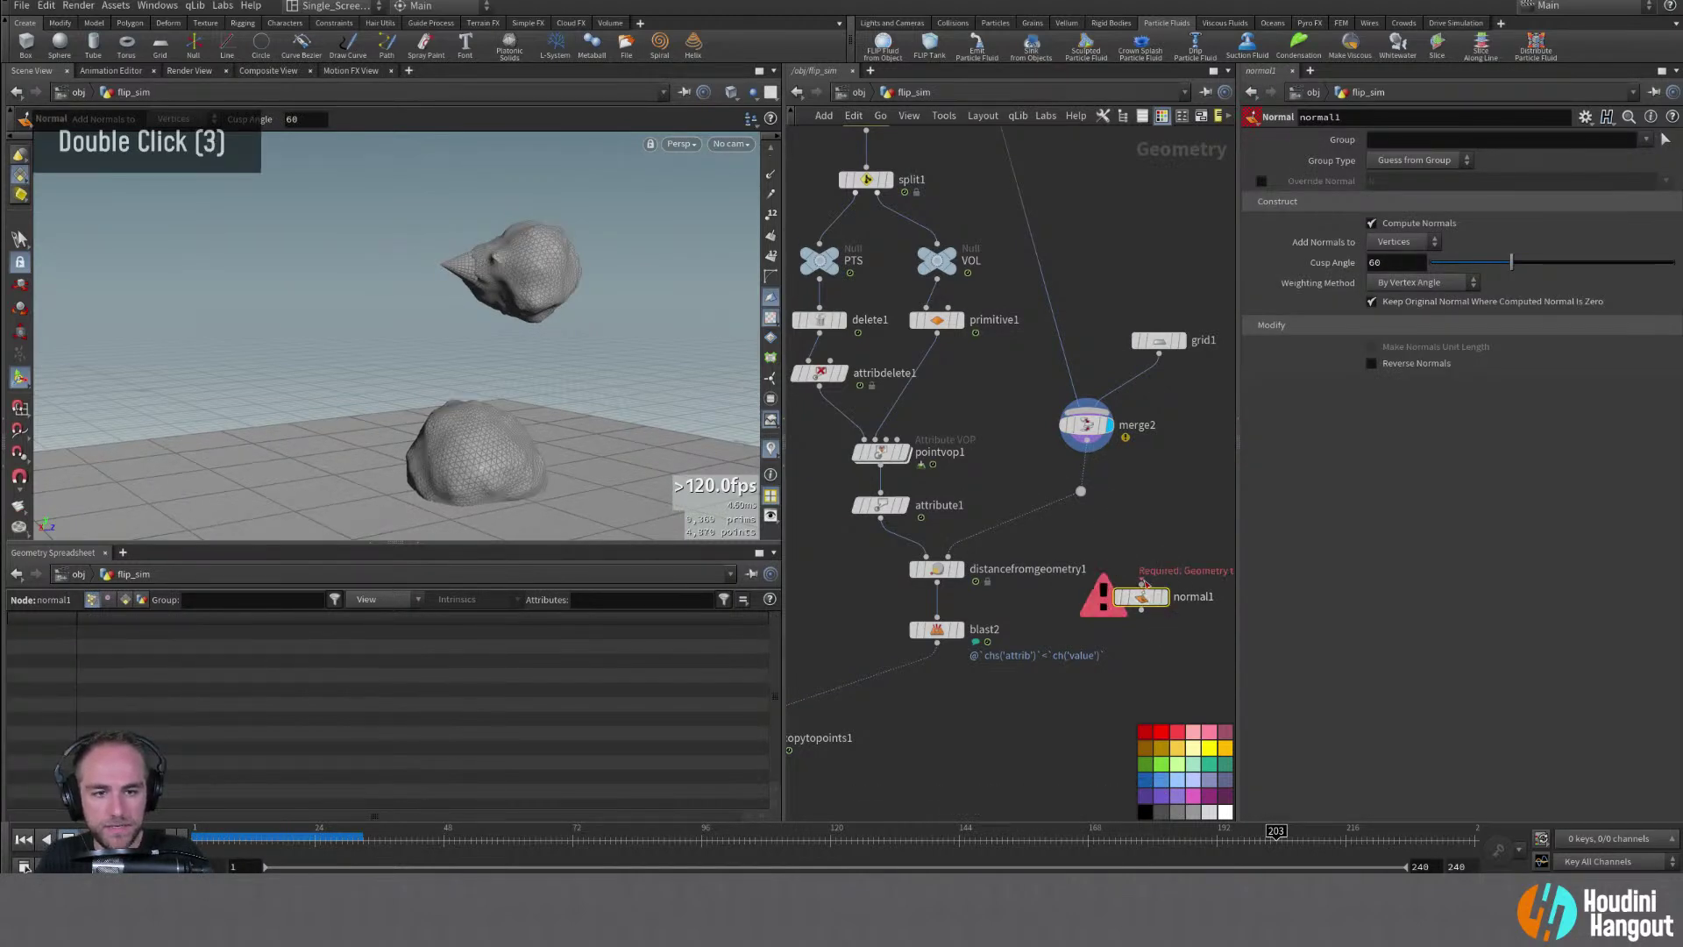
double_click(1165, 598)
double_click(1165, 598)
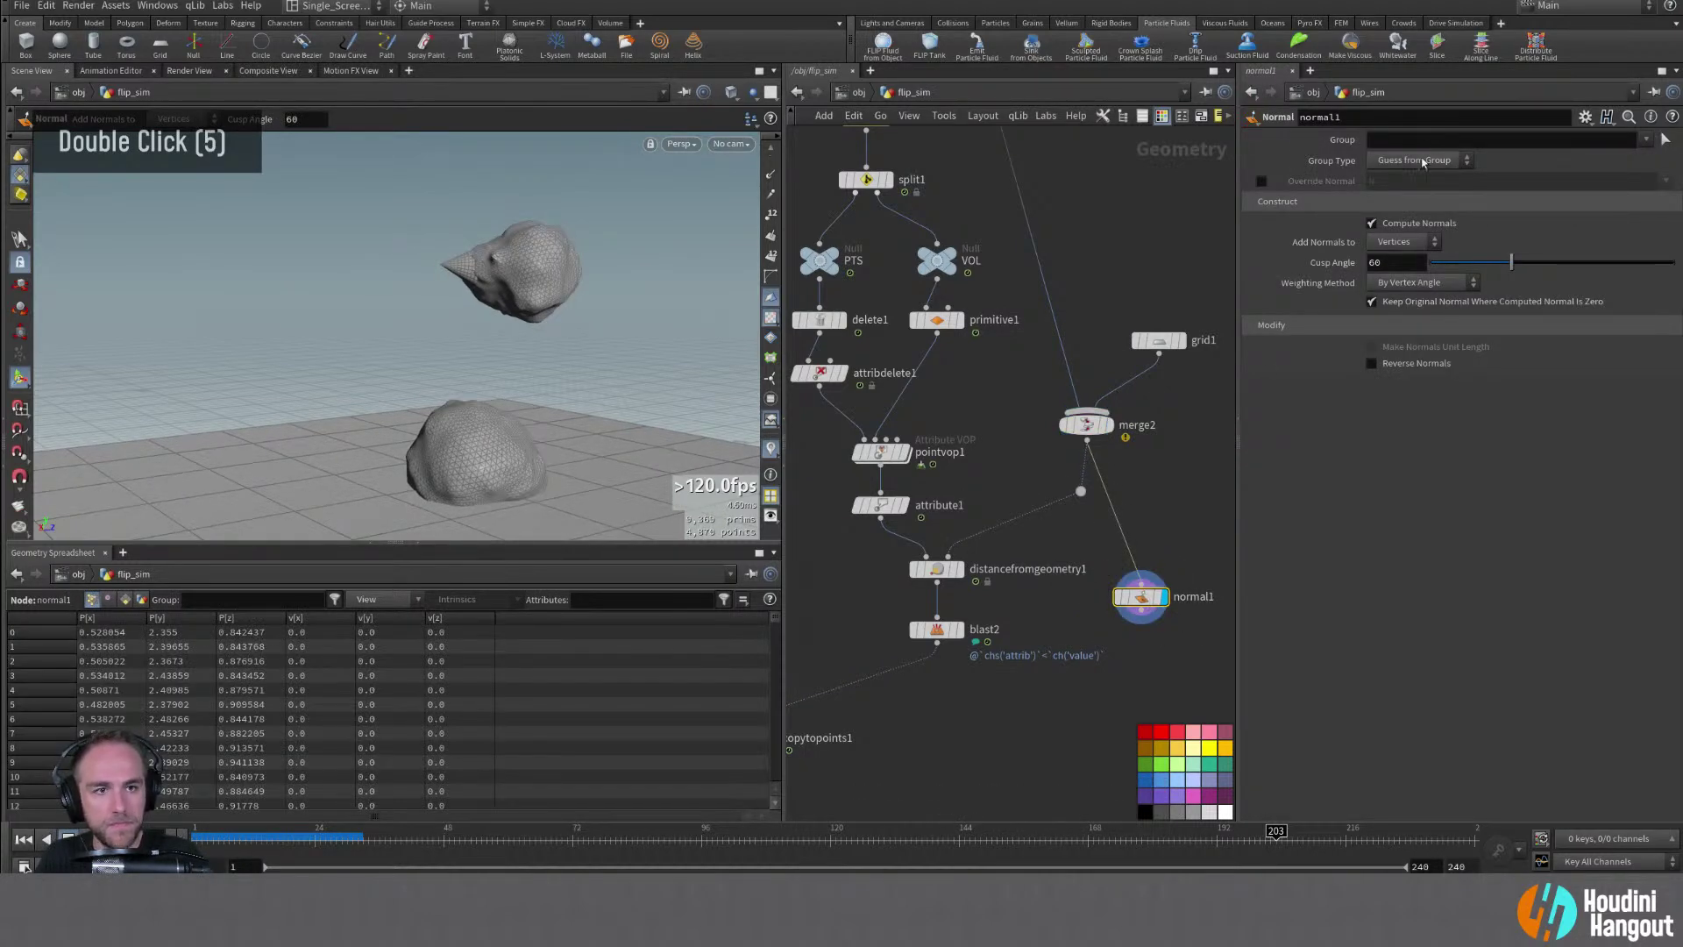
Set the Normal node to add normals to Points and check the point attributes in the spreadsheet
click(1403, 241)
click(1387, 258)
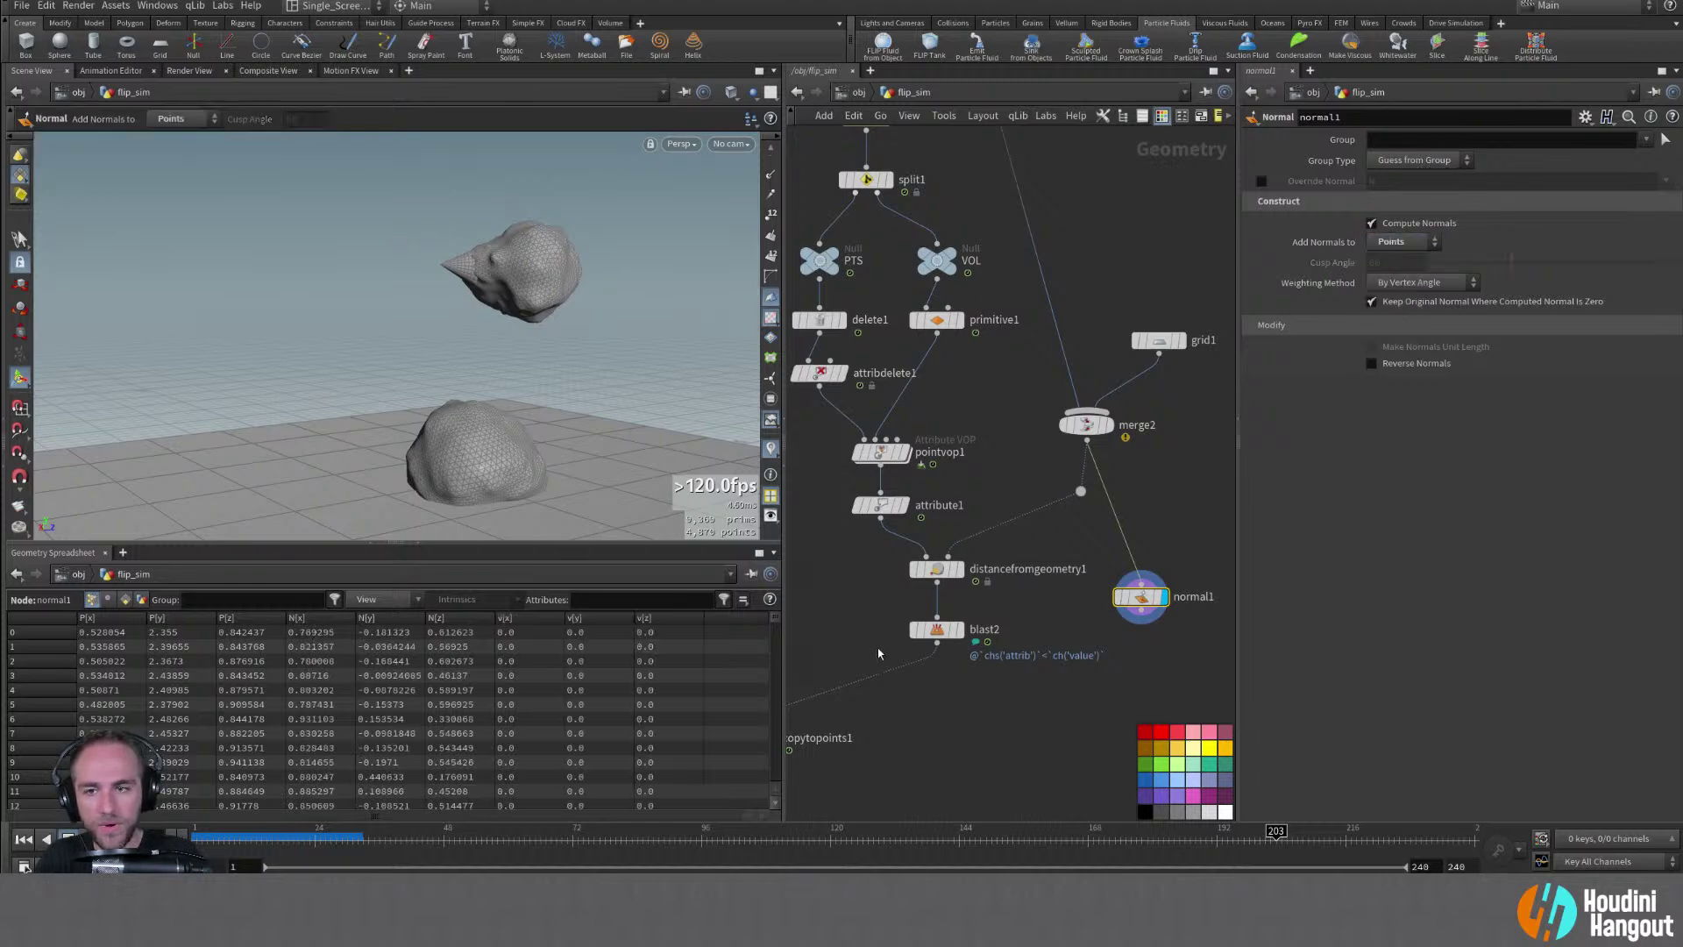
middle_click(1116, 599)
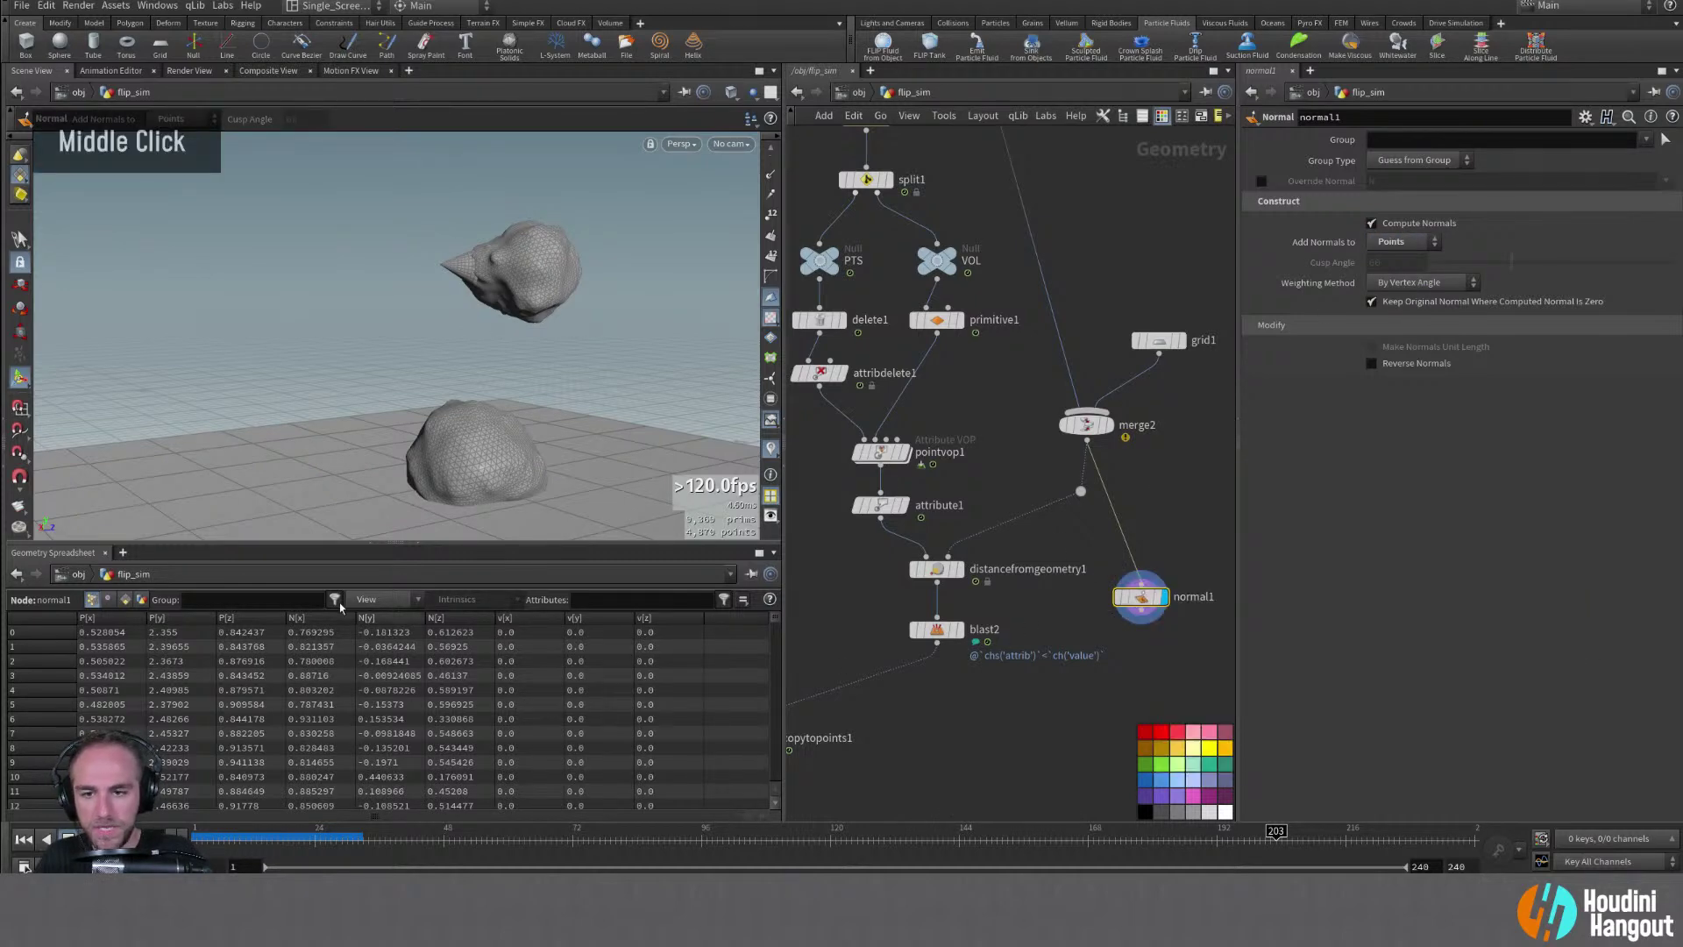
click(109, 599)
click(92, 599)
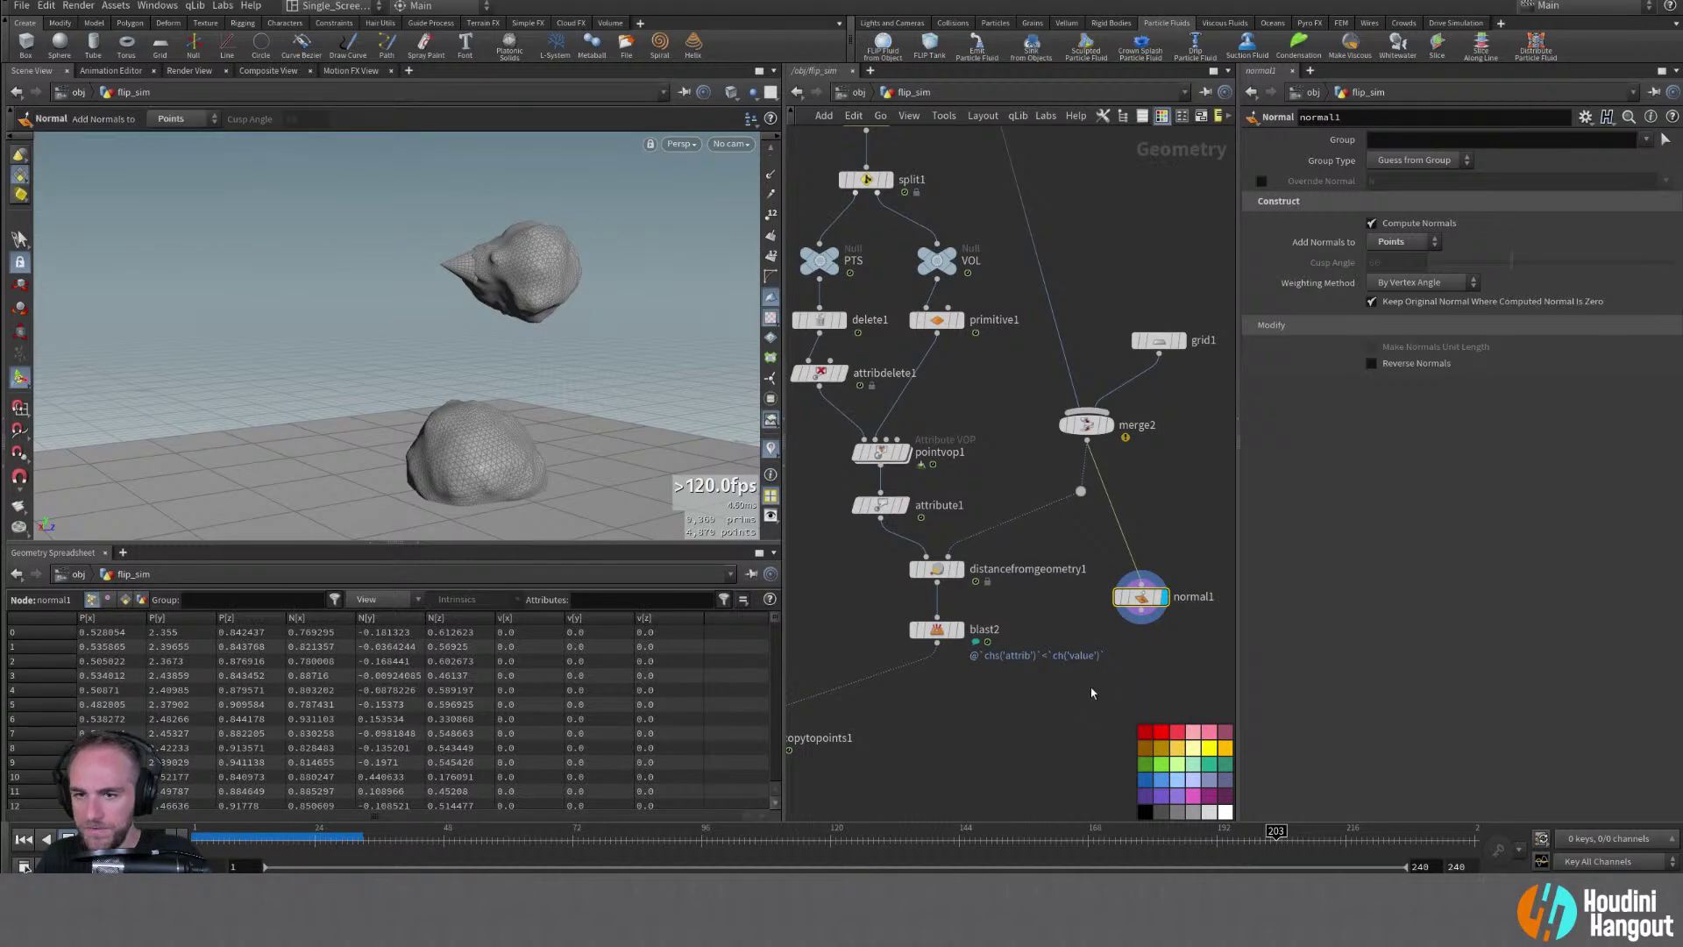
Add an Attribute Transfer node below blast2
key(Tab)
text(a)
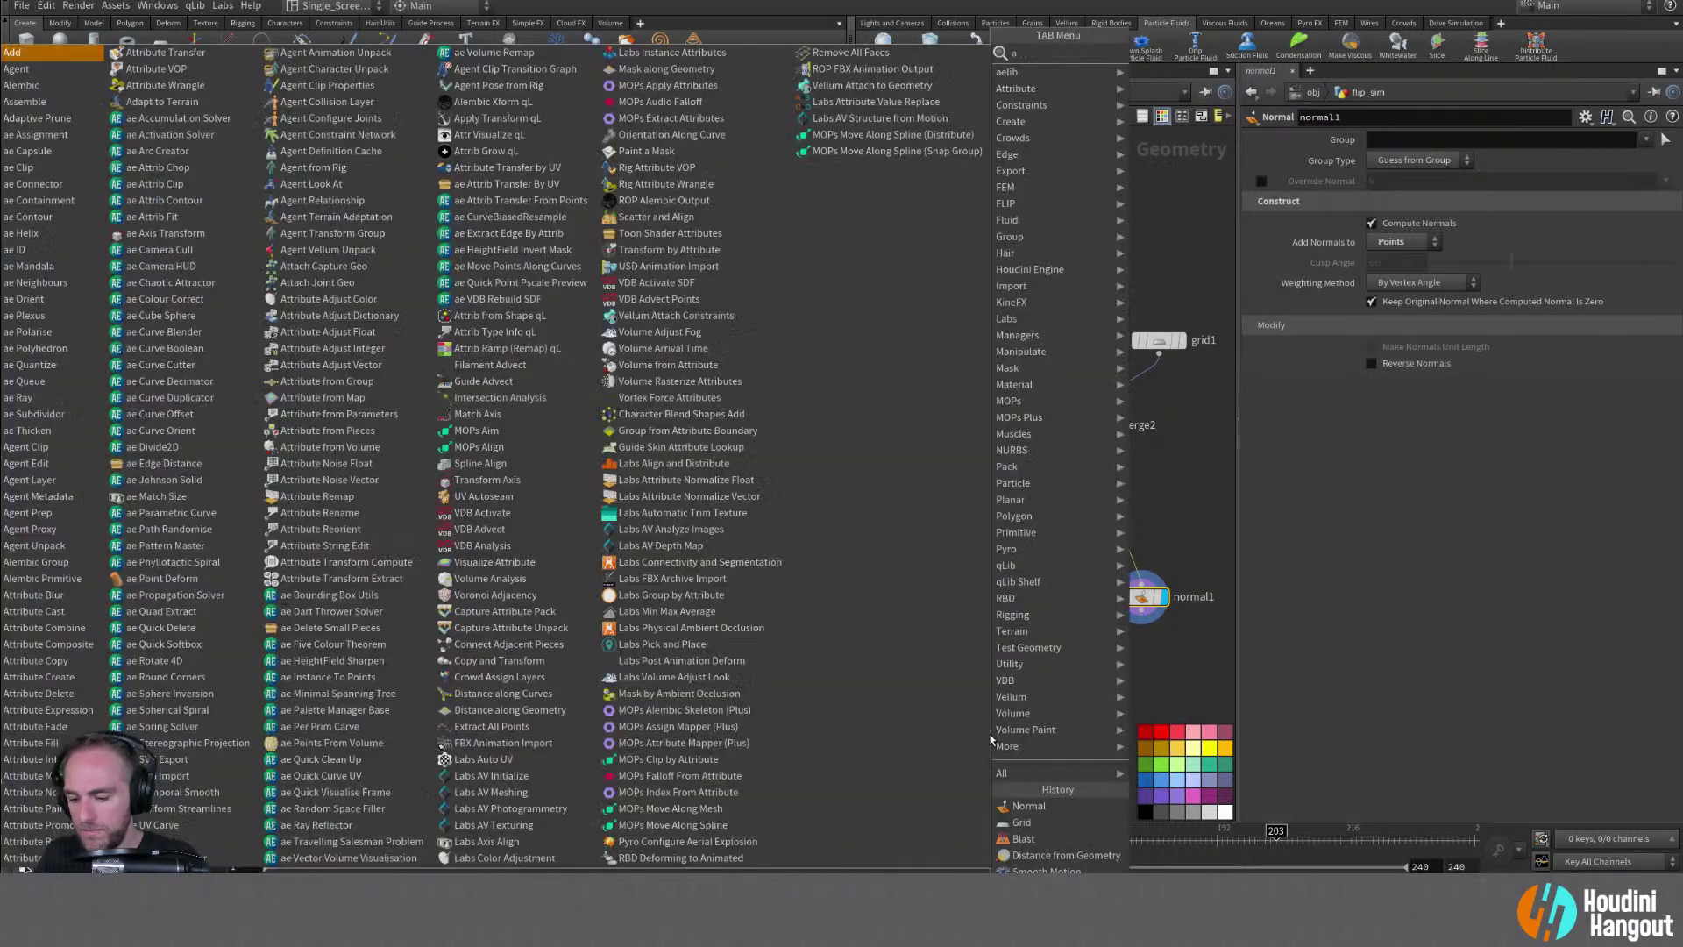
text(tt tr)
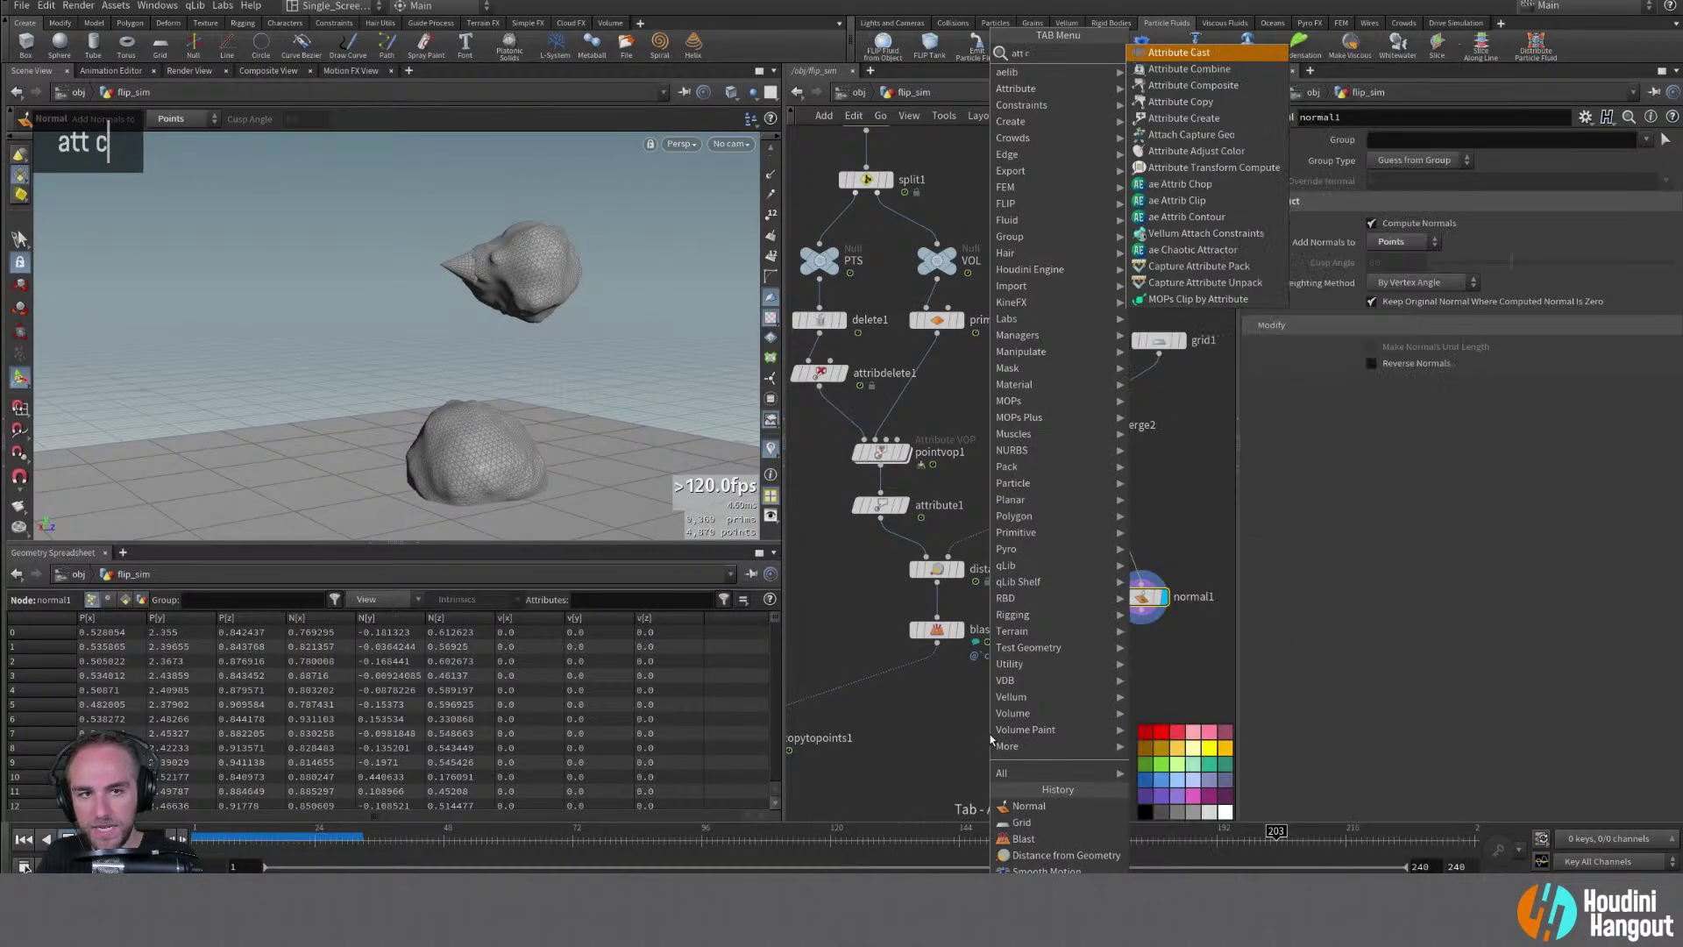
key(Return)
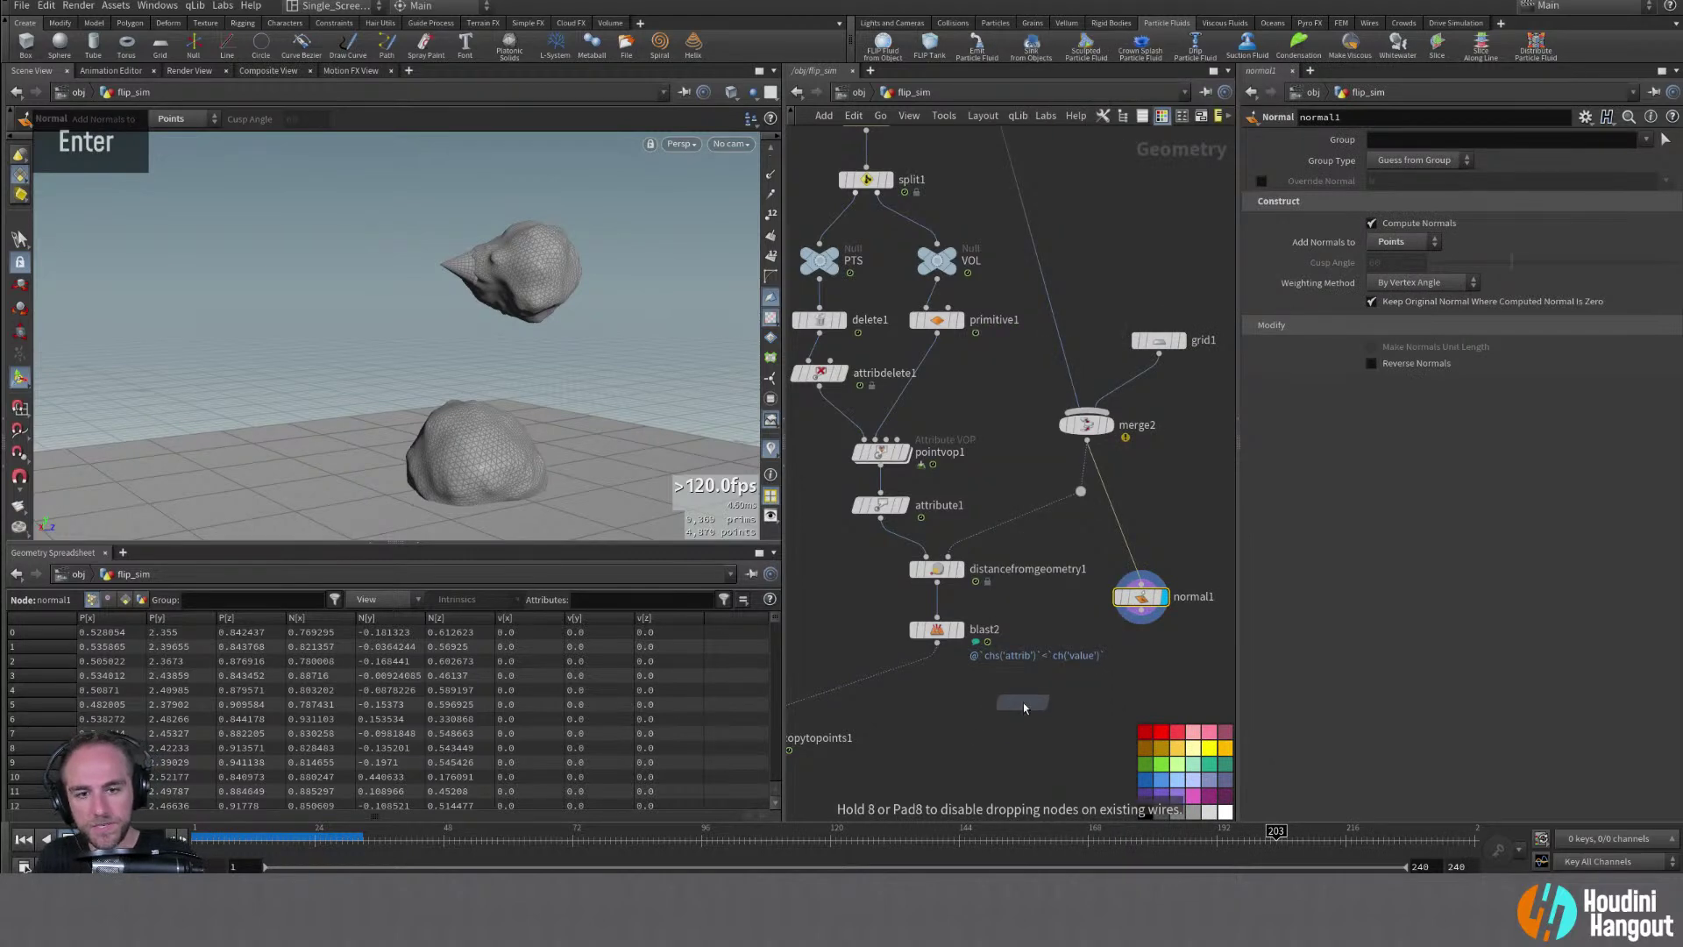
click(1024, 707)
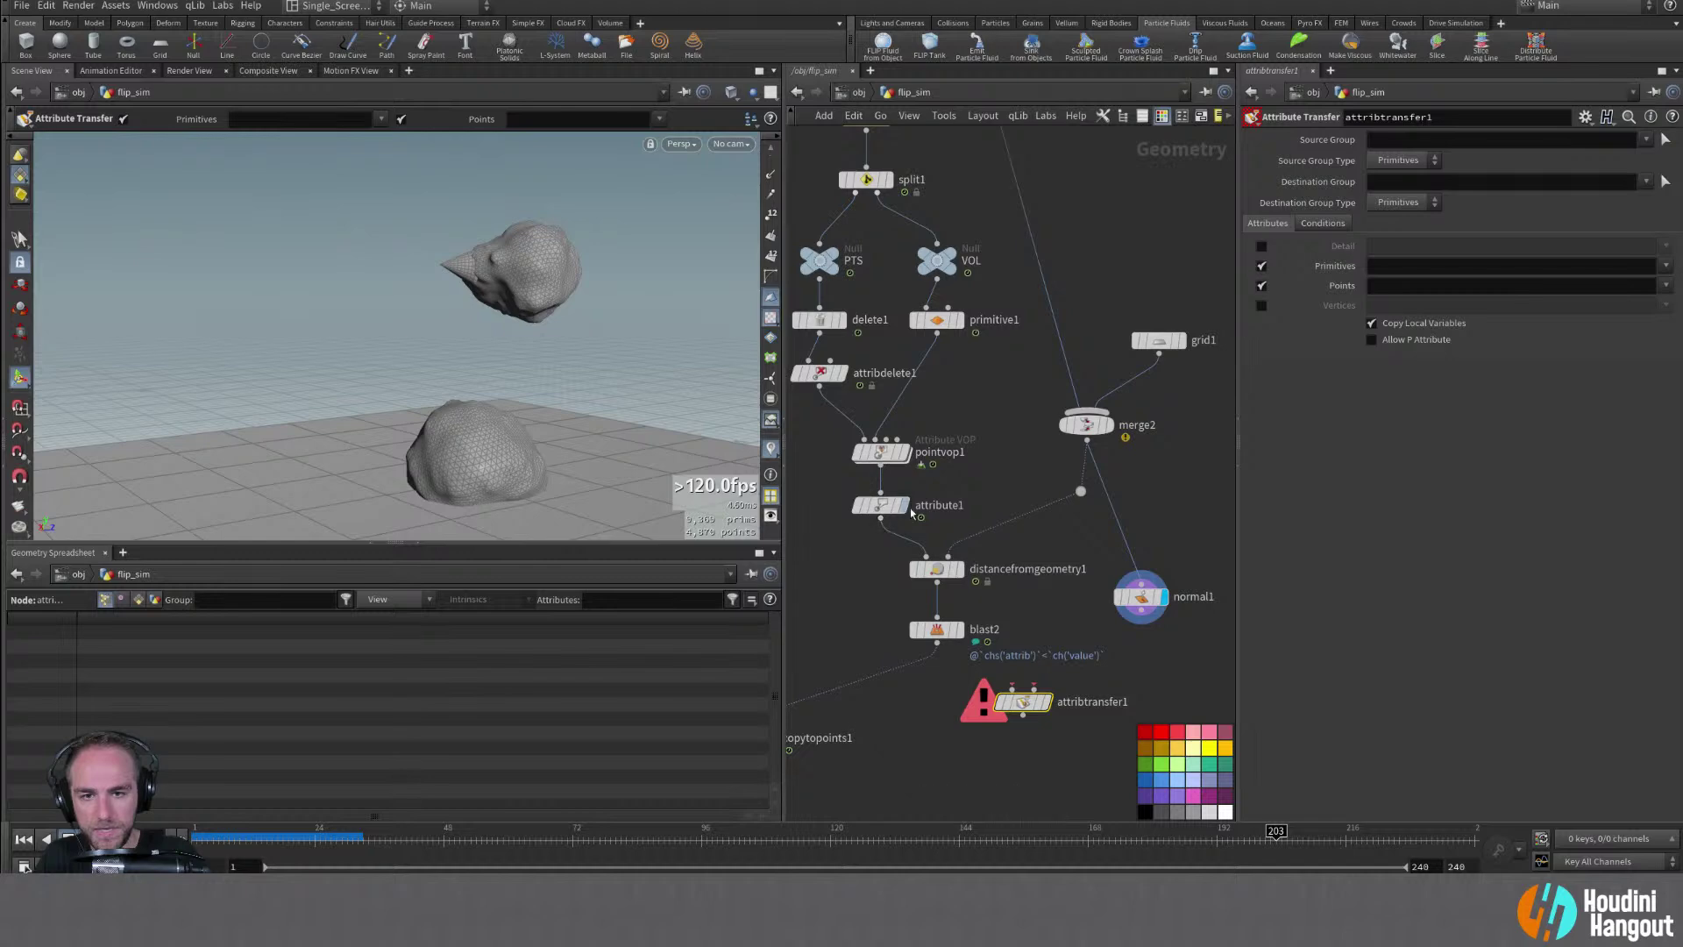
Connect attribdelete1 to the first input and normal1 to the second input of attribtransfer1, moving attribtransfer1 lower in the network
double_click(828, 377)
middle_click(822, 386)
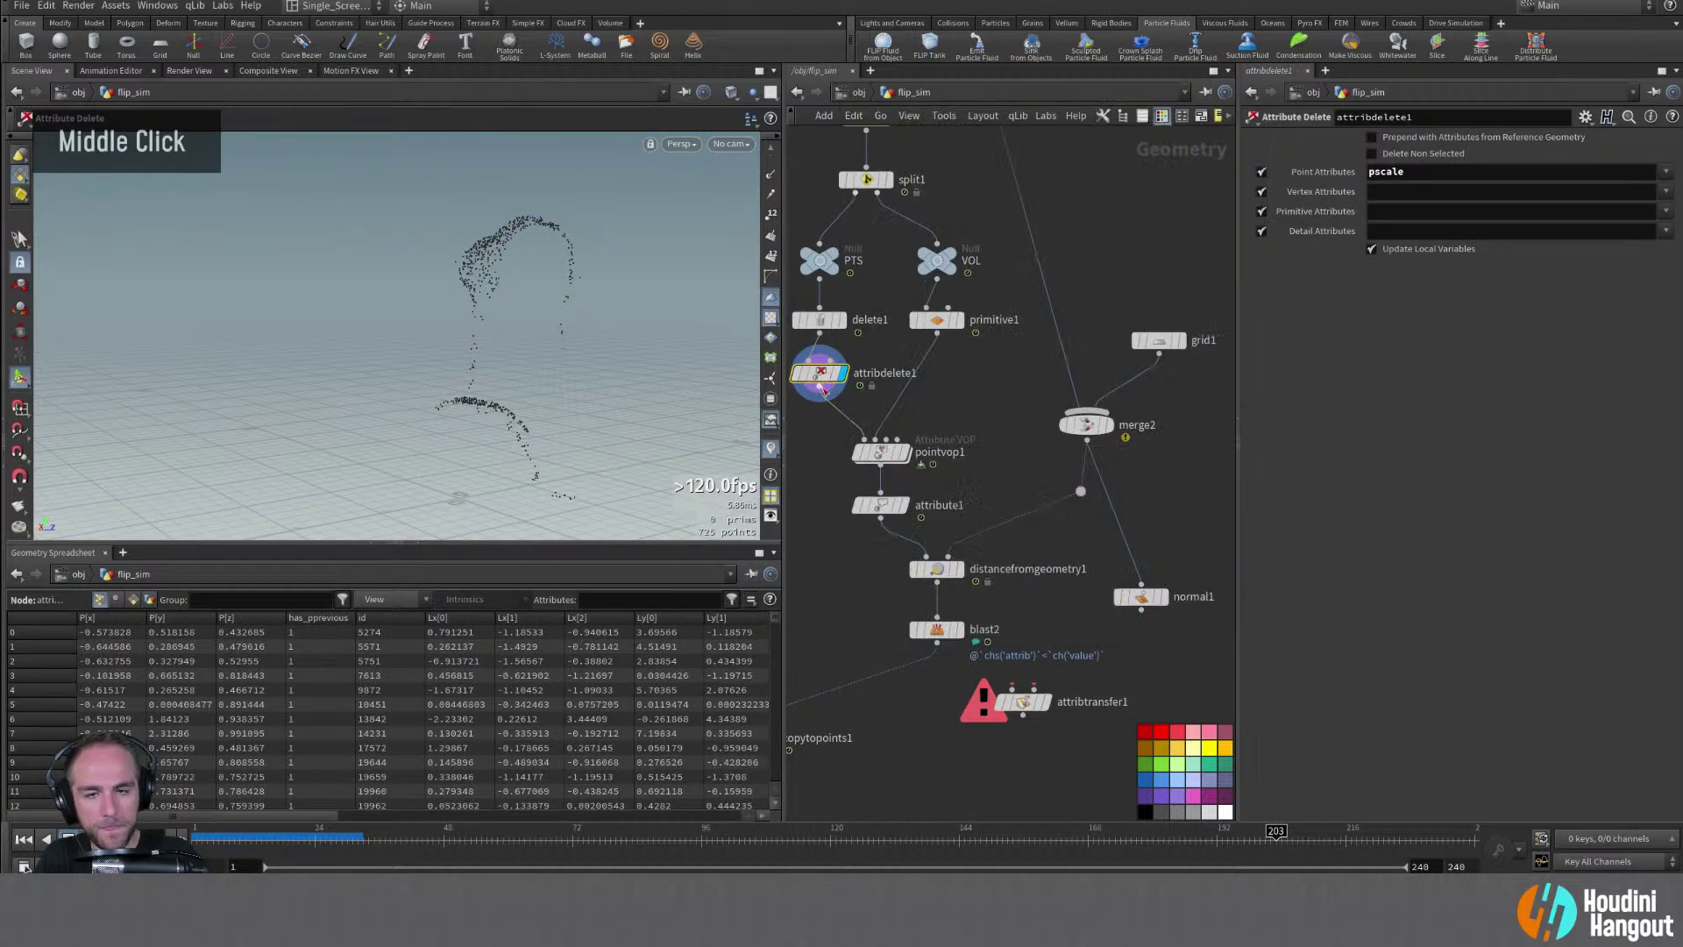
click(822, 390)
click(1012, 687)
mouse_move(1022, 708)
mouse_down()
mouse_move(914, 768)
mouse_move(924, 781)
mouse_up()
click(941, 763)
click(1140, 610)
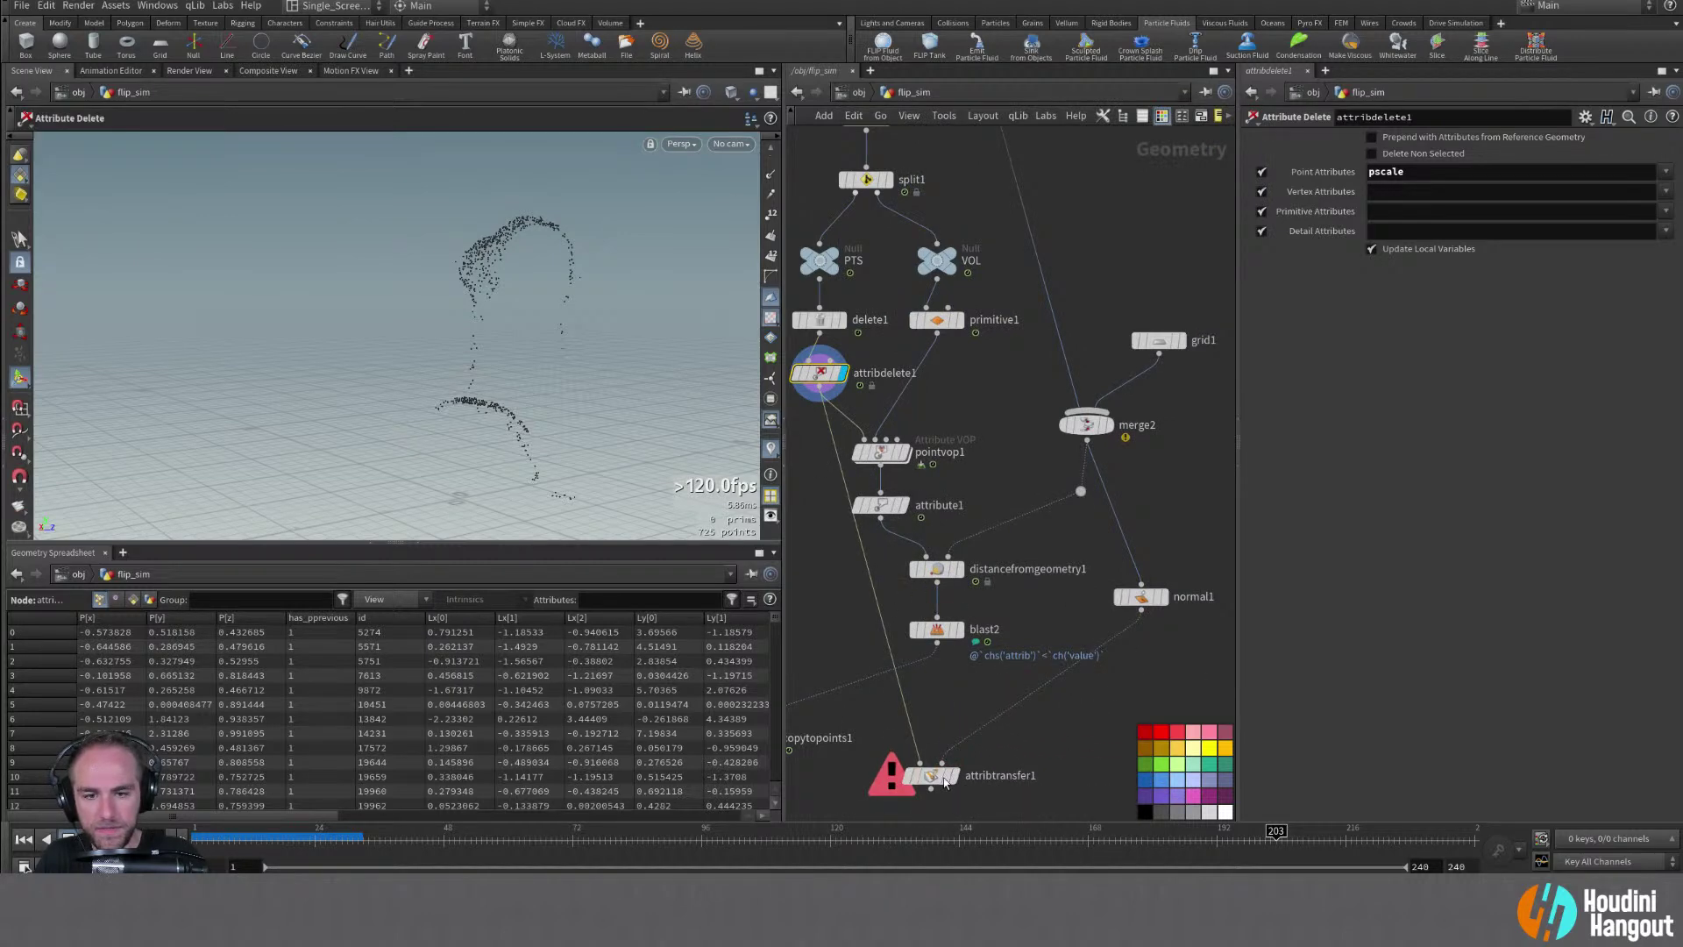
Display attribtransfer1 and set it to transfer only the point attribute N, with primitive attributes disabled
double_click(937, 776)
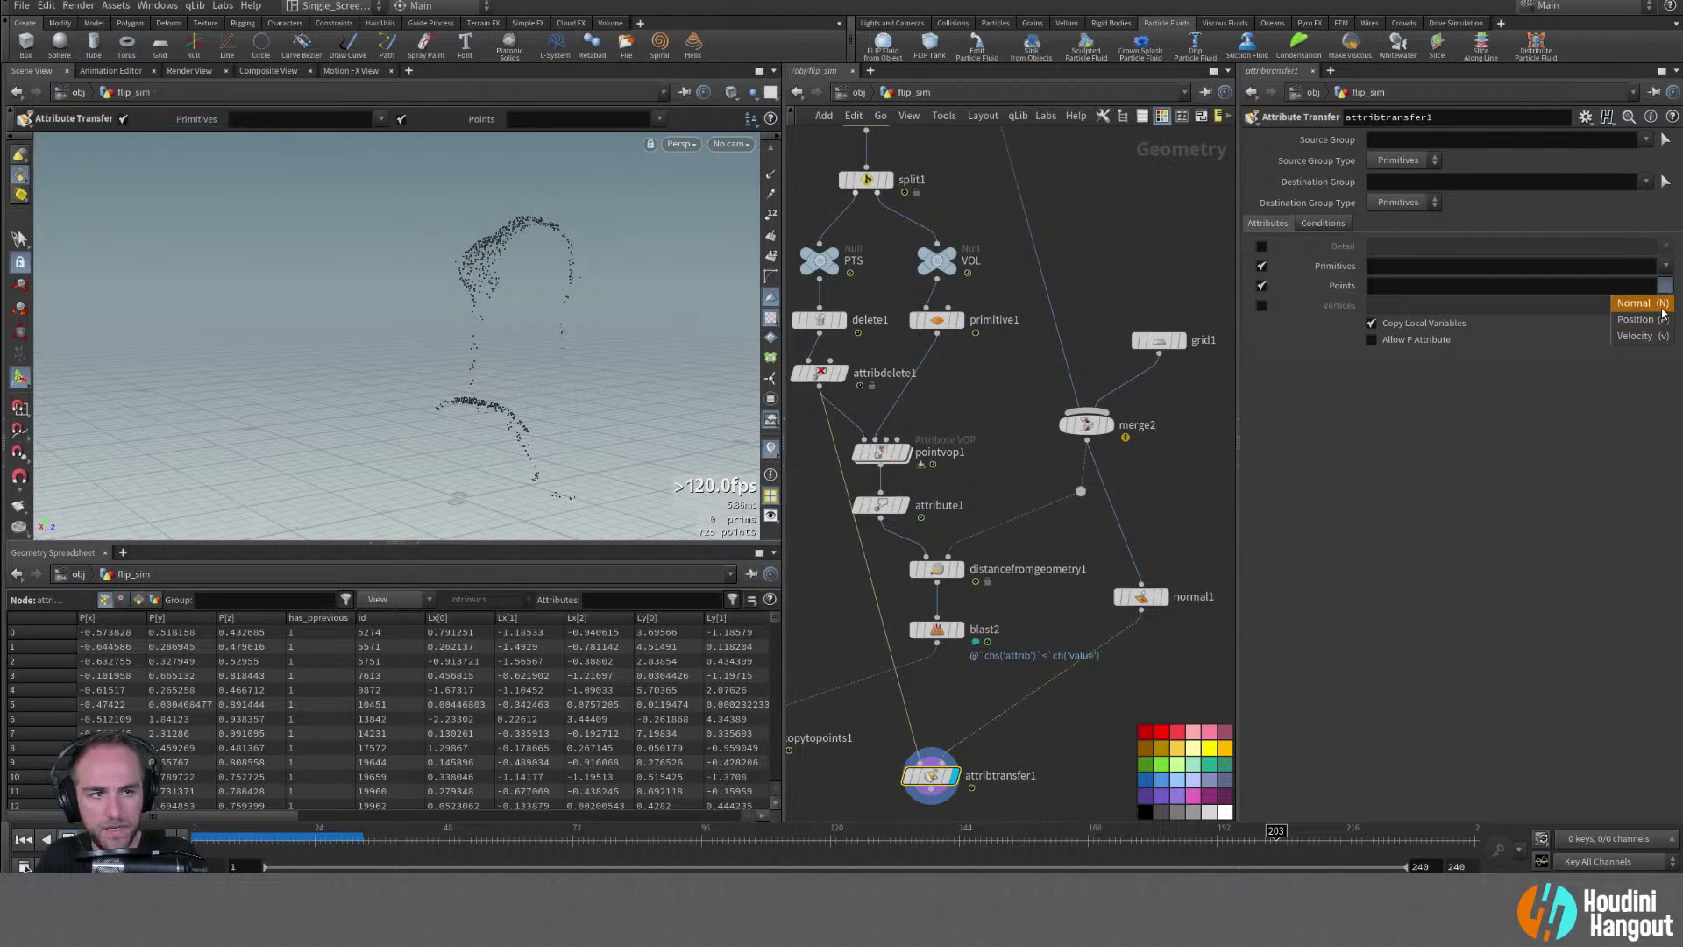
click(1638, 303)
click(1261, 265)
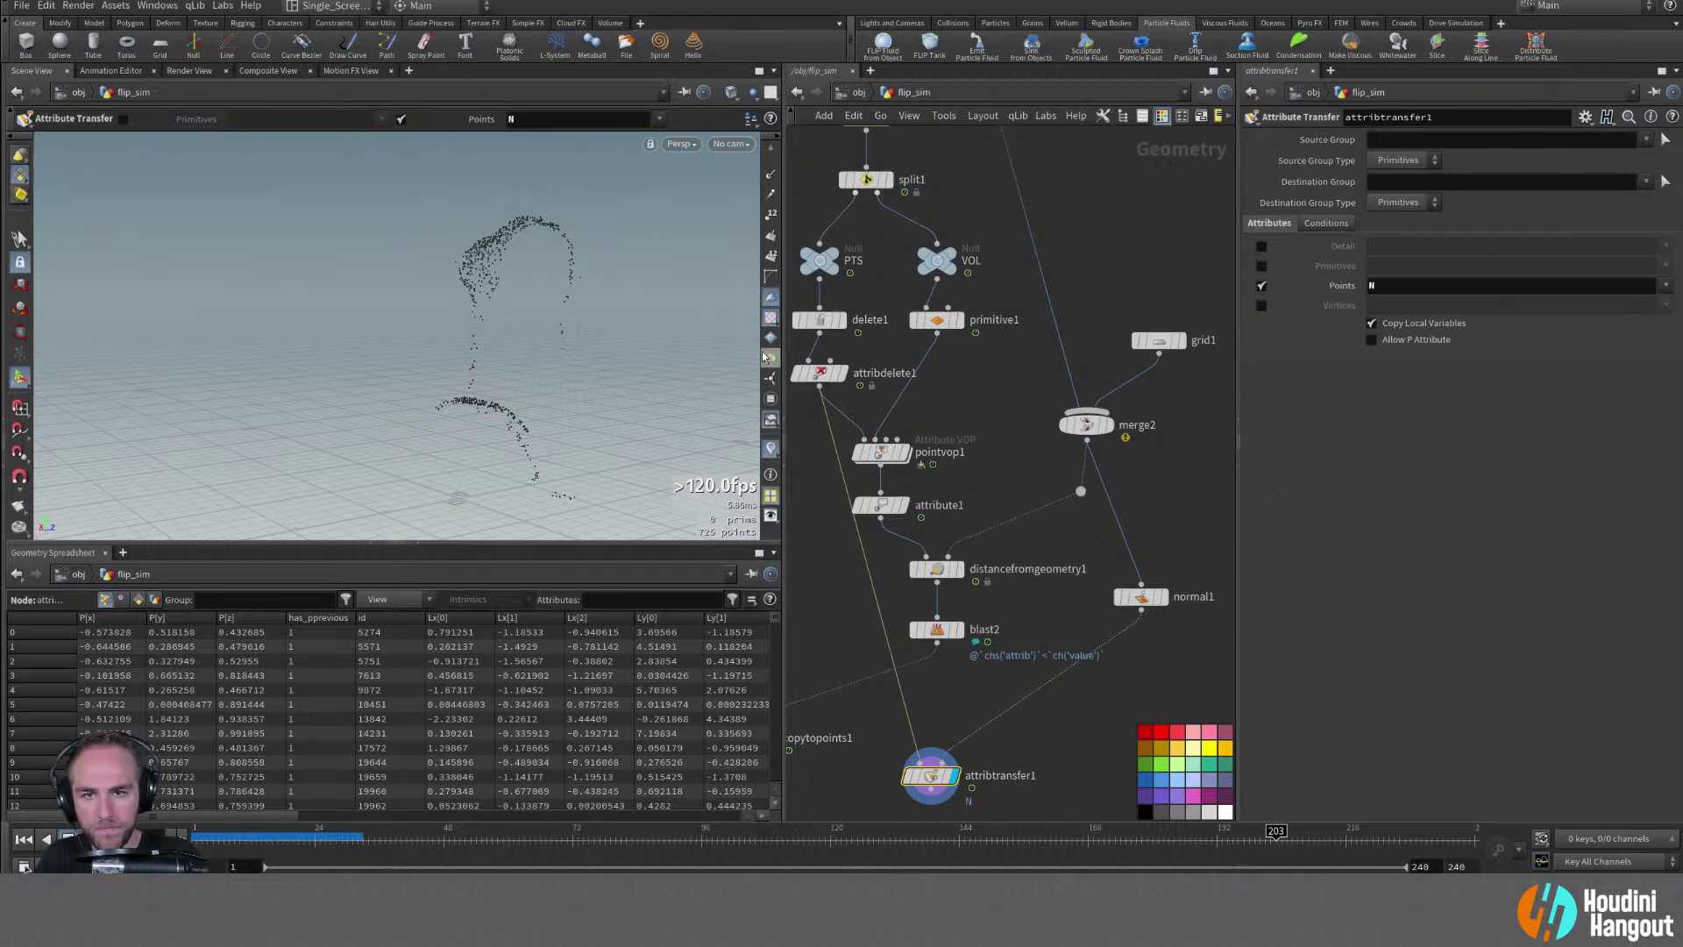
Show point normals in the viewport and examine the transferred normals at different frames, especially near the ground
click(771, 177)
alt+drag(509, 395, 491, 410)
key(Return)
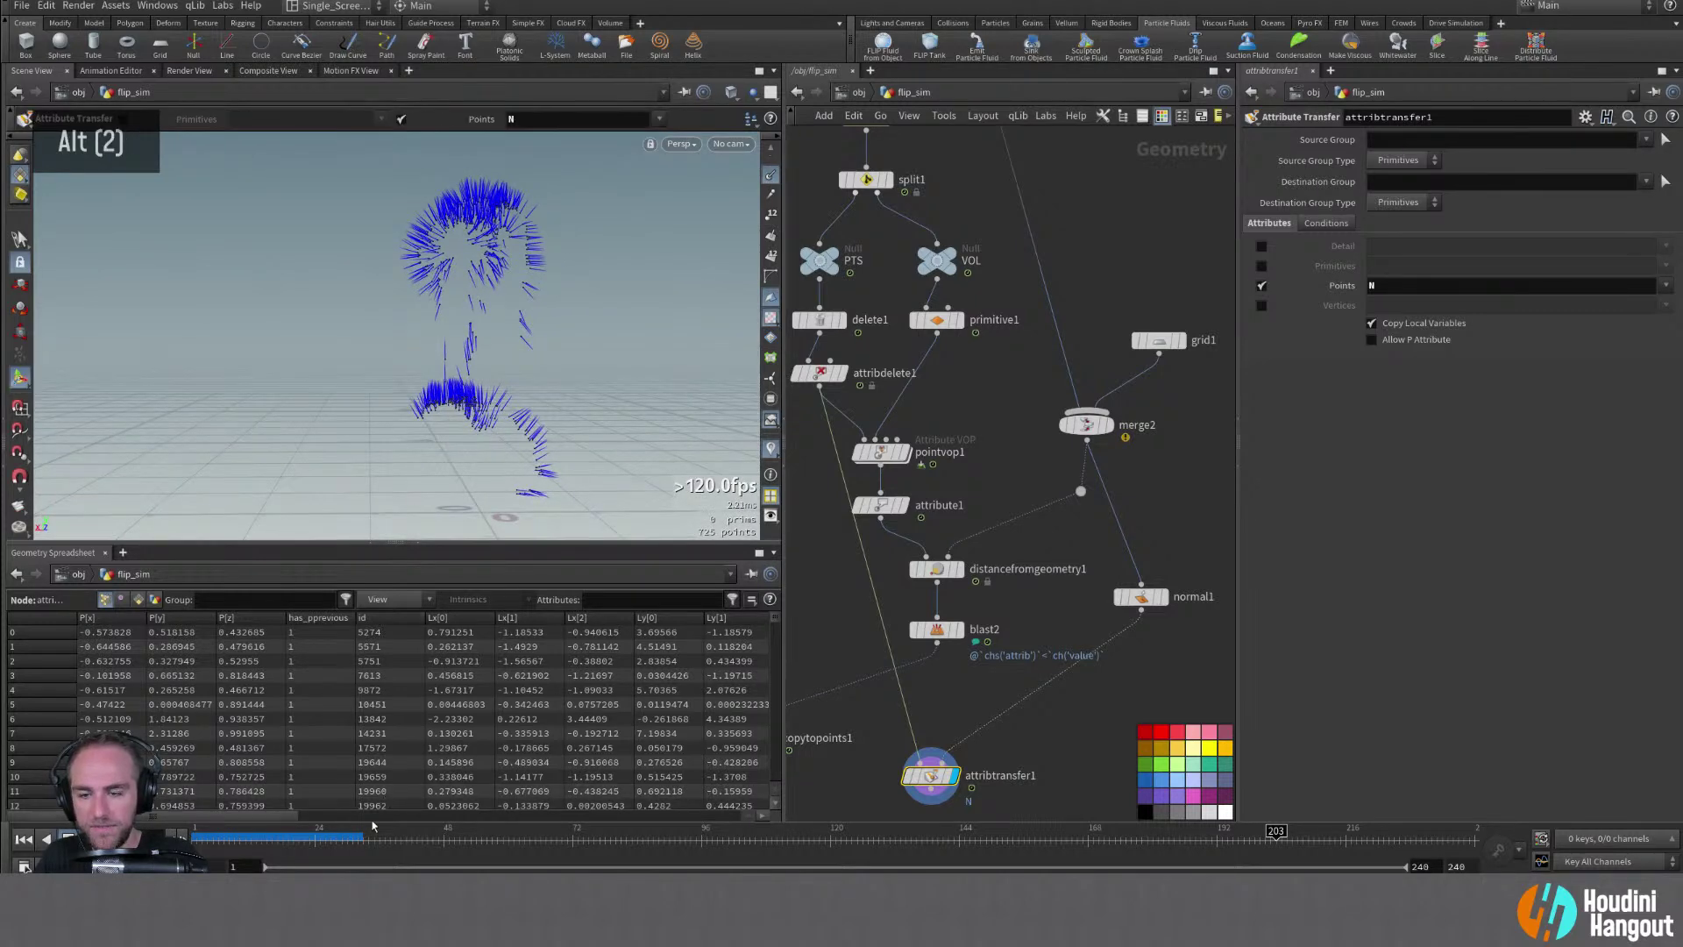
click(405, 840)
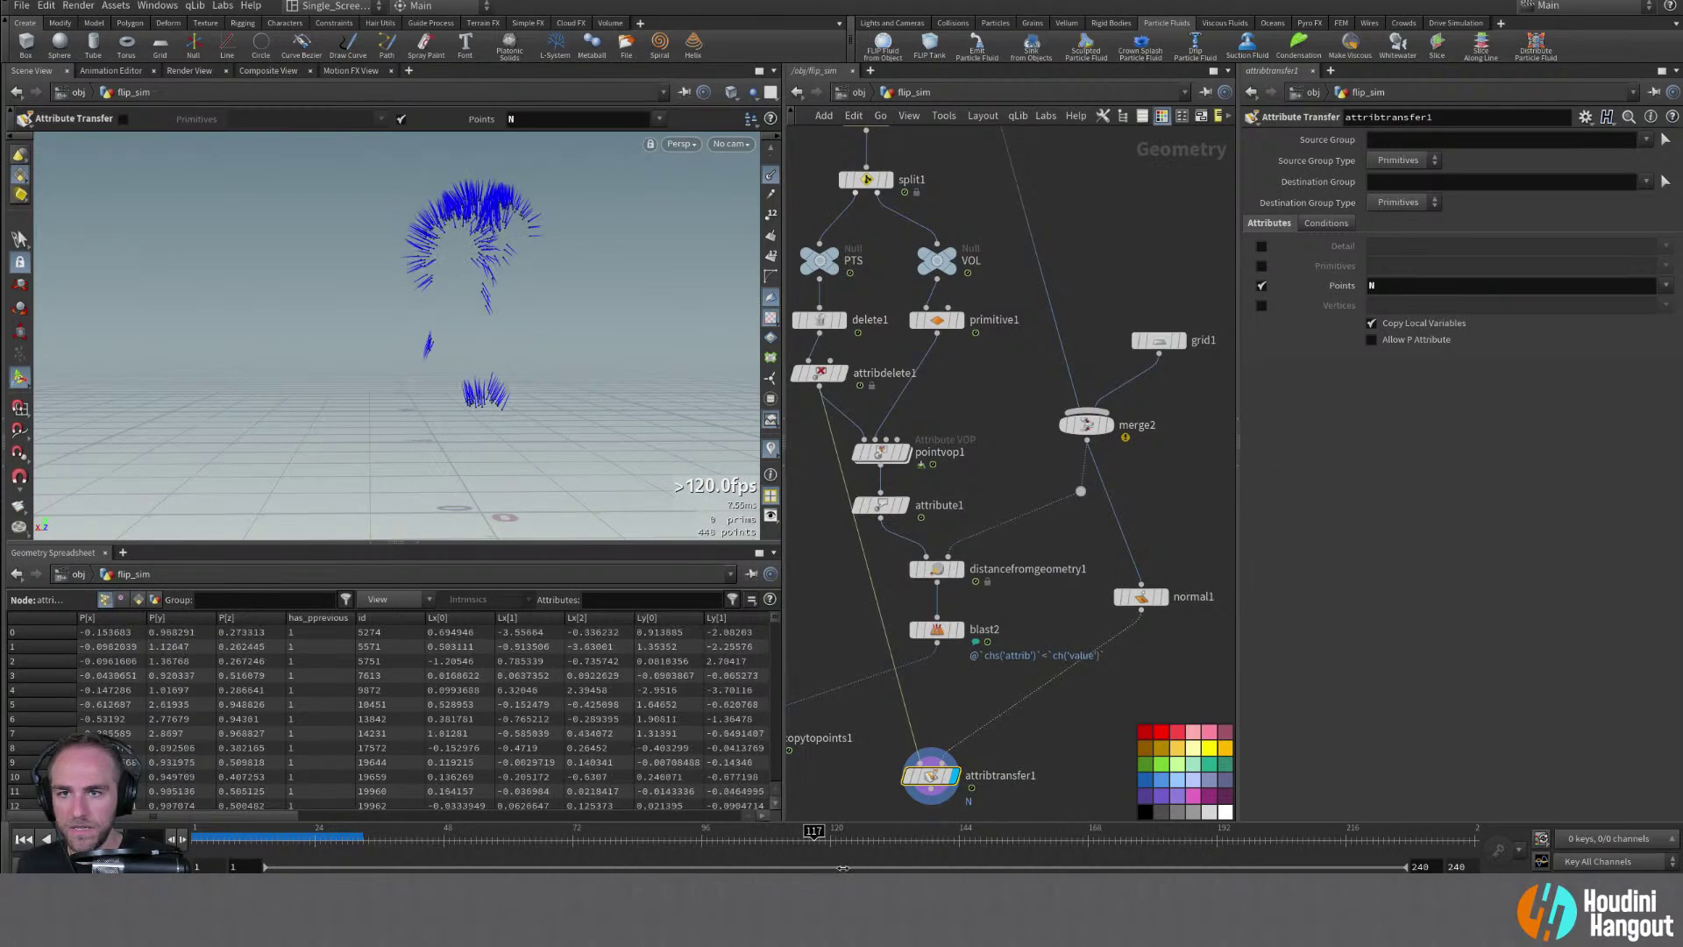
drag(1092, 870, 1343, 855)
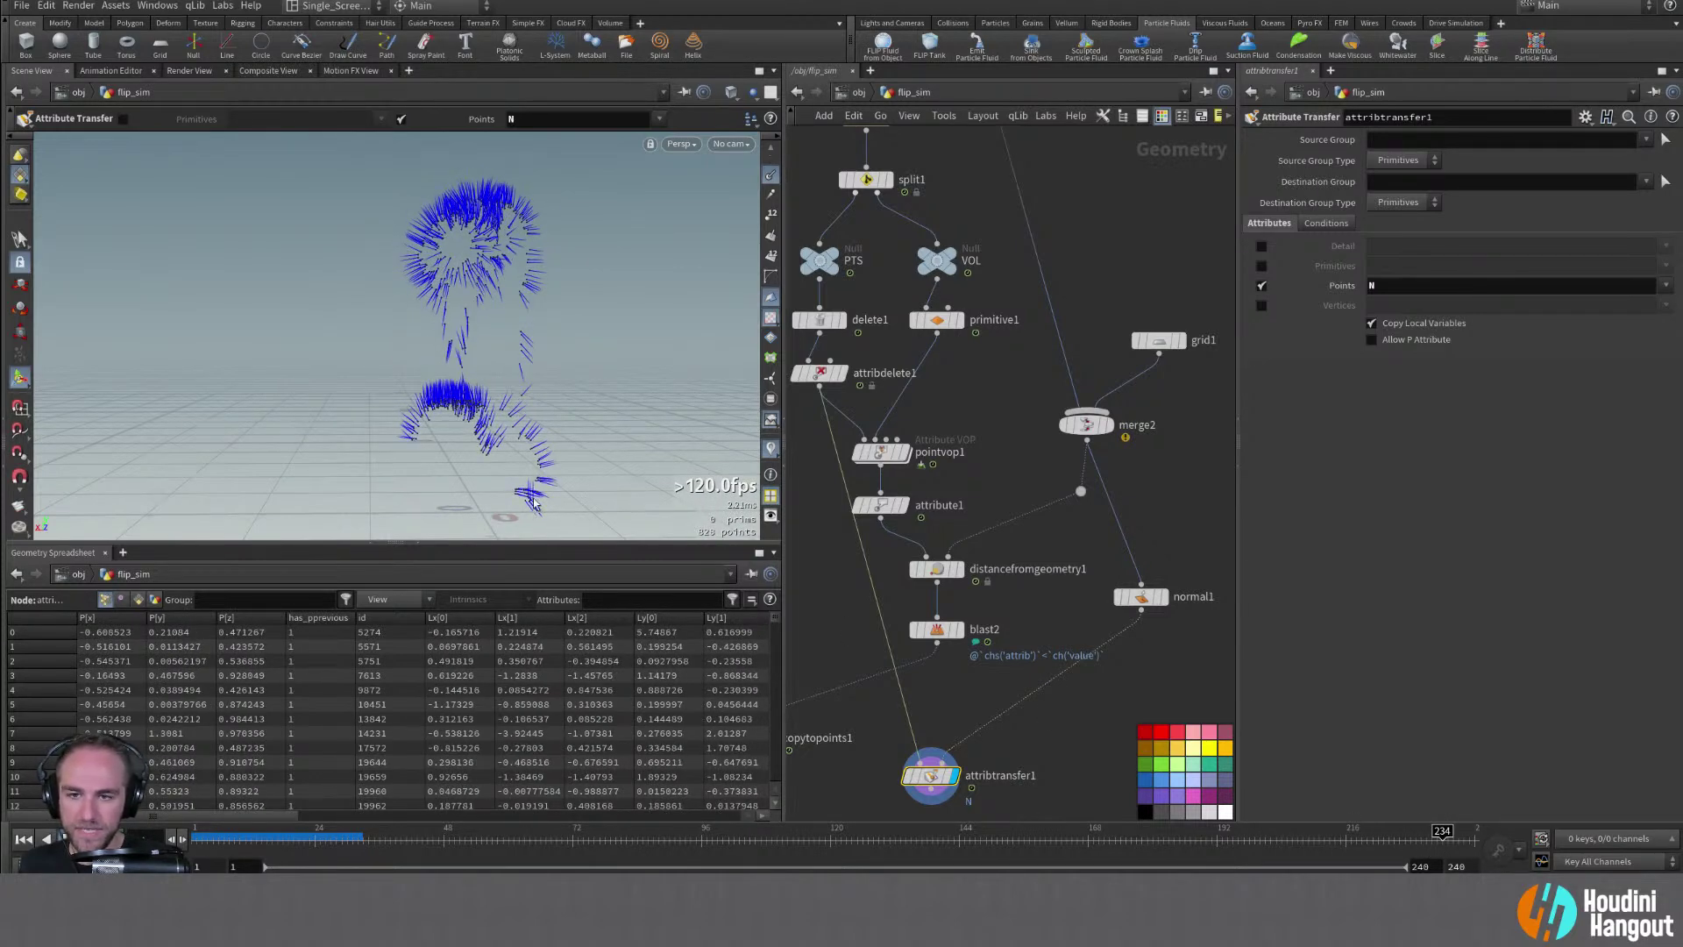
alt+drag(725, 492, 539, 491)
alt+right_drag(539, 491, 525, 390)
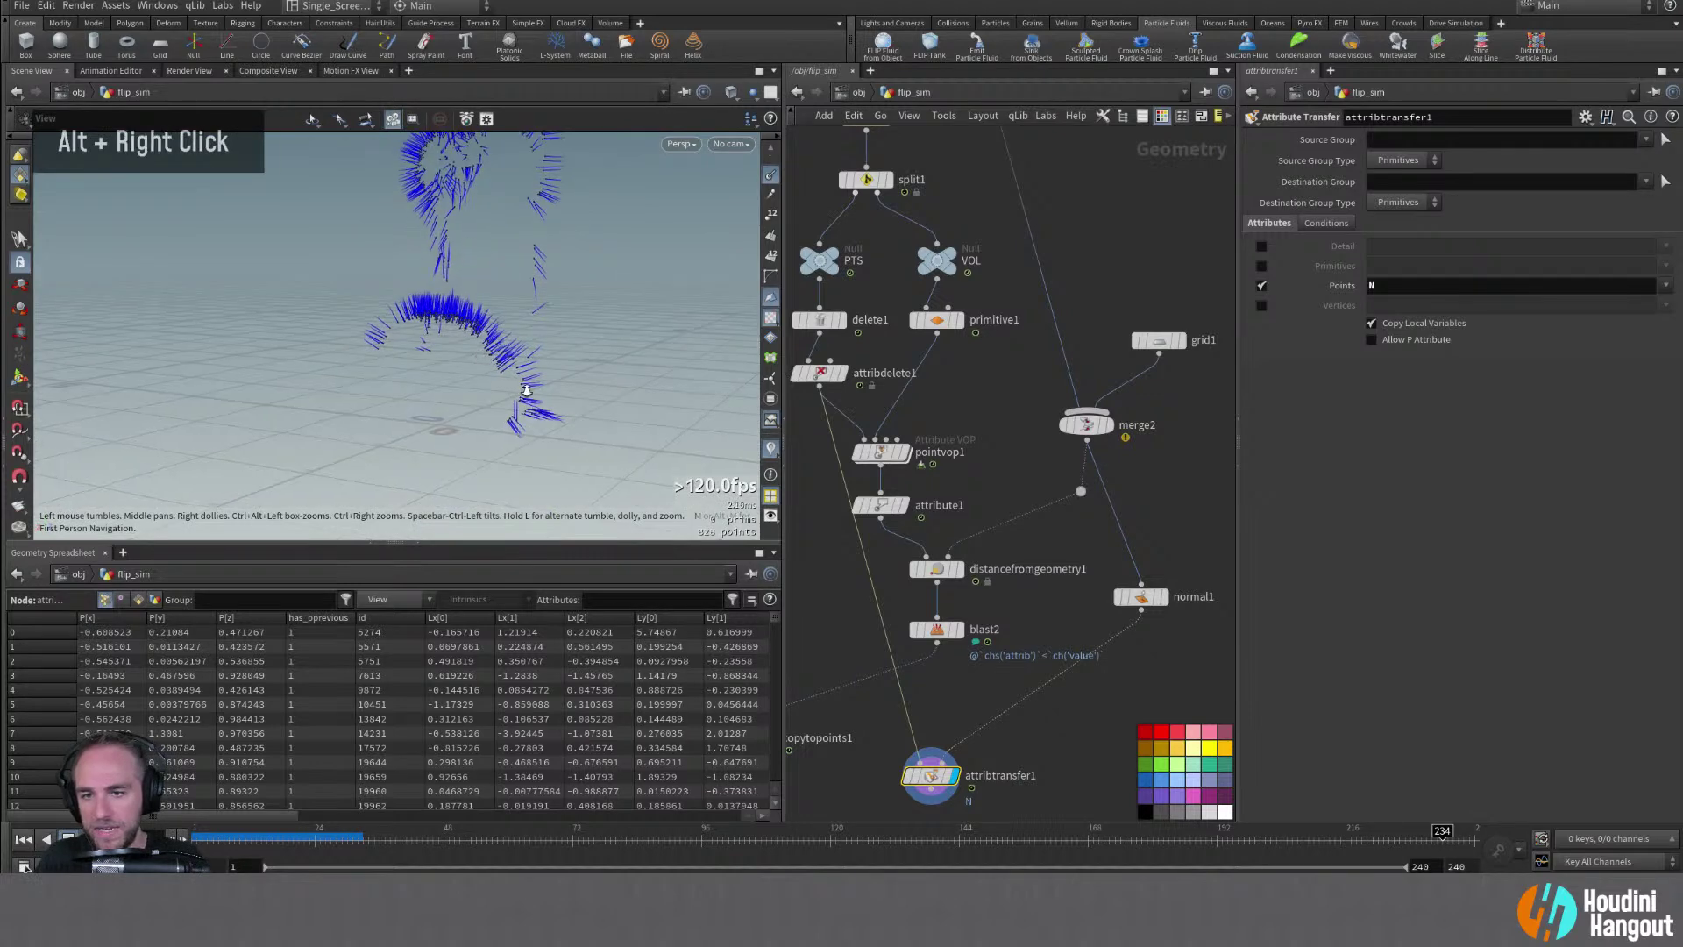
alt+drag(526, 390, 535, 385)
alt+middle_drag(535, 386, 526, 377)
alt+drag(526, 377, 513, 412)
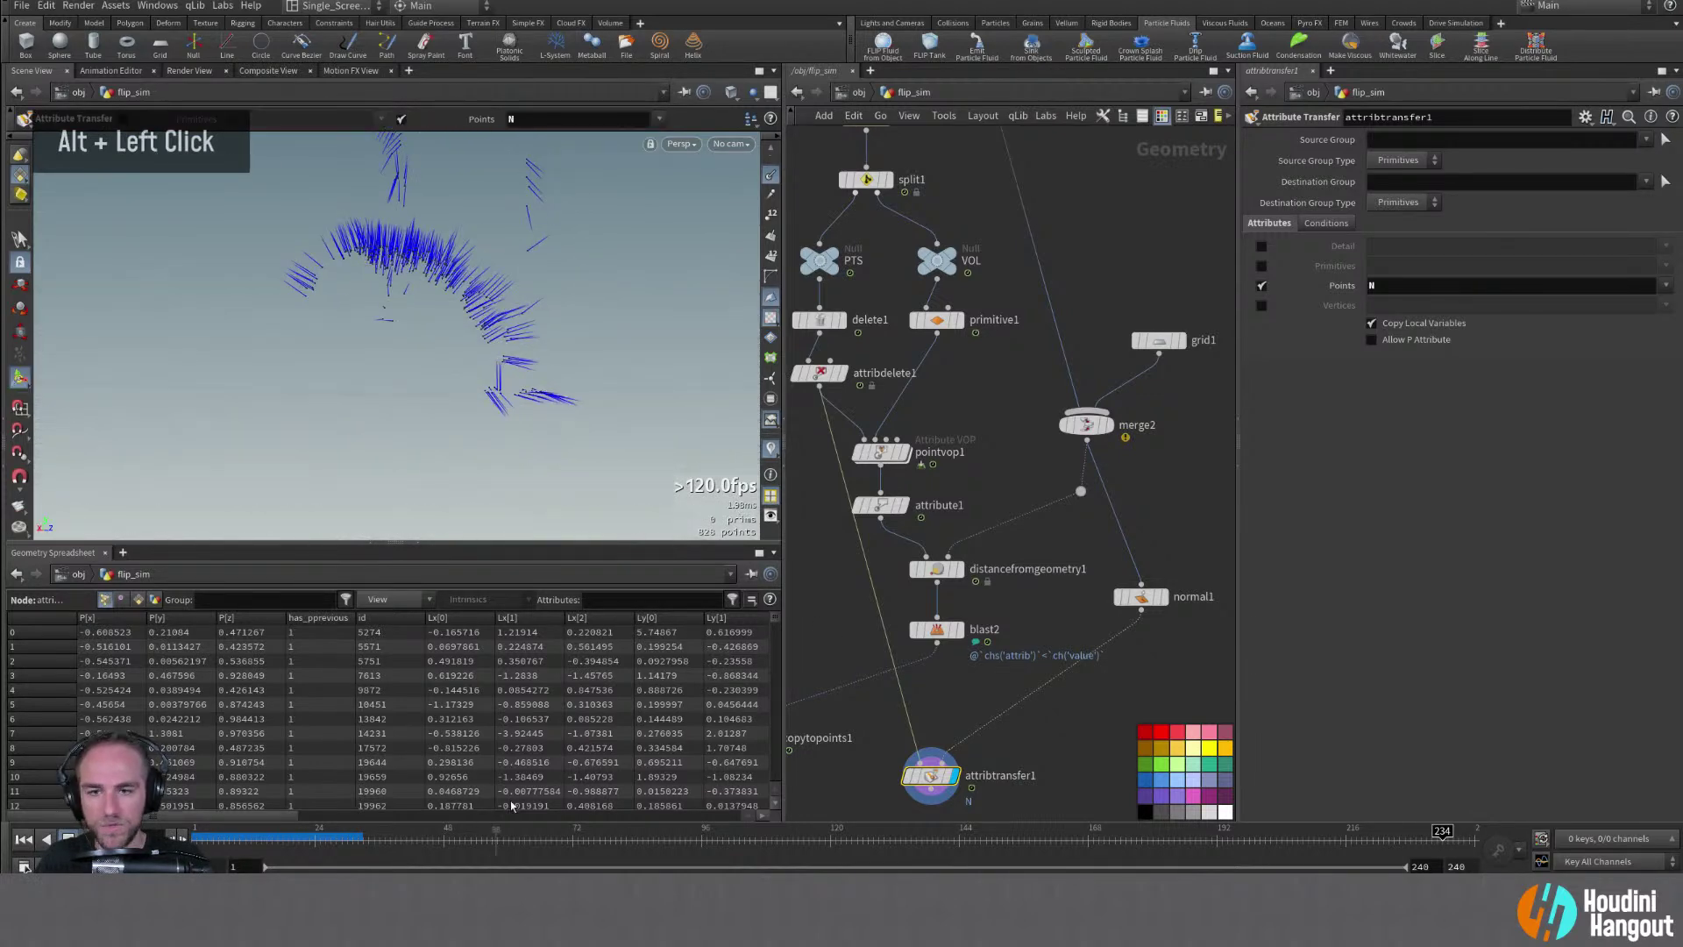
alt+drag(344, 377, 478, 405)
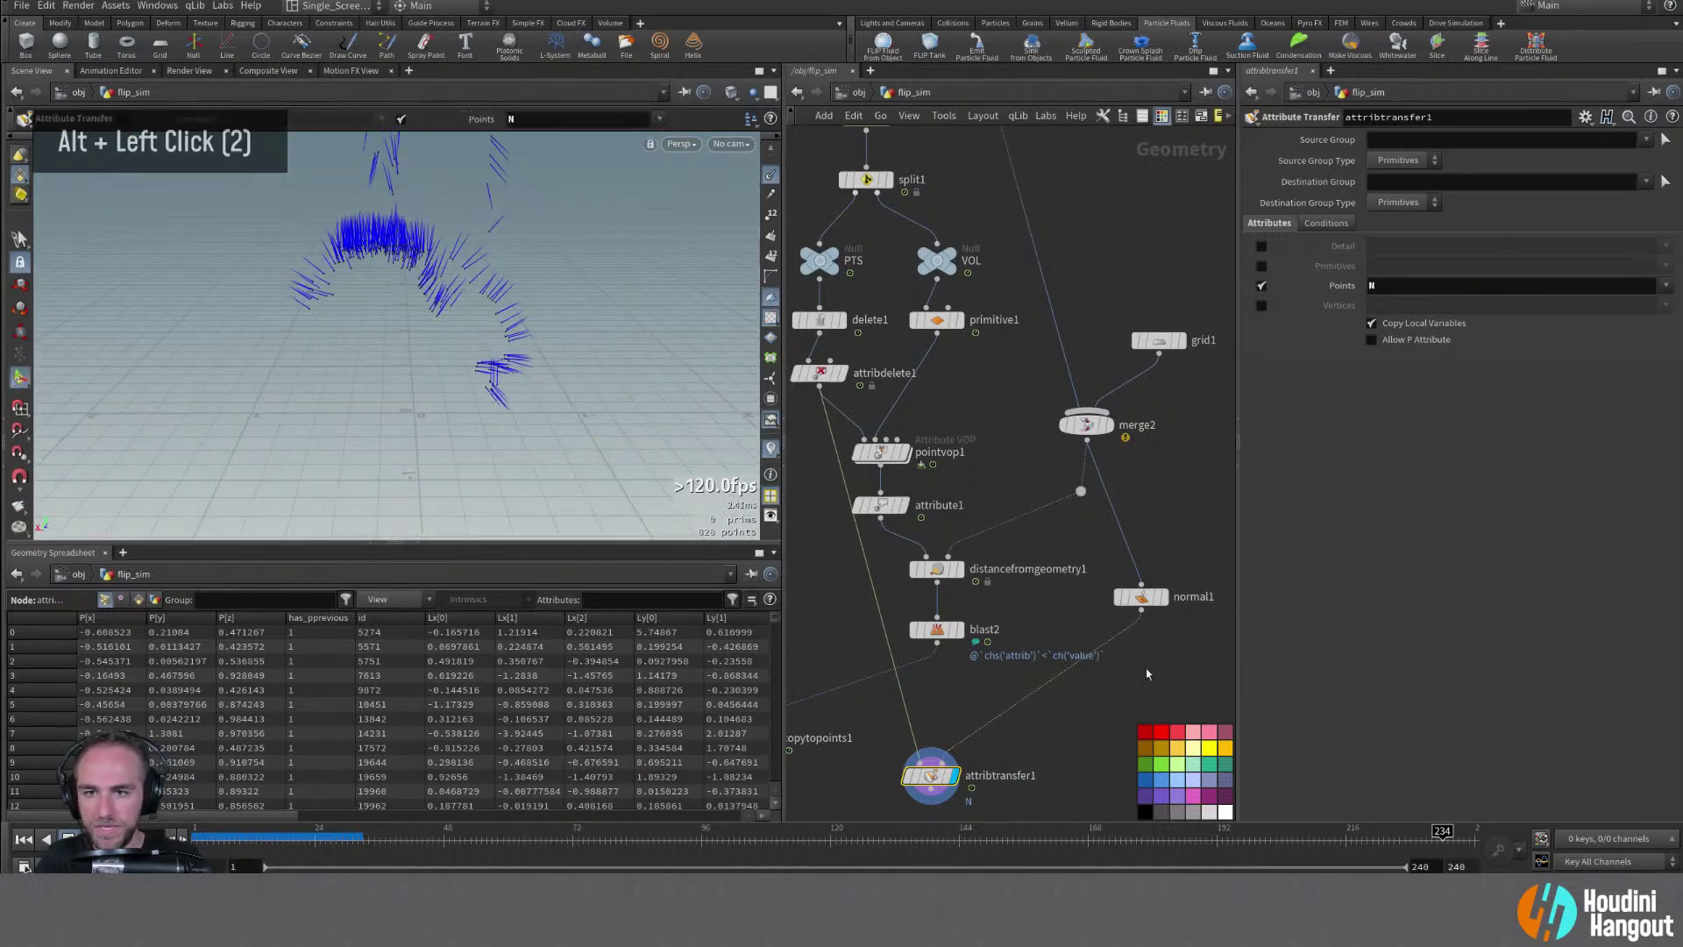
Display normal1 and examine the source normals on the collider and the ground grid
click(1139, 600)
click(1141, 598)
alt+drag(368, 368, 330, 364)
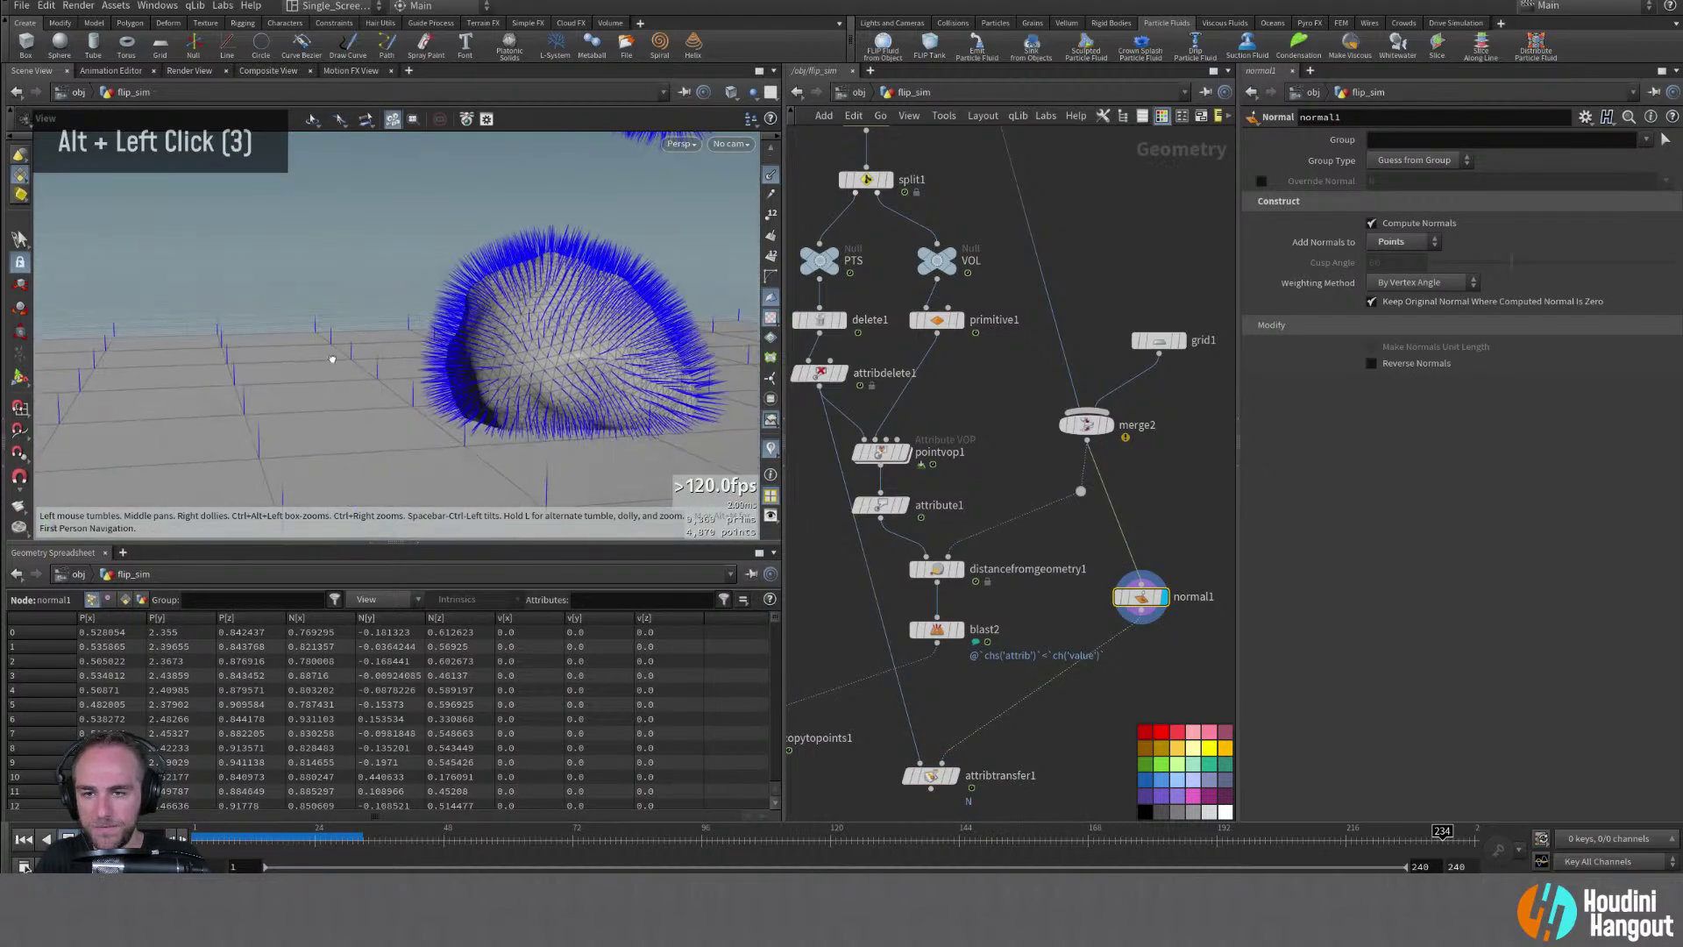
alt+middle_drag(331, 365, 402, 379)
alt+drag(402, 380, 325, 377)
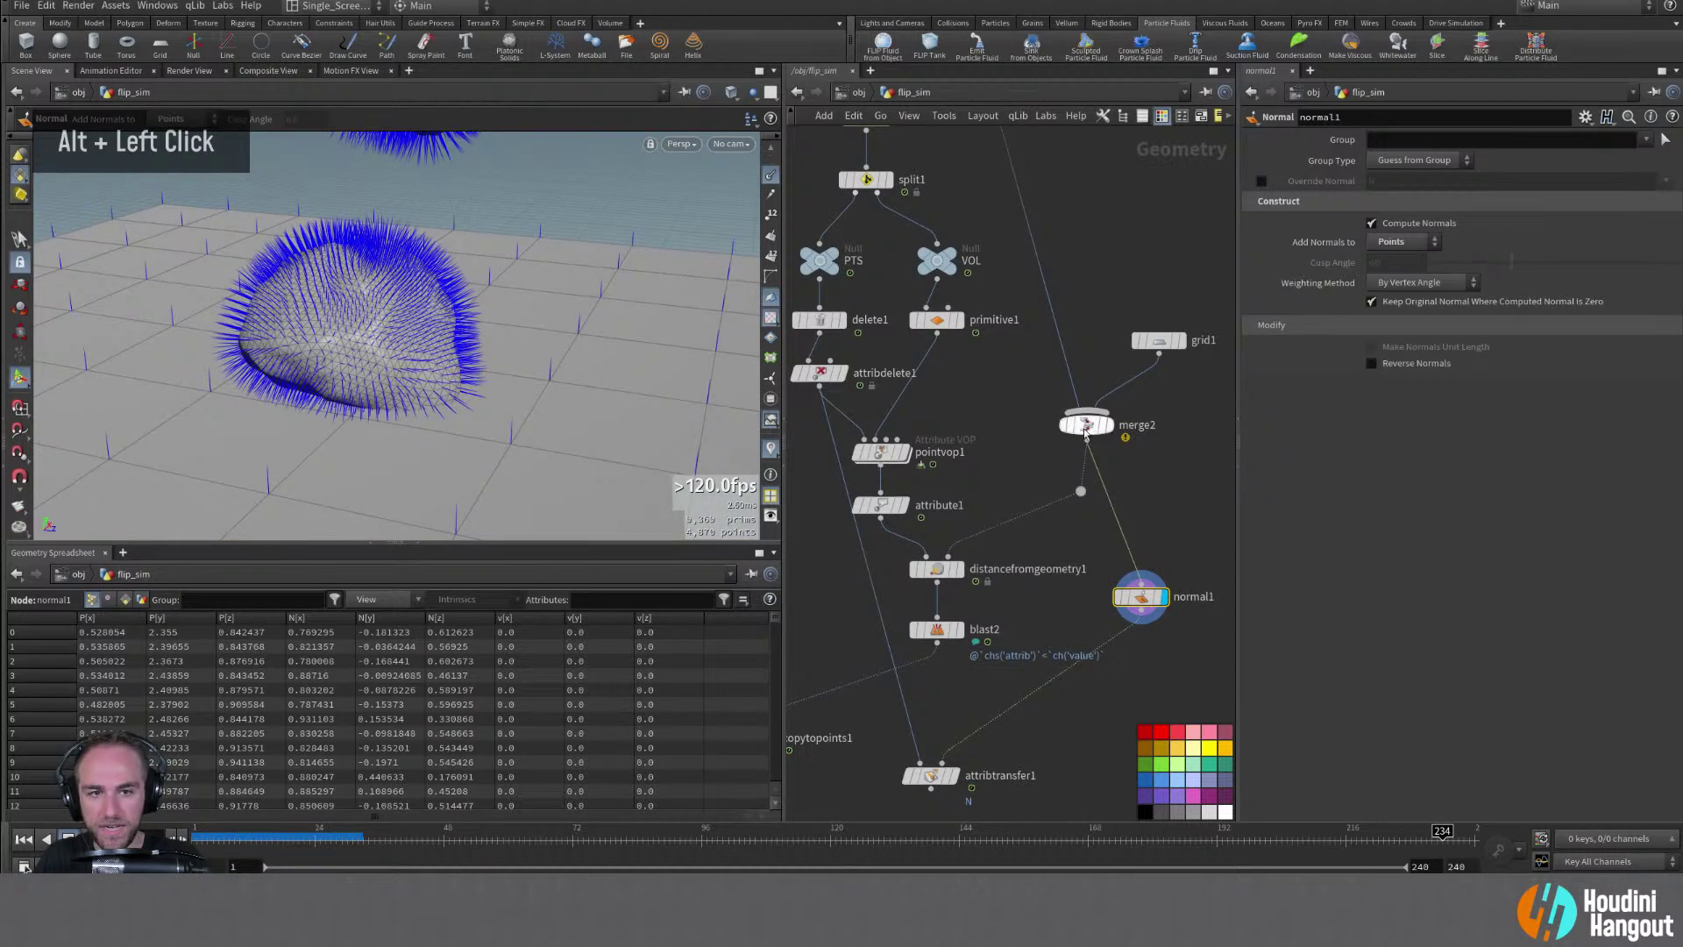
Set grid1 to 100 rows and 100 columns, and display attribtransfer1 again
drag(1103, 427, 1097, 419)
click(1162, 344)
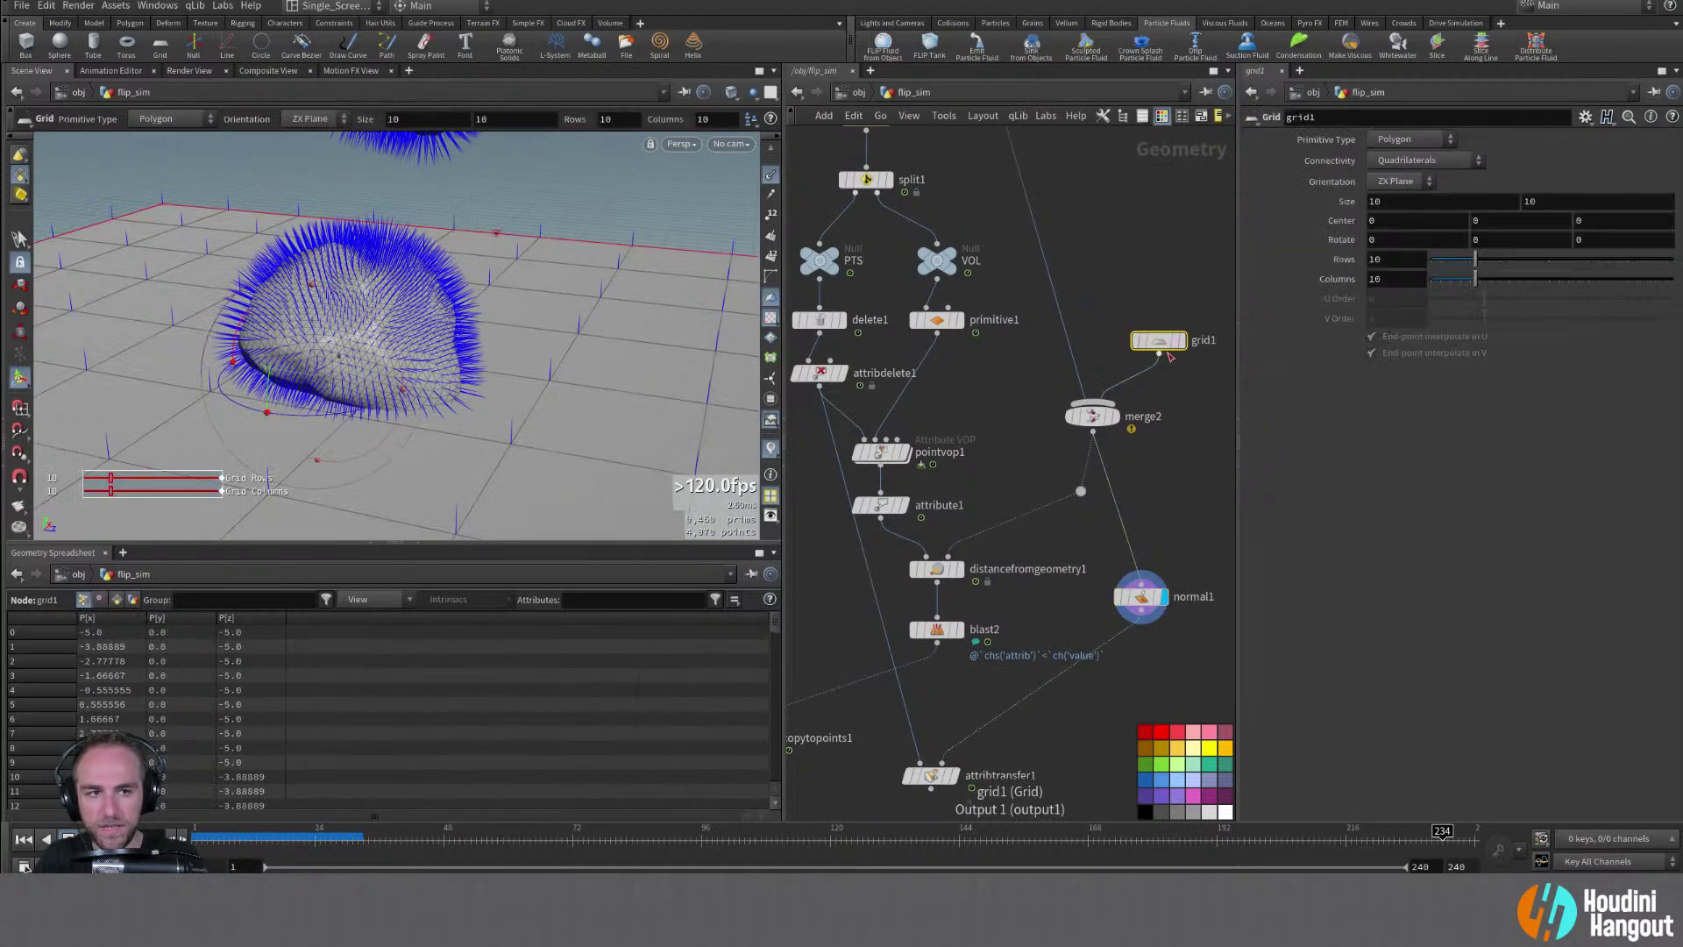
middle_drag(1342, 262, 1415, 244)
click(954, 776)
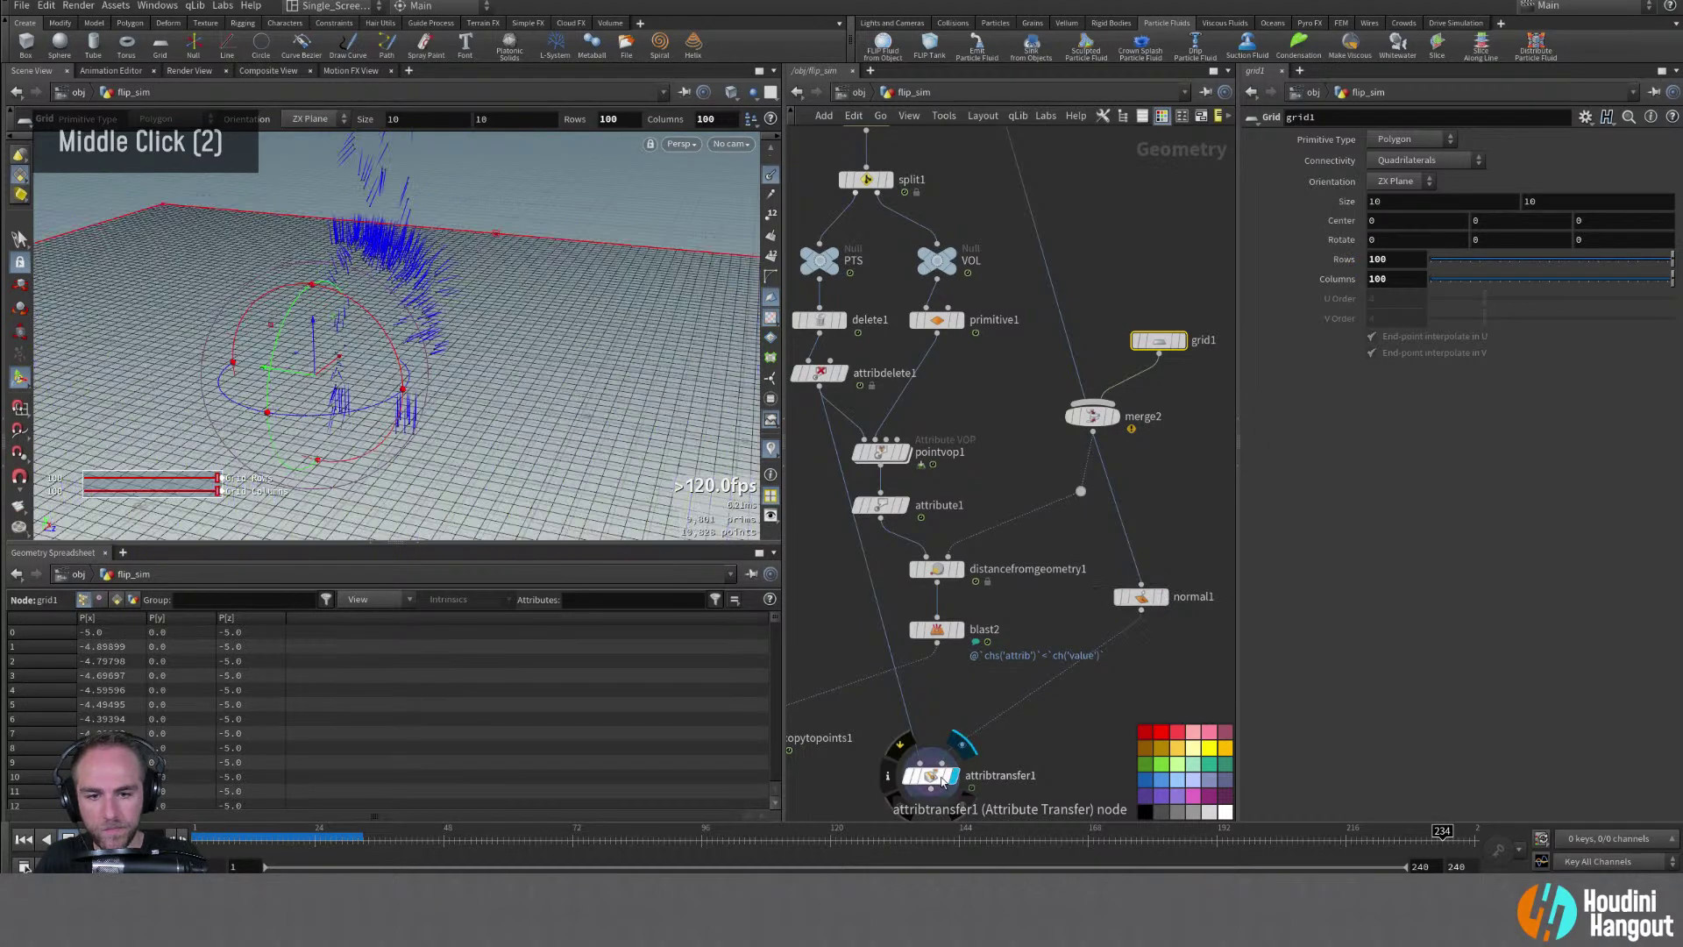
click(936, 777)
Scrub through the timeline and examine how the transferred point normals follow the colliders and the ground
alt+drag(392, 377, 411, 383)
key(Return)
drag(376, 838, 1468, 875)
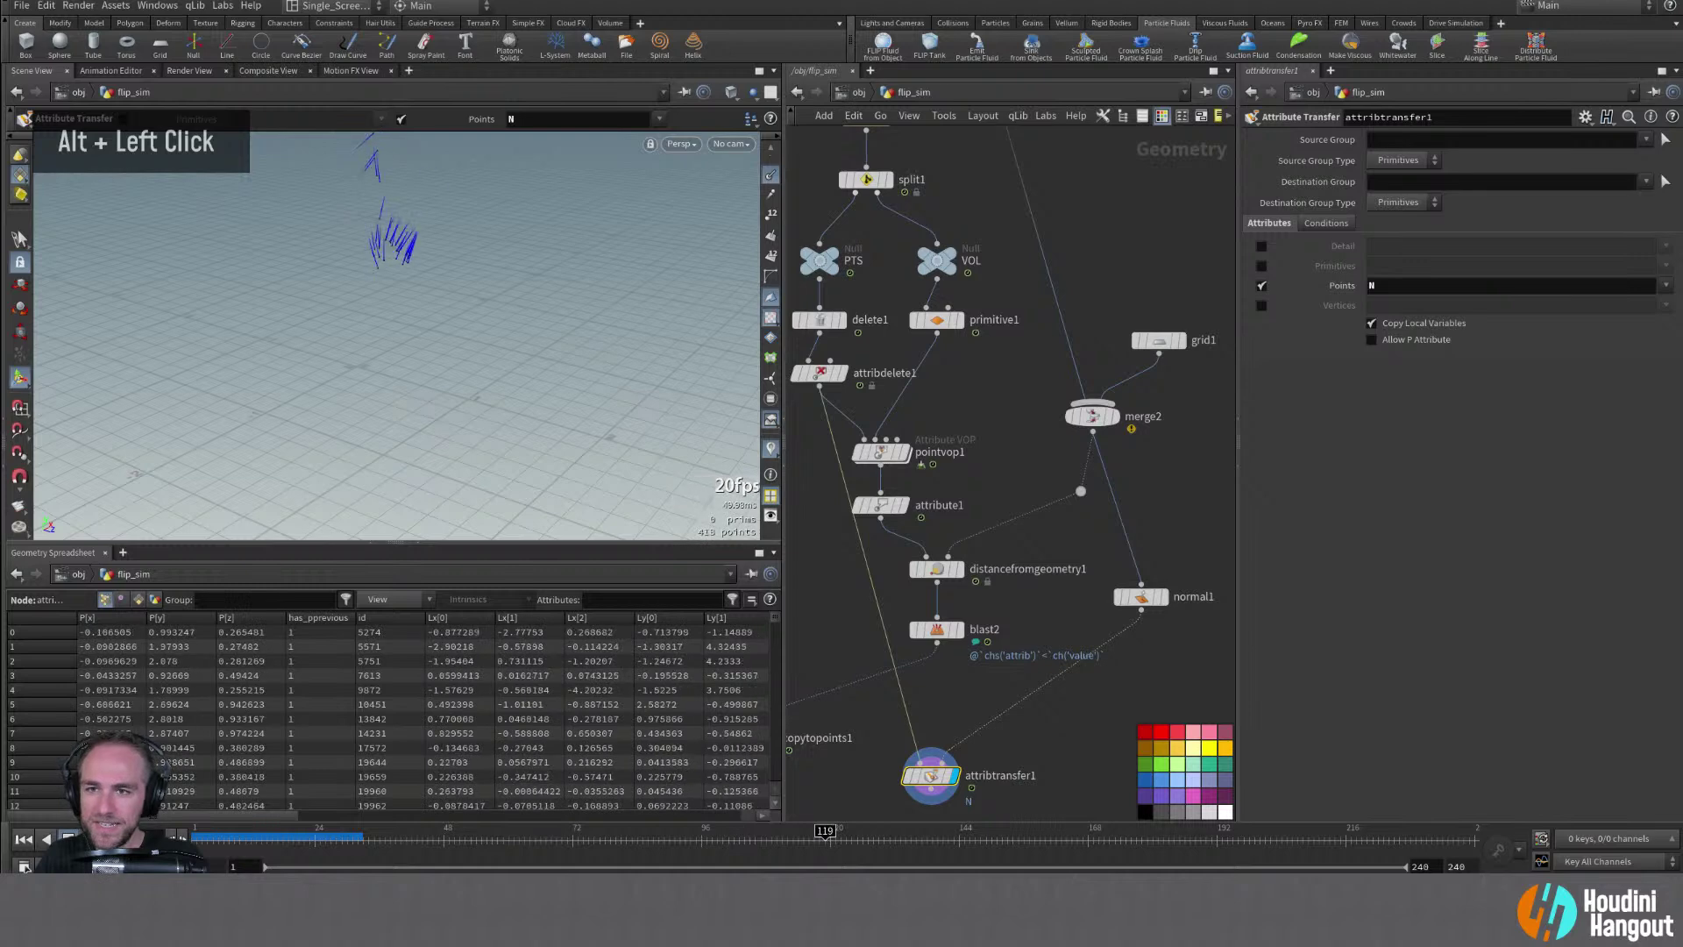
alt+drag(537, 519, 462, 345)
alt+right_drag(413, 376, 566, 418)
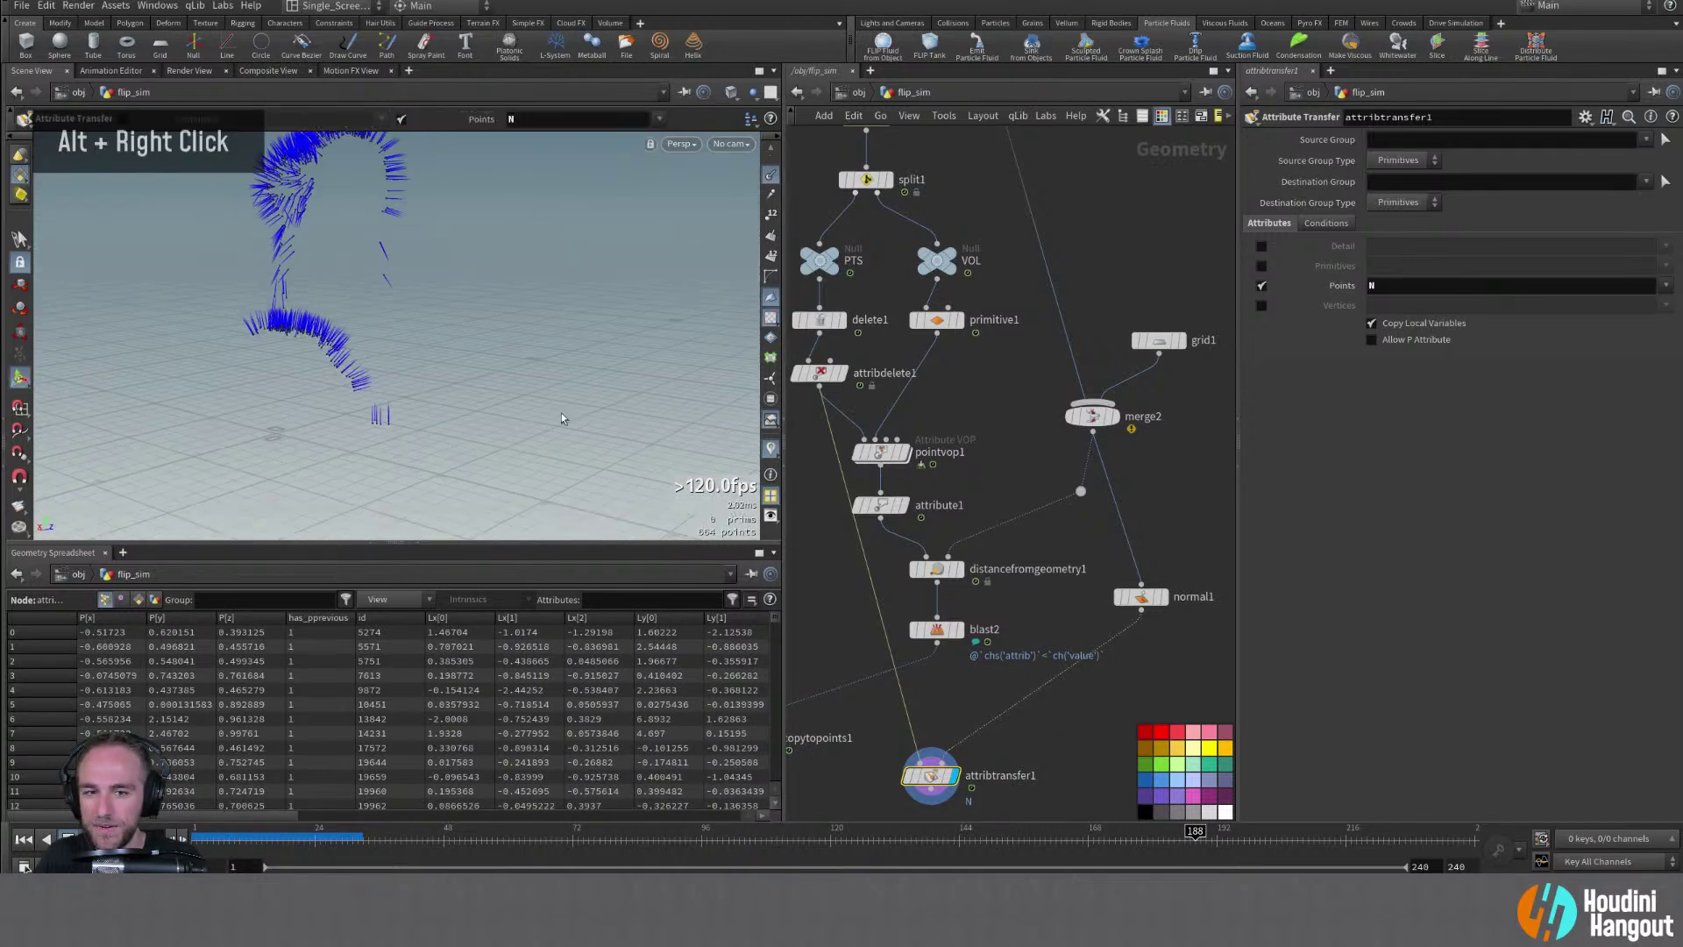
alt+drag(566, 419, 301, 329)
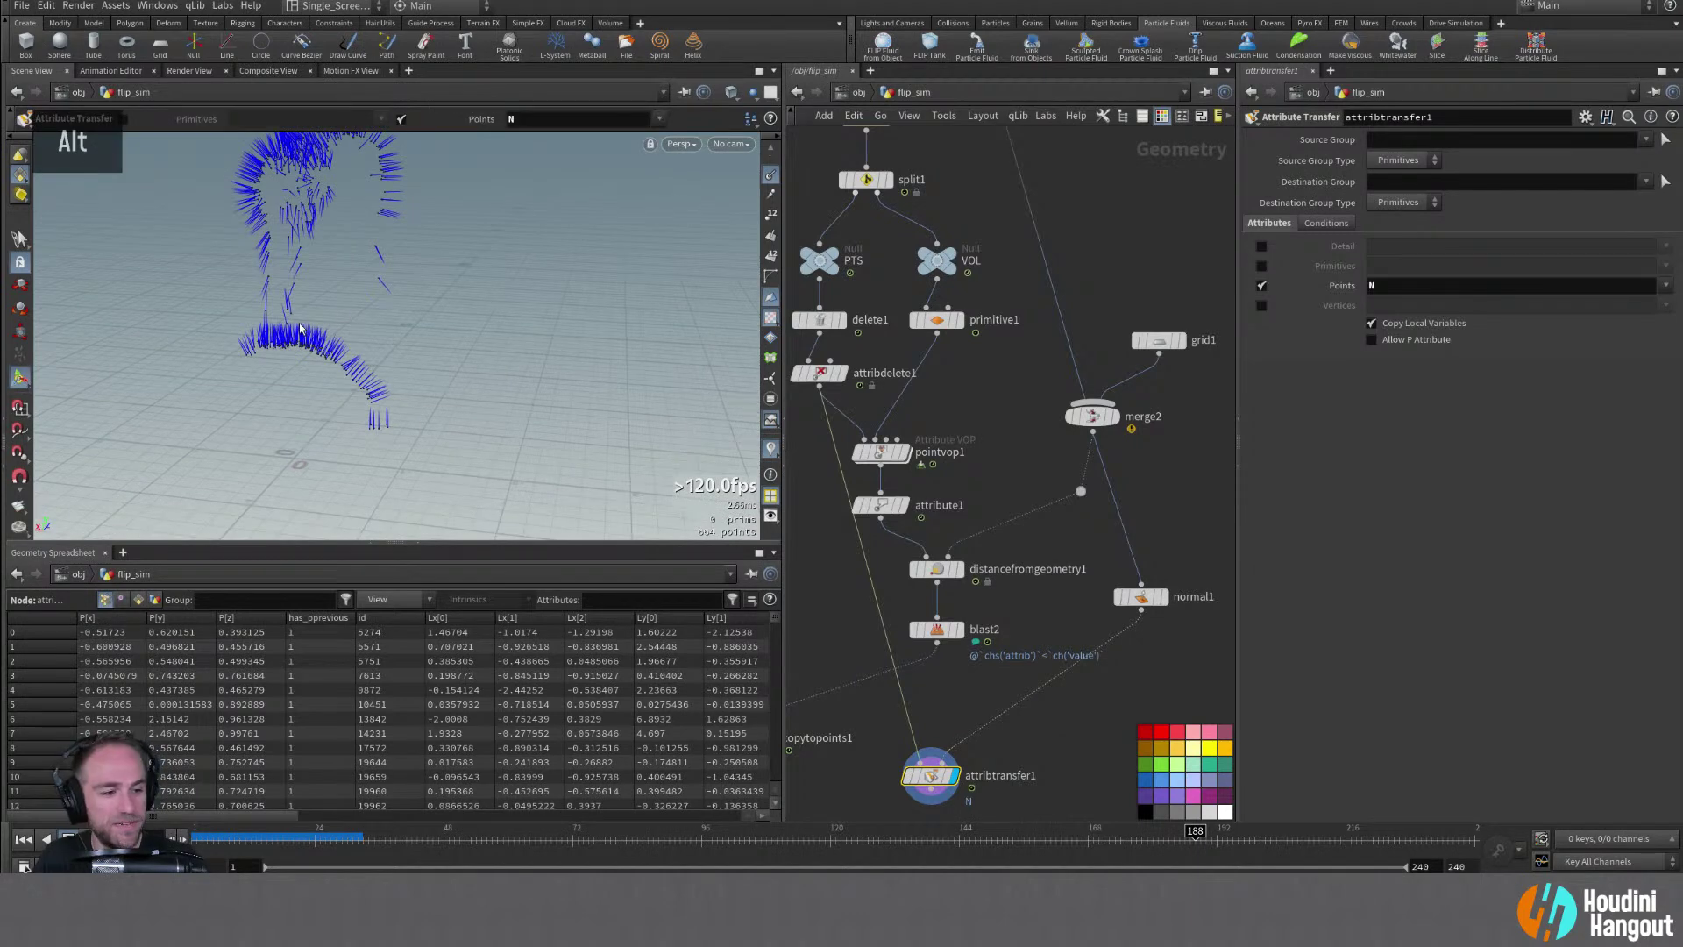
alt+right_drag(301, 329, 297, 340)
alt+drag(296, 340, 291, 351)
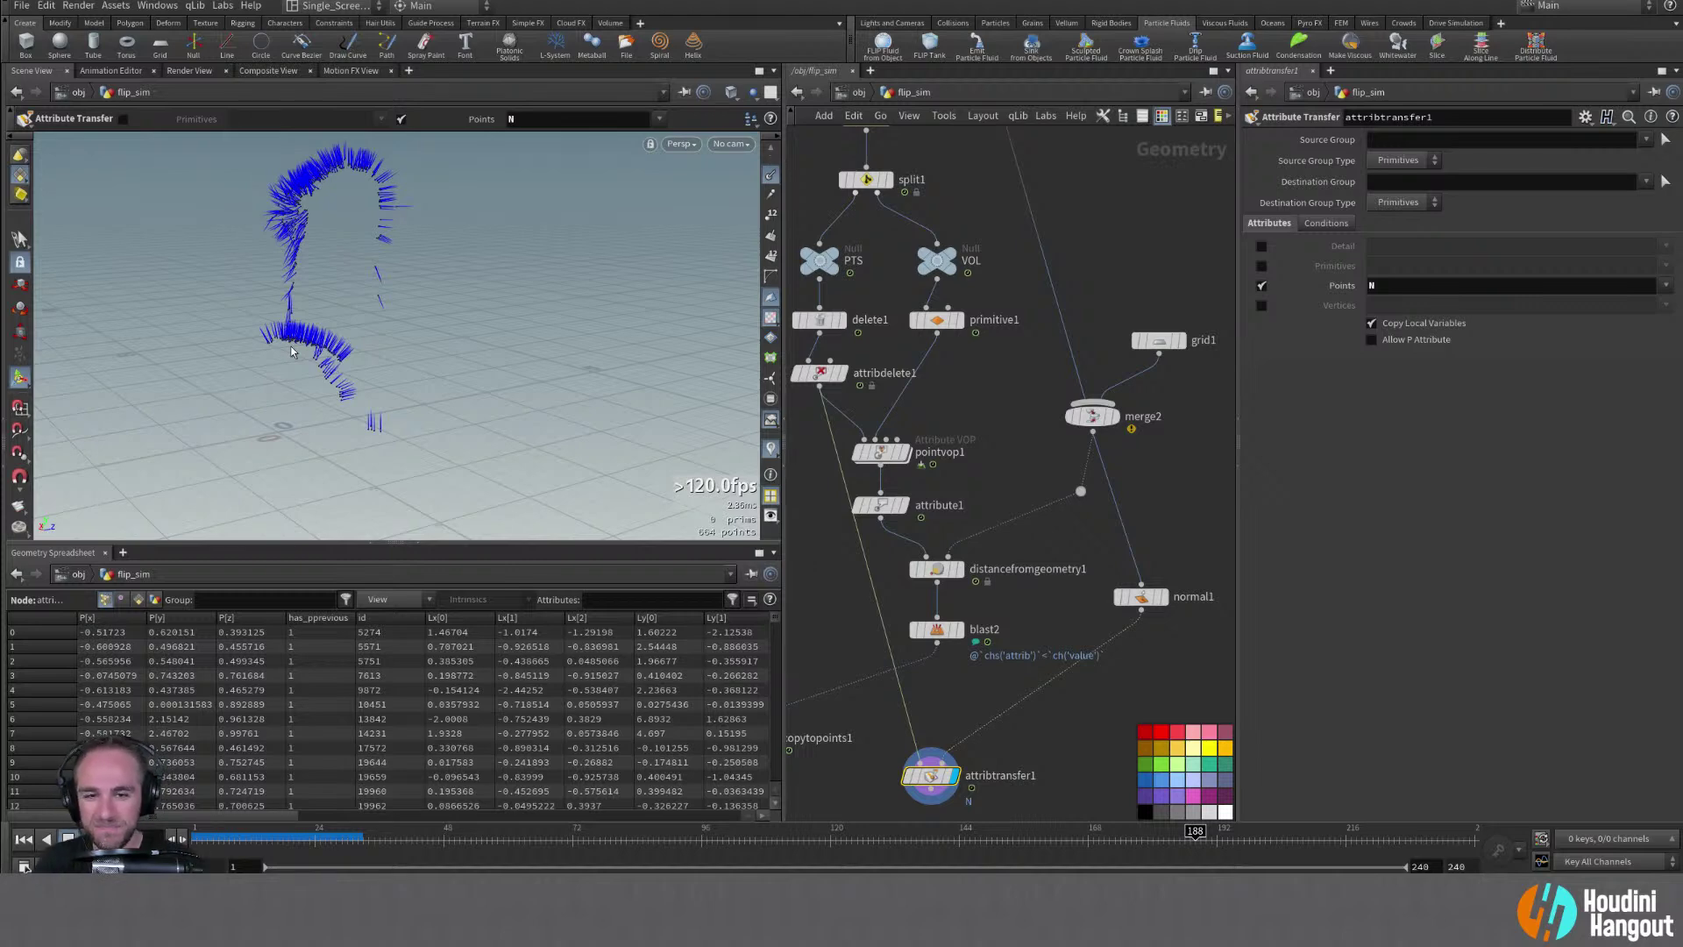
Set the random deletion percentage of delete1 to 95
click(817, 321)
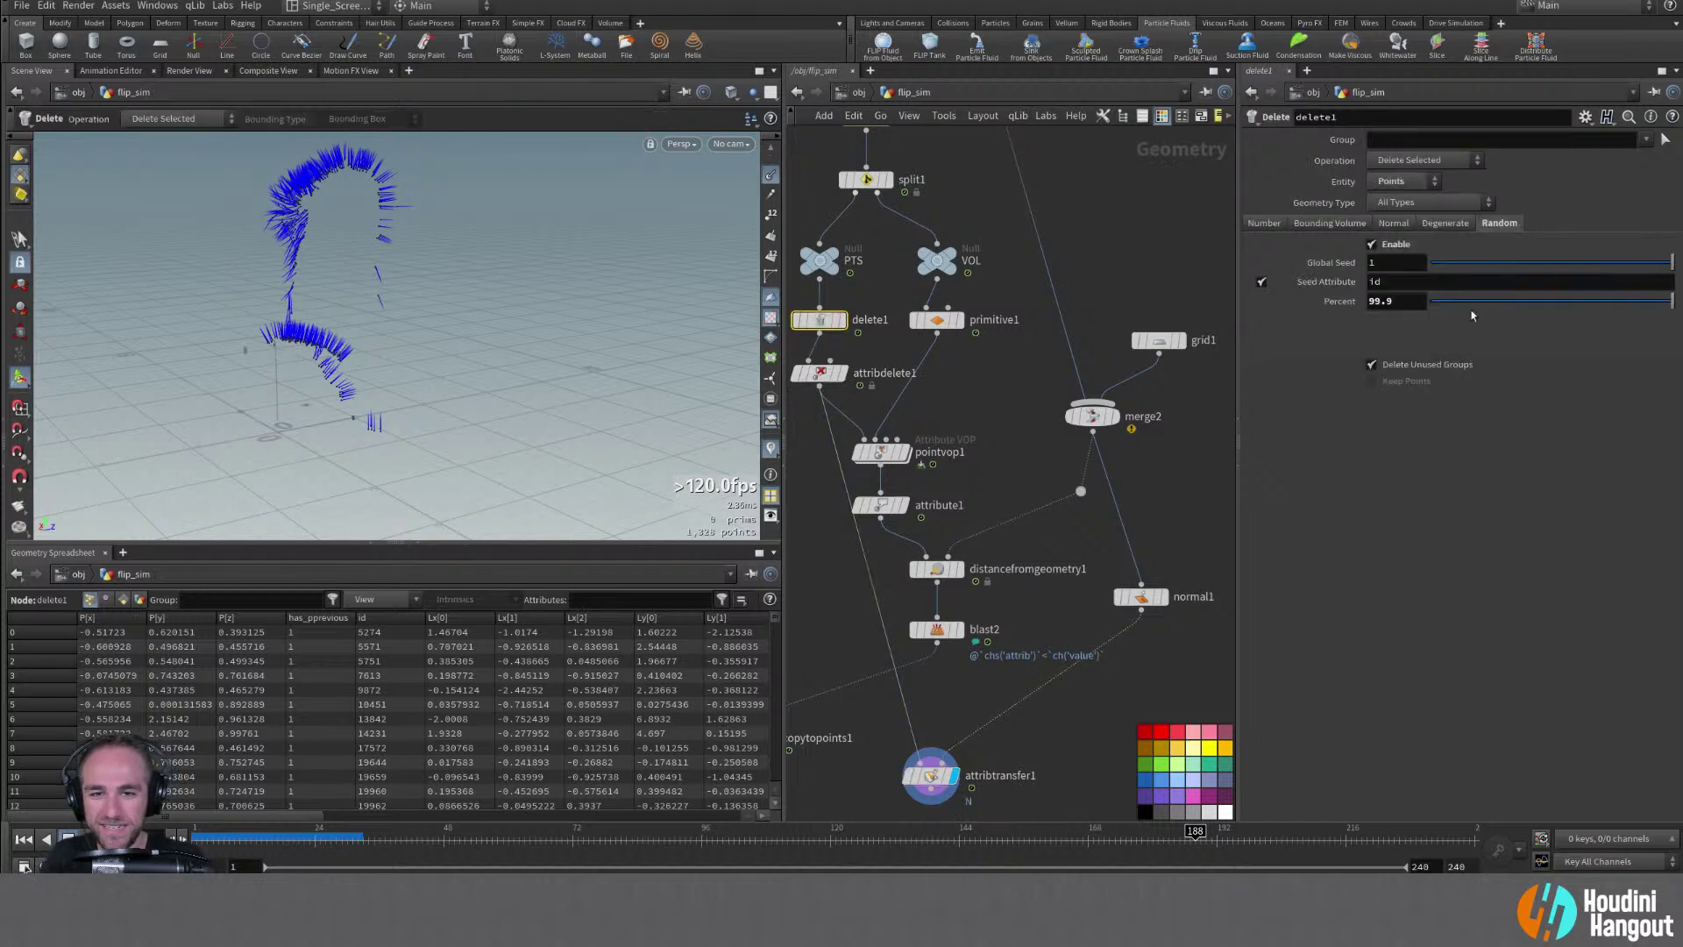
double_click(1381, 301)
text(95)
key(Return)
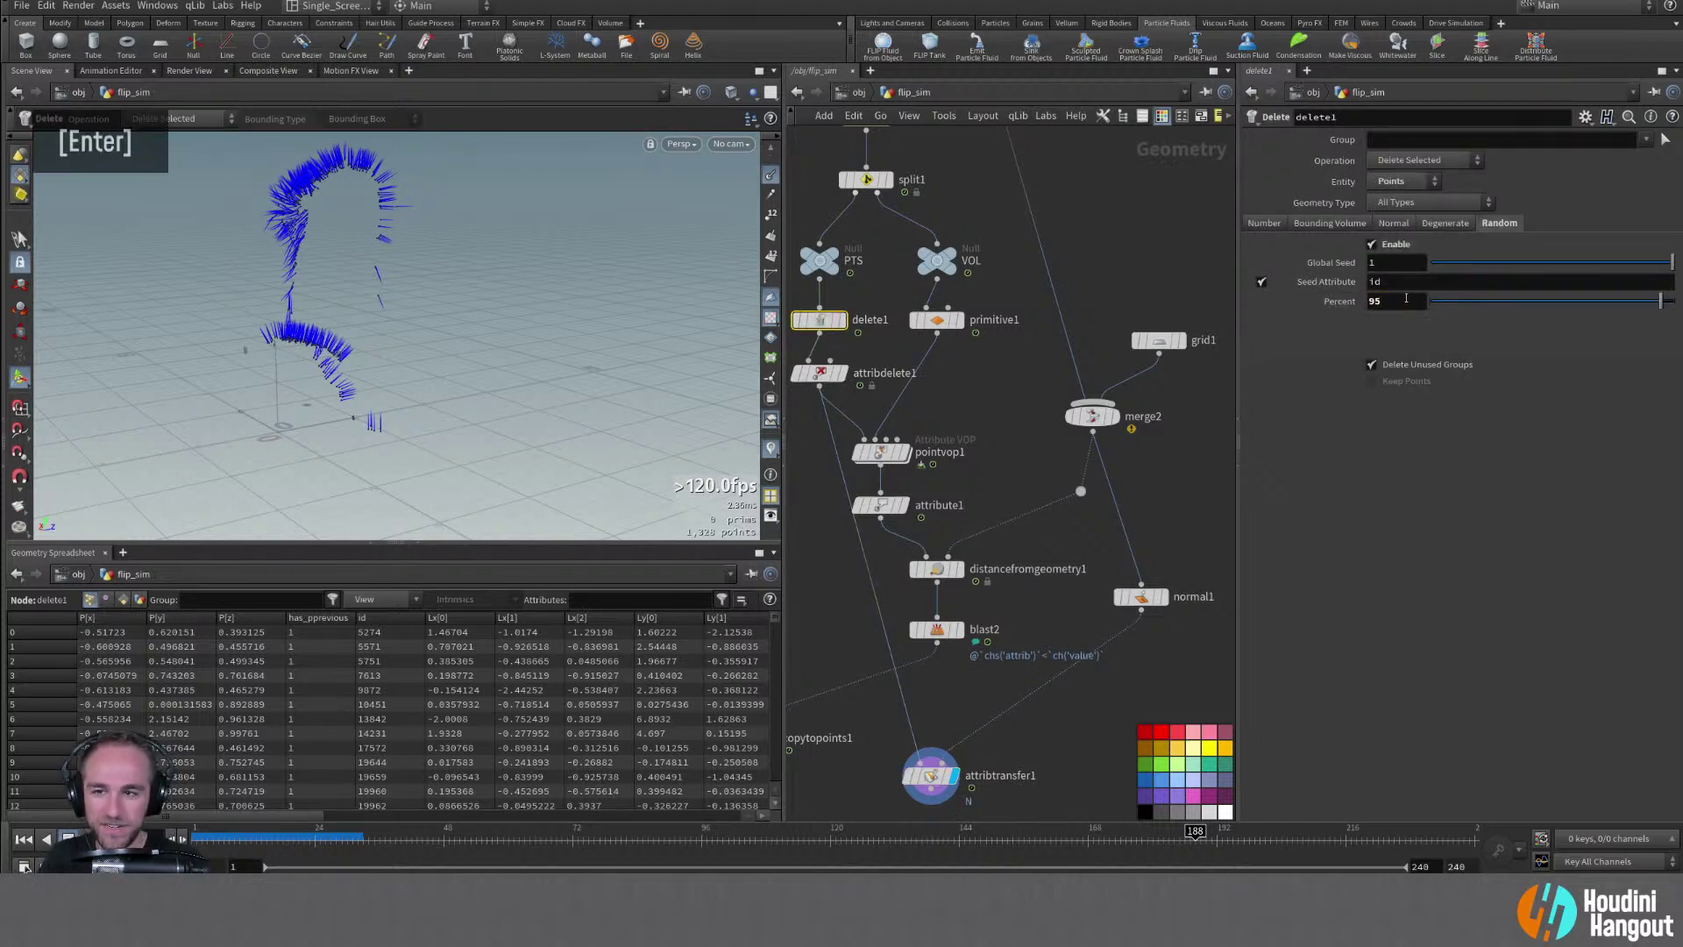
Examine the normals on the denser particles from several angles and at other frames
mouse_move(242, 297)
alt+mouse_down()
mouse_move(187, 312)
mouse_move(263, 306)
alt+mouse_up()
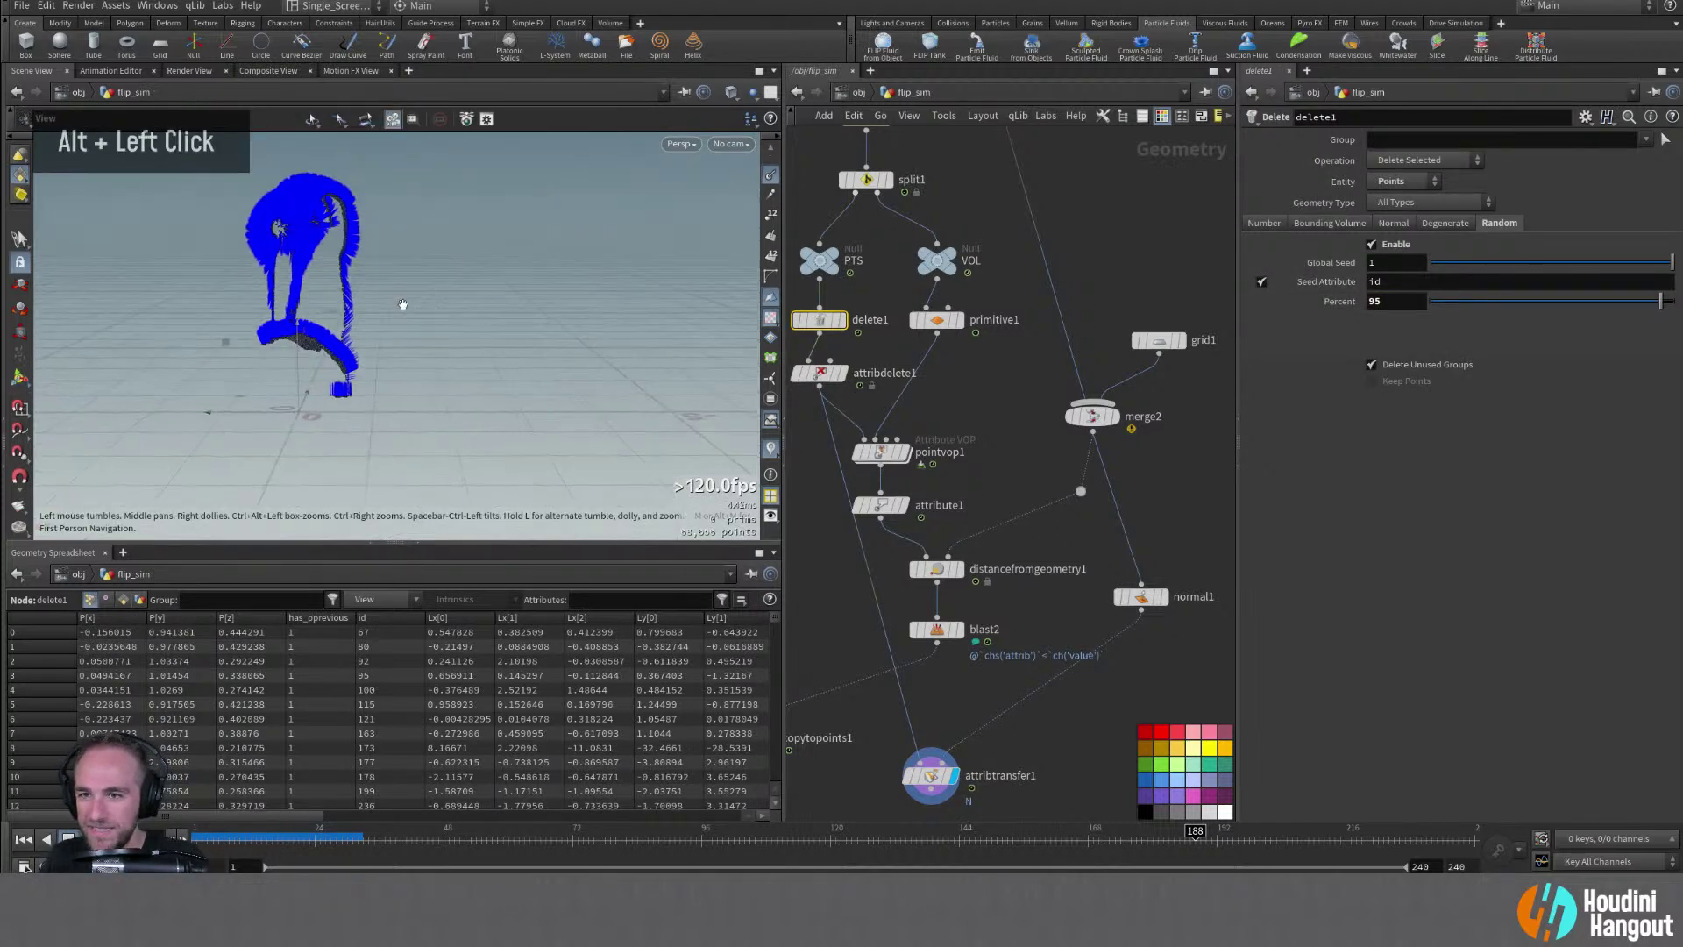
alt+right_drag(263, 306, 290, 290)
alt+drag(290, 290, 462, 289)
alt+right_drag(461, 290, 299, 279)
alt+drag(299, 279, 357, 312)
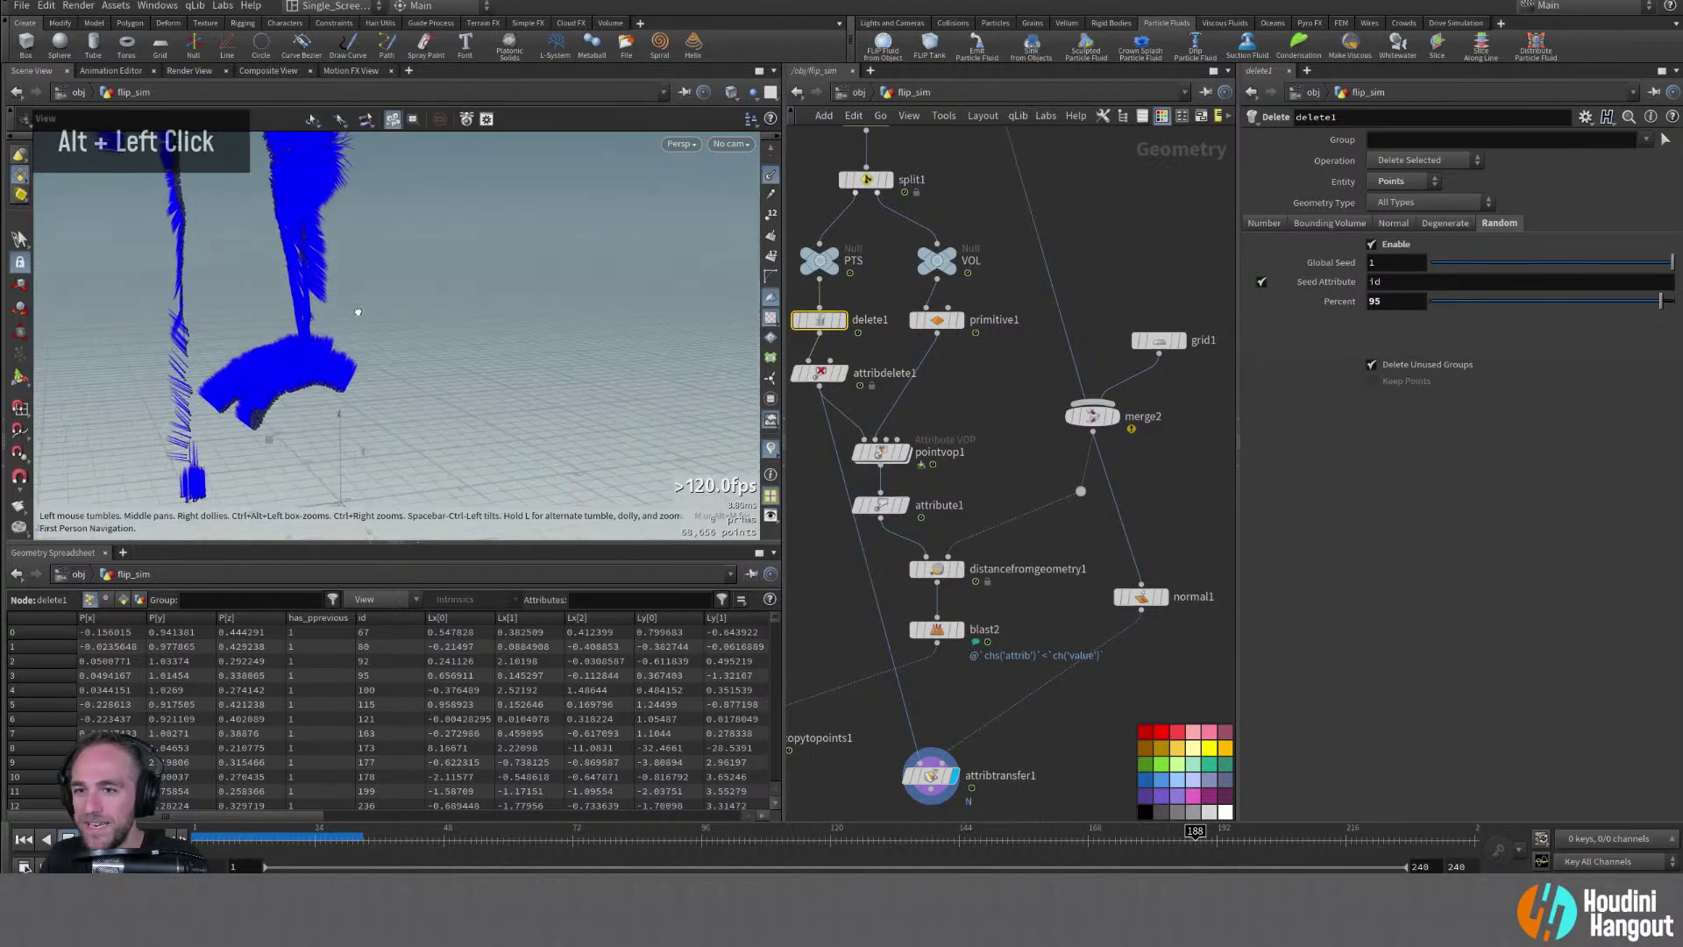
alt+middle_drag(357, 312, 372, 308)
alt+drag(372, 308, 411, 331)
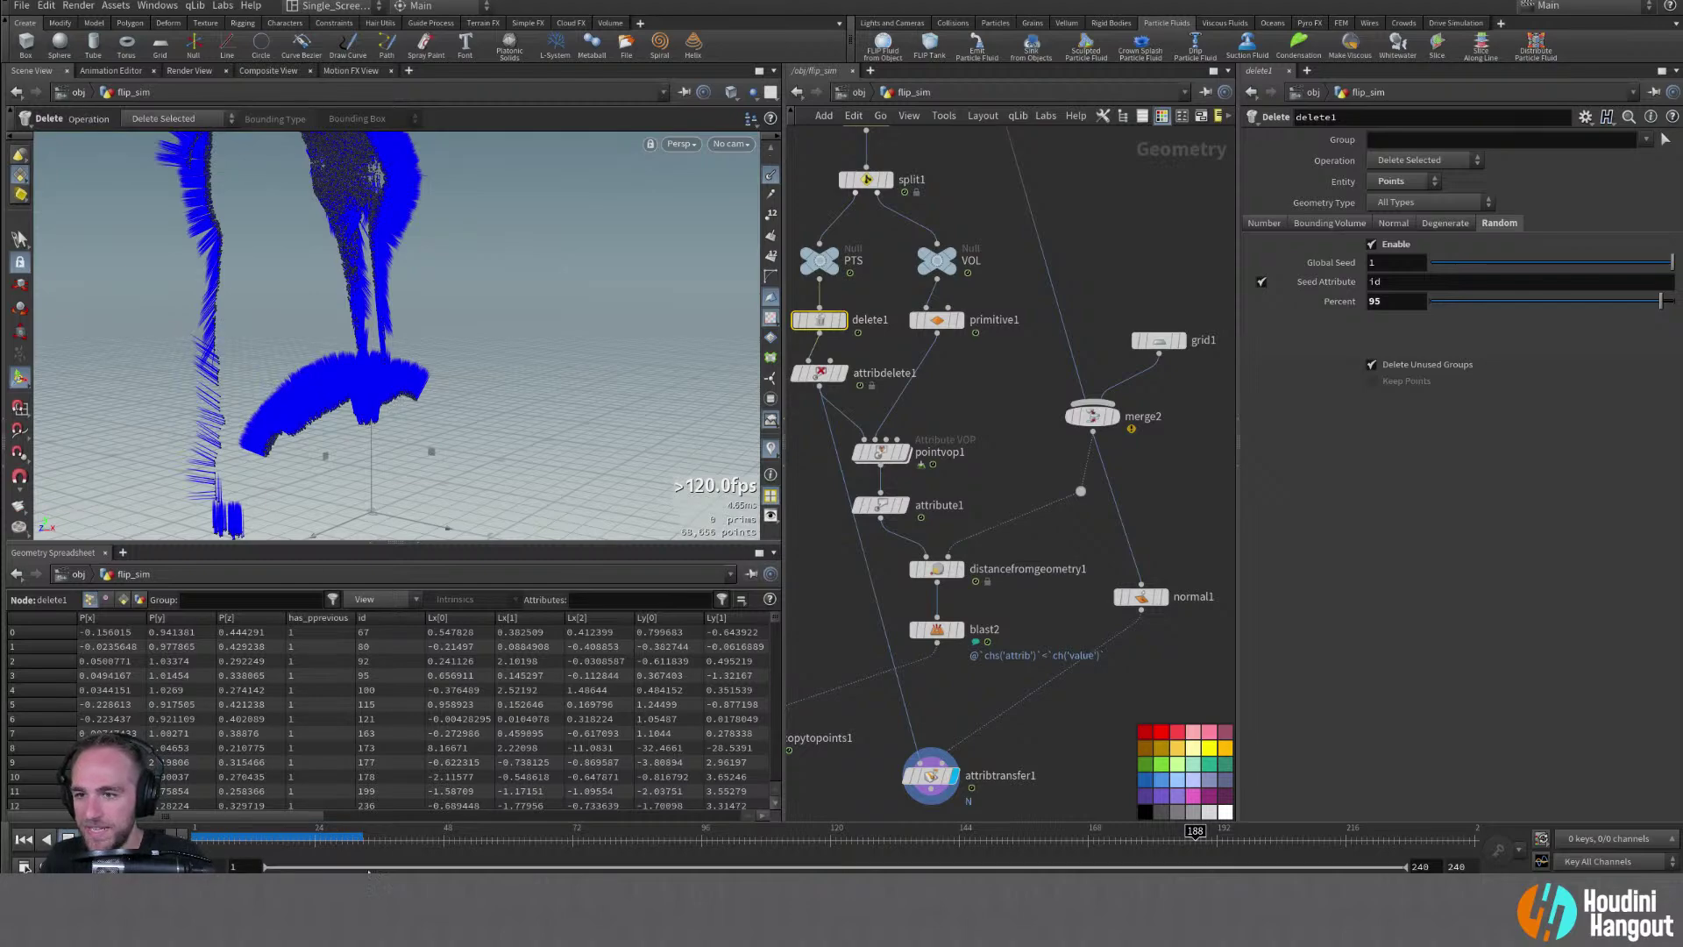
drag(344, 847, 1432, 837)
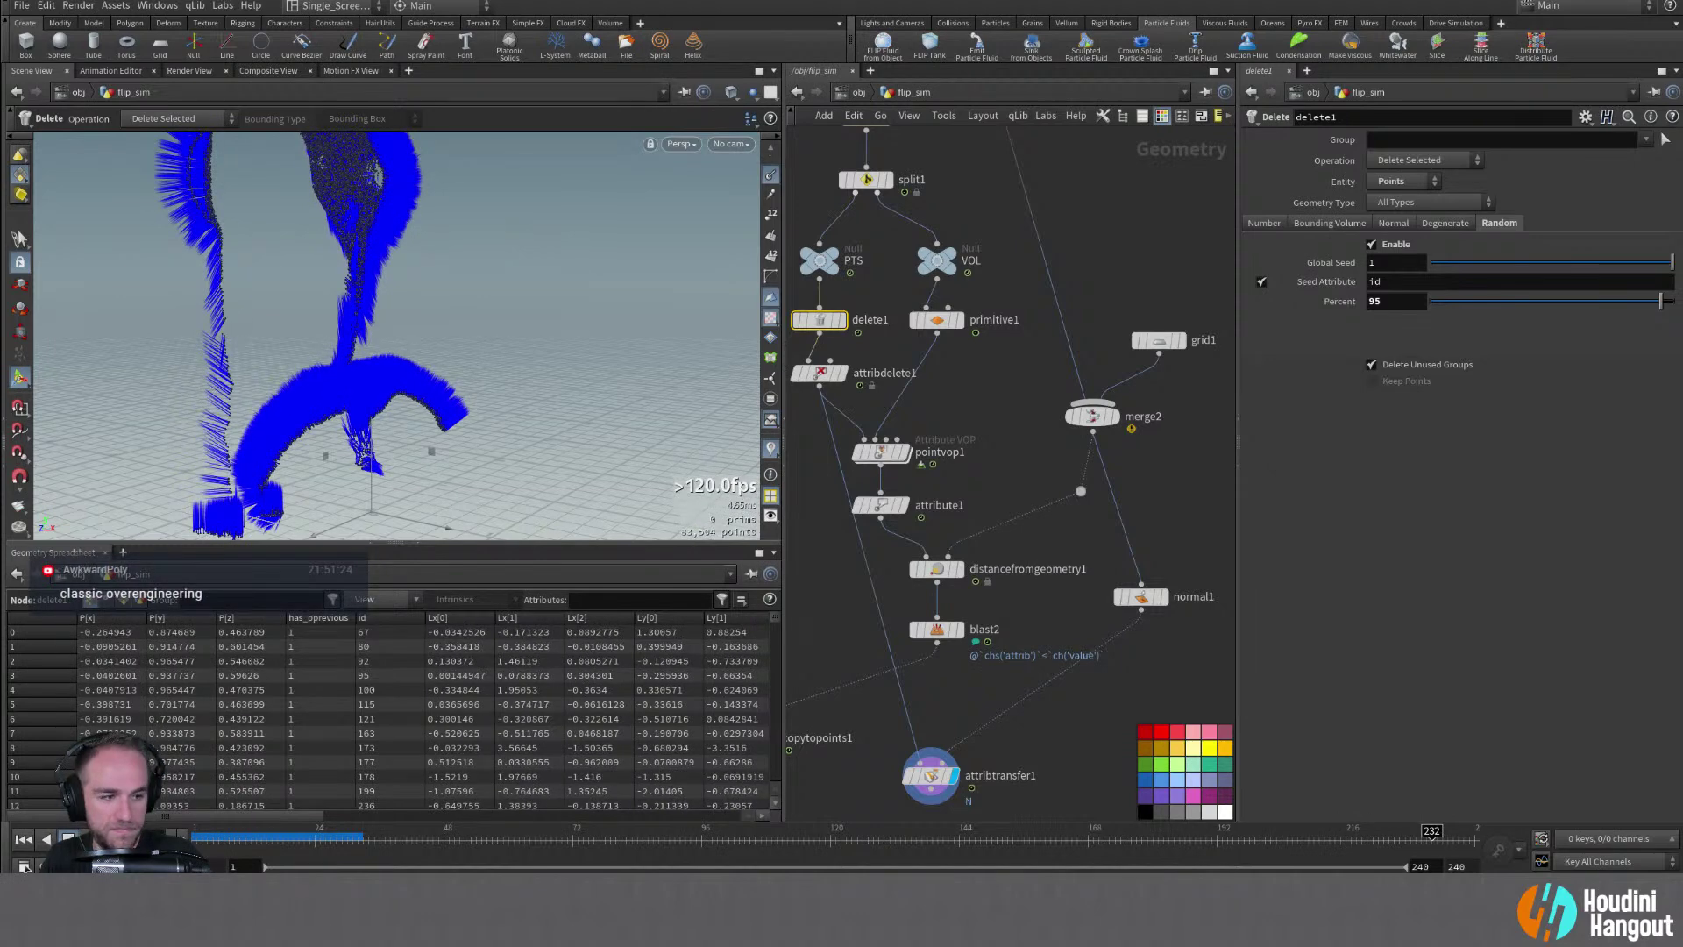
alt+drag(367, 422, 775, 328)
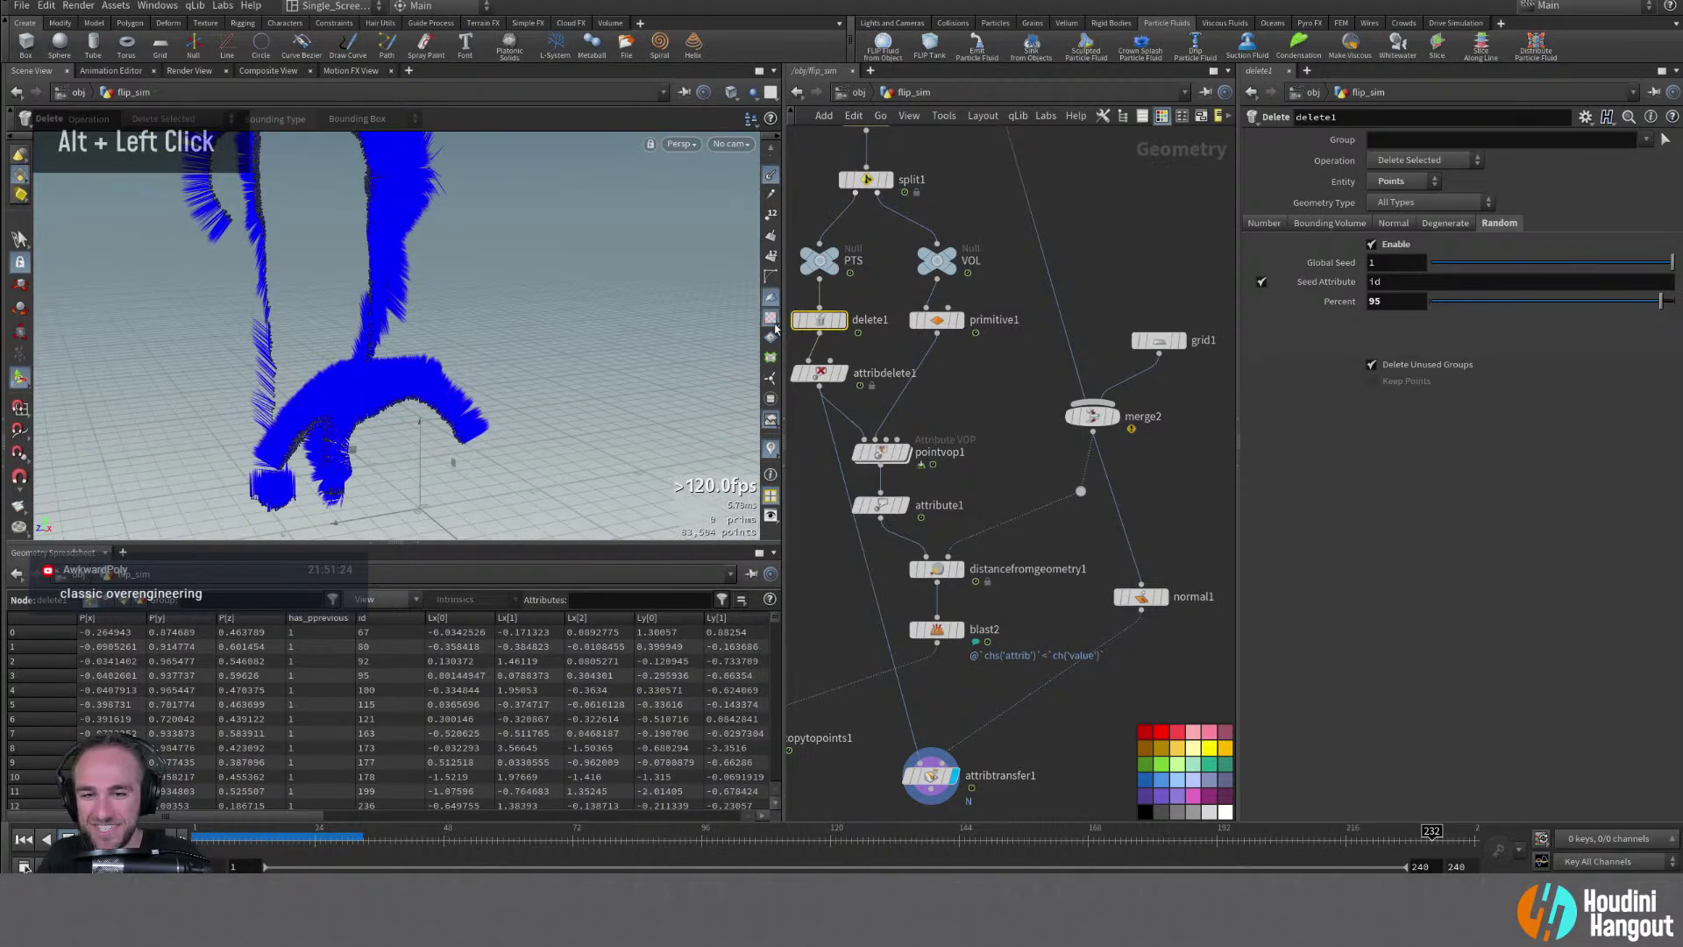
Hide the point normals in the viewport and move attribtransfer1 up, closer to the blast2 node
click(771, 178)
alt+drag(526, 350, 456, 333)
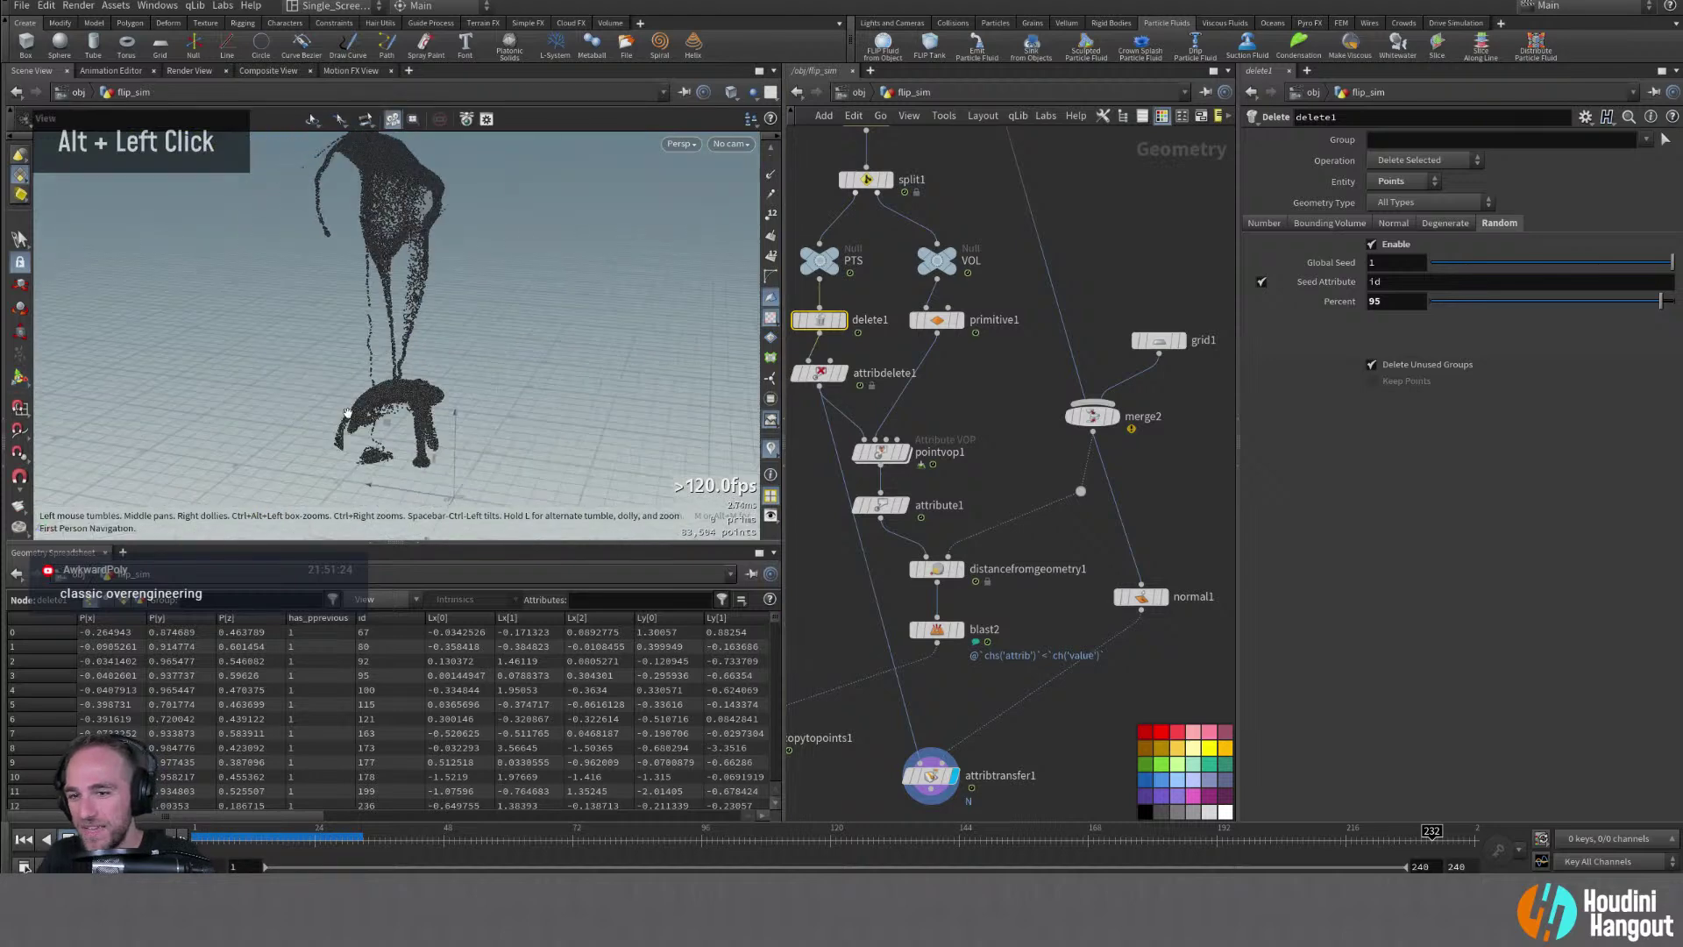
alt+middle_drag(456, 333, 508, 316)
alt+middle_drag(953, 708, 1054, 607)
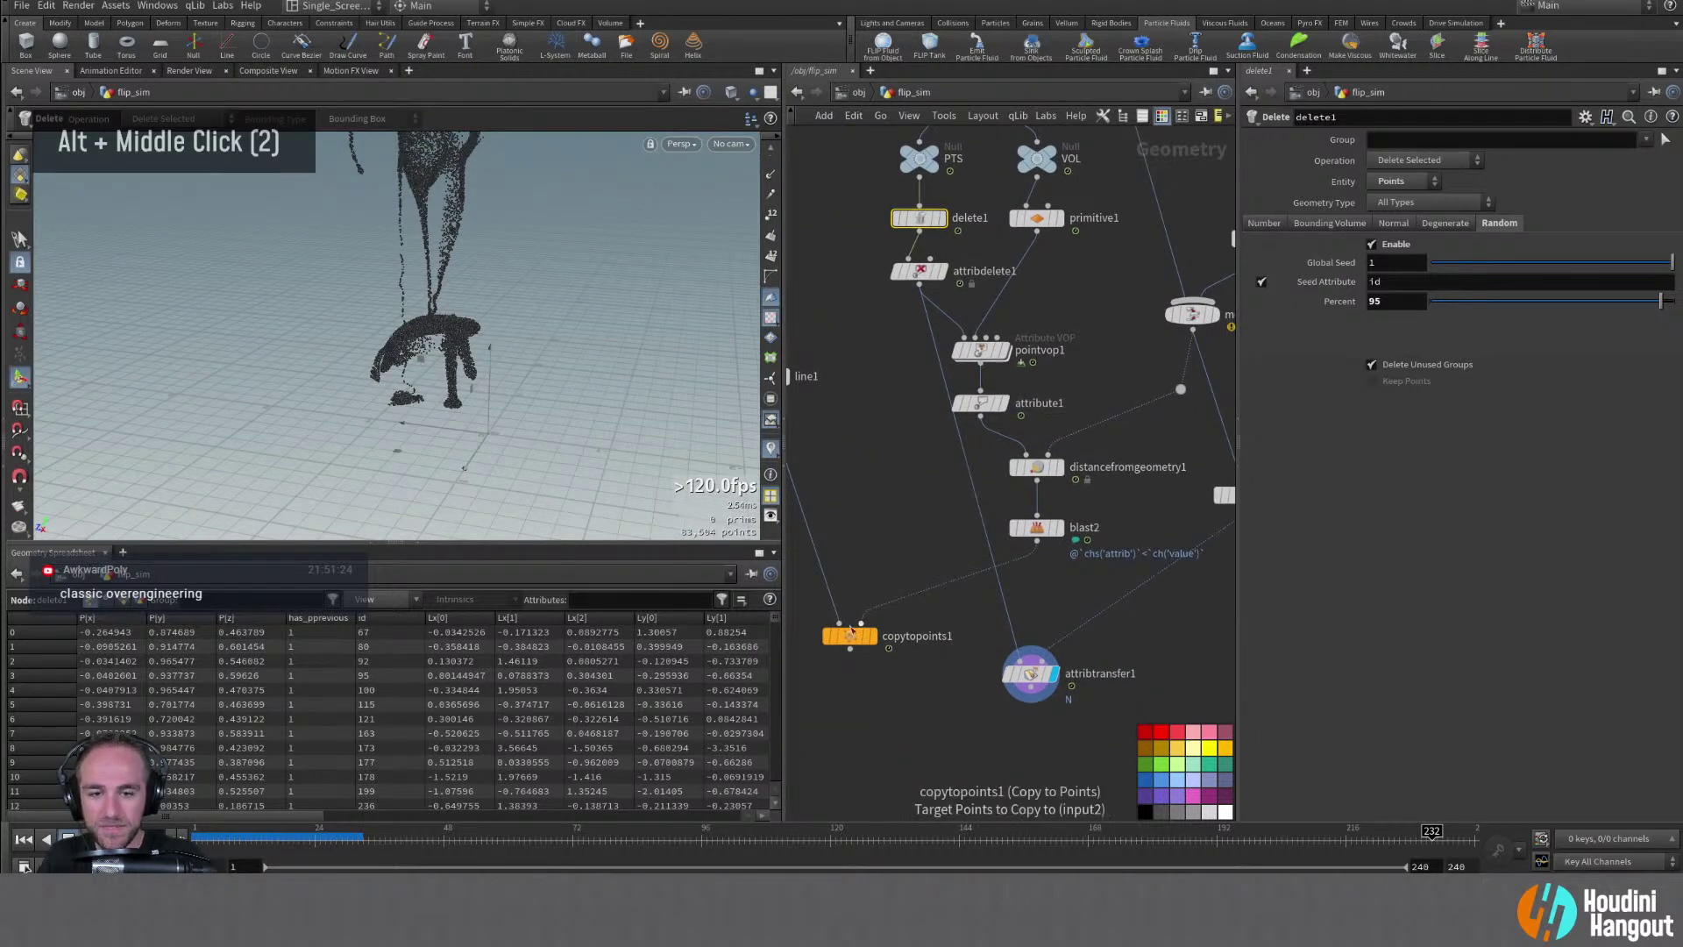
drag(1051, 677, 1048, 642)
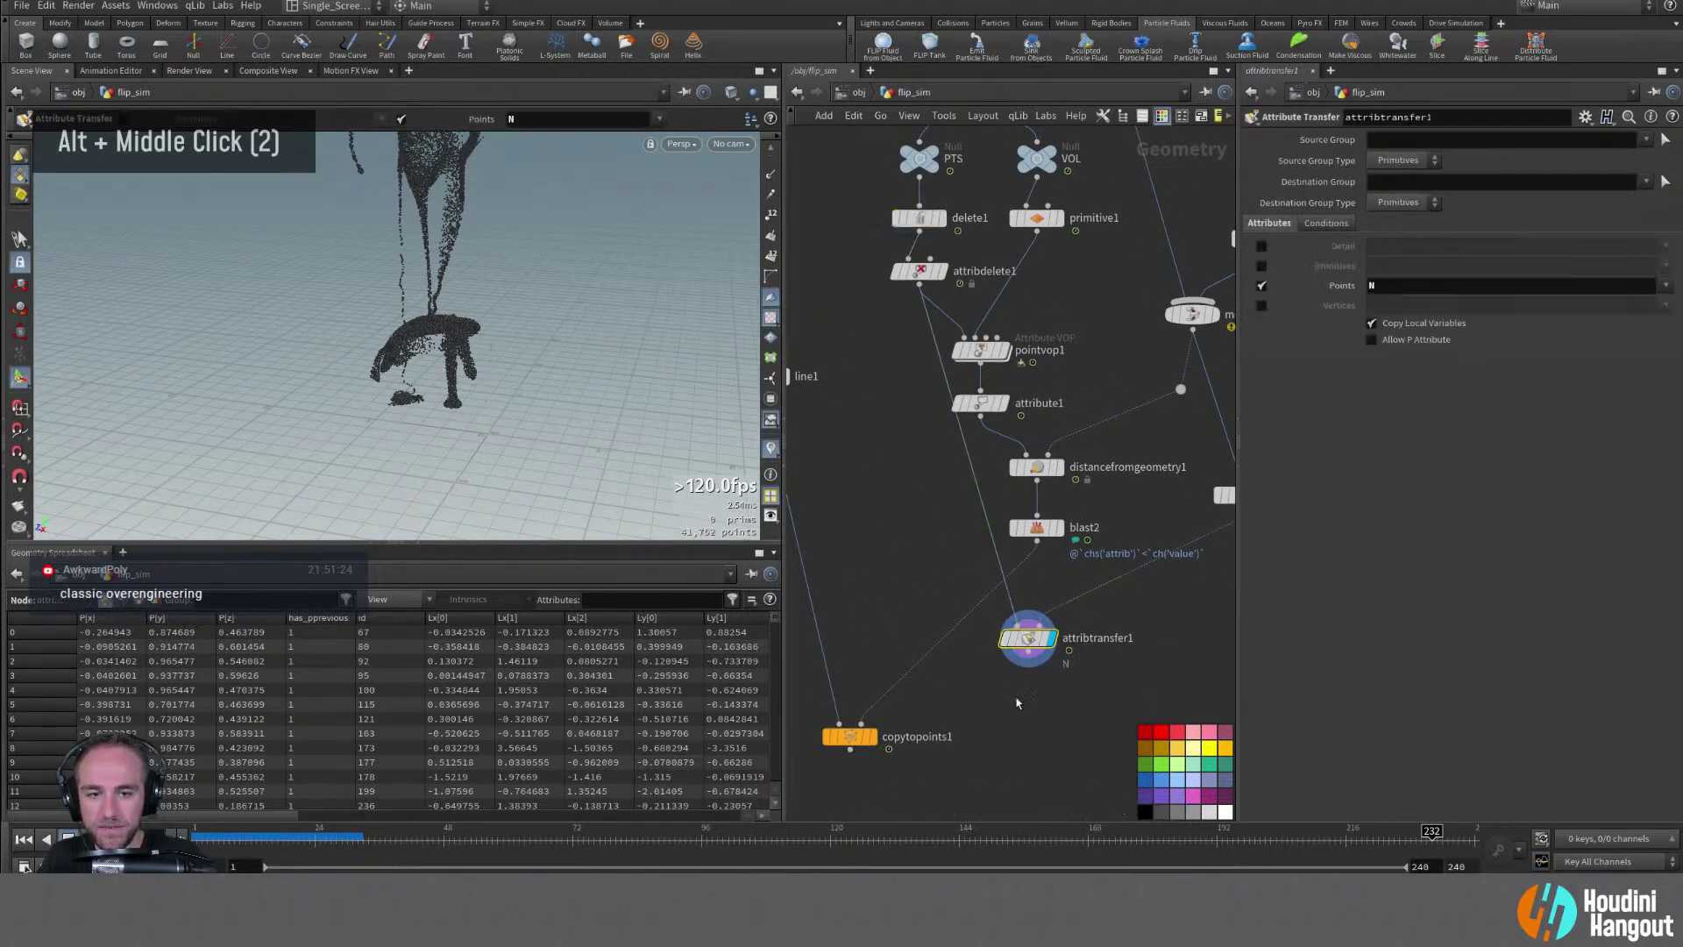
alt+middle_drag(1030, 705, 923, 704)
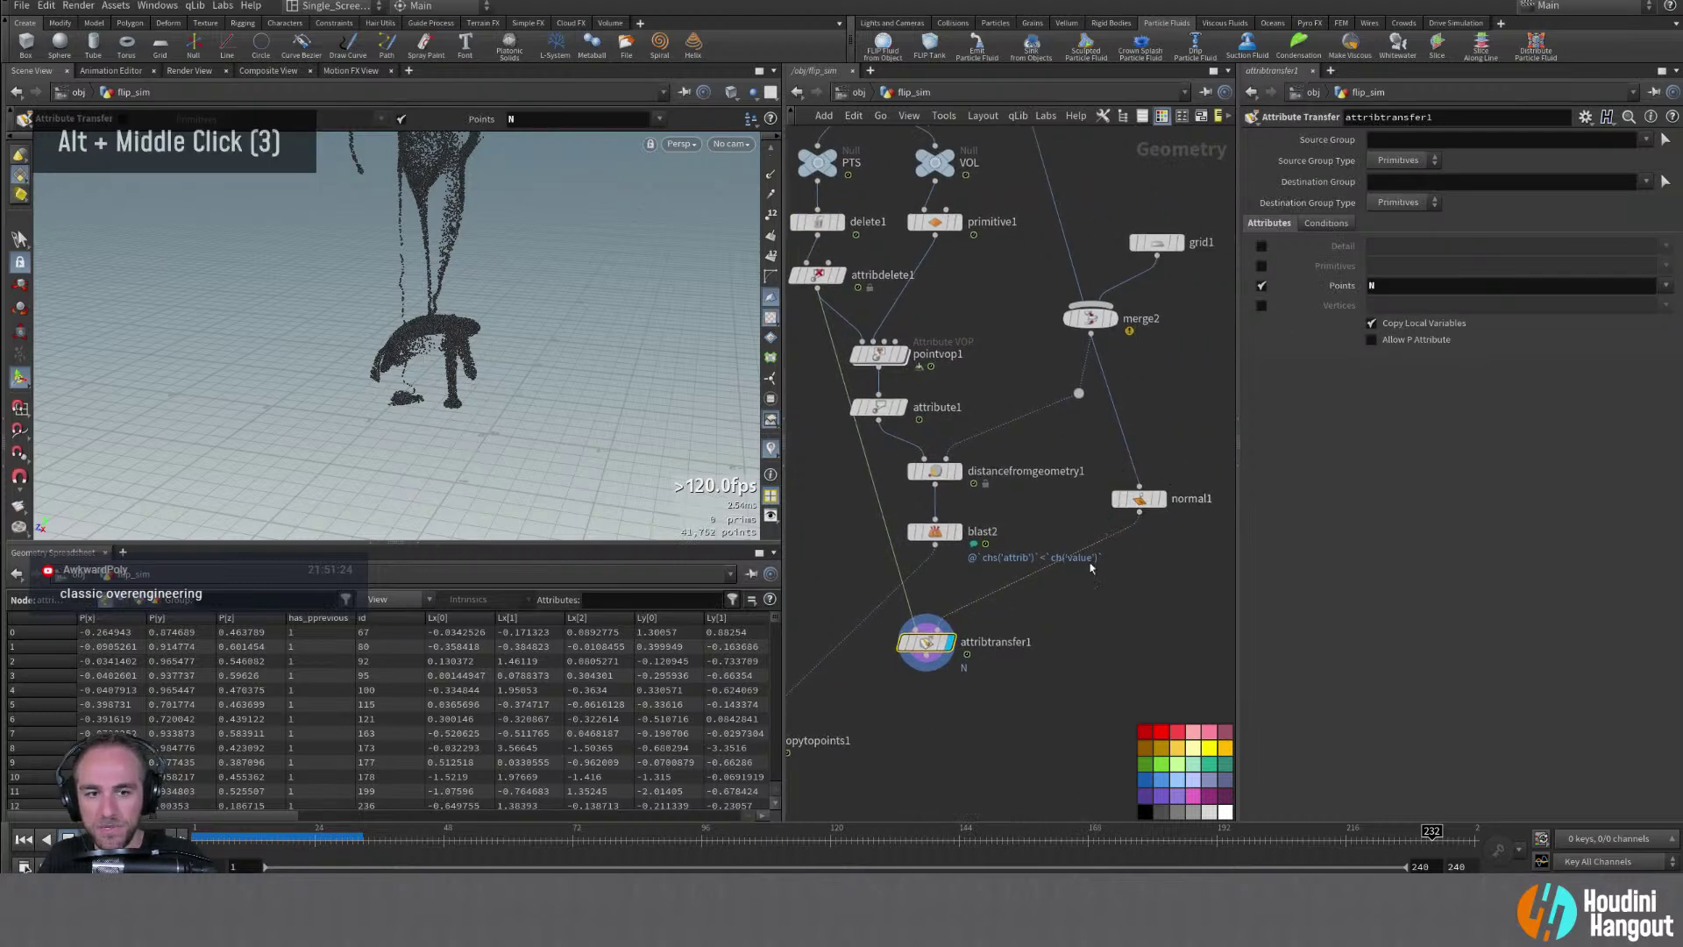
Detach the attribute1 rename node from its chain, connect it below attribtransfer1 and make it rename N to up
click(879, 409)
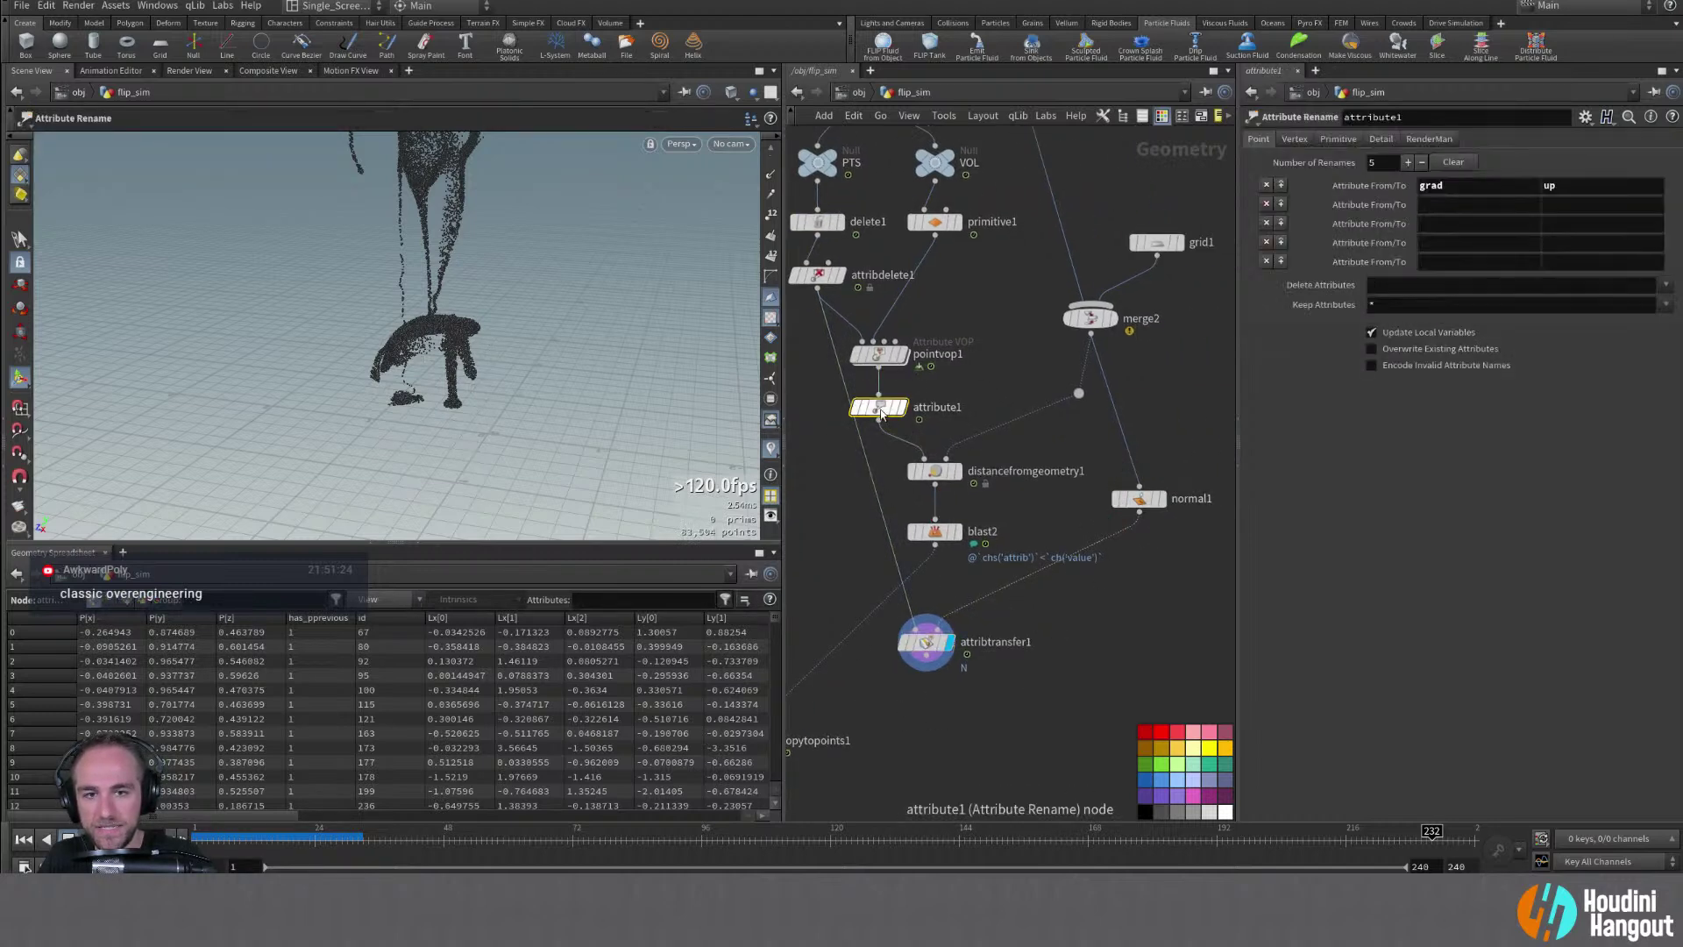
drag(881, 414, 986, 673)
drag(920, 747, 928, 709)
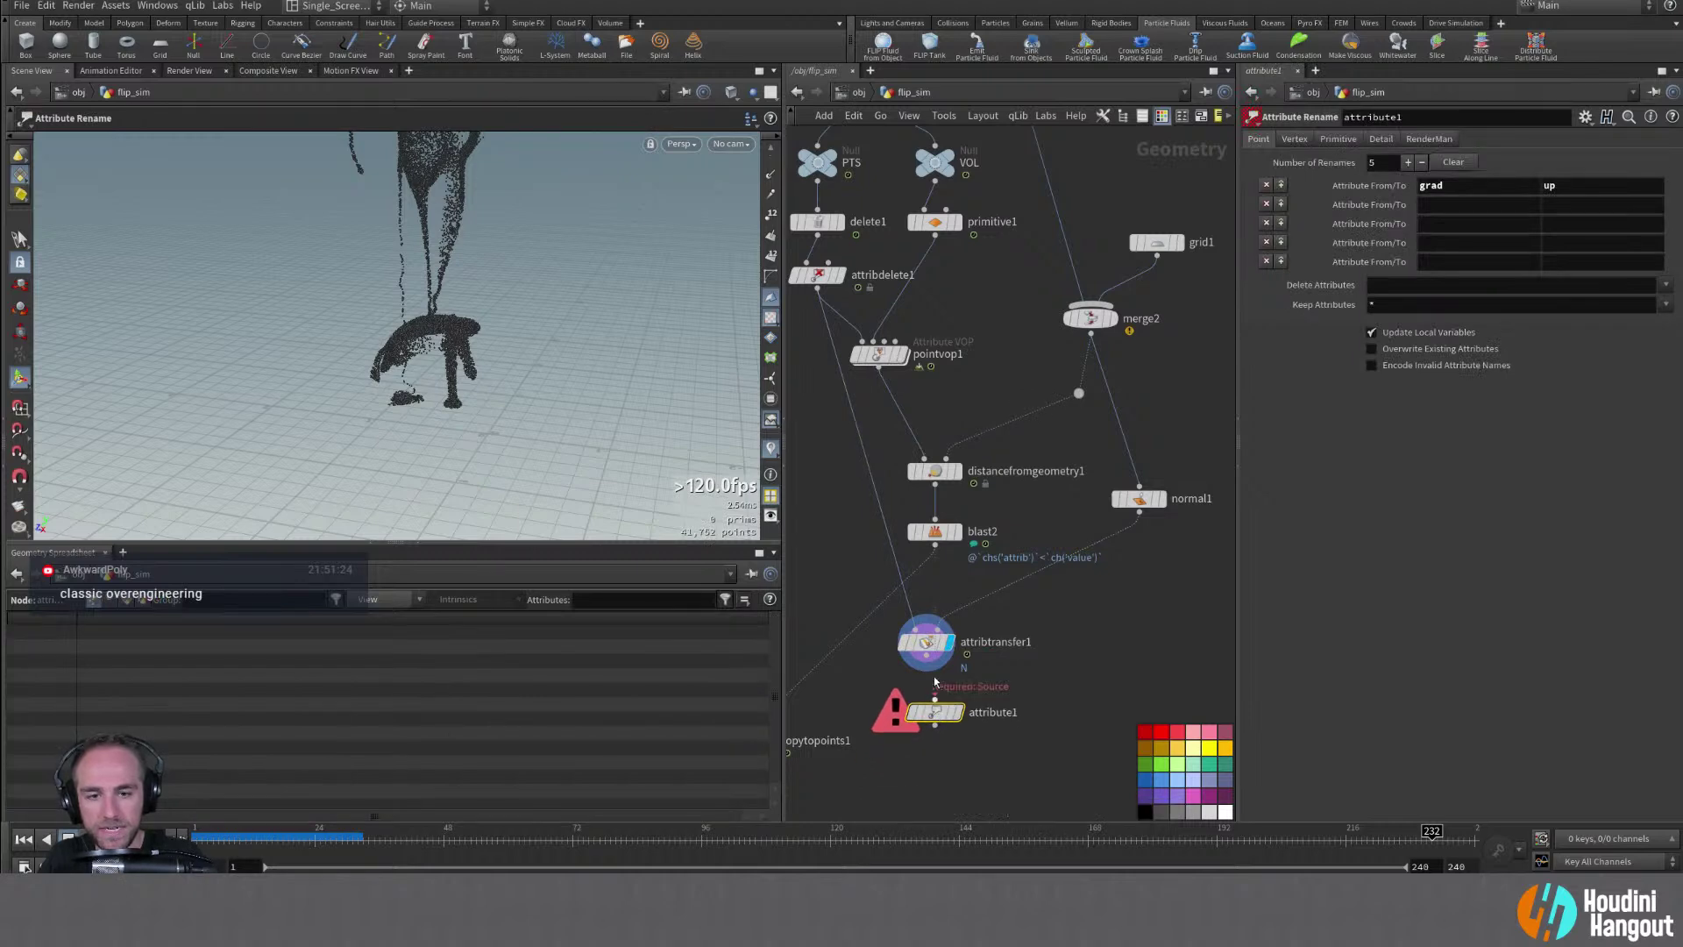
click(926, 655)
click(926, 690)
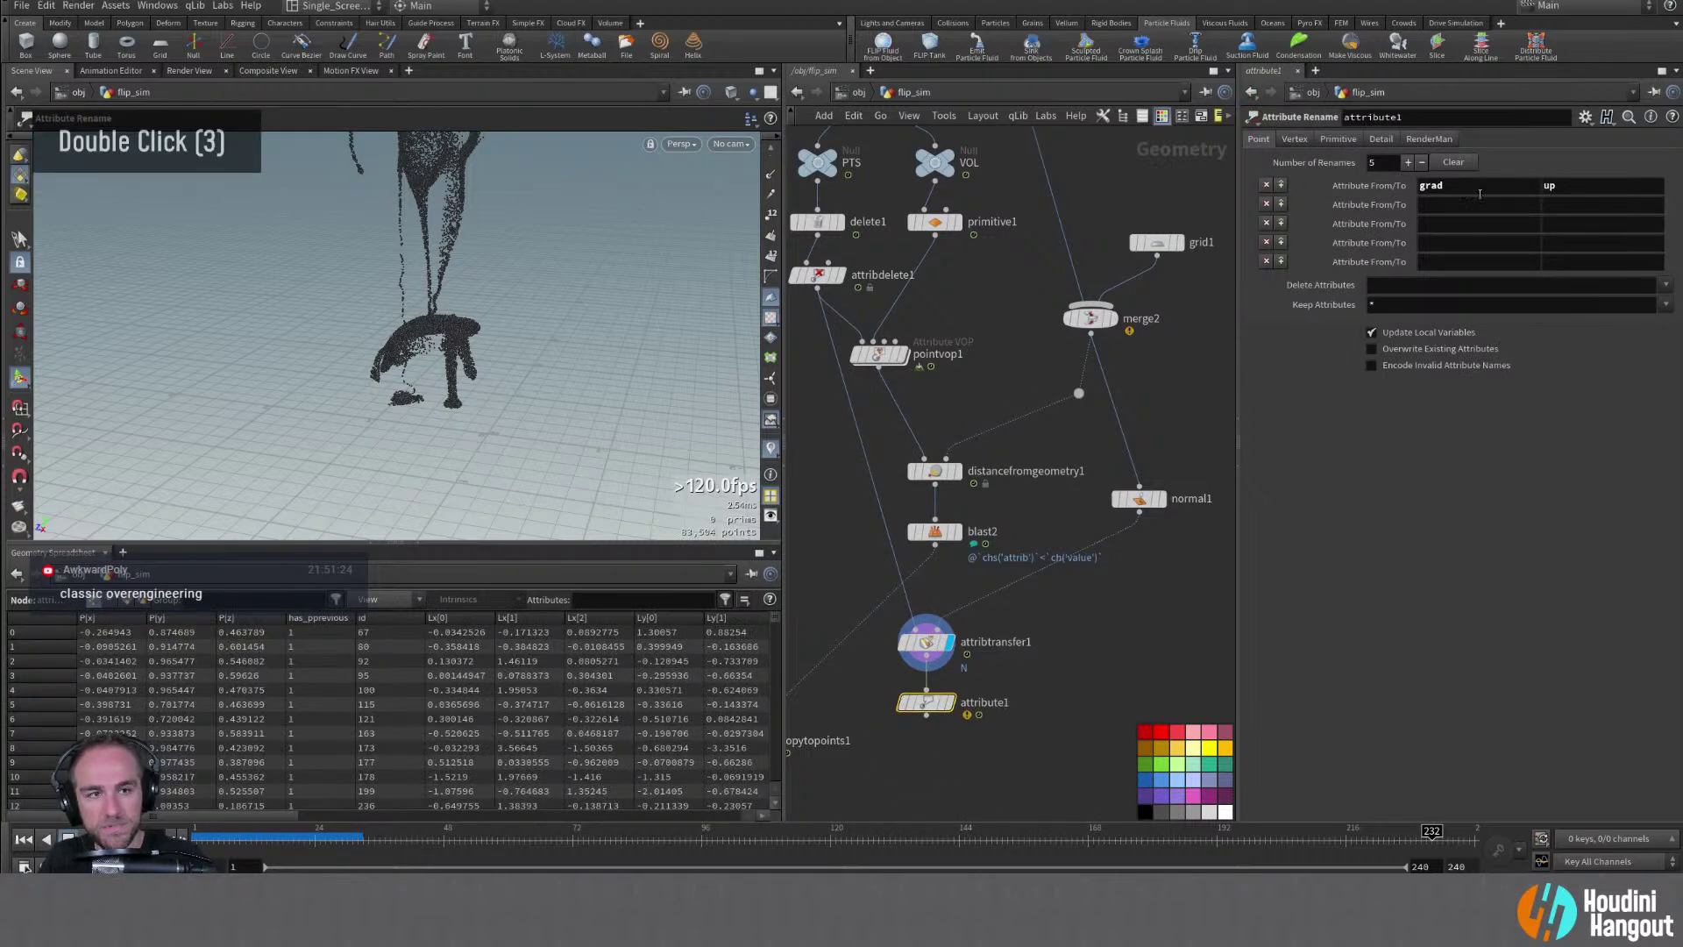
text(N)
key(Return)
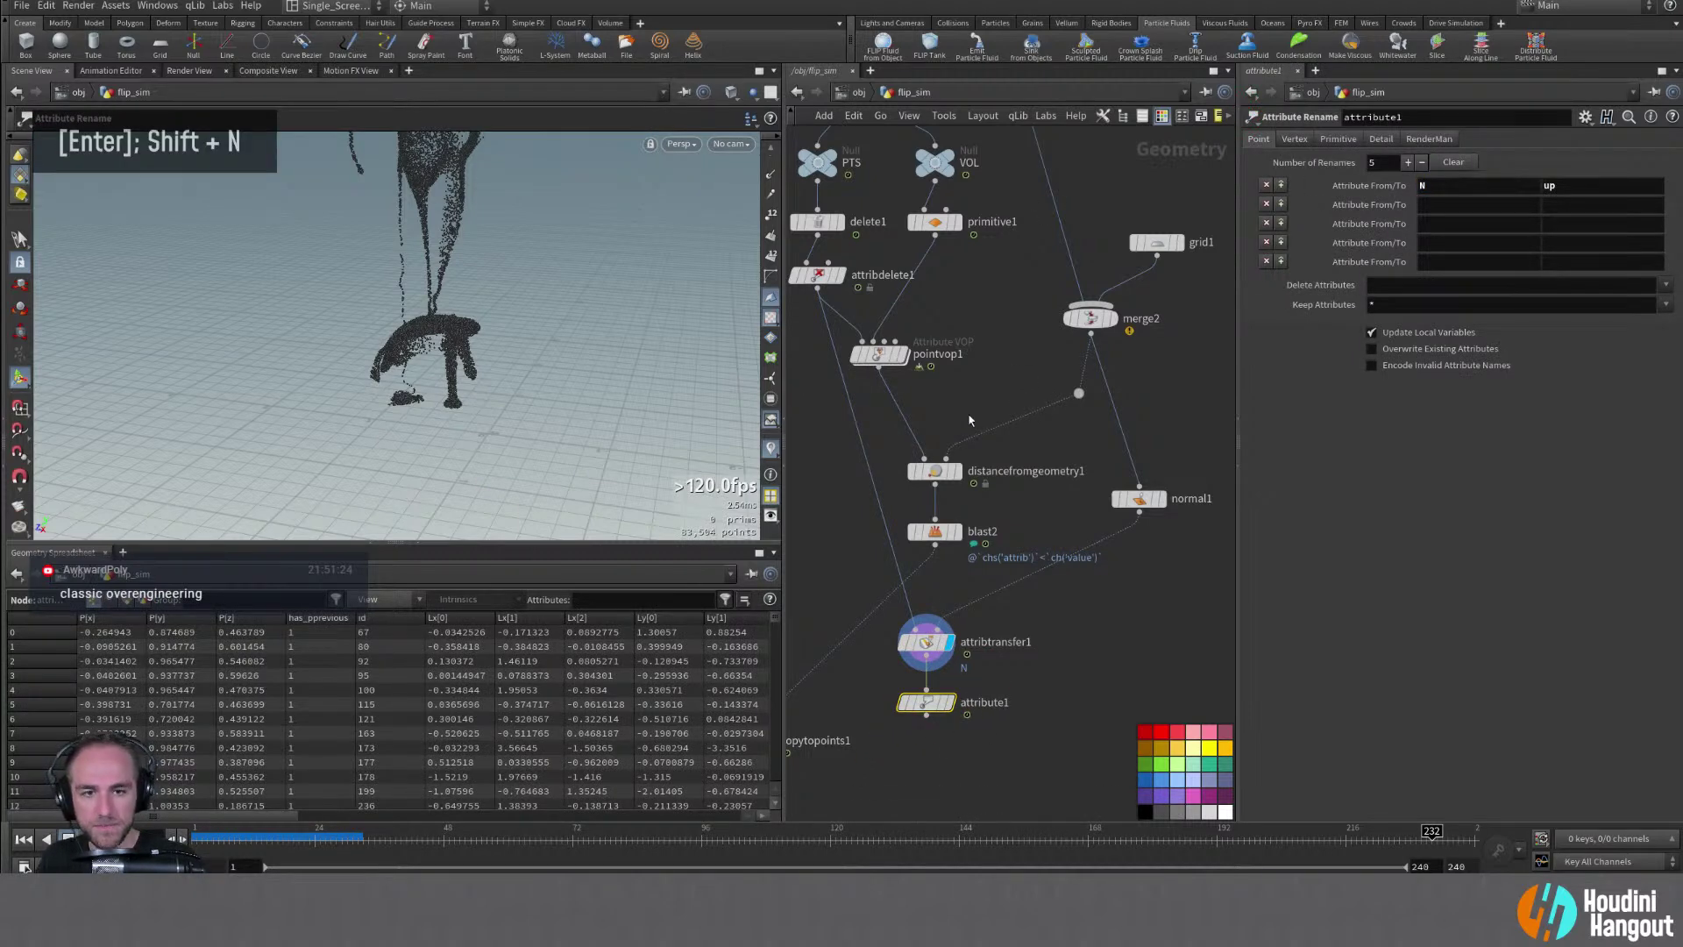
Delete the distancefromgeometry1 and blast2 nodes
drag(935, 420, 972, 592)
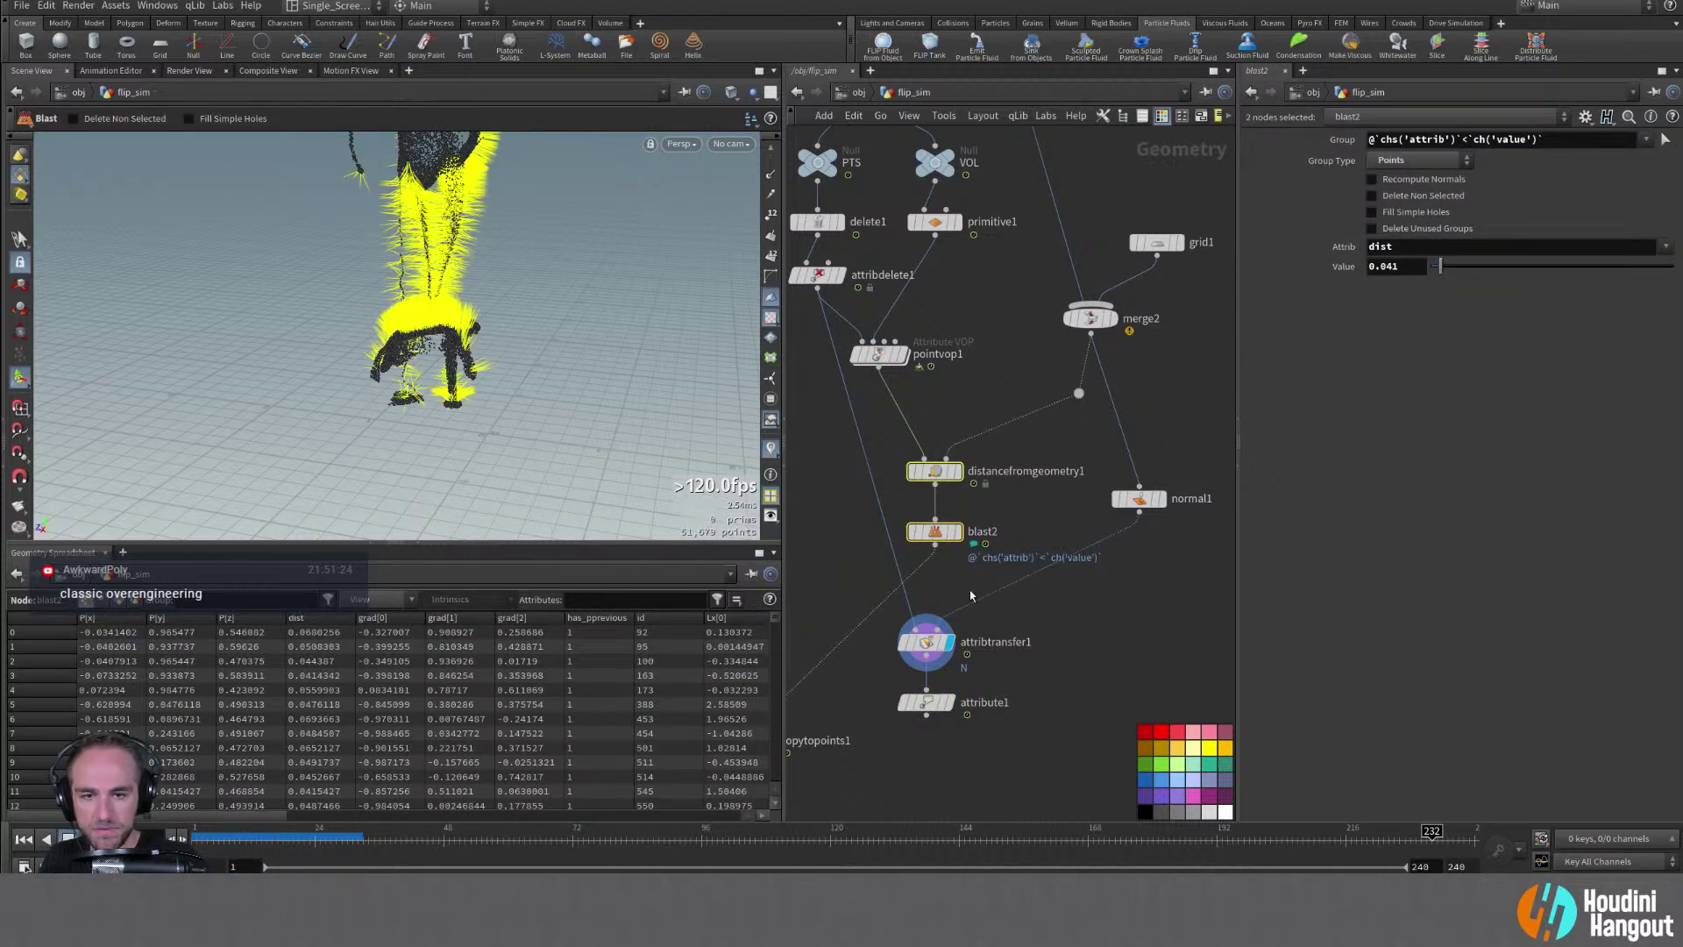
key(Delete)
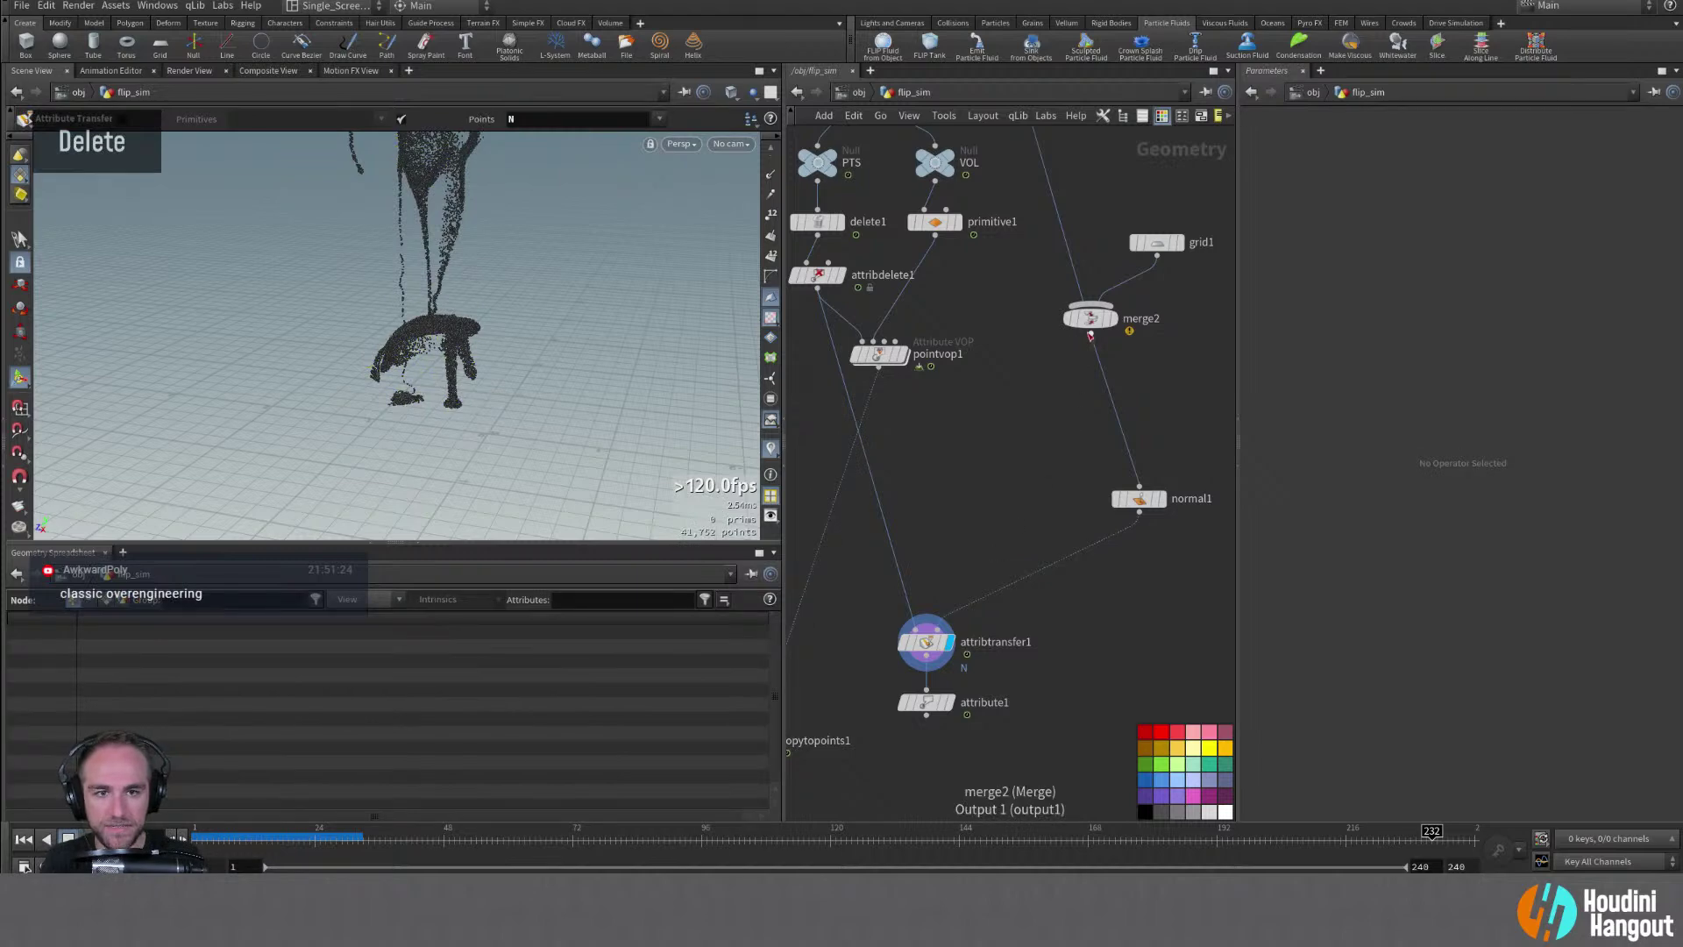
Delete the pointvop1 node, feed attribute1 into the target points input of copytopoints1, and tidy the surrounding nodes
drag(1090, 325, 1074, 326)
drag(1126, 489, 1052, 418)
middle_drag(894, 350, 1029, 320)
click(1014, 324)
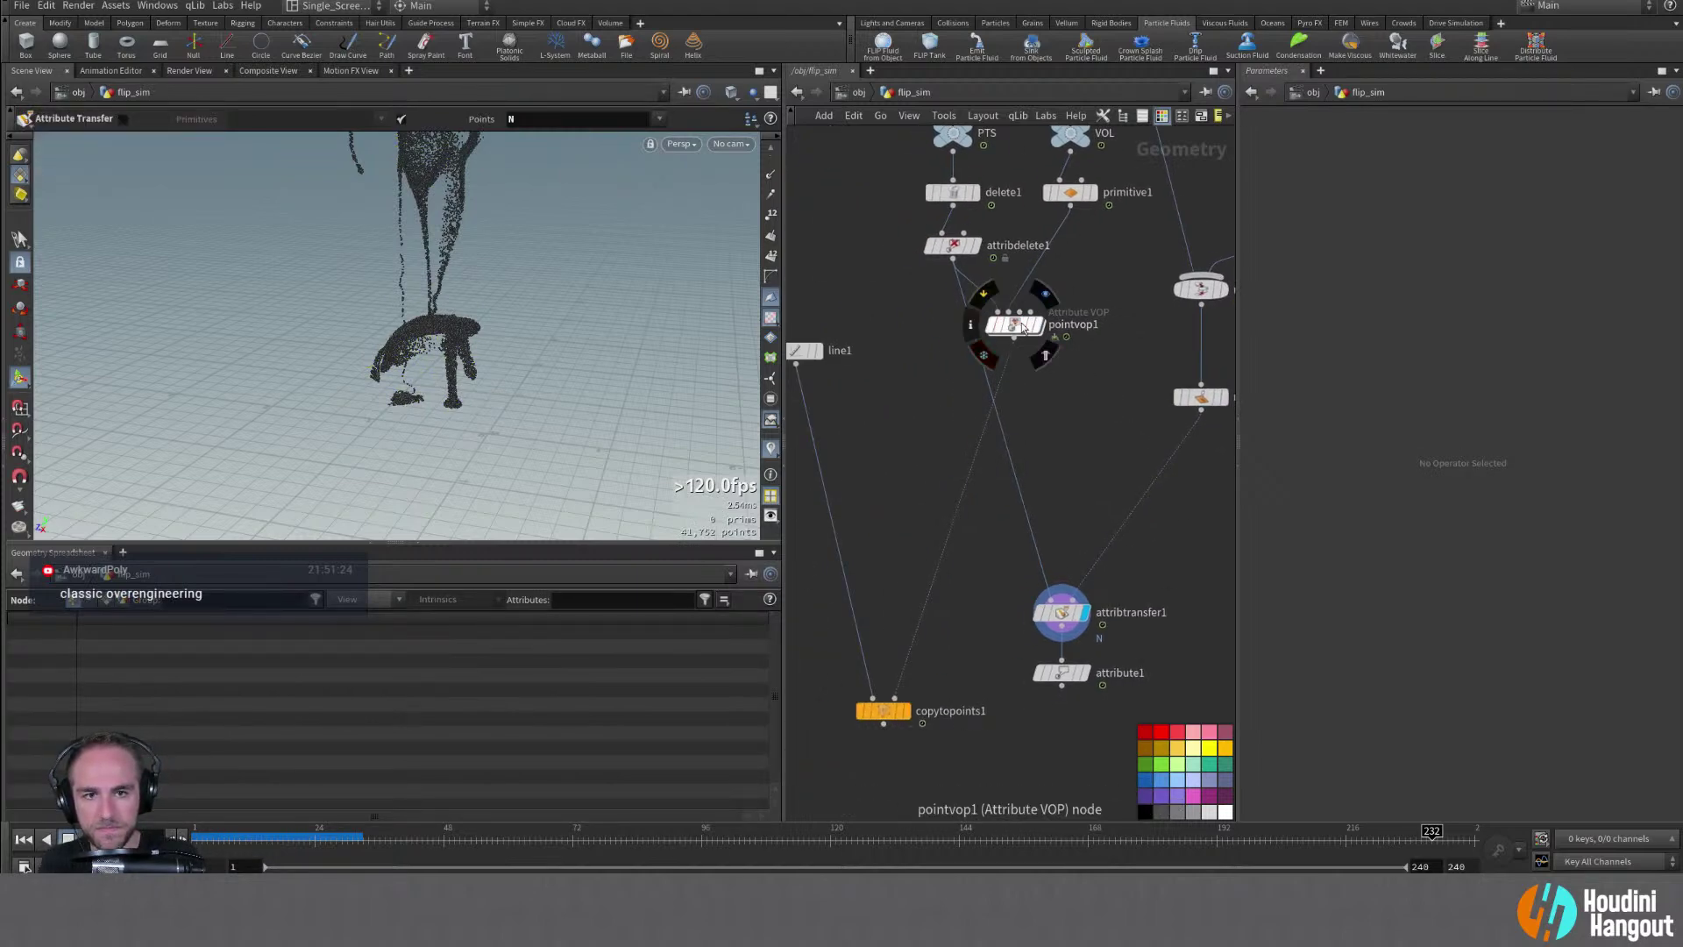
key(Delete)
mouse_move(1011, 579)
mouse_down()
mouse_move(1117, 706)
mouse_move(1005, 581)
mouse_up()
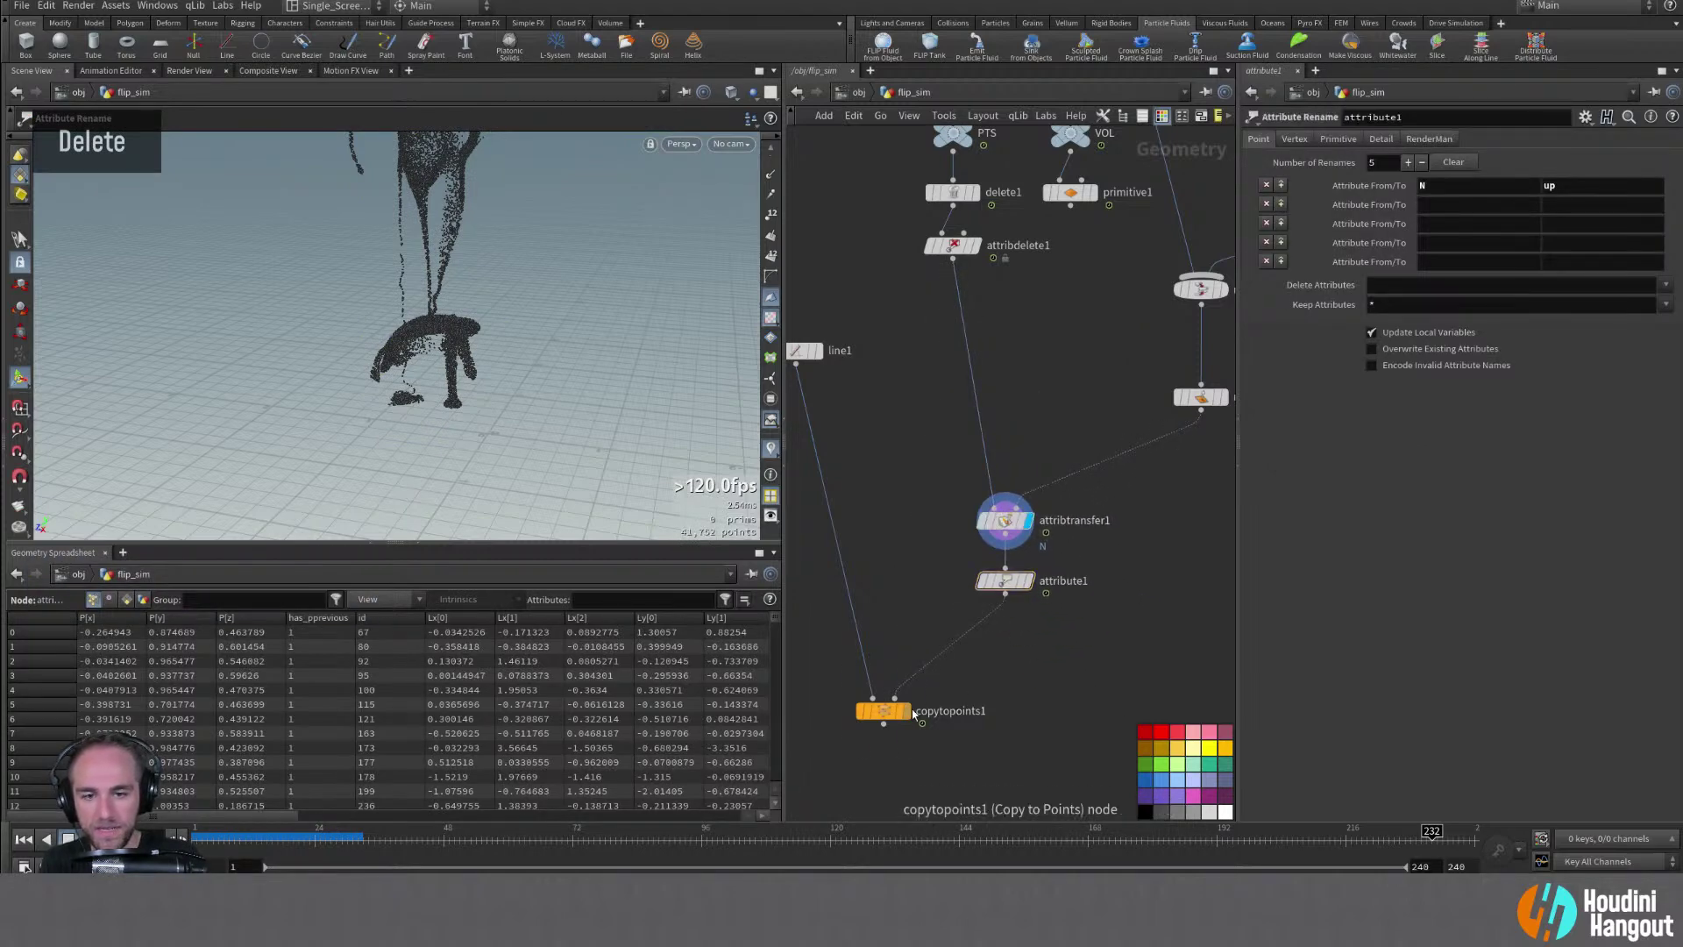
Display the result of copytopoints1 in the viewport at frame 169
click(905, 711)
double_click(885, 711)
alt+drag(448, 334, 649, 300)
mouse_move(324, 837)
mouse_down()
mouse_move(991, 826)
mouse_move(1521, 854)
mouse_move(1093, 835)
mouse_up()
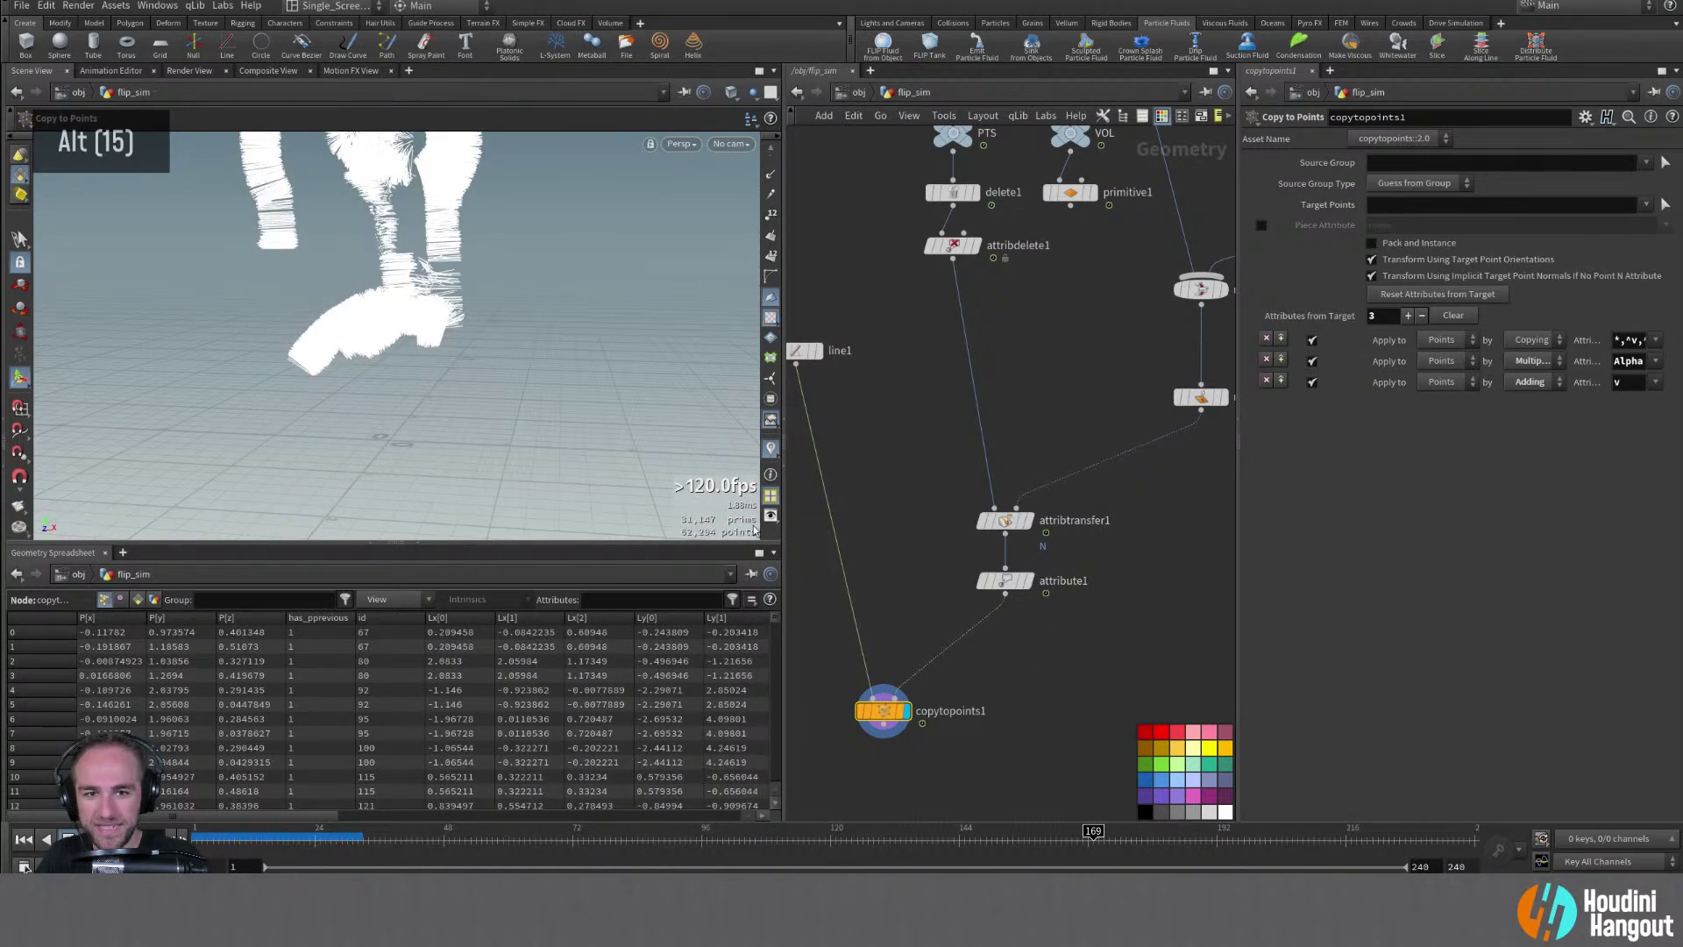
Examine the orientation of the copied lines at close range from several angles
alt+drag(544, 301, 354, 292)
alt+right_drag(368, 248, 421, 263)
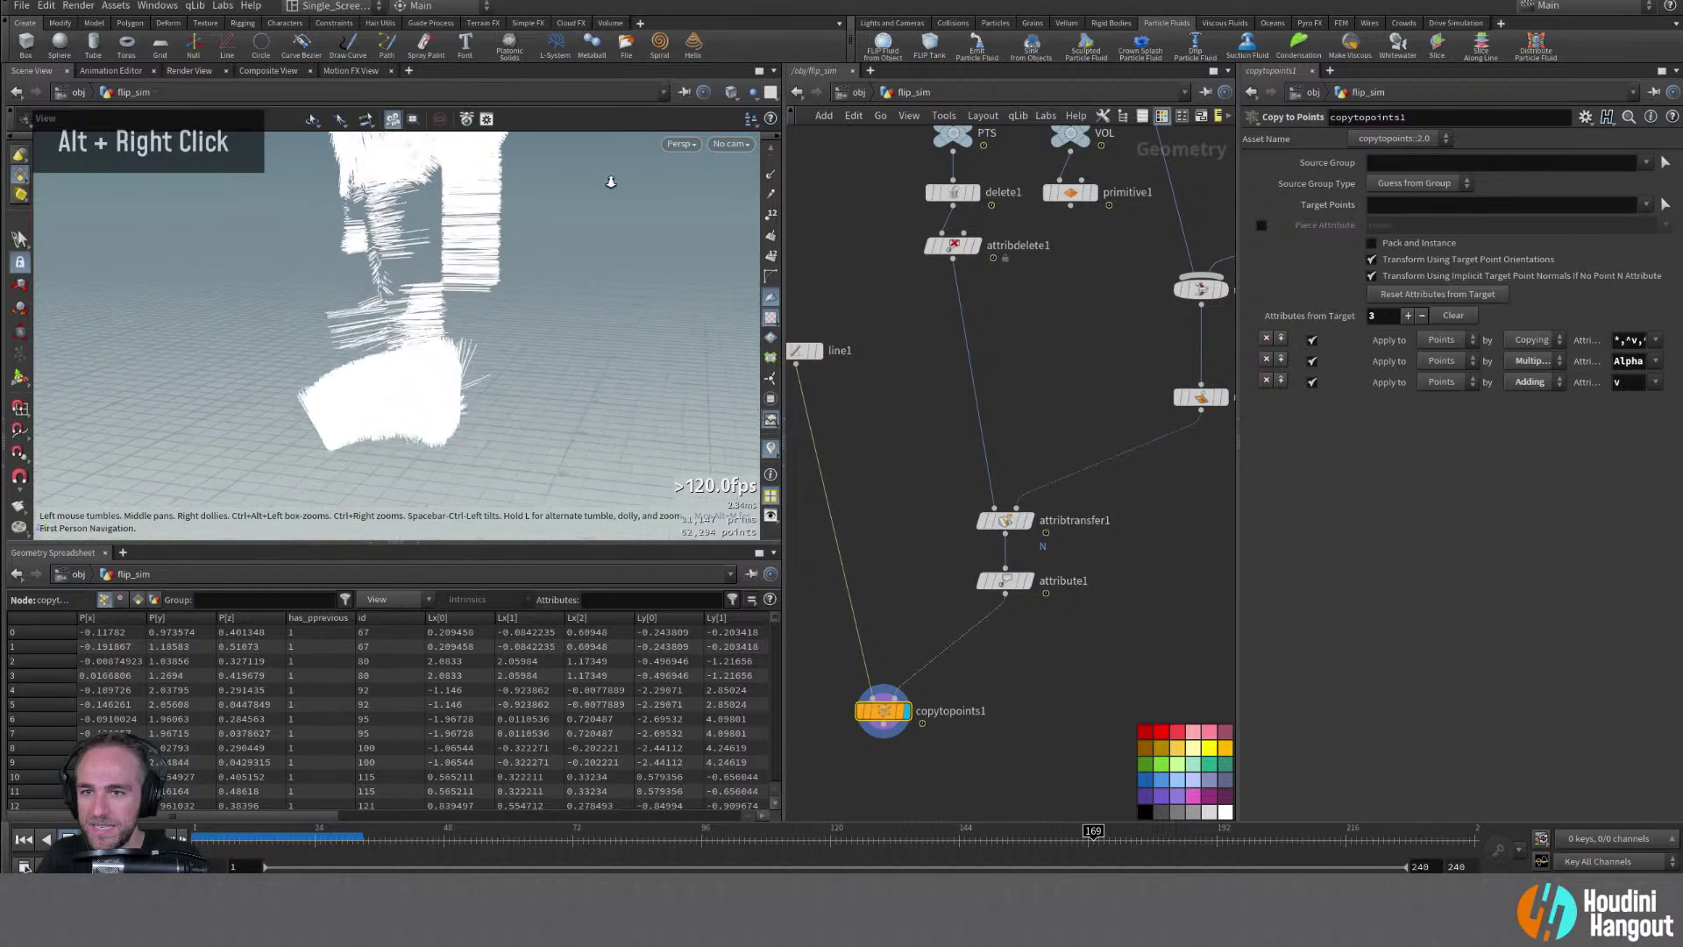
alt+drag(421, 263, 526, 280)
alt+scroll(687, 292, up, 5)
alt+drag(687, 292, 491, 351)
alt+middle_drag(491, 351, 429, 387)
alt+drag(429, 387, 328, 385)
alt+right_drag(328, 386, 305, 396)
alt+drag(306, 396, 263, 386)
alt+scroll(561, 435, up, 17)
alt+right_drag(263, 386, 353, 322)
alt+drag(354, 322, 387, 374)
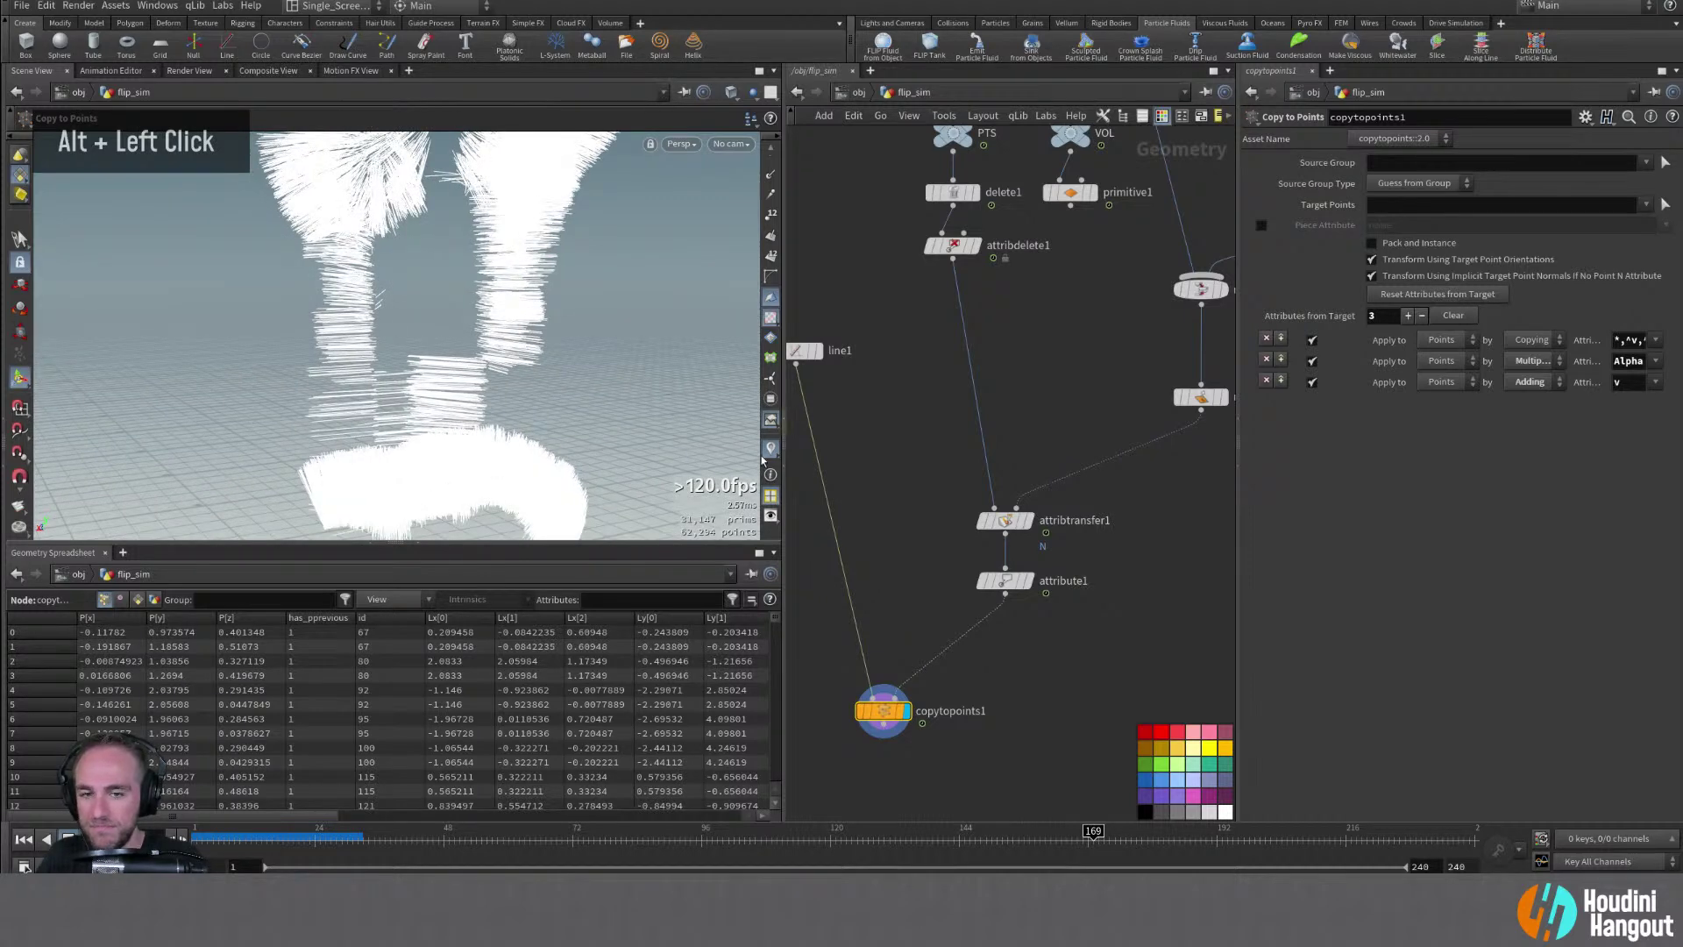
Move copytopoints1 and line1 closer to the attribute1 node
drag(882, 713, 906, 667)
middle_drag(840, 351, 926, 391)
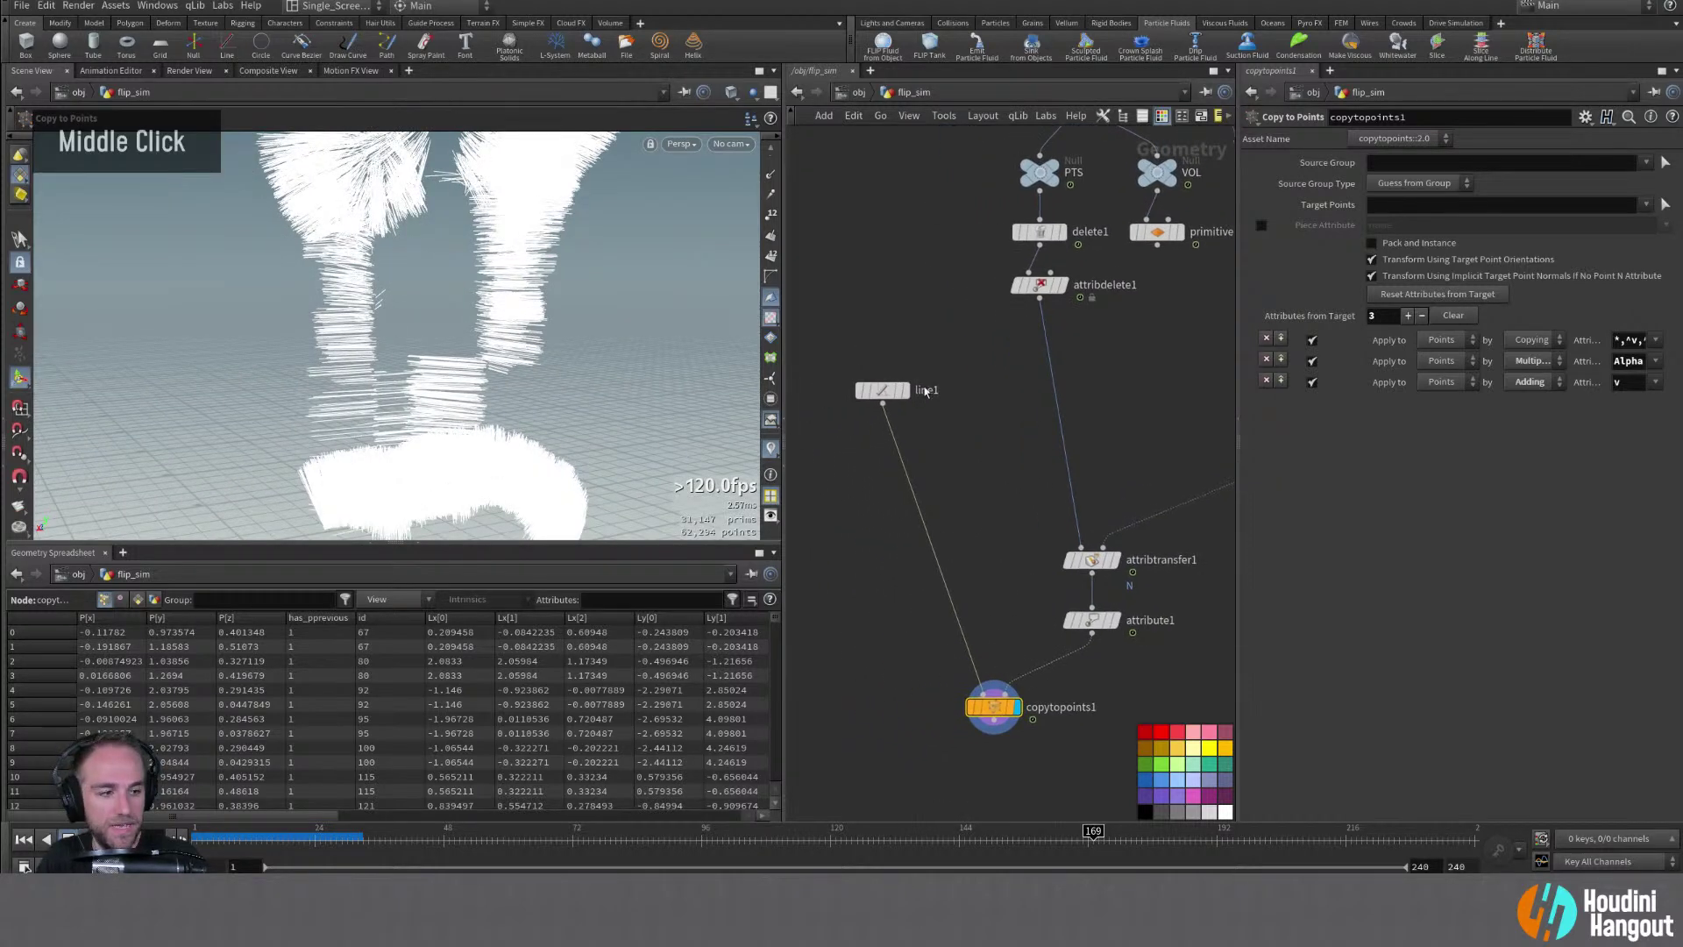
drag(904, 411, 919, 610)
Check the direction of the copied lines around the arch and the lower fluid from other viewpoints
alt+drag(566, 382, 490, 385)
alt+right_drag(491, 386, 456, 394)
alt+drag(456, 395, 597, 404)
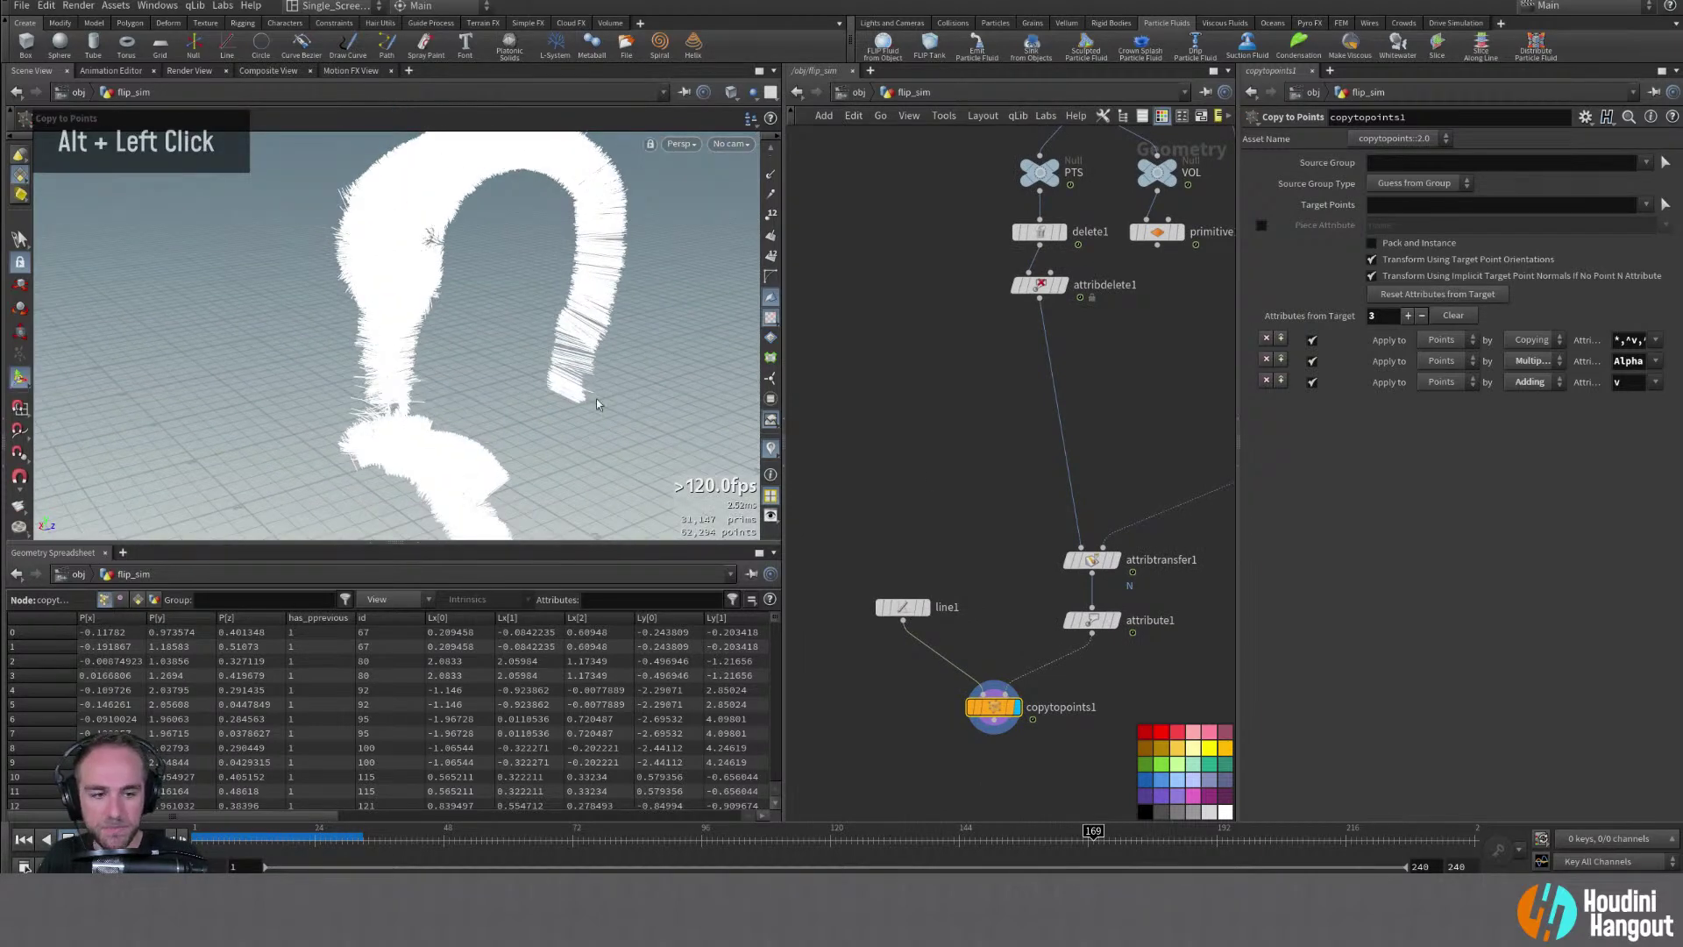
click(1003, 683)
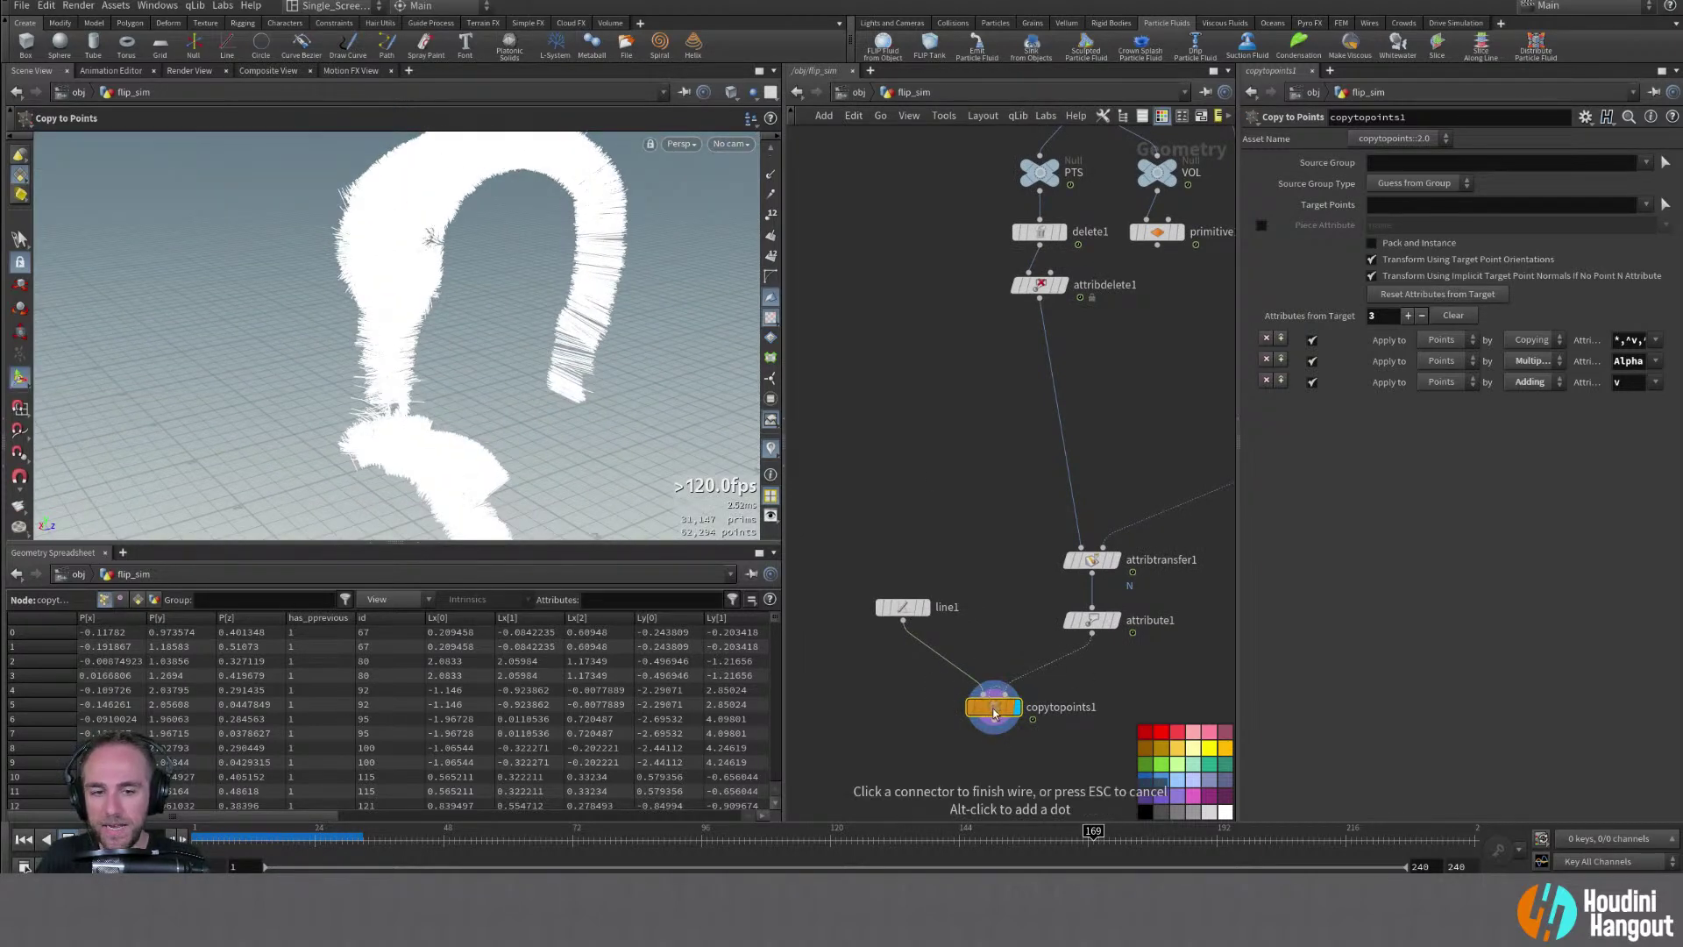
key(Escape)
alt+drag(579, 377, 519, 366)
Try random deletion percentages of 98 and 99 in the delete1 node to thin out the particles
alt+middle_drag(943, 220, 891, 299)
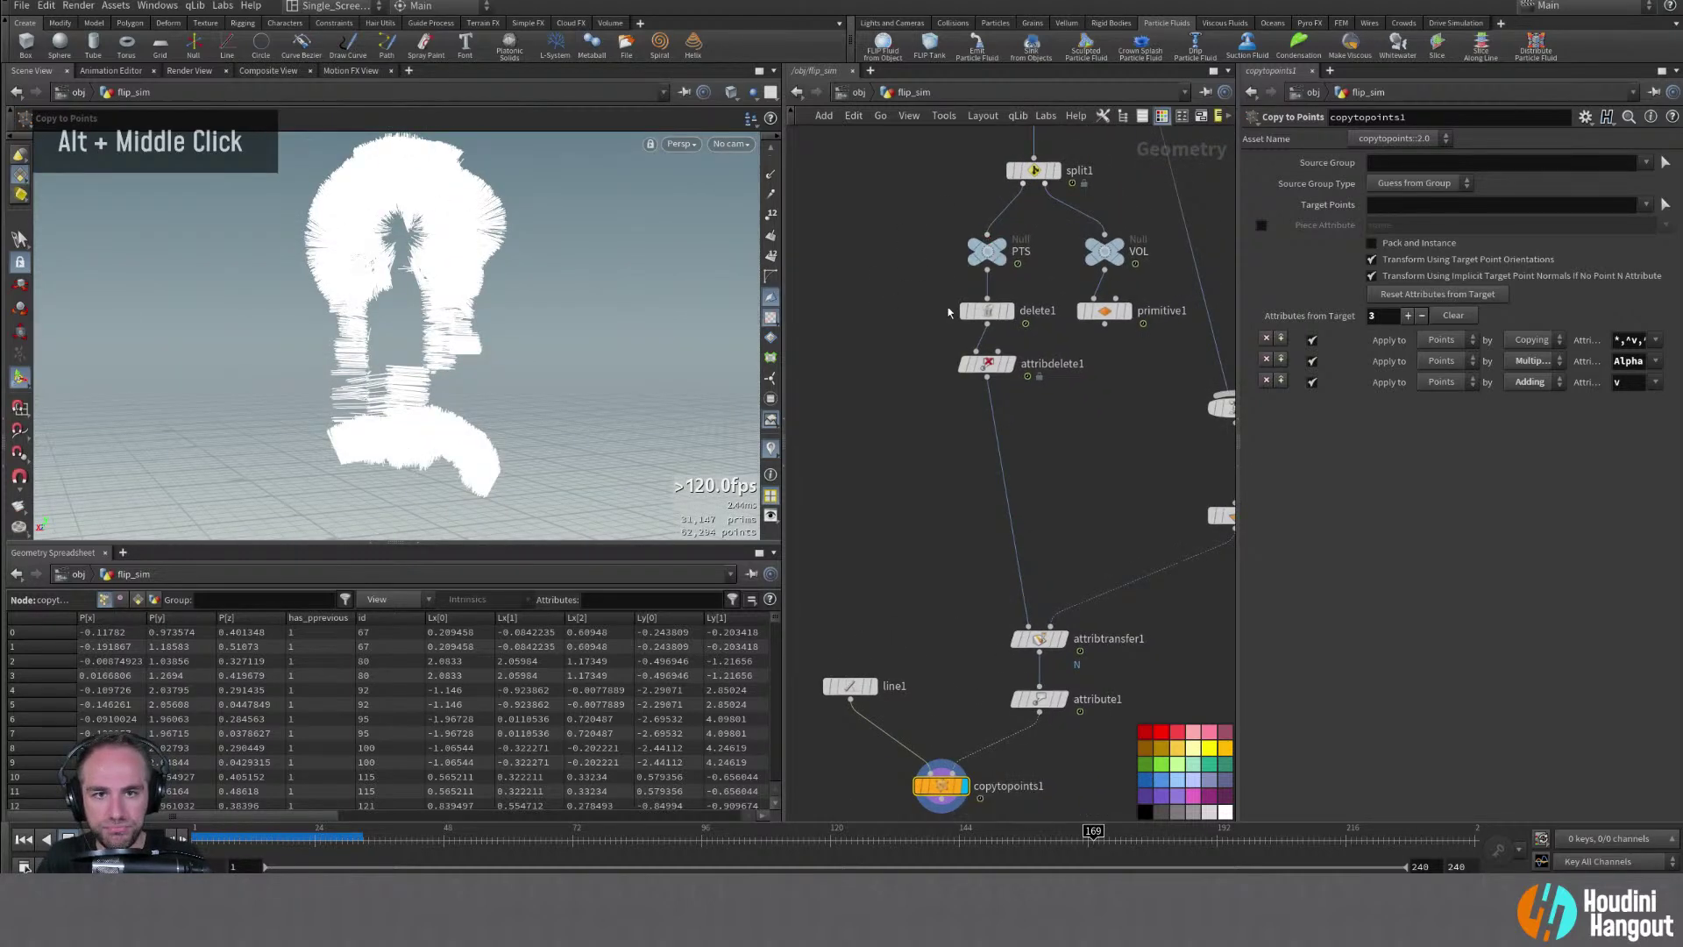
click(987, 370)
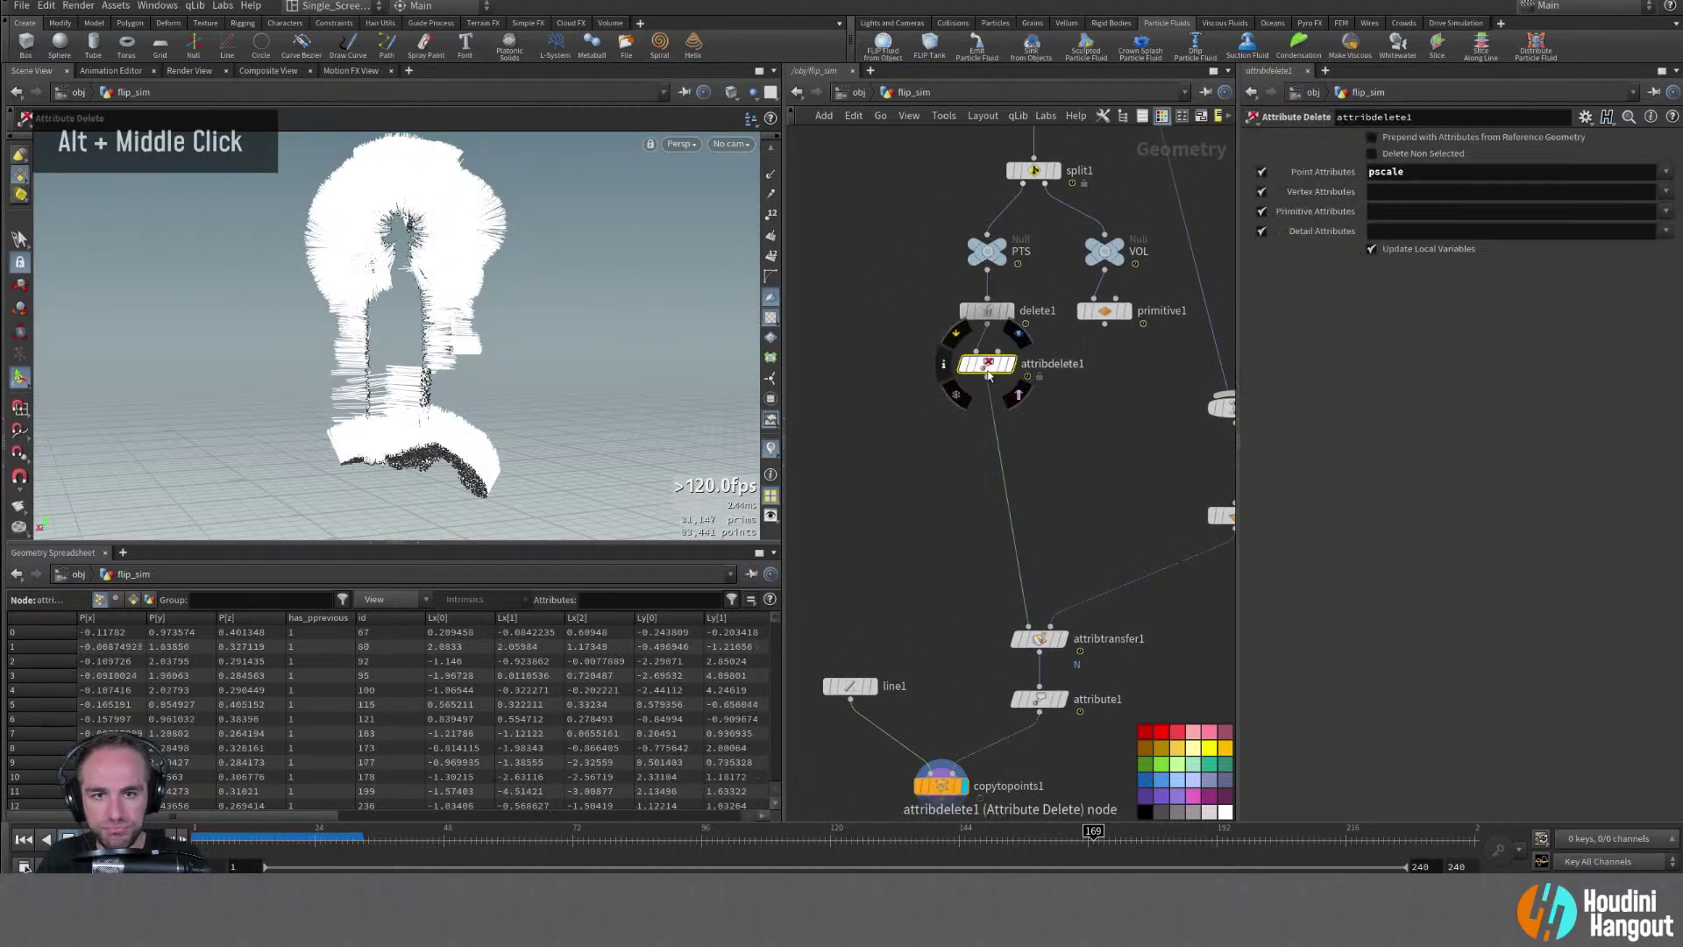
click(987, 310)
double_click(1394, 303)
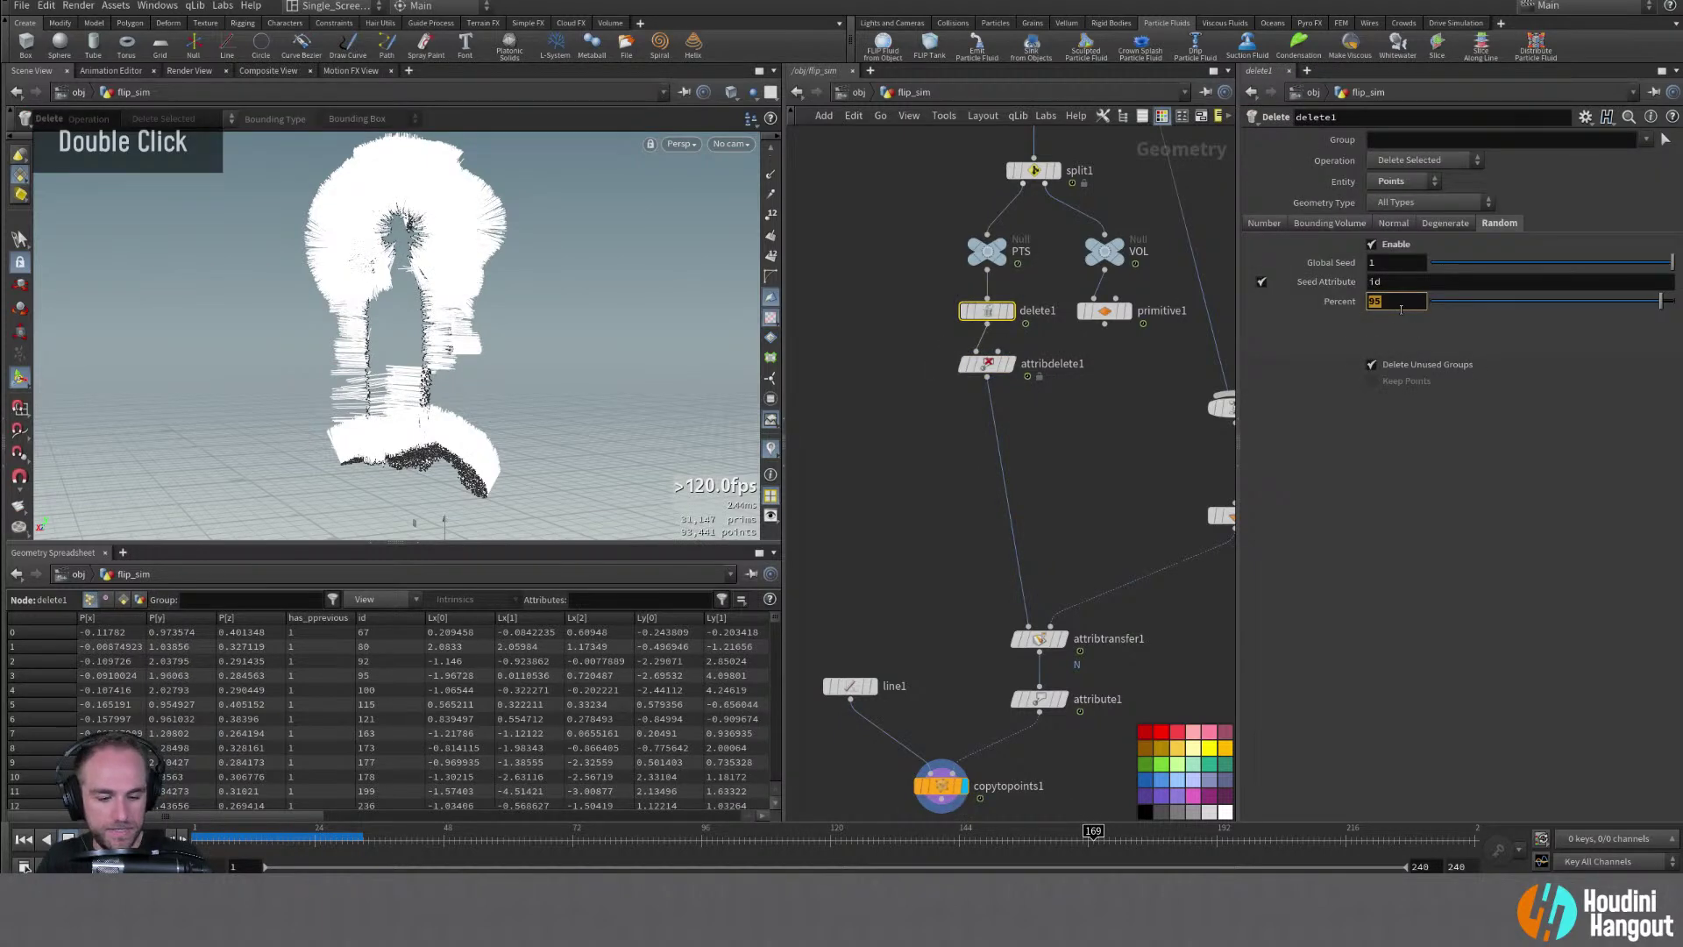
text(98)
key(Return)
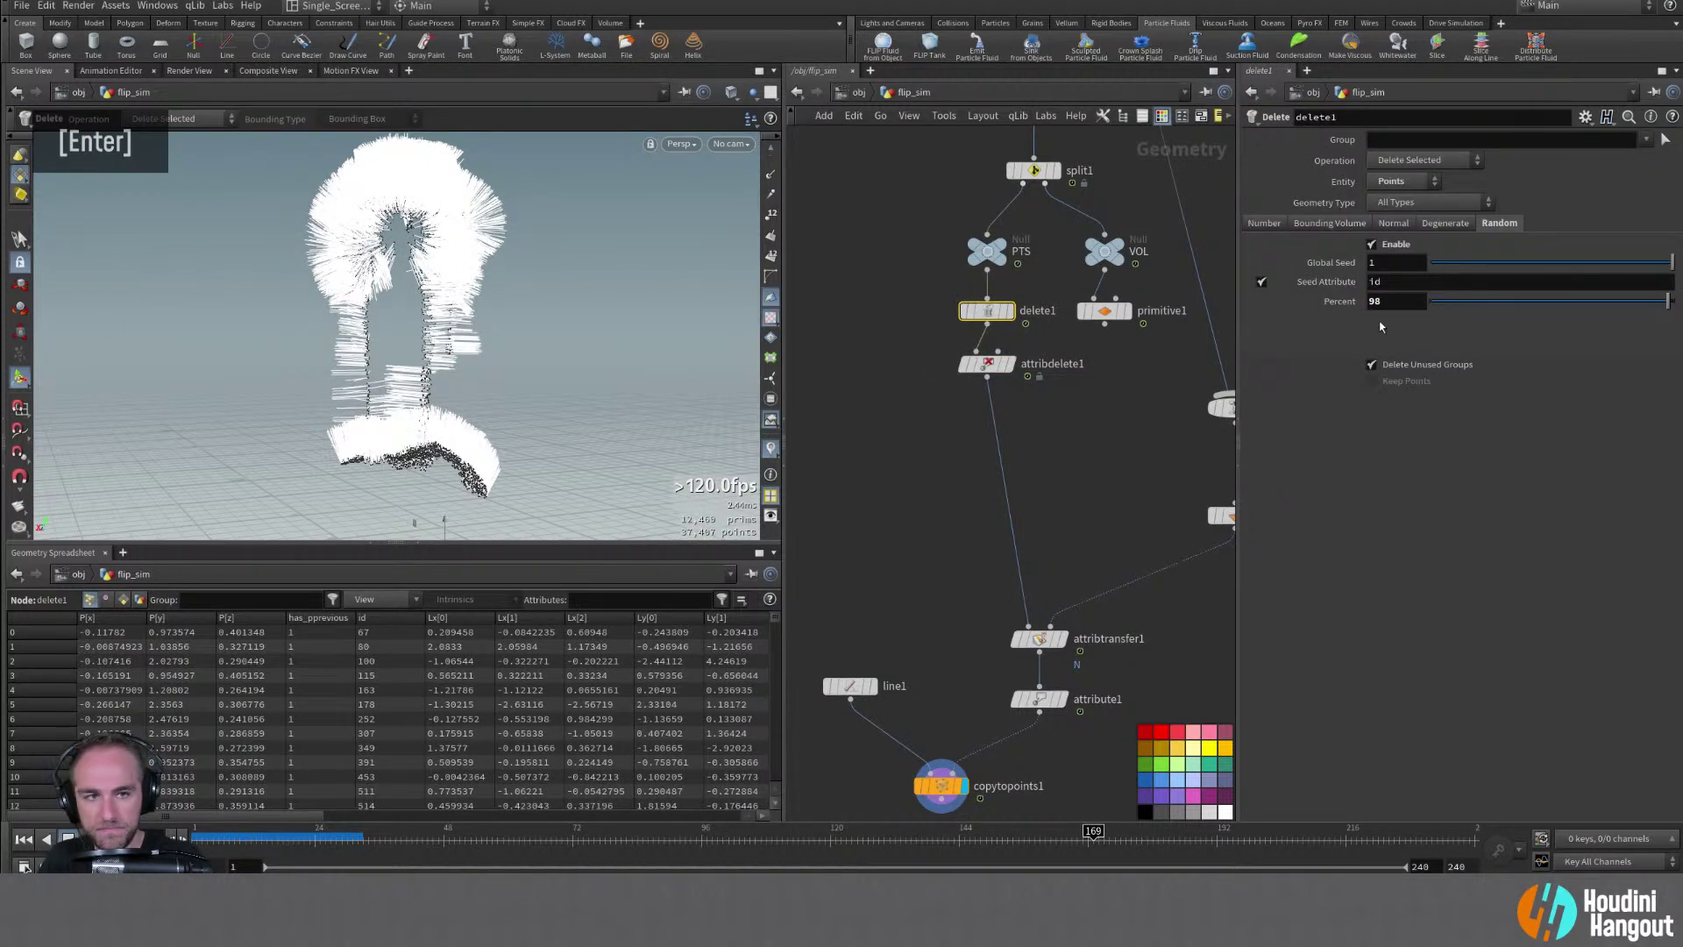
double_click(1394, 302)
text(99)
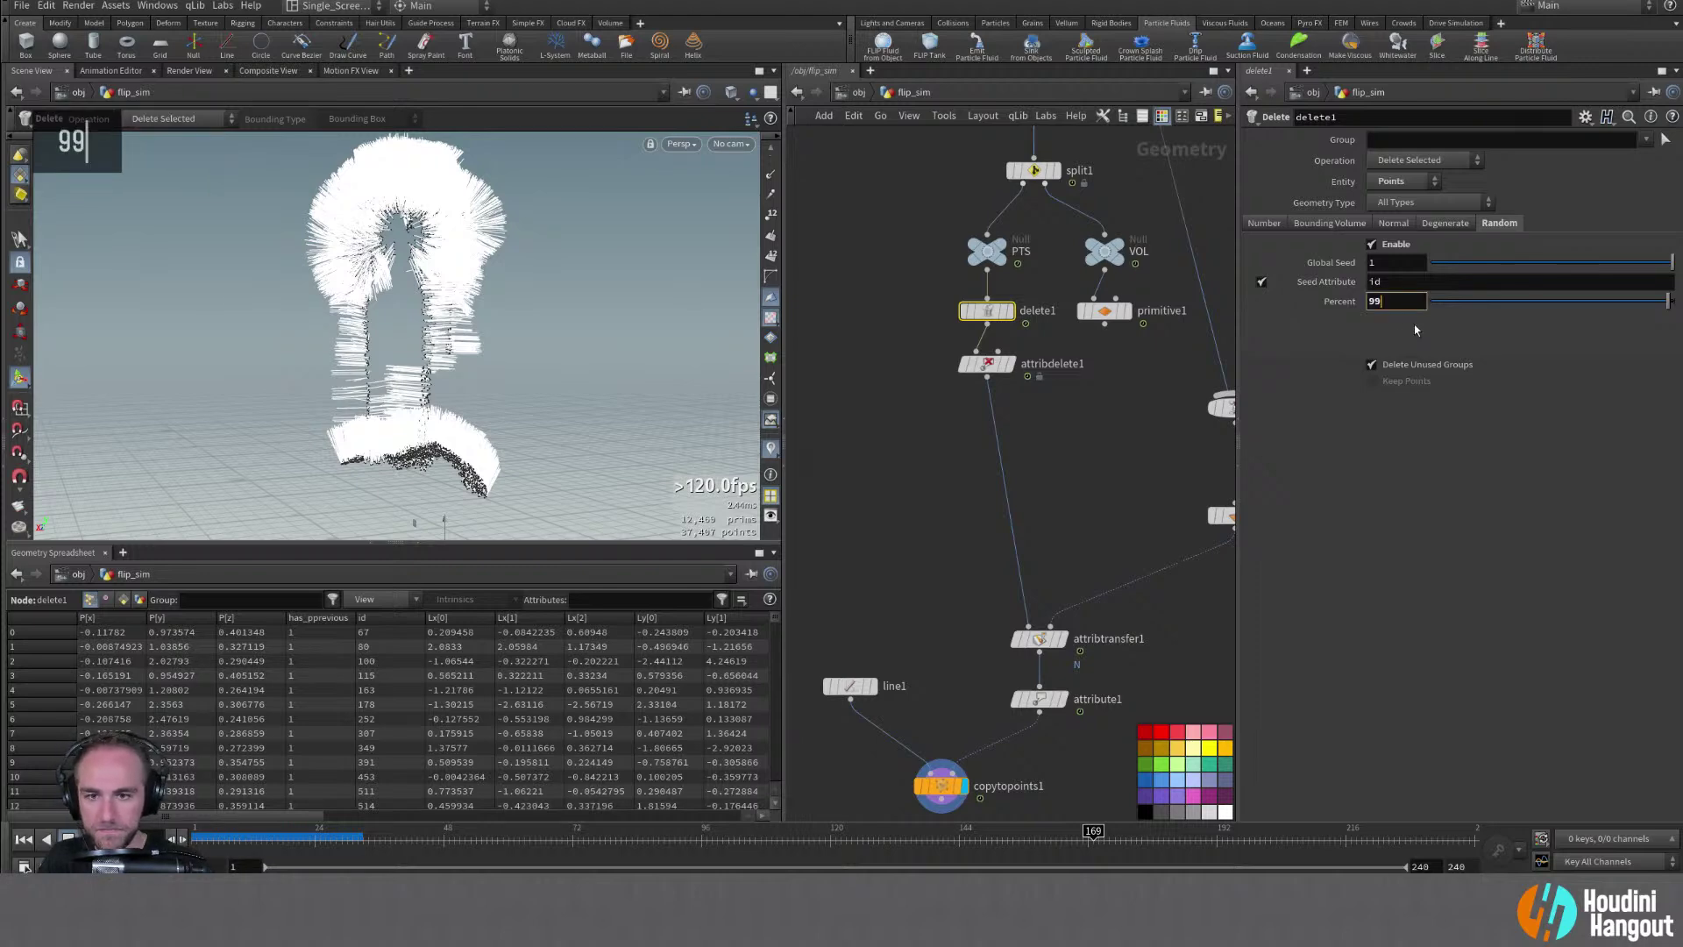
key(Return)
alt+drag(364, 274, 414, 367)
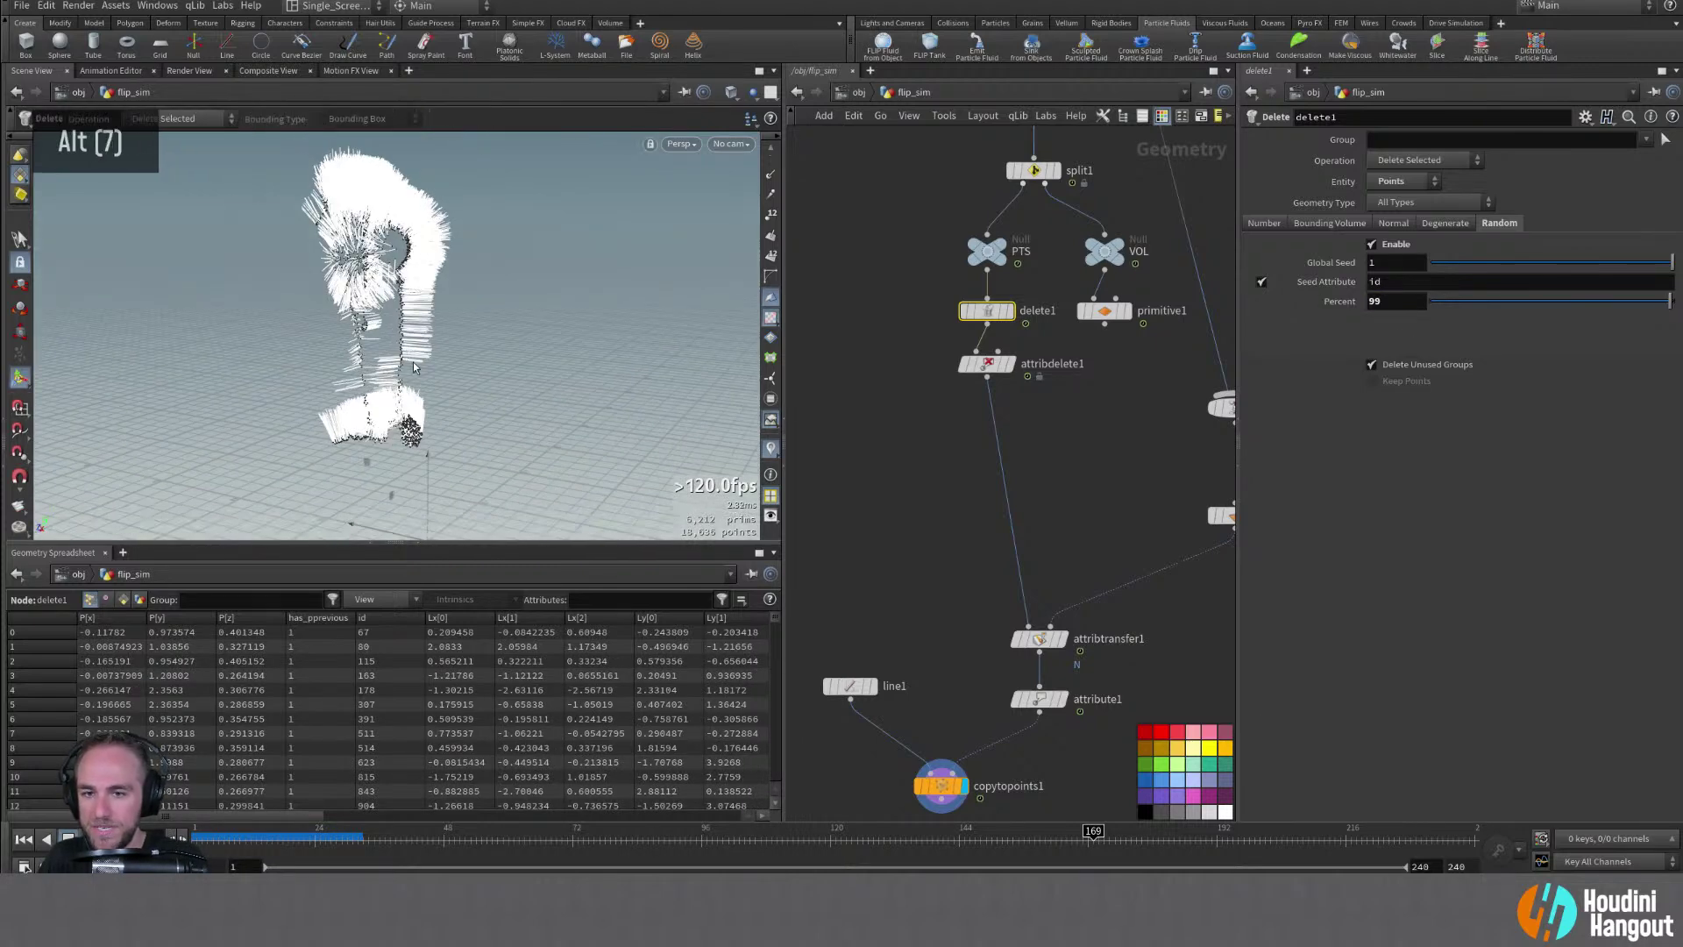
Set the number of points of line1 to 6
click(849, 688)
double_click(1396, 217)
text(6)
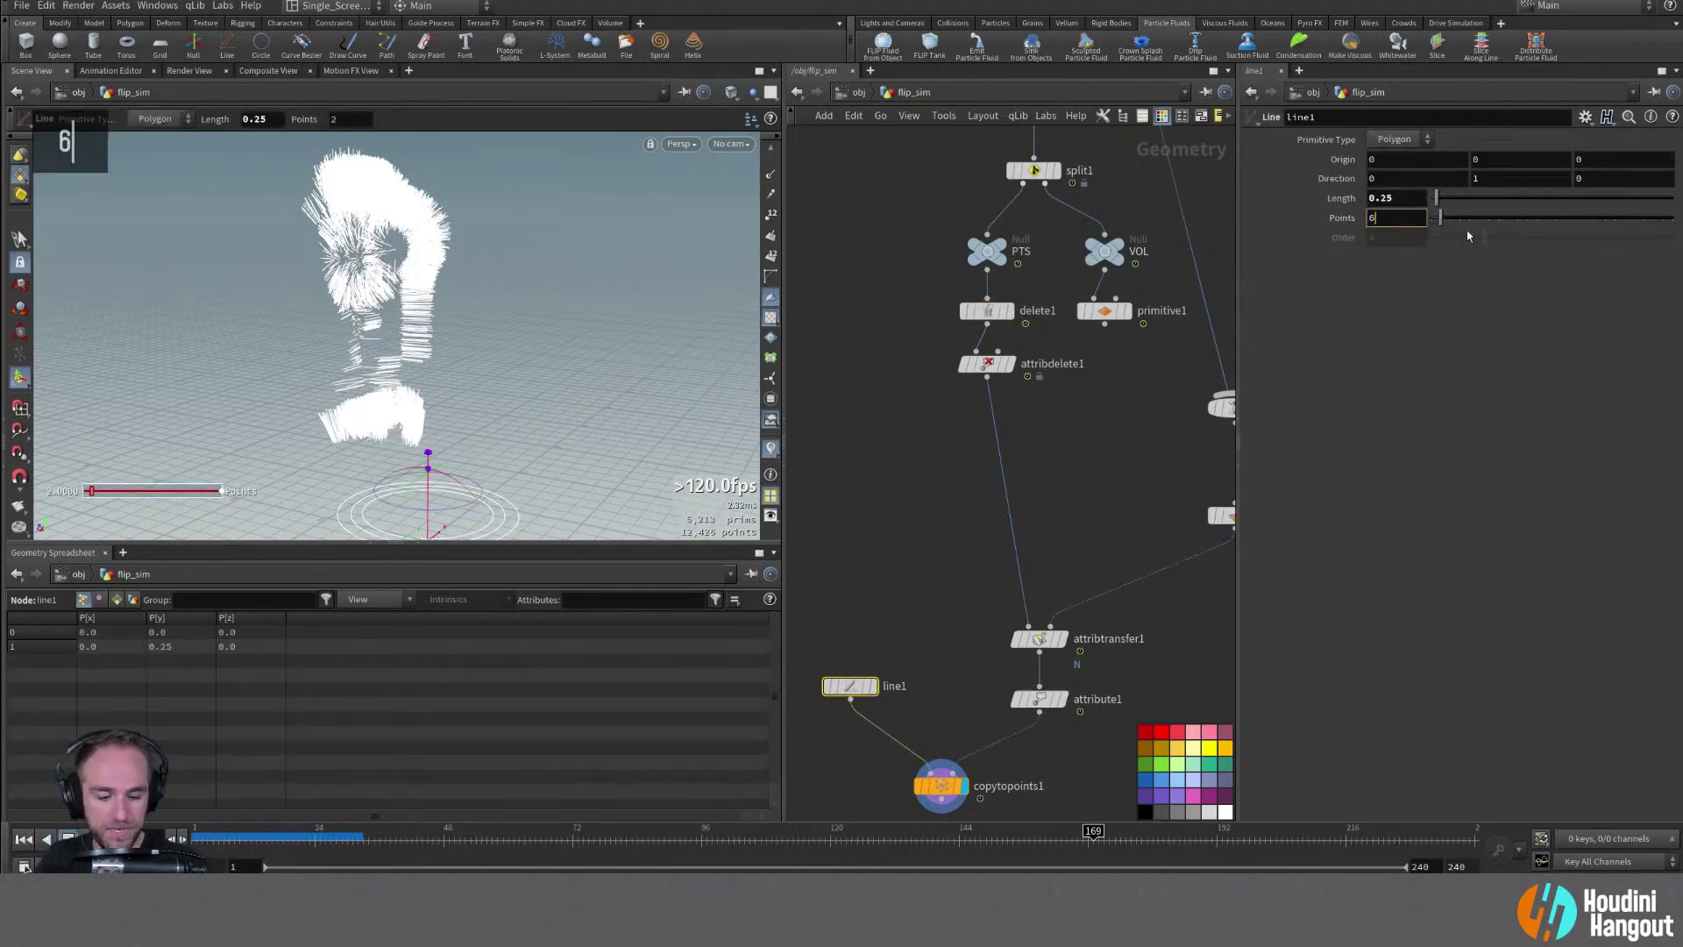
key(Return)
Scrub through the early frames and inspect the copied lines up close and from different angles
click(231, 837)
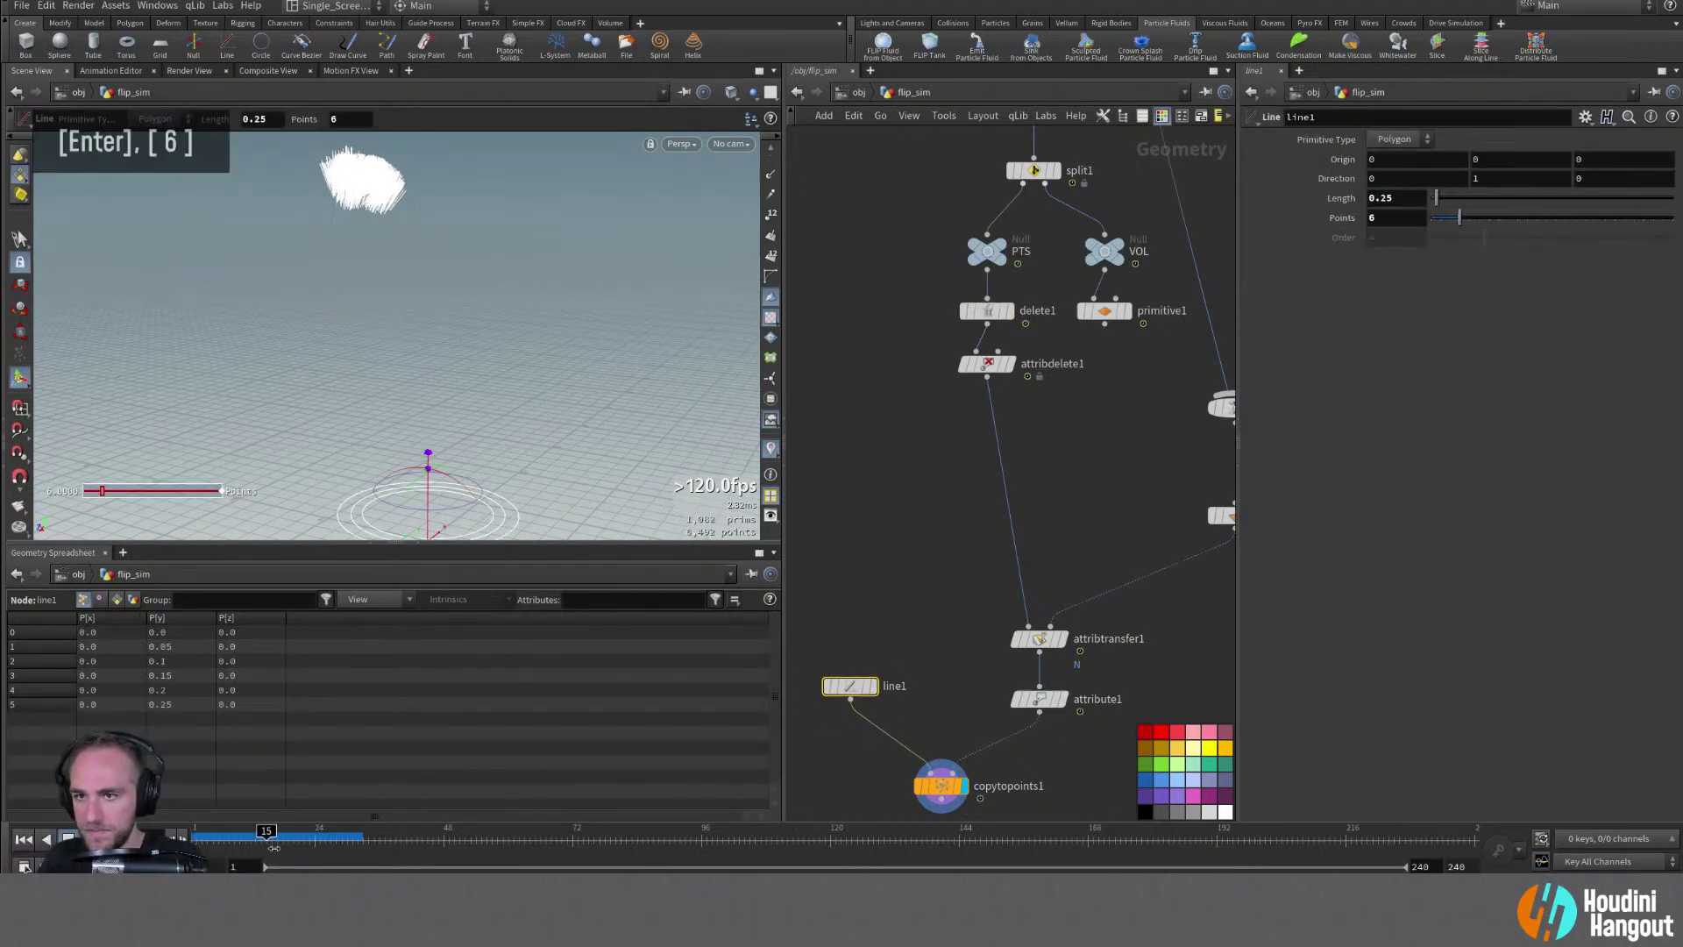
drag(274, 847, 386, 866)
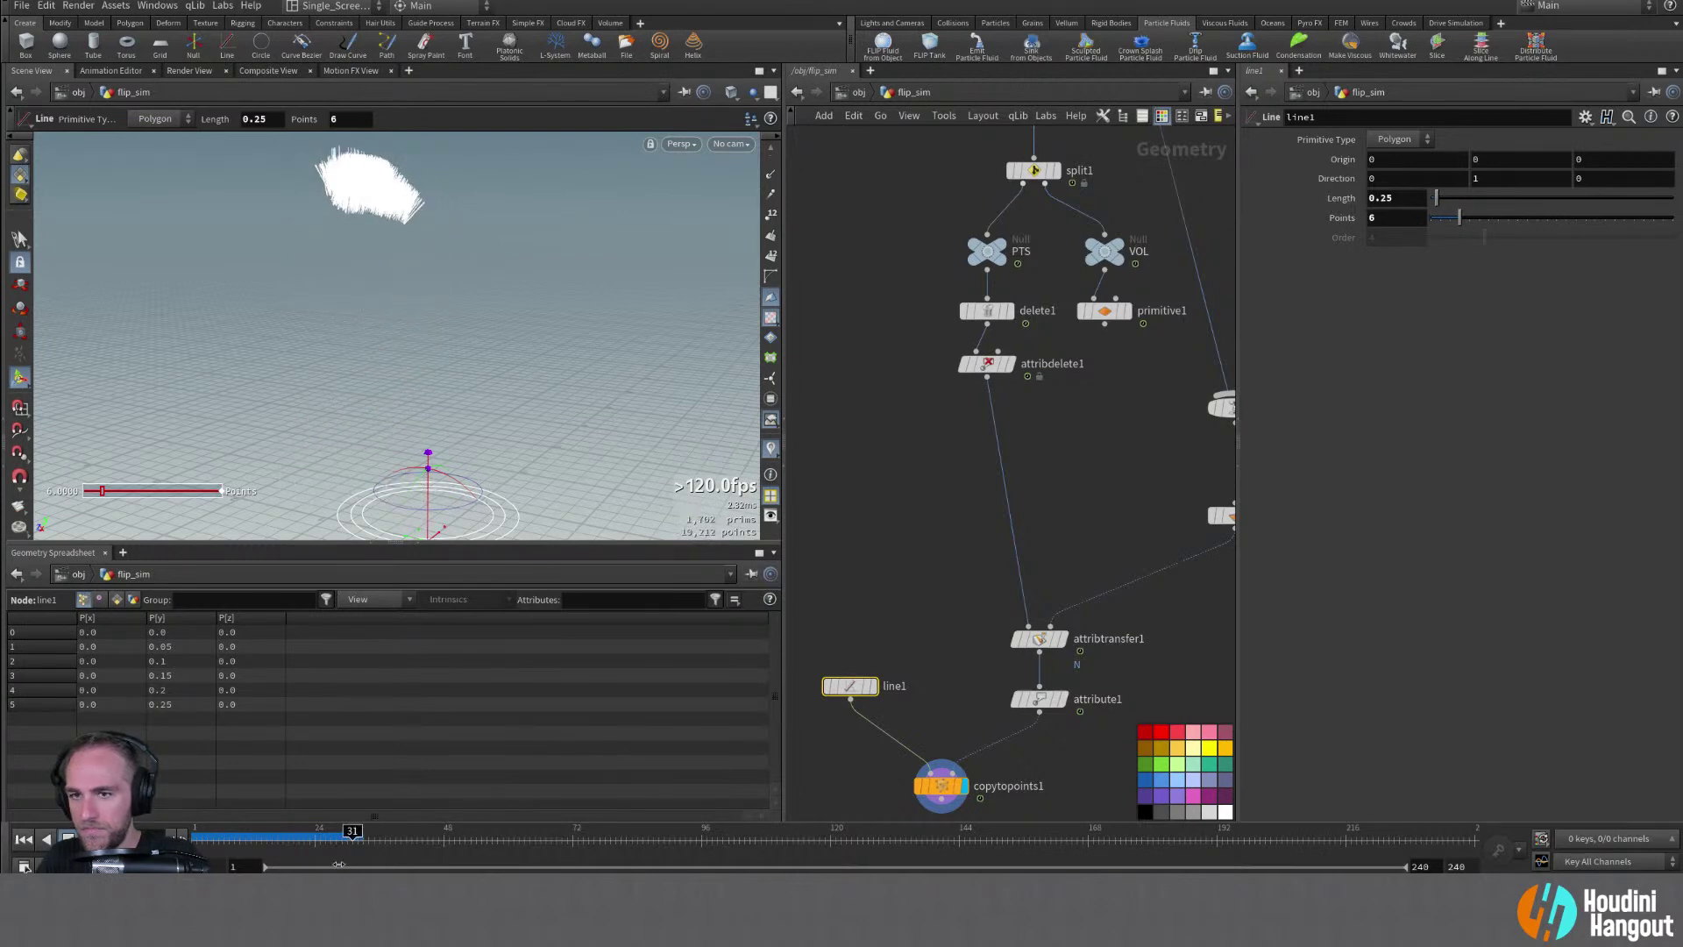
drag(226, 854, 222, 855)
alt+right_drag(376, 289, 403, 237)
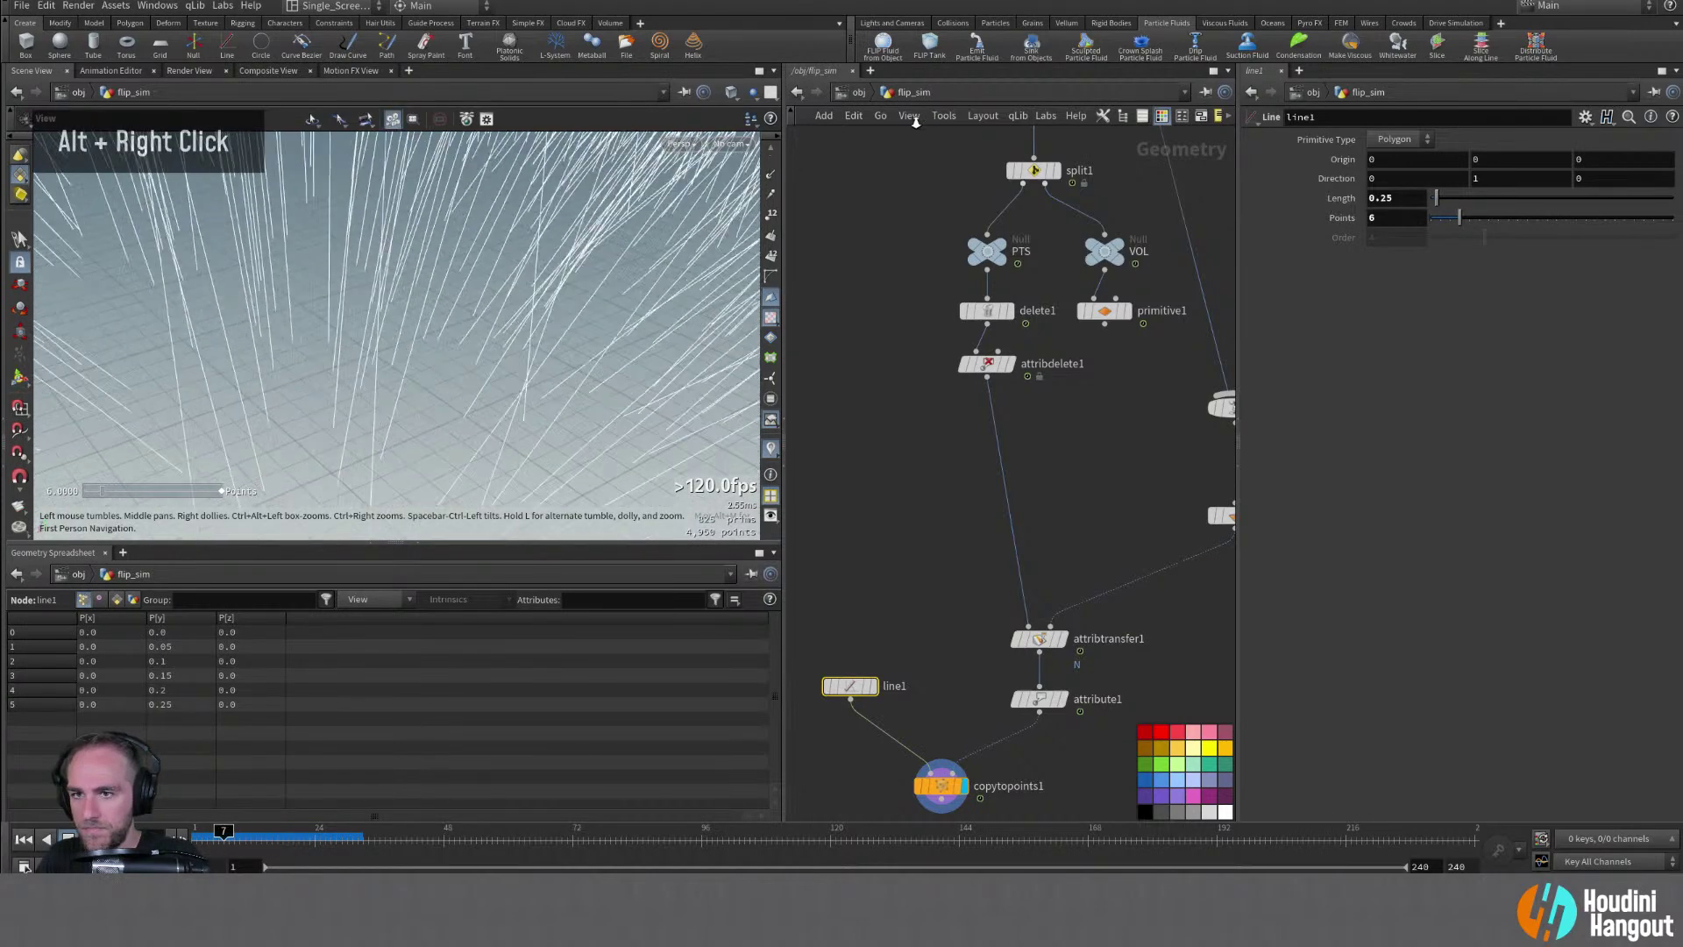
alt+drag(404, 236, 491, 262)
alt+middle_drag(872, 489, 901, 364)
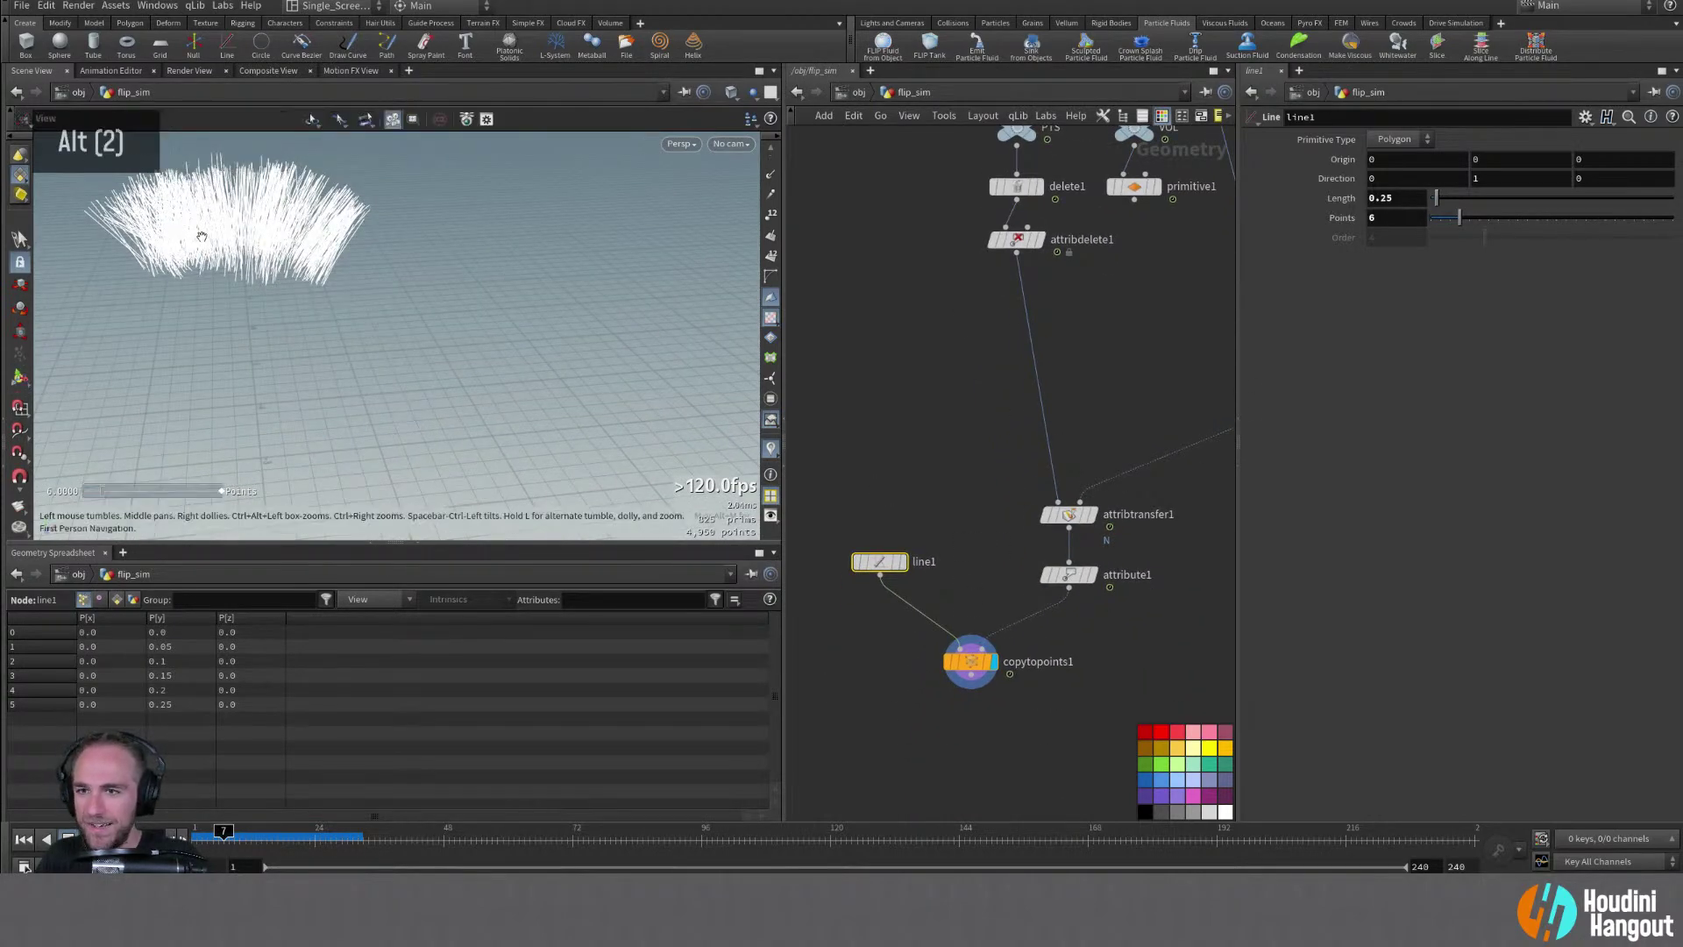
alt+drag(374, 453, 219, 474)
drag(224, 830, 277, 830)
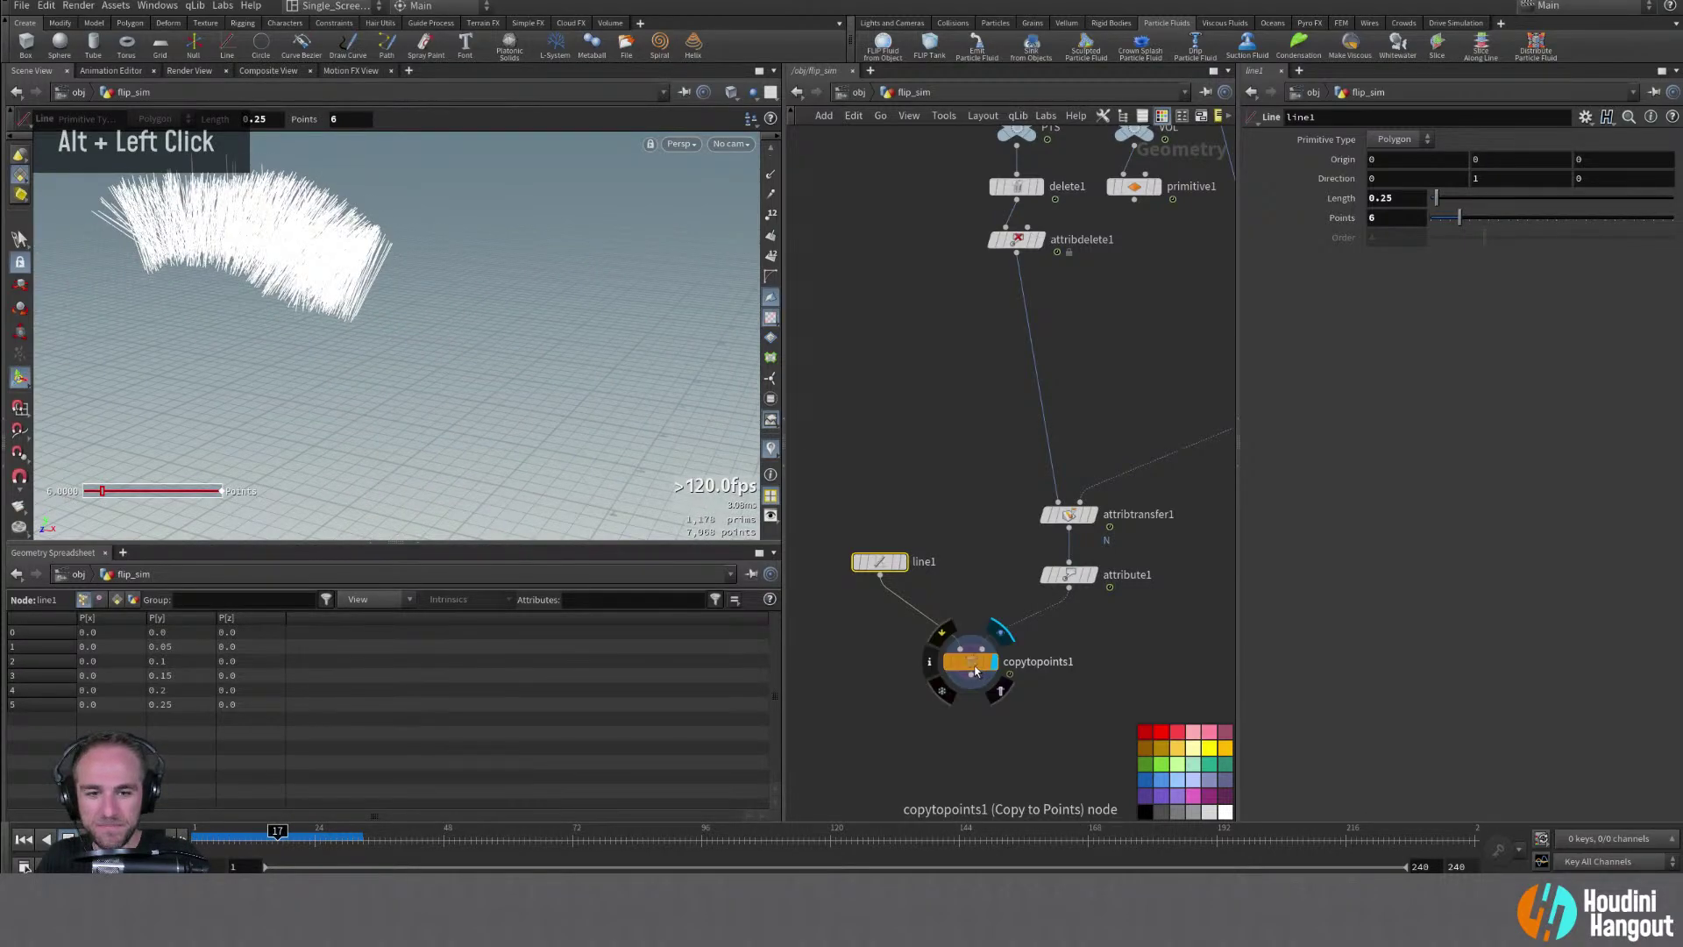
click(970, 661)
alt+right_drag(263, 263, 228, 280)
alt+drag(228, 281, 196, 266)
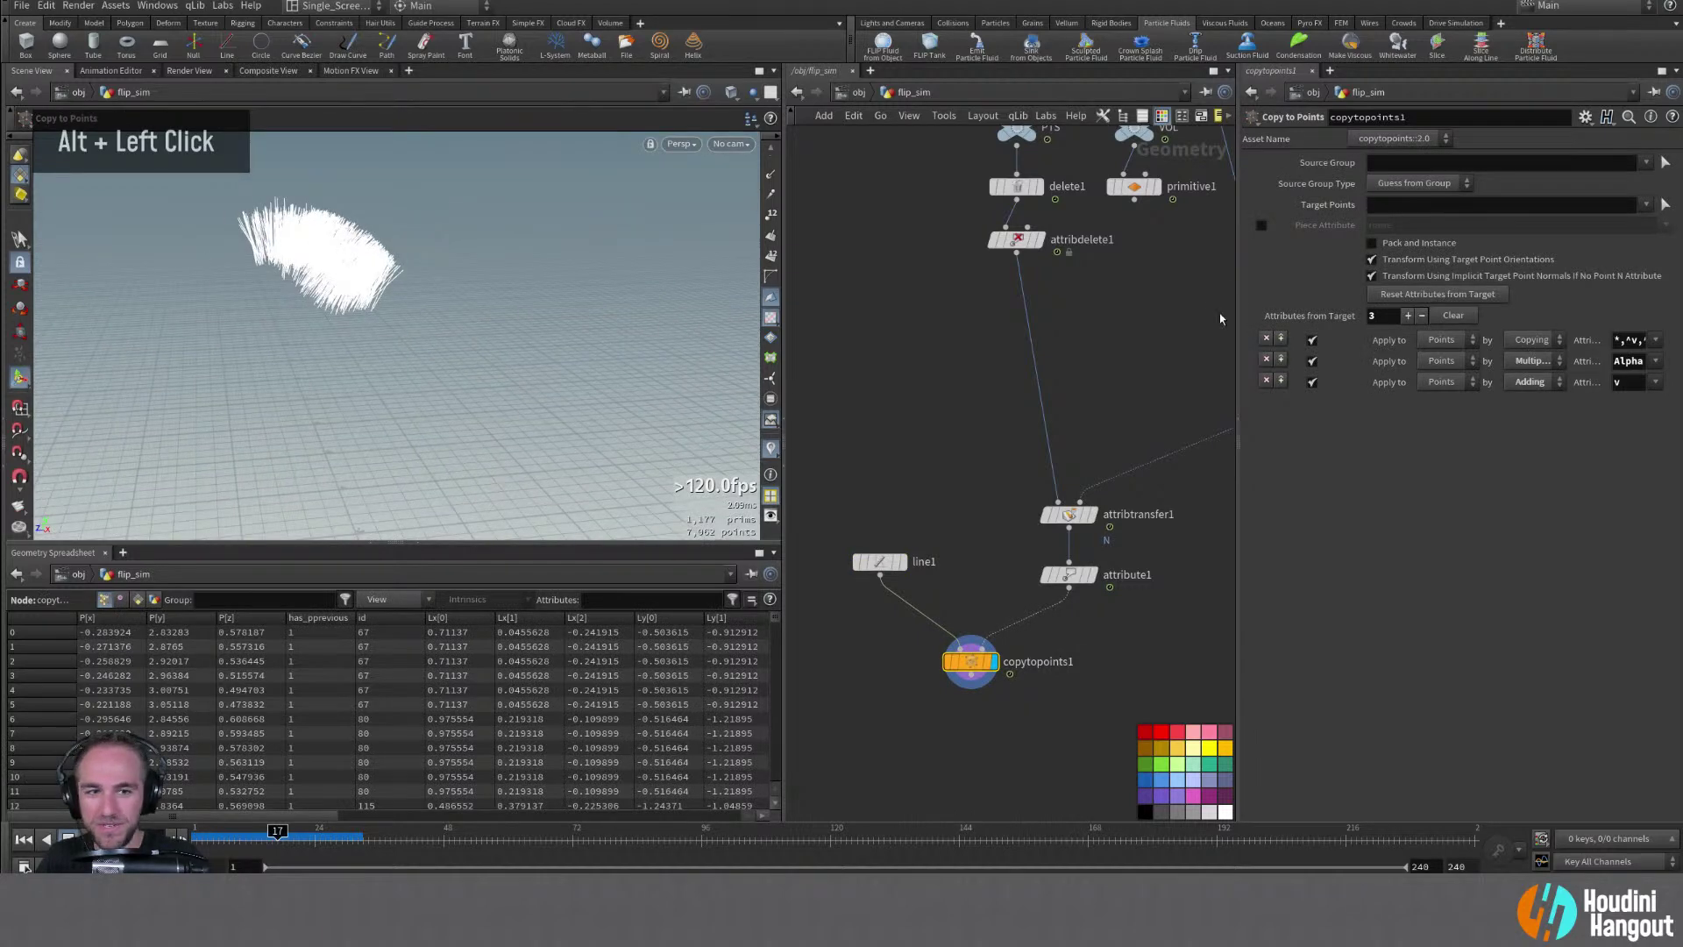
Move attribtransfer1, attribute1, line1 and copytopoints1 together up towards attribdelete1
drag(973, 680, 973, 667)
double_click(973, 667)
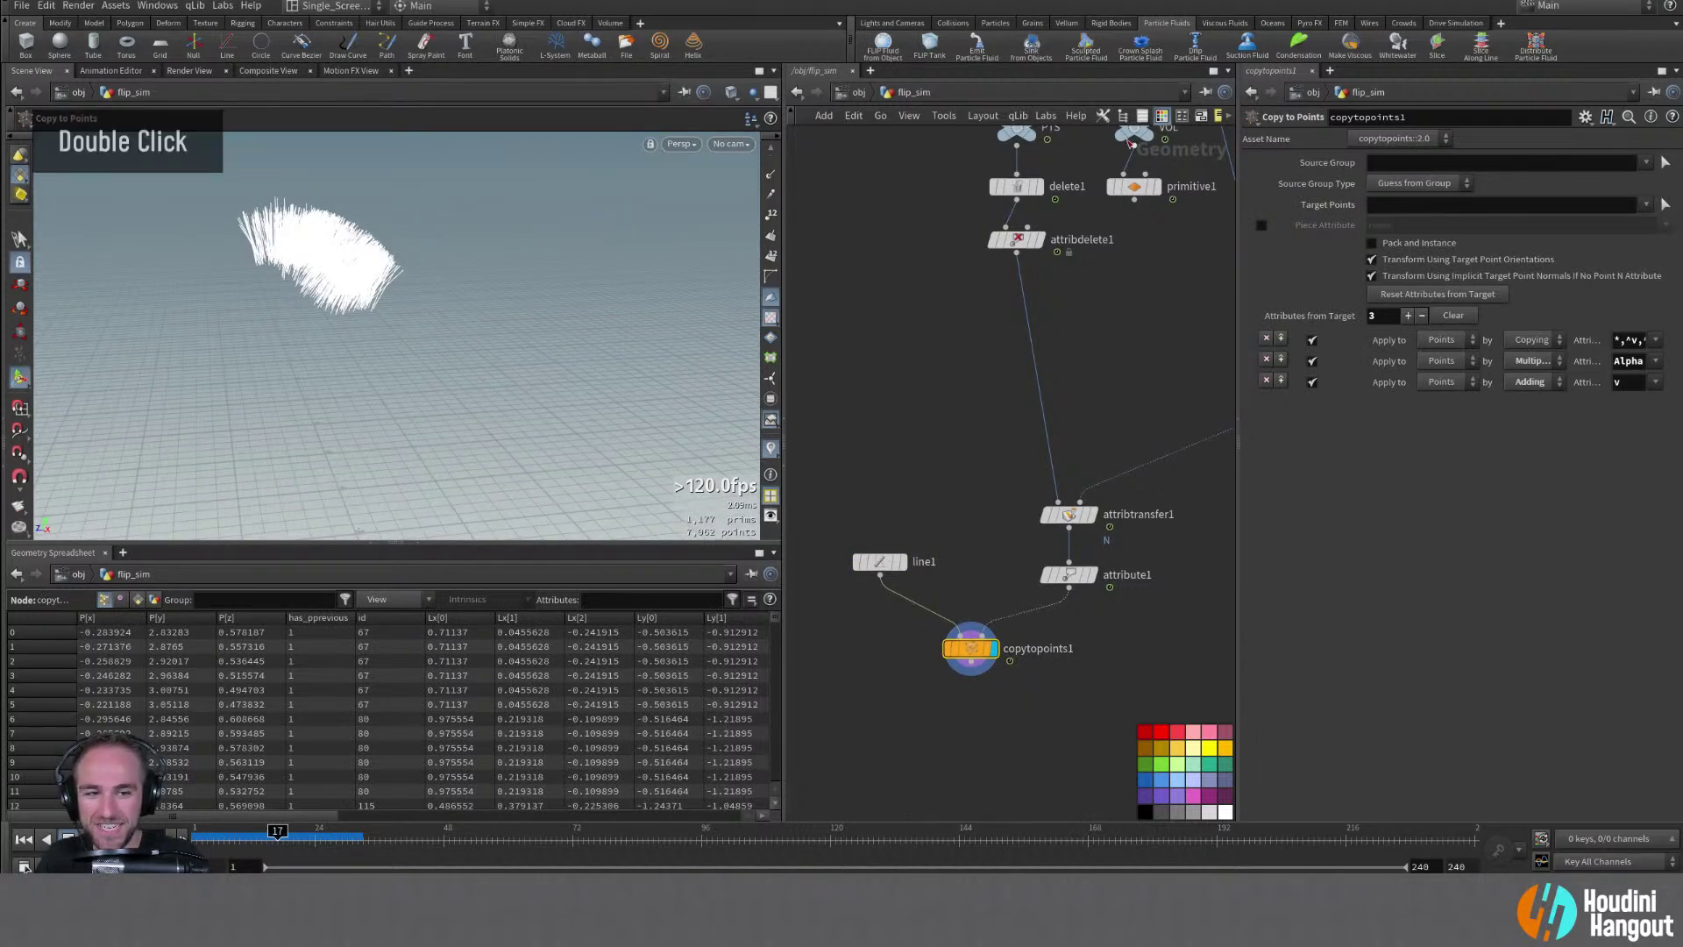
drag(789, 470, 1099, 702)
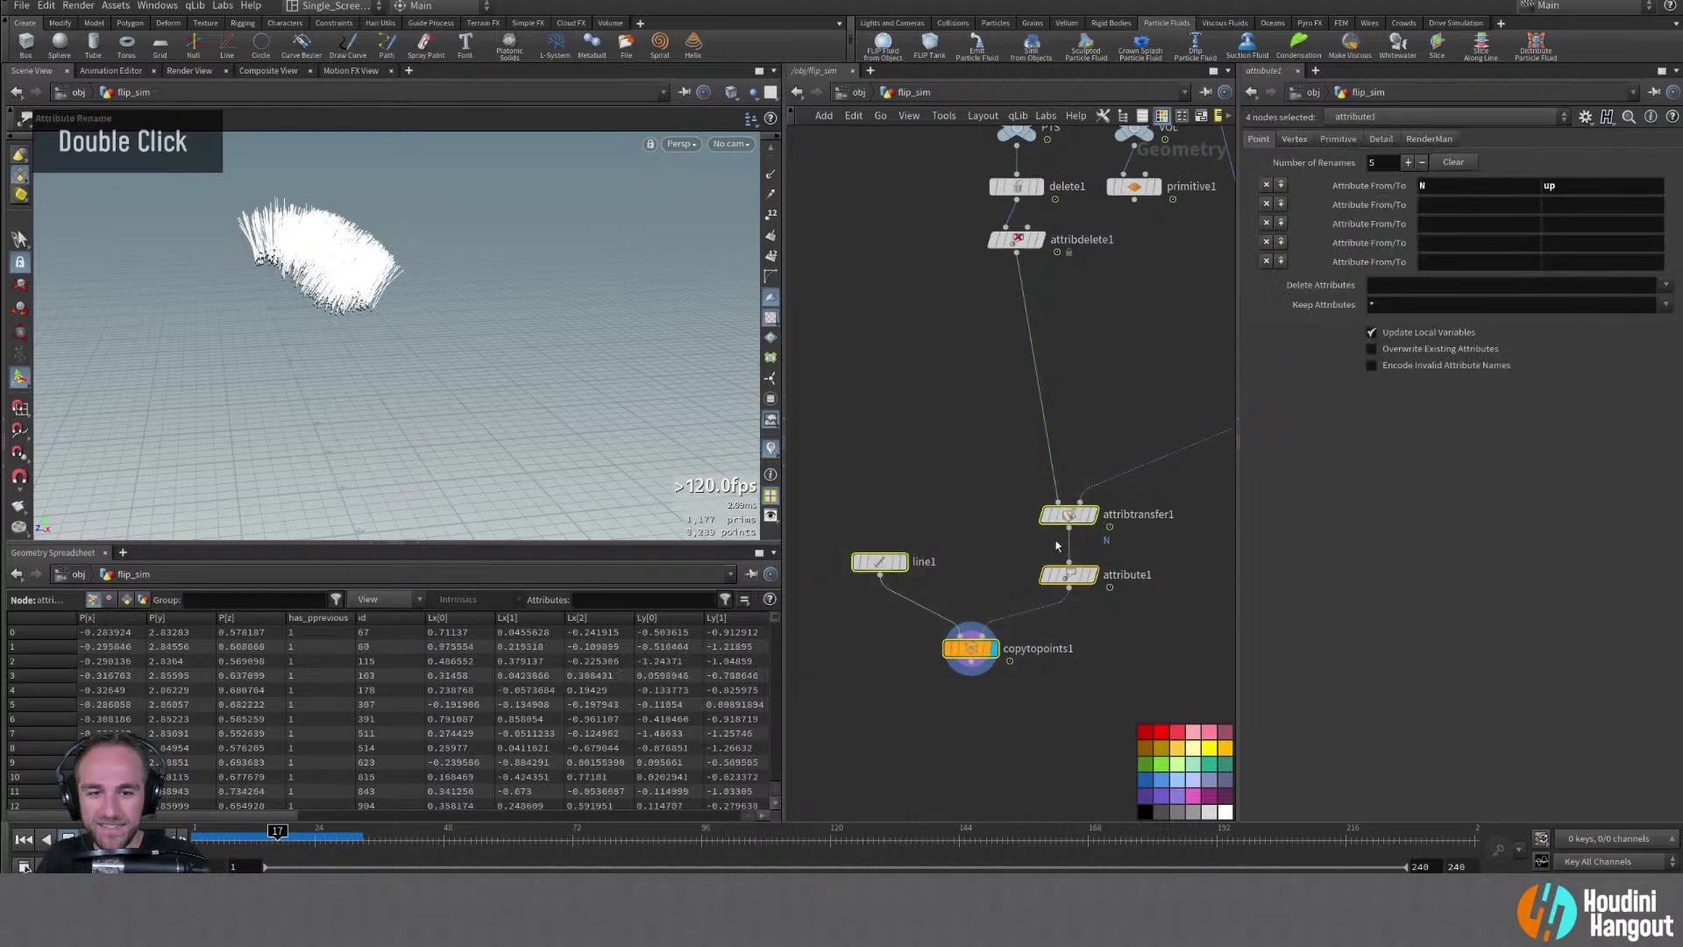
drag(1069, 515, 1066, 418)
Set the random deletion percentage of delete1 to 99.5 and move the timeline back to the start
click(1026, 190)
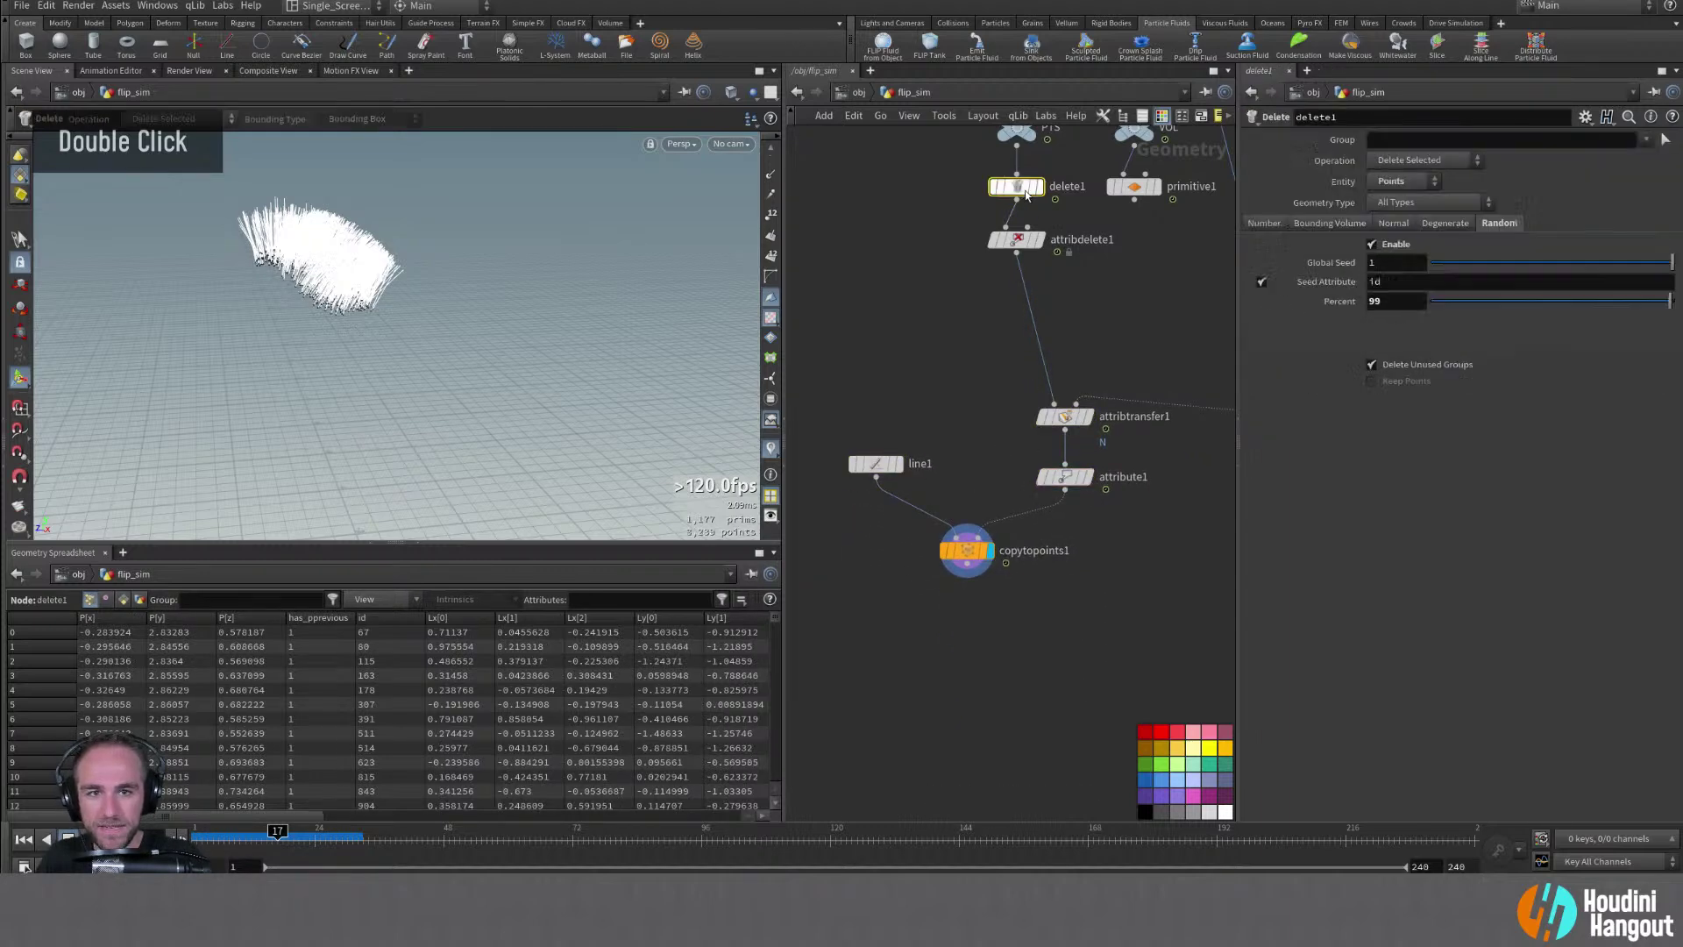
text(99.5)
key(Return)
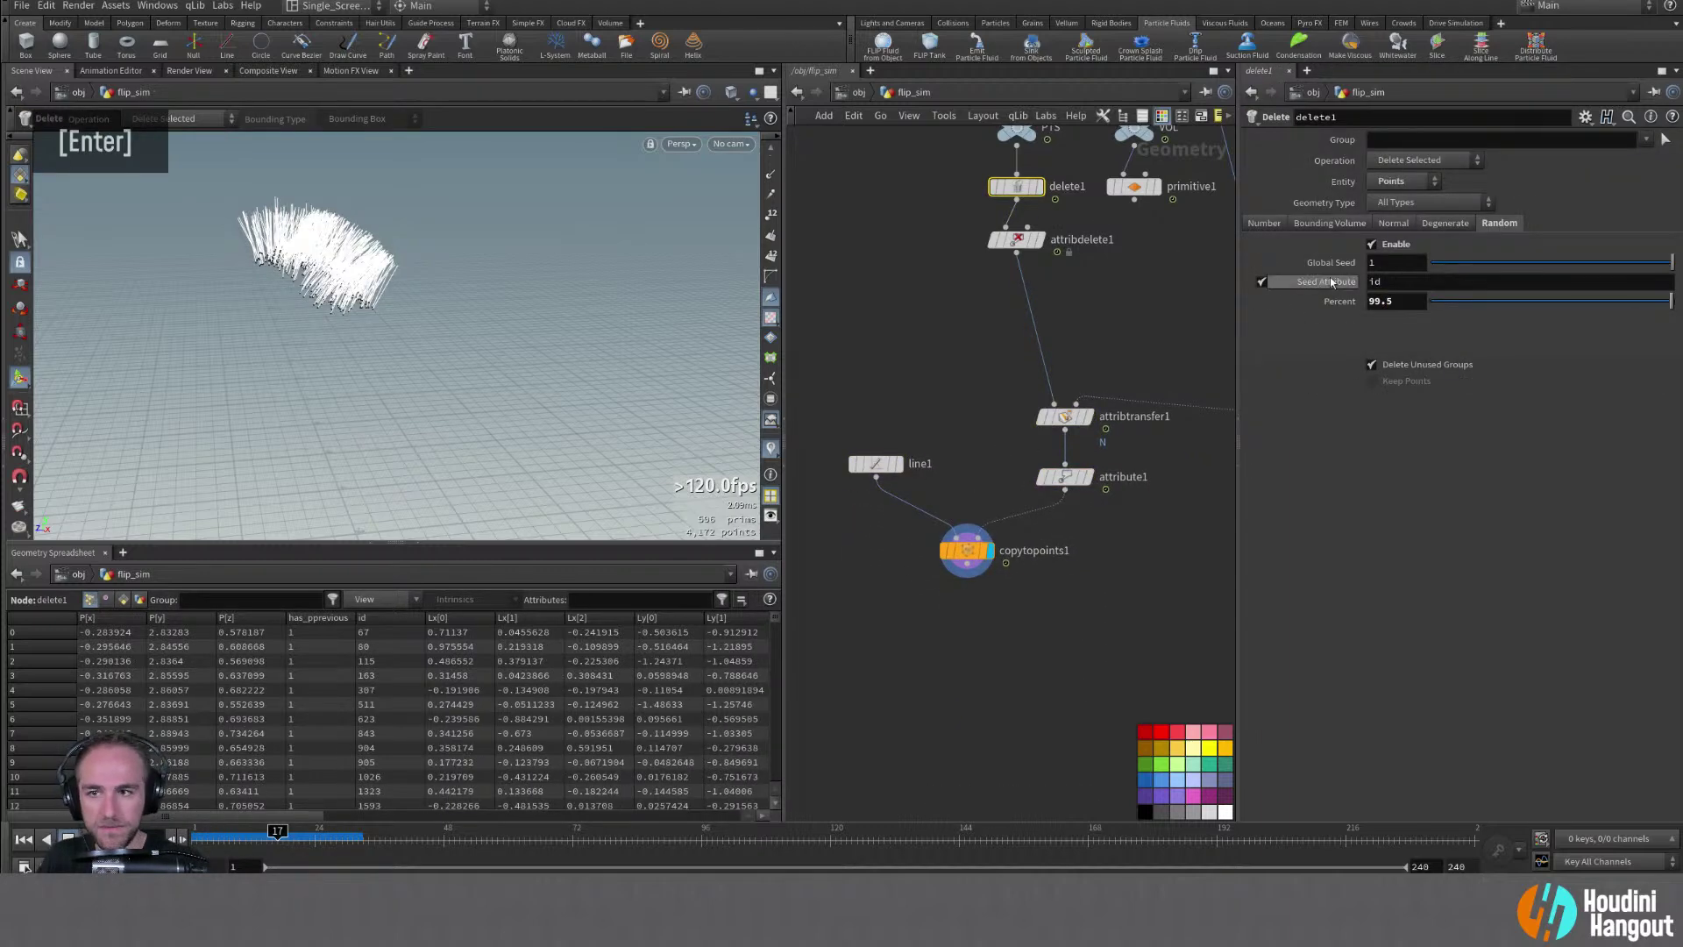
key(alt)
alt+drag(263, 342, 288, 254)
drag(273, 839, 202, 857)
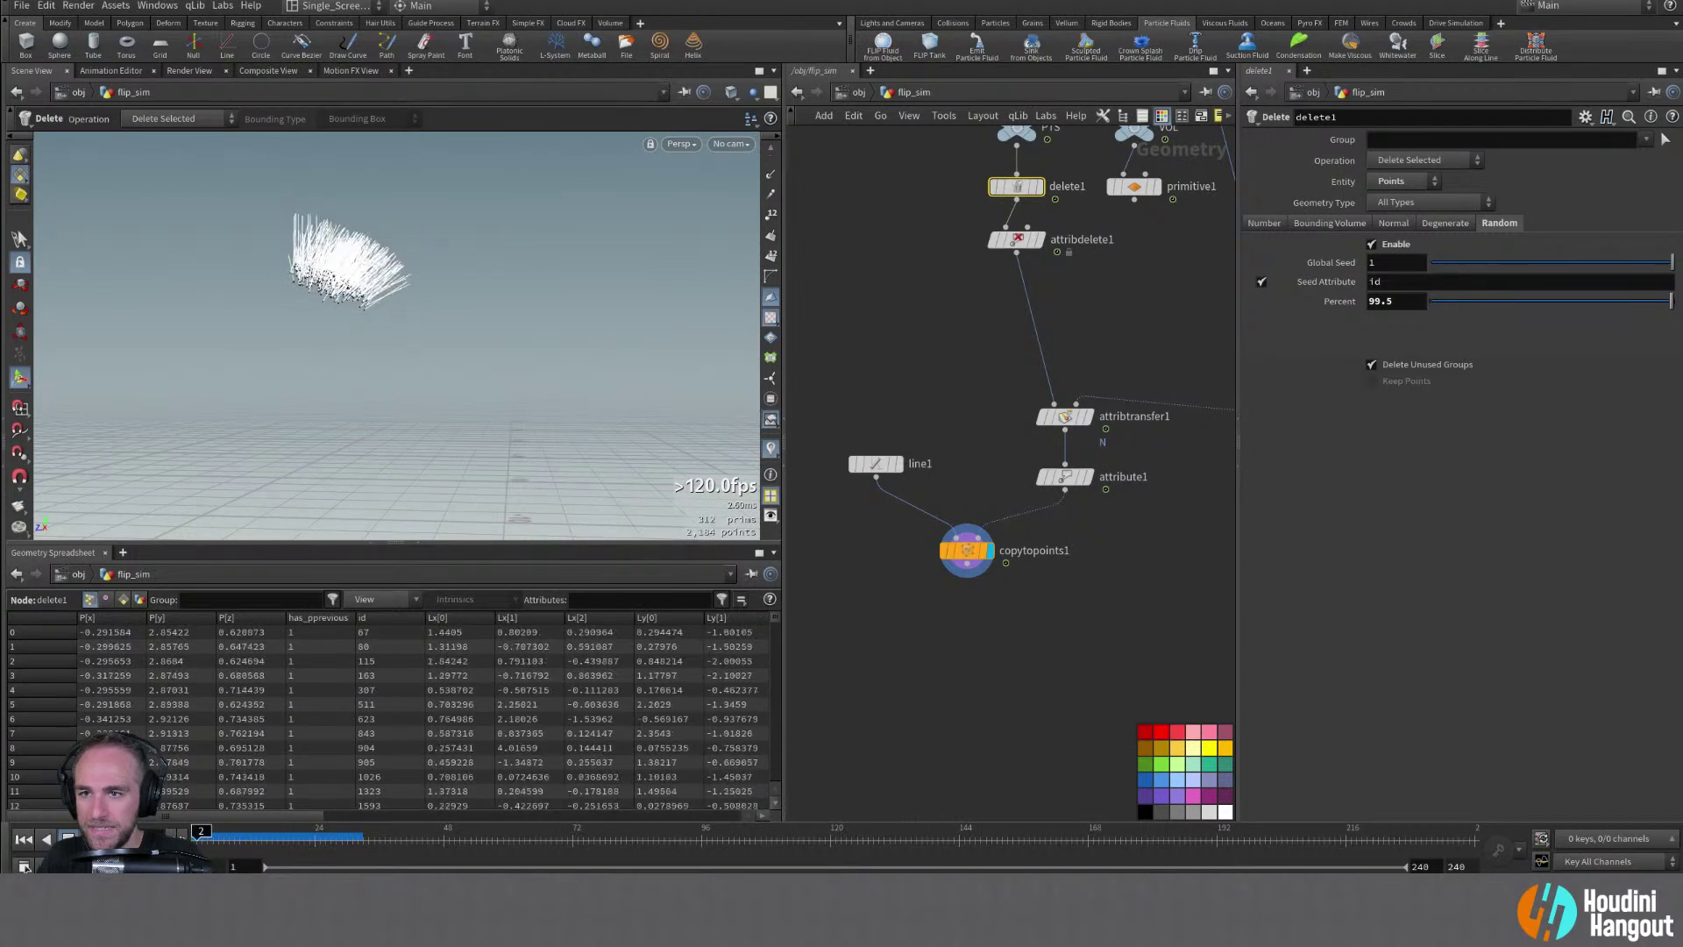
Add a Vellum Configure Hair node below copytopoints1
alt+middle_drag(847, 549, 948, 623)
key(Tab)
text(vellum h)
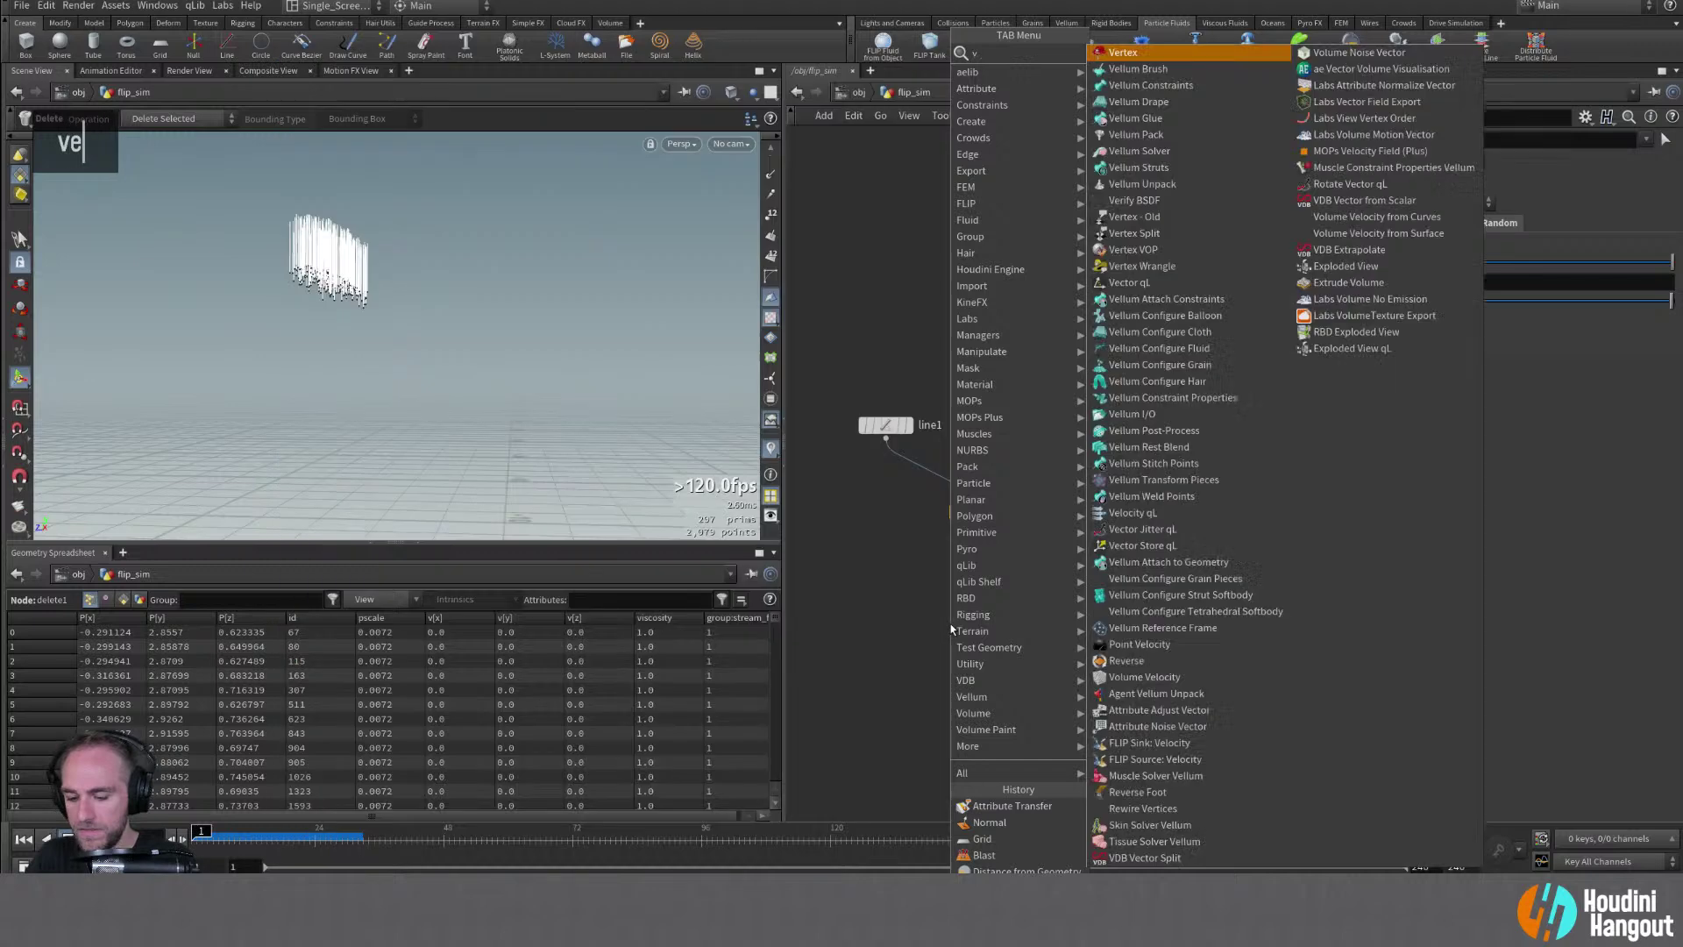
key(Return)
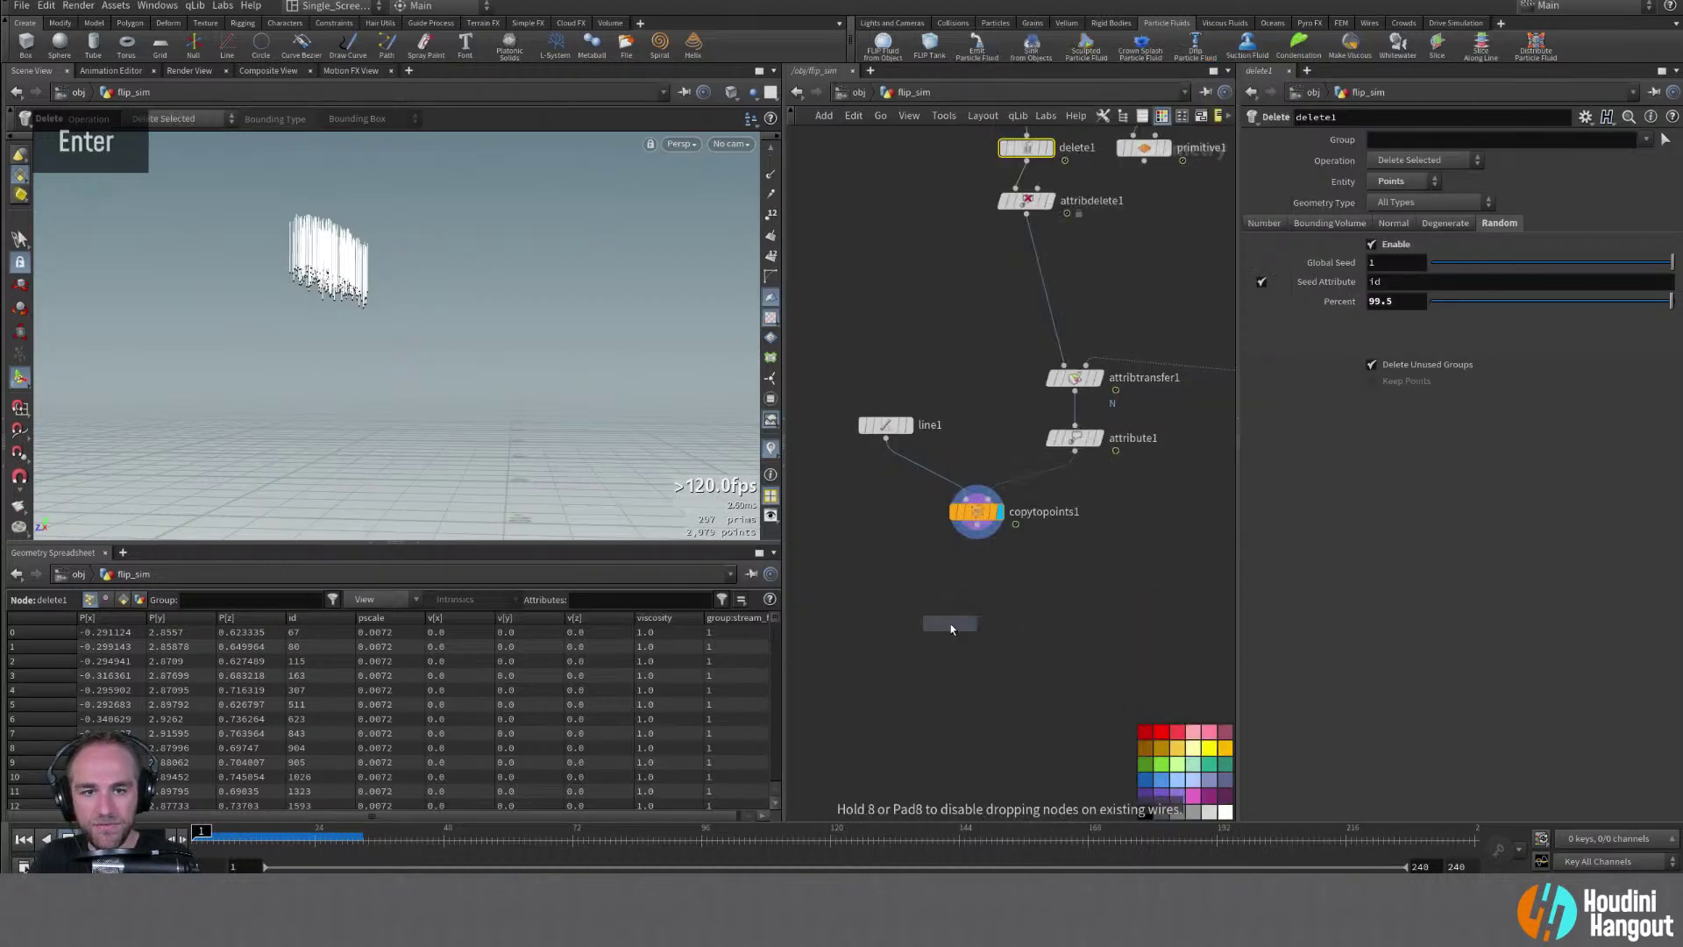
click(960, 646)
Inspect the node information of line1 and briefly display the point normals on the copied lines
click(885, 424)
middle_click(885, 424)
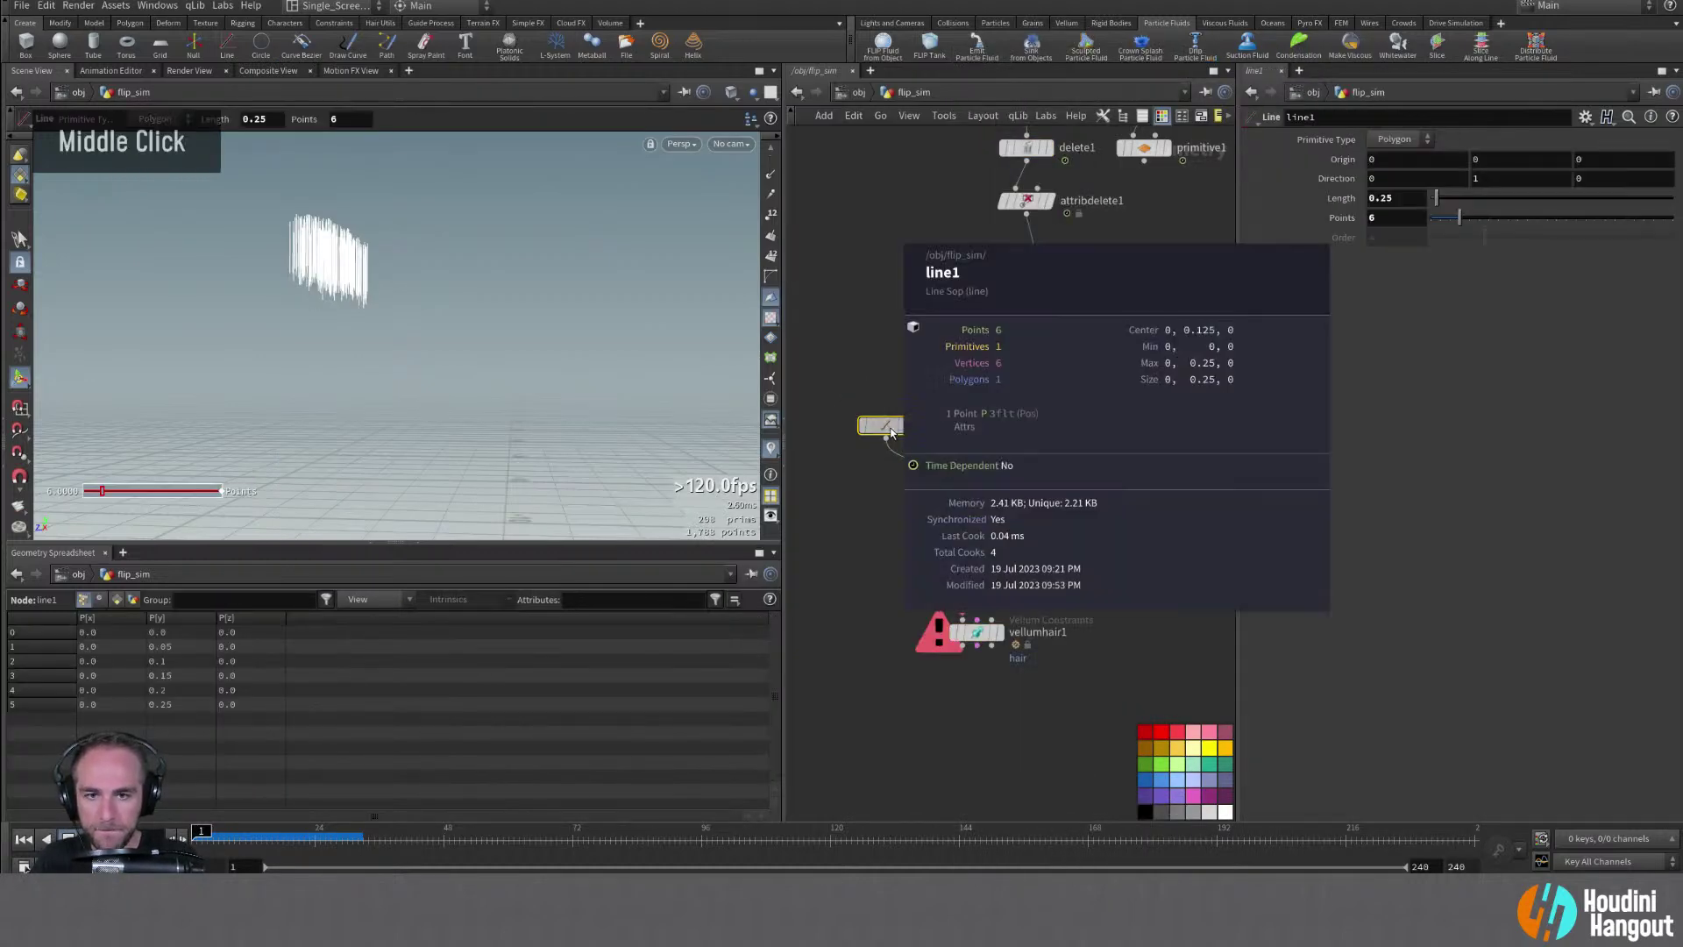
click(769, 217)
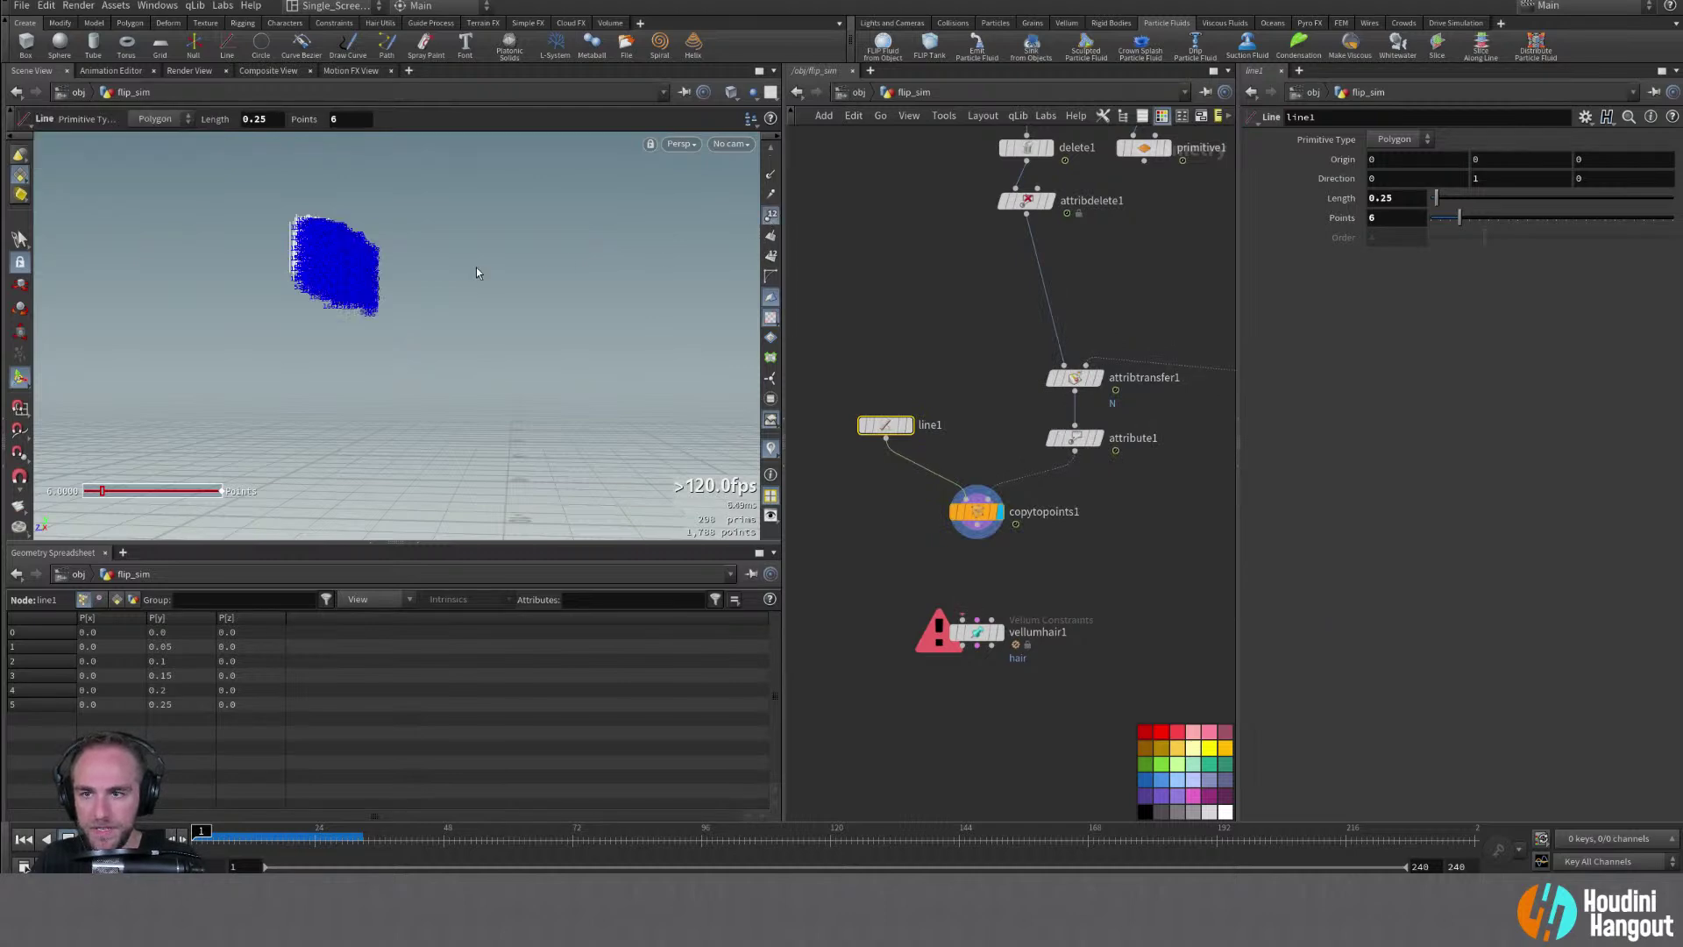
key(alt)
click(770, 217)
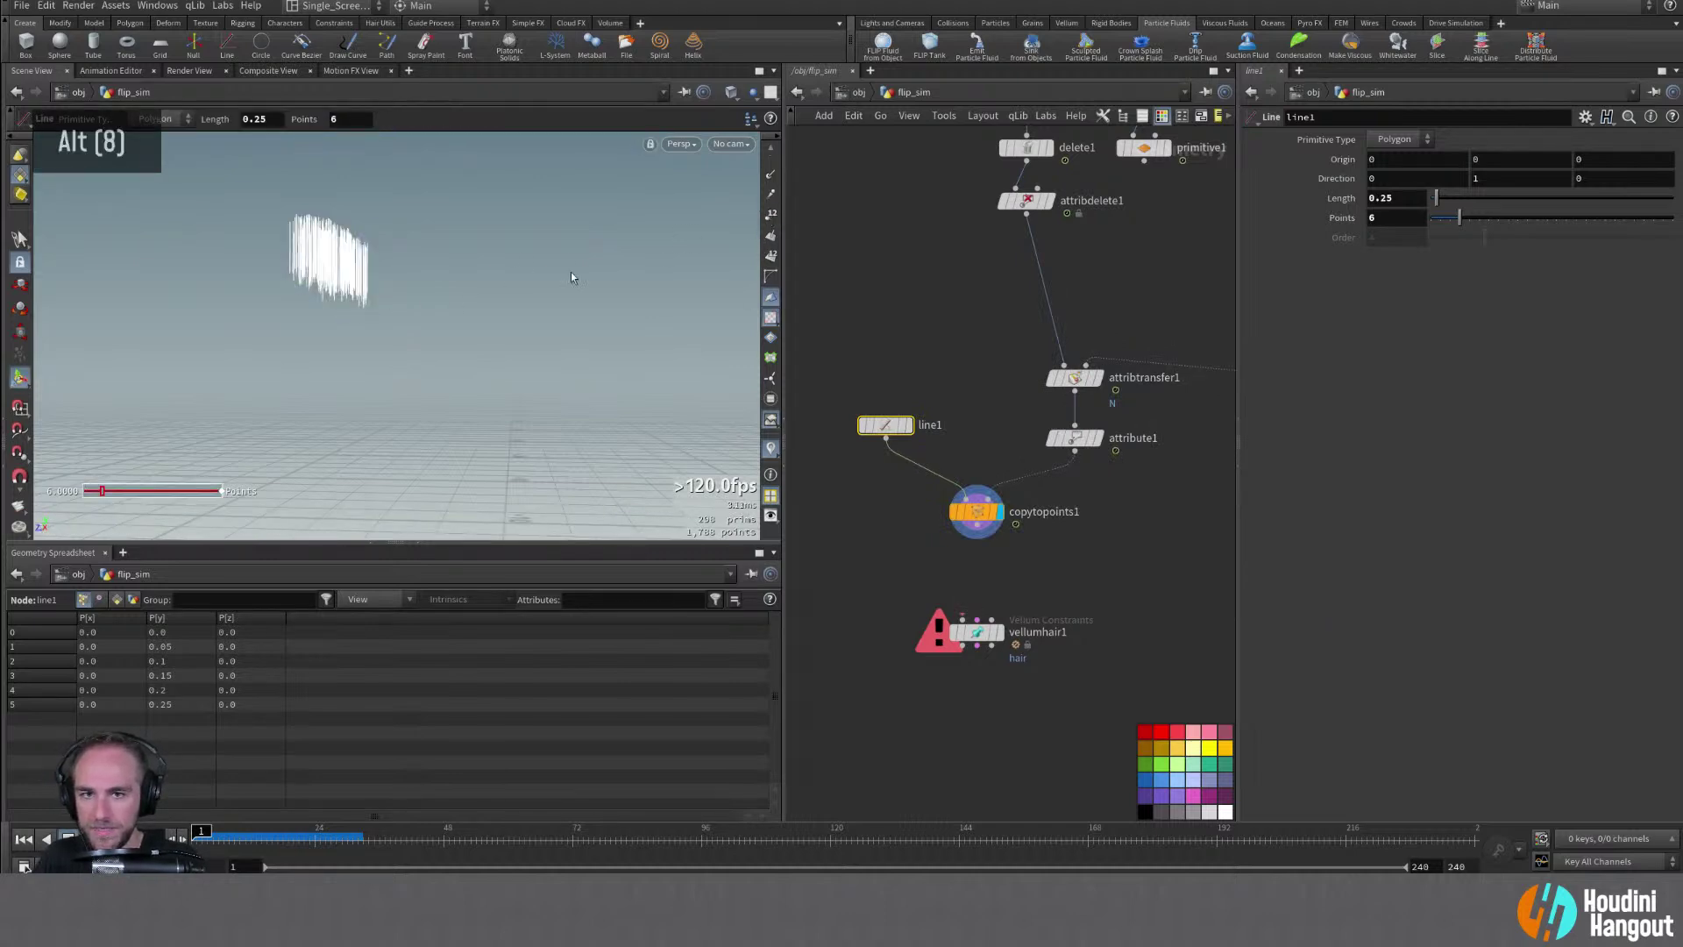
alt+right_drag(570, 271, 622, 304)
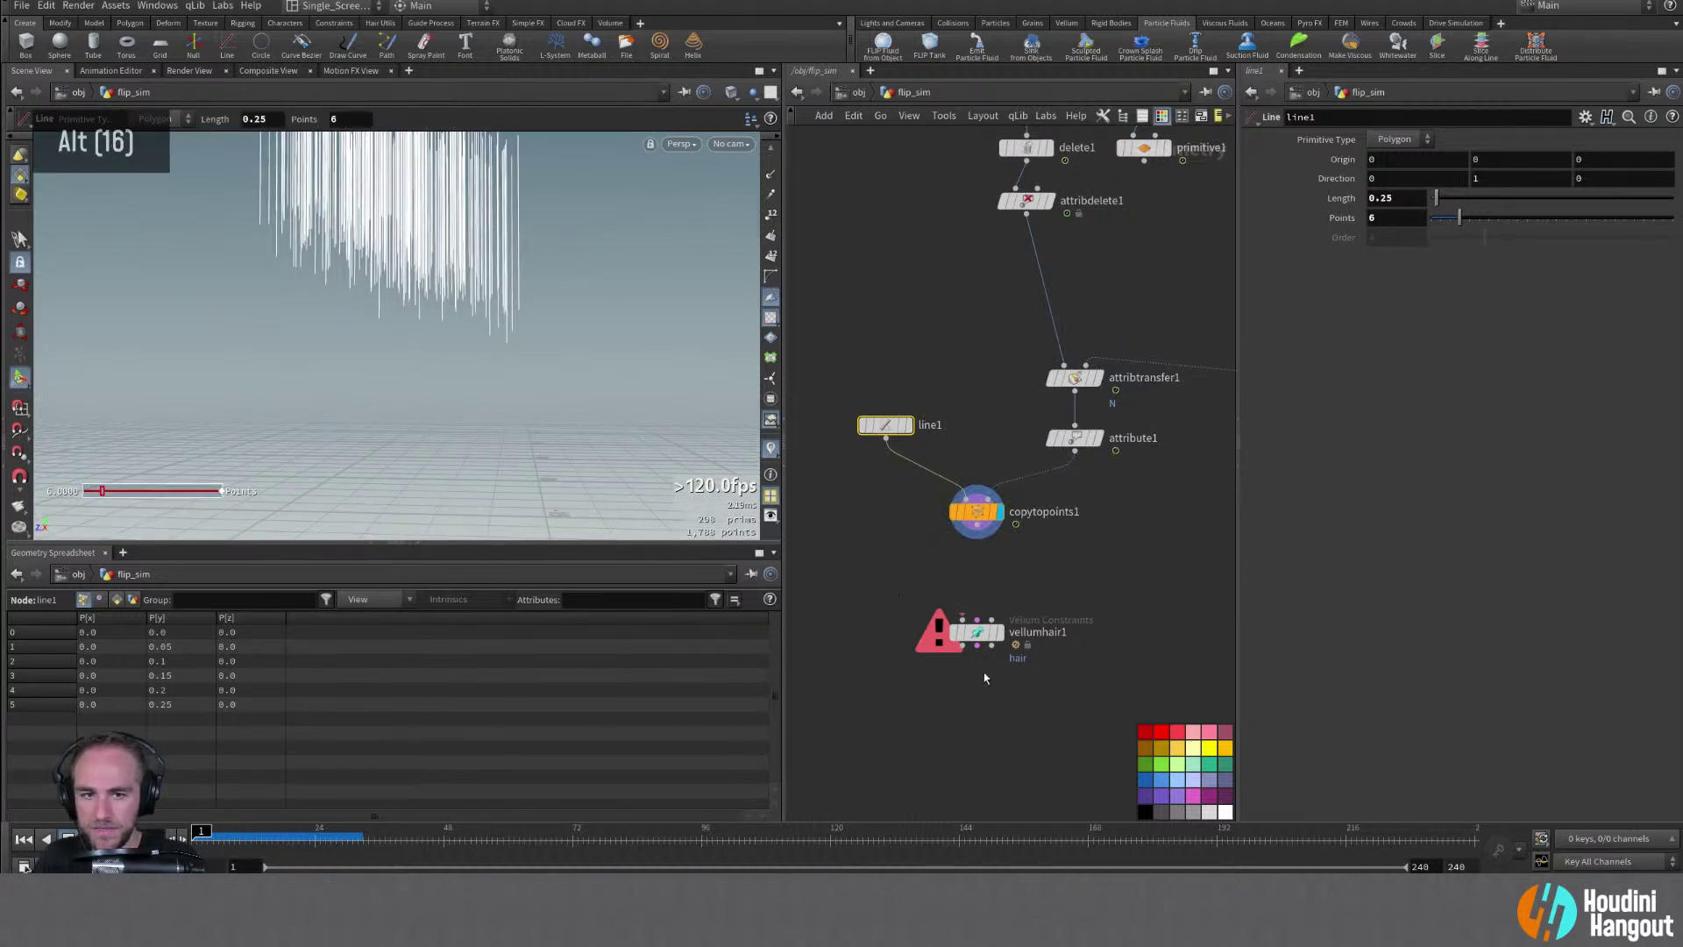
Insert a Resample node between line1 and copytopoints1, moving vellumhair1 and copytopoints1 down to make room
drag(977, 633, 989, 690)
key(Tab)
text(curveu)
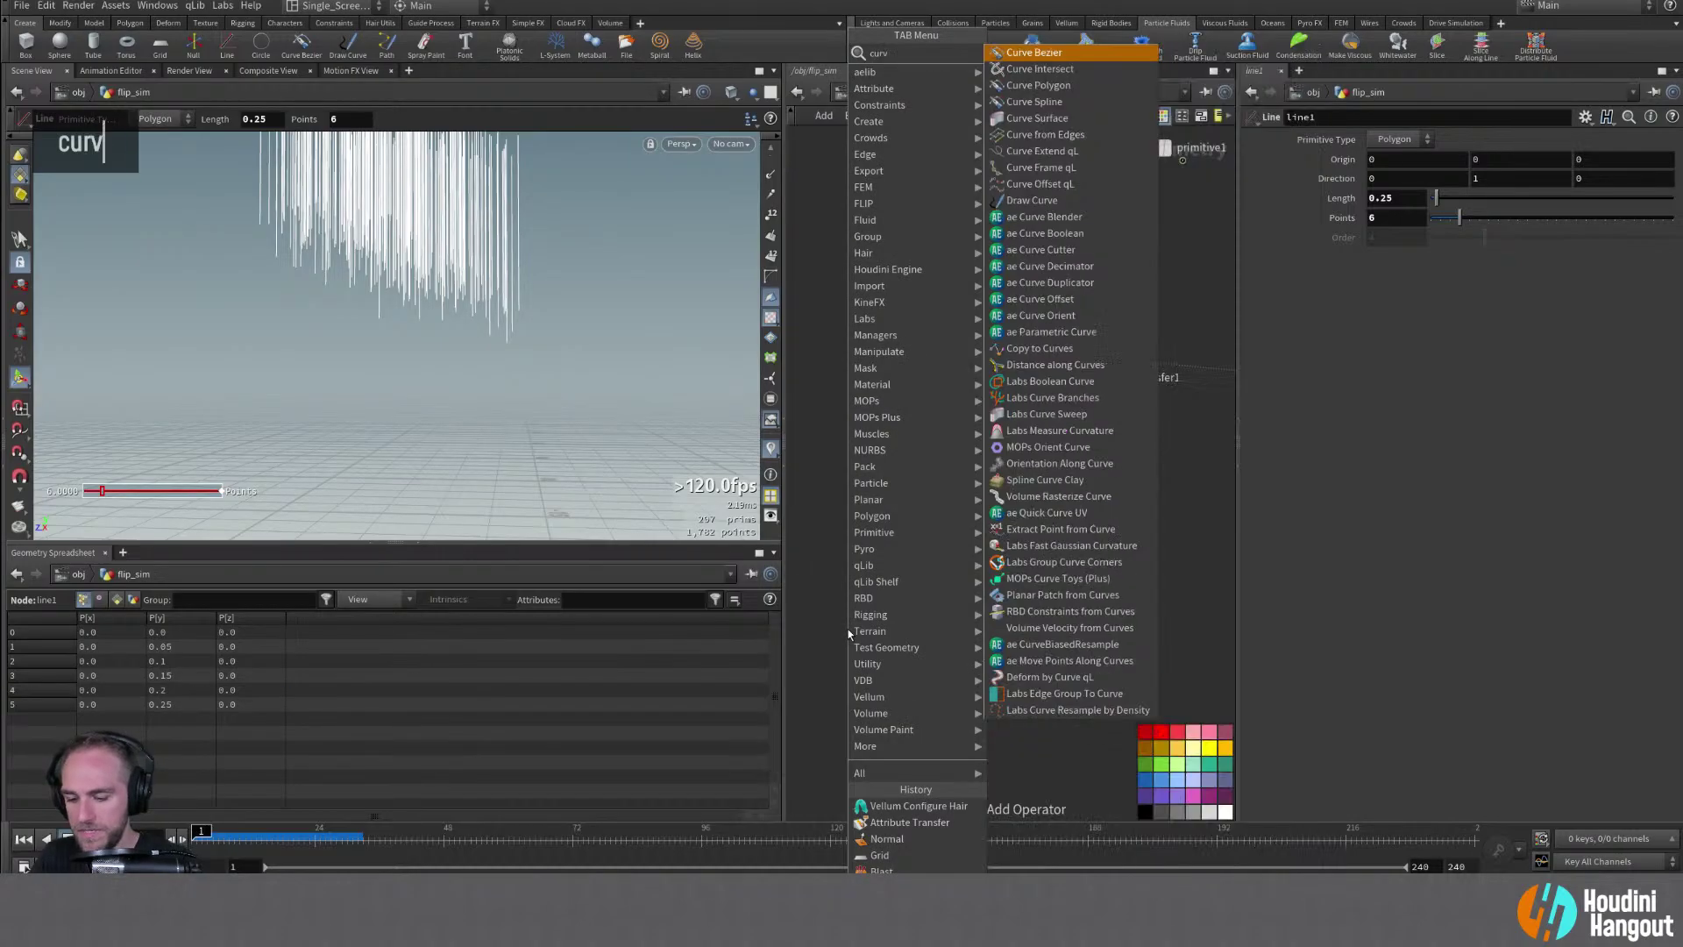
key(BackSpace)
key(BackSpace)
key(BackSpace)
key(BackSpace)
key(BackSpace)
key(BackSpace)
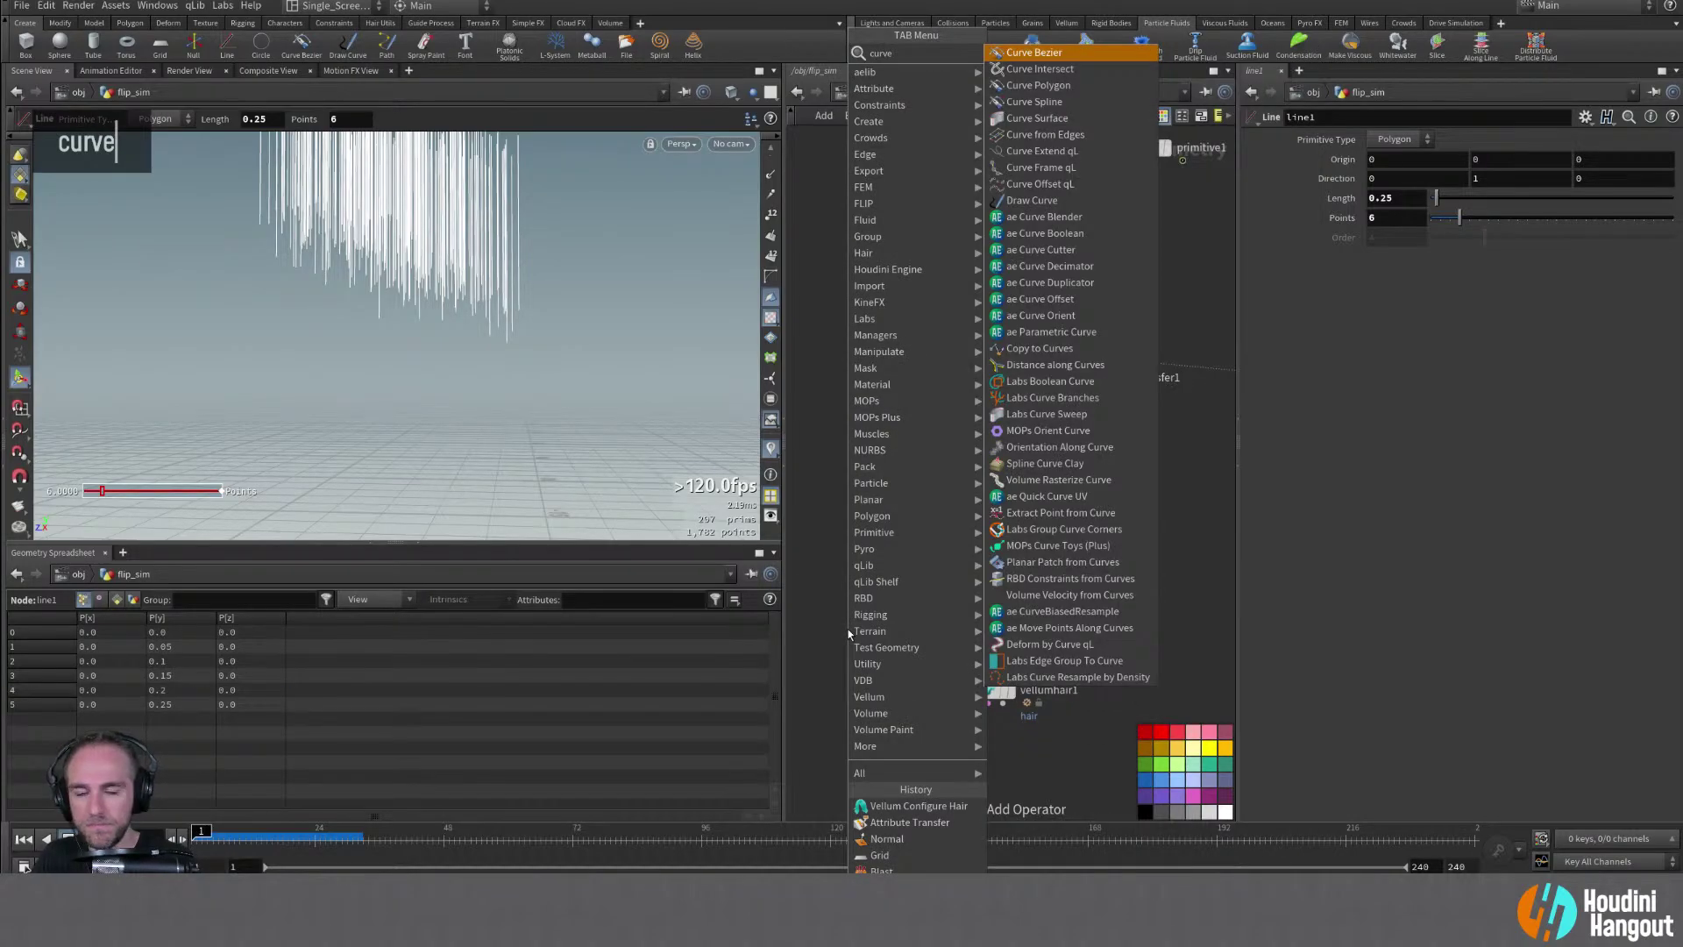
text(re)
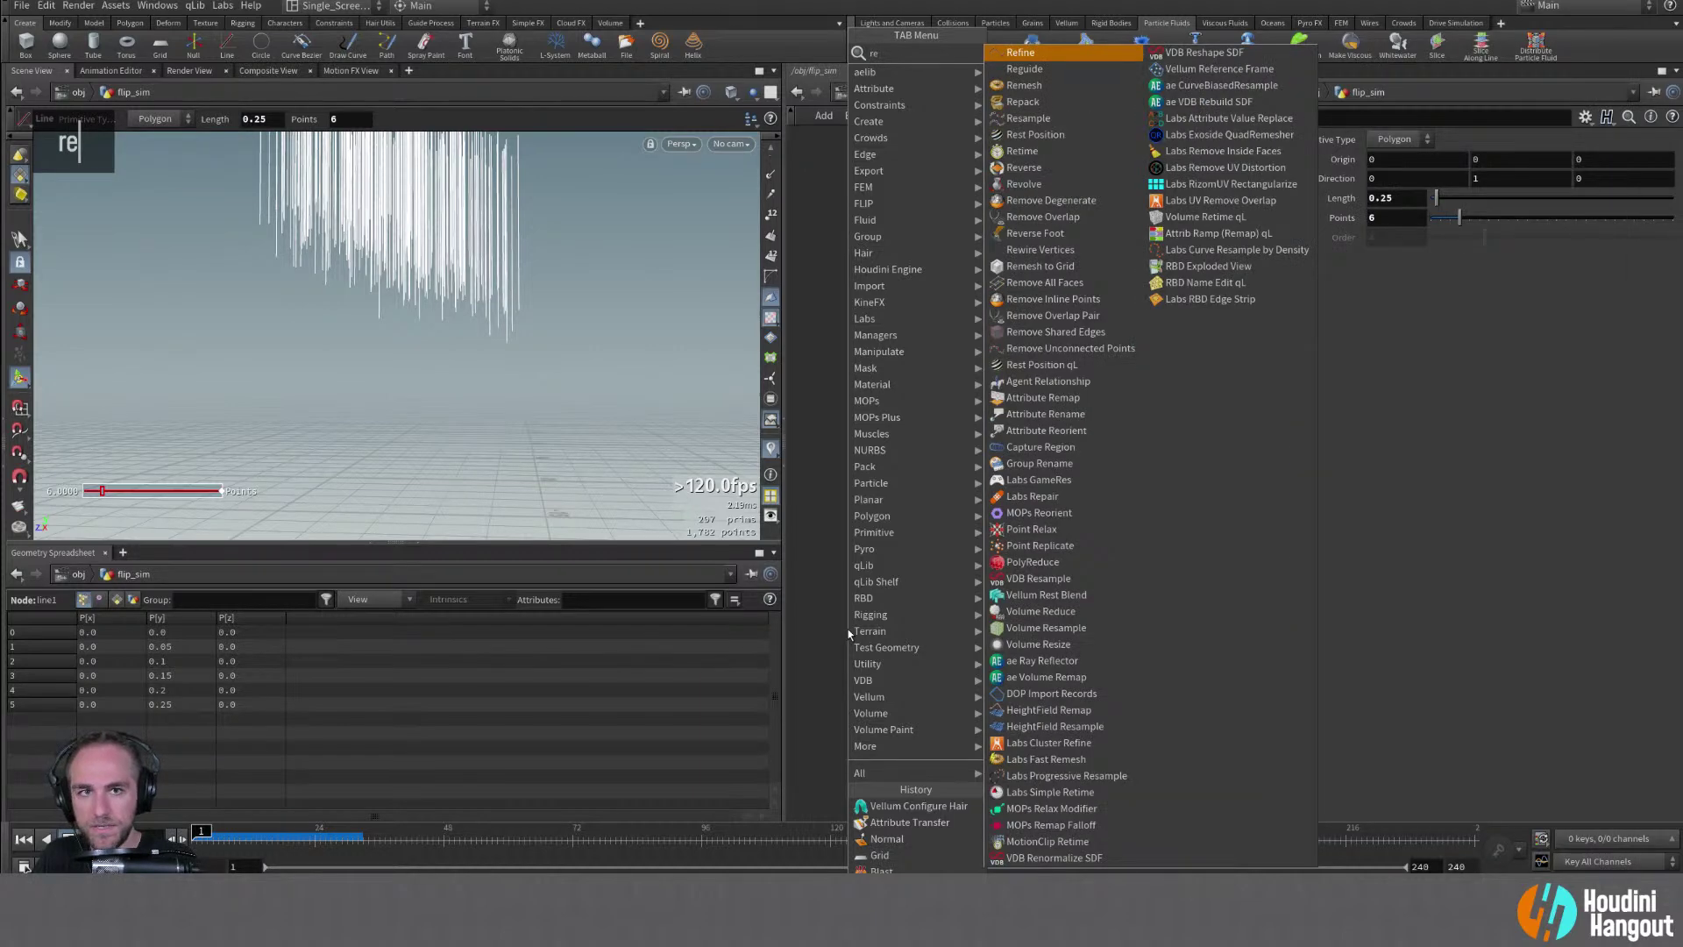
text(sampl)
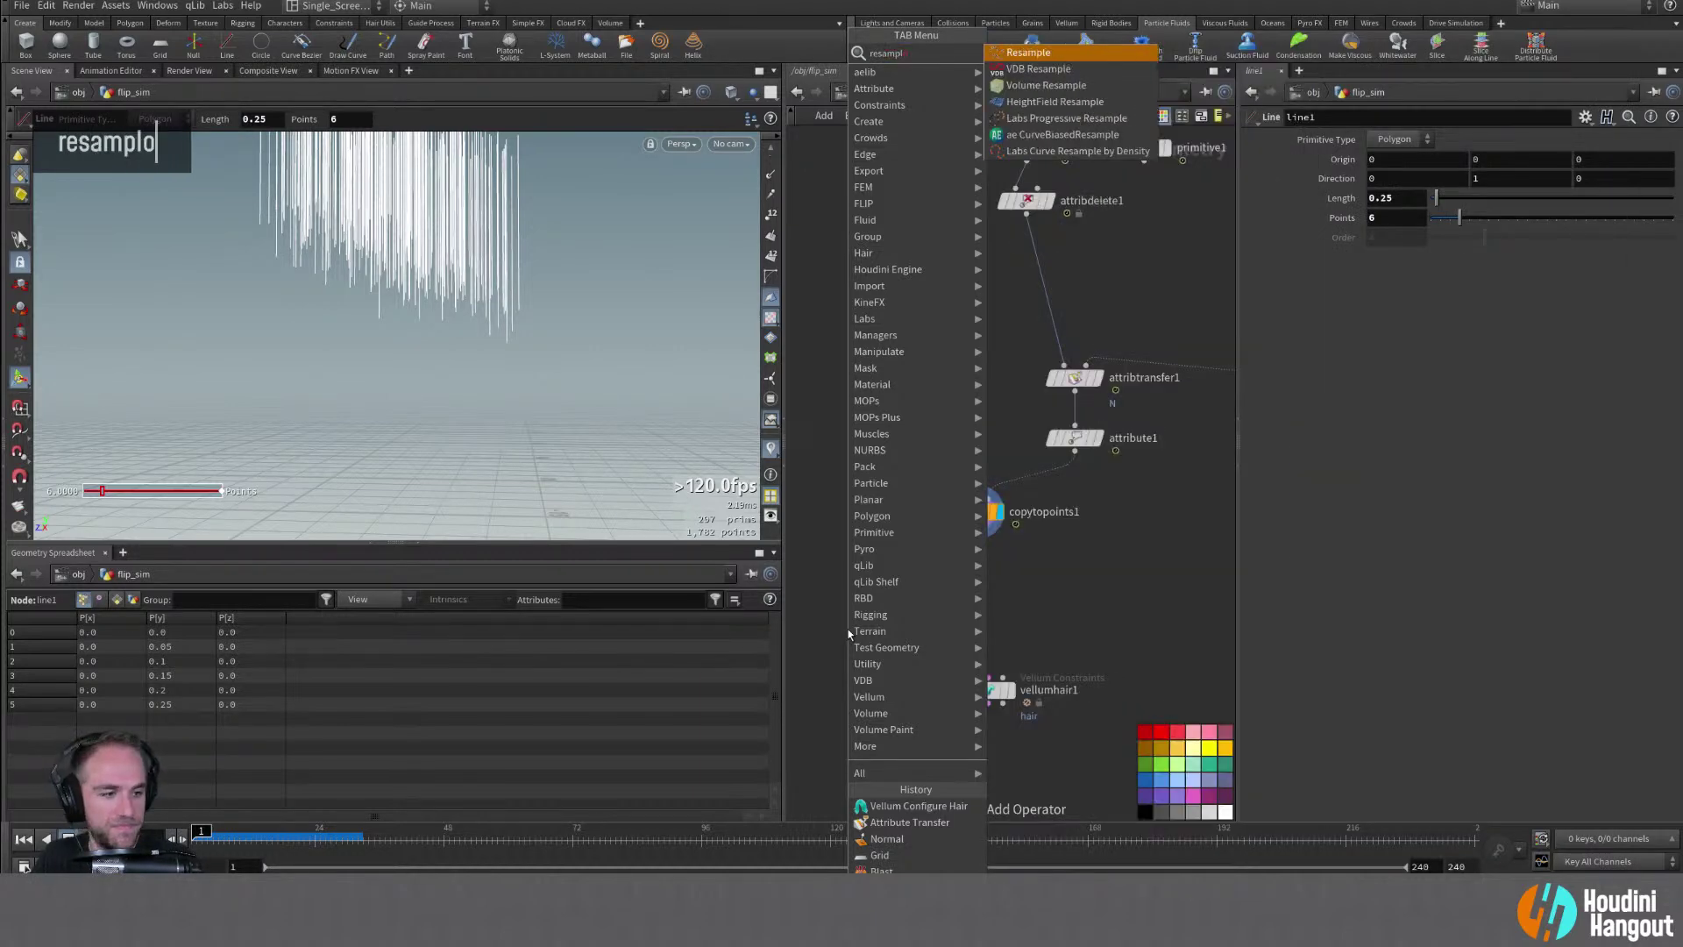
key(Return)
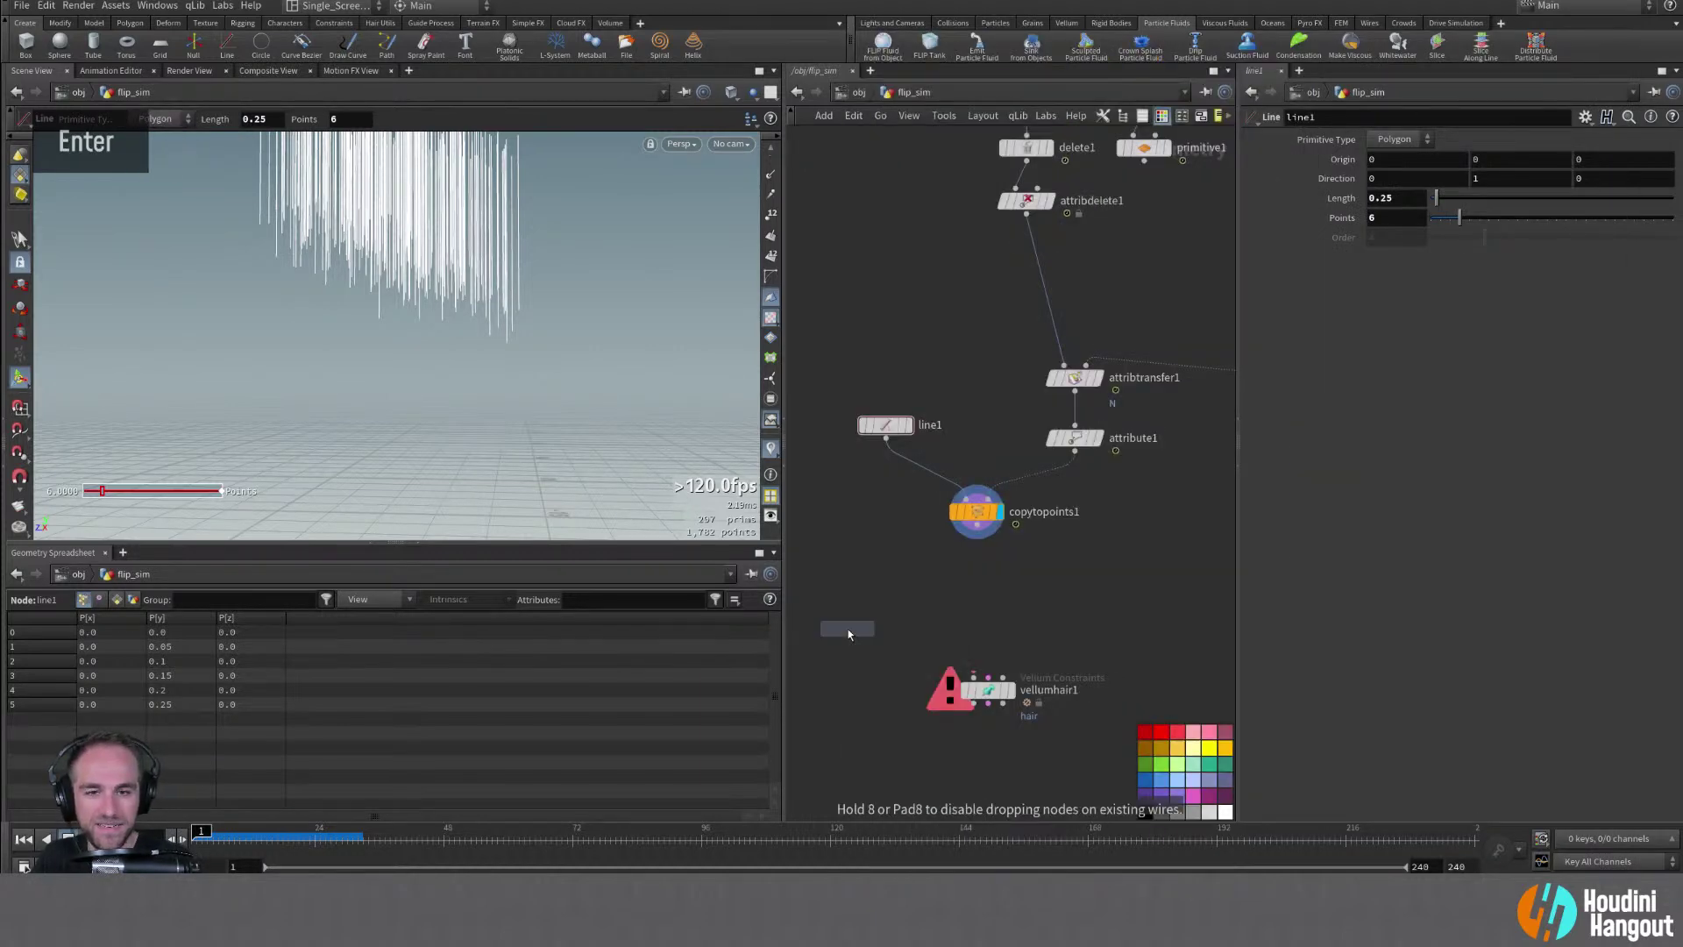
click(936, 480)
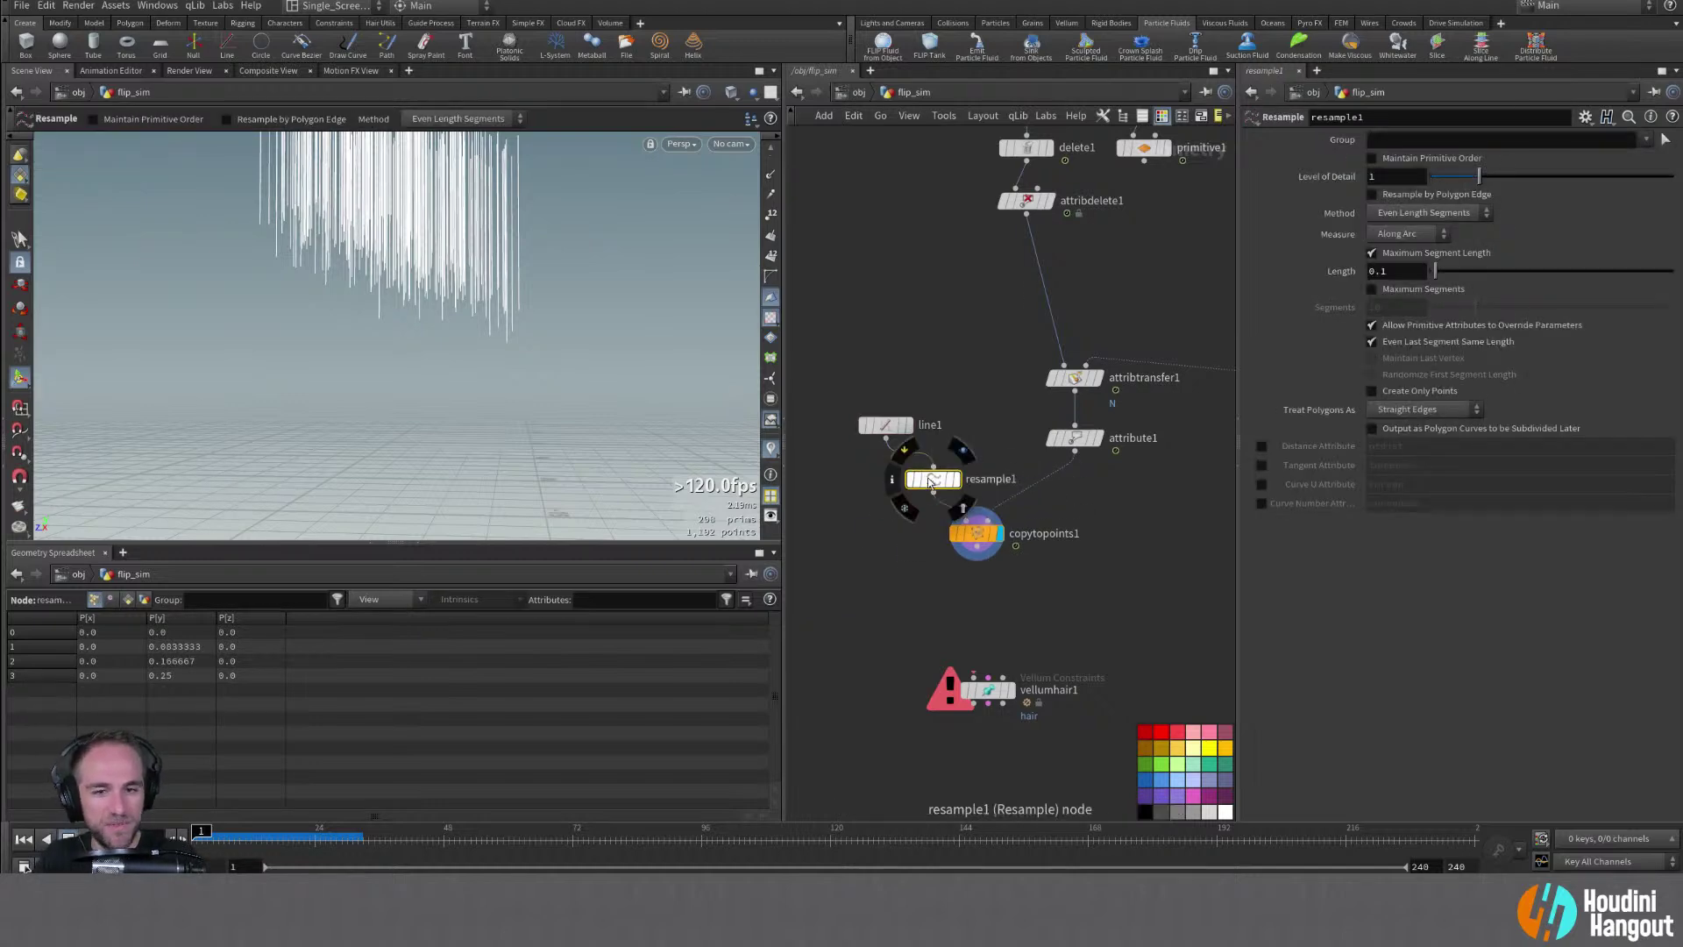
drag(983, 542, 988, 564)
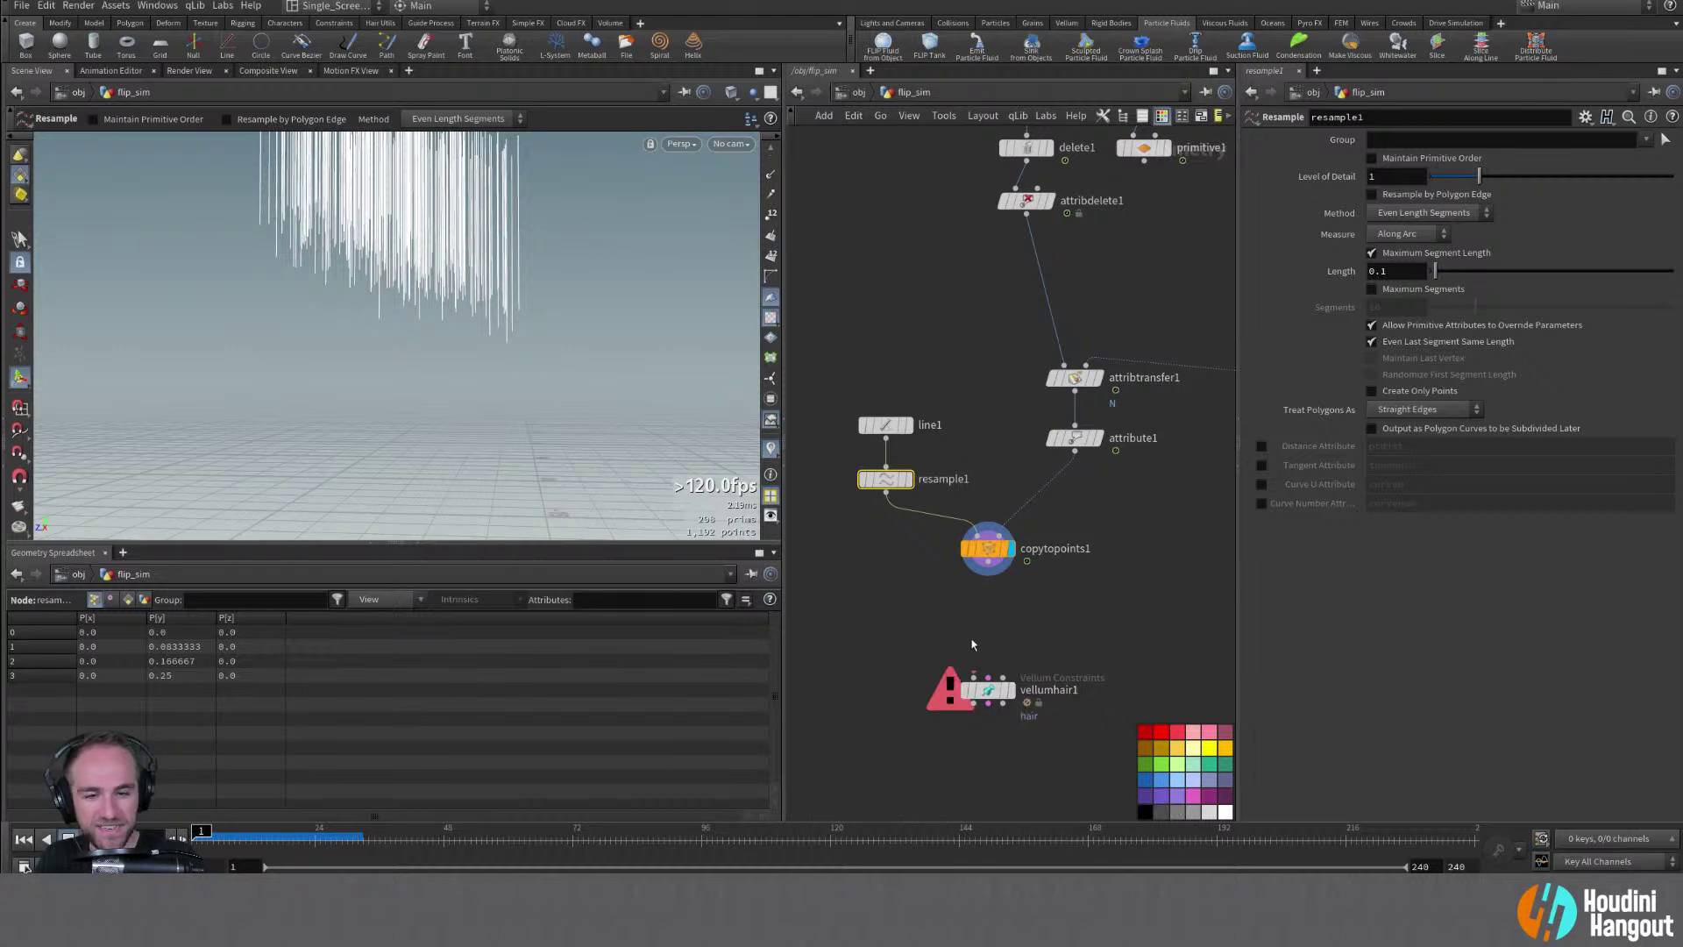
Enable the Curve U Attribute curveu on resample1 and move line1 and resample1 up, away from copytopoints1
click(1262, 485)
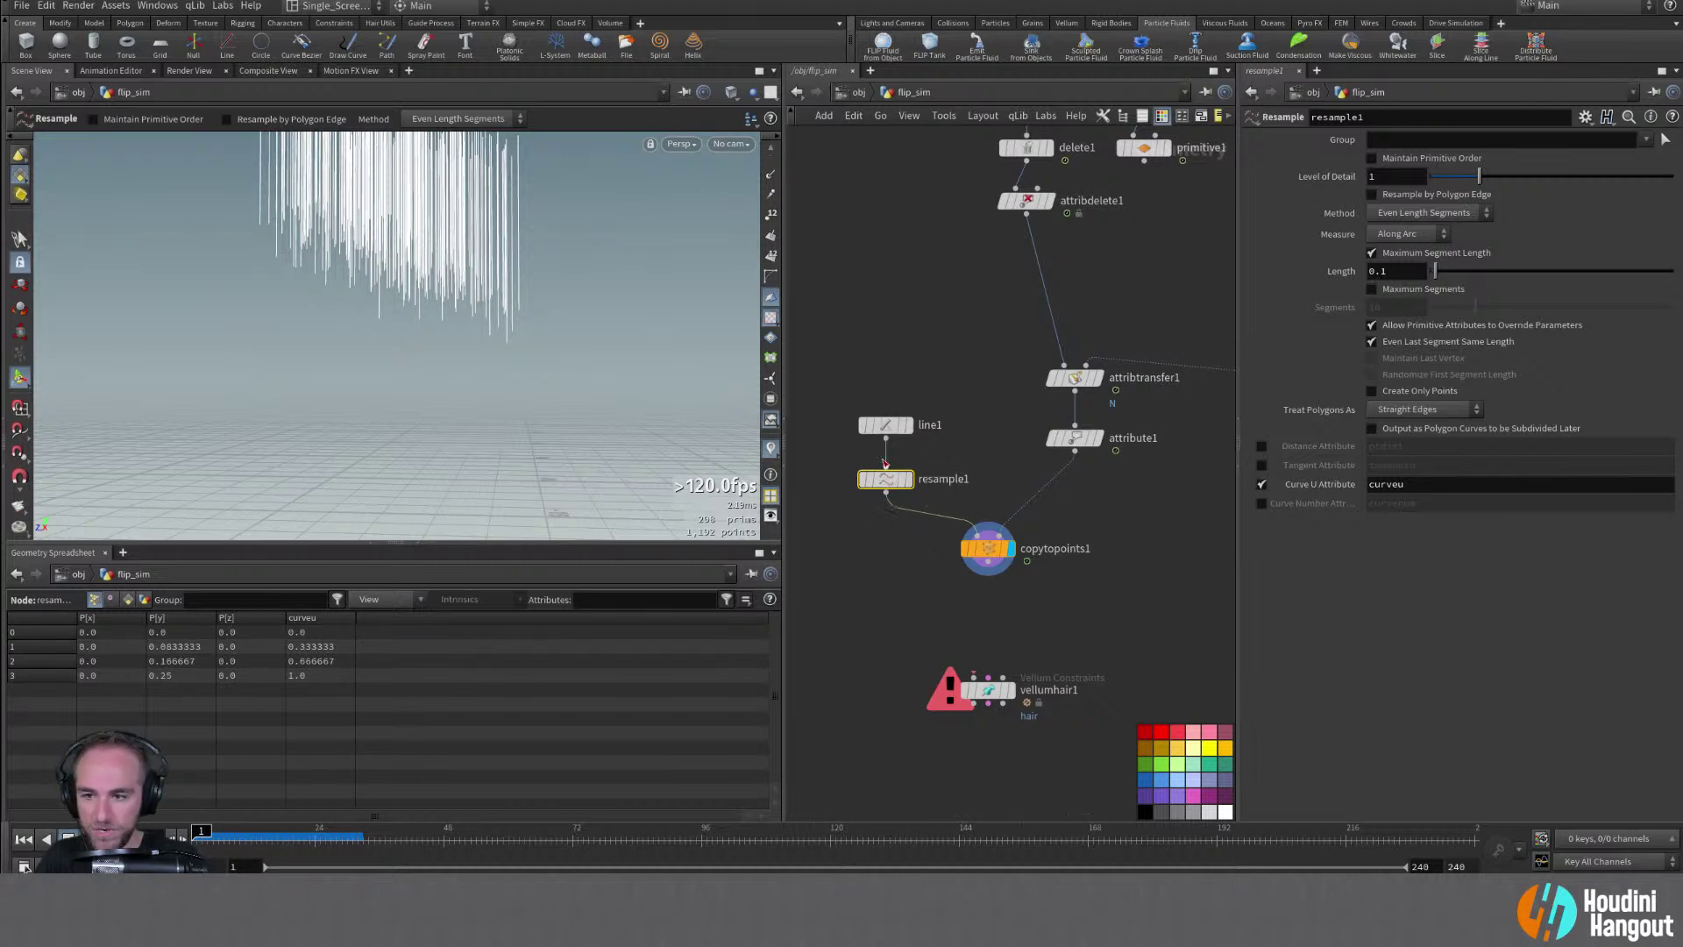
double_click(886, 425)
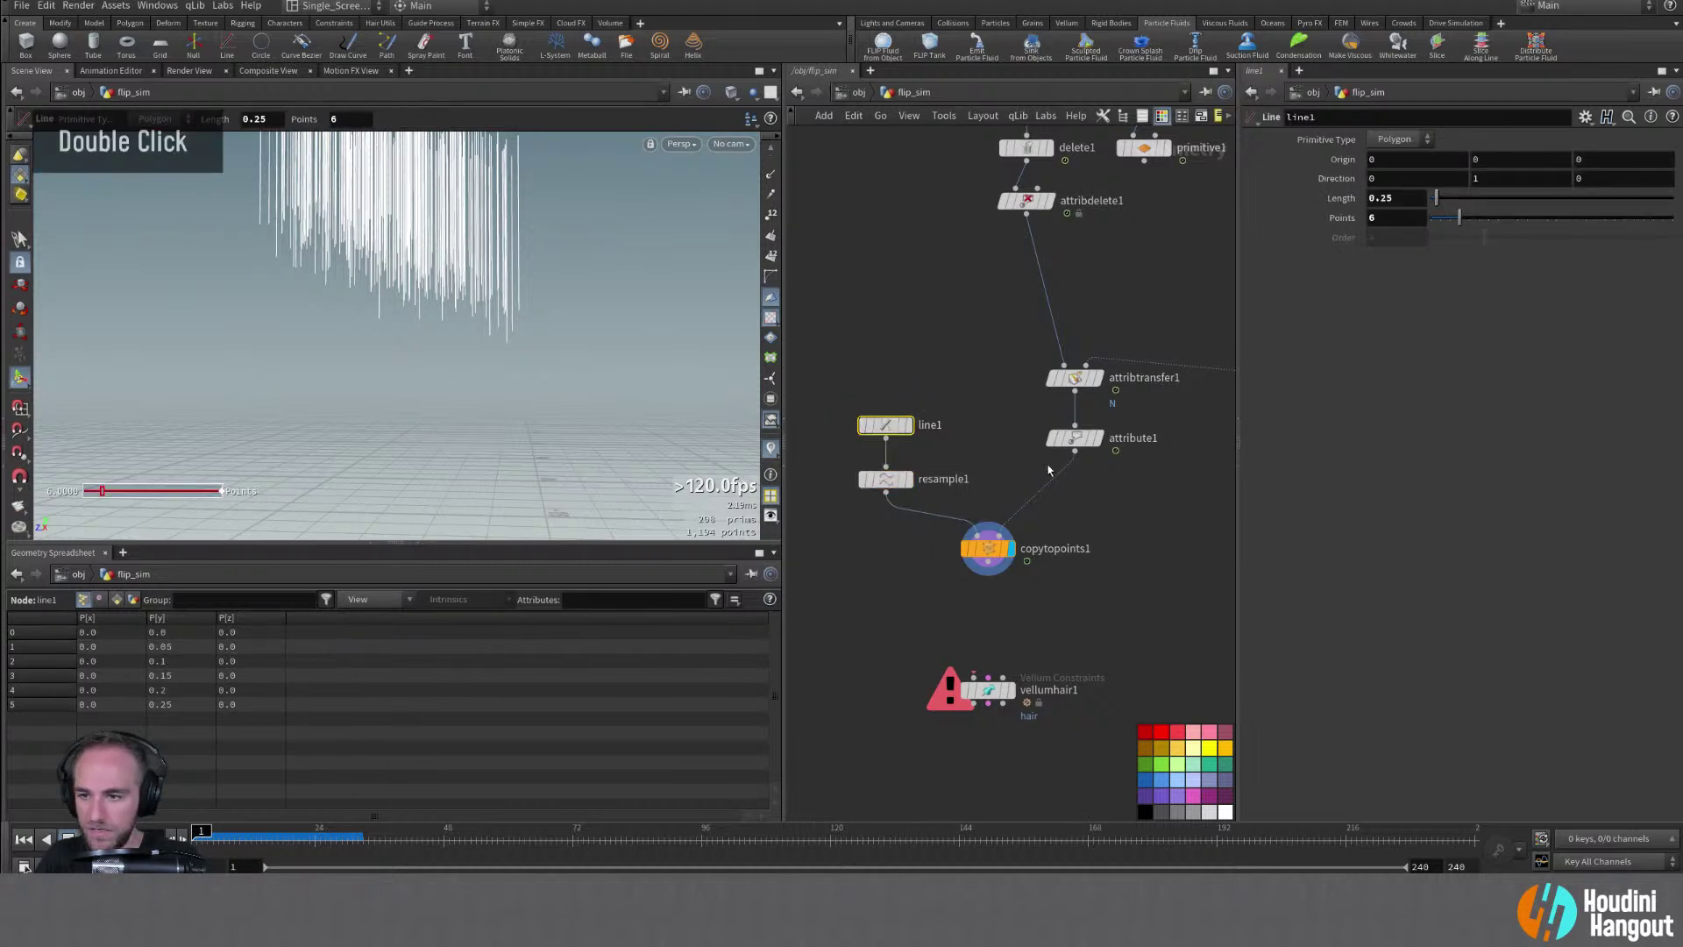
click(988, 552)
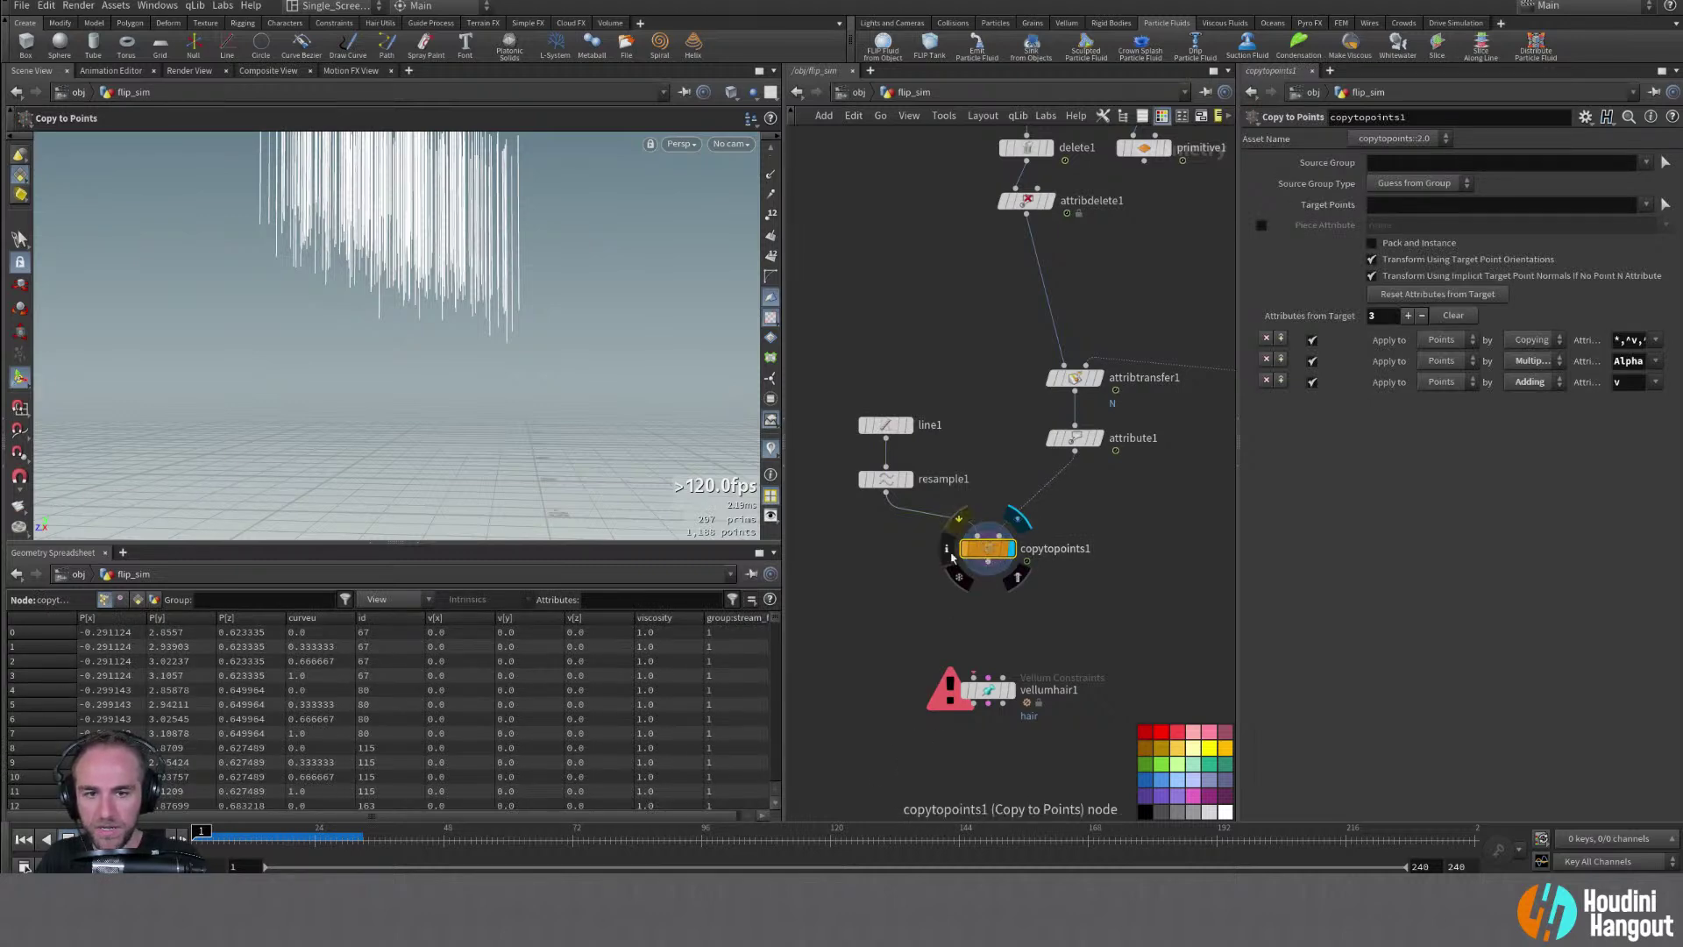
double_click(885, 425)
drag(885, 425, 888, 389)
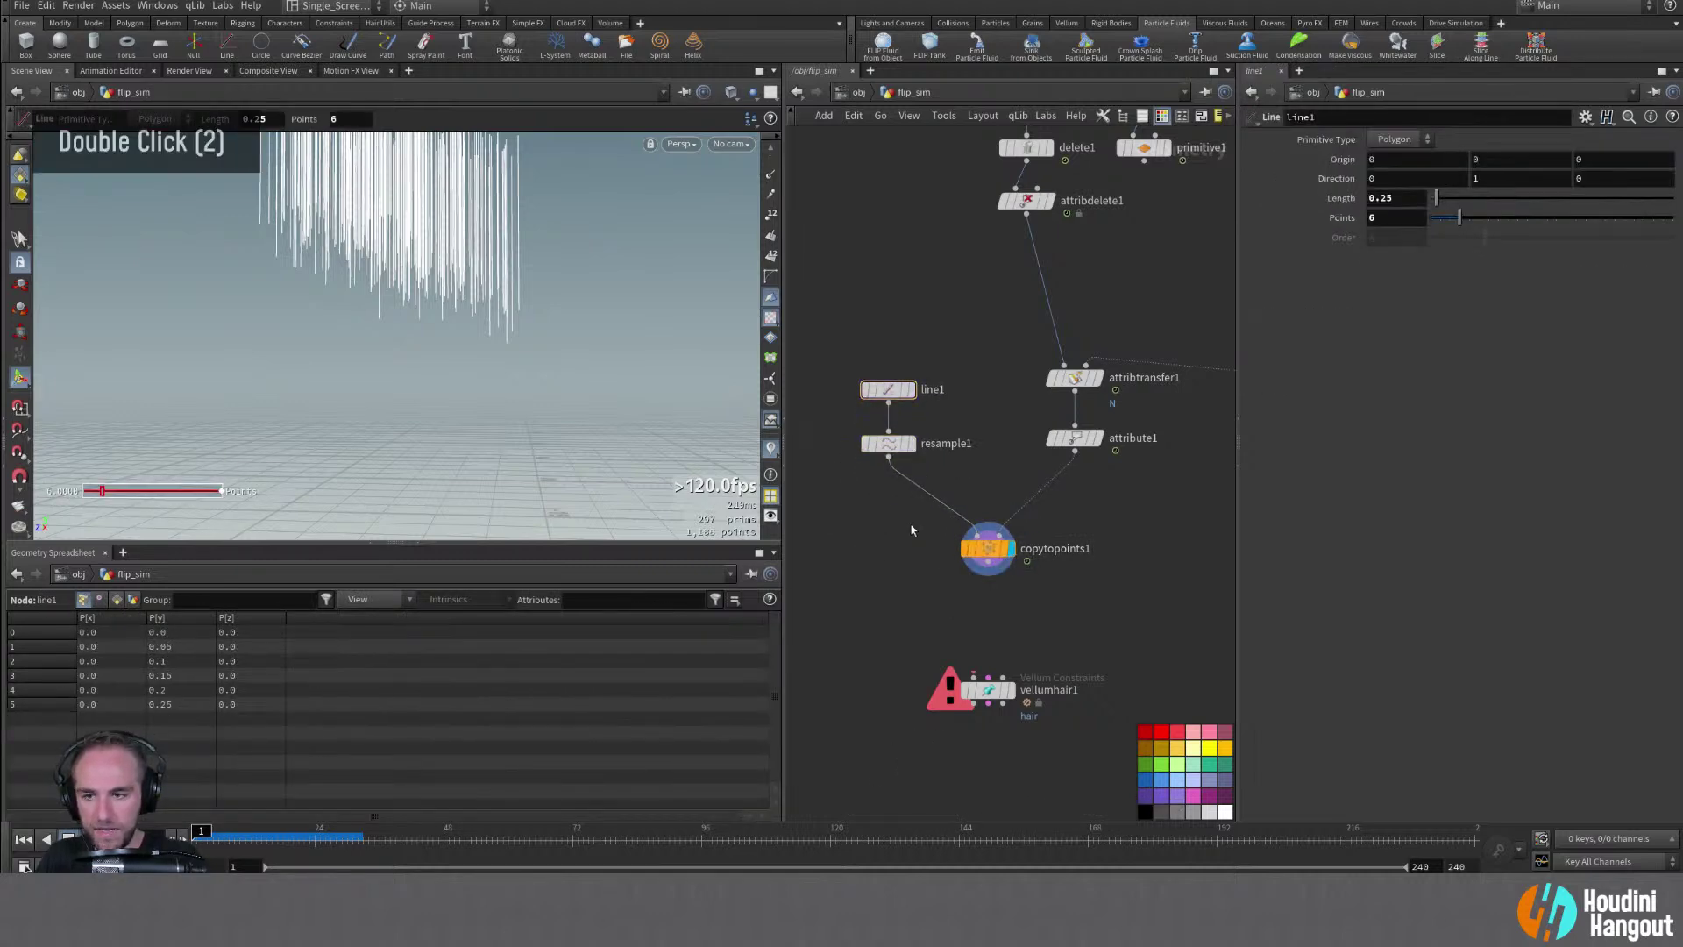
Insert a Group Create node between resample1 and copytopoints1
key(Tab)
text(group)
key(Return)
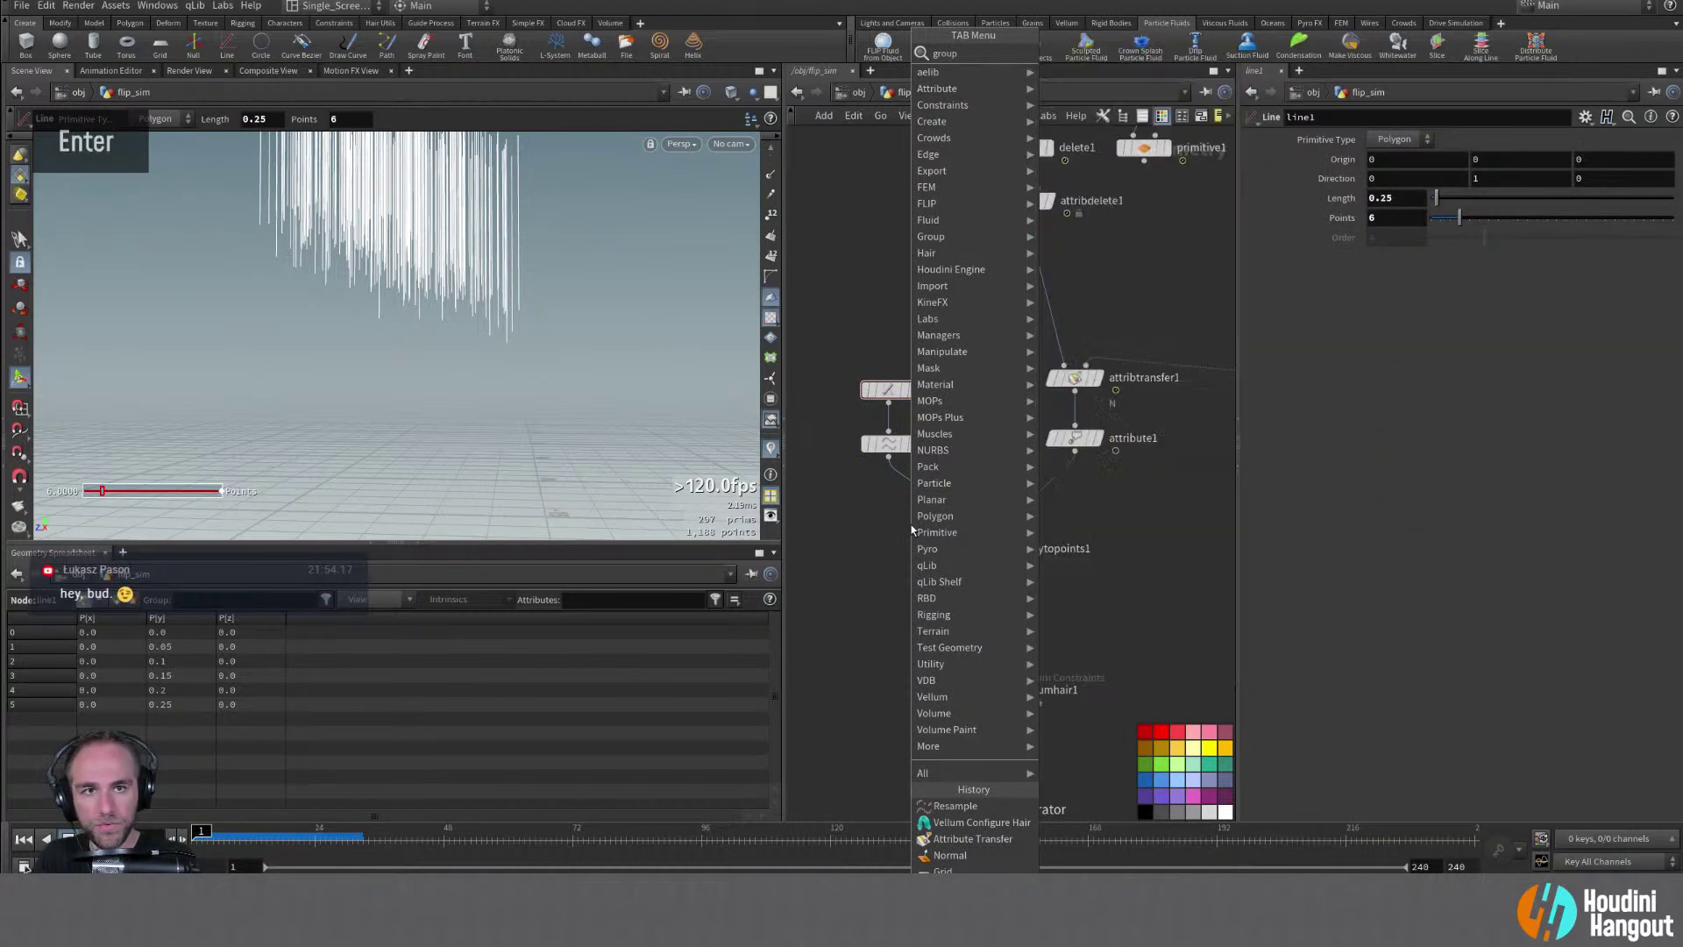
click(888, 494)
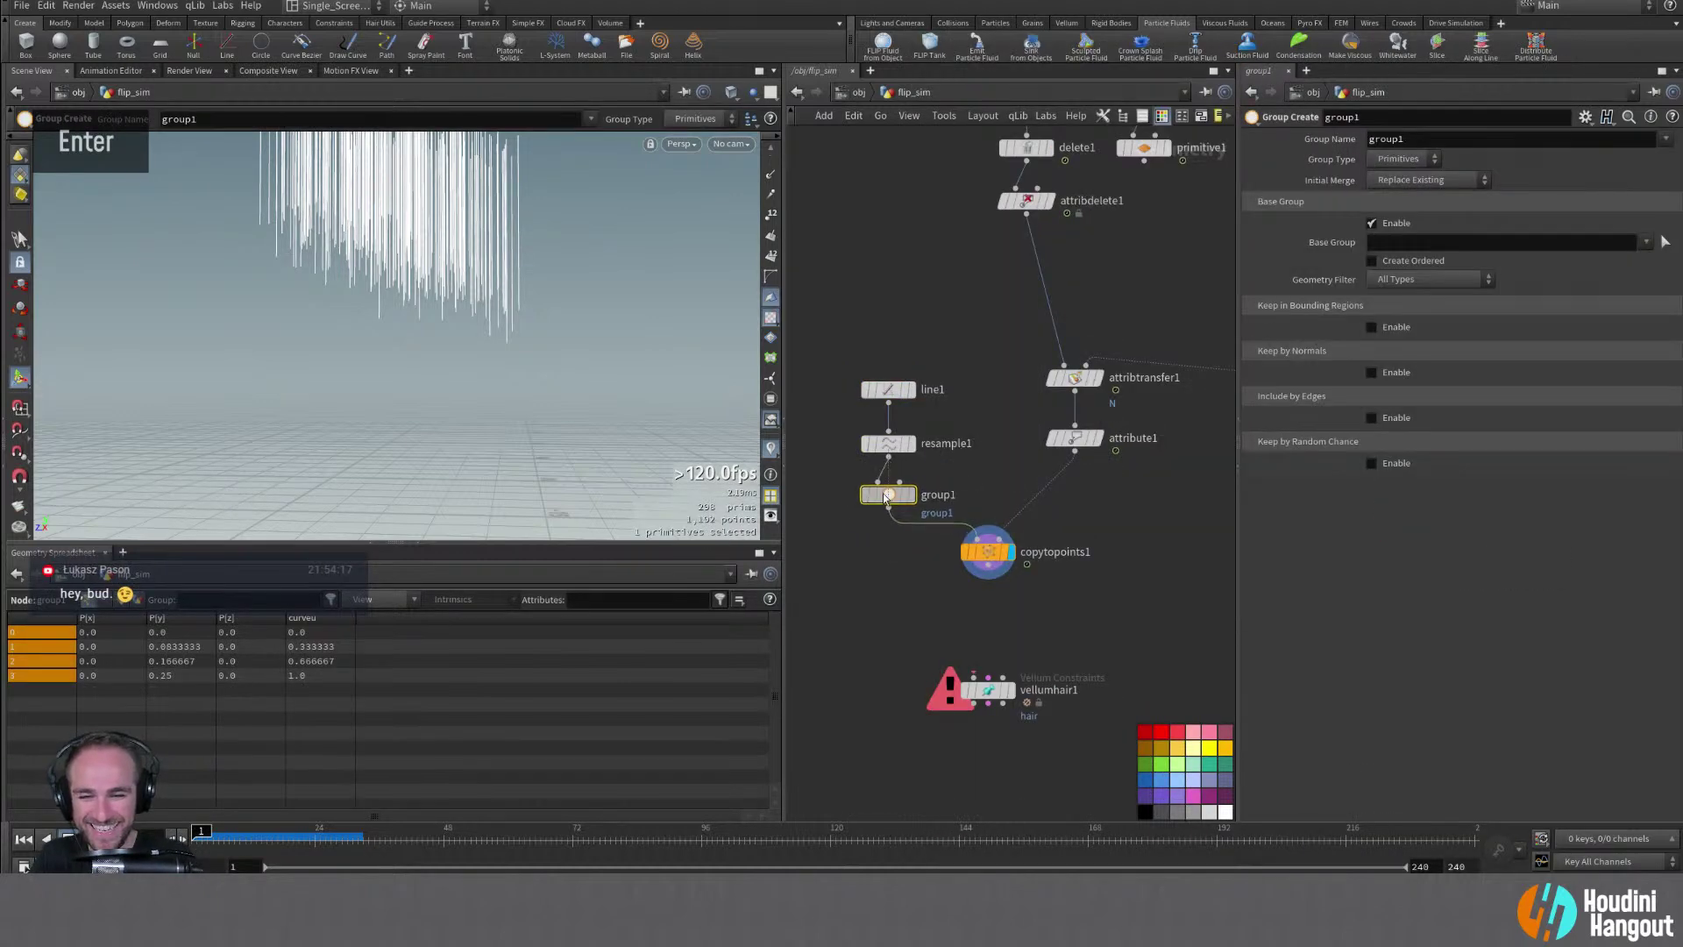
double_click(888, 494)
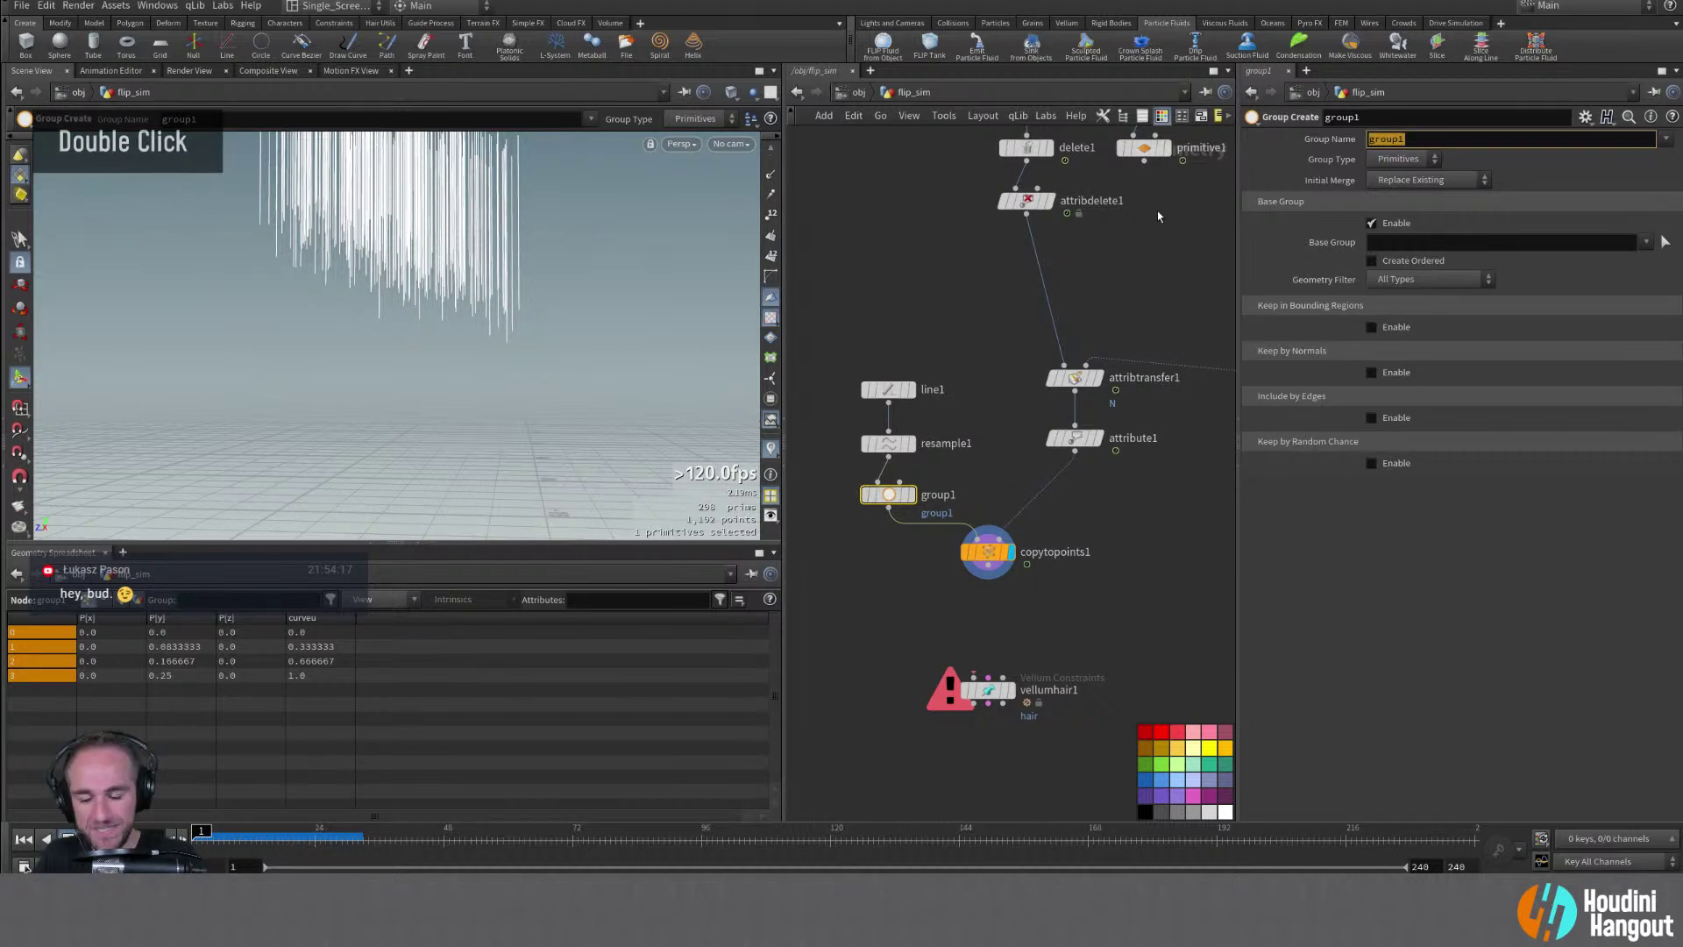
text(pins)
key(Return)
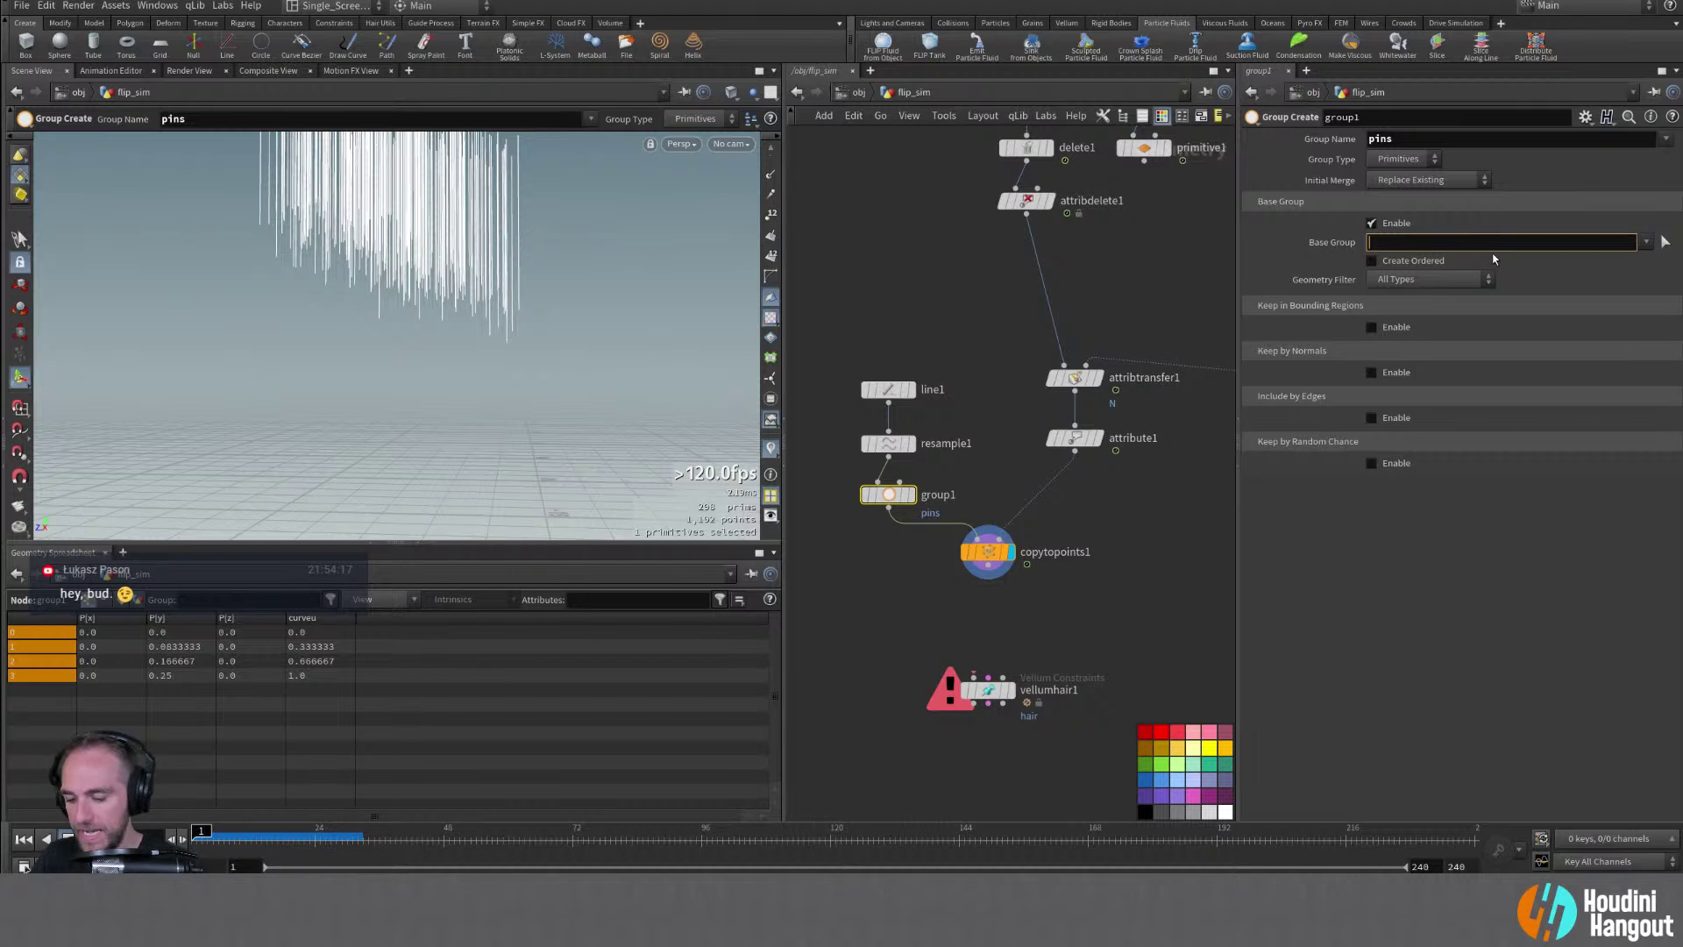
text(@curveu=0)
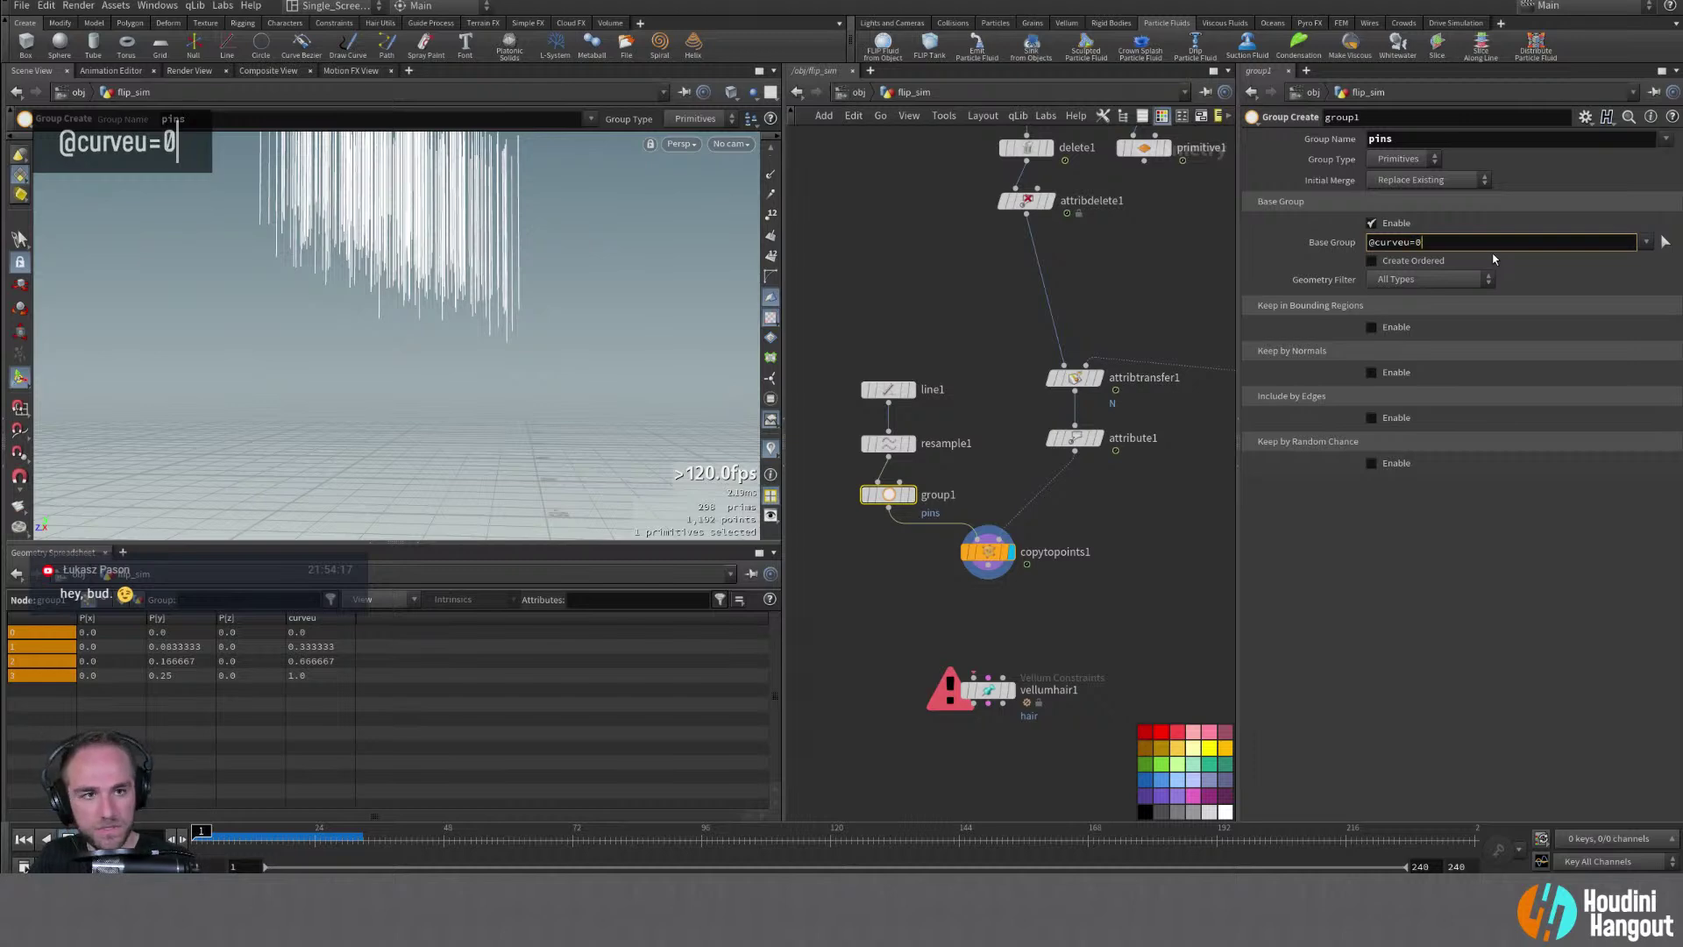
key(Return)
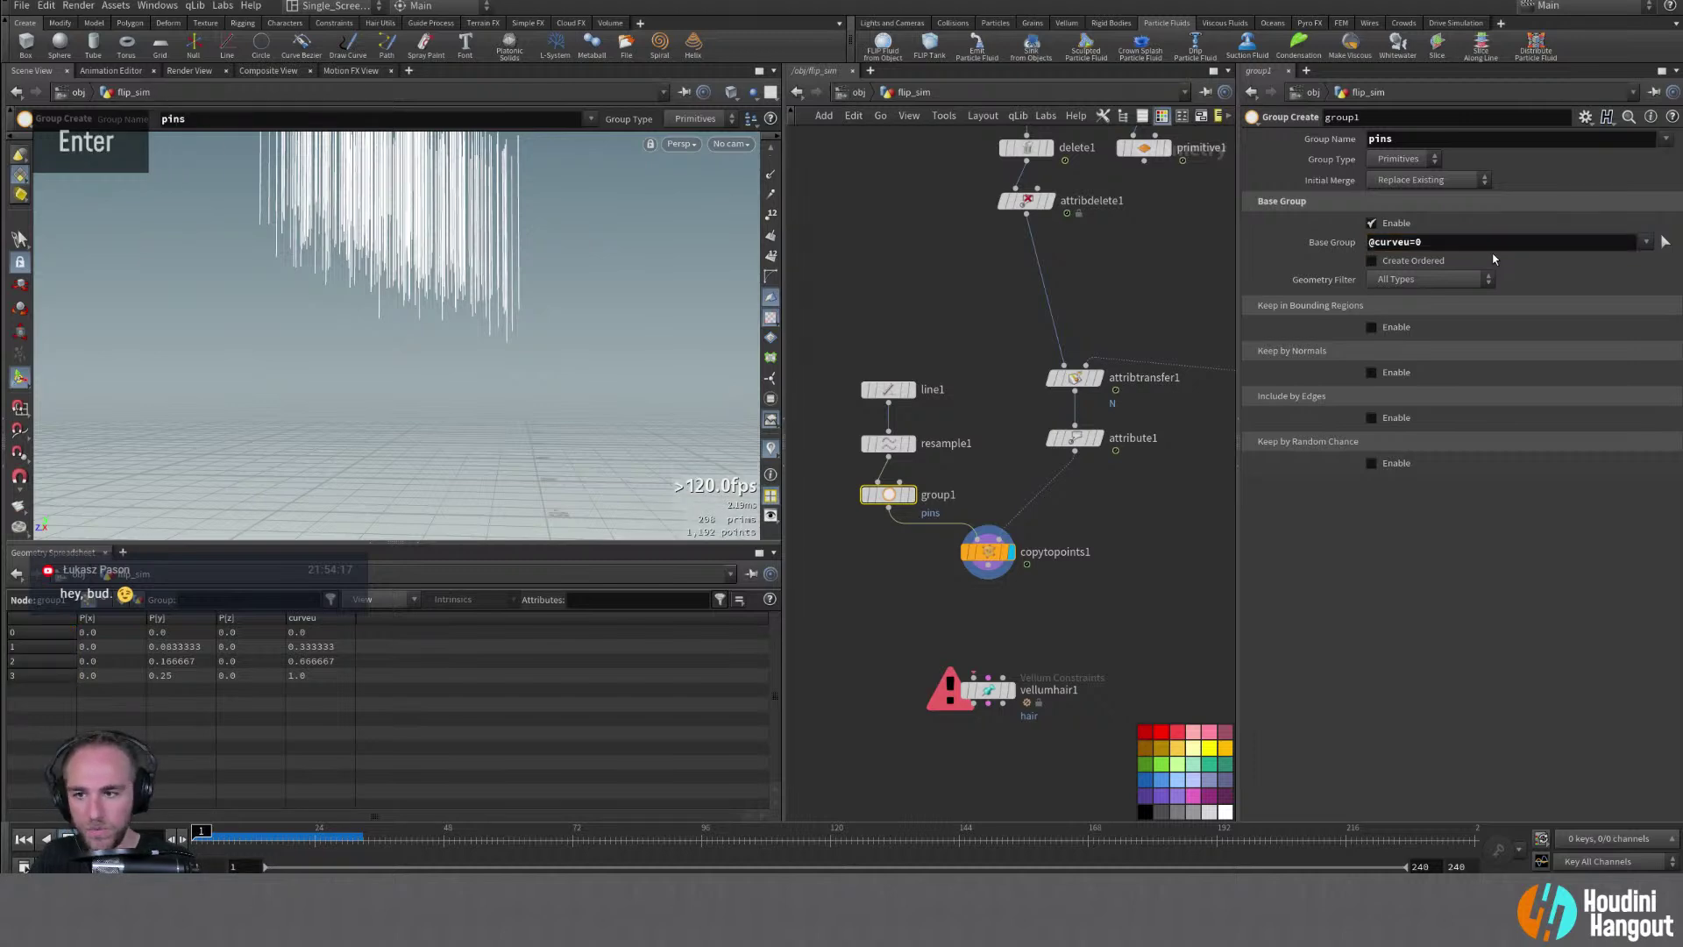
Display group1 and examine its single line in the viewport for the pins group
double_click(909, 495)
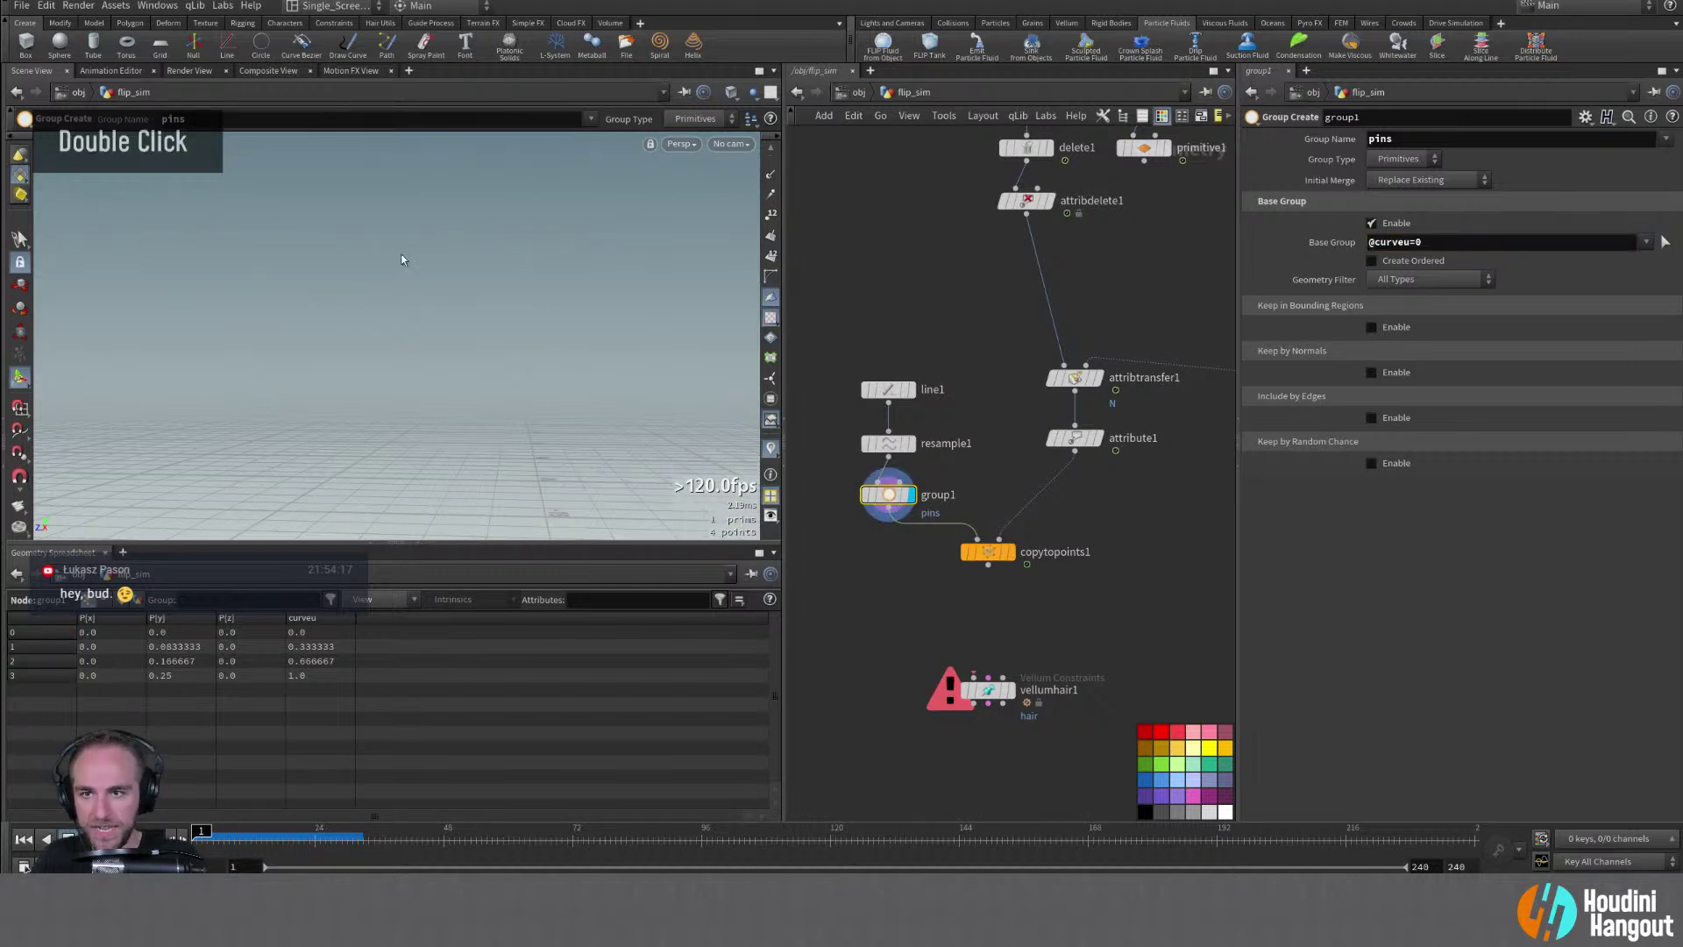
alt+right_drag(401, 254, 470, 391)
alt+middle_drag(470, 391, 481, 432)
alt+right_drag(481, 432, 548, 417)
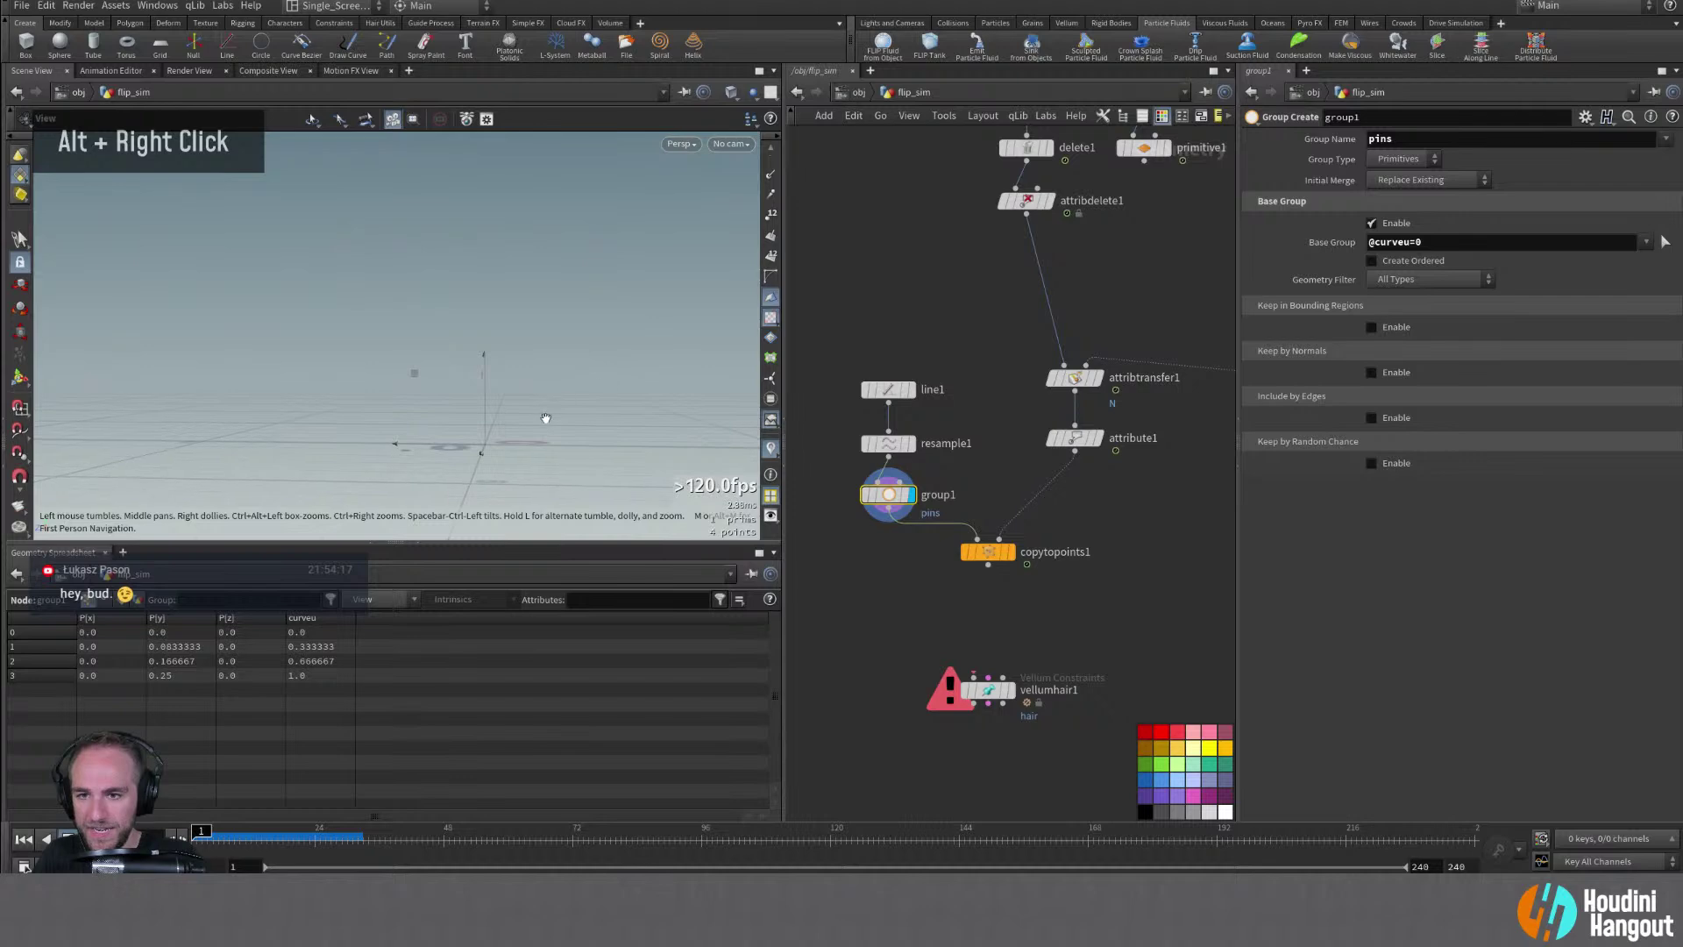
alt+drag(549, 417, 459, 473)
key(Return)
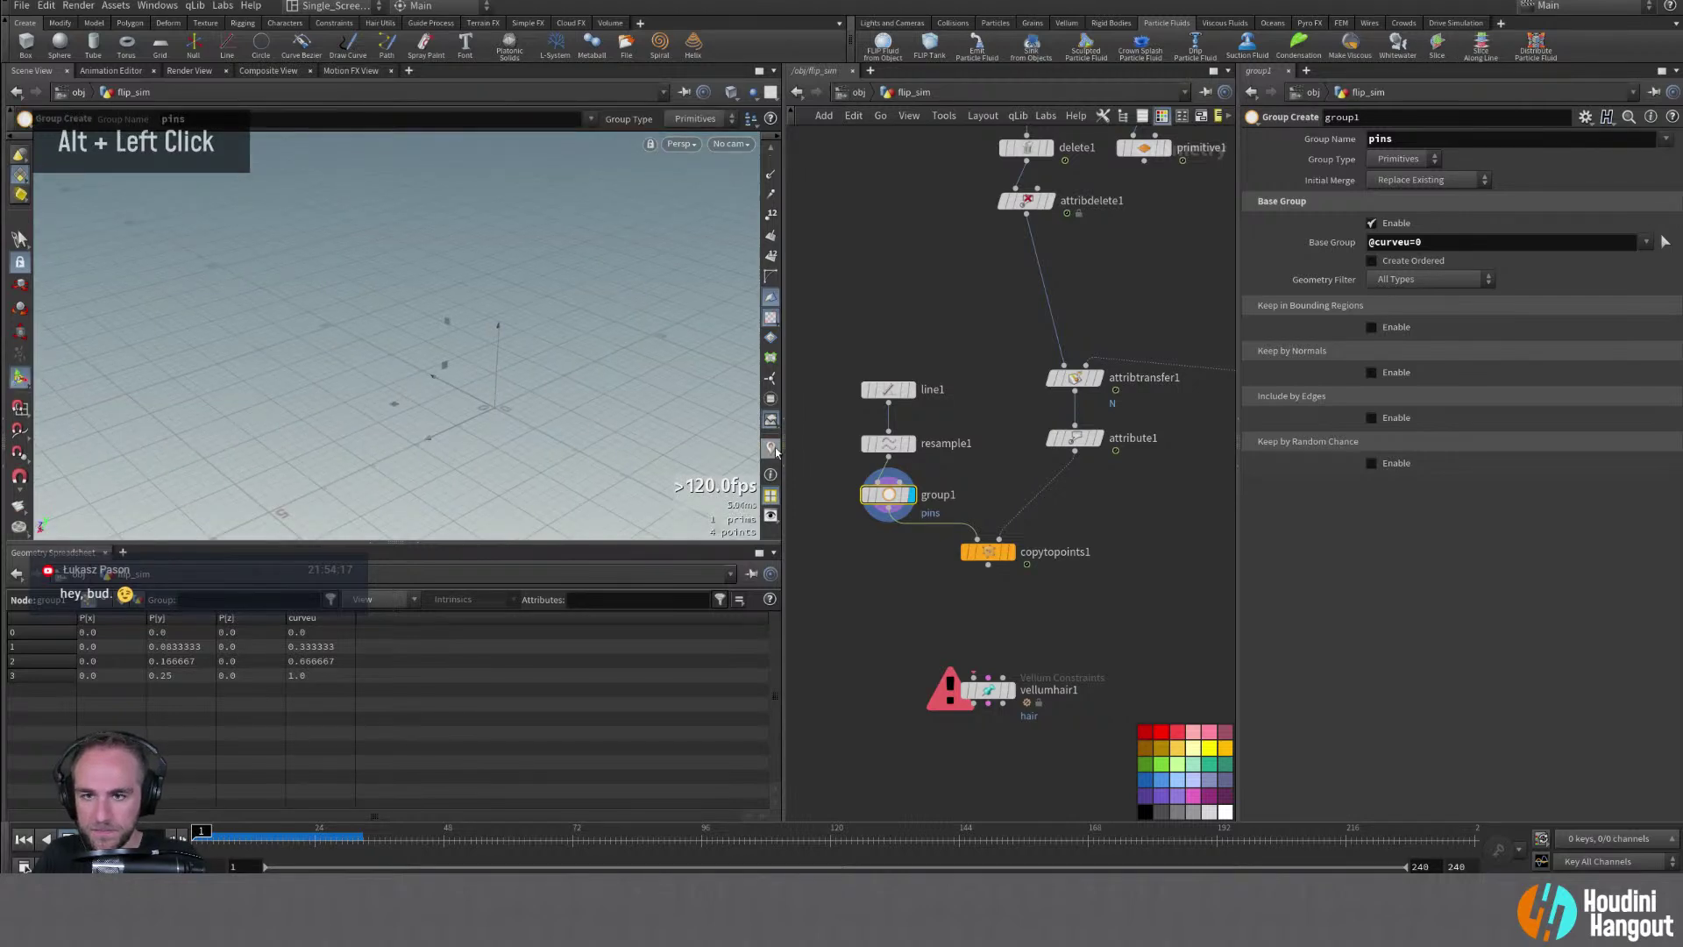
key(Return)
key(Escape)
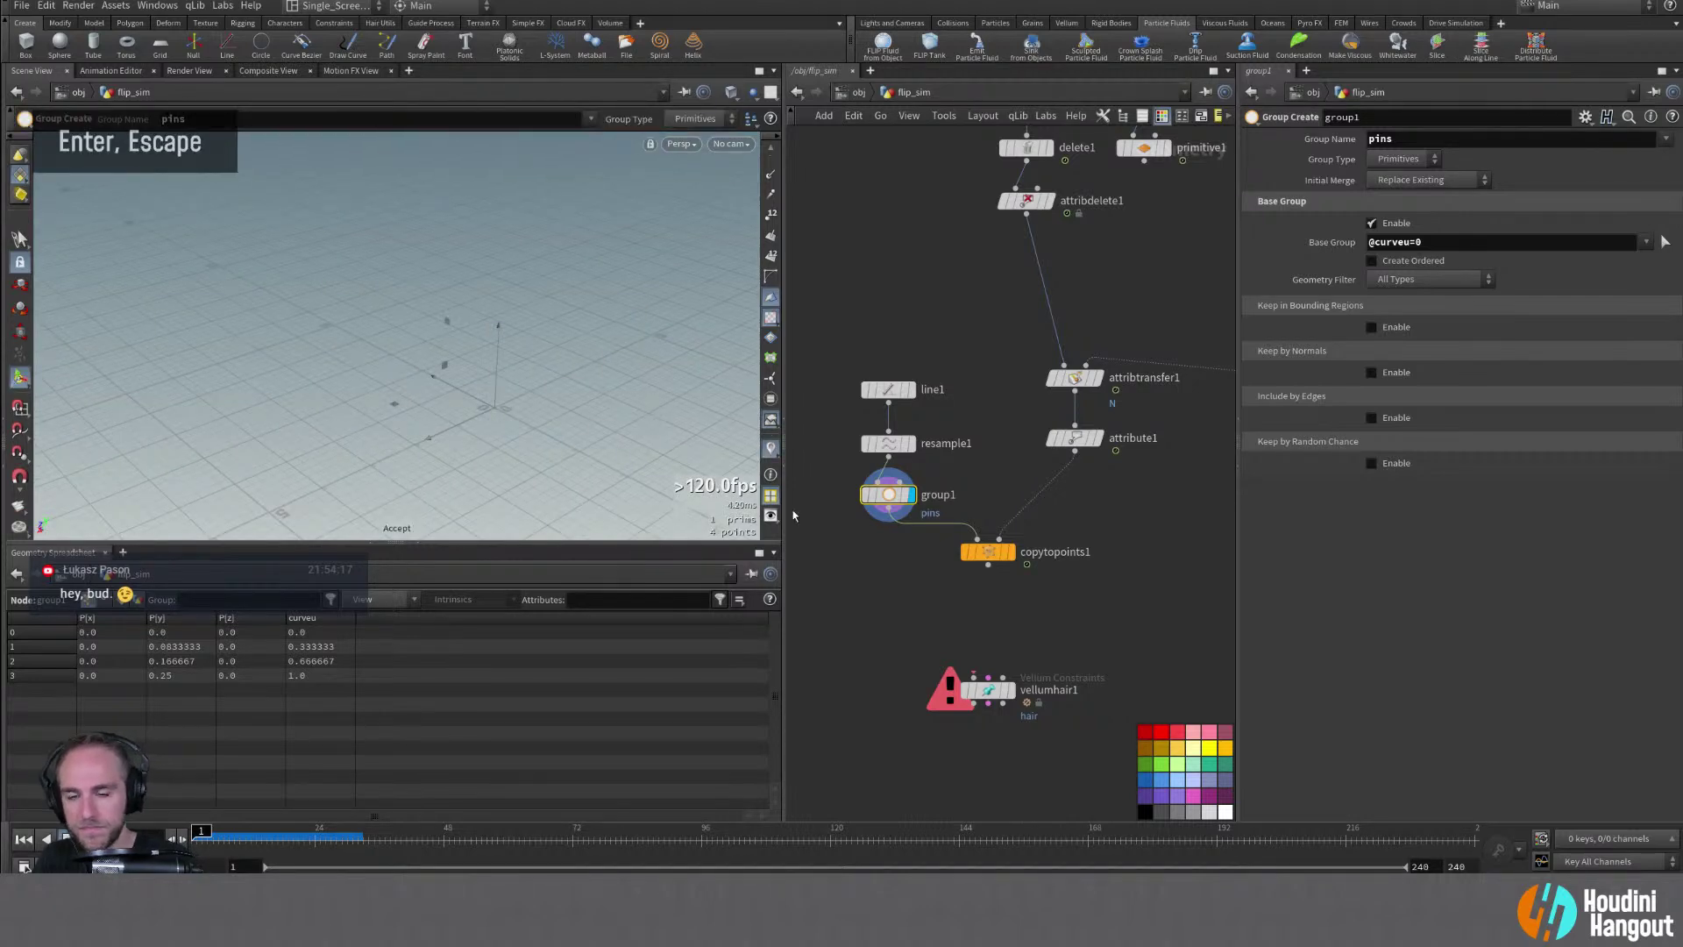
Display copytopoints1 and show the viewport group list filtered to Points
double_click(1006, 551)
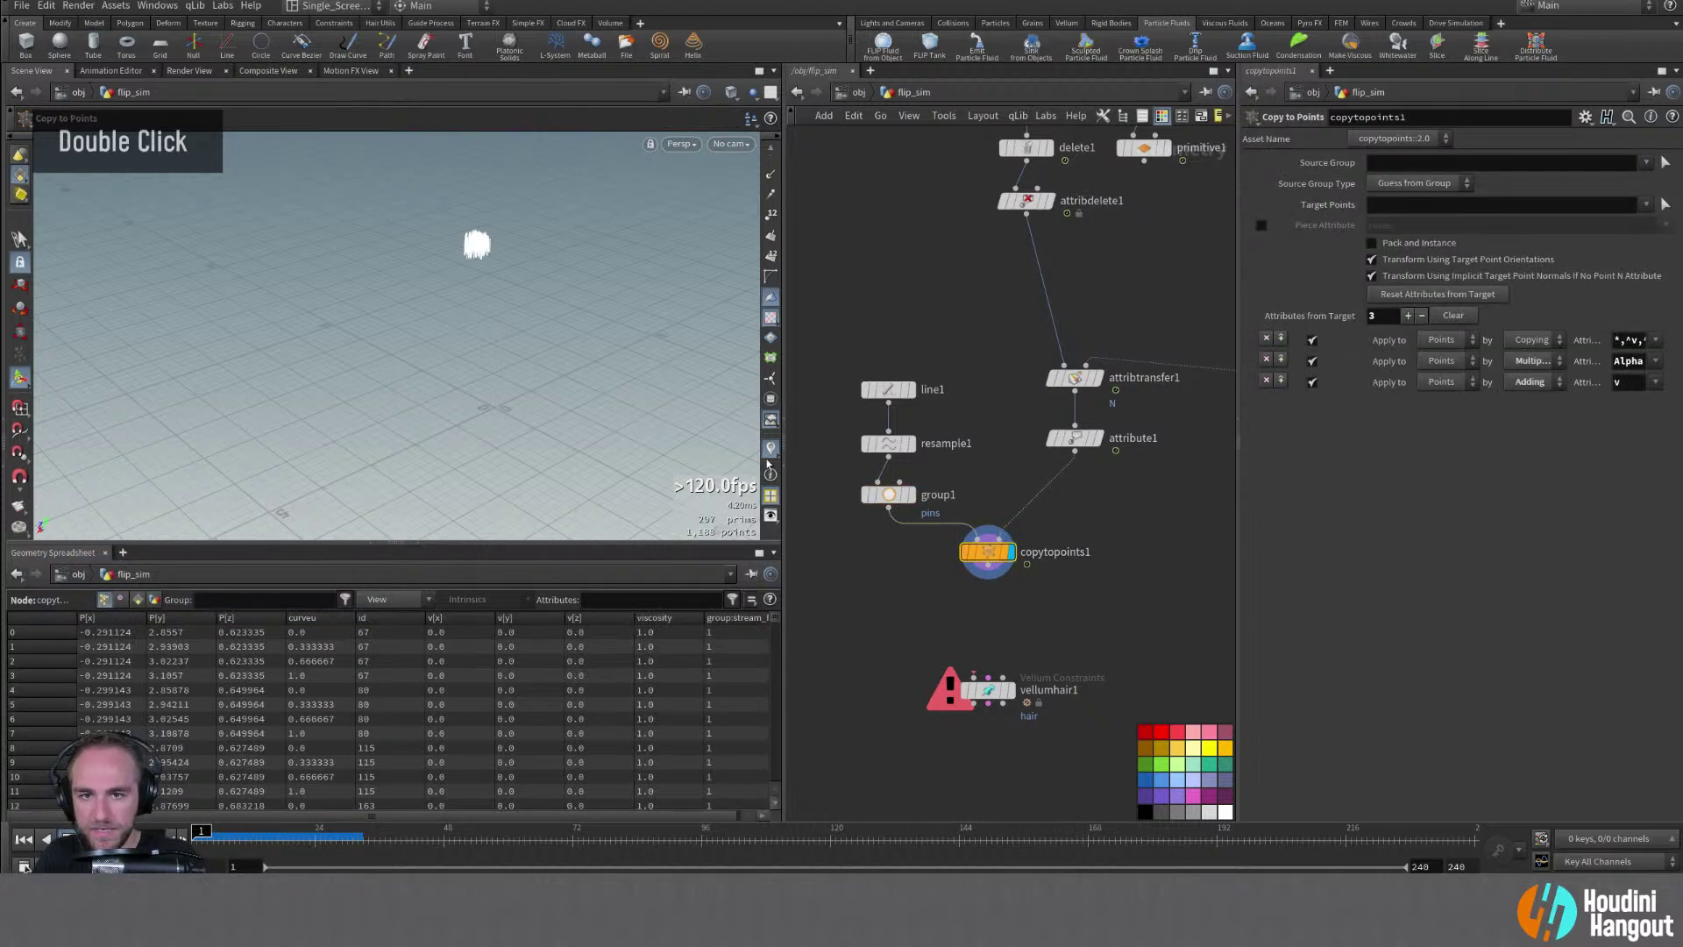
scroll(768, 471, down, 16)
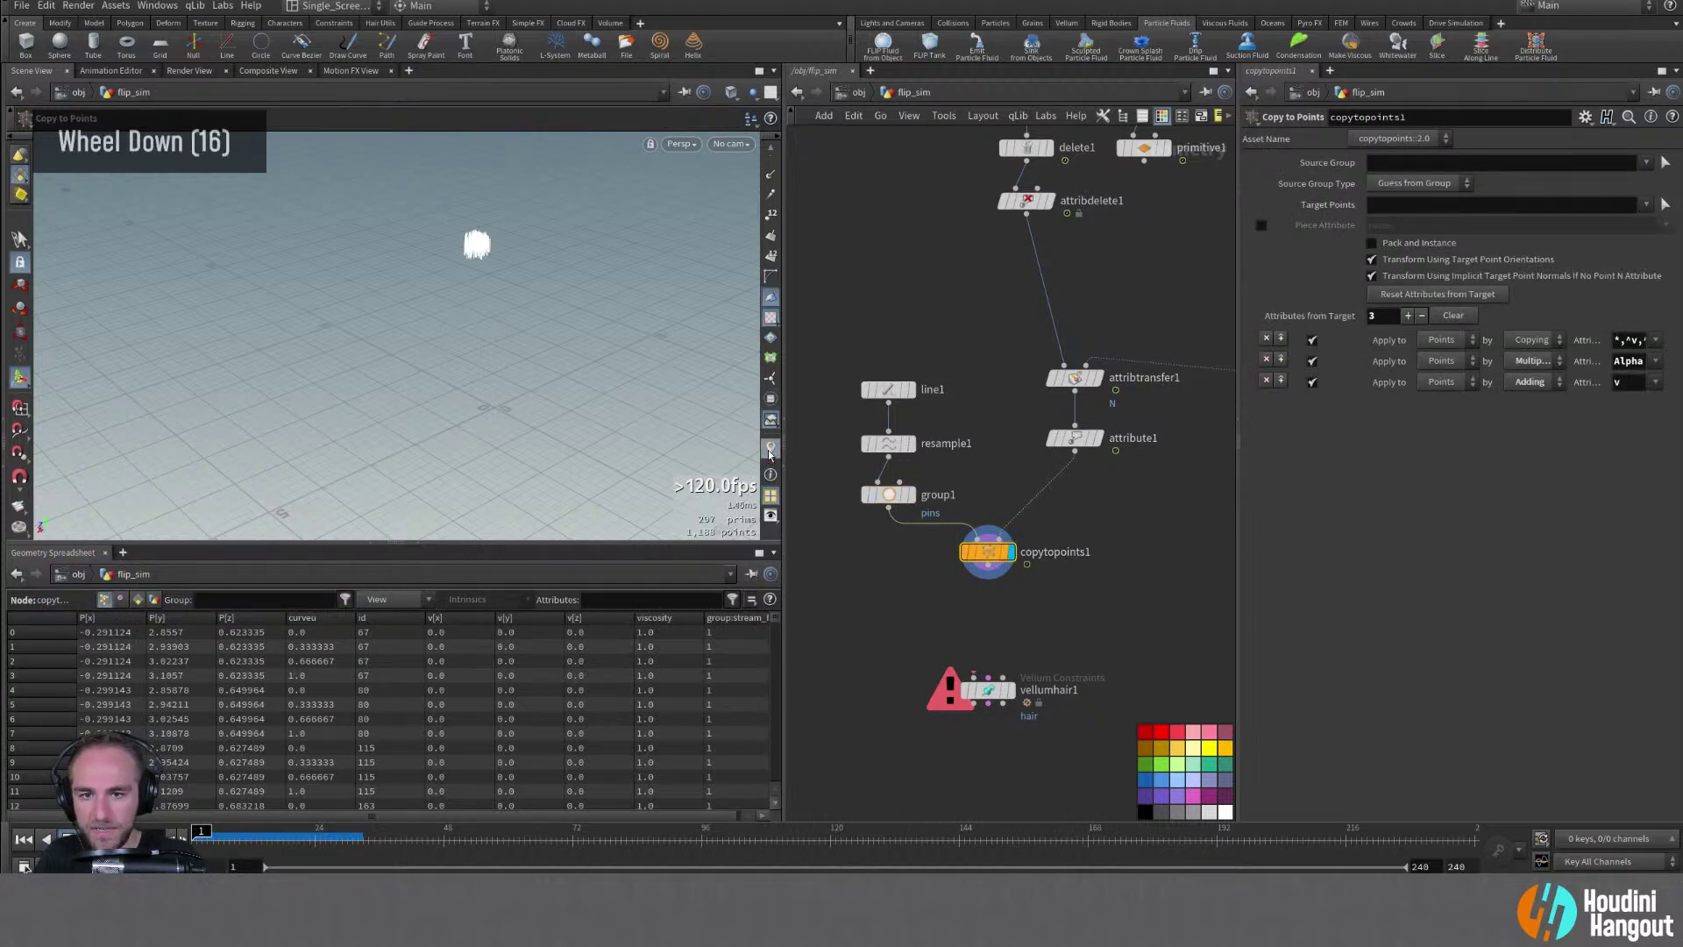
click(771, 399)
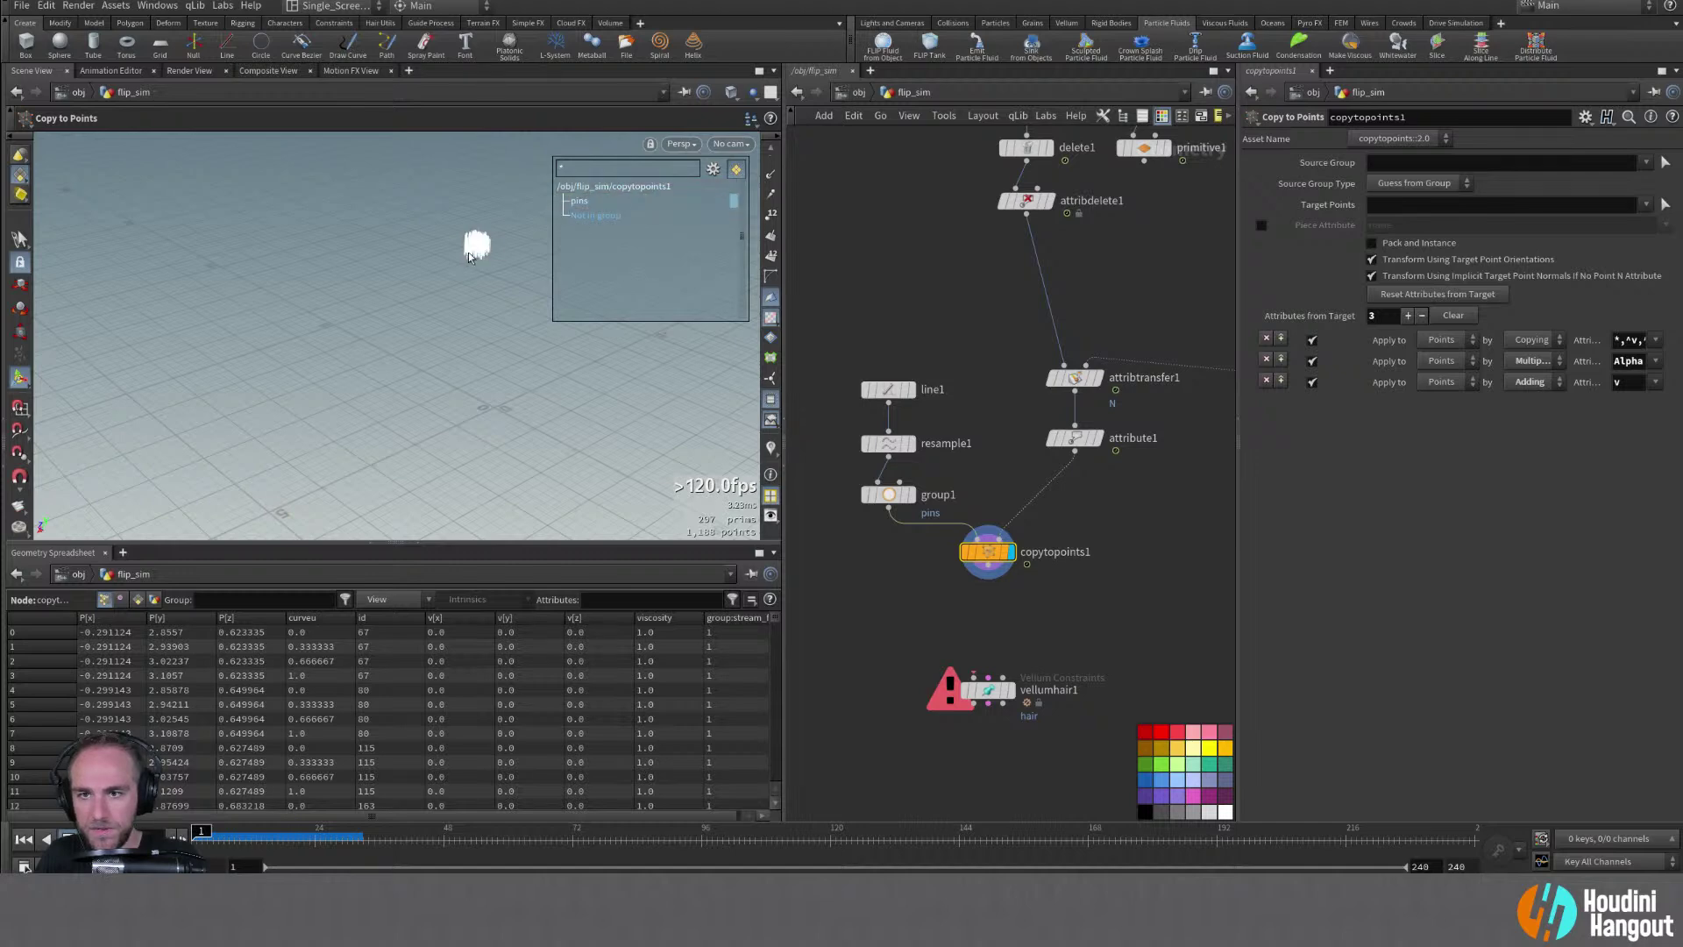
alt+right_drag(470, 257, 526, 252)
click(712, 169)
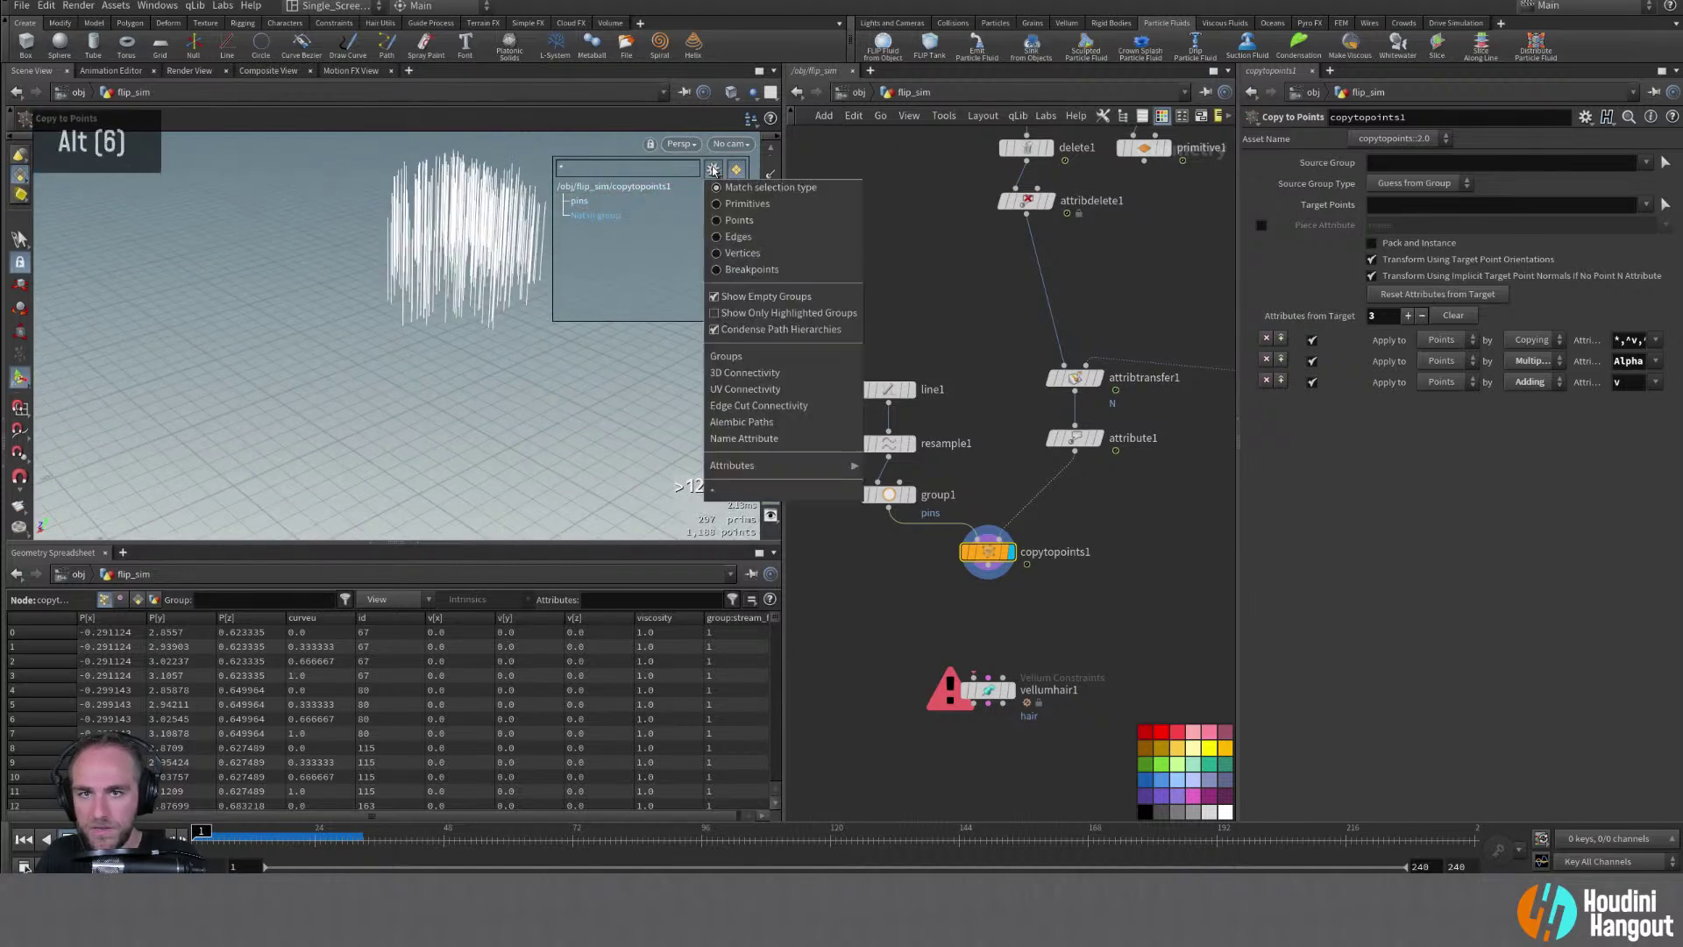
click(736, 221)
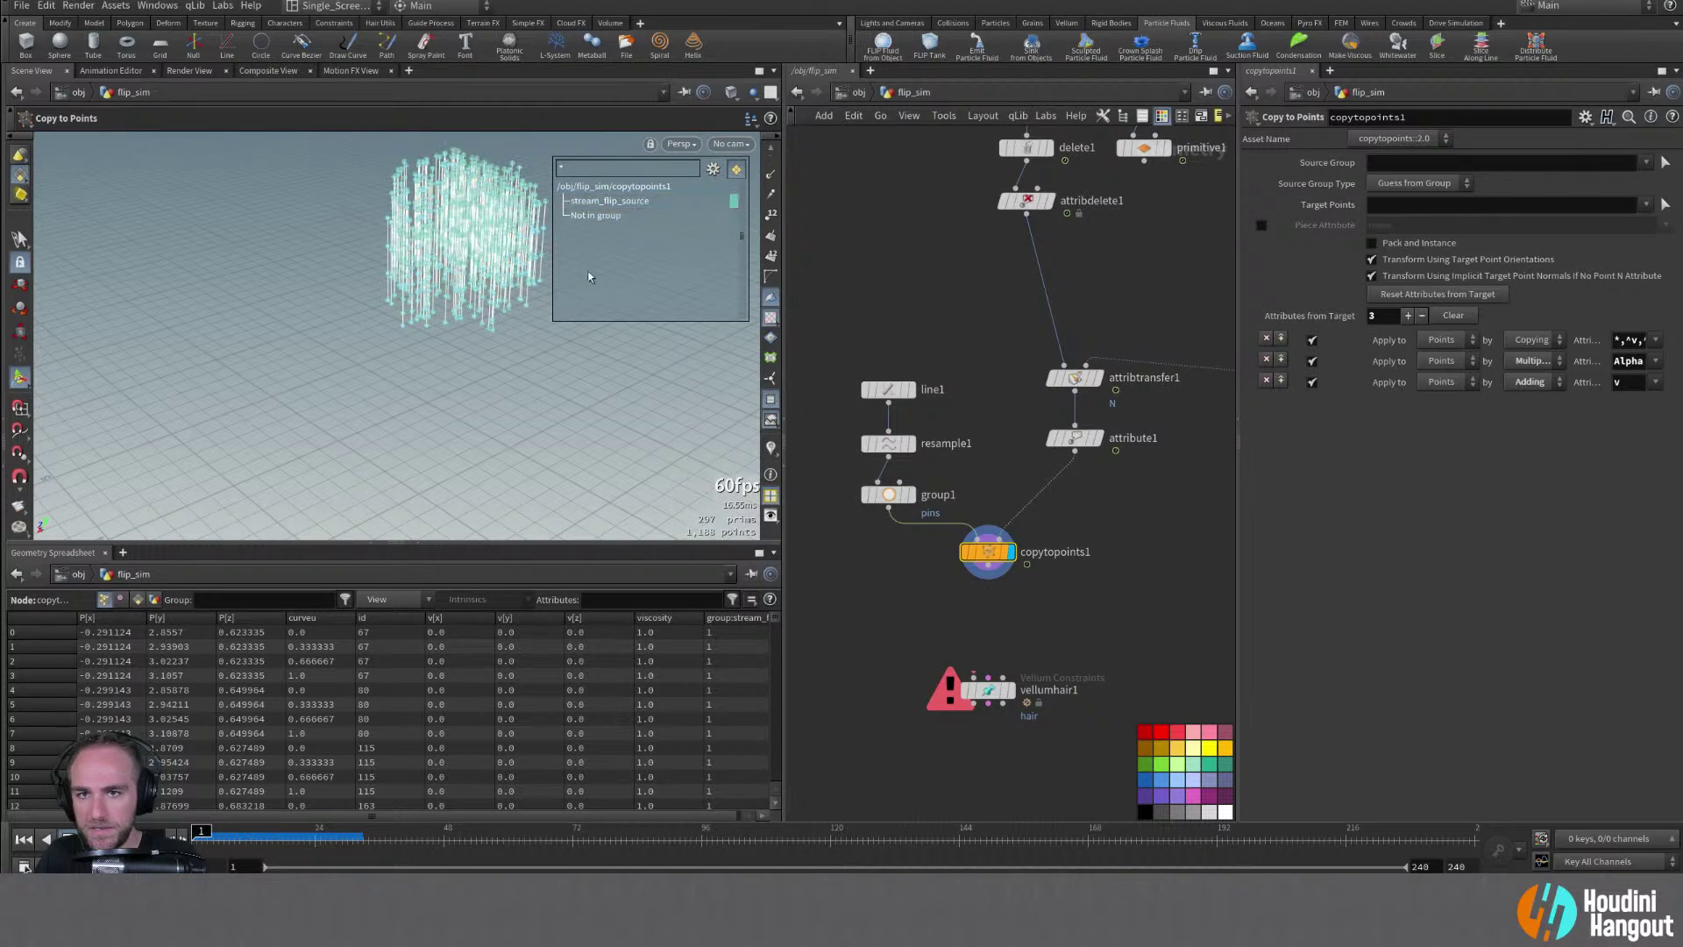
Change the group type of group1 to Points and check the pins group on the copied lines of copytopoints1
click(887, 494)
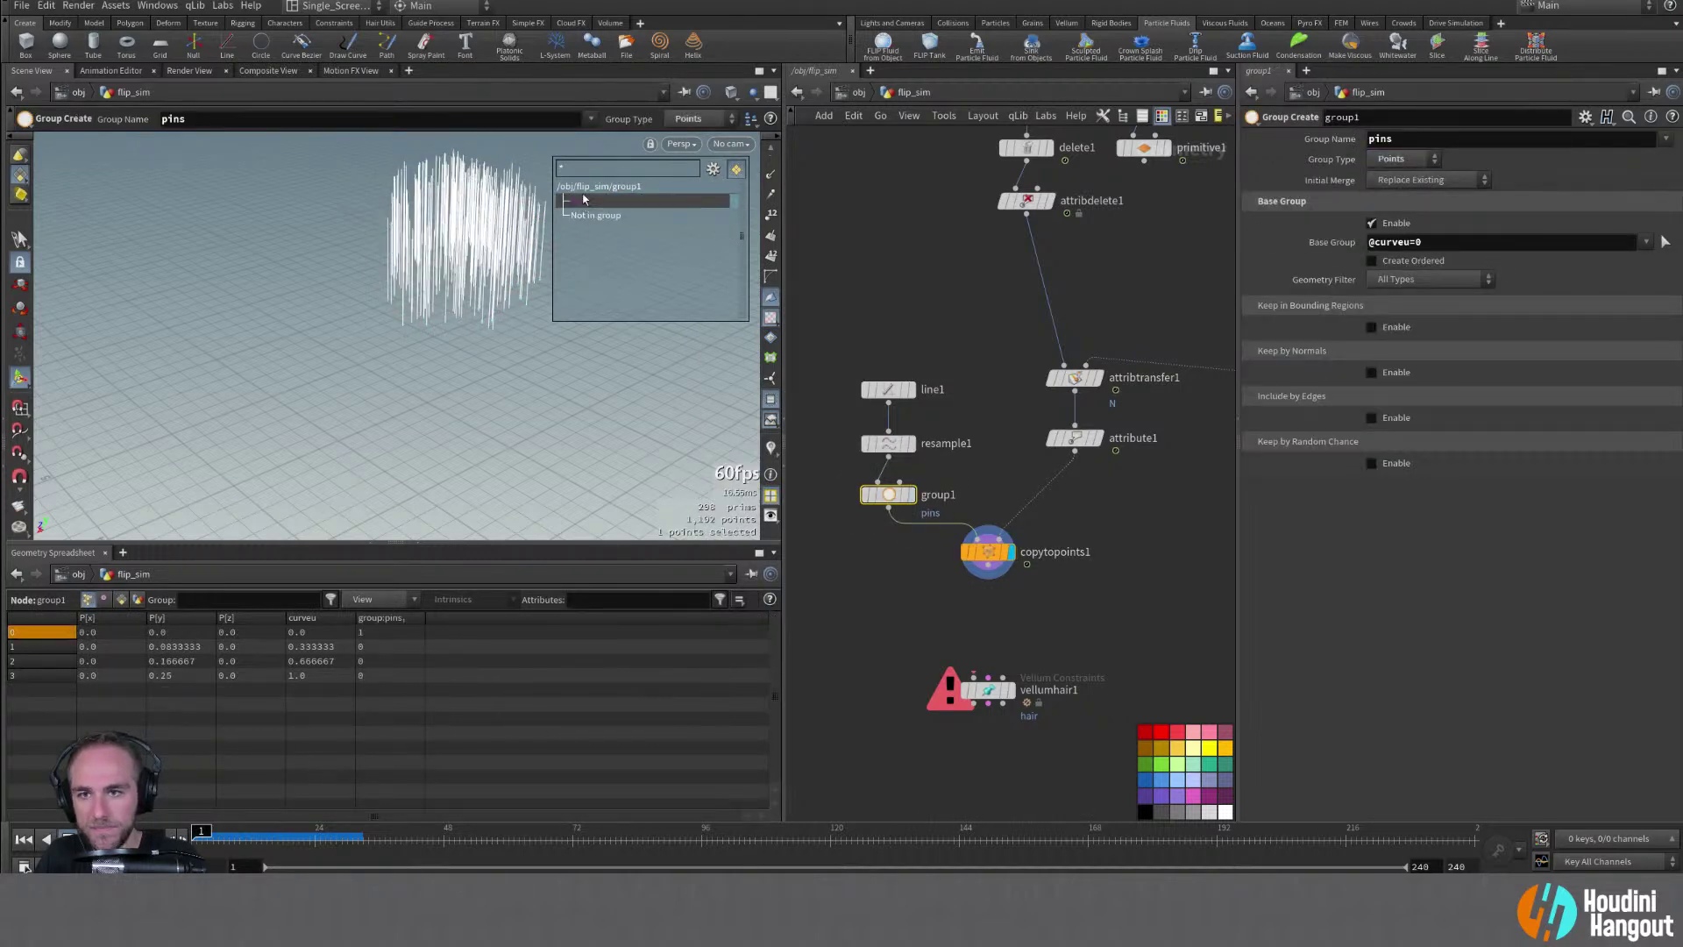
drag(988, 558, 991, 574)
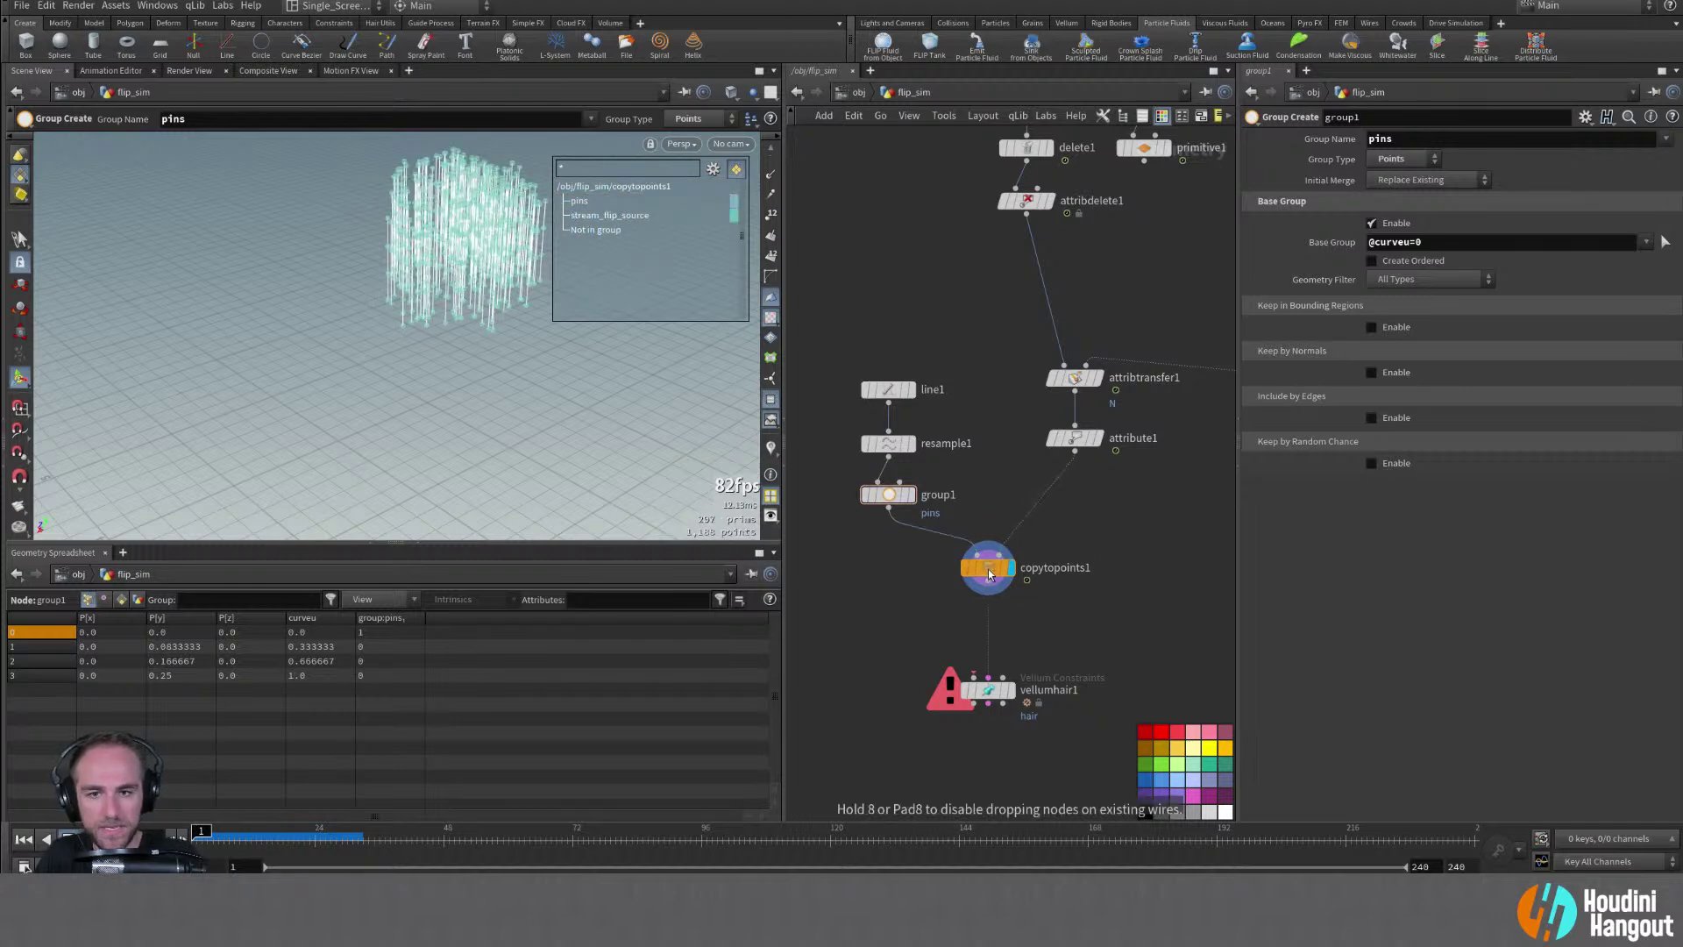
double_click(990, 574)
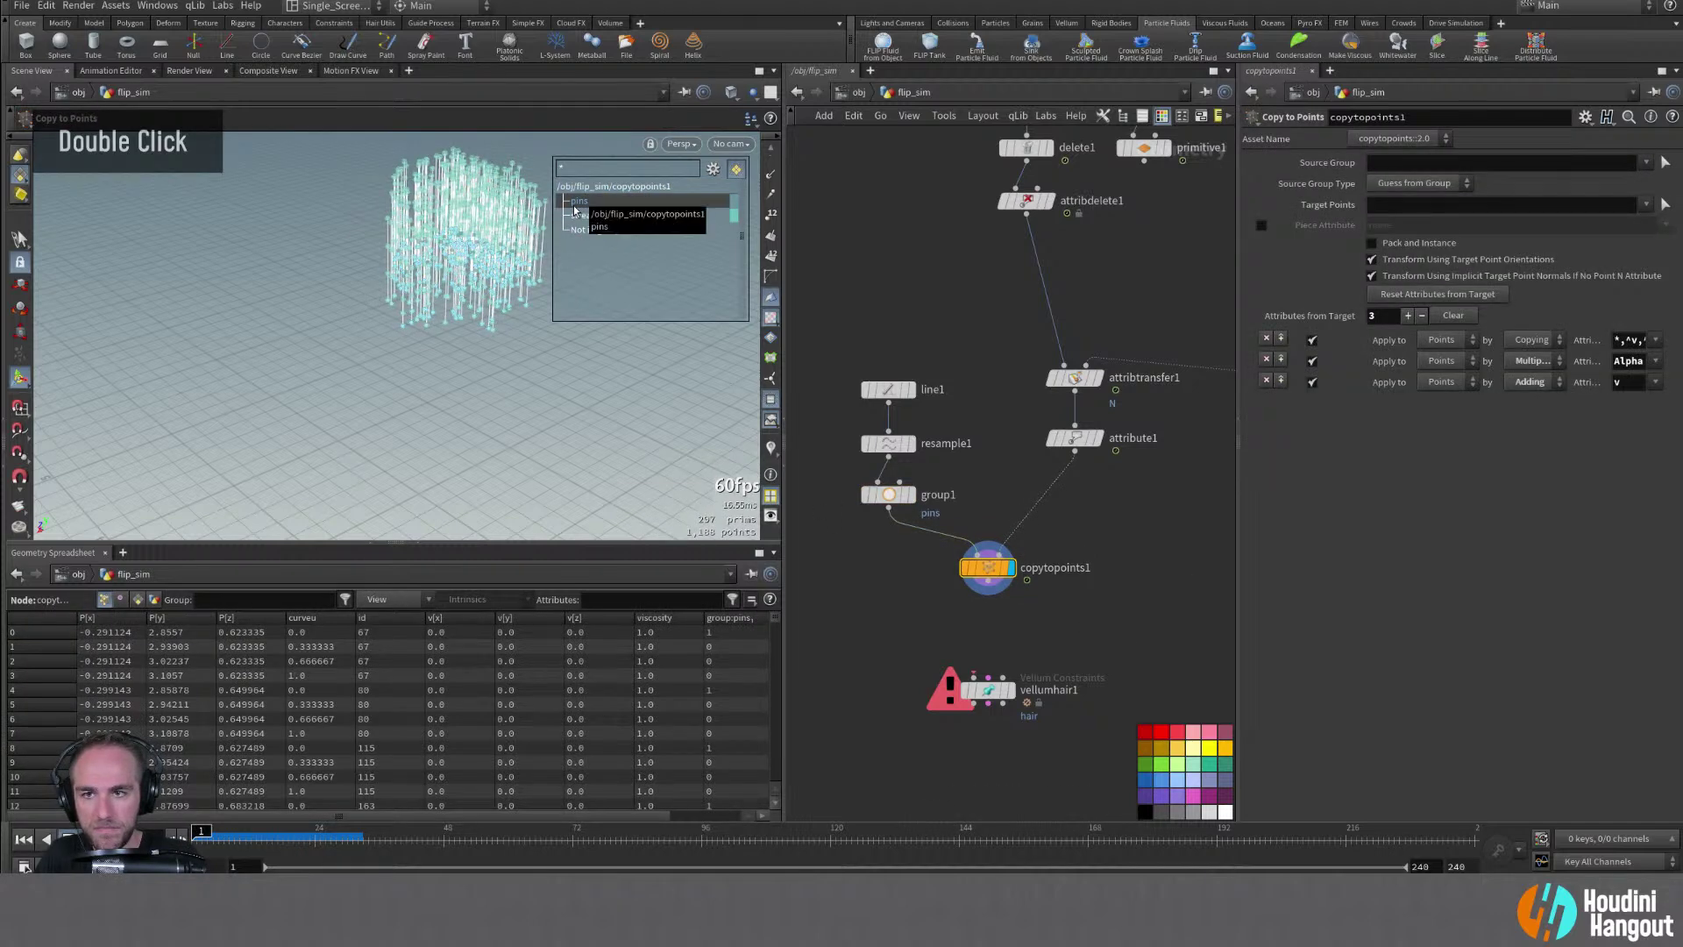
alt+drag(578, 236, 674, 259)
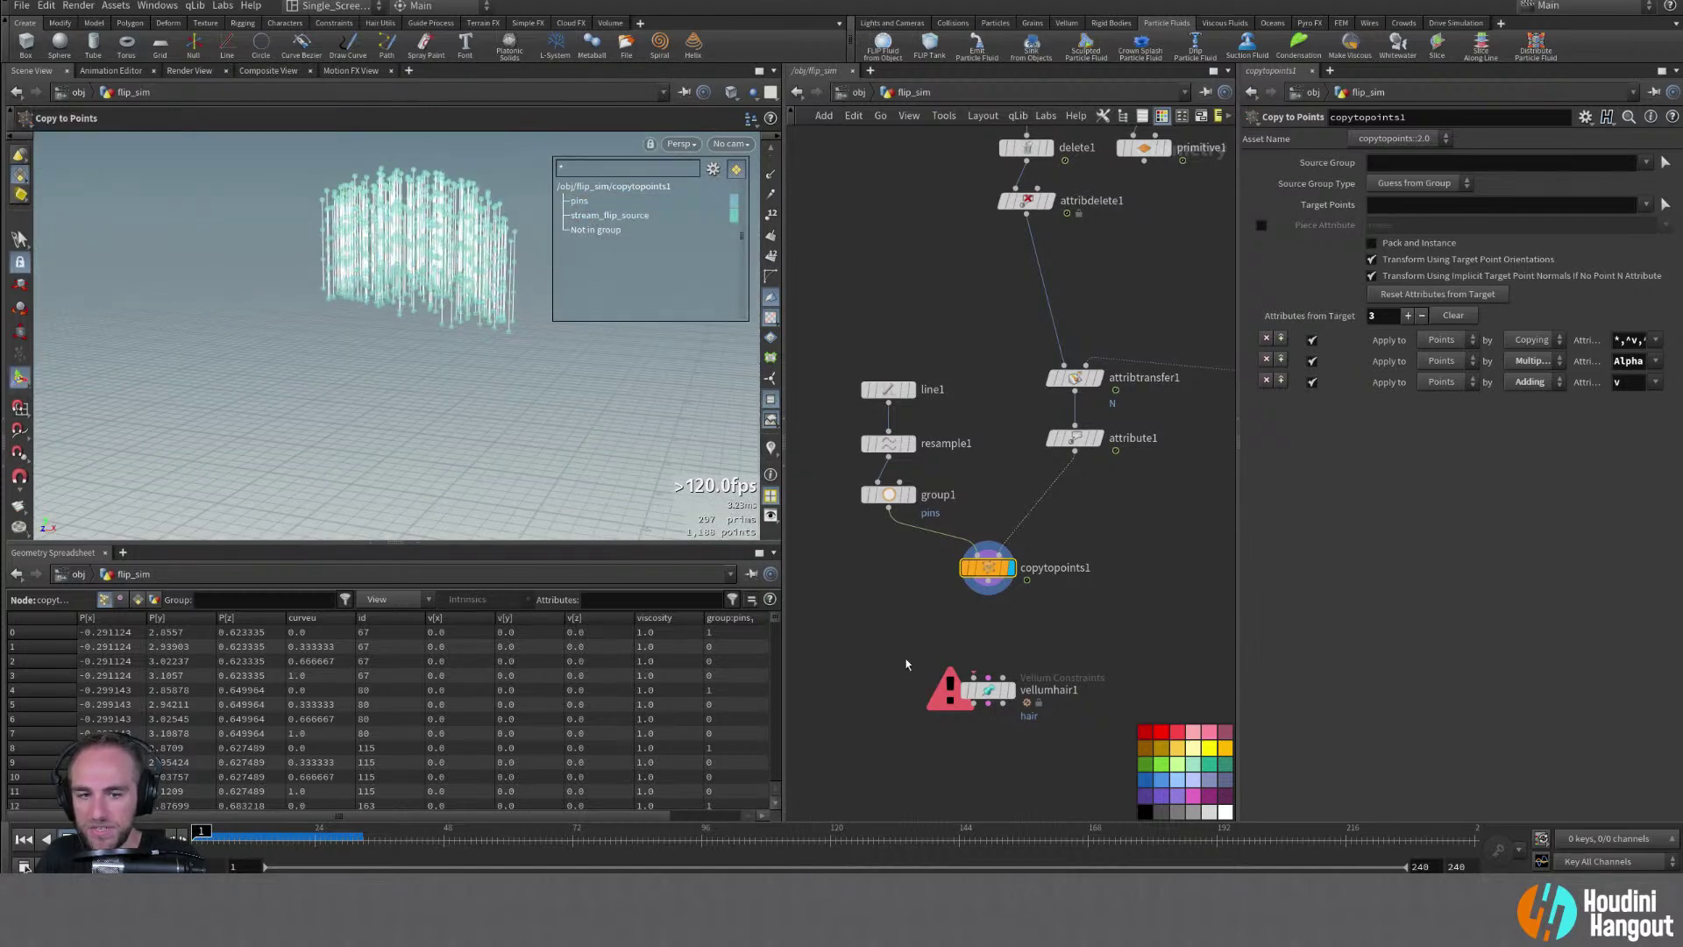
Connect copytopoints1 to the first input of vellumhair1, move vellumhair1 up beneath it and display it
double_click(974, 676)
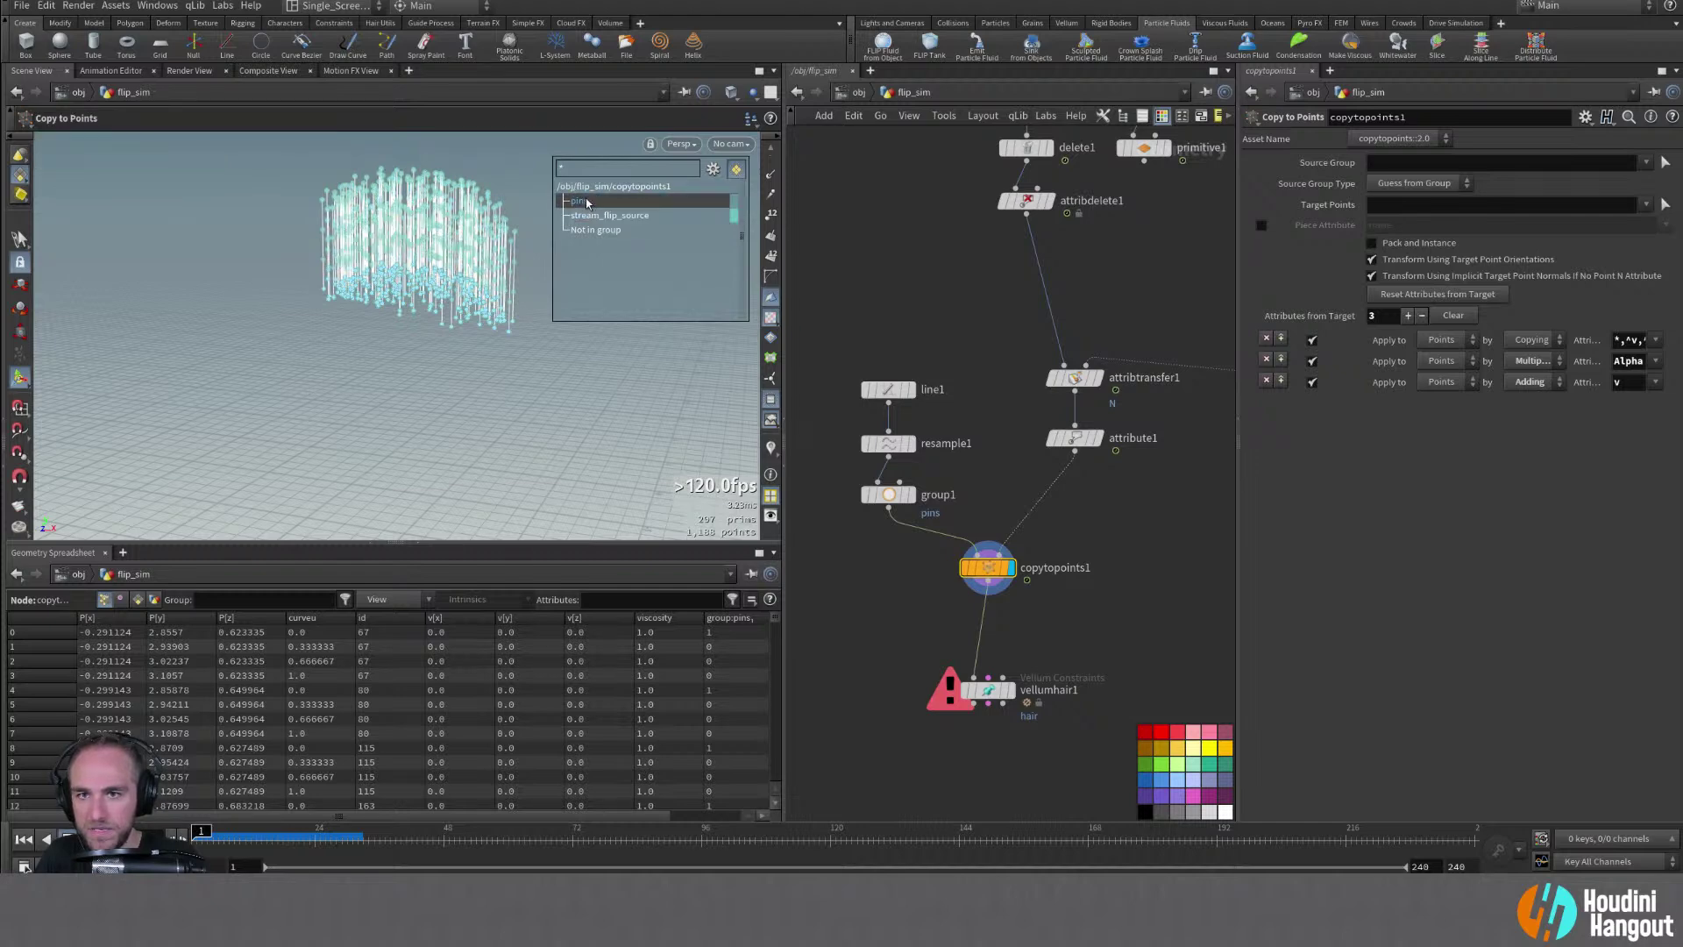
mouse_move(998, 693)
drag(998, 692, 982, 634)
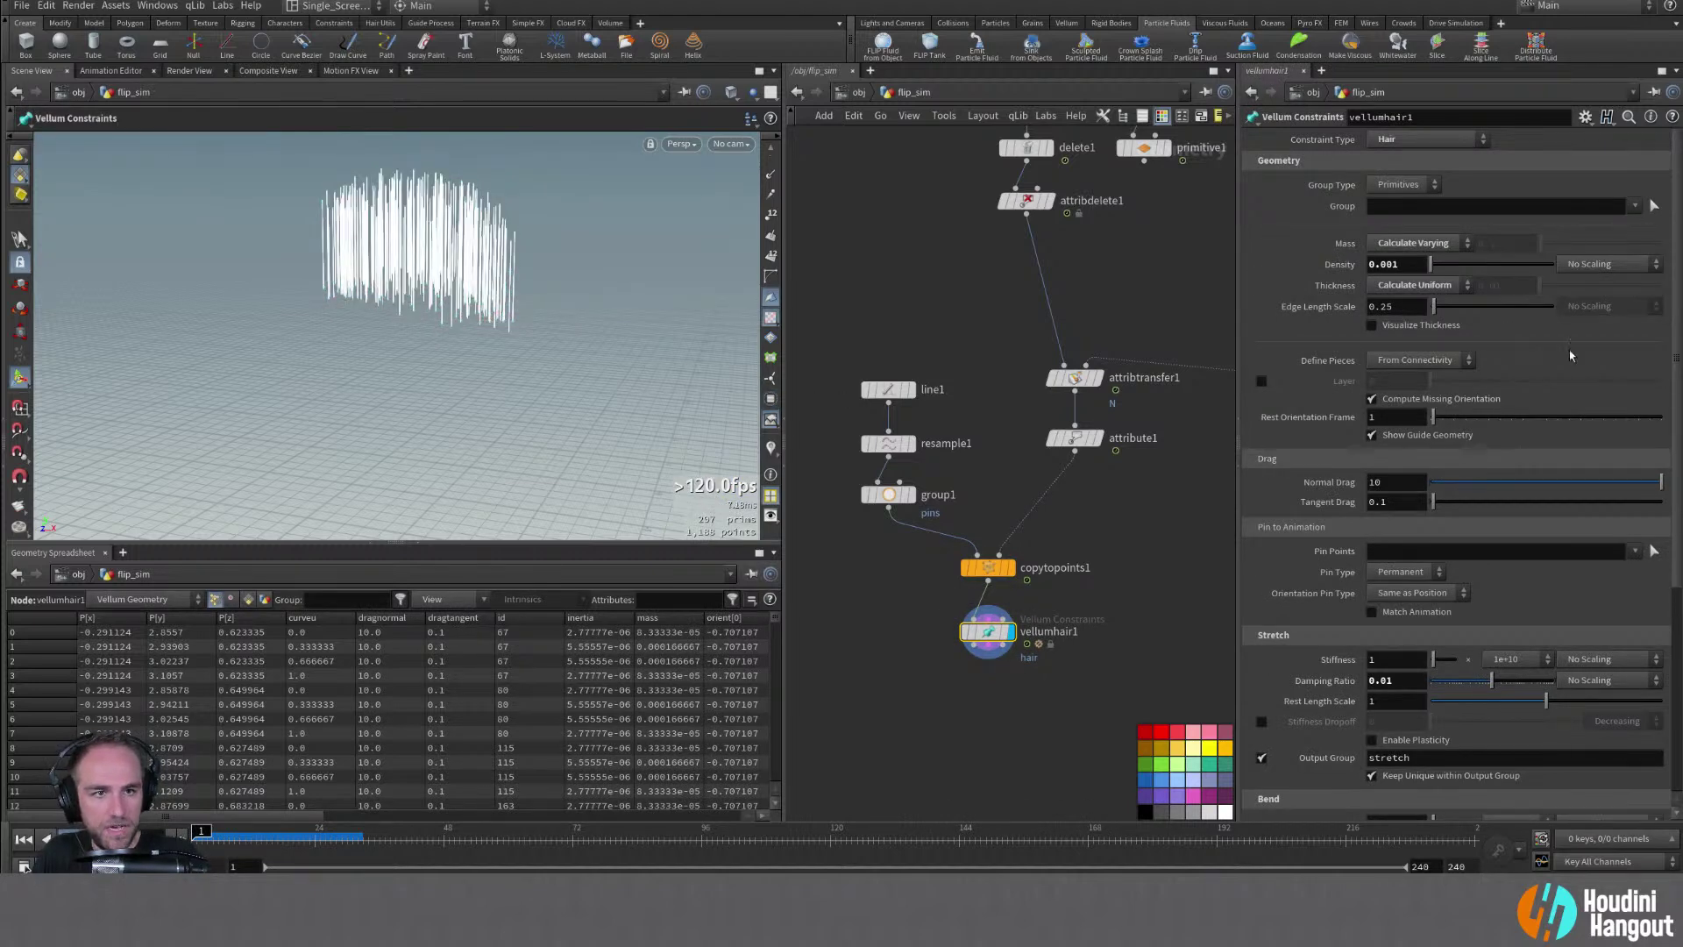
Set the Pin Points of vellumhair1 to the pins group and inspect the pinned roots
scroll(1319, 505, down, 2)
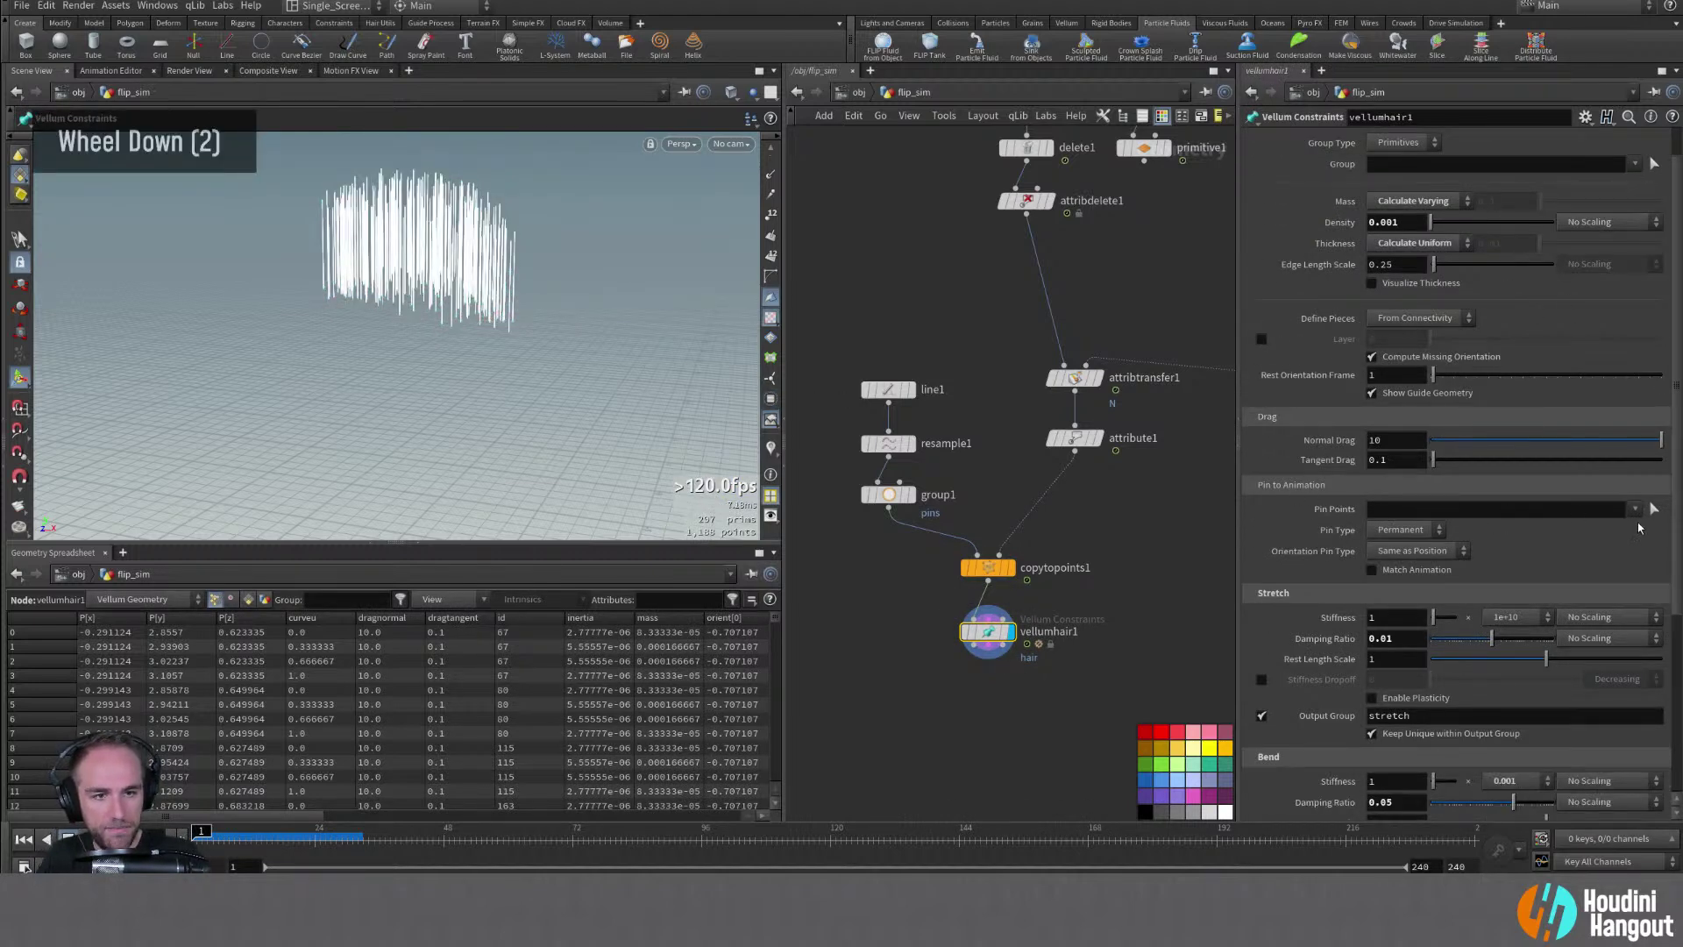
click(1637, 510)
click(1536, 549)
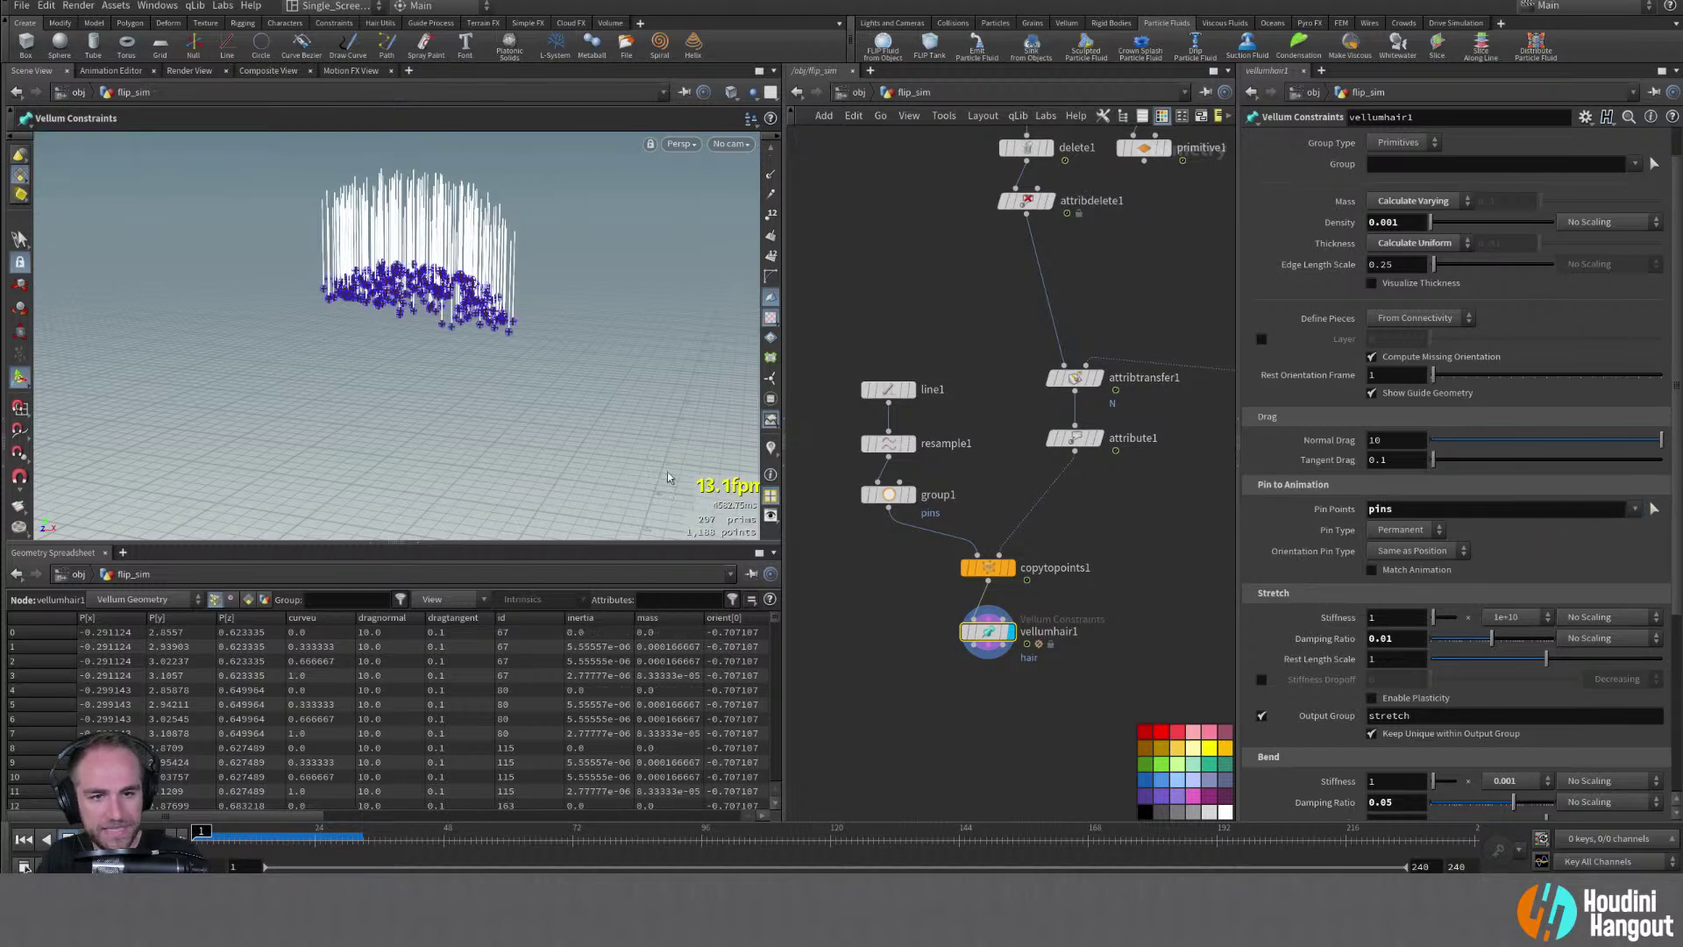
alt+drag(667, 478, 613, 480)
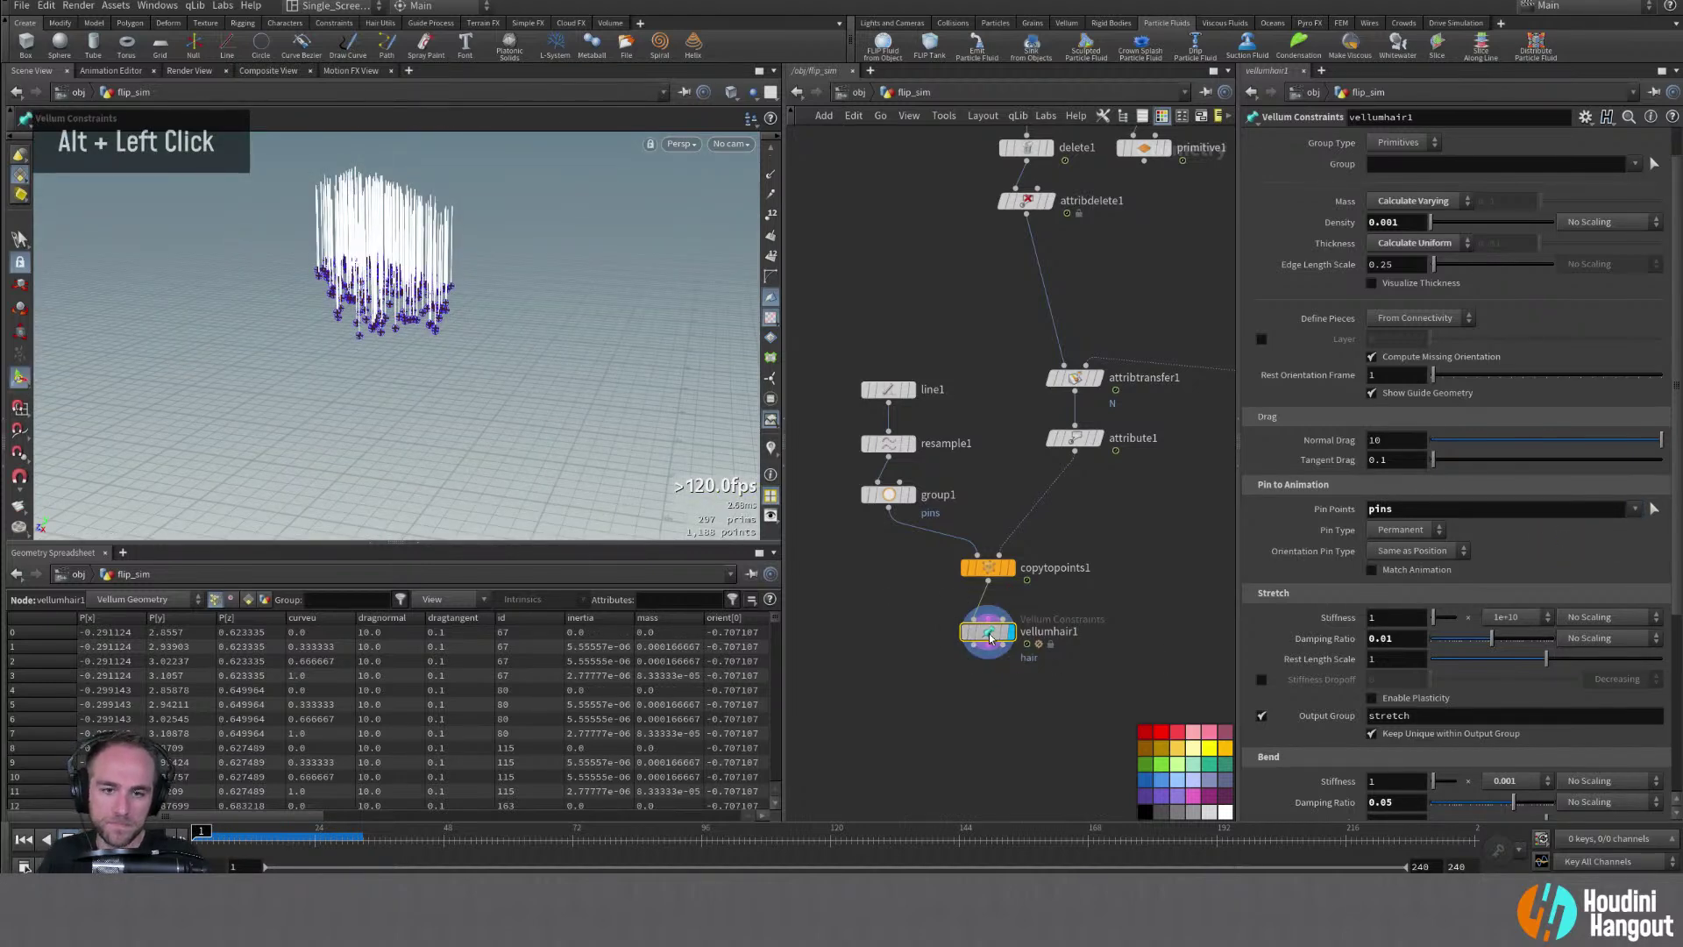
Set the Bend stiffness multiplier of vellumhair1 to 100
alt+middle_drag(969, 732, 959, 663)
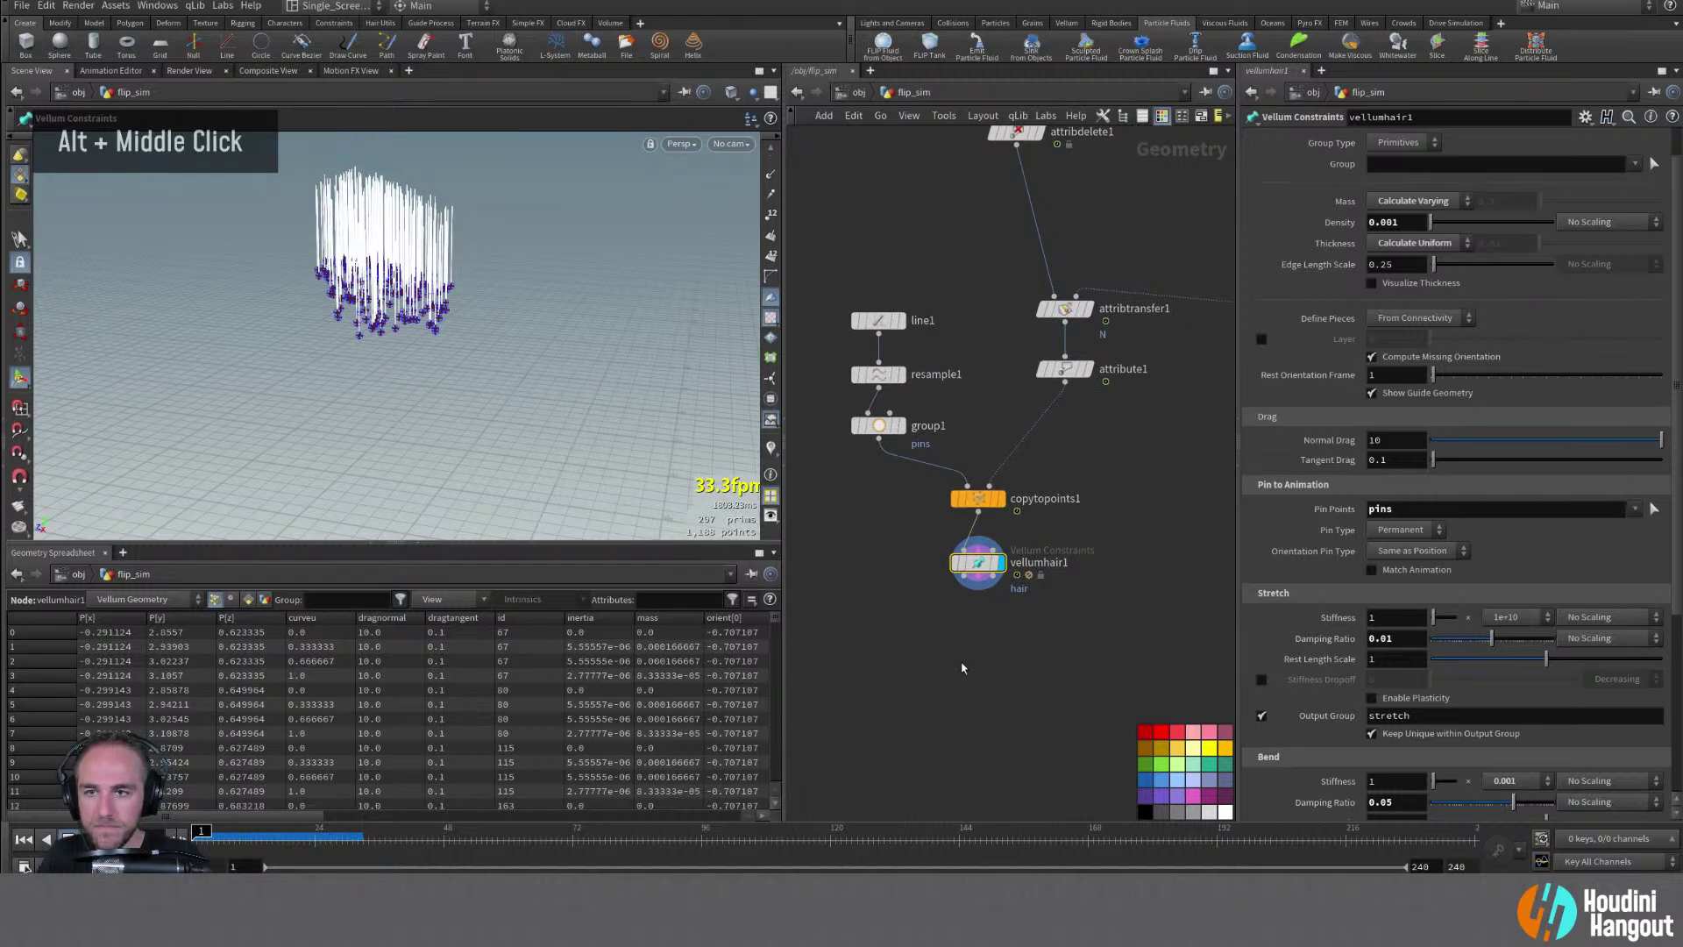
scroll(1324, 614, down, 5)
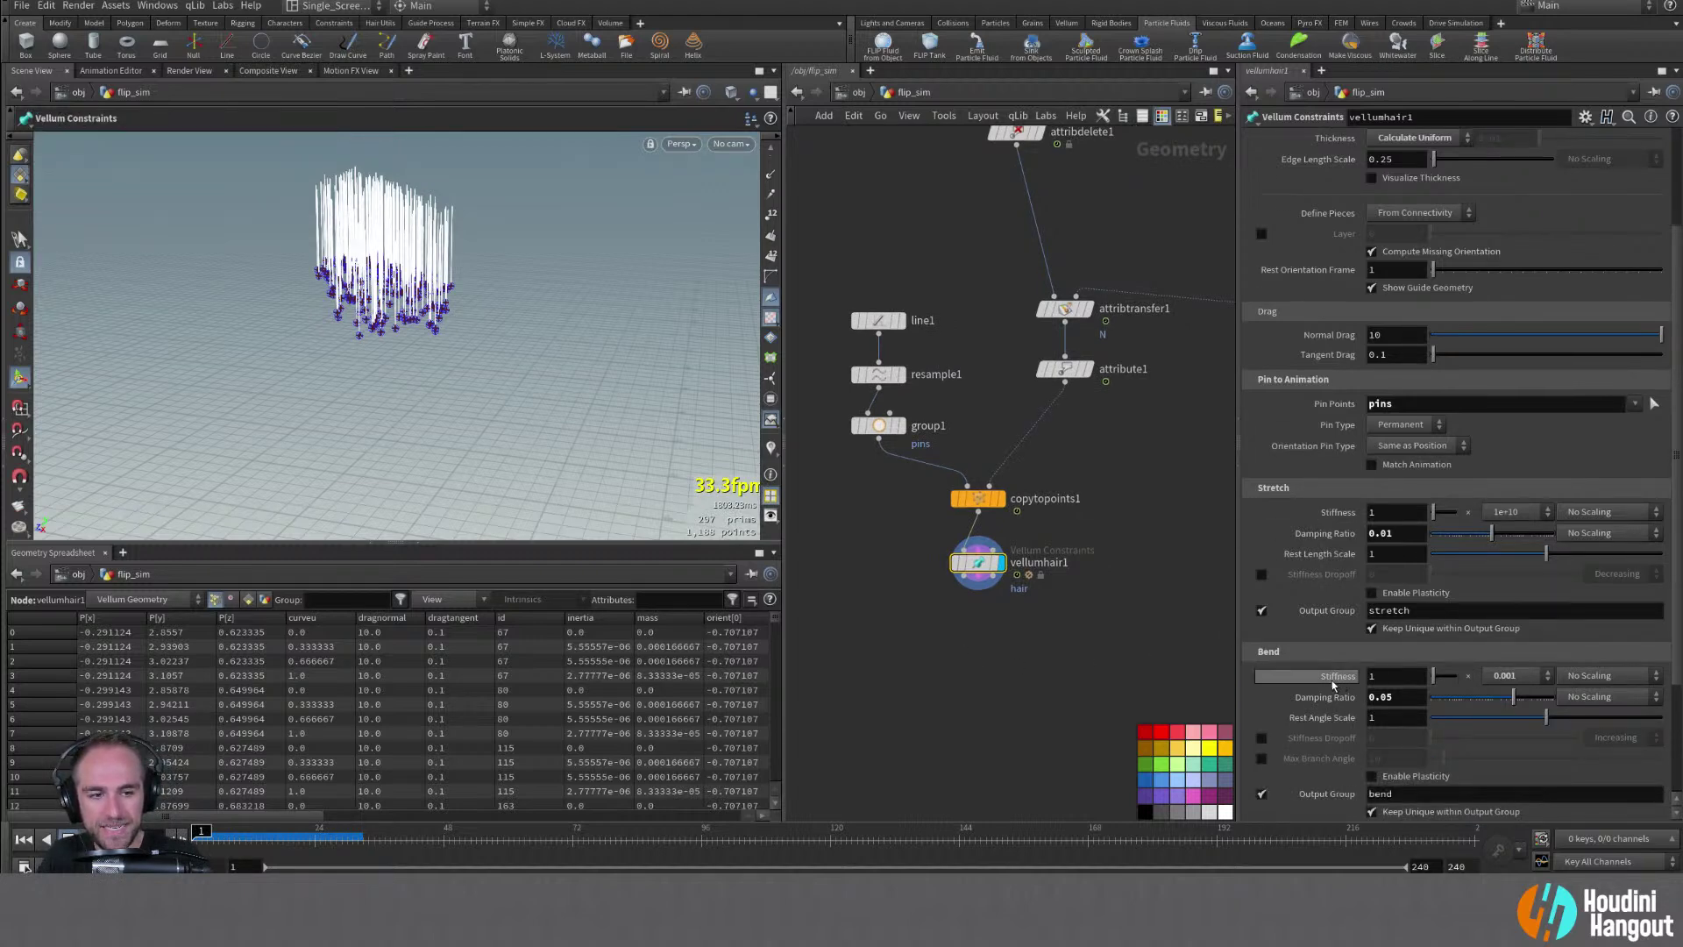
click(1506, 675)
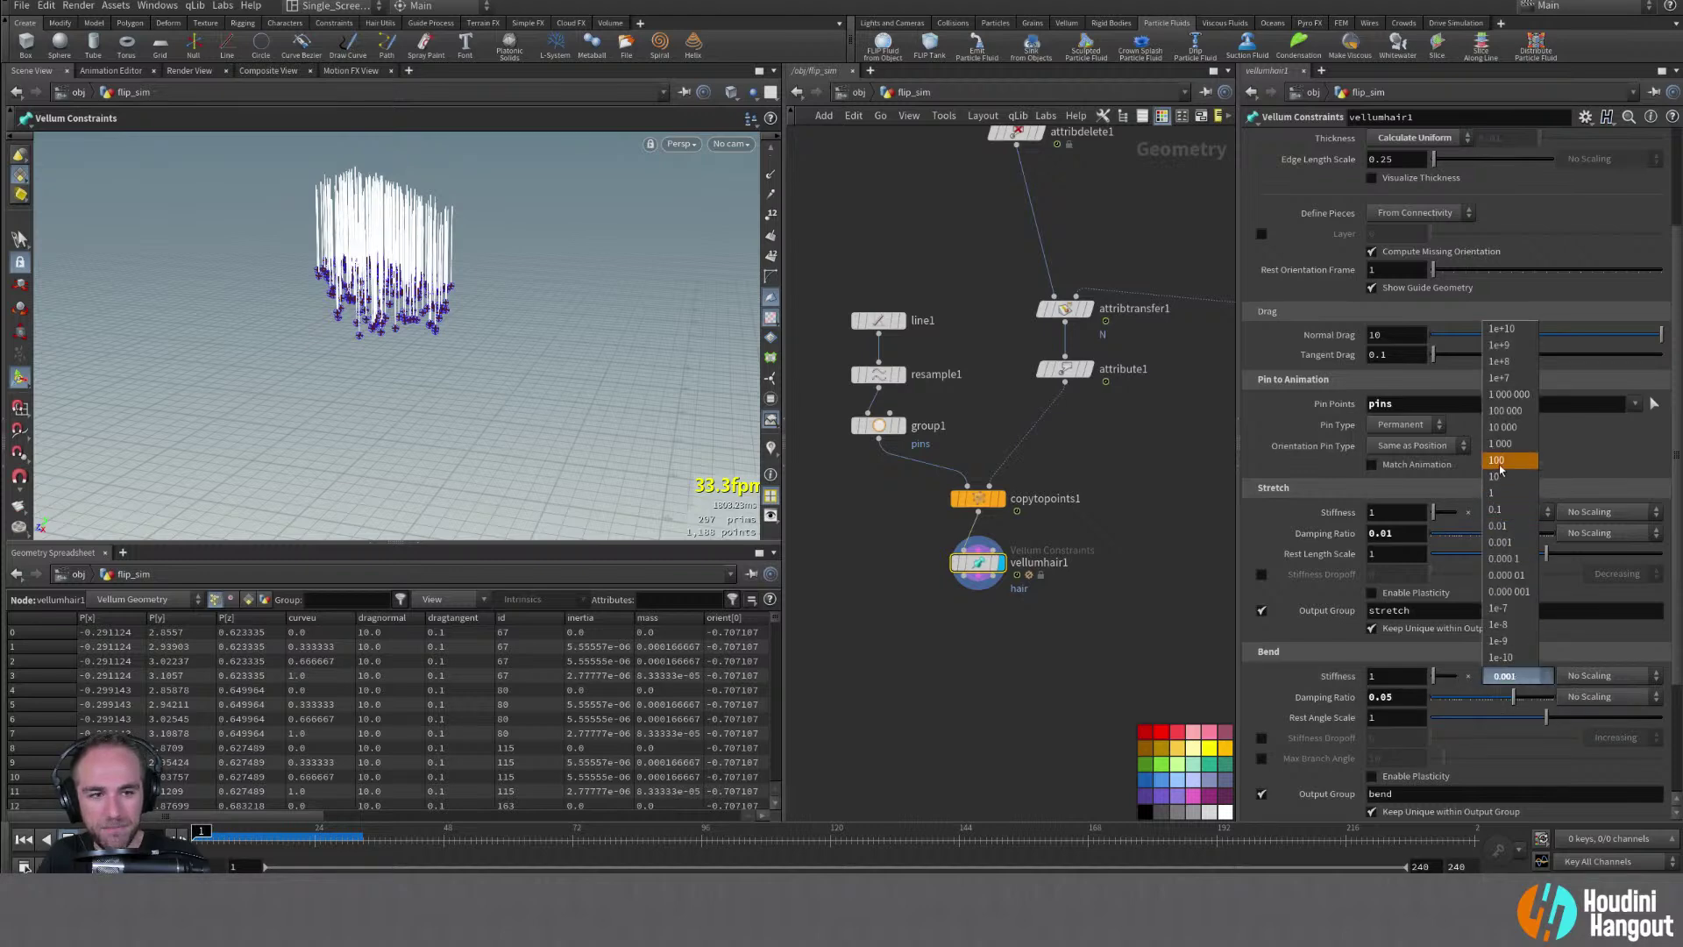
click(1496, 476)
text(10)
click(1501, 681)
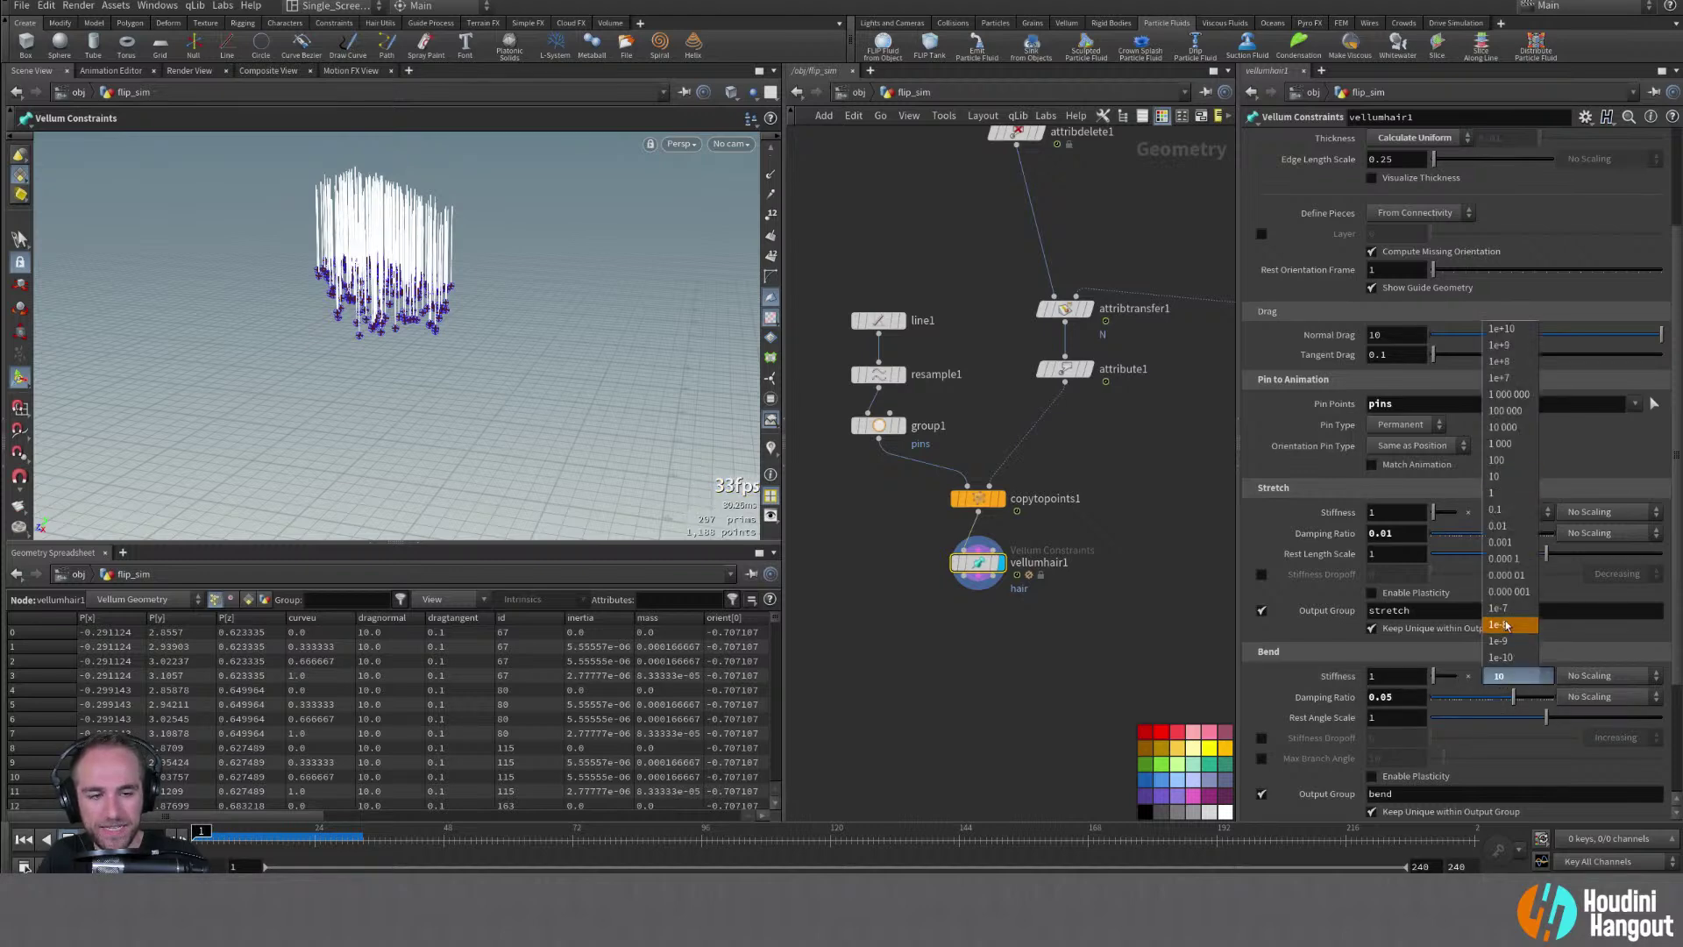
click(1506, 460)
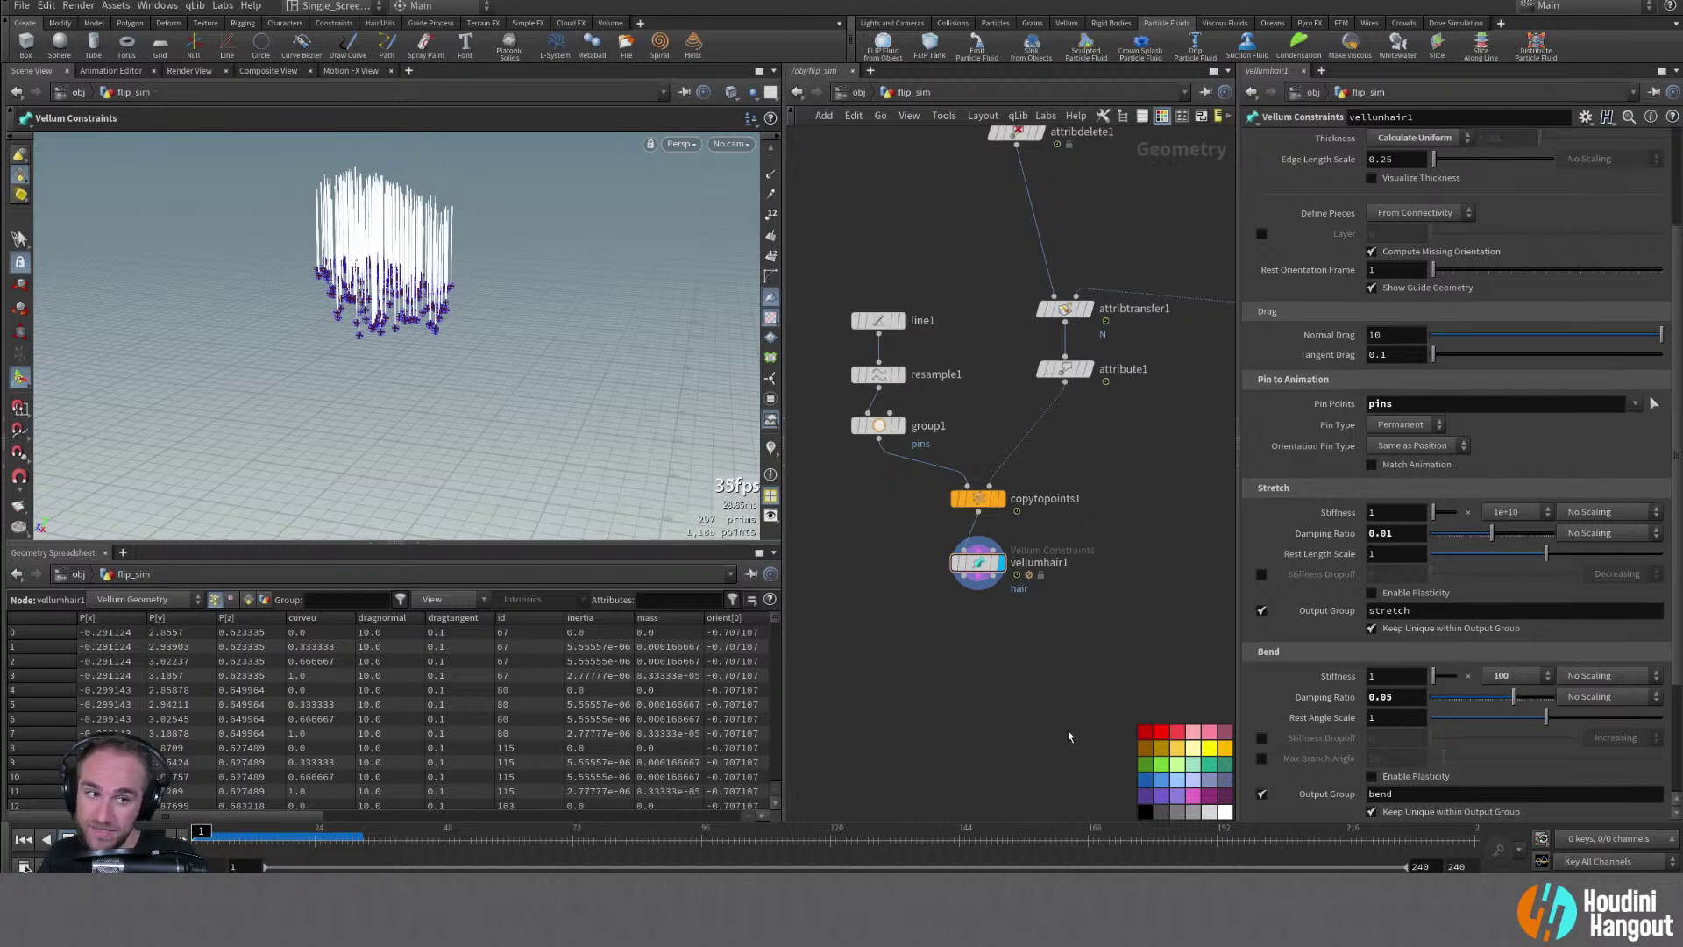
Add a Vellum Solver node wired to all three outputs of vellumhair1, display it and check its node info
alt+right_drag(1059, 735, 1059, 623)
alt+middle_click(1039, 686)
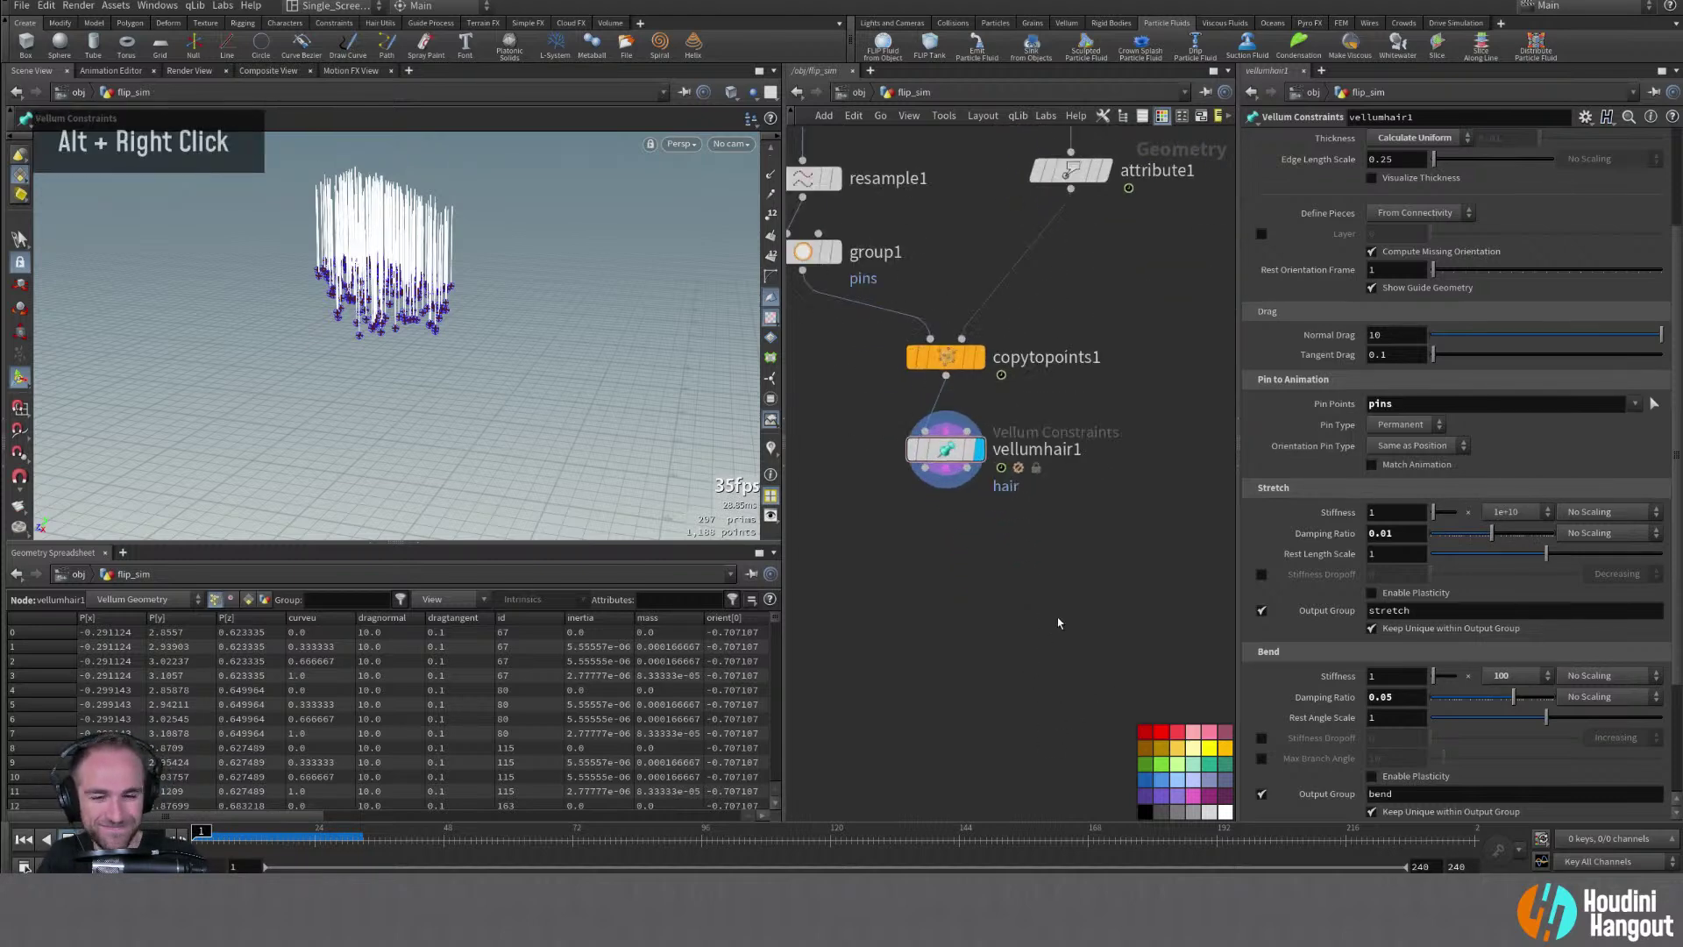
key(Tab)
text(vel)
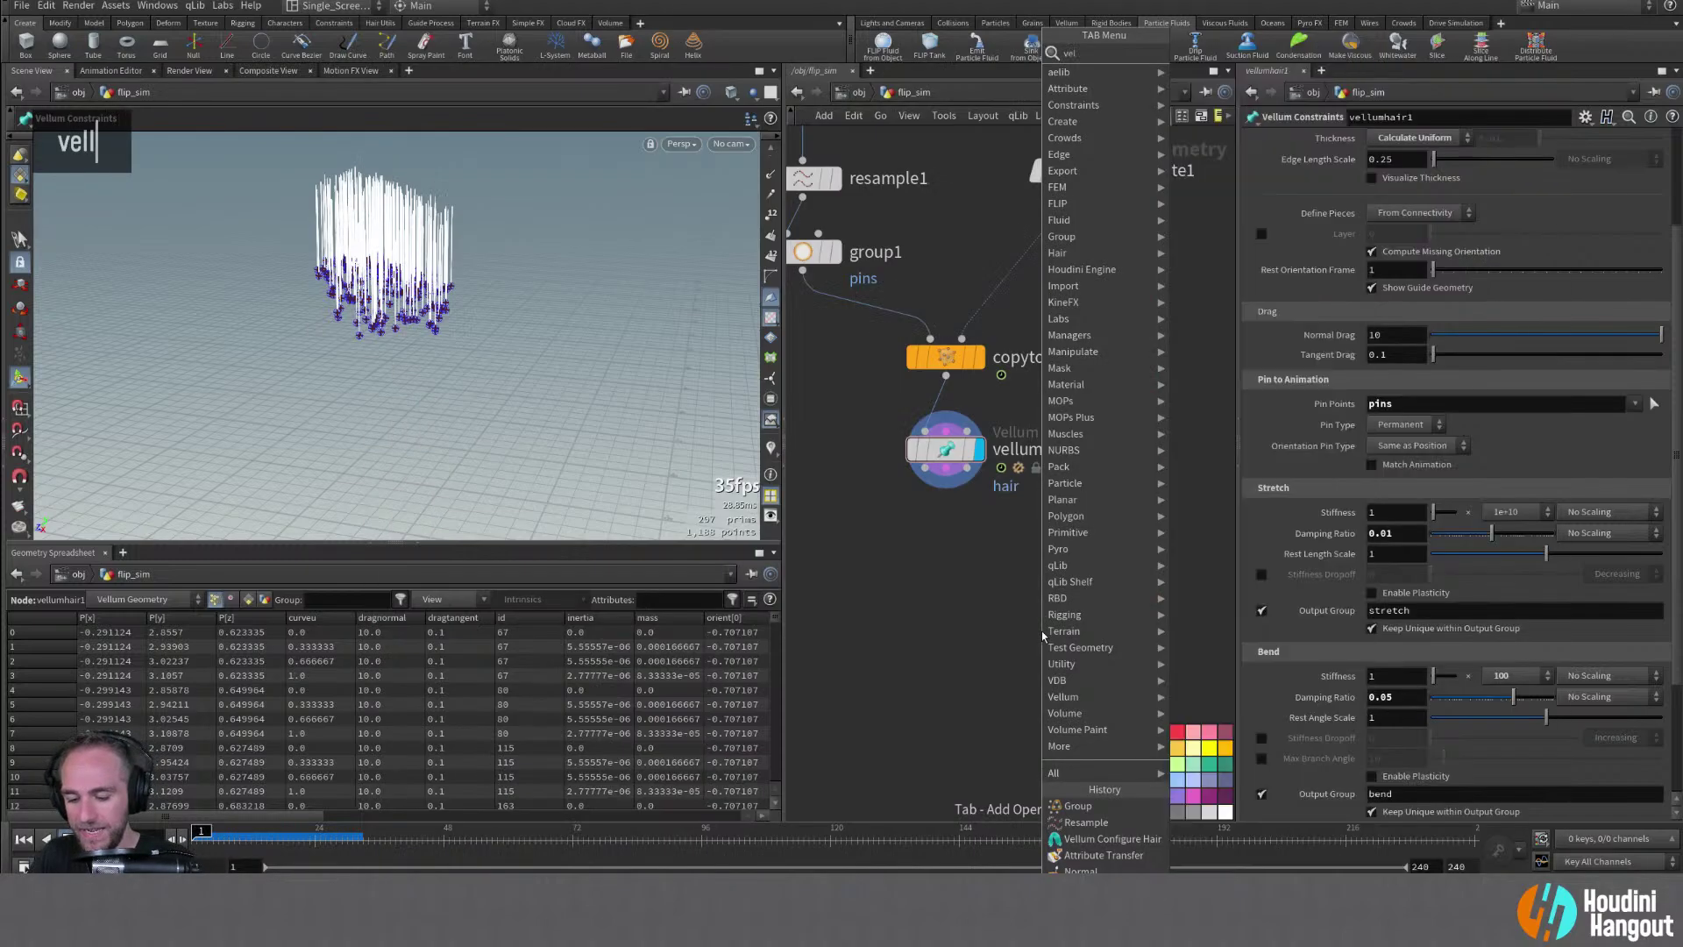
text(lum sim)
key(Return)
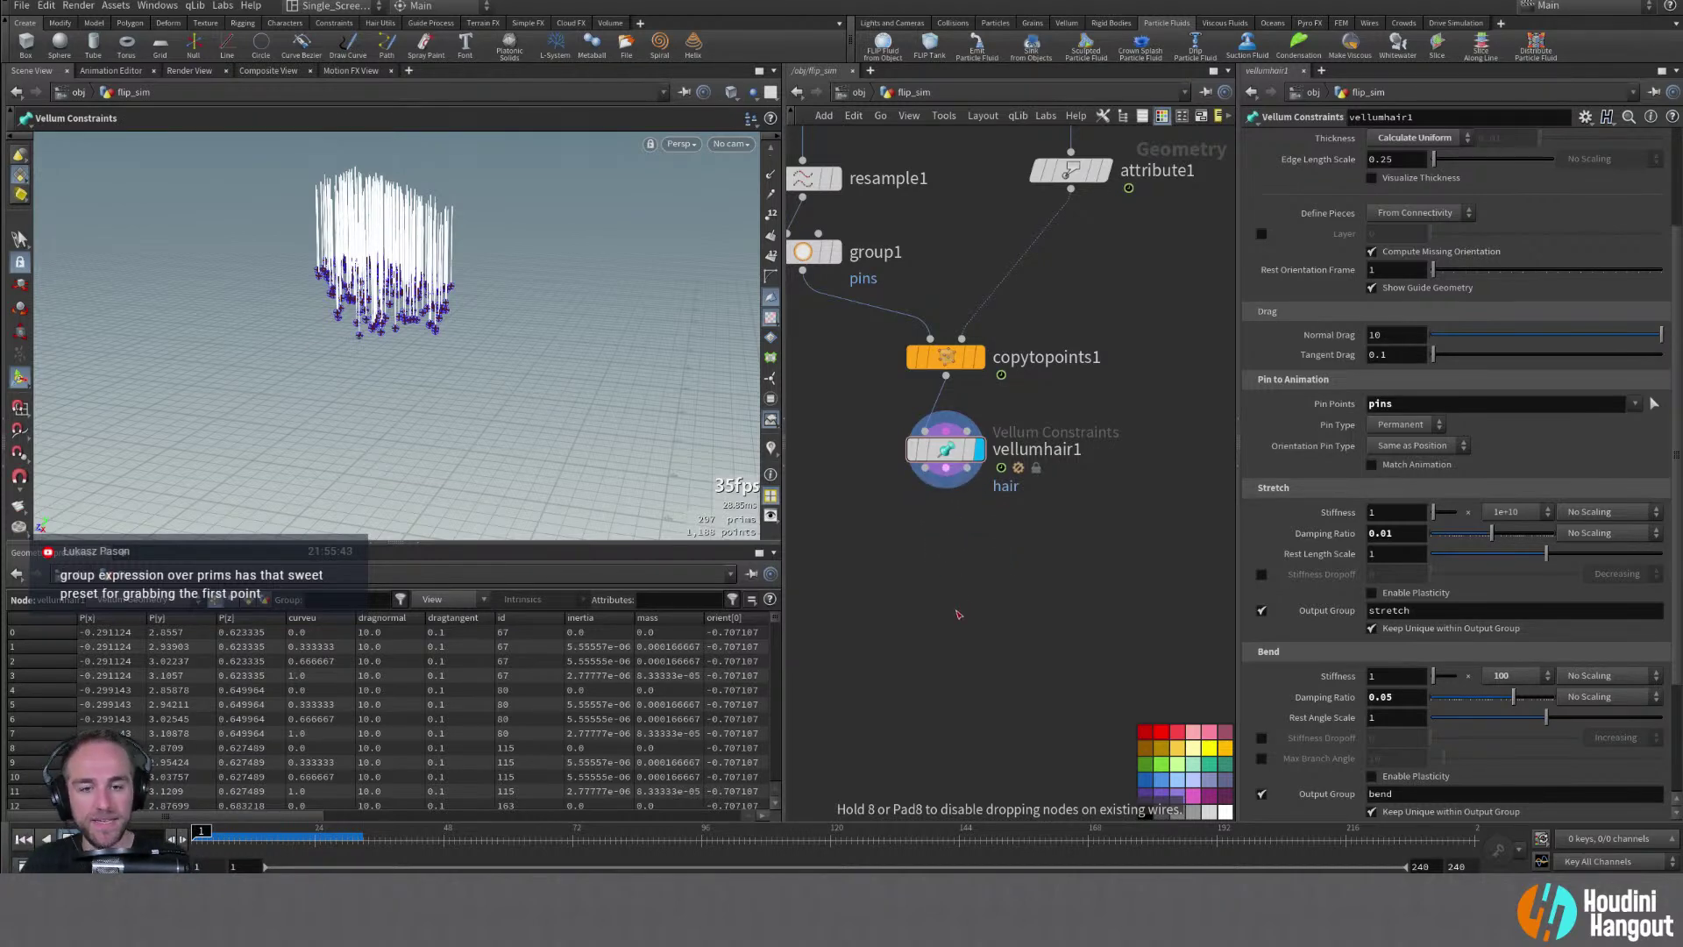
click(951, 637)
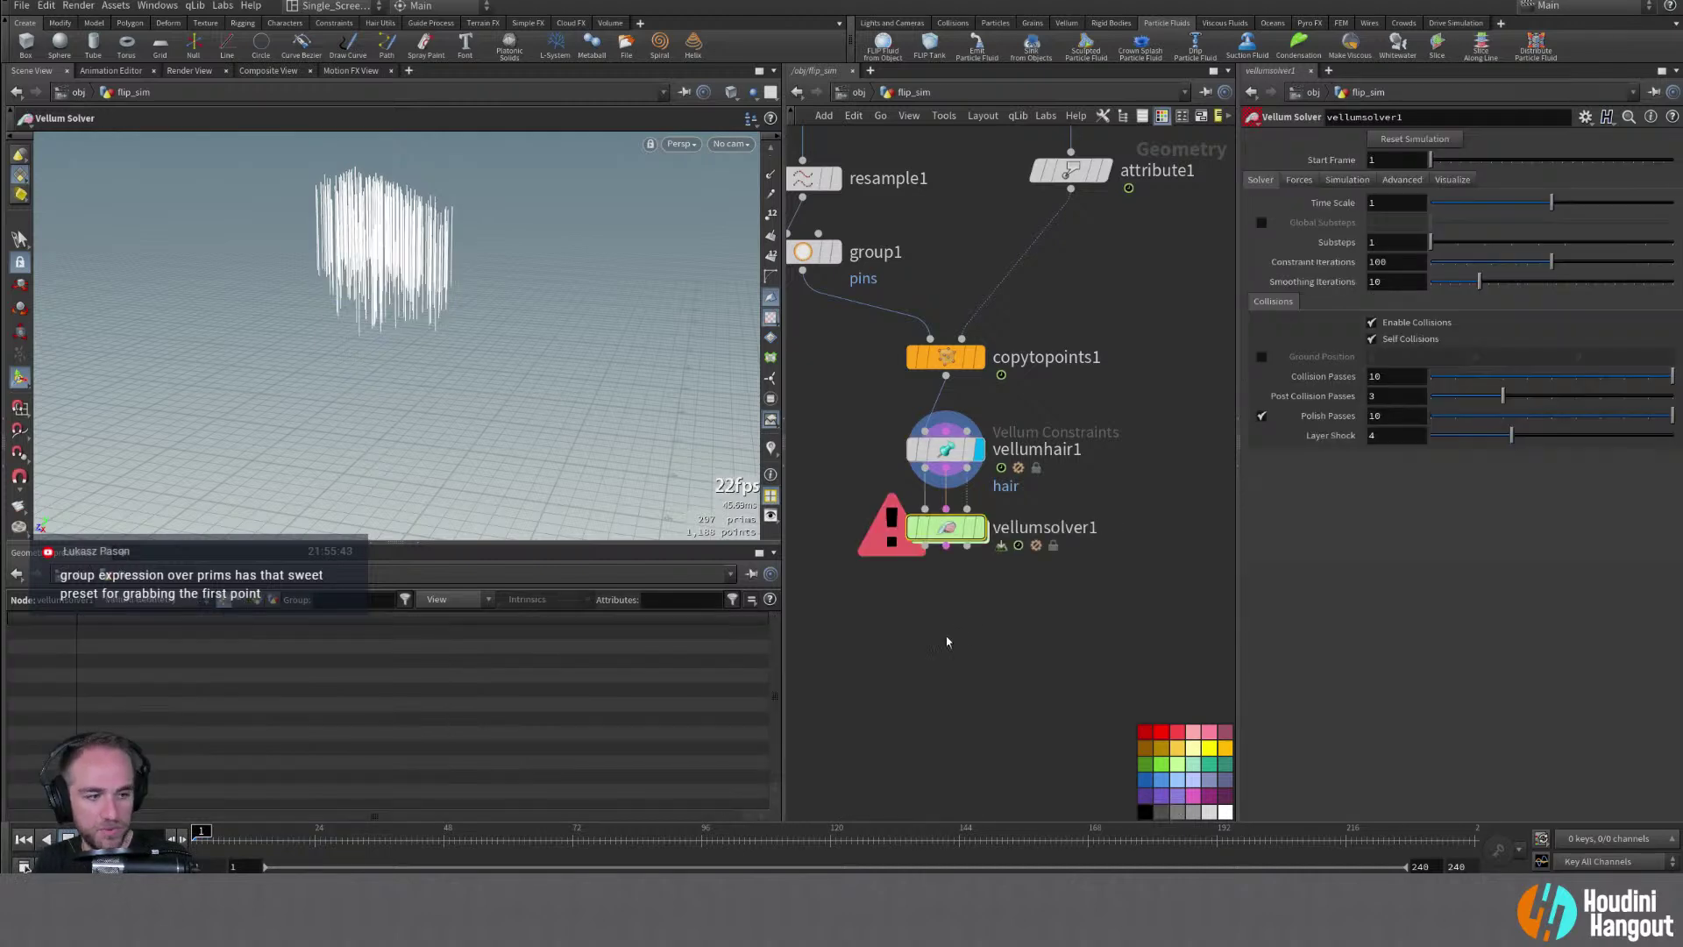
double_click(940, 526)
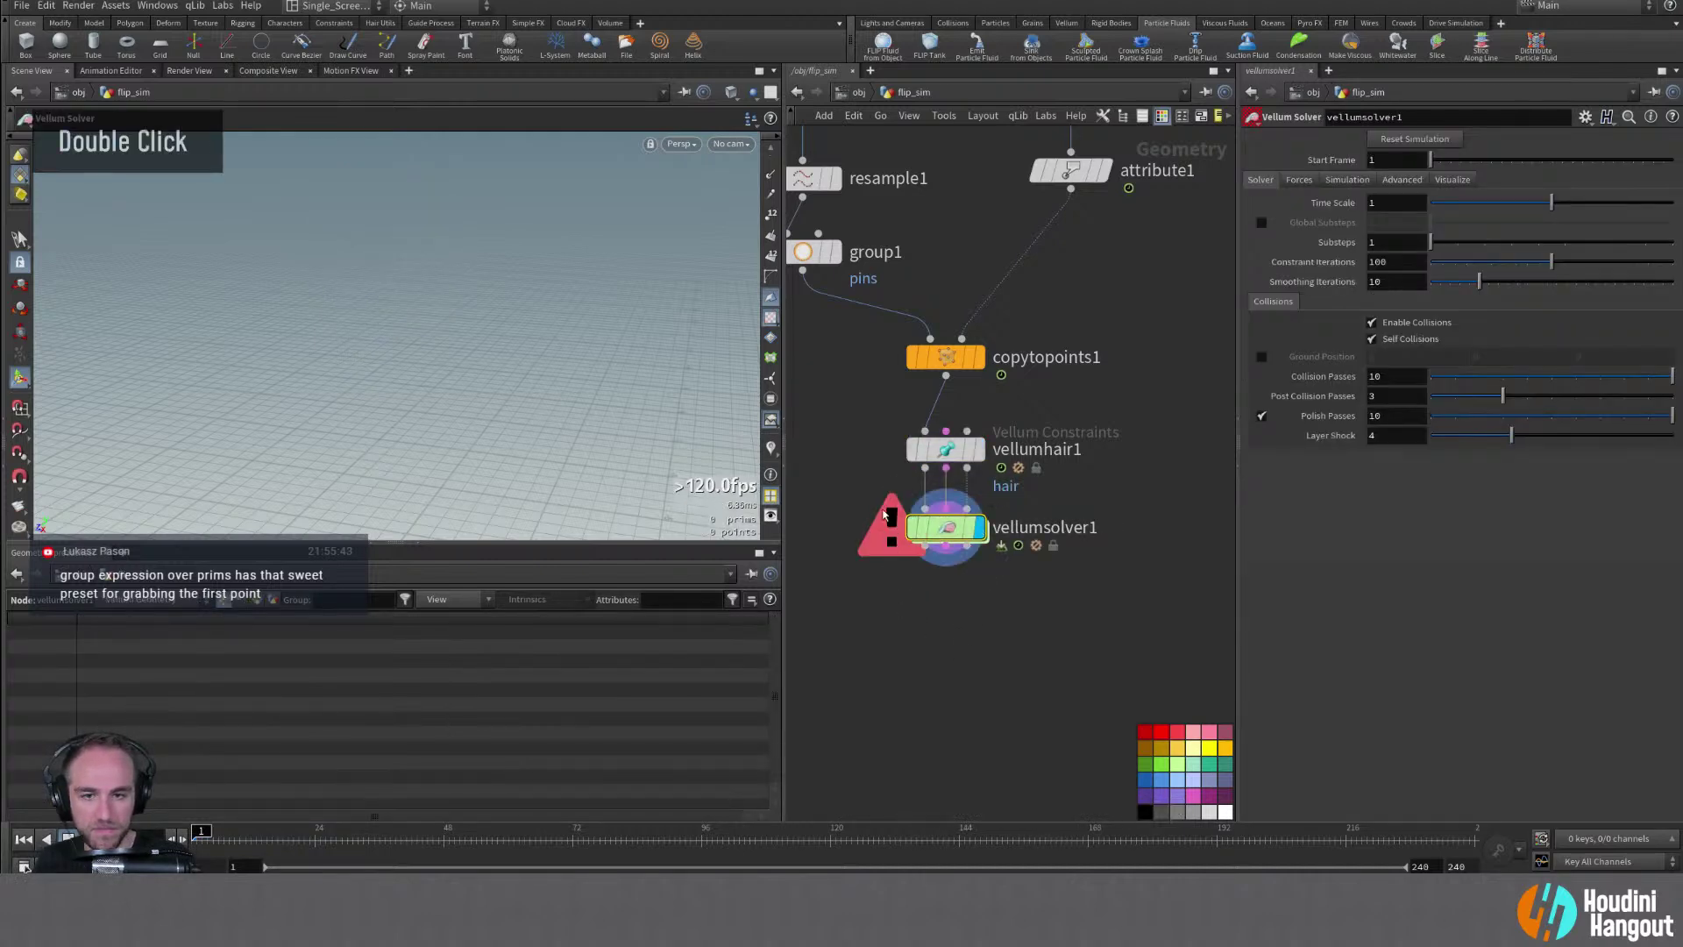
drag(940, 526, 936, 553)
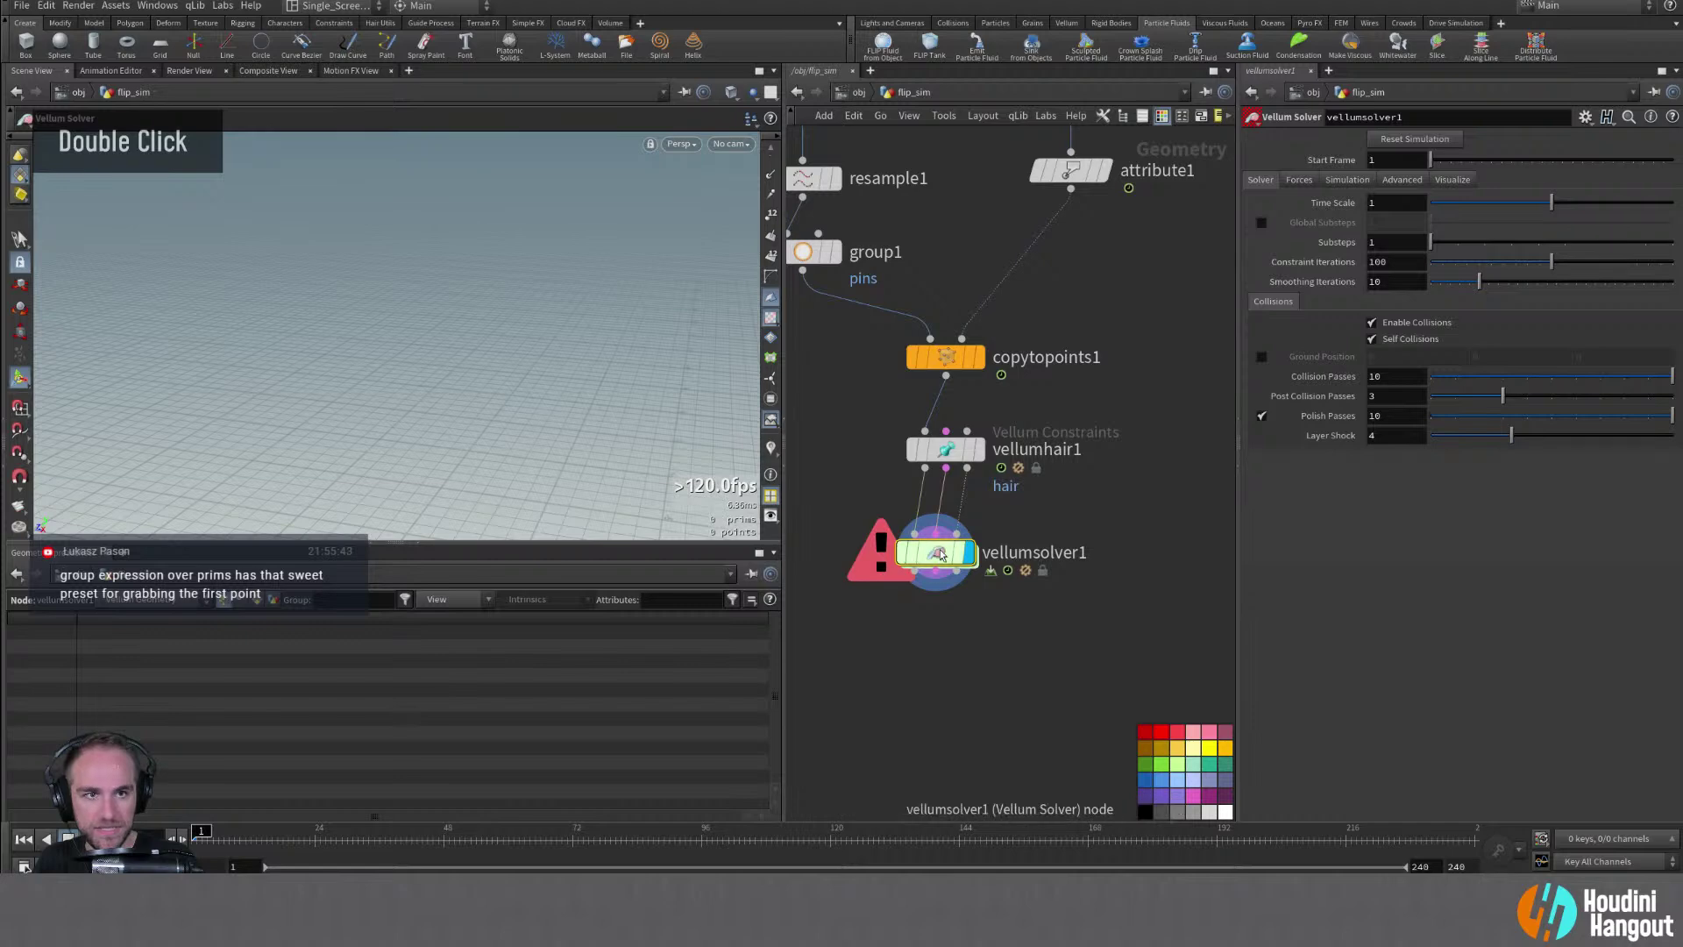
middle_click(941, 554)
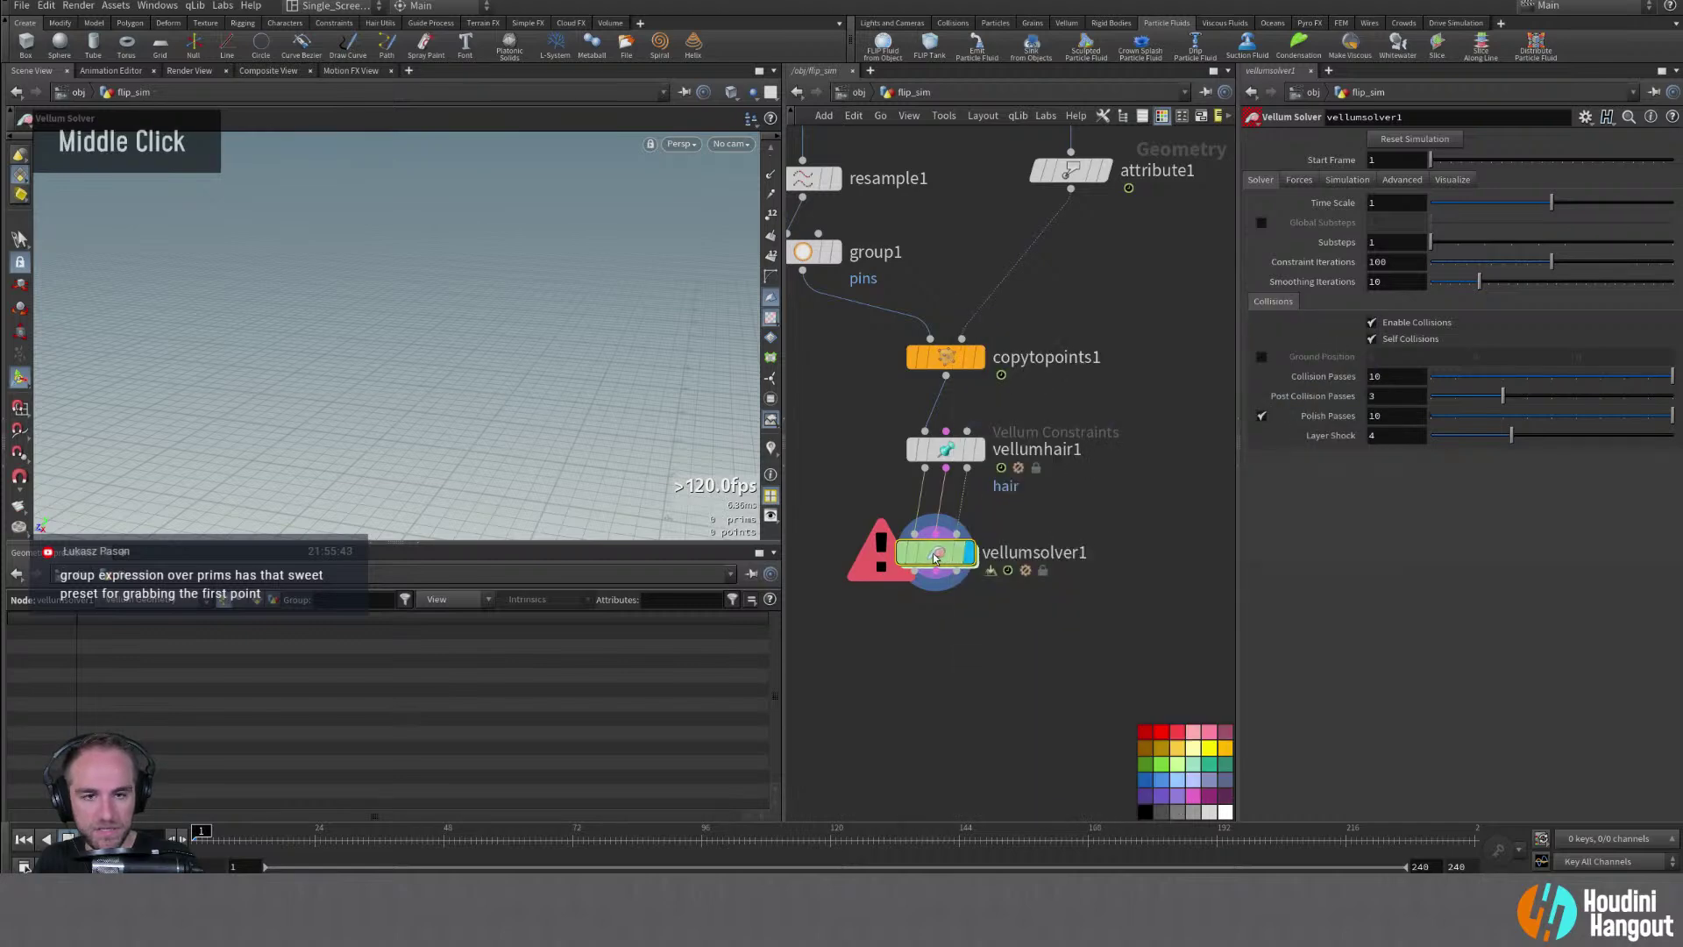
Move vellumhair1 and vellumsolver1 down together to make room beneath copytopoints1
click(944, 450)
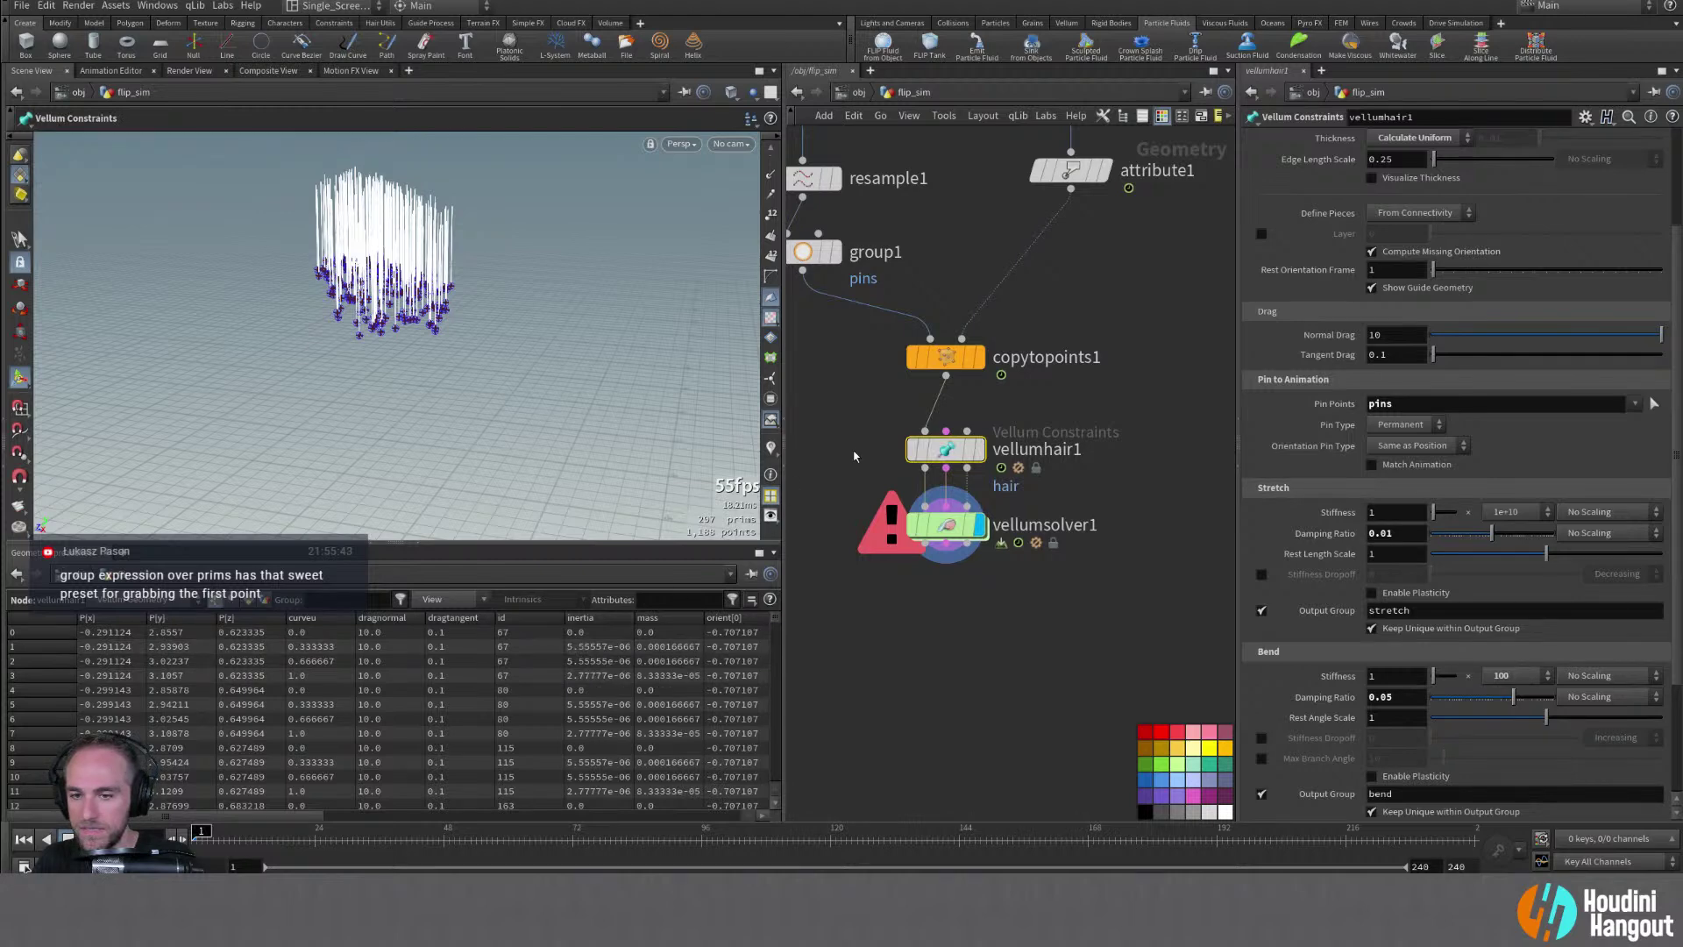
alt+middle_drag(846, 444, 908, 549)
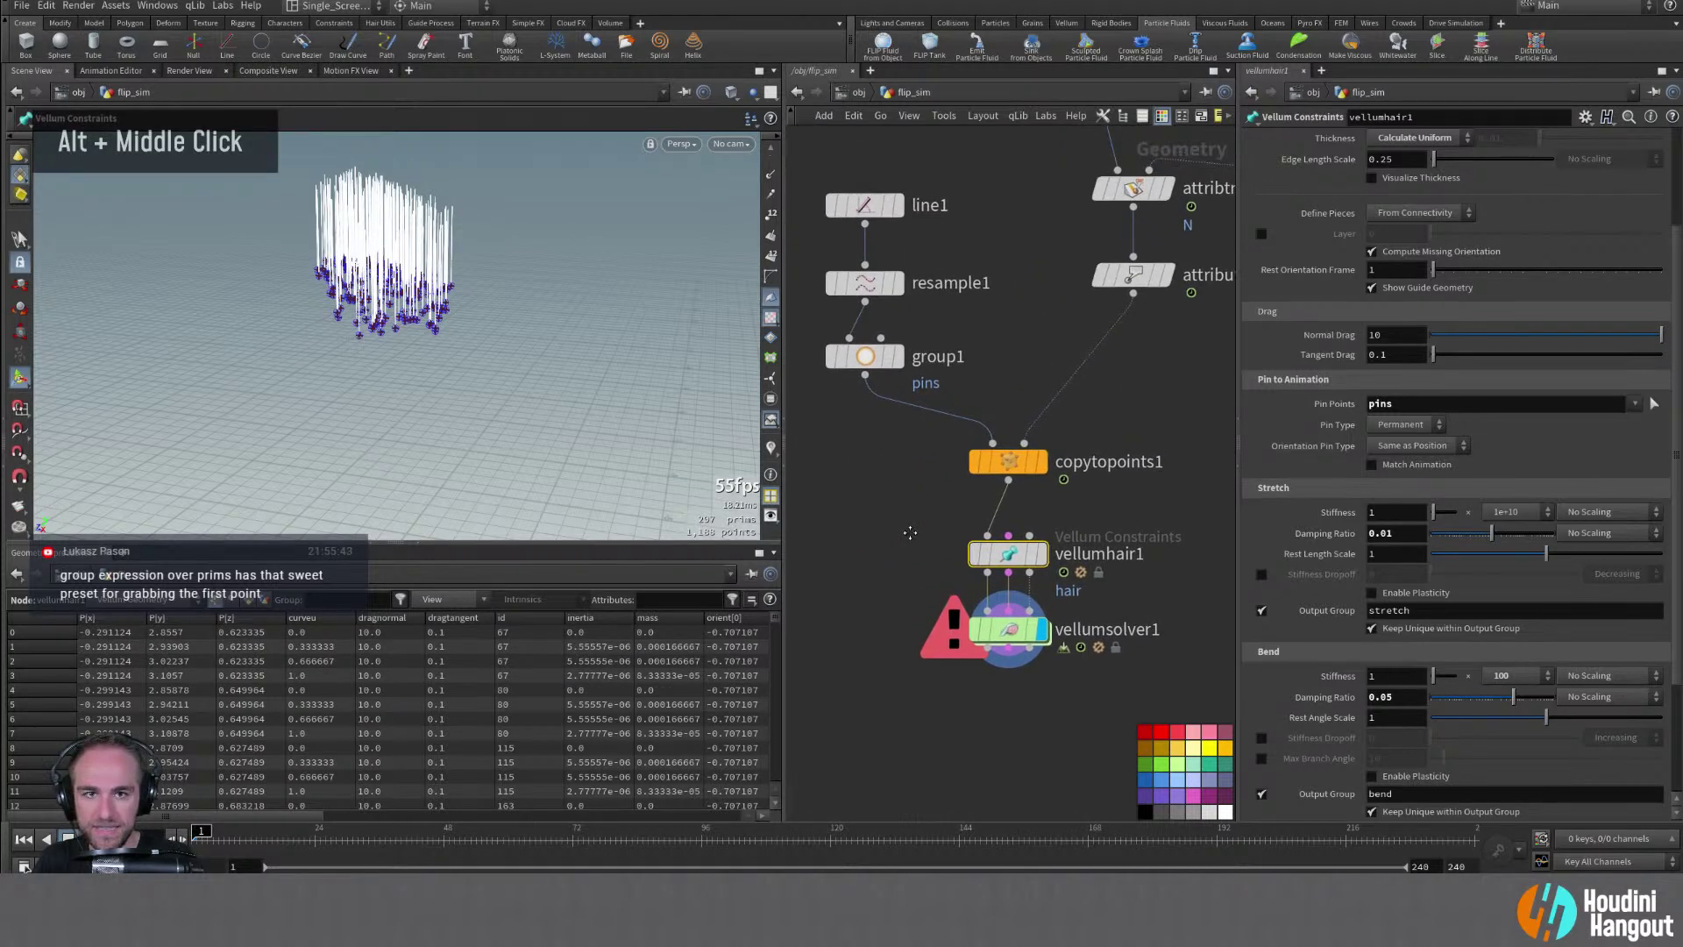
mouse_move(1020, 462)
drag(1020, 462, 1017, 468)
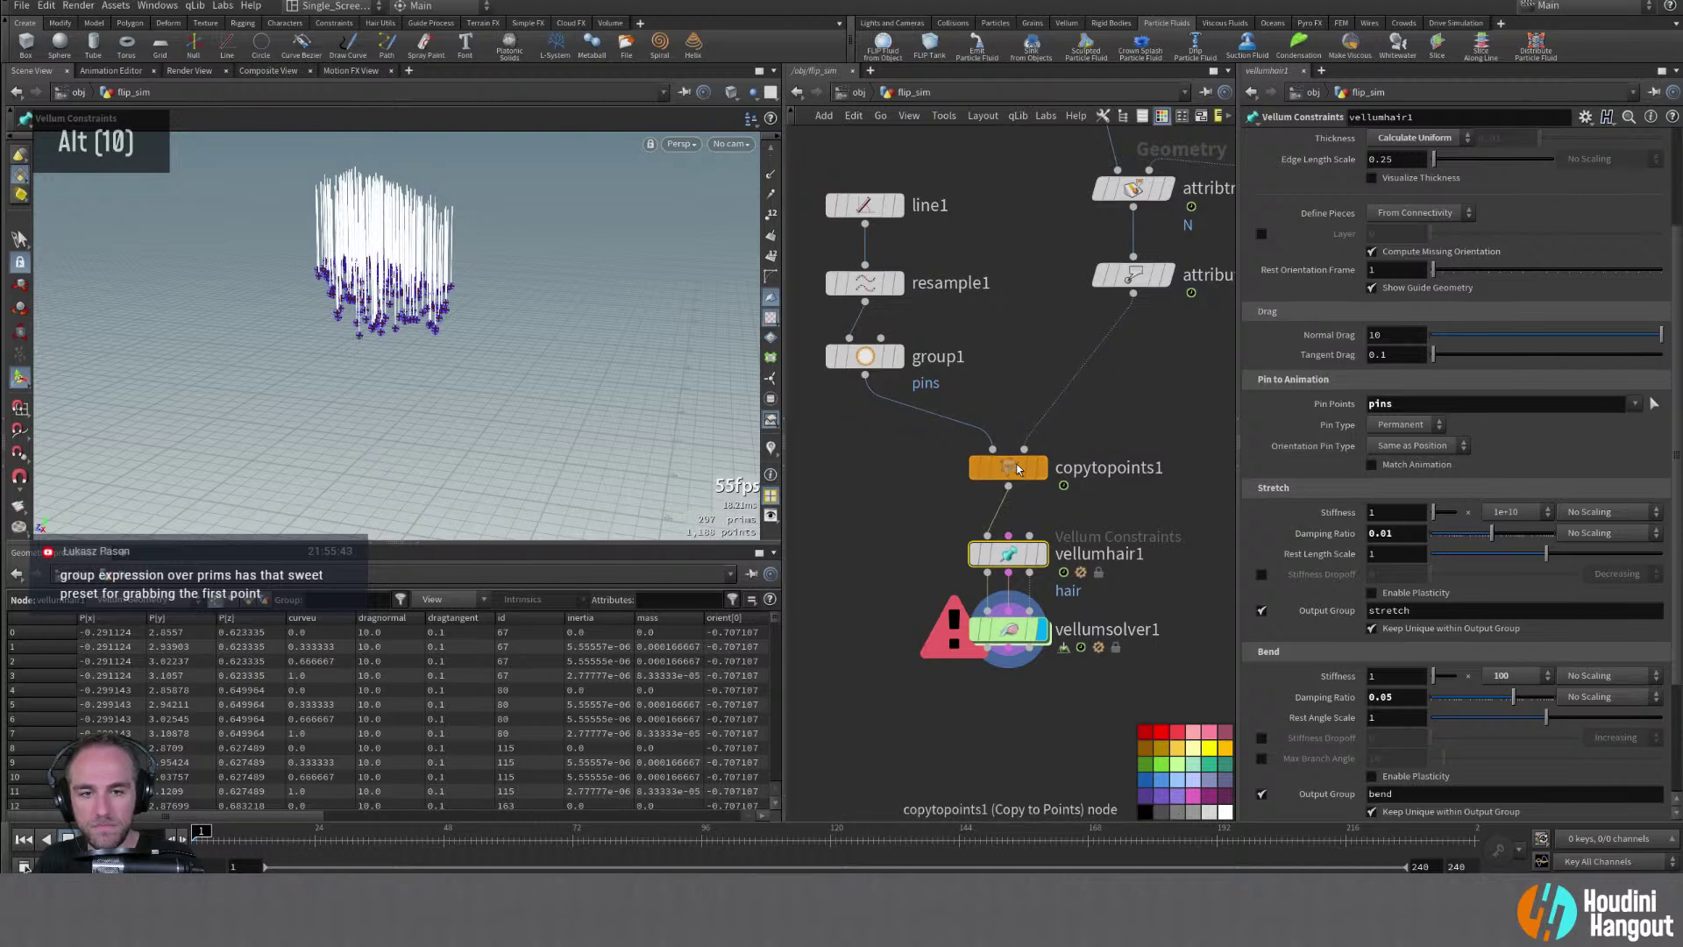
drag(926, 531, 1057, 684)
drag(1008, 555, 1008, 614)
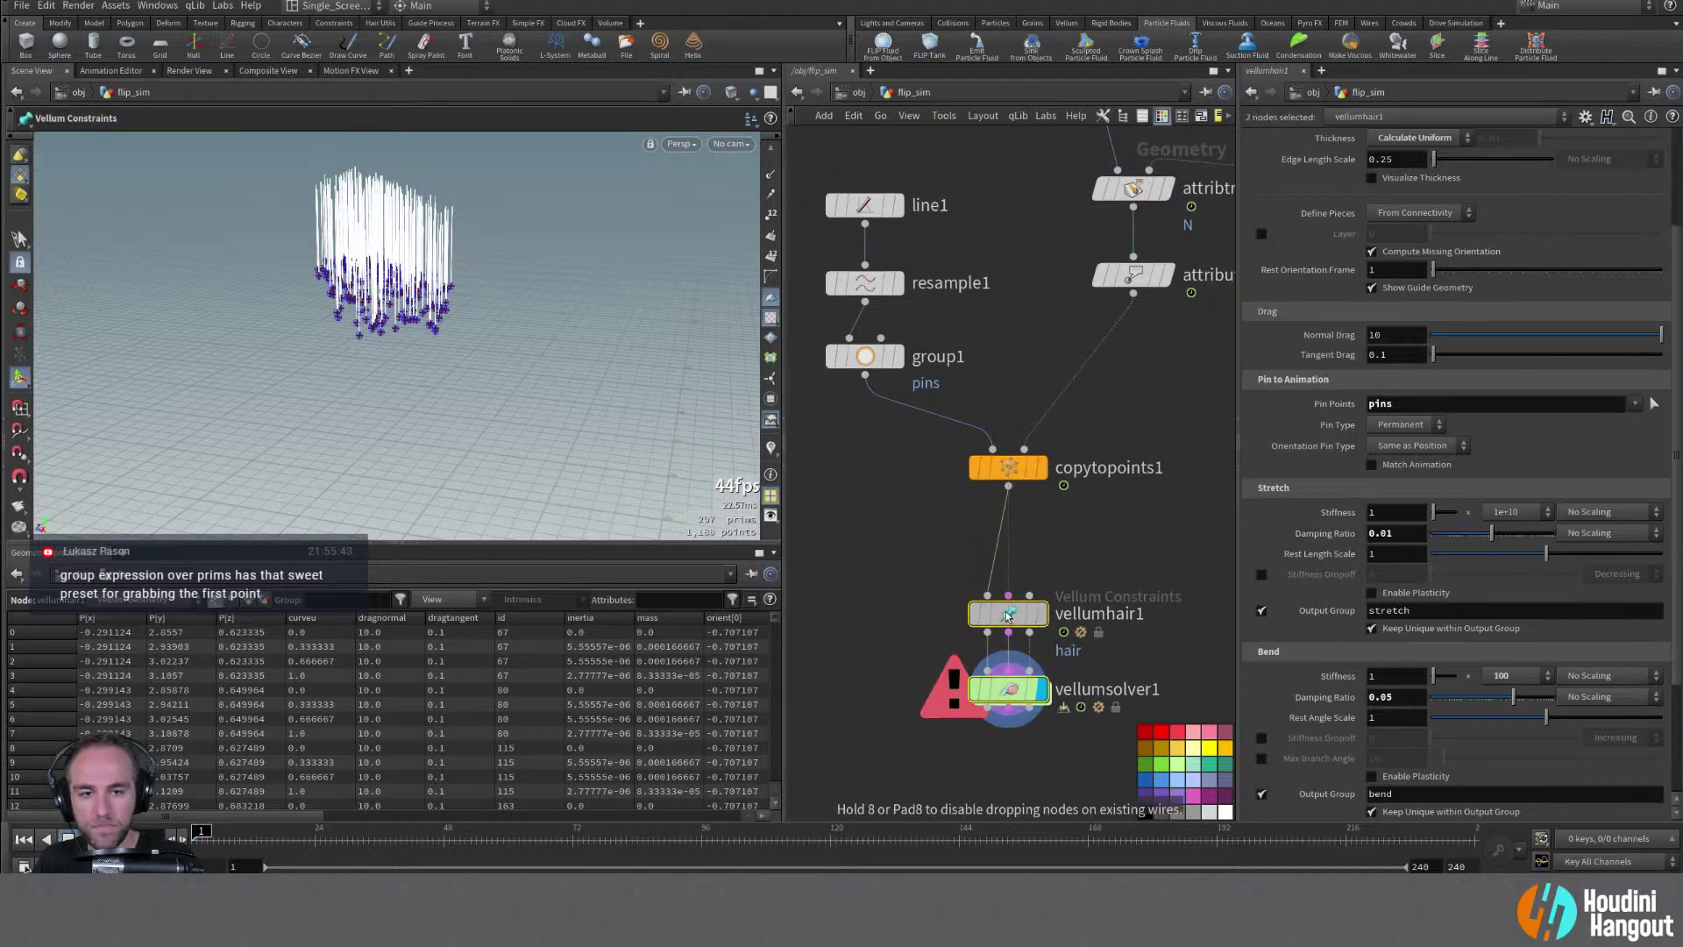
Insert an Attribute Delete node on the wire between copytopoints1 and vellumhair1
middle_click(1008, 467)
key(Tab)
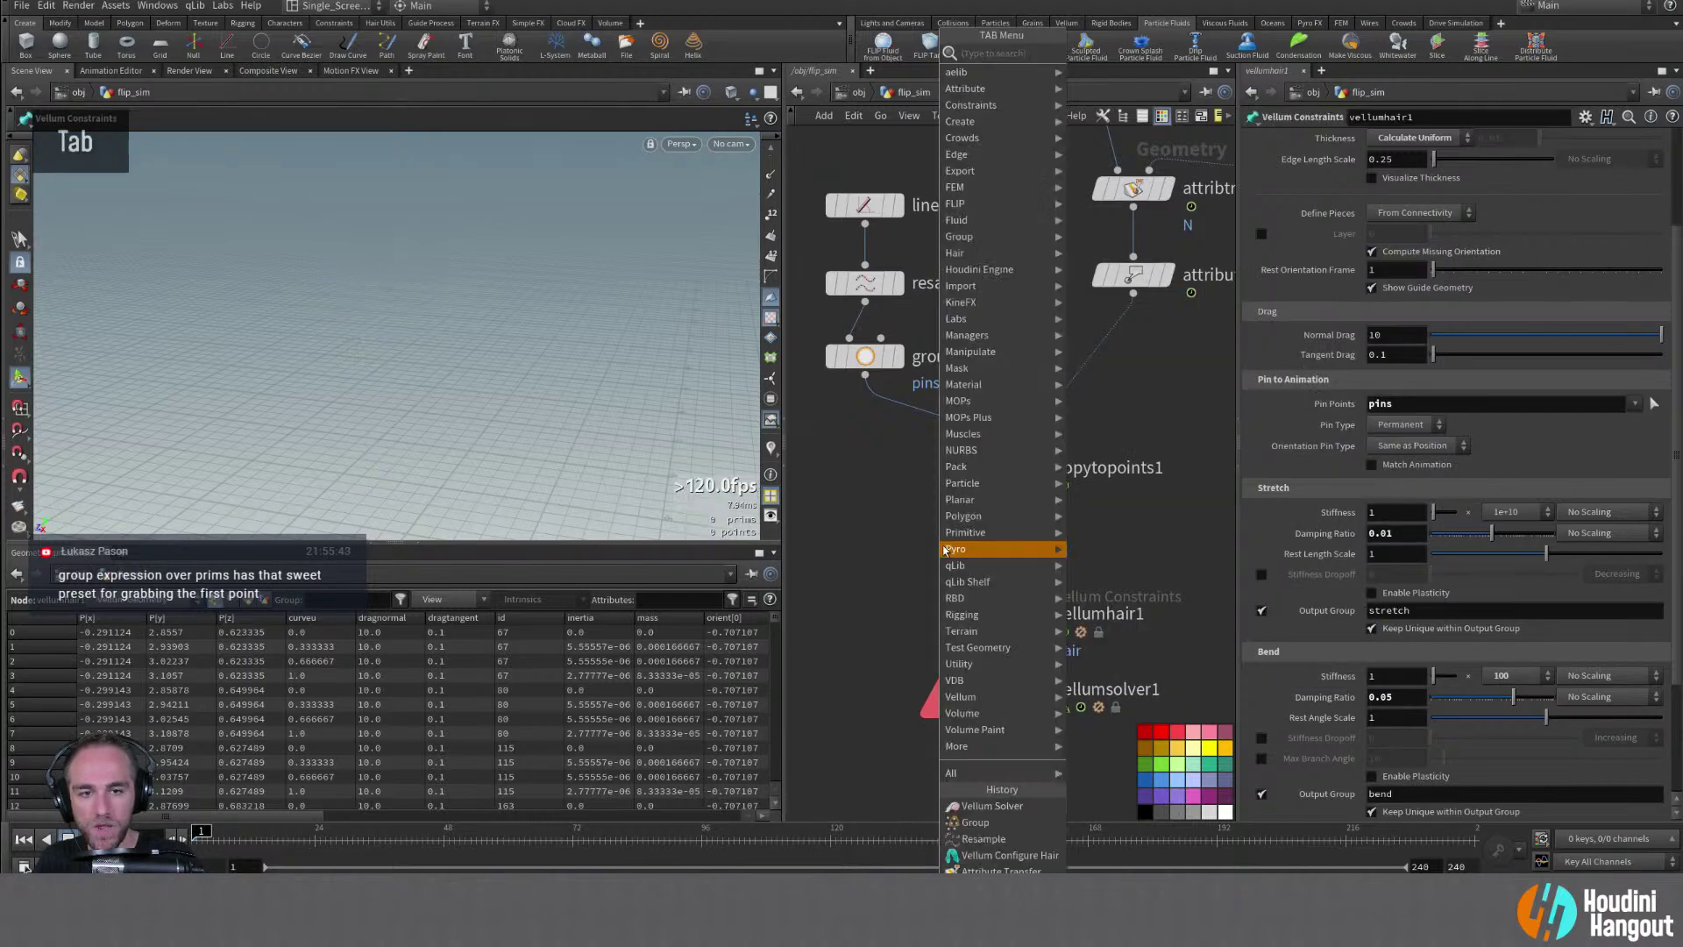
text(att)
key(Return)
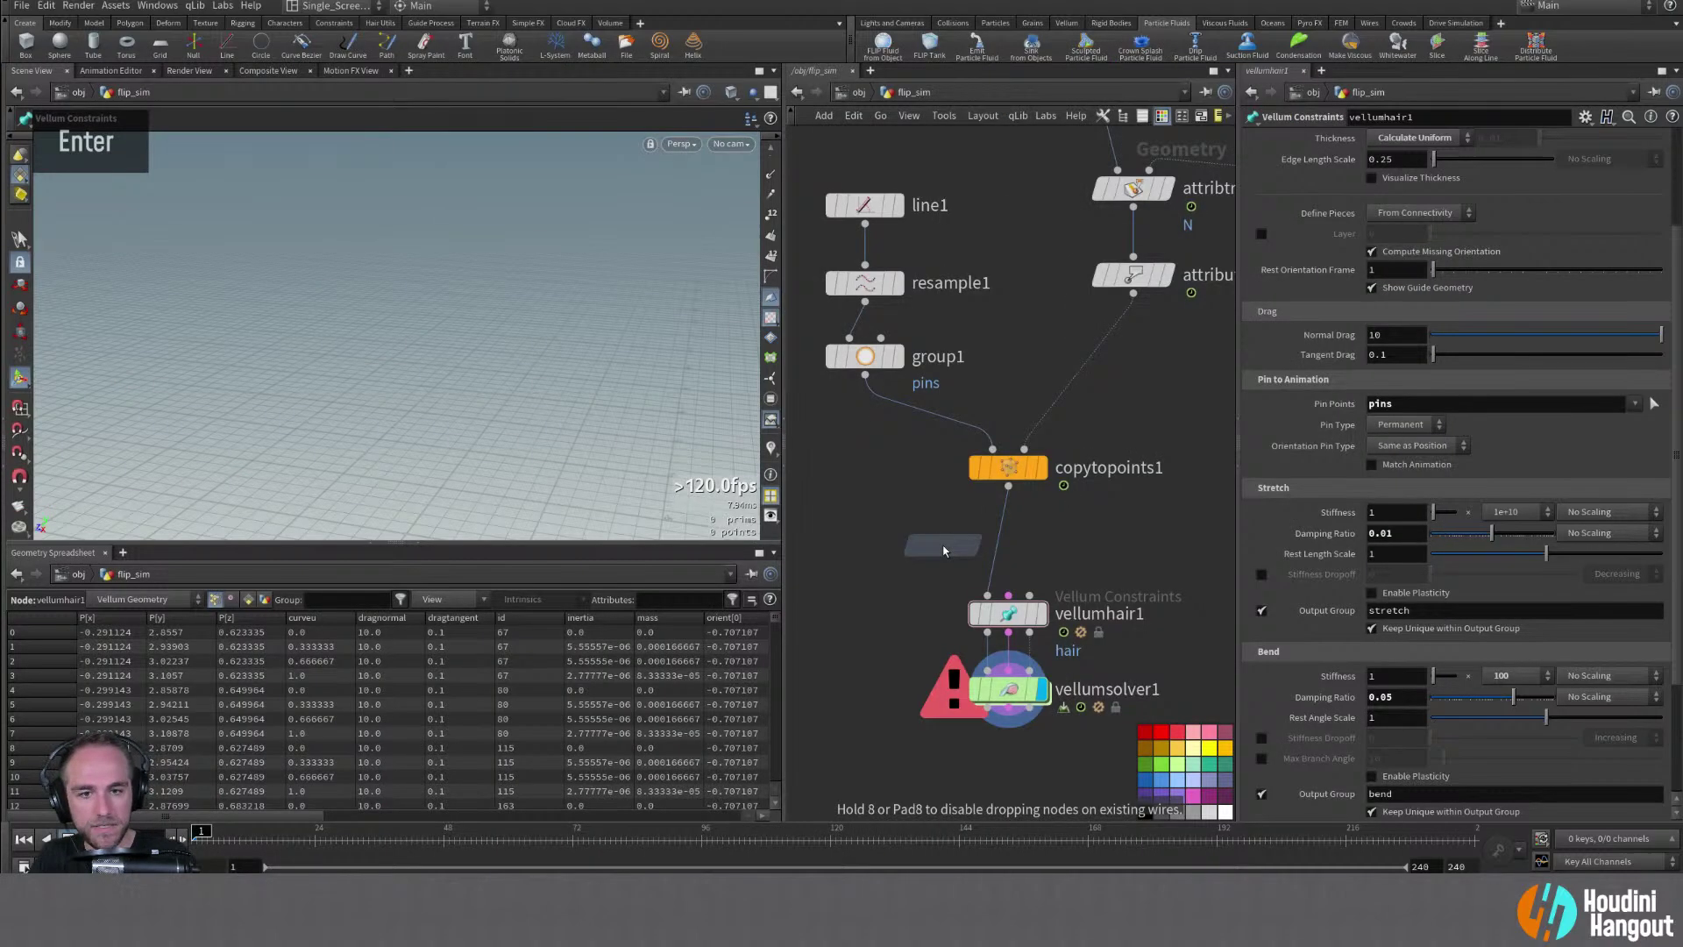
click(1000, 539)
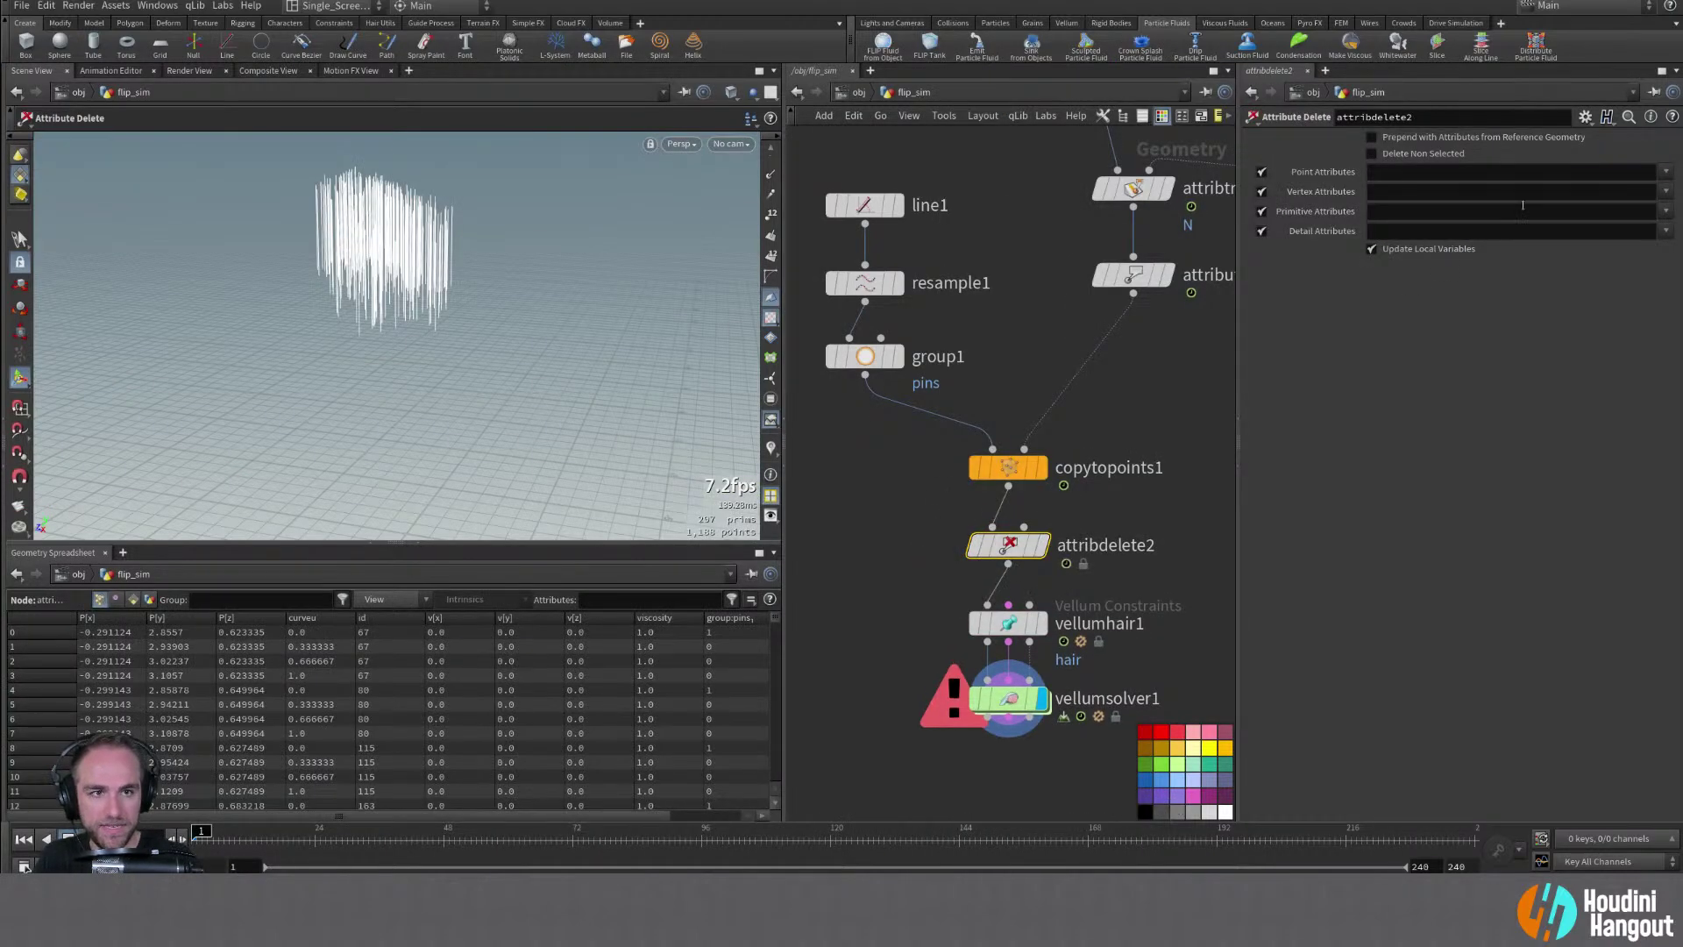
Set the Point Attributes of attribdelete2 to id, v and viscosity
click(1665, 175)
click(1659, 238)
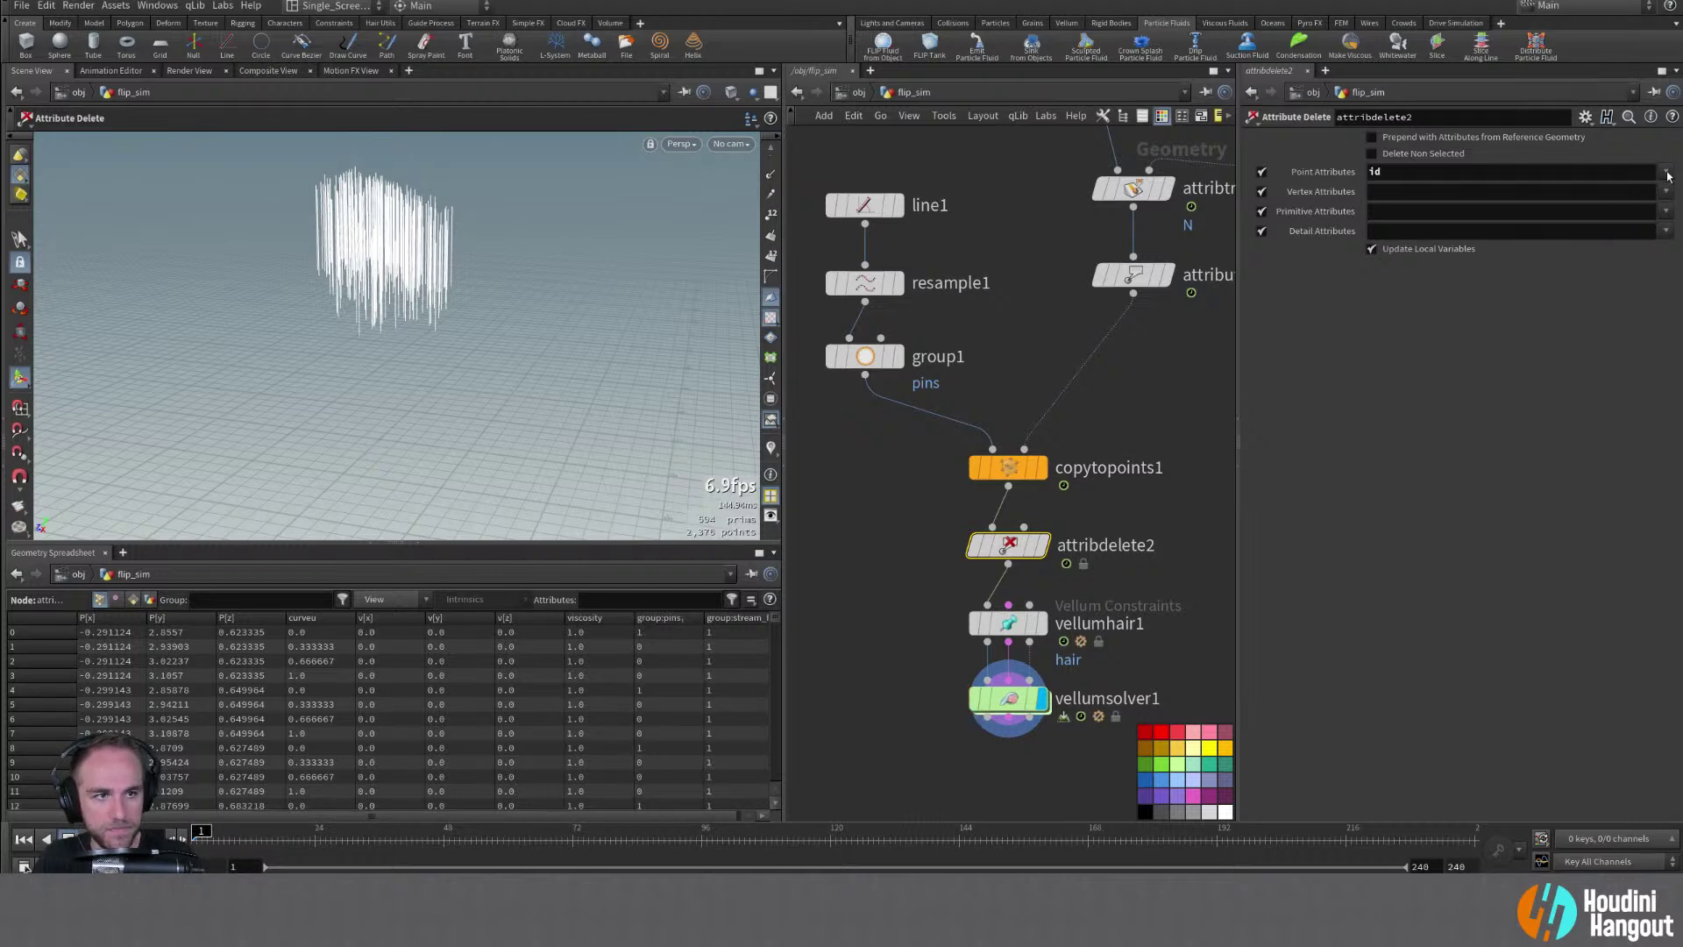
click(1665, 172)
click(1635, 205)
click(1665, 172)
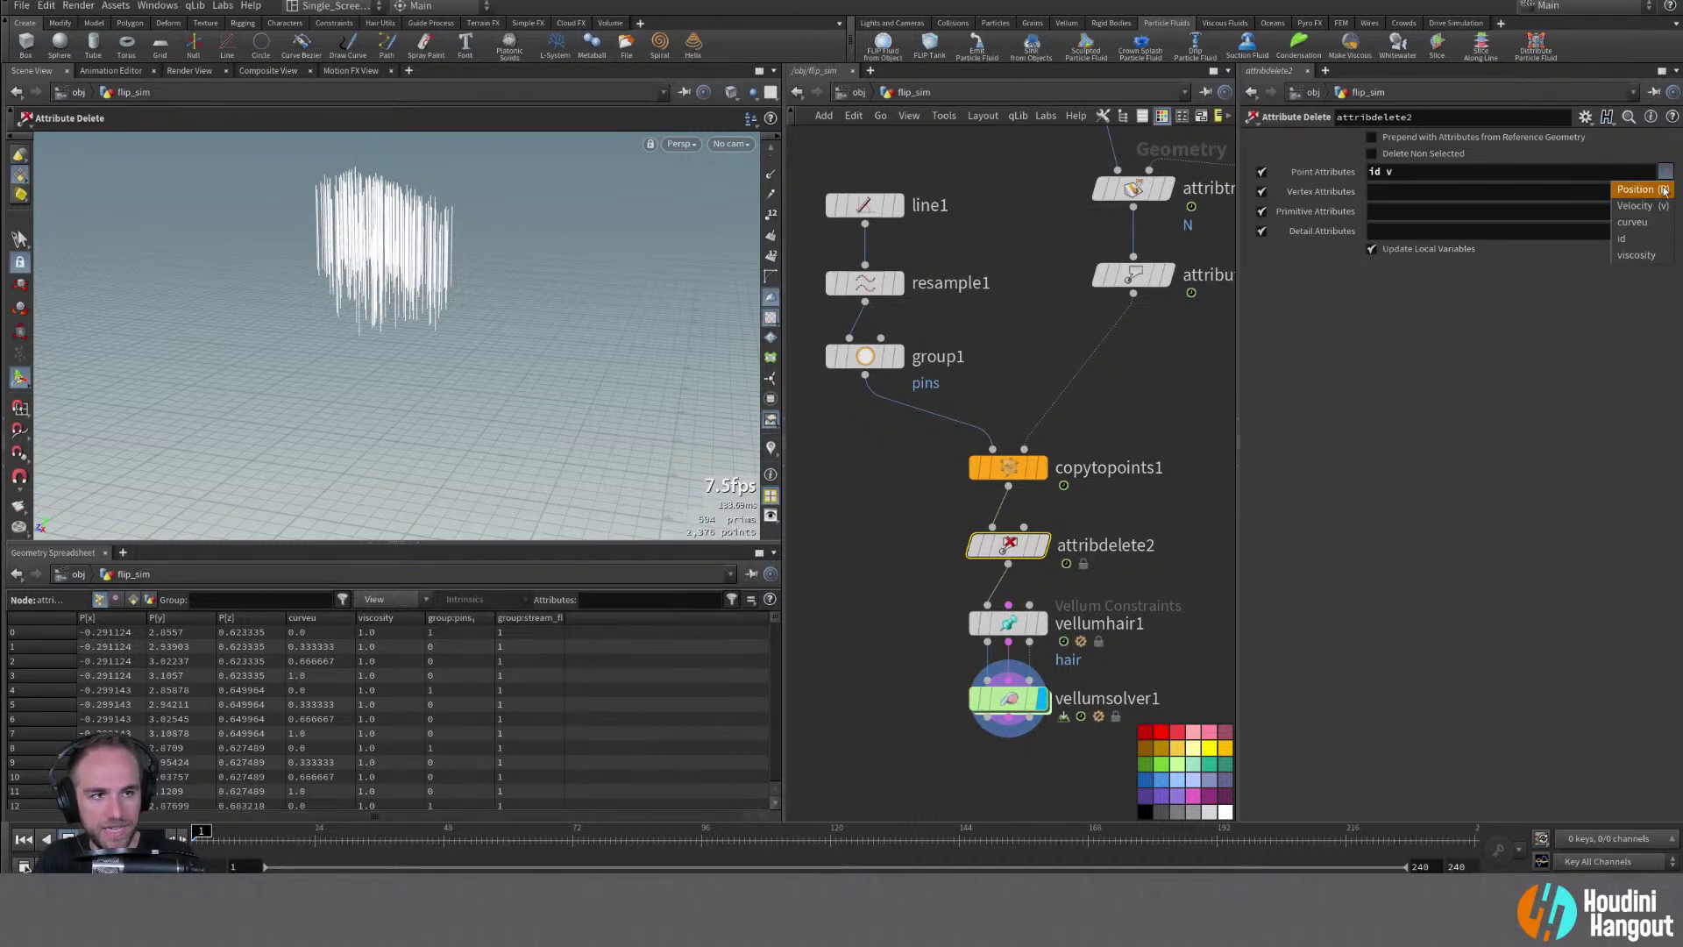
key(Escape)
click(1665, 172)
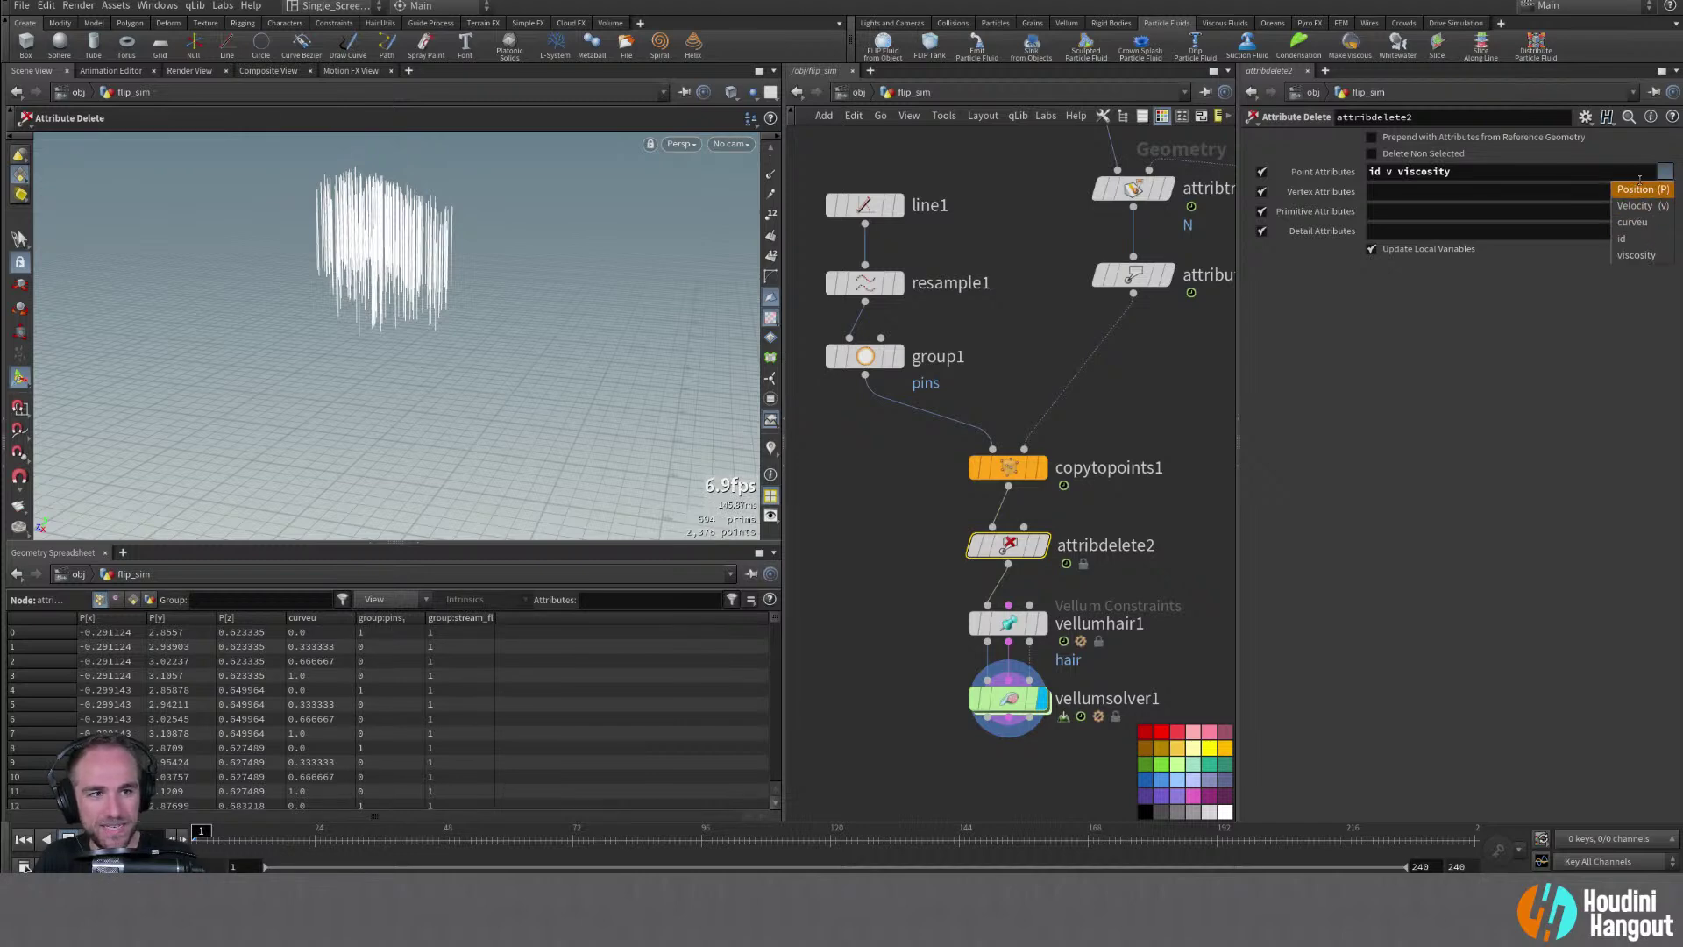
key(Escape)
Check attribdelete2 for vertex, primitive and detail attributes to remove, and inspect the vellumhair1 and vellumsolver1 results
click(1665, 191)
double_click(1666, 192)
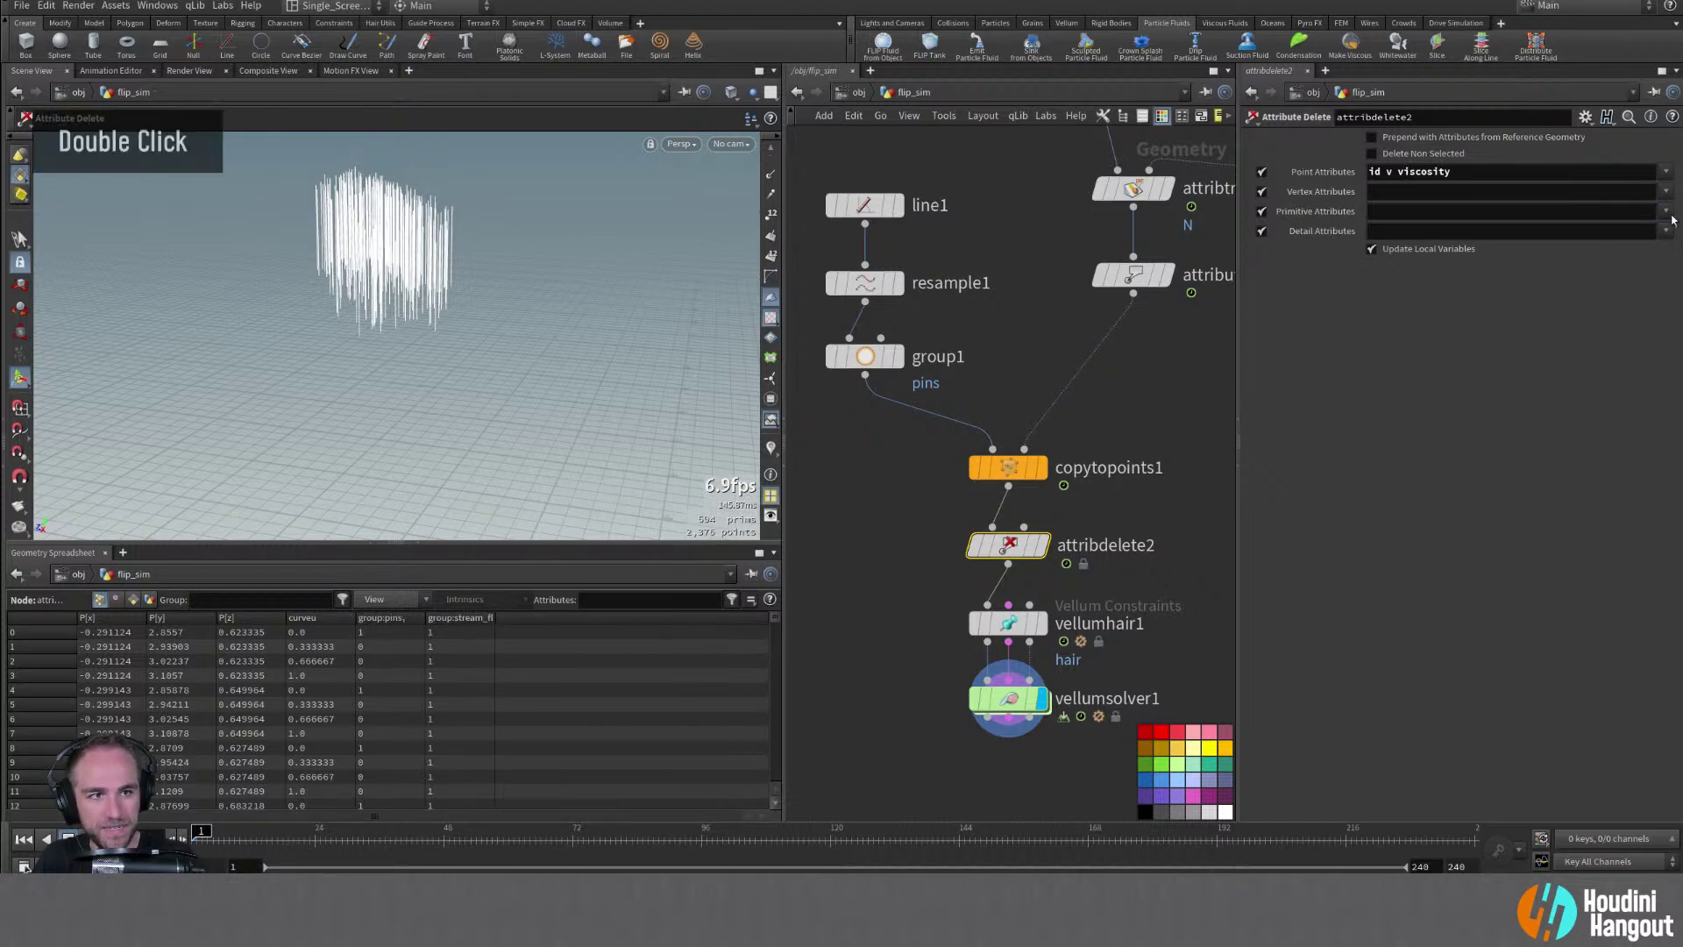
double_click(1666, 211)
double_click(1667, 212)
double_click(1668, 231)
double_click(1669, 232)
double_click(1672, 234)
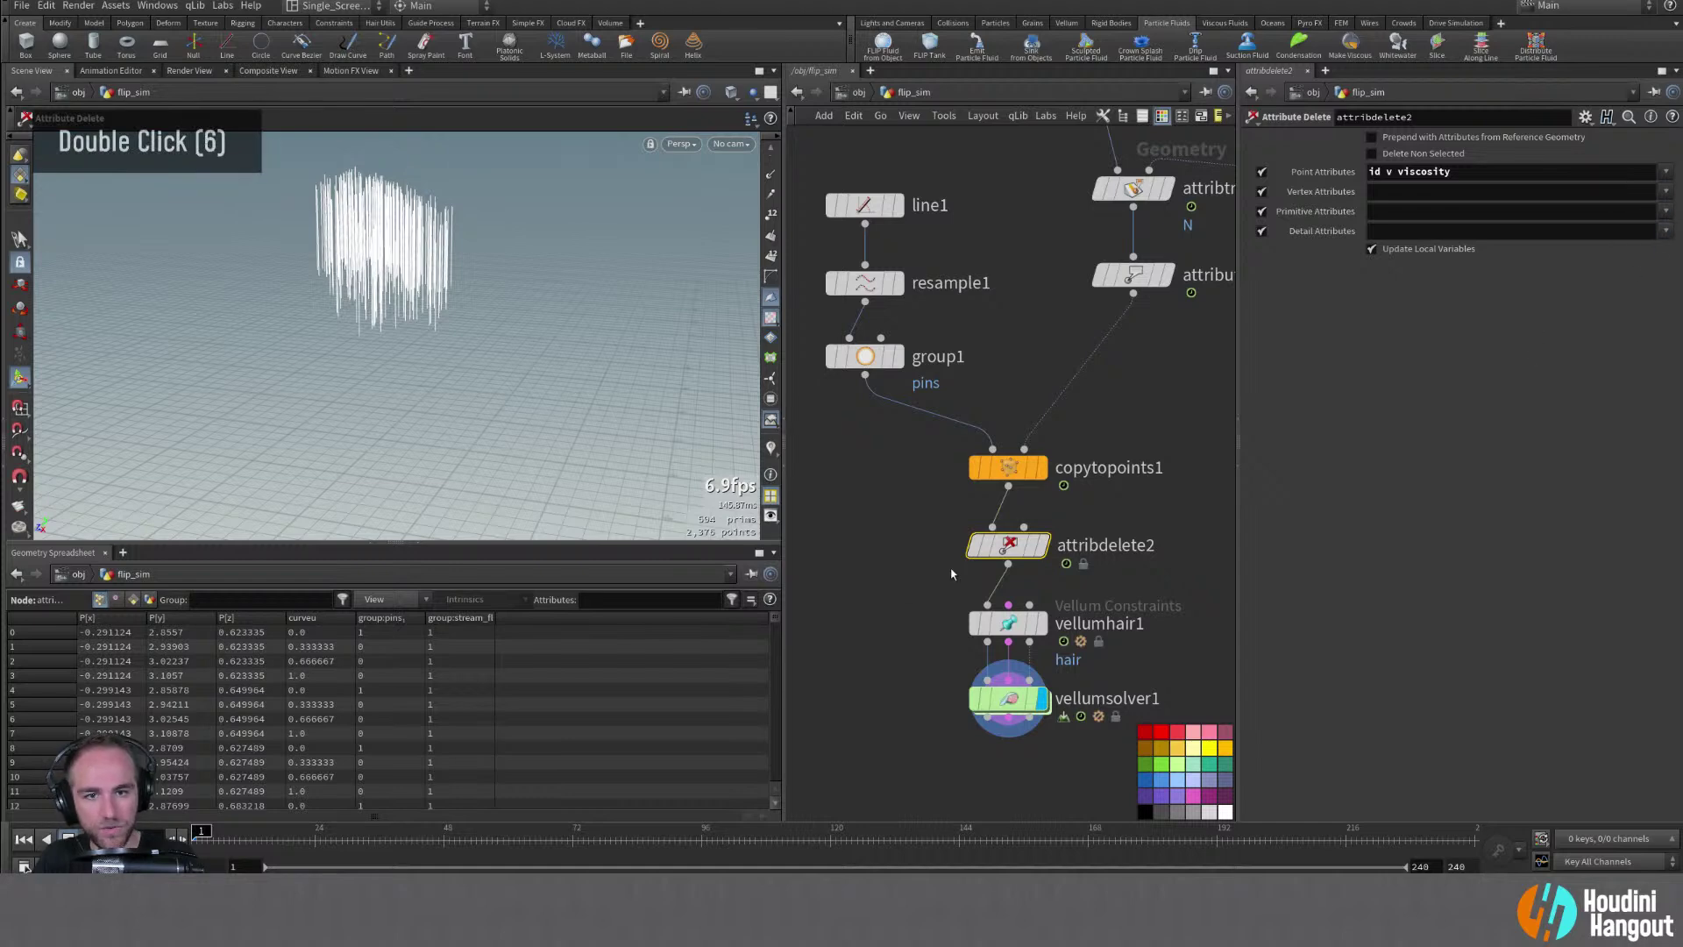
double_click(1008, 622)
double_click(1006, 705)
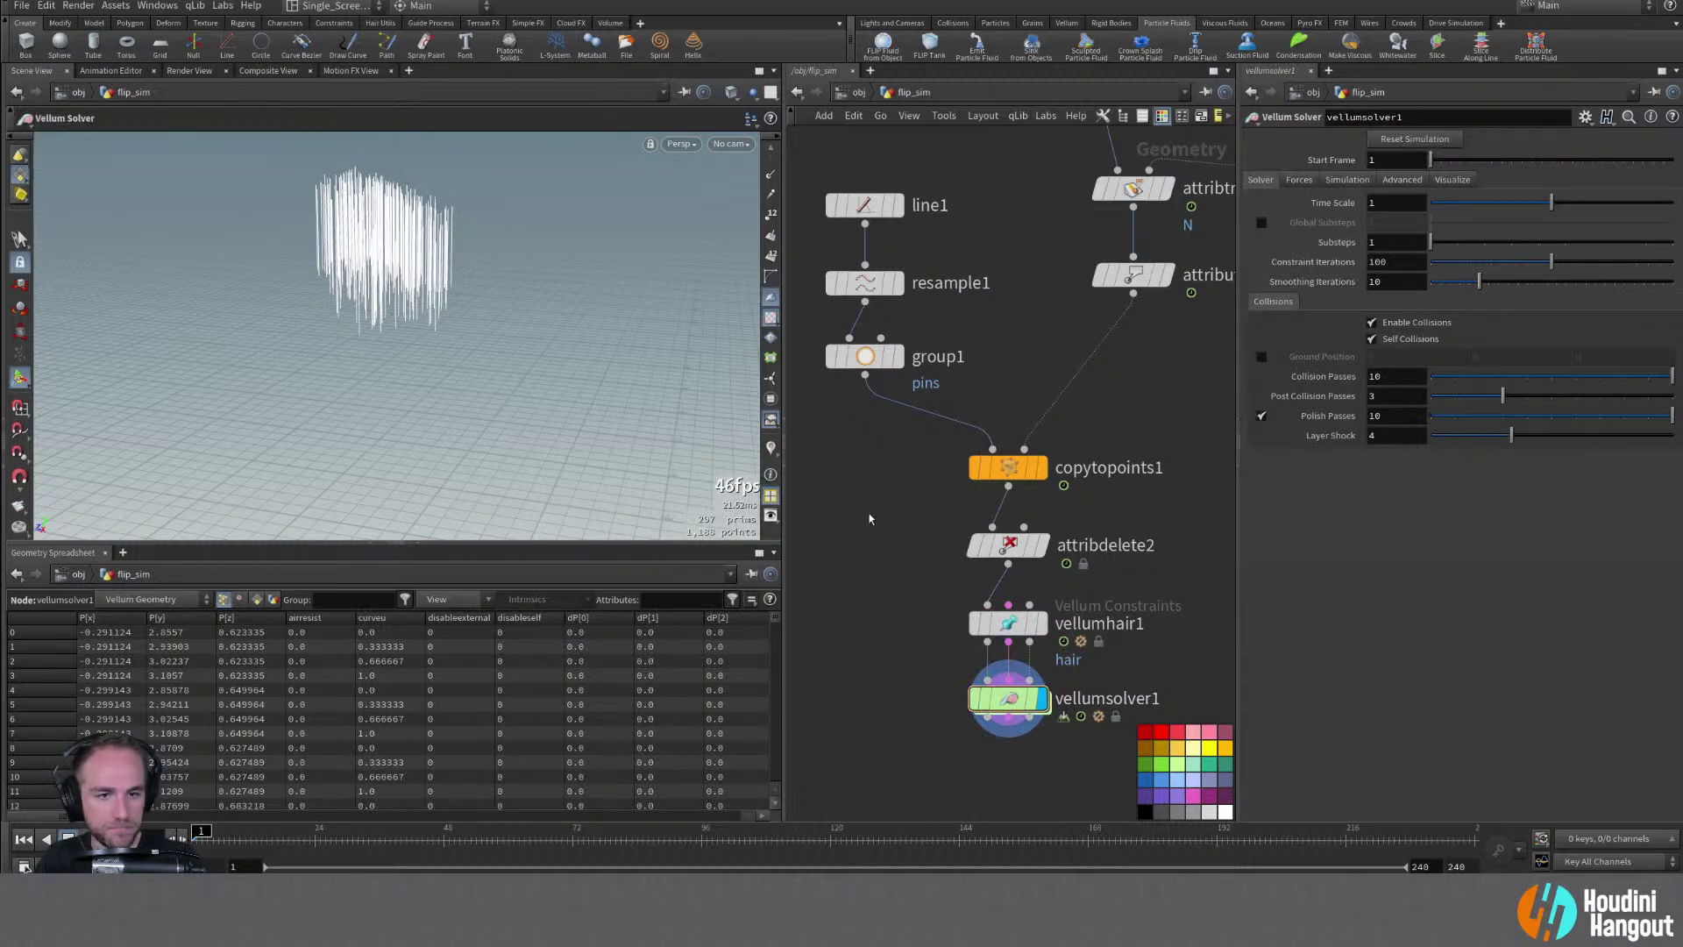
Add a Group Expression node beneath group1 and display it
key(Tab)
text(group ex)
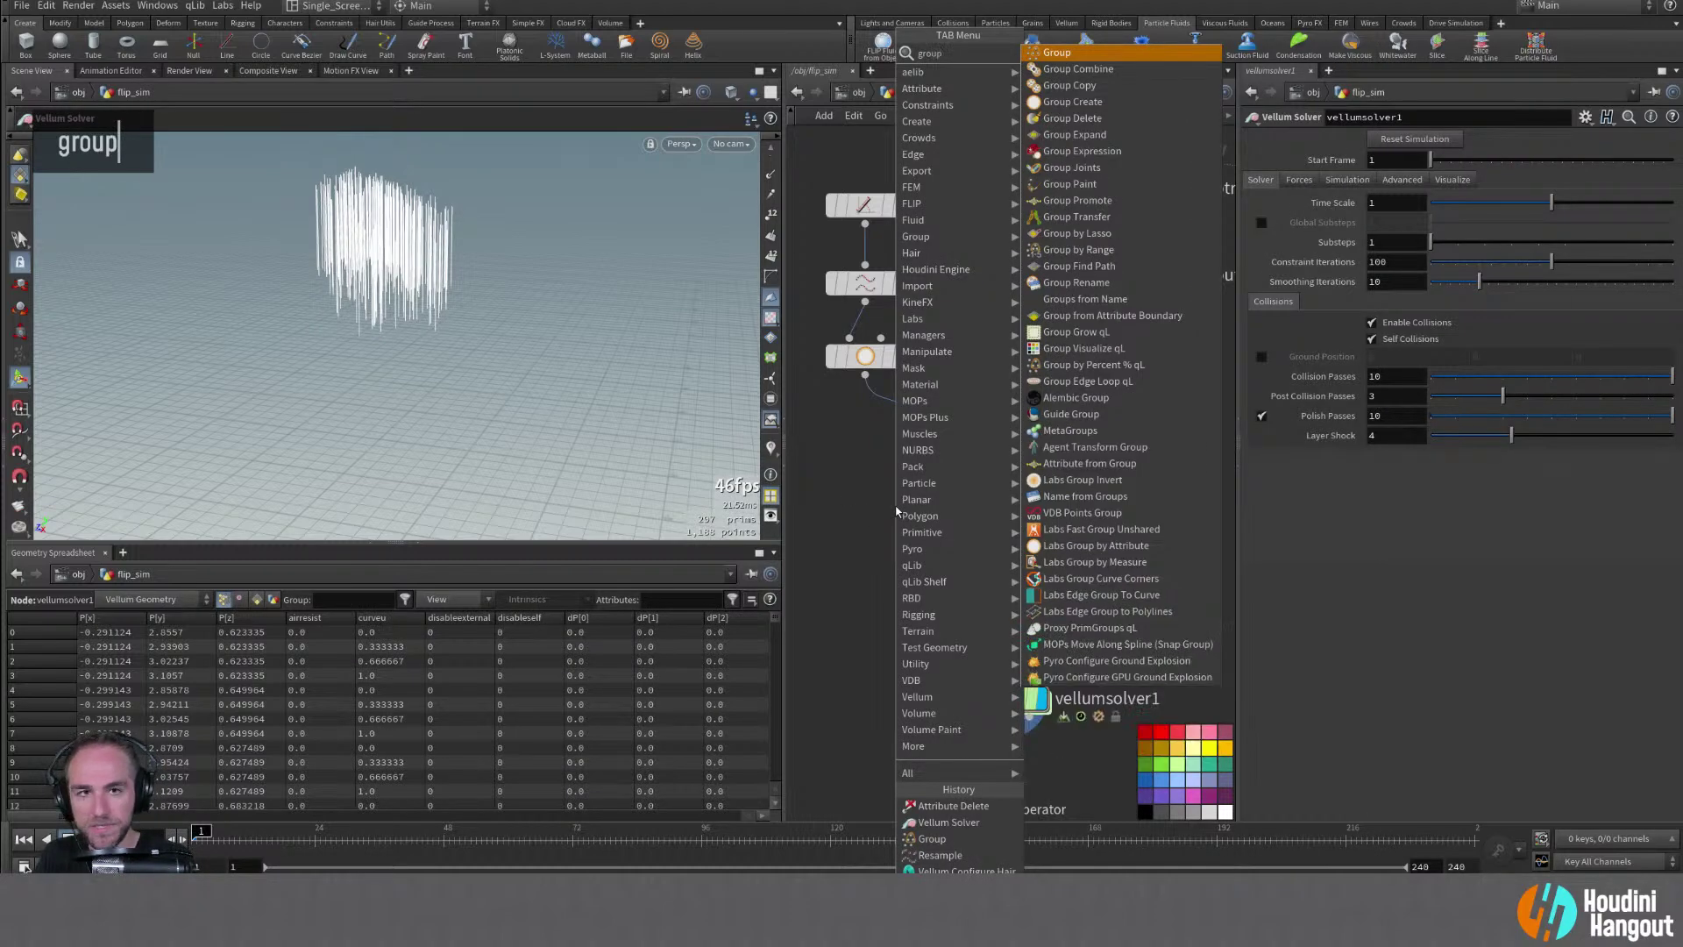
key(Down)
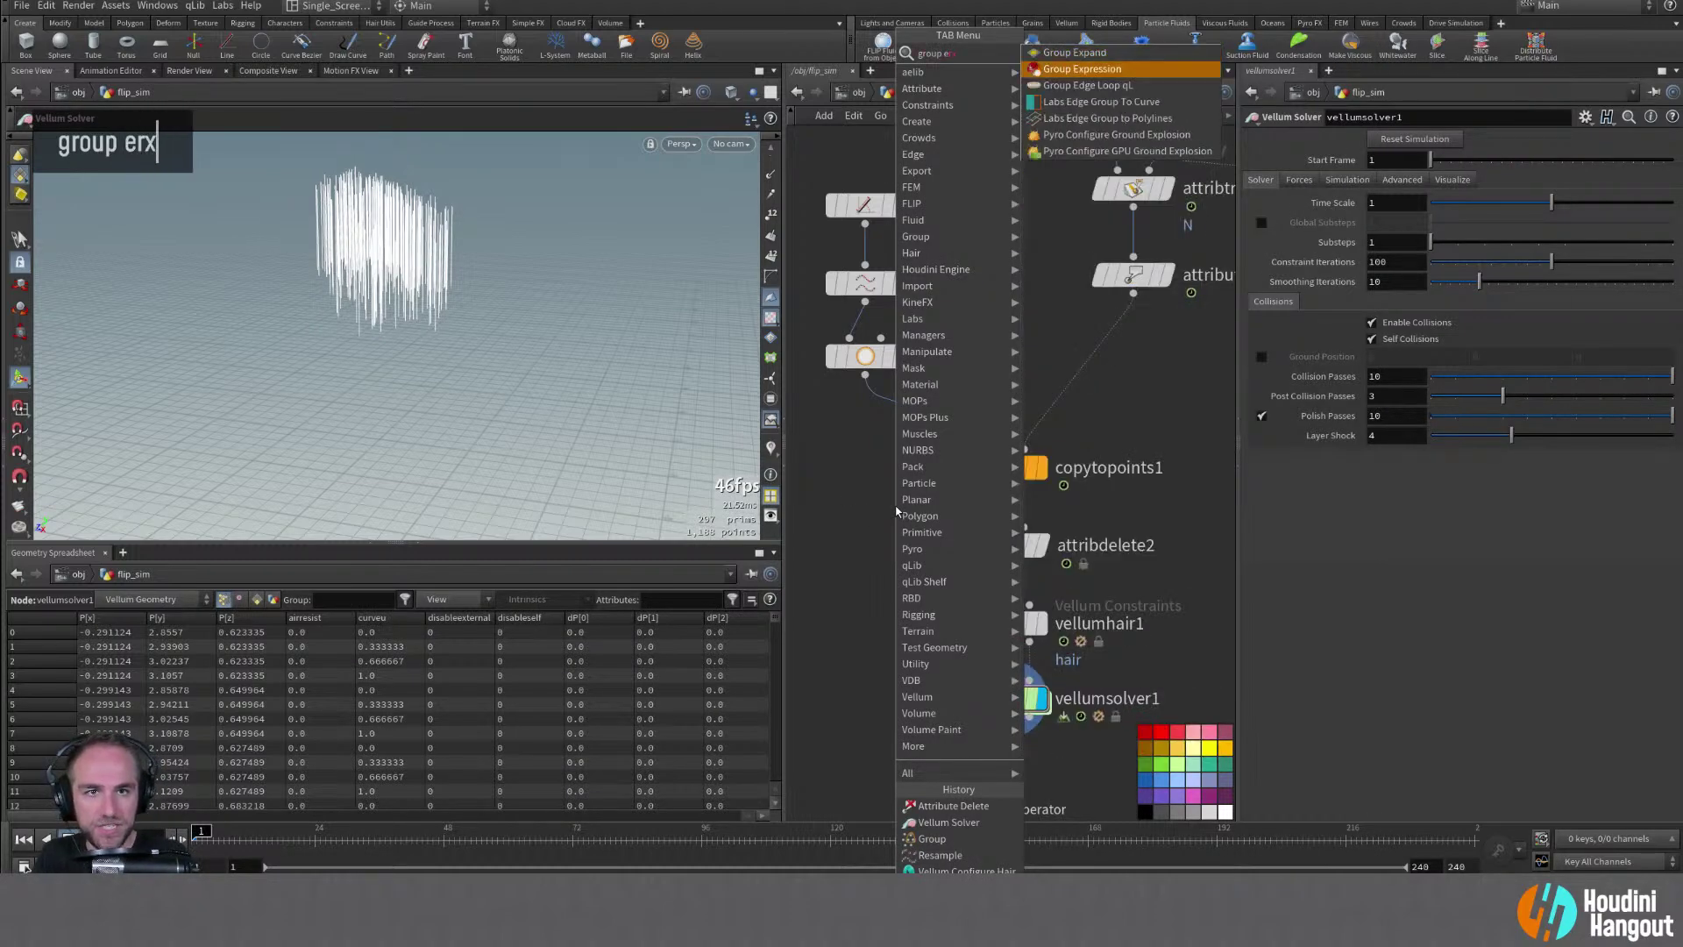
key(BackSpace)
key(BackSpace)
text(x)
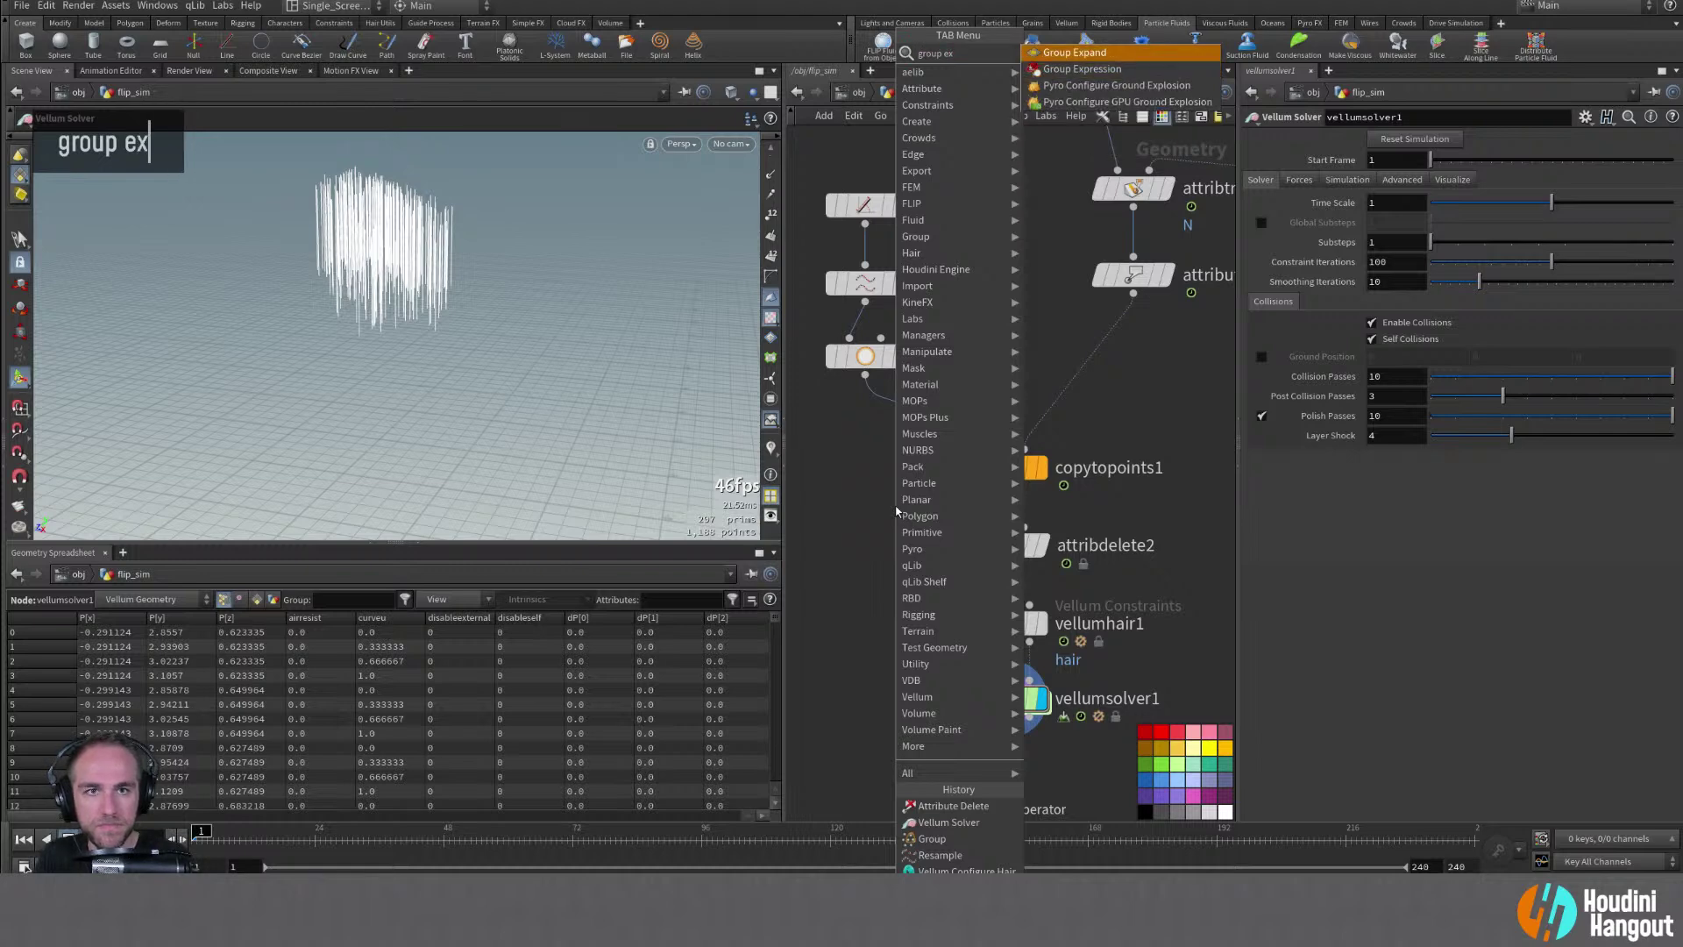
key(Down)
key(Return)
click(859, 488)
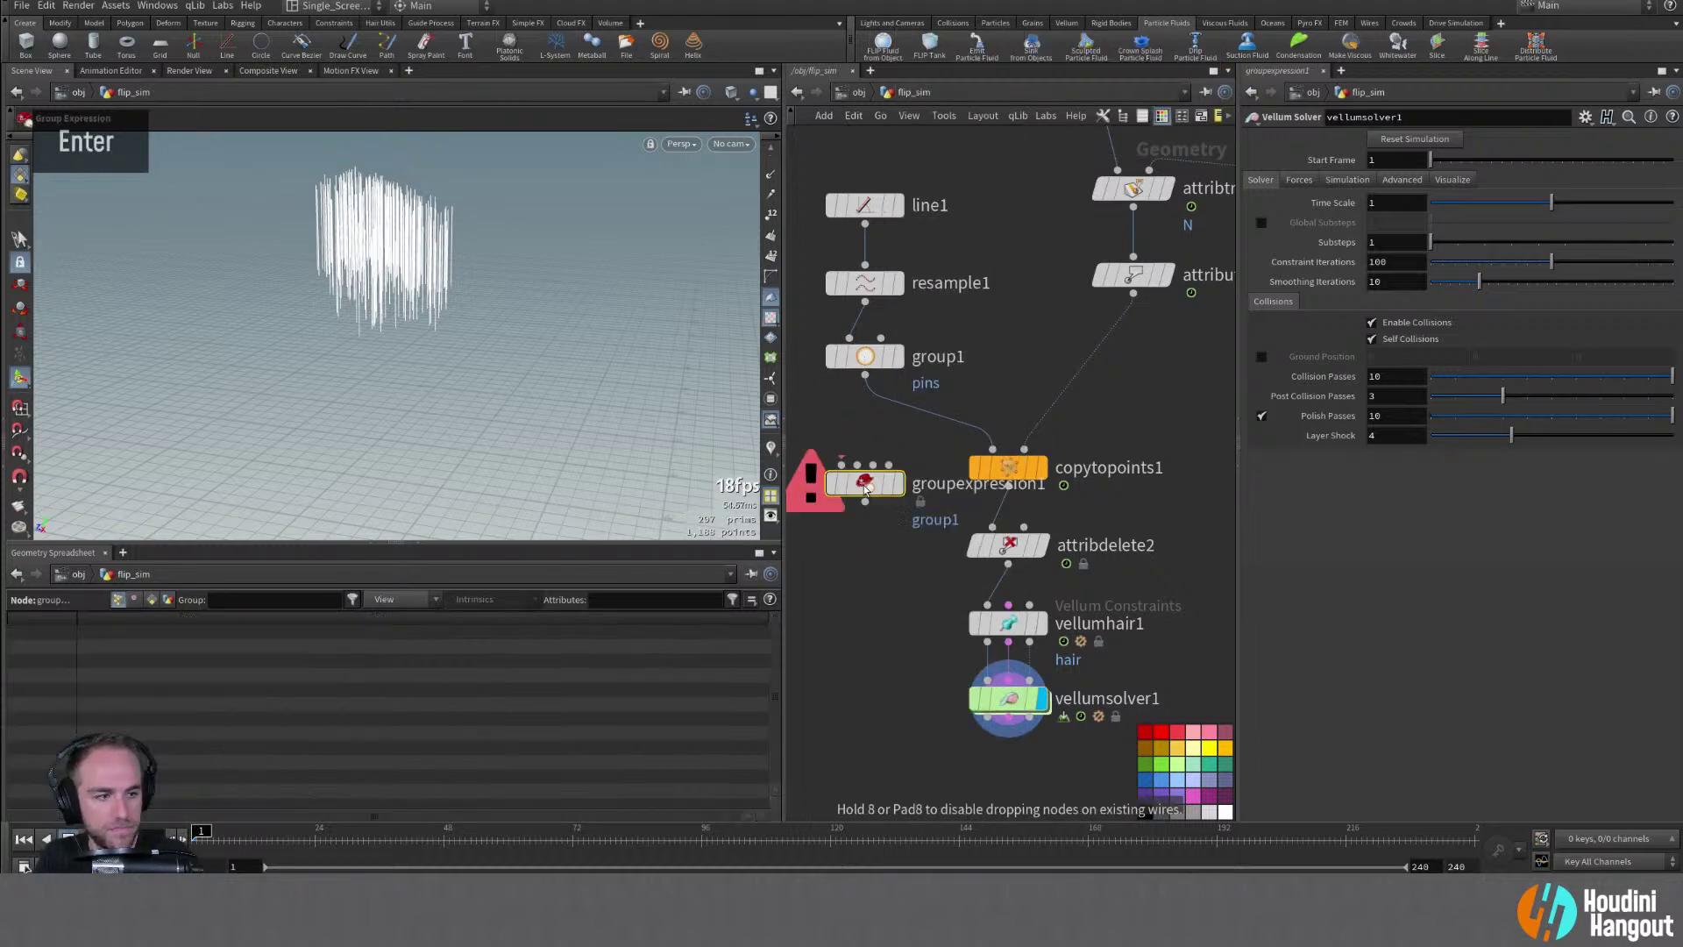
double_click(902, 484)
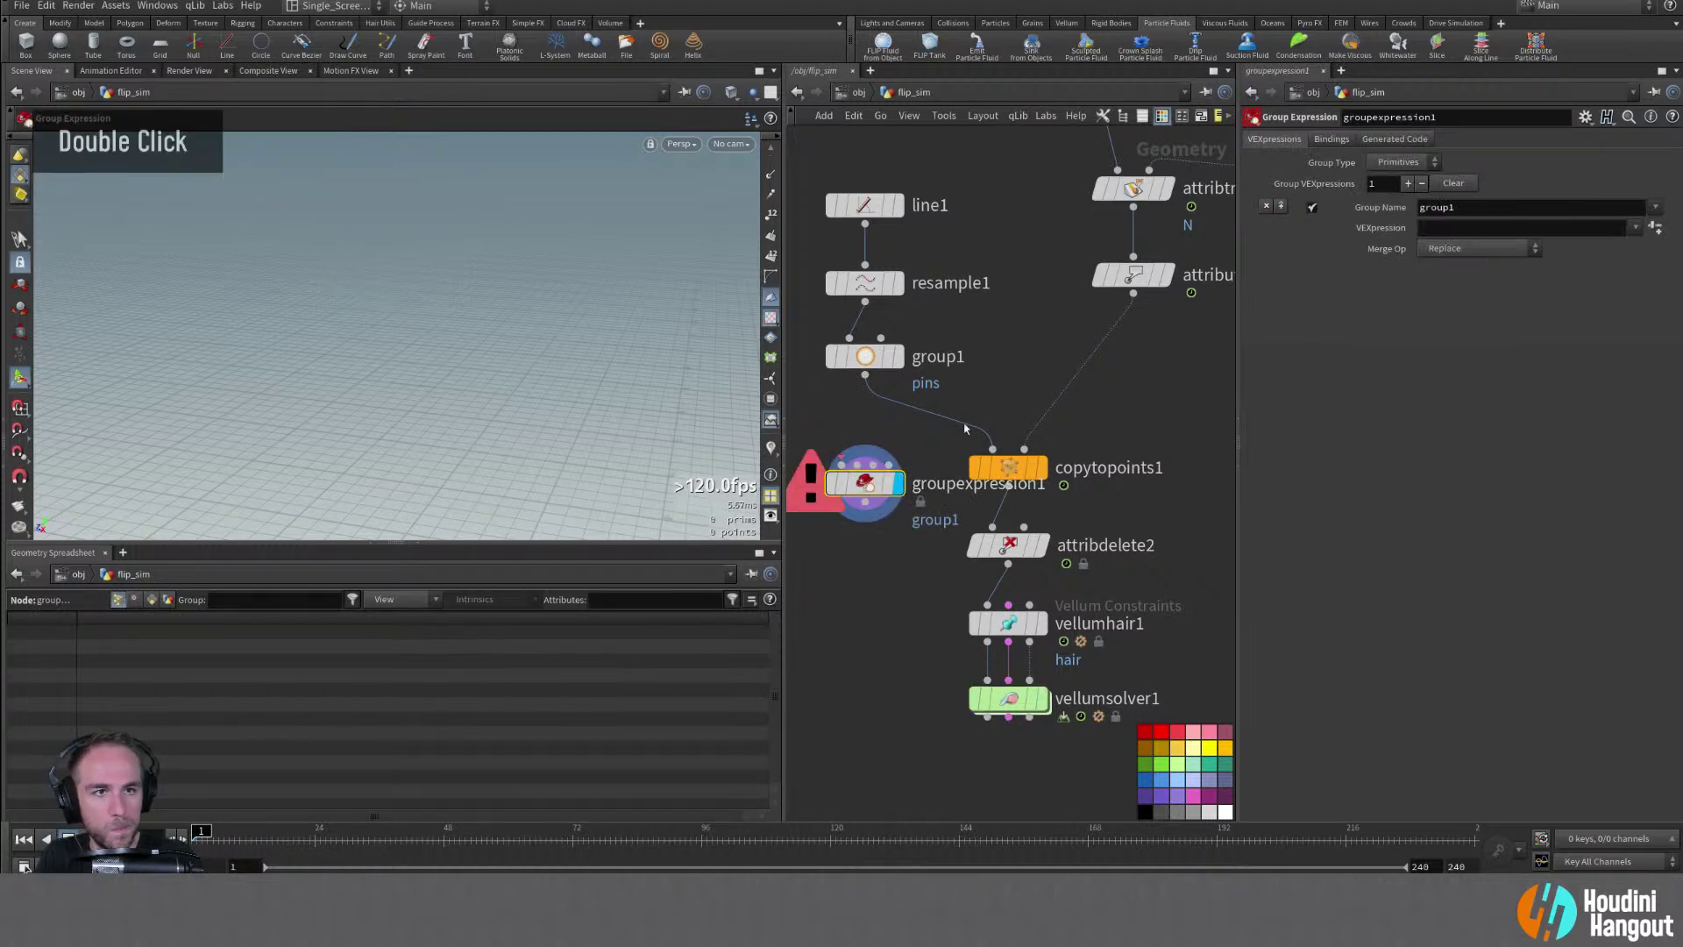
Connect resample1 to the first input of groupexpression1 and shift the node slightly away from copytopoints1
click(1635, 228)
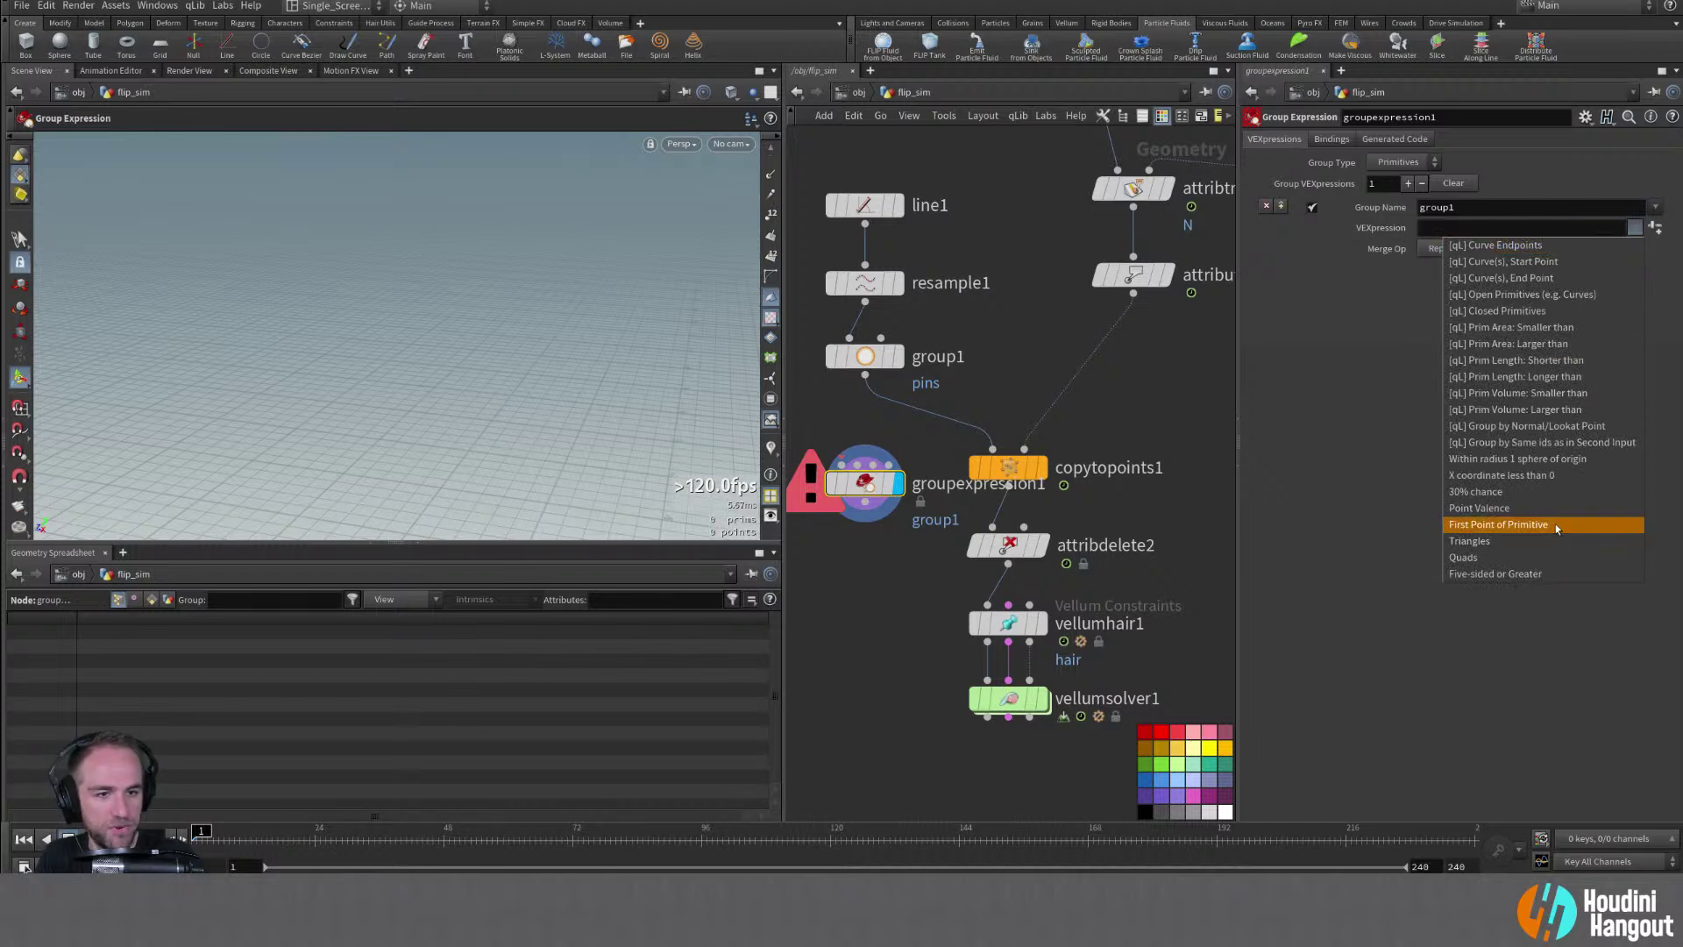
click(865, 436)
click(841, 464)
click(848, 291)
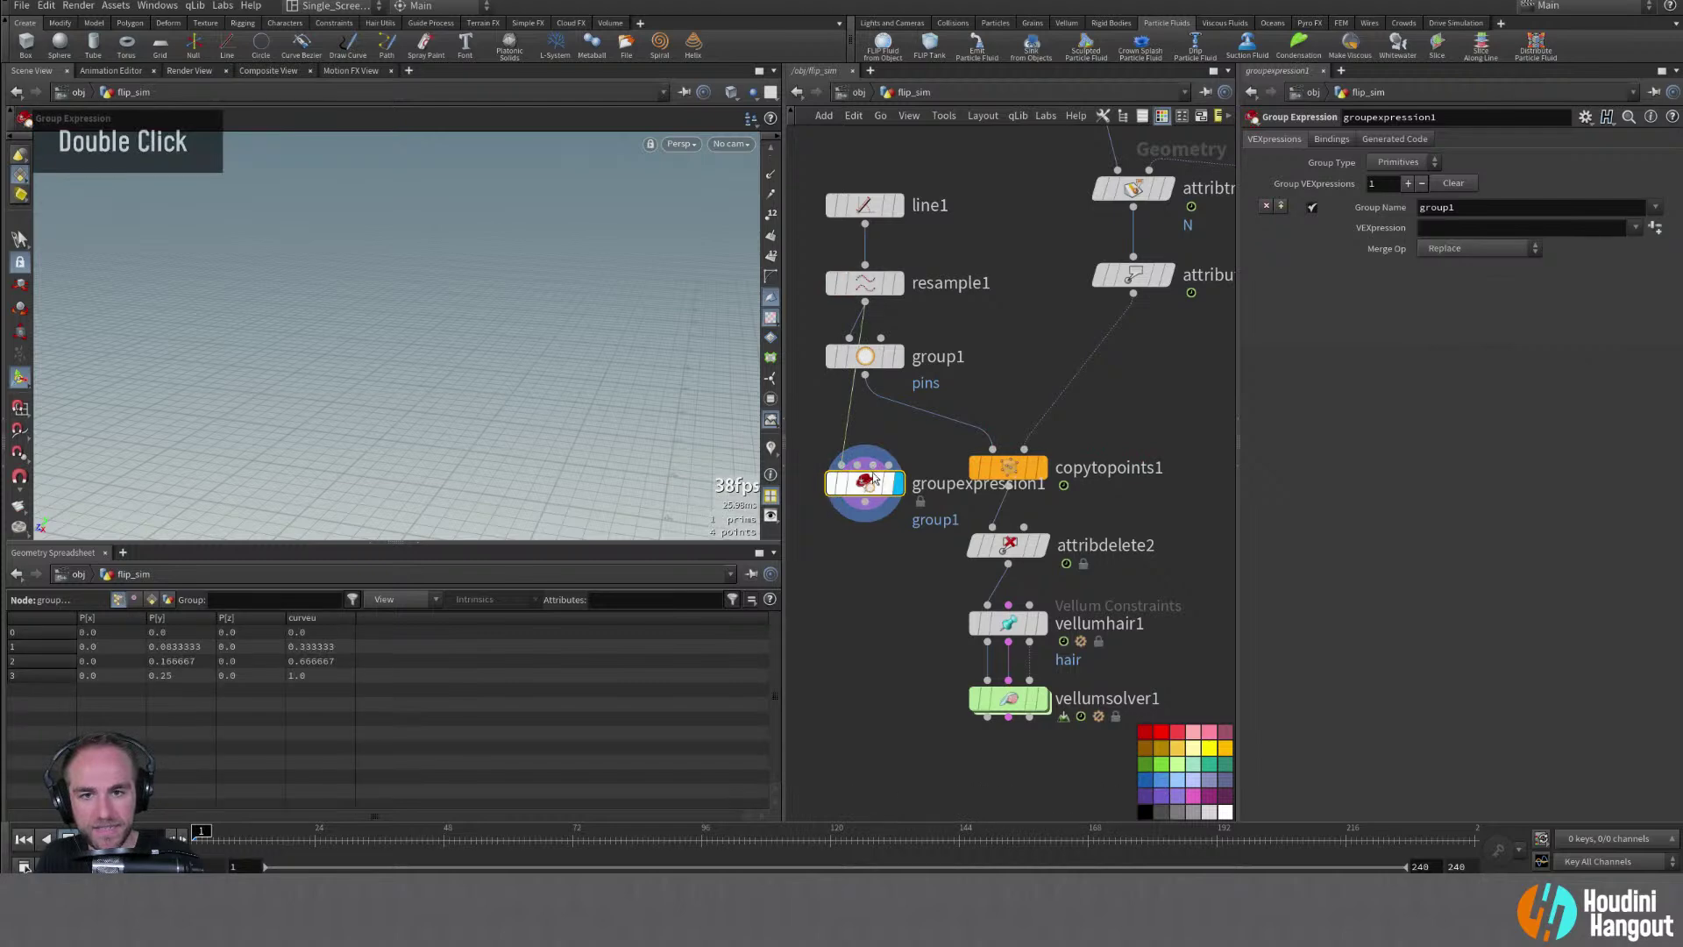
drag(866, 484, 848, 486)
double_click(848, 486)
Apply the First Point of Primitive preset as the VEXpression of groupexpression1 and set its Group Type to Points
click(1635, 228)
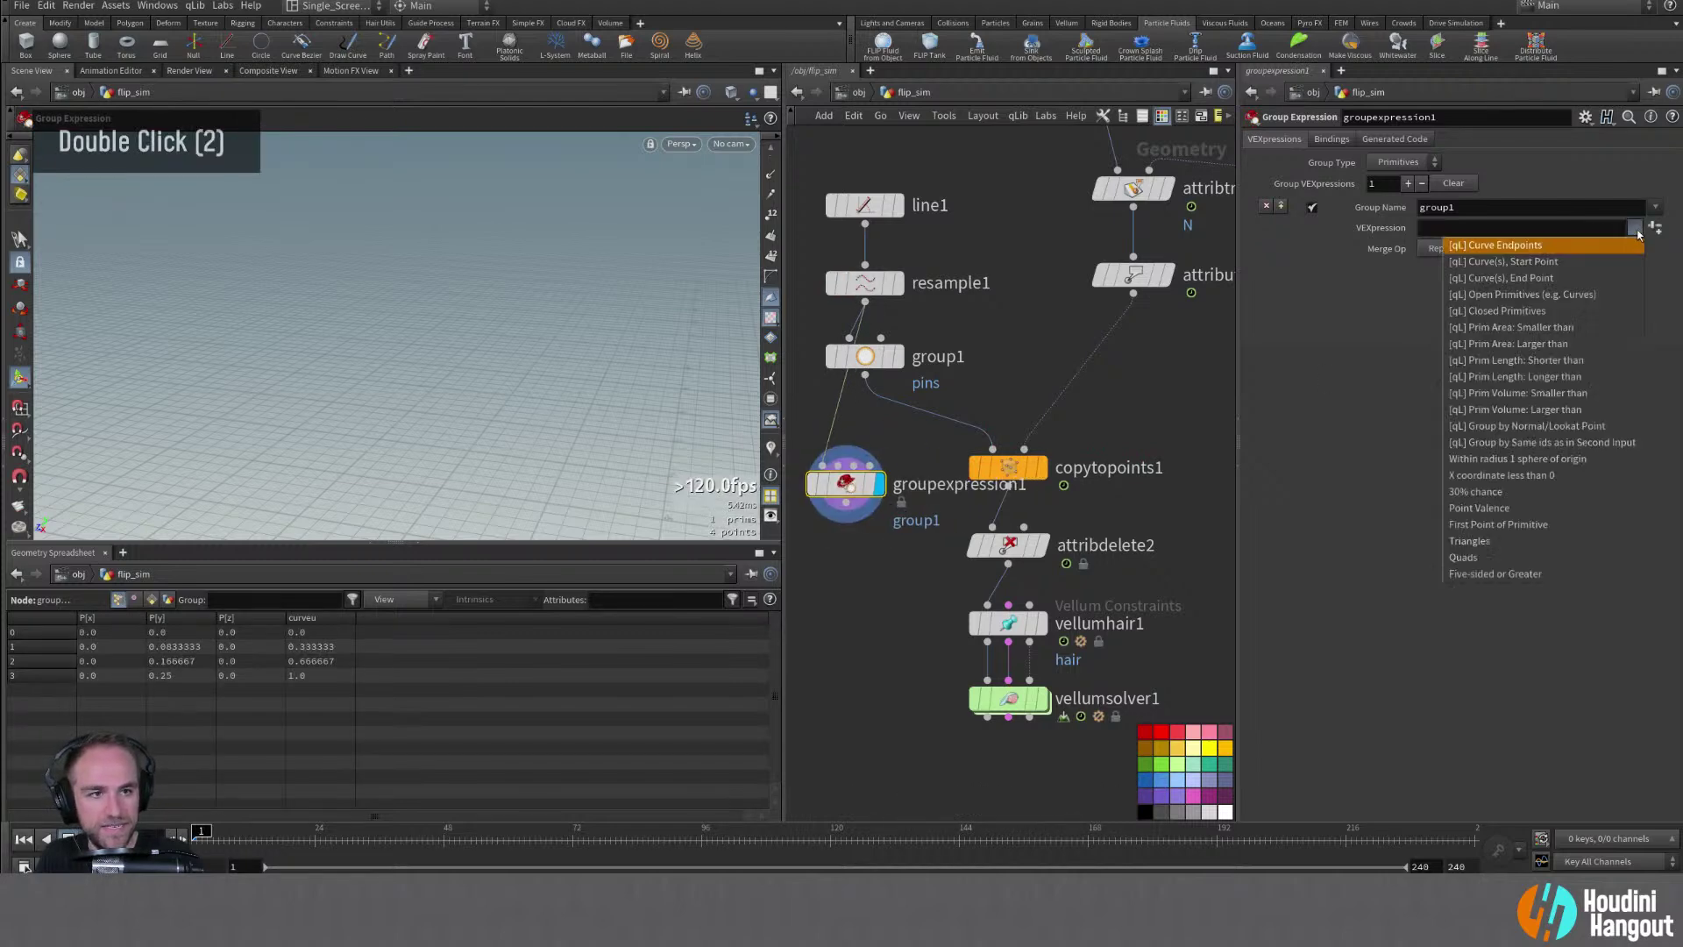
click(1550, 525)
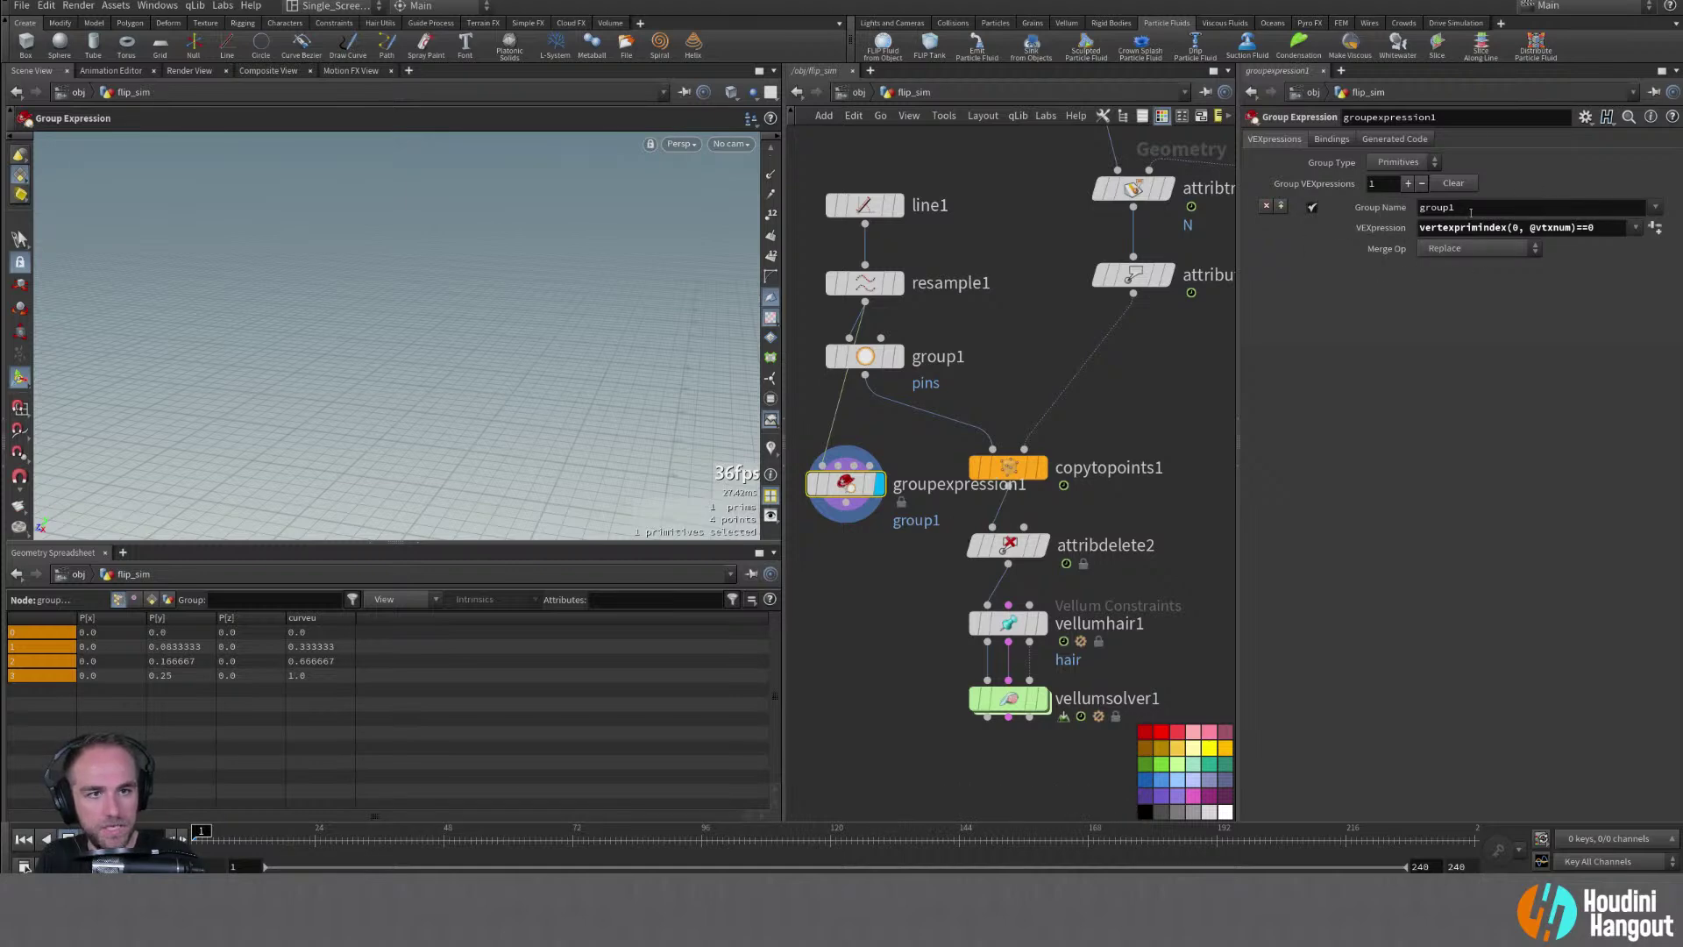
click(1409, 162)
click(1387, 191)
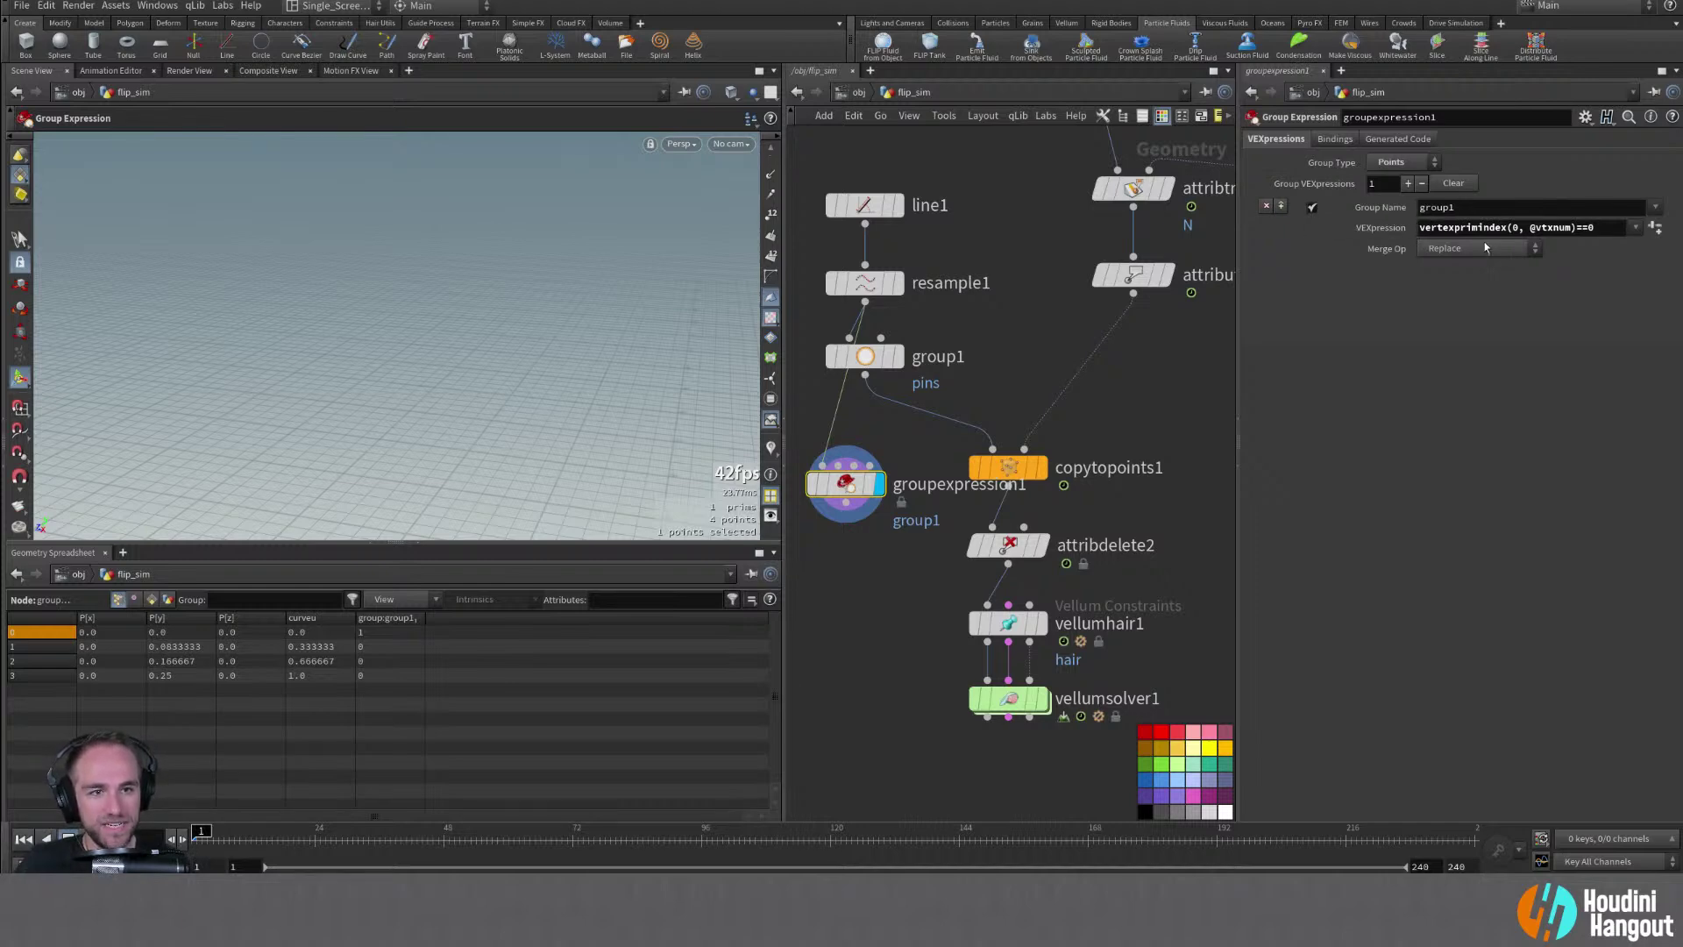
Compare the parameters and point group values of group1 and groupexpression1
click(865, 356)
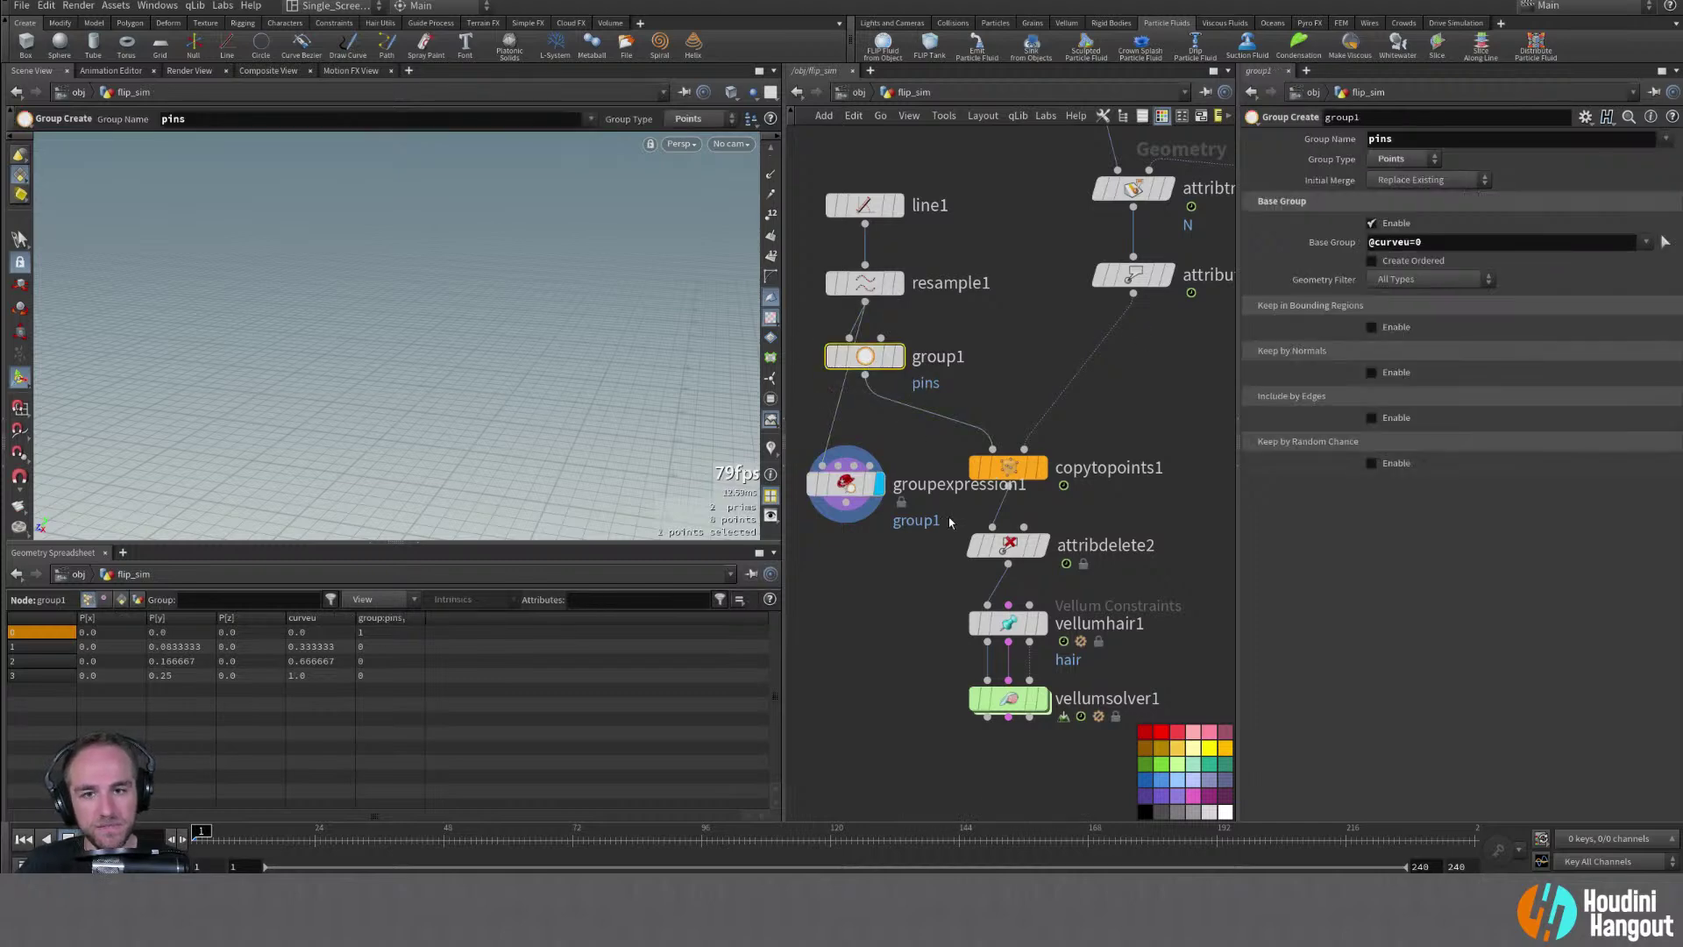
click(845, 484)
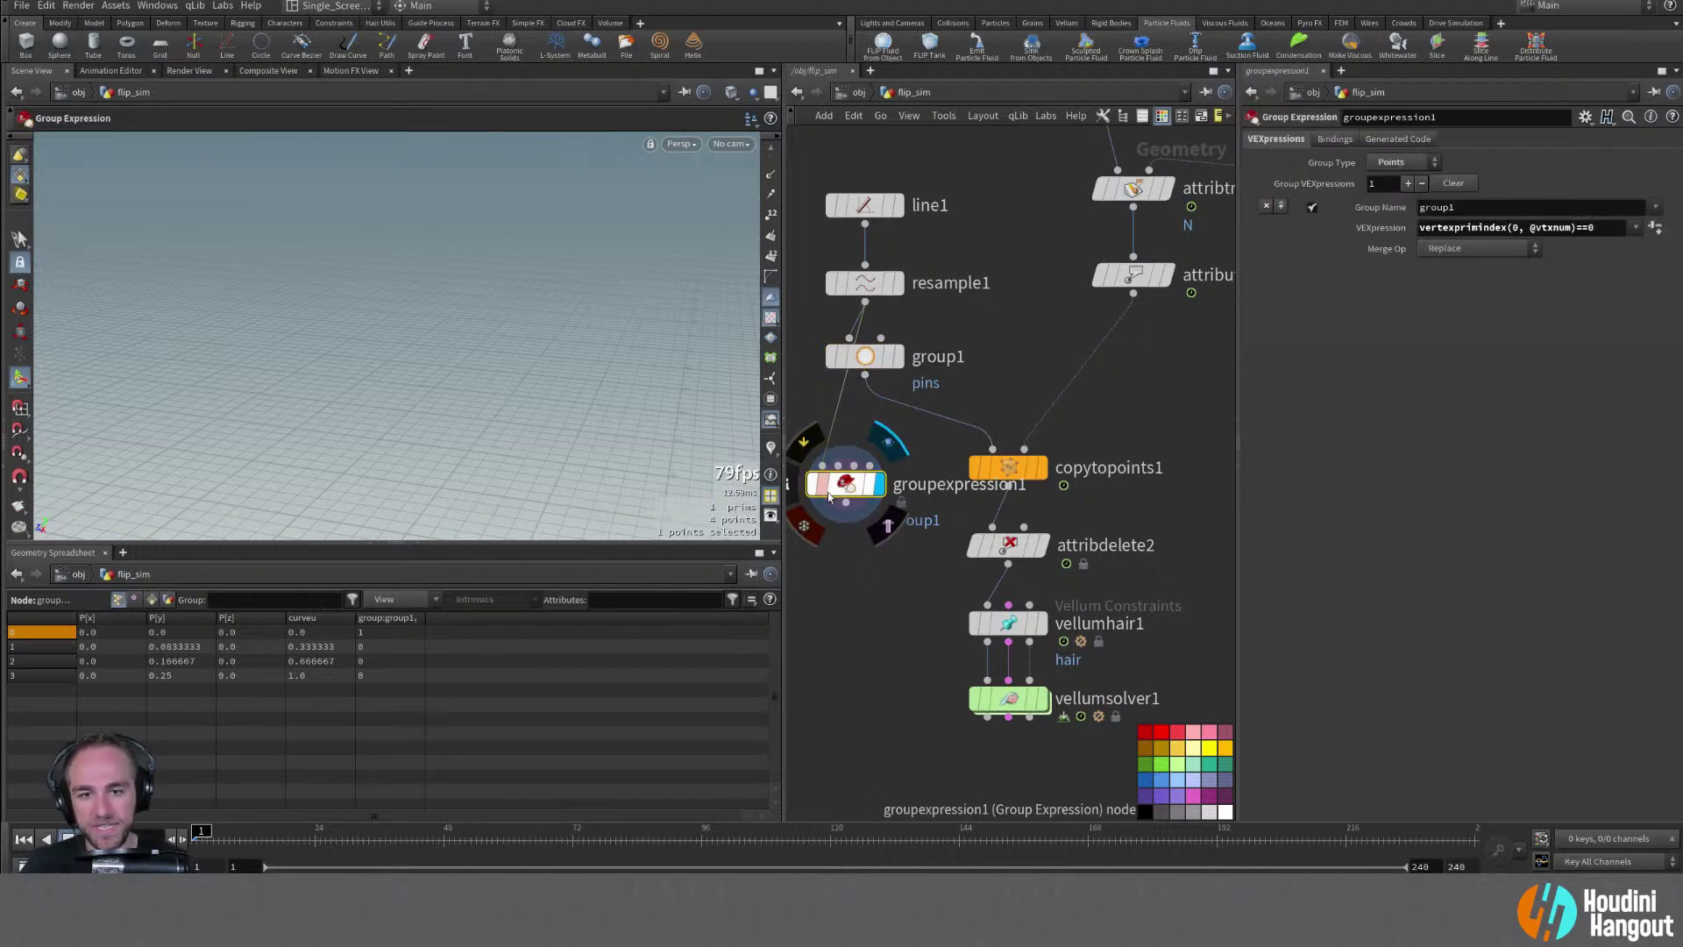
click(865, 356)
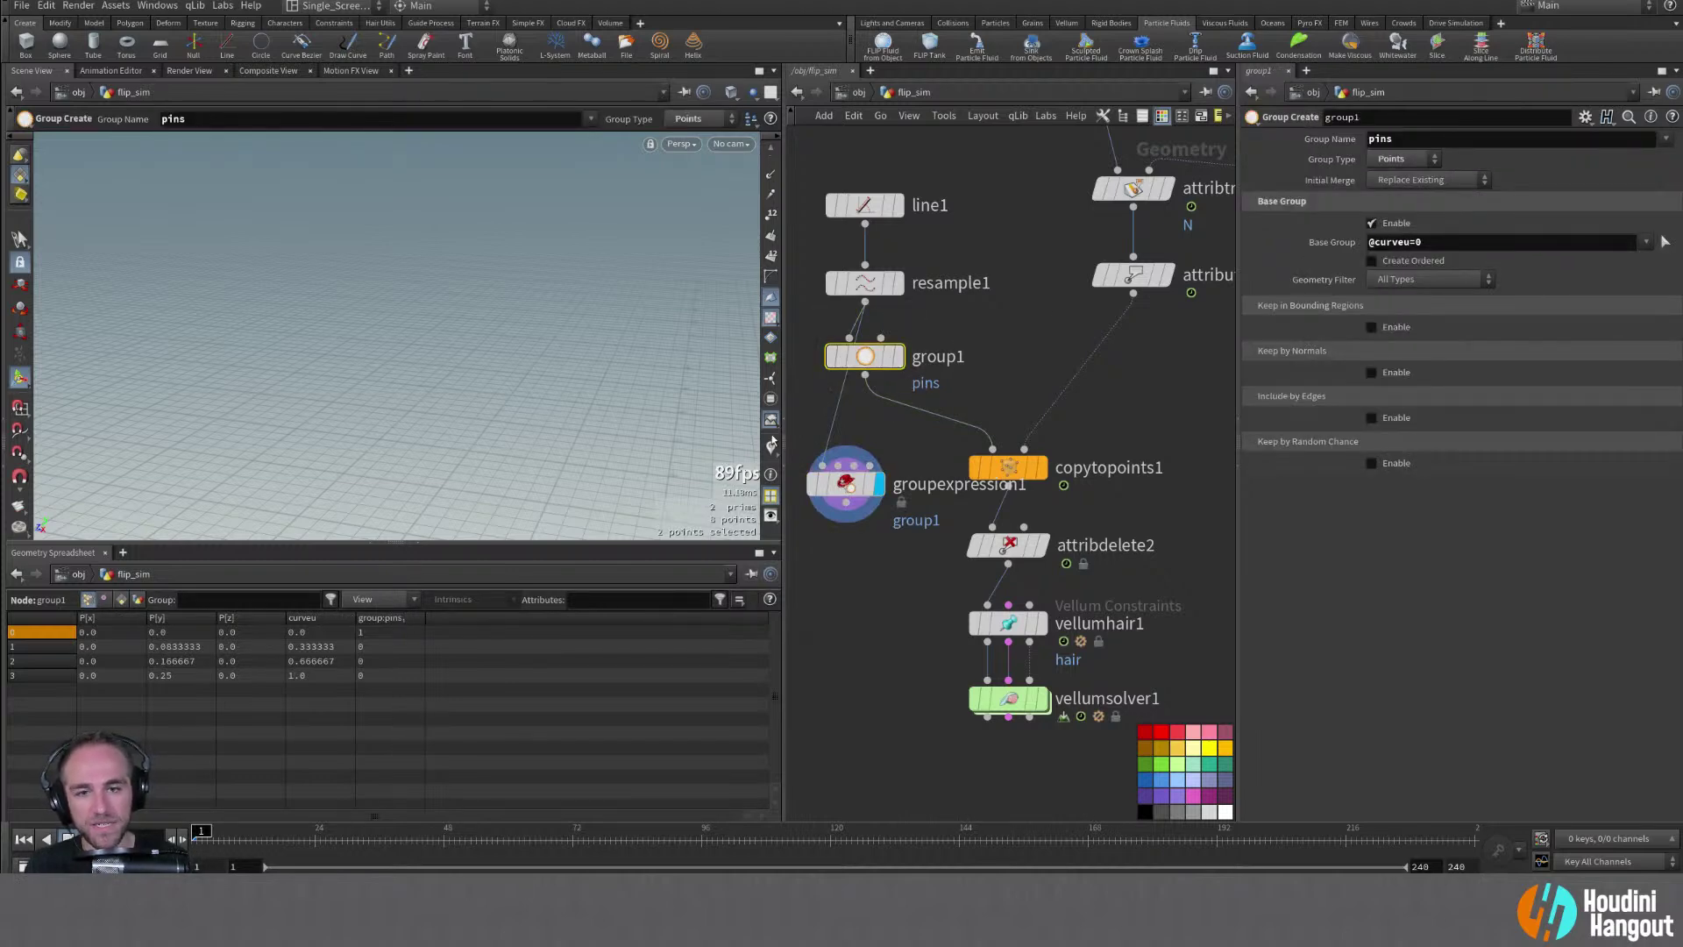
click(846, 484)
Move groupexpression1 out of the chain beside line1 and delete the node
middle_drag(980, 378, 1087, 353)
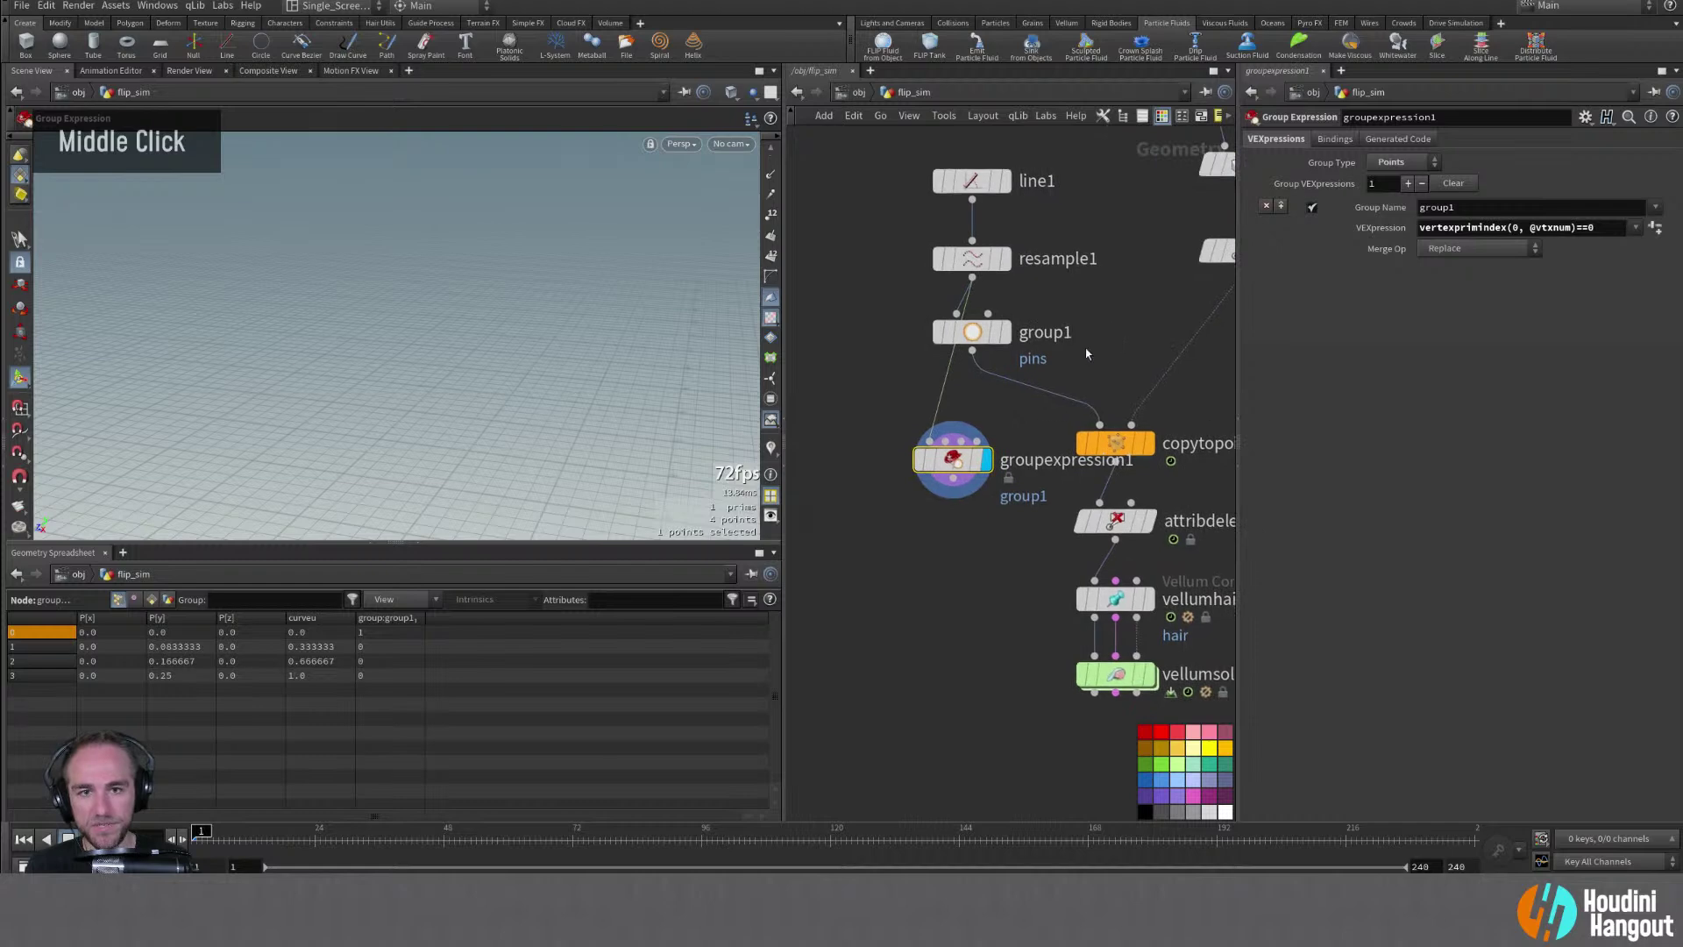
drag(953, 459, 839, 303)
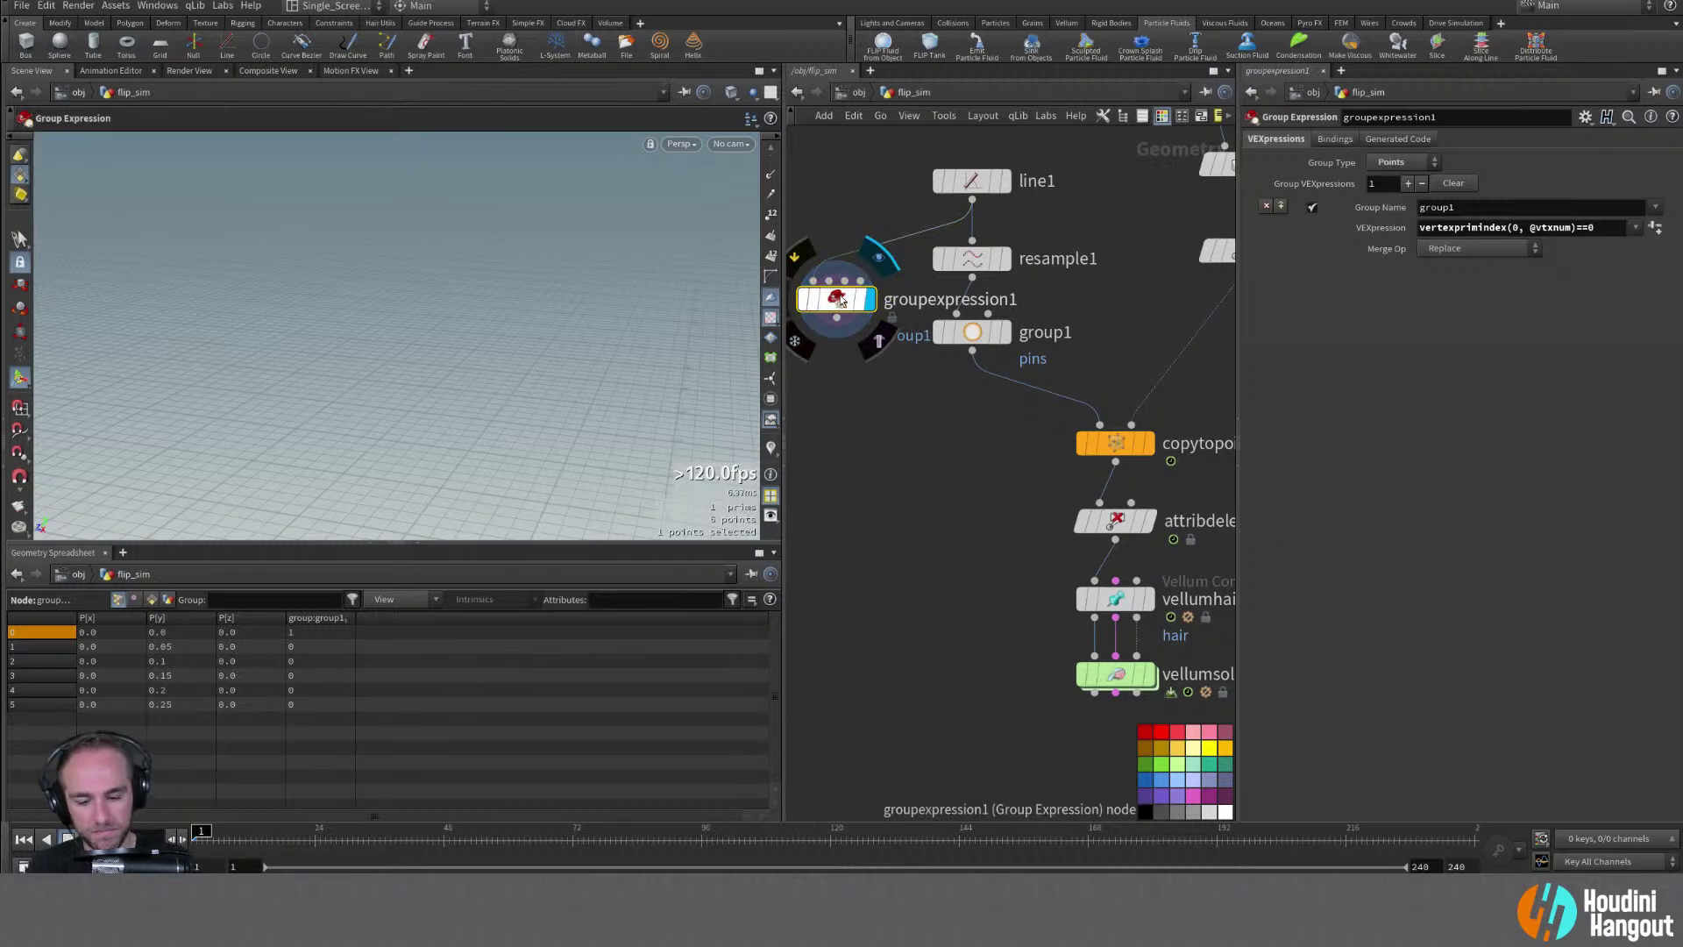
key(Delete)
Display vellumsolver1 and play its simulation to check how the pinned hairs move
middle_drag(946, 515, 833, 403)
middle_drag(881, 571, 899, 478)
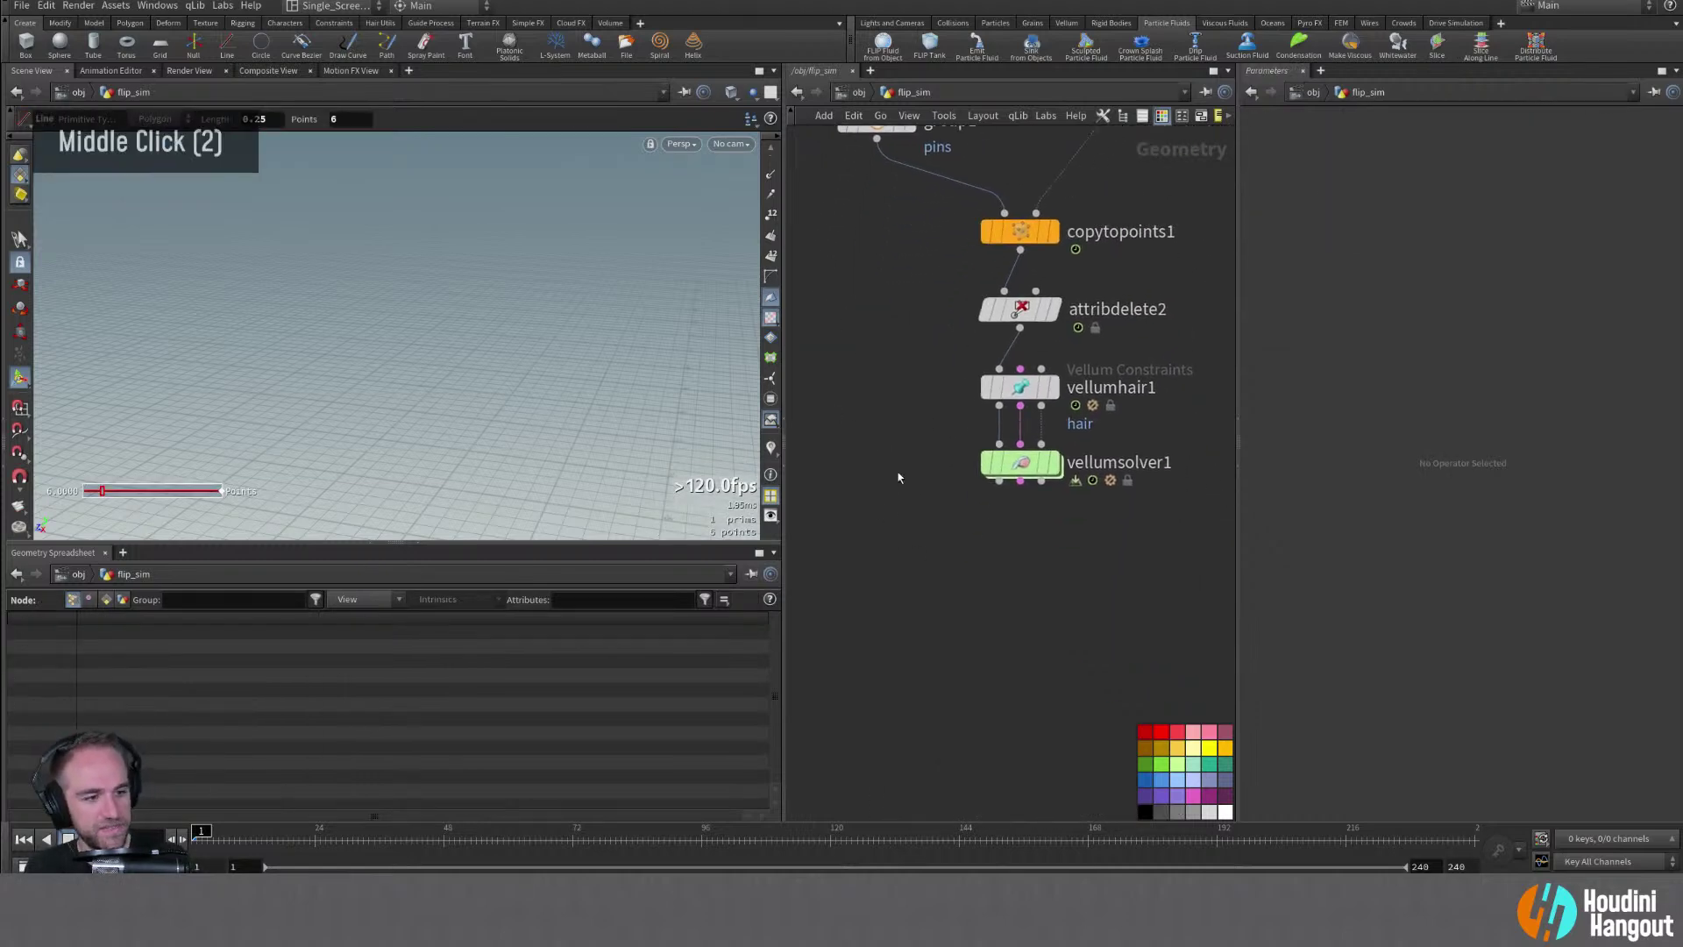
double_click(1055, 462)
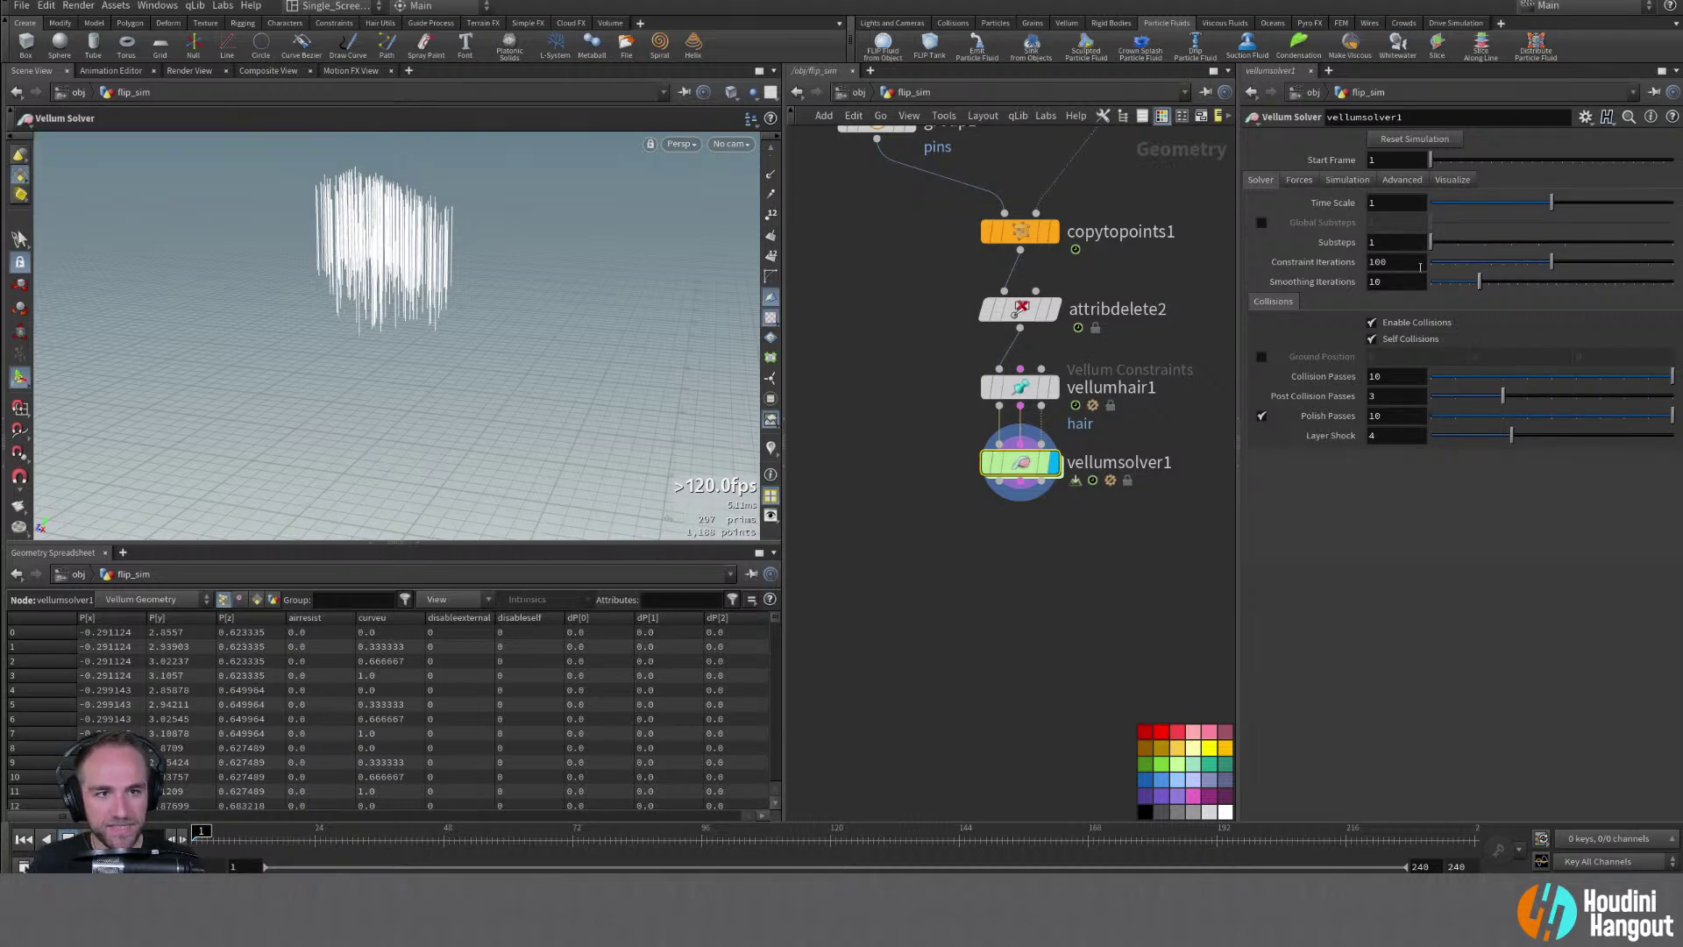
click(1458, 245)
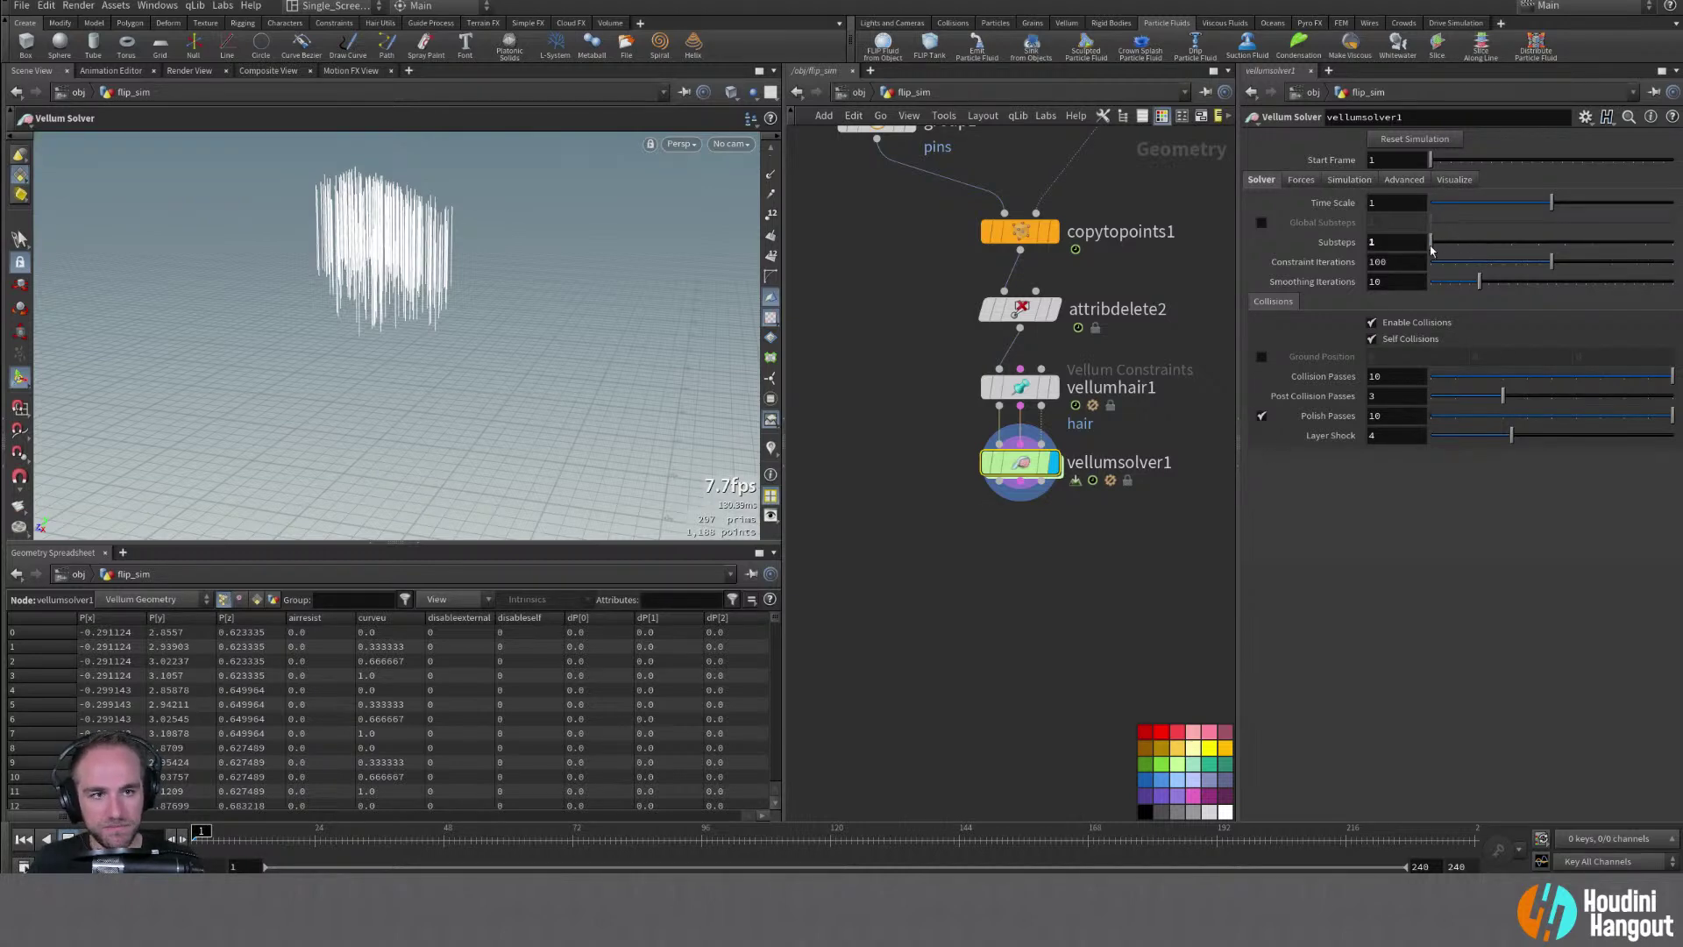
alt+right_drag(444, 389, 456, 385)
alt+drag(456, 386, 559, 464)
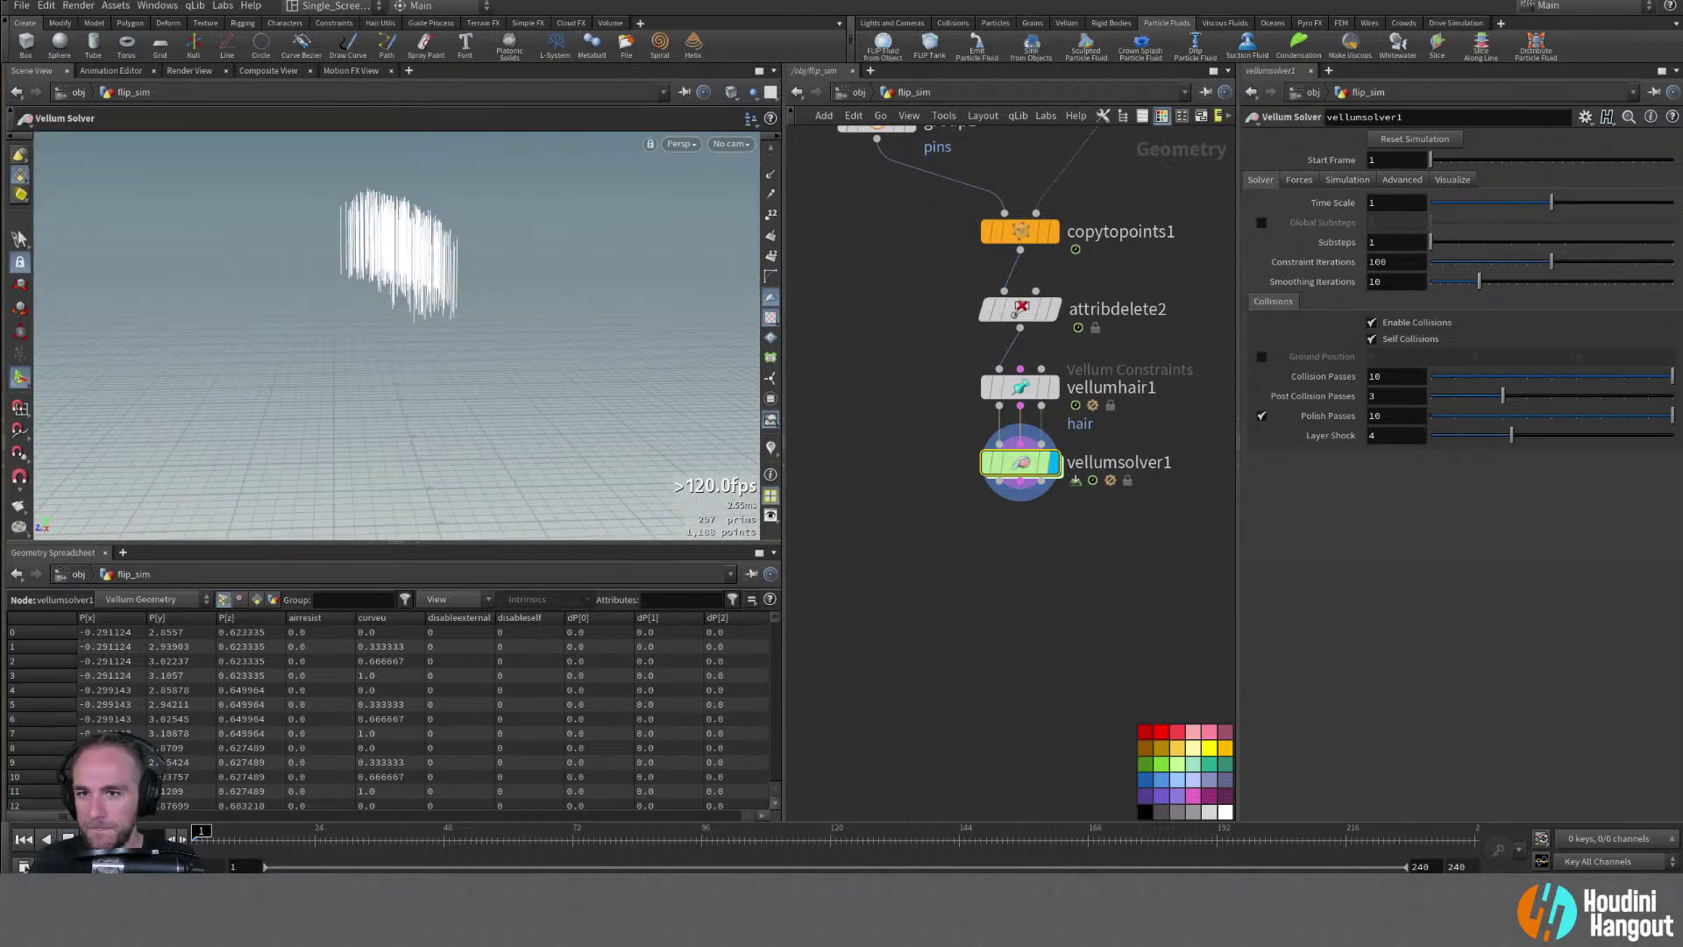
click(41, 839)
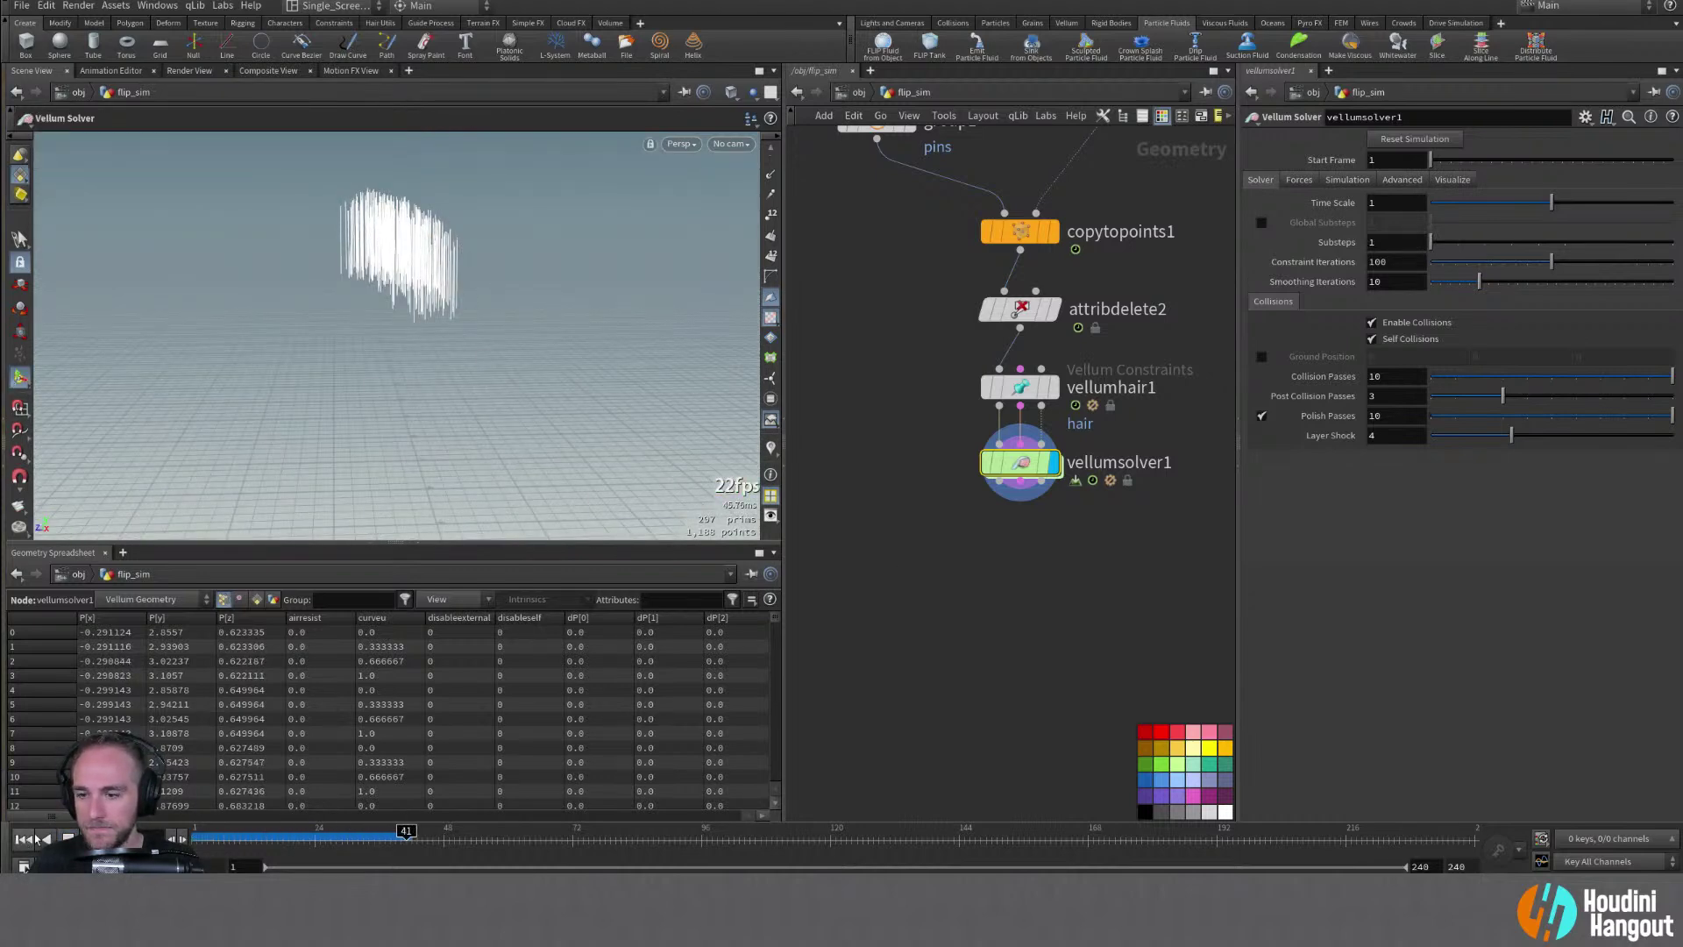
Return to frame 1 and enable Match Animation for the pin points of vellumhair1
click(26, 839)
drag(1022, 462, 1022, 473)
click(1032, 388)
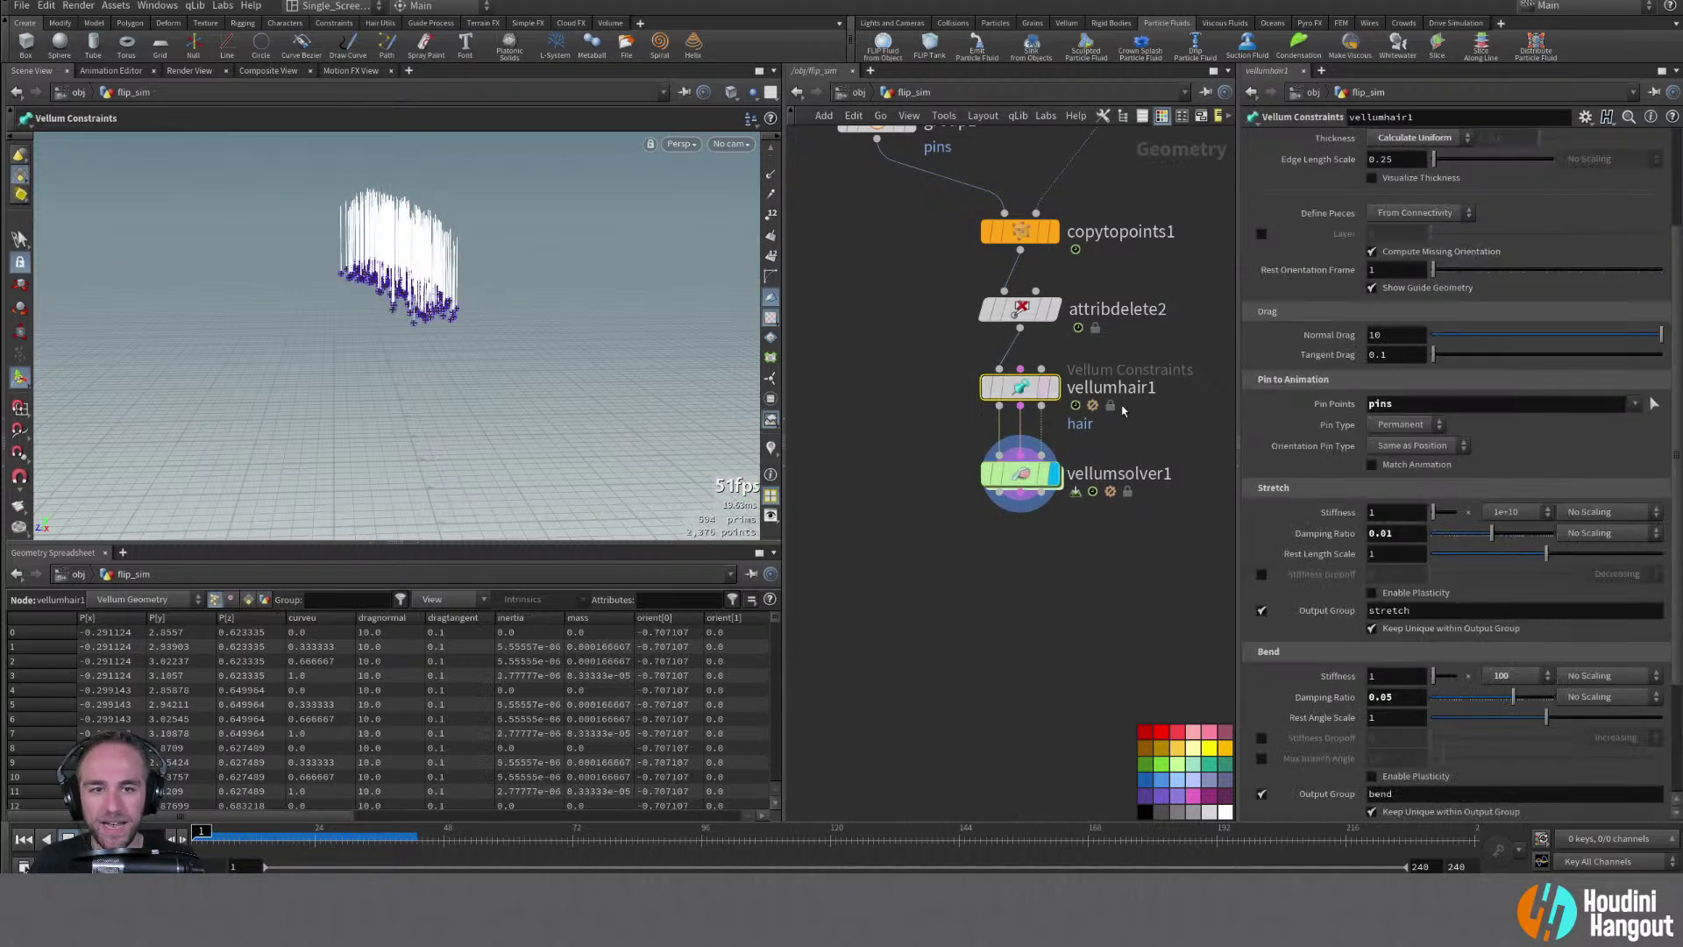
click(1372, 466)
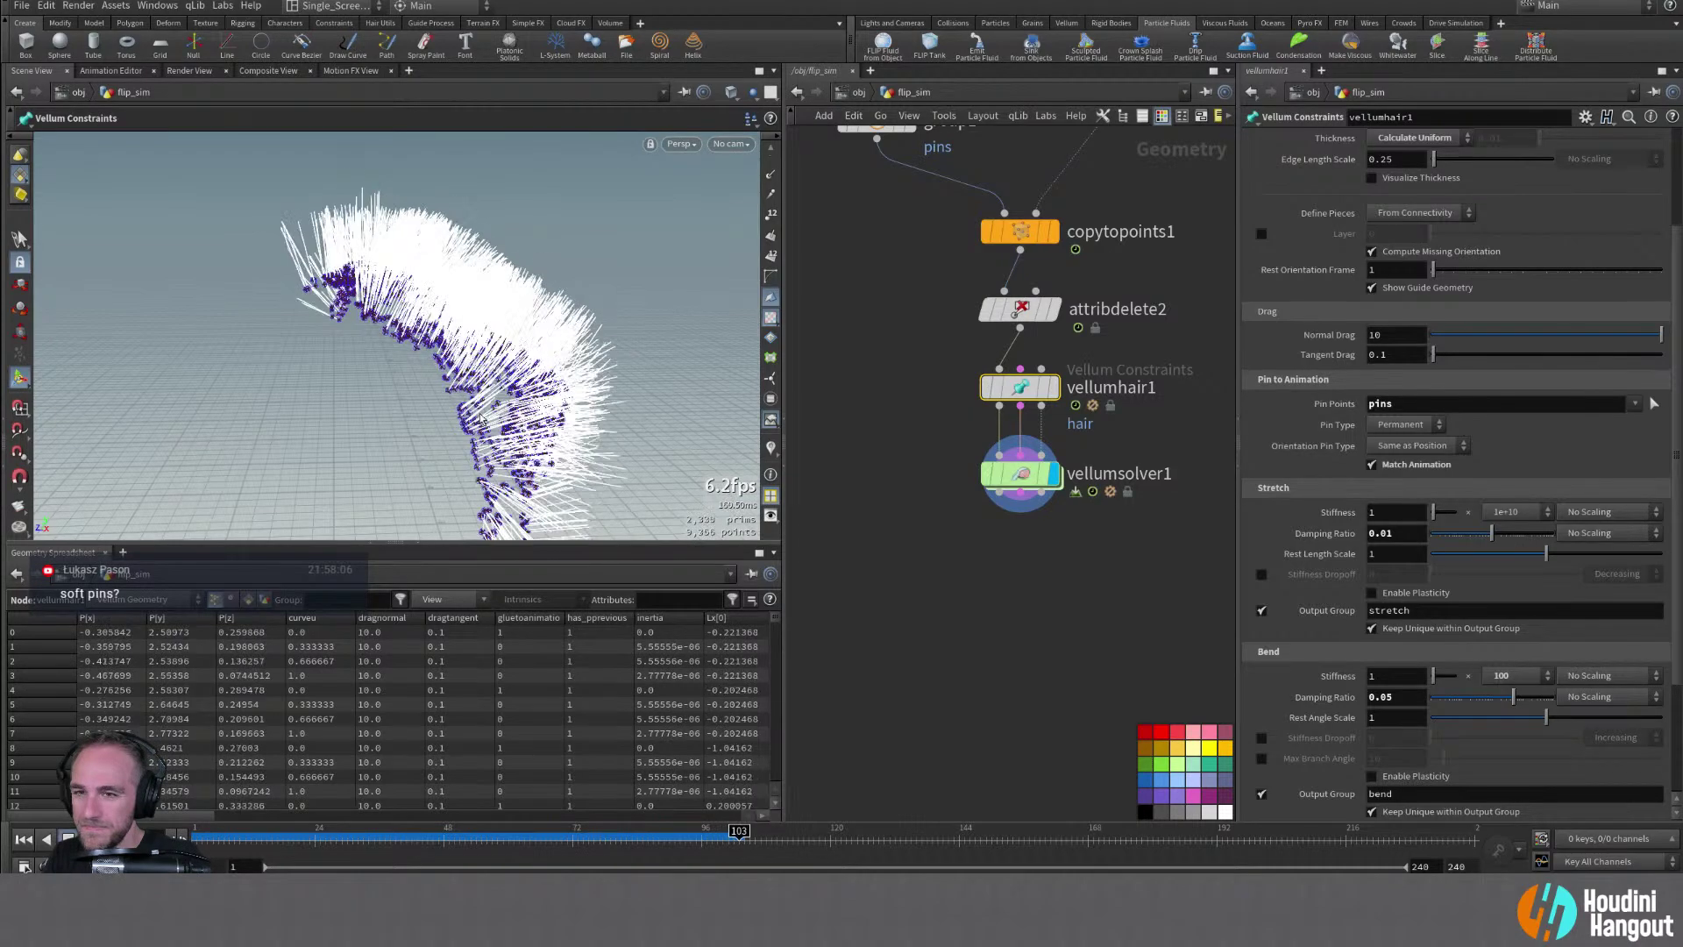
Examine from several angles how the simulated hairs follow the moving particles at frame 103
alt+right_drag(481, 417, 469, 377)
alt+drag(469, 376, 460, 342)
alt+middle_drag(460, 342, 454, 307)
alt+drag(454, 307, 449, 273)
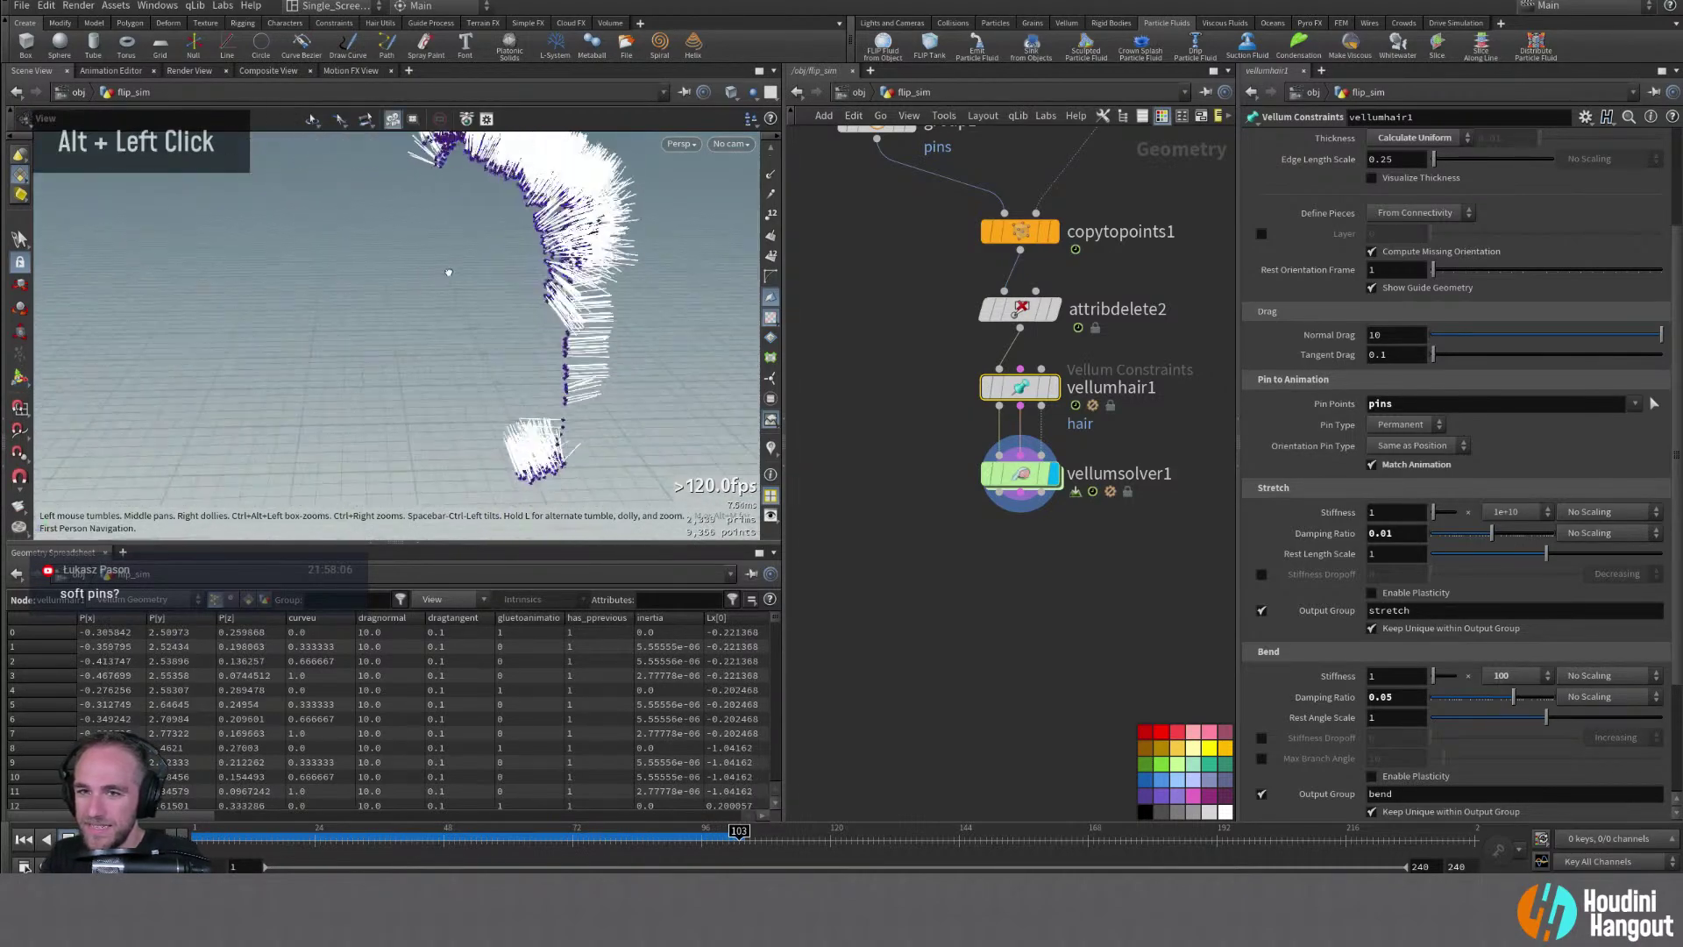
alt+right_drag(448, 272, 460, 226)
alt+drag(459, 226, 508, 233)
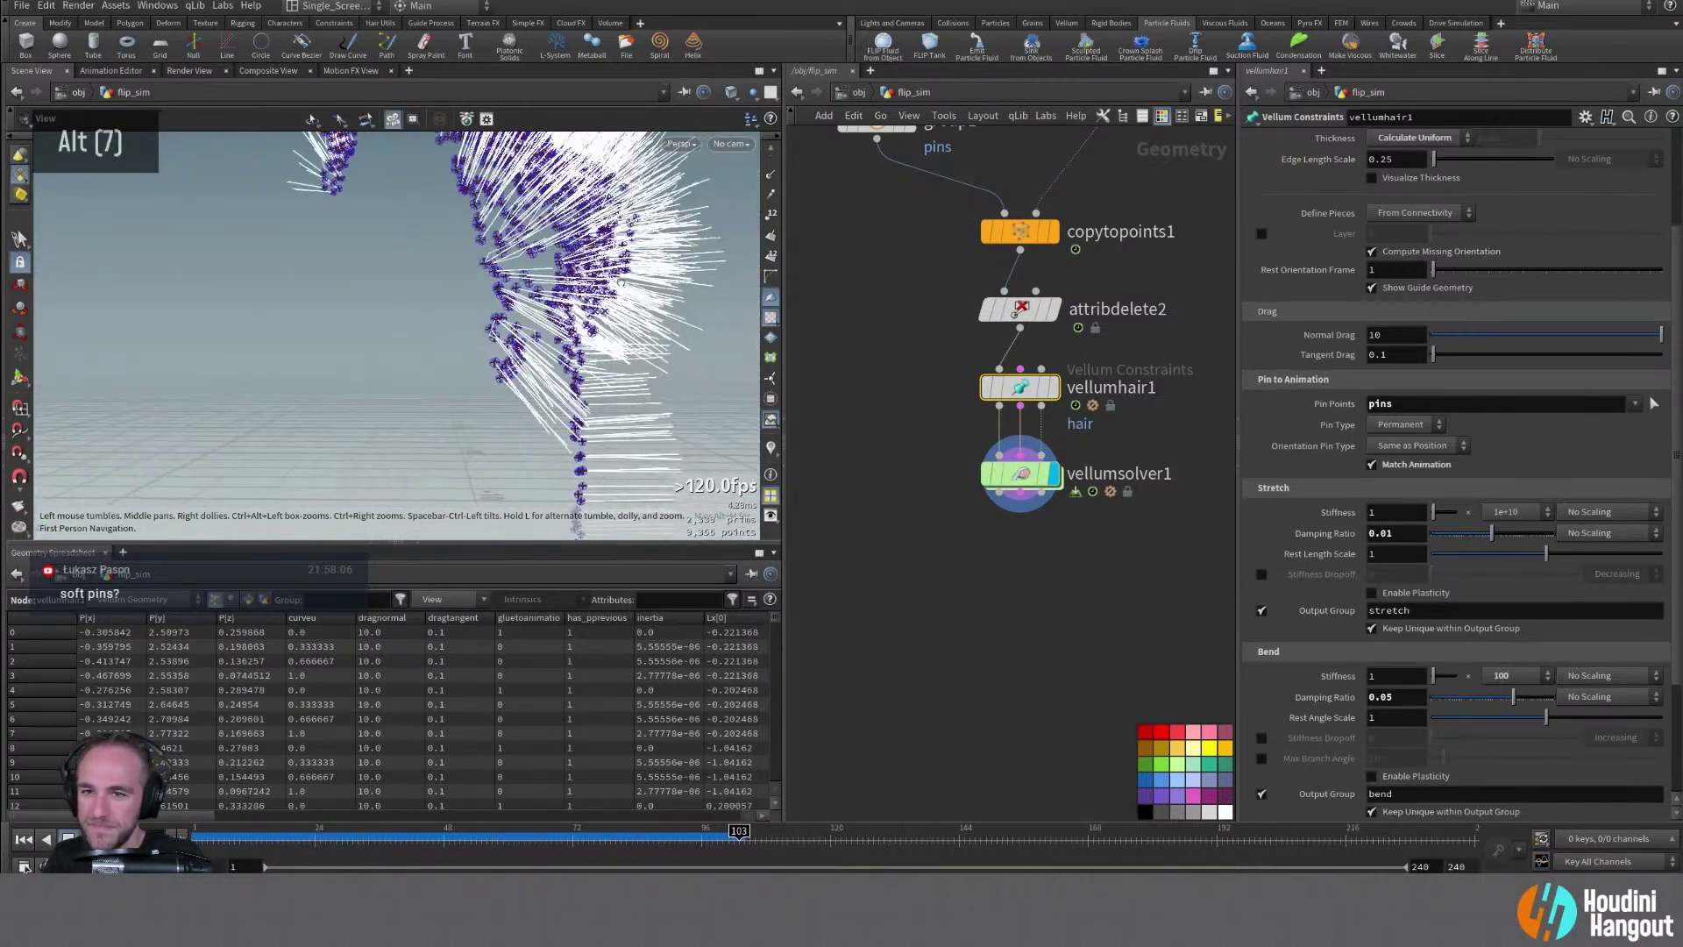
alt+drag(620, 280, 421, 315)
alt+right_drag(421, 316, 465, 365)
alt+middle_drag(465, 364, 403, 386)
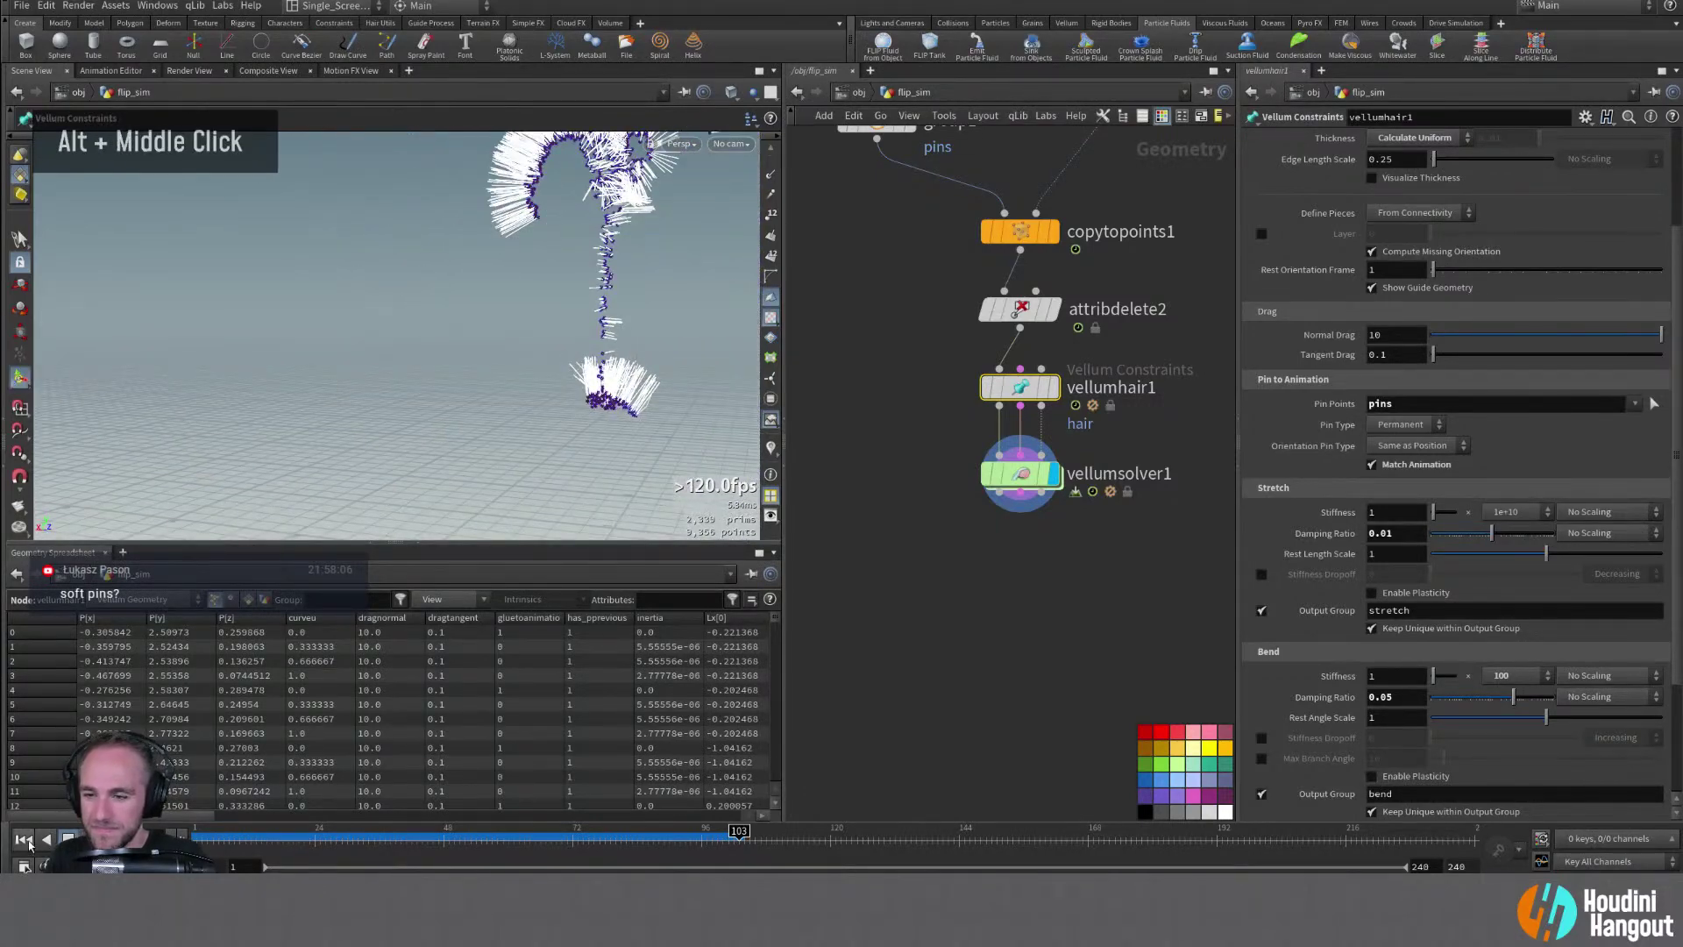
Set the Bend Stiffness multiplier of vellumhair1 to 0.1 and replay the simulation from frame 1
click(24, 840)
click(1500, 677)
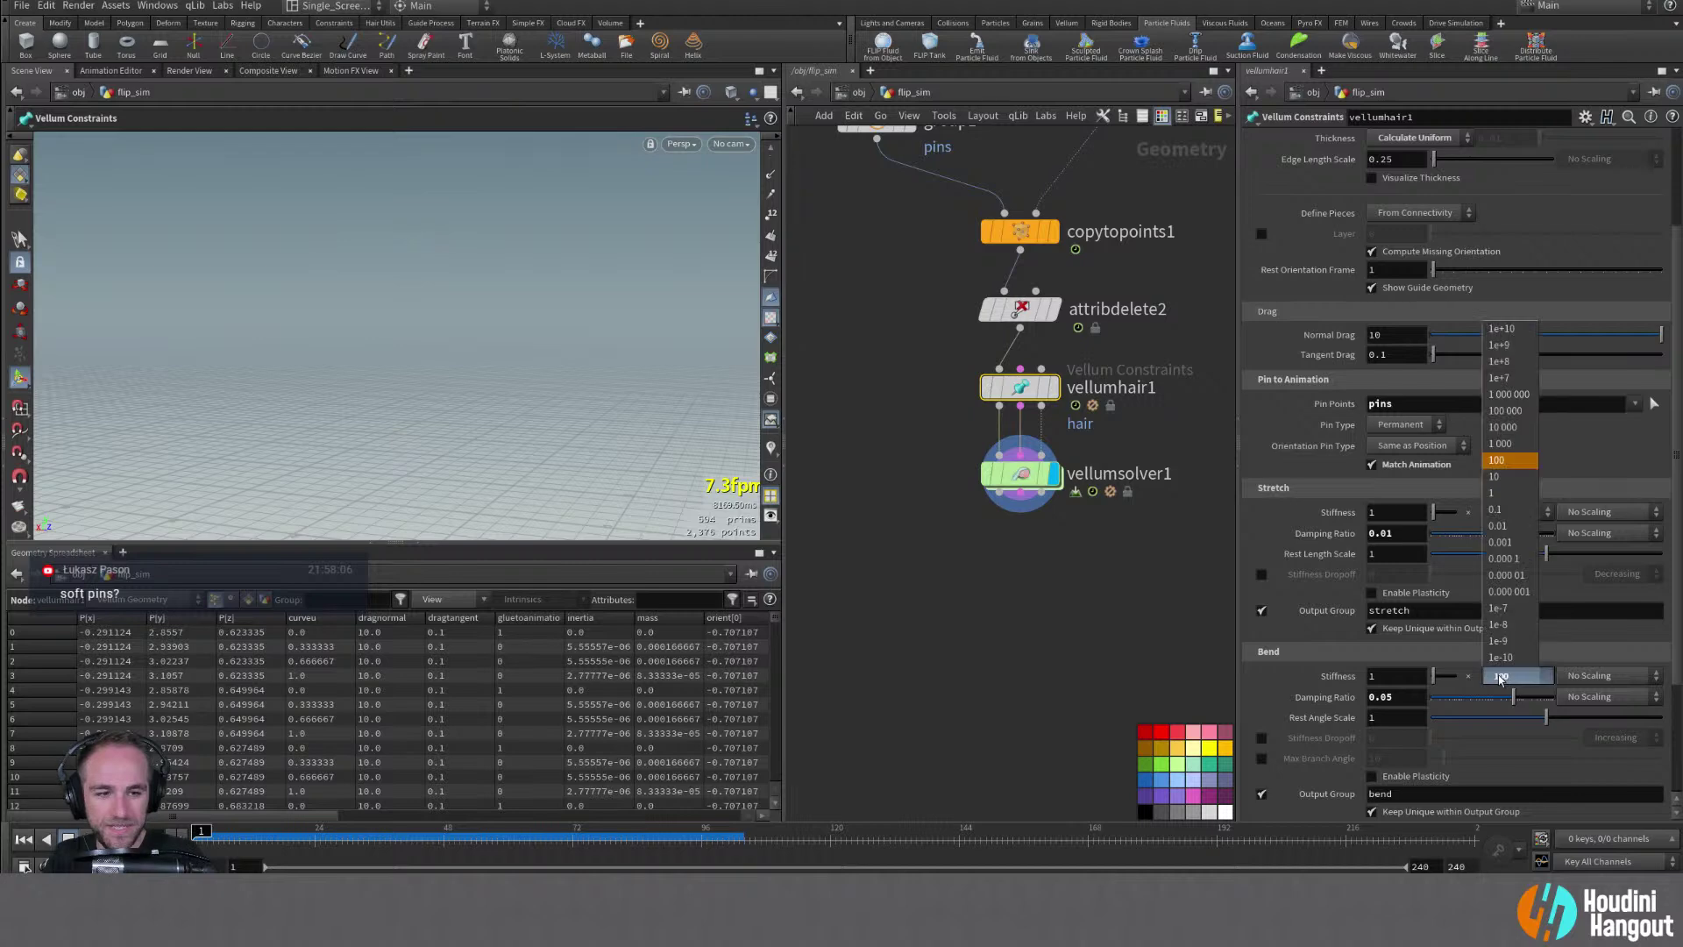
ctrl+middle_click(1504, 676)
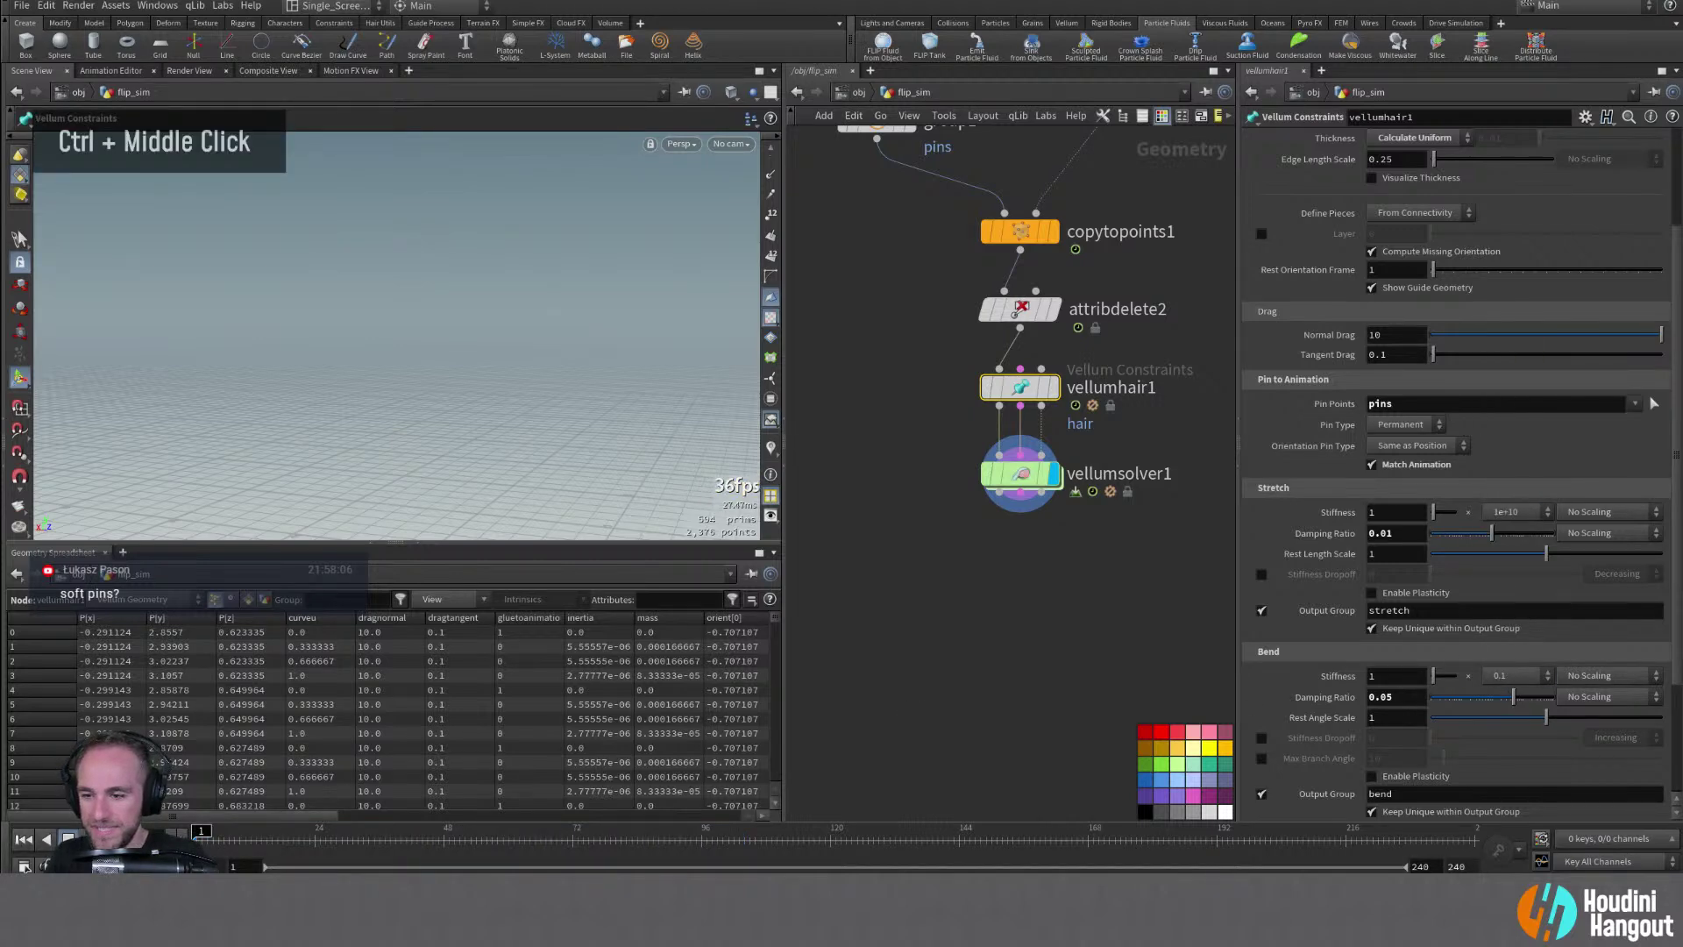
click(89, 838)
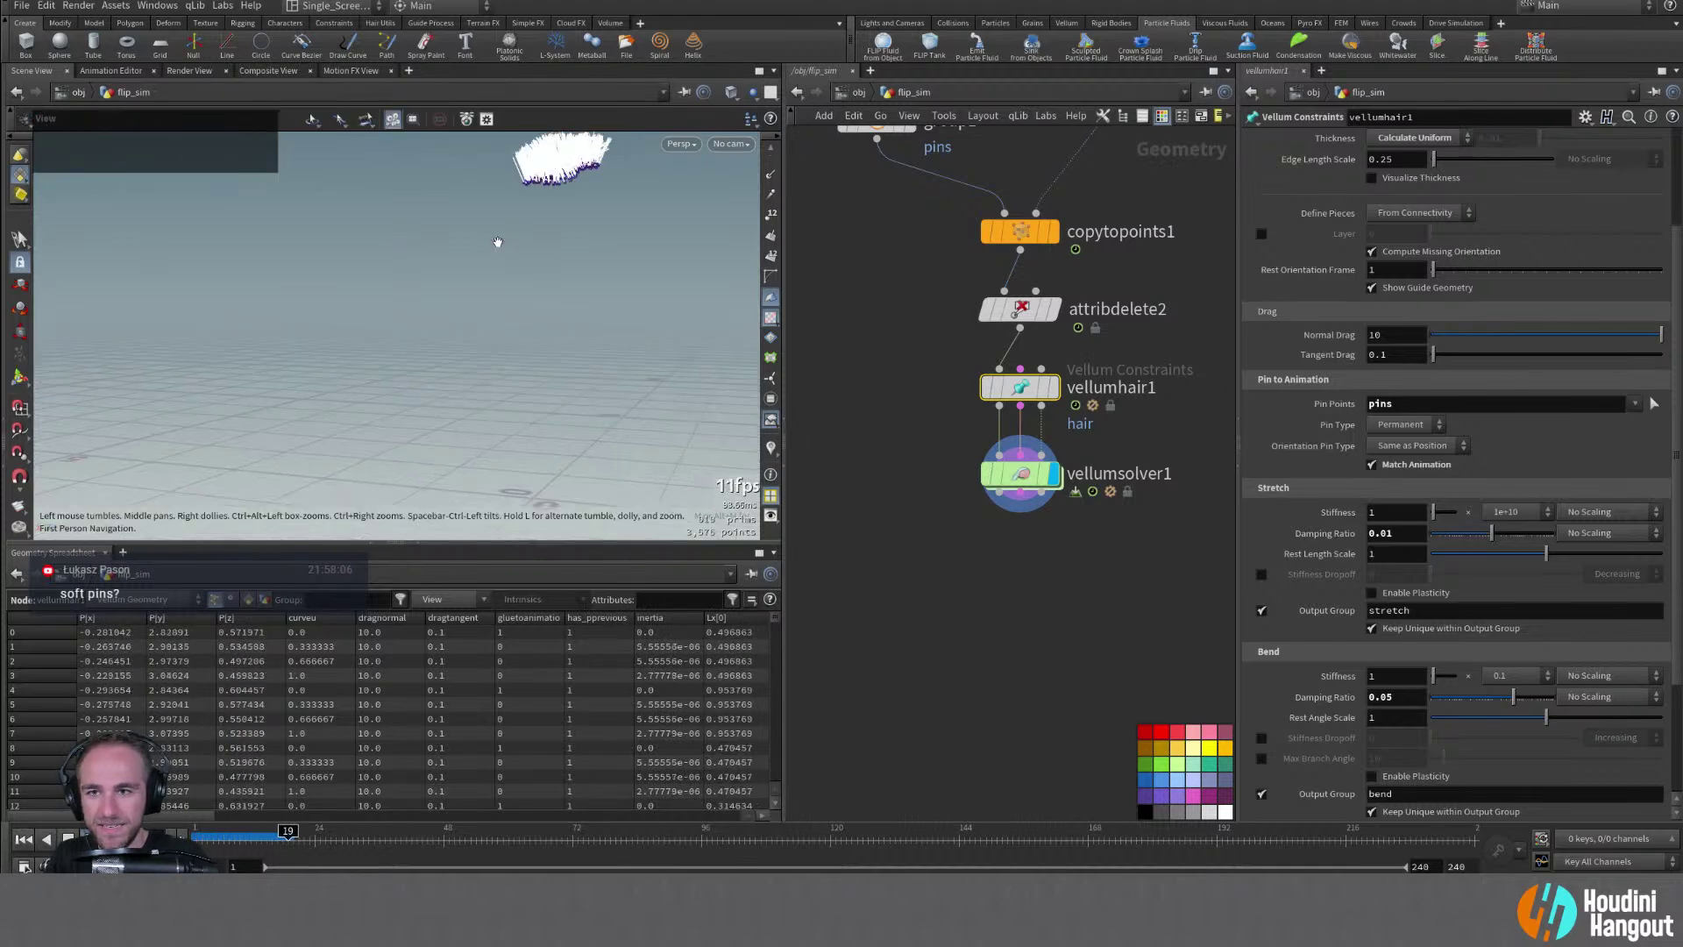
alt+middle_drag(419, 328, 425, 347)
alt+right_drag(425, 346, 438, 333)
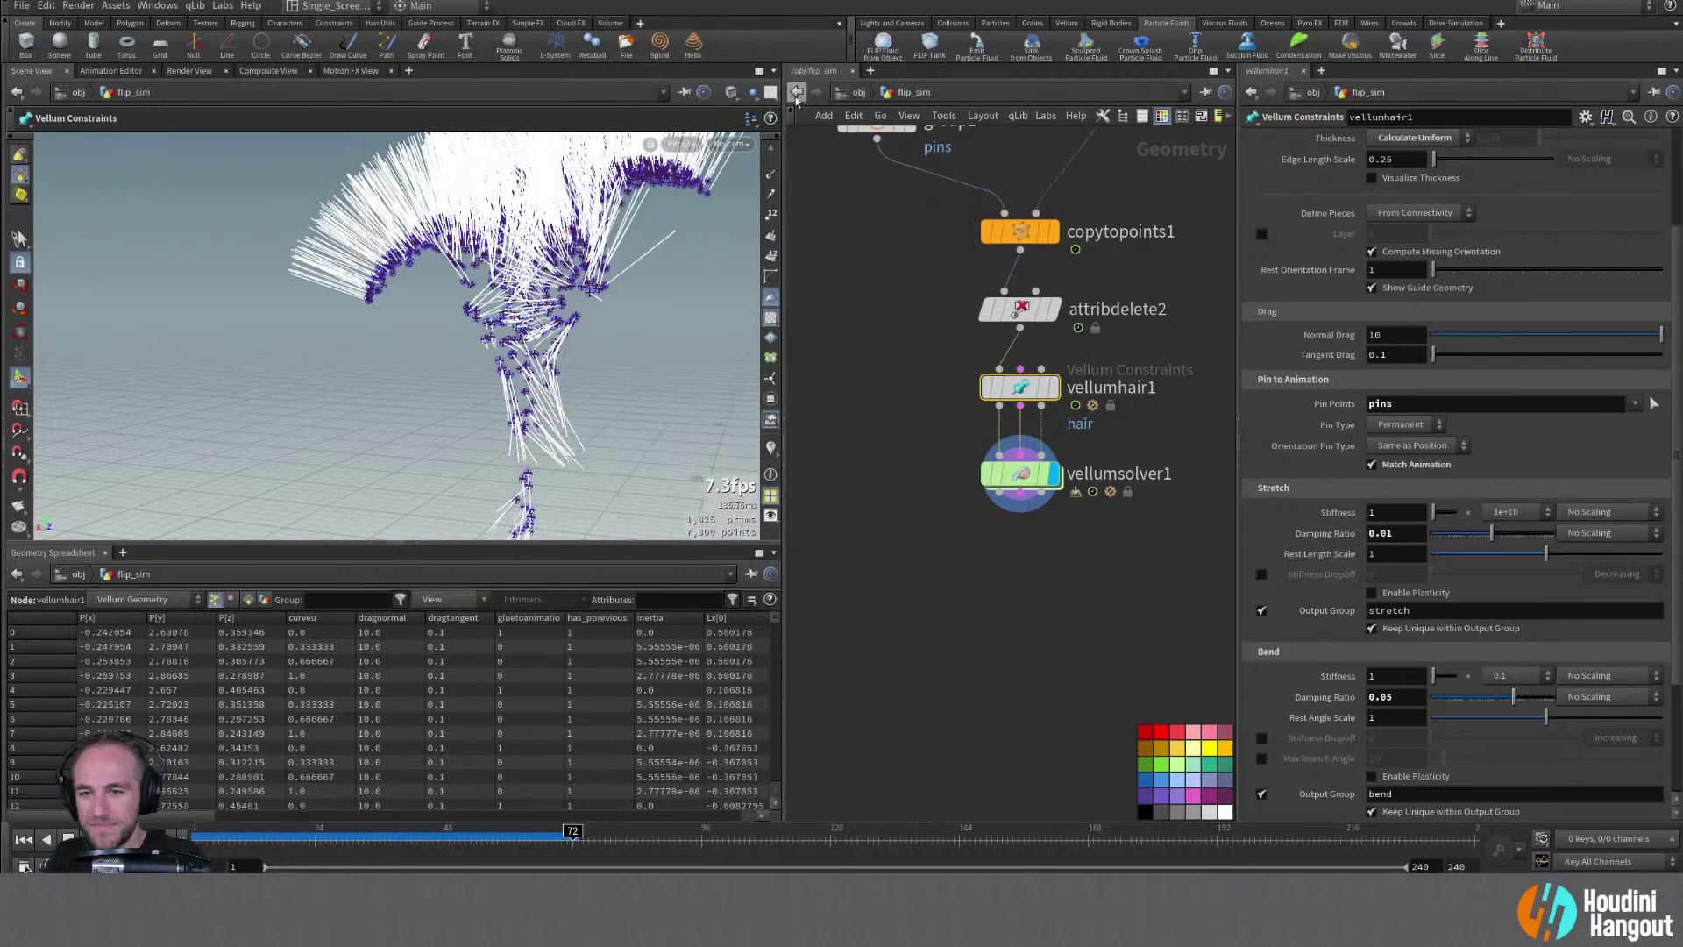
Set both the Pin Type and Orientation Pin Type of vellumhair1 to Soft and replay the simulation from frame 1
click(23, 840)
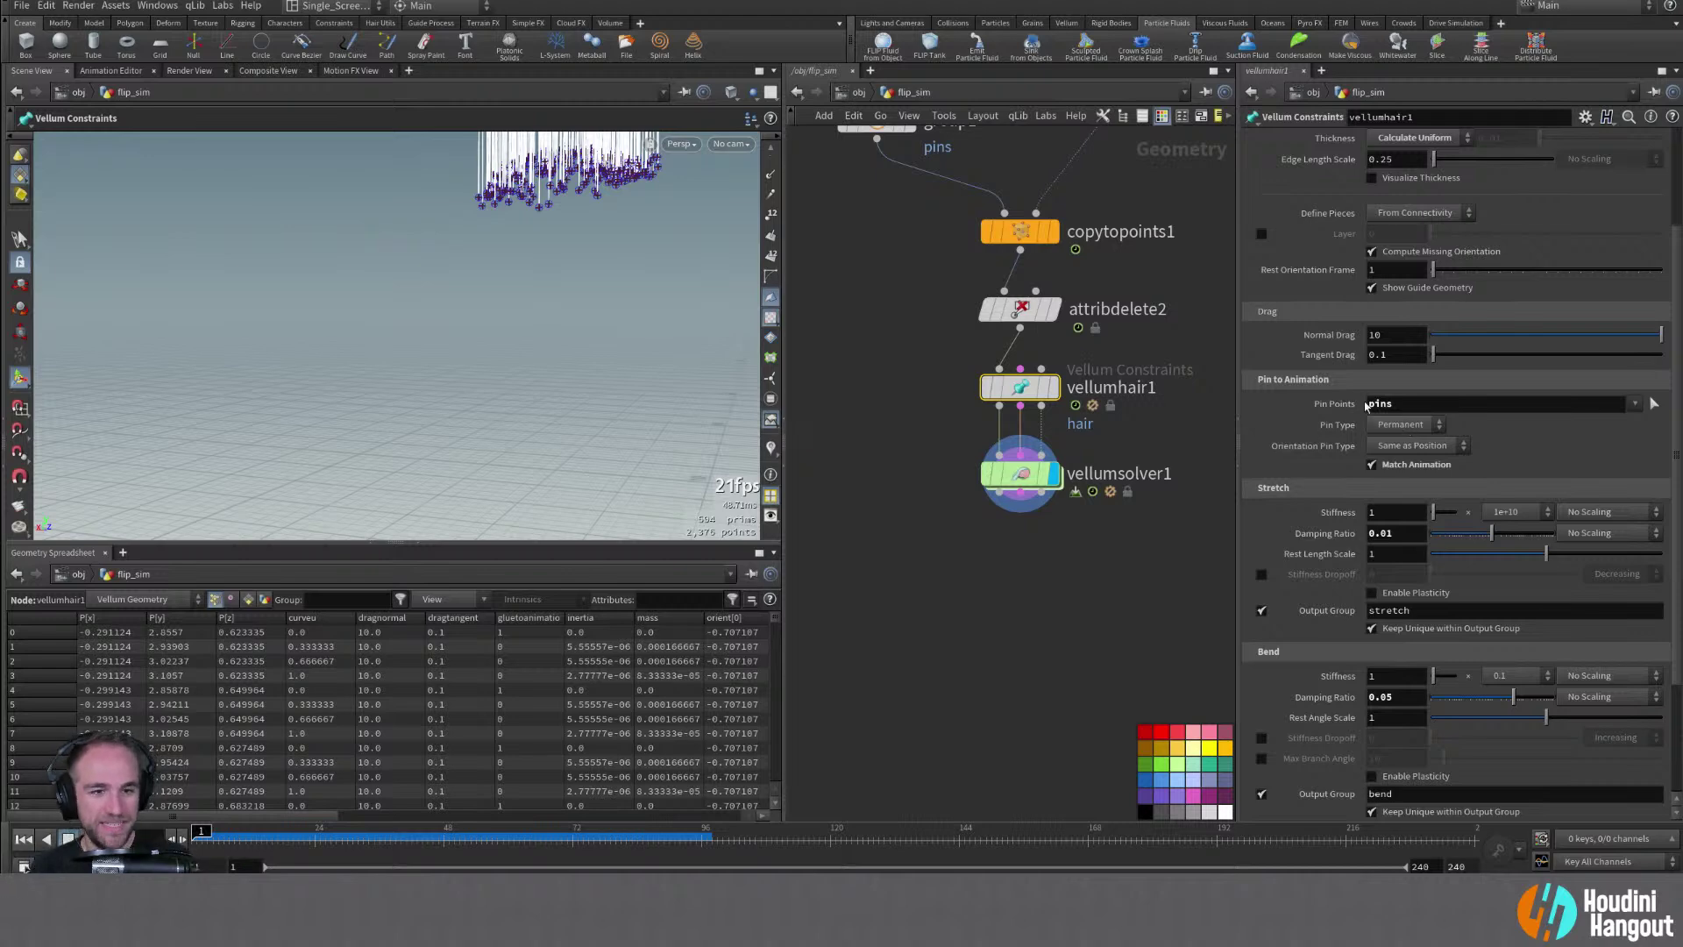
click(1406, 447)
click(1412, 494)
click(1407, 424)
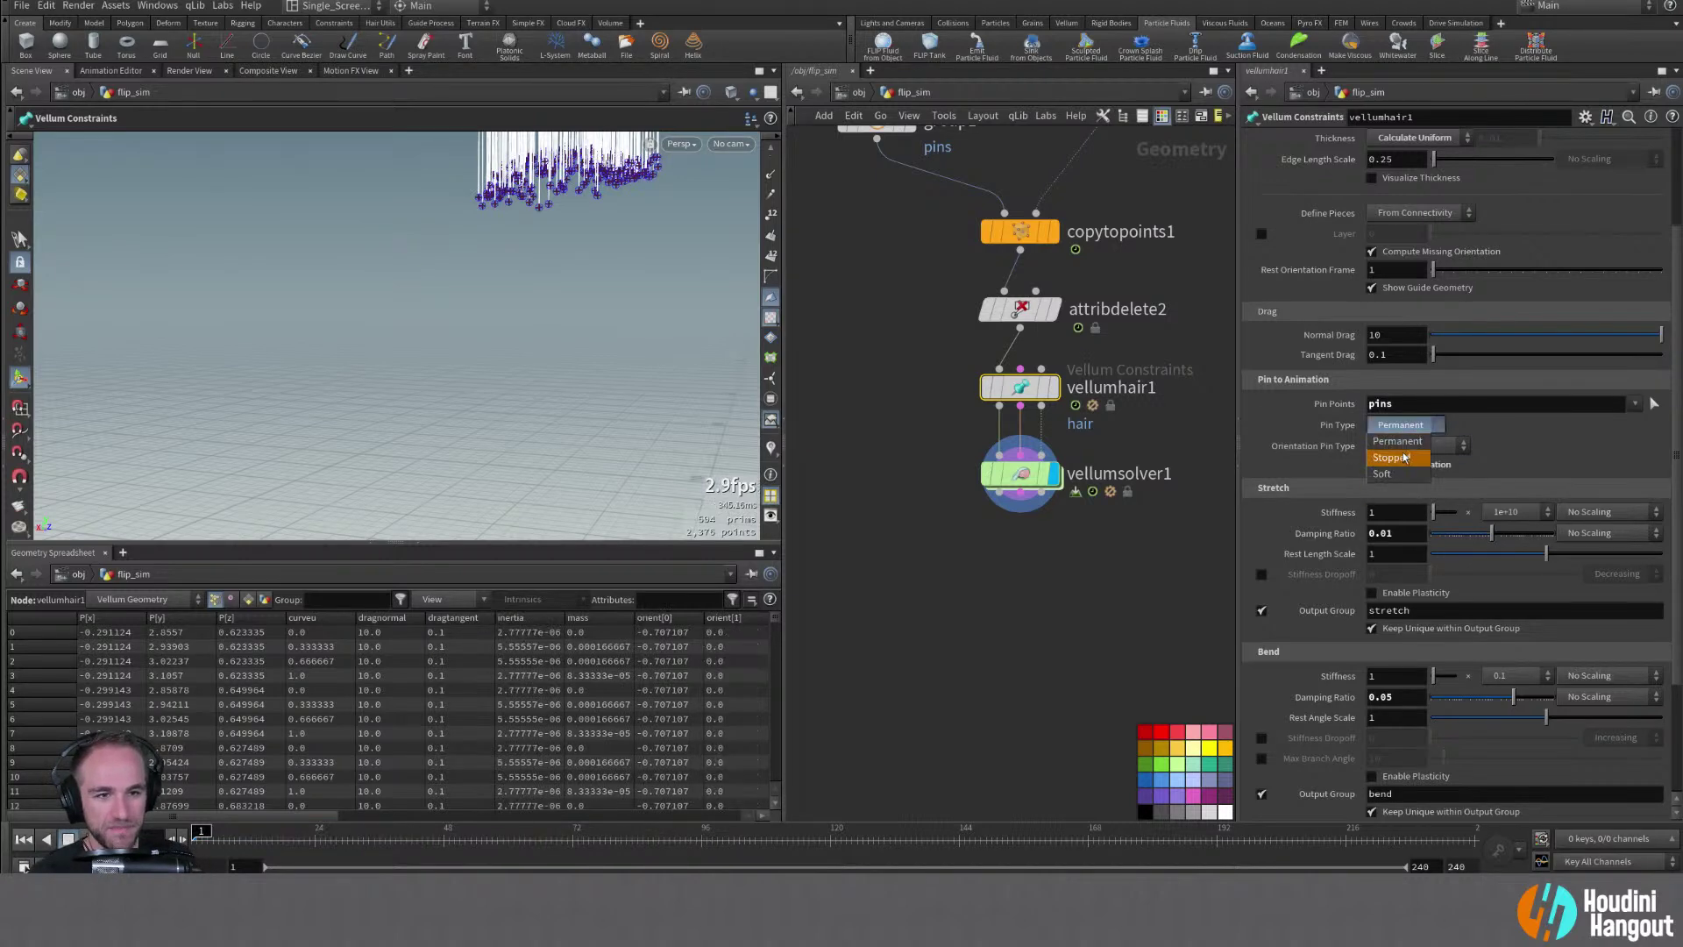
click(1398, 473)
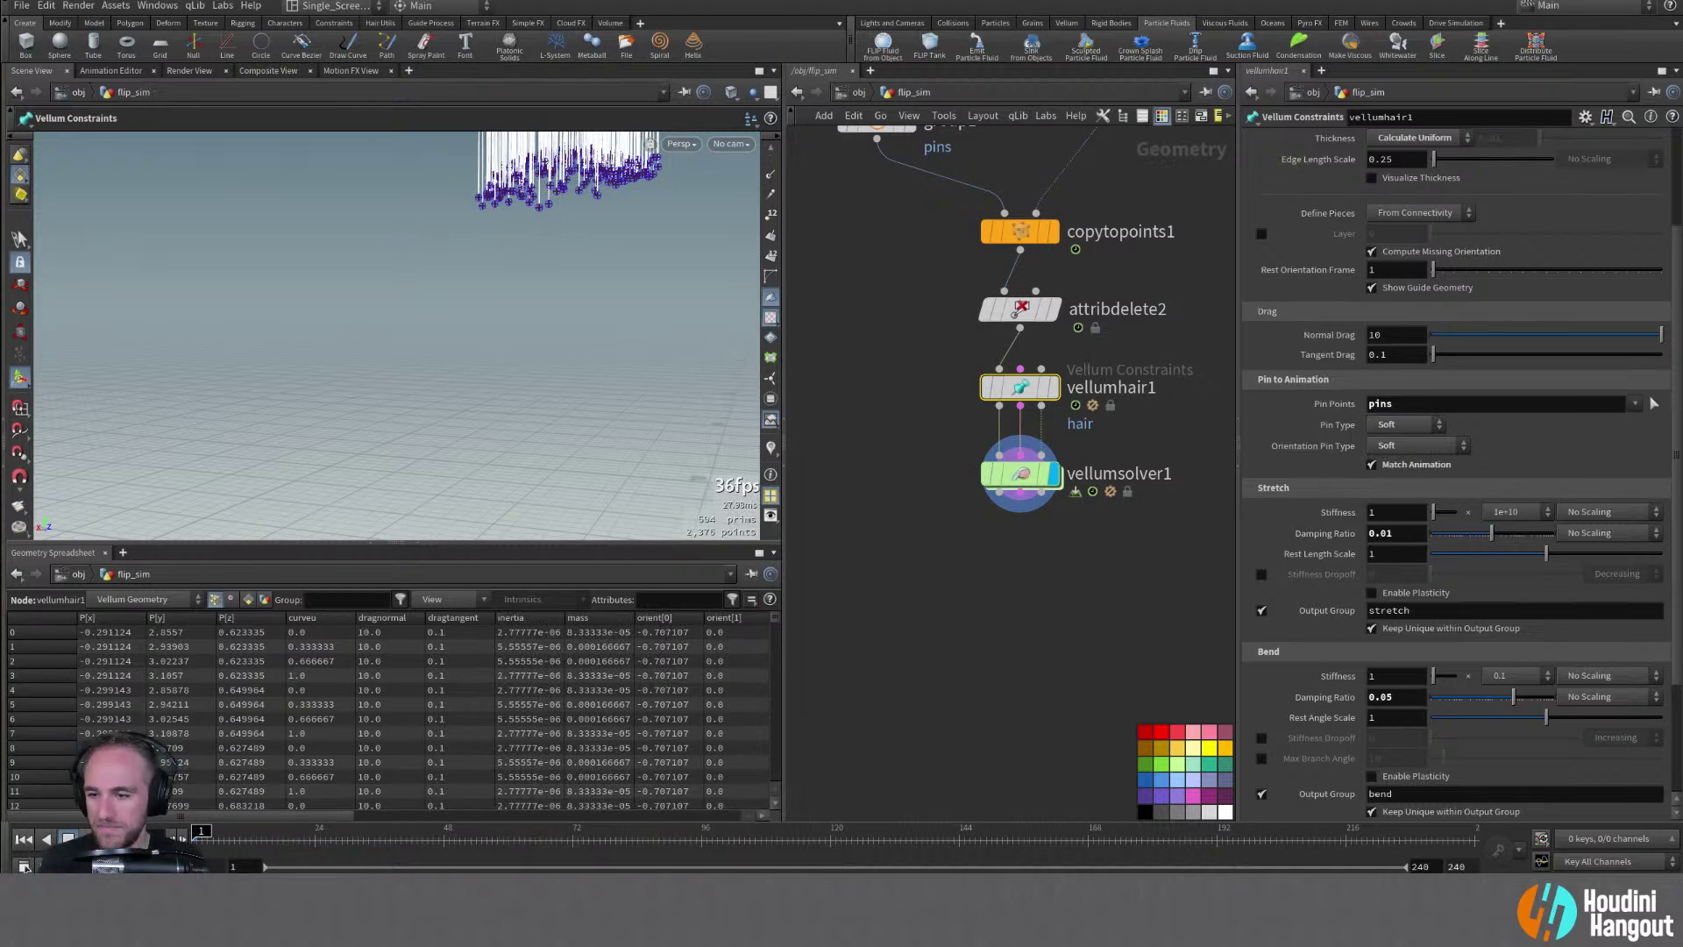
double_click(90, 839)
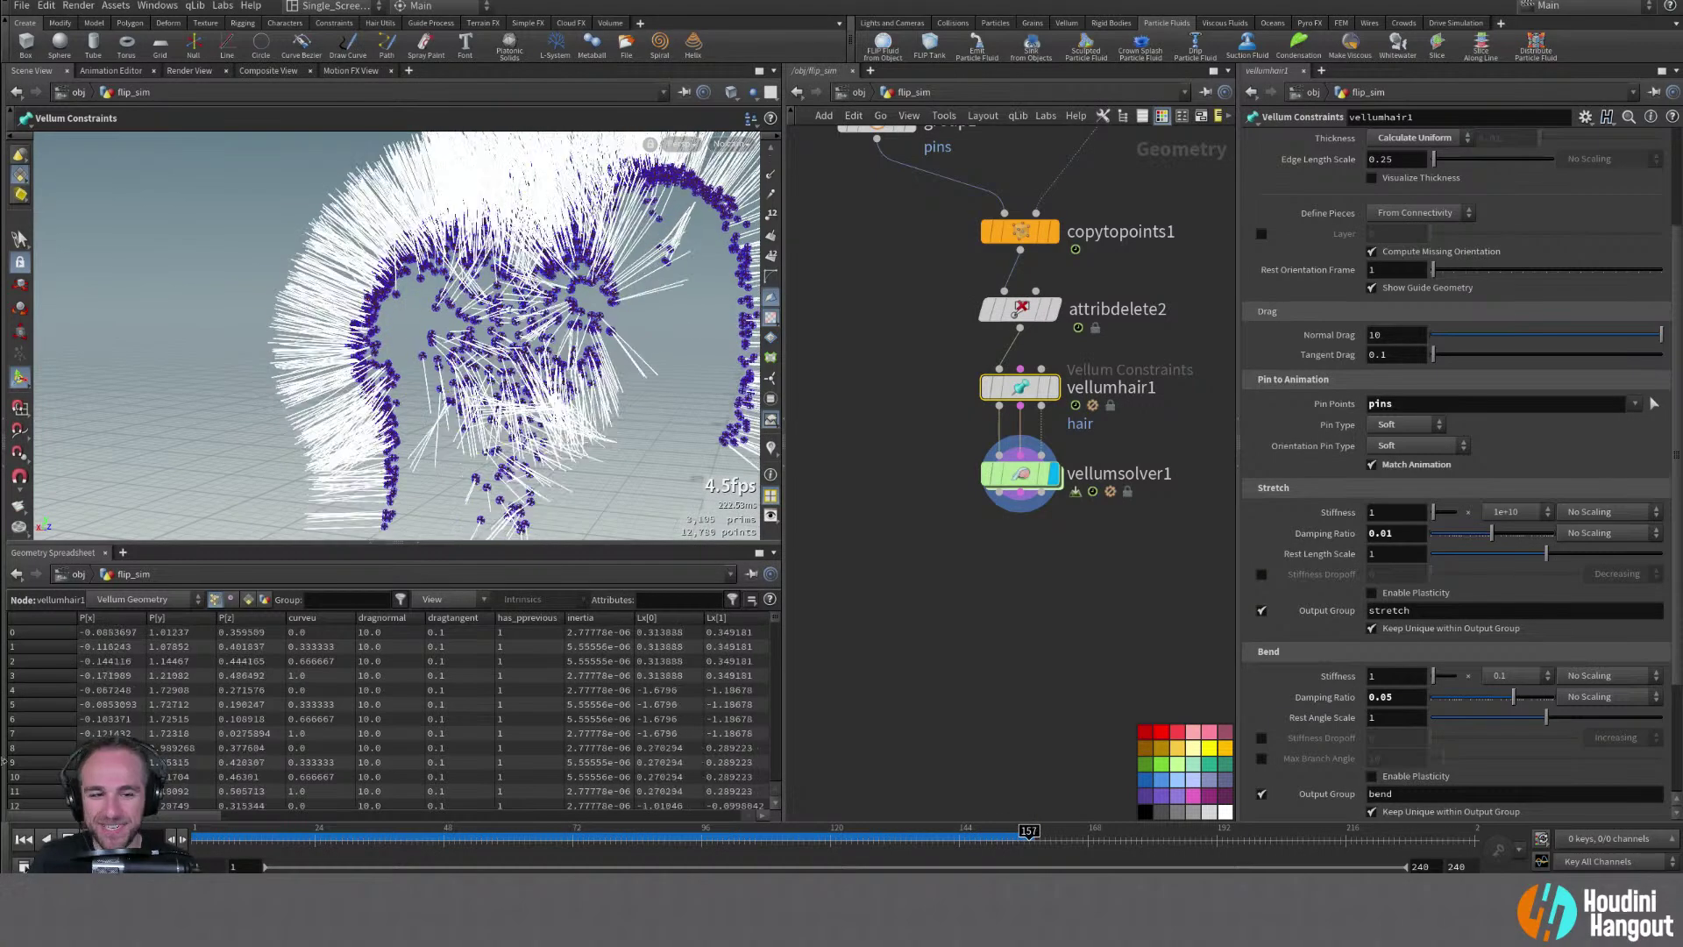
Display the unsimulated lines of copytopoints1 instead of the solver result
key(r)
click(1036, 244)
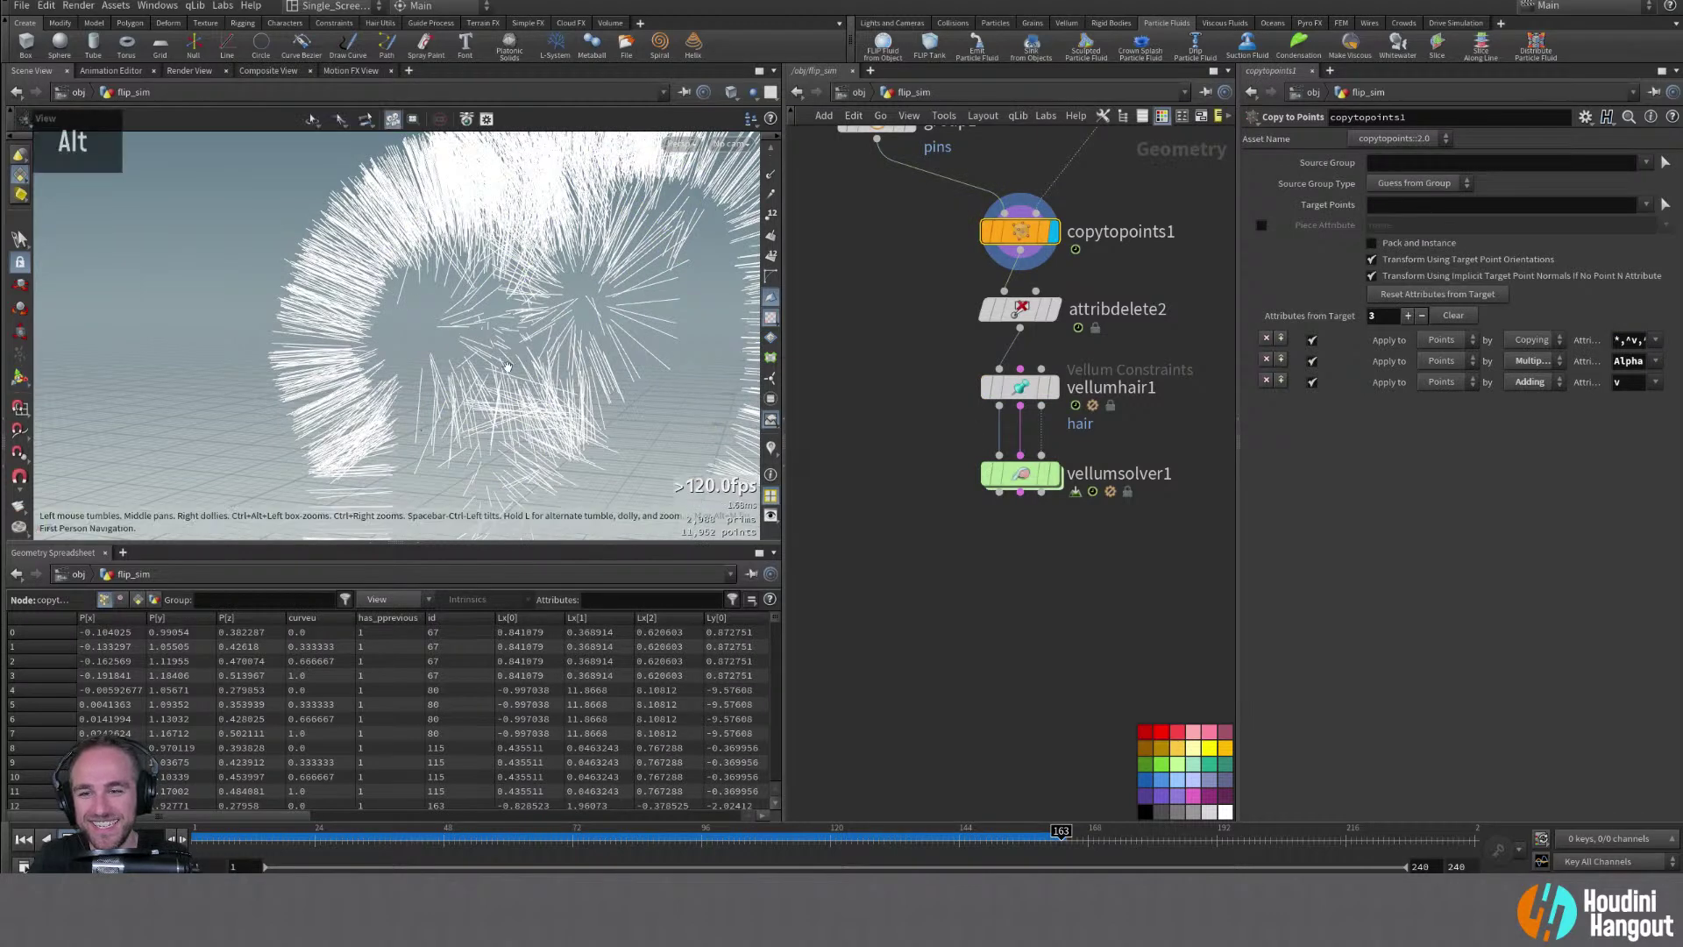
alt+right_click(939, 471)
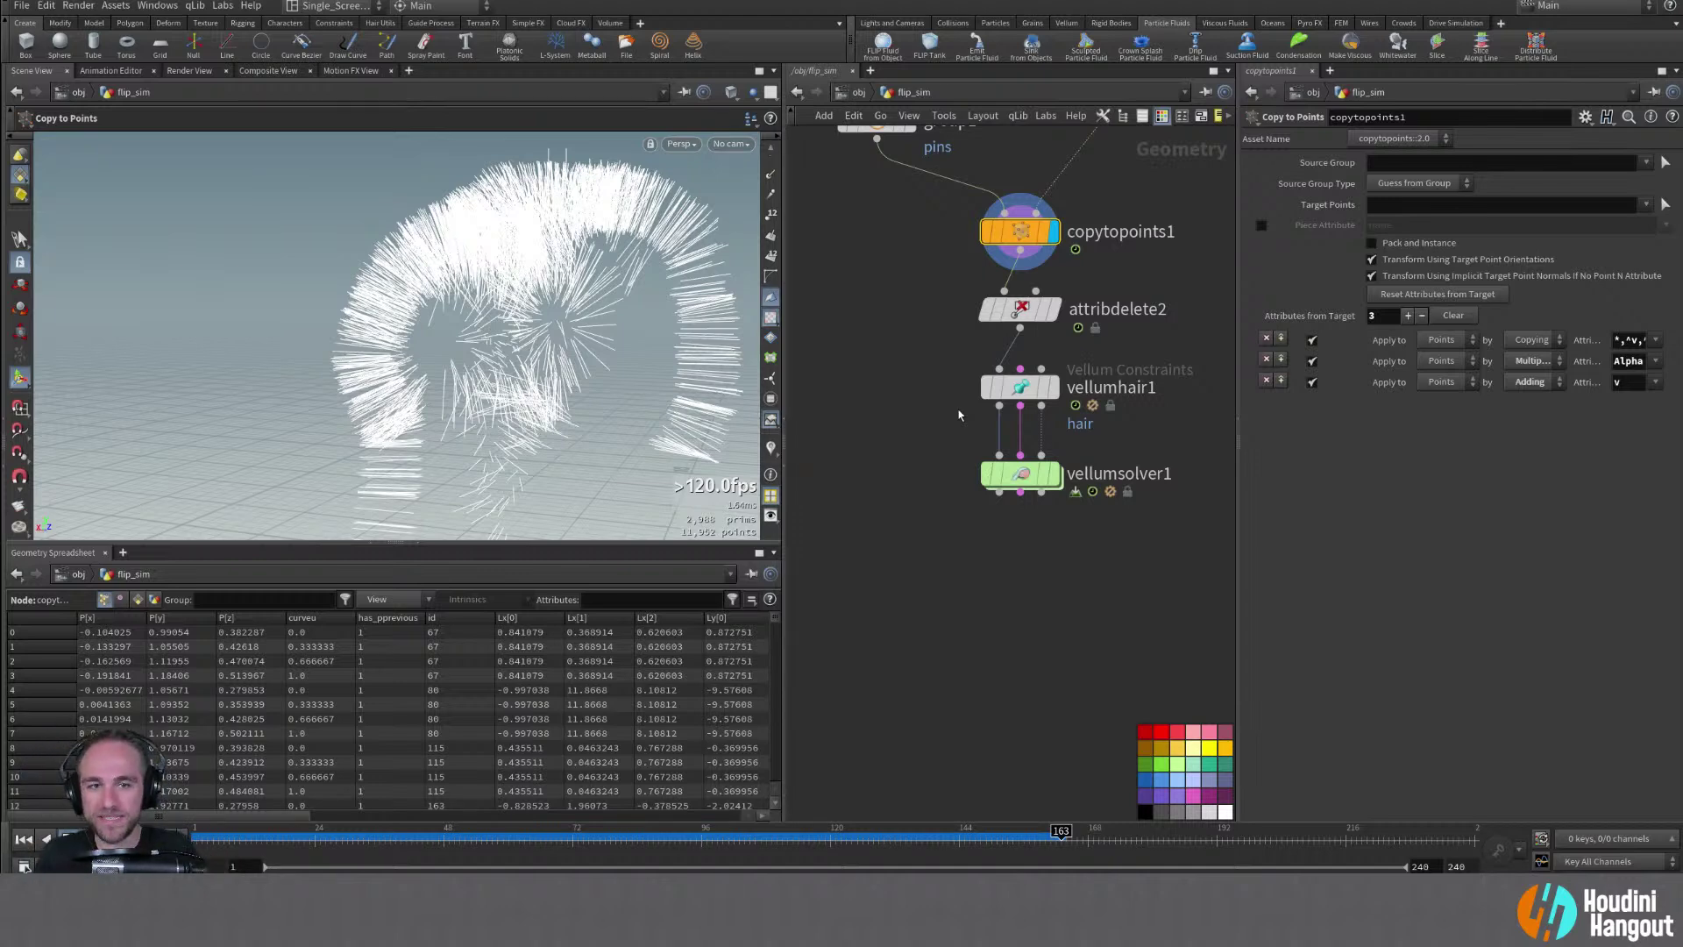
Delete the attribdelete2, vellumhair1 and vellumsolver1 nodes beneath copytopoints1
drag(937, 284, 1117, 580)
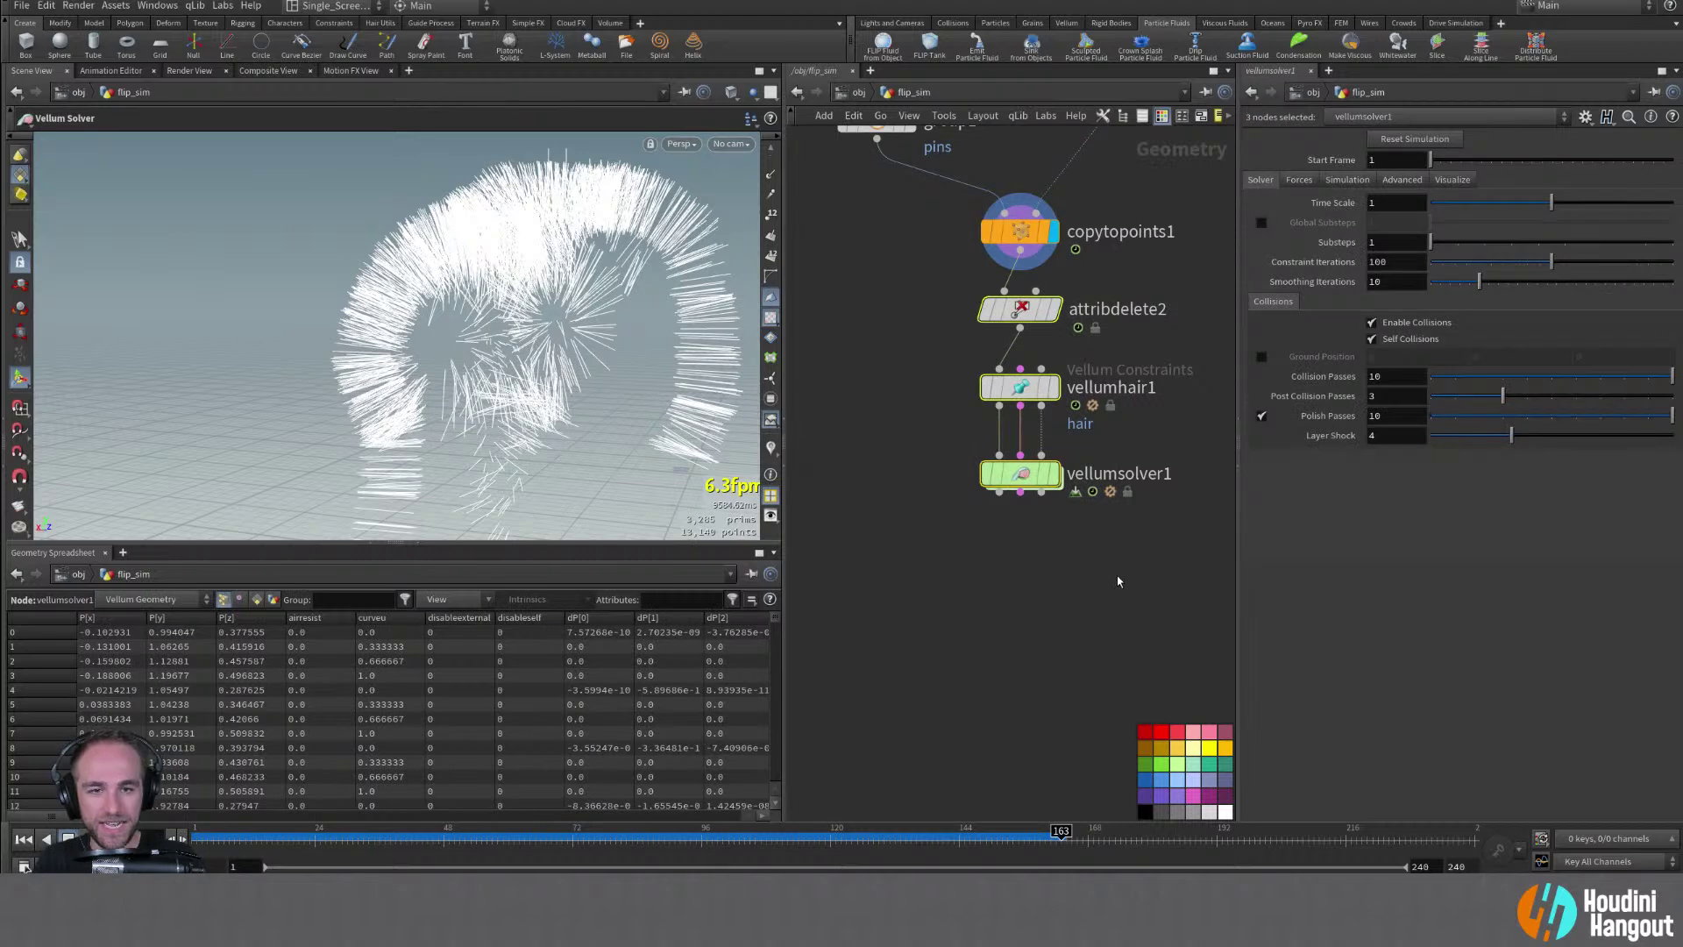
key(Delete)
alt+right_drag(1018, 342, 973, 338)
alt+middle_drag(973, 339, 930, 500)
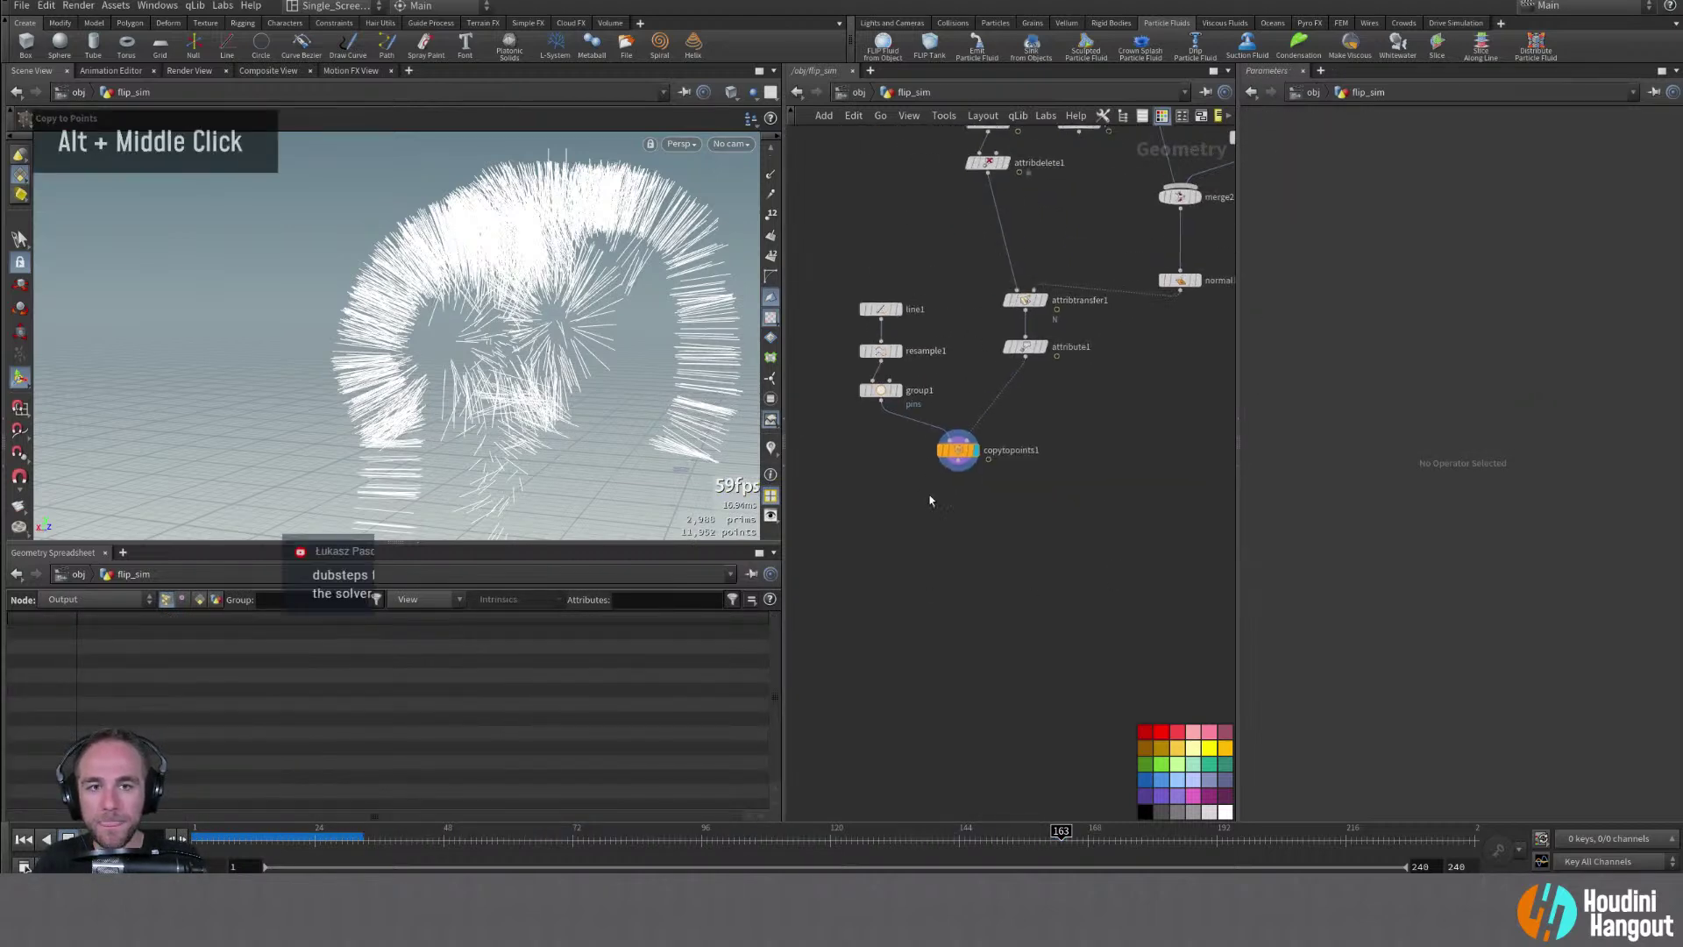
alt+right_drag(930, 501, 920, 503)
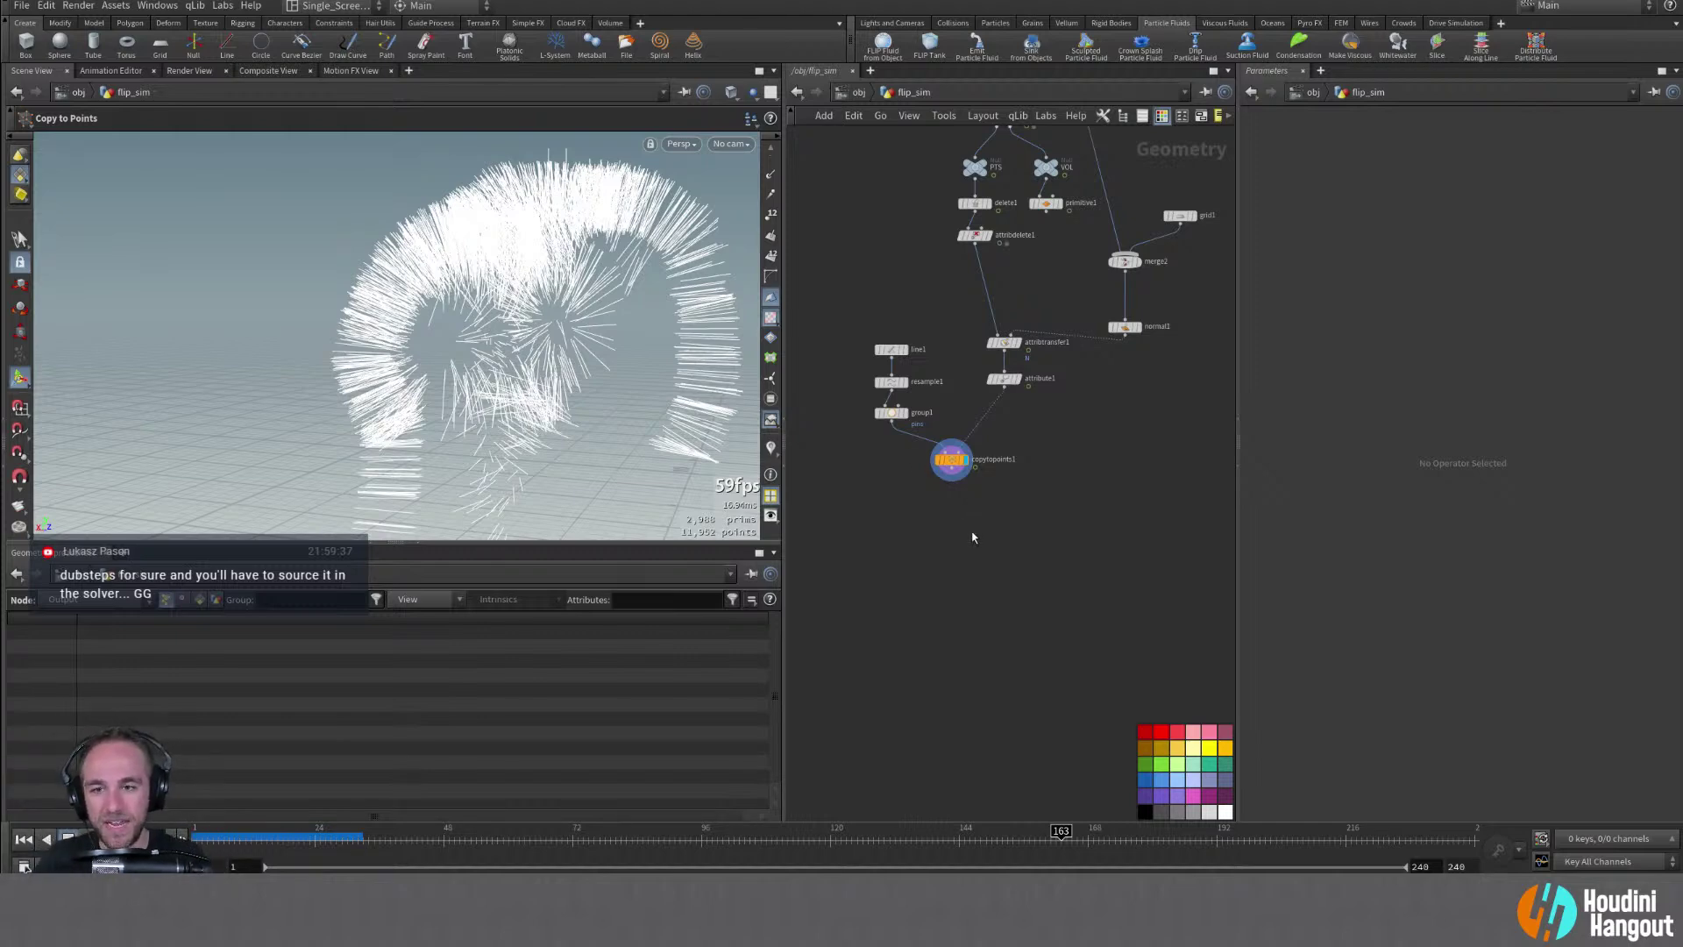
Go up to the object level and view the copied lines together with the rocks
key(u)
alt+right_drag(526, 351, 561, 333)
alt+drag(561, 333, 574, 333)
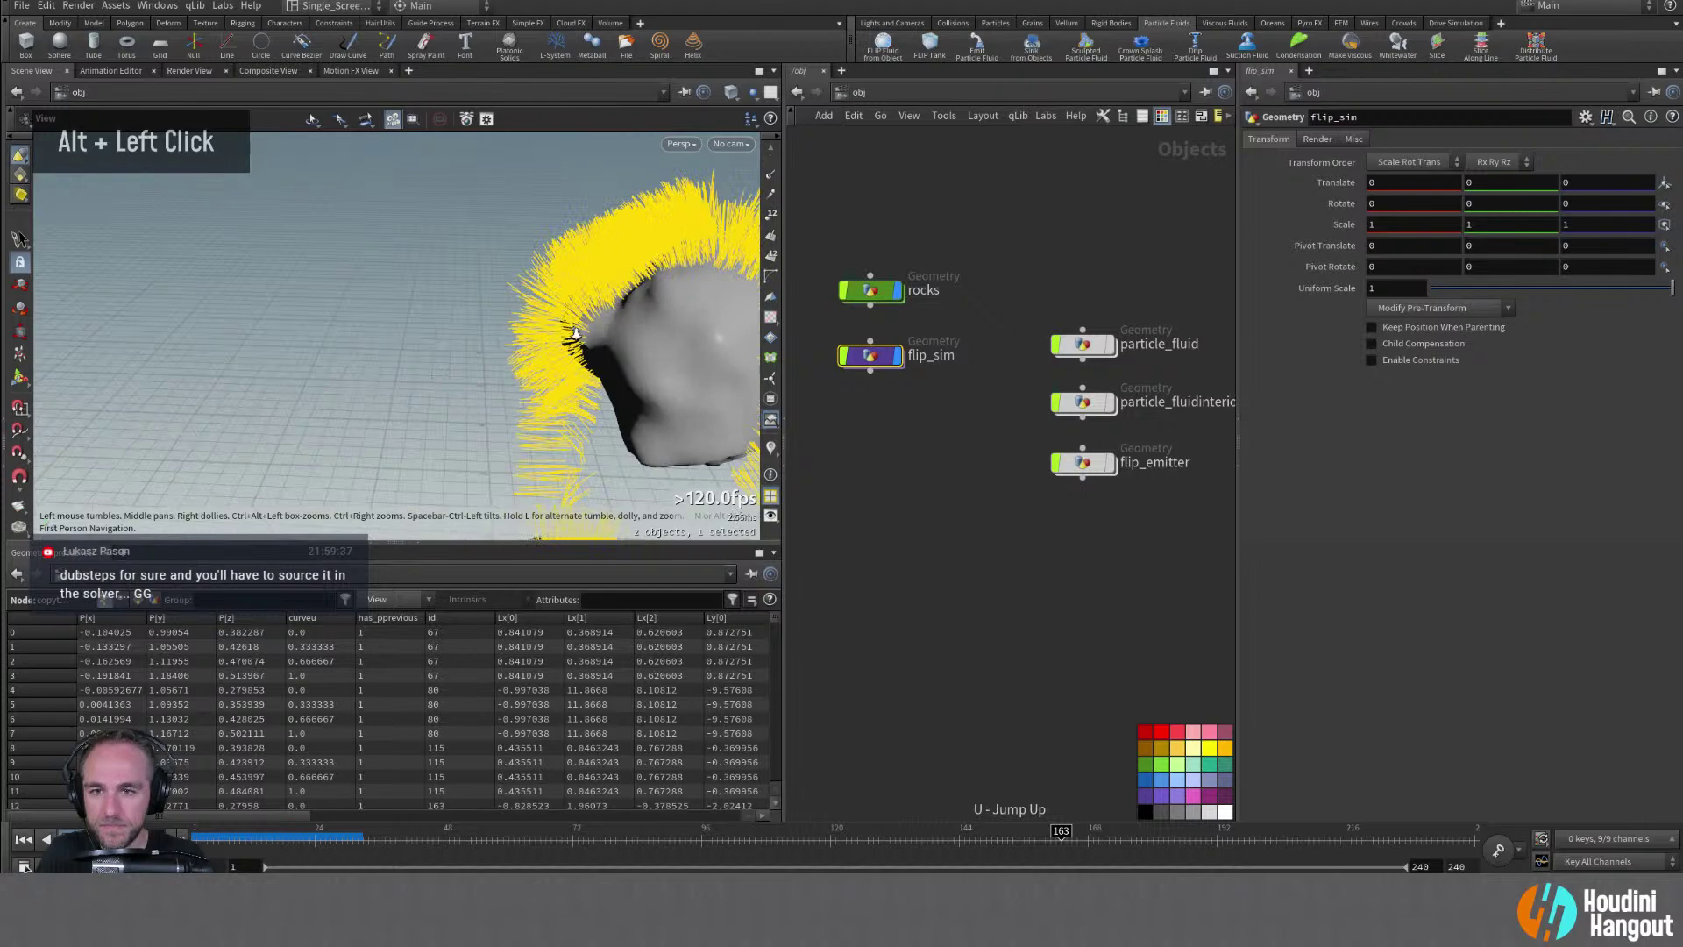
alt+middle_drag(575, 333, 491, 307)
alt+drag(490, 307, 621, 229)
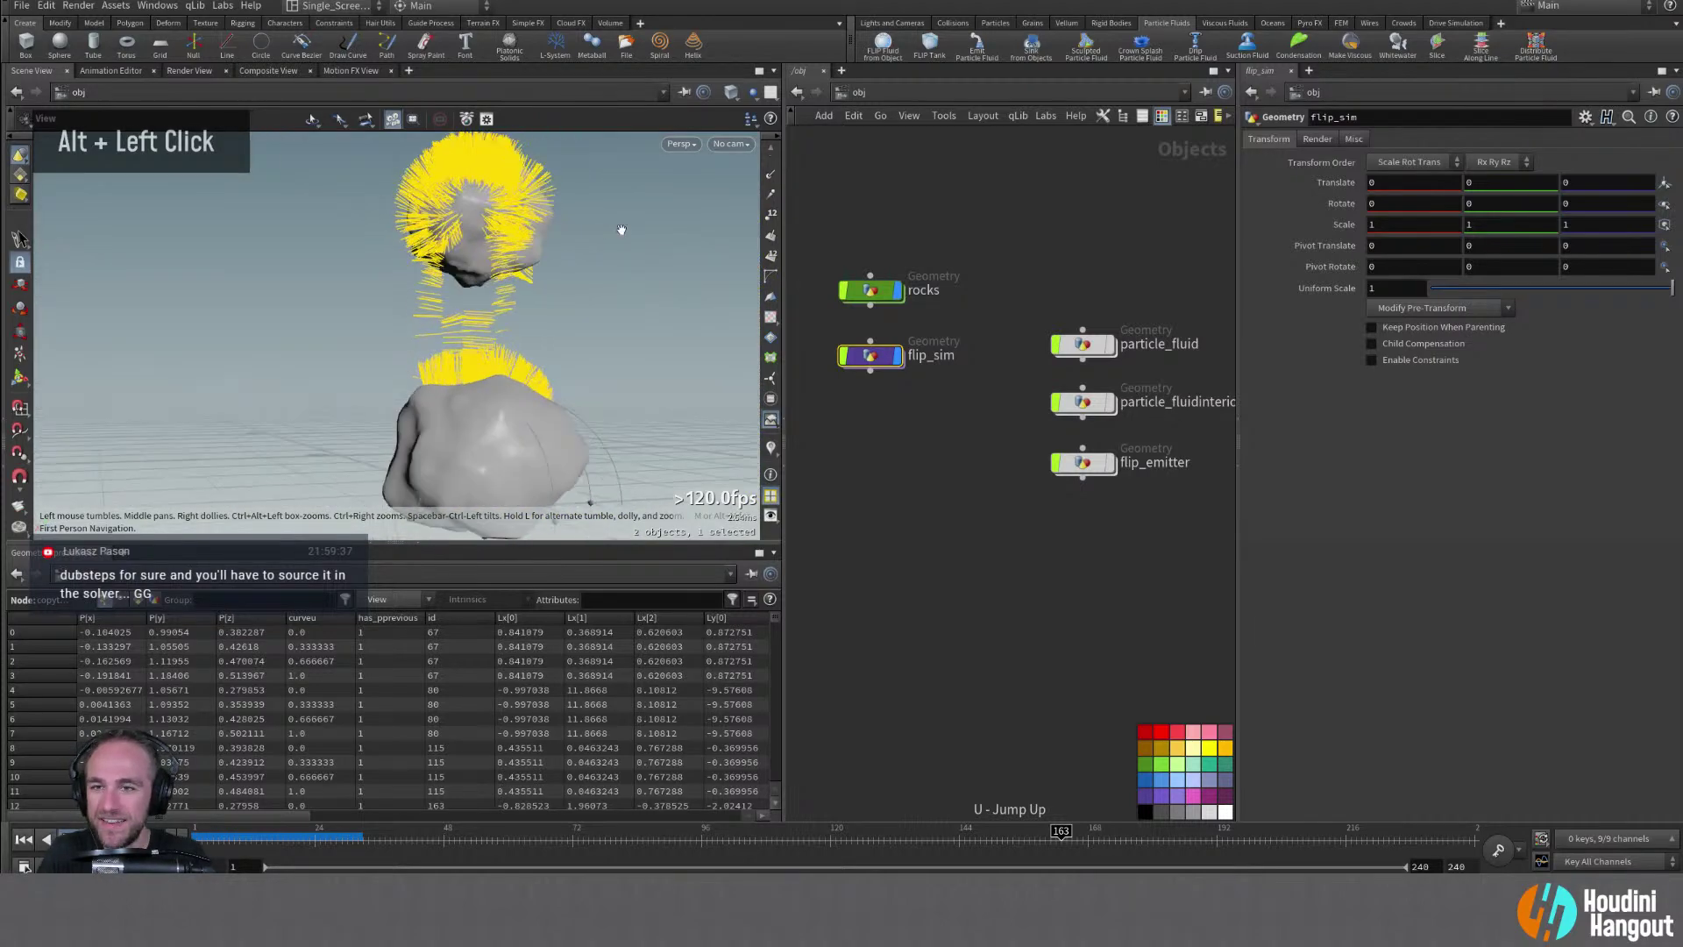
Go to frame 181 and examine the lines around both rocks from several angles
drag(250, 840, 1157, 867)
alt+drag(430, 386, 609, 405)
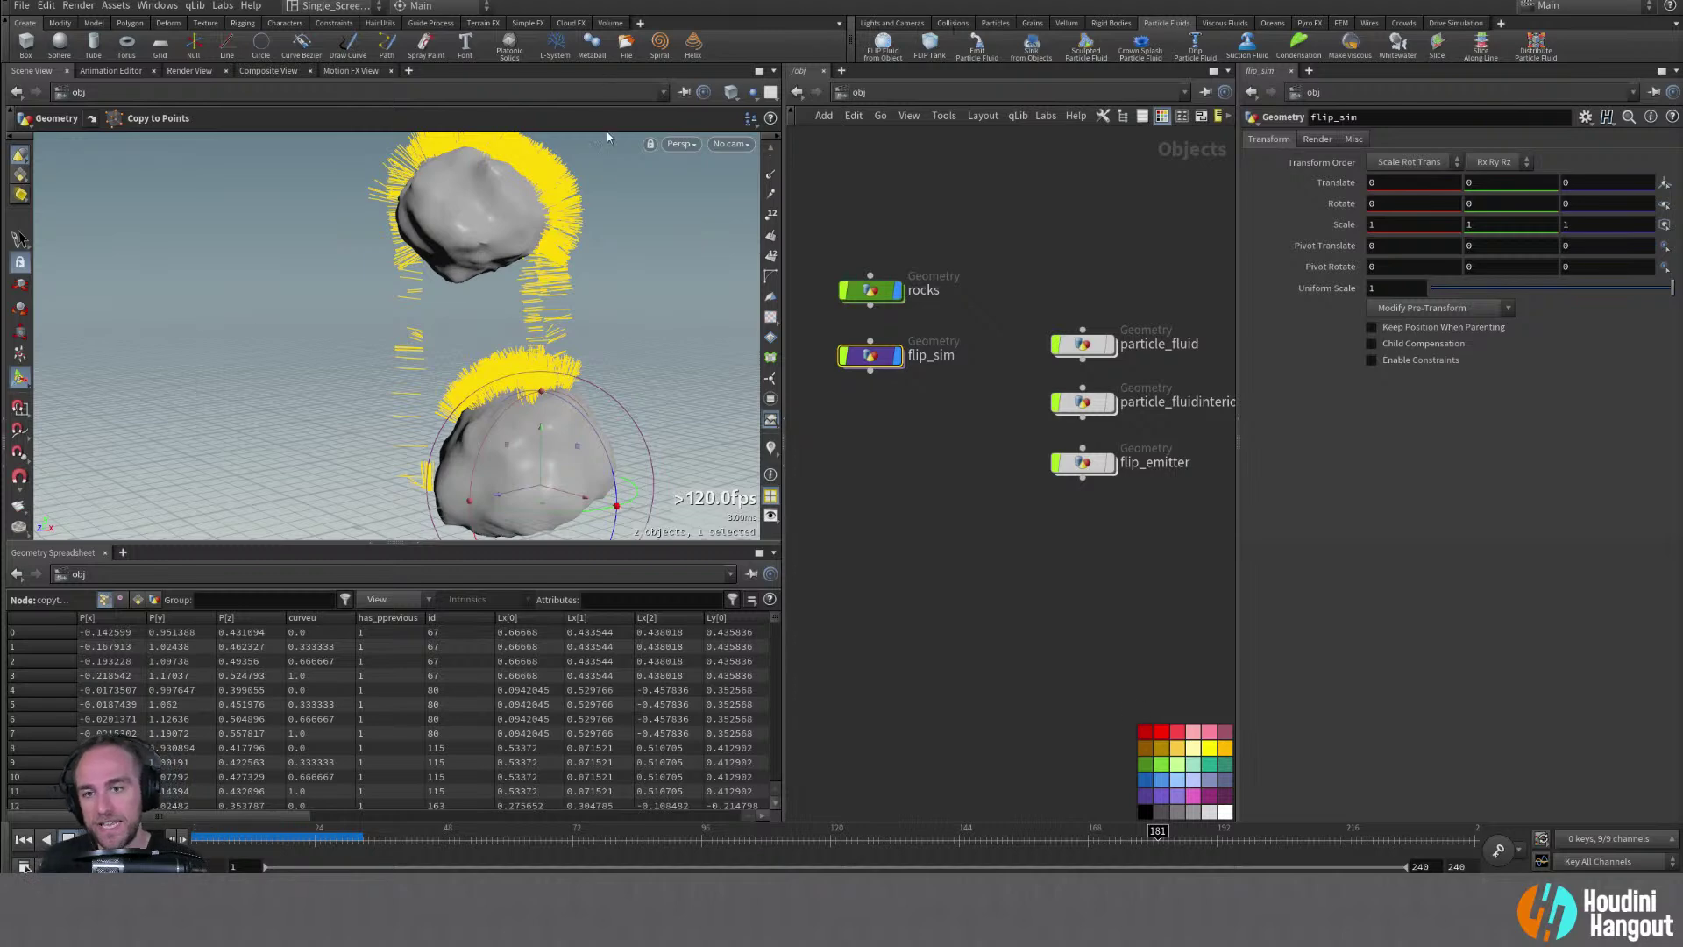
alt+click(553, 279)
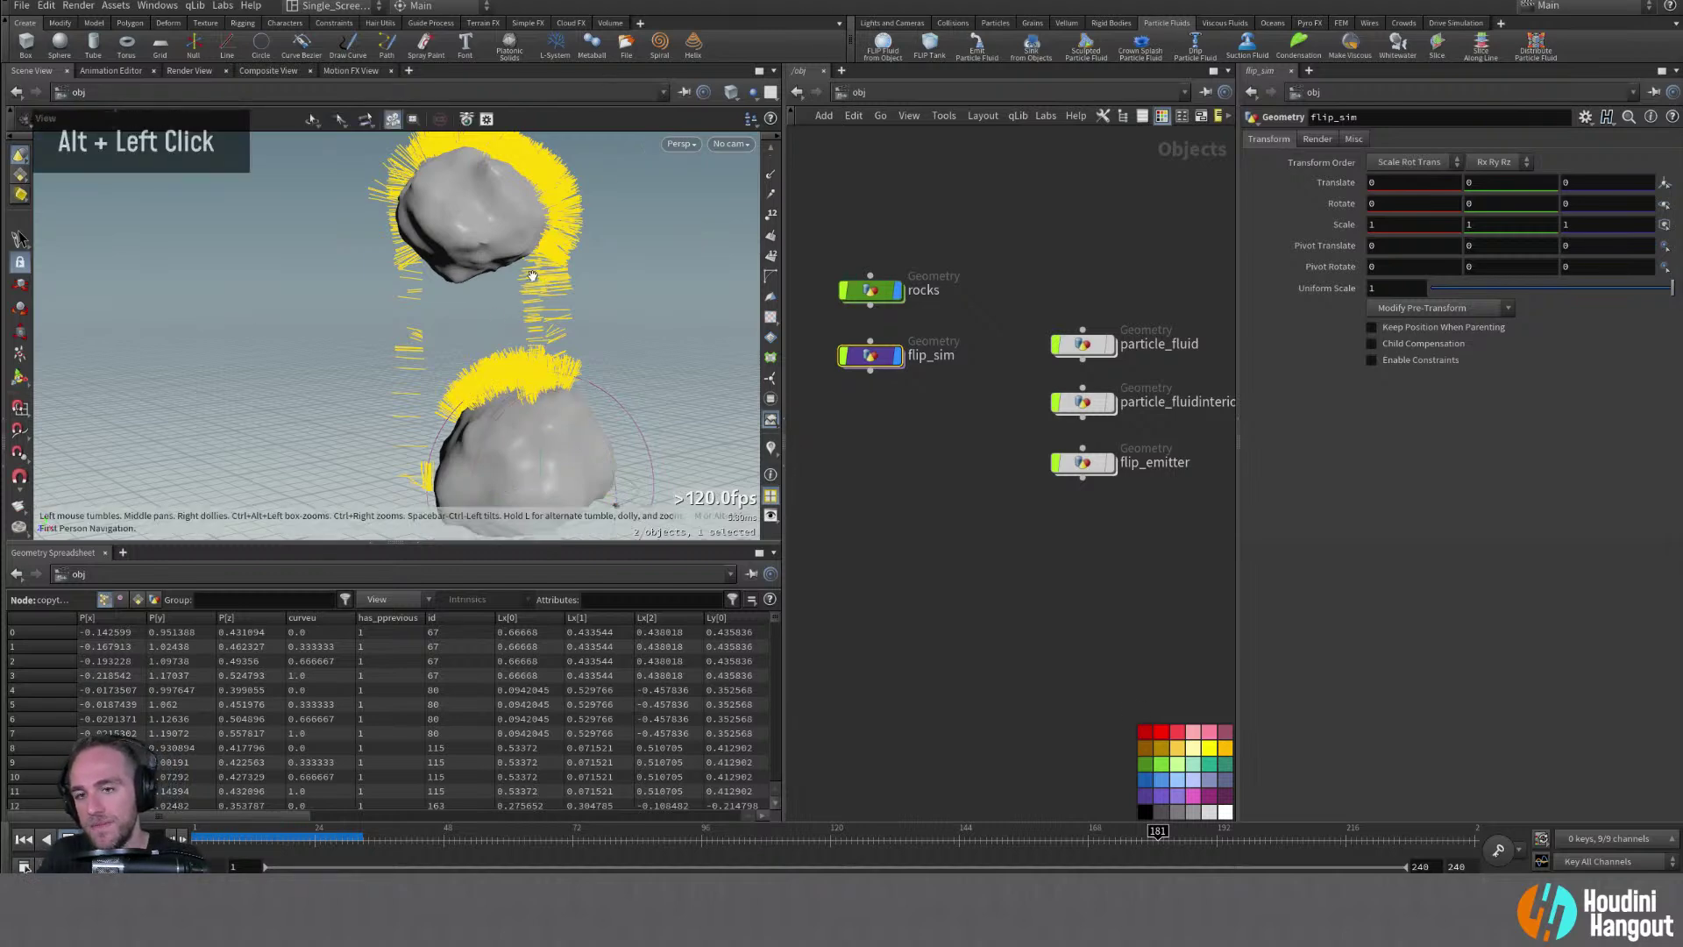
alt+drag(552, 279, 433, 304)
alt+right_drag(433, 304, 456, 298)
alt+drag(456, 298, 572, 413)
alt+middle_drag(526, 412, 596, 386)
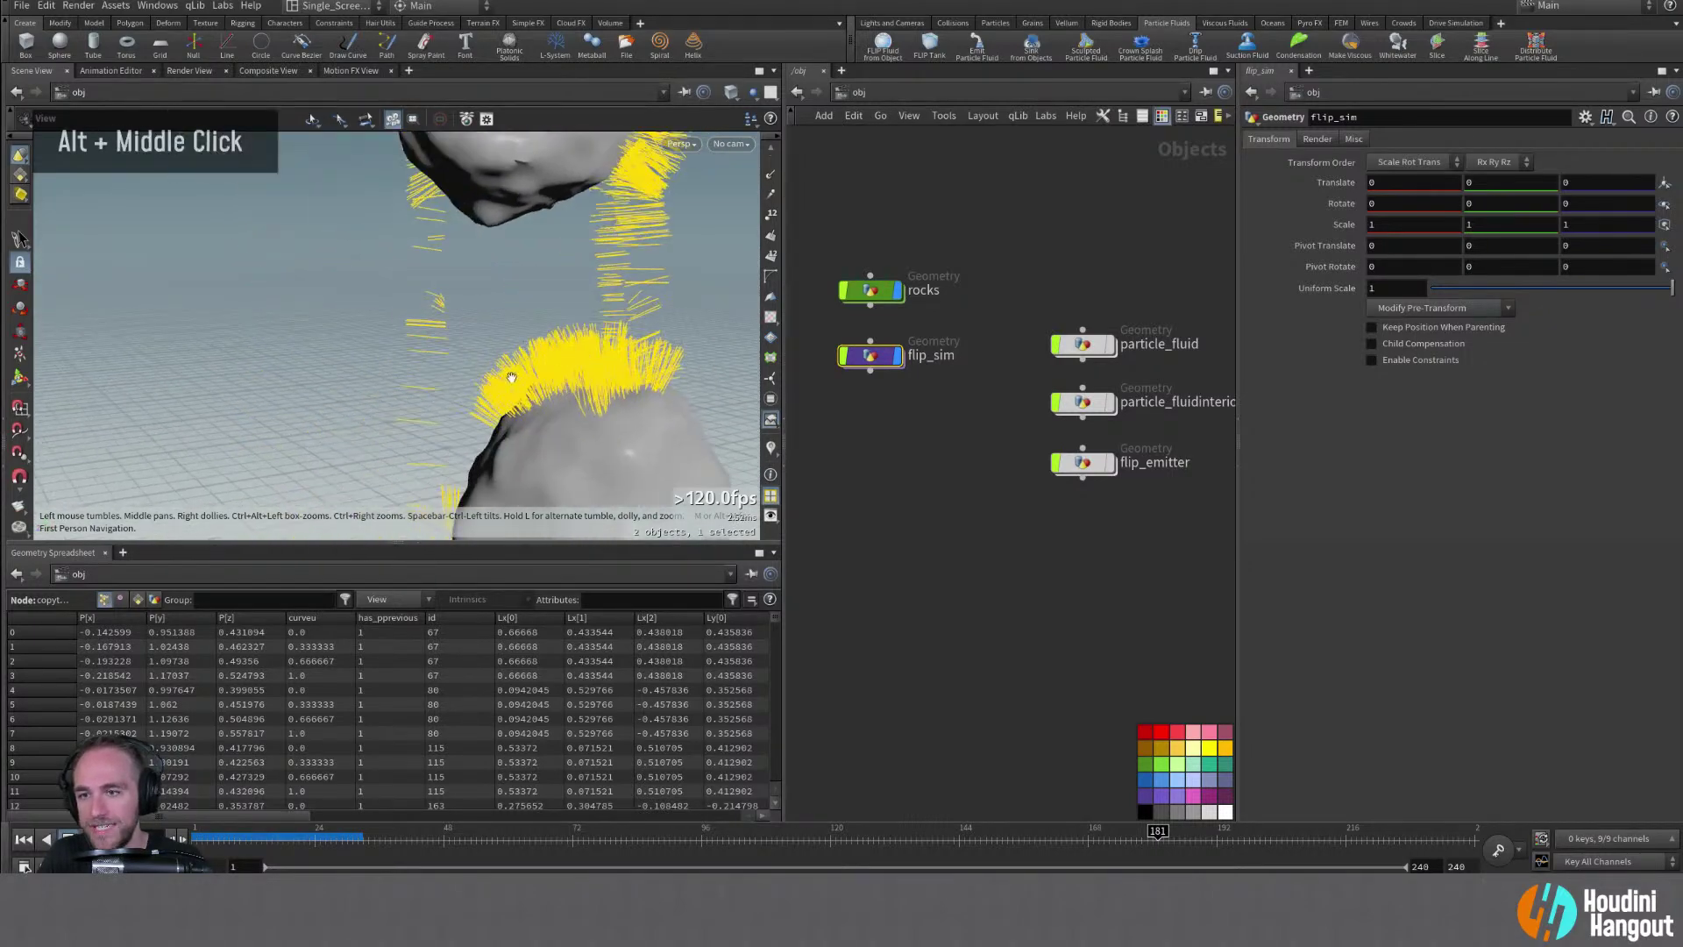
alt+drag(596, 385, 512, 428)
alt+middle_drag(512, 428, 535, 403)
Check how the lines flow over the rocks at frames 99 and 240
drag(321, 837, 717, 833)
alt+right_click(474, 136)
alt+middle_drag(474, 145, 478, 214)
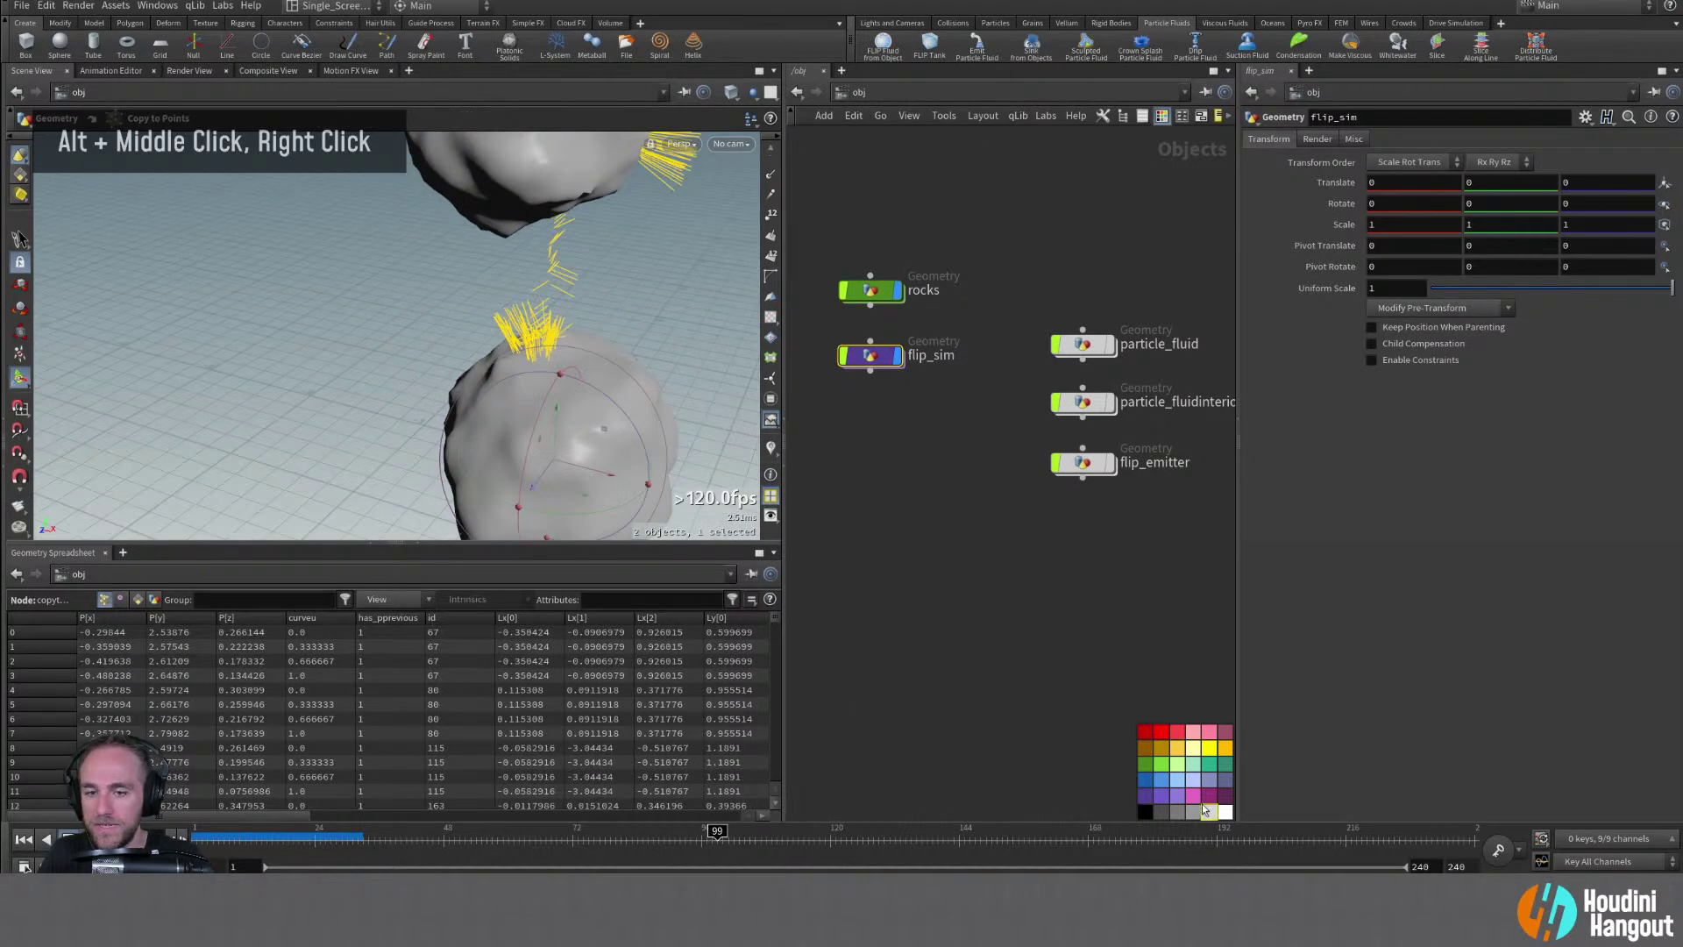
drag(1235, 837, 1516, 837)
alt+drag(526, 298, 295, 264)
alt+middle_drag(295, 264, 289, 319)
alt+drag(289, 319, 316, 368)
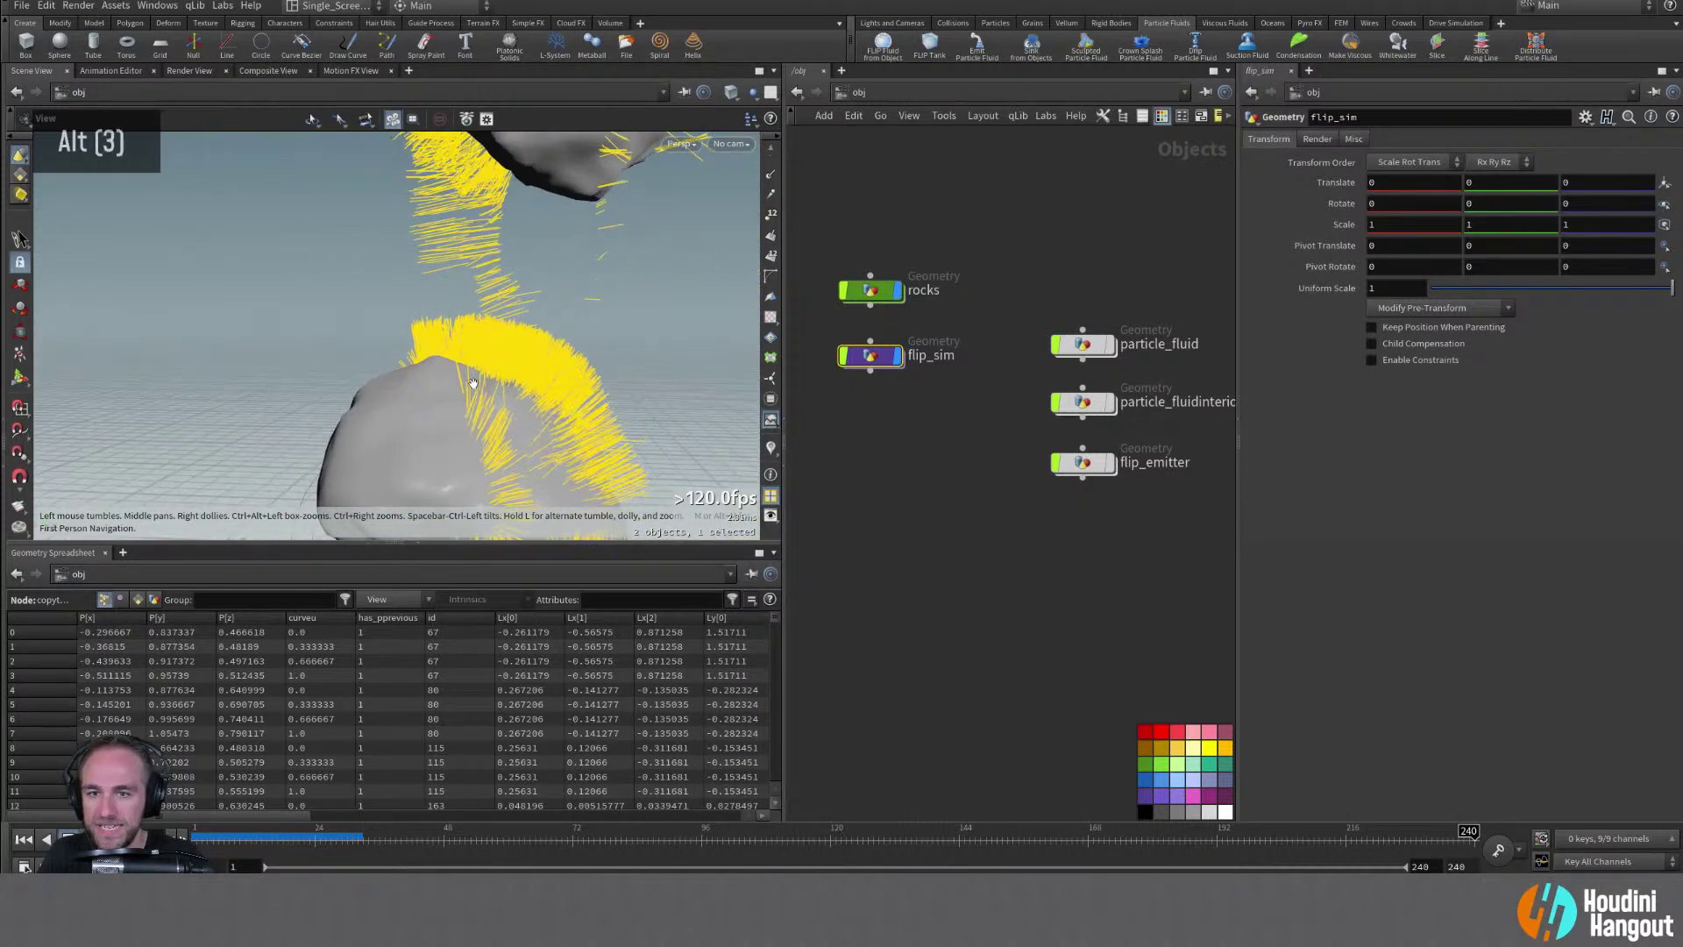
Examine the lines around the upper and lower rocks at frame 240 from several angles
alt+middle_drag(316, 368, 417, 295)
alt+right_drag(416, 295, 421, 290)
alt+drag(420, 290, 760, 311)
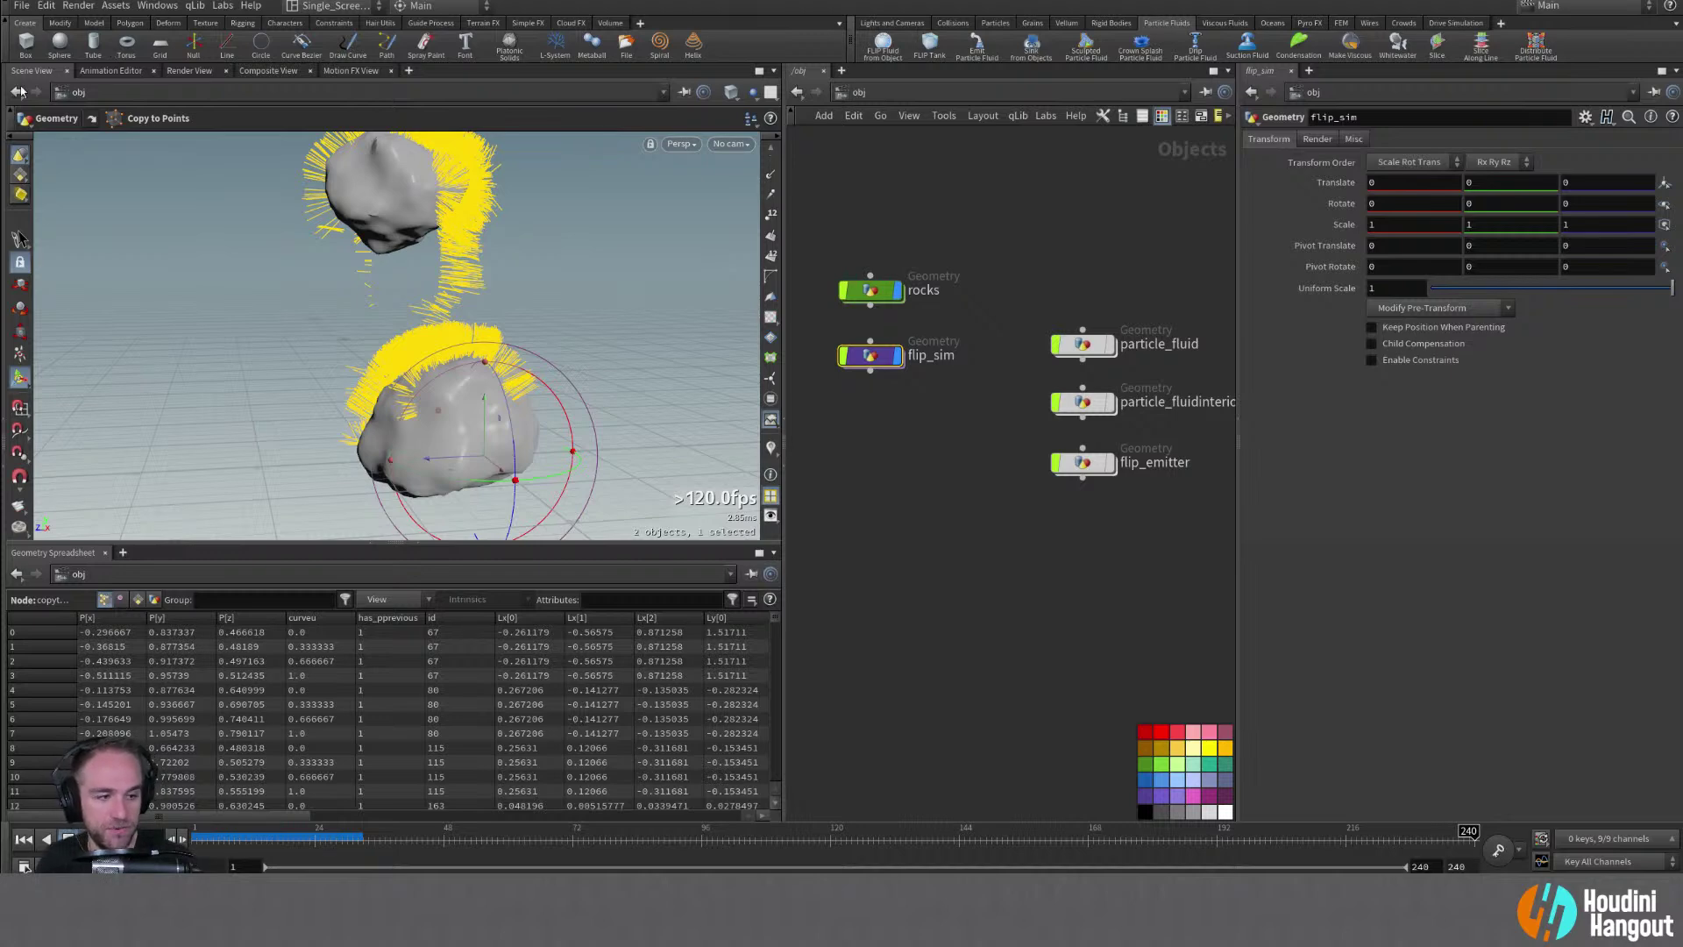
key(alt)
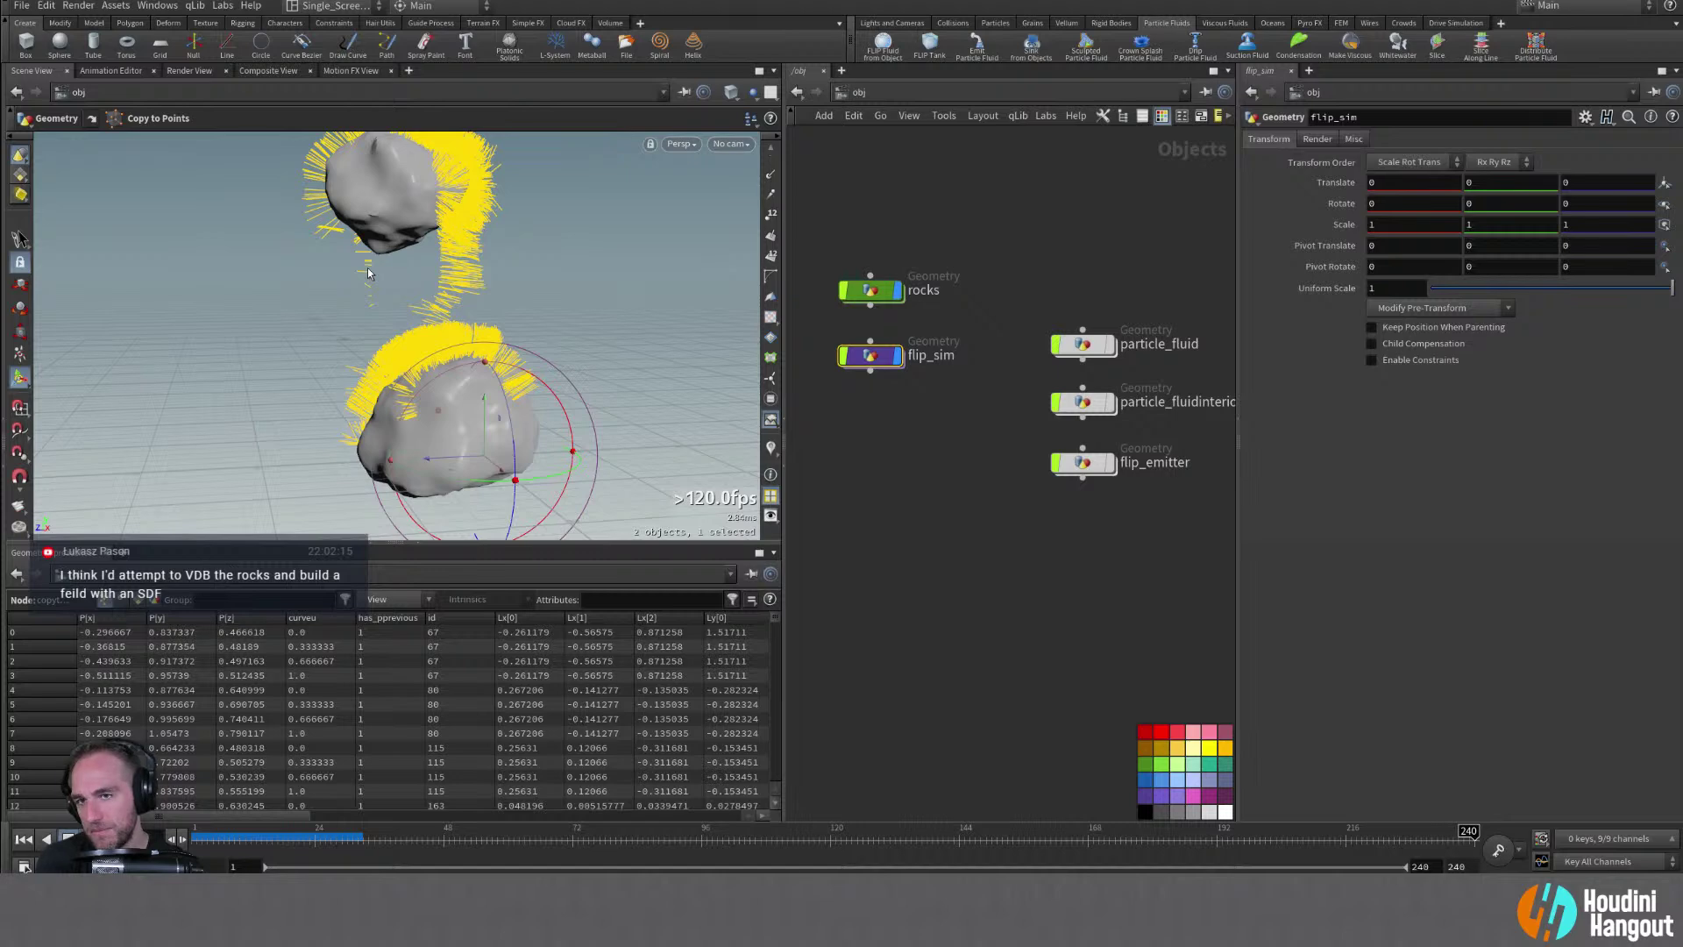
alt+drag(369, 273, 420, 298)
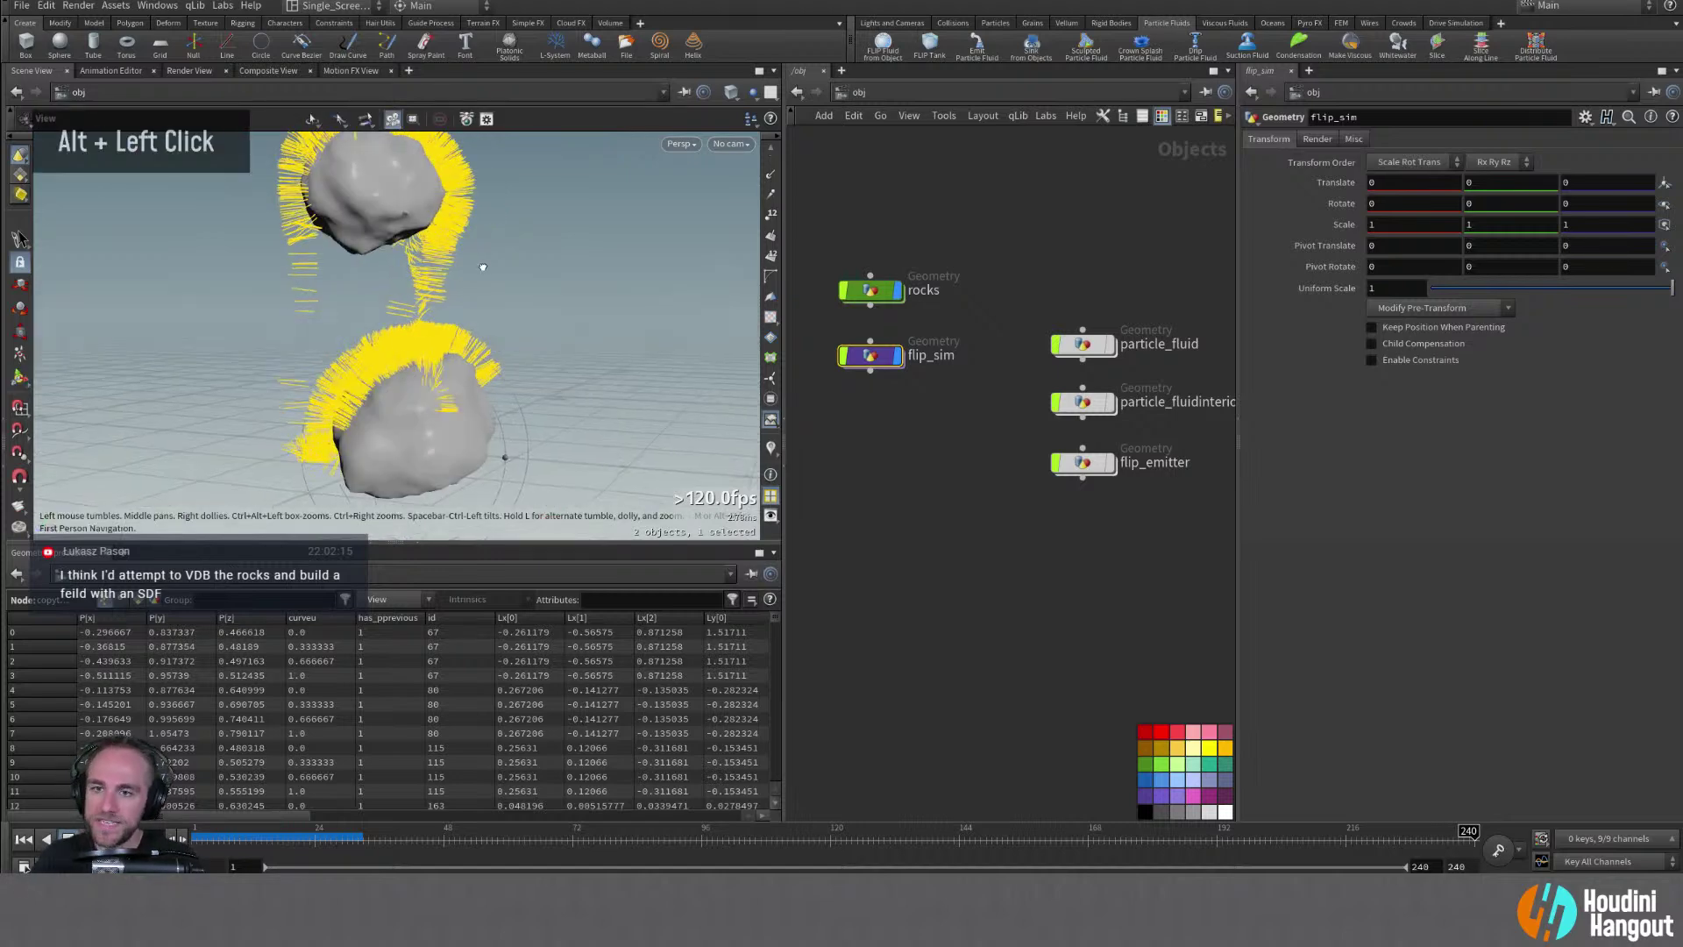
alt+middle_drag(421, 298, 473, 333)
alt+drag(473, 334, 394, 273)
alt+right_drag(393, 274, 399, 268)
alt+drag(399, 267, 470, 247)
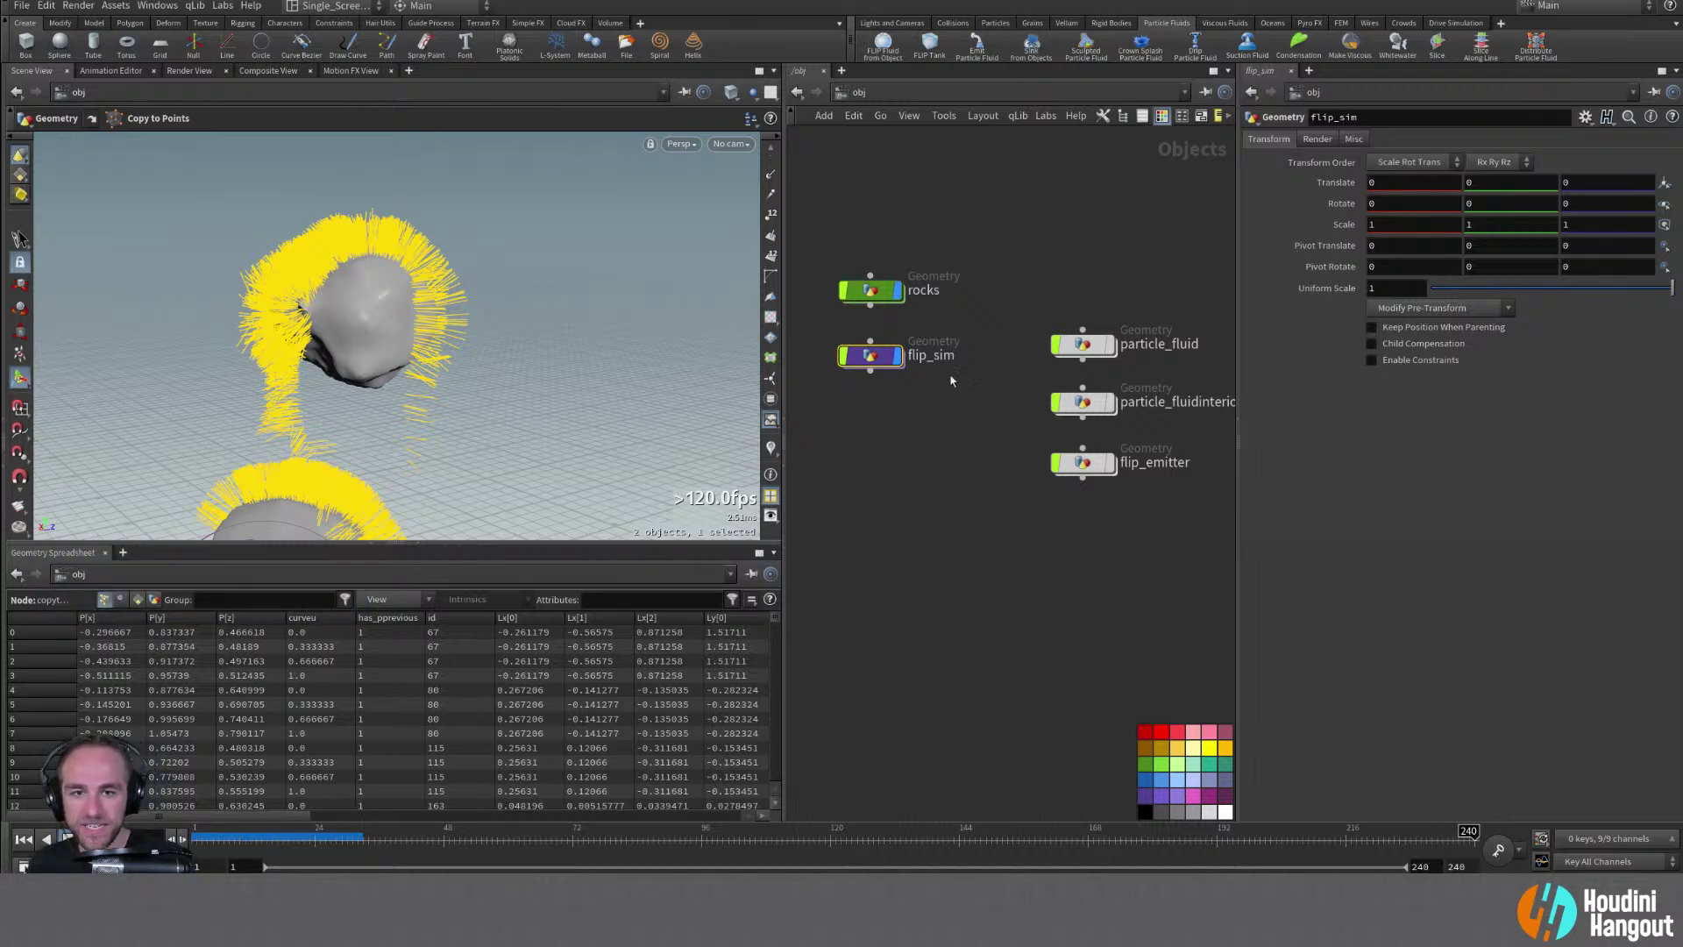
Inside flip_sim, display the flip_cache node and overlay copytopoints1 on it as a template
double_click(871, 355)
middle_click(1007, 317)
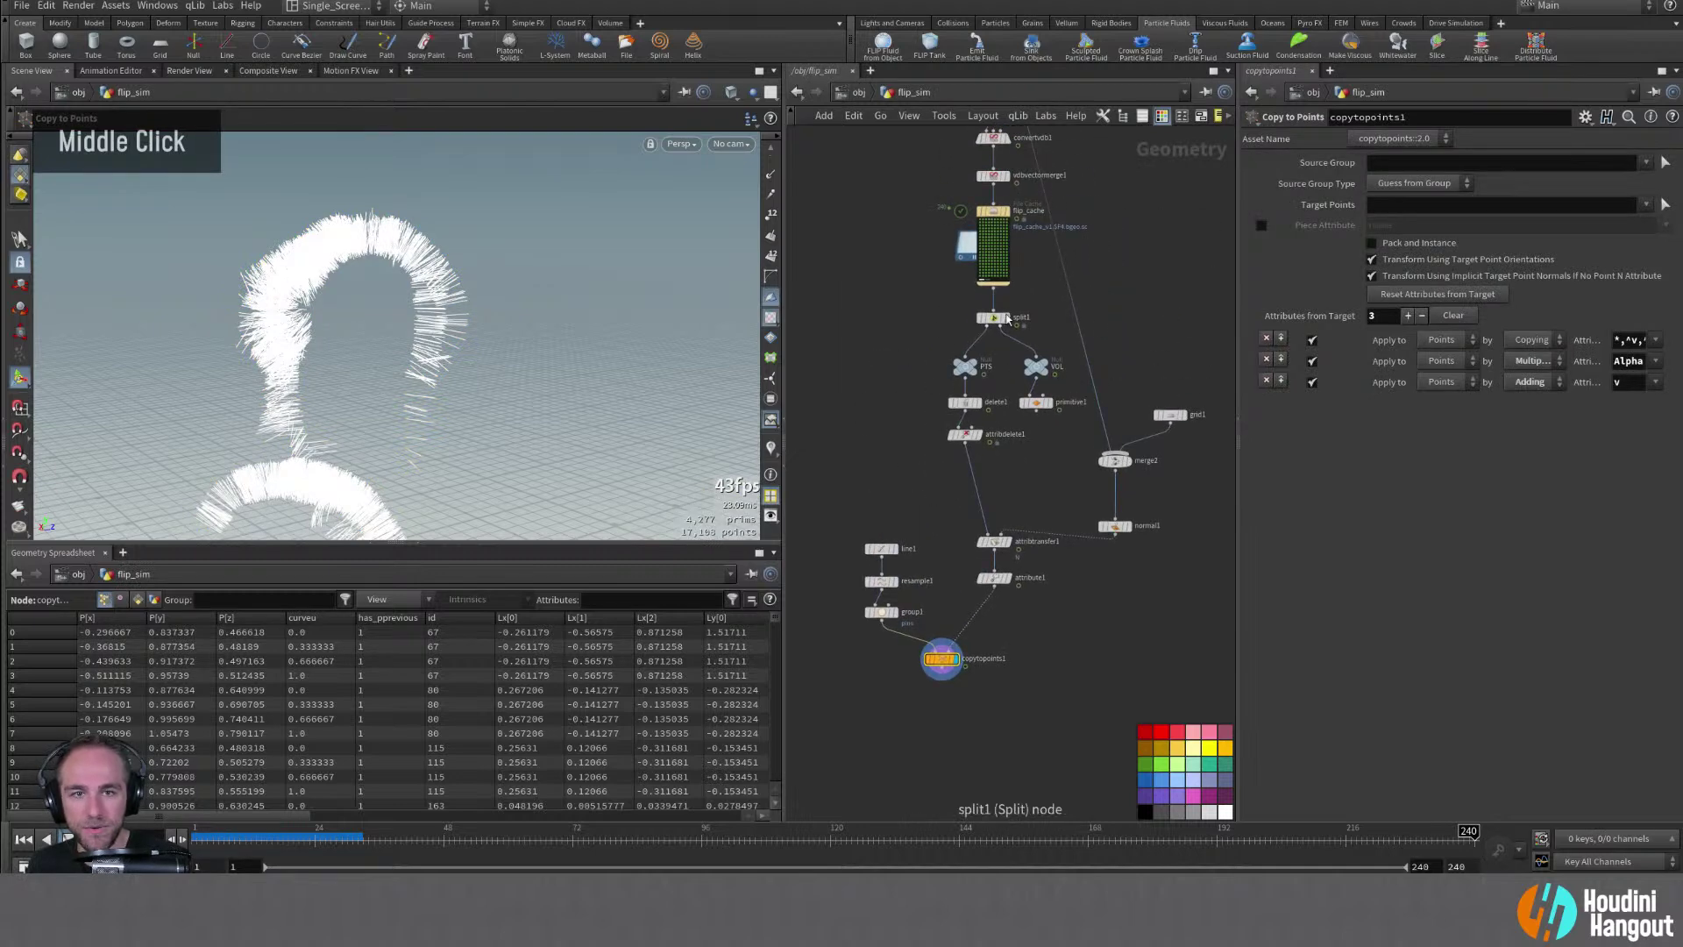
click(1007, 212)
click(992, 211)
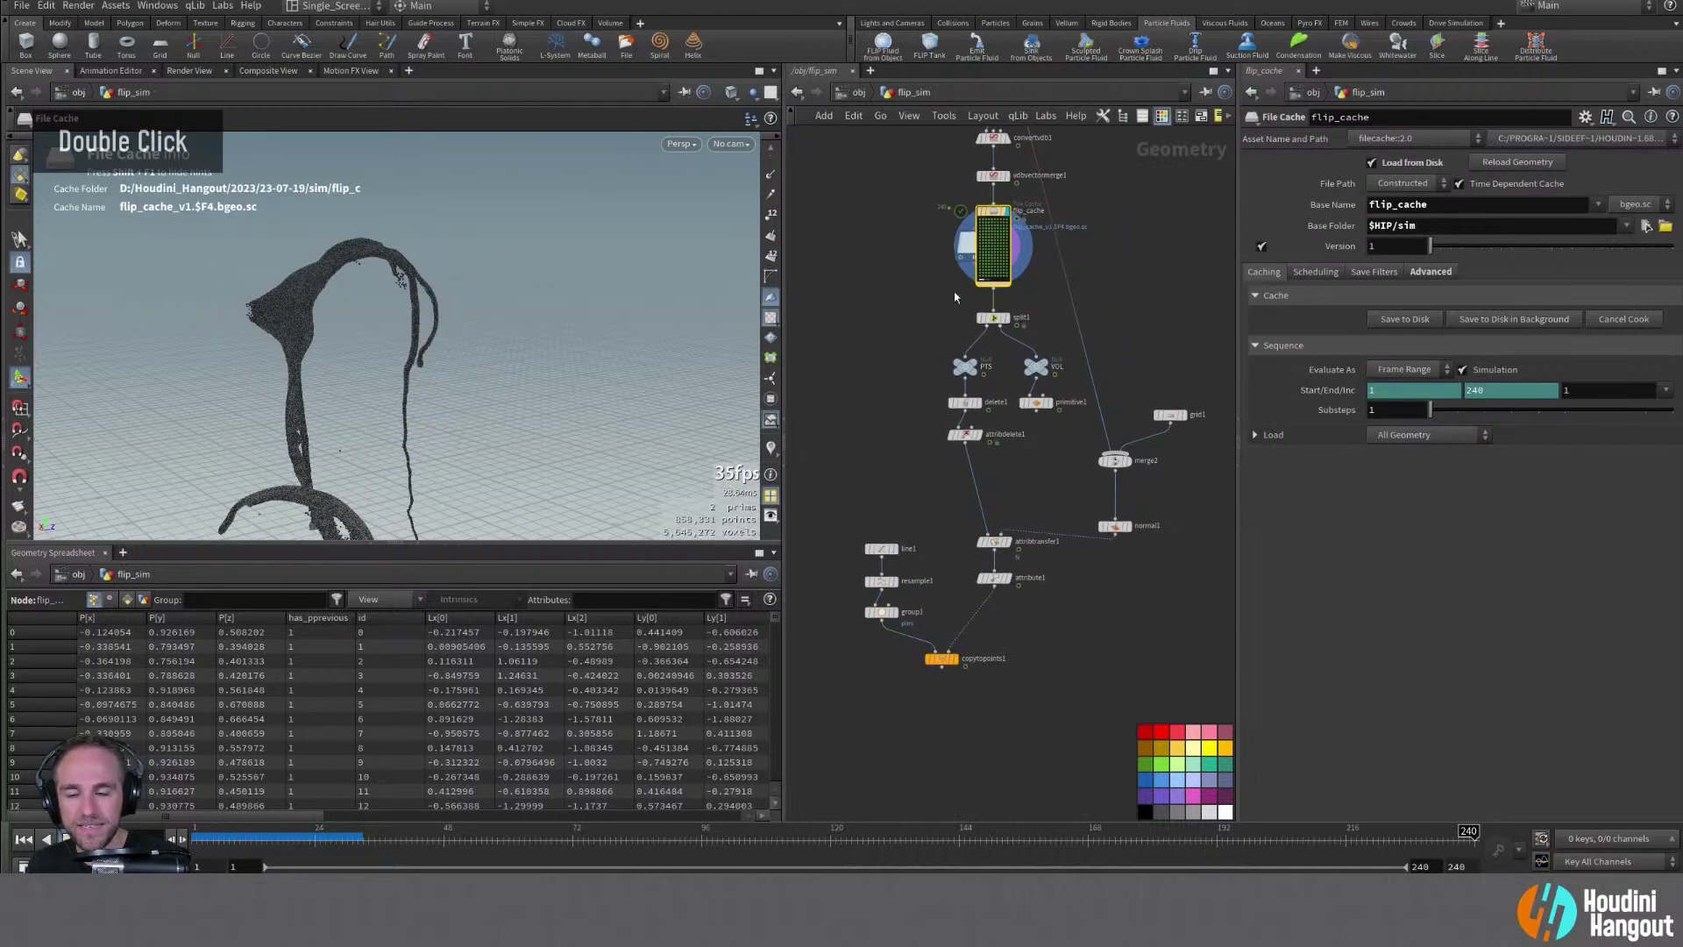
click(945, 654)
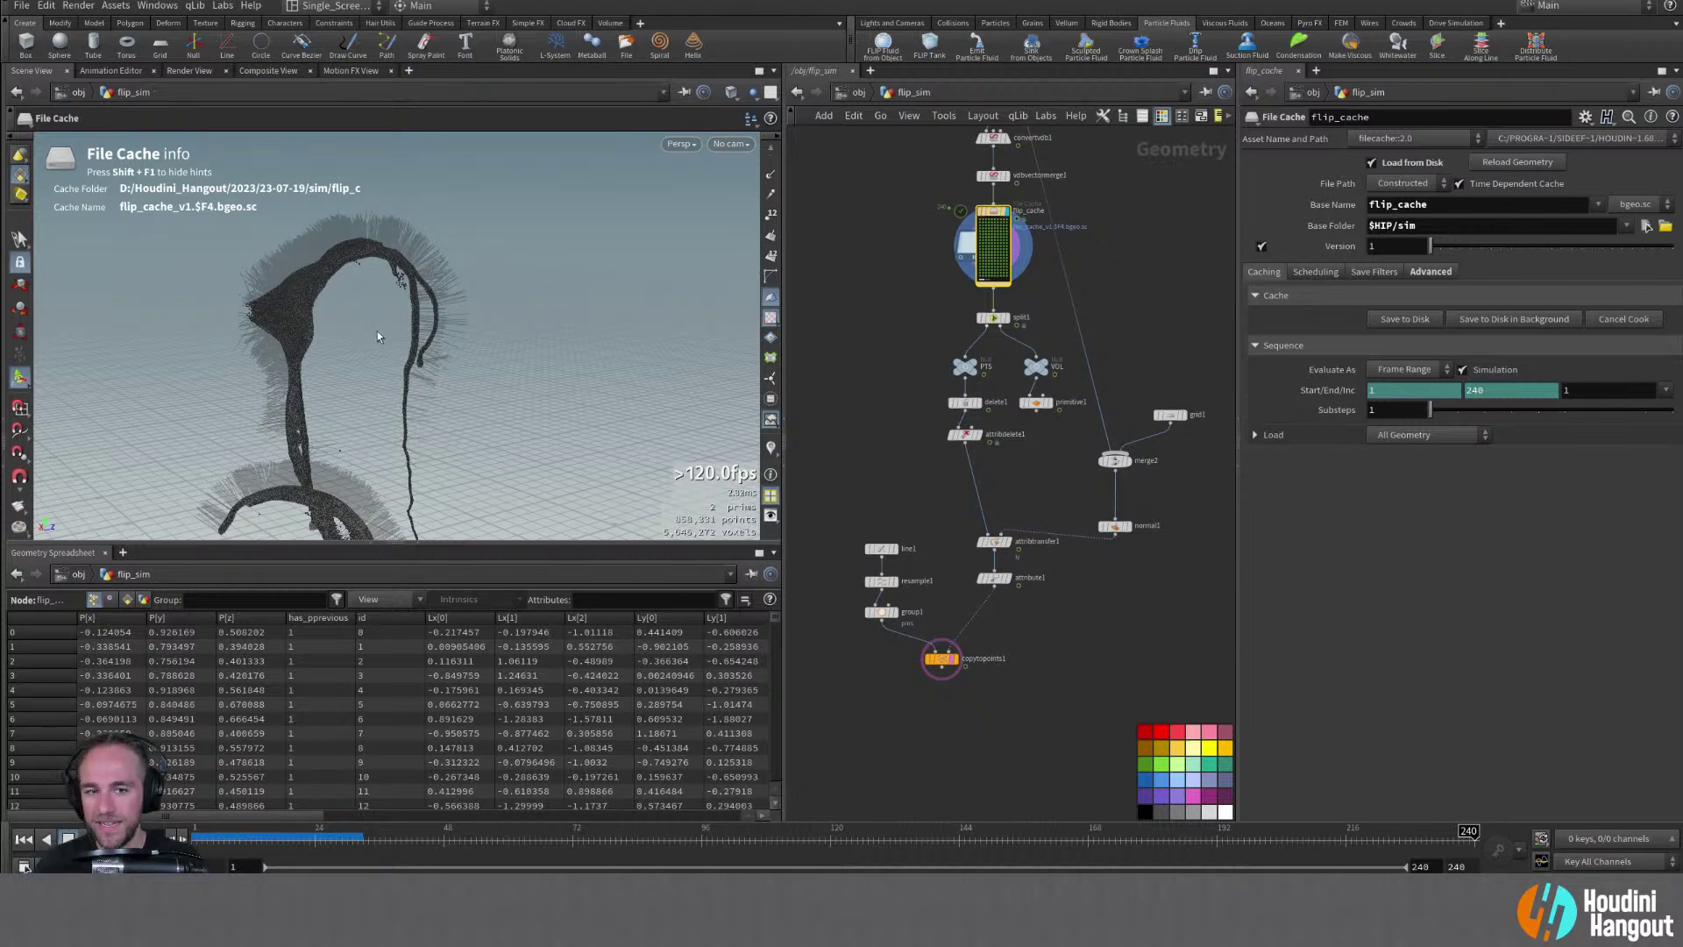
Go to frame 210 and examine the cached fluid particles together with the templated lines from several angles
alt+drag(377, 330, 637, 320)
alt+middle_drag(637, 320, 613, 241)
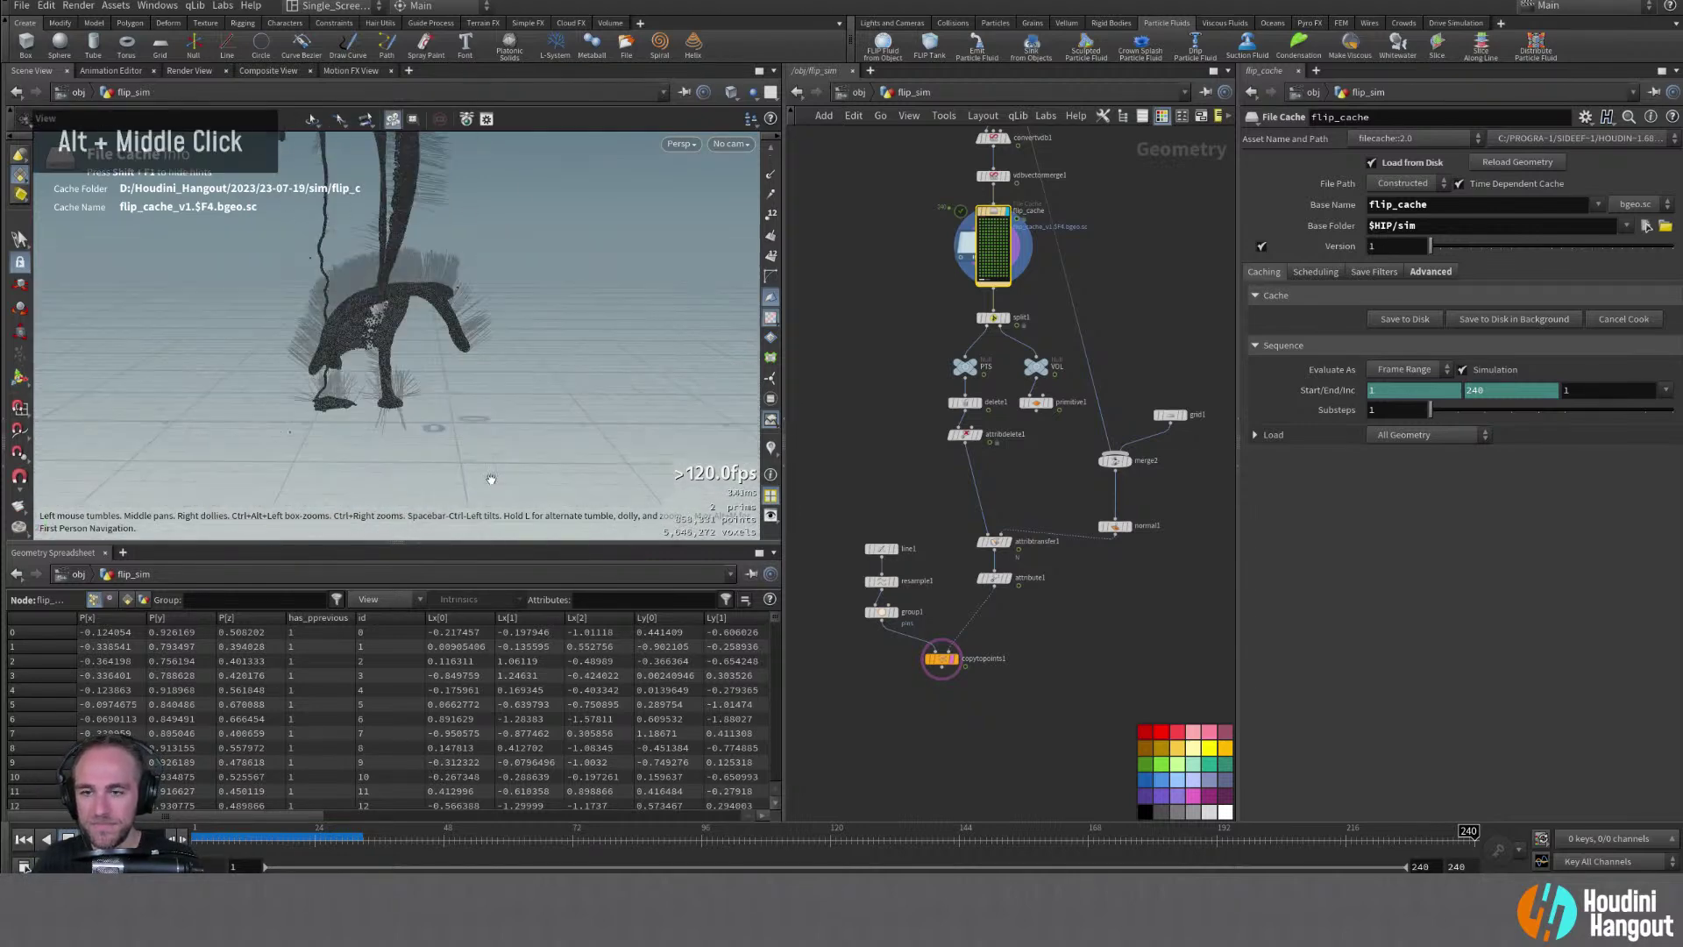
drag(491, 838, 1312, 838)
alt+drag(456, 298, 503, 300)
alt+middle_drag(503, 301, 450, 375)
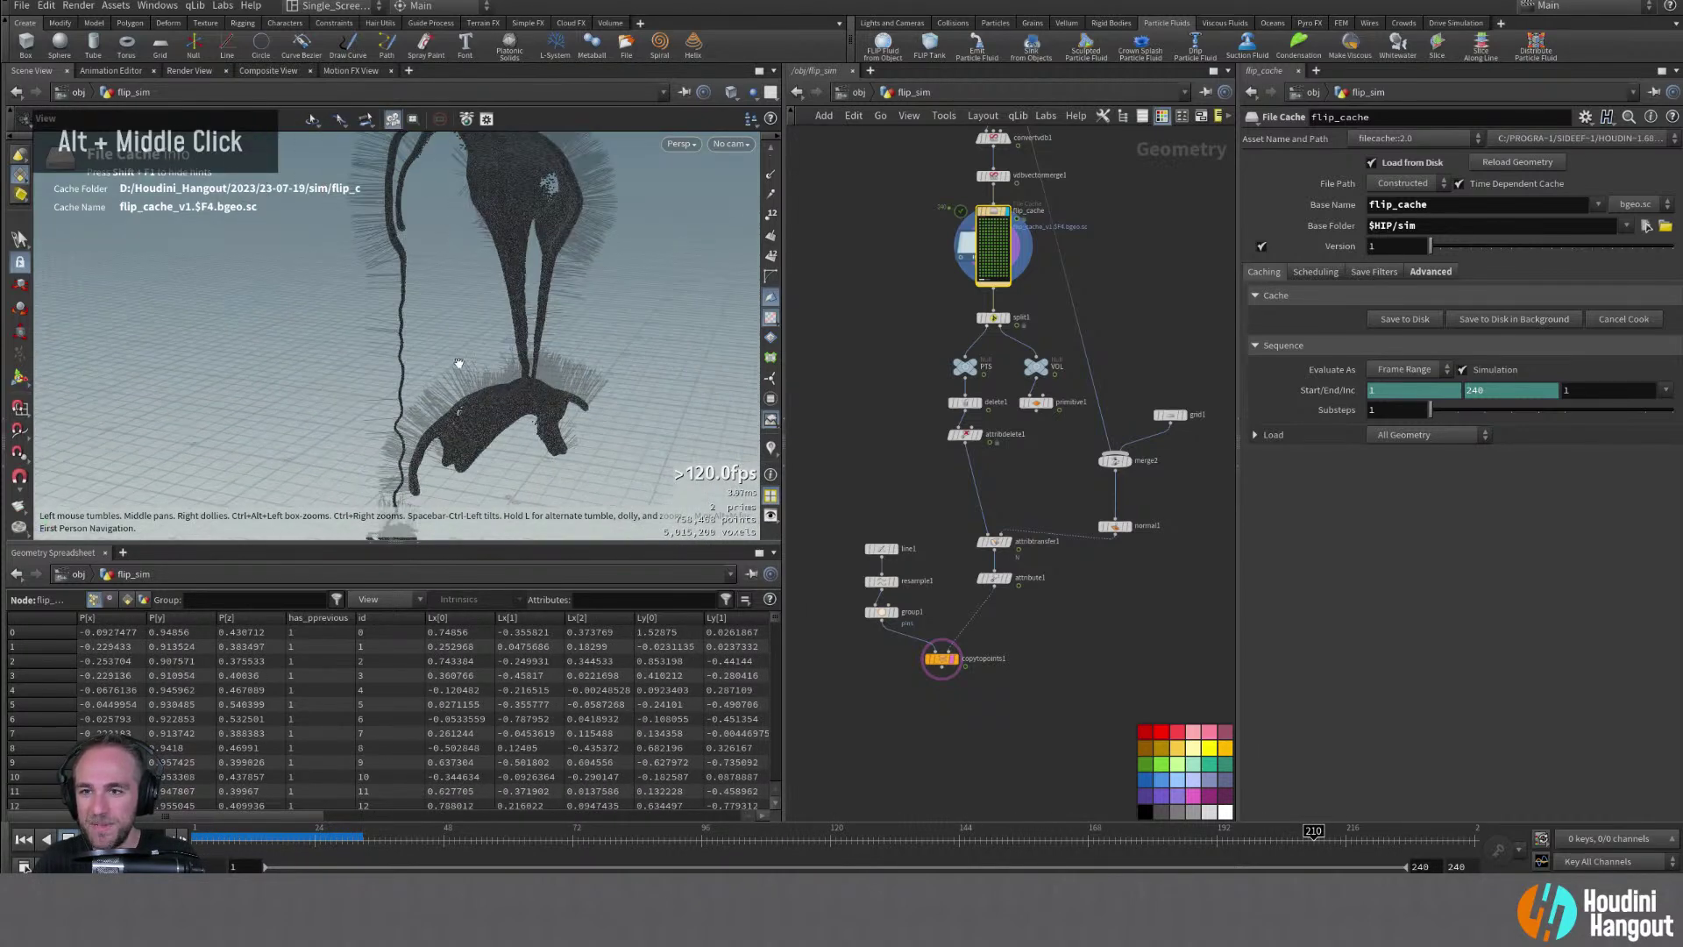
alt+drag(451, 375, 413, 376)
alt+right_drag(413, 376, 564, 318)
alt+middle_drag(564, 319, 532, 319)
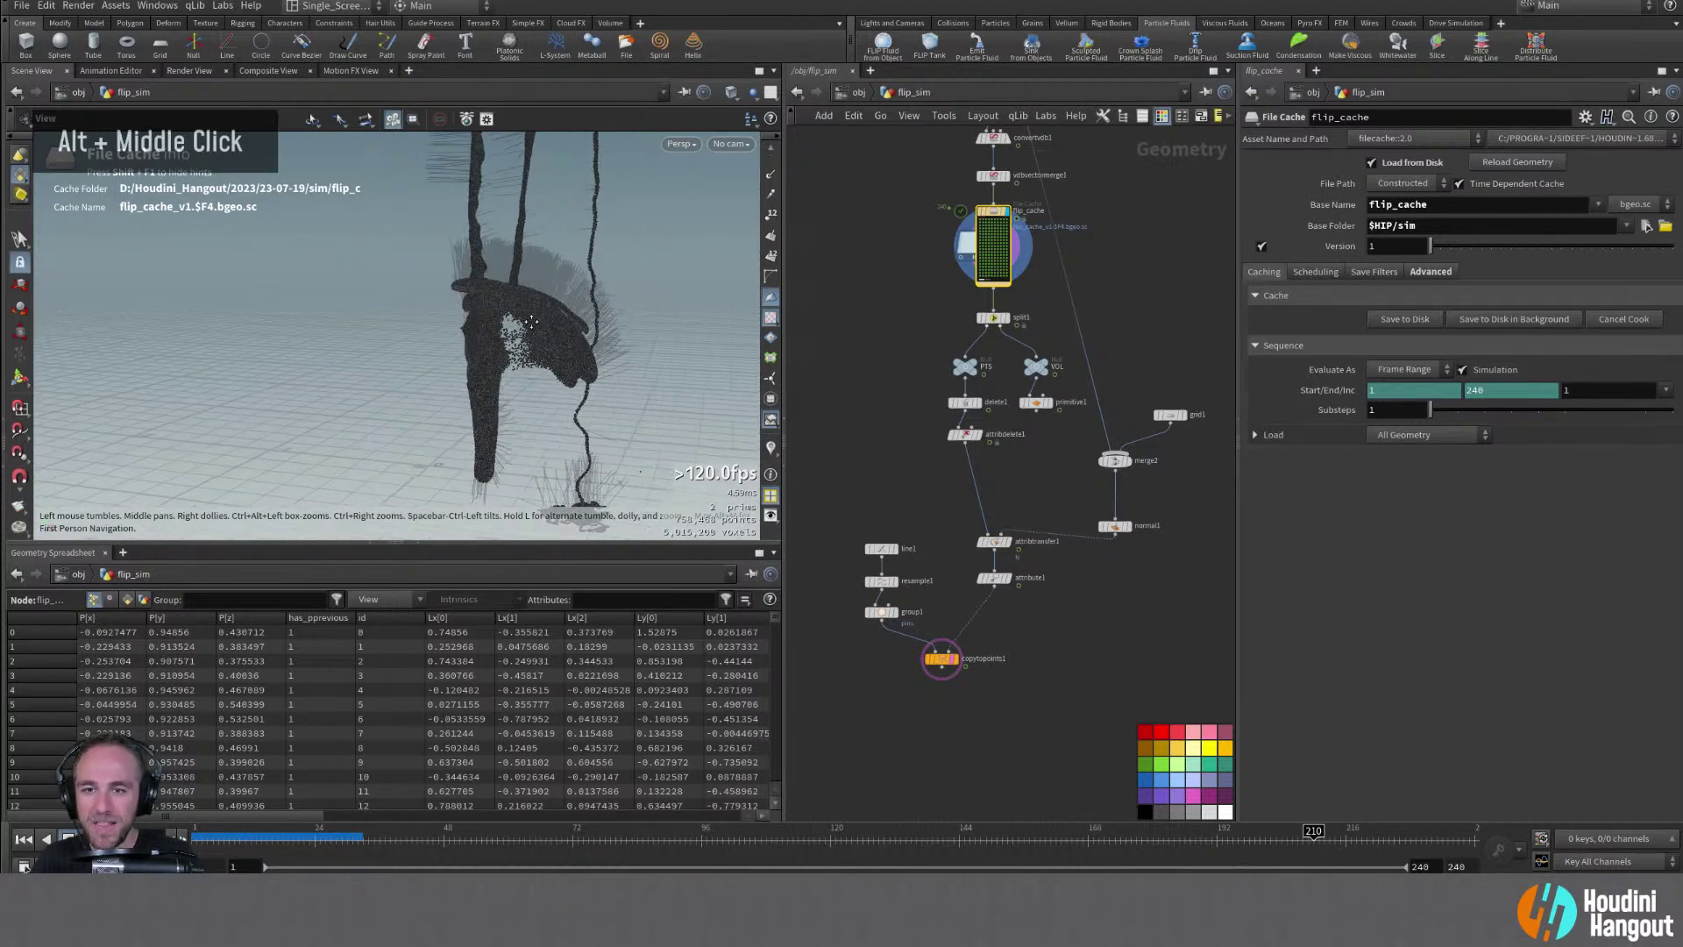
alt+drag(532, 319, 544, 308)
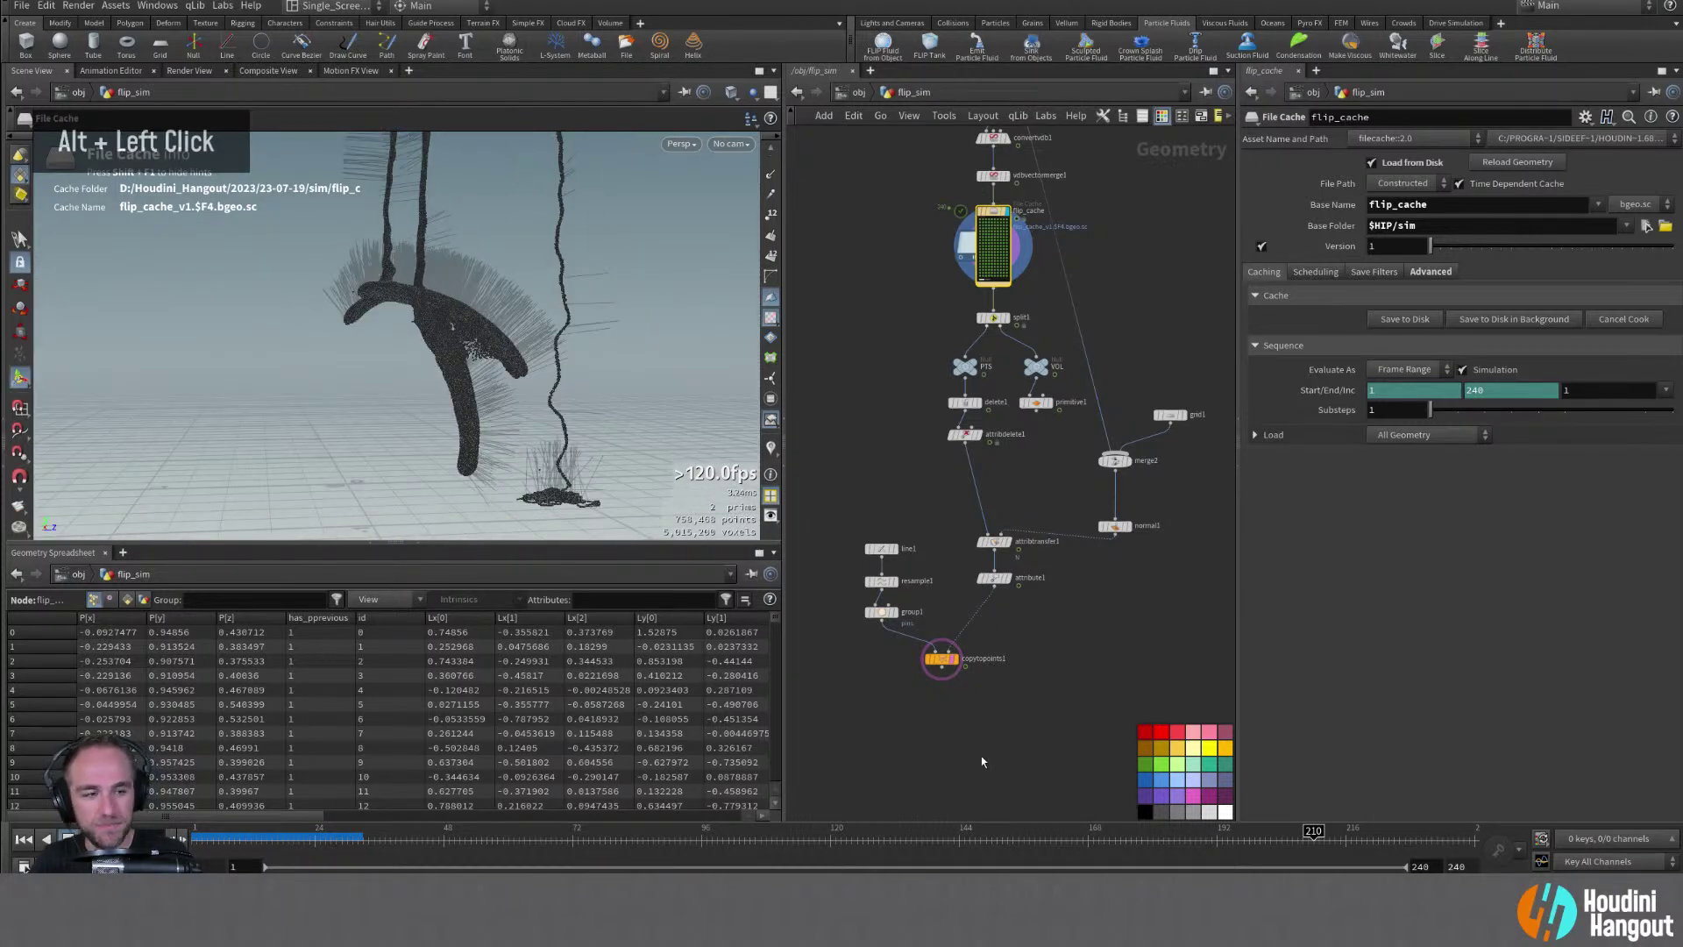
Switch the copytopoints1 overlay to a solid white template, check the result with the rocks at object level, and return inside flip_sim
ctrl+shift+click(941, 659)
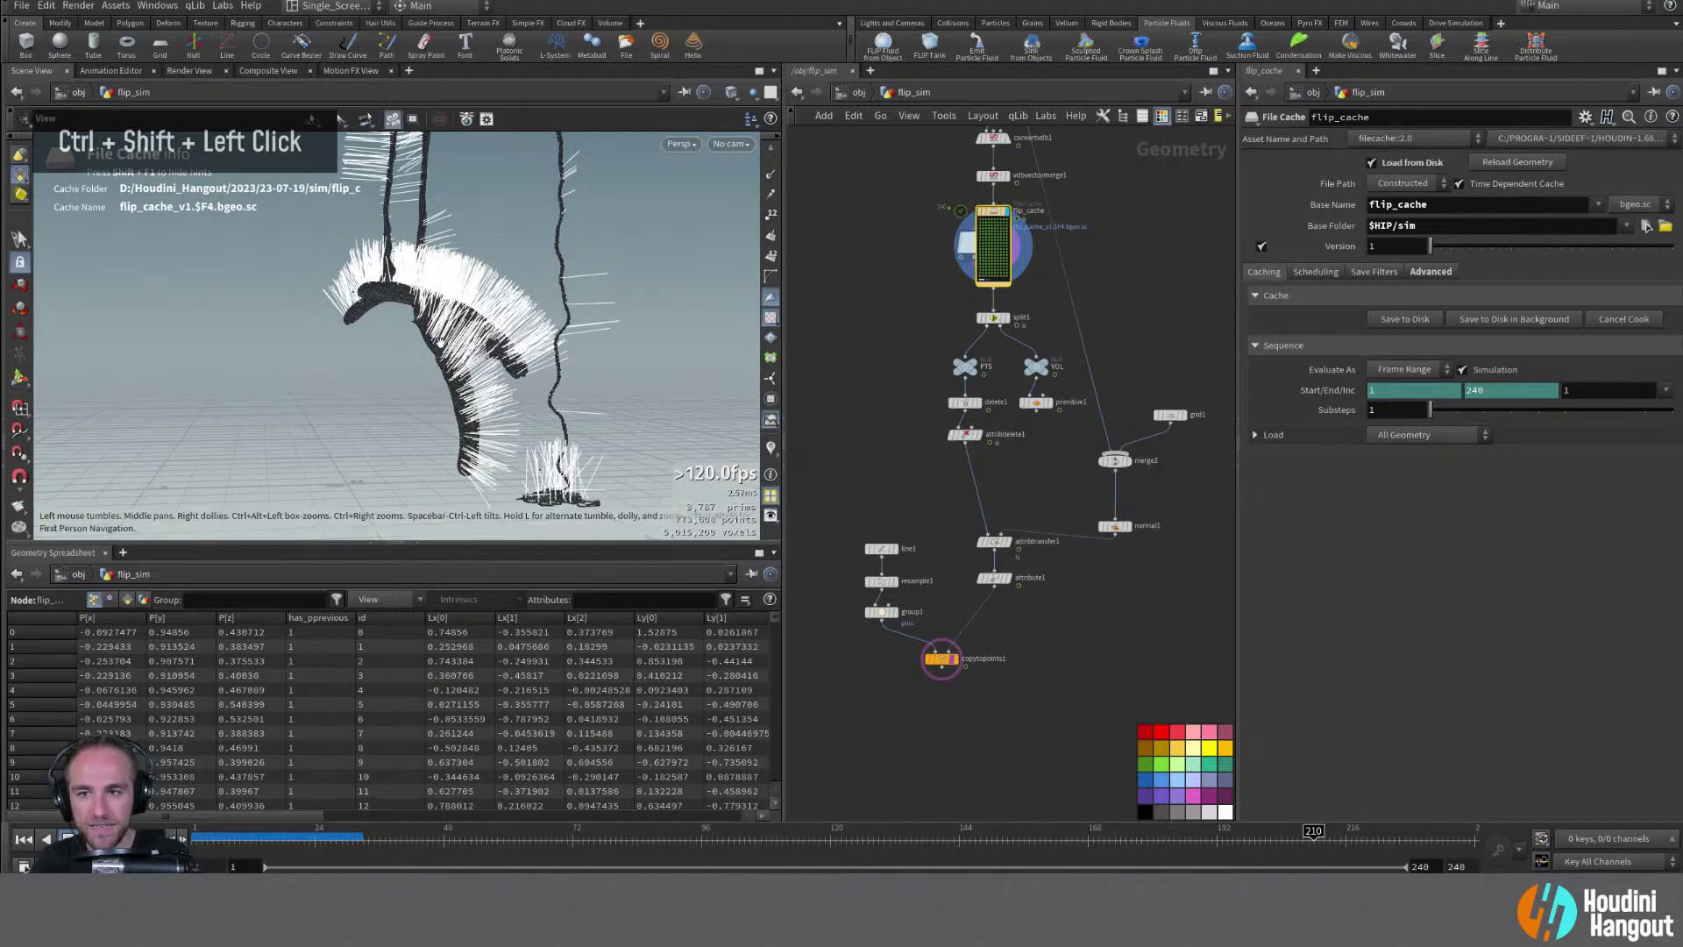
alt+drag(412, 333, 525, 351)
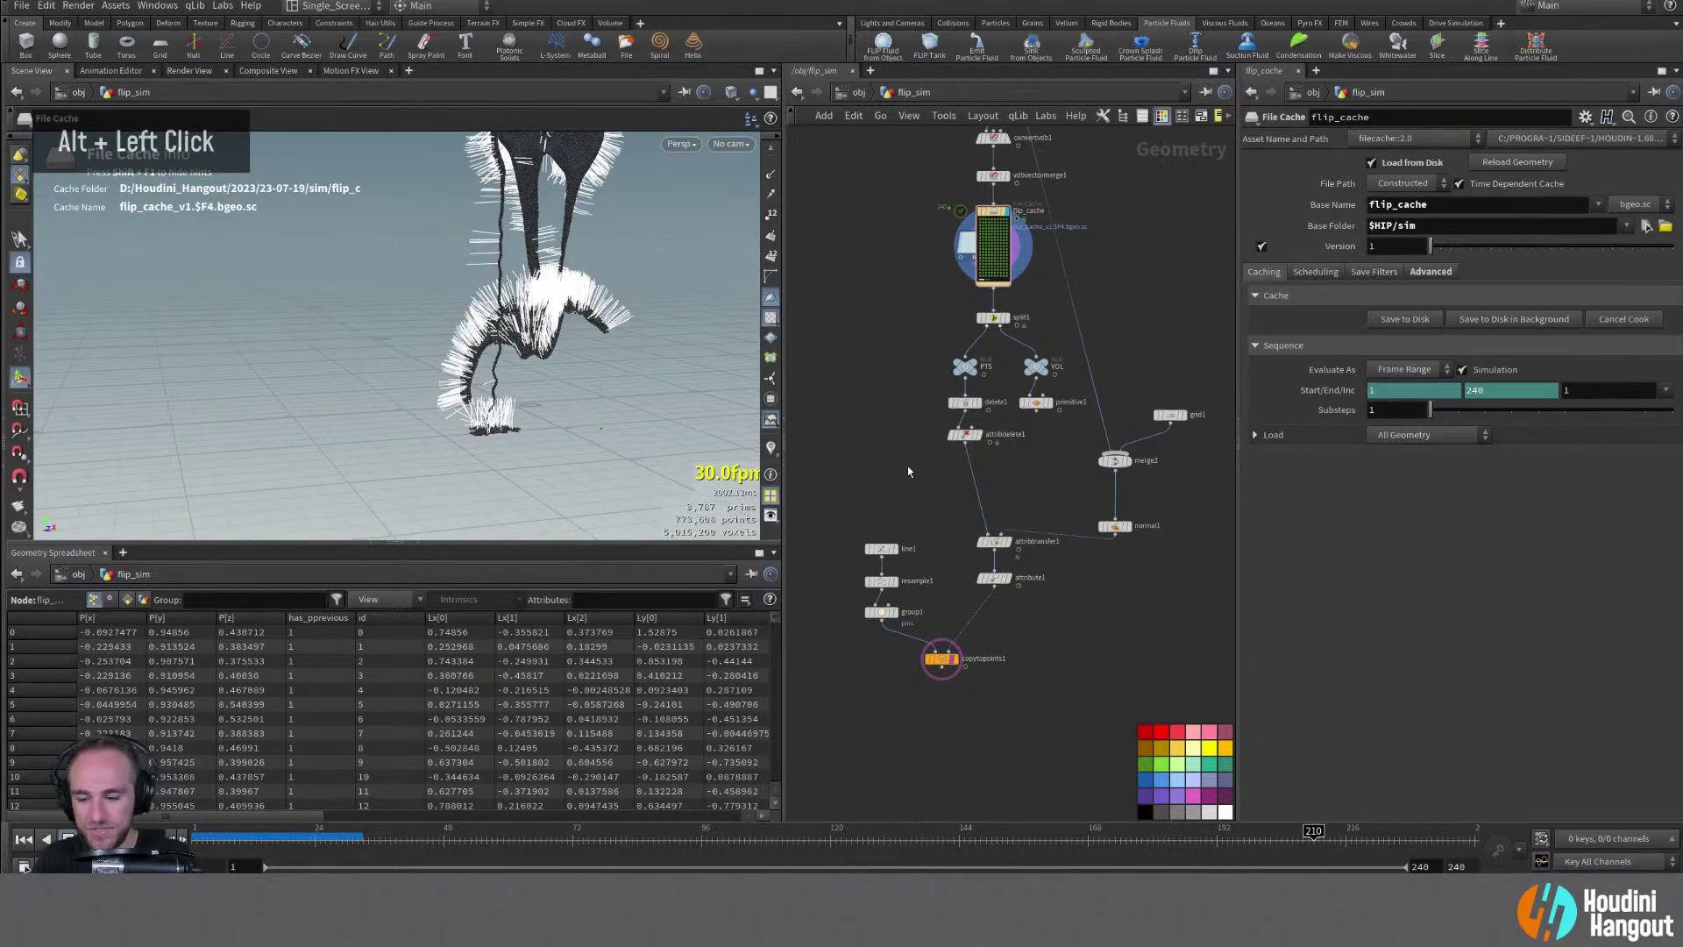
key(u)
double_click(863, 355)
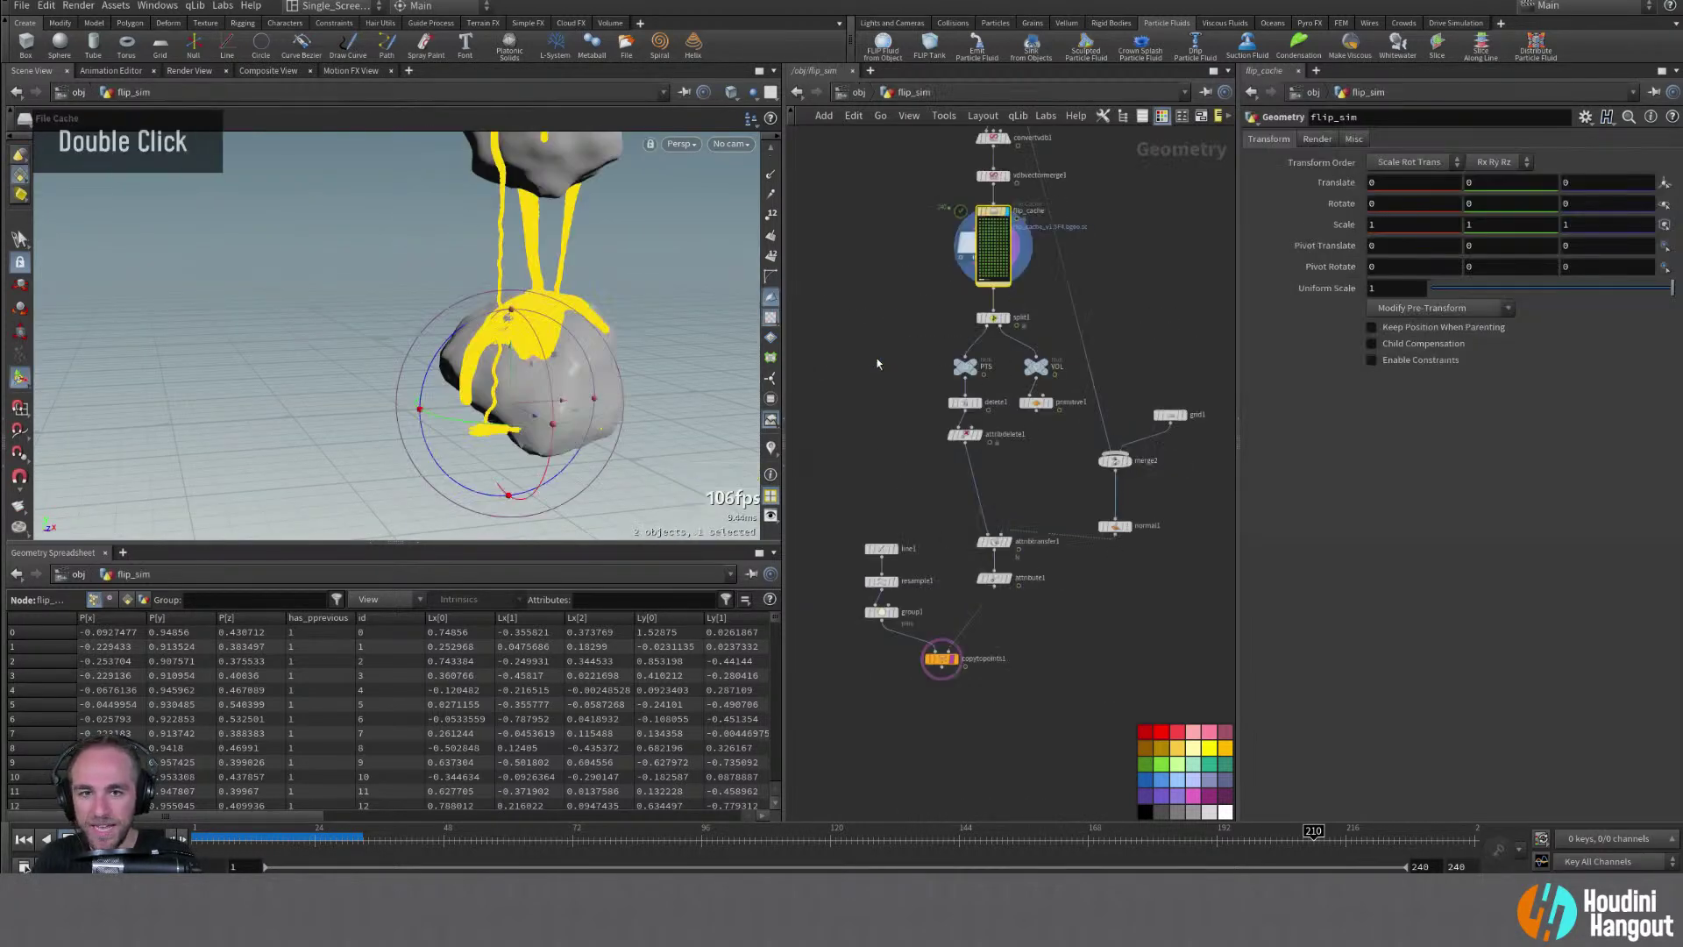
Combine copytopoints1 and flip_cache in a new merge node, routing the flip_cache wire around the other nodes with a dot
shift+click(935, 670)
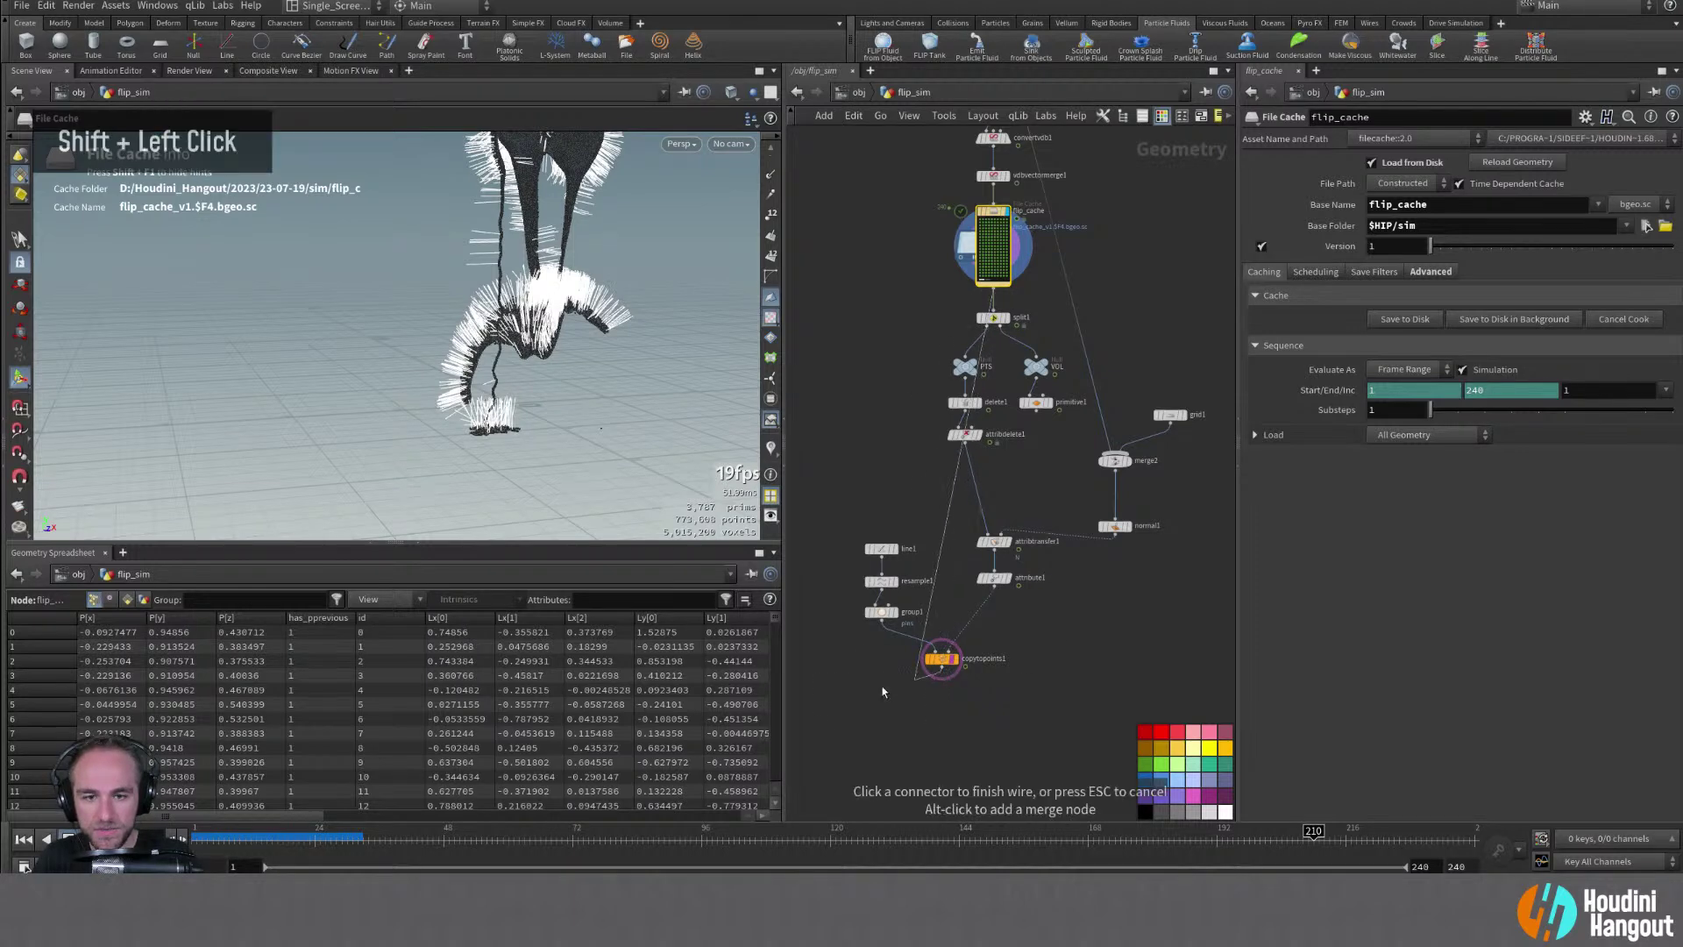
alt+click(822, 708)
alt+click(916, 481)
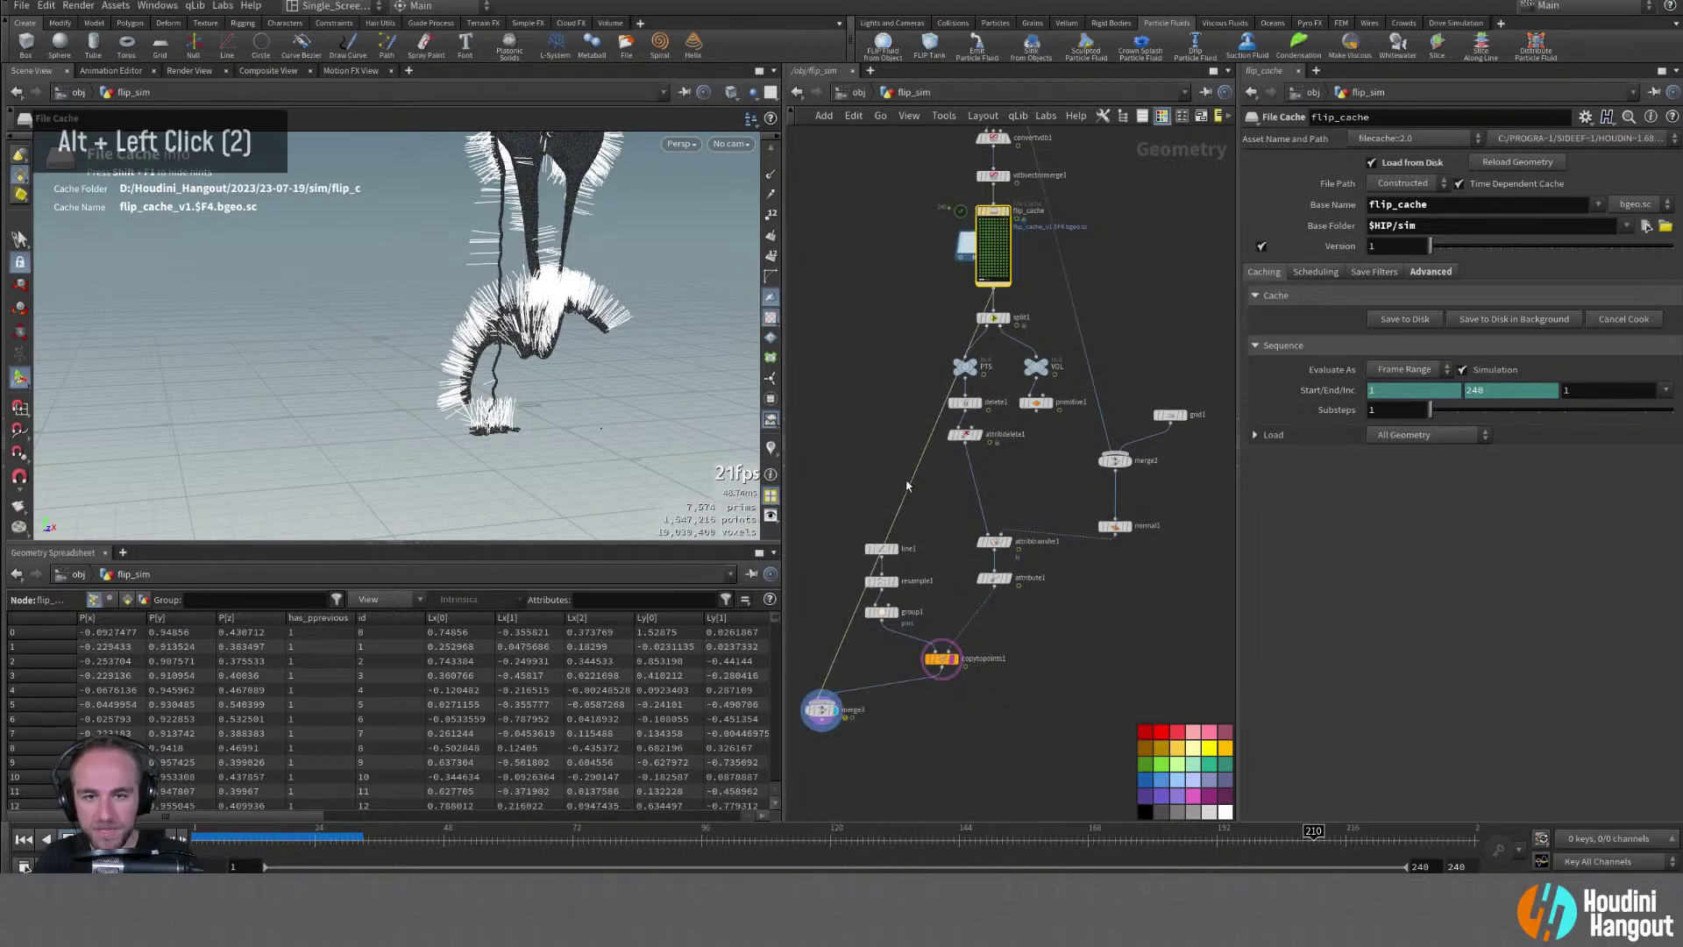
alt+click(845, 451)
alt+drag(844, 451, 821, 434)
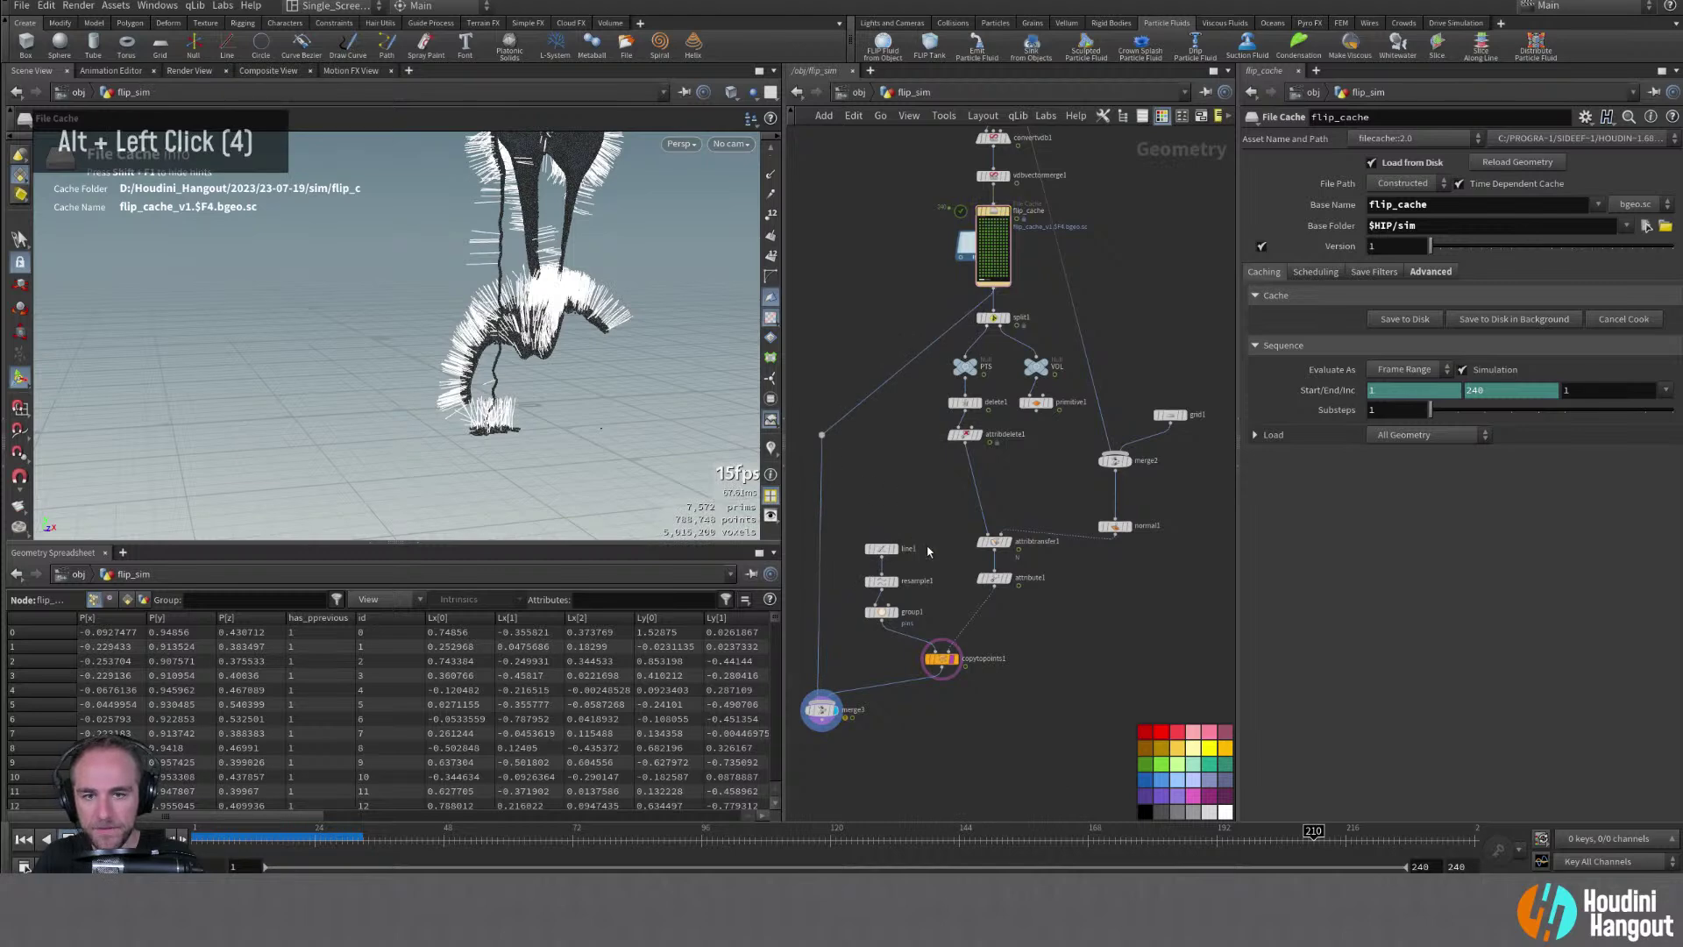
Go up to the object level and examine the merged particles and lines around both rocks
key(u)
alt+drag(539, 361, 630, 327)
click(863, 458)
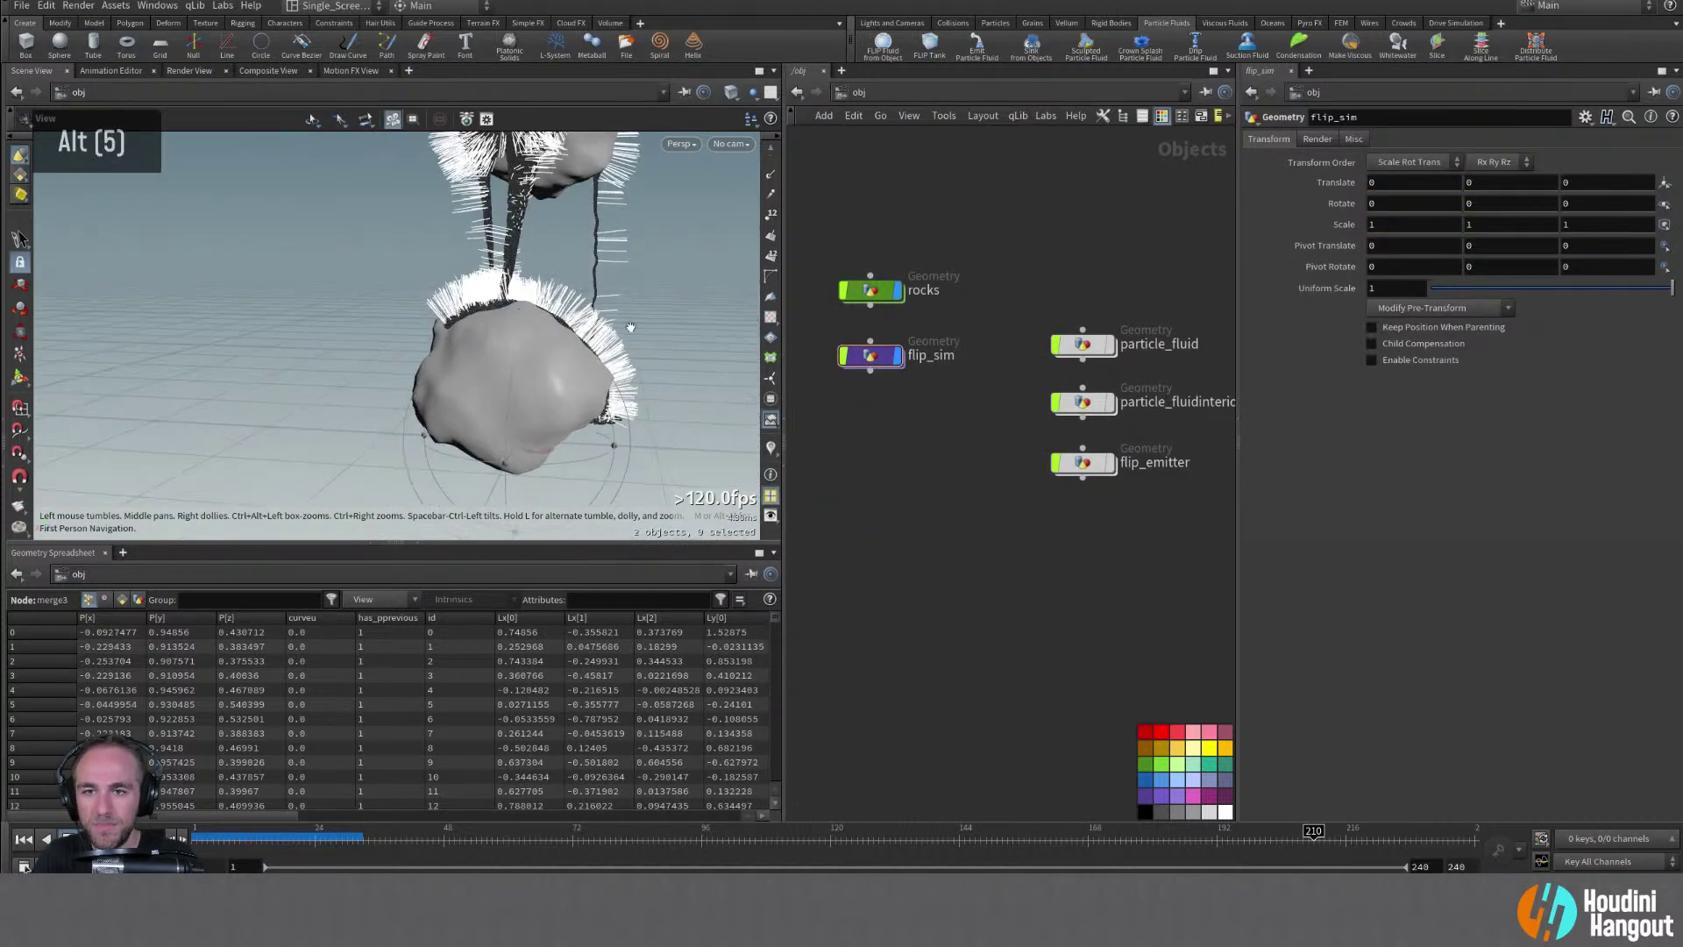
alt+right_drag(630, 326, 604, 342)
mouse_move(605, 342)
alt+mouse_down()
mouse_move(301, 289)
mouse_move(555, 296)
mouse_move(695, 323)
mouse_move(613, 333)
alt+mouse_up()
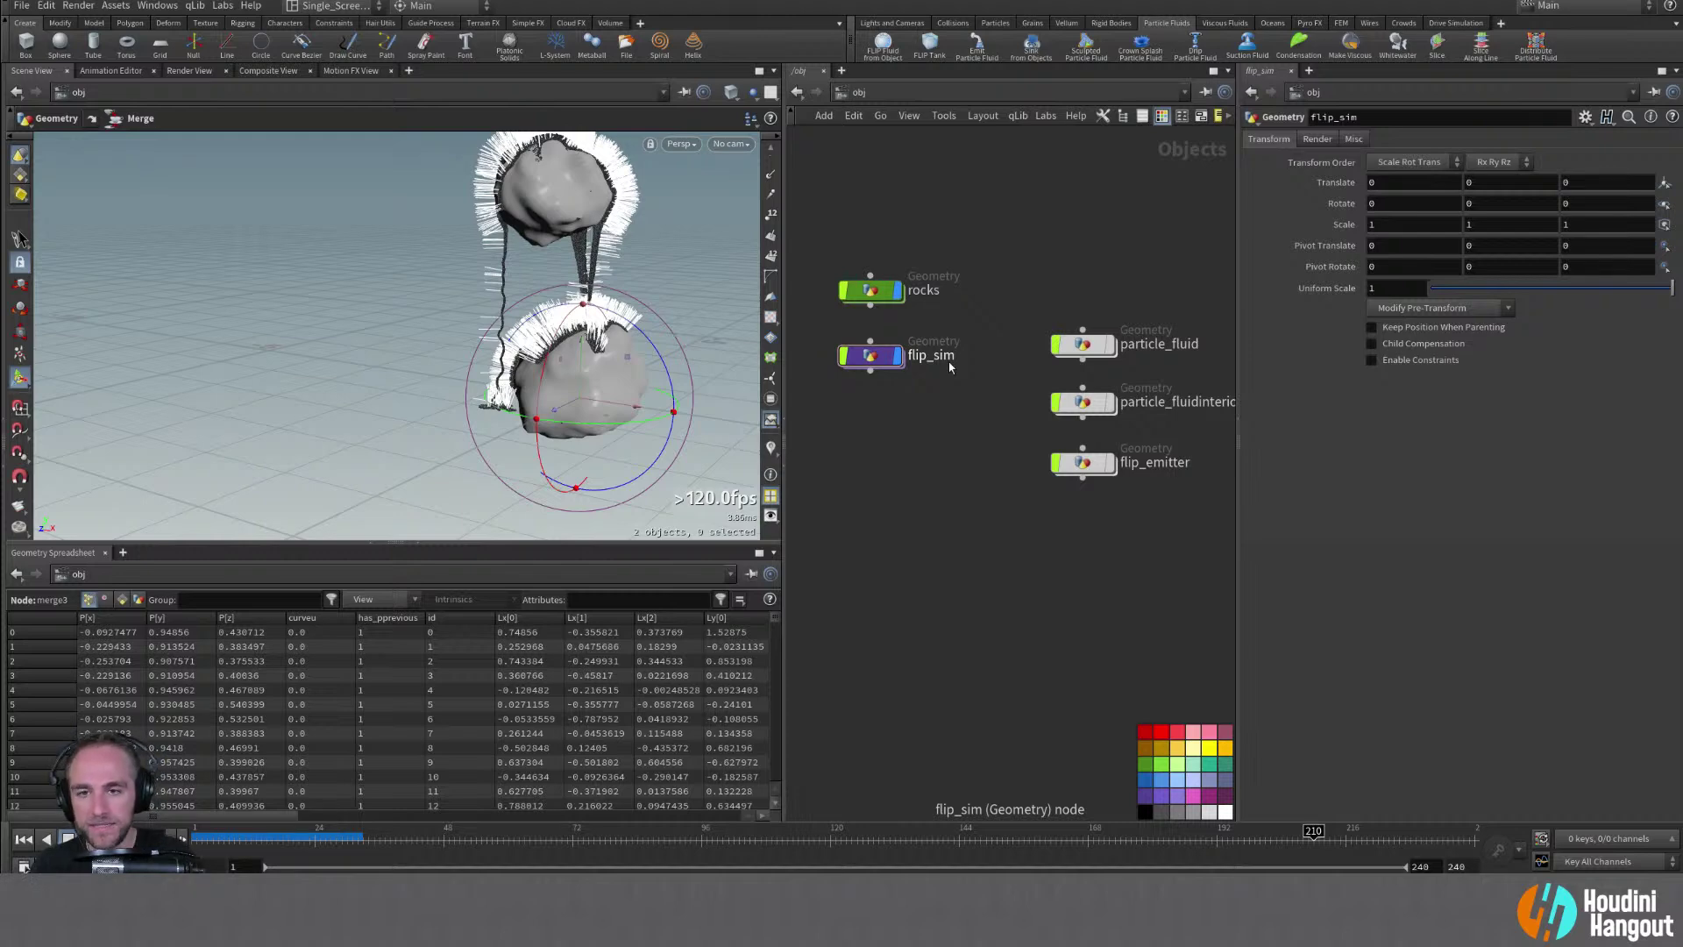
alt+middle_drag(628, 232, 600, 242)
alt+right_drag(429, 286, 456, 281)
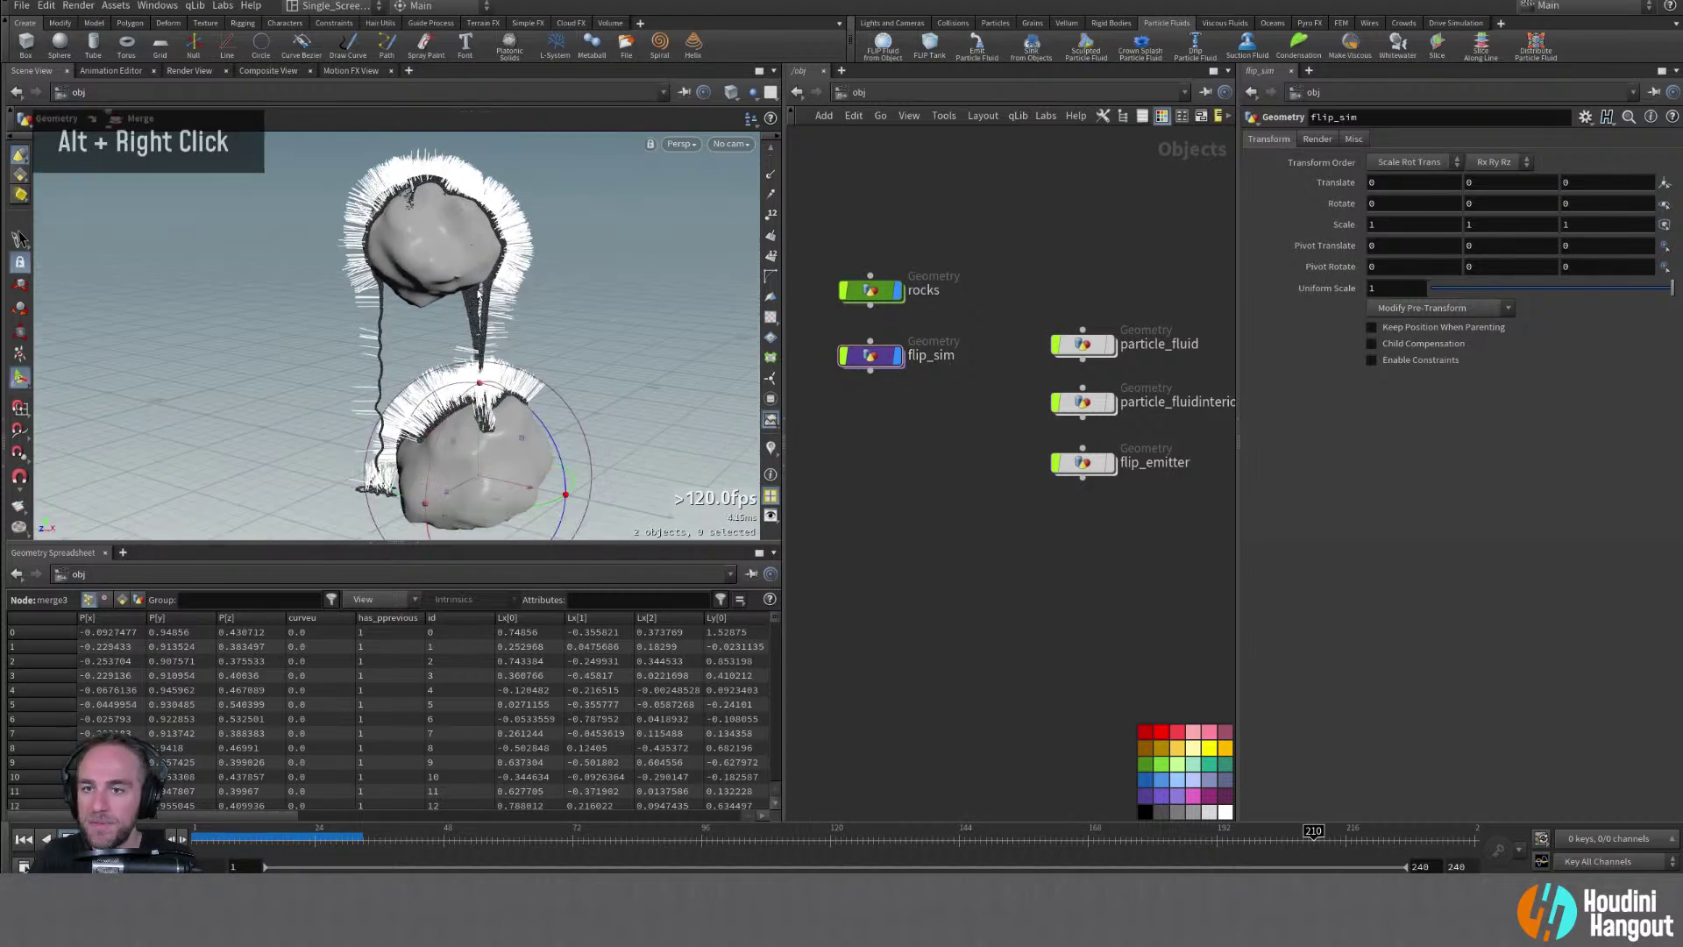